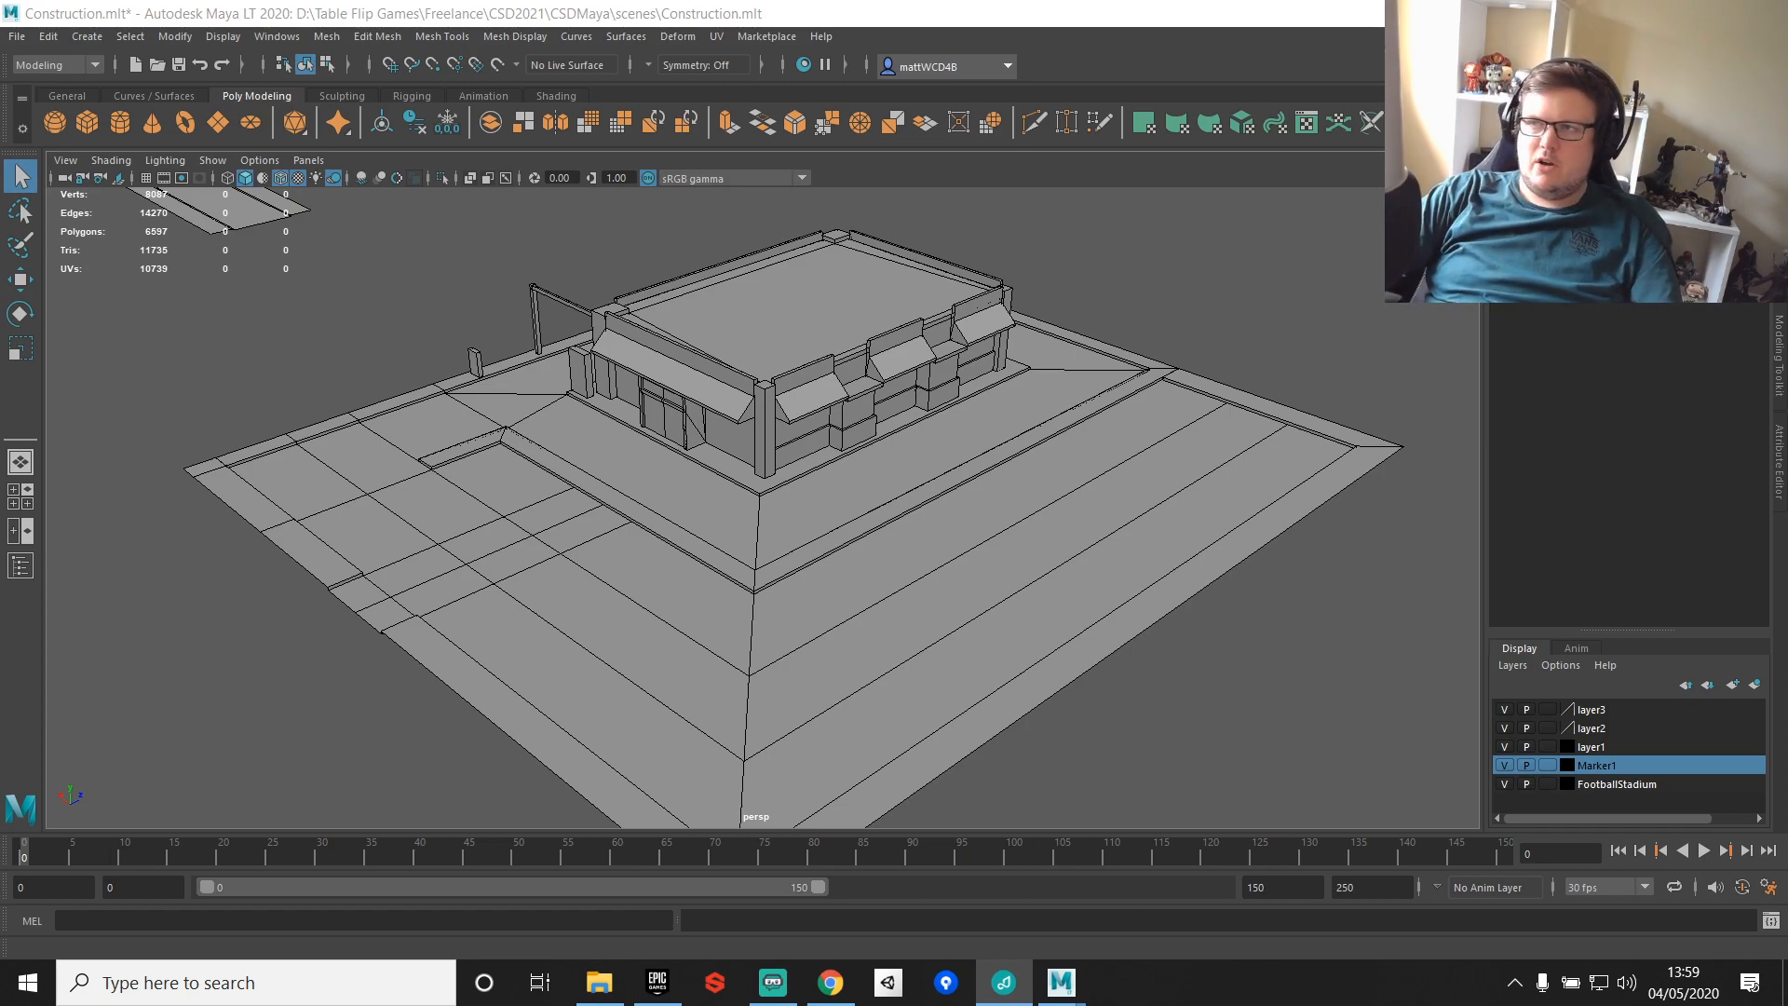
Step: Inspect the fast-food shop model on its plot and the other assets laid out around the scene
{"action": "scroll", "coordinate": [826, 262], "scroll_direction": "up", "scroll_amount": 2}
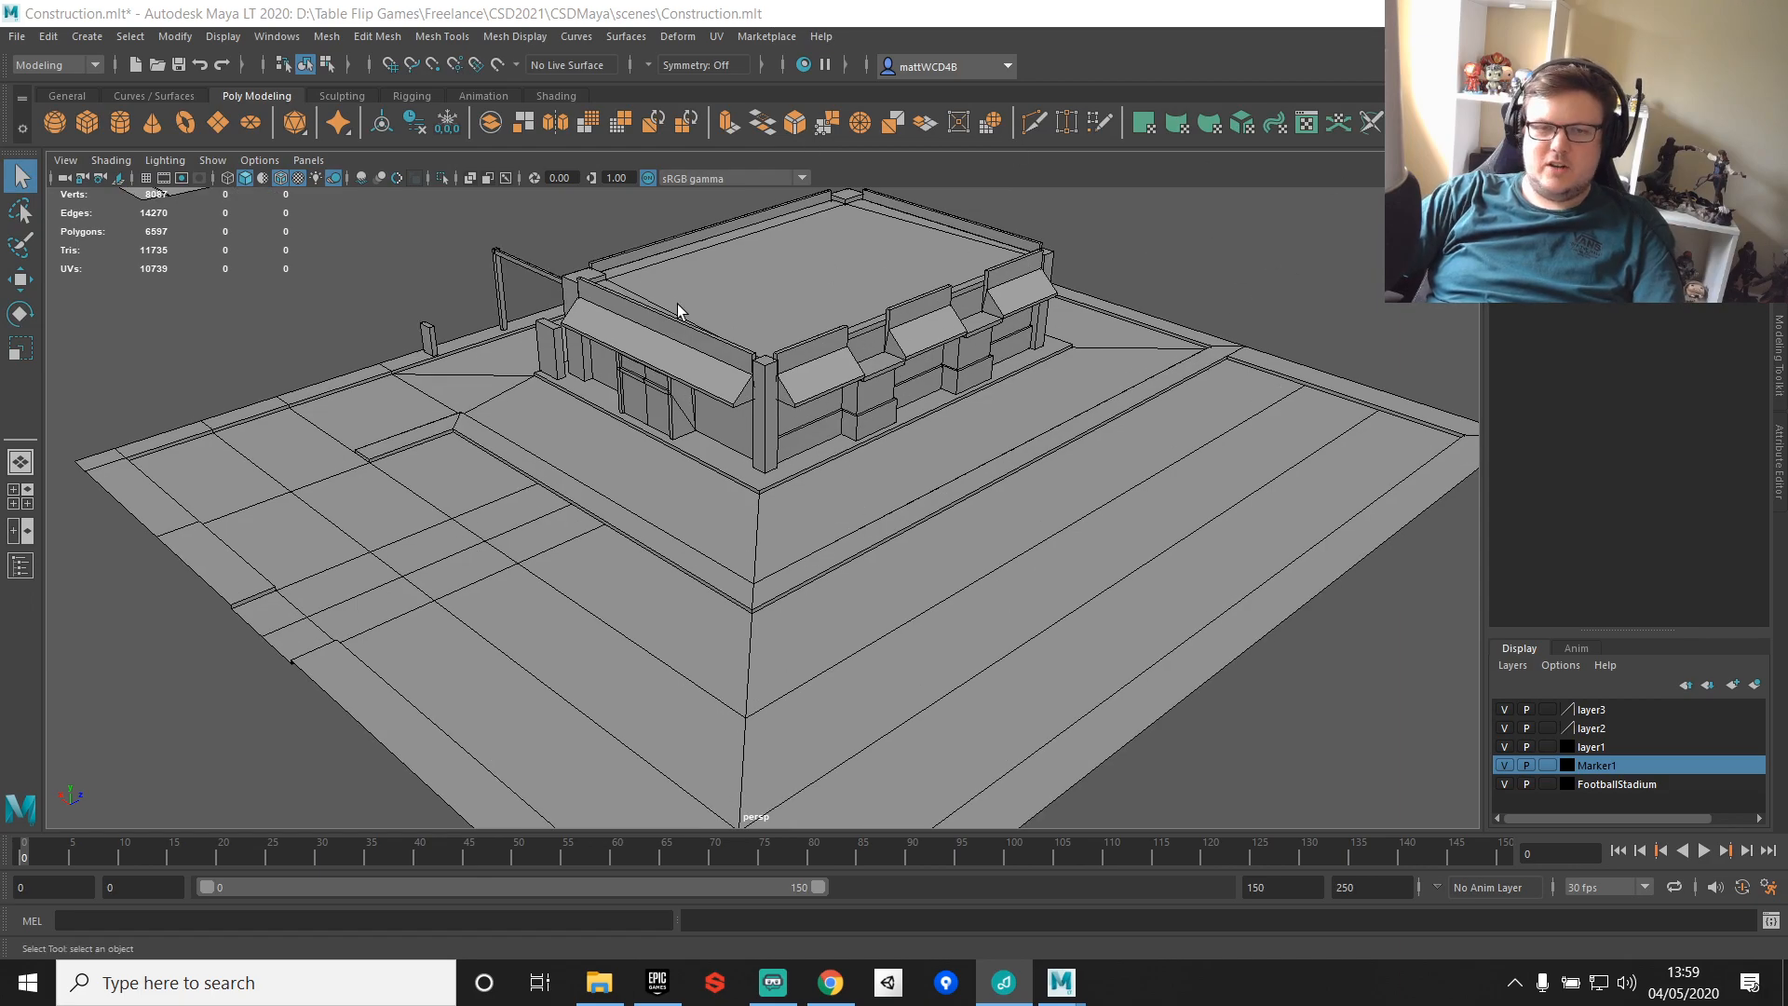
{"action": "scroll", "coordinate": [691, 304], "scroll_direction": "down", "scroll_amount": 3}
{"action": "middle_click_drag", "start_coordinate": [568, 419], "coordinate": [728, 501], "text": "alt"}
{"action": "left_click_drag", "start_coordinate": [728, 501], "coordinate": [658, 372], "text": "alt"}
{"action": "middle_click_drag", "start_coordinate": [658, 371], "coordinate": [885, 367], "text": "alt"}
{"action": "left_click_drag", "start_coordinate": [885, 367], "coordinate": [852, 498], "text": "alt"}
{"action": "middle_click_drag", "start_coordinate": [1202, 512], "coordinate": [1009, 515], "text": "alt"}
{"action": "left_click_drag", "start_coordinate": [1009, 515], "coordinate": [943, 437], "text": "alt"}
{"action": "scroll", "coordinate": [943, 438], "scroll_direction": "down", "scroll_amount": 12}
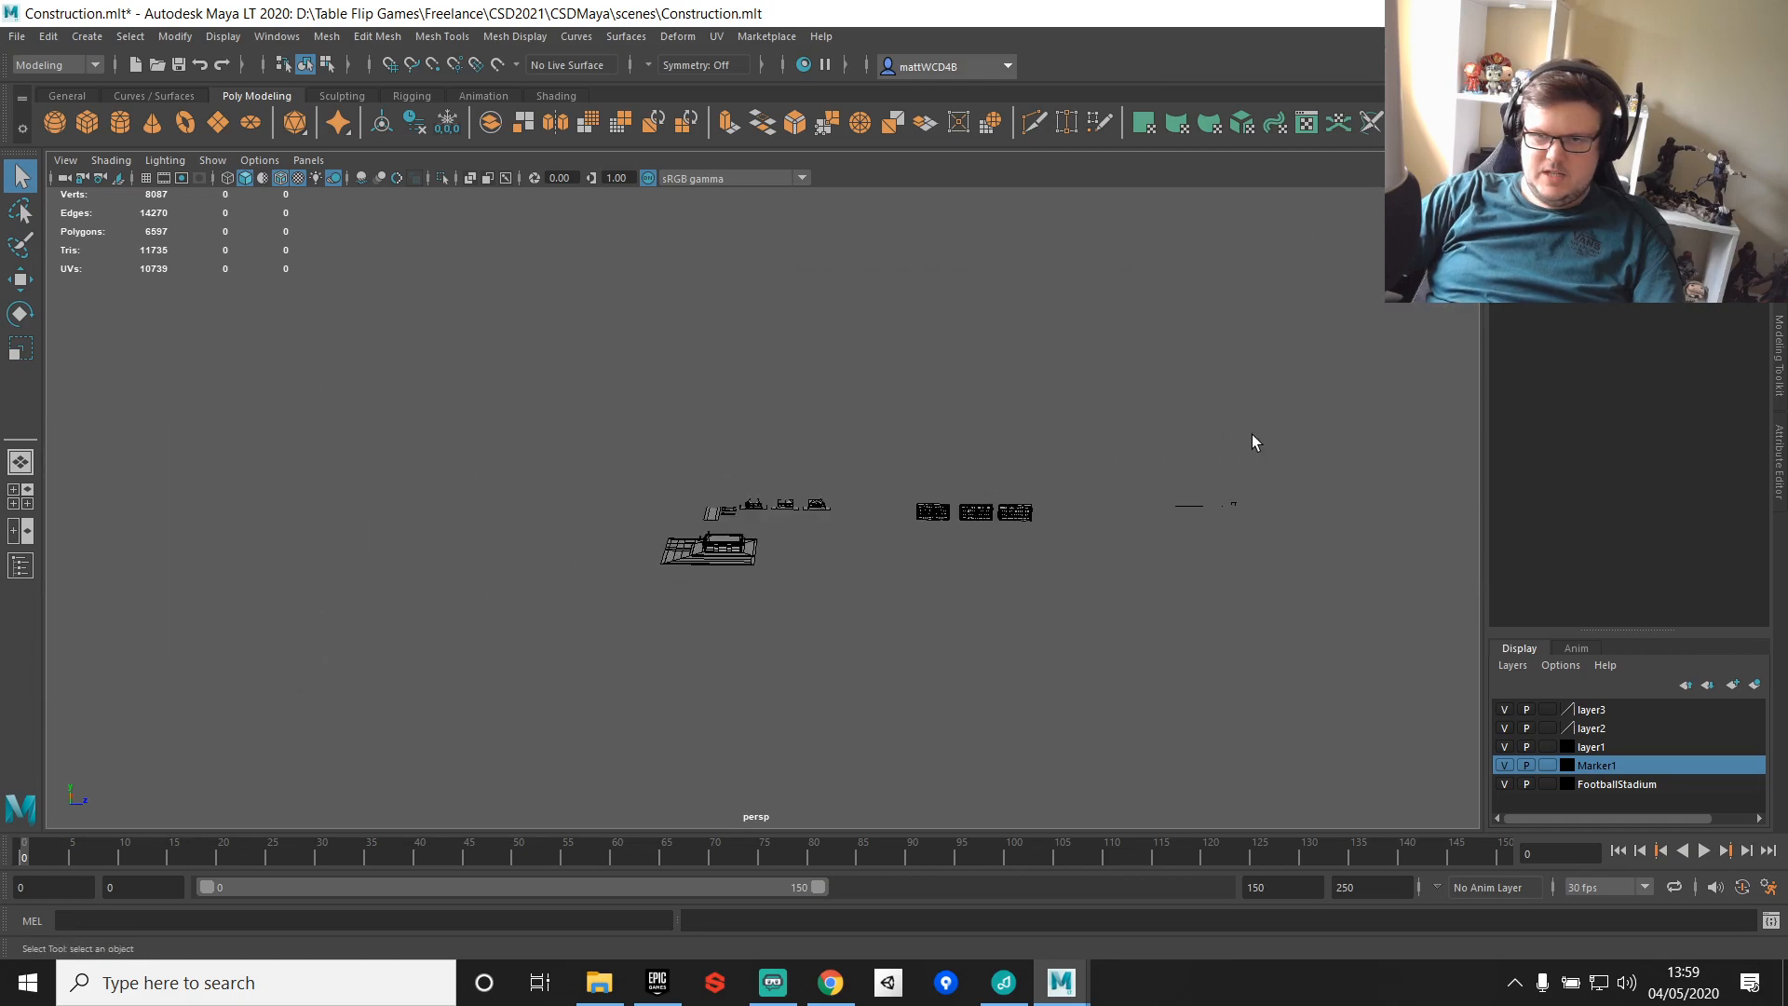
Step: List the scene objects and unhide the StadiumTileLeague2 group on the large marker plane
{"action": "middle_click_drag", "start_coordinate": [1212, 441], "coordinate": [978, 488], "text": "alt"}
{"action": "scroll", "coordinate": [978, 488], "scroll_direction": "up", "scroll_amount": 8}
{"action": "middle_click_drag", "start_coordinate": [1015, 411], "coordinate": [868, 520], "text": "alt"}
{"action": "scroll", "coordinate": [868, 520], "scroll_direction": "up", "scroll_amount": 4}
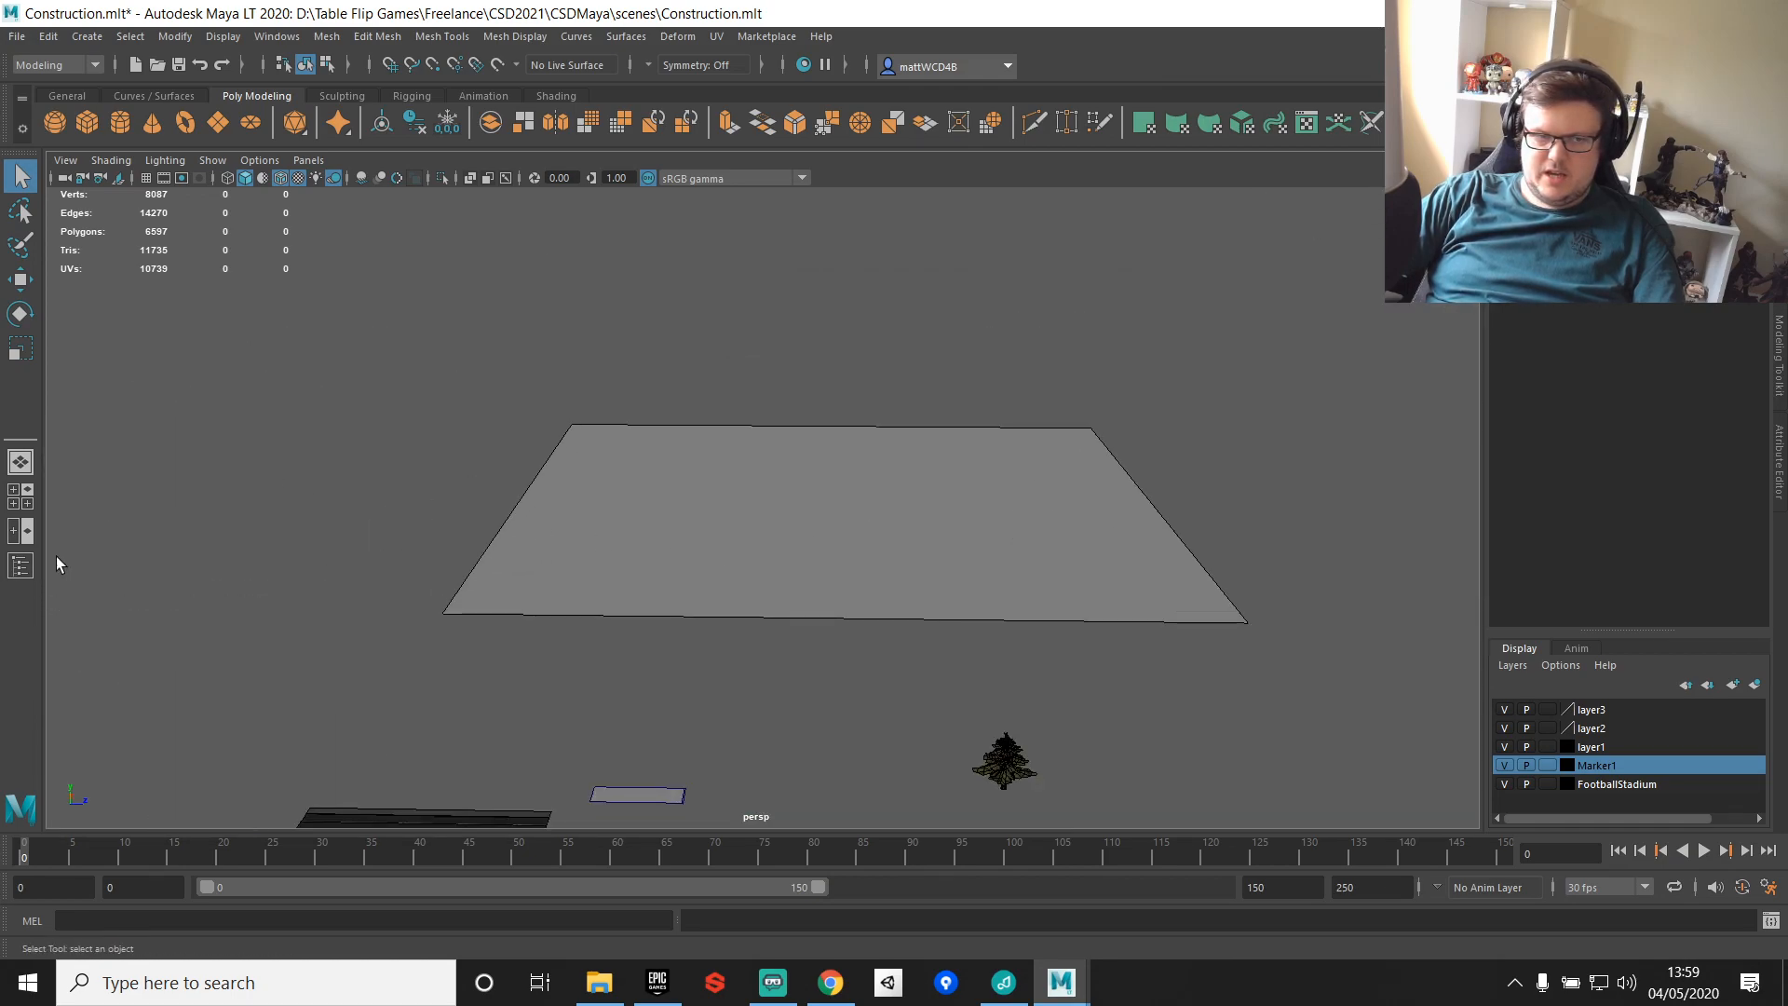
{"action": "left_click", "coordinate": [20, 565]}
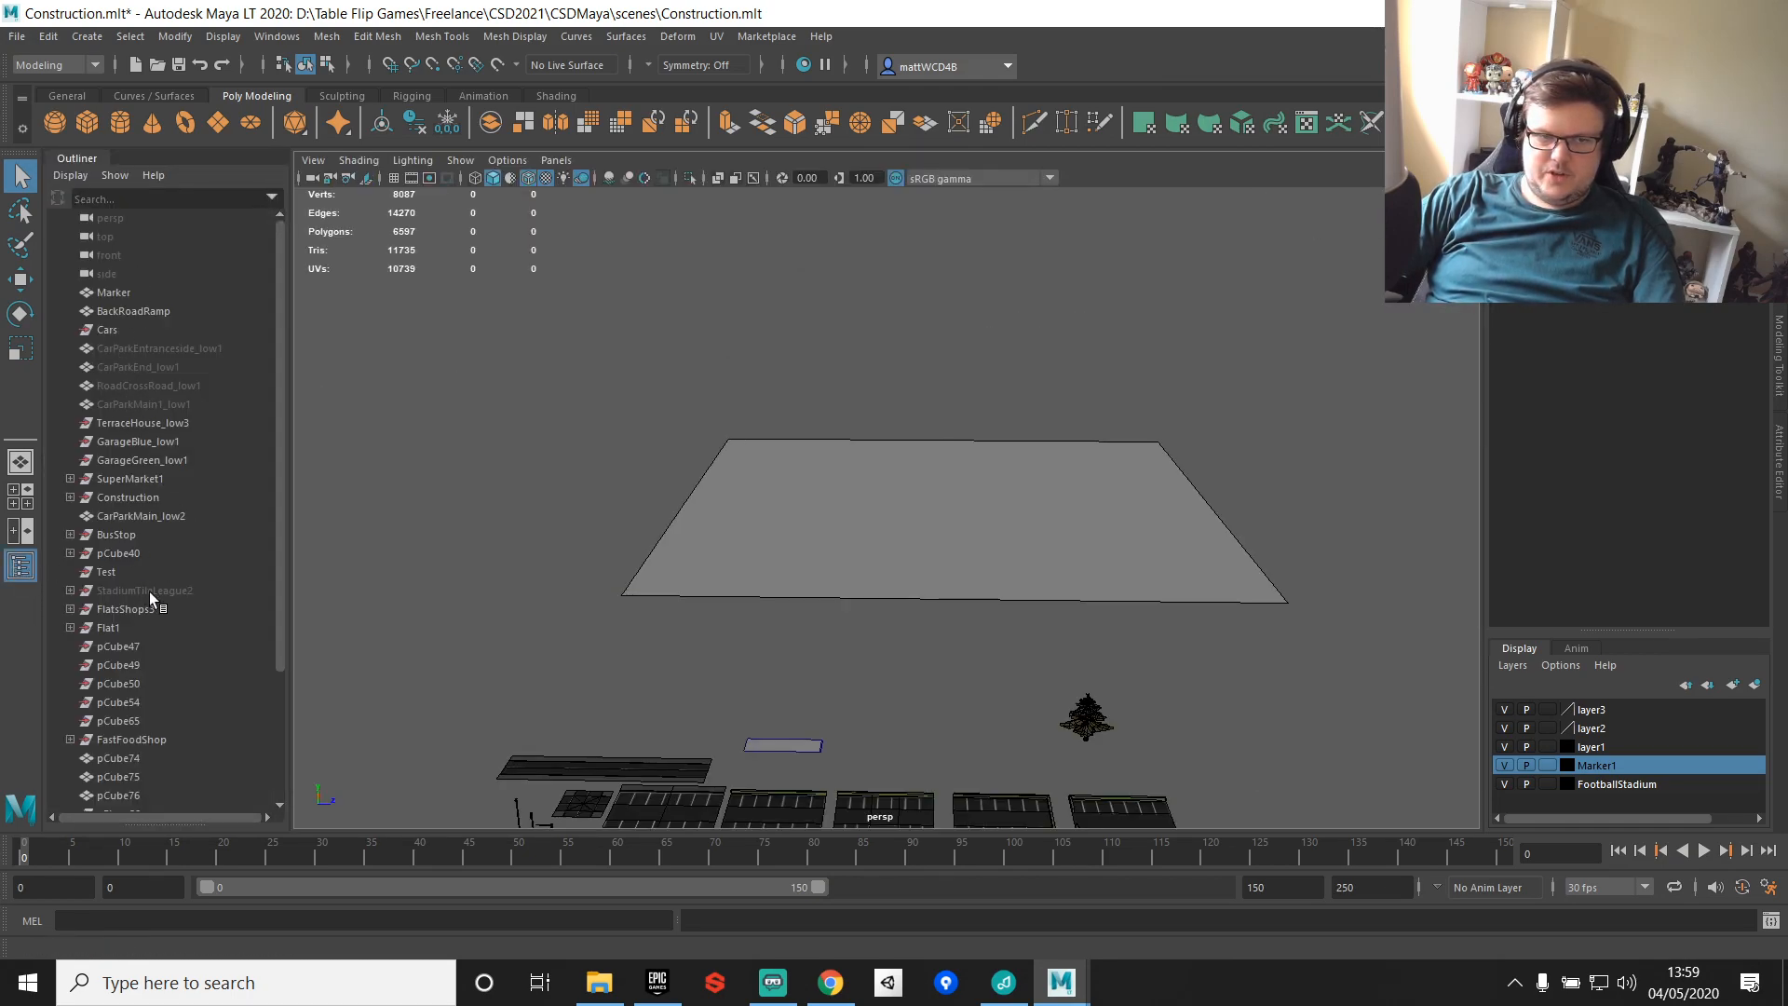
{"action": "left_click", "coordinate": [123, 591]}
{"action": "key", "text": "h"}
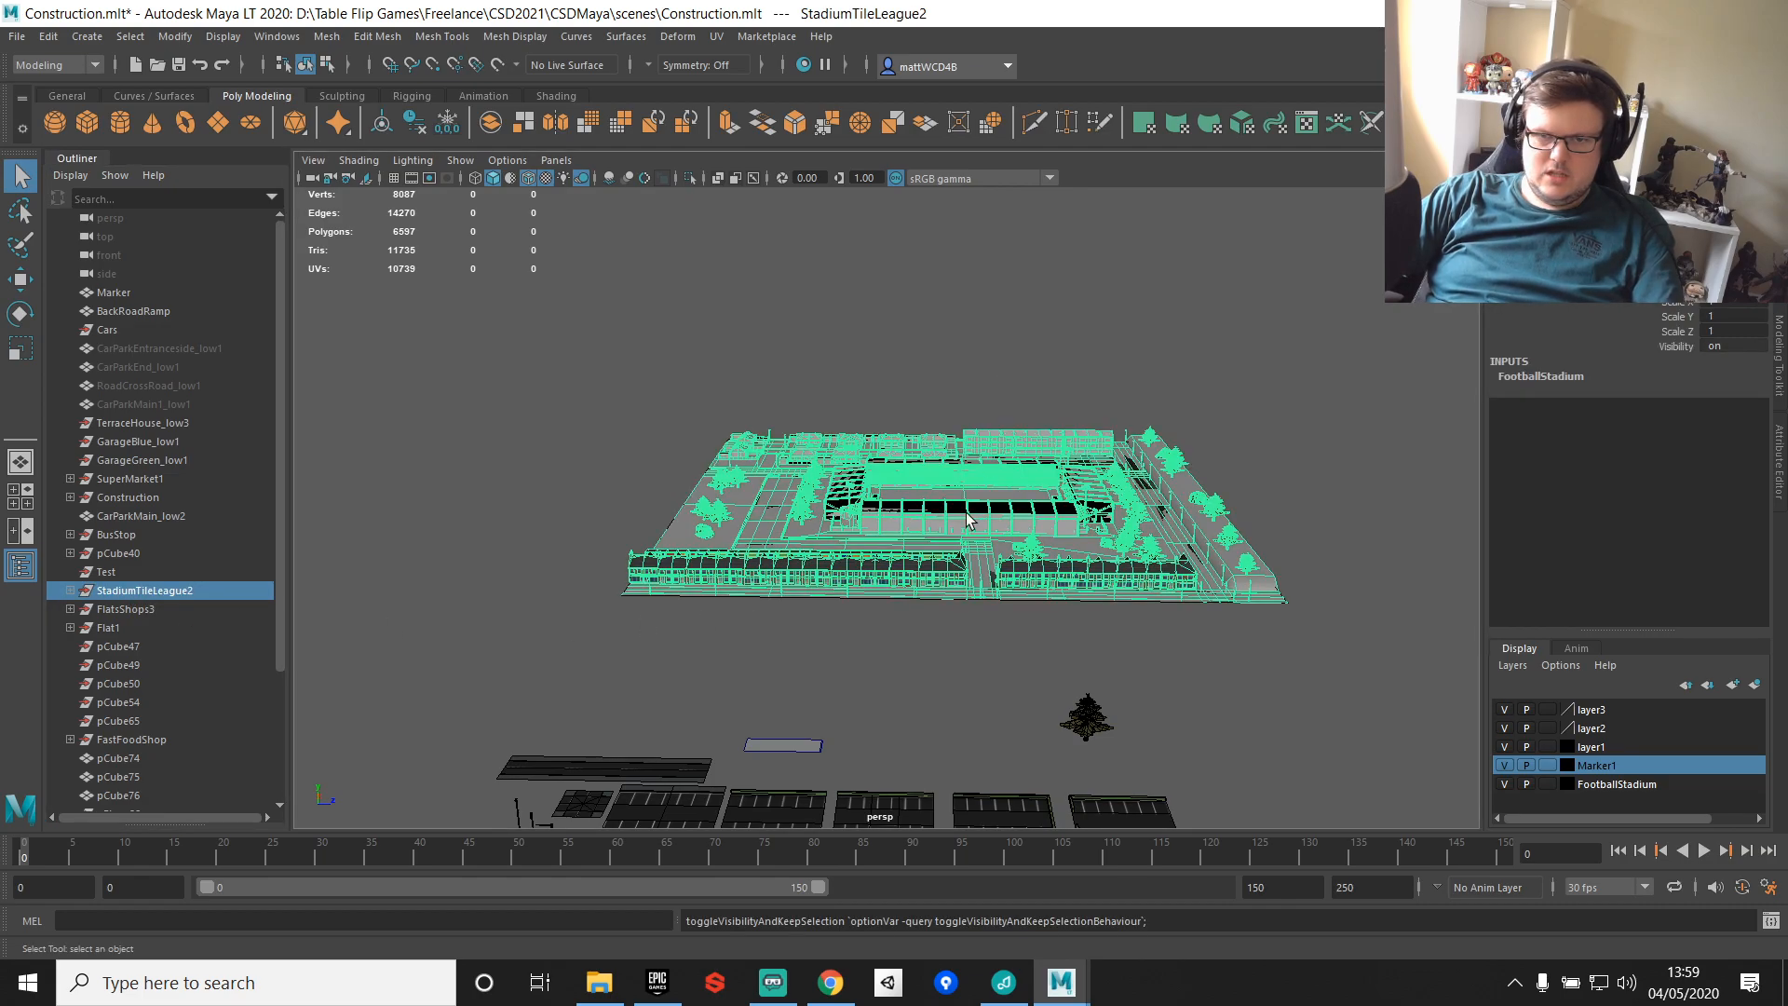
Step: Examine the rows of houses, gardens and flats beside the stadium from above the stand roofs
{"action": "left_click", "coordinate": [817, 445]}
{"action": "key", "text": "f"}
{"action": "left_click_drag", "start_coordinate": [1125, 538], "coordinate": [1085, 619], "text": "alt"}
{"action": "left_click", "coordinate": [1032, 244]}
{"action": "scroll", "coordinate": [1019, 414], "scroll_direction": "down", "scroll_amount": 8}
{"action": "middle_click_drag", "start_coordinate": [1187, 488], "coordinate": [1059, 433], "text": "alt"}
{"action": "scroll", "coordinate": [1059, 432], "scroll_direction": "up", "scroll_amount": 7}
{"action": "left_click_drag", "start_coordinate": [1220, 508], "coordinate": [927, 415], "text": "alt"}
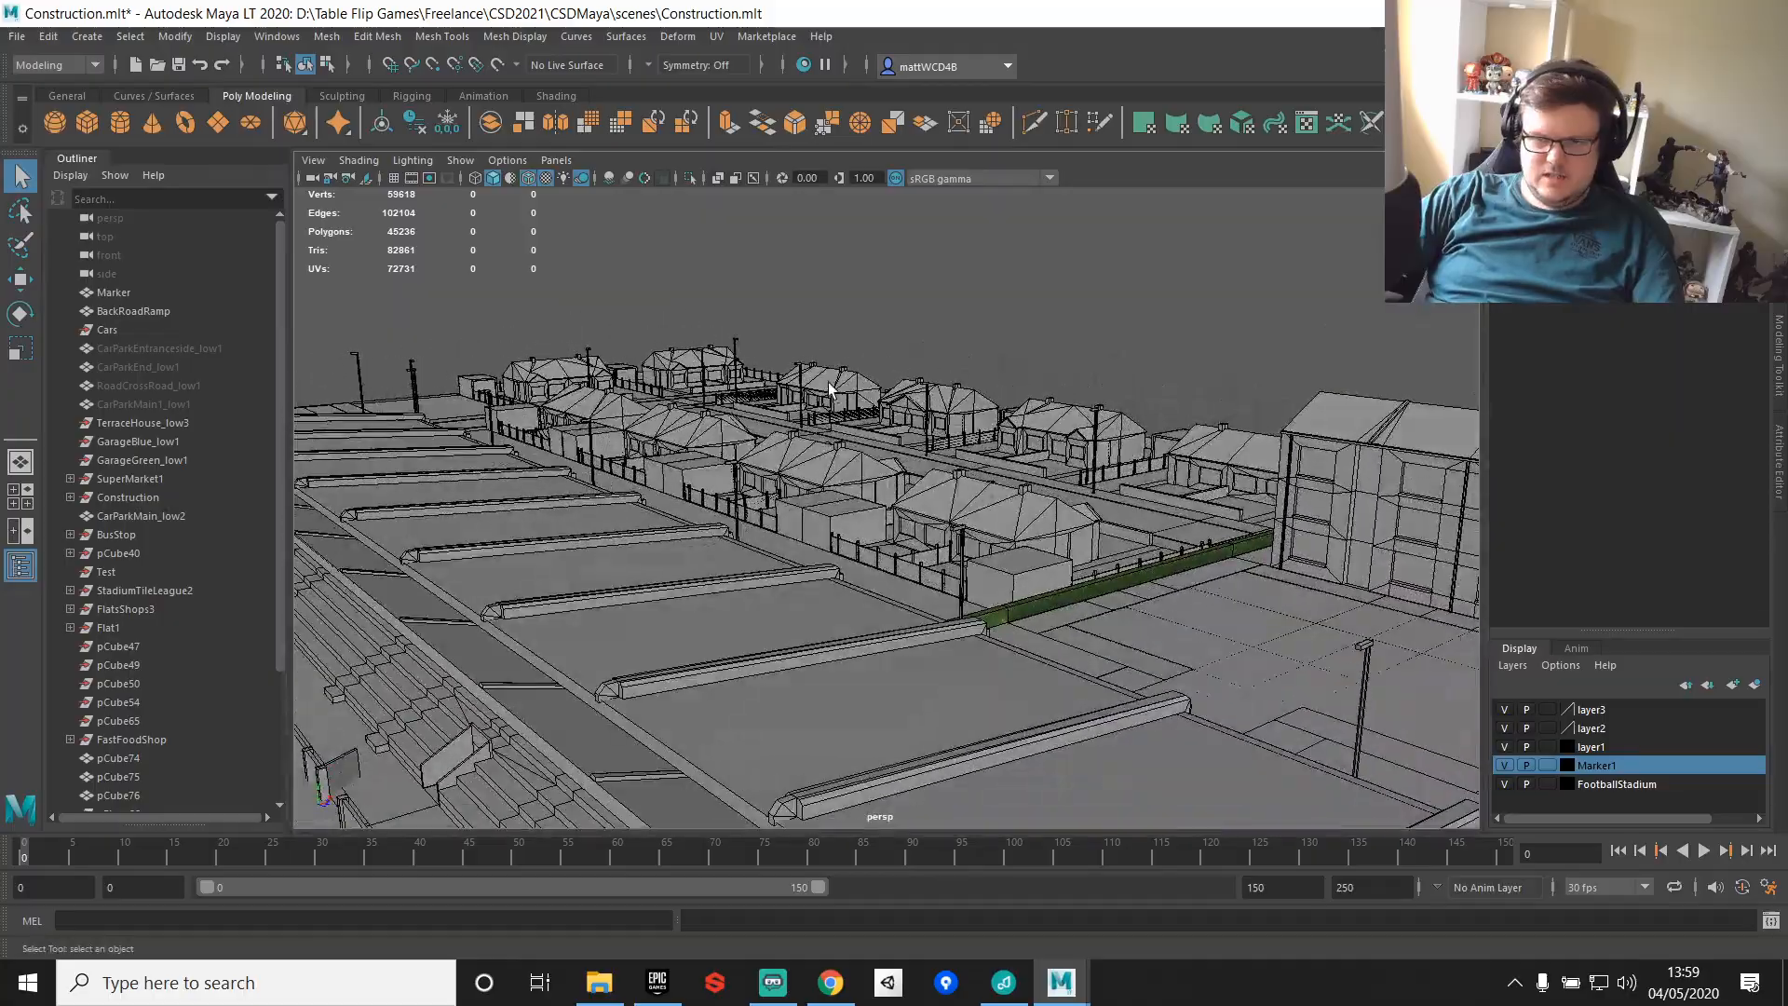
{"action": "left_click_drag", "start_coordinate": [831, 382], "coordinate": [1159, 459], "text": "alt"}
{"action": "middle_click_drag", "start_coordinate": [1159, 459], "coordinate": [857, 371], "text": "alt"}
{"action": "left_click_drag", "start_coordinate": [858, 371], "coordinate": [1143, 430], "text": "alt"}
{"action": "left_click_drag", "start_coordinate": [965, 545], "coordinate": [1145, 483], "text": "alt"}
Step: Examine the stadium's stands and pitch, the surrounding trees and the residential streets from several angles
{"action": "scroll", "coordinate": [1145, 483], "scroll_direction": "down", "scroll_amount": 10}
{"action": "scroll", "coordinate": [934, 460], "scroll_direction": "up", "scroll_amount": 4}
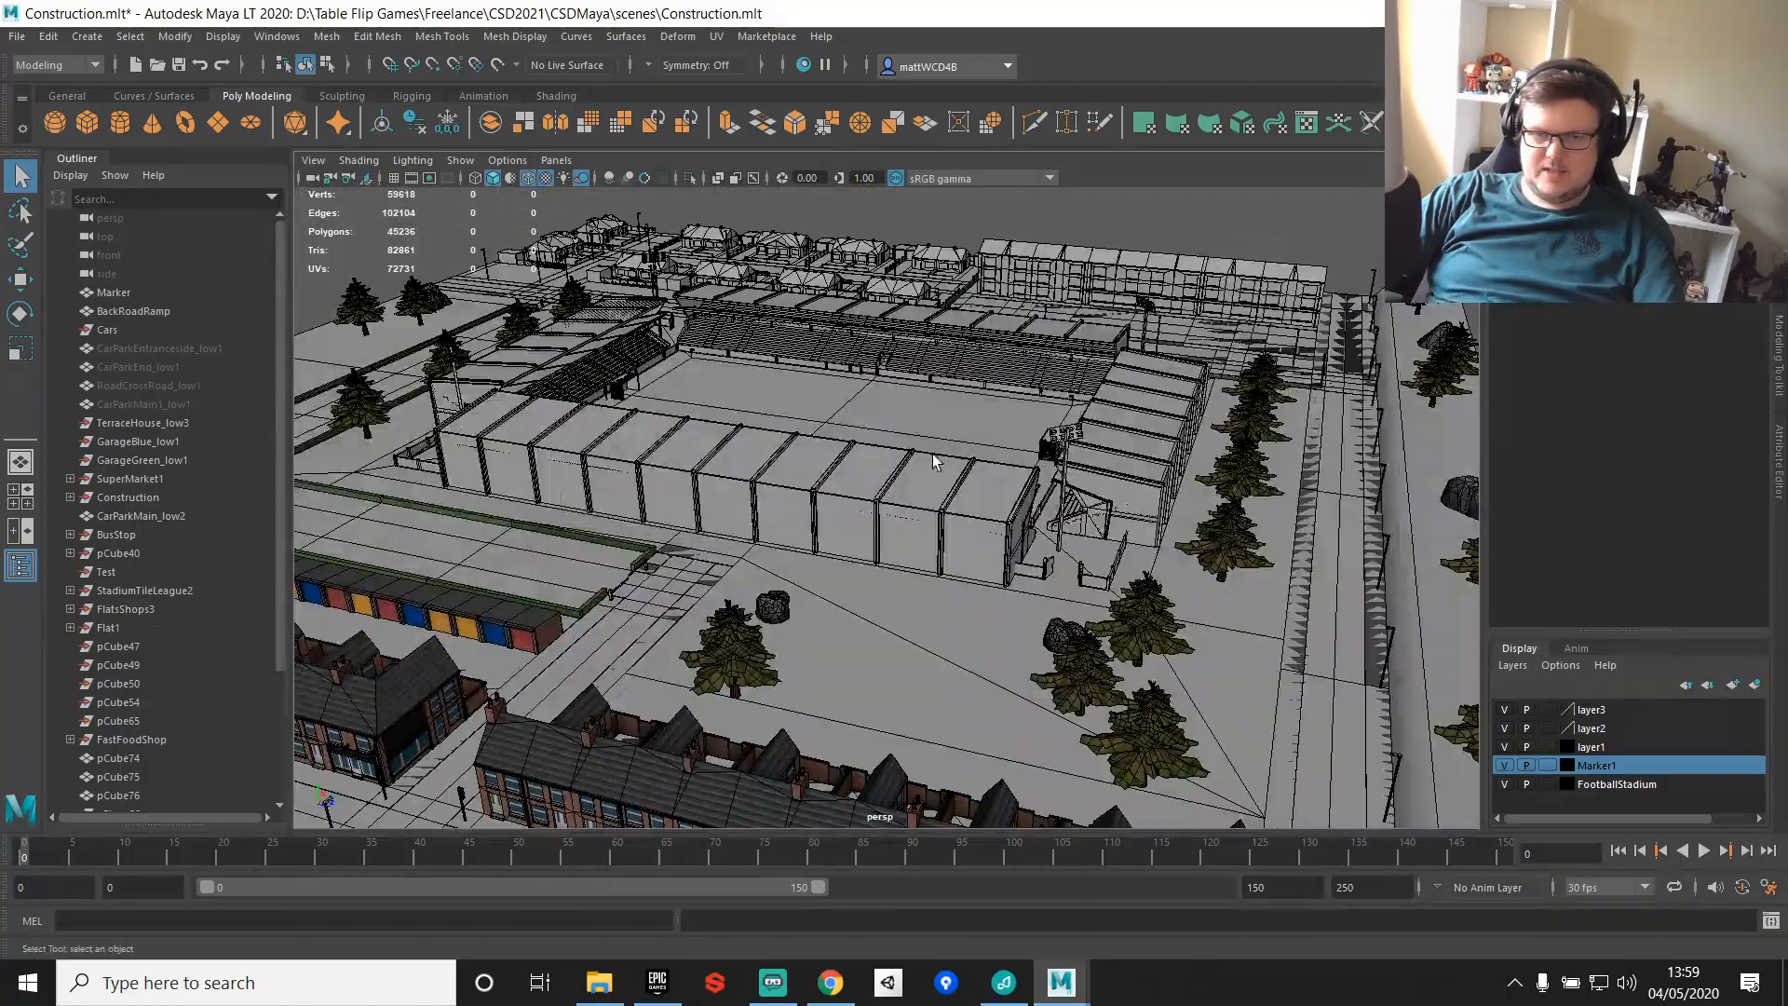
{"action": "left_click_drag", "start_coordinate": [934, 459], "coordinate": [978, 456], "text": "alt"}
{"action": "middle_click_drag", "start_coordinate": [1263, 430], "coordinate": [1099, 416], "text": "alt"}
{"action": "mouse_move", "coordinate": [1099, 416]}
{"action": "left_mouse_down", "text": "alt"}
{"action": "mouse_move", "coordinate": [1038, 479]}
{"action": "mouse_move", "coordinate": [1096, 398]}
{"action": "left_mouse_up", "text": "alt"}
{"action": "middle_click_drag", "start_coordinate": [652, 396], "coordinate": [1133, 415], "text": "alt"}
{"action": "left_click_drag", "start_coordinate": [1133, 416], "coordinate": [1220, 408], "text": "alt"}
{"action": "middle_click_drag", "start_coordinate": [789, 288], "coordinate": [827, 523], "text": "alt"}
{"action": "scroll", "coordinate": [826, 522], "scroll_direction": "up", "scroll_amount": 3}
{"action": "left_click_drag", "start_coordinate": [826, 523], "coordinate": [987, 431], "text": "alt"}
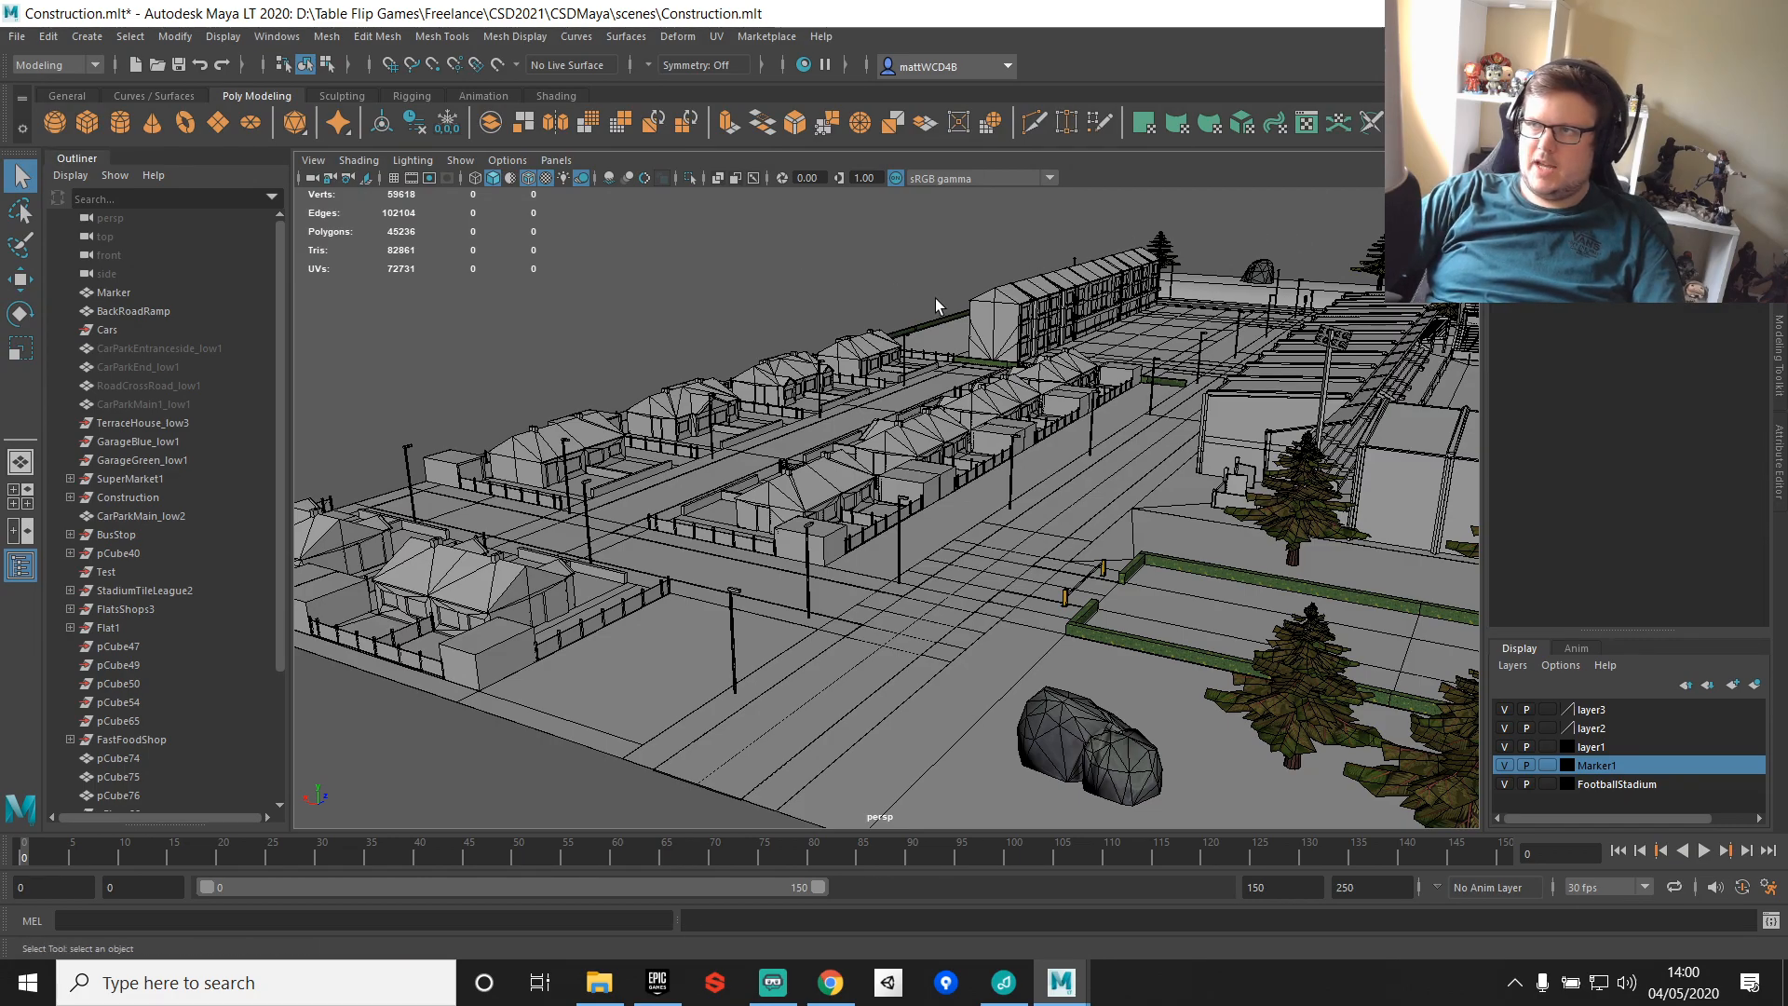
{"action": "left_click_drag", "start_coordinate": [922, 473], "coordinate": [674, 337], "text": "alt"}
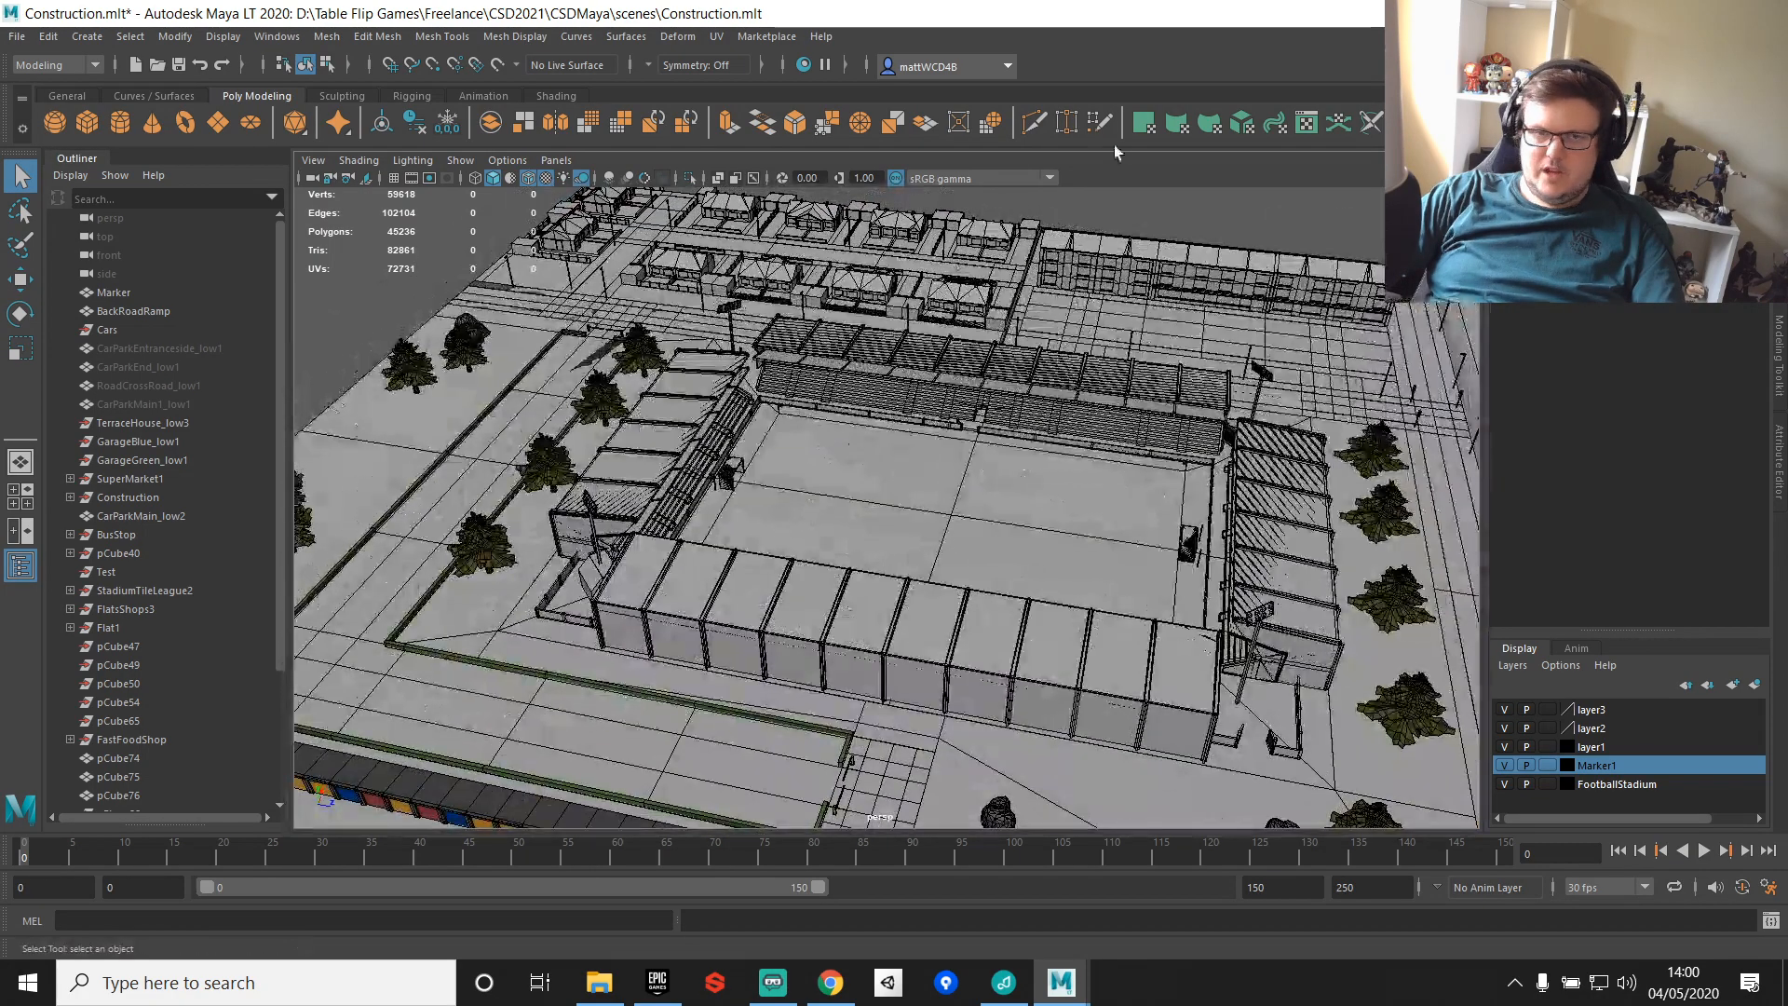
Step: Hide the StadiumTileLeague2 group again and frame the Marker plane
{"action": "left_click", "coordinate": [160, 590]}
{"action": "key", "text": "f"}
{"action": "left_click", "coordinate": [866, 547]}
{"action": "key", "text": "f"}
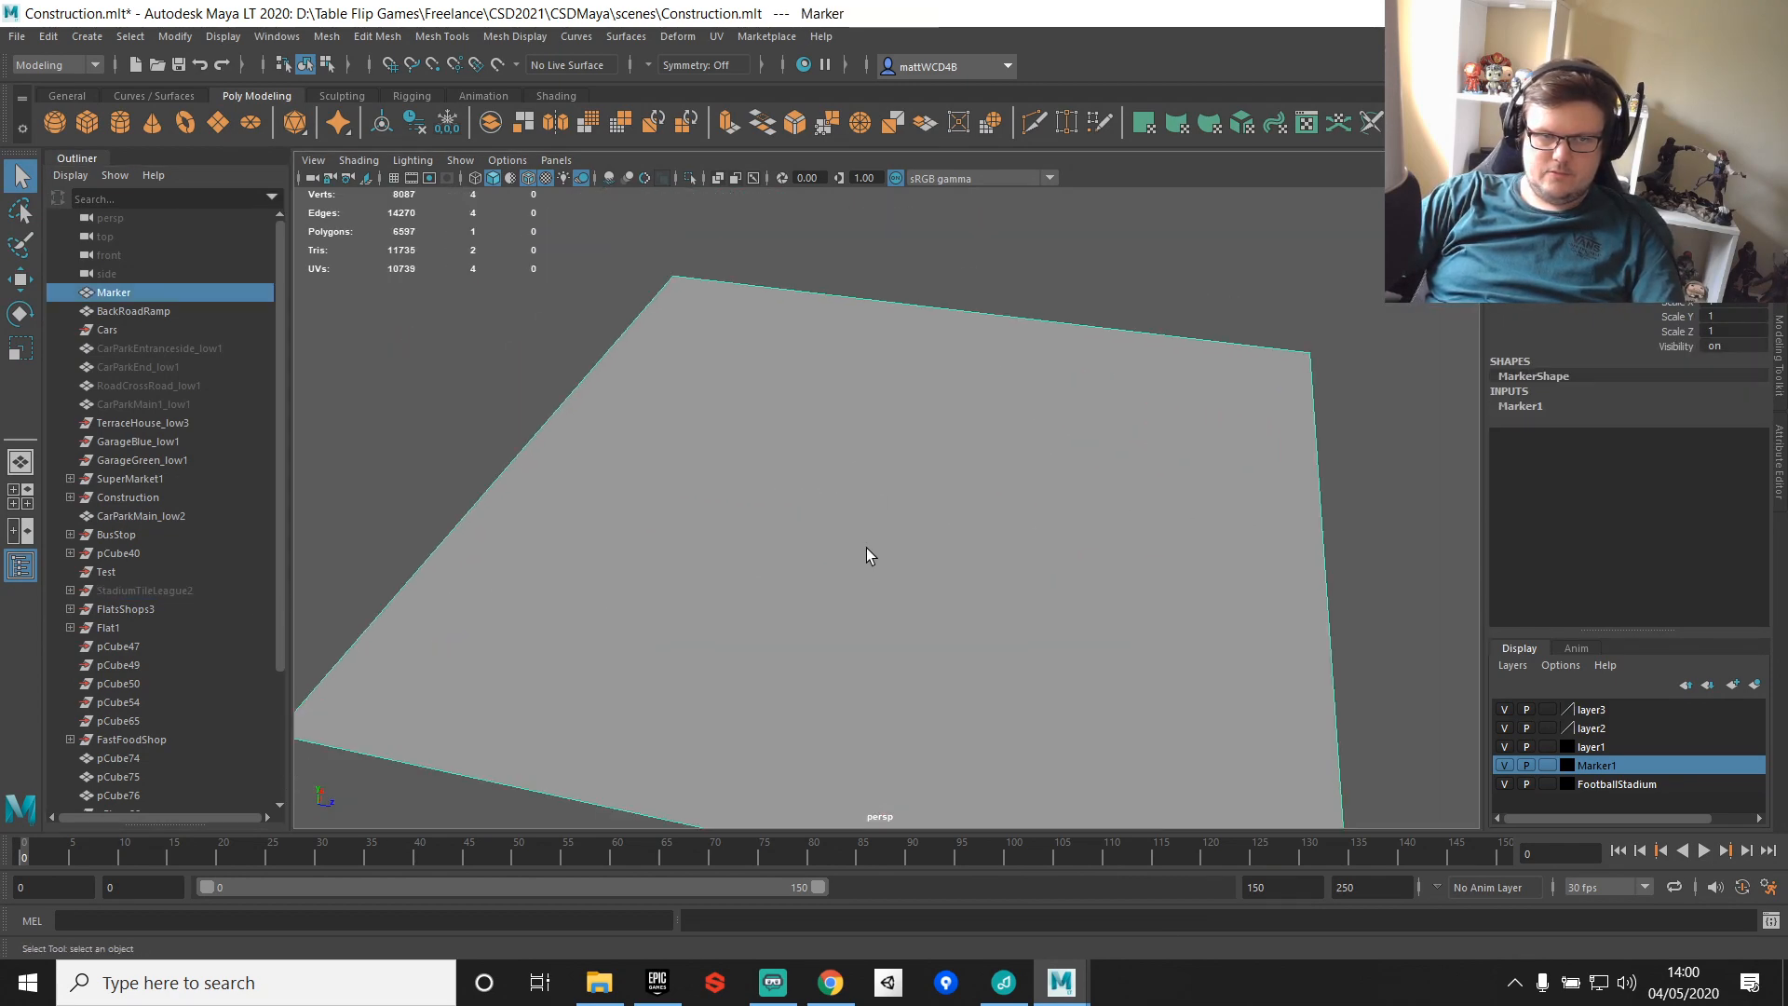
Step: Set the Marker1 display layer to Template and try to select the Marker plane
{"action": "mouse_move", "coordinate": [866, 548]}
{"action": "left_mouse_down", "text": "alt"}
{"action": "mouse_move", "coordinate": [1158, 467]}
{"action": "mouse_move", "coordinate": [1559, 780]}
{"action": "left_mouse_up", "text": "alt"}
{"action": "left_click", "coordinate": [1546, 765]}
{"action": "middle_click_drag", "start_coordinate": [680, 395], "coordinate": [942, 404], "text": "alt"}
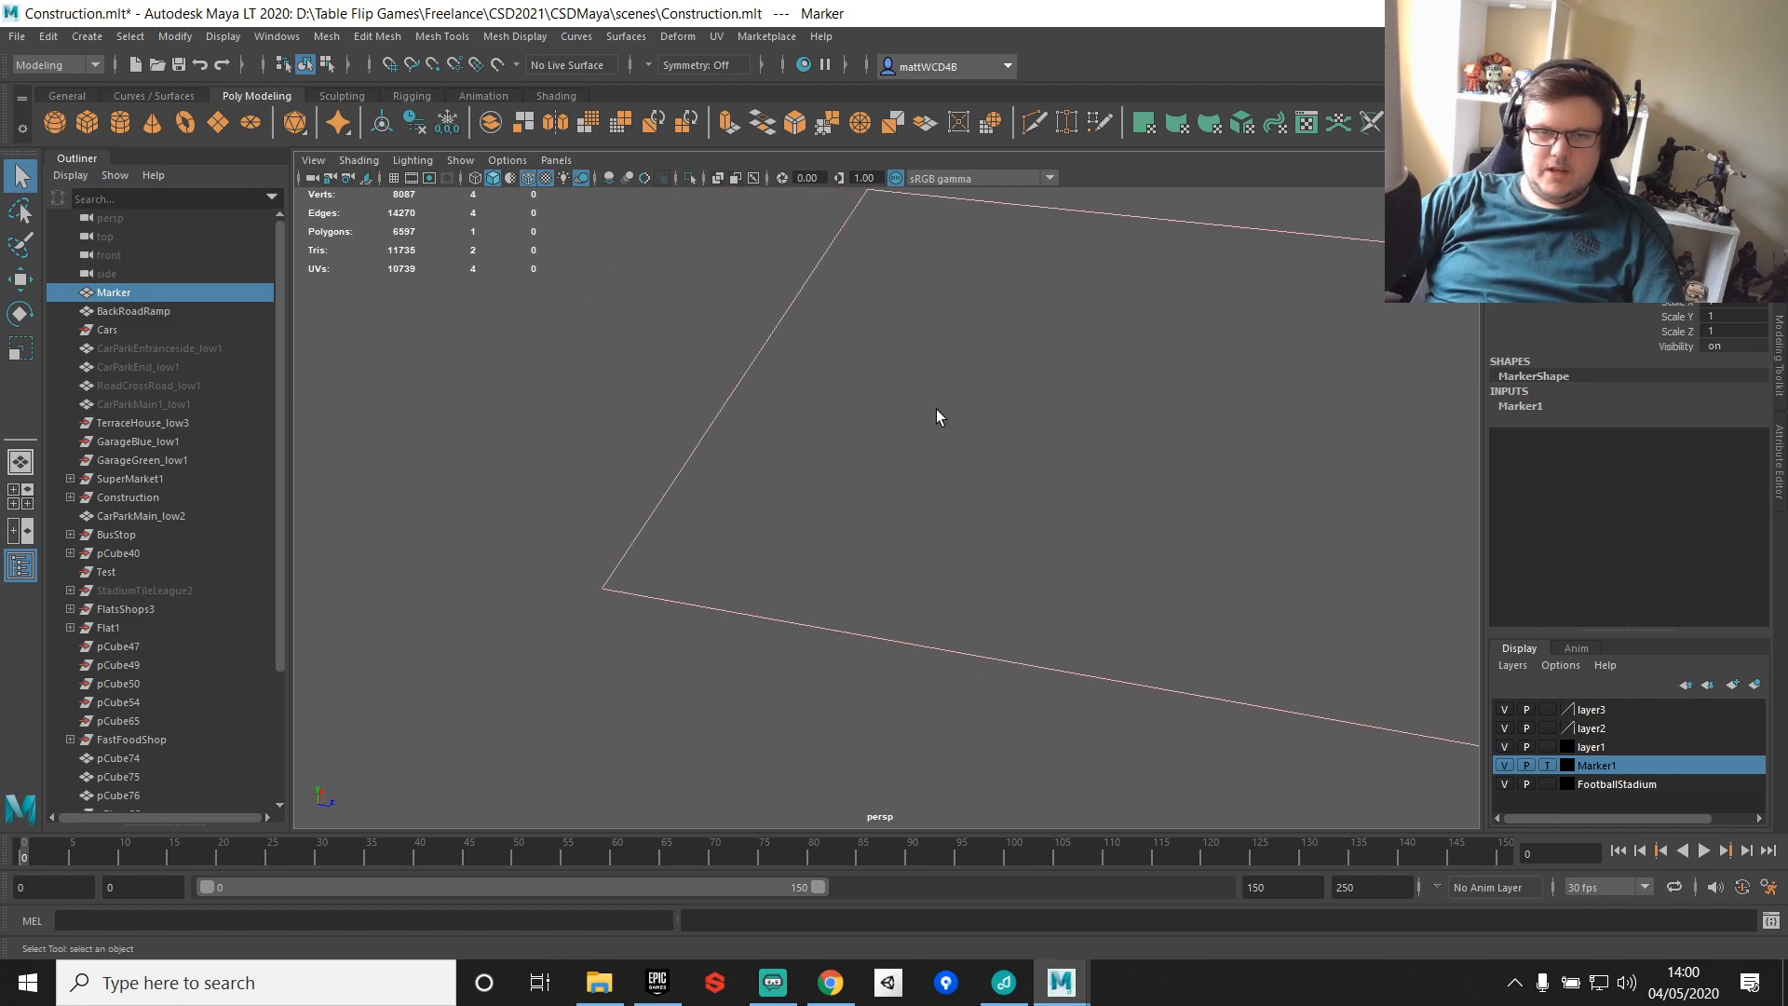
{"action": "left_click", "coordinate": [790, 533]}
Step: Return to the fast-food shop's plot and set the Marker1 display layer to Reference
{"action": "scroll", "coordinate": [810, 530], "scroll_direction": "down", "scroll_amount": 5}
{"action": "middle_click_drag", "start_coordinate": [948, 515], "coordinate": [881, 443], "text": "alt"}
{"action": "left_click_drag", "start_coordinate": [870, 475], "coordinate": [998, 471], "text": "alt"}
{"action": "middle_click_drag", "start_coordinate": [1169, 410], "coordinate": [735, 287], "text": "alt"}
{"action": "middle_click_drag", "start_coordinate": [894, 624], "coordinate": [966, 344], "text": "alt"}
{"action": "scroll", "coordinate": [917, 378], "scroll_direction": "down", "scroll_amount": 3}
{"action": "middle_click_drag", "start_coordinate": [745, 591], "coordinate": [1434, 260], "text": "alt"}
{"action": "middle_click_drag", "start_coordinate": [1088, 715], "coordinate": [1074, 484], "text": "alt"}
{"action": "scroll", "coordinate": [1085, 490], "scroll_direction": "up", "scroll_amount": 5}
{"action": "middle_click_drag", "start_coordinate": [1379, 661], "coordinate": [976, 509], "text": "alt"}
{"action": "left_click", "coordinate": [1547, 765]}
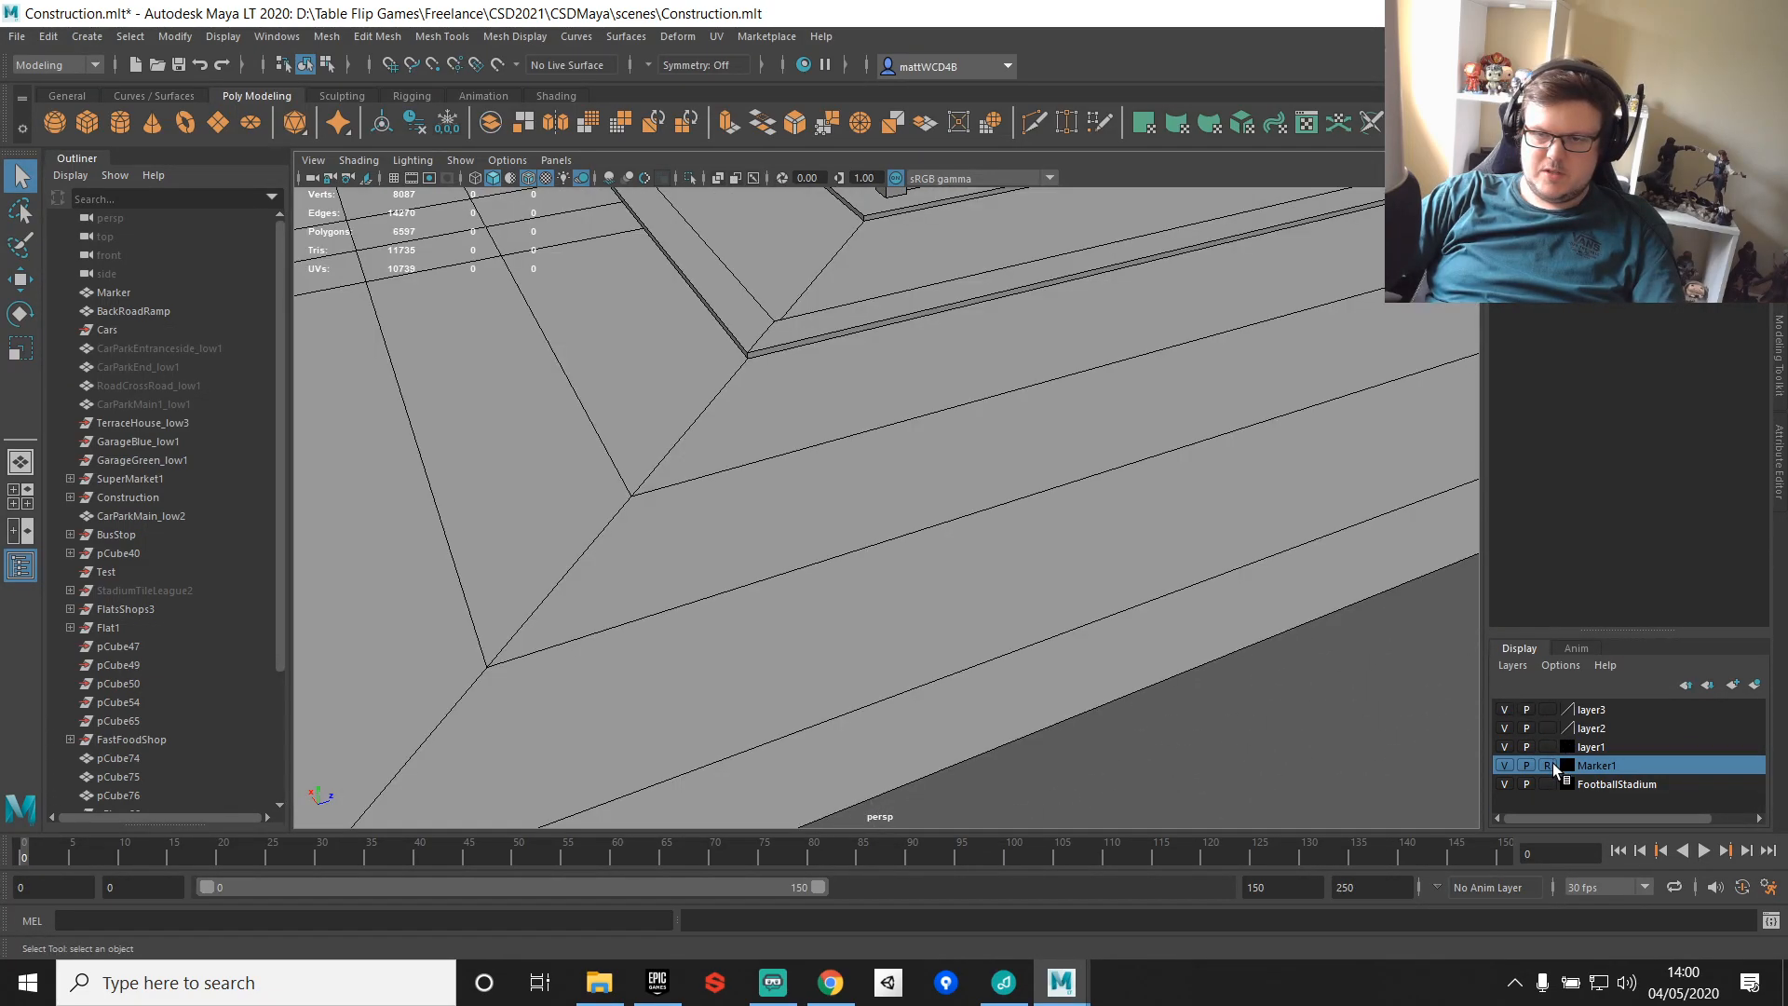
Step: Test selecting the shop building with Marker1 referenced, and restore the layer to its normal display type
{"action": "scroll", "coordinate": [892, 462], "scroll_direction": "down", "scroll_amount": 8}
{"action": "left_click", "coordinate": [931, 431]}
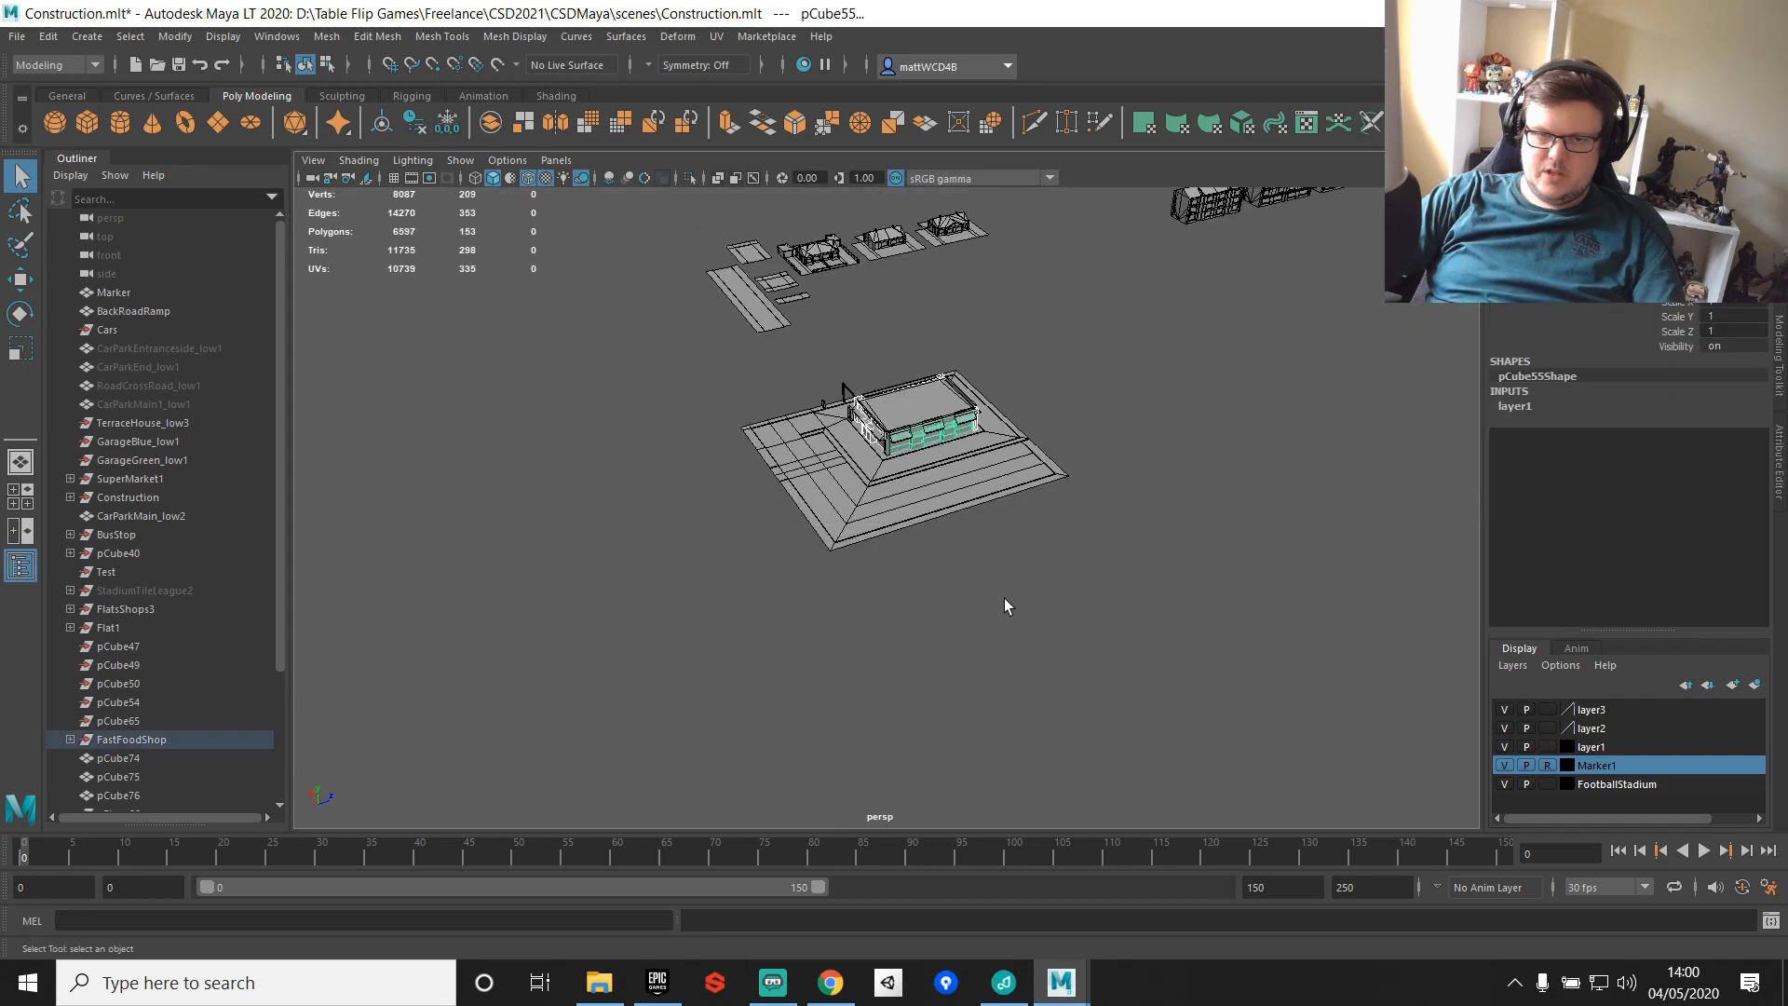
{"action": "scroll", "coordinate": [1004, 598], "scroll_direction": "up", "scroll_amount": 3}
{"action": "left_click", "coordinate": [1547, 761]}
Step: Select the whole fast-food shop with its plot and add the selected objects to layer3
{"action": "left_click_drag", "start_coordinate": [731, 268], "coordinate": [984, 540]}
{"action": "right_click", "coordinate": [1585, 708]}
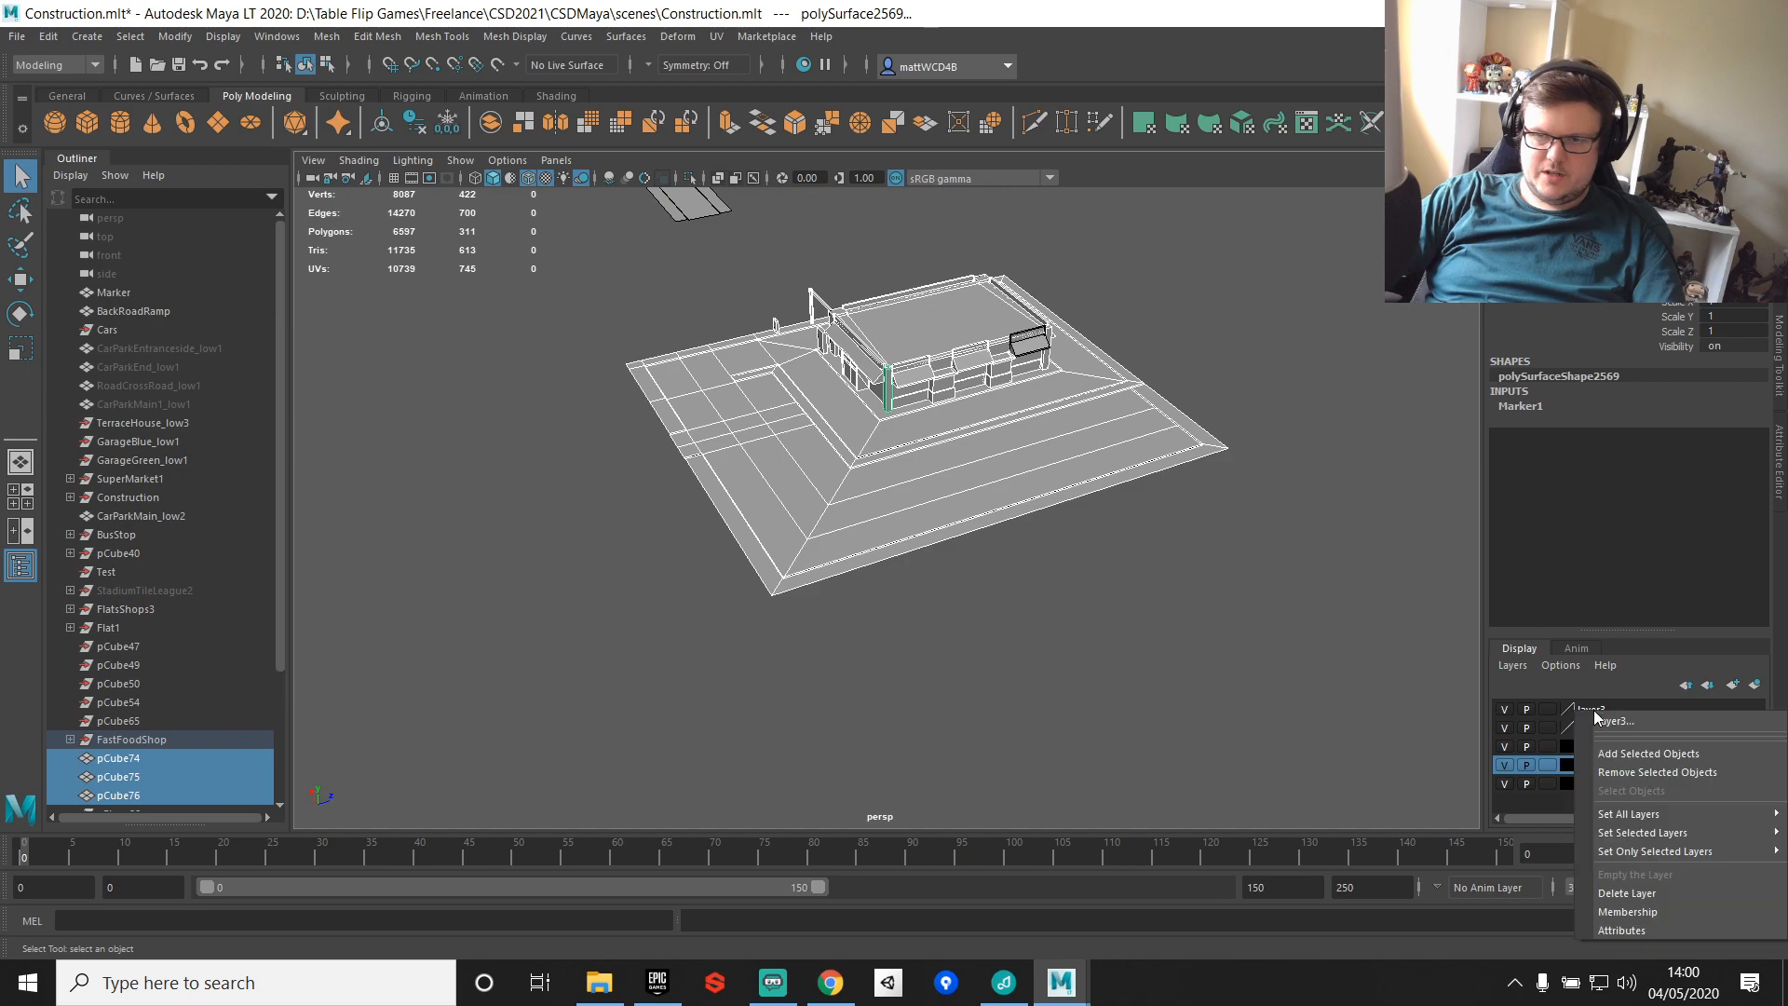
{"action": "left_click", "coordinate": [1639, 749]}
Step: Test the shop's selectability with the Marker1 layer as Template and Reference, and return the layer to normal
{"action": "left_click", "coordinate": [1547, 765]}
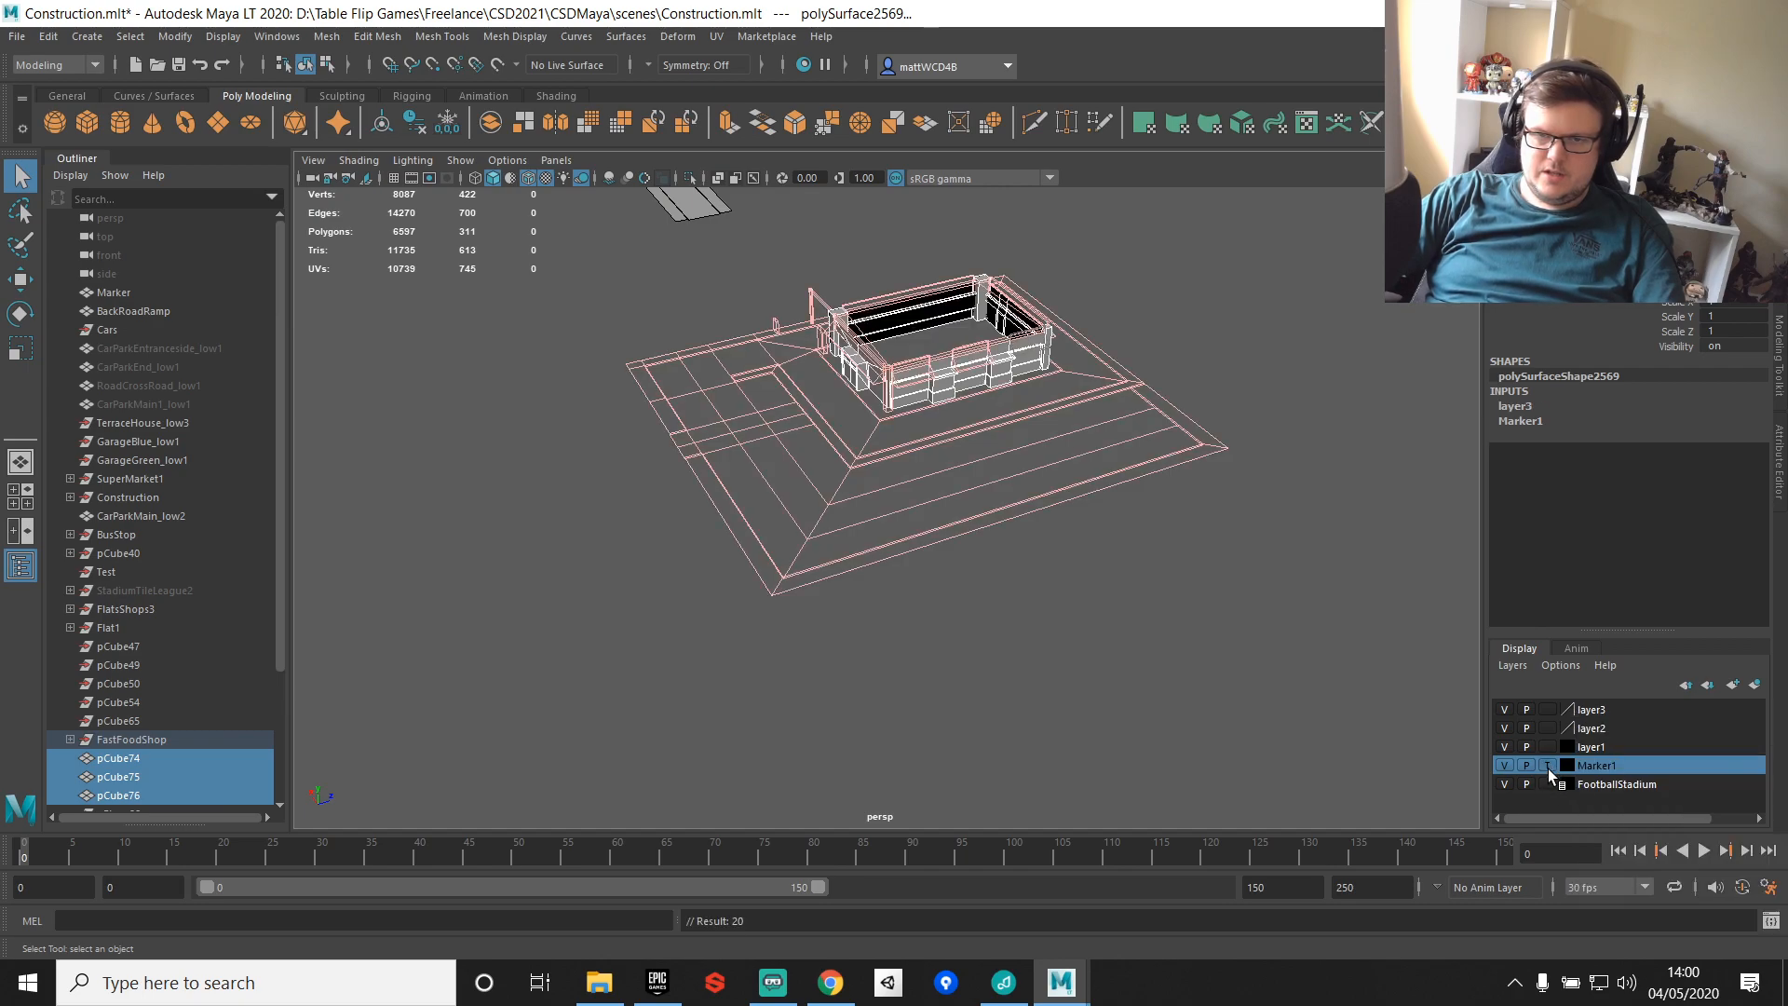
{"action": "left_click", "coordinate": [1547, 765]}
{"action": "left_click", "coordinate": [955, 465]}
{"action": "left_click_drag", "start_coordinate": [590, 260], "coordinate": [1108, 685]}
{"action": "left_click", "coordinate": [1547, 766]}
Step: Select and frame the complete fast-food shop to check its parts, and clear the selection
{"action": "left_click_drag", "start_coordinate": [563, 295], "coordinate": [1158, 579]}
{"action": "key", "text": "f"}
{"action": "scroll", "coordinate": [1105, 503], "scroll_direction": "up", "scroll_amount": 5}
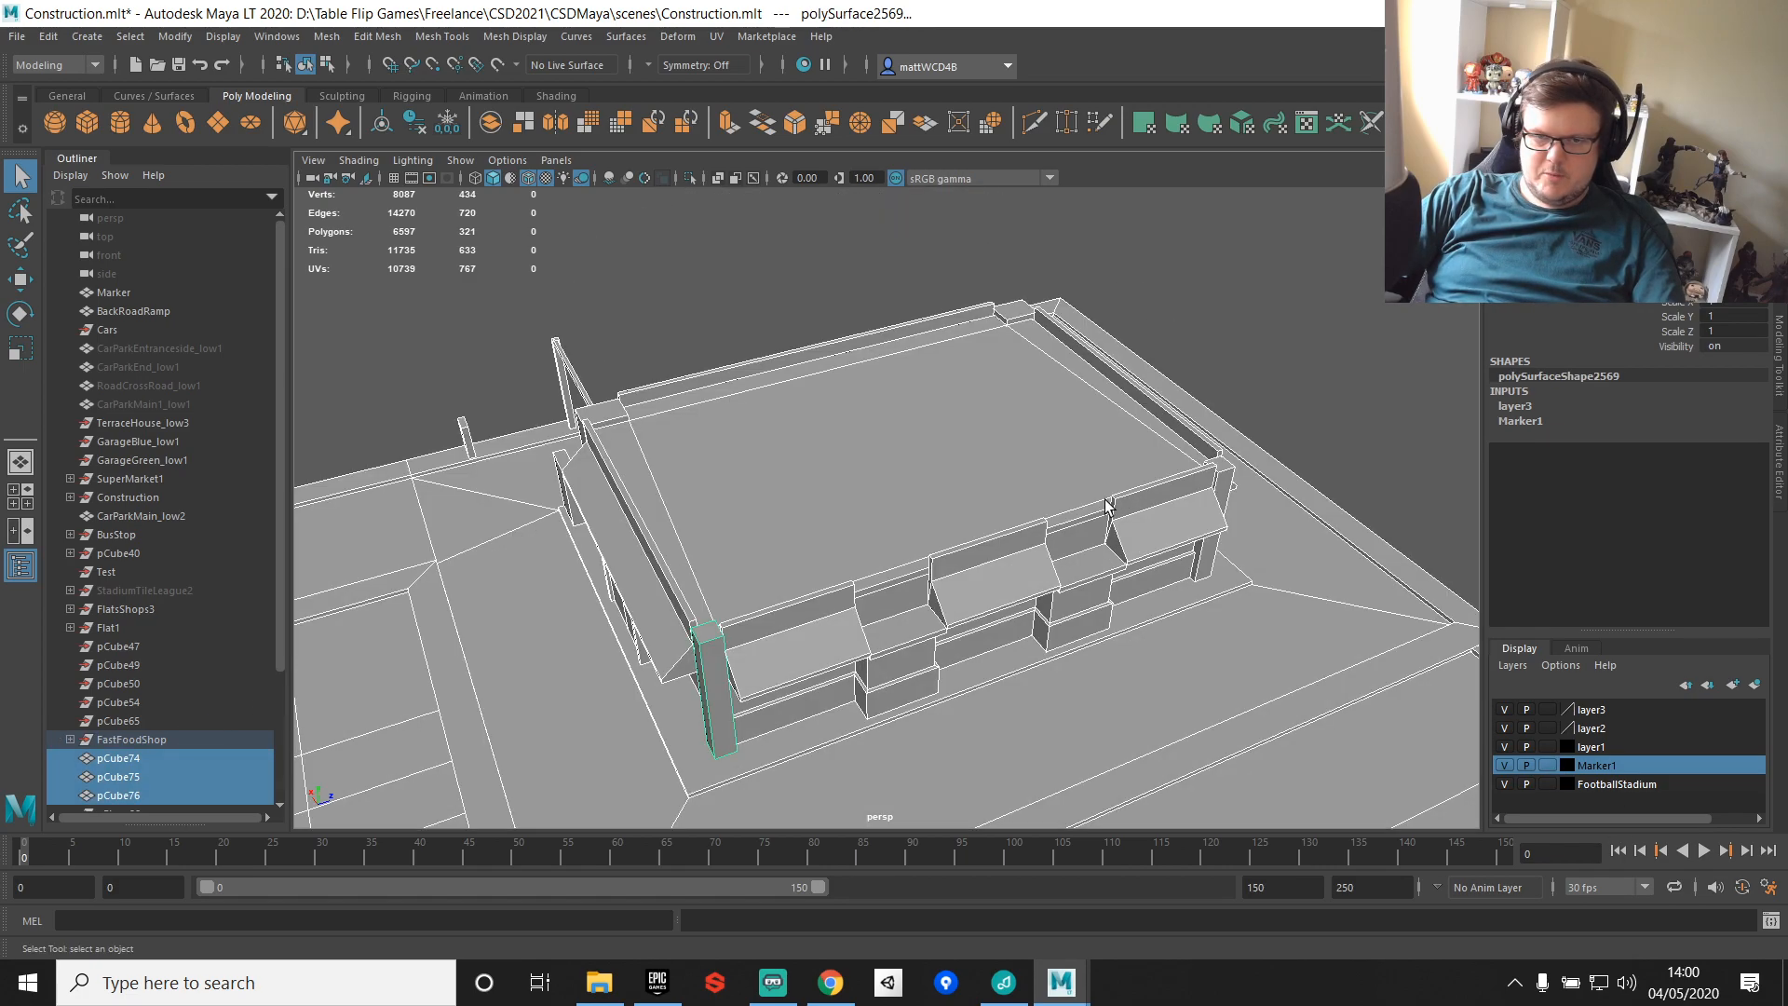
{"action": "scroll", "coordinate": [1293, 444], "scroll_direction": "down", "scroll_amount": 7}
{"action": "left_click", "coordinate": [1292, 444]}
Step: Inspect the fast-food shop's facade, roof and surrounding plot from different angles
{"action": "left_click_drag", "start_coordinate": [1293, 444], "coordinate": [1121, 465], "text": "alt"}
{"action": "left_click_drag", "start_coordinate": [1159, 383], "coordinate": [1141, 522], "text": "alt"}
{"action": "left_click", "coordinate": [875, 512]}
{"action": "key", "text": "f"}
{"action": "left_click", "coordinate": [1212, 332]}
{"action": "left_click_drag", "start_coordinate": [1213, 333], "coordinate": [1081, 492], "text": "alt"}
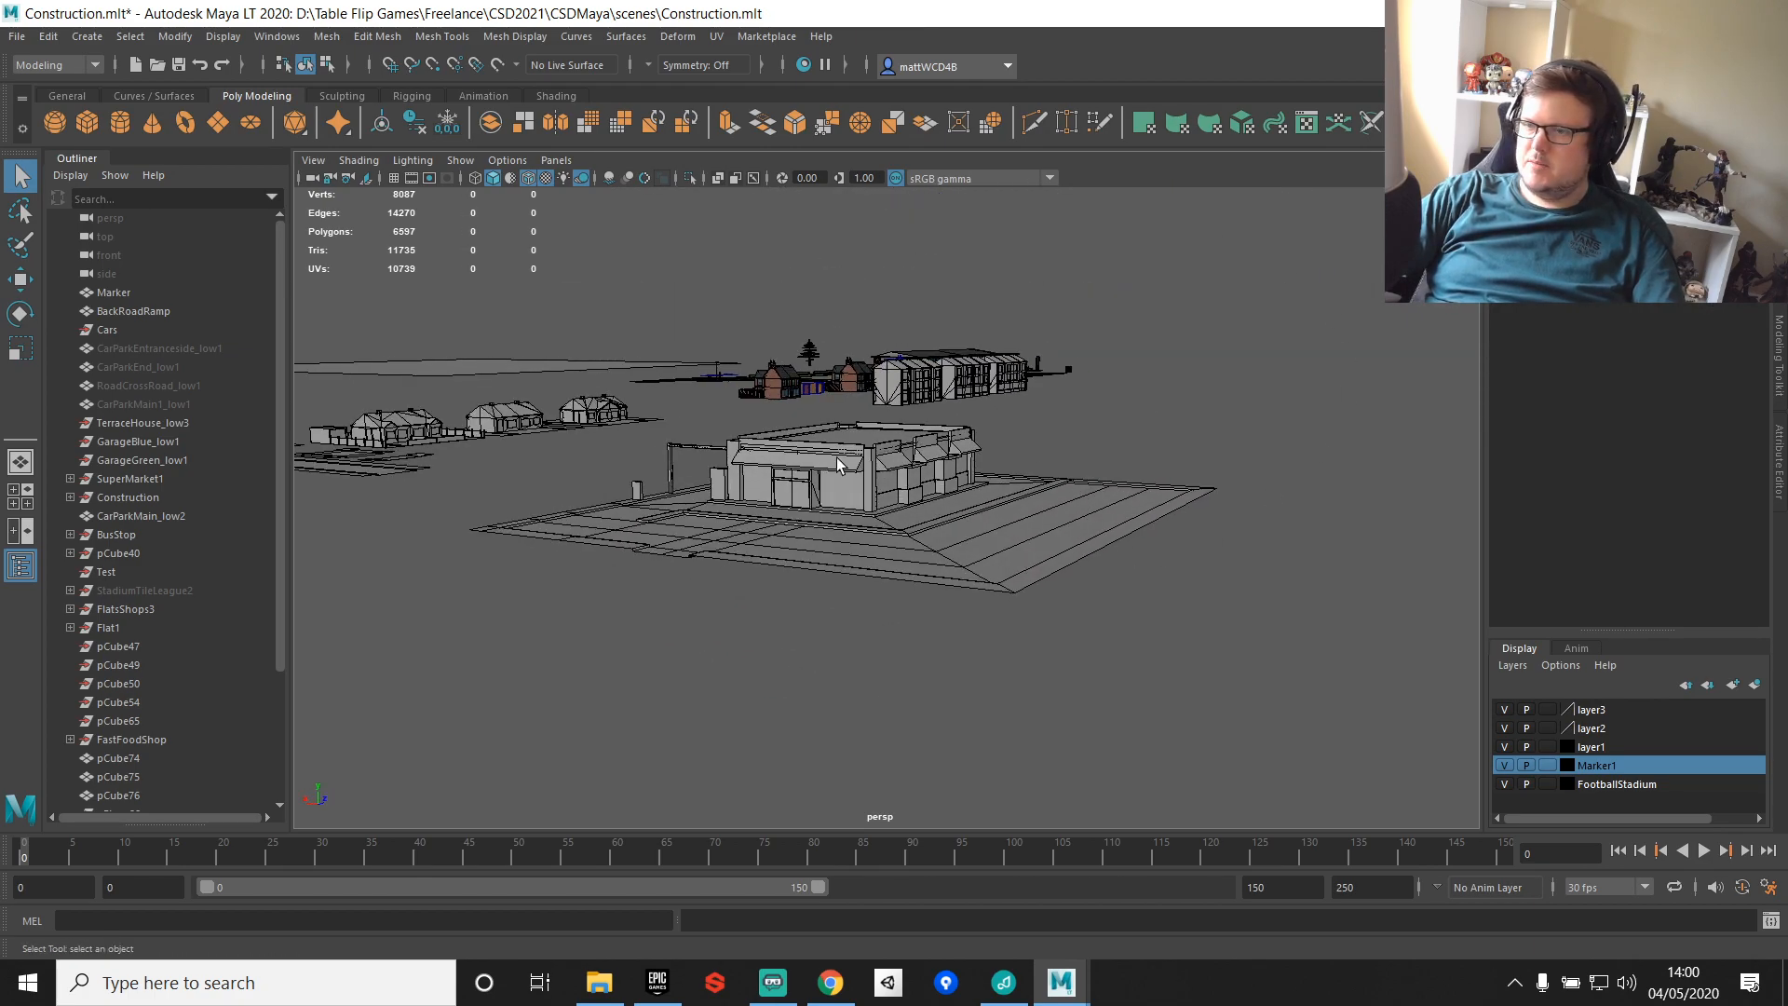
{"action": "left_click_drag", "start_coordinate": [1126, 324], "coordinate": [1002, 454], "text": "alt"}
{"action": "left_click_drag", "start_coordinate": [1257, 458], "coordinate": [1233, 424], "text": "alt"}
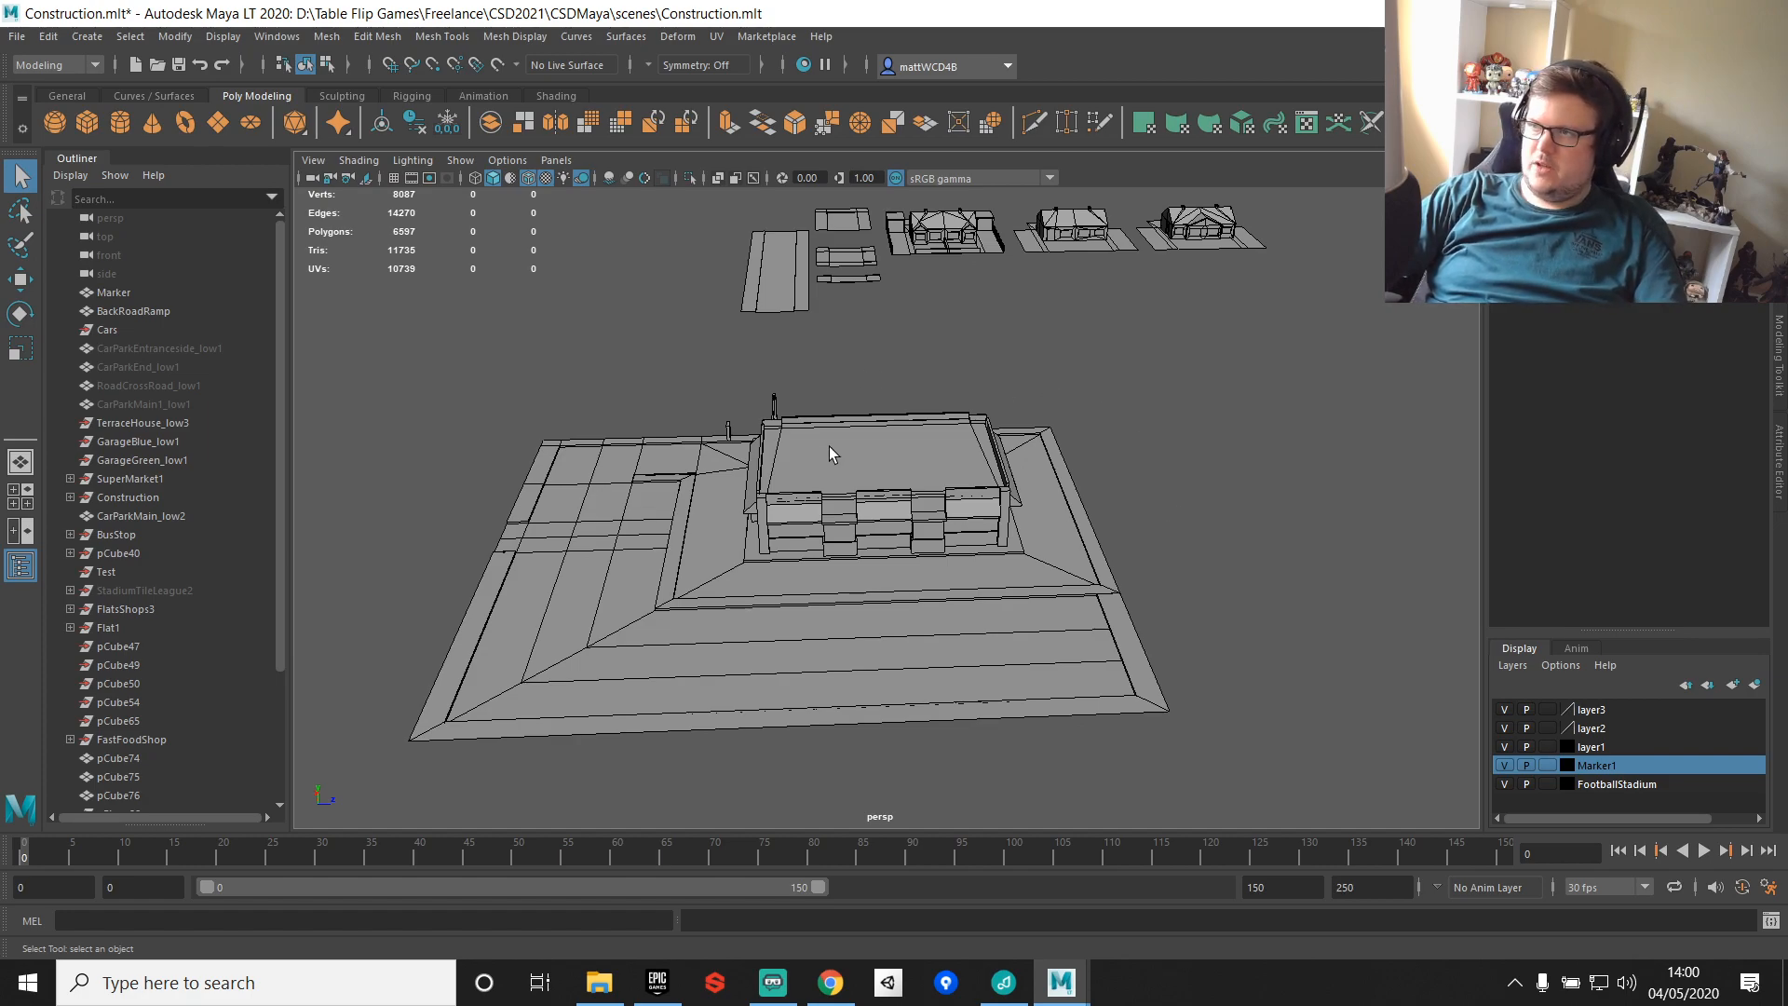
{"action": "left_click_drag", "start_coordinate": [829, 452], "coordinate": [980, 450], "text": "alt"}
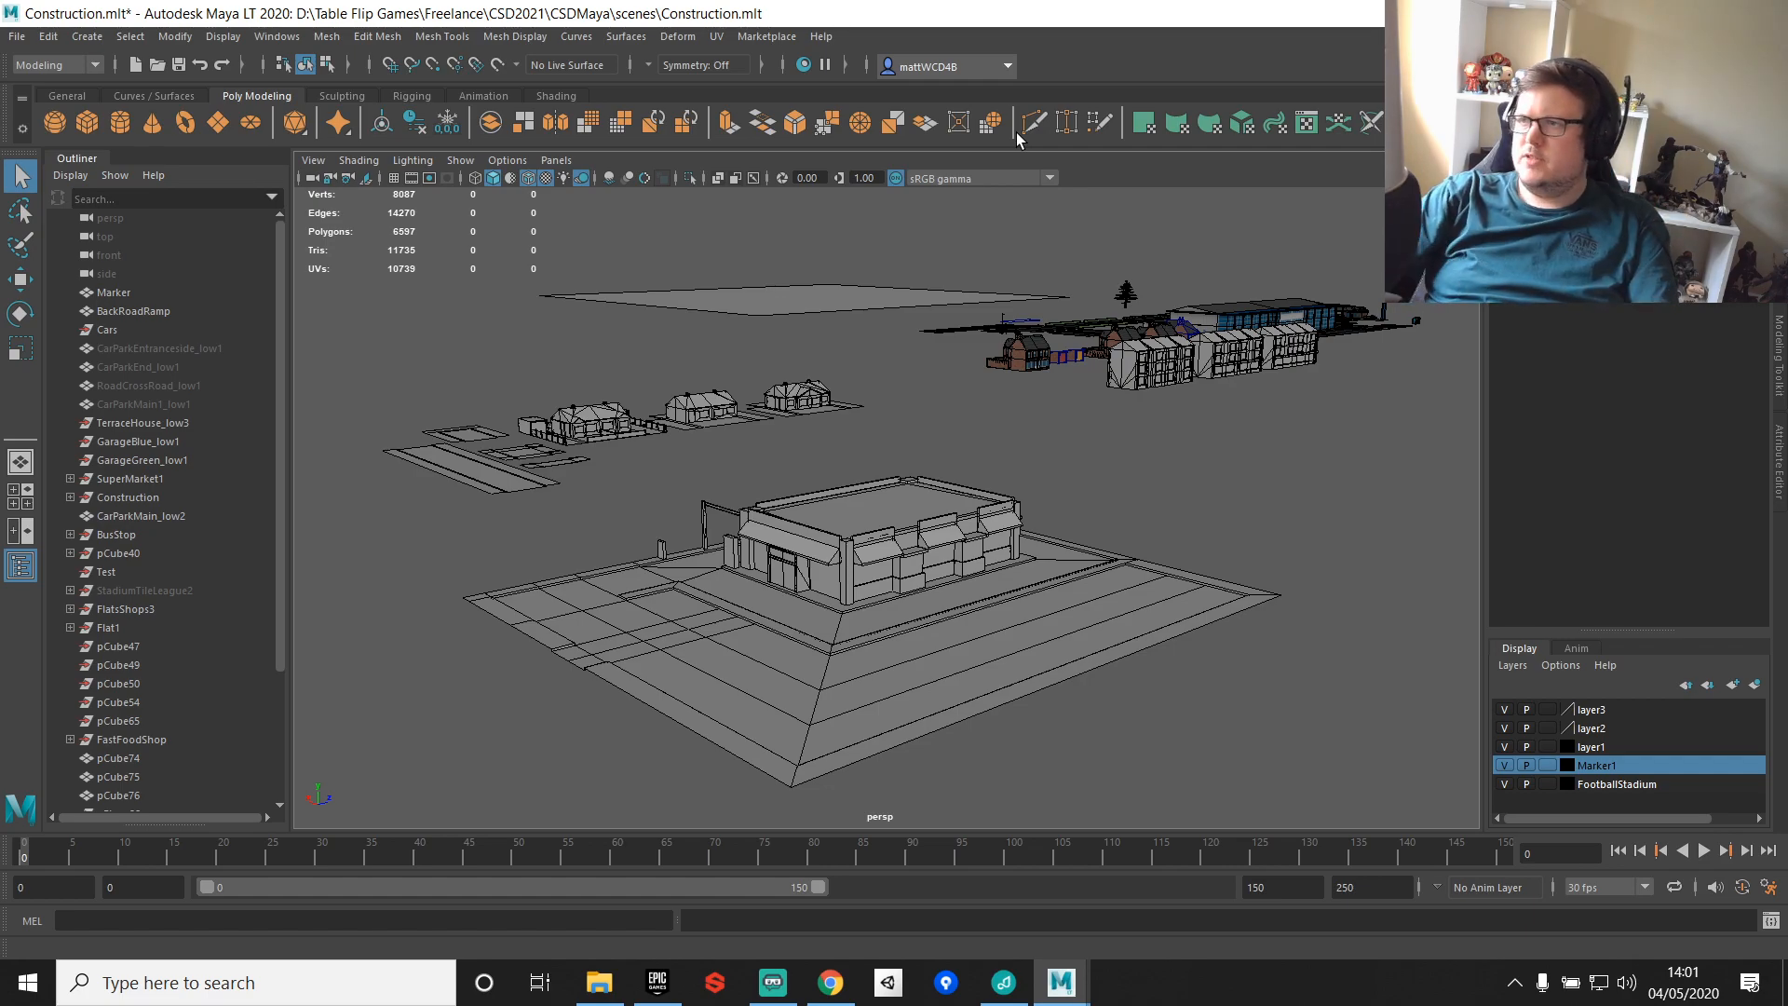
{"action": "left_click_drag", "start_coordinate": [1062, 551], "coordinate": [918, 615], "text": "alt"}
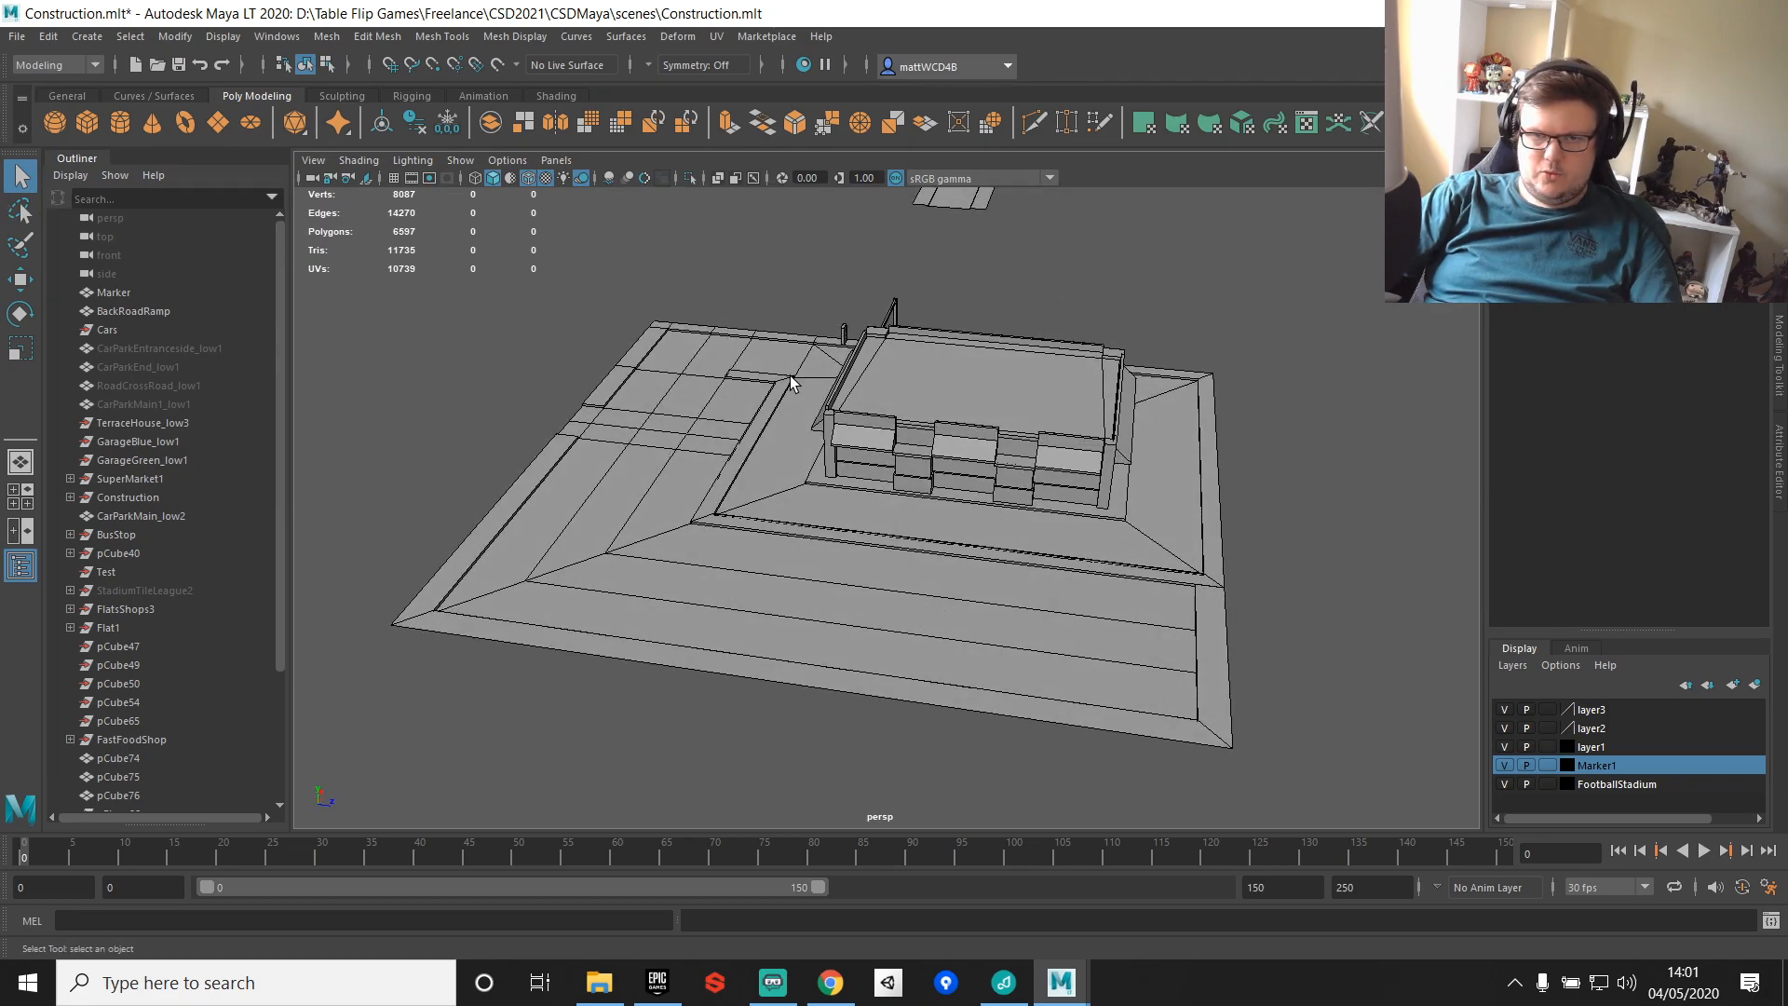
Step: Select all parts of the fast-food shop and its plot and add them to layer3 again
{"action": "left_click_drag", "start_coordinate": [798, 398], "coordinate": [905, 503], "text": "alt"}
{"action": "left_click", "coordinate": [1054, 607]}
{"action": "scroll", "coordinate": [538, 403], "scroll_direction": "down", "scroll_amount": 3}
{"action": "left_click_drag", "start_coordinate": [539, 408], "coordinate": [1201, 750]}
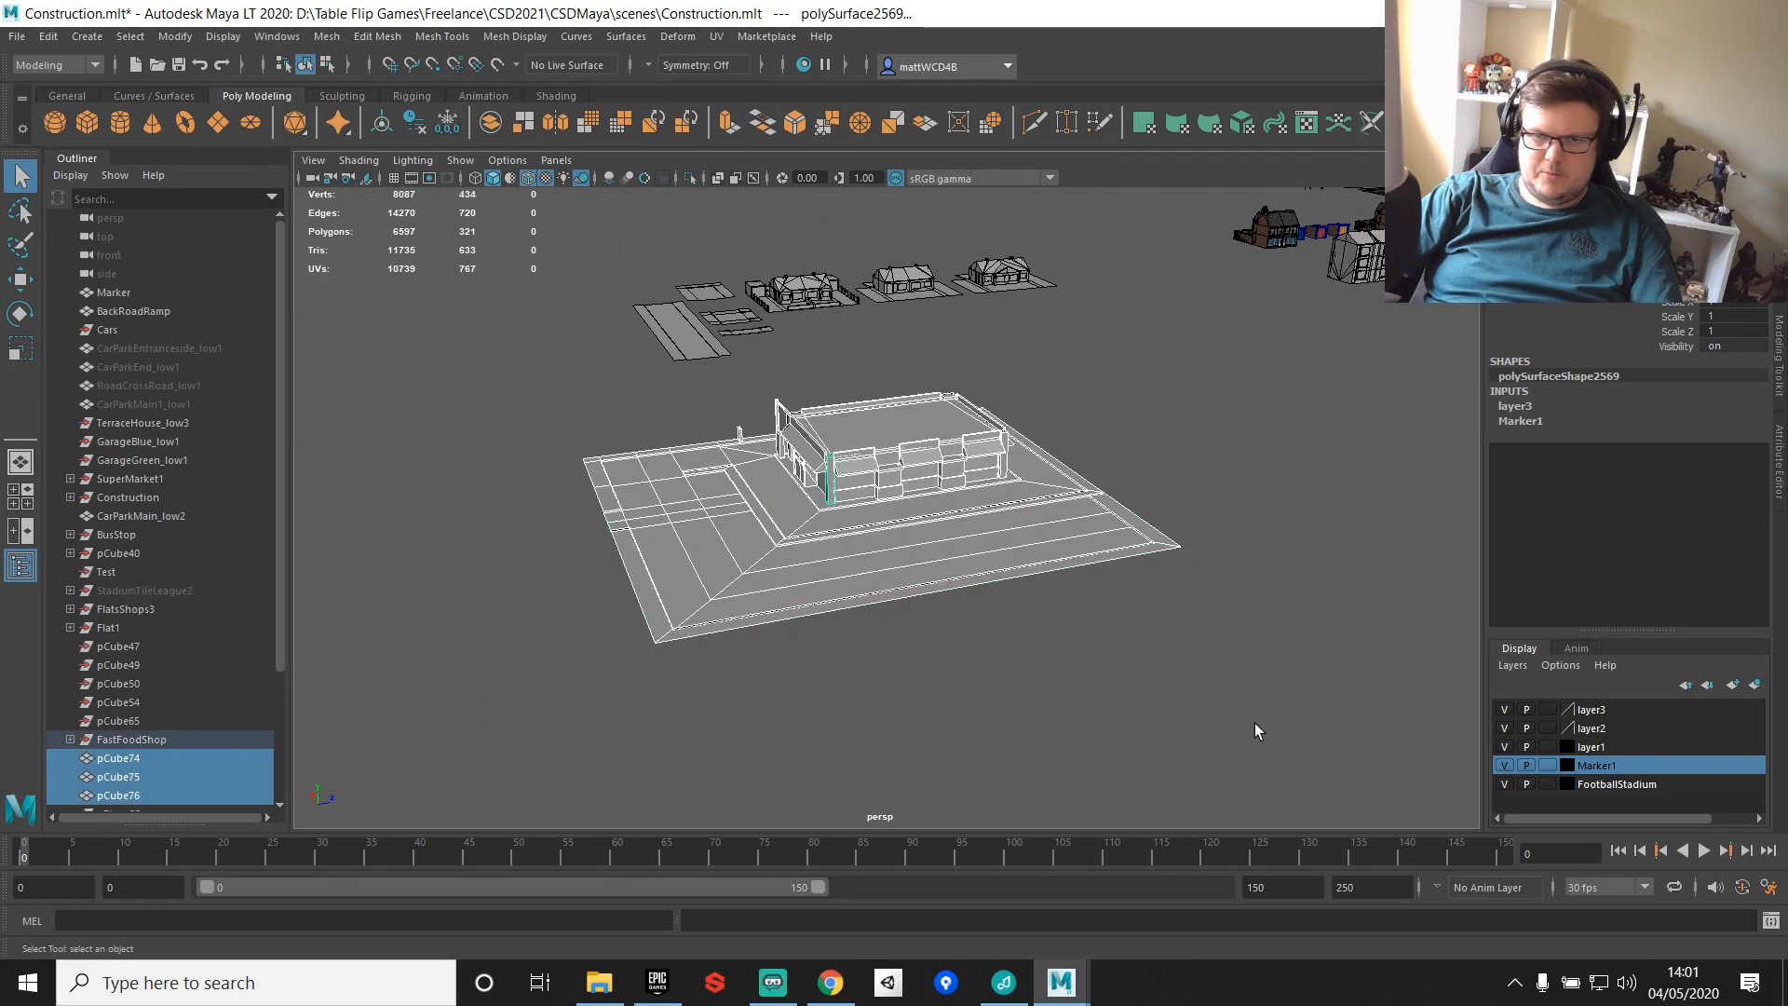
{"action": "left_click", "coordinate": [1591, 710]}
{"action": "right_click", "coordinate": [1590, 710]}
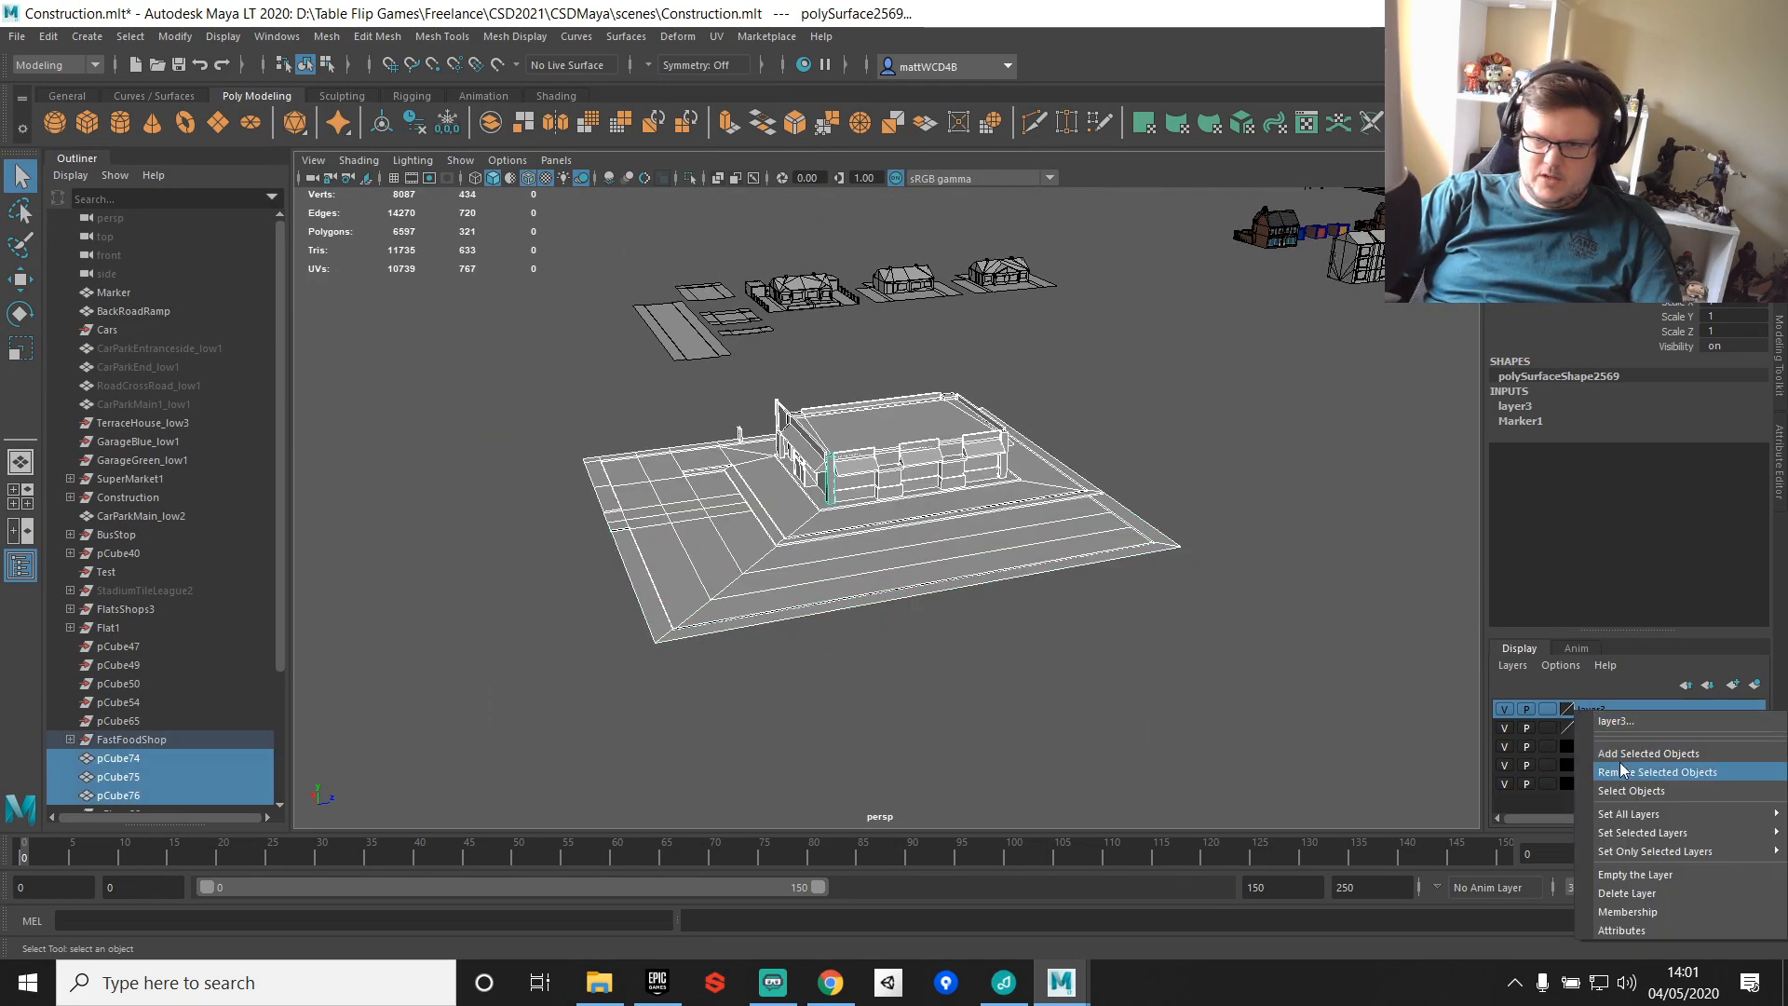
{"action": "left_click", "coordinate": [1624, 754]}
Step: Parent the shop's loose pCube objects to the FastFoodShop group and select that group
{"action": "scroll", "coordinate": [147, 742], "scroll_direction": "down", "scroll_amount": 3}
{"action": "middle_click_drag", "start_coordinate": [126, 626], "coordinate": [149, 589]}
{"action": "left_click", "coordinate": [141, 697]}
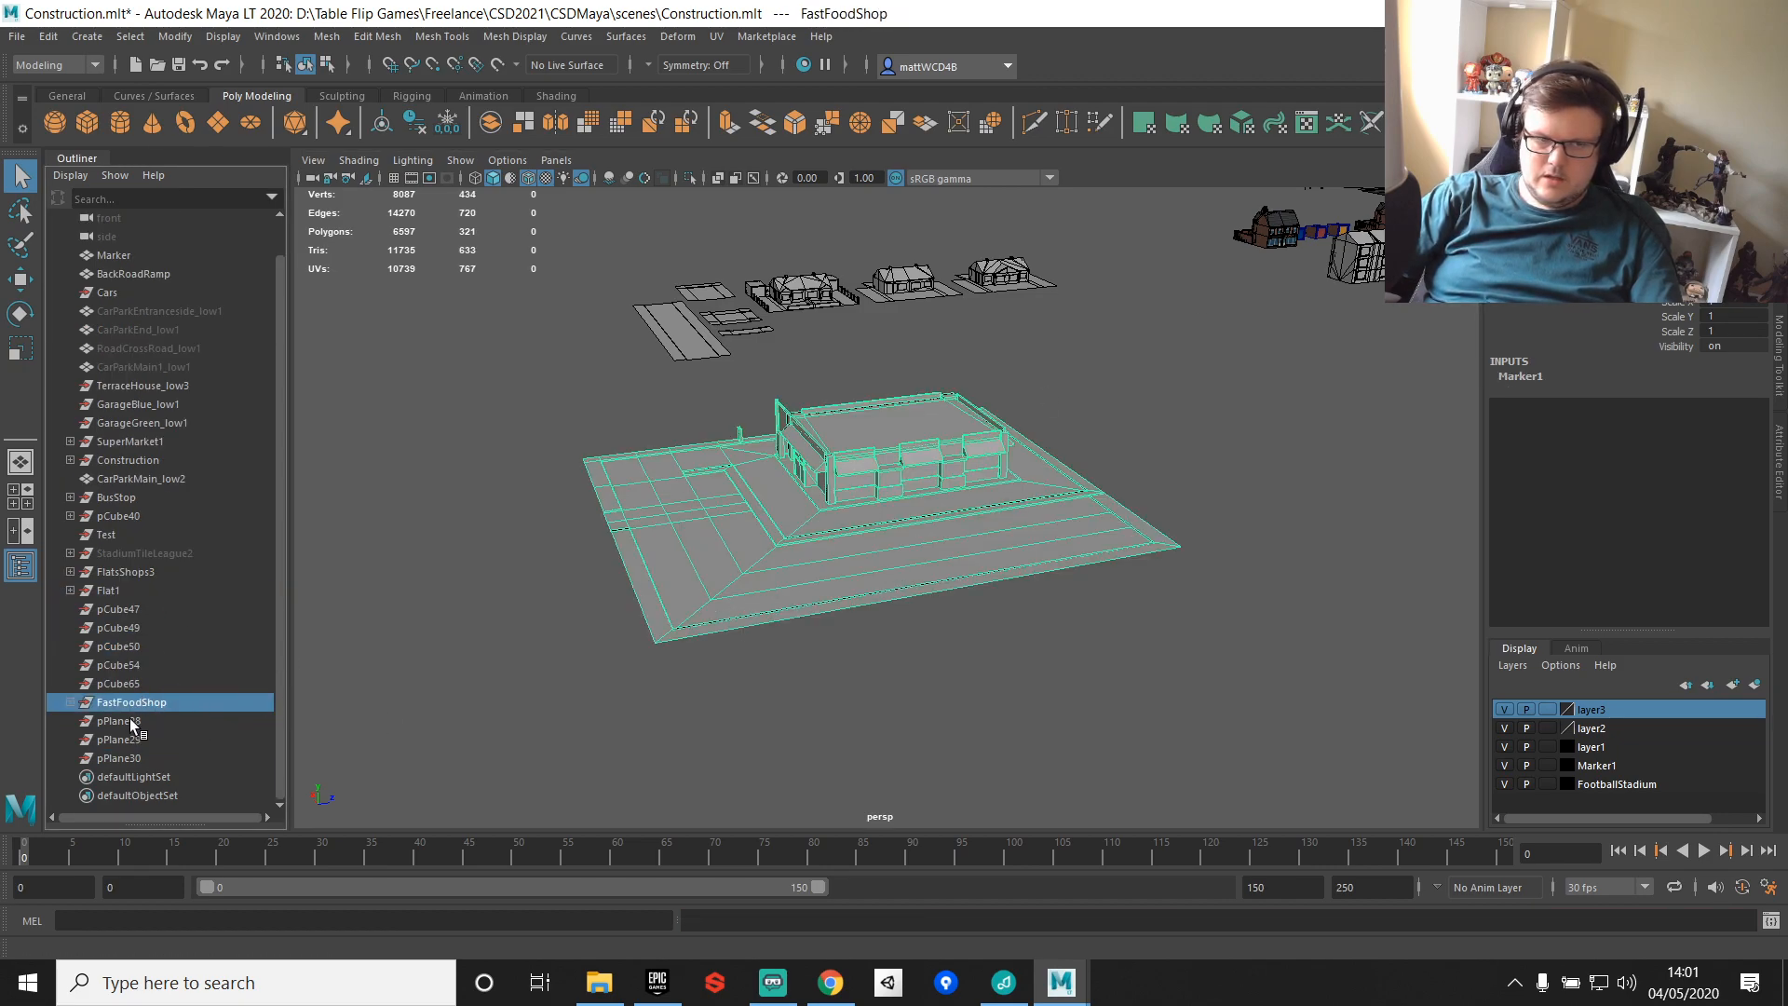
Step: Delete the leftover pPlane groups and pCube47, pCube49, pCube50, pCube54 and pCube65, and check the FastFoodShop group
{"action": "left_click_drag", "start_coordinate": [131, 723], "coordinate": [125, 752]}
{"action": "left_click_drag", "start_coordinate": [129, 684], "coordinate": [132, 602], "text": "ctrl"}
{"action": "key", "text": "Delete"}
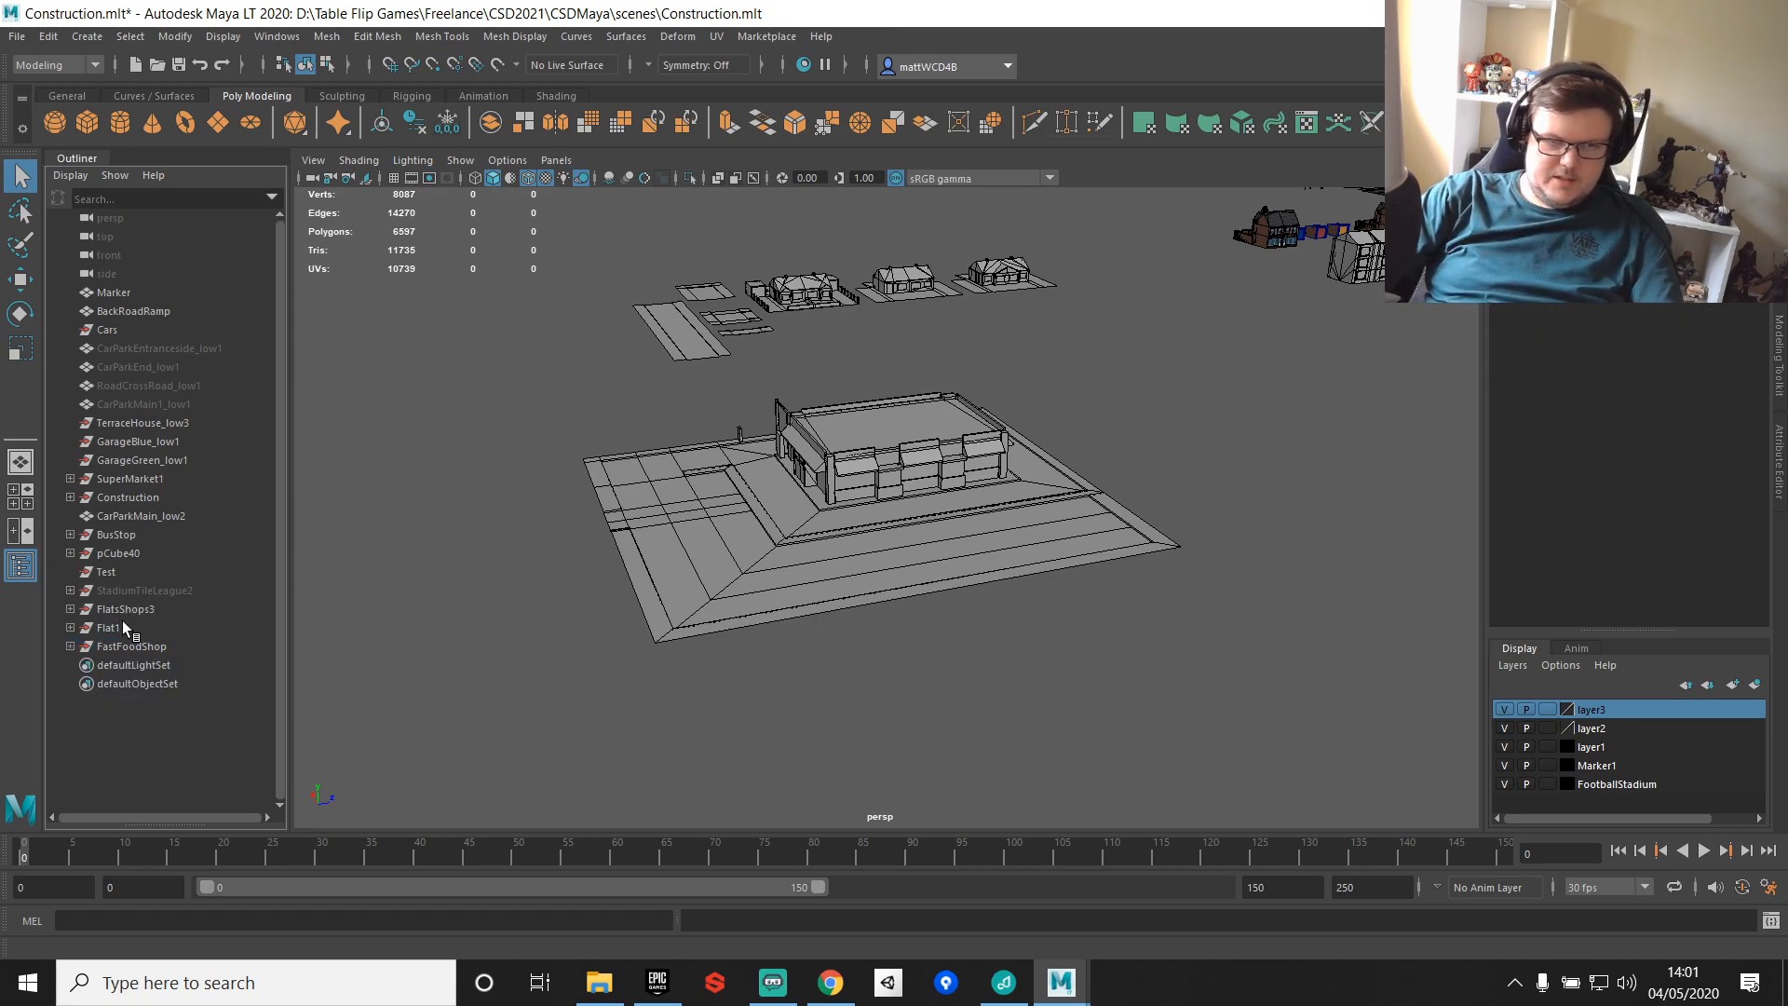
{"action": "left_click", "coordinate": [126, 647]}
{"action": "left_click", "coordinate": [1175, 367]}
Step: Switch the Marker1 layer to Template and Reference to check which objects belong to it
{"action": "scroll", "coordinate": [1154, 354], "scroll_direction": "down", "scroll_amount": 5}
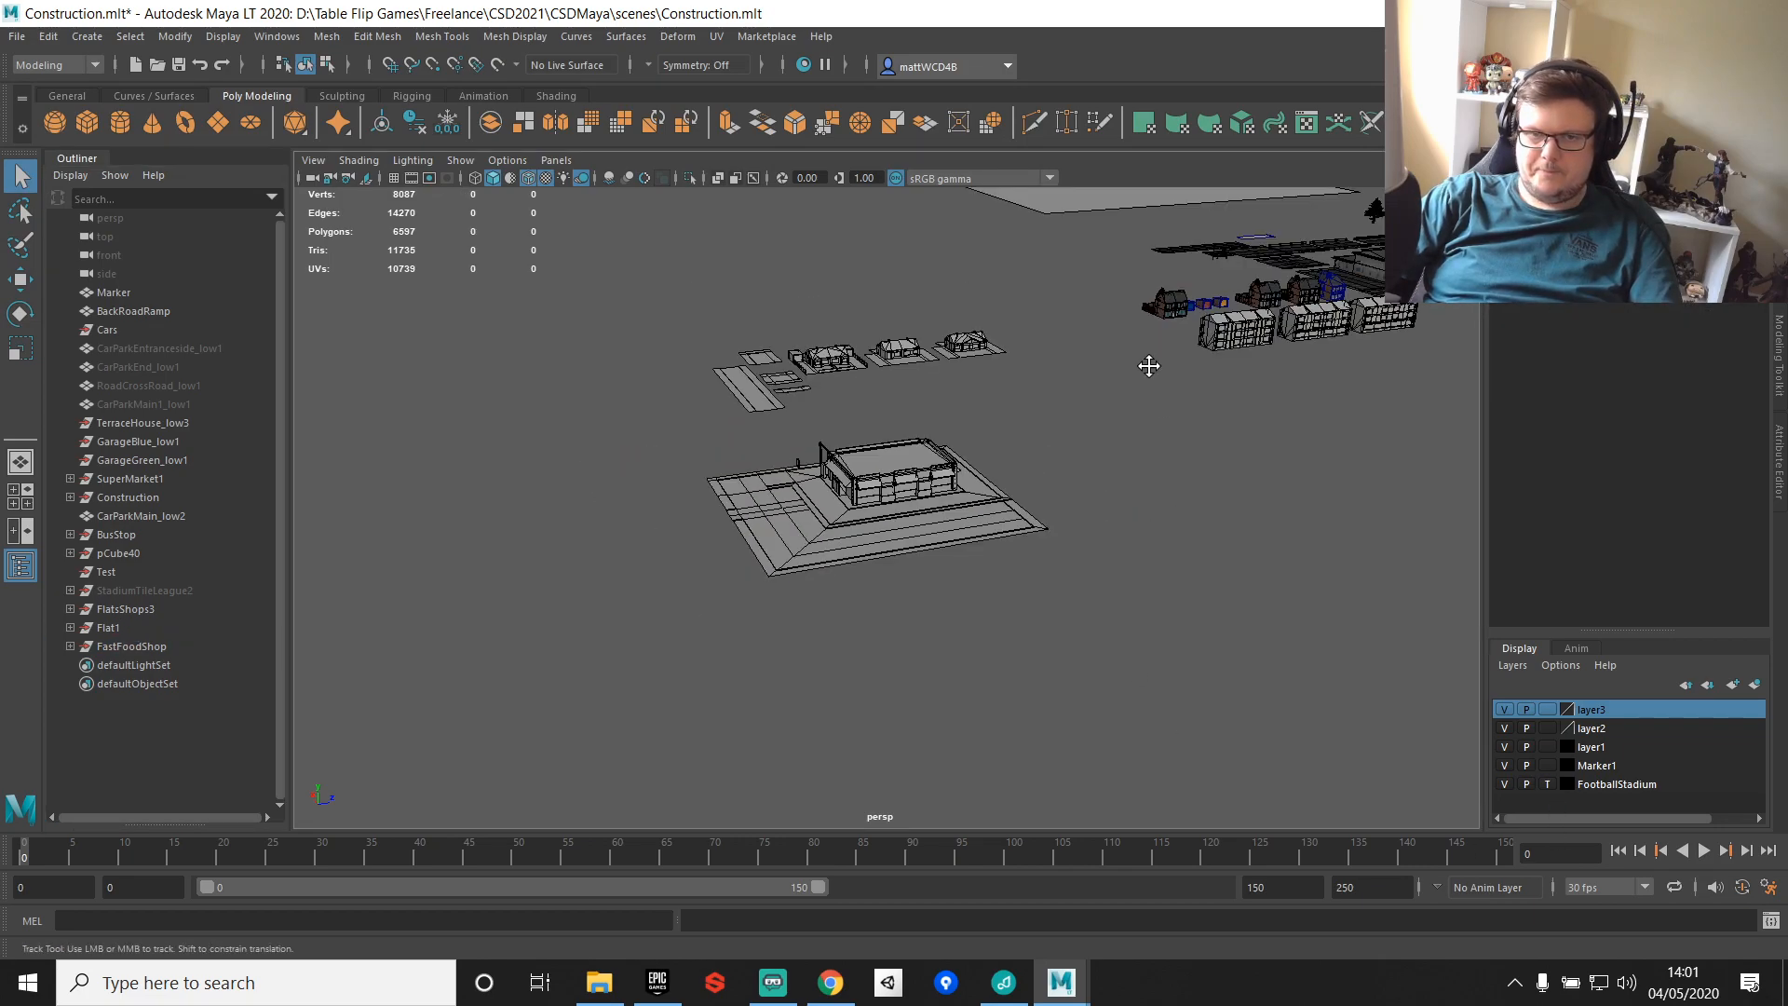
{"action": "middle_click_drag", "start_coordinate": [1149, 352], "coordinate": [1022, 438], "text": "alt"}
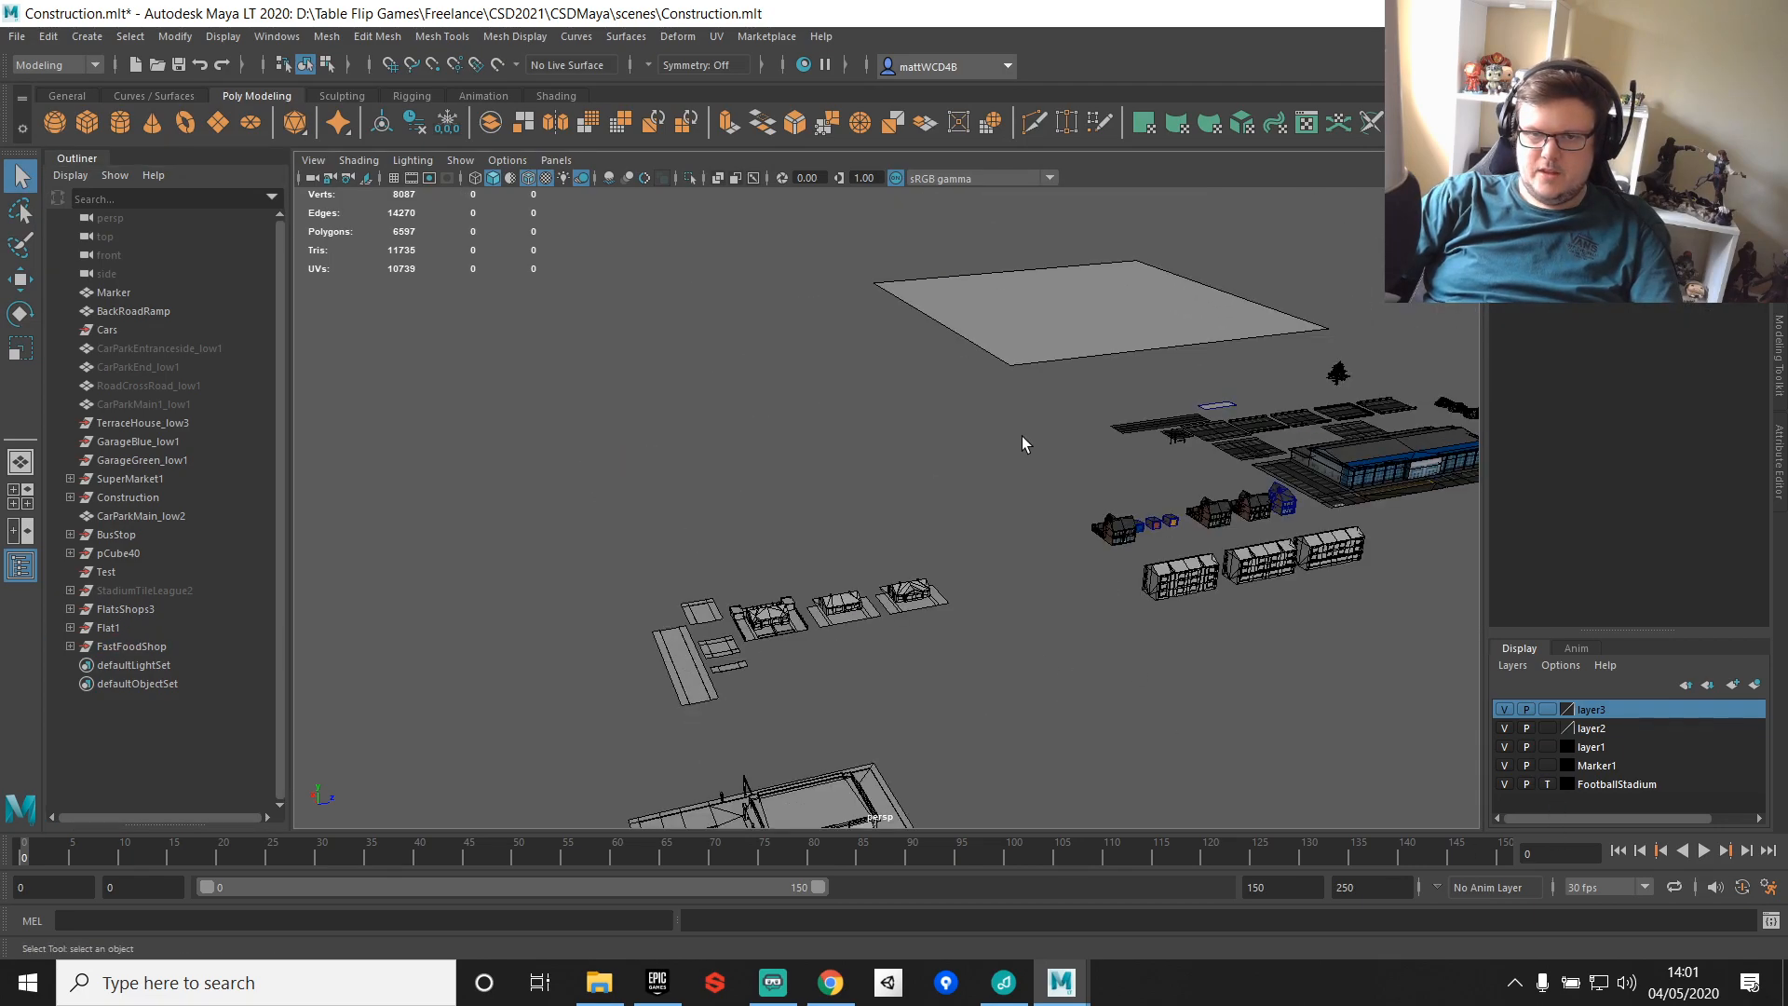
{"action": "left_click", "coordinate": [1544, 767]}
{"action": "middle_click_drag", "start_coordinate": [1008, 706], "coordinate": [910, 626], "text": "alt"}
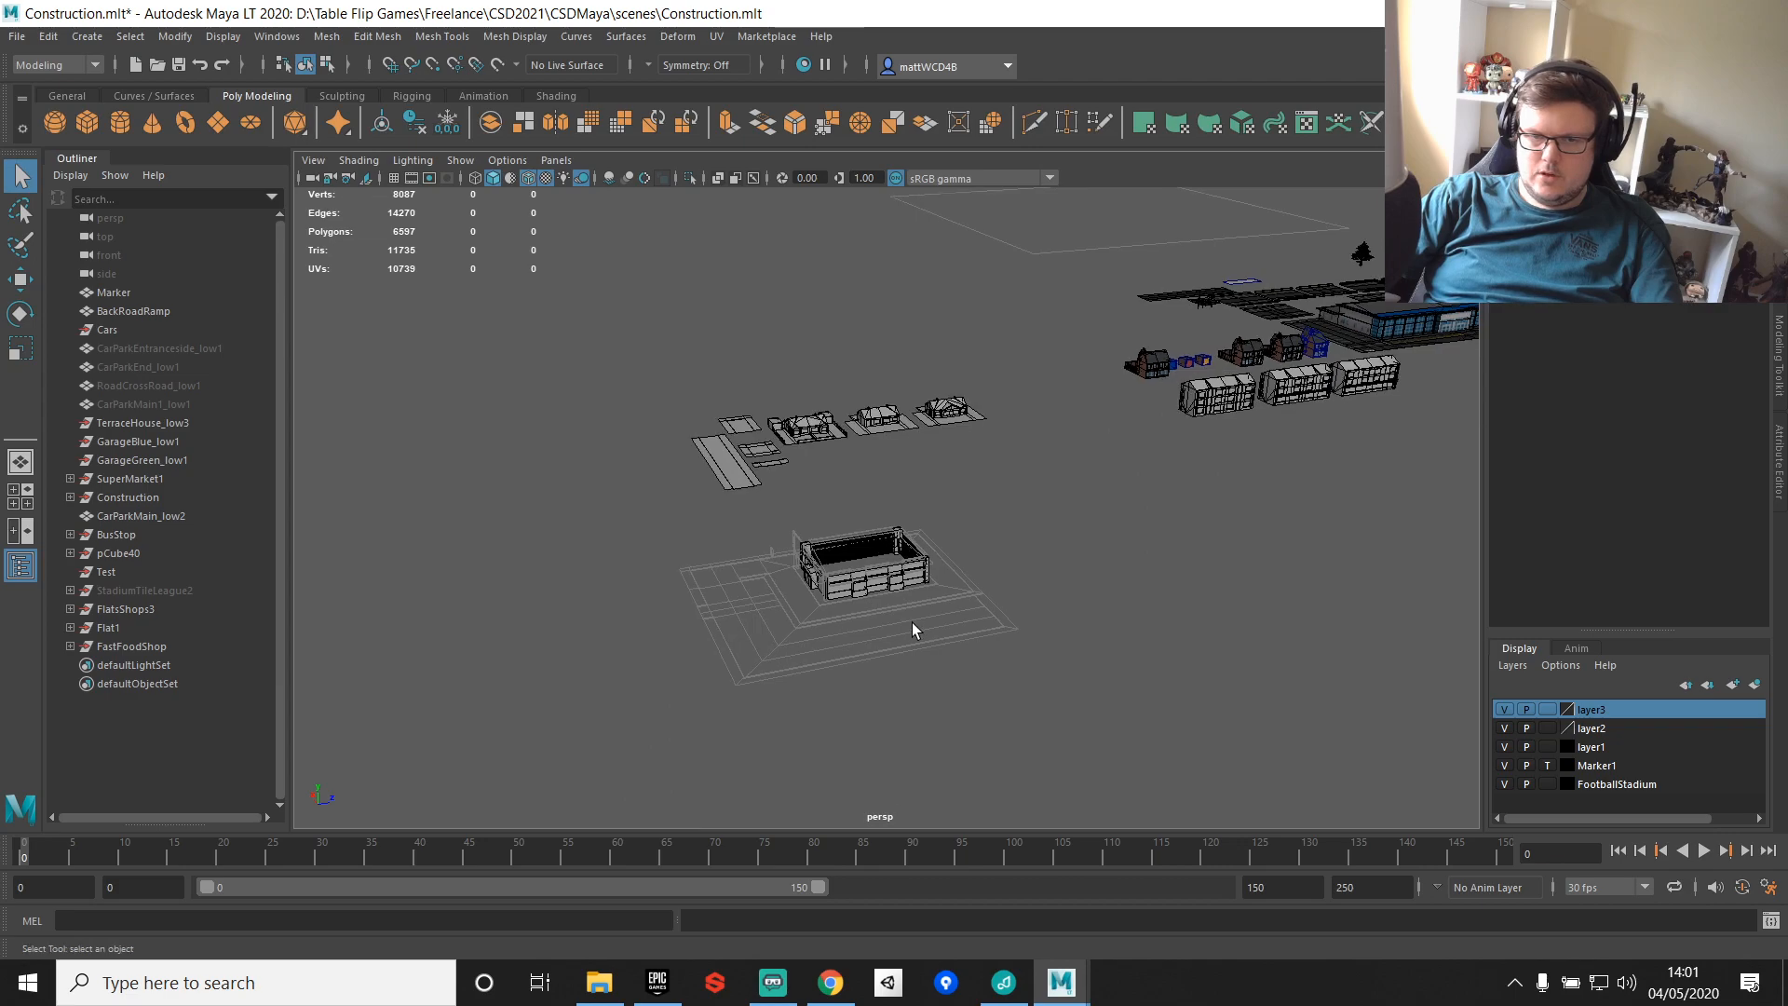
{"action": "scroll", "coordinate": [913, 622], "scroll_direction": "up", "scroll_amount": 2}
{"action": "left_click", "coordinate": [1553, 765]}
{"action": "left_click", "coordinate": [1595, 759]}
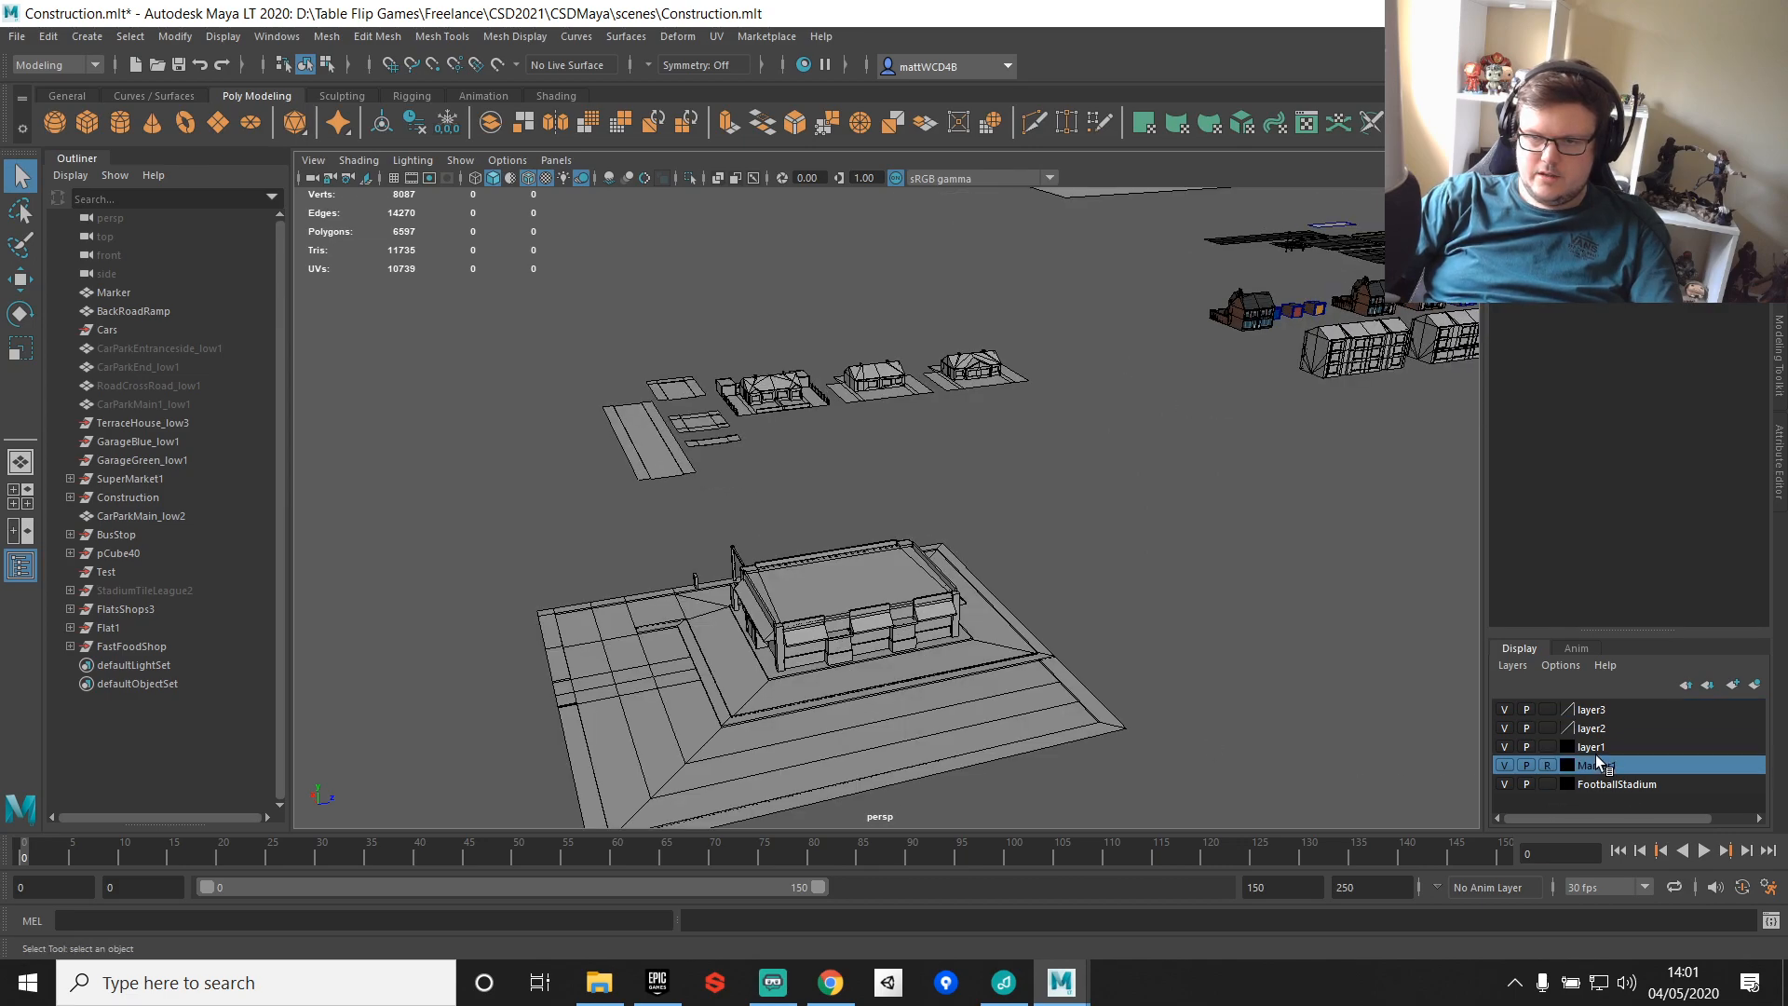
{"action": "right_click", "coordinate": [1604, 765]}
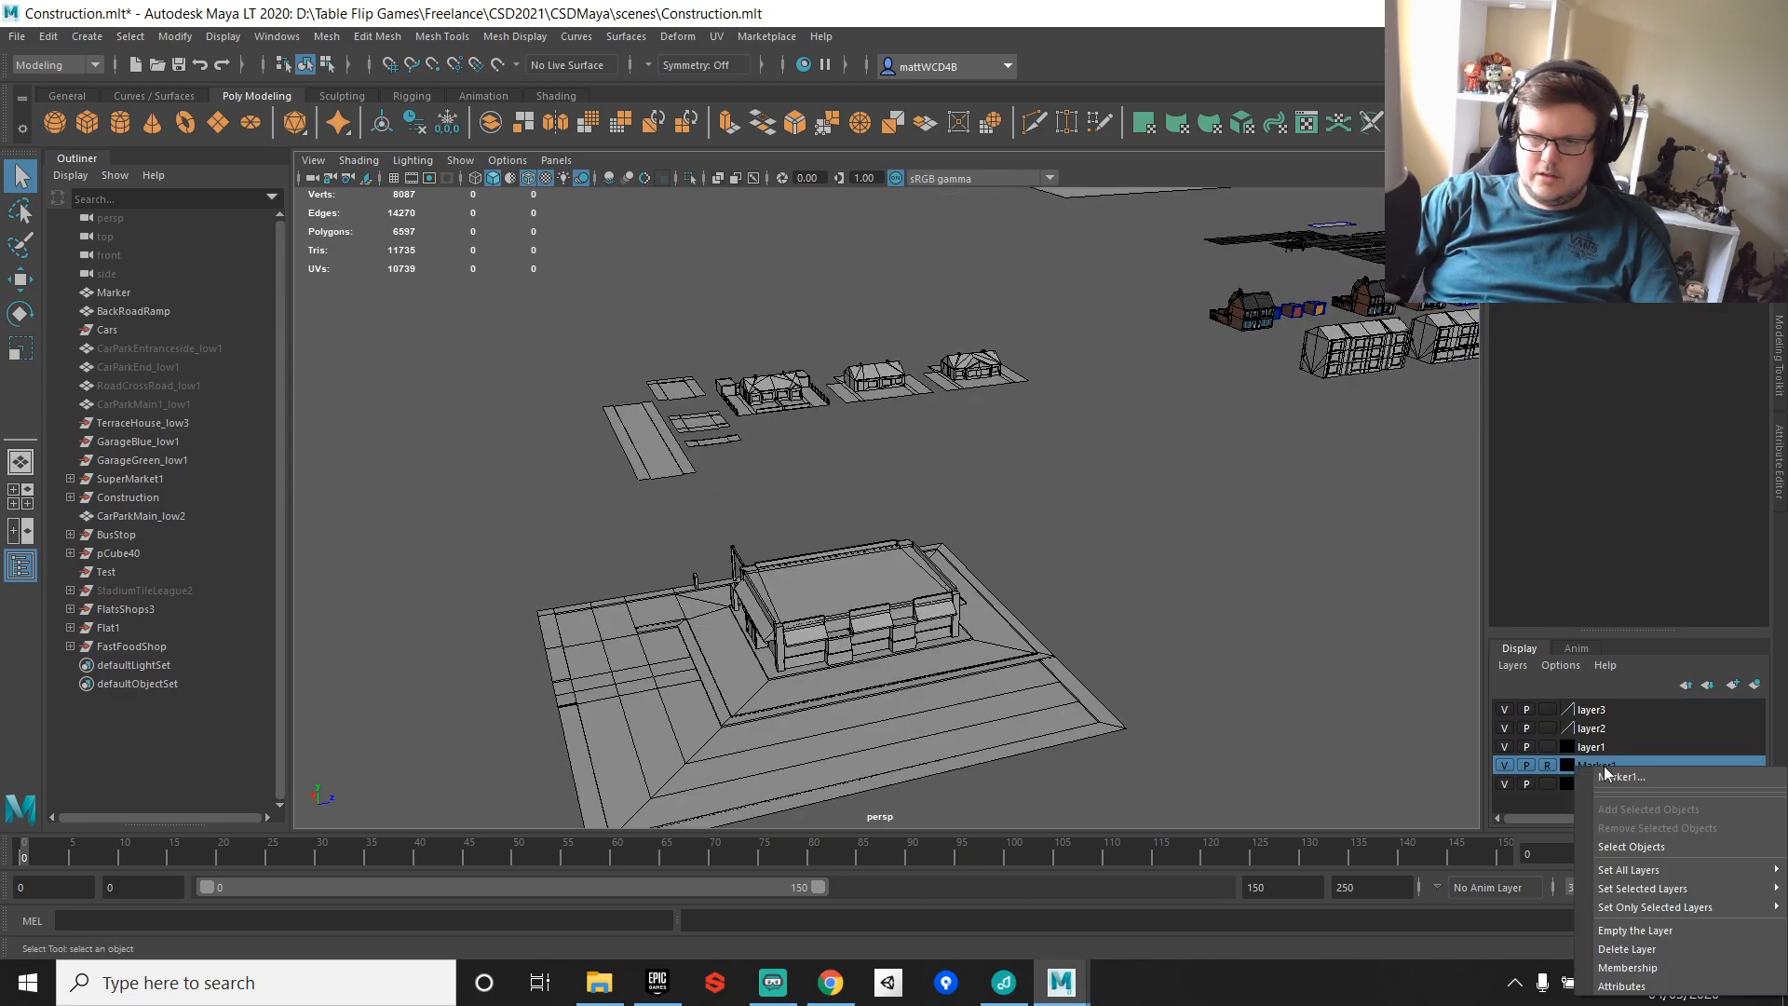
{"action": "middle_click_drag", "start_coordinate": [1097, 191], "coordinate": [1099, 270], "text": "alt"}
{"action": "scroll", "coordinate": [1099, 270], "scroll_direction": "down", "scroll_amount": 3}
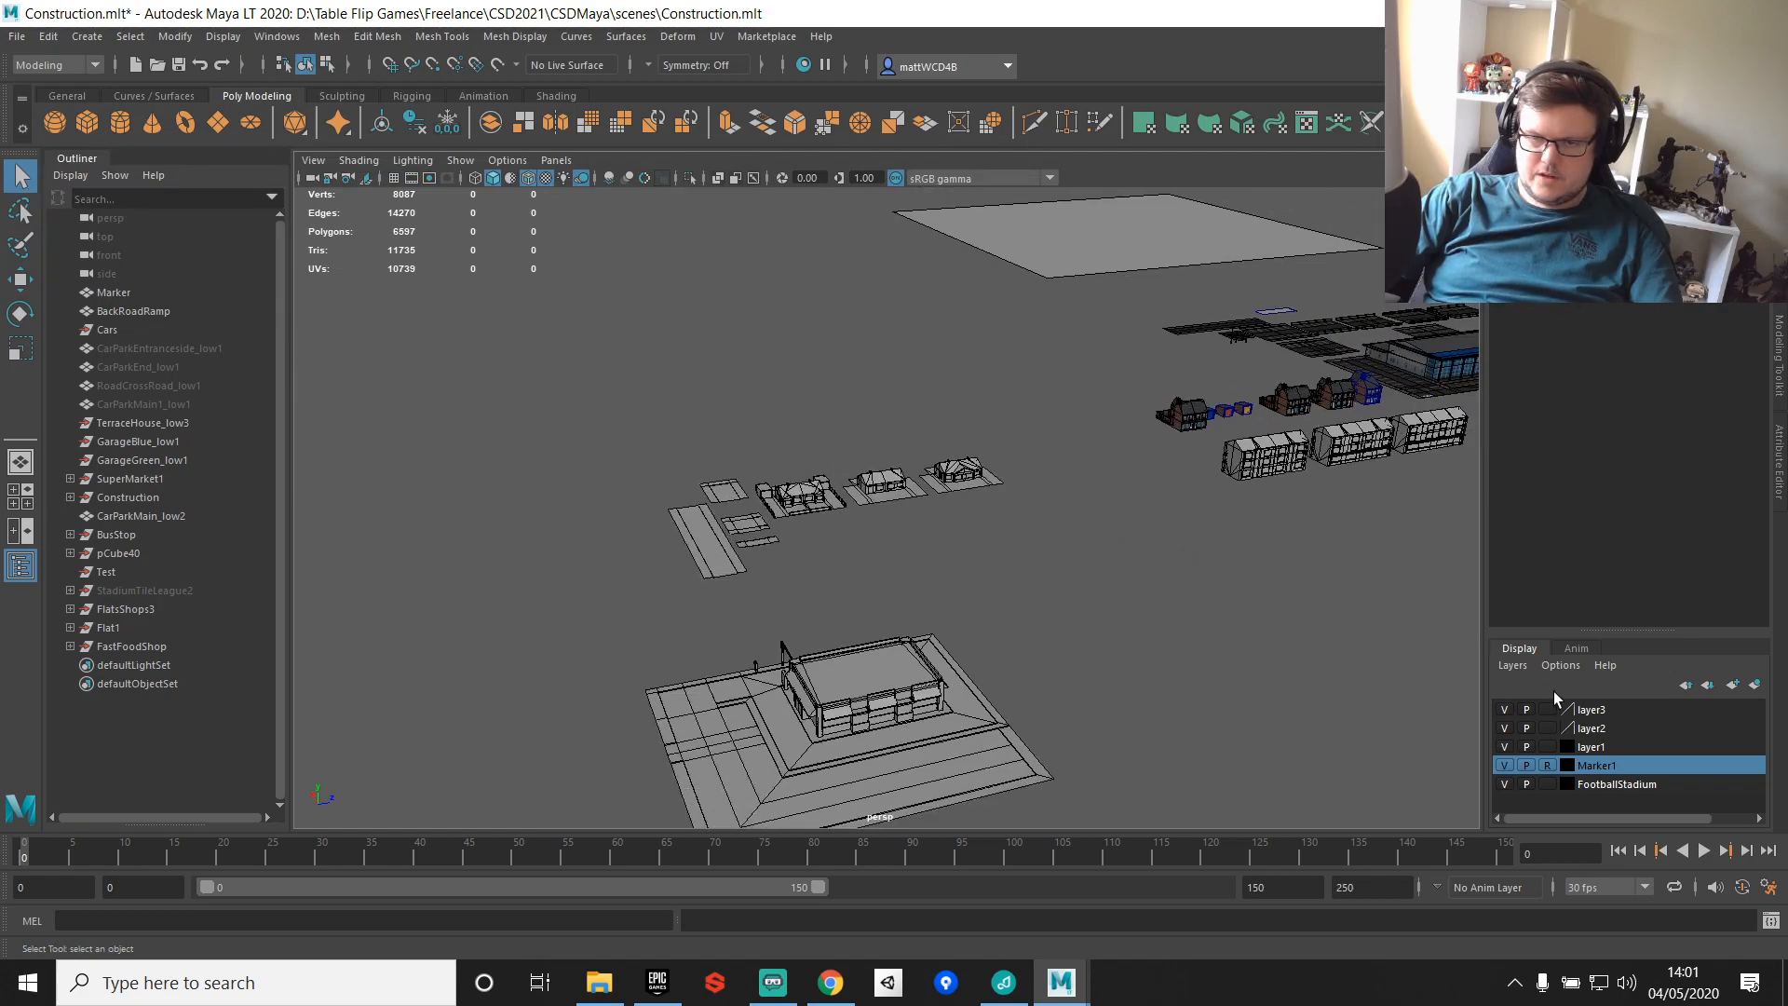
Step: Select the large Marker plane and delete the Marker1 display layer
{"action": "left_click", "coordinate": [1138, 244]}
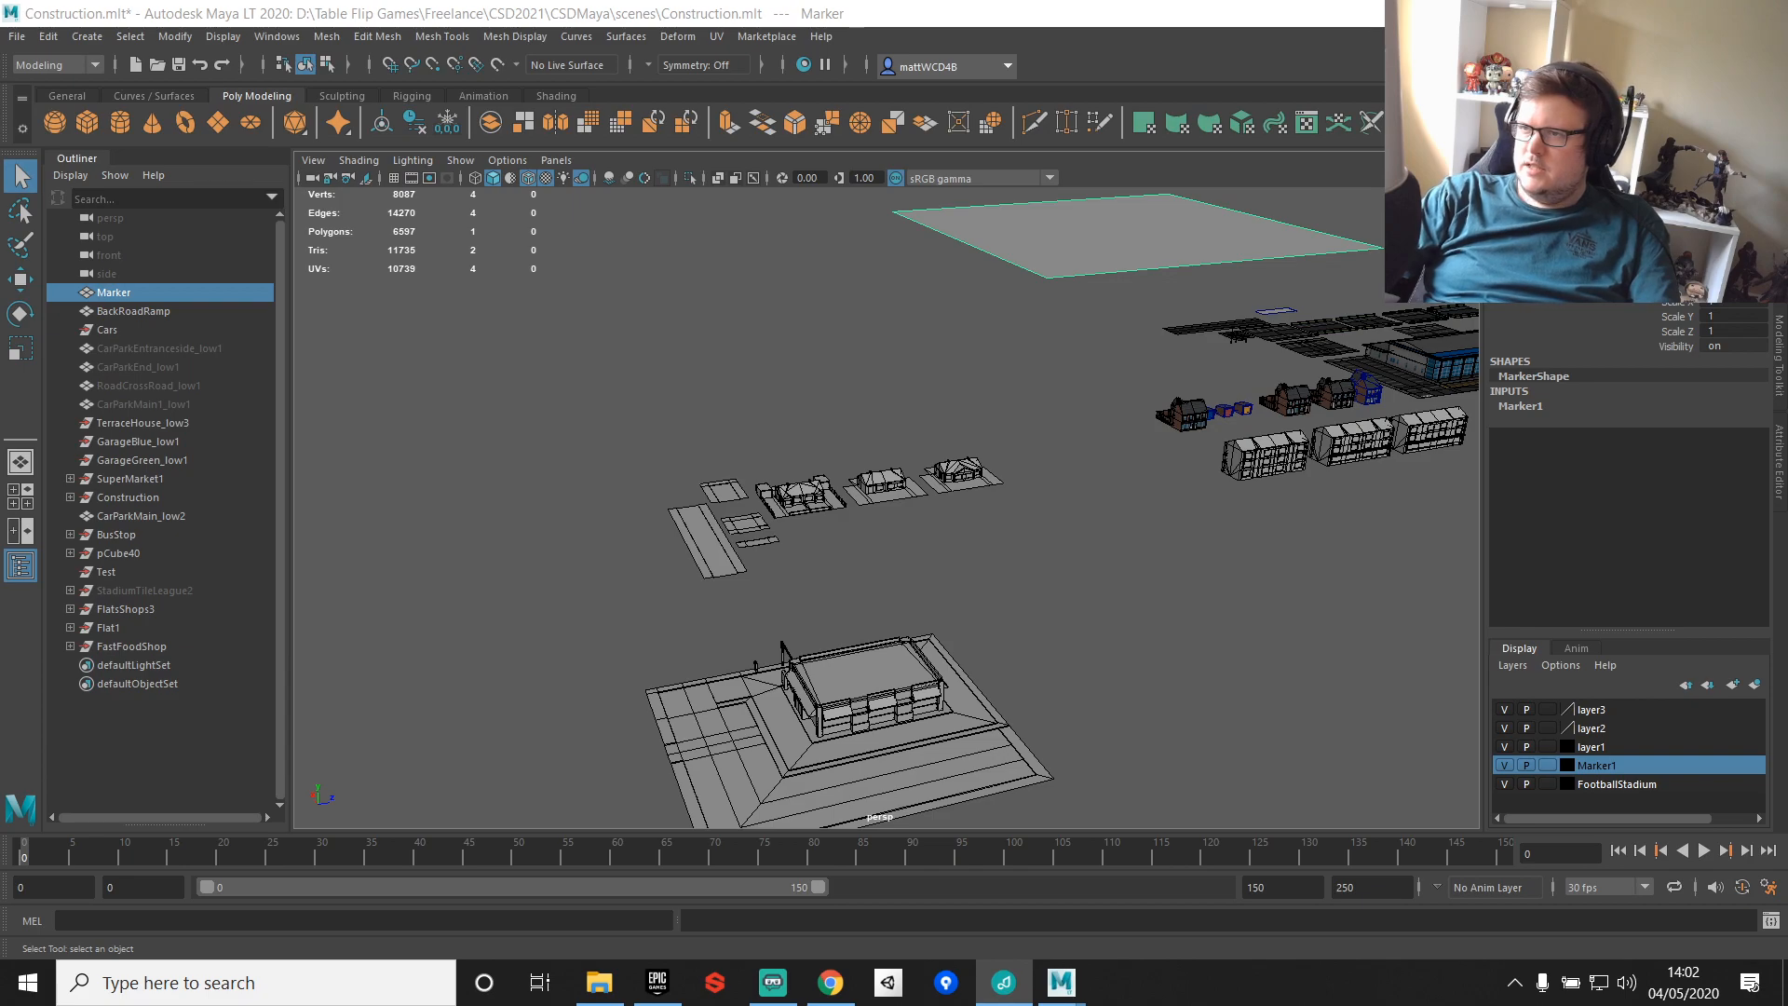
{"action": "left_click", "coordinate": [1062, 983]}
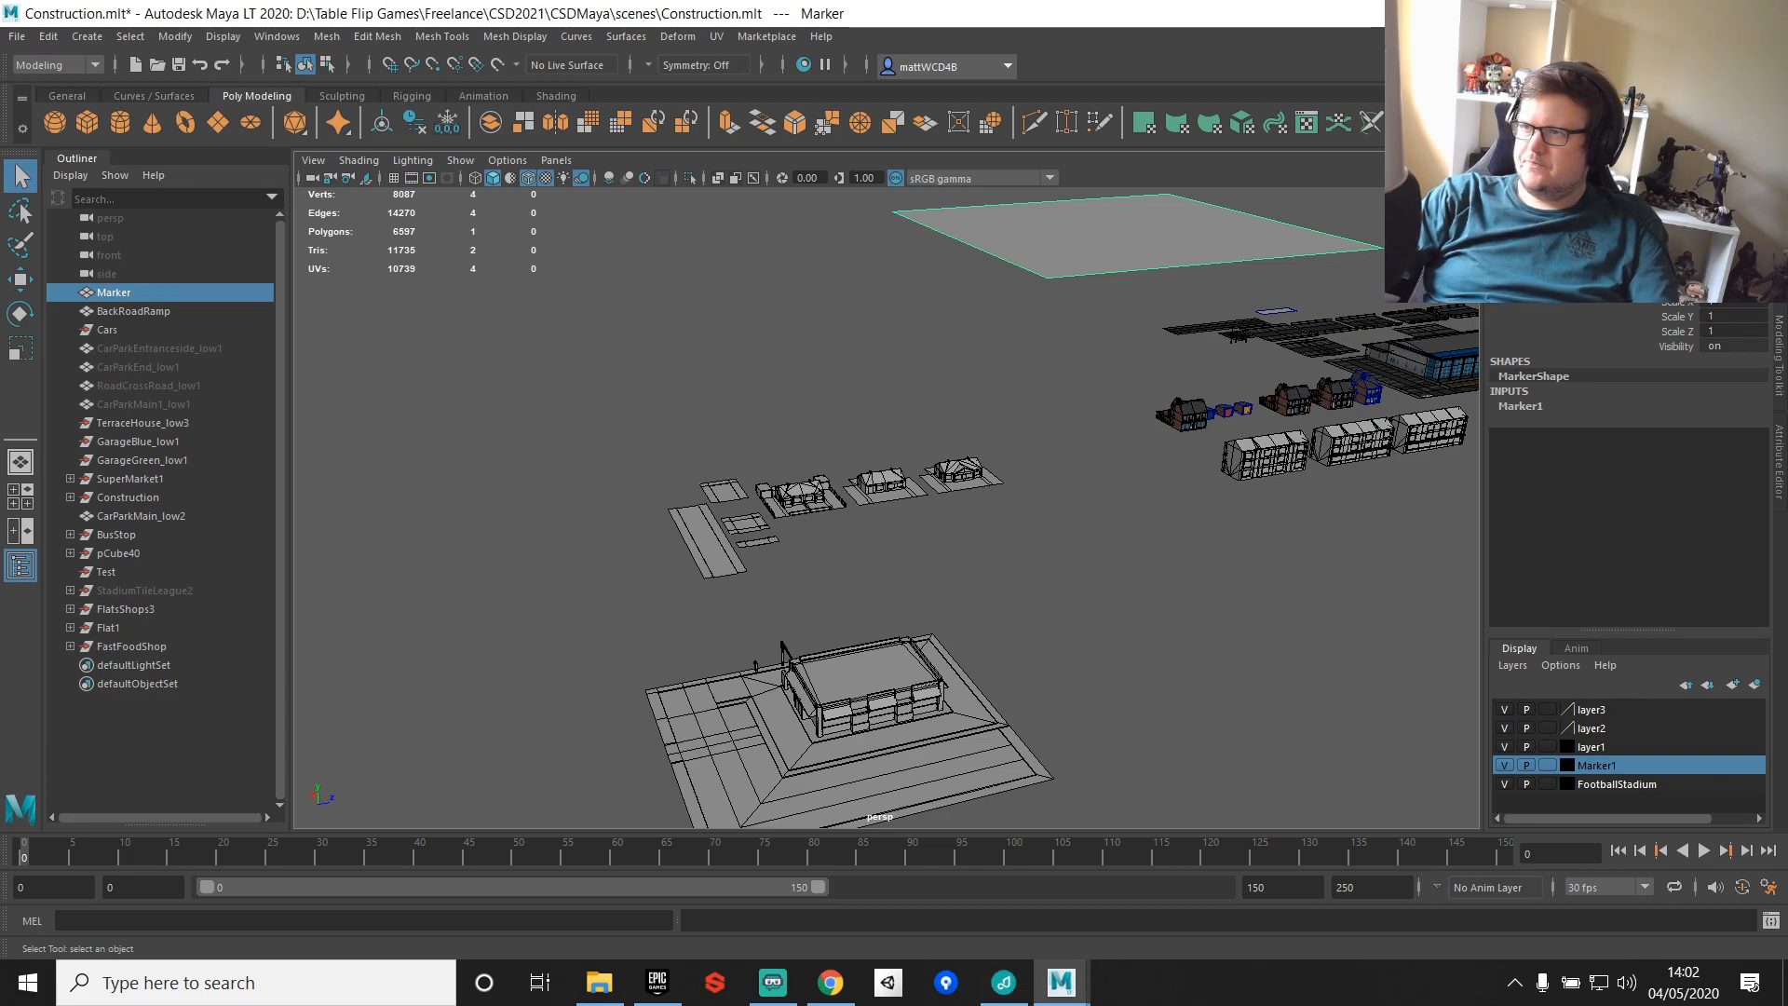
{"action": "middle_click_drag", "start_coordinate": [1088, 505], "coordinate": [1024, 459], "text": "alt"}
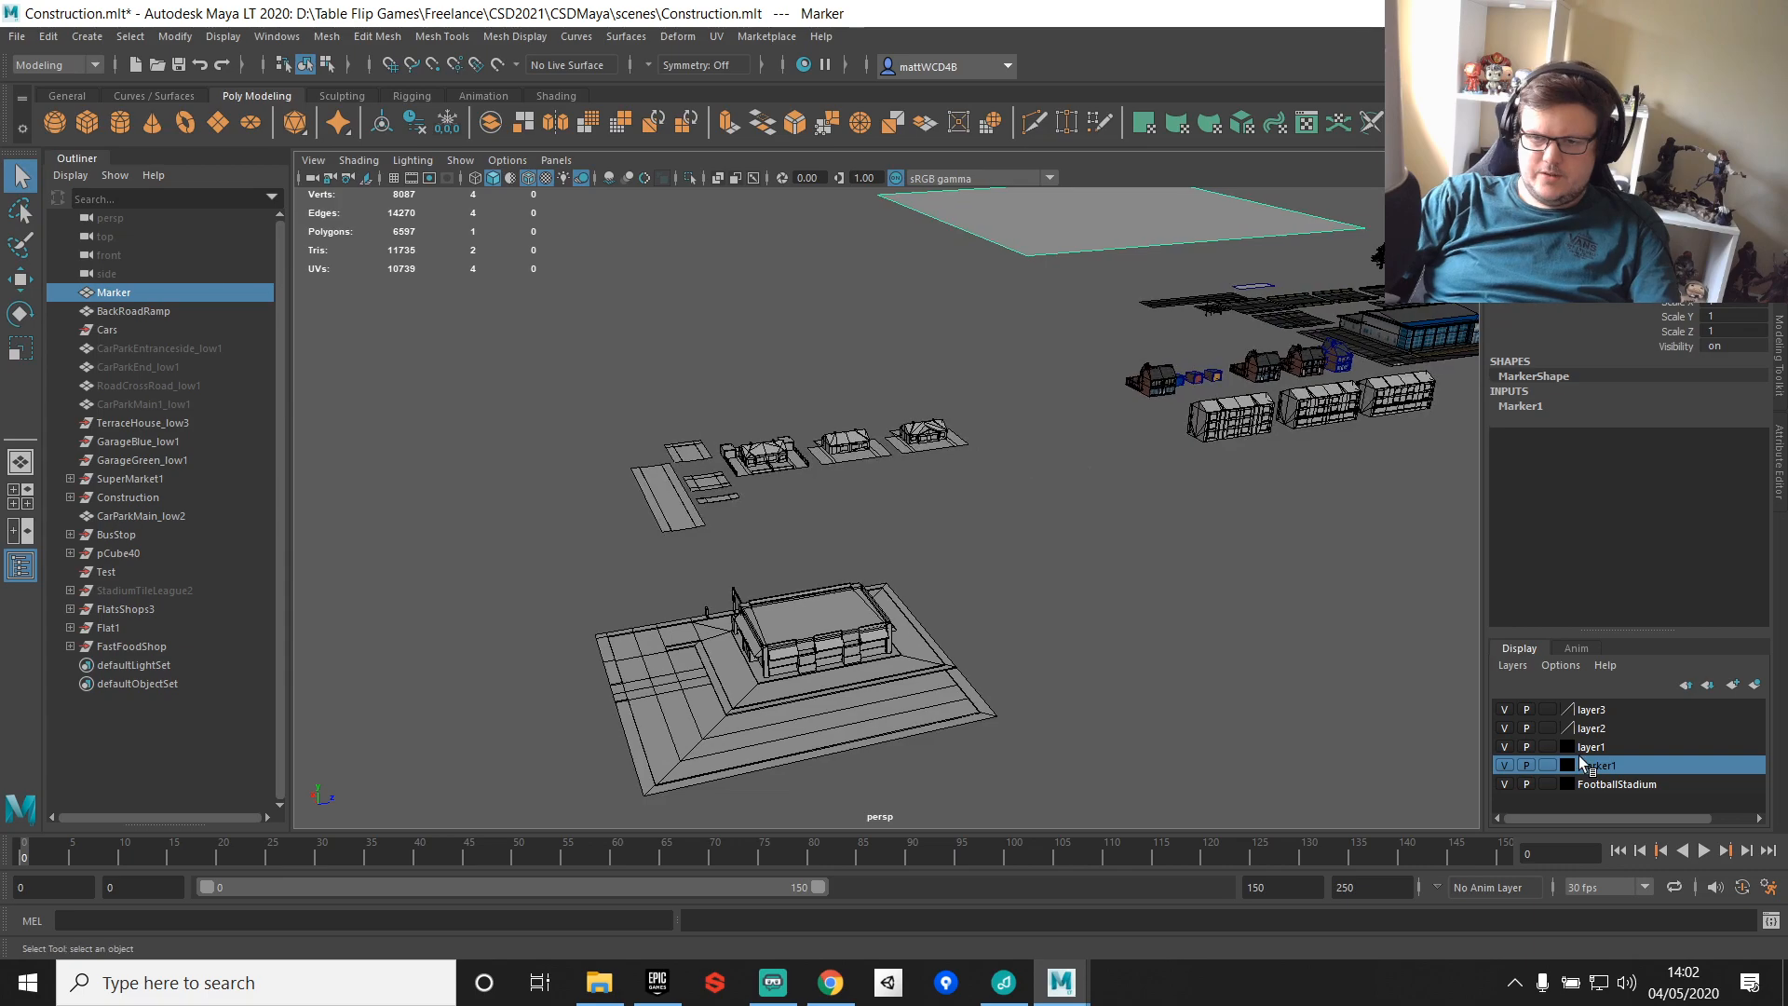
{"action": "key", "text": "Delete"}
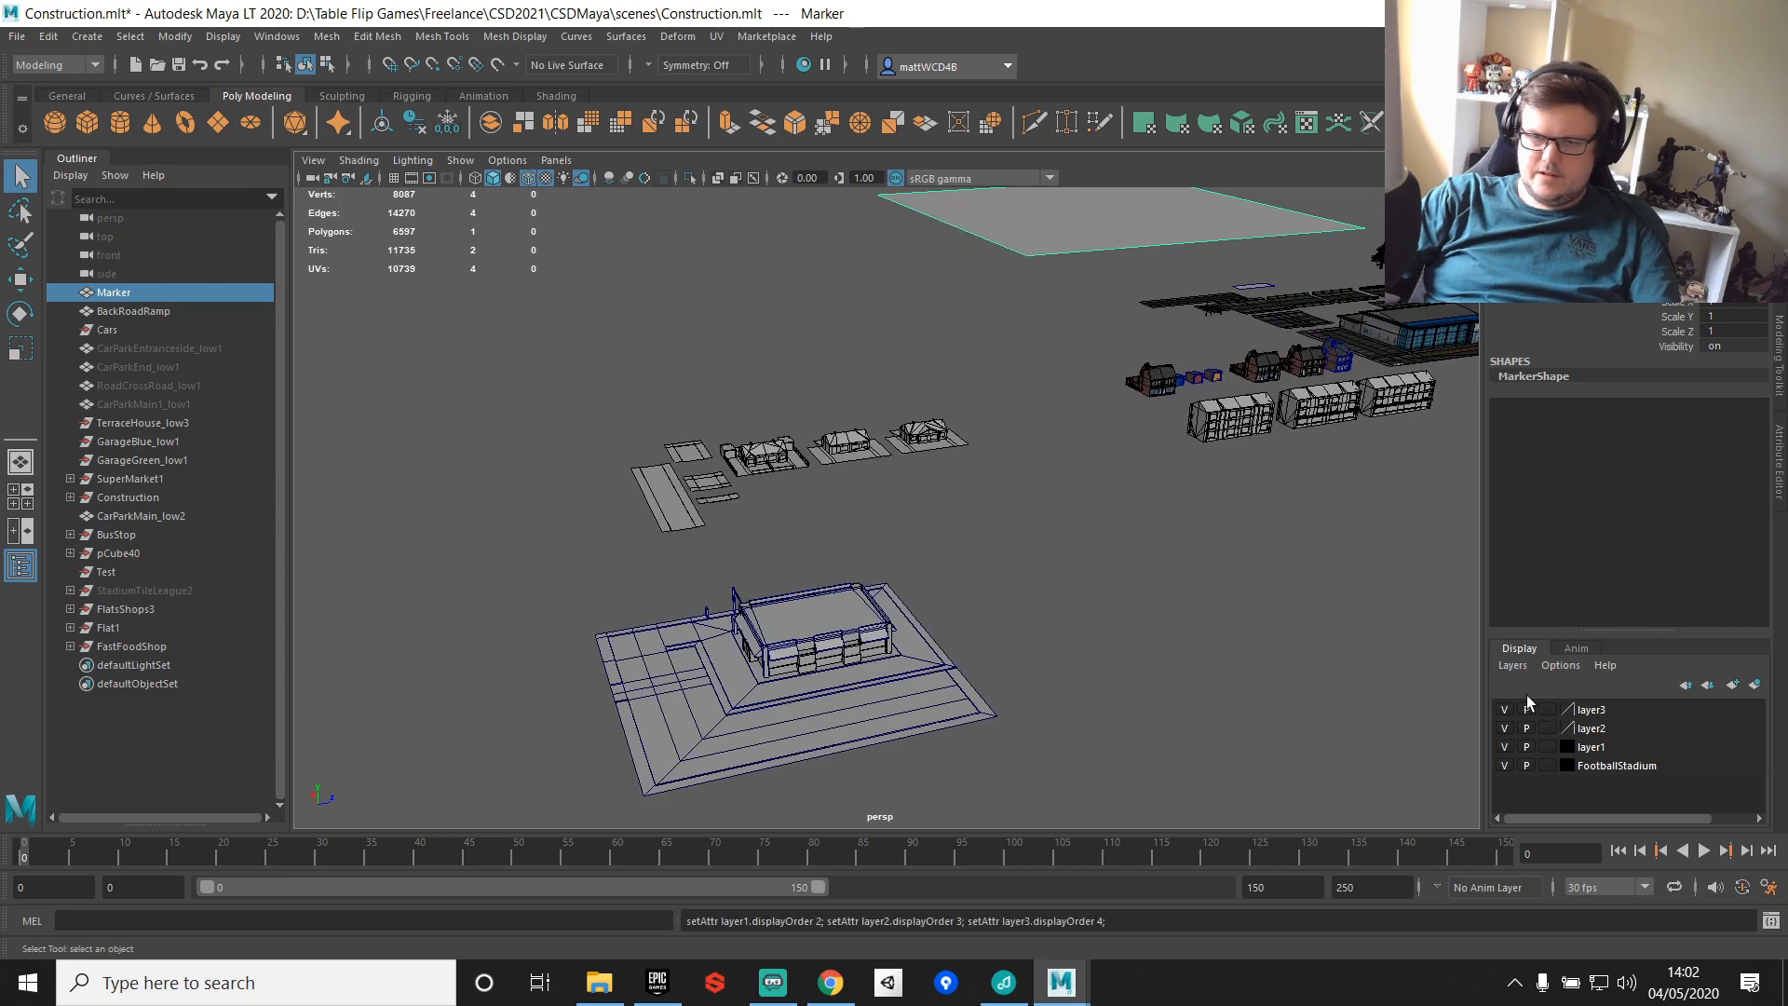
Step: Create a display layer from the selected Marker plane and set it to Template
{"action": "left_click", "coordinate": [1512, 665]}
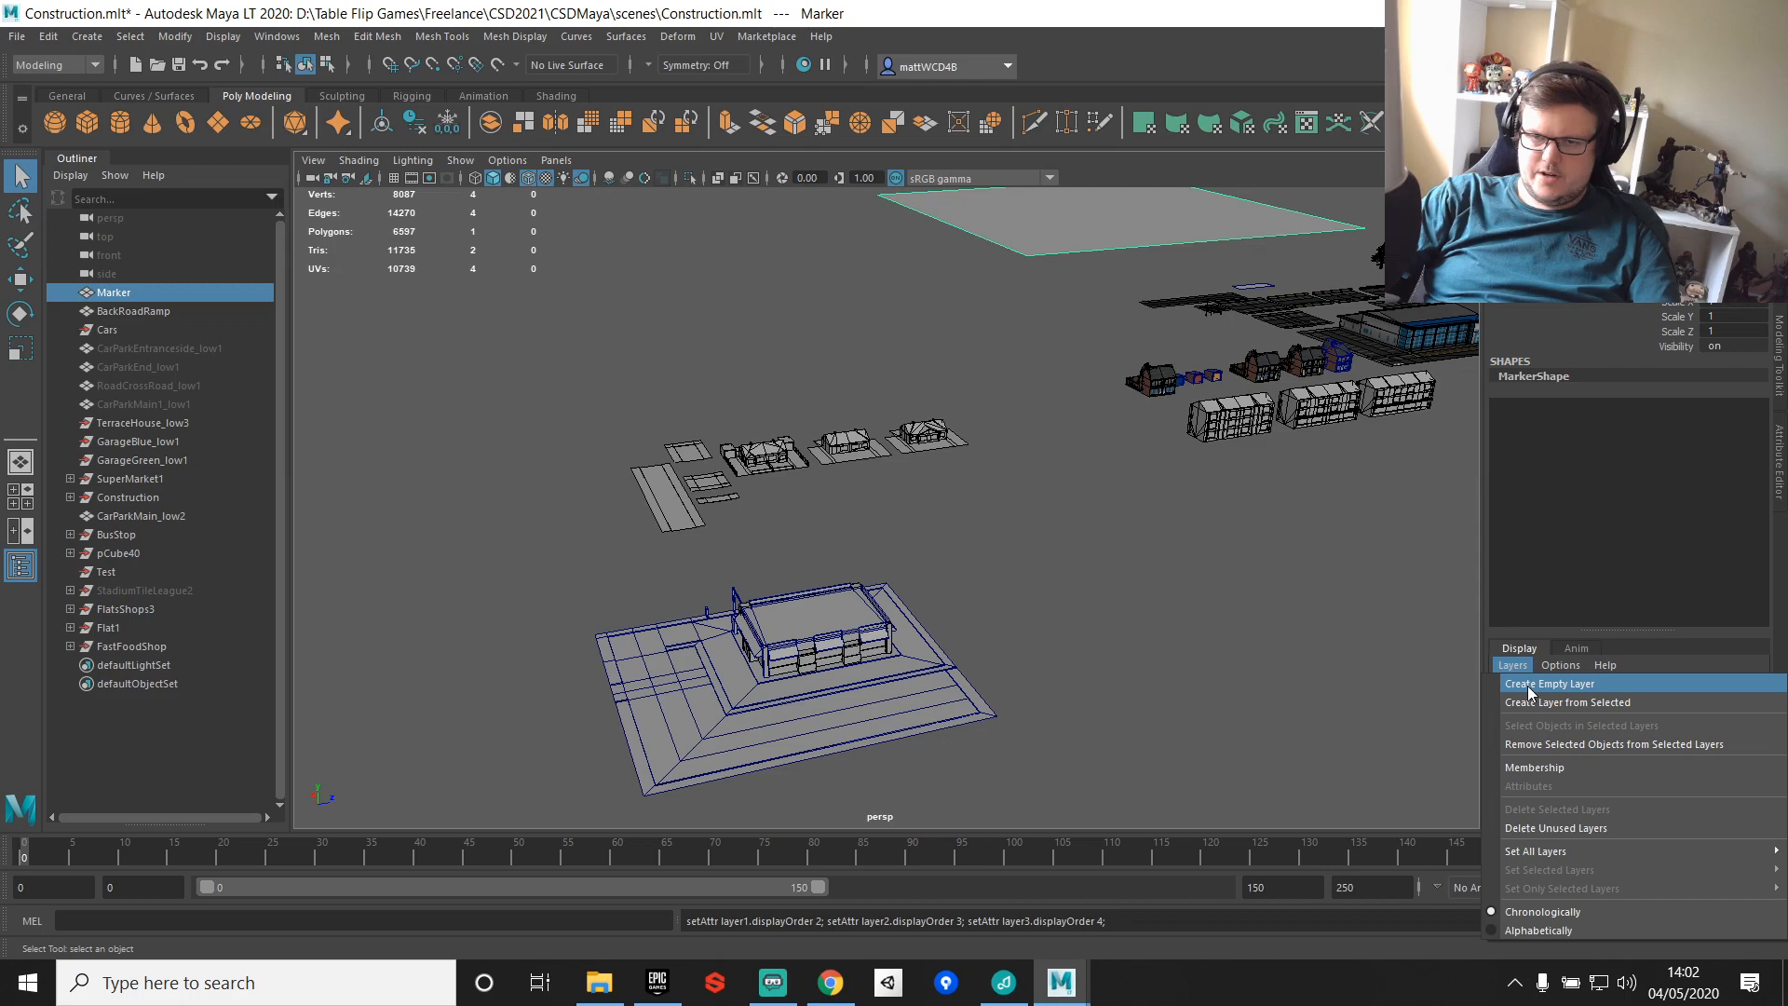
{"action": "left_click", "coordinate": [1530, 687]}
{"action": "left_click", "coordinate": [919, 646]}
{"action": "left_click_drag", "start_coordinate": [918, 645], "coordinate": [1132, 717], "text": "alt"}
Step: Select the objects in layer1 to check which shop parts it contains, and clear the selection
{"action": "left_click", "coordinate": [1596, 766]}
{"action": "right_click", "coordinate": [1595, 766]}
{"action": "left_click", "coordinate": [1624, 810]}
{"action": "left_click", "coordinate": [1255, 580]}
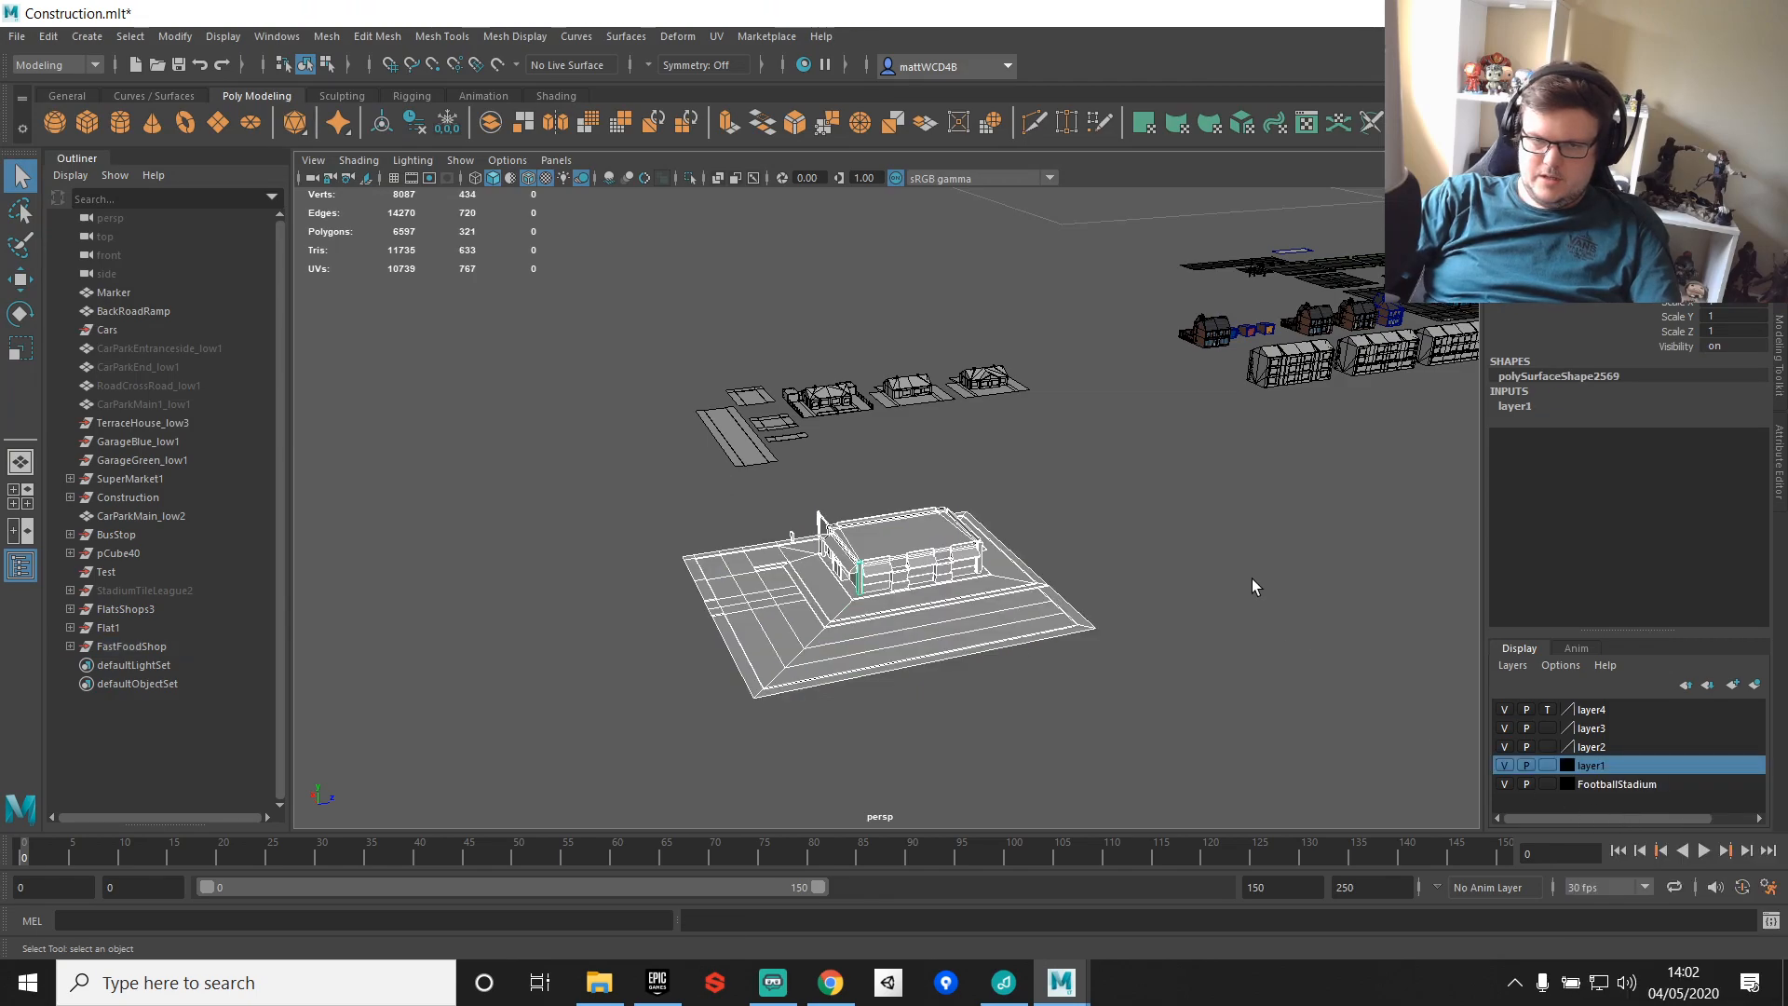
Step: Show the scene shaded, select the shop's flat roof and frame it for a closer view
{"action": "key", "text": "5"}
{"action": "scroll", "coordinate": [1078, 508], "scroll_direction": "up", "scroll_amount": 4}
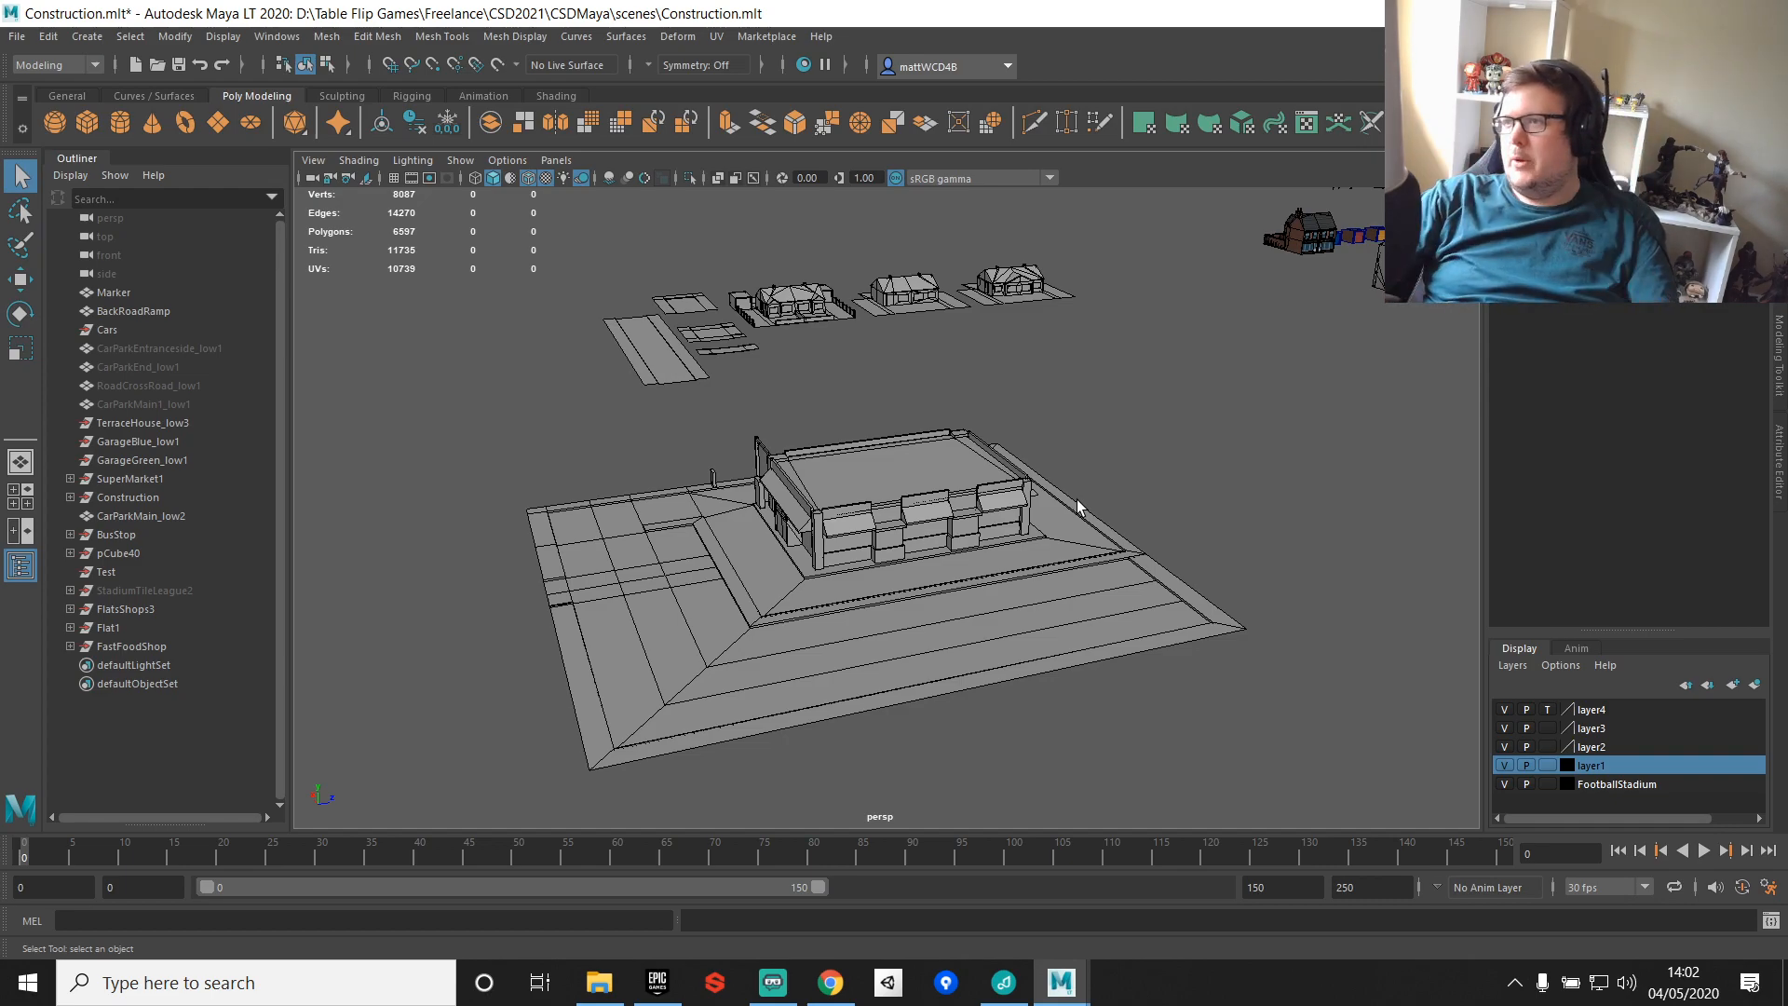
{"action": "scroll", "coordinate": [1078, 507], "scroll_direction": "up", "scroll_amount": 3}
{"action": "left_click", "coordinate": [926, 412]}
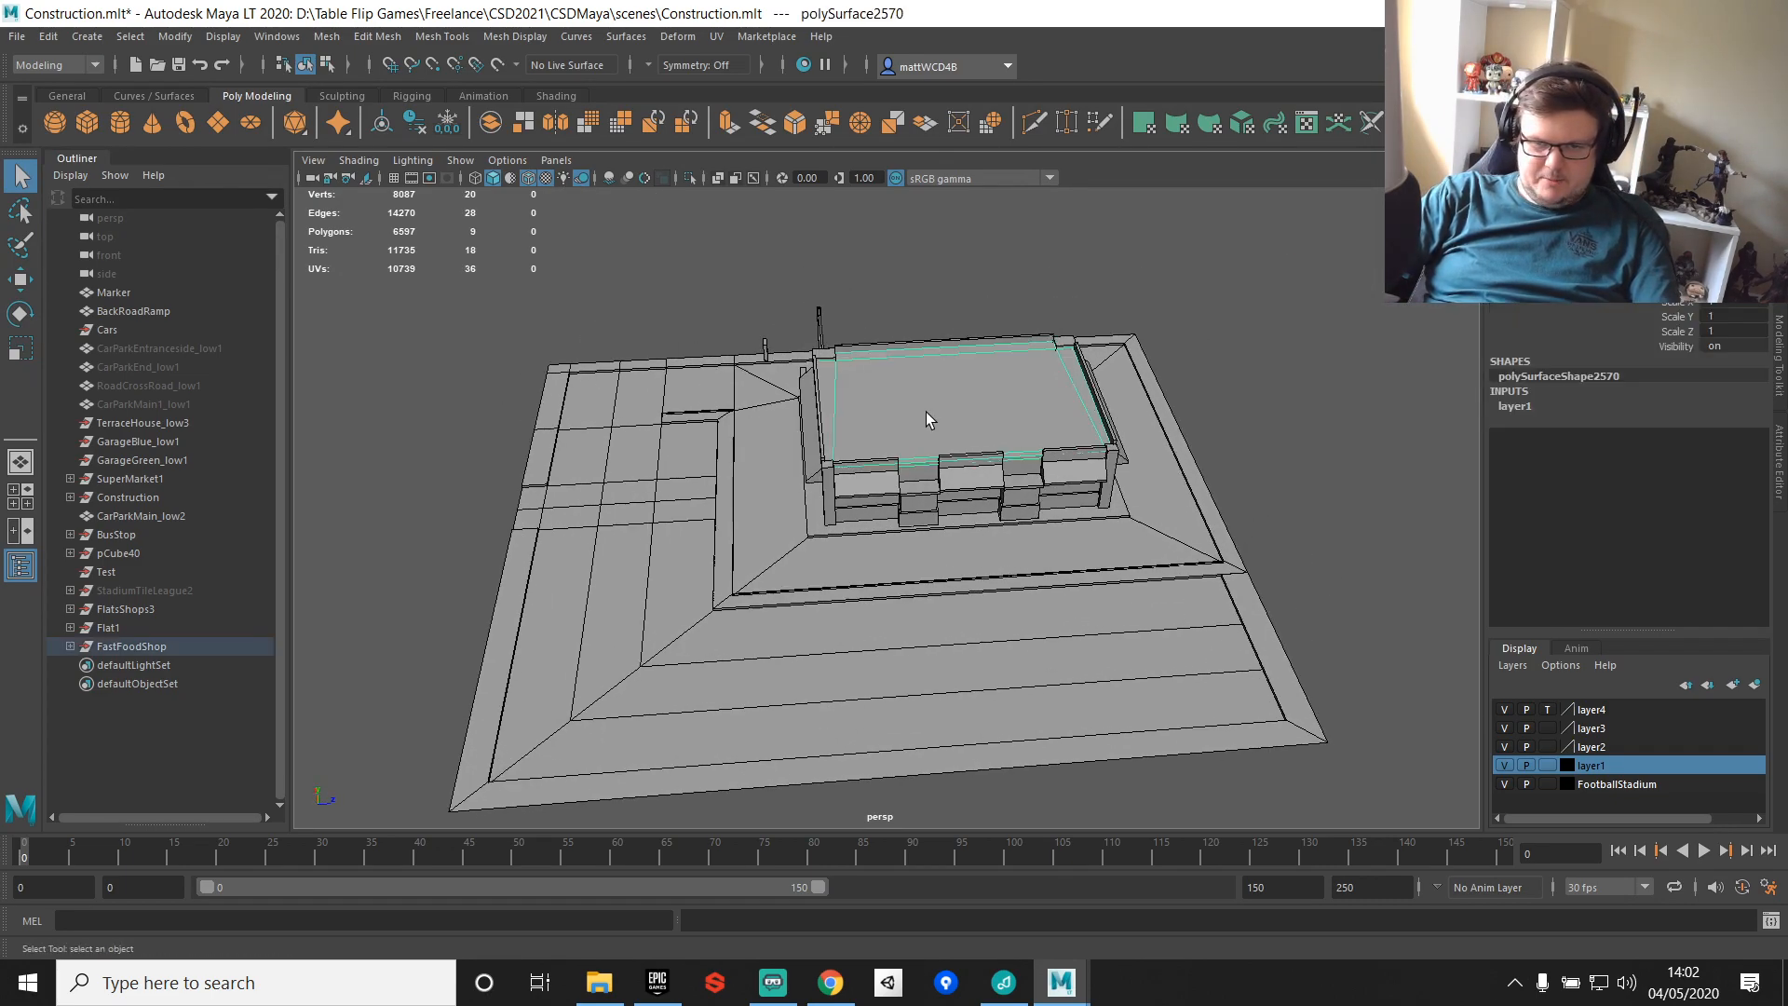
{"action": "key", "text": "f"}
{"action": "left_click_drag", "start_coordinate": [888, 602], "coordinate": [1125, 323], "text": "alt"}
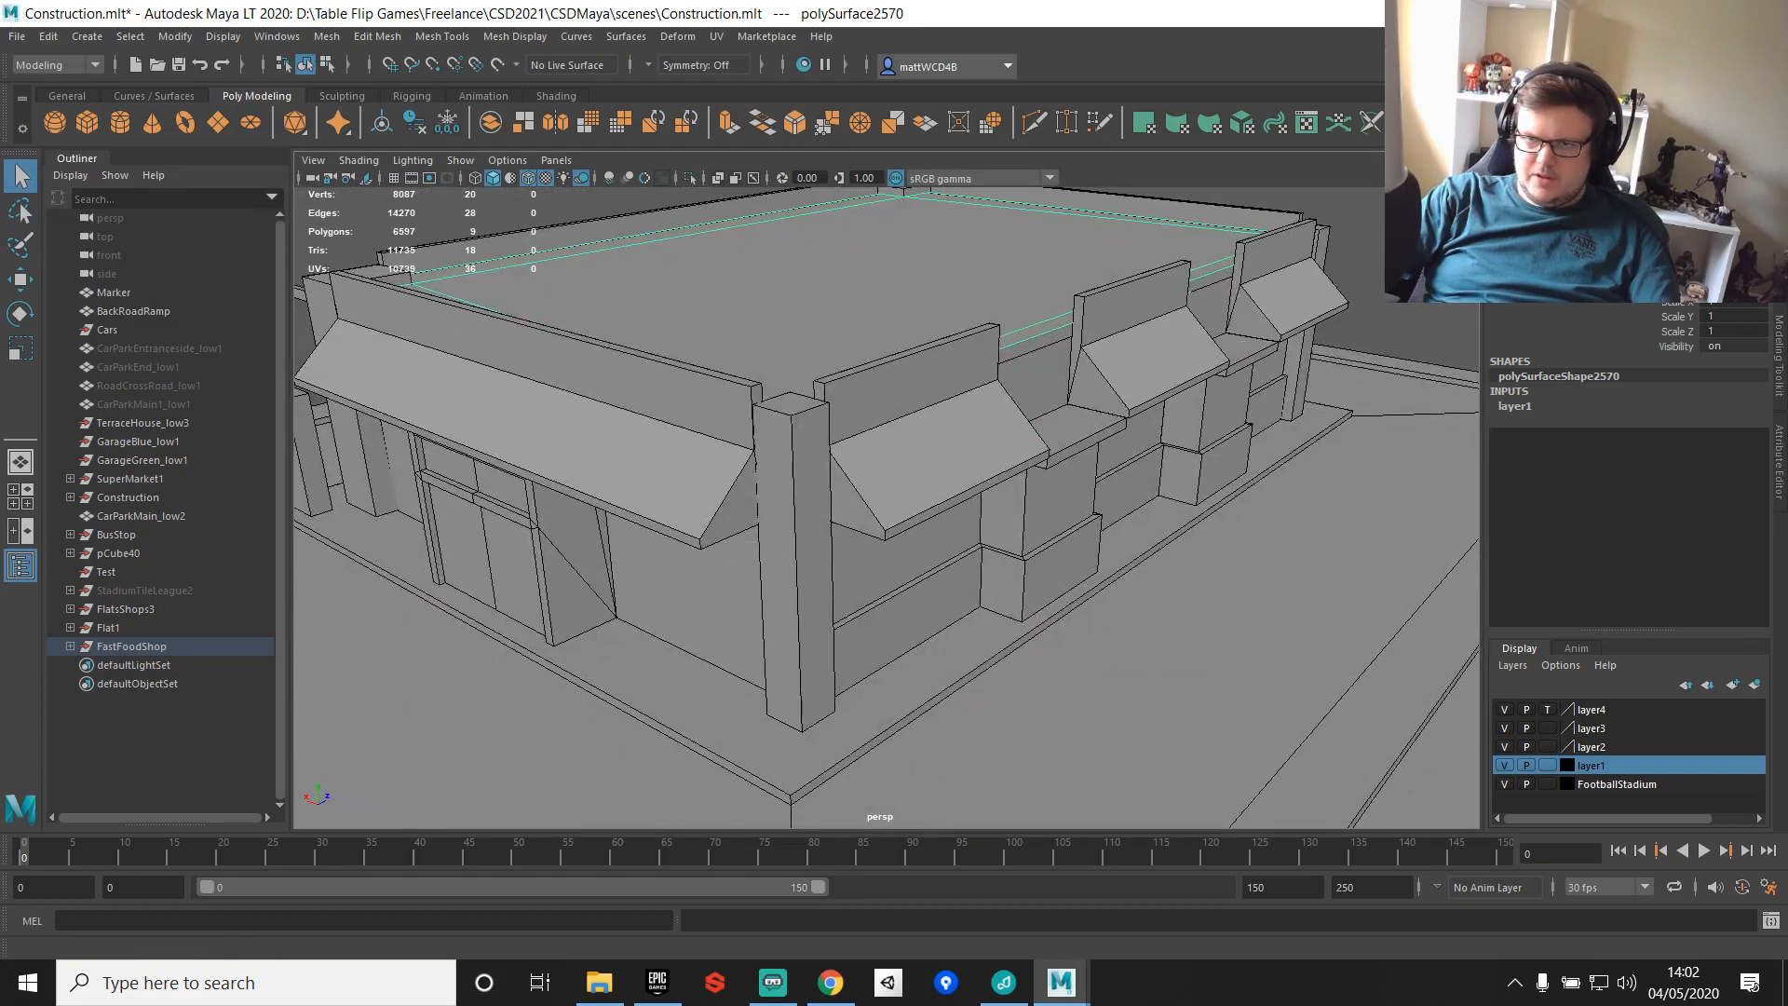
Step: Switch to the UV editing layout and show the UV Toolkit for the selected roof
{"action": "key", "text": "ctrl+space"}
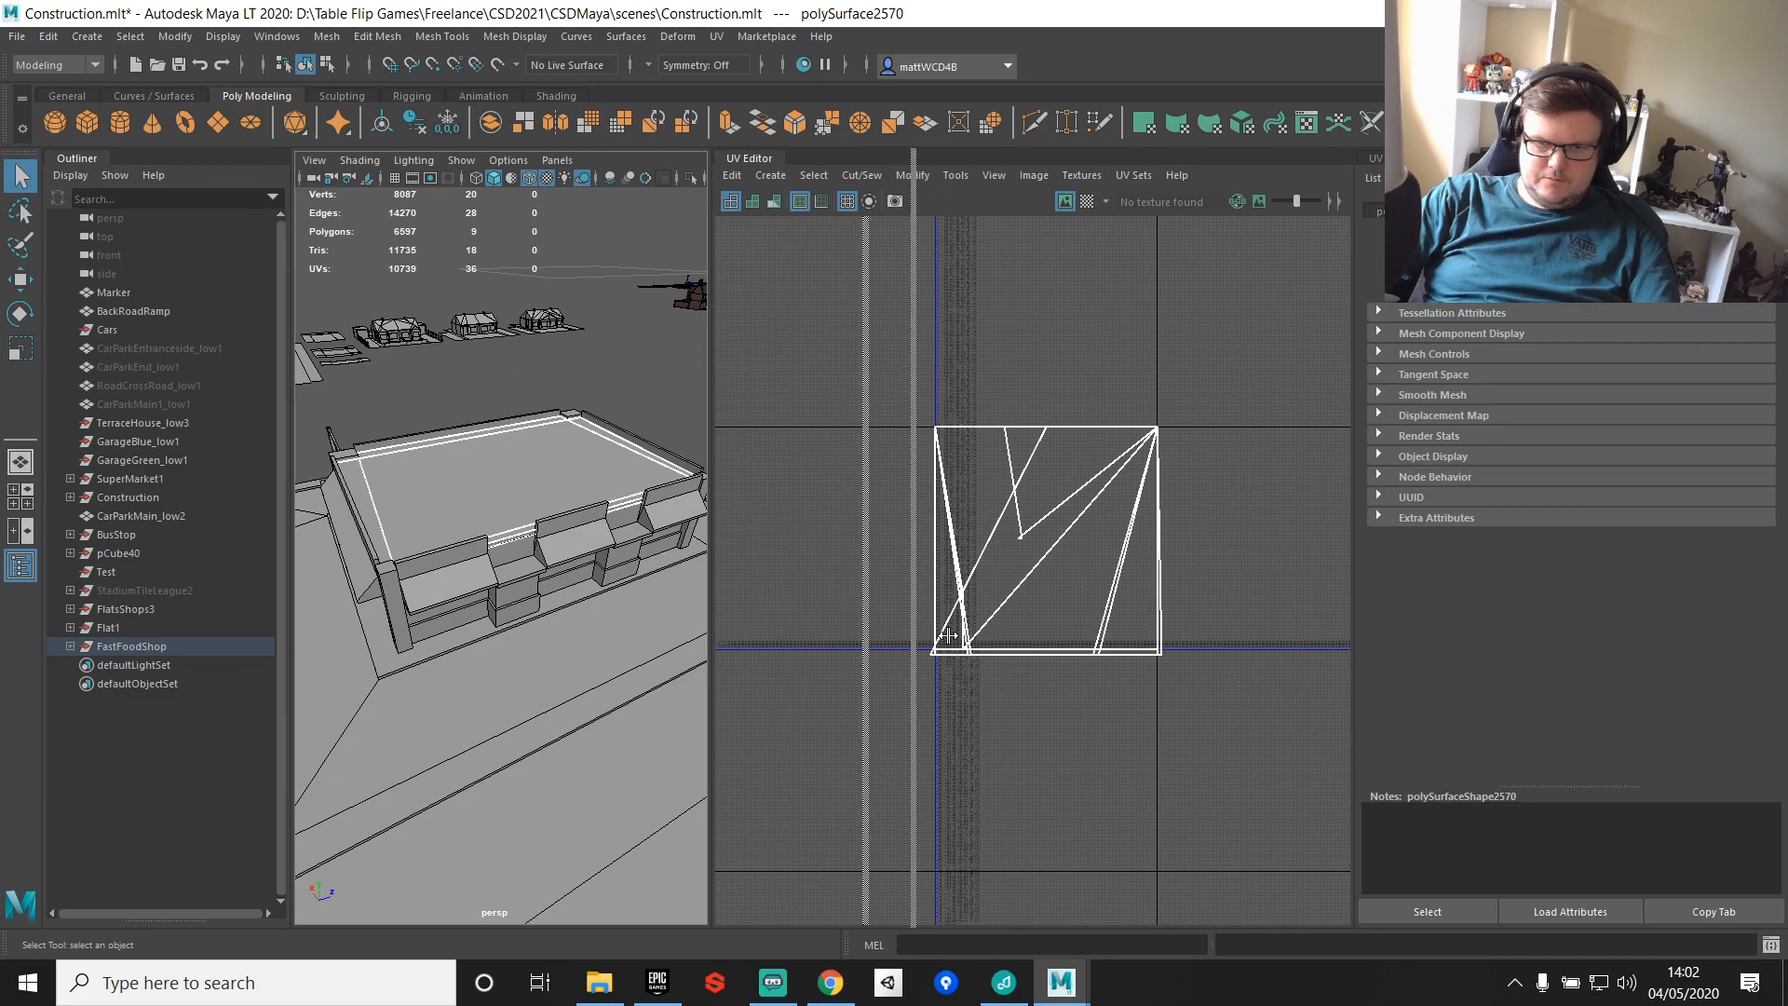
{"action": "left_click_drag", "start_coordinate": [948, 636], "coordinate": [967, 484]}
{"action": "left_click", "coordinate": [1377, 158]}
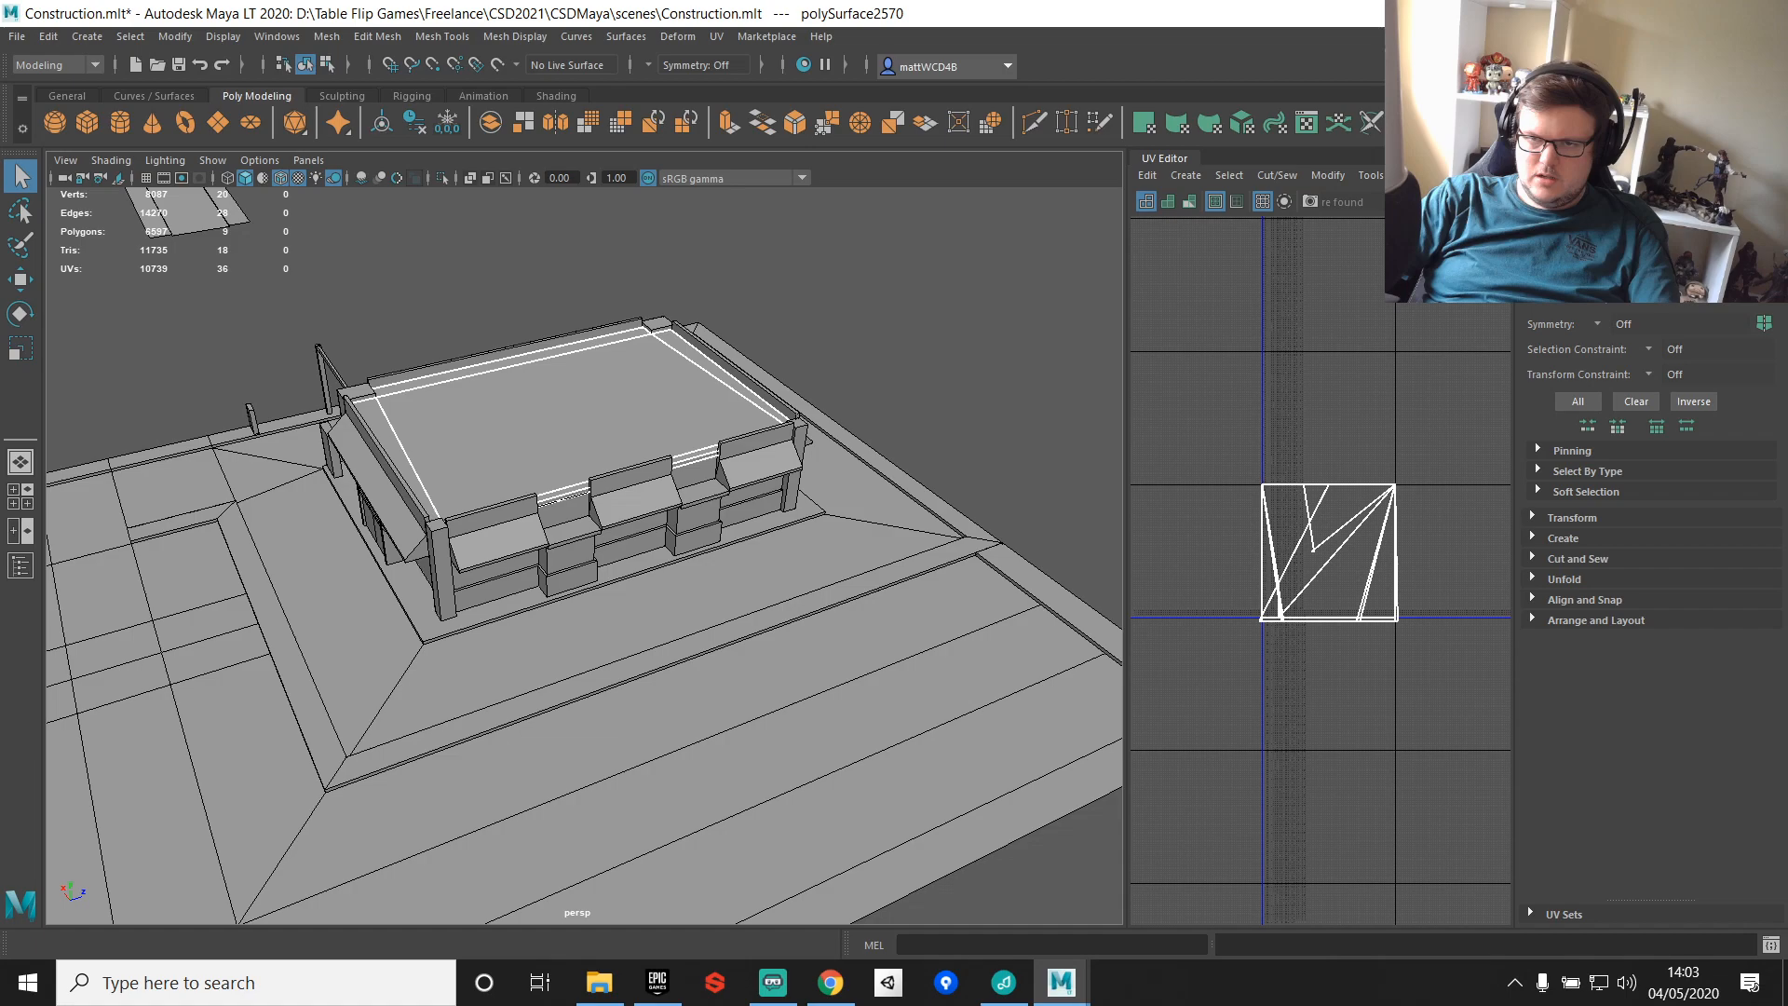
Step: Apply an Automatic UV projection to the shop's roof
{"action": "left_click", "coordinate": [1563, 518]}
{"action": "left_click", "coordinate": [1563, 518]}
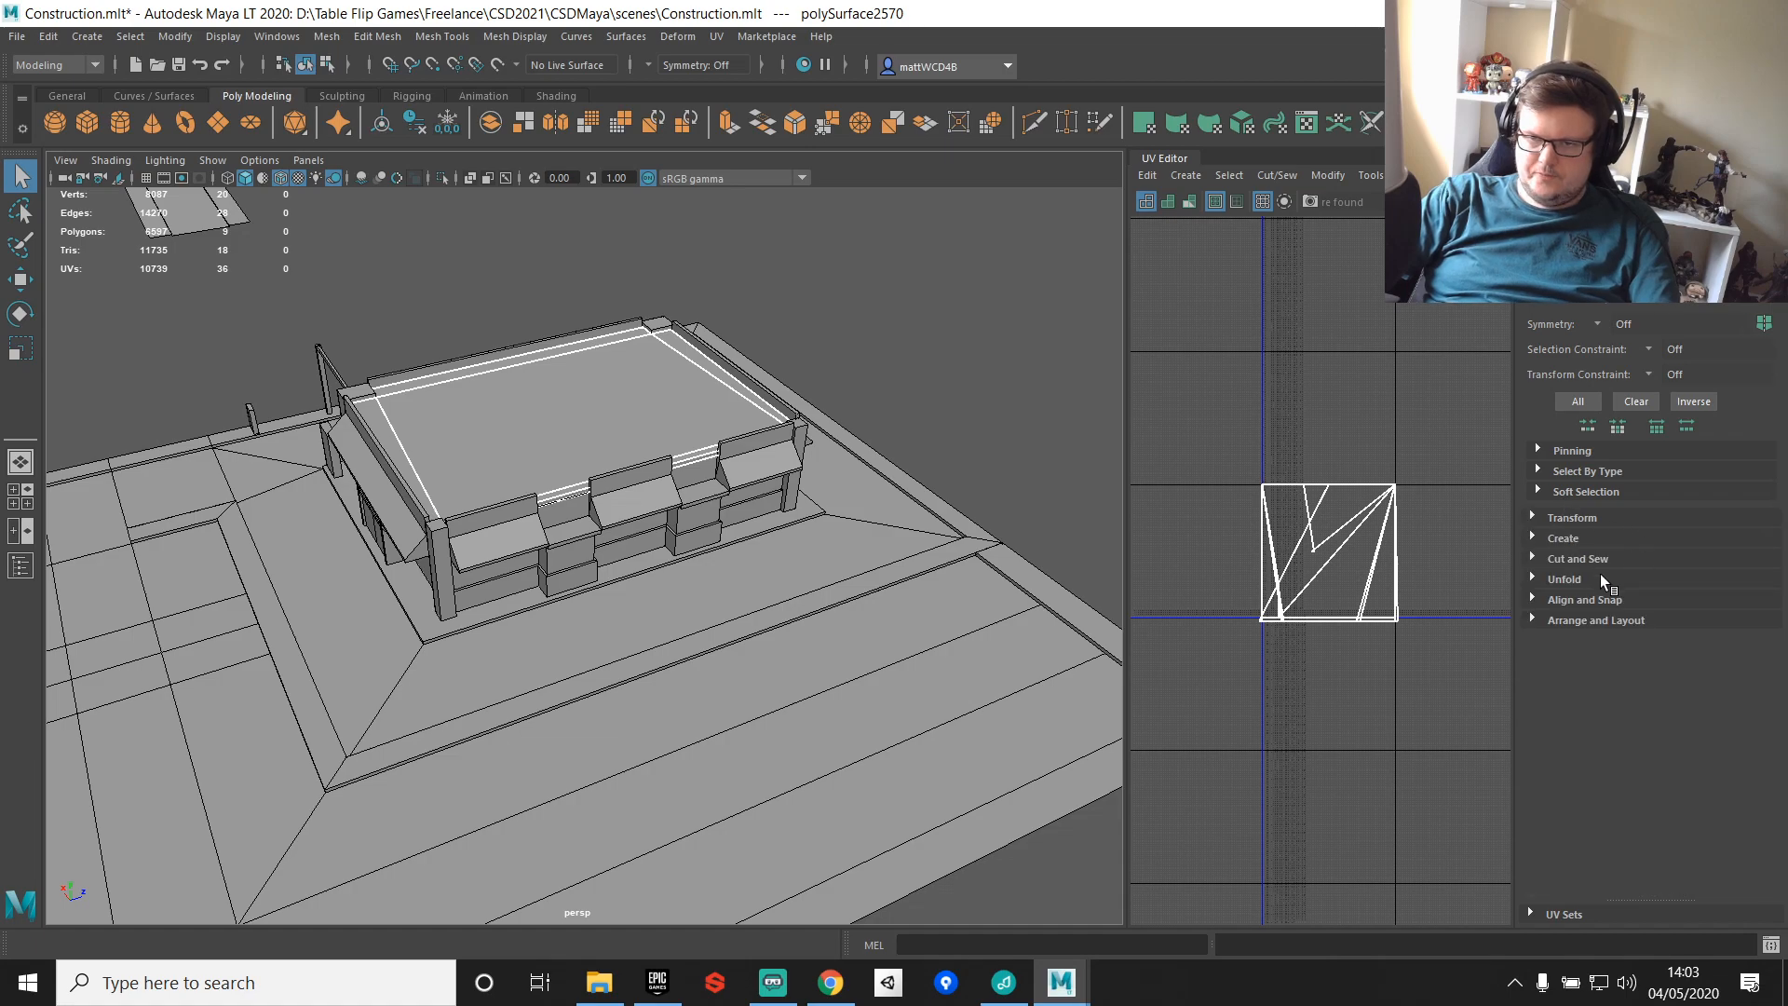
{"action": "left_click", "coordinate": [1564, 541]}
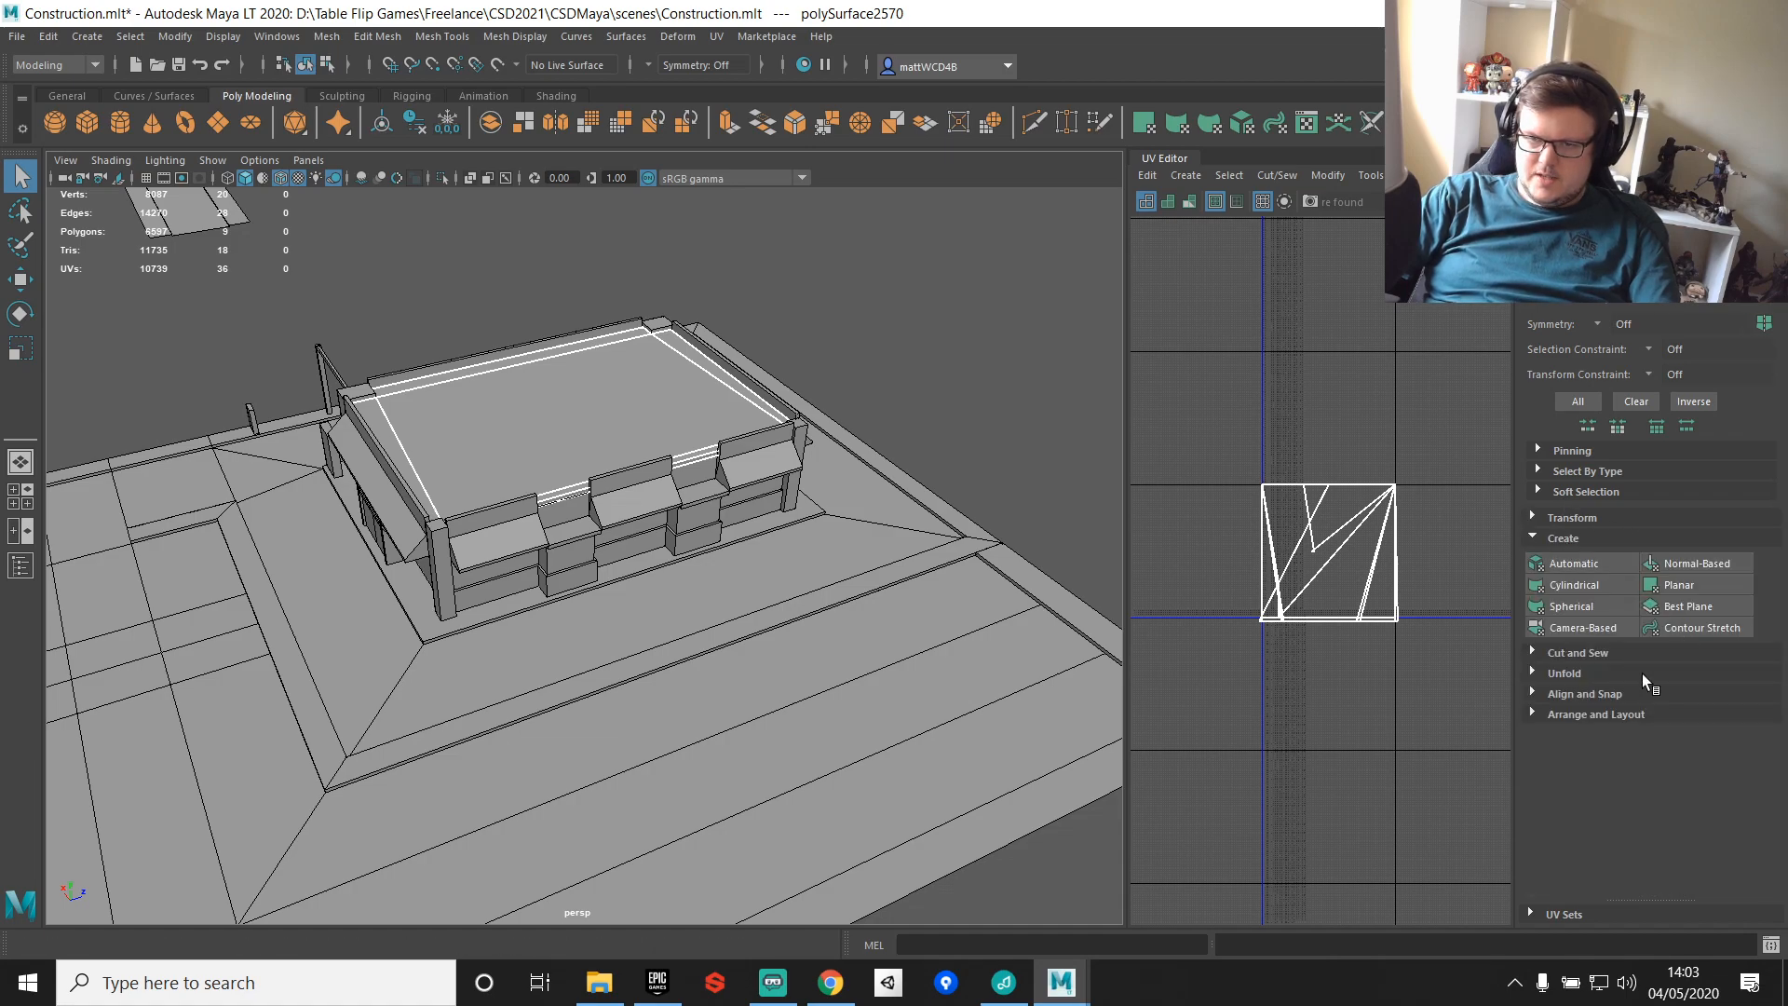
{"action": "left_click", "coordinate": [1608, 629]}
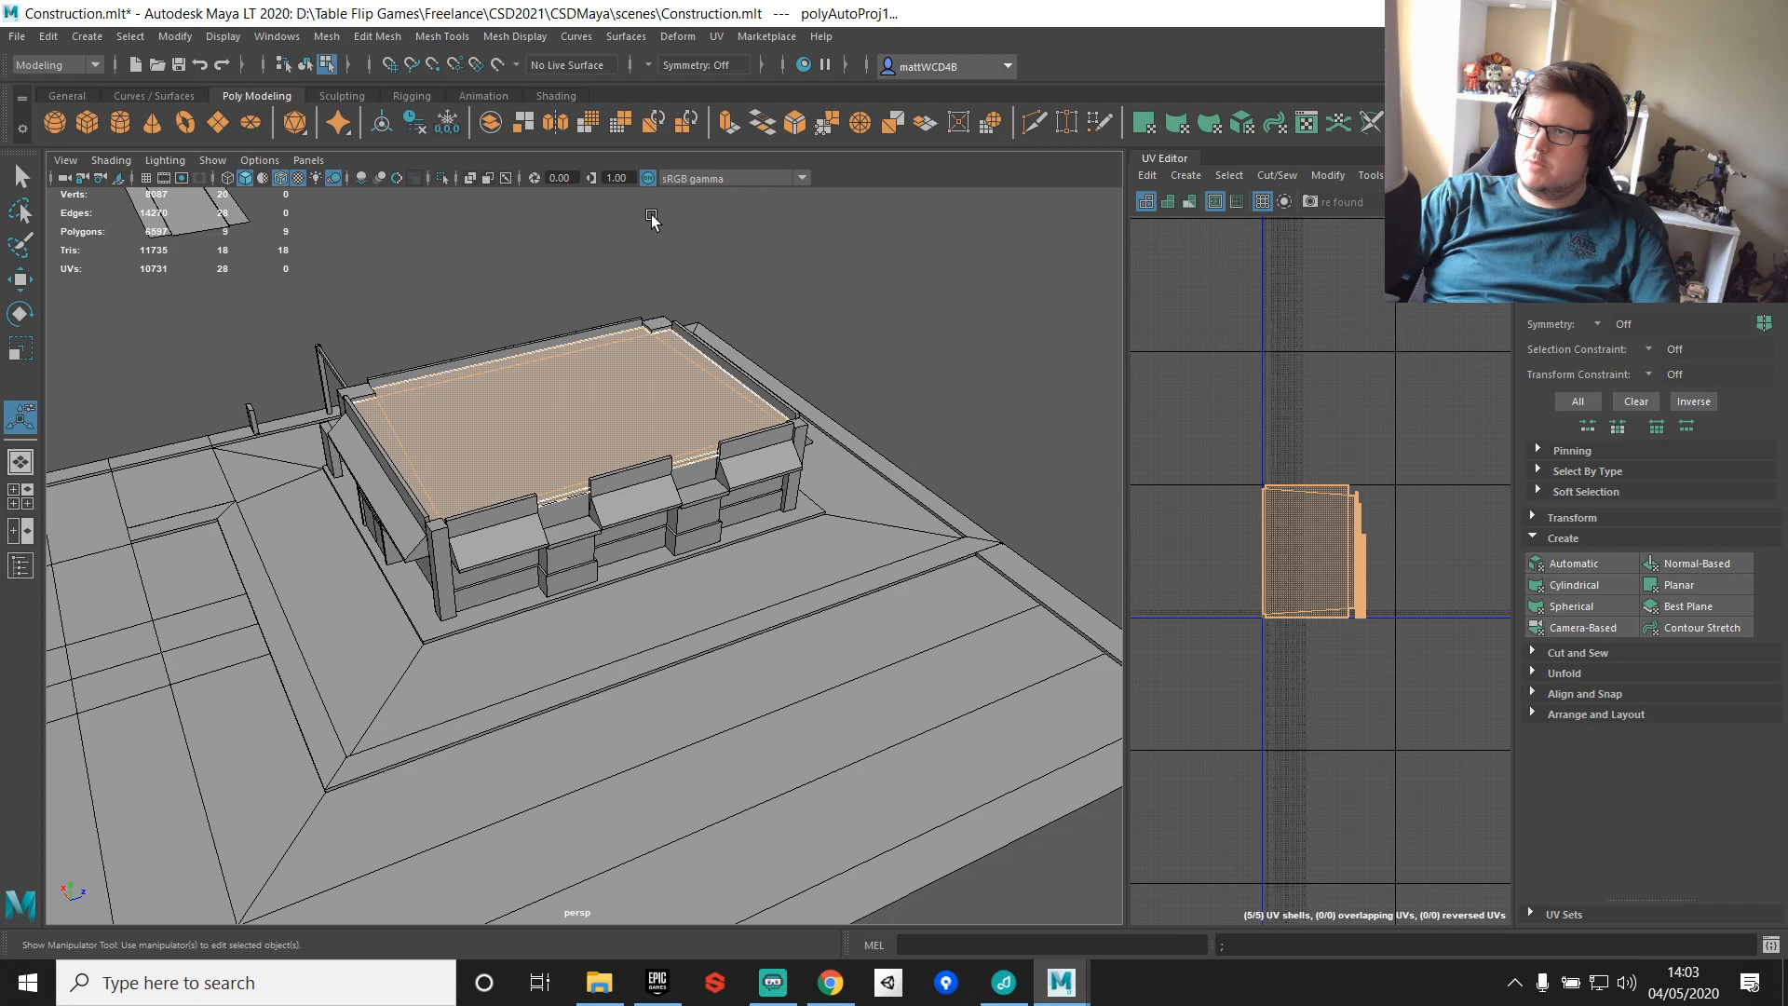
Step: Enlarge the UV Editor and, in edge selection mode, sew one of the roof's side strips onto the main roof shell
{"action": "left_click_drag", "start_coordinate": [400, 419], "coordinate": [501, 428], "text": "alt"}
{"action": "right_click_drag", "start_coordinate": [501, 429], "coordinate": [529, 418]}
{"action": "scroll", "coordinate": [581, 421], "scroll_direction": "up", "scroll_amount": 3}
{"action": "left_click_drag", "start_coordinate": [581, 558], "coordinate": [661, 490], "text": "alt"}
{"action": "scroll", "coordinate": [1380, 548], "scroll_direction": "up", "scroll_amount": 5}
{"action": "middle_click_drag", "start_coordinate": [1270, 465], "coordinate": [1398, 664], "text": "alt"}
{"action": "left_click_drag", "start_coordinate": [1126, 543], "coordinate": [758, 559]}
{"action": "right_click_drag", "start_coordinate": [1211, 452], "coordinate": [1202, 369]}
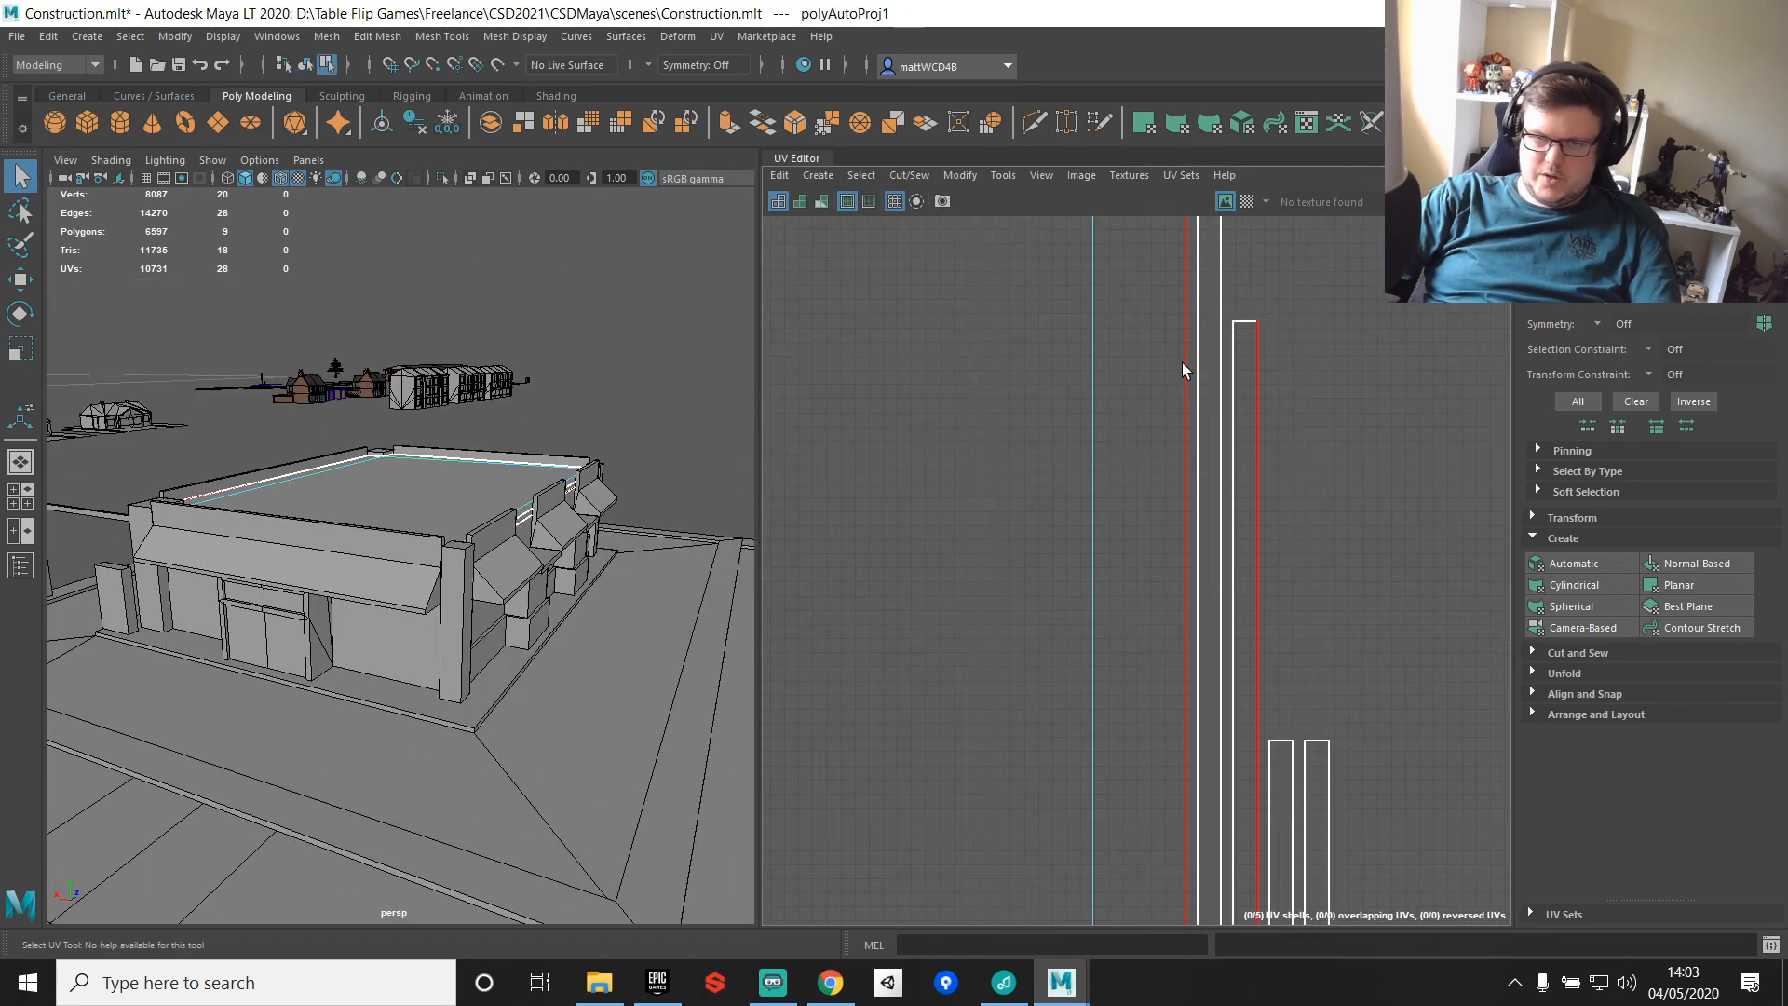
{"action": "left_click", "coordinate": [1184, 368]}
{"action": "scroll", "coordinate": [1204, 395], "scroll_direction": "down", "scroll_amount": 4}
{"action": "right_click_drag", "start_coordinate": [1368, 328], "coordinate": [1366, 397], "text": "shift"}
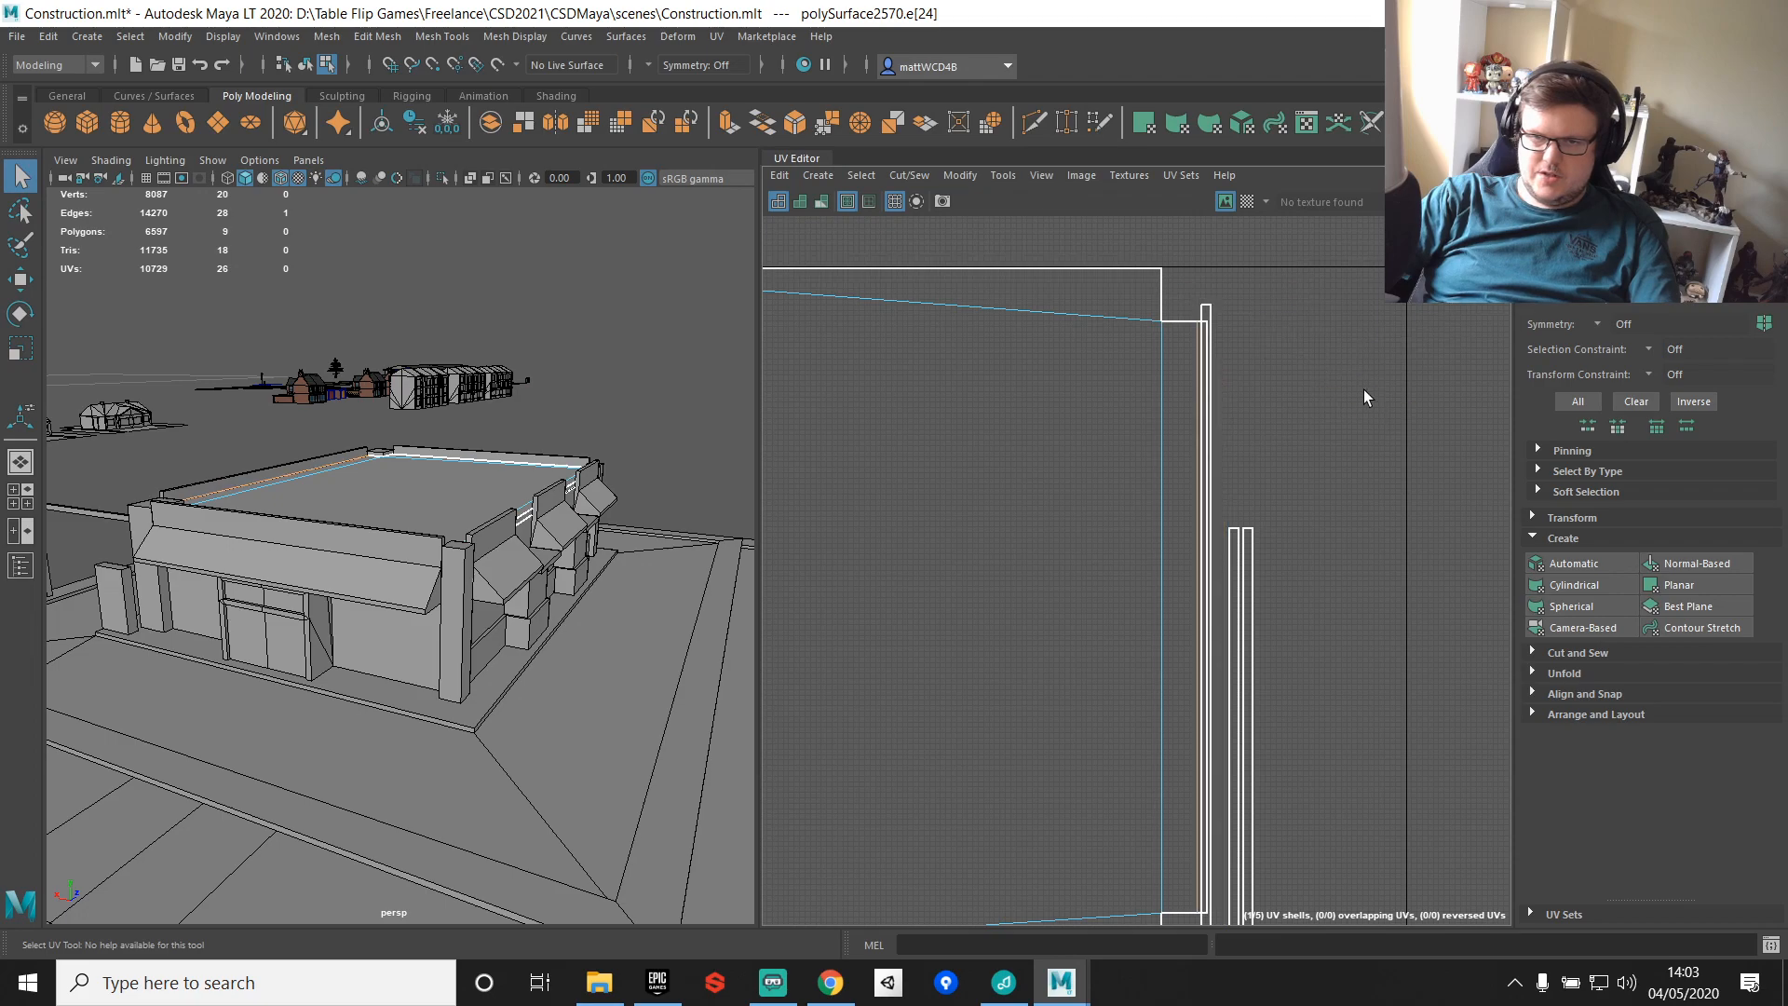
Step: Sew the three remaining roof strips onto the main shell and inspect the result
{"action": "left_click", "coordinate": [1090, 267]}
{"action": "key", "text": "g"}
{"action": "scroll", "coordinate": [1150, 350], "scroll_direction": "down", "scroll_amount": 4}
{"action": "middle_click_drag", "start_coordinate": [969, 821], "coordinate": [1034, 639], "text": "alt"}
{"action": "left_click", "coordinate": [989, 569]}
{"action": "key", "text": "g"}
{"action": "left_click", "coordinate": [925, 483]}
{"action": "key", "text": "g"}
{"action": "left_click_drag", "start_coordinate": [643, 442], "coordinate": [572, 501], "text": "alt"}
{"action": "scroll", "coordinate": [601, 479], "scroll_direction": "up", "scroll_amount": 5}
{"action": "scroll", "coordinate": [1193, 383], "scroll_direction": "down", "scroll_amount": 3}
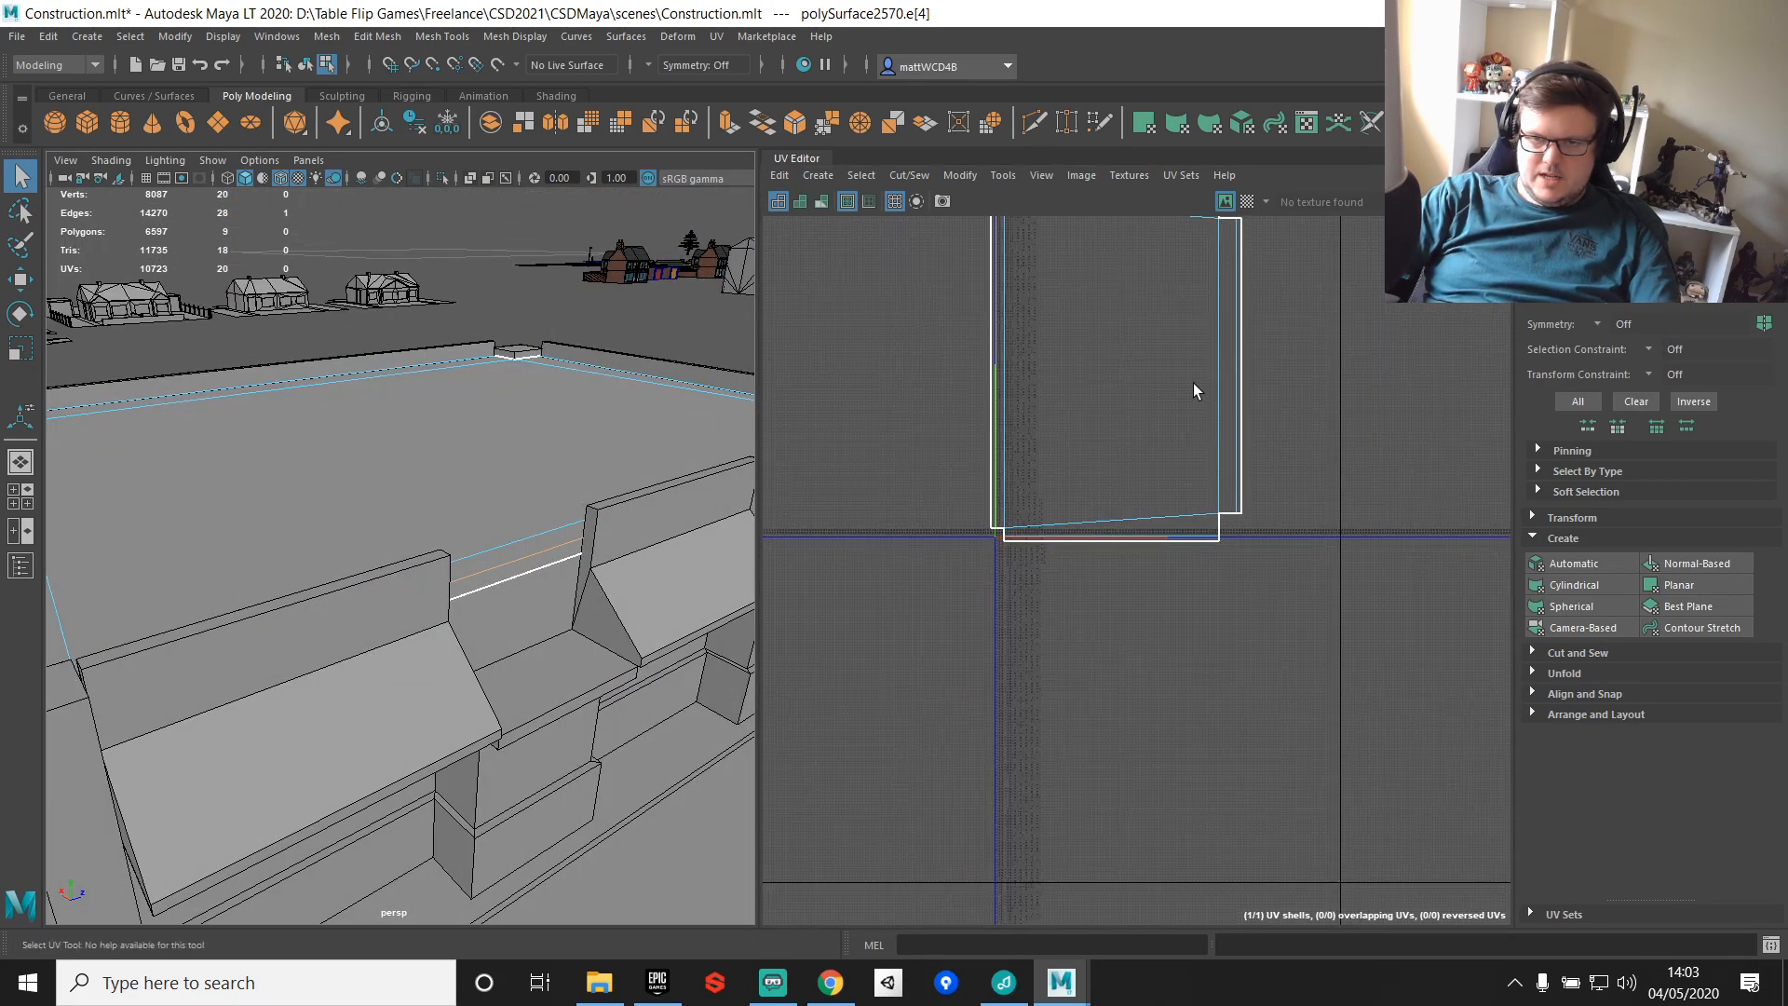
{"action": "middle_click_drag", "start_coordinate": [1193, 383], "coordinate": [1238, 547], "text": "alt"}
{"action": "mouse_move", "coordinate": [618, 499]}
{"action": "left_mouse_down", "text": "alt"}
{"action": "mouse_move", "coordinate": [562, 483]}
{"action": "mouse_move", "coordinate": [604, 499]}
{"action": "left_mouse_up", "text": "alt"}
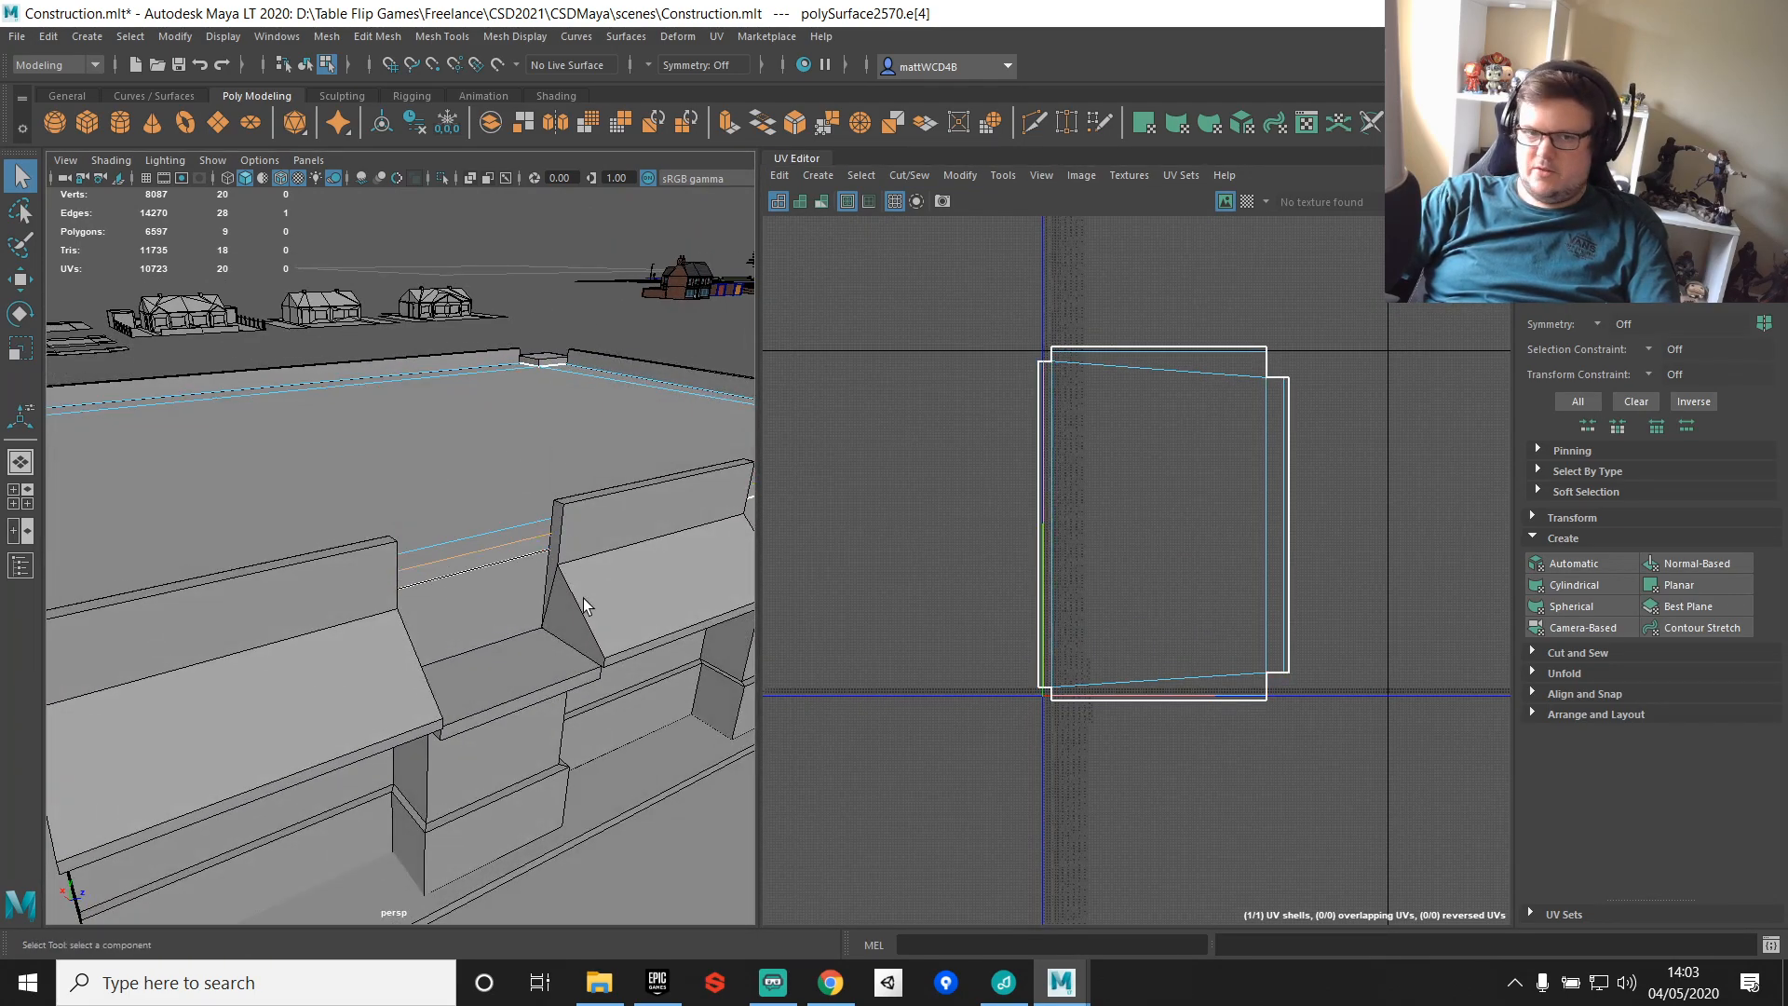
Step: Select the shop's long side wall beneath the awnings and apply an Automatic UV projection to it
{"action": "key", "text": "F8"}
{"action": "left_click", "coordinate": [501, 632]}
{"action": "key", "text": "f"}
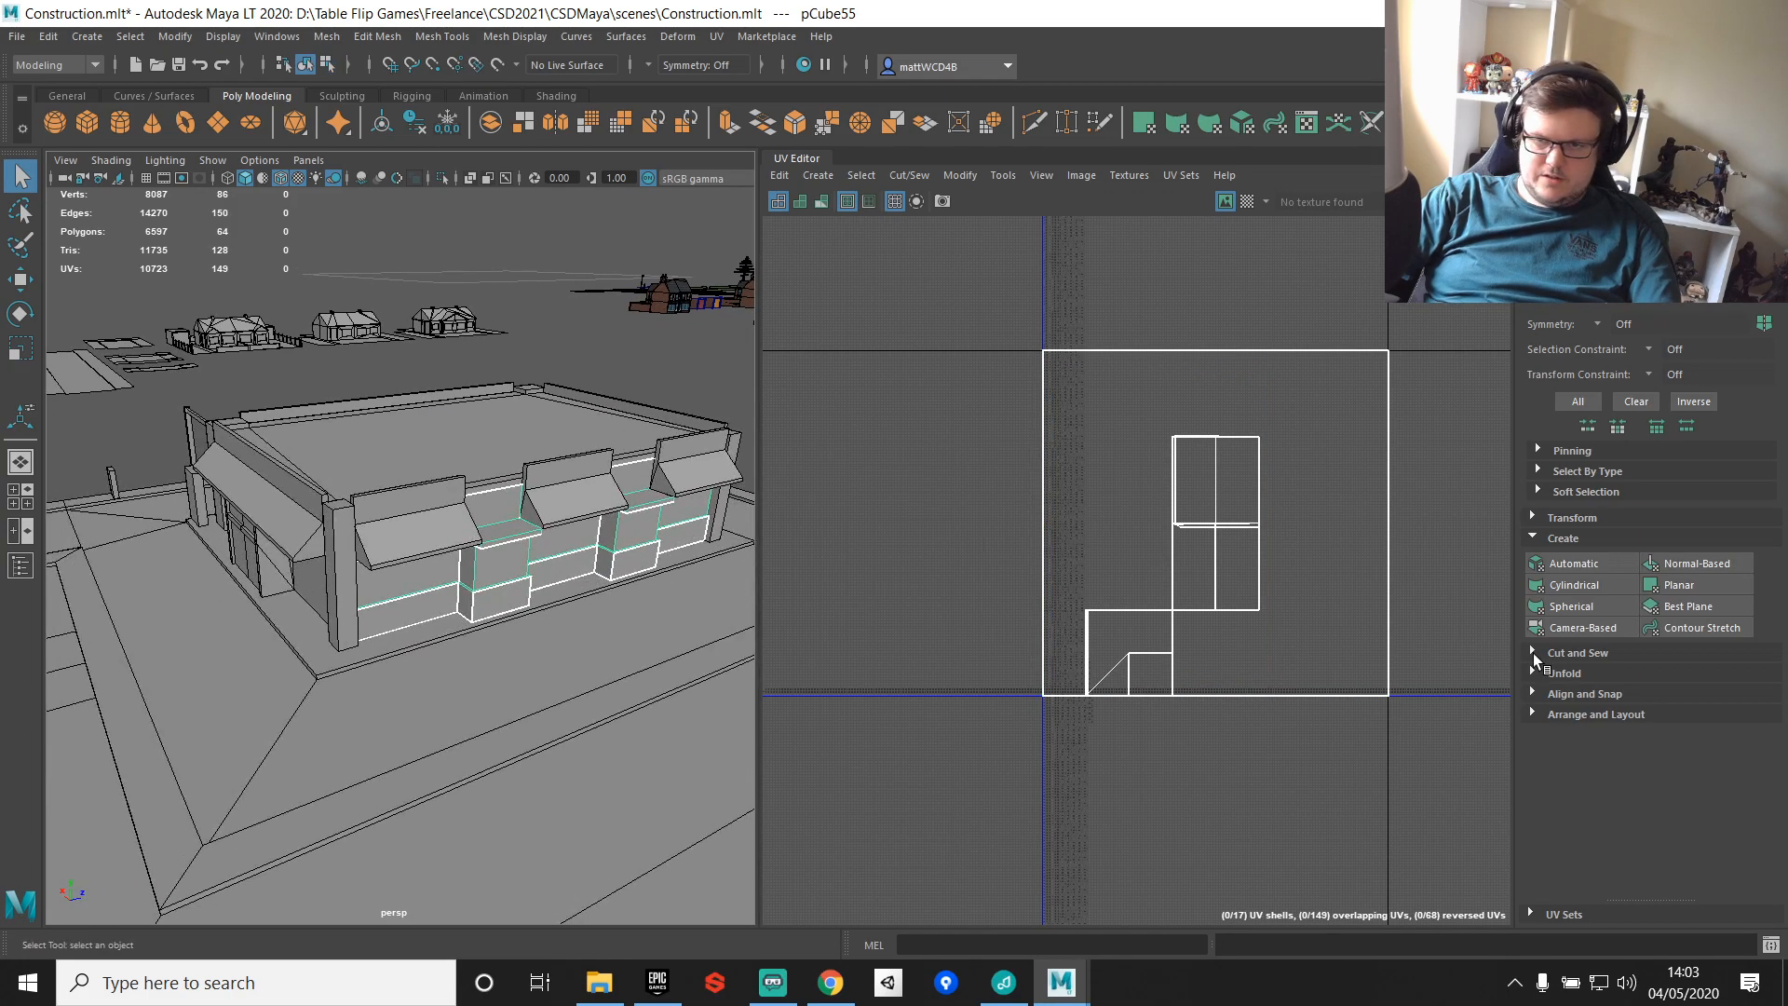
{"action": "left_click", "coordinate": [1574, 518]}
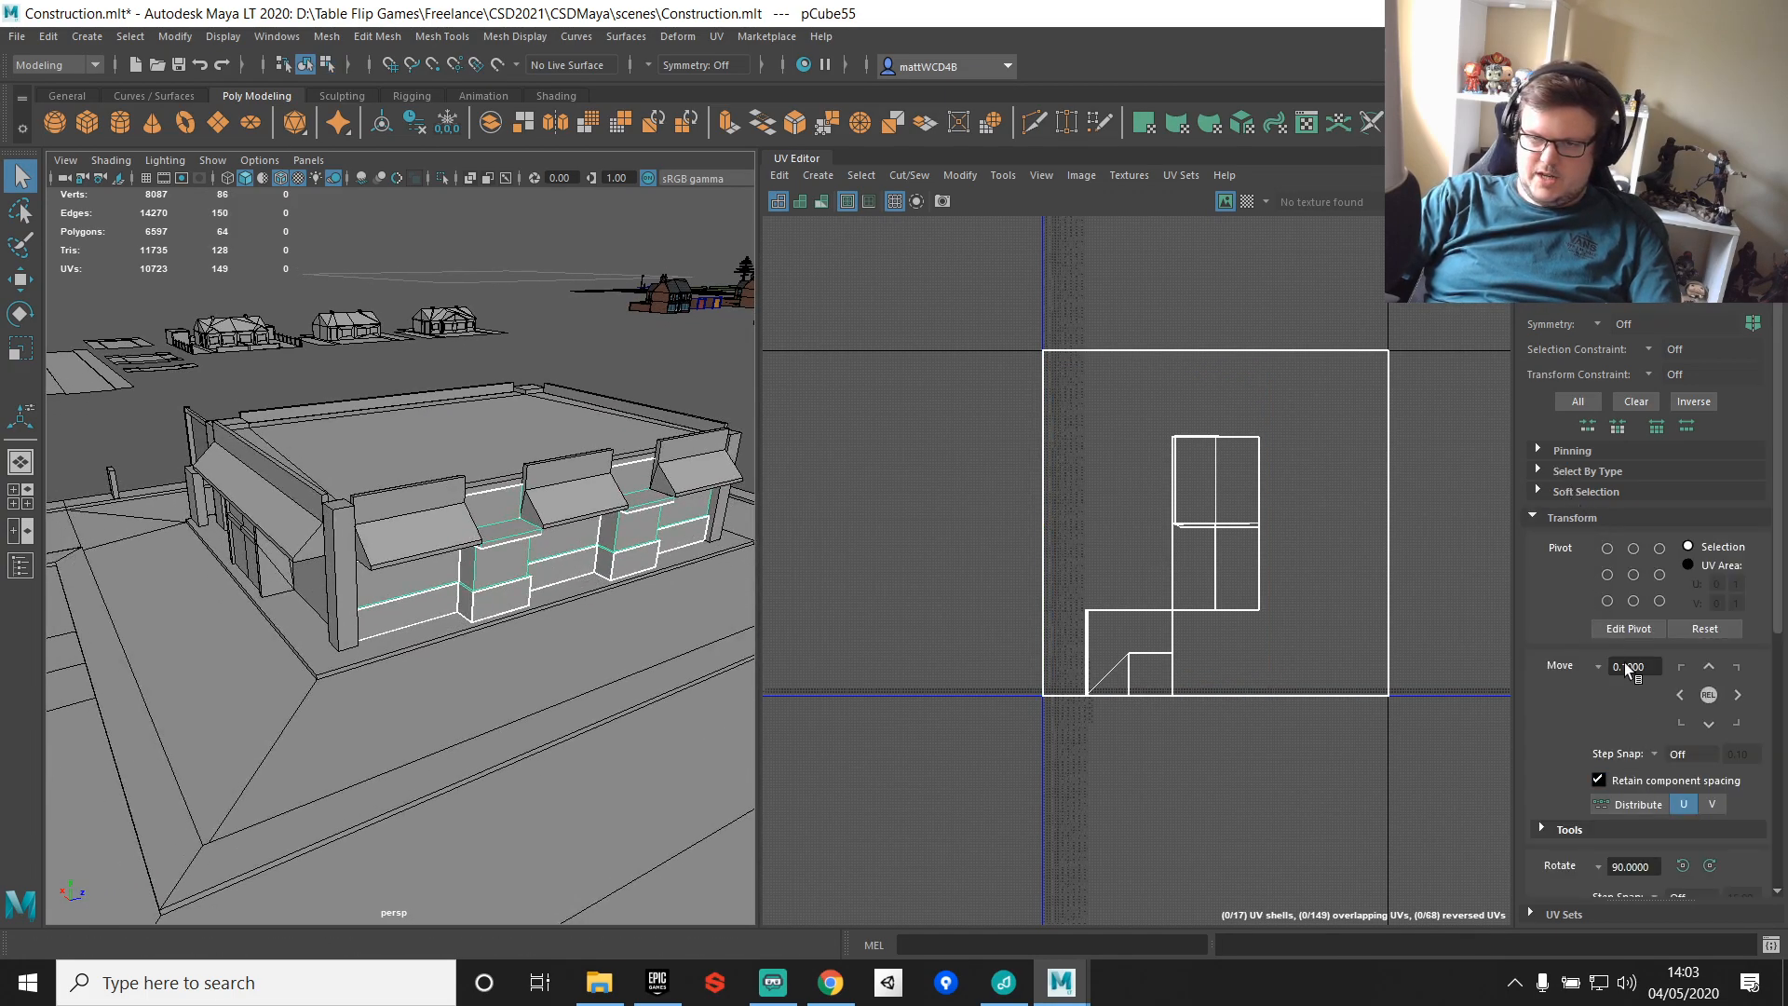
{"action": "left_click", "coordinate": [1577, 515]}
{"action": "left_click", "coordinate": [1594, 563]}
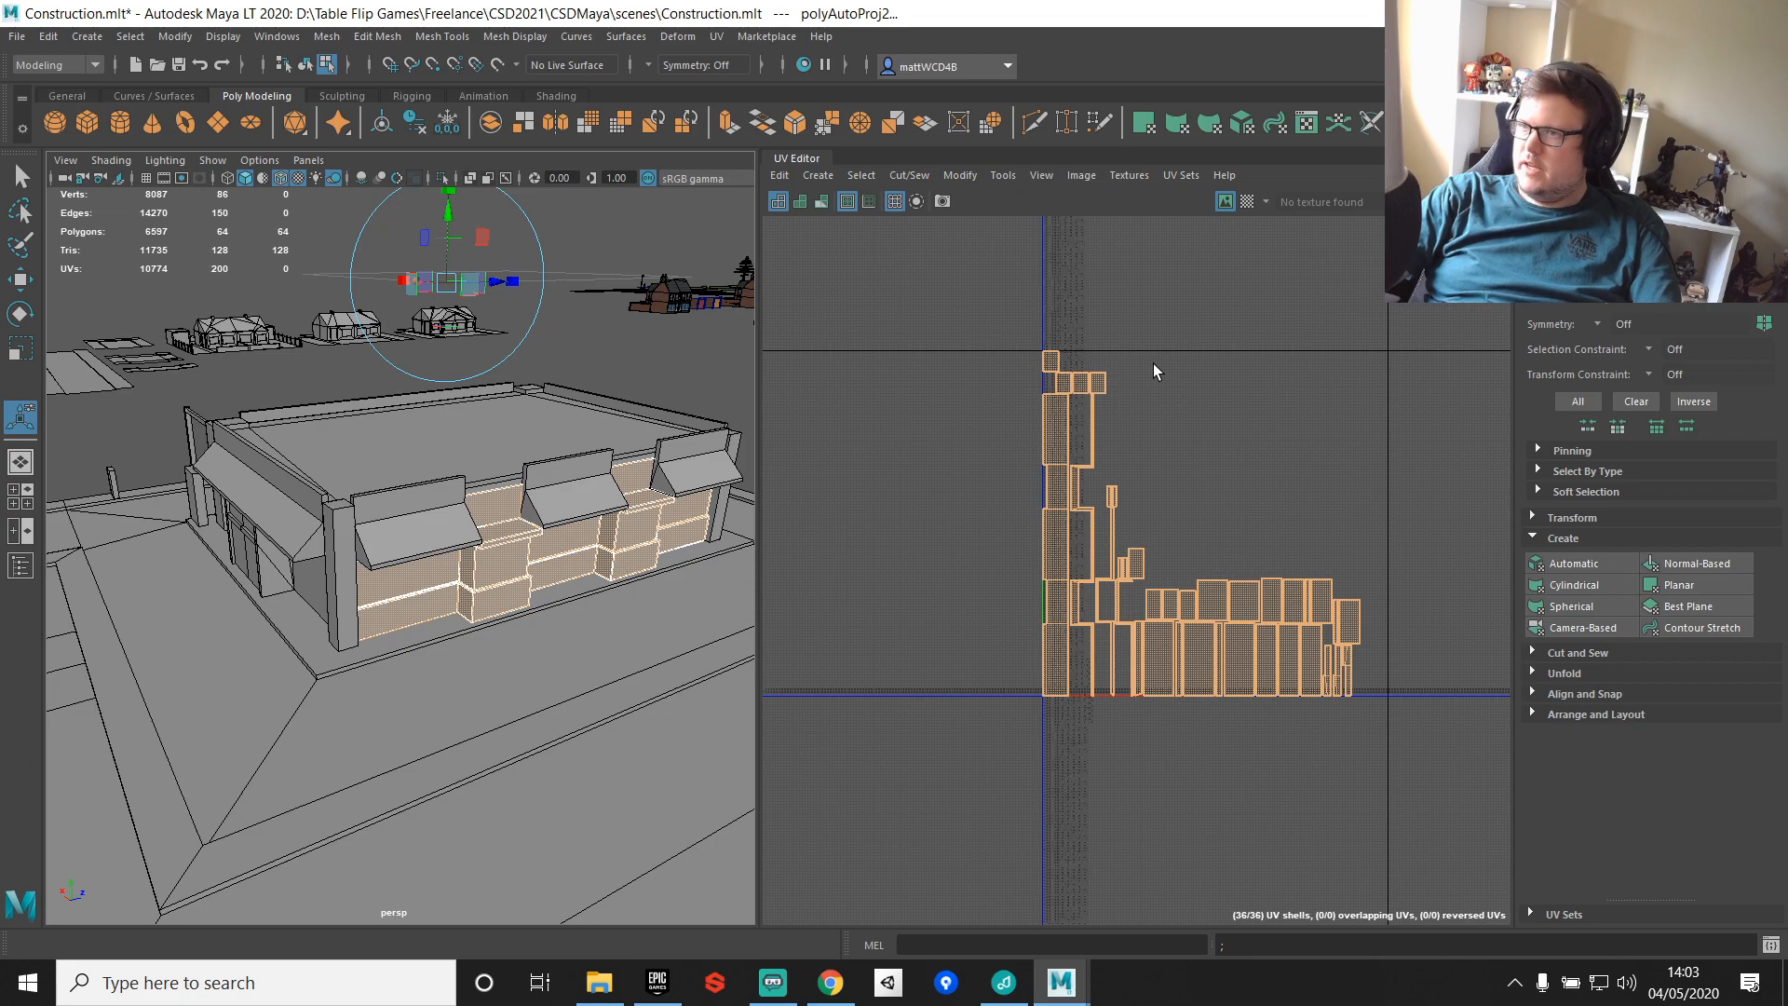
Step: Select the UV shell of the wall panel under the middle awning and display the checker map
{"action": "left_click", "coordinate": [1164, 690]}
{"action": "scroll", "coordinate": [1169, 691], "scroll_direction": "up", "scroll_amount": 5}
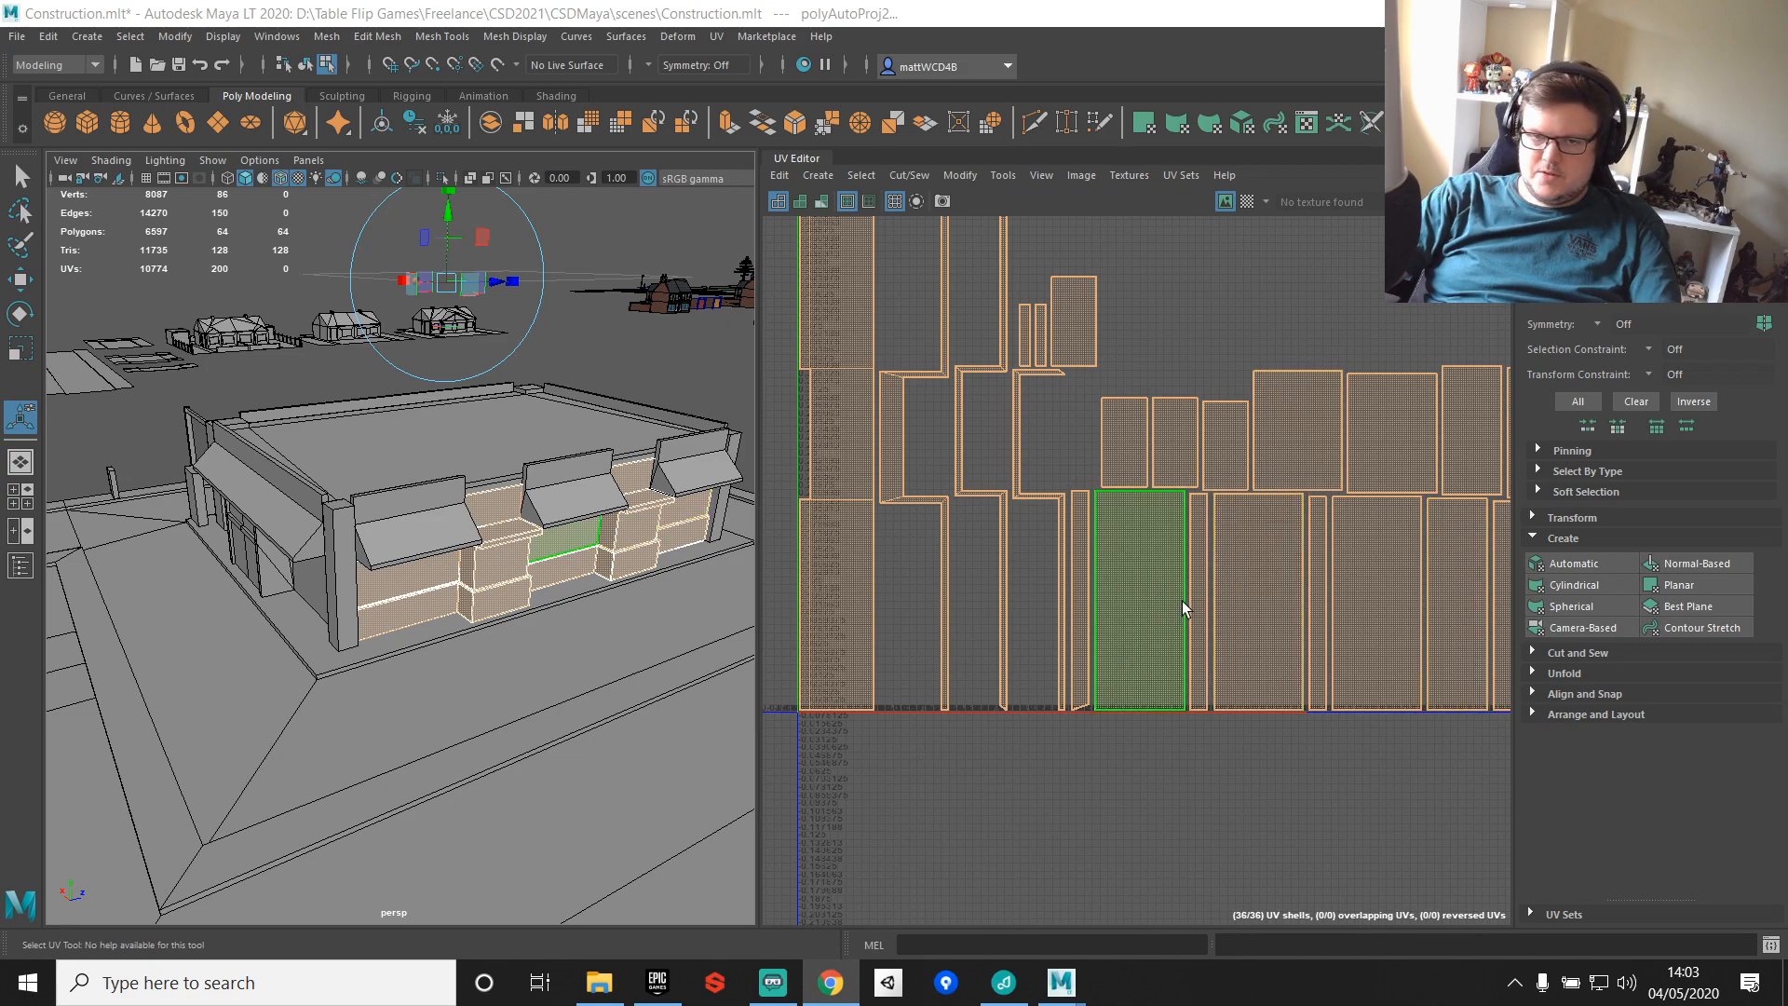
{"action": "scroll", "coordinate": [1184, 689], "scroll_direction": "down", "scroll_amount": 4}
{"action": "left_click", "coordinate": [1109, 646]}
{"action": "key", "text": "f"}
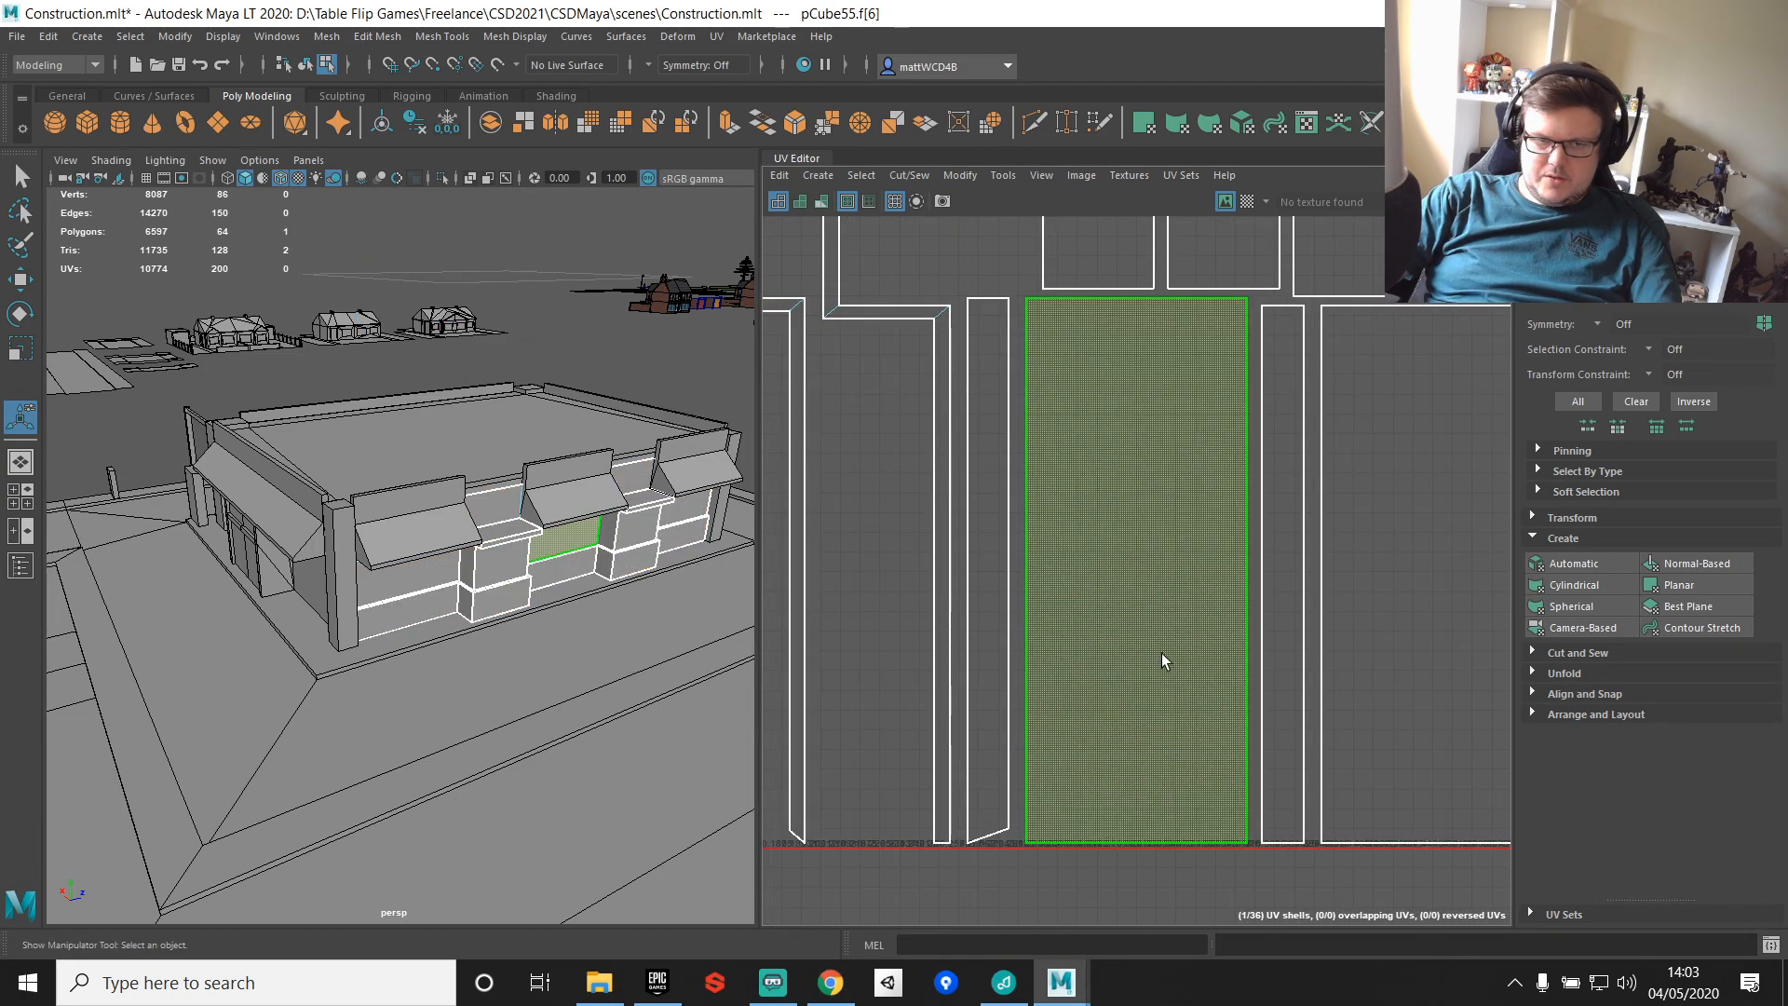
{"action": "scroll", "coordinate": [1248, 468], "scroll_direction": "down", "scroll_amount": 5}
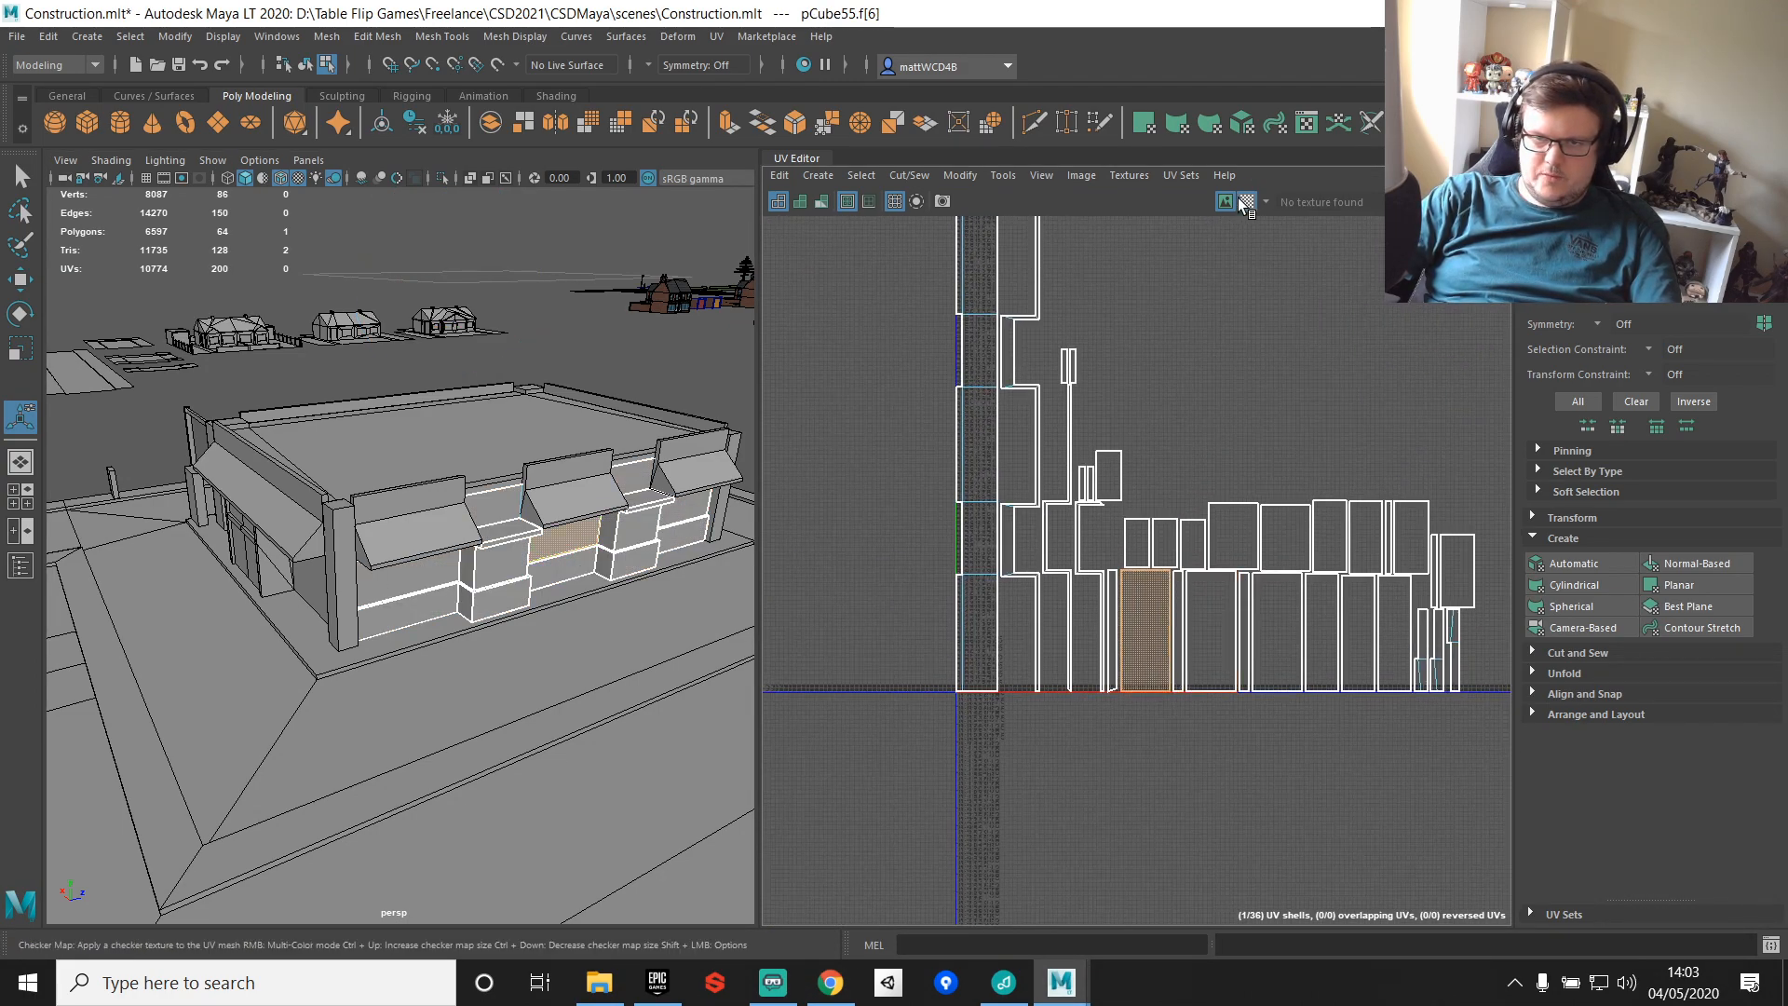
{"action": "left_click", "coordinate": [1245, 201]}
Step: Rotate the panel's UV shell 90 degrees and move it into the empty space away from the other shells
{"action": "left_click", "coordinate": [1572, 517]}
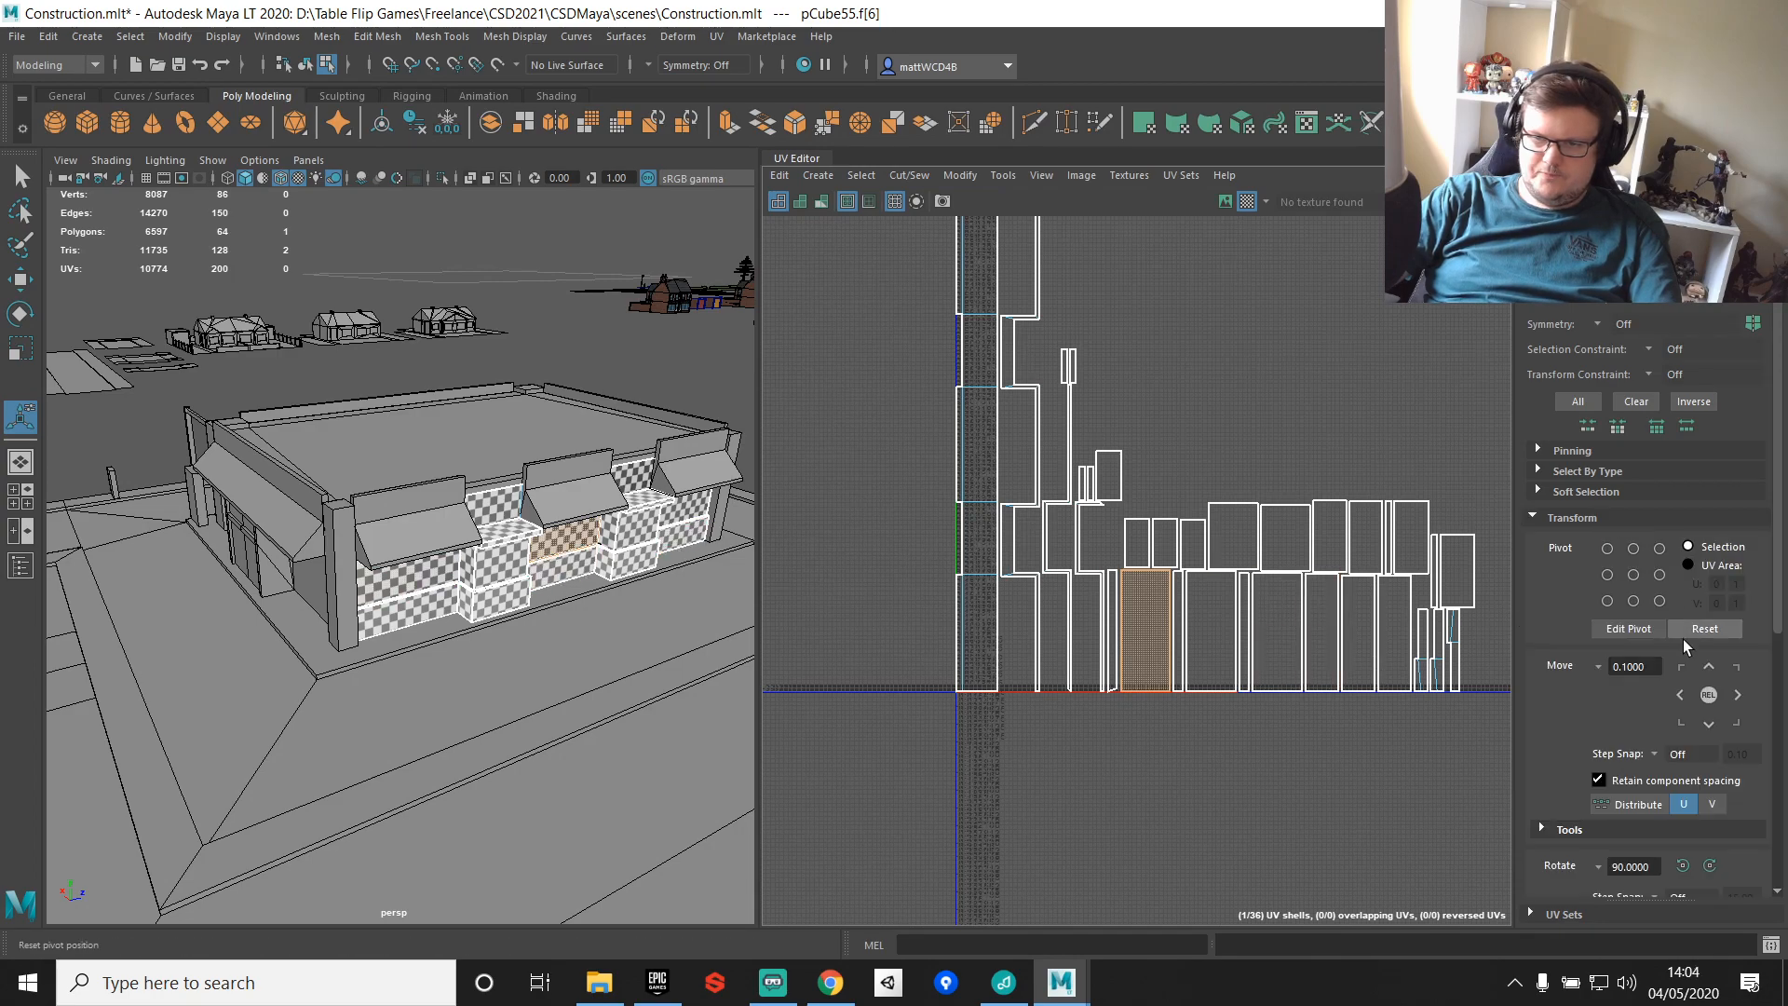
{"action": "scroll", "coordinate": [1677, 734], "scroll_direction": "down", "scroll_amount": 2}
{"action": "left_click", "coordinate": [1685, 699]}
{"action": "scroll", "coordinate": [1386, 696], "scroll_direction": "down", "scroll_amount": 3}
{"action": "key", "text": "w"}
{"action": "left_click_drag", "start_coordinate": [1227, 648], "coordinate": [1310, 477]}
{"action": "key", "text": "f"}
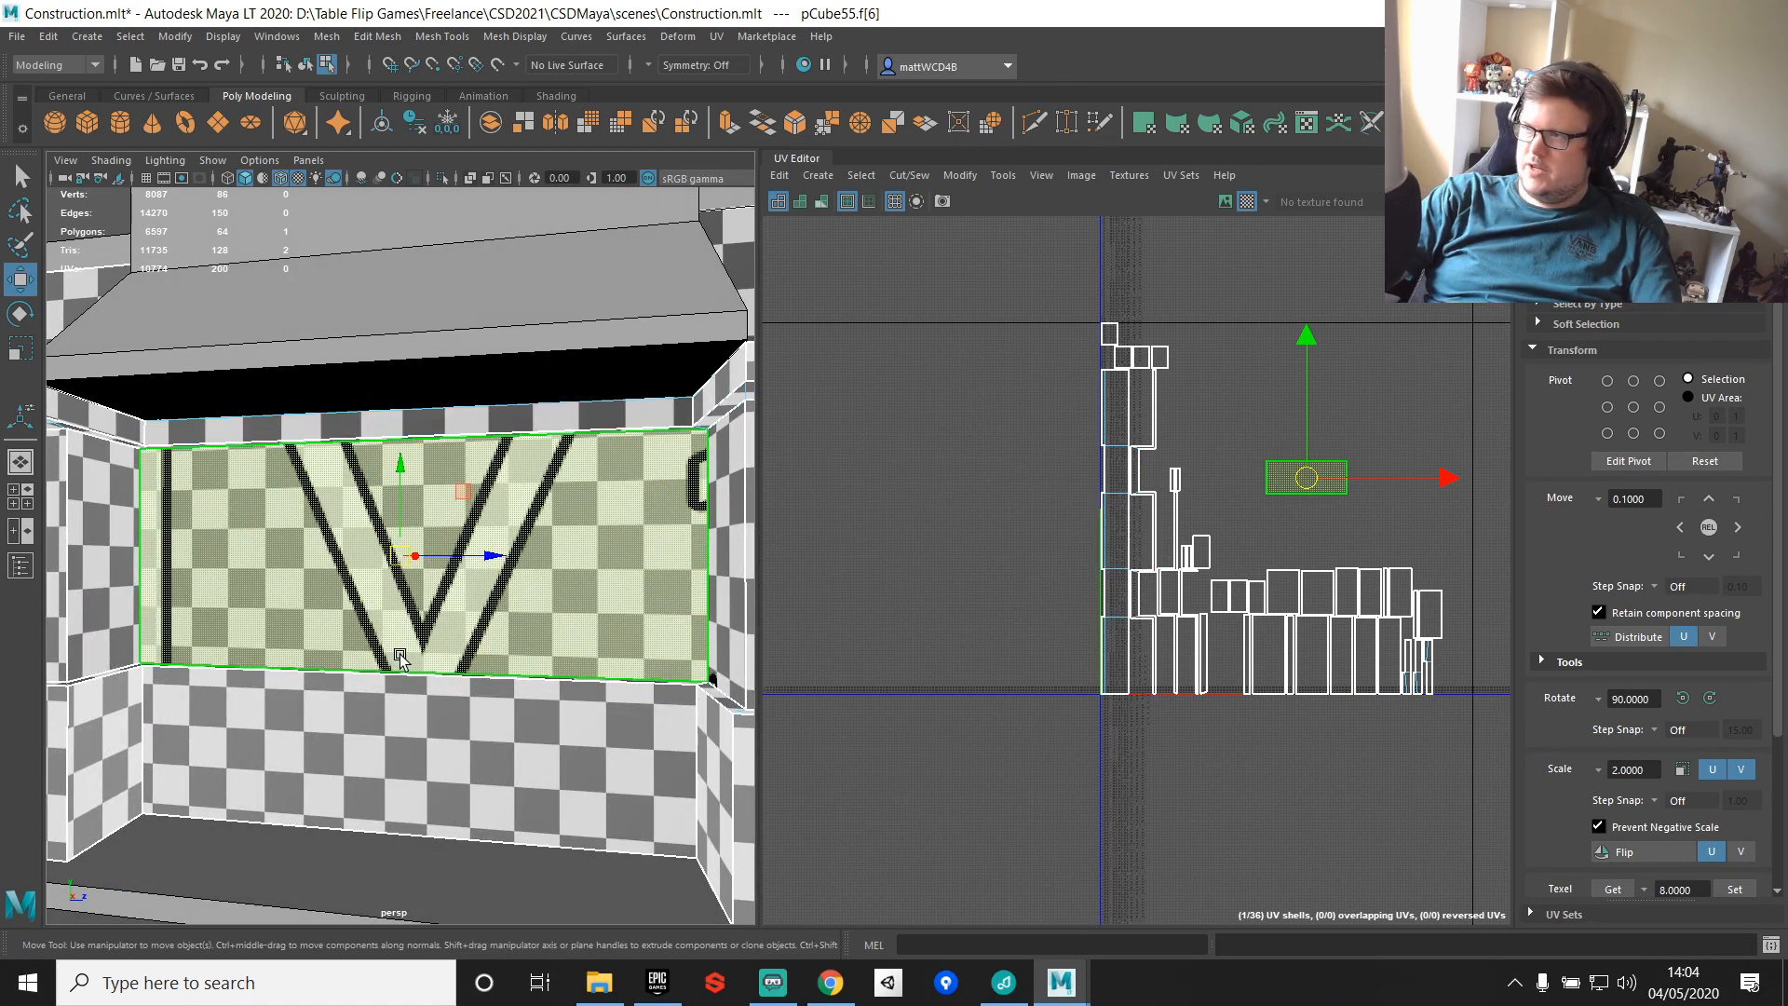
Step: Try to sew the panel's lower edge to its neighbouring UV shell, and undo the sew
{"action": "scroll", "coordinate": [1326, 481], "scroll_direction": "up", "scroll_amount": 3}
{"action": "key", "text": "q"}
{"action": "left_click", "coordinate": [1308, 490]}
{"action": "right_click_drag", "start_coordinate": [1376, 307], "coordinate": [1377, 349], "text": "shift"}
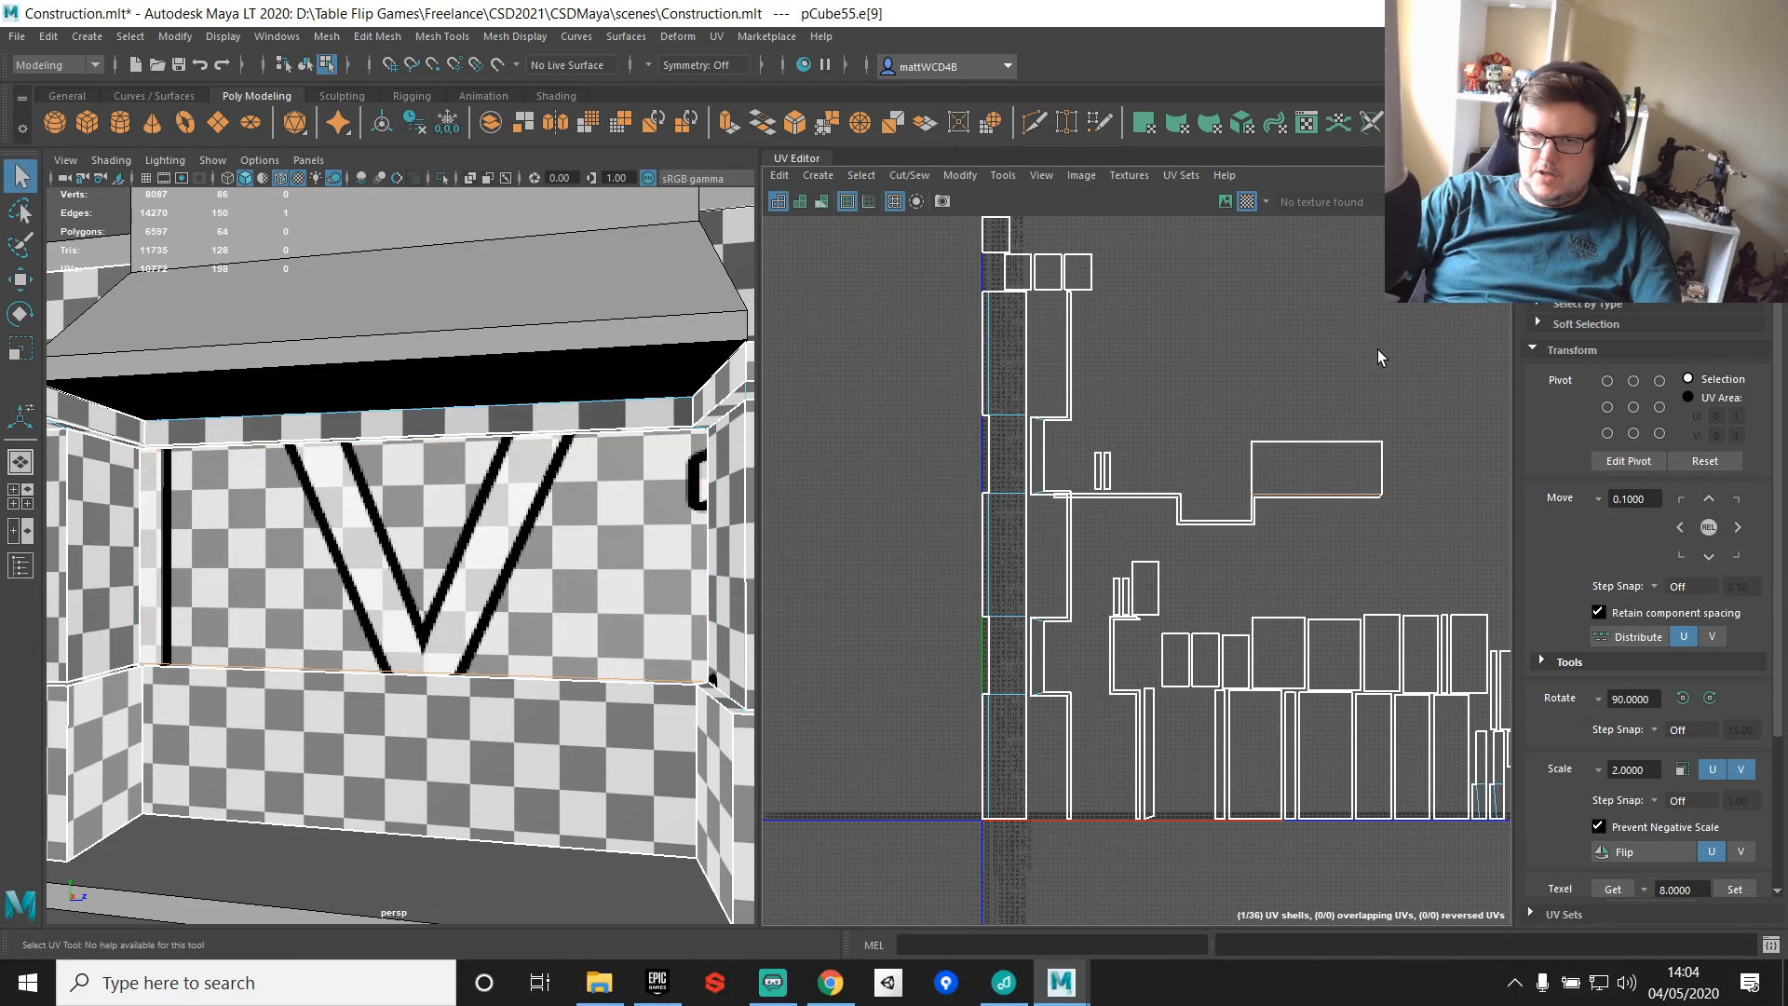
{"action": "scroll", "coordinate": [1378, 350], "scroll_direction": "up", "scroll_amount": 3}
{"action": "key", "text": "ctrl+z"}
Step: Cut the side wall's UVs along all edges so every face becomes a separate shell
{"action": "scroll", "coordinate": [1246, 554], "scroll_direction": "down", "scroll_amount": 6}
{"action": "left_click_drag", "start_coordinate": [946, 343], "coordinate": [1159, 830]}
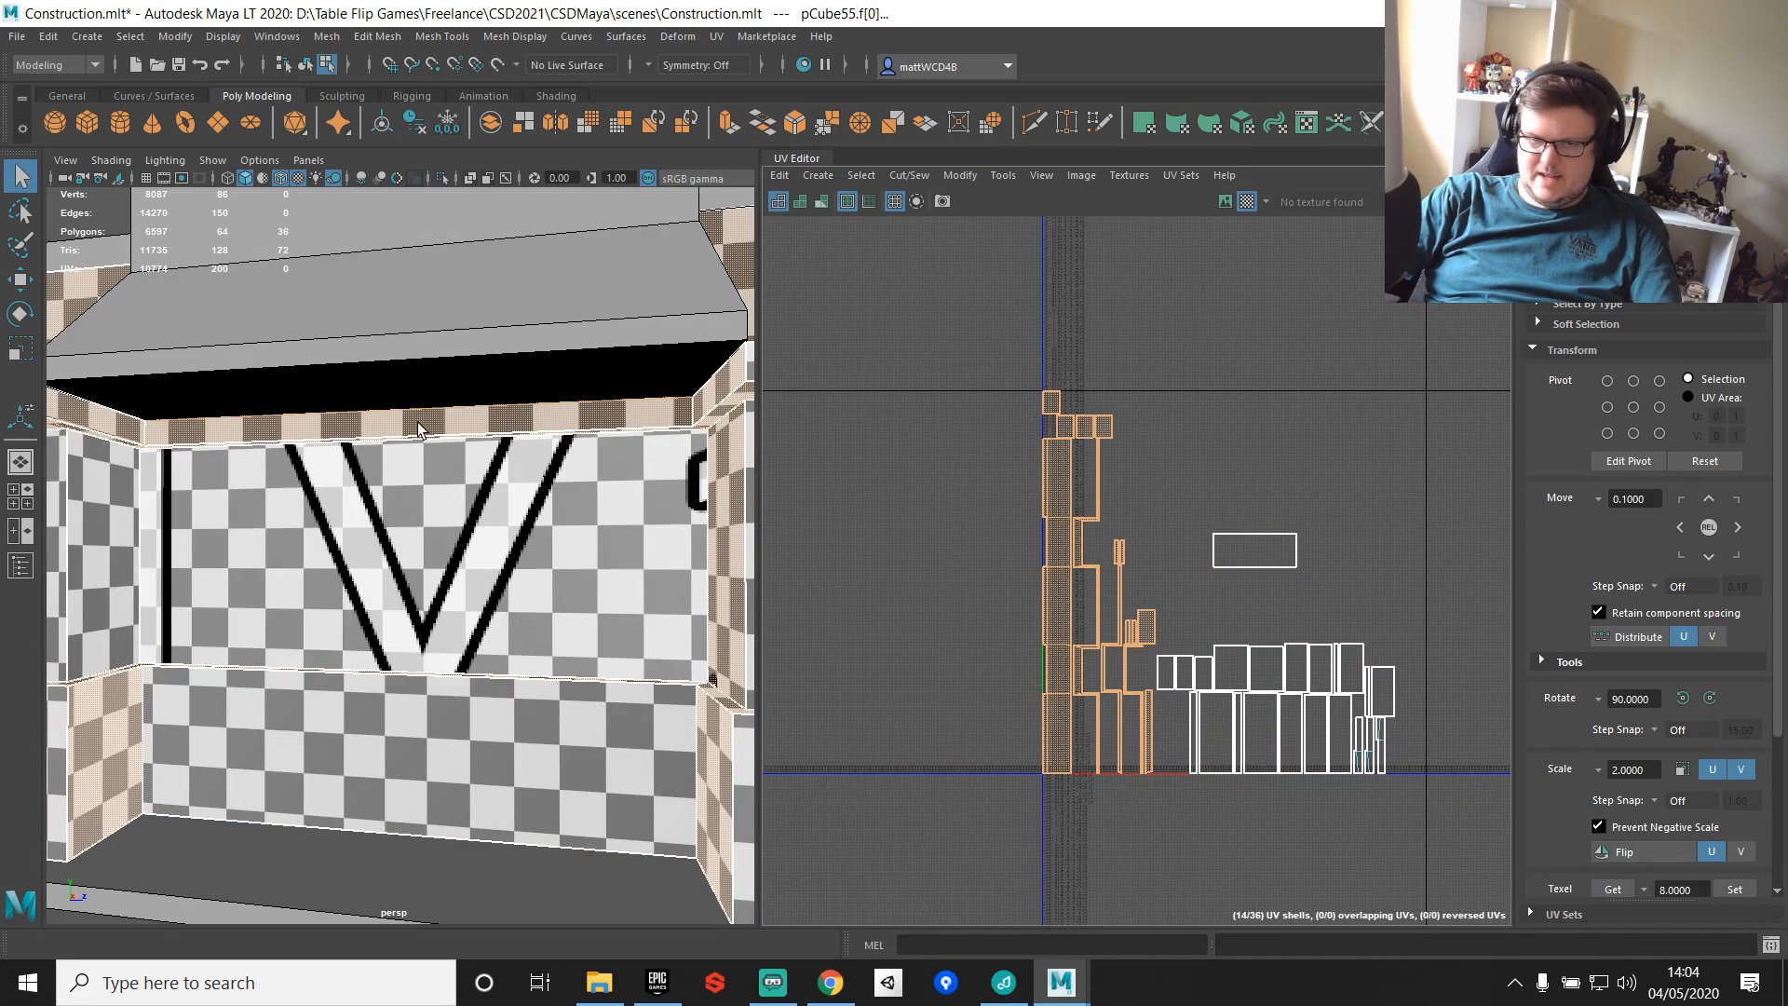
{"action": "left_click_drag", "start_coordinate": [1153, 619], "coordinate": [1439, 803], "text": "shift"}
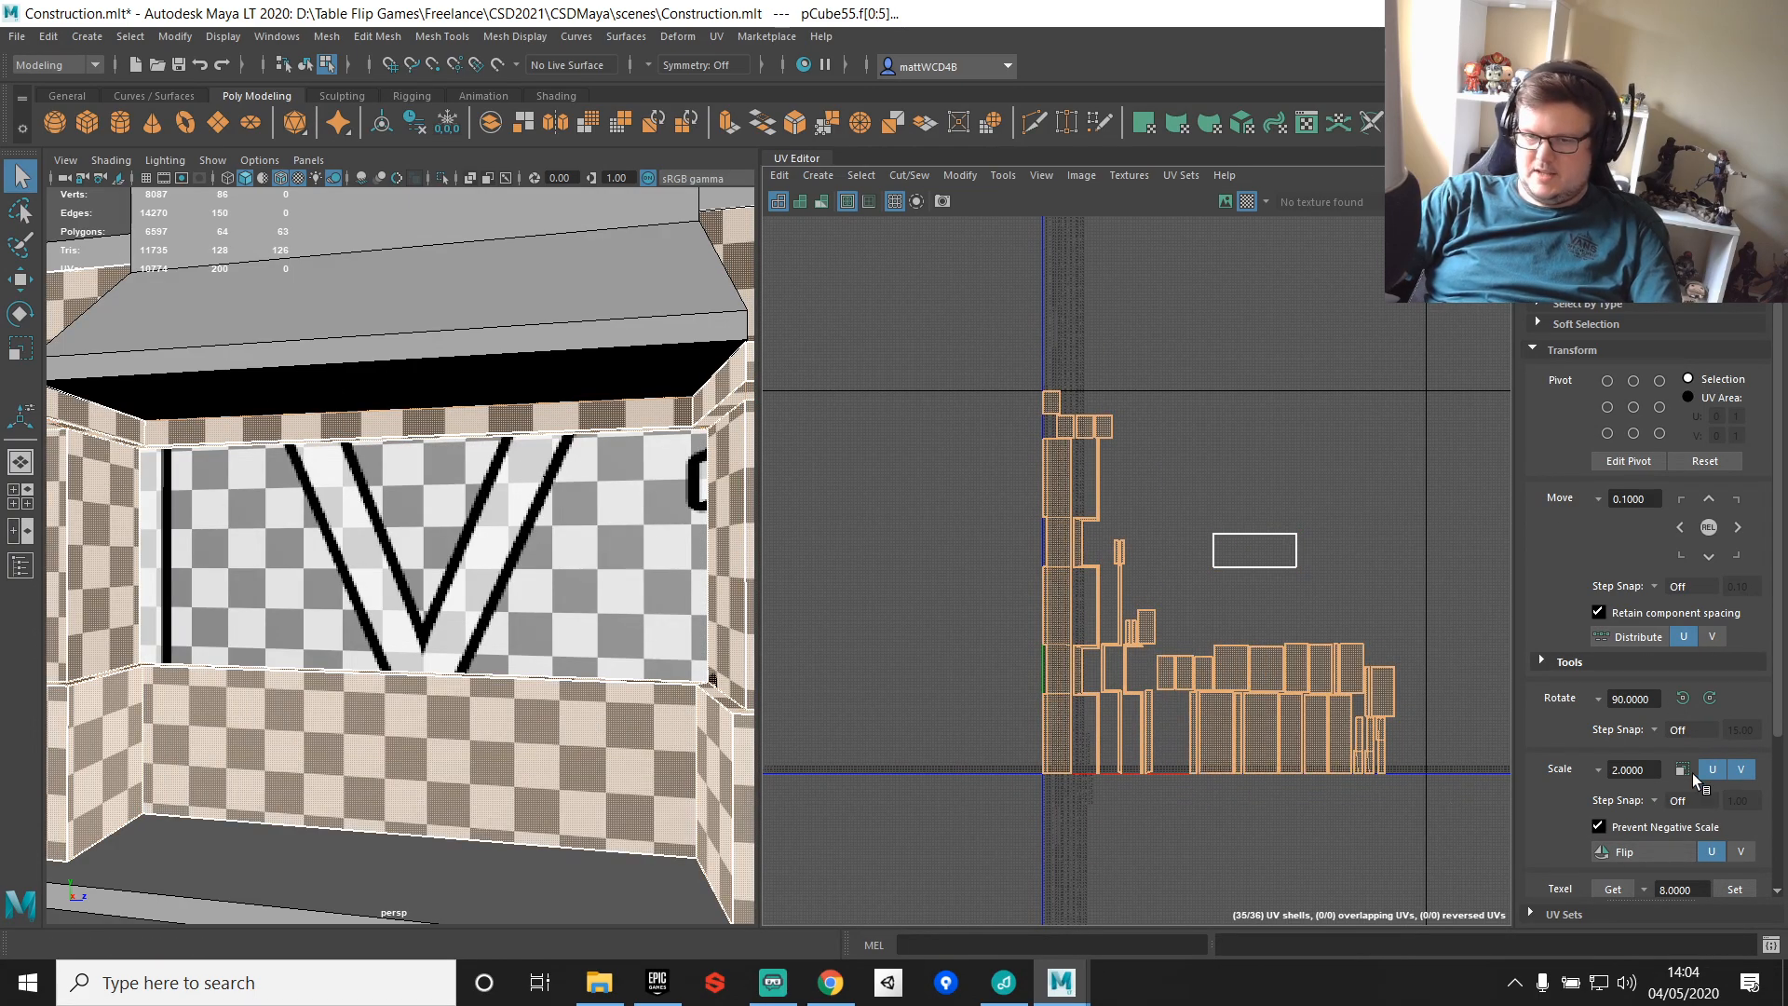
{"action": "scroll", "coordinate": [1630, 706], "scroll_direction": "down", "scroll_amount": 3}
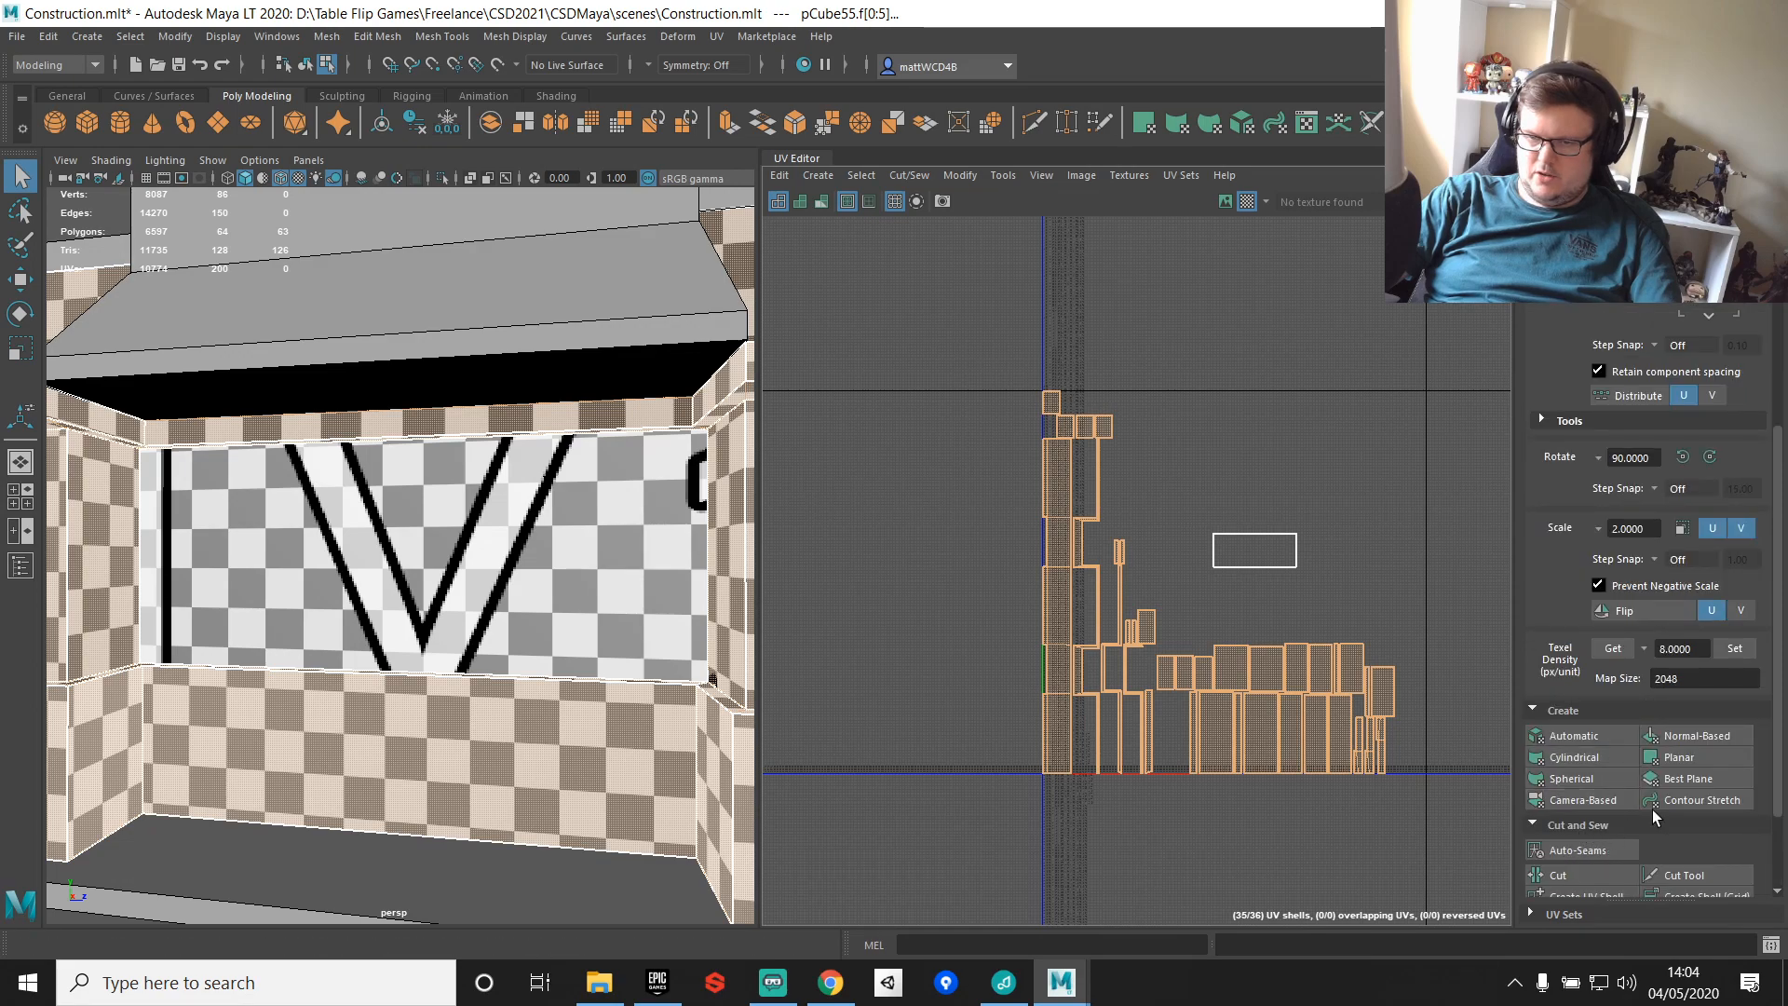
{"action": "scroll", "coordinate": [1652, 818], "scroll_direction": "down", "scroll_amount": 1}
{"action": "left_click", "coordinate": [1555, 765]}
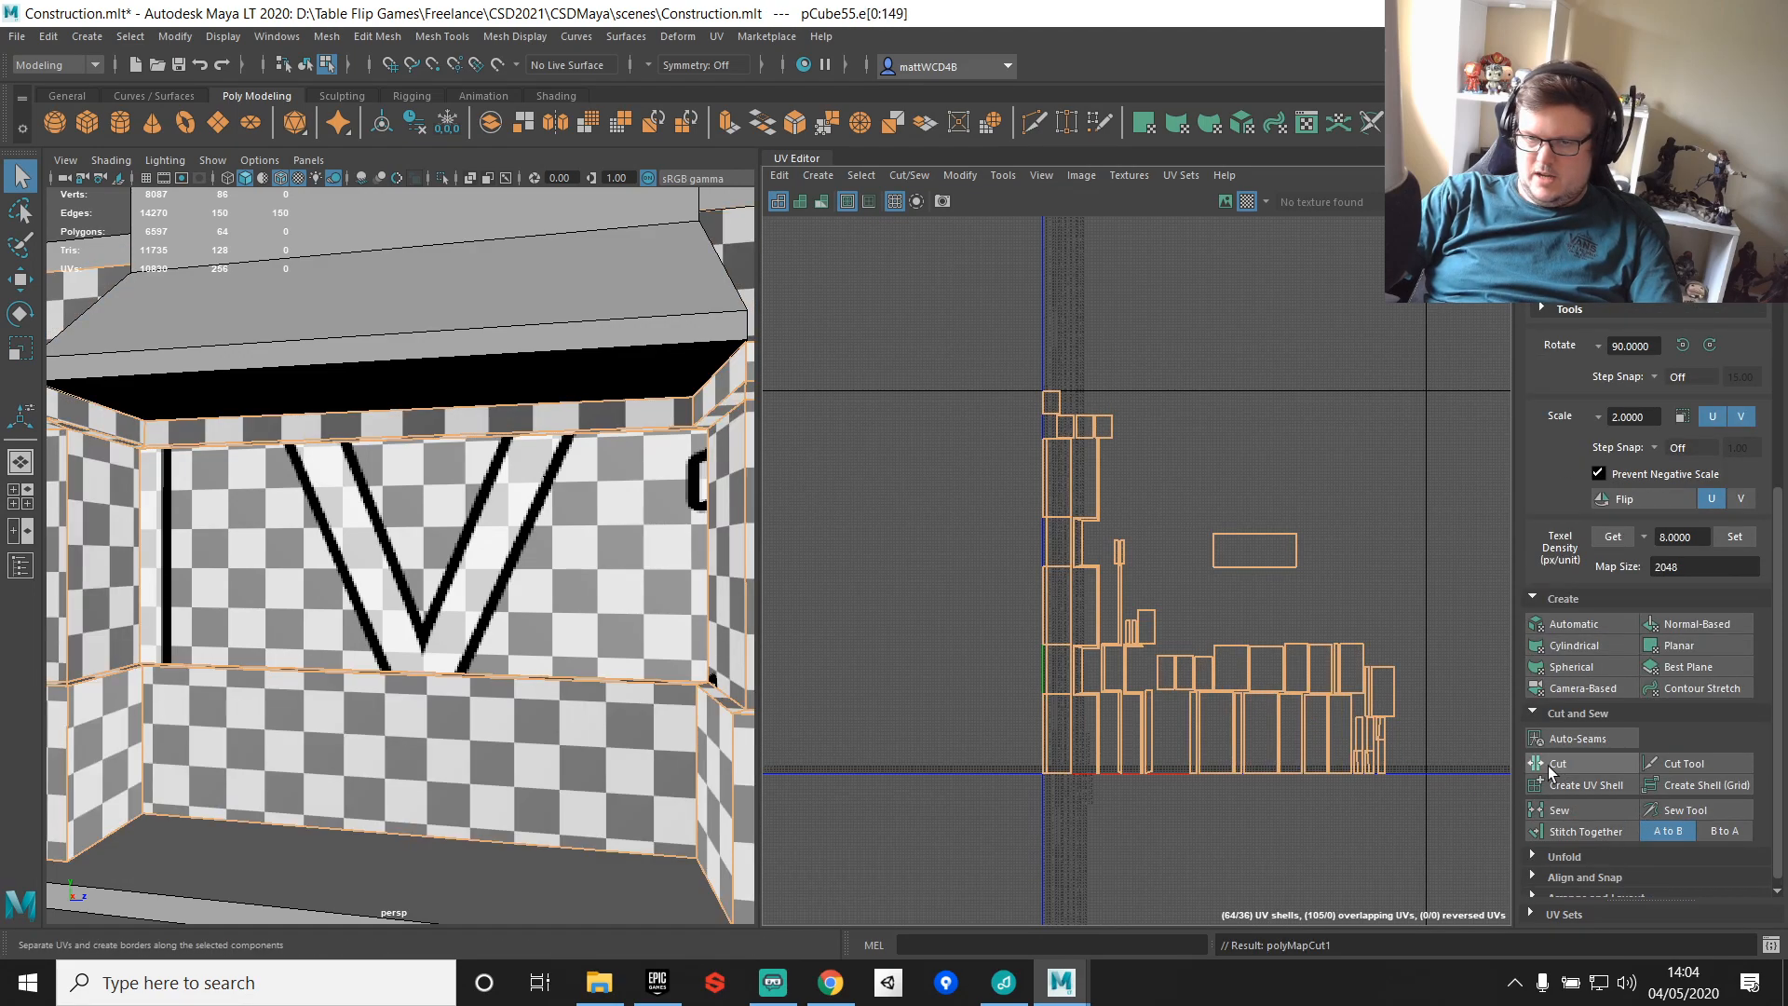
Step: Sew the narrow strip above the middle panel onto the panel's UV shell and check its edges on the model
{"action": "scroll", "coordinate": [1285, 586], "scroll_direction": "up", "scroll_amount": 3}
{"action": "left_click", "coordinate": [1118, 488]}
{"action": "right_click_drag", "start_coordinate": [1228, 350], "coordinate": [1215, 393], "text": "shift"}
{"action": "scroll", "coordinate": [1215, 393], "scroll_direction": "up", "scroll_amount": 2}
{"action": "left_click", "coordinate": [1178, 527]}
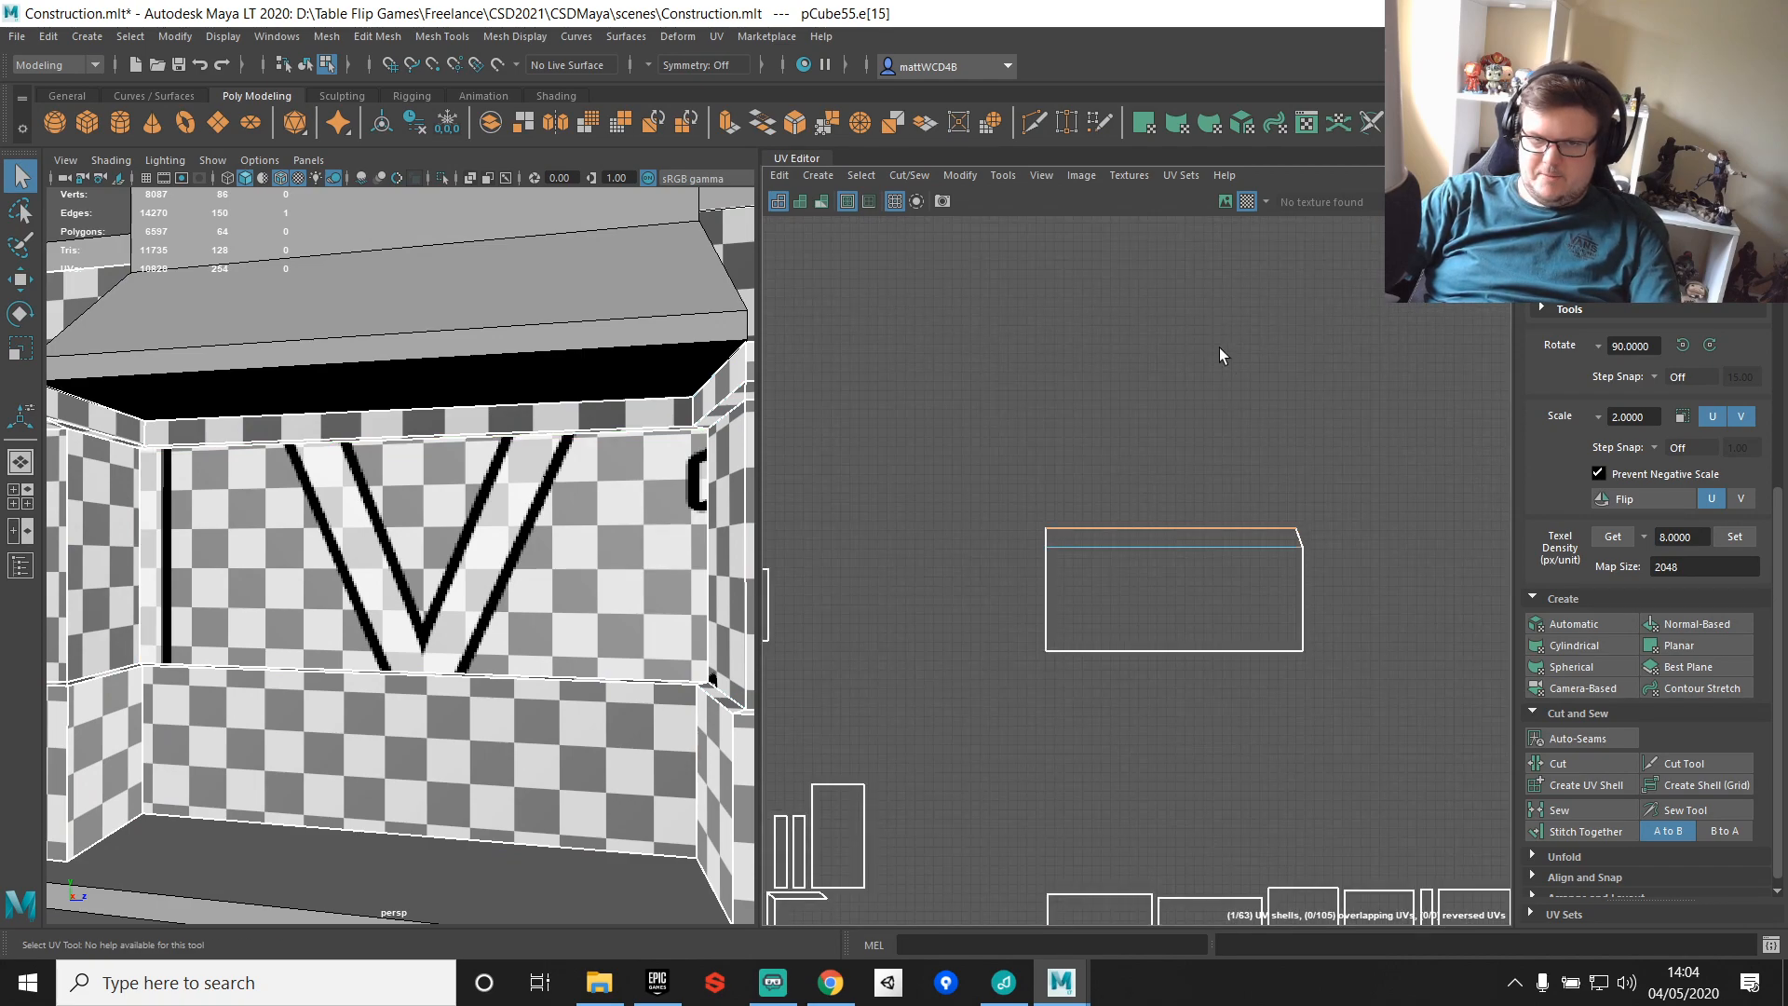
{"action": "key", "text": "f"}
{"action": "left_click_drag", "start_coordinate": [525, 576], "coordinate": [500, 511], "text": "alt"}
{"action": "scroll", "coordinate": [499, 518], "scroll_direction": "up", "scroll_amount": 4}
{"action": "left_click", "coordinate": [488, 523]}
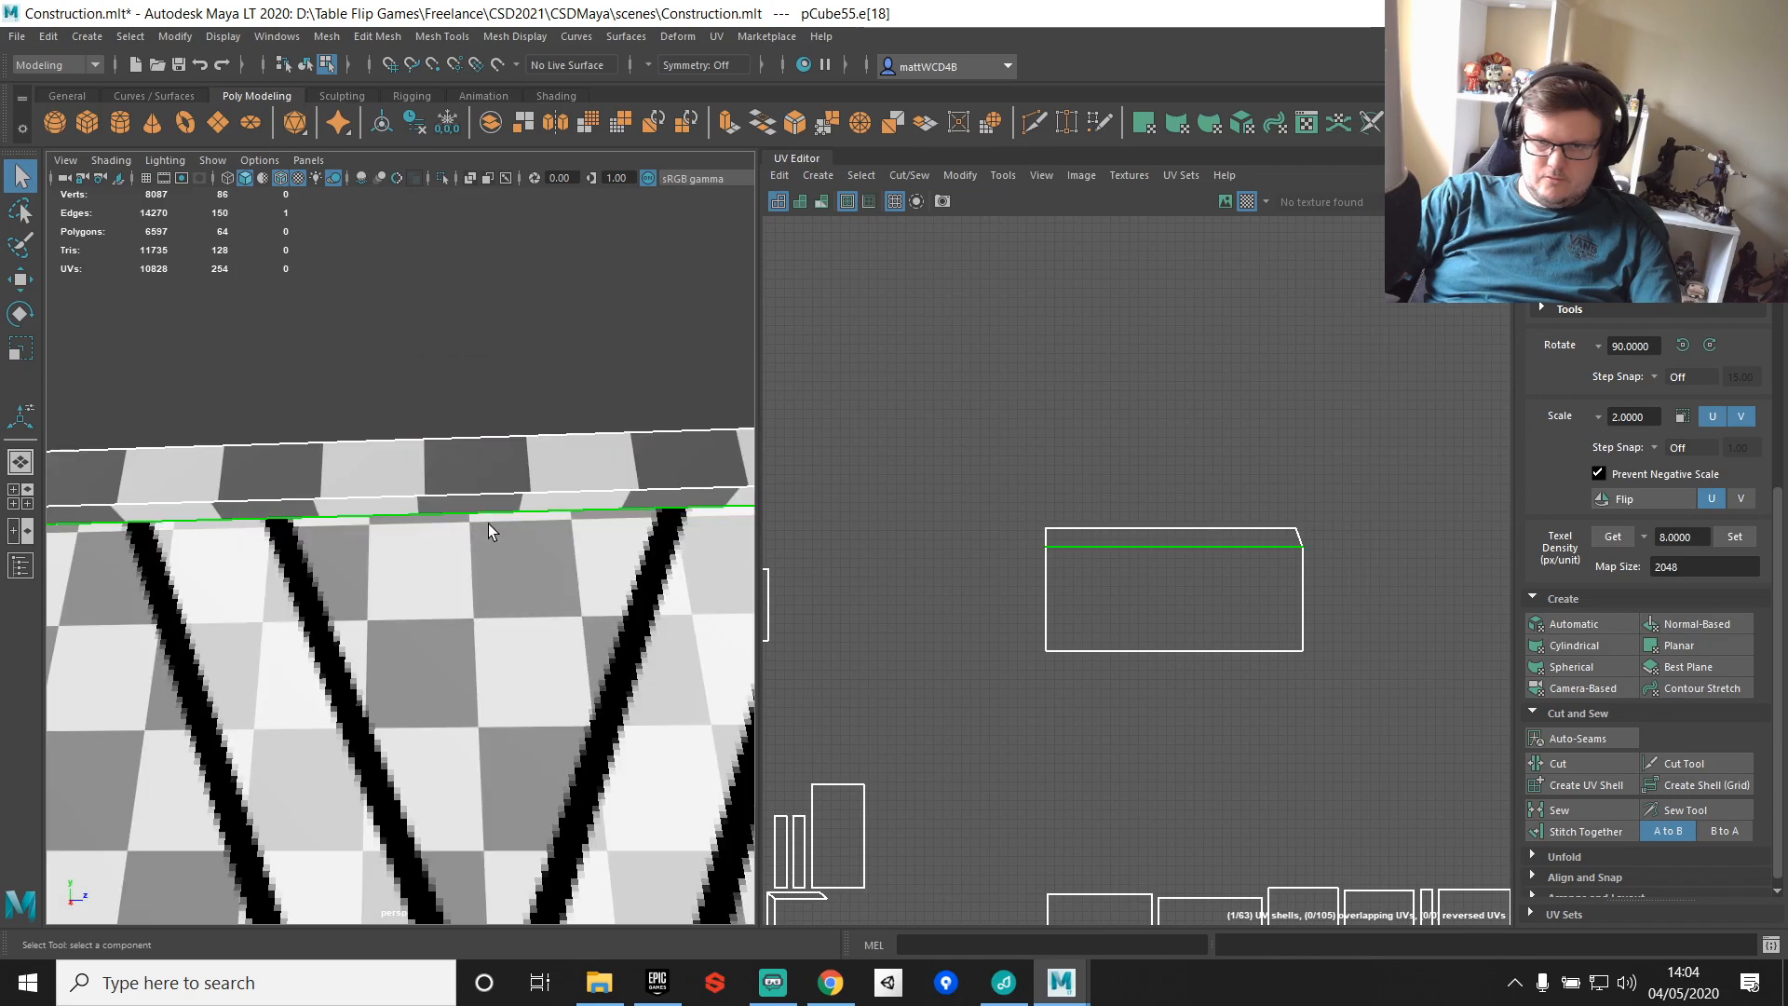
{"action": "scroll", "coordinate": [488, 523], "scroll_direction": "down", "scroll_amount": 4}
Step: Return to object selection on the side wall and isolate it in the viewport
{"action": "right_click_drag", "start_coordinate": [421, 595], "coordinate": [444, 425]}
{"action": "left_click_drag", "start_coordinate": [444, 425], "coordinate": [433, 615], "text": "alt"}
{"action": "key", "text": "ctrl+z"}
{"action": "right_click_drag", "start_coordinate": [380, 624], "coordinate": [471, 447]}
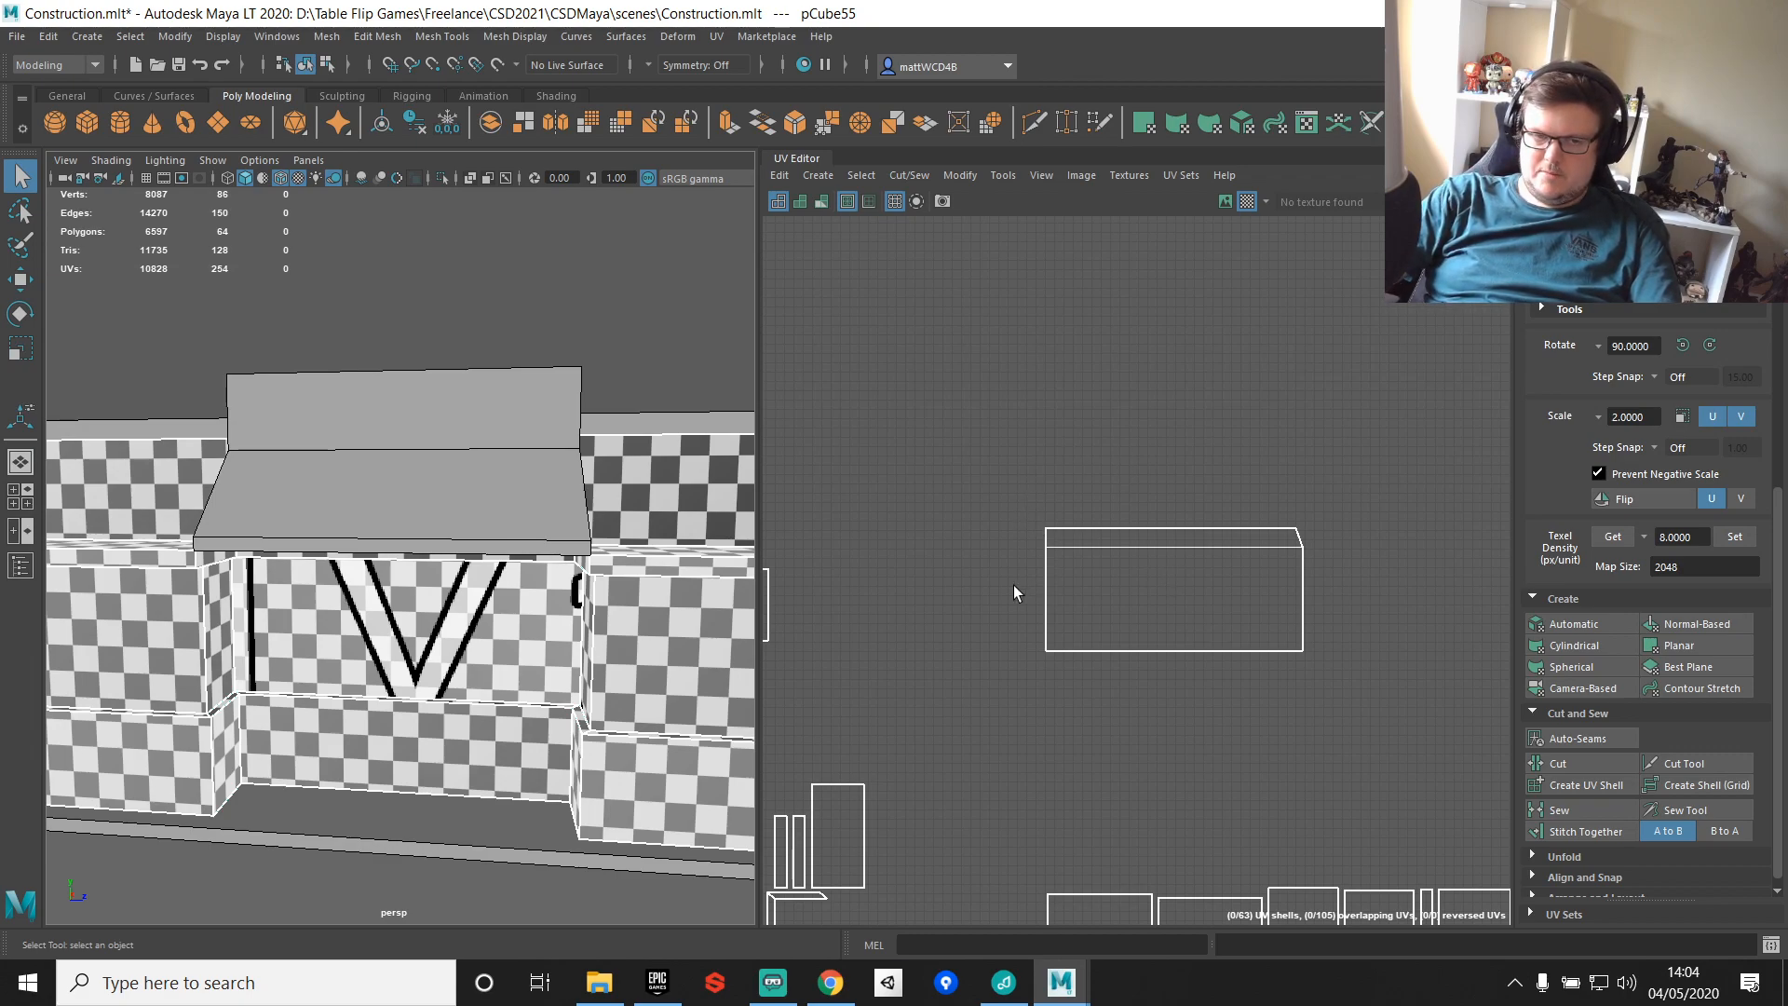
{"action": "left_click", "coordinate": [443, 179]}
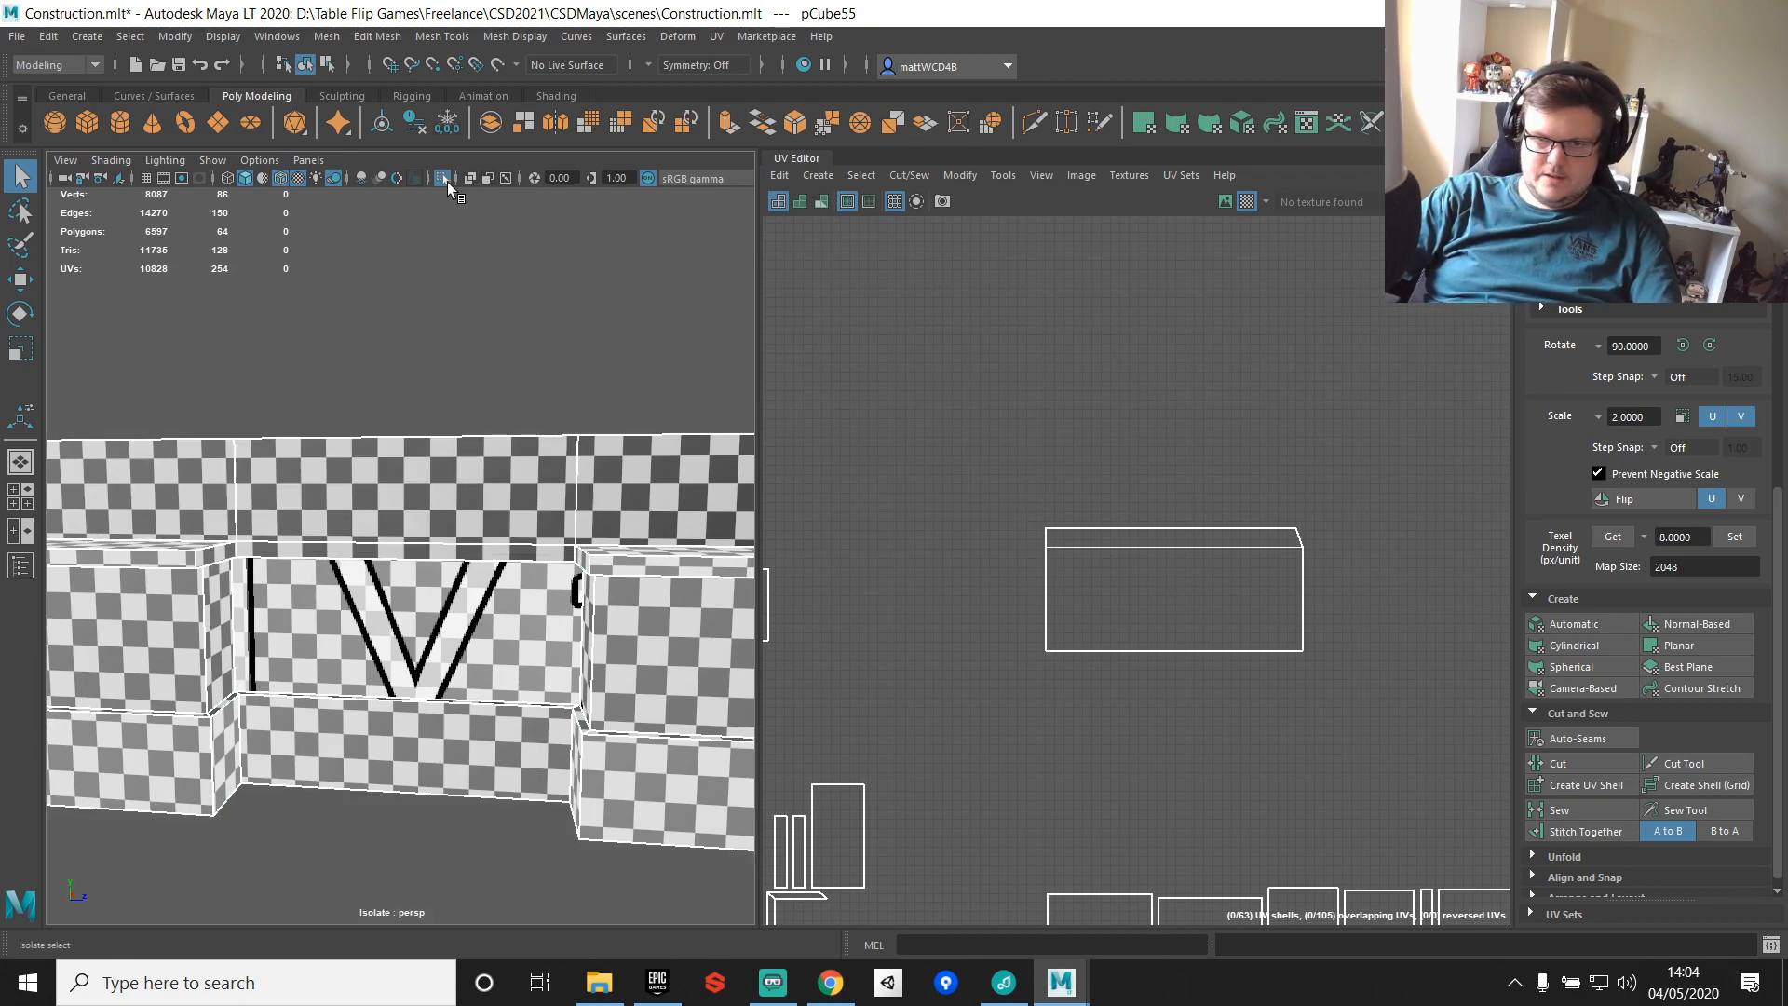
Step: Select the closely spaced vertices at the middle panel's upper corner and merge them
{"action": "left_click_drag", "start_coordinate": [597, 587], "coordinate": [549, 484], "text": "alt"}
{"action": "scroll", "coordinate": [576, 528], "scroll_direction": "up", "scroll_amount": 6}
{"action": "right_click_drag", "start_coordinate": [594, 377], "coordinate": [512, 380]}
{"action": "left_click_drag", "start_coordinate": [408, 407], "coordinate": [277, 644]}
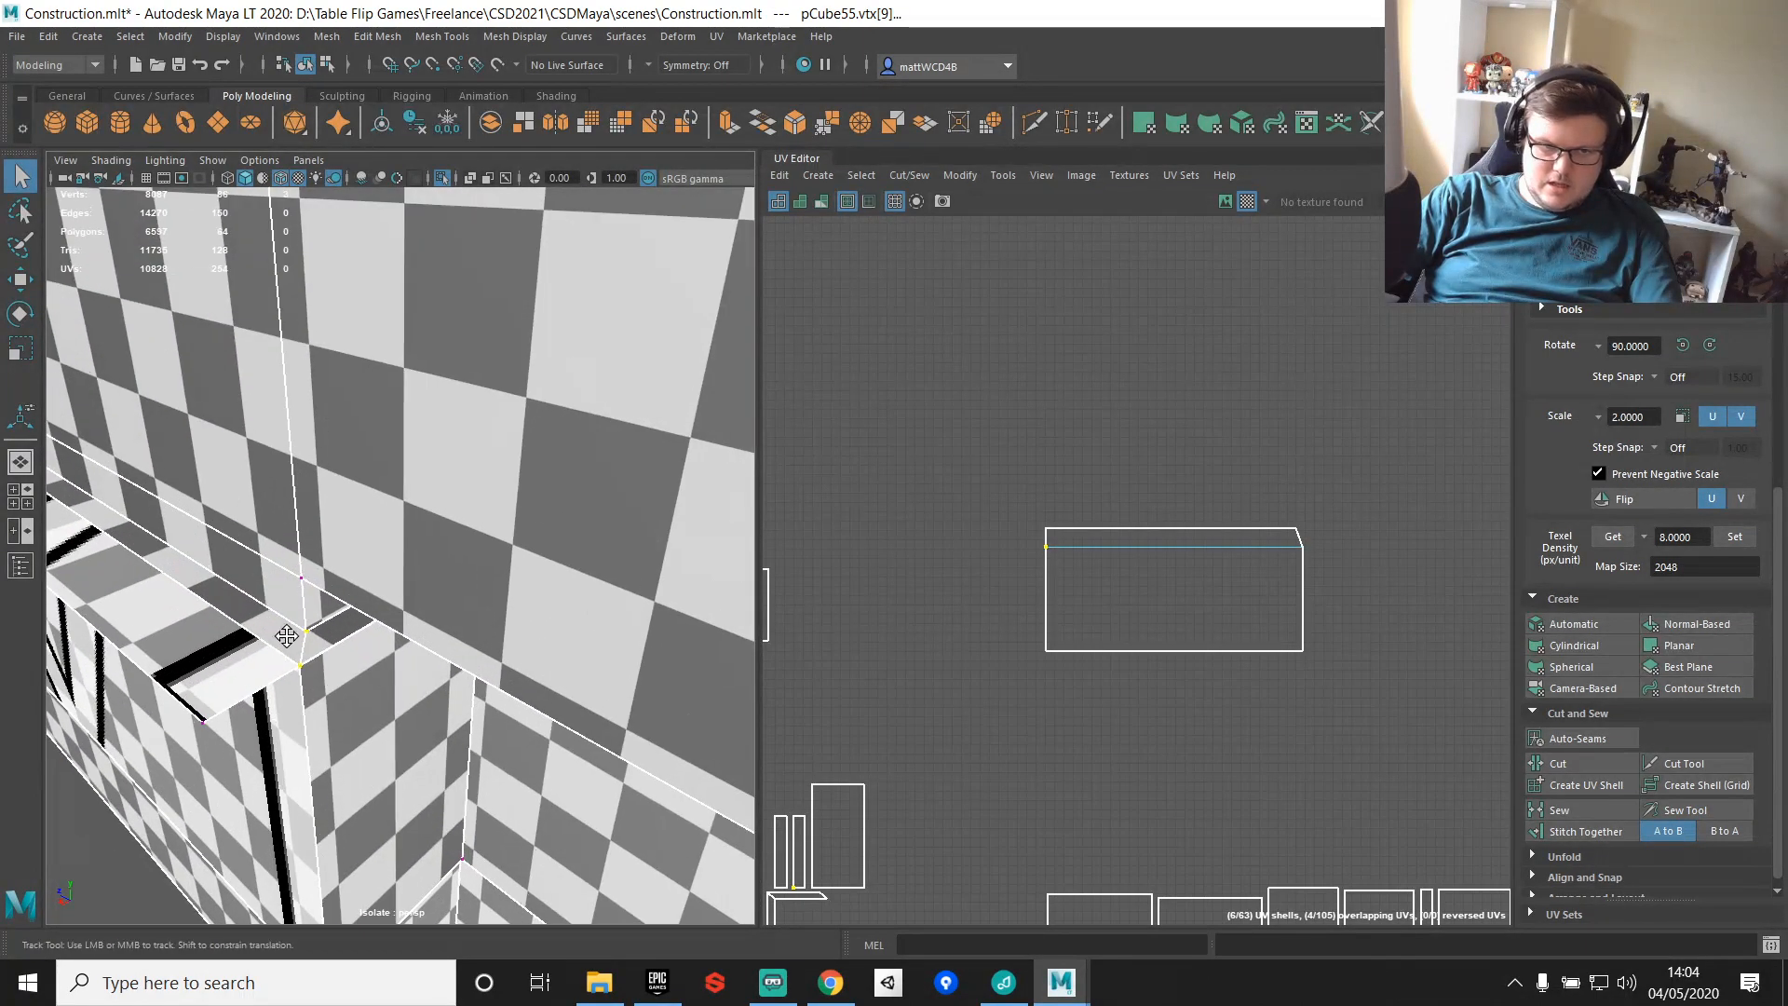
{"action": "middle_click_drag", "start_coordinate": [277, 645], "coordinate": [343, 562], "text": "alt"}
{"action": "scroll", "coordinate": [344, 562], "scroll_direction": "up", "scroll_amount": 2}
{"action": "left_click_drag", "start_coordinate": [285, 261], "coordinate": [324, 586], "text": "alt"}
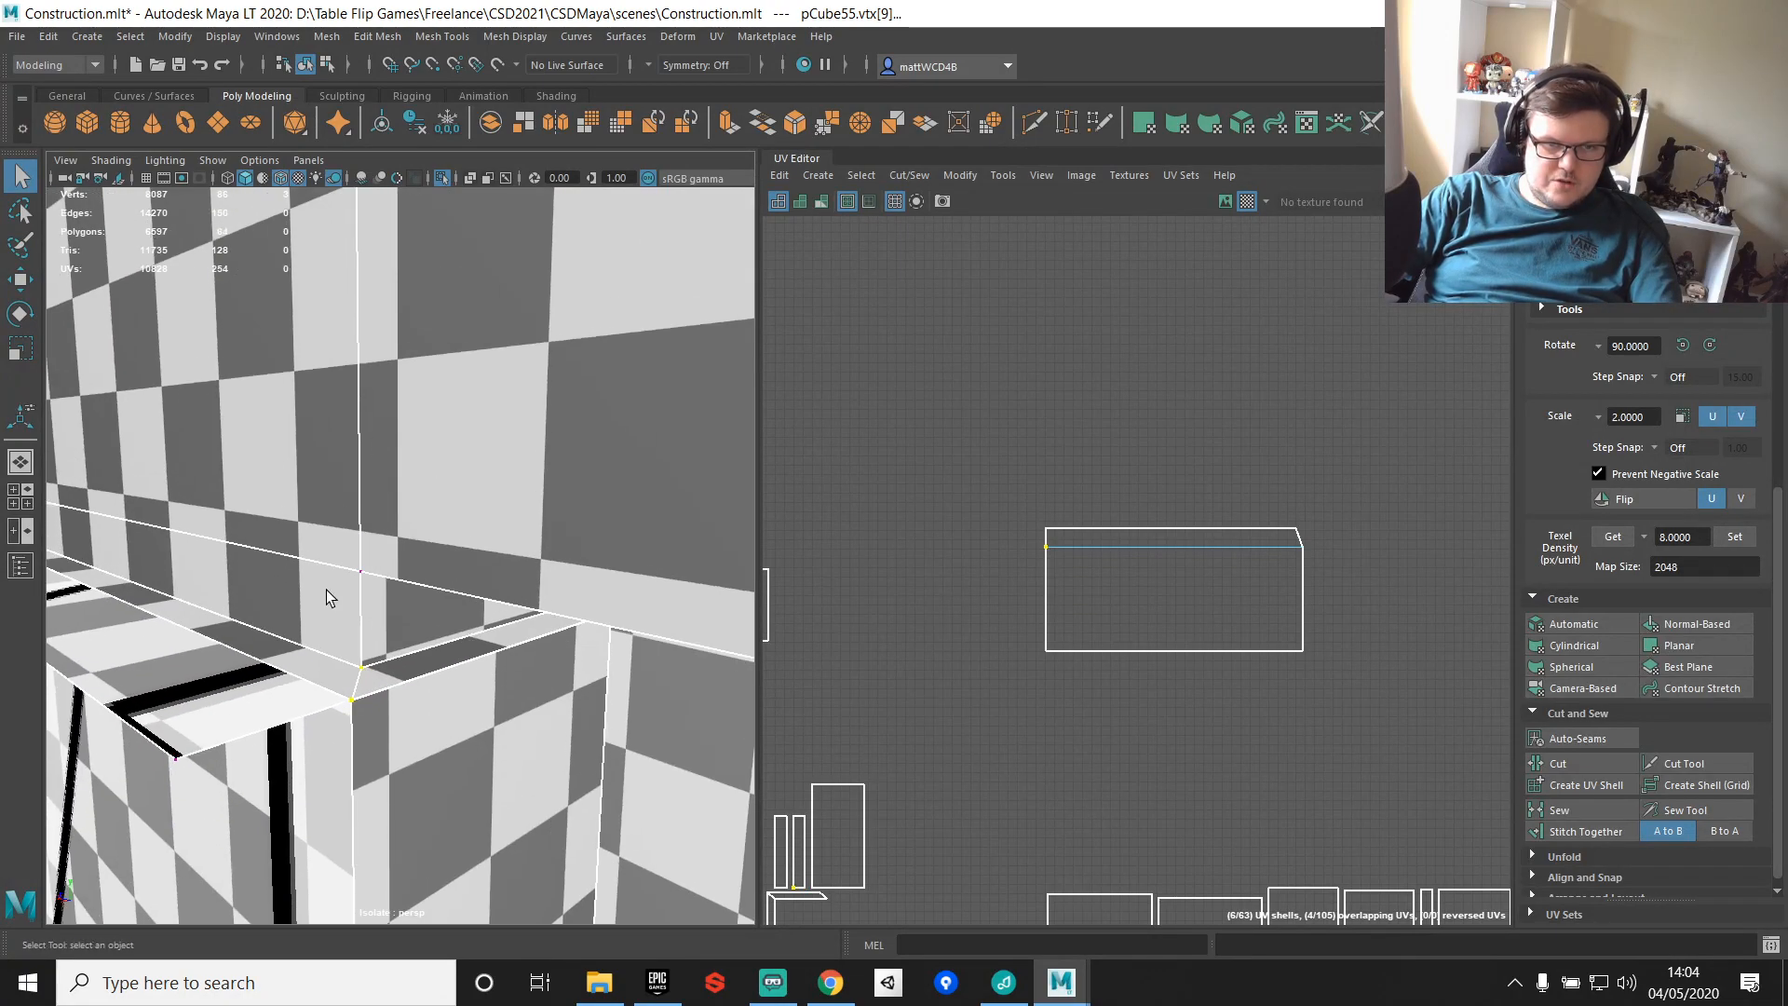
{"action": "left_click_drag", "start_coordinate": [302, 208], "coordinate": [365, 456], "text": "alt"}
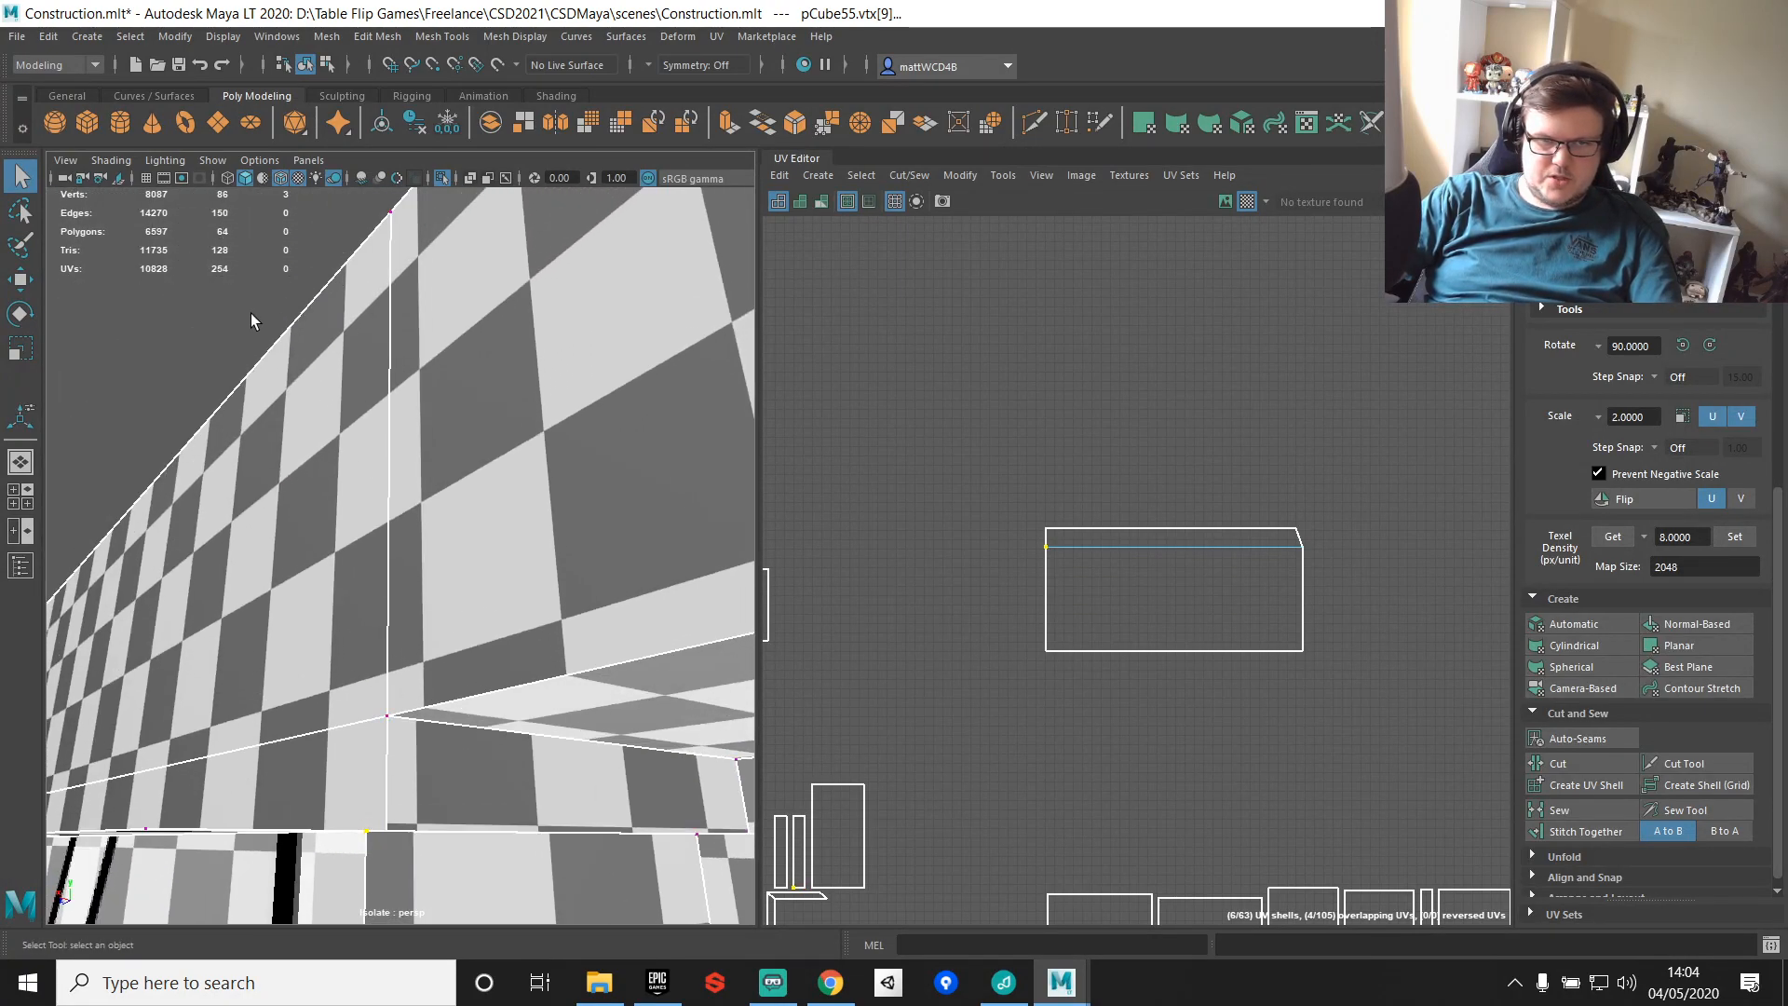
{"action": "right_click_drag", "start_coordinate": [247, 352], "coordinate": [307, 250], "text": "shift"}
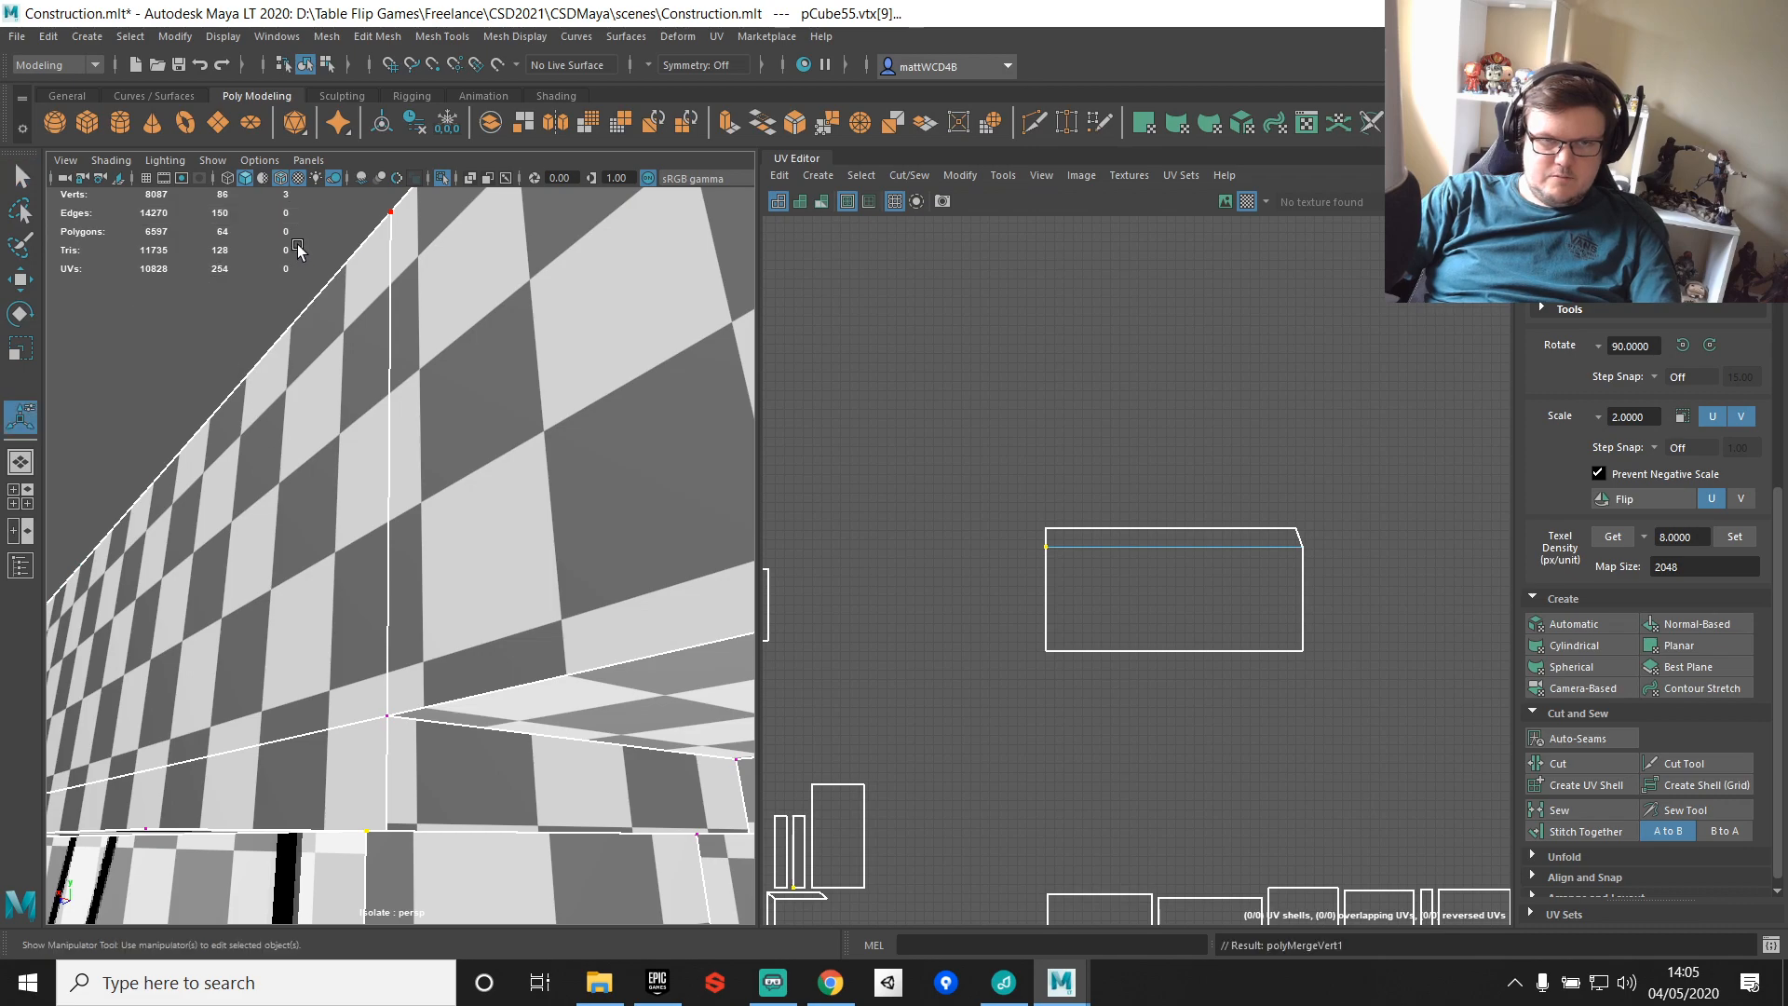
Step: Repeat the vertex merge at the middle panel's upper corner on the ledge and select the merged corner vertex
{"action": "left_click_drag", "start_coordinate": [453, 577], "coordinate": [353, 632], "text": "alt"}
{"action": "left_click_drag", "start_coordinate": [479, 557], "coordinate": [410, 656], "text": "alt"}
{"action": "key", "text": "g"}
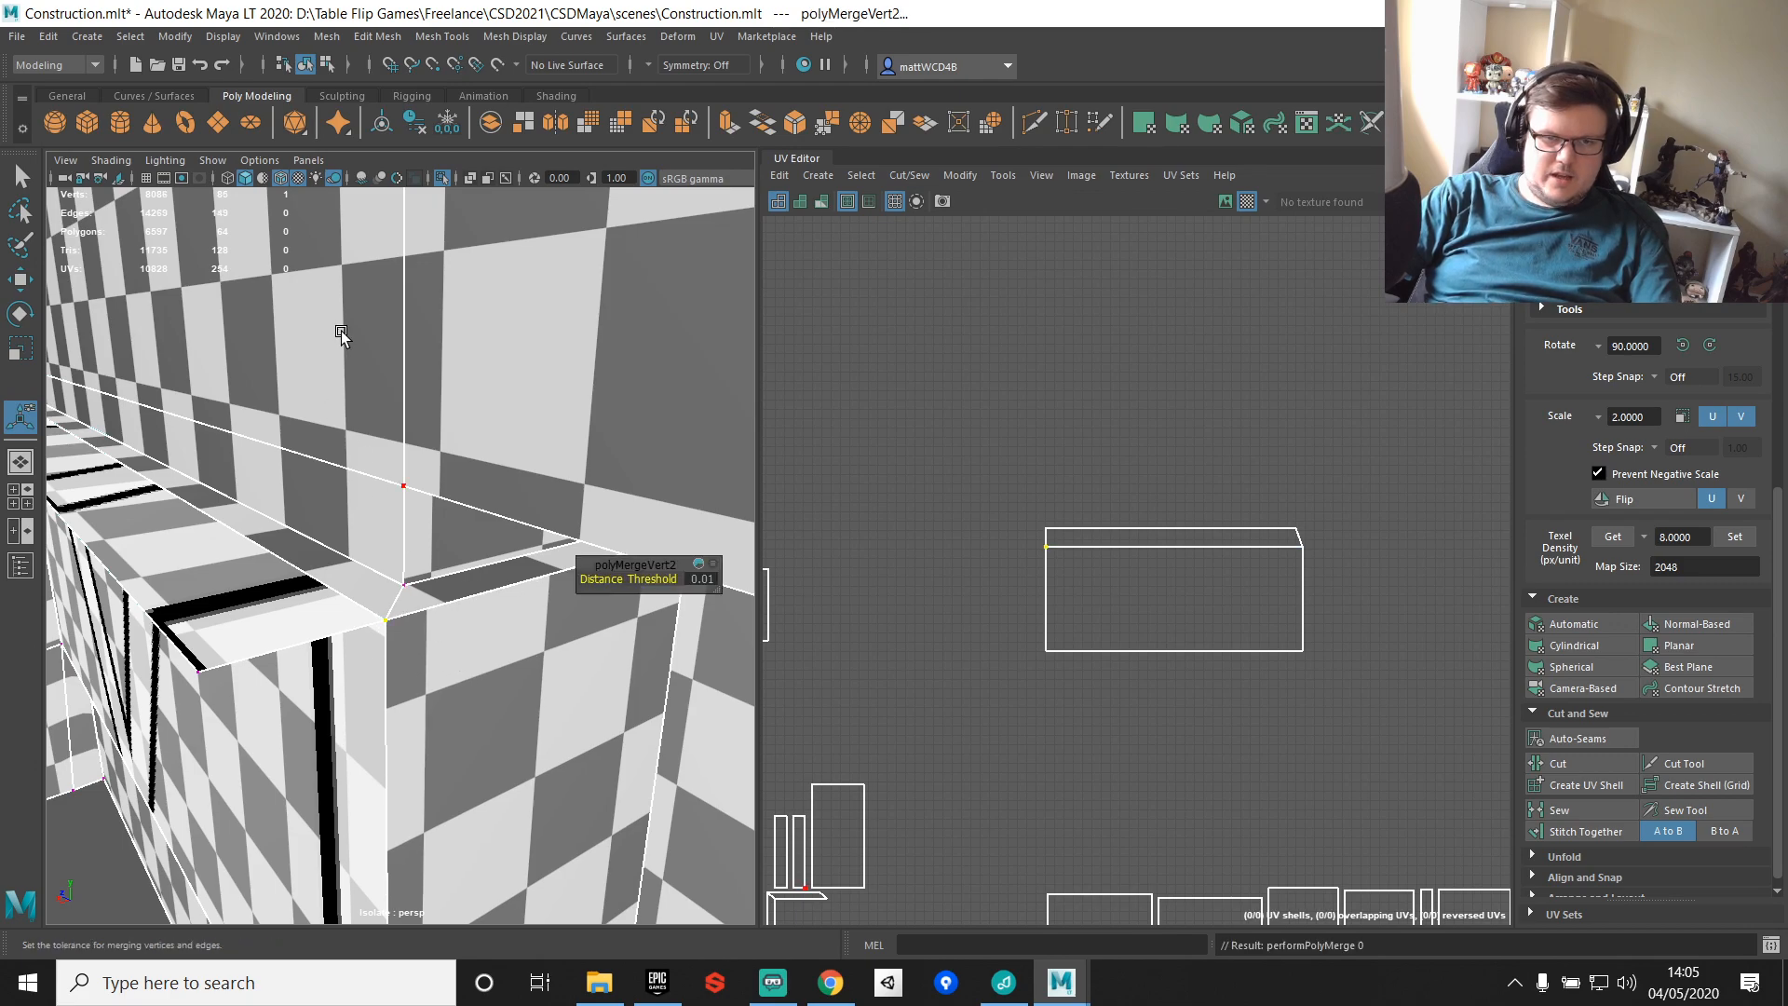
{"action": "left_click", "coordinate": [387, 621]}
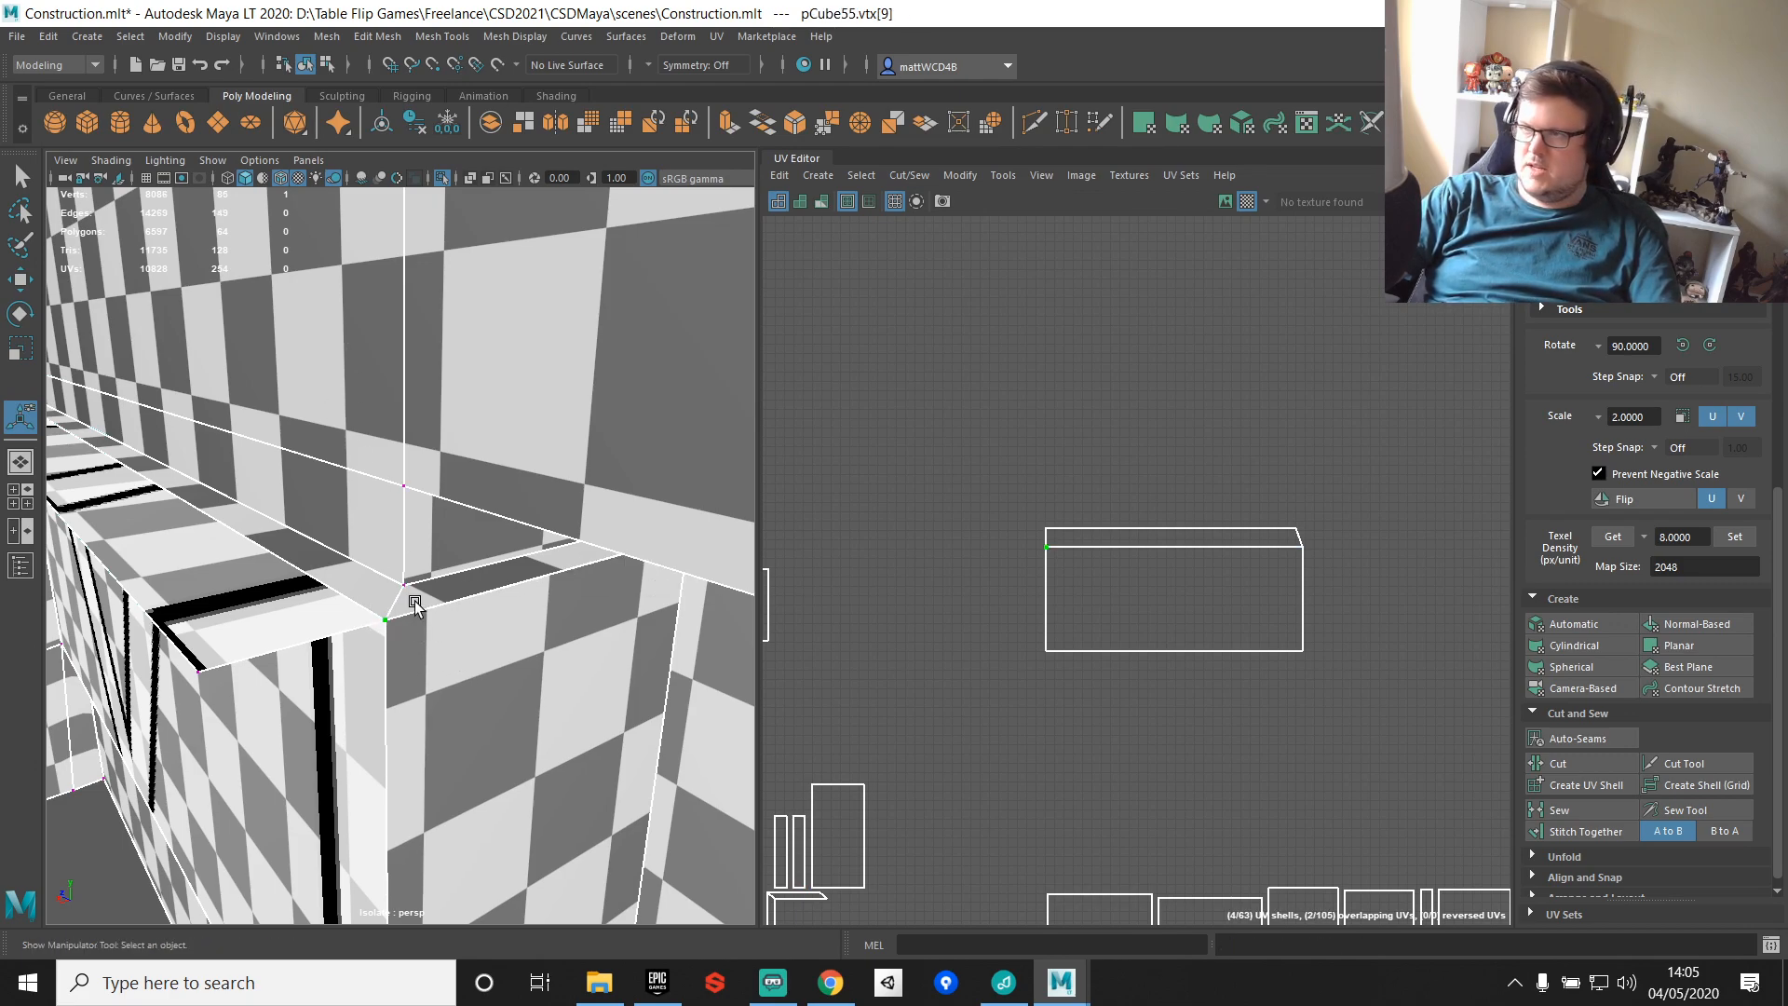
Step: Sew the flat ledge strip and the vertical strip behind it onto the upper edge of the middle panel's UV shell
{"action": "scroll", "coordinate": [785, 537], "scroll_direction": "down", "scroll_amount": 1}
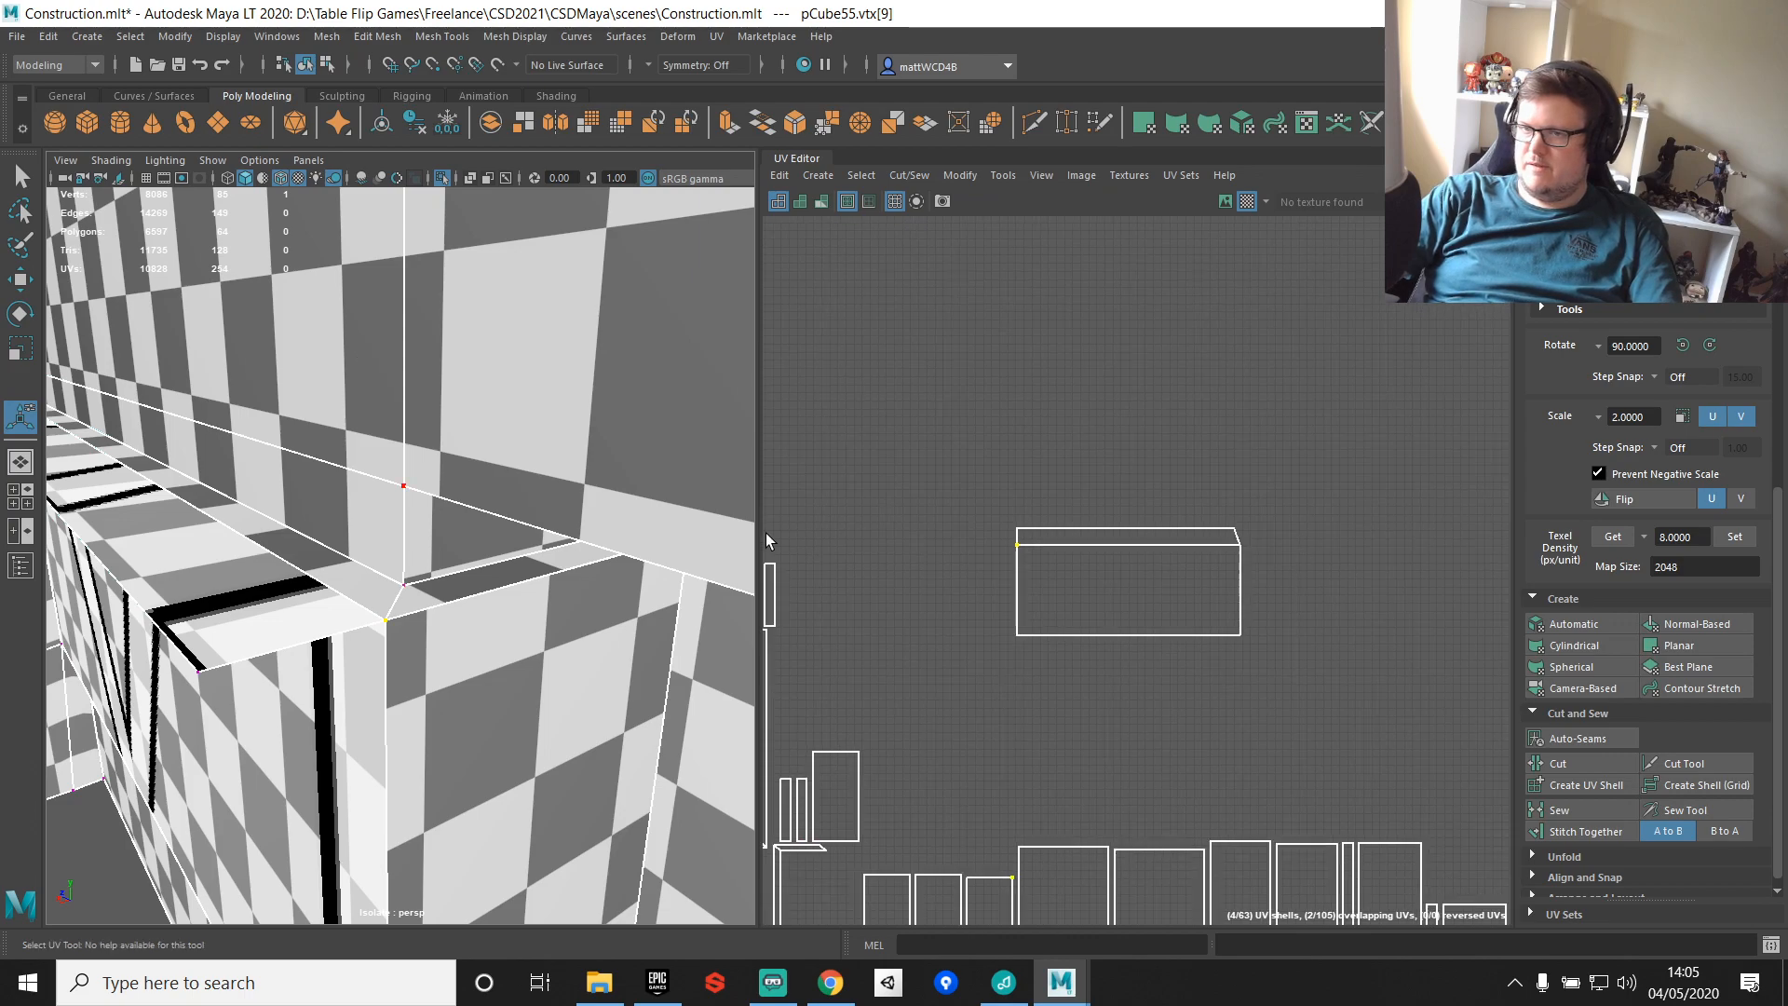
{"action": "key", "text": "F10"}
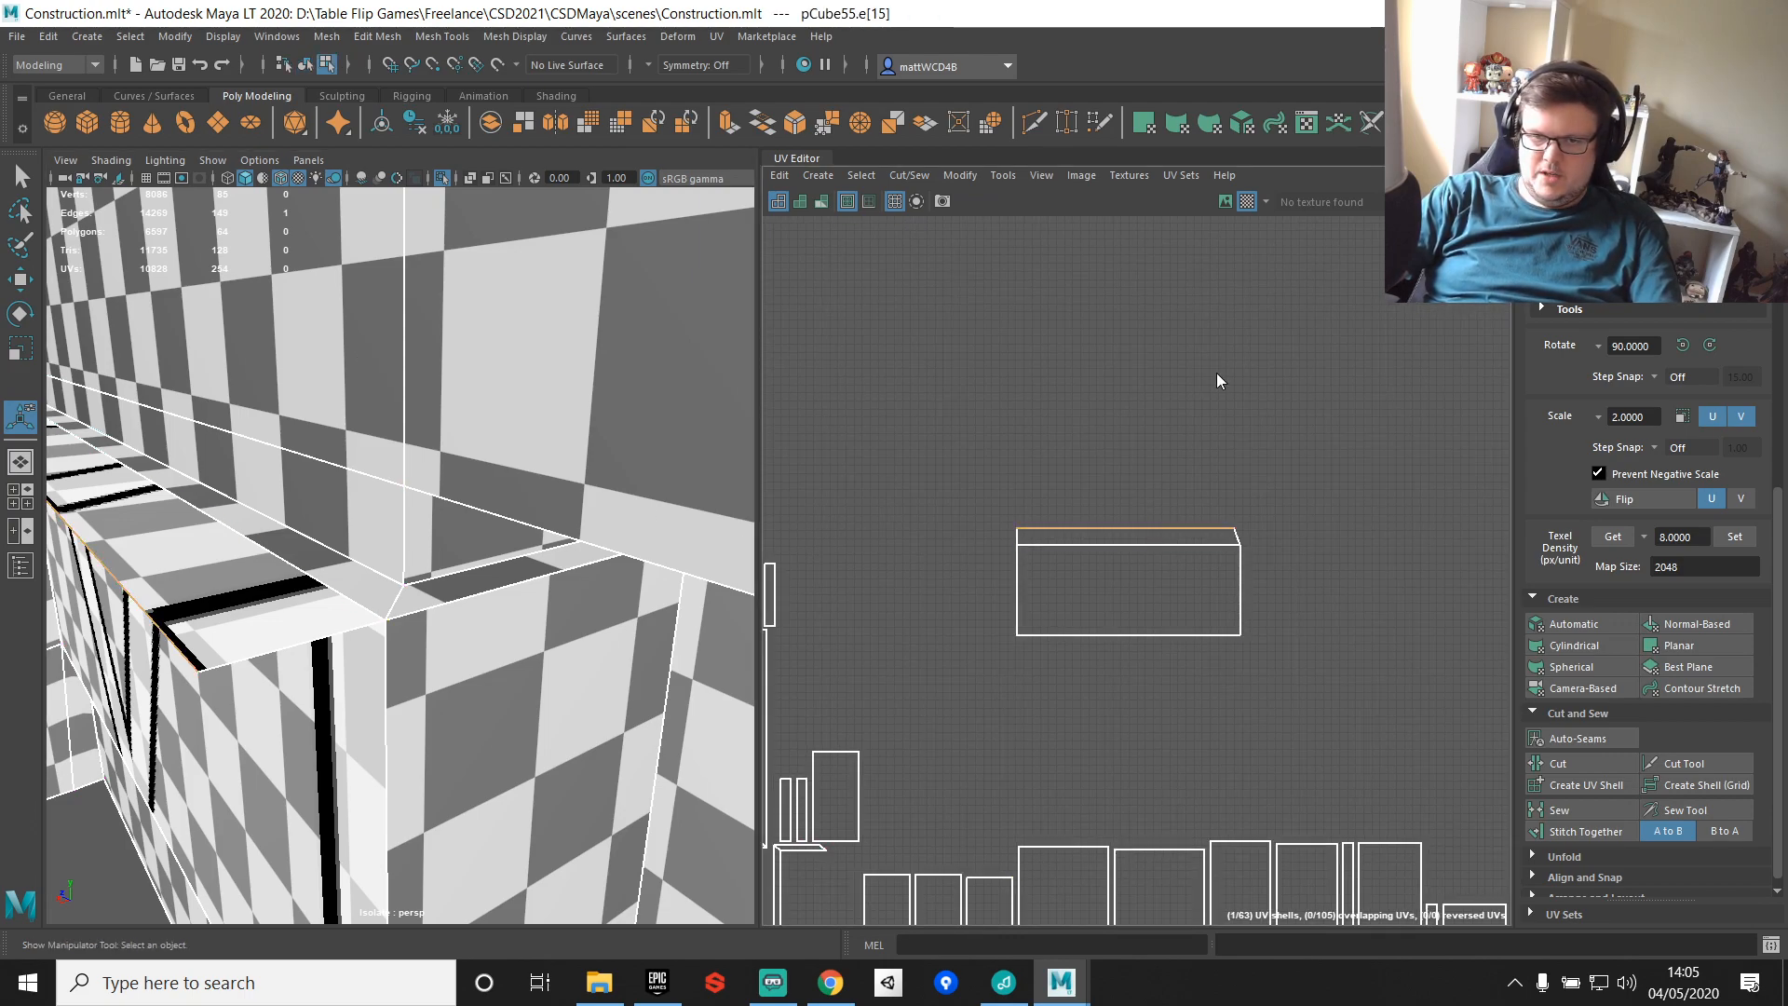
{"action": "left_click", "coordinate": [1065, 533]}
{"action": "left_click", "coordinate": [1256, 362]}
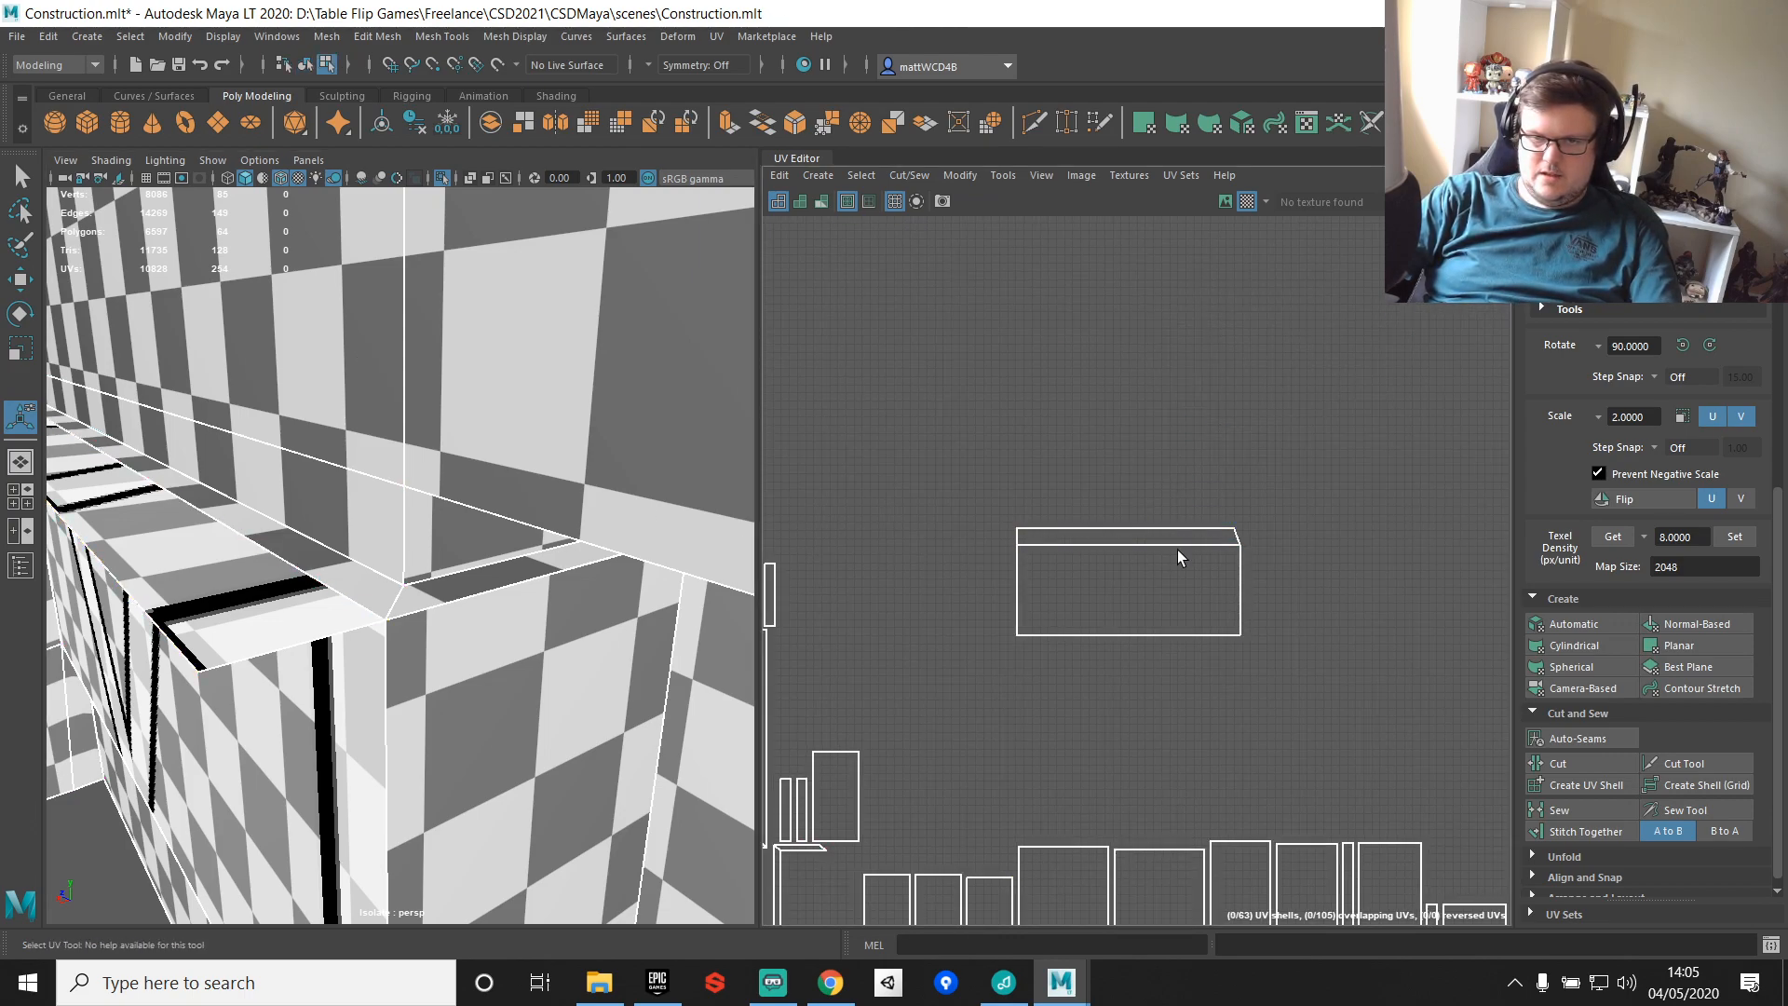
{"action": "left_click", "coordinate": [1138, 545]}
{"action": "right_click_drag", "start_coordinate": [1197, 356], "coordinate": [1193, 408], "text": "shift"}
{"action": "scroll", "coordinate": [1139, 544], "scroll_direction": "up", "scroll_amount": 2}
{"action": "scroll", "coordinate": [1139, 545], "scroll_direction": "up", "scroll_amount": 2}
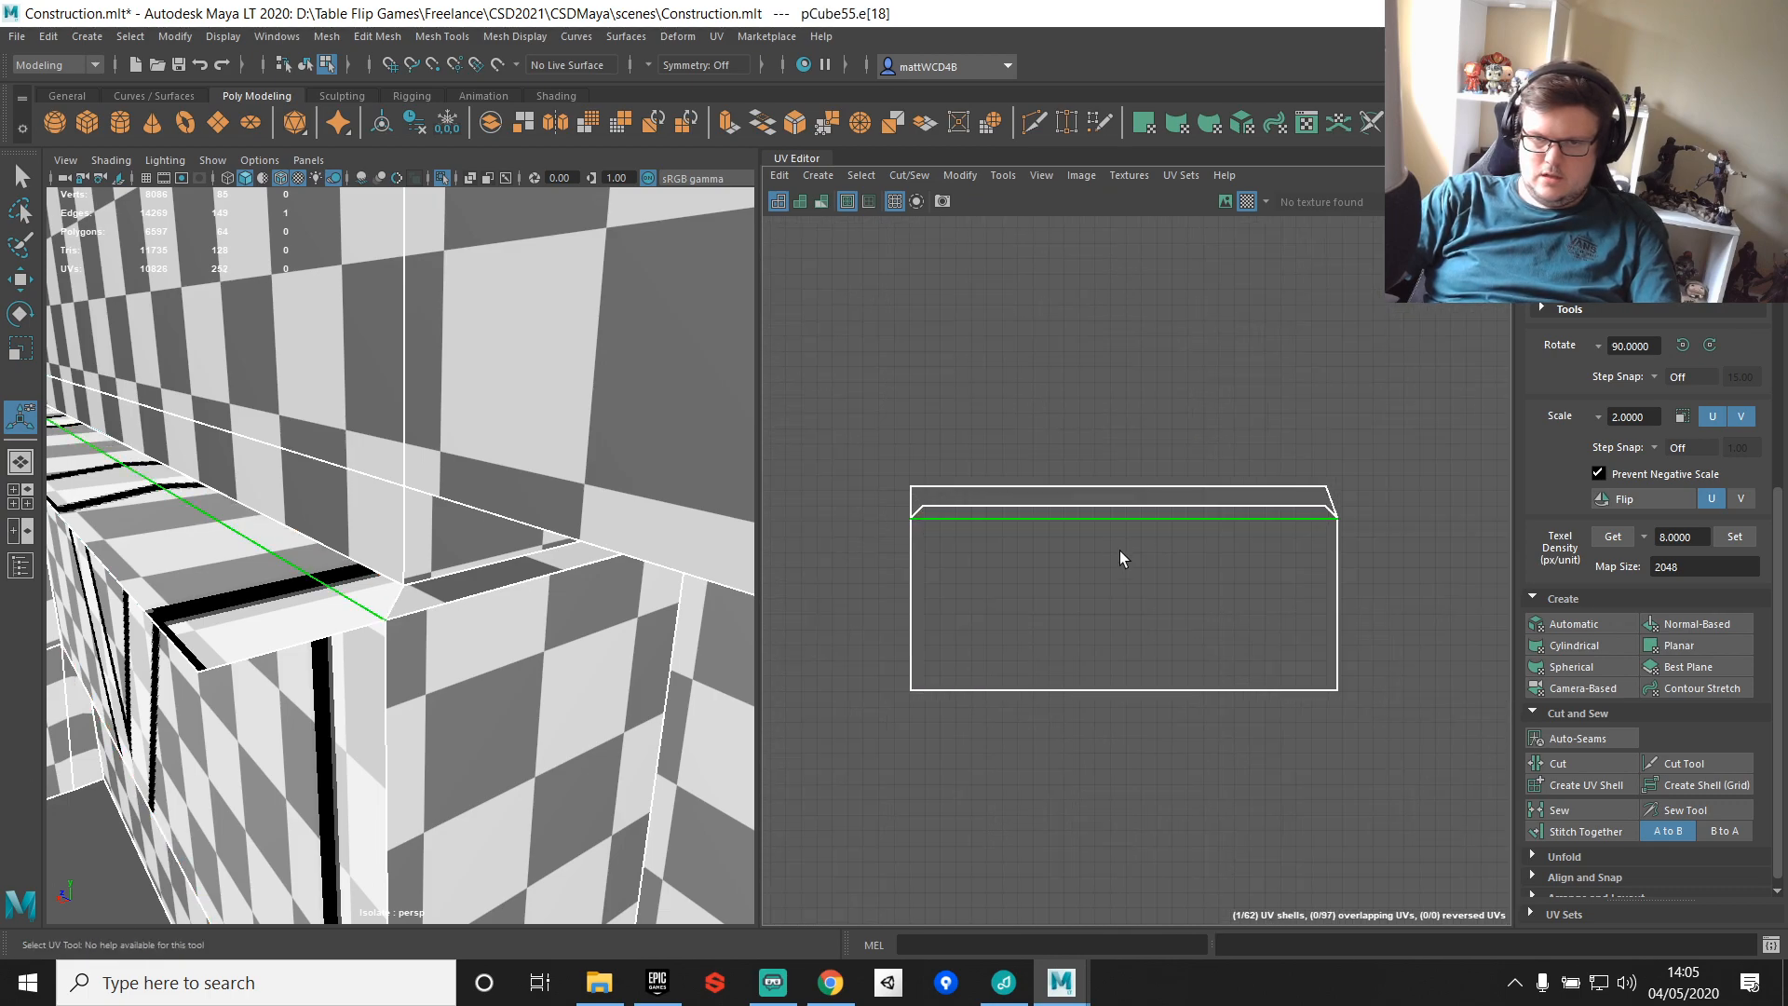
{"action": "left_click", "coordinate": [1073, 506]}
{"action": "right_click_drag", "start_coordinate": [1221, 349], "coordinate": [1220, 391], "text": "shift"}
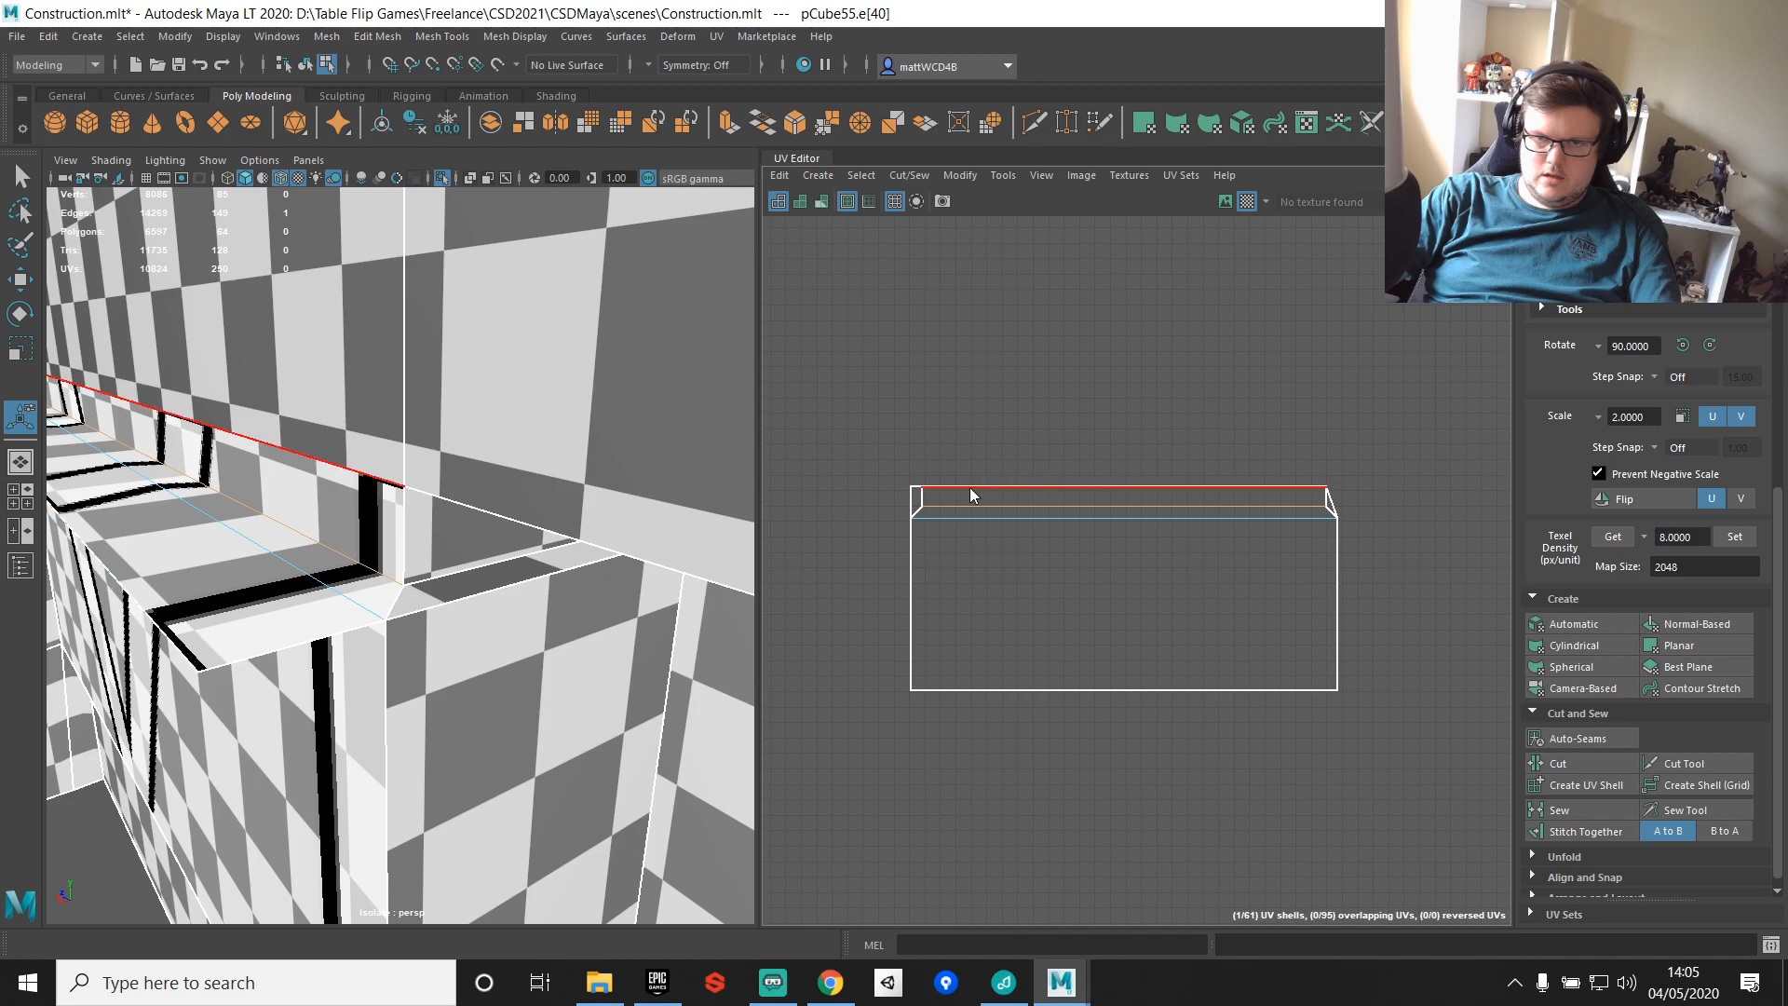
Step: Delete the stray overhanging face that lies over the ledge above the middle panel
{"action": "right_click_drag", "start_coordinate": [969, 496], "coordinate": [965, 538]}
{"action": "left_click", "coordinate": [918, 507]}
{"action": "key", "text": "f"}
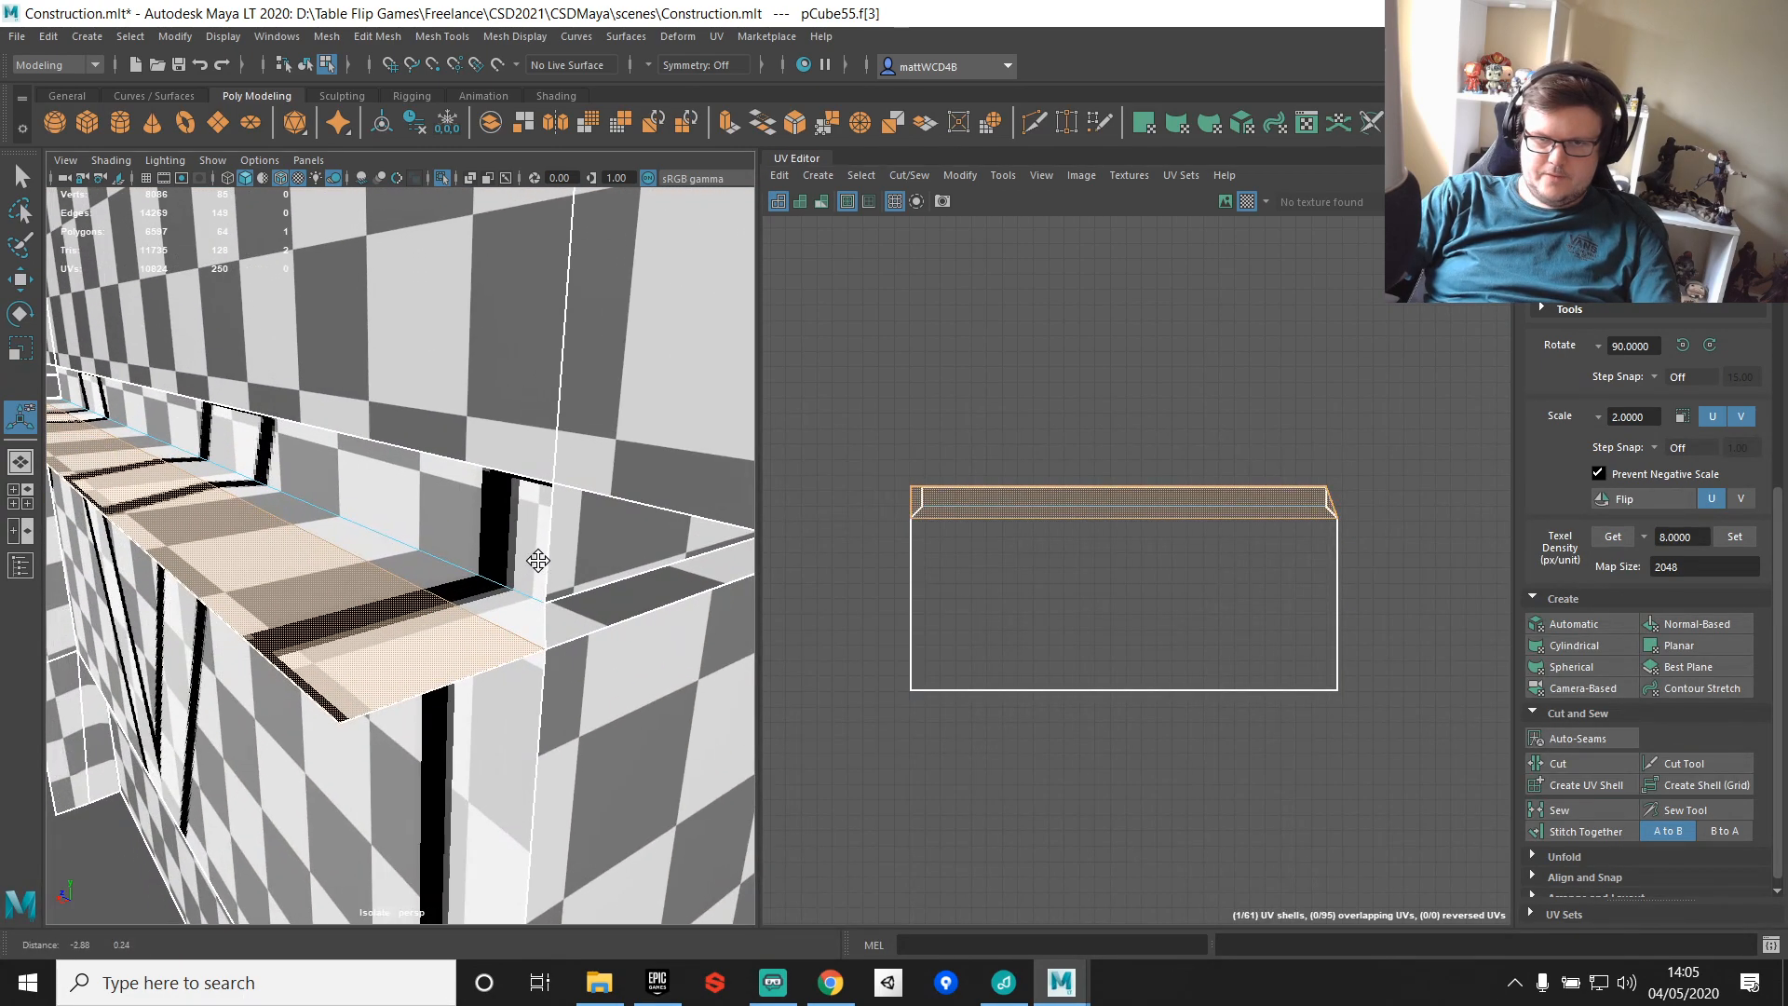
{"action": "key", "text": "Delete"}
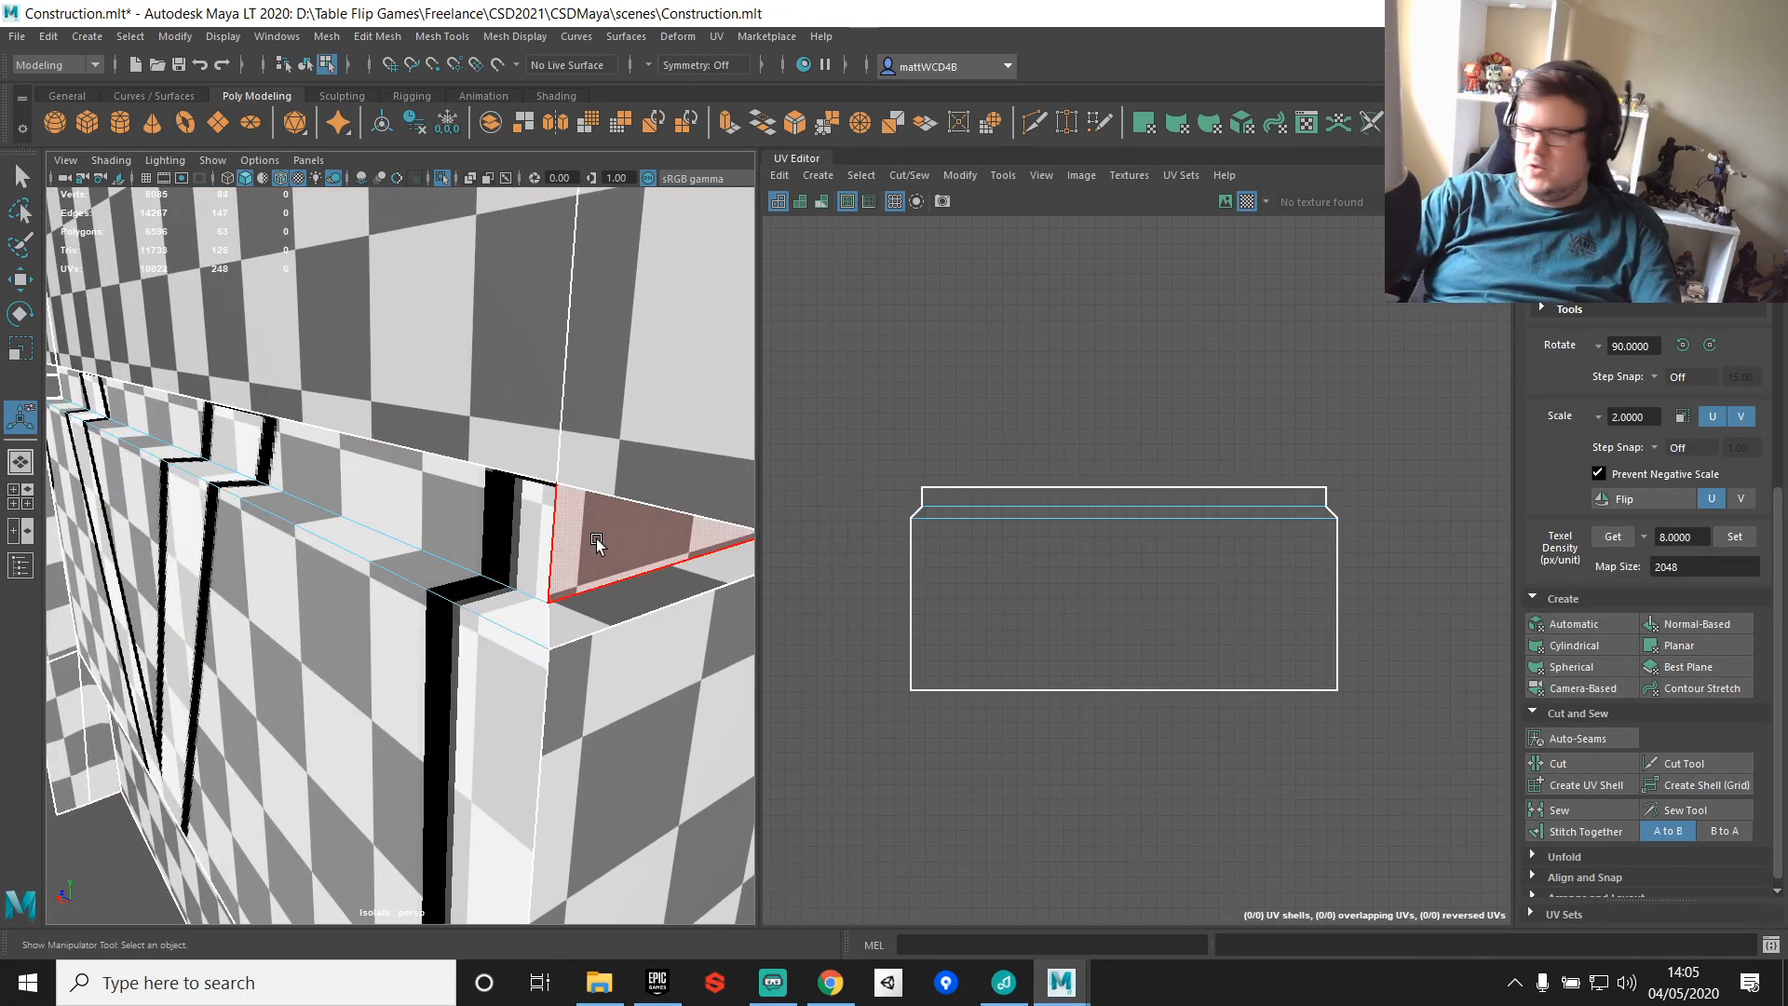
Step: Sew the upper wall panel's shell onto the strips above the middle panel and check the joined edges on the model
{"action": "right_click_drag", "start_coordinate": [979, 496], "coordinate": [978, 451]}
{"action": "left_click", "coordinate": [948, 488]}
{"action": "right_click_drag", "start_coordinate": [1029, 364], "coordinate": [1029, 419], "text": "shift"}
{"action": "scroll", "coordinate": [1032, 429], "scroll_direction": "down", "scroll_amount": 3}
{"action": "left_click_drag", "start_coordinate": [651, 480], "coordinate": [447, 531], "text": "alt"}
{"action": "middle_click_drag", "start_coordinate": [486, 543], "coordinate": [244, 517], "text": "alt"}
{"action": "left_click_drag", "start_coordinate": [244, 516], "coordinate": [277, 582], "text": "alt"}
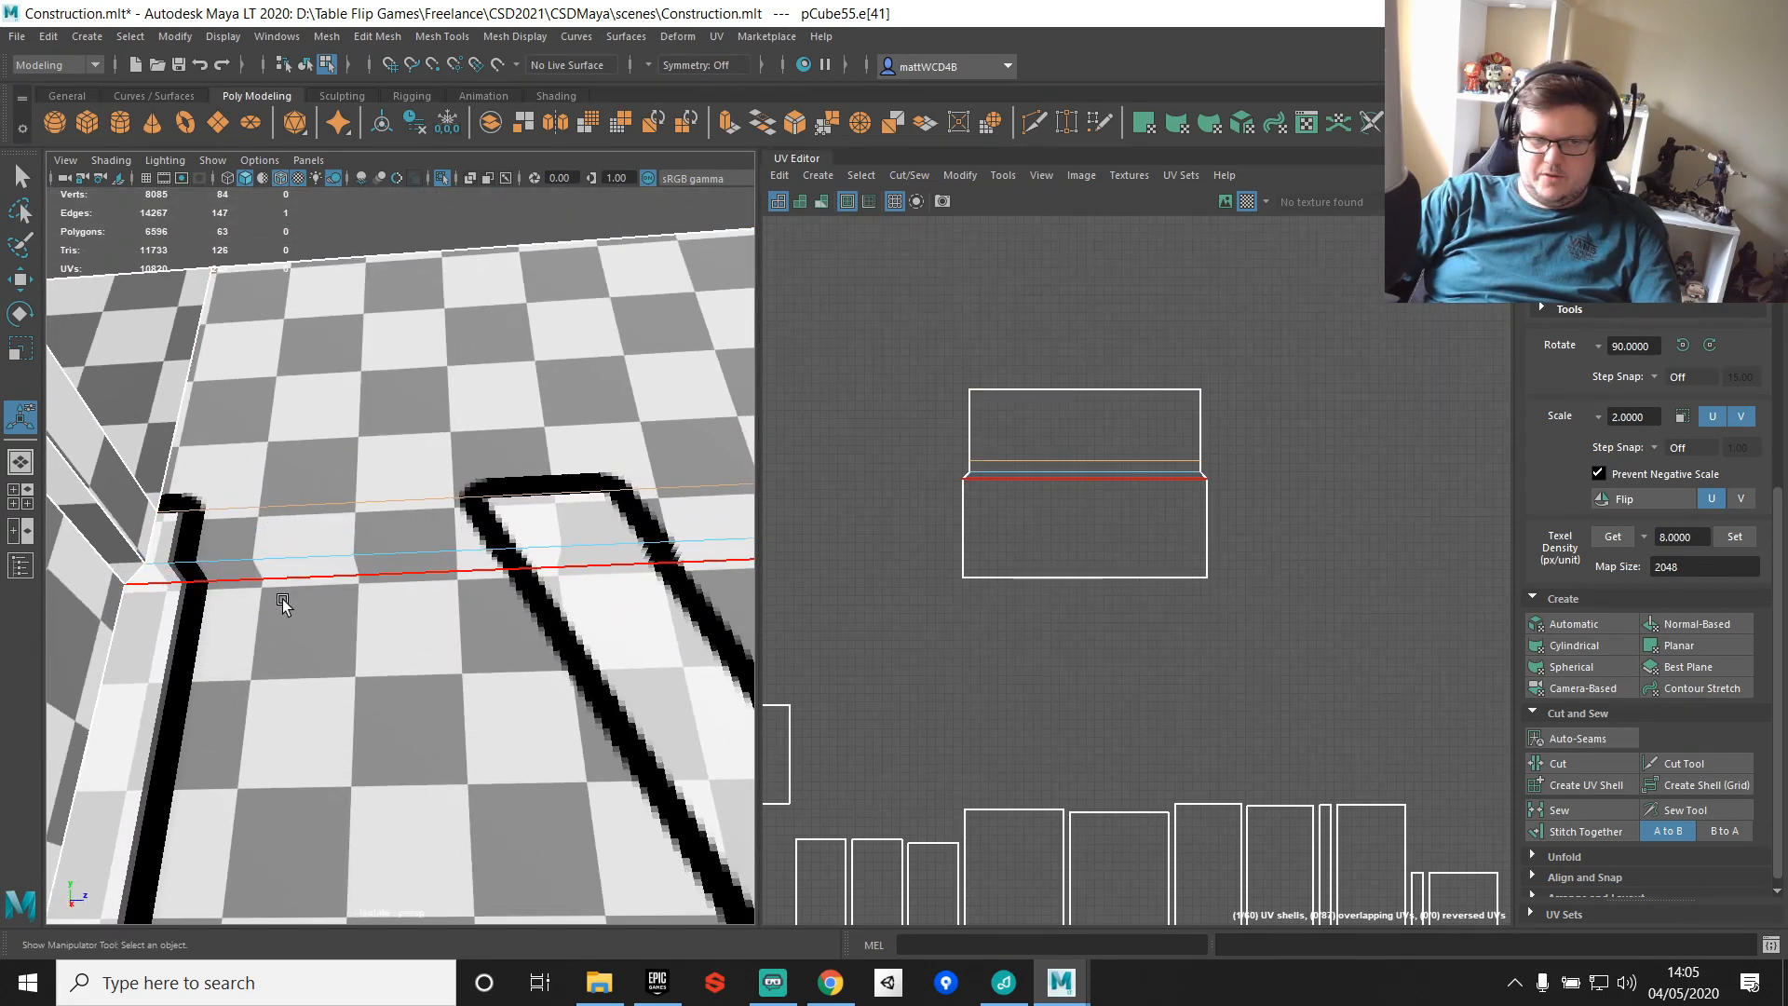
Step: Sew the narrow strip and the lower wall panel onto the lower edge of the middle panel's UV shell
{"action": "scroll", "coordinate": [463, 763], "scroll_direction": "down", "scroll_amount": 6}
{"action": "left_click", "coordinate": [1299, 611]}
{"action": "left_click", "coordinate": [1125, 576]}
{"action": "right_click_drag", "start_coordinate": [1293, 438], "coordinate": [1306, 475], "text": "shift"}
{"action": "left_click_drag", "start_coordinate": [610, 596], "coordinate": [547, 751], "text": "alt"}
{"action": "scroll", "coordinate": [451, 576], "scroll_direction": "up", "scroll_amount": 6}
{"action": "left_click", "coordinate": [1060, 583]}
{"action": "right_click_drag", "start_coordinate": [1172, 565], "coordinate": [1186, 600], "text": "shift"}
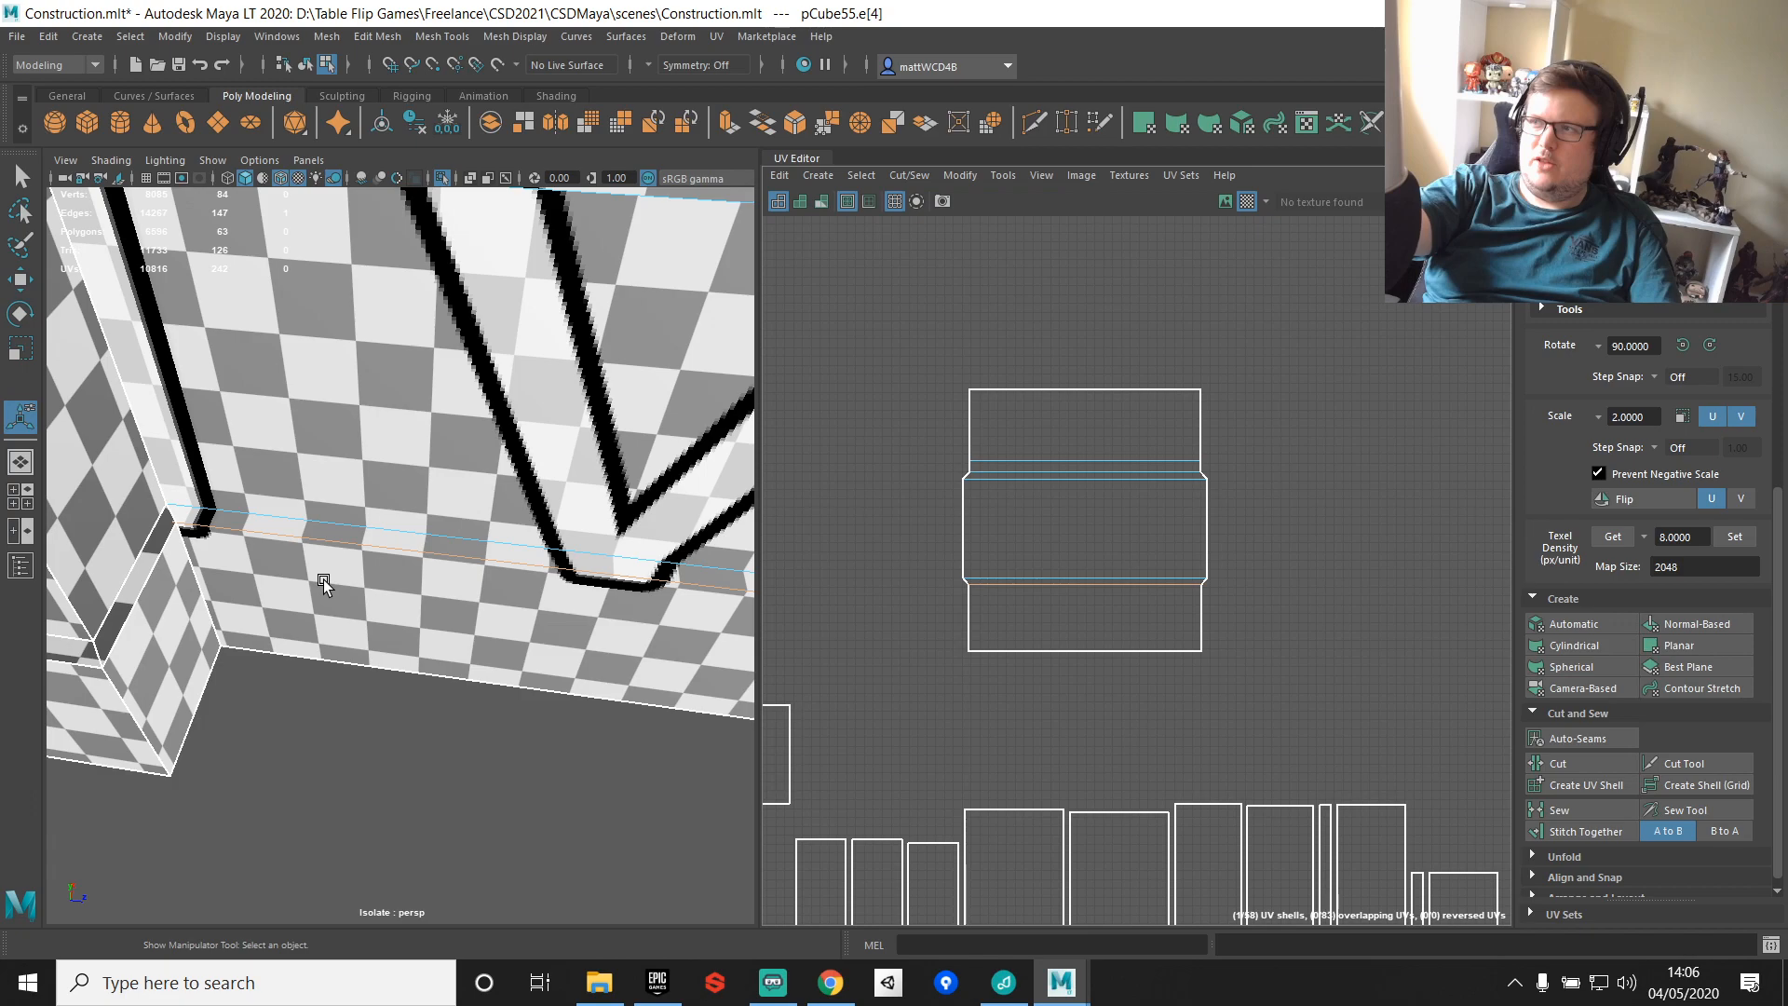
Step: Inspect the corner between the middle panel and the protruding block, and delete the stray tall face sticking out there
{"action": "left_click", "coordinate": [1195, 505]}
{"action": "mouse_move", "coordinate": [505, 534]}
{"action": "left_mouse_down", "text": "alt"}
{"action": "mouse_move", "coordinate": [418, 509]}
{"action": "mouse_move", "coordinate": [508, 531]}
{"action": "left_mouse_up", "text": "alt"}
{"action": "scroll", "coordinate": [1190, 545], "scroll_direction": "up", "scroll_amount": 1}
{"action": "scroll", "coordinate": [1191, 545], "scroll_direction": "down", "scroll_amount": 2}
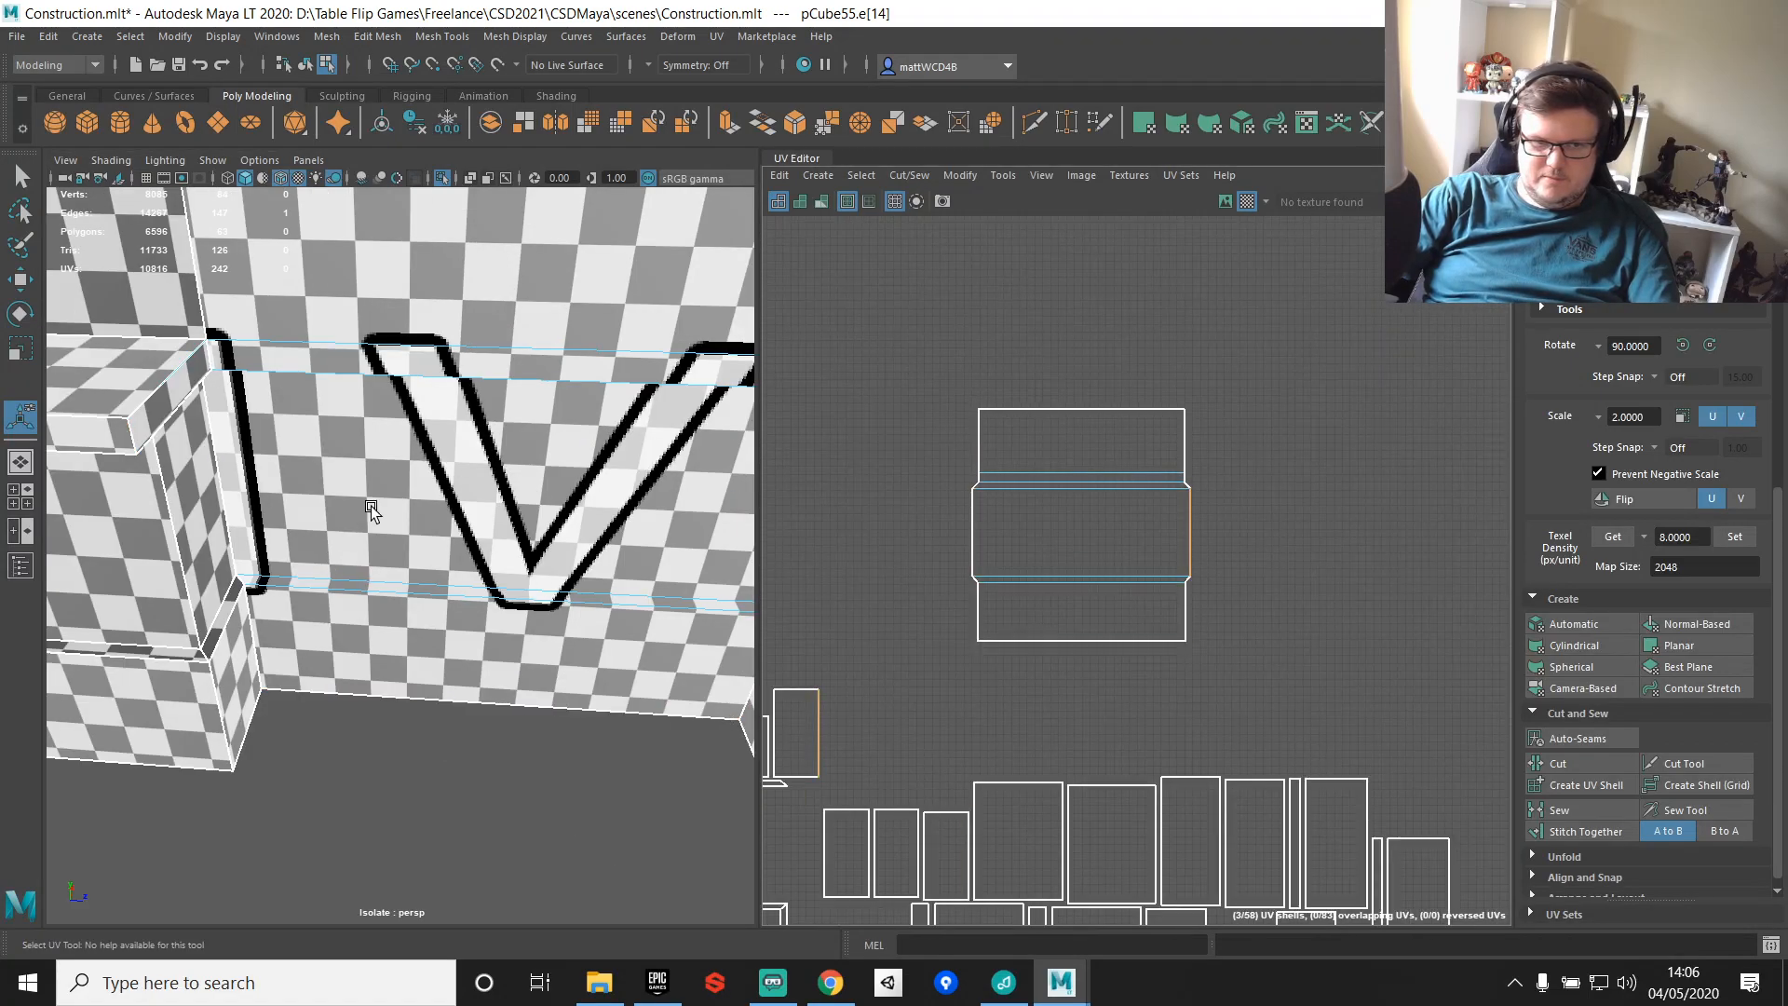
{"action": "key", "text": "f"}
{"action": "left_click_drag", "start_coordinate": [328, 559], "coordinate": [449, 481], "text": "alt"}
{"action": "right_click_drag", "start_coordinate": [449, 481], "coordinate": [374, 470]}
{"action": "left_click", "coordinate": [404, 497]}
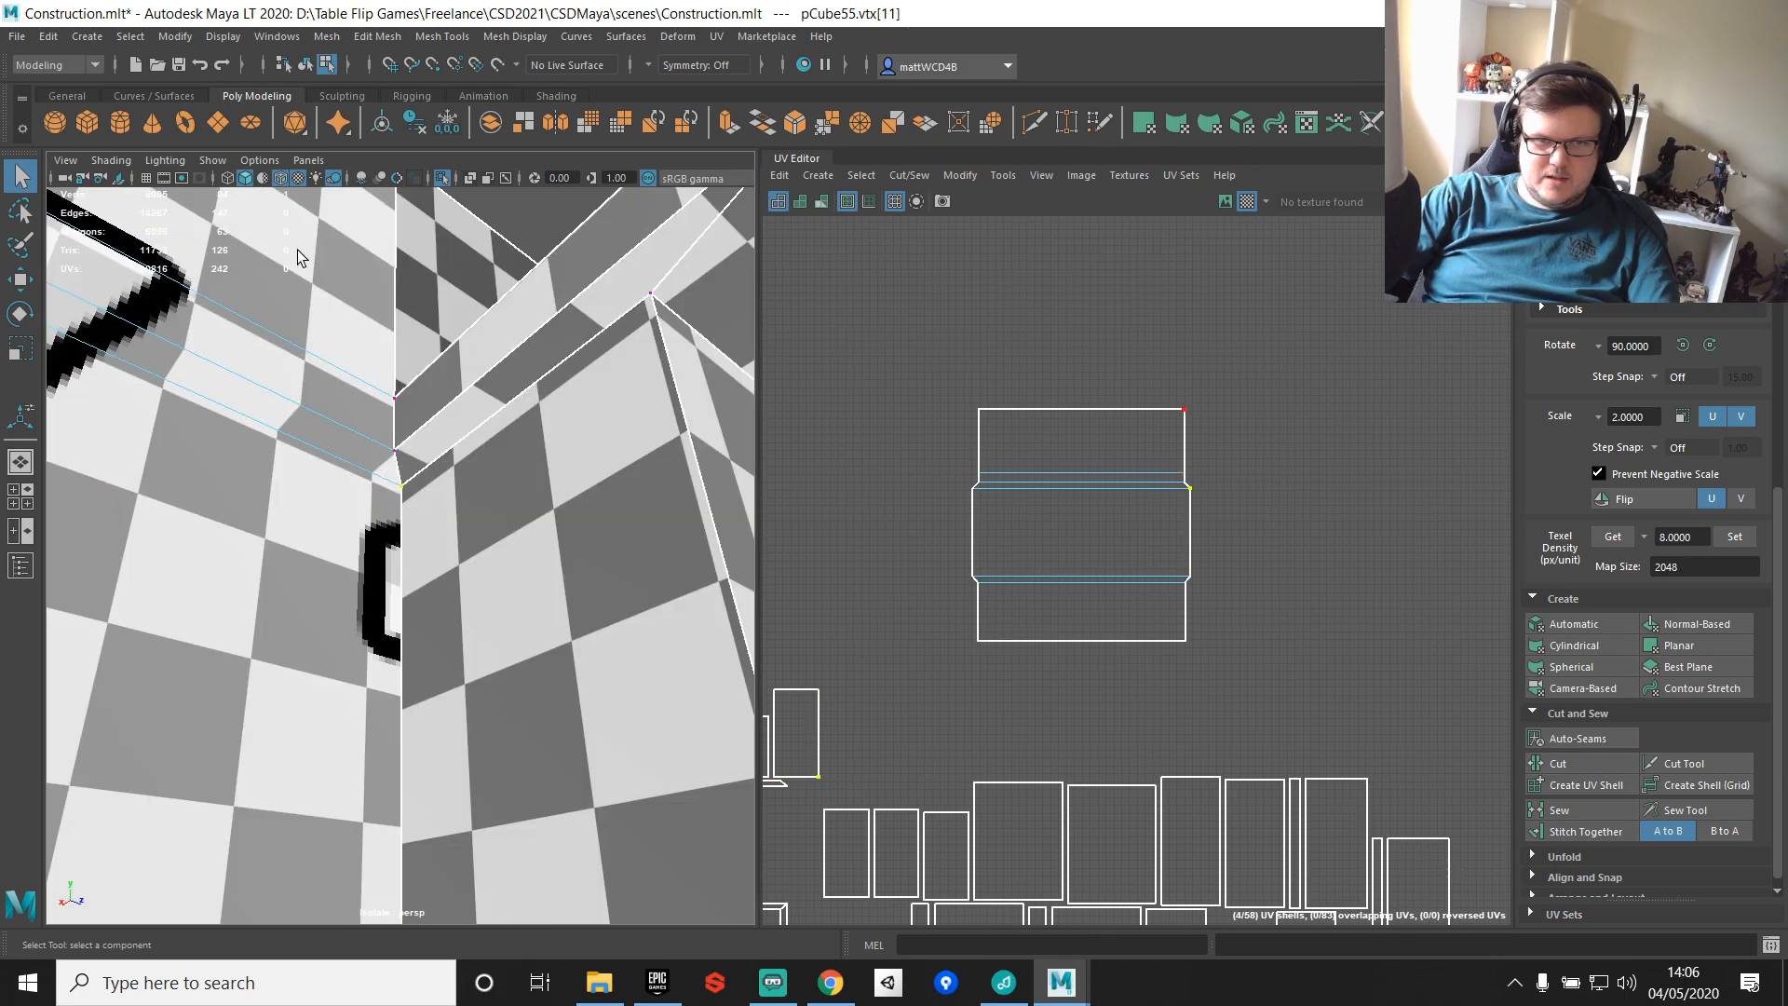
{"action": "left_click_drag", "start_coordinate": [298, 249], "coordinate": [454, 469], "text": "alt"}
{"action": "right_click_drag", "start_coordinate": [455, 470], "coordinate": [463, 535]}
{"action": "left_click", "coordinate": [494, 566]}
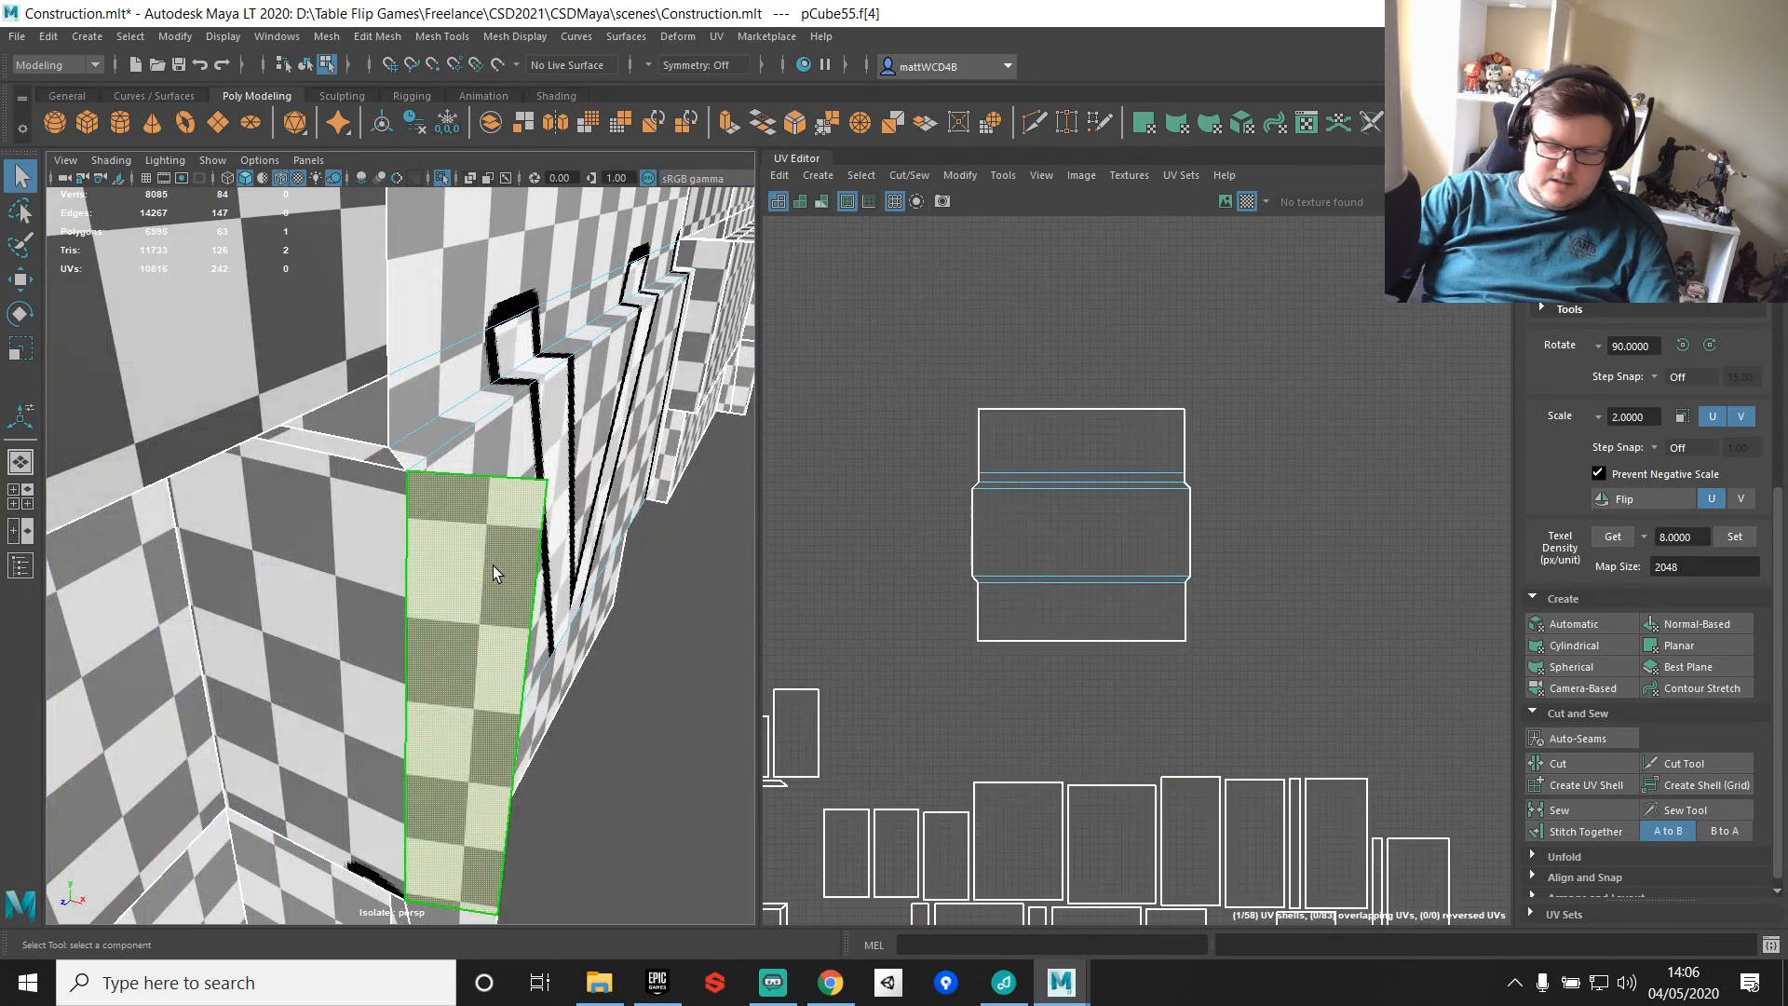
{"action": "key", "text": "Delete"}
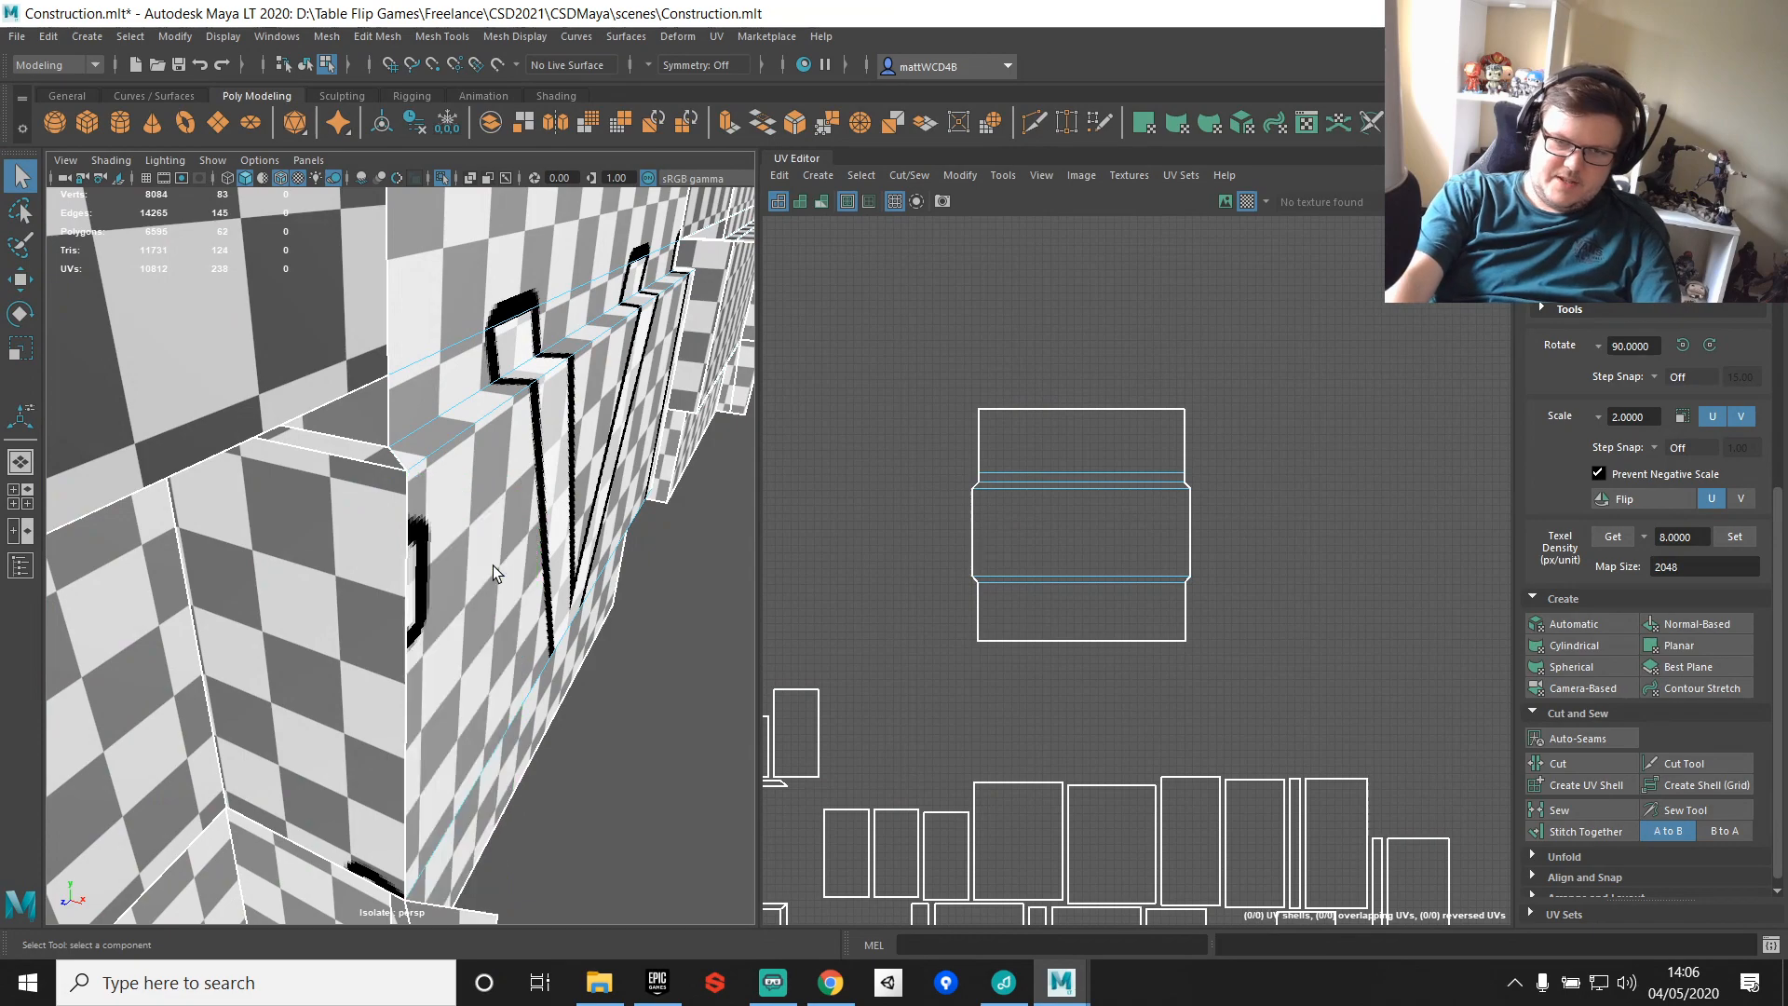
Step: Delete the narrow stray face at the base of the same corner and check the vertices around the corner
{"action": "left_click_drag", "start_coordinate": [494, 567], "coordinate": [412, 700], "text": "alt"}
{"action": "left_click", "coordinate": [383, 794]}
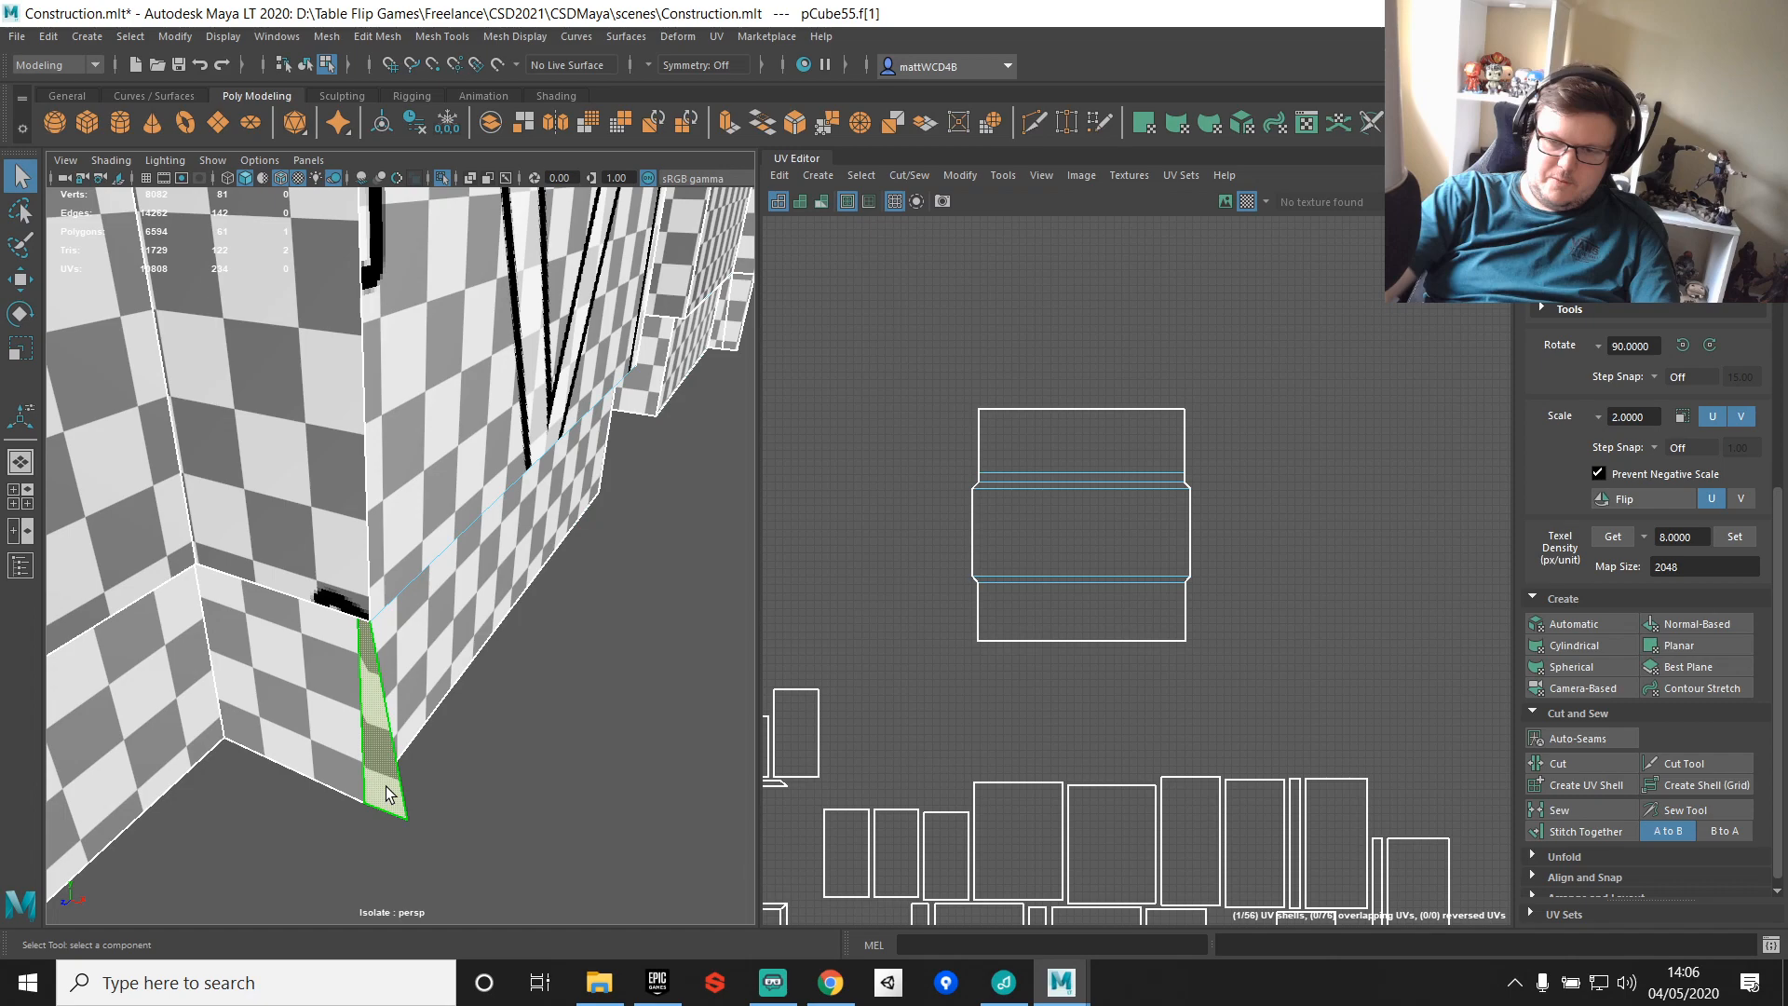
{"action": "key", "text": "Delete"}
{"action": "left_click_drag", "start_coordinate": [387, 794], "coordinate": [410, 652], "text": "alt"}
{"action": "right_click_drag", "start_coordinate": [536, 470], "coordinate": [415, 466]}
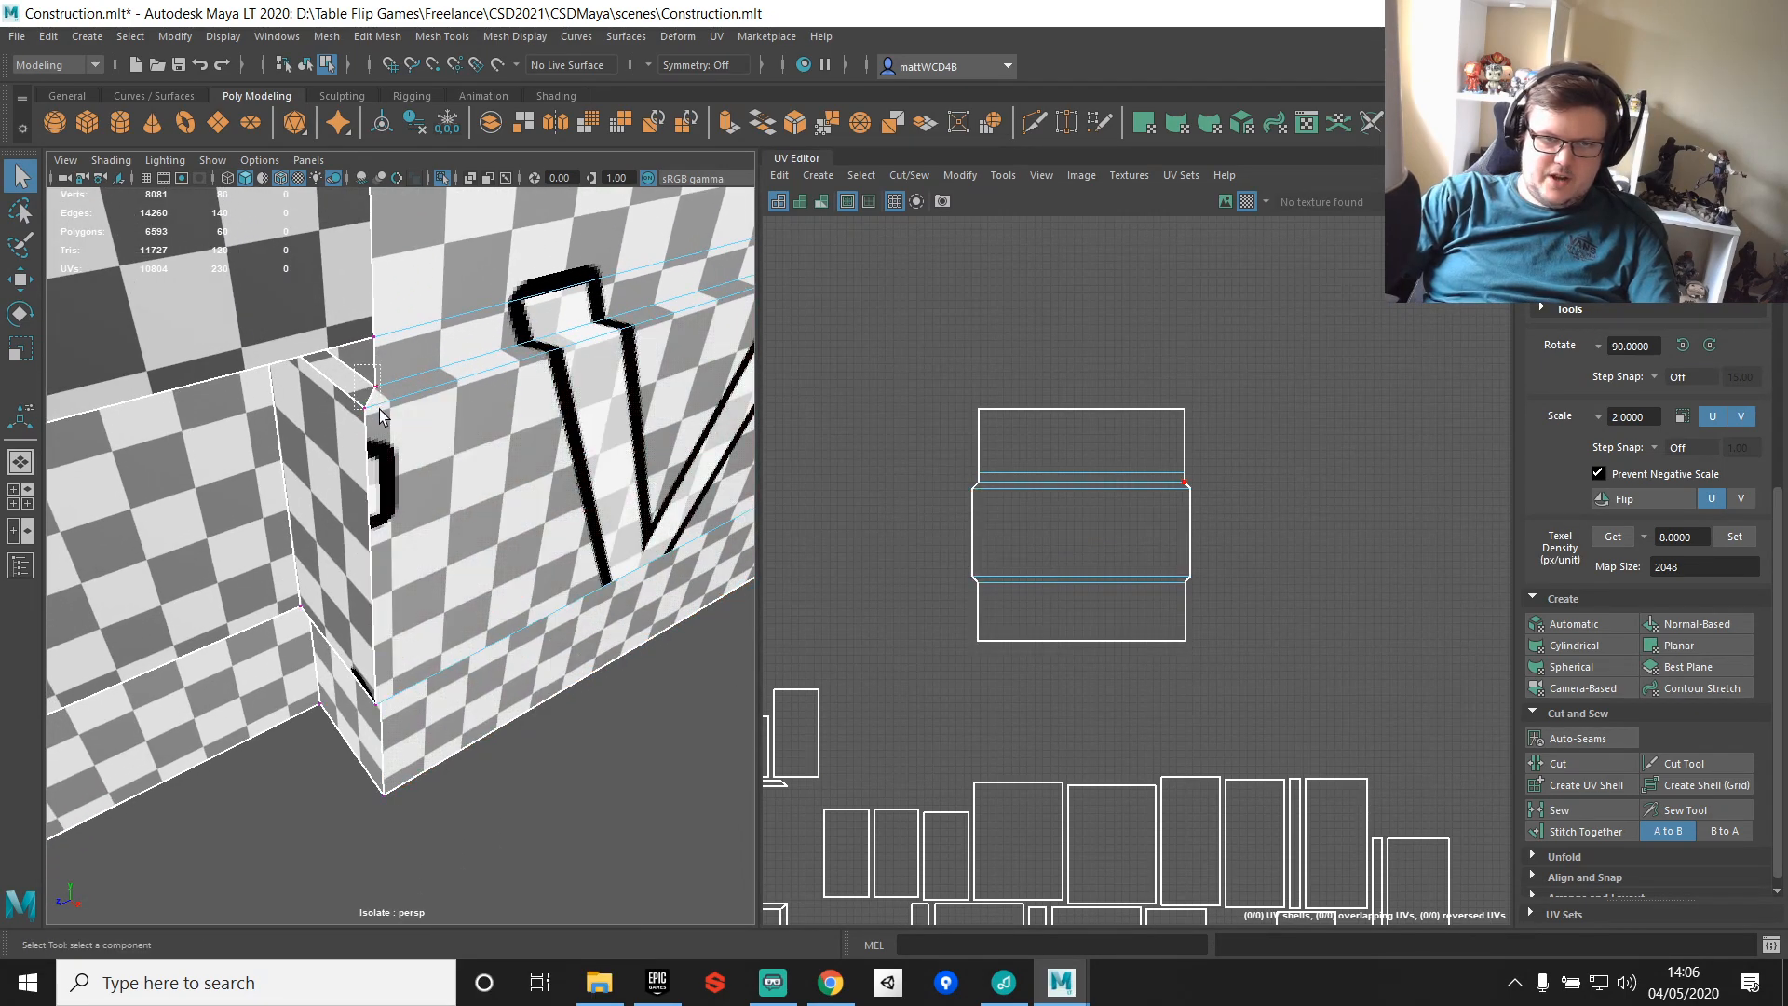
{"action": "left_click_drag", "start_coordinate": [355, 366], "coordinate": [380, 408]}
{"action": "left_click_drag", "start_coordinate": [380, 408], "coordinate": [496, 511], "text": "alt"}
{"action": "mouse_move", "coordinate": [406, 386]}
{"action": "left_mouse_down"}
{"action": "mouse_move", "coordinate": [478, 511]}
{"action": "mouse_move", "coordinate": [417, 501]}
{"action": "mouse_move", "coordinate": [417, 407]}
{"action": "left_mouse_up"}
Step: Stitch the protruding block's side return to the middle panel's shell and sew its lower strips underneath
{"action": "right_click_drag", "start_coordinate": [1211, 488], "coordinate": [1211, 433]}
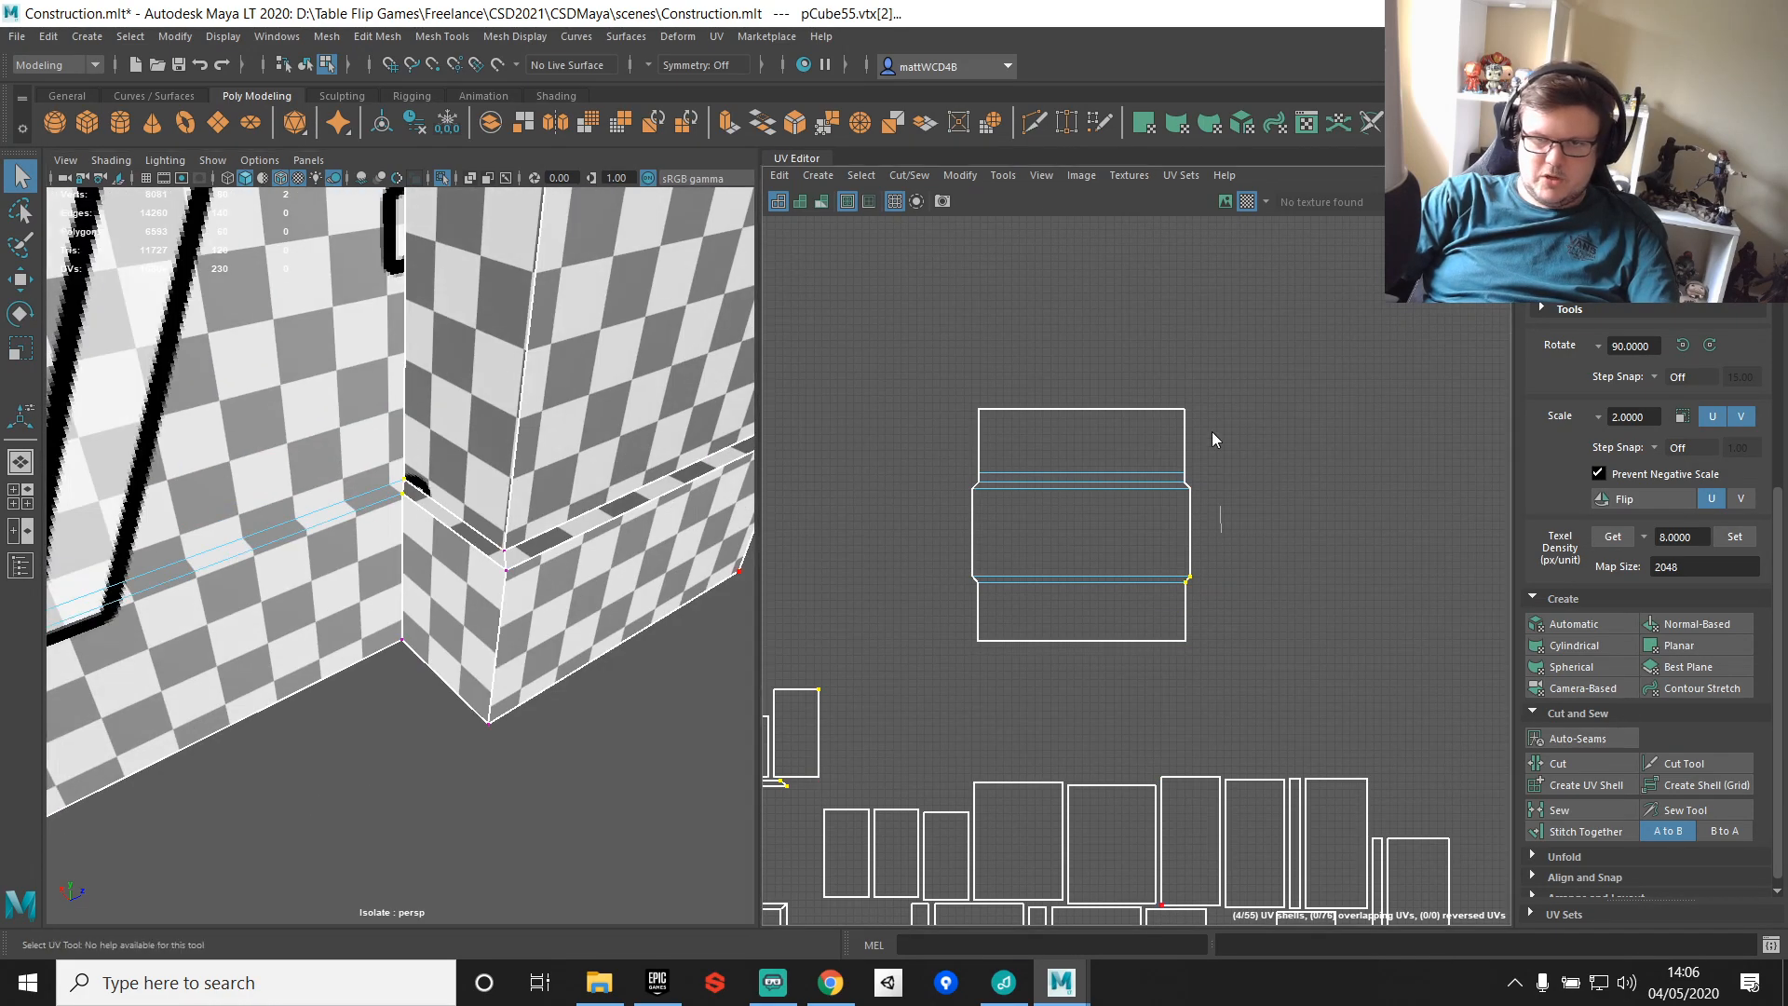
{"action": "left_click", "coordinate": [1190, 537]}
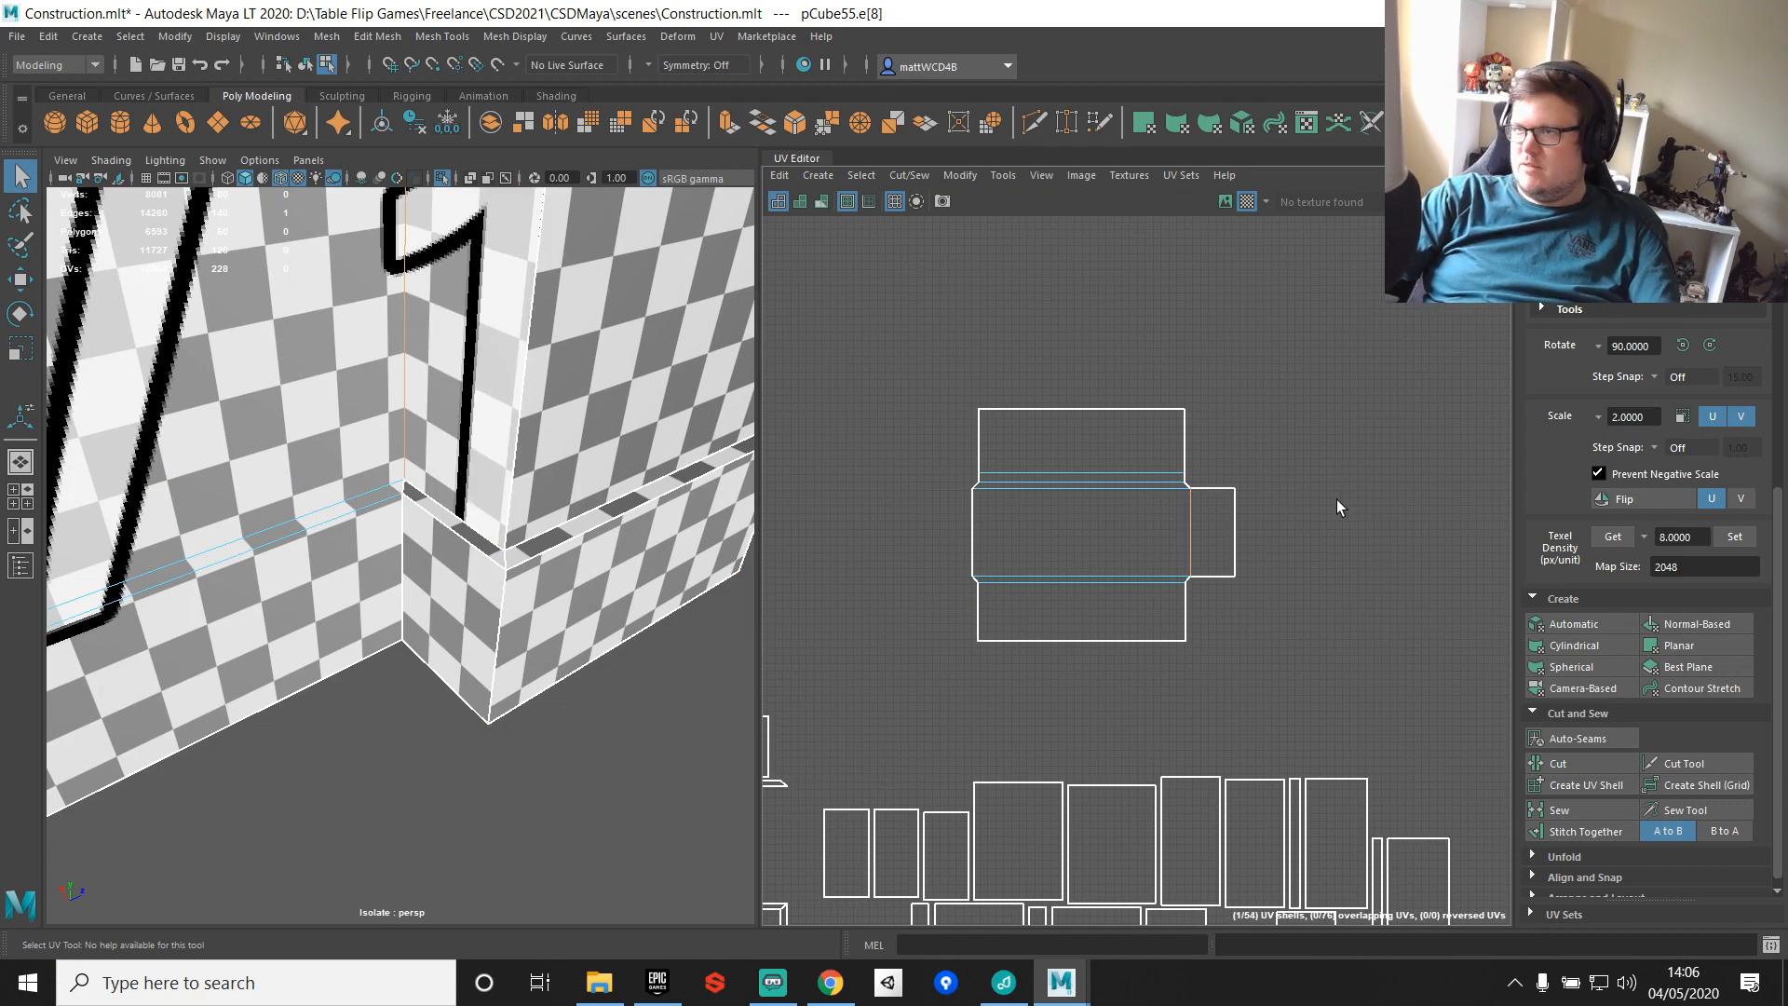
{"action": "left_click", "coordinate": [1221, 578]}
{"action": "right_click_drag", "start_coordinate": [1266, 652], "coordinate": [1288, 727], "text": "shift"}
{"action": "scroll", "coordinate": [1275, 635], "scroll_direction": "up", "scroll_amount": 3}
{"action": "scroll", "coordinate": [1170, 576], "scroll_direction": "up", "scroll_amount": 4}
{"action": "left_click", "coordinate": [1155, 517]}
{"action": "right_click_drag", "start_coordinate": [1188, 568], "coordinate": [1217, 652], "text": "shift"}
{"action": "scroll", "coordinate": [1136, 474], "scroll_direction": "down", "scroll_amount": 5}
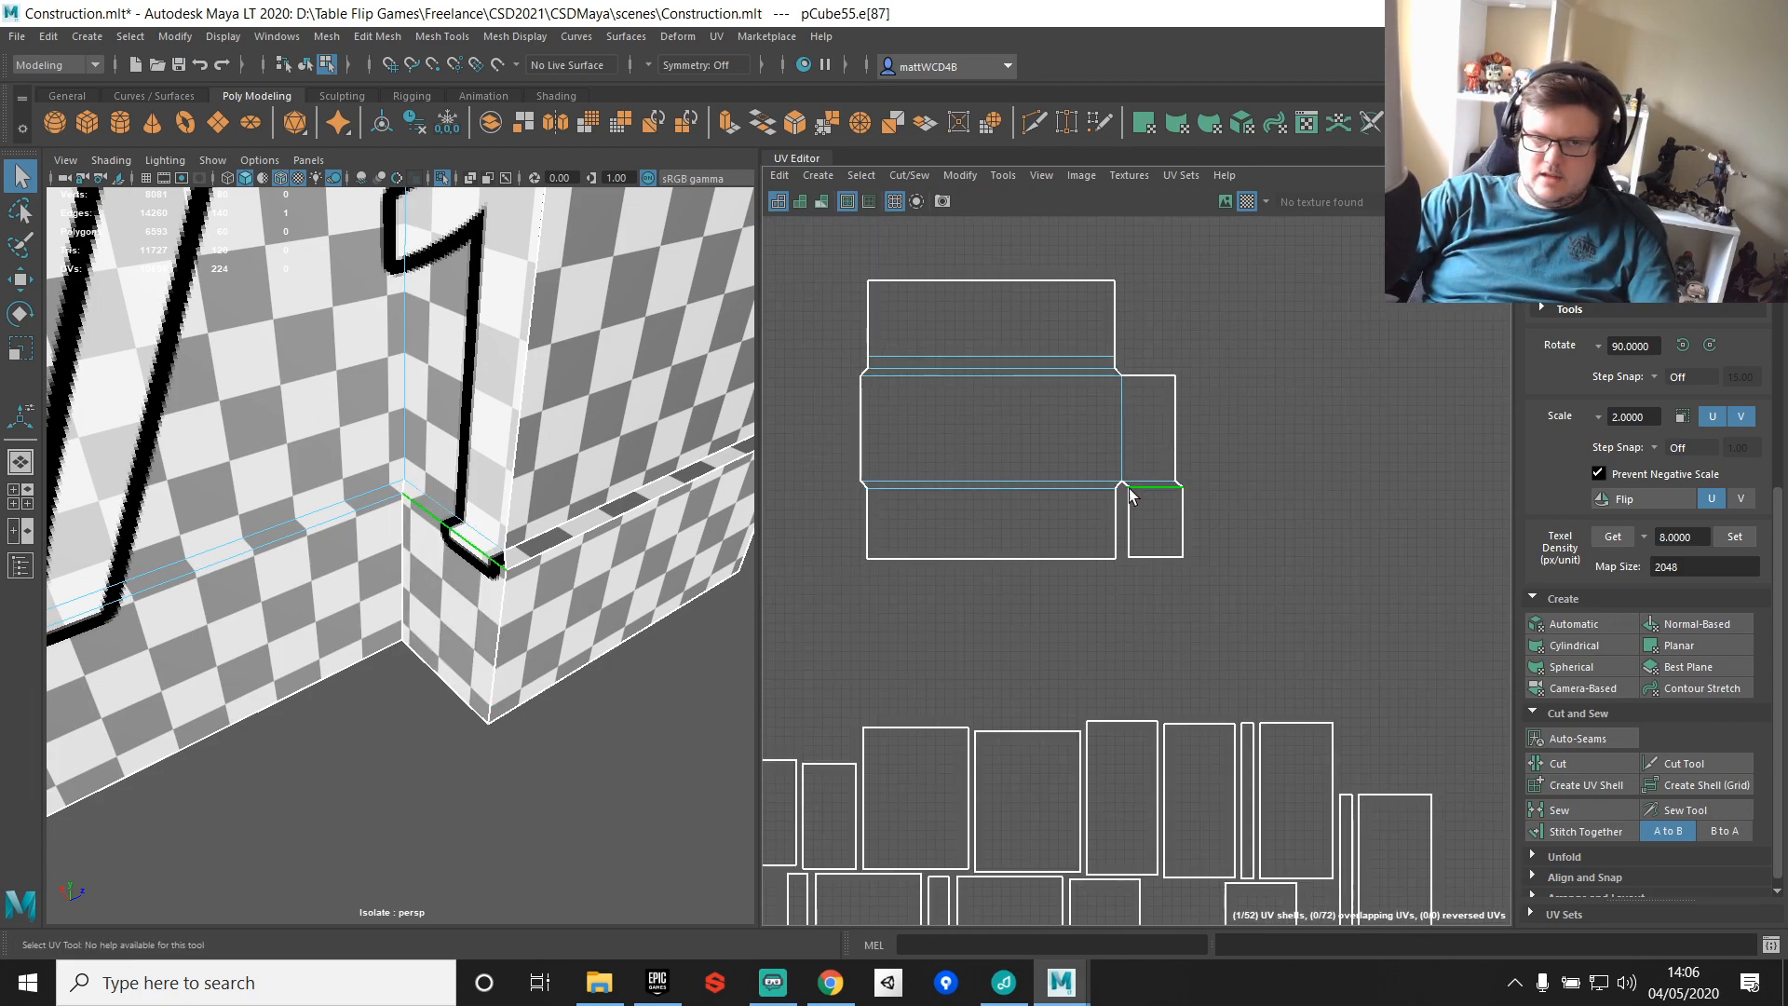
Step: Align the UVs vertically along the seam beside the middle panel and along the side return's outer edge
{"action": "middle_click_drag", "start_coordinate": [1123, 416], "coordinate": [1121, 460], "text": "alt"}
{"action": "key", "text": "F12"}
{"action": "left_click_drag", "start_coordinate": [1059, 301], "coordinate": [1136, 622]}
{"action": "right_click", "coordinate": [1247, 336], "text": "shift"}
{"action": "right_click_drag", "start_coordinate": [1247, 336], "coordinate": [1254, 367], "text": "shift"}
{"action": "left_click_drag", "start_coordinate": [456, 480], "coordinate": [424, 477], "text": "alt"}
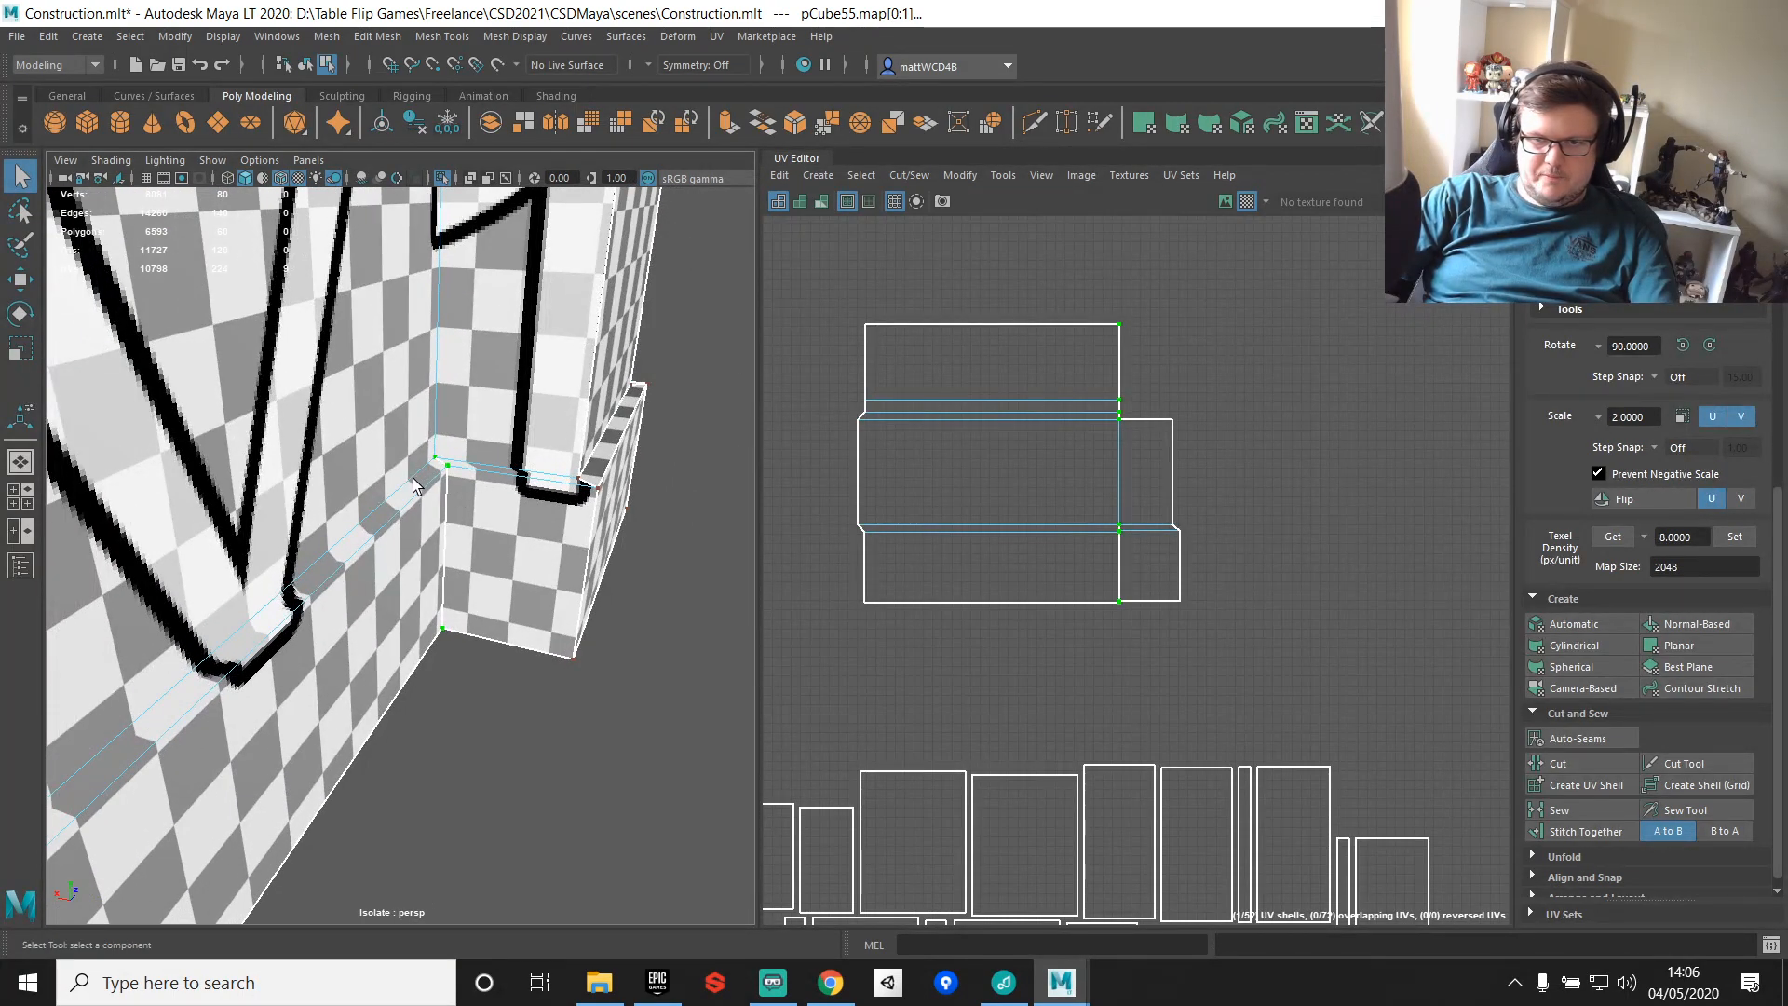
{"action": "left_click_drag", "start_coordinate": [1160, 408], "coordinate": [1278, 682]}
{"action": "key", "text": "g"}
Step: Return to object selection on the side wall and look over the mapped texture across its whole length
{"action": "scroll", "coordinate": [475, 546], "scroll_direction": "down", "scroll_amount": 15}
{"action": "left_click_drag", "start_coordinate": [509, 509], "coordinate": [376, 537], "text": "alt"}
{"action": "right_click_drag", "start_coordinate": [377, 538], "coordinate": [448, 473]}
{"action": "left_click", "coordinate": [463, 458]}
{"action": "left_click_drag", "start_coordinate": [464, 459], "coordinate": [505, 468], "text": "alt"}
{"action": "left_click", "coordinate": [471, 534]}
{"action": "left_click_drag", "start_coordinate": [474, 540], "coordinate": [509, 533], "text": "alt"}
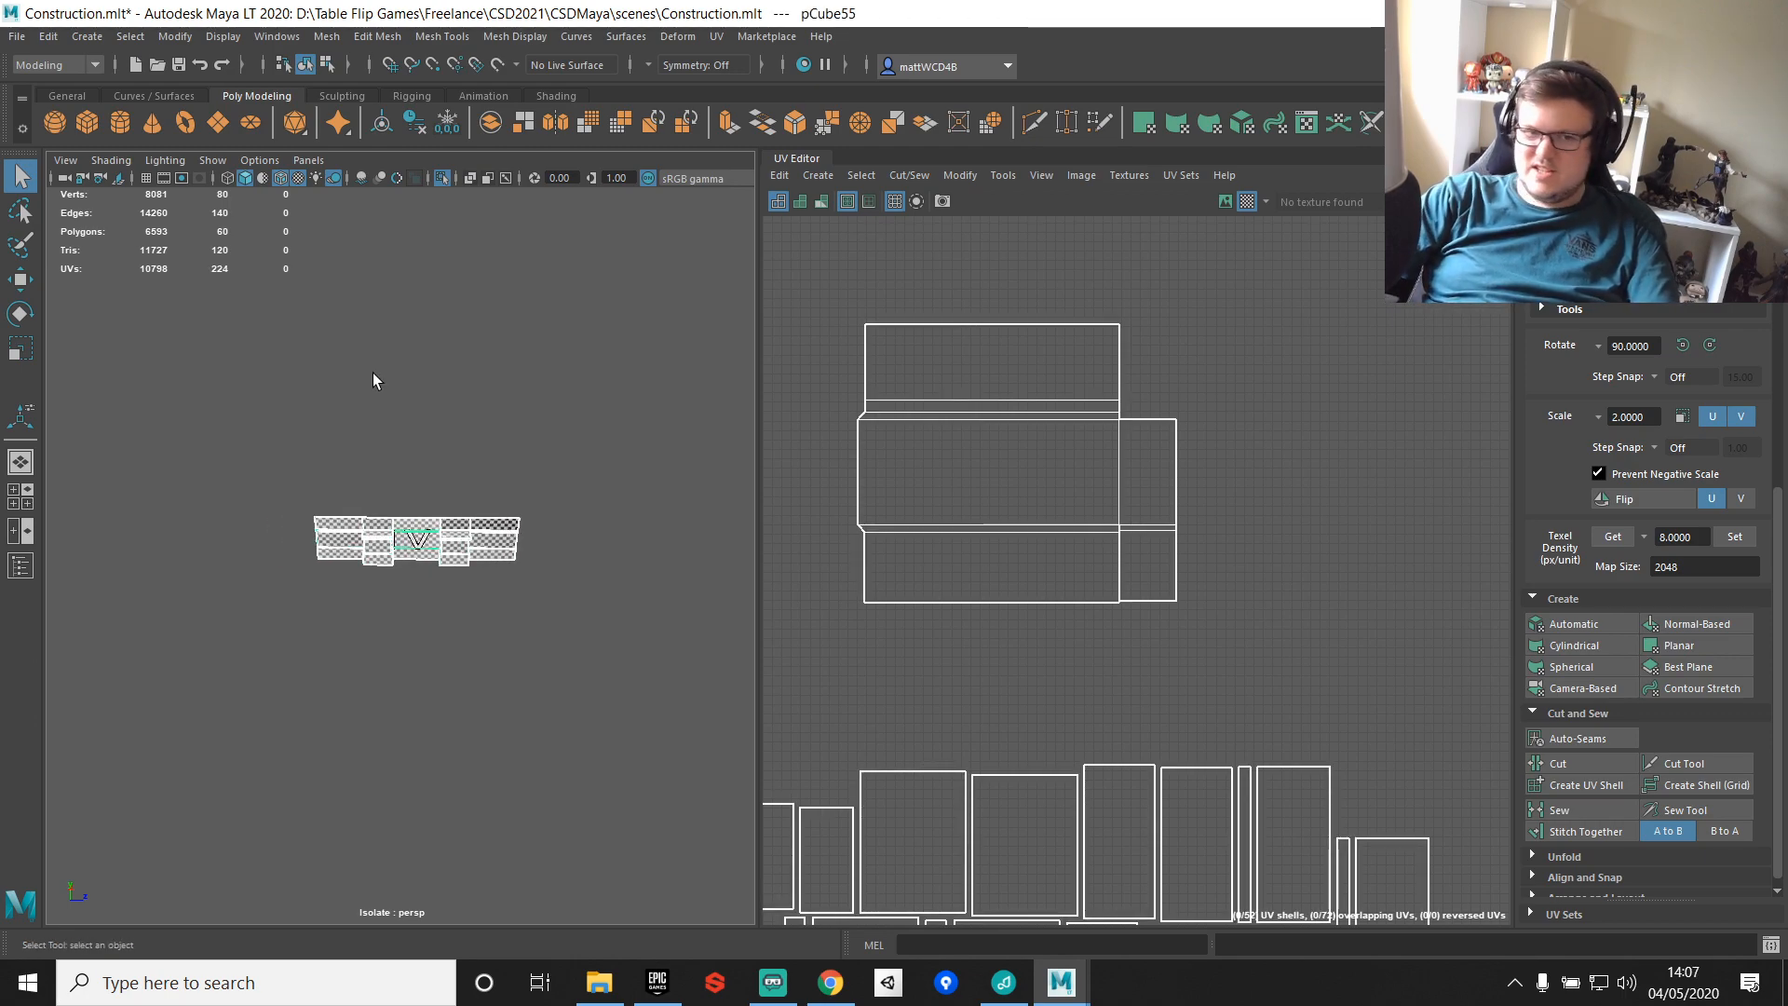
Step: Align the horizontal UV rows of the middle panel and side return, row by row
{"action": "scroll", "coordinate": [1198, 494], "scroll_direction": "up", "scroll_amount": 10}
{"action": "middle_click_drag", "start_coordinate": [959, 601], "coordinate": [1071, 389], "text": "alt"}
{"action": "right_click_drag", "start_coordinate": [1062, 323], "coordinate": [1108, 316]}
{"action": "left_click_drag", "start_coordinate": [1070, 290], "coordinate": [1547, 338]}
{"action": "right_click_drag", "start_coordinate": [1257, 281], "coordinate": [1431, 361], "text": "shift"}
{"action": "left_click_drag", "start_coordinate": [1138, 338], "coordinate": [1528, 417]}
{"action": "key", "text": "g"}
{"action": "left_click_drag", "start_coordinate": [1029, 613], "coordinate": [1490, 768]}
{"action": "key", "text": "g"}
Step: Sew the remaining open seam edges between the middle panel's lower strips and the side return
{"action": "scroll", "coordinate": [1189, 665], "scroll_direction": "down", "scroll_amount": 1}
{"action": "right_click_drag", "start_coordinate": [1189, 665], "coordinate": [1169, 539]}
{"action": "left_click", "coordinate": [1170, 539]}
{"action": "left_click_drag", "start_coordinate": [1125, 358], "coordinate": [1227, 493]}
{"action": "right_click_drag", "start_coordinate": [1238, 439], "coordinate": [1316, 473], "text": "shift"}
{"action": "scroll", "coordinate": [1276, 514], "scroll_direction": "down", "scroll_amount": 7}
{"action": "middle_click_drag", "start_coordinate": [1279, 473], "coordinate": [1148, 573], "text": "alt"}
{"action": "scroll", "coordinate": [1148, 574], "scroll_direction": "up", "scroll_amount": 2}
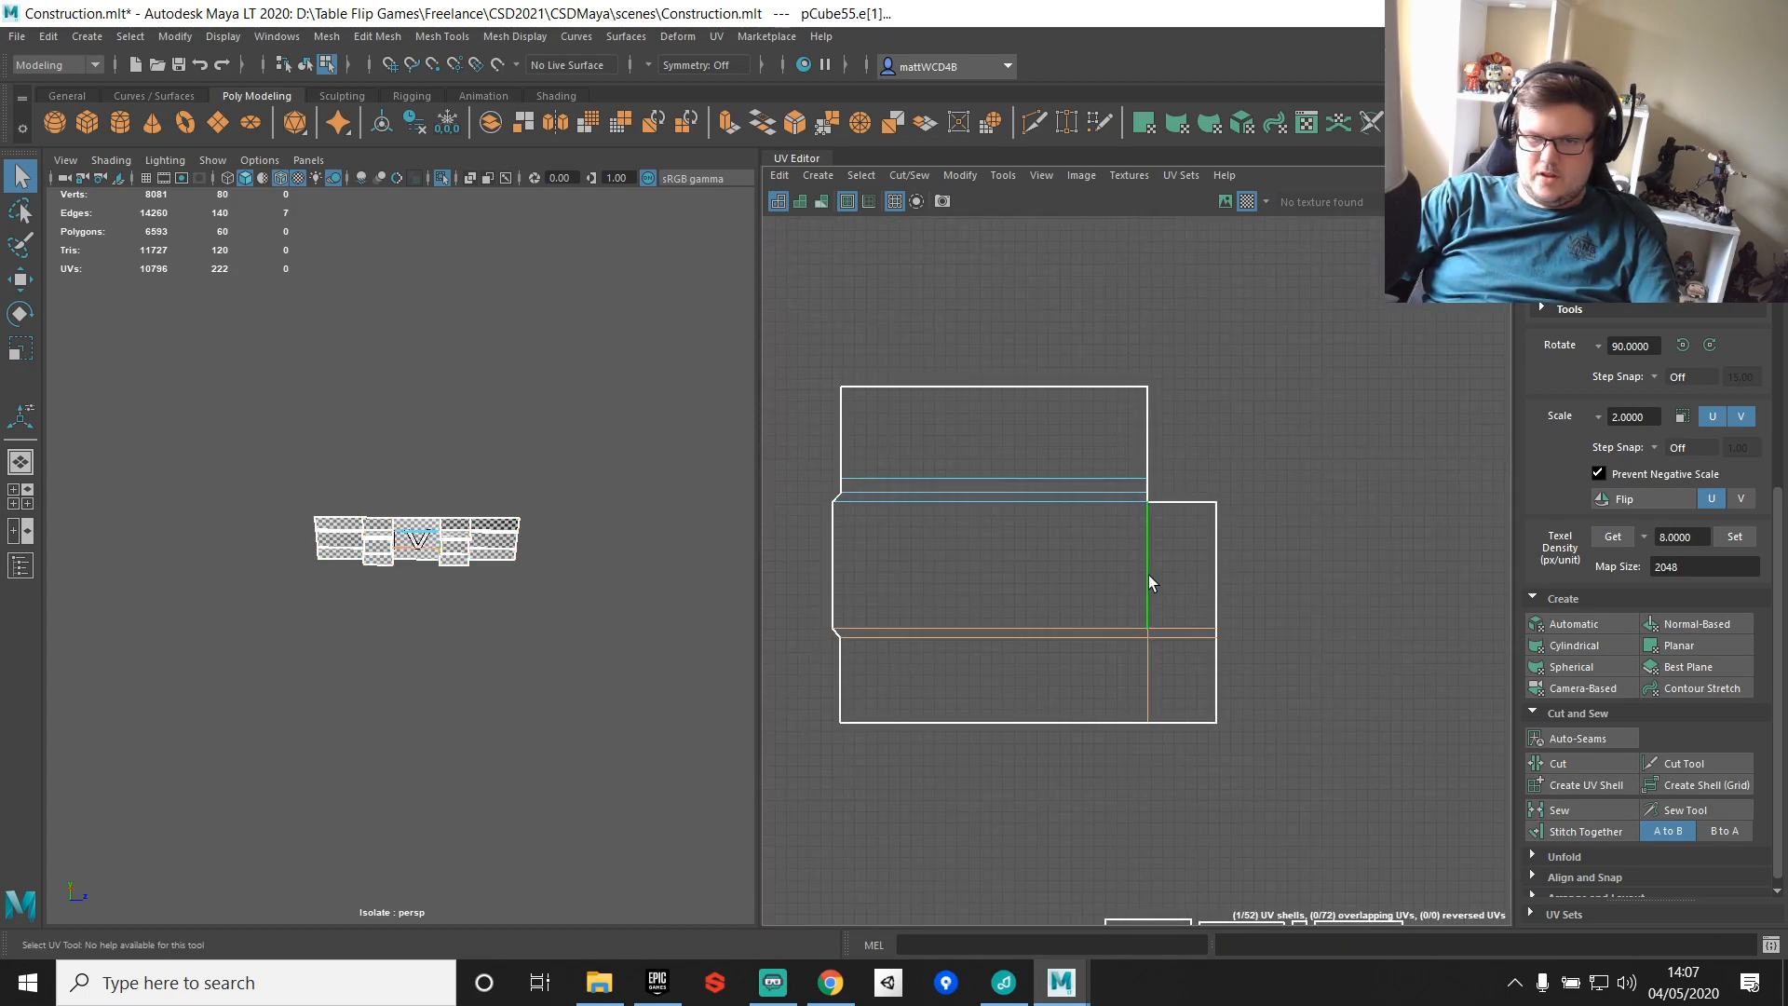
Step: Sew the overhanging ledge's underside, front strip and top face onto the side return's upper edge
{"action": "scroll", "coordinate": [1164, 501], "scroll_direction": "up", "scroll_amount": 5}
{"action": "left_click", "coordinate": [1177, 502]}
{"action": "right_click_drag", "start_coordinate": [1229, 300], "coordinate": [1227, 351], "text": "shift"}
{"action": "scroll", "coordinate": [1202, 401], "scroll_direction": "up", "scroll_amount": 6}
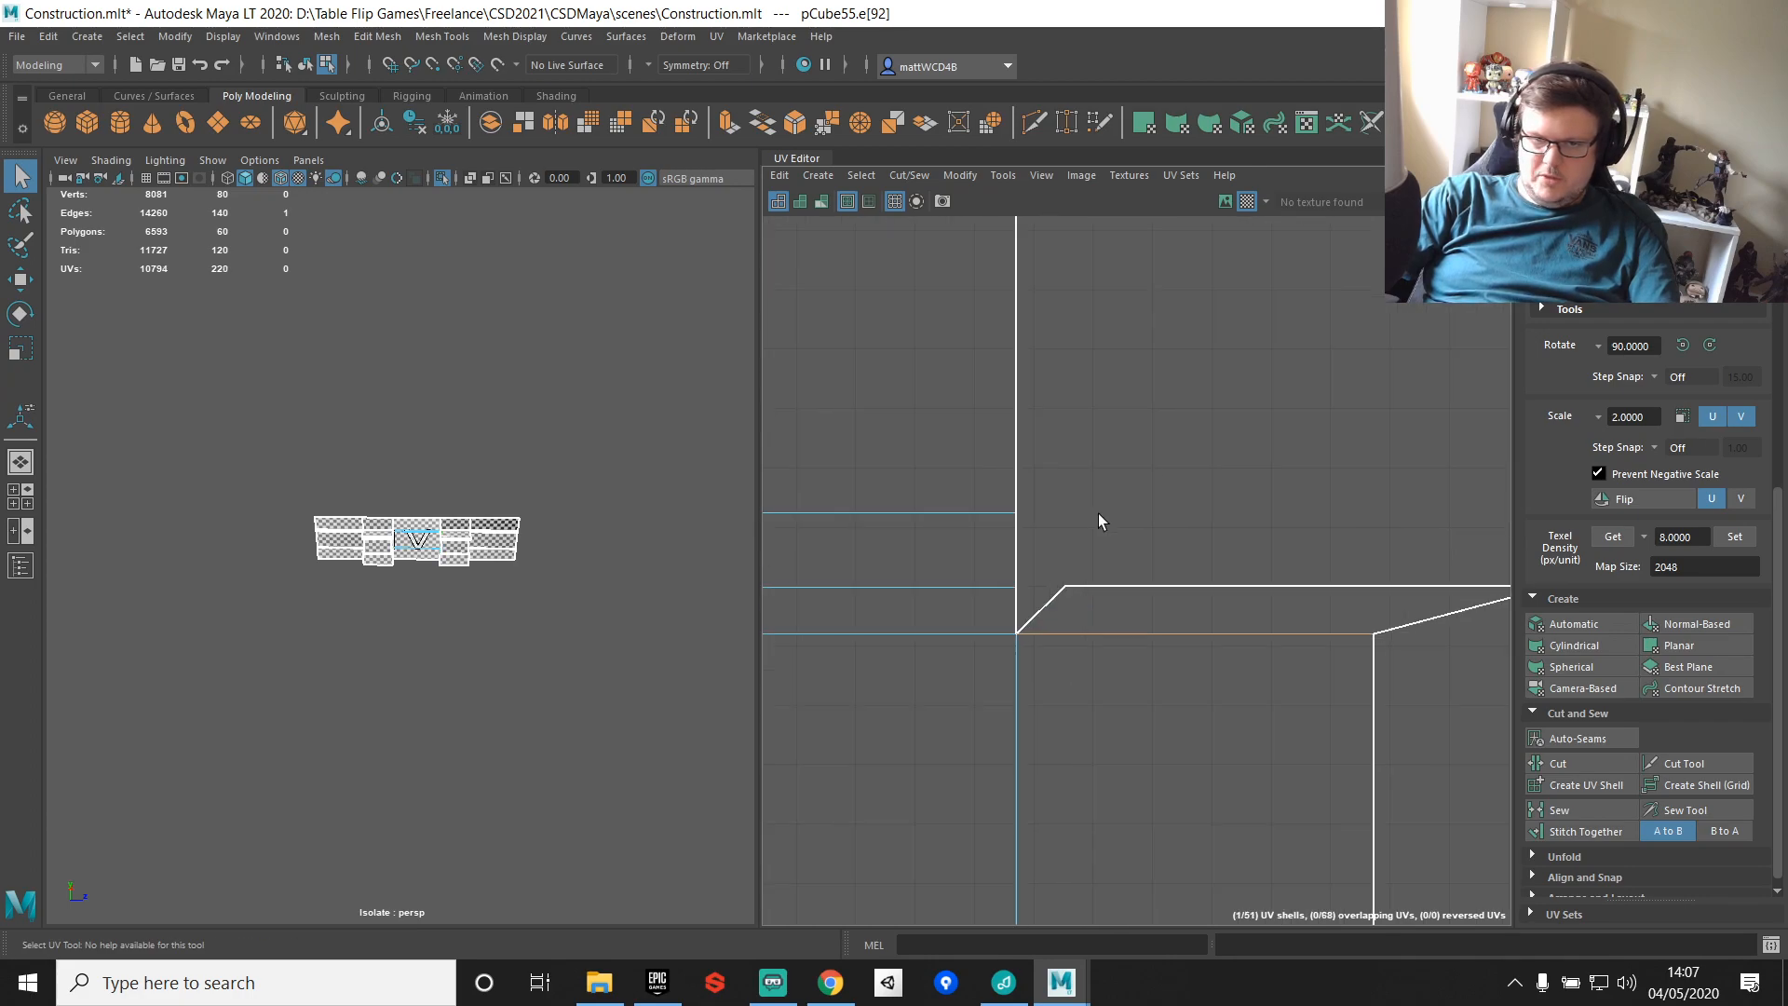
{"action": "scroll", "coordinate": [1037, 611], "scroll_direction": "down", "scroll_amount": 3}
{"action": "left_click", "coordinate": [1195, 558]}
{"action": "left_click", "coordinate": [1111, 561]}
{"action": "right_click_drag", "start_coordinate": [1108, 299], "coordinate": [1108, 349], "text": "shift"}
{"action": "scroll", "coordinate": [1113, 410], "scroll_direction": "down", "scroll_amount": 8}
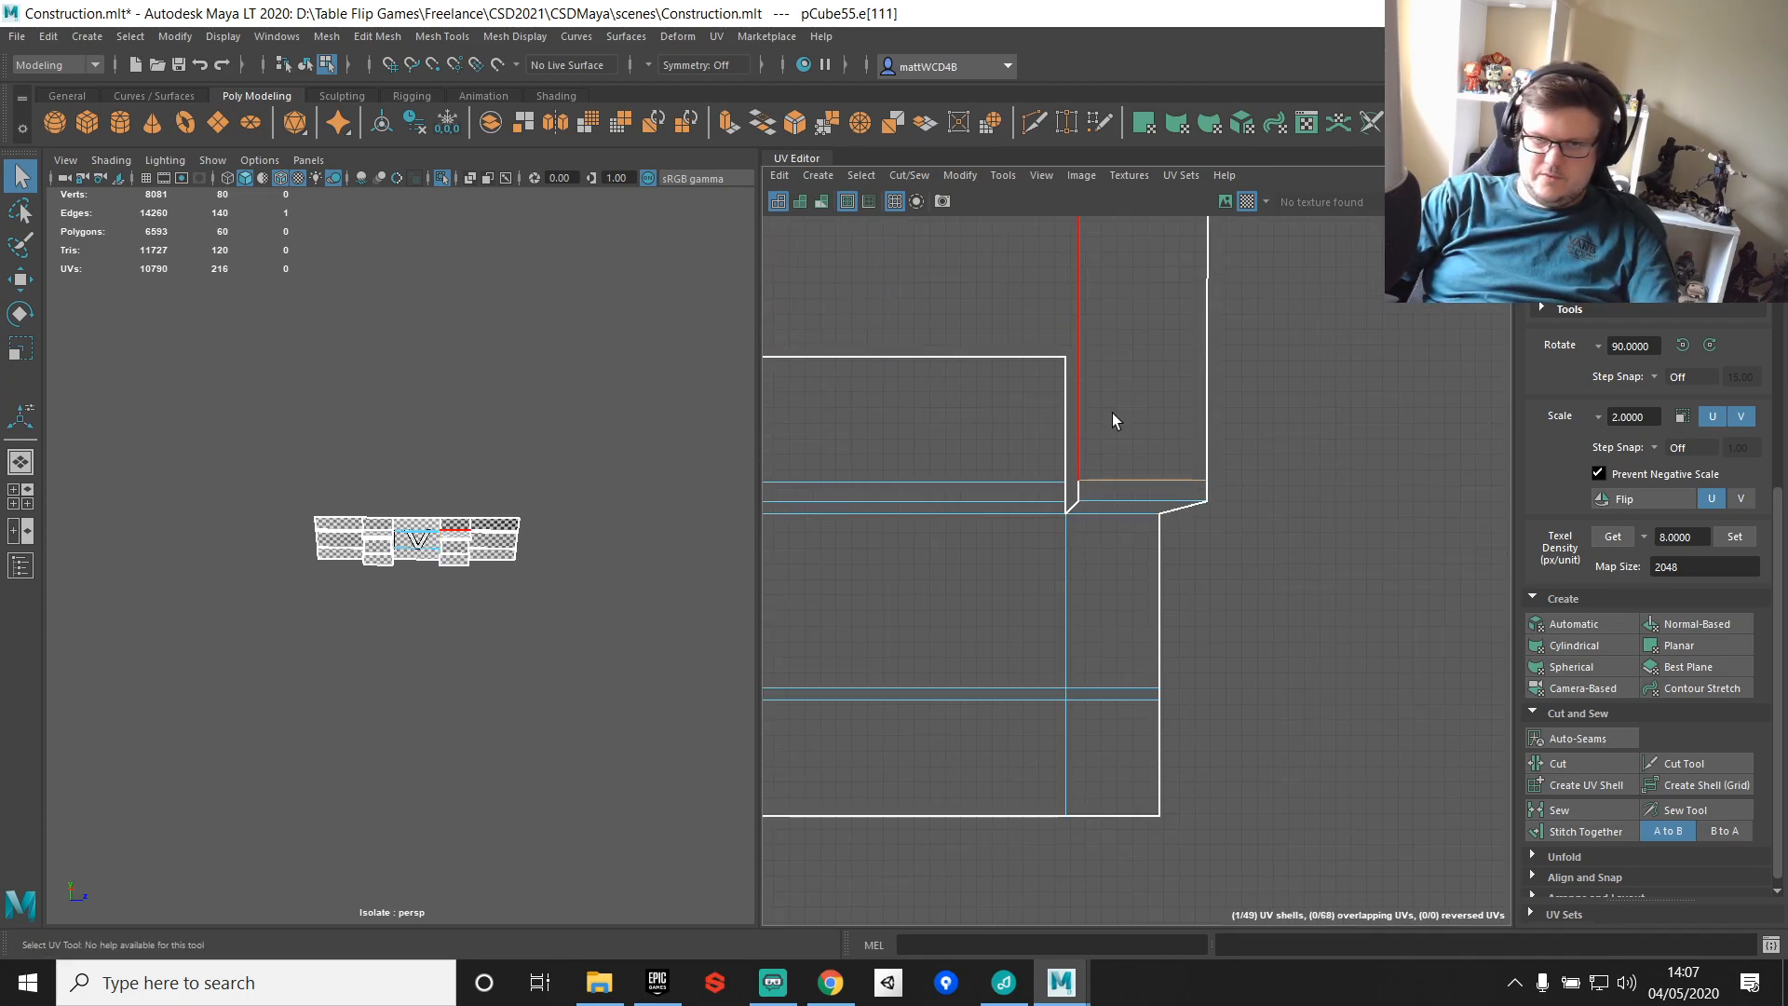
Step: Examine on the model how the ledge's faces and edges connect to the side return and the middle panel
{"action": "key", "text": "f"}
{"action": "left_click_drag", "start_coordinate": [567, 563], "coordinate": [596, 446], "text": "alt"}
{"action": "right_click_drag", "start_coordinate": [484, 527], "coordinate": [485, 565]}
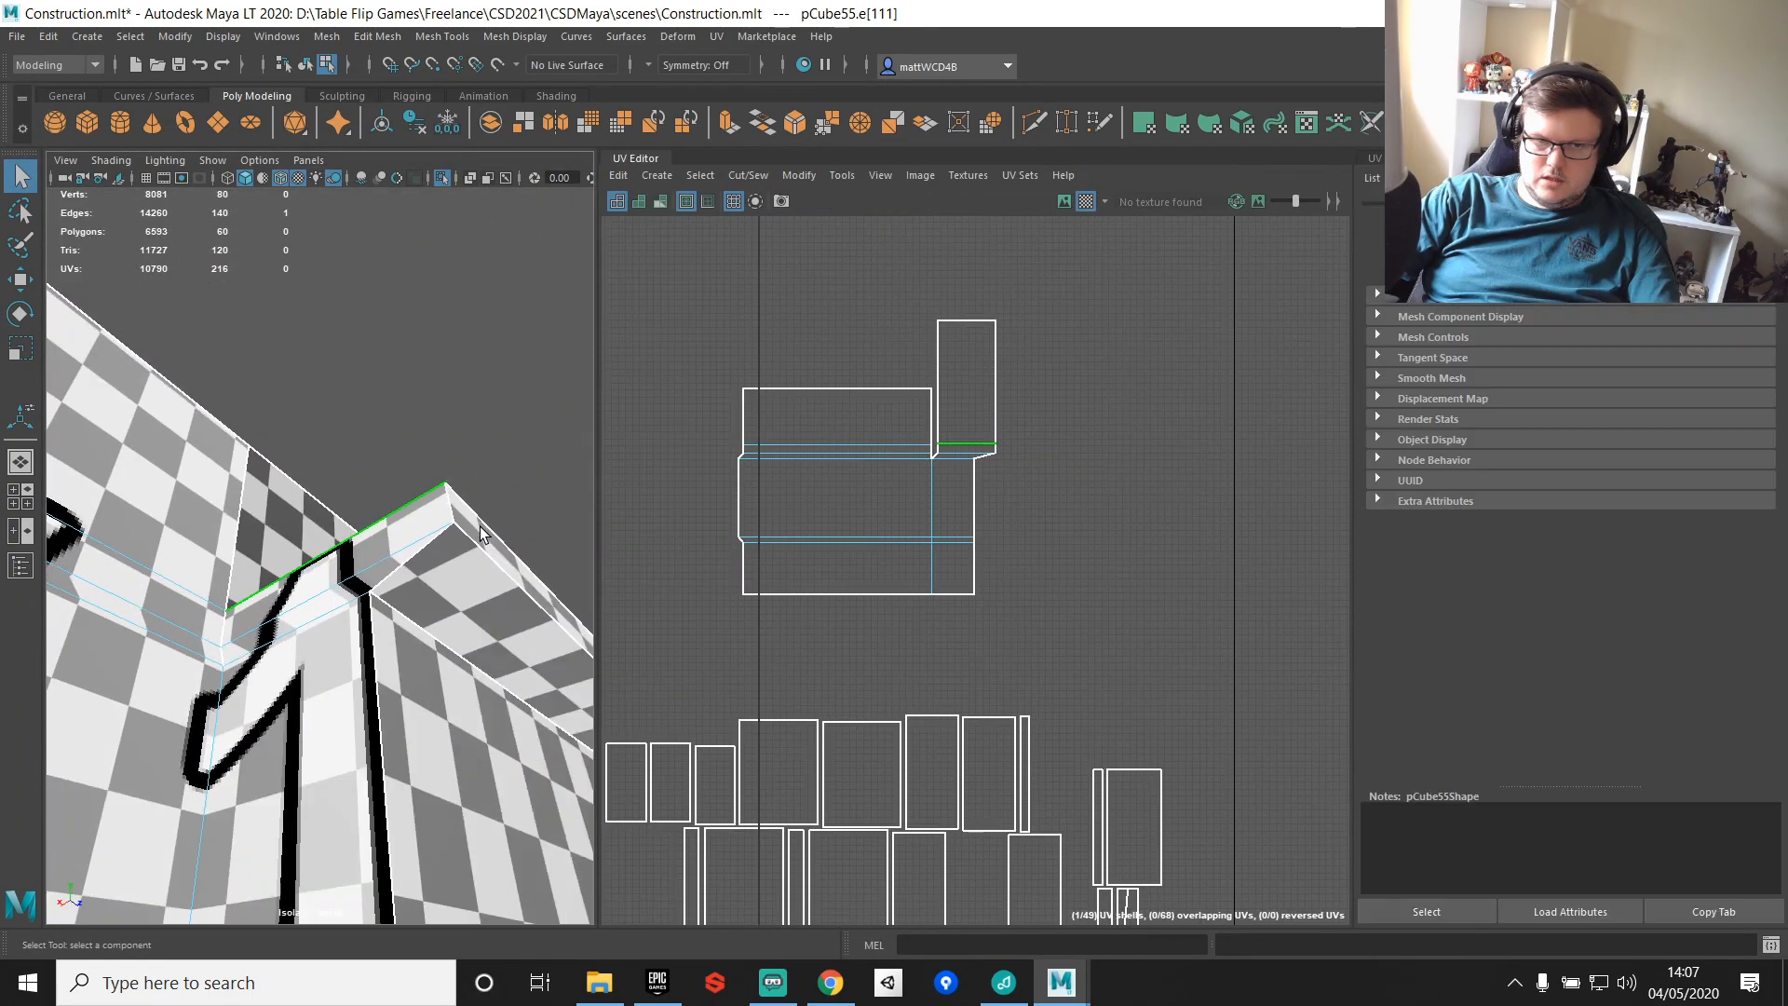
{"action": "left_click", "coordinate": [488, 528]}
{"action": "left_click_drag", "start_coordinate": [407, 546], "coordinate": [415, 605], "text": "alt"}
{"action": "scroll", "coordinate": [391, 567], "scroll_direction": "up", "scroll_amount": 5}
{"action": "left_click", "coordinate": [390, 567]}
{"action": "right_click_drag", "start_coordinate": [392, 568], "coordinate": [389, 605]}
{"action": "scroll", "coordinate": [612, 594], "scroll_direction": "down", "scroll_amount": 1}
{"action": "scroll", "coordinate": [338, 544], "scroll_direction": "down", "scroll_amount": 3}
{"action": "key", "text": "ctrl+z"}
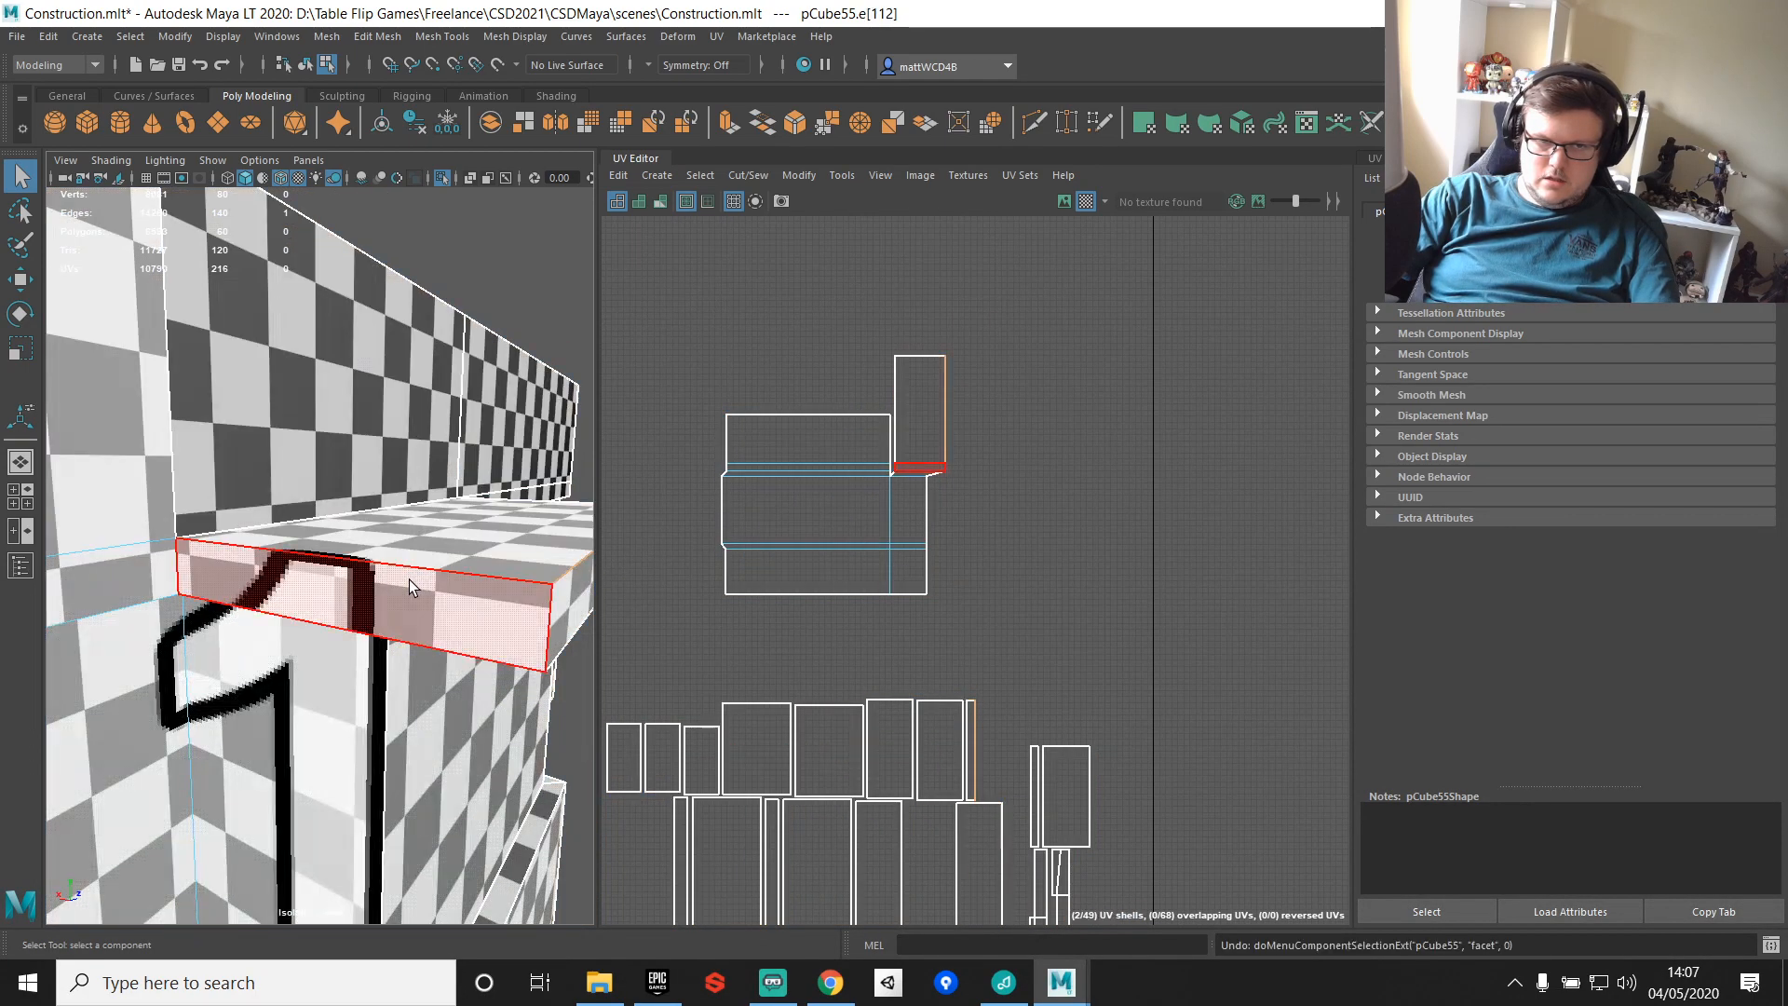
{"action": "left_click_drag", "start_coordinate": [419, 577], "coordinate": [408, 581], "text": "alt"}
{"action": "scroll", "coordinate": [878, 463], "scroll_direction": "up", "scroll_amount": 3}
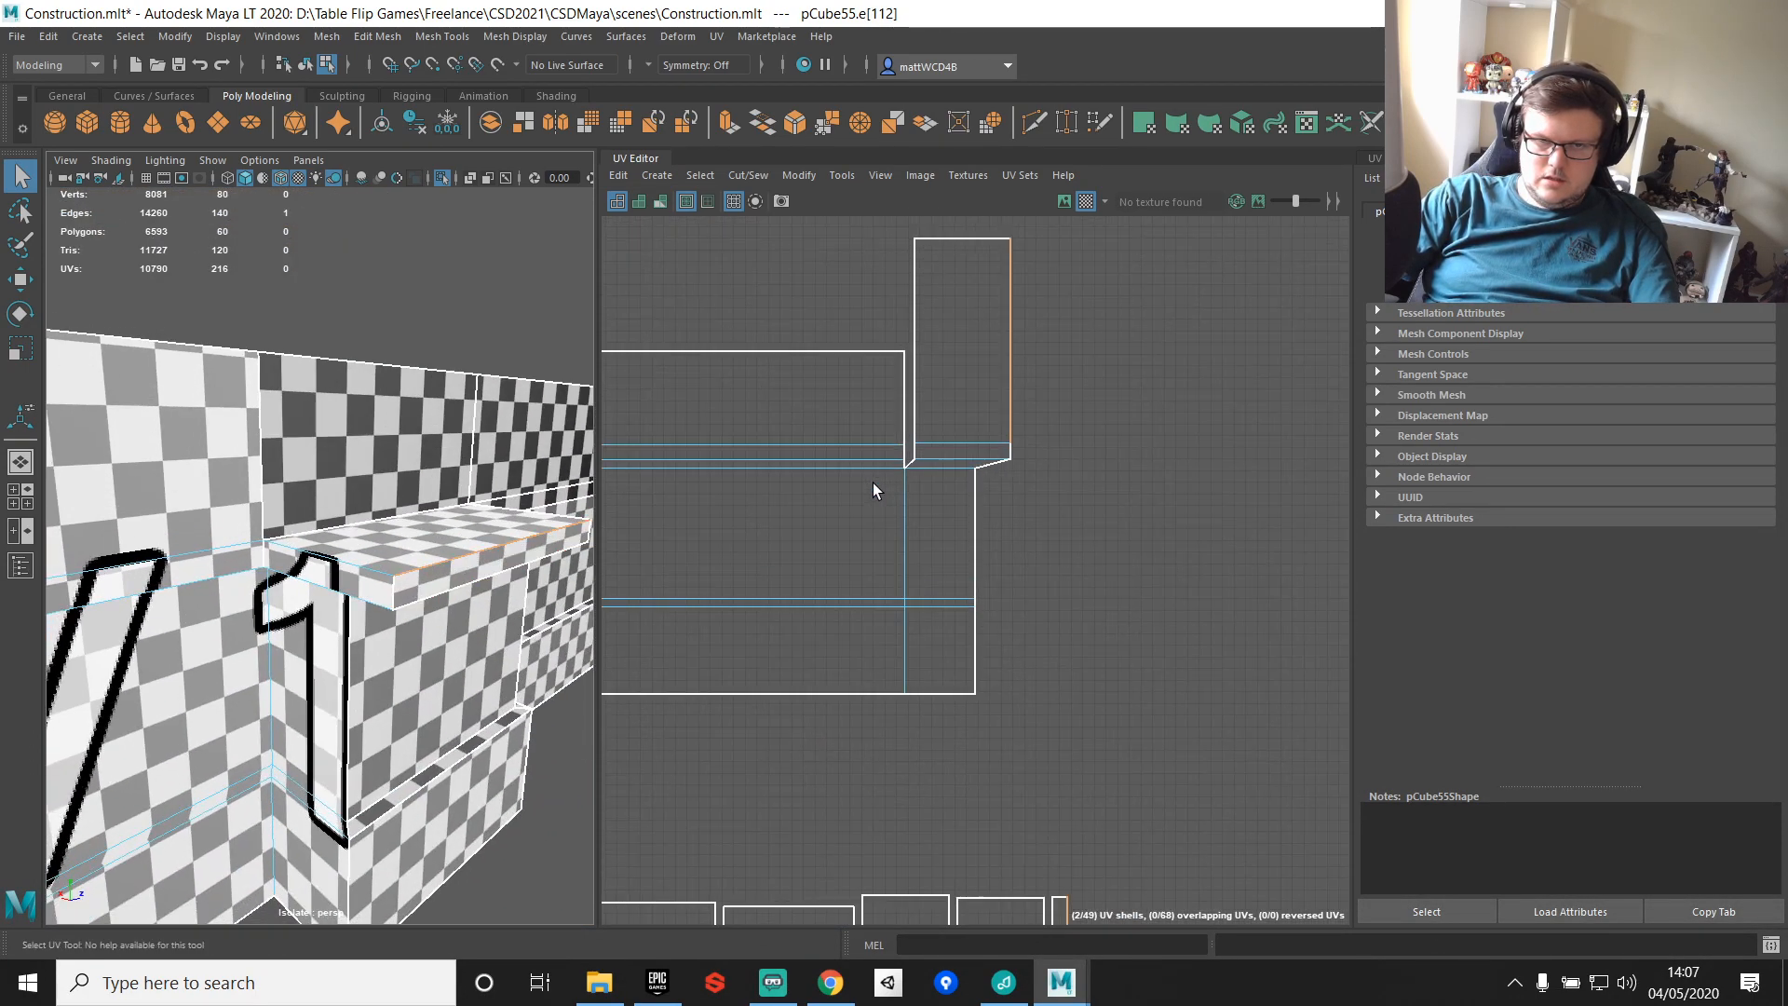
Step: Undo the sewing, aligning and stitching until the side return is separate from the middle panel's shell again
{"action": "scroll", "coordinate": [430, 481], "scroll_direction": "up", "scroll_amount": 3}
{"action": "middle_click_drag", "start_coordinate": [430, 482], "coordinate": [270, 514], "text": "alt"}
{"action": "key", "text": "ctrl+z"}
{"action": "key", "text": "ctrl+z"}
{"action": "key", "text": "ctrl+z"}
{"action": "key", "text": "ctrl+z"}
{"action": "key", "text": "ctrl+z"}
{"action": "key", "text": "ctrl+z"}
{"action": "key", "text": "ctrl+z"}
{"action": "key", "text": "ctrl+z"}
{"action": "key", "text": "ctrl+z"}
{"action": "key", "text": "ctrl+z"}
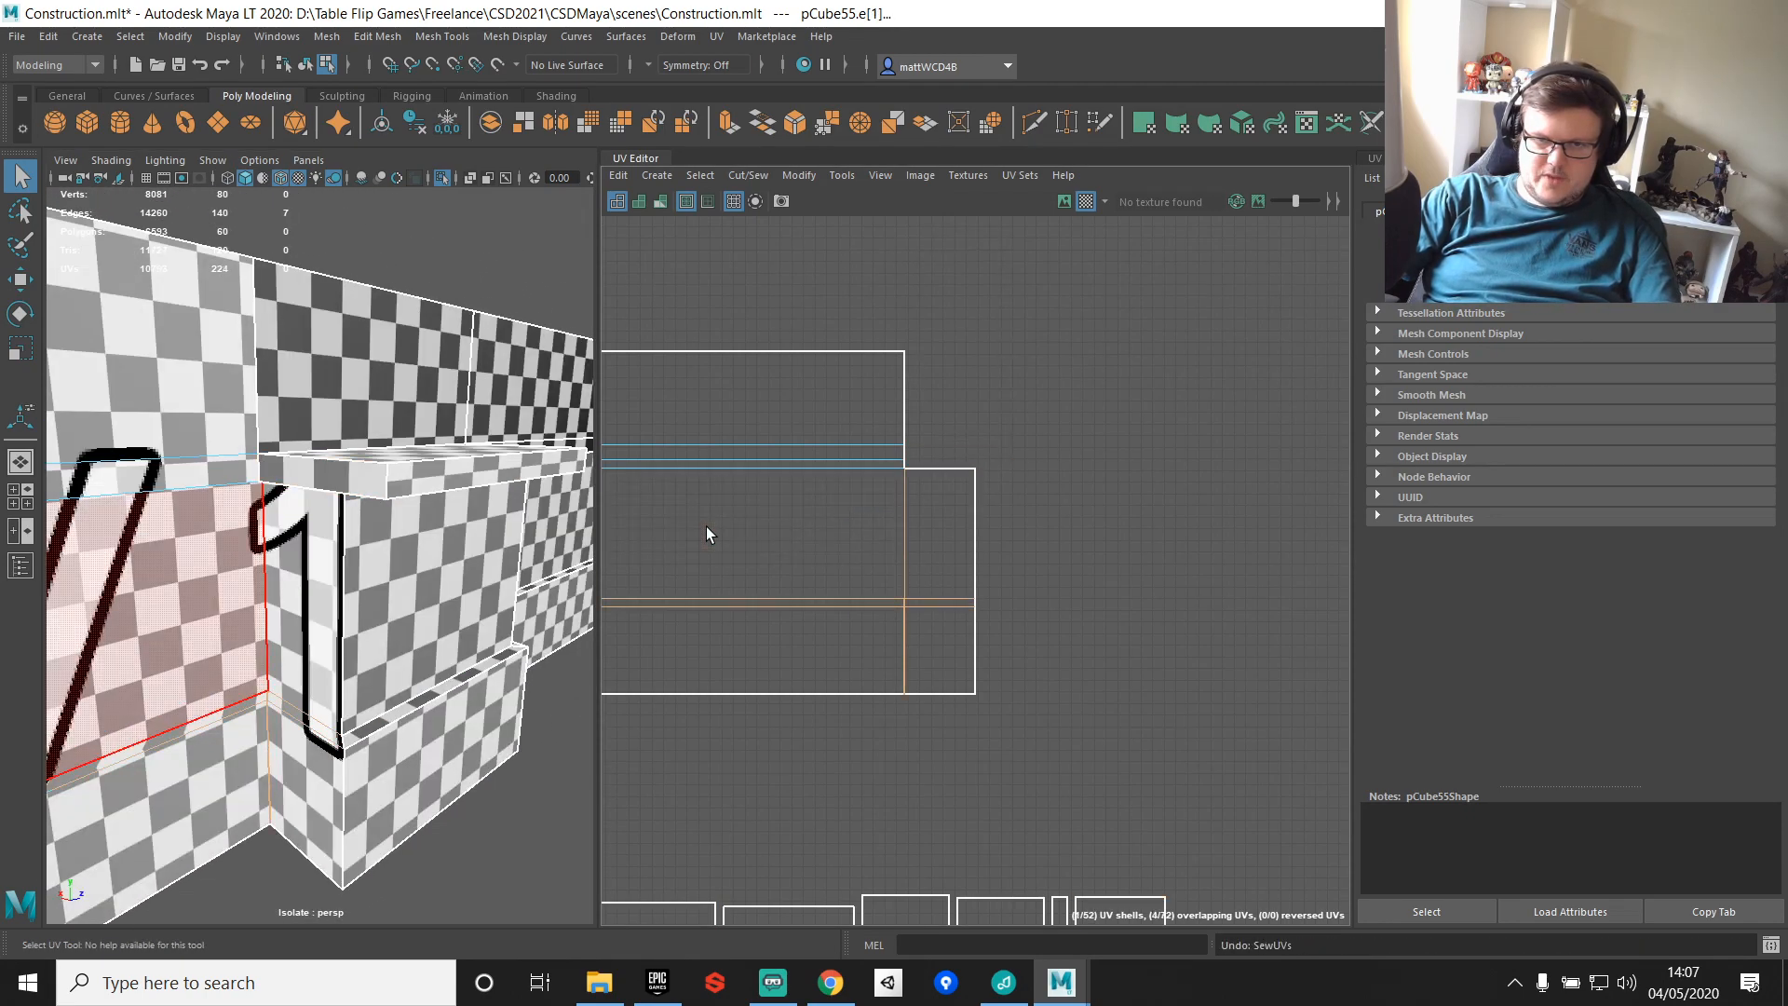
{"action": "key", "text": "ctrl+z"}
{"action": "key", "text": "ctrl+z"}
{"action": "key", "text": "ctrl+z"}
{"action": "key", "text": "ctrl+z"}
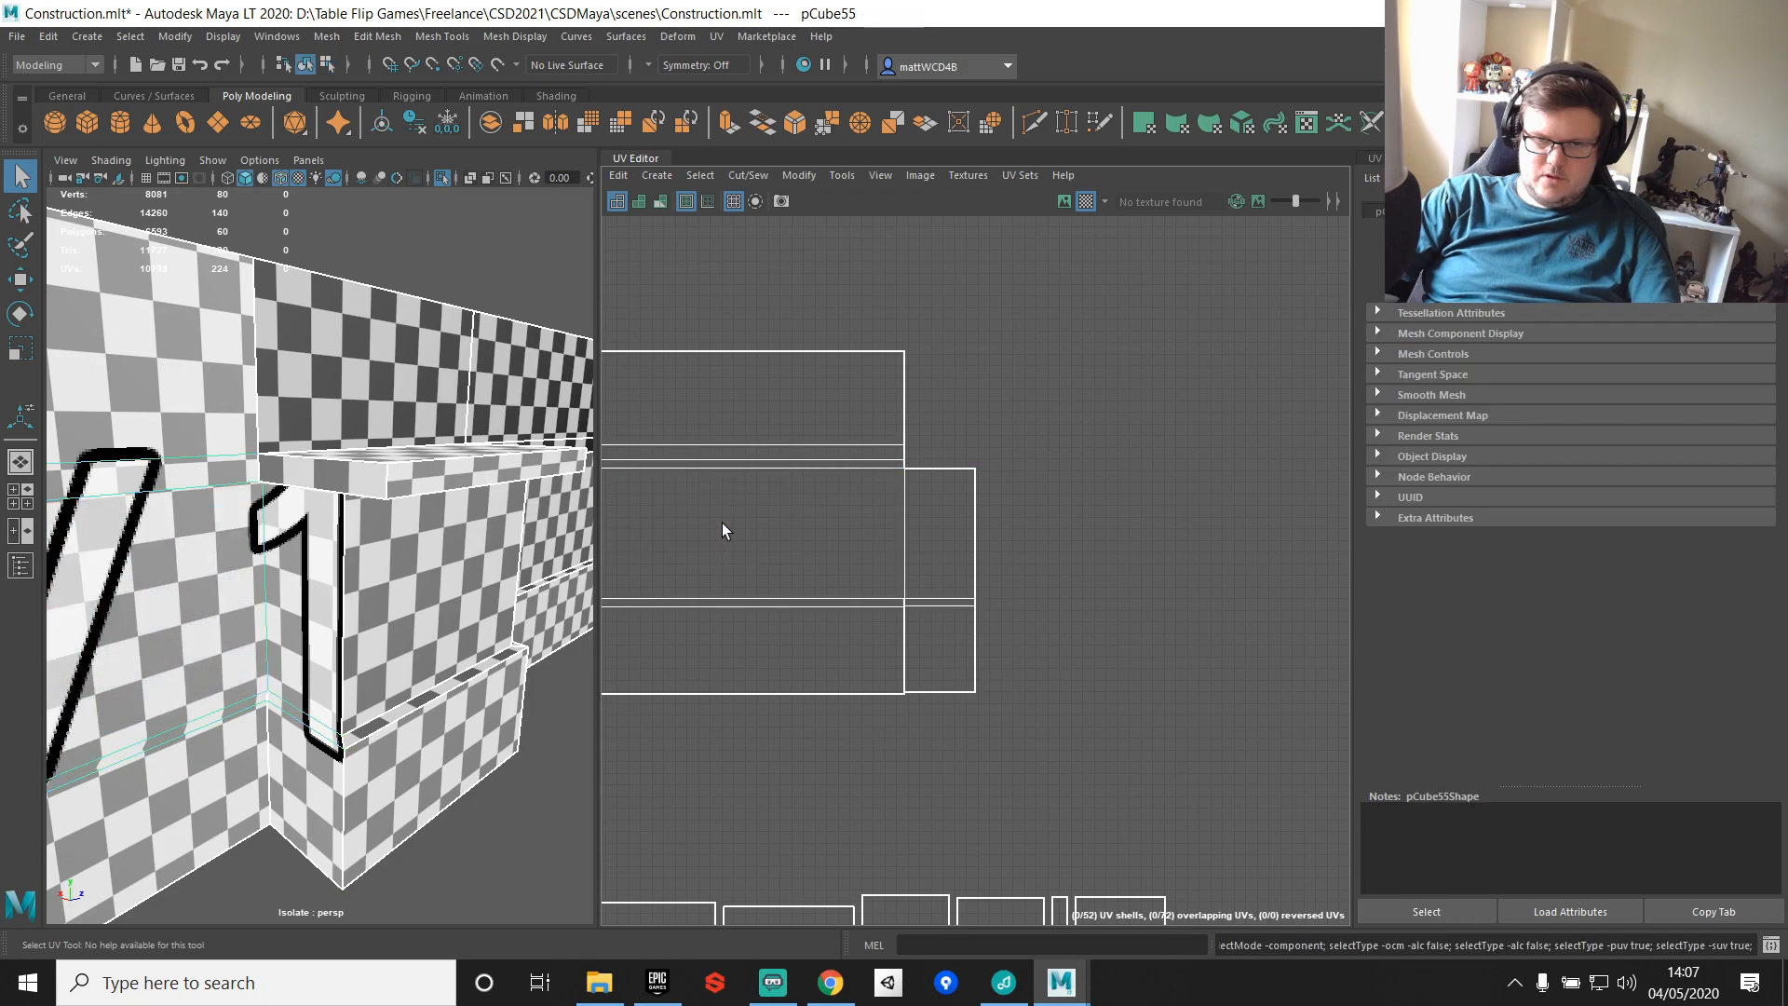
{"action": "key", "text": "ctrl+z"}
{"action": "key", "text": "ctrl+z"}
{"action": "key", "text": "ctrl+z"}
{"action": "key", "text": "ctrl+z"}
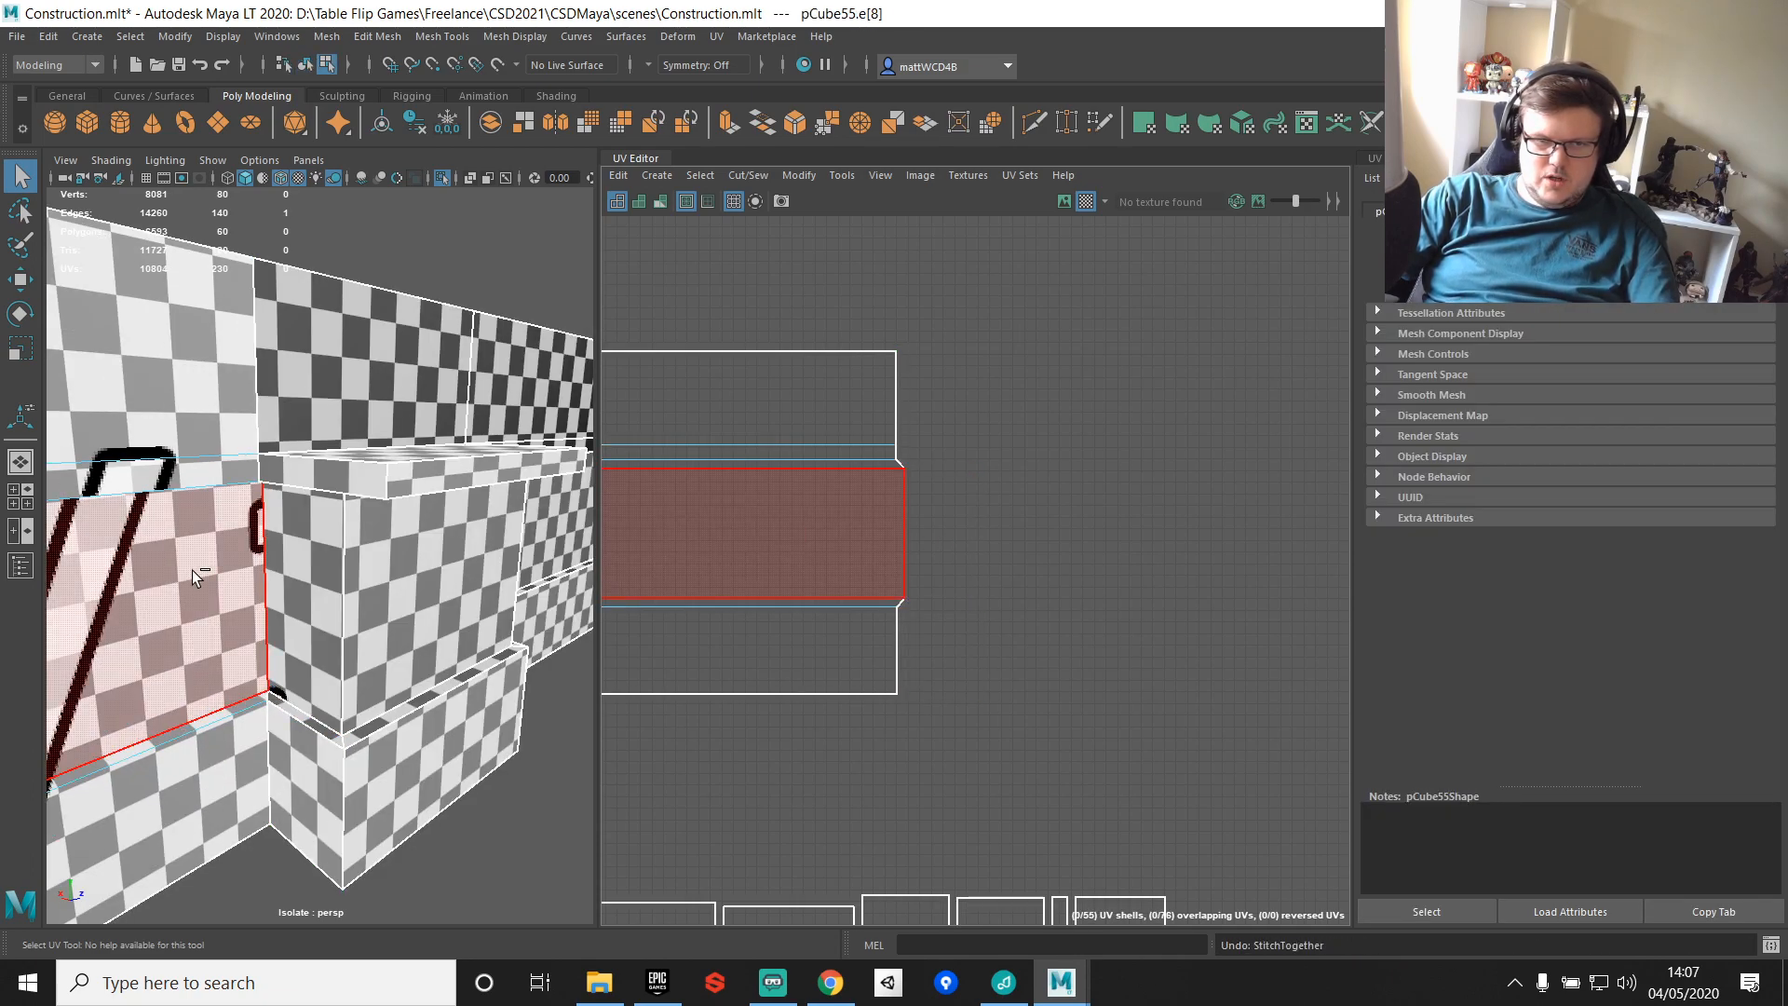
Step: Select the protruding block's front face together with both of its side faces on the model
{"action": "right_click_drag", "start_coordinate": [315, 564], "coordinate": [315, 540]}
{"action": "left_click", "coordinate": [309, 568]}
{"action": "left_click", "coordinate": [404, 587], "text": "shift"}
{"action": "scroll", "coordinate": [424, 628], "scroll_direction": "down", "scroll_amount": 5}
{"action": "left_click_drag", "start_coordinate": [461, 644], "coordinate": [358, 643], "text": "alt"}
{"action": "left_click", "coordinate": [510, 612], "text": "shift"}
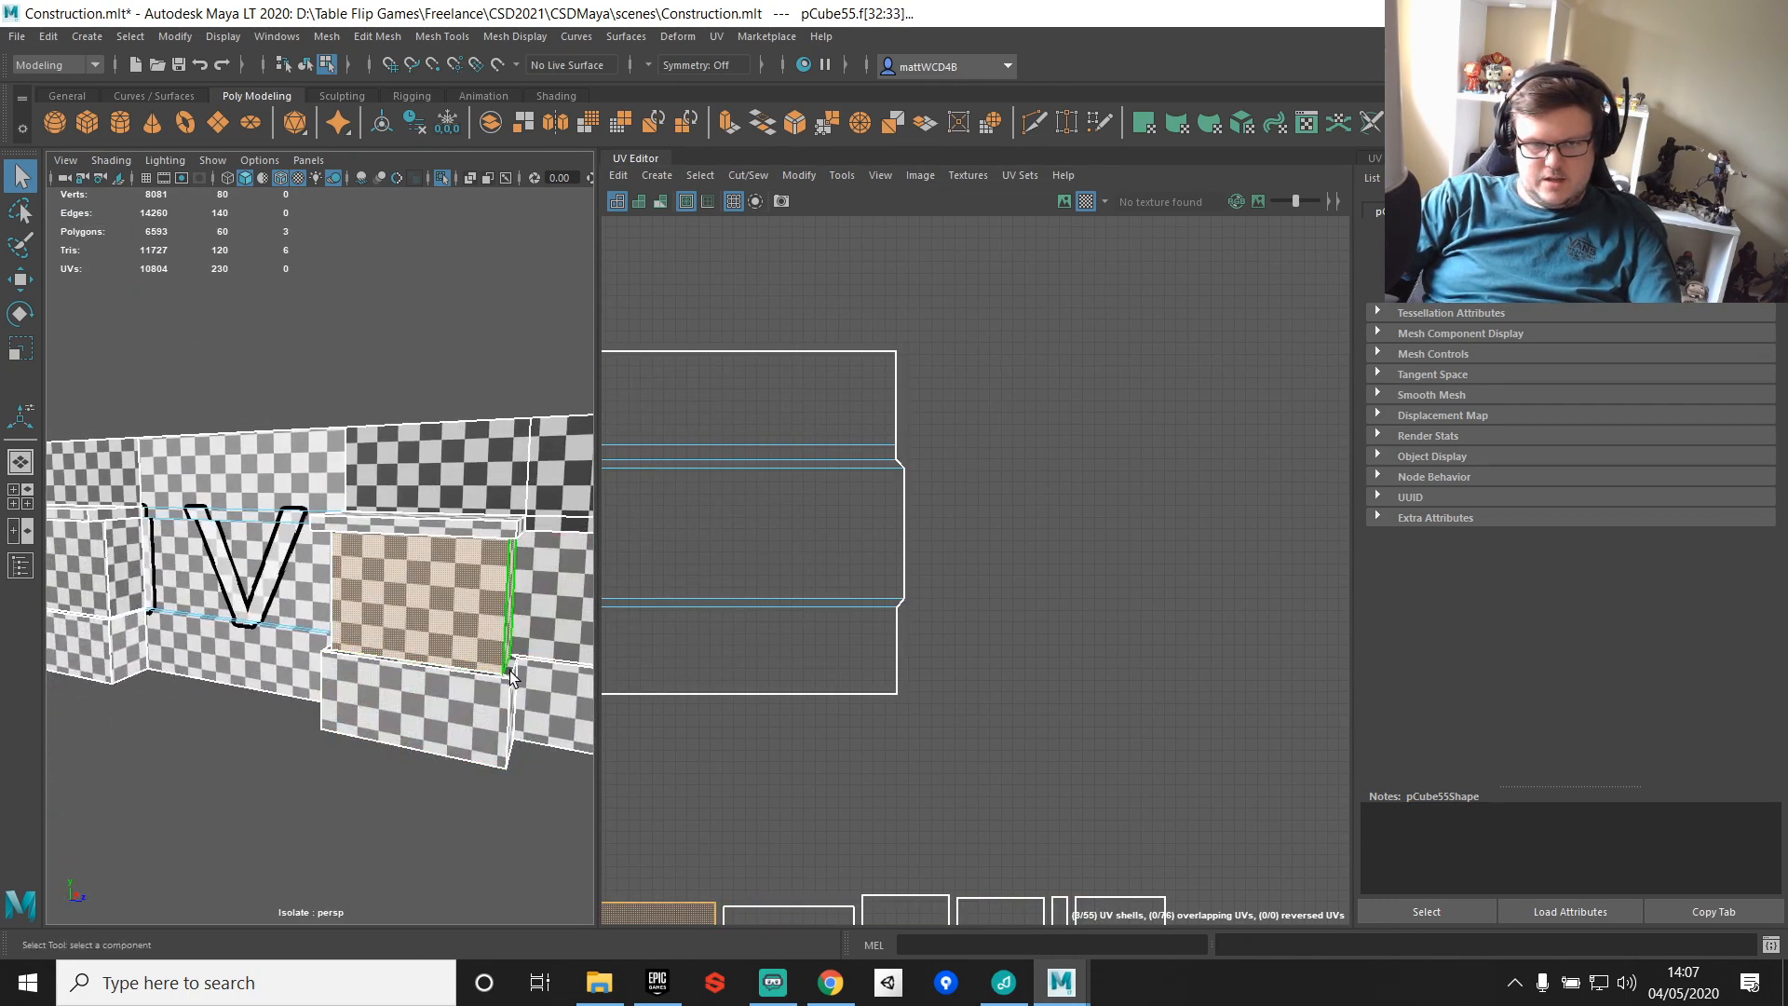
Step: Select the block's front-face UV shell, move it over the middle panel's shell and rotate it by -90 degrees
{"action": "left_click_drag", "start_coordinate": [511, 615], "coordinate": [335, 619], "text": "alt"}
{"action": "key", "text": "f"}
{"action": "right_click_drag", "start_coordinate": [1092, 628], "coordinate": [1109, 521]}
{"action": "left_click", "coordinate": [1165, 639]}
{"action": "middle_click_drag", "start_coordinate": [1146, 586], "coordinate": [993, 627], "text": "alt"}
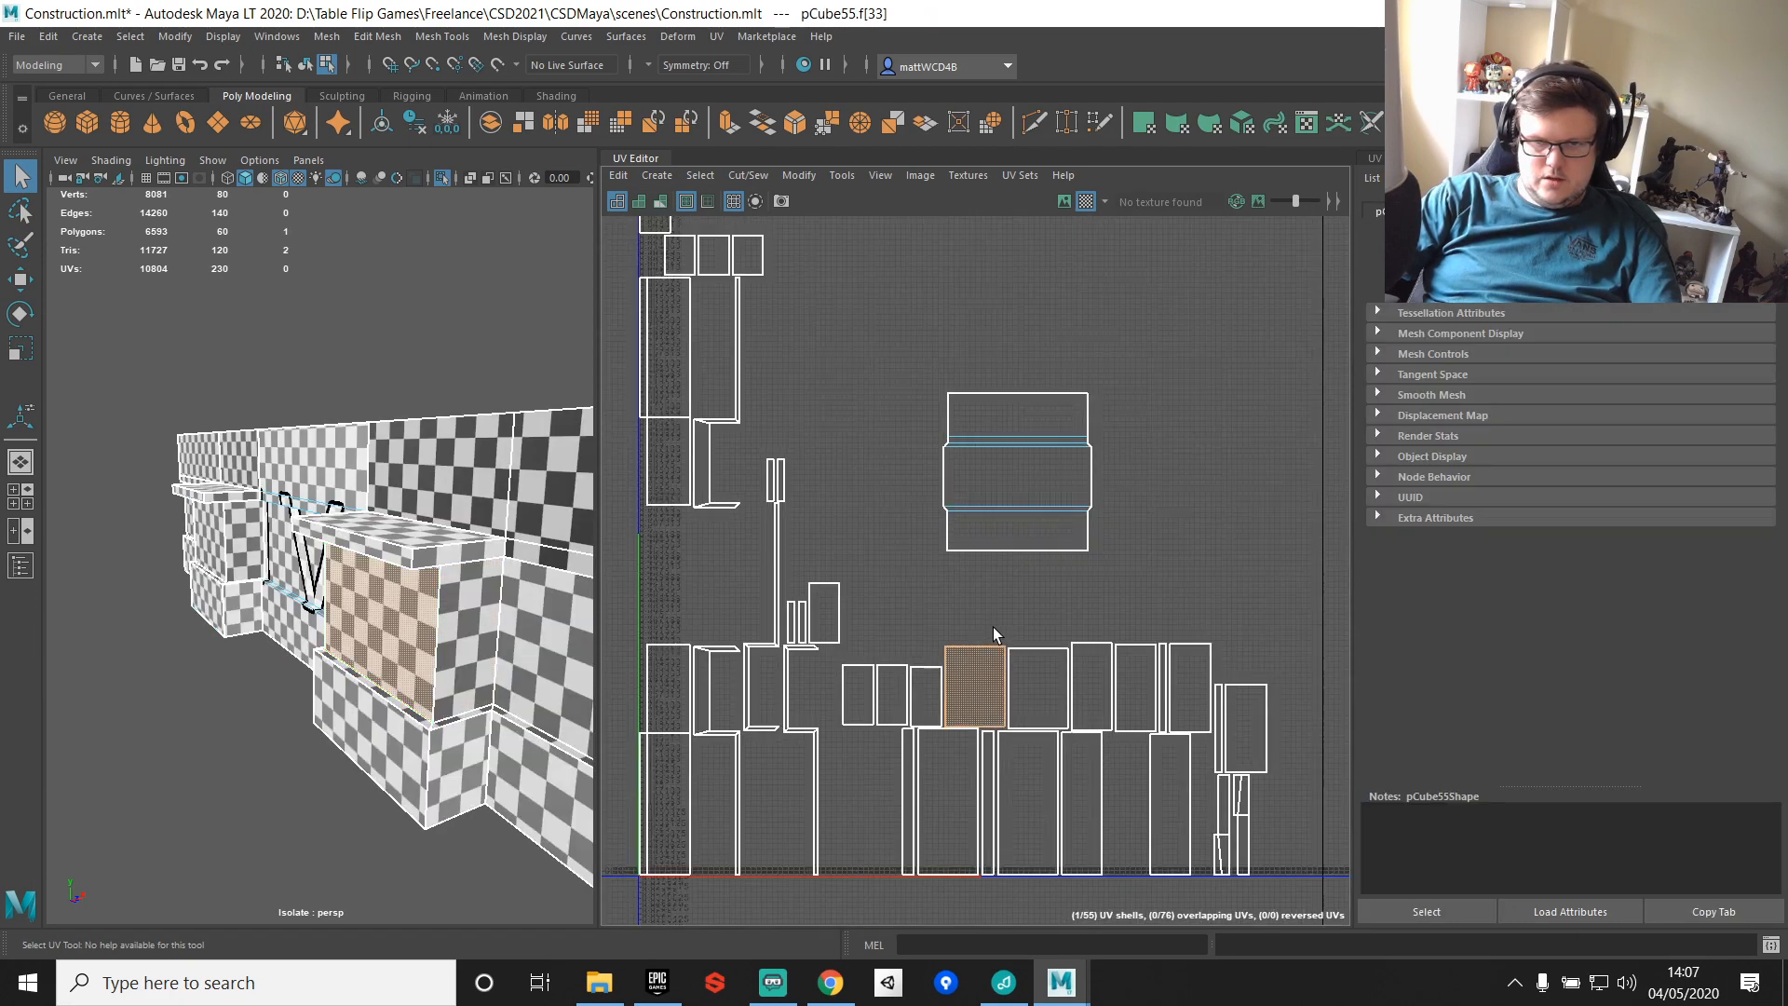
{"action": "key", "text": "w"}
{"action": "left_click_drag", "start_coordinate": [977, 694], "coordinate": [1061, 460]}
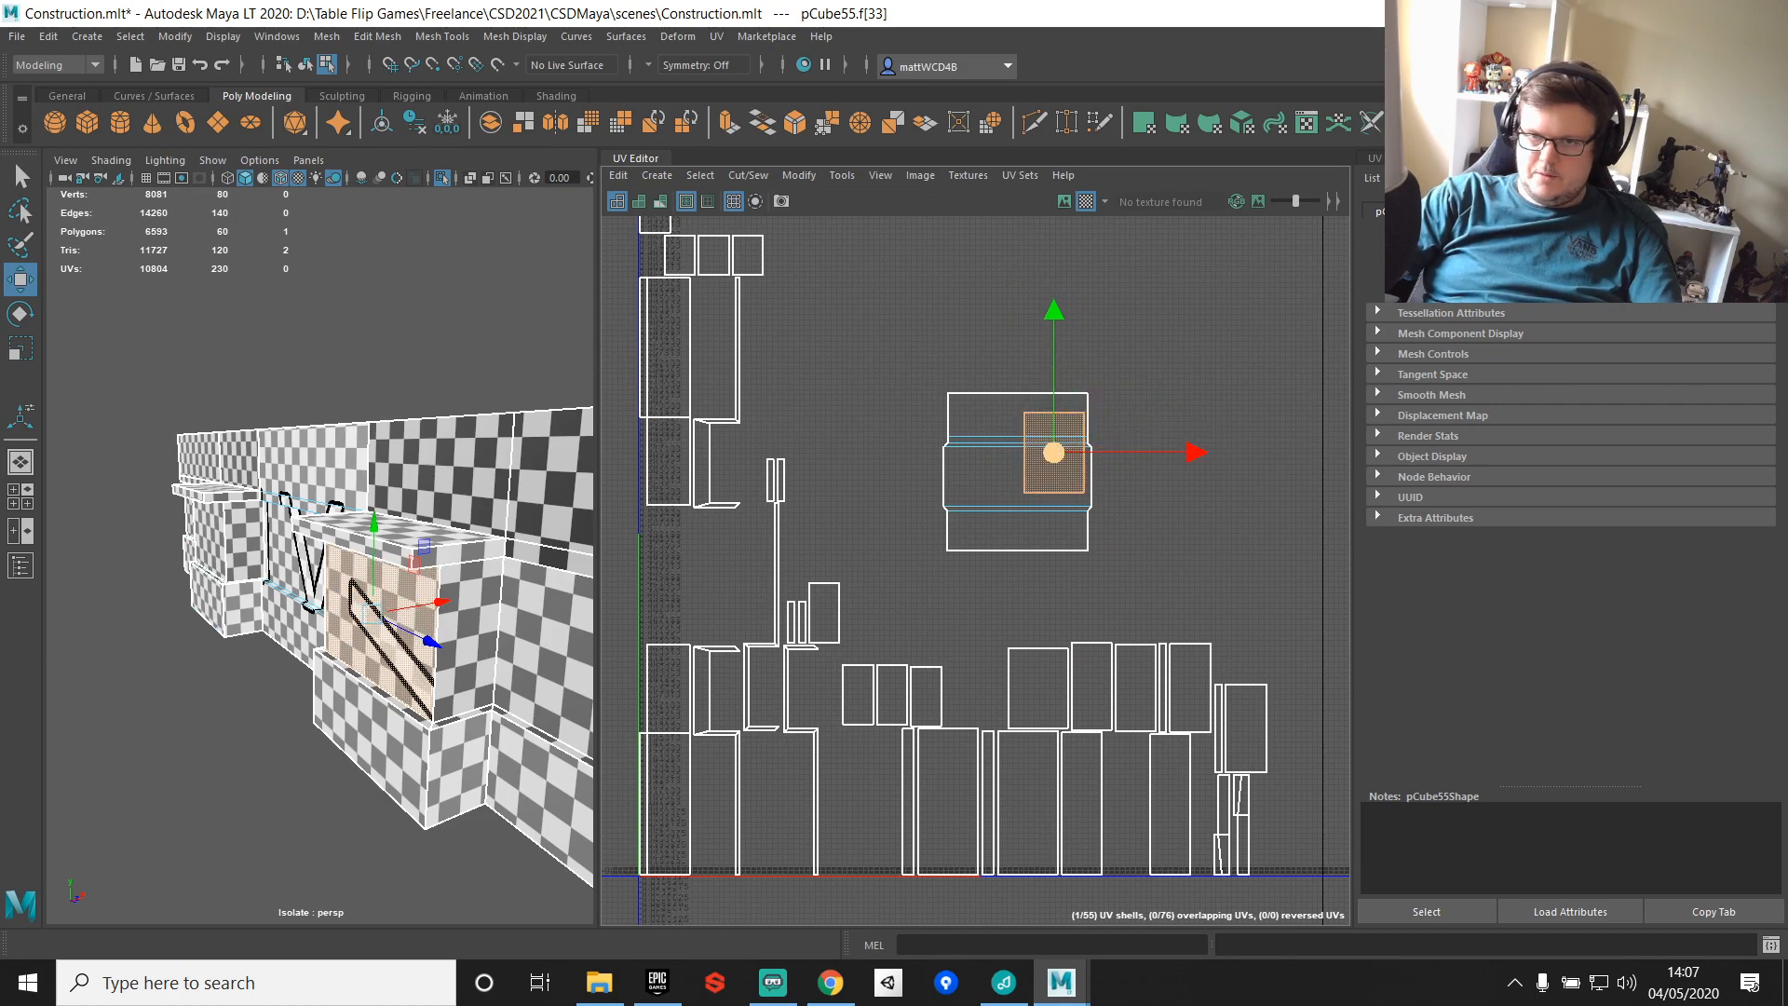
{"action": "left_click", "coordinate": [1394, 159]}
{"action": "left_click", "coordinate": [1706, 343]}
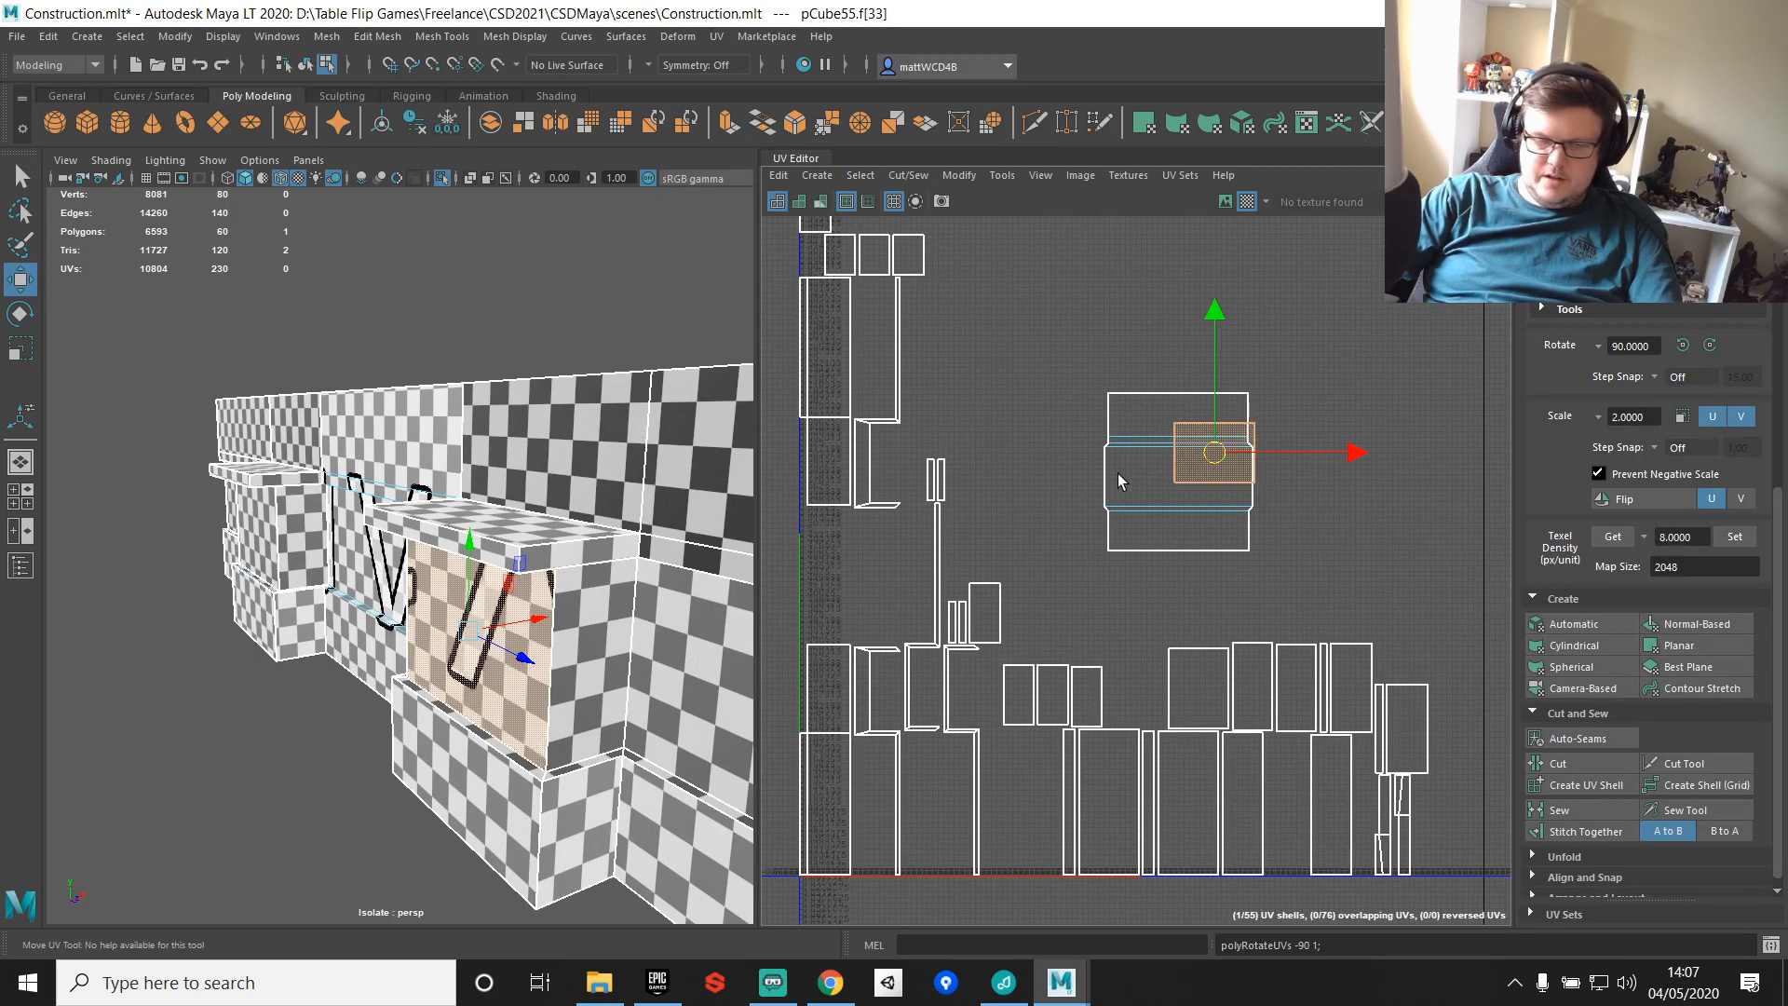
Step: Move the block's front-face UV shell clear of the middle panel's shell and rotate it 90 degrees clockwise
{"action": "left_click_drag", "start_coordinate": [1207, 453], "coordinate": [1444, 464]}
{"action": "left_click", "coordinate": [1715, 343]}
{"action": "middle_click_drag", "start_coordinate": [1376, 473], "coordinate": [1244, 477], "text": "alt"}
{"action": "scroll", "coordinate": [1243, 477], "scroll_direction": "up", "scroll_amount": 2}
Step: Stitch both of the block's side faces onto the vertical edges of its front-face UV shell
{"action": "right_click_drag", "start_coordinate": [1211, 491], "coordinate": [1207, 450]}
{"action": "left_click", "coordinate": [1182, 449]}
{"action": "right_click_drag", "start_coordinate": [1188, 321], "coordinate": [1188, 366], "text": "shift"}
{"action": "left_click", "coordinate": [1285, 457]}
{"action": "right_click_drag", "start_coordinate": [1283, 458], "coordinate": [1238, 544], "text": "shift"}
Step: Stitch the narrow strips and base faces below the front and both side faces onto the block's UV shell
{"action": "left_click", "coordinate": [1236, 601]}
{"action": "left_click", "coordinate": [1226, 506]}
{"action": "left_click", "coordinate": [1157, 506]}
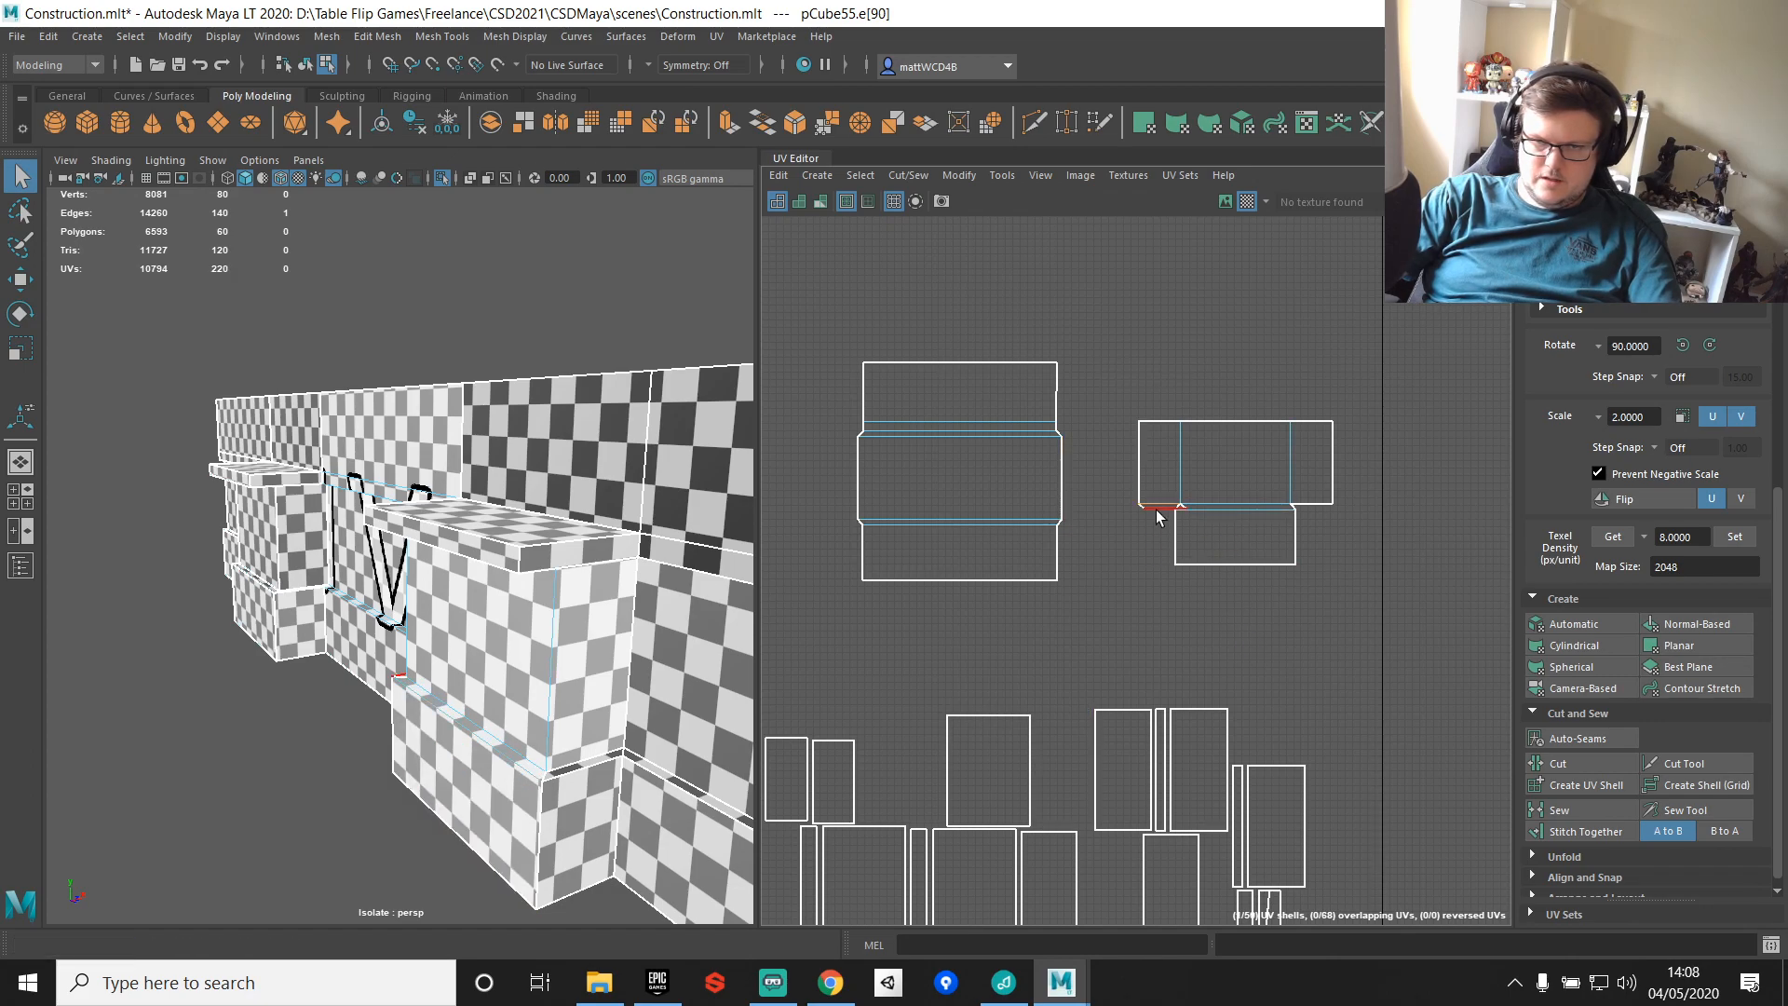
{"action": "left_click", "coordinate": [1307, 507]}
{"action": "right_click_drag", "start_coordinate": [1307, 510], "coordinate": [1306, 579], "text": "shift"}
{"action": "left_click", "coordinate": [1308, 515]}
{"action": "left_click_drag", "start_coordinate": [1249, 336], "coordinate": [1304, 611]}
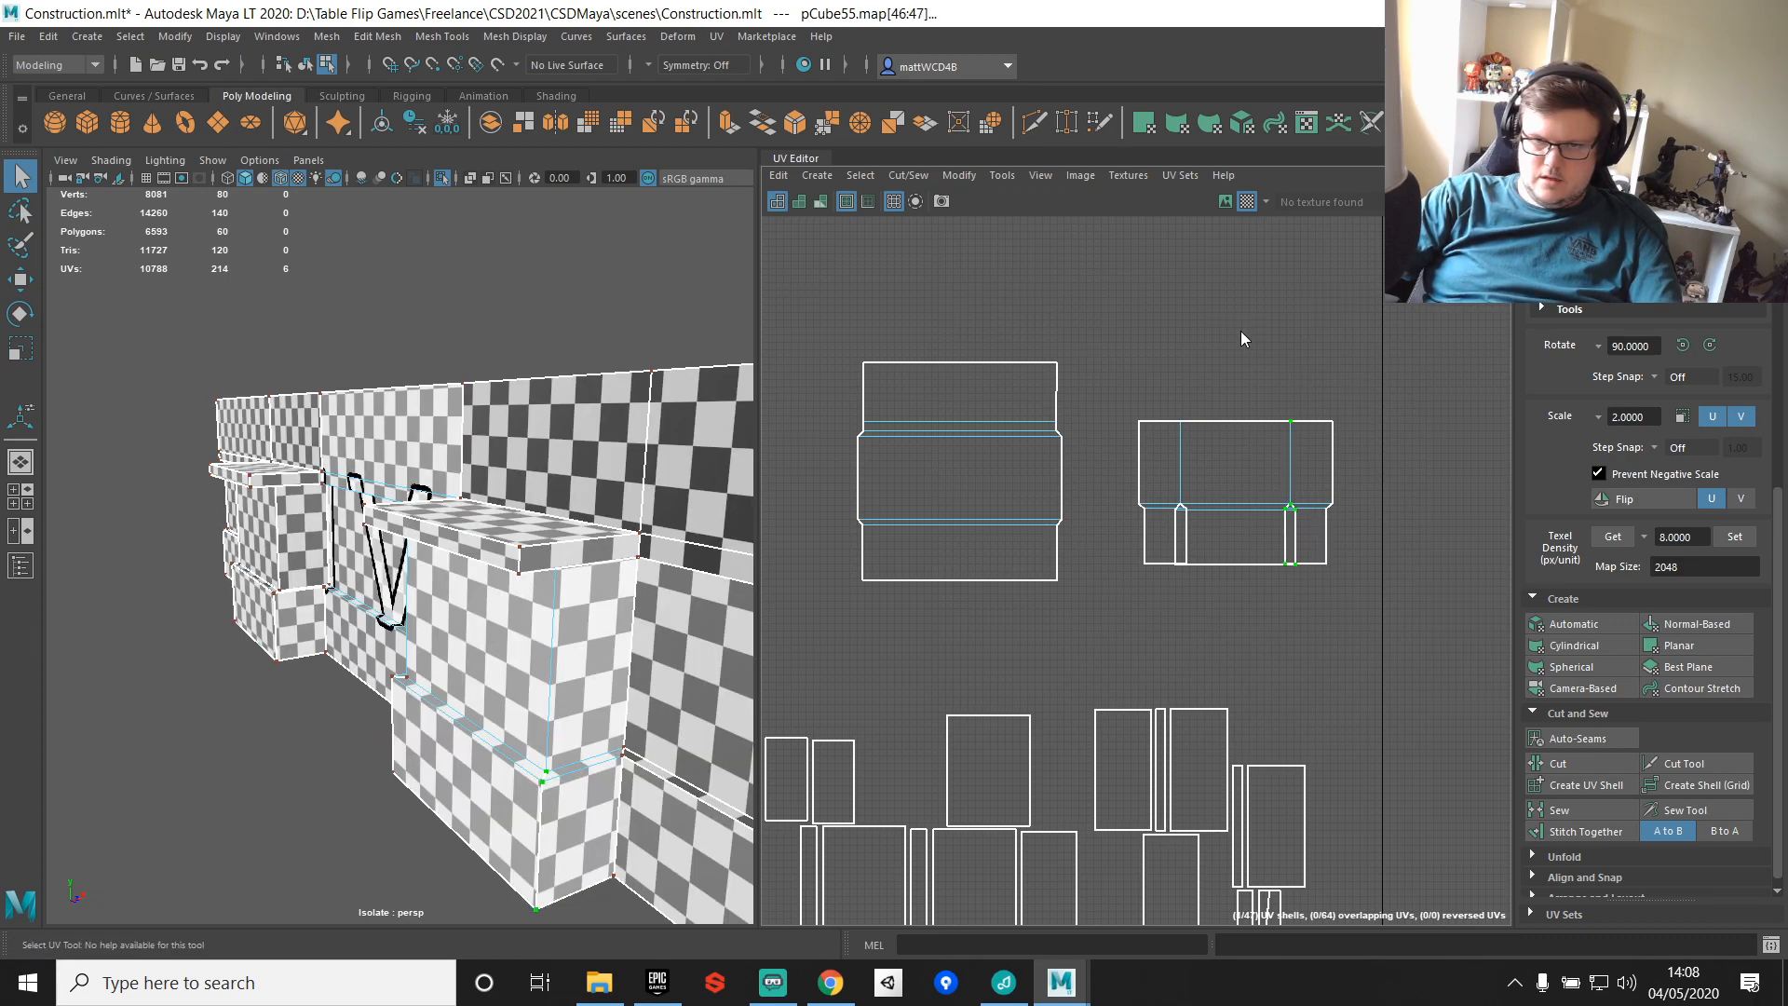
Step: Stitch the thin ledge strip onto the first side face's upper edge in the block's UV shell
{"action": "left_click", "coordinate": [1157, 417]}
{"action": "right_click_drag", "start_coordinate": [1216, 356], "coordinate": [1230, 402], "text": "shift"}
{"action": "left_click", "coordinate": [1246, 414]}
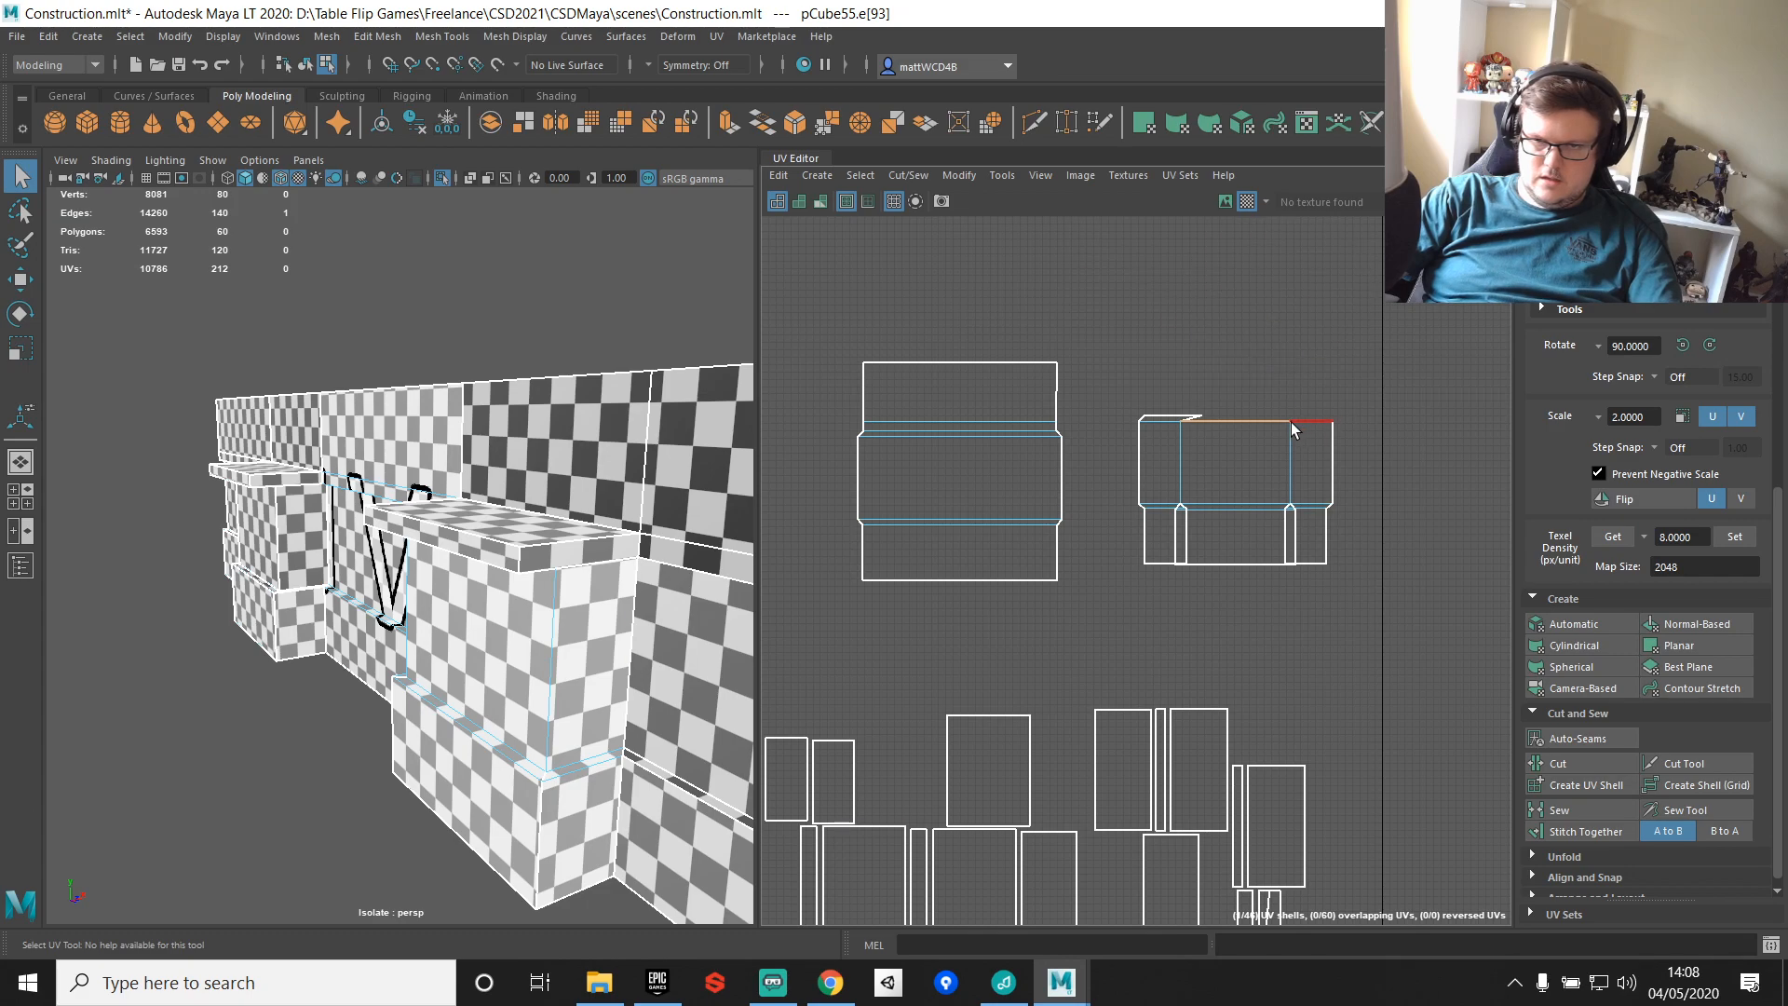
Step: Delete the narrow stray face running along the ledge on the model
{"action": "right_click_drag", "start_coordinate": [449, 563], "coordinate": [507, 568], "text": "alt"}
{"action": "left_click_drag", "start_coordinate": [507, 569], "coordinate": [482, 463], "text": "alt"}
{"action": "right_click_drag", "start_coordinate": [480, 455], "coordinate": [432, 443]}
{"action": "left_click_drag", "start_coordinate": [431, 443], "coordinate": [487, 493]}
{"action": "left_click_drag", "start_coordinate": [487, 493], "coordinate": [462, 535], "text": "alt"}
{"action": "right_click_drag", "start_coordinate": [370, 455], "coordinate": [369, 521]}
{"action": "left_click", "coordinate": [391, 540]}
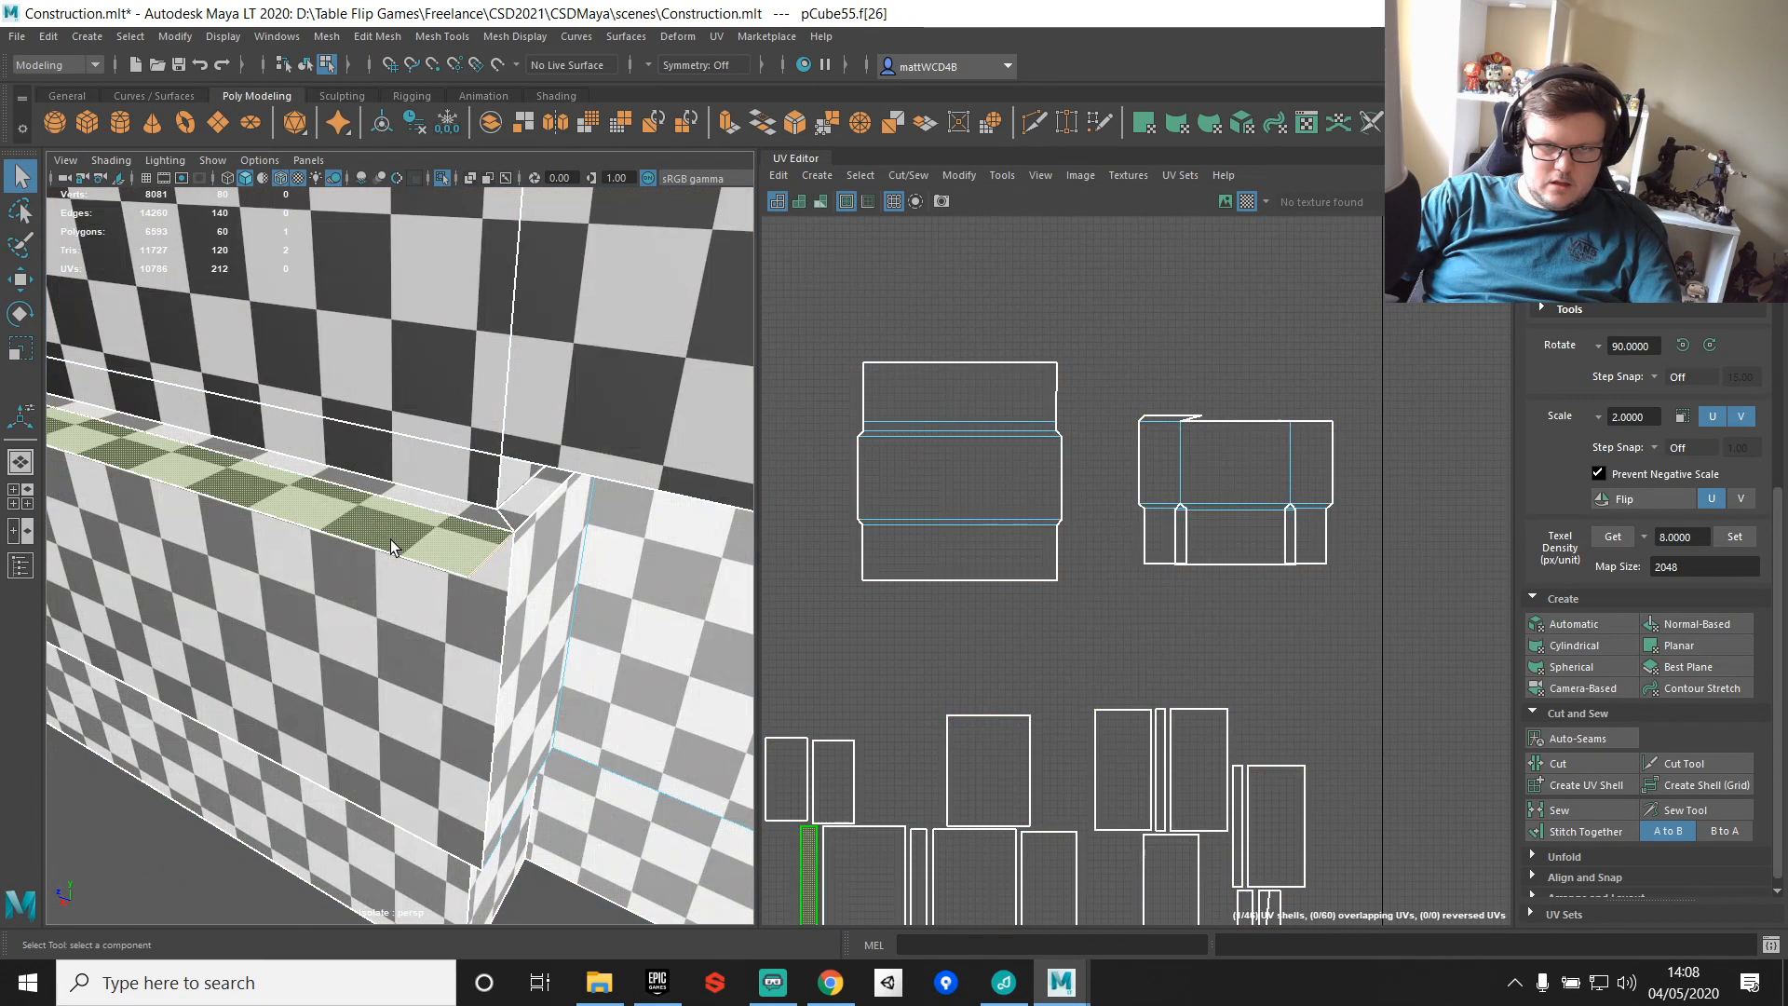
{"action": "key", "text": "Delete"}
Step: Merge the split vertices at the block's upper corner beneath the ledge
{"action": "left_click_drag", "start_coordinate": [662, 521], "coordinate": [419, 515], "text": "alt"}
{"action": "right_click_drag", "start_coordinate": [463, 475], "coordinate": [391, 476]}
{"action": "left_click_drag", "start_coordinate": [367, 513], "coordinate": [341, 510], "text": "alt"}
{"action": "left_click", "coordinate": [371, 503]}
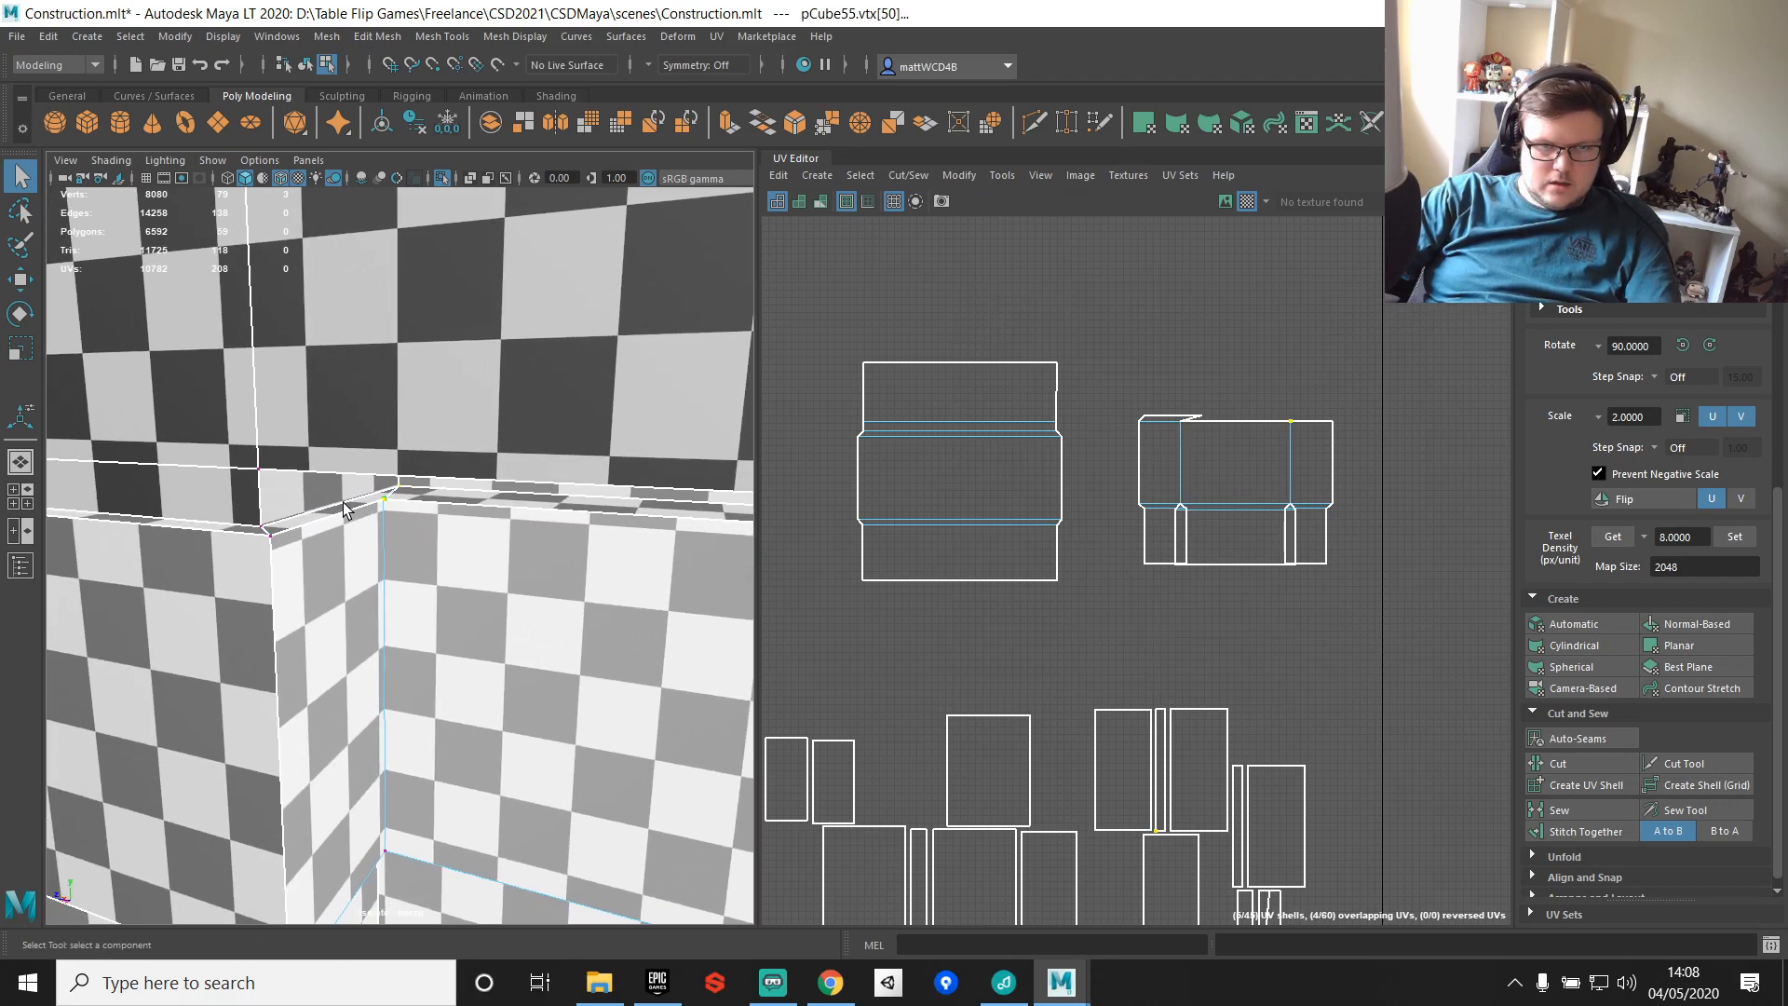
{"action": "right_click_drag", "start_coordinate": [513, 547], "coordinate": [570, 399], "text": "shift"}
{"action": "scroll", "coordinate": [587, 479], "scroll_direction": "down", "scroll_amount": 4}
{"action": "left_click_drag", "start_coordinate": [587, 479], "coordinate": [350, 503], "text": "alt"}
{"action": "scroll", "coordinate": [351, 515], "scroll_direction": "up", "scroll_amount": 4}
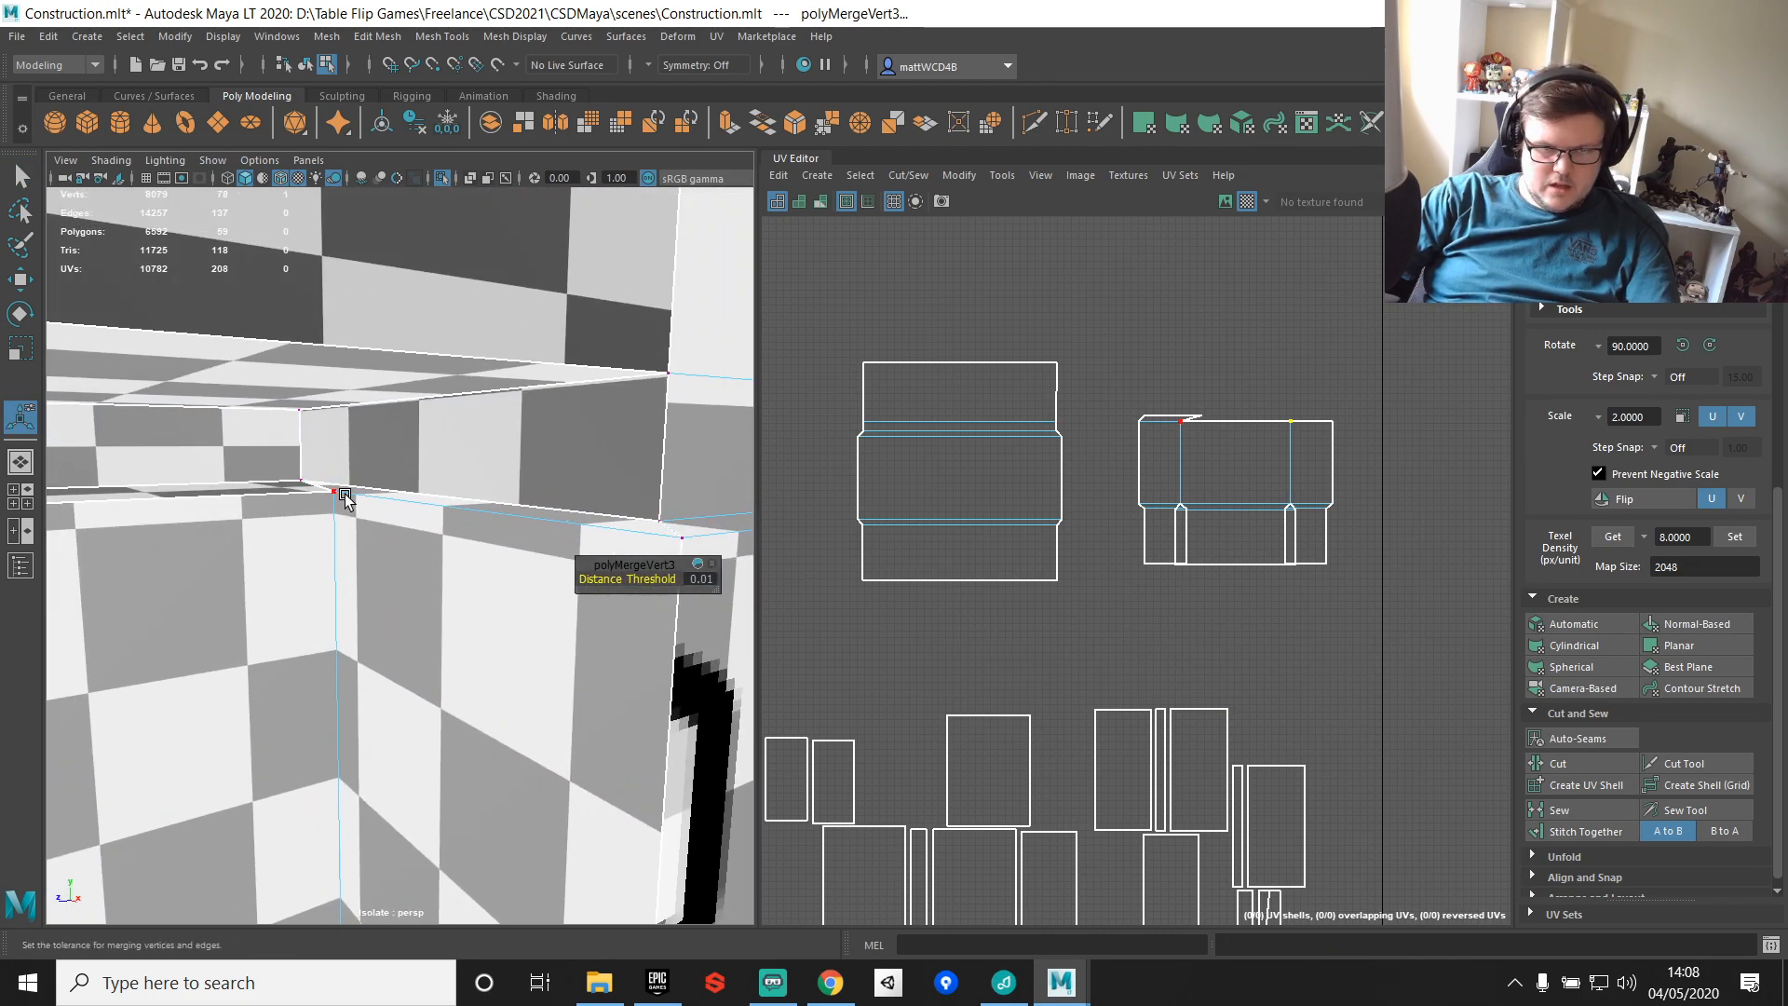
{"action": "left_click", "coordinate": [351, 503]}
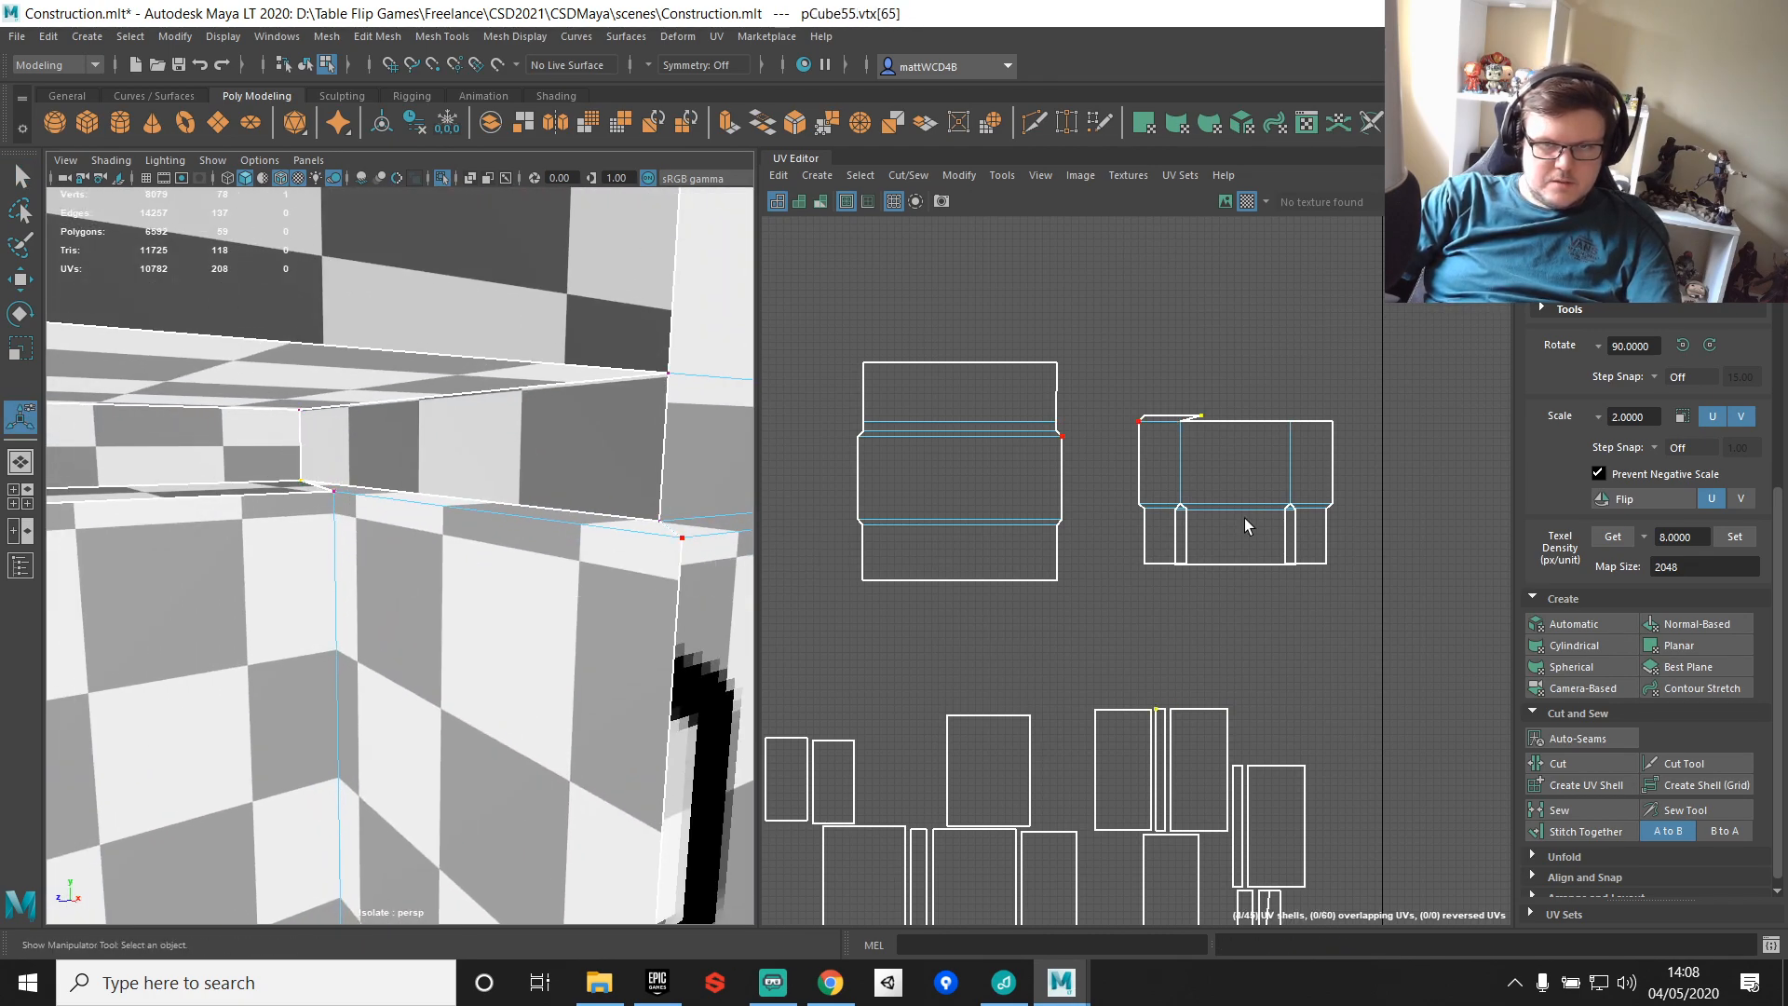
Step: Stitch the thin ledge strip onto the front face's upper edge, and try the same on the second side face
{"action": "right_click_drag", "start_coordinate": [1188, 518], "coordinate": [1201, 466]}
{"action": "left_click", "coordinate": [1241, 412]}
{"action": "right_click_drag", "start_coordinate": [1270, 326], "coordinate": [1268, 360], "text": "shift"}
{"action": "scroll", "coordinate": [1276, 380], "scroll_direction": "up", "scroll_amount": 3}
{"action": "left_click", "coordinate": [1321, 436]}
{"action": "right_click_drag", "start_coordinate": [1409, 317], "coordinate": [1407, 358], "text": "shift"}
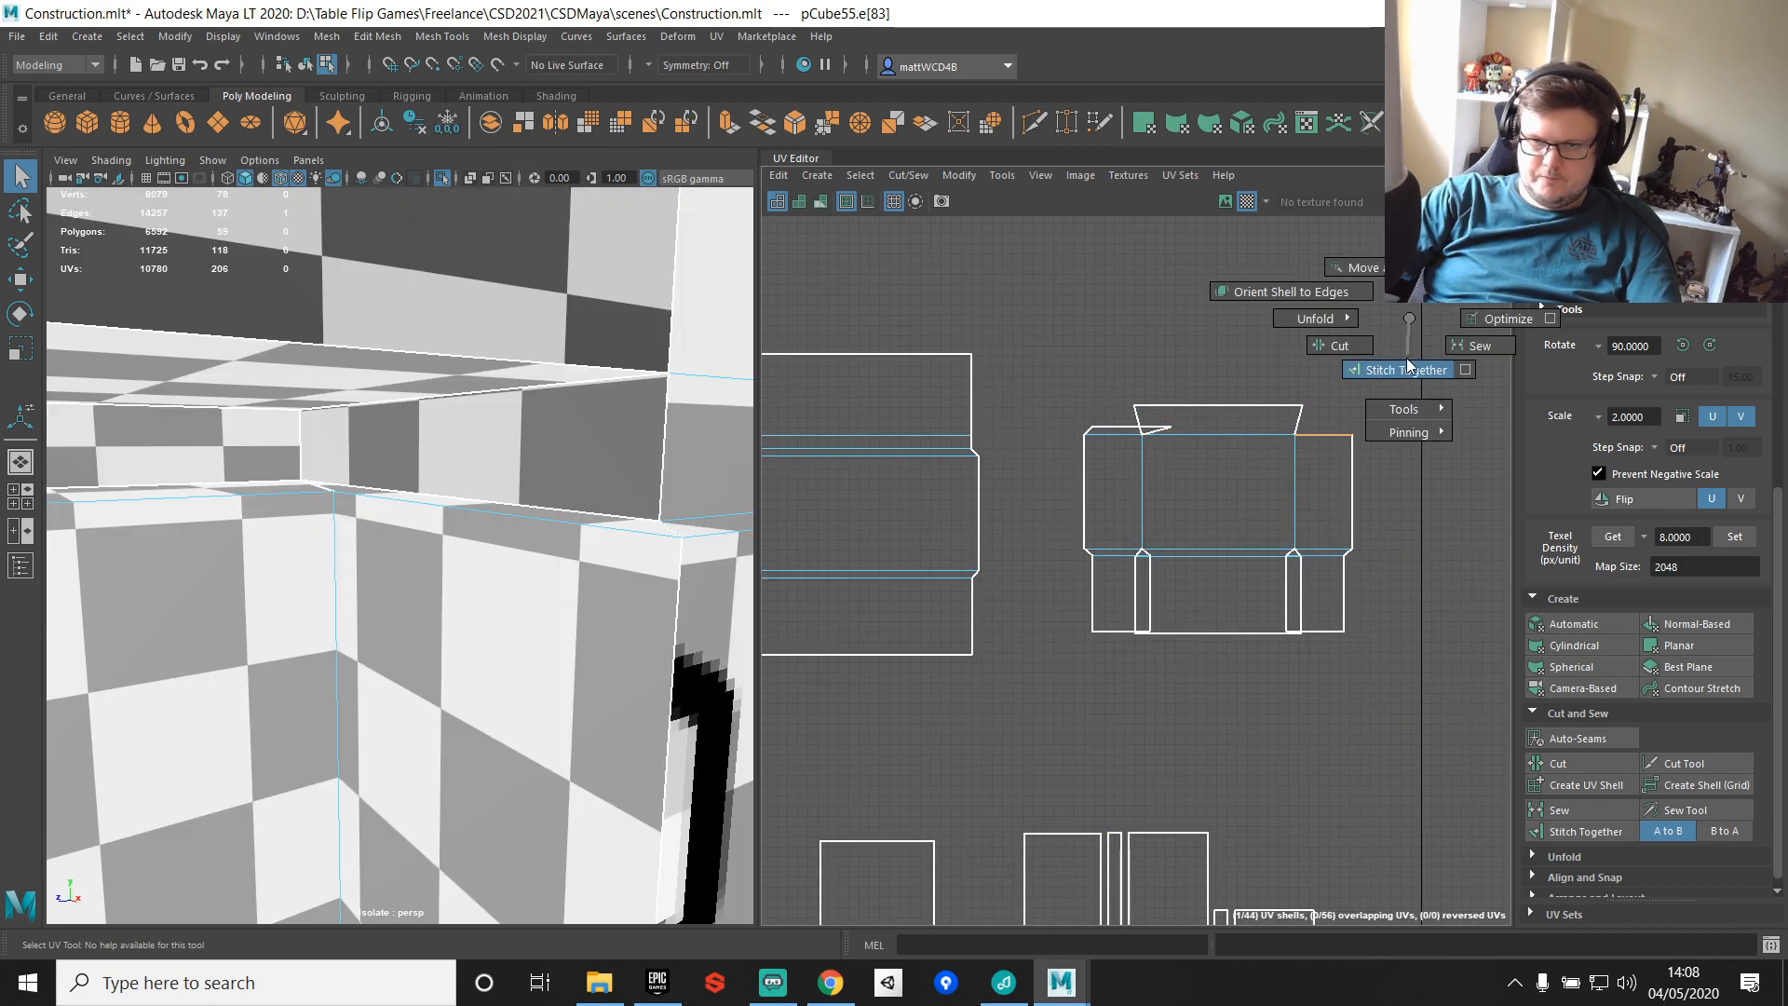
Step: Merge the split vertices at the block's other upper corner beneath the ledge
{"action": "key", "text": "f"}
{"action": "left_click_drag", "start_coordinate": [642, 518], "coordinate": [507, 547], "text": "alt"}
{"action": "middle_click_drag", "start_coordinate": [125, 637], "coordinate": [227, 557], "text": "alt"}
{"action": "right_click_drag", "start_coordinate": [411, 474], "coordinate": [328, 462]}
{"action": "left_click_drag", "start_coordinate": [393, 617], "coordinate": [432, 570]}
{"action": "right_click_drag", "start_coordinate": [457, 570], "coordinate": [503, 441], "text": "shift"}
Step: Stitch the ledge strip onto the second side face's upper edge and align the shell's uppermost UVs into one horizontal row
{"action": "right_click_drag", "start_coordinate": [1125, 497], "coordinate": [1166, 425]}
{"action": "left_click", "coordinate": [1324, 433]}
{"action": "right_click_drag", "start_coordinate": [1363, 324], "coordinate": [1367, 378], "text": "shift"}
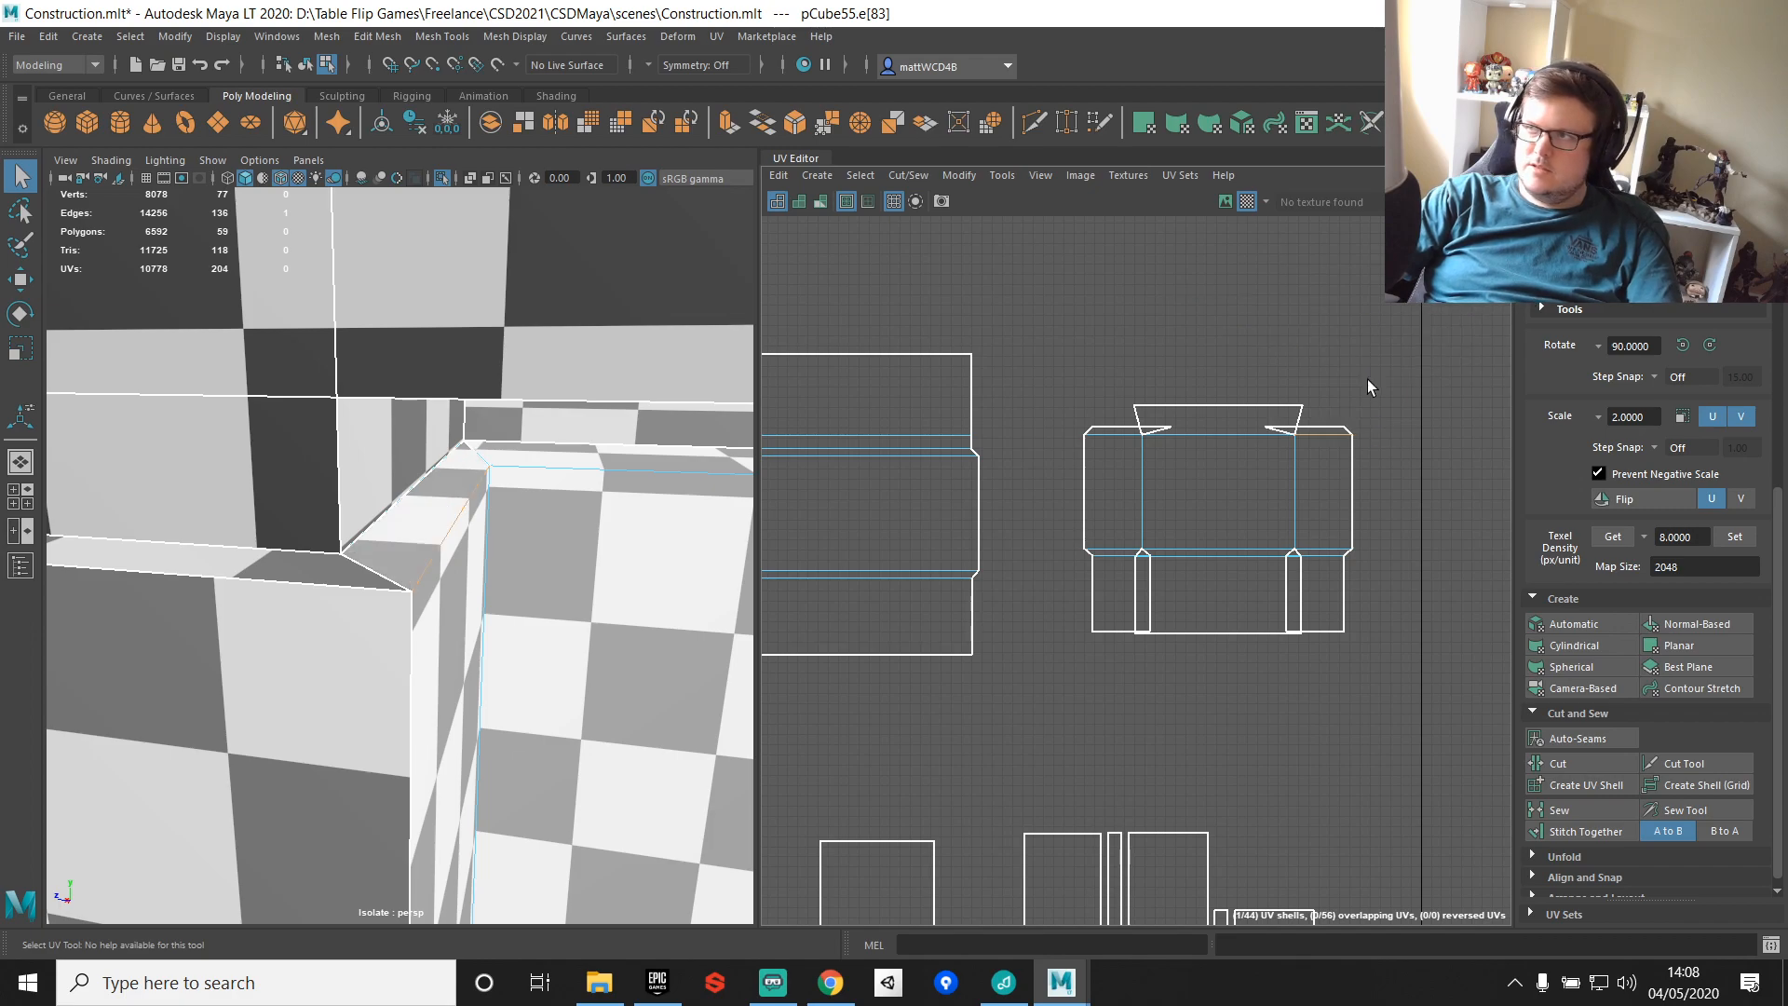
{"action": "left_click_drag", "start_coordinate": [1033, 355], "coordinate": [1432, 429]}
{"action": "right_click_drag", "start_coordinate": [1289, 343], "coordinate": [1304, 424], "text": "shift"}
{"action": "left_click_drag", "start_coordinate": [549, 475], "coordinate": [508, 438], "text": "alt"}
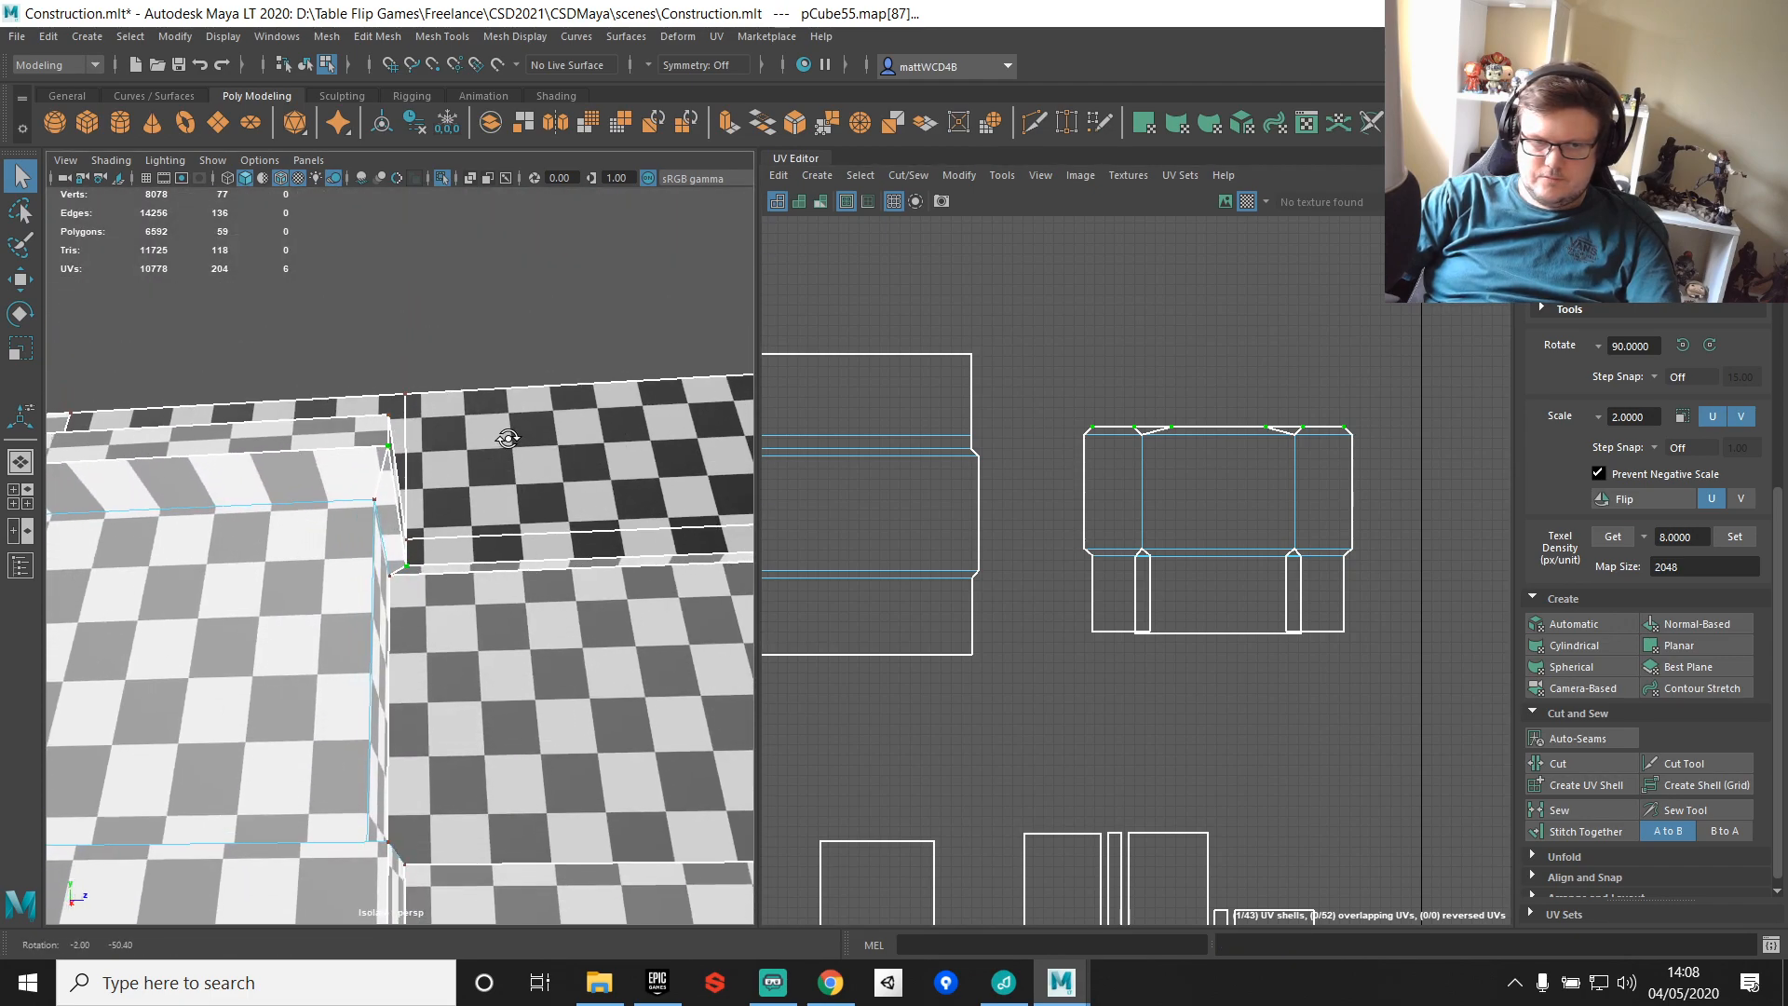
{"action": "scroll", "coordinate": [1229, 434], "scroll_direction": "up", "scroll_amount": 1}
{"action": "left_click_drag", "start_coordinate": [1115, 393], "coordinate": [1468, 430]}
{"action": "scroll", "coordinate": [1240, 366], "scroll_direction": "up", "scroll_amount": 1}
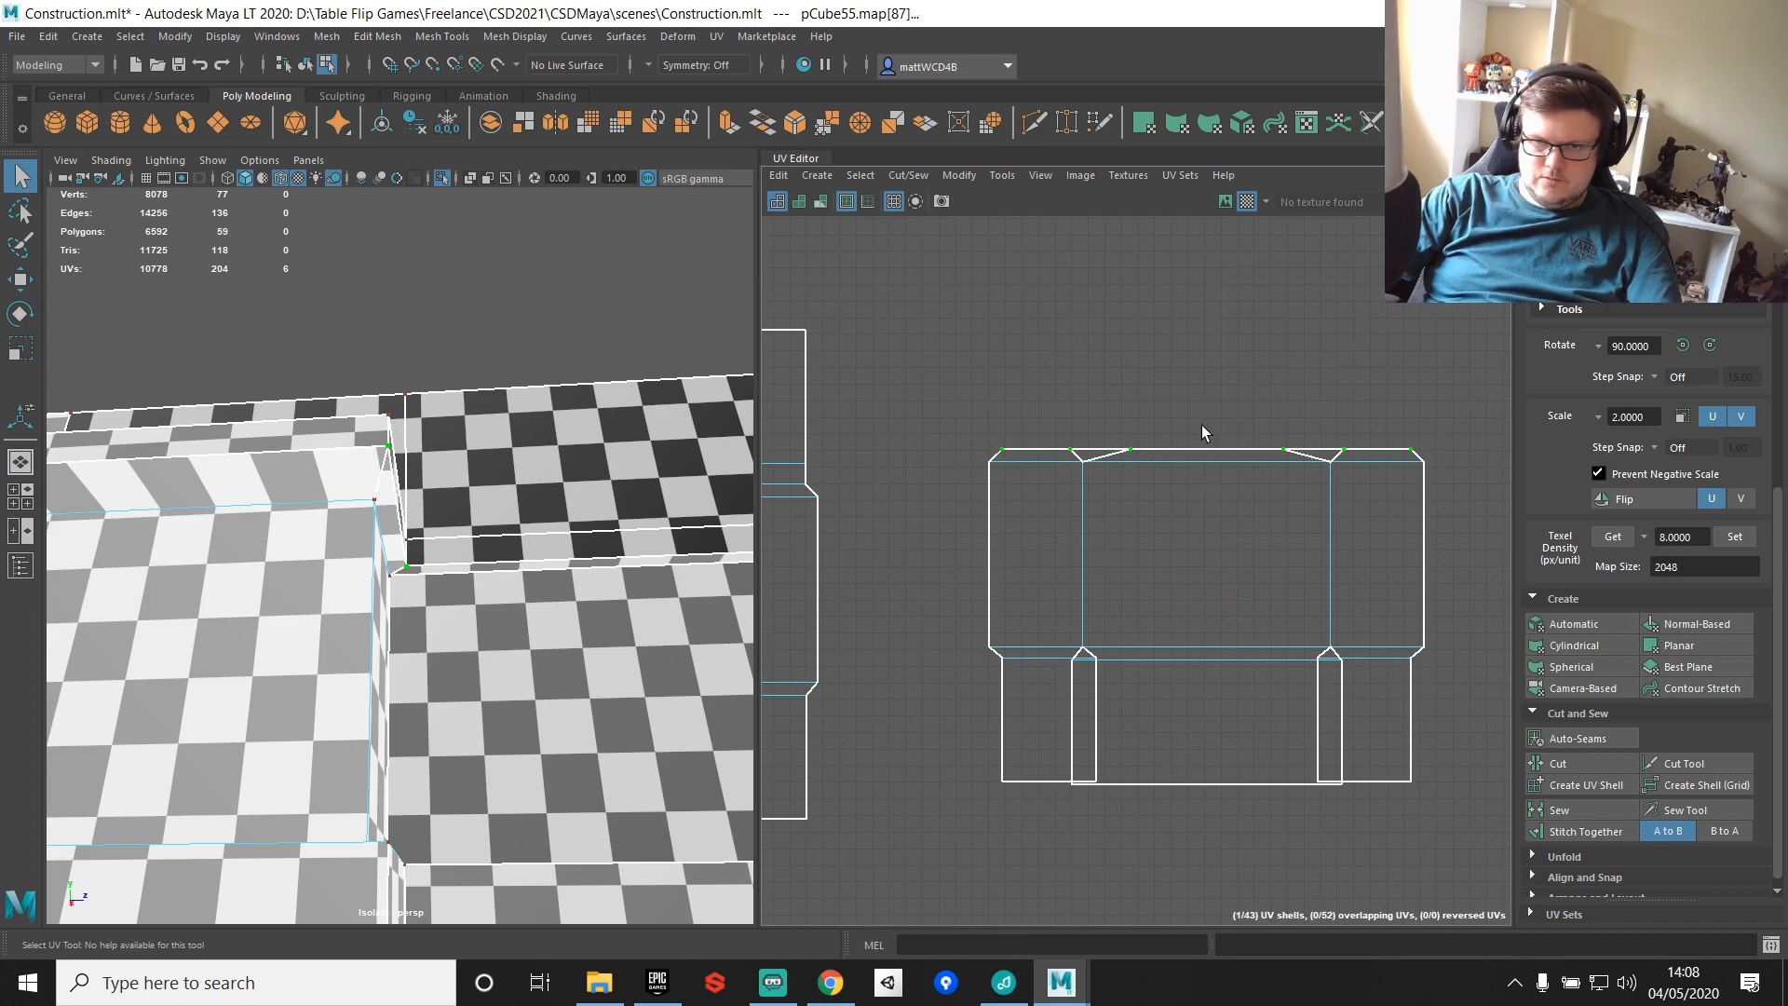
Step: Align each of the block shell's four vertical columns of UVs along U at their average position
{"action": "left_click_drag", "start_coordinate": [1023, 388], "coordinate": [1114, 835]}
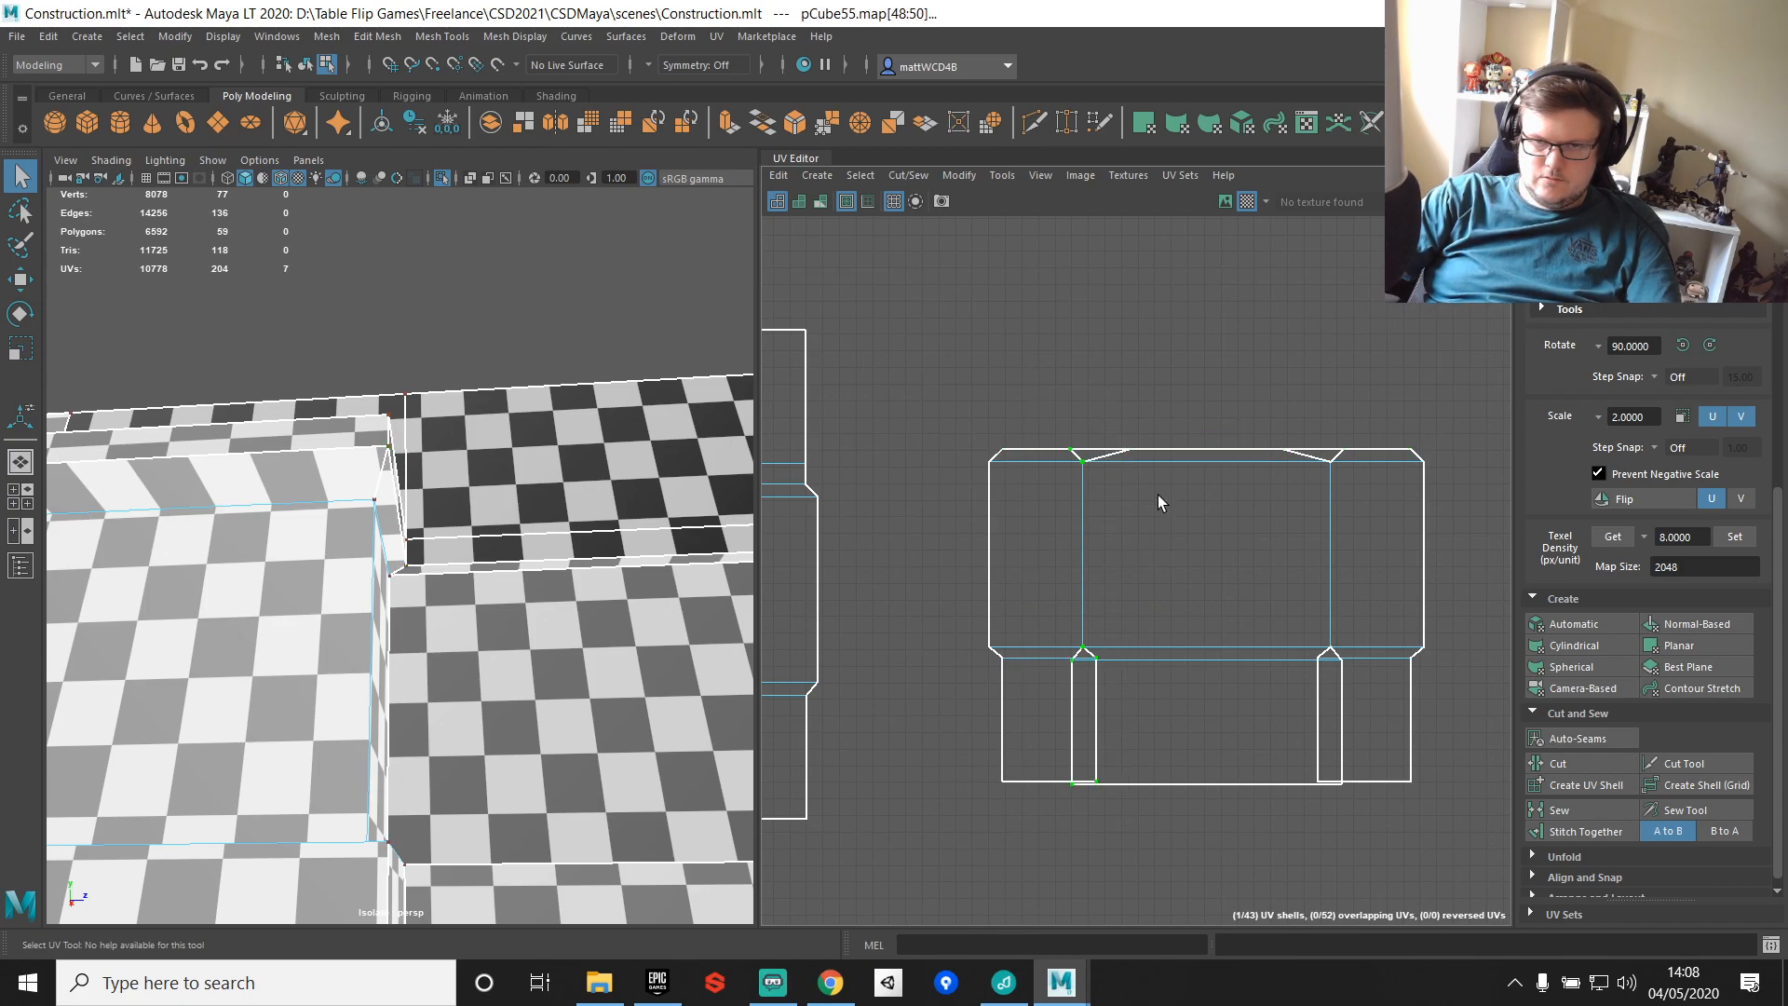
{"action": "left_click_drag", "start_coordinate": [1032, 400], "coordinate": [1125, 844]}
{"action": "right_click_drag", "start_coordinate": [1125, 393], "coordinate": [1119, 418], "text": "shift"}
{"action": "left_click_drag", "start_coordinate": [1227, 379], "coordinate": [1367, 830]}
{"action": "key", "text": "g"}
{"action": "left_click_drag", "start_coordinate": [954, 409], "coordinate": [1049, 801]}
{"action": "key", "text": "g"}
{"action": "left_click_drag", "start_coordinate": [1377, 364], "coordinate": [1491, 890]}
{"action": "key", "text": "g"}
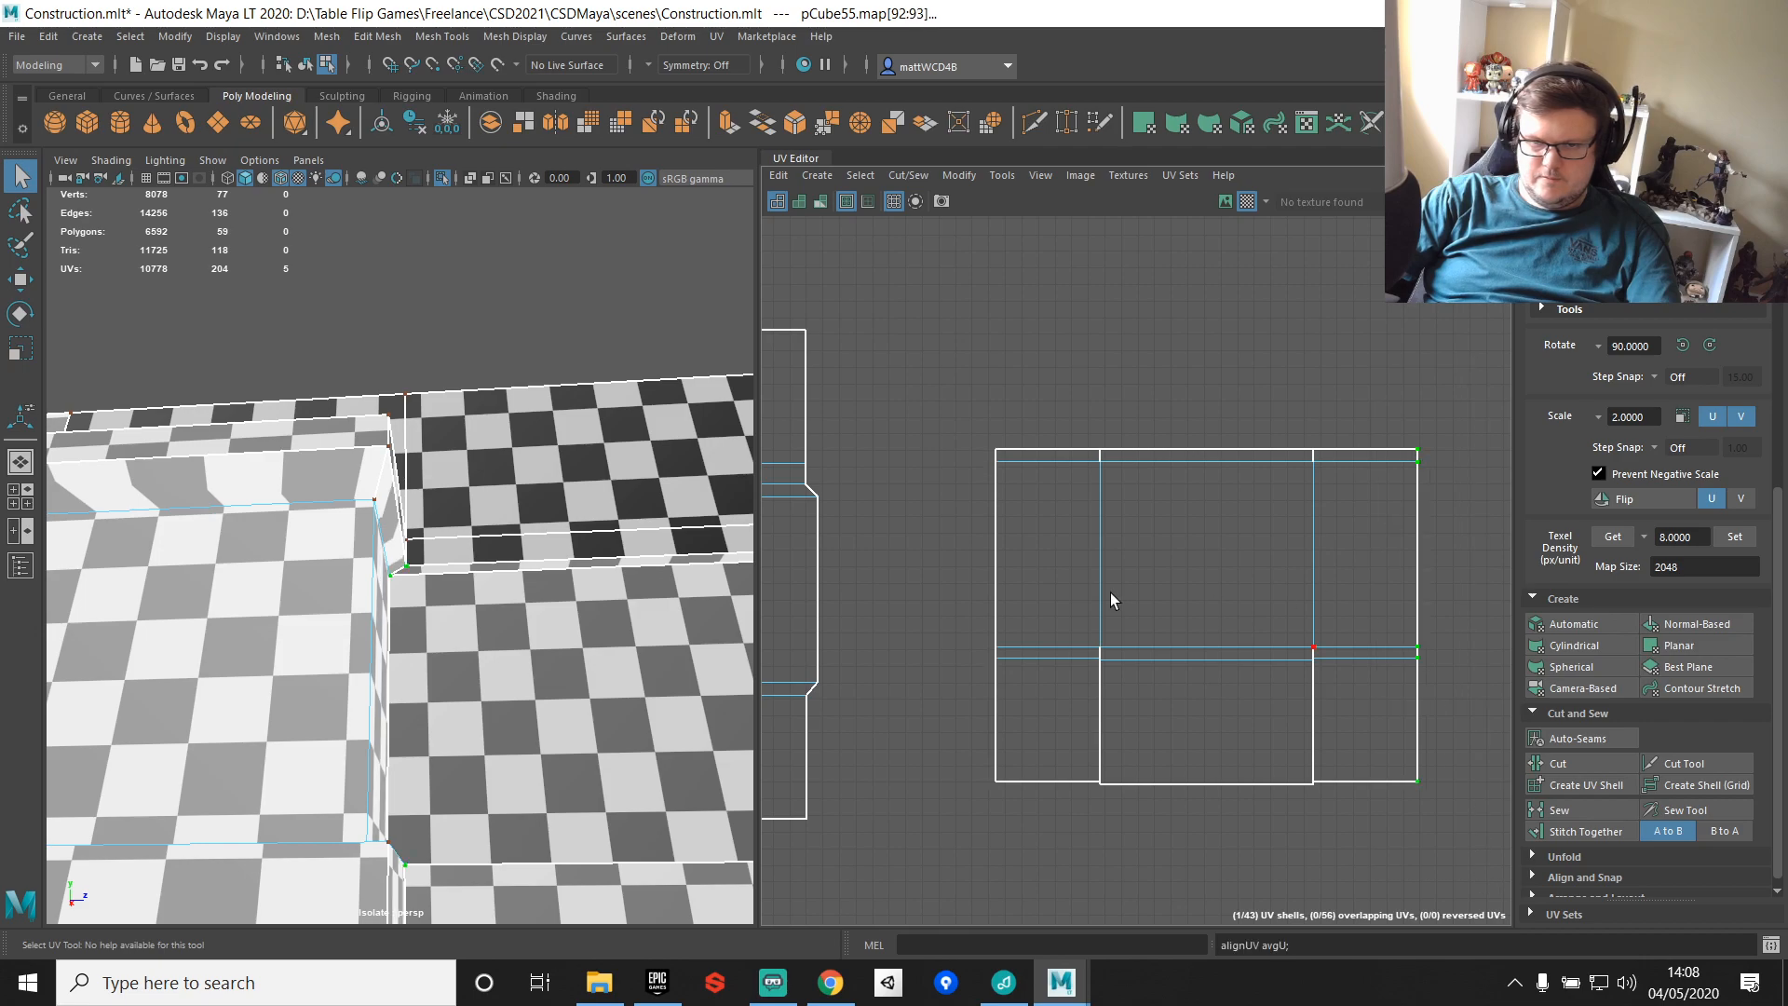
Step: Straighten the horizontal UV rows above the base faces and along the block shell's lower edge
{"action": "right_click_drag", "start_coordinate": [1159, 493], "coordinate": [1378, 588]}
{"action": "left_click_drag", "start_coordinate": [974, 615], "coordinate": [1505, 651]}
{"action": "key", "text": "g"}
{"action": "left_click_drag", "start_coordinate": [931, 722], "coordinate": [1548, 872]}
{"action": "key", "text": "g"}
Step: Sew the open vertical seams between the front and side columns in the block shell's base and upper faces
{"action": "right_click_drag", "start_coordinate": [1199, 650], "coordinate": [1187, 577]}
{"action": "left_click_drag", "start_coordinate": [1048, 576], "coordinate": [1332, 717]}
{"action": "right_click_drag", "start_coordinate": [1246, 586], "coordinate": [1321, 614], "text": "shift"}
{"action": "left_click_drag", "start_coordinate": [1086, 456], "coordinate": [1333, 561]}
{"action": "key", "text": "g"}
Step: Stitch the ledge's front and side bands and its top face onto the block shell's upper edge
{"action": "scroll", "coordinate": [606, 611], "scroll_direction": "down", "scroll_amount": 5}
{"action": "left_click_drag", "start_coordinate": [559, 596], "coordinate": [441, 587], "text": "alt"}
{"action": "scroll", "coordinate": [394, 584], "scroll_direction": "up", "scroll_amount": 4}
{"action": "left_click", "coordinate": [1165, 445]}
{"action": "right_click_drag", "start_coordinate": [1193, 345], "coordinate": [1127, 381], "text": "shift"}
{"action": "key", "text": "g"}
{"action": "left_click", "coordinate": [1366, 447]}
{"action": "key", "text": "g"}
{"action": "left_click", "coordinate": [1155, 424]}
{"action": "key", "text": "g"}
Step: Align the UVs along the ledge band's upper edge into one row and sew the seams between the bands
{"action": "right_click_drag", "start_coordinate": [1053, 424], "coordinate": [1224, 426]}
{"action": "left_click_drag", "start_coordinate": [969, 408], "coordinate": [1527, 432]}
{"action": "right_click_drag", "start_coordinate": [1390, 309], "coordinate": [1572, 342], "text": "shift"}
{"action": "right_click_drag", "start_coordinate": [1146, 466], "coordinate": [1146, 414]}
{"action": "left_click_drag", "start_coordinate": [1081, 436], "coordinate": [1354, 470]}
{"action": "right_click_drag", "start_coordinate": [1380, 257], "coordinate": [1439, 232], "text": "shift"}
{"action": "scroll", "coordinate": [1155, 489], "scroll_direction": "down", "scroll_amount": 2}
{"action": "scroll", "coordinate": [811, 424], "scroll_direction": "down", "scroll_amount": 1}
{"action": "middle_click_drag", "start_coordinate": [925, 439], "coordinate": [1153, 423], "text": "alt"}
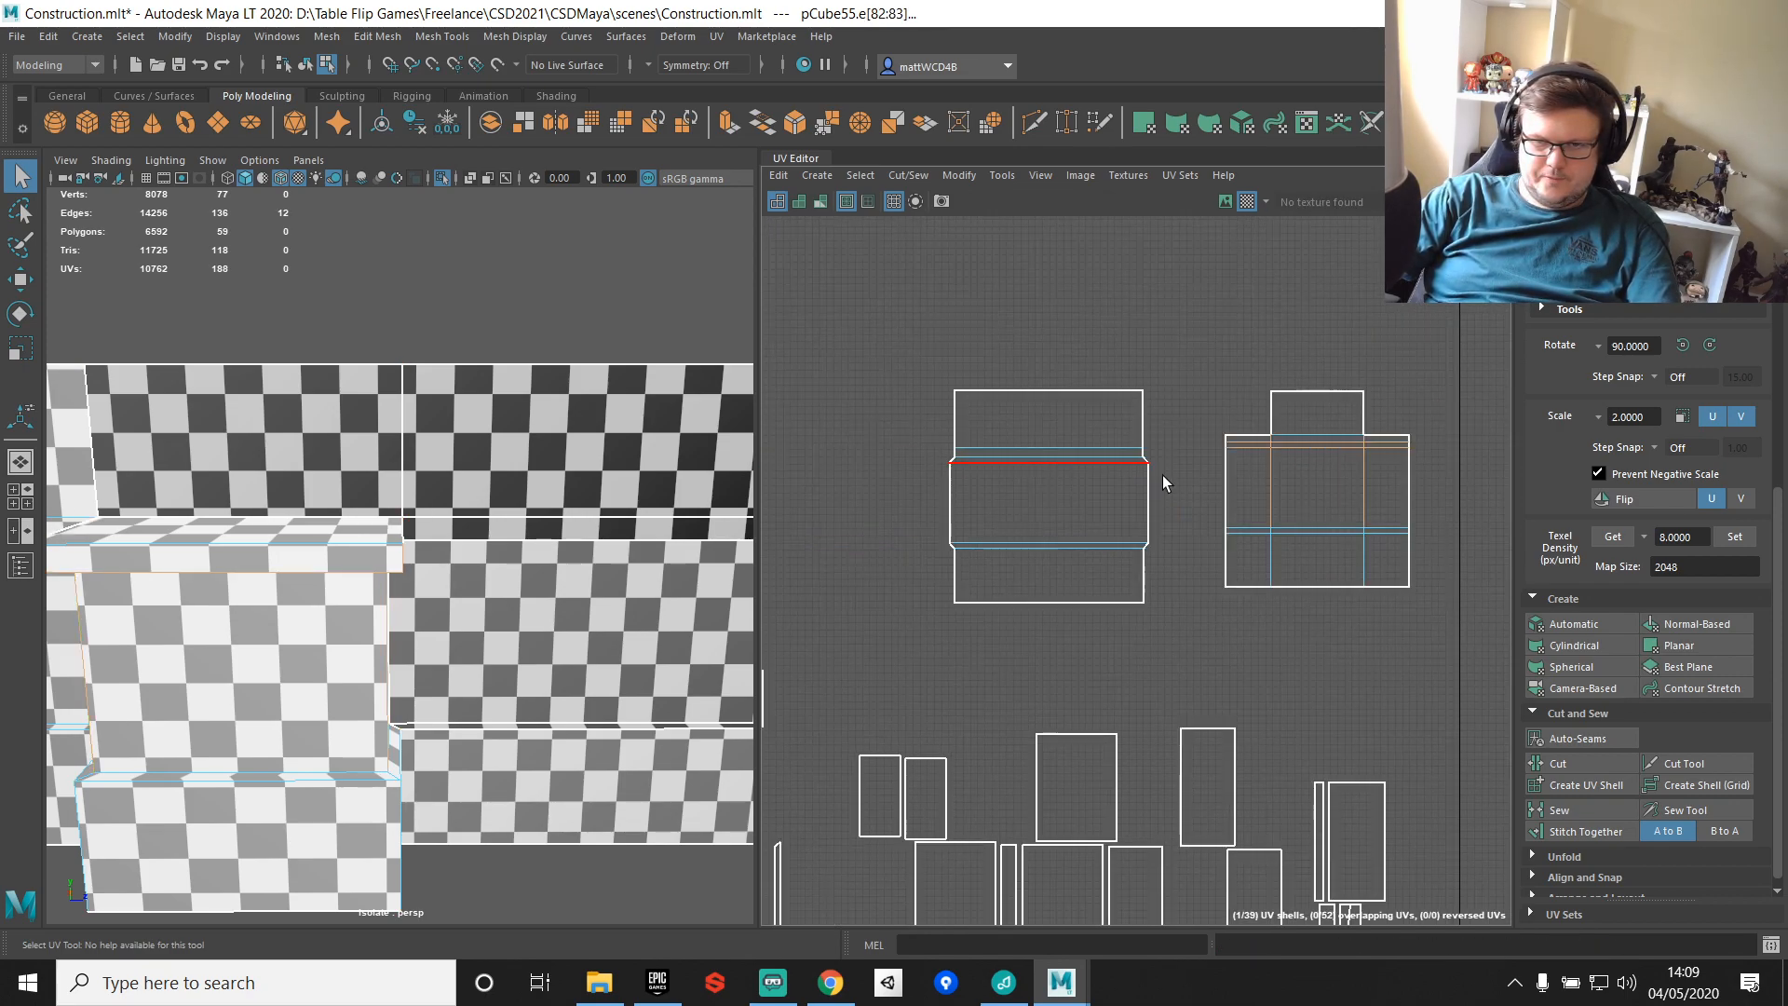
Step: Try to raise the block shell's upper UVs slightly and unfold them
{"action": "left_click_drag", "start_coordinate": [517, 514], "coordinate": [545, 407], "text": "alt"}
{"action": "right_click_drag", "start_coordinate": [1244, 446], "coordinate": [1365, 446]}
{"action": "scroll", "coordinate": [1367, 445], "scroll_direction": "up", "scroll_amount": 4}
{"action": "left_click_drag", "start_coordinate": [916, 263], "coordinate": [1405, 436]}
{"action": "key", "text": "w"}
{"action": "mouse_move", "coordinate": [1235, 303]}
{"action": "left_mouse_down"}
{"action": "mouse_move", "coordinate": [1234, 256]}
{"action": "mouse_move", "coordinate": [1234, 276]}
{"action": "left_mouse_up"}
{"action": "key", "text": "q"}
{"action": "right_click_drag", "start_coordinate": [1066, 356], "coordinate": [810, 358], "text": "shift"}
{"action": "scroll", "coordinate": [1185, 475], "scroll_direction": "down", "scroll_amount": 10}
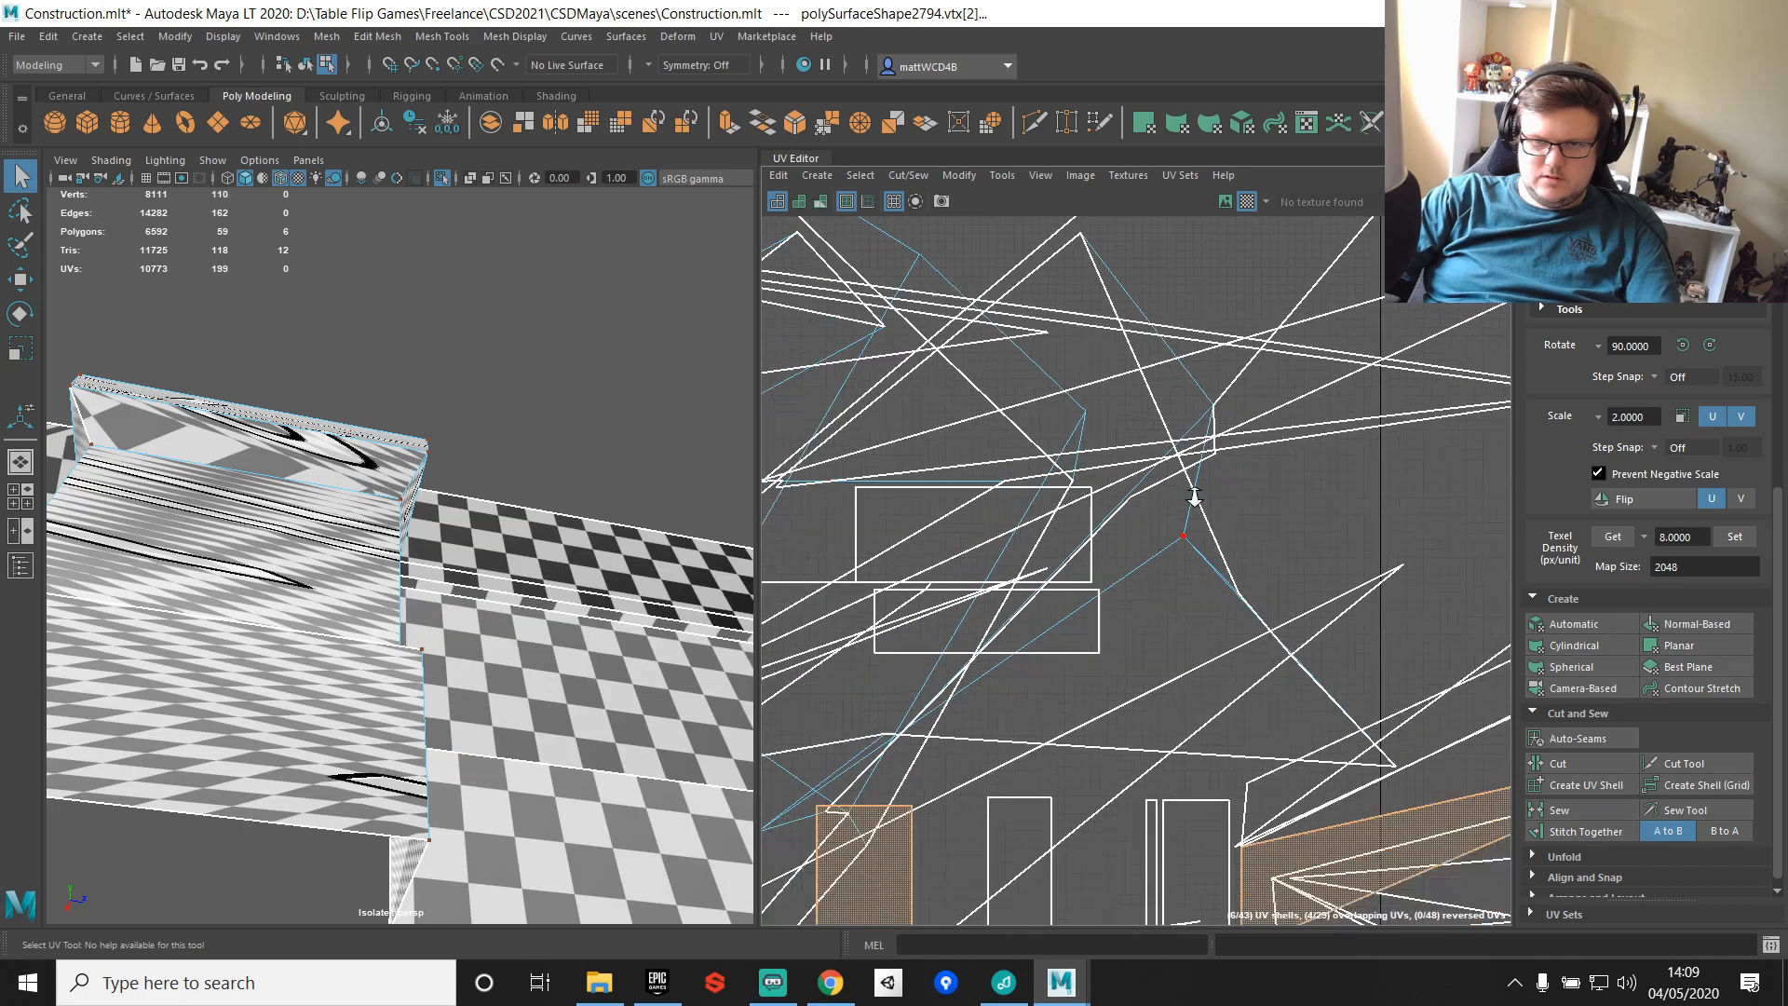
Step: Undo the last changes to the block's UV shell, including the small upward move of its upper UVs
{"action": "key", "text": "ctrl+z"}
{"action": "key", "text": "ctrl+z"}
{"action": "key", "text": "ctrl+z"}
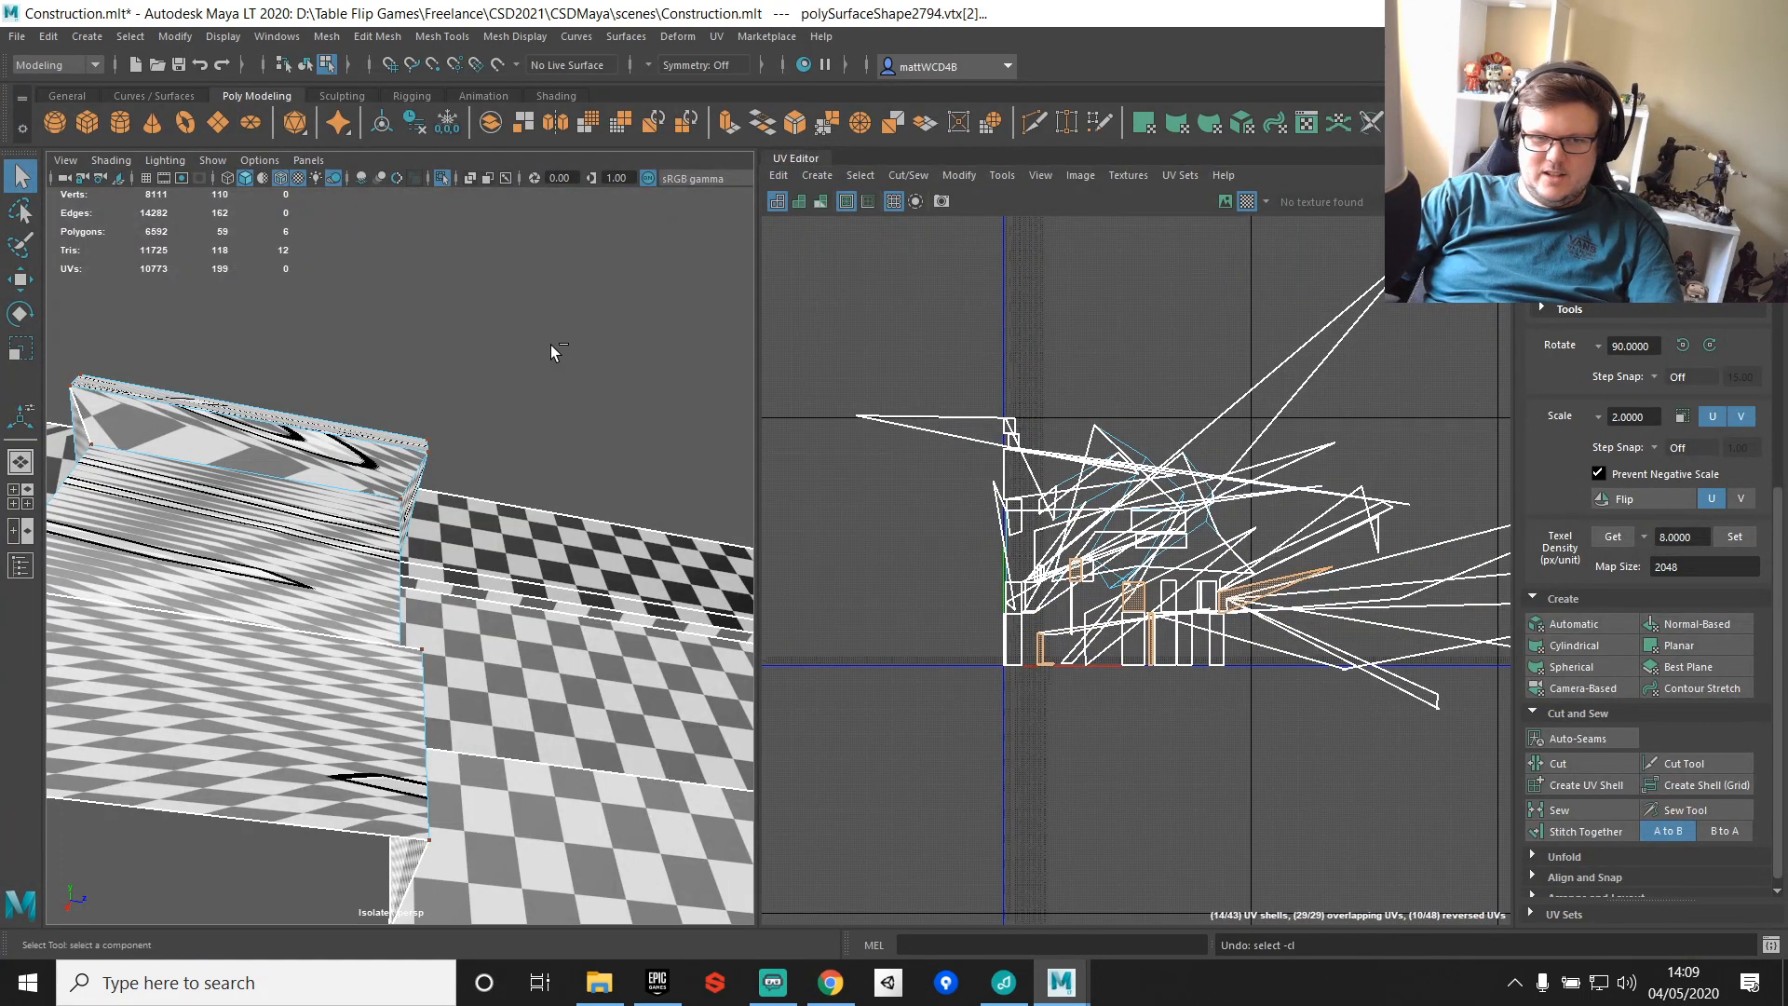
{"action": "middle_click_drag", "start_coordinate": [1339, 438], "coordinate": [1295, 559], "text": "alt"}
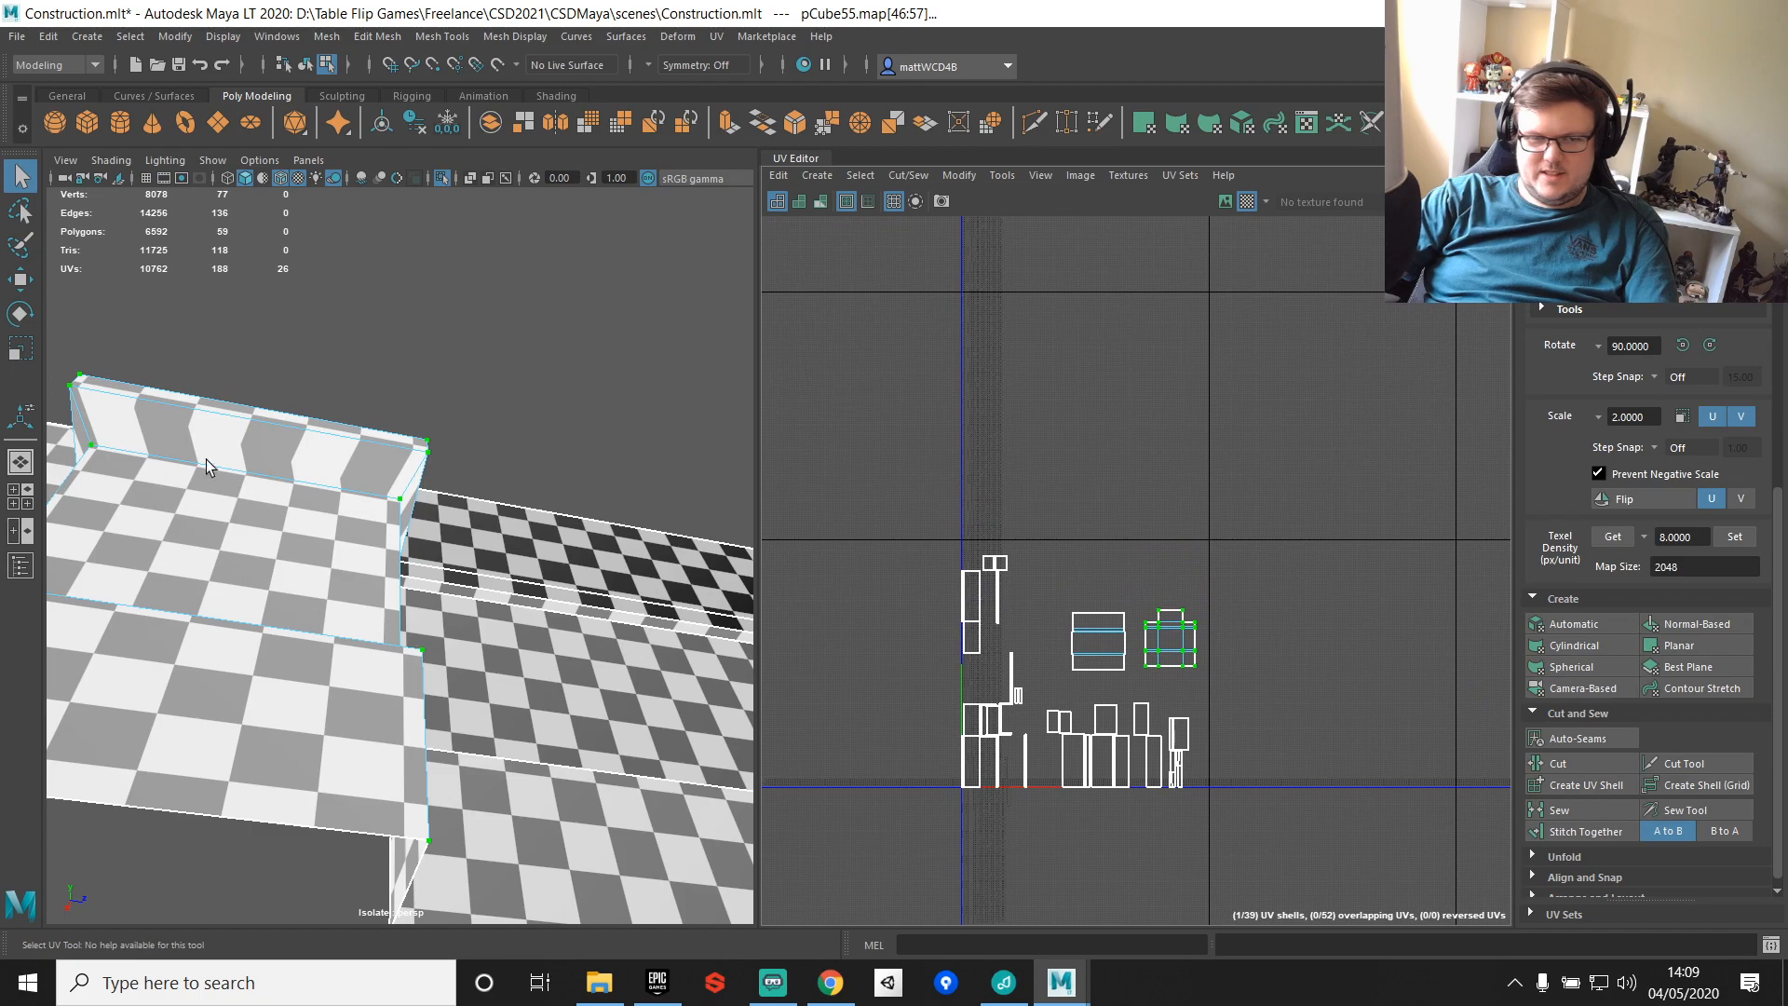
{"action": "left_click_drag", "start_coordinate": [228, 736], "coordinate": [203, 566], "text": "alt"}
{"action": "scroll", "coordinate": [214, 570], "scroll_direction": "down", "scroll_amount": 6}
{"action": "scroll", "coordinate": [1103, 646], "scroll_direction": "up", "scroll_amount": 5}
{"action": "scroll", "coordinate": [1171, 646], "scroll_direction": "up", "scroll_amount": 6}
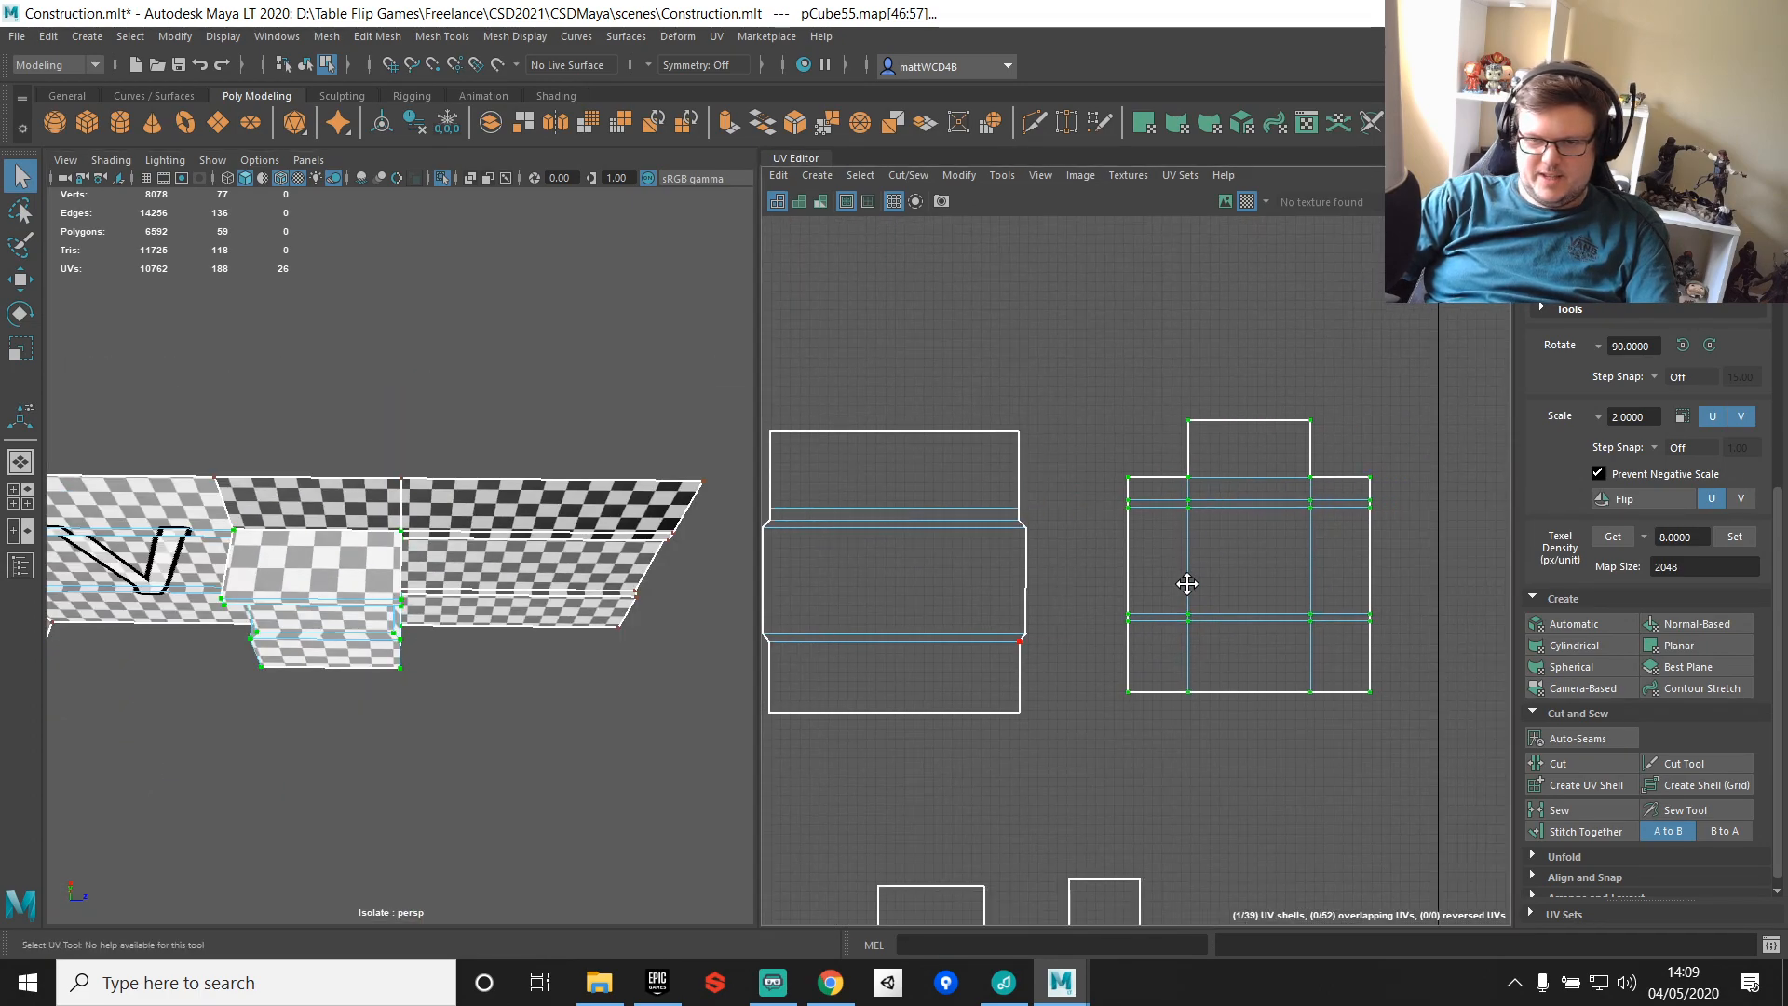
{"action": "key", "text": "ctrl+z"}
{"action": "key", "text": "ctrl+z"}
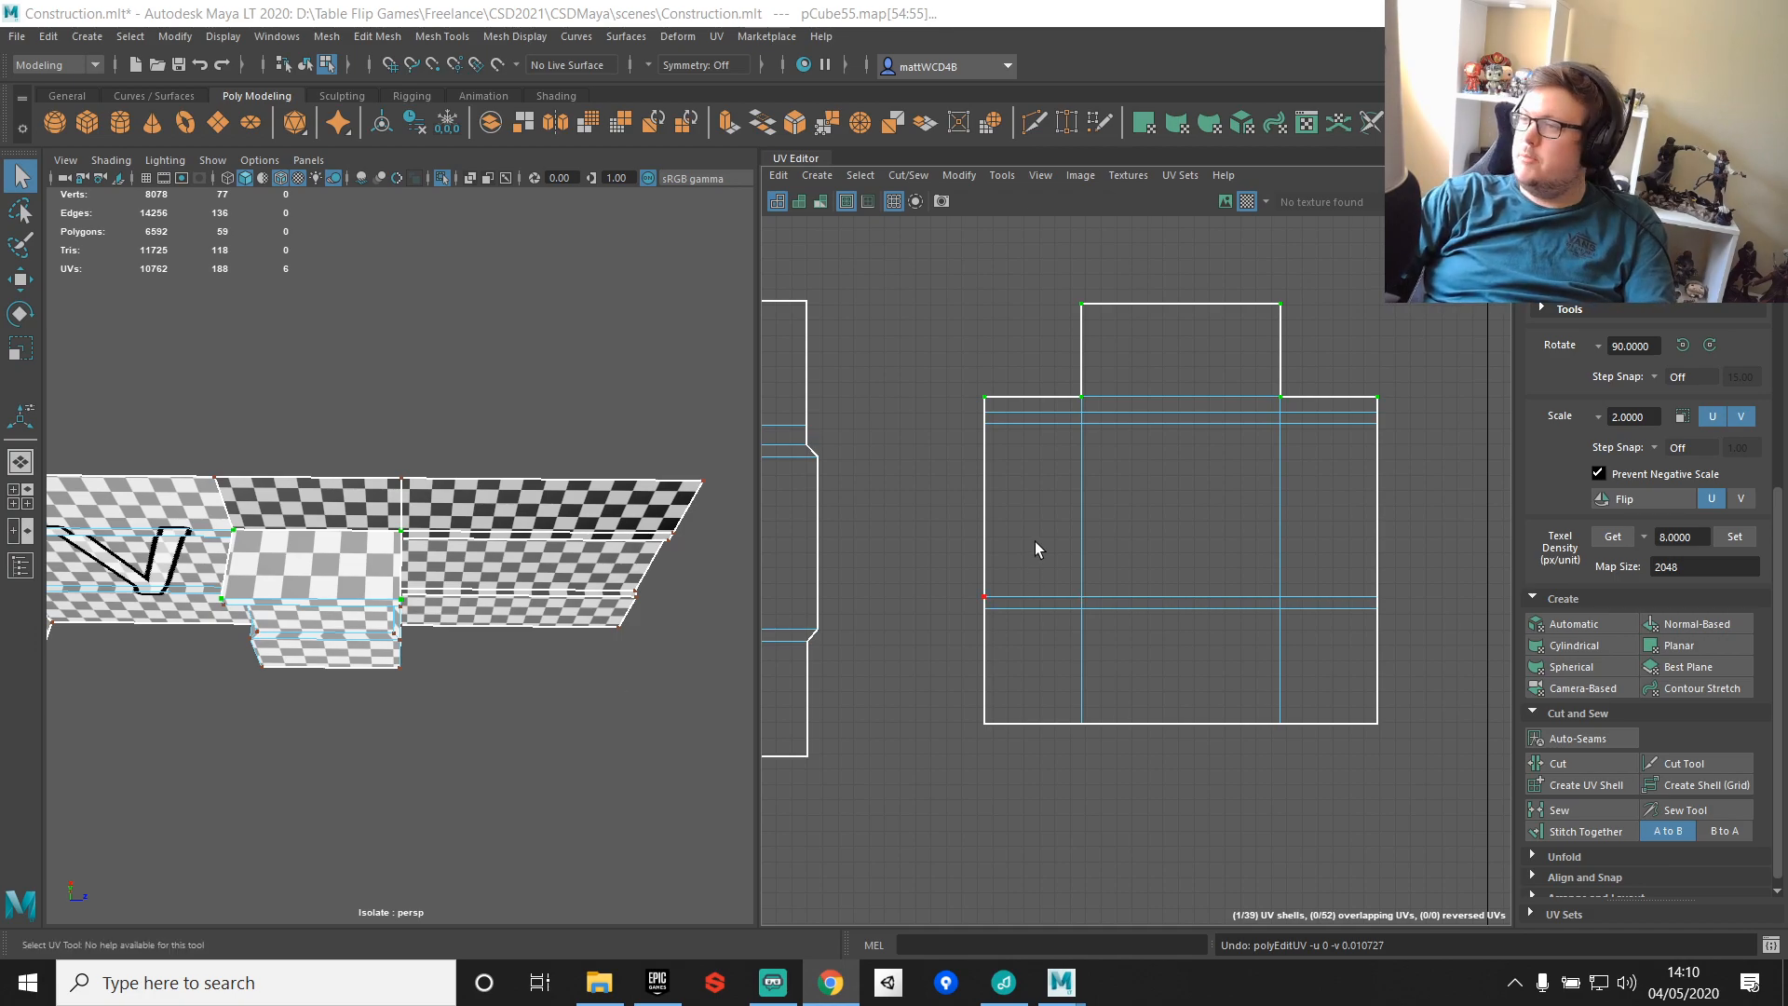
Step: Stitch together the UV faces of the wall panel marked U along their shared horizontal seam
{"action": "scroll", "coordinate": [1151, 523], "scroll_direction": "down", "scroll_amount": 2}
{"action": "left_click_drag", "start_coordinate": [516, 575], "coordinate": [343, 495], "text": "alt"}
{"action": "left_click_drag", "start_coordinate": [374, 616], "coordinate": [376, 619]}
{"action": "right_click_drag", "start_coordinate": [1061, 339], "coordinate": [1059, 366], "text": "shift"}
{"action": "scroll", "coordinate": [1118, 474], "scroll_direction": "down", "scroll_amount": 5}
{"action": "middle_click_drag", "start_coordinate": [922, 752], "coordinate": [1076, 559], "text": "alt"}
{"action": "scroll", "coordinate": [1076, 559], "scroll_direction": "up", "scroll_amount": 5}
Step: Select the U panel's whole UV shell, move it beside the block's shell and rotate it 90 degrees counterclockwise
{"action": "right_click_drag", "start_coordinate": [1091, 532], "coordinate": [1089, 565]}
{"action": "double_click", "coordinate": [1099, 491]}
{"action": "scroll", "coordinate": [1100, 495], "scroll_direction": "down", "scroll_amount": 4}
{"action": "key", "text": "w"}
{"action": "left_click_drag", "start_coordinate": [1115, 495], "coordinate": [1432, 372]}
{"action": "middle_click_drag", "start_coordinate": [1350, 479], "coordinate": [997, 749], "text": "alt"}
{"action": "left_click", "coordinate": [1682, 346]}
{"action": "left_click_drag", "start_coordinate": [1095, 635], "coordinate": [1251, 470]}
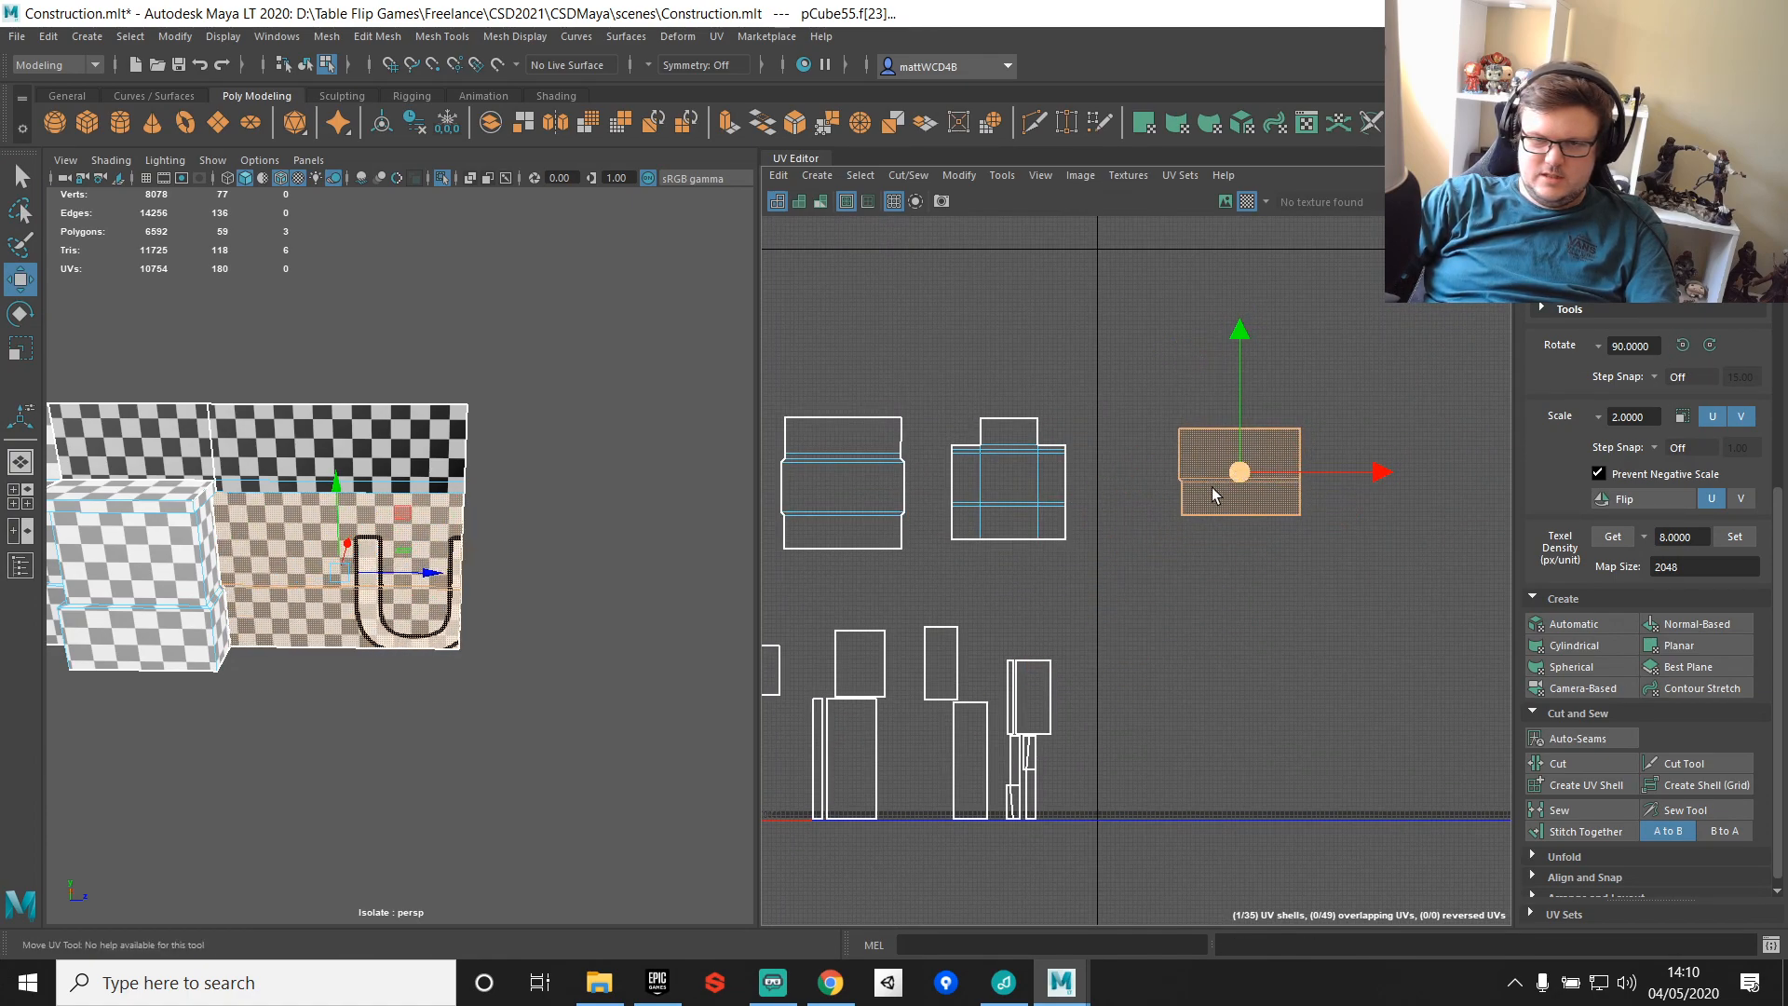
Step: Merge the split vertices at the outer end of the U panel's upper edge on the model
{"action": "key", "text": "q"}
{"action": "right_click_drag", "start_coordinate": [1218, 483], "coordinate": [1210, 422]}
{"action": "left_click", "coordinate": [1210, 427]}
{"action": "key", "text": "f"}
{"action": "left_click_drag", "start_coordinate": [587, 457], "coordinate": [546, 475], "text": "alt"}
{"action": "right_click_drag", "start_coordinate": [547, 475], "coordinate": [461, 478]}
{"action": "scroll", "coordinate": [477, 512], "scroll_direction": "down", "scroll_amount": 5}
{"action": "key", "text": "f"}
{"action": "left_click_drag", "start_coordinate": [570, 582], "coordinate": [339, 762], "text": "alt"}
{"action": "scroll", "coordinate": [339, 759], "scroll_direction": "down", "scroll_amount": 2}
{"action": "middle_click_drag", "start_coordinate": [339, 759], "coordinate": [408, 547], "text": "alt"}
{"action": "left_click_drag", "start_coordinate": [408, 546], "coordinate": [524, 504], "text": "alt"}
{"action": "right_click_drag", "start_coordinate": [626, 486], "coordinate": [719, 370], "text": "shift"}
Step: Stitch the upper wall face and its narrow strip onto the upper edge of the U panel's UV shell
{"action": "right_click_drag", "start_coordinate": [1198, 473], "coordinate": [1215, 415]}
{"action": "left_click", "coordinate": [1227, 424]}
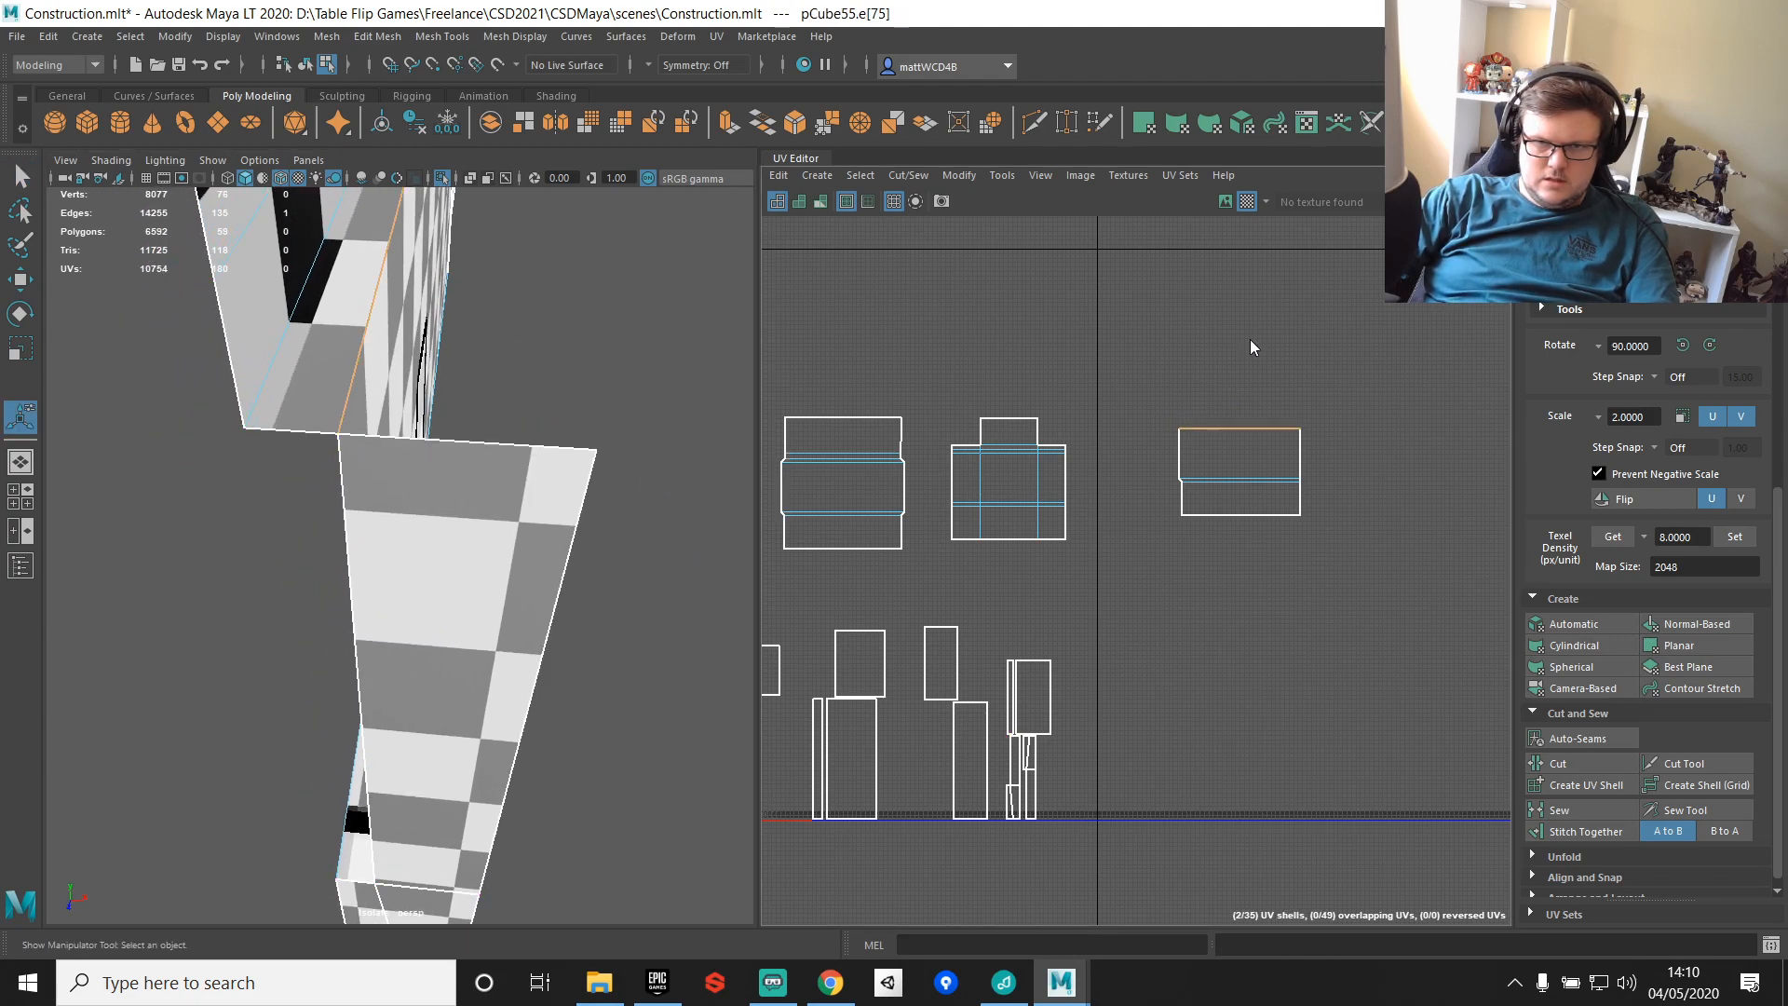
{"action": "right_click_drag", "start_coordinate": [1252, 347], "coordinate": [1249, 393], "text": "shift"}
Step: Stitch the wall face above the block onto the upper edge of the ledge's top face
{"action": "left_click_drag", "start_coordinate": [419, 479], "coordinate": [479, 474], "text": "alt"}
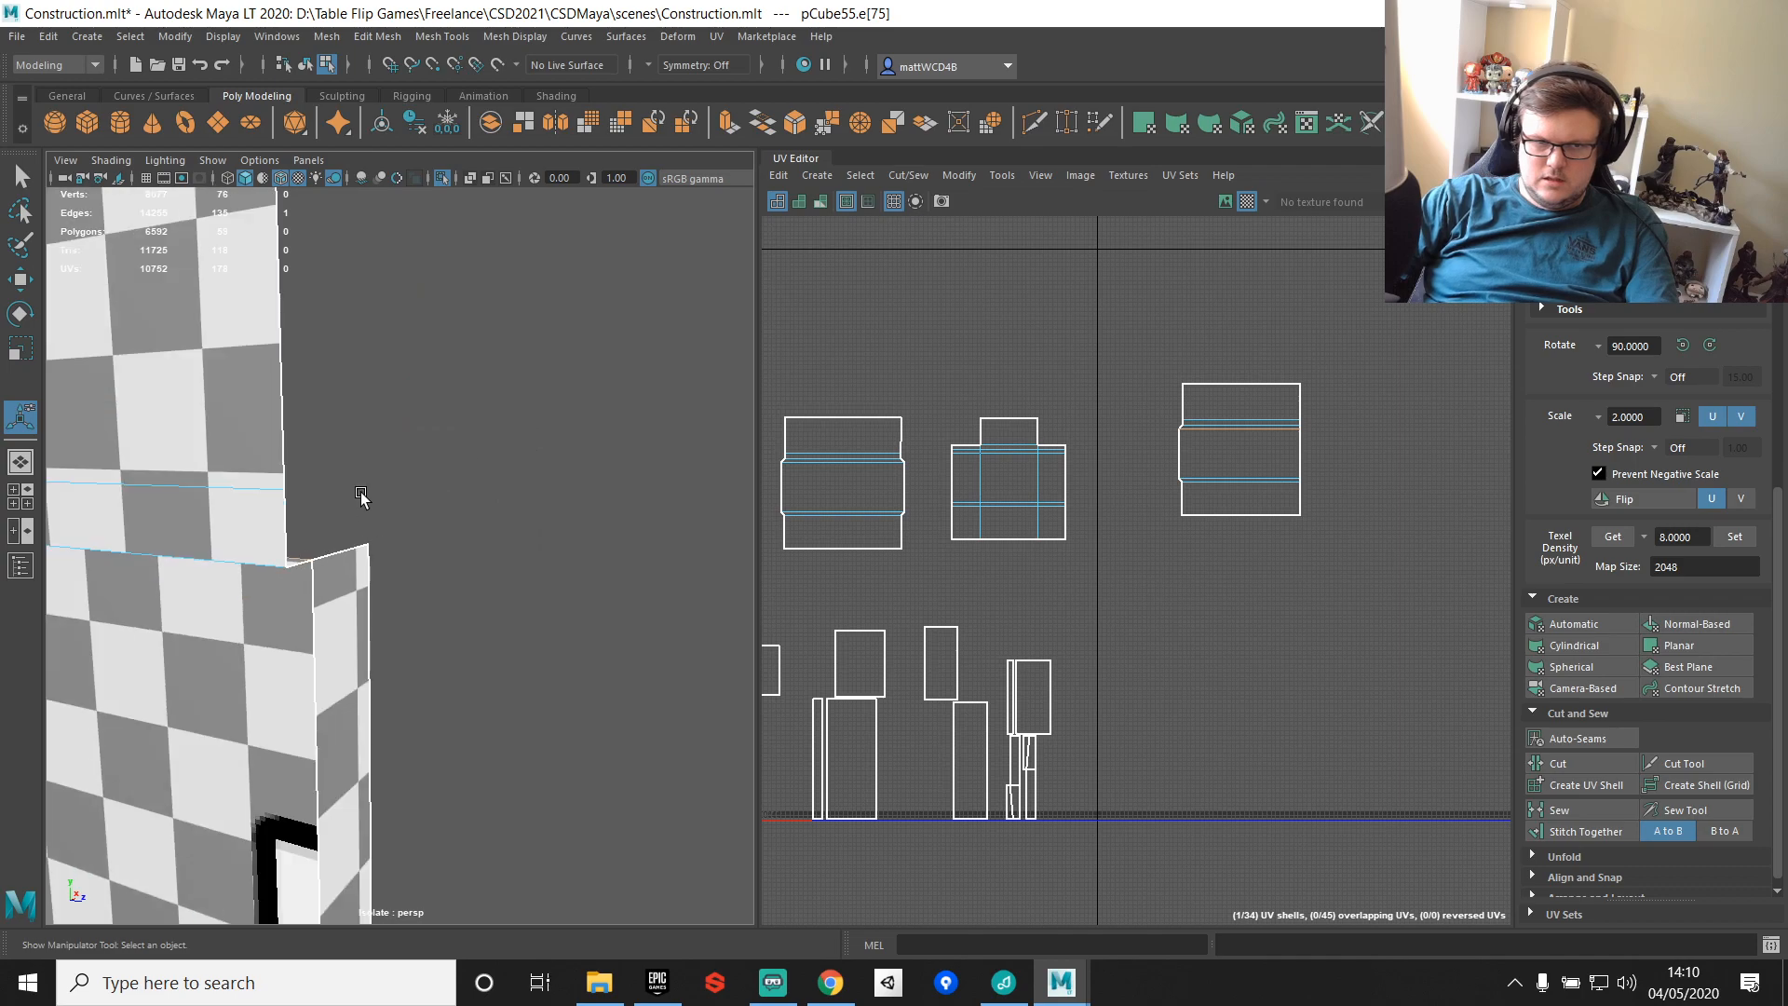
{"action": "scroll", "coordinate": [363, 499], "scroll_direction": "down", "scroll_amount": 5}
{"action": "middle_click_drag", "start_coordinate": [377, 535], "coordinate": [562, 551], "text": "alt"}
{"action": "left_click_drag", "start_coordinate": [456, 557], "coordinate": [608, 499], "text": "alt"}
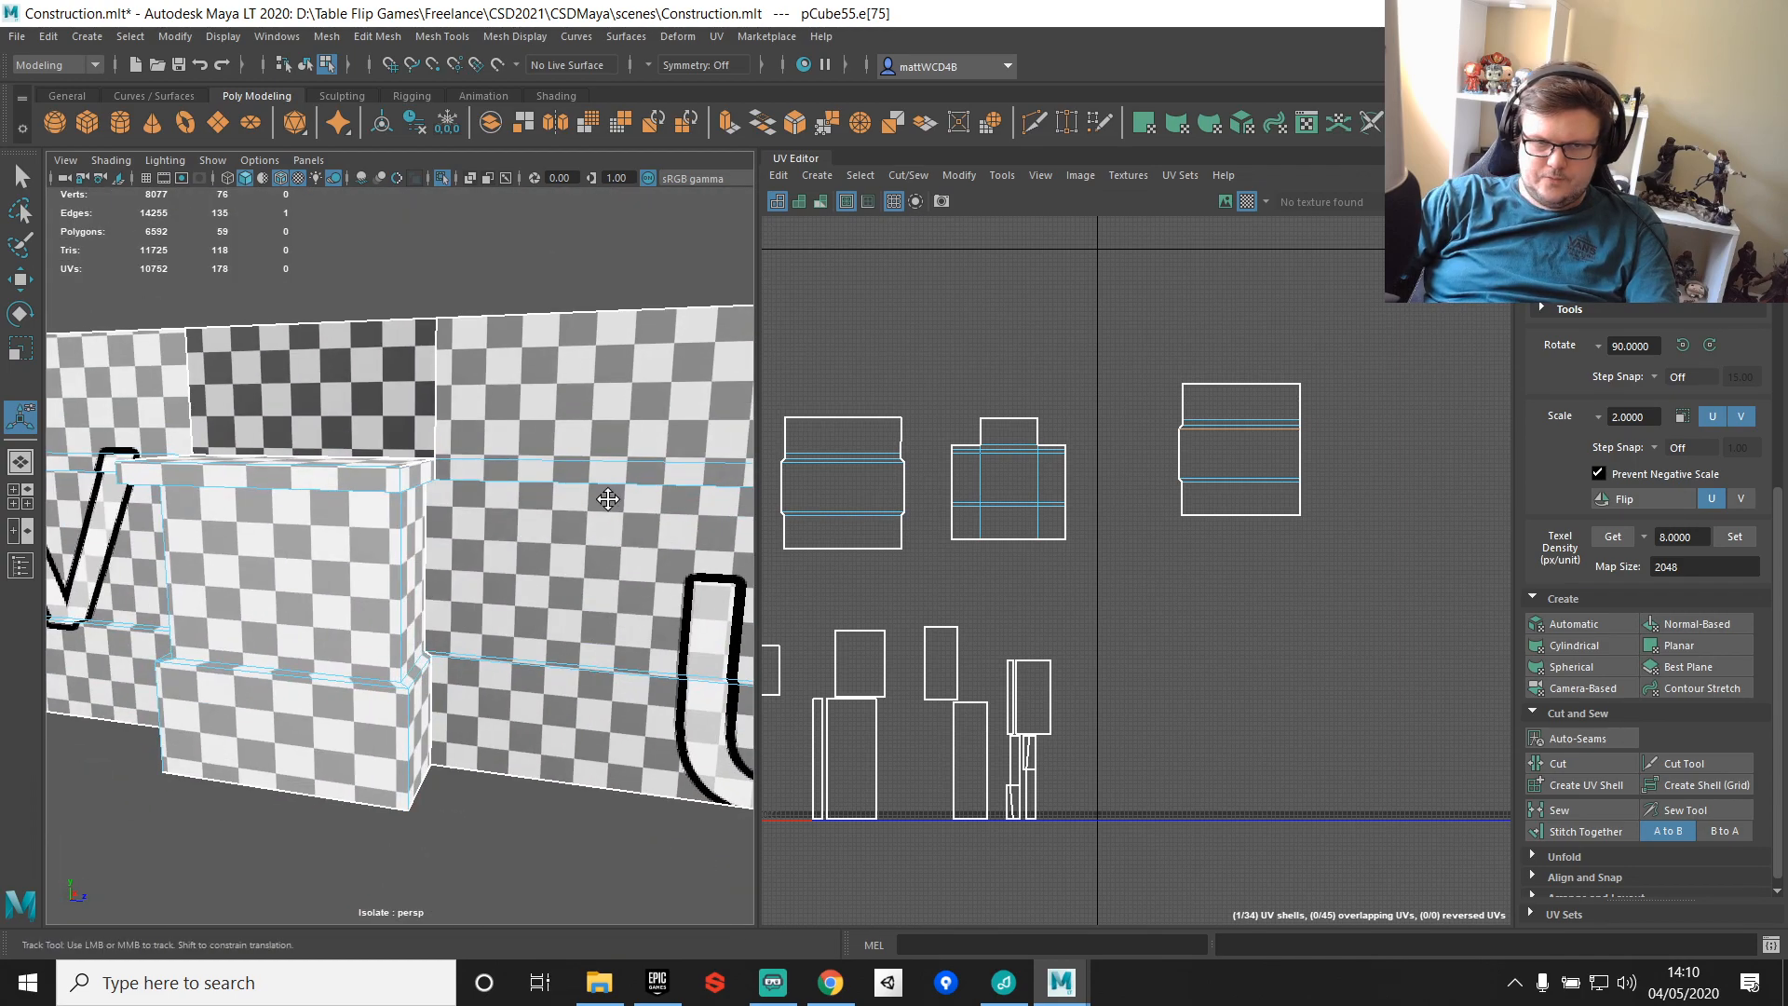
{"action": "middle_click_drag", "start_coordinate": [607, 498], "coordinate": [631, 496], "text": "alt"}
{"action": "middle_click_drag", "start_coordinate": [1041, 436], "coordinate": [1142, 492], "text": "alt"}
{"action": "scroll", "coordinate": [1094, 509], "scroll_direction": "up", "scroll_amount": 3}
{"action": "left_click", "coordinate": [1121, 451]}
{"action": "right_click_drag", "start_coordinate": [1184, 376], "coordinate": [1185, 321], "text": "shift"}
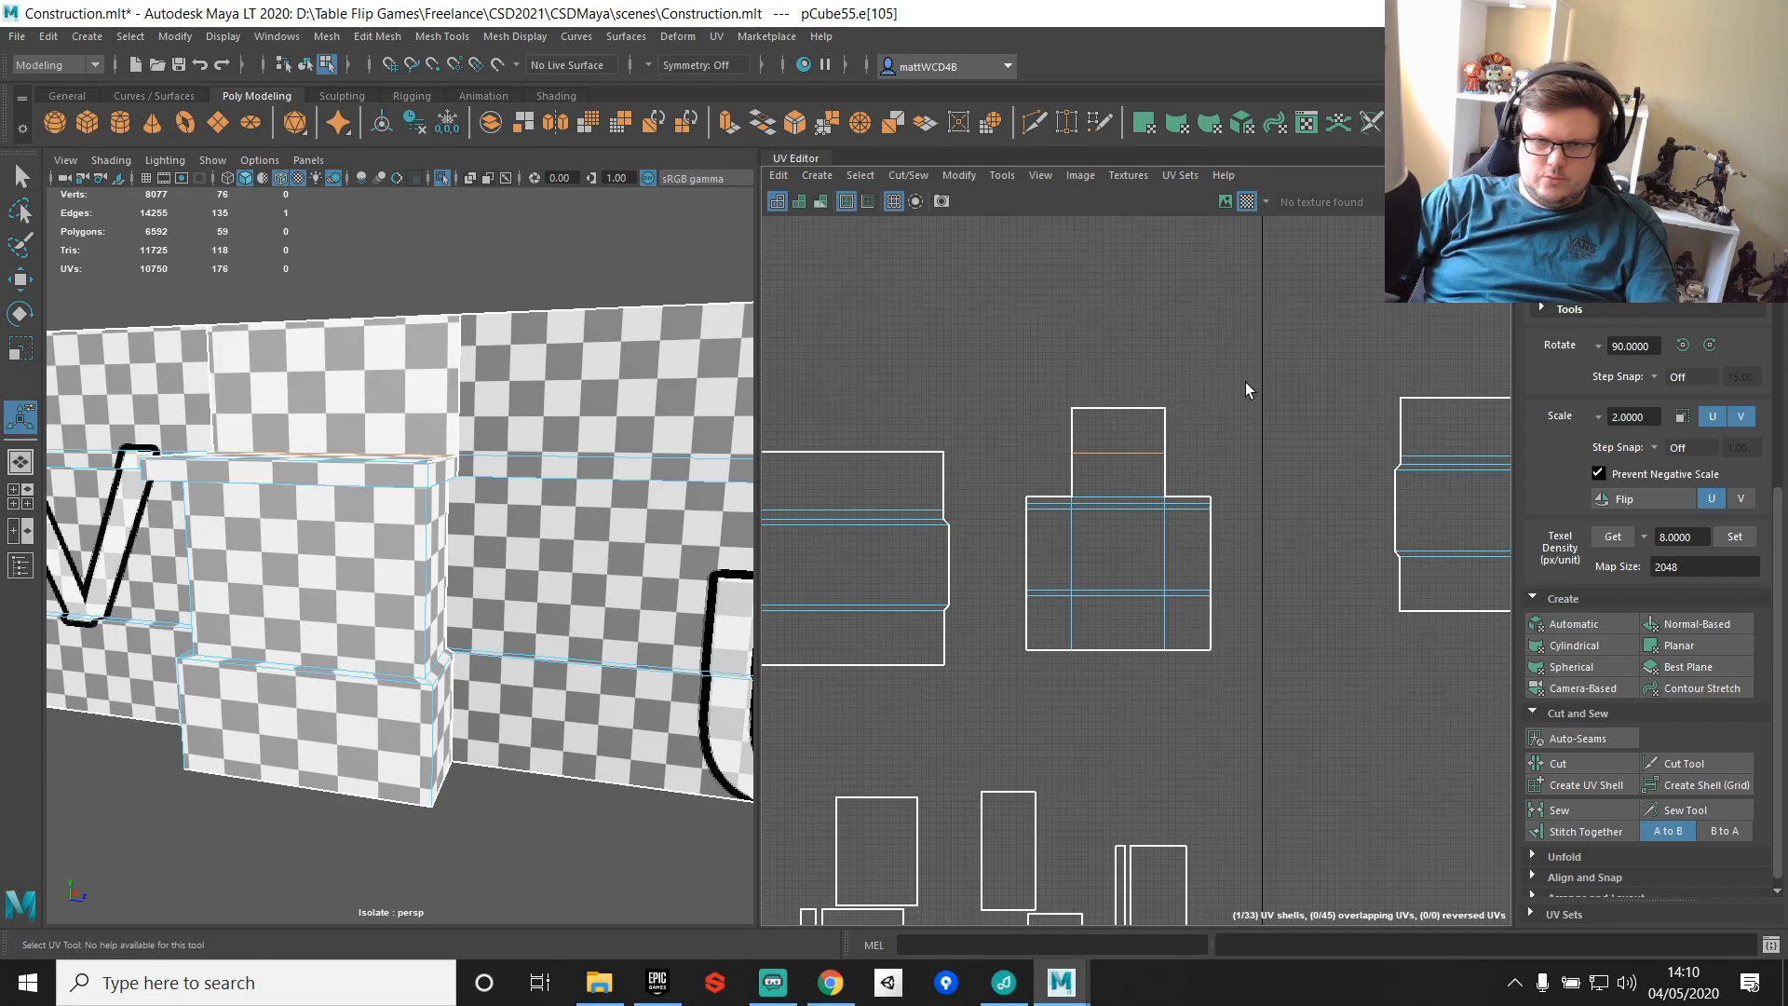
Step: Stitch the wall face above the block onto the middle panel's shell, and the U panel's shell onto that face
{"action": "scroll", "coordinate": [1199, 396], "scroll_direction": "down", "scroll_amount": 2}
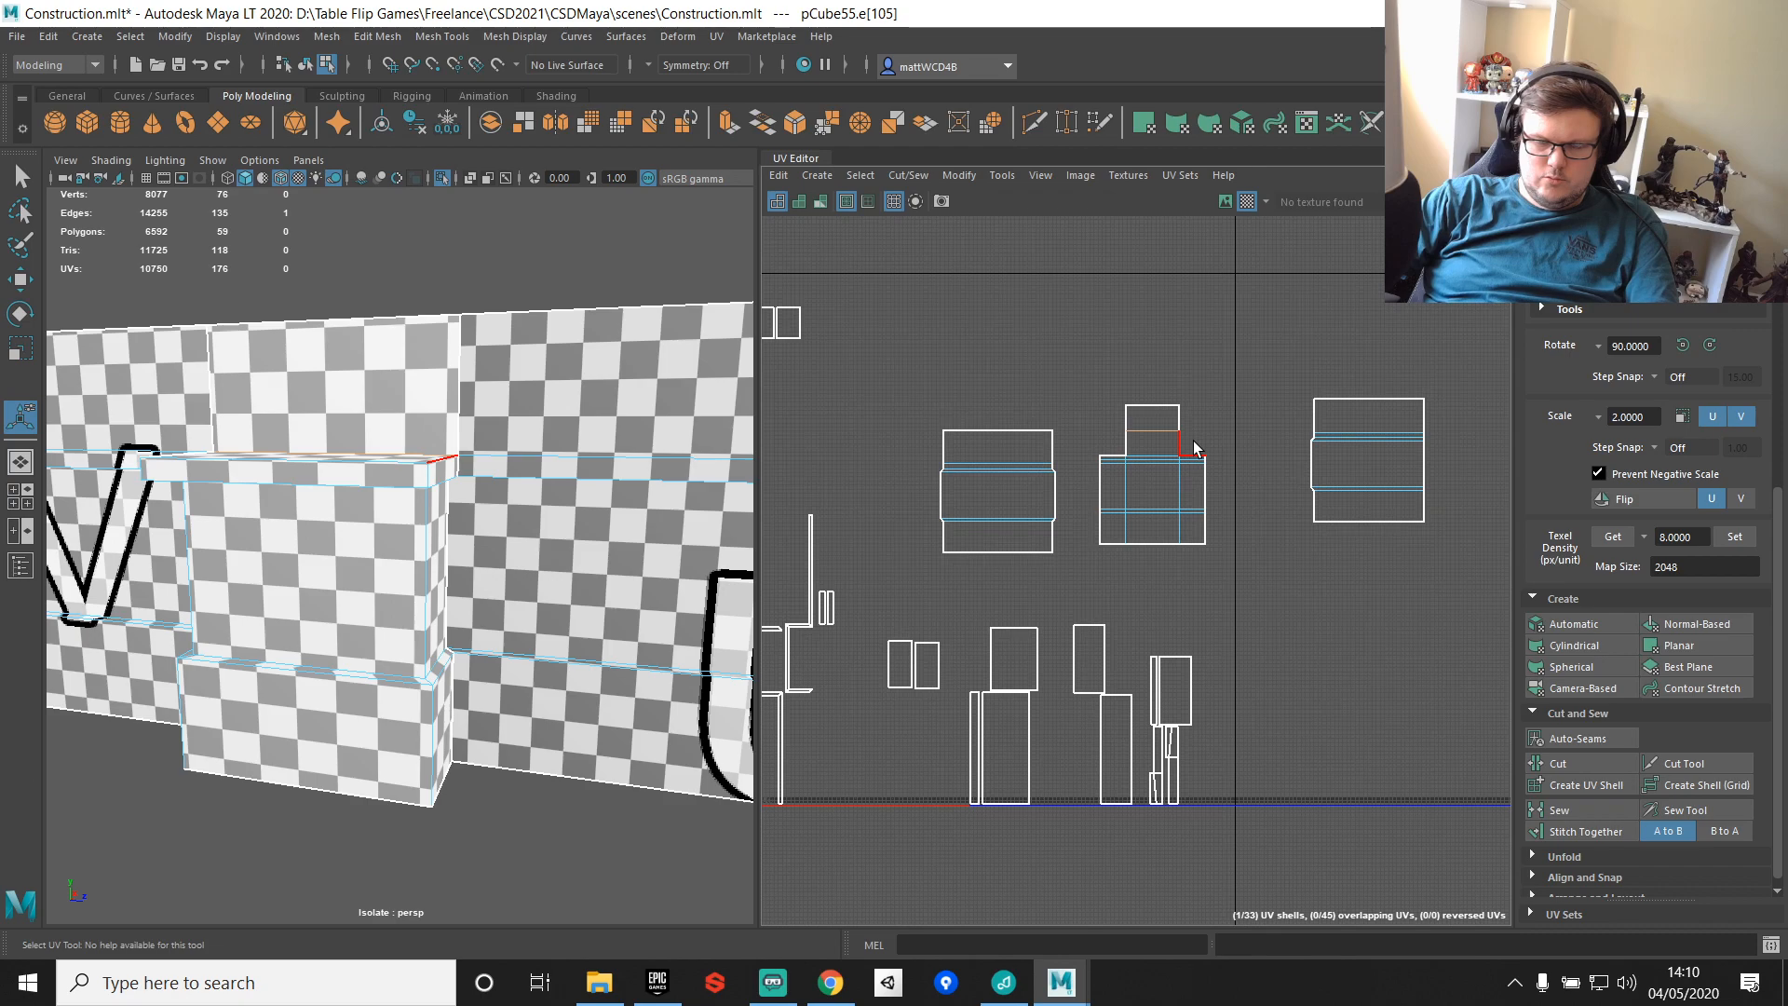
{"action": "left_click", "coordinate": [1040, 448]}
{"action": "right_click_drag", "start_coordinate": [1112, 349], "coordinate": [1108, 376], "text": "shift"}
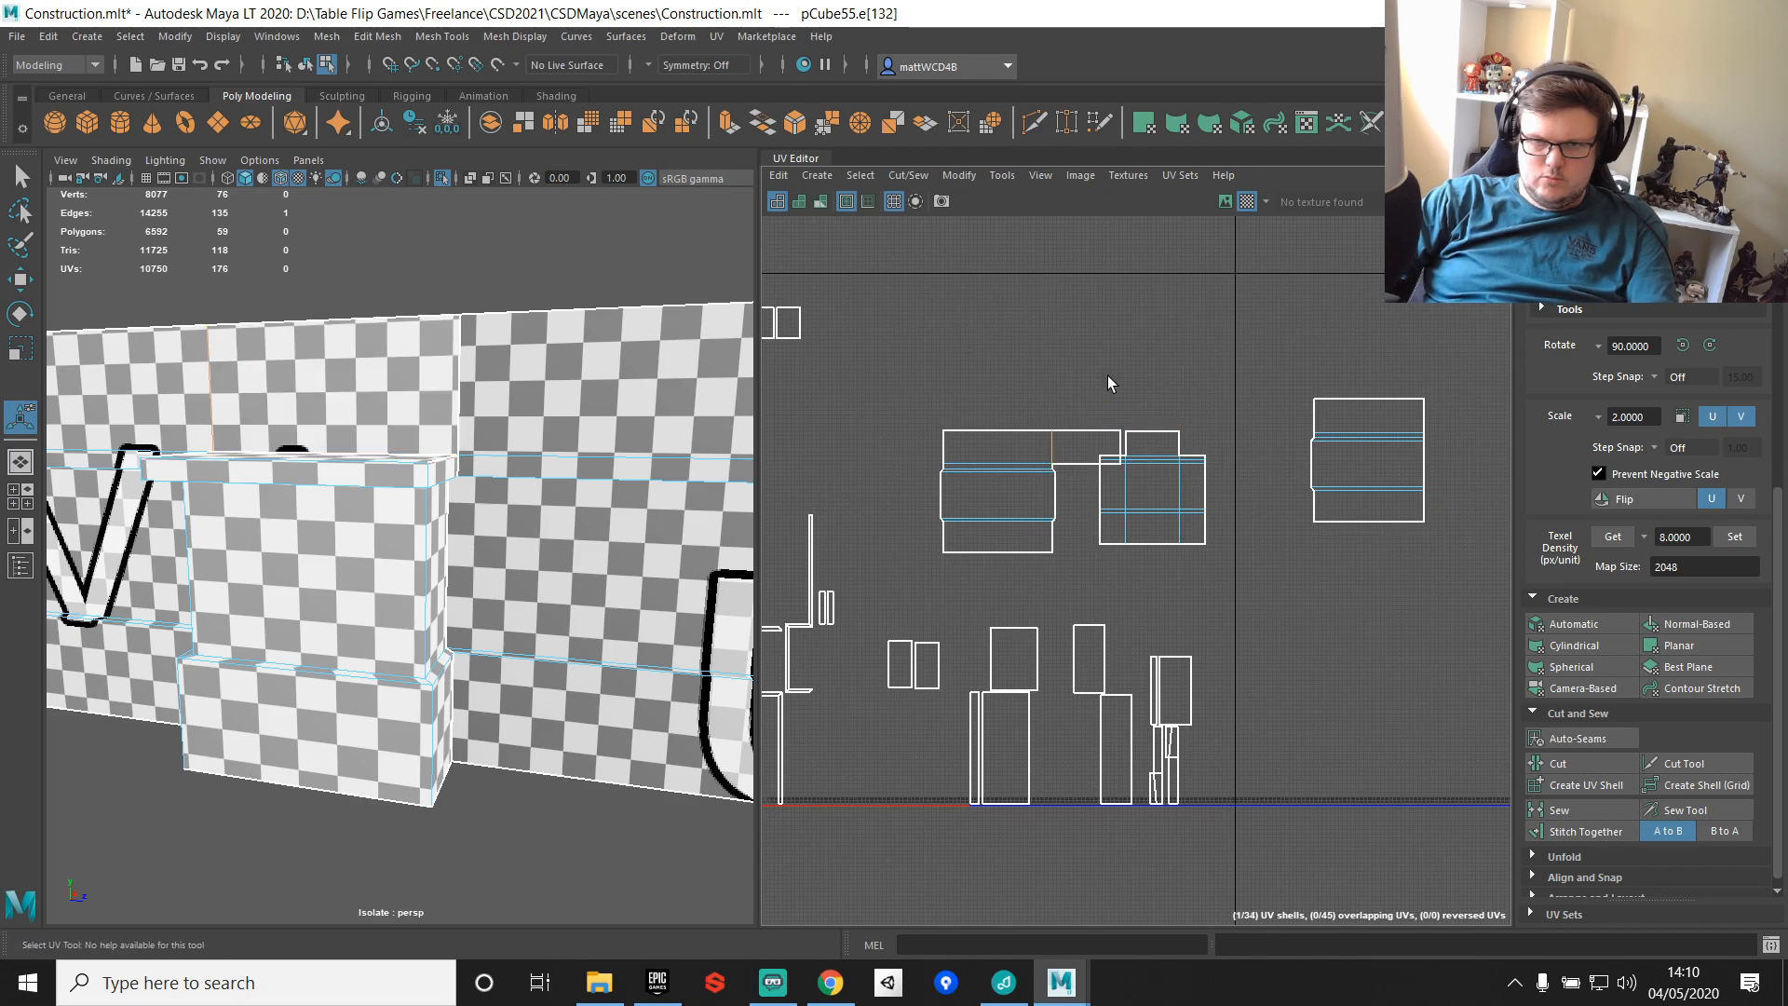
{"action": "left_click", "coordinate": [1122, 448]}
{"action": "right_click_drag", "start_coordinate": [1201, 335], "coordinate": [1202, 295], "text": "shift"}
{"action": "left_click", "coordinate": [1058, 458]}
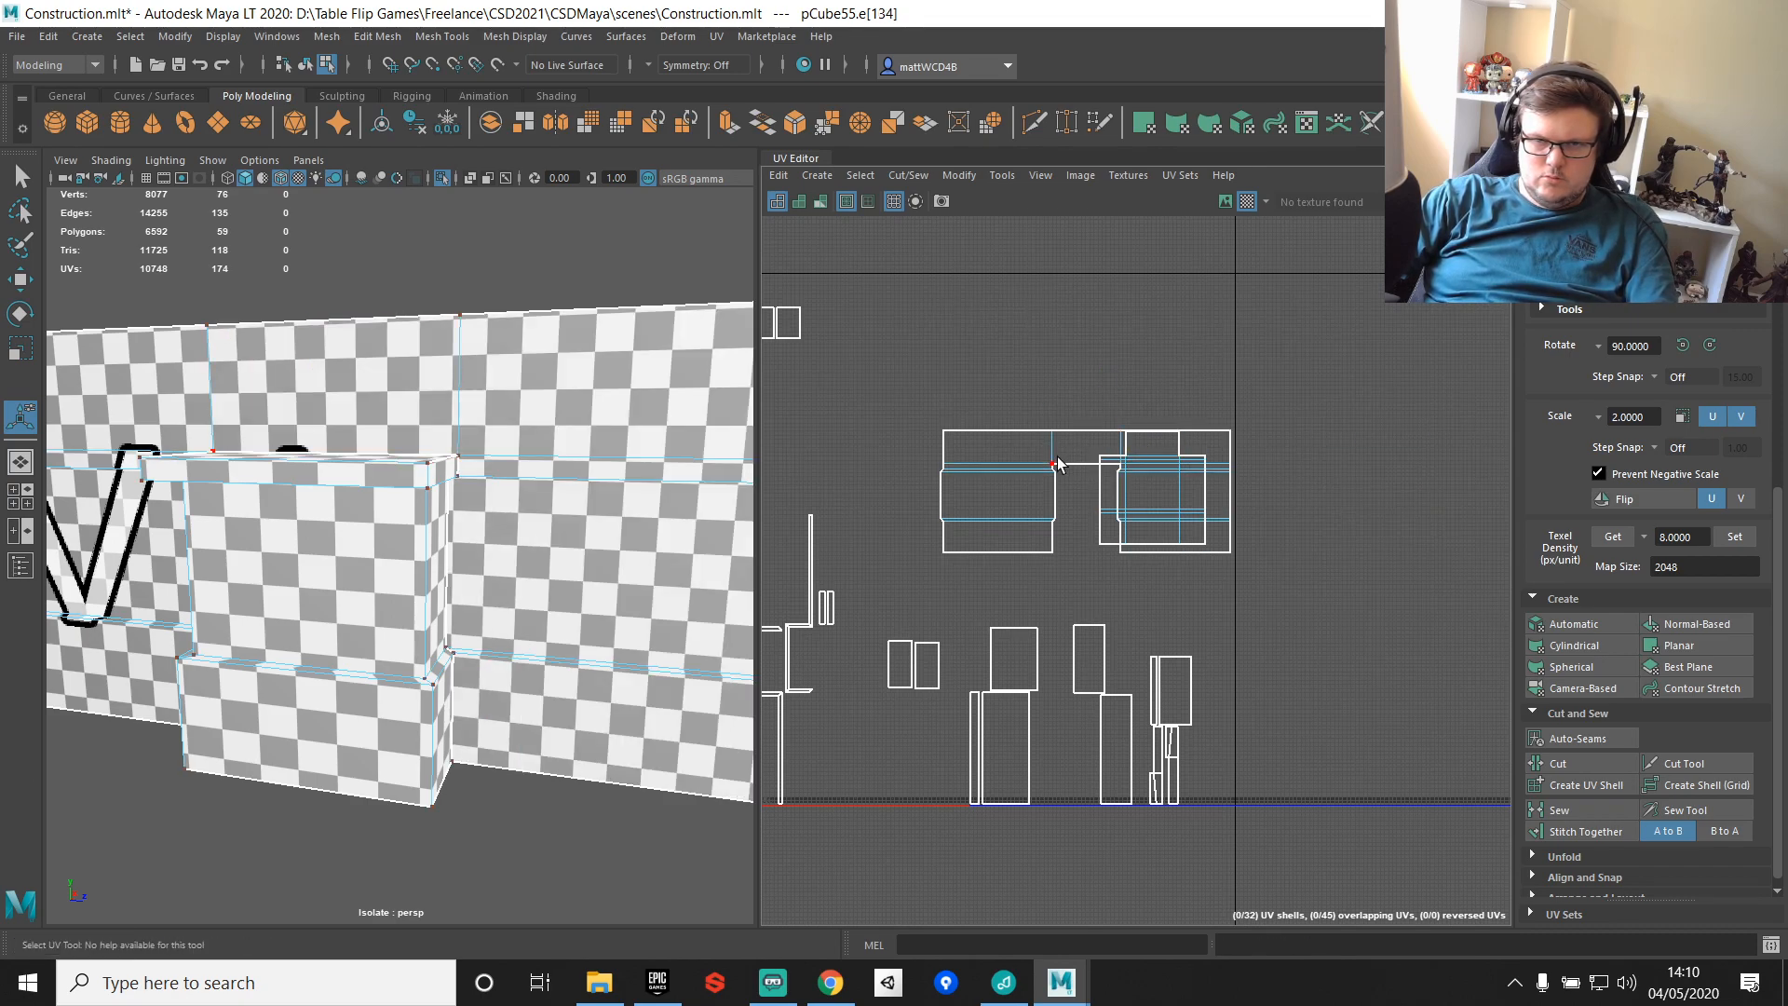
Step: Move the joined wall shell clear of the protruding block's shell in the UV layout
{"action": "key", "text": "w"}
{"action": "scroll", "coordinate": [1053, 457], "scroll_direction": "down", "scroll_amount": 2}
{"action": "left_click_drag", "start_coordinate": [1064, 476], "coordinate": [1100, 387]}
{"action": "scroll", "coordinate": [1102, 391], "scroll_direction": "up", "scroll_amount": 5}
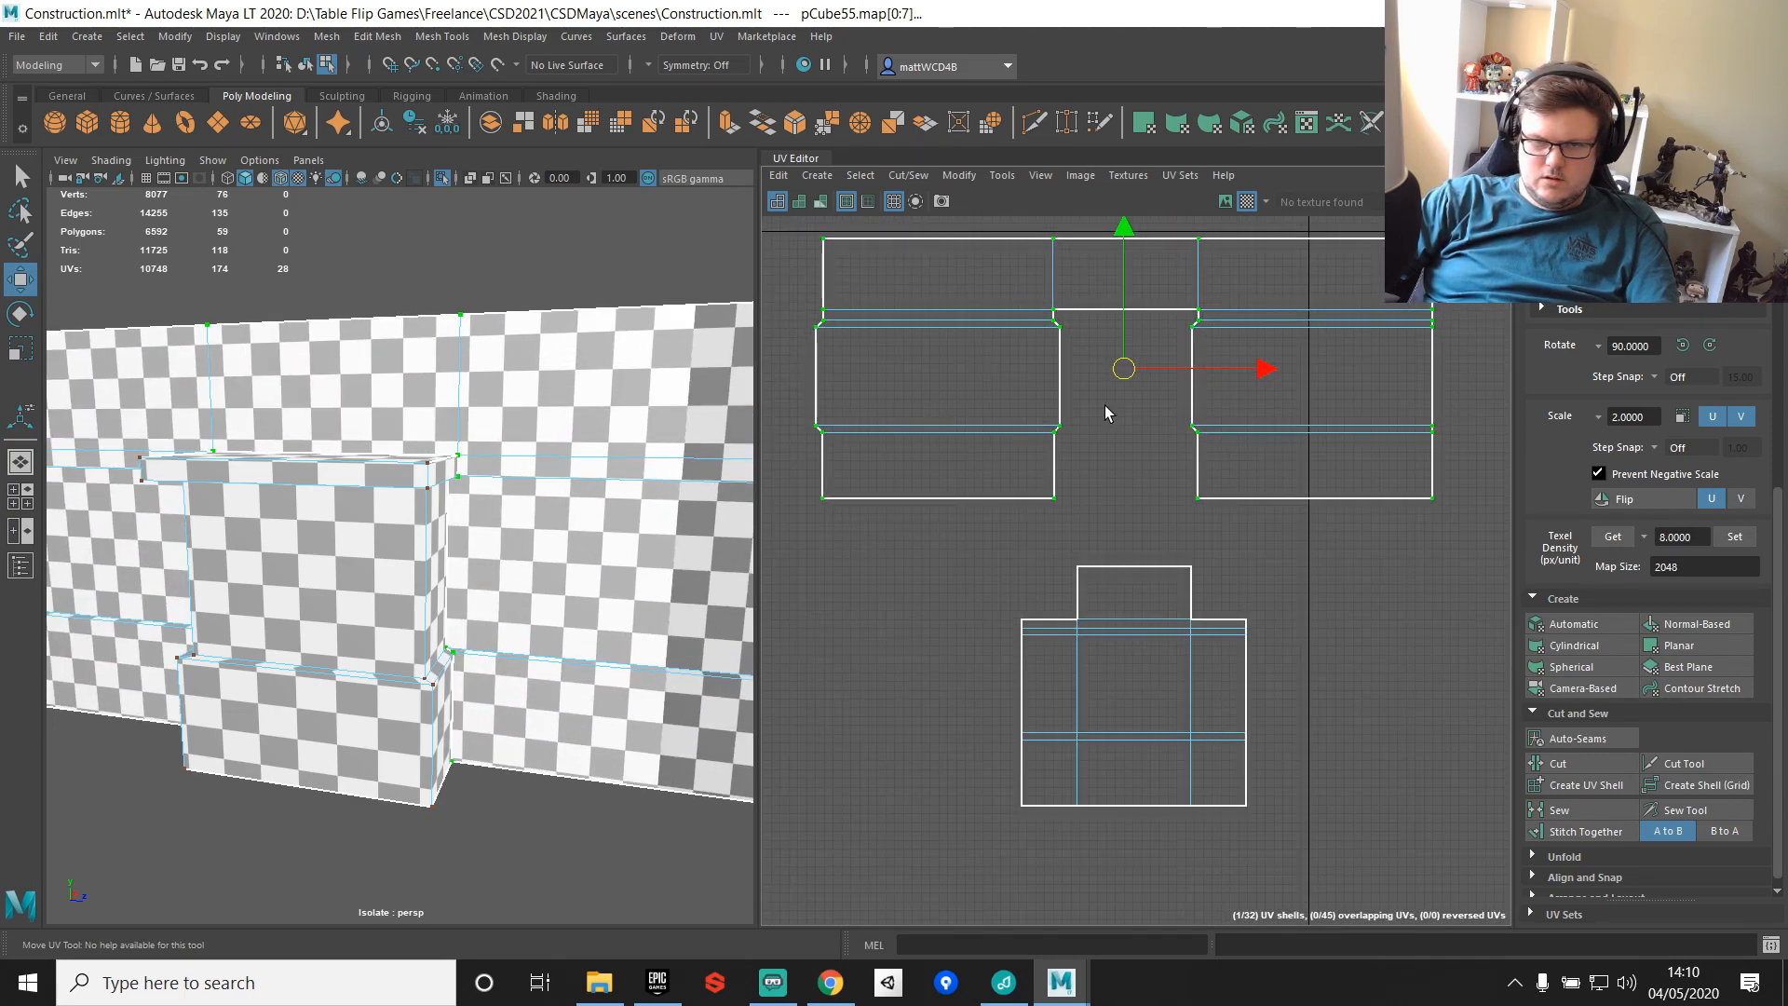
Step: Stitch the wall face above the second block, the outer panel's upper face and its narrow strip onto the end of the wall shell
{"action": "scroll", "coordinate": [1105, 405], "scroll_direction": "down", "scroll_amount": 3}
{"action": "middle_click_drag", "start_coordinate": [948, 435], "coordinate": [1238, 492], "text": "alt"}
{"action": "left_click", "coordinate": [1249, 407]}
{"action": "key", "text": "q"}
{"action": "left_click", "coordinate": [1253, 387]}
{"action": "right_click_drag", "start_coordinate": [1205, 348], "coordinate": [1207, 398], "text": "shift"}
{"action": "key", "text": "g"}
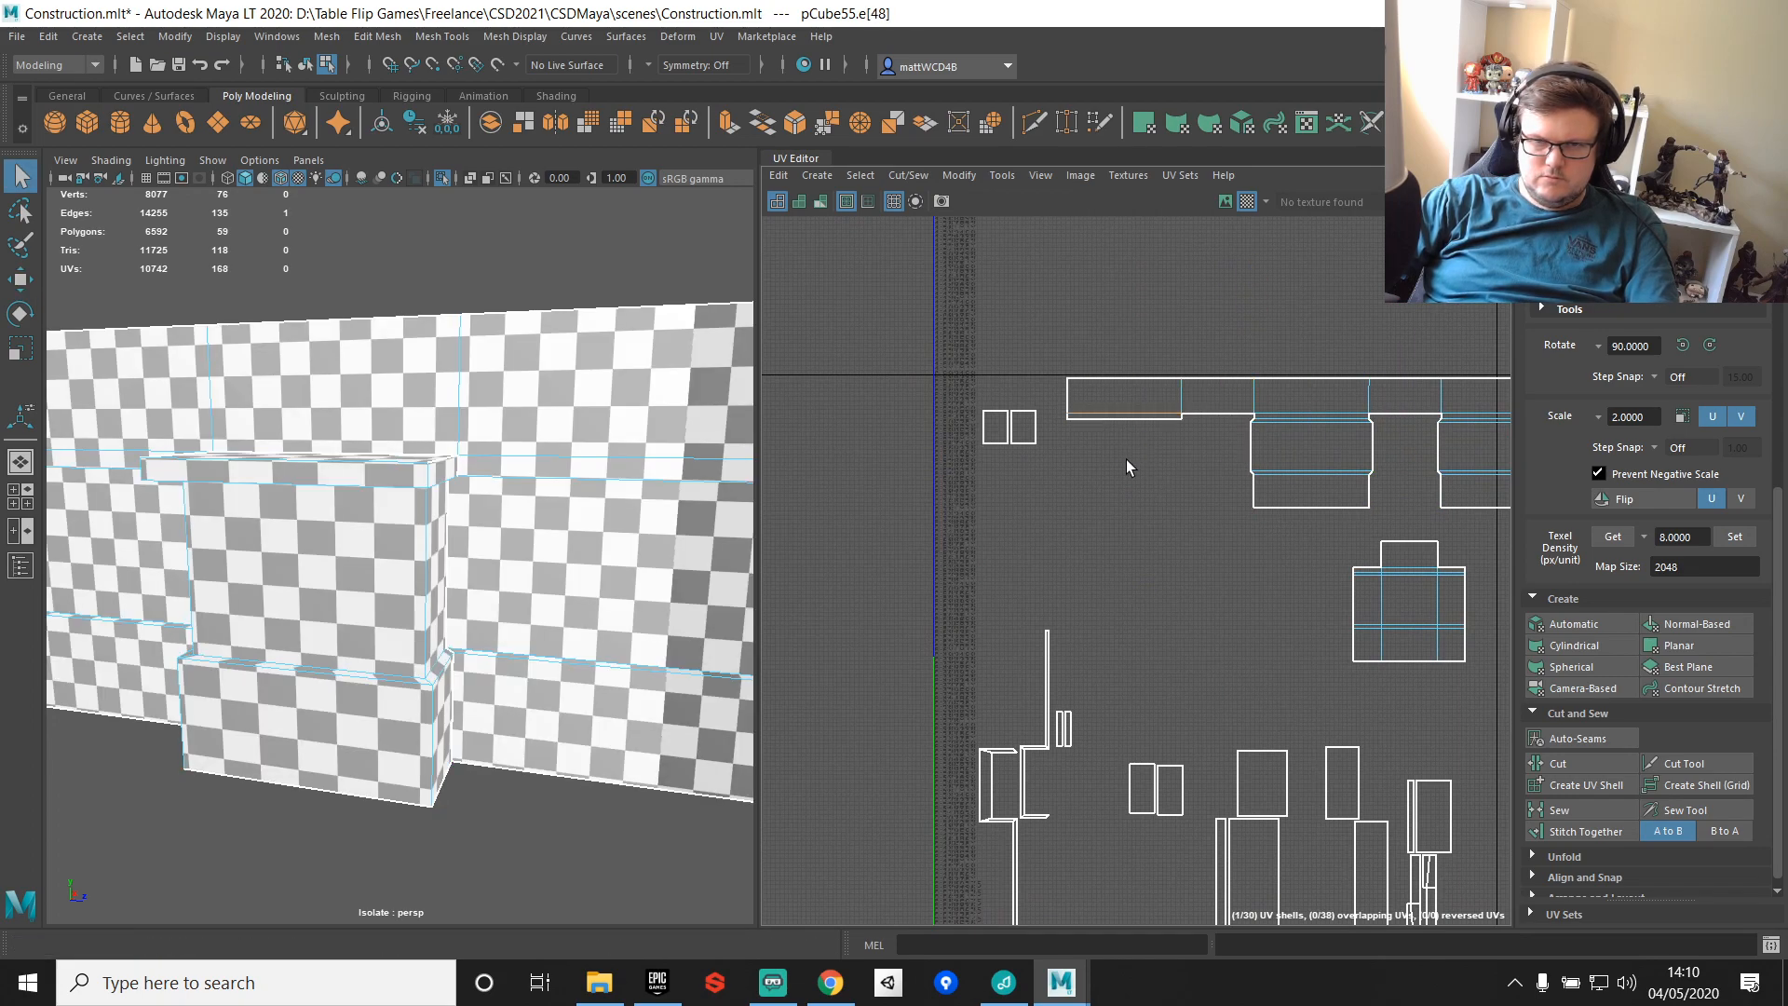
{"action": "key", "text": "g"}
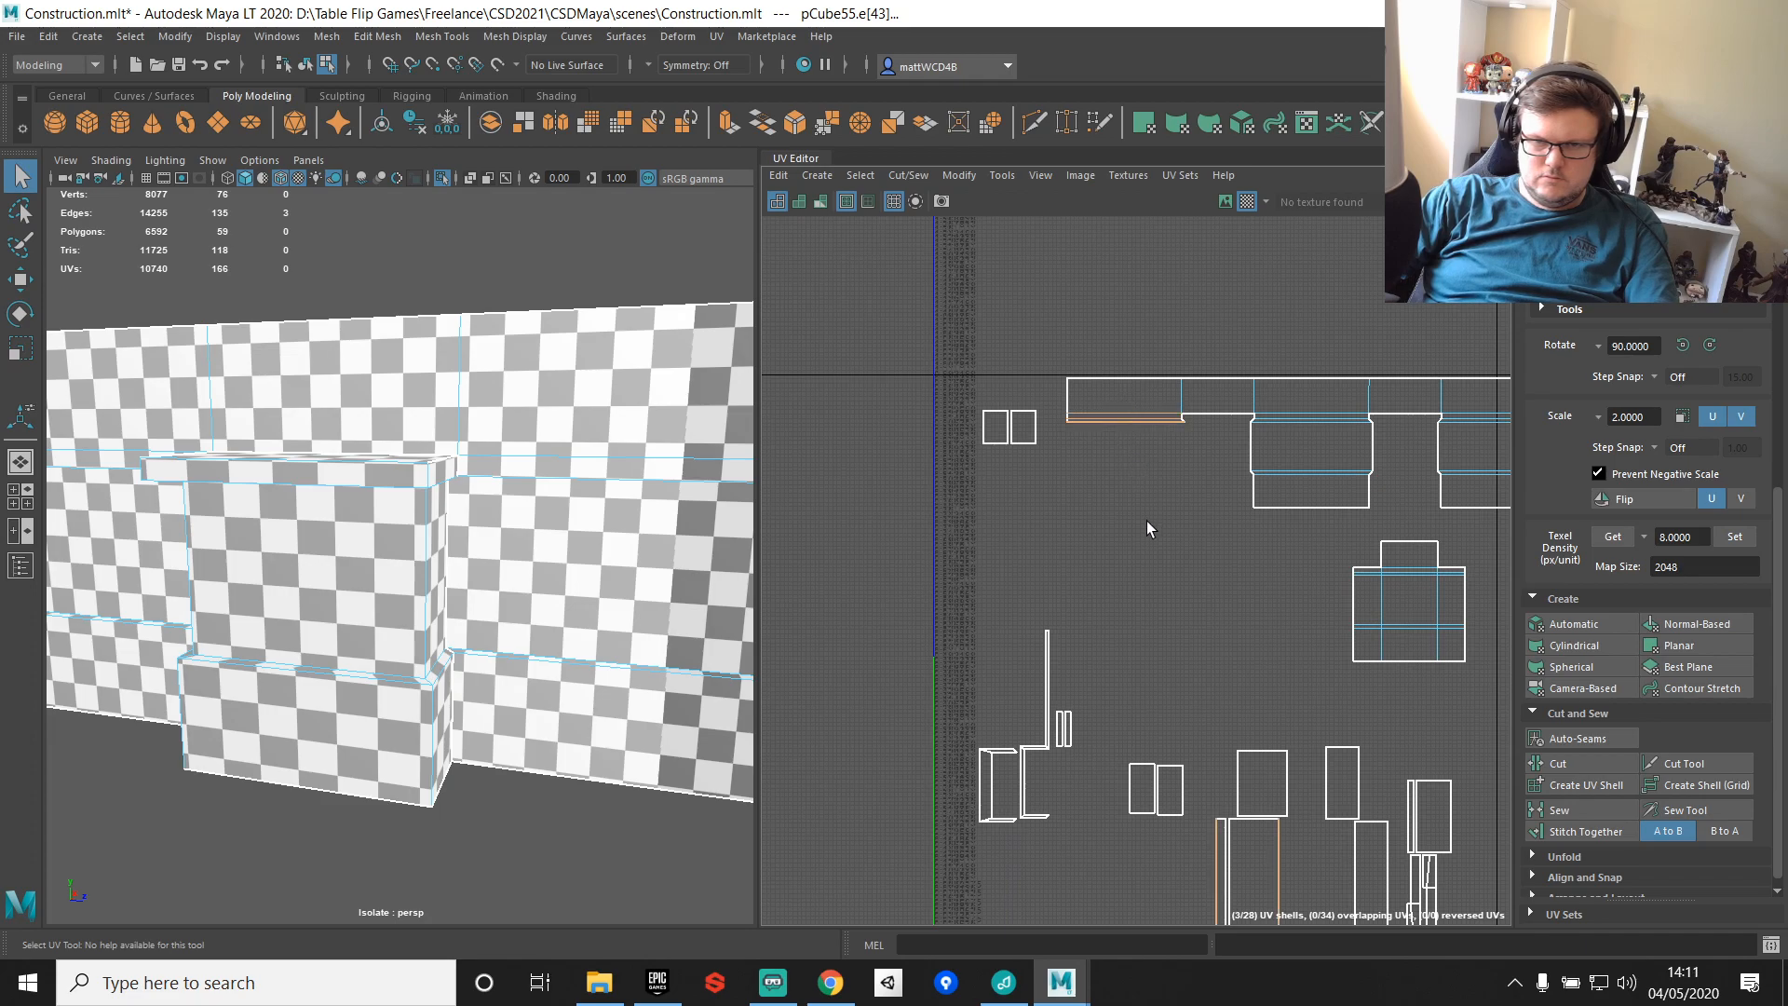
Step: Delete the stray narrow face along the ledge of the wall's outer panel
{"action": "key", "text": "f"}
{"action": "left_click_drag", "start_coordinate": [478, 524], "coordinate": [509, 585], "text": "alt"}
{"action": "scroll", "coordinate": [508, 585], "scroll_direction": "up", "scroll_amount": 4}
{"action": "middle_click_drag", "start_coordinate": [509, 585], "coordinate": [103, 521], "text": "alt"}
{"action": "scroll", "coordinate": [326, 548], "scroll_direction": "up", "scroll_amount": 3}
{"action": "right_click_drag", "start_coordinate": [325, 473], "coordinate": [235, 460]}
{"action": "left_click", "coordinate": [311, 546]}
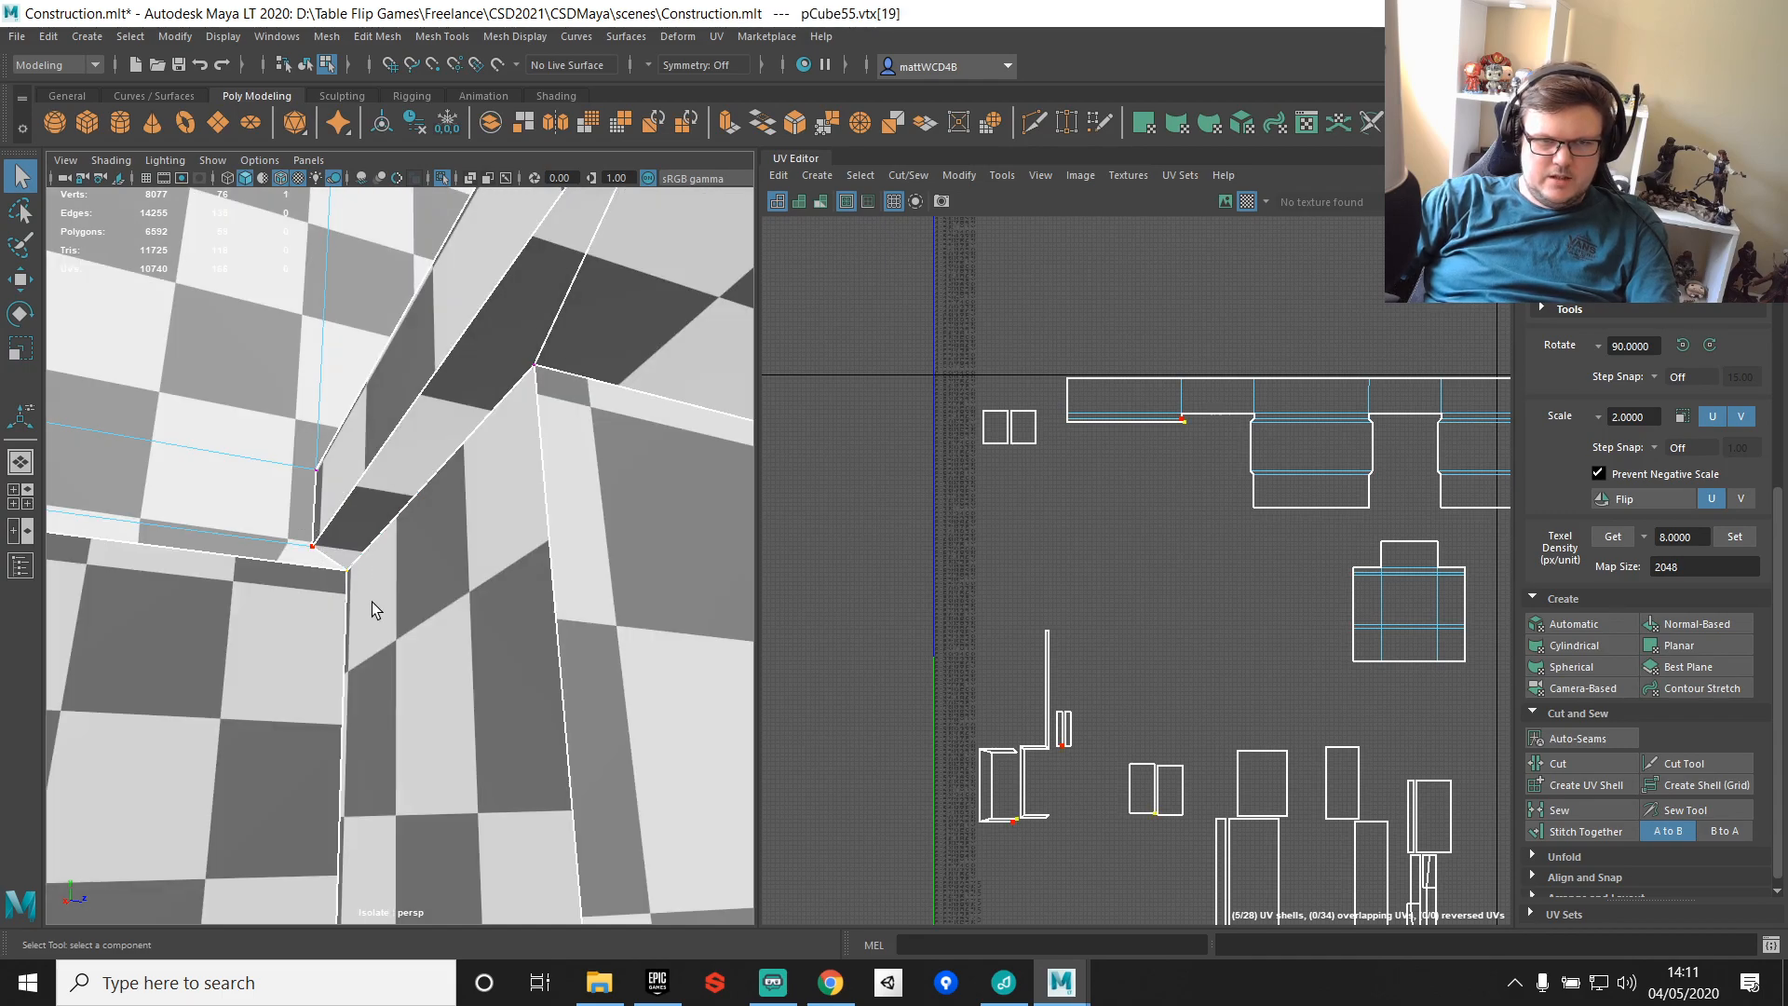
{"action": "scroll", "coordinate": [371, 601], "scroll_direction": "down", "scroll_amount": 5}
{"action": "scroll", "coordinate": [348, 570], "scroll_direction": "up", "scroll_amount": 3}
{"action": "middle_click_drag", "start_coordinate": [300, 607], "coordinate": [512, 577], "text": "alt"}
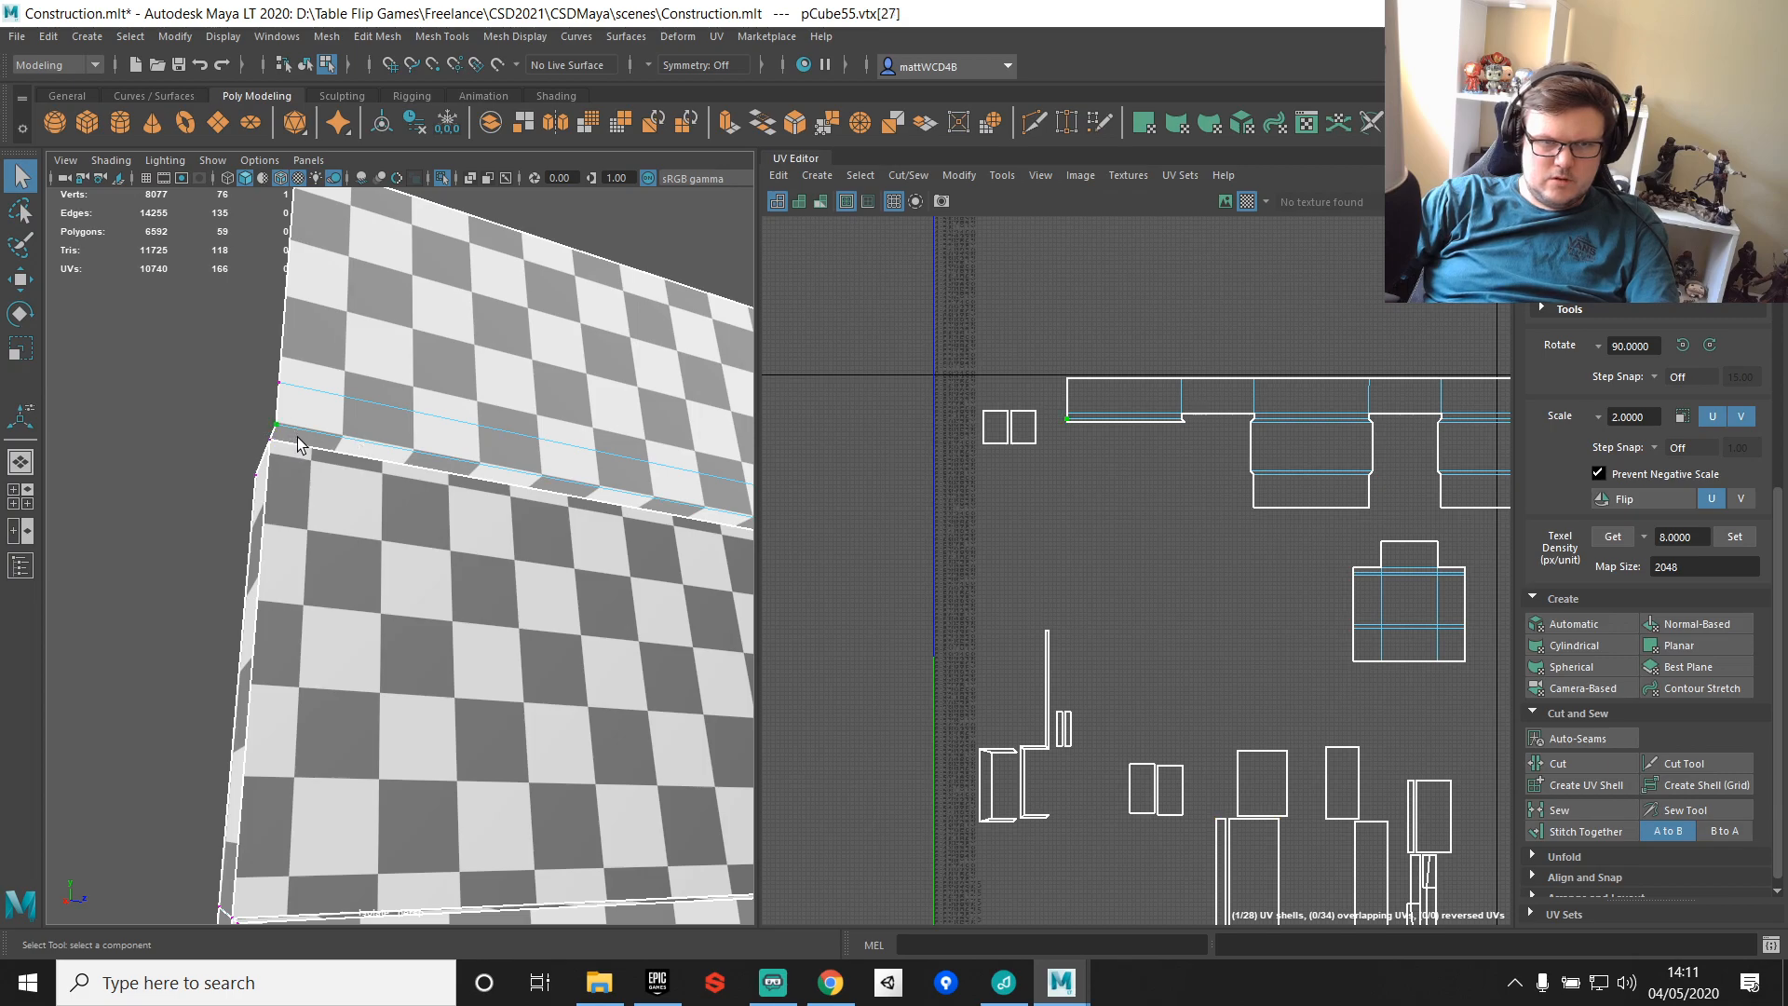
{"action": "scroll", "coordinate": [227, 480], "scroll_direction": "down", "scroll_amount": 4}
{"action": "left_click_drag", "start_coordinate": [233, 485], "coordinate": [527, 567], "text": "alt"}
{"action": "right_click_drag", "start_coordinate": [512, 475], "coordinate": [514, 528]}
{"action": "left_click", "coordinate": [519, 528]}
{"action": "key", "text": "Delete"}
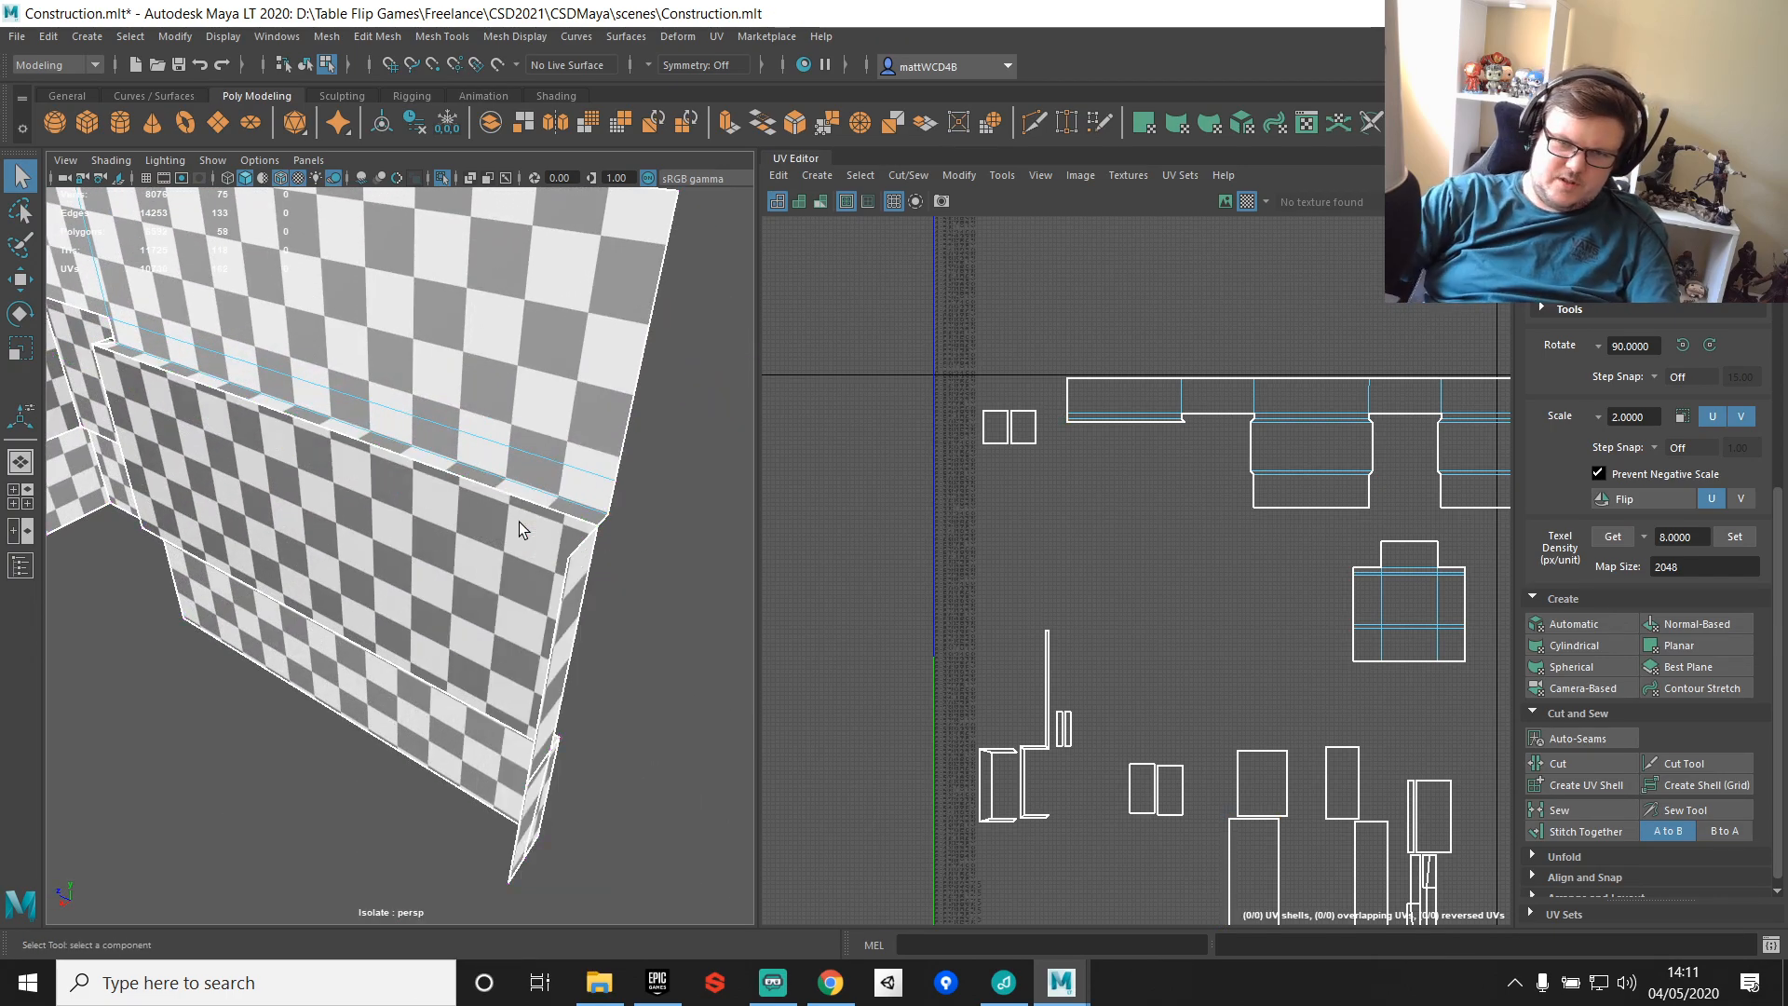
Step: Check the wall's outer end against the surrounding building and delete its end-cap faces
{"action": "left_click_drag", "start_coordinate": [566, 560], "coordinate": [502, 563], "text": "alt"}
{"action": "middle_click_drag", "start_coordinate": [538, 634], "coordinate": [461, 531], "text": "alt"}
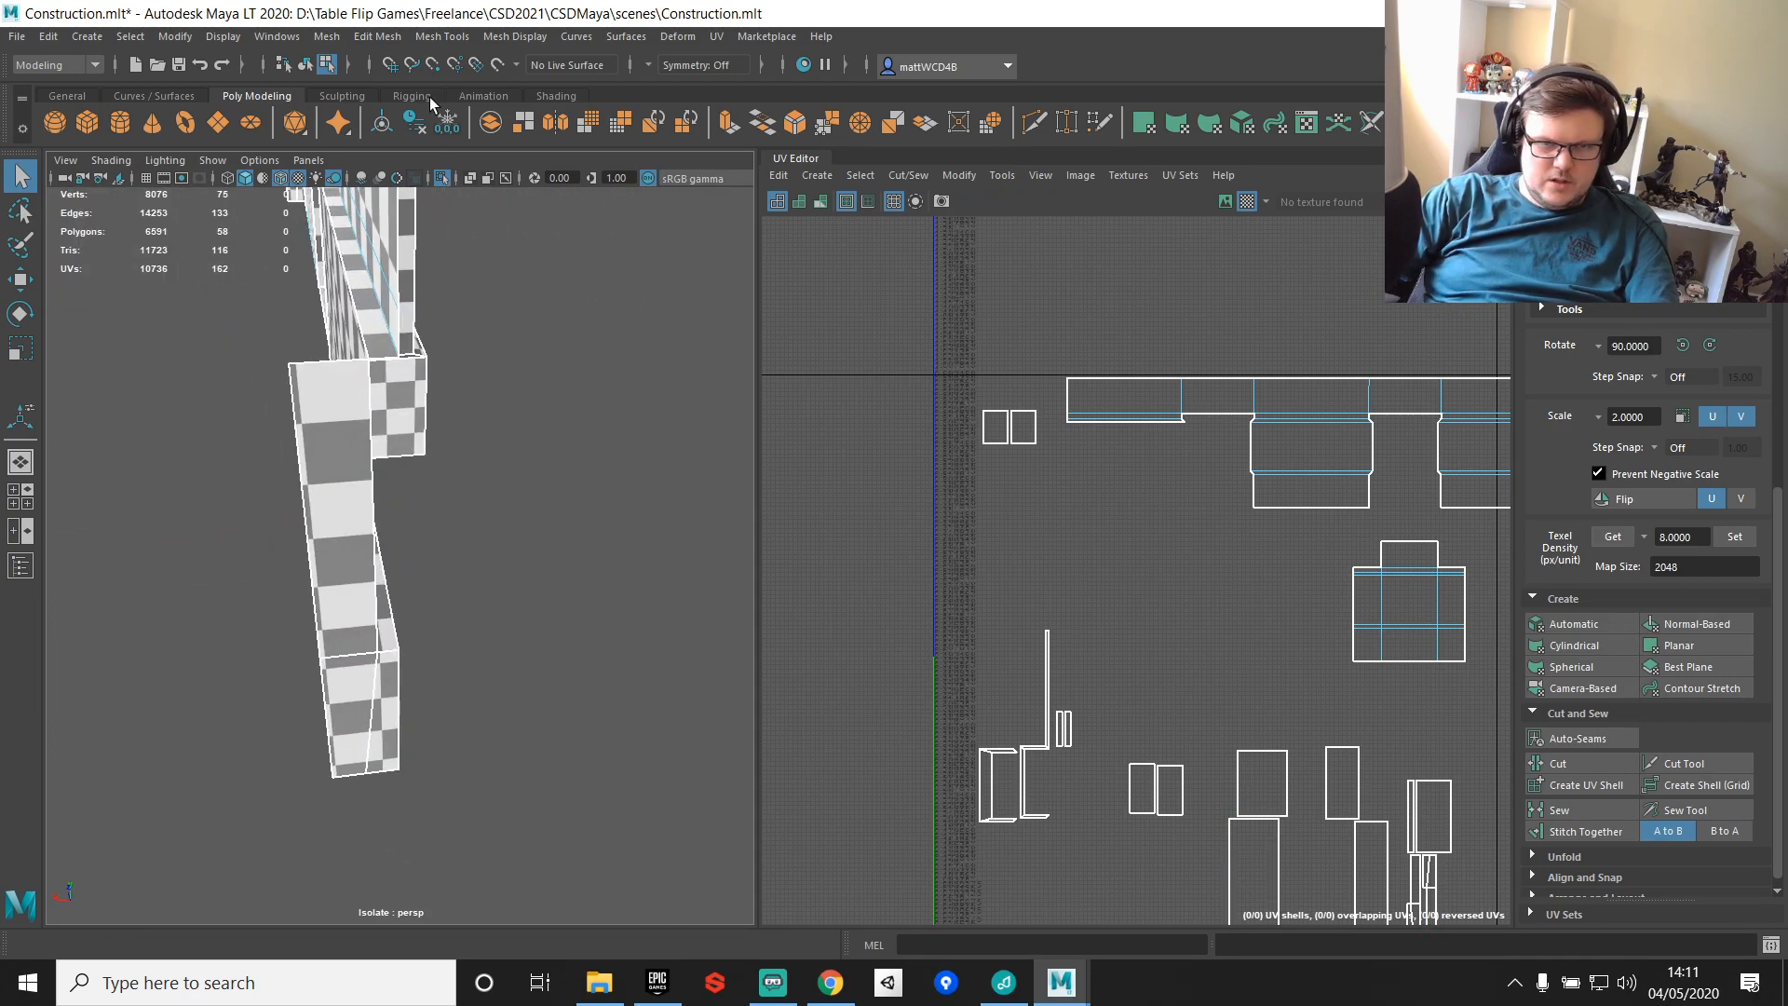
{"action": "left_click", "coordinate": [442, 177]}
{"action": "left_click_drag", "start_coordinate": [399, 447], "coordinate": [325, 513], "text": "alt"}
{"action": "key", "text": "F8"}
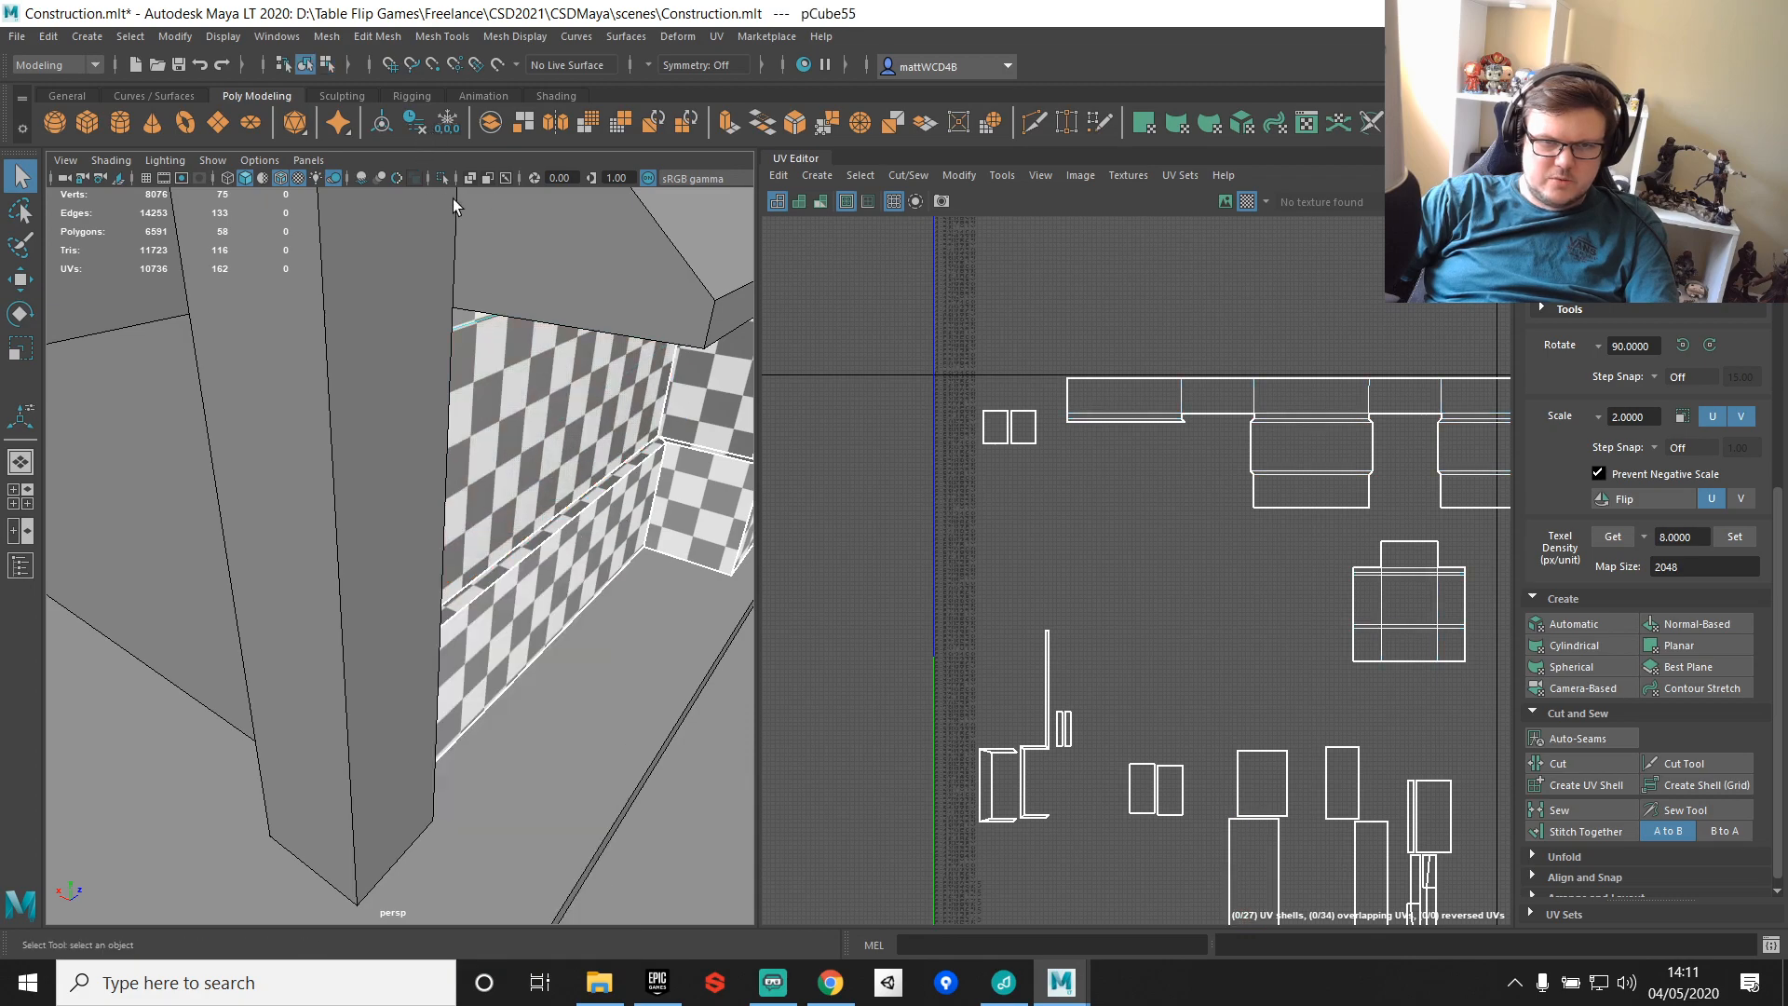
{"action": "left_click", "coordinate": [443, 177]}
{"action": "left_click_drag", "start_coordinate": [642, 482], "coordinate": [506, 464], "text": "alt"}
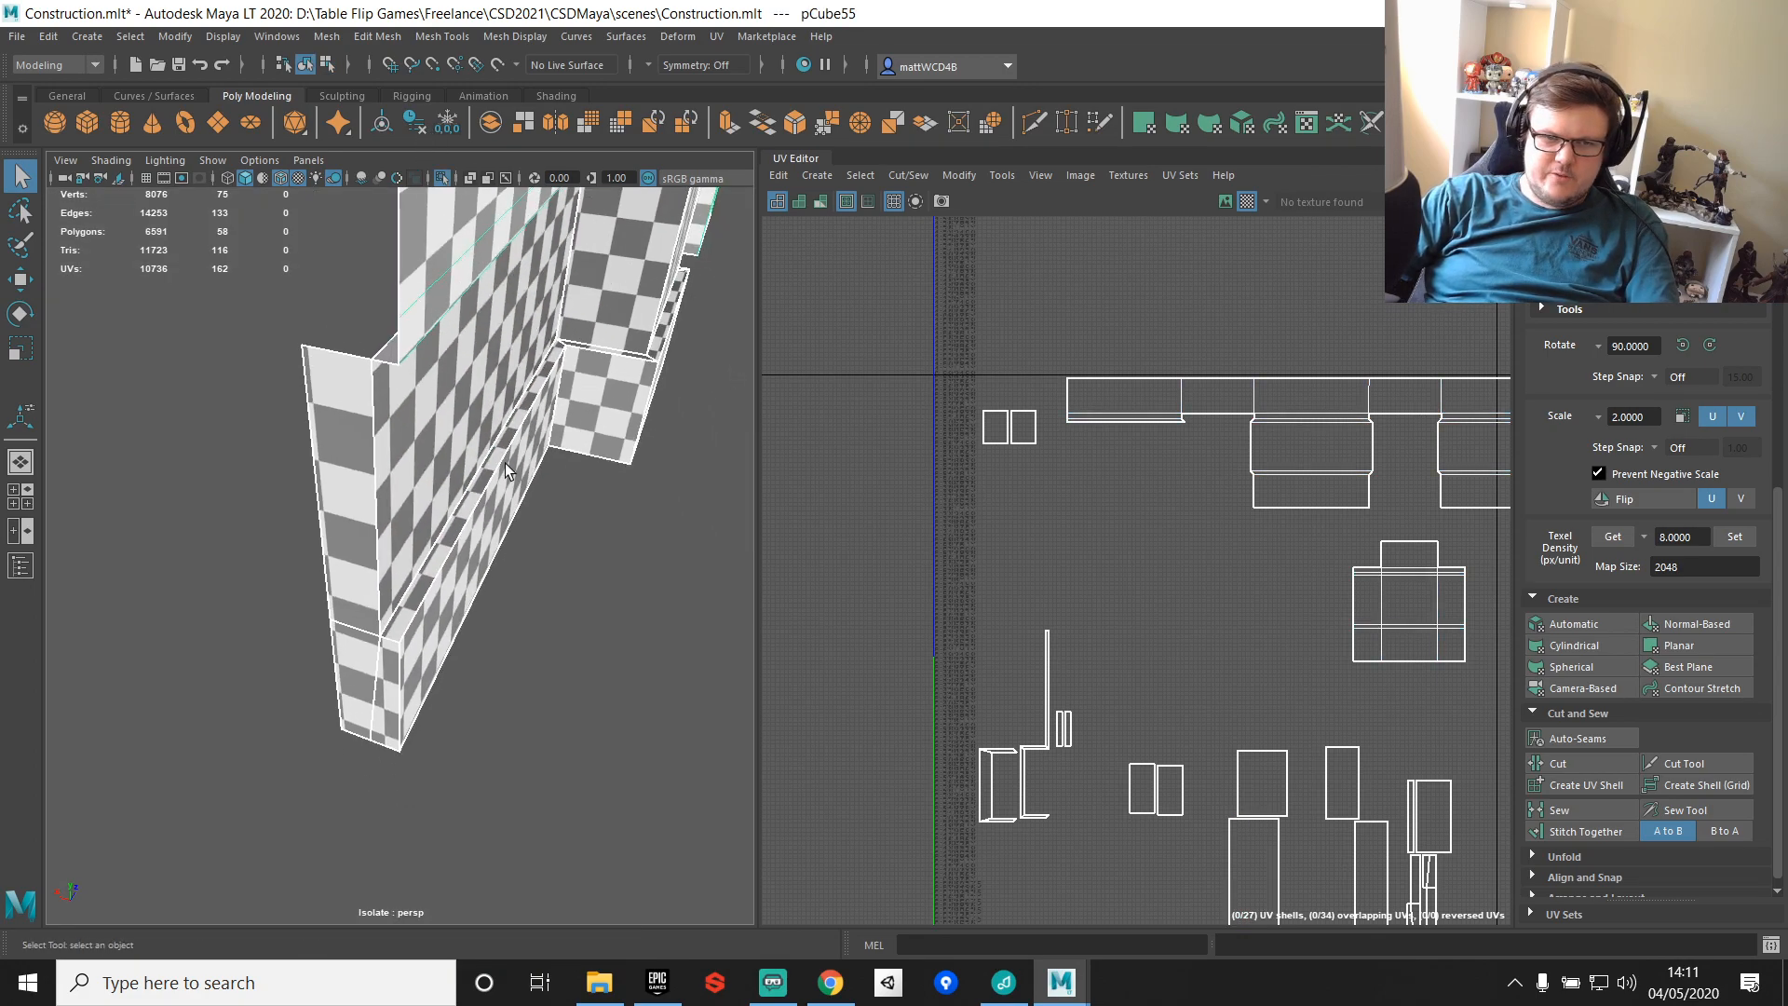
{"action": "right_click_drag", "start_coordinate": [358, 391], "coordinate": [357, 431]}
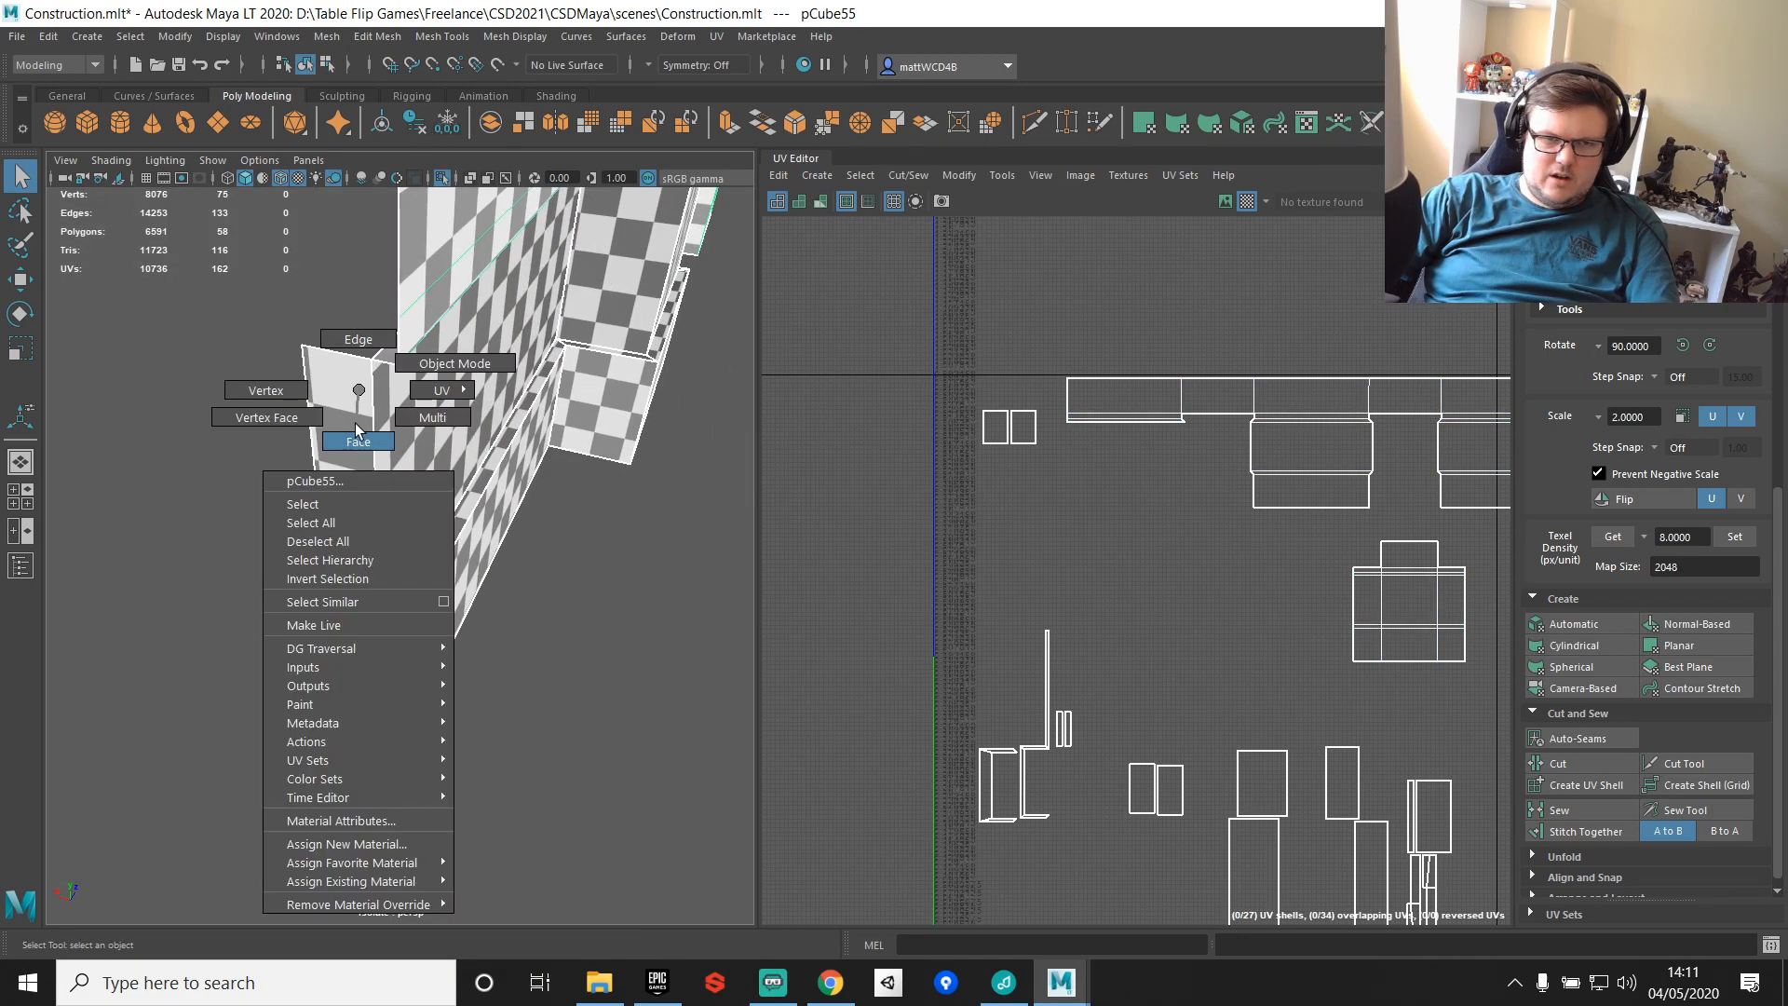
{"action": "right_click_drag", "start_coordinate": [355, 424], "coordinate": [358, 438]}
{"action": "left_click", "coordinate": [386, 720]}
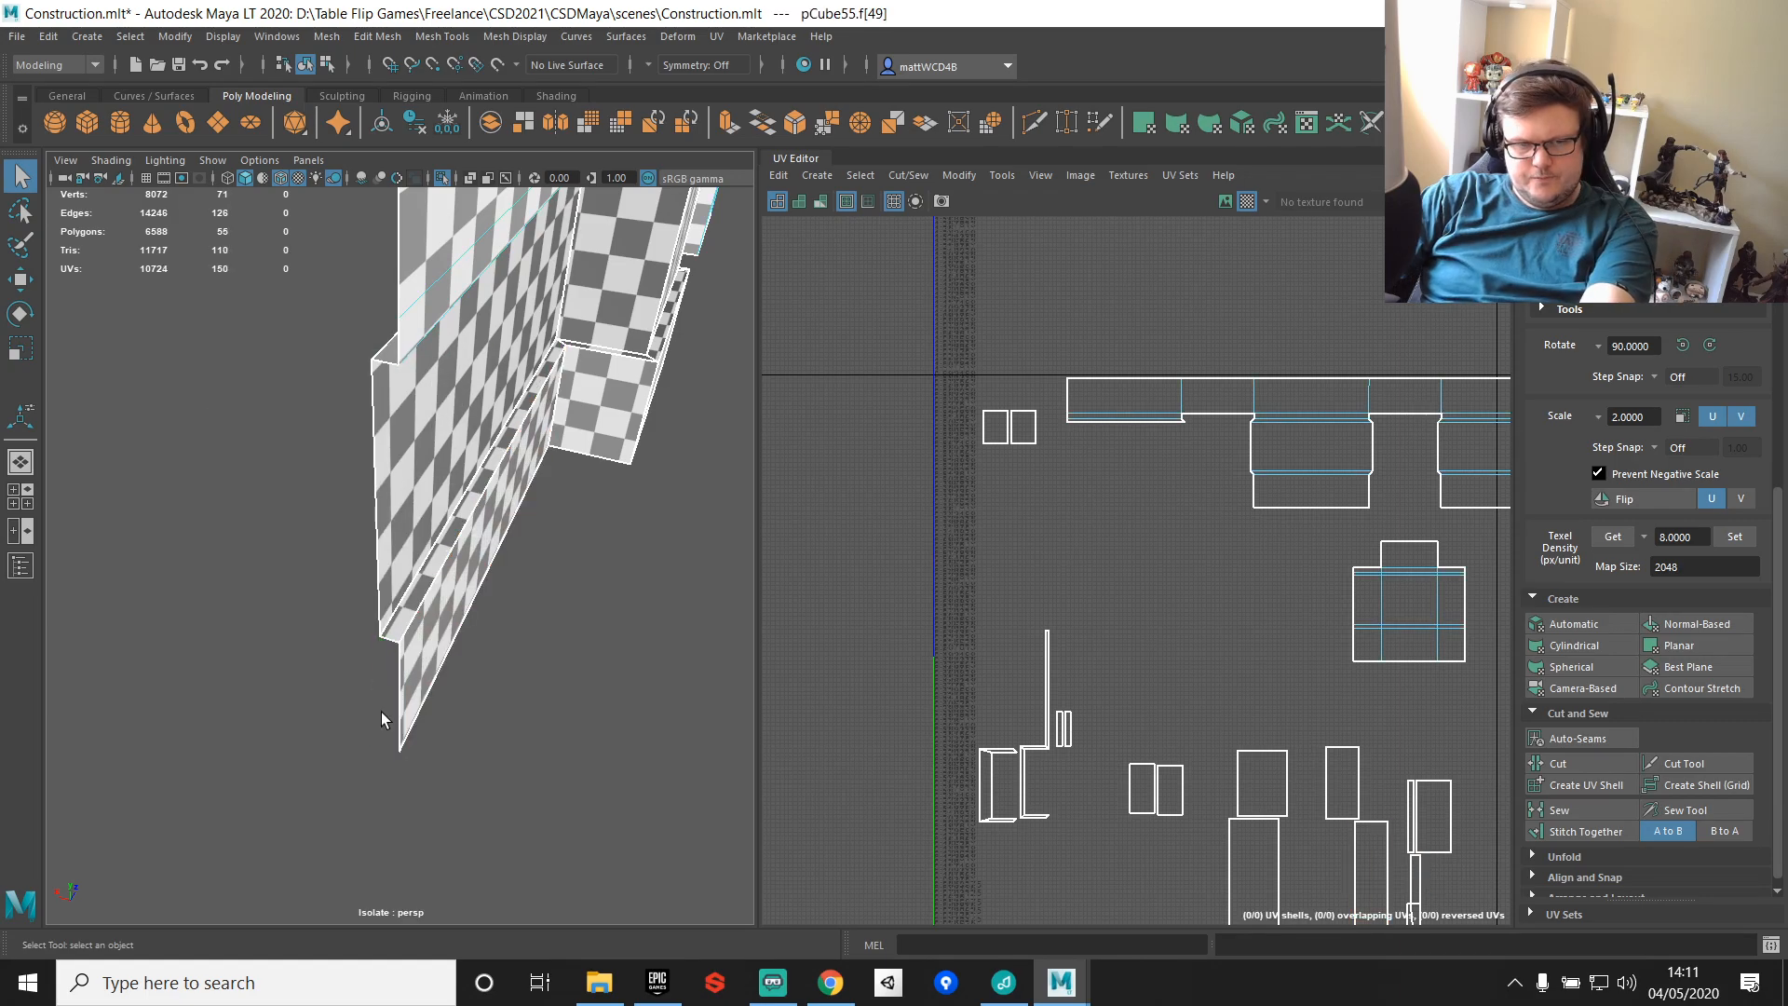
{"action": "key", "text": "Delete"}
Step: Delete the end-cap faces at the opposite end of the wall
{"action": "left_click_drag", "start_coordinate": [578, 447], "coordinate": [423, 407], "text": "alt"}
{"action": "middle_click_drag", "start_coordinate": [726, 424], "coordinate": [527, 410], "text": "alt"}
{"action": "left_click_drag", "start_coordinate": [527, 409], "coordinate": [151, 579], "text": "alt"}
{"action": "left_click", "coordinate": [151, 579]}
{"action": "left_click_drag", "start_coordinate": [186, 702], "coordinate": [192, 705]}
{"action": "key", "text": "Delete"}
Step: Stitch the outer panel's middle and lower faces beneath its ledge strip in the wall shell
{"action": "left_click_drag", "start_coordinate": [140, 549], "coordinate": [689, 540], "text": "alt"}
{"action": "left_click", "coordinate": [1132, 422]}
{"action": "right_click_drag", "start_coordinate": [1132, 443], "coordinate": [1124, 511], "text": "shift"}
{"action": "left_click", "coordinate": [1124, 477]}
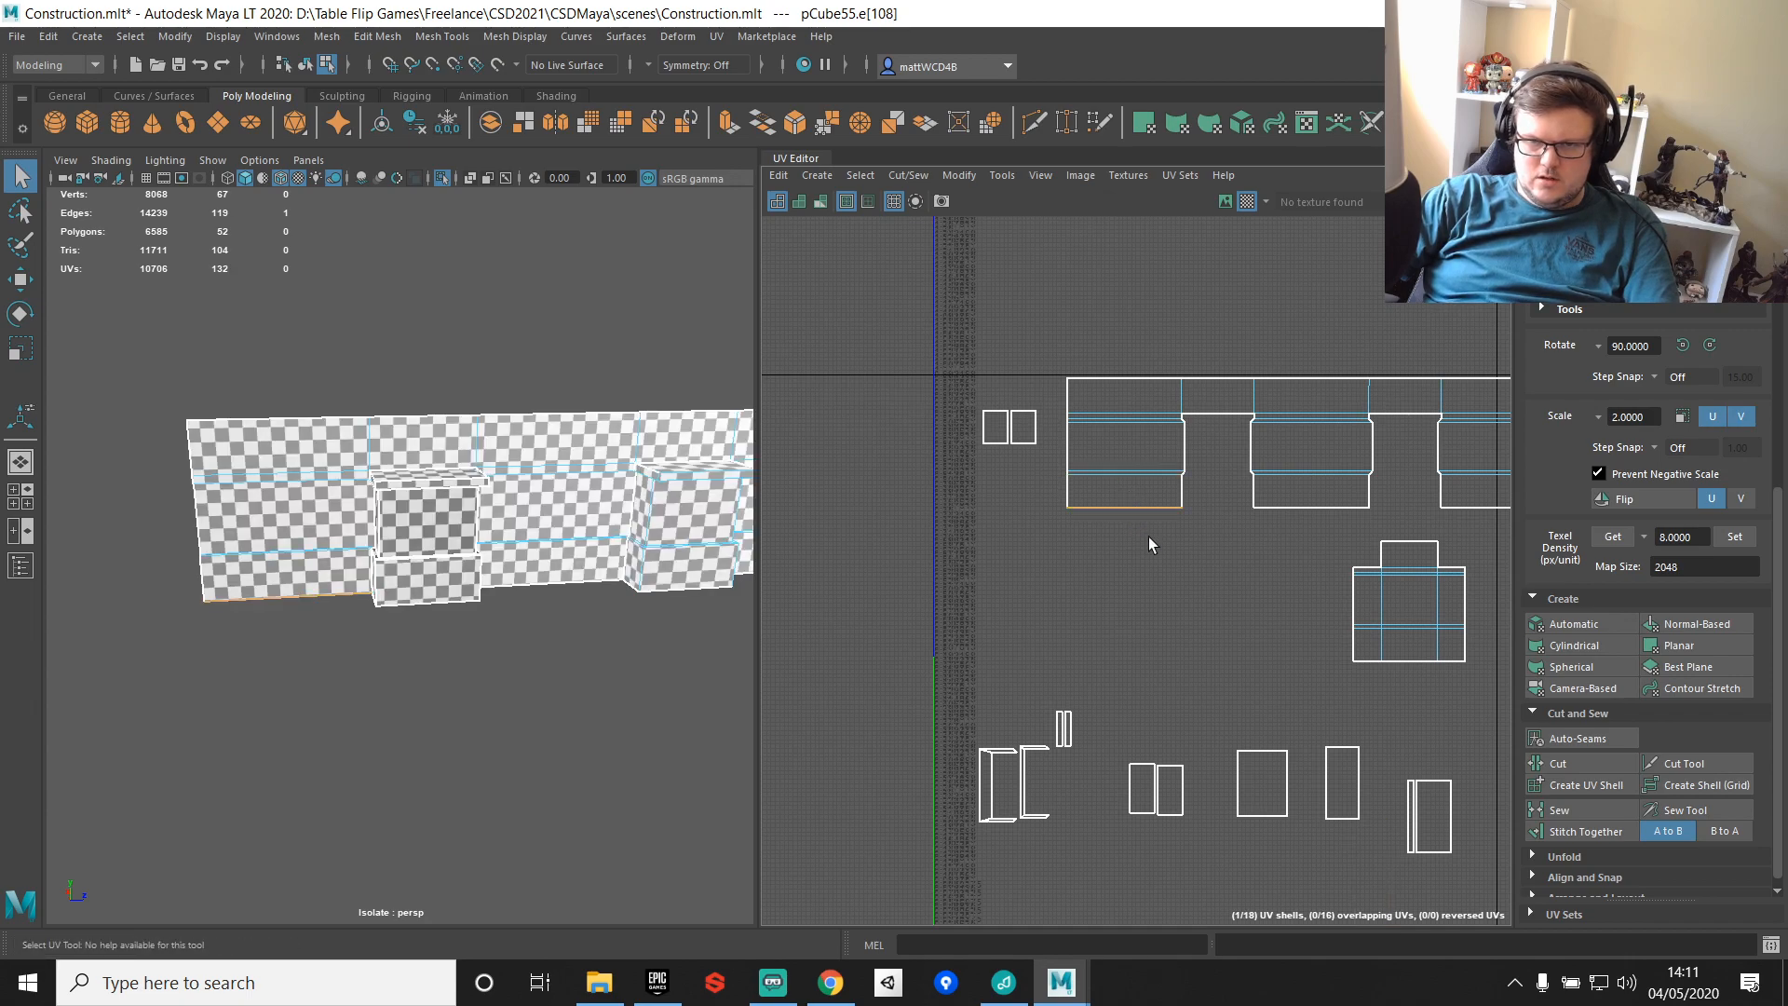
Step: Move the UV shell of the second block's front face into free space and rotate it 90 degrees
{"action": "middle_click_drag", "start_coordinate": [573, 499], "coordinate": [333, 483], "text": "alt"}
{"action": "middle_click_drag", "start_coordinate": [1143, 680], "coordinate": [985, 436], "text": "alt"}
{"action": "right_click_drag", "start_coordinate": [1300, 581], "coordinate": [1246, 640]}
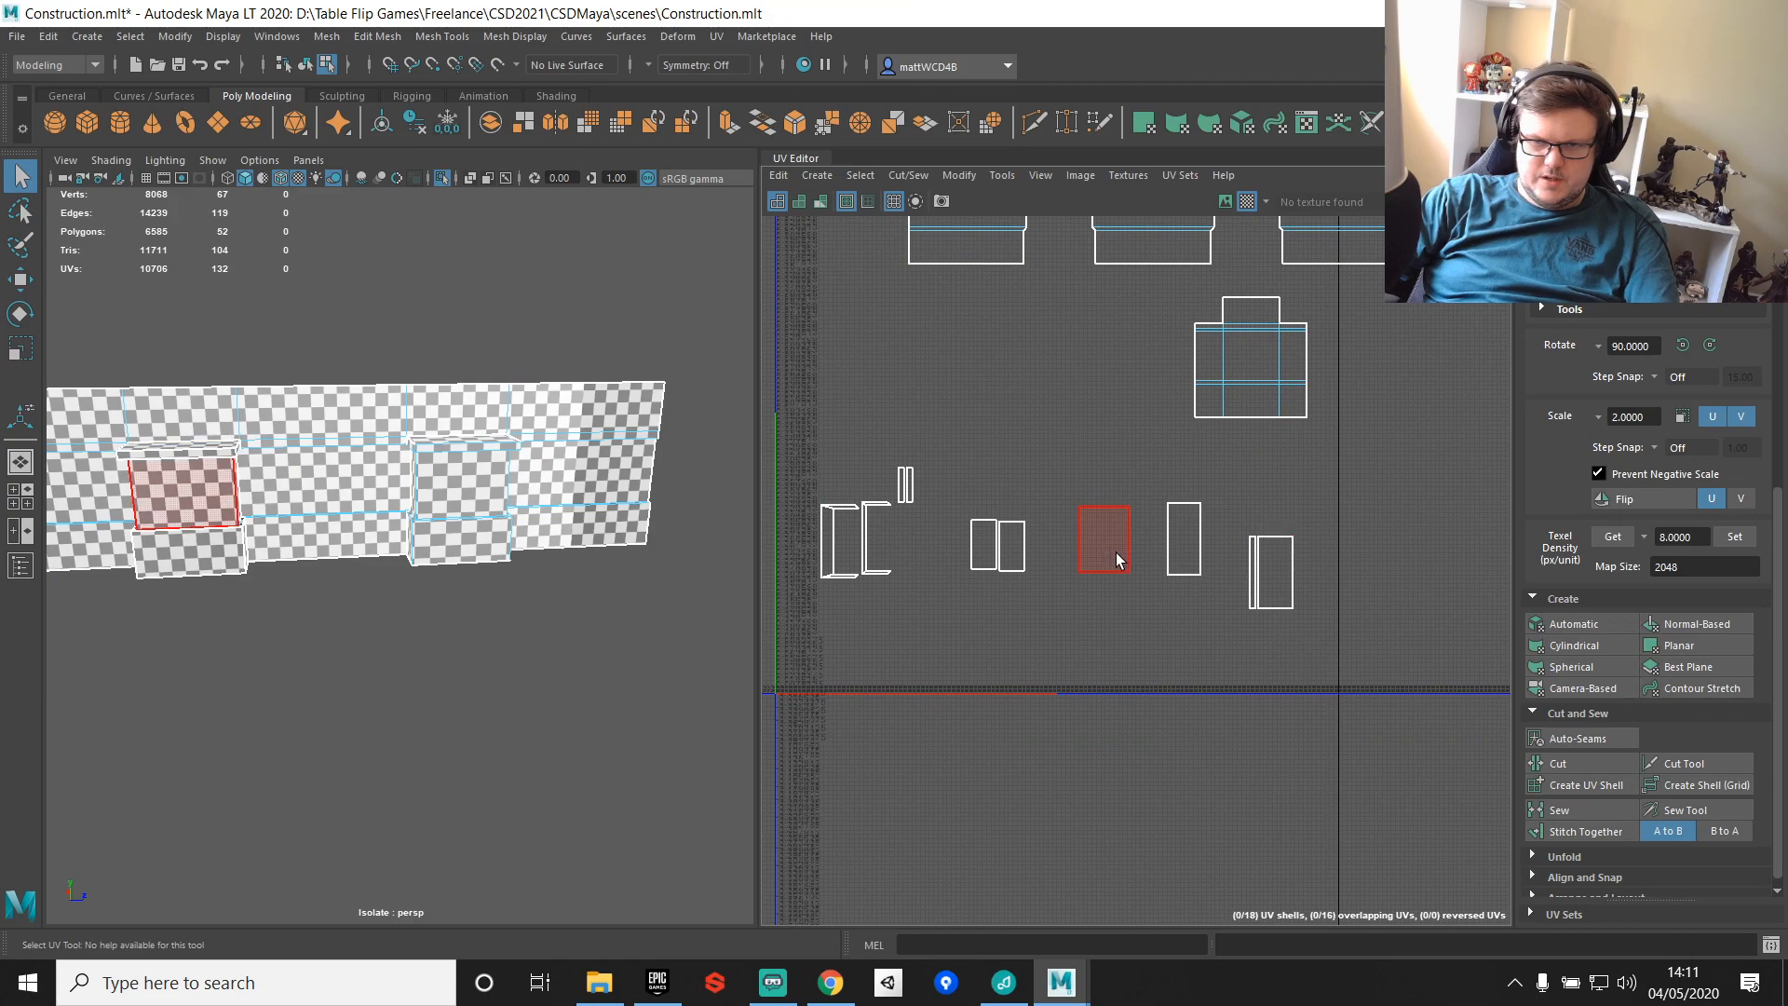
{"action": "left_click", "coordinate": [1104, 540]}
{"action": "key", "text": "w"}
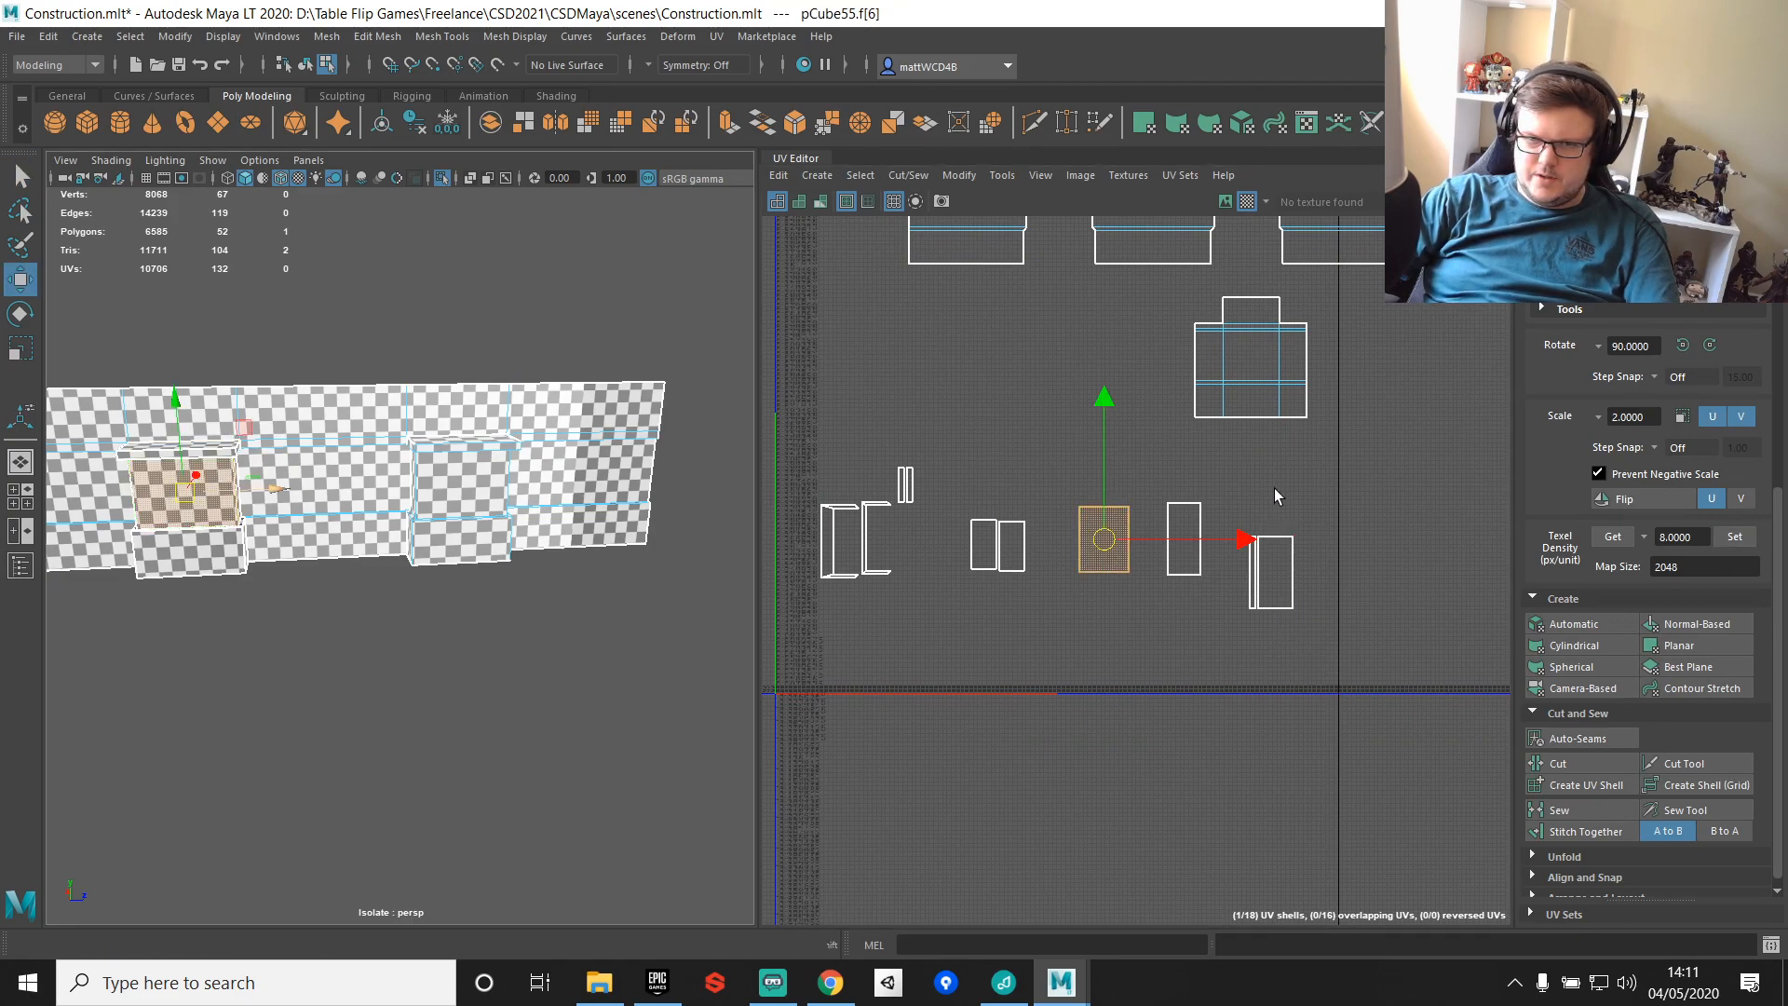
{"action": "left_click_drag", "start_coordinate": [1103, 538], "coordinate": [1102, 392]}
{"action": "left_click", "coordinate": [1695, 344]}
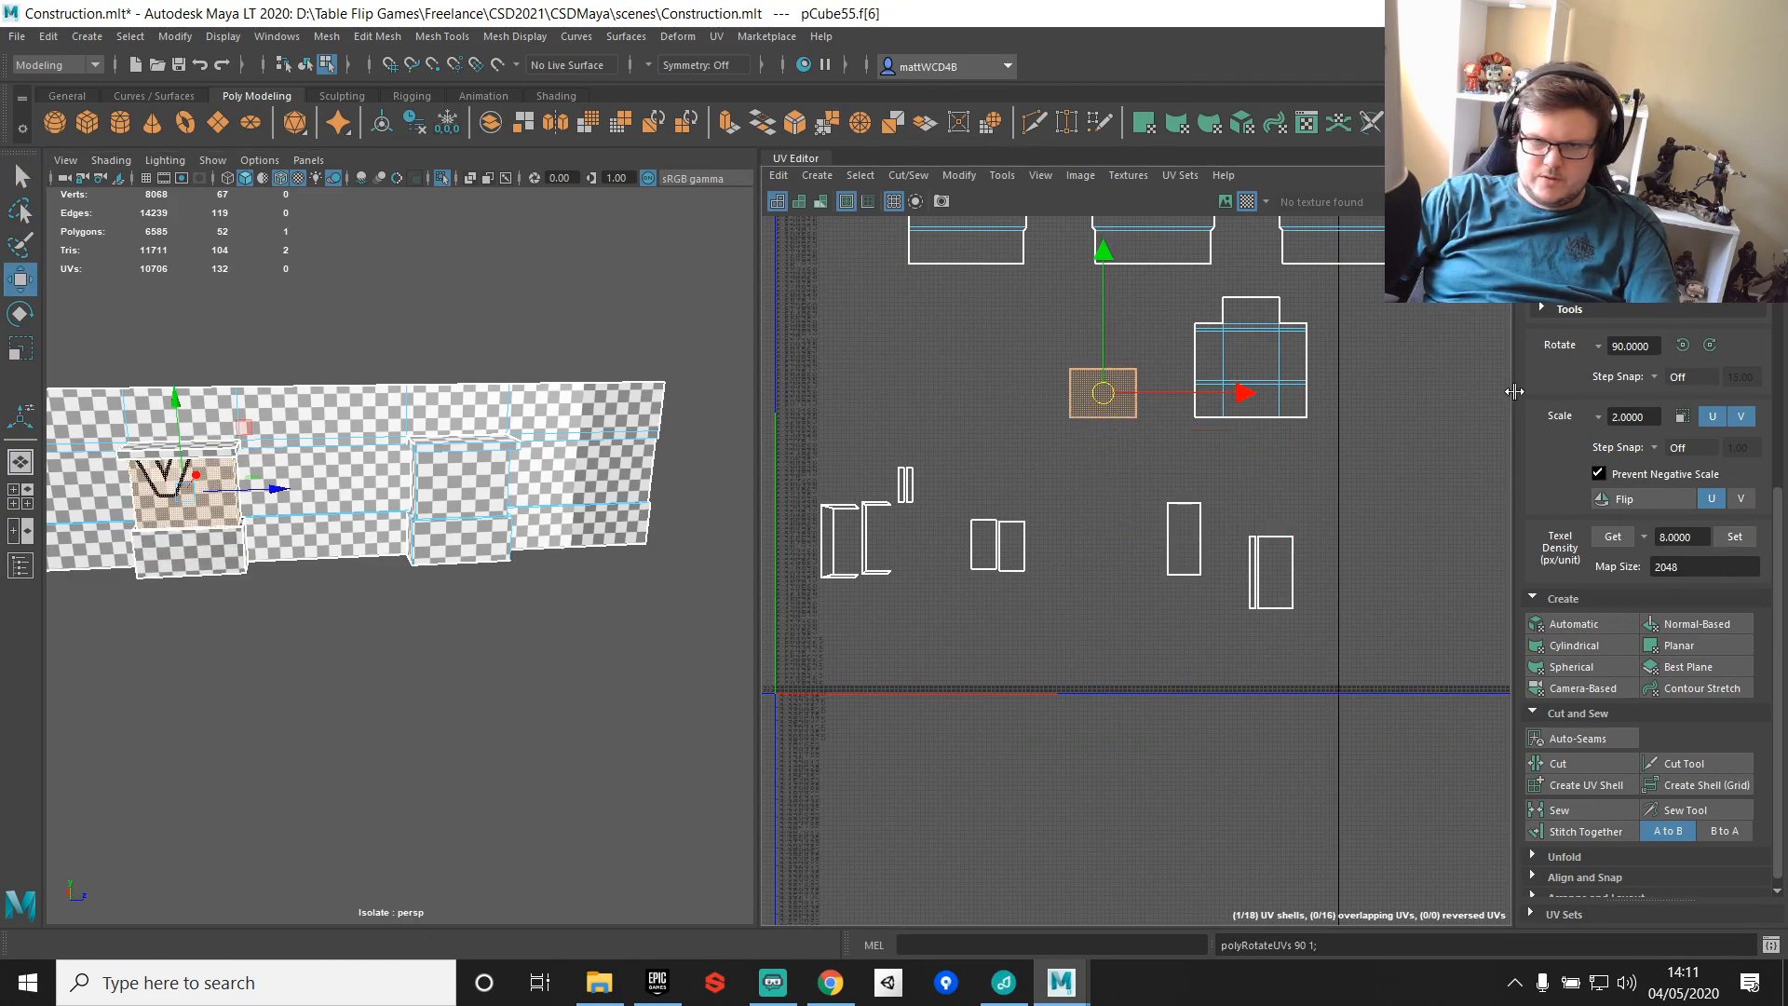
Step: Stitch both side faces of the second block onto the vertical edges of its front face
{"action": "key", "text": "q"}
{"action": "left_click", "coordinate": [1074, 379]}
{"action": "right_click_drag", "start_coordinate": [1030, 317], "coordinate": [1029, 361], "text": "shift"}
{"action": "scroll", "coordinate": [1083, 364], "scroll_direction": "up", "scroll_amount": 3}
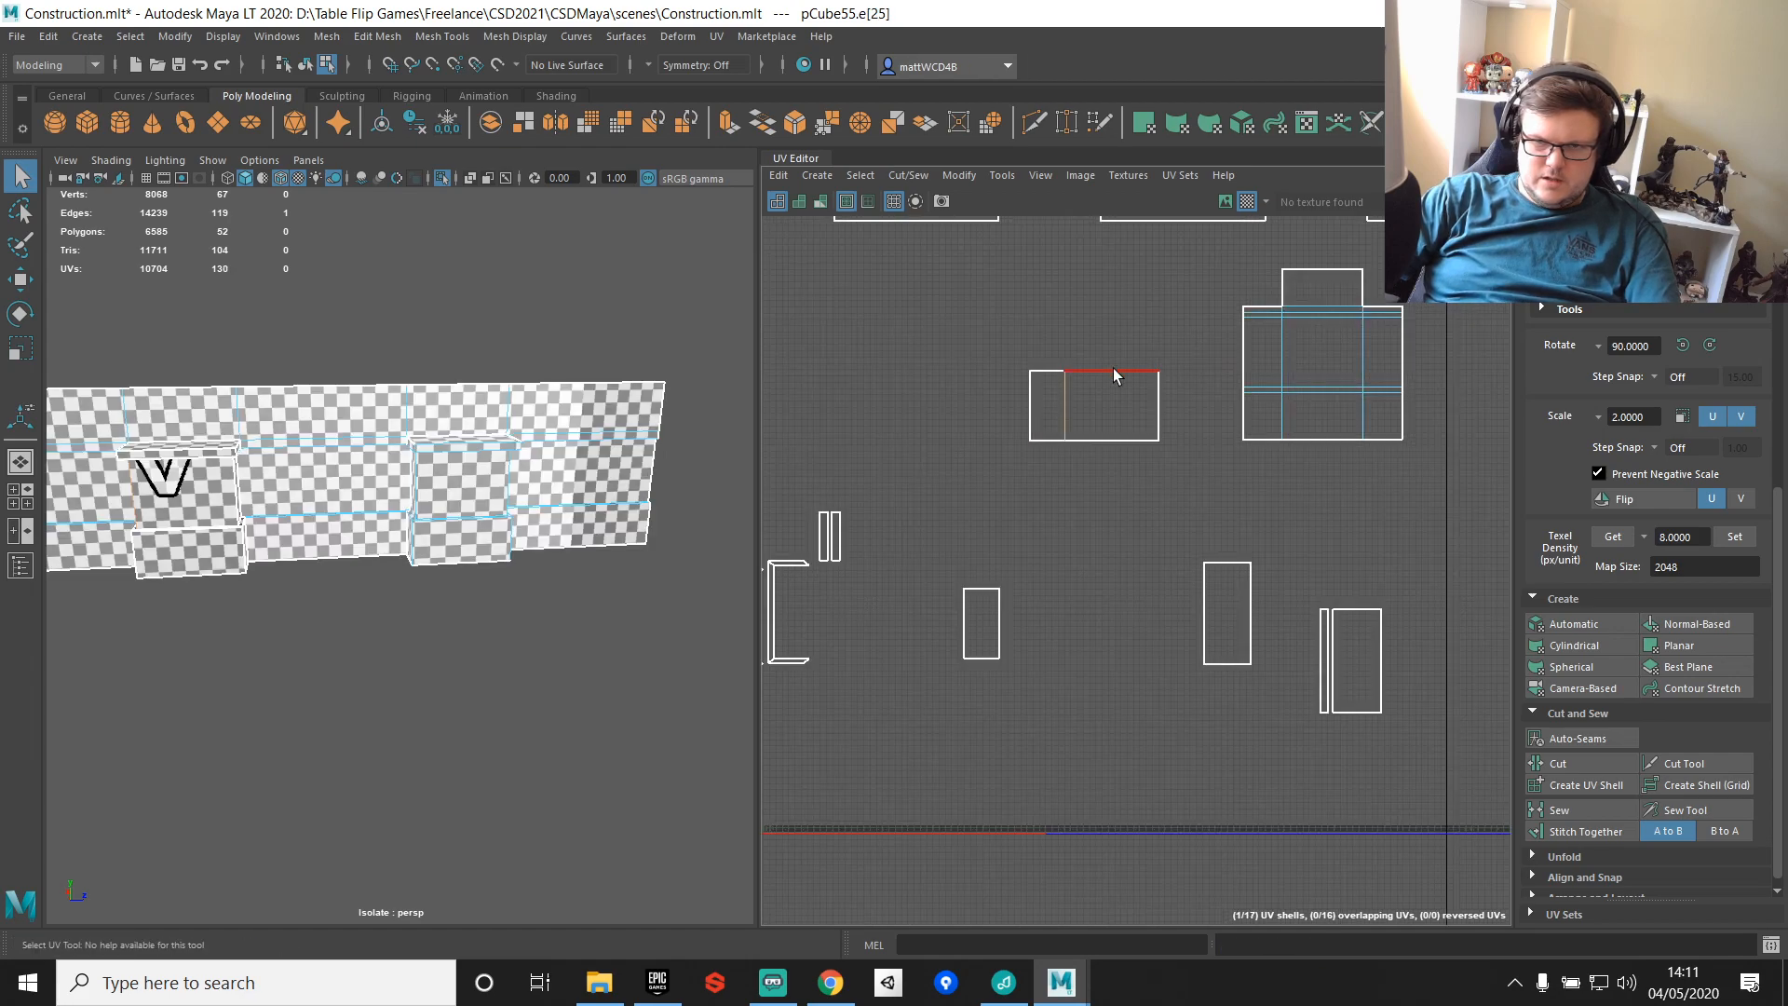
{"action": "right_click_drag", "start_coordinate": [1107, 312], "coordinate": [1102, 363], "text": "shift"}
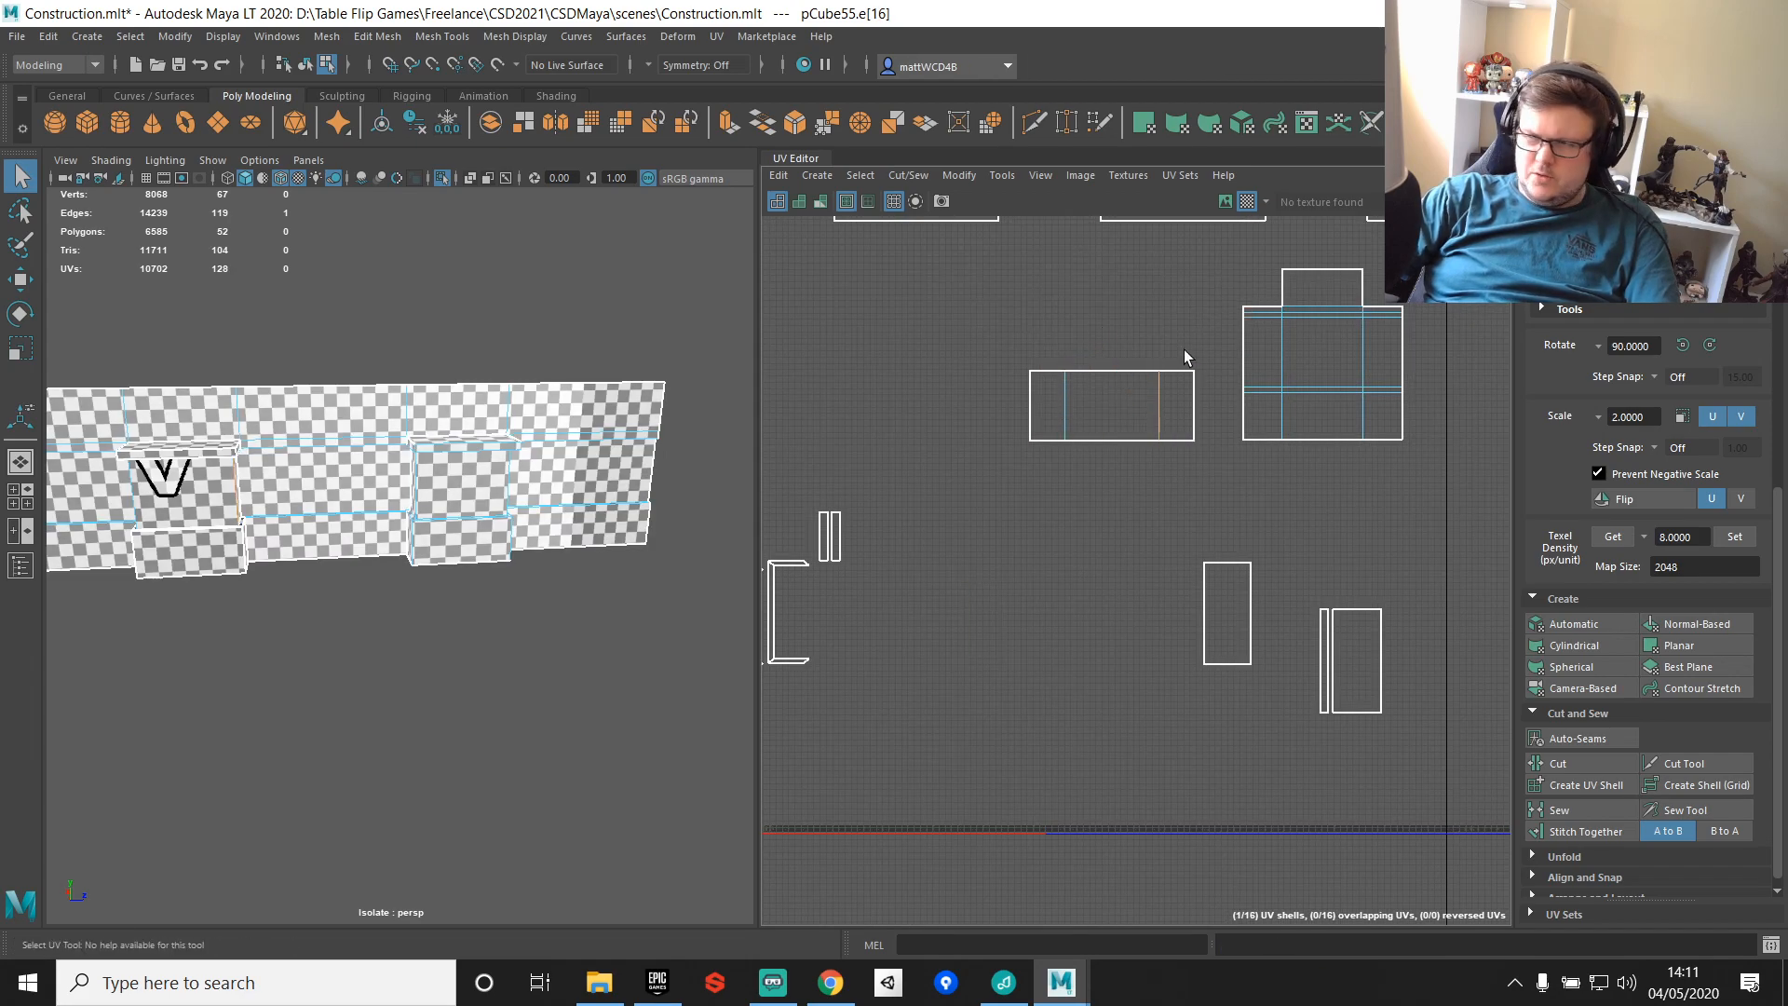
Step: Merge the split vertices at the upper corners of the second block's front on the model
{"action": "left_click", "coordinate": [1108, 373]}
{"action": "key", "text": "f"}
{"action": "left_click_drag", "start_coordinate": [413, 566], "coordinate": [308, 557], "text": "alt"}
{"action": "right_click_drag", "start_coordinate": [309, 557], "coordinate": [226, 520]}
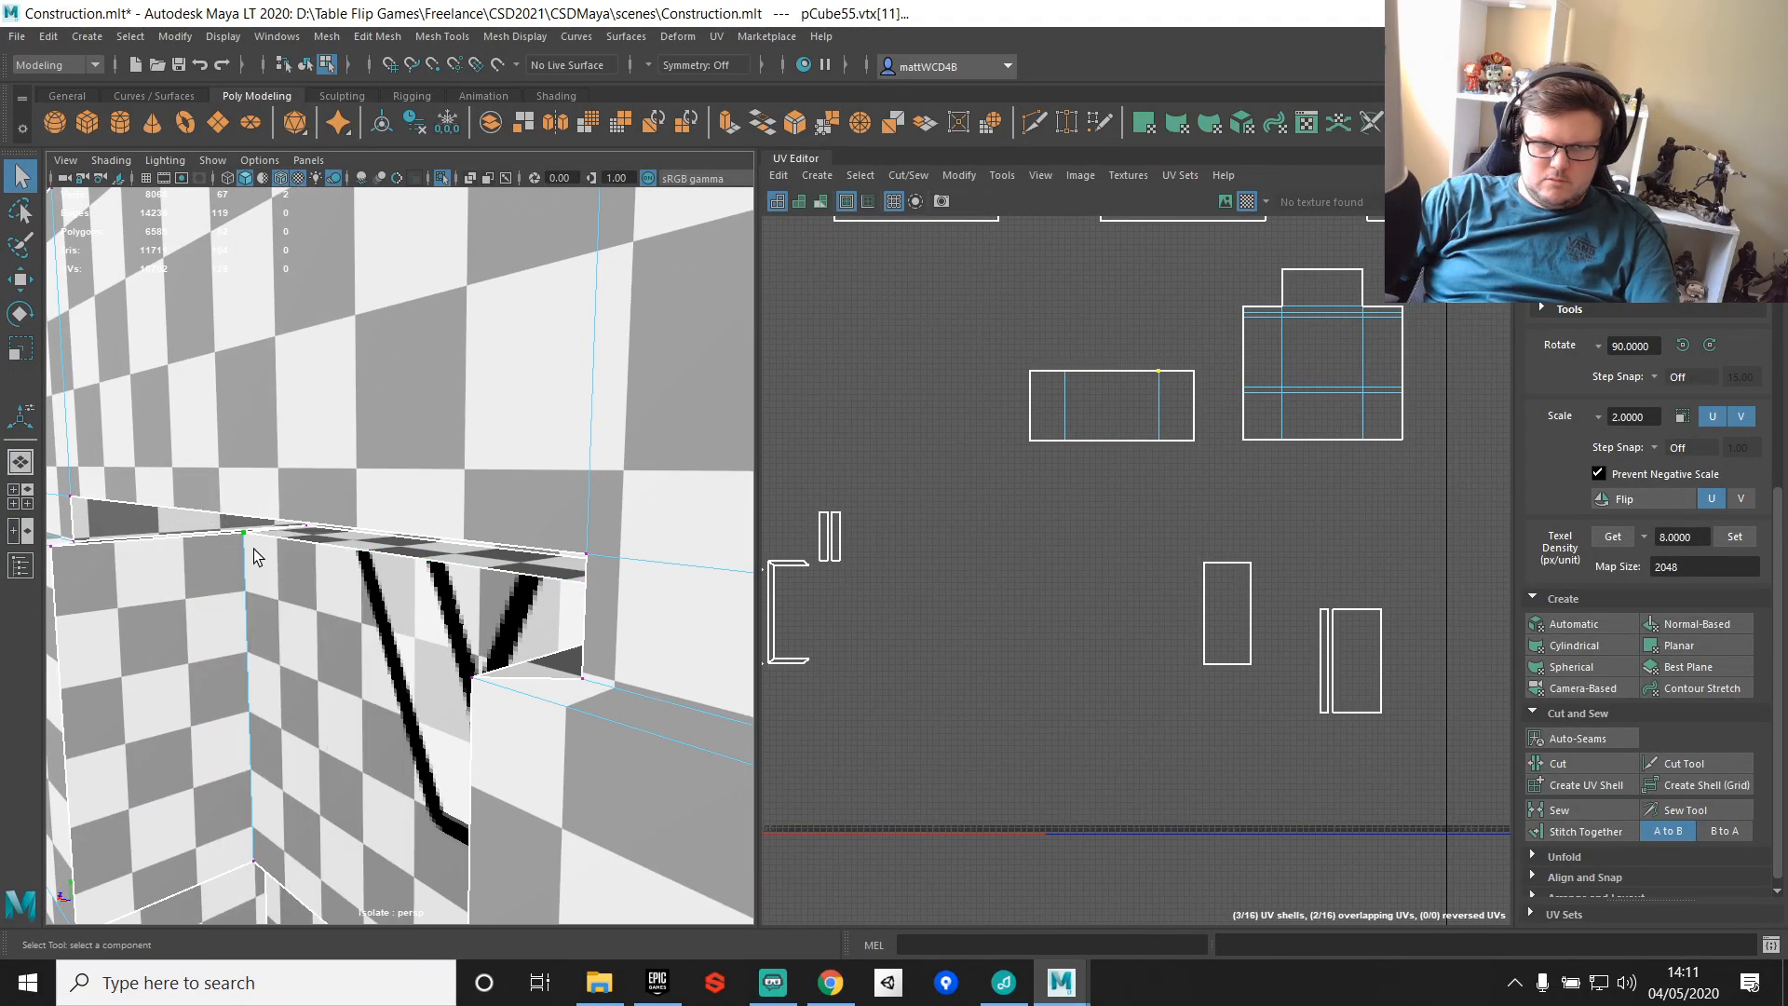
{"action": "left_click_drag", "start_coordinate": [313, 551], "coordinate": [476, 665], "text": "alt"}
{"action": "right_click_drag", "start_coordinate": [475, 665], "coordinate": [561, 503], "text": "shift"}
{"action": "mouse_move", "coordinate": [464, 576]}
{"action": "left_mouse_down", "text": "alt"}
{"action": "mouse_move", "coordinate": [572, 533]}
{"action": "mouse_move", "coordinate": [596, 555]}
{"action": "mouse_move", "coordinate": [447, 585]}
{"action": "left_mouse_up", "text": "alt"}
{"action": "left_click", "coordinate": [606, 554]}
{"action": "key", "text": "g"}
Step: Stitch the narrow ledge strips onto the upper edges of the second block's front and side faces
{"action": "right_click_drag", "start_coordinate": [1305, 529], "coordinate": [1278, 445]}
{"action": "left_click", "coordinate": [1115, 369]}
{"action": "right_click_drag", "start_coordinate": [1120, 412], "coordinate": [1118, 460], "text": "shift"}
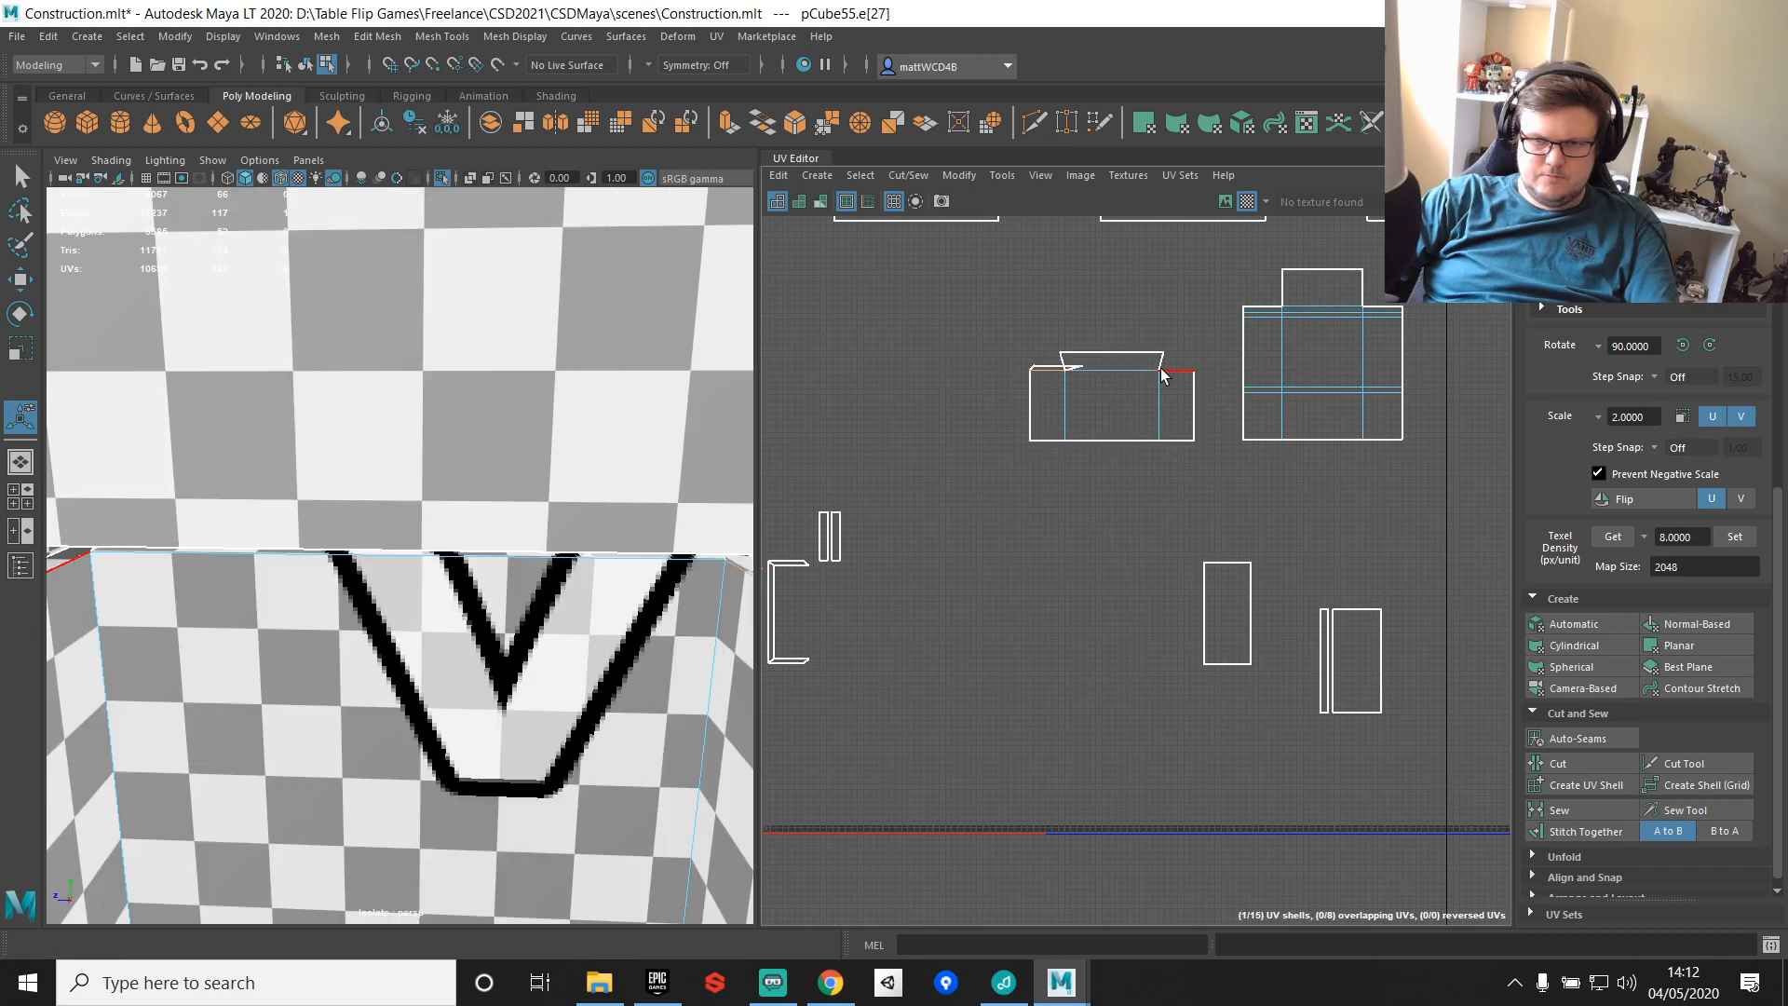
{"action": "left_click", "coordinate": [1062, 353]}
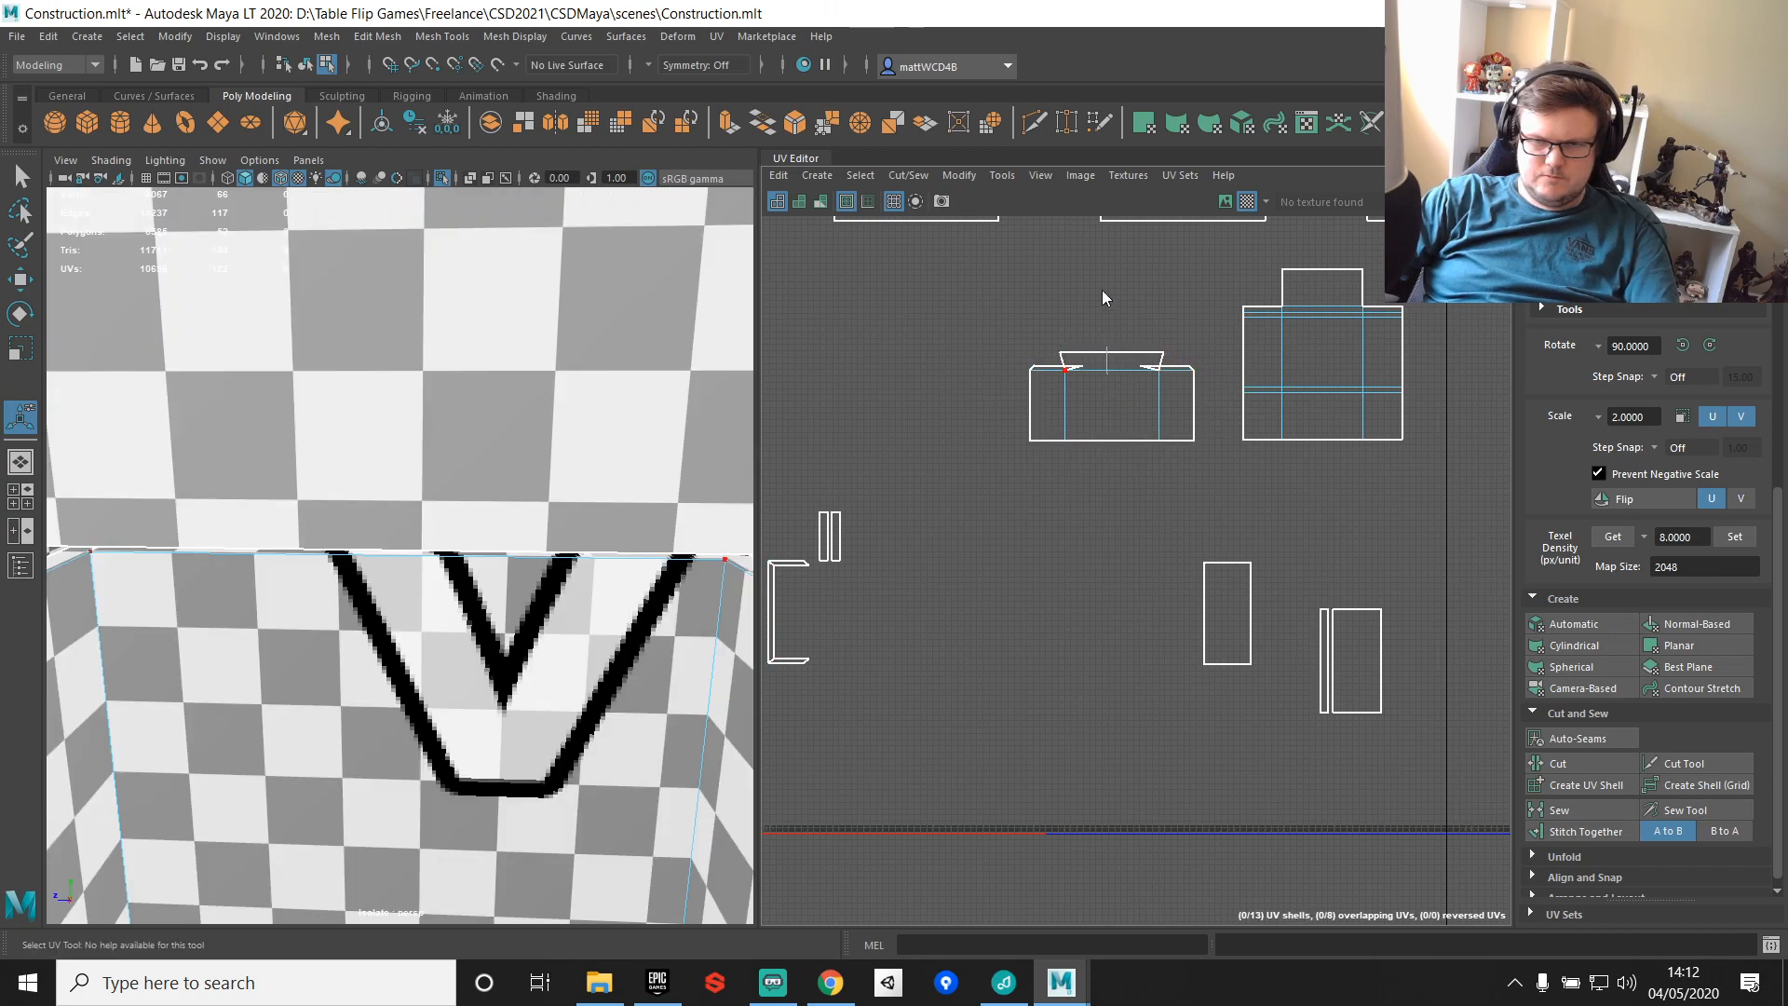
Step: Stitch the lower strips and faces beneath the second block's front and sides, and sew the gaps between the lower faces
{"action": "left_click_drag", "start_coordinate": [1047, 431], "coordinate": [1184, 472]}
{"action": "right_click_drag", "start_coordinate": [1105, 466], "coordinate": [1118, 503], "text": "shift"}
{"action": "scroll", "coordinate": [1120, 480], "scroll_direction": "up", "scroll_amount": 3}
{"action": "right_click_drag", "start_coordinate": [1233, 438], "coordinate": [1231, 470], "text": "shift"}
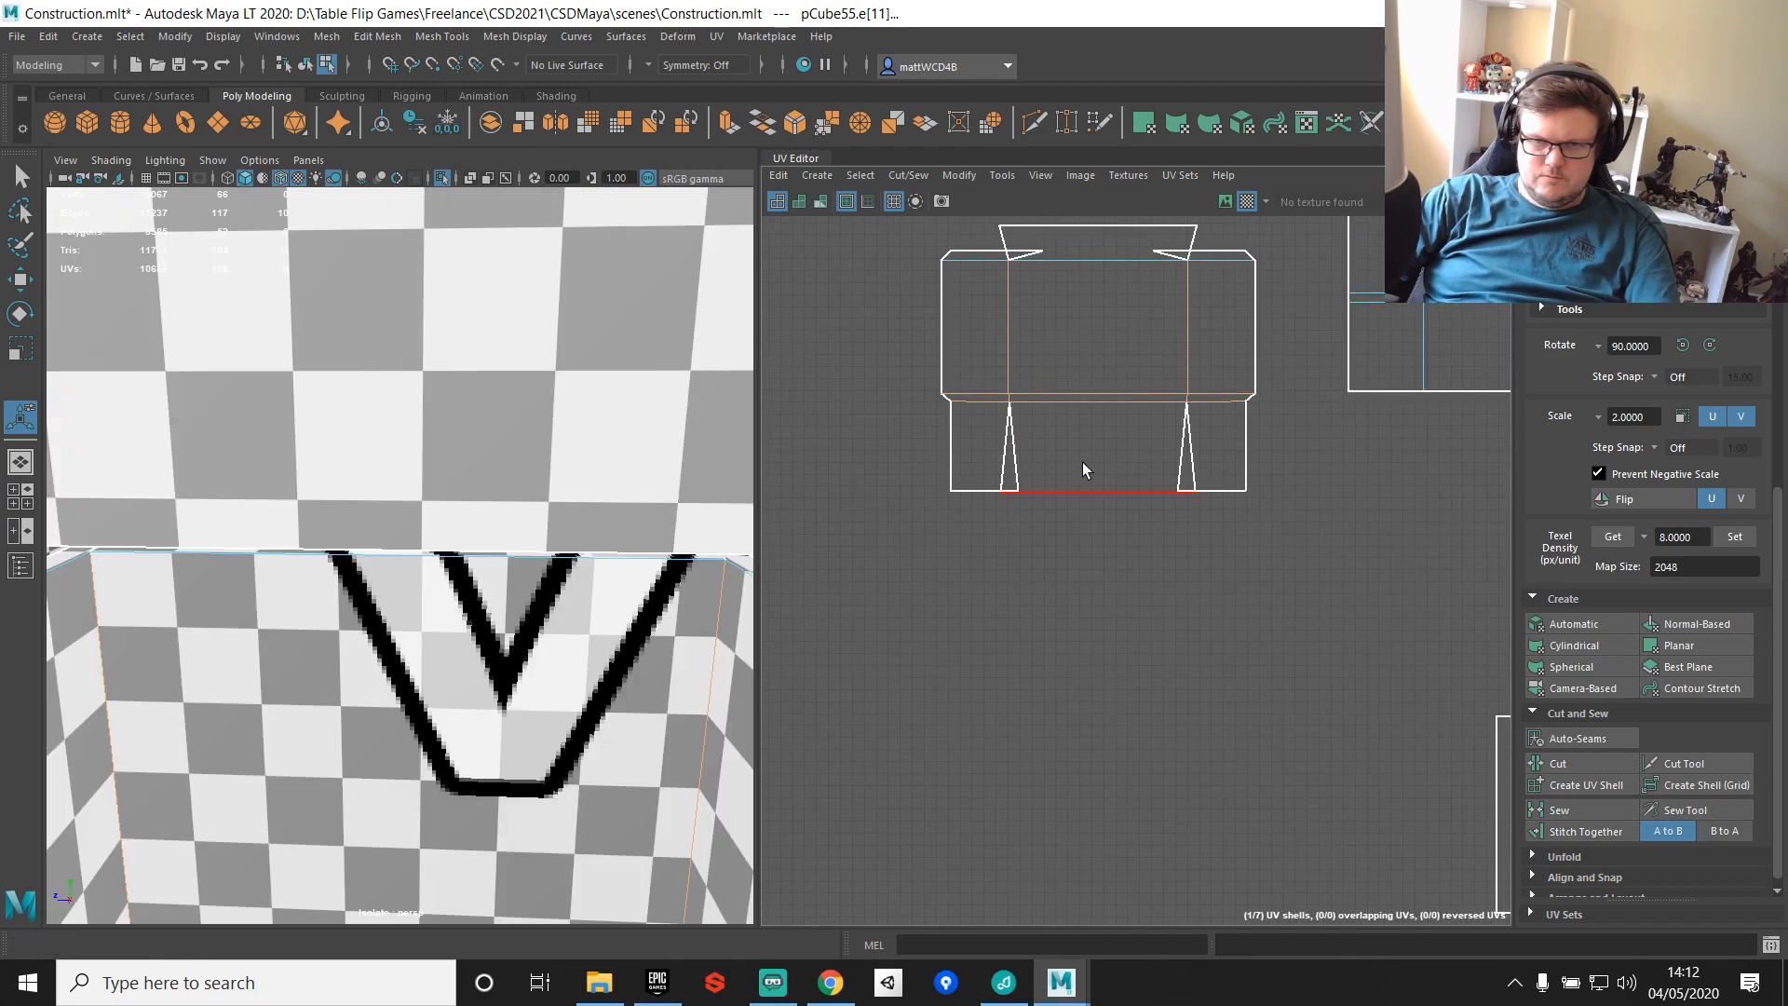
{"action": "left_click_drag", "start_coordinate": [992, 431], "coordinate": [1228, 459]}
{"action": "right_click_drag", "start_coordinate": [1187, 437], "coordinate": [1258, 464], "text": "shift"}
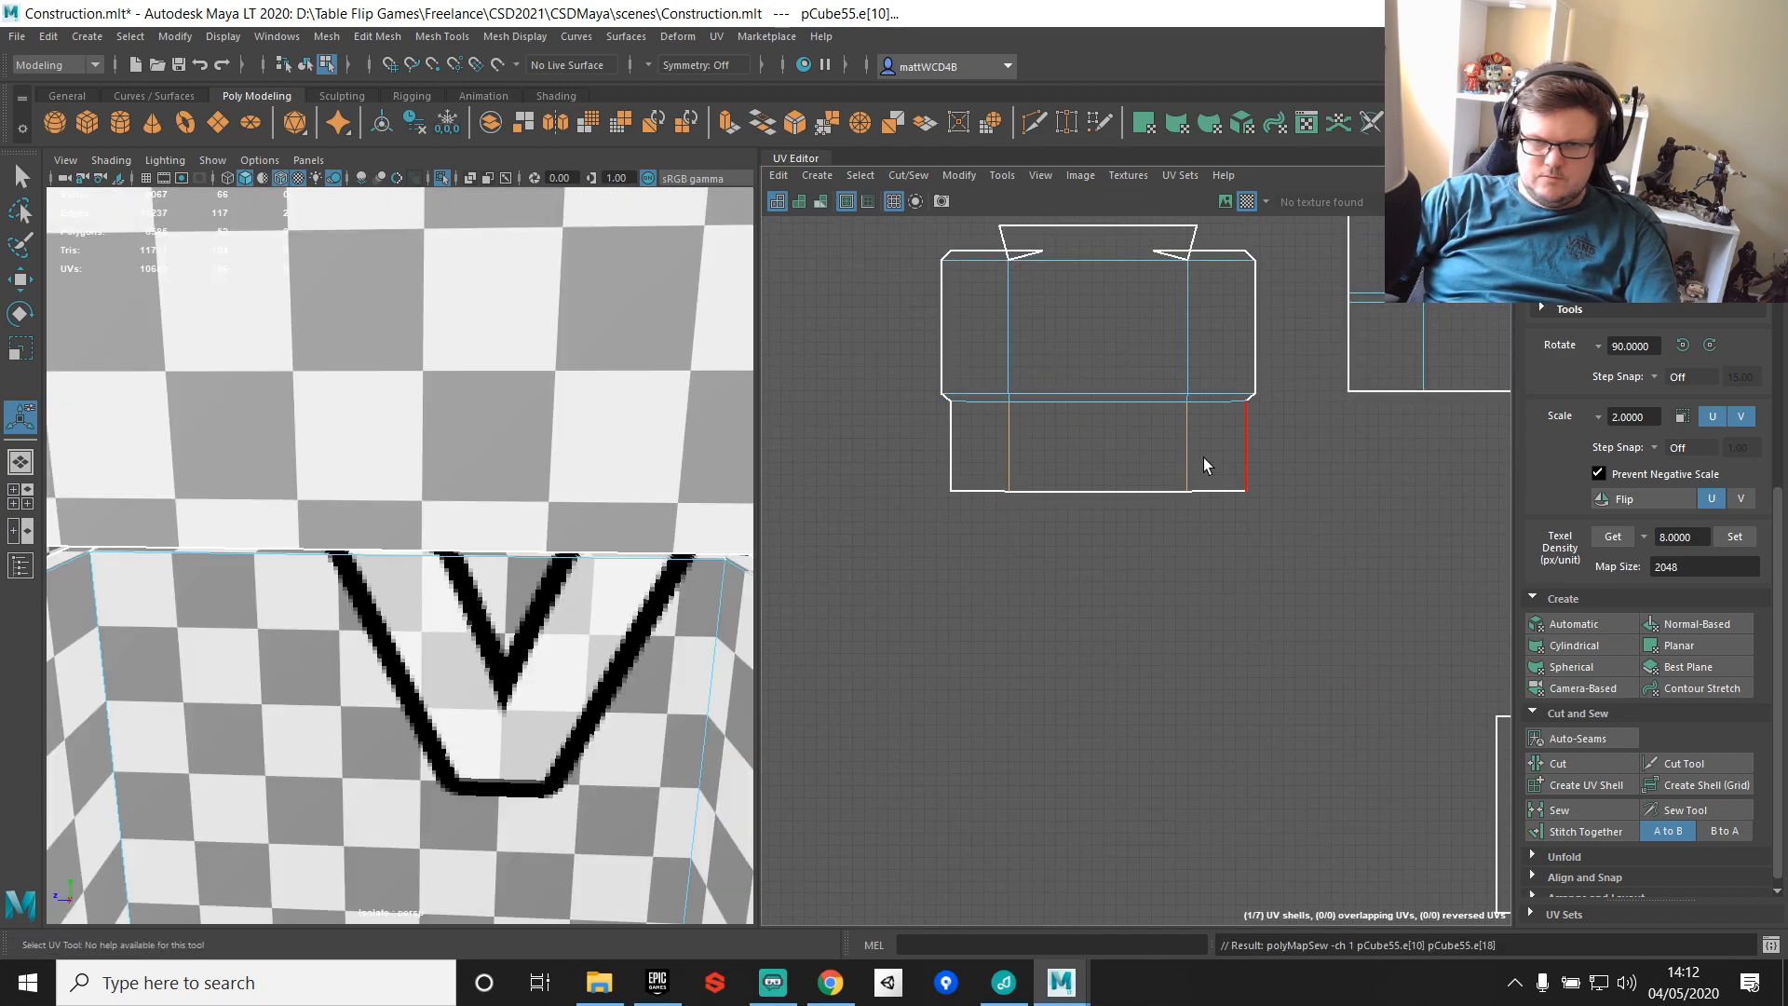
Step: Stitch the second row of narrow ledge strips onto the front and side strips of the block's shell
{"action": "middle_click_drag", "start_coordinate": [1142, 252], "coordinate": [1130, 467], "text": "alt"}
{"action": "left_click", "coordinate": [1129, 442]}
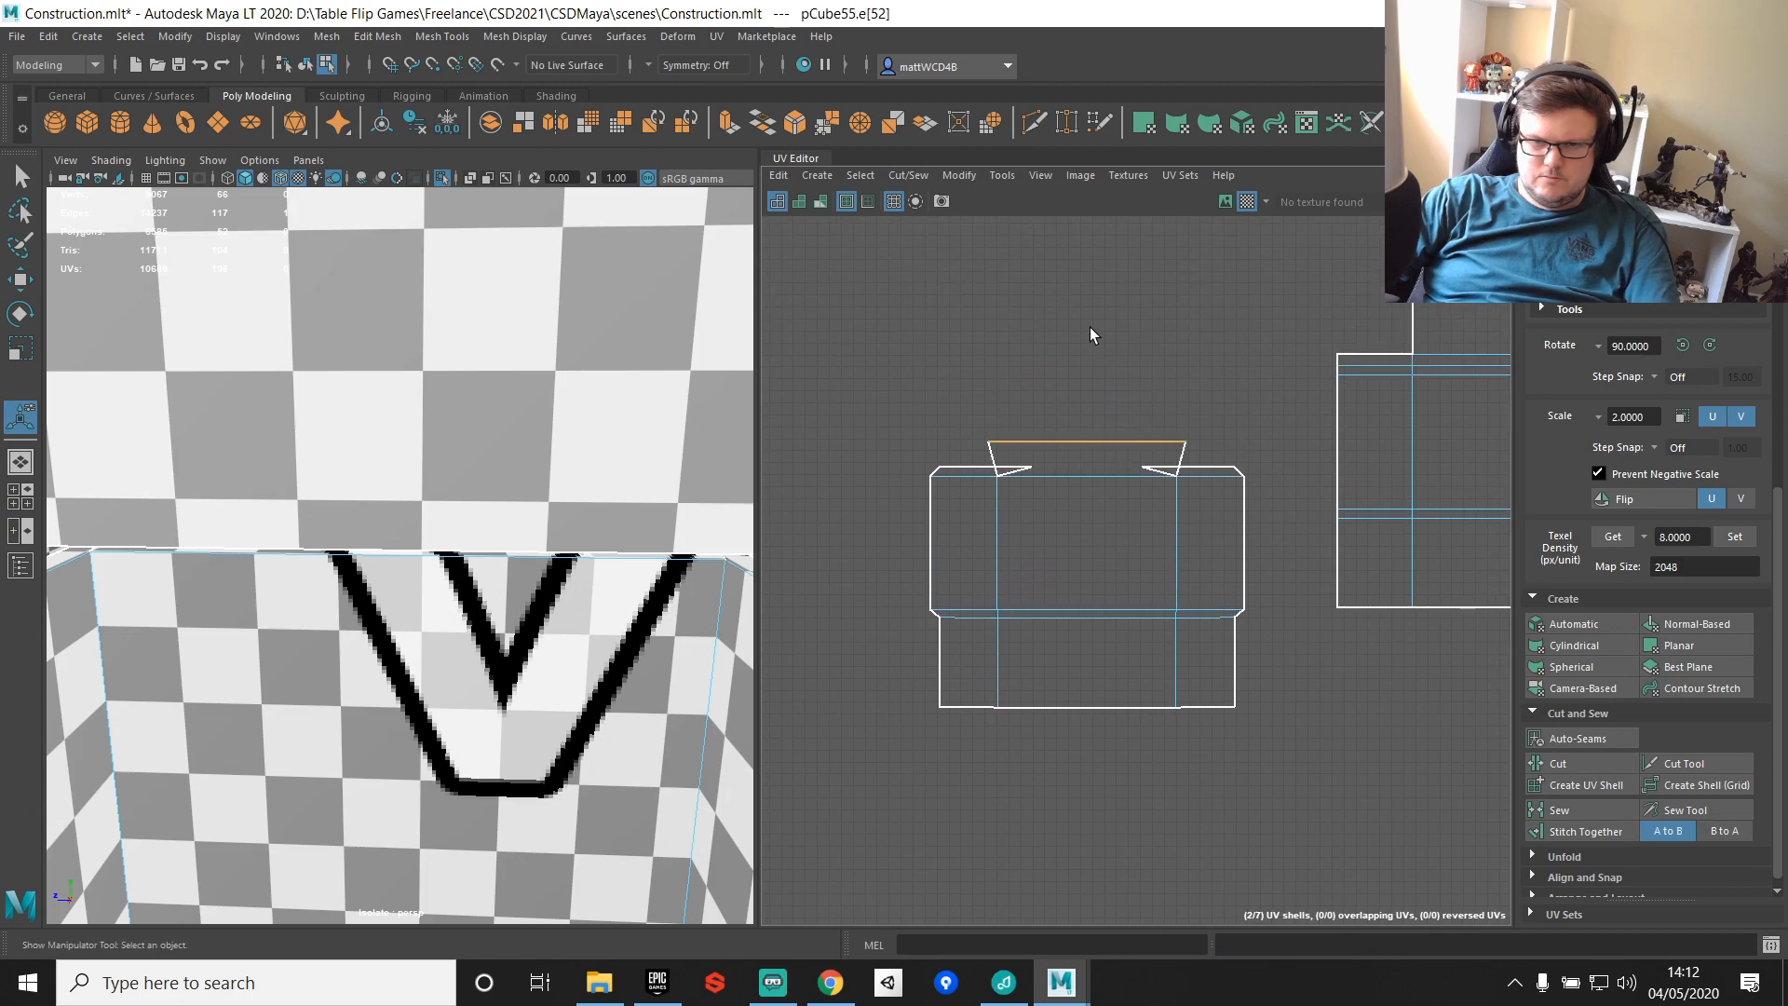
{"action": "left_click", "coordinate": [966, 458]}
{"action": "key", "text": "g"}
{"action": "left_click", "coordinate": [1202, 464]}
{"action": "key", "text": "g"}
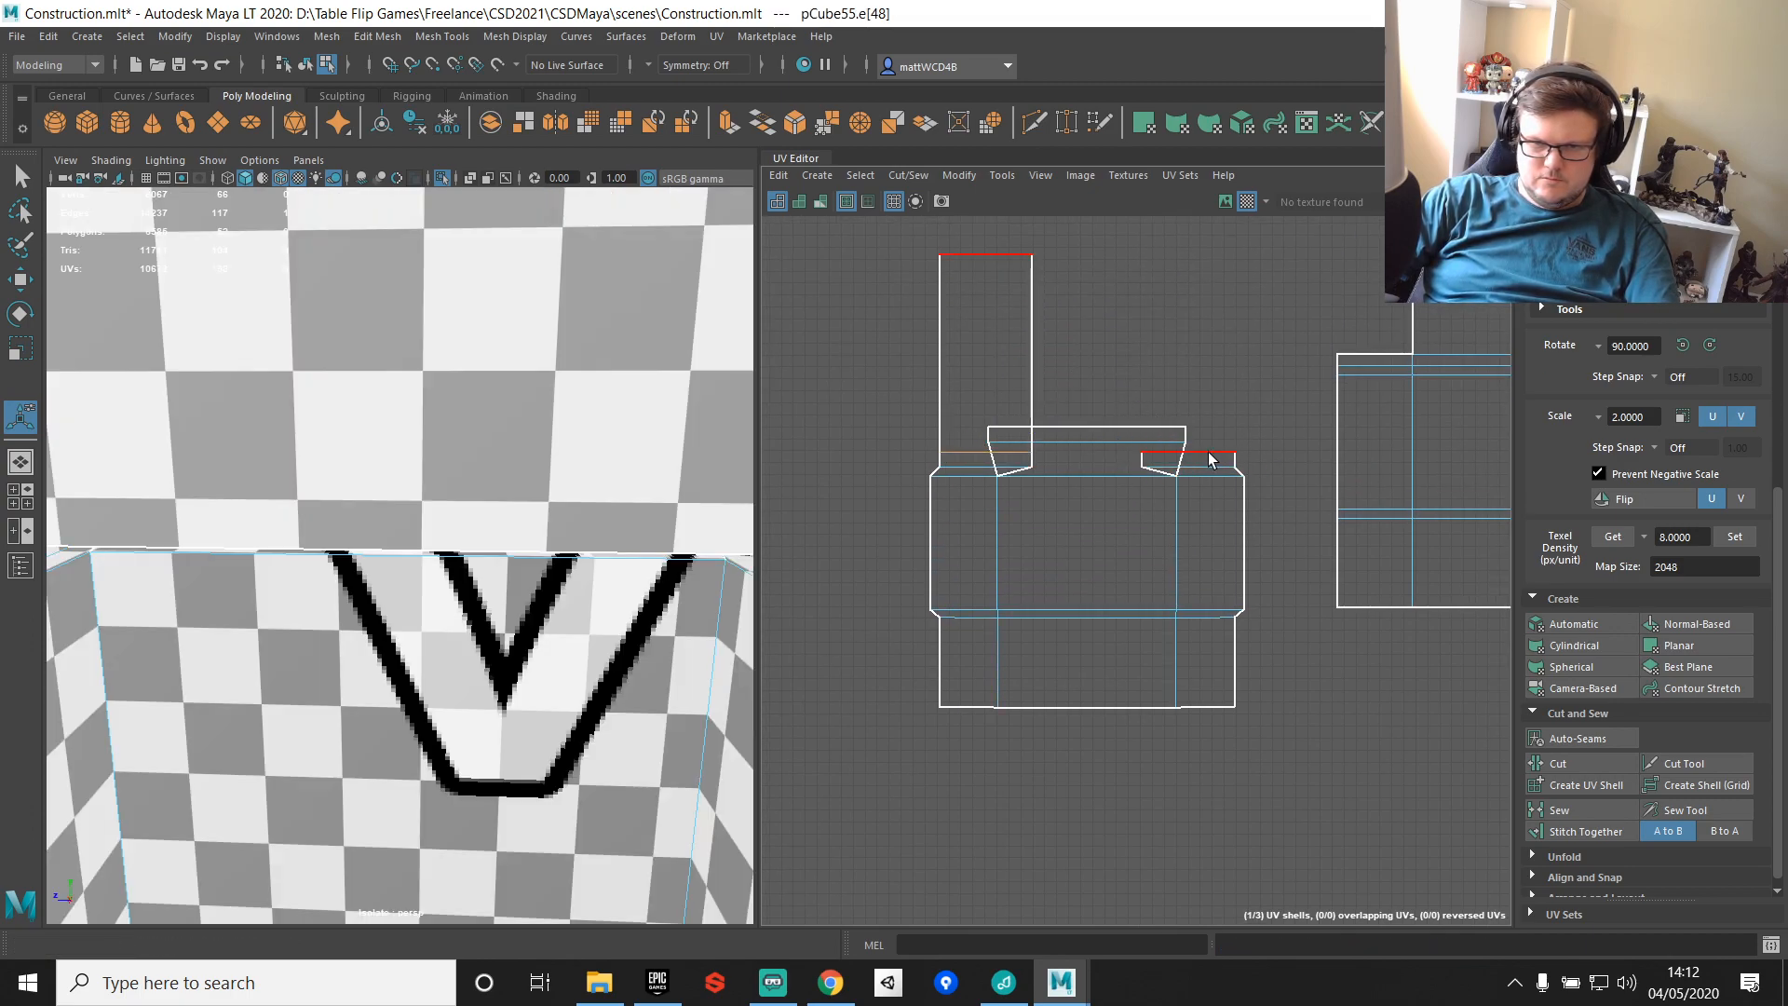
Step: Undo the misplaced stitch of the block's top face and stitch that face onto the front ledge strip's upper edge
{"action": "right_click_drag", "start_coordinate": [1213, 456], "coordinate": [1252, 382], "text": "shift"}
{"action": "key", "text": "ctrl+z"}
{"action": "key", "text": "ctrl+z"}
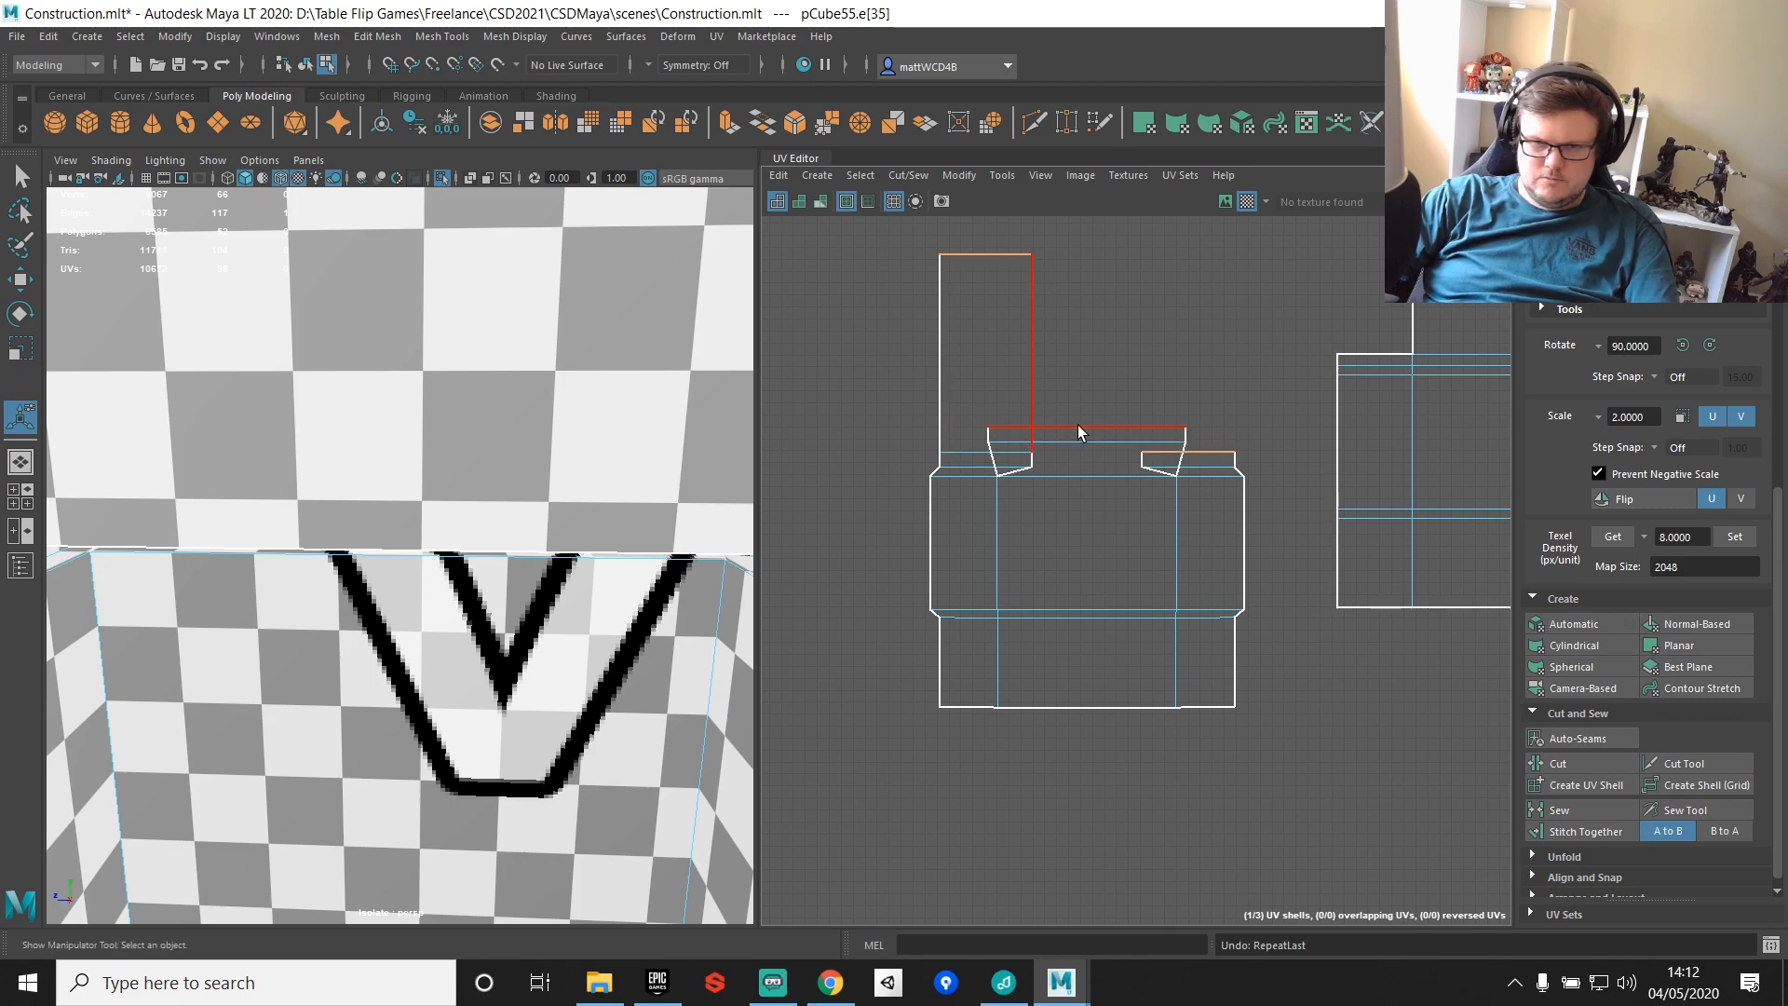
{"action": "key", "text": "ctrl+z"}
{"action": "left_click", "coordinate": [1079, 425]}
{"action": "right_click_drag", "start_coordinate": [1153, 421], "coordinate": [1188, 354], "text": "shift"}
Step: Align each vertical column of UVs in the second block's shell to its average U position
{"action": "right_click_drag", "start_coordinate": [1054, 438], "coordinate": [1068, 472]}
{"action": "left_click_drag", "start_coordinate": [1107, 283], "coordinate": [1292, 748]}
{"action": "key", "text": "g"}
{"action": "key", "text": "g"}
{"action": "left_click_drag", "start_coordinate": [968, 746], "coordinate": [969, 746]}
{"action": "key", "text": "g"}
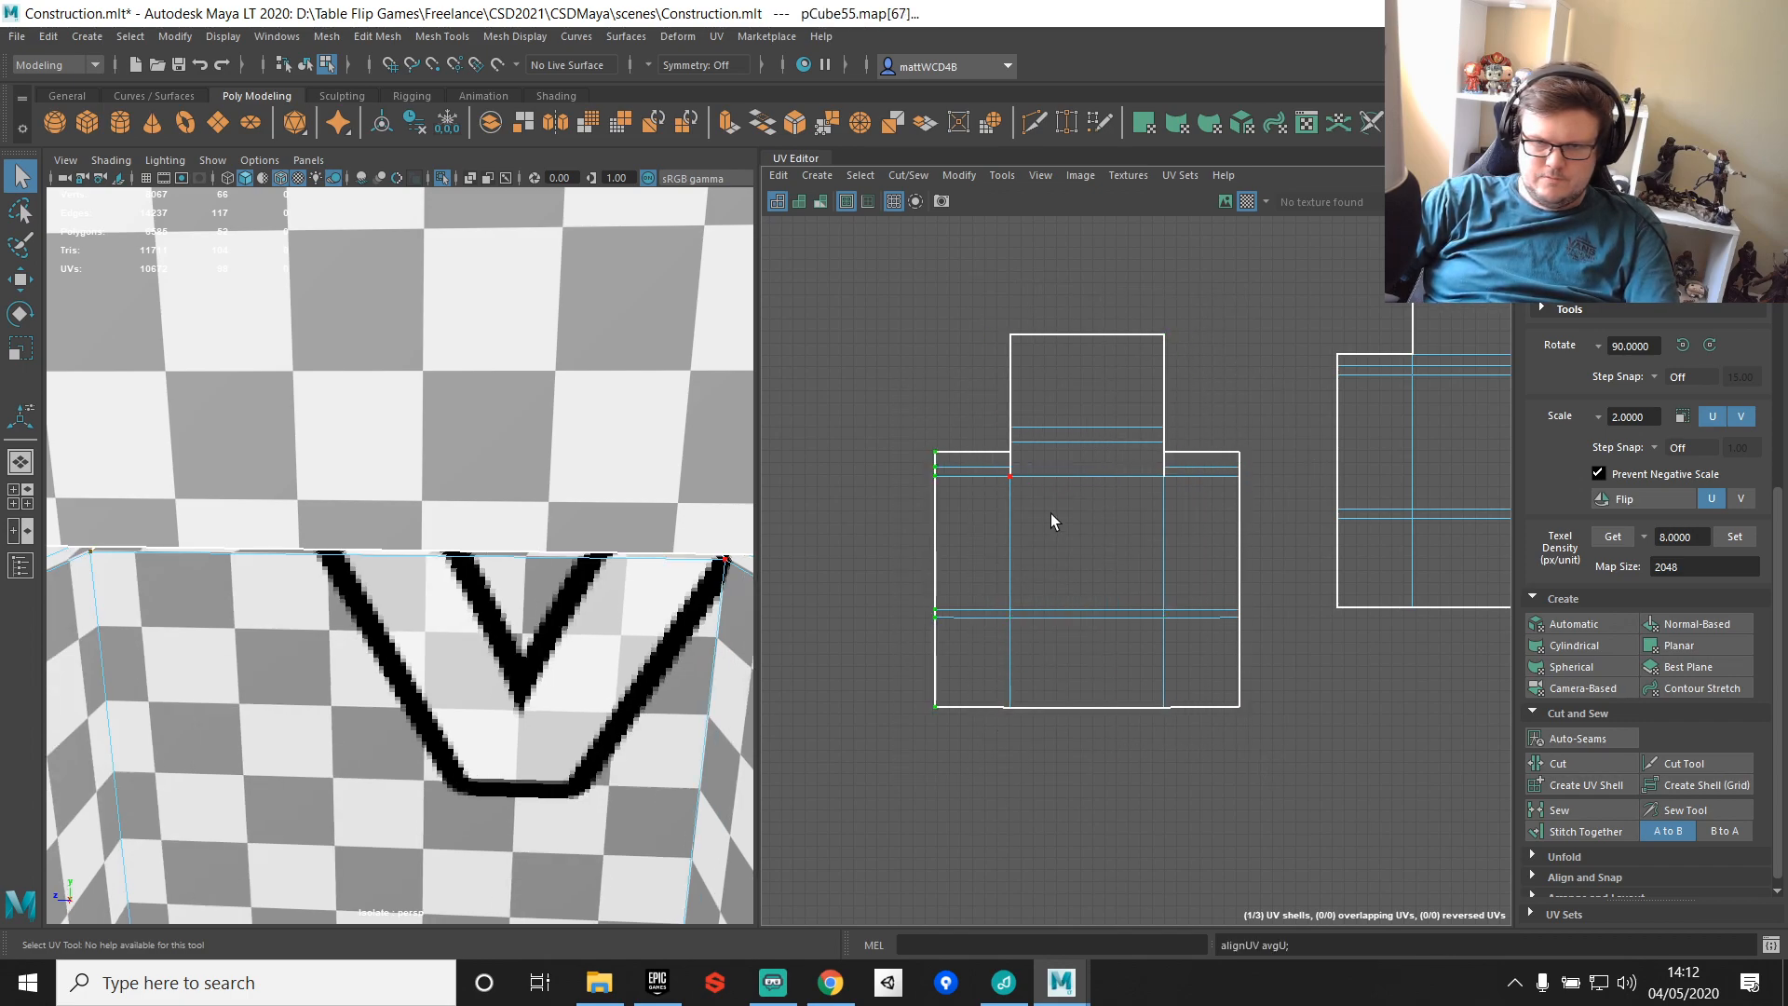
Step: Sew the remaining gaps between the block's ledge strips and straighten the rows of the whole shell
{"action": "right_click_drag", "start_coordinate": [1006, 465], "coordinate": [1006, 465]}
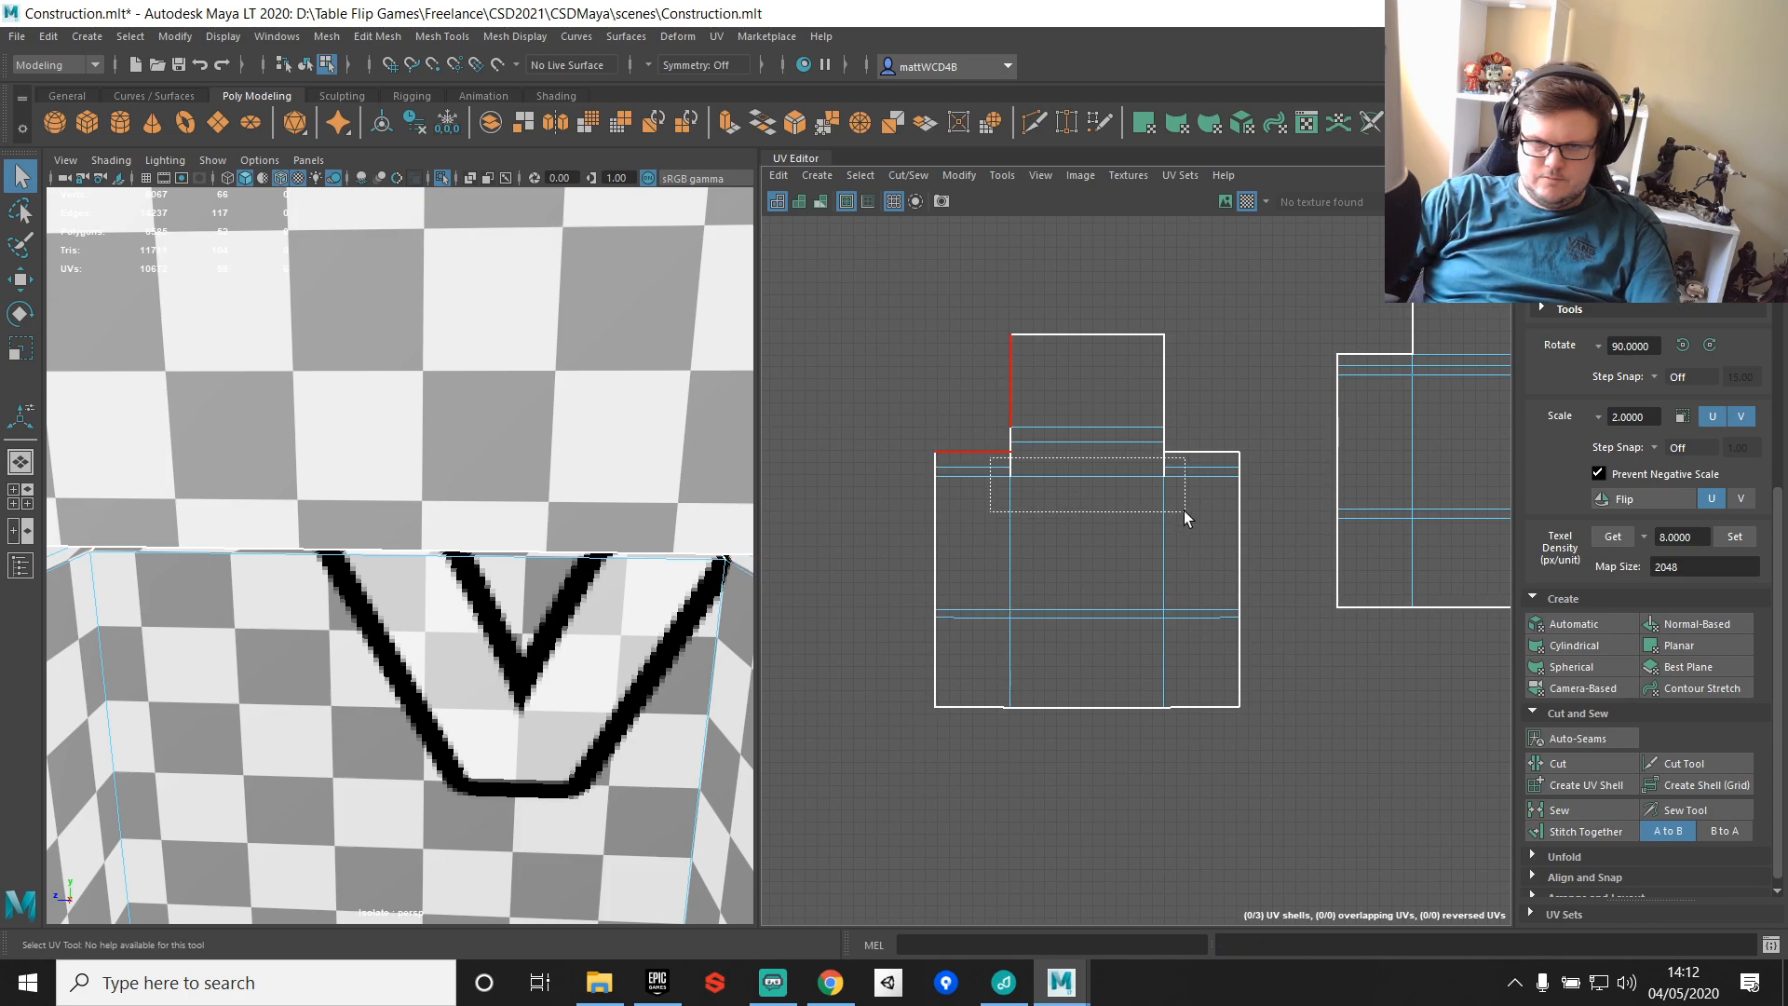
{"action": "right_click_drag", "start_coordinate": [1192, 341], "coordinate": [1263, 363], "text": "shift"}
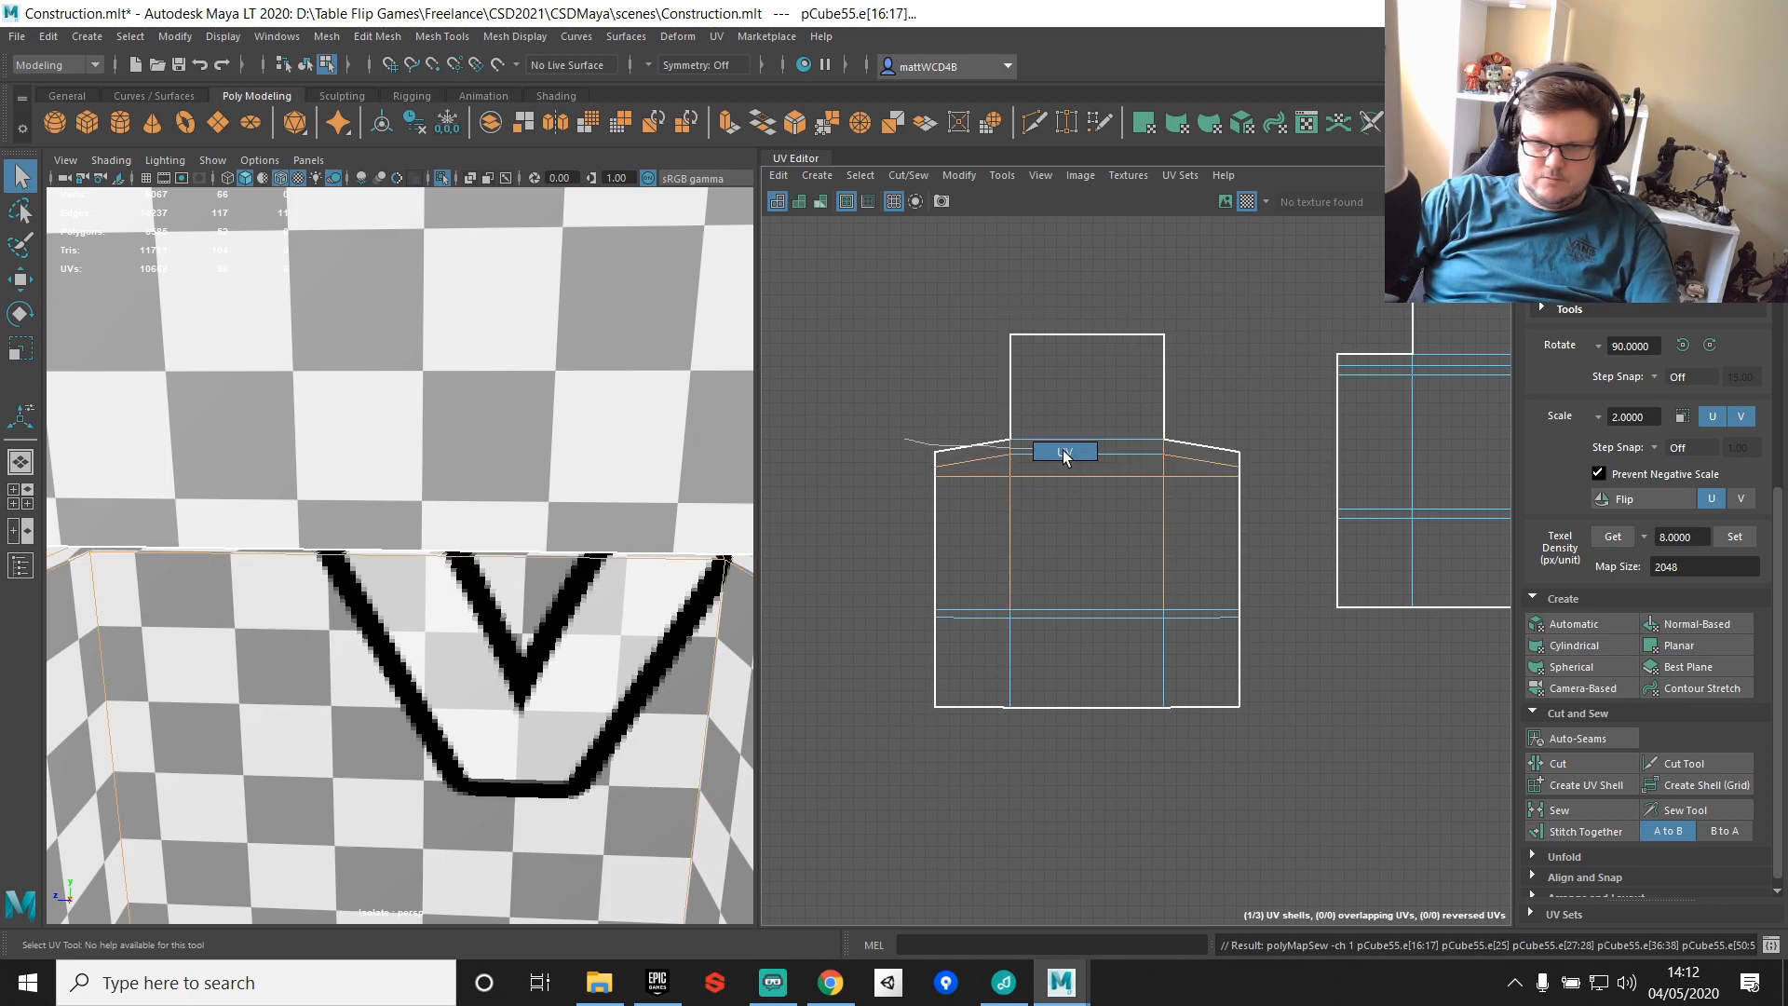
{"action": "left_click_drag", "start_coordinate": [889, 318], "coordinate": [1251, 801]}
{"action": "right_click_drag", "start_coordinate": [1188, 378], "coordinate": [1288, 341], "text": "shift"}
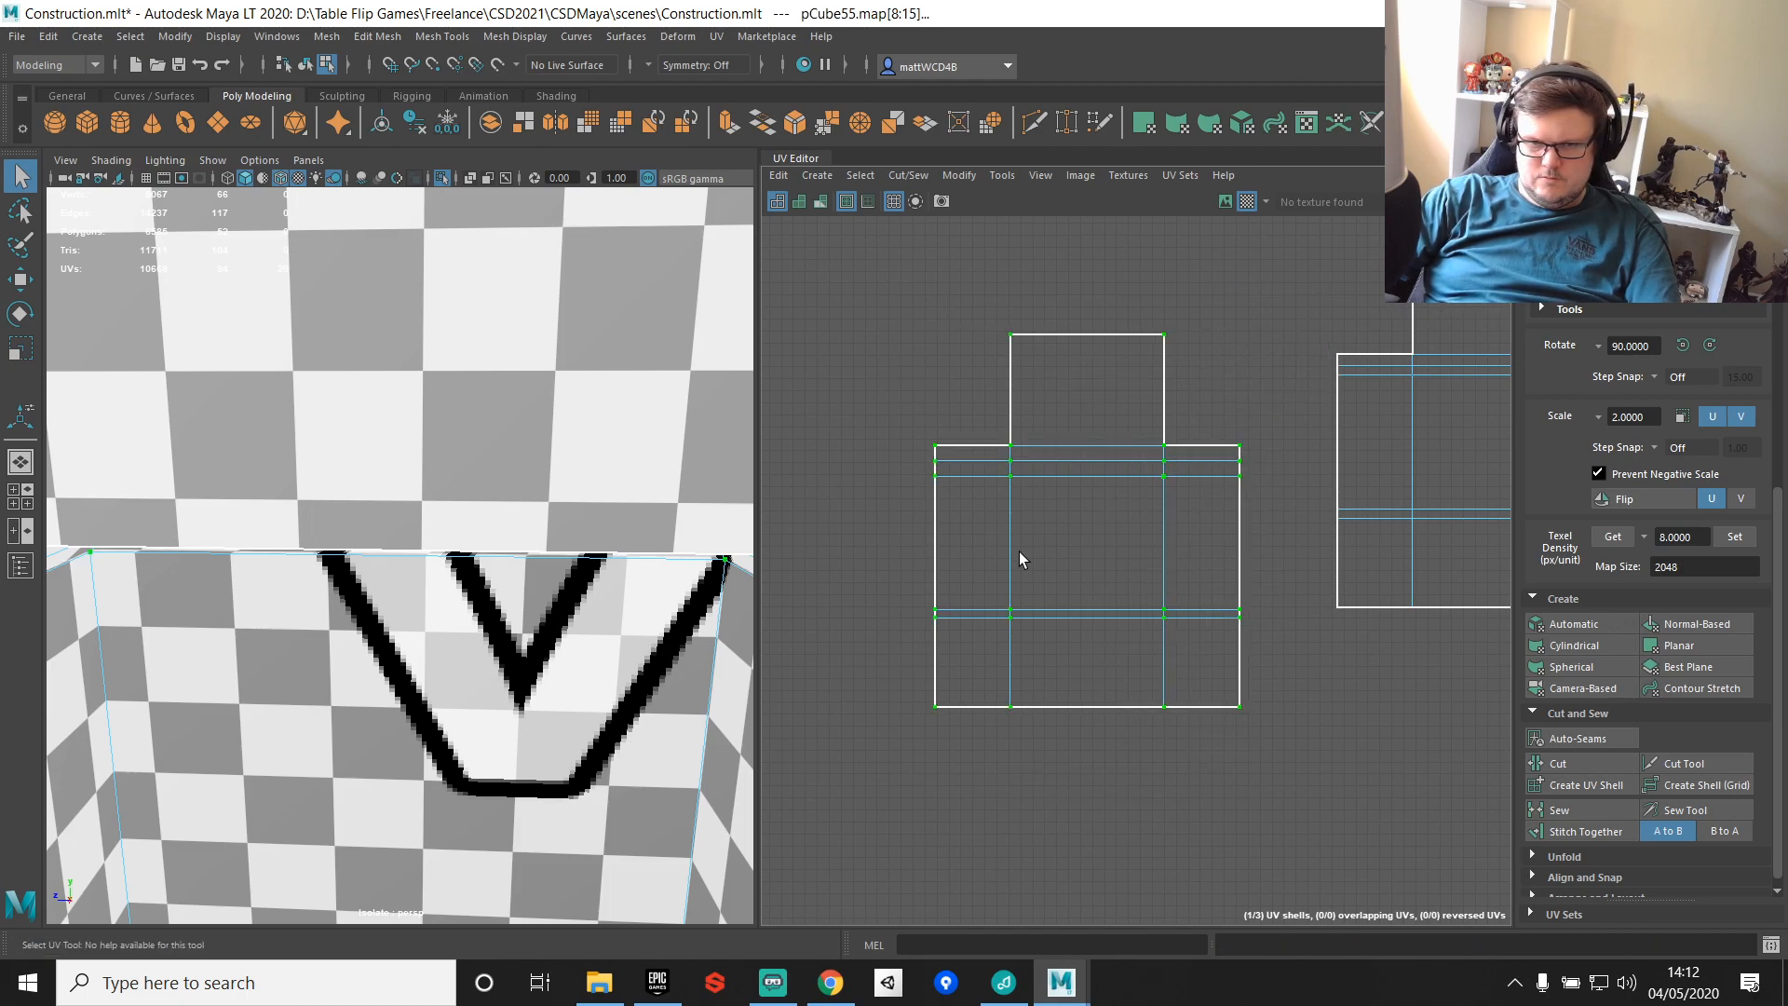
{"action": "right_click_drag", "start_coordinate": [1005, 578], "coordinate": [1006, 489]}
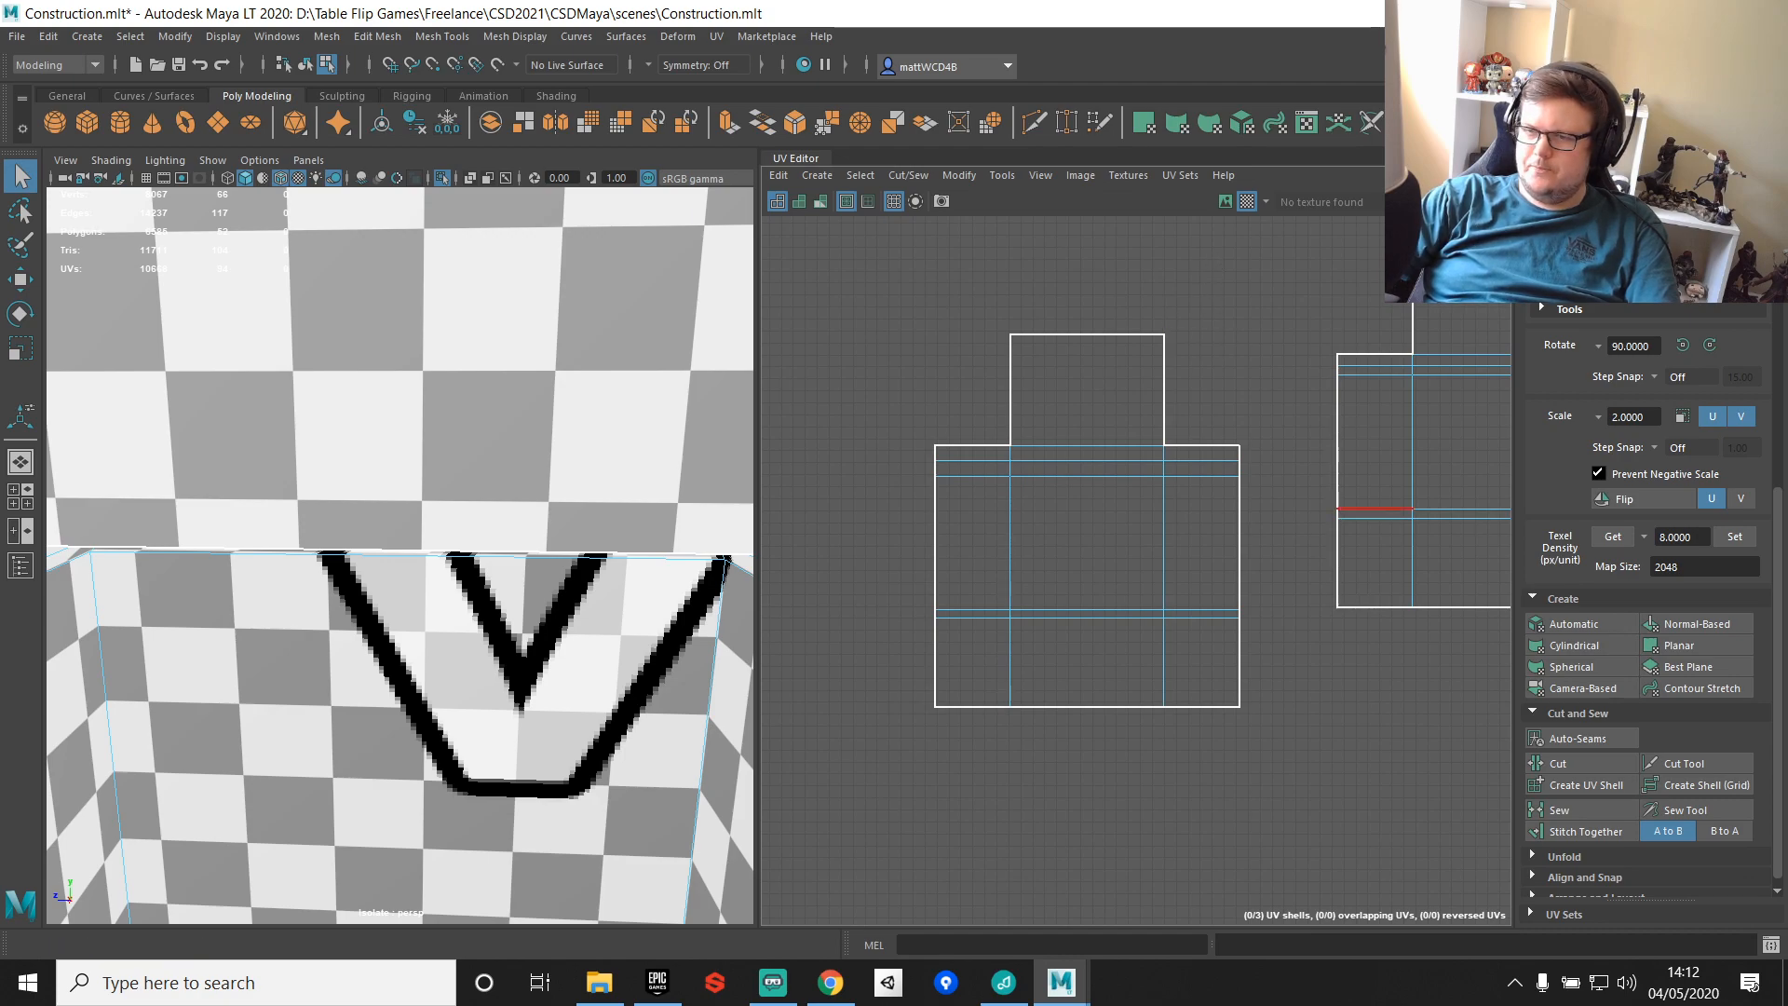
Step: Return the wall to object mode and show the full scene around it again
{"action": "key", "text": "alt+Tab"}
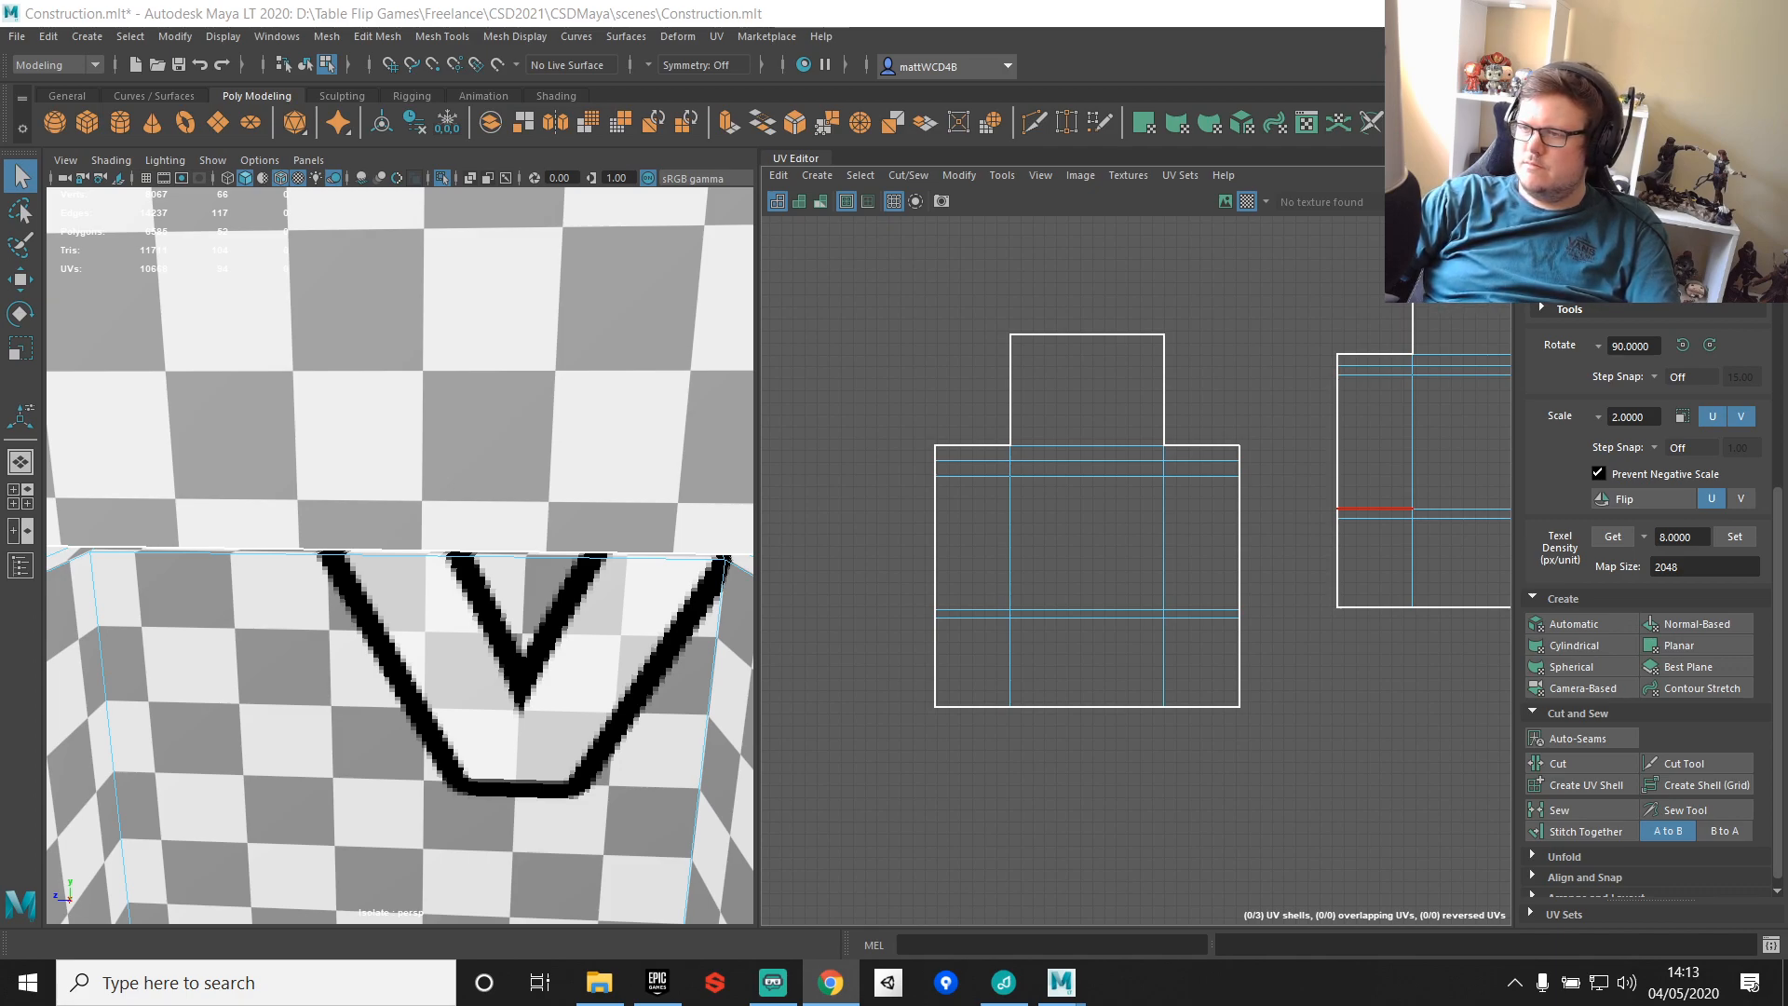
{"action": "scroll", "coordinate": [985, 575], "scroll_direction": "down", "scroll_amount": 10}
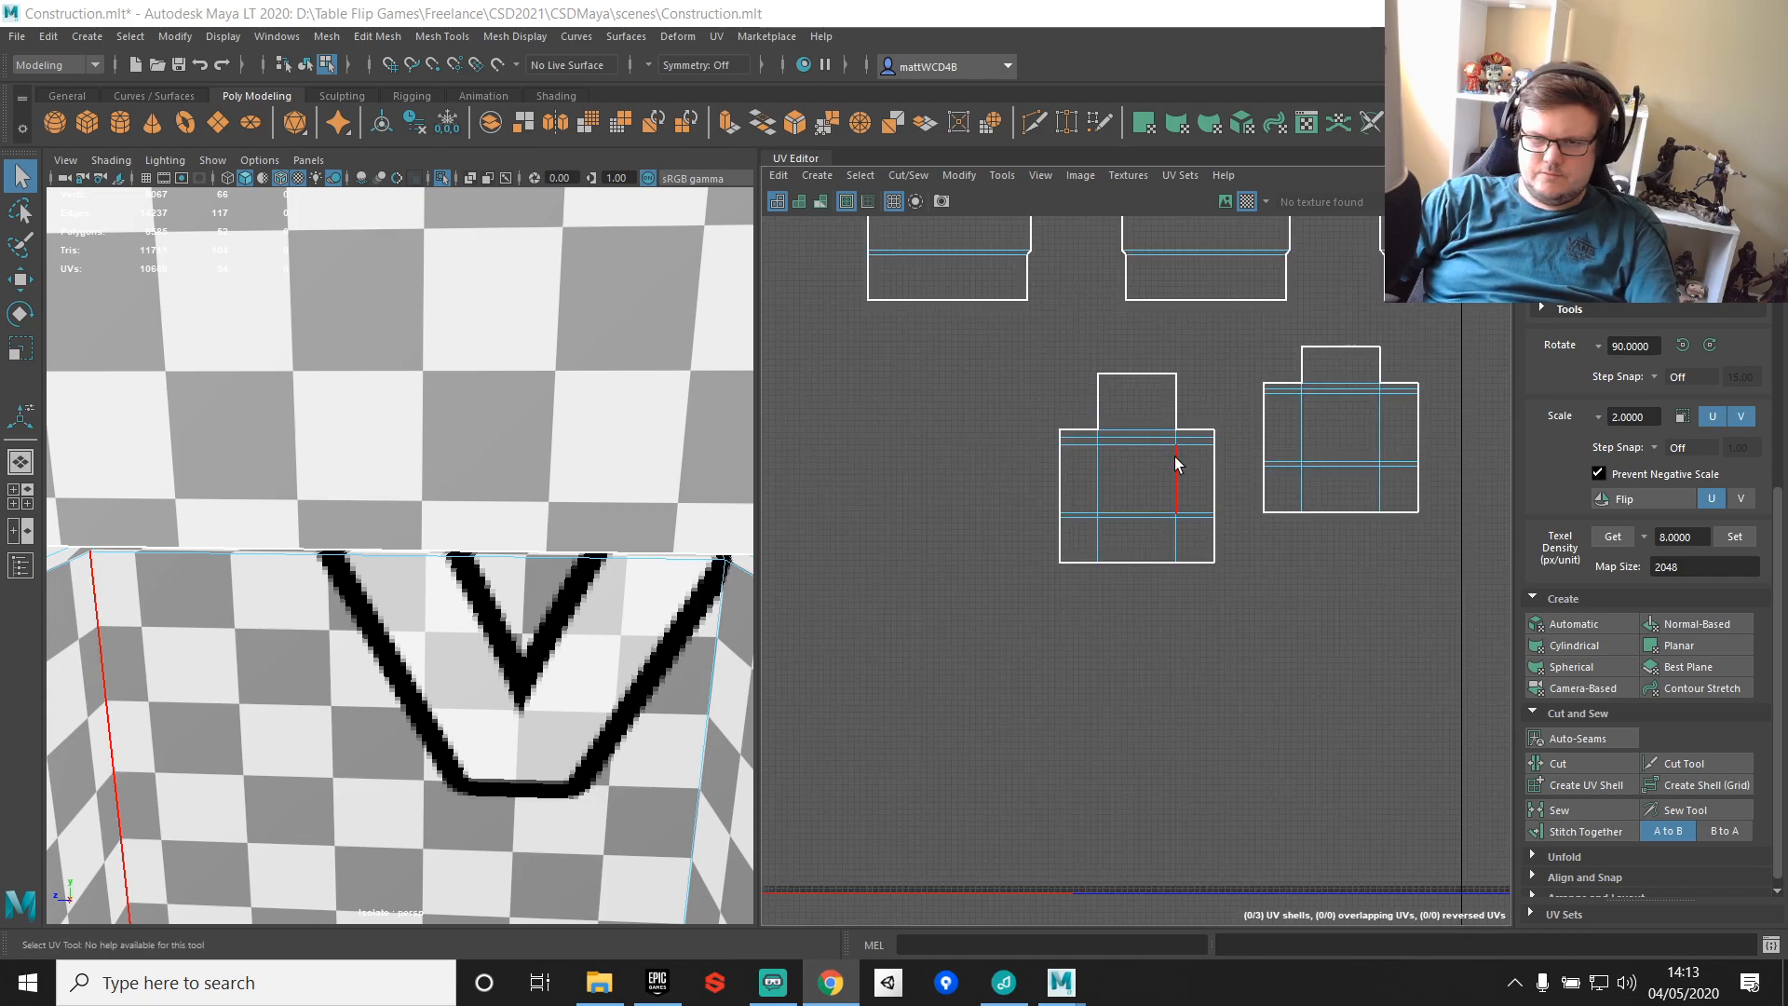
{"action": "right_click", "coordinate": [476, 473]}
{"action": "left_click", "coordinate": [587, 447]}
{"action": "key", "text": "f"}
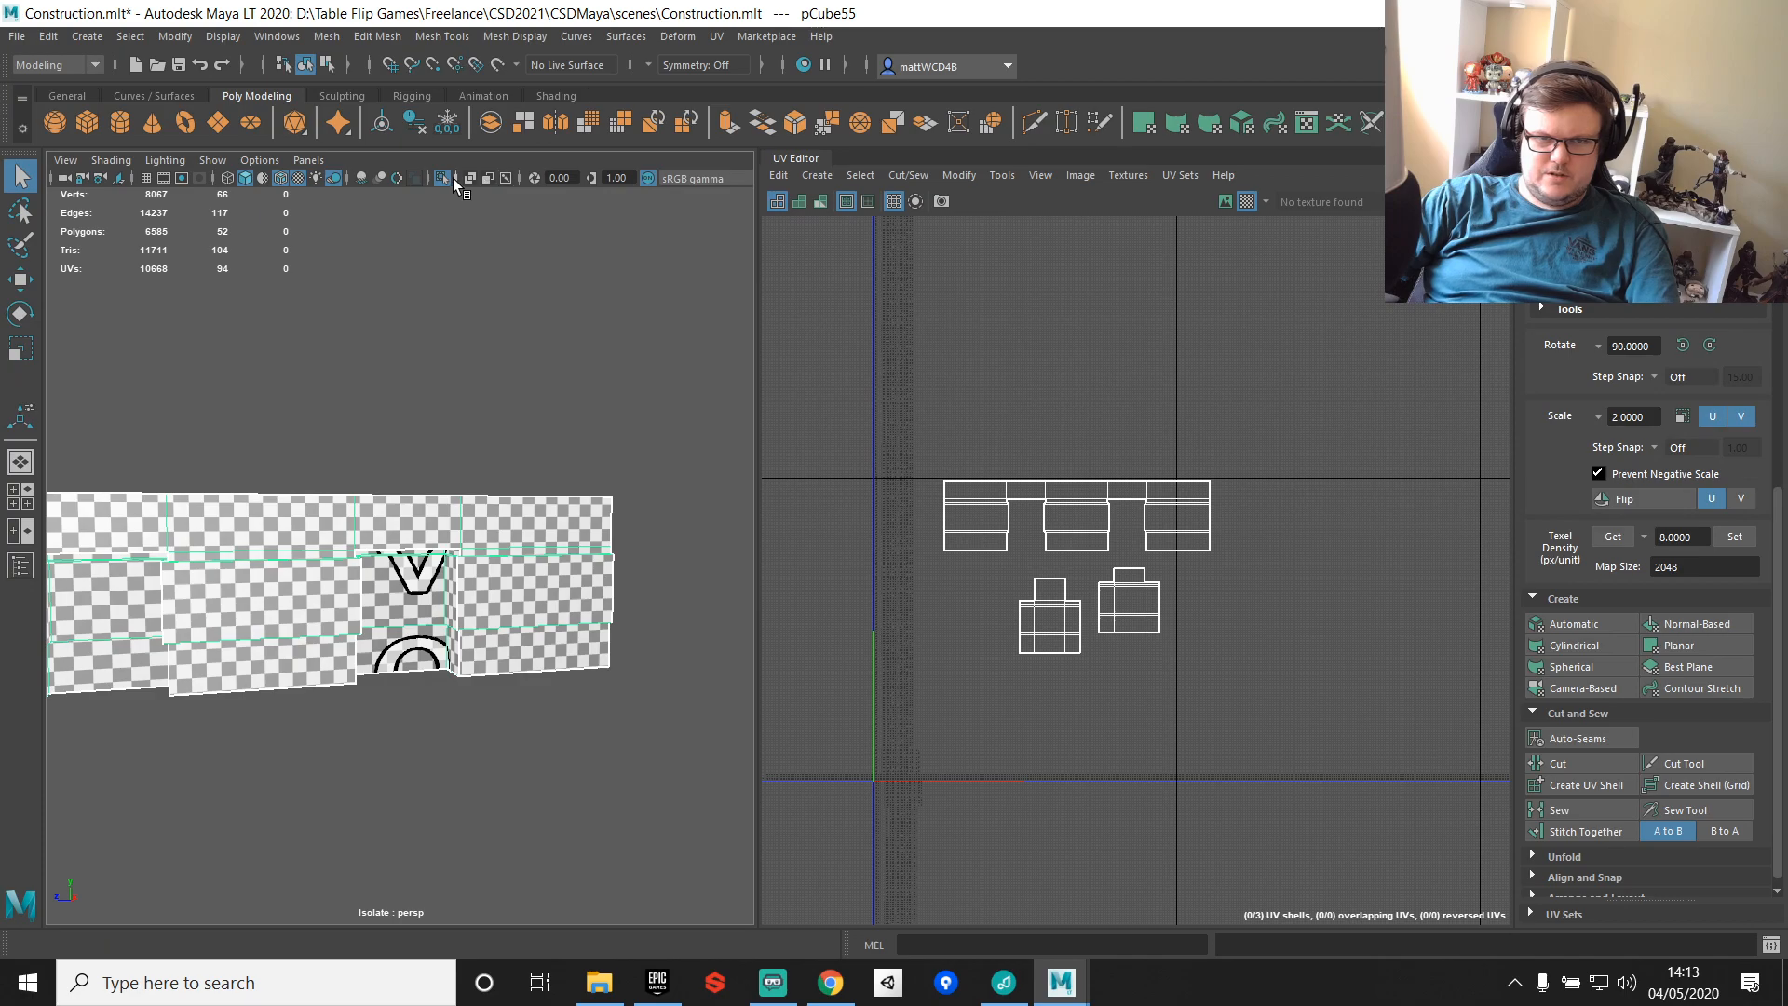
{"action": "left_click", "coordinate": [448, 178]}
Step: Create an automatic UV projection for the sloped awning above the outer wall panel
{"action": "scroll", "coordinate": [477, 568], "scroll_direction": "down", "scroll_amount": 10}
{"action": "left_click_drag", "start_coordinate": [477, 568], "coordinate": [619, 620], "text": "alt"}
{"action": "scroll", "coordinate": [618, 620], "scroll_direction": "up", "scroll_amount": 5}
{"action": "middle_click_drag", "start_coordinate": [618, 536], "coordinate": [475, 511], "text": "alt"}
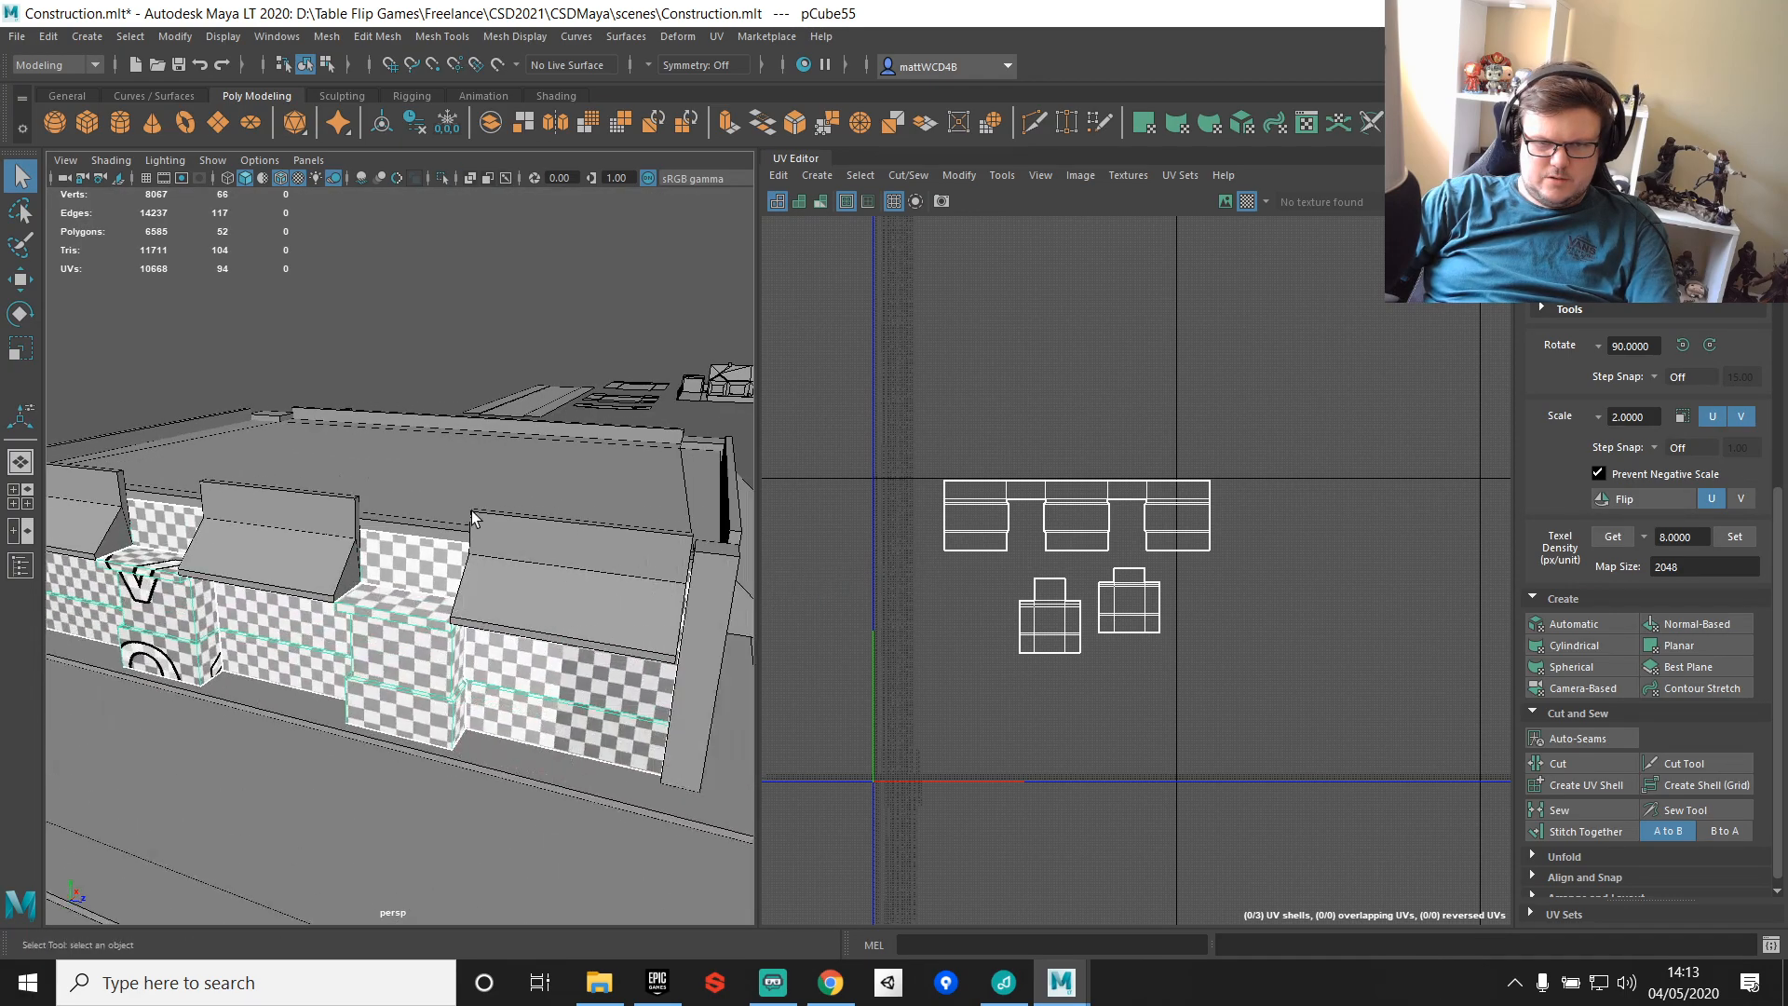
{"action": "left_click", "coordinate": [561, 589]}
{"action": "left_click", "coordinate": [1574, 623]}
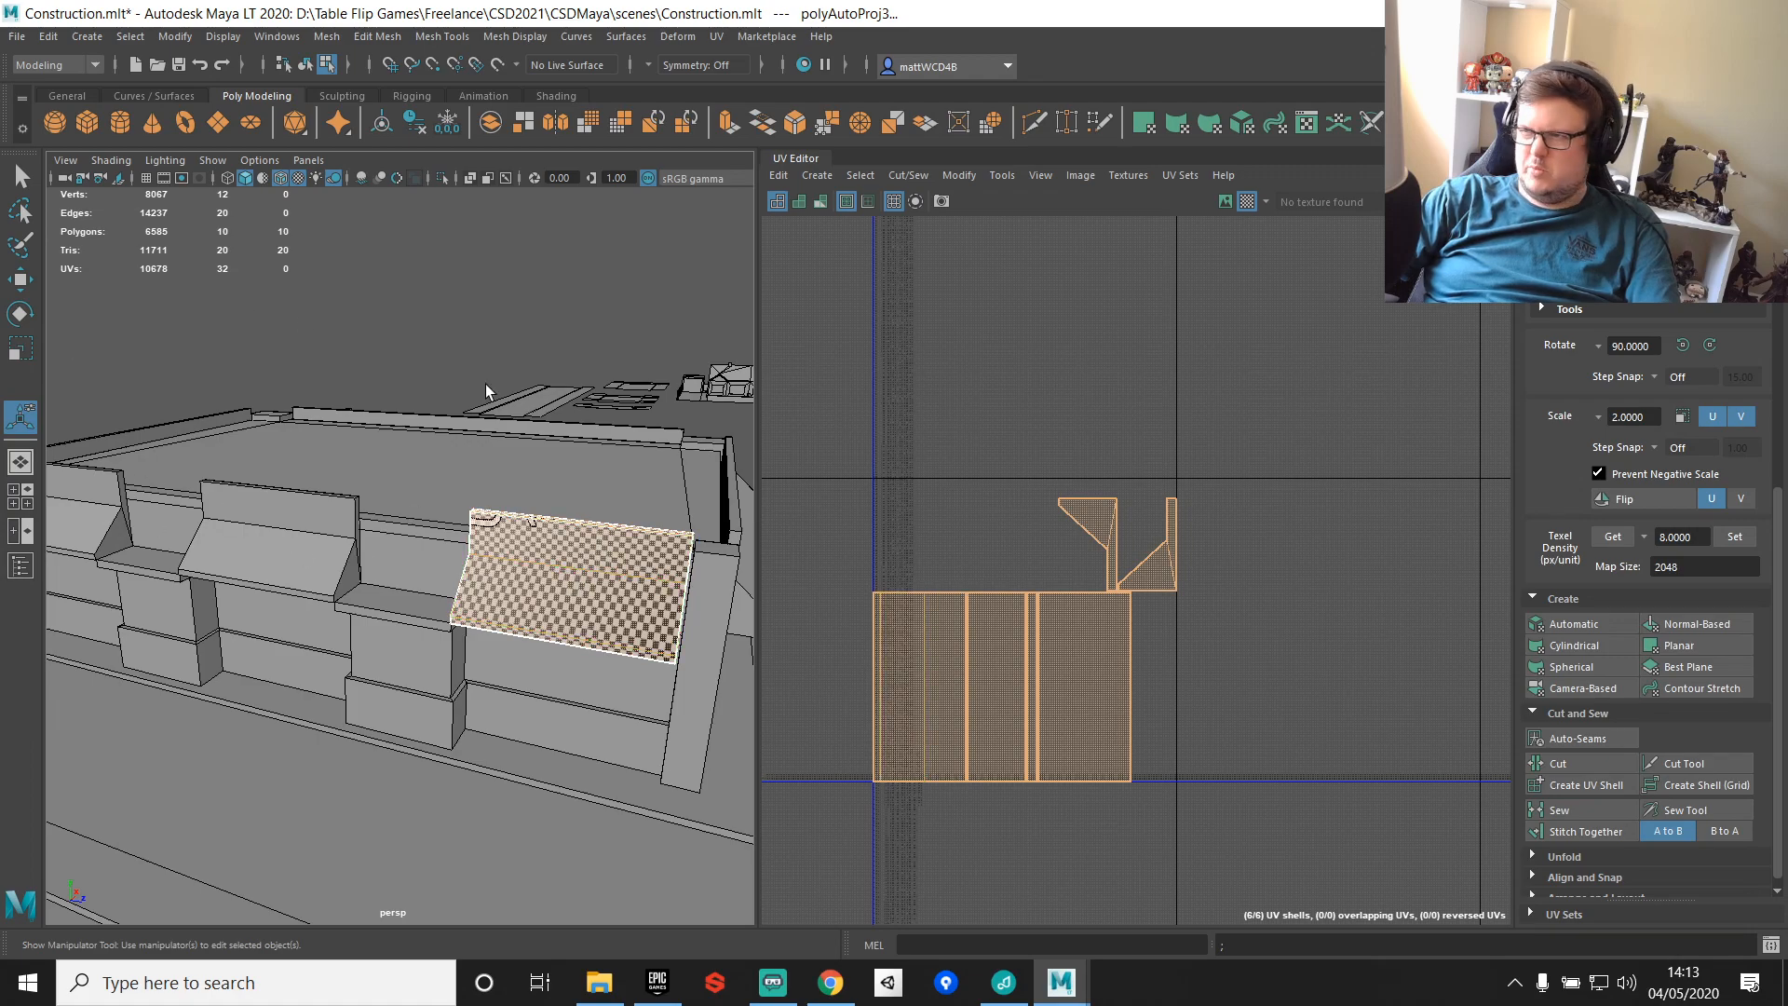
Step: Move and sew the first awning's UV strips together along two of its long lower edges
{"action": "scroll", "coordinate": [1011, 703], "scroll_direction": "up", "scroll_amount": 4}
{"action": "right_click_drag", "start_coordinate": [1011, 703], "coordinate": [1024, 586]}
{"action": "right_click_drag", "start_coordinate": [584, 471], "coordinate": [583, 535]}
{"action": "left_click", "coordinate": [574, 598]}
{"action": "right_click_drag", "start_coordinate": [955, 383], "coordinate": [925, 422]}
{"action": "left_click", "coordinate": [585, 613]}
{"action": "right_click_drag", "start_coordinate": [873, 328], "coordinate": [848, 365], "text": "shift"}
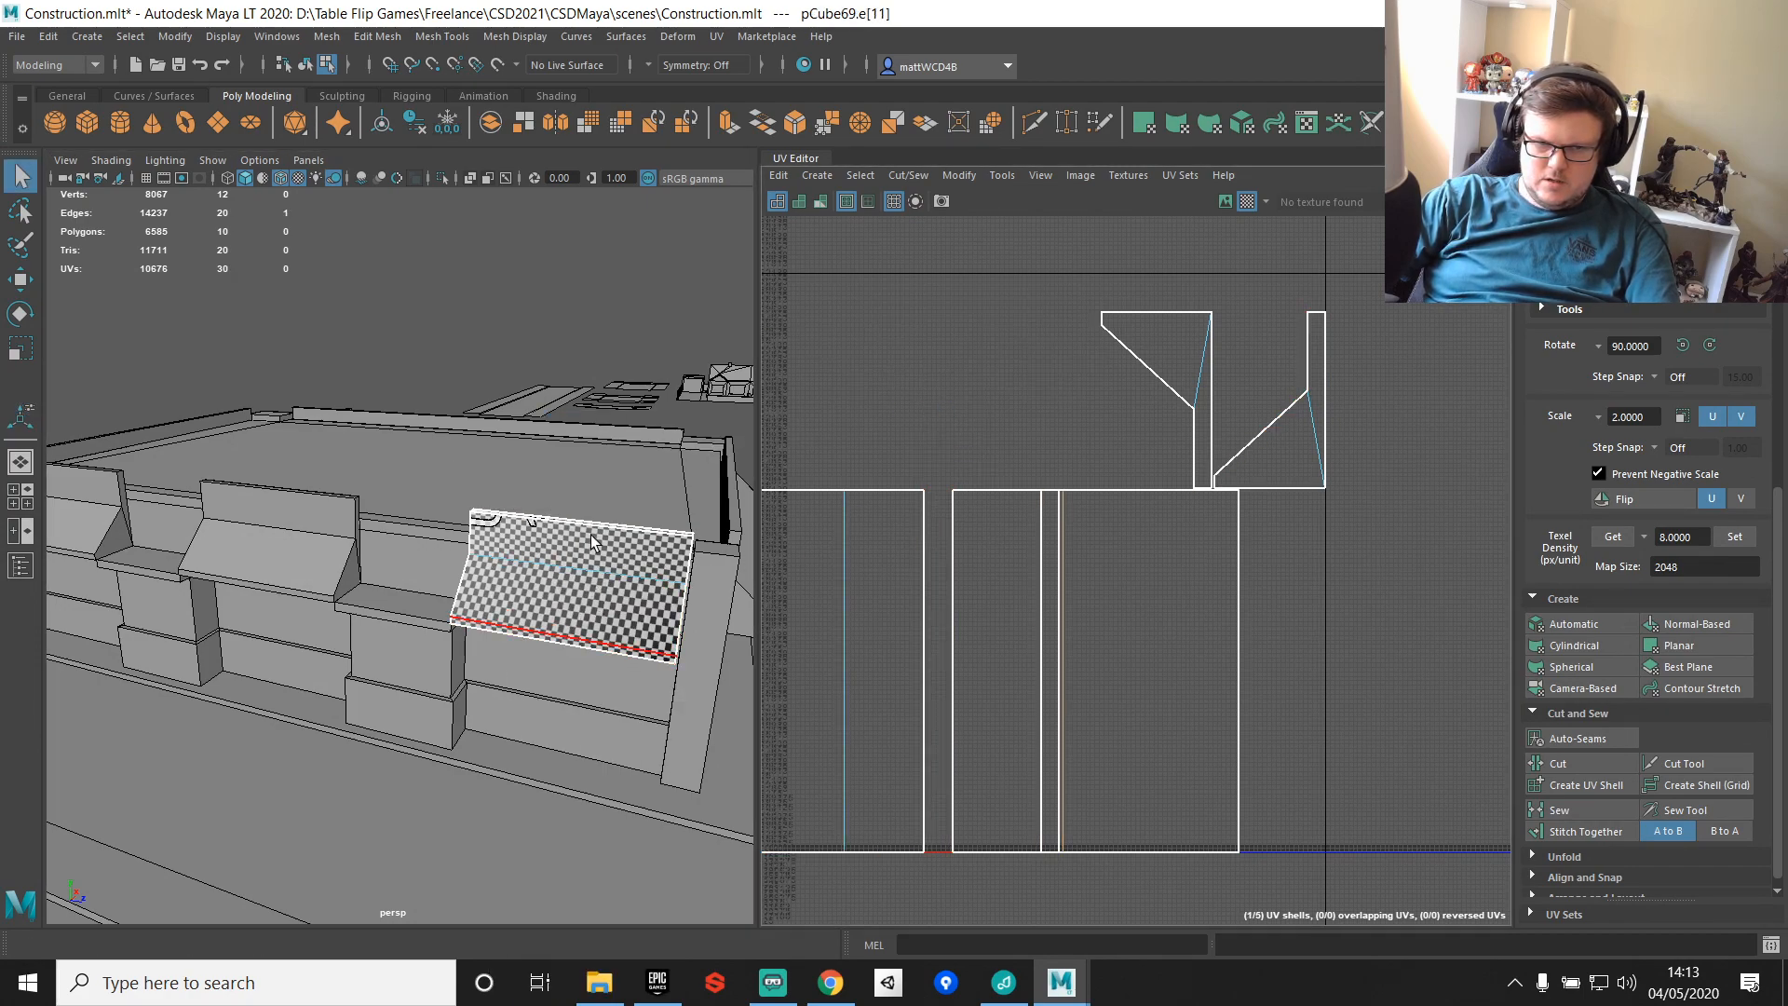
{"action": "left_click_drag", "start_coordinate": [635, 534], "coordinate": [543, 558], "text": "alt"}
{"action": "left_click", "coordinate": [543, 558]}
{"action": "right_click_drag", "start_coordinate": [952, 321], "coordinate": [929, 354], "text": "shift"}
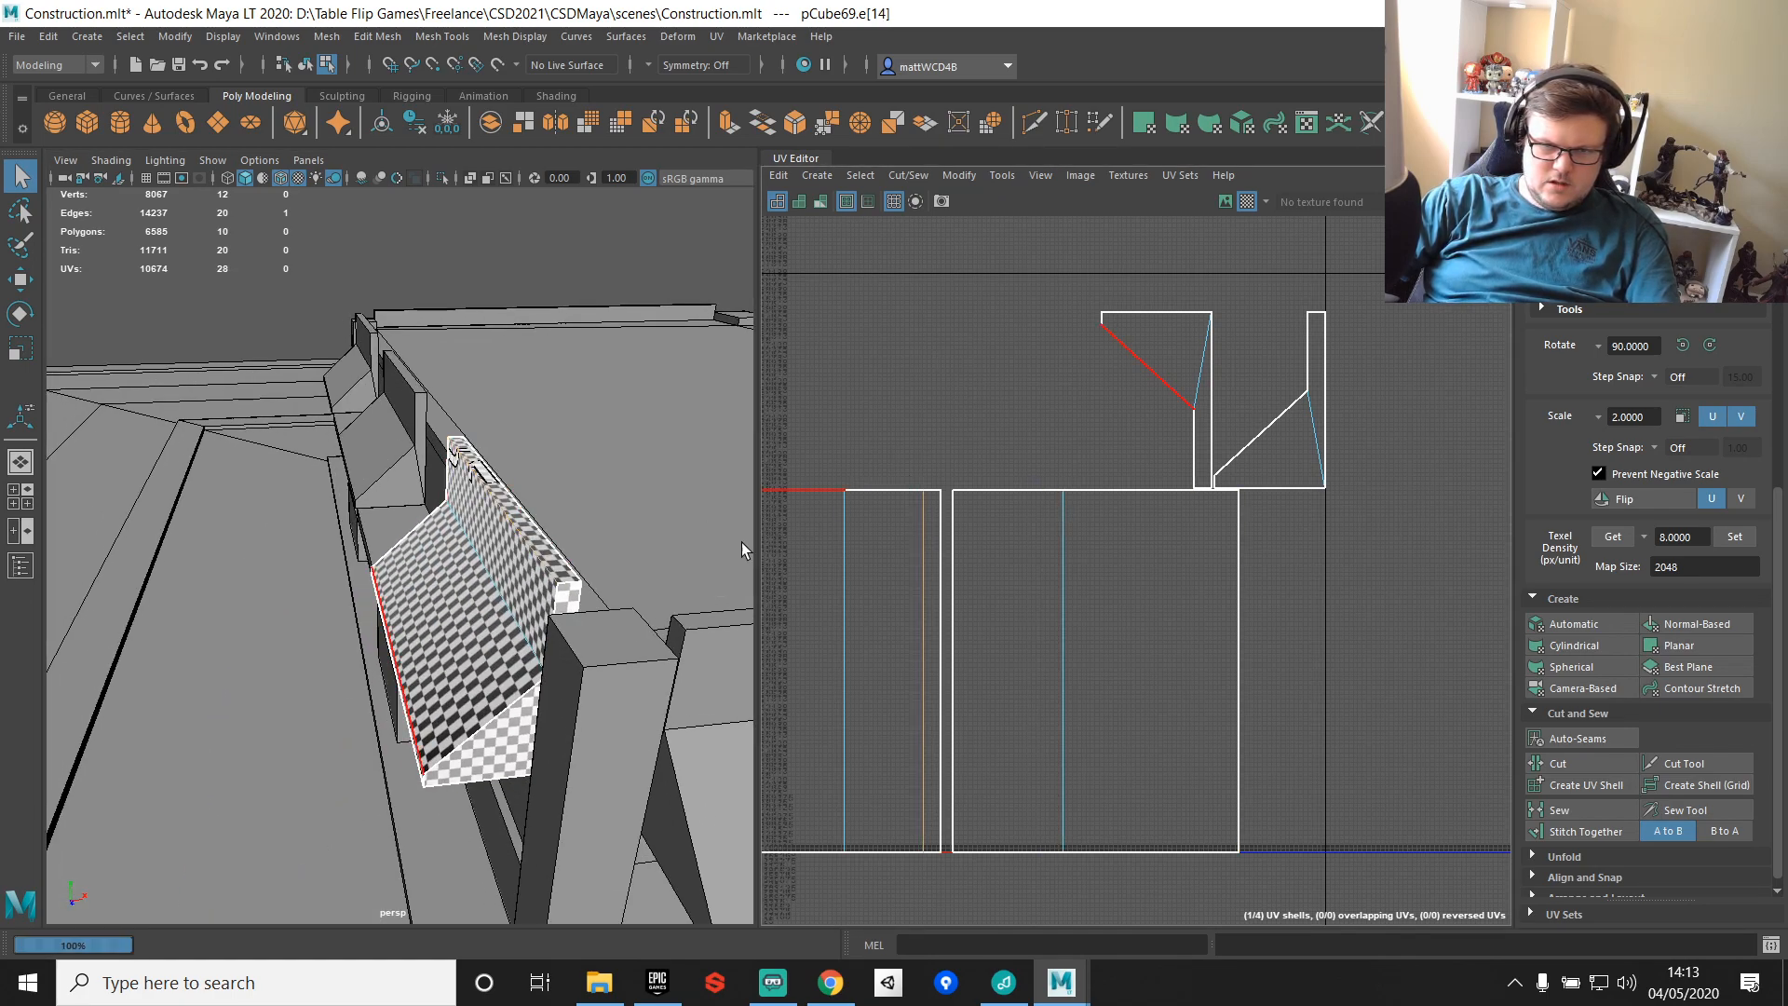
Step: Sew the awning's remaining long strip and both angled end caps into a single UV shell
{"action": "left_click", "coordinate": [548, 550]}
{"action": "right_click_drag", "start_coordinate": [460, 578], "coordinate": [549, 484]}
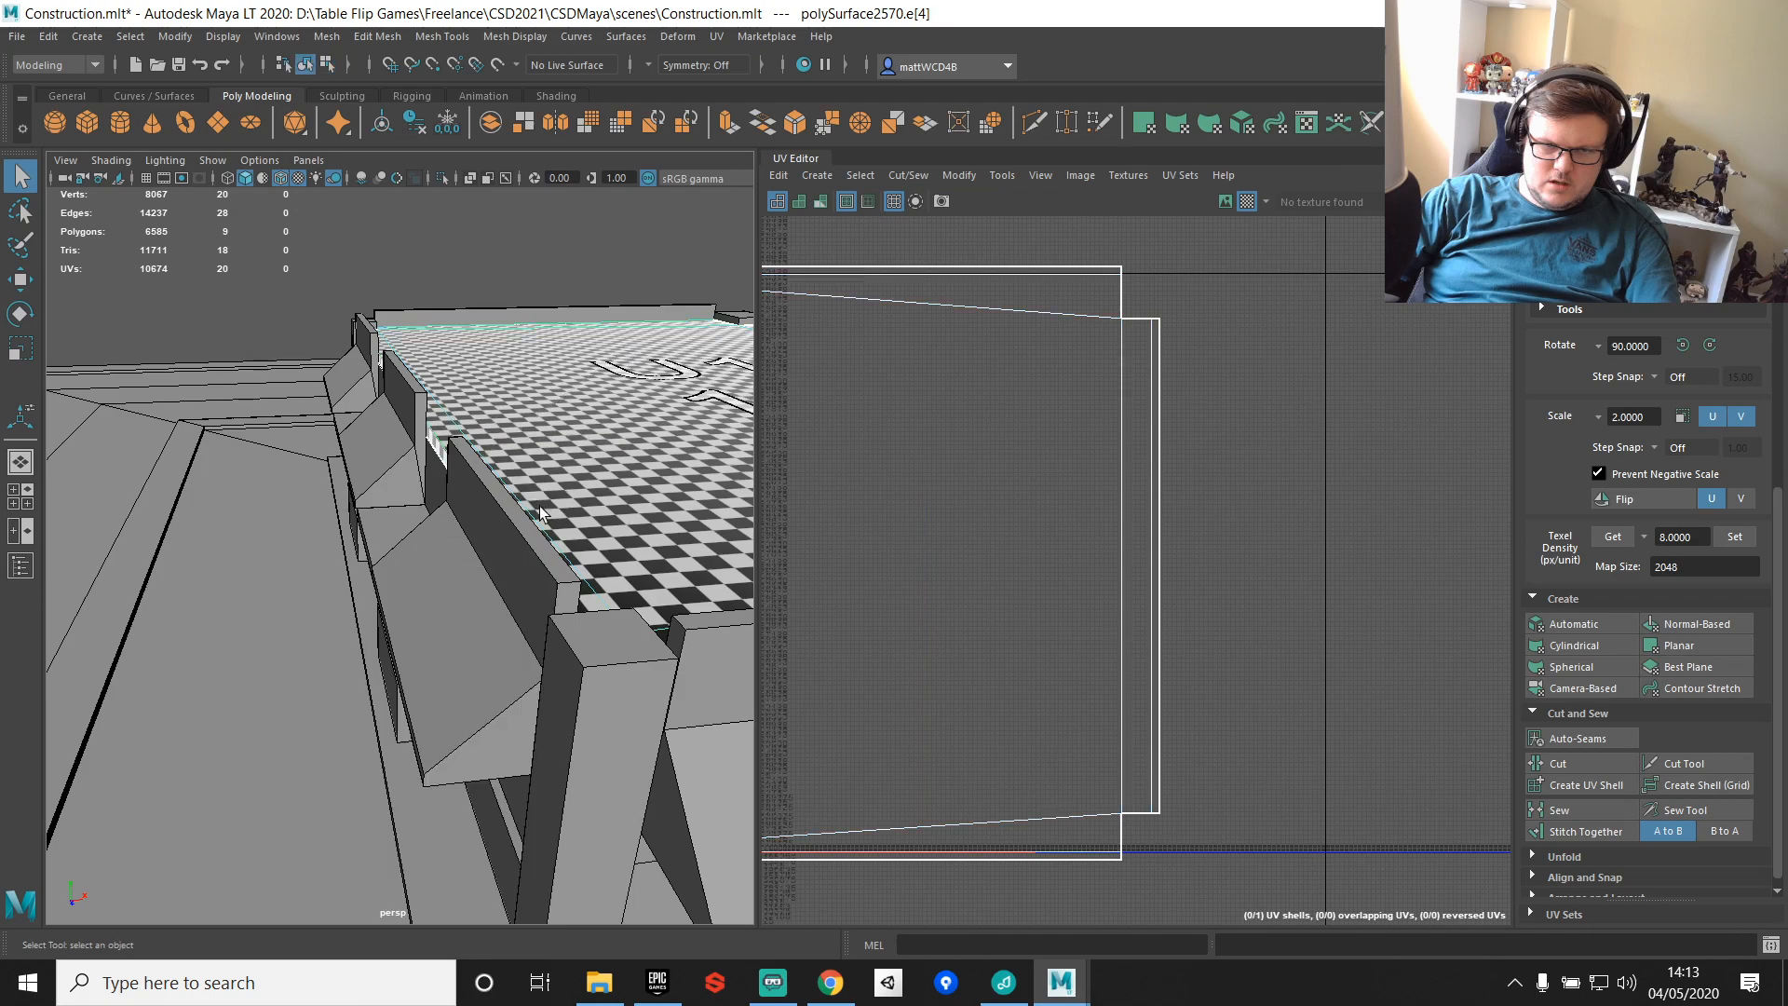
{"action": "left_click", "coordinate": [520, 555]}
{"action": "right_click_drag", "start_coordinate": [937, 285], "coordinate": [916, 316], "text": "shift"}
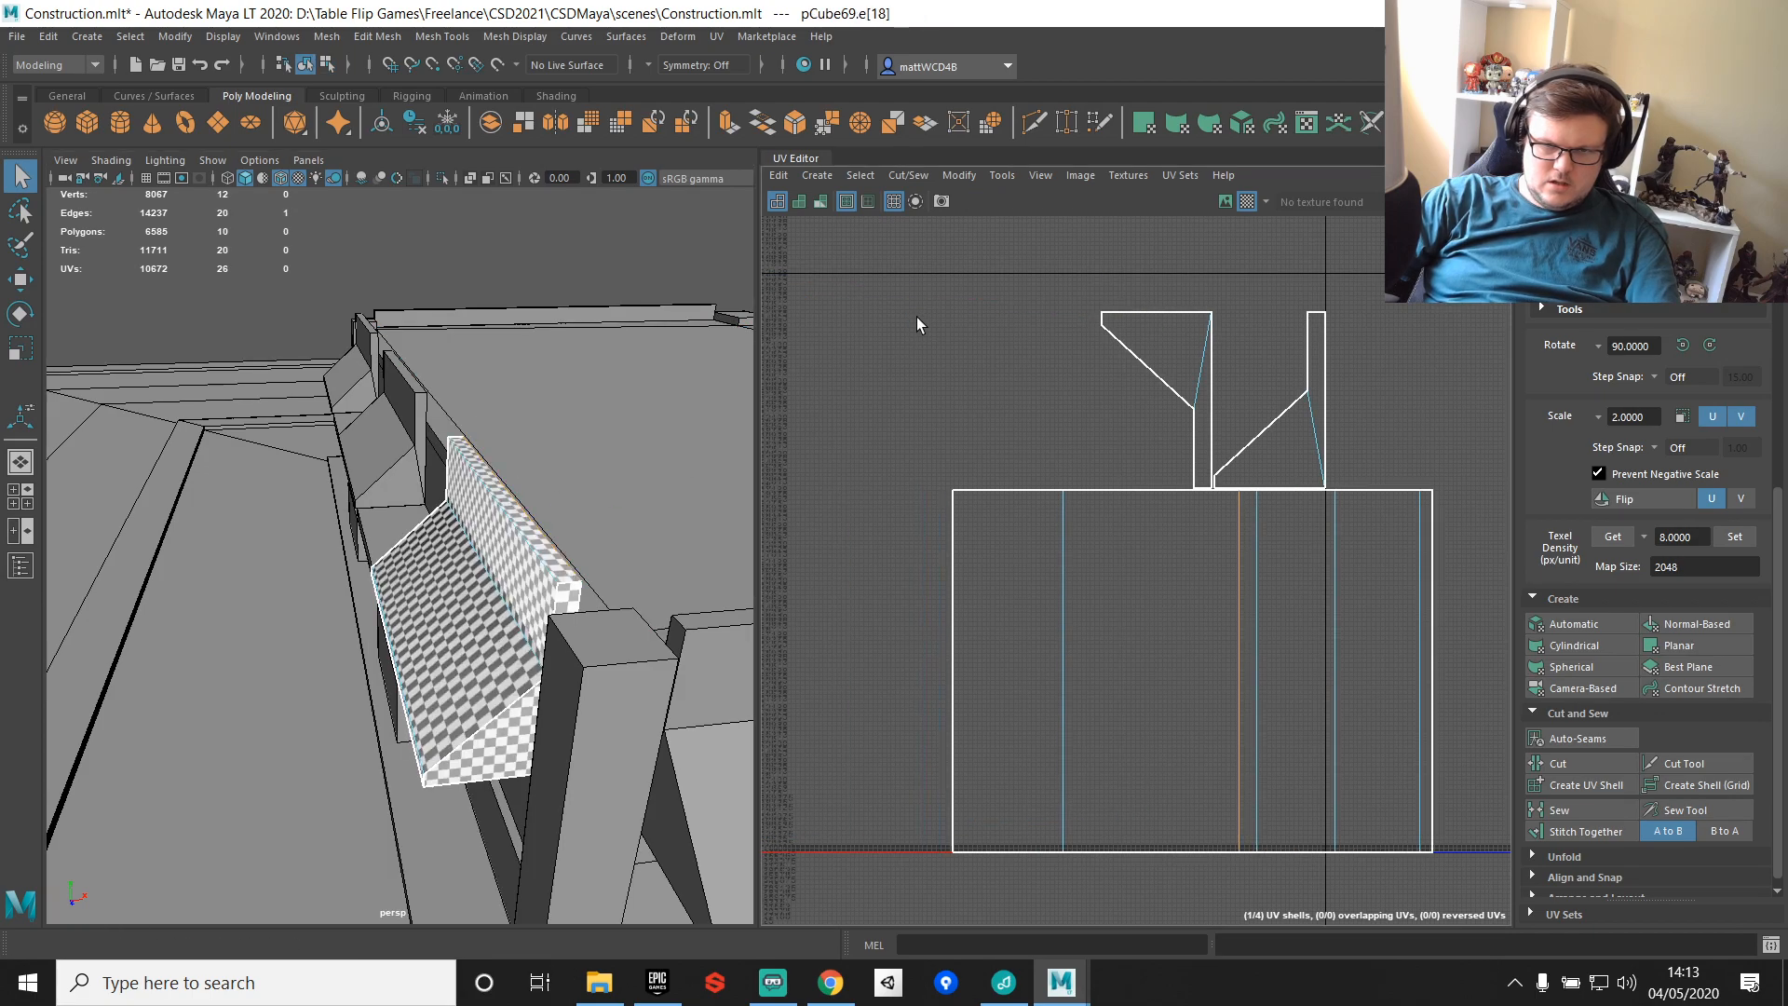
{"action": "right_click_drag", "start_coordinate": [1154, 493], "coordinate": [1148, 549], "text": "shift"}
{"action": "left_click", "coordinate": [1129, 848]}
{"action": "right_click_drag", "start_coordinate": [1126, 809], "coordinate": [1123, 852], "text": "shift"}
Step: Turn the awning's whole UV shell upright in 90-degree rotations and move it into the first UV tile
{"action": "left_click", "coordinate": [1067, 587]}
{"action": "right_click_drag", "start_coordinate": [1070, 540], "coordinate": [1170, 579]}
{"action": "left_click", "coordinate": [1682, 344]}
{"action": "key", "text": "f"}
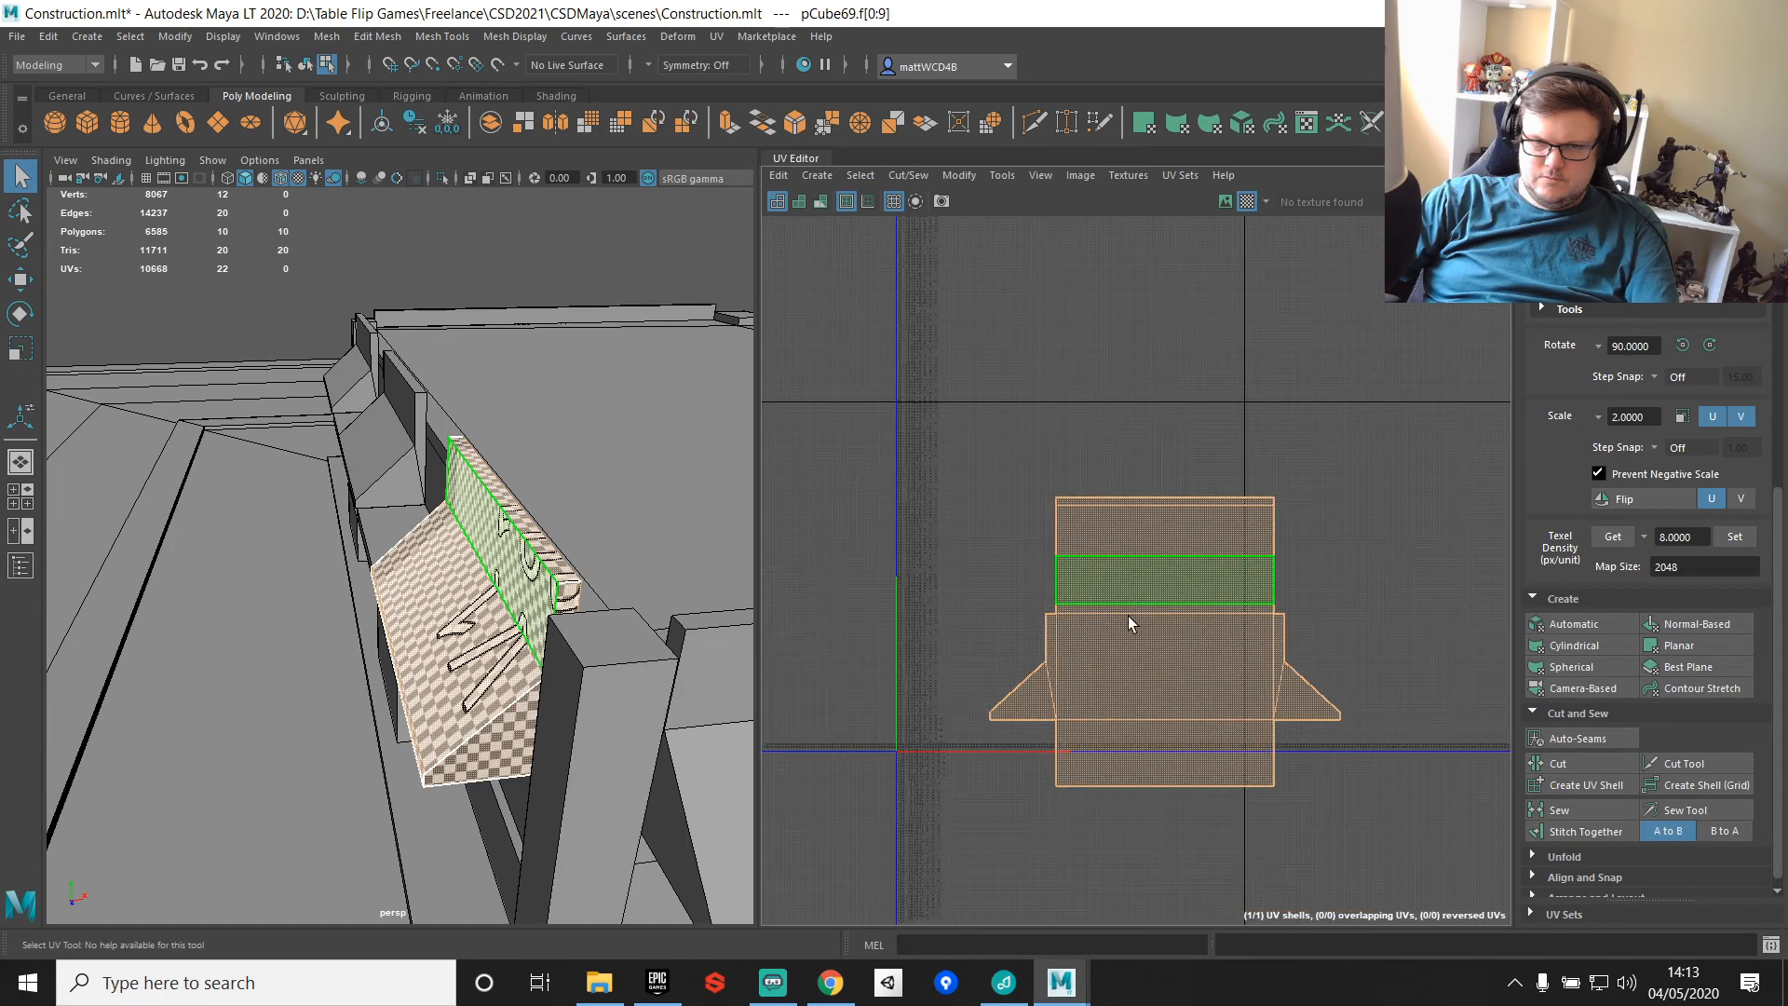
{"action": "key", "text": "w"}
{"action": "left_click_drag", "start_coordinate": [1153, 646], "coordinate": [1101, 519]}
{"action": "left_click", "coordinate": [1710, 346]}
{"action": "left_click", "coordinate": [1711, 346]}
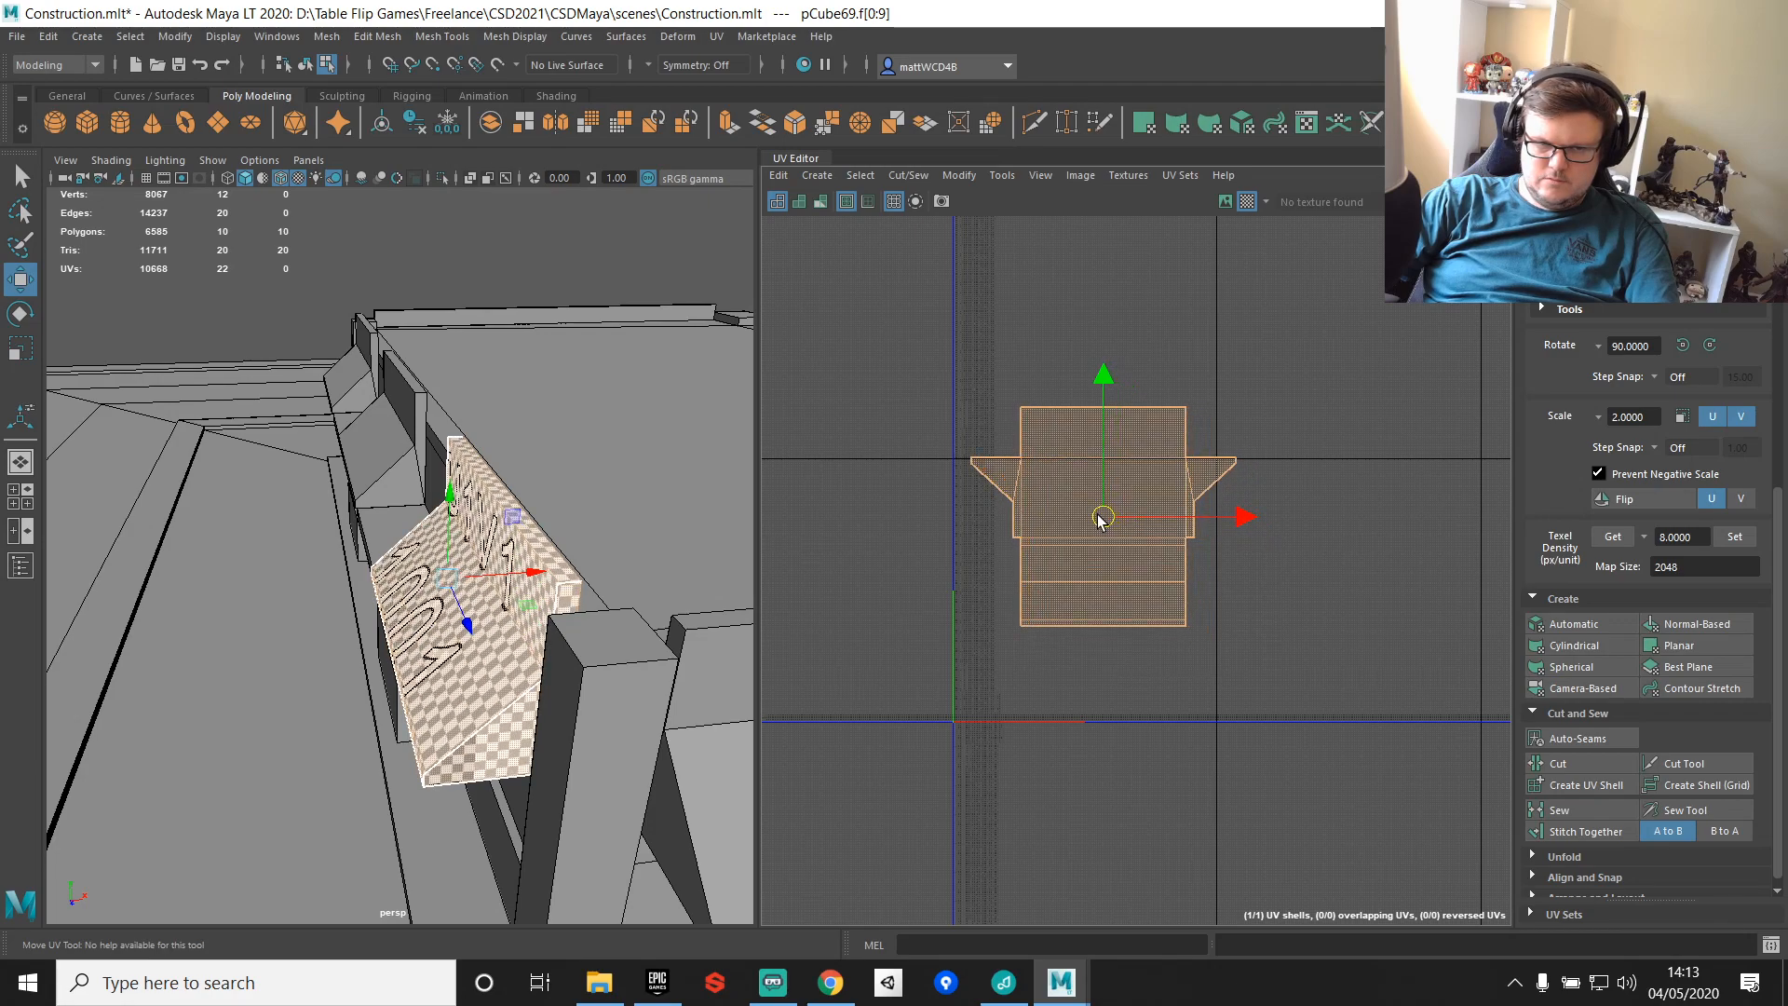
{"action": "left_click_drag", "start_coordinate": [437, 534], "coordinate": [651, 550], "text": "alt"}
{"action": "middle_click_drag", "start_coordinate": [642, 548], "coordinate": [399, 574], "text": "alt"}
{"action": "key", "text": "q"}
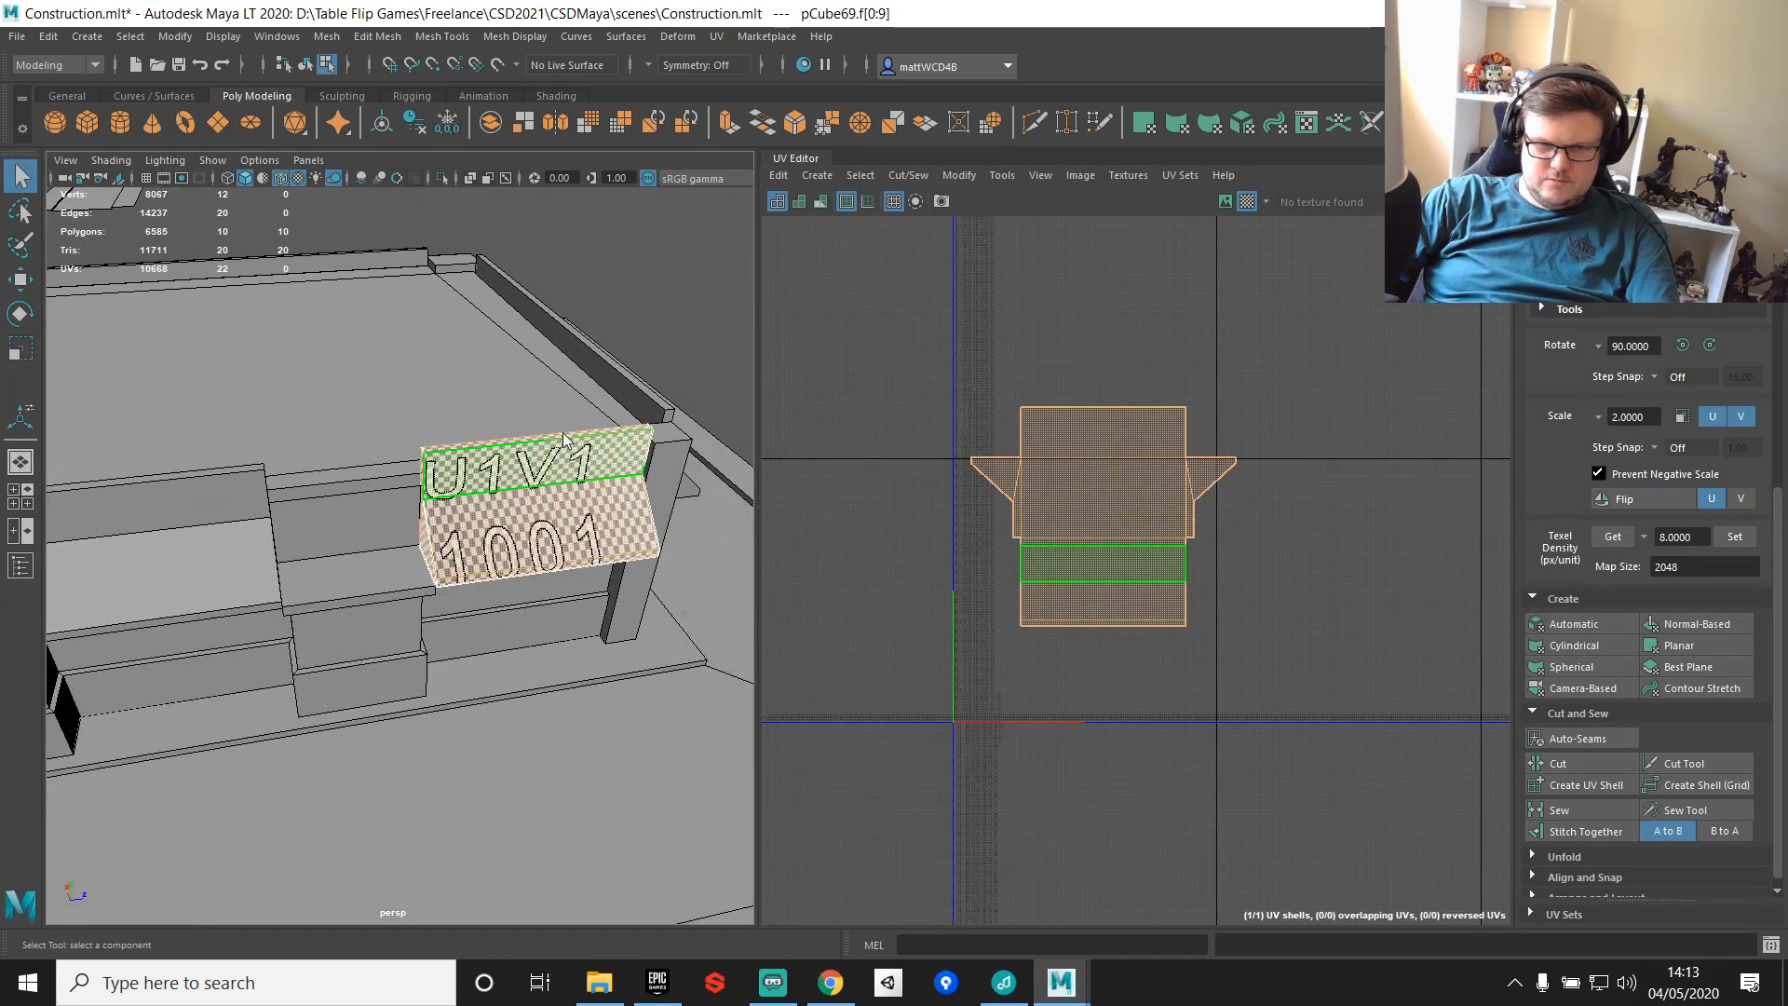
Step: Delete the two other awnings that are not unwrapped along the same wall
{"action": "key", "text": "F8"}
{"action": "scroll", "coordinate": [556, 481], "scroll_direction": "down", "scroll_amount": 2}
{"action": "middle_click_drag", "start_coordinate": [251, 544], "coordinate": [508, 474], "text": "alt"}
{"action": "left_click", "coordinate": [509, 473]}
{"action": "left_click", "coordinate": [273, 506], "text": "shift"}
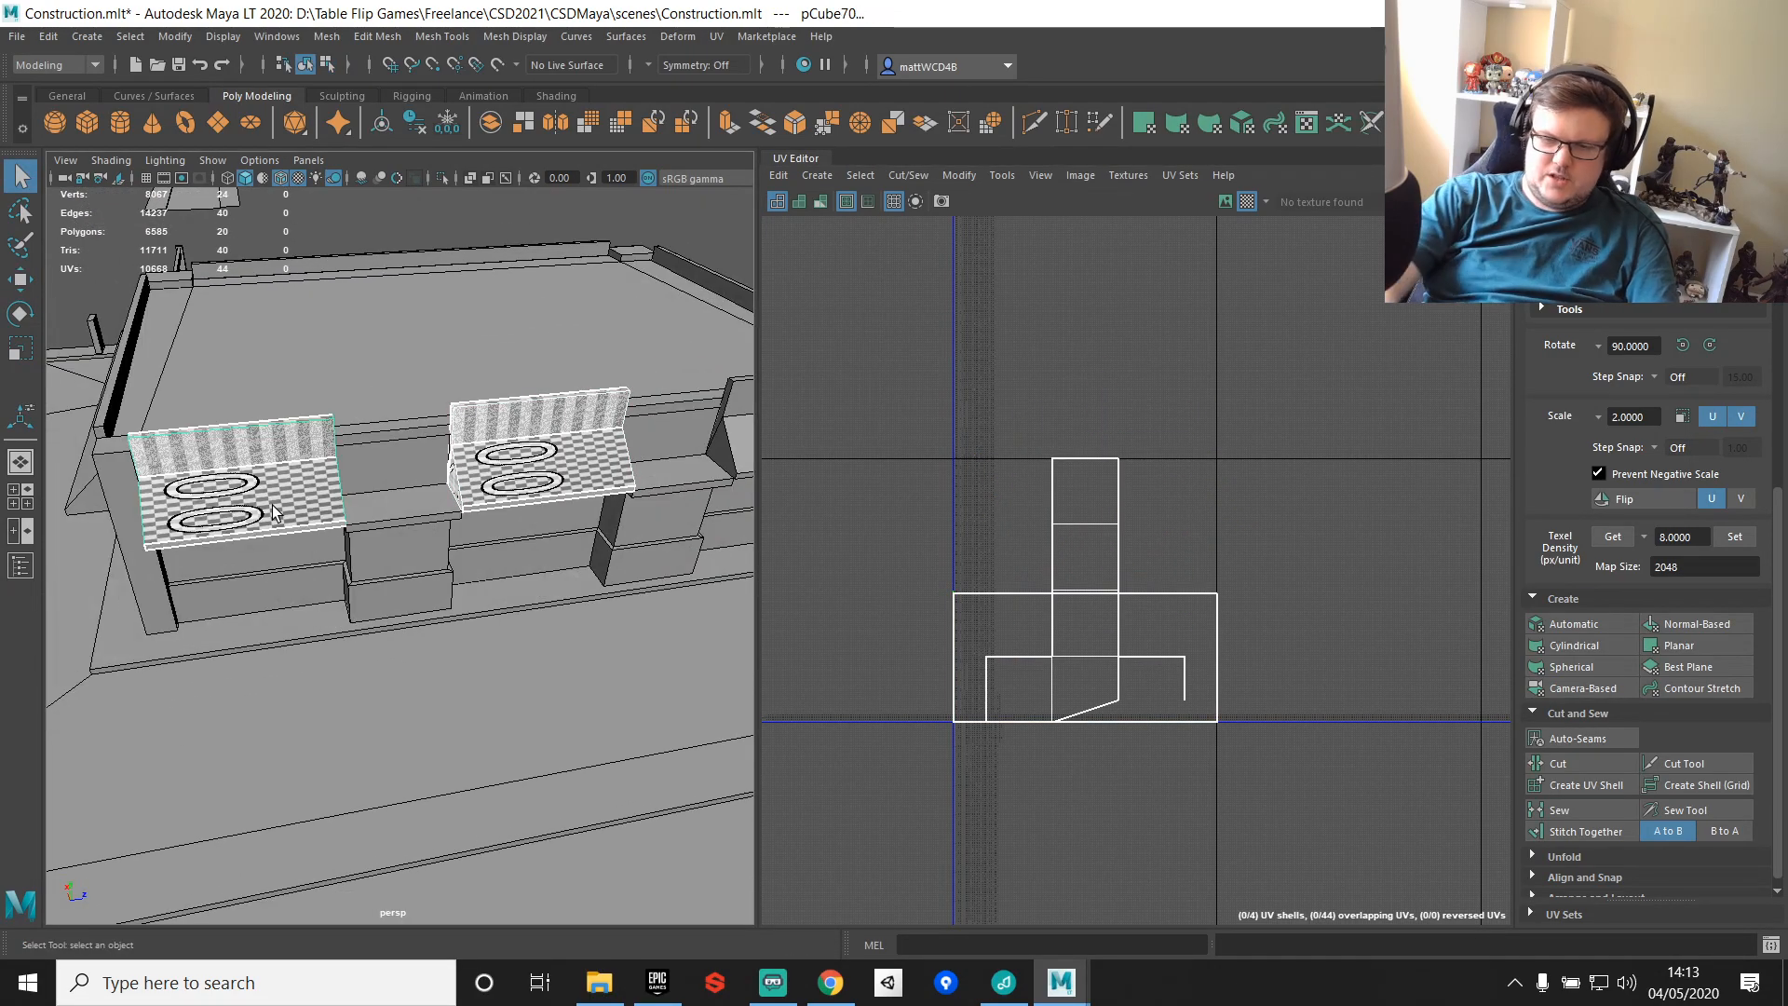
{"action": "key", "text": "Delete"}
Step: Snap the unwrapped awning's pivot to its lower corner vertex beside the protruding block
{"action": "middle_click_drag", "start_coordinate": [684, 433], "coordinate": [430, 414], "text": "alt"}
{"action": "left_click", "coordinate": [574, 416]}
{"action": "key", "text": "w"}
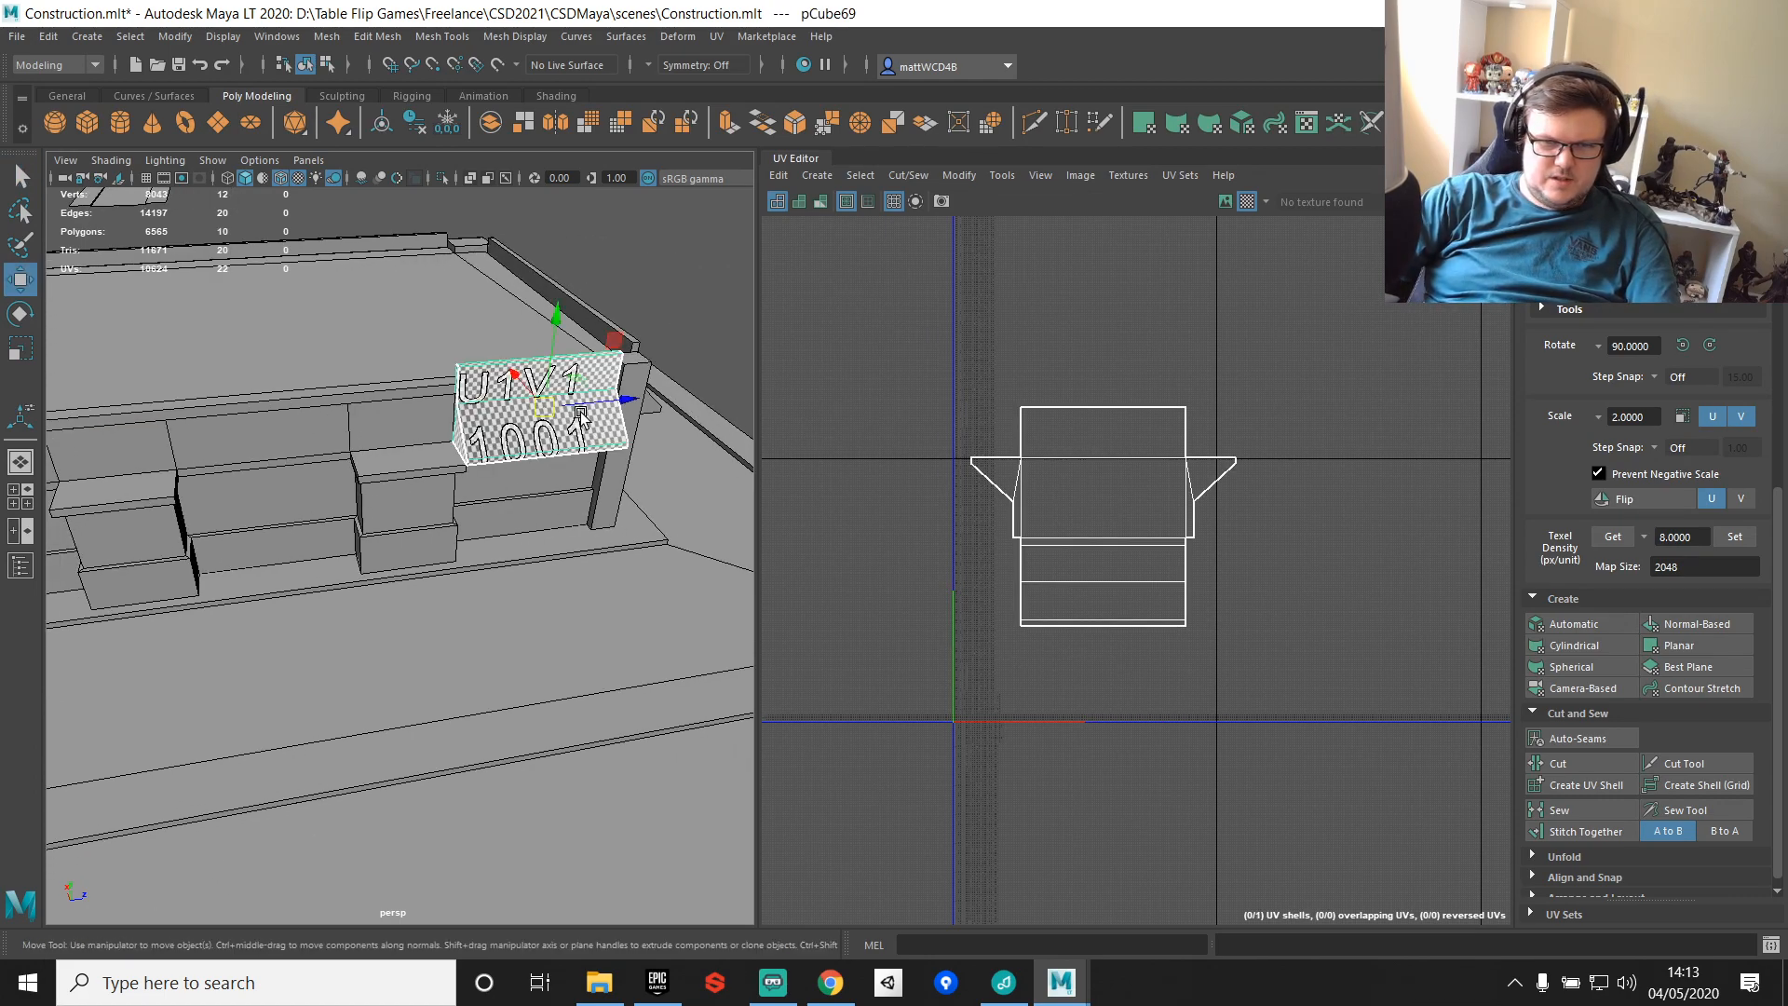
{"action": "key", "text": "d"}
{"action": "key", "text": "v"}
{"action": "left_click_drag", "start_coordinate": [545, 408], "coordinate": [438, 445]}
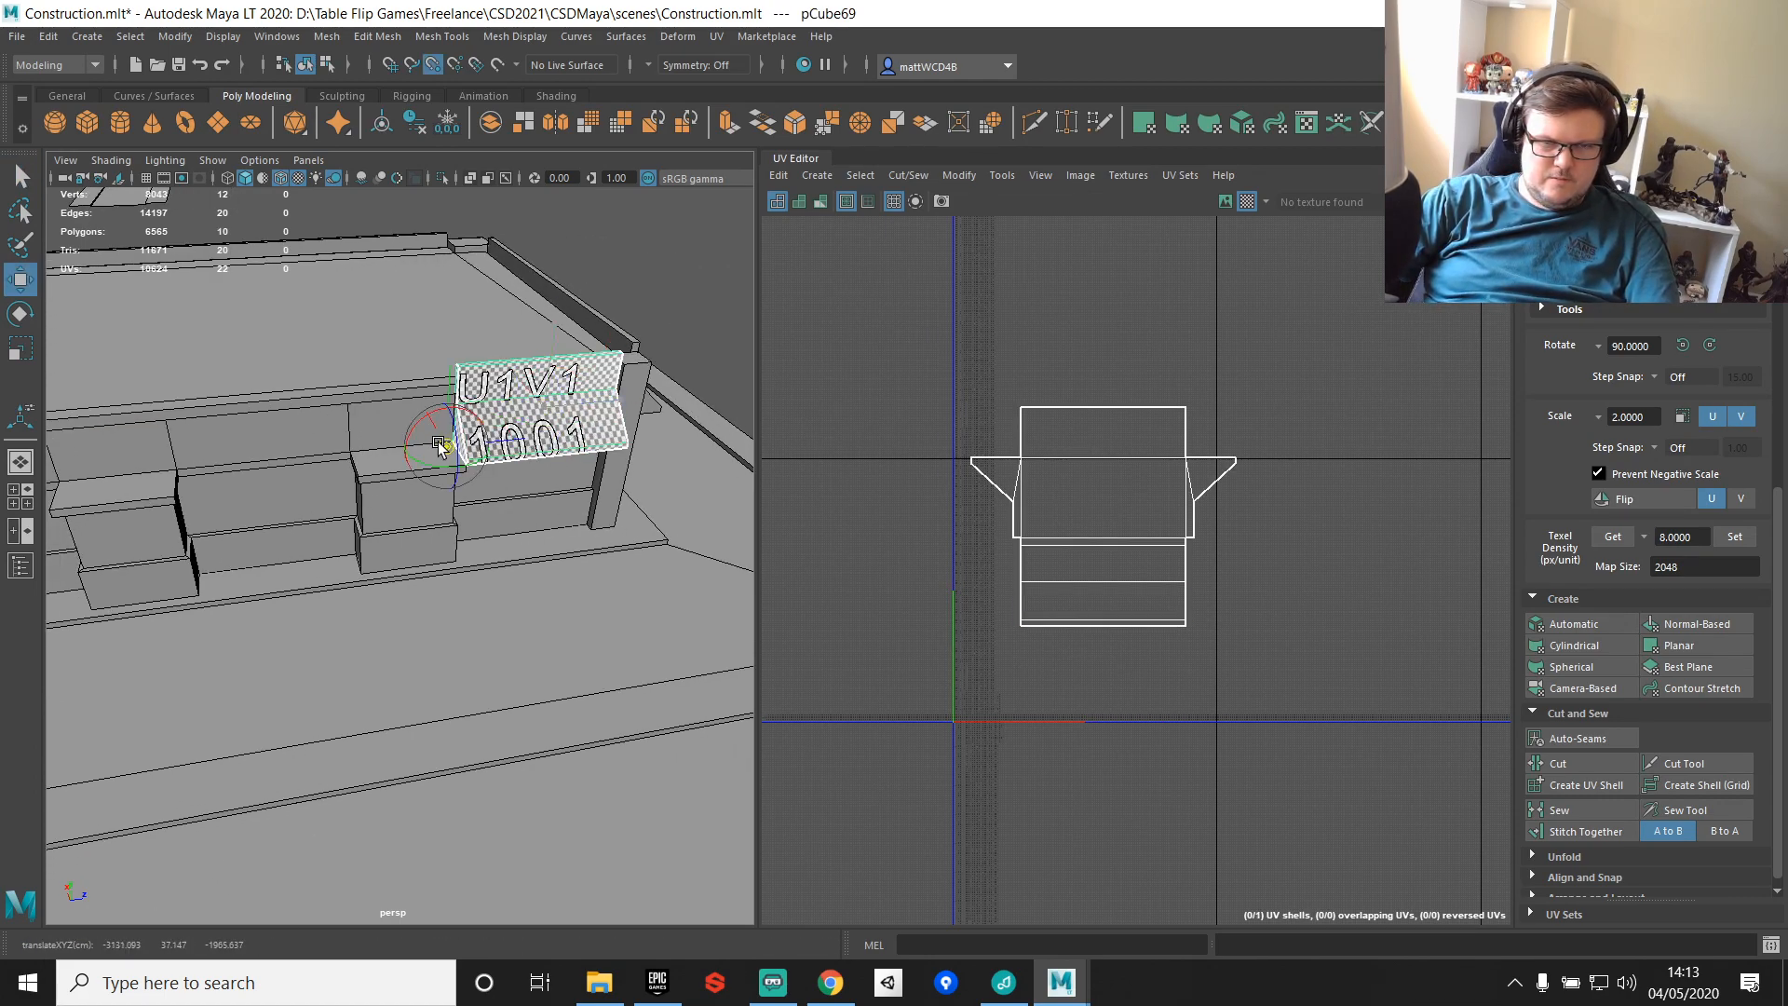
Step: Duplicate the unwrapped awning and snap the copy into place over the middle wall section
{"action": "scroll", "coordinate": [481, 454], "scroll_direction": "up", "scroll_amount": 5}
{"action": "middle_click_drag", "start_coordinate": [439, 315], "coordinate": [393, 479], "text": "alt"}
{"action": "scroll", "coordinate": [392, 479], "scroll_direction": "up", "scroll_amount": 3}
{"action": "left_click_drag", "start_coordinate": [287, 499], "coordinate": [327, 467], "text": "alt"}
{"action": "scroll", "coordinate": [335, 464], "scroll_direction": "down", "scroll_amount": 5}
{"action": "middle_click_drag", "start_coordinate": [373, 447], "coordinate": [670, 510], "text": "alt"}
{"action": "key", "text": "ctrl+d"}
{"action": "key", "text": "v"}
{"action": "left_click_drag", "start_coordinate": [693, 501], "coordinate": [333, 598]}
Step: Duplicate the awning a second time and snap the copy over the far wall section
{"action": "middle_click_drag", "start_coordinate": [333, 598], "coordinate": [656, 511], "text": "alt"}
{"action": "key", "text": "ctrl+d"}
{"action": "key", "text": "v"}
{"action": "left_click_drag", "start_coordinate": [635, 508], "coordinate": [80, 513]}
{"action": "key", "text": "v"}
{"action": "key", "text": "q"}
Step: Set the texel density of the three awnings and the wall pieces around them to 8 at map size 2048
{"action": "scroll", "coordinate": [310, 514], "scroll_direction": "down", "scroll_amount": 8}
{"action": "scroll", "coordinate": [487, 535], "scroll_direction": "up", "scroll_amount": 5}
{"action": "left_click_drag", "start_coordinate": [487, 535], "coordinate": [431, 518], "text": "alt"}
{"action": "middle_click_drag", "start_coordinate": [430, 518], "coordinate": [383, 459], "text": "alt"}
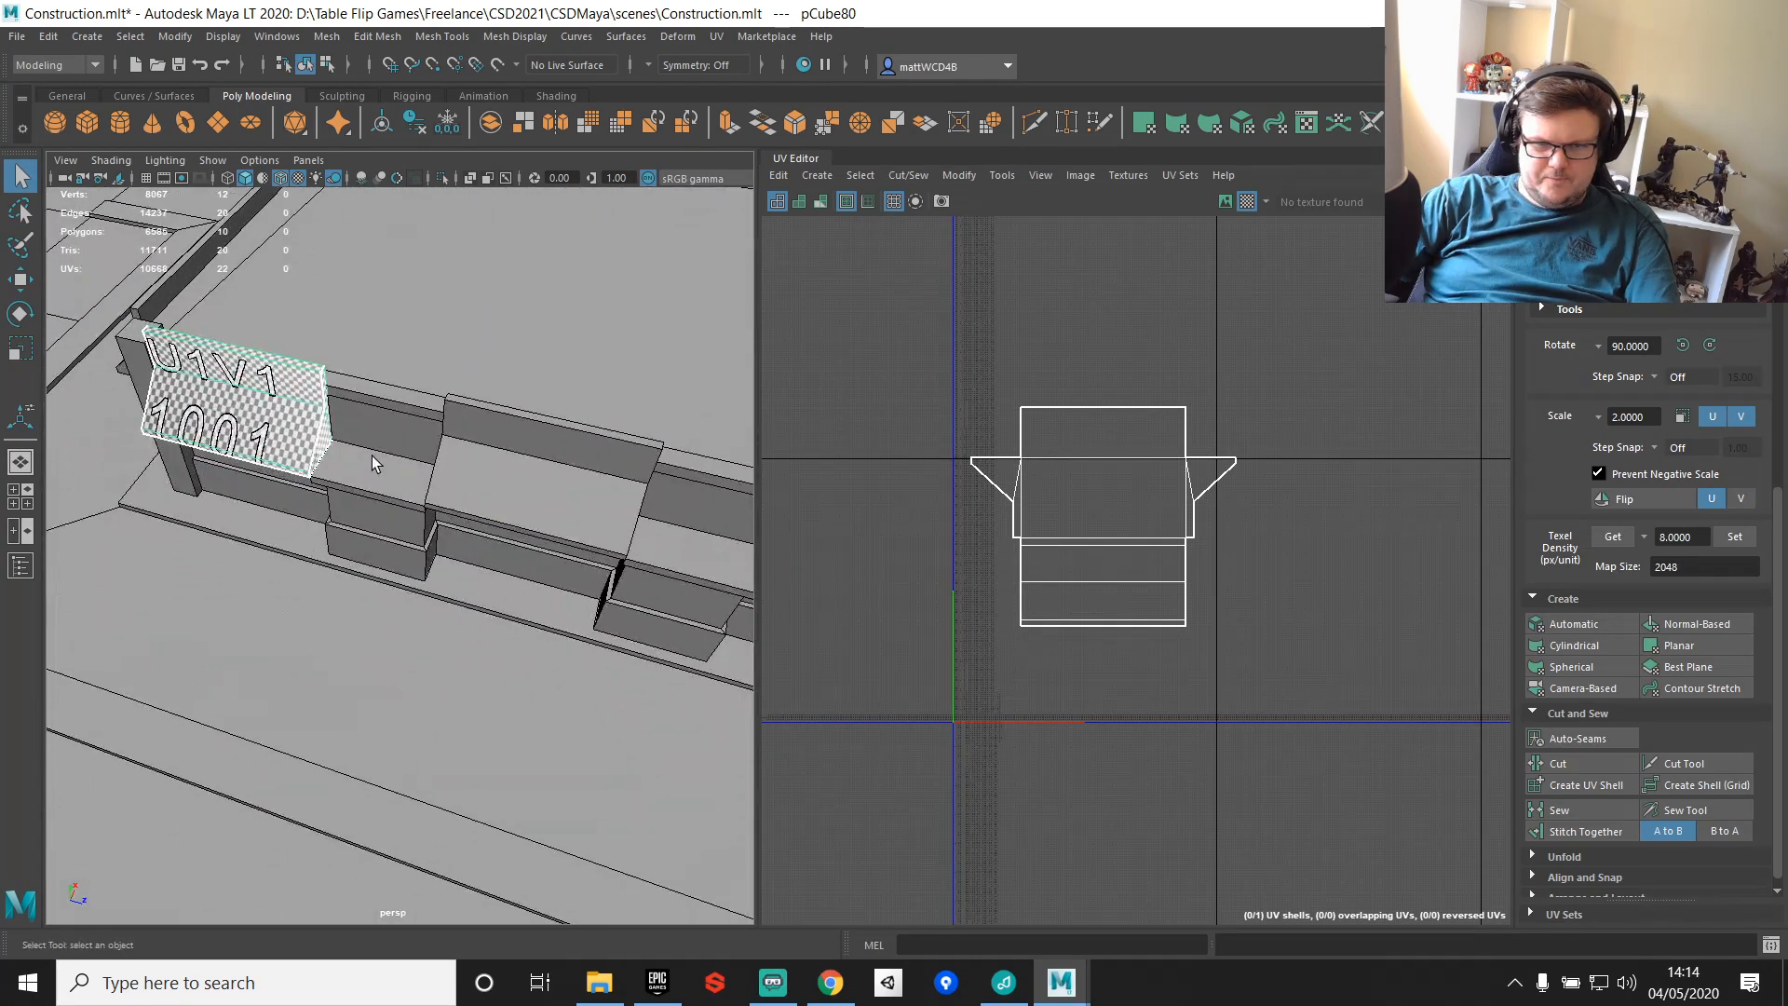
{"action": "left_click_drag", "start_coordinate": [383, 459], "coordinate": [507, 424], "text": "alt"}
{"action": "left_click", "coordinate": [520, 417], "text": "shift"}
{"action": "left_click", "coordinate": [704, 371], "text": "shift"}
{"action": "middle_click_drag", "start_coordinate": [704, 370], "coordinate": [508, 453], "text": "alt"}
{"action": "left_click", "coordinate": [471, 492], "text": "shift"}
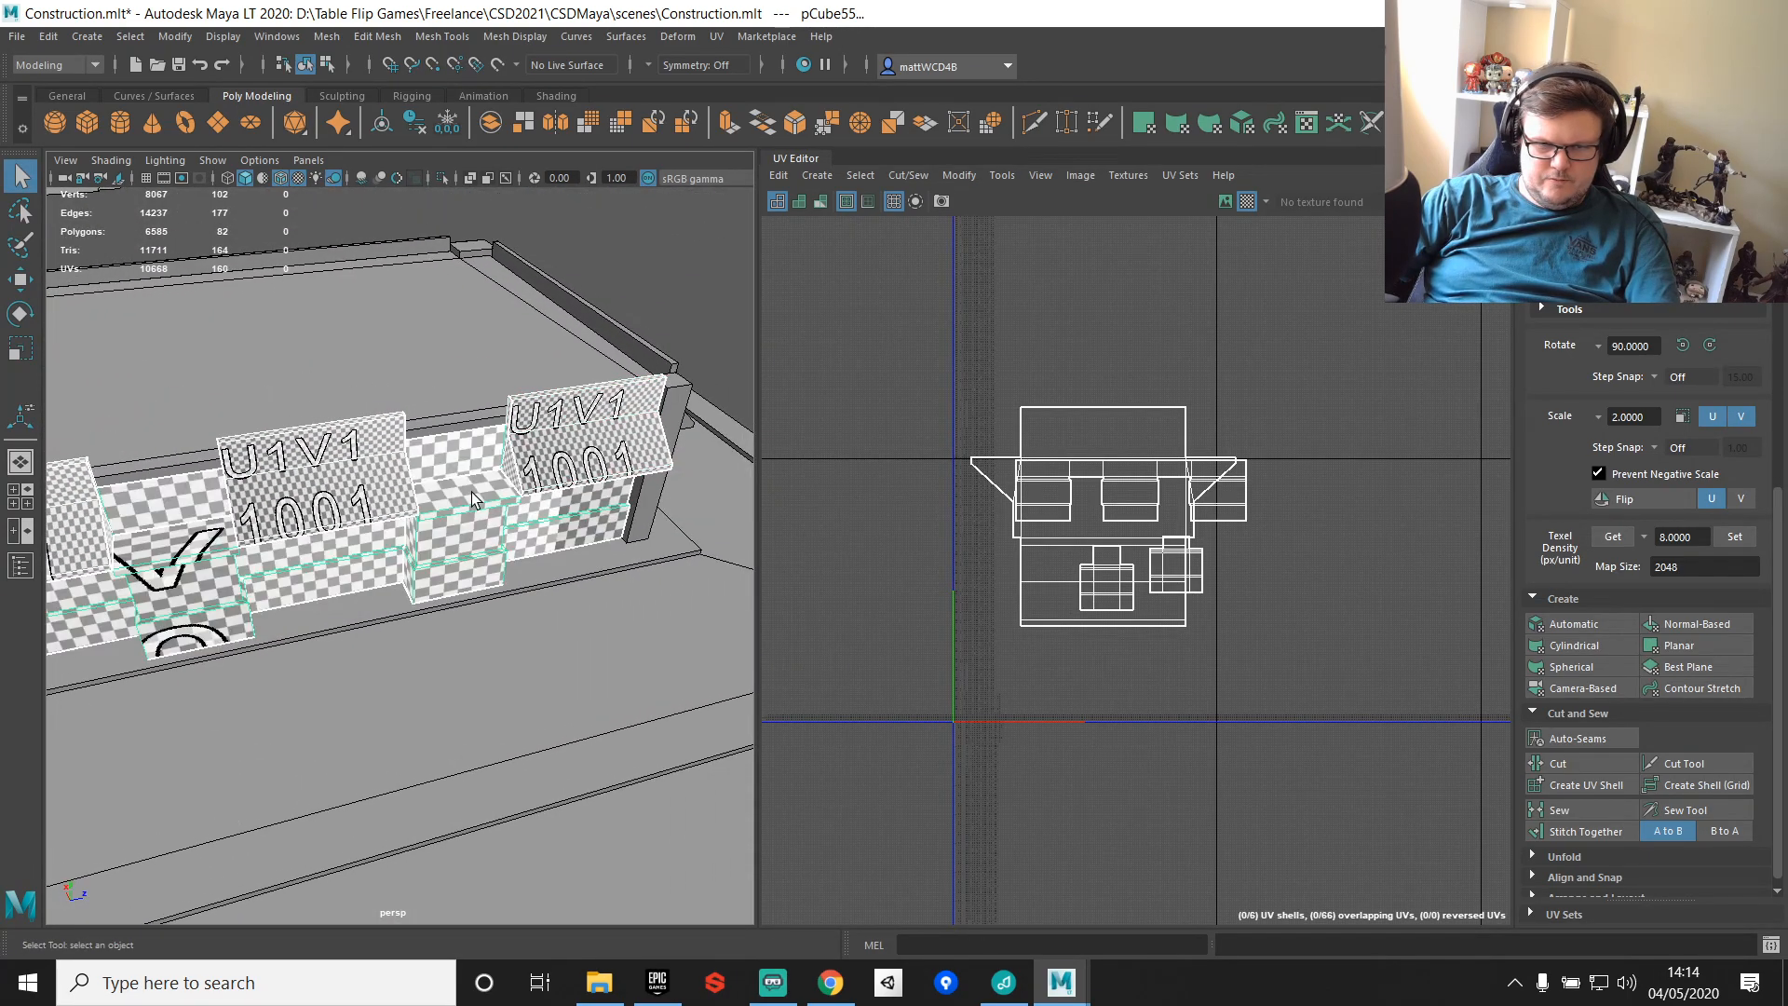
{"action": "left_click", "coordinate": [1735, 536]}
{"action": "right_click_drag", "start_coordinate": [361, 457], "coordinate": [337, 853], "text": "shift"}
Step: Create an automatic UV projection for the long awning above the entrance doors
{"action": "left_click_drag", "start_coordinate": [337, 853], "coordinate": [372, 619], "text": "alt"}
{"action": "left_click", "coordinate": [372, 619]}
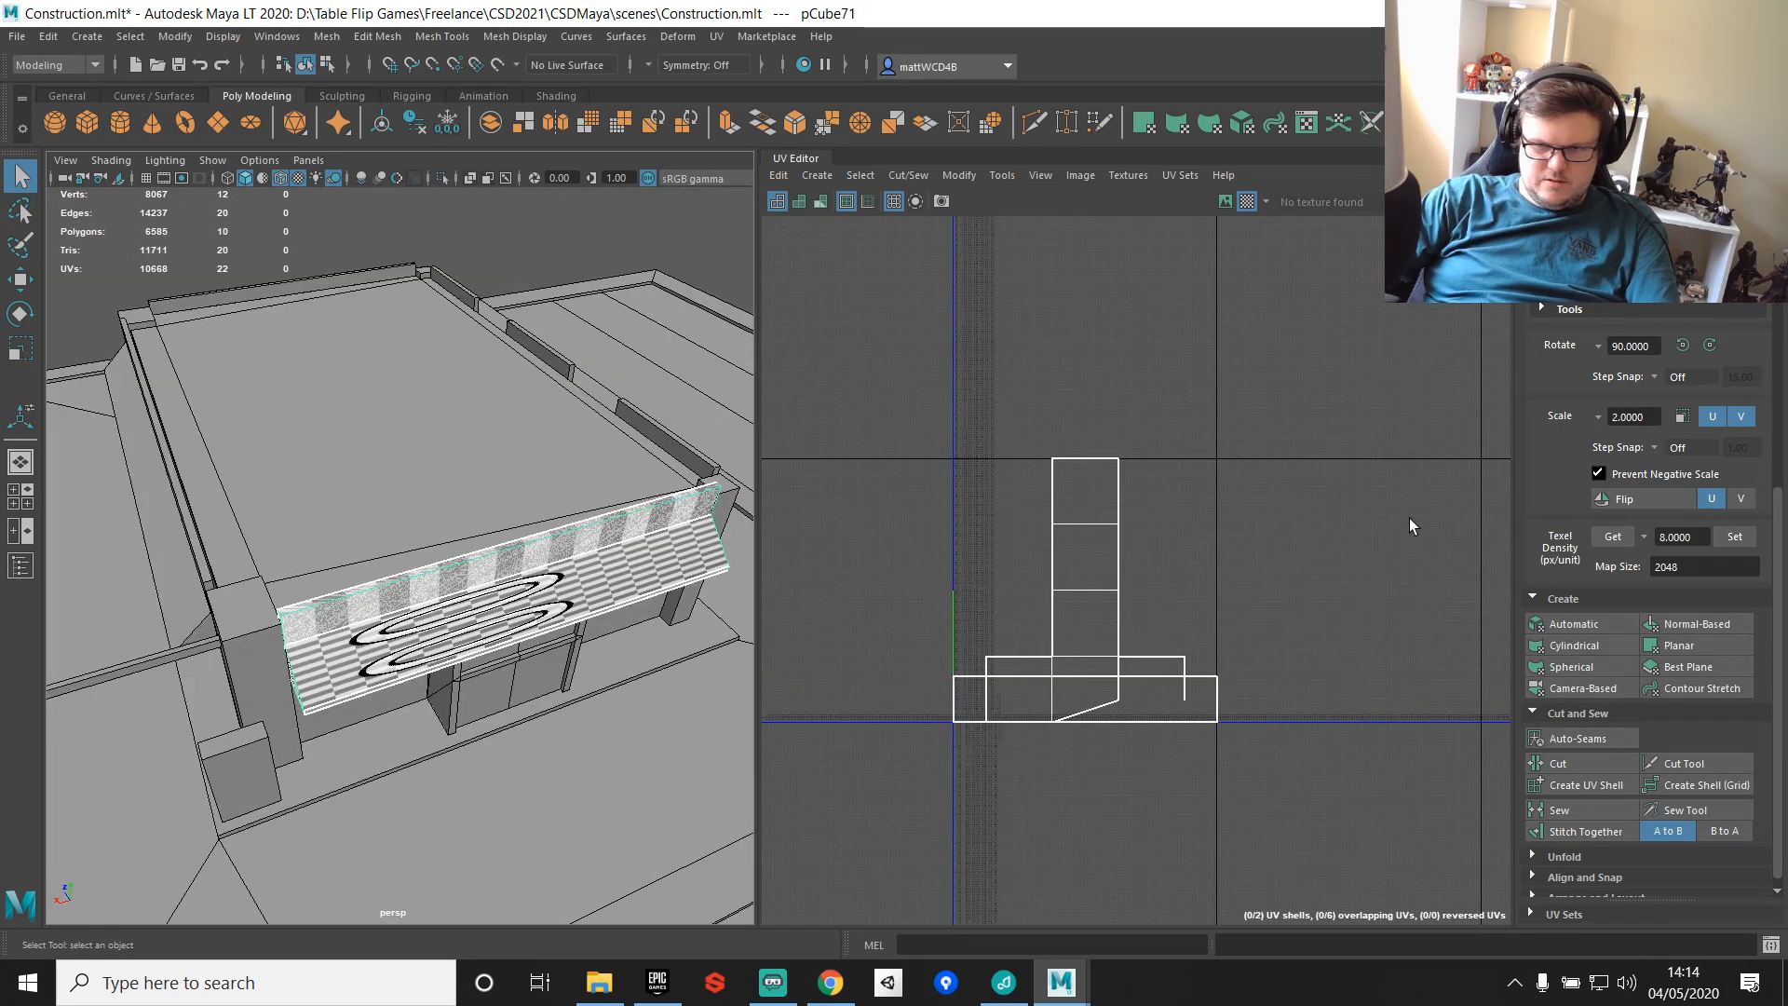
{"action": "left_click", "coordinate": [1574, 624]}
{"action": "scroll", "coordinate": [1097, 607], "scroll_direction": "up", "scroll_amount": 3}
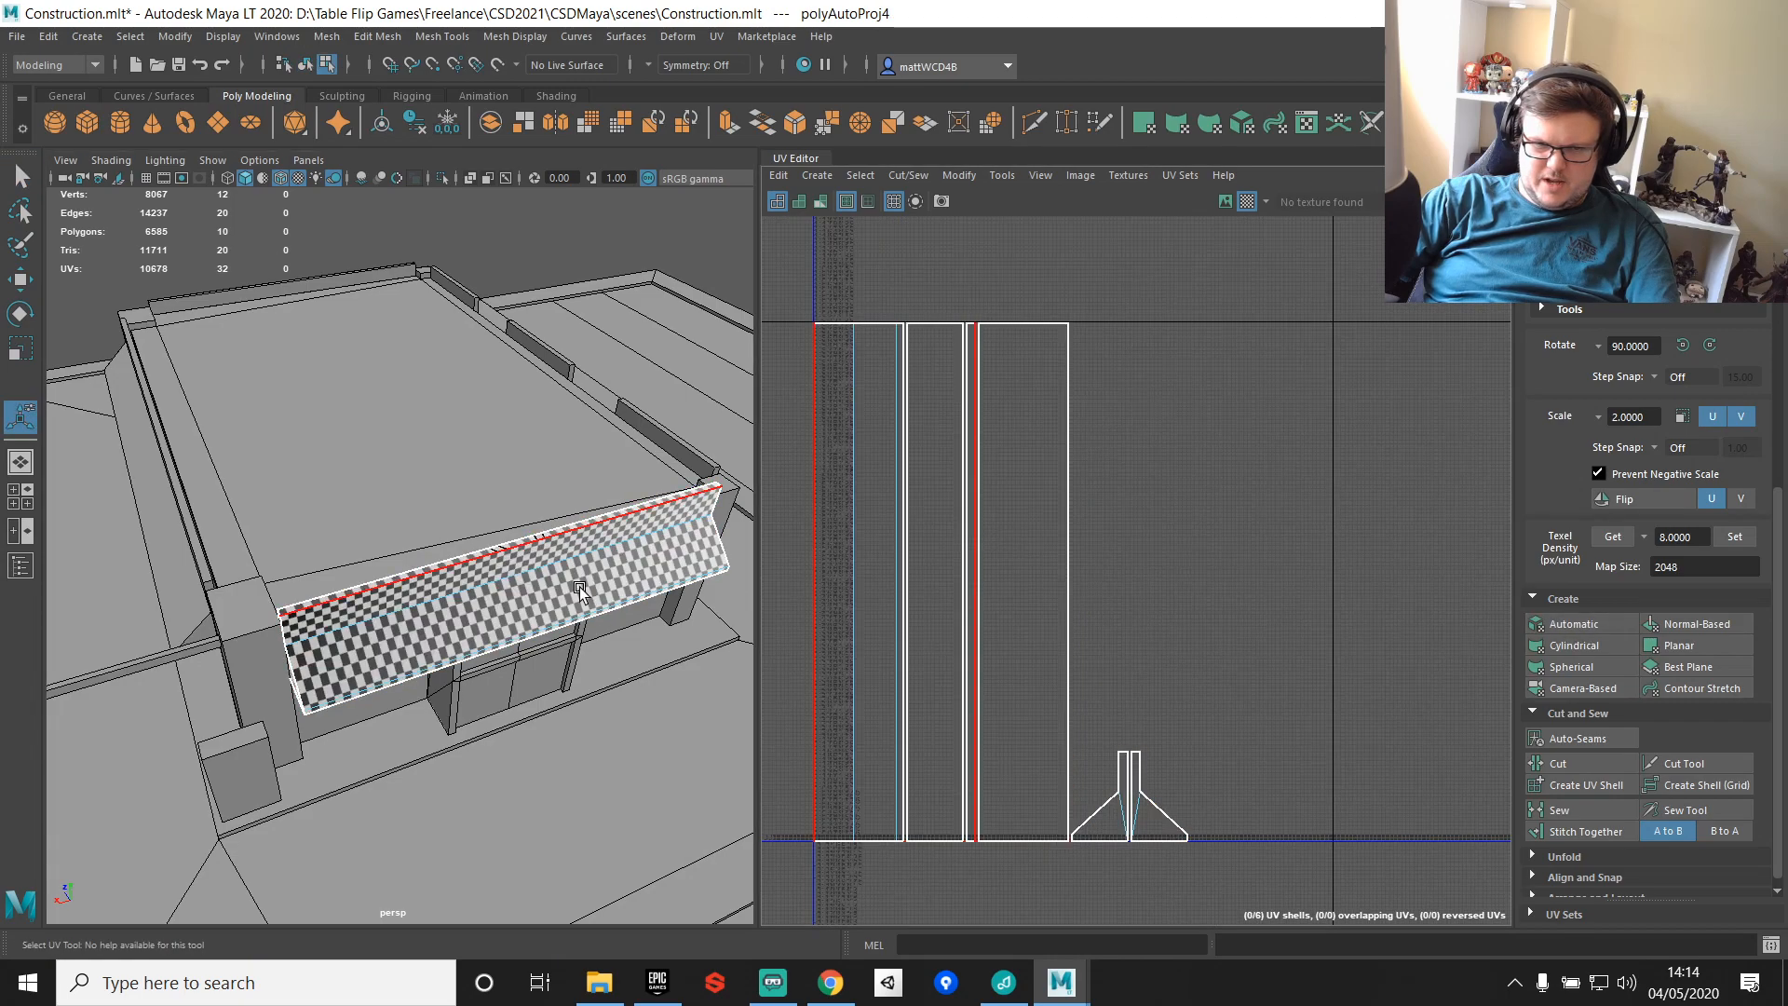
{"action": "key", "text": "f"}
{"action": "key", "text": "q"}
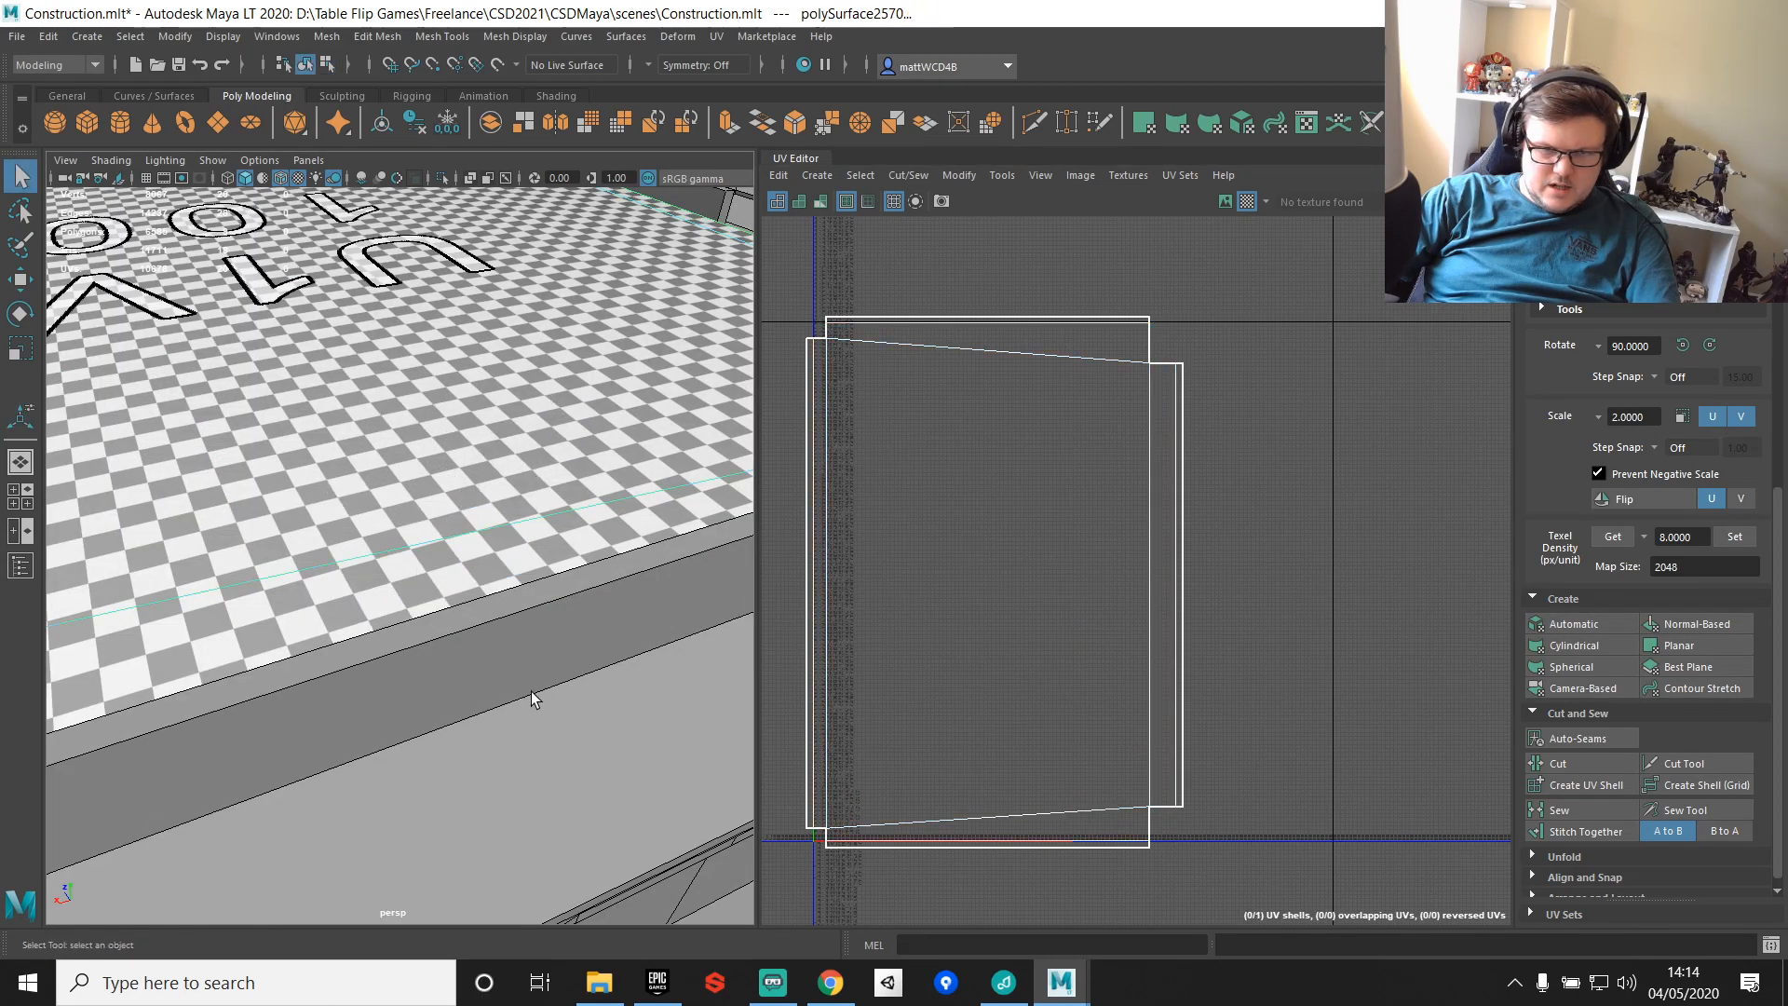
Step: Sew the entrance awning's UV strips together along its selected long edges
{"action": "right_click_drag", "start_coordinate": [515, 634], "coordinate": [509, 589]}
{"action": "left_click", "coordinate": [492, 619]}
{"action": "left_click", "coordinate": [499, 591], "text": "shift"}
{"action": "scroll", "coordinate": [503, 593], "scroll_direction": "down", "scroll_amount": 8}
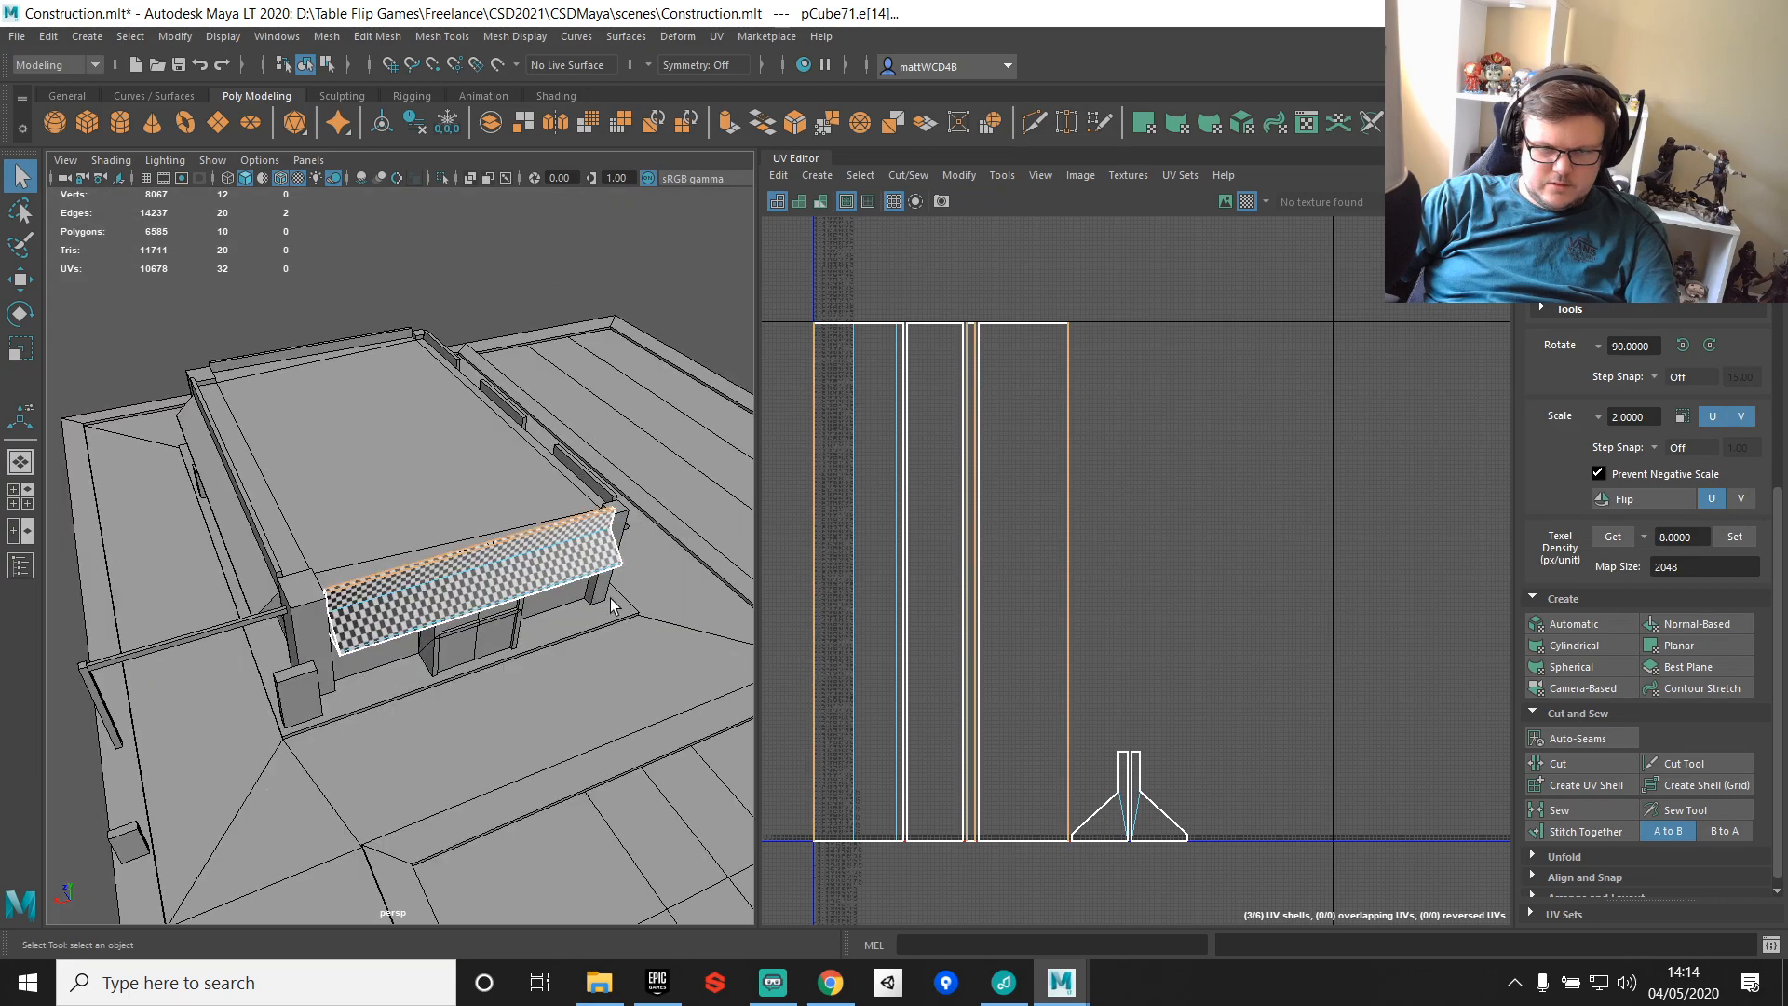
{"action": "left_click_drag", "start_coordinate": [508, 591], "coordinate": [690, 576], "text": "alt"}
{"action": "left_click_drag", "start_coordinate": [630, 521], "coordinate": [326, 511], "text": "alt"}
{"action": "scroll", "coordinate": [321, 503], "scroll_direction": "up", "scroll_amount": 5}
{"action": "left_click", "coordinate": [267, 328], "text": "shift"}
{"action": "left_click", "coordinate": [269, 334], "text": "shift"}
{"action": "right_click_drag", "start_coordinate": [1151, 367], "coordinate": [1147, 412], "text": "shift"}
Step: Sew the two angled end caps onto the ends of the entrance awning's UV shell
{"action": "scroll", "coordinate": [1147, 411], "scroll_direction": "down", "scroll_amount": 4}
{"action": "middle_click_drag", "start_coordinate": [1057, 476], "coordinate": [1127, 525], "text": "alt"}
{"action": "left_click", "coordinate": [963, 401]}
{"action": "key", "text": "g"}
{"action": "left_click", "coordinate": [964, 745]}
{"action": "key", "text": "g"}
Step: Rotate the entrance awning's whole UV shell to horizontal in 90-degree turns and move it into the first UV tile
{"action": "key", "text": "F11"}
{"action": "double_click", "coordinate": [970, 568]}
{"action": "double_click", "coordinate": [971, 567]}
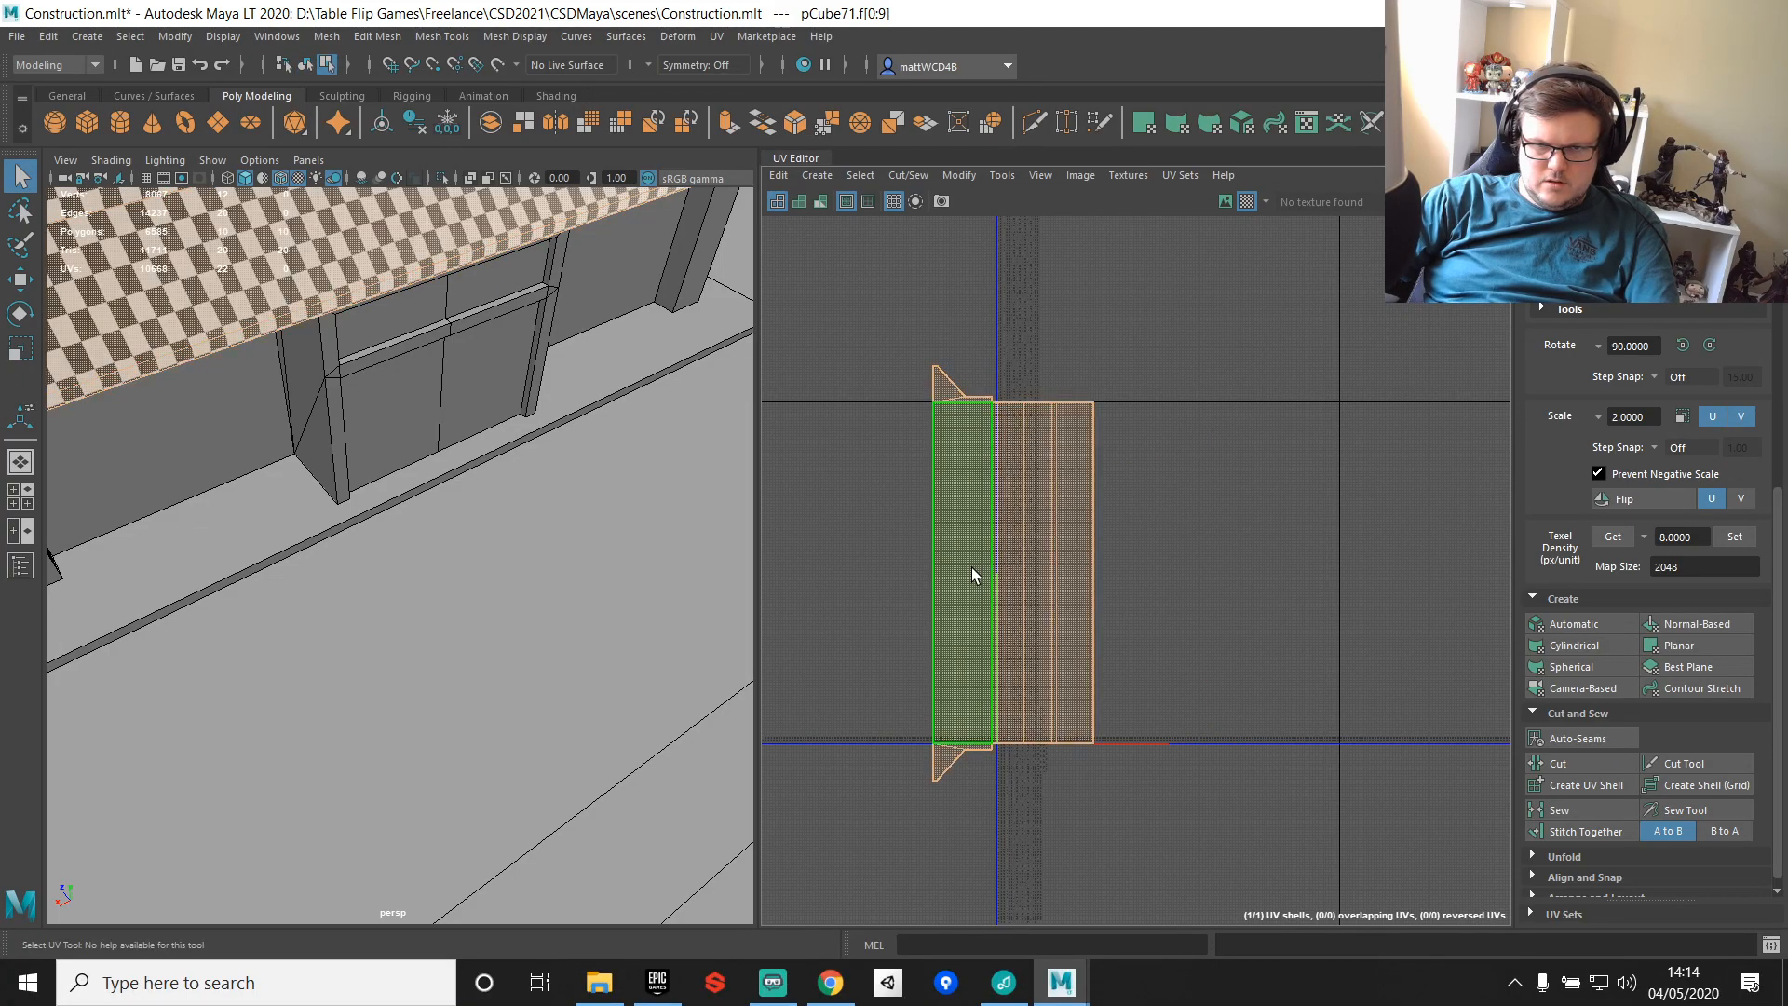
{"action": "key", "text": "f"}
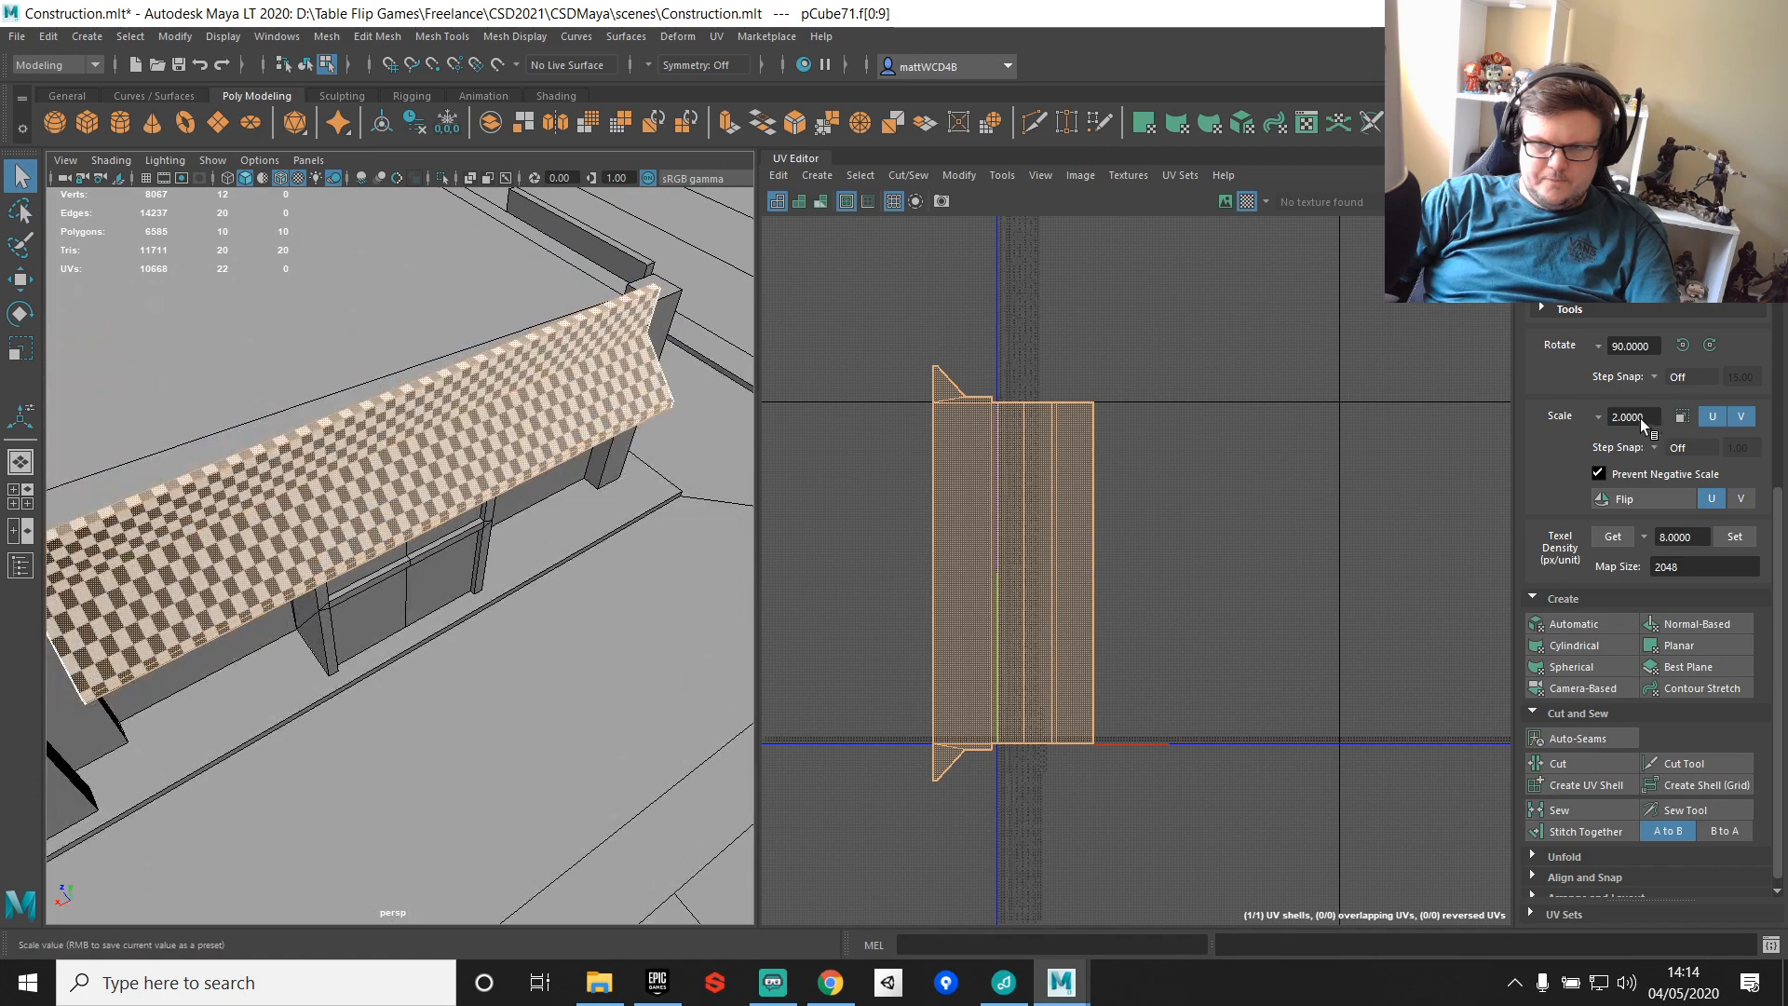
{"action": "left_click", "coordinate": [1682, 346]}
{"action": "key", "text": "w"}
{"action": "left_click_drag", "start_coordinate": [1020, 581], "coordinate": [1182, 580]}
{"action": "left_click", "coordinate": [1710, 346]}
{"action": "left_click", "coordinate": [1709, 346]}
{"action": "key", "text": "q"}
{"action": "left_click_drag", "start_coordinate": [510, 505], "coordinate": [518, 412], "text": "alt"}
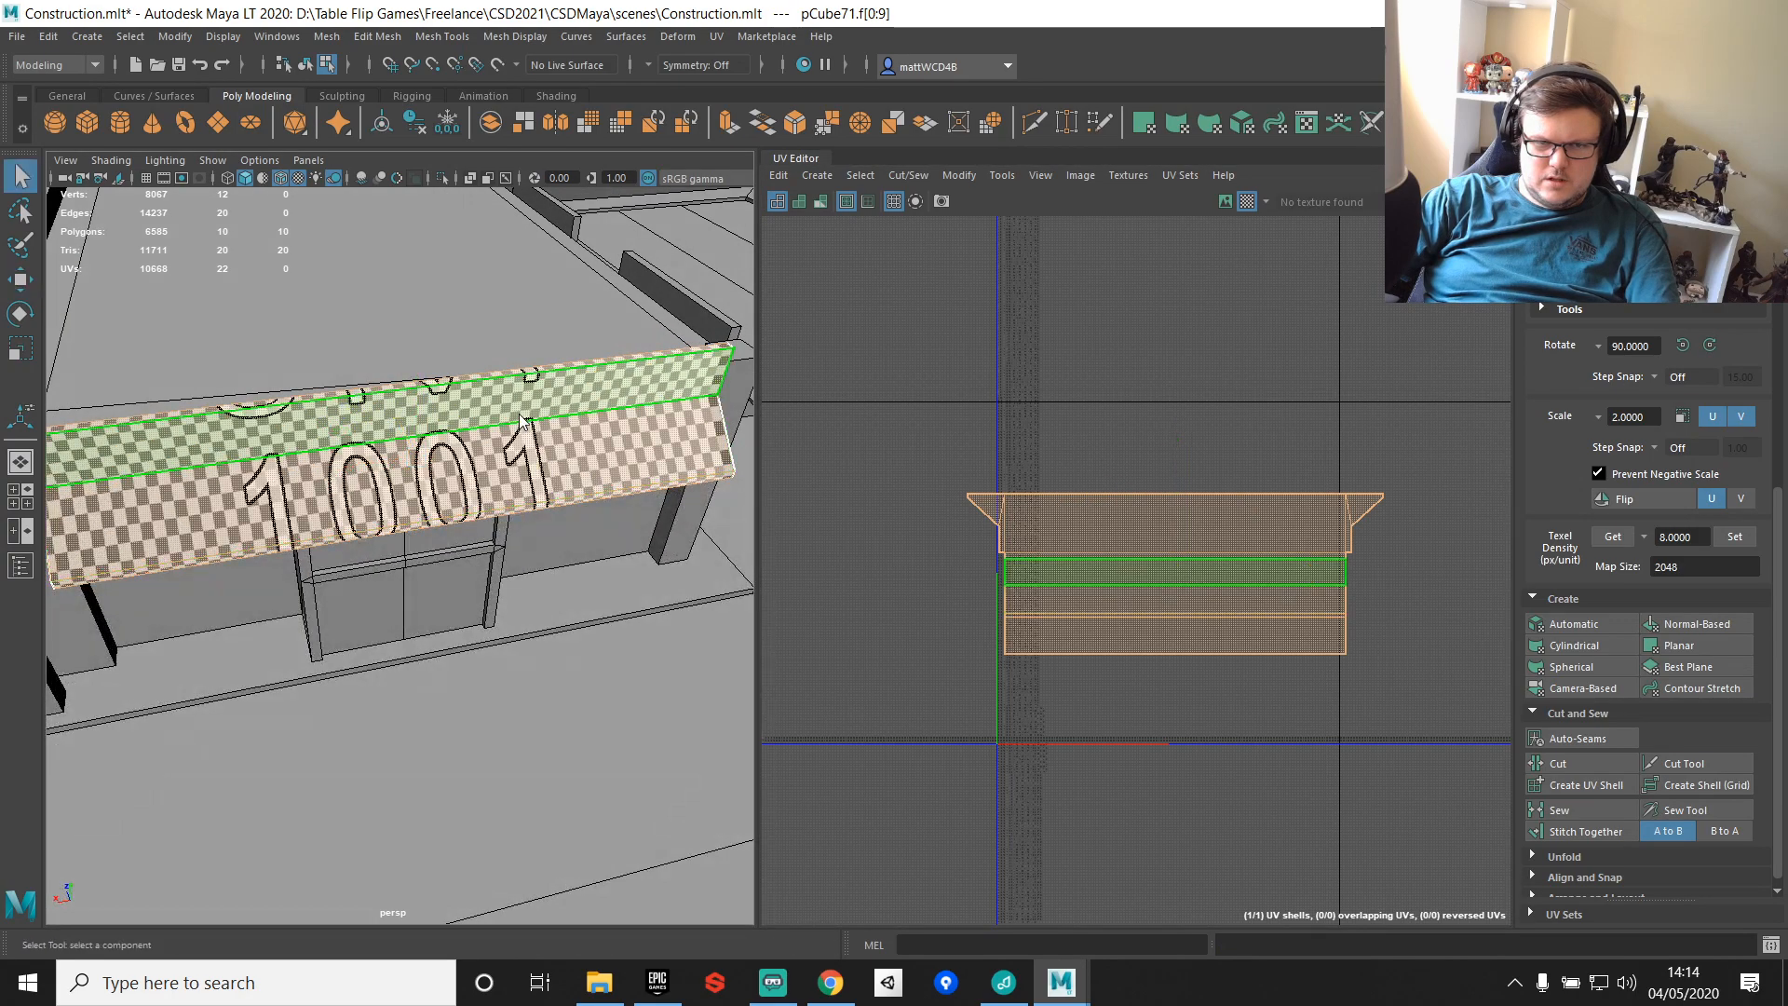
Step: Create an automatic UV projection for the long awning on another side of the building
{"action": "right_click_drag", "start_coordinate": [519, 412], "coordinate": [657, 331]}
{"action": "scroll", "coordinate": [570, 433], "scroll_direction": "down", "scroll_amount": 5}
{"action": "left_click_drag", "start_coordinate": [570, 433], "coordinate": [638, 436], "text": "alt"}
{"action": "middle_click_drag", "start_coordinate": [186, 587], "coordinate": [389, 574], "text": "alt"}
{"action": "left_click_drag", "start_coordinate": [389, 574], "coordinate": [562, 534], "text": "alt"}
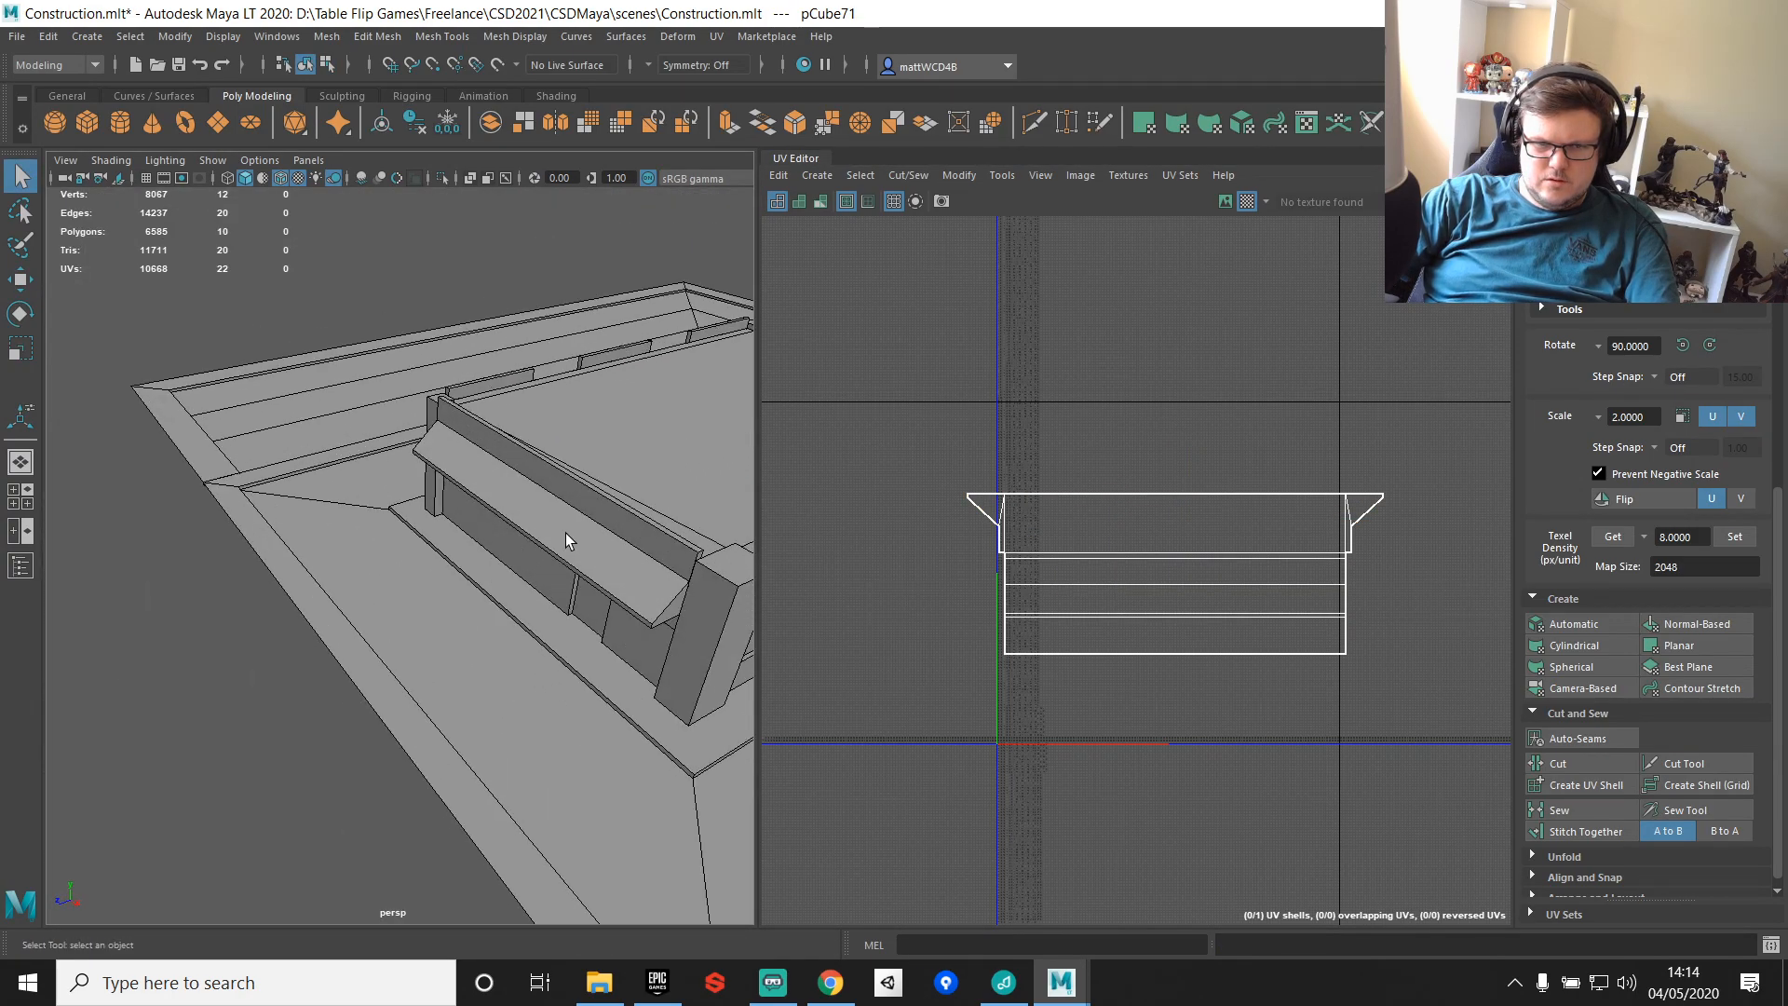
{"action": "left_click", "coordinate": [562, 533]}
{"action": "left_click", "coordinate": [1583, 625]}
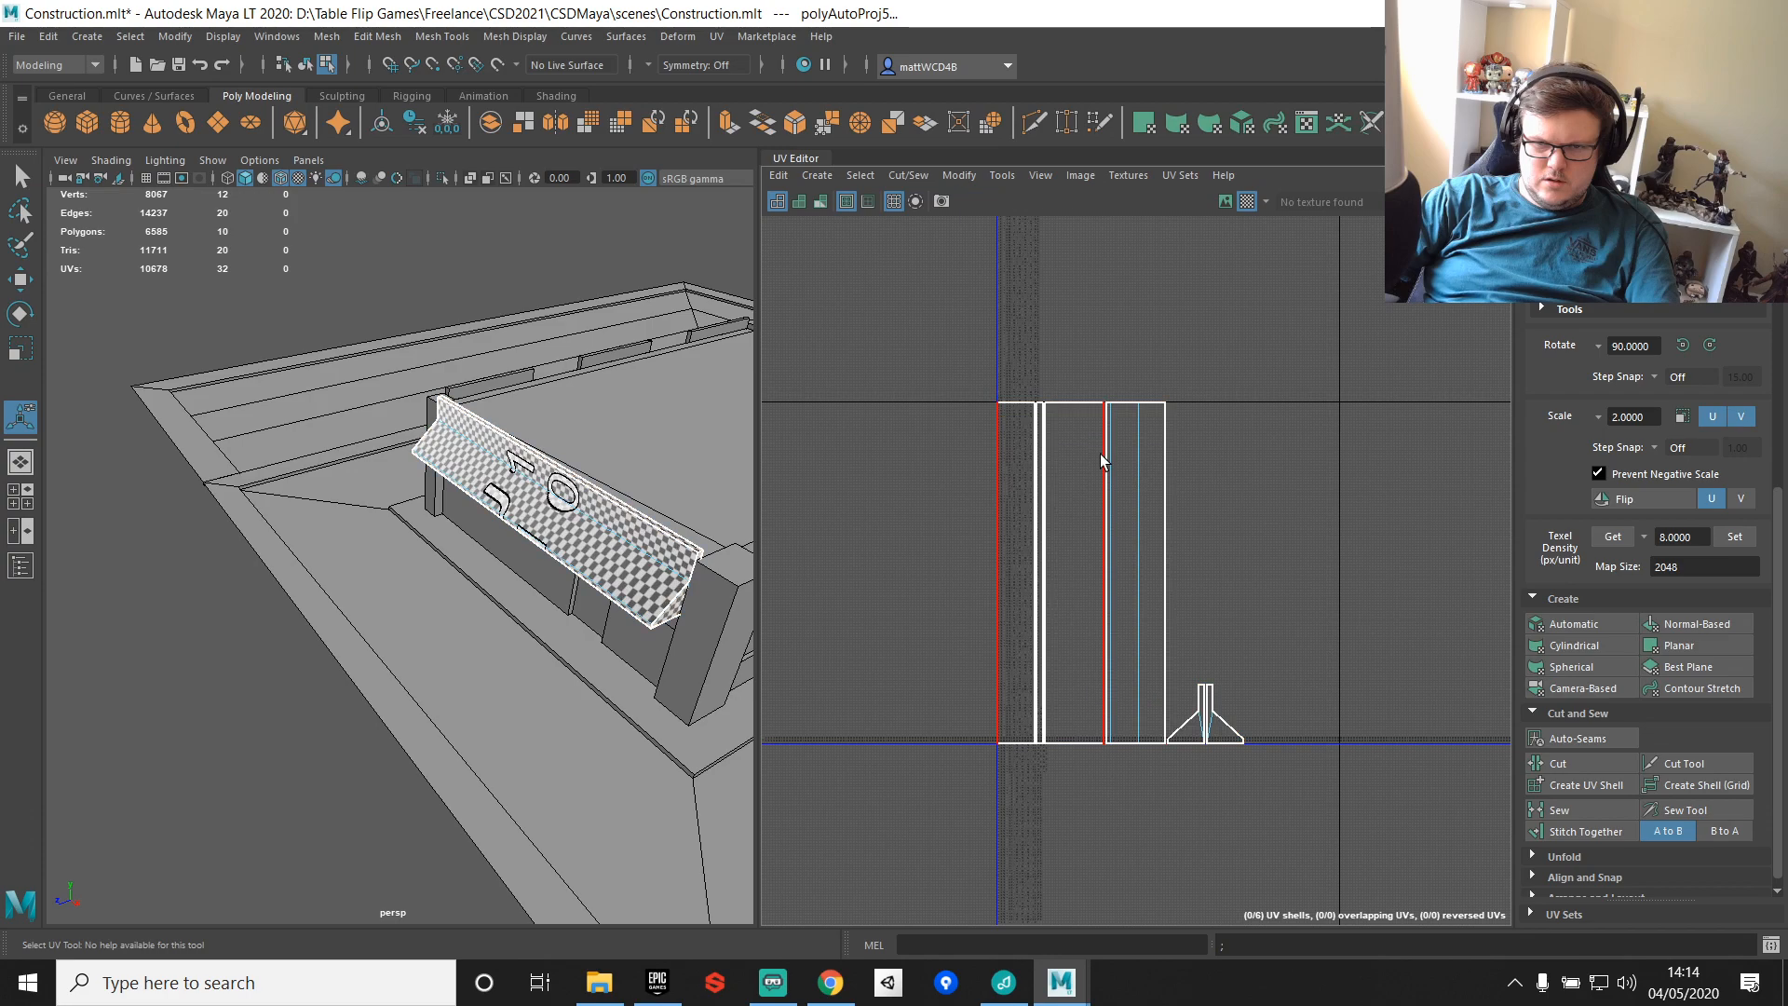
{"action": "scroll", "coordinate": [635, 512], "scroll_direction": "up", "scroll_amount": 3}
{"action": "left_click_drag", "start_coordinate": [635, 512], "coordinate": [722, 523], "text": "alt"}
{"action": "right_click_drag", "start_coordinate": [514, 456], "coordinate": [512, 375]}
{"action": "left_click_drag", "start_coordinate": [512, 374], "coordinate": [577, 570]}
{"action": "left_click_drag", "start_coordinate": [596, 550], "coordinate": [496, 501], "text": "alt"}
{"action": "right_click_drag", "start_coordinate": [496, 501], "coordinate": [622, 373]}
Step: Isolate the building's three long awnings in the viewport
{"action": "scroll", "coordinate": [622, 373], "scroll_direction": "down", "scroll_amount": 5}
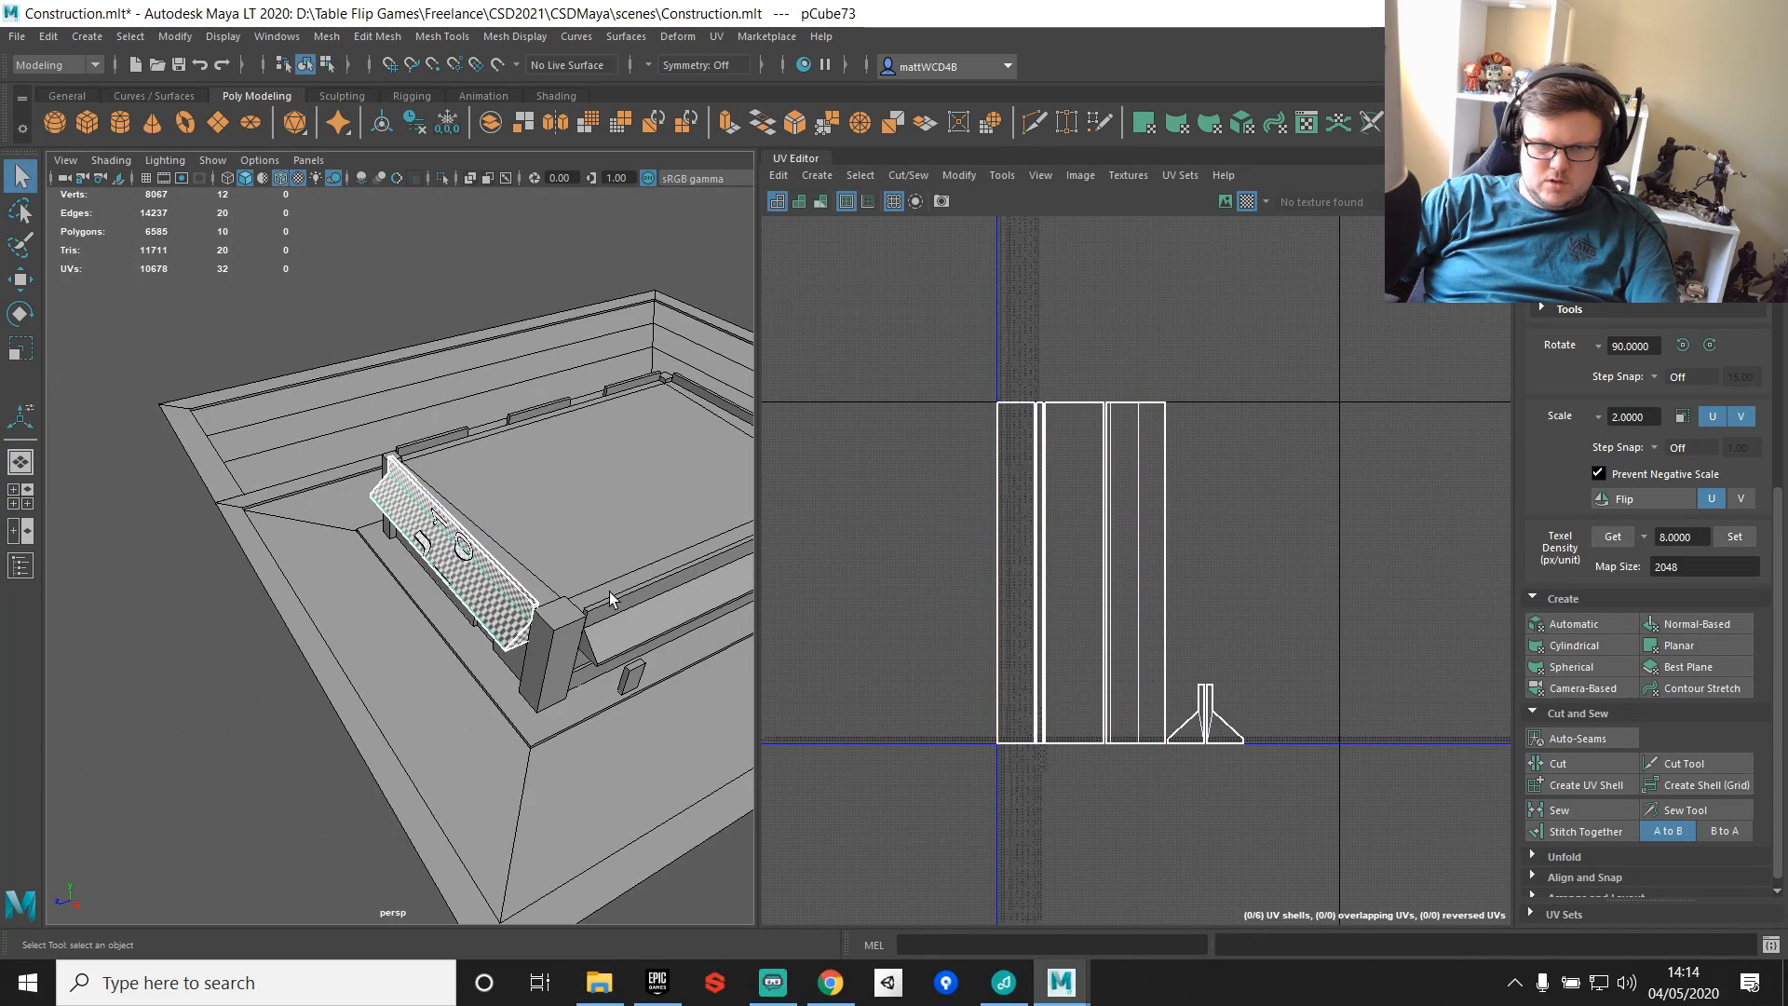
{"action": "left_click_drag", "start_coordinate": [559, 568], "coordinate": [314, 596], "text": "alt"}
{"action": "left_click", "coordinate": [441, 578], "text": "shift"}
{"action": "left_click", "coordinate": [550, 469], "text": "shift"}
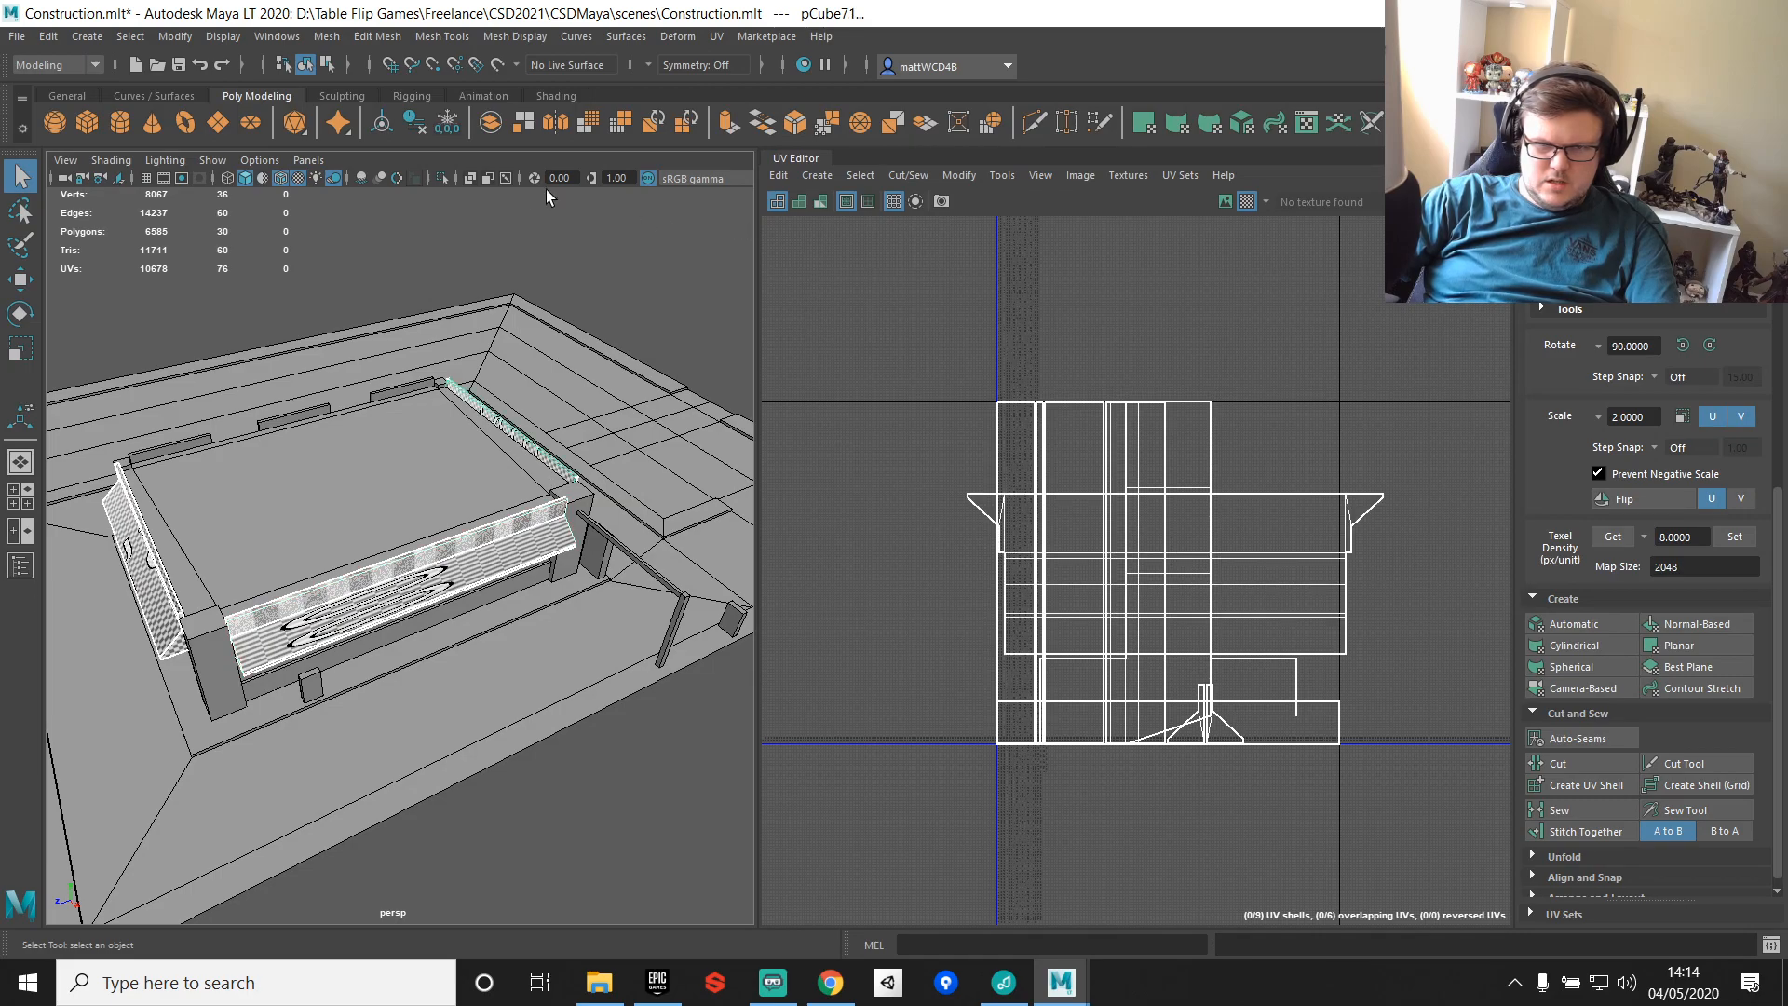
{"action": "left_click", "coordinate": [445, 177]}
{"action": "left_click", "coordinate": [337, 646]}
{"action": "left_click_drag", "start_coordinate": [337, 647], "coordinate": [535, 596], "text": "alt"}
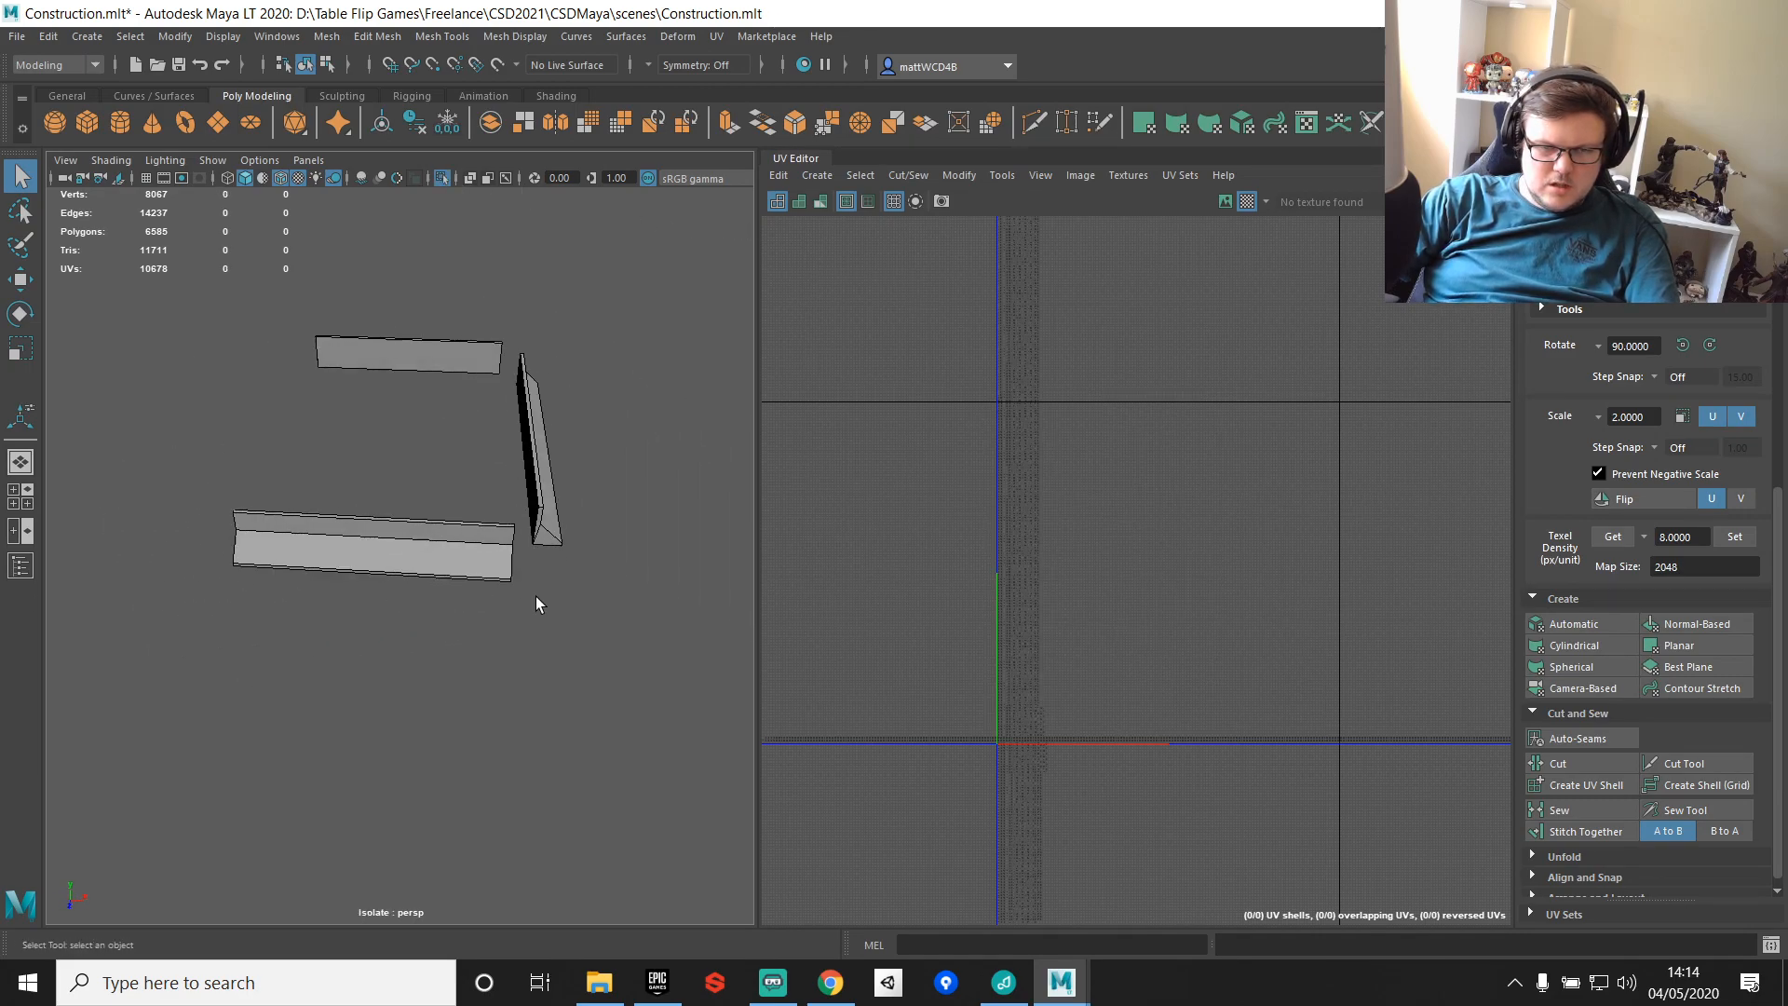
Step: Sew the newly projected awning's UV strips along its long edges, leaving one long edge as the seam
{"action": "left_click", "coordinate": [396, 557]}
{"action": "right_click_drag", "start_coordinate": [393, 551], "coordinate": [379, 447]}
{"action": "left_click_drag", "start_coordinate": [379, 446], "coordinate": [435, 570]}
{"action": "scroll", "coordinate": [494, 531], "scroll_direction": "up", "scroll_amount": 5}
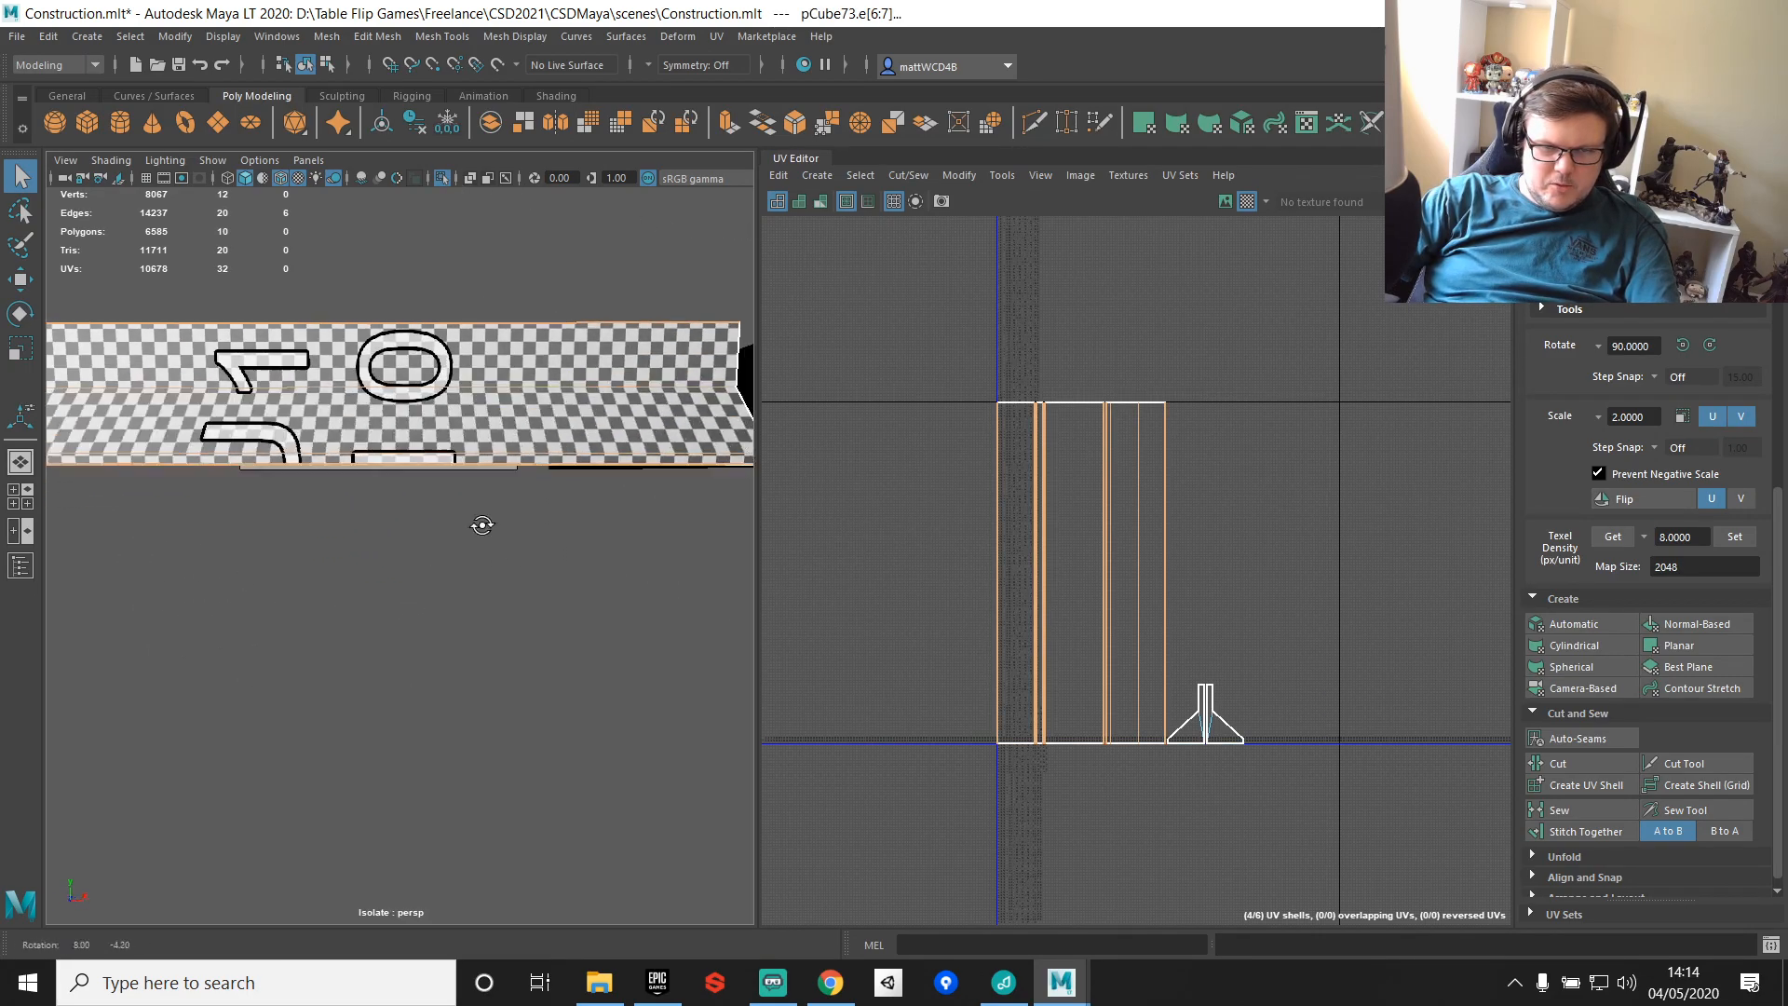
{"action": "left_click_drag", "start_coordinate": [503, 524], "coordinate": [264, 469], "text": "alt"}
{"action": "left_click", "coordinate": [273, 455], "text": "ctrl"}
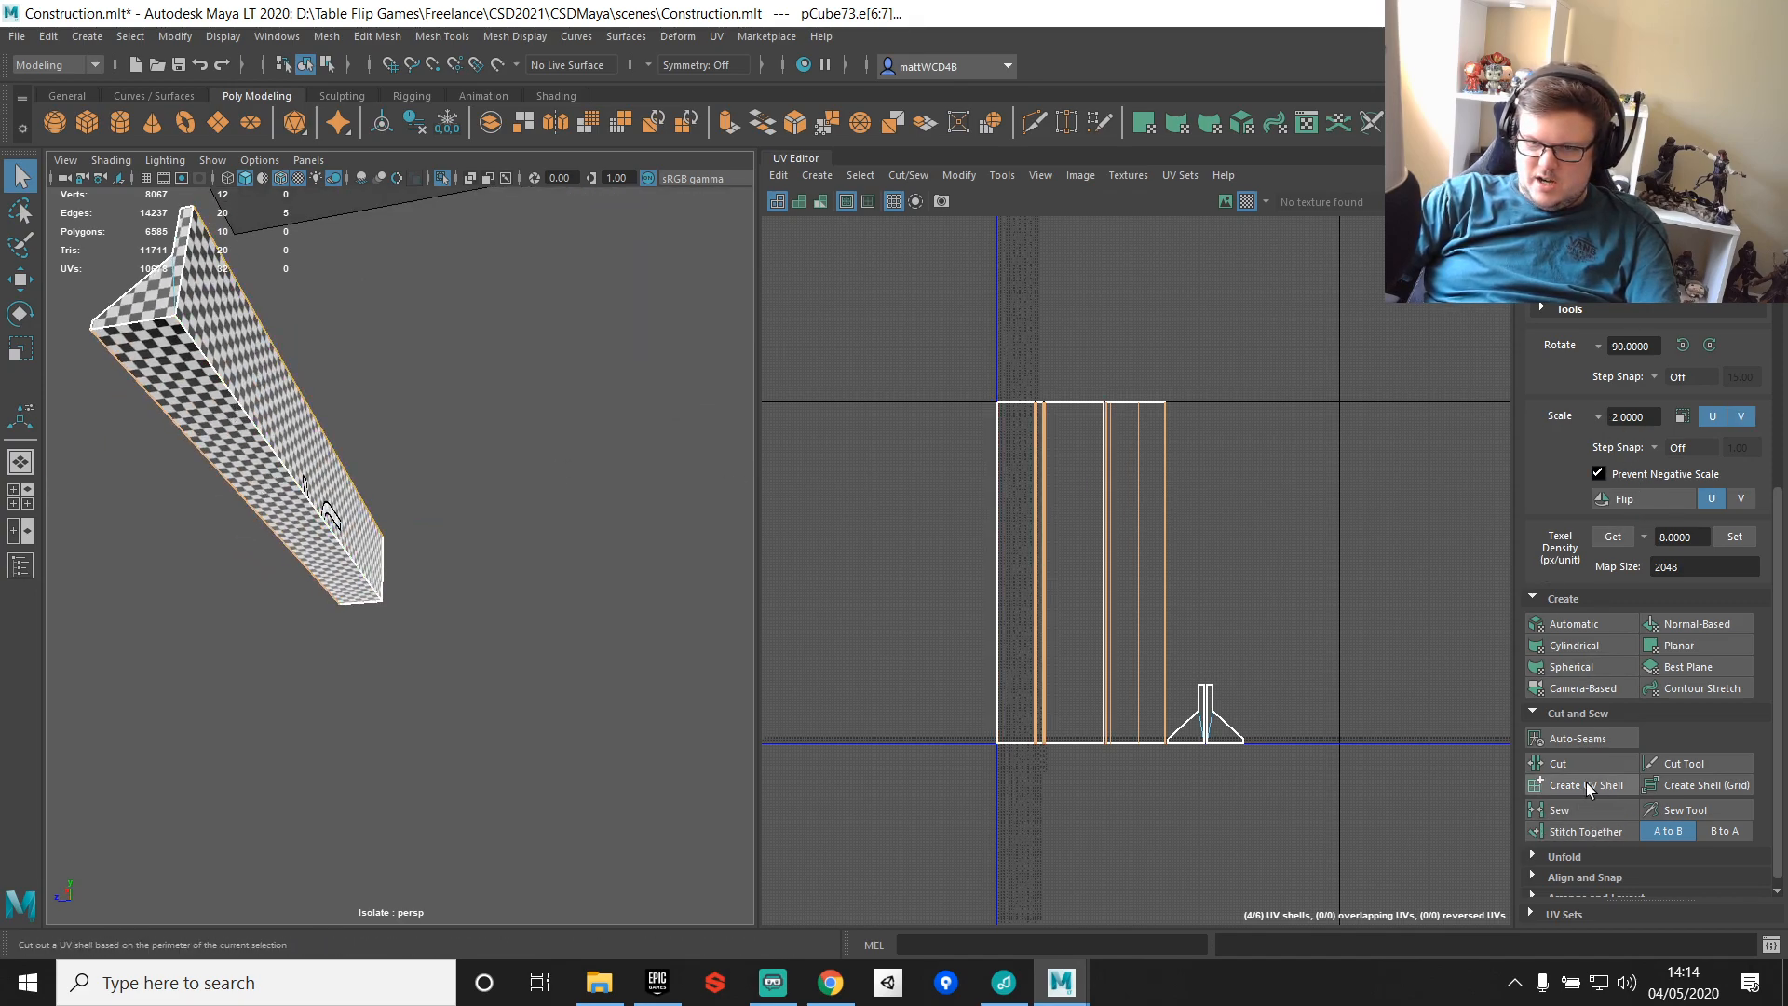
{"action": "right_click_drag", "start_coordinate": [1265, 355], "coordinate": [1261, 407], "text": "shift"}
Step: Sew both angled end caps onto the ends of this awning's joined UV strips
{"action": "left_click", "coordinate": [1066, 400]}
{"action": "right_click_drag", "start_coordinate": [1261, 725], "coordinate": [1259, 773], "text": "shift"}
{"action": "left_click", "coordinate": [1069, 750]}
{"action": "right_click_drag", "start_coordinate": [1093, 665], "coordinate": [1092, 713], "text": "shift"}
Step: Rotate the awning's whole UV shell 90 degrees to lie horizontally and place it in the first UV tile
{"action": "left_click_drag", "start_coordinate": [325, 438], "coordinate": [388, 473], "text": "alt"}
{"action": "scroll", "coordinate": [388, 473], "scroll_direction": "up", "scroll_amount": 5}
{"action": "right_click_drag", "start_coordinate": [389, 473], "coordinate": [410, 516]}
{"action": "double_click", "coordinate": [409, 516]}
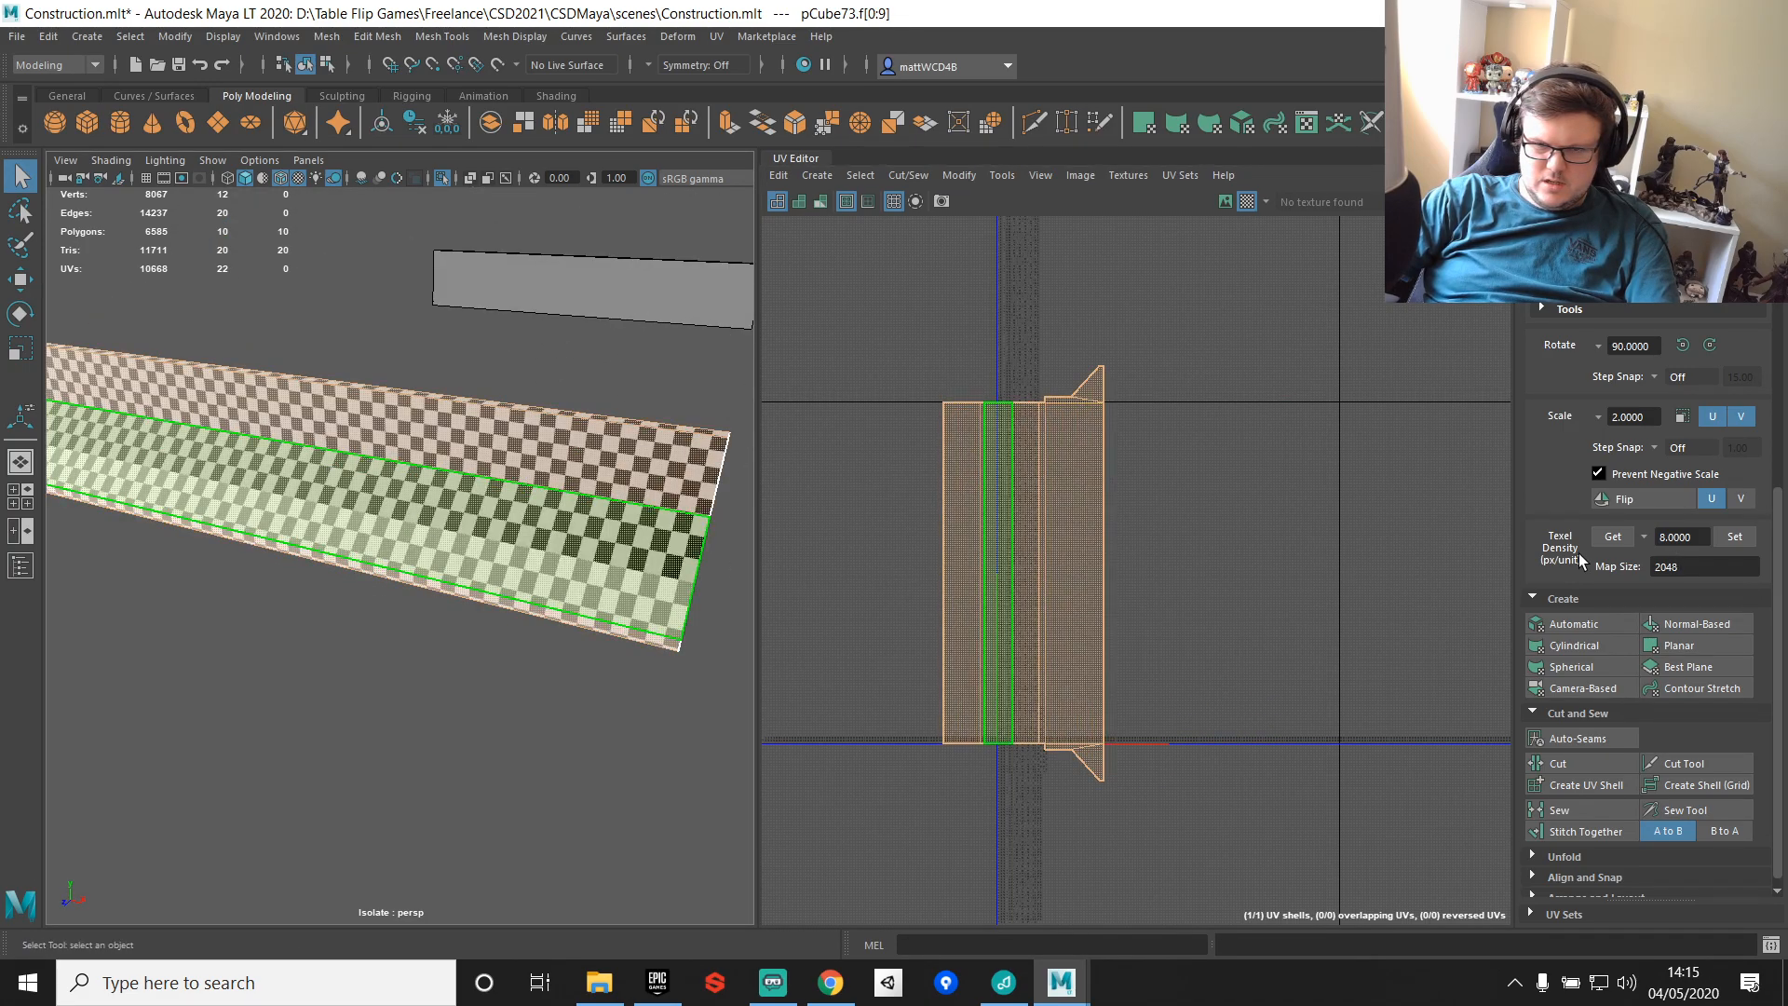
{"action": "key", "text": "w"}
{"action": "left_click_drag", "start_coordinate": [1106, 572], "coordinate": [1332, 571]}
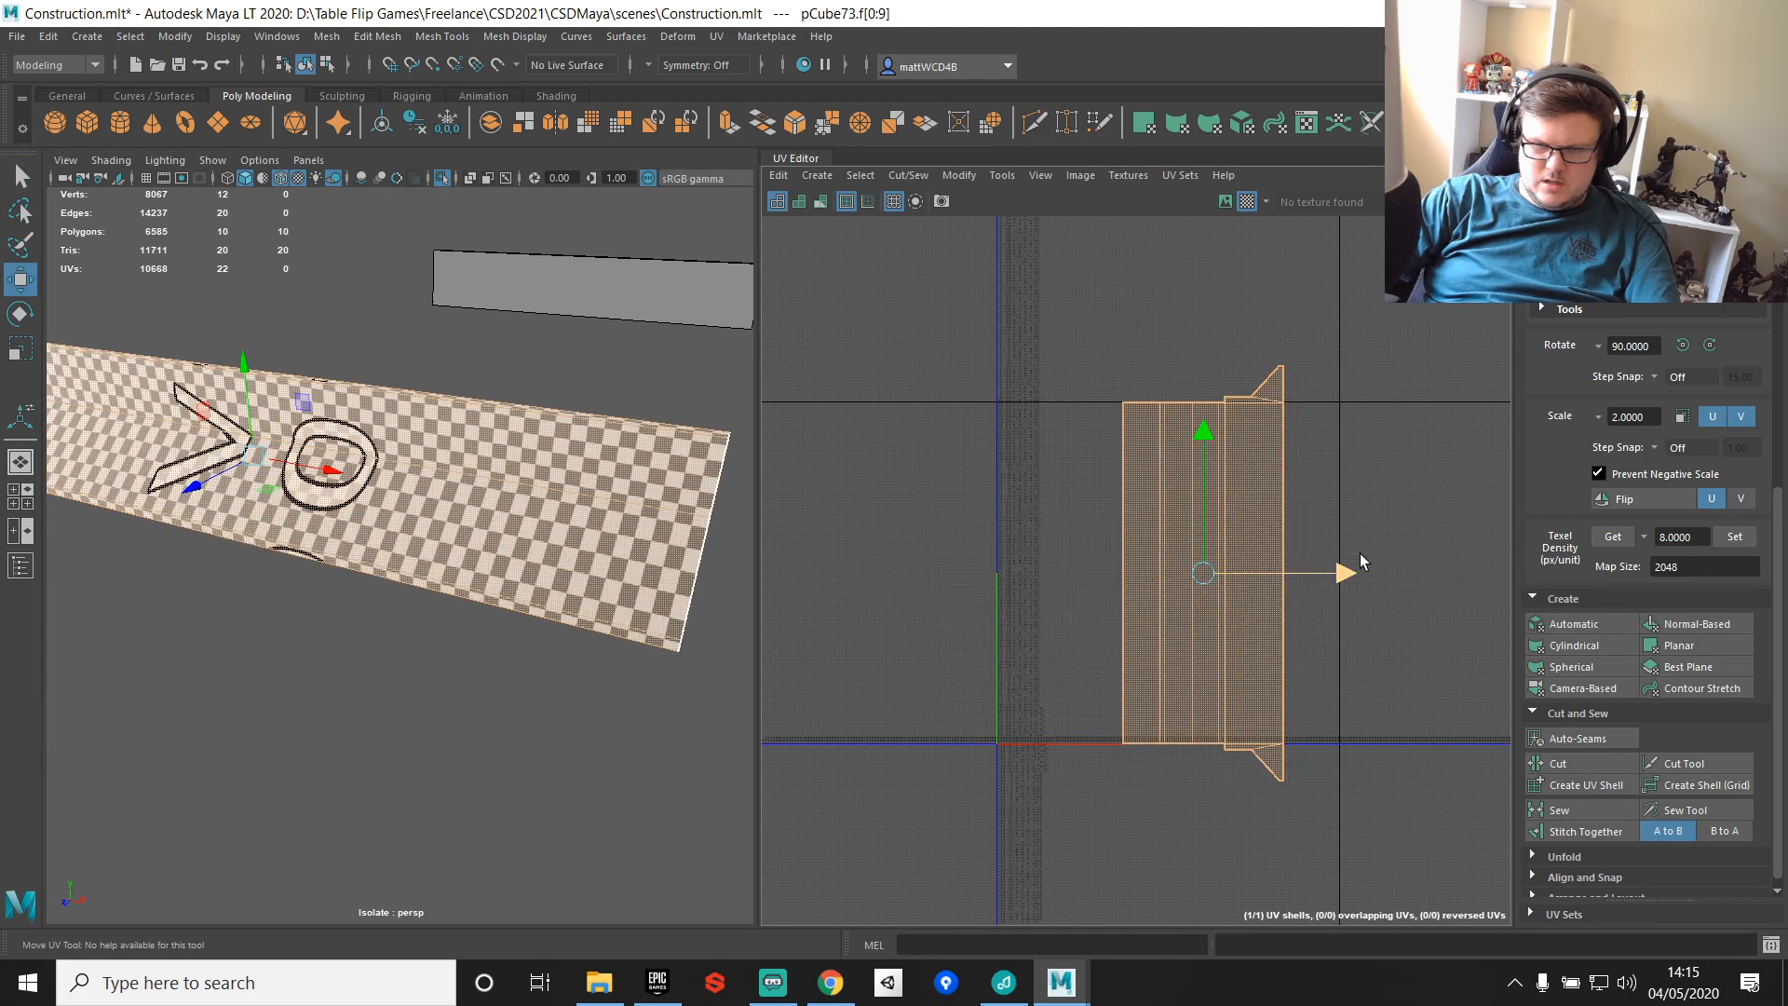
{"action": "left_click", "coordinate": [1682, 345]}
{"action": "left_click_drag", "start_coordinate": [1199, 551], "coordinate": [1178, 518]}
{"action": "scroll", "coordinate": [672, 452], "scroll_direction": "down", "scroll_amount": 5}
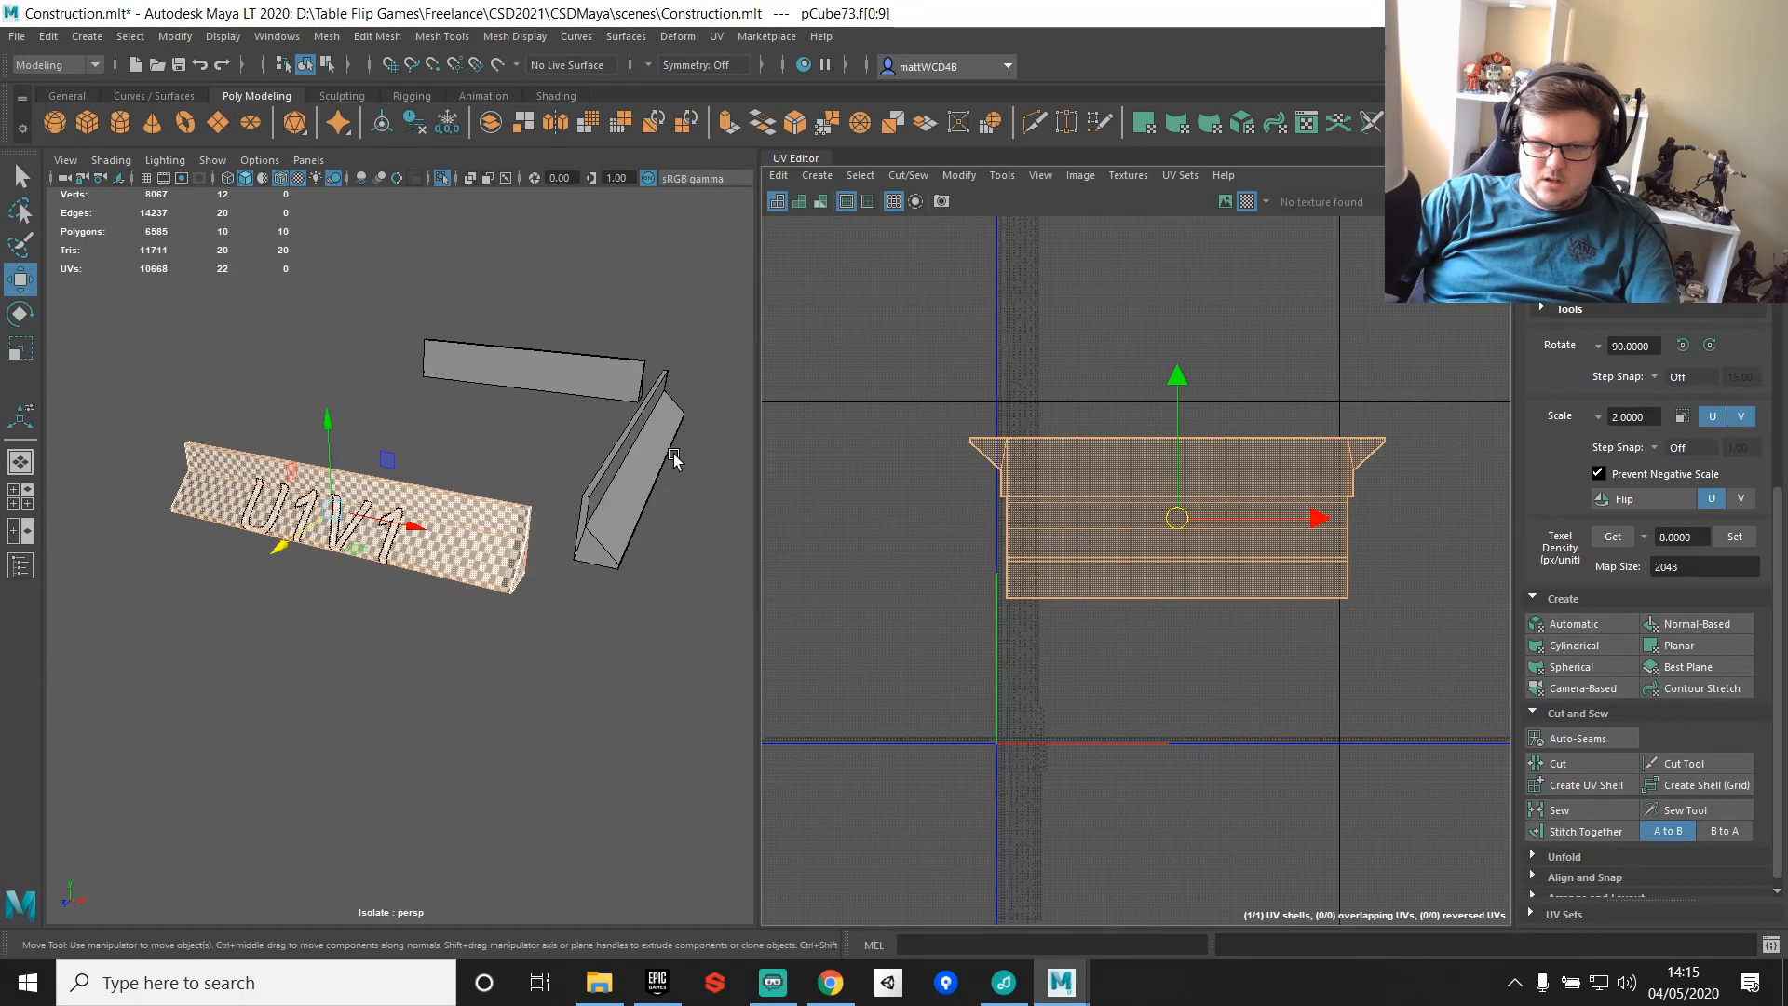
Step: Create a fresh automatic UV projection for the previously unwrapped long awning at the back of the isolated group
{"action": "middle_click_drag", "start_coordinate": [673, 452], "coordinate": [513, 419], "text": "alt"}
{"action": "left_click", "coordinate": [453, 403]}
{"action": "right_click_drag", "start_coordinate": [475, 400], "coordinate": [477, 319]}
{"action": "key", "text": "q"}
{"action": "left_click_drag", "start_coordinate": [470, 463], "coordinate": [471, 461]}
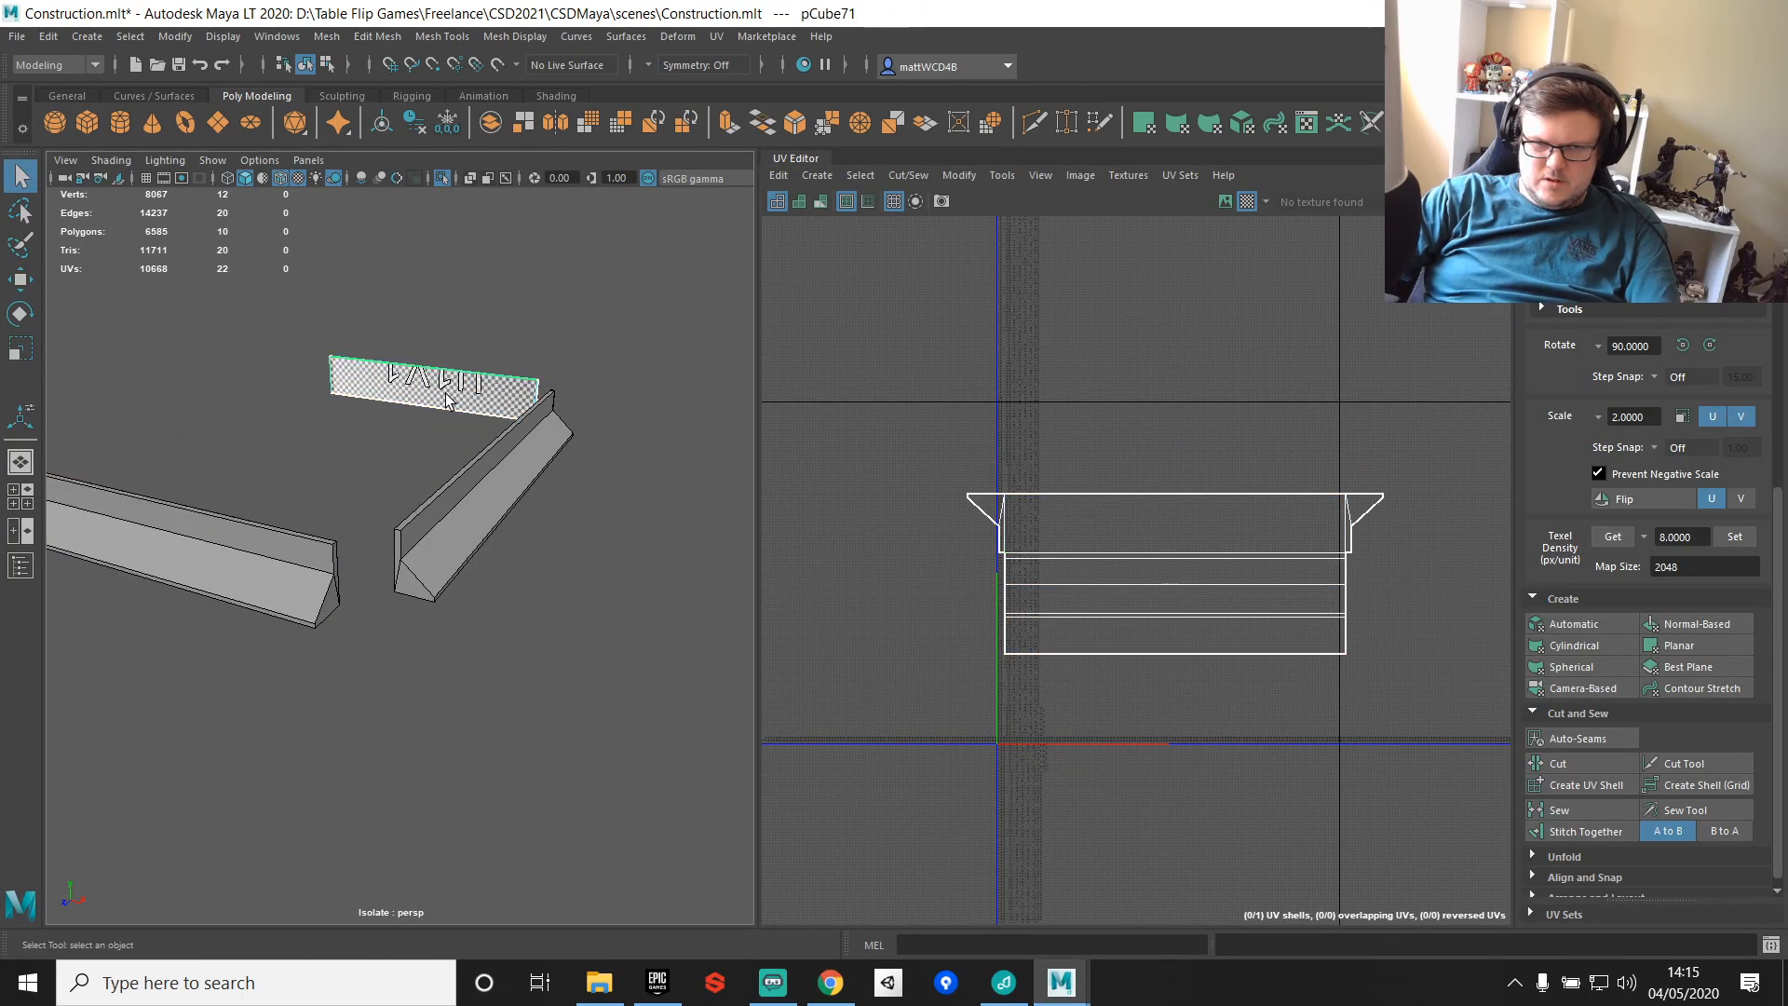
{"action": "left_click", "coordinate": [1555, 624]}
Step: Sew the back awning's strips along all long edges but one and attach both end caps to the shell
{"action": "right_click_drag", "start_coordinate": [459, 374], "coordinate": [460, 305]}
{"action": "key", "text": "q"}
{"action": "left_click_drag", "start_coordinate": [435, 311], "coordinate": [441, 430]}
{"action": "left_click_drag", "start_coordinate": [489, 391], "coordinate": [601, 438], "text": "alt"}
{"action": "left_click", "coordinate": [529, 325], "text": "ctrl"}
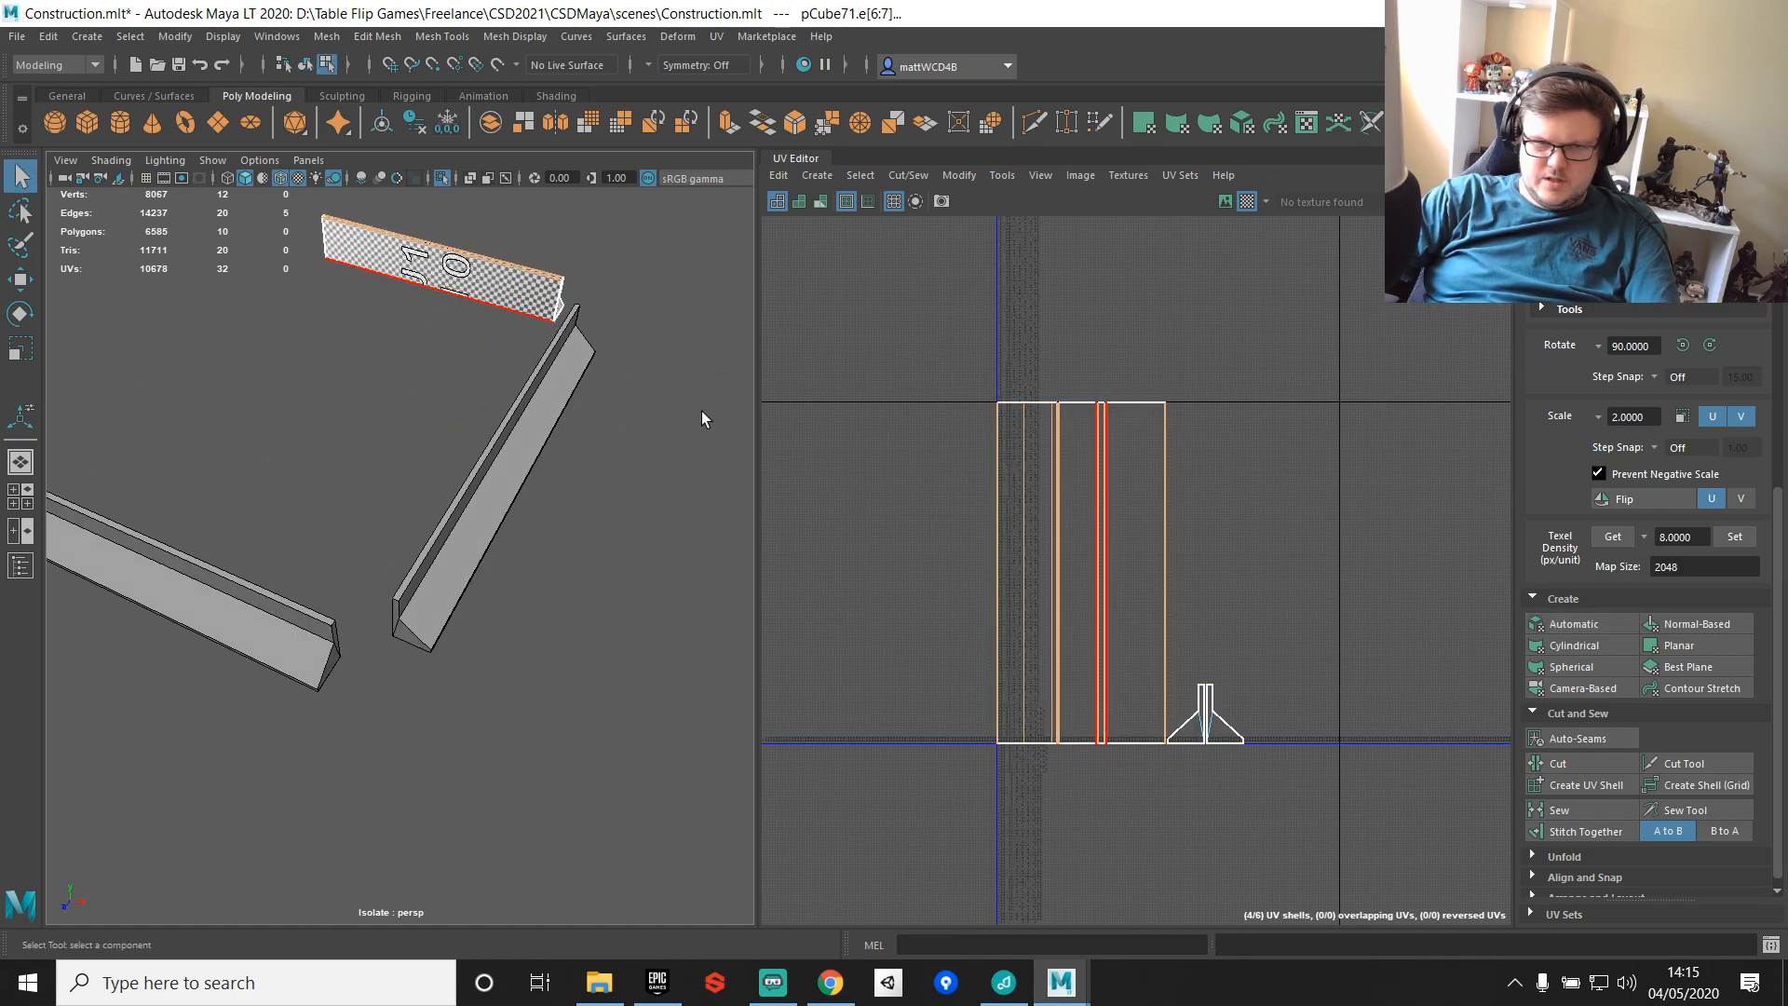
{"action": "right_click_drag", "start_coordinate": [1263, 391], "coordinate": [1322, 478], "text": "shift"}
{"action": "left_click", "coordinate": [963, 399]}
{"action": "left_click", "coordinate": [969, 741]}
{"action": "key", "text": "g"}
Step: Shift the back awning's complete UV shell along positive U and rotate it 90 degrees clockwise to lie horizontally
{"action": "right_click_drag", "start_coordinate": [991, 521], "coordinate": [986, 566]}
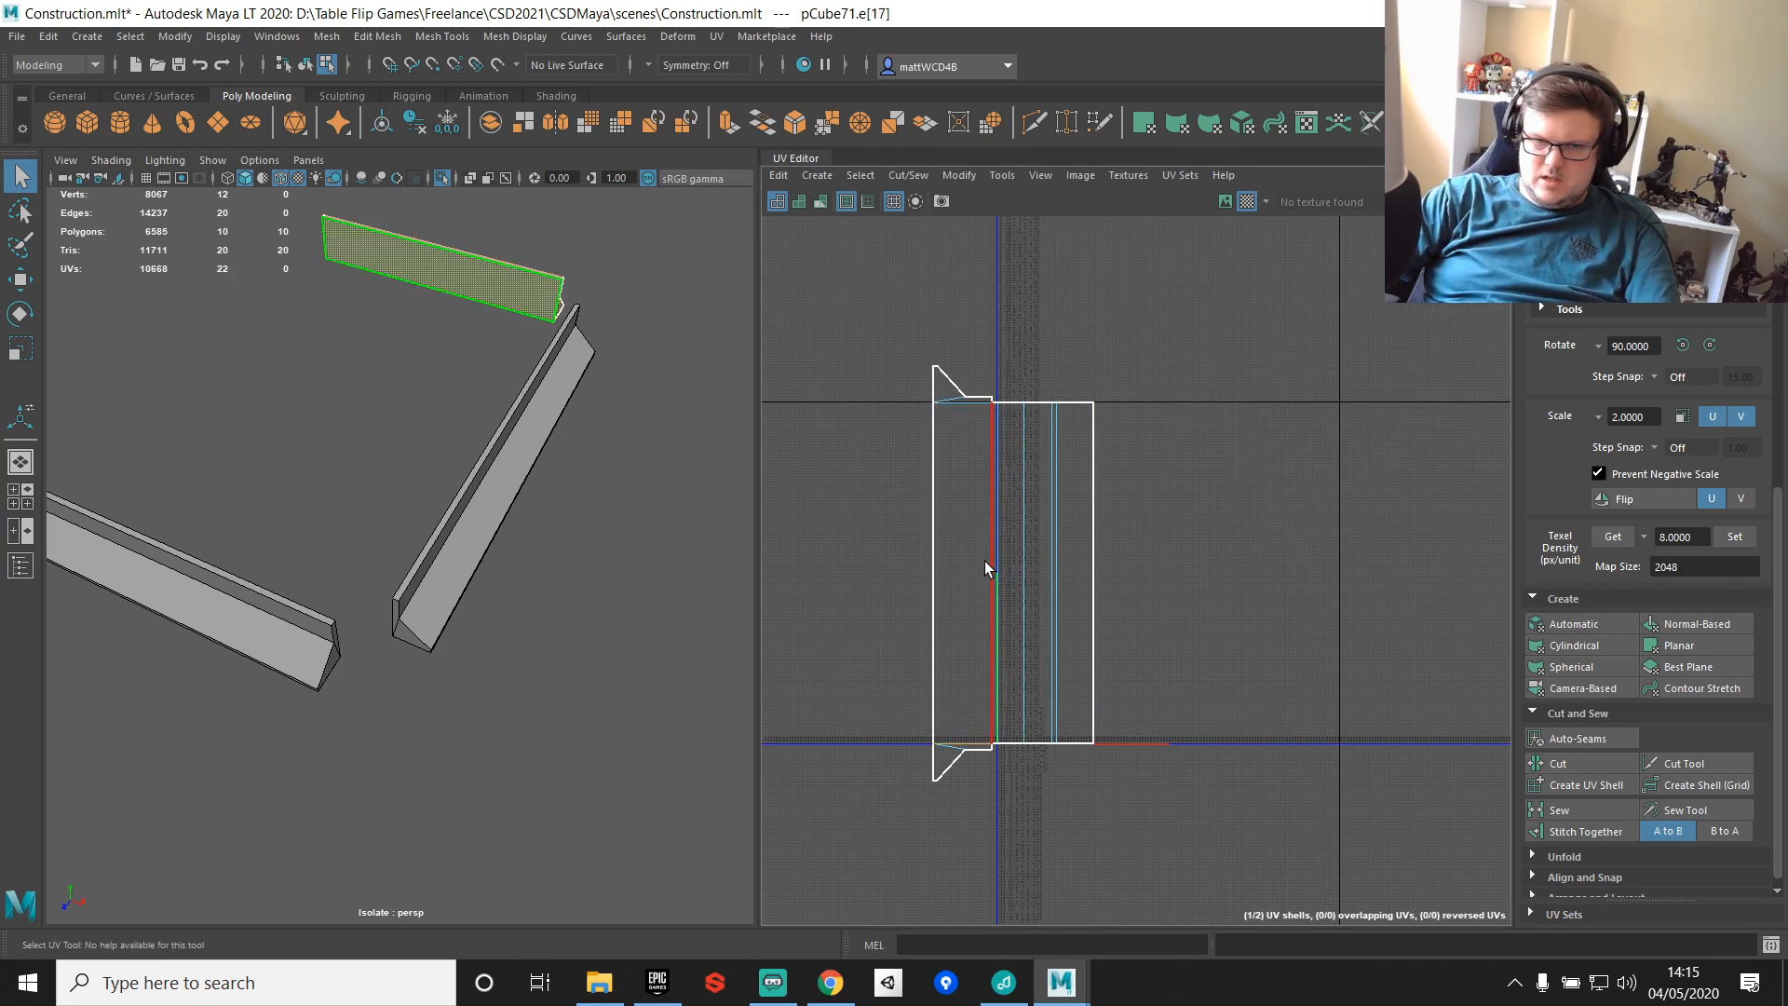
{"action": "double_click", "coordinate": [986, 566]}
{"action": "key", "text": "f"}
{"action": "left_click_drag", "start_coordinate": [610, 431], "coordinate": [260, 410], "text": "alt"}
{"action": "key", "text": "w"}
{"action": "left_click_drag", "start_coordinate": [1151, 580], "coordinate": [1340, 579]}
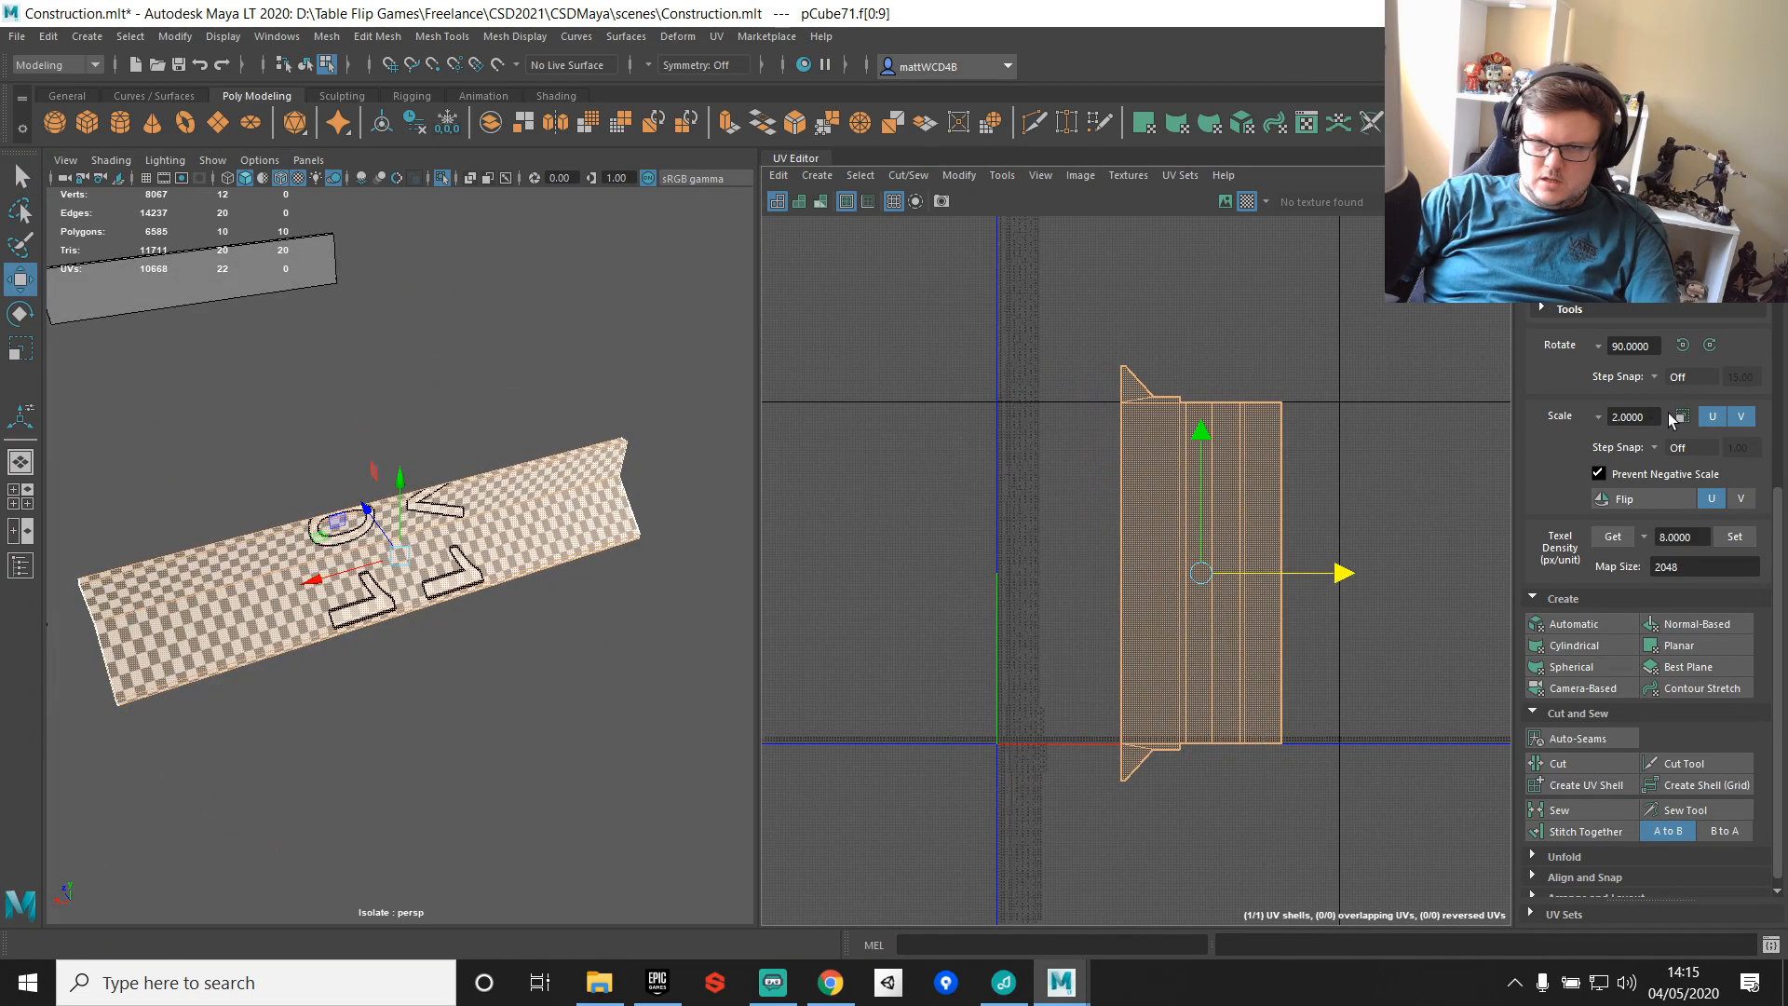
{"action": "left_click", "coordinate": [1710, 346]}
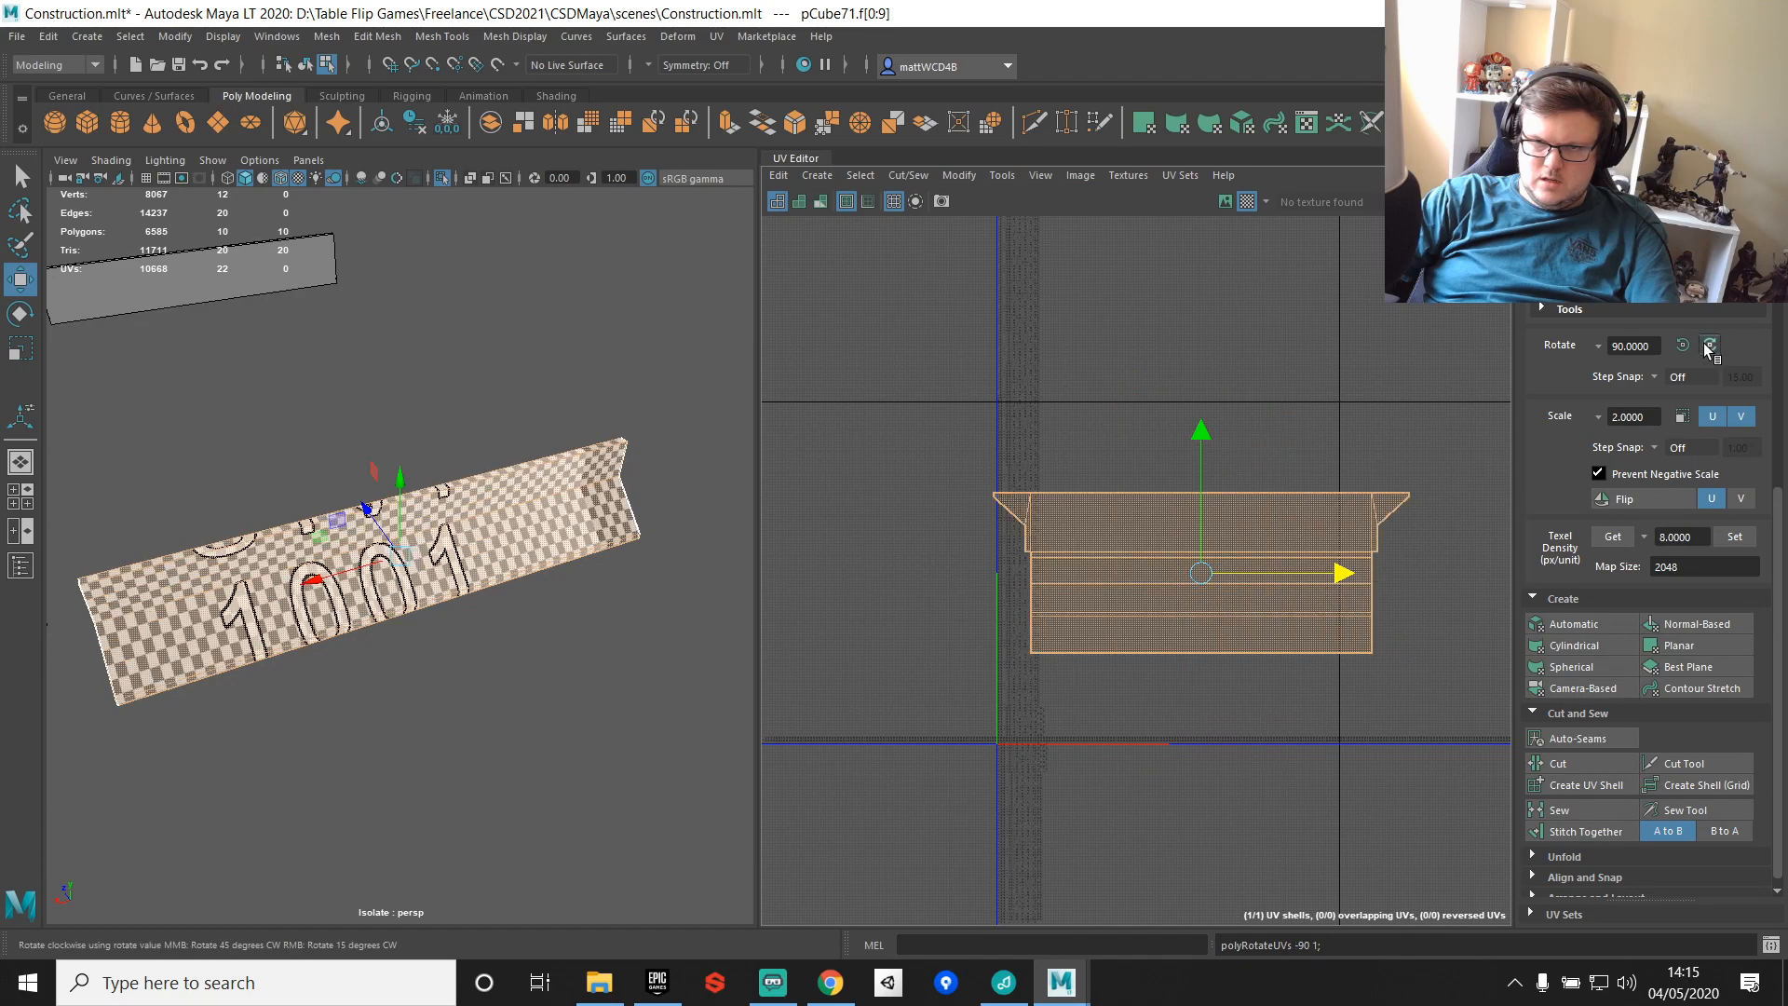
Step: Create an automatic UV projection for the remaining long awning in the isolated group
{"action": "left_click_drag", "start_coordinate": [400, 503], "coordinate": [279, 472], "text": "alt"}
{"action": "right_click_drag", "start_coordinate": [263, 474], "coordinate": [358, 448]}
{"action": "left_click", "coordinate": [298, 566]}
{"action": "left_click", "coordinate": [1561, 623]}
Step: Sew this awning's strips along all long edges but one and attach both angled end caps to the shell
{"action": "middle_click_drag", "start_coordinate": [400, 553], "coordinate": [750, 507], "text": "alt"}
{"action": "right_click_drag", "start_coordinate": [507, 503], "coordinate": [500, 389]}
{"action": "left_click_drag", "start_coordinate": [500, 389], "coordinate": [279, 559]}
{"action": "left_click", "coordinate": [417, 591], "text": "ctrl"}
{"action": "left_click_drag", "start_coordinate": [417, 596], "coordinate": [717, 643], "text": "alt"}
{"action": "right_click_drag", "start_coordinate": [1121, 434], "coordinate": [1136, 481], "text": "shift"}
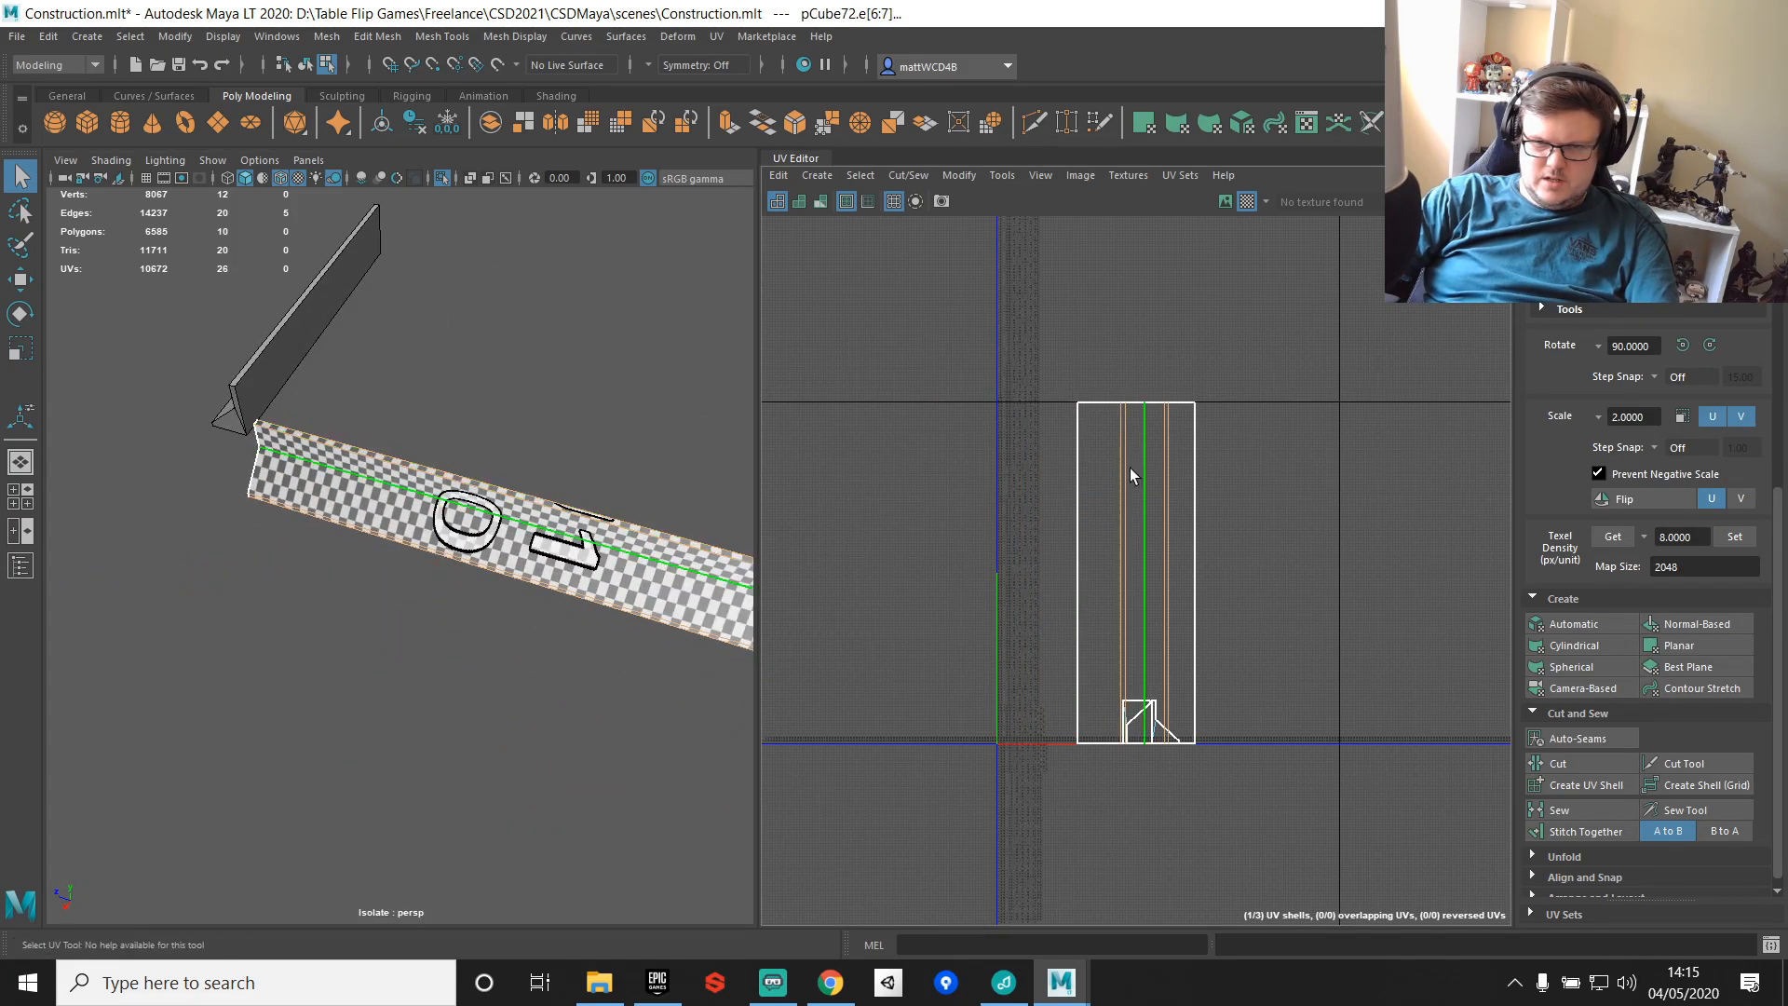
{"action": "left_click", "coordinate": [1104, 402]}
{"action": "right_click_drag", "start_coordinate": [1340, 326], "coordinate": [1339, 374], "text": "shift"}
{"action": "left_click", "coordinate": [1105, 743]}
{"action": "right_click_drag", "start_coordinate": [1231, 514], "coordinate": [1233, 559], "text": "shift"}
Step: Rotate this awning's whole UV shell to a net 90 degrees clockwise so the checker text reads upright
{"action": "left_click_drag", "start_coordinate": [1448, 948], "coordinate": [1449, 946]}
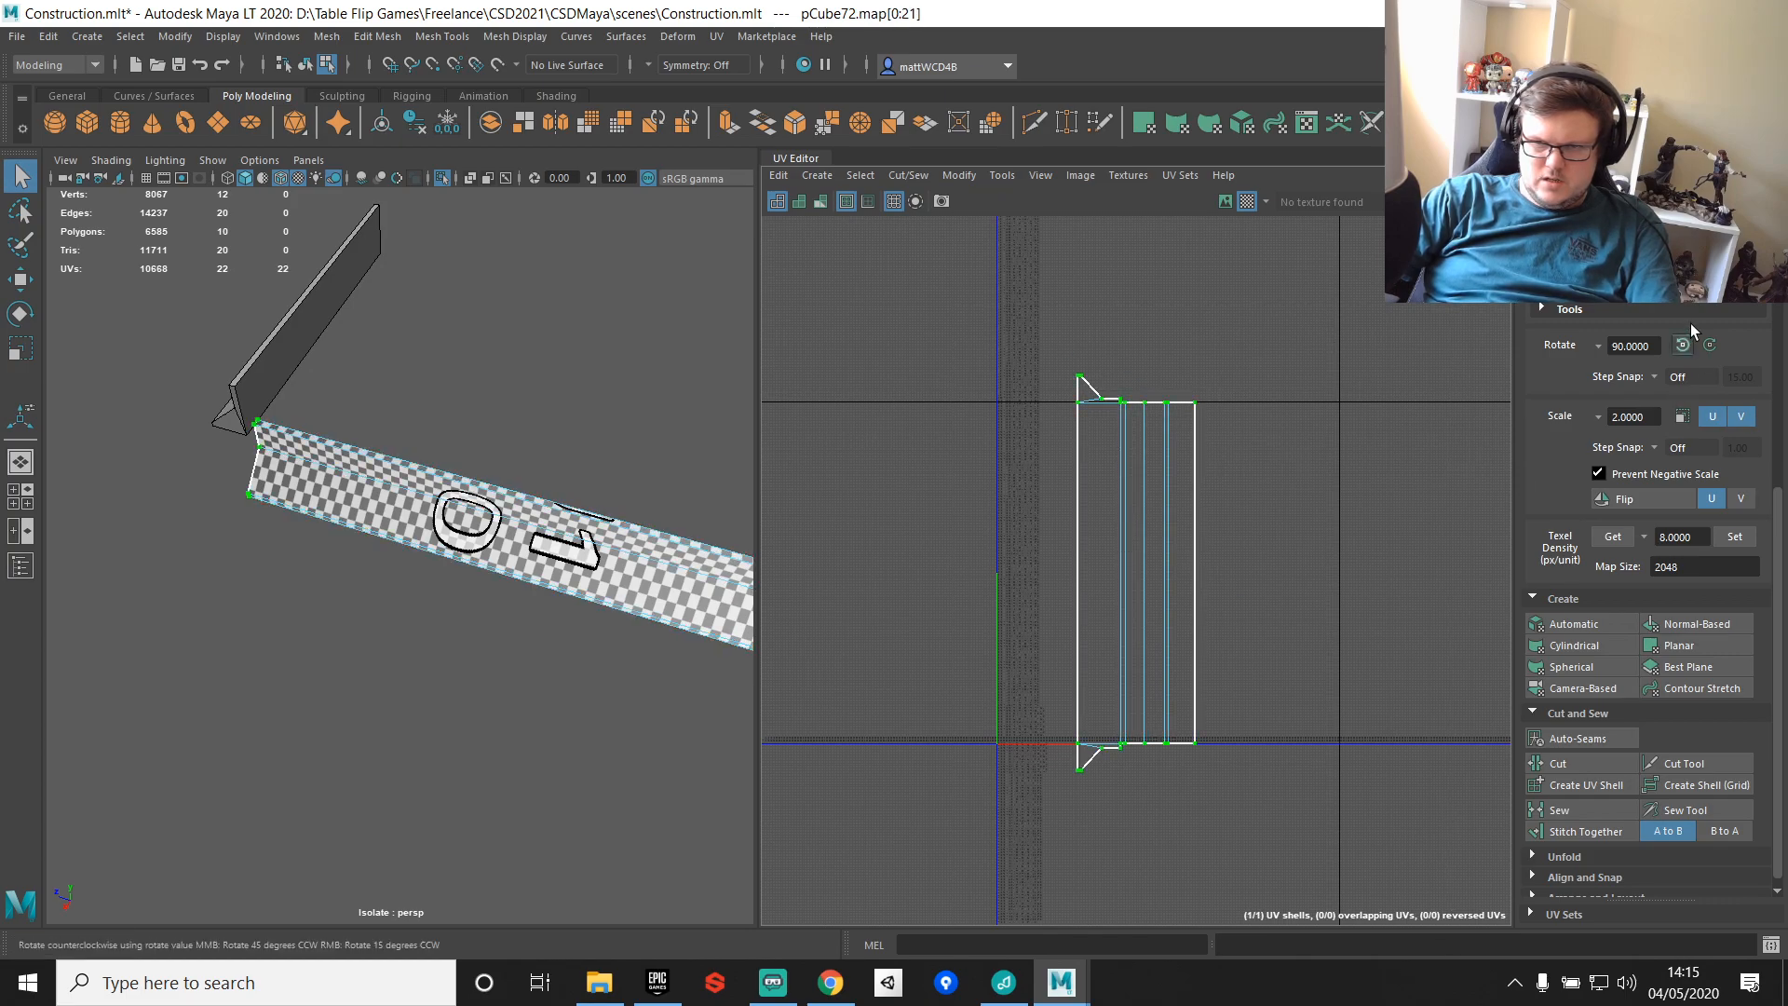
{"action": "left_click", "coordinate": [1685, 345]}
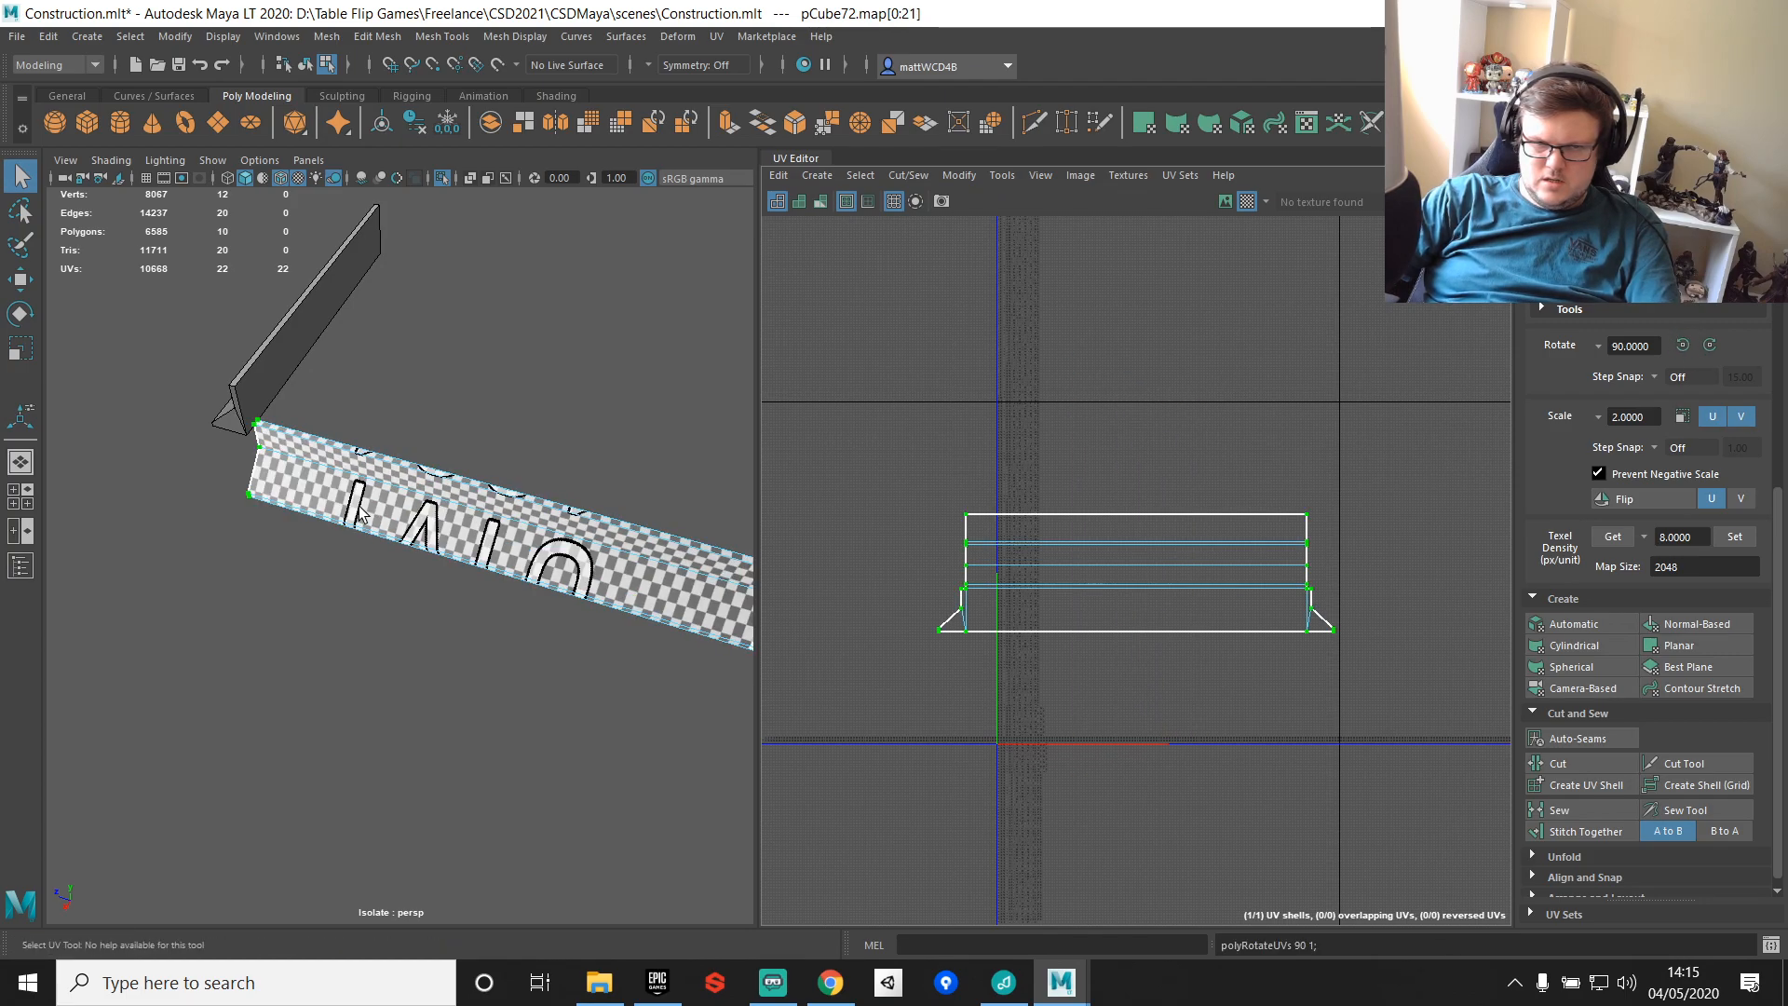
{"action": "double_click", "coordinate": [1709, 344]}
{"action": "key", "text": "f"}
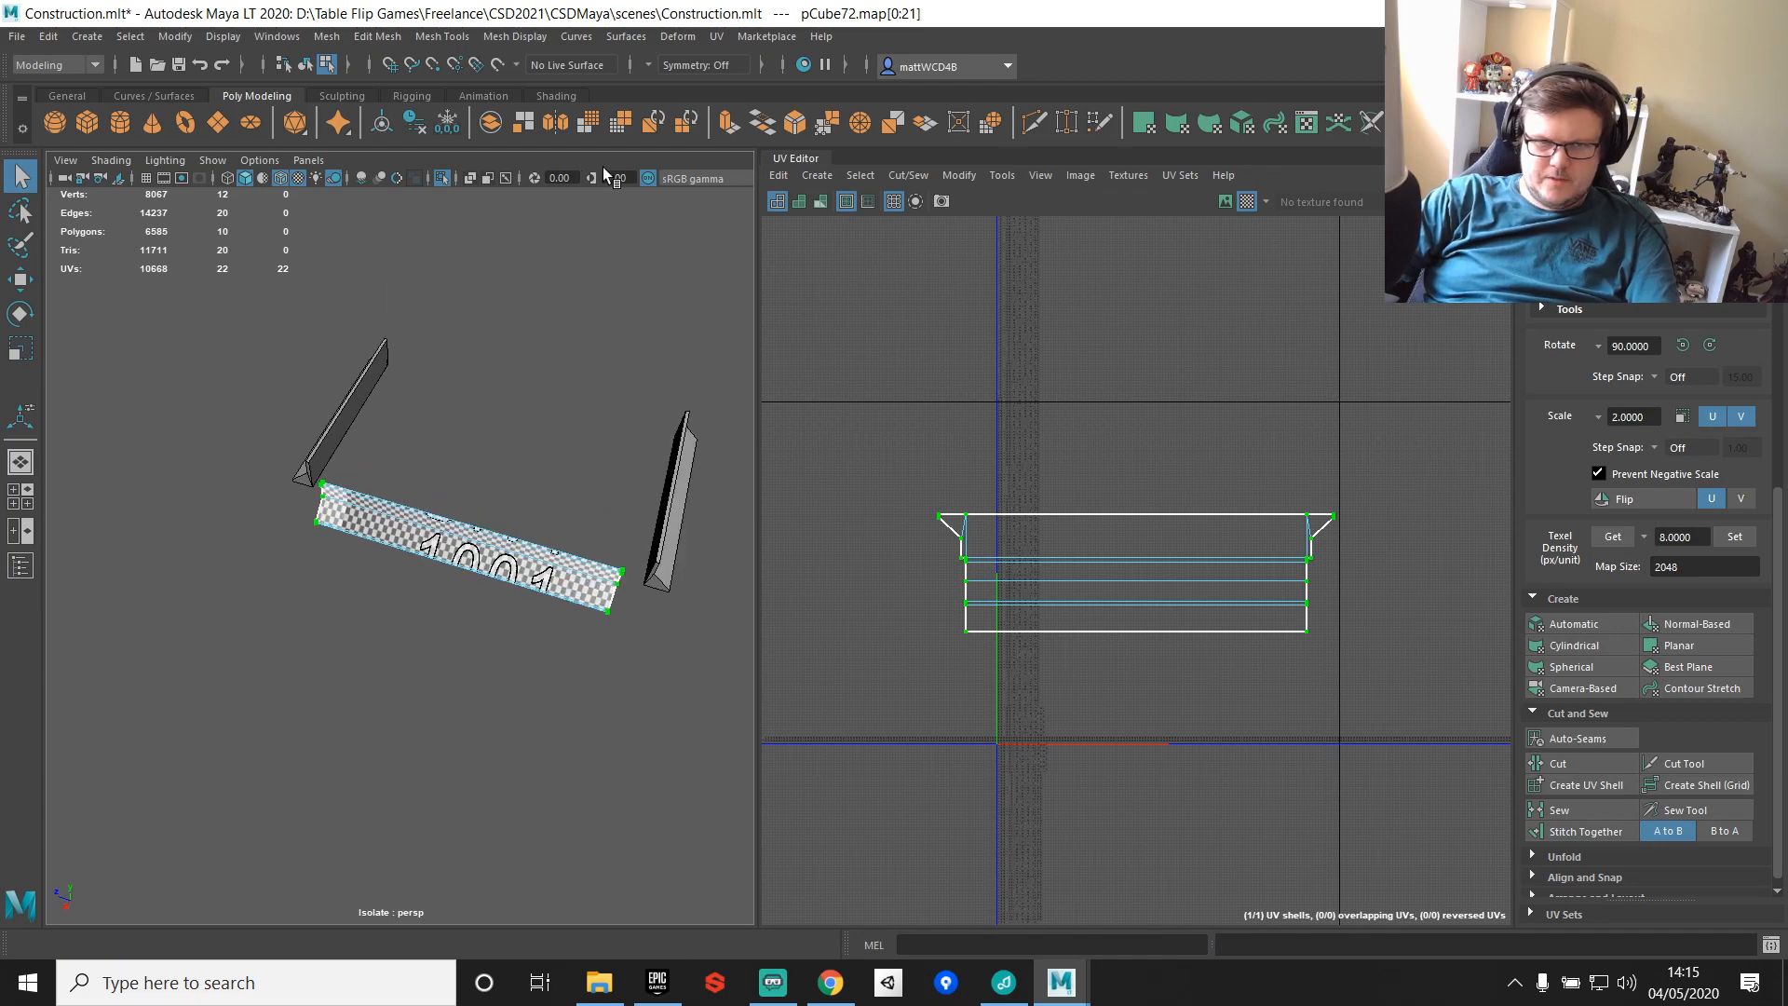
Step: Show the full scene again, select all the shop's awnings, and set their texel density to 8 at map size 2048
{"action": "left_click", "coordinate": [444, 178]}
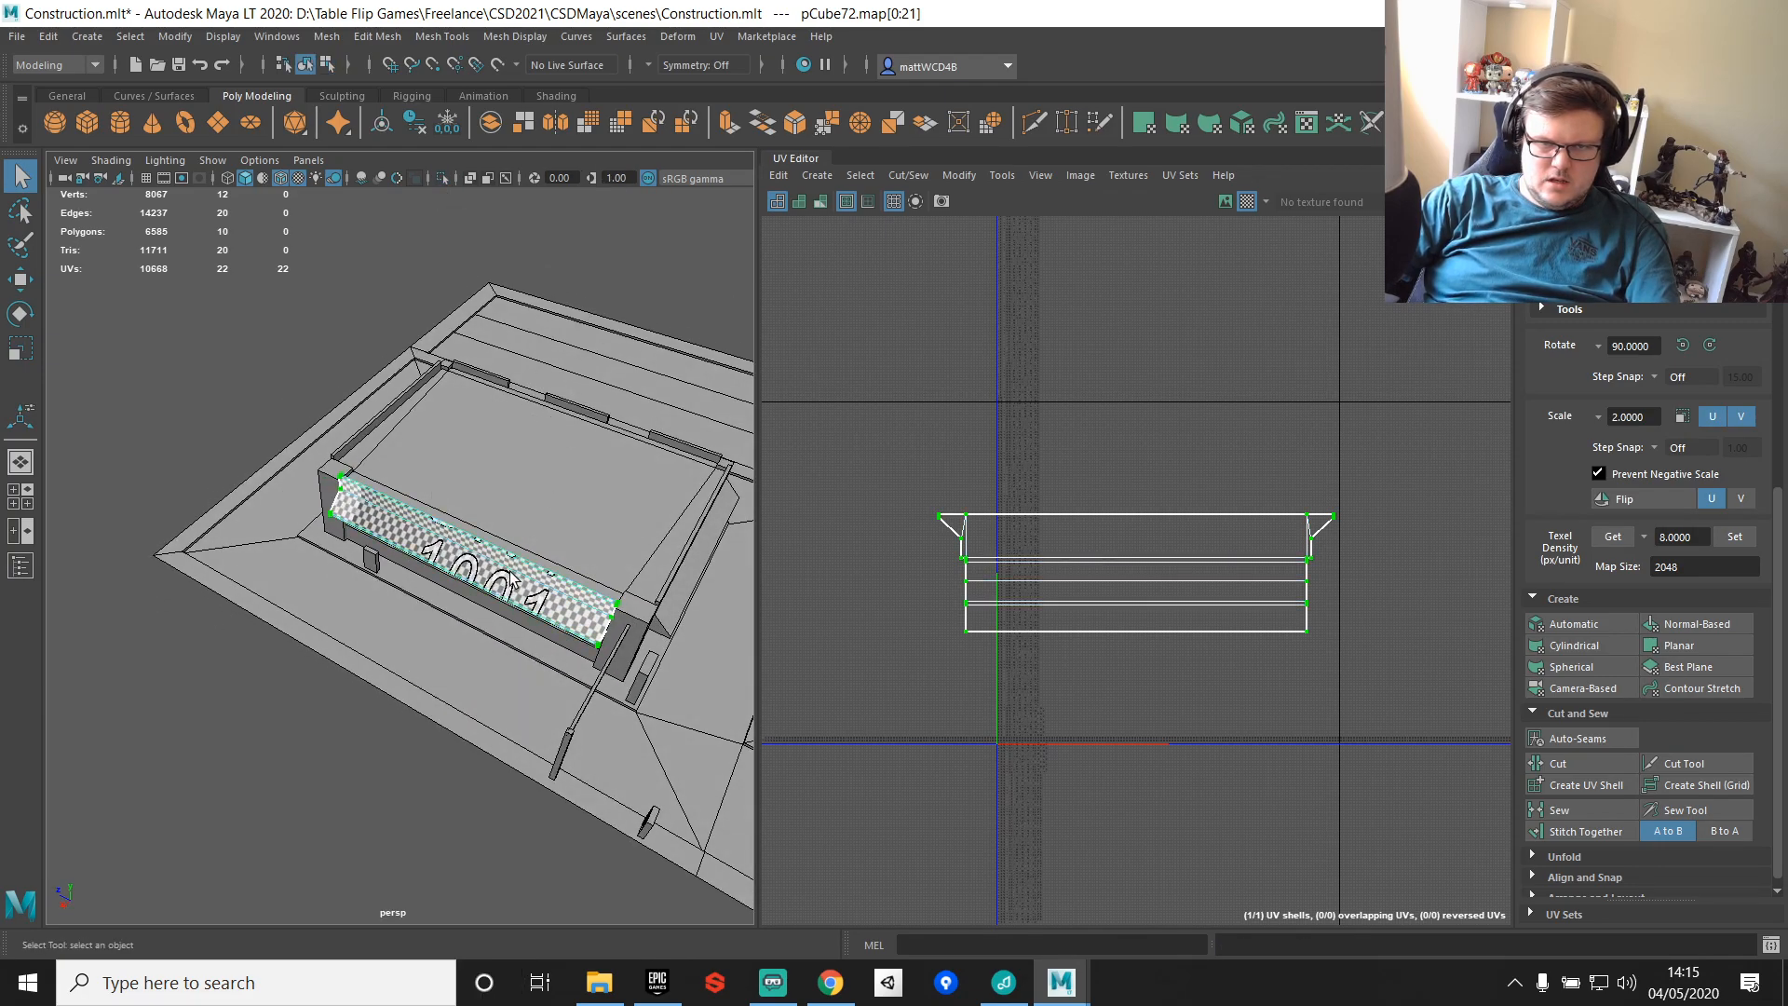
{"action": "left_click", "coordinate": [363, 437], "text": "shift"}
{"action": "left_click", "coordinate": [552, 399], "text": "shift"}
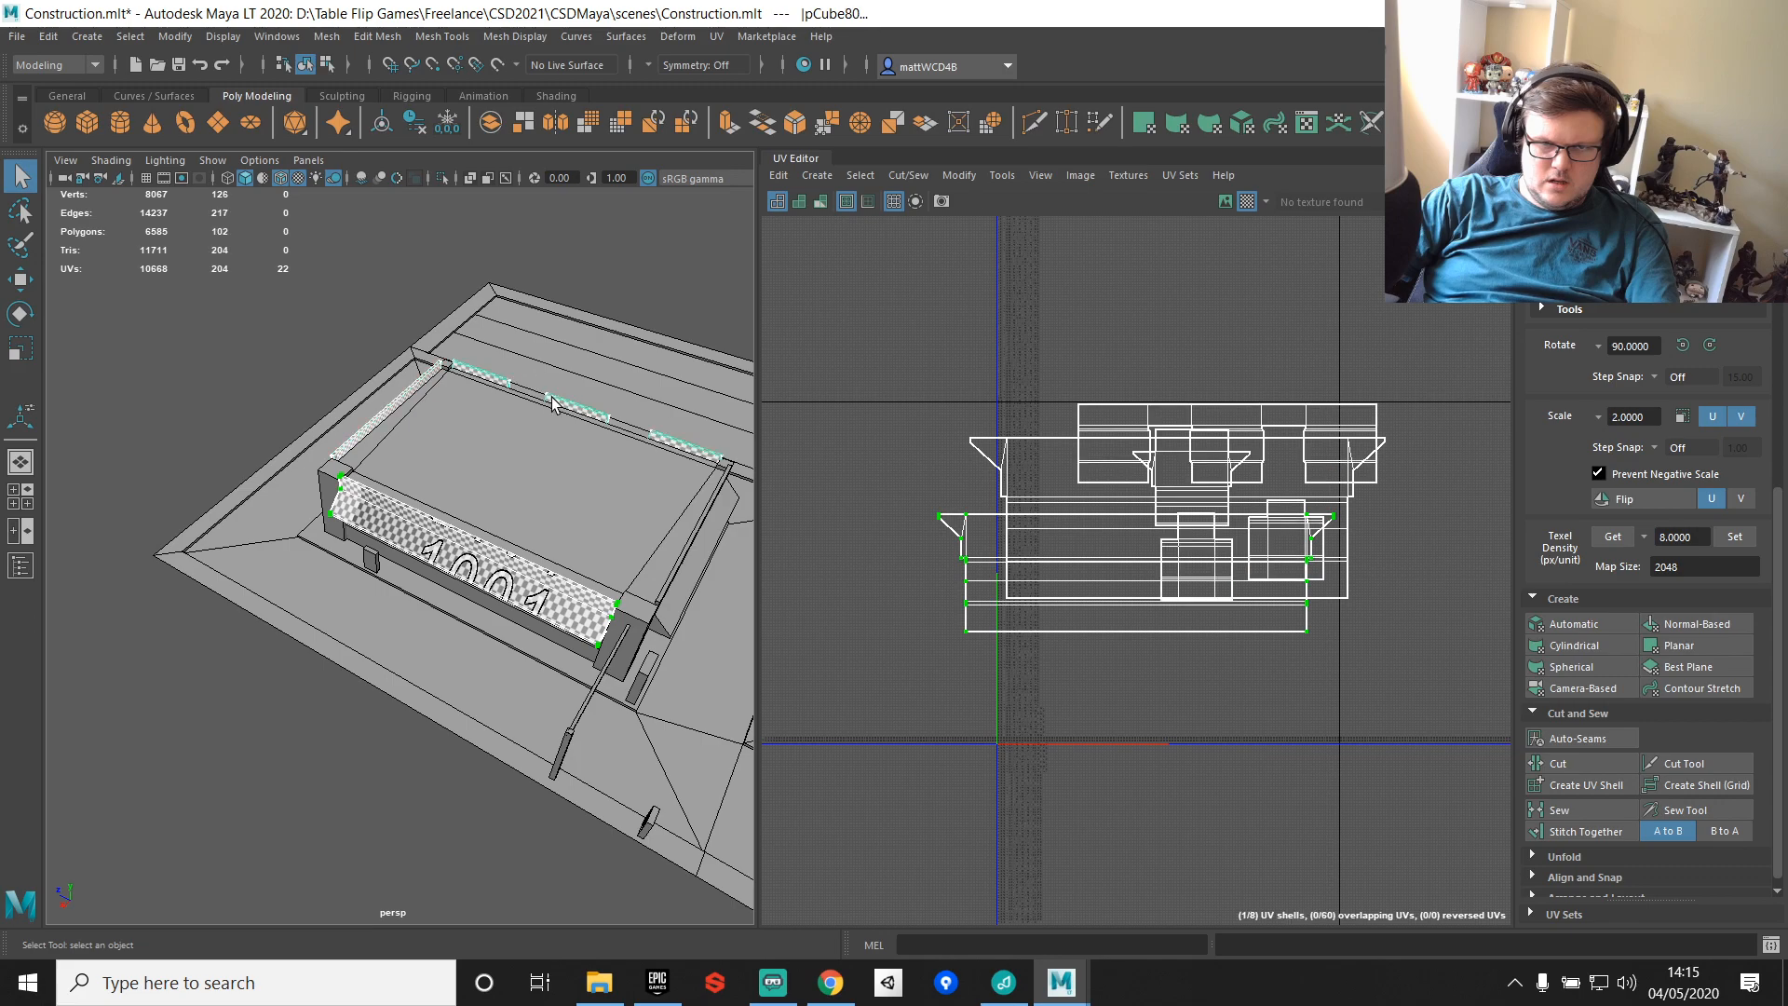
{"action": "left_click", "coordinate": [690, 570], "text": "shift"}
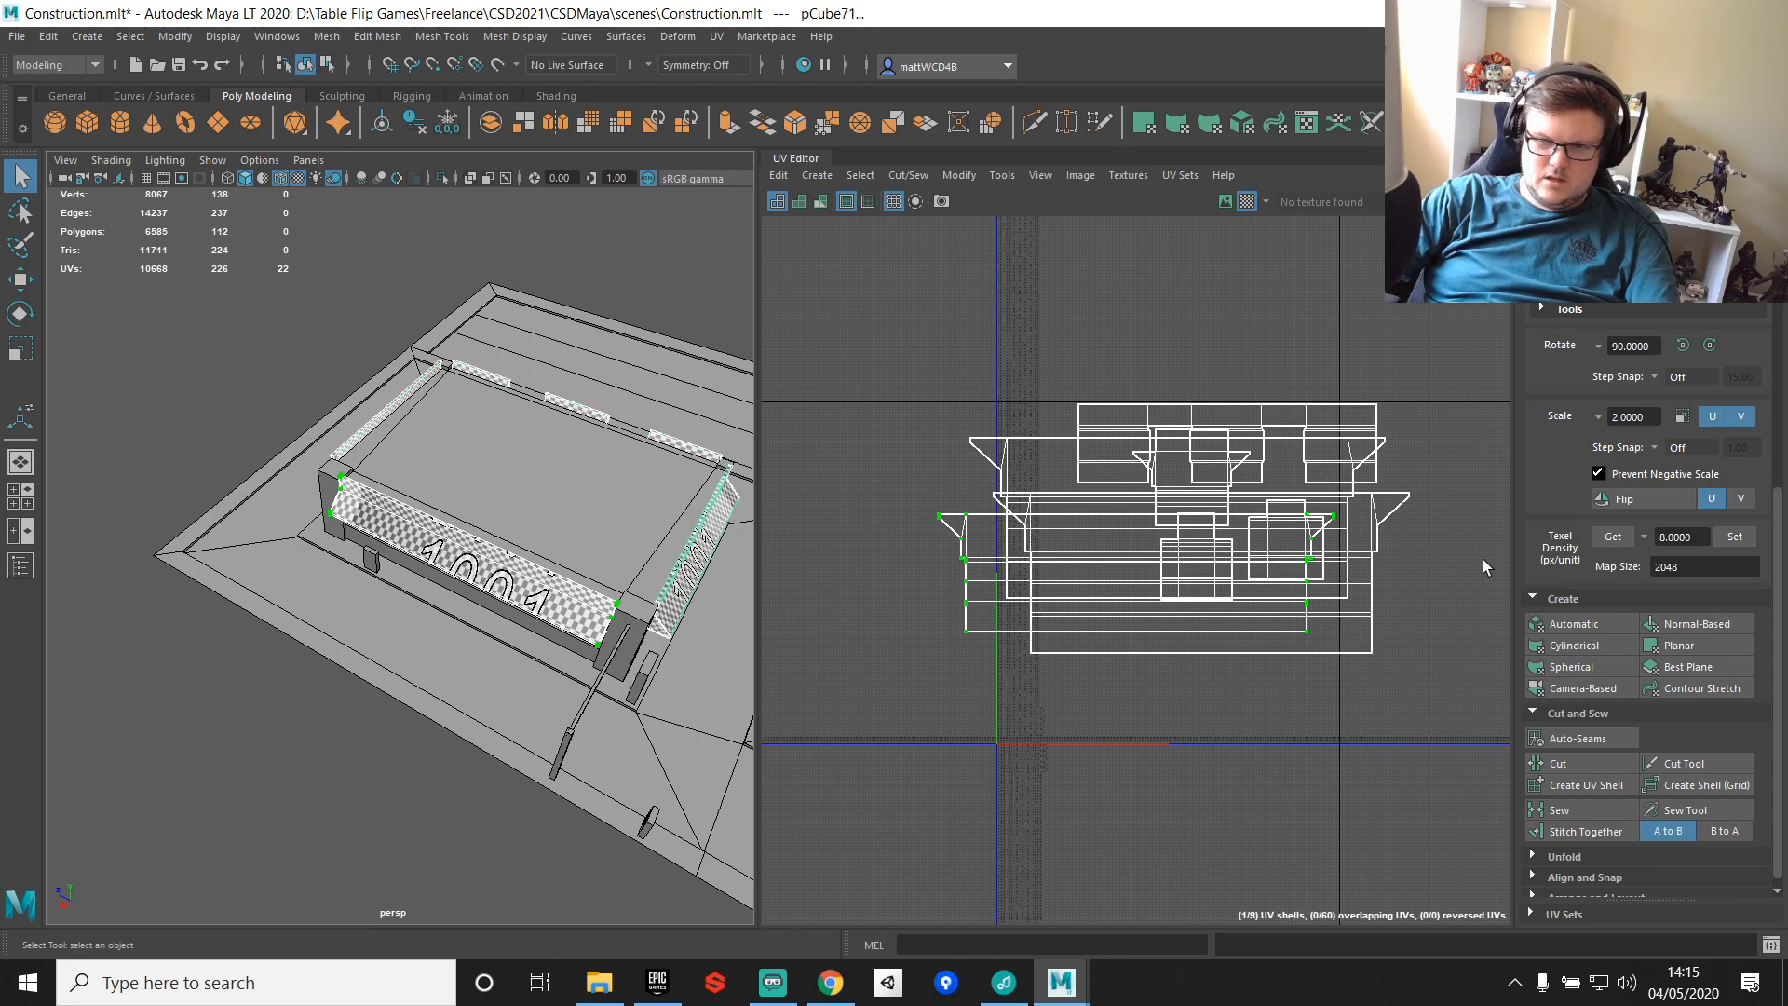
{"action": "left_click", "coordinate": [1734, 537]}
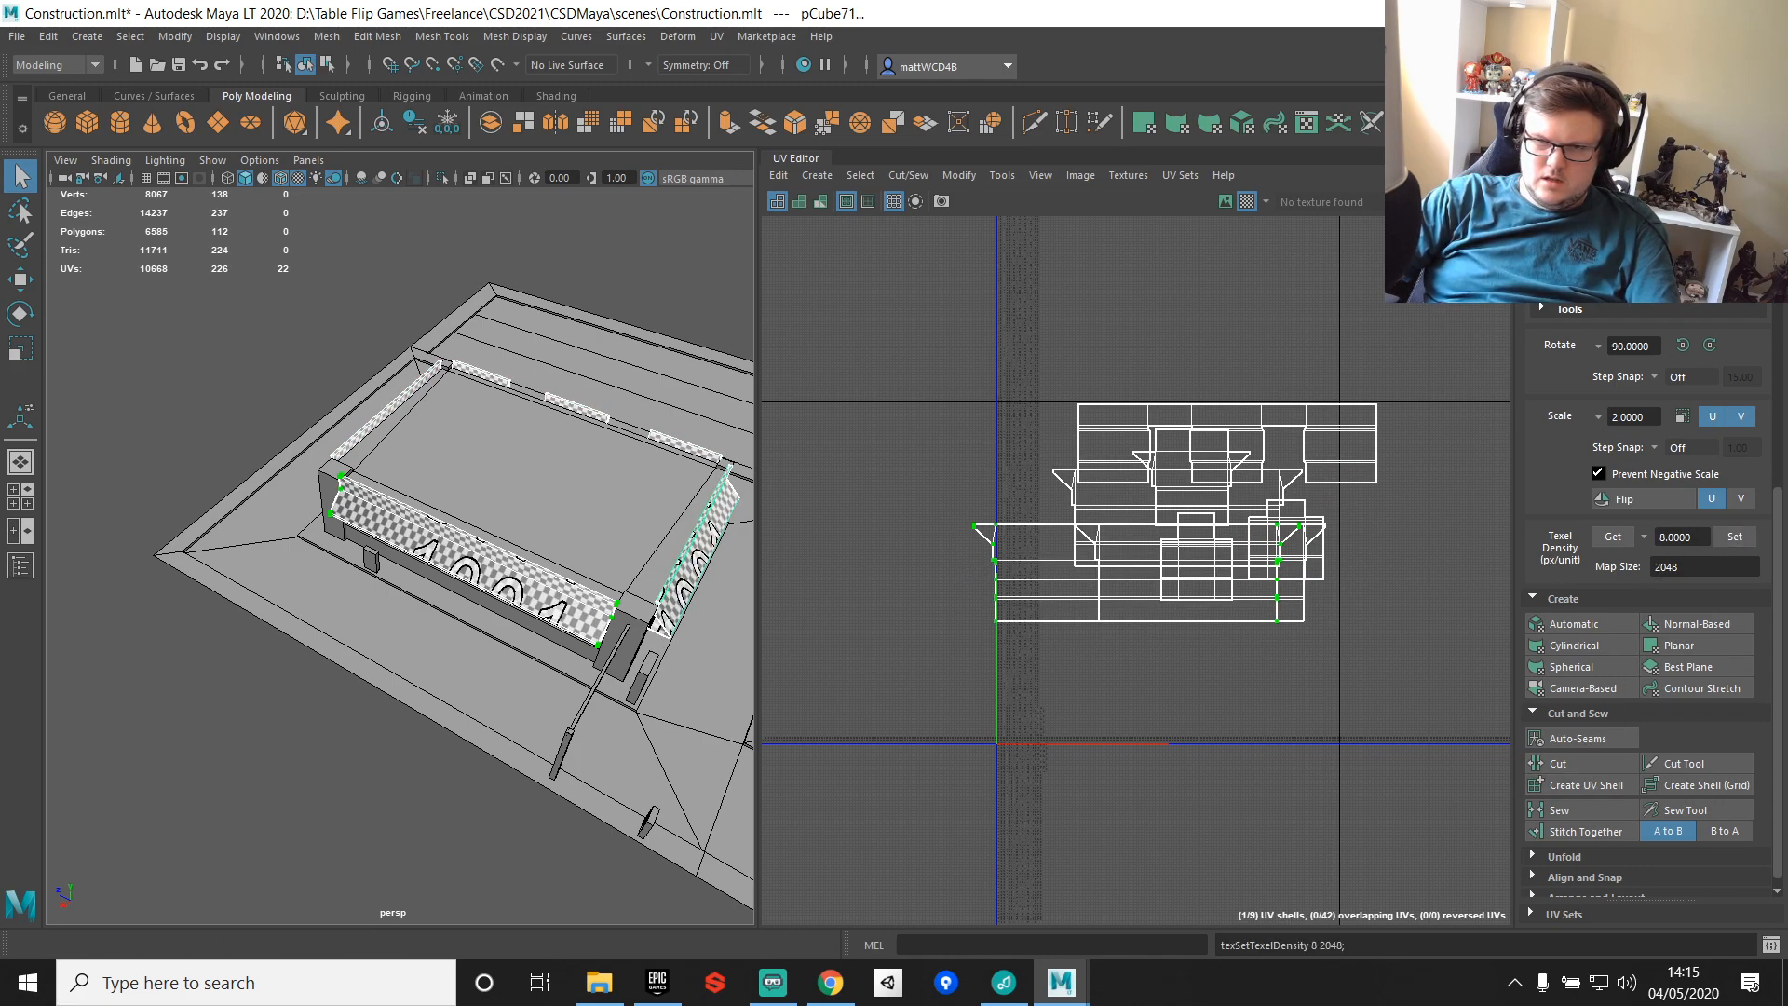
Step: Distribute all the awning UV shells downward along V with 0.0010 spacing and move the column clear of the first UV tile
{"action": "left_click", "coordinate": [1606, 896]}
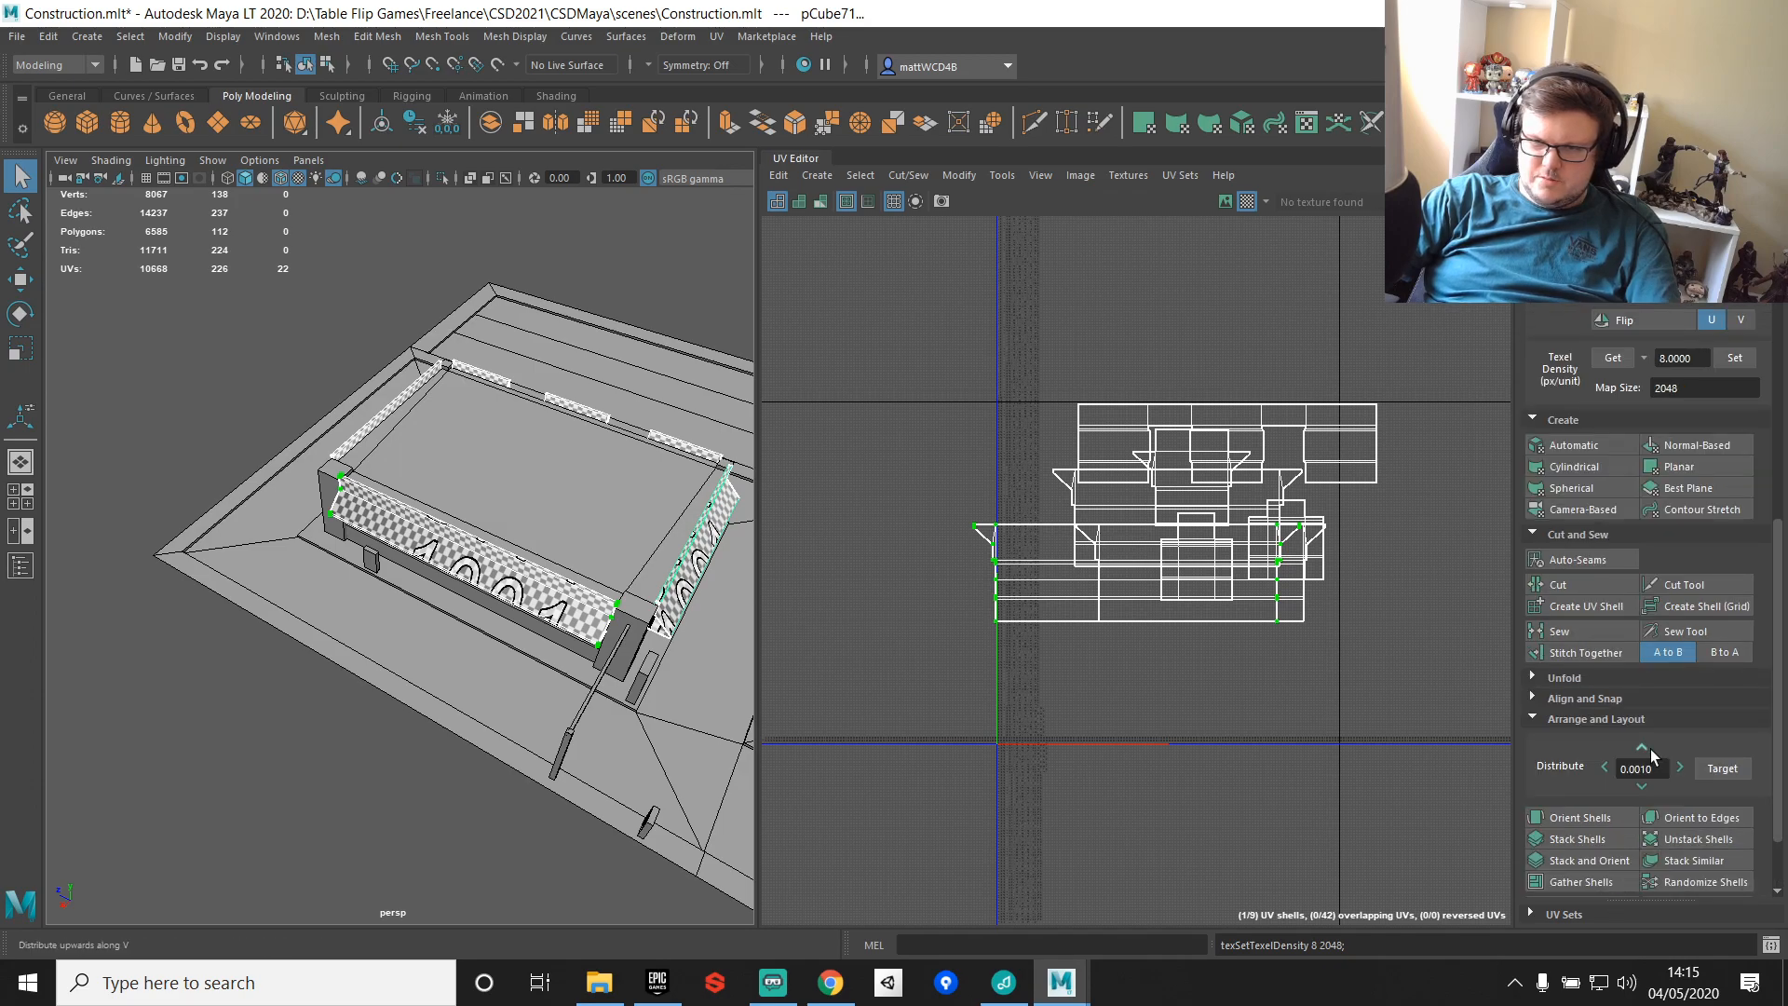
{"action": "left_click", "coordinate": [1641, 787]}
{"action": "right_click_drag", "start_coordinate": [992, 445], "coordinate": [1071, 416]}
{"action": "left_click_drag", "start_coordinate": [830, 282], "coordinate": [1511, 737]}
{"action": "left_click", "coordinate": [1642, 787]}
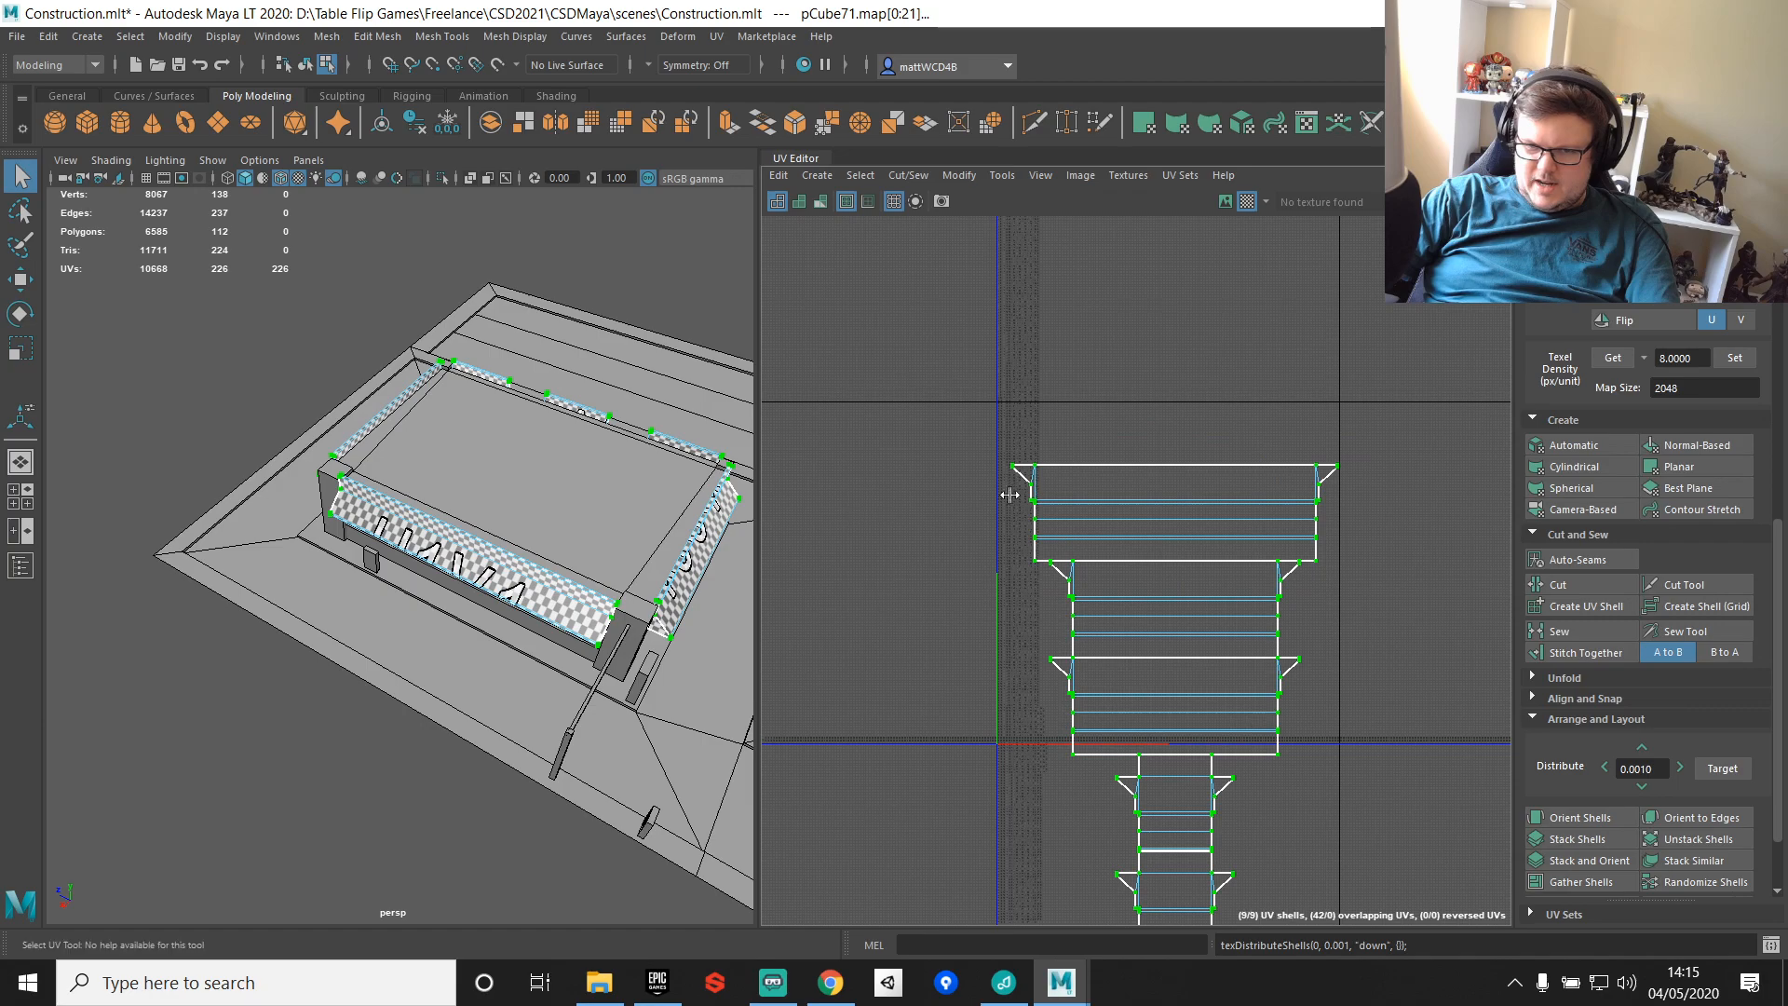
{"action": "key", "text": "f"}
{"action": "key", "text": "w"}
{"action": "left_click_drag", "start_coordinate": [1257, 645], "coordinate": [1322, 519]}
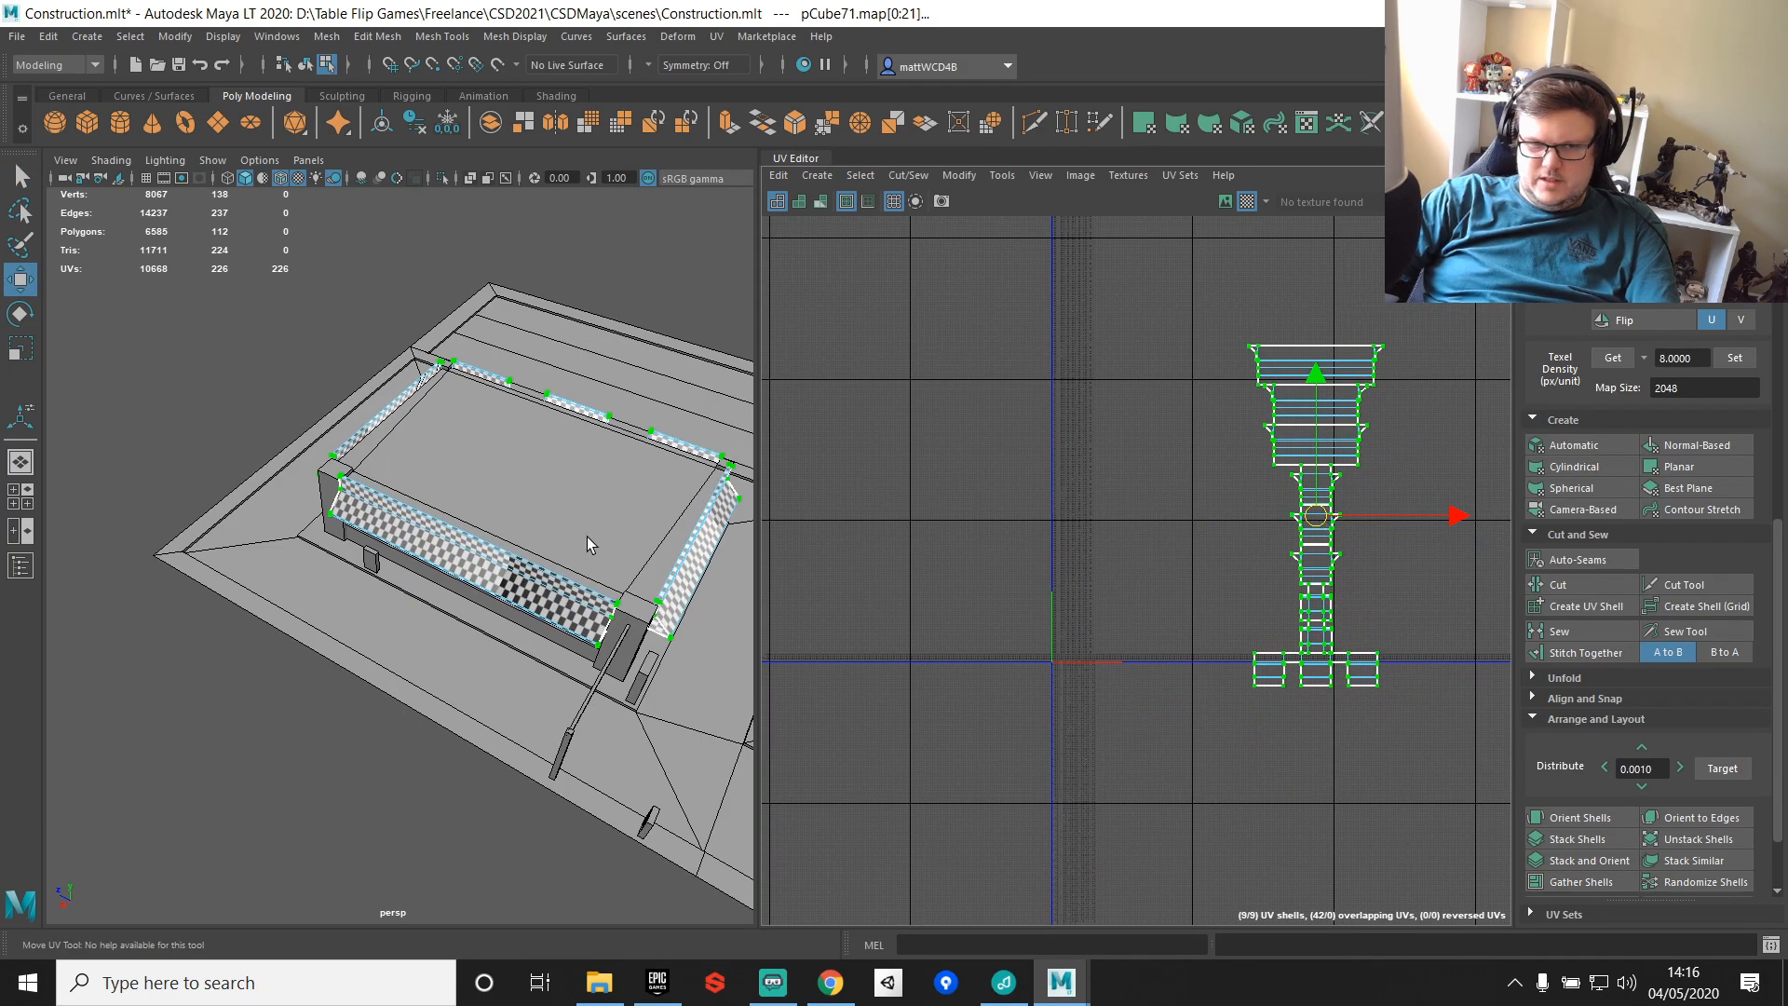
Step: Combine all the shop's awnings and the roof mesh into a single object, leaving the car park ground out
{"action": "left_click_drag", "start_coordinate": [484, 428], "coordinate": [521, 405], "text": "alt"}
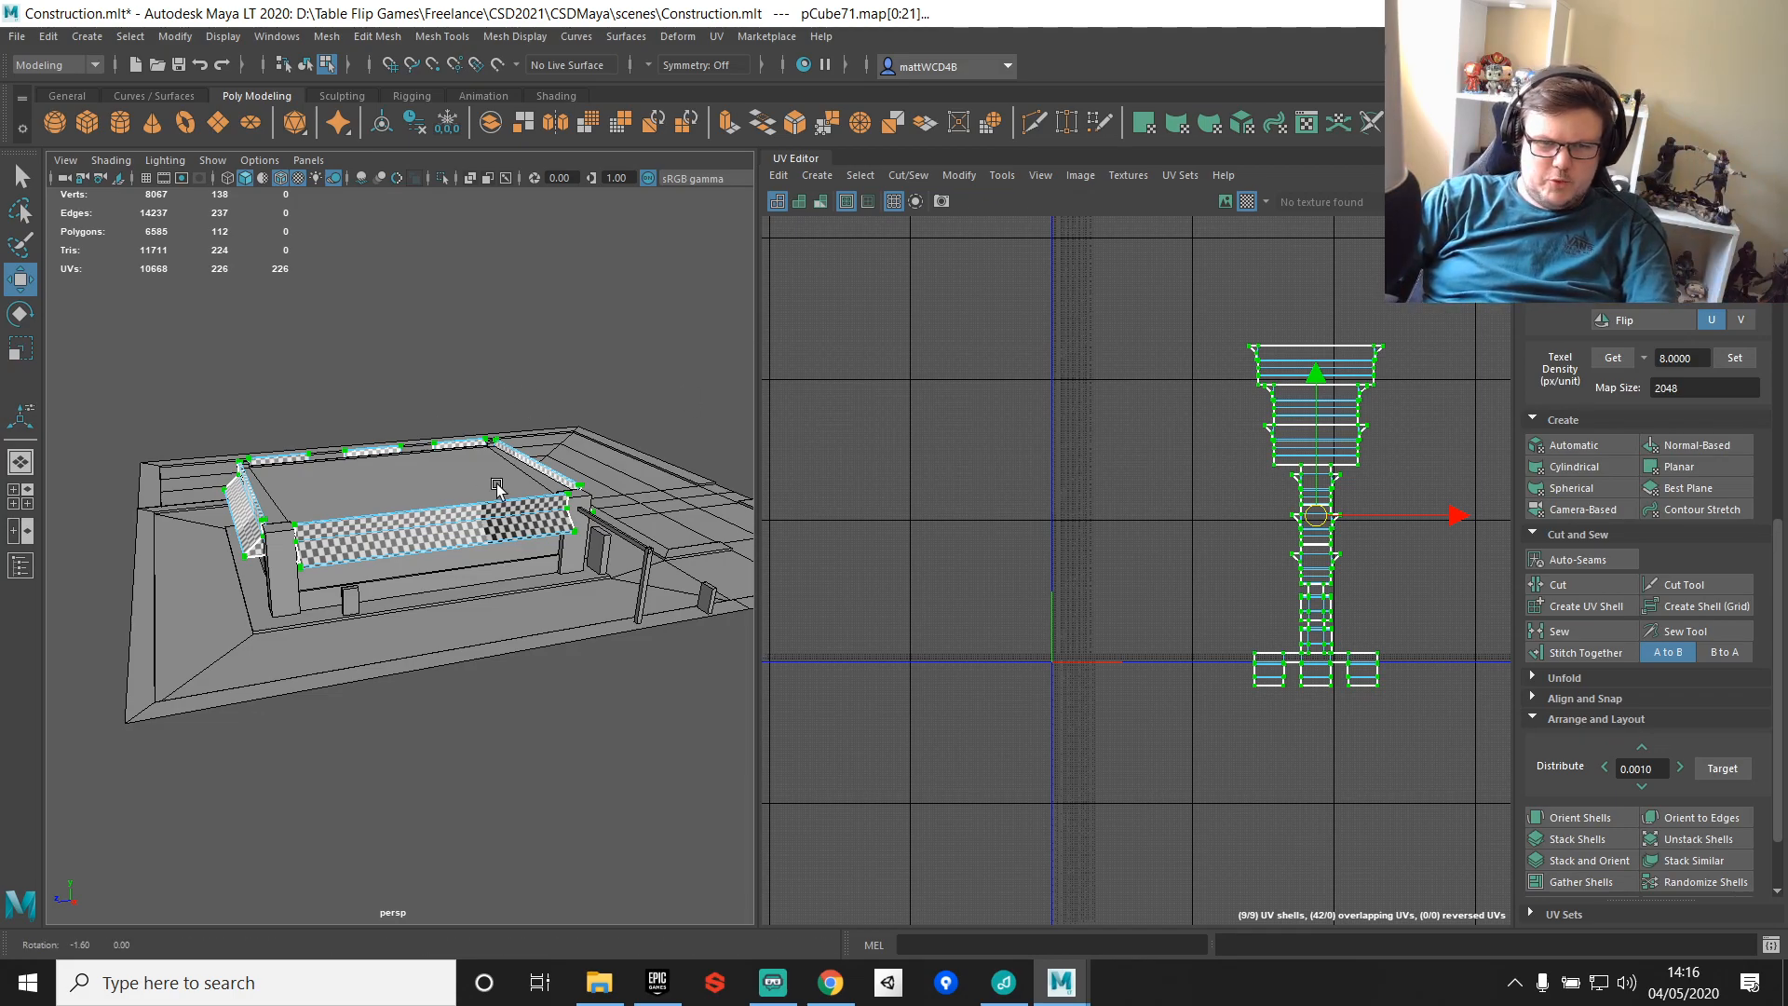
{"action": "scroll", "coordinate": [503, 479], "scroll_direction": "up", "scroll_amount": 5}
{"action": "key", "text": "F8"}
{"action": "left_click", "coordinate": [666, 320]}
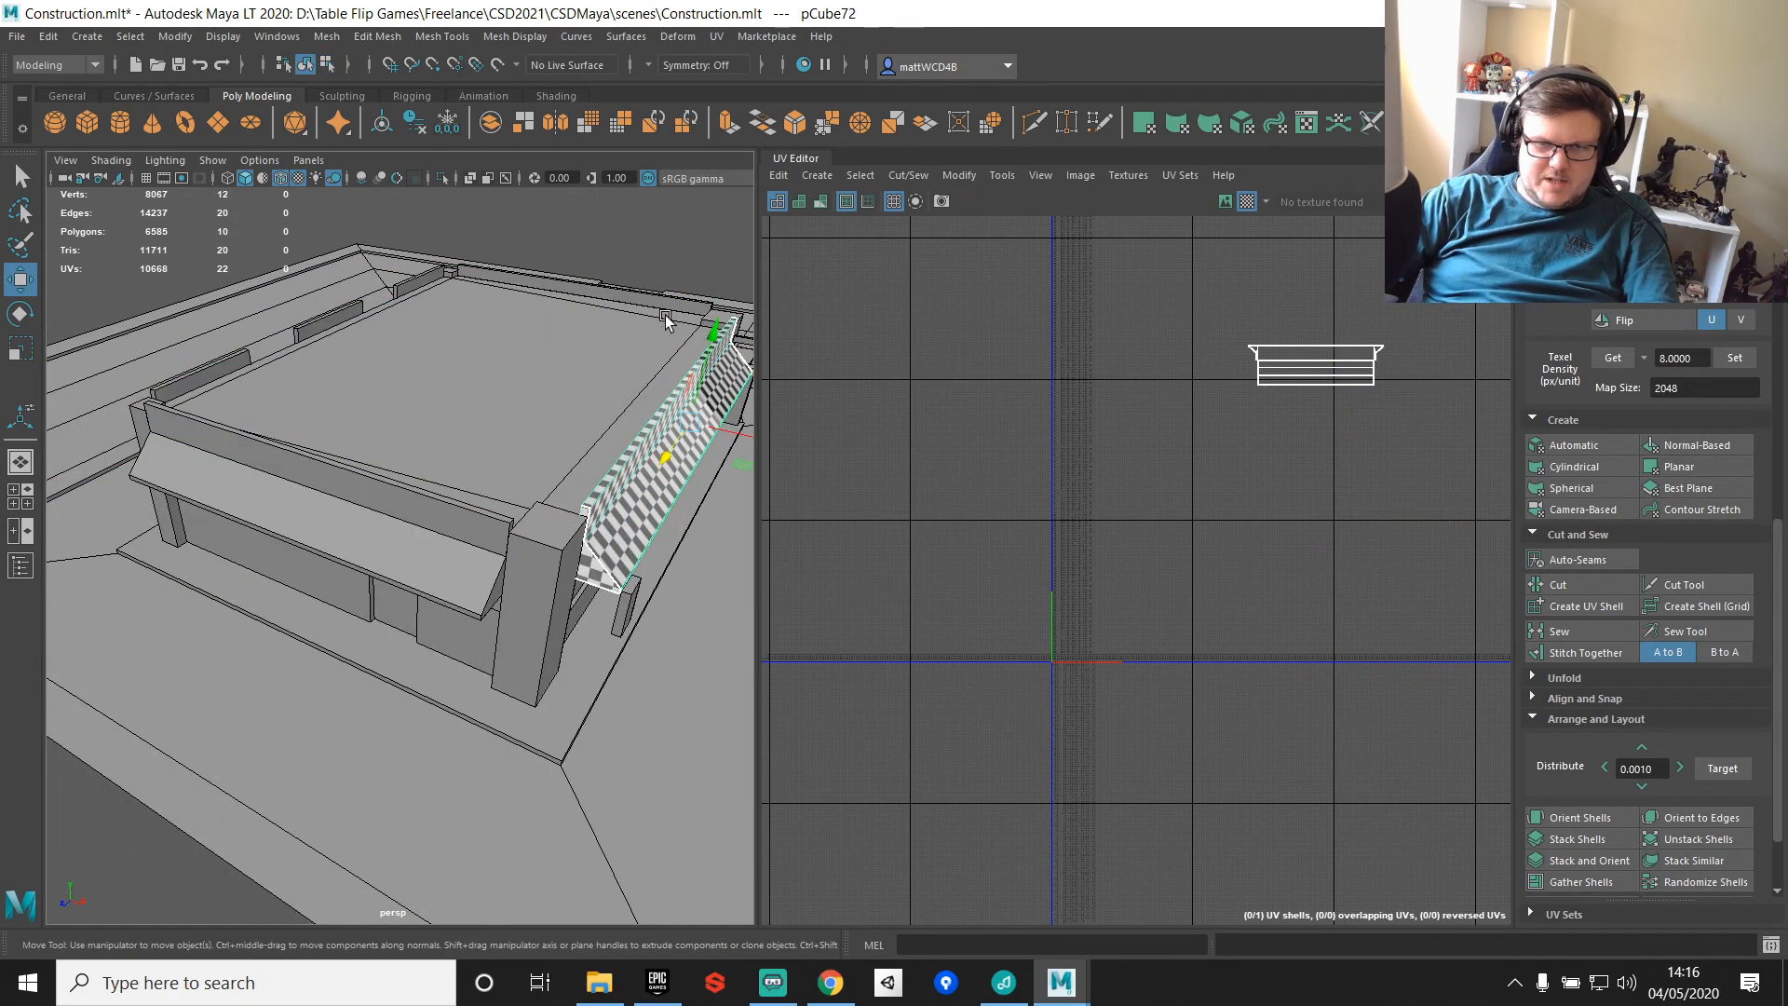
{"action": "left_click", "coordinate": [646, 303], "text": "shift"}
{"action": "left_click", "coordinate": [302, 325], "text": "shift"}
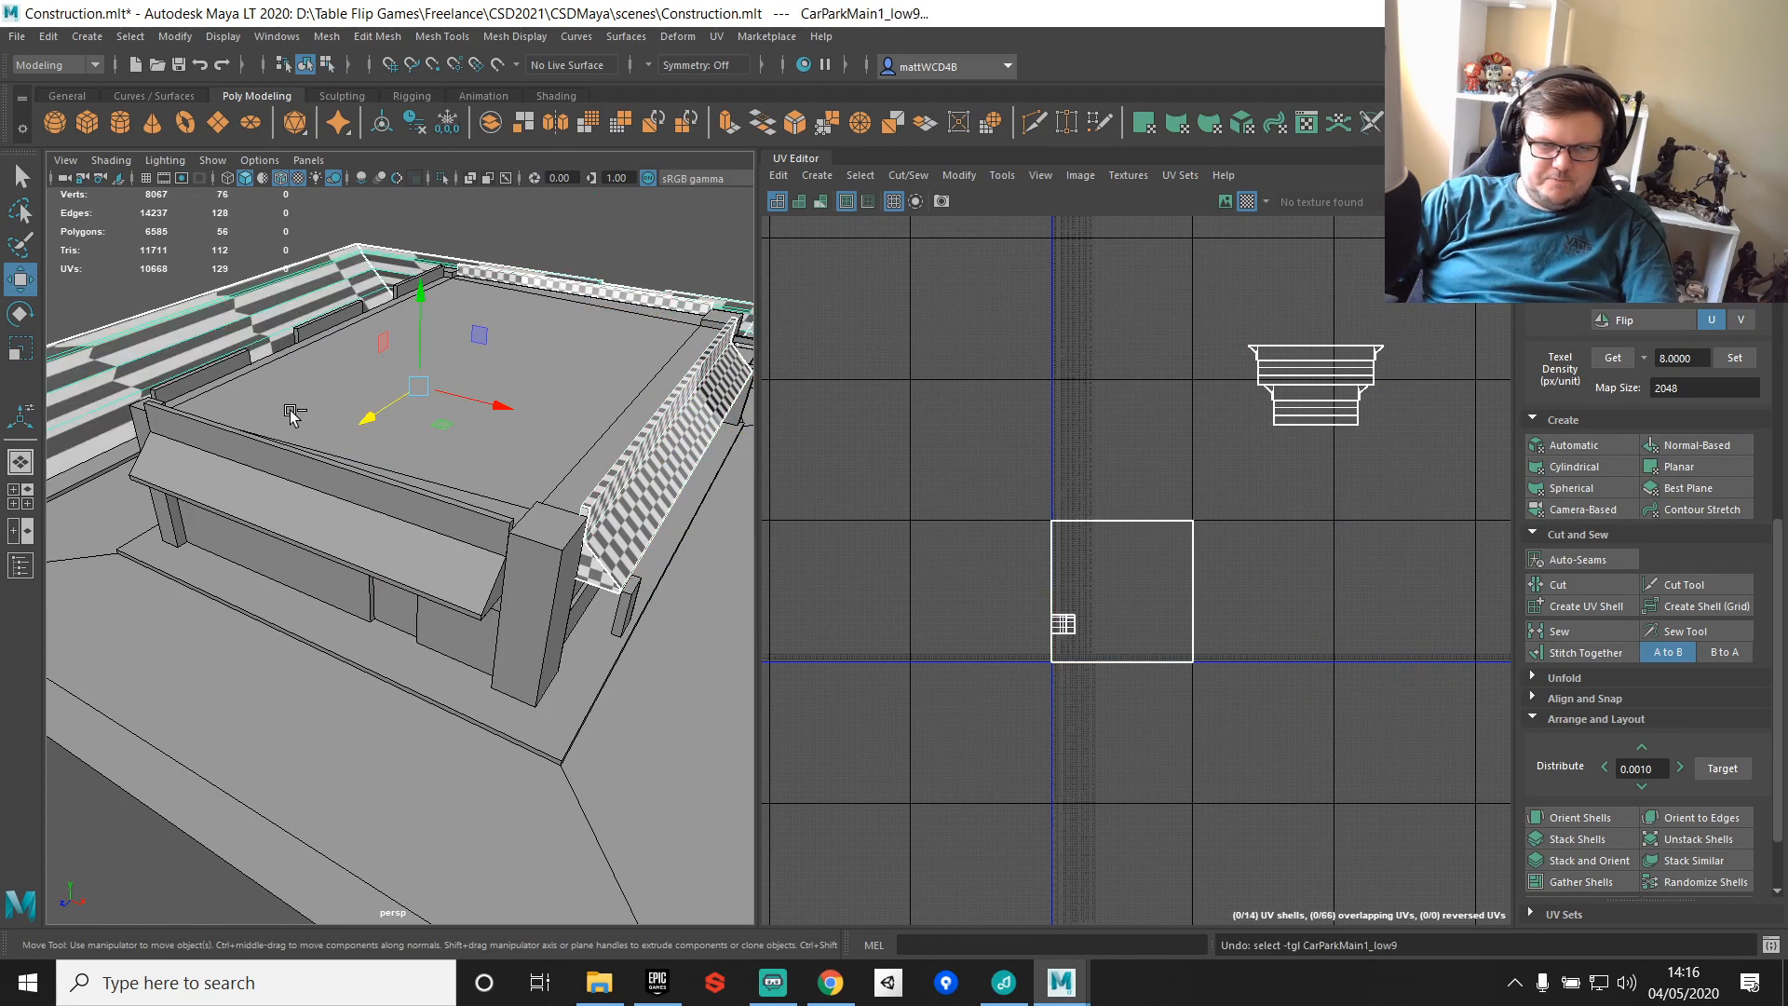
{"action": "key", "text": "ctrl+z"}
{"action": "left_click", "coordinate": [332, 320], "text": "shift"}
{"action": "left_click", "coordinate": [300, 479], "text": "shift"}
{"action": "left_click", "coordinate": [508, 428], "text": "shift"}
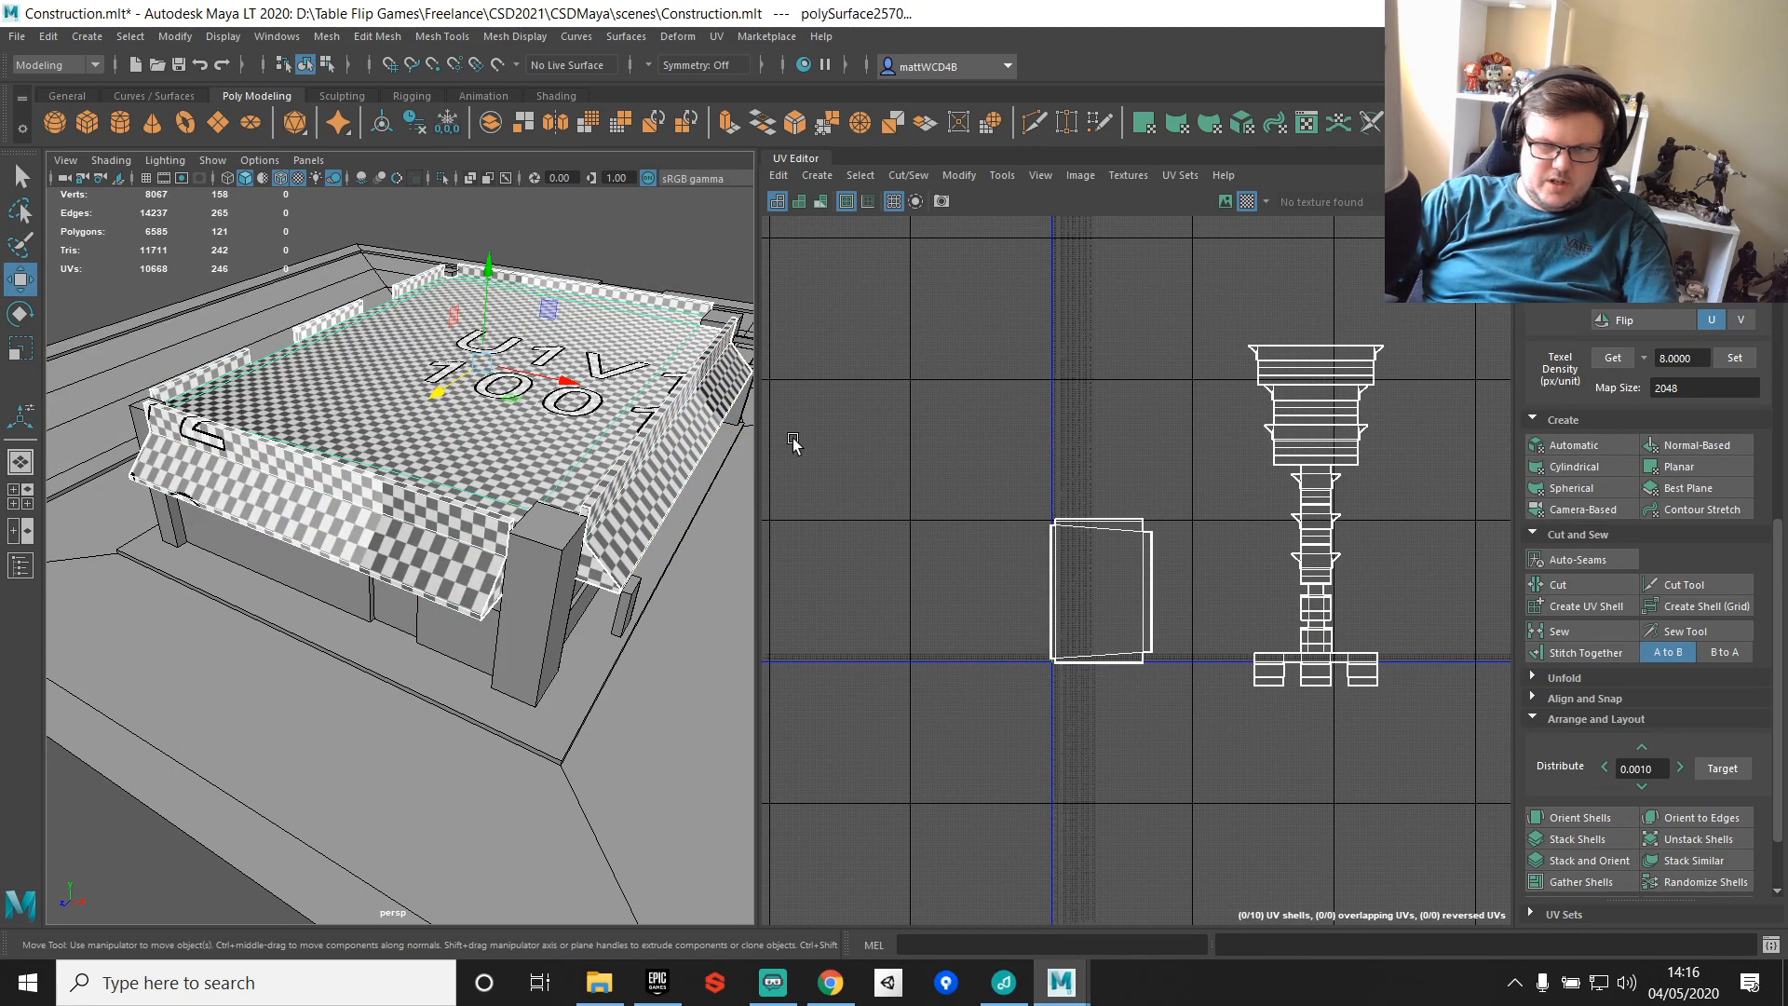
{"action": "right_click_drag", "start_coordinate": [547, 399], "coordinate": [514, 778], "text": "shift"}
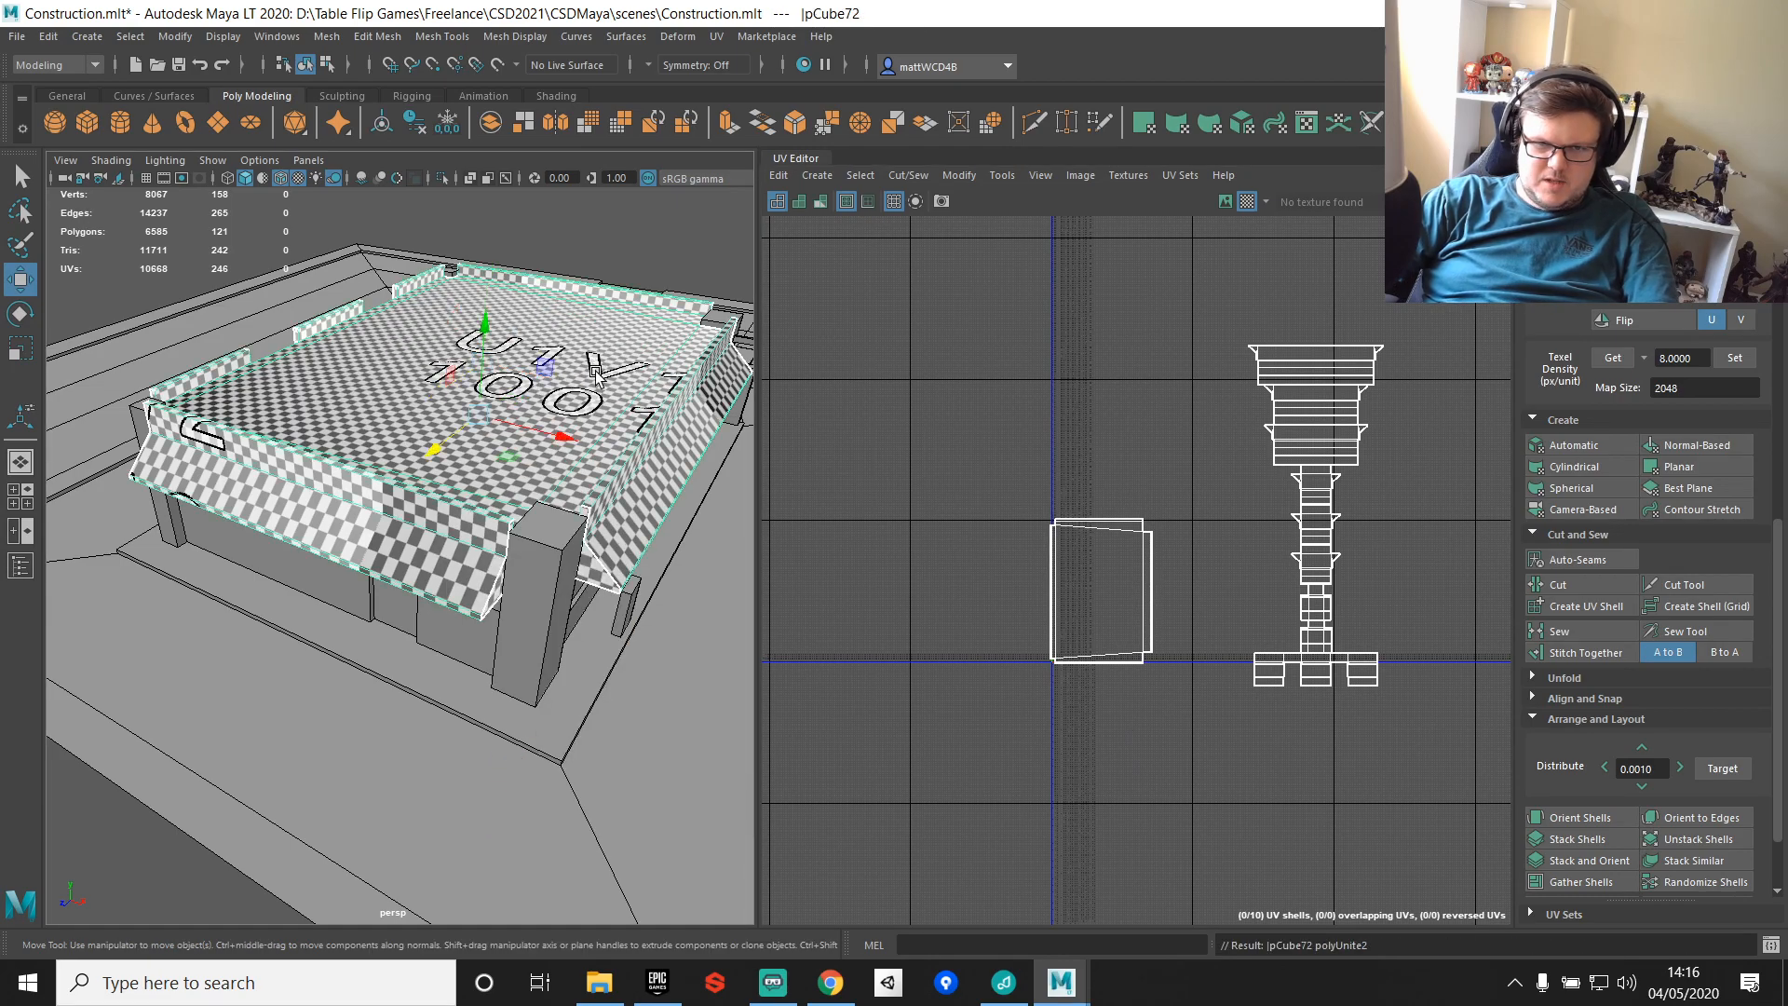
Step: Create an automatic UV projection for the lower wall with the doorway beneath the long awning
{"action": "scroll", "coordinate": [590, 365], "scroll_direction": "down", "scroll_amount": 5}
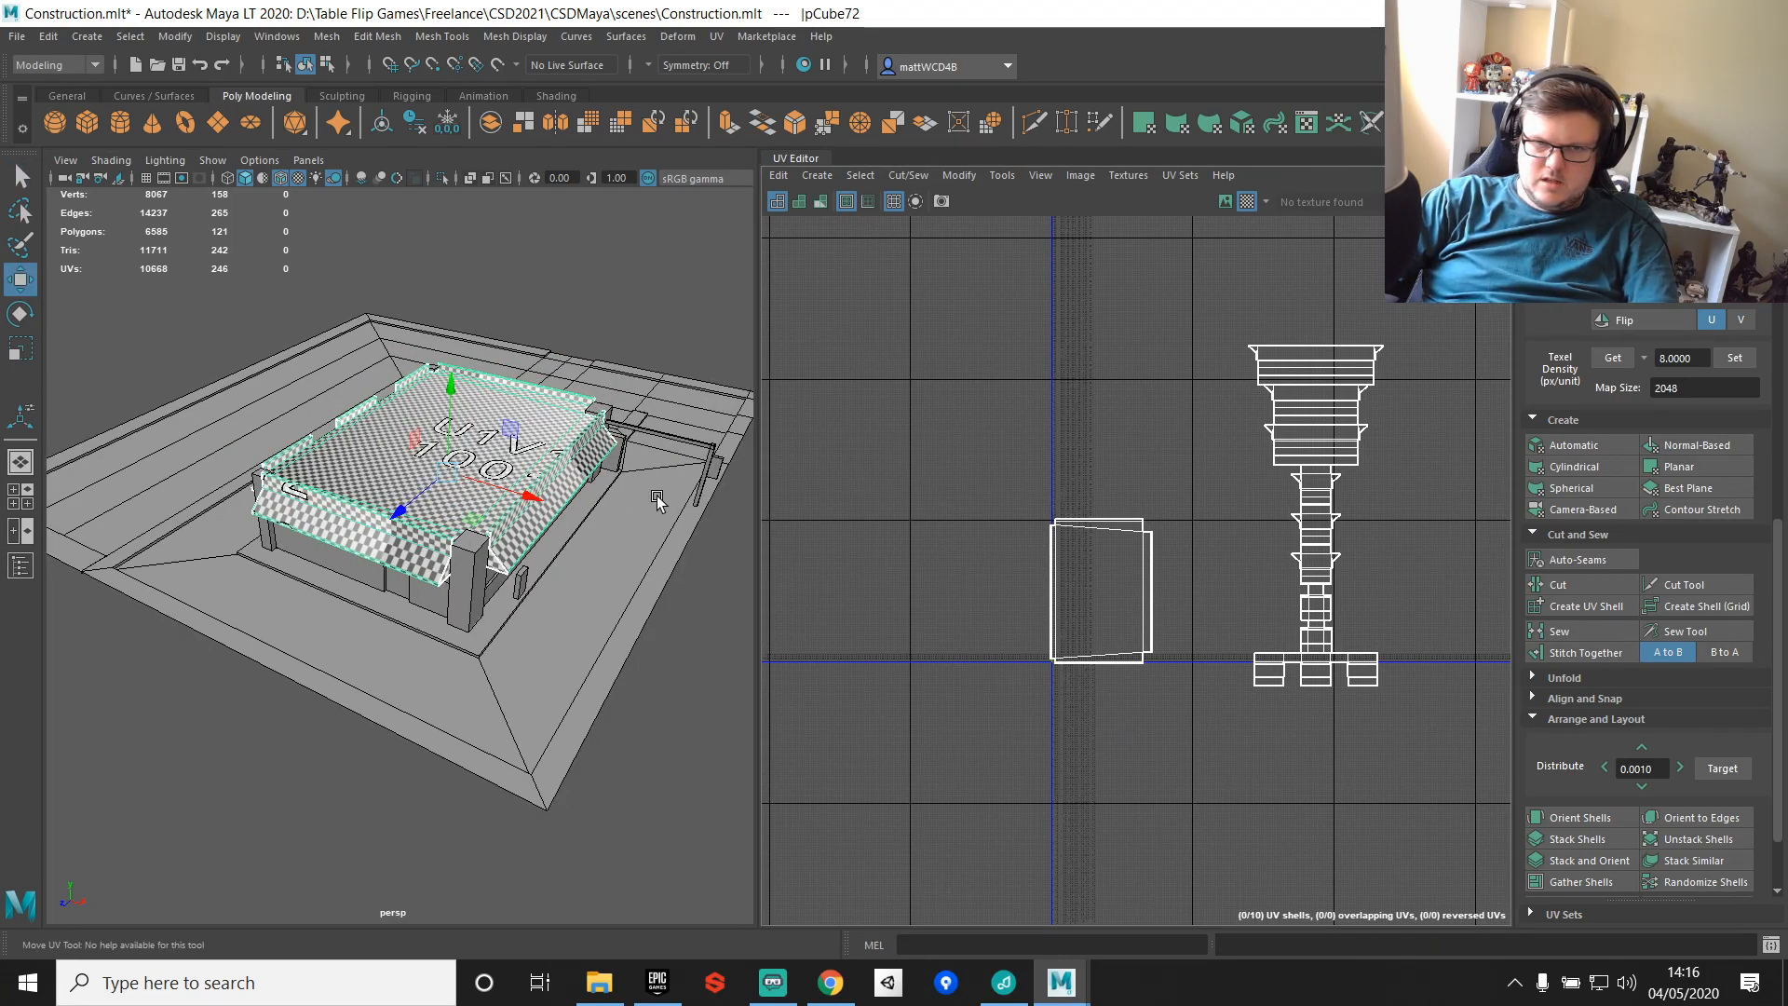
{"action": "scroll", "coordinate": [630, 522], "scroll_direction": "up", "scroll_amount": 4}
{"action": "left_click", "coordinate": [564, 601]}
{"action": "left_click_drag", "start_coordinate": [456, 619], "coordinate": [648, 596], "text": "alt"}
{"action": "mouse_move", "coordinate": [378, 567]}
{"action": "left_mouse_down", "text": "alt"}
{"action": "mouse_move", "coordinate": [466, 545]}
{"action": "mouse_move", "coordinate": [525, 583]}
{"action": "mouse_move", "coordinate": [431, 531]}
{"action": "mouse_move", "coordinate": [179, 480]}
{"action": "left_mouse_up", "text": "alt"}
{"action": "left_click", "coordinate": [380, 548]}
{"action": "left_click_drag", "start_coordinate": [468, 574], "coordinate": [410, 554], "text": "alt"}
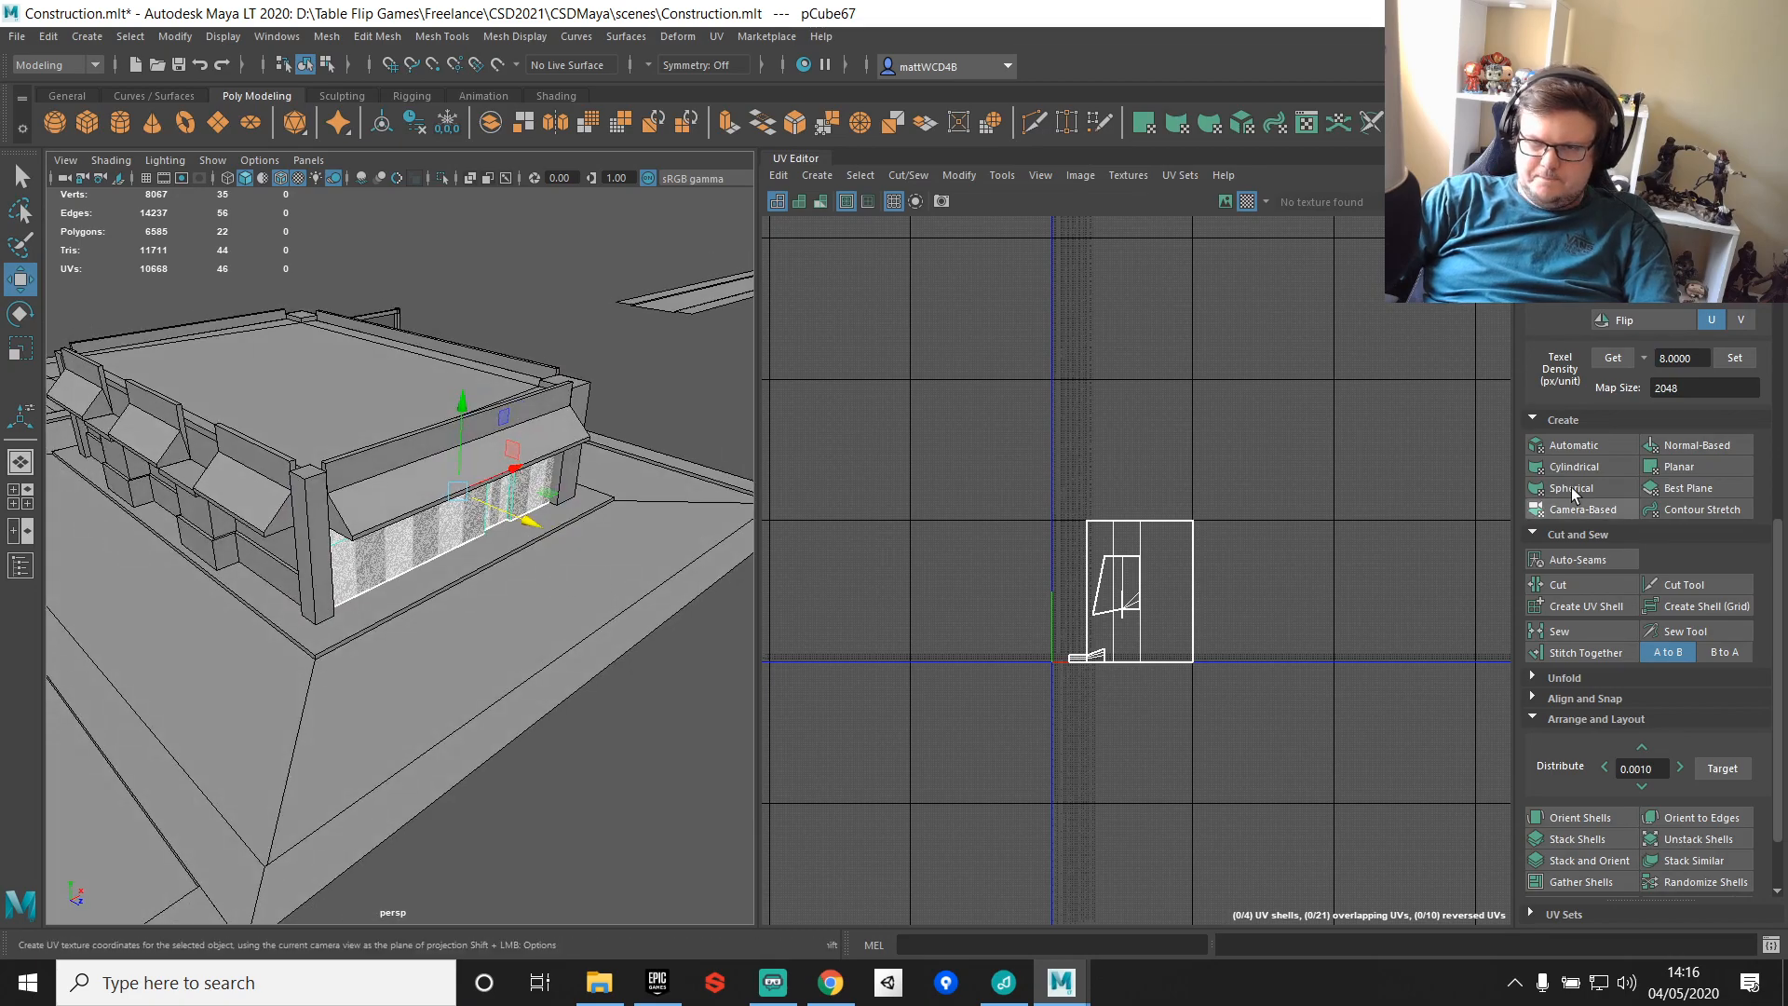
{"action": "left_click", "coordinate": [1572, 447]}
Step: Rotate the doorway wall's main UV shell 90 degrees to lie horizontally and move it along positive U
{"action": "scroll", "coordinate": [1053, 616], "scroll_direction": "up", "scroll_amount": 4}
{"action": "scroll", "coordinate": [1038, 624], "scroll_direction": "up", "scroll_amount": 2}
{"action": "left_click", "coordinate": [1063, 496]}
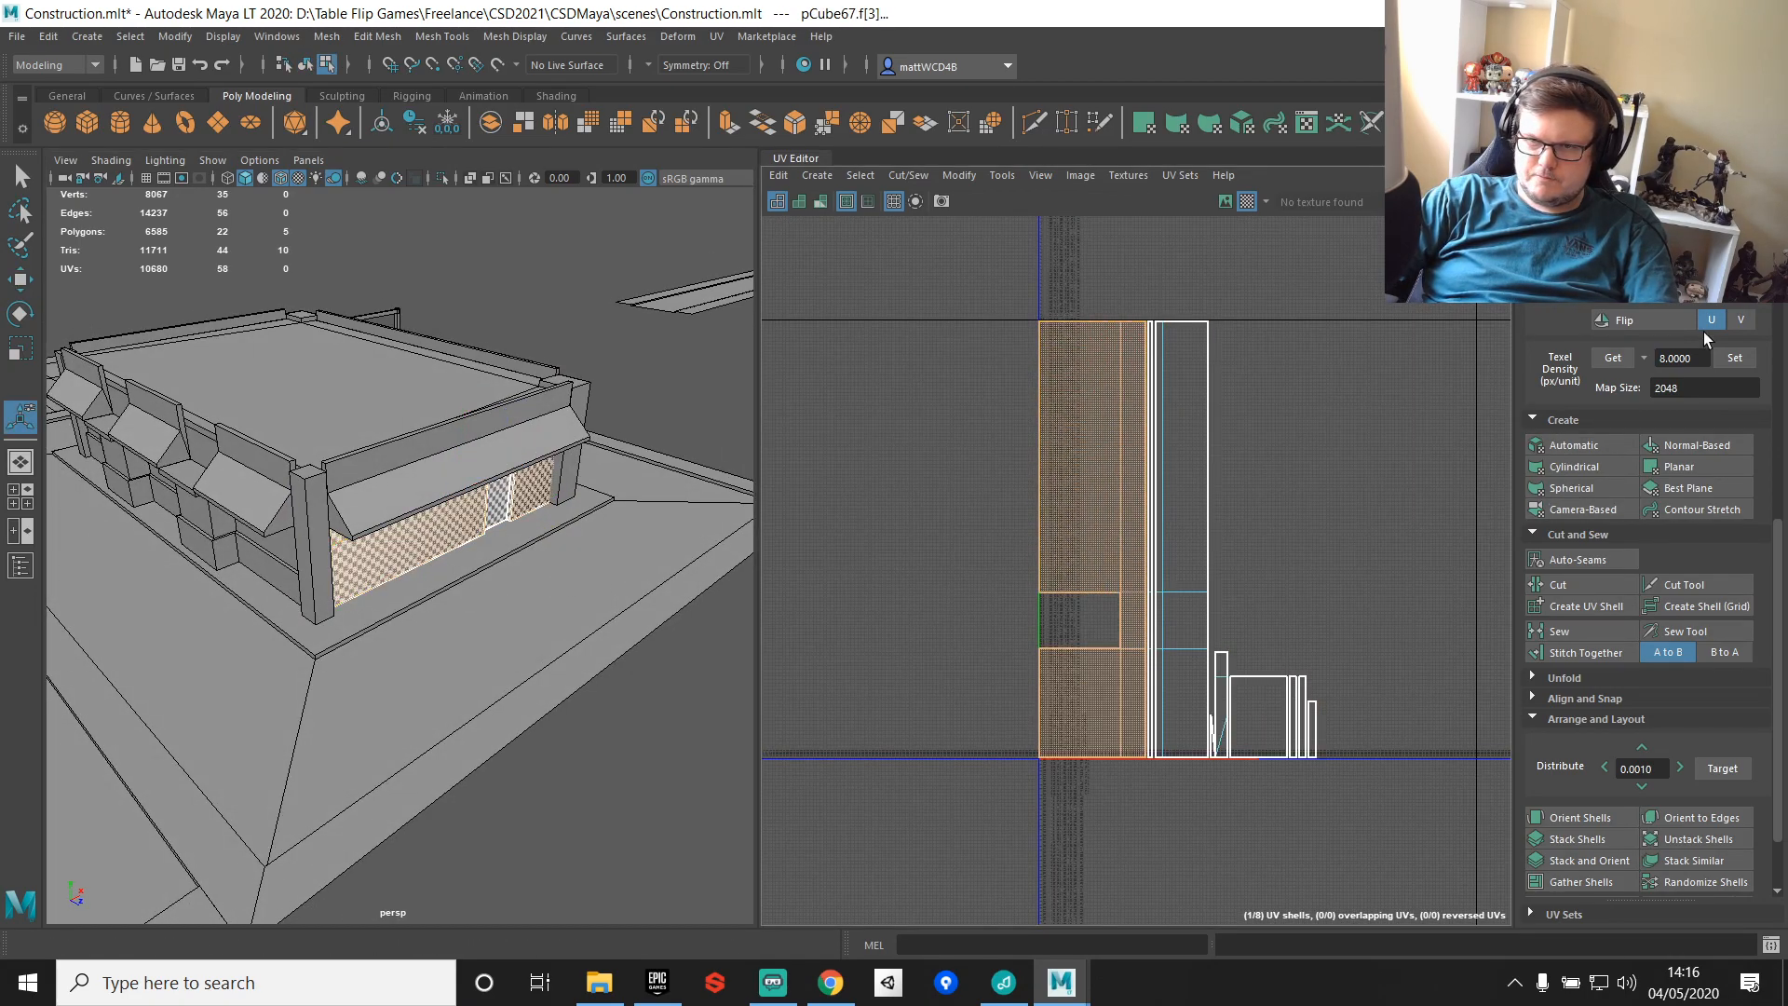
{"action": "scroll", "coordinate": [1702, 332], "scroll_direction": "up", "scroll_amount": 2}
{"action": "left_click", "coordinate": [1681, 390]}
{"action": "scroll", "coordinate": [1290, 558], "scroll_direction": "down", "scroll_amount": 3}
{"action": "key", "text": "w"}
{"action": "left_click_drag", "start_coordinate": [1162, 547], "coordinate": [1268, 549]}
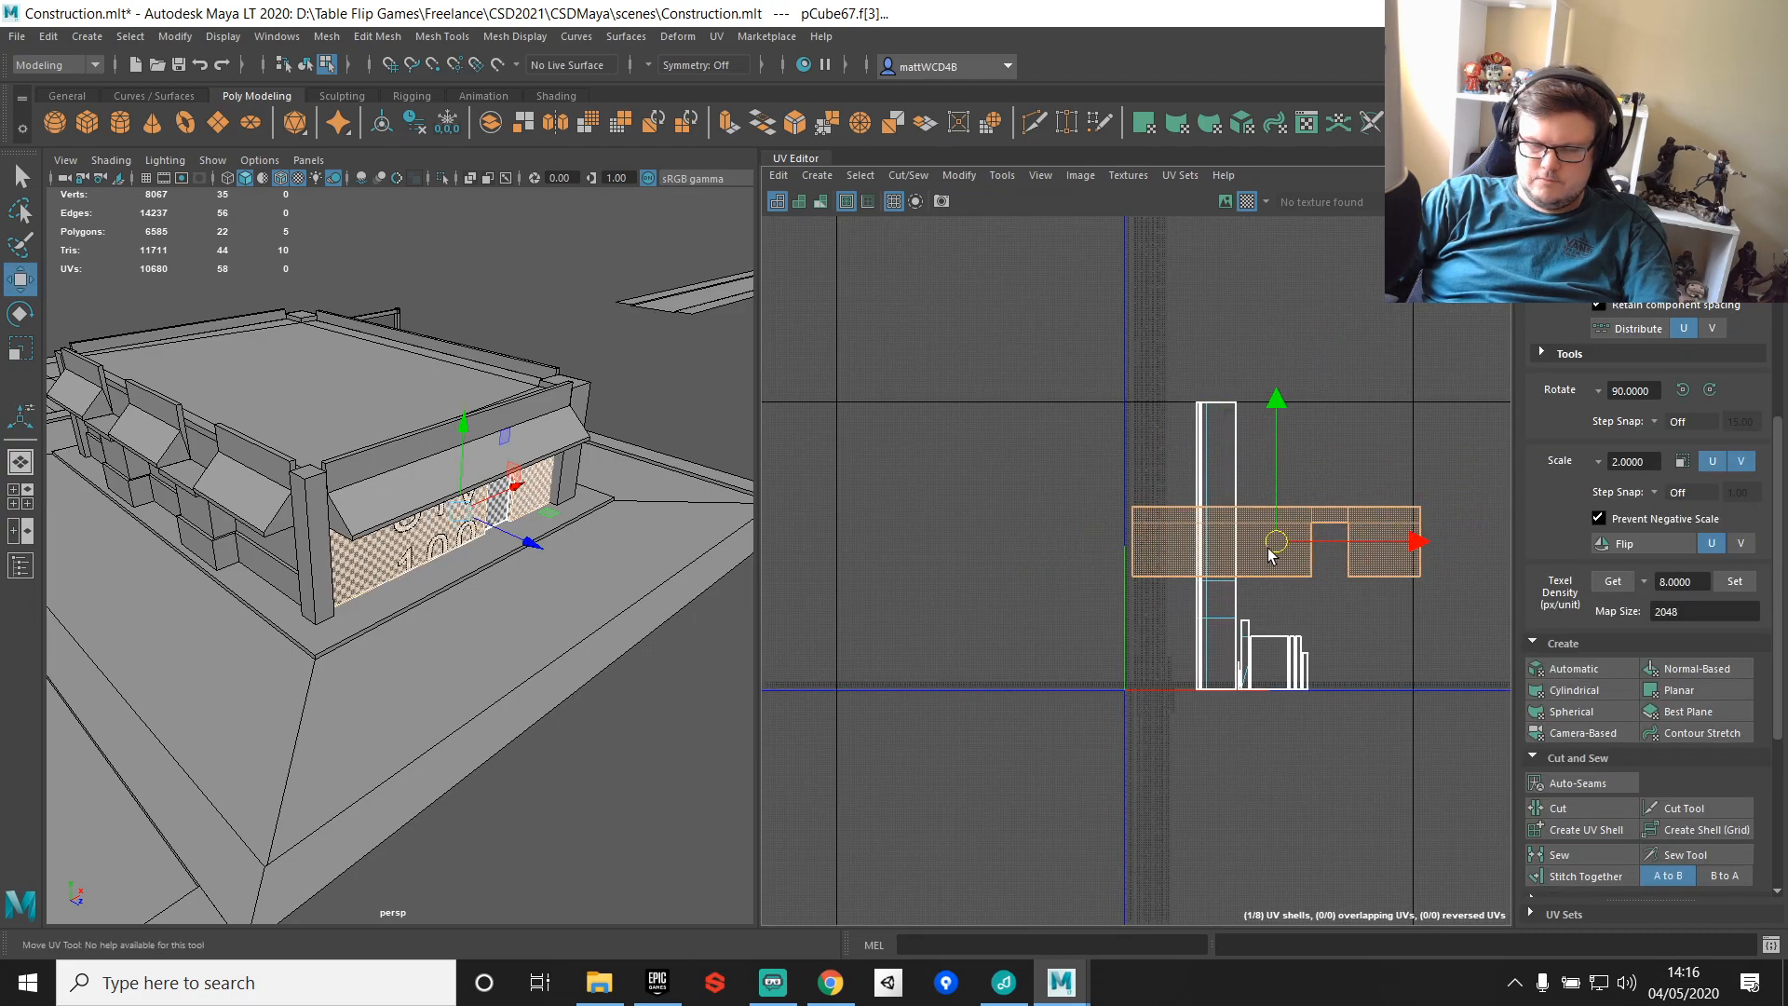
Step: Sew the narrow door-frame strips onto the doorway edges of the wall's main UV shell
{"action": "scroll", "coordinate": [1318, 564], "scroll_direction": "up", "scroll_amount": 4}
{"action": "middle_click_drag", "start_coordinate": [1409, 528], "coordinate": [1300, 549], "text": "alt"}
{"action": "key", "text": "q"}
{"action": "right_click_drag", "start_coordinate": [1263, 505], "coordinate": [1257, 456]}
{"action": "left_click_drag", "start_coordinate": [1180, 477], "coordinate": [1289, 527]}
{"action": "right_click_drag", "start_coordinate": [1261, 362], "coordinate": [1260, 405], "text": "shift"}
{"action": "scroll", "coordinate": [1188, 484], "scroll_direction": "up", "scroll_amount": 2}
{"action": "left_click_drag", "start_coordinate": [1187, 477], "coordinate": [1314, 498]}
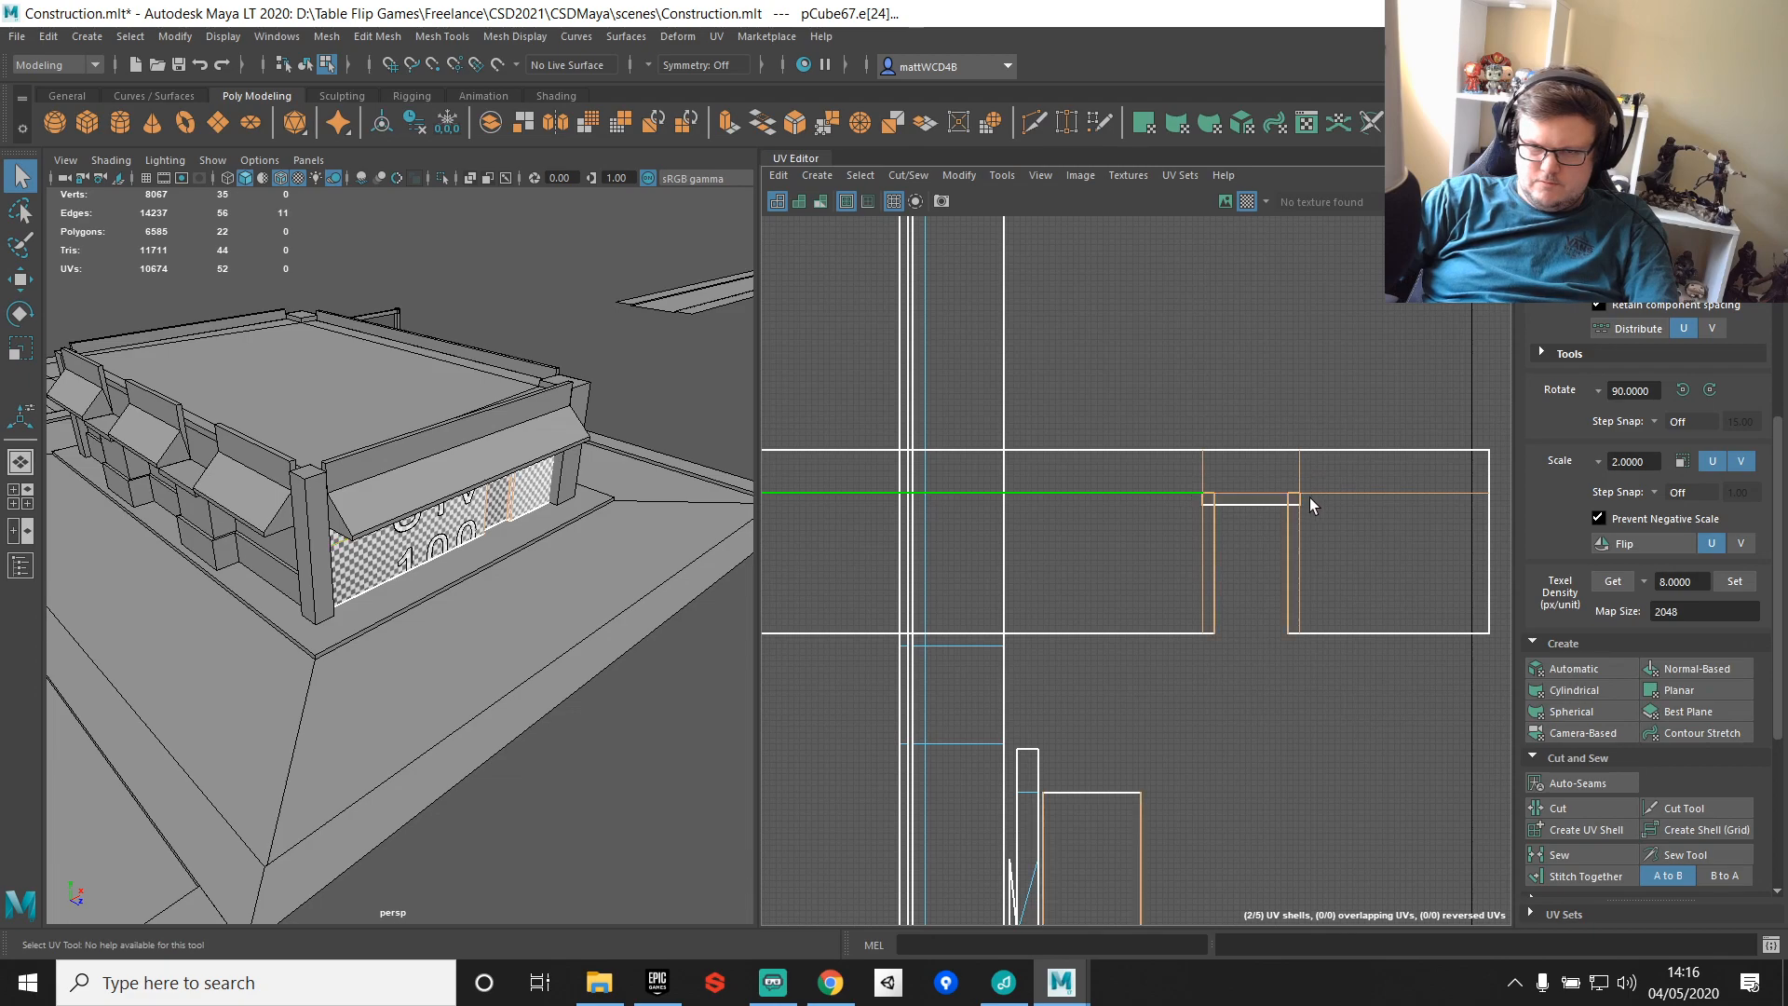
{"action": "left_click_drag", "start_coordinate": [1167, 534], "coordinate": [1316, 551], "text": "ctrl"}
{"action": "right_click_drag", "start_coordinate": [1366, 521], "coordinate": [1473, 557], "text": "shift"}
Step: Straighten the UVs around the doorway opening
{"action": "key", "text": "w"}
{"action": "right_click_drag", "start_coordinate": [1146, 531], "coordinate": [1218, 535]}
{"action": "left_click_drag", "start_coordinate": [1295, 667], "coordinate": [1313, 664]}
{"action": "left_click_drag", "start_coordinate": [1134, 389], "coordinate": [1324, 718]}
{"action": "right_click_drag", "start_coordinate": [1283, 388], "coordinate": [1414, 303], "text": "shift"}
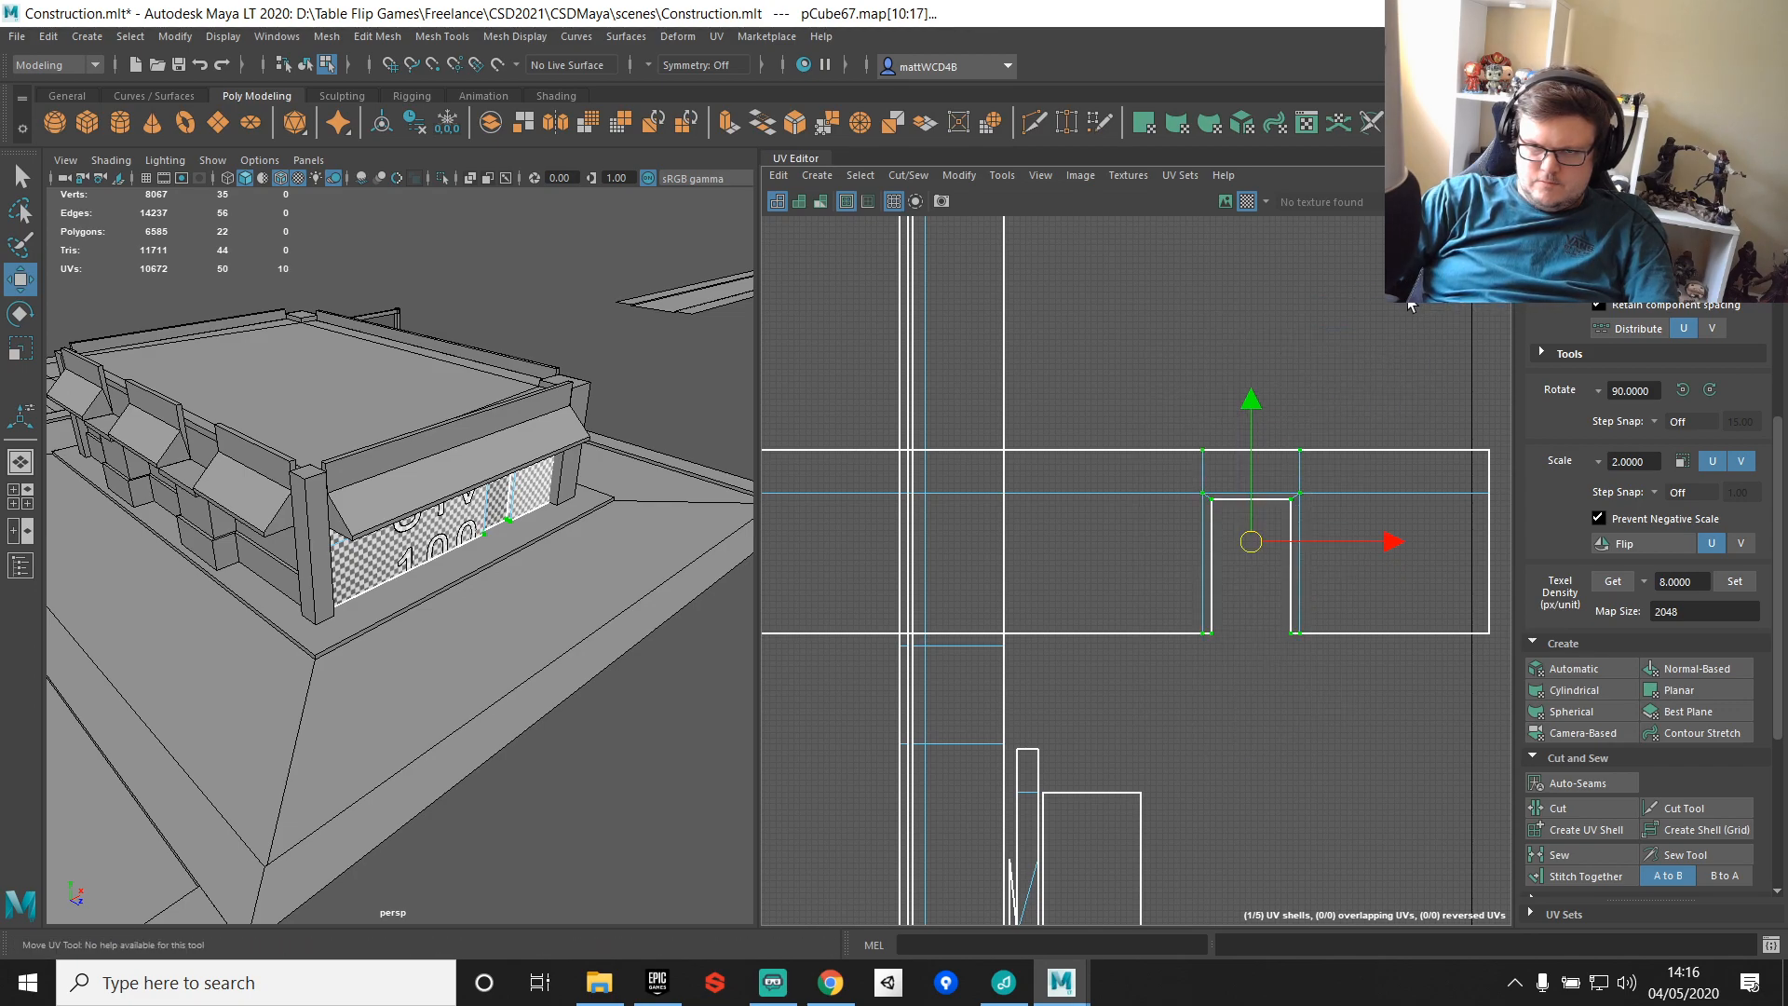
{"action": "key", "text": "q"}
{"action": "left_click", "coordinate": [1199, 600]}
{"action": "left_click", "coordinate": [1310, 555]}
{"action": "right_click_drag", "start_coordinate": [1365, 516], "coordinate": [1427, 542], "text": "shift"}
{"action": "key", "text": "ctrl+z"}
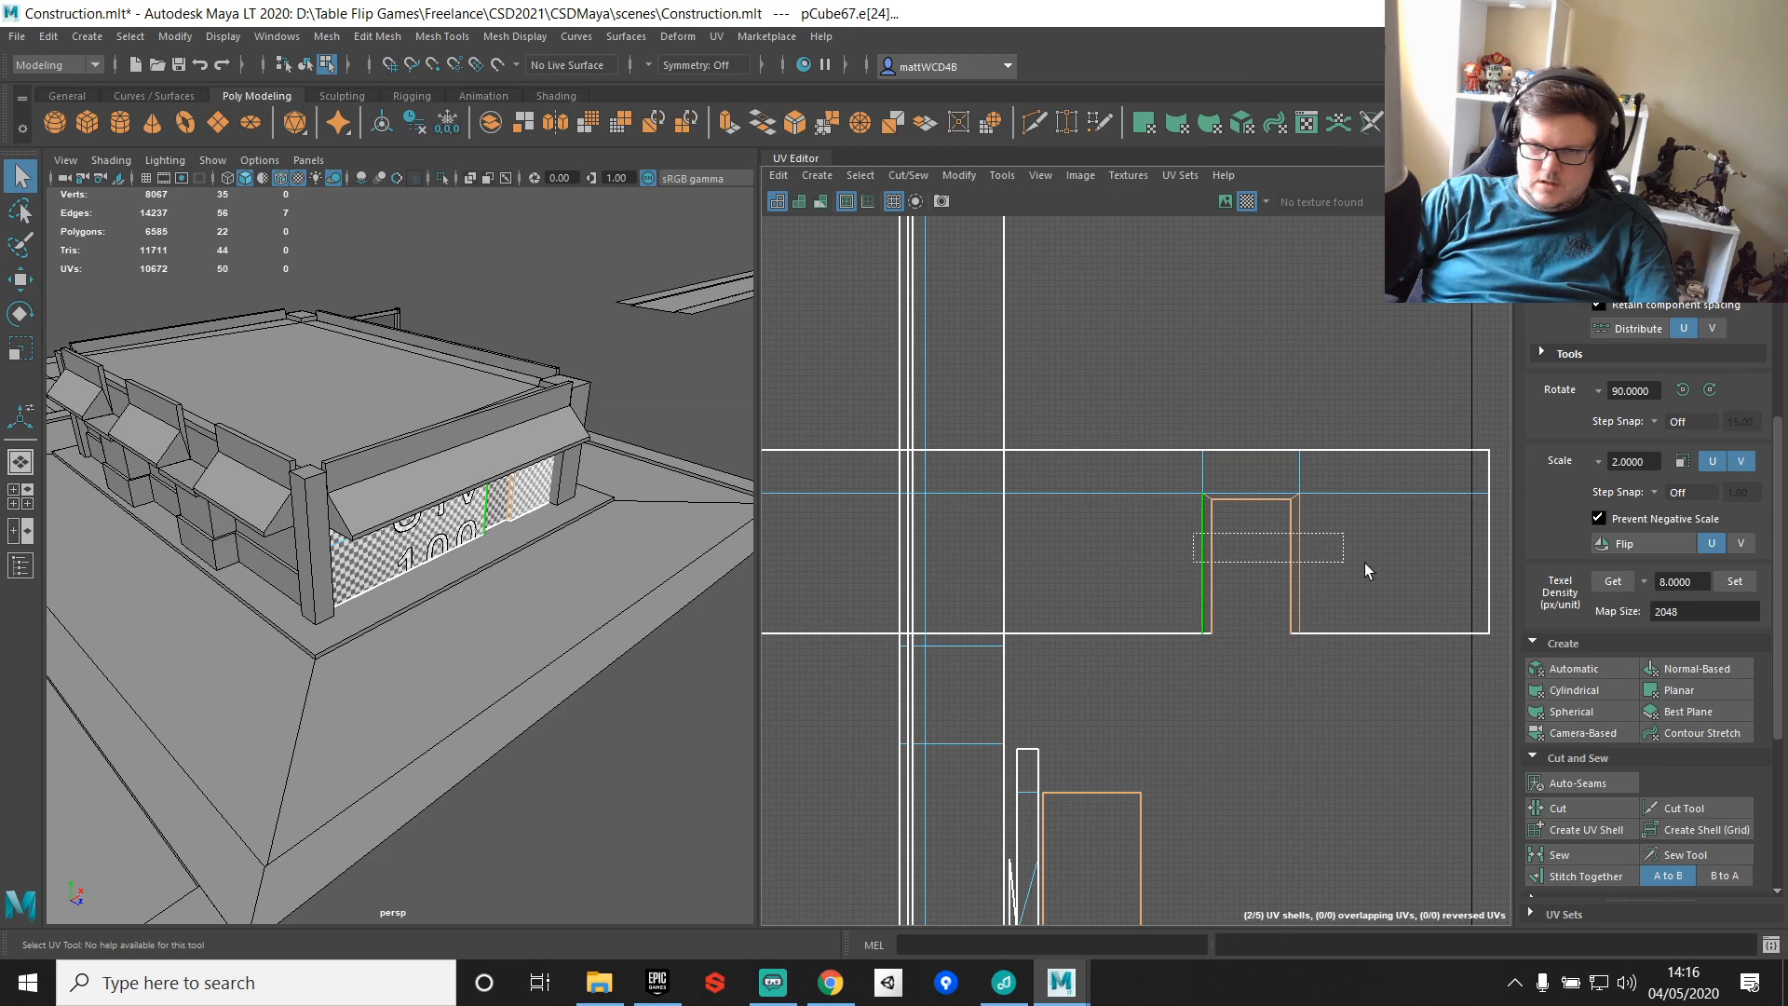
{"action": "key", "text": "g"}
{"action": "key", "text": "ctrl+z"}
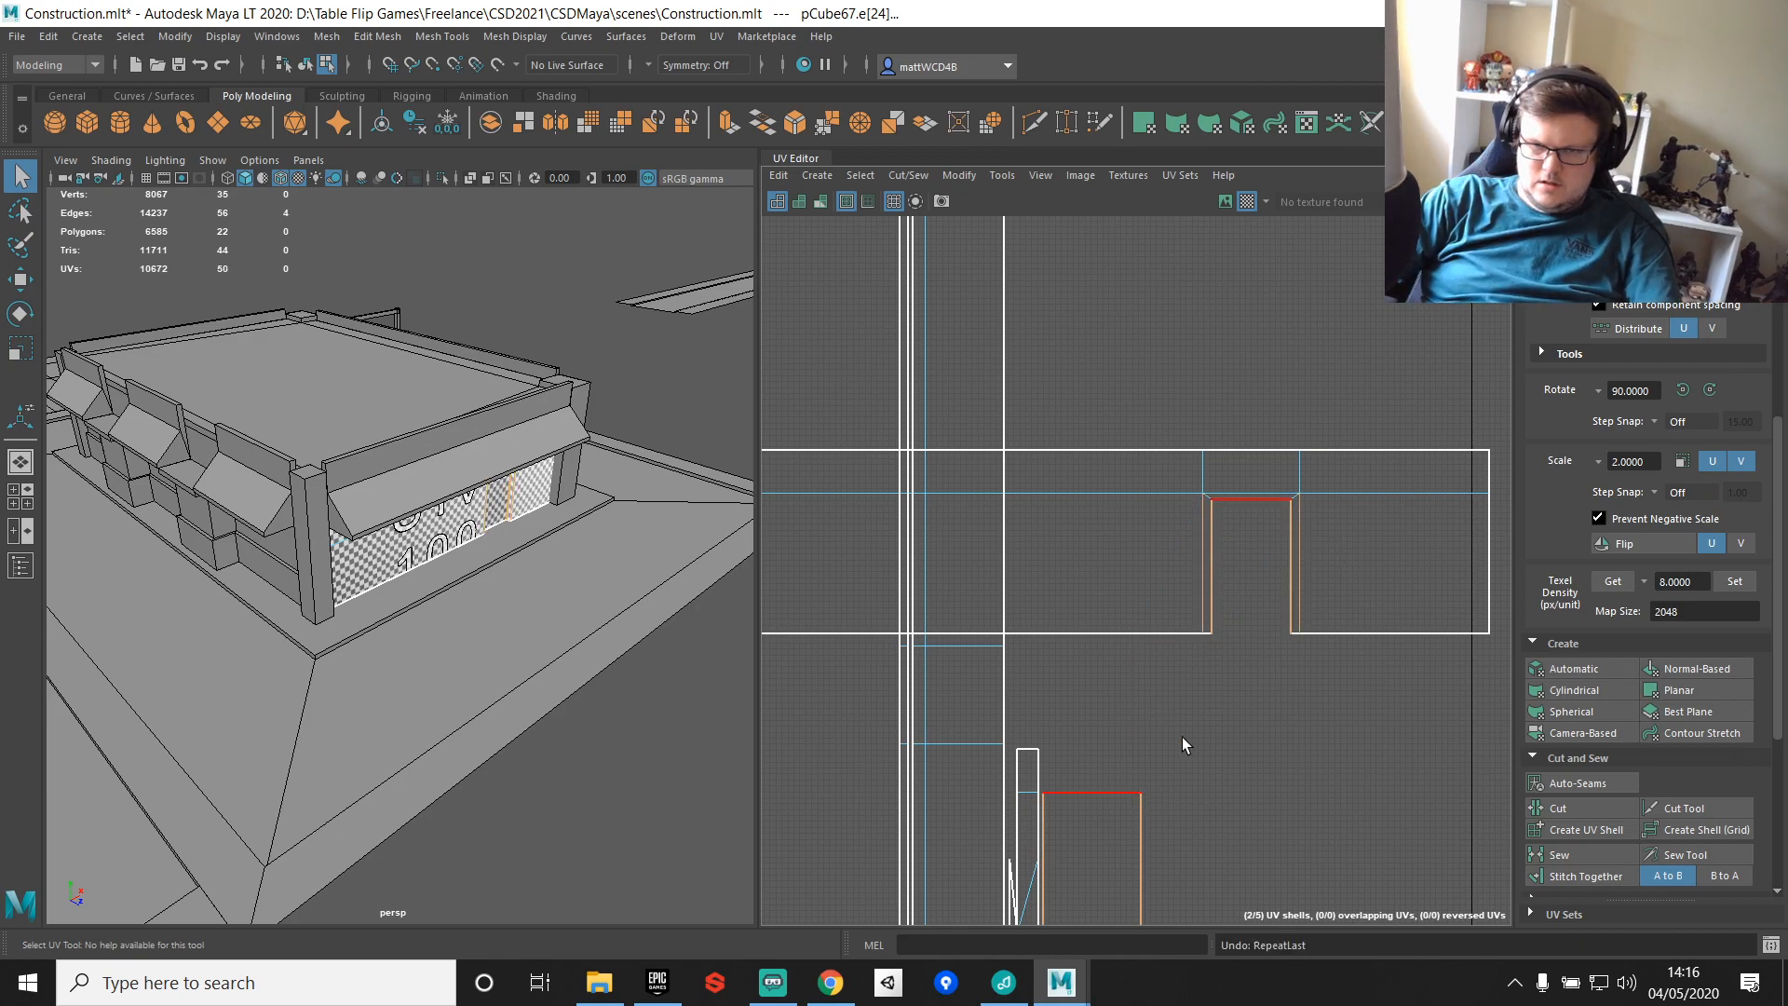
Step: Sew the door panel's UV shell into the doorway along one vertical side edge
{"action": "left_click", "coordinate": [1210, 595]}
{"action": "key", "text": "f"}
{"action": "right_click_drag", "start_coordinate": [1299, 523], "coordinate": [1298, 557], "text": "shift"}
Step: Move the door panel's two unattached side UVs toward the facing doorway edge with point snapping
{"action": "middle_click_drag", "start_coordinate": [1265, 508], "coordinate": [1202, 667], "text": "alt"}
{"action": "scroll", "coordinate": [1250, 607], "scroll_direction": "up", "scroll_amount": 1}
{"action": "right_click_drag", "start_coordinate": [1332, 452], "coordinate": [1371, 456]}
{"action": "left_click", "coordinate": [1309, 439]}
{"action": "scroll", "coordinate": [1358, 661], "scroll_direction": "up", "scroll_amount": 2}
{"action": "key", "text": "ctrl+z"}
{"action": "left_click", "coordinate": [1246, 604], "text": "shift"}
{"action": "key", "text": "w"}
{"action": "middle_click_drag", "start_coordinate": [1301, 375], "coordinate": [1315, 551], "text": "alt"}
{"action": "key", "text": "v"}
{"action": "left_click_drag", "start_coordinate": [1400, 553], "coordinate": [1351, 415]}
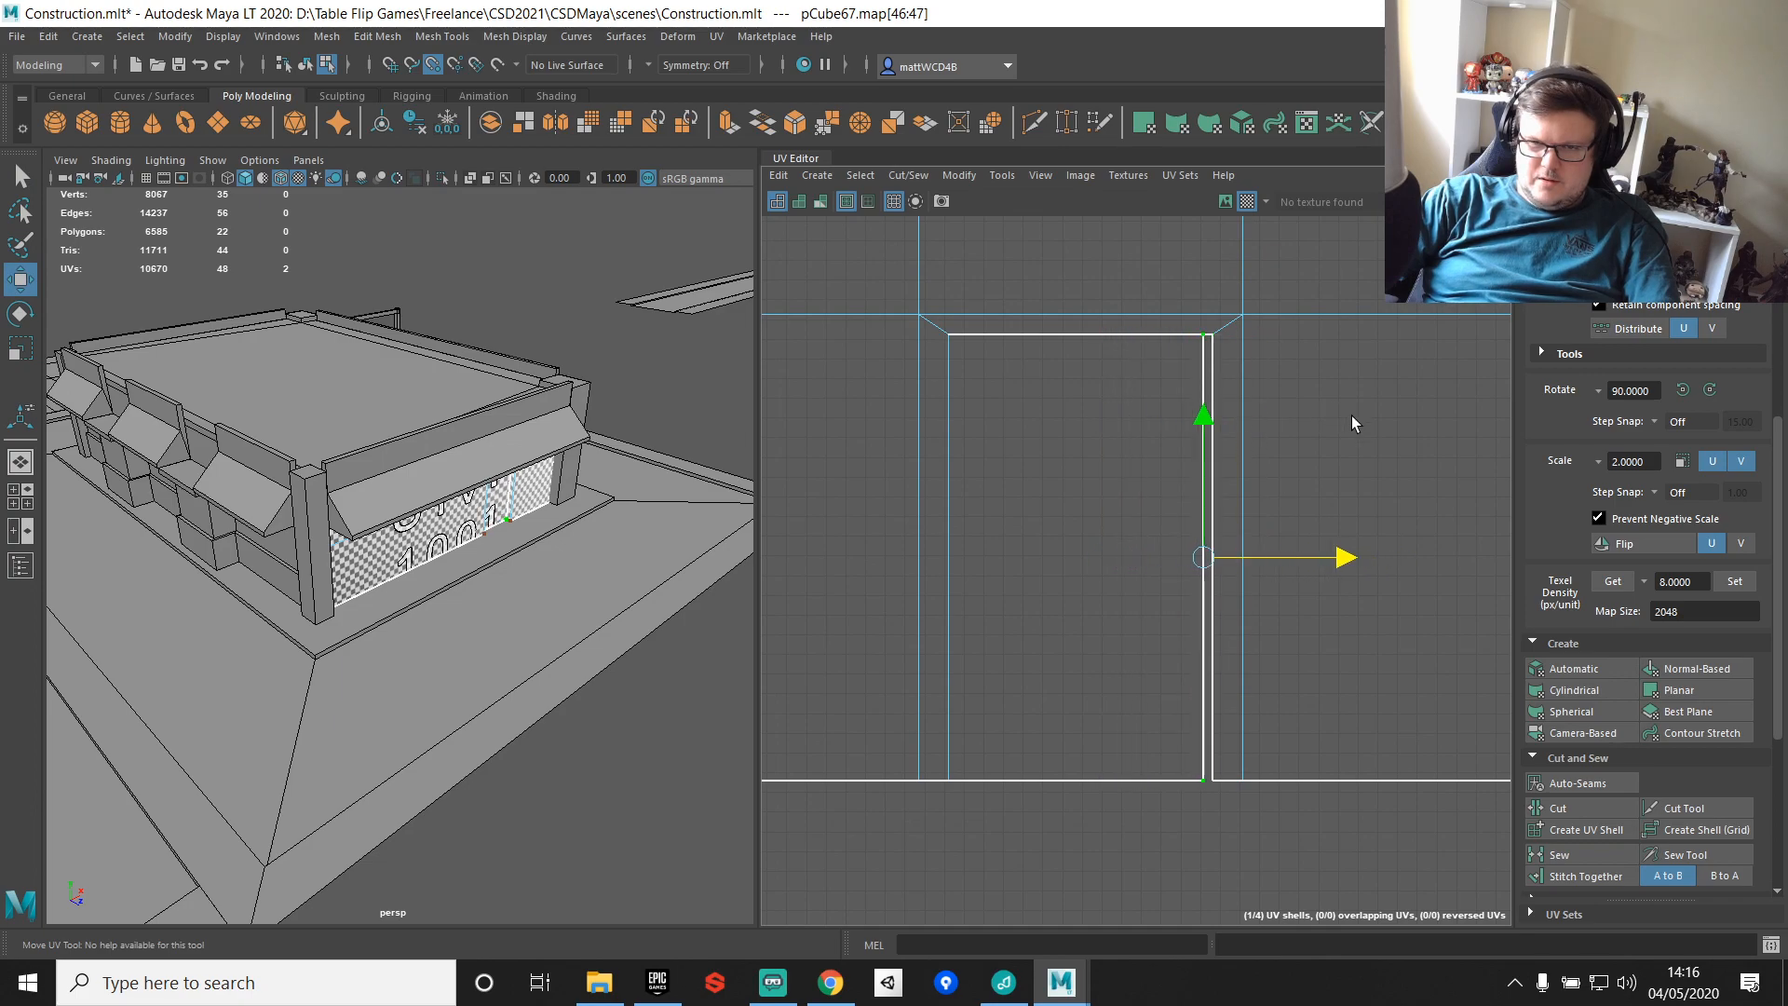
Step: Align the UVs along the door's open side to minimum U and sew the door panel to the doorway there
{"action": "key", "text": "q"}
{"action": "left_click_drag", "start_coordinate": [1194, 303], "coordinate": [1248, 822]}
{"action": "right_click", "coordinate": [1384, 467], "text": "shift"}
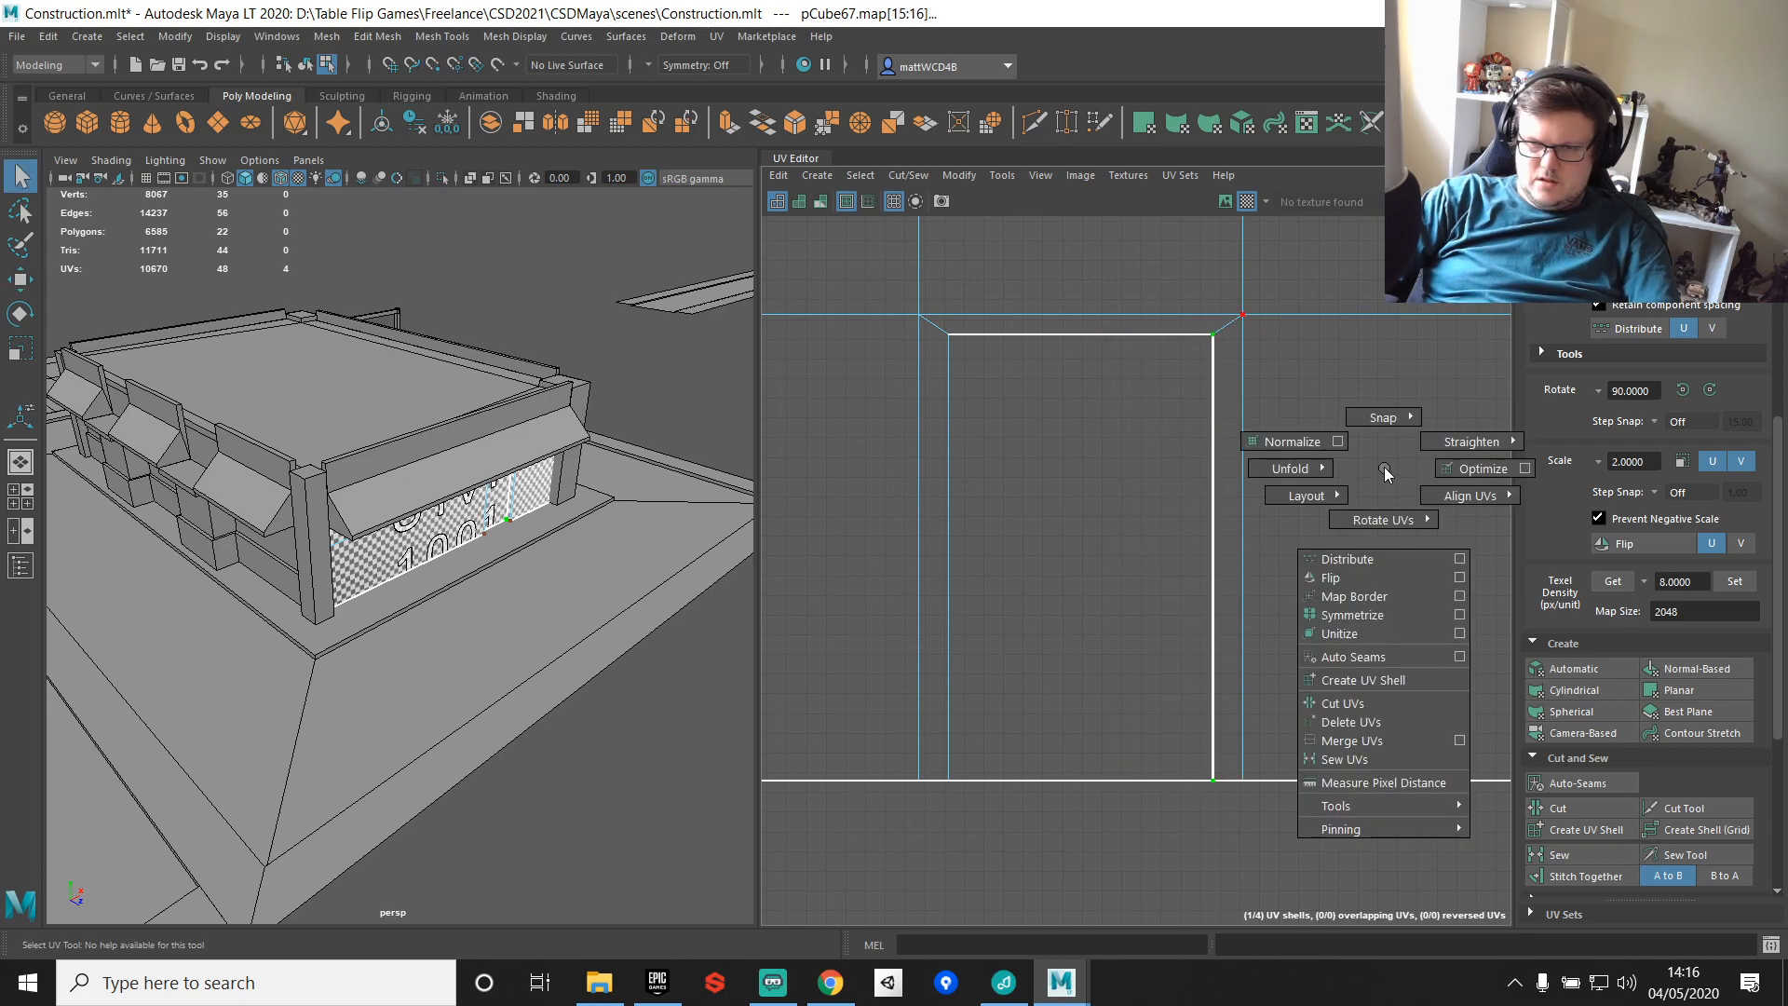
{"action": "mouse_move", "coordinate": [1496, 510]}
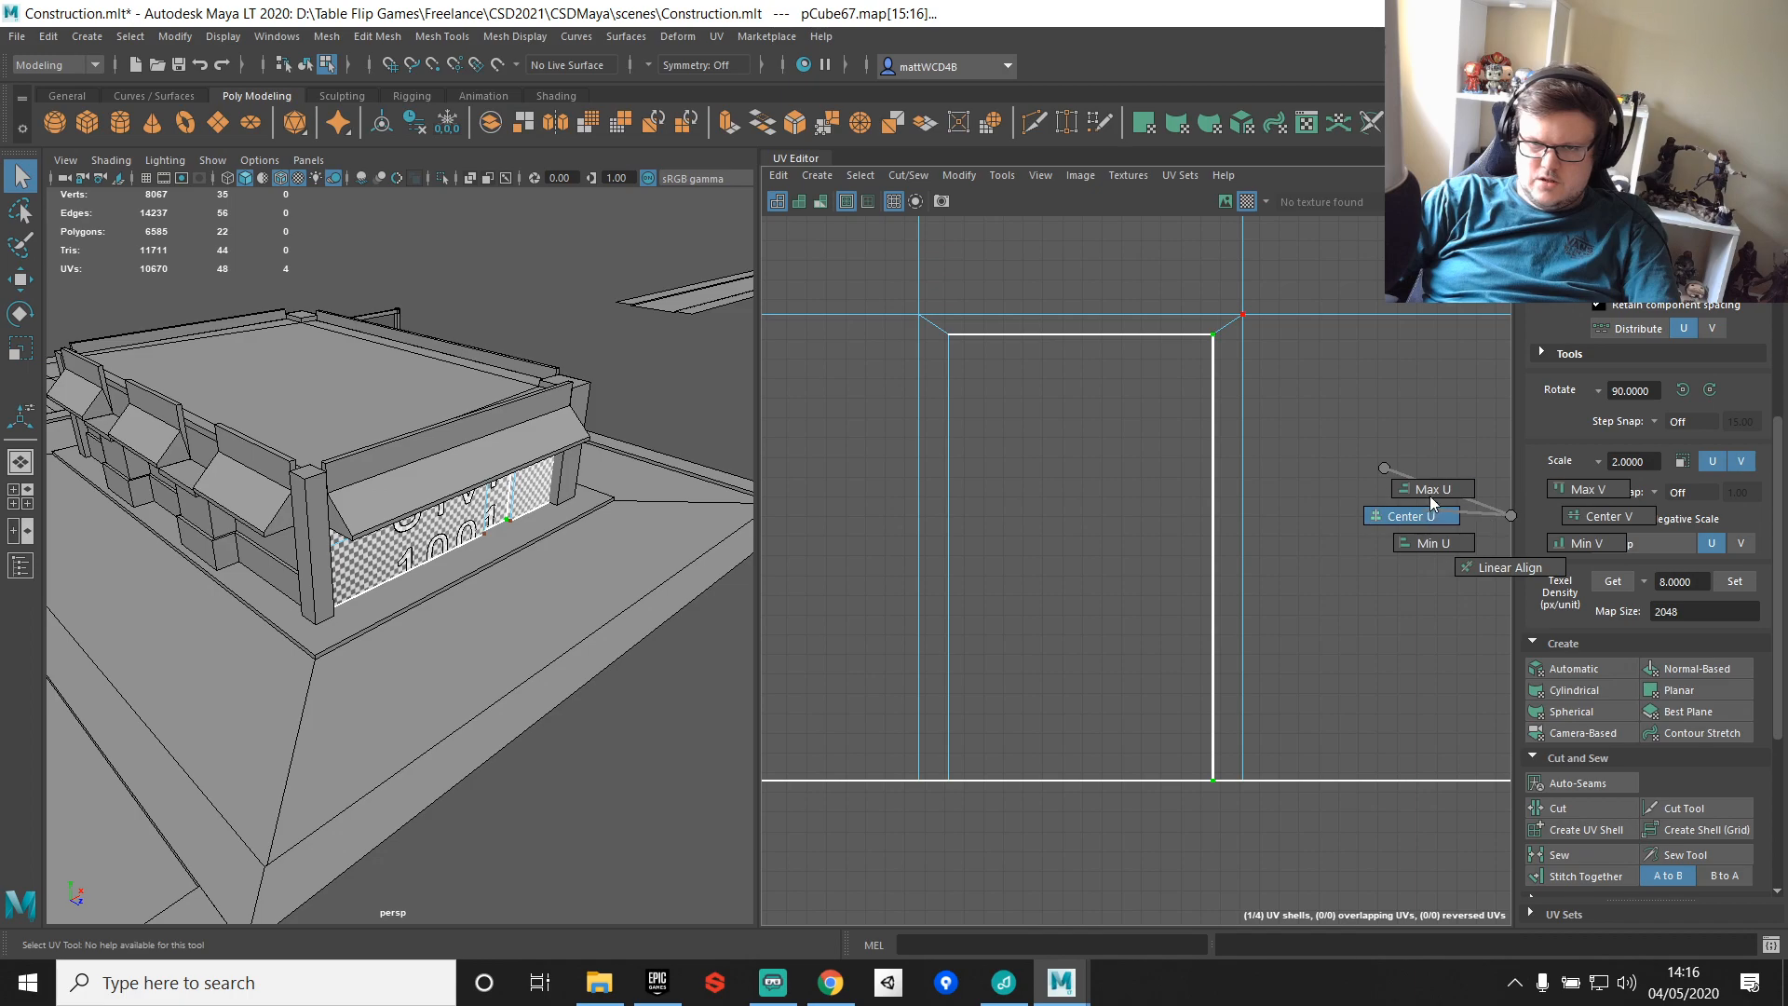
{"action": "left_click", "coordinate": [1438, 551]}
{"action": "left_click_drag", "start_coordinate": [1221, 411], "coordinate": [1222, 412]}
{"action": "right_click_drag", "start_coordinate": [1309, 359], "coordinate": [1373, 411], "text": "shift"}
{"action": "scroll", "coordinate": [1198, 487], "scroll_direction": "down", "scroll_amount": 3}
{"action": "key", "text": "f"}
Step: Merge the doorway wall's vertices and check the checker pattern around the door up close
{"action": "left_click_drag", "start_coordinate": [546, 518], "coordinate": [473, 432], "text": "alt"}
{"action": "right_click_drag", "start_coordinate": [473, 432], "coordinate": [226, 439]}
{"action": "left_click_drag", "start_coordinate": [225, 439], "coordinate": [589, 670]}
{"action": "right_click_drag", "start_coordinate": [588, 669], "coordinate": [641, 511], "text": "shift"}
{"action": "scroll", "coordinate": [424, 527], "scroll_direction": "up", "scroll_amount": 6}
{"action": "left_click_drag", "start_coordinate": [499, 527], "coordinate": [447, 438], "text": "alt"}
{"action": "scroll", "coordinate": [452, 439], "scroll_direction": "up", "scroll_amount": 1}
{"action": "right_click_drag", "start_coordinate": [447, 437], "coordinate": [545, 394]}
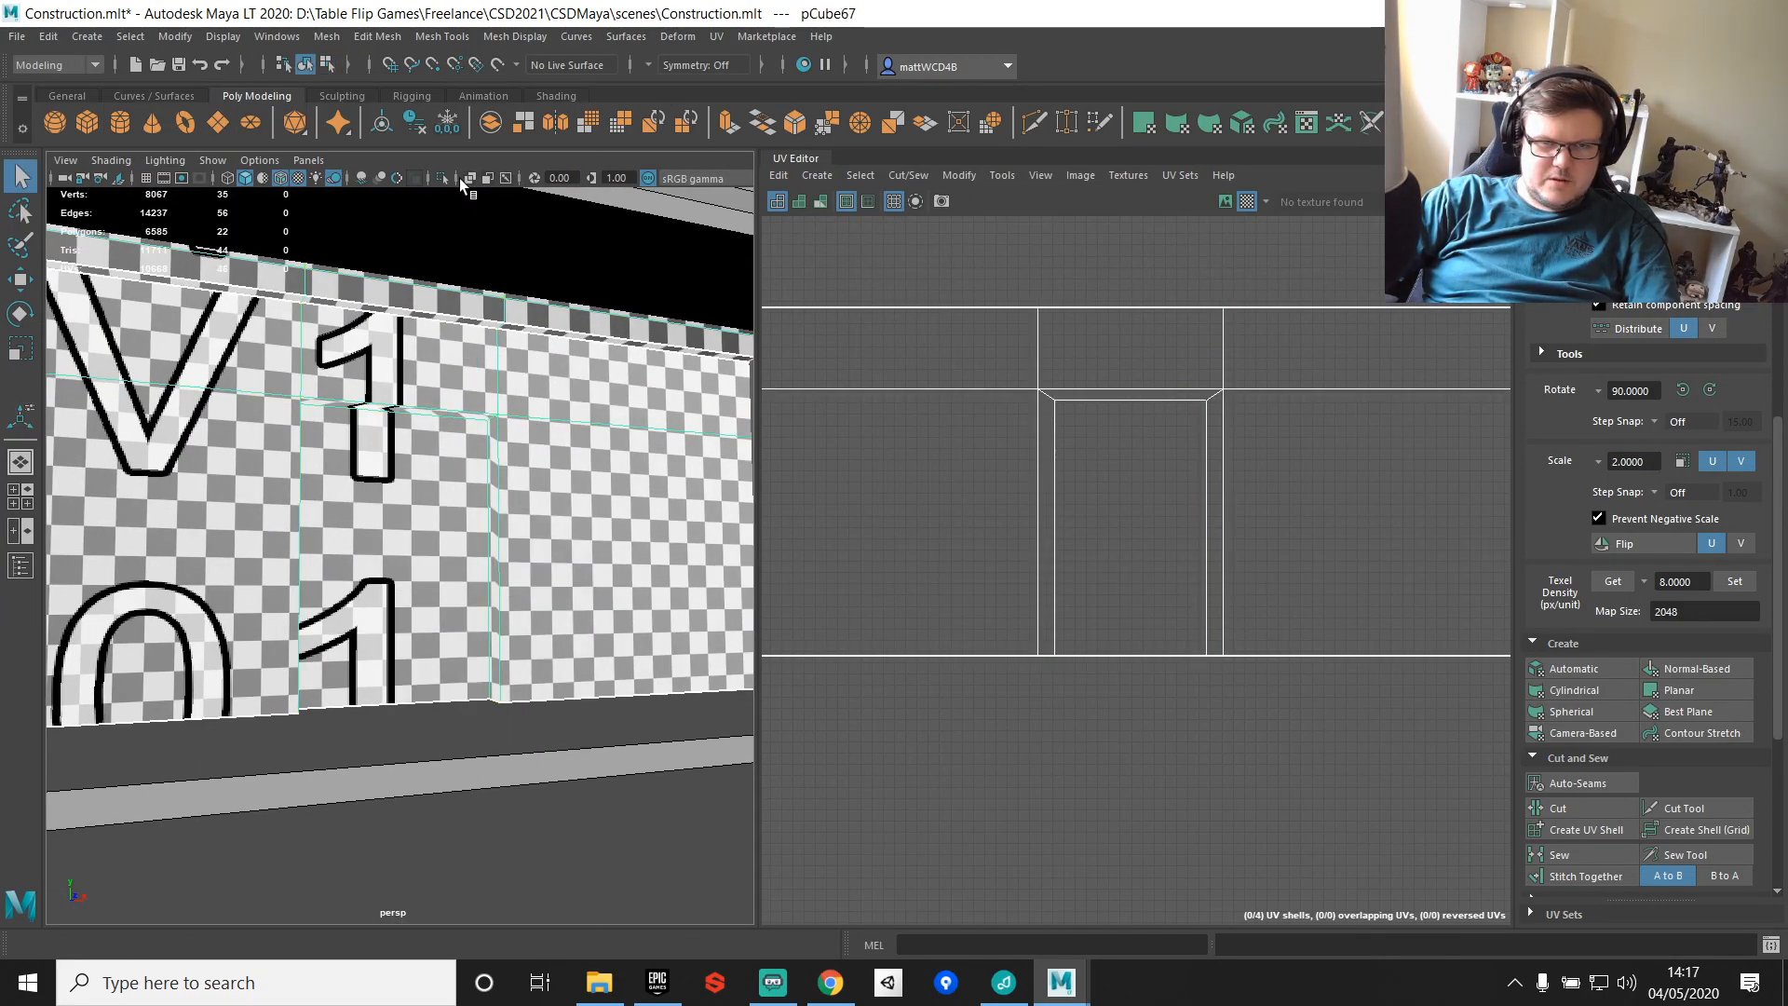
{"action": "key", "text": "ctrl+h"}
{"action": "key", "text": "ctrl+h"}
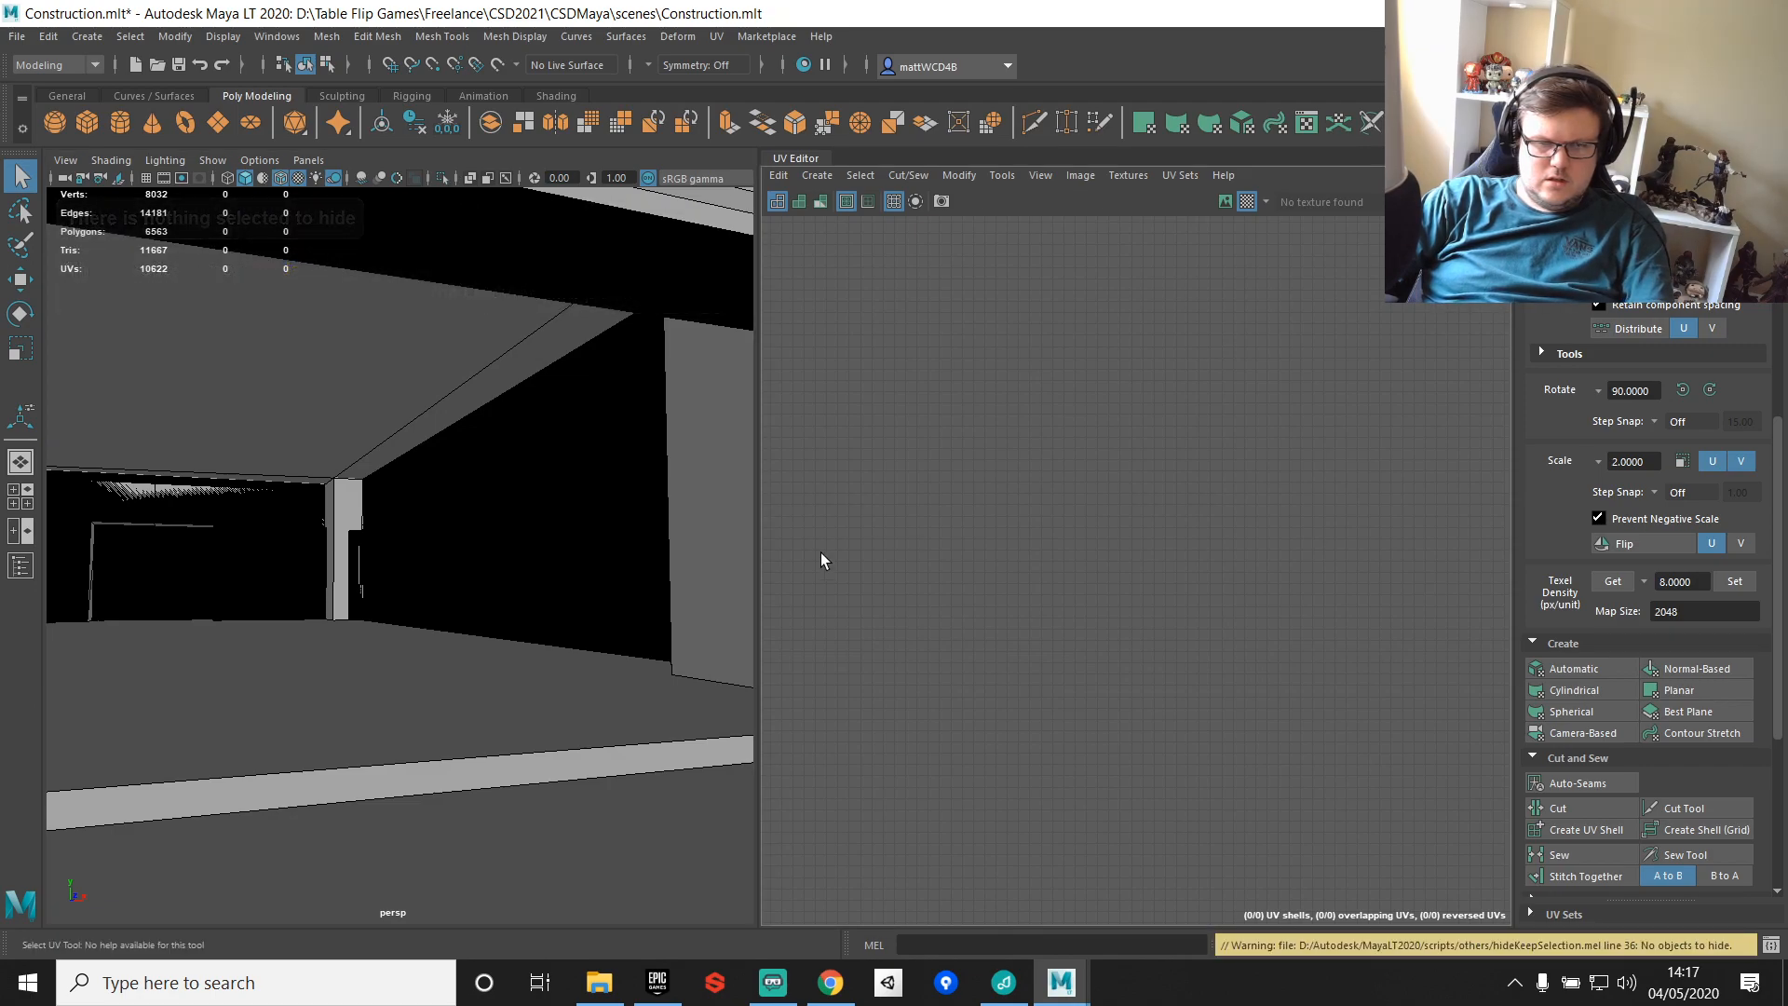
{"action": "left_click", "coordinate": [21, 565]}
{"action": "key", "text": "ctrl+z"}
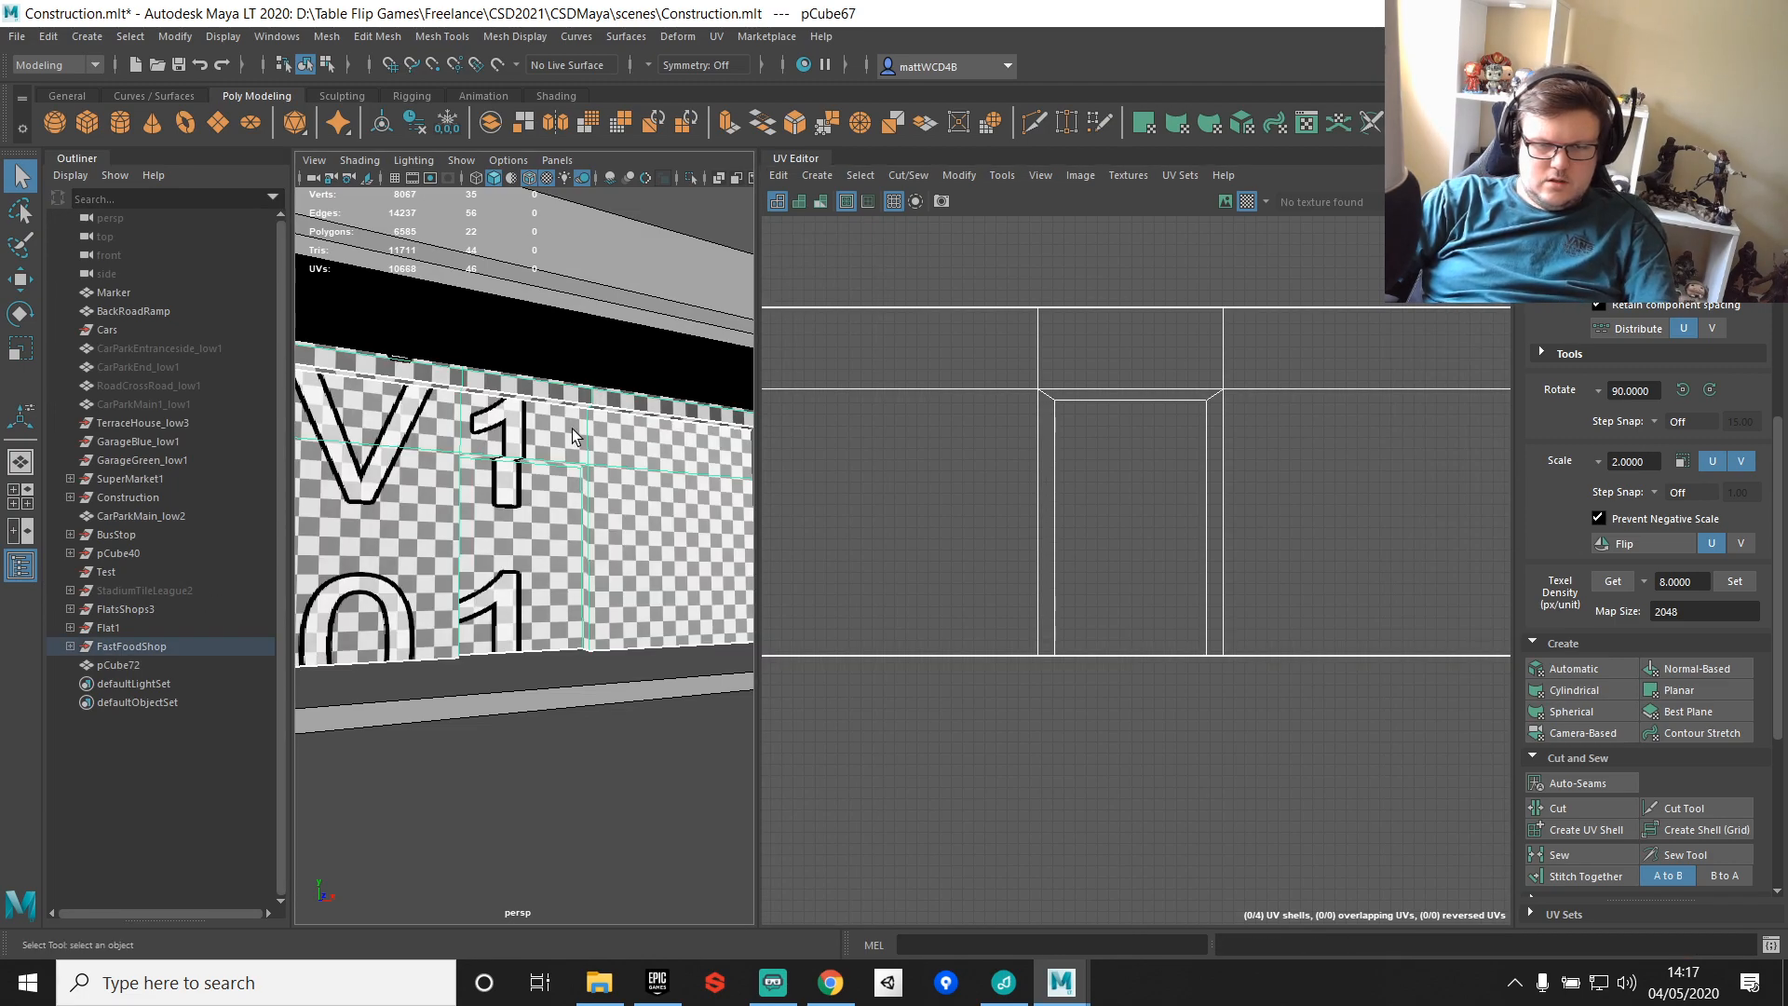
Step: Isolate the doorway wall in the viewport and bring the whole piece into view
{"action": "key", "text": "ctrl+1"}
{"action": "scroll", "coordinate": [627, 643], "scroll_direction": "down", "scroll_amount": 6}
{"action": "left_click_drag", "start_coordinate": [603, 522], "coordinate": [578, 555], "text": "alt"}
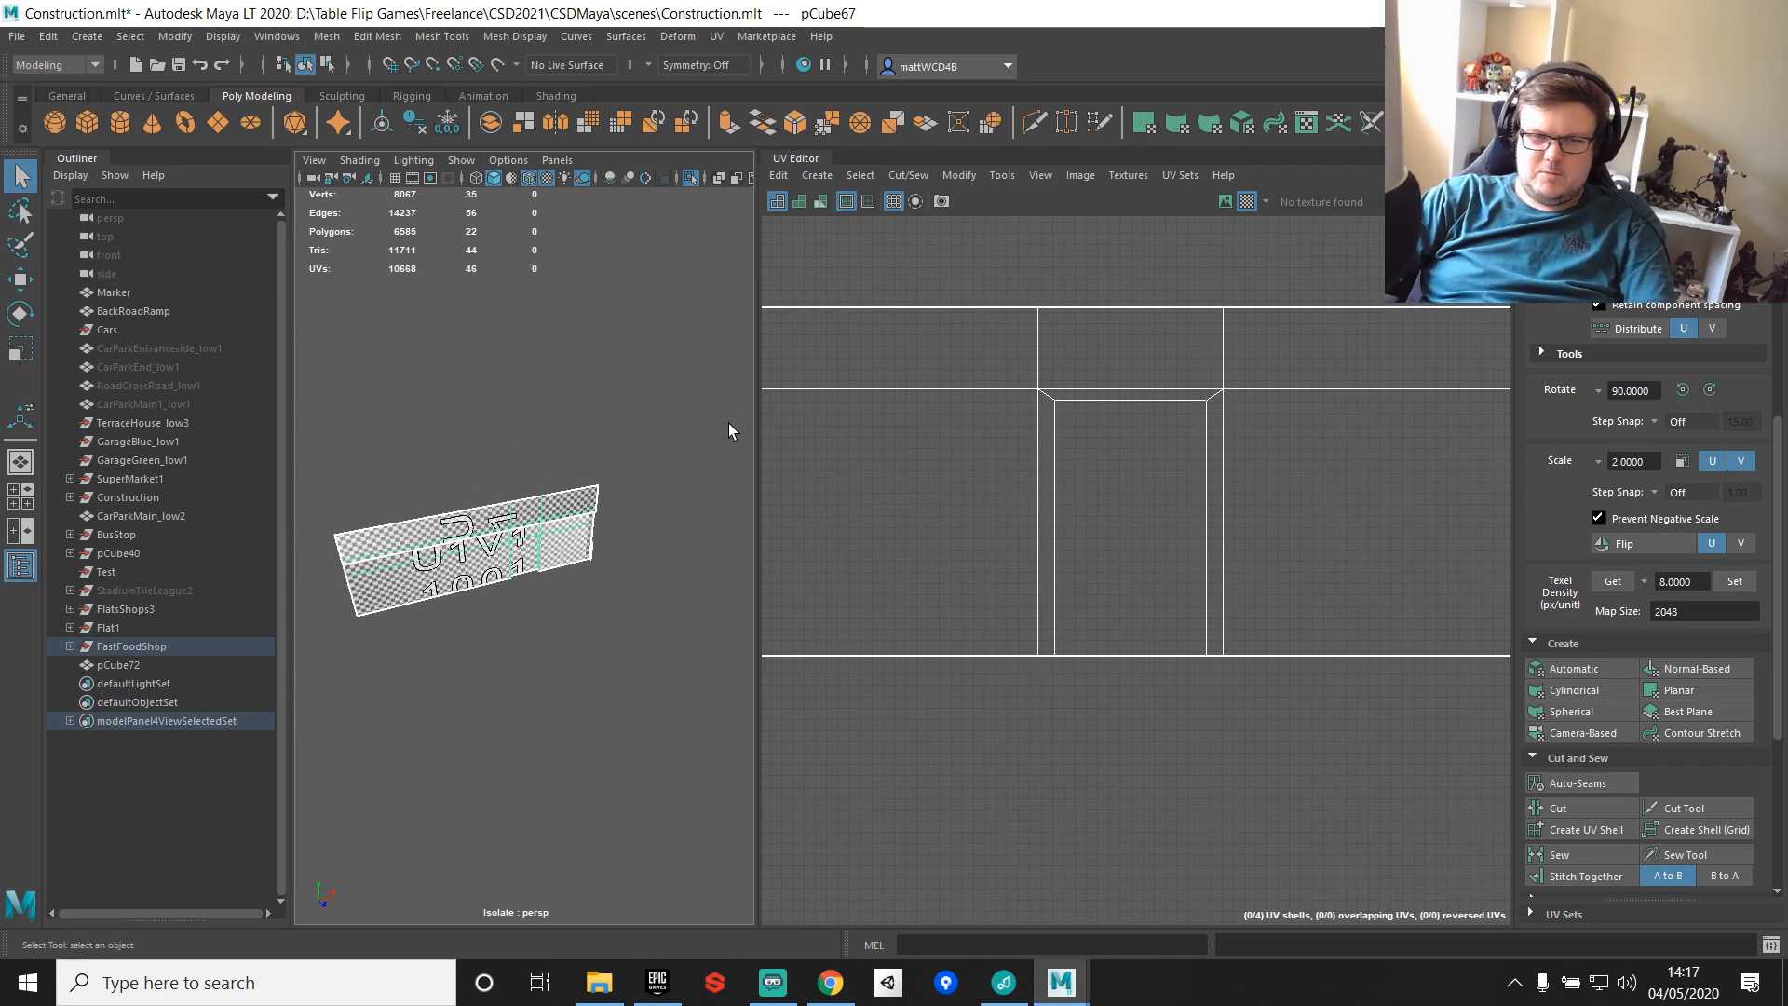
{"action": "middle_click_drag", "start_coordinate": [738, 427], "coordinate": [744, 391], "text": "alt"}
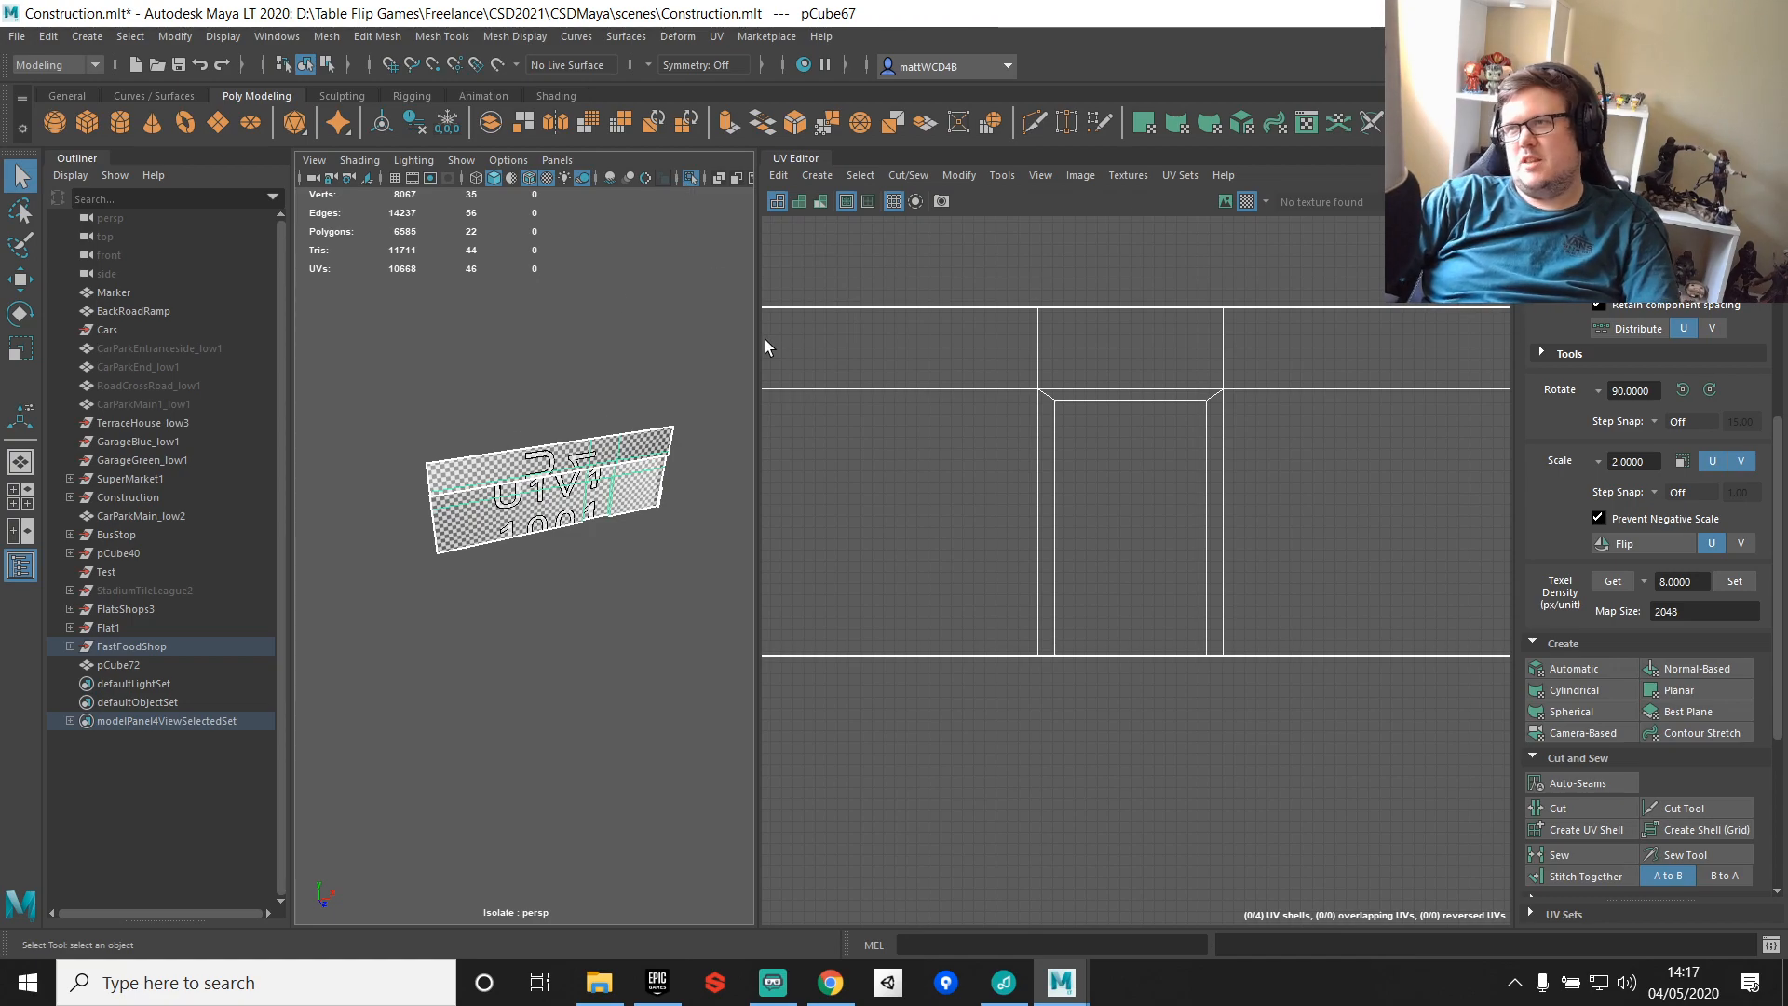
{"action": "key", "text": "ctrl+1"}
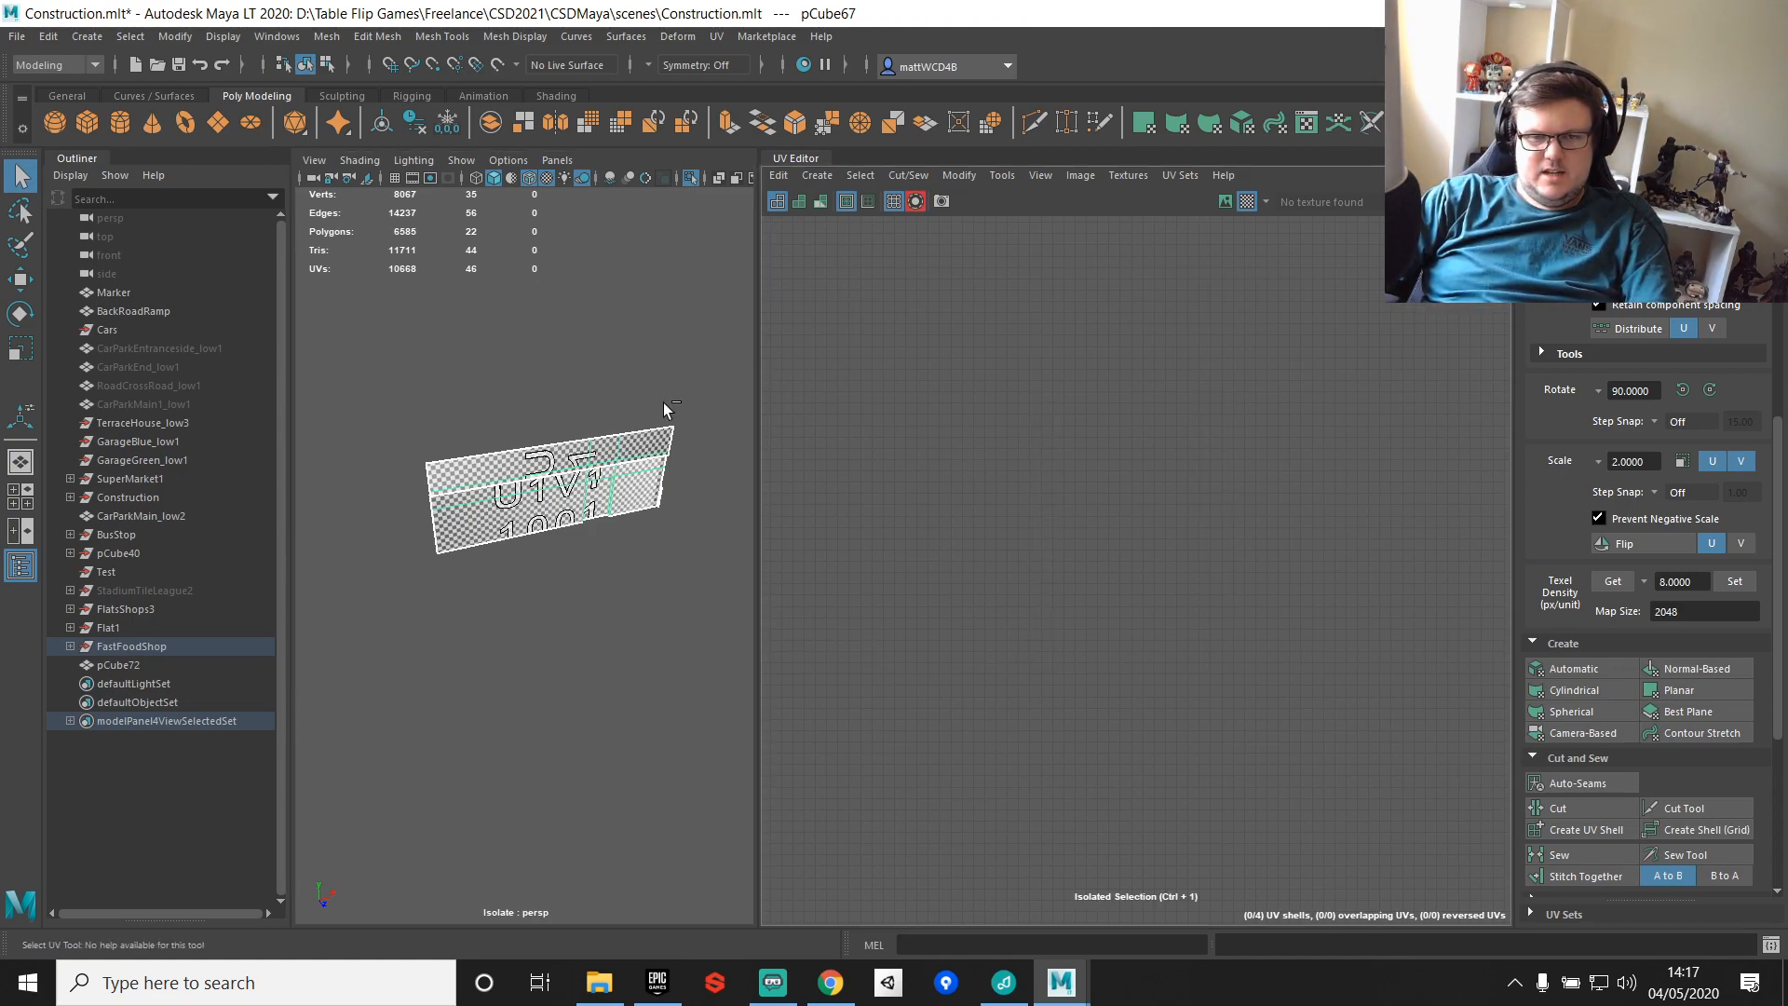
{"action": "key", "text": "f"}
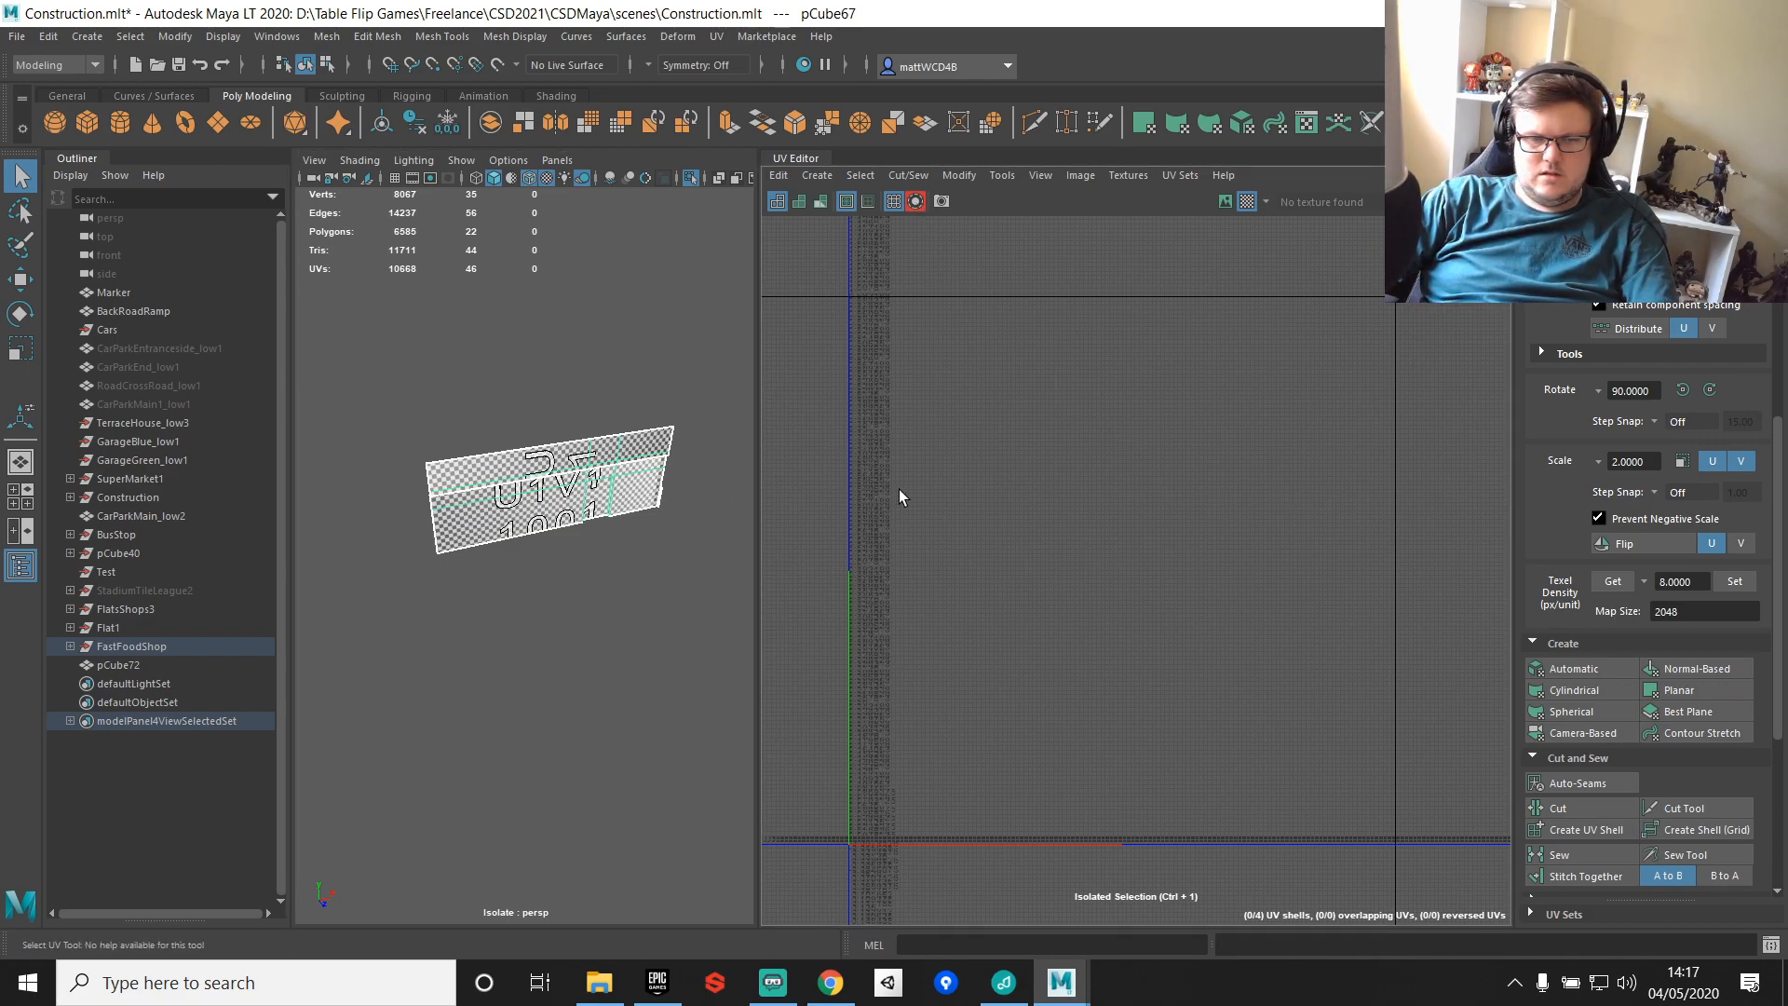
{"action": "key", "text": "ctrl+1"}
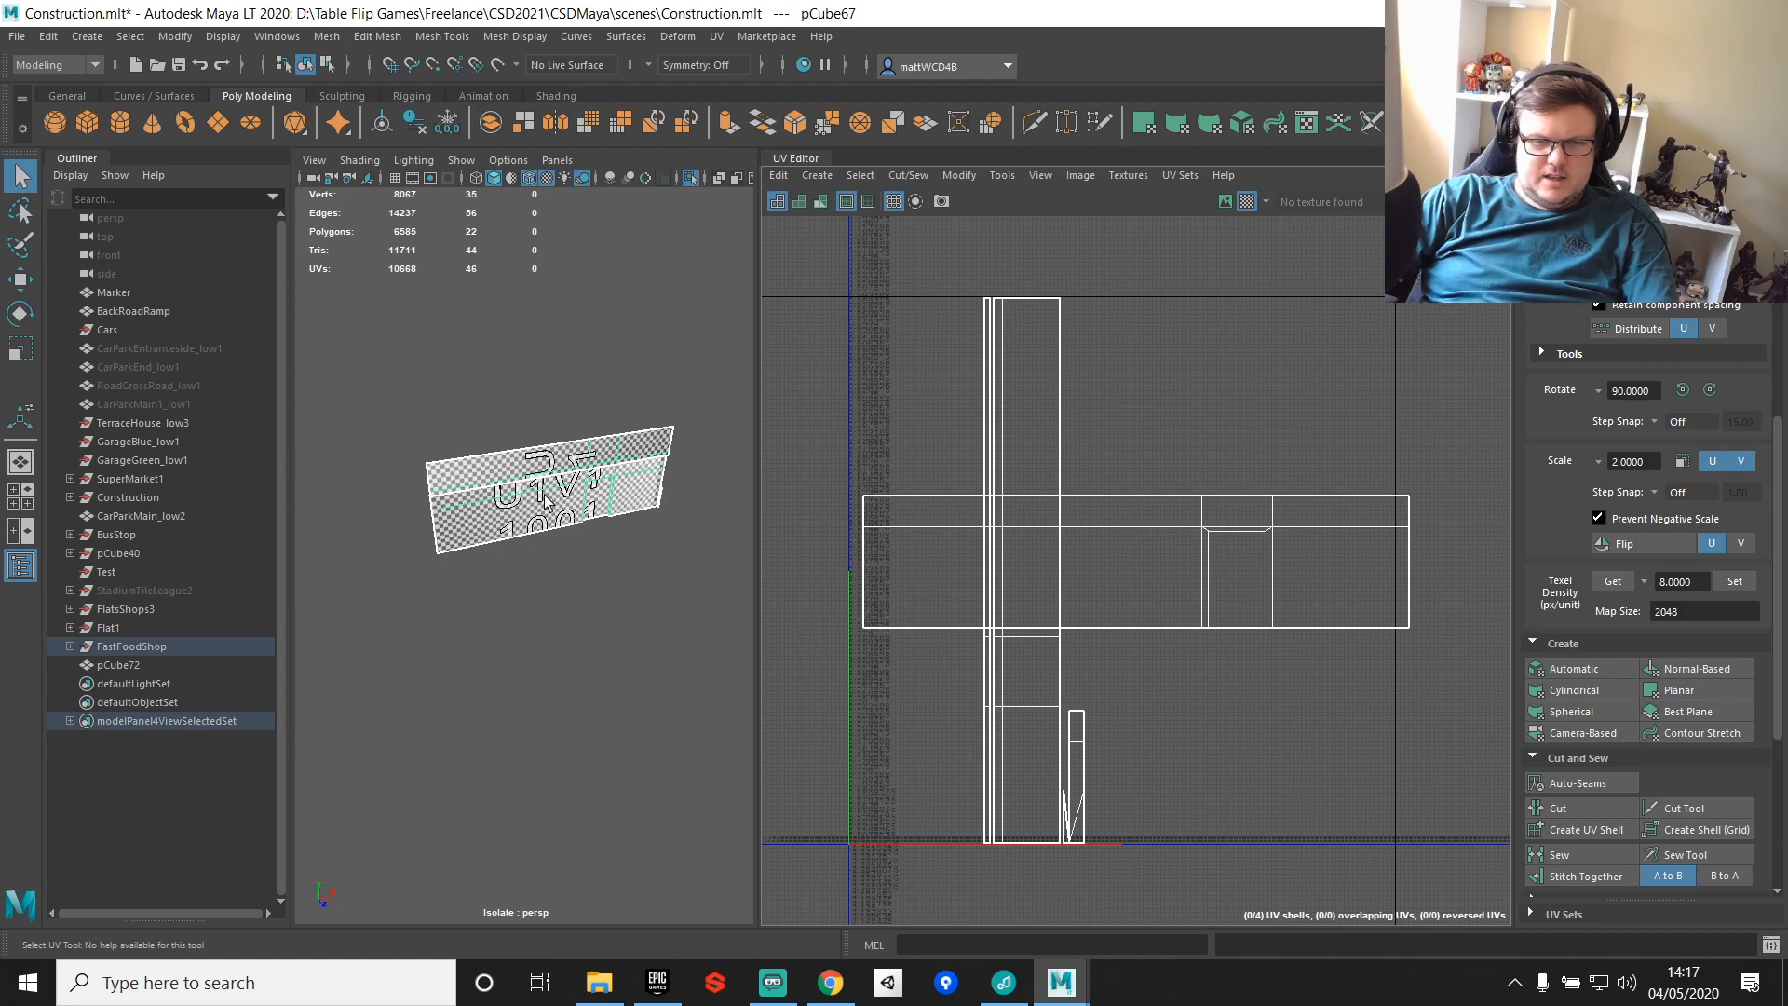
{"action": "key", "text": "ctrl+2"}
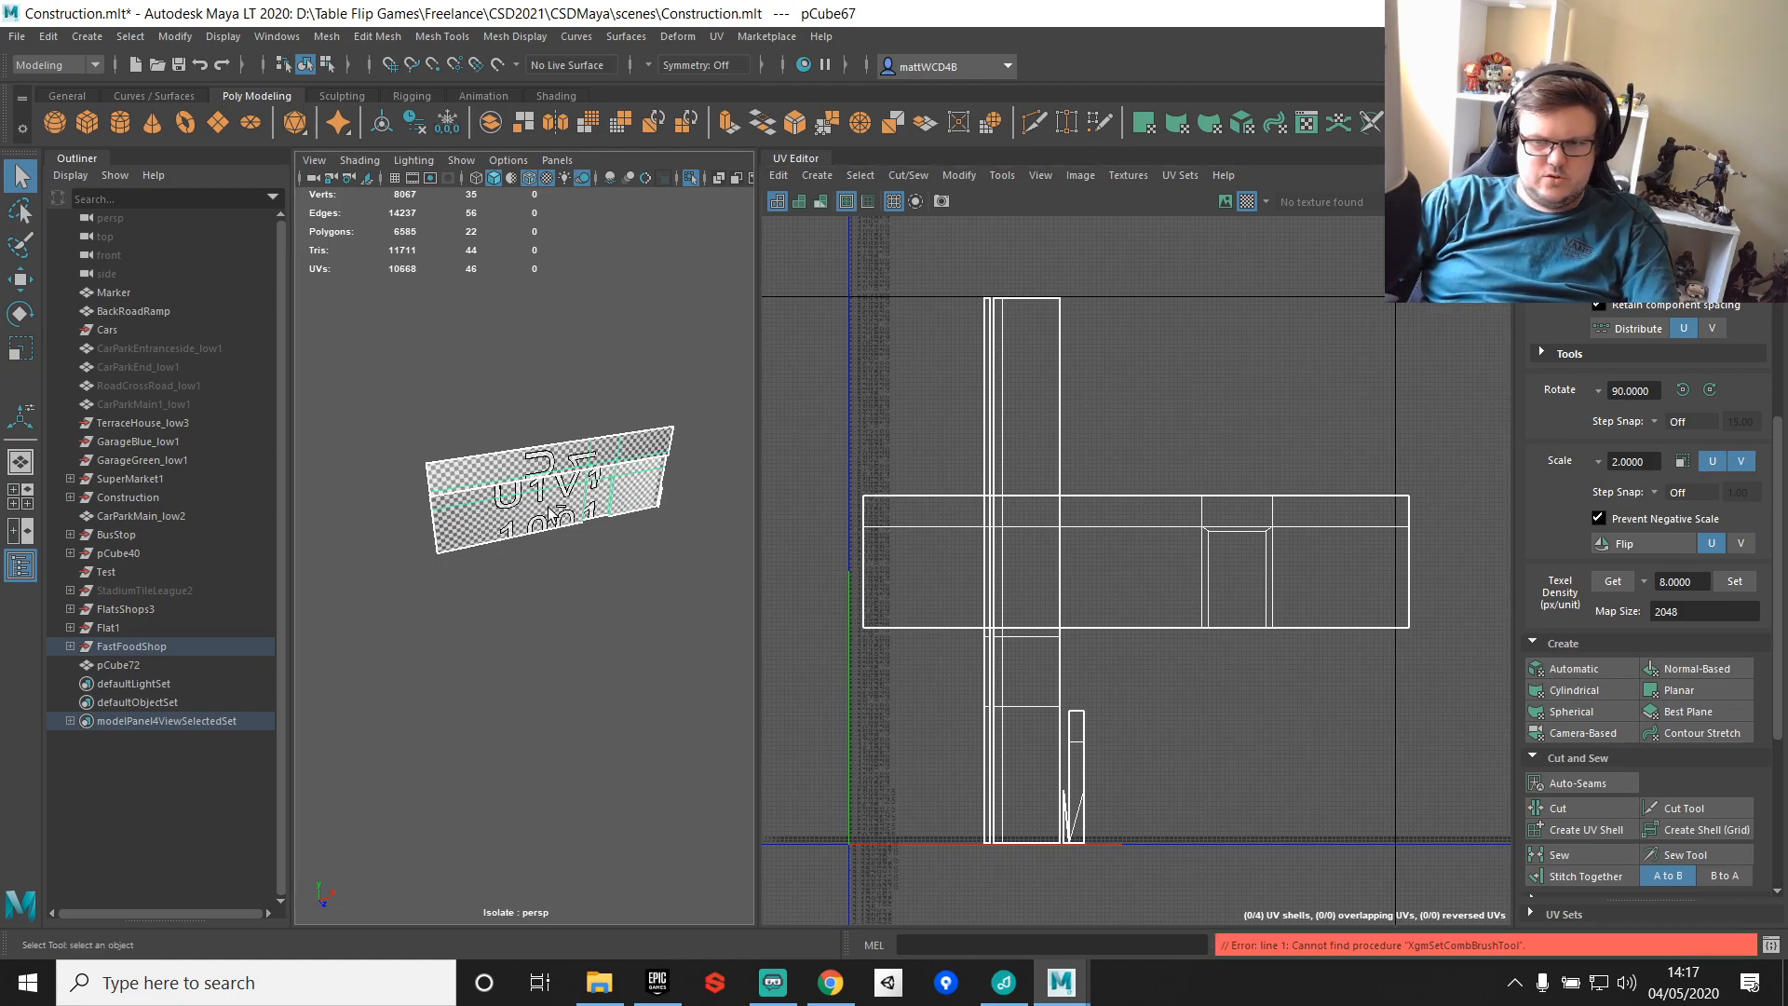
{"action": "key", "text": "ctrl+1"}
{"action": "key", "text": "ctrl+1"}
{"action": "key", "text": "ctrl+1"}
{"action": "key", "text": "ctrl+1"}
{"action": "key", "text": "ctrl+1"}
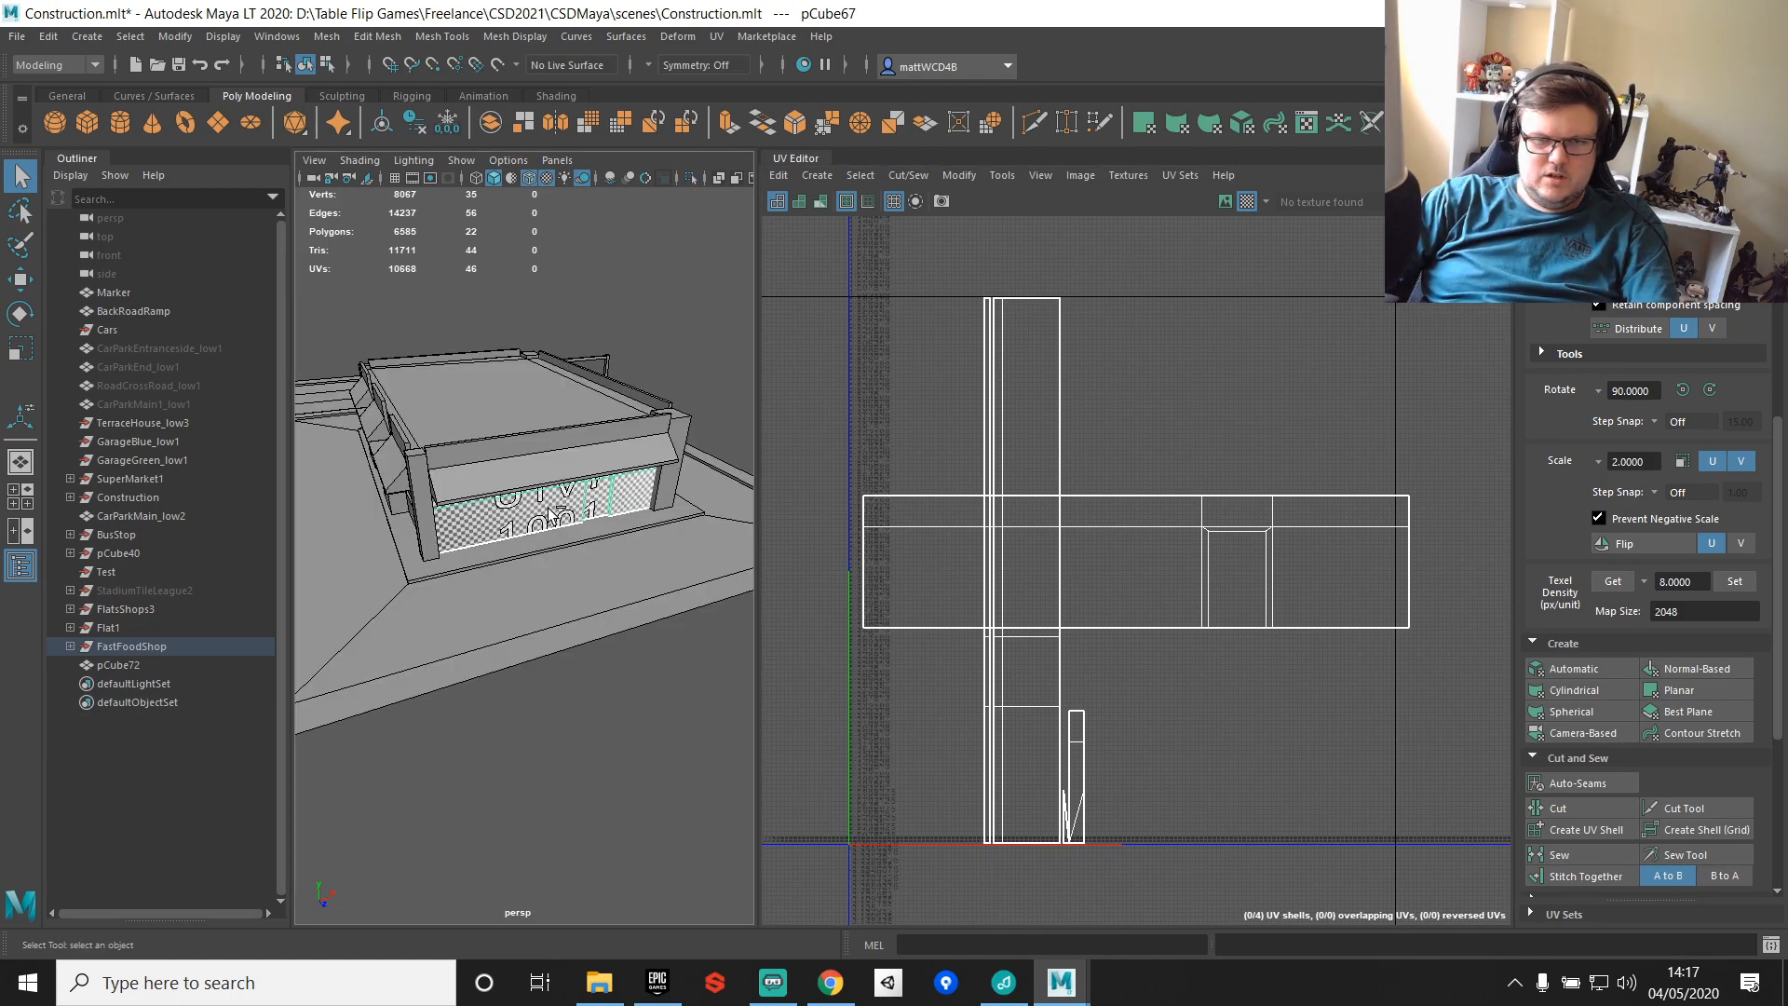
{"action": "key", "text": "ctrl+1"}
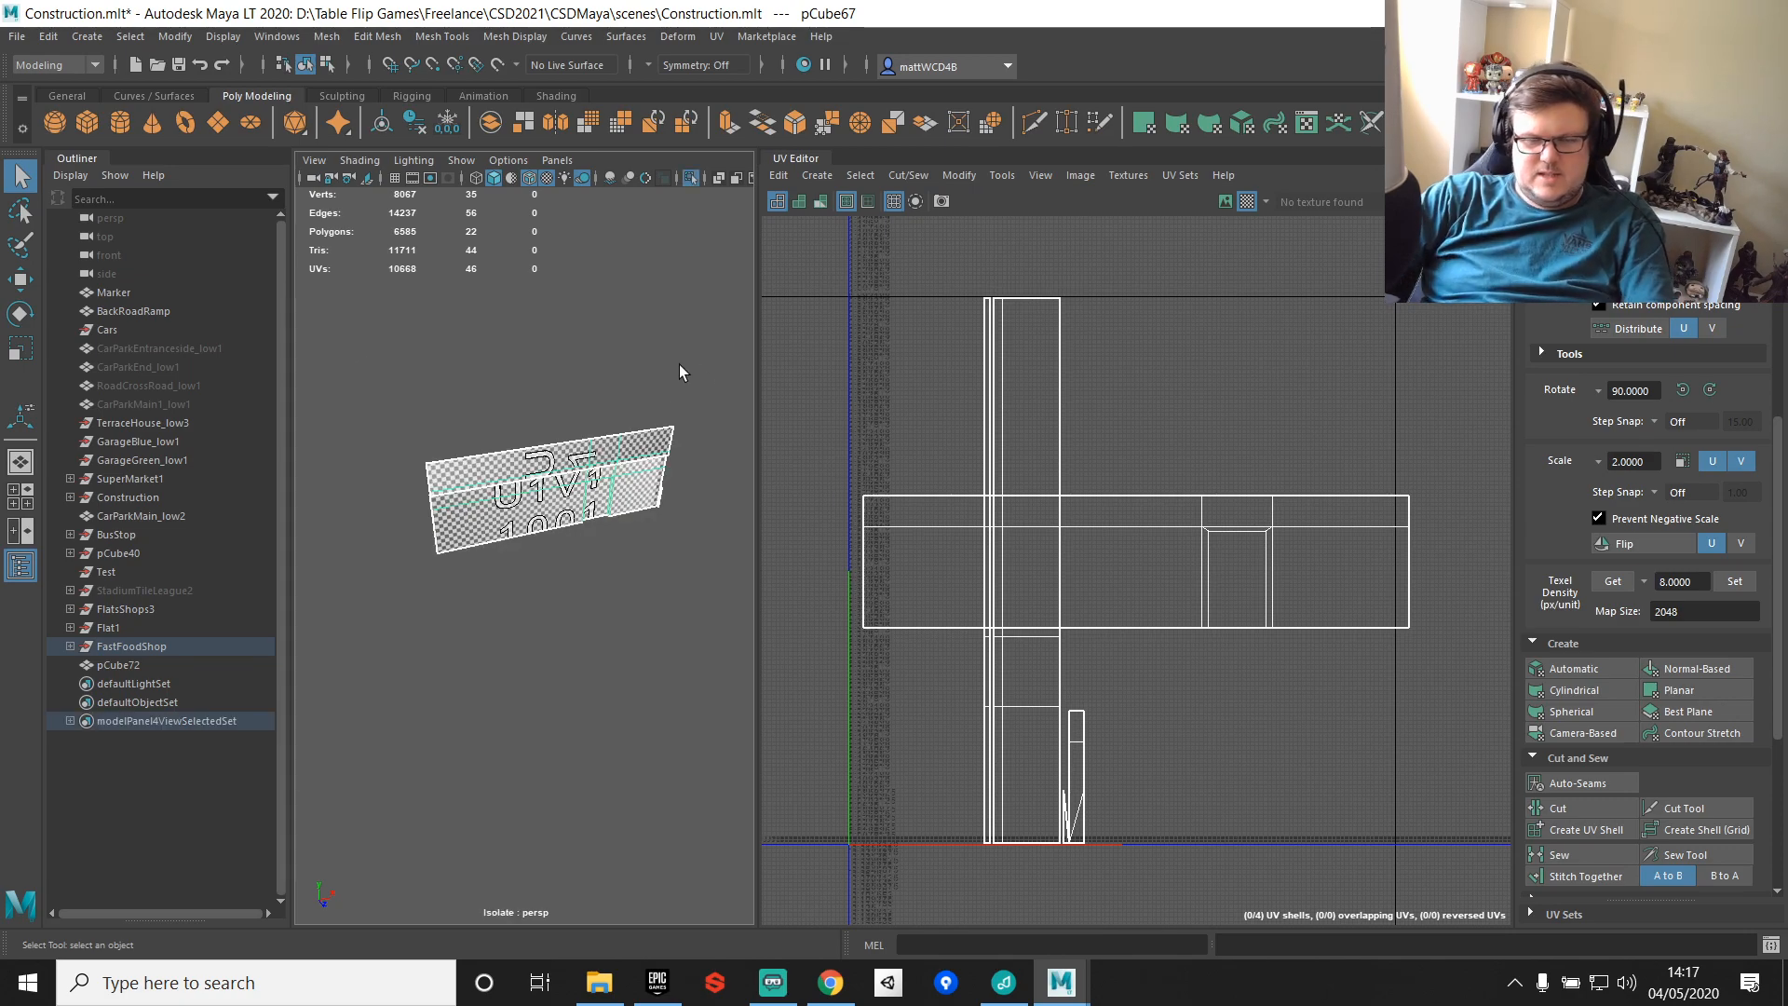
Step: Stitch the doorway wall's separate upper strips onto the top of its main UV shell
{"action": "scroll", "coordinate": [636, 441], "scroll_direction": "up", "scroll_amount": 8}
{"action": "middle_click_drag", "start_coordinate": [635, 442], "coordinate": [623, 516], "text": "alt"}
{"action": "scroll", "coordinate": [624, 531], "scroll_direction": "down", "scroll_amount": 5}
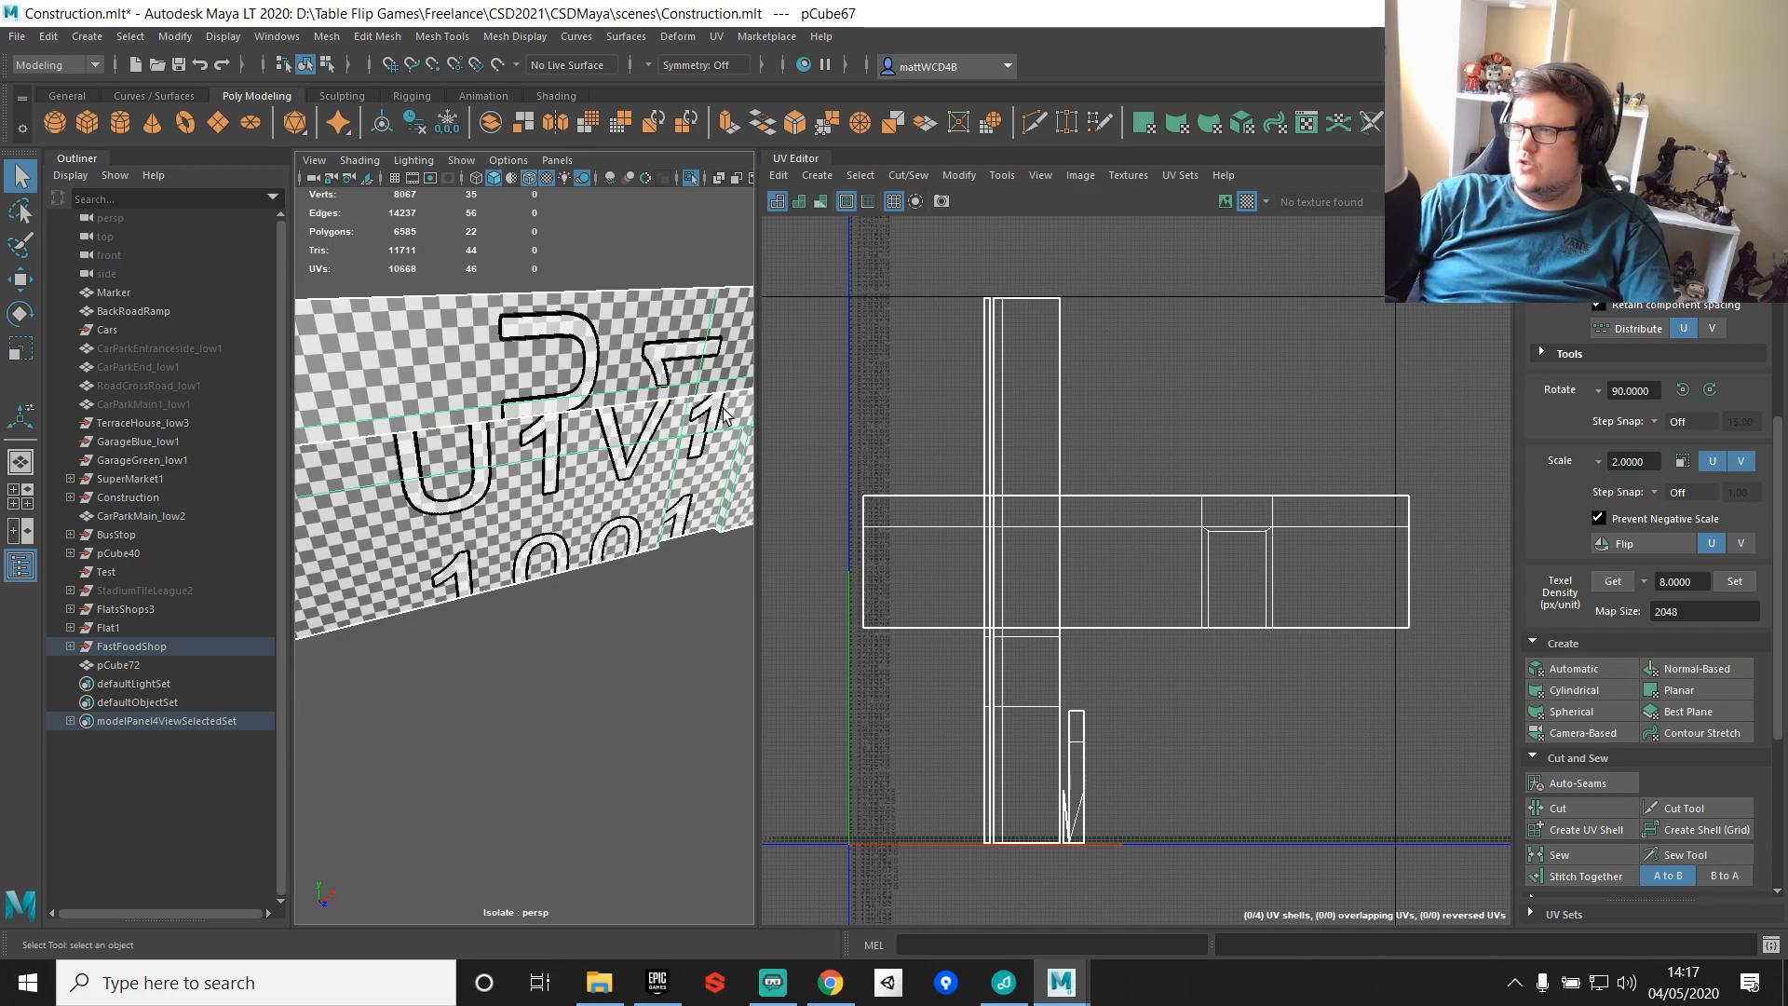
{"action": "right_click_drag", "start_coordinate": [966, 466], "coordinate": [931, 443]}
{"action": "double_click", "coordinate": [1127, 560]}
{"action": "left_click", "coordinate": [1123, 492]}
{"action": "right_click_drag", "start_coordinate": [1216, 370], "coordinate": [1271, 460], "text": "shift"}
{"action": "left_click", "coordinate": [1179, 487]}
{"action": "key", "text": "g"}
{"action": "left_click_drag", "start_coordinate": [1185, 455], "coordinate": [1350, 508]}
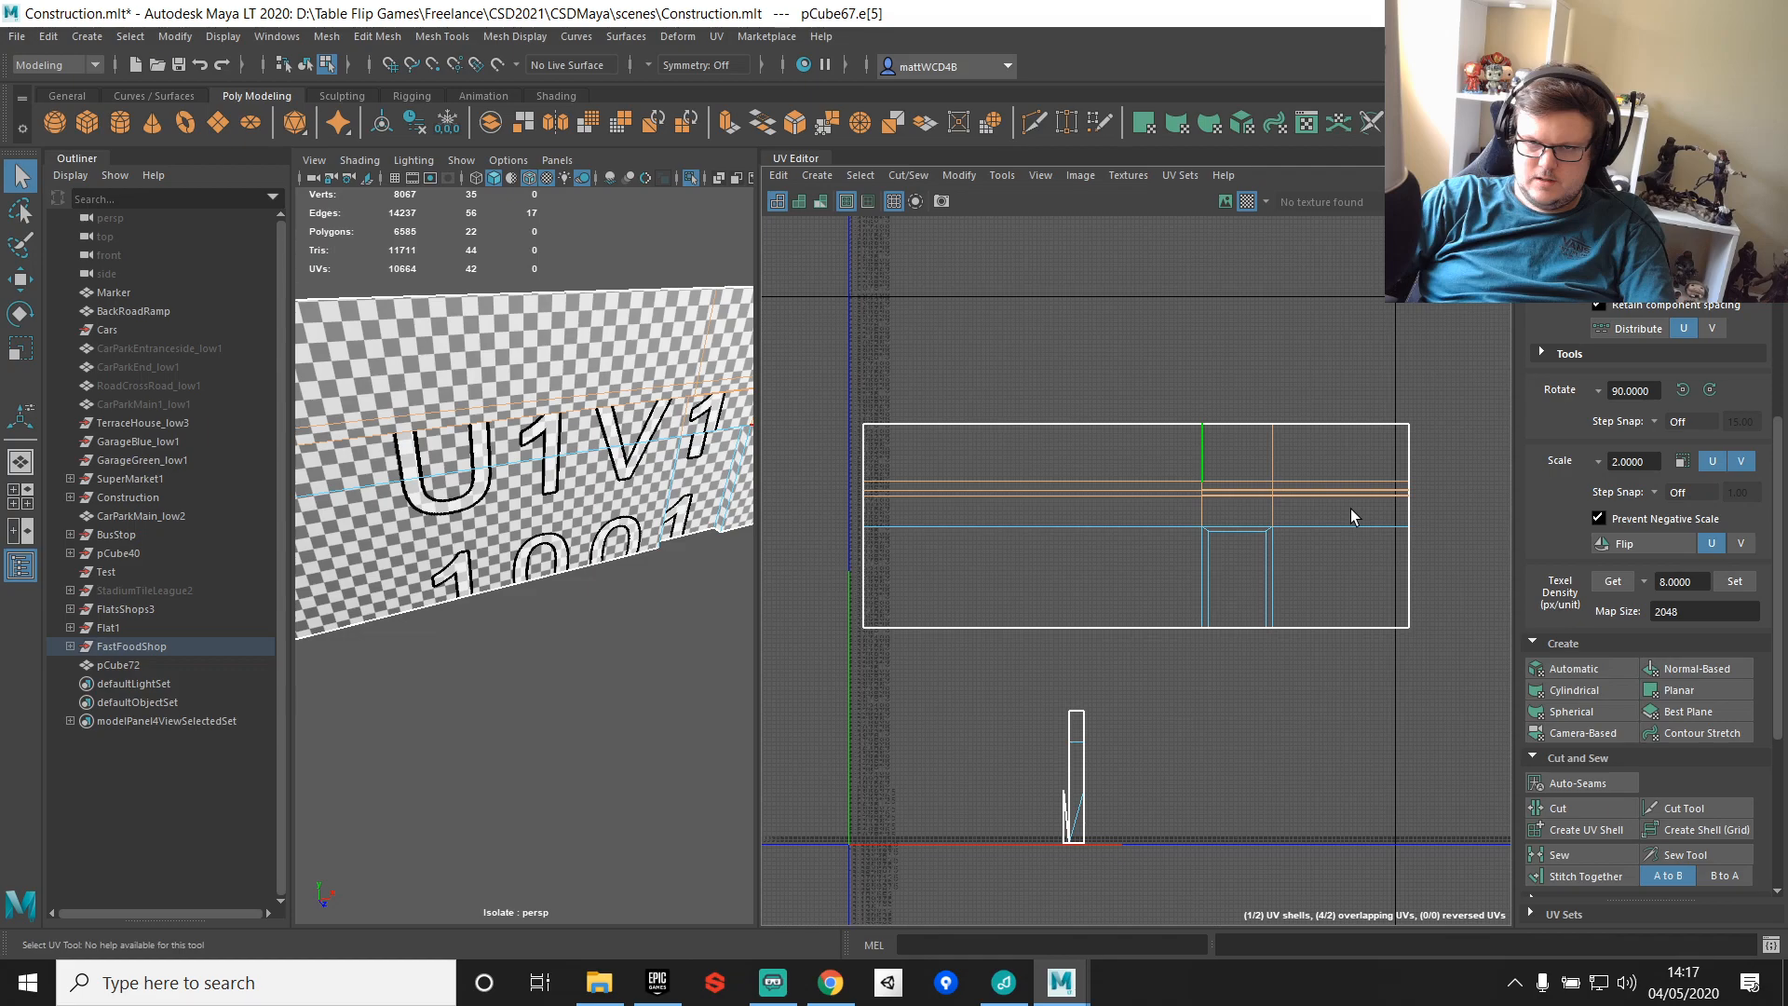
{"action": "key", "text": "g"}
{"action": "left_click_drag", "start_coordinate": [582, 381], "coordinate": [537, 374], "text": "alt"}
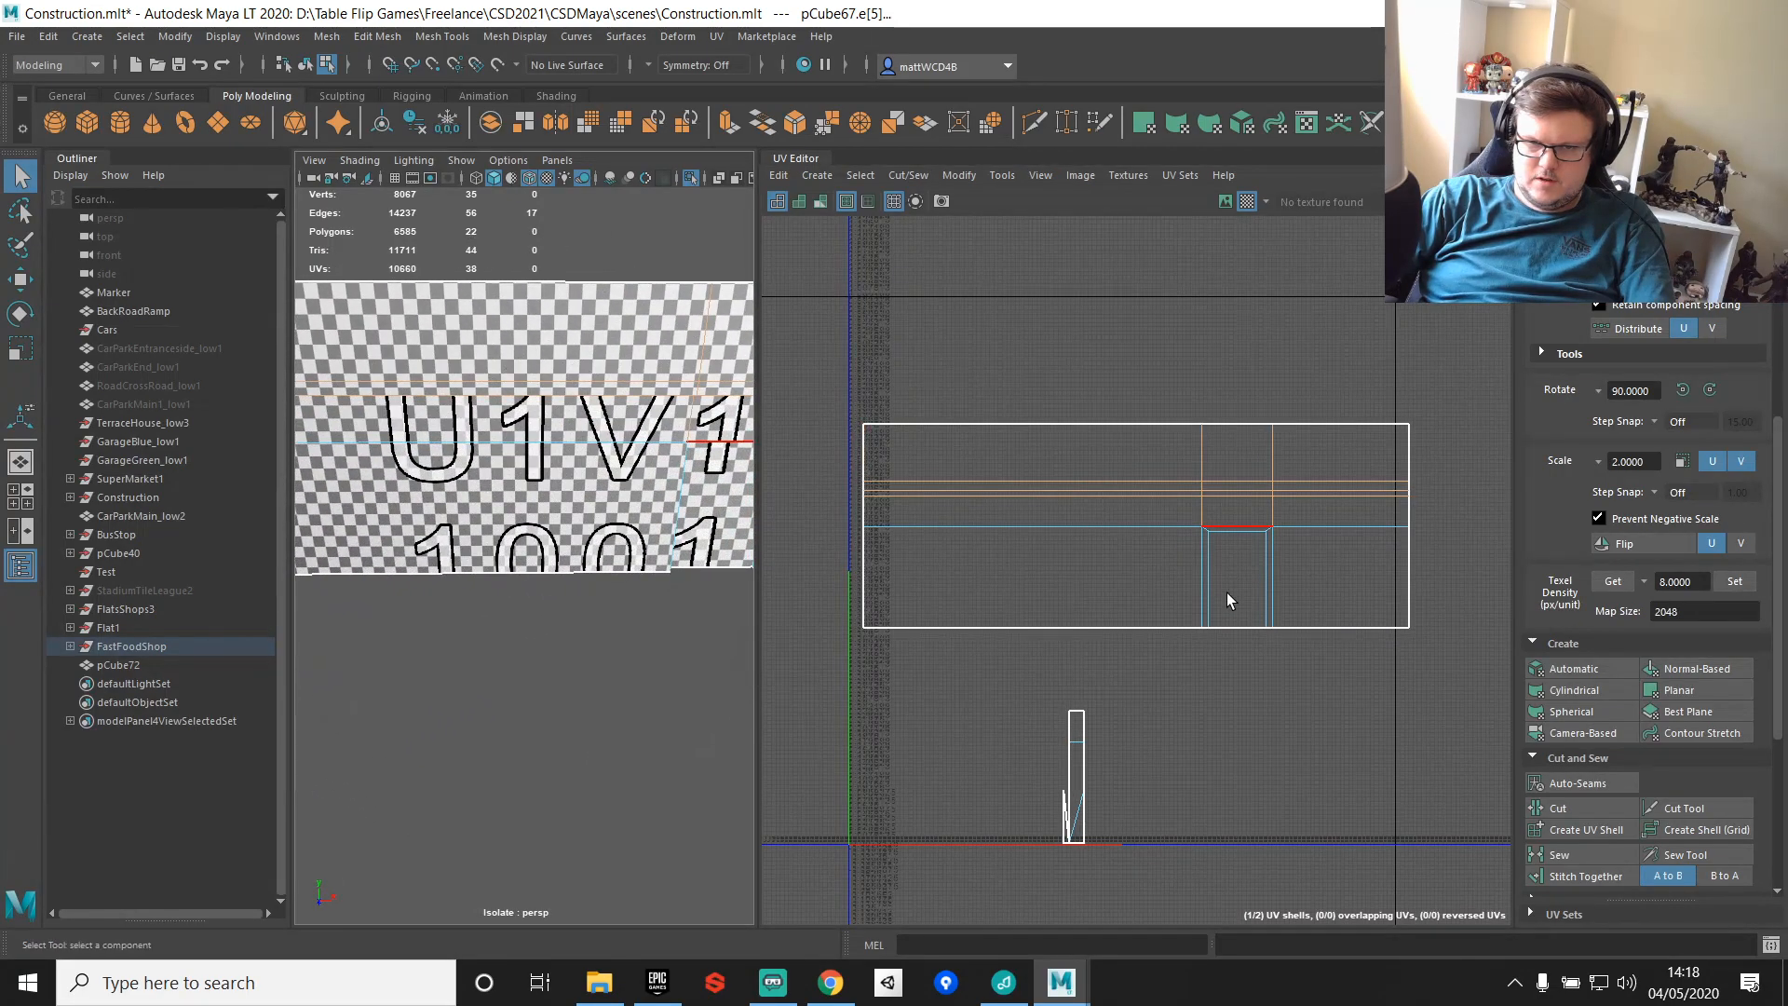
Step: Delete the faces in the doorway wall's leftover narrow UV shell and return to object mode
{"action": "right_click_drag", "start_coordinate": [1099, 742], "coordinate": [1095, 787]}
{"action": "double_click", "coordinate": [1078, 779]}
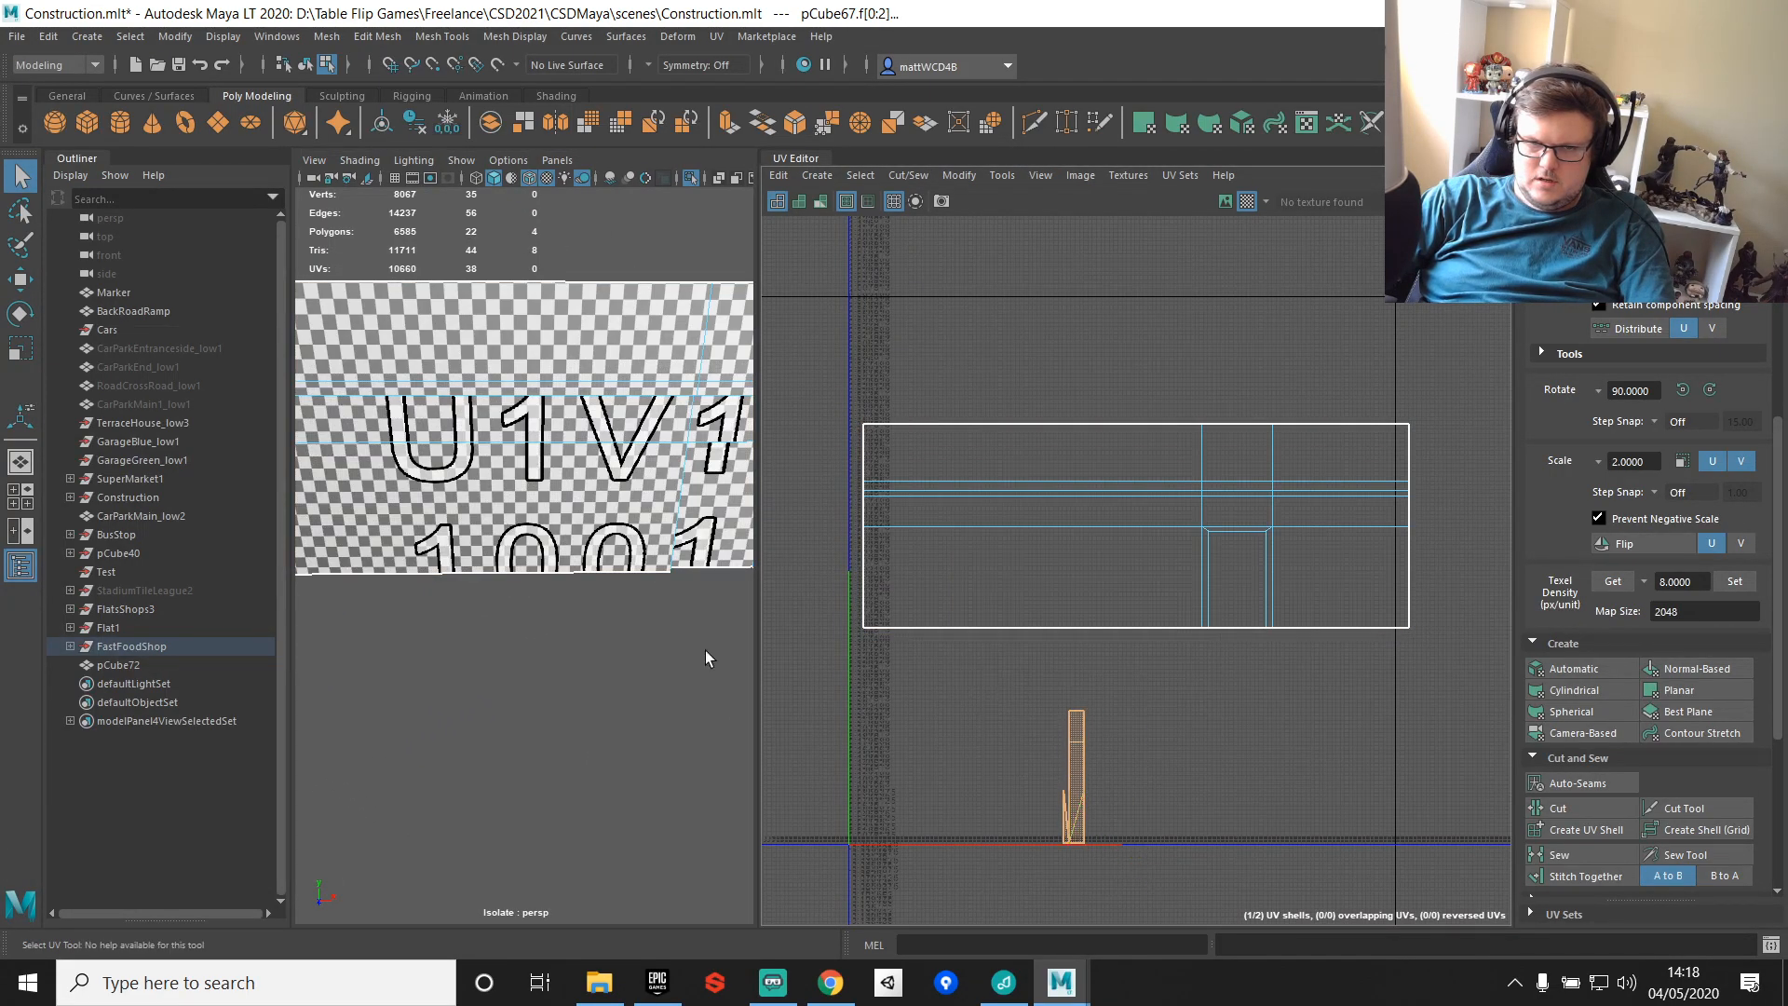
{"action": "key", "text": "f"}
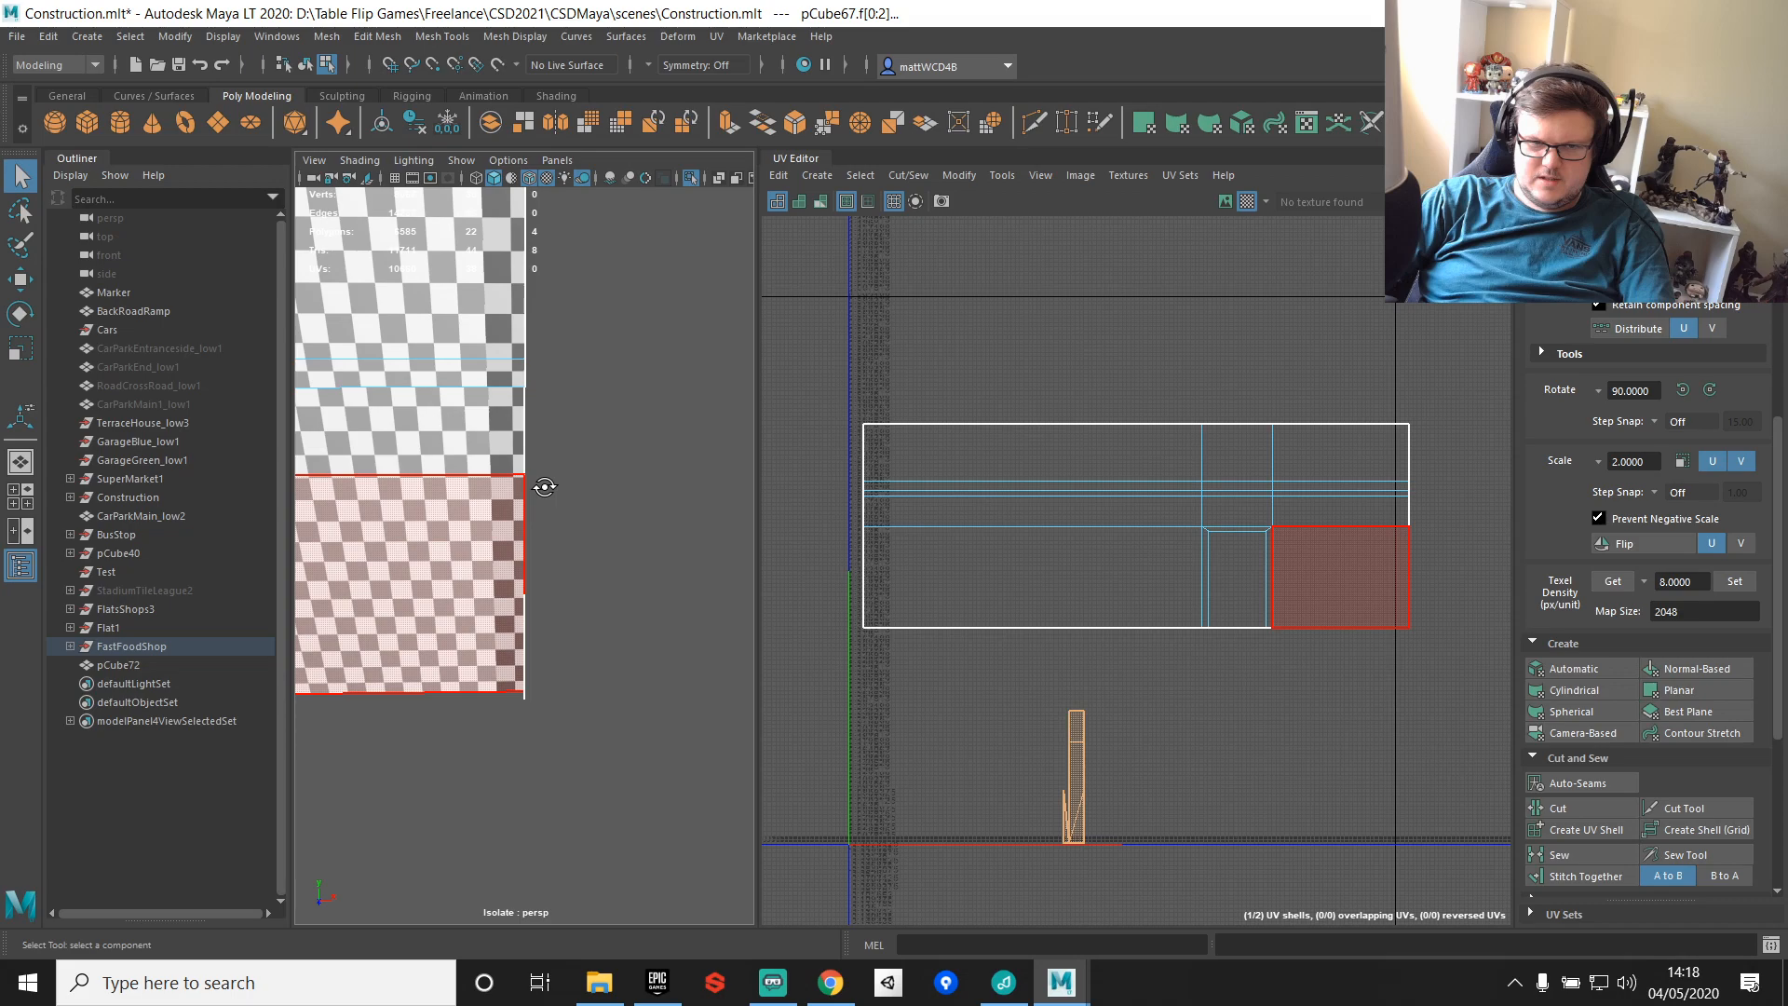
{"action": "left_click_drag", "start_coordinate": [544, 486], "coordinate": [345, 510], "text": "alt"}
{"action": "left_click", "coordinate": [344, 510]}
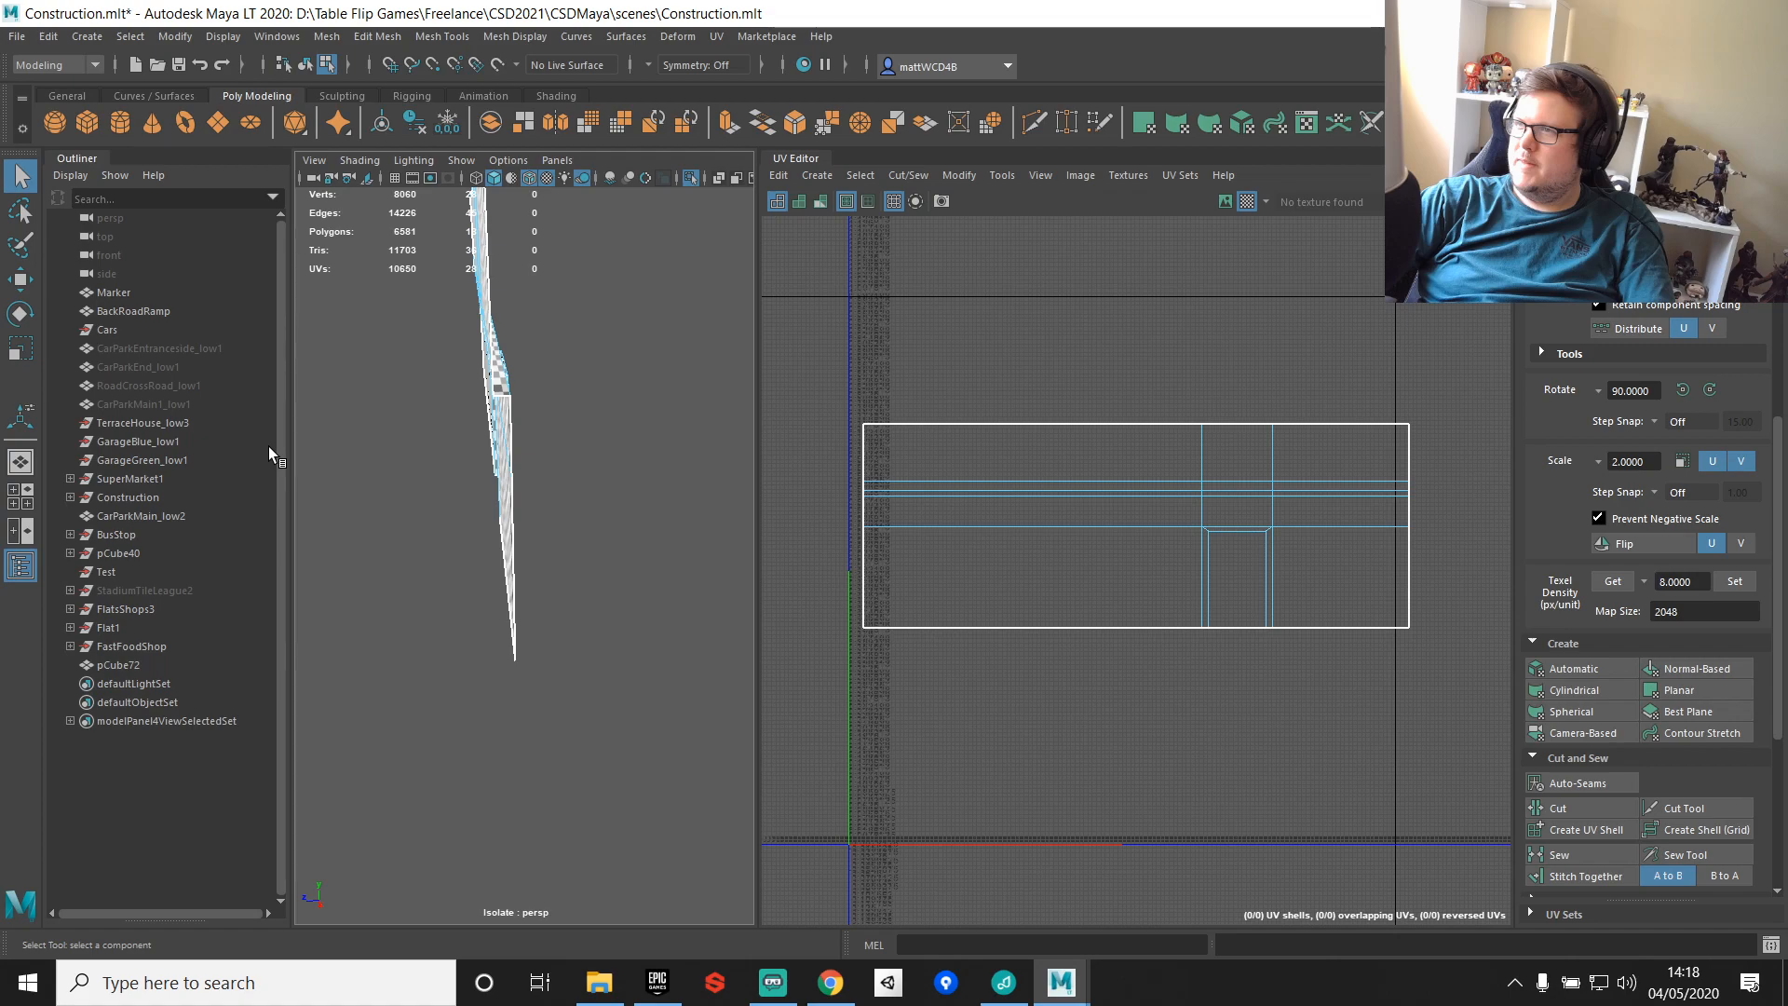
{"action": "left_click_drag", "start_coordinate": [447, 517], "coordinate": [633, 540], "text": "alt"}
{"action": "middle_click_drag", "start_coordinate": [633, 539], "coordinate": [526, 546], "text": "alt"}
{"action": "scroll", "coordinate": [526, 547], "scroll_direction": "up", "scroll_amount": 4}
{"action": "scroll", "coordinate": [524, 546], "scroll_direction": "up", "scroll_amount": 2}
{"action": "right_click_drag", "start_coordinate": [500, 457], "coordinate": [577, 440]}
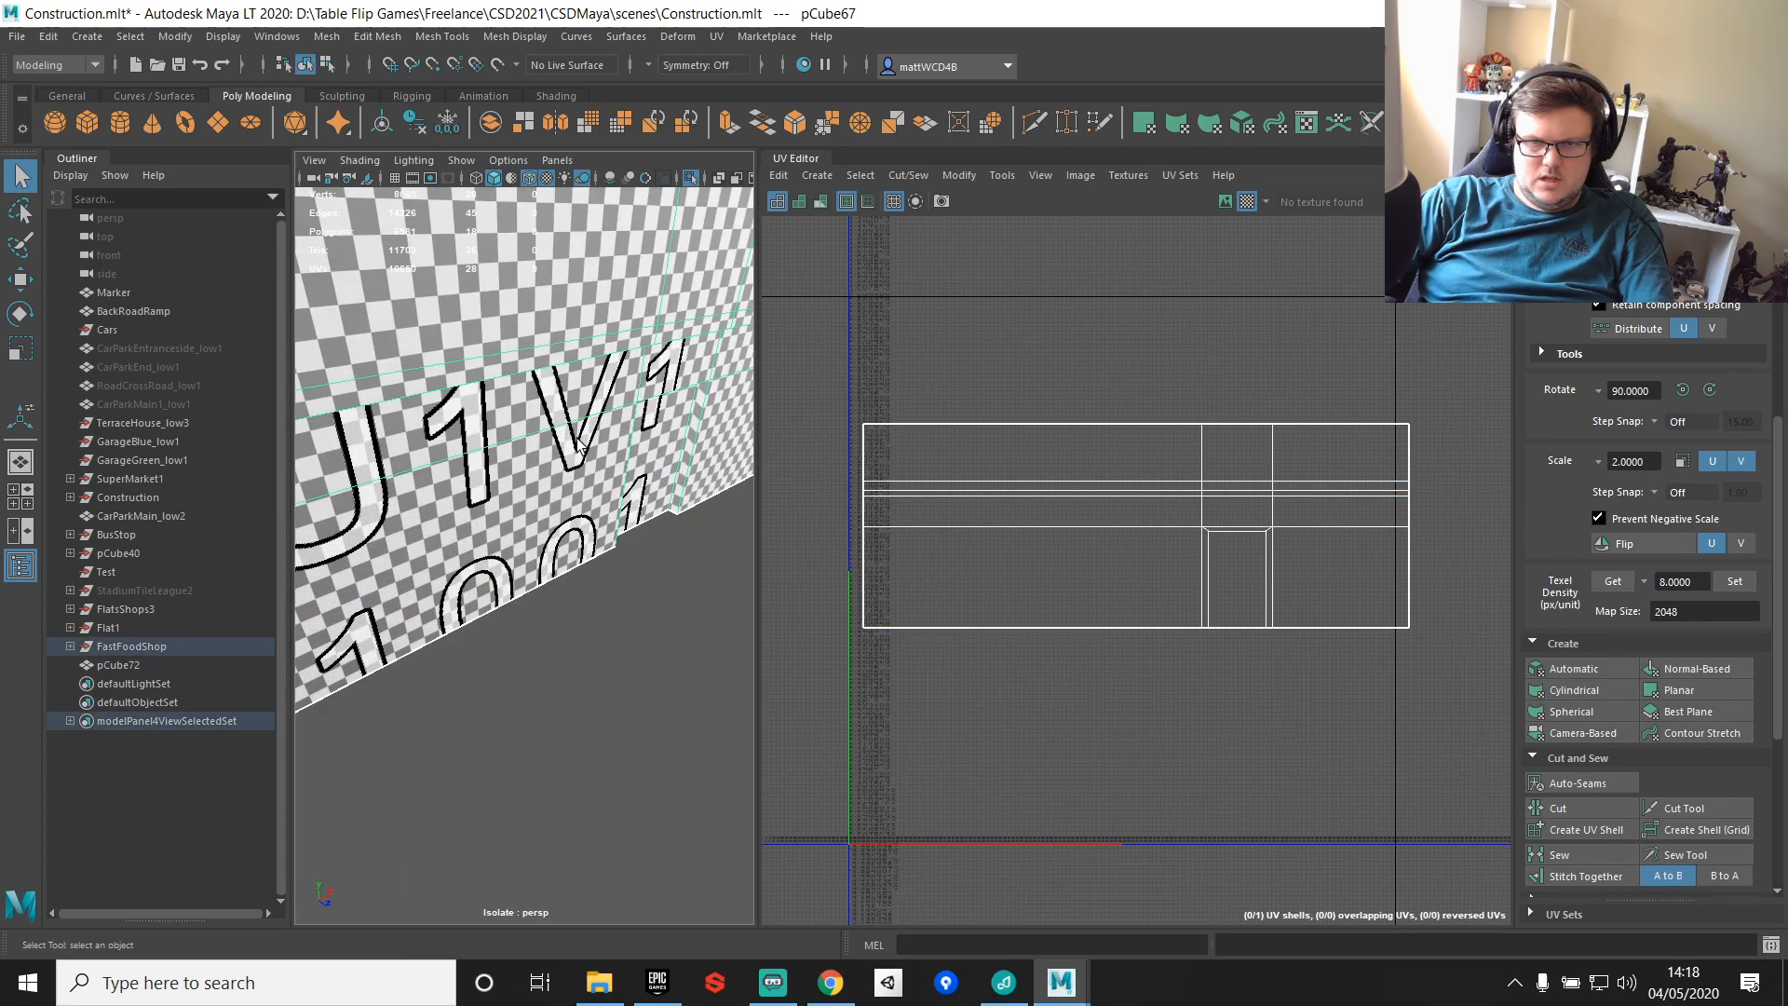
Step: Bring back the full scene and combine the doorway wall with the shop body
{"action": "key", "text": "ctrl+1"}
{"action": "left_click", "coordinate": [361, 603], "text": "shift"}
{"action": "right_click_drag", "start_coordinate": [422, 594], "coordinate": [411, 887], "text": "shift"}
Step: Apply automatic UV mapping to the two corner pillars and isolate them in the viewport
{"action": "left_click", "coordinate": [1574, 667]}
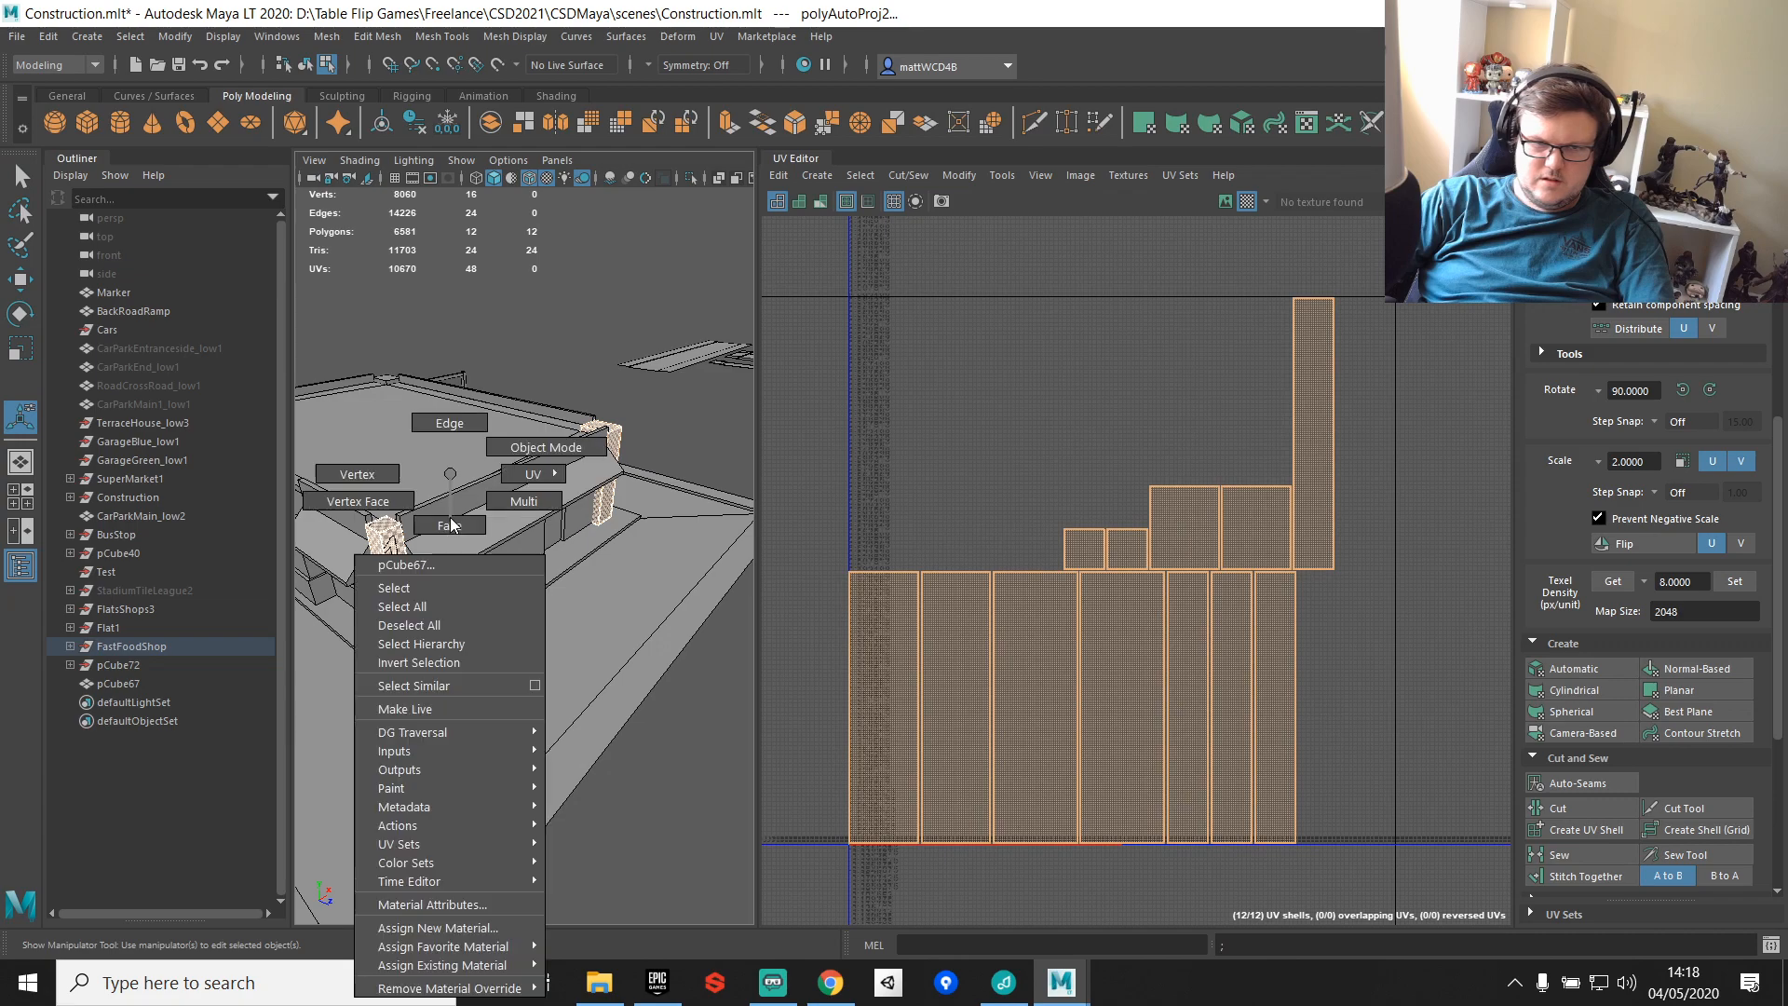
{"action": "key", "text": "q"}
{"action": "left_click", "coordinate": [450, 517]}
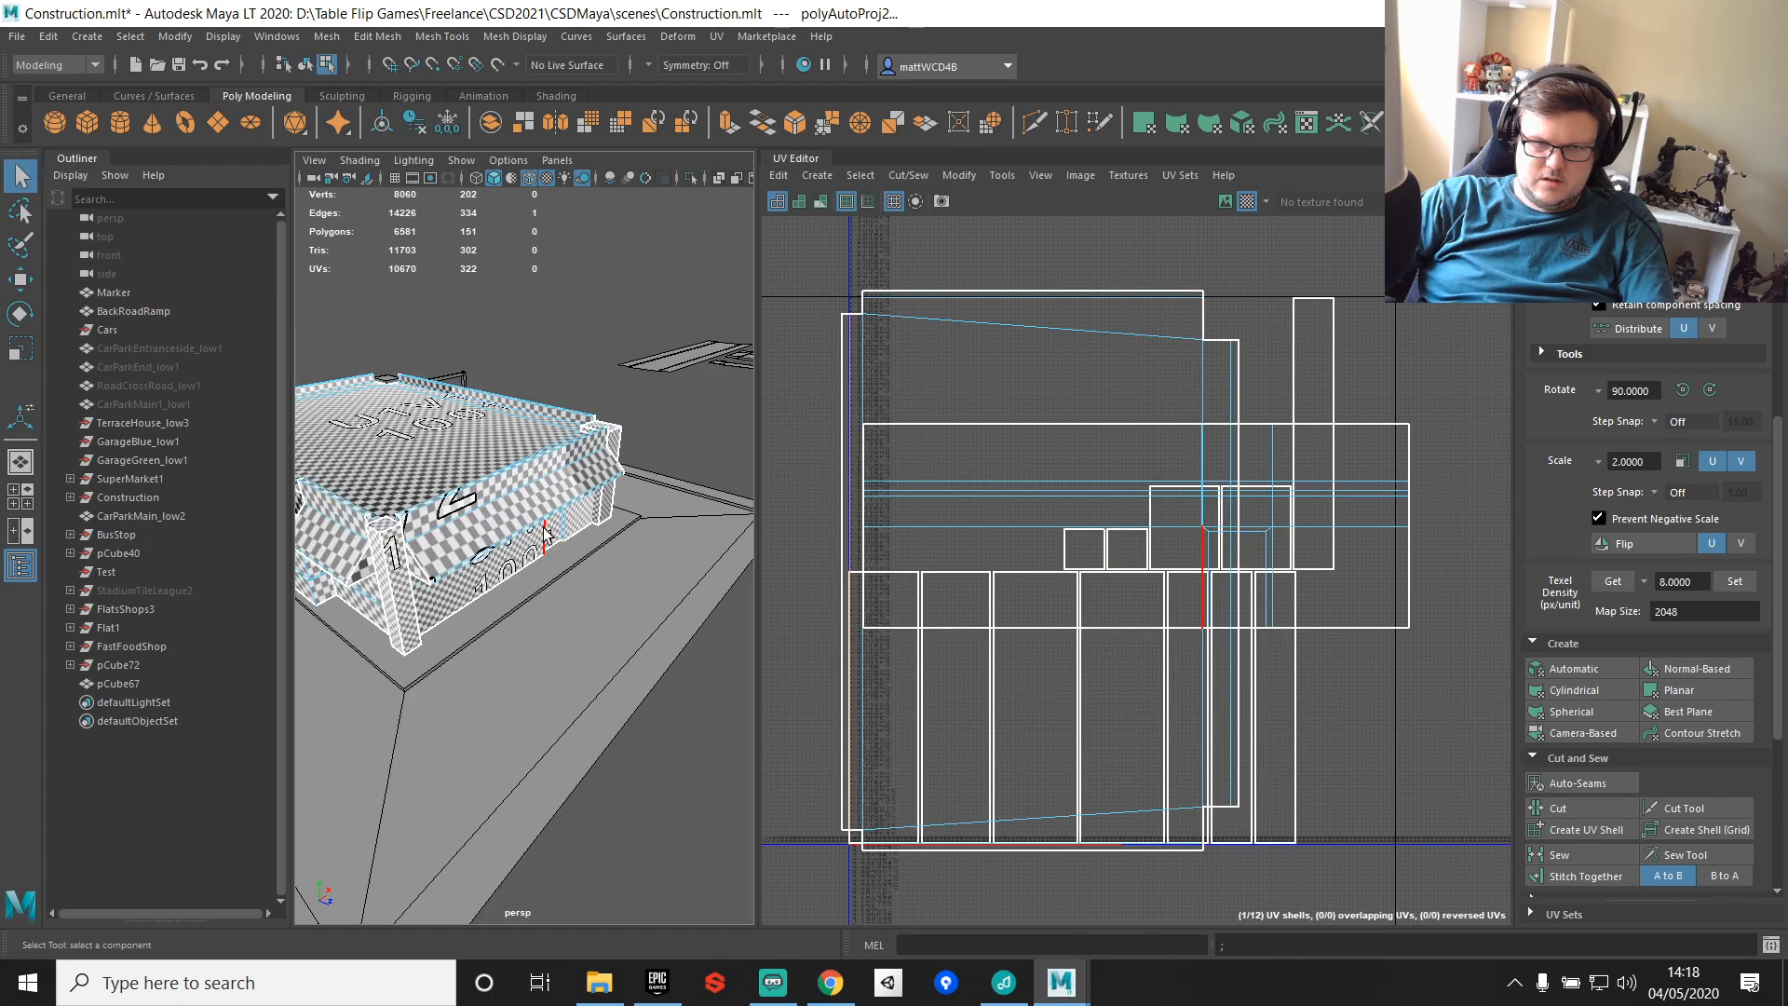
{"action": "key", "text": "ctrl+1"}
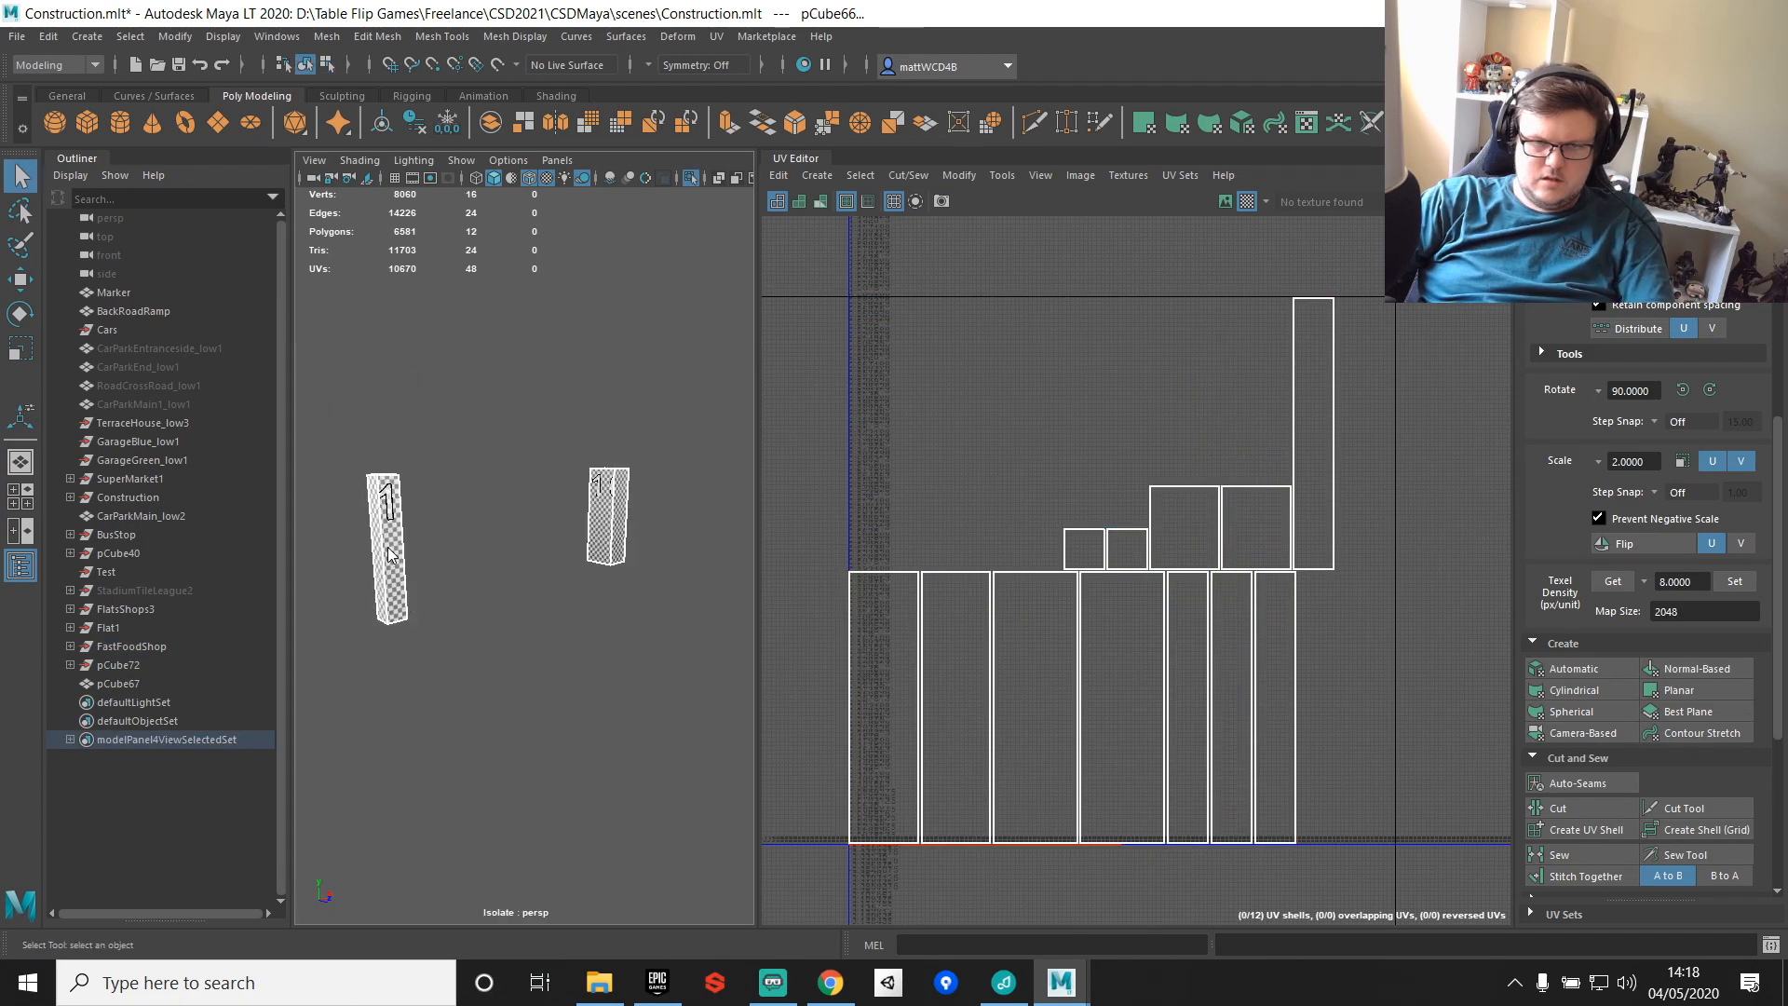
Step: Stitch both pillars' side faces together along their vertical edges, leaving one edge on each as a seam
{"action": "right_click_drag", "start_coordinate": [386, 490], "coordinate": [386, 422]}
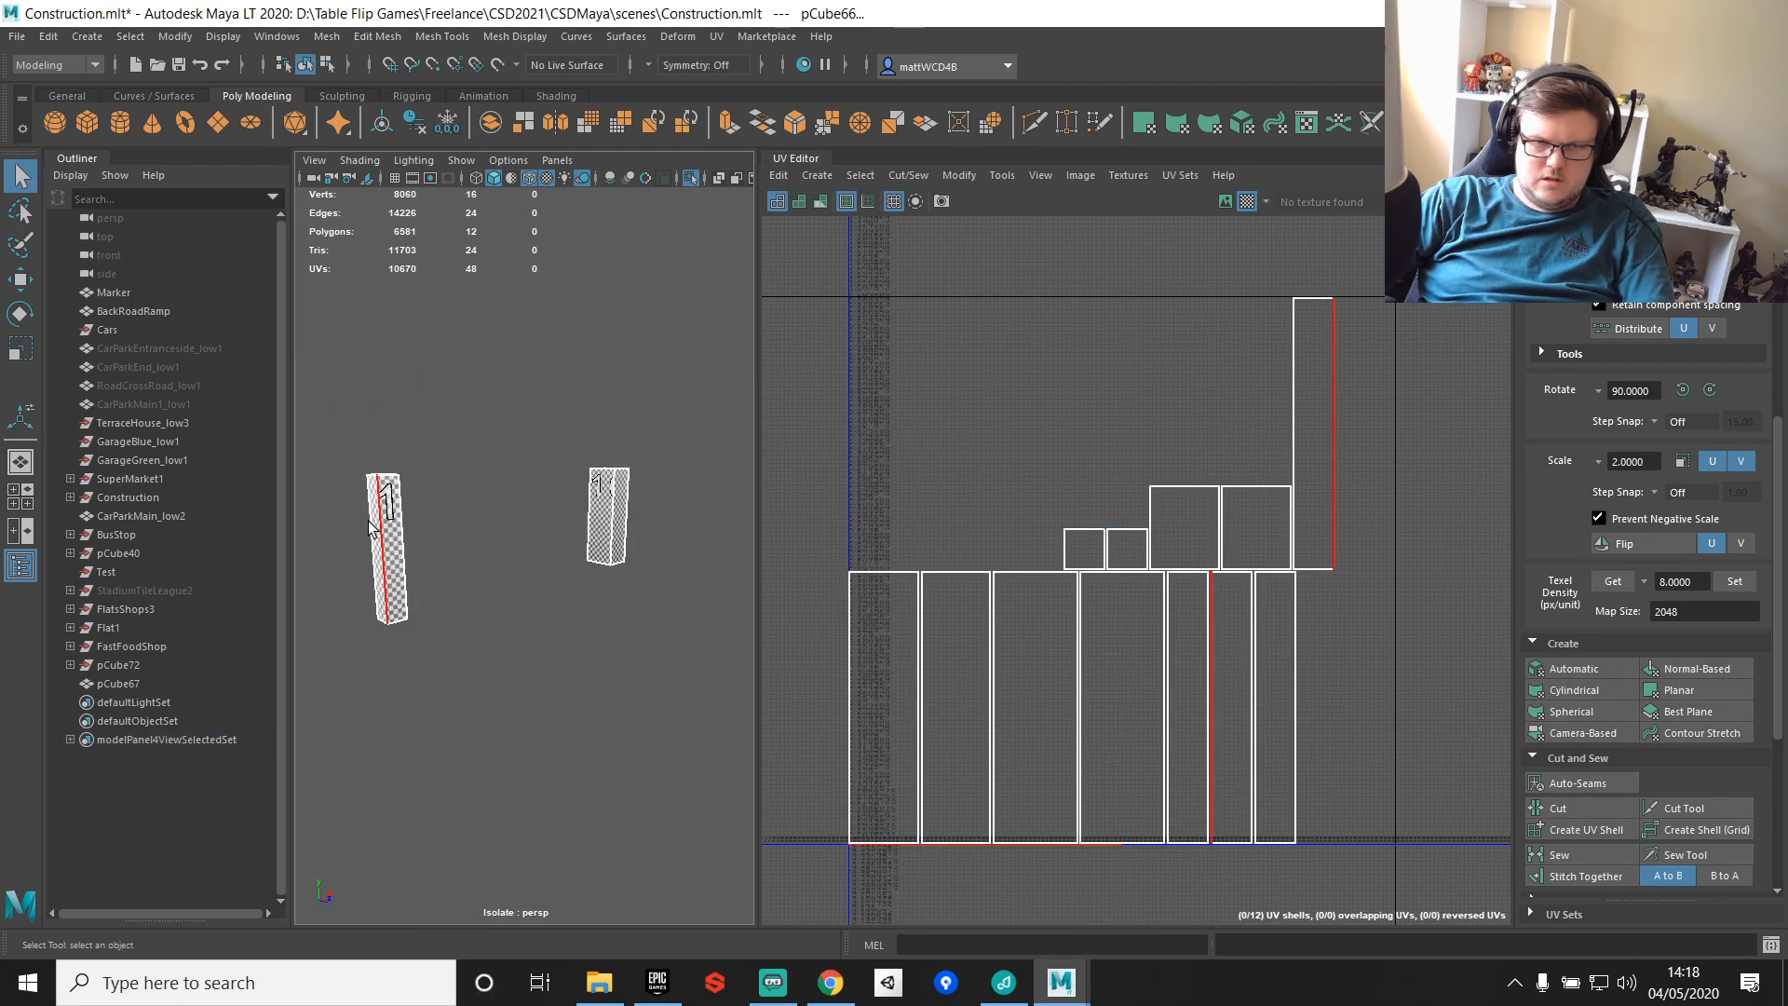
{"action": "left_click_drag", "start_coordinate": [343, 517], "coordinate": [700, 534]}
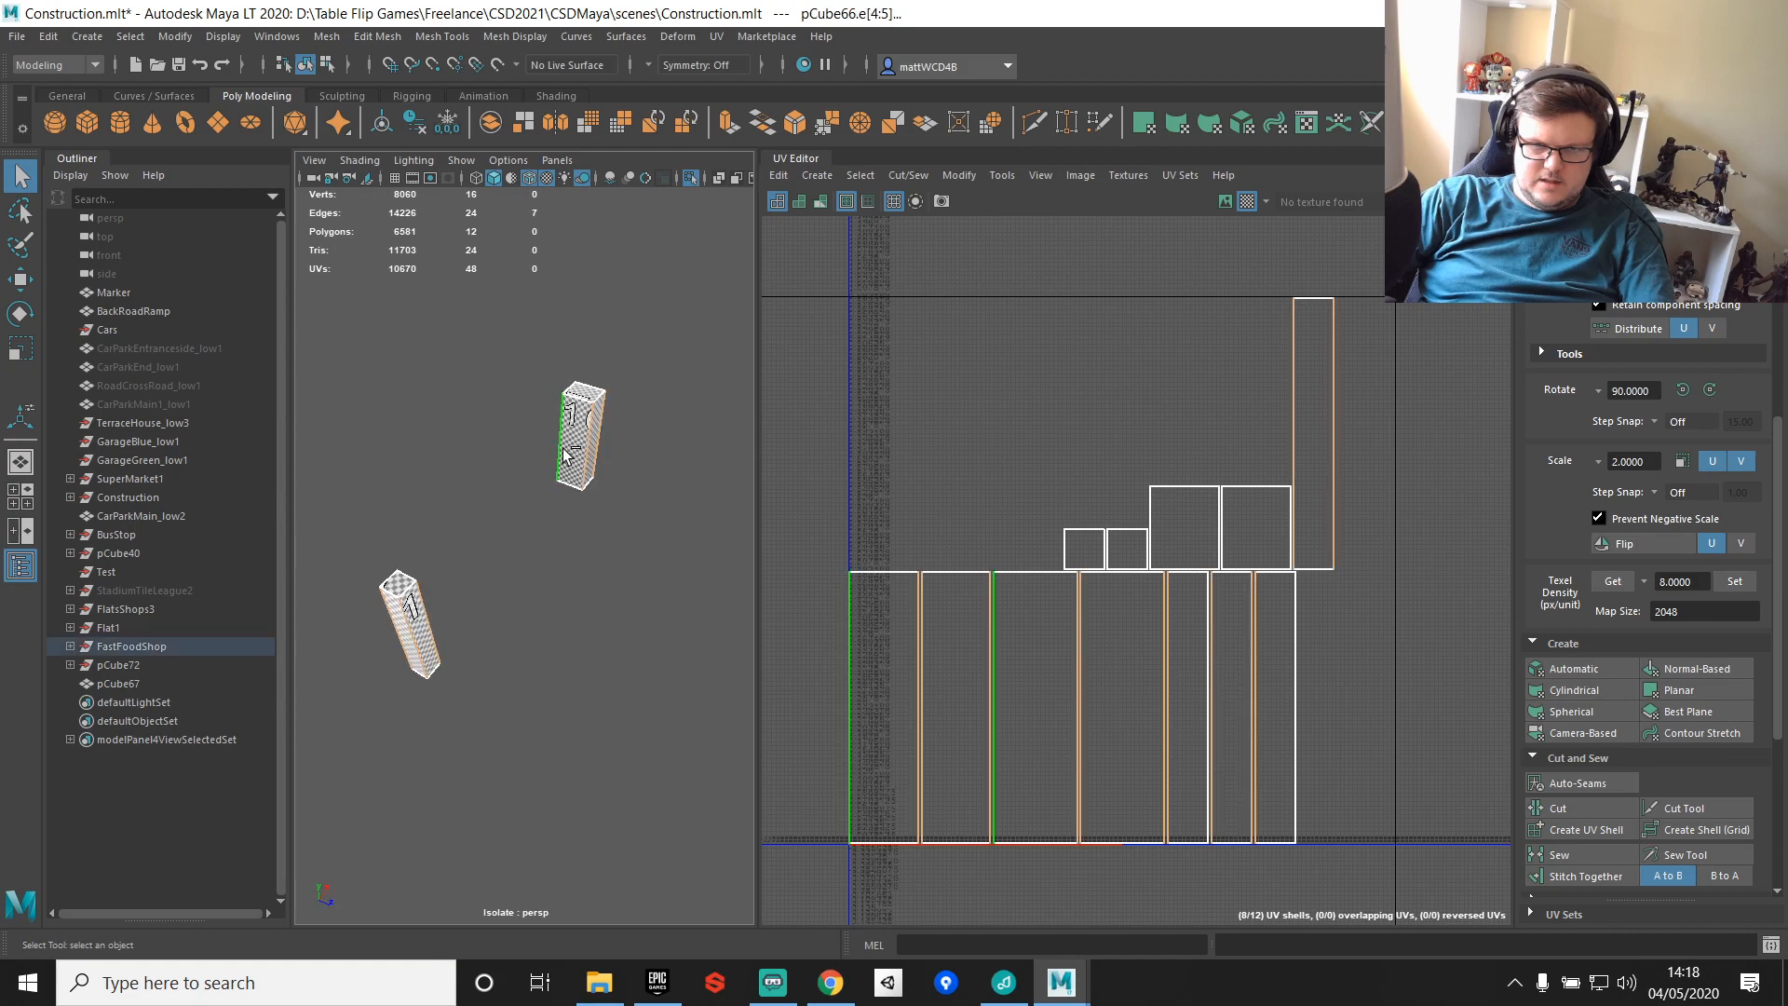
{"action": "left_click", "coordinate": [563, 447], "text": "ctrl"}
{"action": "right_click_drag", "start_coordinate": [1107, 365], "coordinate": [1100, 399], "text": "shift"}
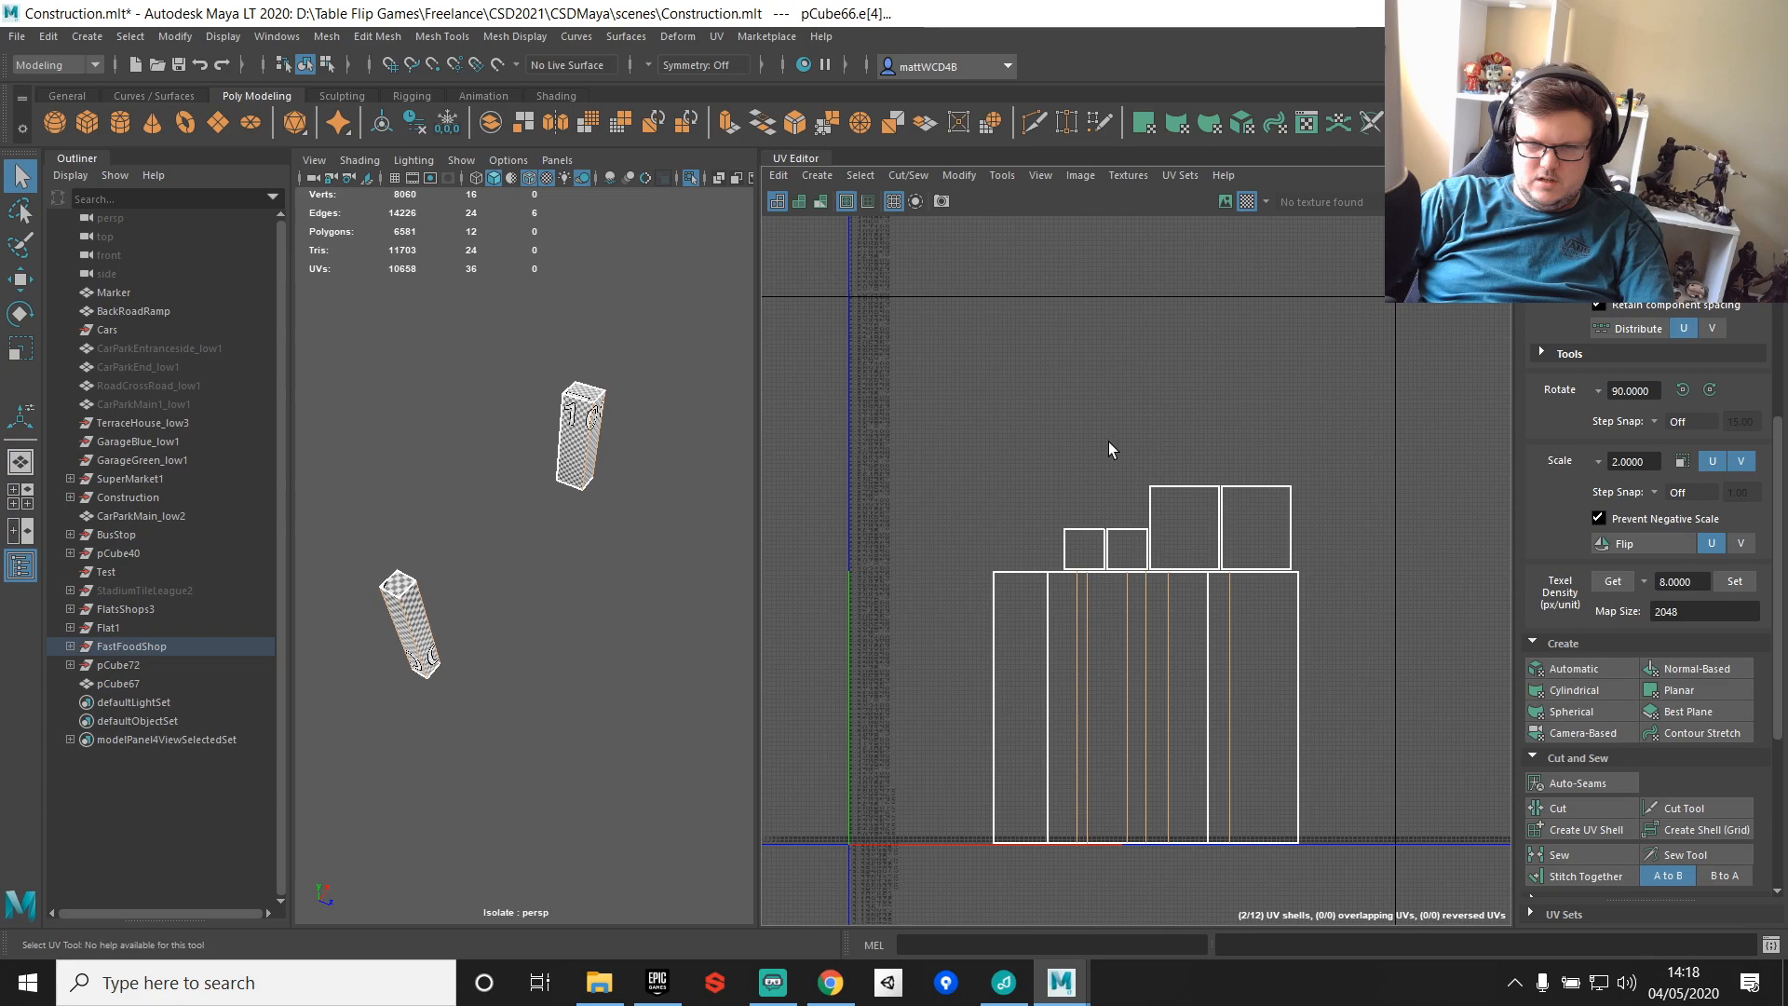
Step: Delete the hidden bottom face of each corner pillar
{"action": "right_click_drag", "start_coordinate": [1109, 441], "coordinate": [1112, 503]}
{"action": "left_click", "coordinate": [1181, 535]}
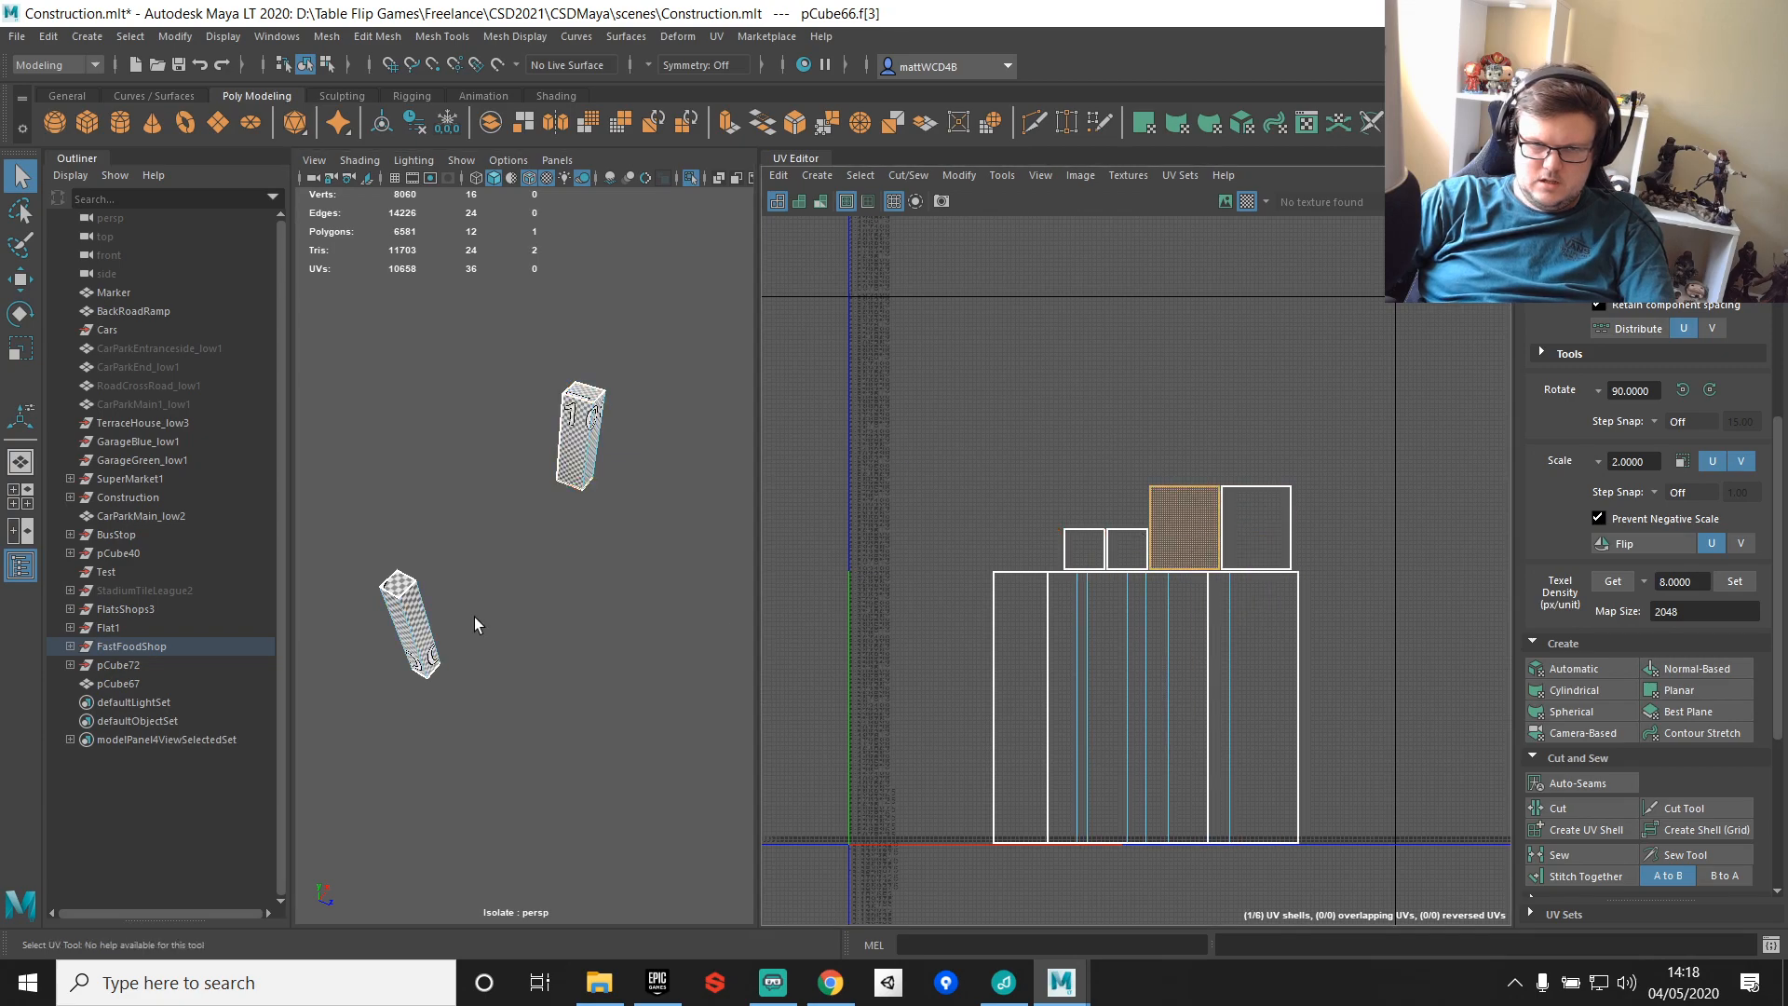
{"action": "key", "text": "f"}
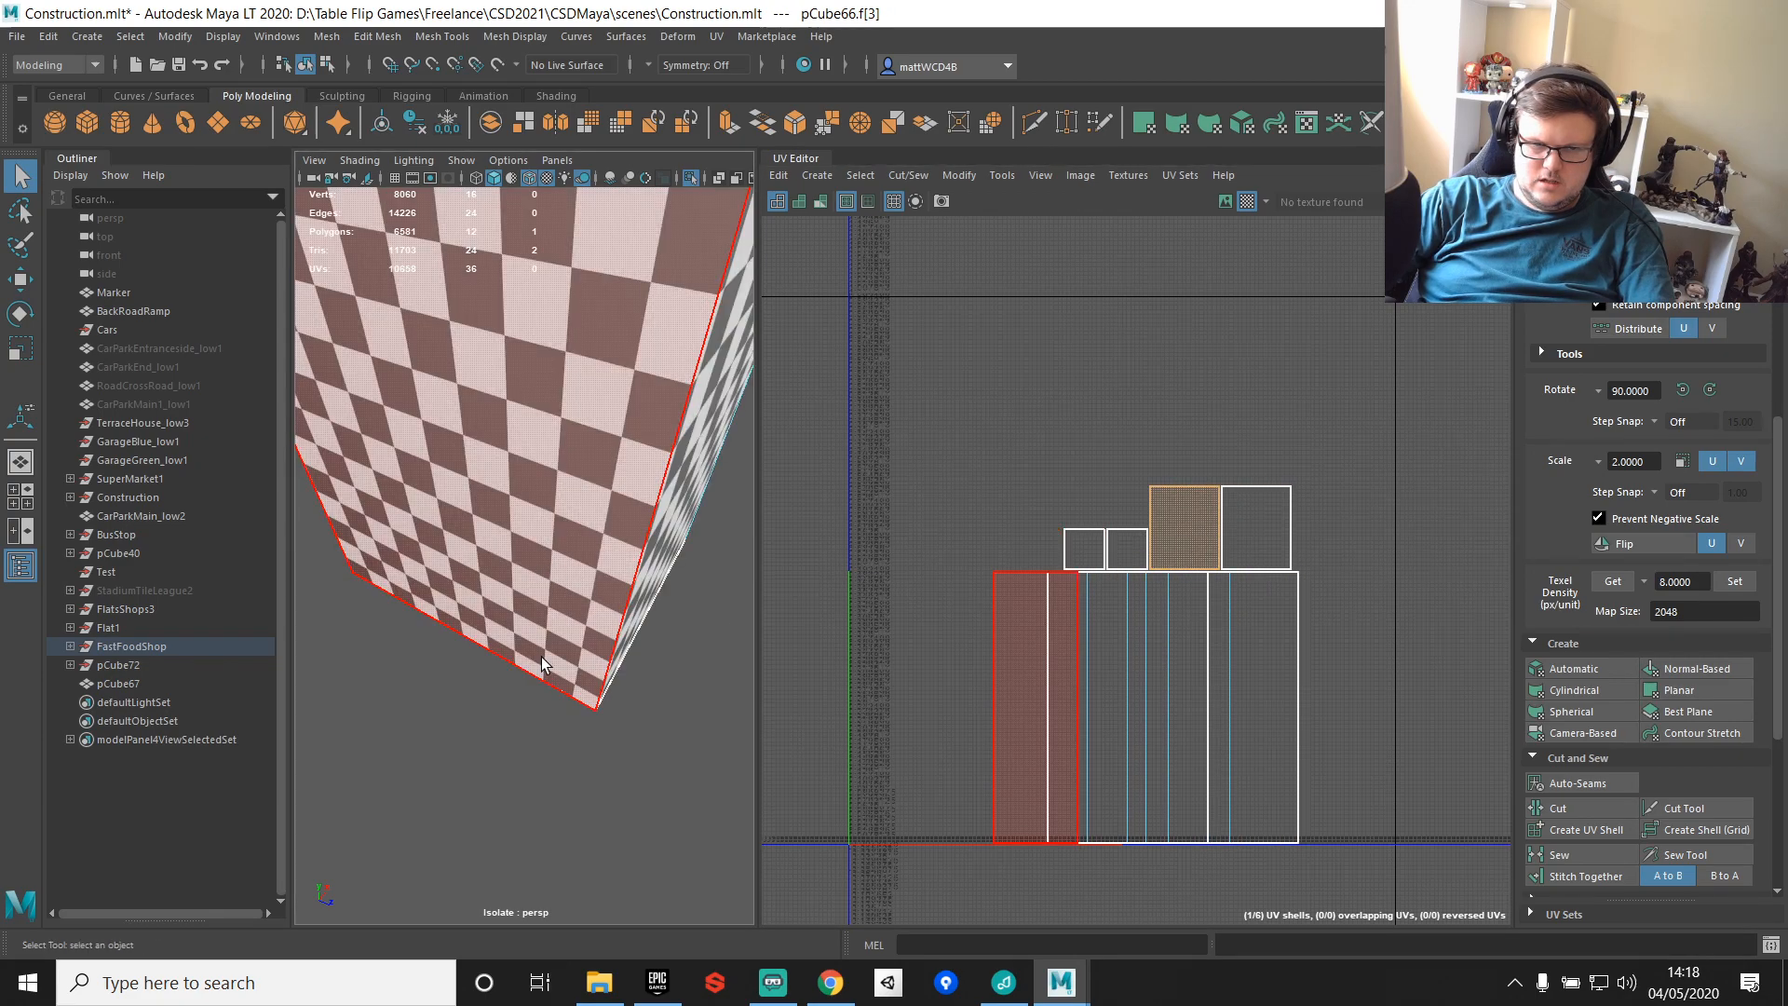
{"action": "left_click_drag", "start_coordinate": [541, 665], "coordinate": [559, 466], "text": "alt"}
{"action": "key", "text": "Delete"}
{"action": "left_click", "coordinate": [1100, 552]}
{"action": "key", "text": "f"}
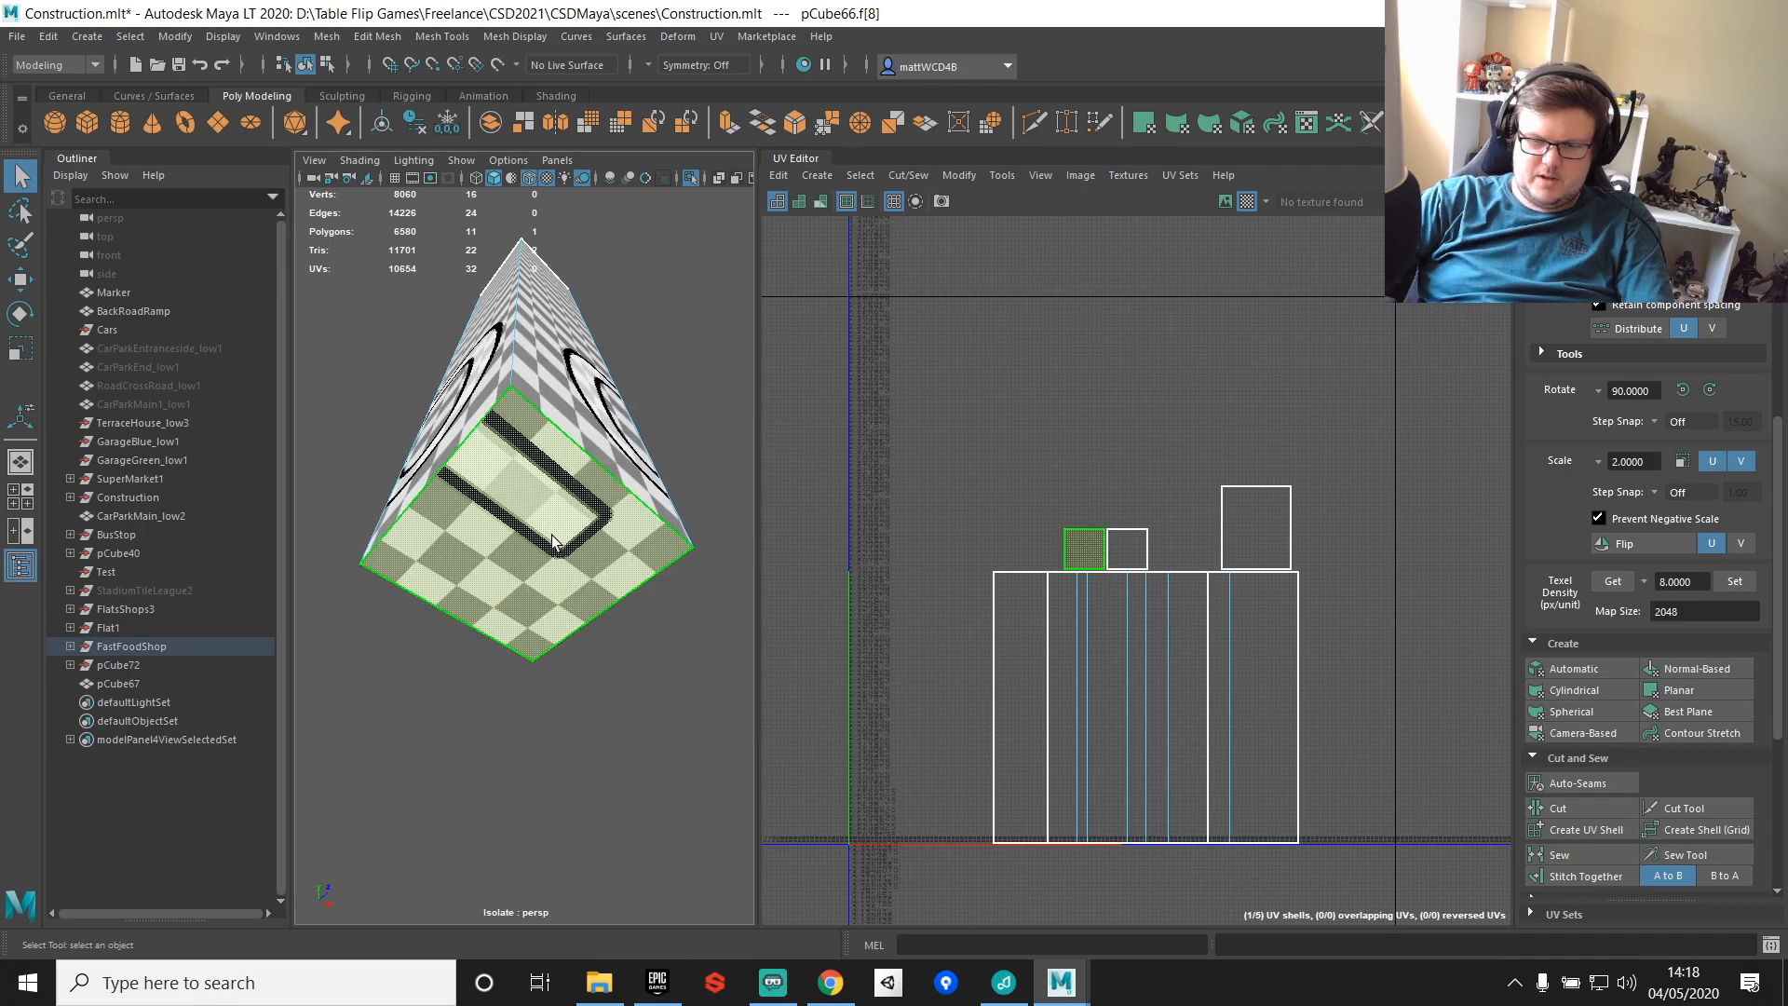
{"action": "key", "text": "Delete"}
{"action": "left_click_drag", "start_coordinate": [551, 542], "coordinate": [560, 689], "text": "alt"}
{"action": "scroll", "coordinate": [561, 684], "scroll_direction": "down", "scroll_amount": 10}
Step: Move the wider pillar's side shell up clear of the narrower pillar's overlapping shell
{"action": "right_click_drag", "start_coordinate": [1011, 622], "coordinate": [1029, 692]}
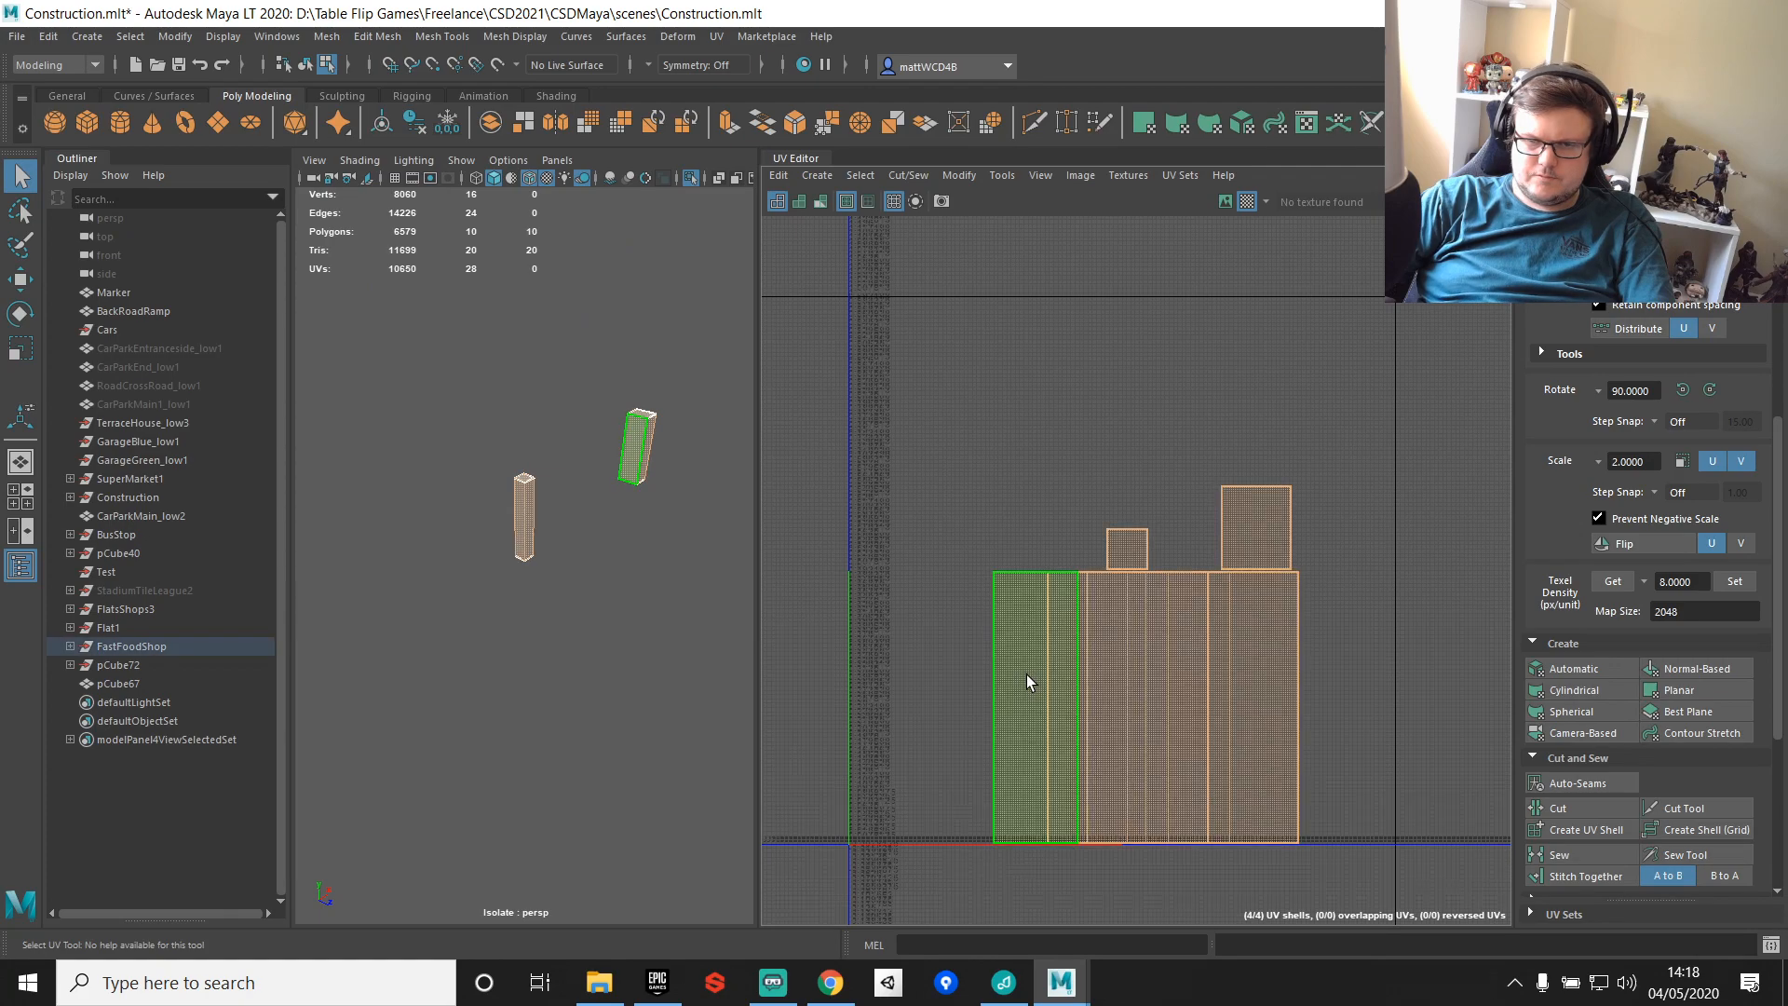
{"action": "double_click", "coordinate": [1027, 675]}
{"action": "key", "text": "w"}
{"action": "left_click_drag", "start_coordinate": [1146, 708], "coordinate": [984, 306]}
Step: Stitch the narrower pillar's top face onto its side shell and select the joined shell's faces
{"action": "double_click", "coordinate": [1102, 681]}
{"action": "right_click_drag", "start_coordinate": [1071, 601], "coordinate": [1073, 532]}
{"action": "left_click", "coordinate": [1067, 570]}
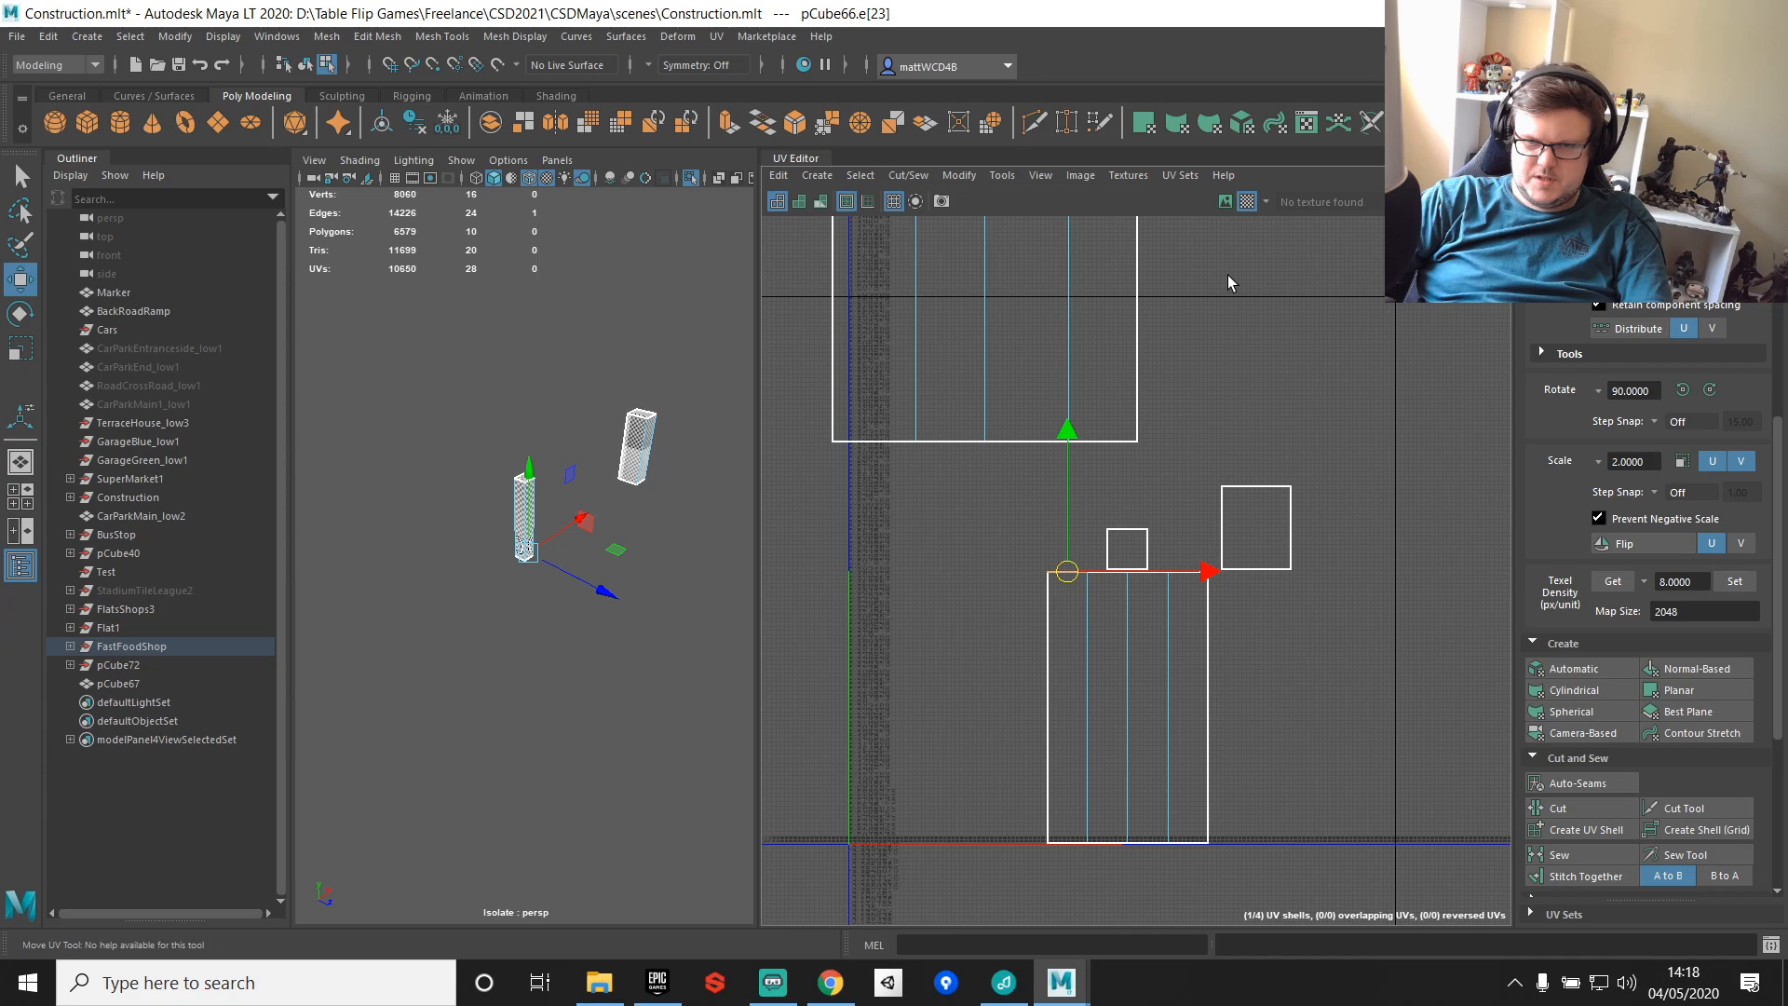
{"action": "key", "text": "g"}
{"action": "middle_click_drag", "start_coordinate": [1228, 275], "coordinate": [1218, 344], "text": "alt"}
{"action": "right_click_drag", "start_coordinate": [1118, 624], "coordinate": [1108, 685]}
{"action": "double_click", "coordinate": [1109, 689]}
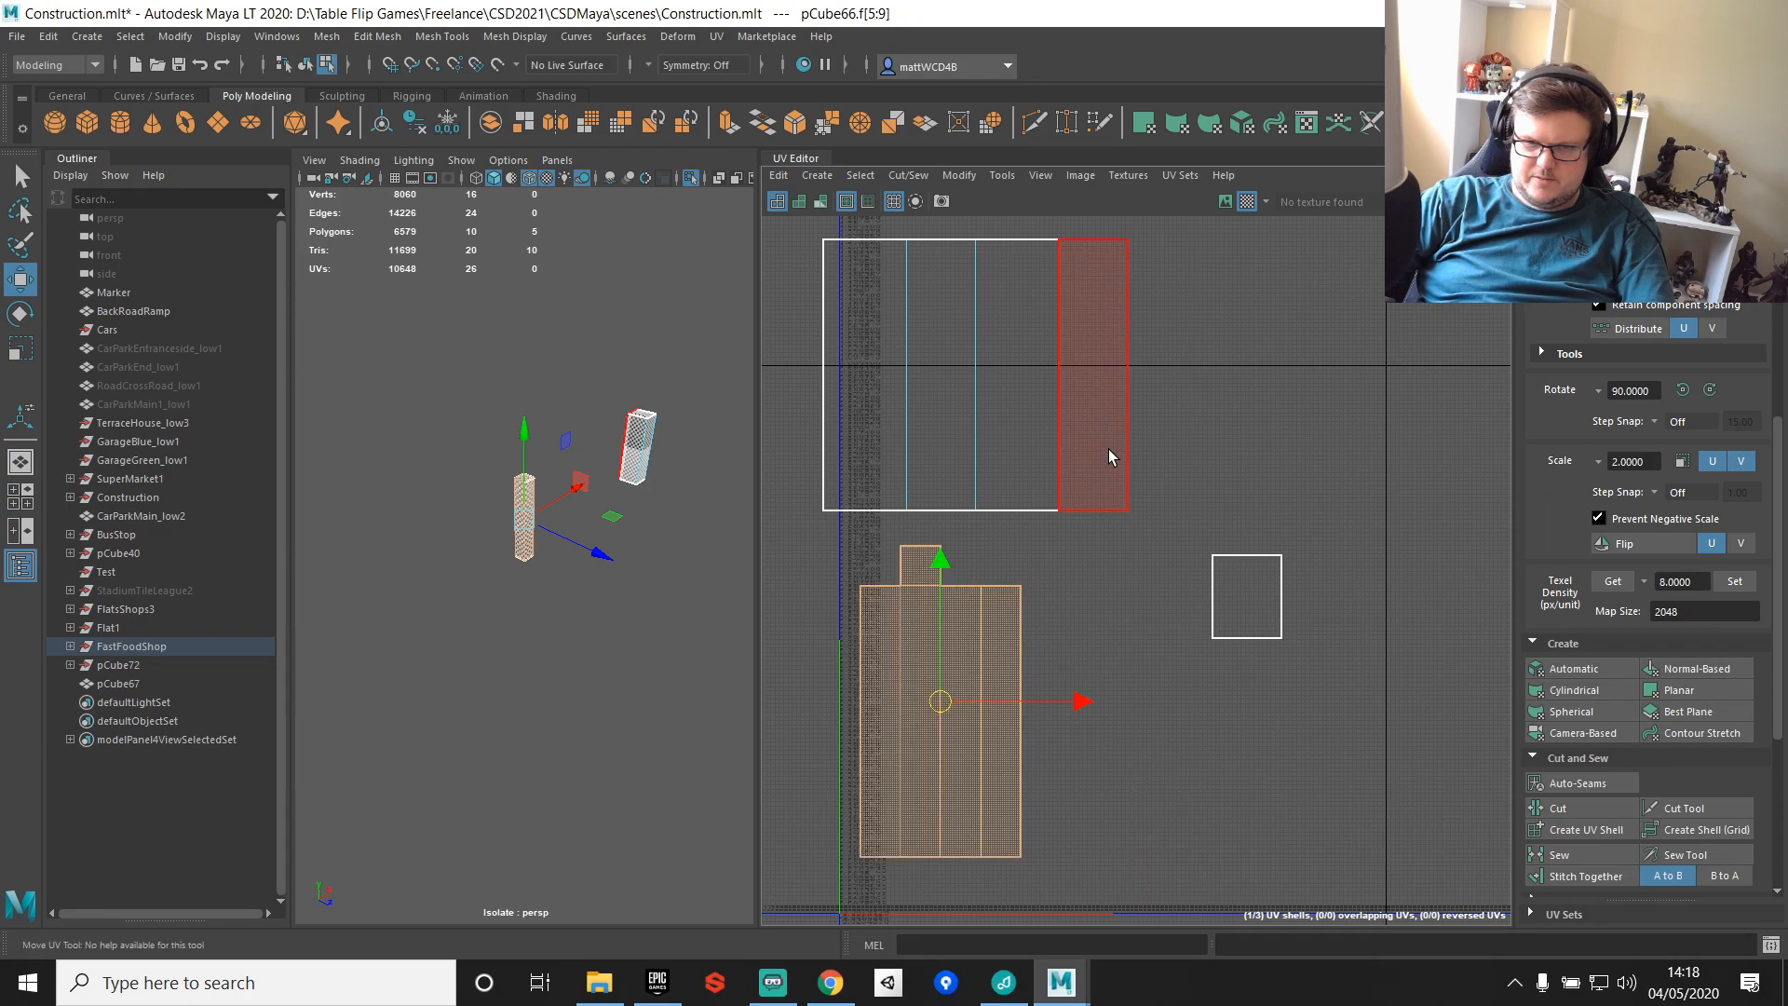
Step: Stitch the wider pillar's top face onto its side shell and check the checker pattern around the pillar
{"action": "right_click_drag", "start_coordinate": [1223, 582], "coordinate": [1224, 519]}
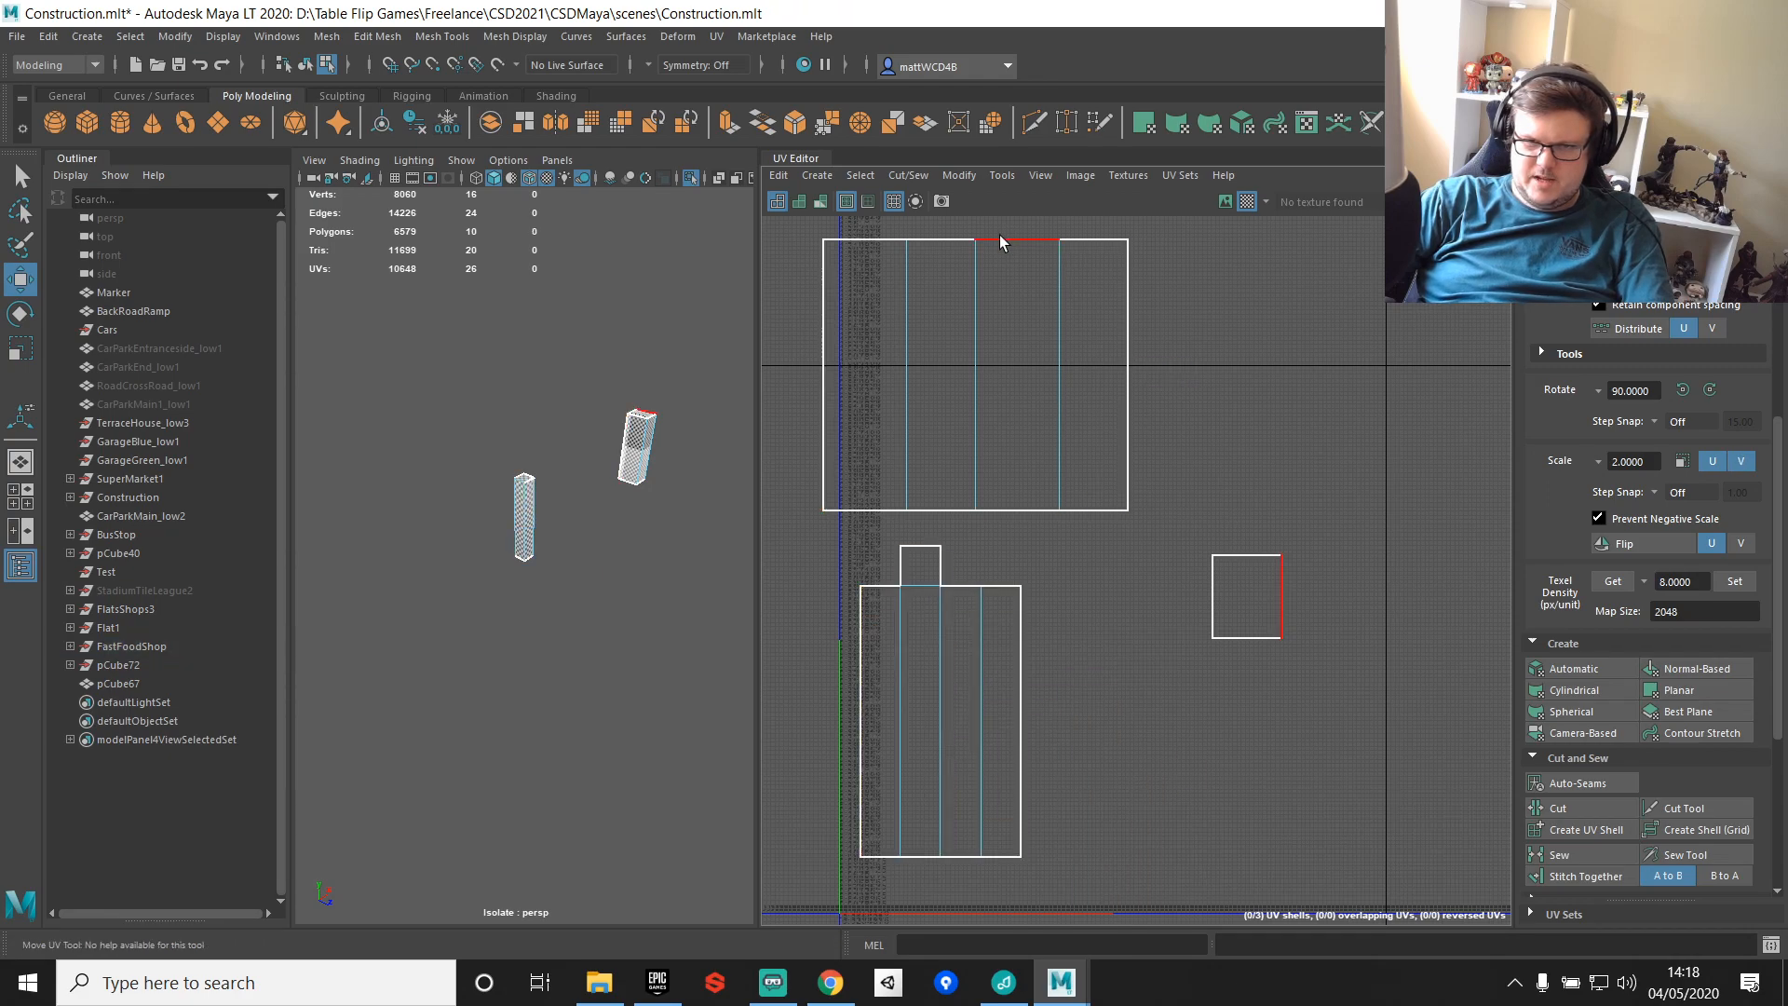
{"action": "left_click", "coordinate": [870, 240]}
{"action": "key", "text": "g"}
{"action": "key", "text": "f"}
{"action": "left_click_drag", "start_coordinate": [615, 494], "coordinate": [503, 503], "text": "alt"}
{"action": "scroll", "coordinate": [522, 522], "scroll_direction": "down", "scroll_amount": 5}
{"action": "middle_click_drag", "start_coordinate": [578, 596], "coordinate": [419, 438], "text": "alt"}
{"action": "left_click_drag", "start_coordinate": [596, 443], "coordinate": [413, 464], "text": "alt"}
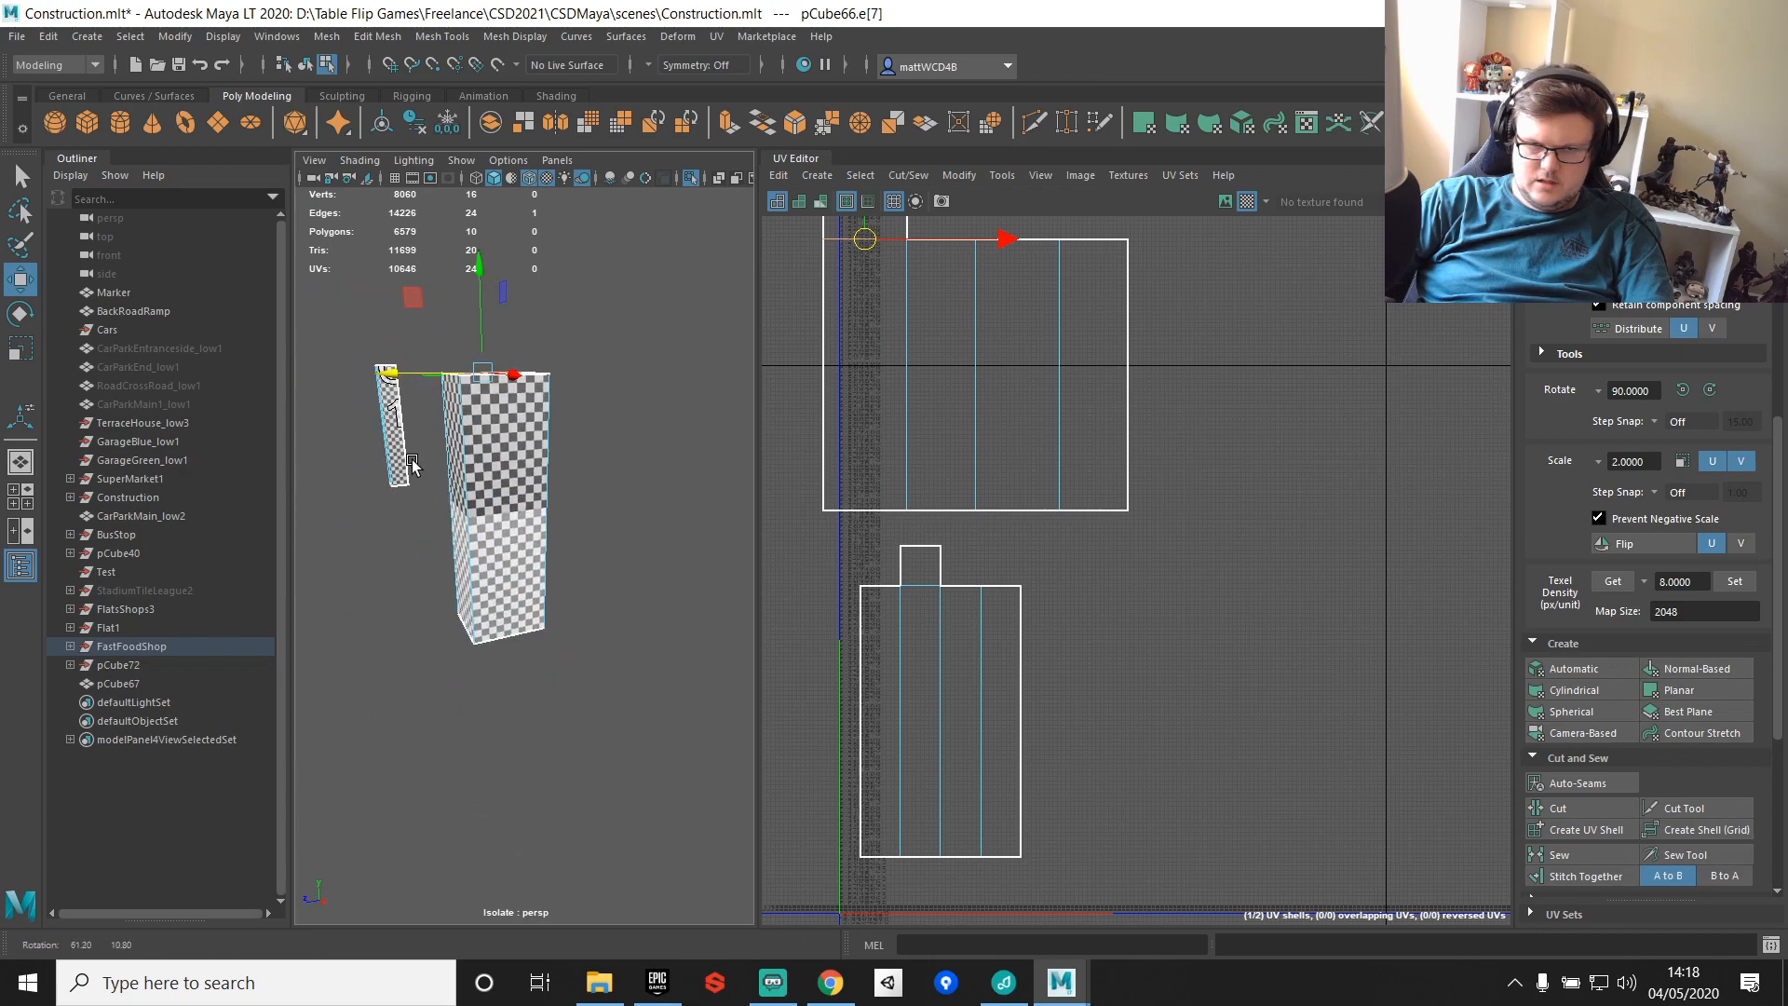
Step: Move the wider pillar's whole shell beside the narrower pillar's shell and return to object mode
{"action": "right_click_drag", "start_coordinate": [1024, 343], "coordinate": [1023, 408]}
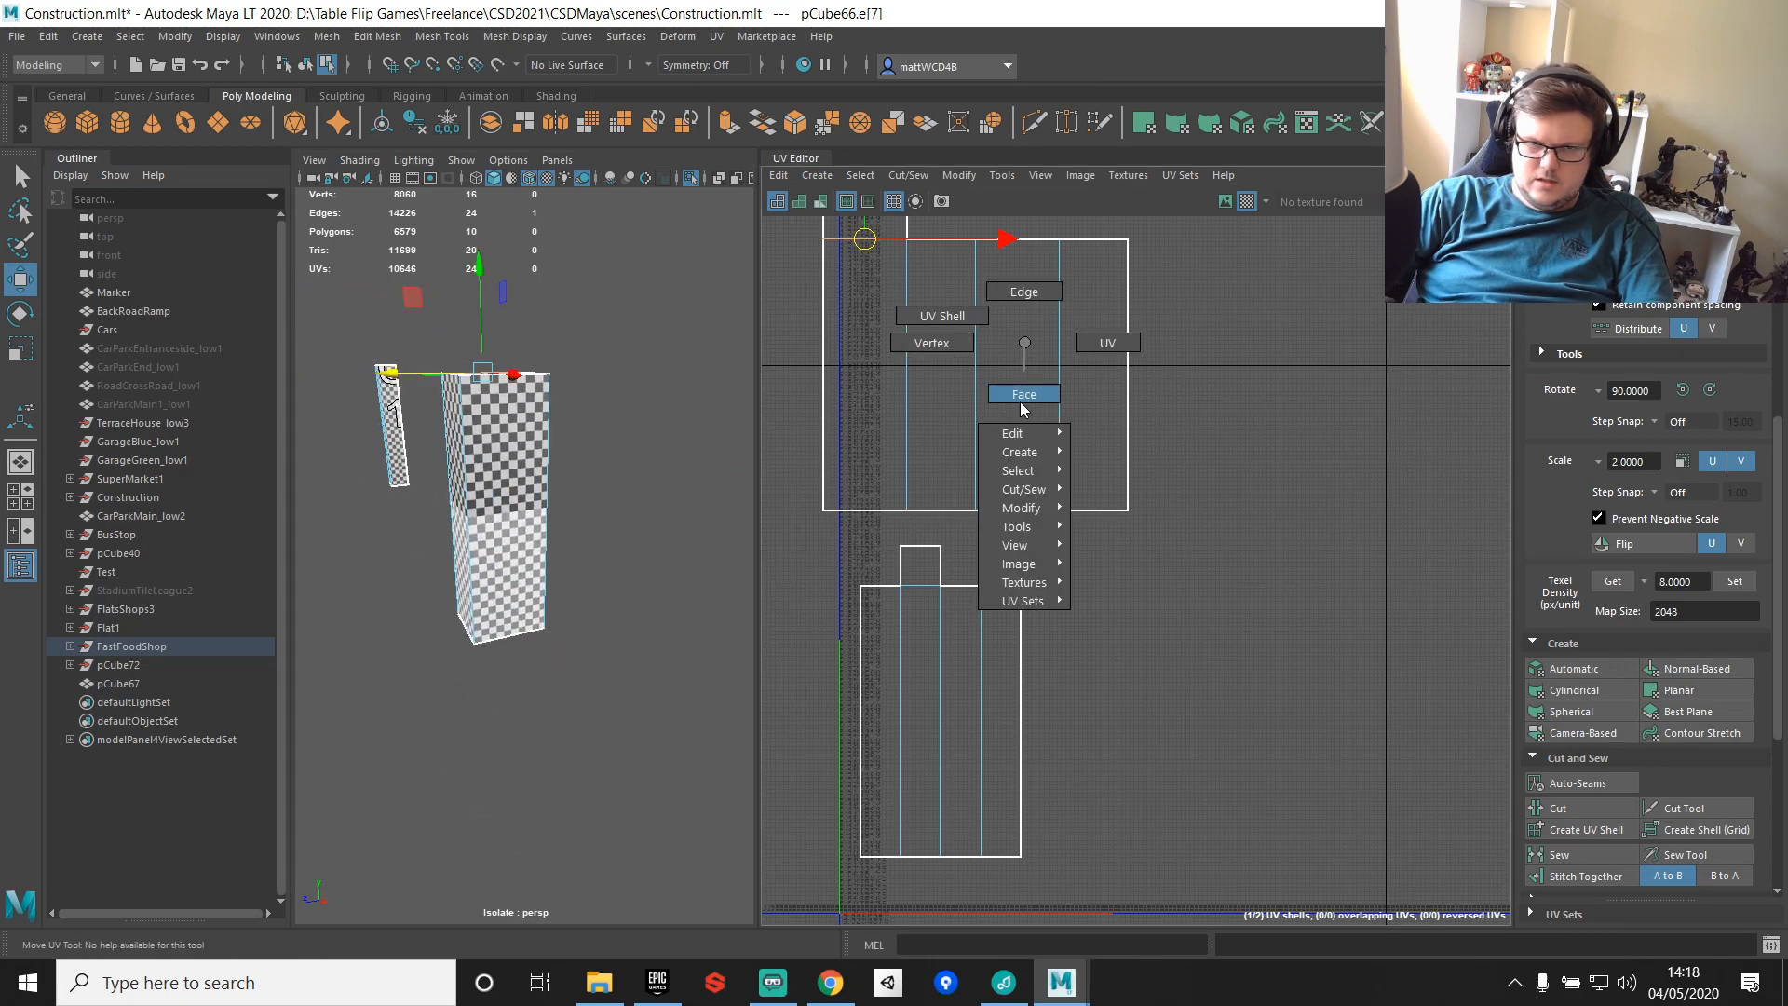
{"action": "double_click", "coordinate": [1022, 410]}
{"action": "left_click_drag", "start_coordinate": [975, 341], "coordinate": [1210, 492]}
{"action": "key", "text": "q"}
{"action": "right_click_drag", "start_coordinate": [477, 474], "coordinate": [658, 371]}
Step: Leave isolation, hide the Outliner and combine the two finished corner pillars with the shop body
{"action": "left_click_drag", "start_coordinate": [615, 420], "coordinate": [773, 470], "text": "alt"}
{"action": "left_click", "coordinate": [685, 177]}
{"action": "left_click", "coordinate": [685, 177]}
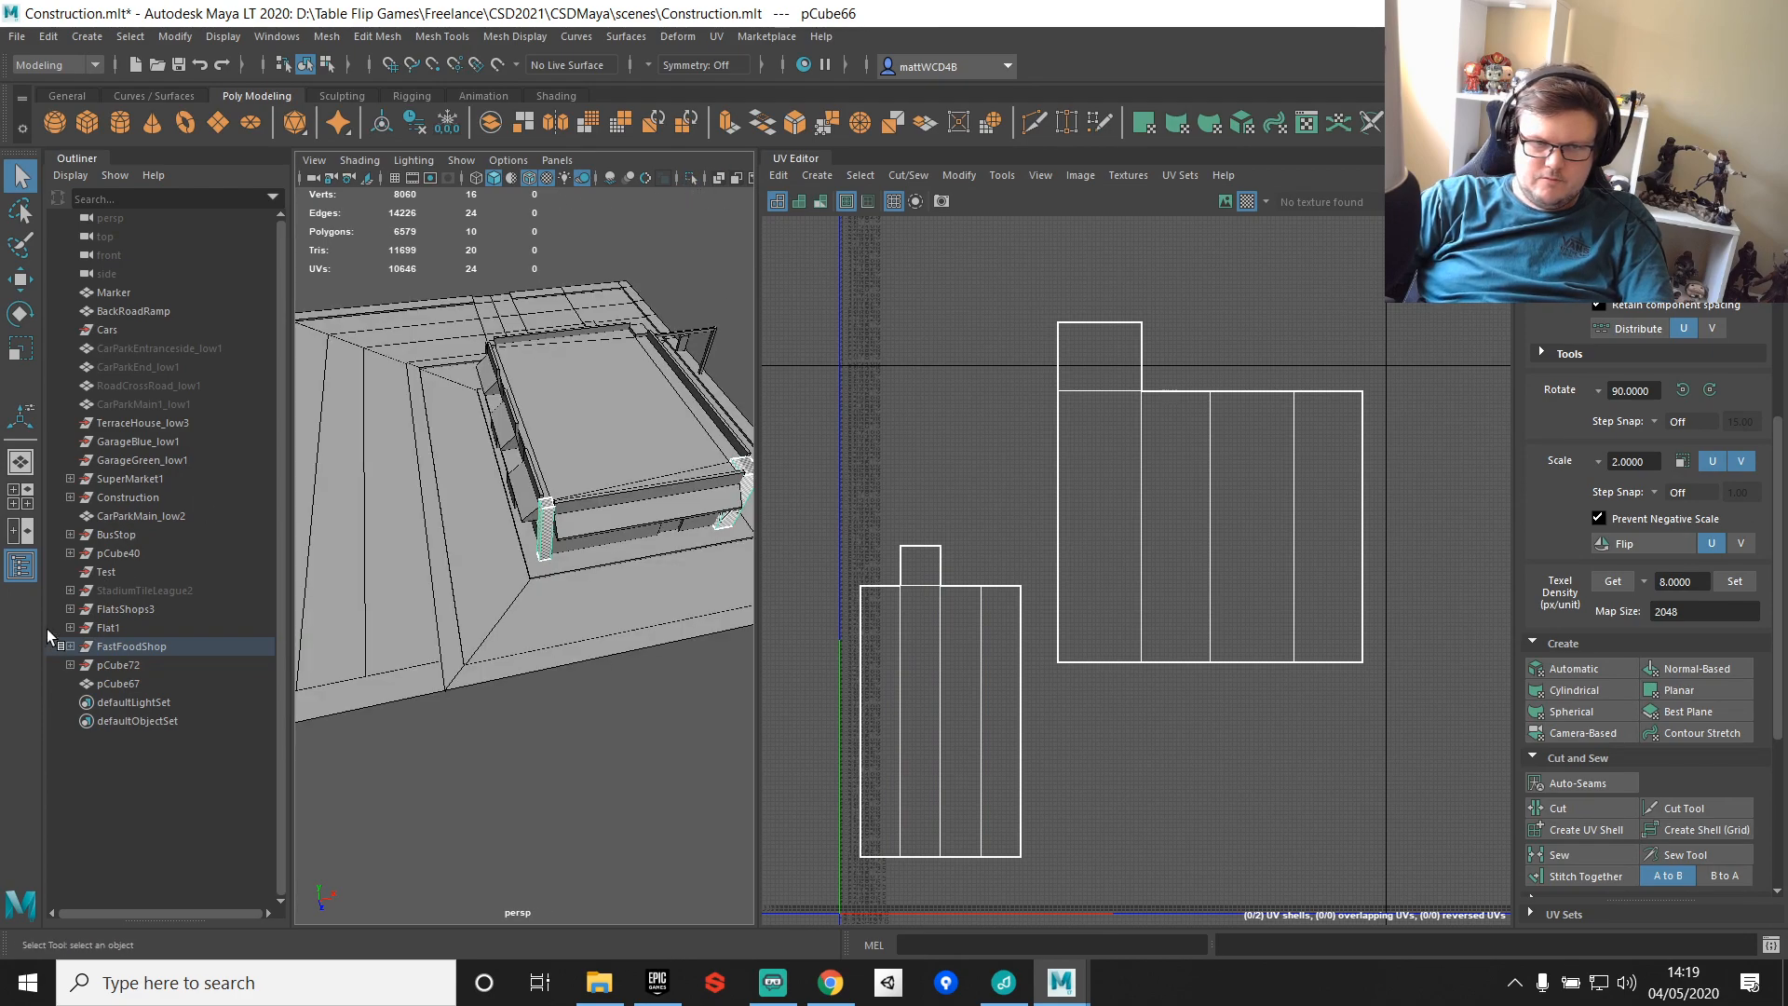
{"action": "left_click", "coordinate": [14, 570]}
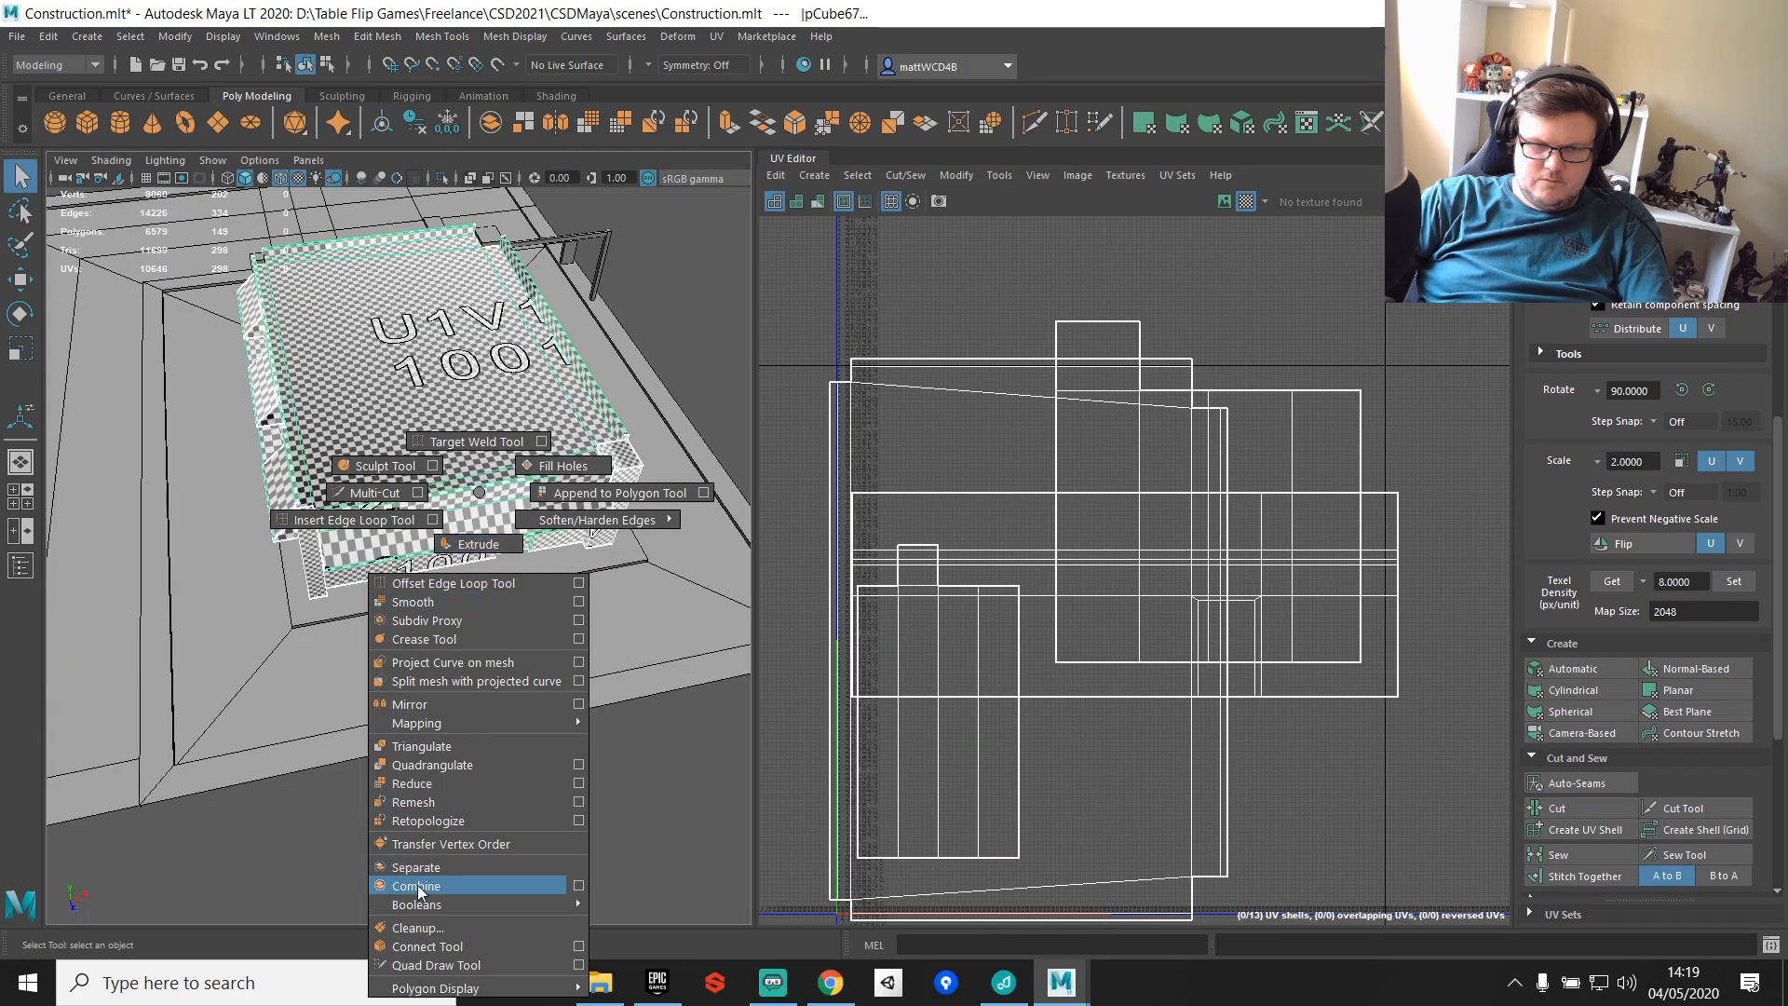
{"action": "right_click_drag", "start_coordinate": [434, 886], "coordinate": [440, 890], "text": "shift"}
Step: Select the two pillars at the ends of the entrance side and apply automatic UV mapping to them
{"action": "scroll", "coordinate": [466, 634], "scroll_direction": "down", "scroll_amount": 3}
{"action": "left_click_drag", "start_coordinate": [485, 587], "coordinate": [523, 454], "text": "alt"}
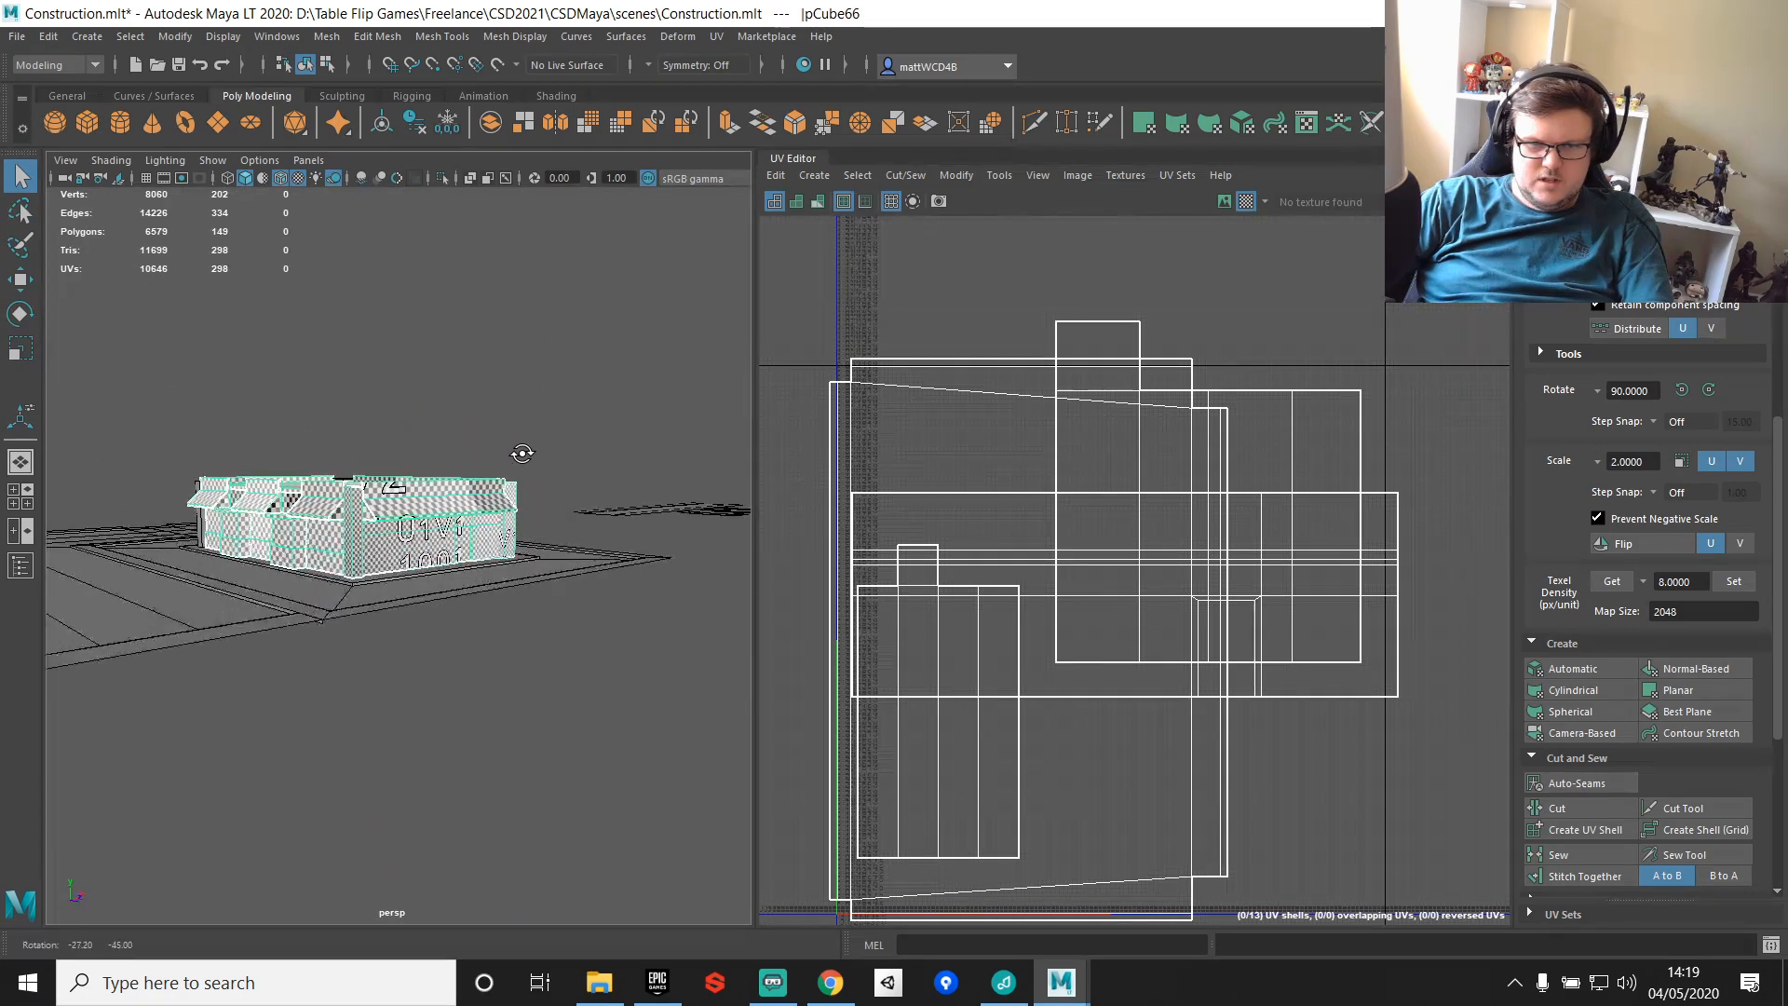
{"action": "right_click_drag", "start_coordinate": [522, 453], "coordinate": [605, 462], "text": "alt"}
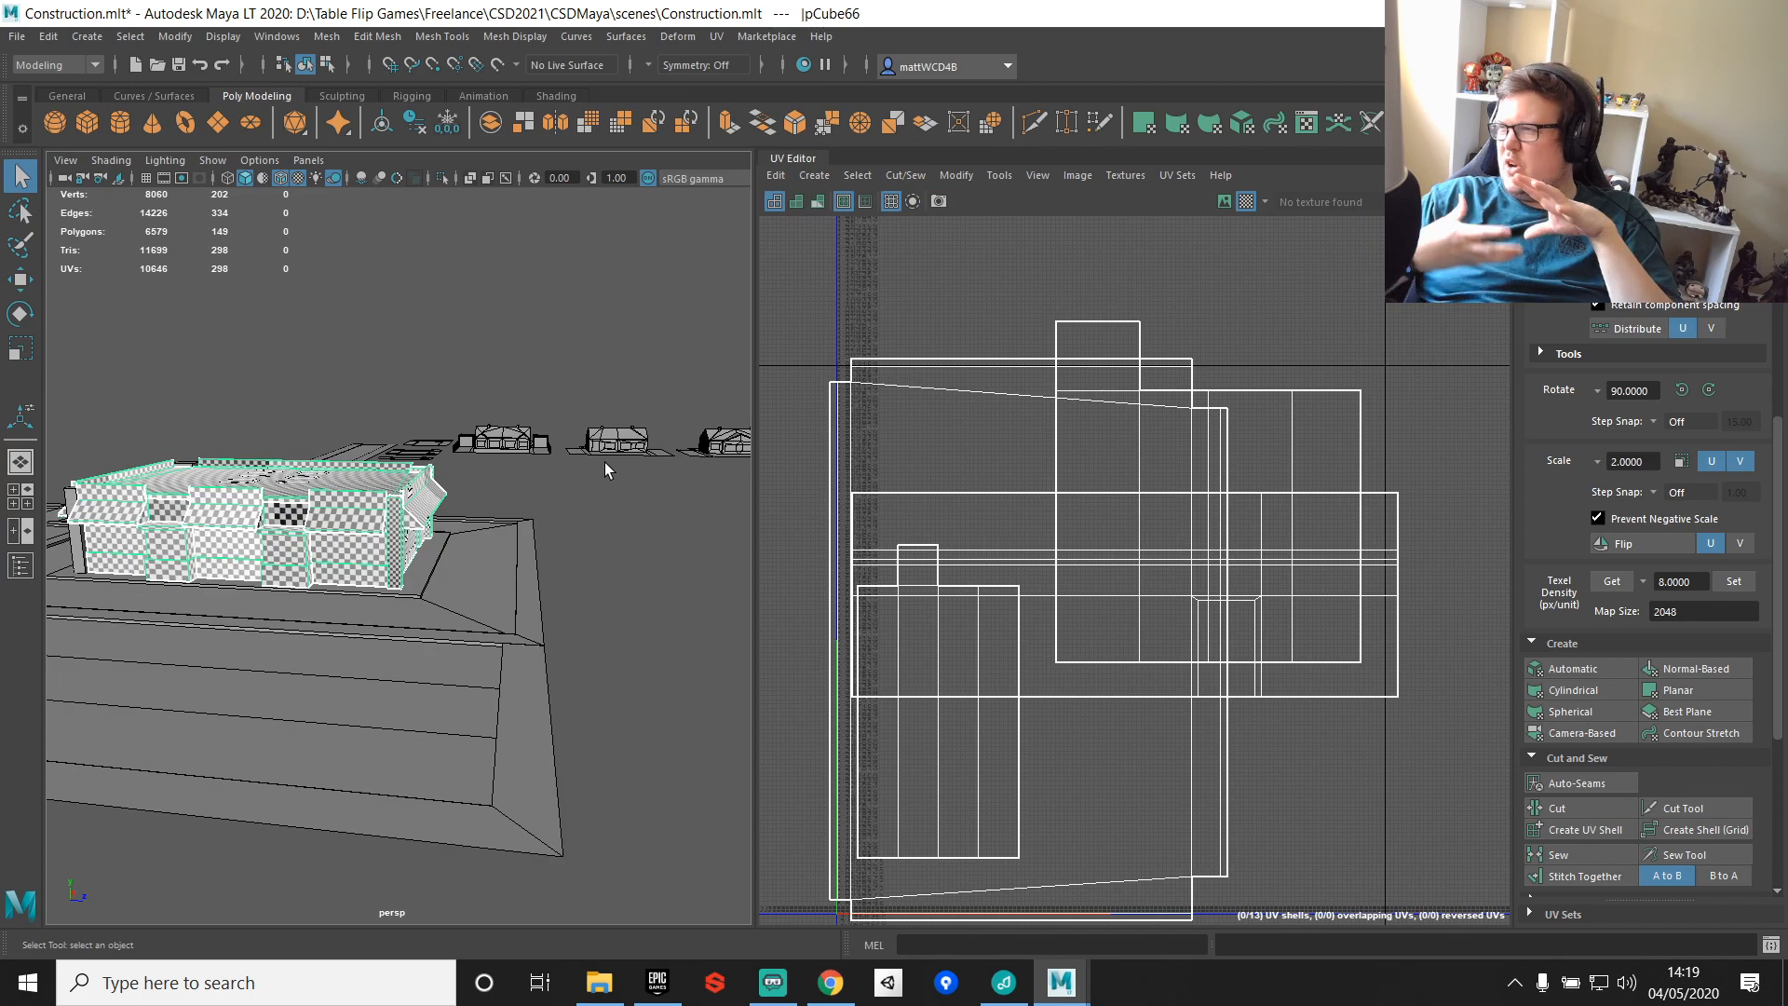
{"action": "middle_click_drag", "start_coordinate": [605, 462], "coordinate": [566, 539], "text": "alt"}
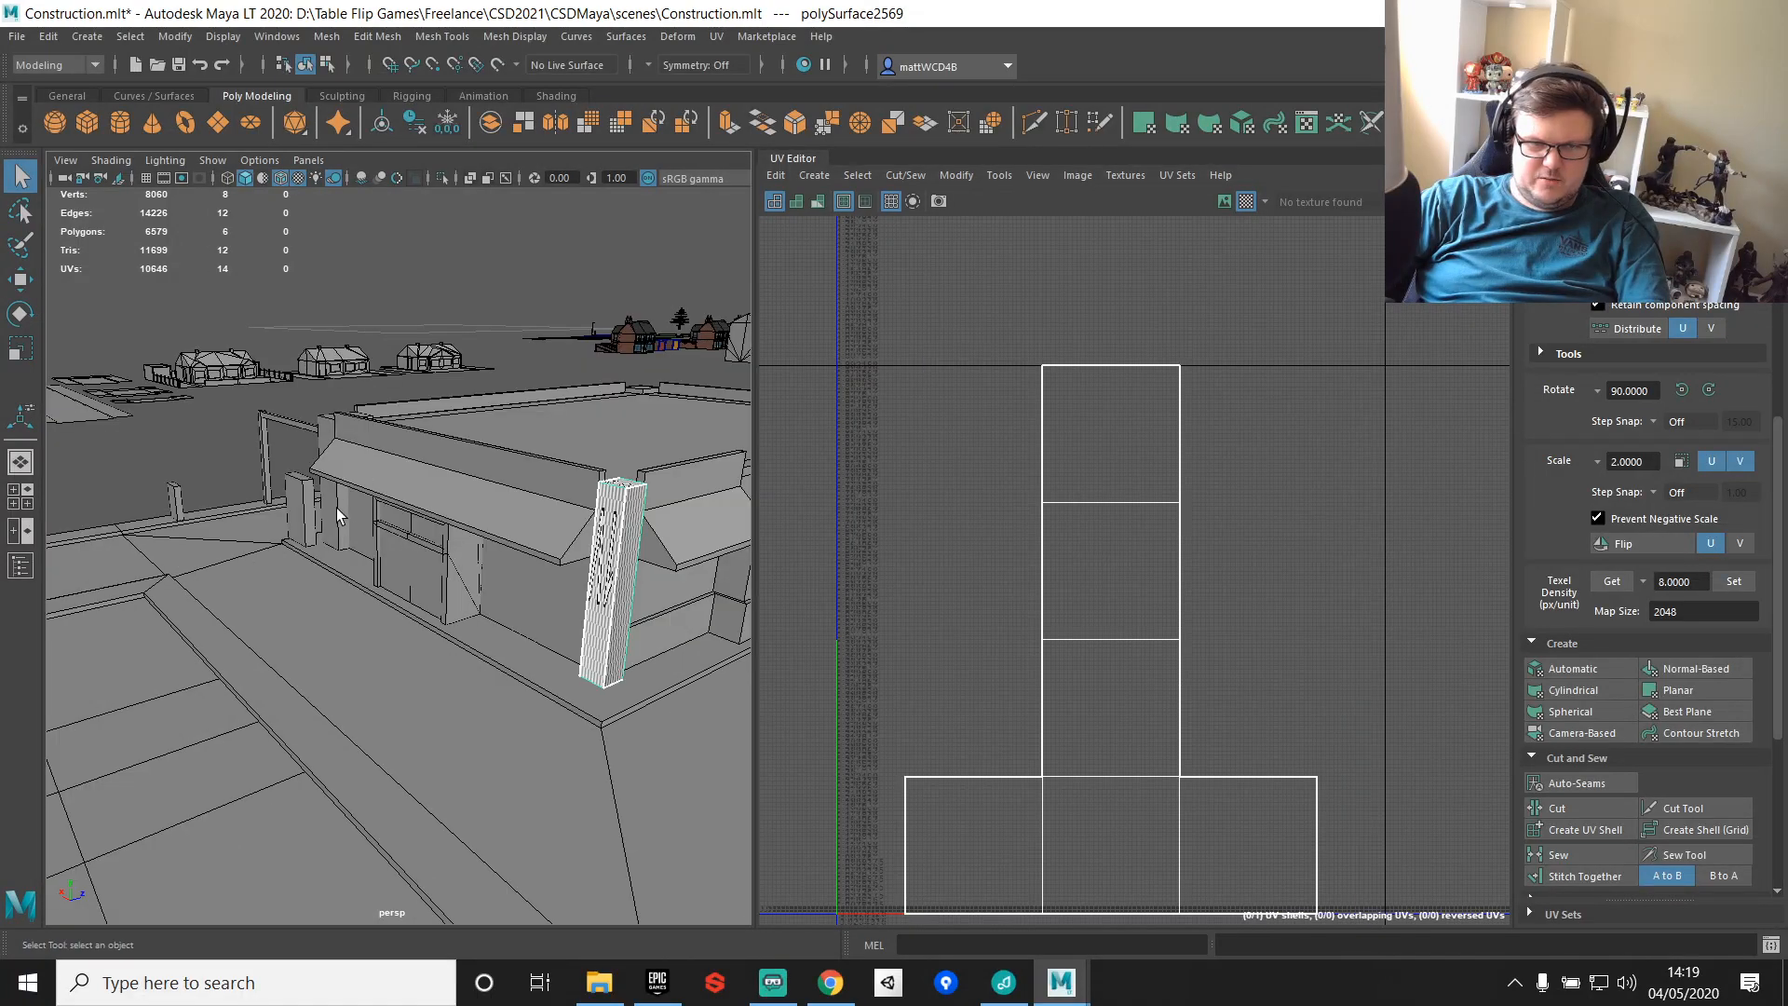
{"action": "left_click", "coordinate": [338, 507], "text": "shift"}
{"action": "left_click", "coordinate": [1565, 669]}
Step: Try to stitch all four vertical side edges of the narrower entrance-side pillar together
{"action": "right_click_drag", "start_coordinate": [616, 474], "coordinate": [634, 349]}
{"action": "left_click_drag", "start_coordinate": [584, 546], "coordinate": [660, 564]}
{"action": "right_click_drag", "start_coordinate": [1016, 382], "coordinate": [1032, 294], "text": "shift"}
{"action": "key", "text": "ctrl+z"}
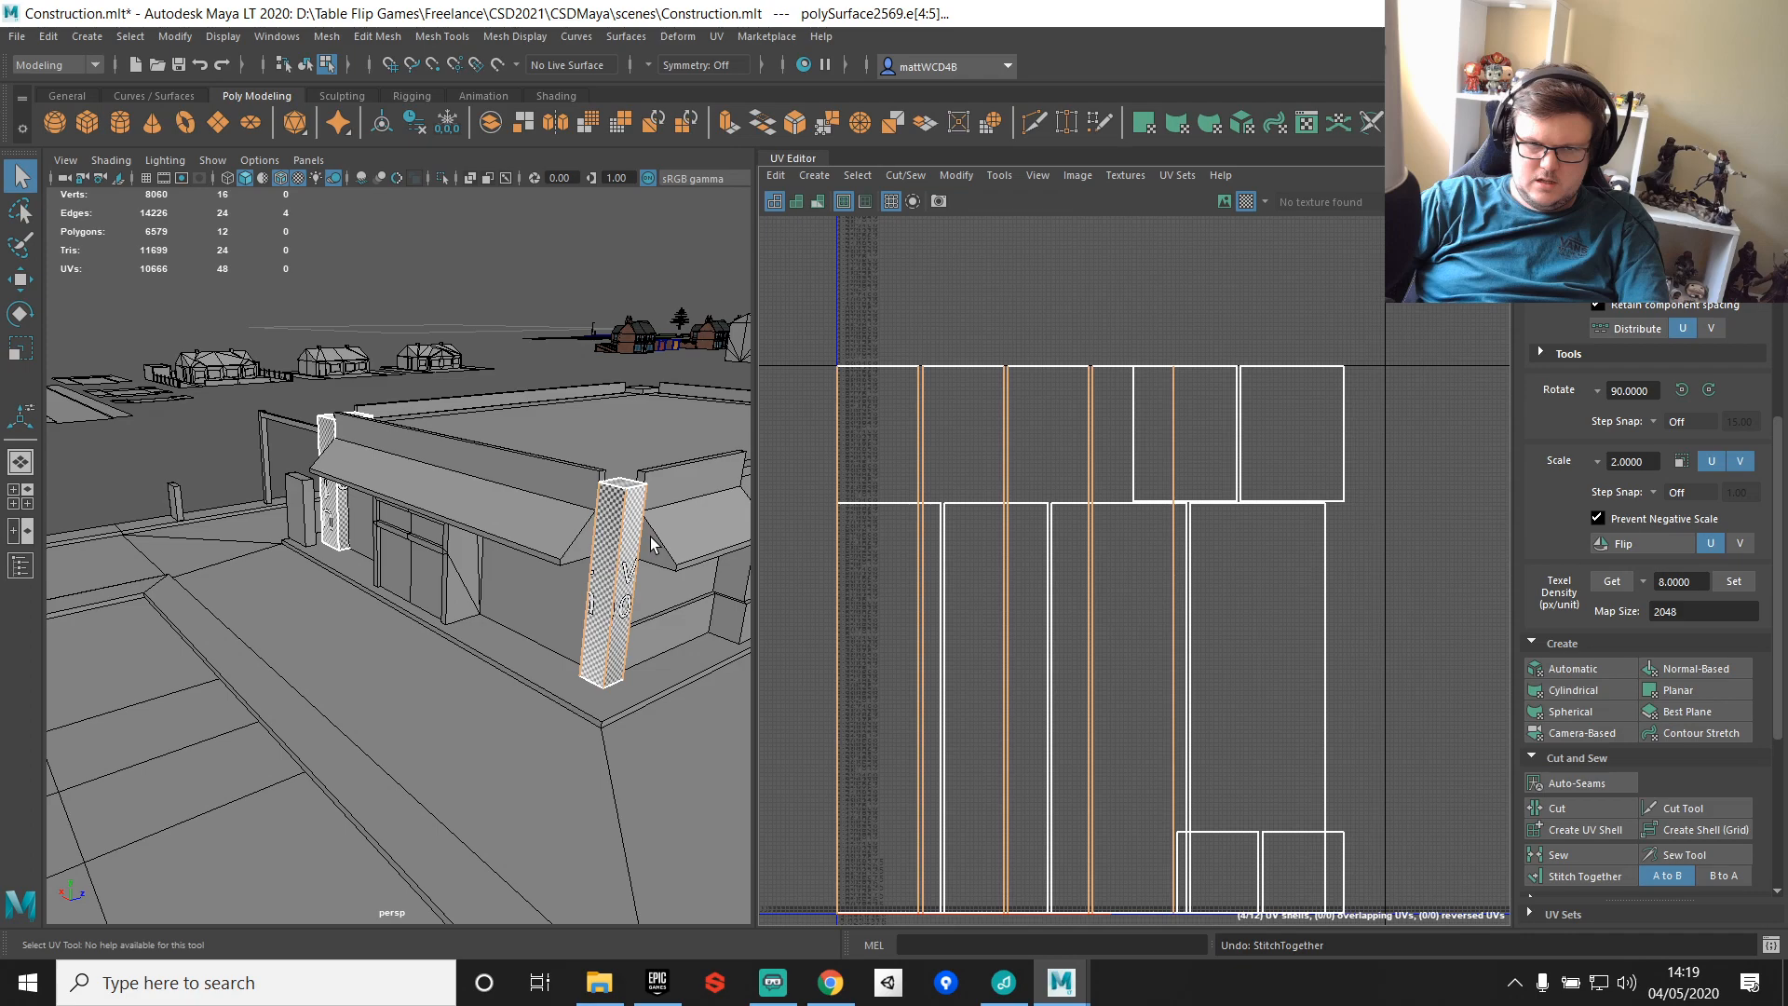
{"action": "left_click_drag", "start_coordinate": [652, 545], "coordinate": [438, 587], "text": "alt"}
{"action": "scroll", "coordinate": [439, 587], "scroll_direction": "up", "scroll_amount": 3}
{"action": "left_click", "coordinate": [400, 576], "text": "ctrl"}
{"action": "scroll", "coordinate": [522, 509], "scroll_direction": "down", "scroll_amount": 5}
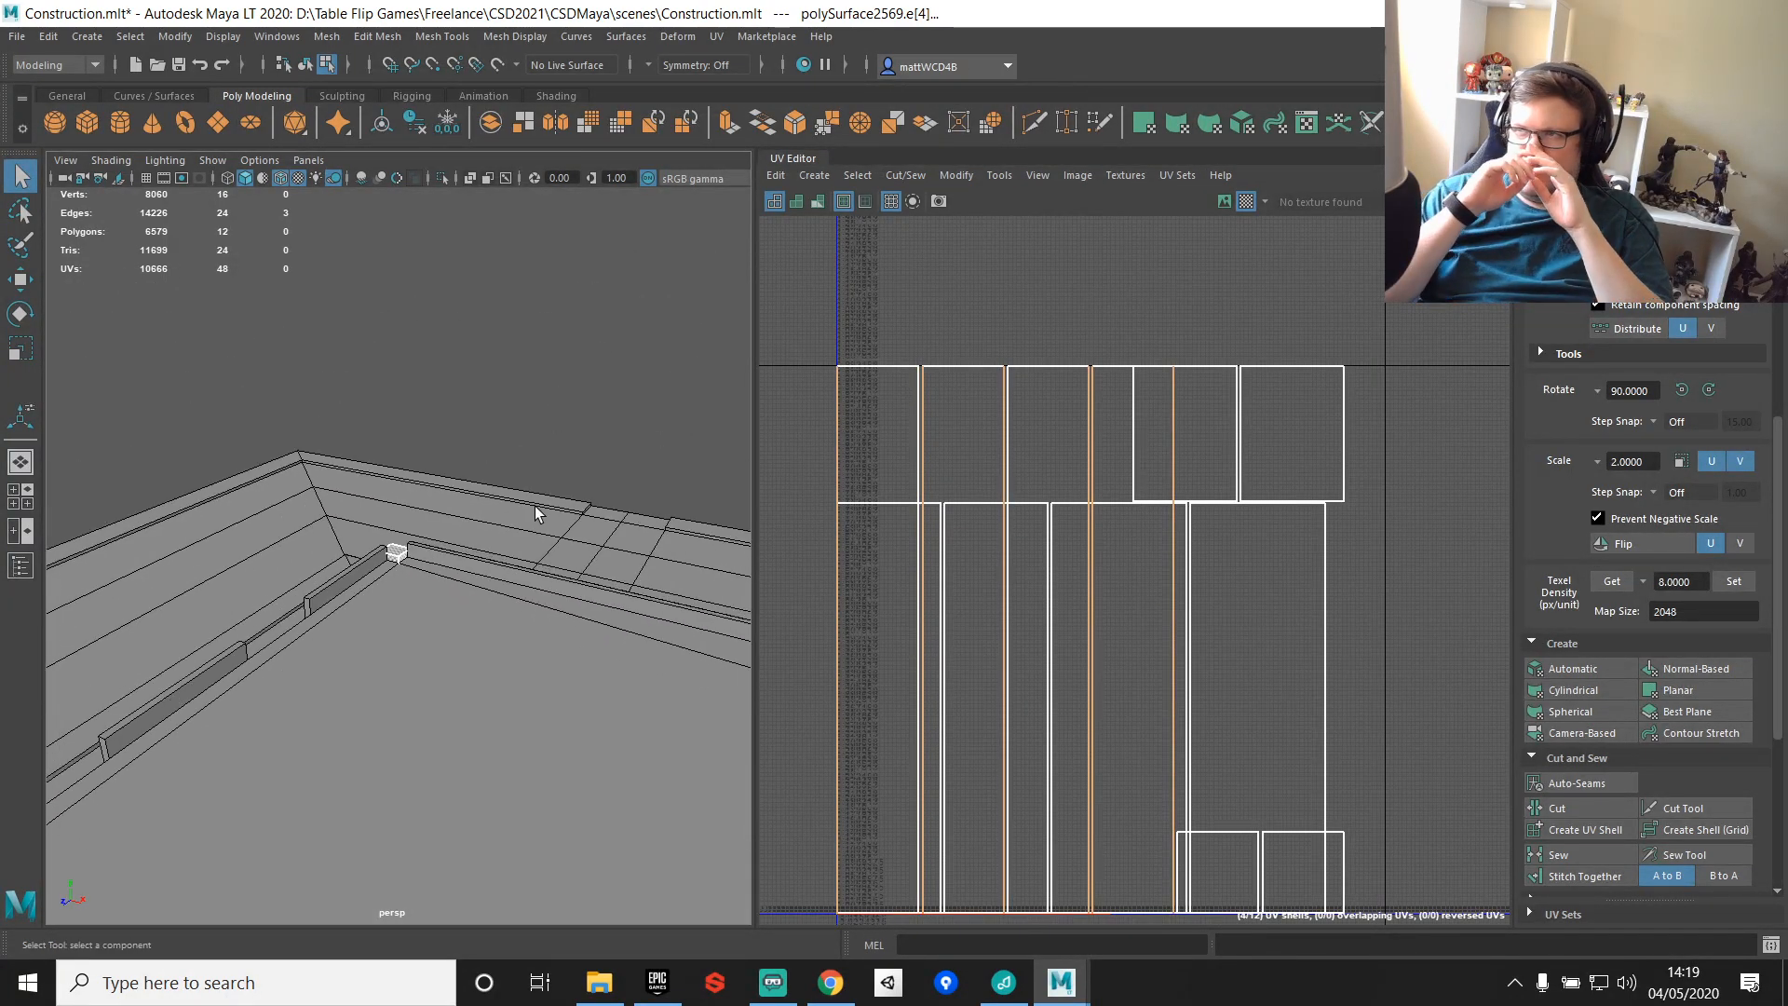
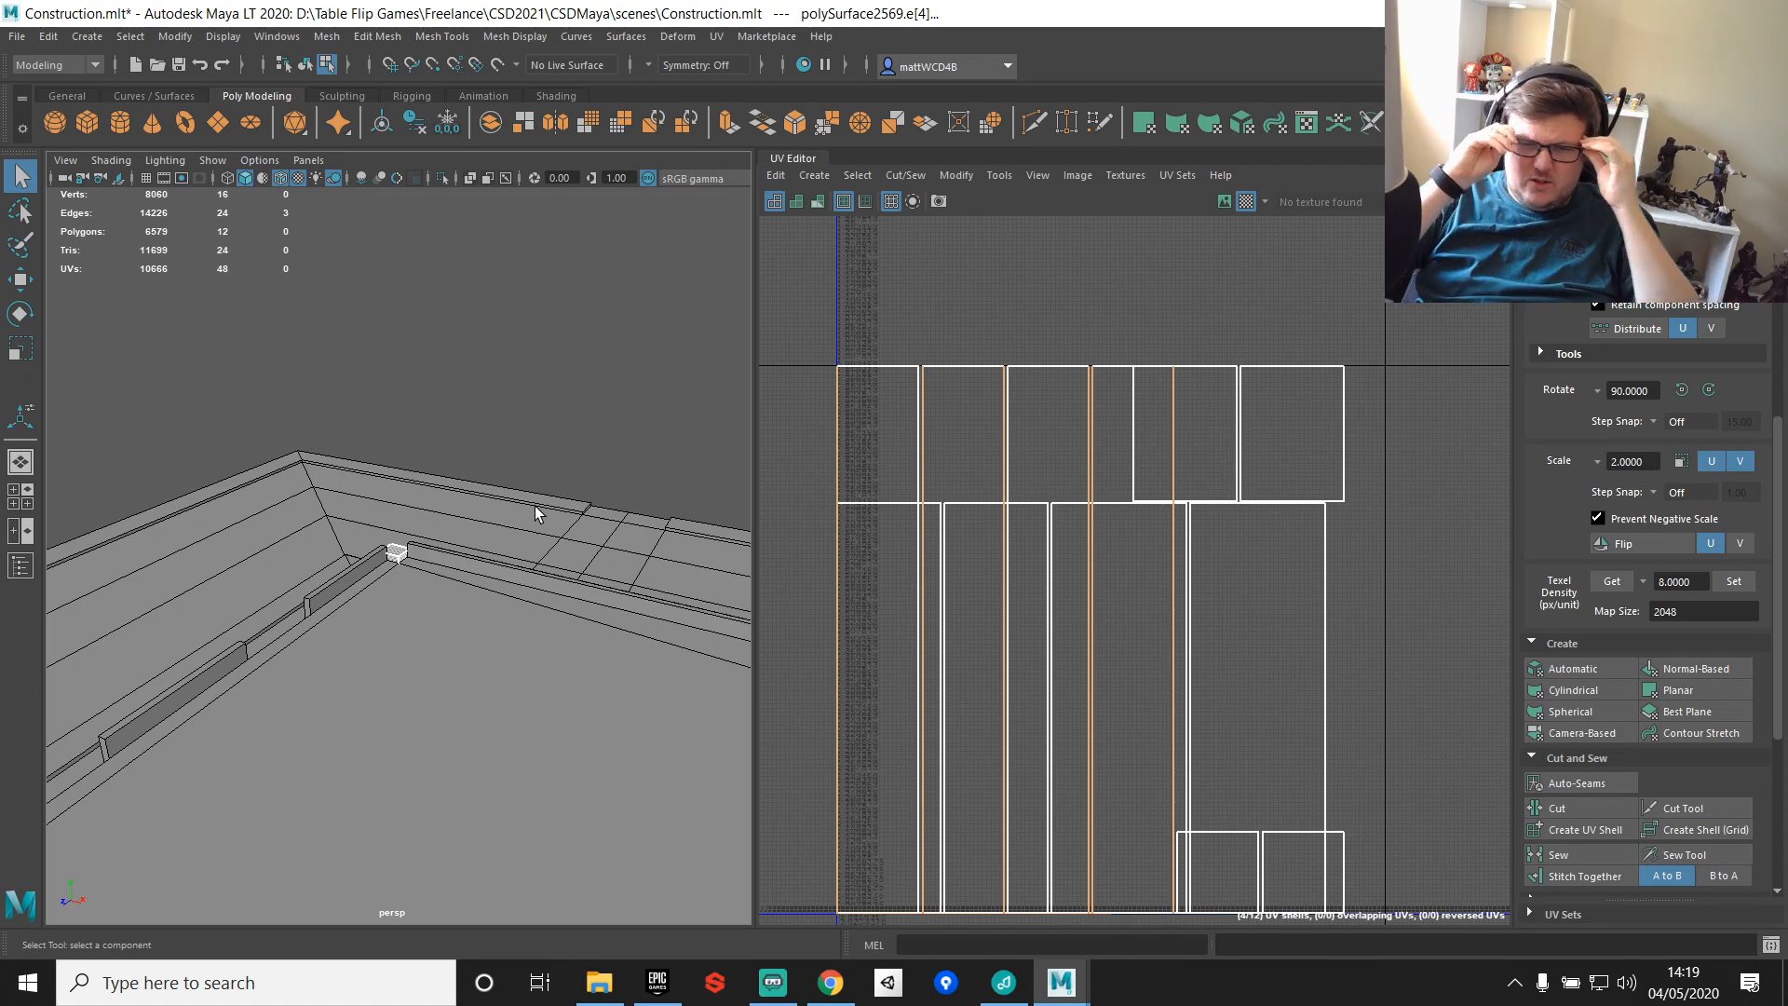
{"action": "left_click_drag", "start_coordinate": [205, 531], "coordinate": [429, 545], "text": "alt"}
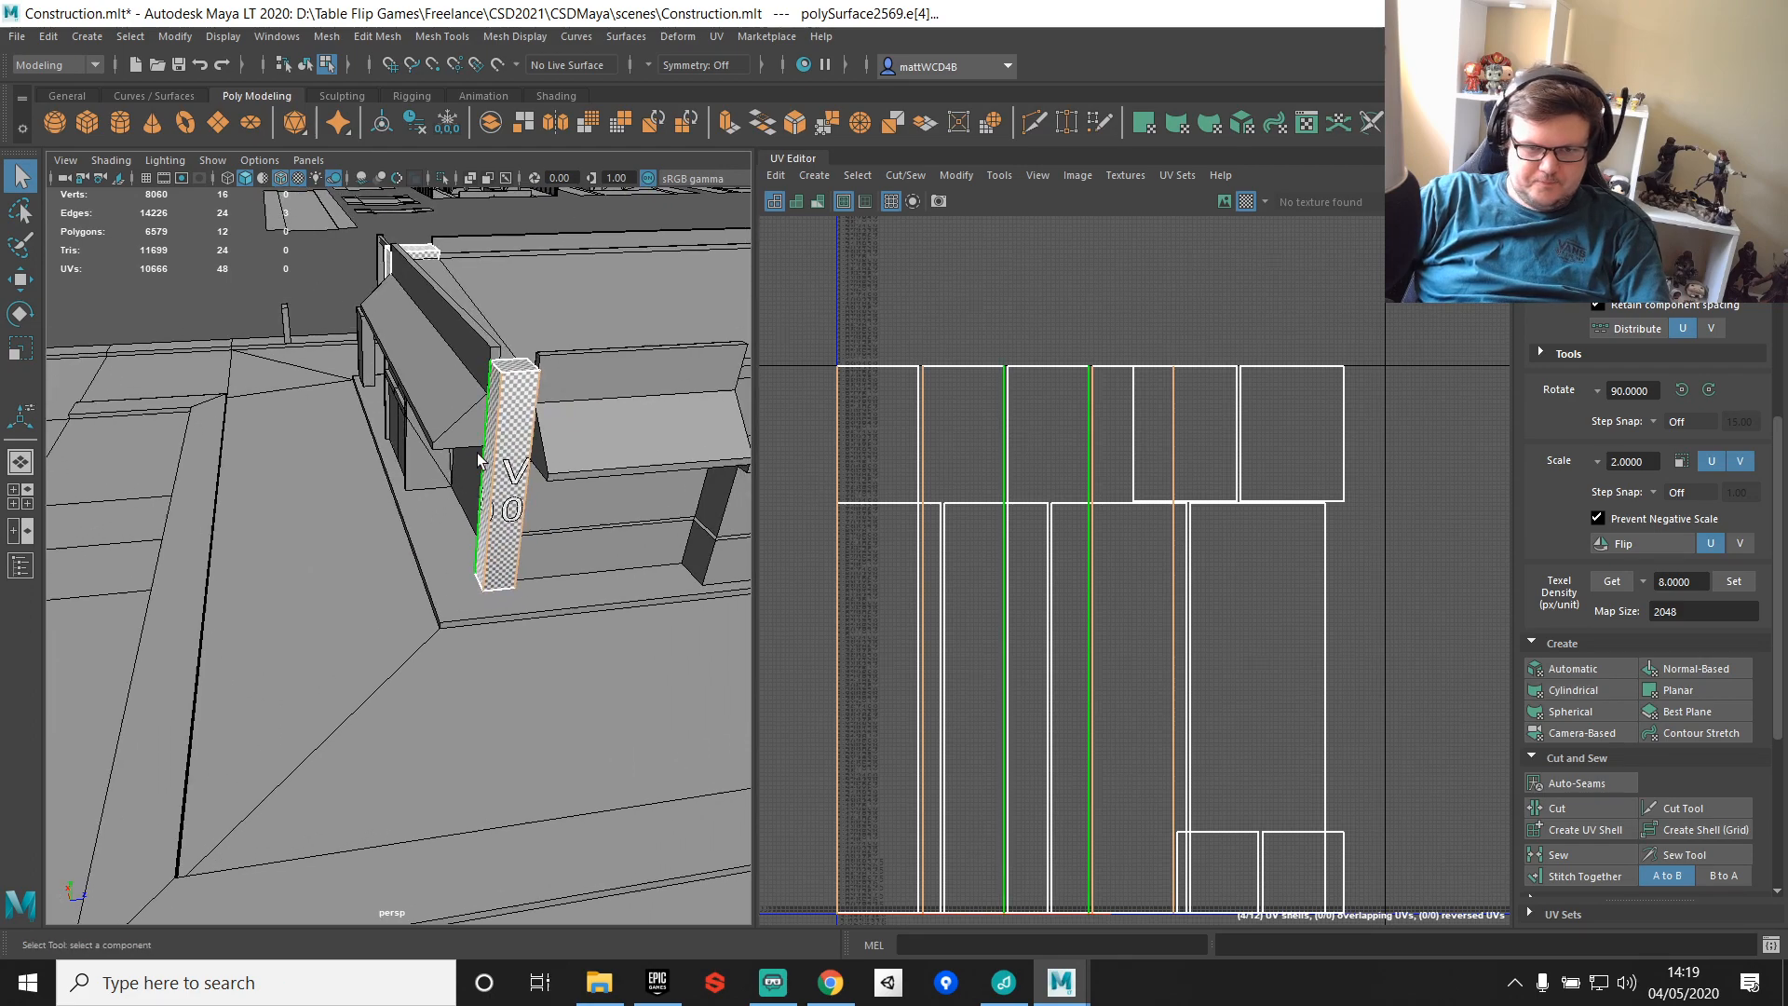
Step: Isolate the narrower entrance-side pillar and try to stitch all four of its vertical edges at once
{"action": "key", "text": "F8"}
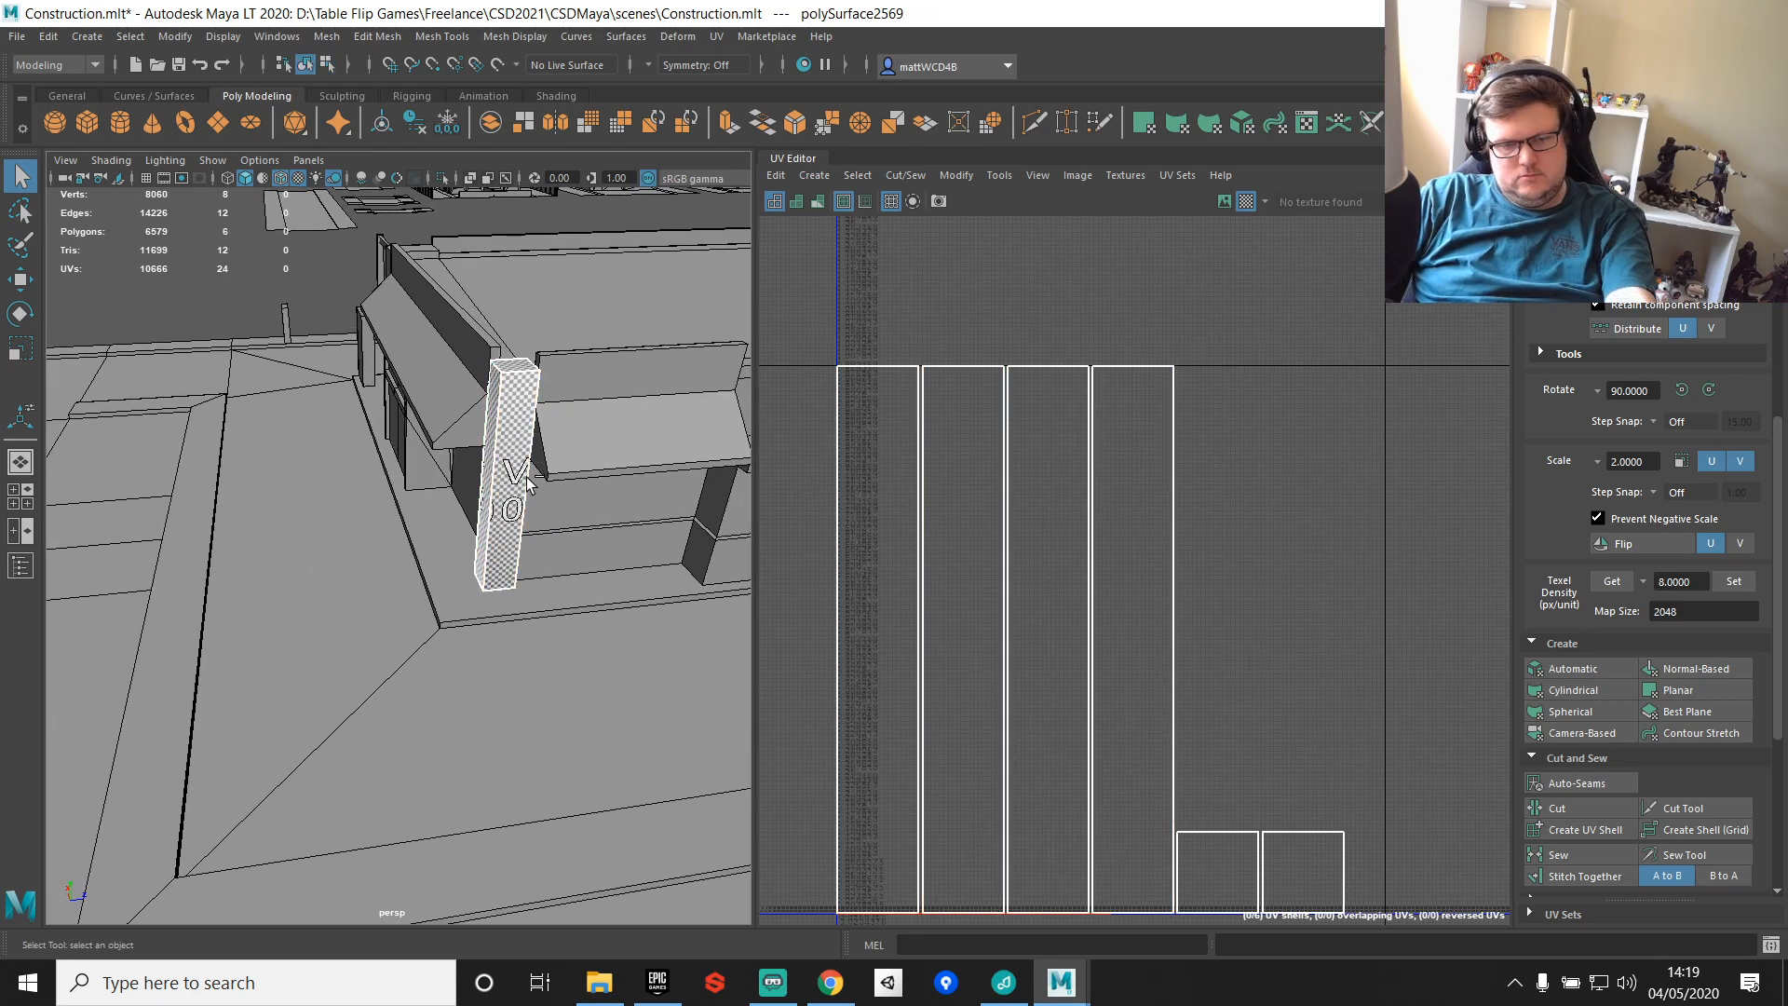
{"action": "key", "text": "ctrl+1"}
{"action": "left_click_drag", "start_coordinate": [421, 430], "coordinate": [648, 501]}
{"action": "right_click_drag", "start_coordinate": [1213, 343], "coordinate": [1211, 389], "text": "shift"}
{"action": "scroll", "coordinate": [1205, 389], "scroll_direction": "down", "scroll_amount": 2}
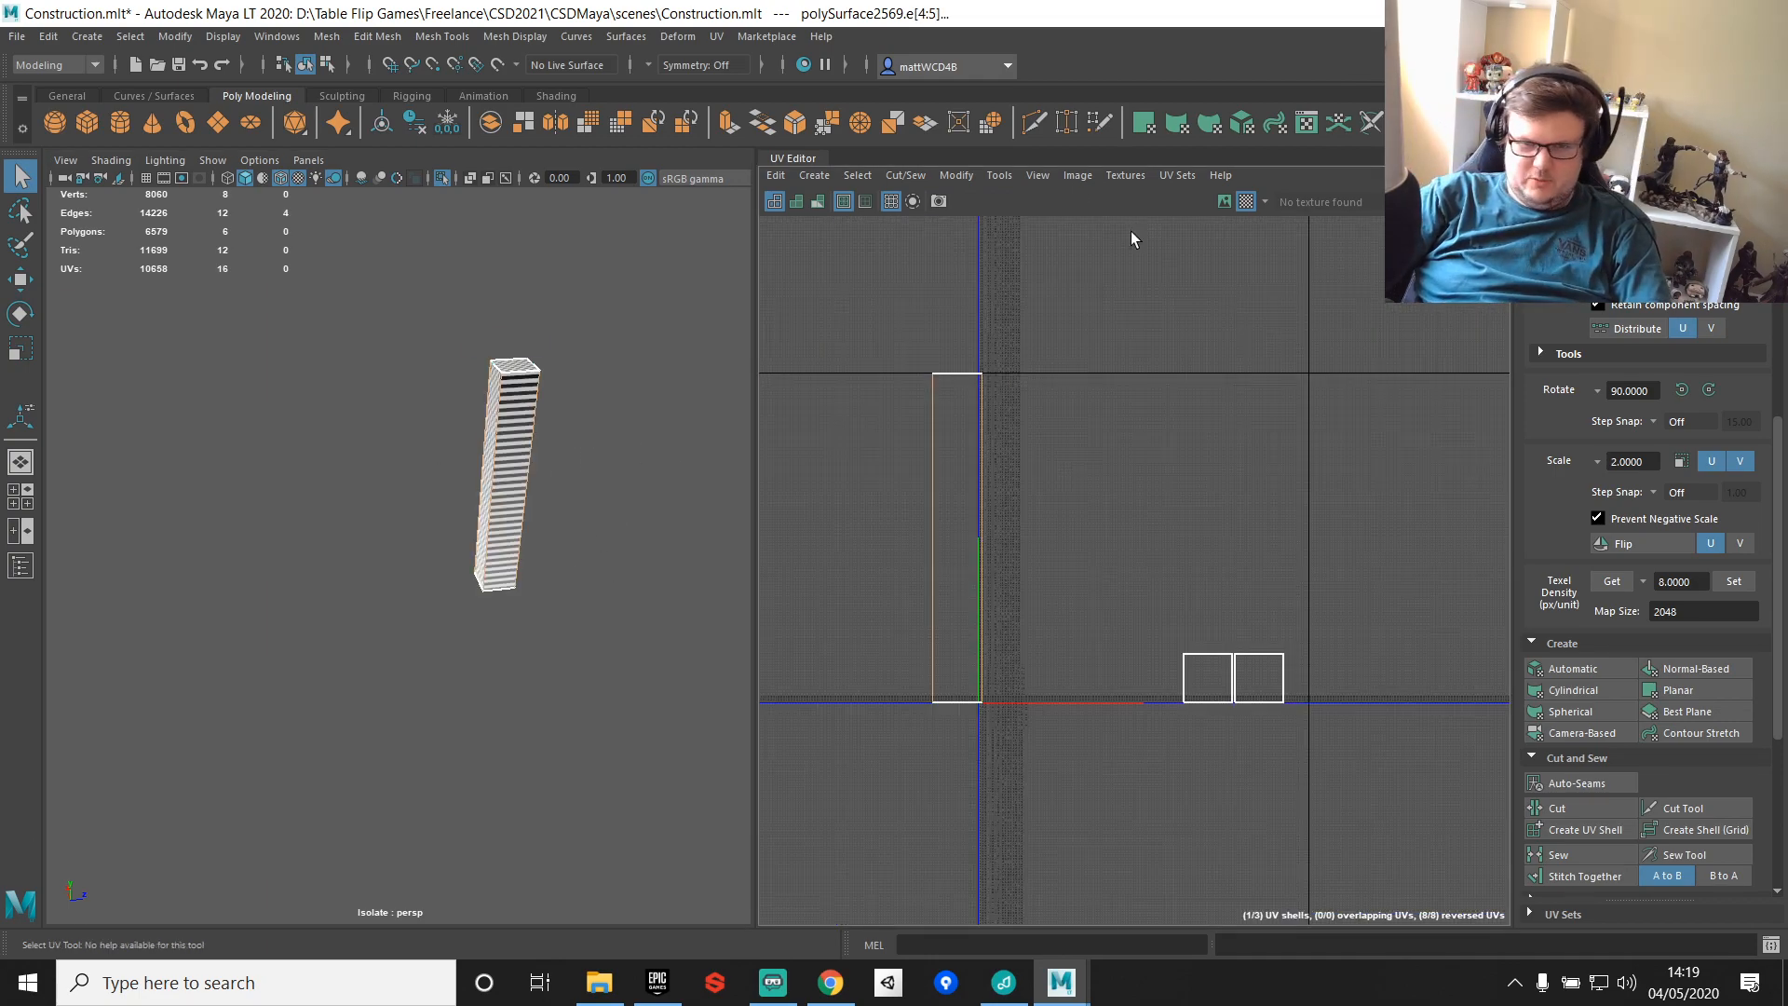
Step: Show the UV shells shaded to check for overlaps and undo the pillar's stitch
{"action": "left_click", "coordinate": [796, 201]}
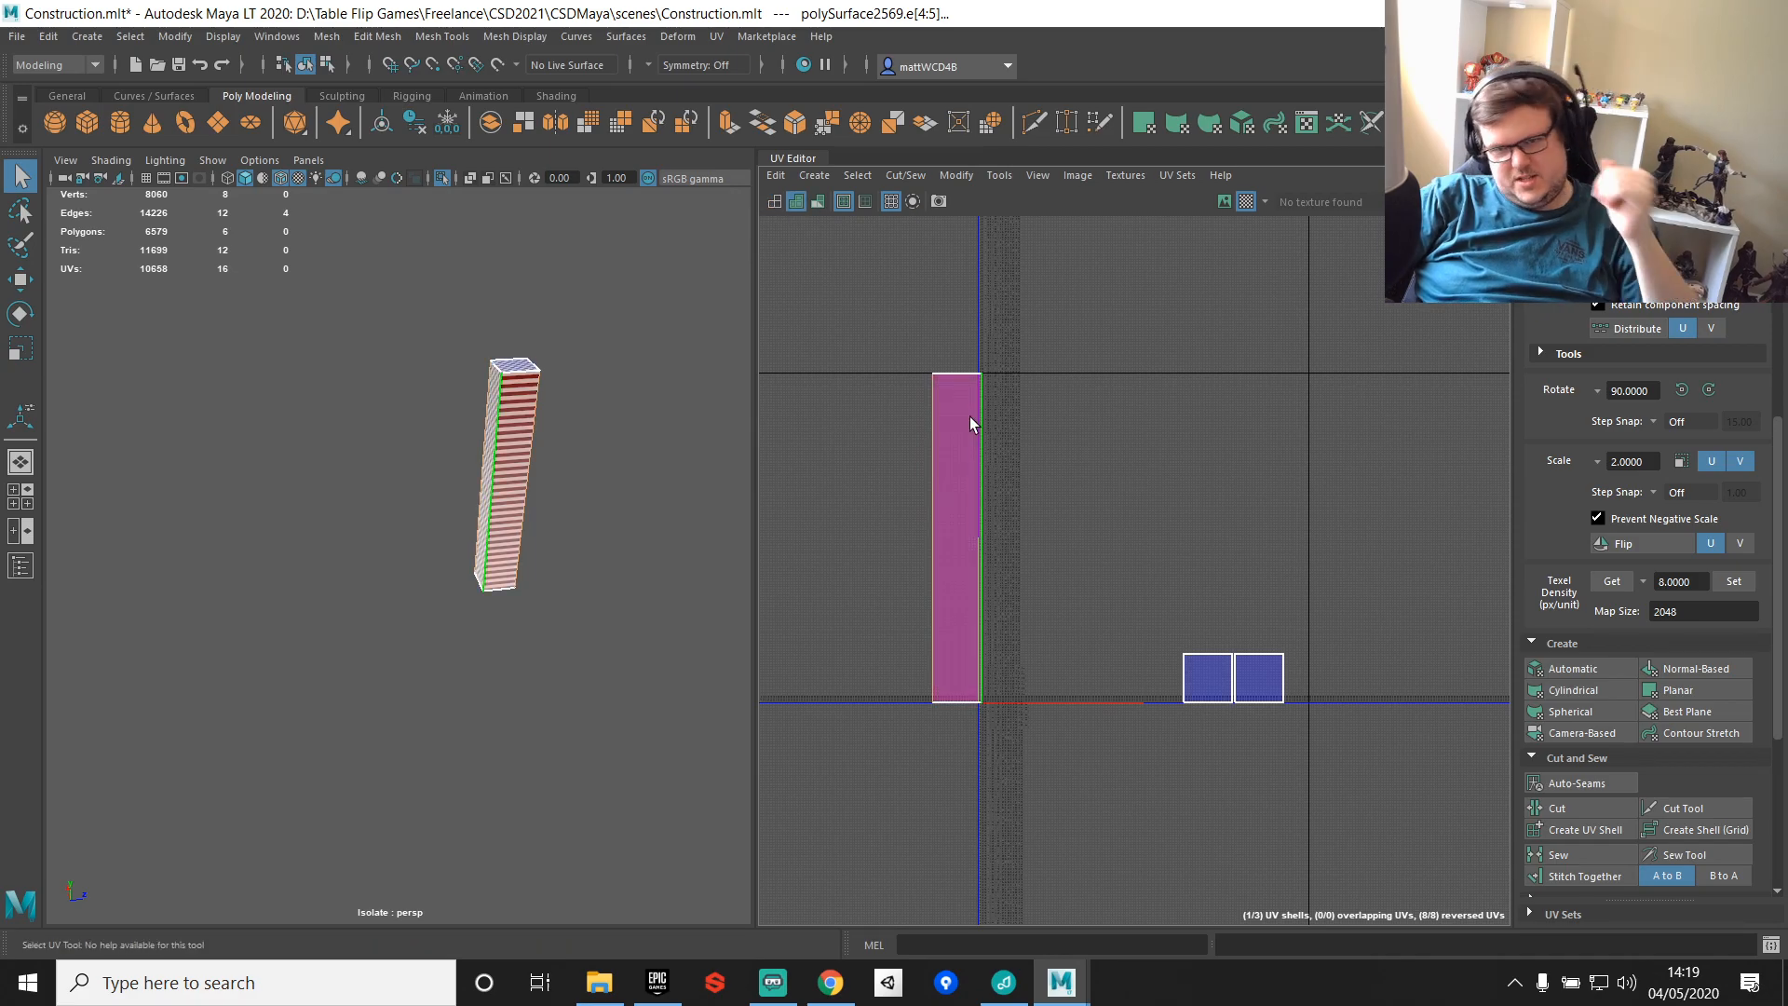
{"action": "scroll", "coordinate": [970, 417], "scroll_direction": "up", "scroll_amount": 1}
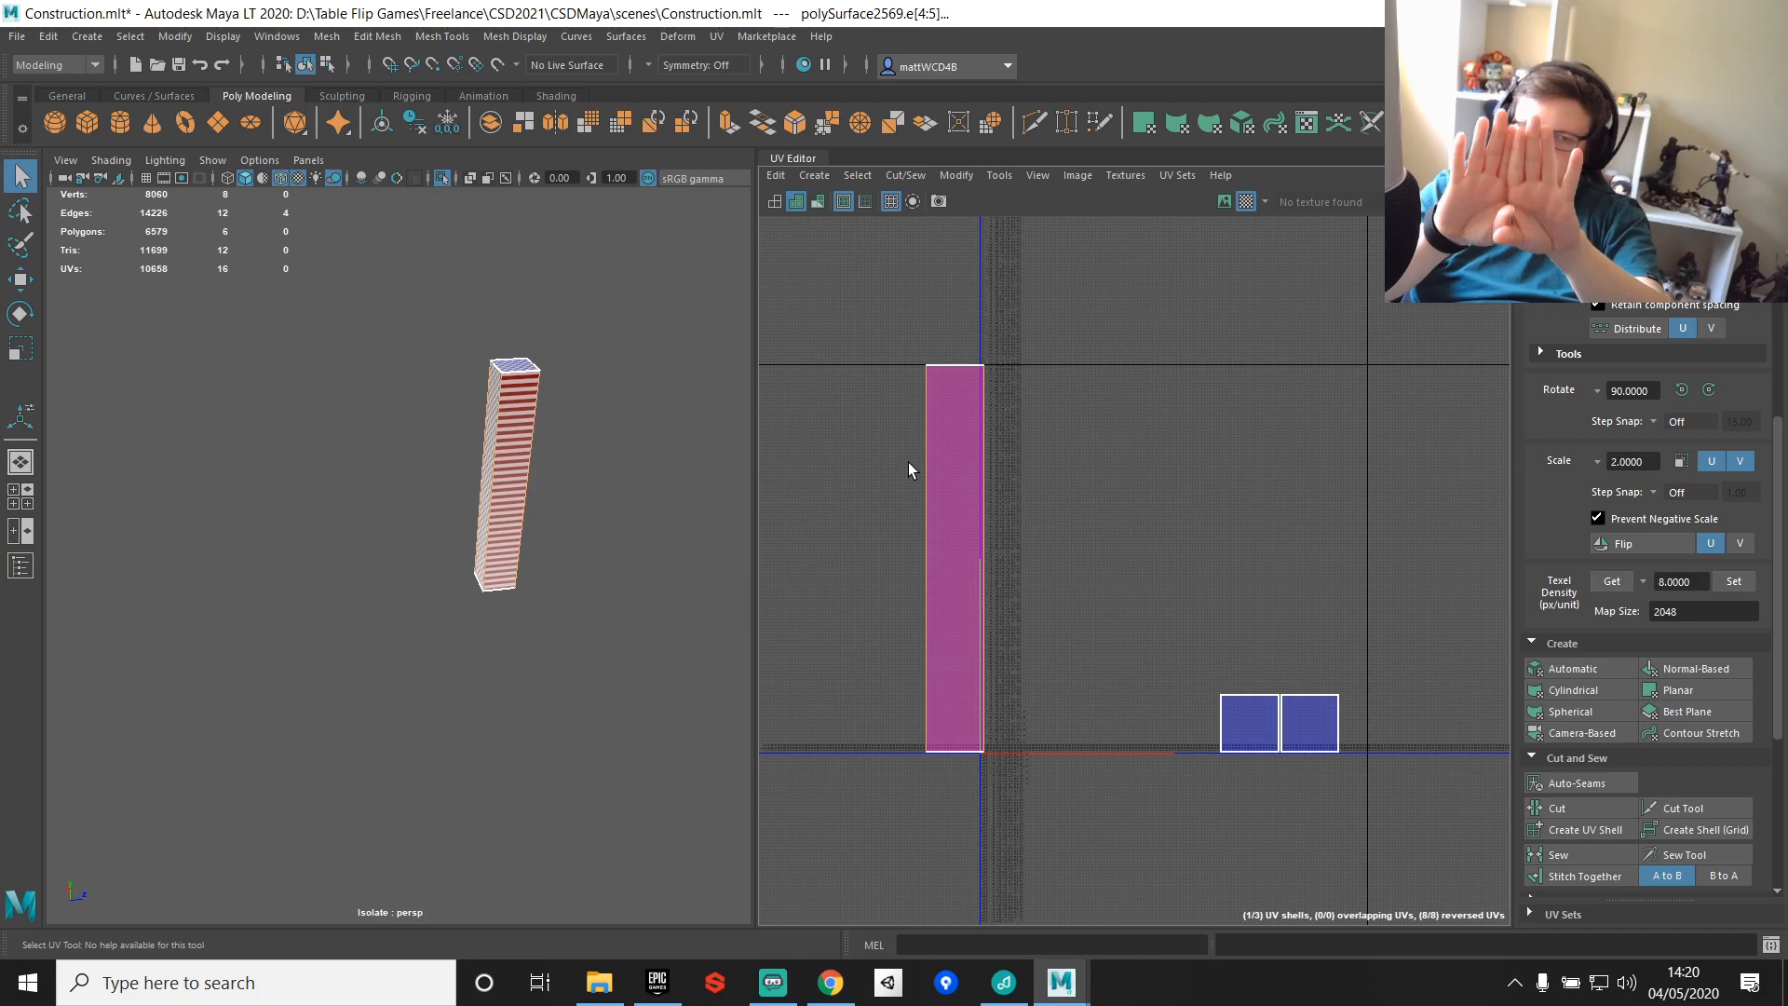
{"action": "key", "text": "ctrl+z"}
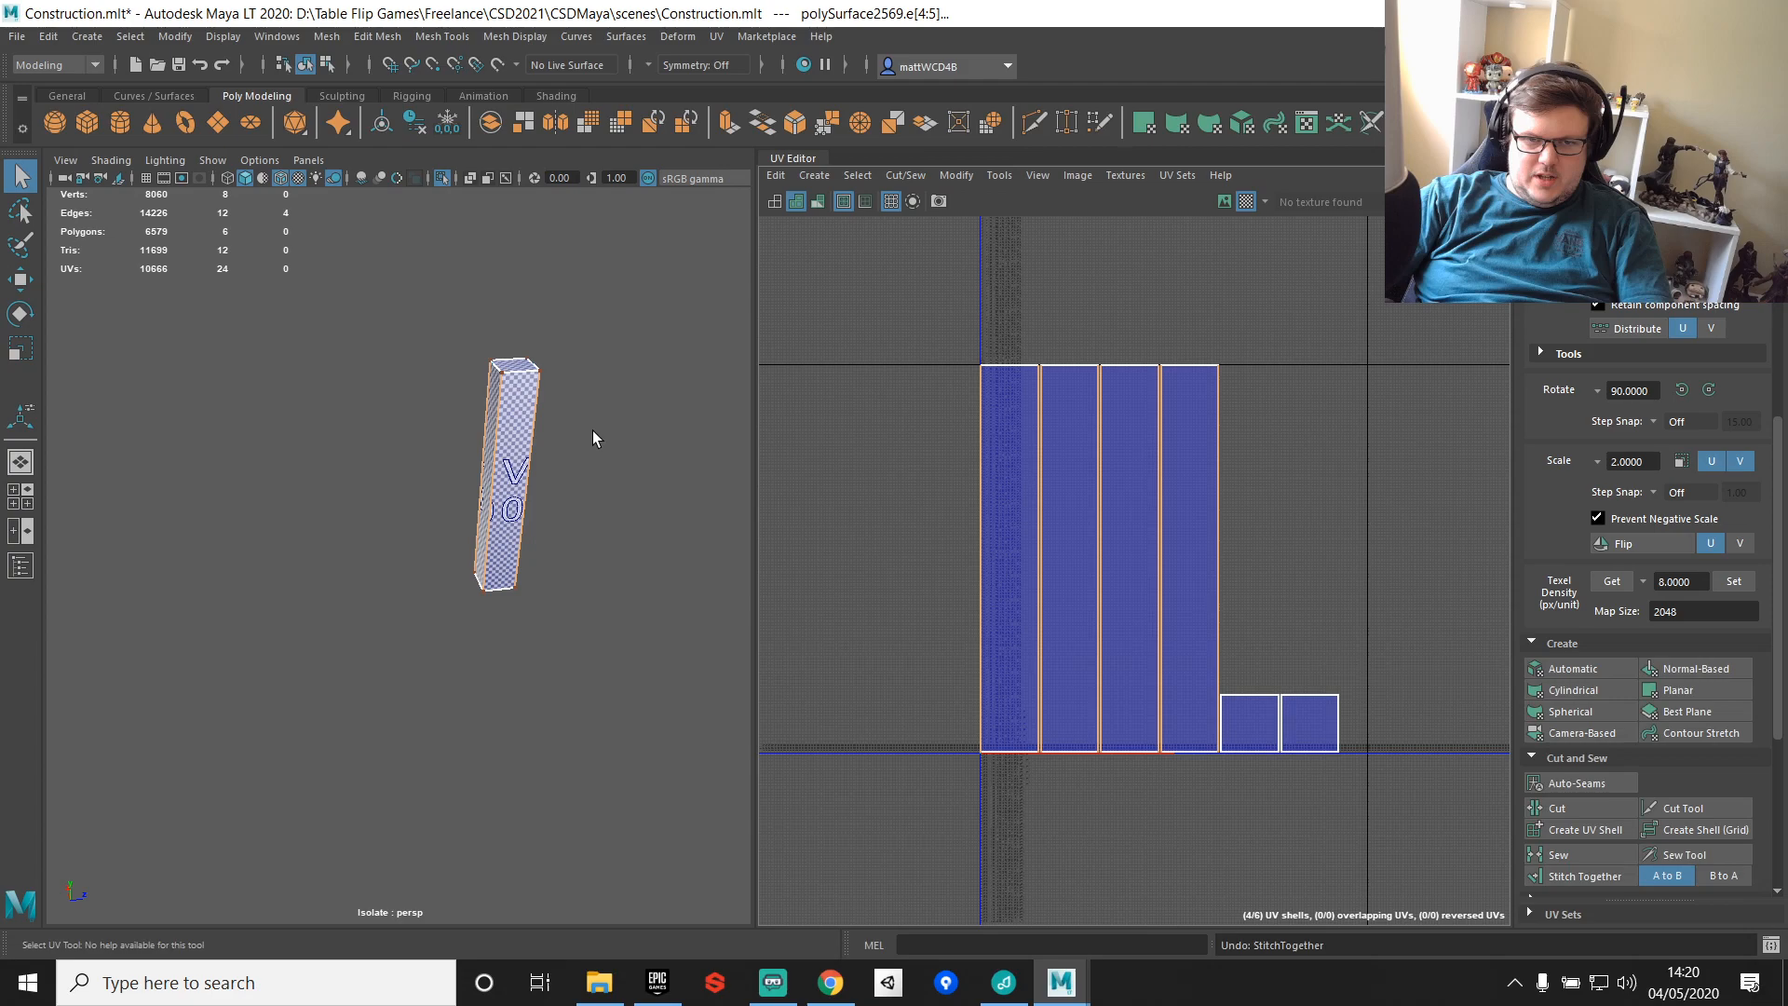
Step: Leave one vertical corner edge as the seam and stitch the pillar's four side faces into one shell
{"action": "scroll", "coordinate": [592, 430], "scroll_direction": "up", "scroll_amount": 5}
{"action": "left_click_drag", "start_coordinate": [593, 431], "coordinate": [261, 584], "text": "alt"}
{"action": "scroll", "coordinate": [370, 678], "scroll_direction": "down", "scroll_amount": 4}
{"action": "right_click_drag", "start_coordinate": [359, 628], "coordinate": [361, 424]}
{"action": "left_click", "coordinate": [360, 622], "text": "ctrl"}
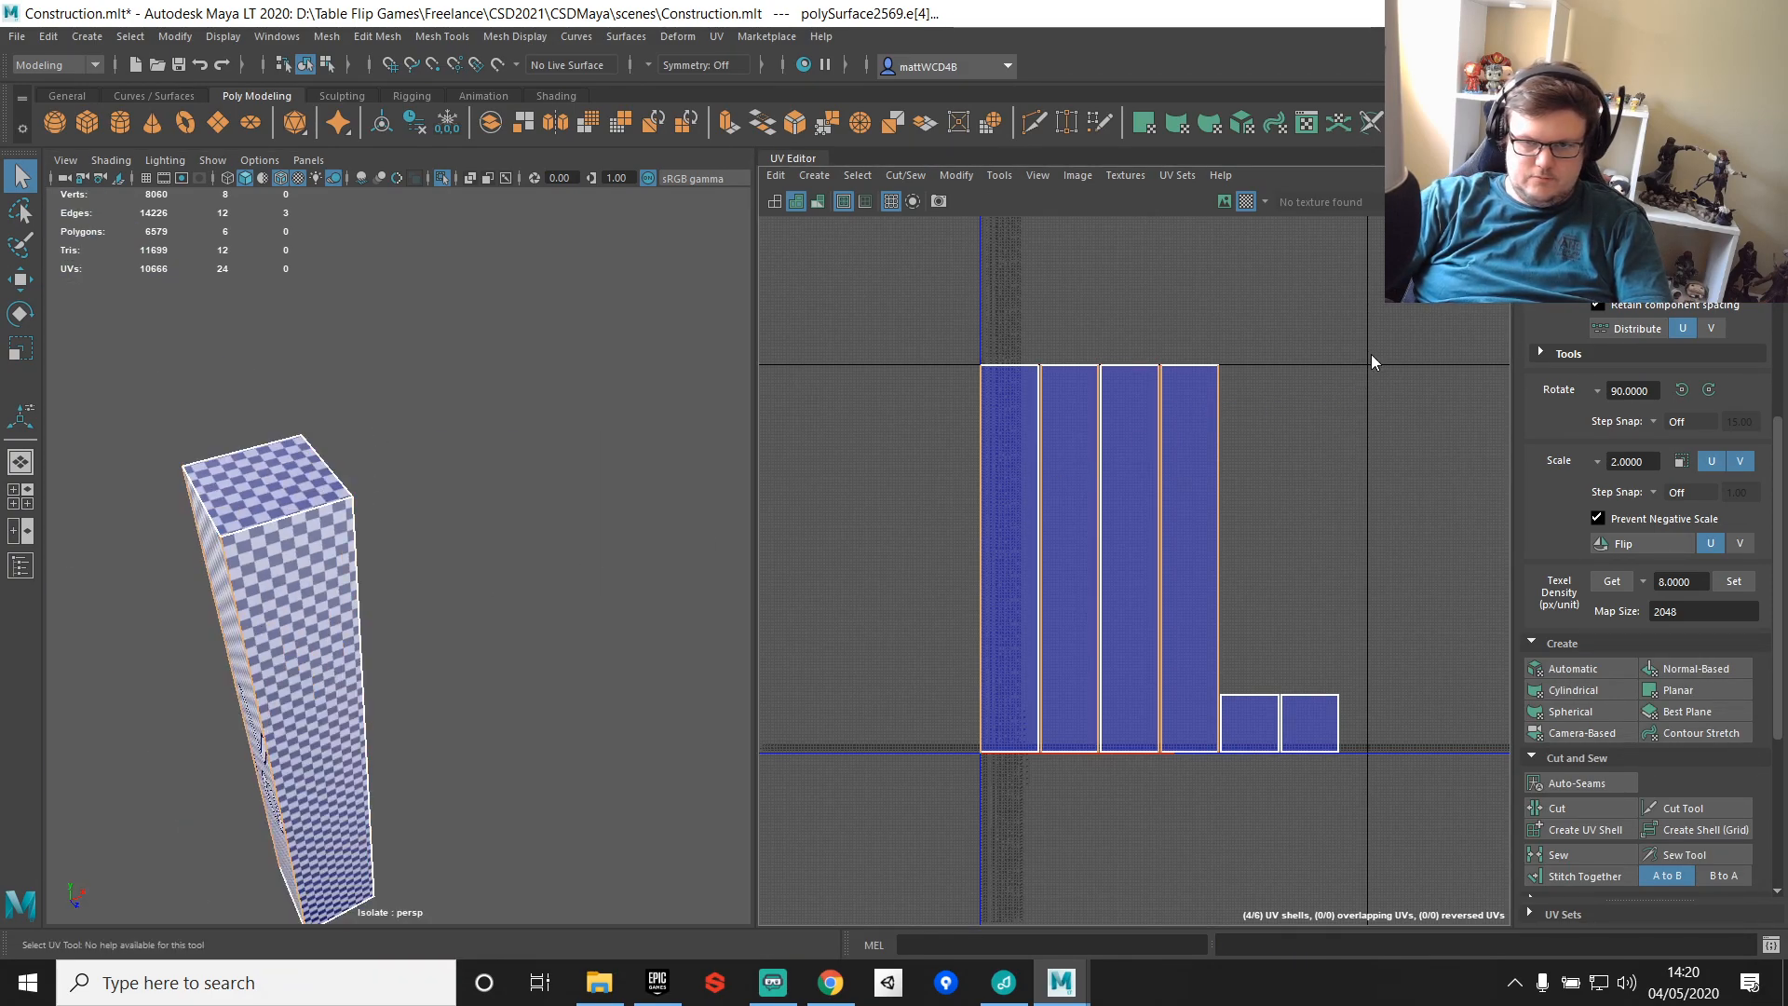
{"action": "right_click_drag", "start_coordinate": [1371, 354], "coordinate": [1365, 418], "text": "shift"}
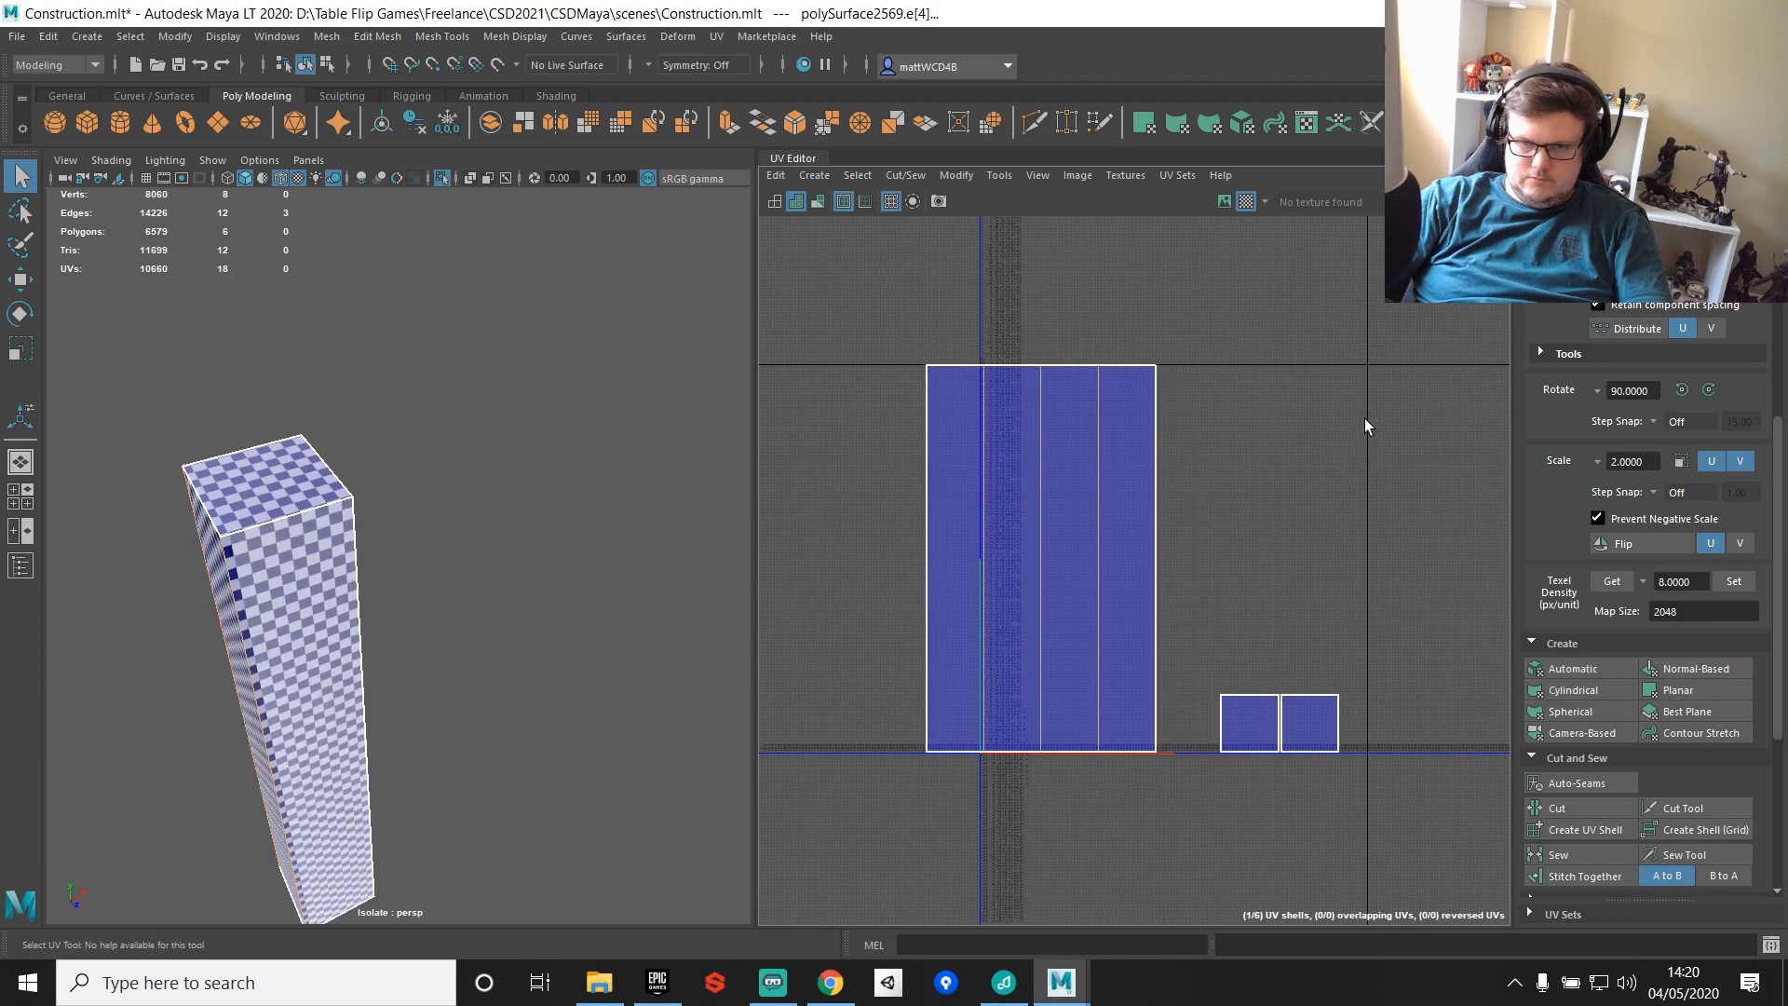
Step: Delete the isolated pillar's hidden bottom face
{"action": "key", "text": "F11"}
{"action": "key", "text": "f"}
{"action": "middle_click_drag", "start_coordinate": [716, 651], "coordinate": [690, 470], "text": "alt"}
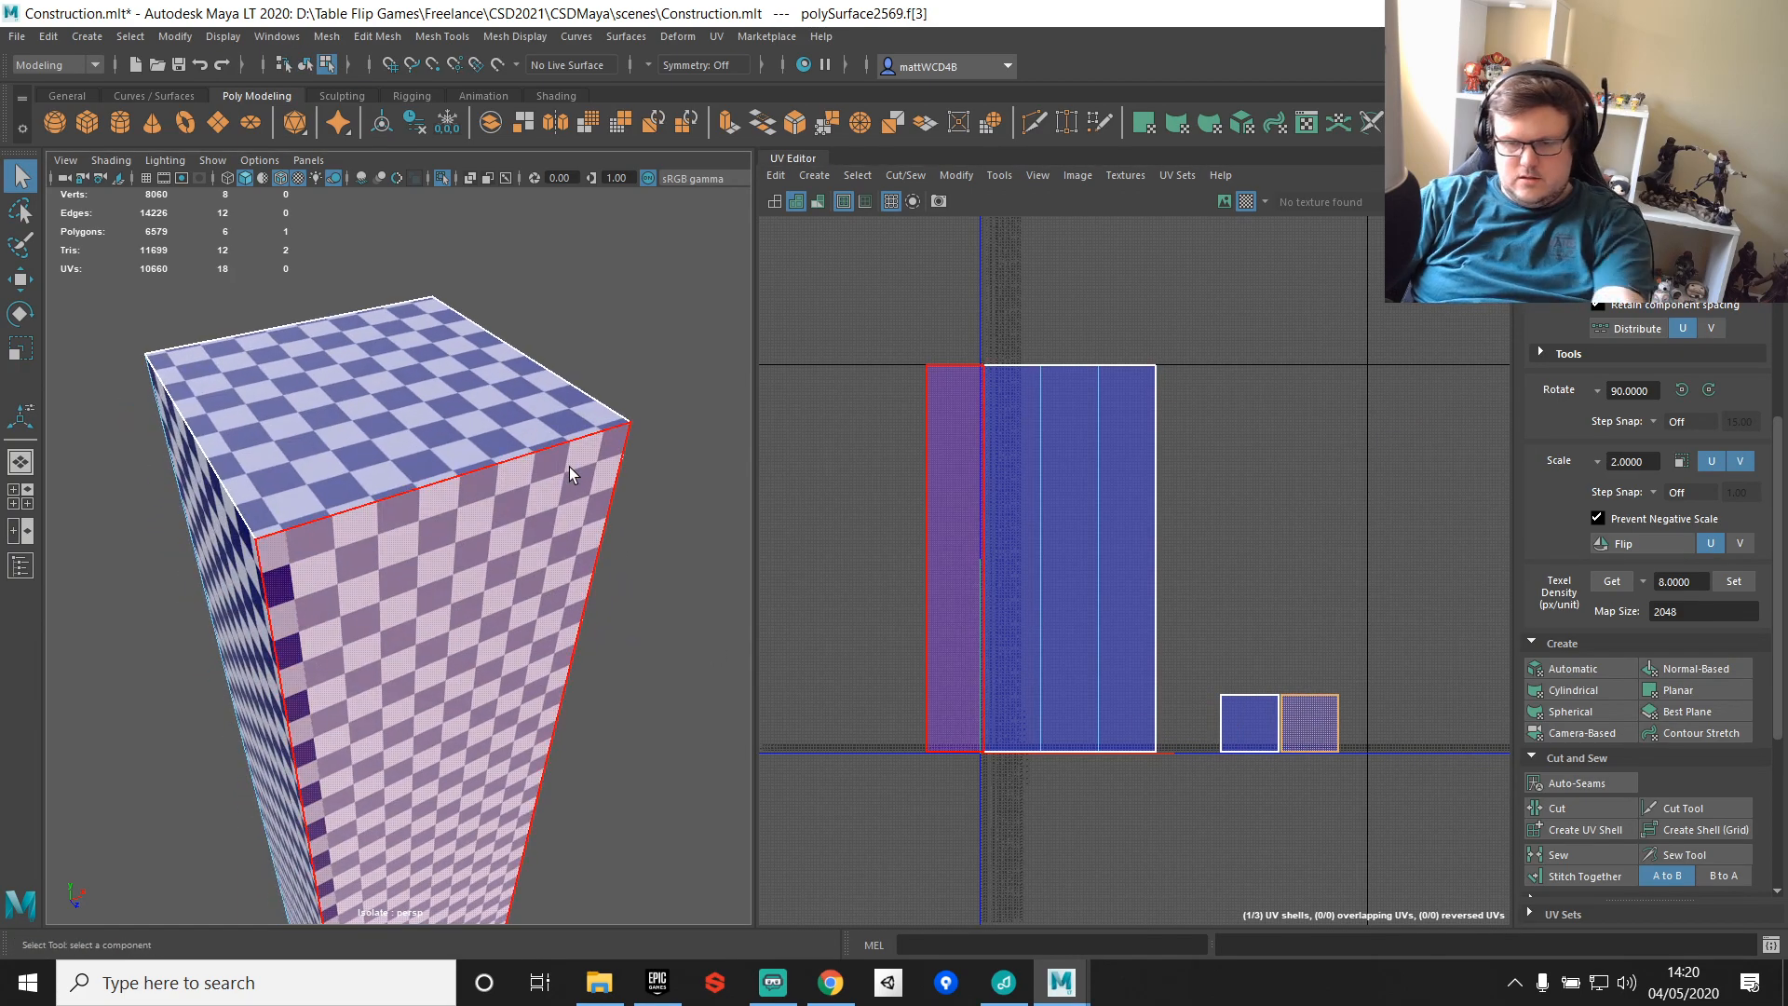
{"action": "left_click", "coordinate": [596, 433]}
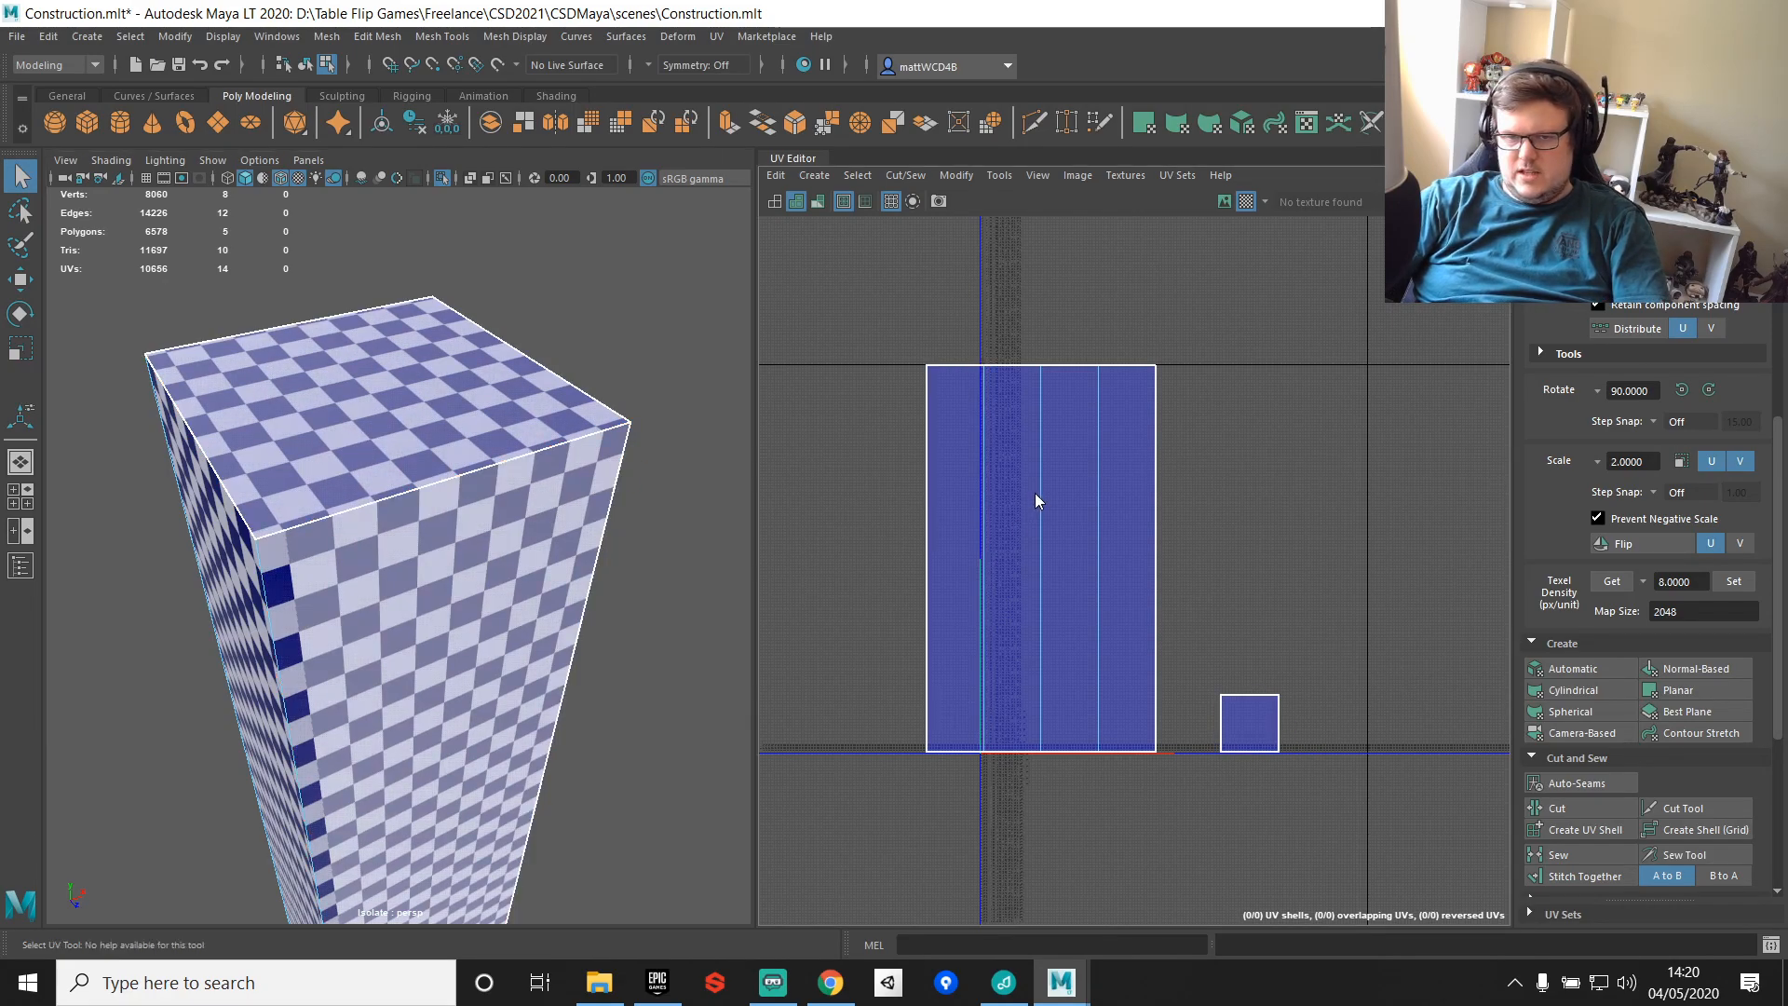
{"action": "key", "text": "ctrl+z"}
Step: Stitch the pillar's top face onto its side shell and rotate the whole shell 180° so it stands upright
{"action": "right_click_drag", "start_coordinate": [1087, 464], "coordinate": [1094, 490]}
{"action": "left_click", "coordinate": [1094, 490]}
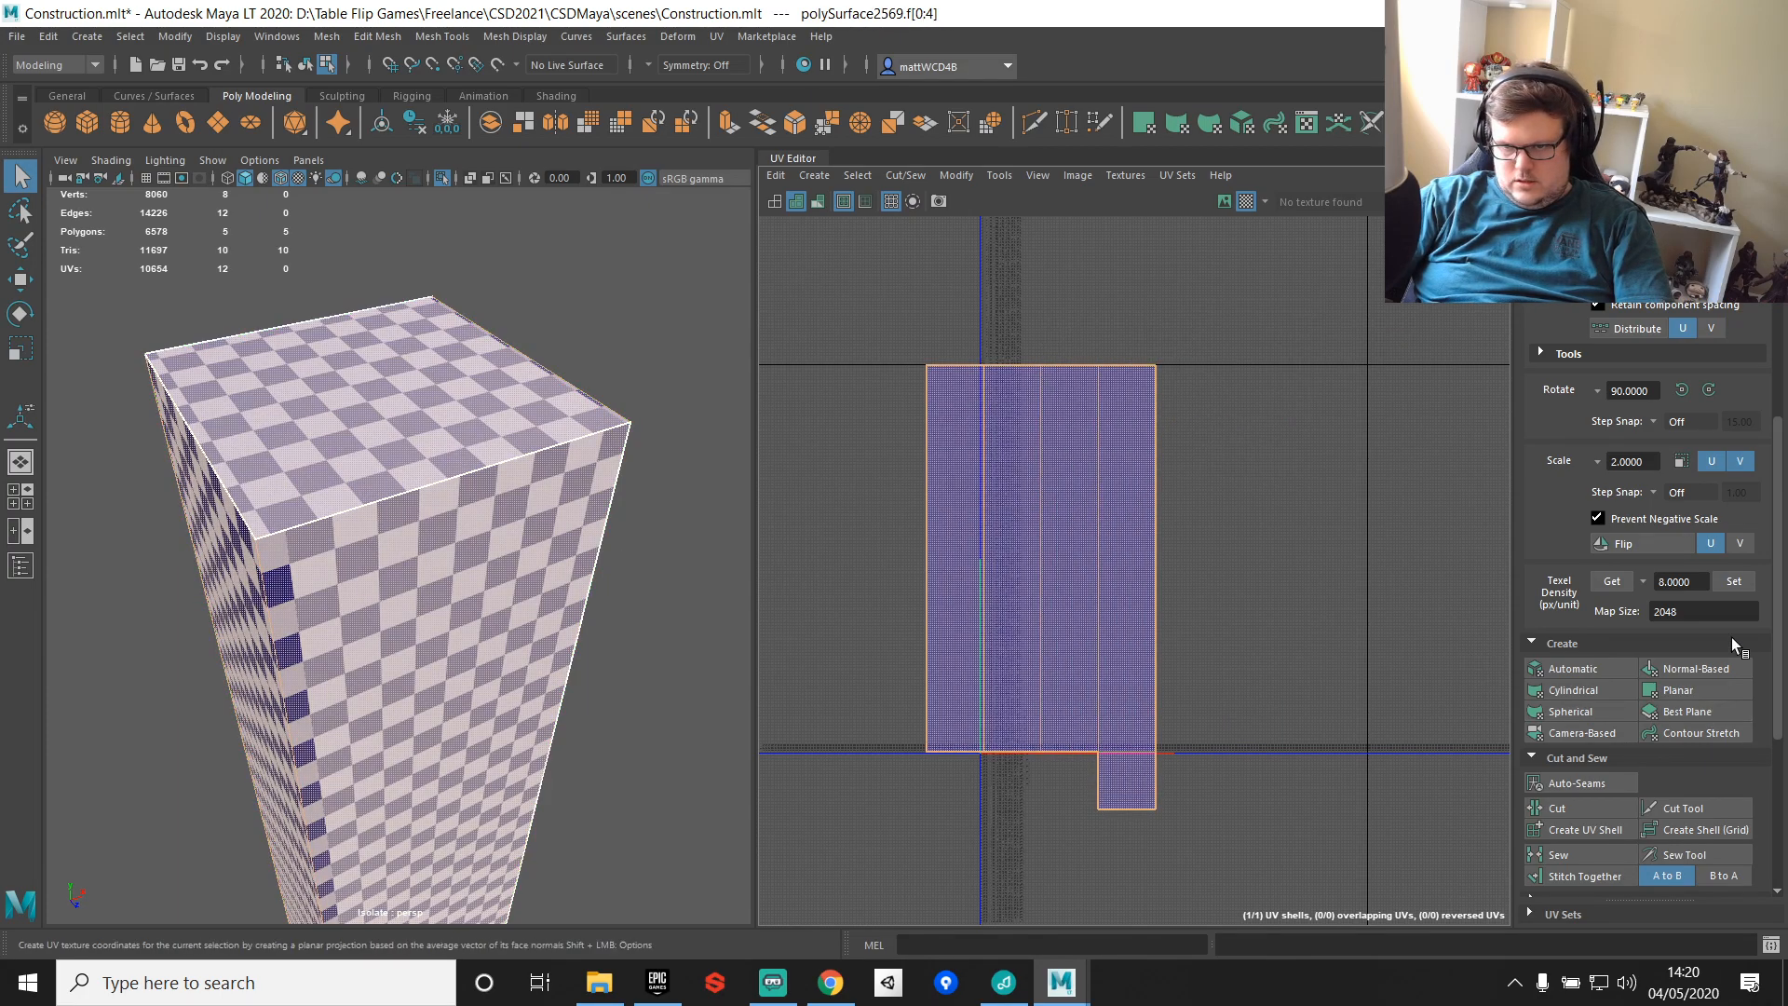
{"action": "left_click", "coordinate": [1714, 393]}
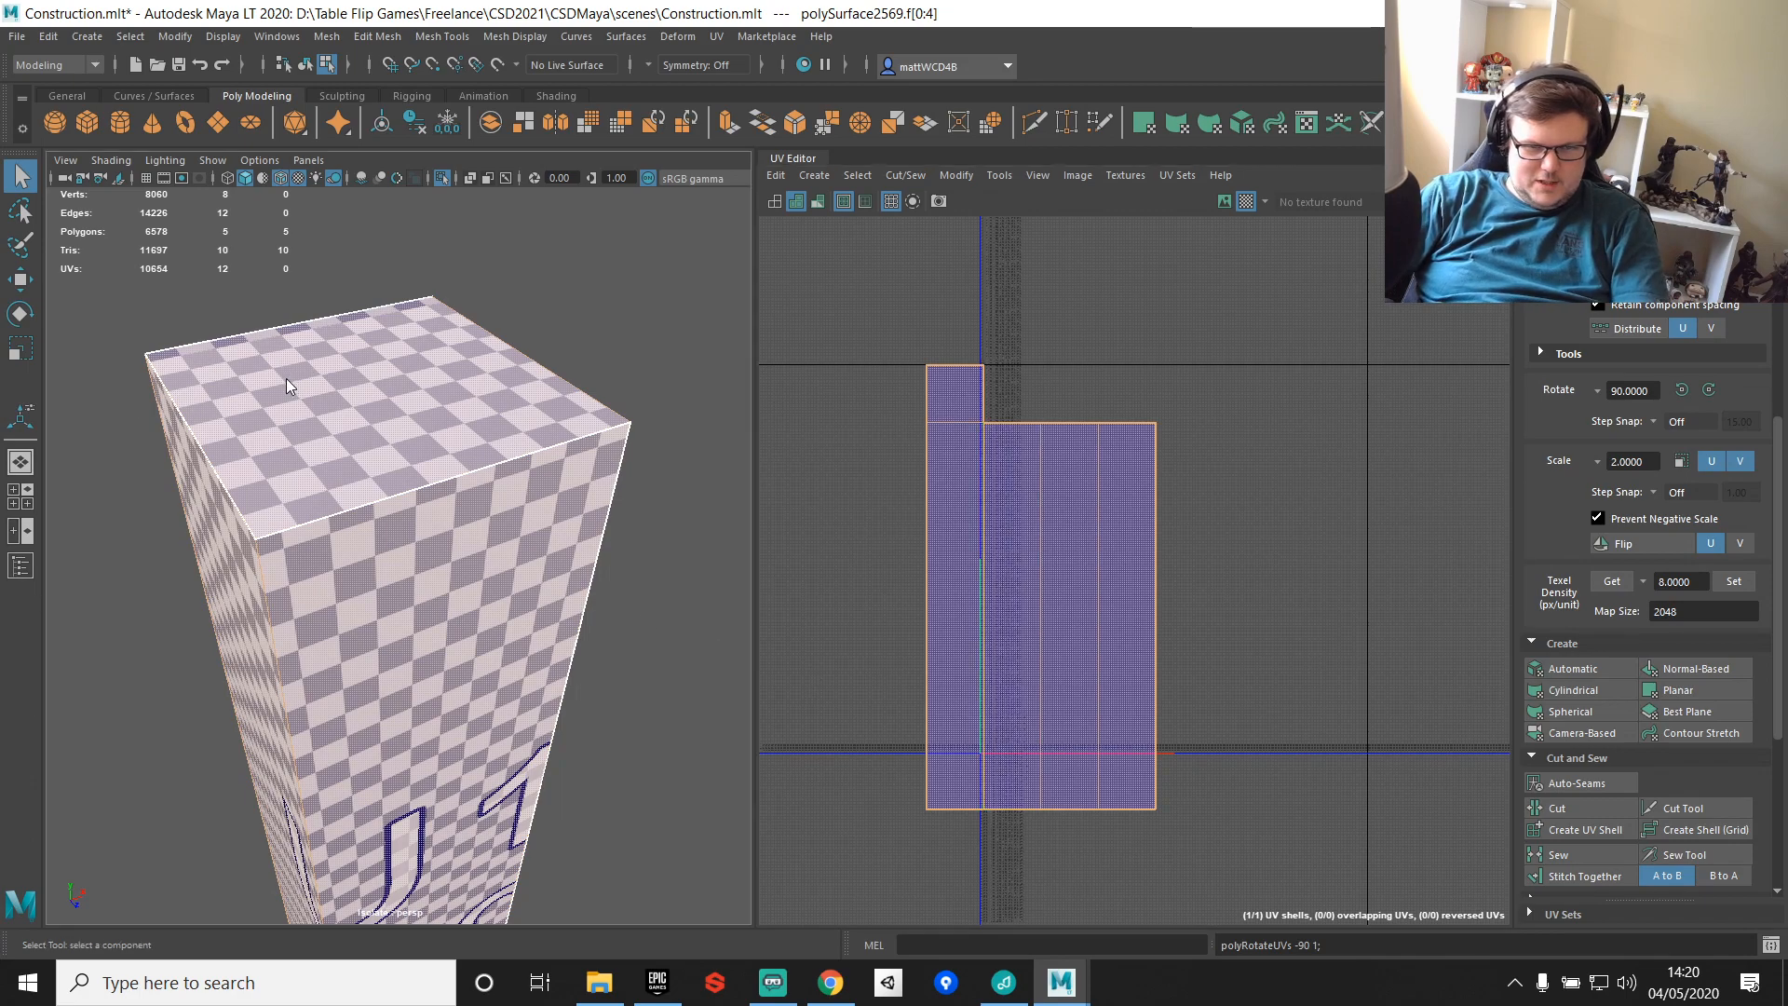
Step: Leave isolation and delete the hidden bottom face of the wider pillar at the other end of the entrance side
{"action": "key", "text": "F8"}
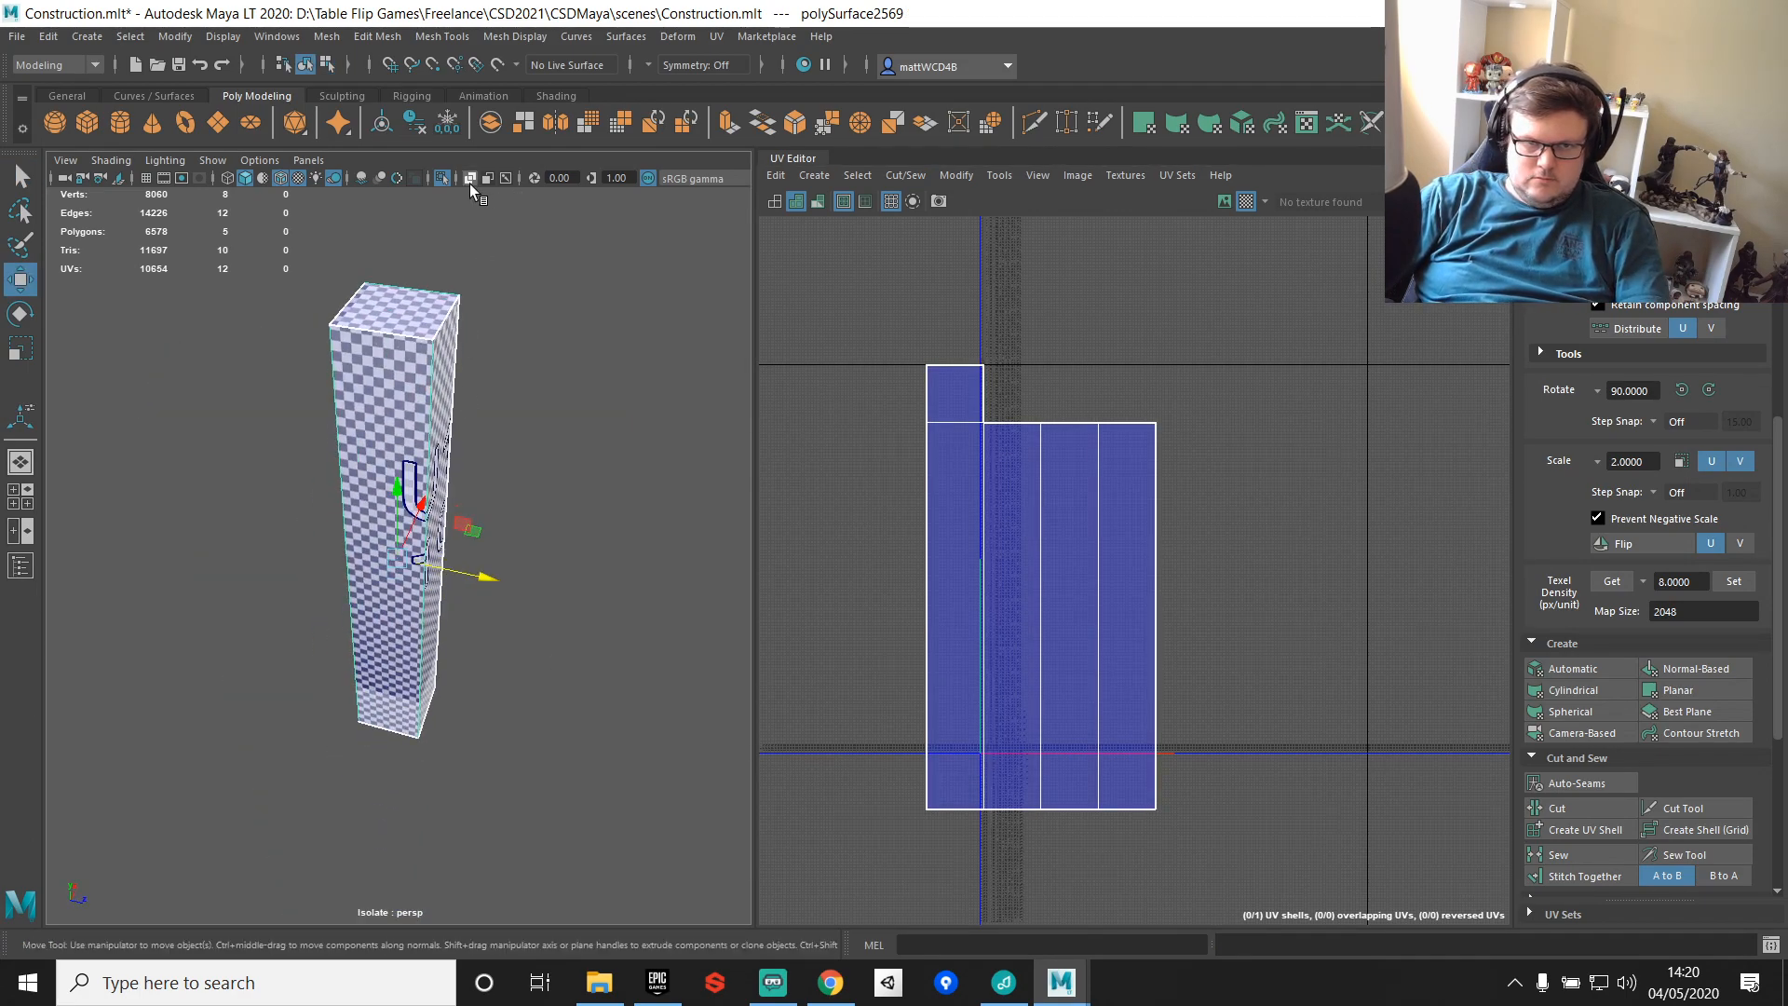
{"action": "left_click", "coordinate": [443, 178]}
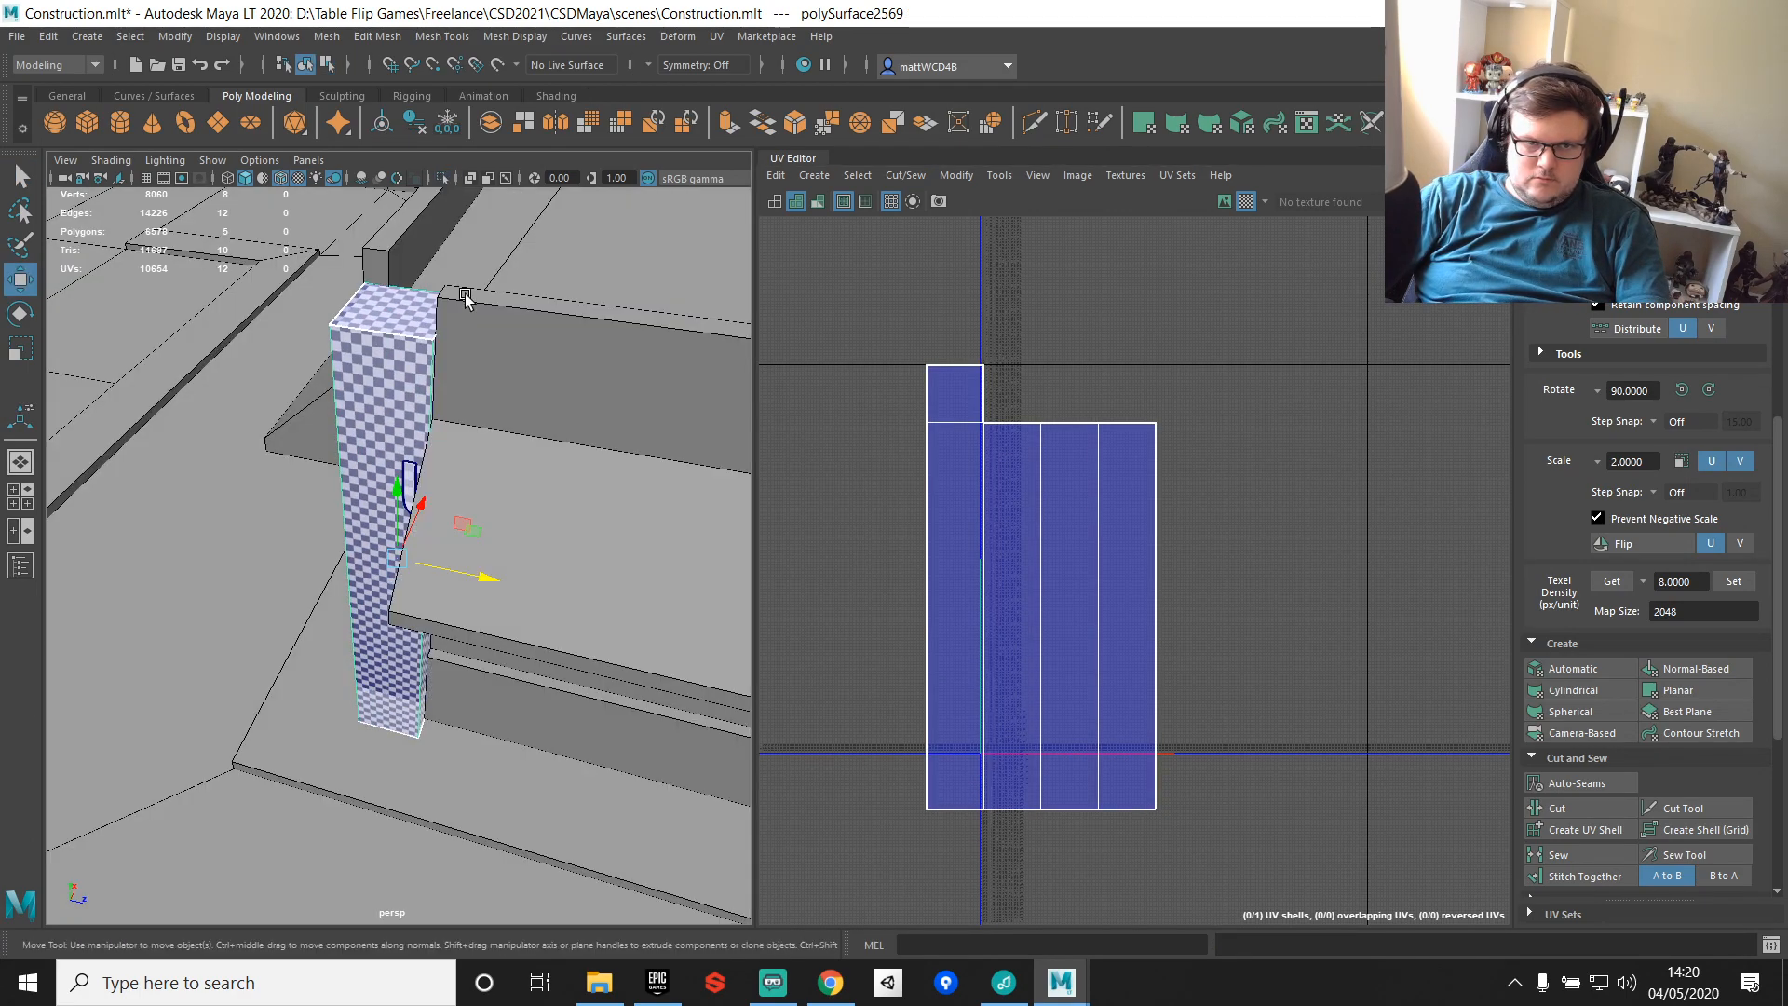
{"action": "left_click_drag", "start_coordinate": [465, 296], "coordinate": [651, 511], "text": "alt"}
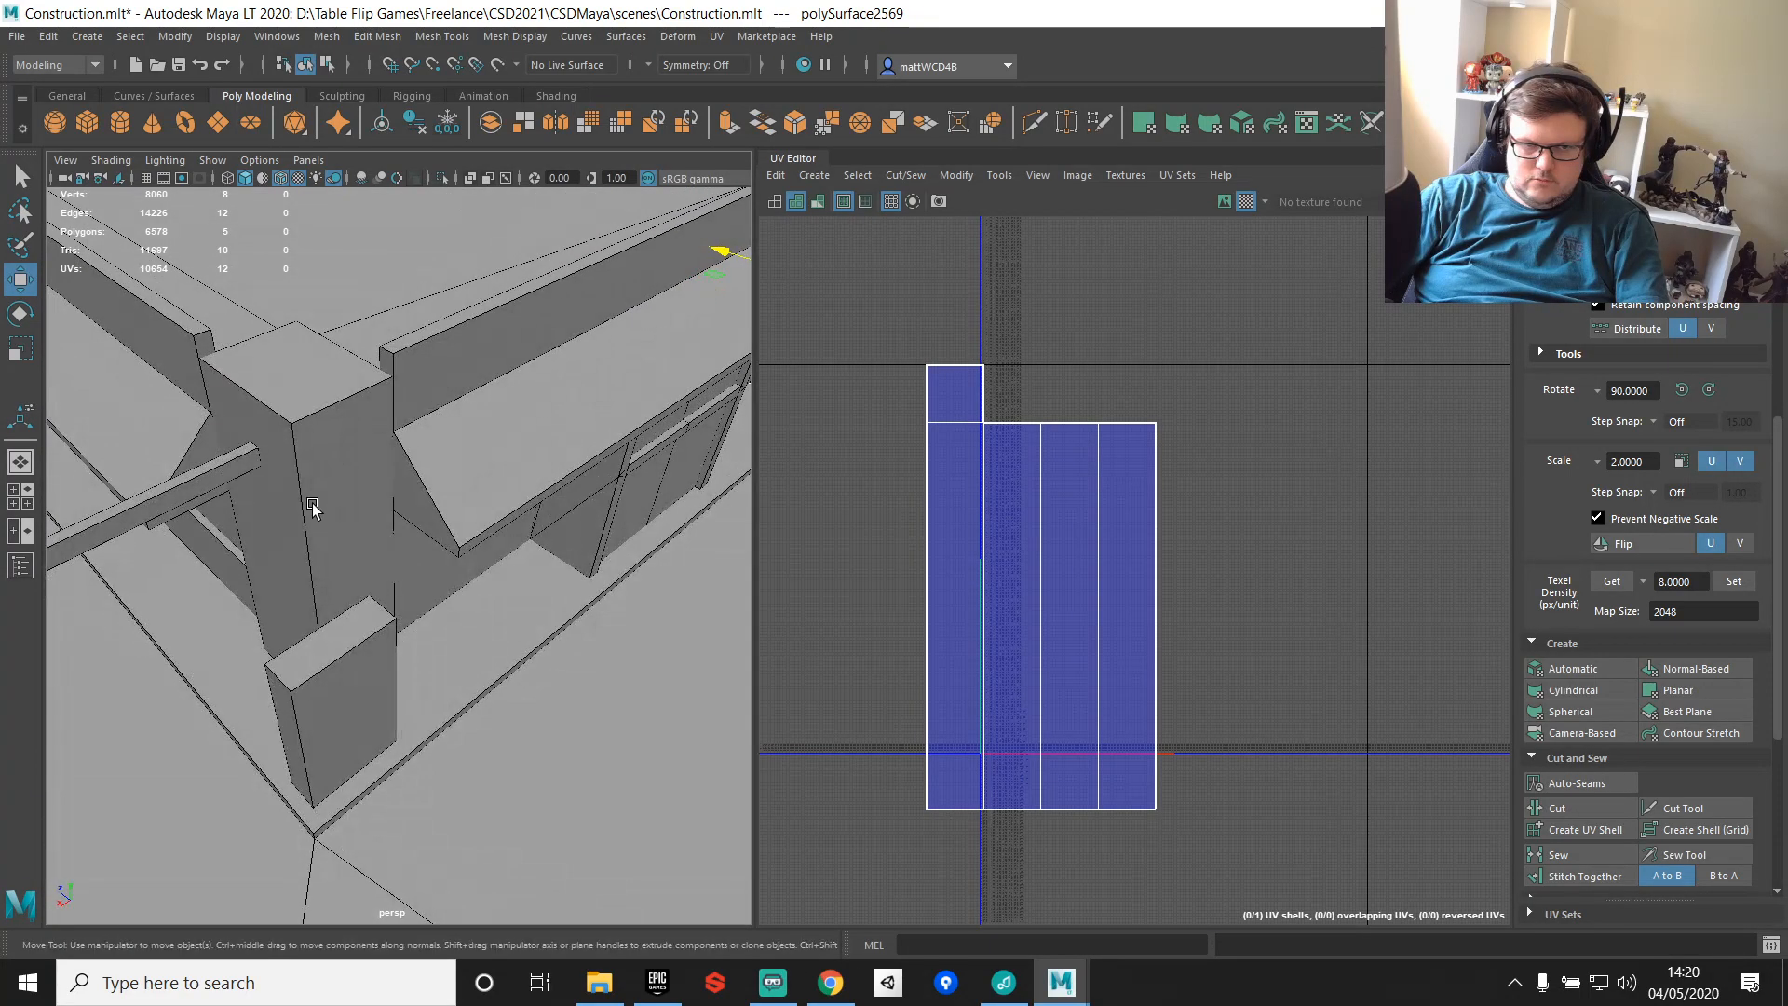
{"action": "left_click", "coordinate": [313, 510]}
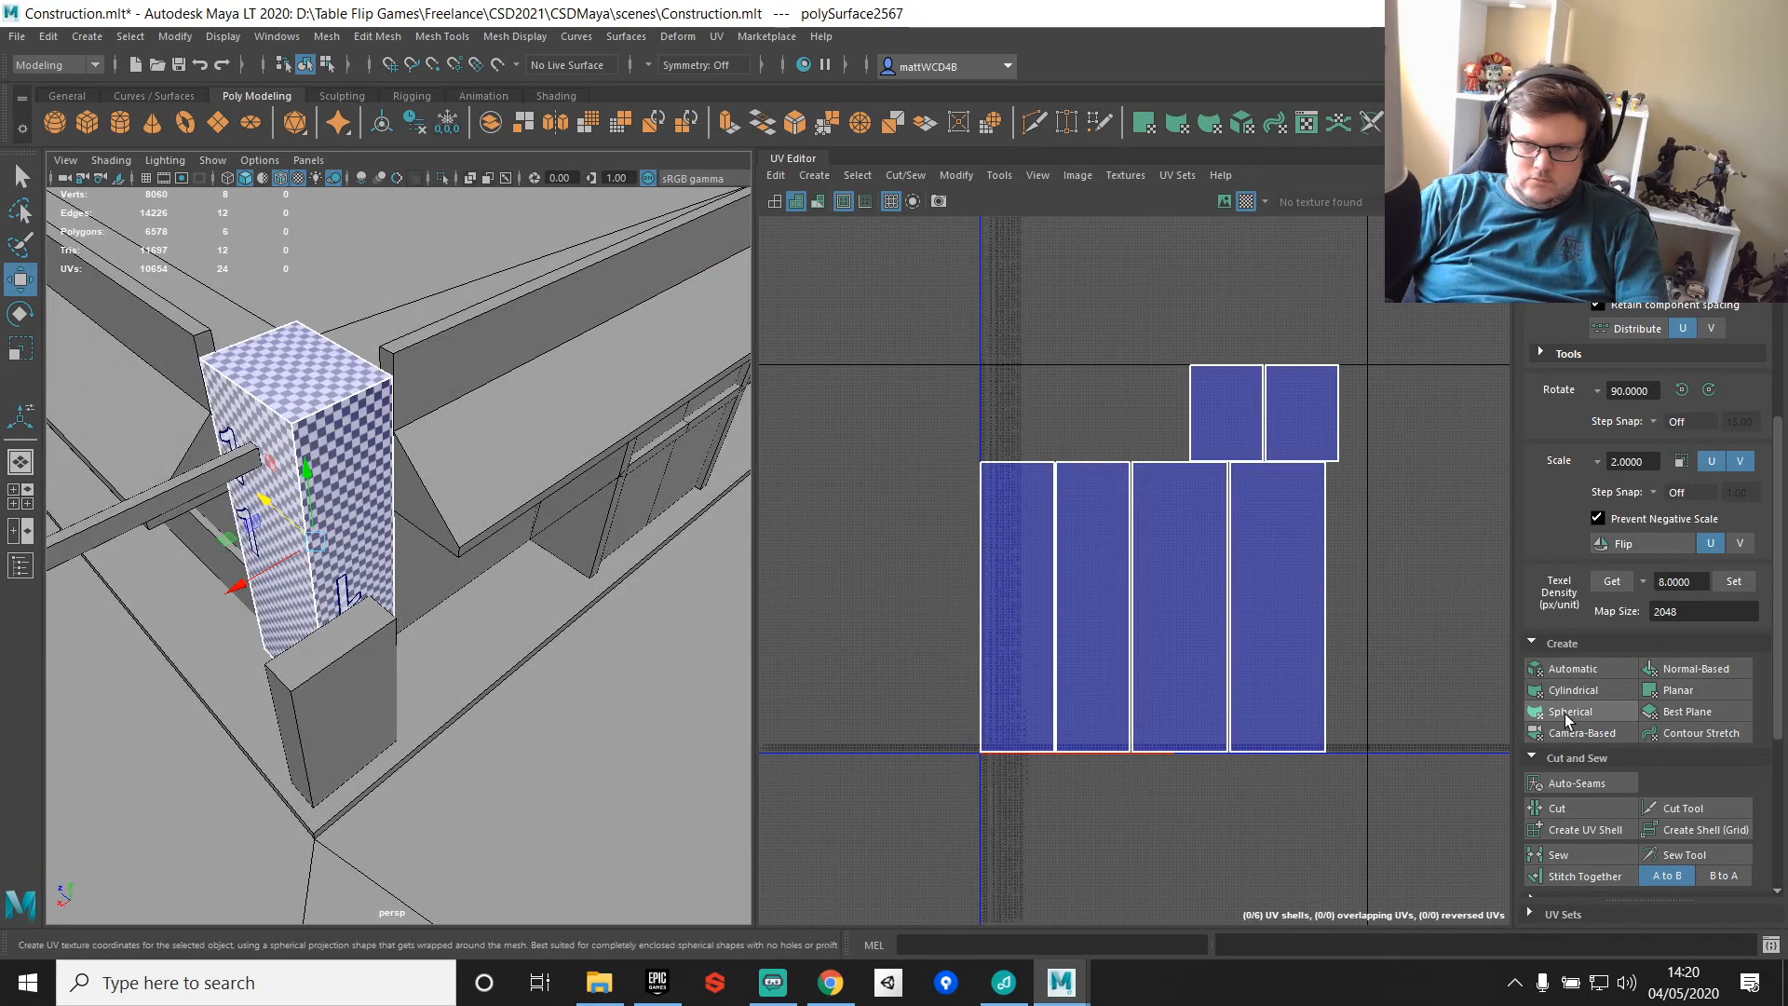
{"action": "right_click", "coordinate": [1274, 596]}
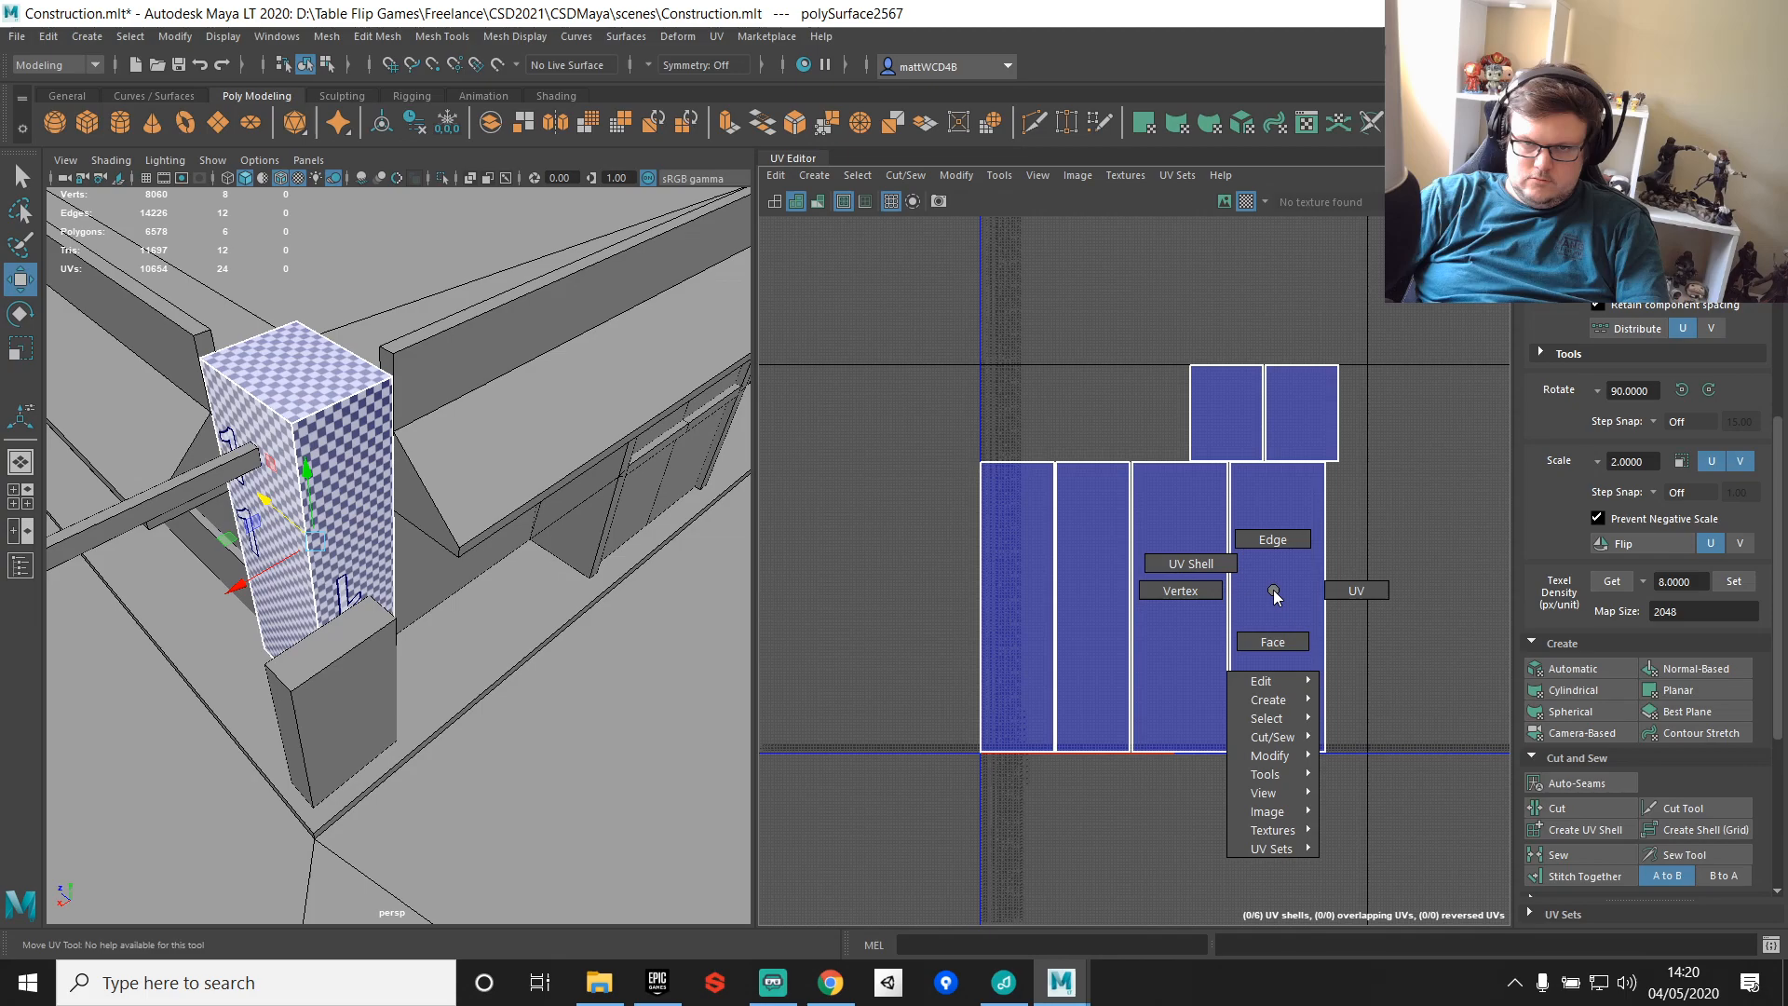
{"action": "middle_click_drag", "start_coordinate": [326, 542], "coordinate": [359, 477], "text": "alt"}
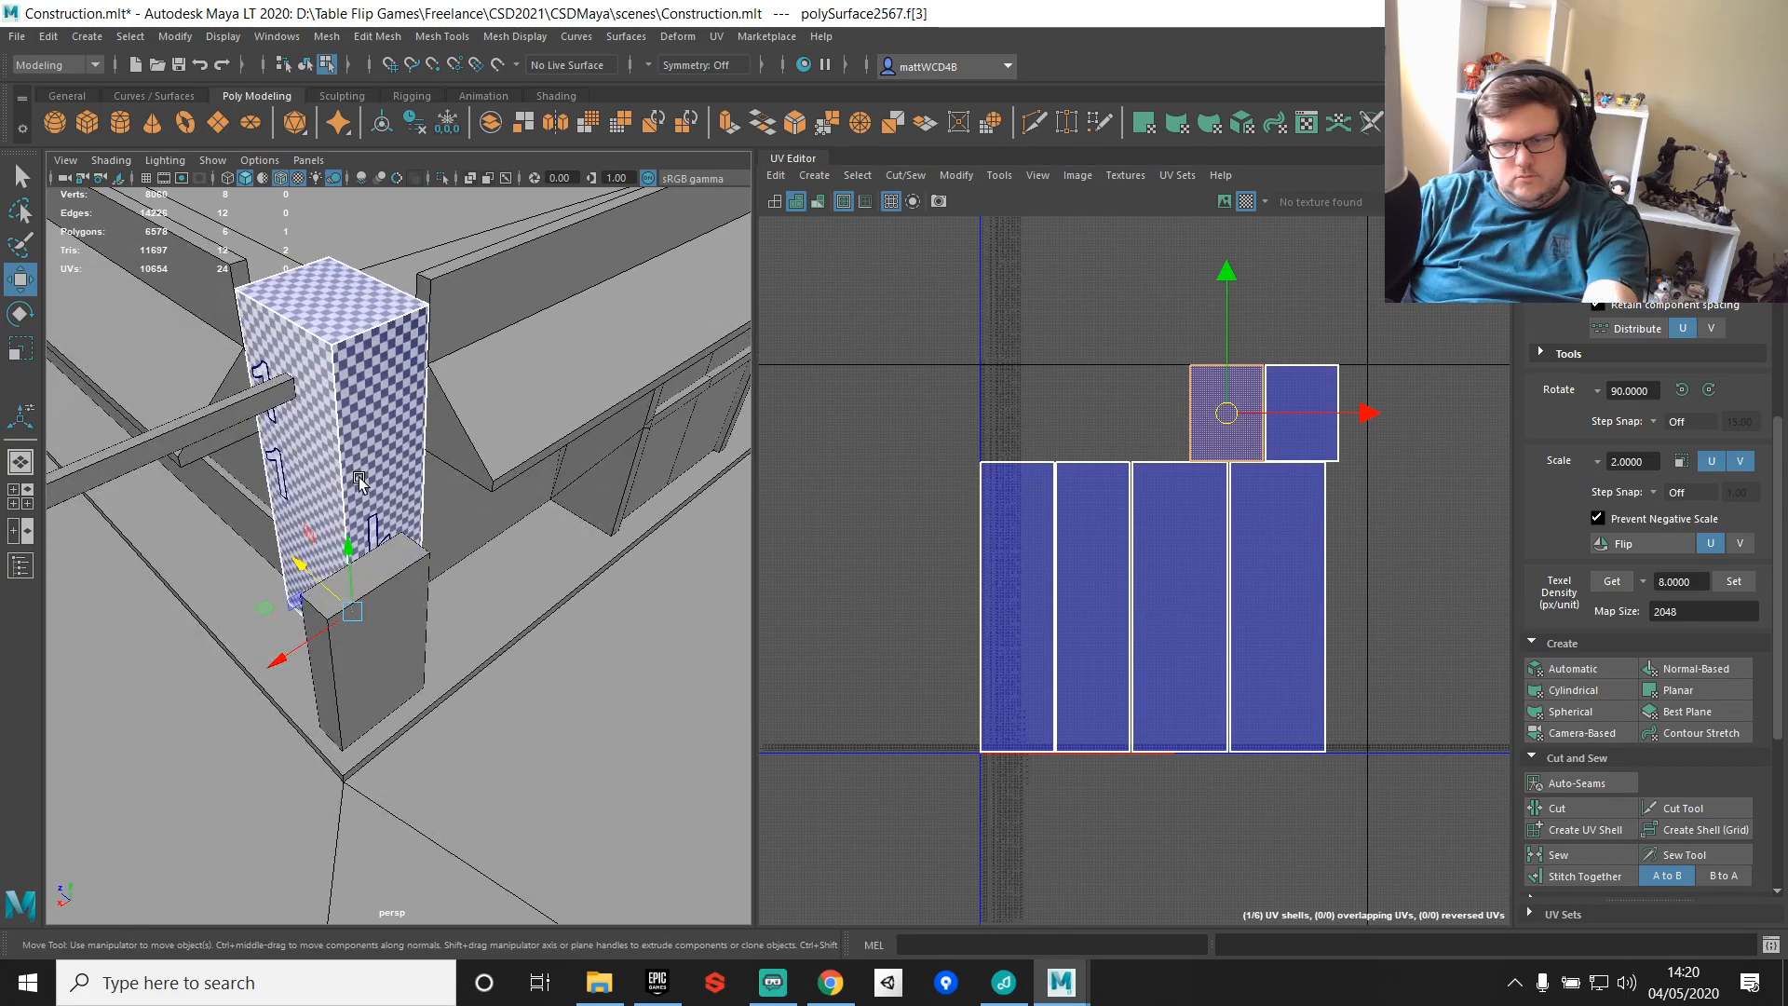
{"action": "key", "text": "Delete"}
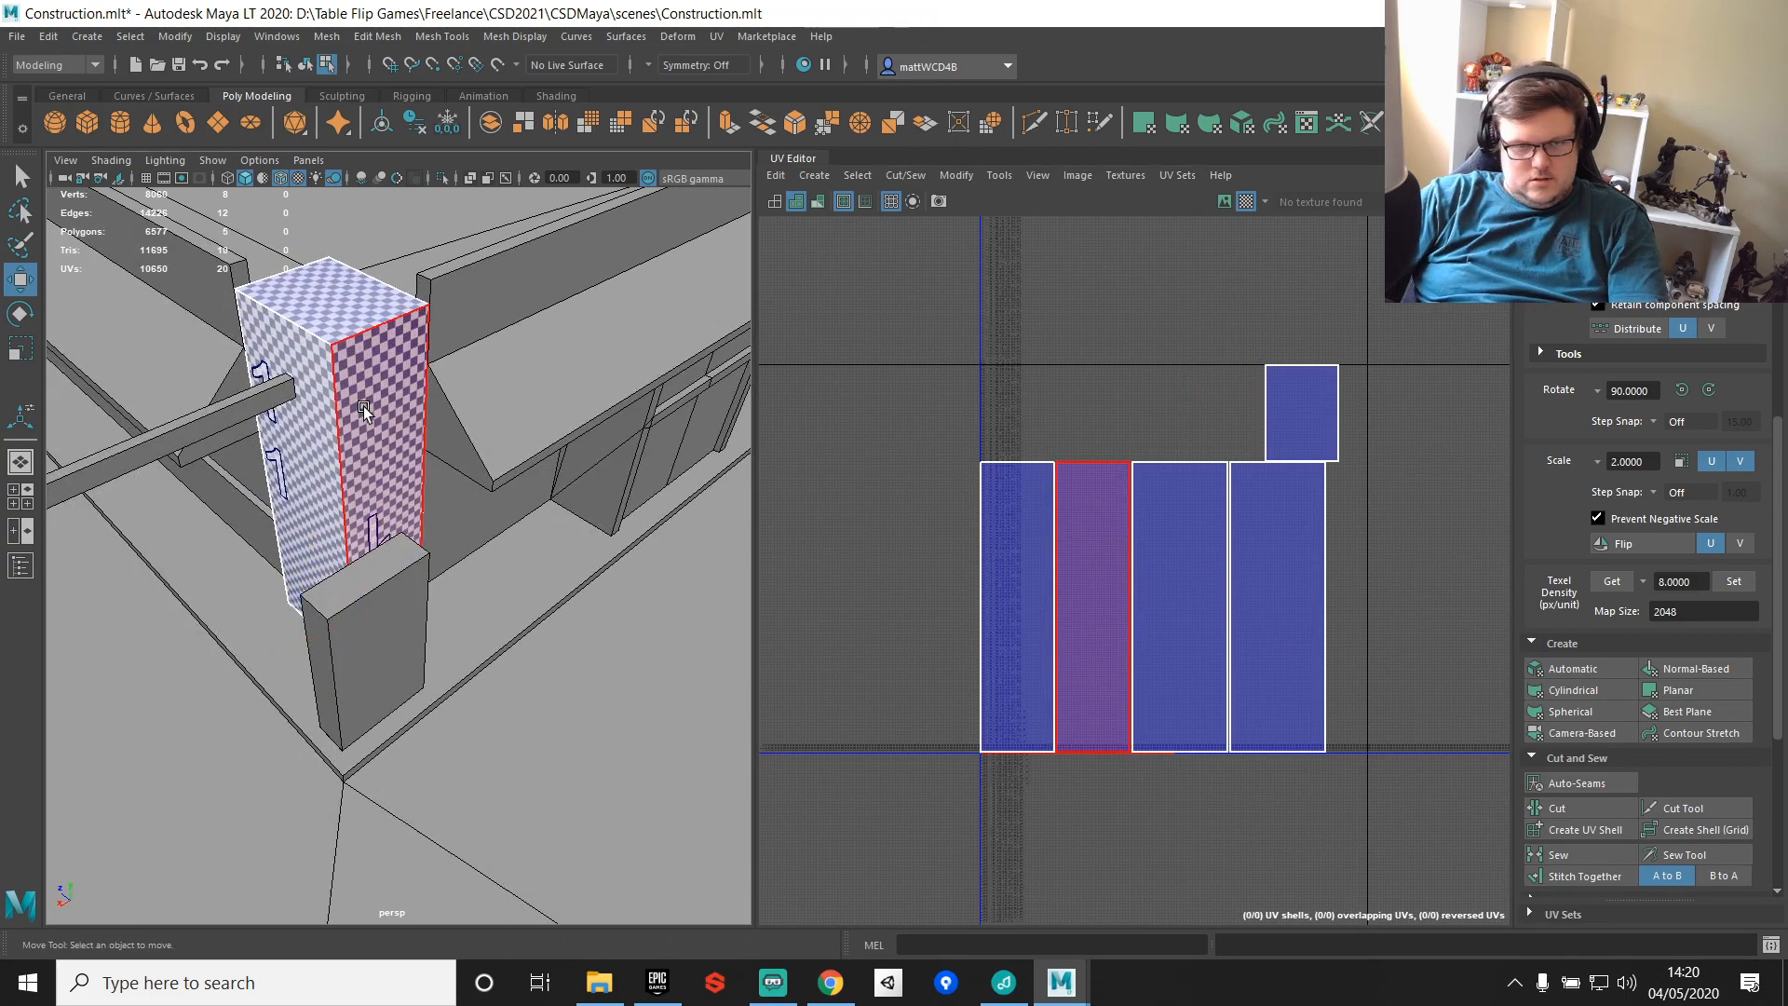
Step: Stitch the wider pillar's four side faces into one shell, leaving the inner roof-side corner edge as the seam
{"action": "right_click_drag", "start_coordinate": [1168, 493], "coordinate": [1167, 433]}
{"action": "left_click_drag", "start_coordinate": [1037, 562], "coordinate": [1286, 606]}
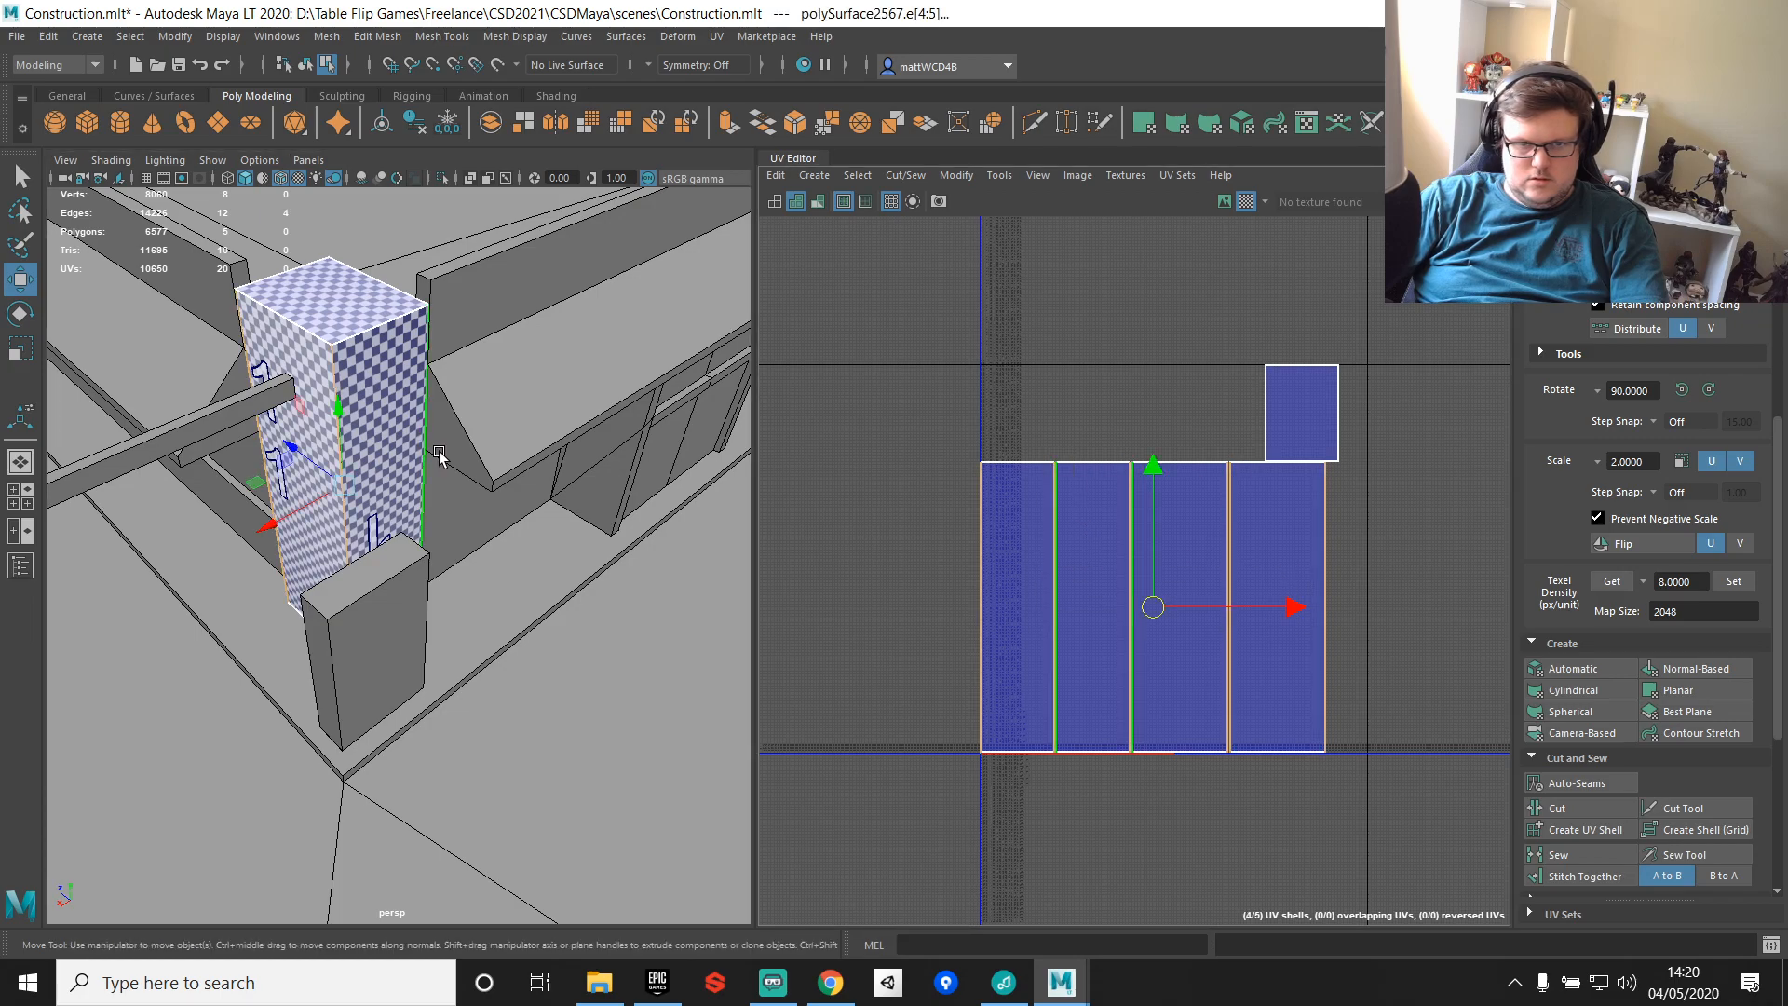
{"action": "left_click_drag", "start_coordinate": [439, 455], "coordinate": [562, 460], "text": "alt"}
{"action": "key", "text": "q"}
{"action": "left_click", "coordinate": [501, 456], "text": "ctrl"}
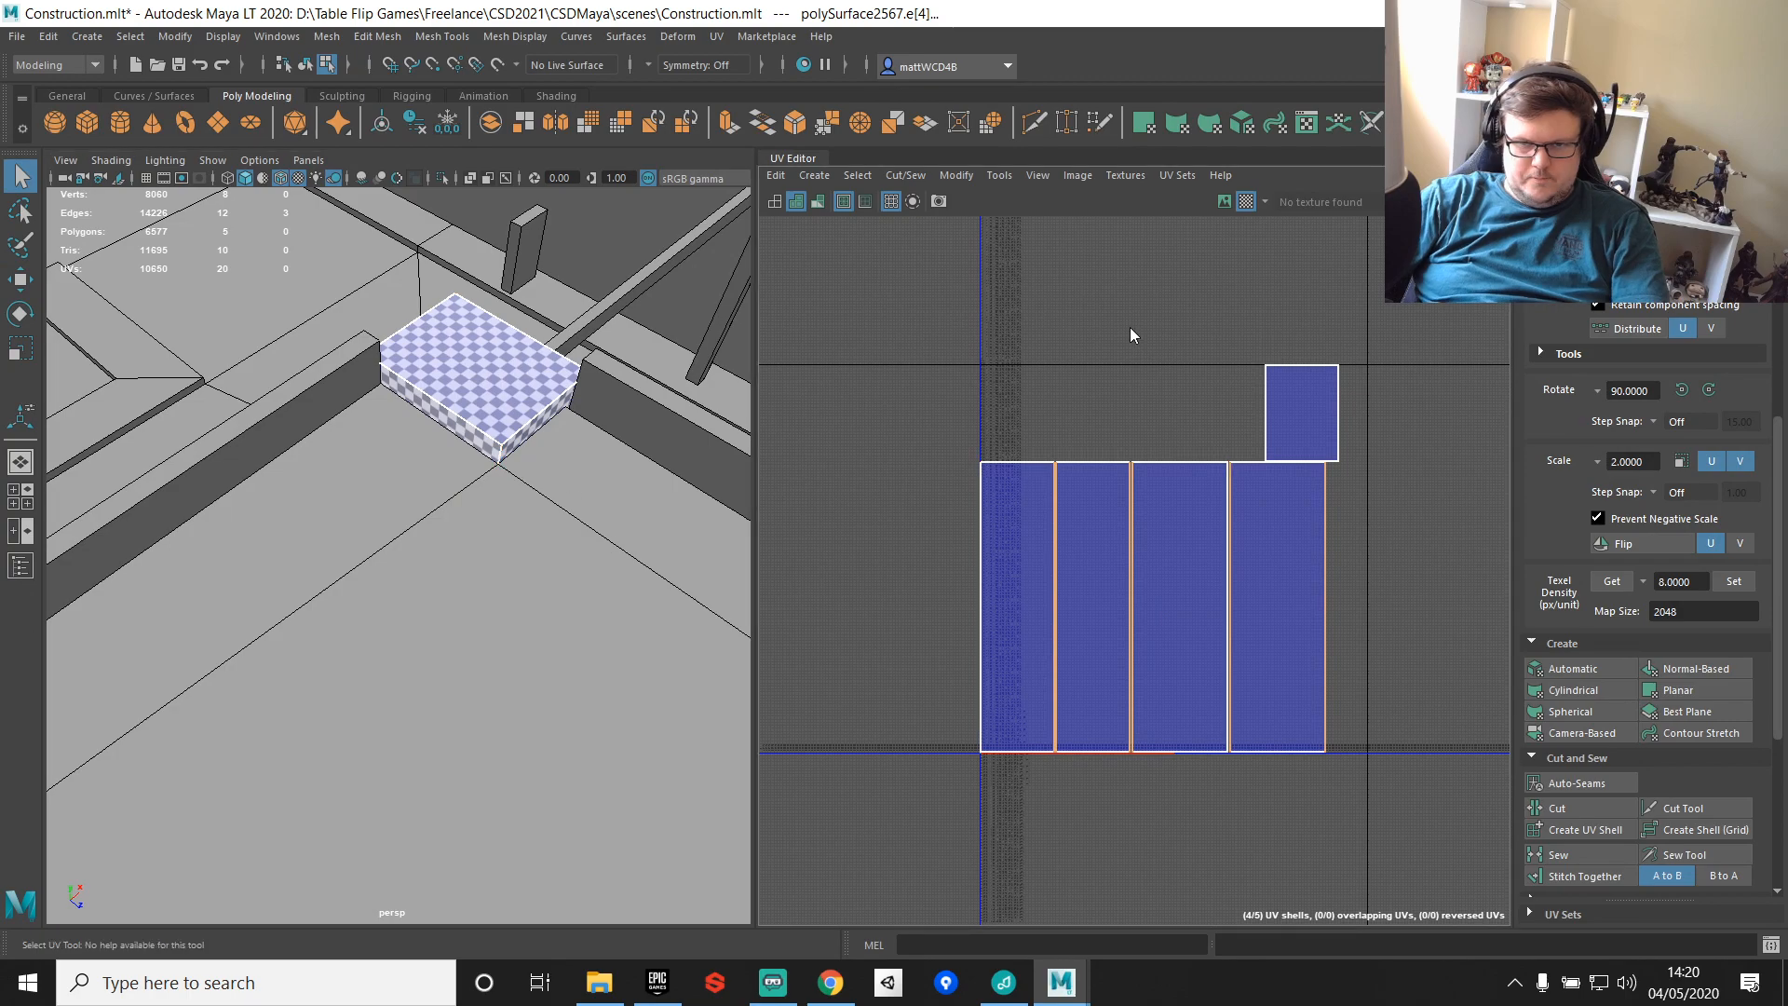
{"action": "right_click_drag", "start_coordinate": [1131, 326], "coordinate": [1098, 284], "text": "shift"}
Step: Stitch the wider pillar's top face onto its side shell and return to object mode
{"action": "left_click", "coordinate": [1195, 461]}
{"action": "right_click_drag", "start_coordinate": [1196, 461], "coordinate": [1172, 375], "text": "shift"}
{"action": "scroll", "coordinate": [1172, 377], "scroll_direction": "down", "scroll_amount": 2}
{"action": "right_click_drag", "start_coordinate": [384, 345], "coordinate": [563, 254]}
{"action": "scroll", "coordinate": [454, 481], "scroll_direction": "down", "scroll_amount": 7}
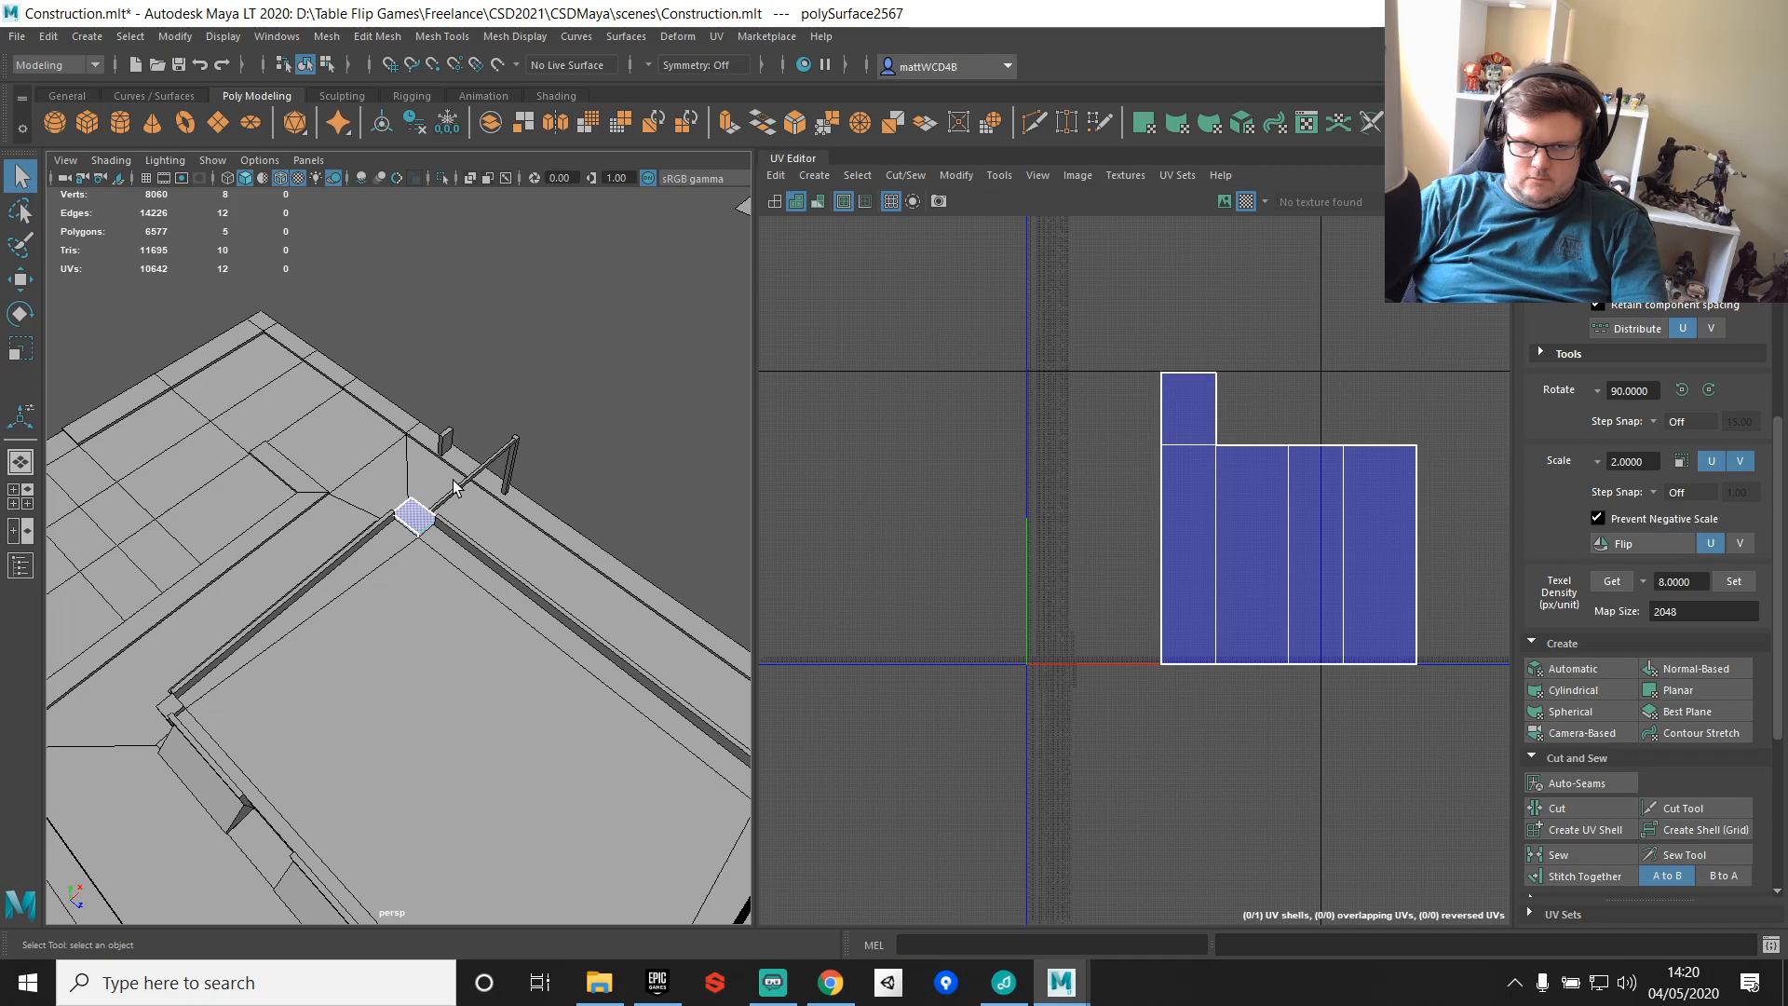
Step: Select the shop body together with its finished corner pillars and set their texel density to 8
{"action": "scroll", "coordinate": [454, 485], "scroll_direction": "down", "scroll_amount": 5}
{"action": "left_click", "coordinate": [520, 495]}
{"action": "key", "text": "ctrl+z"}
{"action": "left_click", "coordinate": [521, 495]}
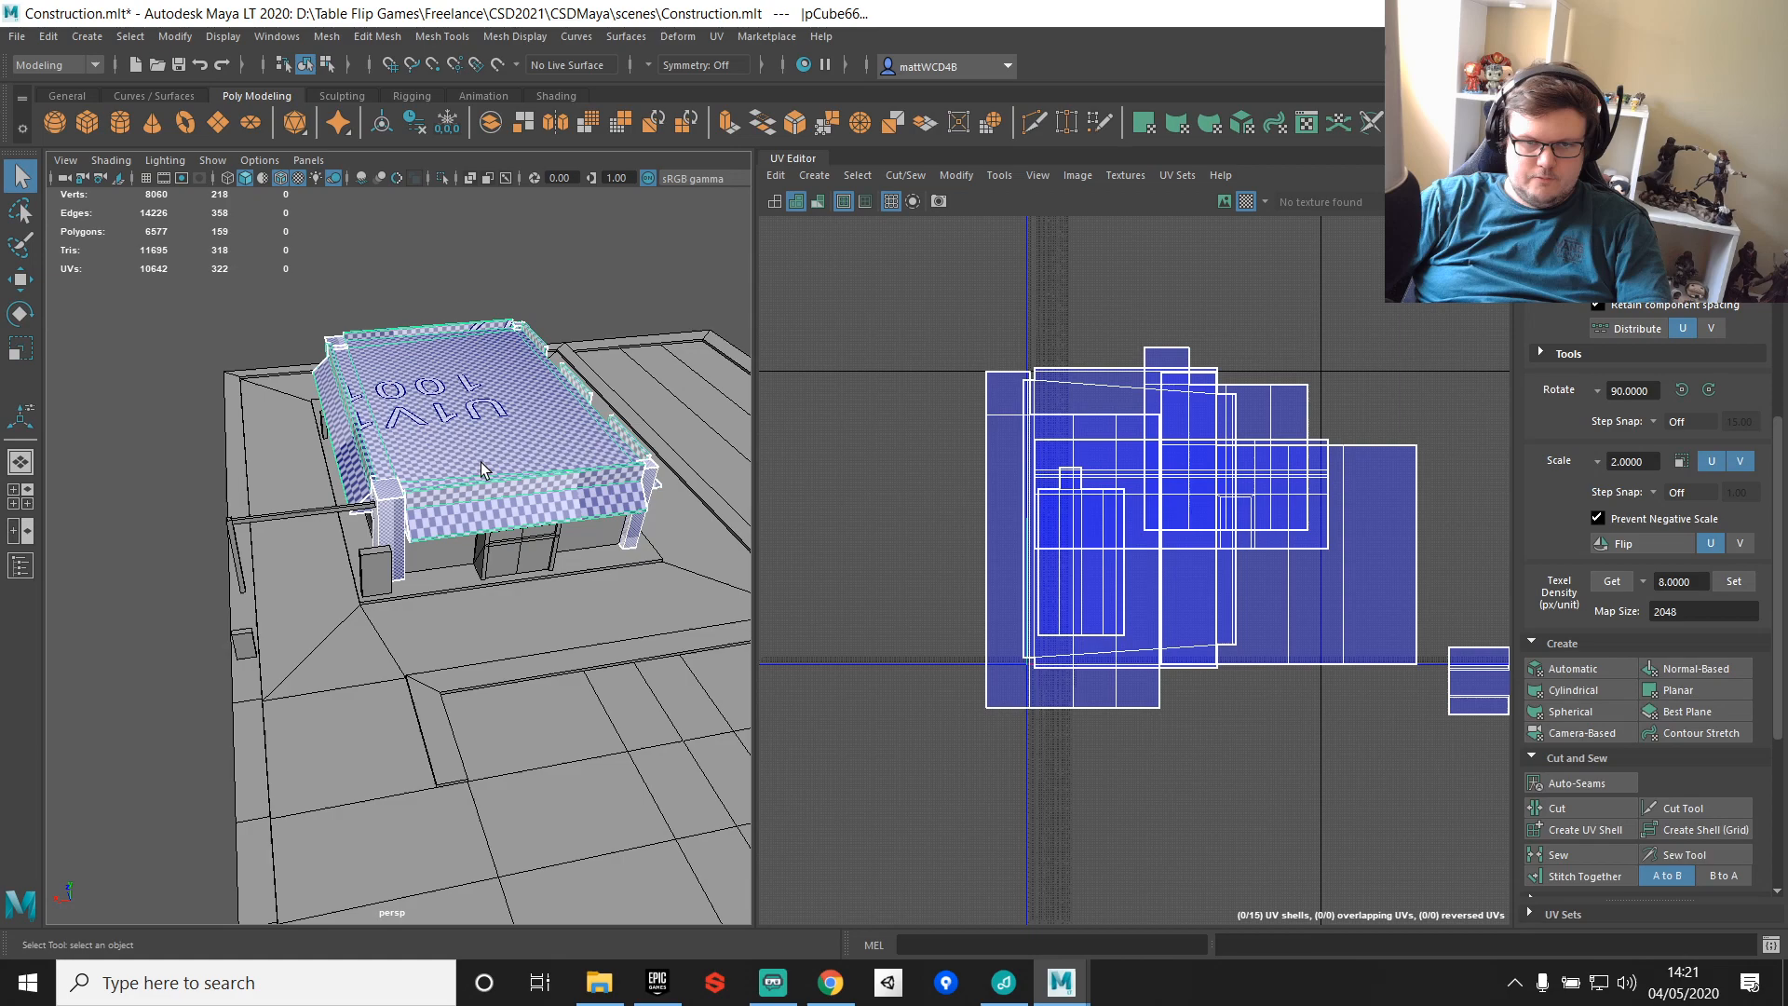
{"action": "left_click", "coordinate": [1734, 581]}
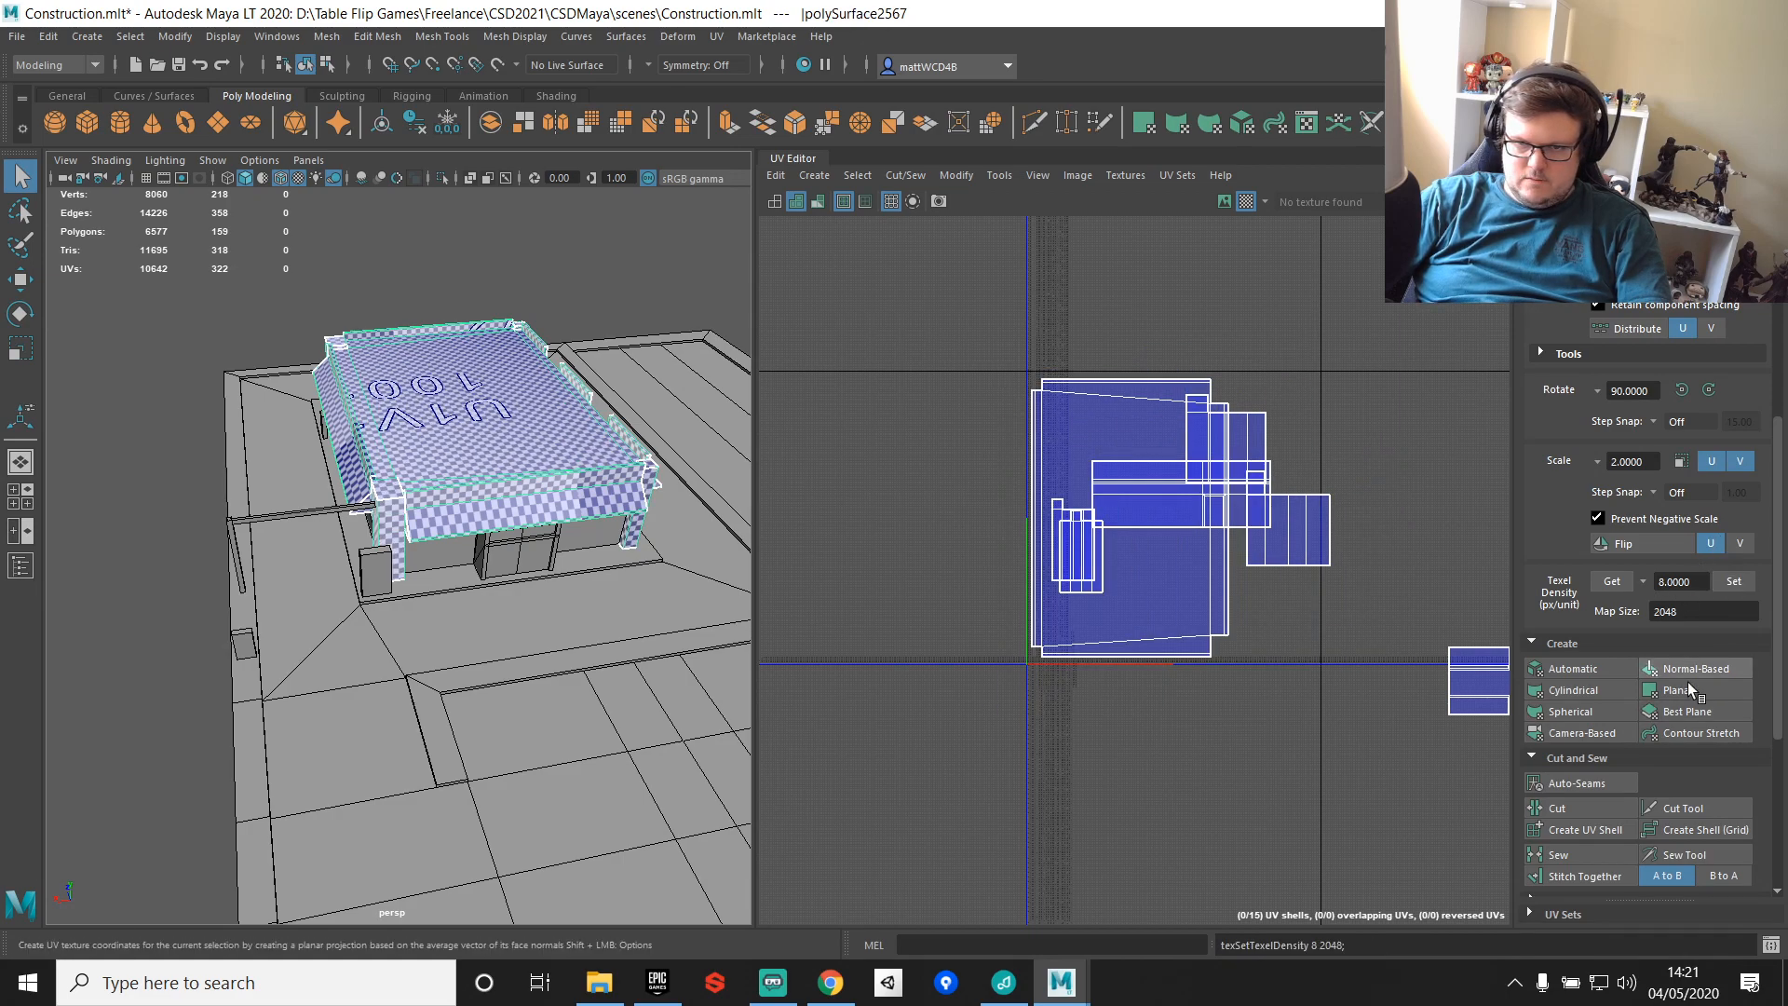
Step: Select all UVs of the shop body and pillars and distribute the shells downwards along V with 0.0010 spacing
{"action": "scroll", "coordinate": [1667, 745], "scroll_direction": "down", "scroll_amount": 3}
{"action": "scroll", "coordinate": [1644, 827], "scroll_direction": "down", "scroll_amount": 2}
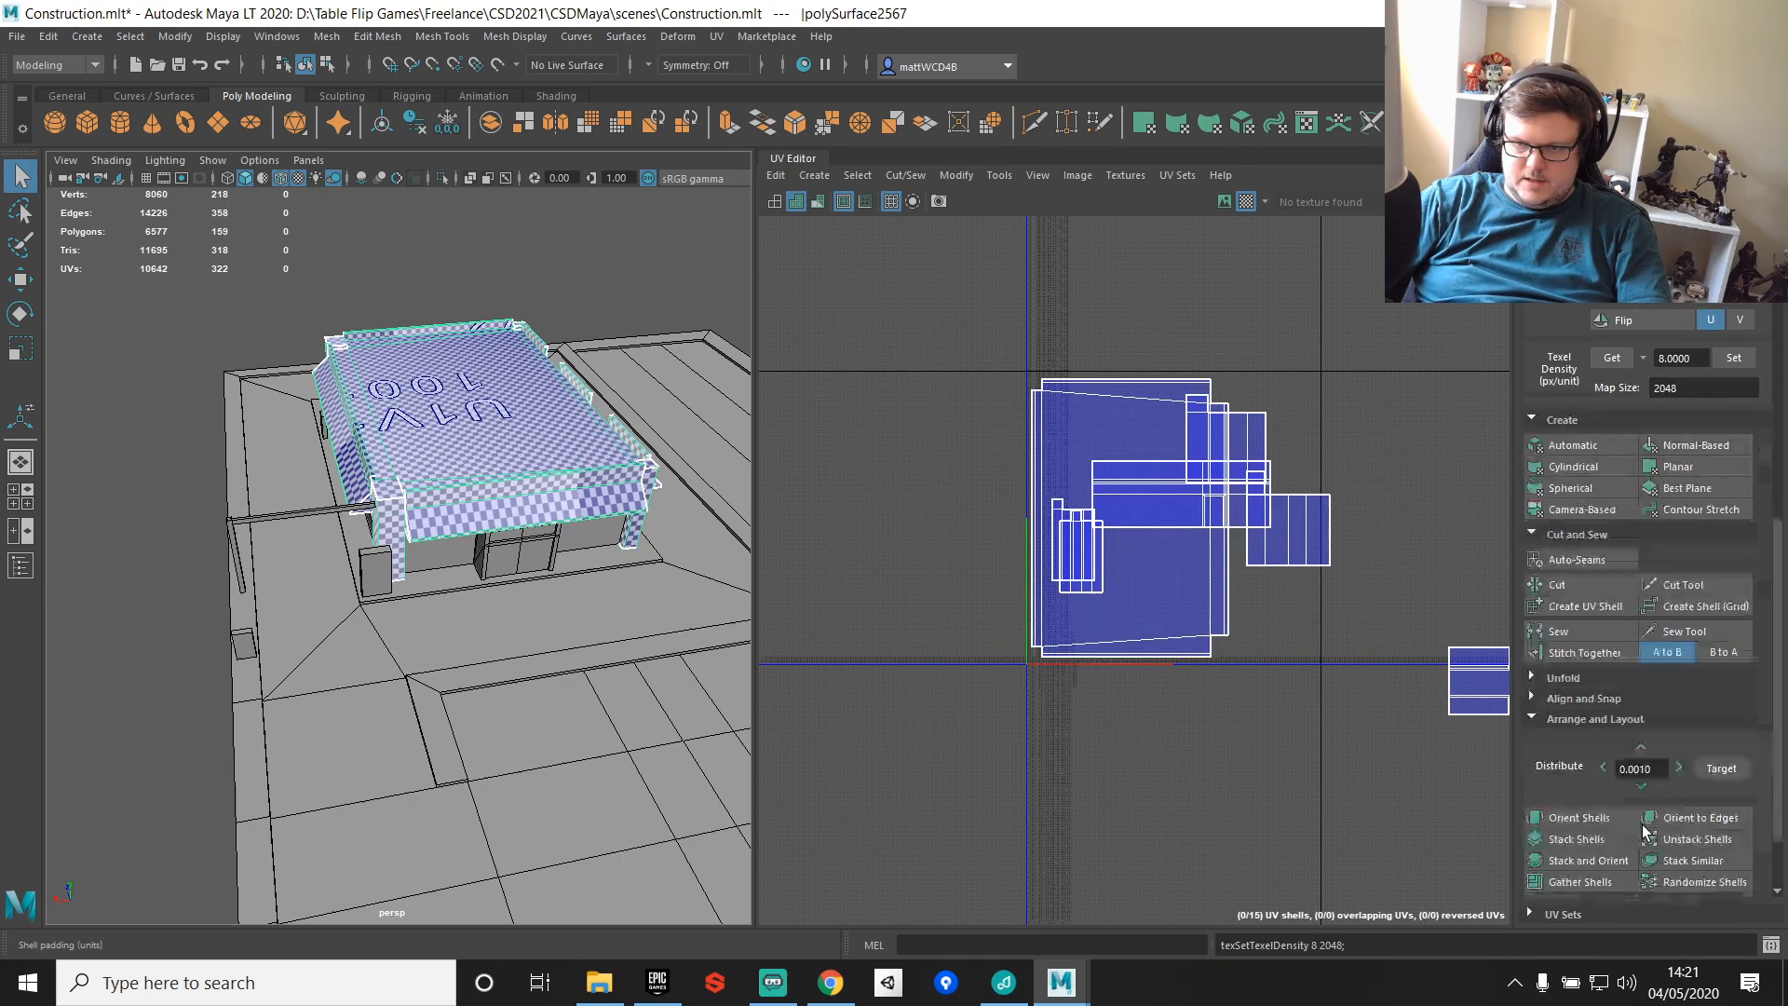
{"action": "left_click_drag", "start_coordinate": [1160, 286], "coordinate": [1496, 712]}
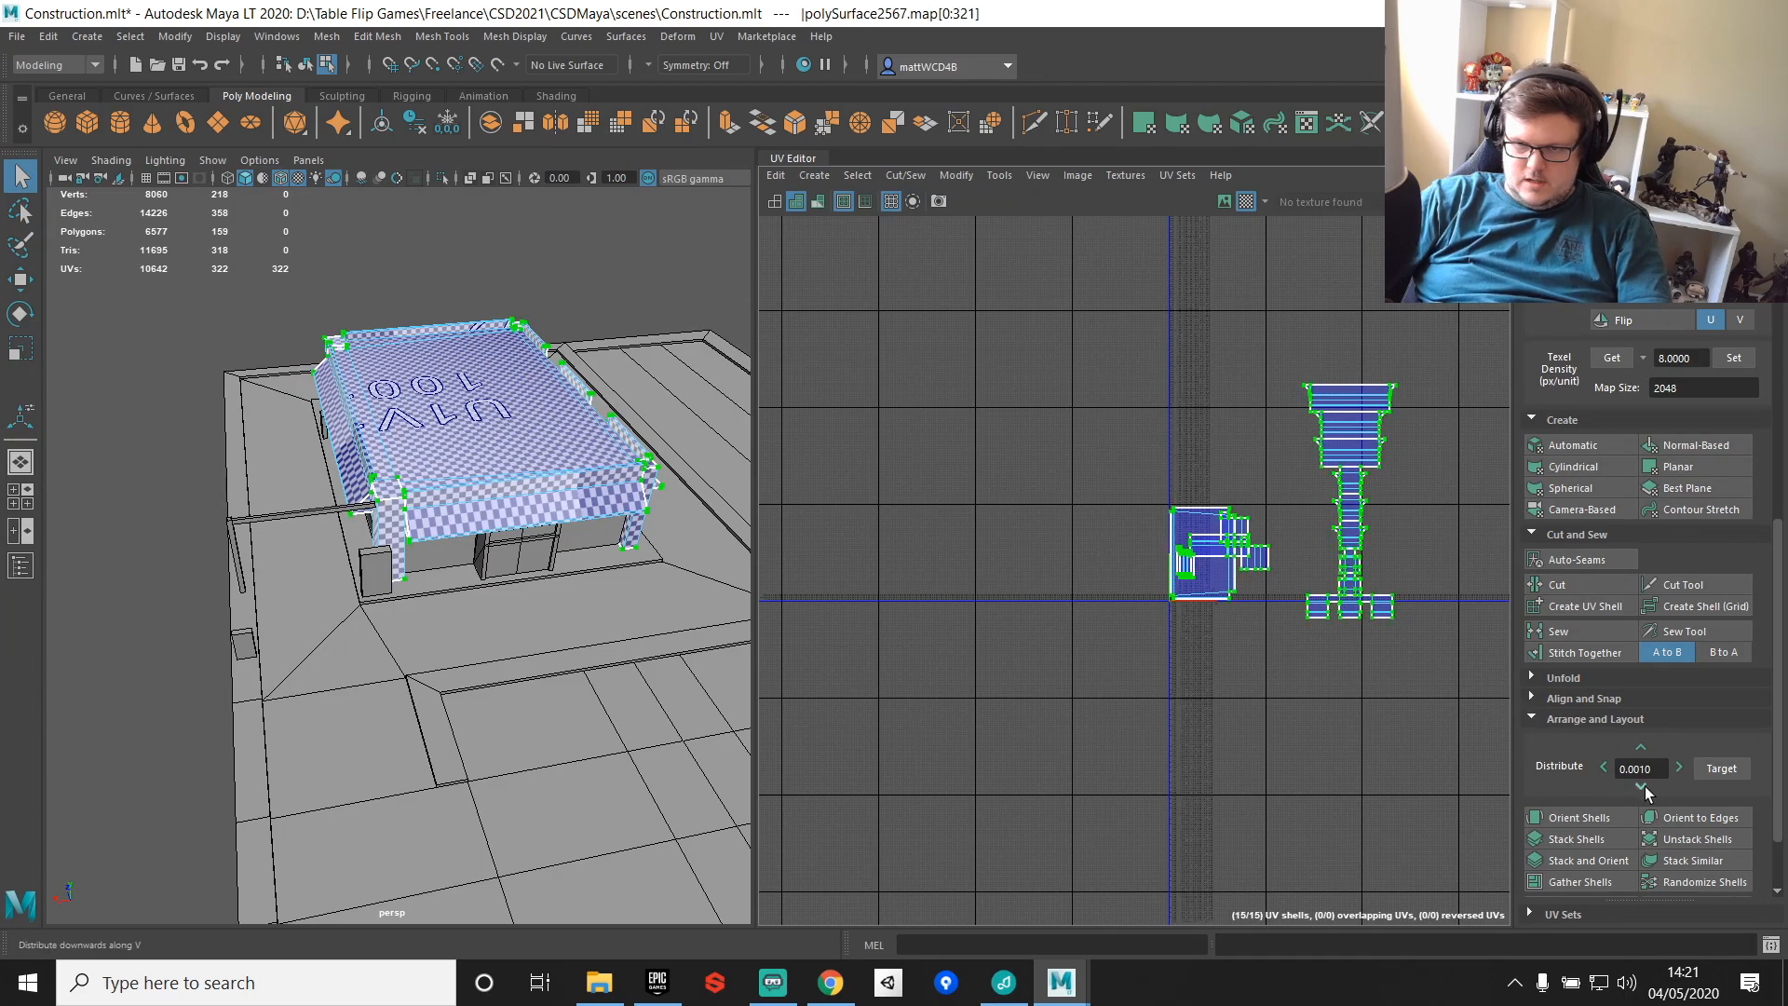
{"action": "left_click", "coordinate": [1641, 787]}
Step: Select the long ledged wall beneath the side awning and apply automatic UV mapping to it
{"action": "left_click_drag", "start_coordinate": [614, 510], "coordinate": [365, 537], "text": "alt"}
{"action": "scroll", "coordinate": [528, 488], "scroll_direction": "up", "scroll_amount": 4}
{"action": "left_click", "coordinate": [370, 516]}
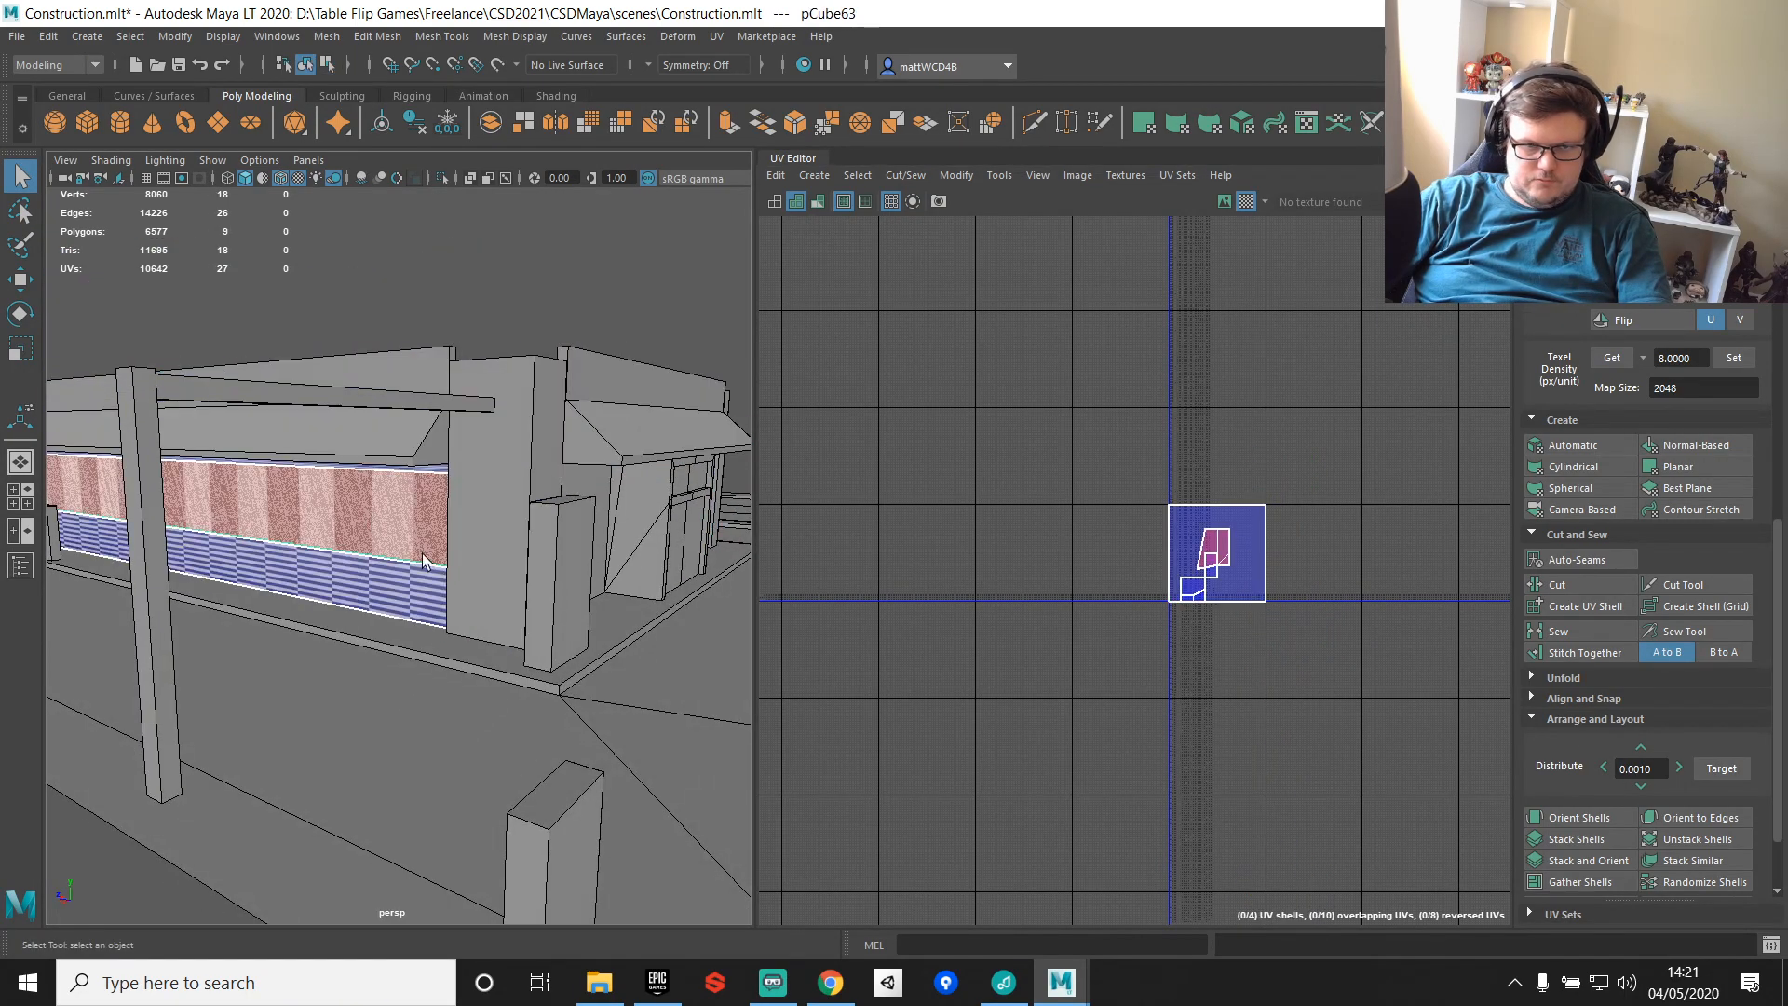
{"action": "left_click", "coordinate": [1573, 445]}
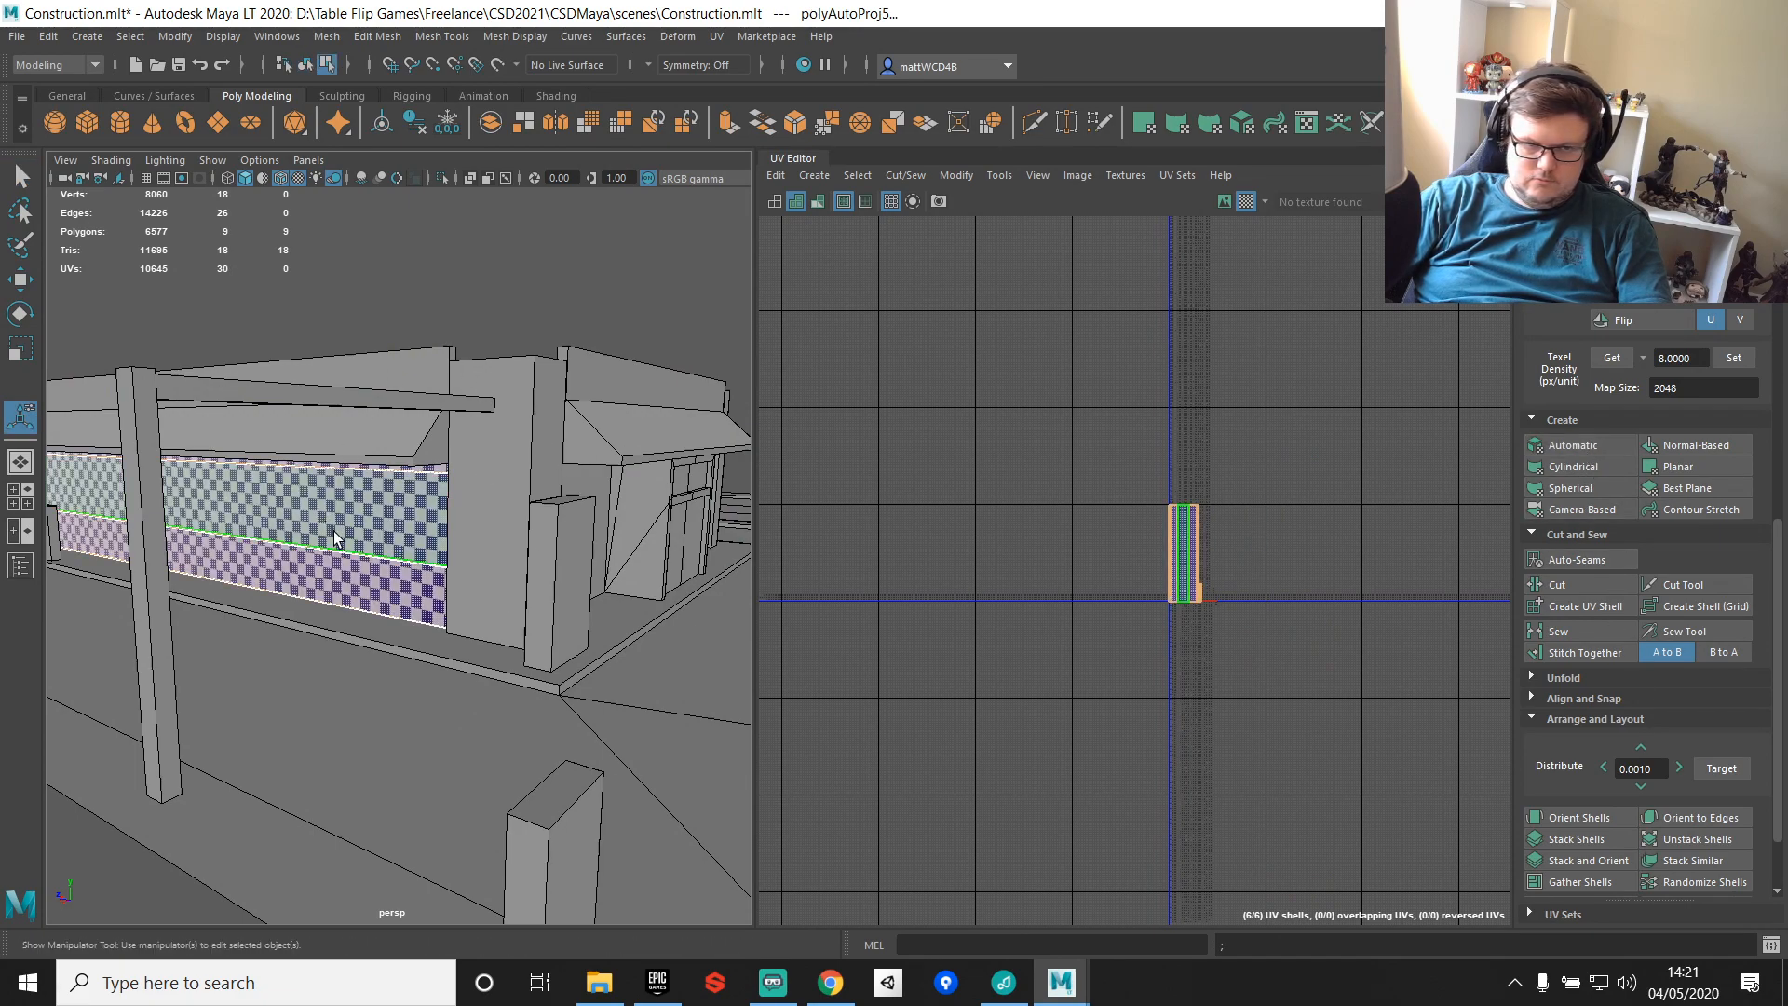
Step: Isolate the ledged wall and delete its hidden end faces
{"action": "key", "text": "q"}
{"action": "key", "text": "ctrl+1"}
{"action": "left_click_drag", "start_coordinate": [497, 504], "coordinate": [476, 550], "text": "alt"}
{"action": "scroll", "coordinate": [525, 491], "scroll_direction": "up", "scroll_amount": 5}
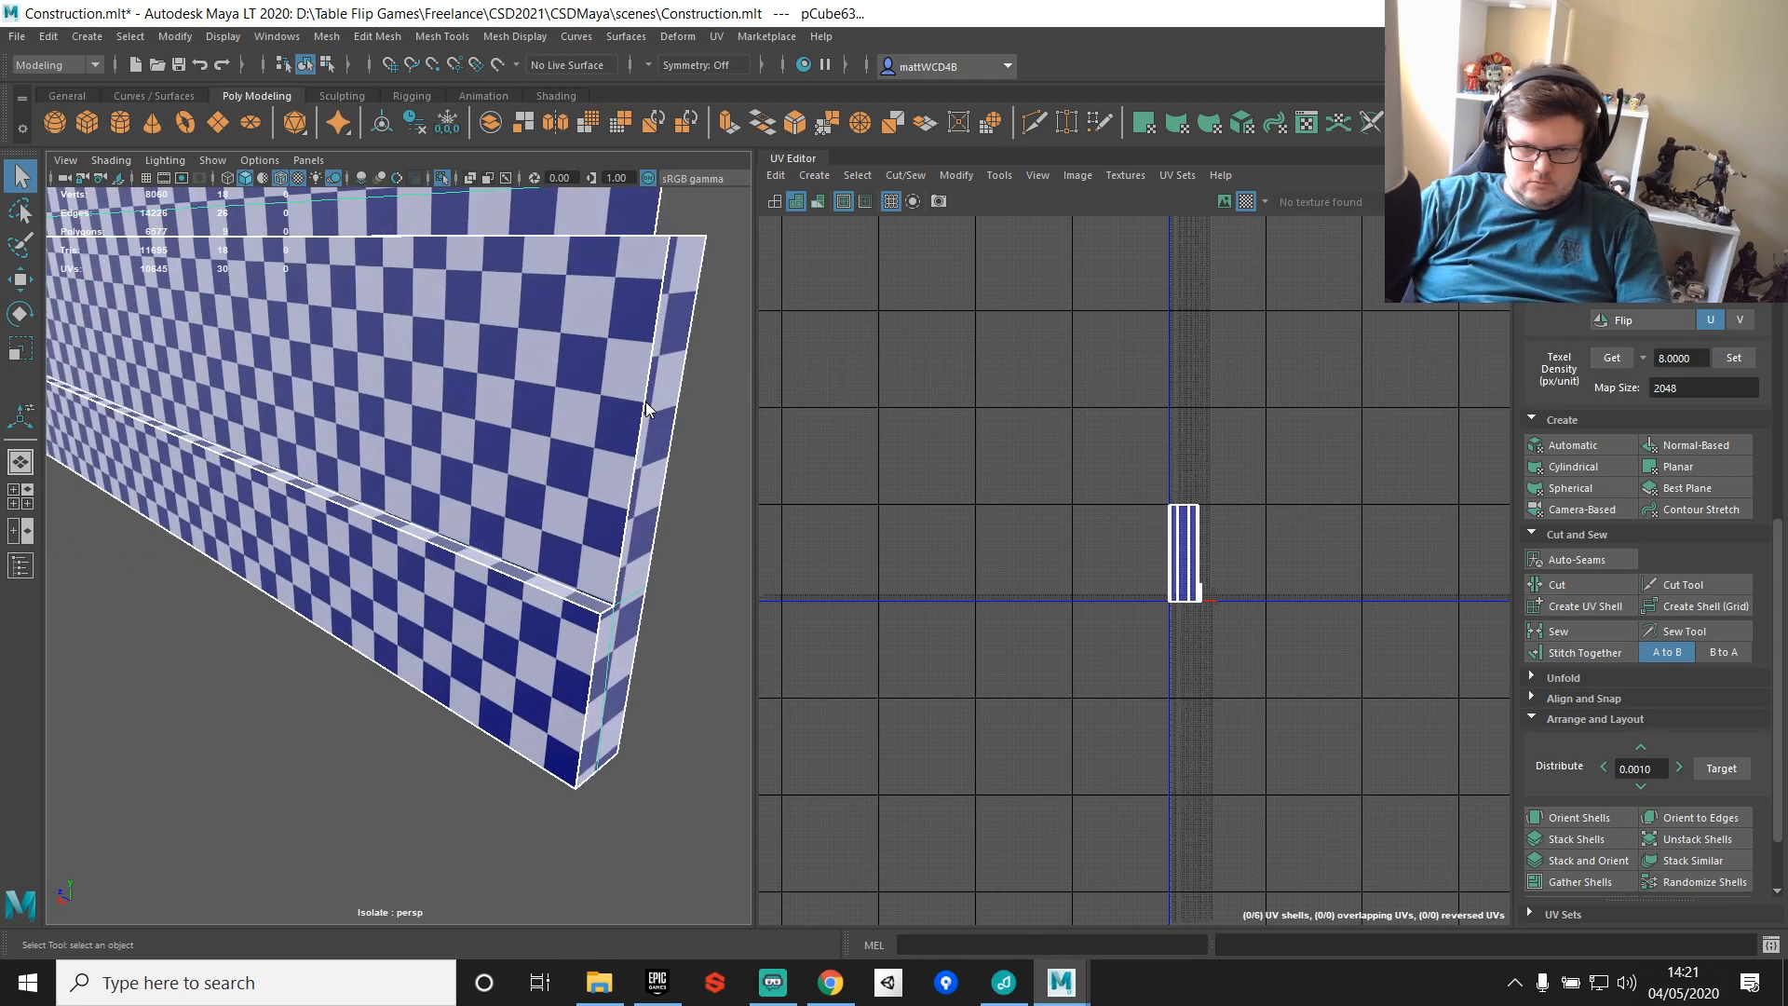
{"action": "key", "text": "ctrl+F11"}
{"action": "left_click_drag", "start_coordinate": [664, 725], "coordinate": [666, 729]}
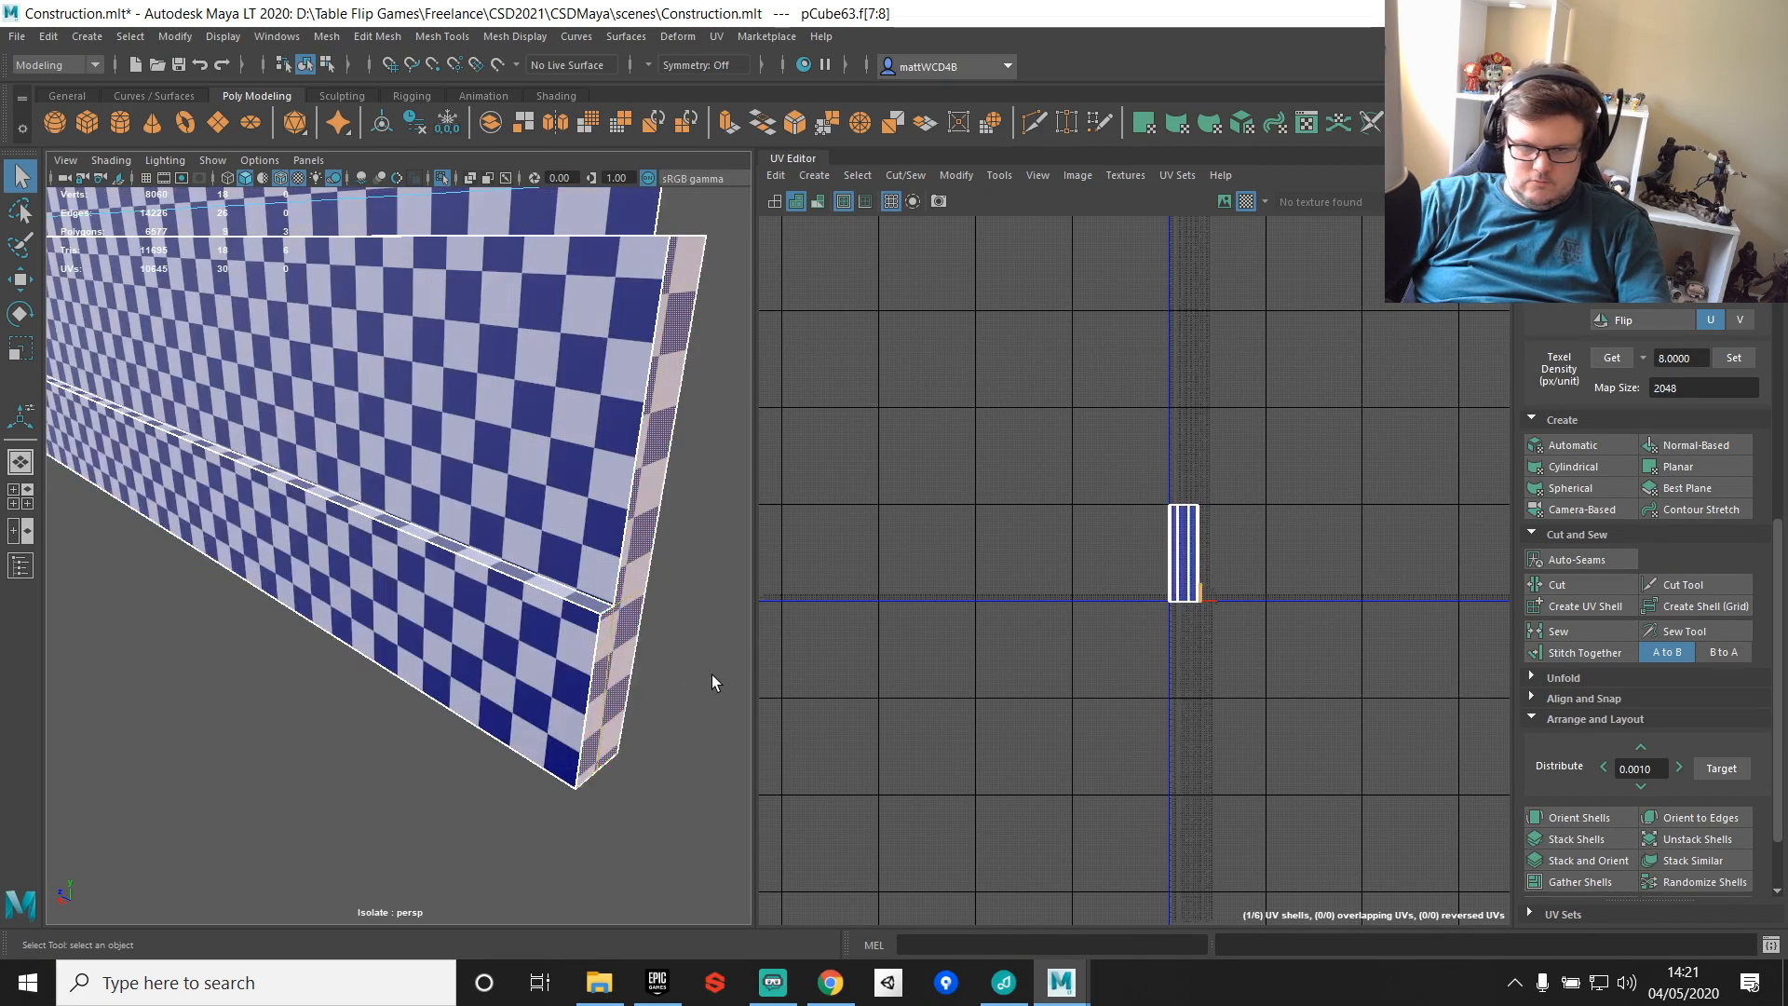
{"action": "key", "text": "Delete"}
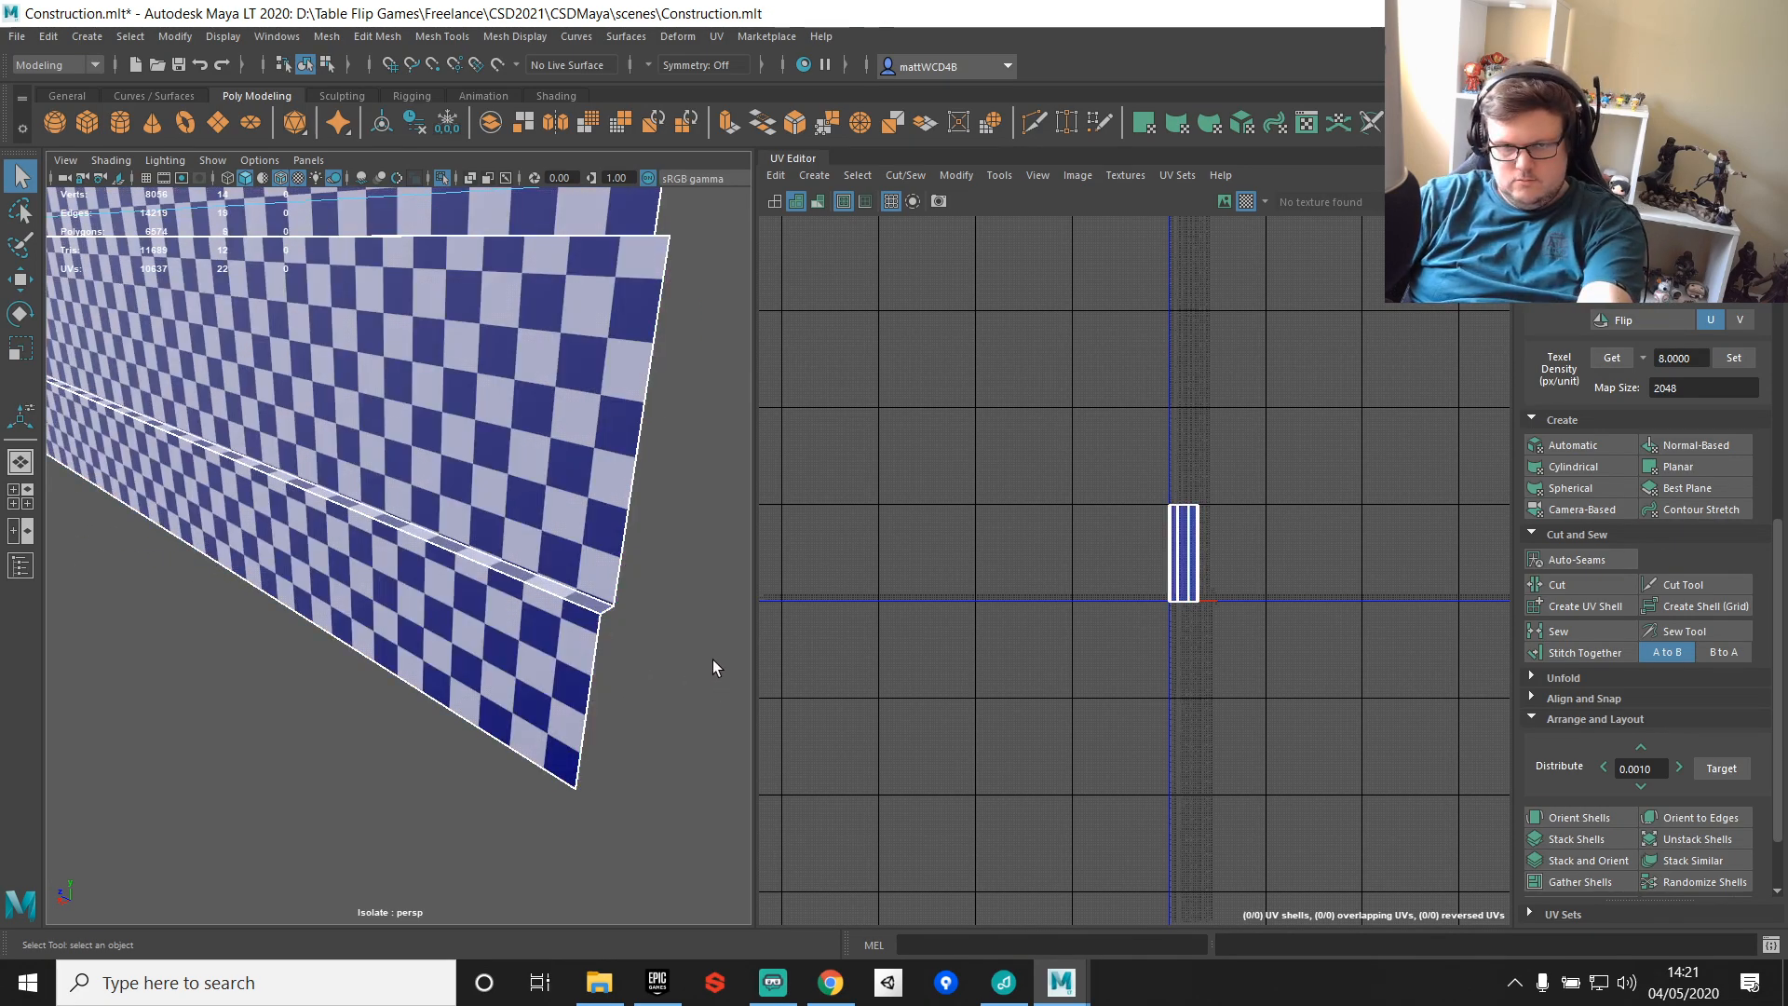
Step: Rotate the ledged wall's middle UV shell by 90 degrees and shift it clear of the upright strips
{"action": "left_click_drag", "start_coordinate": [713, 659], "coordinate": [464, 557], "text": "alt"}
{"action": "right_click_drag", "start_coordinate": [476, 474], "coordinate": [477, 526]}
{"action": "left_click", "coordinate": [503, 505]}
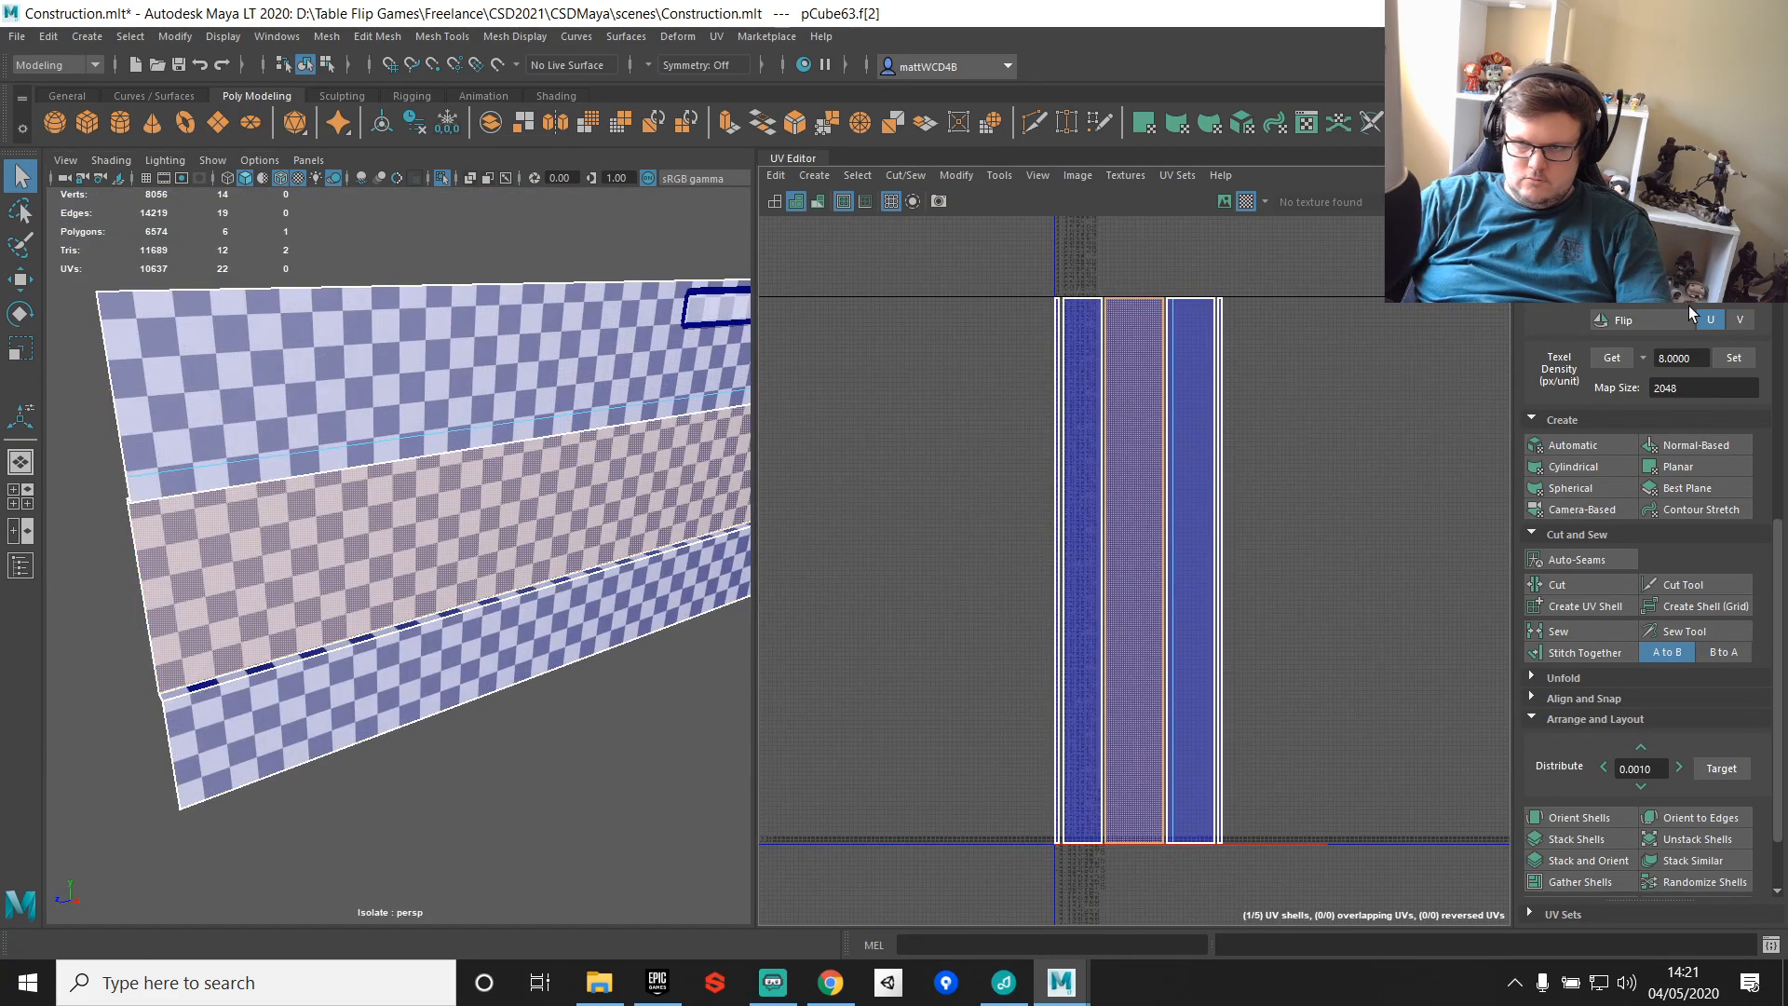
{"action": "scroll", "coordinate": [1677, 567], "scroll_direction": "up", "scroll_amount": 5}
{"action": "left_click", "coordinate": [1708, 446]}
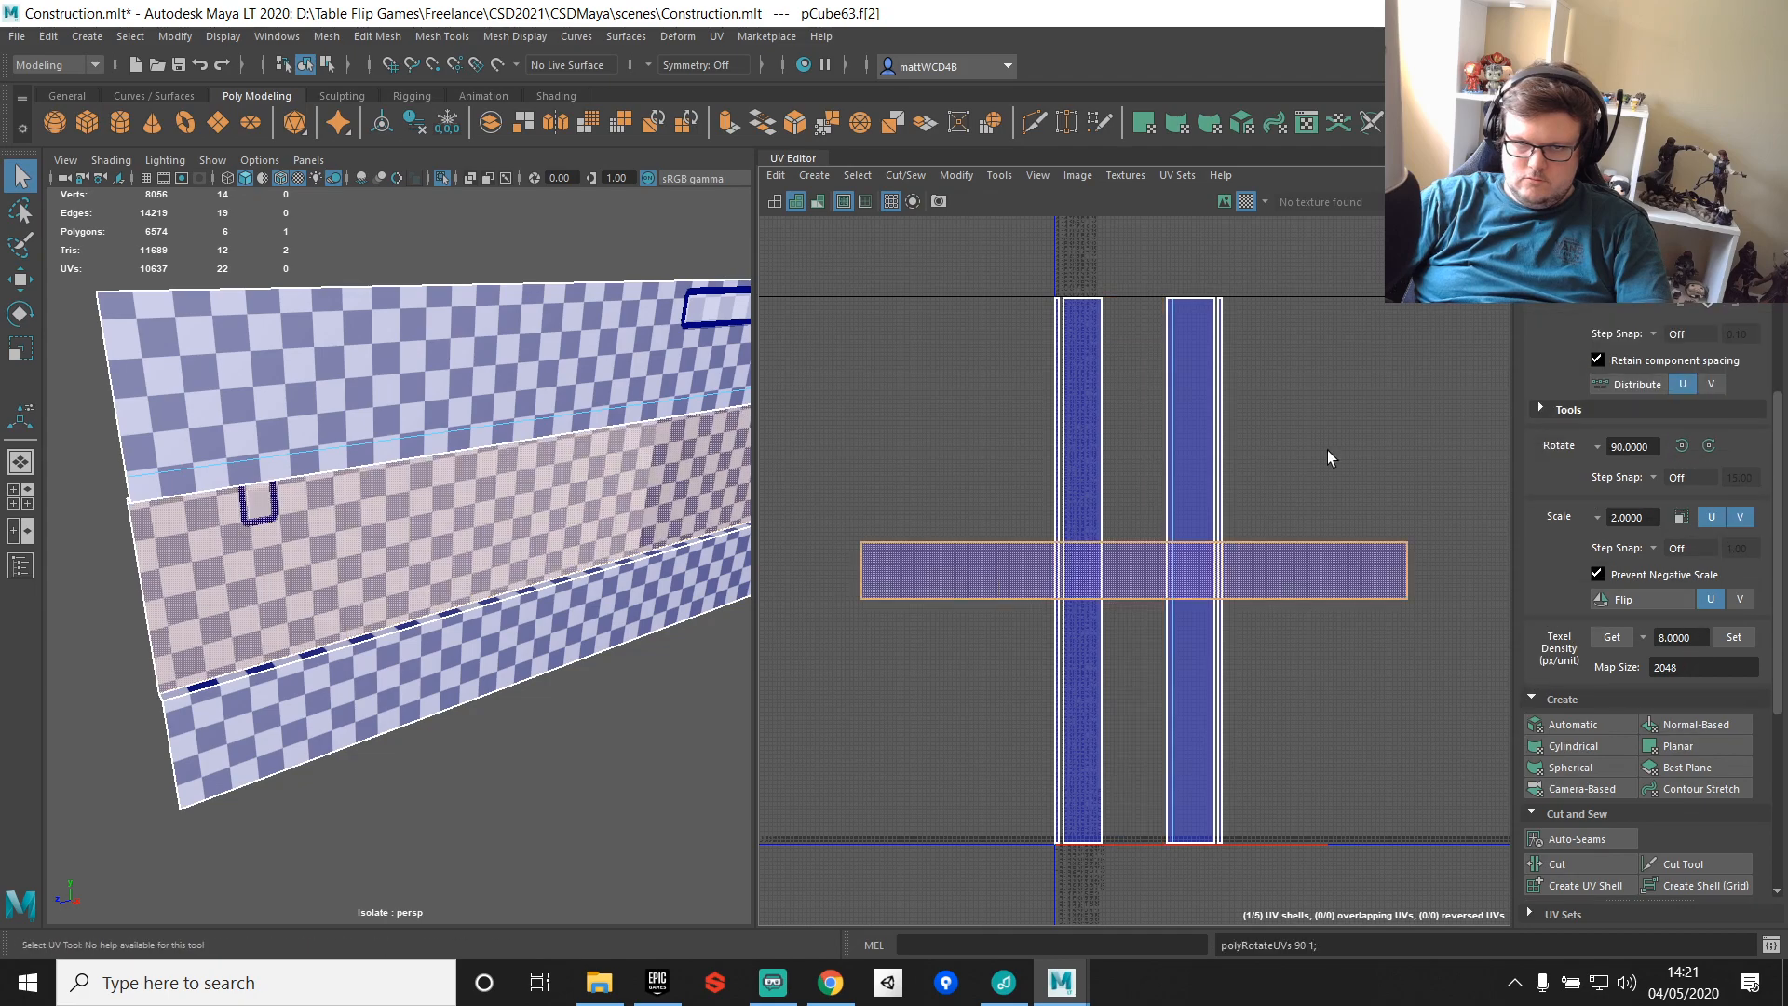
{"action": "scroll", "coordinate": [666, 577], "scroll_direction": "down", "scroll_amount": 2}
{"action": "key", "text": "w"}
{"action": "left_click_drag", "start_coordinate": [1138, 570], "coordinate": [1258, 558]}
{"action": "key", "text": "q"}
Step: Stitch the remaining wall and ledge strips onto the rotated middle shell to make one continuous shell
{"action": "right_click_drag", "start_coordinate": [1240, 566], "coordinate": [1246, 508]}
{"action": "left_click_drag", "start_coordinate": [1280, 471], "coordinate": [1340, 680]}
{"action": "right_click_drag", "start_coordinate": [1302, 389], "coordinate": [1308, 449], "text": "shift"}
{"action": "left_click_drag", "start_coordinate": [1305, 509], "coordinate": [1351, 643]}
{"action": "right_click_drag", "start_coordinate": [1313, 402], "coordinate": [1318, 455], "text": "shift"}
{"action": "left_click_drag", "start_coordinate": [1306, 409], "coordinate": [1350, 702]}
{"action": "mouse_move", "coordinate": [1019, 527]}
{"action": "right_mouse_down"}
{"action": "mouse_move", "coordinate": [1058, 522]}
{"action": "mouse_move", "coordinate": [1030, 522]}
{"action": "right_mouse_up"}
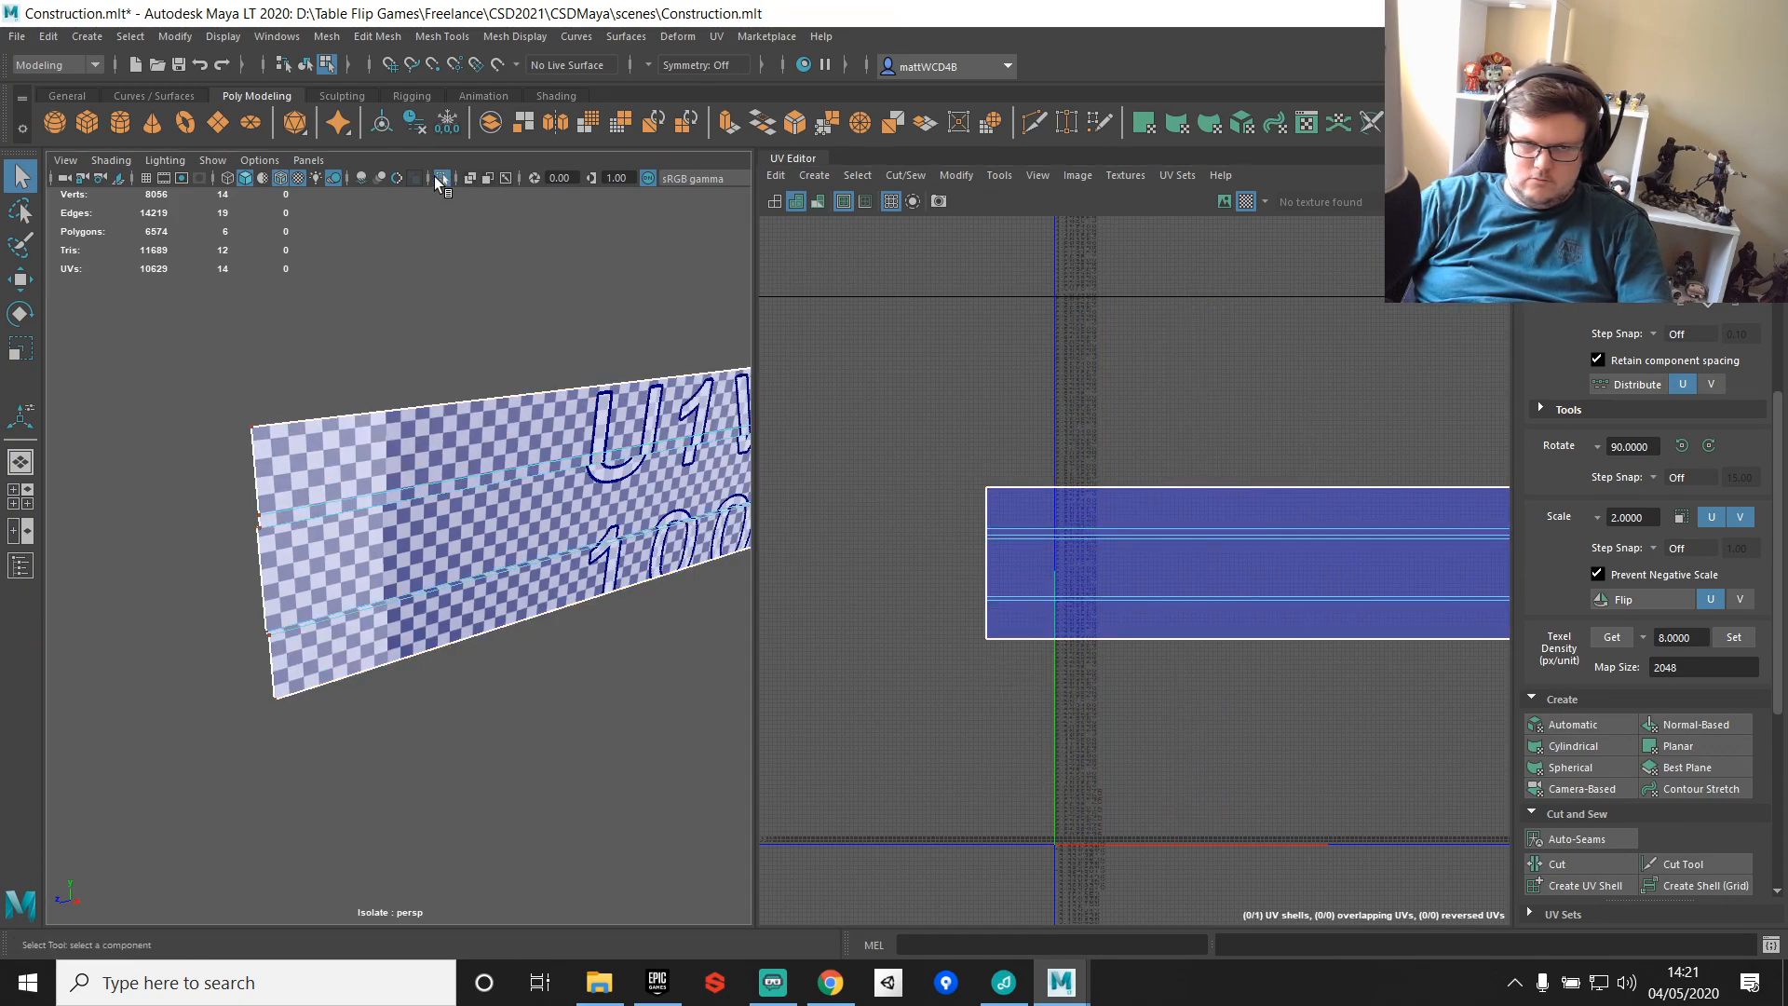
Step: End the isolated view and combine the ledged wall with the rest of the shop body
{"action": "left_click", "coordinate": [434, 176]}
{"action": "right_click_drag", "start_coordinate": [450, 457], "coordinate": [515, 378]}
{"action": "left_click", "coordinate": [397, 480]}
{"action": "right_click_drag", "start_coordinate": [414, 435], "coordinate": [345, 831], "text": "shift"}
{"action": "scroll", "coordinate": [399, 610], "scroll_direction": "down", "scroll_amount": 5}
{"action": "left_click_drag", "start_coordinate": [398, 610], "coordinate": [553, 596], "text": "alt"}
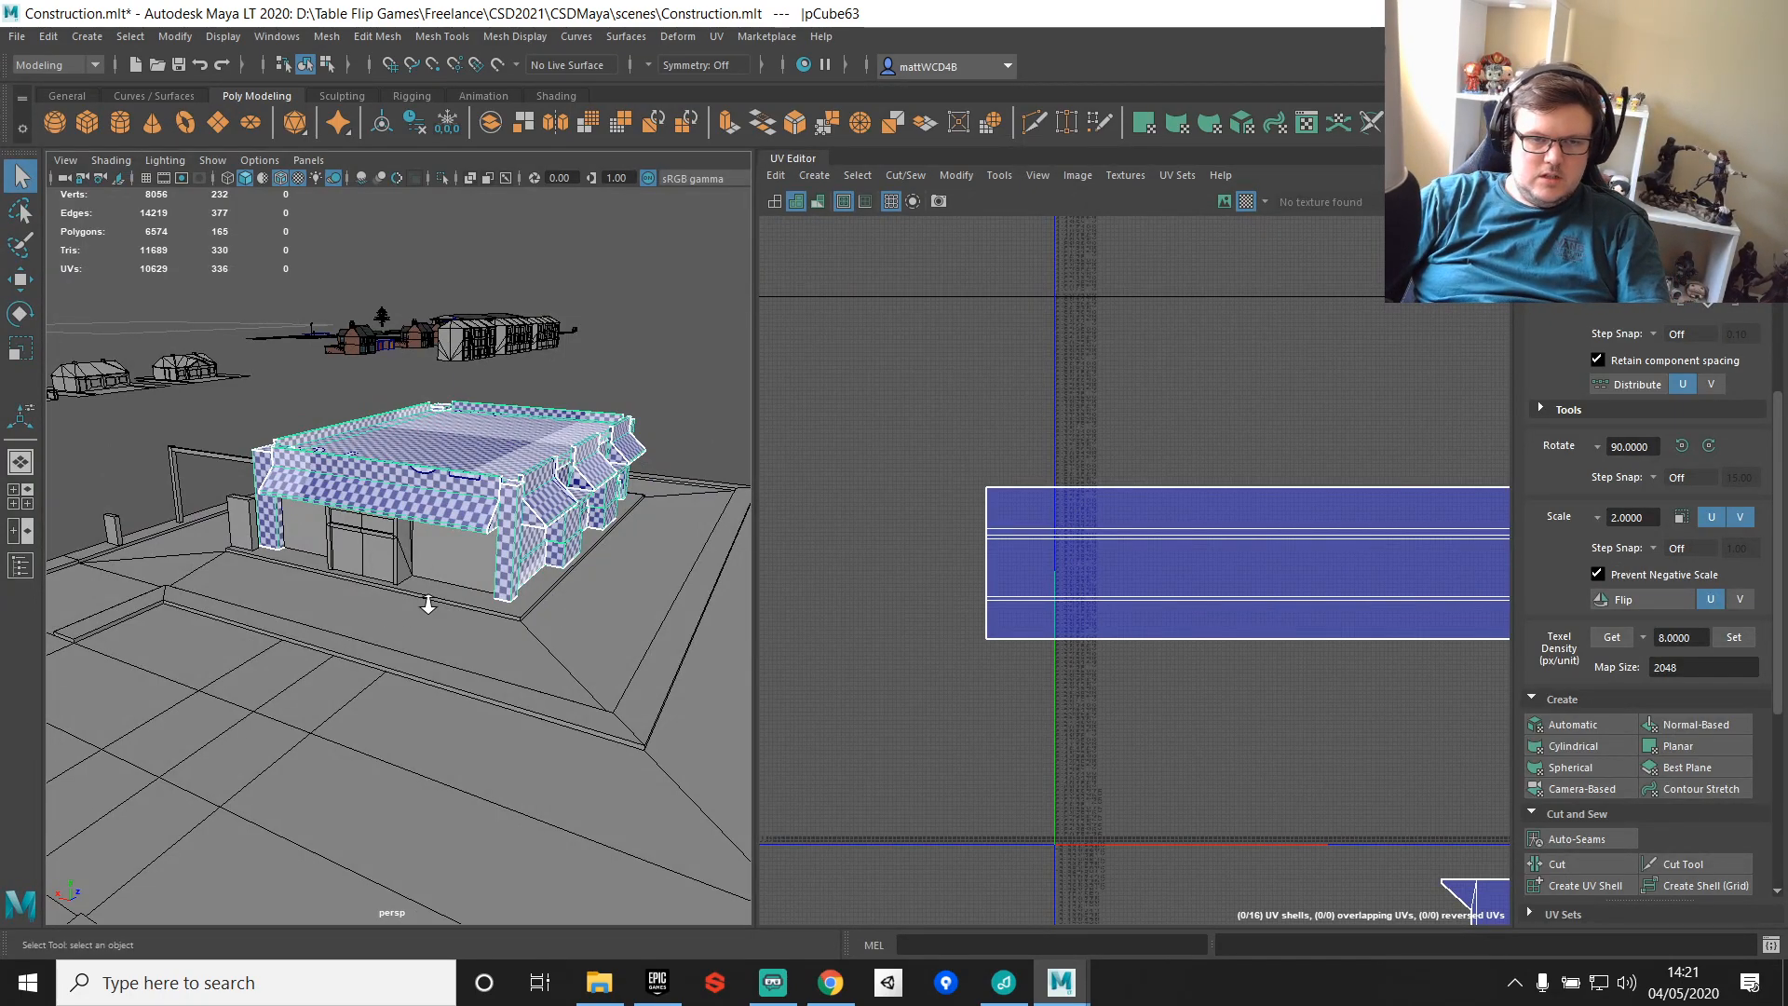
Step: Apply automatic UV mapping to the front entrance wall beneath the awning
{"action": "scroll", "coordinate": [428, 602], "scroll_direction": "up", "scroll_amount": 5}
{"action": "left_click", "coordinate": [489, 516]}
{"action": "left_click", "coordinate": [1557, 727]}
{"action": "key", "text": "q"}
Step: Rotate the entrance door frame's UV shell by -90 degrees so it stands upright
{"action": "middle_click_drag", "start_coordinate": [1356, 737], "coordinate": [1211, 539], "text": "alt"}
{"action": "left_click", "coordinate": [1170, 575]}
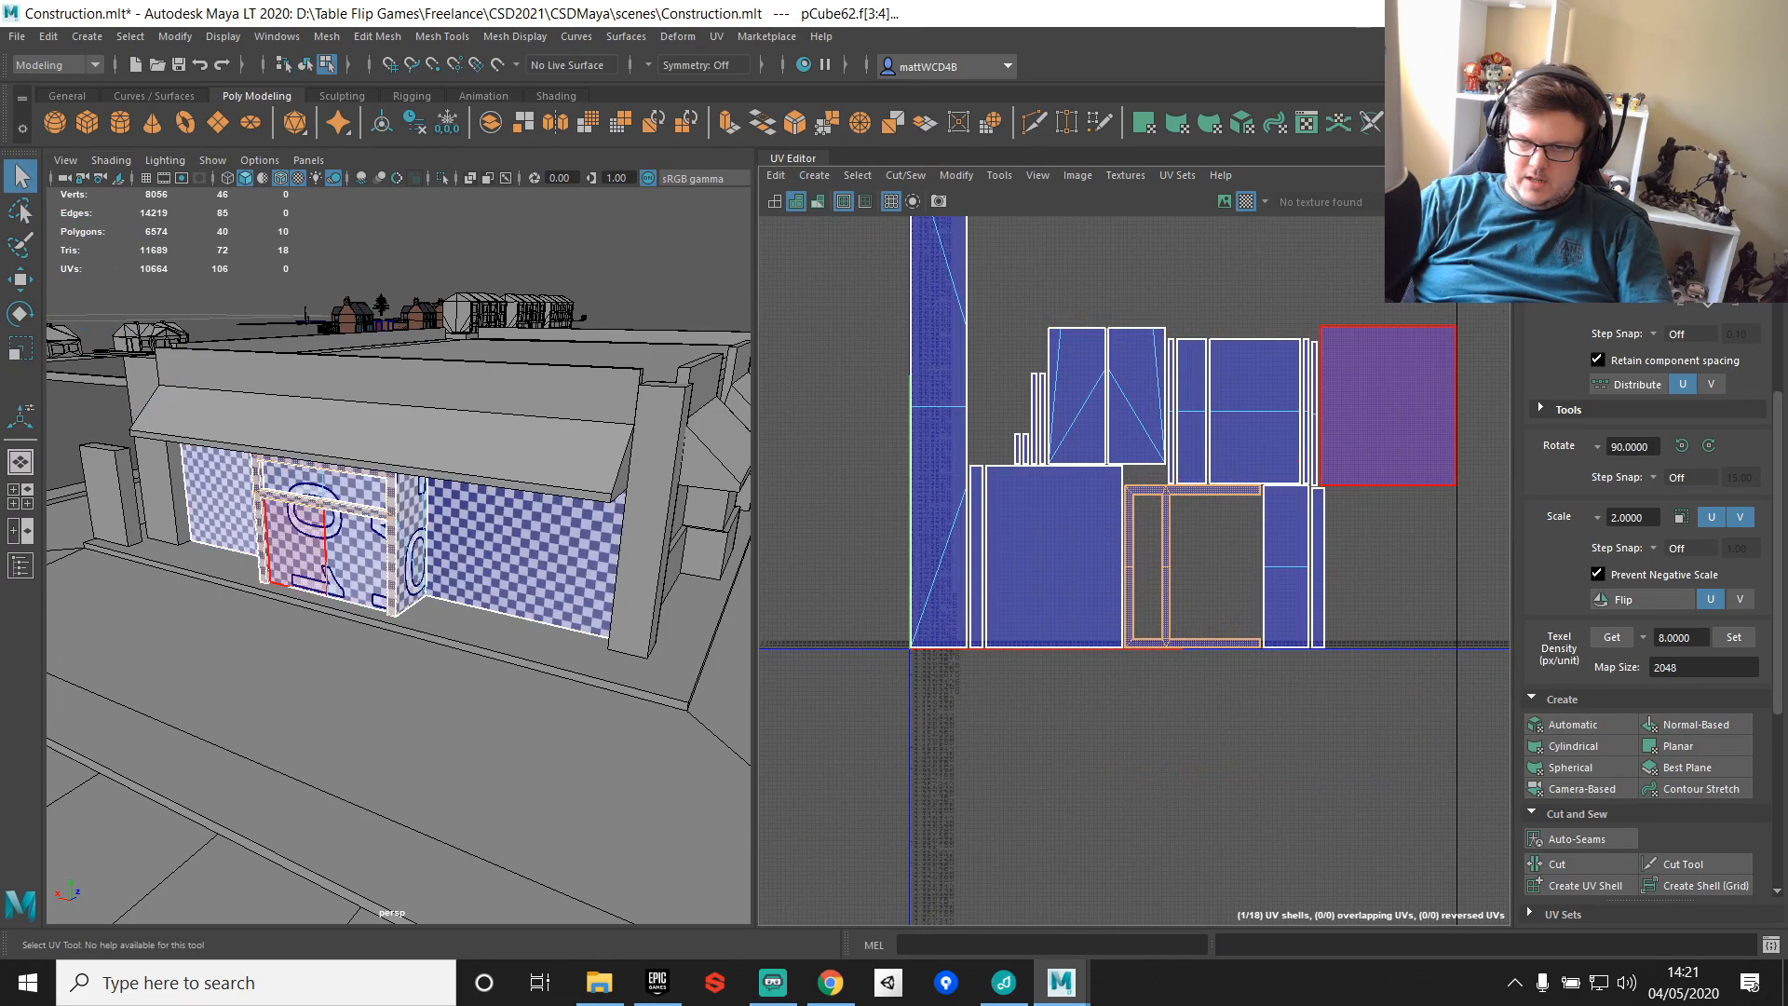
{"action": "left_click", "coordinate": [1709, 445]}
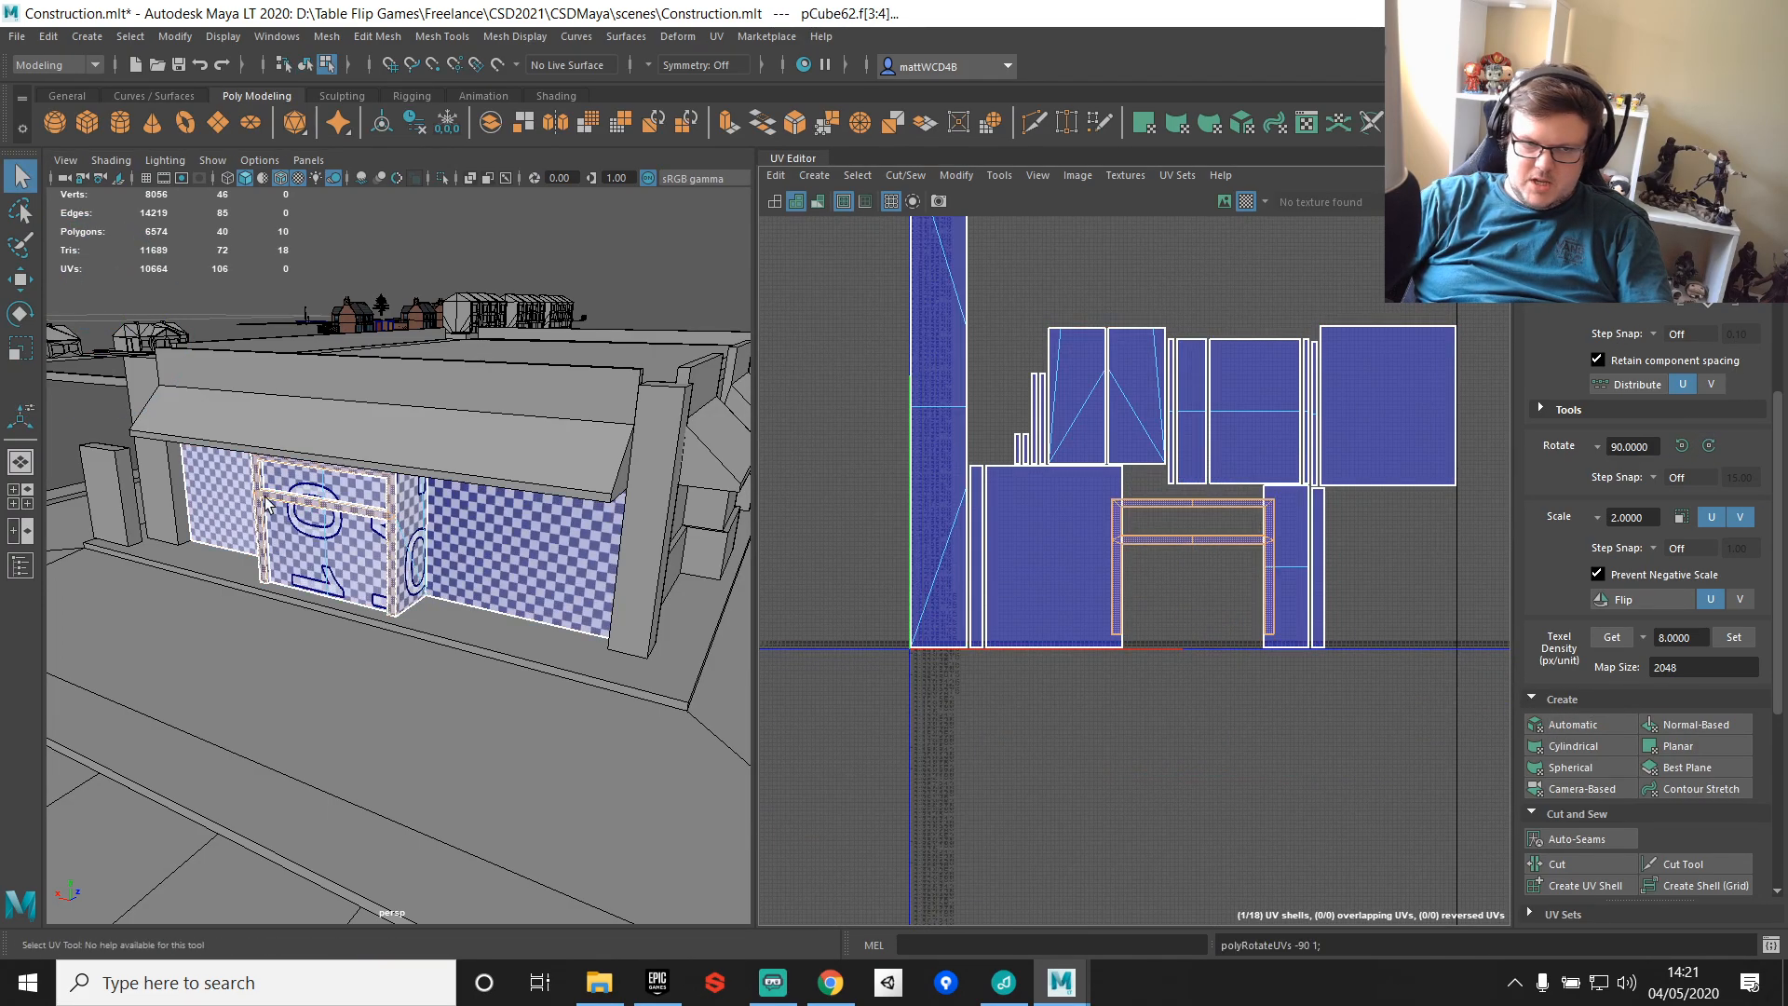
{"action": "key", "text": "f"}
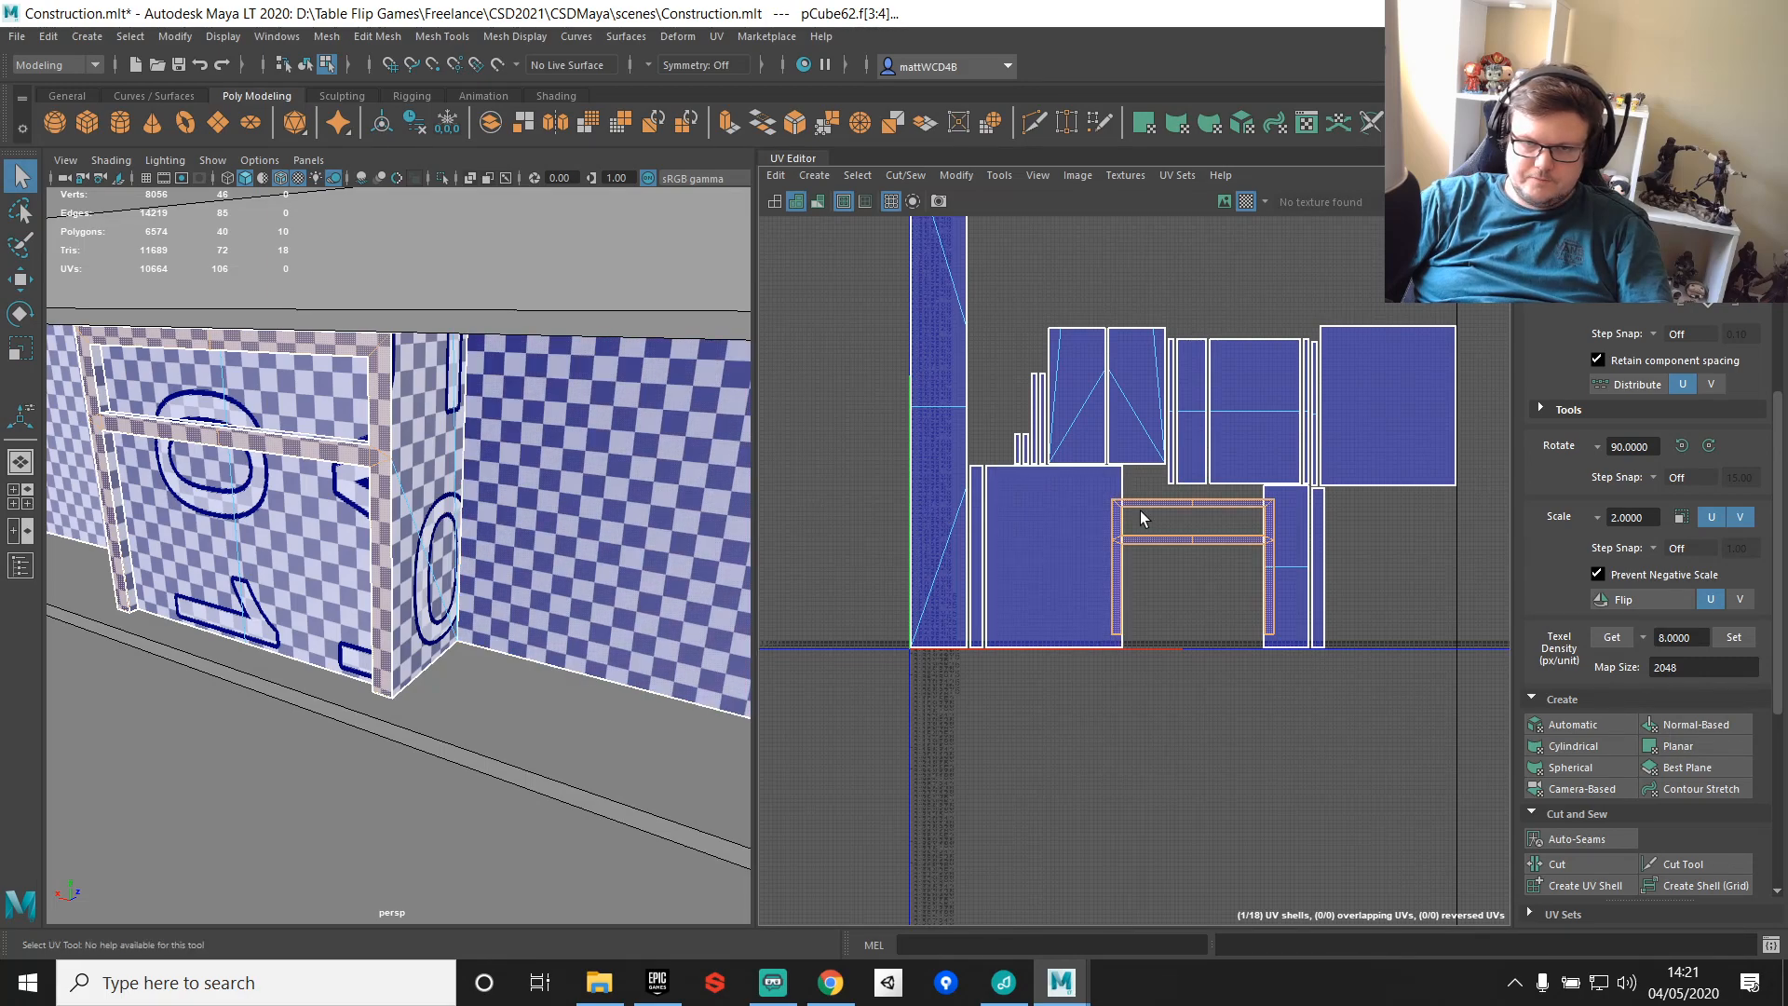
{"action": "scroll", "coordinate": [1193, 514], "scroll_direction": "up", "scroll_amount": 3}
Step: Stitch the inner reveal strips of the upper opening to the door frame shell and move it below the other shells
{"action": "right_click_drag", "start_coordinate": [1189, 538], "coordinate": [1192, 494]}
{"action": "left_click", "coordinate": [1150, 553]}
{"action": "double_click", "coordinate": [1211, 497]}
{"action": "key", "text": "w"}
{"action": "scroll", "coordinate": [1213, 507], "scroll_direction": "down", "scroll_amount": 3}
{"action": "left_click_drag", "start_coordinate": [1199, 537], "coordinate": [1203, 826]}
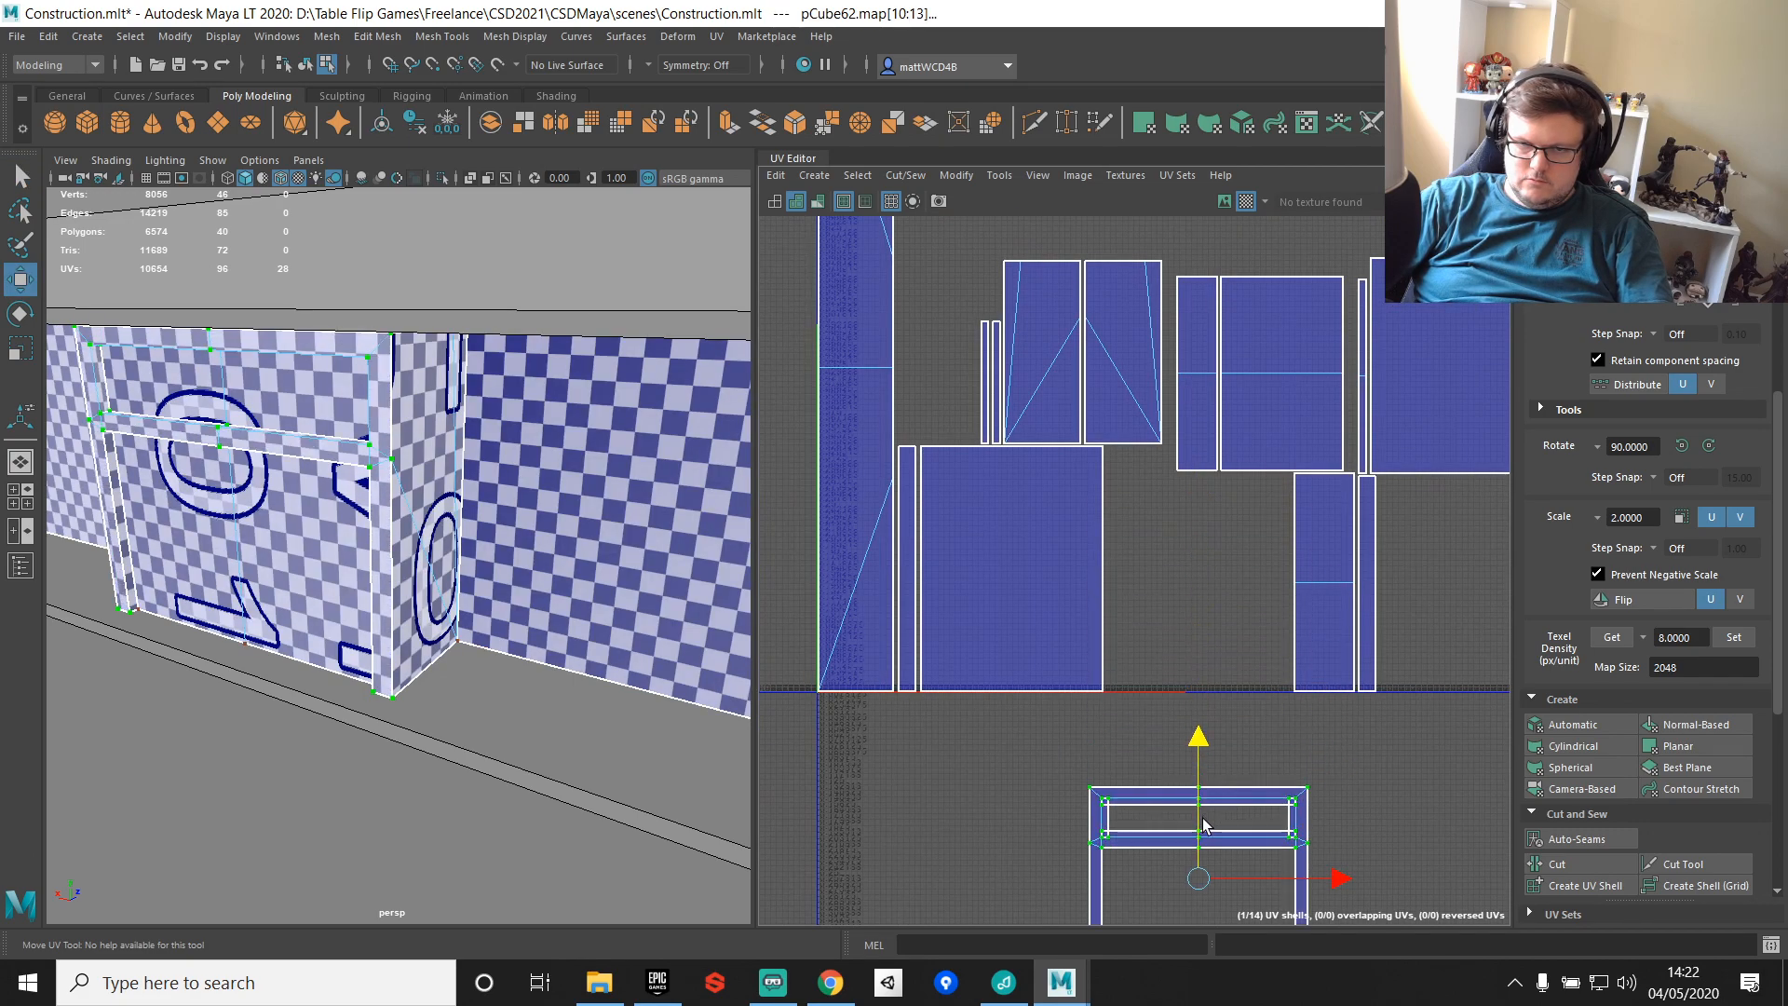
{"action": "middle_click_drag", "start_coordinate": [1204, 825], "coordinate": [1100, 519], "text": "alt"}
{"action": "scroll", "coordinate": [1068, 501], "scroll_direction": "up", "scroll_amount": 3}
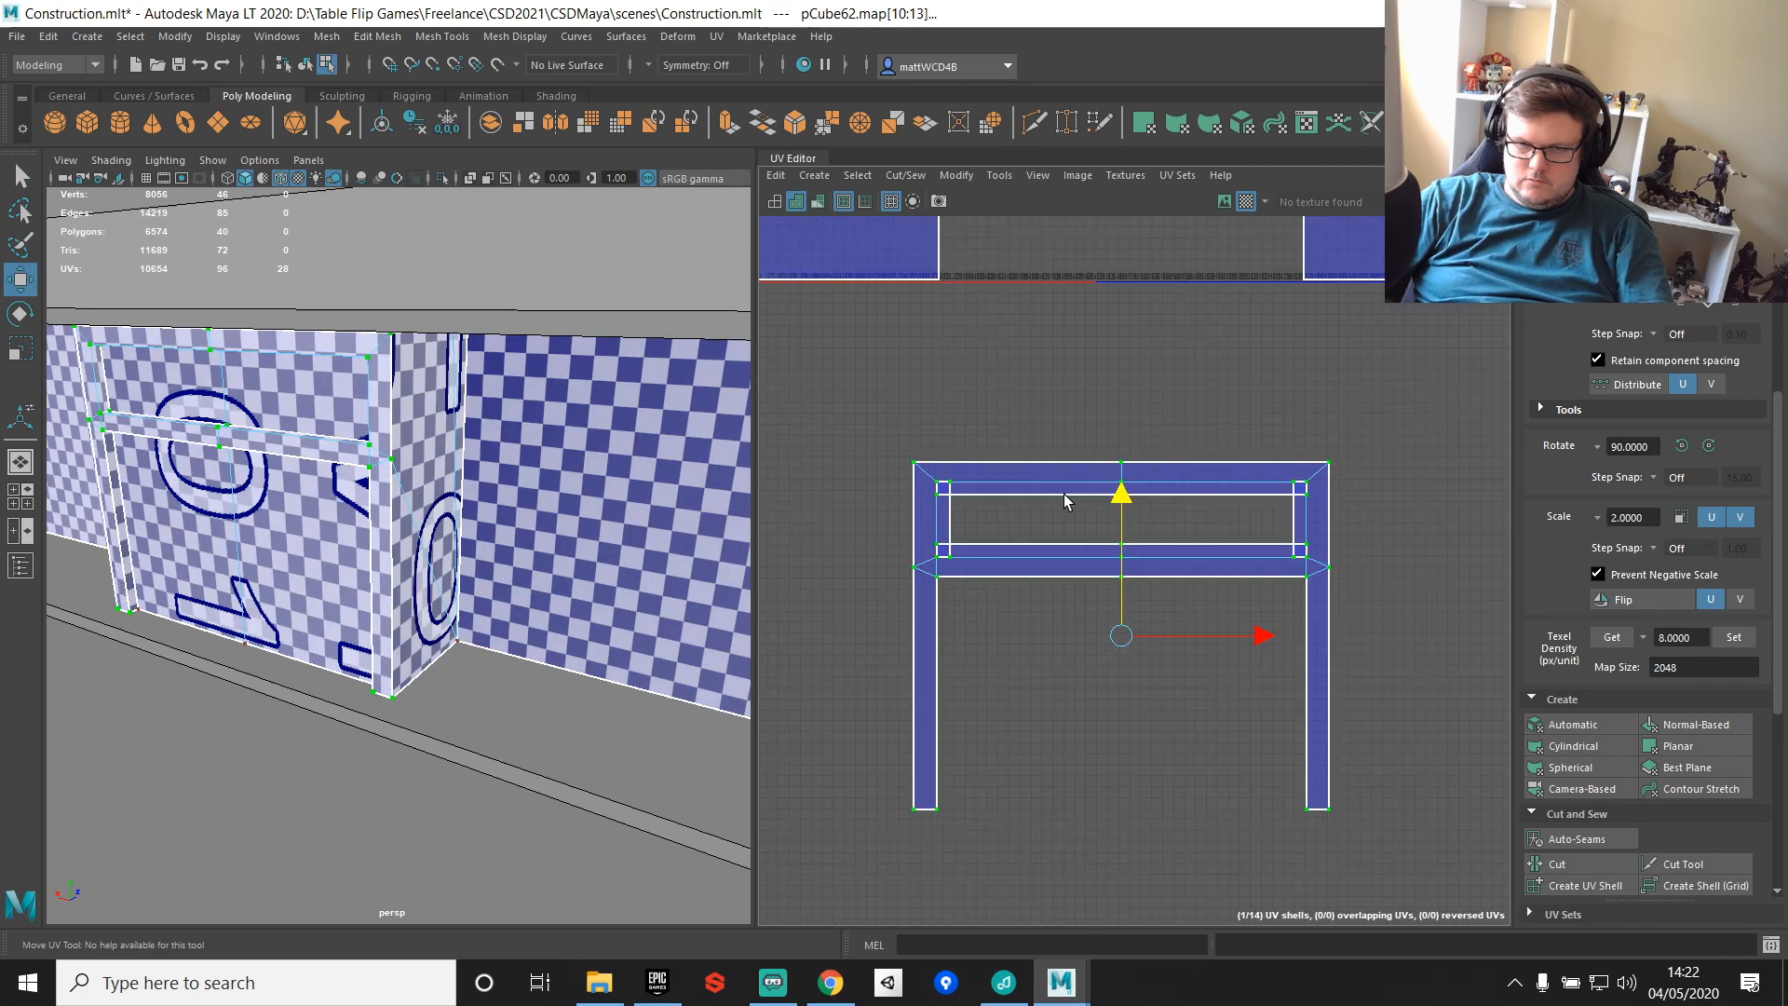
Step: Sew the split corner edges of the reveal strips around the frame's upper opening
{"action": "key", "text": "q"}
{"action": "right_click_drag", "start_coordinate": [1063, 501], "coordinate": [1062, 447]}
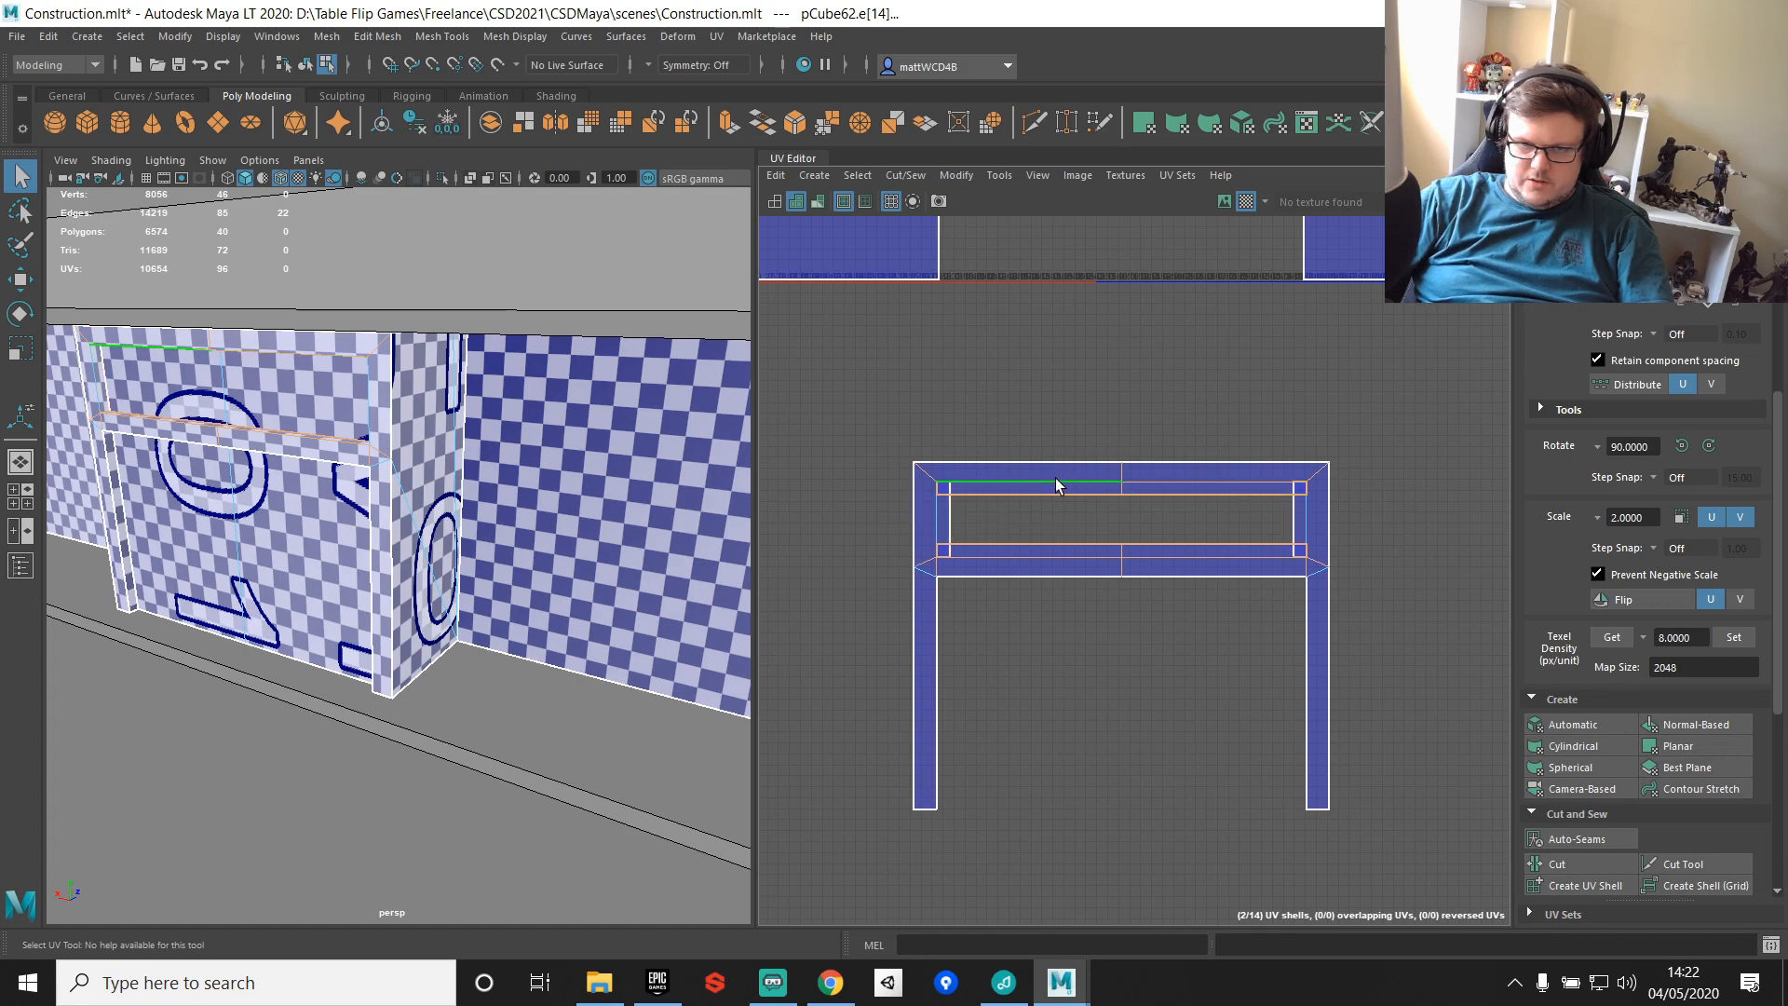
{"action": "left_click_drag", "start_coordinate": [1158, 545], "coordinate": [1164, 564], "text": "ctrl"}
{"action": "right_click_drag", "start_coordinate": [1129, 340], "coordinate": [1207, 368], "text": "shift"}
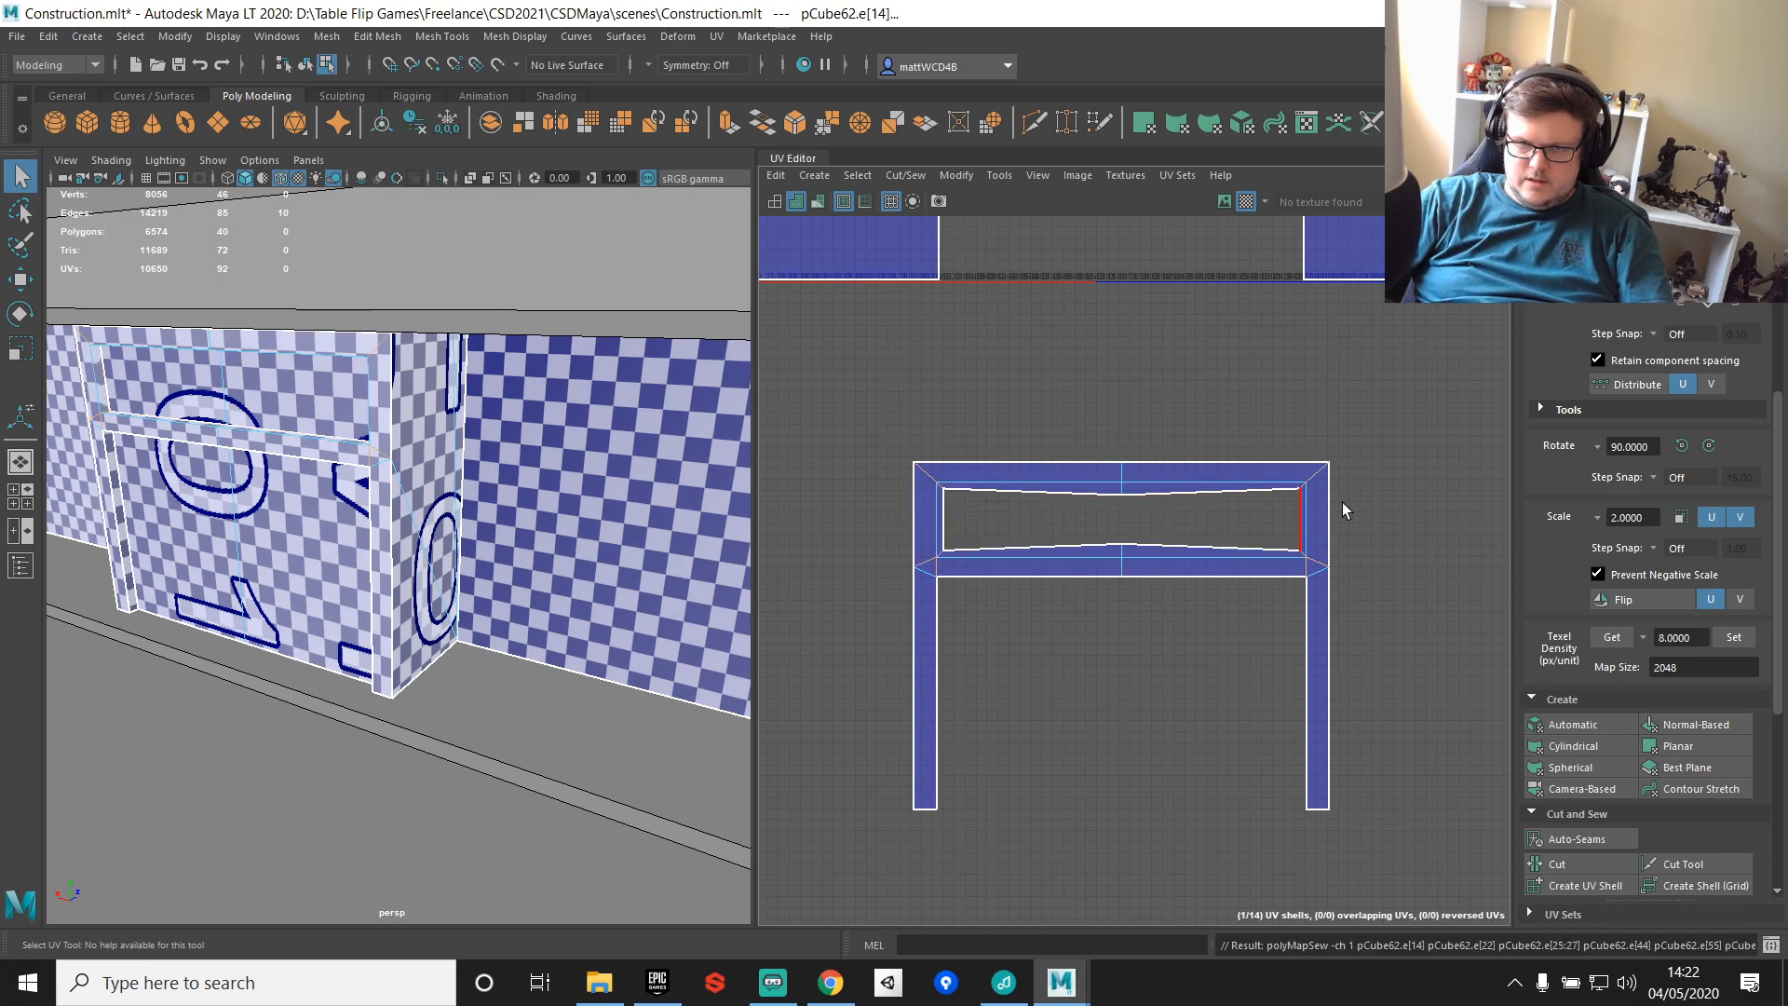
Step: Try to straighten all UVs of the door frame shell at once
{"action": "key", "text": "F12"}
{"action": "left_click_drag", "start_coordinate": [863, 407], "coordinate": [1417, 824]}
{"action": "right_click_drag", "start_coordinate": [1129, 352], "coordinate": [1220, 319], "text": "shift"}
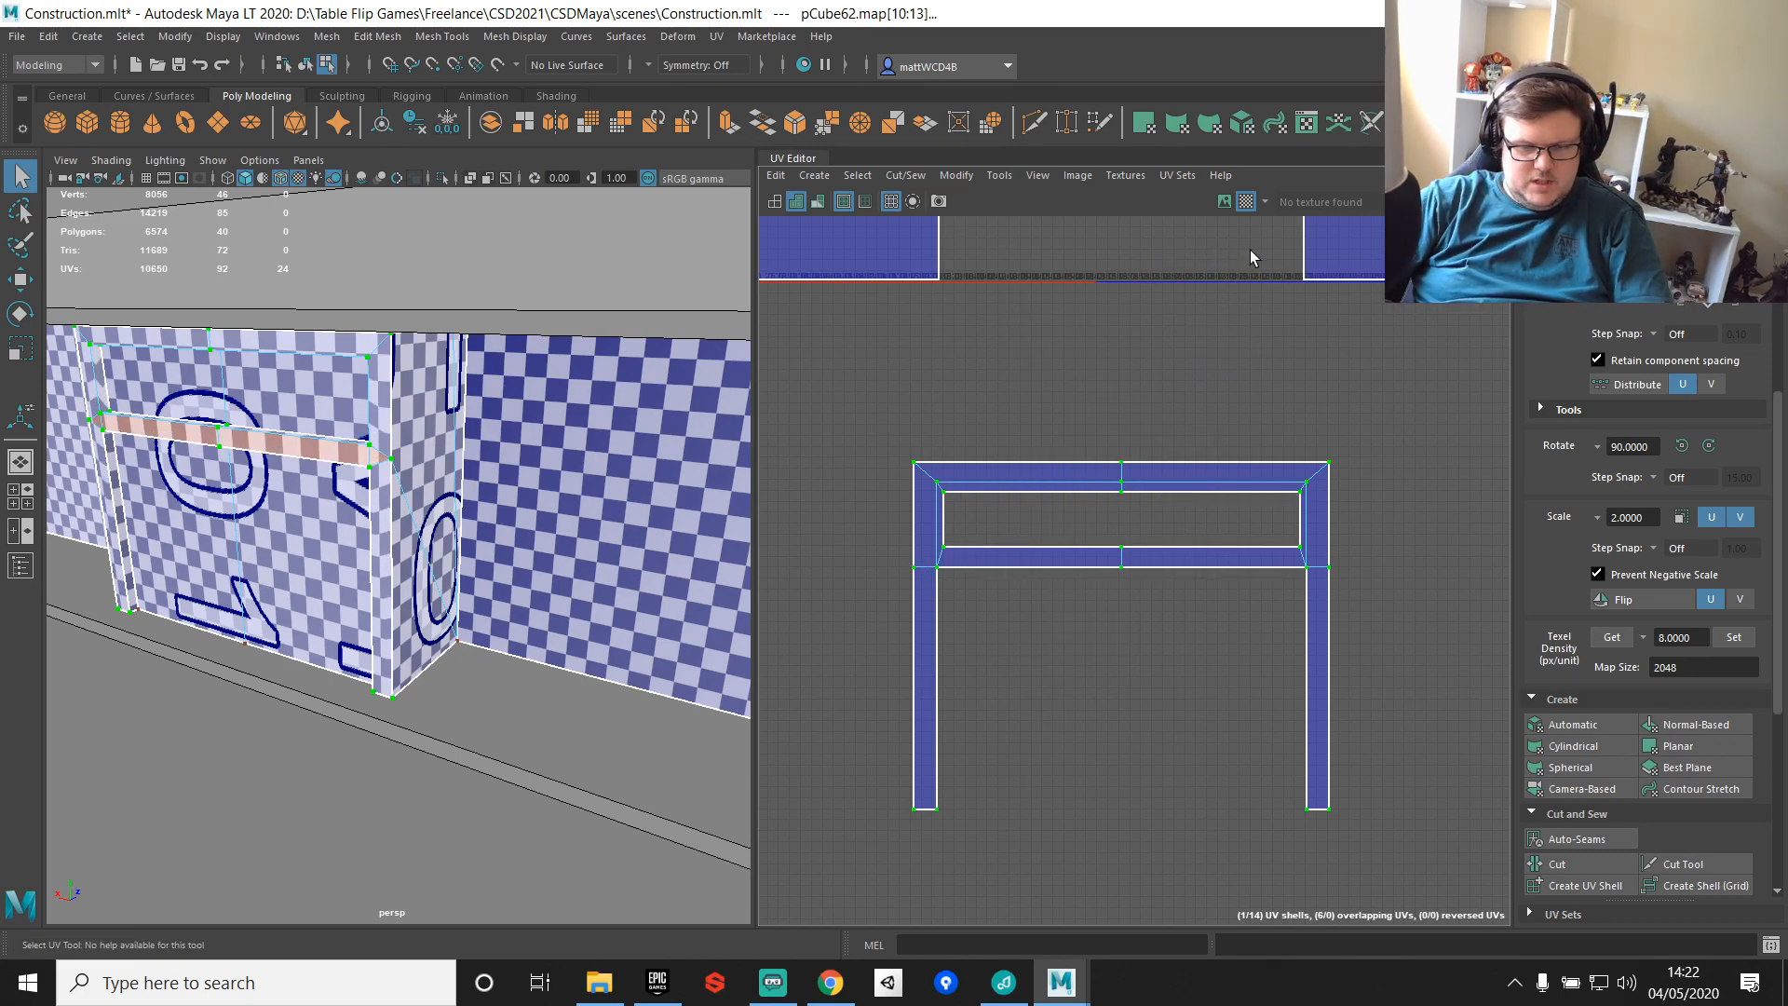
{"action": "key", "text": "ctrl+z"}
Step: Straighten only the UVs around the frame's upper opening
{"action": "scroll", "coordinate": [884, 515], "scroll_direction": "up", "scroll_amount": 1}
{"action": "left_click_drag", "start_coordinate": [934, 459], "coordinate": [1390, 570]}
{"action": "right_click_drag", "start_coordinate": [1237, 357], "coordinate": [1364, 277], "text": "shift"}
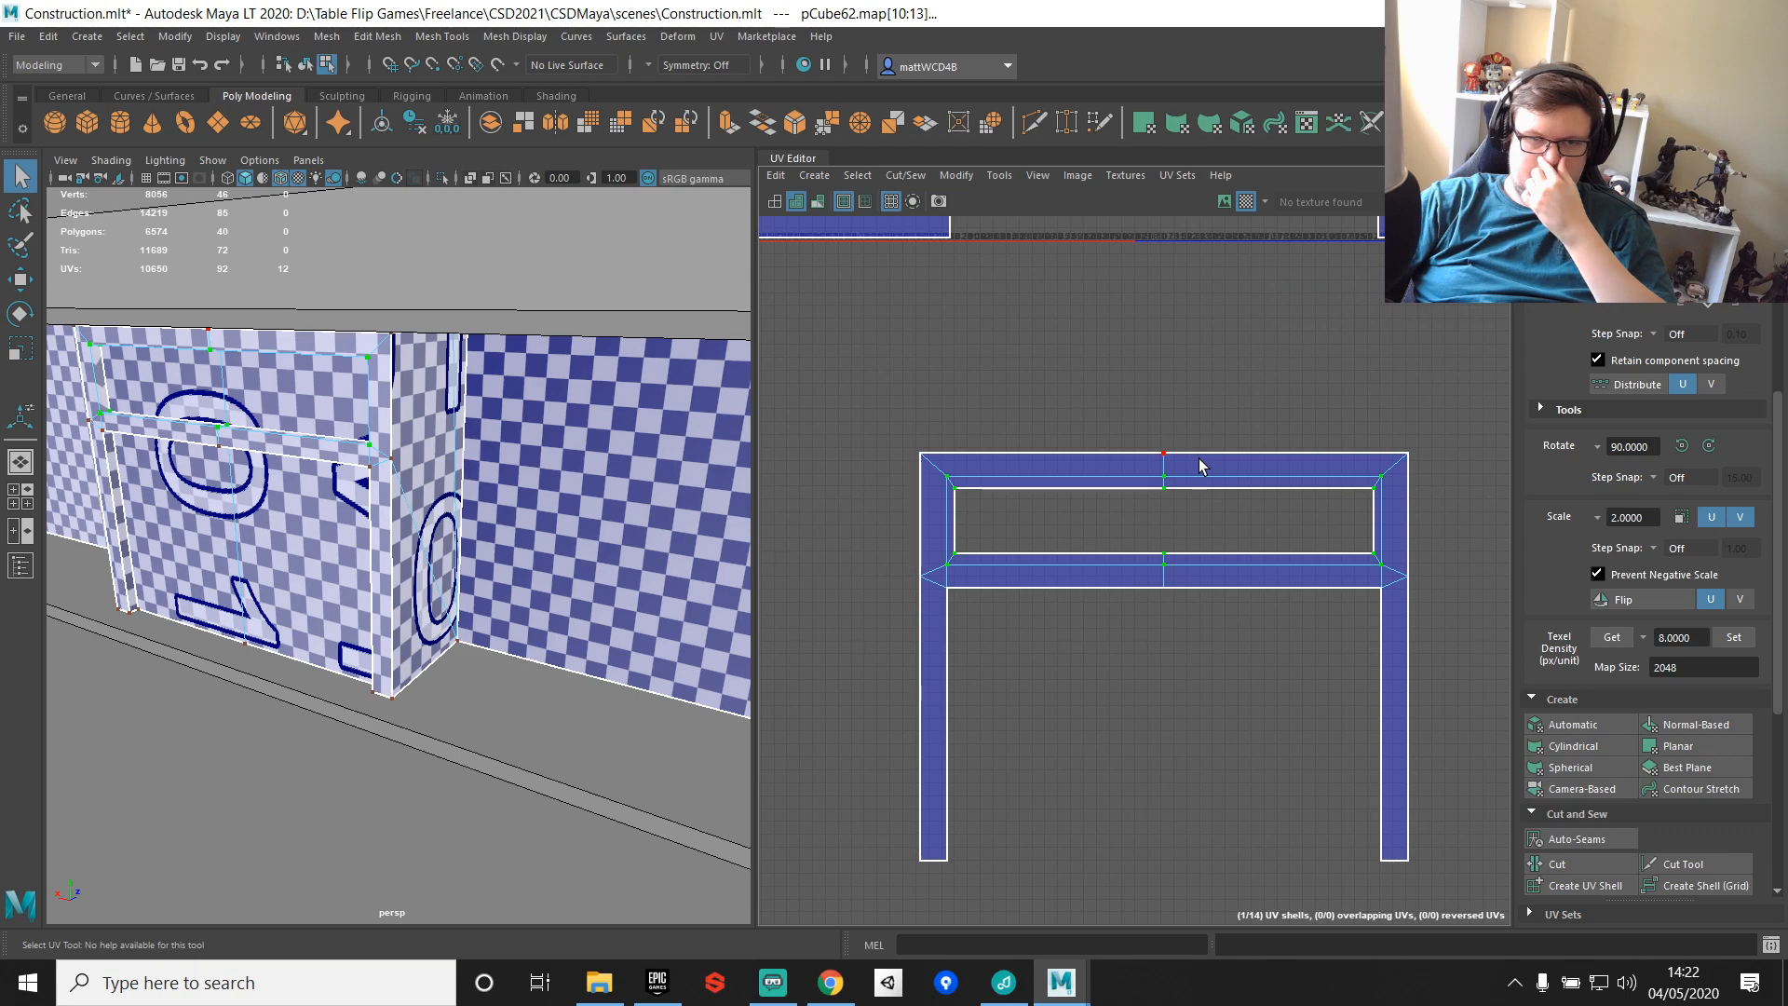
Step: Stitch the window panel above the door into the frame's upper opening
{"action": "right_click_drag", "start_coordinate": [1129, 565], "coordinate": [1148, 458]}
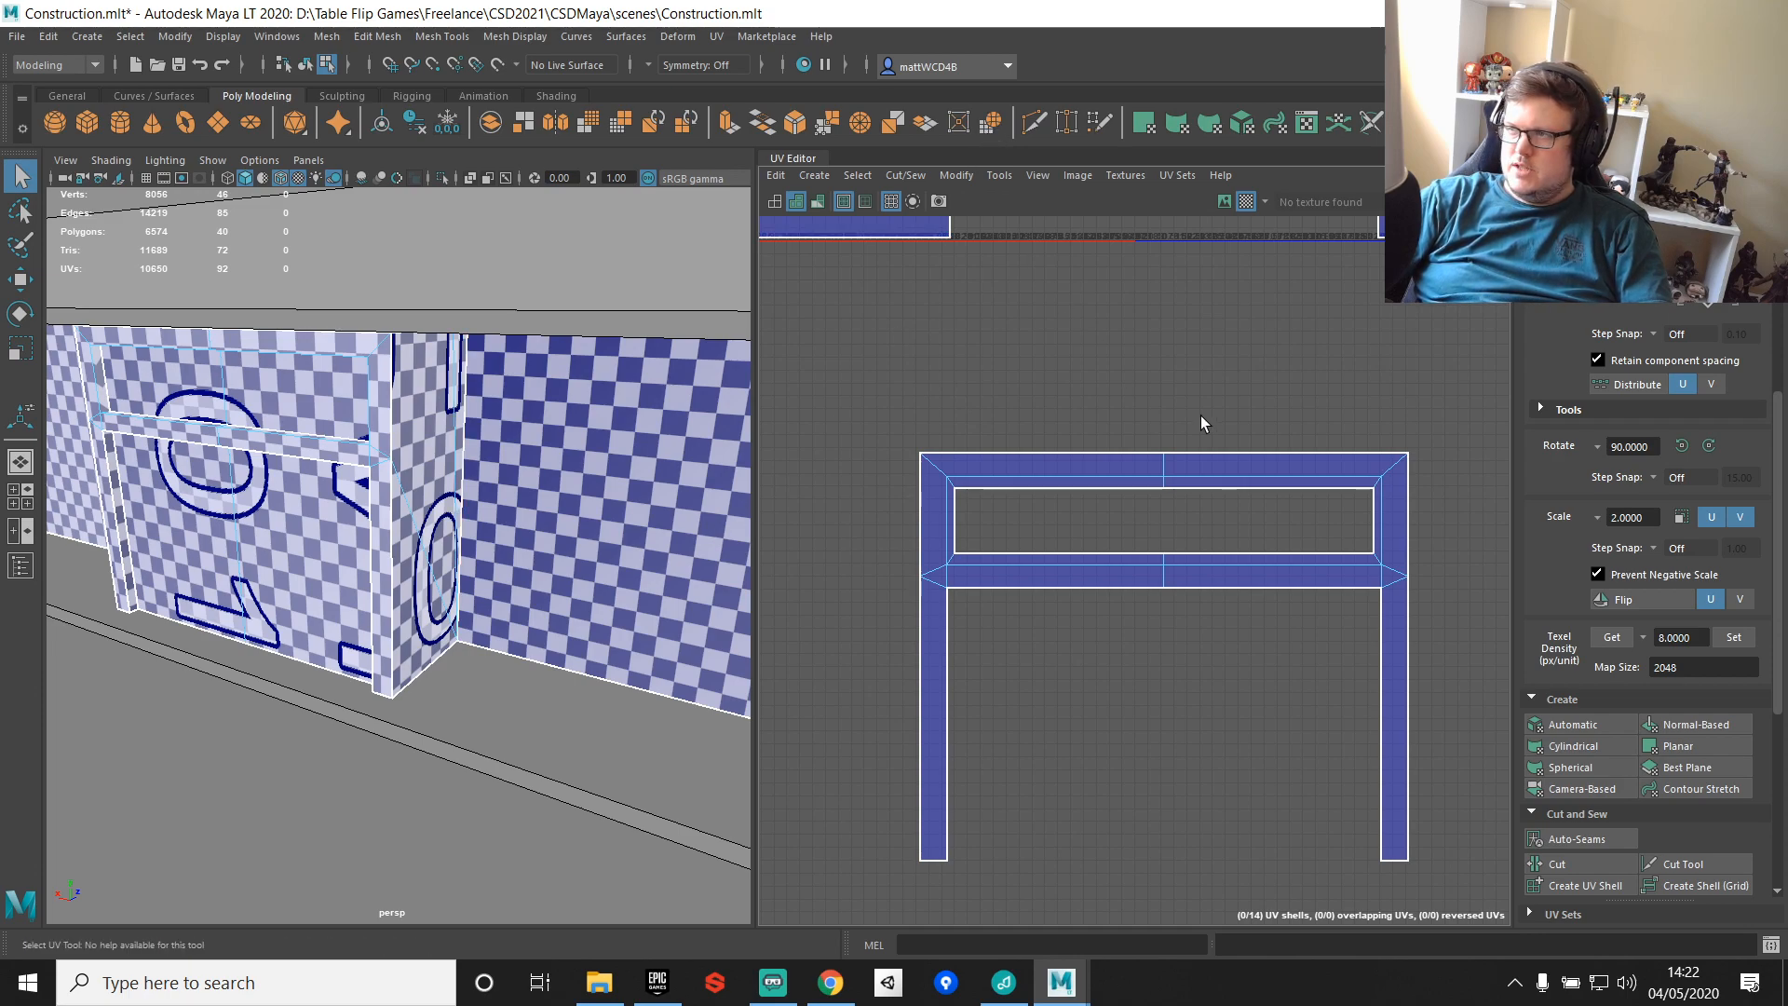
{"action": "right_click_drag", "start_coordinate": [1046, 492], "coordinate": [942, 481]}
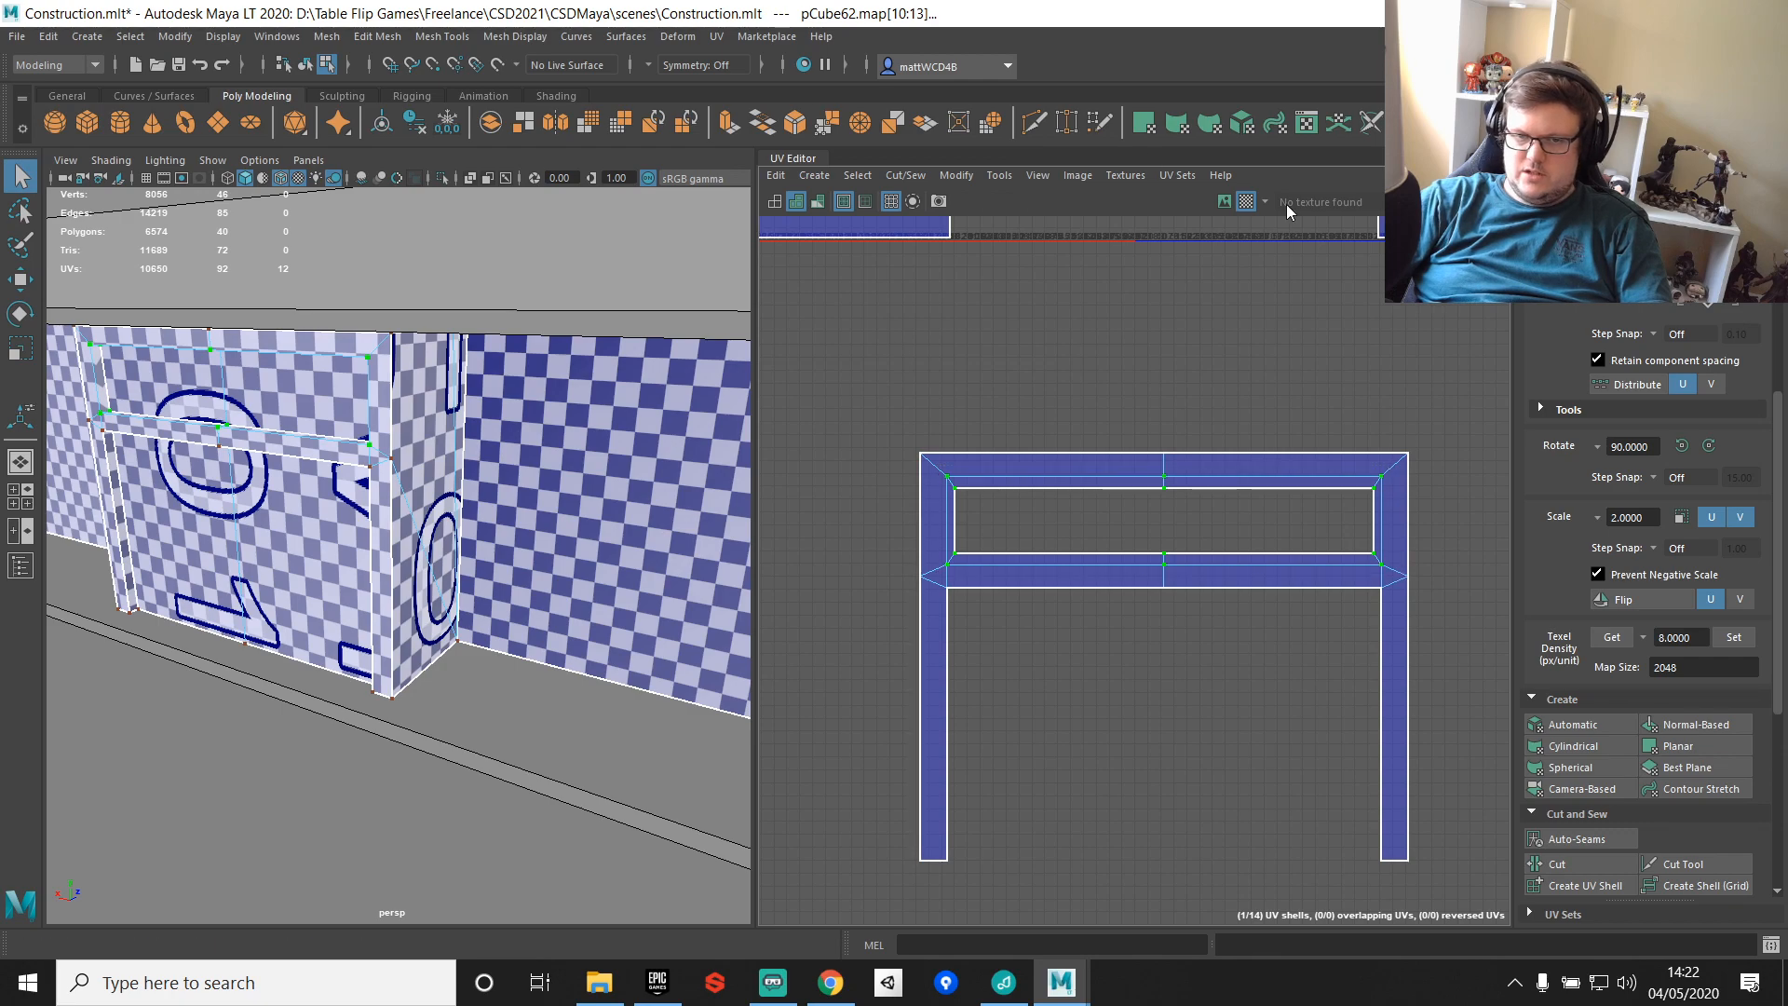
{"action": "right_click_drag", "start_coordinate": [1120, 311], "coordinate": [1207, 260]}
{"action": "double_click", "coordinate": [1084, 487]}
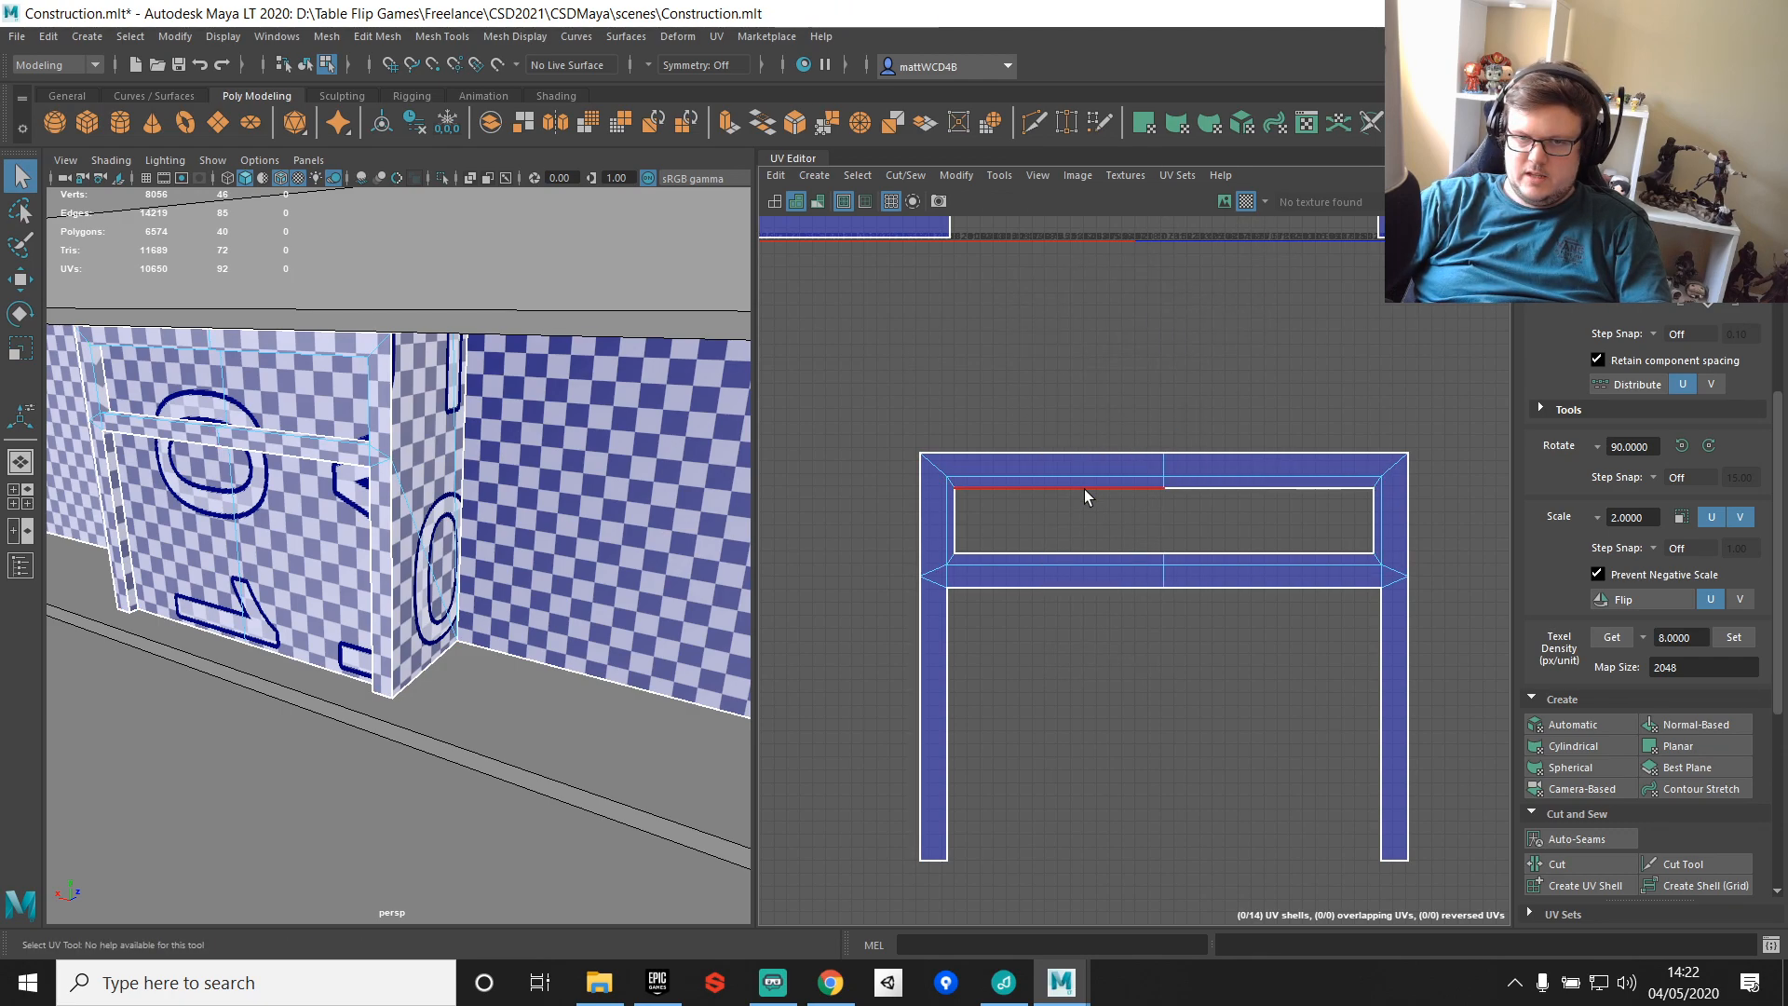
{"action": "right_click_drag", "start_coordinate": [1127, 386], "coordinate": [1132, 384], "text": "shift"}
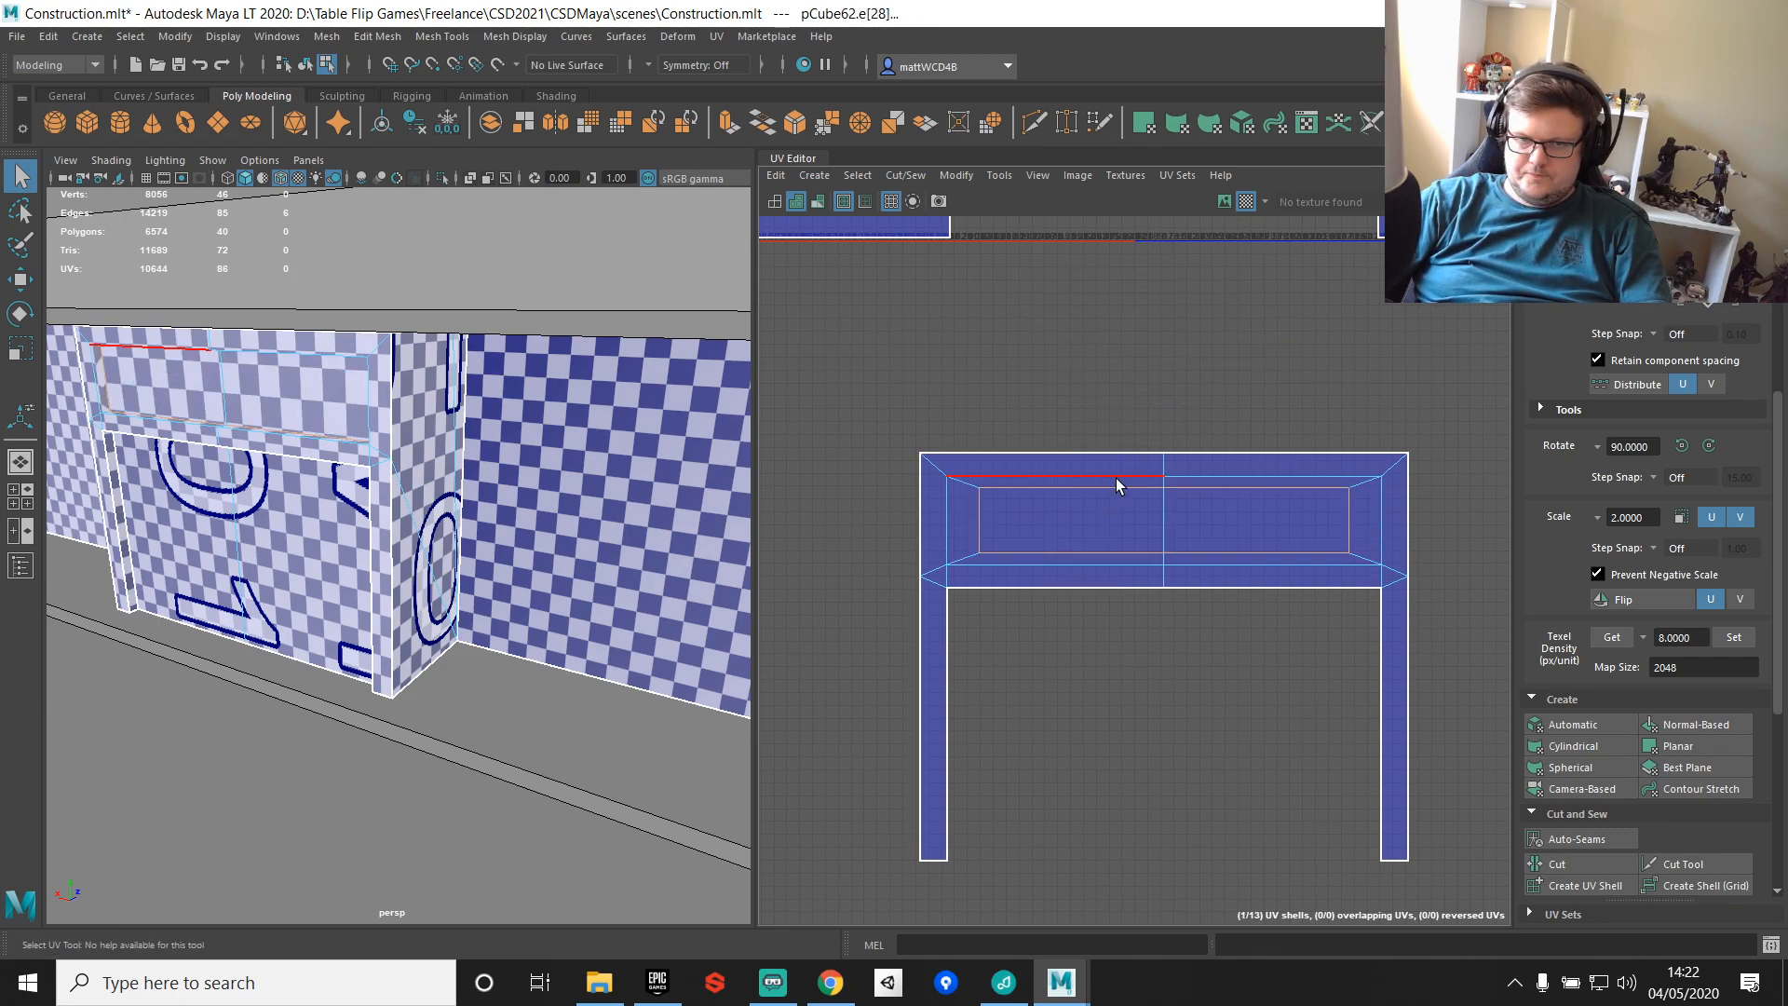
Step: Scale the window panel's UVs wider so they fill the upper opening of the frame evenly
{"action": "right_click_drag", "start_coordinate": [1008, 499], "coordinate": [961, 481]}
{"action": "left_click_drag", "start_coordinate": [992, 489], "coordinate": [1318, 530]}
{"action": "key", "text": "e"}
{"action": "key", "text": "r"}
{"action": "left_click_drag", "start_coordinate": [350, 480], "coordinate": [496, 438], "text": "alt"}
{"action": "scroll", "coordinate": [469, 440], "scroll_direction": "up", "scroll_amount": 3}
{"action": "middle_click_drag", "start_coordinate": [497, 439], "coordinate": [419, 482], "text": "alt"}
{"action": "left_click_drag", "start_coordinate": [419, 483], "coordinate": [351, 498], "text": "alt"}
{"action": "key", "text": "q"}
Step: Stitch the crossbar's underside and the legs' inner strips to the frame shell and sew their corner edges
{"action": "scroll", "coordinate": [948, 503], "scroll_direction": "down", "scroll_amount": 4}
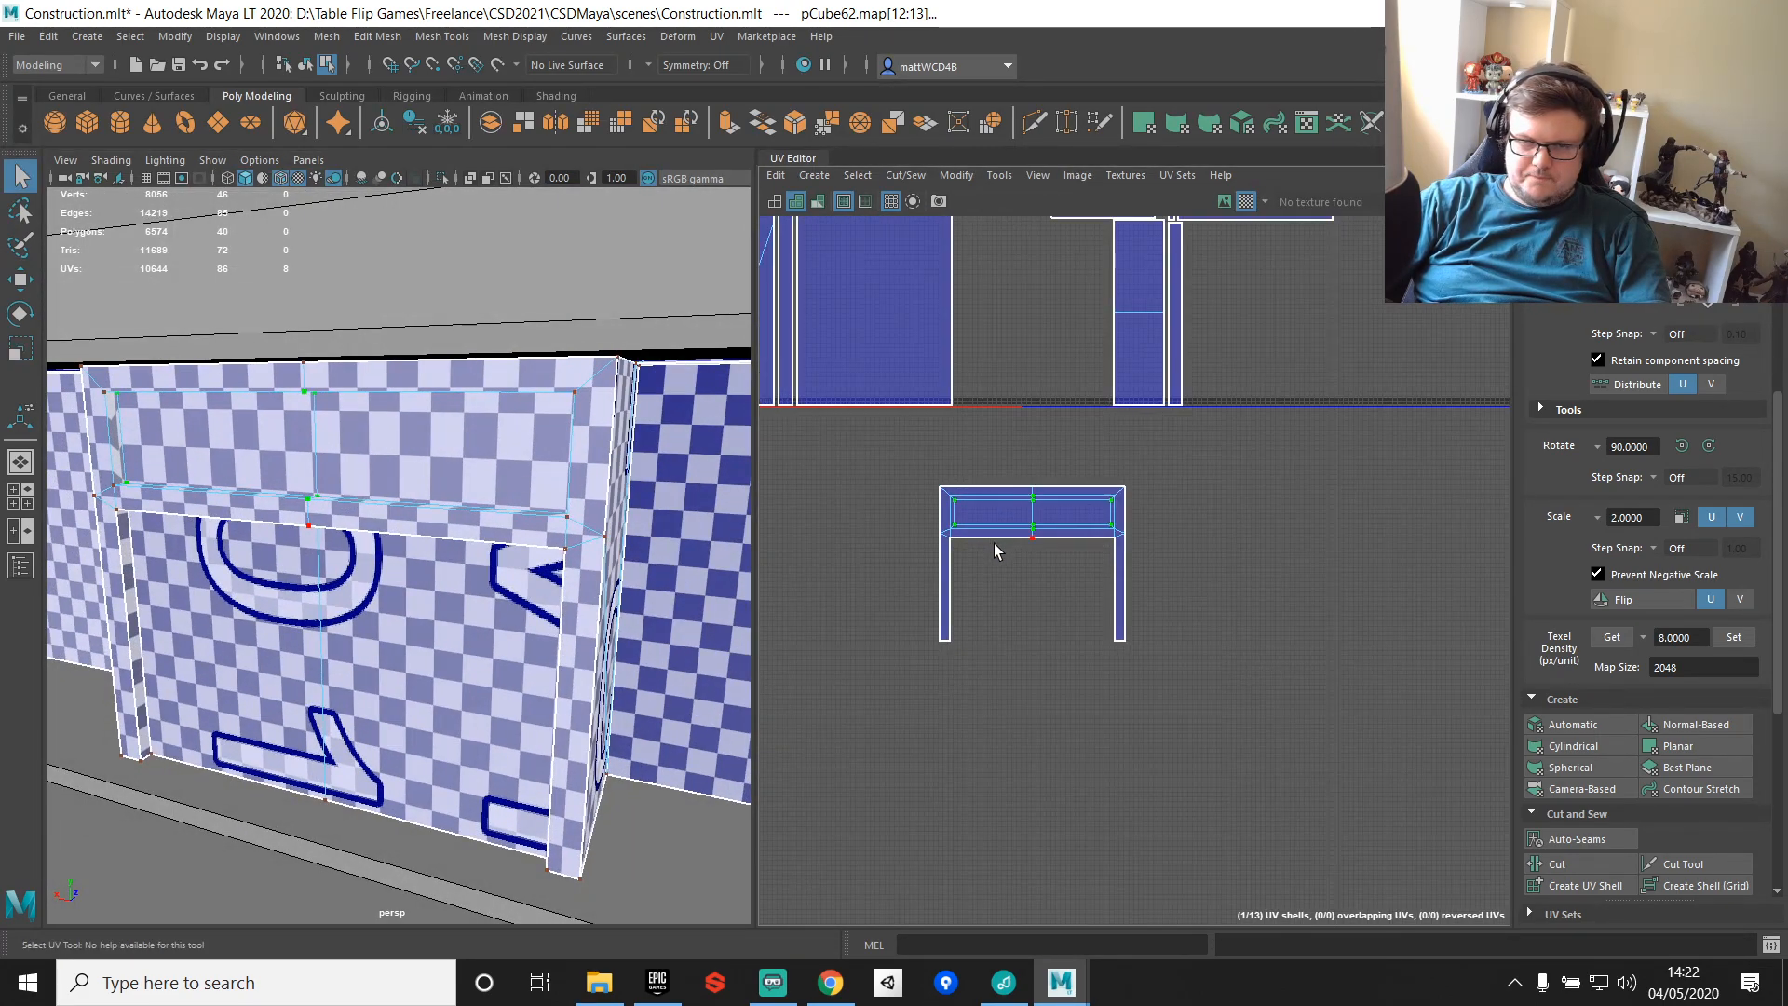
{"action": "left_click_drag", "start_coordinate": [944, 534], "coordinate": [1119, 590]}
{"action": "right_click_drag", "start_coordinate": [1225, 435], "coordinate": [1226, 478], "text": "shift"}
{"action": "scroll", "coordinate": [969, 619], "scroll_direction": "up", "scroll_amount": 4}
{"action": "left_click_drag", "start_coordinate": [931, 446], "coordinate": [1259, 463]}
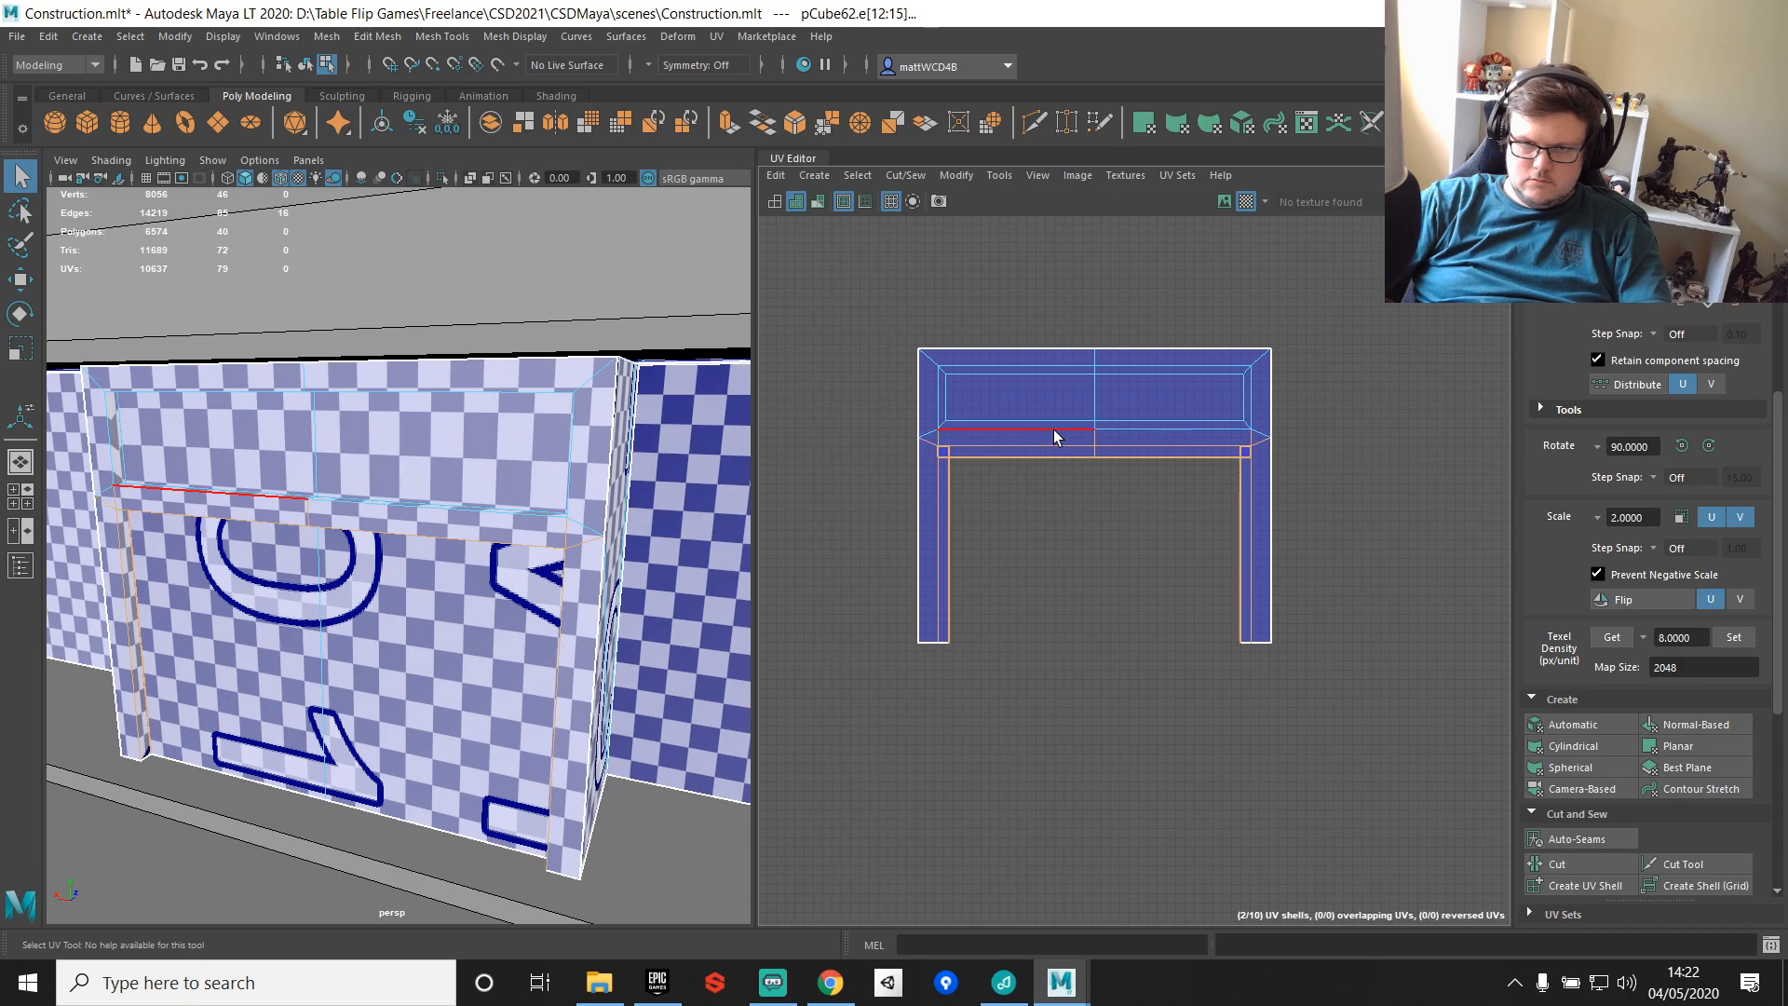
{"action": "mouse_move", "coordinate": [1424, 431]}
{"action": "right_mouse_down", "text": "shift"}
{"action": "mouse_move", "coordinate": [1481, 459]}
{"action": "mouse_move", "coordinate": [1425, 432]}
{"action": "right_mouse_up", "text": "shift"}
{"action": "left_click_drag", "start_coordinate": [832, 524], "coordinate": [1302, 604], "text": "ctrl"}
{"action": "right_click_drag", "start_coordinate": [1364, 451], "coordinate": [1430, 478], "text": "shift"}
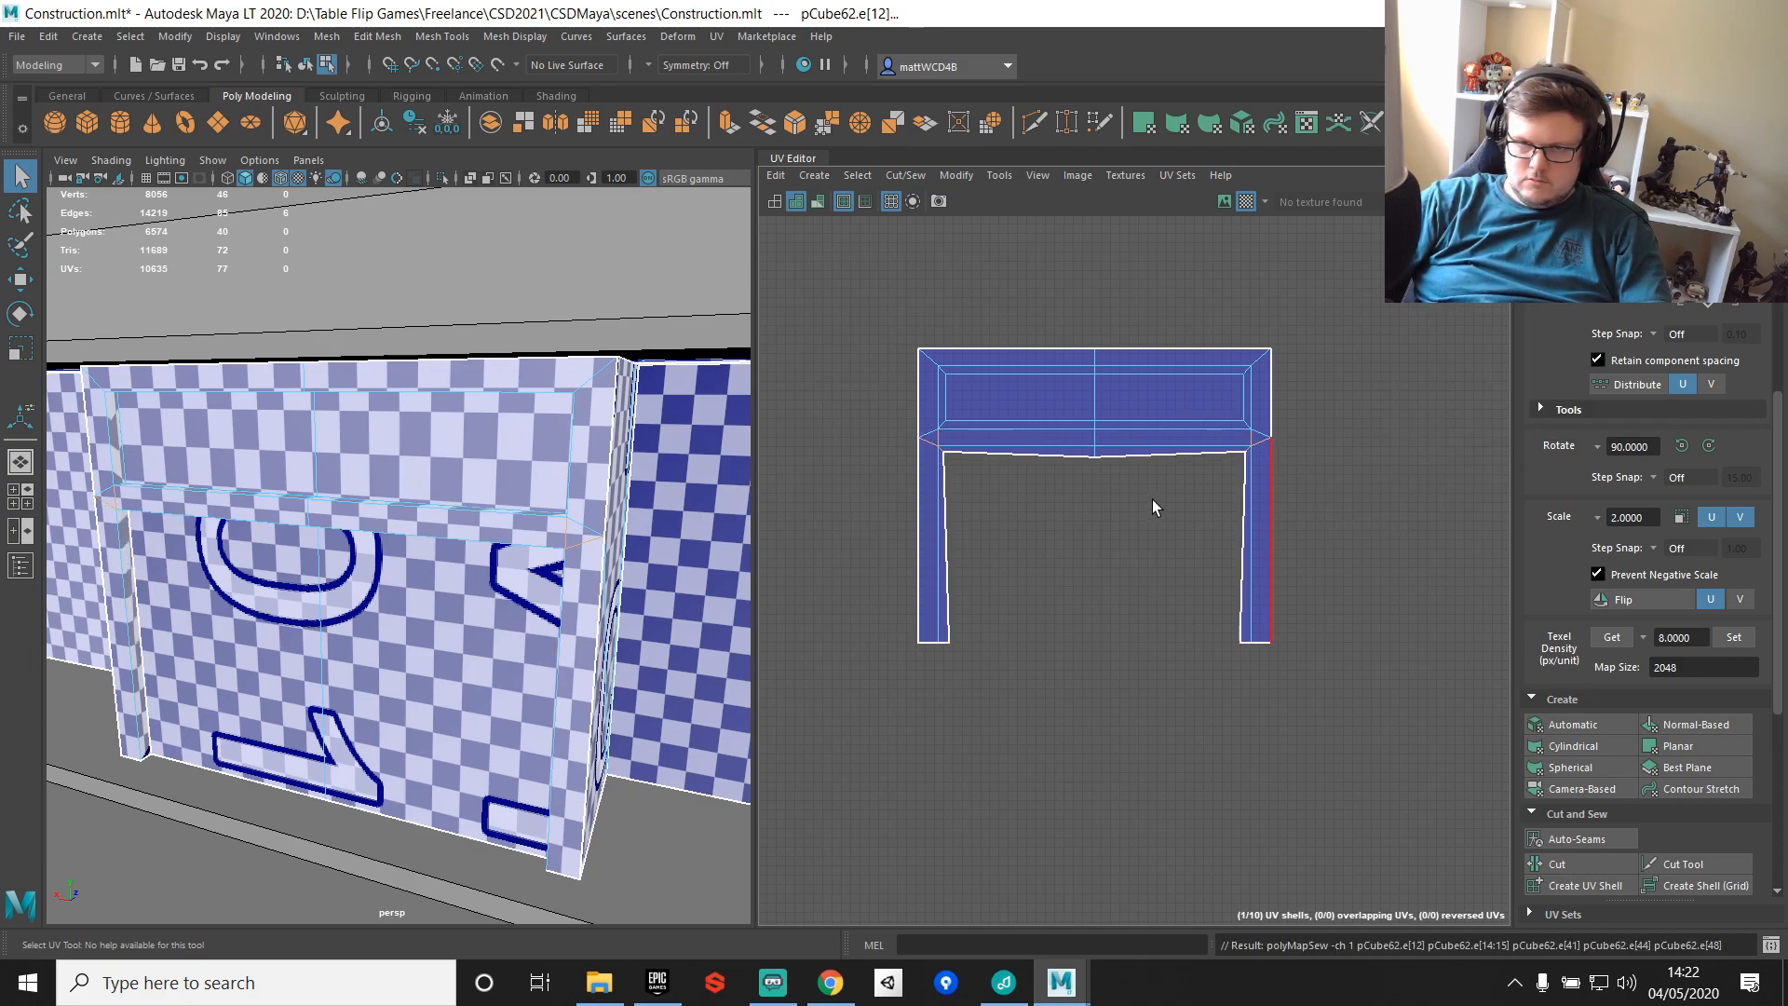
Step: Try to straighten the crossbar and leg UVs of the frame shell together
{"action": "left_click_drag", "start_coordinate": [922, 436], "coordinate": [1317, 675]}
{"action": "right_click_drag", "start_coordinate": [1292, 386], "coordinate": [1426, 320], "text": "shift"}
{"action": "scroll", "coordinate": [1122, 521], "scroll_direction": "up", "scroll_amount": 1}
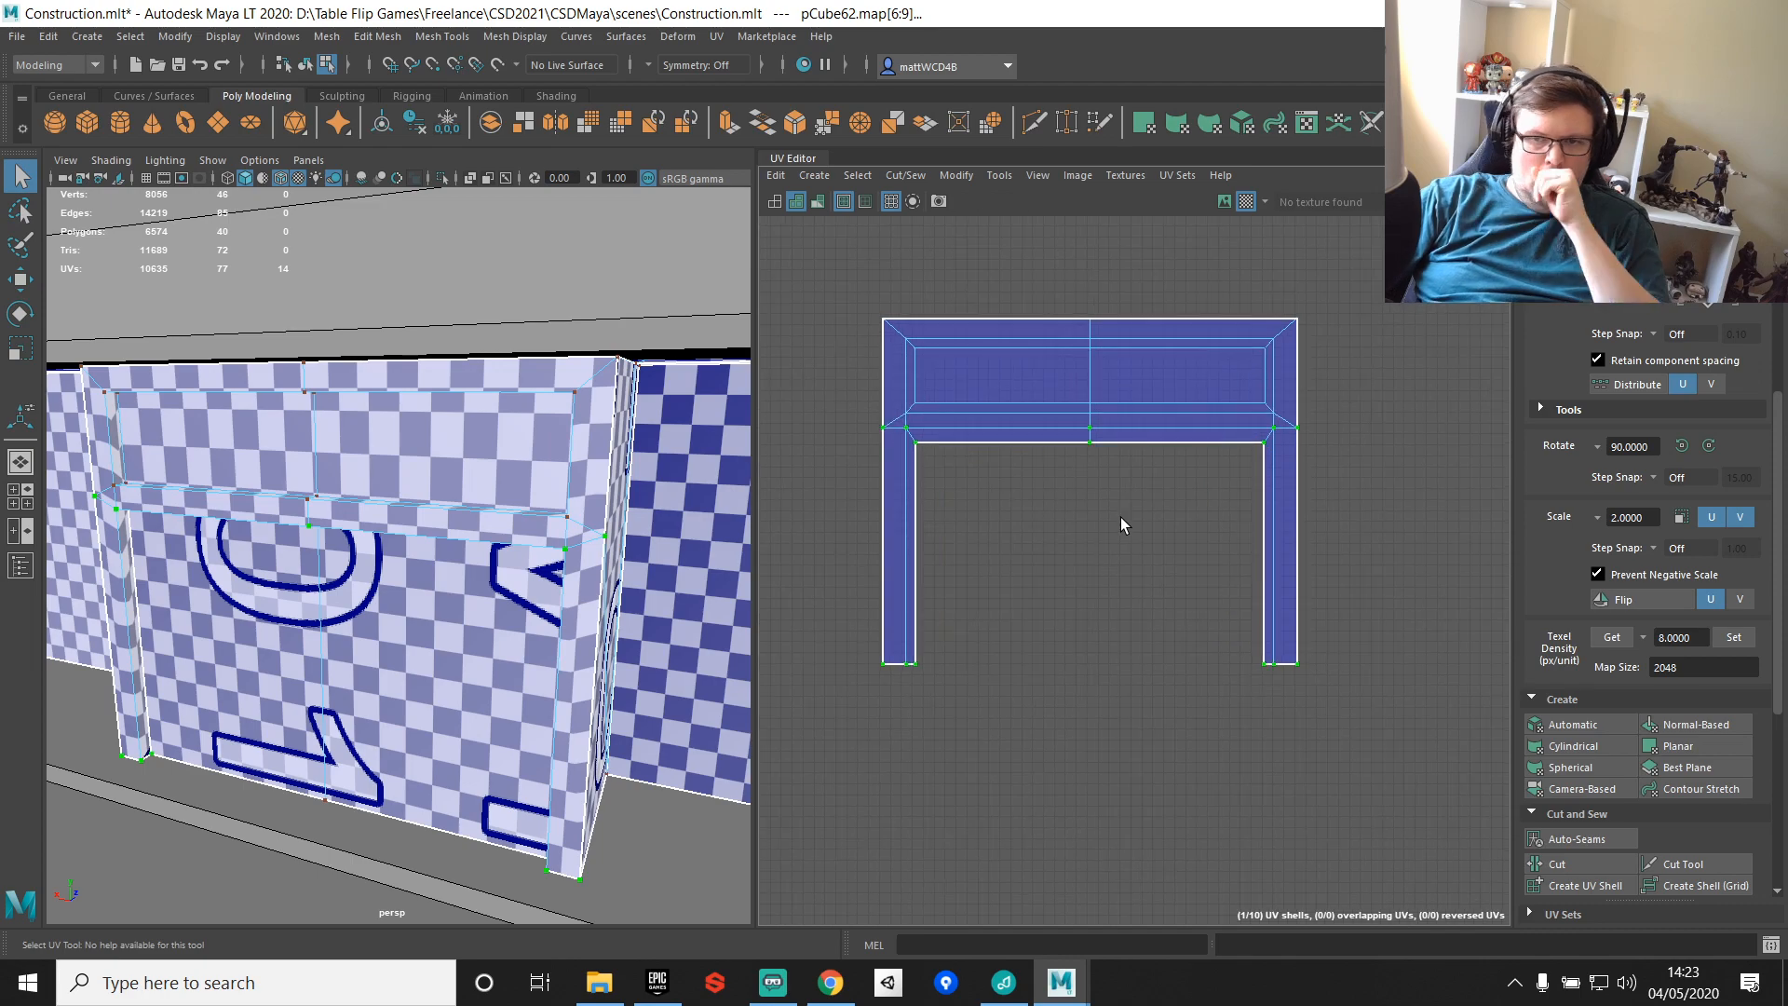
{"action": "key", "text": "ctrl+z"}
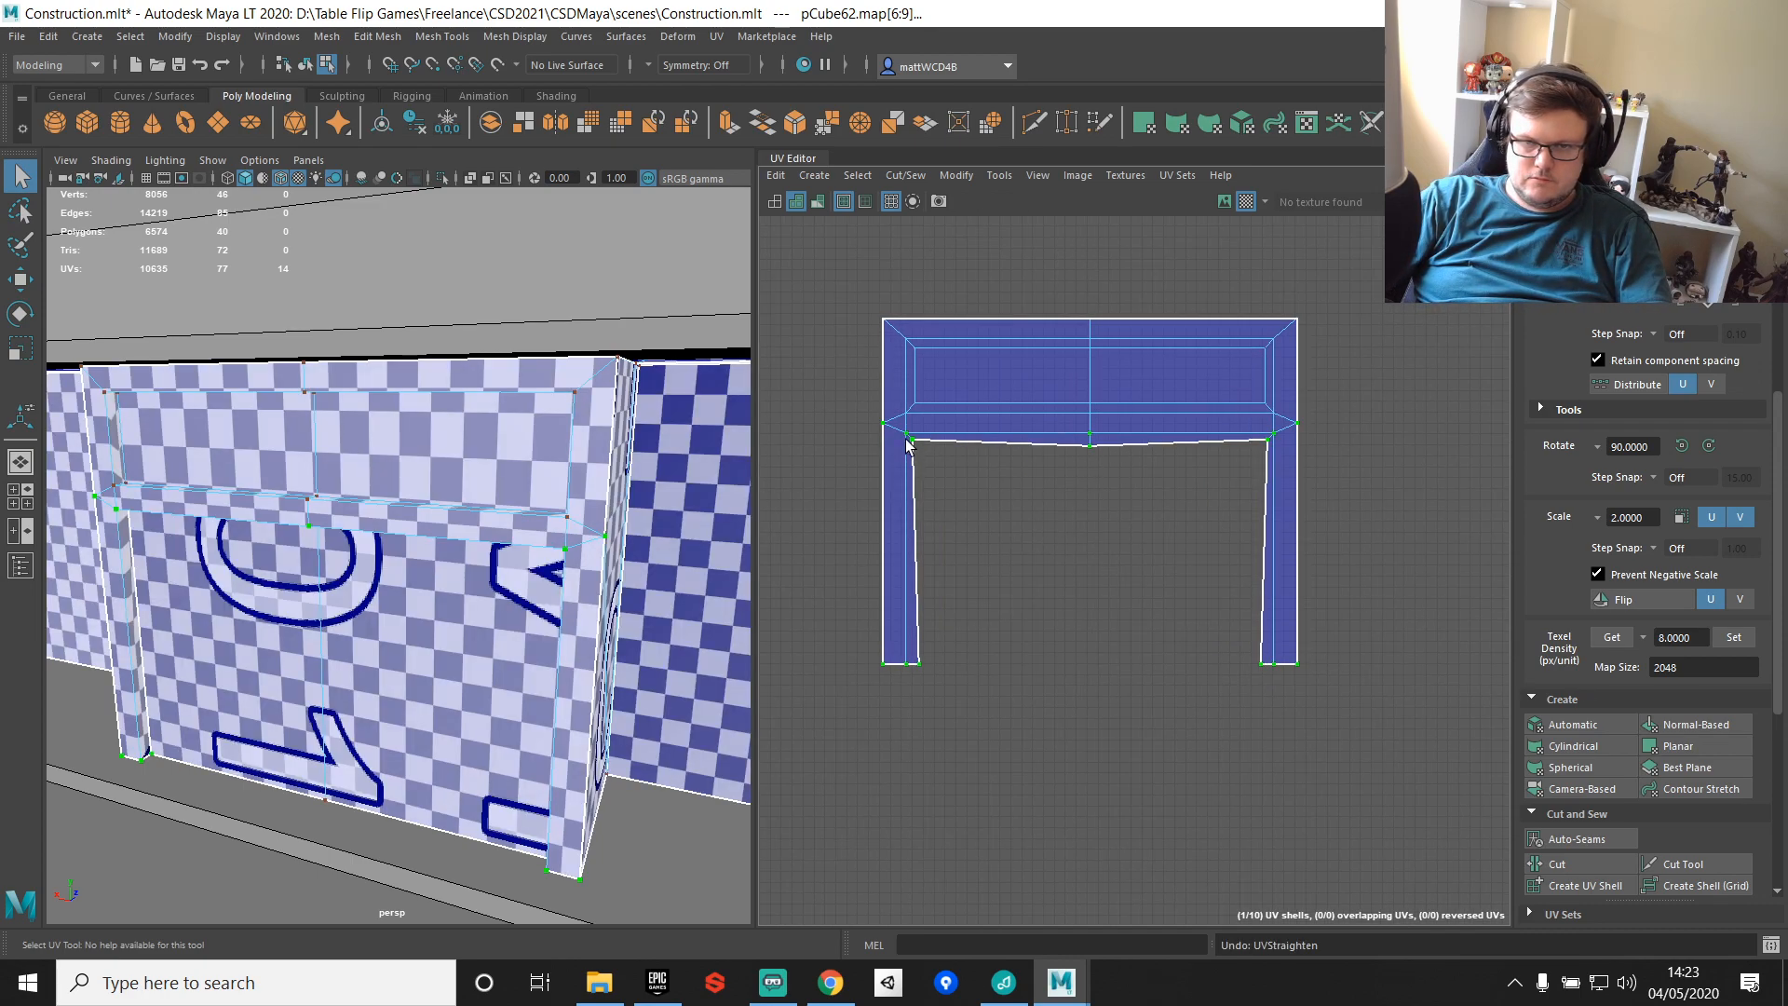
Step: Straighten the UVs along the crossbar's lower edge and along each leg of the frame separately
{"action": "left_click_drag", "start_coordinate": [894, 428], "coordinate": [1287, 474]}
{"action": "left_click_drag", "start_coordinate": [878, 619], "coordinate": [1129, 538]}
{"action": "right_click_drag", "start_coordinate": [1174, 488], "coordinate": [1265, 382], "text": "shift"}
{"action": "left_click_drag", "start_coordinate": [962, 650], "coordinate": [1346, 717]}
{"action": "left_click_drag", "start_coordinate": [1245, 428], "coordinate": [1290, 686]}
{"action": "key", "text": "g"}
{"action": "left_click_drag", "start_coordinate": [902, 430], "coordinate": [956, 701]}
{"action": "key", "text": "g"}
Step: Try to stitch the door frame shell to the neighbouring door panel shell
{"action": "right_click_drag", "start_coordinate": [944, 489], "coordinate": [1022, 529]}
{"action": "left_click", "coordinate": [936, 444]}
{"action": "scroll", "coordinate": [1192, 550], "scroll_direction": "down", "scroll_amount": 5}
{"action": "scroll", "coordinate": [1192, 556], "scroll_direction": "down", "scroll_amount": 3}
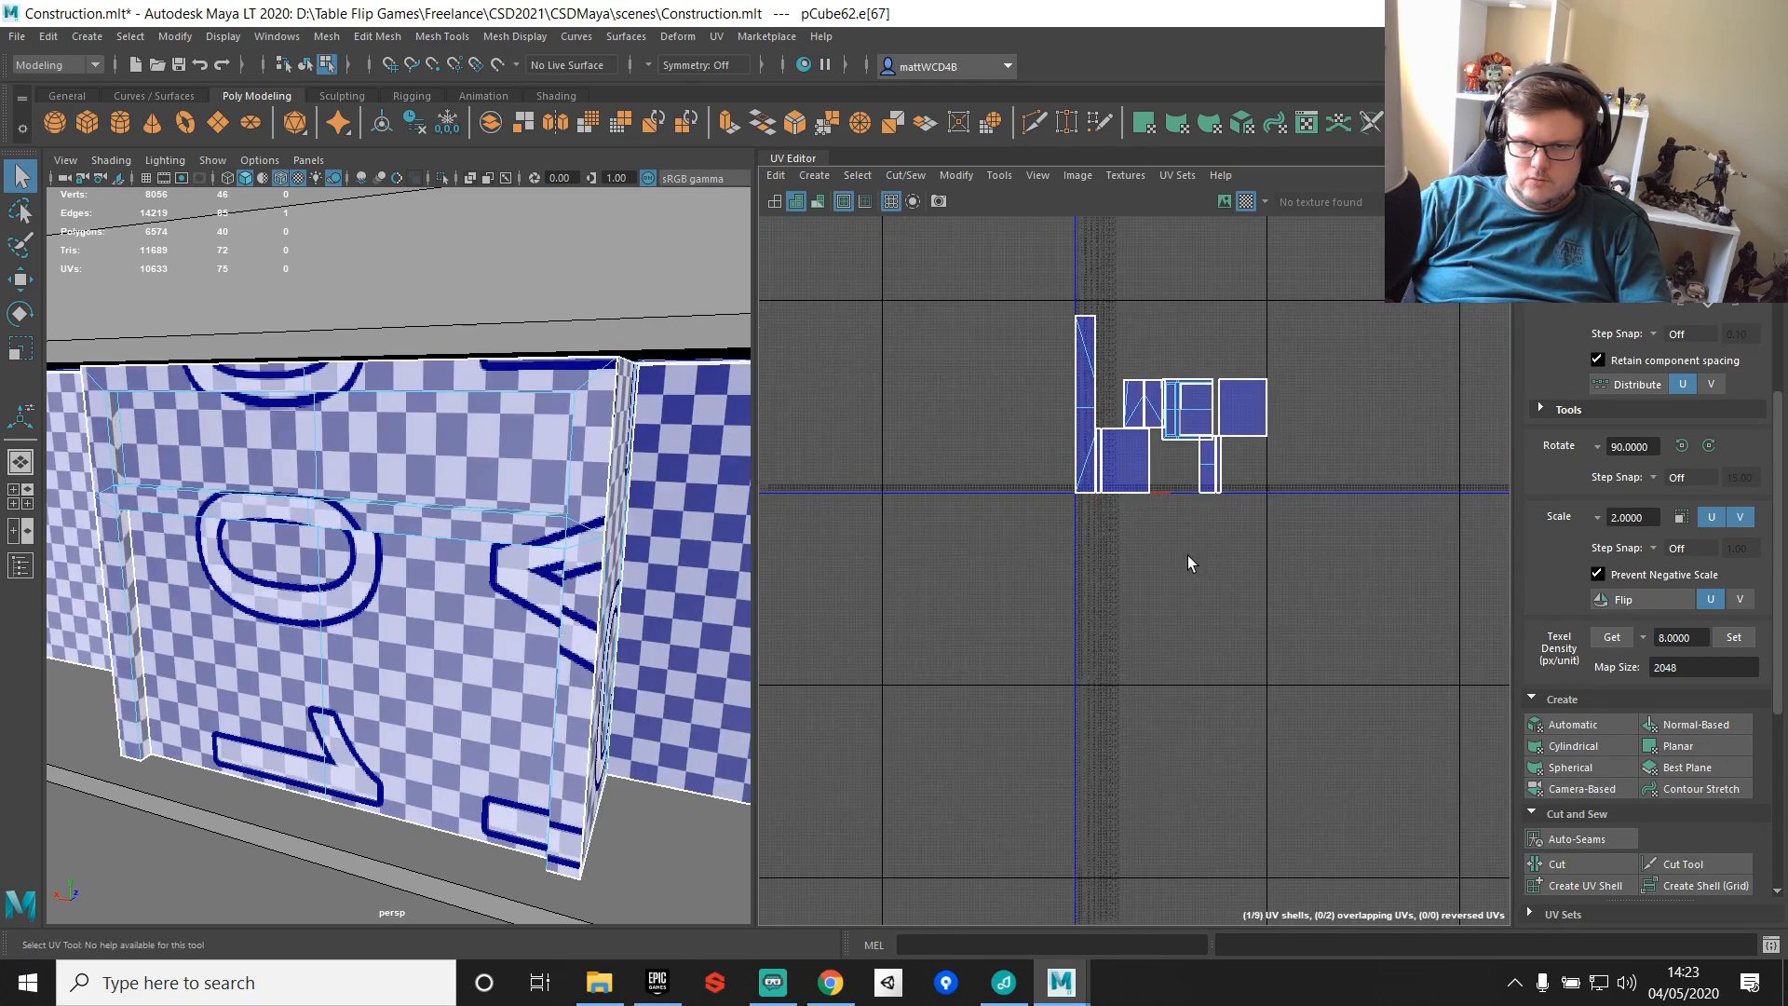
{"action": "key", "text": "ctrl+z"}
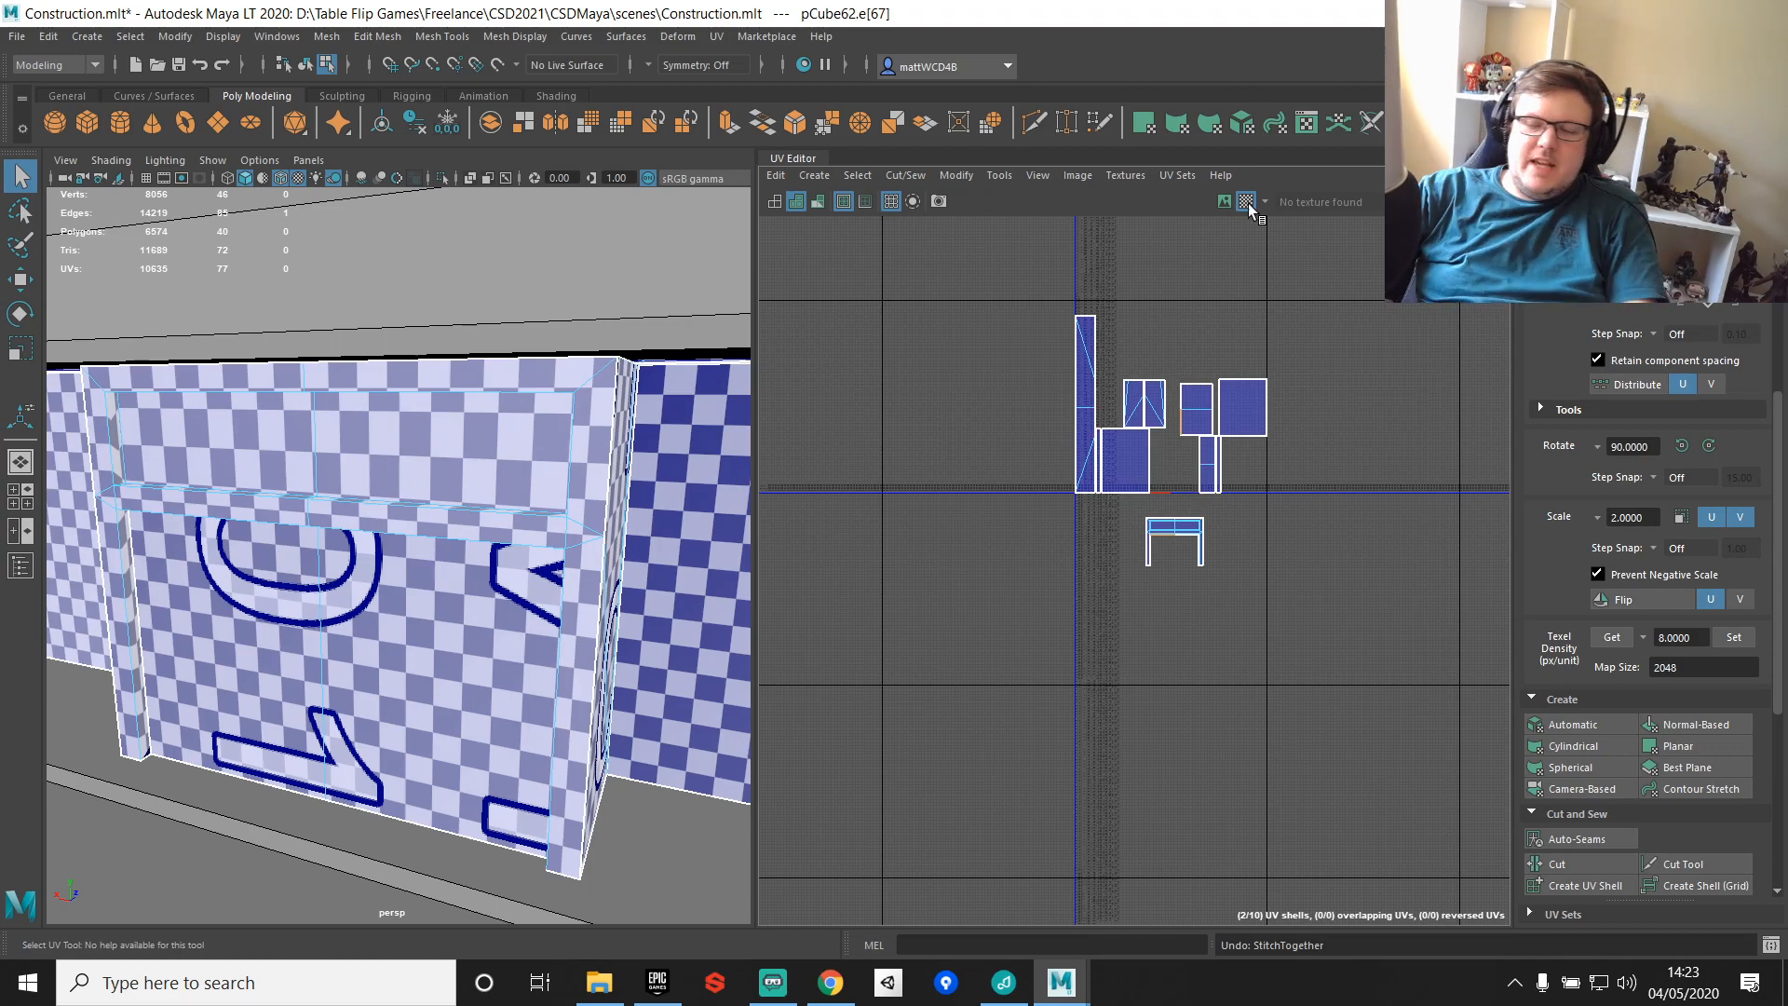
Step: Examine the storefront and the whole shop from several angles, and look over the shop body's UV layout
{"action": "mouse_move", "coordinate": [488, 605]}
{"action": "left_mouse_down", "text": "alt"}
{"action": "mouse_move", "coordinate": [433, 500]}
{"action": "mouse_move", "coordinate": [522, 570]}
{"action": "mouse_move", "coordinate": [498, 601]}
{"action": "left_mouse_up", "text": "alt"}
{"action": "scroll", "coordinate": [433, 559], "scroll_direction": "up", "scroll_amount": 4}
{"action": "scroll", "coordinate": [433, 562], "scroll_direction": "down", "scroll_amount": 10}
{"action": "scroll", "coordinate": [521, 569], "scroll_direction": "up", "scroll_amount": 2}
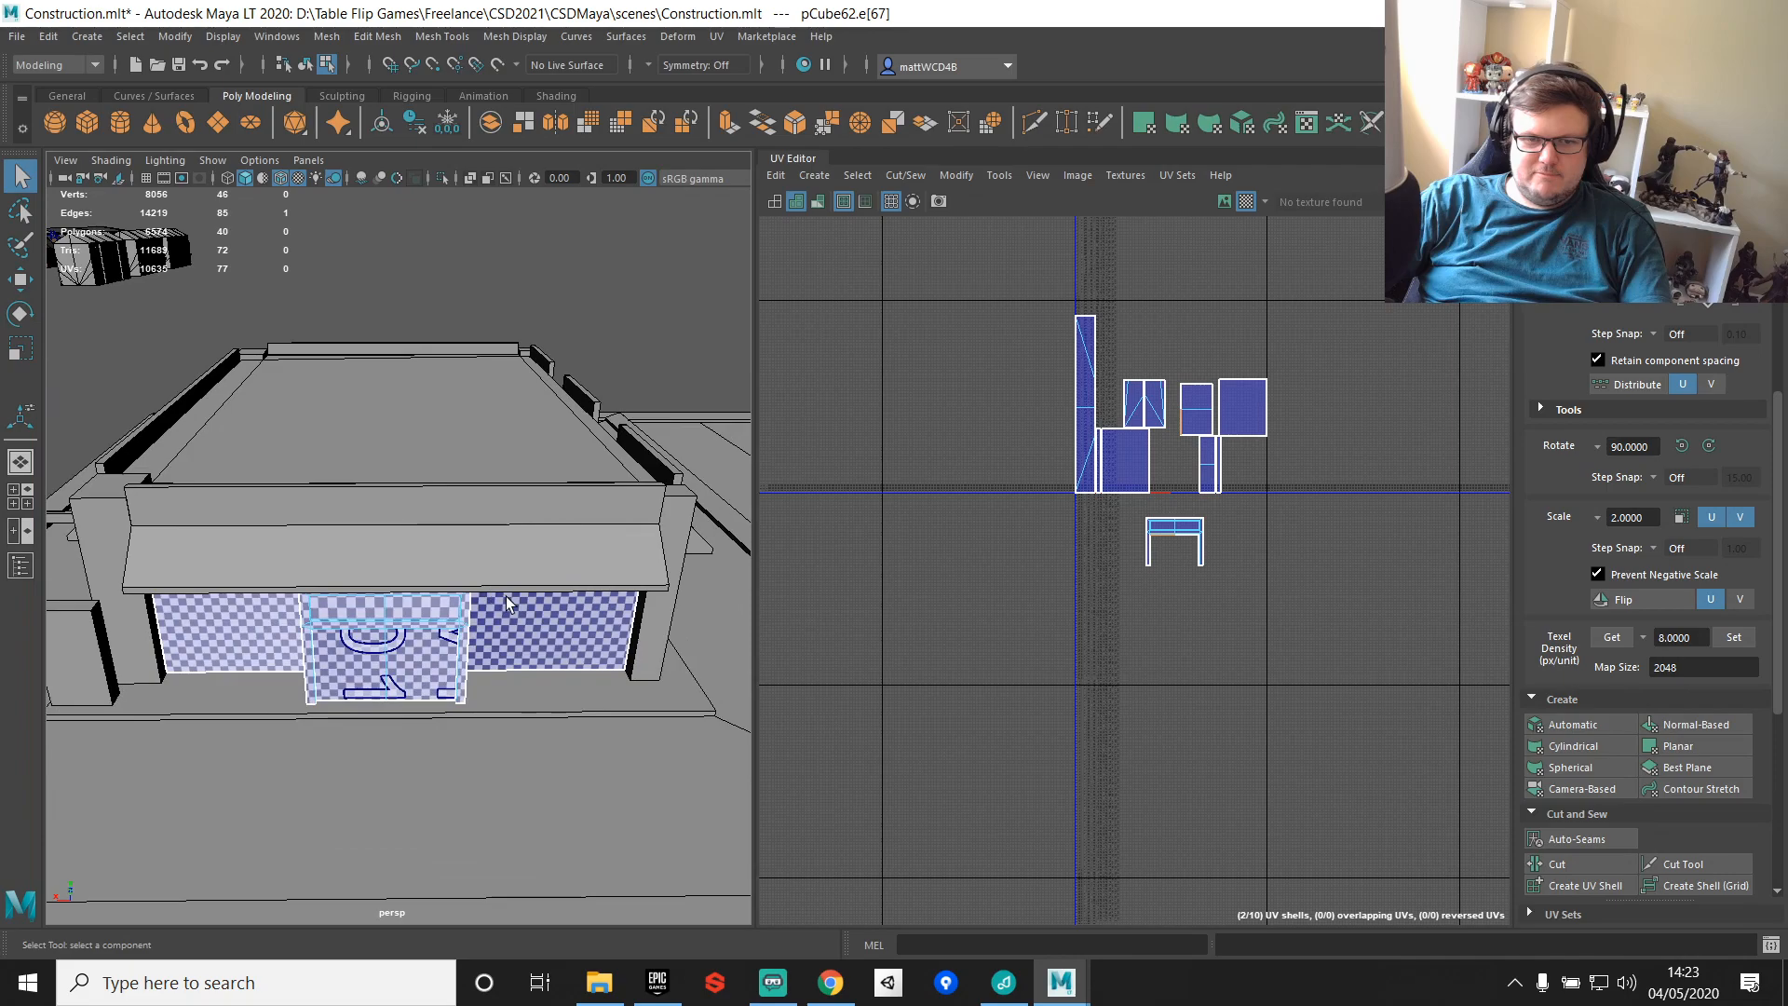
{"action": "scroll", "coordinate": [424, 588], "scroll_direction": "down", "scroll_amount": 5}
{"action": "right_click_drag", "start_coordinate": [382, 590], "coordinate": [493, 448]}
{"action": "left_click", "coordinate": [636, 309]}
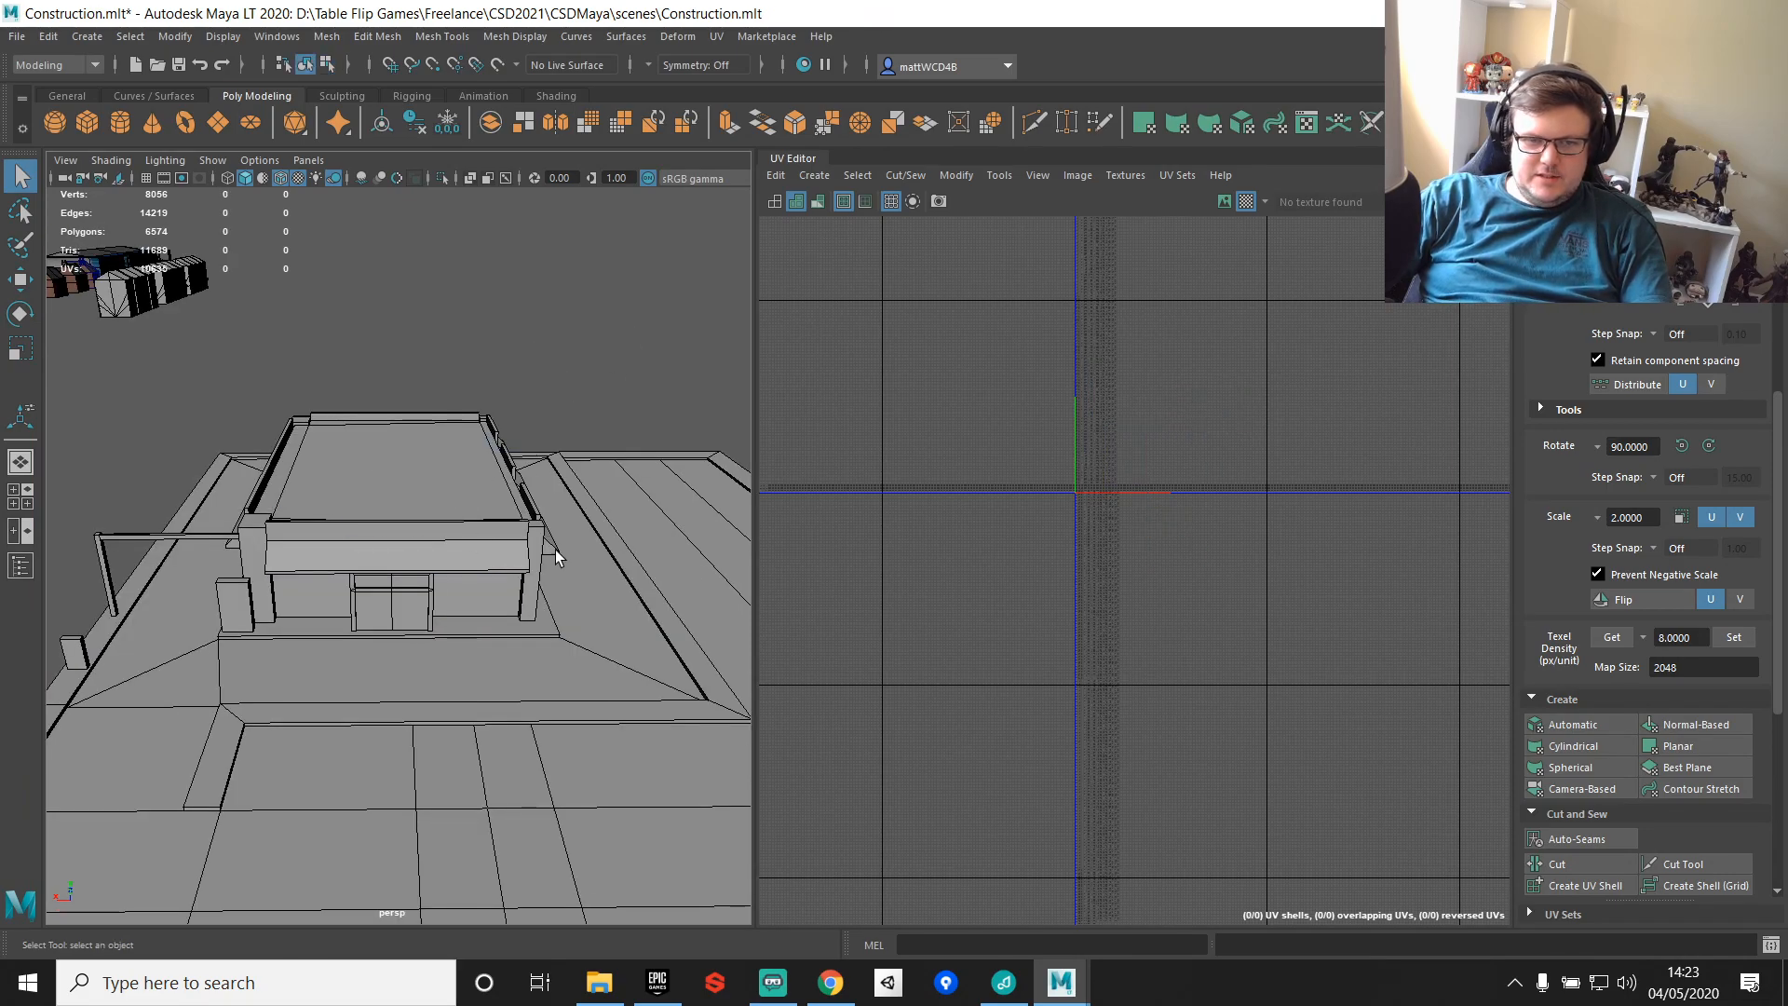
{"action": "left_click_drag", "start_coordinate": [555, 574], "coordinate": [557, 541], "text": "alt"}
{"action": "left_click", "coordinate": [380, 592]}
{"action": "mouse_move", "coordinate": [482, 594]}
{"action": "left_mouse_down", "text": "alt"}
{"action": "mouse_move", "coordinate": [351, 611]}
{"action": "mouse_move", "coordinate": [474, 575]}
{"action": "mouse_move", "coordinate": [455, 592]}
{"action": "left_mouse_up", "text": "alt"}
{"action": "scroll", "coordinate": [351, 611], "scroll_direction": "down", "scroll_amount": 4}
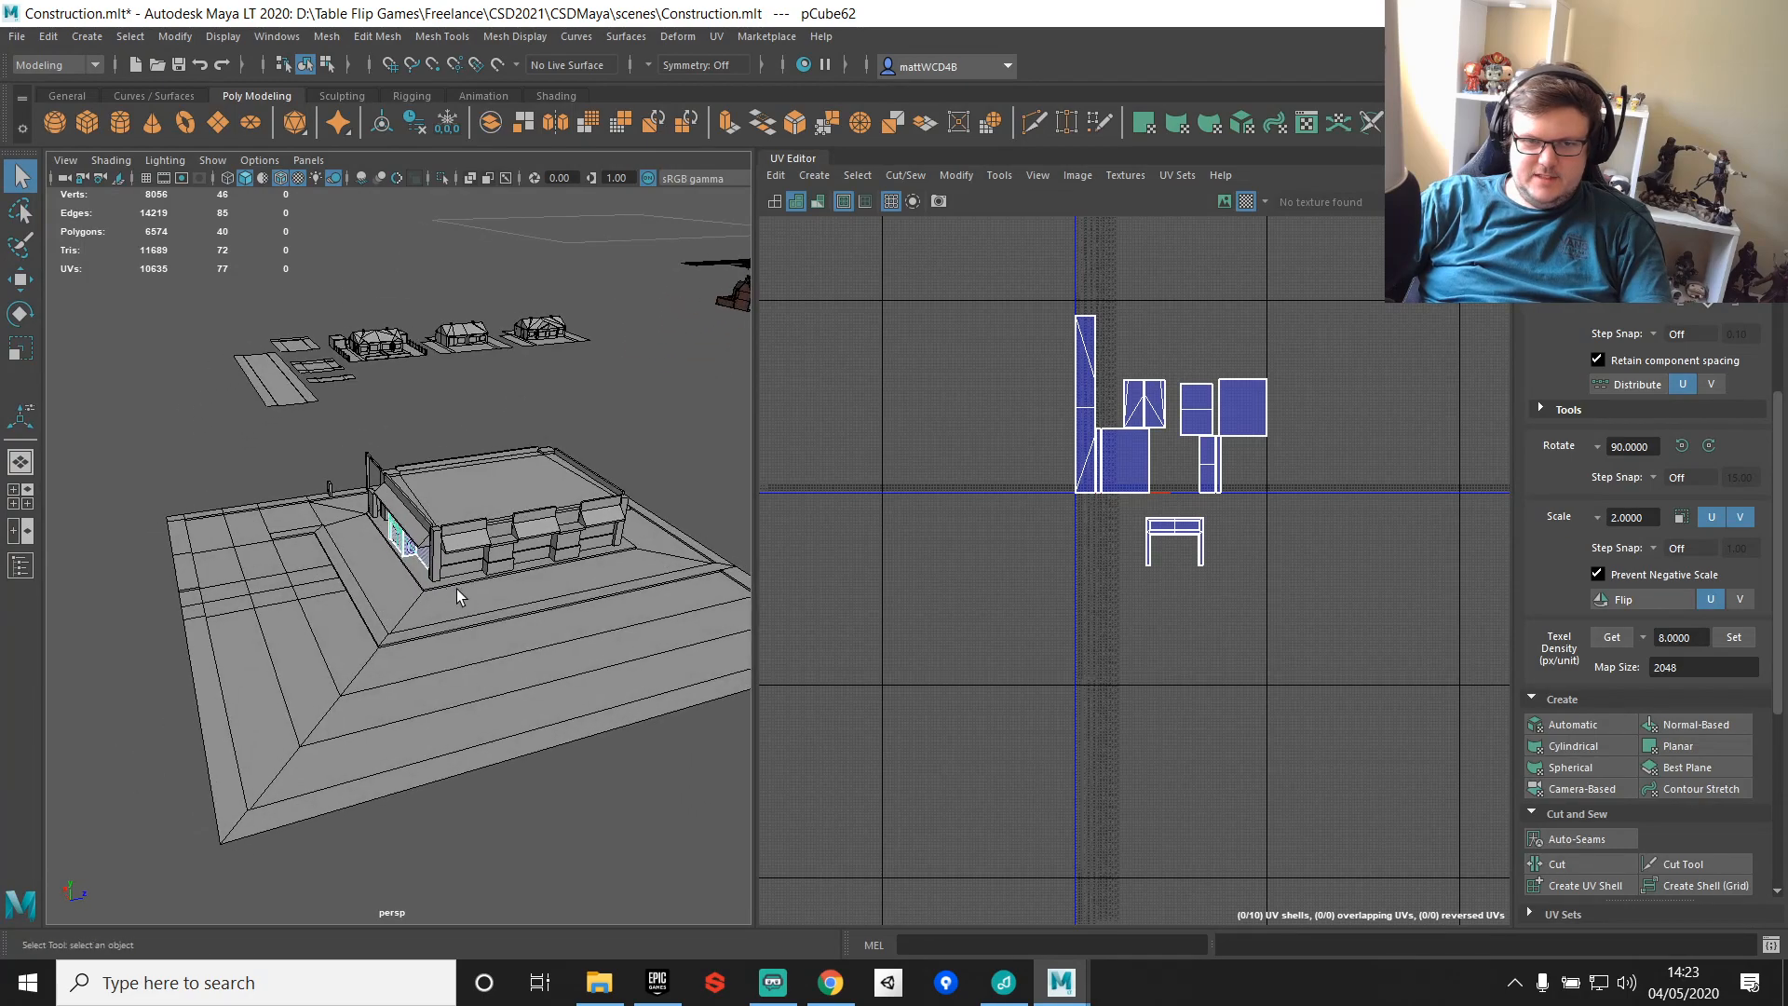
{"action": "middle_click_drag", "start_coordinate": [527, 557], "coordinate": [512, 577], "text": "alt"}
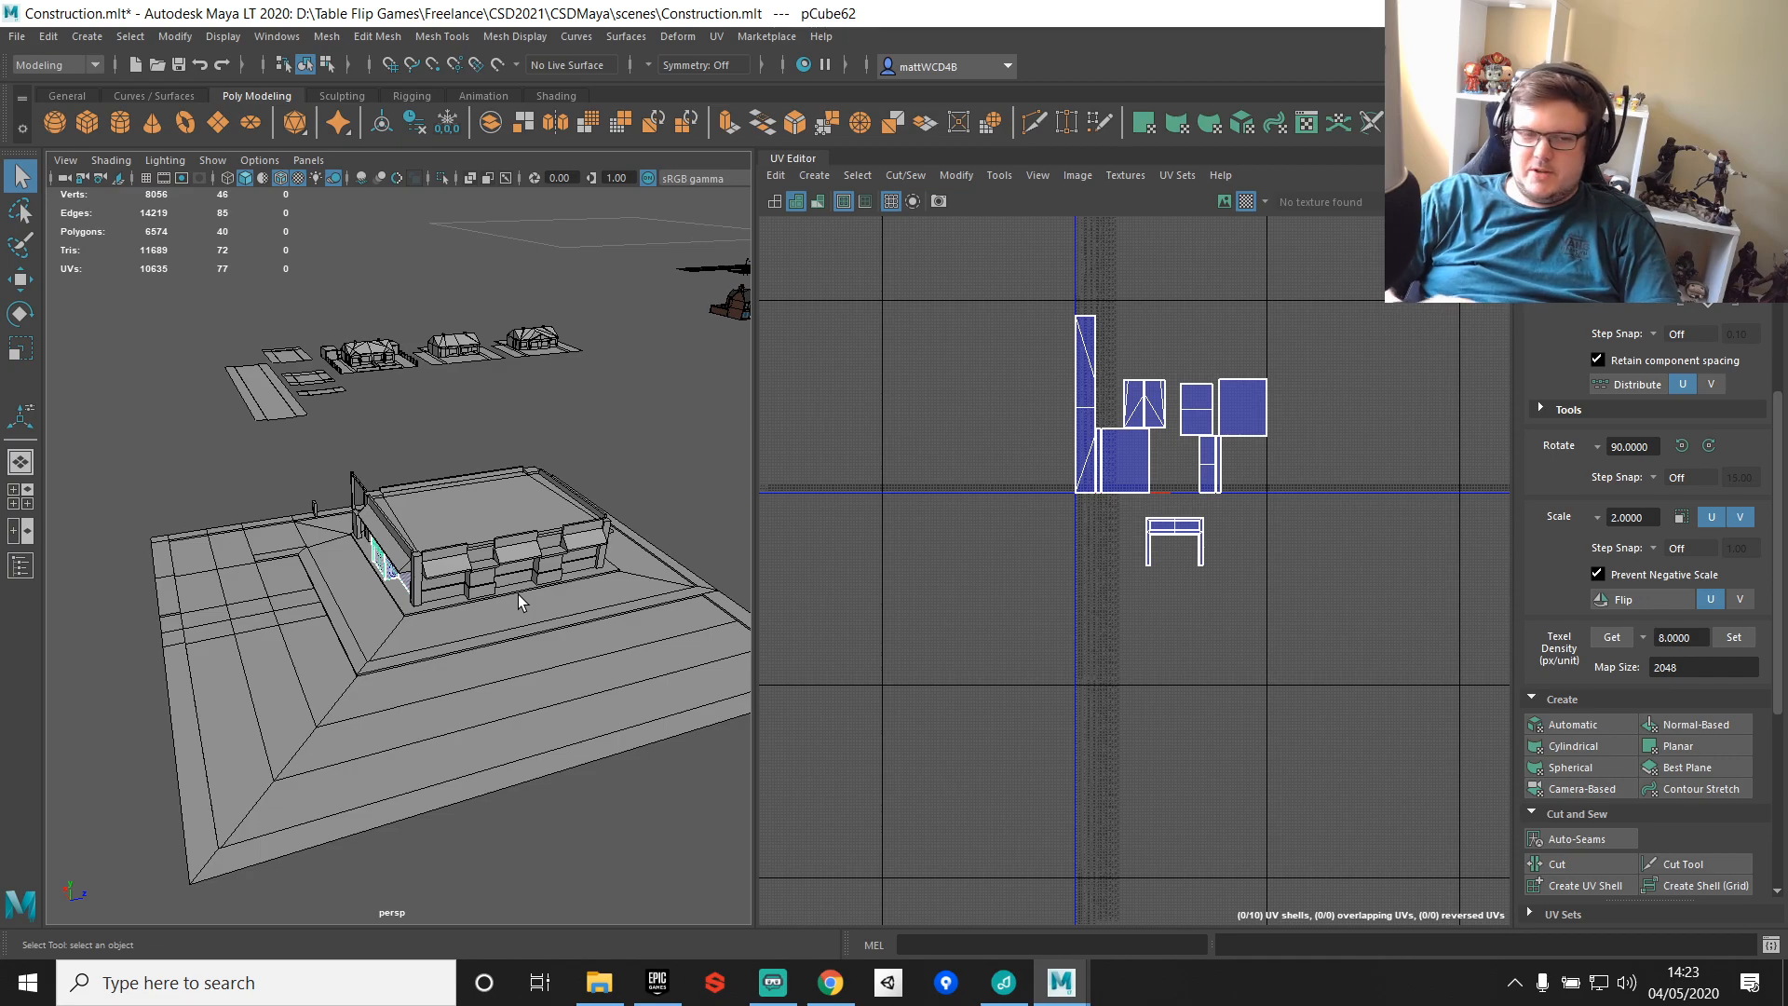
{"action": "left_click", "coordinate": [596, 425]}
{"action": "scroll", "coordinate": [596, 426], "scroll_direction": "up", "scroll_amount": 4}
{"action": "left_click_drag", "start_coordinate": [596, 427], "coordinate": [539, 529], "text": "alt"}
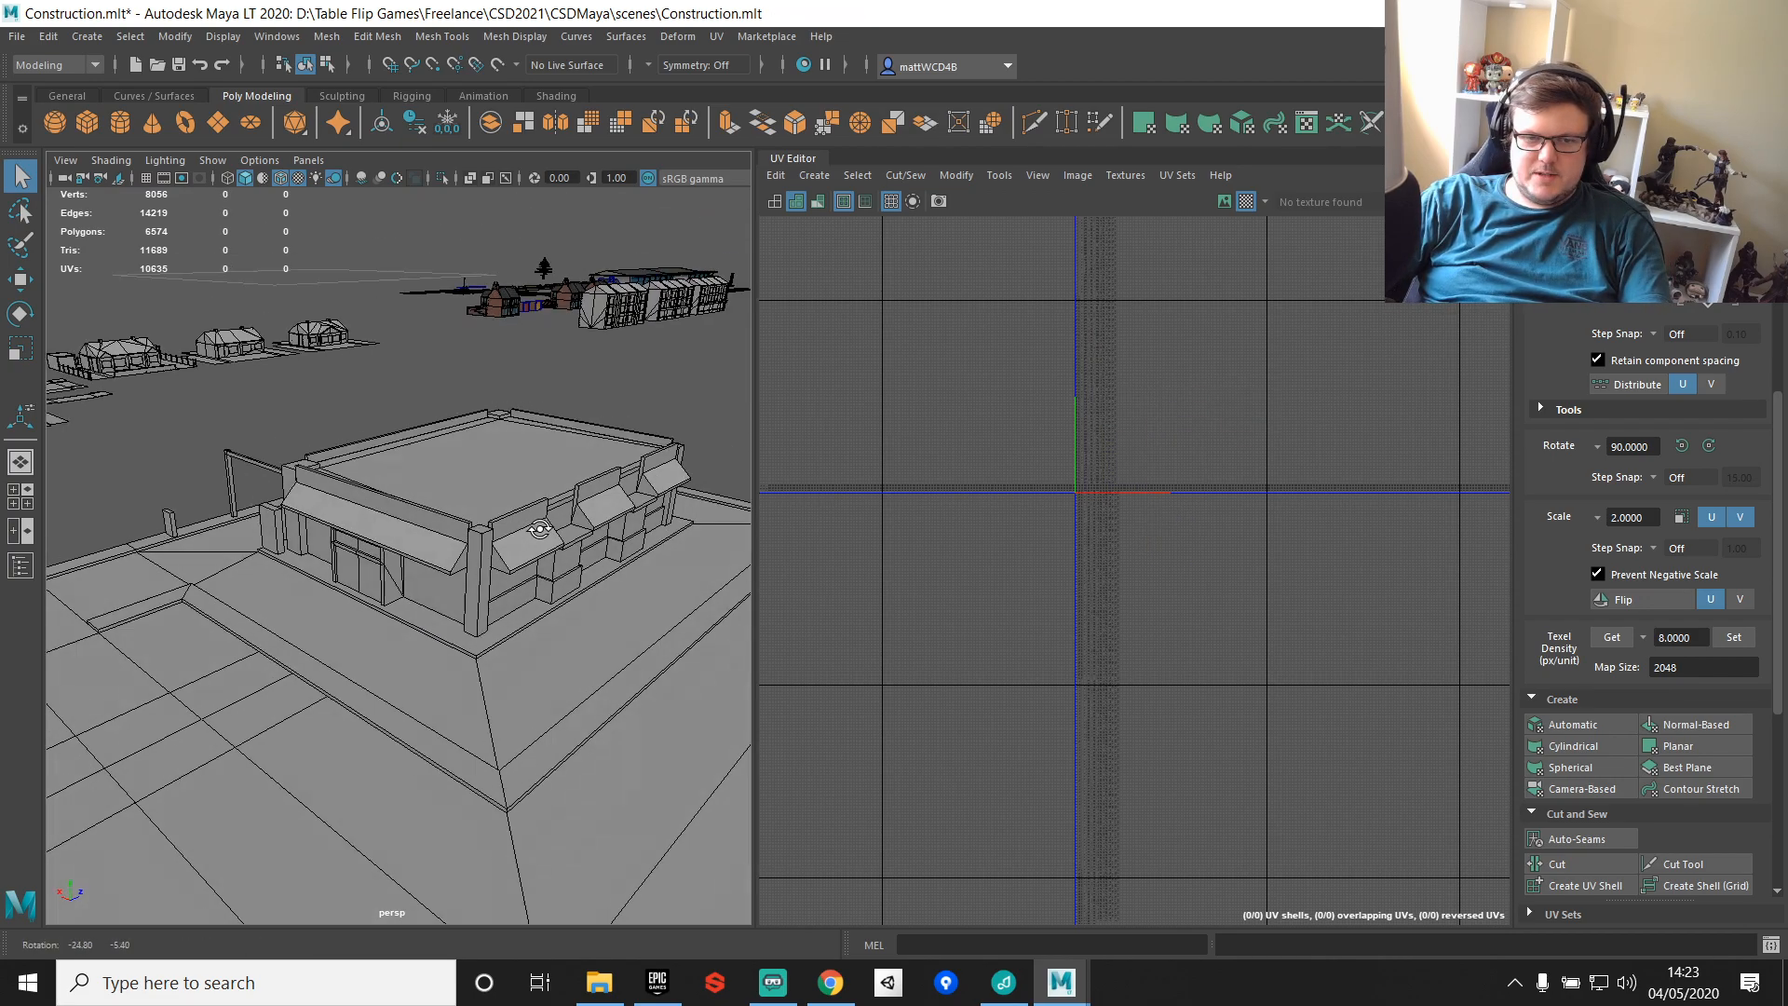
{"action": "scroll", "coordinate": [505, 587], "scroll_direction": "up", "scroll_amount": 6}
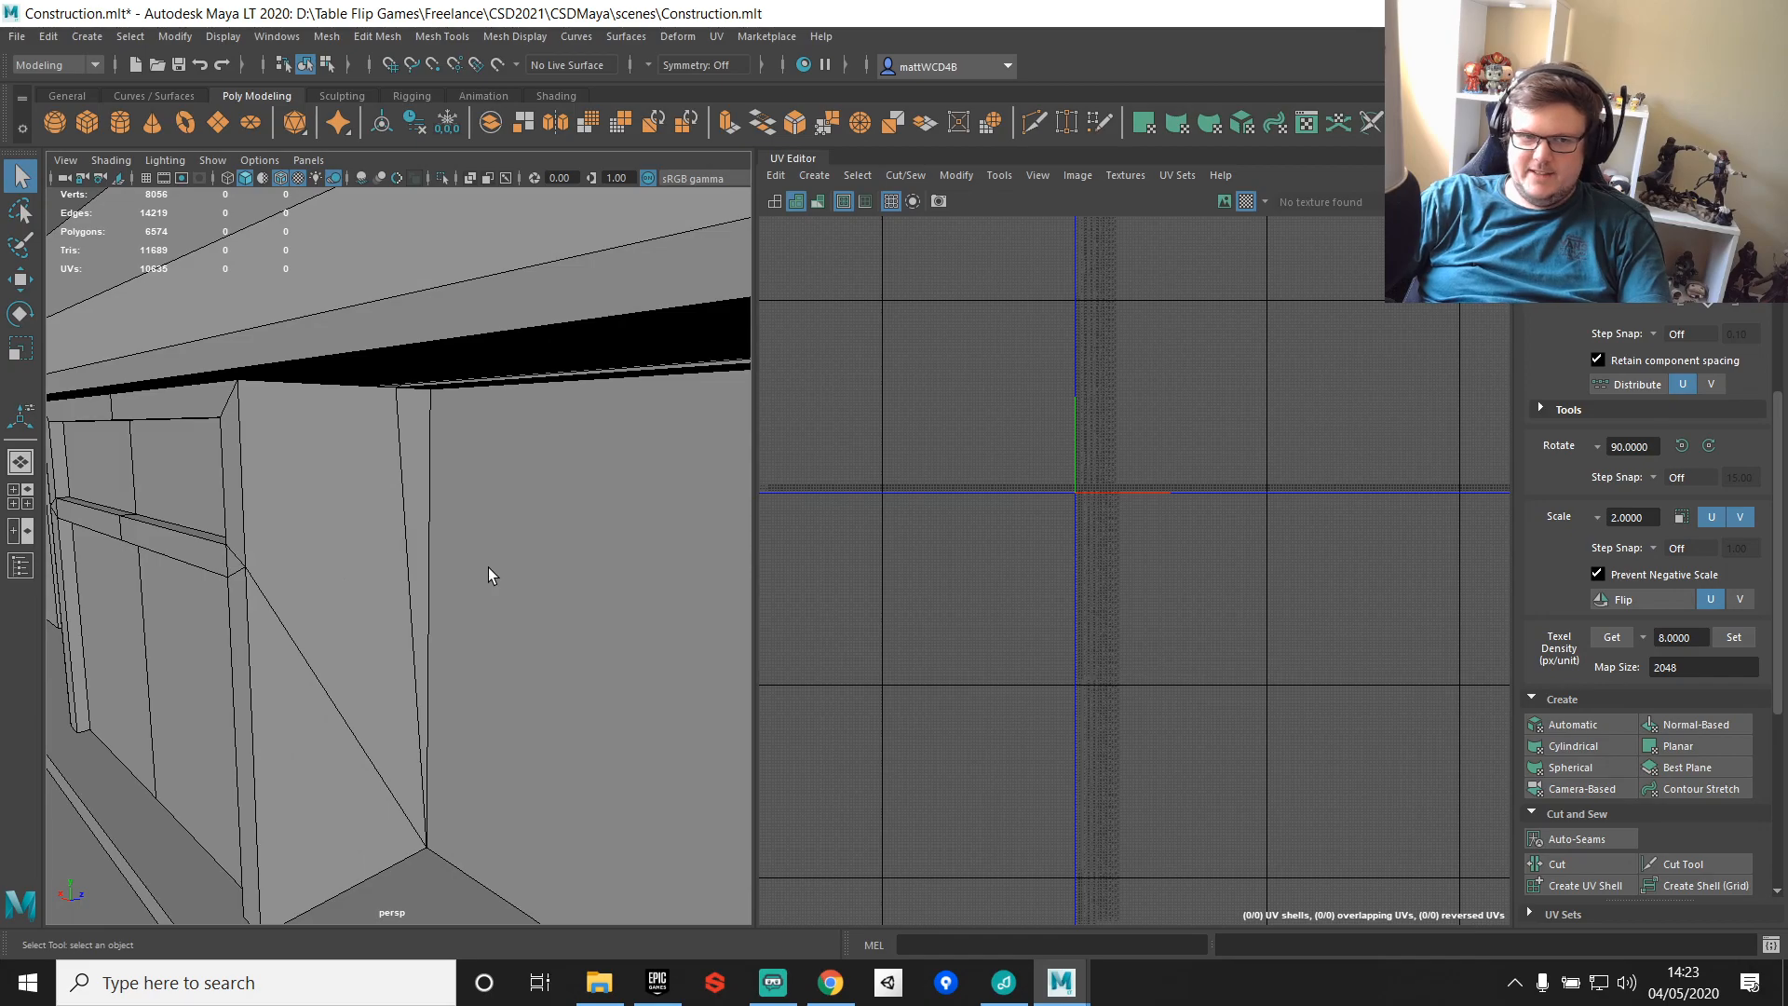
{"action": "scroll", "coordinate": [488, 567], "scroll_direction": "down", "scroll_amount": 10}
{"action": "left_click_drag", "start_coordinate": [570, 445], "coordinate": [523, 527], "text": "alt"}
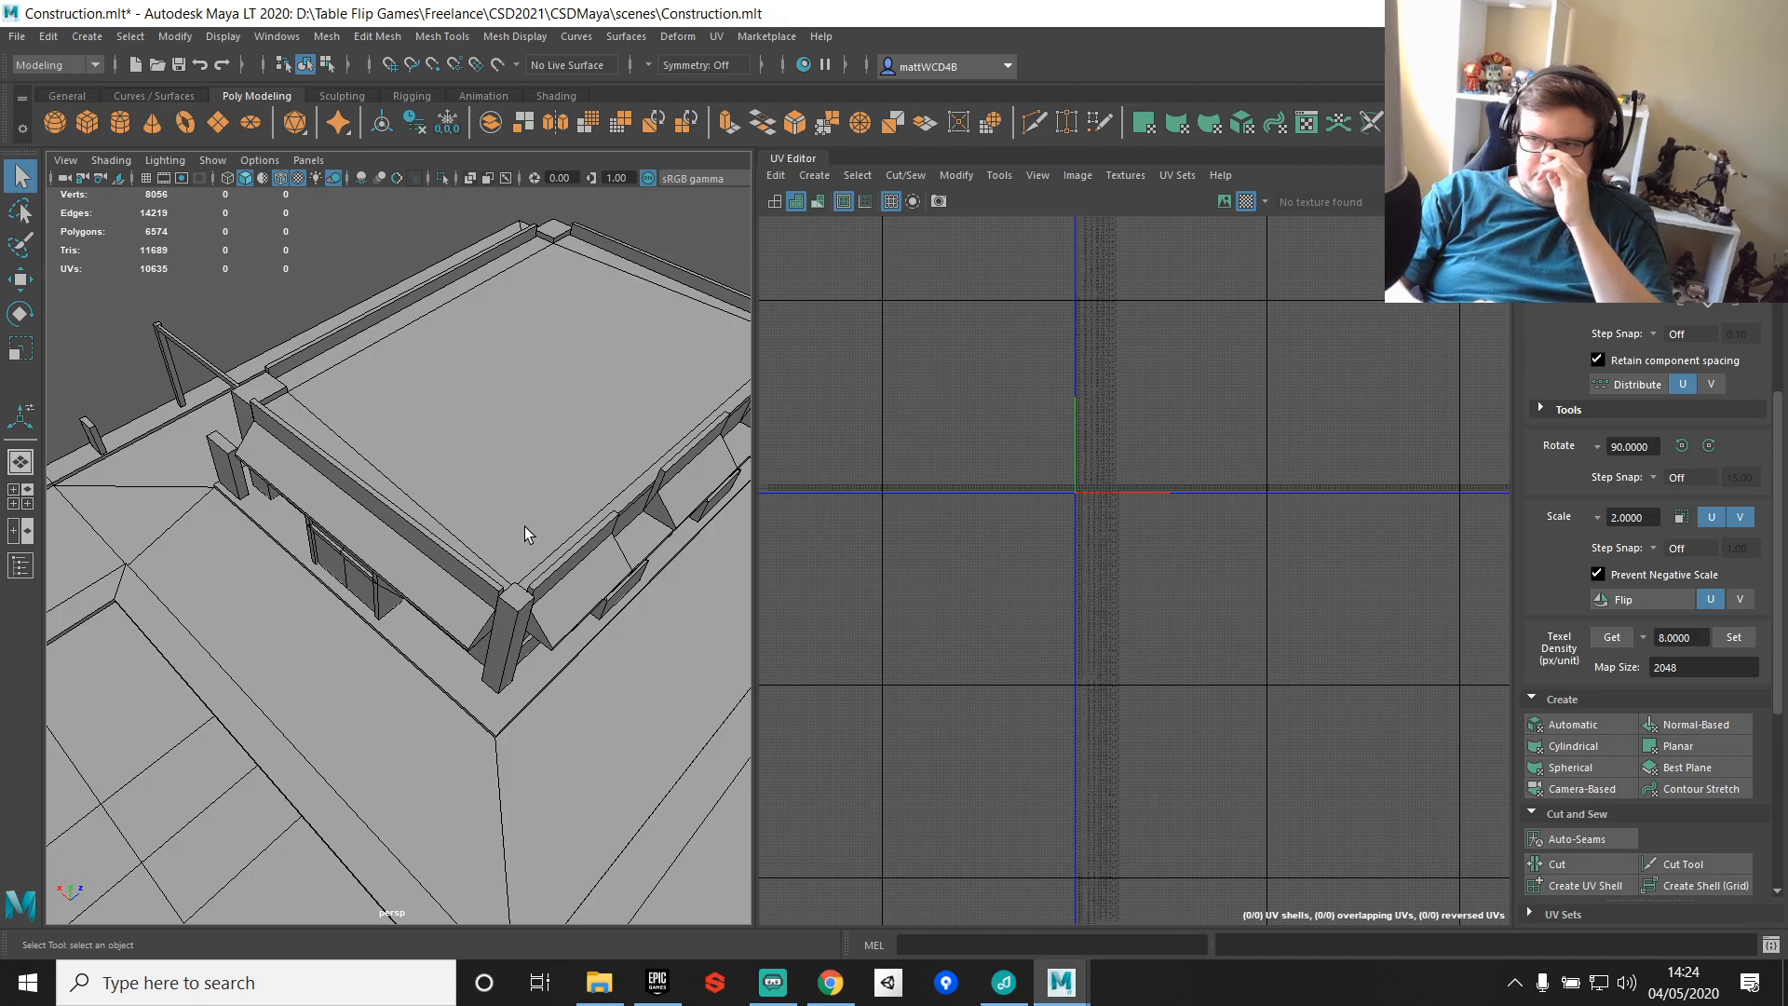
{"action": "scroll", "coordinate": [514, 524], "scroll_direction": "down", "scroll_amount": 8}
{"action": "left_click_drag", "start_coordinate": [514, 525], "coordinate": [498, 619], "text": "alt"}
{"action": "scroll", "coordinate": [520, 553], "scroll_direction": "up", "scroll_amount": 6}
{"action": "scroll", "coordinate": [519, 553], "scroll_direction": "down", "scroll_amount": 3}
{"action": "left_click", "coordinate": [518, 525]}
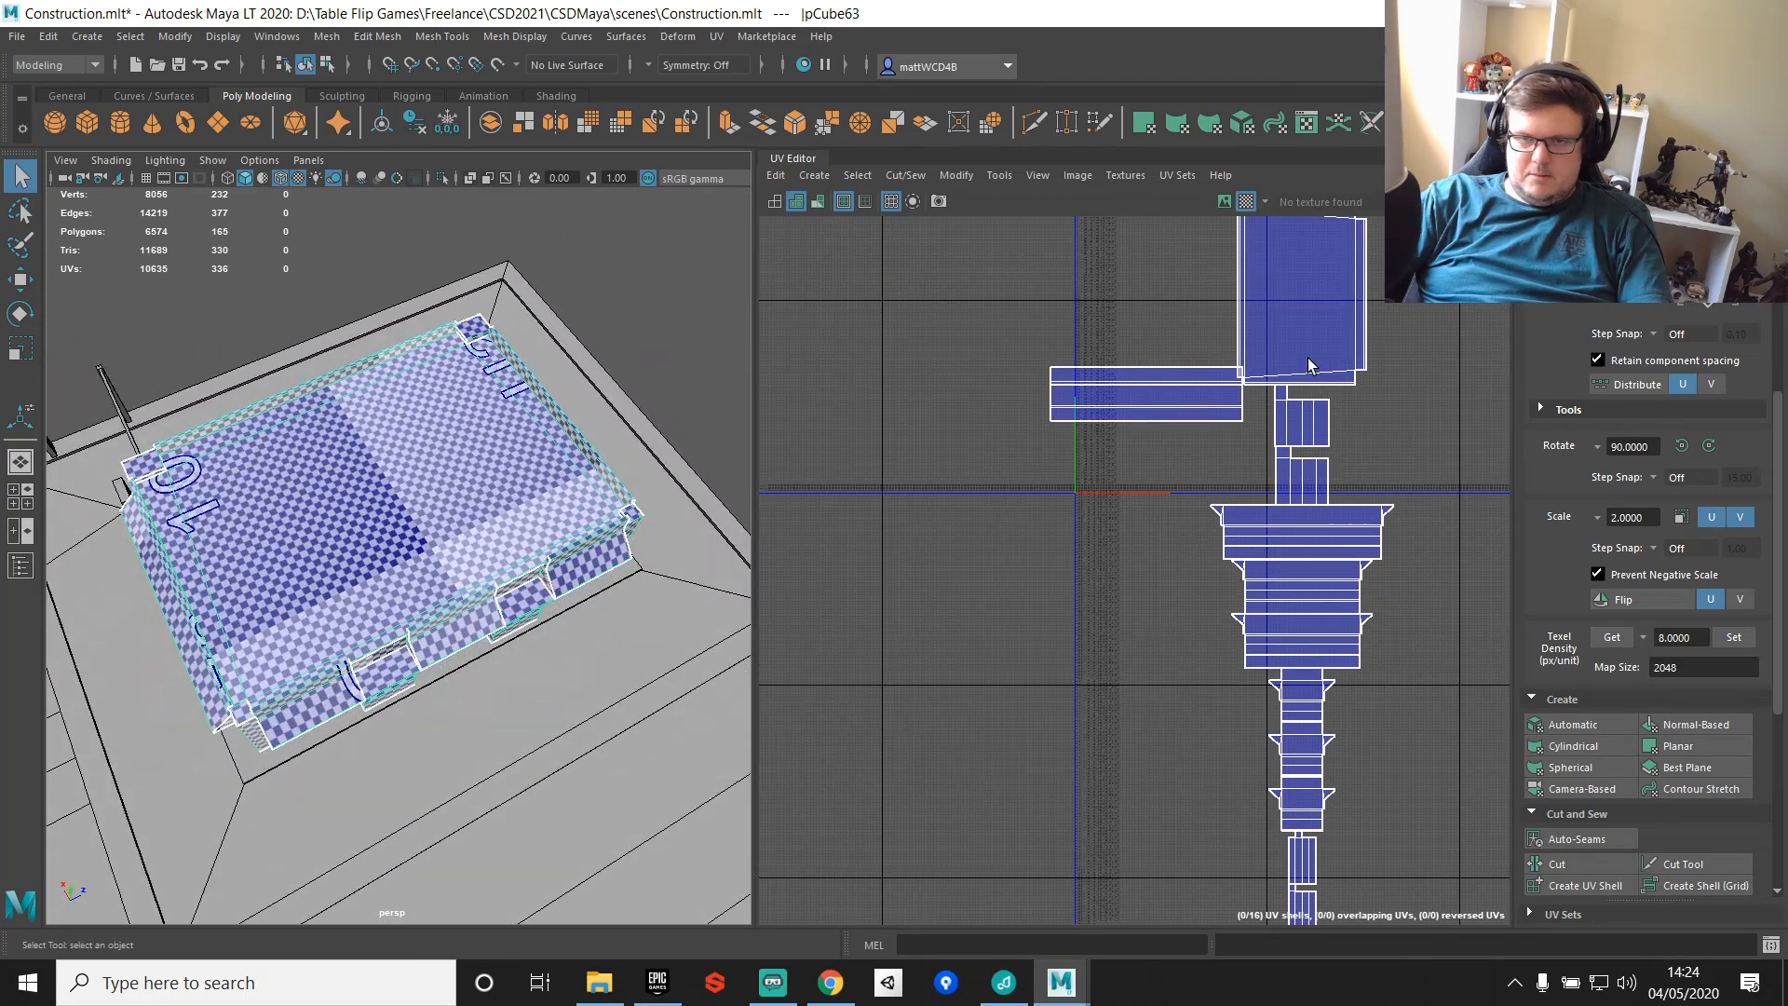
{"action": "middle_click_drag", "start_coordinate": [1324, 273], "coordinate": [1331, 385], "text": "alt"}
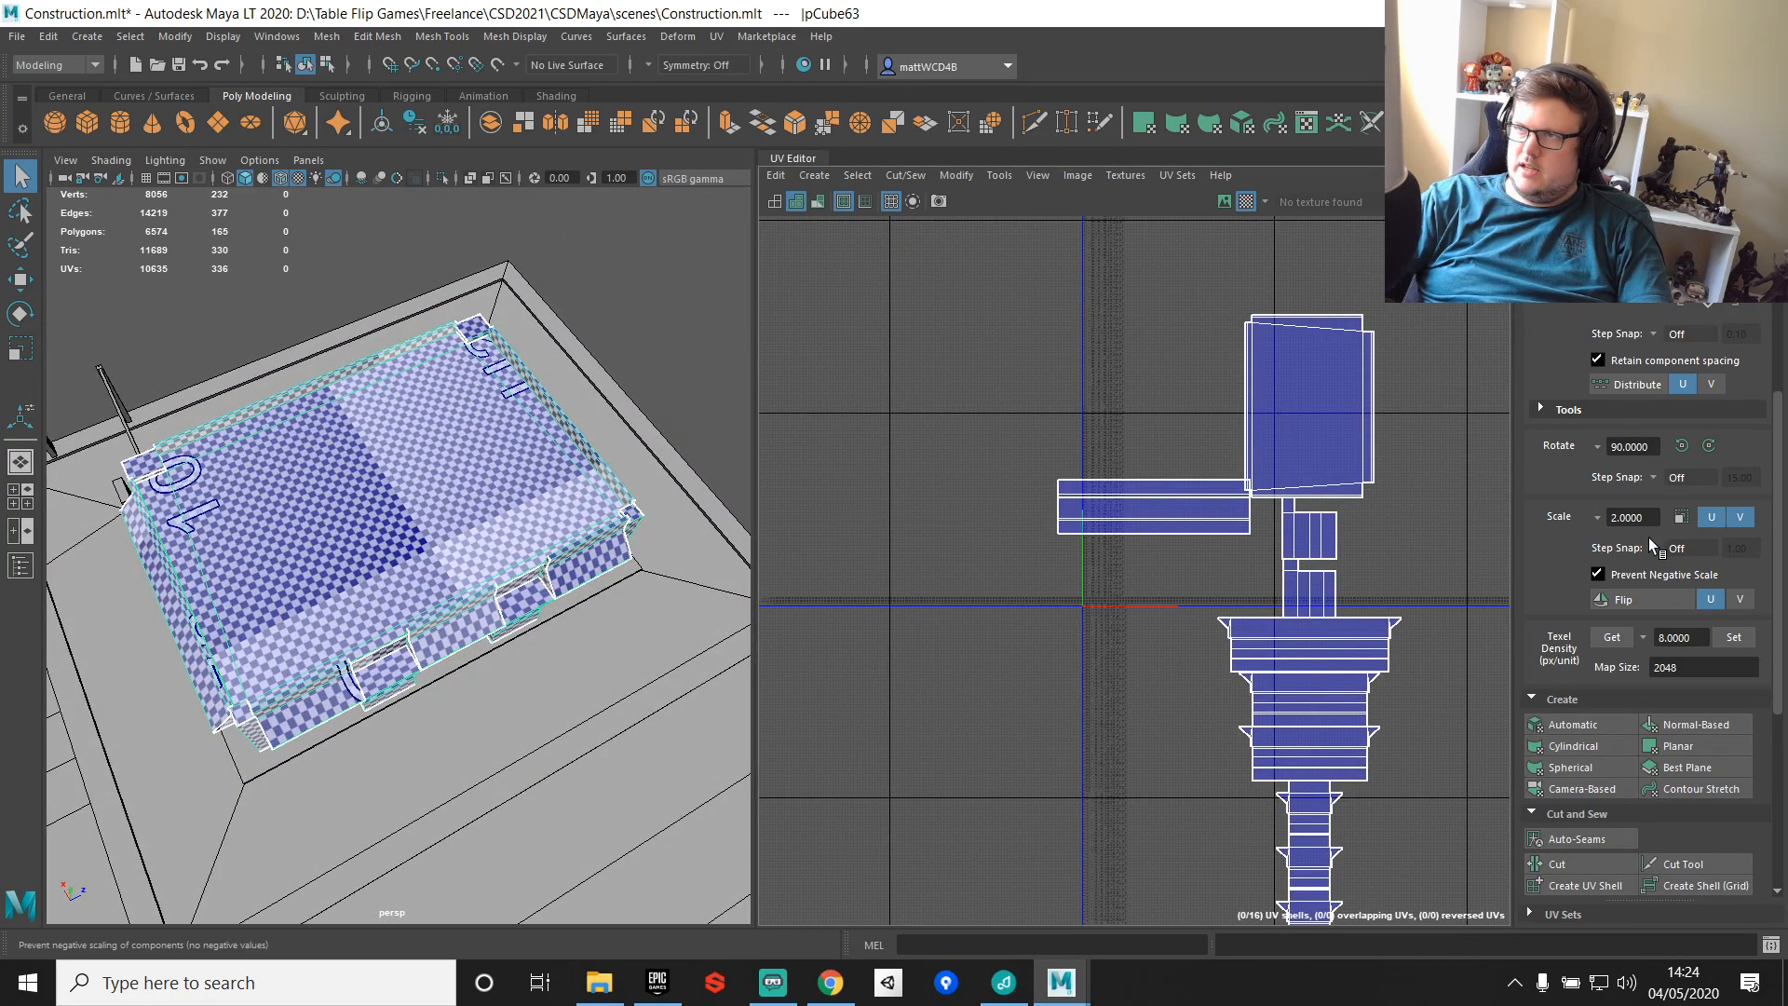
Step: Cut the two door panels of the front entrance apart along their shared UV edge
{"action": "middle_click_drag", "start_coordinate": [248, 514], "coordinate": [589, 568], "text": "alt"}
{"action": "scroll", "coordinate": [588, 568], "scroll_direction": "up", "scroll_amount": 5}
{"action": "left_click_drag", "start_coordinate": [588, 568], "coordinate": [563, 463], "text": "alt"}
{"action": "middle_click_drag", "start_coordinate": [562, 464], "coordinate": [350, 494], "text": "alt"}
{"action": "left_click", "coordinate": [350, 494]}
{"action": "scroll", "coordinate": [1345, 555], "scroll_direction": "up", "scroll_amount": 3}
{"action": "scroll", "coordinate": [1055, 648], "scroll_direction": "up", "scroll_amount": 3}
{"action": "middle_click_drag", "start_coordinate": [1100, 697], "coordinate": [1051, 450], "text": "alt"}
{"action": "scroll", "coordinate": [1050, 451], "scroll_direction": "up", "scroll_amount": 2}
{"action": "middle_click_drag", "start_coordinate": [1173, 227], "coordinate": [1171, 516], "text": "alt"}
{"action": "left_click", "coordinate": [1199, 424]}
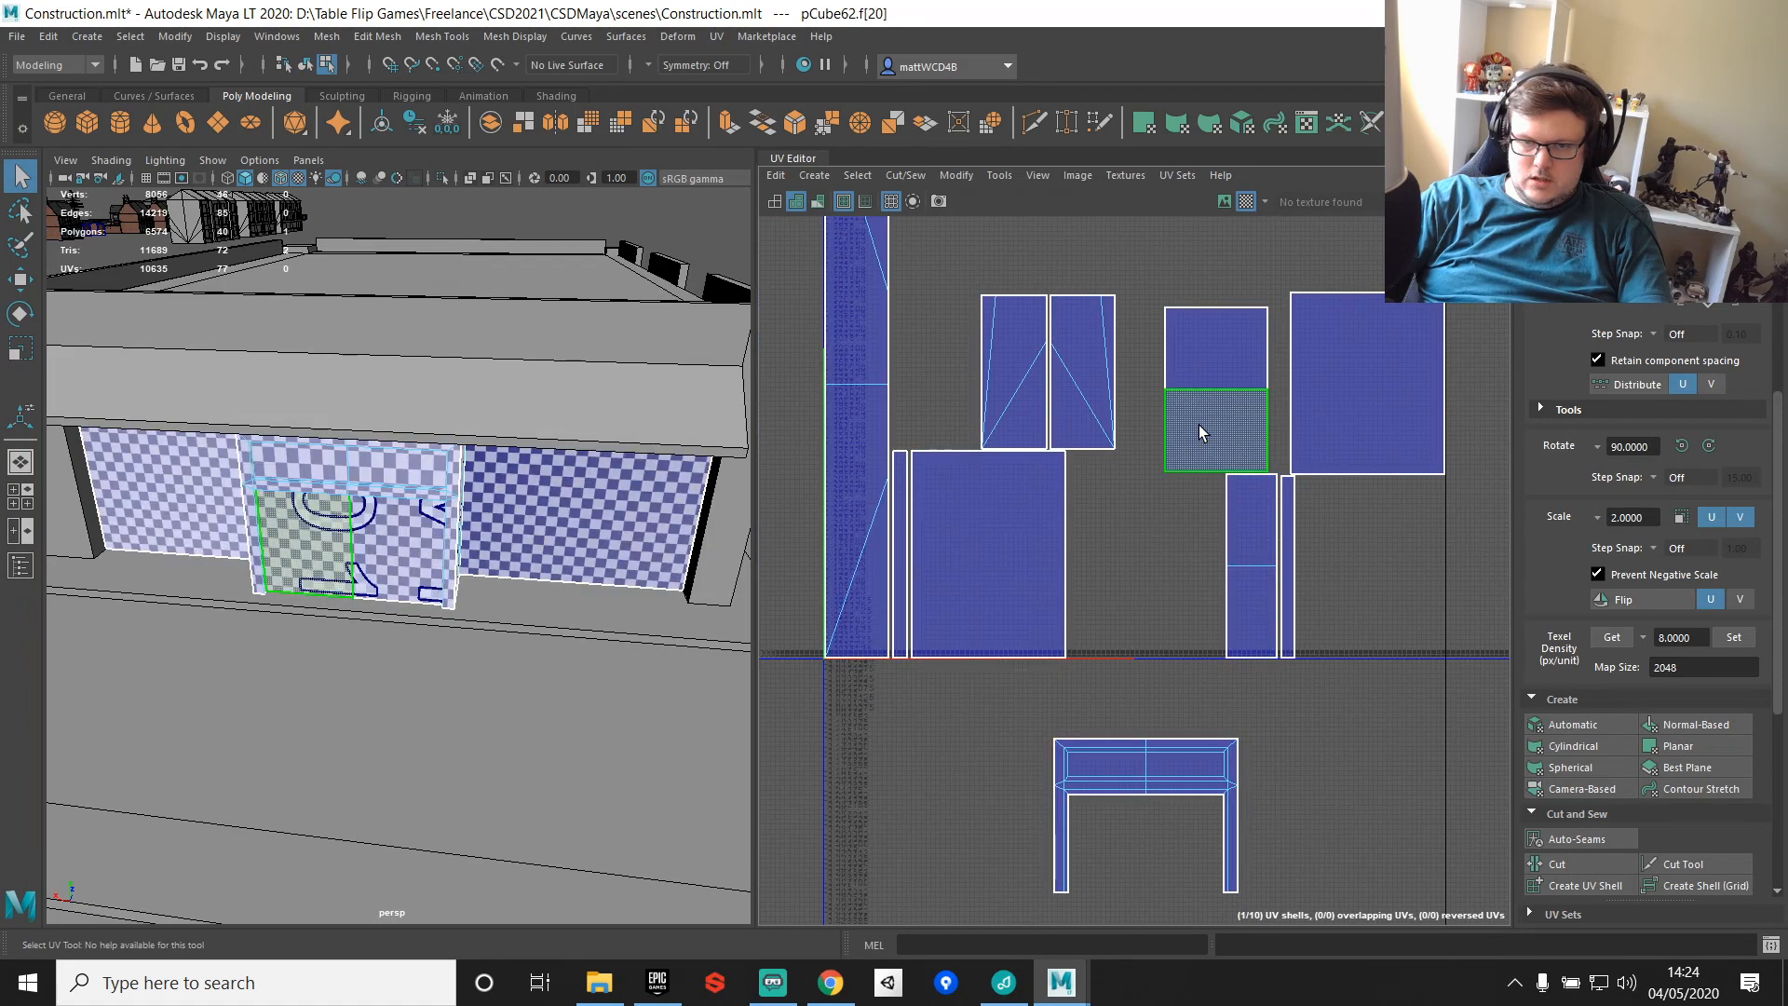
{"action": "left_click", "coordinate": [1194, 356], "text": "shift"}
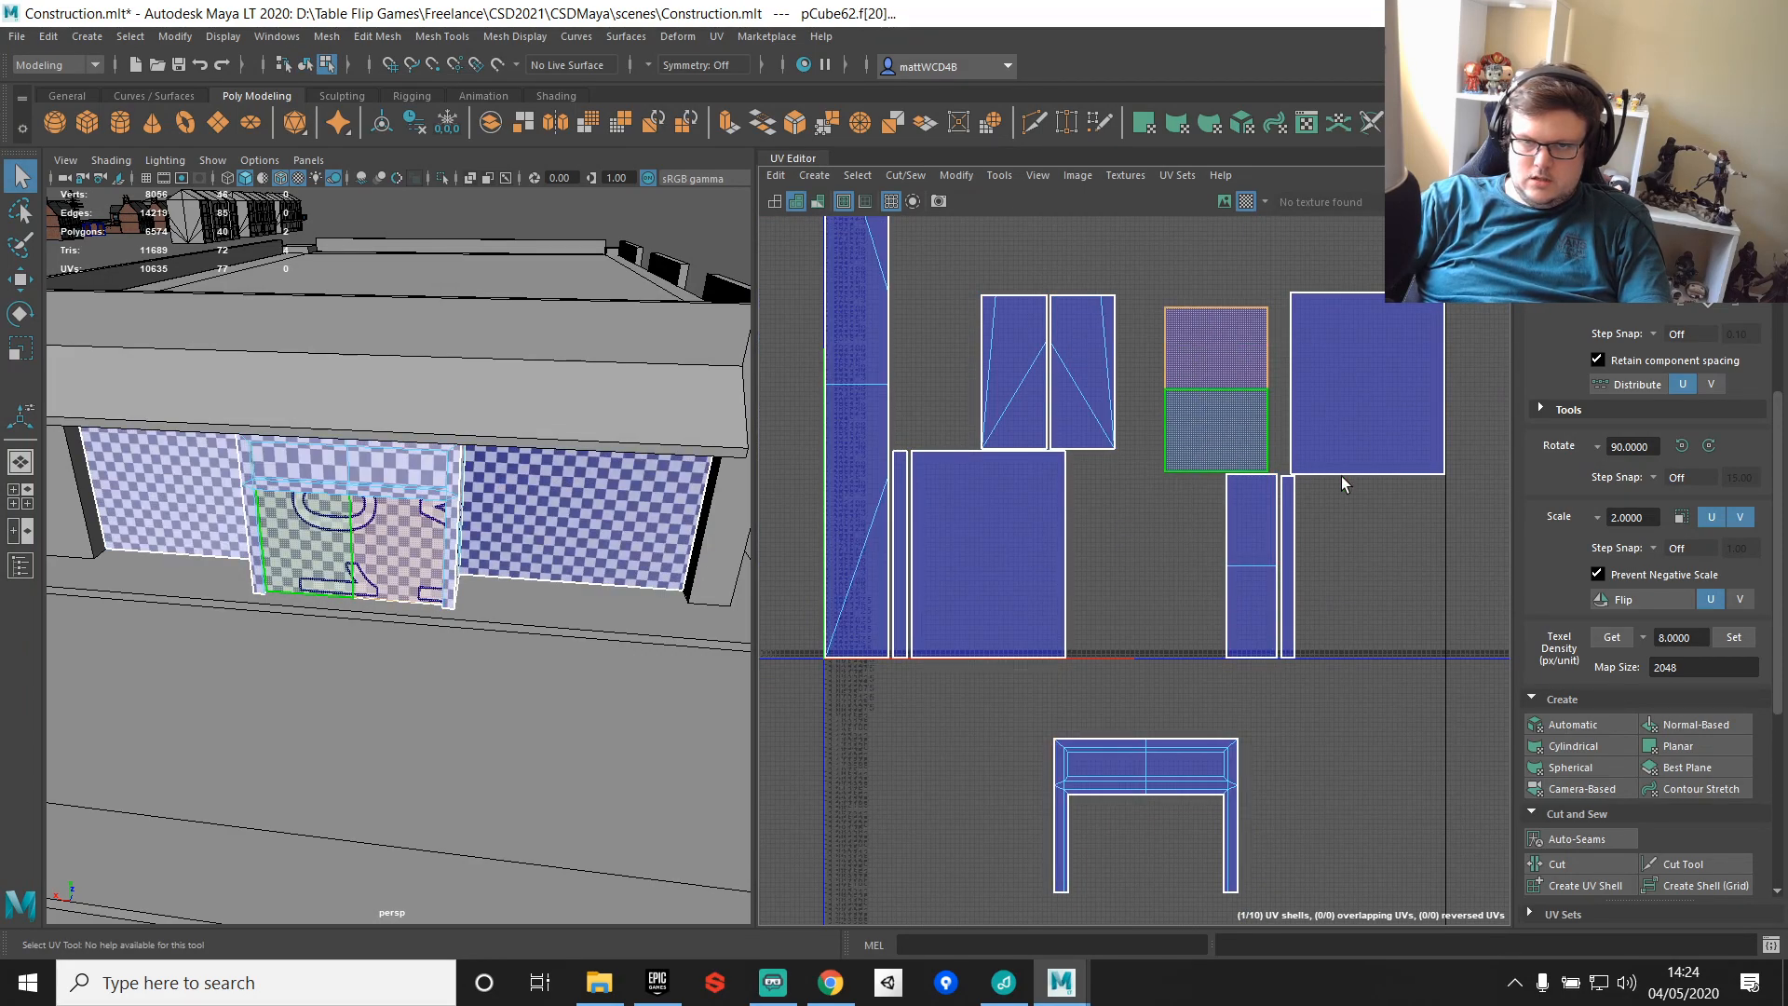
{"action": "scroll", "coordinate": [1583, 829], "scroll_direction": "down", "scroll_amount": 3}
{"action": "left_click", "coordinate": [1572, 753]}
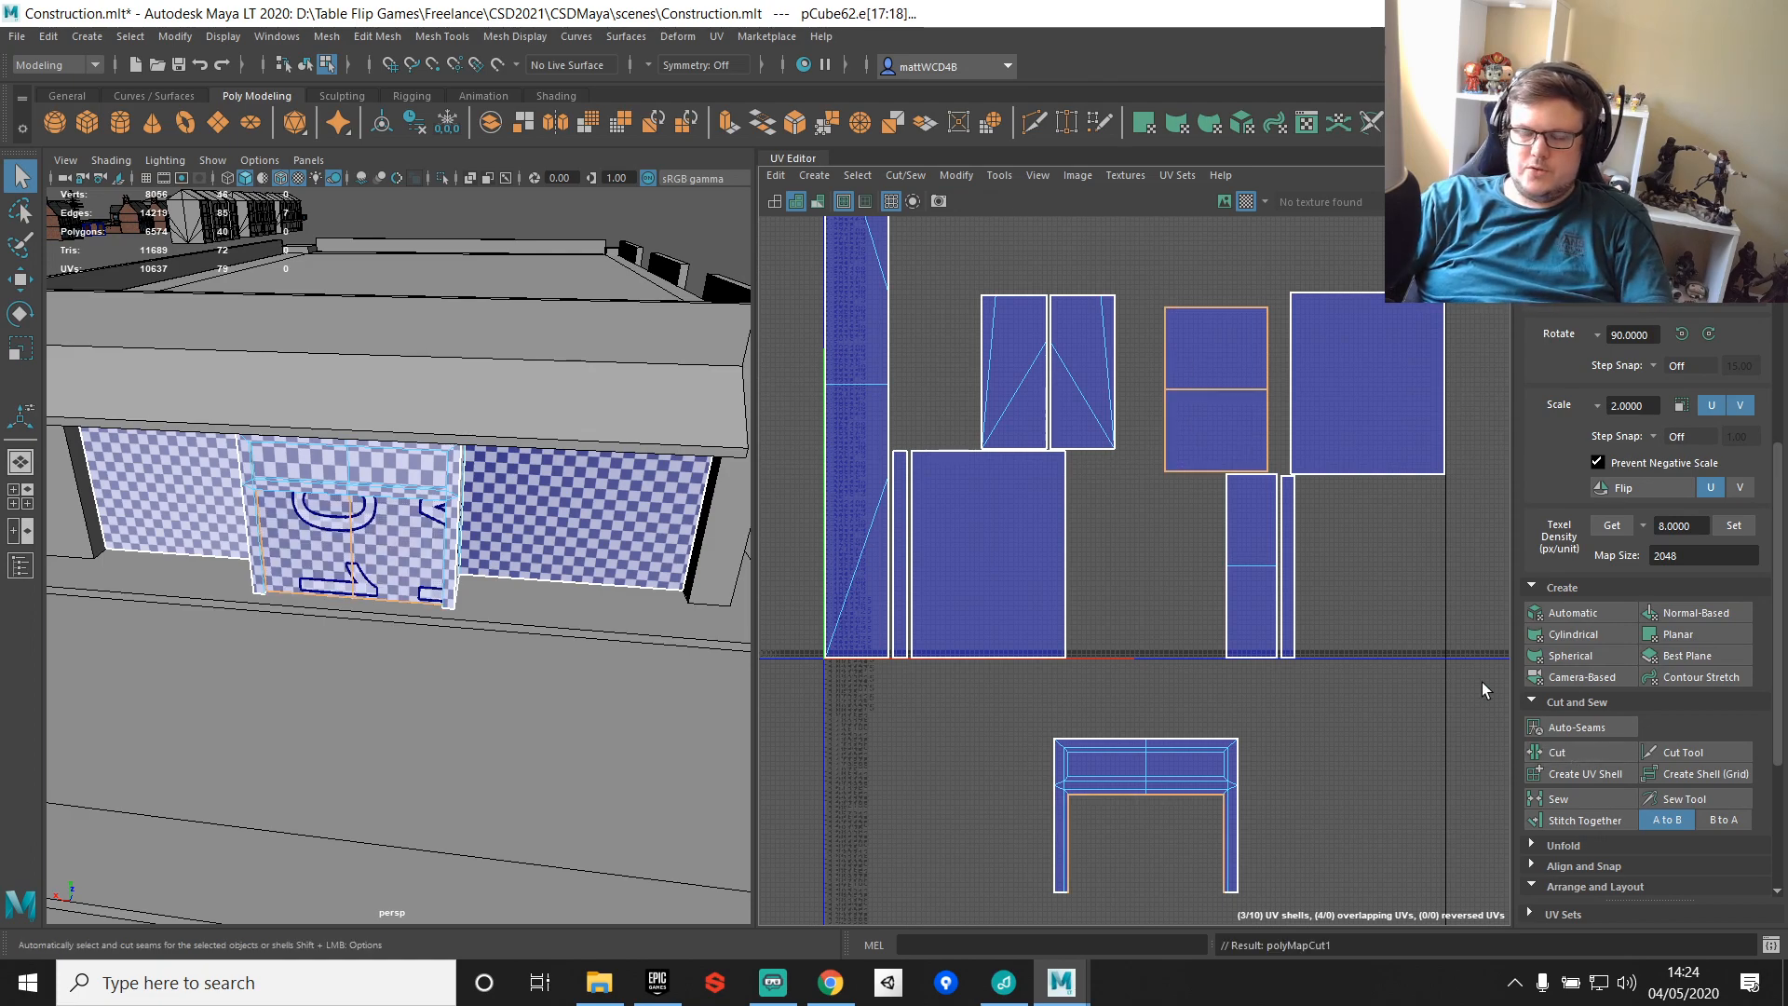
Step: Stitch both door panel shells to the lower edge of the frame's crossbar
{"action": "scroll", "coordinate": [1071, 540], "scroll_direction": "up", "scroll_amount": 5}
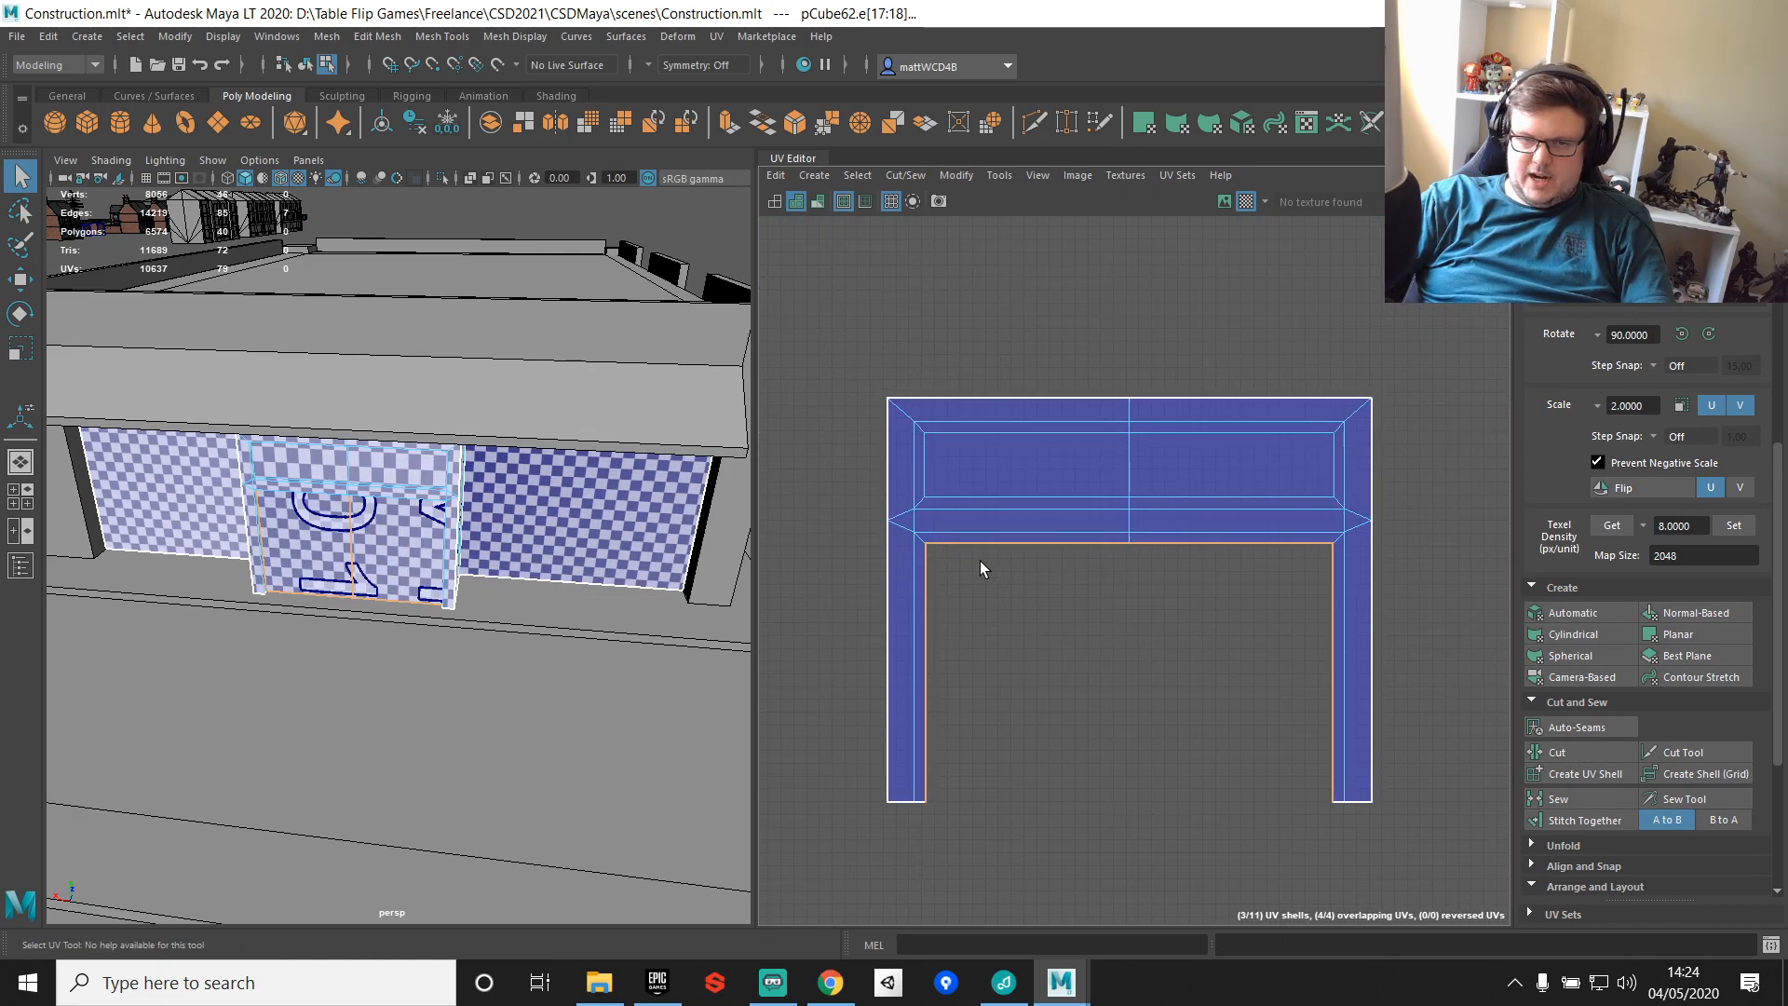
{"action": "right_click_drag", "start_coordinate": [1036, 623], "coordinate": [1094, 578], "text": "shift"}
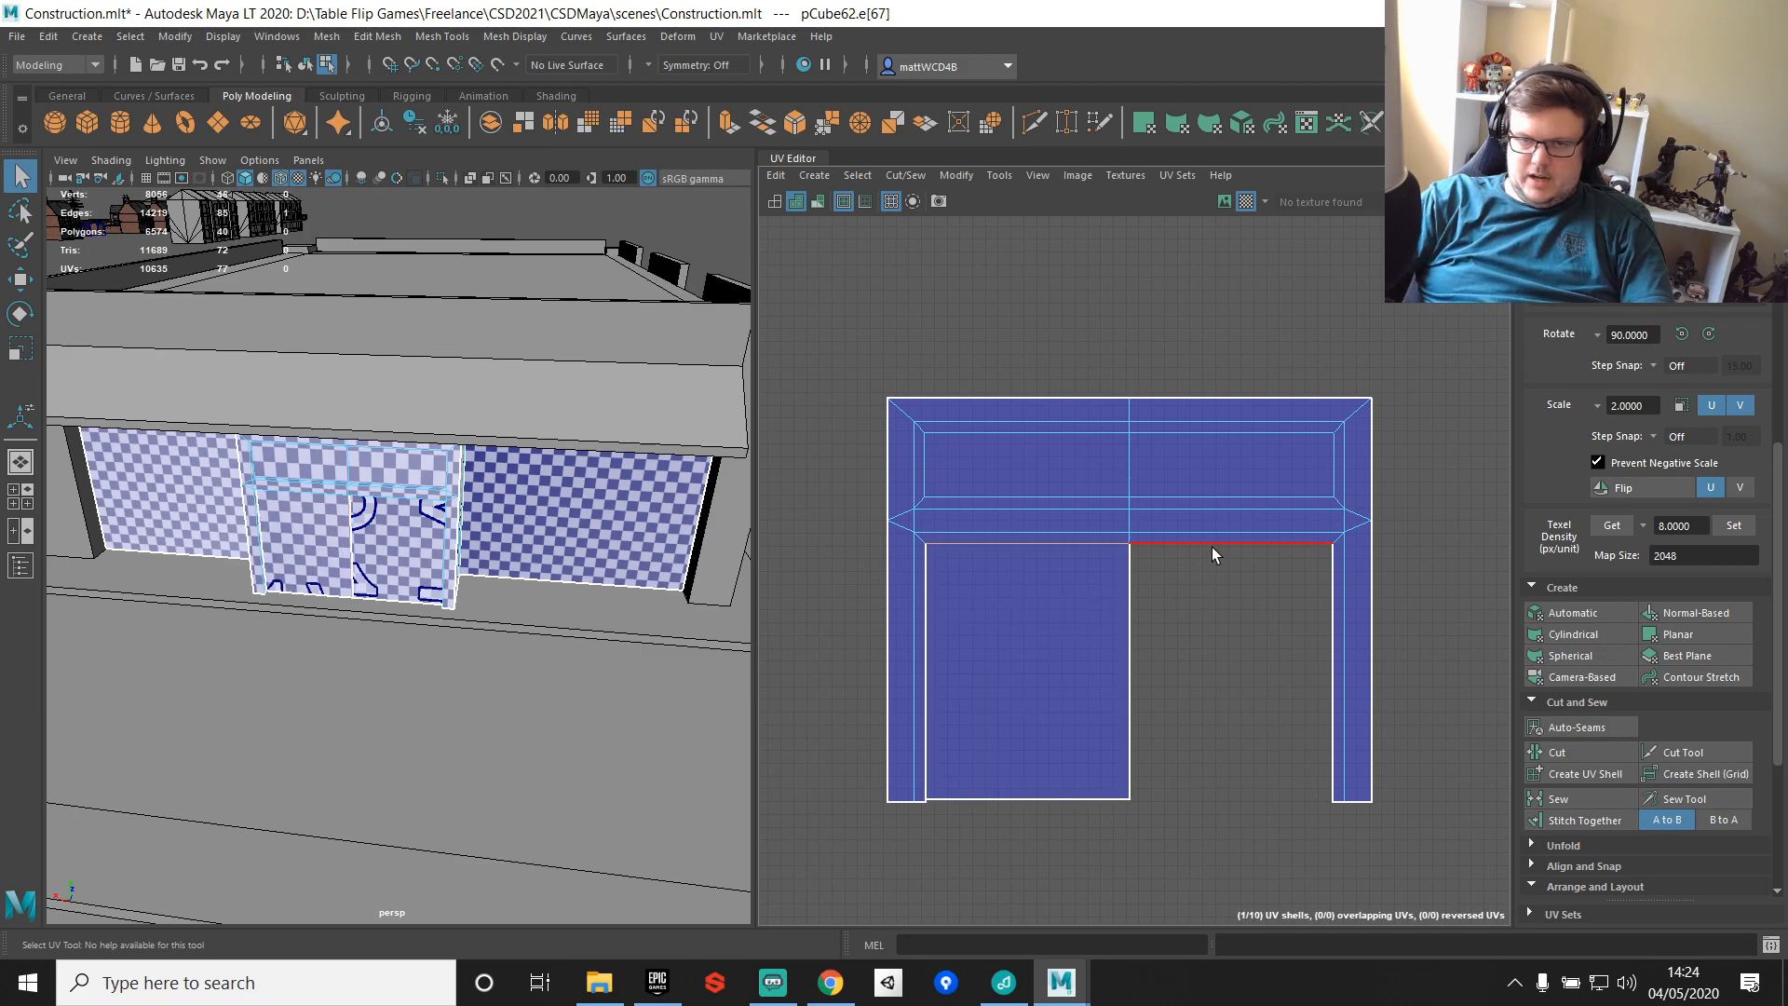
{"action": "right_click_drag", "start_coordinate": [1211, 546], "coordinate": [1347, 621], "text": "shift"}
Step: Sew the UV seam between the two door panels and the seams between each panel and the adjacent frame leg
{"action": "right_click_drag", "start_coordinate": [1043, 611], "coordinate": [1086, 511]}
{"action": "left_click_drag", "start_coordinate": [1083, 594], "coordinate": [1156, 639]}
{"action": "right_click_drag", "start_coordinate": [1188, 595], "coordinate": [1150, 705], "text": "shift"}
{"action": "left_click", "coordinate": [943, 674]}
{"action": "right_click_drag", "start_coordinate": [1075, 645], "coordinate": [1136, 658], "text": "shift"}
{"action": "left_click", "coordinate": [1317, 685]}
{"action": "right_click_drag", "start_coordinate": [1317, 686], "coordinate": [1300, 717], "text": "shift"}
Step: Align the UVs along the bottom edge of the combined door and frame shell to minimum V
{"action": "right_click_drag", "start_coordinate": [1109, 666], "coordinate": [1149, 678]}
{"action": "scroll", "coordinate": [1020, 715], "scroll_direction": "down", "scroll_amount": 3}
{"action": "left_click_drag", "start_coordinate": [850, 702], "coordinate": [1304, 913]}
{"action": "right_click_drag", "start_coordinate": [1324, 544], "coordinate": [1513, 642], "text": "shift"}
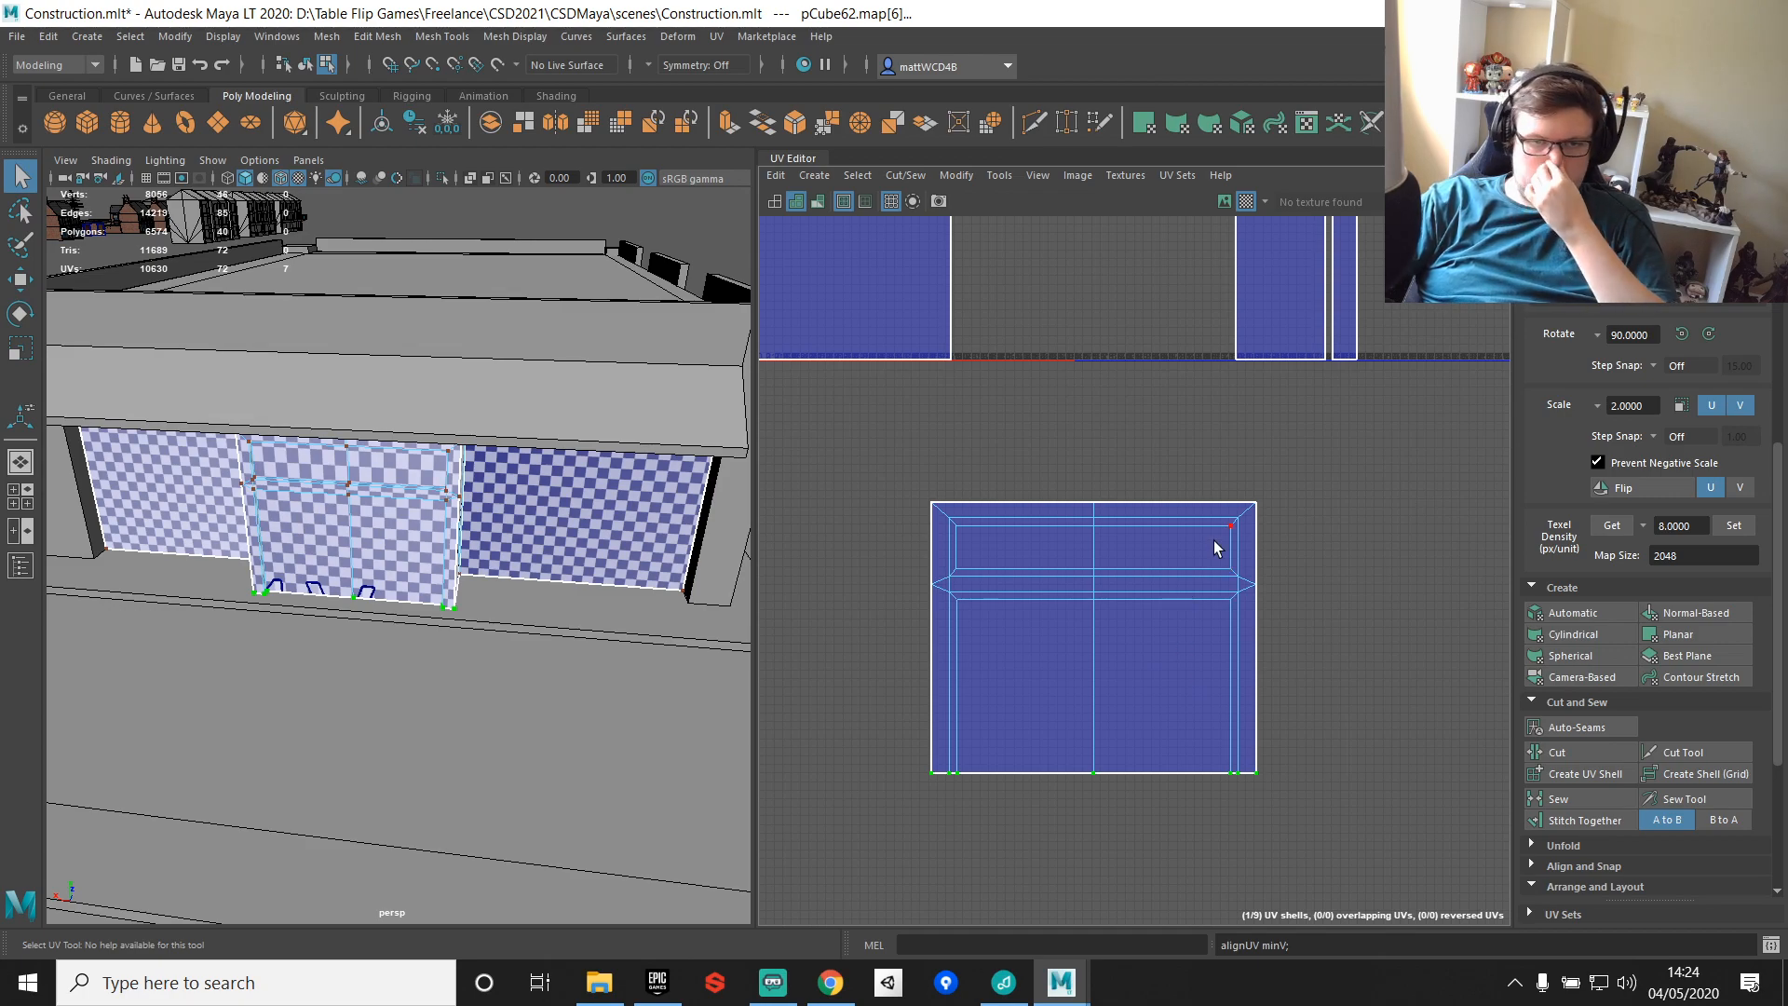
Step: Stitch the side return and front wall shells onto both sides of the door frame shell
{"action": "middle_click_drag", "start_coordinate": [1170, 571], "coordinate": [996, 443], "text": "alt"}
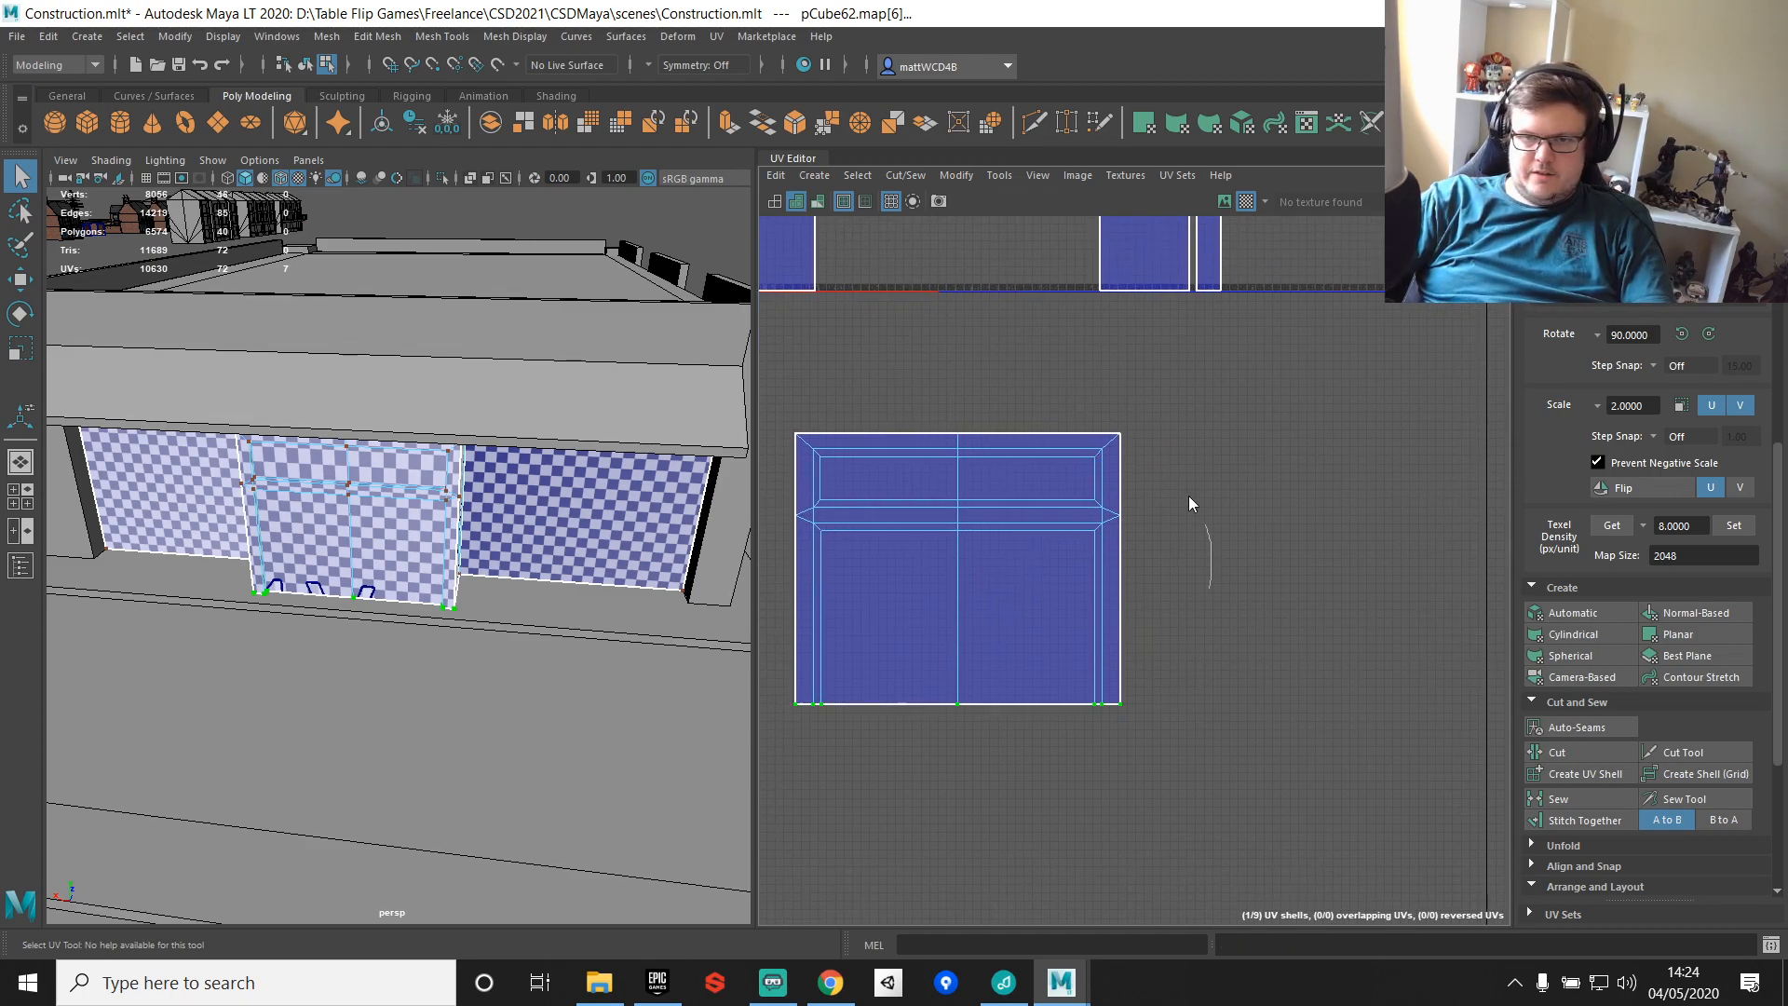
{"action": "left_click", "coordinate": [1123, 570]}
{"action": "right_click_drag", "start_coordinate": [1248, 473], "coordinate": [1302, 624], "text": "shift"}
{"action": "left_click", "coordinate": [1237, 540]}
{"action": "scroll", "coordinate": [1302, 624], "scroll_direction": "down", "scroll_amount": 2}
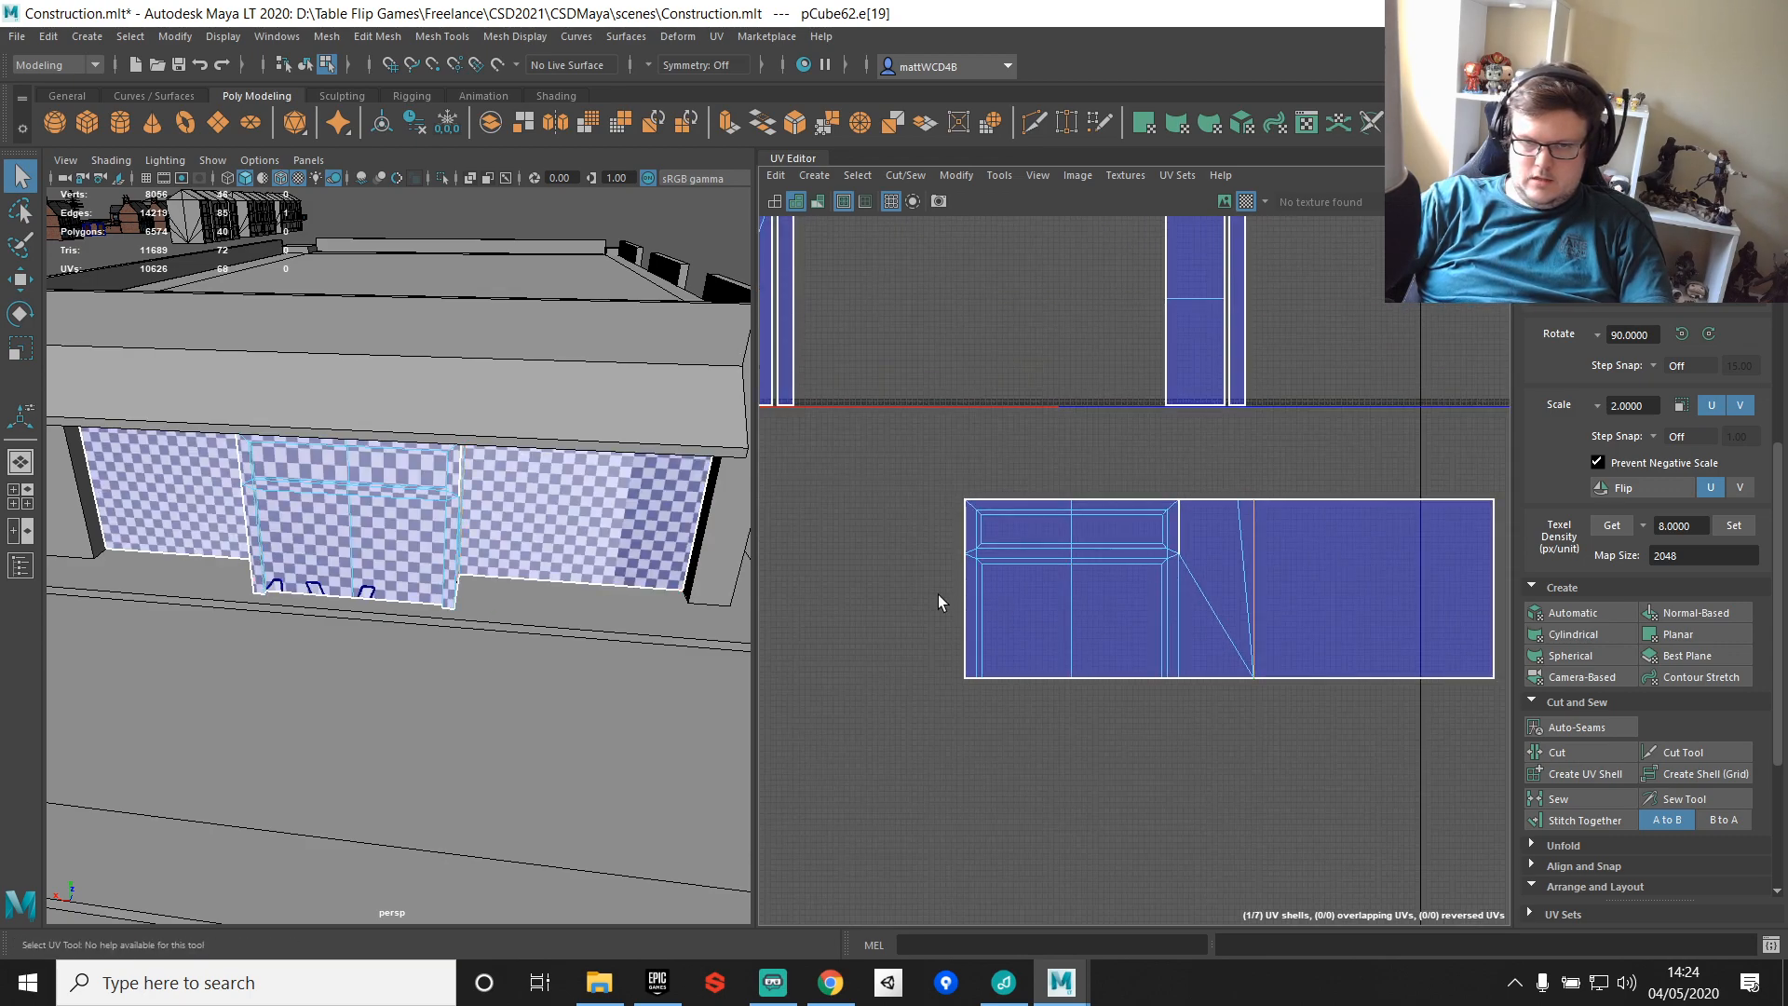
{"action": "left_click", "coordinate": [961, 529]}
{"action": "right_click_drag", "start_coordinate": [960, 489], "coordinate": [894, 566], "text": "shift"}
{"action": "left_click", "coordinate": [889, 535]}
Step: Sew the remaining UV seams between the door frame and the side returns across the entrance shell
{"action": "left_click_drag", "start_coordinate": [940, 515], "coordinate": [1225, 571]}
{"action": "right_click_drag", "start_coordinate": [1250, 444], "coordinate": [1306, 477], "text": "shift"}
{"action": "scroll", "coordinate": [1118, 559], "scroll_direction": "down", "scroll_amount": 1}
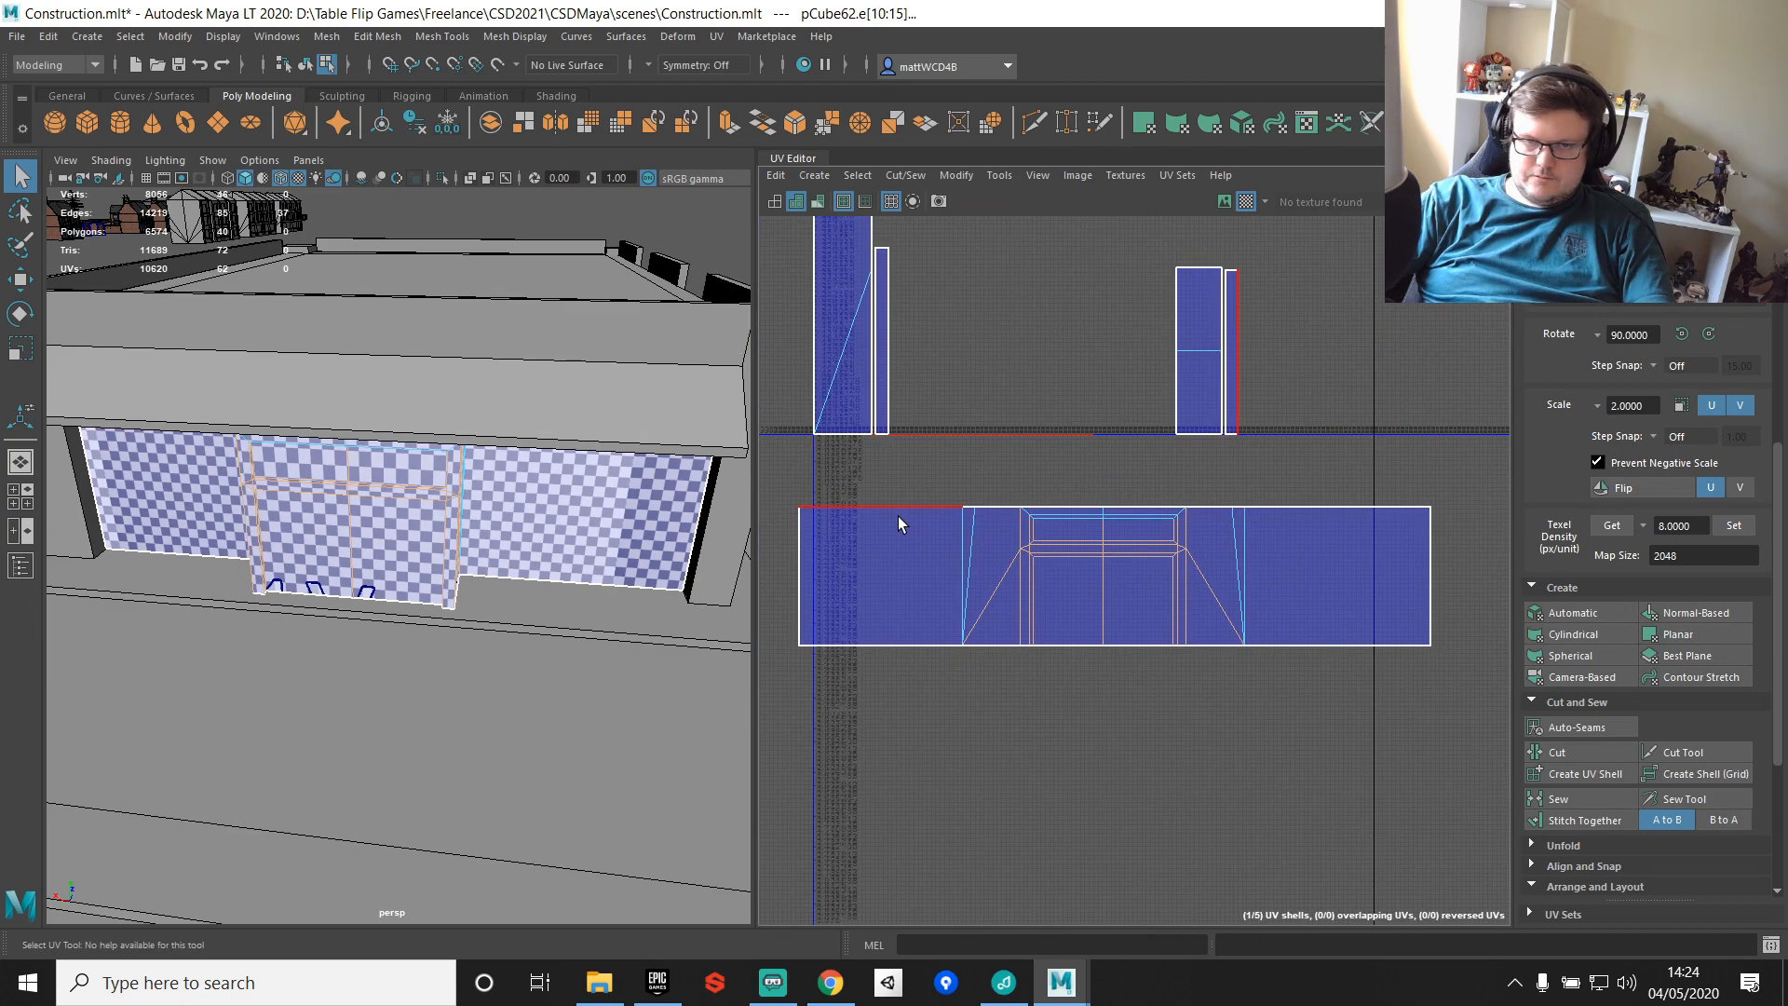
Step: Examine the entrance's upper faces and wall corners up close, comparing them with the shells that are still separate
{"action": "left_click_drag", "start_coordinate": [401, 447], "coordinate": [439, 479], "text": "alt"}
{"action": "key", "text": "f"}
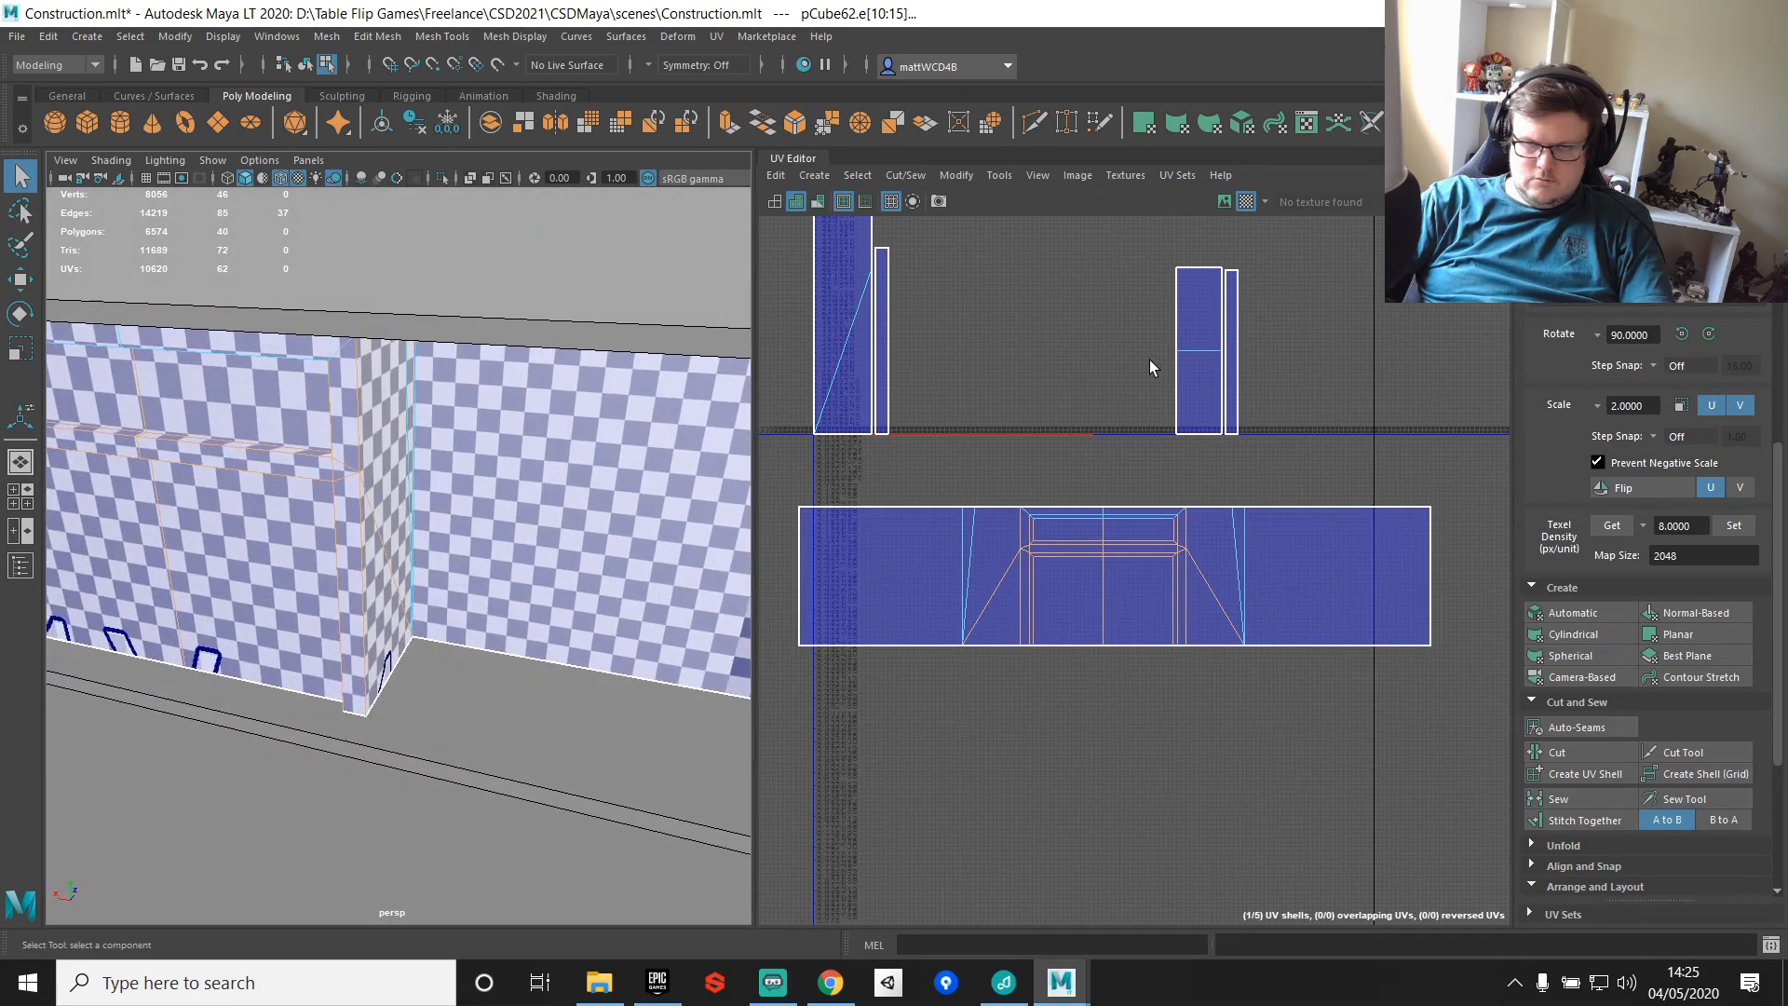
{"action": "right_click_drag", "start_coordinate": [1151, 368], "coordinate": [1155, 415]}
{"action": "left_click", "coordinate": [1191, 344]}
{"action": "left_click_drag", "start_coordinate": [550, 466], "coordinate": [523, 573], "text": "alt"}
{"action": "right_click", "coordinate": [530, 567]}
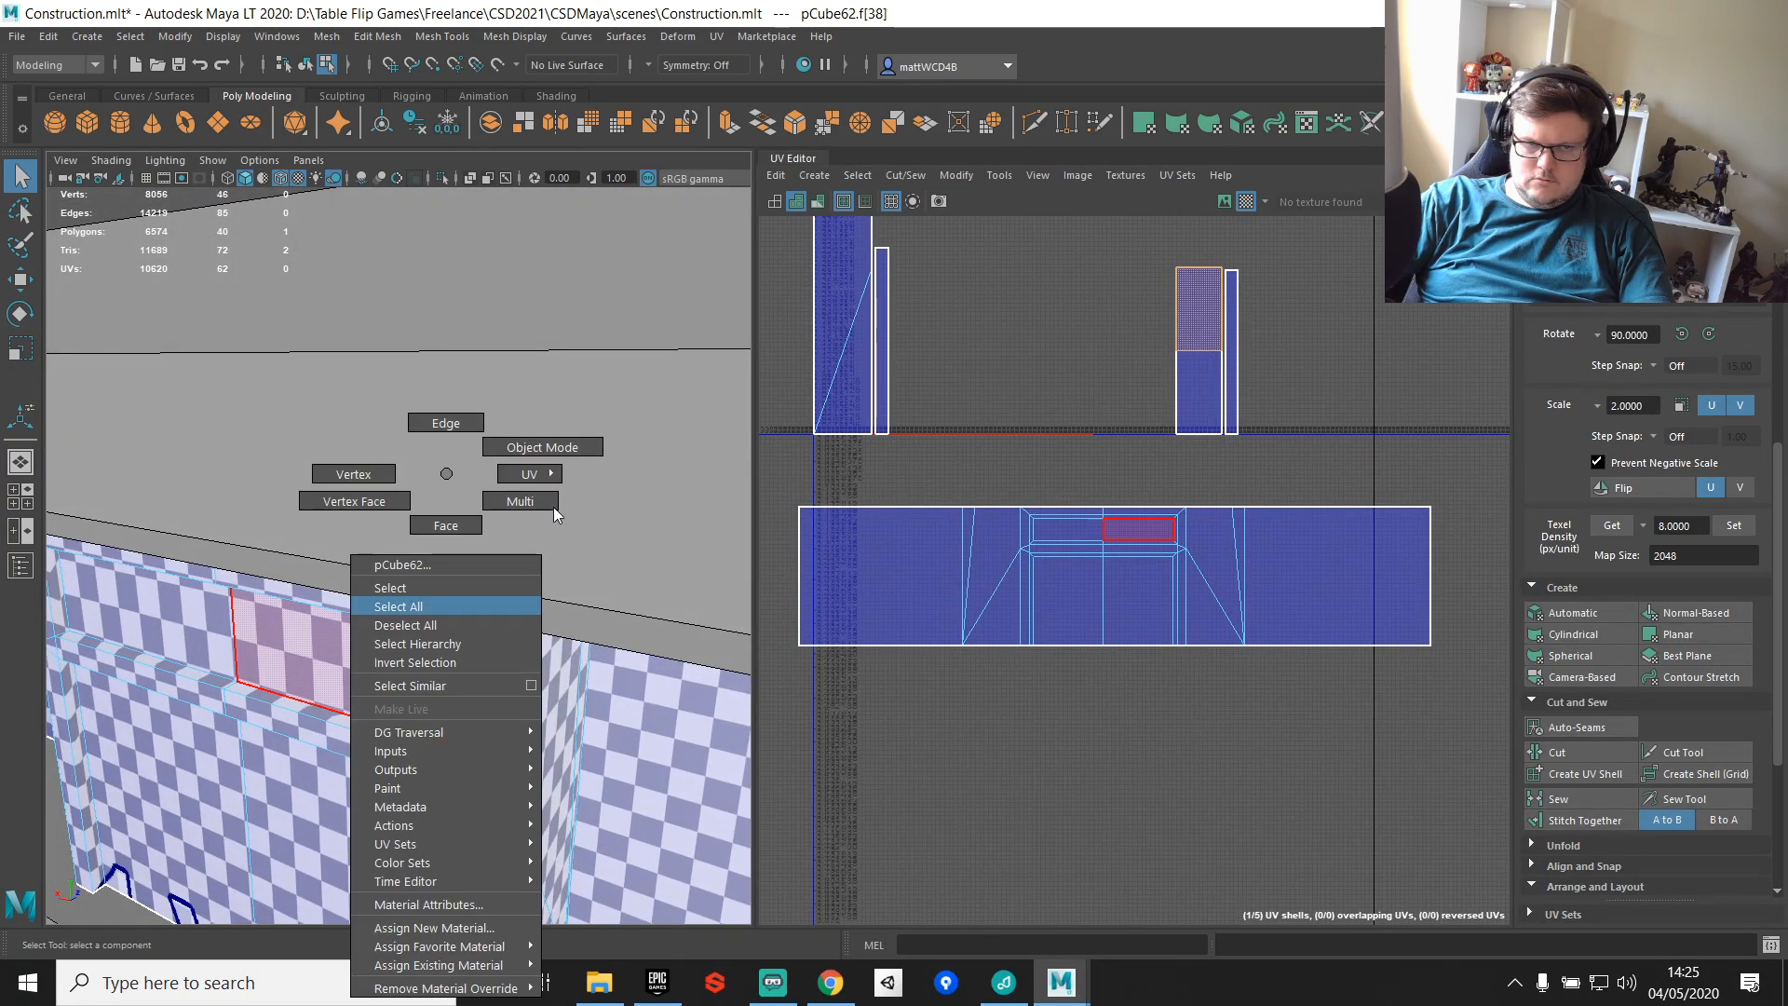
{"action": "right_click_drag", "start_coordinate": [530, 567], "coordinate": [543, 447]}
{"action": "left_click_drag", "start_coordinate": [559, 727], "coordinate": [456, 647], "text": "alt"}
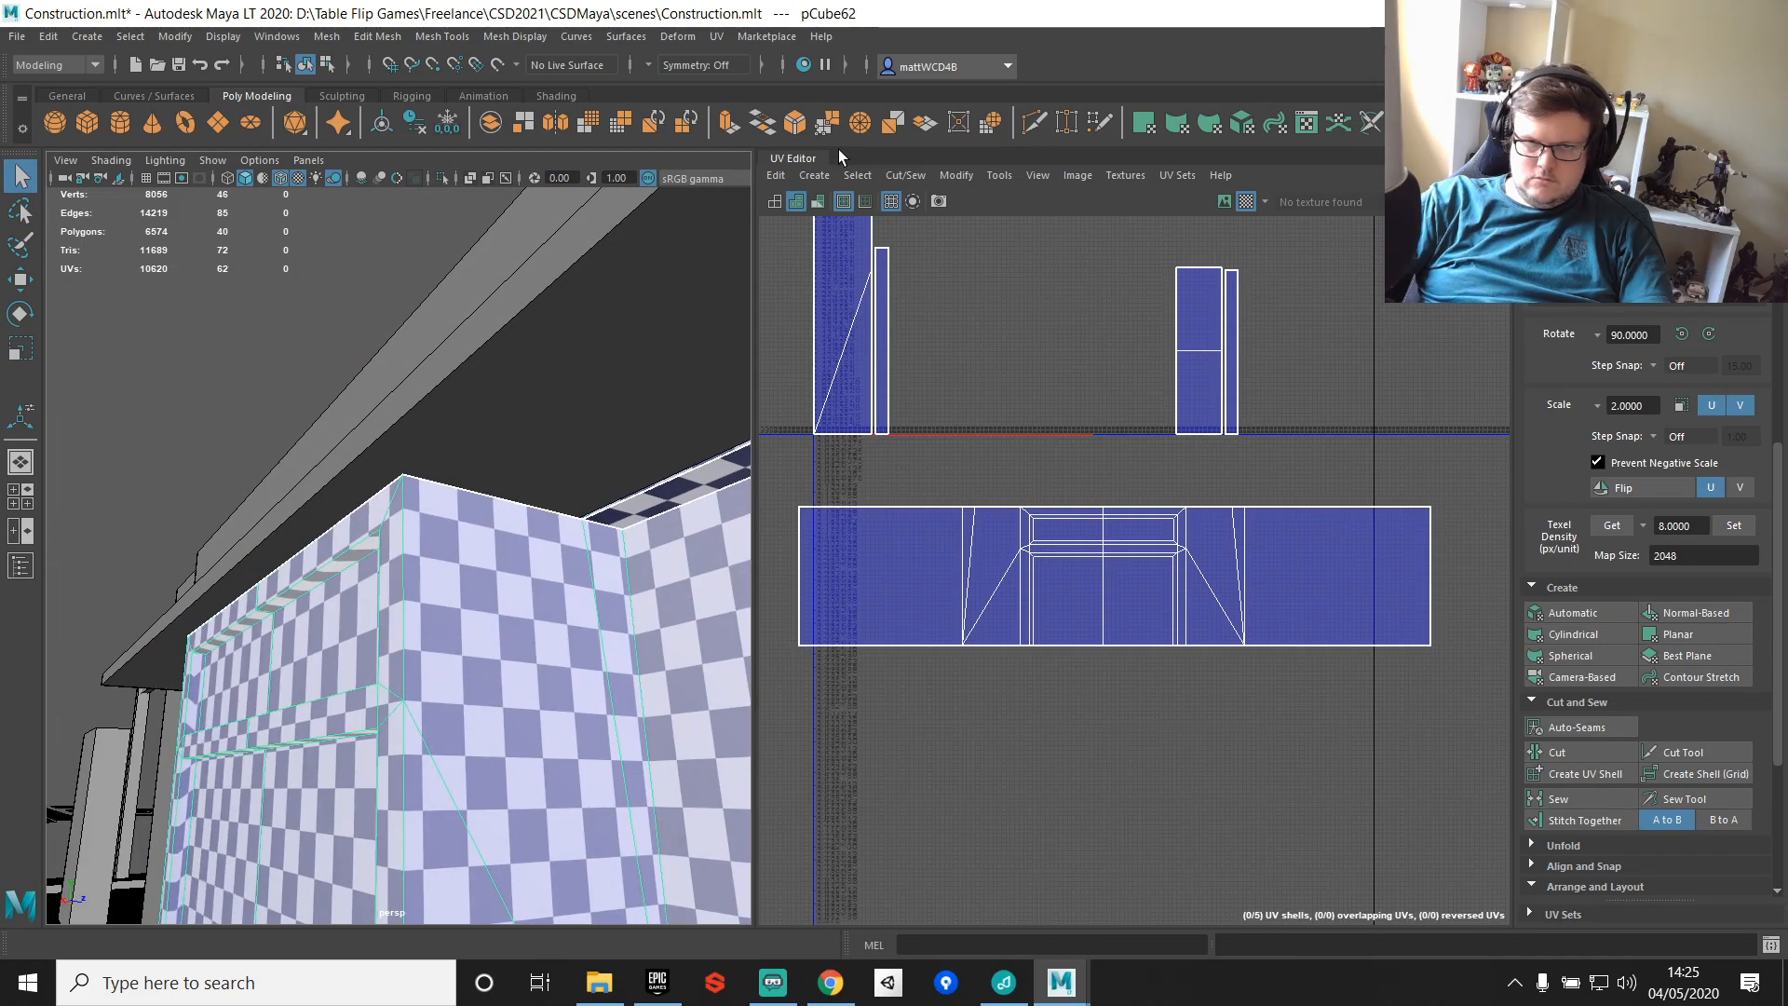
{"action": "left_click", "coordinate": [443, 178]}
{"action": "left_click_drag", "start_coordinate": [590, 461], "coordinate": [594, 540], "text": "alt"}
{"action": "left_click", "coordinate": [443, 178]}
{"action": "mouse_move", "coordinate": [466, 423]}
{"action": "left_mouse_down", "text": "alt"}
{"action": "mouse_move", "coordinate": [522, 403]}
{"action": "mouse_move", "coordinate": [531, 423]}
{"action": "mouse_move", "coordinate": [484, 410]}
{"action": "left_mouse_up", "text": "alt"}
Step: Stitch the thin top strips to the front wall panels on both sides, undoing the extra stitch beside the door frame
{"action": "left_click", "coordinate": [1289, 506]}
{"action": "right_click_drag", "start_coordinate": [1355, 350], "coordinate": [1352, 390], "text": "shift"}
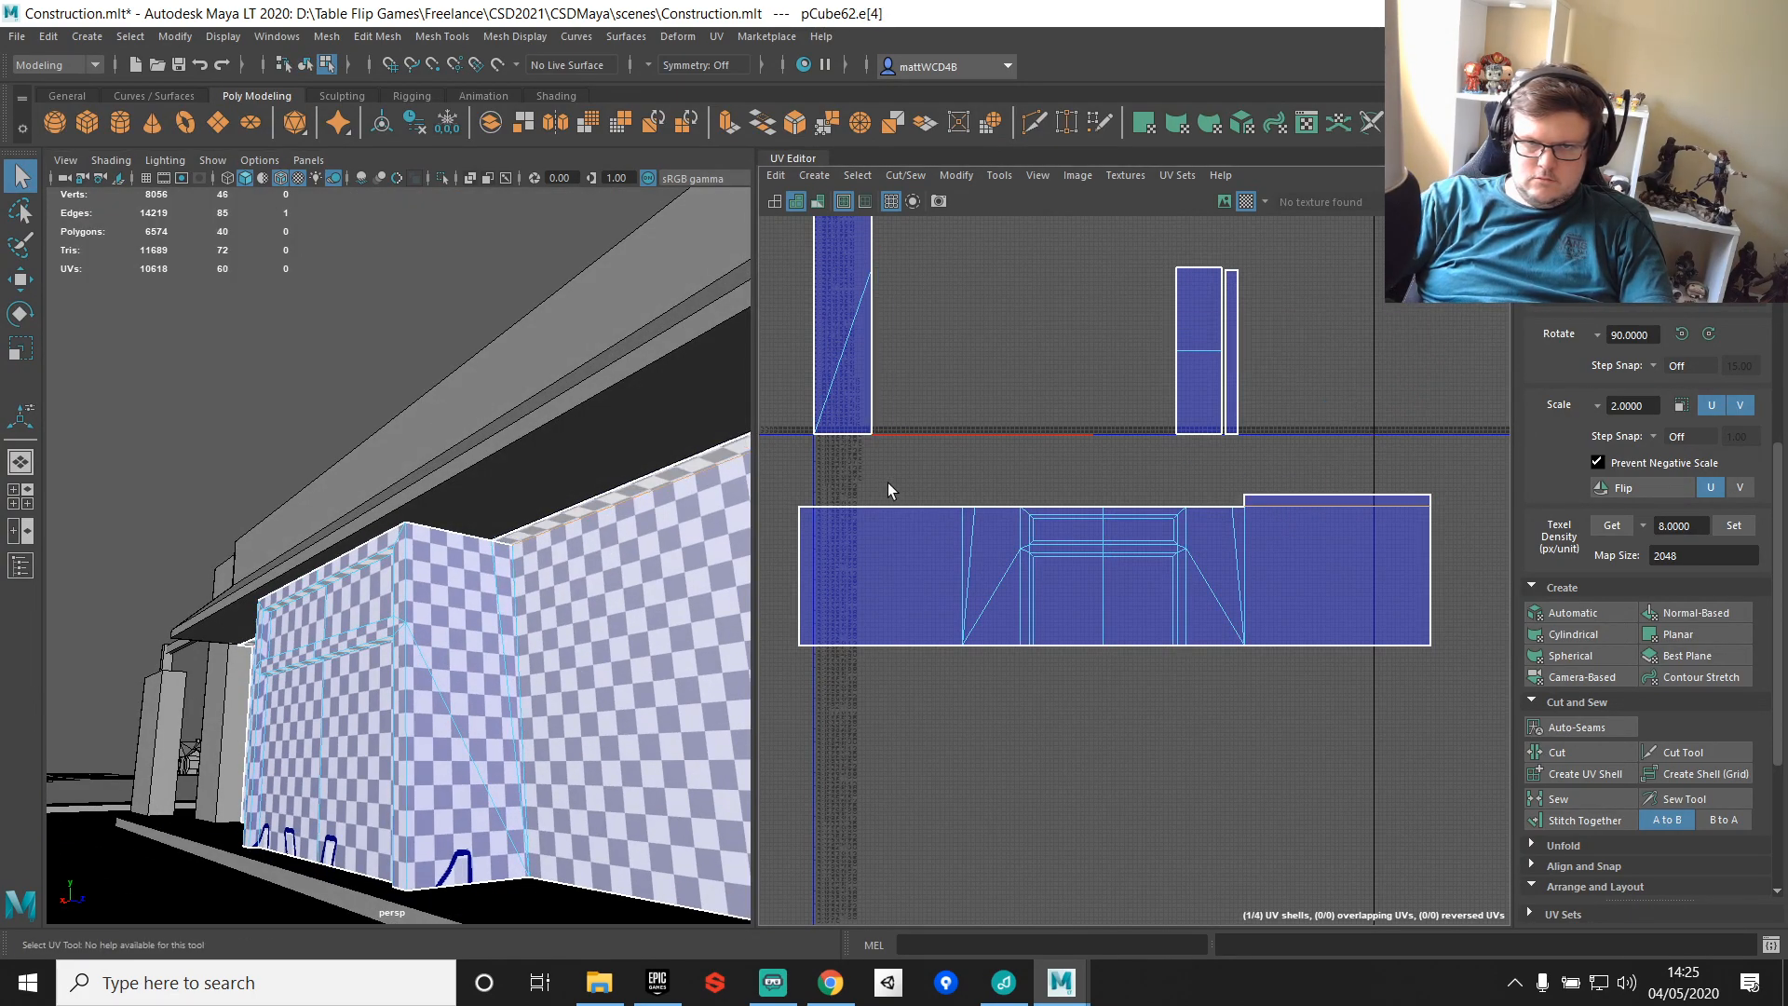
{"action": "left_click", "coordinate": [990, 506]}
{"action": "key", "text": "g"}
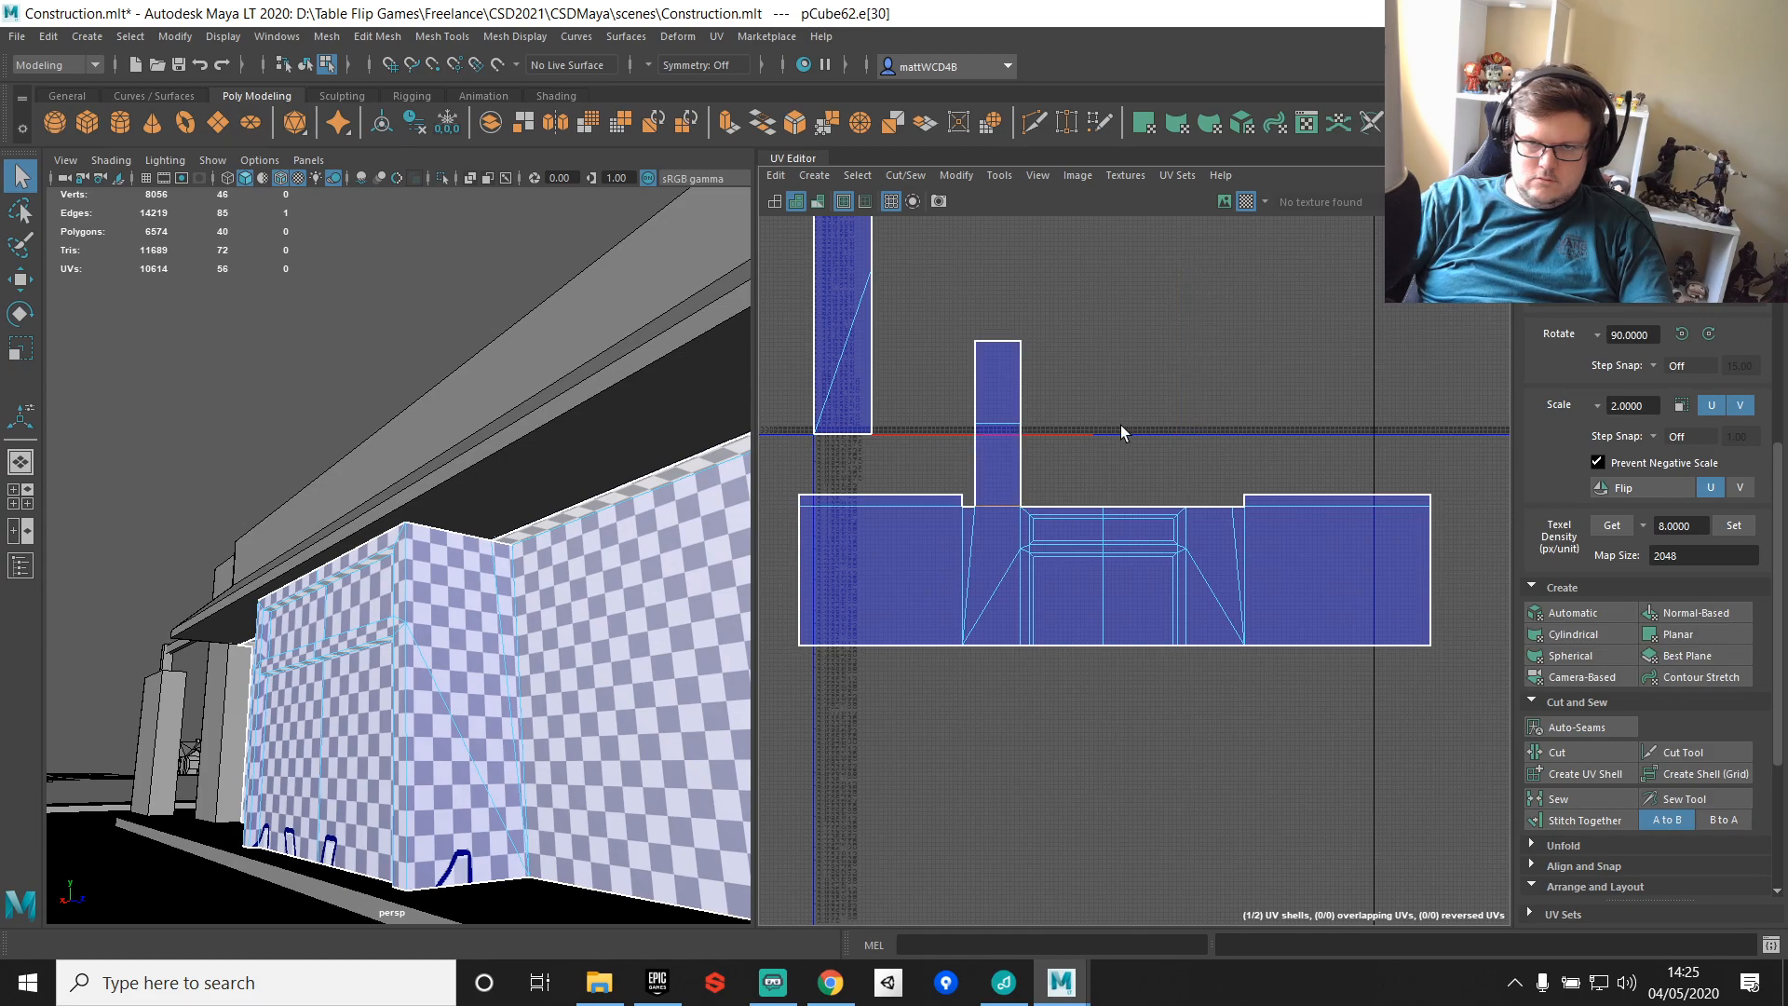
{"action": "key", "text": "ctrl+z"}
{"action": "left_click", "coordinate": [625, 499]}
Step: Delete the leftover entrance faces whose UV shells are separate from the main front wall shell
{"action": "right_click_drag", "start_coordinate": [1030, 326], "coordinate": [1034, 358]}
{"action": "scroll", "coordinate": [1034, 354], "scroll_direction": "down", "scroll_amount": 3}
{"action": "scroll", "coordinate": [887, 312], "scroll_direction": "down", "scroll_amount": 3}
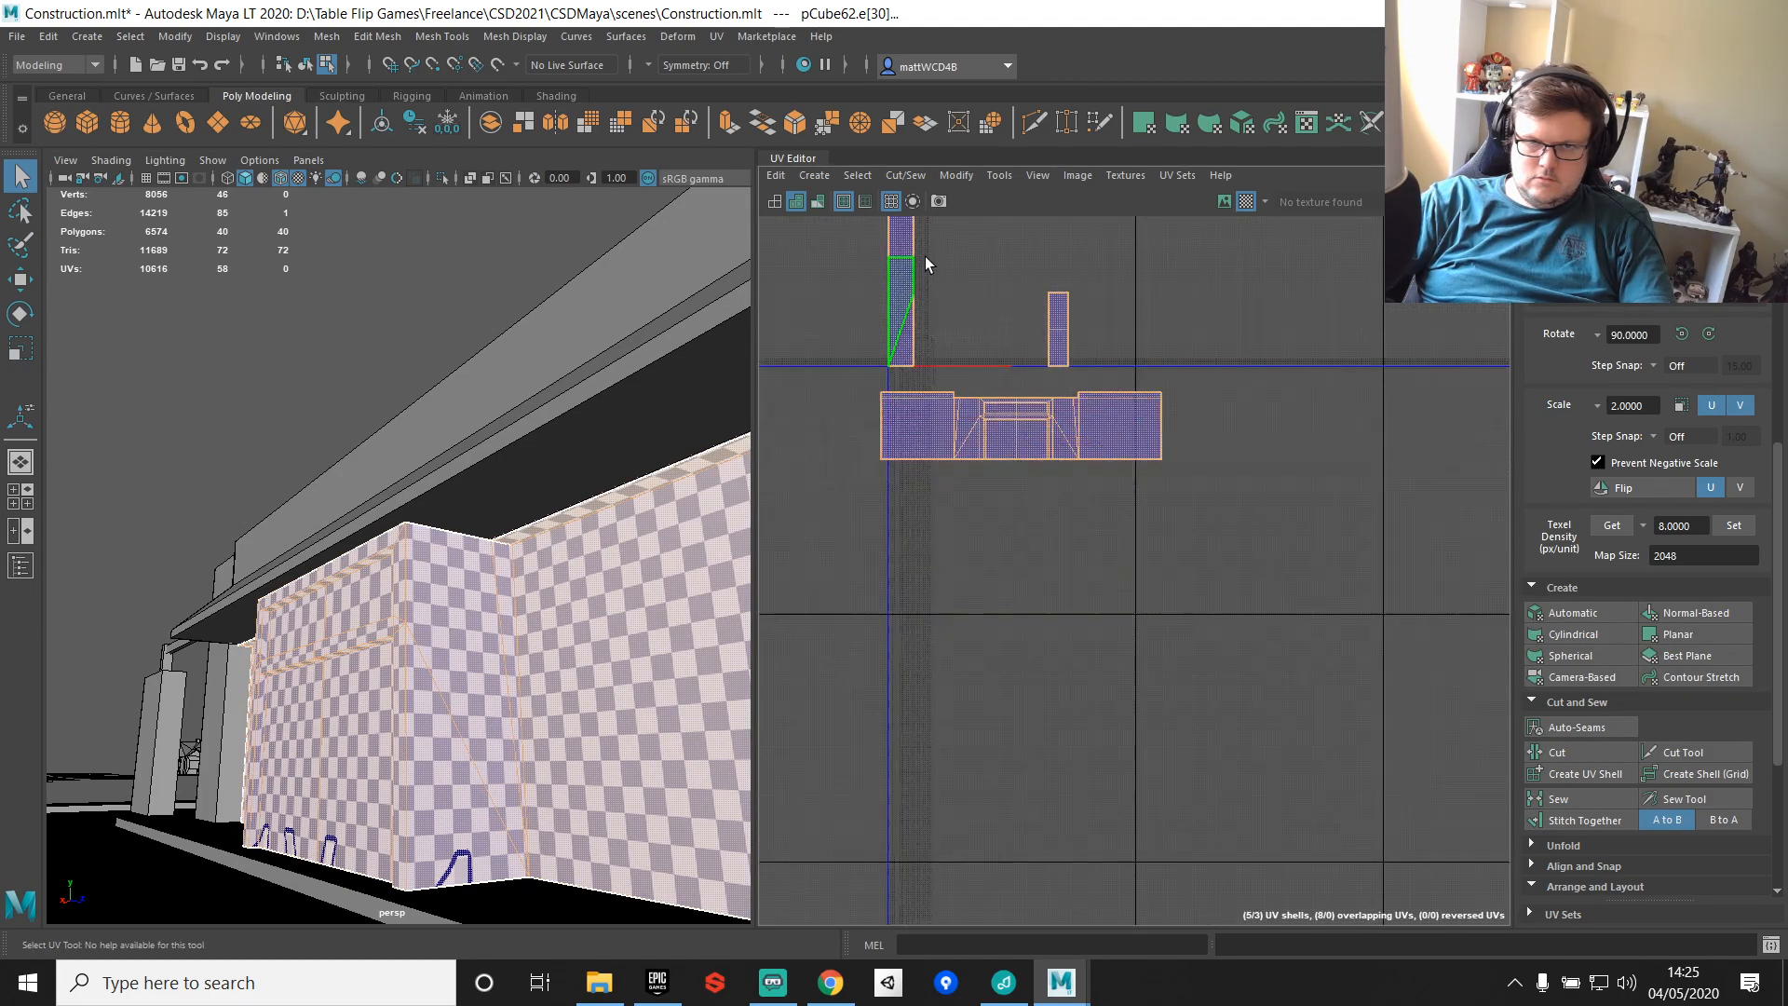
{"action": "middle_click_drag", "start_coordinate": [925, 259], "coordinate": [966, 428], "text": "alt"}
{"action": "left_click_drag", "start_coordinate": [887, 329], "coordinate": [1172, 544]}
{"action": "mouse_move", "coordinate": [471, 499]}
{"action": "left_mouse_down", "text": "alt"}
{"action": "mouse_move", "coordinate": [519, 479]}
{"action": "mouse_move", "coordinate": [499, 499]}
{"action": "left_mouse_up", "text": "alt"}
{"action": "key", "text": "Delete"}
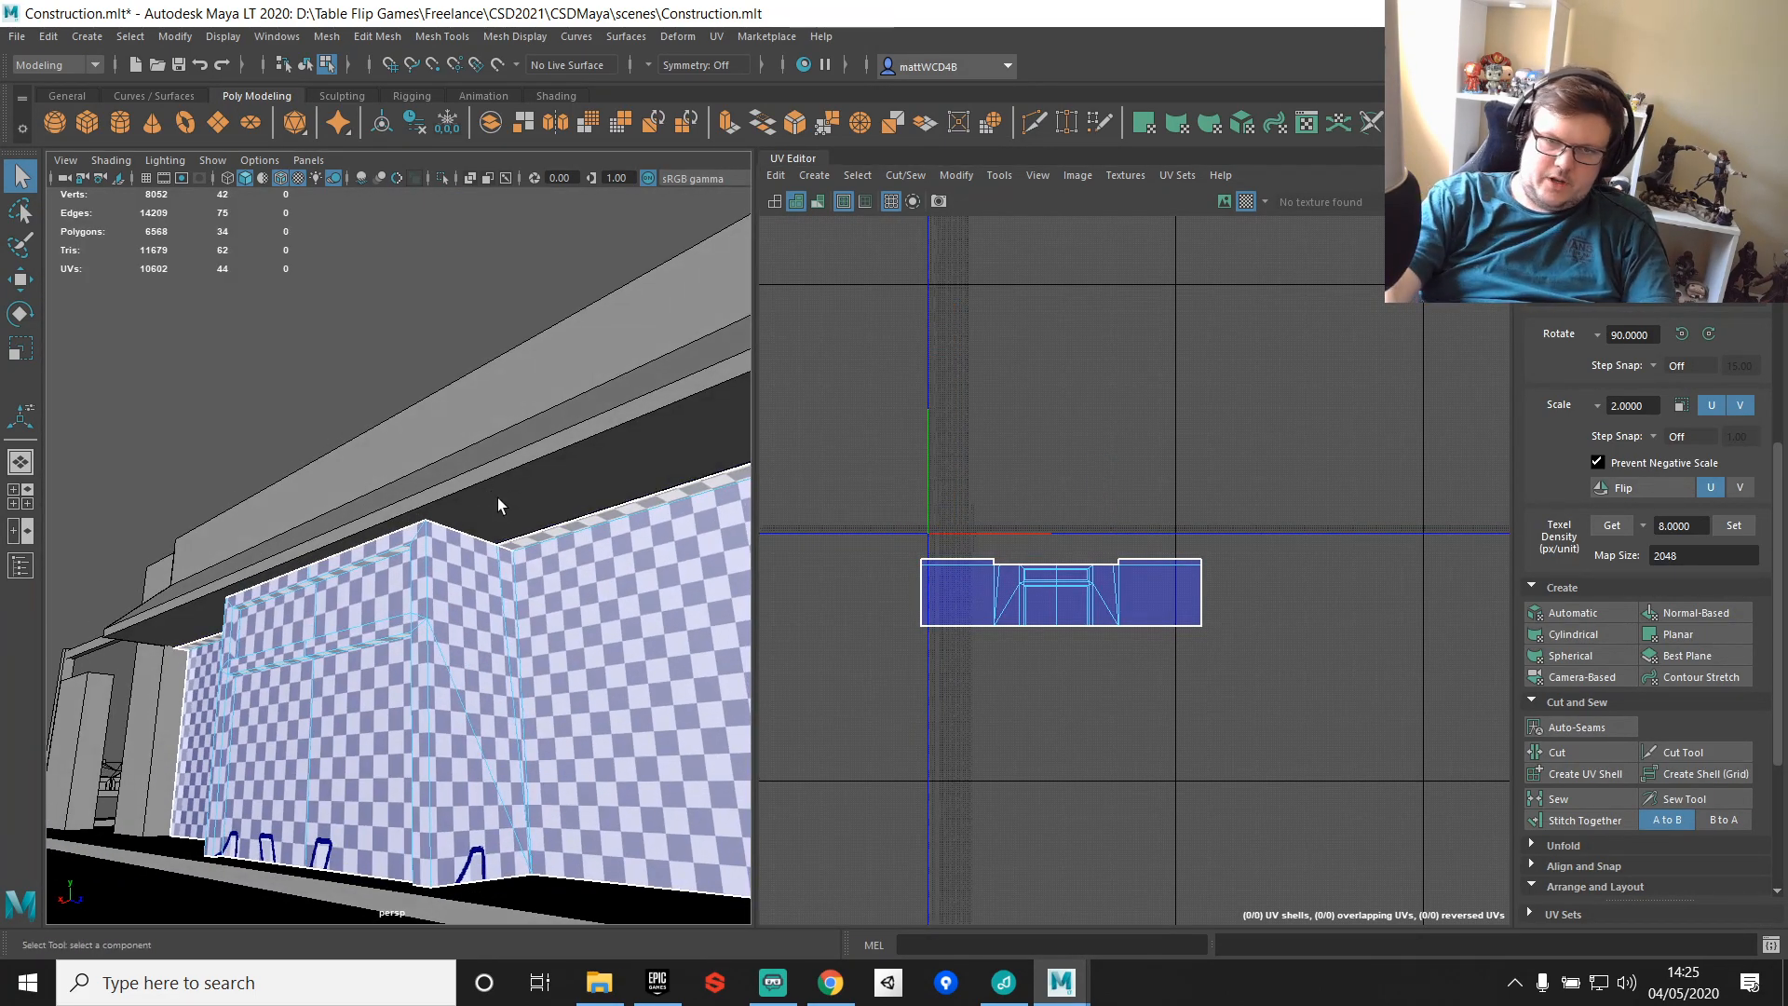
{"action": "scroll", "coordinate": [992, 721], "scroll_direction": "up", "scroll_amount": 4}
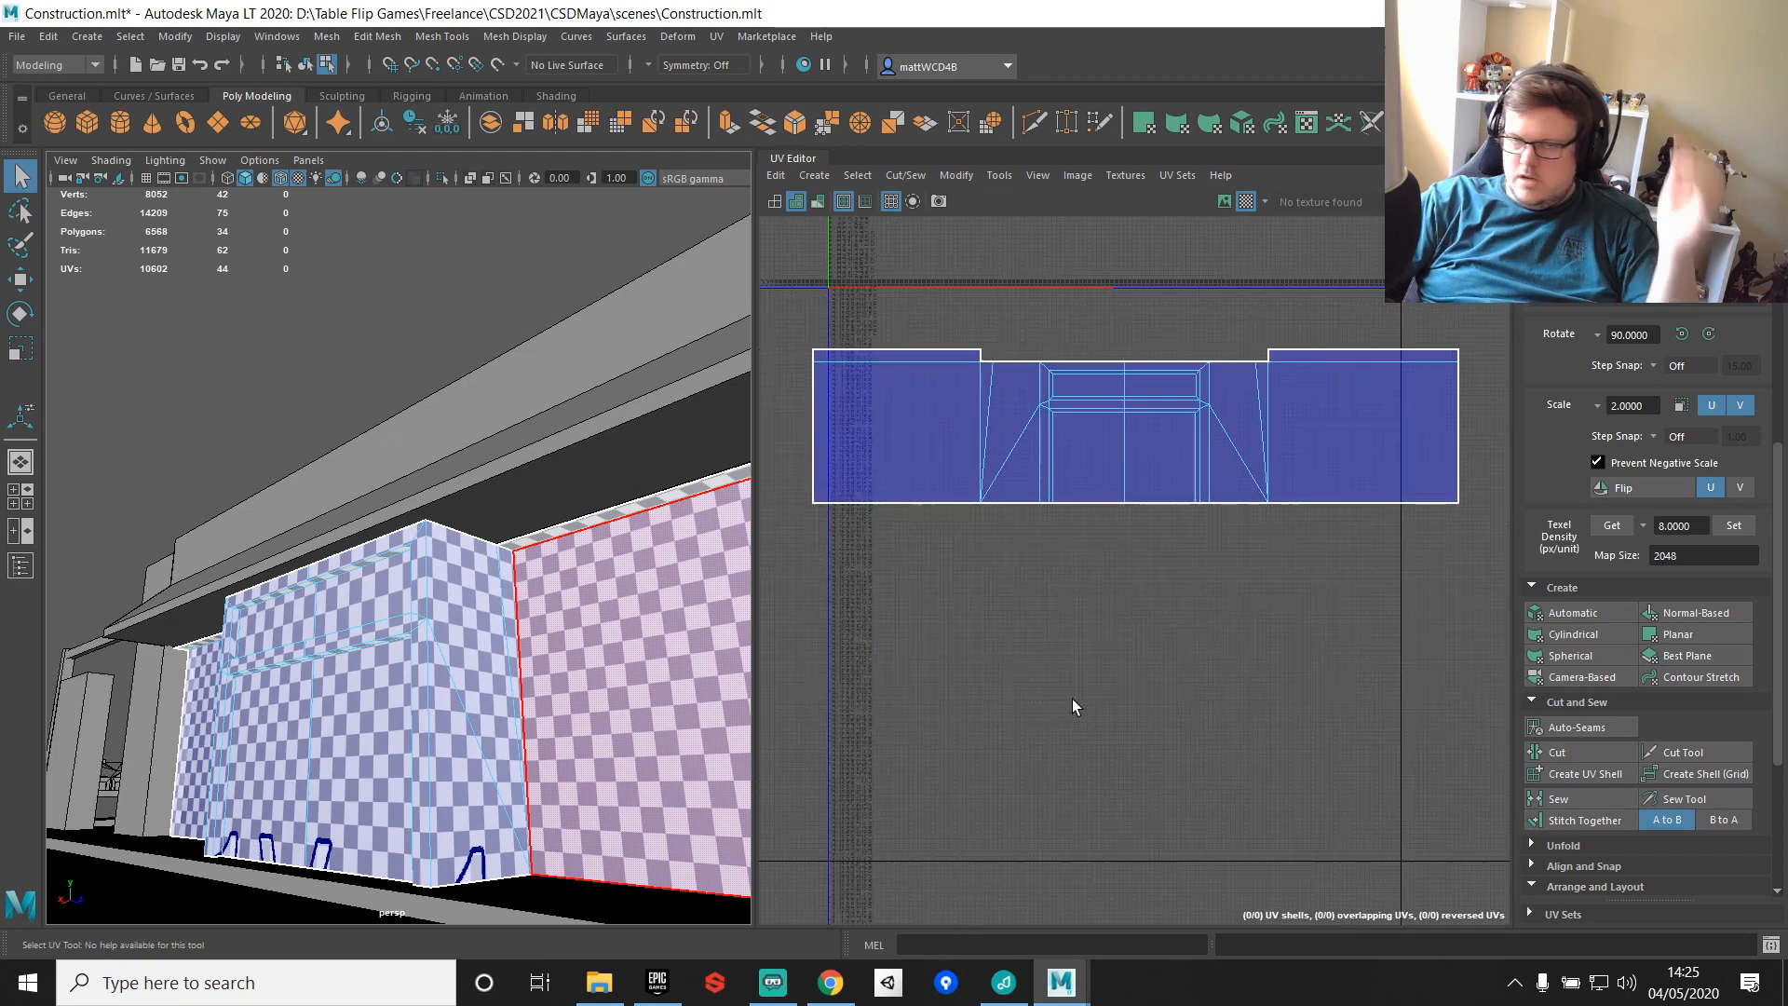
Step: Apply an automatic UV projection to the ground plane surrounding the shop
{"action": "right_click_drag", "start_coordinate": [456, 619], "coordinate": [487, 592]}
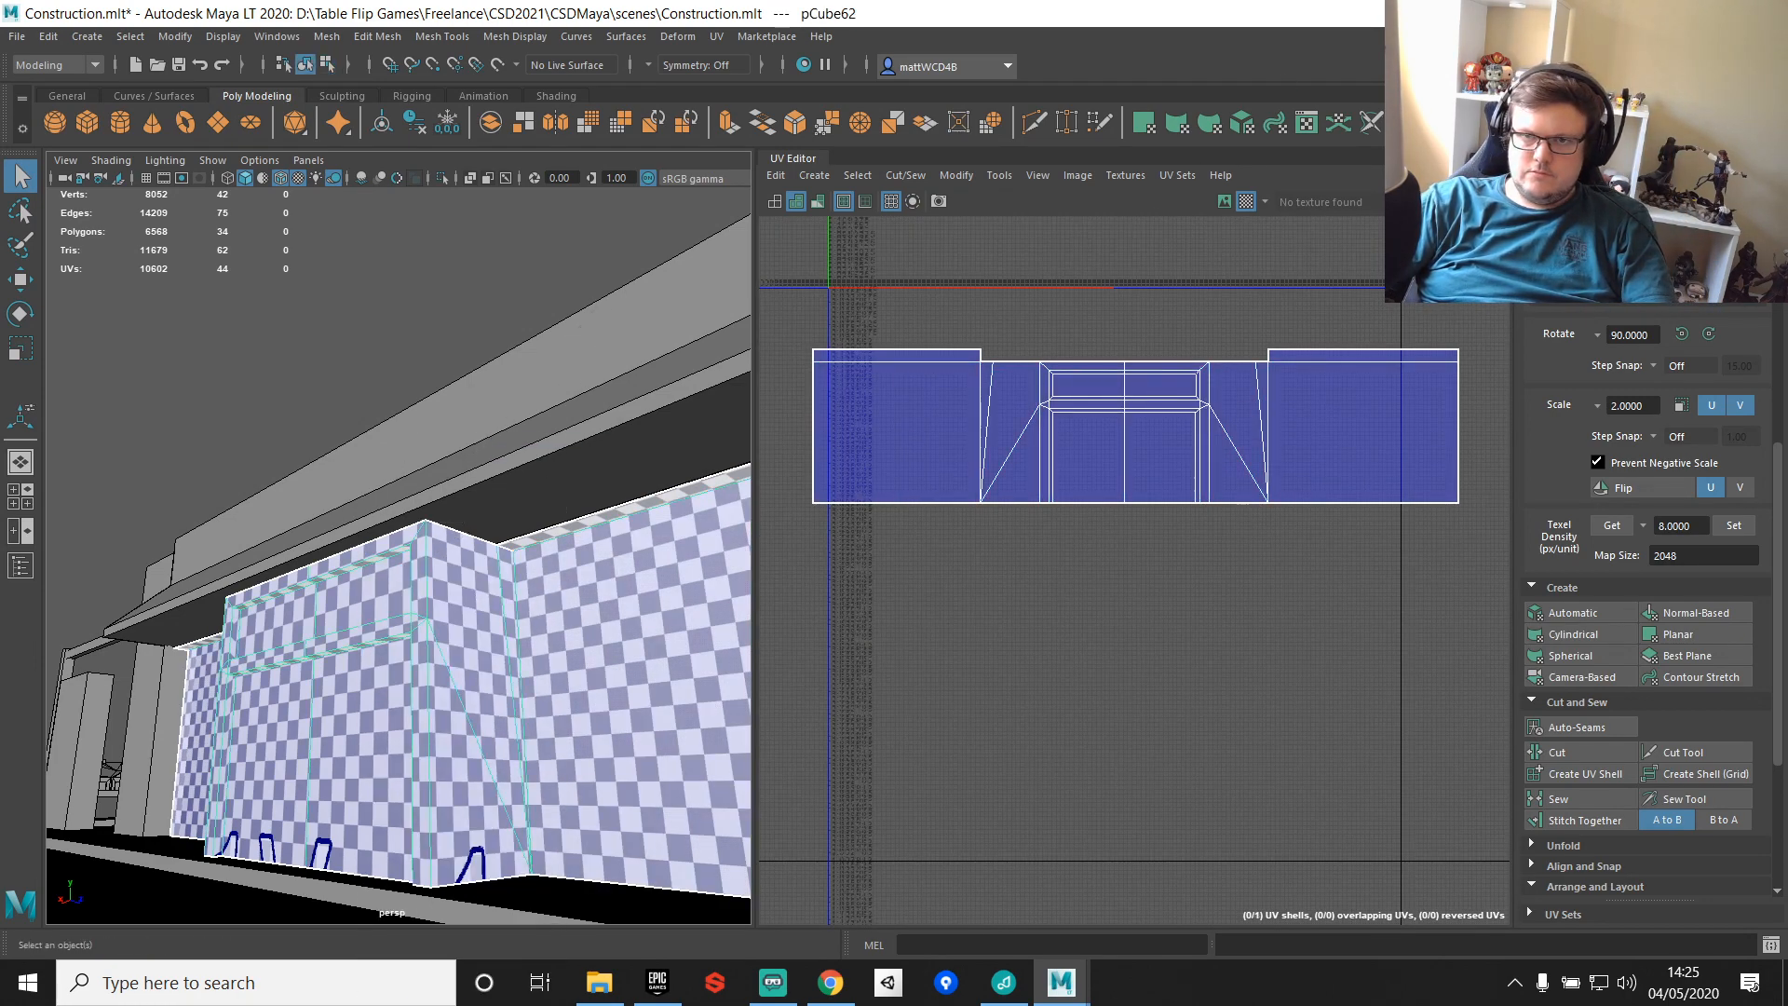
{"action": "key", "text": "w"}
{"action": "scroll", "coordinate": [468, 631], "scroll_direction": "down", "scroll_amount": 6}
{"action": "left_click_drag", "start_coordinate": [485, 447], "coordinate": [623, 629], "text": "alt"}
{"action": "scroll", "coordinate": [623, 629], "scroll_direction": "up", "scroll_amount": 4}
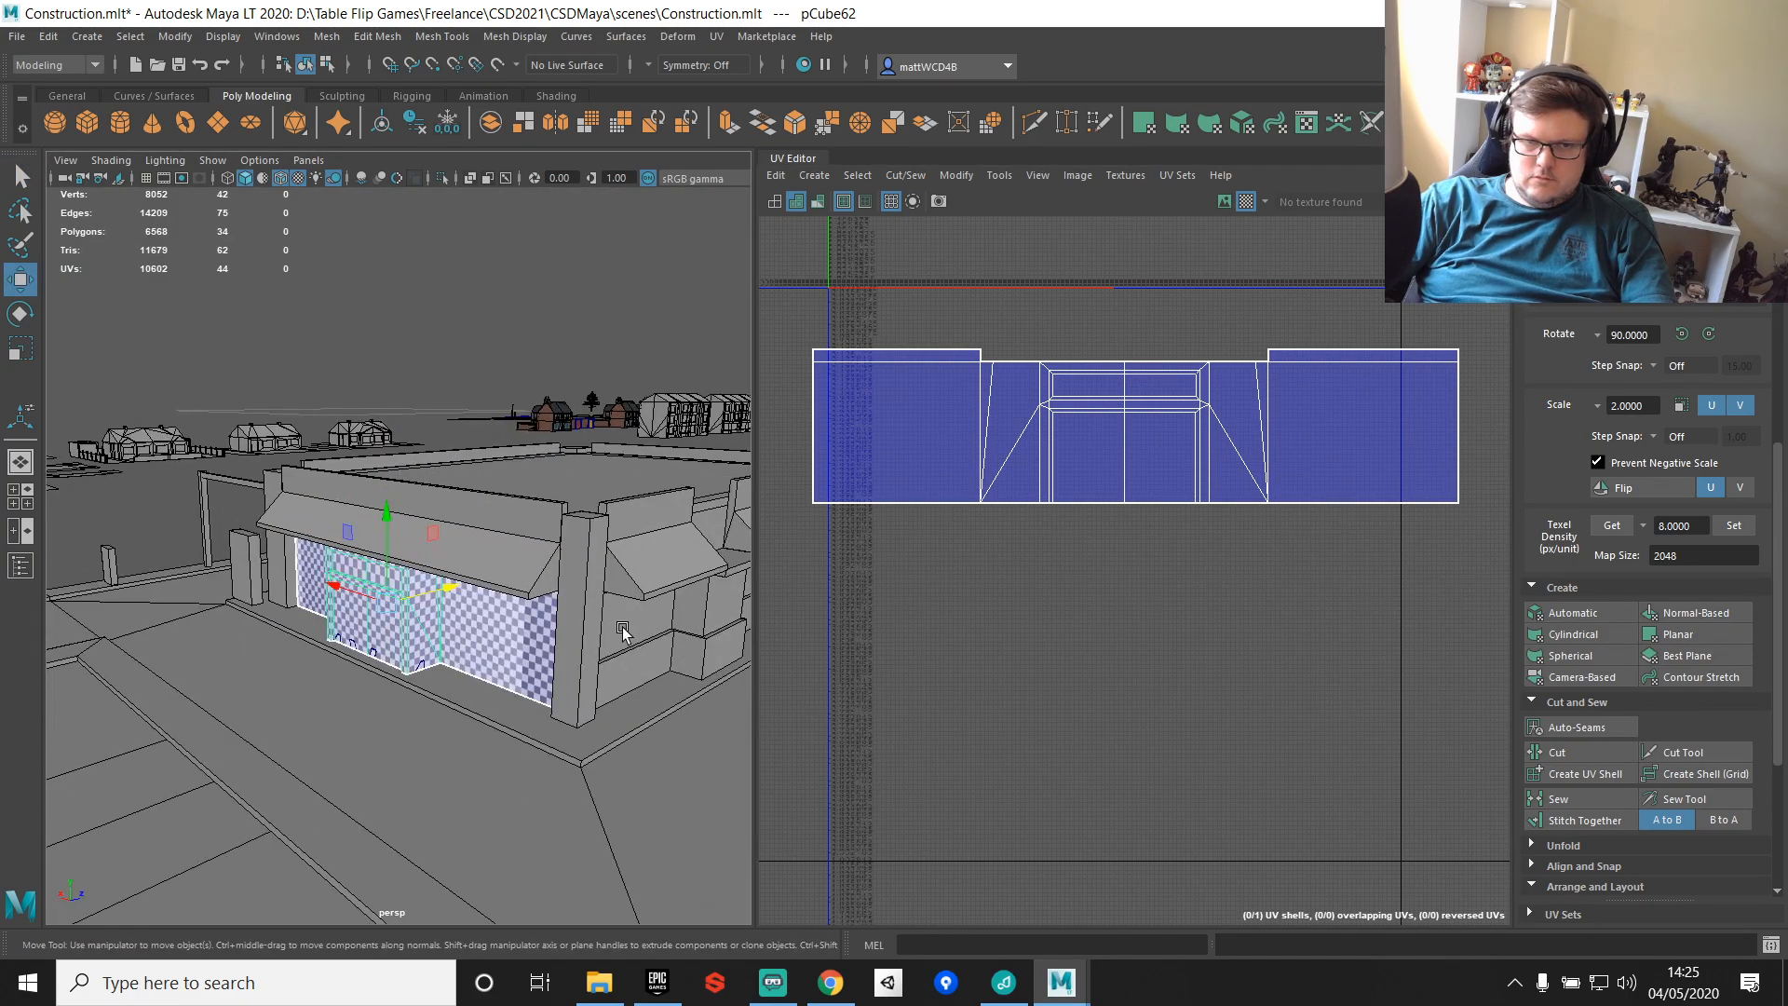
{"action": "left_click", "coordinate": [623, 630], "text": "shift"}
{"action": "right_click_drag", "start_coordinate": [584, 502], "coordinate": [531, 892], "text": "shift"}
{"action": "scroll", "coordinate": [566, 652], "scroll_direction": "down", "scroll_amount": 4}
{"action": "left_click_drag", "start_coordinate": [485, 522], "coordinate": [396, 610], "text": "alt"}
{"action": "left_click", "coordinate": [507, 680]}
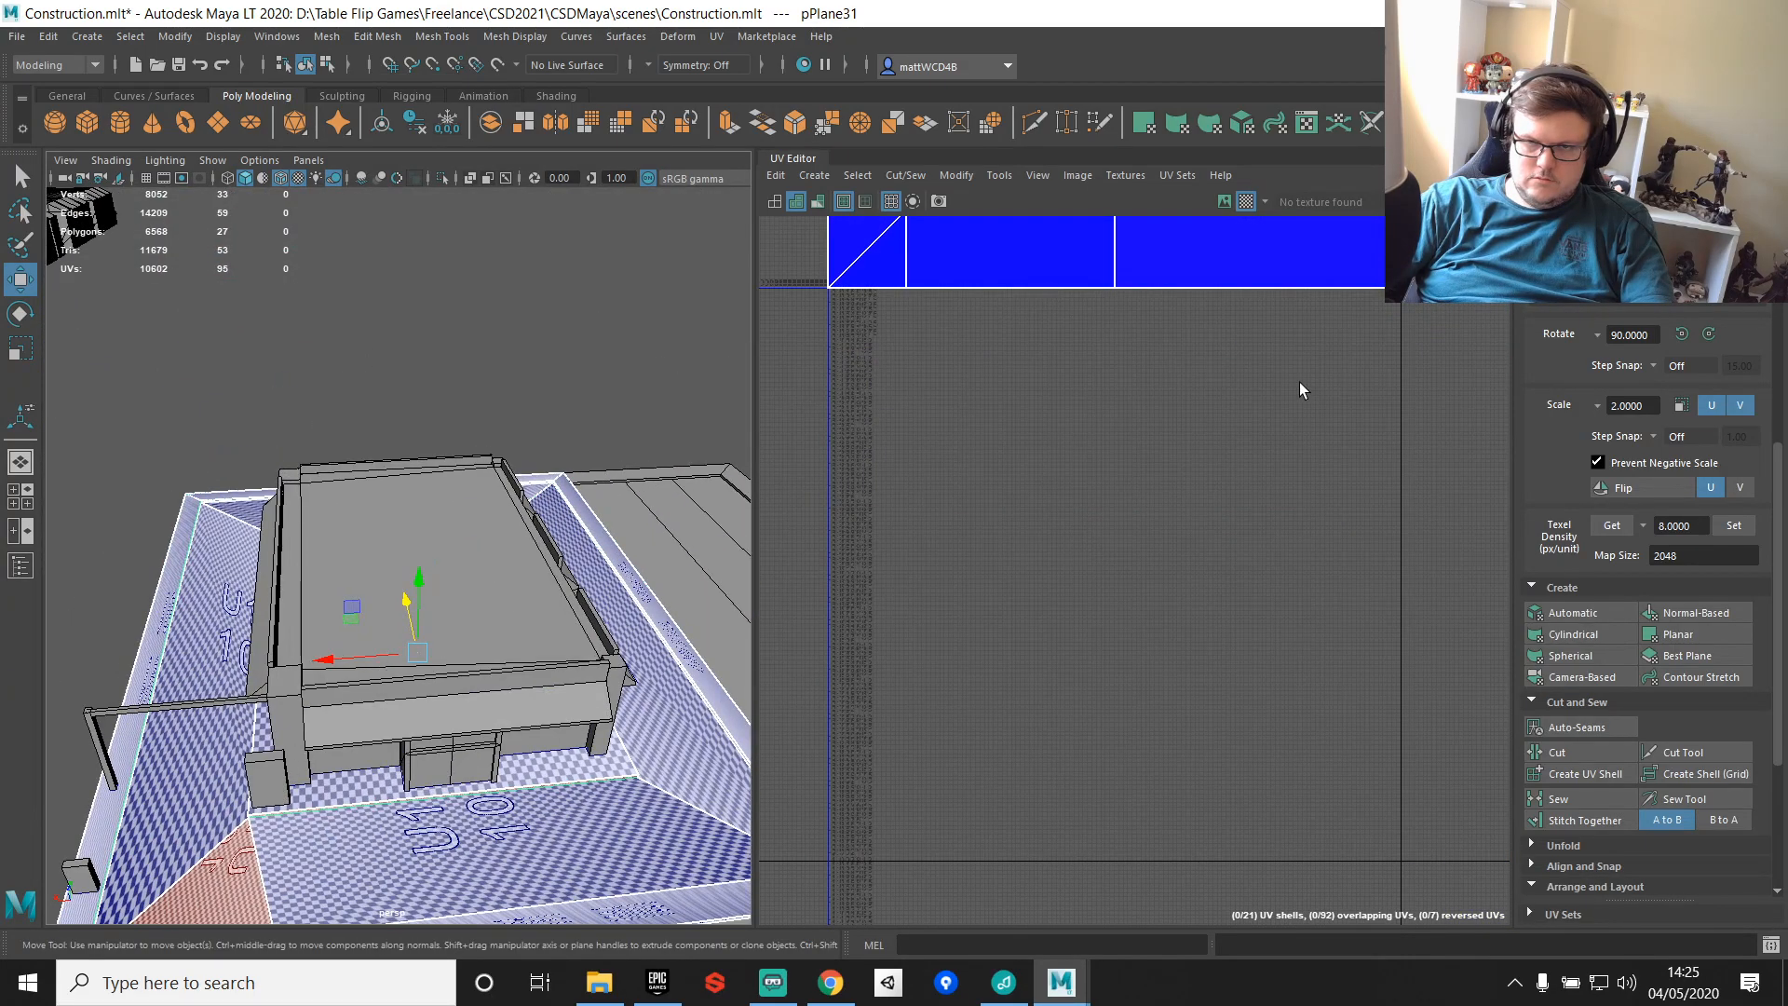
{"action": "left_click", "coordinate": [1546, 612]}
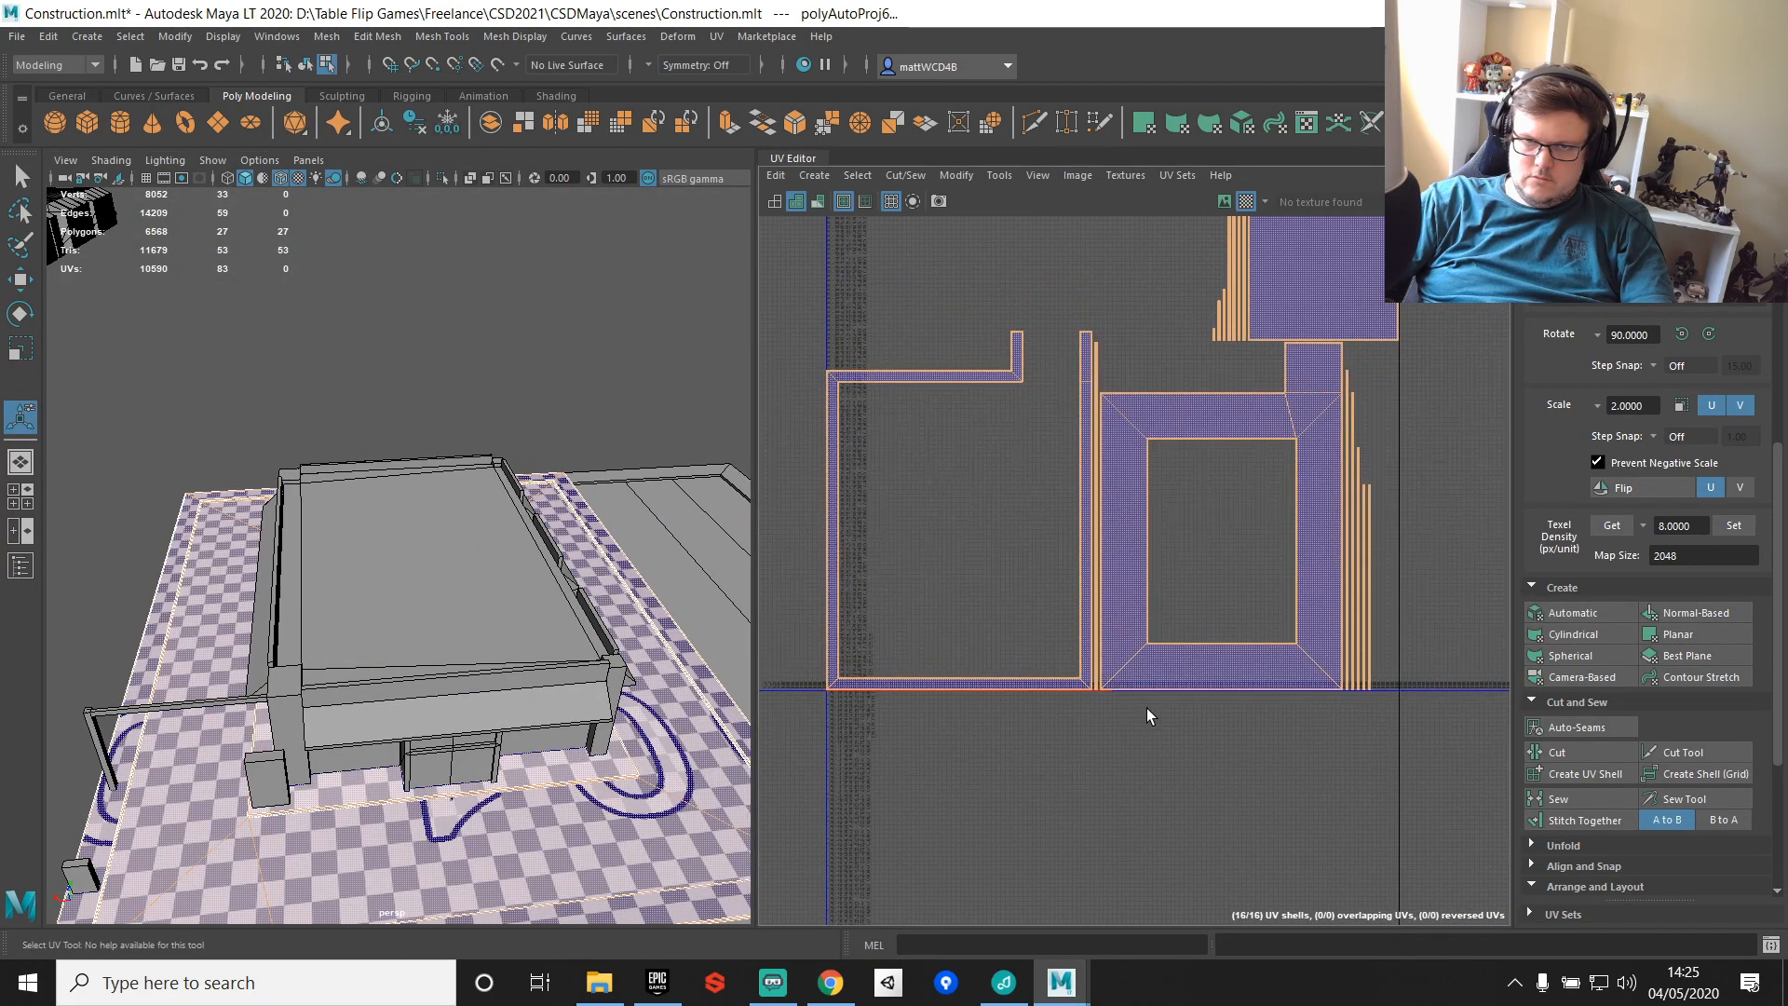
Step: Stitch the thin strip shells to the inner edges of the ring-shaped ground shell
{"action": "scroll", "coordinate": [1025, 484], "scroll_direction": "up", "scroll_amount": 5}
{"action": "right_click_drag", "start_coordinate": [1116, 540], "coordinate": [1153, 480]}
{"action": "left_click", "coordinate": [1160, 478]}
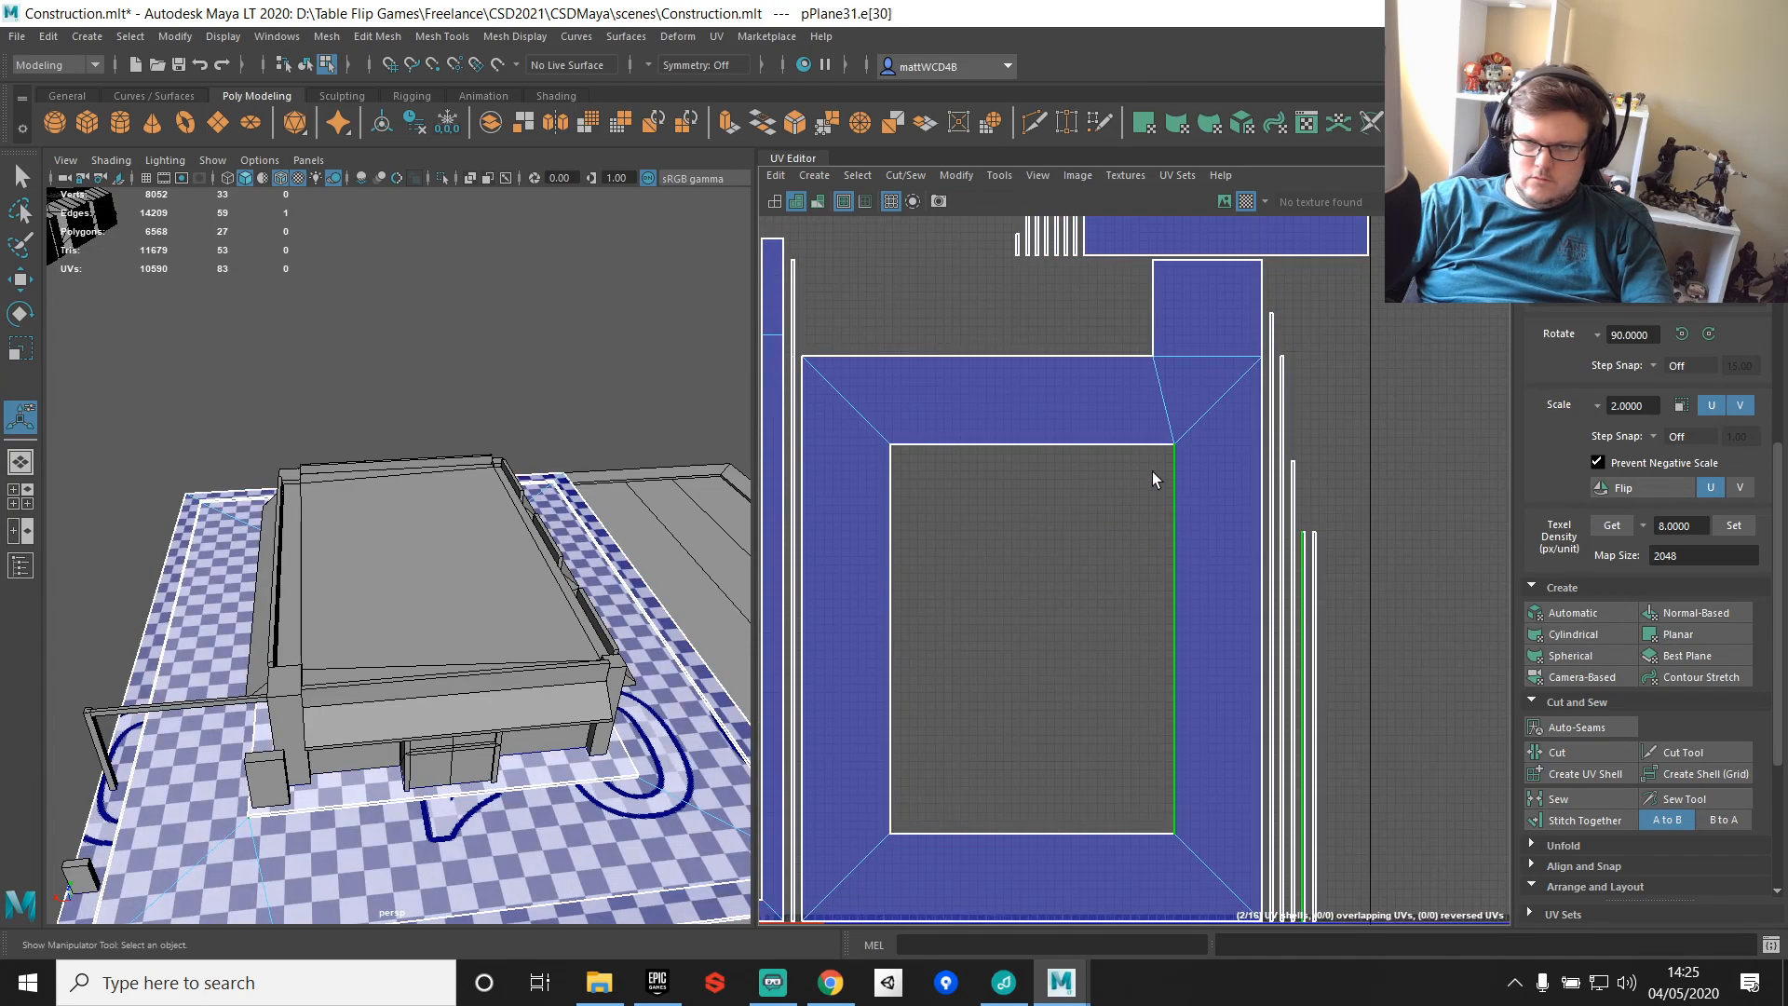
{"action": "middle_click_drag", "start_coordinate": [1042, 643], "coordinate": [1049, 395], "text": "alt"}
{"action": "scroll", "coordinate": [1009, 586], "scroll_direction": "up", "scroll_amount": 3}
{"action": "left_click", "coordinate": [1009, 584]}
{"action": "right_click_drag", "start_coordinate": [1043, 552], "coordinate": [1159, 462], "text": "shift"}
{"action": "scroll", "coordinate": [1158, 461], "scroll_direction": "down", "scroll_amount": 2}
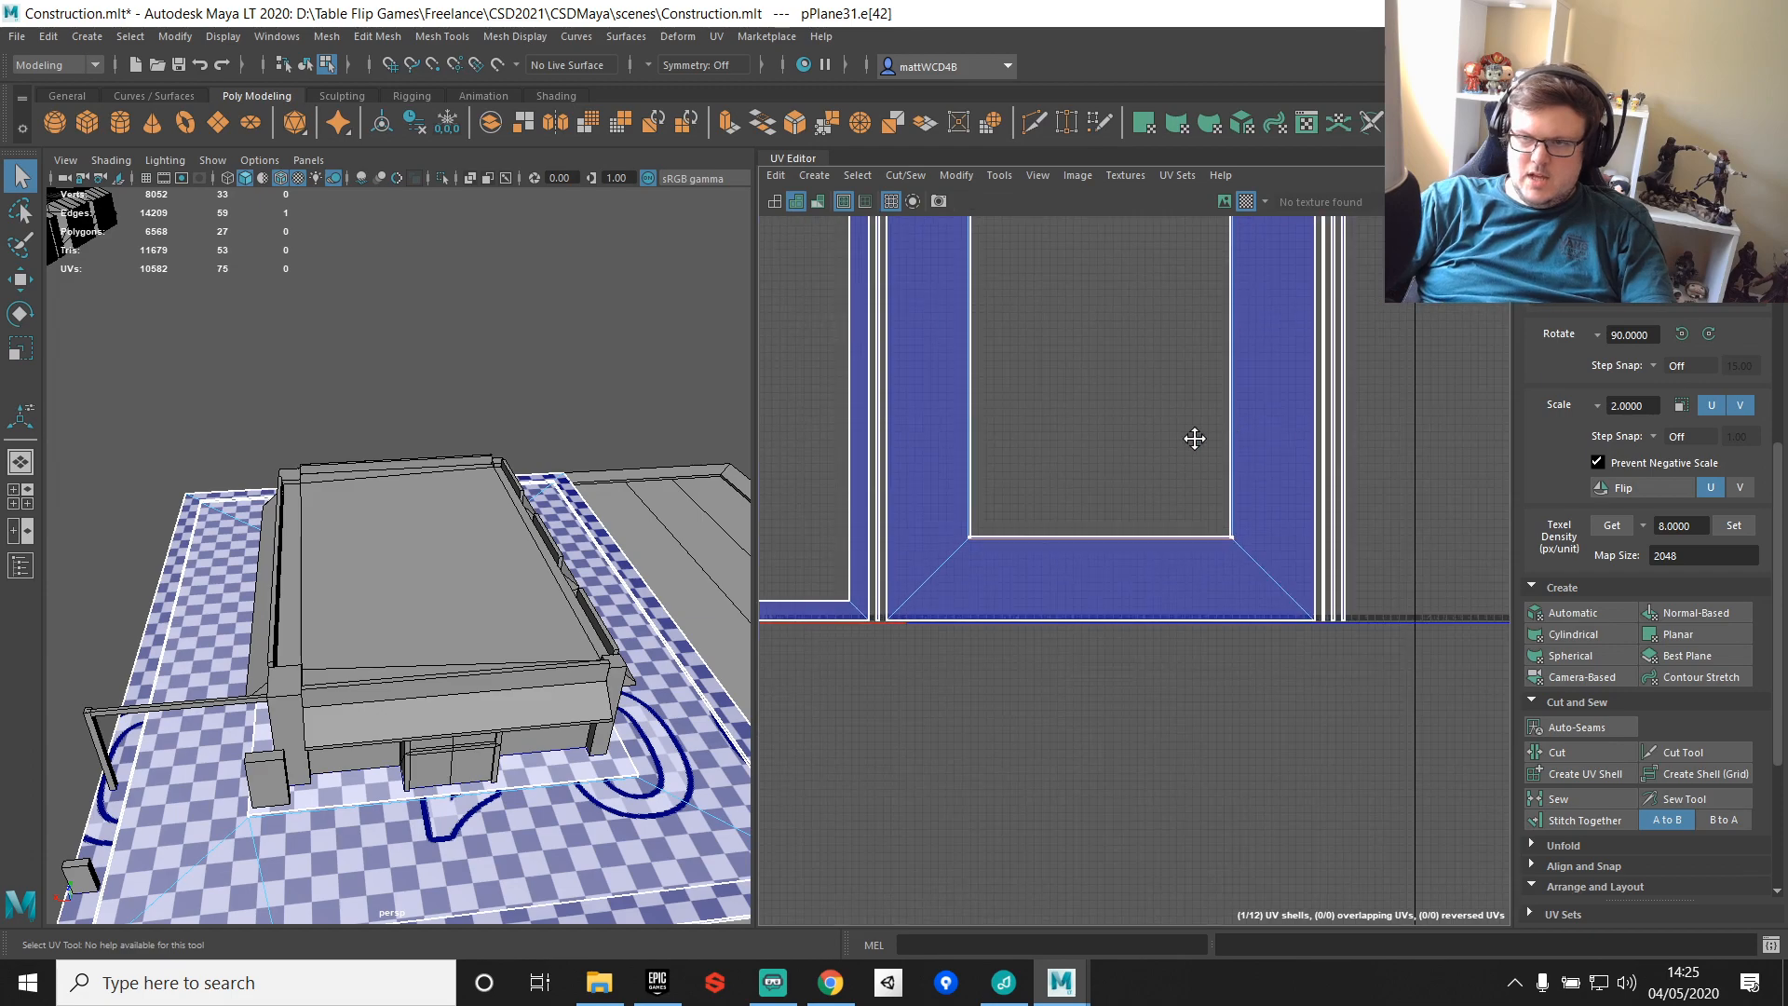
Step: Stitch two more thin edge strips to the ring-shaped ground shell
{"action": "middle_click_drag", "start_coordinate": [1214, 431], "coordinate": [1093, 319], "text": "alt"}
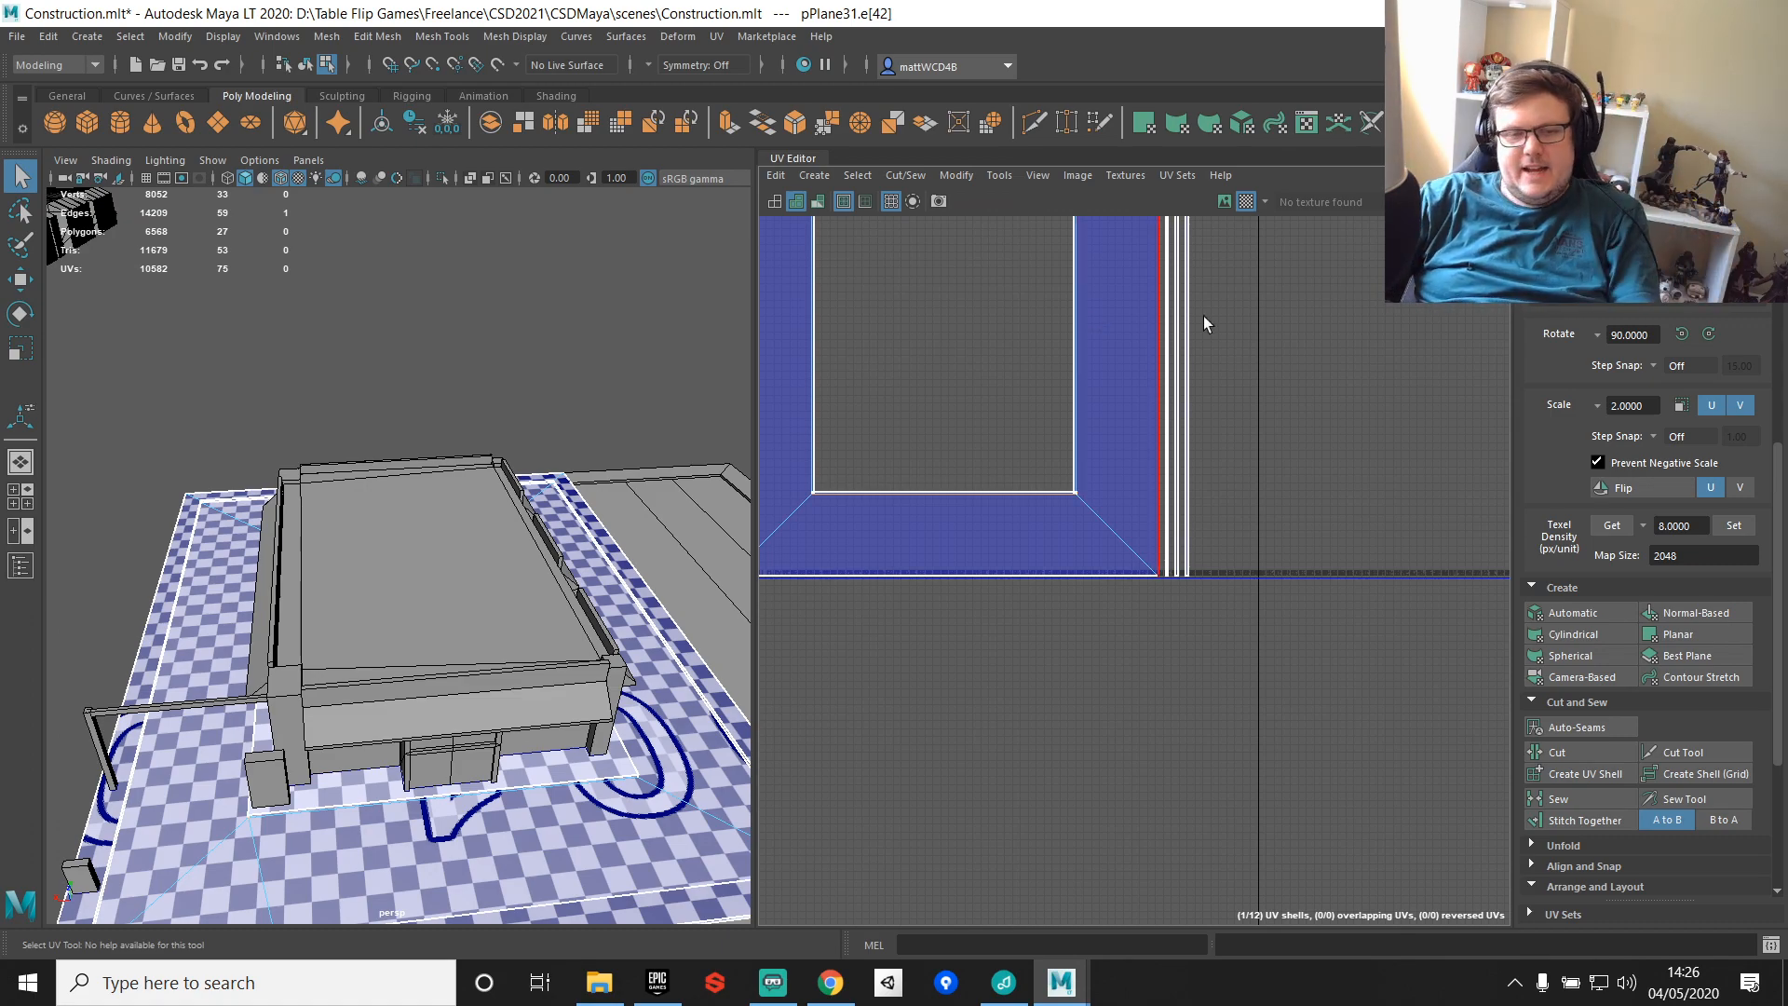
{"action": "middle_click_drag", "start_coordinate": [1061, 373], "coordinate": [1059, 680], "text": "alt"}
{"action": "scroll", "coordinate": [1061, 486], "scroll_direction": "up", "scroll_amount": 4}
{"action": "scroll", "coordinate": [1133, 323], "scroll_direction": "up", "scroll_amount": 1}
{"action": "middle_click_drag", "start_coordinate": [1133, 323], "coordinate": [1168, 506], "text": "alt"}
{"action": "scroll", "coordinate": [1168, 505], "scroll_direction": "up", "scroll_amount": 2}
{"action": "scroll", "coordinate": [1159, 545], "scroll_direction": "down", "scroll_amount": 6}
{"action": "middle_click_drag", "start_coordinate": [1184, 591], "coordinate": [1302, 11], "text": "alt"}
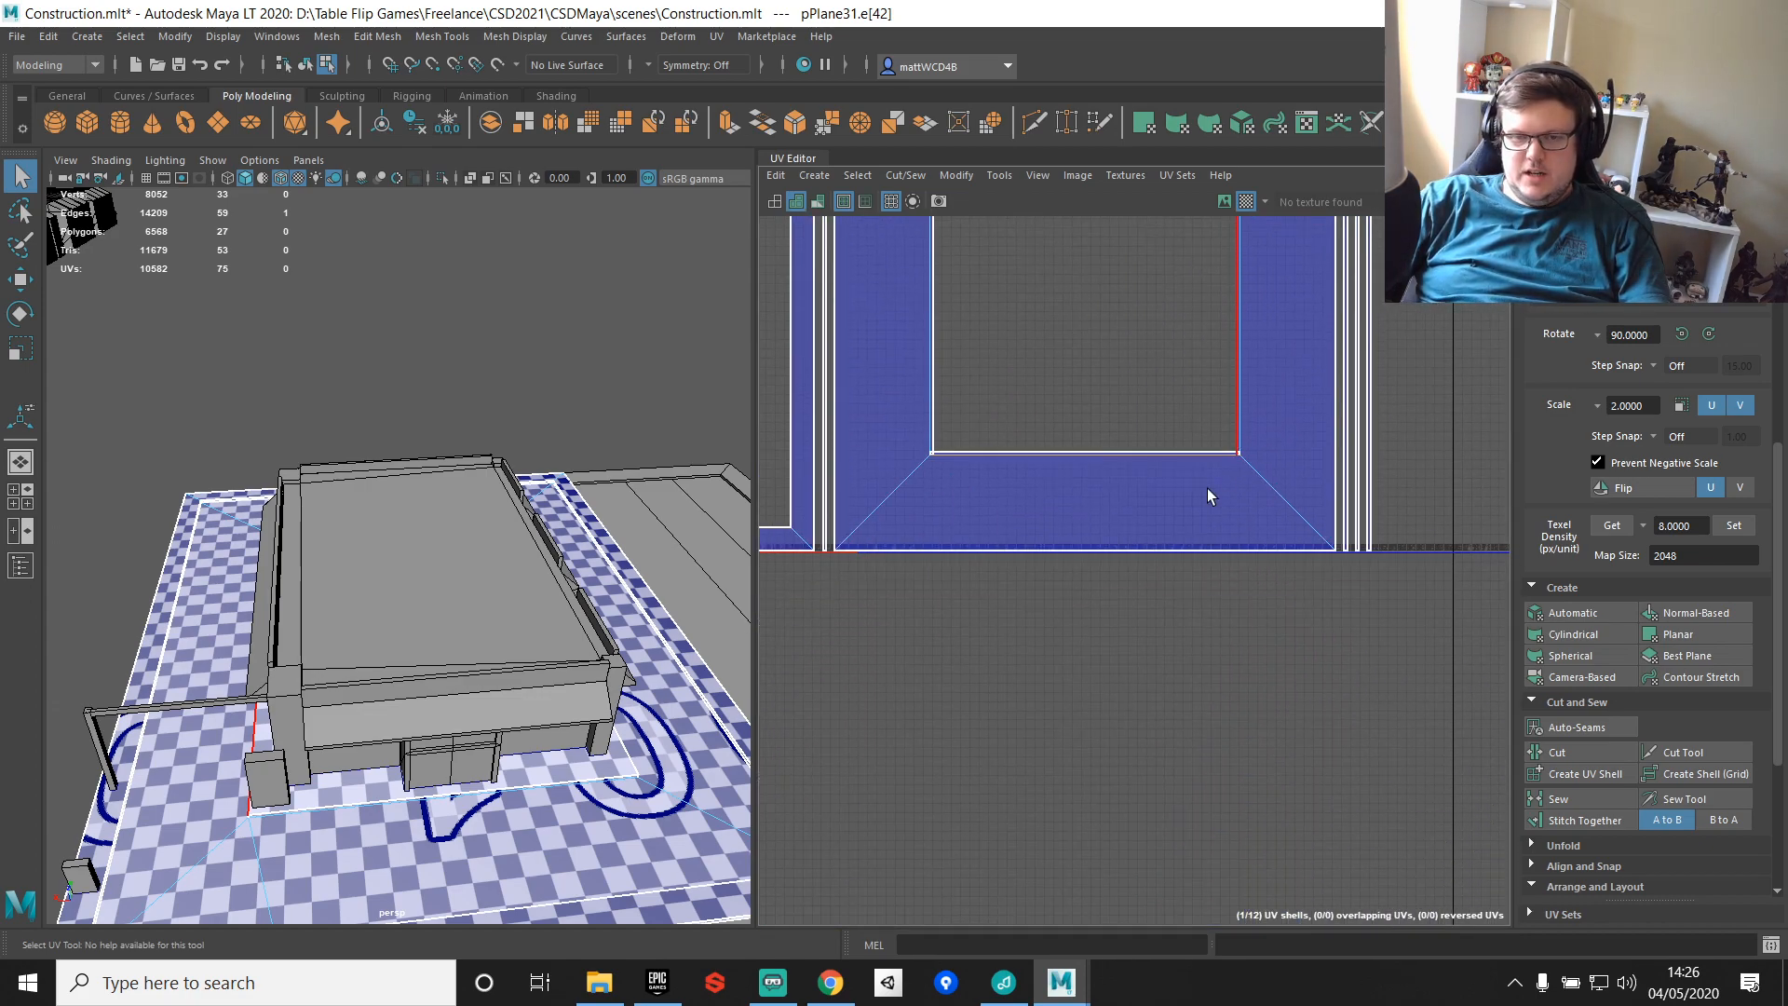
{"action": "middle_click_drag", "start_coordinate": [1138, 452], "coordinate": [1234, 573], "text": "alt"}
{"action": "middle_click_drag", "start_coordinate": [959, 432], "coordinate": [1024, 536], "text": "alt"}
{"action": "right_click_drag", "start_coordinate": [1214, 336], "coordinate": [1217, 376], "text": "shift"}
{"action": "left_click", "coordinate": [1069, 698]}
{"action": "middle_click_drag", "start_coordinate": [1117, 579], "coordinate": [1108, 371], "text": "alt"}
{"action": "scroll", "coordinate": [1099, 391], "scroll_direction": "up", "scroll_amount": 4}
{"action": "left_click", "coordinate": [997, 565]}
{"action": "right_click_drag", "start_coordinate": [1117, 309], "coordinate": [1120, 346], "text": "shift"}
Step: Stitch the remaining thin strip beside the ground shell to its long outer edge
{"action": "scroll", "coordinate": [1132, 363], "scroll_direction": "down", "scroll_amount": 3}
{"action": "middle_click_drag", "start_coordinate": [1226, 478], "coordinate": [671, 503], "text": "alt"}
{"action": "scroll", "coordinate": [954, 456], "scroll_direction": "up", "scroll_amount": 2}
{"action": "scroll", "coordinate": [954, 456], "scroll_direction": "up", "scroll_amount": 1}
{"action": "middle_click_drag", "start_coordinate": [954, 456], "coordinate": [1027, 498], "text": "alt"}
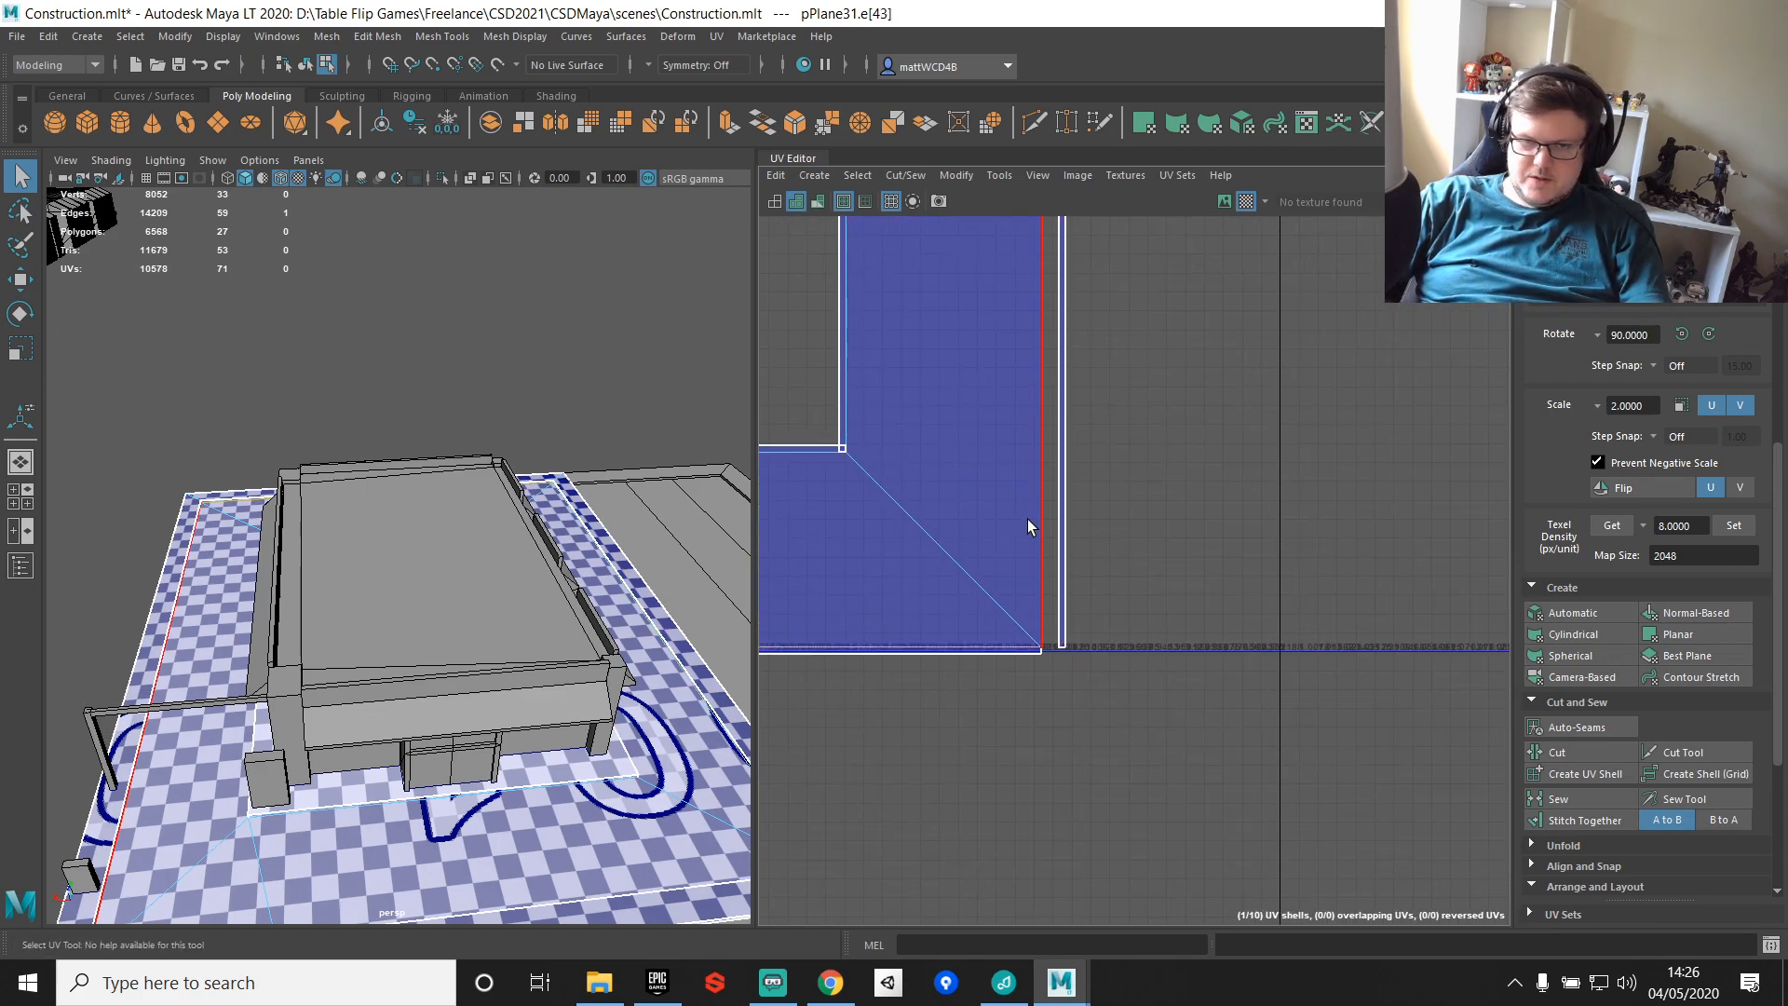
{"action": "left_click", "coordinate": [1027, 517]}
{"action": "right_click_drag", "start_coordinate": [1026, 294], "coordinate": [1026, 331], "text": "shift"}
{"action": "middle_click_drag", "start_coordinate": [1027, 332], "coordinate": [1126, 698], "text": "alt"}
{"action": "middle_click_drag", "start_coordinate": [1127, 248], "coordinate": [1186, 736], "text": "alt"}
{"action": "middle_click_drag", "start_coordinate": [1146, 357], "coordinate": [1189, 420], "text": "alt"}
{"action": "left_click", "coordinate": [1233, 607]}
{"action": "right_click_drag", "start_coordinate": [1043, 424], "coordinate": [1037, 458], "text": "shift"}
{"action": "right_click_drag", "start_coordinate": [1310, 410], "coordinate": [1315, 462], "text": "shift"}
{"action": "scroll", "coordinate": [1002, 466], "scroll_direction": "down", "scroll_amount": 6}
{"action": "middle_click_drag", "start_coordinate": [1093, 482], "coordinate": [1138, 352], "text": "alt"}
Step: Select the whole ring-shaped ground shell and move it clear of the other UV shells
{"action": "scroll", "coordinate": [1088, 482], "scroll_direction": "up", "scroll_amount": 3}
{"action": "right_click_drag", "start_coordinate": [1140, 345], "coordinate": [1132, 420]}
{"action": "double_click", "coordinate": [1135, 410]}
{"action": "scroll", "coordinate": [1131, 433], "scroll_direction": "down", "scroll_amount": 1}
{"action": "scroll", "coordinate": [1132, 435], "scroll_direction": "down", "scroll_amount": 5}
{"action": "key", "text": "w"}
{"action": "left_click_drag", "start_coordinate": [1035, 519], "coordinate": [1392, 484]}
{"action": "key", "text": "q"}
{"action": "scroll", "coordinate": [1138, 468], "scroll_direction": "up", "scroll_amount": 6}
{"action": "scroll", "coordinate": [1140, 468], "scroll_direction": "down", "scroll_amount": 8}
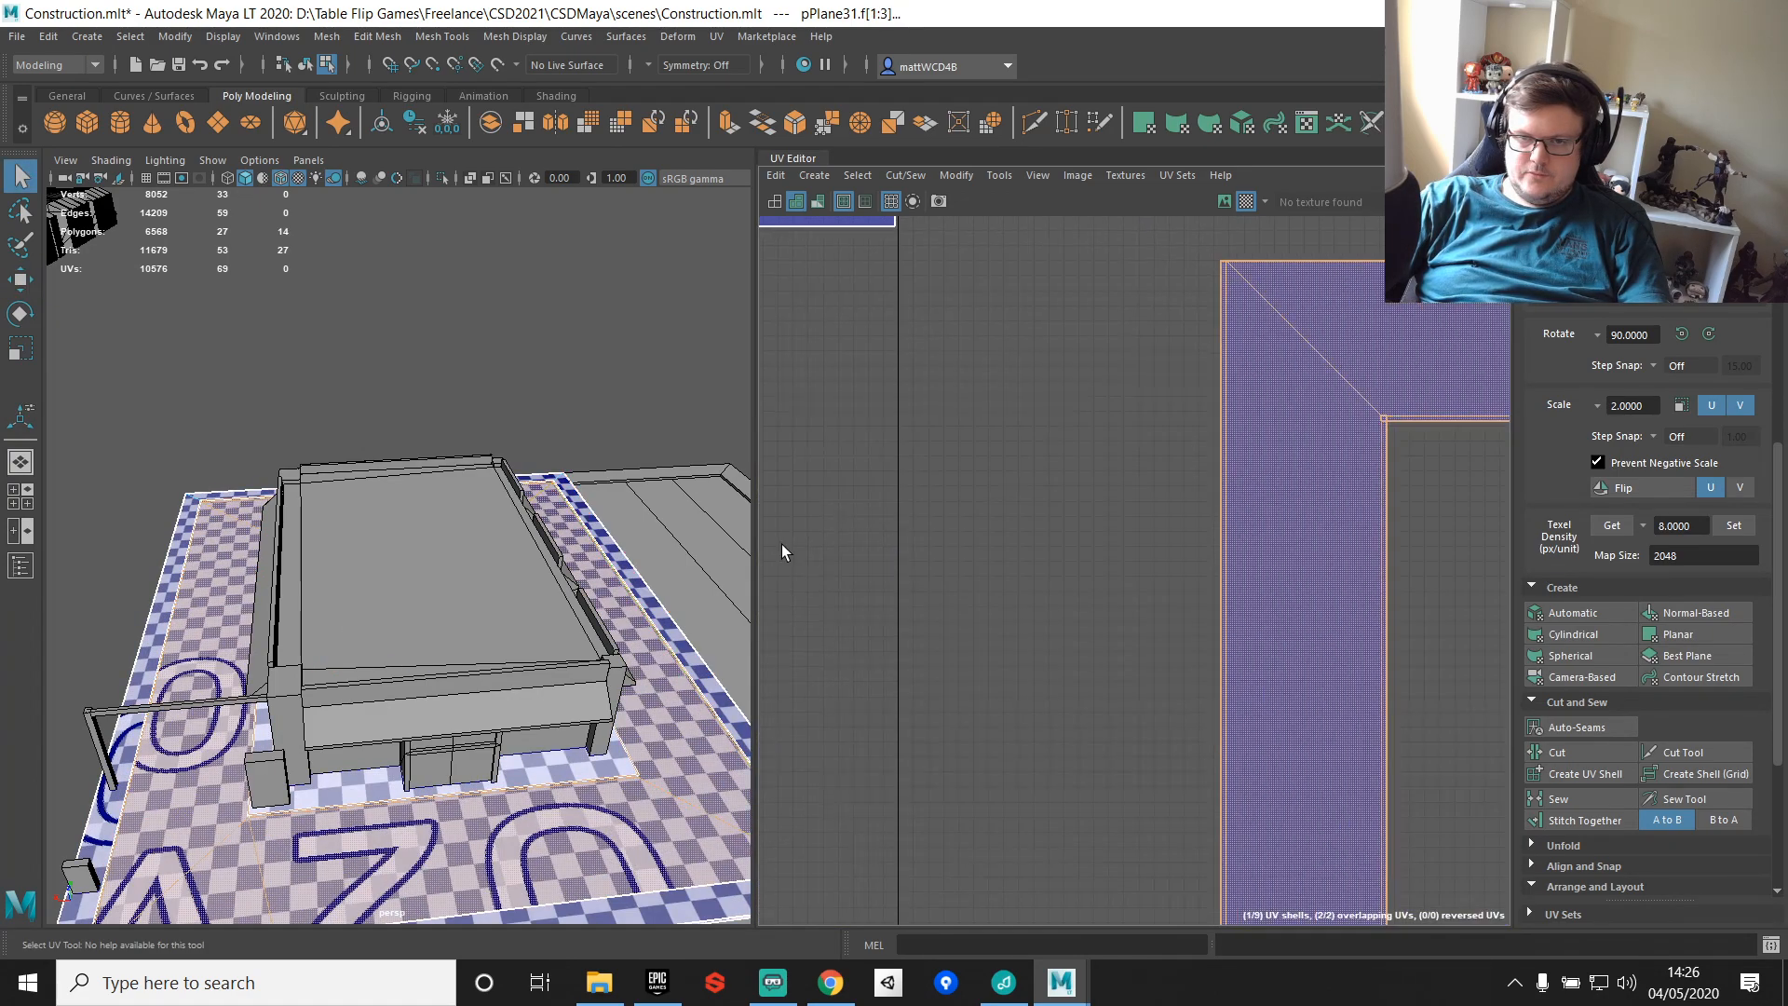
Step: Stitch thin strips to the ring's upper outer edge and the adjoining inner side of its rectangular extension
{"action": "left_click", "coordinate": [1132, 440]}
{"action": "left_click", "coordinate": [1131, 492]}
{"action": "right_click_drag", "start_coordinate": [1126, 270], "coordinate": [1127, 317], "text": "shift"}
{"action": "scroll", "coordinate": [1233, 478], "scroll_direction": "up", "scroll_amount": 8}
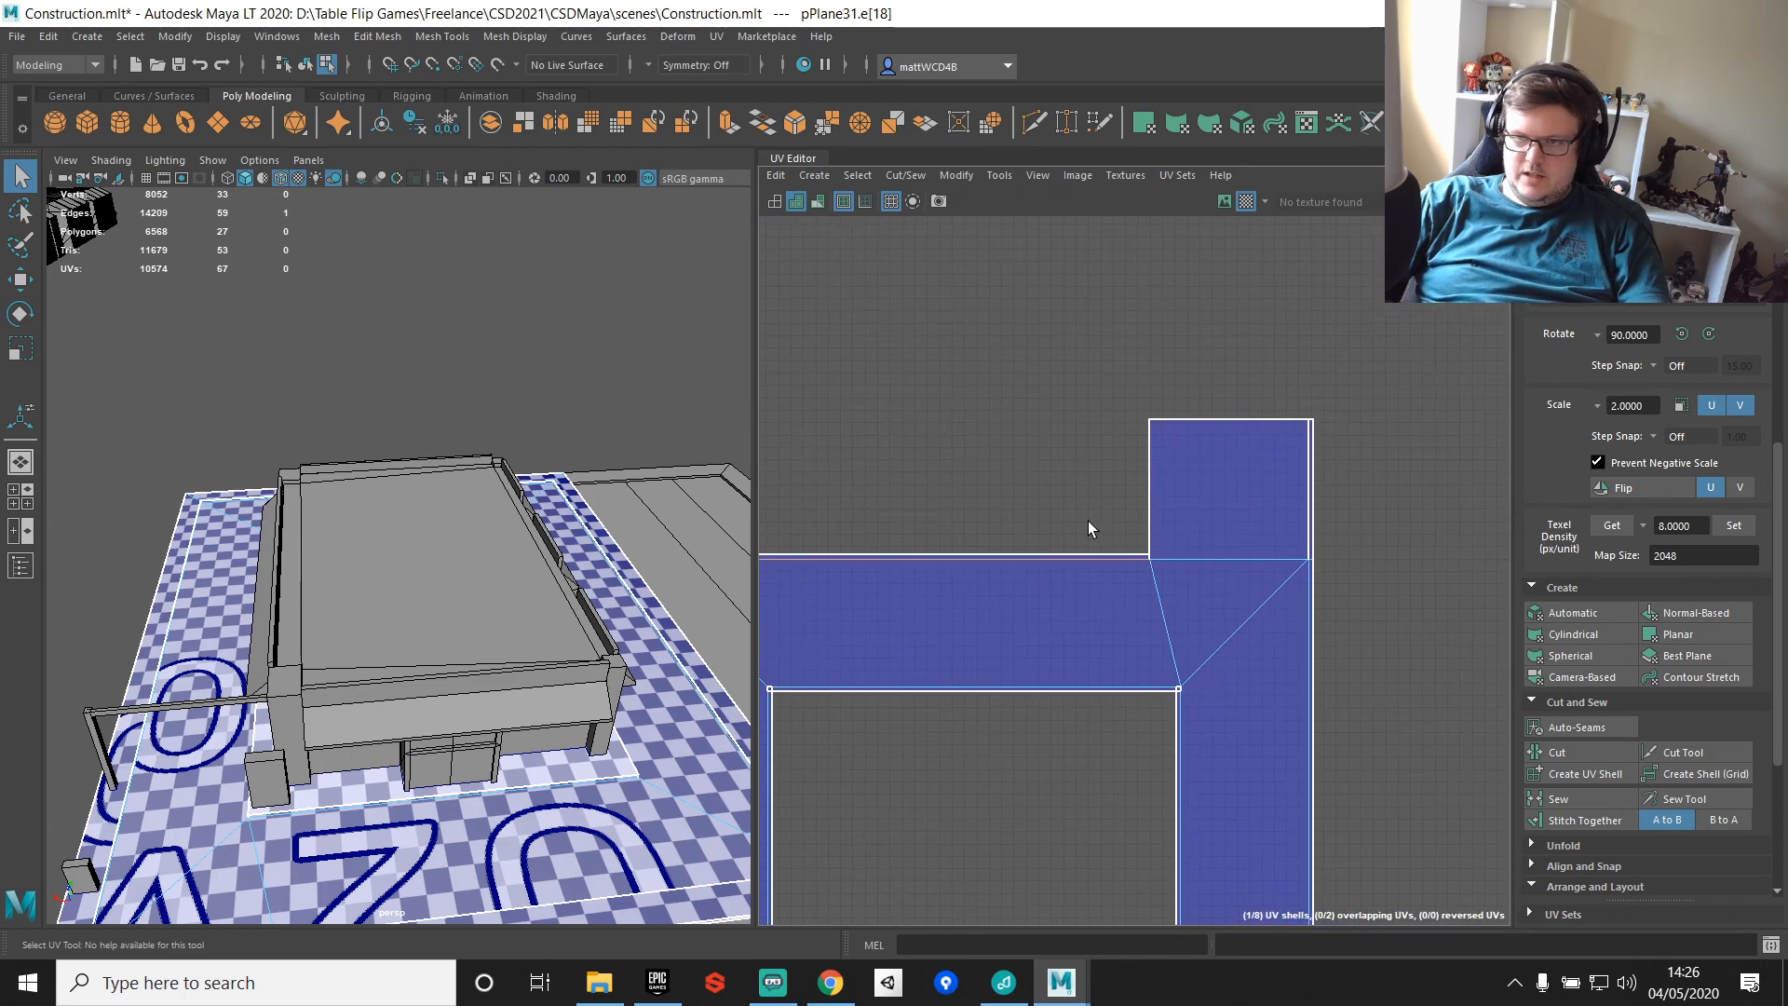
{"action": "middle_click_drag", "start_coordinate": [1125, 421], "coordinate": [1108, 381], "text": "alt"}
{"action": "left_click", "coordinate": [1059, 355]}
{"action": "right_click_drag", "start_coordinate": [1169, 358], "coordinate": [1181, 427], "text": "shift"}
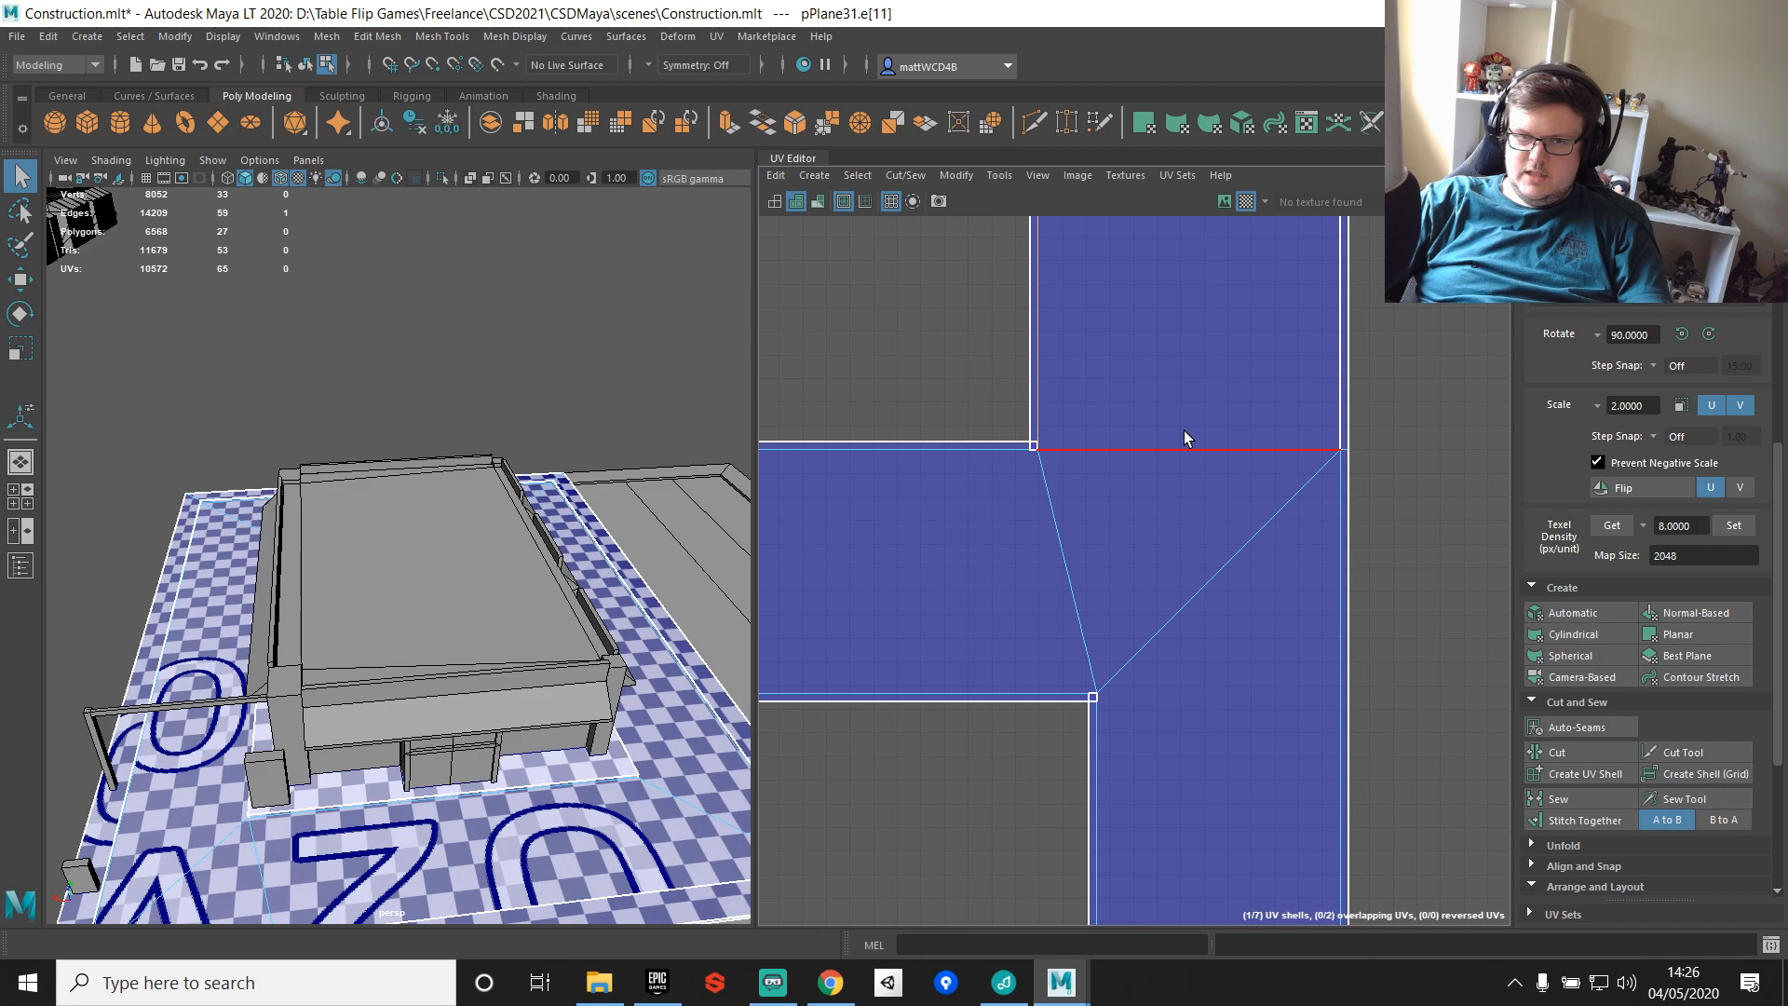
Step: Sew the seam between the ground shell's rectangular extension and the strip along its outer side
{"action": "middle_click_drag", "start_coordinate": [1183, 439], "coordinate": [1222, 614], "text": "alt"}
{"action": "left_click", "coordinate": [1128, 482]}
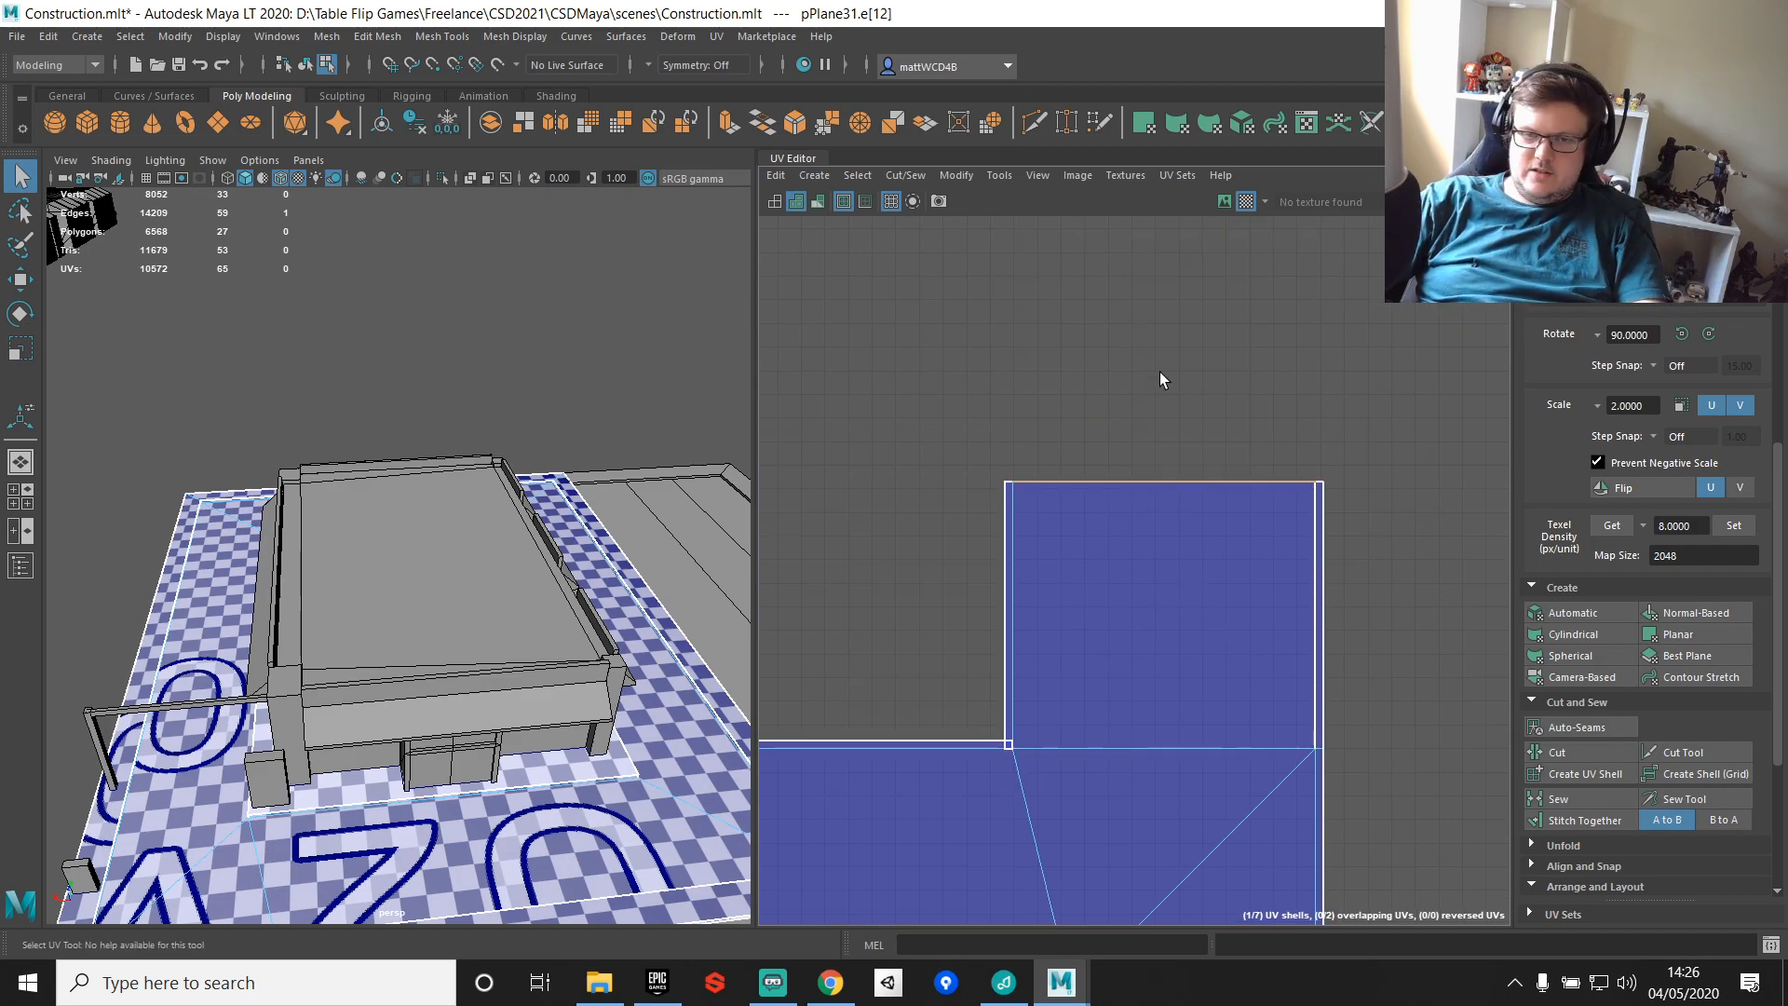
{"action": "key", "text": "f"}
{"action": "left_click_drag", "start_coordinate": [484, 372], "coordinate": [421, 384], "text": "alt"}
{"action": "scroll", "coordinate": [1082, 683], "scroll_direction": "down", "scroll_amount": 4}
{"action": "middle_click_drag", "start_coordinate": [1082, 684], "coordinate": [1045, 518], "text": "alt"}
{"action": "scroll", "coordinate": [1134, 420], "scroll_direction": "up", "scroll_amount": 3}
{"action": "scroll", "coordinate": [1045, 519], "scroll_direction": "up", "scroll_amount": 1}
{"action": "left_click", "coordinate": [1293, 443]}
{"action": "right_click_drag", "start_coordinate": [1081, 427], "coordinate": [1166, 473], "text": "shift"}
Step: Sew the strip edges together at the notch corner where the rectangular extension meets the ring
{"action": "key", "text": "w"}
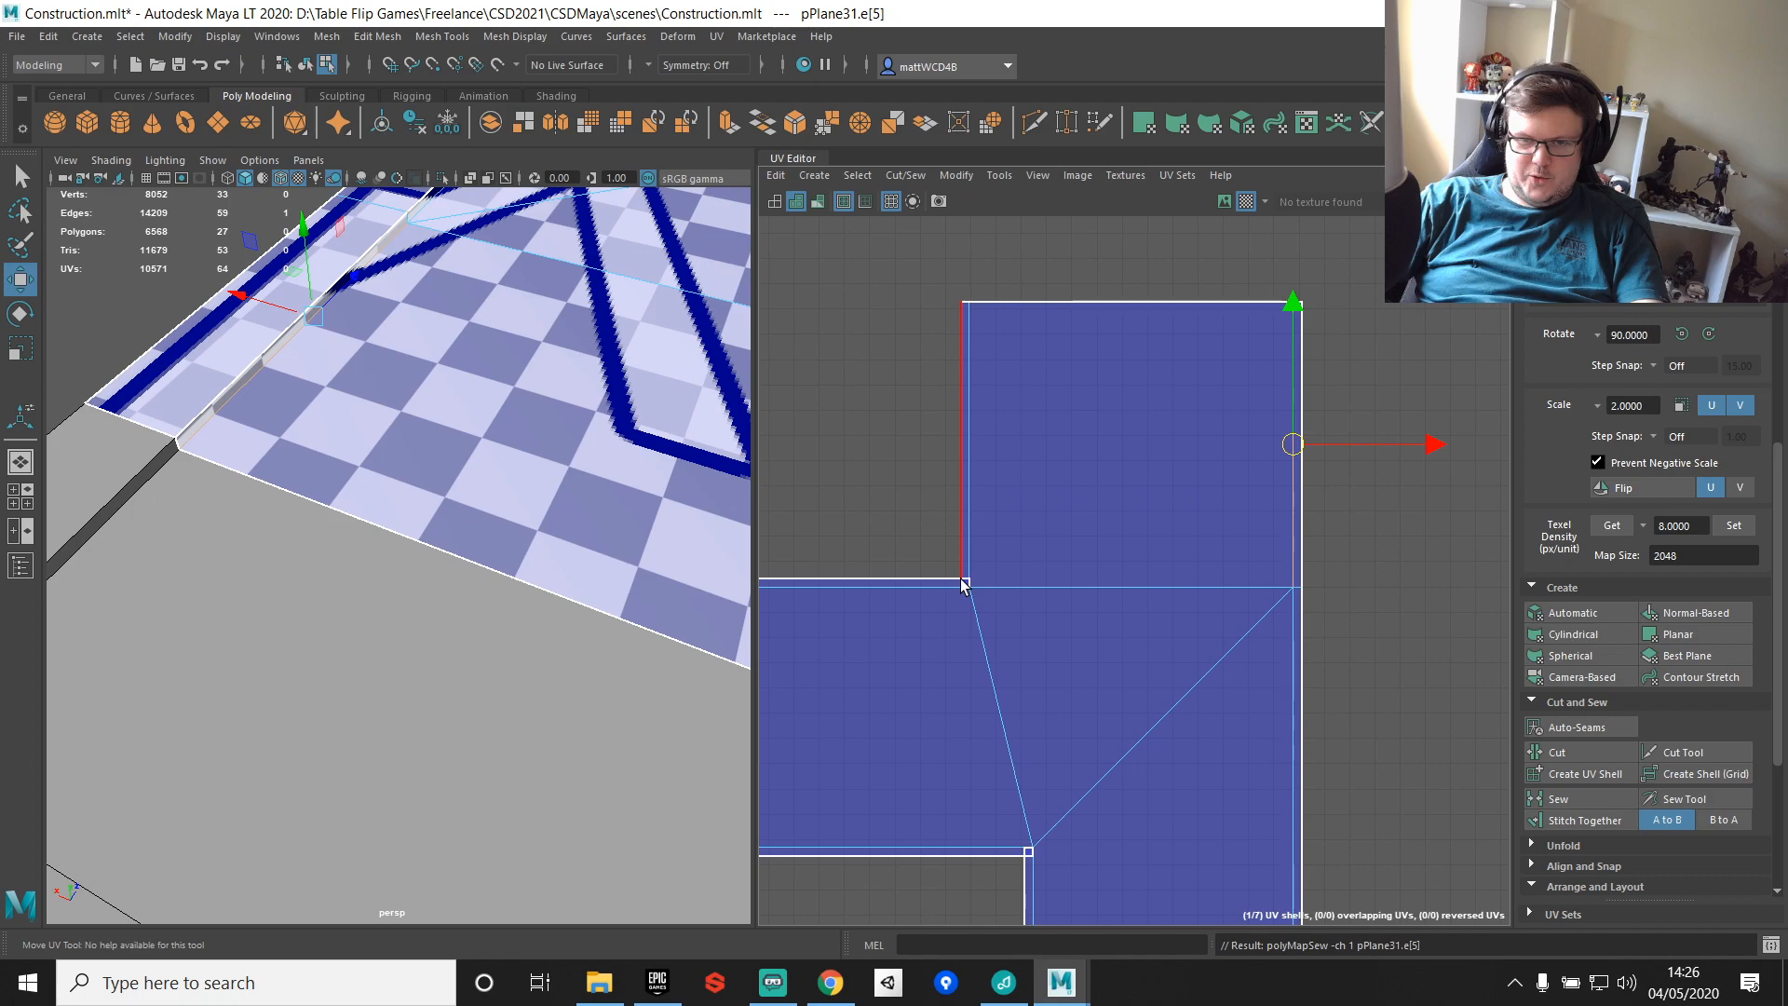
{"action": "left_click_drag", "start_coordinate": [962, 582], "coordinate": [974, 594]}
{"action": "scroll", "coordinate": [974, 585], "scroll_direction": "down", "scroll_amount": 3}
{"action": "middle_click_drag", "start_coordinate": [974, 584], "coordinate": [892, 486], "text": "alt"}
{"action": "scroll", "coordinate": [1175, 480], "scroll_direction": "up", "scroll_amount": 7}
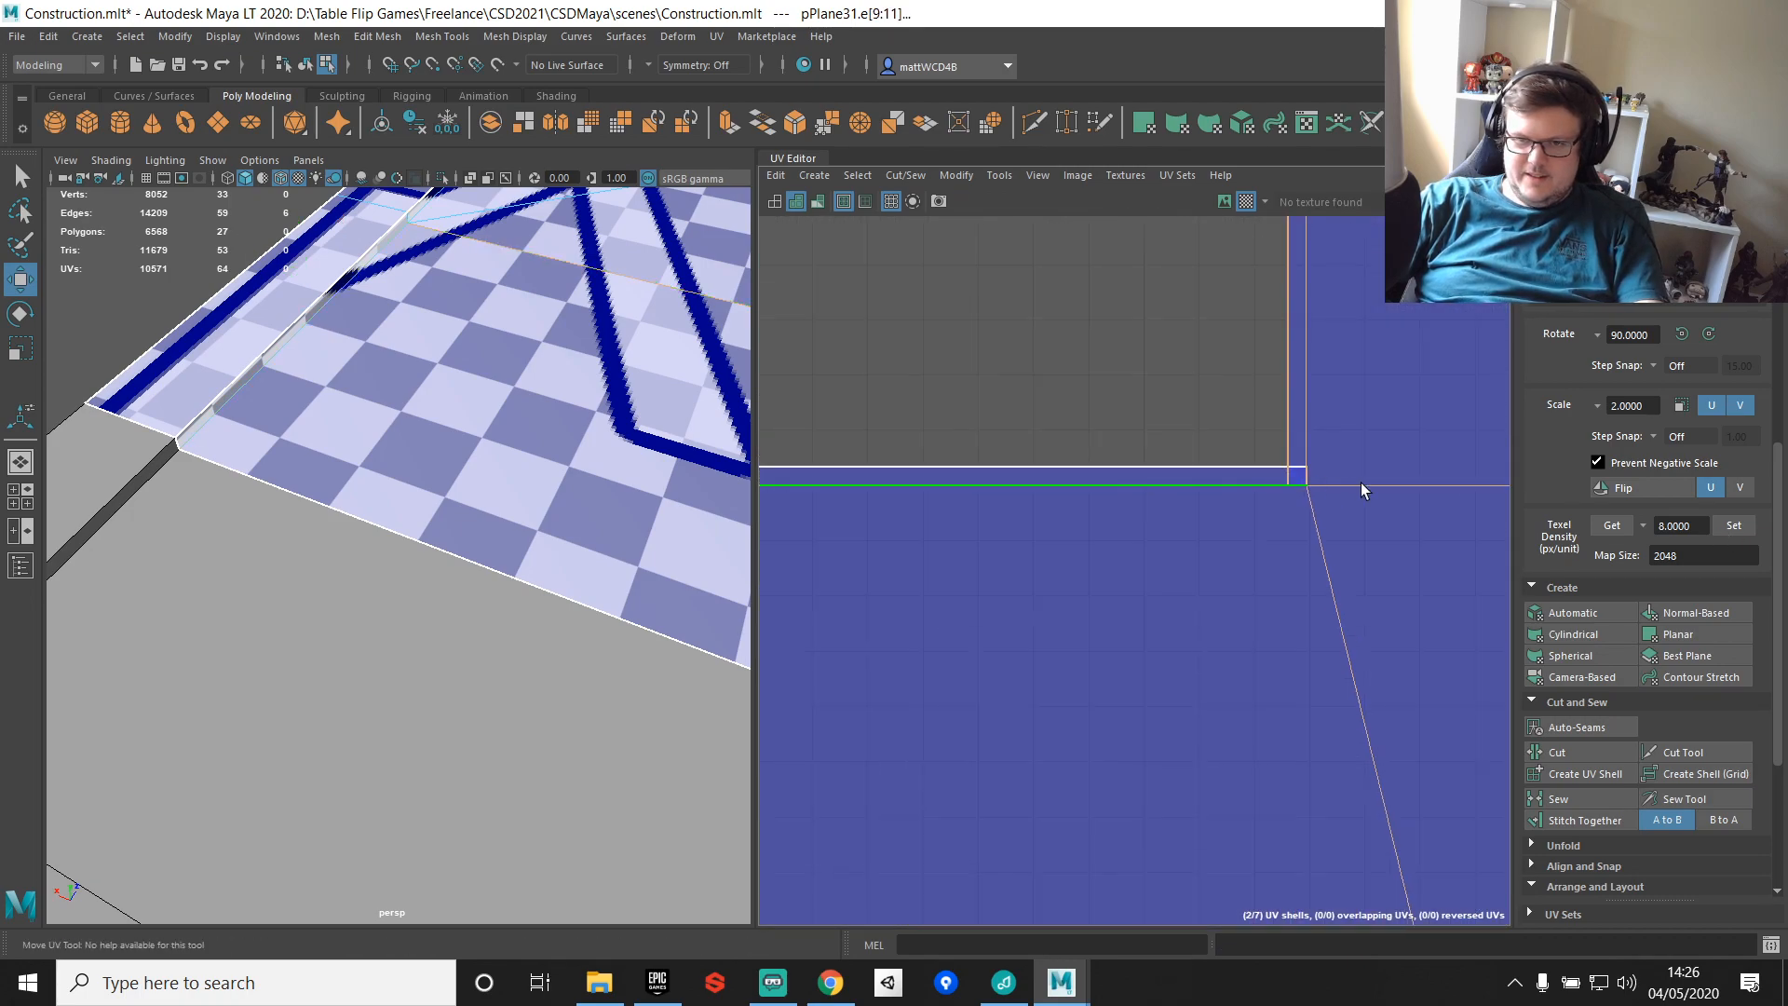
{"action": "middle_click_drag", "start_coordinate": [1339, 483], "coordinate": [1034, 560], "text": "alt"}
{"action": "left_click", "coordinate": [1022, 503]}
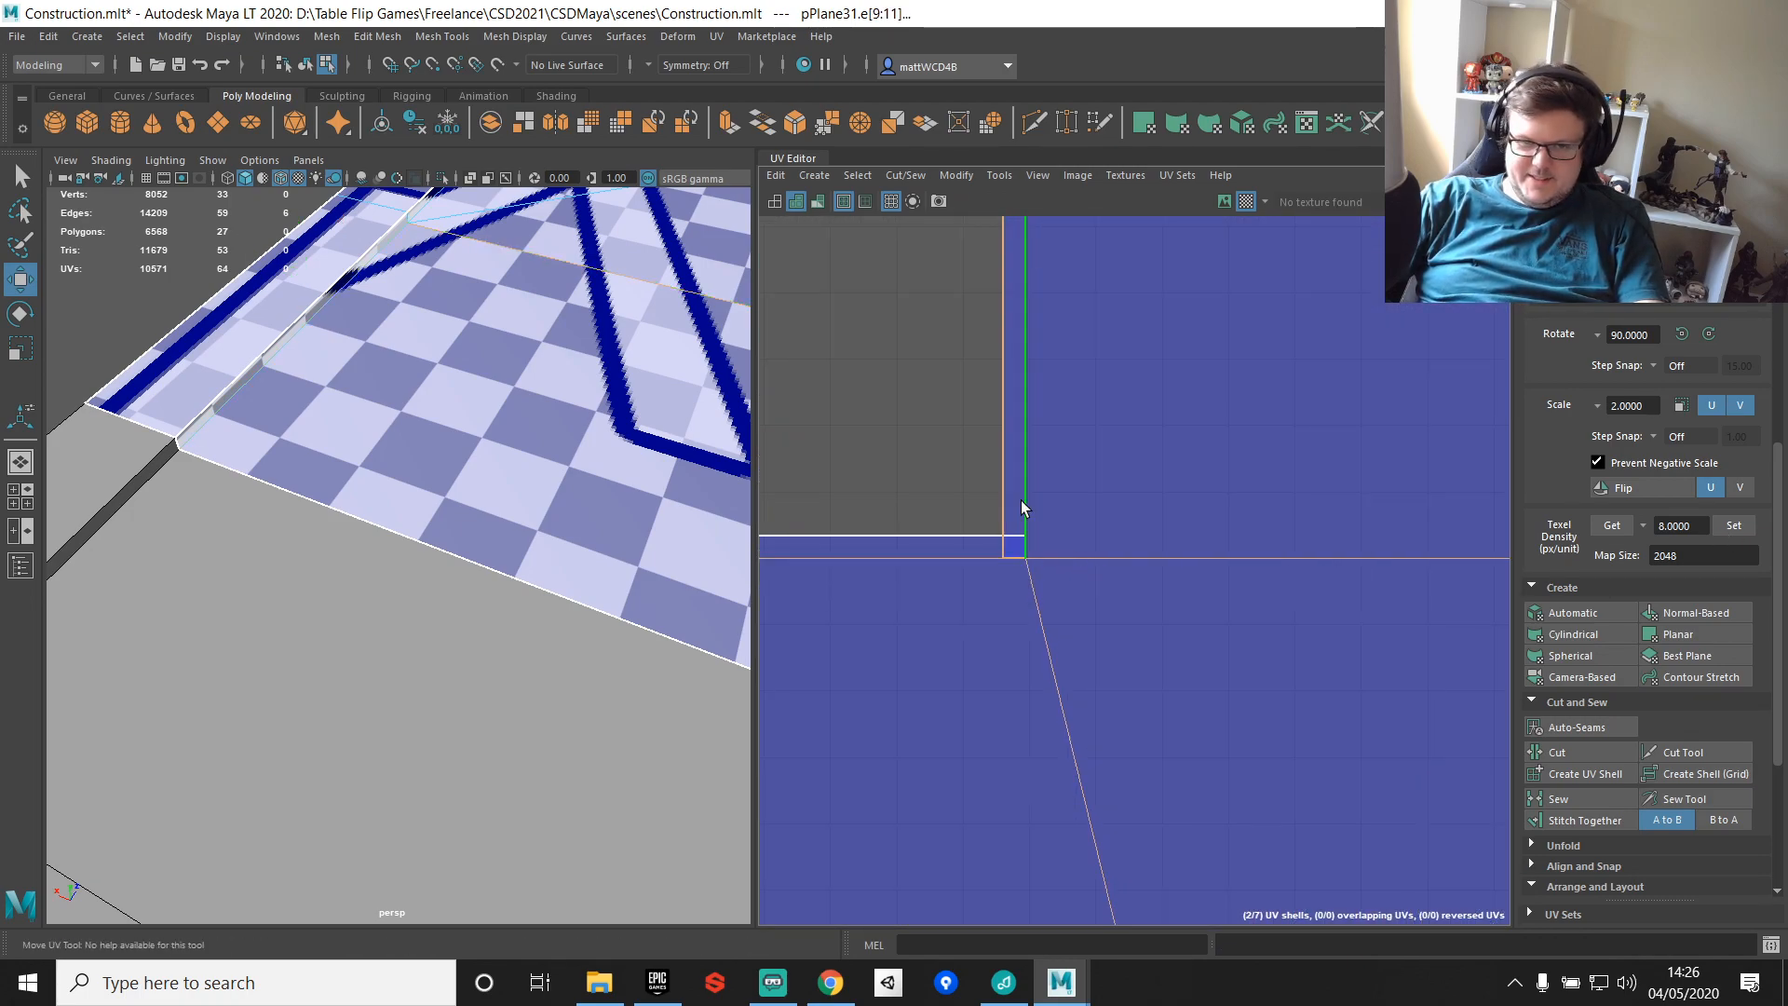
{"action": "left_click", "coordinate": [1022, 500], "text": "ctrl"}
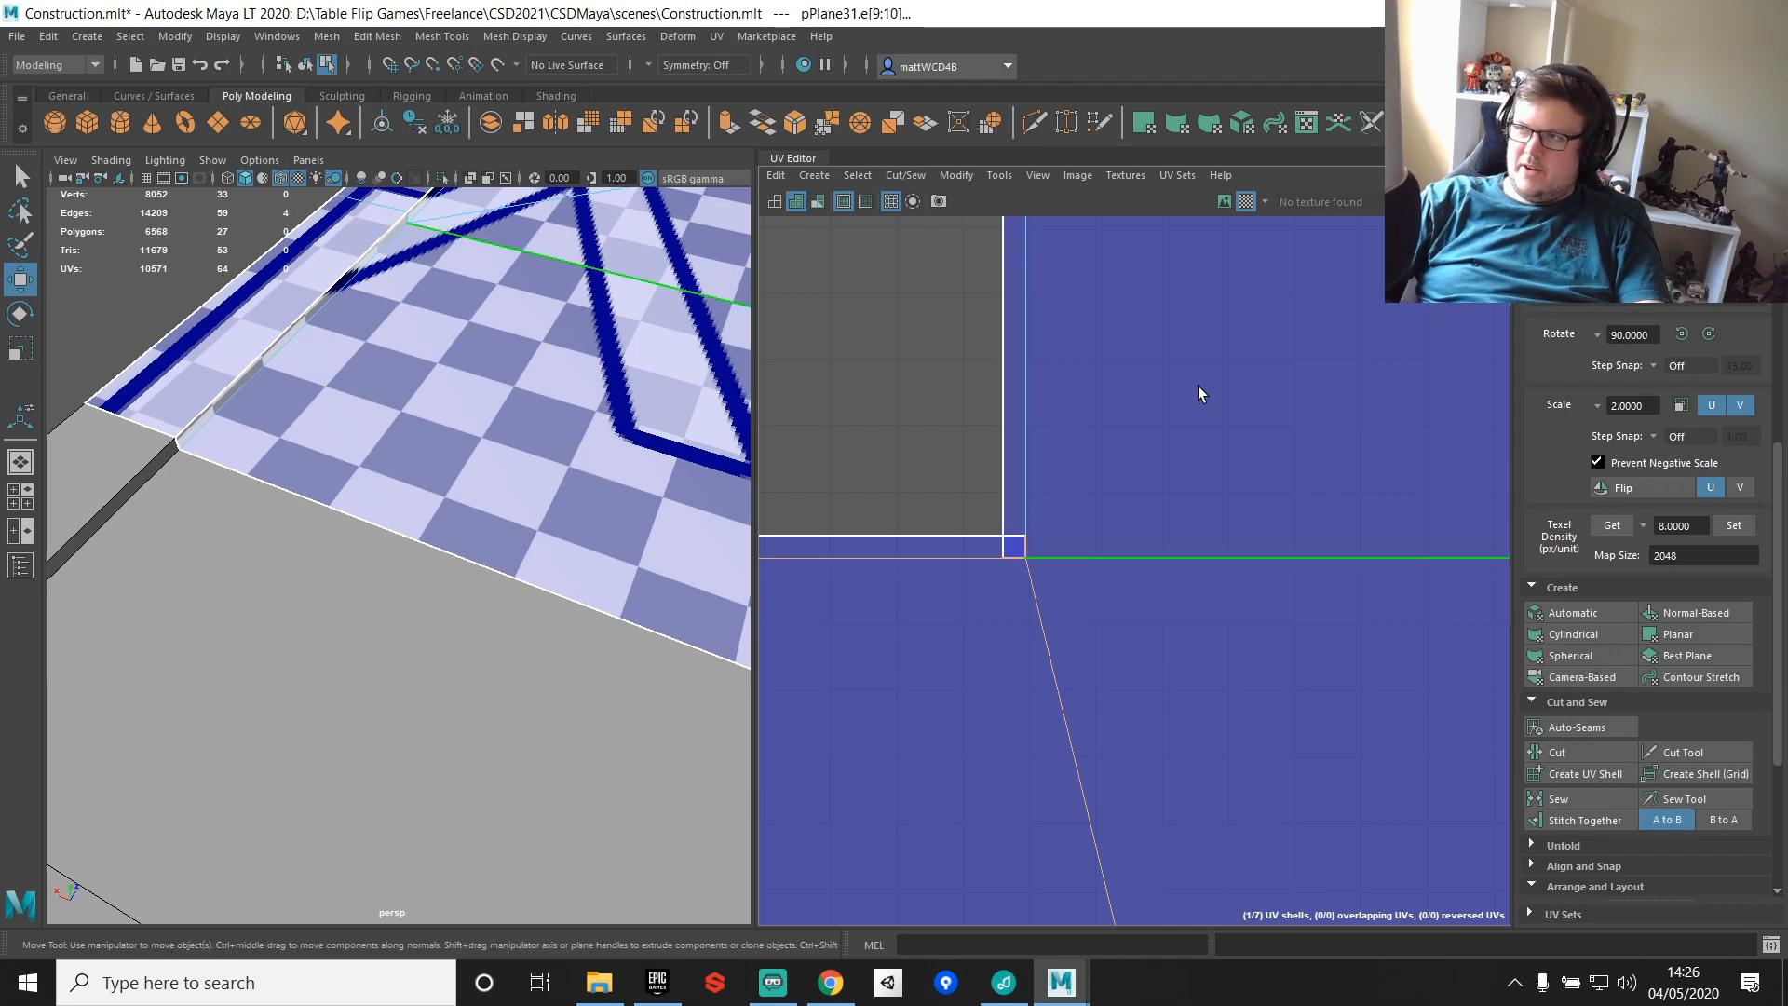
{"action": "right_click_drag", "start_coordinate": [1148, 413], "coordinate": [1250, 456], "text": "shift"}
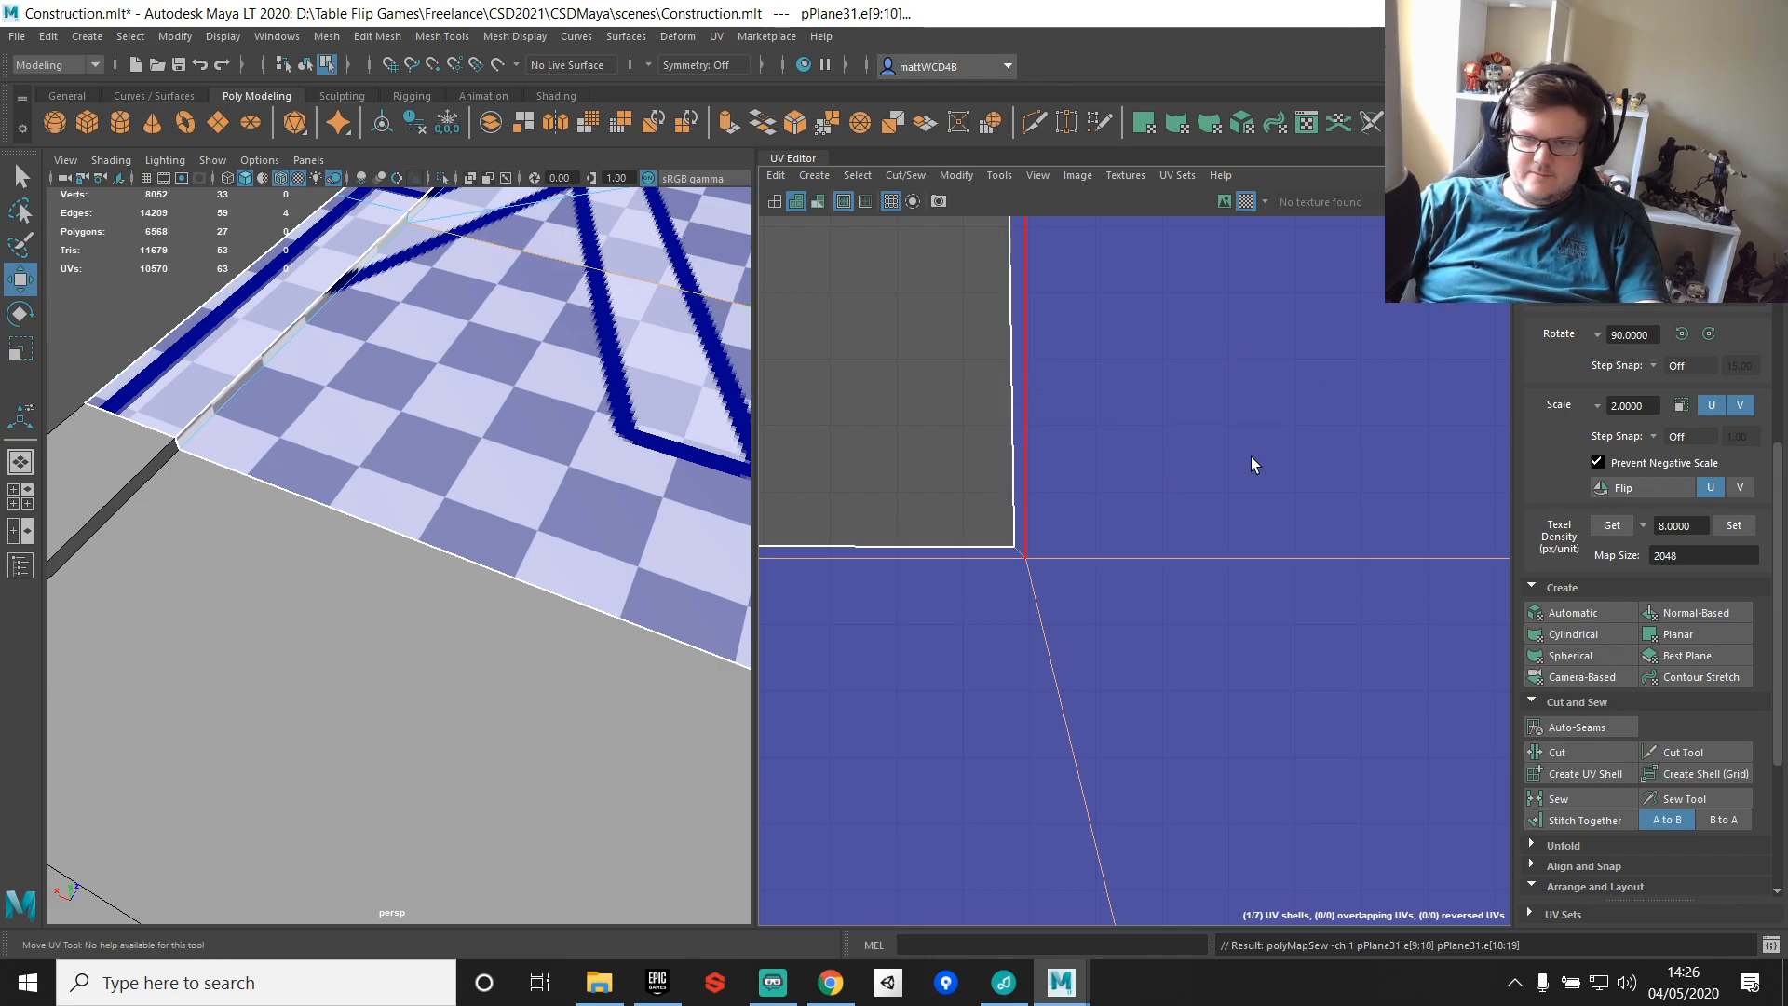
Step: Align the UVs along the inner side of the ground shell's rectangular extension to their maximum U position
{"action": "scroll", "coordinate": [1249, 457], "scroll_direction": "down", "scroll_amount": 3}
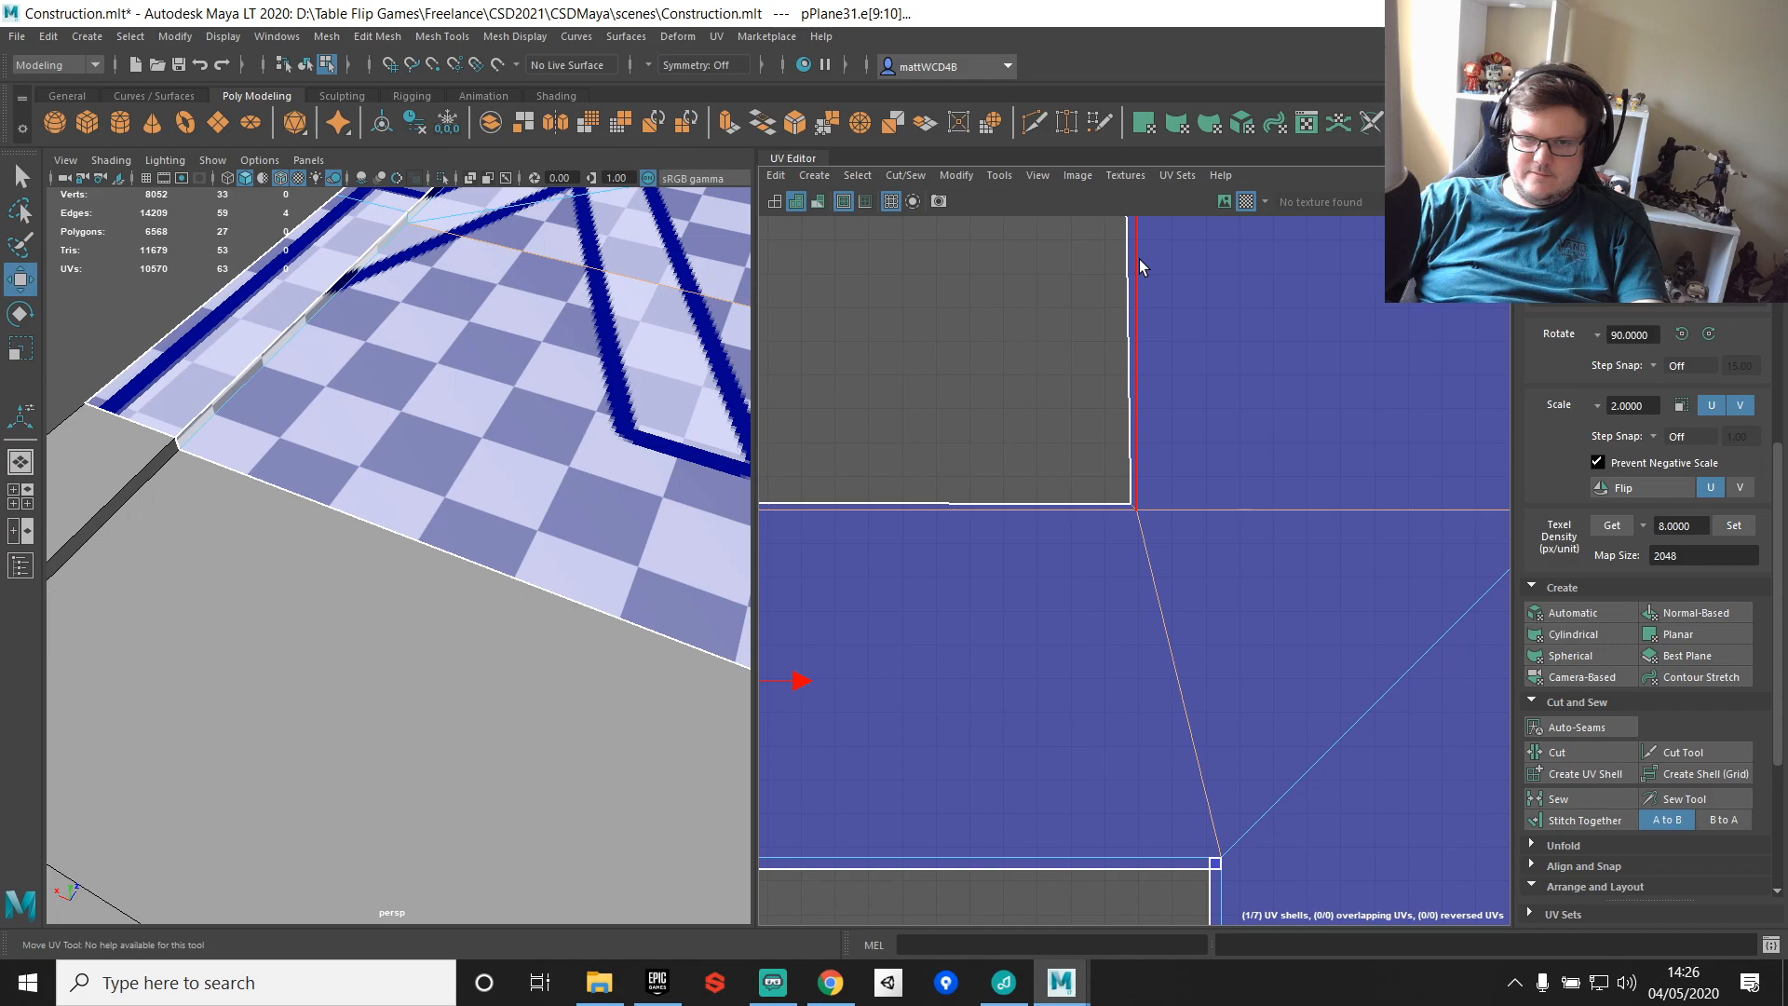
{"action": "key", "text": "f"}
{"action": "right_click_drag", "start_coordinate": [1229, 591], "coordinate": [1265, 615], "text": "shift"}
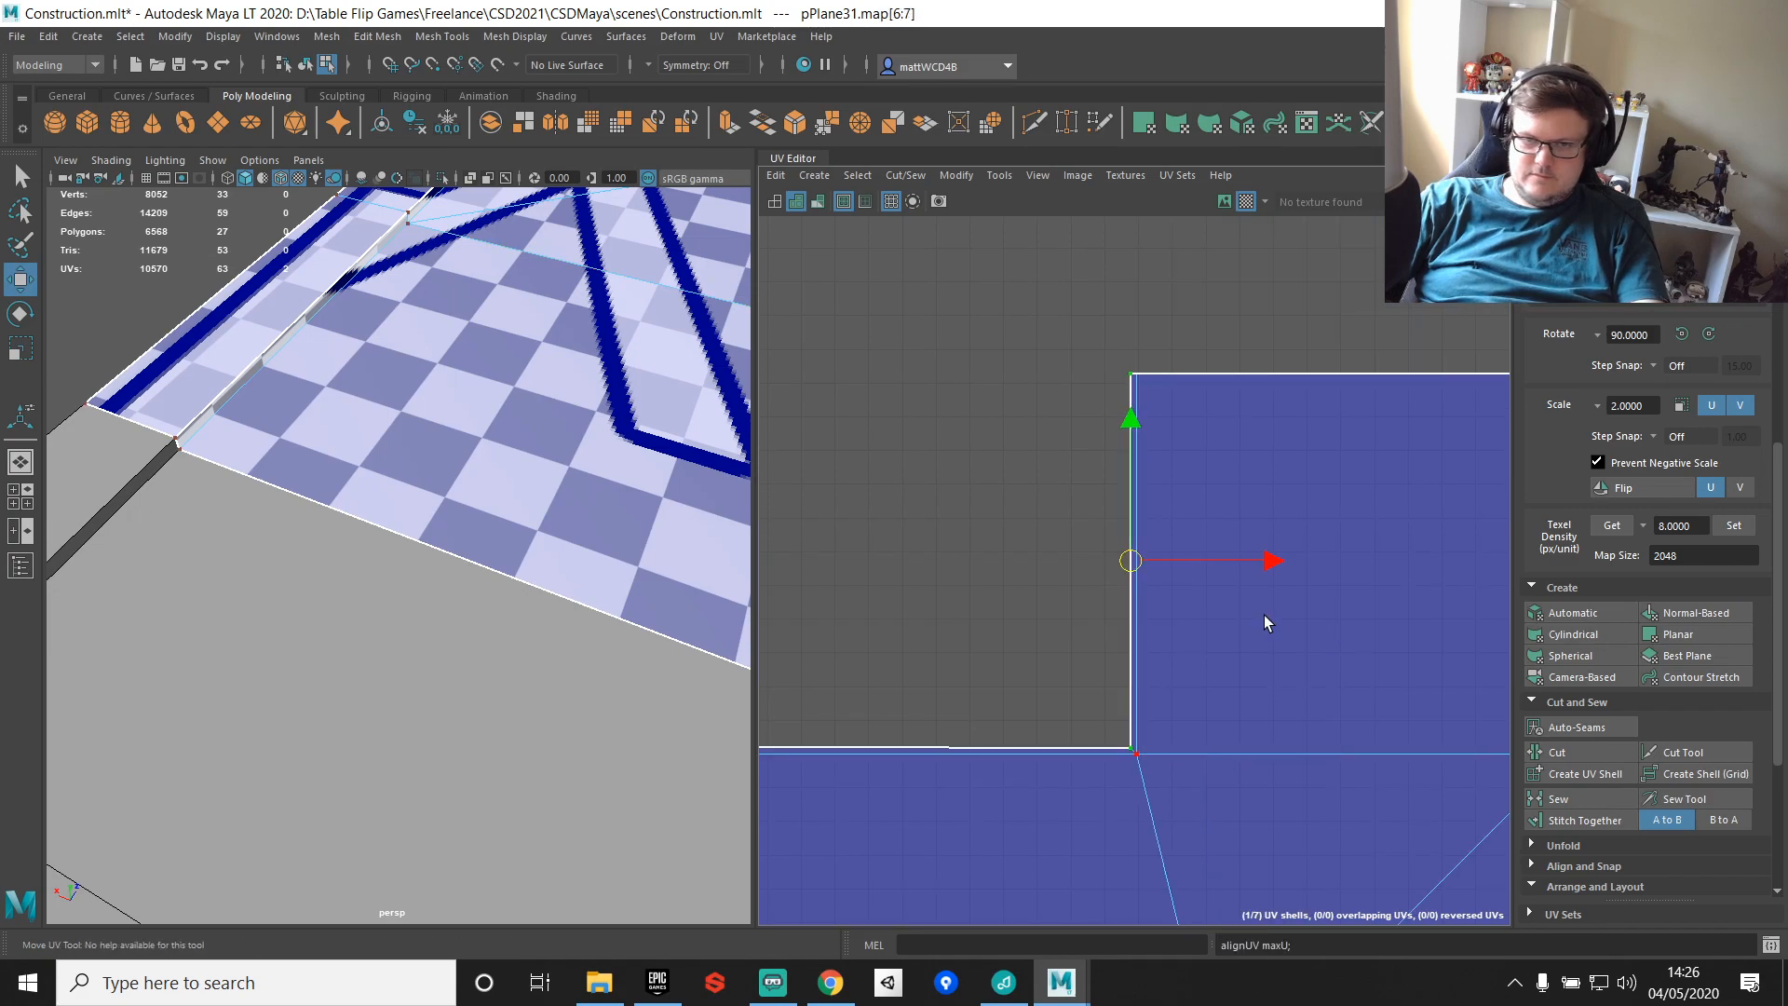
Step: Select the UVs along the ring's upper outer edge and align them into one straight horizontal line
{"action": "middle_click_drag", "start_coordinate": [1265, 615], "coordinate": [1490, 540], "text": "alt"}
{"action": "right_click_drag", "start_coordinate": [1239, 690], "coordinate": [1066, 684], "text": "alt"}
{"action": "middle_click_drag", "start_coordinate": [1067, 684], "coordinate": [995, 609], "text": "alt"}
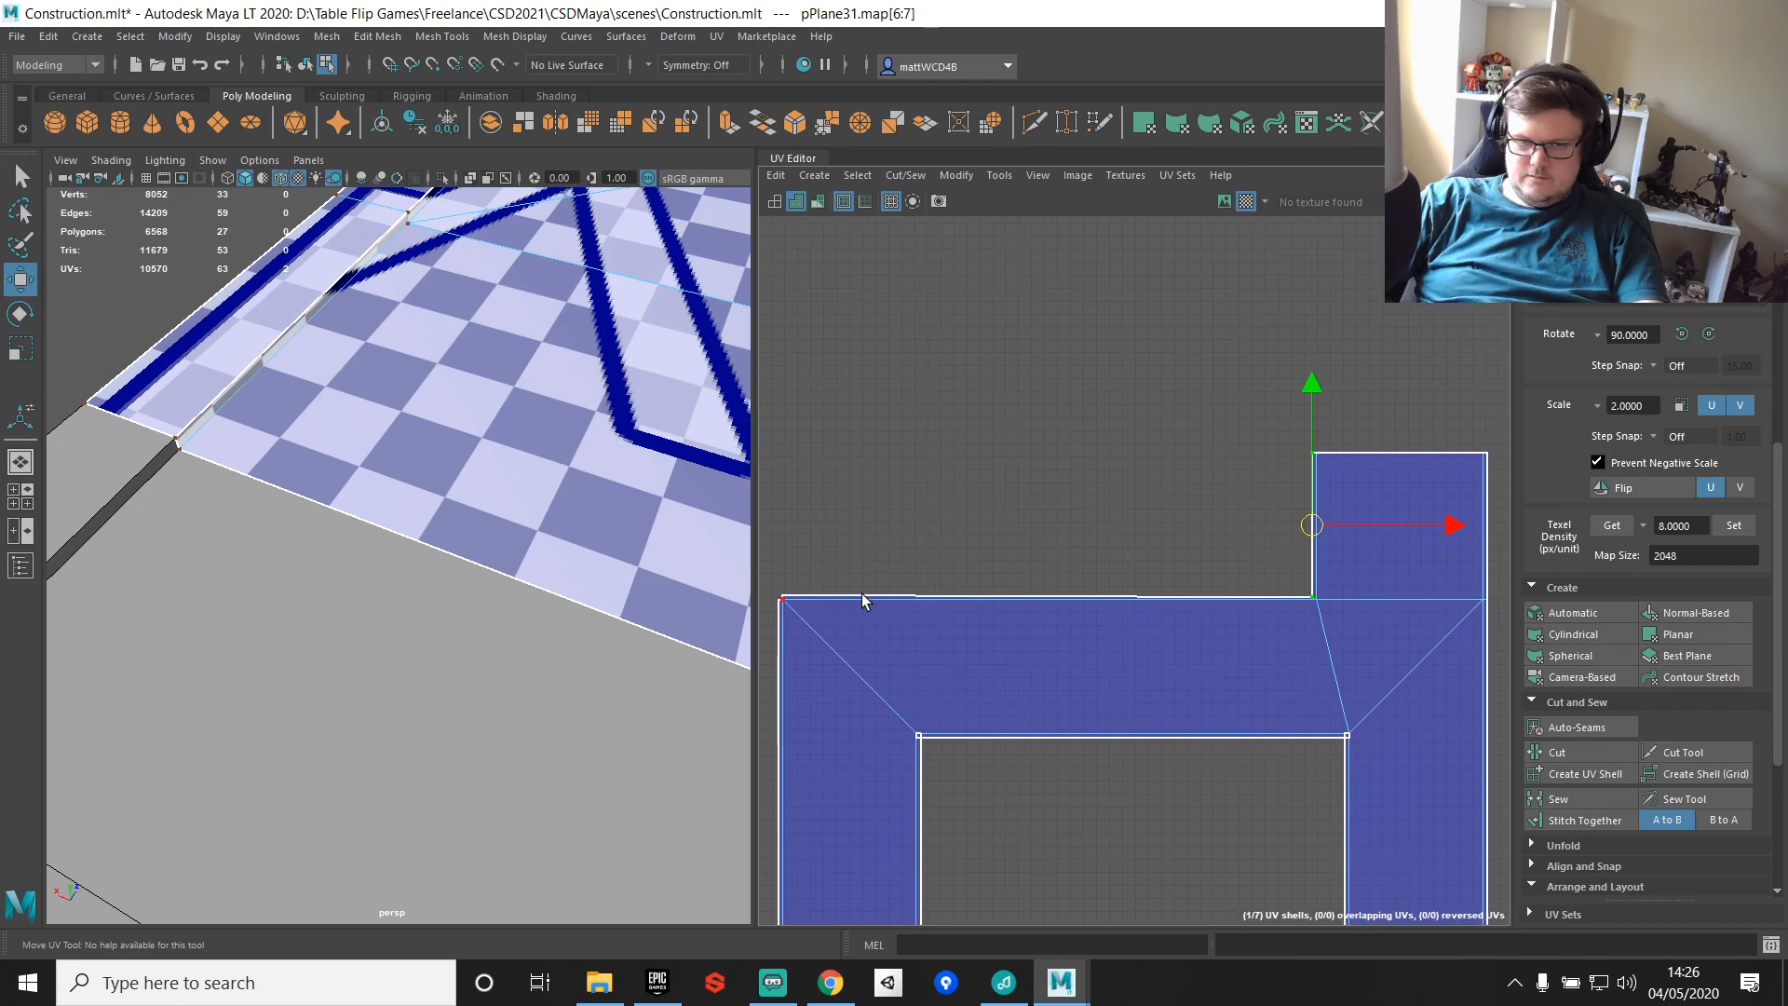
{"action": "left_click", "coordinate": [796, 585]}
{"action": "left_click", "coordinate": [1311, 591], "text": "shift"}
{"action": "right_click_drag", "start_coordinate": [1376, 511], "coordinate": [1527, 531], "text": "shift"}
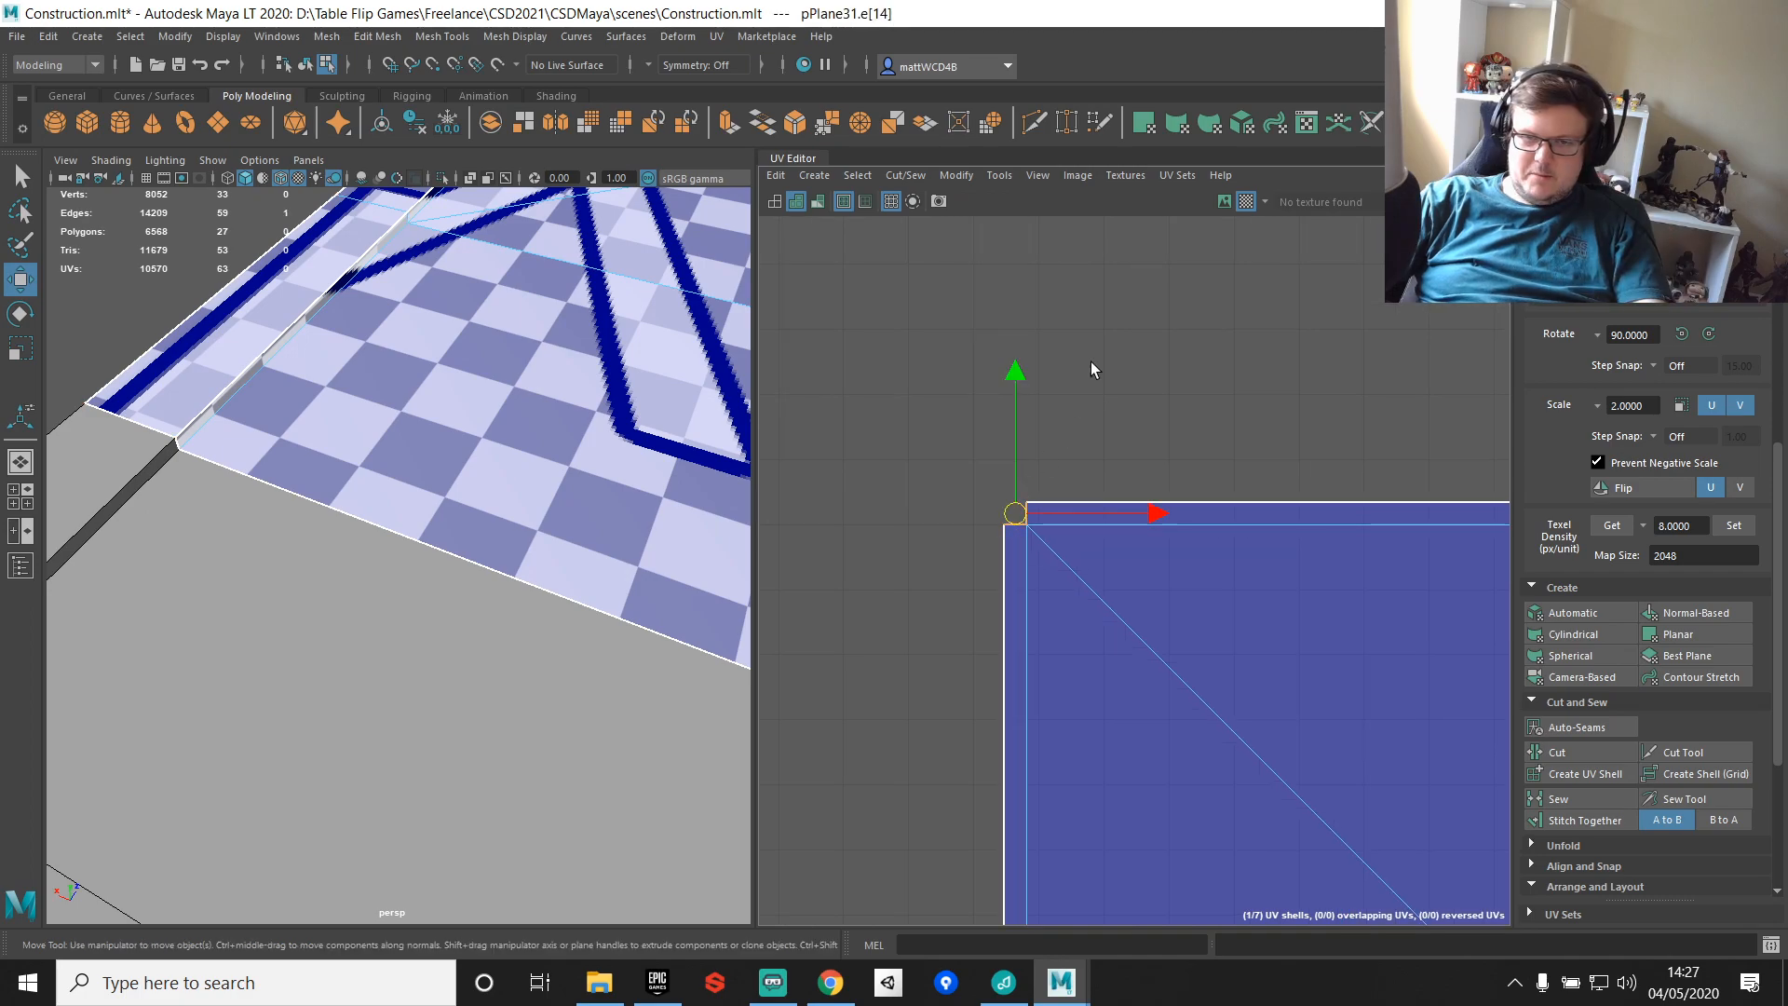
Step: Sew the notch edges at the ring's upper-left outer corner and select the UVs along the upper outer edge
{"action": "right_click_drag", "start_coordinate": [1091, 362], "coordinate": [1182, 410], "text": "shift"}
{"action": "key", "text": "q"}
{"action": "scroll", "coordinate": [1075, 555], "scroll_direction": "down", "scroll_amount": 2}
{"action": "left_click_drag", "start_coordinate": [970, 526], "coordinate": [1427, 568]}
{"action": "scroll", "coordinate": [1003, 573], "scroll_direction": "up", "scroll_amount": 2}
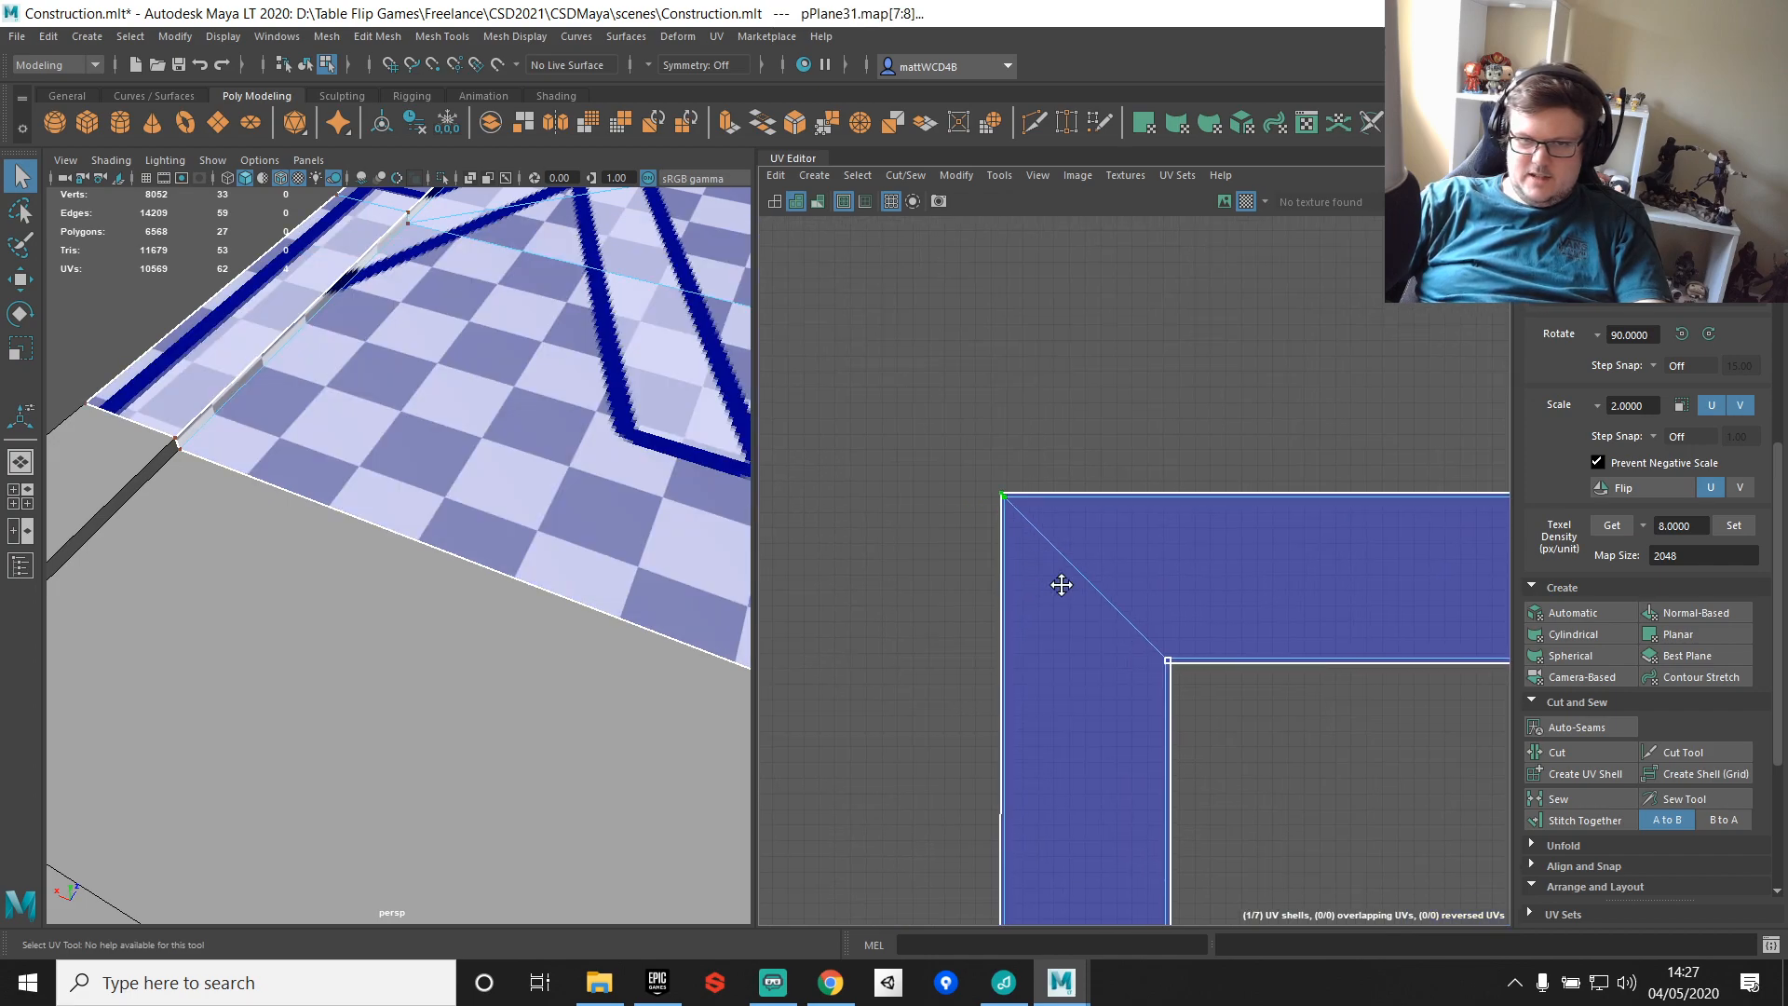
Step: Straighten the ring's left outer side by aligning its UVs in U, undoing the maximum-U alignment and realigning them
{"action": "scroll", "coordinate": [1062, 584], "scroll_direction": "up", "scroll_amount": 3}
{"action": "left_click", "coordinate": [1148, 410]}
{"action": "middle_click_drag", "start_coordinate": [1071, 273], "coordinate": [1039, 428], "text": "alt"}
{"action": "scroll", "coordinate": [1063, 501], "scroll_direction": "down", "scroll_amount": 4}
{"action": "middle_click_drag", "start_coordinate": [1153, 590], "coordinate": [1117, 515], "text": "alt"}
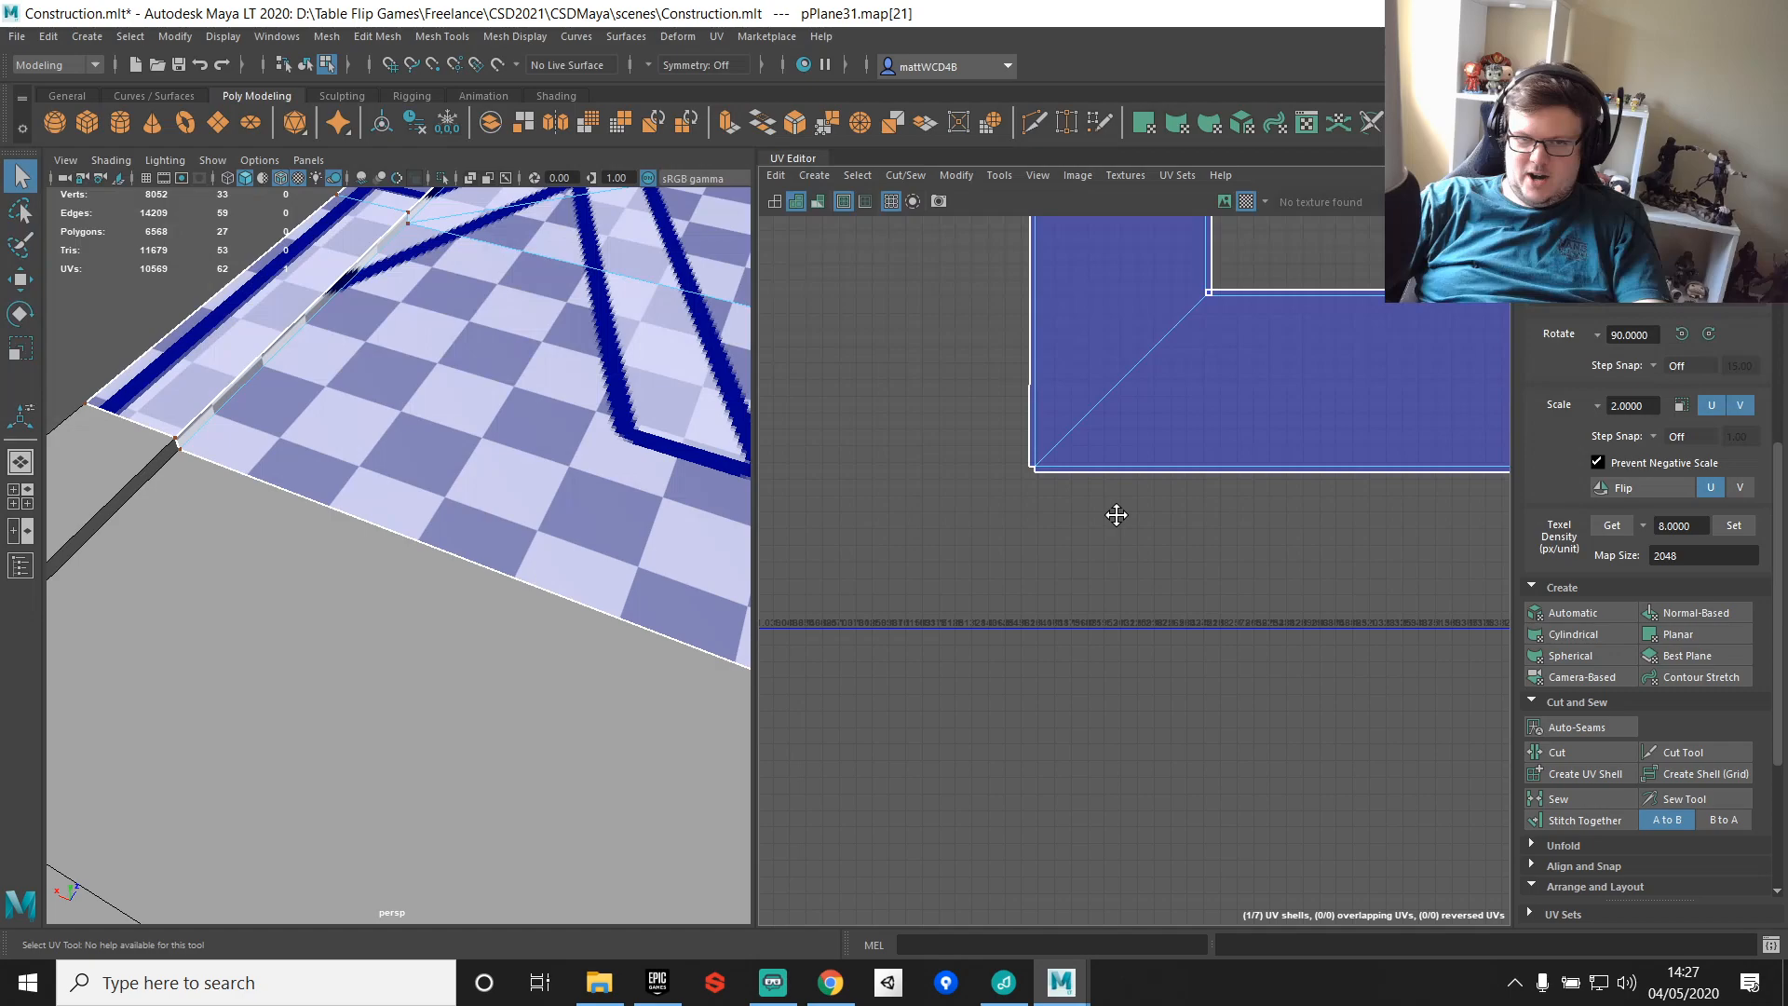
{"action": "mouse_move", "coordinate": [1090, 454]}
{"action": "right_mouse_down", "text": "shift"}
{"action": "mouse_move", "coordinate": [1168, 482]}
{"action": "mouse_move", "coordinate": [1086, 481]}
{"action": "right_mouse_up", "text": "shift"}
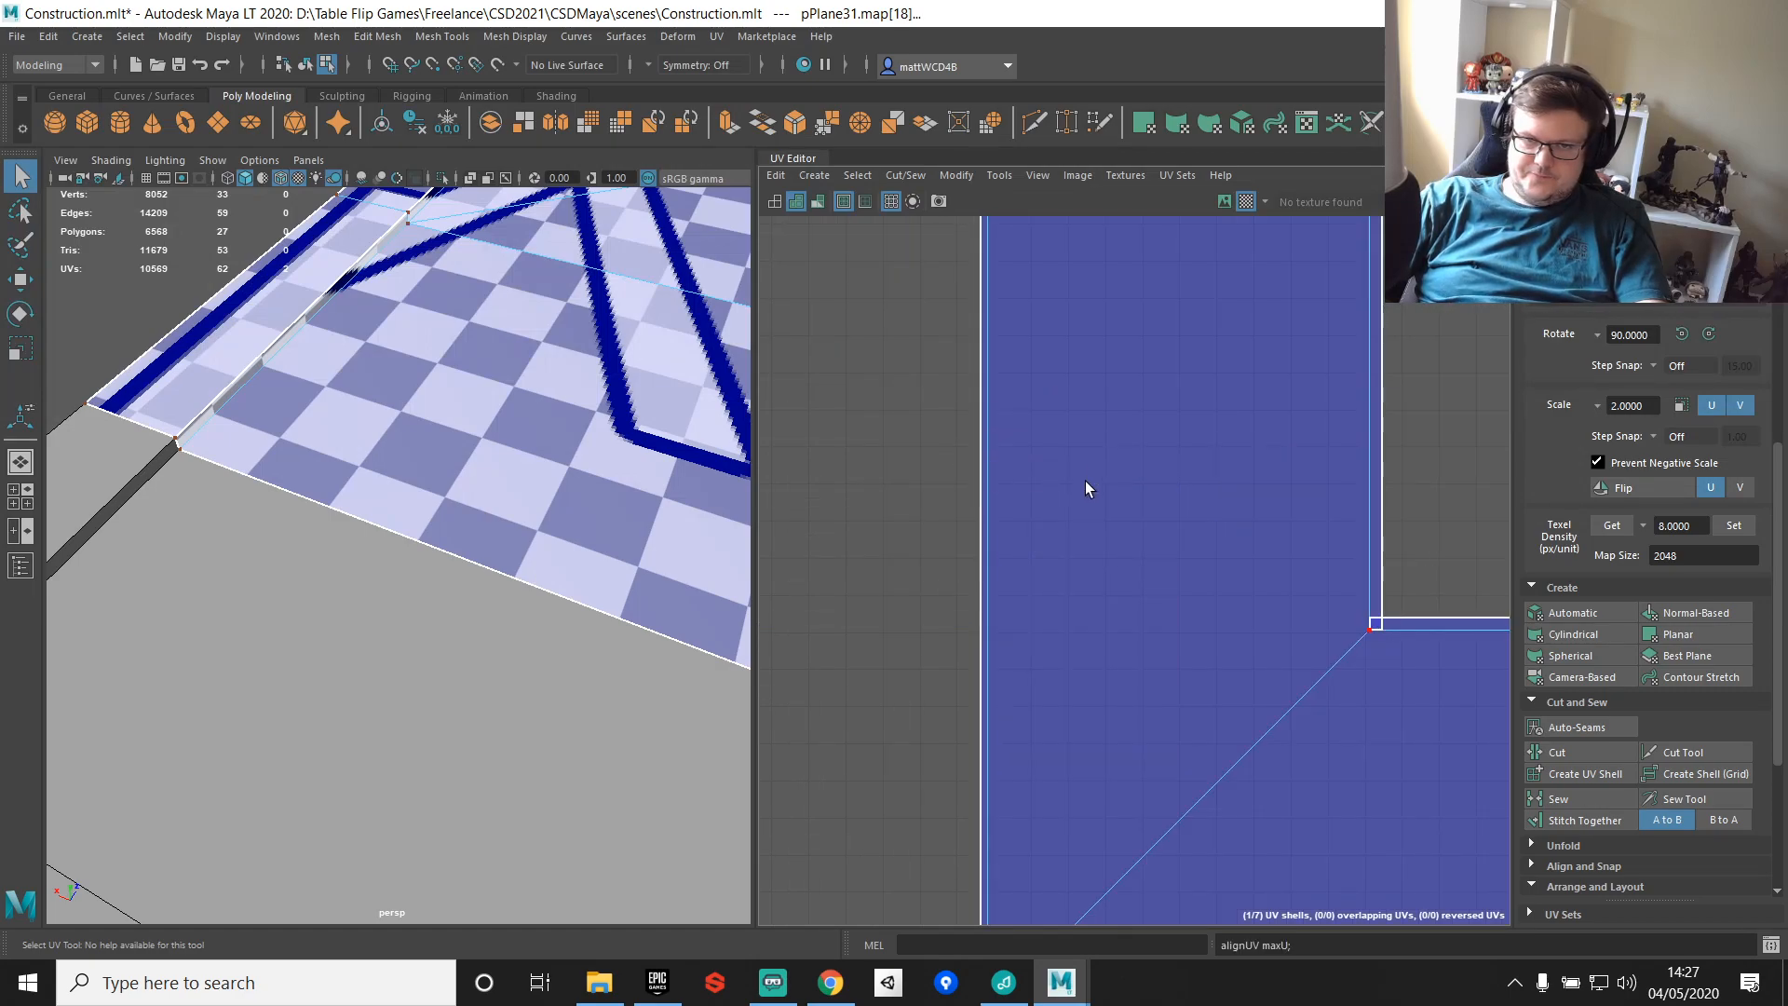
{"action": "scroll", "coordinate": [1082, 521], "scroll_direction": "down", "scroll_amount": 1}
{"action": "key", "text": "ctrl+z"}
{"action": "right_click_drag", "start_coordinate": [1105, 391], "coordinate": [1124, 471], "text": "shift"}
Step: Sew the split notch edges at the ring's lower-left outer corner
{"action": "scroll", "coordinate": [1080, 642], "scroll_direction": "down", "scroll_amount": 3}
{"action": "middle_click_drag", "start_coordinate": [1080, 650], "coordinate": [1060, 330], "text": "alt"}
{"action": "scroll", "coordinate": [1053, 563], "scroll_direction": "up", "scroll_amount": 8}
{"action": "right_click_drag", "start_coordinate": [1022, 436], "coordinate": [1025, 416]}
{"action": "left_click", "coordinate": [1026, 413]}
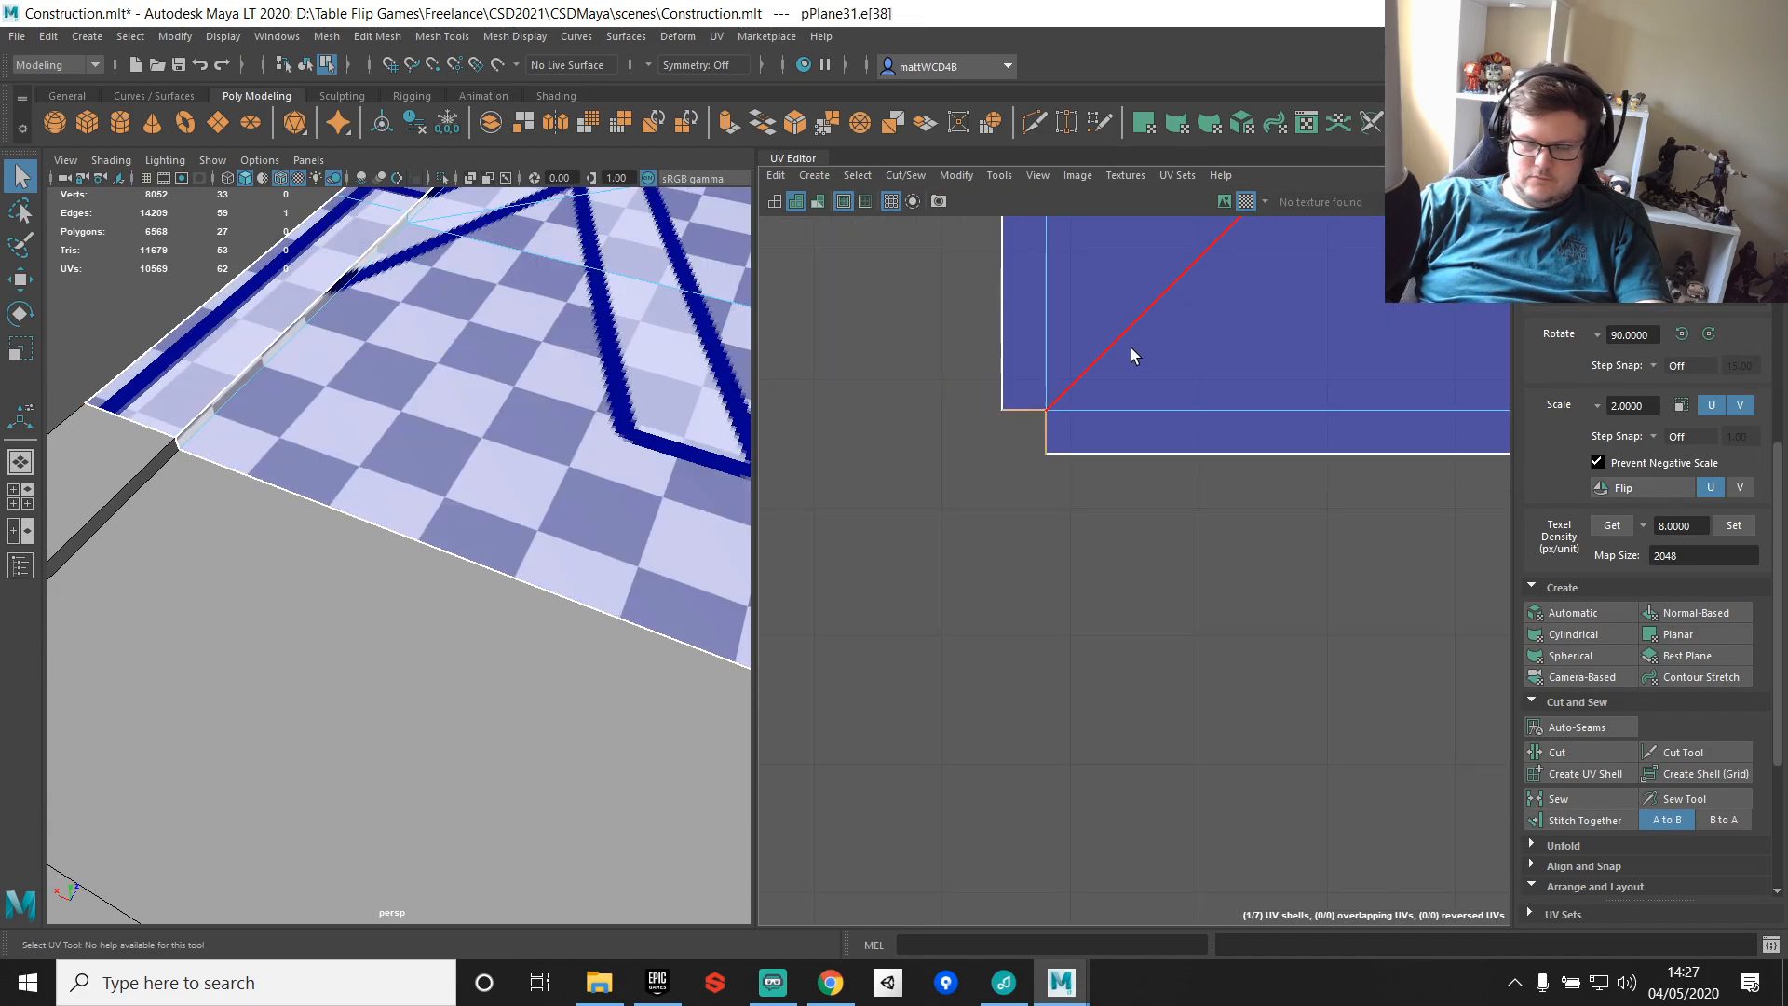
{"action": "right_click_drag", "start_coordinate": [1162, 311], "coordinate": [1154, 356]}
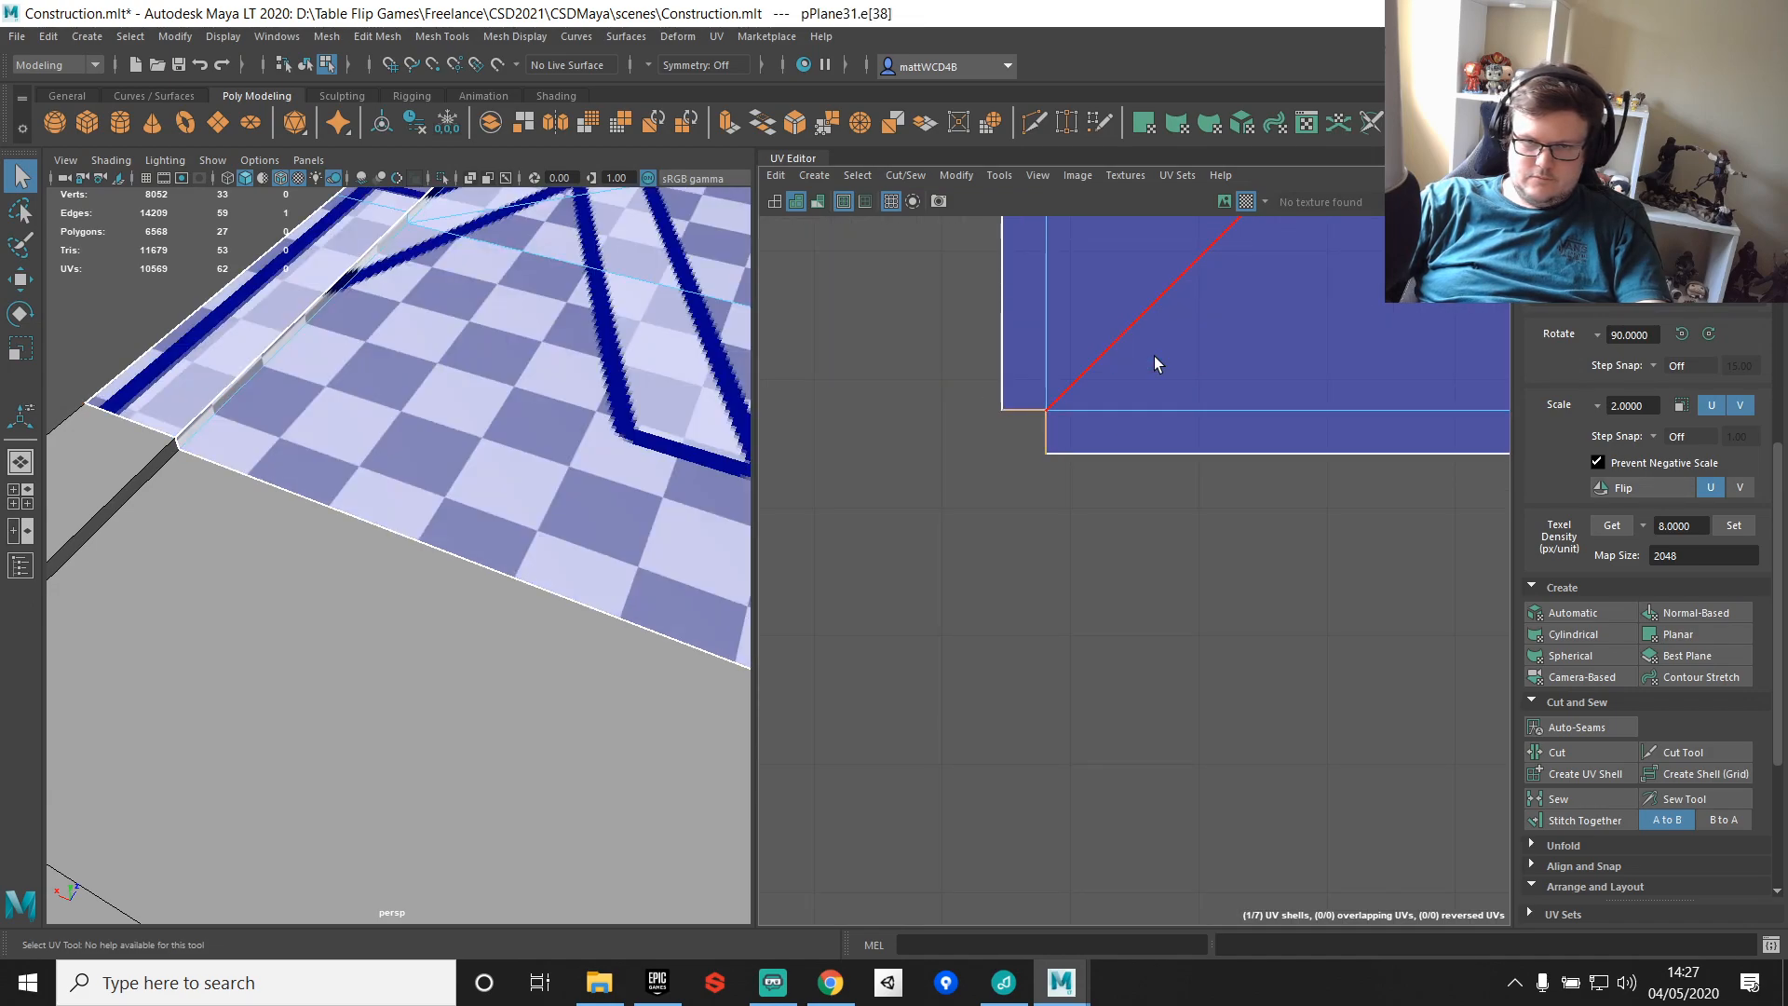
Step: Apply an automatic UV projection to the whole ground plane object
{"action": "scroll", "coordinate": [1077, 365], "scroll_direction": "down", "scroll_amount": 3}
{"action": "scroll", "coordinate": [1266, 493], "scroll_direction": "down", "scroll_amount": 6}
{"action": "right_click_drag", "start_coordinate": [390, 360], "coordinate": [473, 365]}
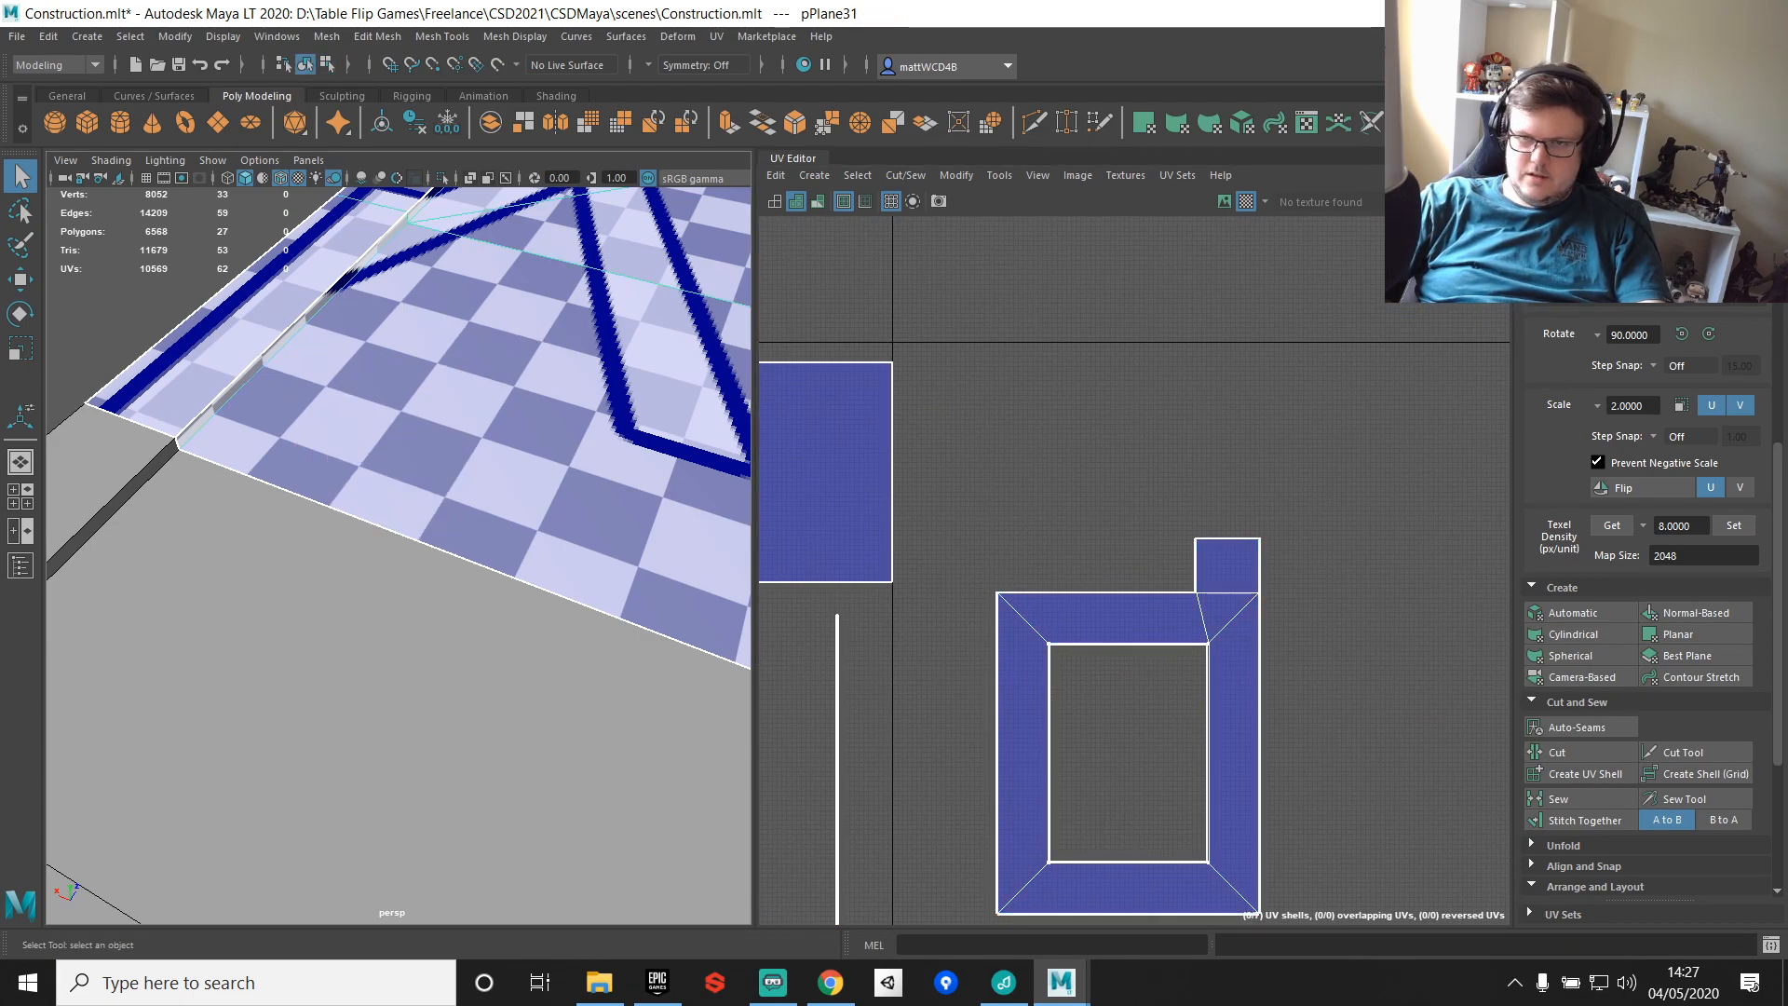
{"action": "left_click", "coordinate": [1571, 622]}
Step: Move the frame-shaped UV shell into empty UV space beside its original place
{"action": "scroll", "coordinate": [1145, 516], "scroll_direction": "down", "scroll_amount": 4}
{"action": "middle_click_drag", "start_coordinate": [998, 642], "coordinate": [1187, 434], "text": "alt"}
{"action": "scroll", "coordinate": [1071, 438], "scroll_direction": "up", "scroll_amount": 3}
{"action": "right_click_drag", "start_coordinate": [1042, 395], "coordinate": [1043, 456]}
{"action": "left_click", "coordinate": [1070, 318]}
{"action": "key", "text": "w"}
{"action": "scroll", "coordinate": [1085, 363], "scroll_direction": "down", "scroll_amount": 2}
{"action": "left_click_drag", "start_coordinate": [1107, 406], "coordinate": [1353, 428]}
{"action": "middle_click_drag", "start_coordinate": [1352, 428], "coordinate": [1123, 526], "text": "alt"}
Step: Sew the thin side face onto the frame shell's left outer border edge
{"action": "scroll", "coordinate": [1123, 523], "scroll_direction": "up", "scroll_amount": 3}
{"action": "key", "text": "q"}
{"action": "right_click_drag", "start_coordinate": [1121, 519], "coordinate": [1099, 454]}
{"action": "left_click", "coordinate": [1065, 466]}
{"action": "double_click", "coordinate": [1102, 468]}
{"action": "key", "text": "shift+s"}
Step: Sew the remaining thin side faces onto the frame shell's top, tab, right and bottom outer edges
{"action": "double_click", "coordinate": [1176, 343]}
{"action": "left_click", "coordinate": [1169, 345]}
{"action": "left_click", "coordinate": [1067, 391], "text": "shift"}
{"action": "left_click", "coordinate": [1306, 307], "text": "shift"}
{"action": "left_click", "coordinate": [1379, 316], "text": "shift"}
{"action": "left_click", "coordinate": [1384, 431], "text": "shift"}
{"action": "left_click", "coordinate": [1264, 736], "text": "shift"}
{"action": "key", "text": "shift+s"}
Step: Try an additional sew on the frame shell's top border edge and undo it
{"action": "left_click", "coordinate": [1184, 339]}
{"action": "key", "text": "shift+s"}
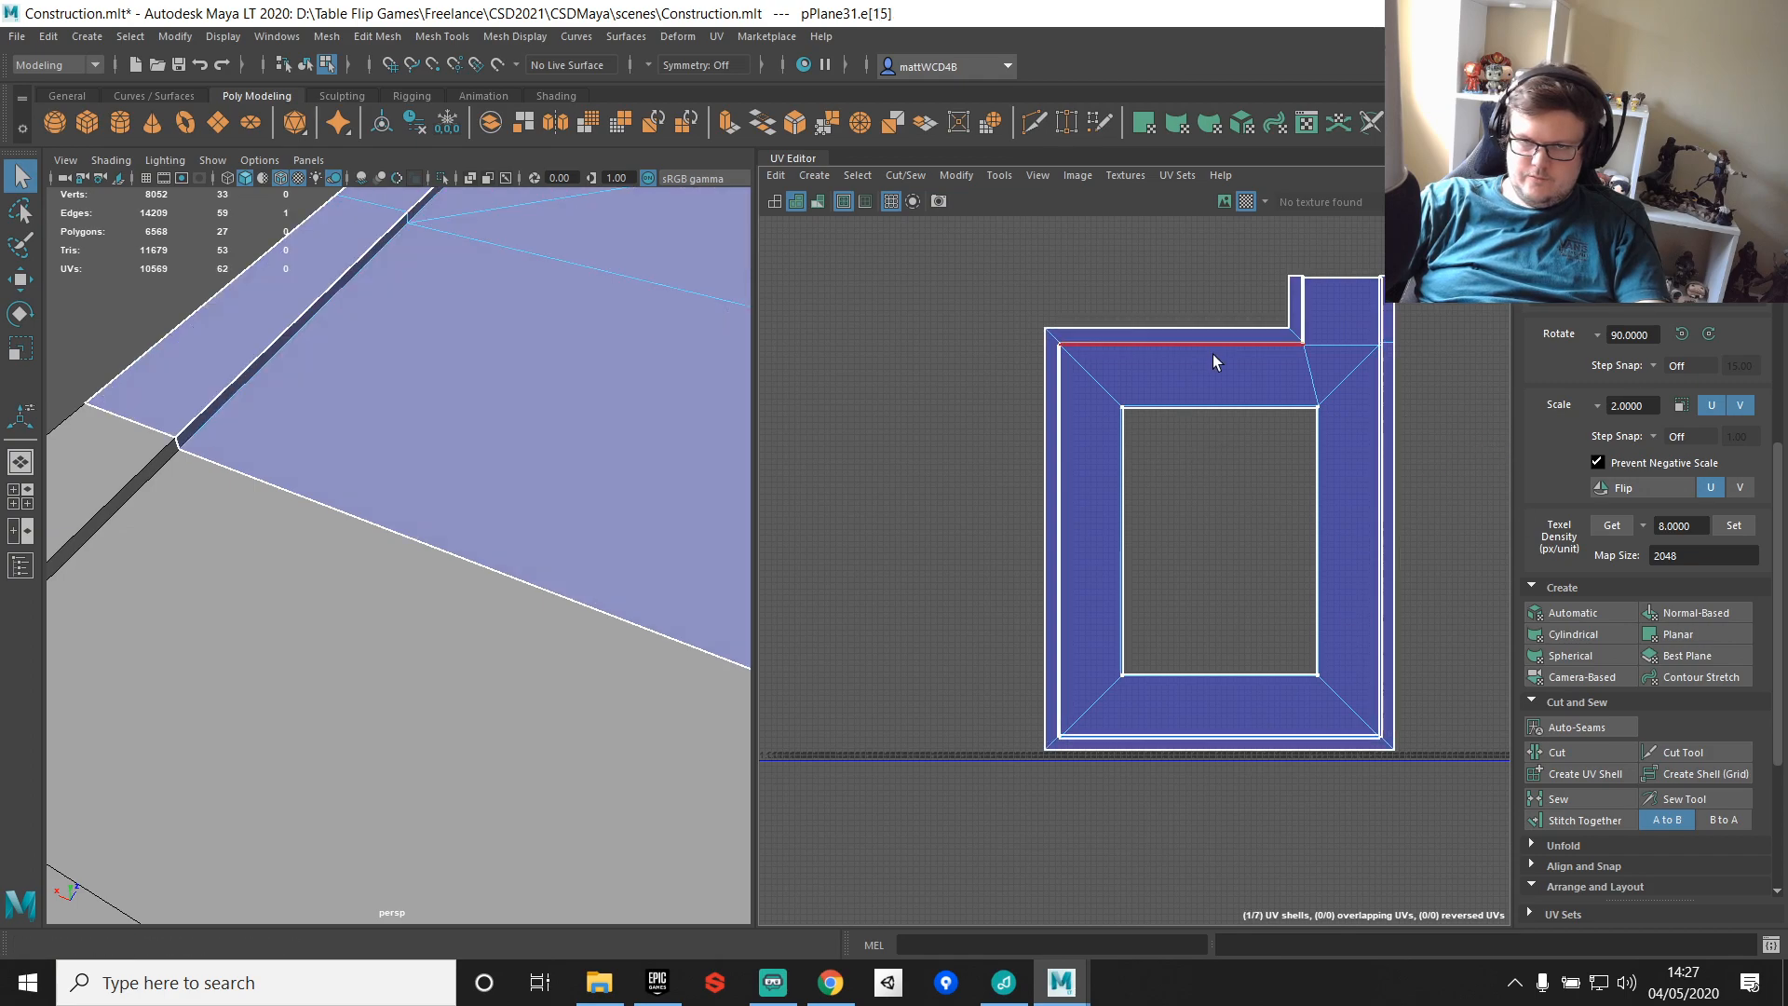
{"action": "scroll", "coordinate": [1306, 409], "scroll_direction": "up", "scroll_amount": 3}
{"action": "scroll", "coordinate": [914, 384], "scroll_direction": "up", "scroll_amount": 5}
{"action": "key", "text": "ctrl+z"}
{"action": "scroll", "coordinate": [902, 500], "scroll_direction": "up", "scroll_amount": 4}
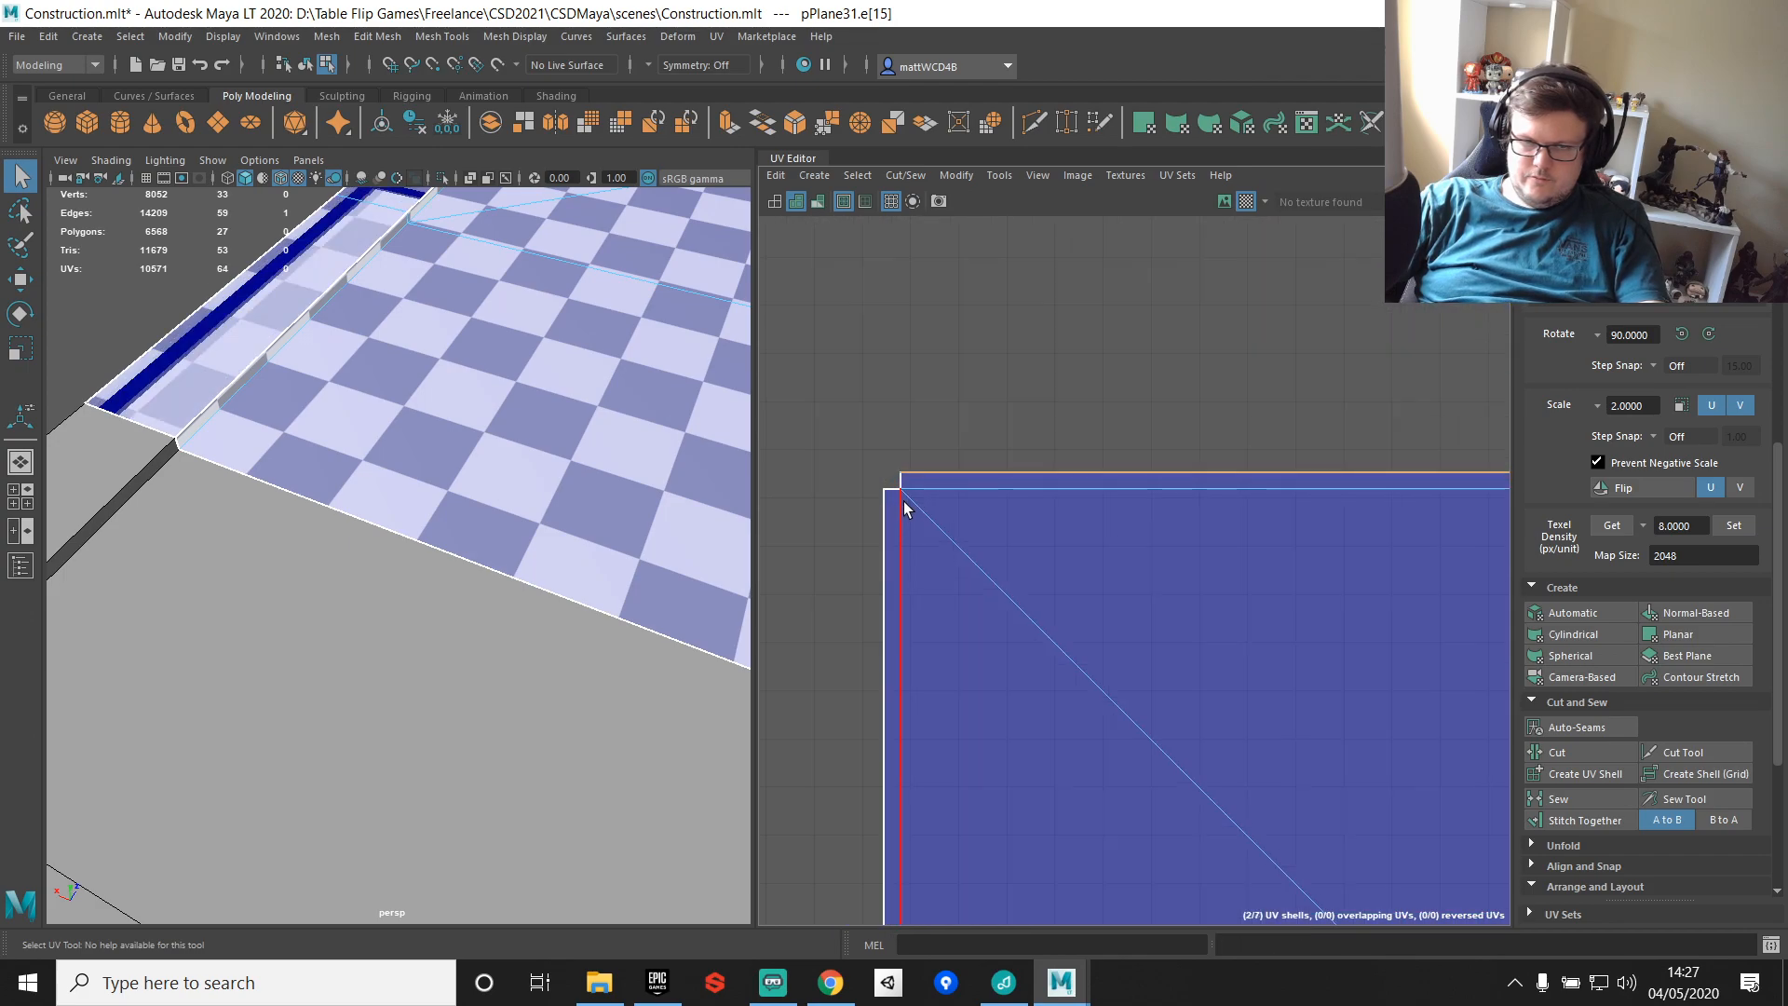
Step: Sew the short open edges at the frame shell's upper-left corner and beside the tab
{"action": "left_click", "coordinate": [889, 484]}
{"action": "right_click_drag", "start_coordinate": [987, 339], "coordinate": [1026, 365], "text": "shift"}
{"action": "scroll", "coordinate": [1020, 388], "scroll_direction": "down", "scroll_amount": 4}
{"action": "middle_click_drag", "start_coordinate": [1480, 427], "coordinate": [1081, 436], "text": "alt"}
{"action": "left_click_drag", "start_coordinate": [1181, 472], "coordinate": [1193, 490]}
{"action": "right_click_drag", "start_coordinate": [1193, 490], "coordinate": [1225, 512], "text": "shift"}
Step: Sew the border edges around the frame shell's upper tab
{"action": "scroll", "coordinate": [1304, 488], "scroll_direction": "down", "scroll_amount": 3}
{"action": "middle_click_drag", "start_coordinate": [1491, 298], "coordinate": [1253, 358], "text": "alt"}
{"action": "scroll", "coordinate": [1237, 511], "scroll_direction": "up", "scroll_amount": 3}
{"action": "scroll", "coordinate": [1239, 687], "scroll_direction": "down", "scroll_amount": 4}
{"action": "scroll", "coordinate": [1238, 688], "scroll_direction": "down", "scroll_amount": 3}
{"action": "scroll", "coordinate": [1055, 543], "scroll_direction": "up", "scroll_amount": 5}
{"action": "right_click_drag", "start_coordinate": [1056, 543], "coordinate": [1103, 544]}
{"action": "left_click_drag", "start_coordinate": [1069, 326], "coordinate": [1156, 809]}
{"action": "right_click_drag", "start_coordinate": [1196, 450], "coordinate": [1249, 359], "text": "shift"}
Step: Select the split edges along the frame shell's long vertical sides and sew them together
{"action": "scroll", "coordinate": [1086, 709], "scroll_direction": "down", "scroll_amount": 3}
{"action": "middle_click_drag", "start_coordinate": [1086, 710], "coordinate": [1234, 602], "text": "alt"}
{"action": "left_click_drag", "start_coordinate": [902, 563], "coordinate": [1361, 633]}
{"action": "middle_click_drag", "start_coordinate": [1205, 785], "coordinate": [1060, 551], "text": "alt"}
{"action": "scroll", "coordinate": [1060, 551], "scroll_direction": "up", "scroll_amount": 3}
{"action": "left_click", "coordinate": [1018, 356]}
{"action": "scroll", "coordinate": [1019, 356], "scroll_direction": "down", "scroll_amount": 2}
{"action": "left_click_drag", "start_coordinate": [969, 317], "coordinate": [1363, 819]}
{"action": "left_click_drag", "start_coordinate": [1160, 320], "coordinate": [1209, 824], "text": "ctrl"}
{"action": "left_click_drag", "start_coordinate": [1034, 507], "coordinate": [1360, 568]}
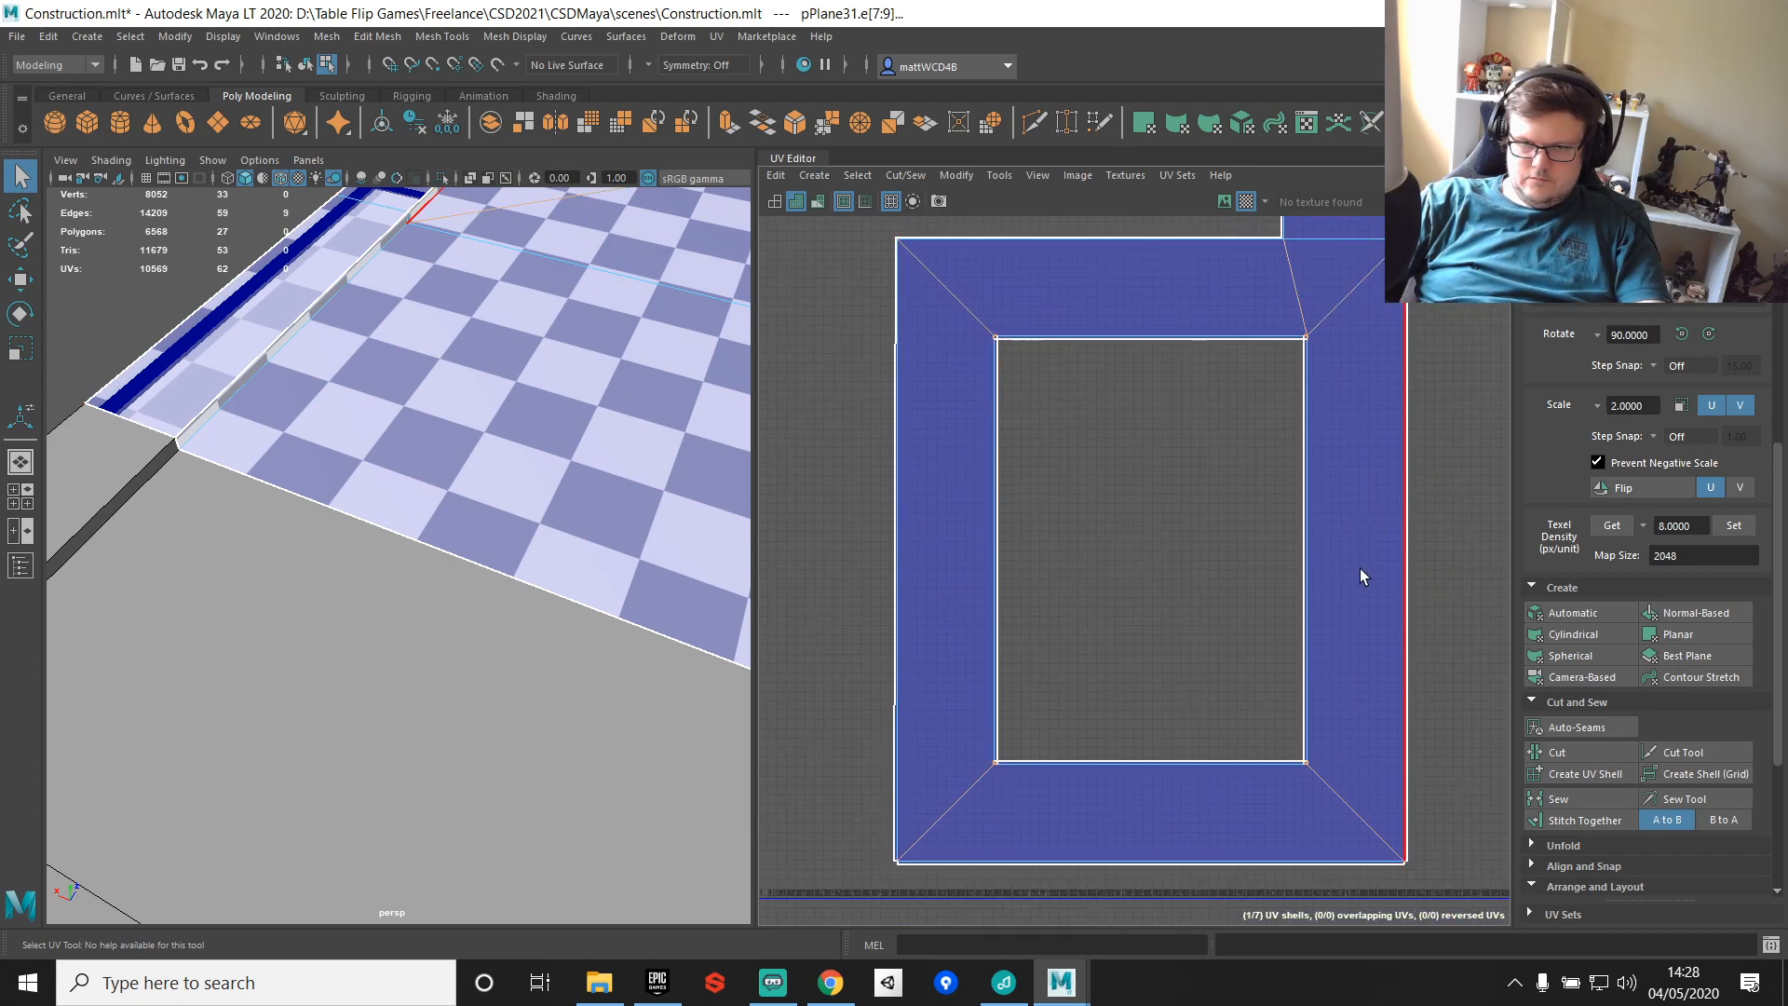
{"action": "right_click_drag", "start_coordinate": [1289, 453], "coordinate": [1332, 503], "text": "shift"}
Step: Sew the short open edge at the frame shell's lower-right corner
{"action": "scroll", "coordinate": [1379, 478], "scroll_direction": "up", "scroll_amount": 3}
{"action": "middle_click_drag", "start_coordinate": [1343, 342], "coordinate": [1302, 35], "text": "alt"}
{"action": "middle_click_drag", "start_coordinate": [1247, 835], "coordinate": [1199, 361], "text": "alt"}
{"action": "scroll", "coordinate": [1282, 553], "scroll_direction": "up", "scroll_amount": 5}
{"action": "left_click", "coordinate": [1276, 474]}
{"action": "right_click_drag", "start_coordinate": [1276, 473], "coordinate": [1427, 456], "text": "shift"}
Step: Sew the short open edge at the frame shell's lower-left corner
{"action": "scroll", "coordinate": [1427, 457], "scroll_direction": "down", "scroll_amount": 3}
{"action": "middle_click_drag", "start_coordinate": [1069, 459], "coordinate": [1640, 537], "text": "alt"}
{"action": "middle_click_drag", "start_coordinate": [1000, 524], "coordinate": [1621, 543], "text": "alt"}
{"action": "middle_click_drag", "start_coordinate": [894, 512], "coordinate": [1179, 494], "text": "alt"}
{"action": "left_click", "coordinate": [1051, 563]}
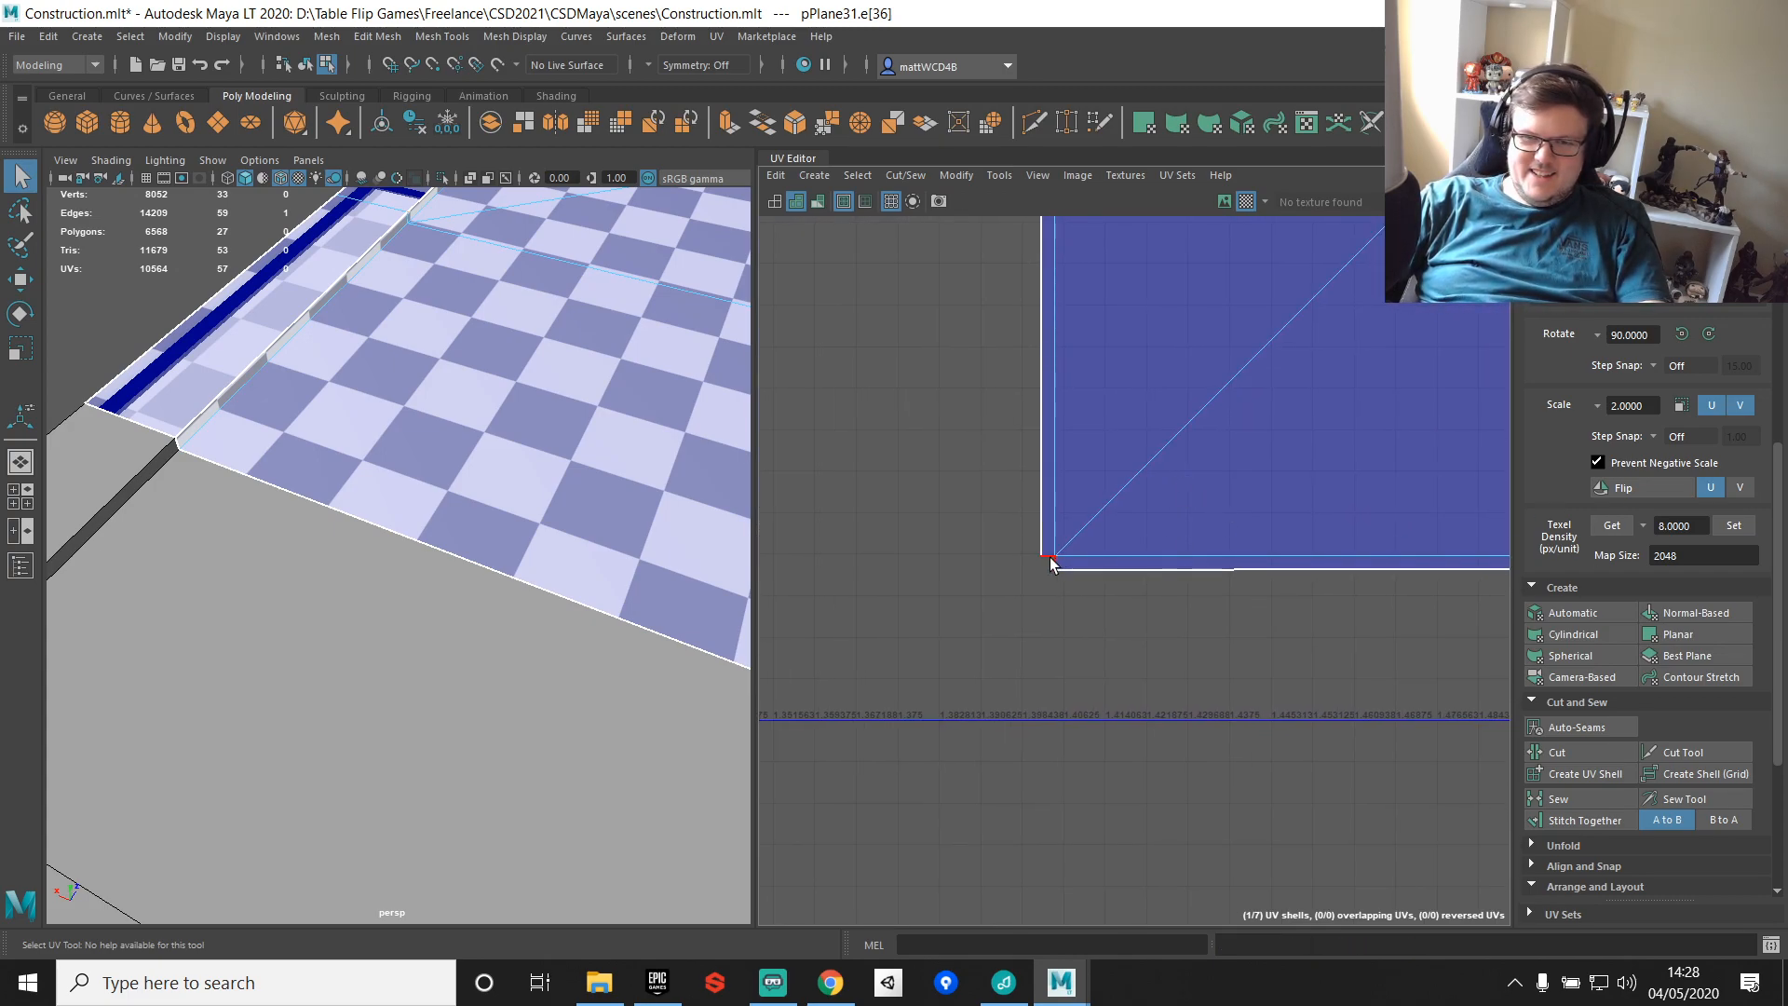
{"action": "right_click_drag", "start_coordinate": [1050, 563], "coordinate": [1185, 545], "text": "shift"}
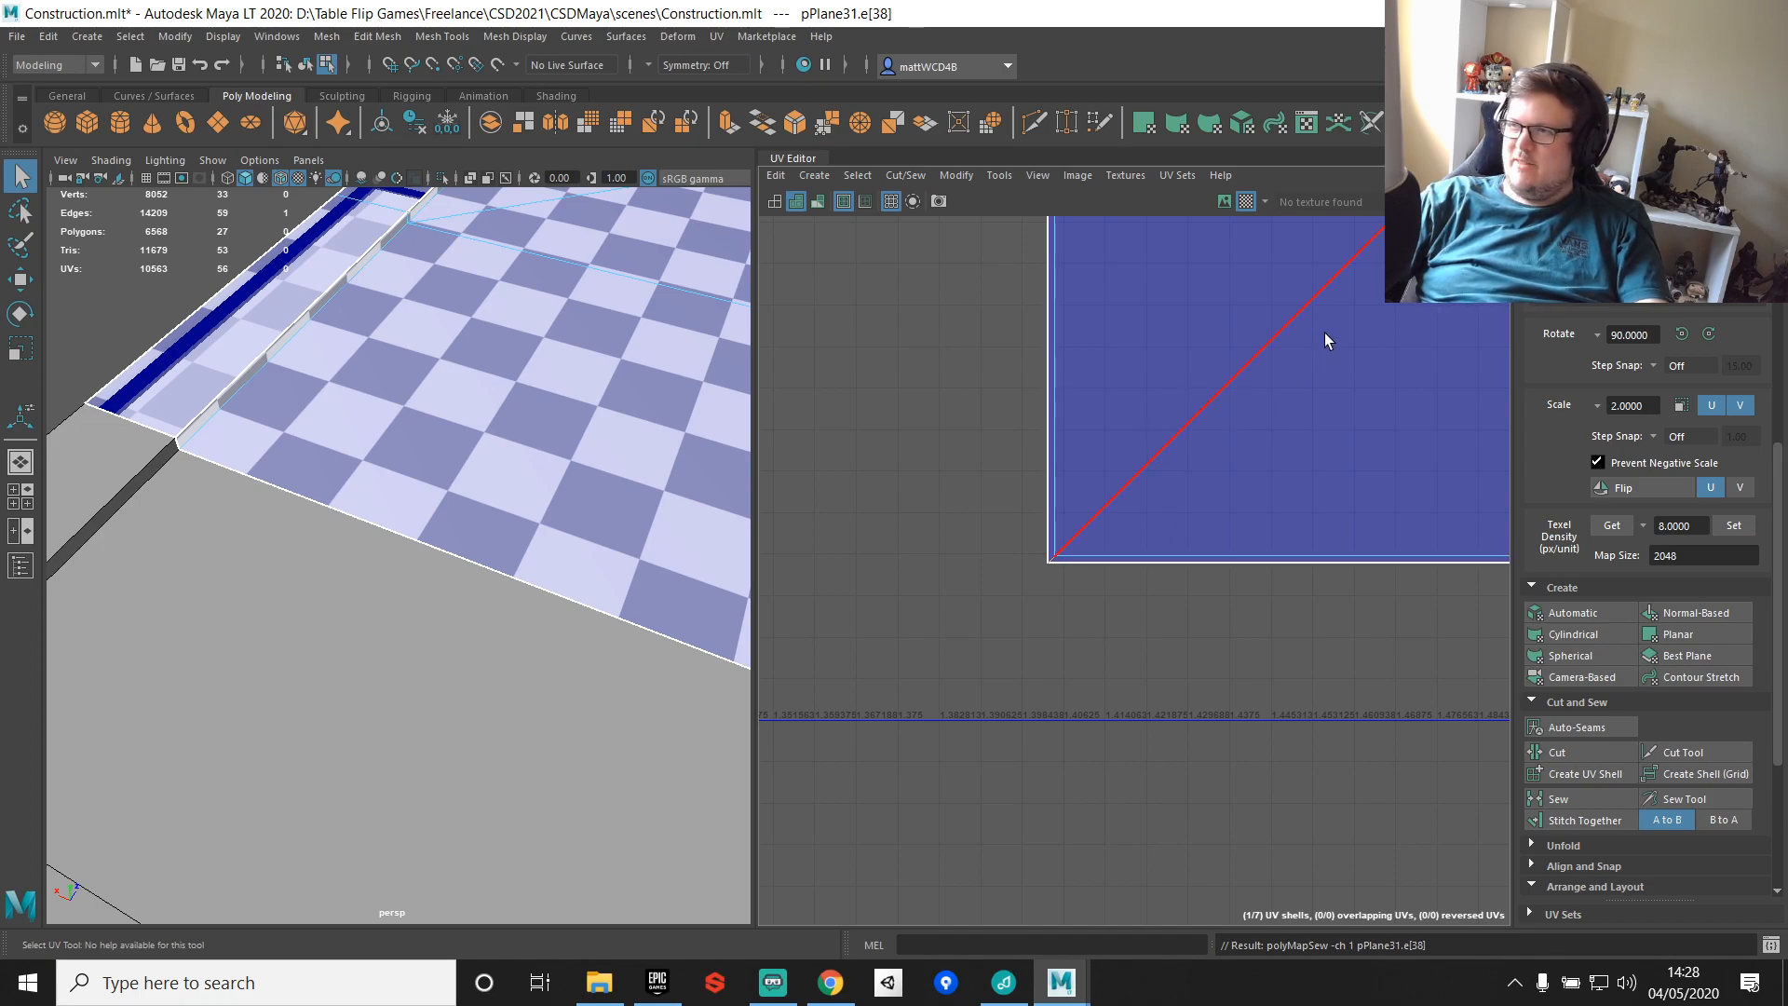
Step: Sew the edge loop around the inner opening to join the center face to the frame shell
{"action": "middle_click_drag", "start_coordinate": [1113, 371], "coordinate": [1094, 792], "text": "alt"}
{"action": "mouse_move", "coordinate": [1144, 354]}
{"action": "middle_mouse_down", "text": "alt"}
{"action": "mouse_move", "coordinate": [1142, 727]}
{"action": "mouse_move", "coordinate": [1125, 717]}
{"action": "middle_mouse_up", "text": "alt"}
{"action": "mouse_move", "coordinate": [1125, 320]}
{"action": "middle_mouse_down", "text": "alt"}
{"action": "mouse_move", "coordinate": [1157, 713]}
{"action": "mouse_move", "coordinate": [998, 292]}
{"action": "mouse_move", "coordinate": [948, 246]}
{"action": "middle_mouse_up", "text": "alt"}
{"action": "scroll", "coordinate": [1010, 322], "scroll_direction": "down", "scroll_amount": 6}
{"action": "middle_click_drag", "start_coordinate": [1188, 395], "coordinate": [1109, 311], "text": "alt"}
{"action": "scroll", "coordinate": [1147, 346], "scroll_direction": "up", "scroll_amount": 4}
{"action": "double_click", "coordinate": [1202, 378]}
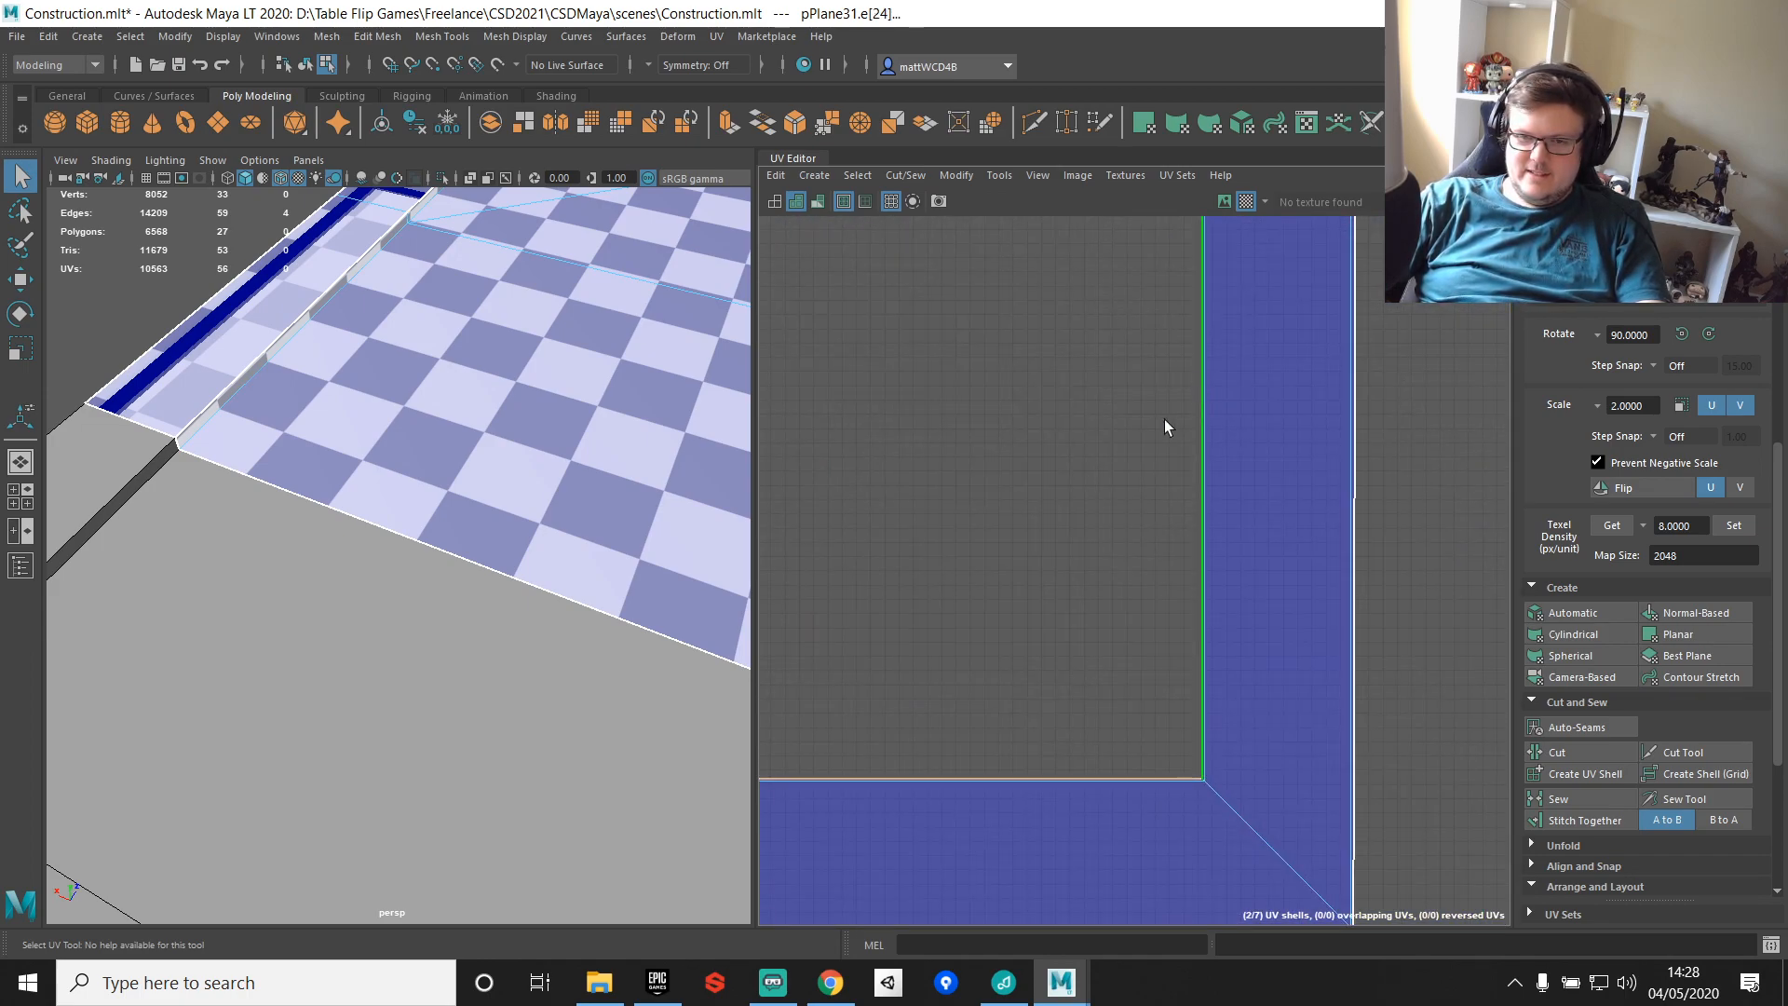
{"action": "middle_click_drag", "start_coordinate": [1066, 243], "coordinate": [1197, 421], "text": "alt"}
{"action": "right_click_drag", "start_coordinate": [1196, 377], "coordinate": [1197, 425], "text": "shift"}
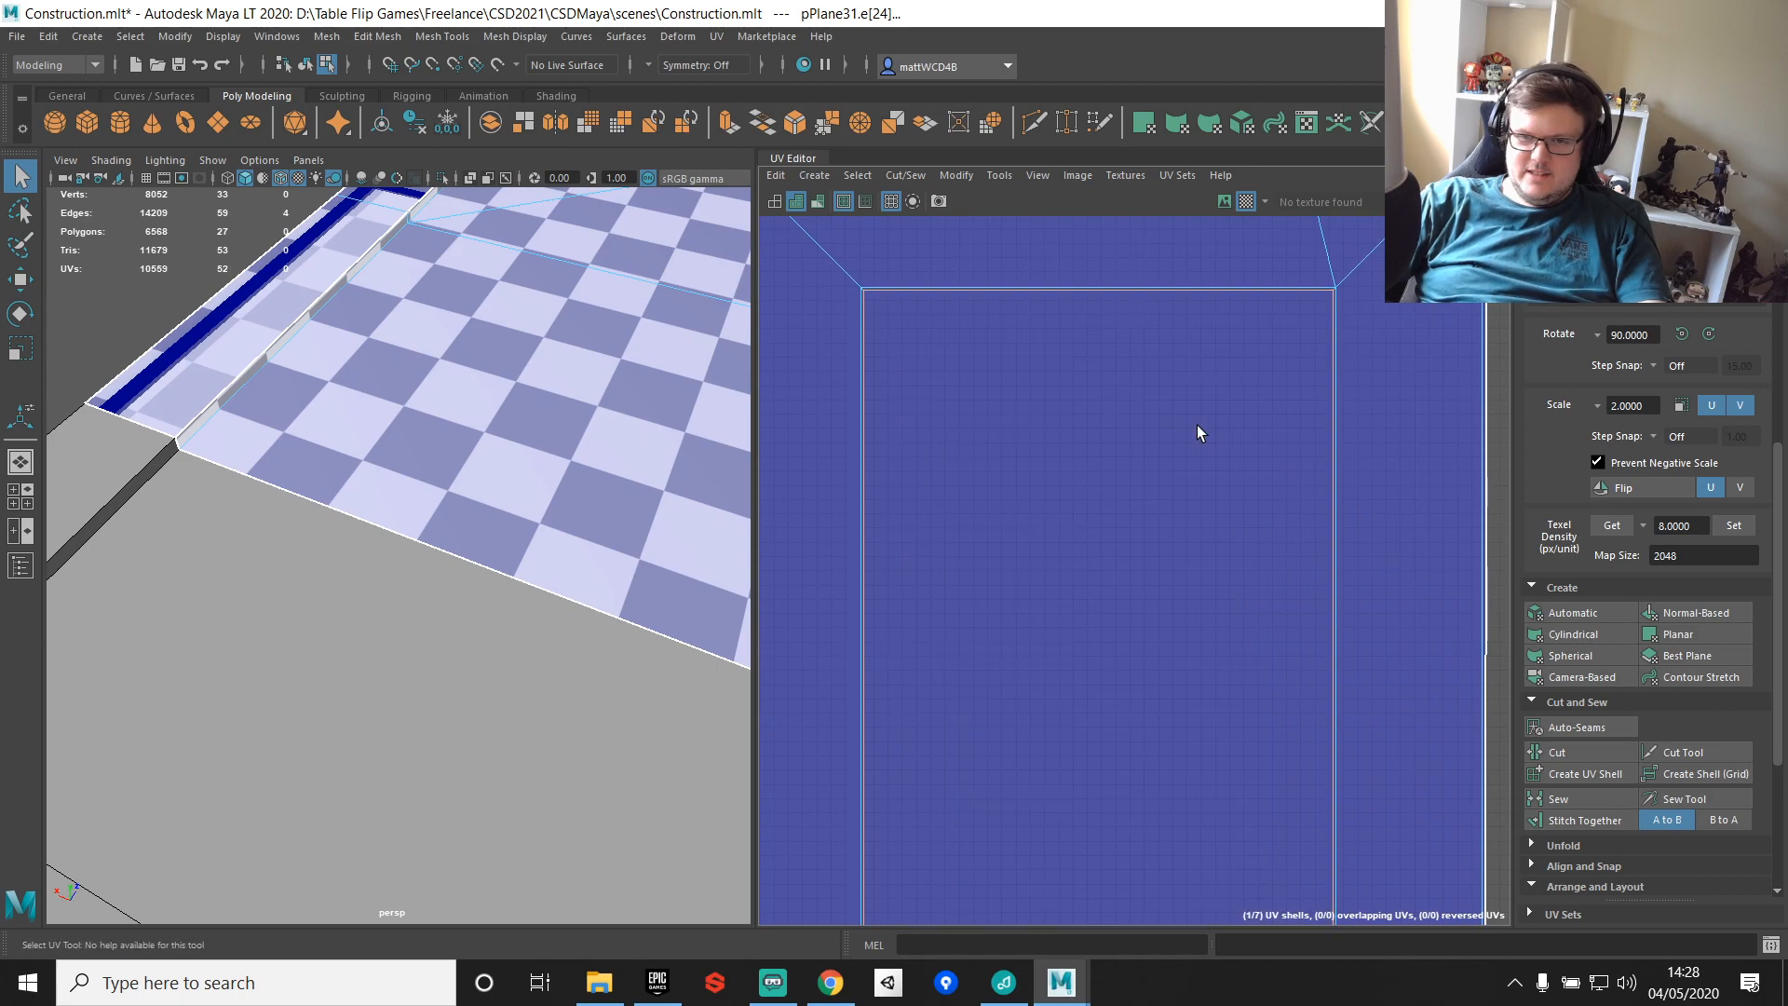
Step: Examine the merged ground shell's outer borders and its checker pattern on the model
{"action": "scroll", "coordinate": [409, 464], "scroll_direction": "down", "scroll_amount": 8}
{"action": "left_click_drag", "start_coordinate": [522, 468], "coordinate": [568, 438], "text": "alt"}
{"action": "scroll", "coordinate": [1371, 447], "scroll_direction": "down", "scroll_amount": 3}
{"action": "middle_click_drag", "start_coordinate": [1301, 415], "coordinate": [1131, 415], "text": "alt"}
{"action": "scroll", "coordinate": [1249, 507], "scroll_direction": "up", "scroll_amount": 3}
{"action": "scroll", "coordinate": [1131, 415], "scroll_direction": "up", "scroll_amount": 1}
{"action": "scroll", "coordinate": [1132, 528], "scroll_direction": "down", "scroll_amount": 3}
{"action": "scroll", "coordinate": [996, 596], "scroll_direction": "down", "scroll_amount": 3}
{"action": "middle_click_drag", "start_coordinate": [997, 596], "coordinate": [1000, 460], "text": "alt"}
{"action": "scroll", "coordinate": [1131, 473], "scroll_direction": "up", "scroll_amount": 5}
{"action": "scroll", "coordinate": [1132, 479], "scroll_direction": "up", "scroll_amount": 1}
{"action": "middle_click_drag", "start_coordinate": [1131, 480], "coordinate": [1097, 529], "text": "alt"}
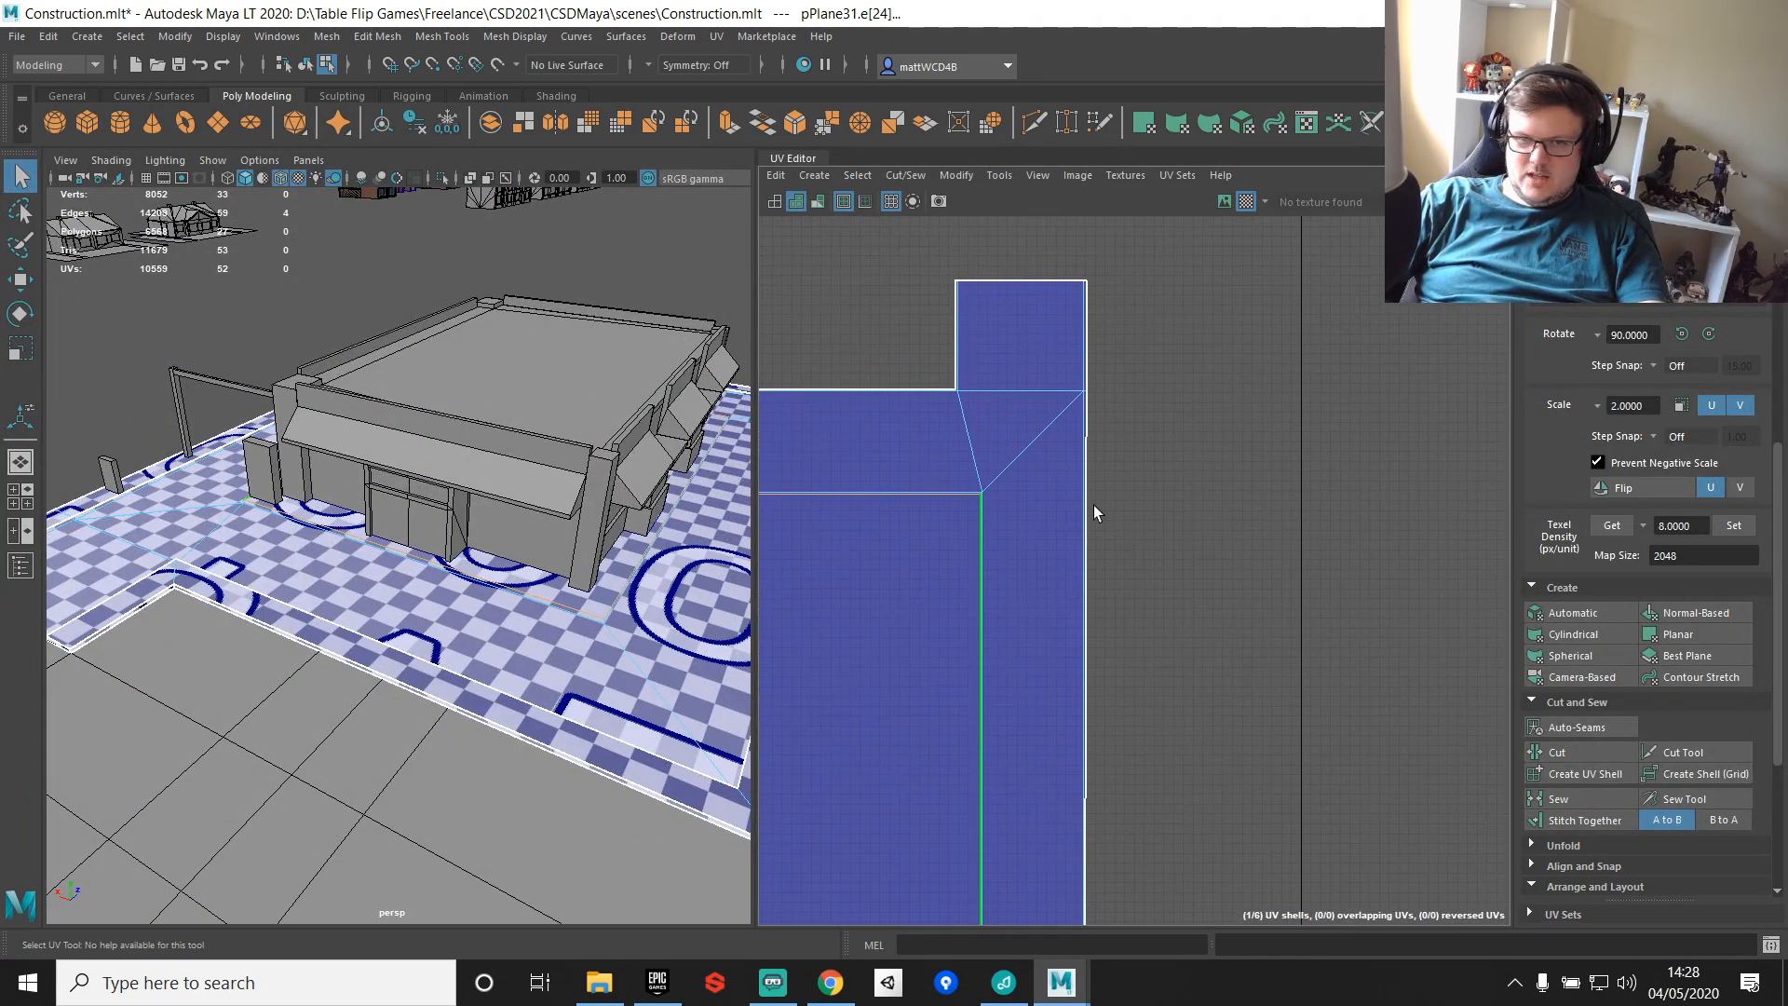
Step: Select the UVs along the ground shell's right outer border and align them into one straight vertical line
{"action": "left_click_drag", "start_coordinate": [1086, 264], "coordinate": [1176, 858]}
{"action": "middle_click_drag", "start_coordinate": [1205, 746], "coordinate": [1210, 279], "text": "alt"}
{"action": "scroll", "coordinate": [1145, 466], "scroll_direction": "up", "scroll_amount": 2}
{"action": "left_click_drag", "start_coordinate": [1066, 542], "coordinate": [1101, 499]}
{"action": "middle_click_drag", "start_coordinate": [1143, 341], "coordinate": [1156, 560], "text": "alt"}
{"action": "right_click_drag", "start_coordinate": [1220, 388], "coordinate": [1248, 393], "text": "shift"}
{"action": "middle_click_drag", "start_coordinate": [1158, 408], "coordinate": [1122, 801], "text": "alt"}
{"action": "scroll", "coordinate": [1125, 449], "scroll_direction": "up", "scroll_amount": 2}
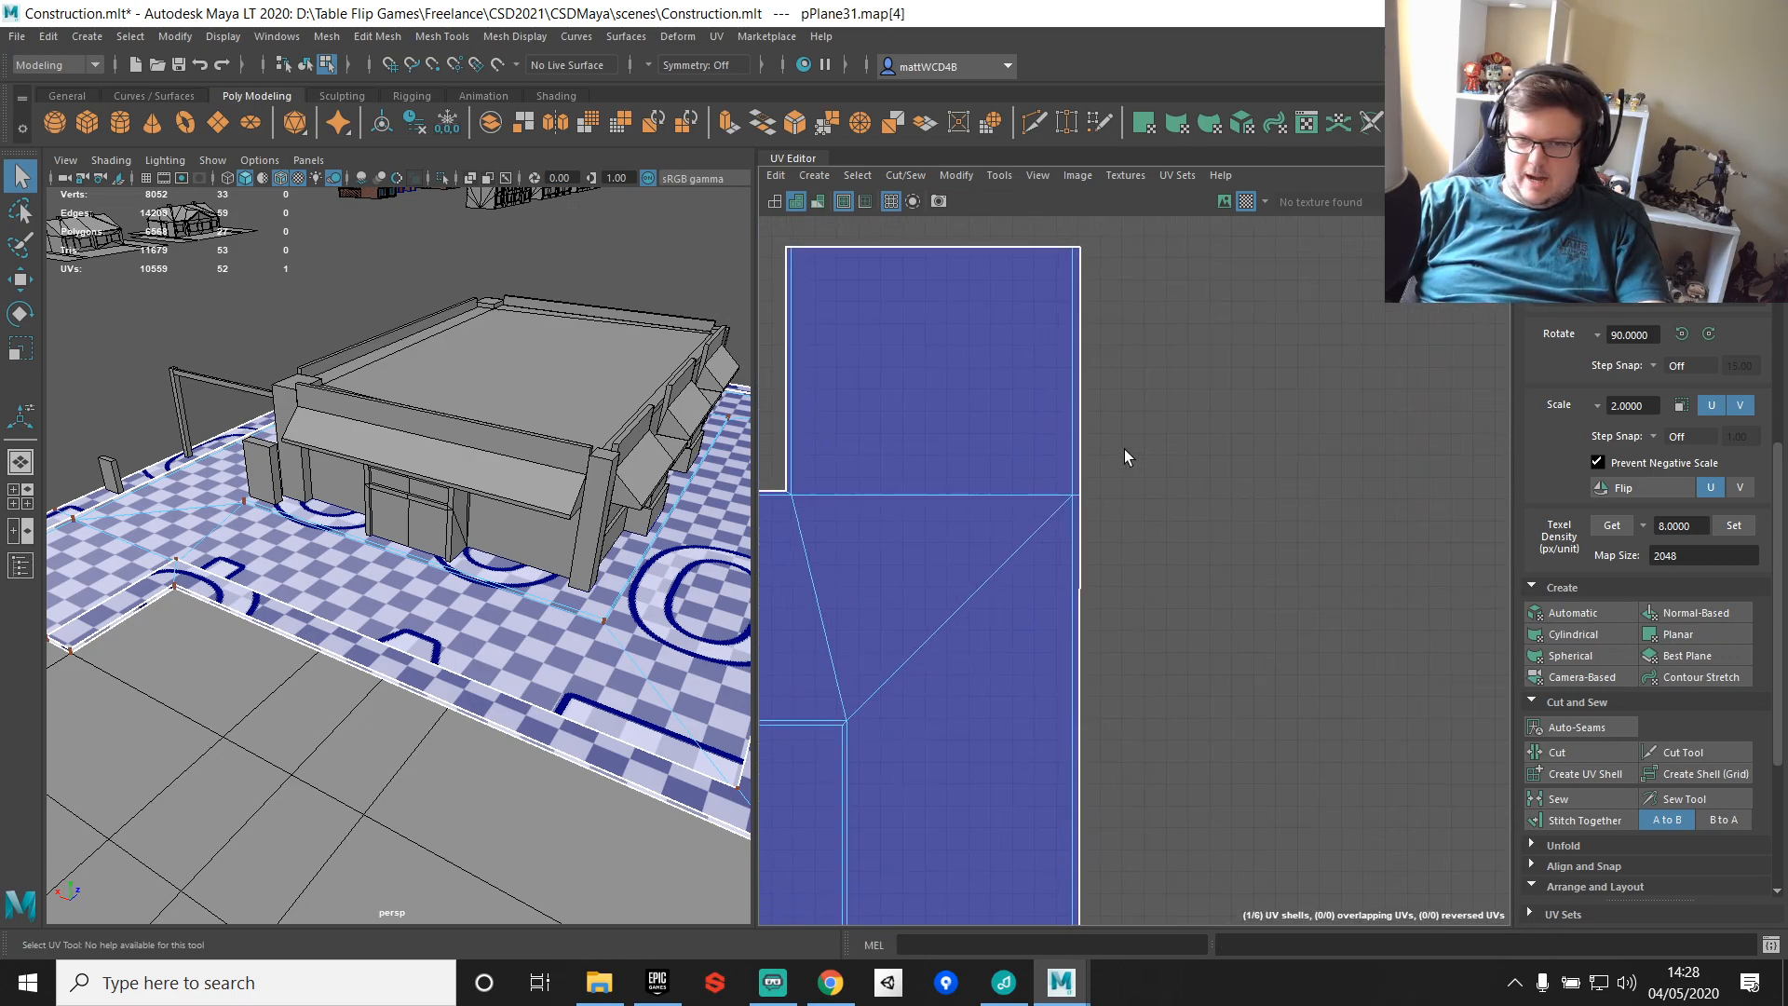
{"action": "left_click_drag", "start_coordinate": [1079, 520], "coordinate": [1081, 524], "text": "shift"}
{"action": "middle_click_drag", "start_coordinate": [1142, 371], "coordinate": [1197, 725], "text": "alt"}
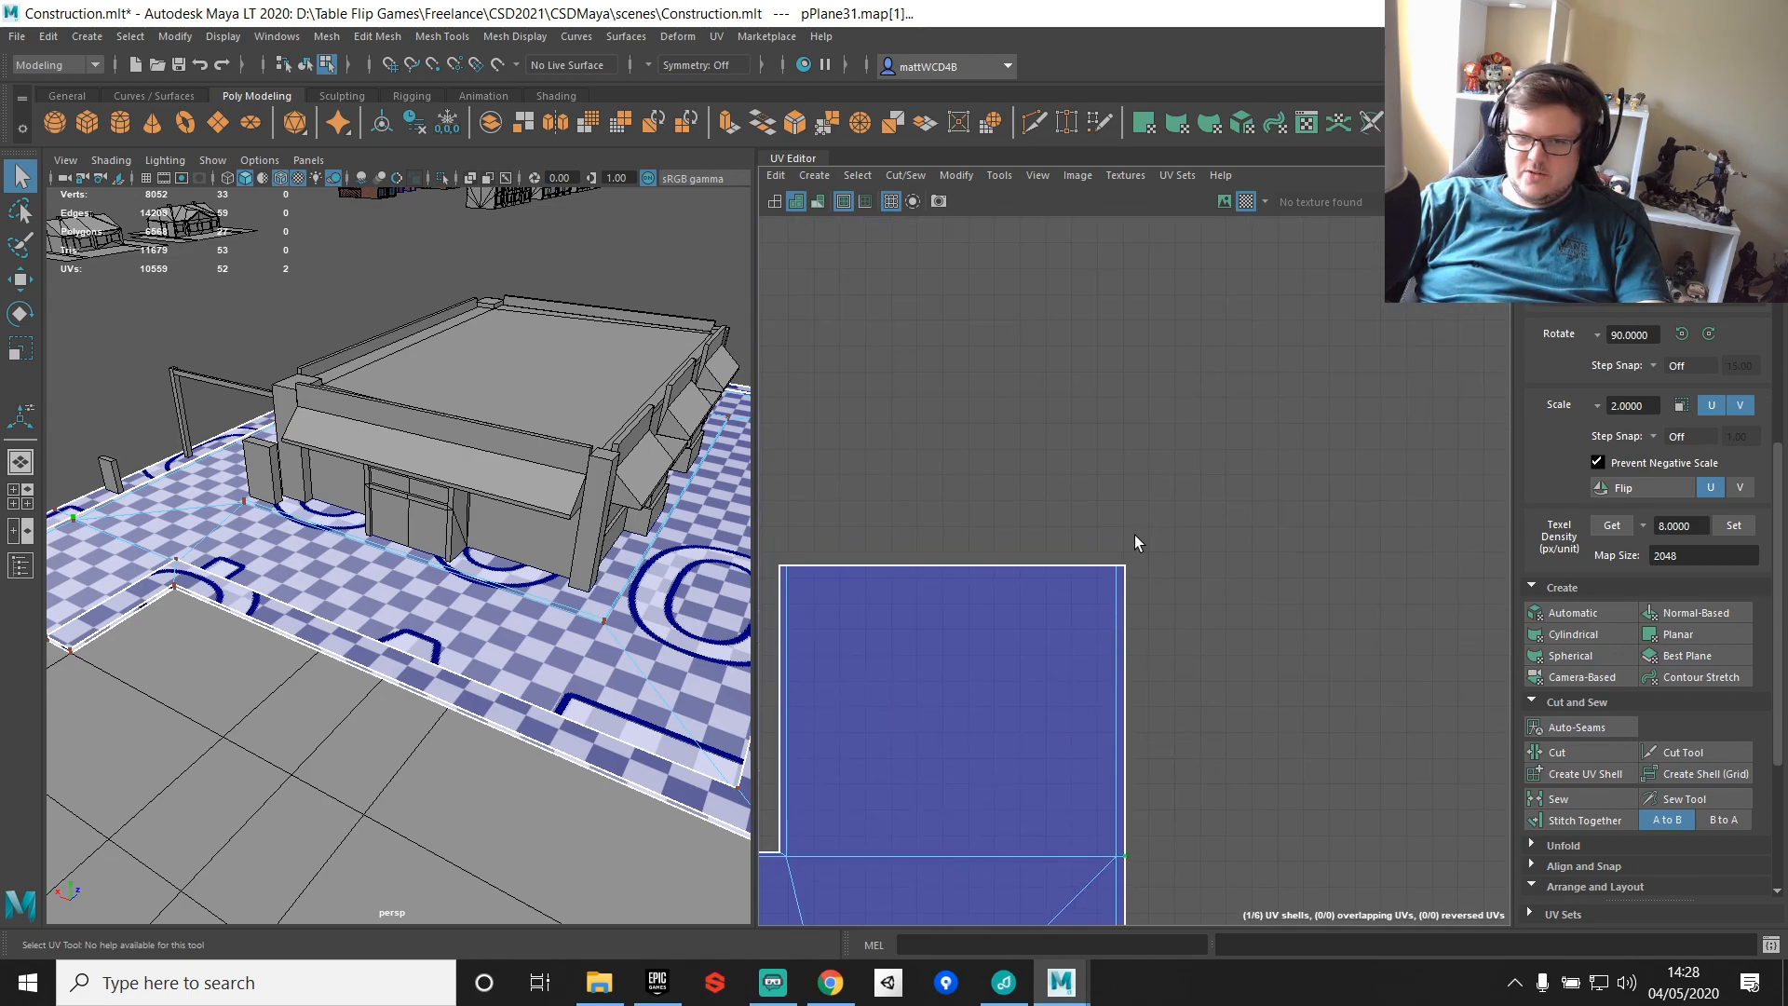
{"action": "left_click_drag", "start_coordinate": [1122, 551], "coordinate": [1140, 579], "text": "shift"}
{"action": "scroll", "coordinate": [1196, 654], "scroll_direction": "down", "scroll_amount": 5}
{"action": "middle_click_drag", "start_coordinate": [1218, 706], "coordinate": [1164, 288], "text": "alt"}
{"action": "middle_click_drag", "start_coordinate": [1120, 765], "coordinate": [1114, 533], "text": "alt"}
{"action": "scroll", "coordinate": [1114, 532], "scroll_direction": "up", "scroll_amount": 4}
{"action": "scroll", "coordinate": [1136, 518], "scroll_direction": "up", "scroll_amount": 3}
{"action": "middle_click_drag", "start_coordinate": [1193, 442], "coordinate": [1194, 805], "text": "alt"}
{"action": "right_click_drag", "start_coordinate": [1210, 472], "coordinate": [1259, 480], "text": "shift"}
Step: Select the two end UVs of the ground shell's bottom border and nudge them slightly downward
{"action": "scroll", "coordinate": [1350, 535], "scroll_direction": "down", "scroll_amount": 3}
{"action": "middle_click_drag", "start_coordinate": [948, 648], "coordinate": [1301, 555], "text": "alt"}
{"action": "scroll", "coordinate": [1301, 555], "scroll_direction": "down", "scroll_amount": 4}
{"action": "middle_click_drag", "start_coordinate": [940, 575], "coordinate": [1270, 495], "text": "alt"}
{"action": "scroll", "coordinate": [1158, 494], "scroll_direction": "up", "scroll_amount": 4}
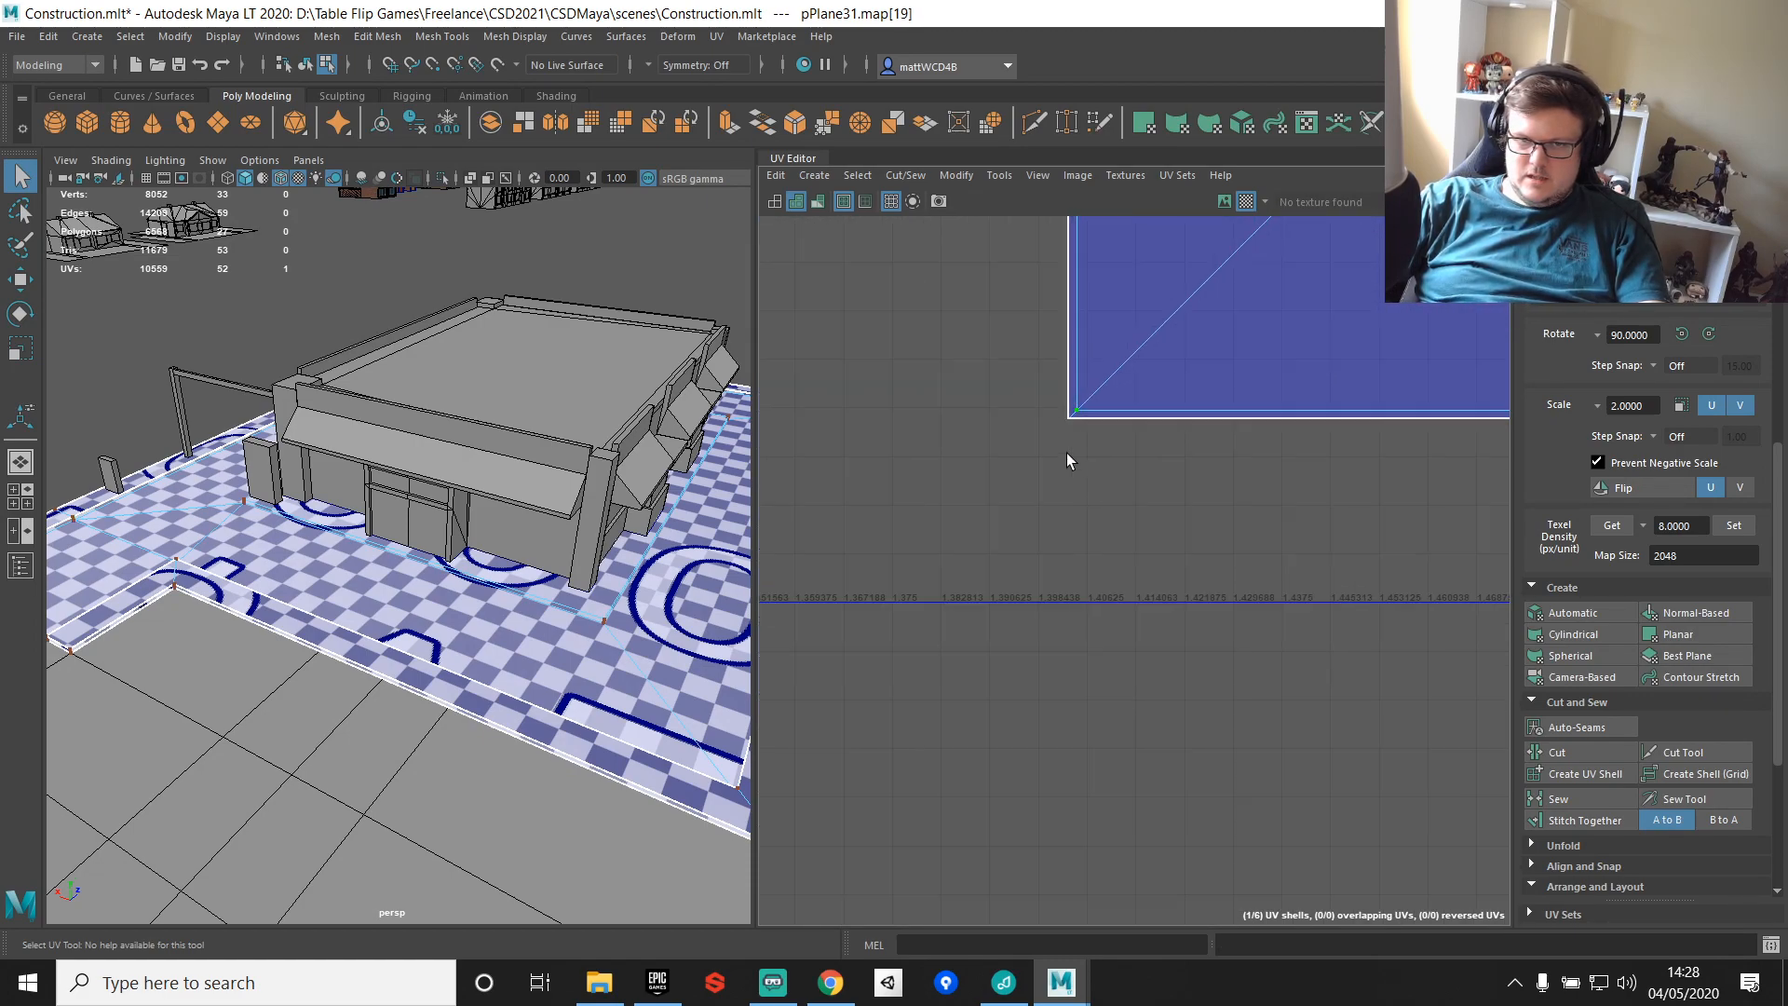
{"action": "middle_click_drag", "start_coordinate": [1216, 499], "coordinate": [787, 493], "text": "alt"}
{"action": "middle_click_drag", "start_coordinate": [1249, 438], "coordinate": [830, 432], "text": "alt"}
{"action": "scroll", "coordinate": [1220, 465], "scroll_direction": "up", "scroll_amount": 5}
{"action": "left_click", "coordinate": [1015, 449], "text": "shift"}
{"action": "scroll", "coordinate": [1015, 449], "scroll_direction": "up", "scroll_amount": 1}
{"action": "mouse_move", "coordinate": [1015, 449]}
{"action": "middle_mouse_down", "text": "alt"}
{"action": "mouse_move", "coordinate": [1477, 360]}
{"action": "mouse_move", "coordinate": [1583, 373]}
{"action": "middle_mouse_up", "text": "alt"}
{"action": "mouse_move", "coordinate": [829, 368]}
{"action": "middle_mouse_down", "text": "alt"}
{"action": "mouse_move", "coordinate": [1110, 360]}
{"action": "mouse_move", "coordinate": [1453, 401]}
{"action": "middle_mouse_up", "text": "alt"}
{"action": "scroll", "coordinate": [1058, 370], "scroll_direction": "down", "scroll_amount": 6}
{"action": "scroll", "coordinate": [1082, 354], "scroll_direction": "down", "scroll_amount": 1}
{"action": "middle_click_drag", "start_coordinate": [1222, 356], "coordinate": [1134, 377], "text": "alt"}
{"action": "key", "text": "w"}
{"action": "middle_click_drag", "start_coordinate": [1259, 335], "coordinate": [1144, 330], "text": "alt"}
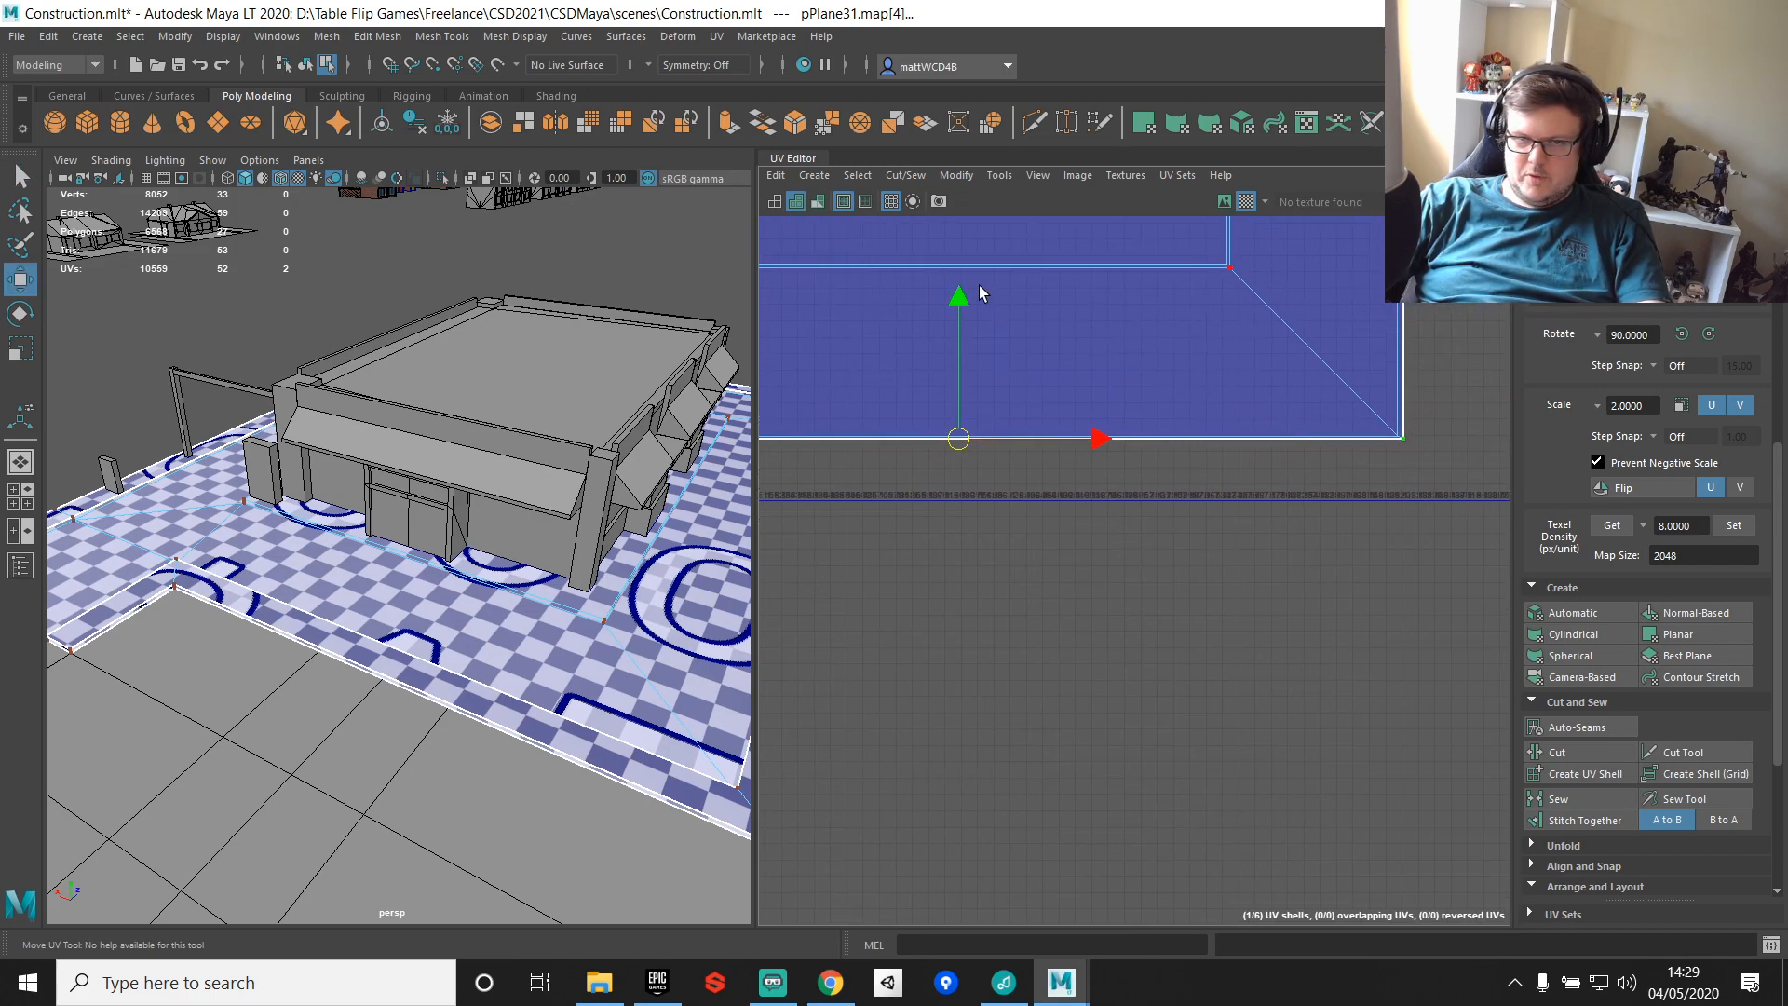
{"action": "left_click_drag", "start_coordinate": [959, 300], "coordinate": [960, 305]}
Step: Select the two UVs of the ground shell's left border and shift them slightly left to straighten it
{"action": "middle_click_drag", "start_coordinate": [773, 287], "coordinate": [1187, 343], "text": "alt"}
{"action": "middle_click_drag", "start_coordinate": [970, 319], "coordinate": [1153, 745], "text": "alt"}
{"action": "left_click", "coordinate": [1077, 645]}
{"action": "middle_click_drag", "start_coordinate": [1053, 429], "coordinate": [1125, 516], "text": "alt"}
{"action": "scroll", "coordinate": [1138, 444], "scroll_direction": "up", "scroll_amount": 2}
{"action": "left_click", "coordinate": [1134, 440], "text": "shift"}
{"action": "scroll", "coordinate": [1209, 559], "scroll_direction": "down", "scroll_amount": 1}
{"action": "middle_click_drag", "start_coordinate": [1209, 558], "coordinate": [1192, 245], "text": "alt"}
{"action": "scroll", "coordinate": [1192, 245], "scroll_direction": "down", "scroll_amount": 1}
{"action": "scroll", "coordinate": [1202, 633], "scroll_direction": "up", "scroll_amount": 2}
{"action": "middle_click_drag", "start_coordinate": [1207, 640], "coordinate": [1213, 116], "text": "alt"}
{"action": "left_click_drag", "start_coordinate": [1259, 534], "coordinate": [1237, 529]}
{"action": "left_click", "coordinate": [1236, 528]}
{"action": "key", "text": "ctrl+z"}
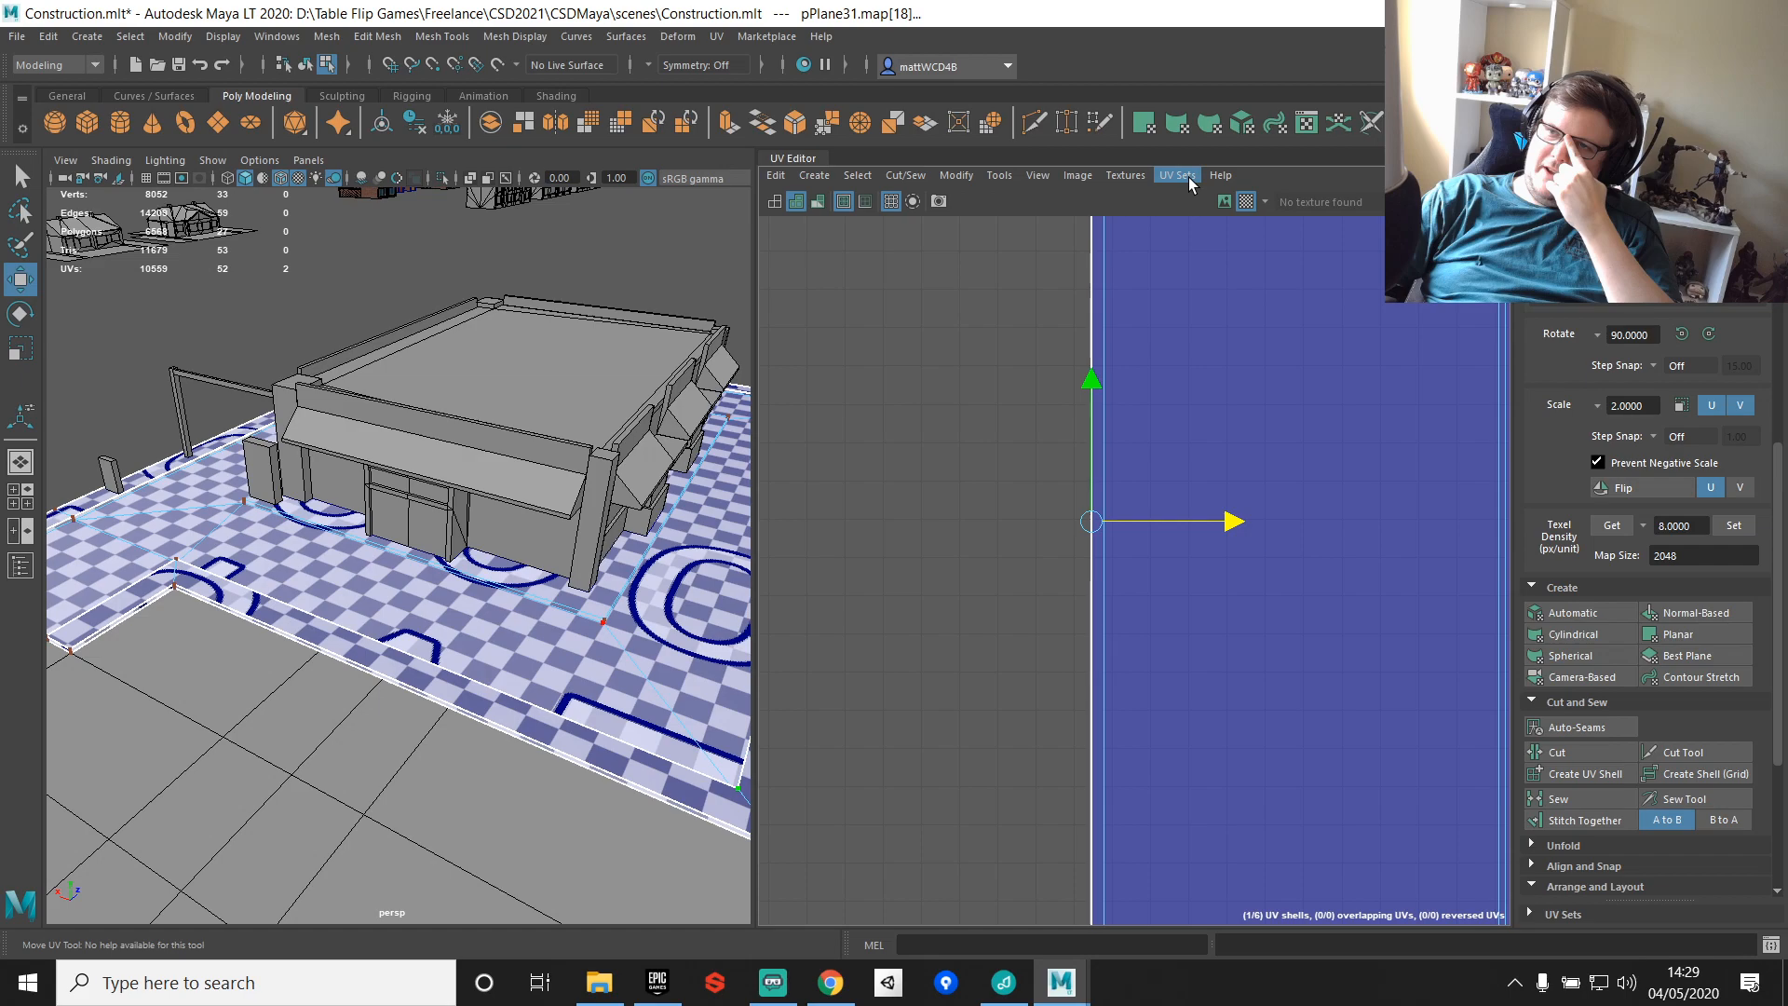
Step: Examine the ground shell's tab corner and overall outline for uneven borders
{"action": "scroll", "coordinate": [1274, 456], "scroll_direction": "down", "scroll_amount": 6}
{"action": "middle_click_drag", "start_coordinate": [1277, 459], "coordinate": [1168, 672], "text": "alt"}
{"action": "scroll", "coordinate": [1257, 526], "scroll_direction": "up", "scroll_amount": 6}
{"action": "scroll", "coordinate": [1322, 484], "scroll_direction": "down", "scroll_amount": 3}
{"action": "middle_click_drag", "start_coordinate": [1322, 485], "coordinate": [1165, 573], "text": "alt"}
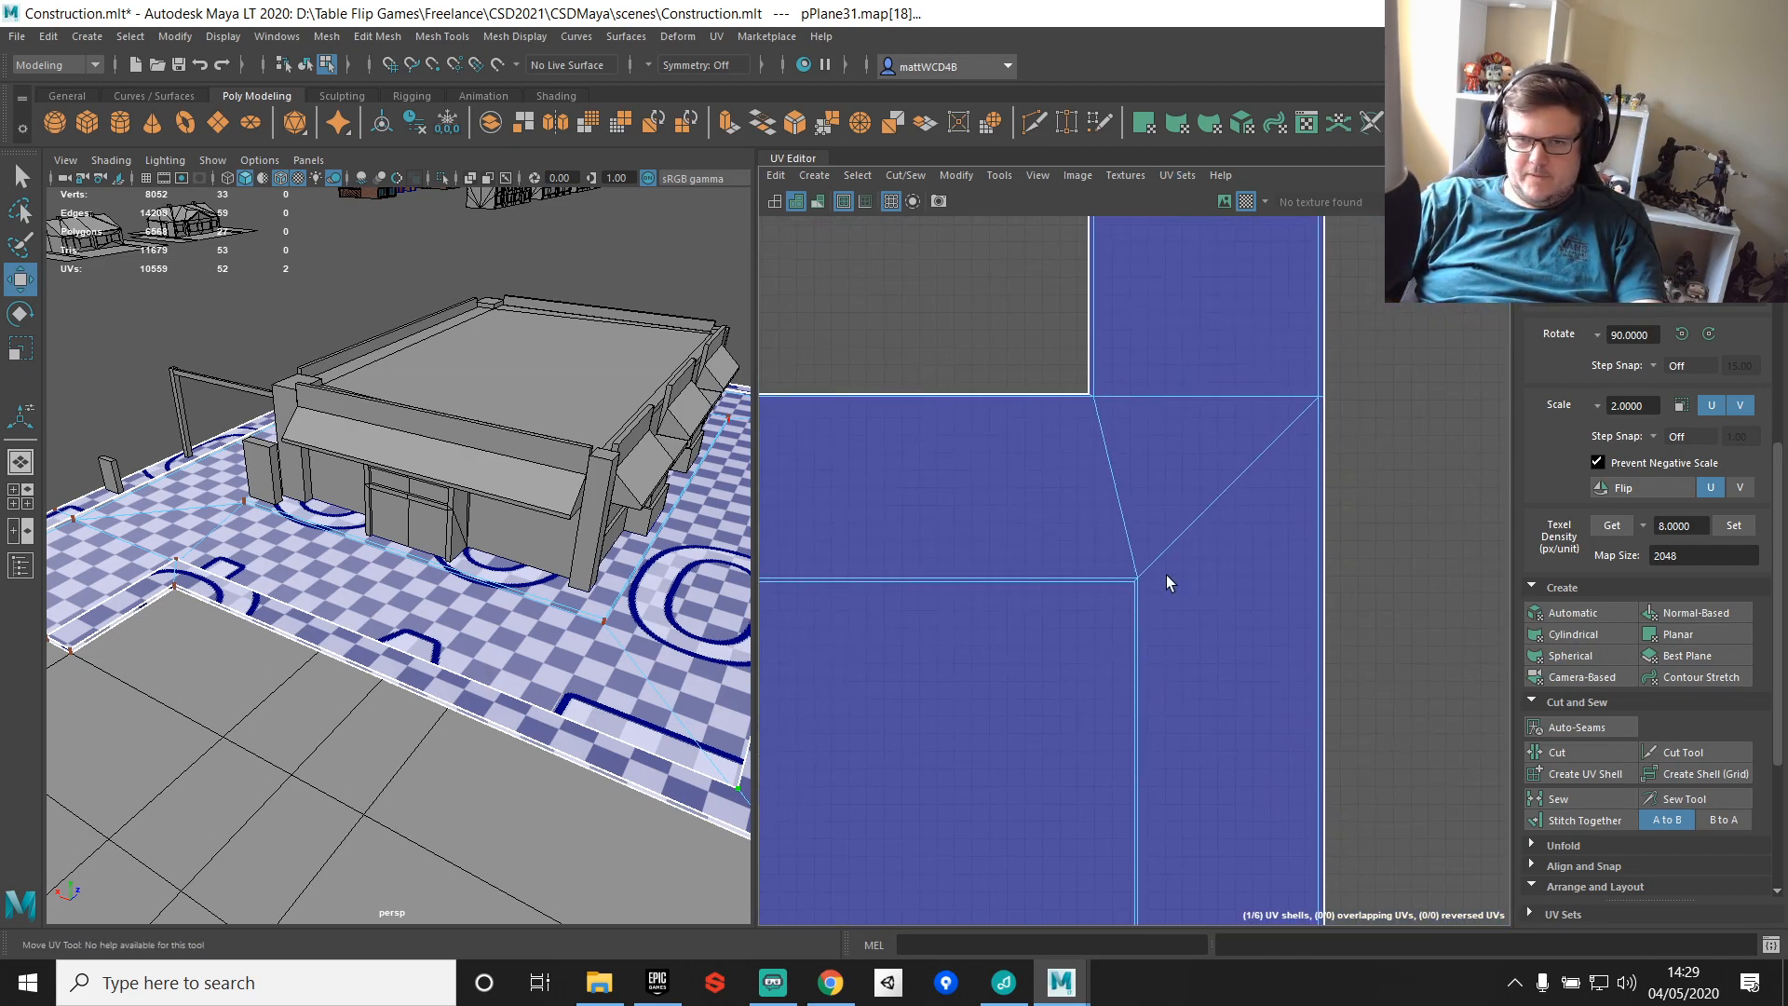
{"action": "scroll", "coordinate": [1165, 574], "scroll_direction": "down", "scroll_amount": 3}
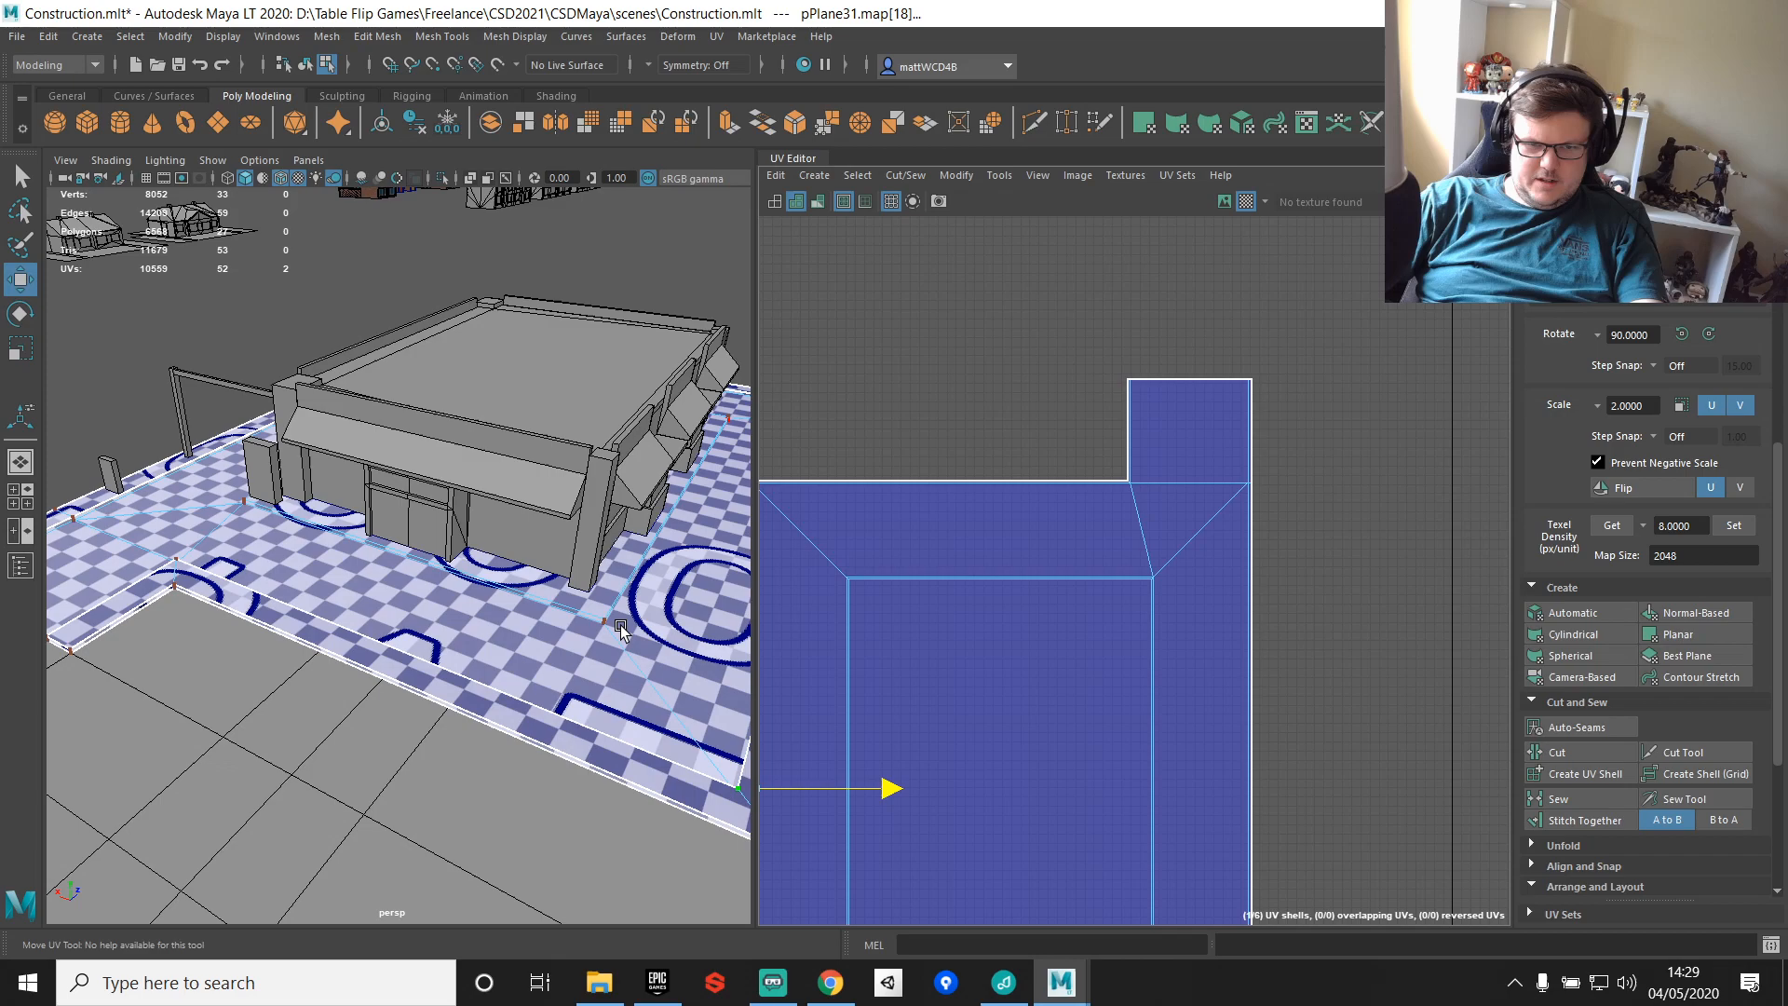
{"action": "left_click_drag", "start_coordinate": [620, 624], "coordinate": [625, 624], "text": "alt"}
{"action": "scroll", "coordinate": [1024, 380], "scroll_direction": "down", "scroll_amount": 8}
Step: Cut the faces of the thin outline strip shell apart, first its right side and also its left portion
{"action": "key", "text": "F11"}
{"action": "left_click_drag", "start_coordinate": [1038, 354], "coordinate": [1060, 650]}
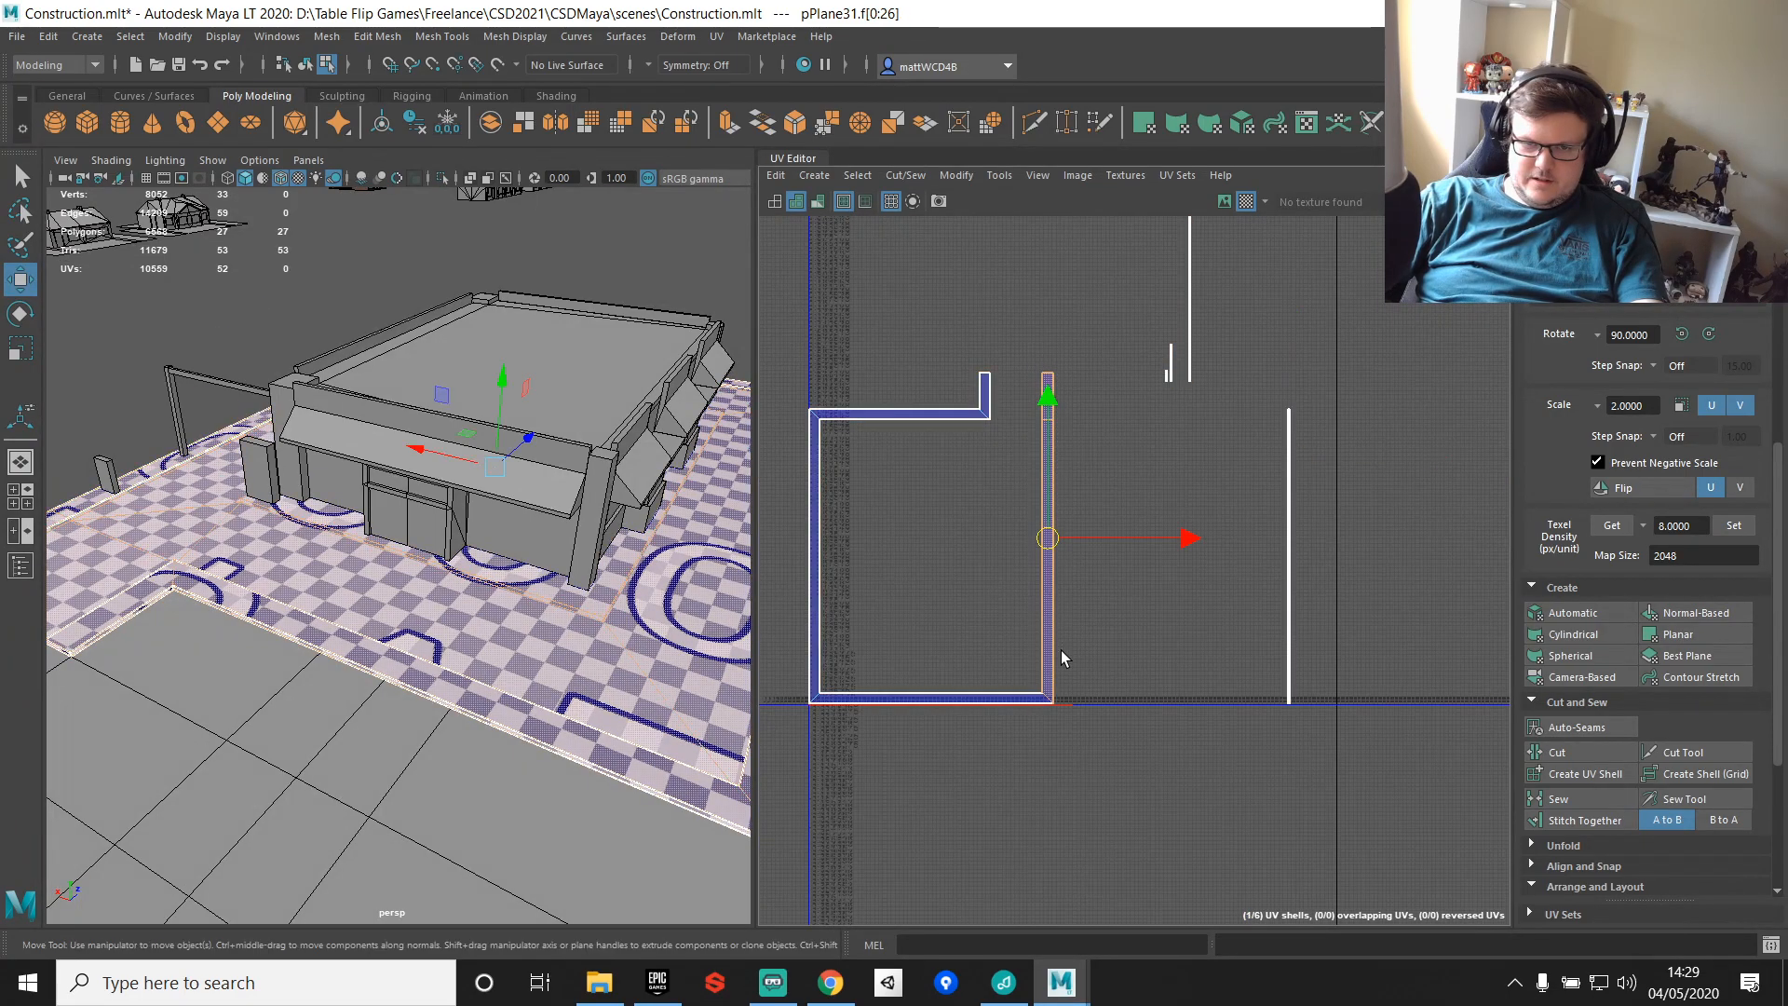
{"action": "left_click", "coordinate": [1588, 752]}
{"action": "left_click_drag", "start_coordinate": [790, 322], "coordinate": [1012, 777]}
{"action": "left_click", "coordinate": [1566, 750]}
Step: Sew the thin border strip onto the left edge of the ground shell
{"action": "scroll", "coordinate": [1315, 559], "scroll_direction": "down", "scroll_amount": 3}
{"action": "middle_click_drag", "start_coordinate": [1324, 540], "coordinate": [876, 492], "text": "alt"}
{"action": "scroll", "coordinate": [1029, 494], "scroll_direction": "up", "scroll_amount": 5}
{"action": "scroll", "coordinate": [889, 456], "scroll_direction": "up", "scroll_amount": 3}
{"action": "left_click", "coordinate": [933, 375]}
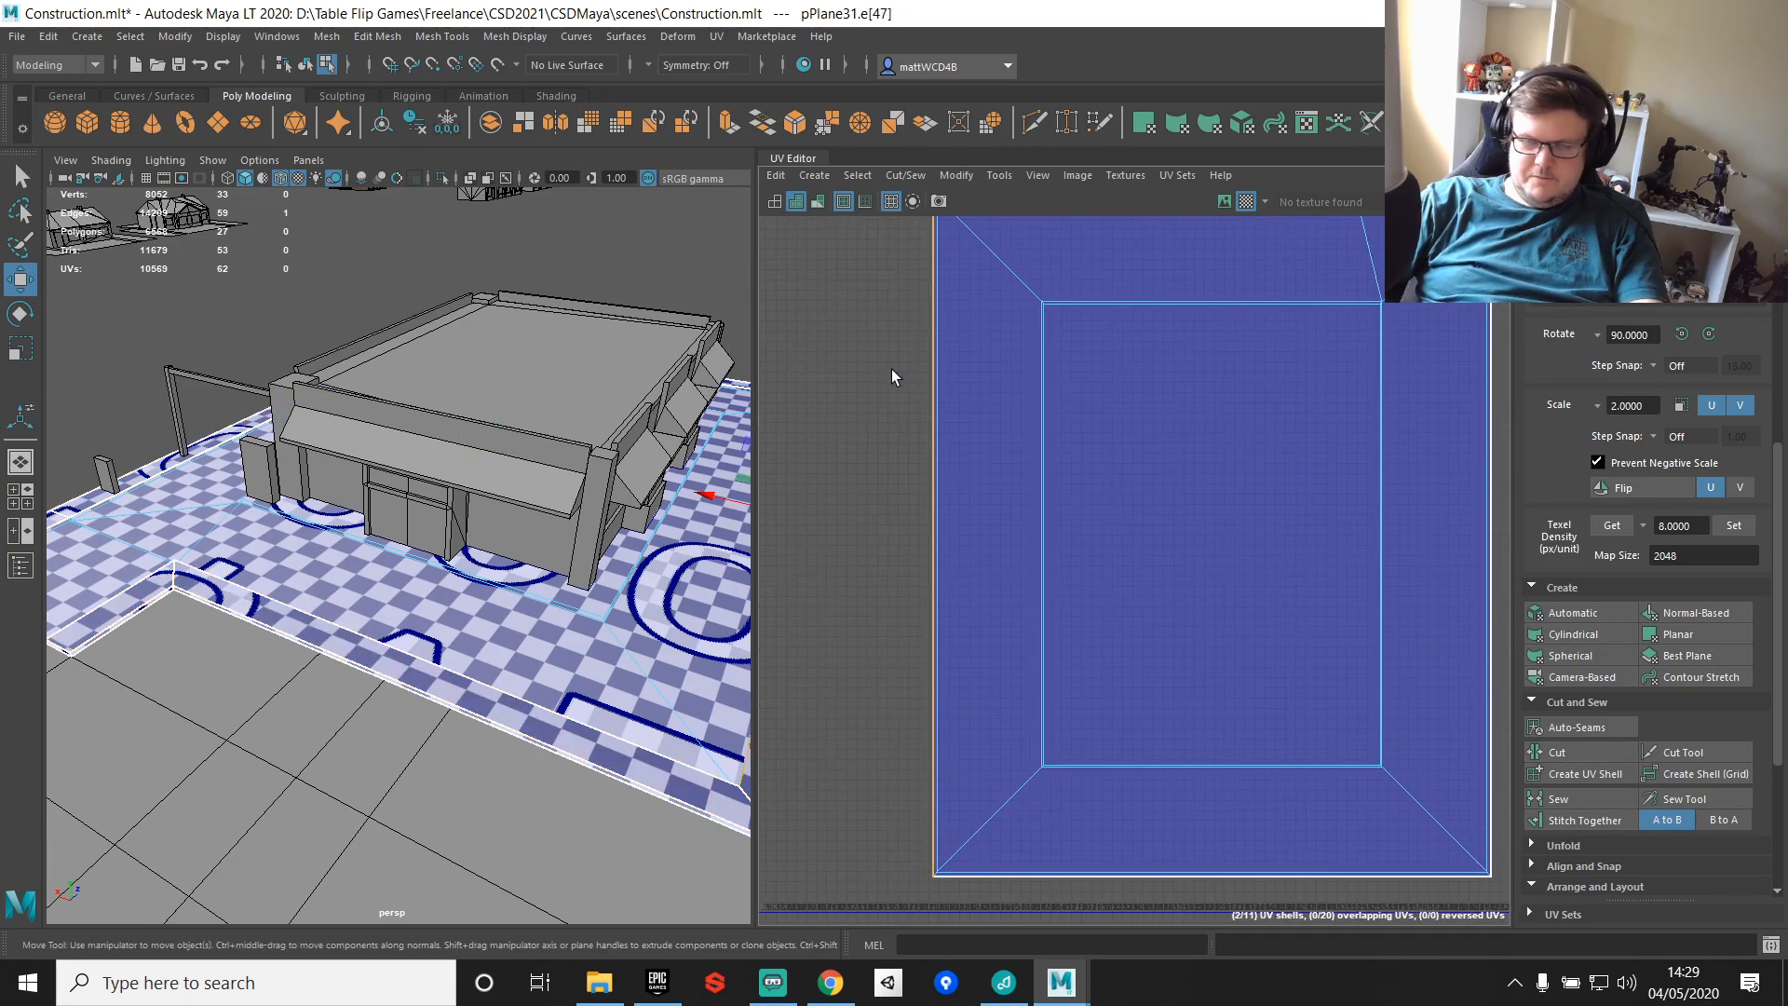
{"action": "right_click_drag", "start_coordinate": [870, 279], "coordinate": [852, 326], "text": "shift"}
Step: Sew the thin border strips onto the top, right and bottom edges of the ground shell
{"action": "scroll", "coordinate": [913, 393], "scroll_direction": "down", "scroll_amount": 3}
{"action": "middle_click_drag", "start_coordinate": [1237, 436], "coordinate": [1211, 542], "text": "alt"}
{"action": "left_click", "coordinate": [1041, 381]}
{"action": "right_click_drag", "start_coordinate": [1039, 378], "coordinate": [1030, 470], "text": "shift"}
{"action": "left_click", "coordinate": [1233, 629]}
{"action": "right_click_drag", "start_coordinate": [1233, 628], "coordinate": [1217, 777], "text": "shift"}
{"action": "left_click", "coordinate": [1176, 797]}
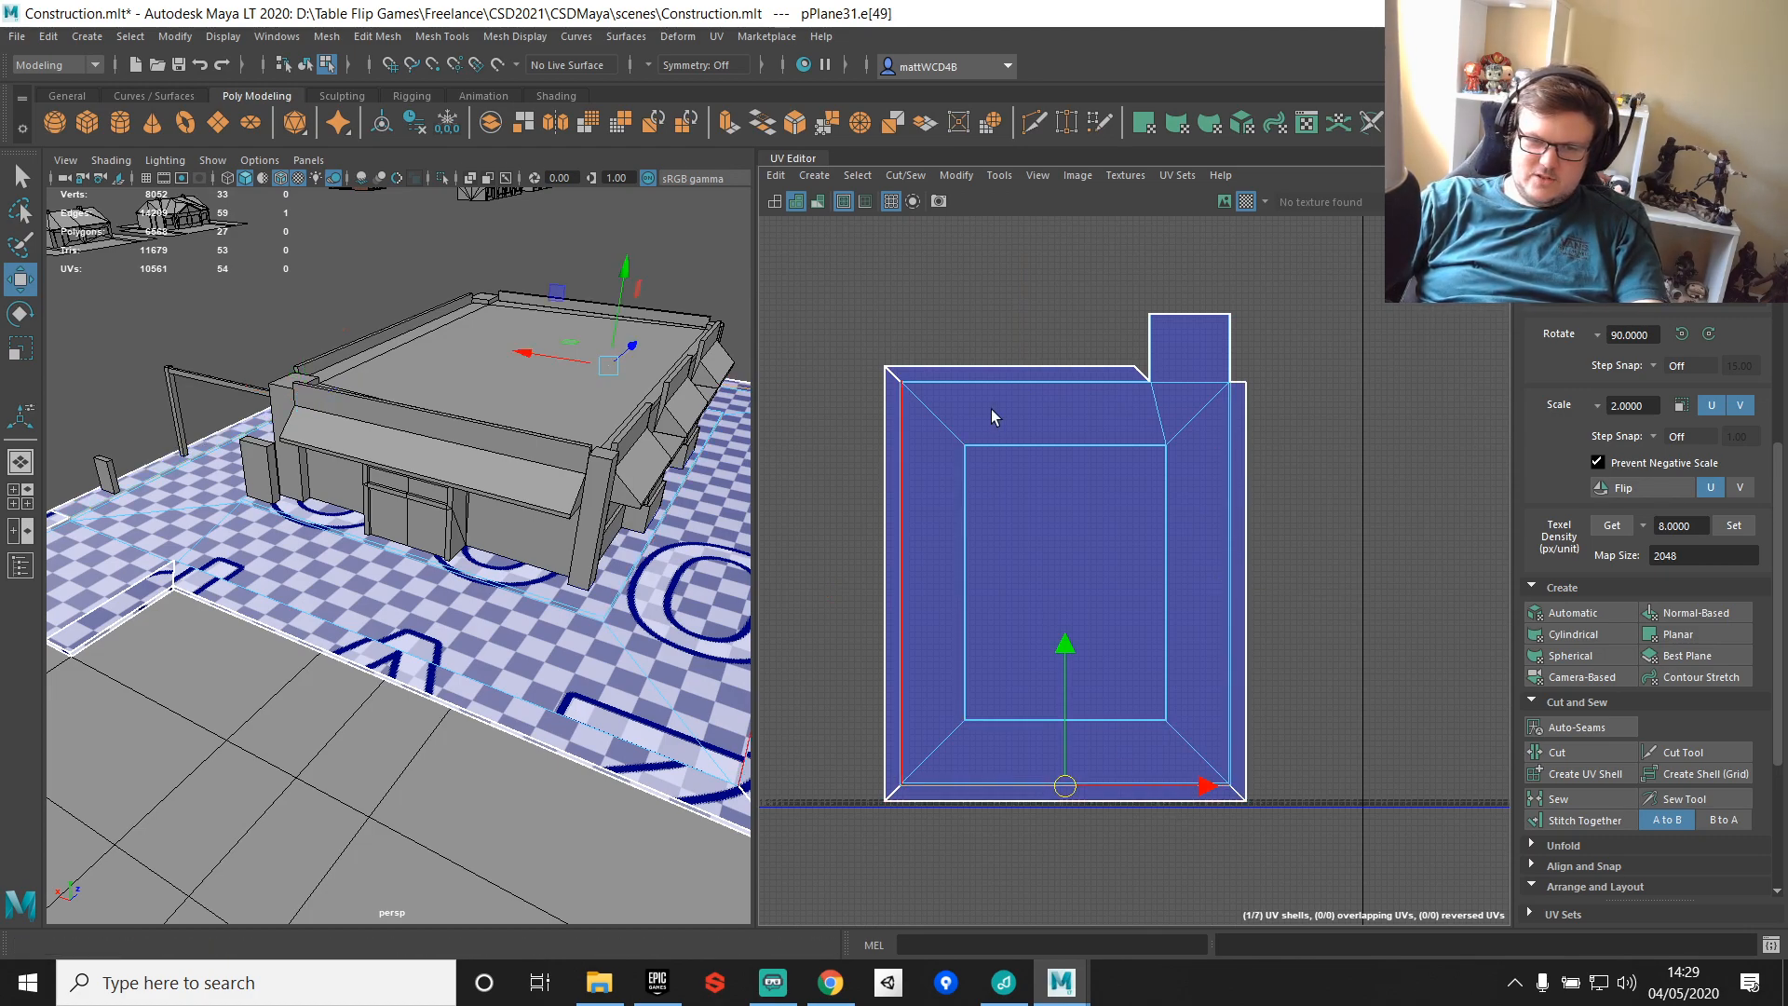
Step: Sew the mitred corner seams at the ground shell's top-left and bottom-left corners
{"action": "scroll", "coordinate": [937, 373], "scroll_direction": "up", "scroll_amount": 4}
{"action": "left_click", "coordinate": [875, 361]}
{"action": "right_click_drag", "start_coordinate": [1054, 277], "coordinate": [1108, 304], "text": "shift"}
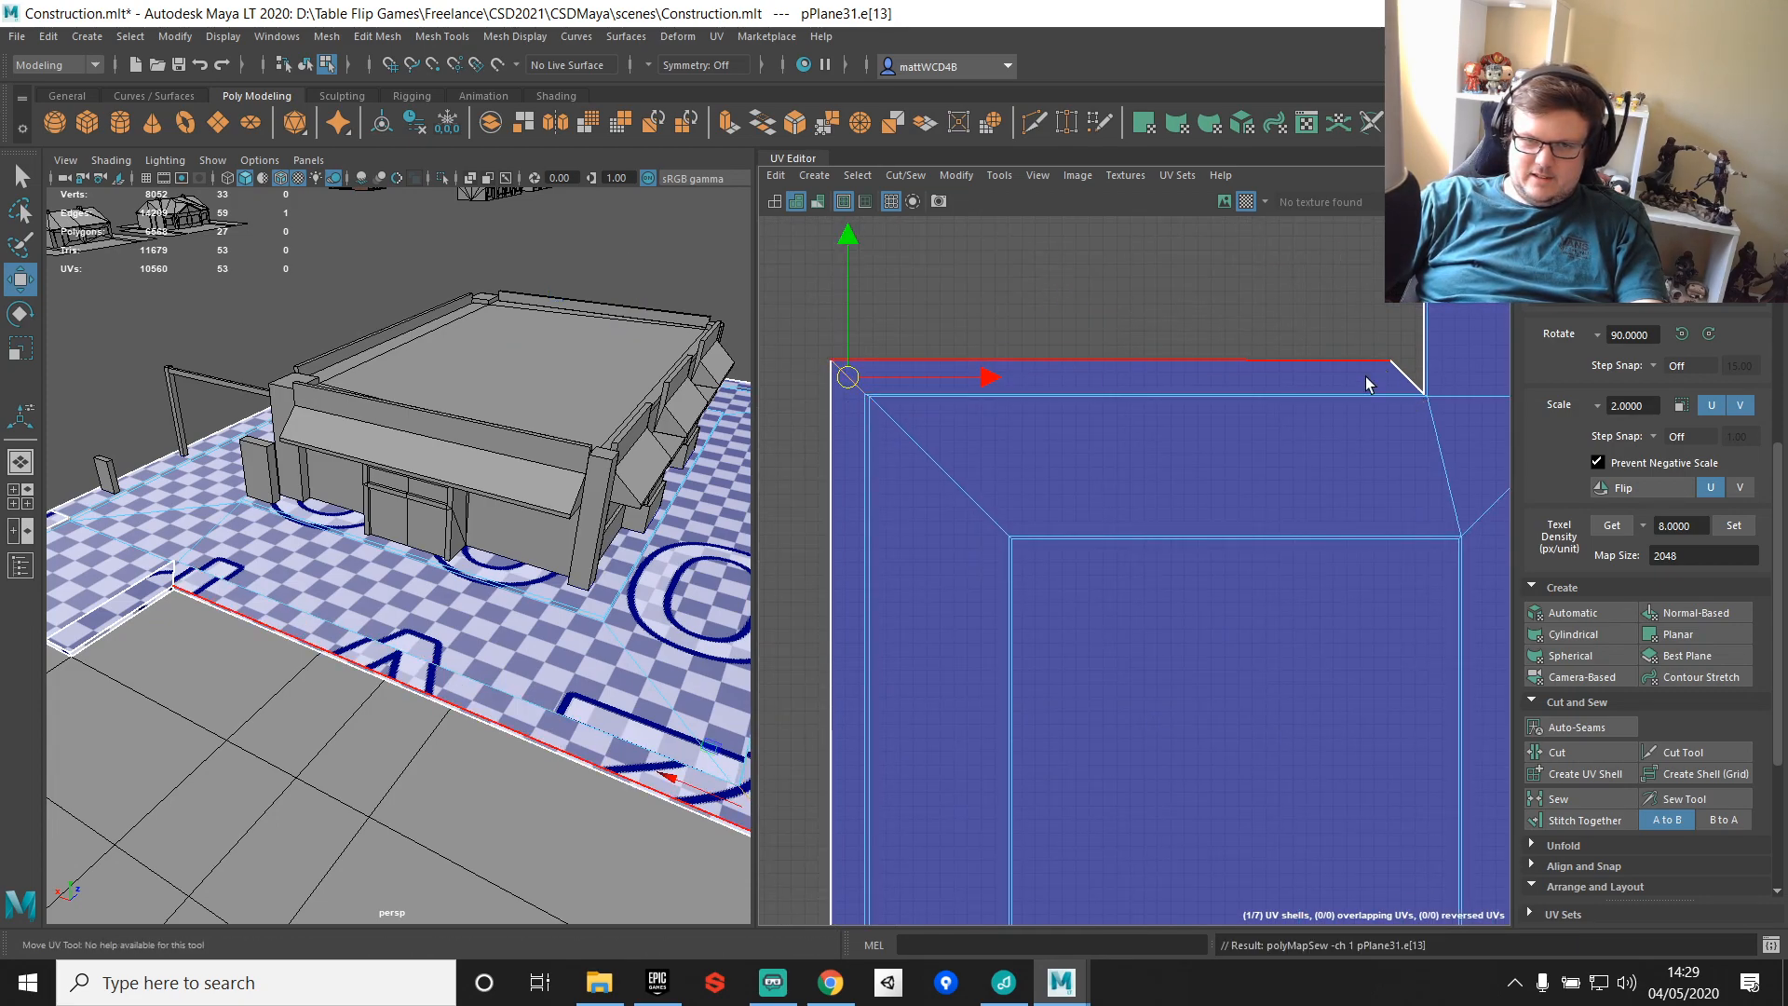
{"action": "scroll", "coordinate": [1378, 376], "scroll_direction": "down", "scroll_amount": 2}
{"action": "middle_click_drag", "start_coordinate": [1187, 549], "coordinate": [1189, 348], "text": "alt"}
{"action": "middle_click_drag", "start_coordinate": [1067, 792], "coordinate": [1078, 533], "text": "alt"}
{"action": "scroll", "coordinate": [1078, 534], "scroll_direction": "up", "scroll_amount": 4}
{"action": "scroll", "coordinate": [1034, 457], "scroll_direction": "up", "scroll_amount": 1}
{"action": "left_click", "coordinate": [971, 383]}
{"action": "right_click_drag", "start_coordinate": [972, 386], "coordinate": [1003, 403], "text": "shift"}
Step: Sew the mitred seam at the ground shell's bottom-right corner
{"action": "scroll", "coordinate": [1304, 364], "scroll_direction": "down", "scroll_amount": 3}
{"action": "middle_click_drag", "start_coordinate": [1424, 326], "coordinate": [966, 360], "text": "alt"}
{"action": "middle_click_drag", "start_coordinate": [1406, 401], "coordinate": [1134, 460], "text": "alt"}
{"action": "scroll", "coordinate": [1134, 460], "scroll_direction": "up", "scroll_amount": 1}
{"action": "scroll", "coordinate": [1134, 460], "scroll_direction": "up", "scroll_amount": 2}
{"action": "left_click", "coordinate": [1065, 496]}
{"action": "right_click_drag", "start_coordinate": [1067, 500], "coordinate": [1110, 532], "text": "shift"}
Step: Sew the thin strips beside the tab onto the upper right part of the ground shell
{"action": "scroll", "coordinate": [1109, 533], "scroll_direction": "down", "scroll_amount": 3}
{"action": "middle_click_drag", "start_coordinate": [1112, 359], "coordinate": [1138, 782], "text": "alt"}
{"action": "scroll", "coordinate": [1114, 515], "scroll_direction": "up", "scroll_amount": 2}
{"action": "left_click", "coordinate": [1088, 431]}
{"action": "right_click_drag", "start_coordinate": [1086, 348], "coordinate": [1197, 411], "text": "shift"}
{"action": "scroll", "coordinate": [1198, 415], "scroll_direction": "down", "scroll_amount": 1}
{"action": "left_click", "coordinate": [1162, 590]}
{"action": "right_click_drag", "start_coordinate": [1377, 352], "coordinate": [1438, 385], "text": "shift"}
Step: Sew the diagonal seam at the inner corner where the tab meets the ground shell's top border
{"action": "scroll", "coordinate": [1285, 487], "scroll_direction": "up", "scroll_amount": 3}
{"action": "right_click_drag", "start_coordinate": [1027, 268], "coordinate": [1031, 321], "text": "shift"}
{"action": "middle_click_drag", "start_coordinate": [1063, 349], "coordinate": [1062, 372], "text": "alt"}
{"action": "left_click", "coordinate": [1080, 492]}
{"action": "right_click_drag", "start_coordinate": [946, 352], "coordinate": [1013, 383], "text": "shift"}
{"action": "scroll", "coordinate": [1039, 423], "scroll_direction": "down", "scroll_amount": 4}
{"action": "key", "text": "q"}
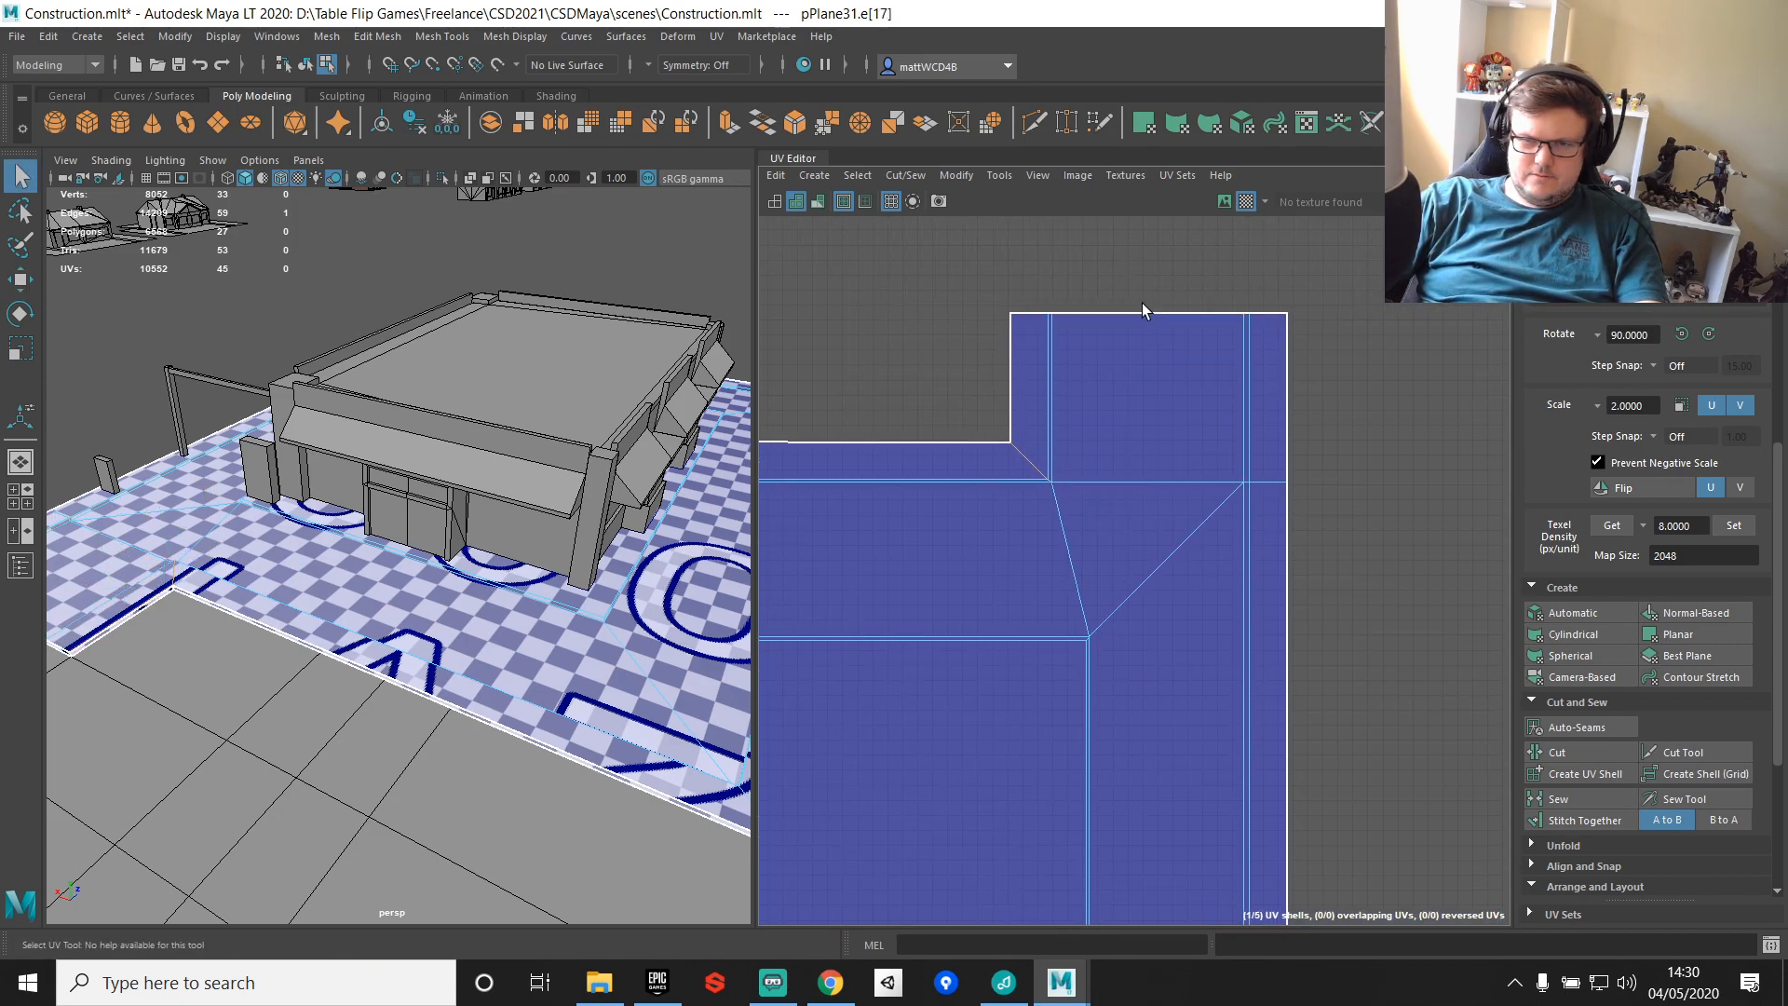
{"action": "scroll", "coordinate": [1099, 582], "scroll_direction": "down", "scroll_amount": 5}
{"action": "scroll", "coordinate": [493, 596], "scroll_direction": "up", "scroll_amount": 6}
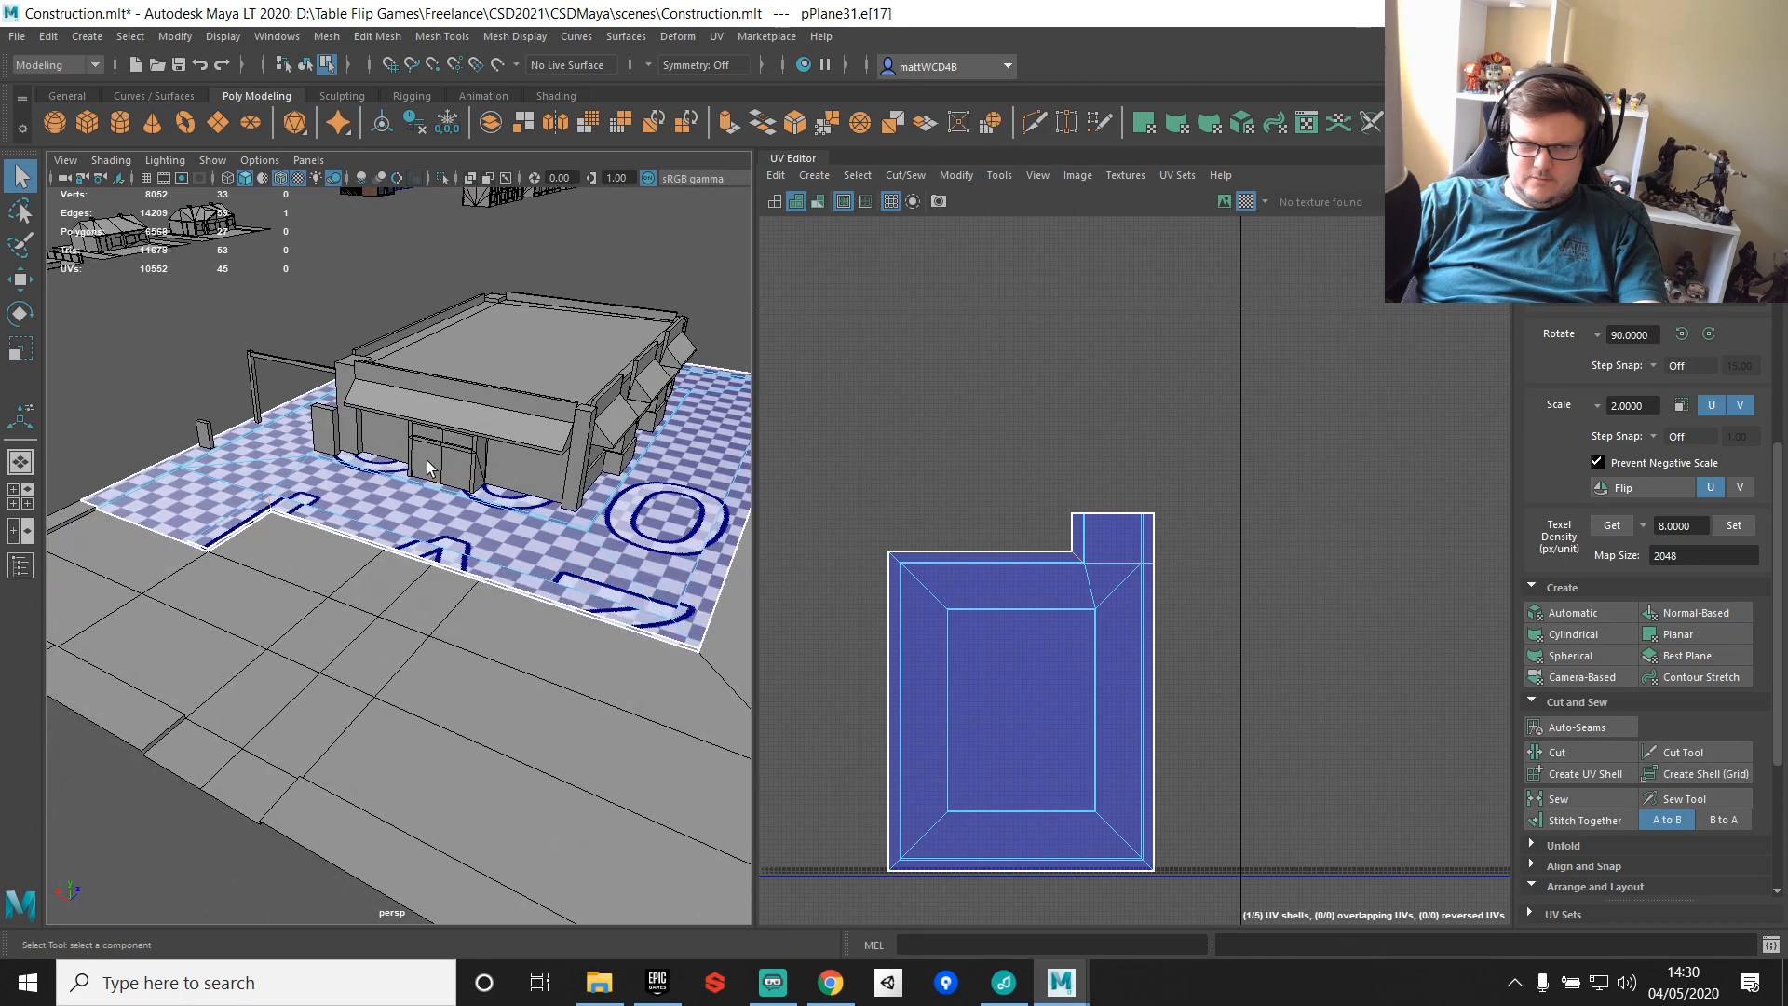
Step: Select the car park mesh next to the ground plane and apply an automatic UV projection to it
{"action": "middle_click_drag", "start_coordinate": [416, 496], "coordinate": [416, 468], "text": "alt"}
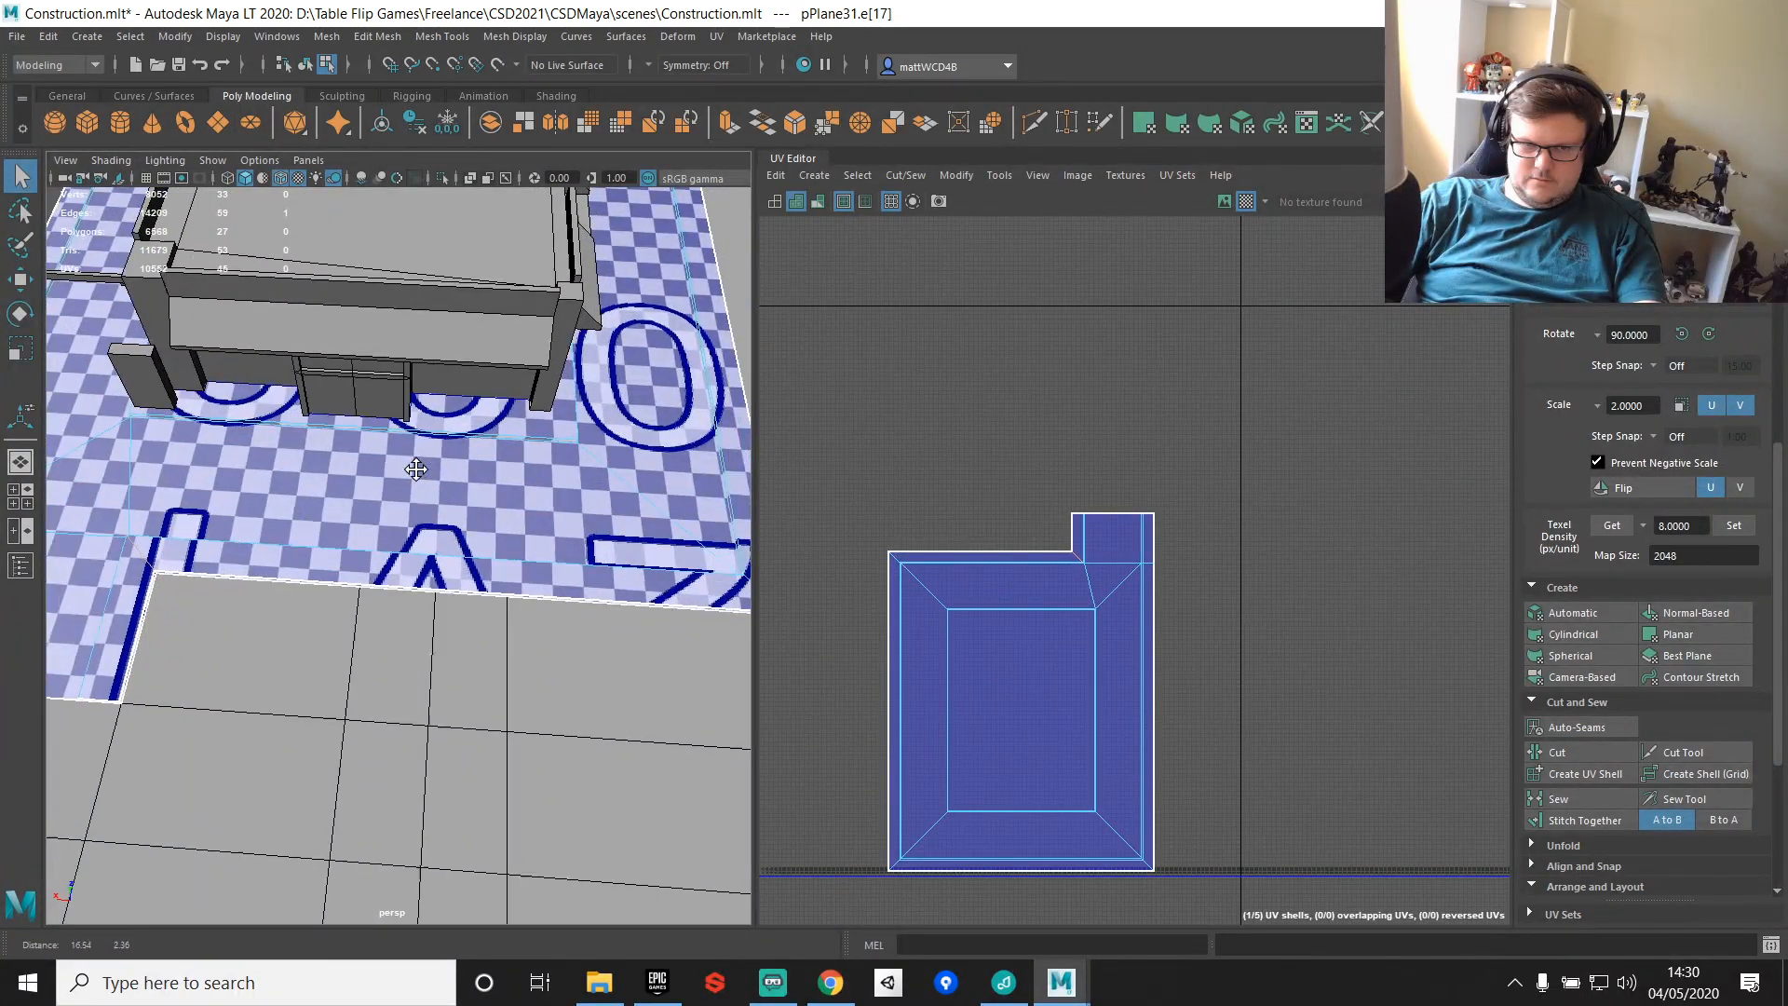
{"action": "left_click_drag", "start_coordinate": [415, 468], "coordinate": [643, 484], "text": "alt"}
{"action": "right_click_drag", "start_coordinate": [423, 471], "coordinate": [503, 445]}
{"action": "left_click", "coordinate": [479, 494]}
{"action": "scroll", "coordinate": [479, 495], "scroll_direction": "down", "scroll_amount": 5}
{"action": "middle_click_drag", "start_coordinate": [479, 495], "coordinate": [430, 613], "text": "alt"}
{"action": "left_click_drag", "start_coordinate": [430, 614], "coordinate": [531, 550], "text": "alt"}
{"action": "scroll", "coordinate": [344, 506], "scroll_direction": "up", "scroll_amount": 8}
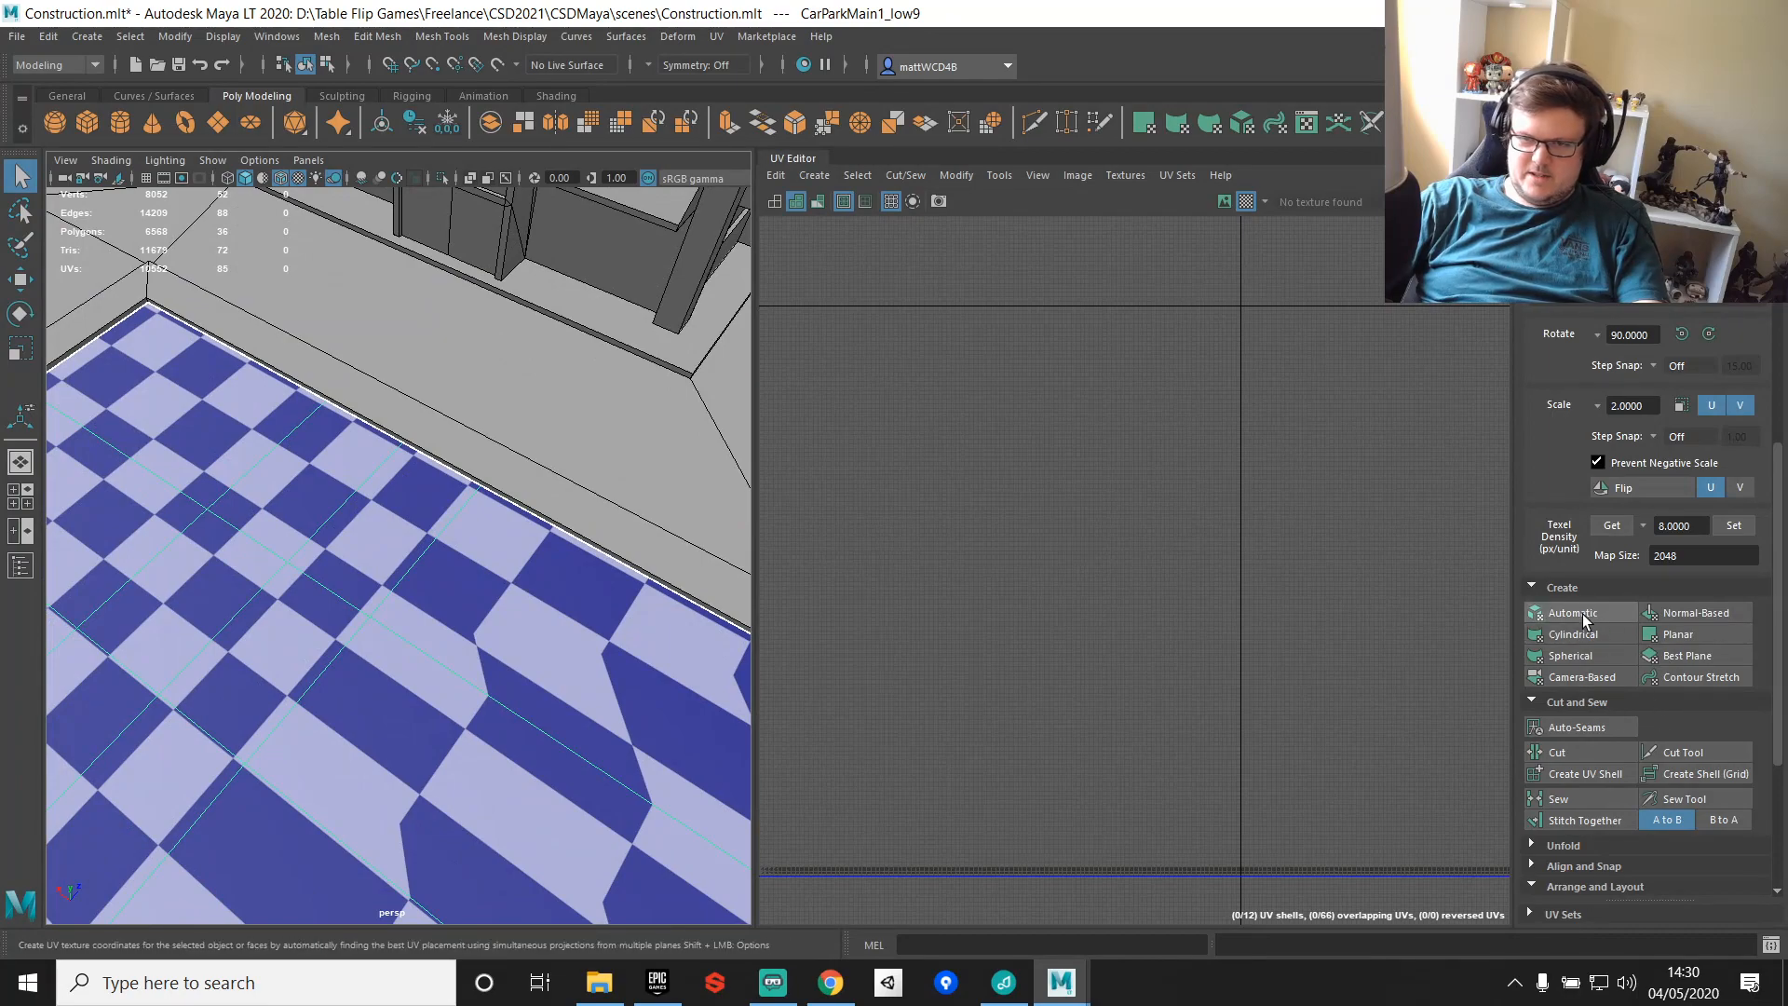
{"action": "left_click", "coordinate": [1583, 622]}
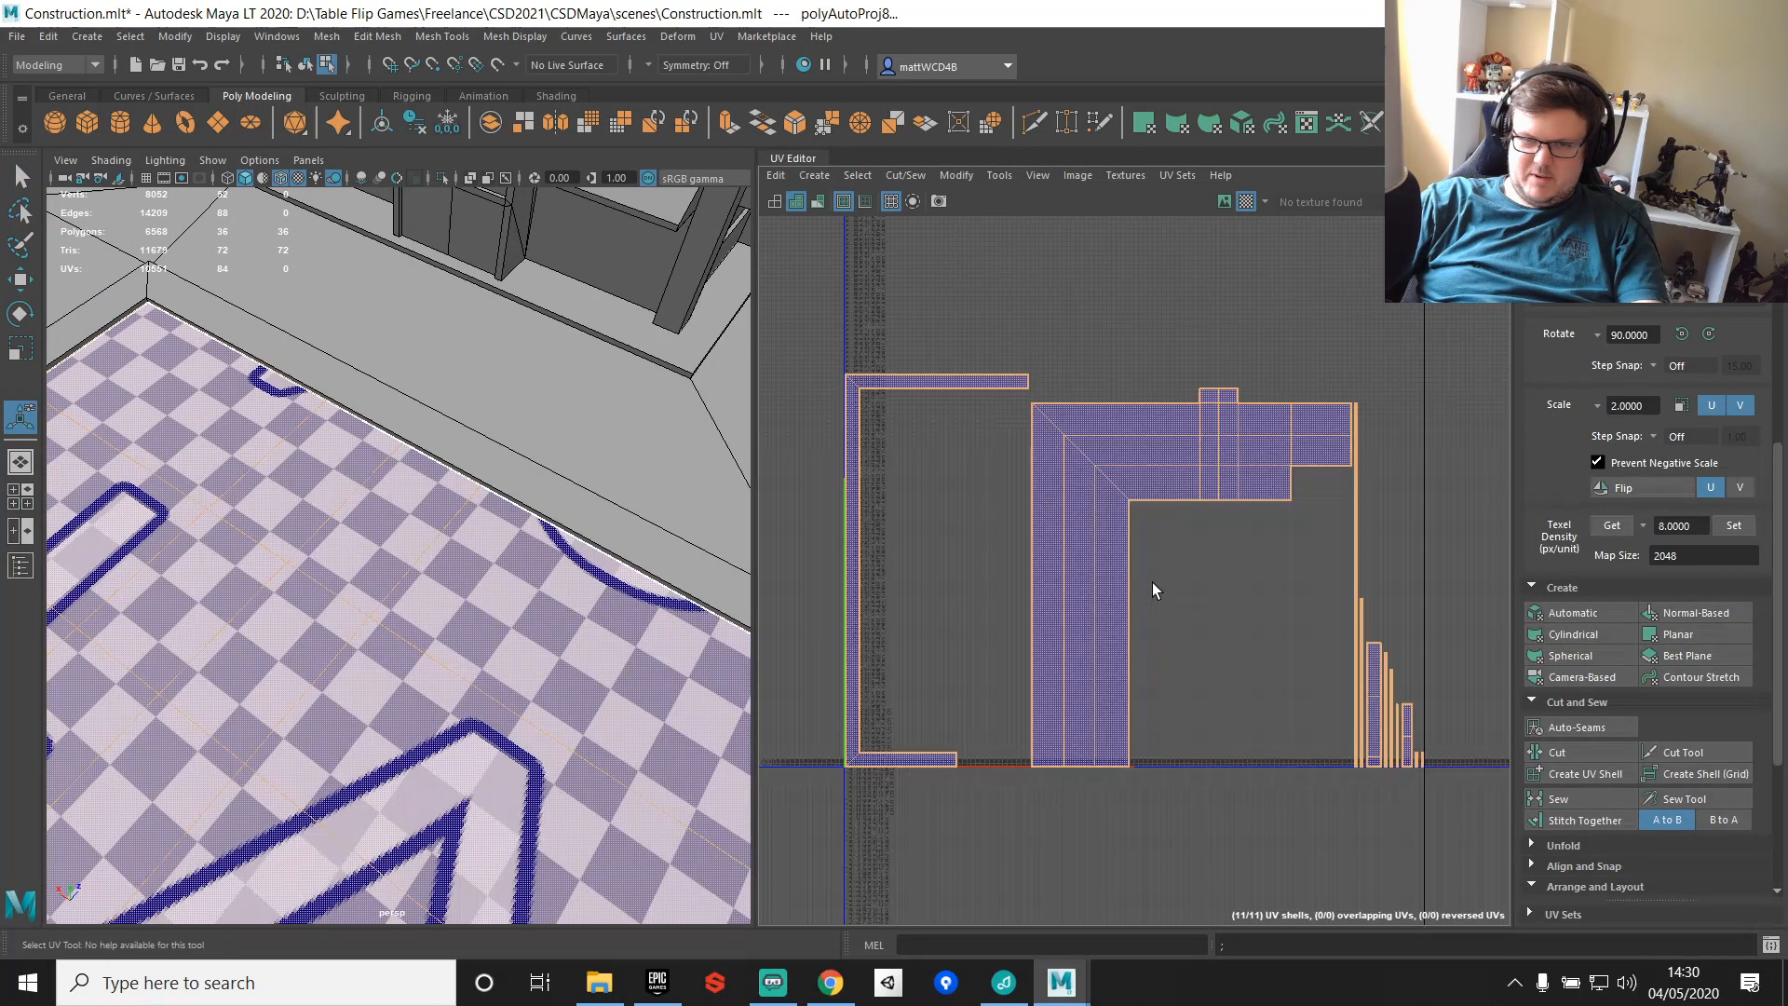
{"action": "middle_click_drag", "start_coordinate": [1153, 583], "coordinate": [1116, 565], "text": "alt"}
{"action": "scroll", "coordinate": [416, 479], "scroll_direction": "down", "scroll_amount": 8}
Step: Select the small box at the outer edge of the ground plane and apply an automatic UV projection to it
{"action": "left_click_drag", "start_coordinate": [416, 478], "coordinate": [407, 416], "text": "alt"}
{"action": "right_click_drag", "start_coordinate": [407, 417], "coordinate": [503, 390]}
{"action": "left_click_drag", "start_coordinate": [503, 390], "coordinate": [539, 339], "text": "alt"}
{"action": "left_click", "coordinate": [538, 339]}
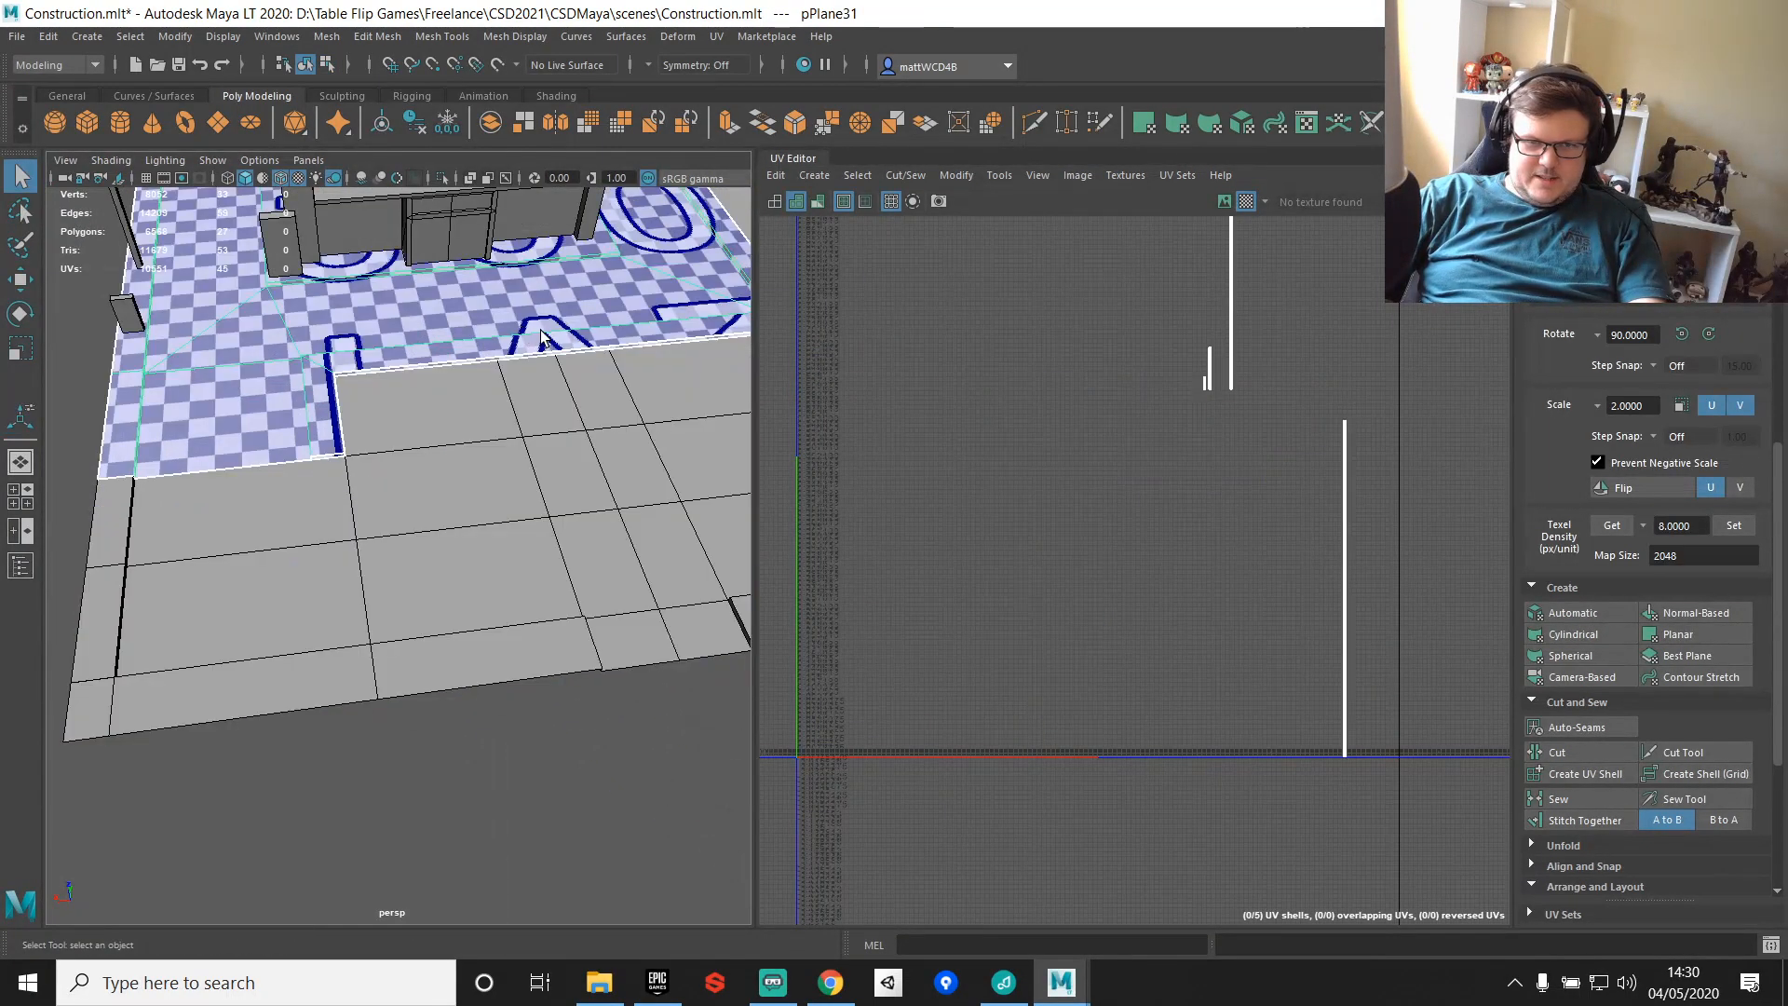
{"action": "middle_click_drag", "start_coordinate": [539, 339], "coordinate": [677, 501], "text": "alt"}
{"action": "left_click", "coordinate": [256, 465]}
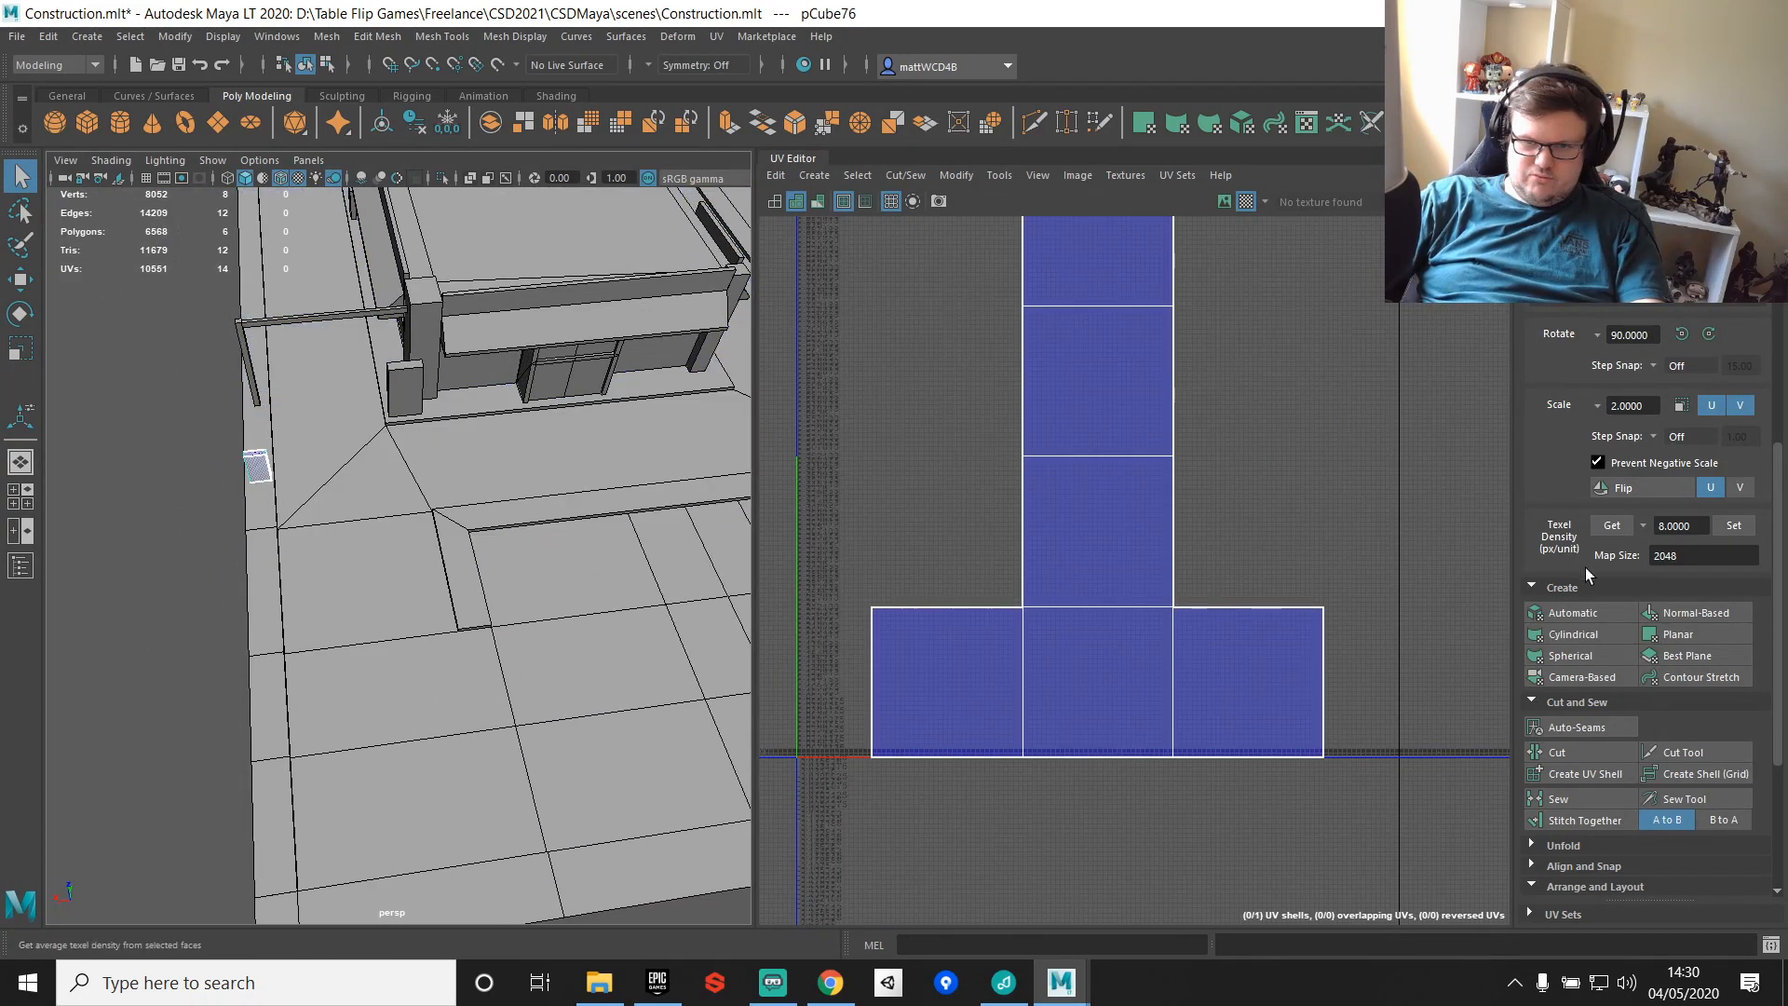
{"action": "left_click", "coordinate": [1593, 616]}
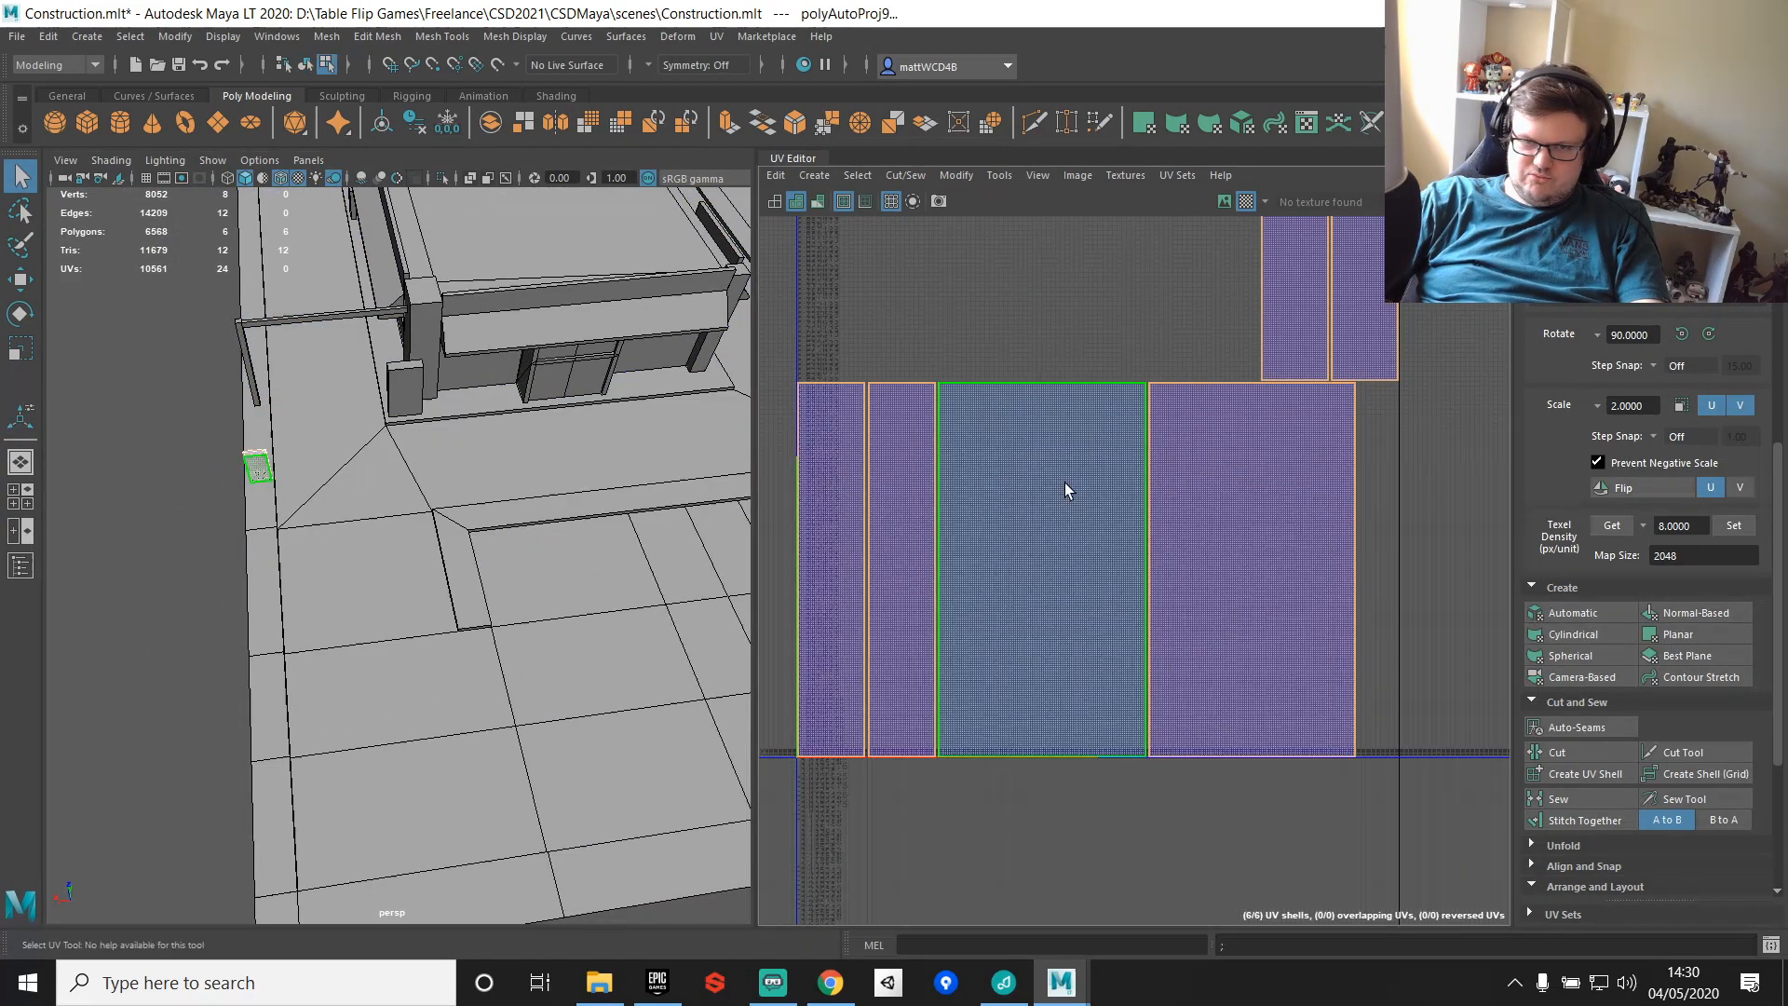
Step: Sew the small box's side faces together along their vertical edges into one strip
{"action": "right_click_drag", "start_coordinate": [1065, 482], "coordinate": [1066, 424]}
{"action": "left_click", "coordinate": [1147, 481]}
{"action": "left_click", "coordinate": [1211, 480]}
{"action": "mouse_move", "coordinate": [1146, 481]}
{"action": "right_mouse_down", "text": "shift"}
{"action": "mouse_move", "coordinate": [1104, 479]}
{"action": "mouse_move", "coordinate": [1159, 478]}
{"action": "right_mouse_up", "text": "shift"}
{"action": "left_click", "coordinate": [1417, 516]}
{"action": "right_click_drag", "start_coordinate": [1417, 515], "coordinate": [1367, 507], "text": "shift"}
Step: Sew one end face of the small box onto its strip of side faces
{"action": "left_click", "coordinate": [1028, 376]}
{"action": "left_click", "coordinate": [1025, 765]}
{"action": "mouse_move", "coordinate": [1106, 465]}
{"action": "right_mouse_down", "text": "shift"}
{"action": "mouse_move", "coordinate": [1061, 464]}
{"action": "mouse_move", "coordinate": [1113, 494]}
{"action": "right_mouse_up", "text": "shift"}
{"action": "left_click", "coordinate": [1113, 494]}
Step: Rotate the small box's UV shell by 180 degrees and move it down and to the left
{"action": "left_click", "coordinate": [1709, 334]}
{"action": "left_click", "coordinate": [1709, 334]}
{"action": "key", "text": "w"}
{"action": "middle_click_drag", "start_coordinate": [1234, 585], "coordinate": [1116, 628]}
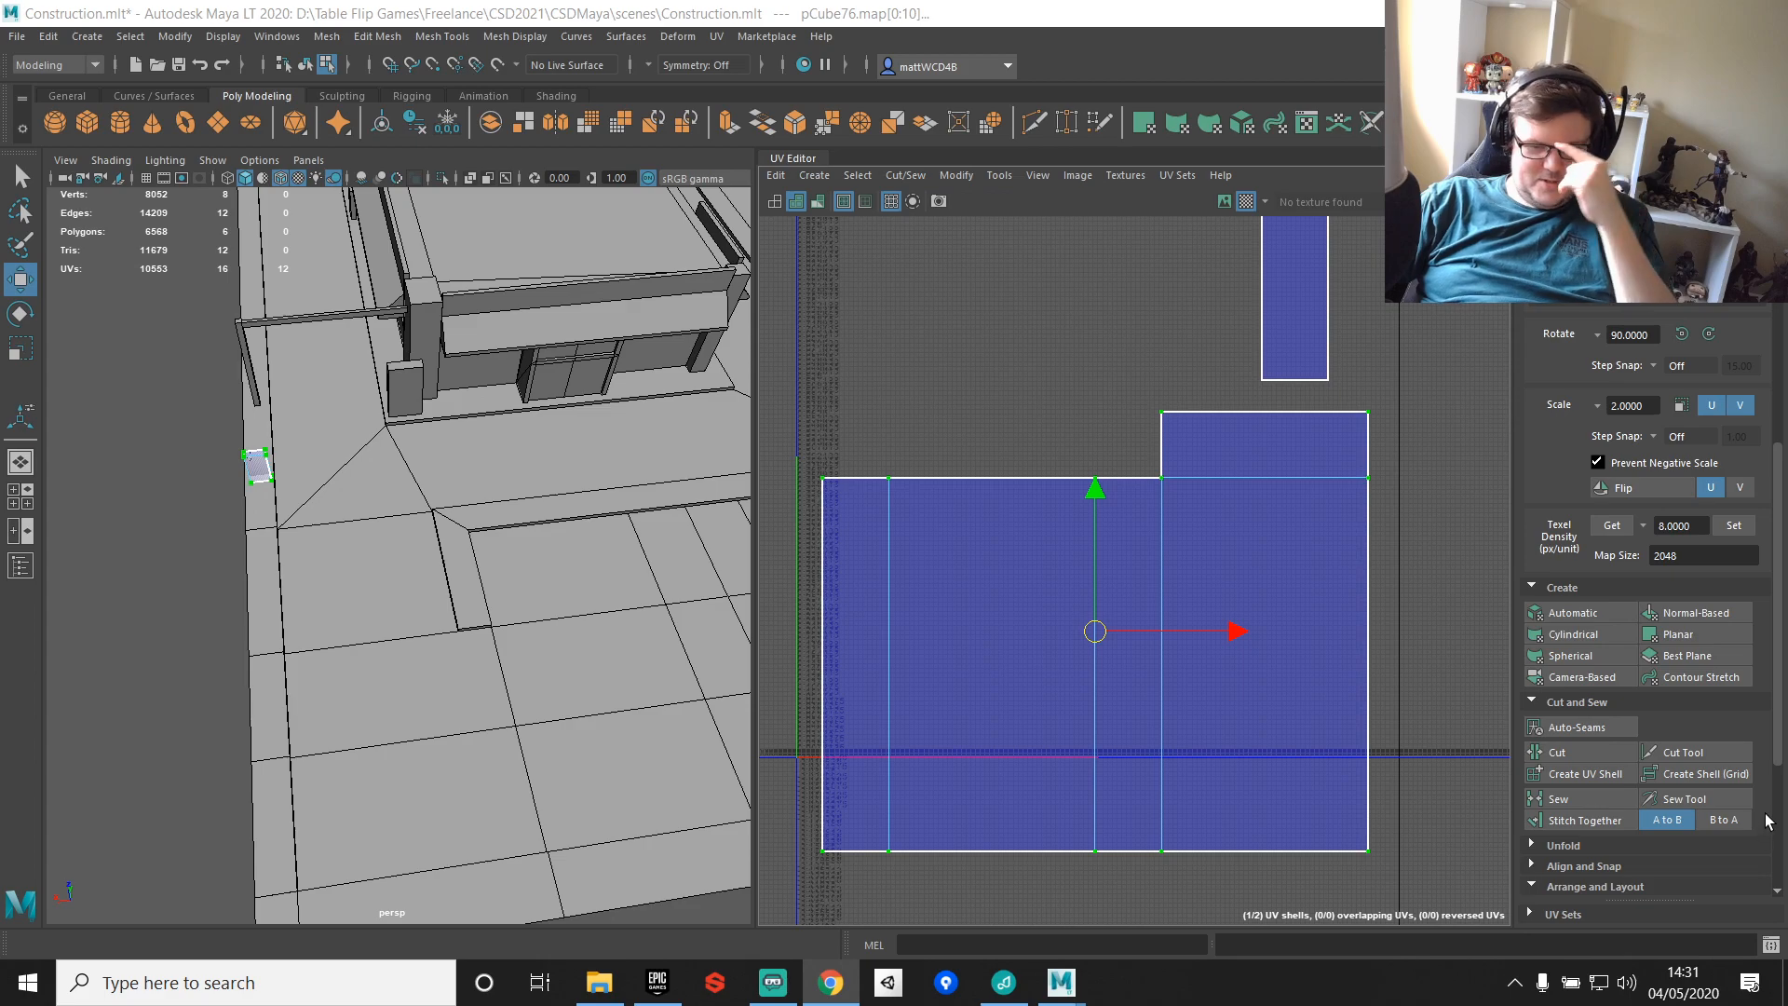
Step: Delete the small box's end face that is still a separate UV shell
{"action": "right_click_drag", "start_coordinate": [1229, 428], "coordinate": [1229, 493]}
{"action": "left_click", "coordinate": [1308, 319]}
{"action": "middle_click_drag", "start_coordinate": [376, 523], "coordinate": [417, 507], "text": "alt"}
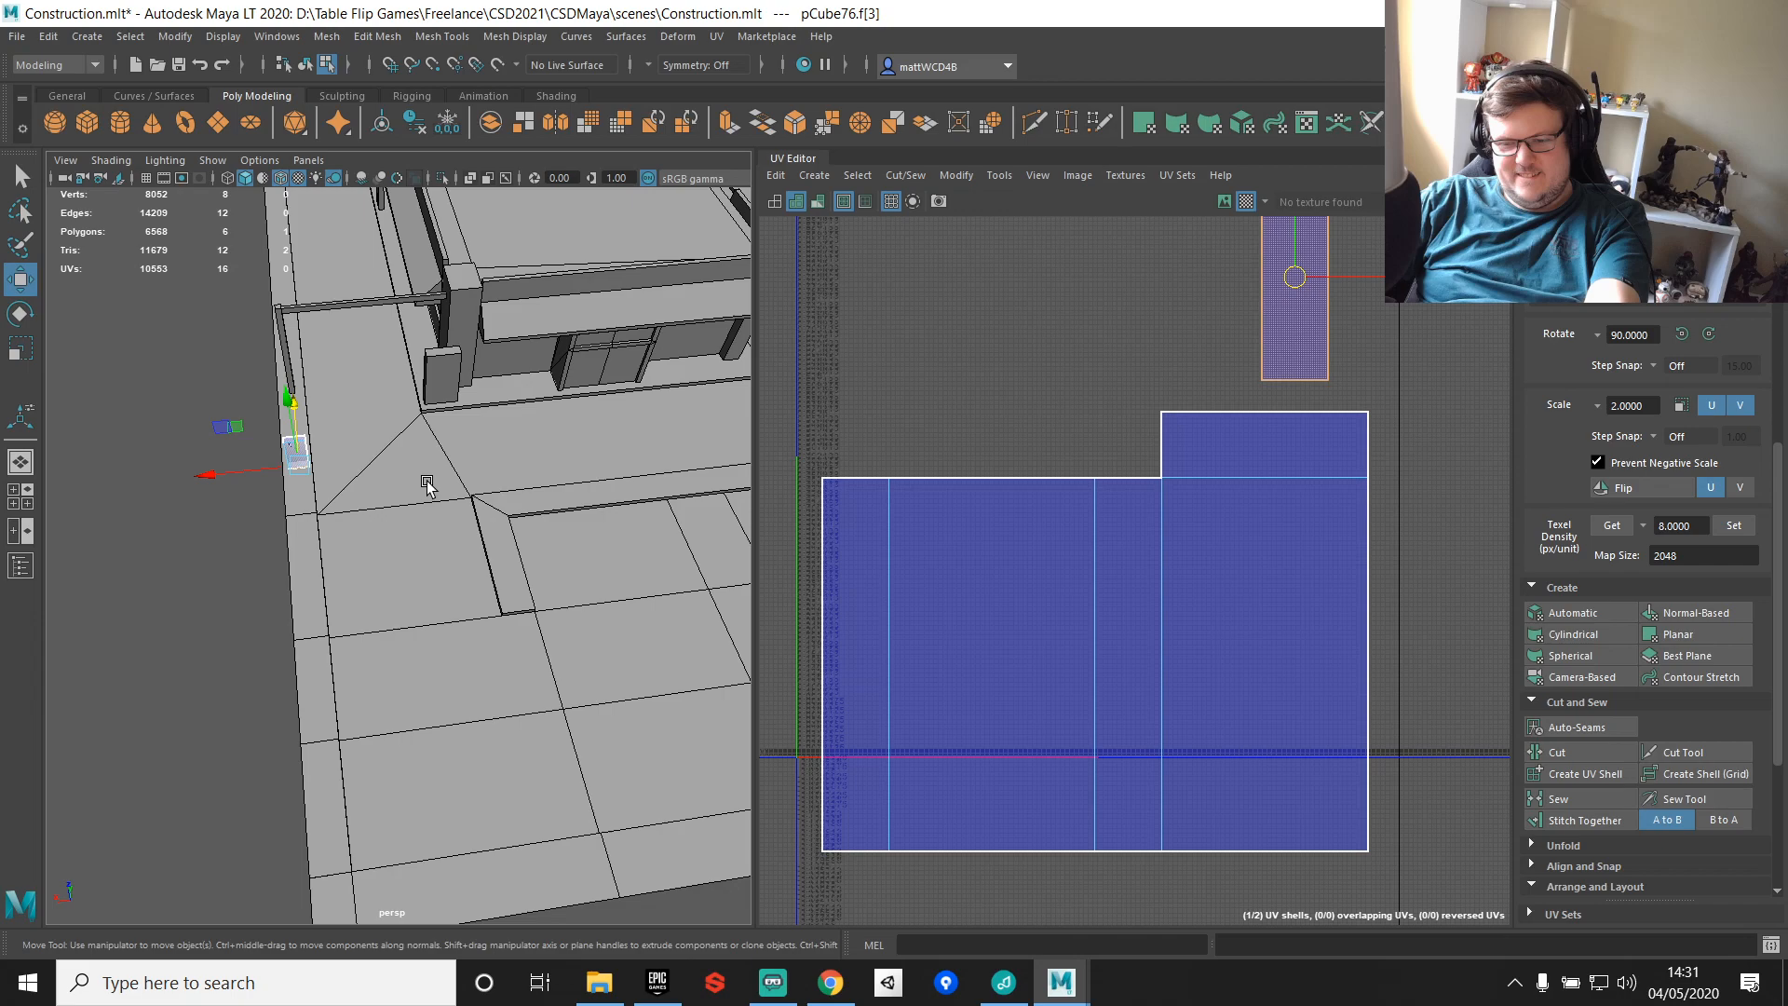
{"action": "key", "text": "Delete"}
Step: Select the taller box beside the building's corner pillar and apply an automatic UV projection to it
{"action": "left_click_drag", "start_coordinate": [427, 486], "coordinate": [466, 518], "text": "alt"}
{"action": "scroll", "coordinate": [467, 519], "scroll_direction": "down", "scroll_amount": 5}
{"action": "scroll", "coordinate": [442, 485], "scroll_direction": "up", "scroll_amount": 4}
{"action": "double_click", "coordinate": [379, 412]}
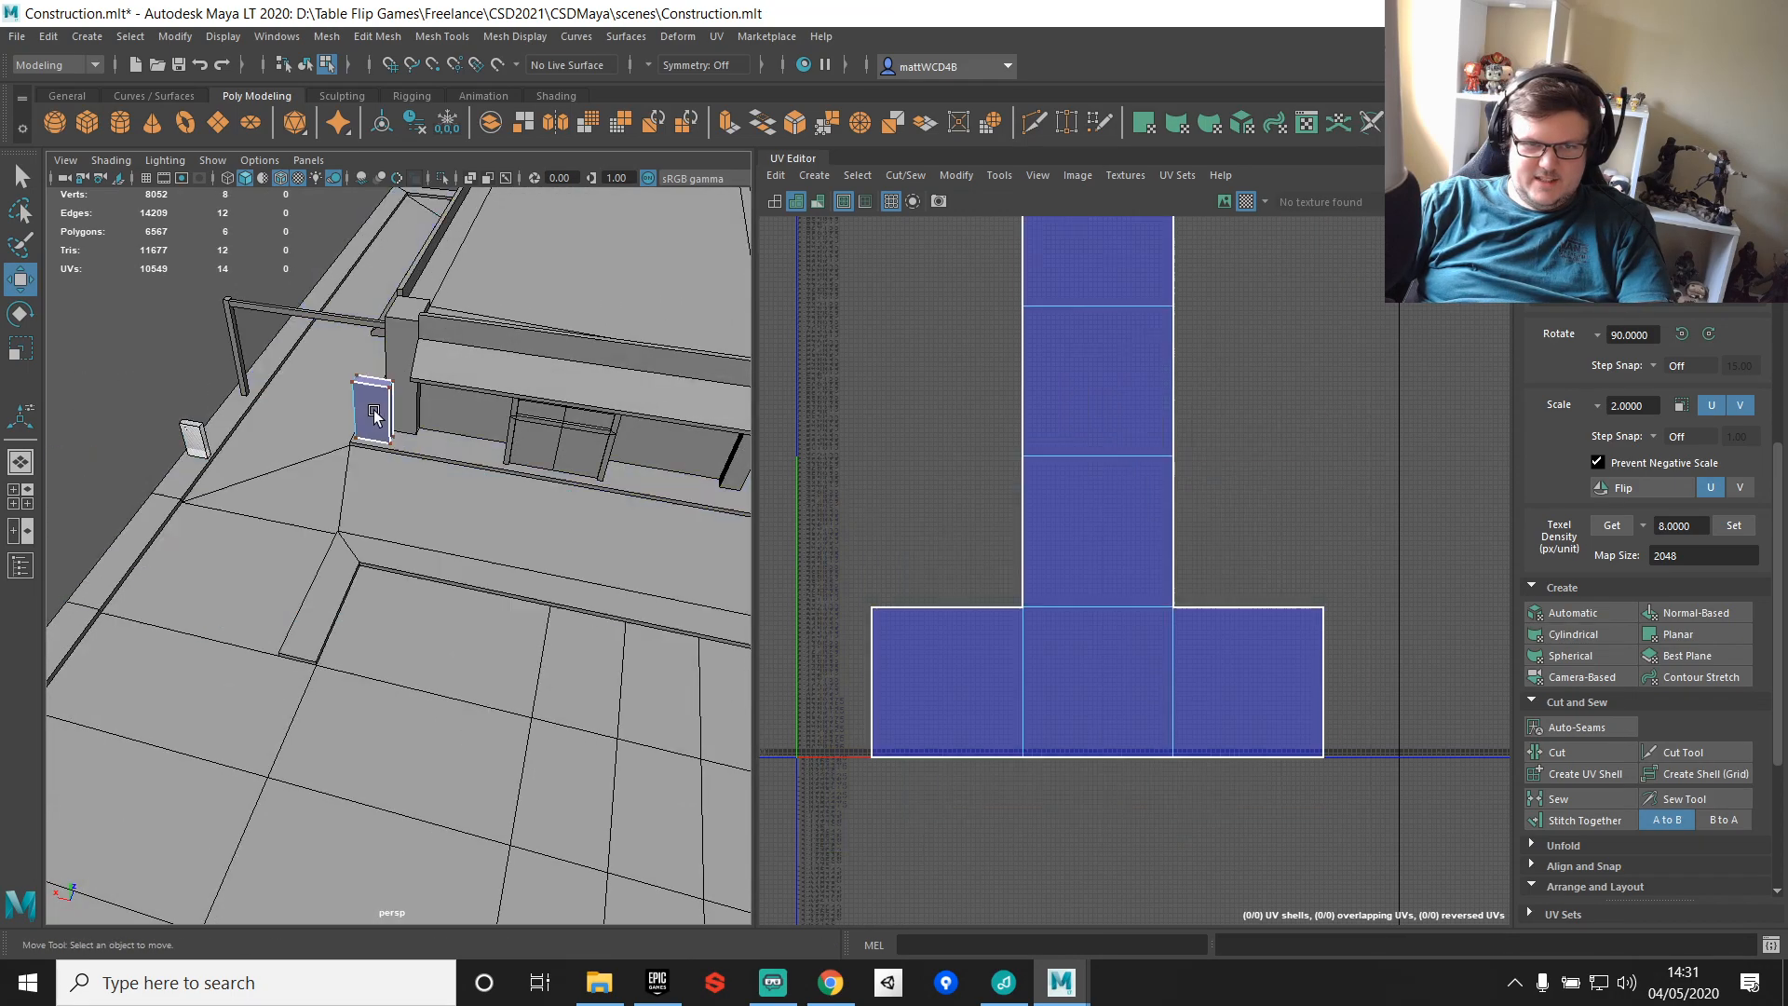
{"action": "left_click", "coordinate": [1562, 612]}
{"action": "left_click", "coordinate": [377, 419]}
{"action": "left_click", "coordinate": [377, 418]}
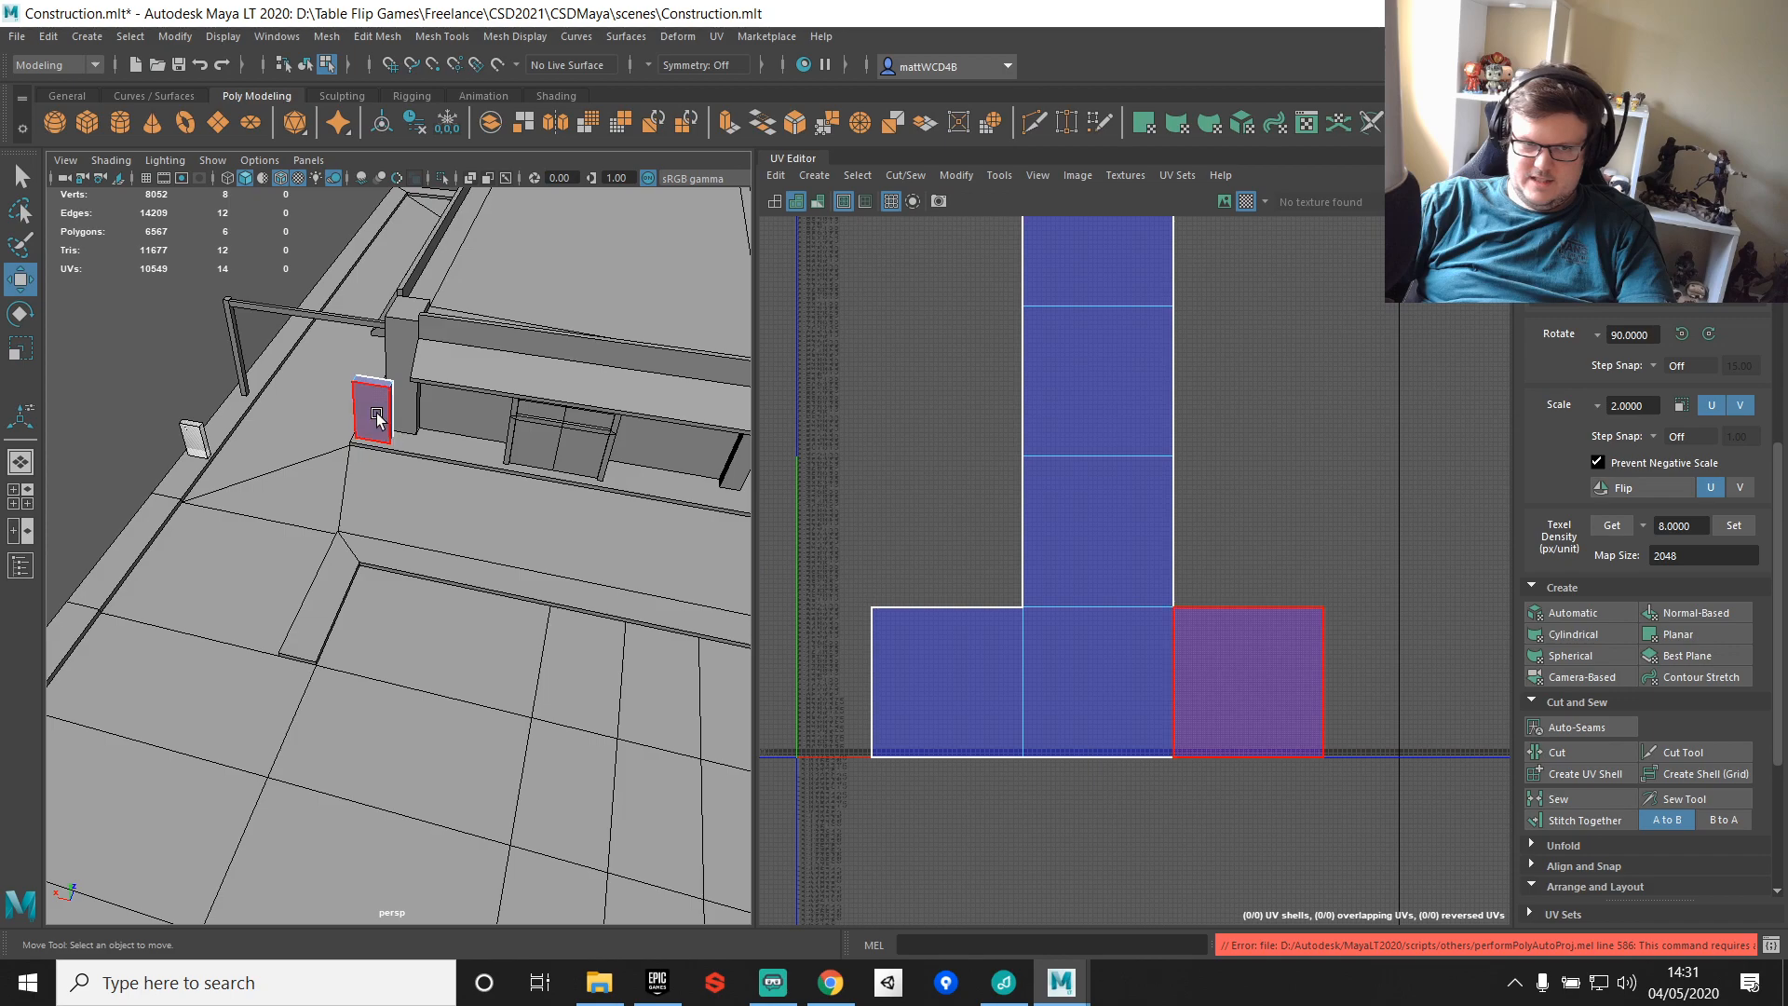
{"action": "left_click", "coordinate": [1598, 615]}
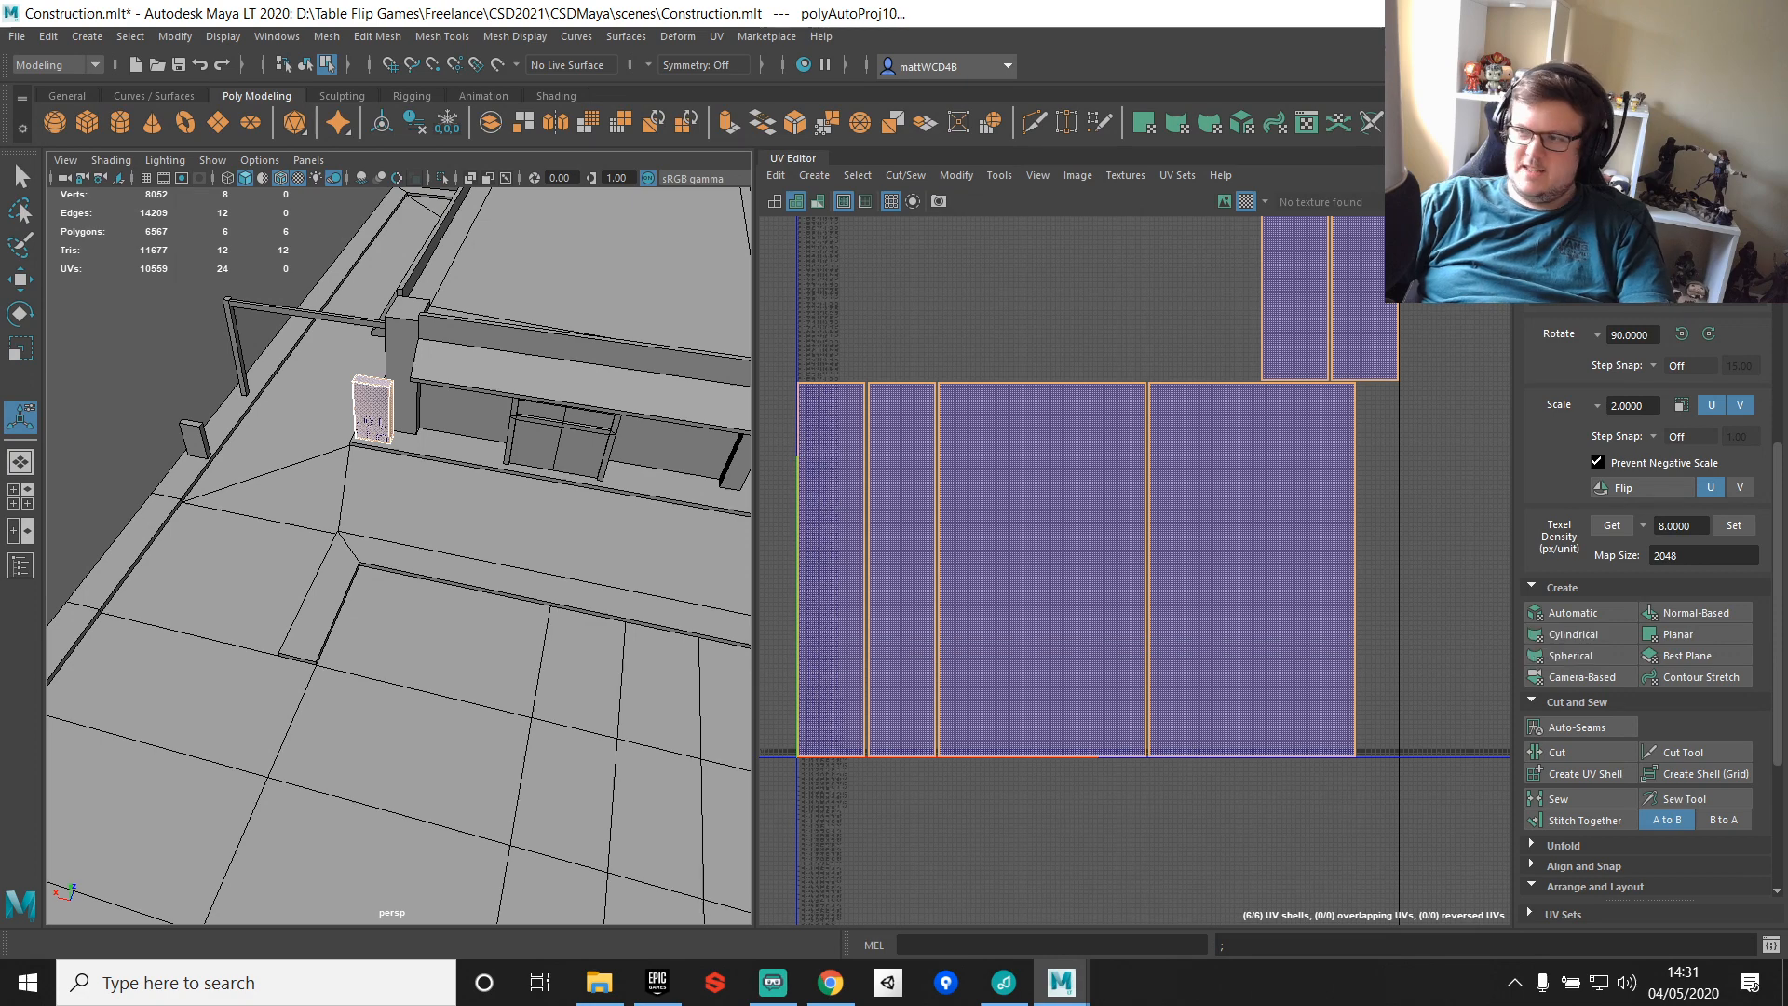
Step: Sew the pillar-side box's side faces together into one strip
{"action": "right_click_drag", "start_coordinate": [1031, 354], "coordinate": [1031, 324]}
{"action": "left_click", "coordinate": [1168, 433]}
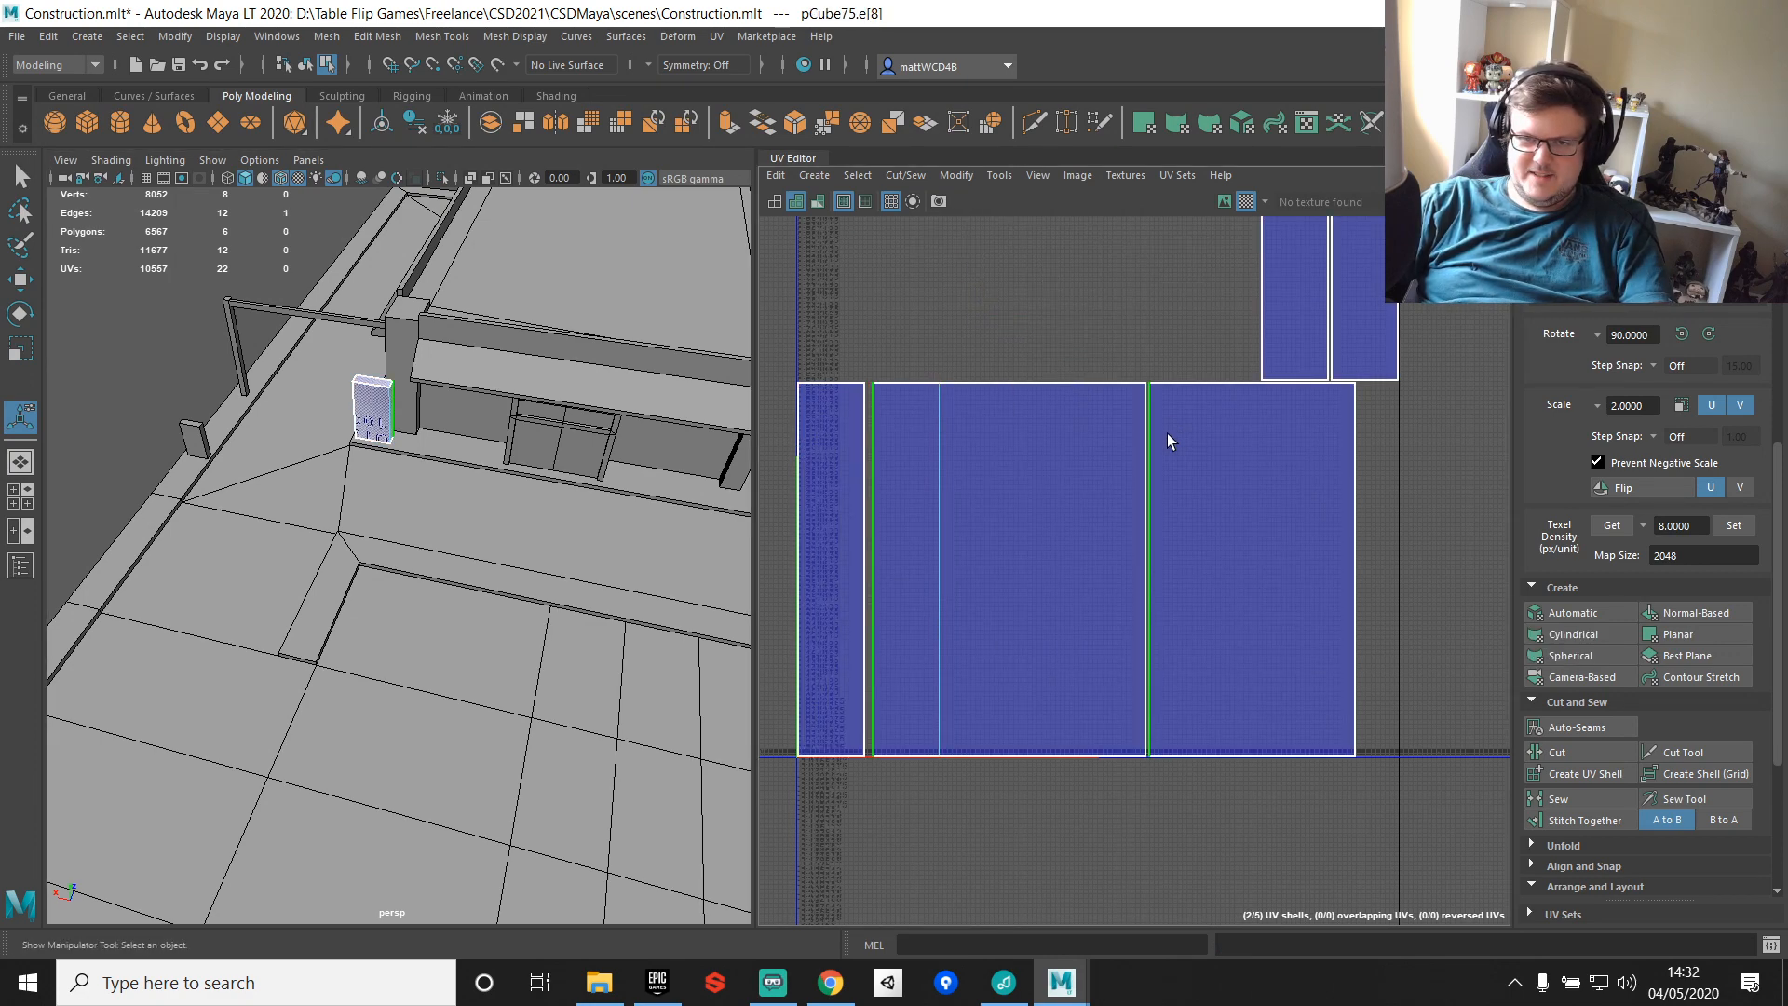
{"action": "key", "text": "g"}
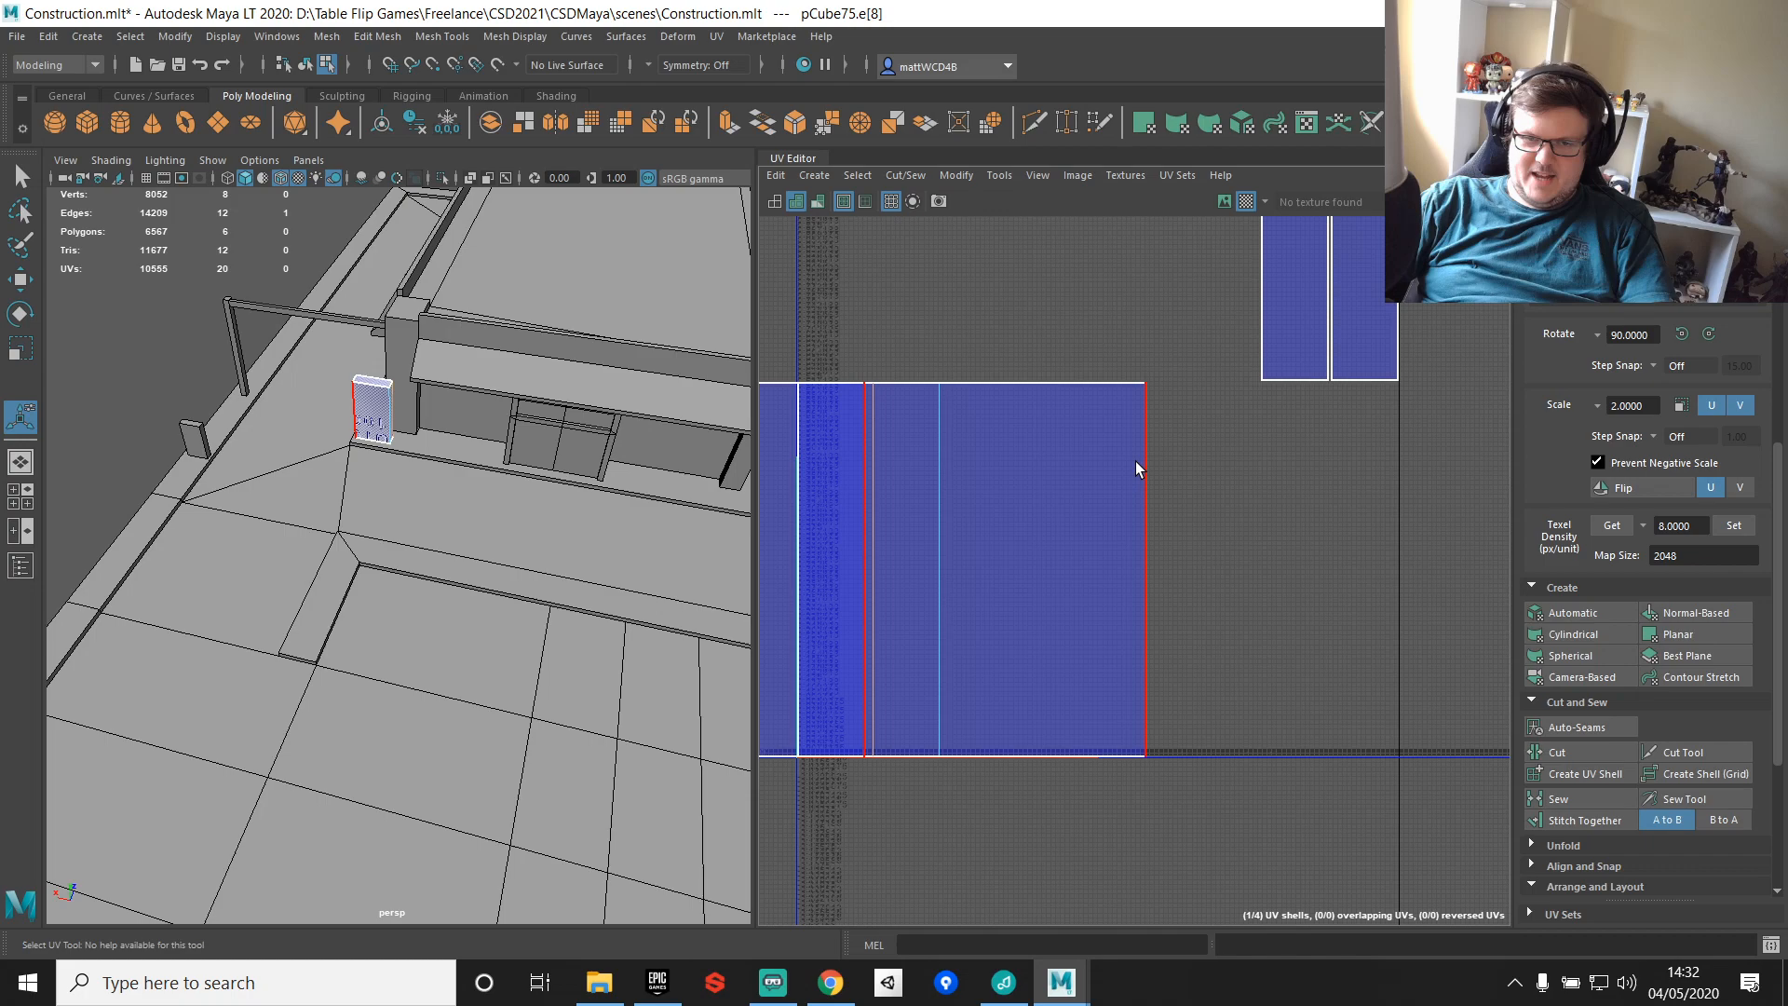
{"action": "key", "text": "g"}
Step: Sew an end face onto the pillar-side box's strip and rotate the shell by 180 degrees
{"action": "left_click", "coordinate": [992, 754]}
{"action": "right_click_drag", "start_coordinate": [1109, 261], "coordinate": [1103, 287], "text": "shift"}
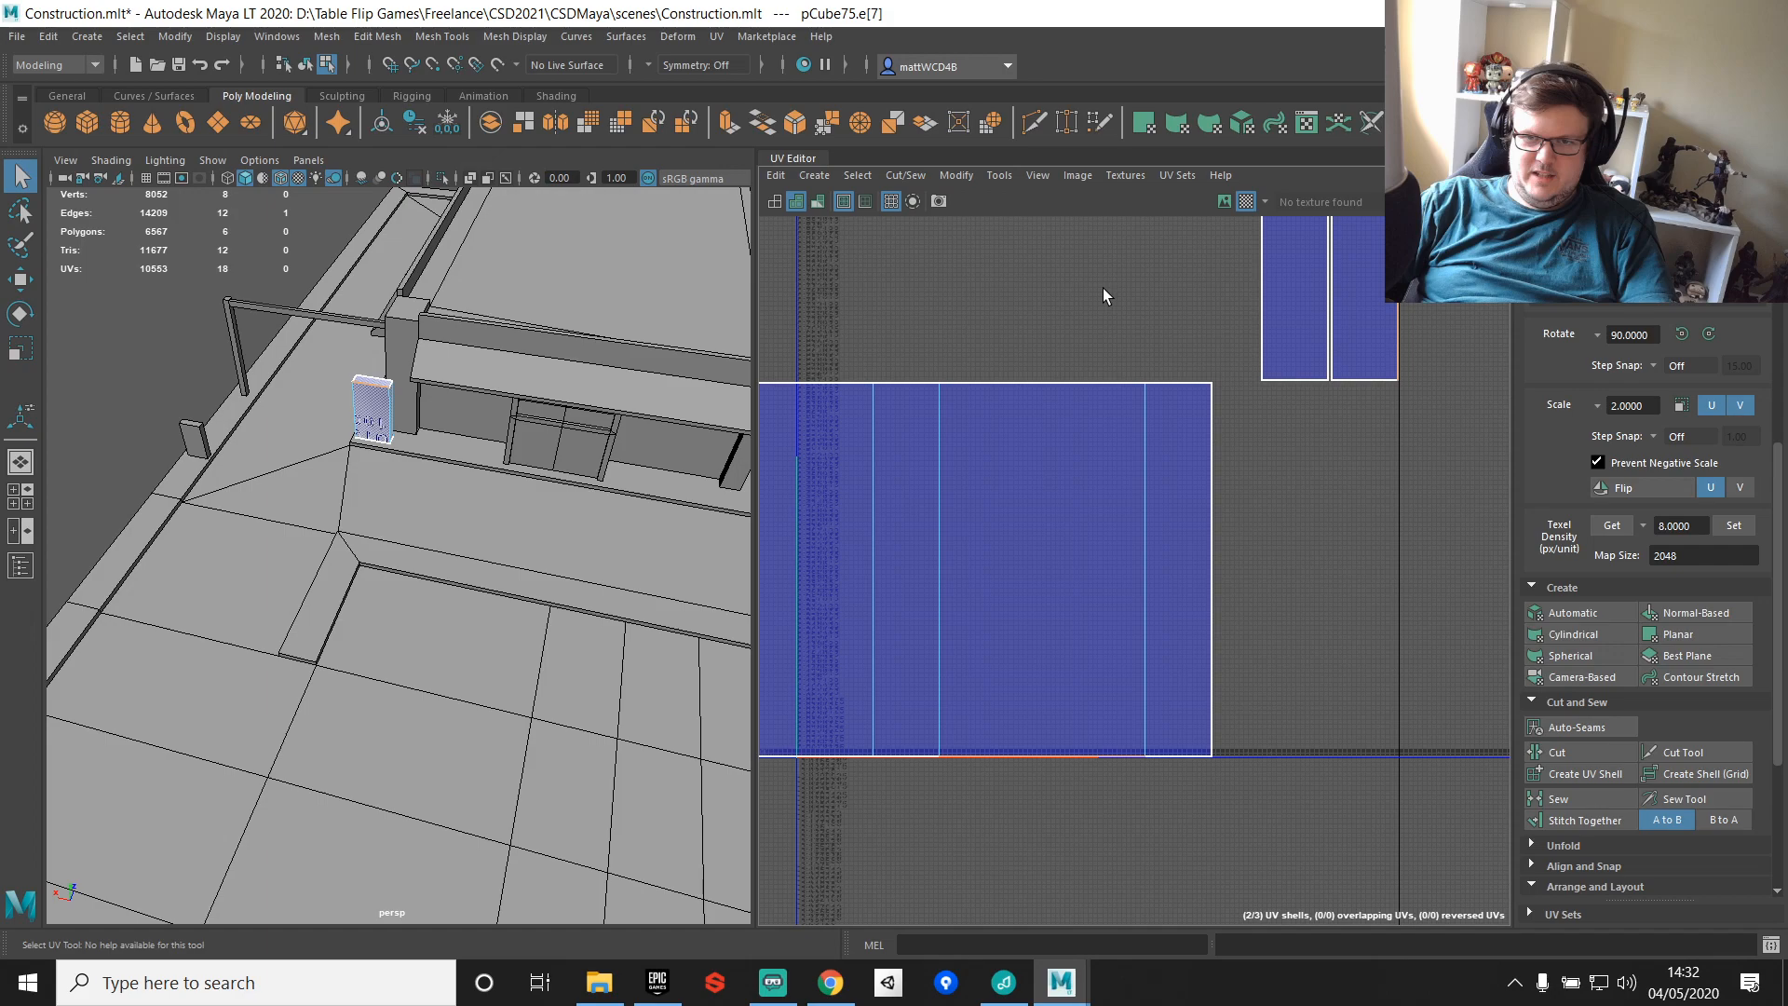
{"action": "left_click", "coordinate": [1709, 333]}
{"action": "left_click", "coordinate": [1712, 333]}
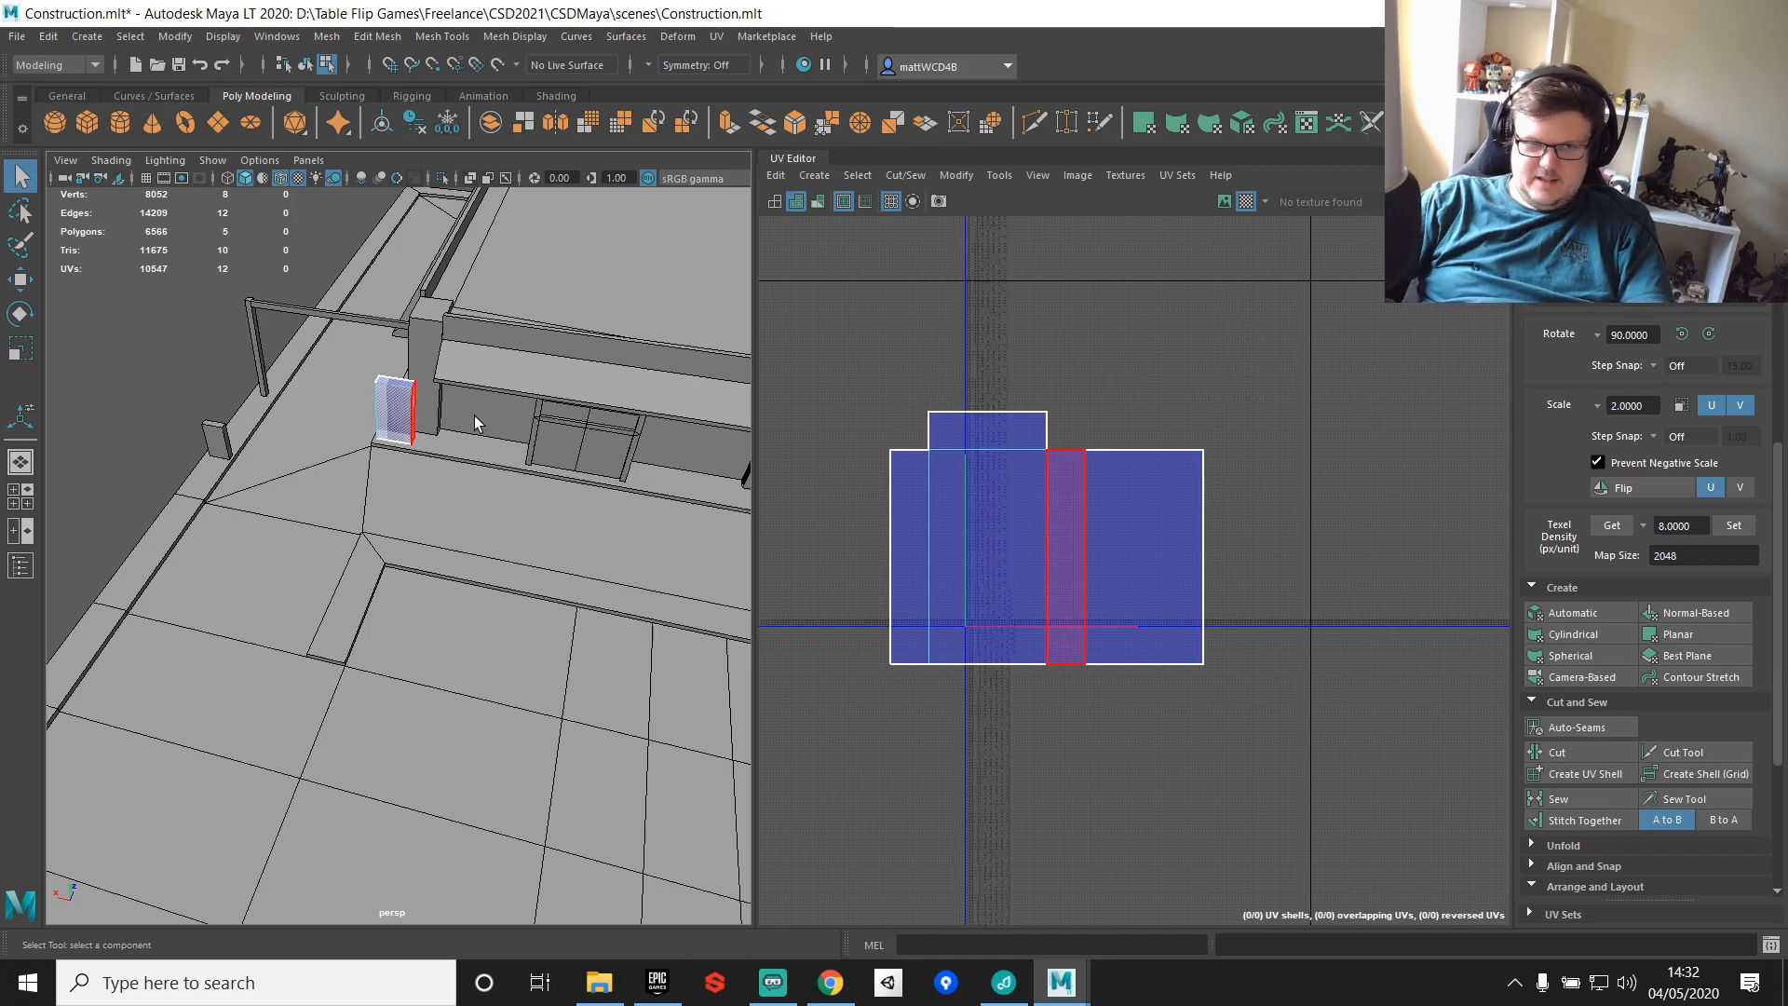
Step: Select the box against the building's long side wall and apply an automatic UV projection to it
{"action": "left_click_drag", "start_coordinate": [473, 415], "coordinate": [655, 468], "text": "alt"}
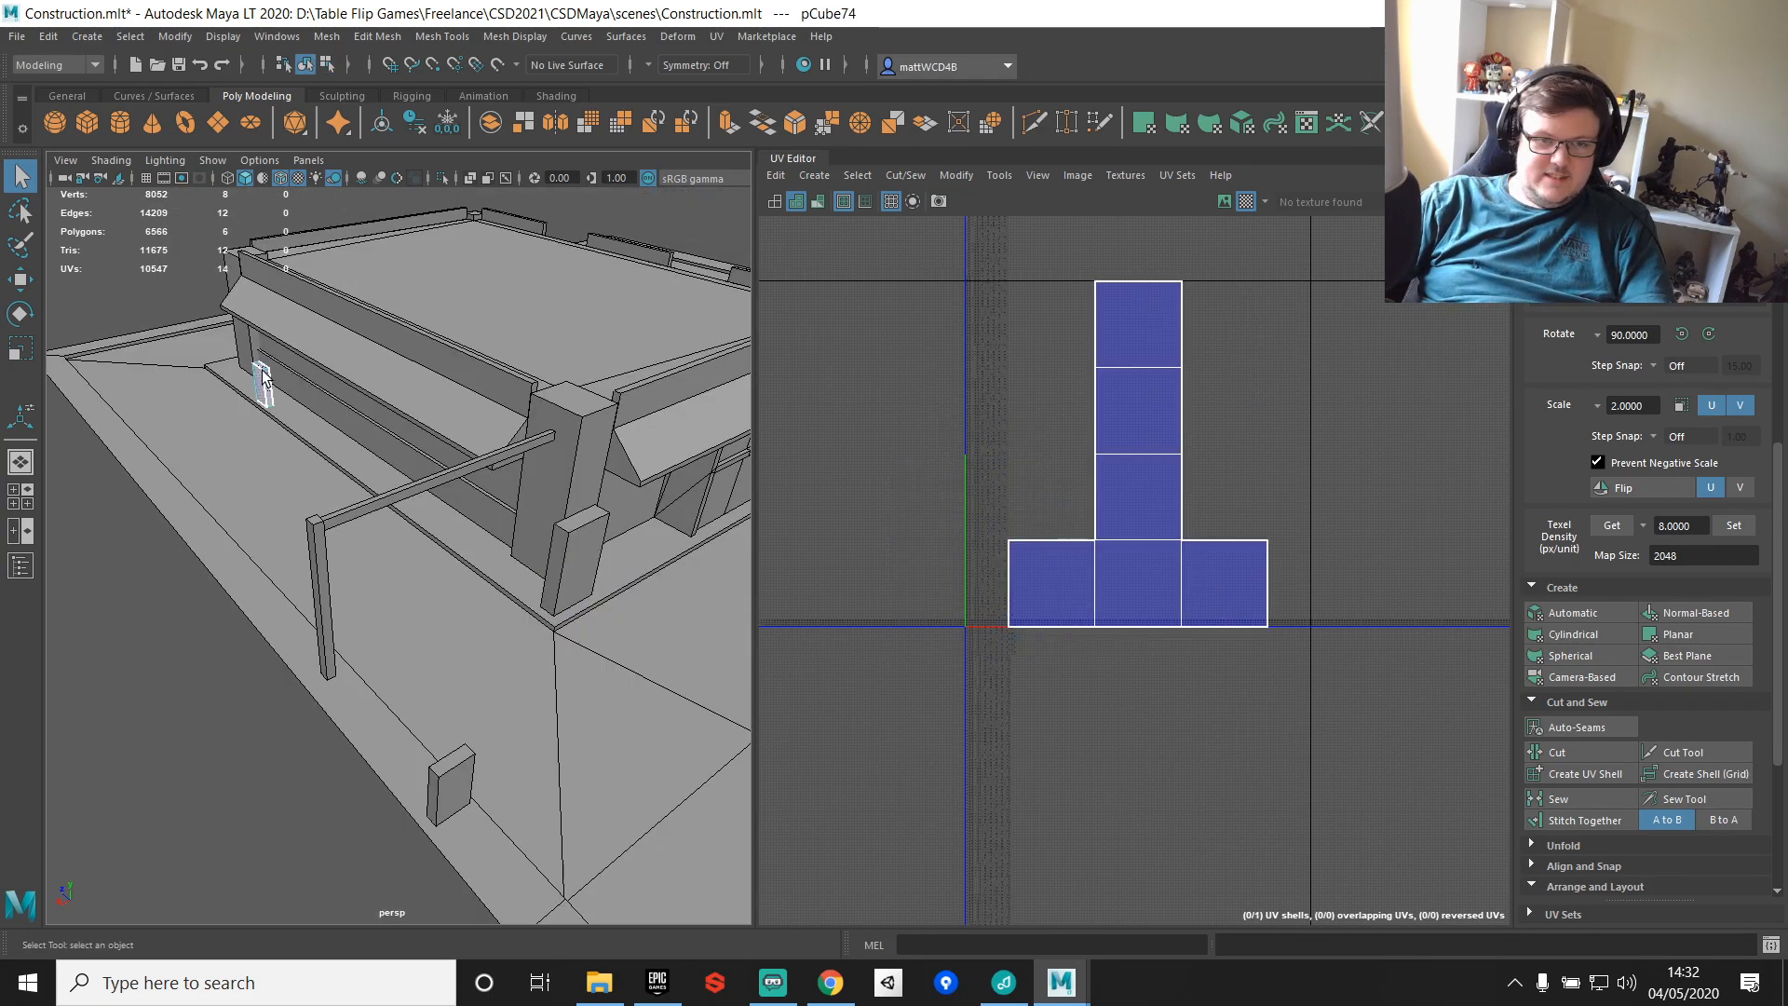
{"action": "key", "text": "f"}
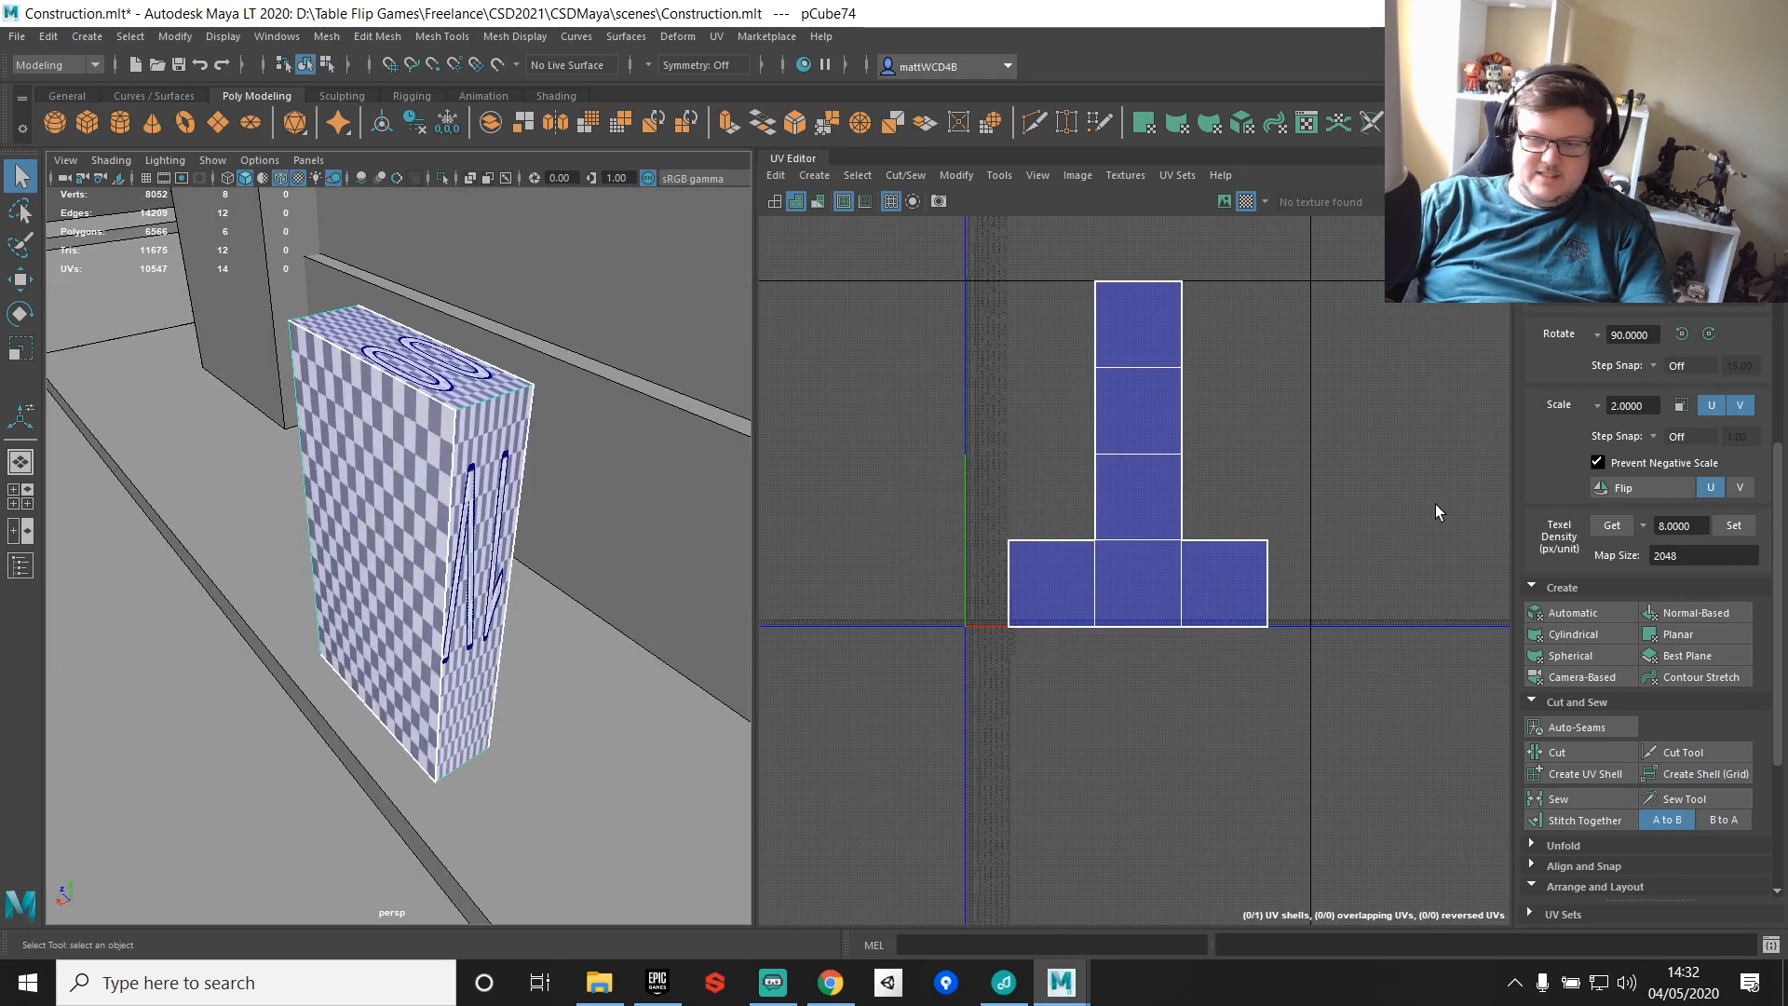
{"action": "left_click", "coordinate": [1567, 614]}
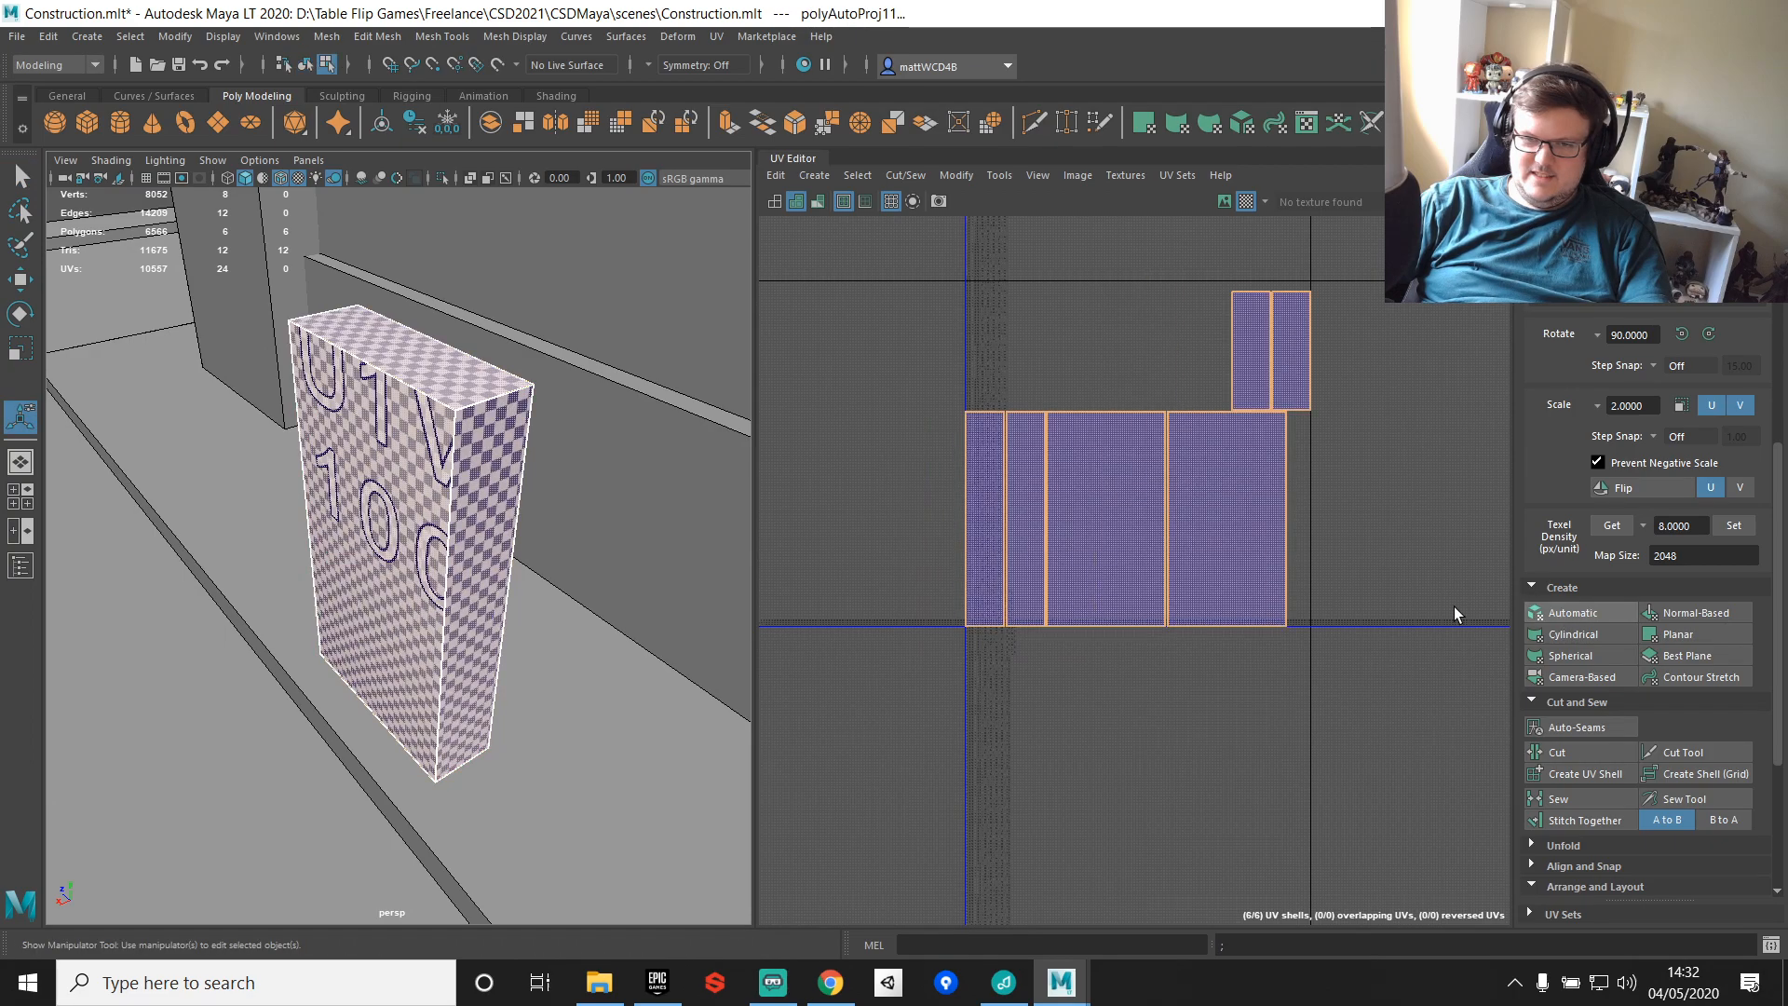
Step: Sew the side-wall box's side faces and one end face into a single shell
{"action": "key", "text": "ctrl+z"}
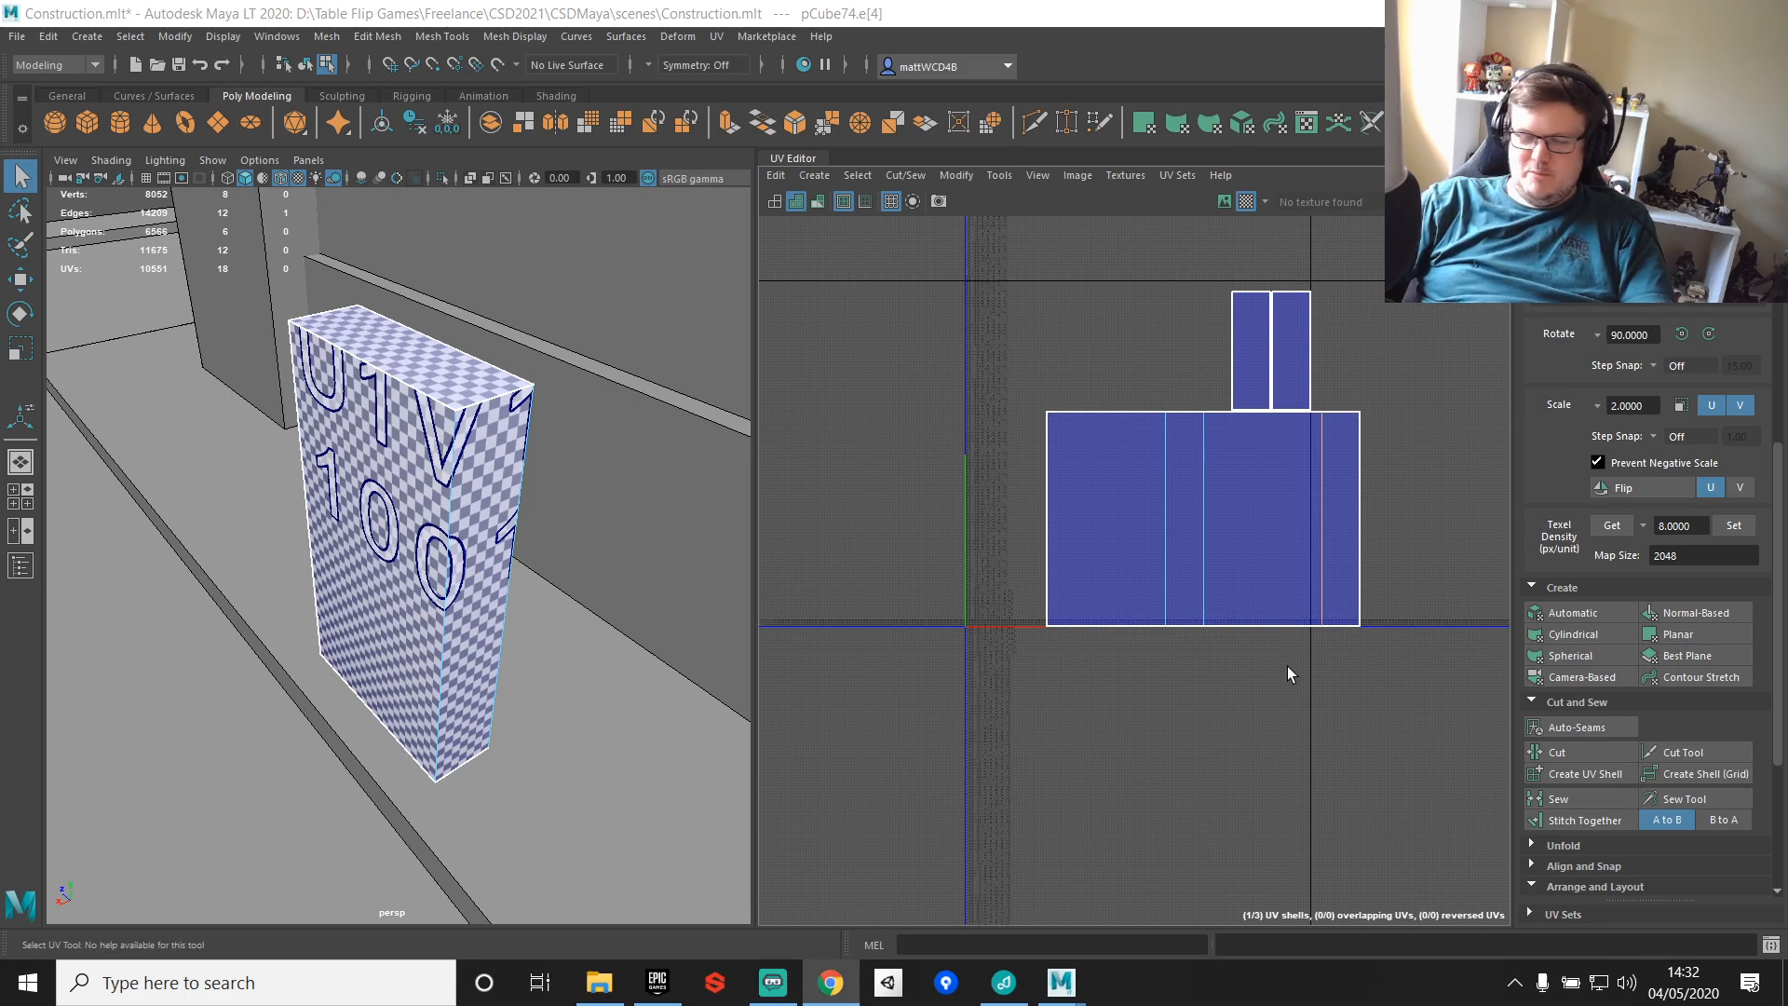
{"action": "left_click", "coordinate": [1310, 349]}
{"action": "right_click_drag", "start_coordinate": [1123, 240], "coordinate": [1099, 501], "text": "shift"}
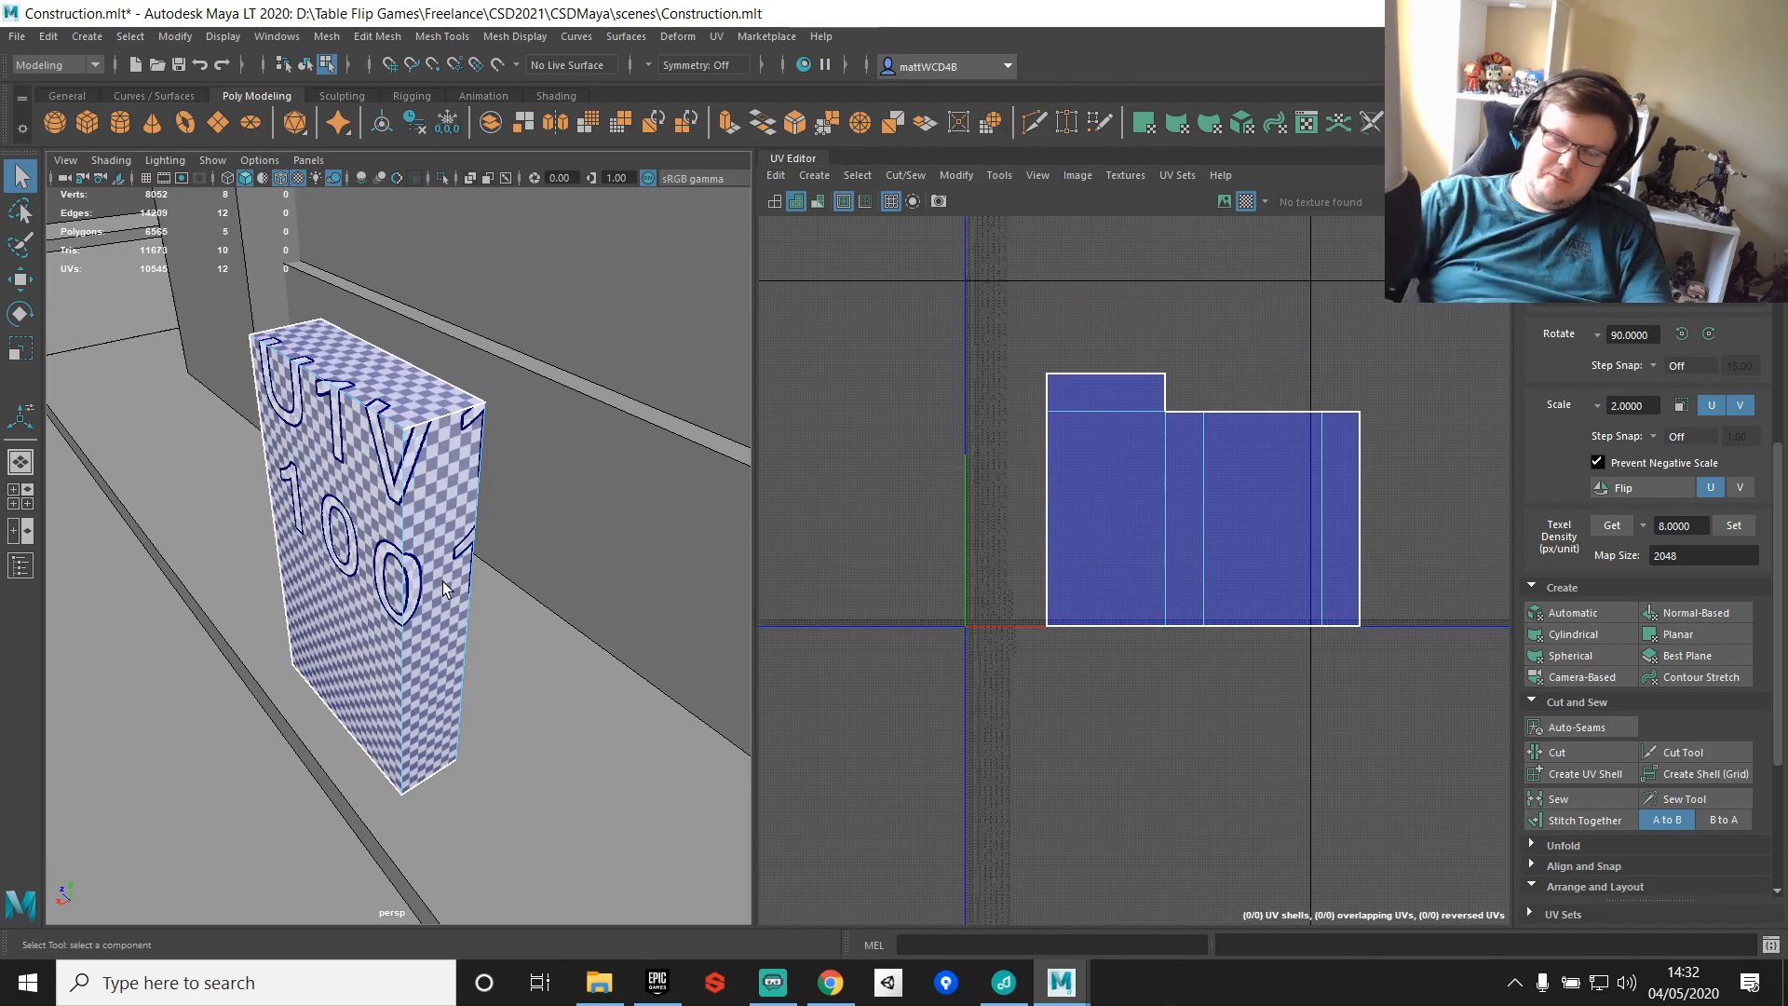
Step: Reselect the ground plane and sew its thin kerb side strip onto the top edge of the ground shell
{"action": "scroll", "coordinate": [443, 581], "scroll_direction": "down", "scroll_amount": 8}
{"action": "left_click_drag", "start_coordinate": [446, 514], "coordinate": [461, 401], "text": "alt"}
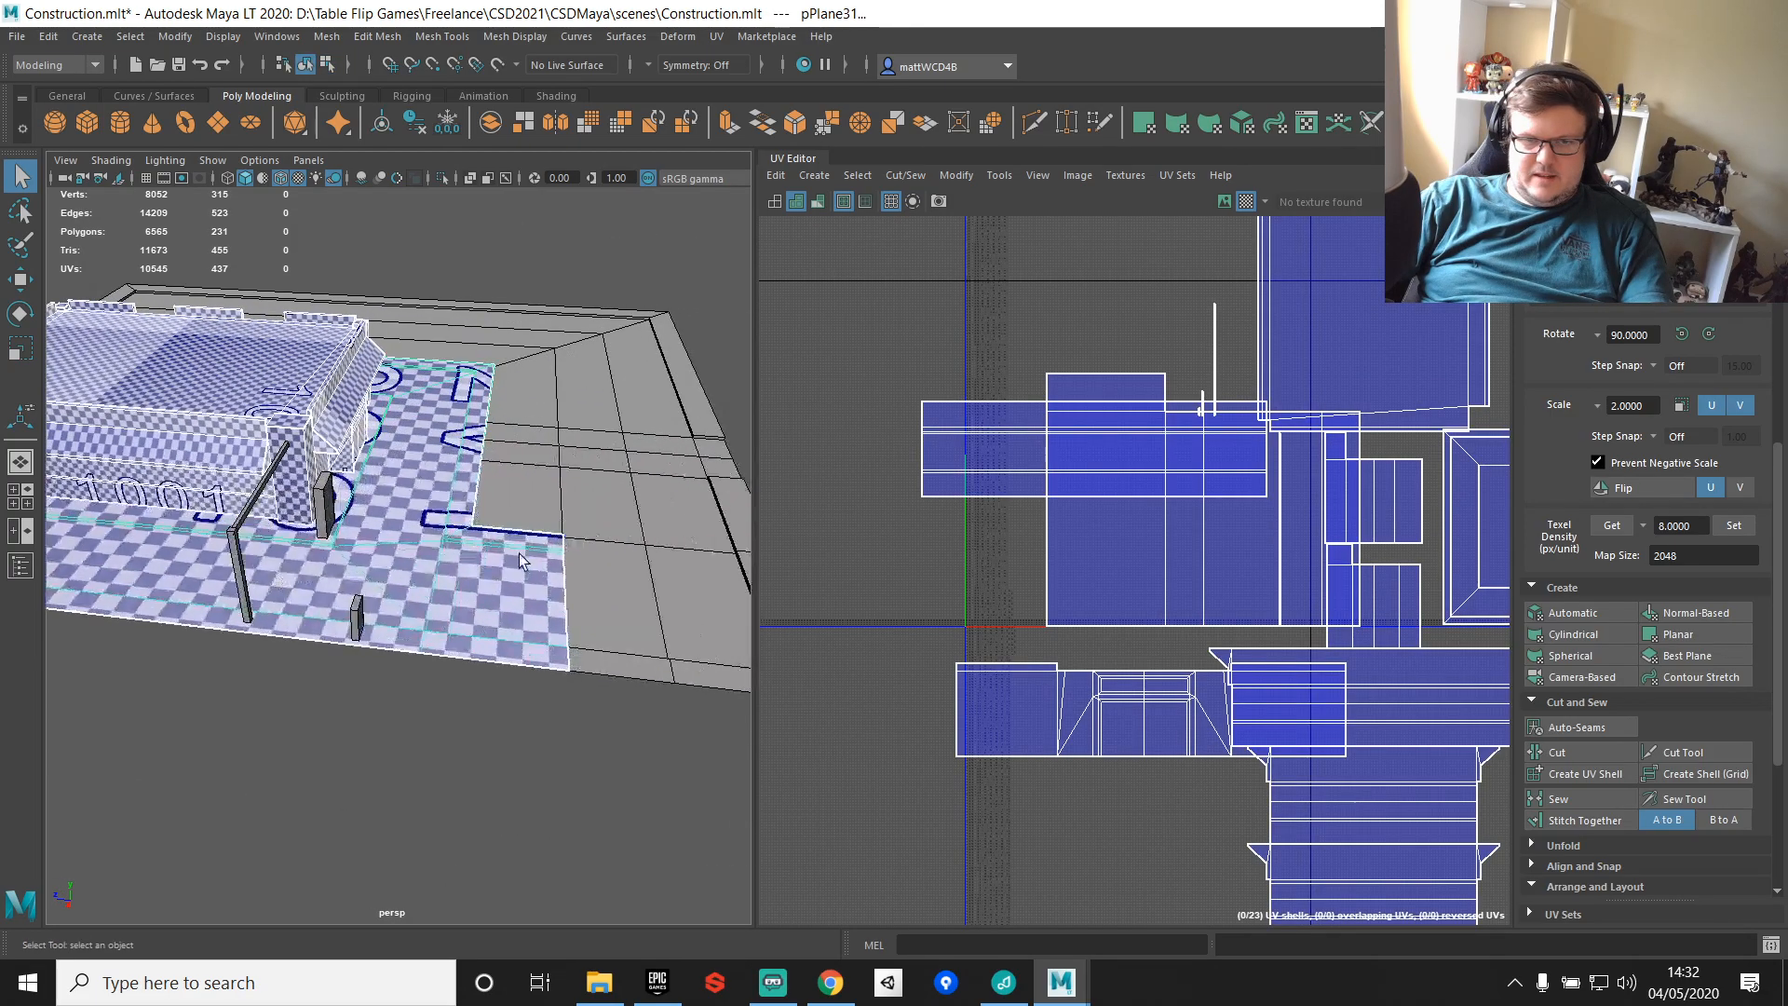
{"action": "left_click_drag", "start_coordinate": [518, 553], "coordinate": [444, 547], "text": "alt"}
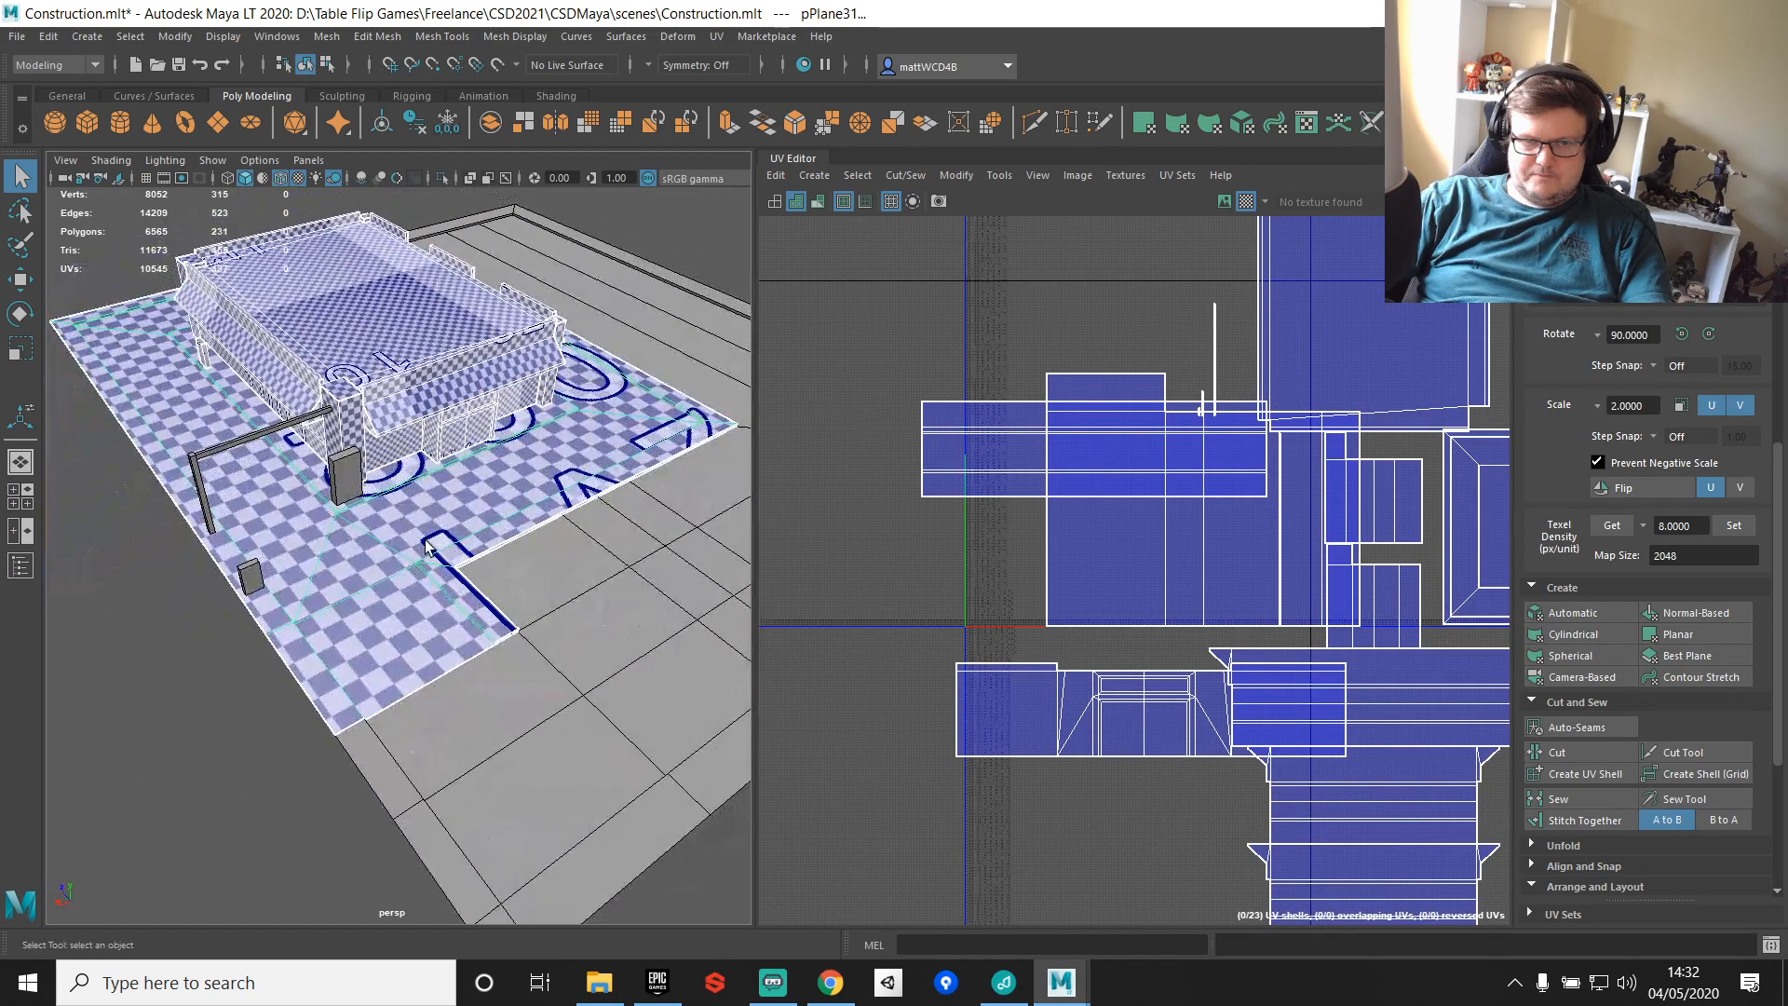
{"action": "left_click", "coordinate": [444, 549]}
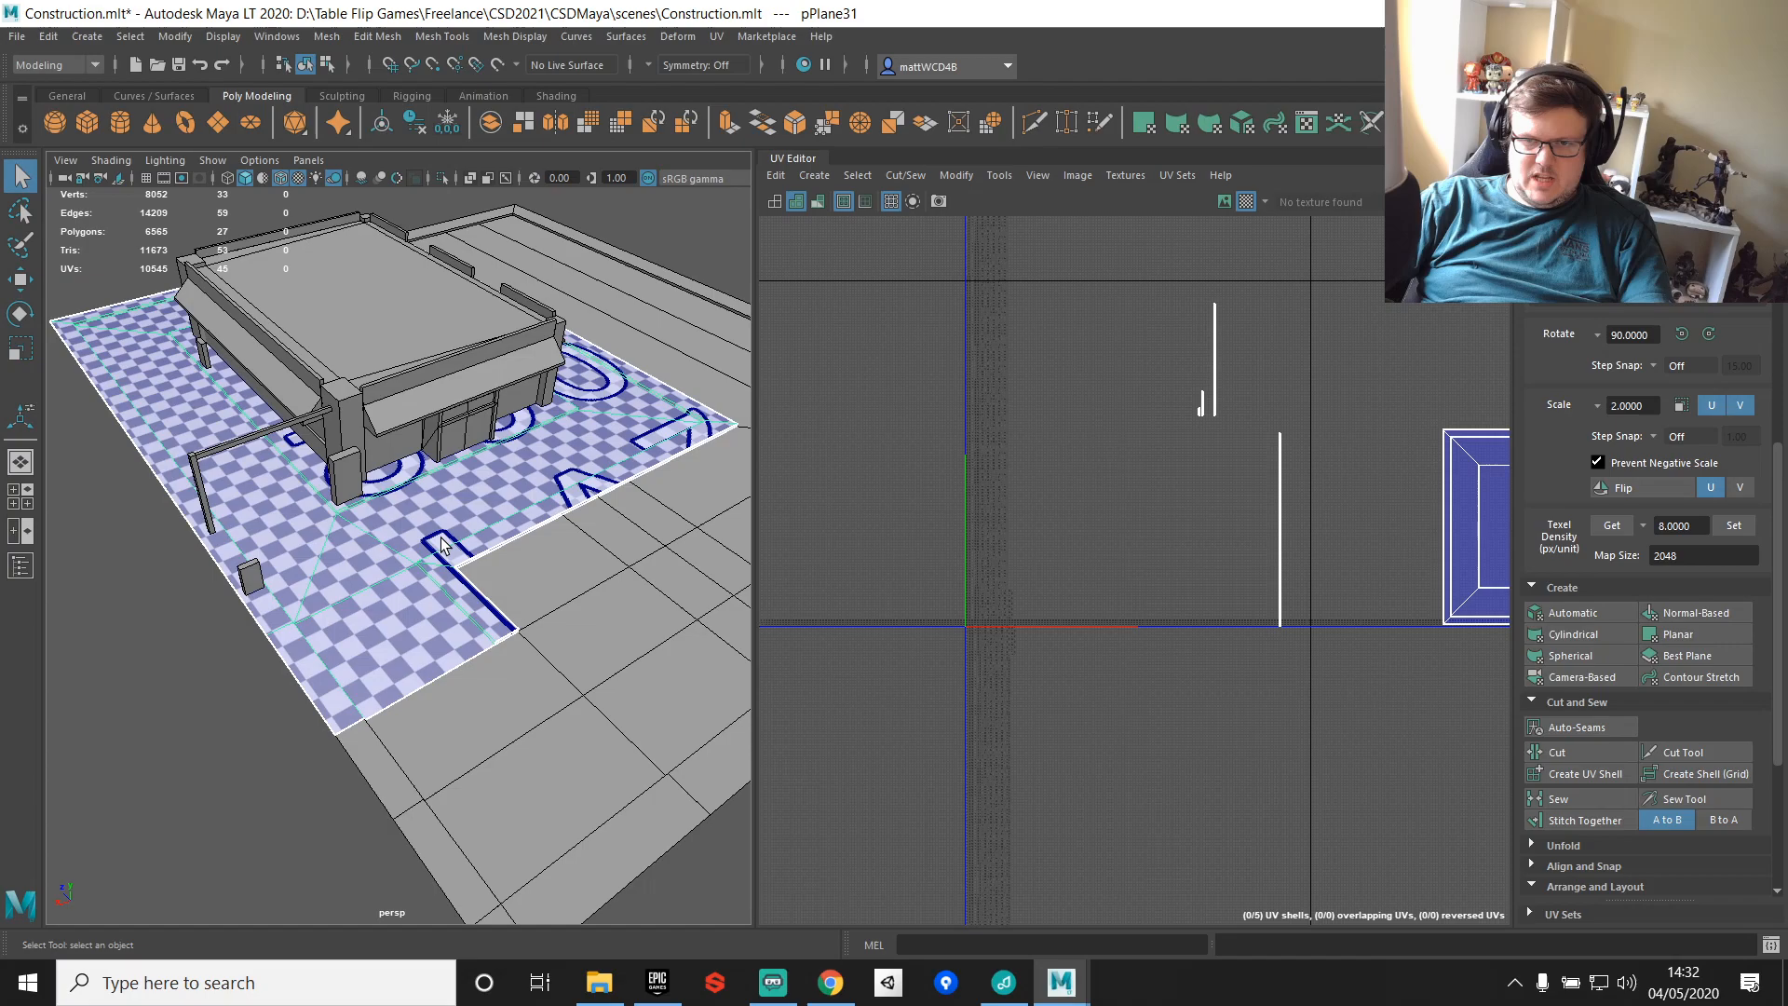
{"action": "left_click_drag", "start_coordinate": [470, 564], "coordinate": [512, 456], "text": "alt"}
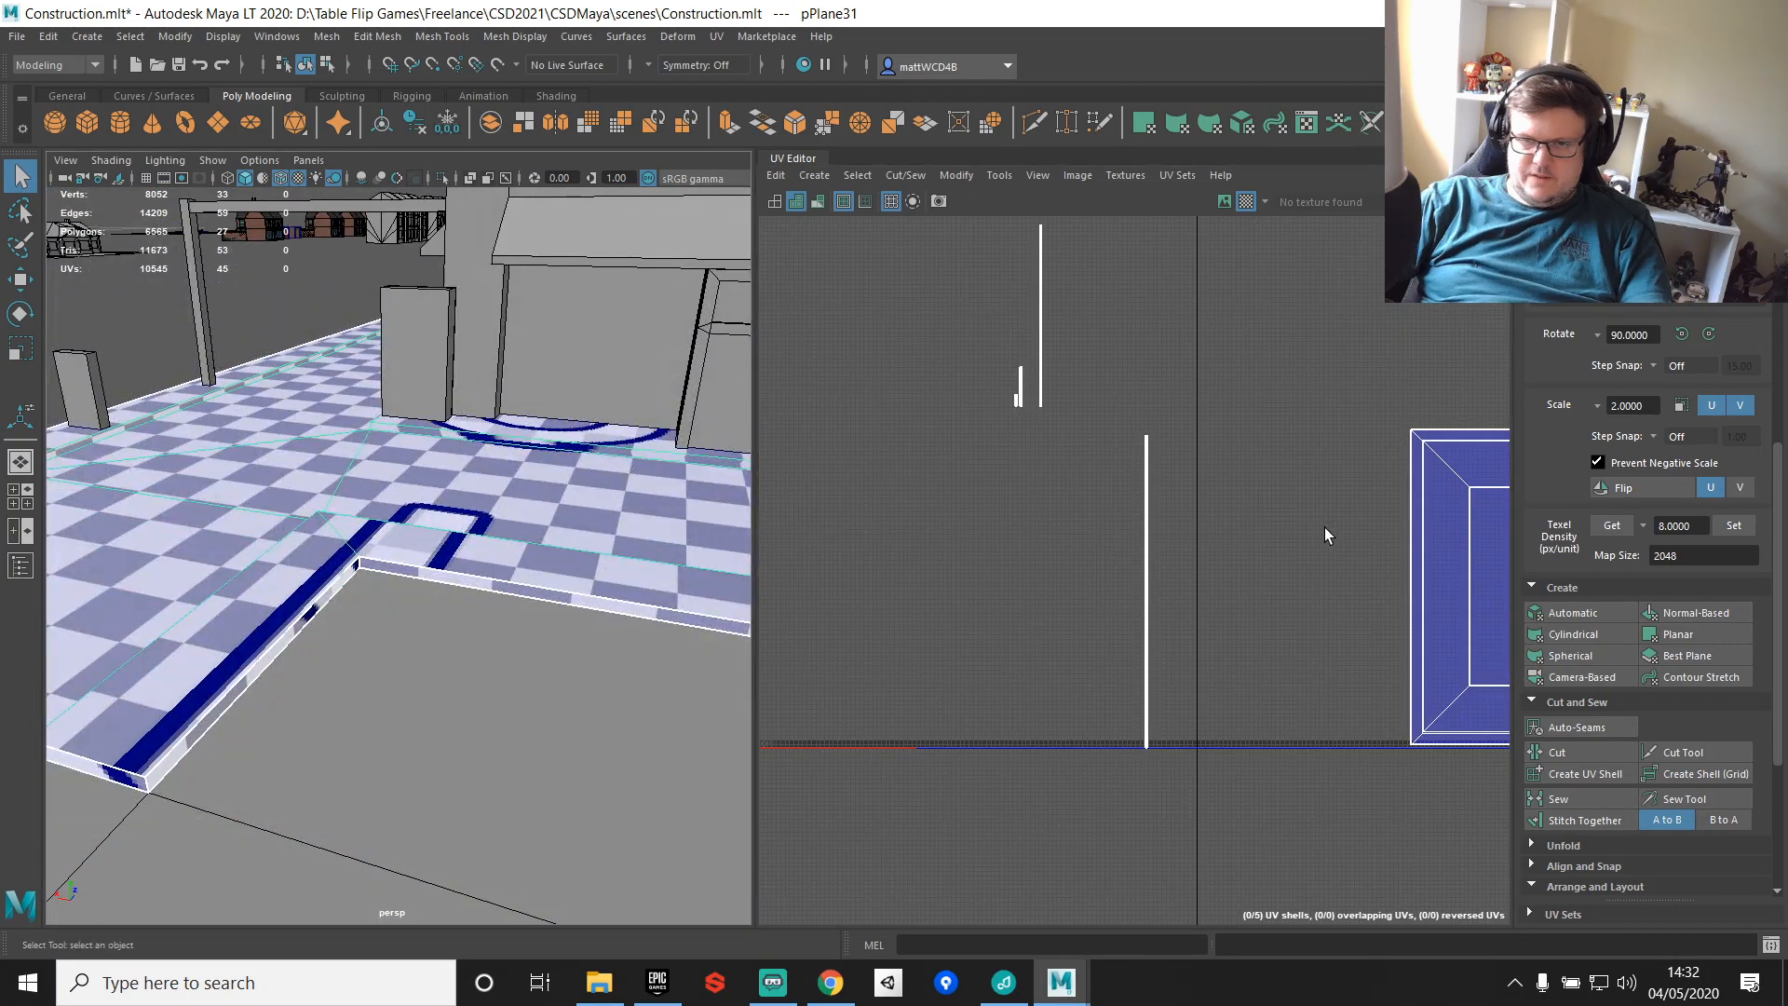
{"action": "right_click_drag", "start_coordinate": [1326, 528], "coordinate": [1298, 394]}
{"action": "middle_click_drag", "start_coordinate": [1322, 540], "coordinate": [943, 443], "text": "alt"}
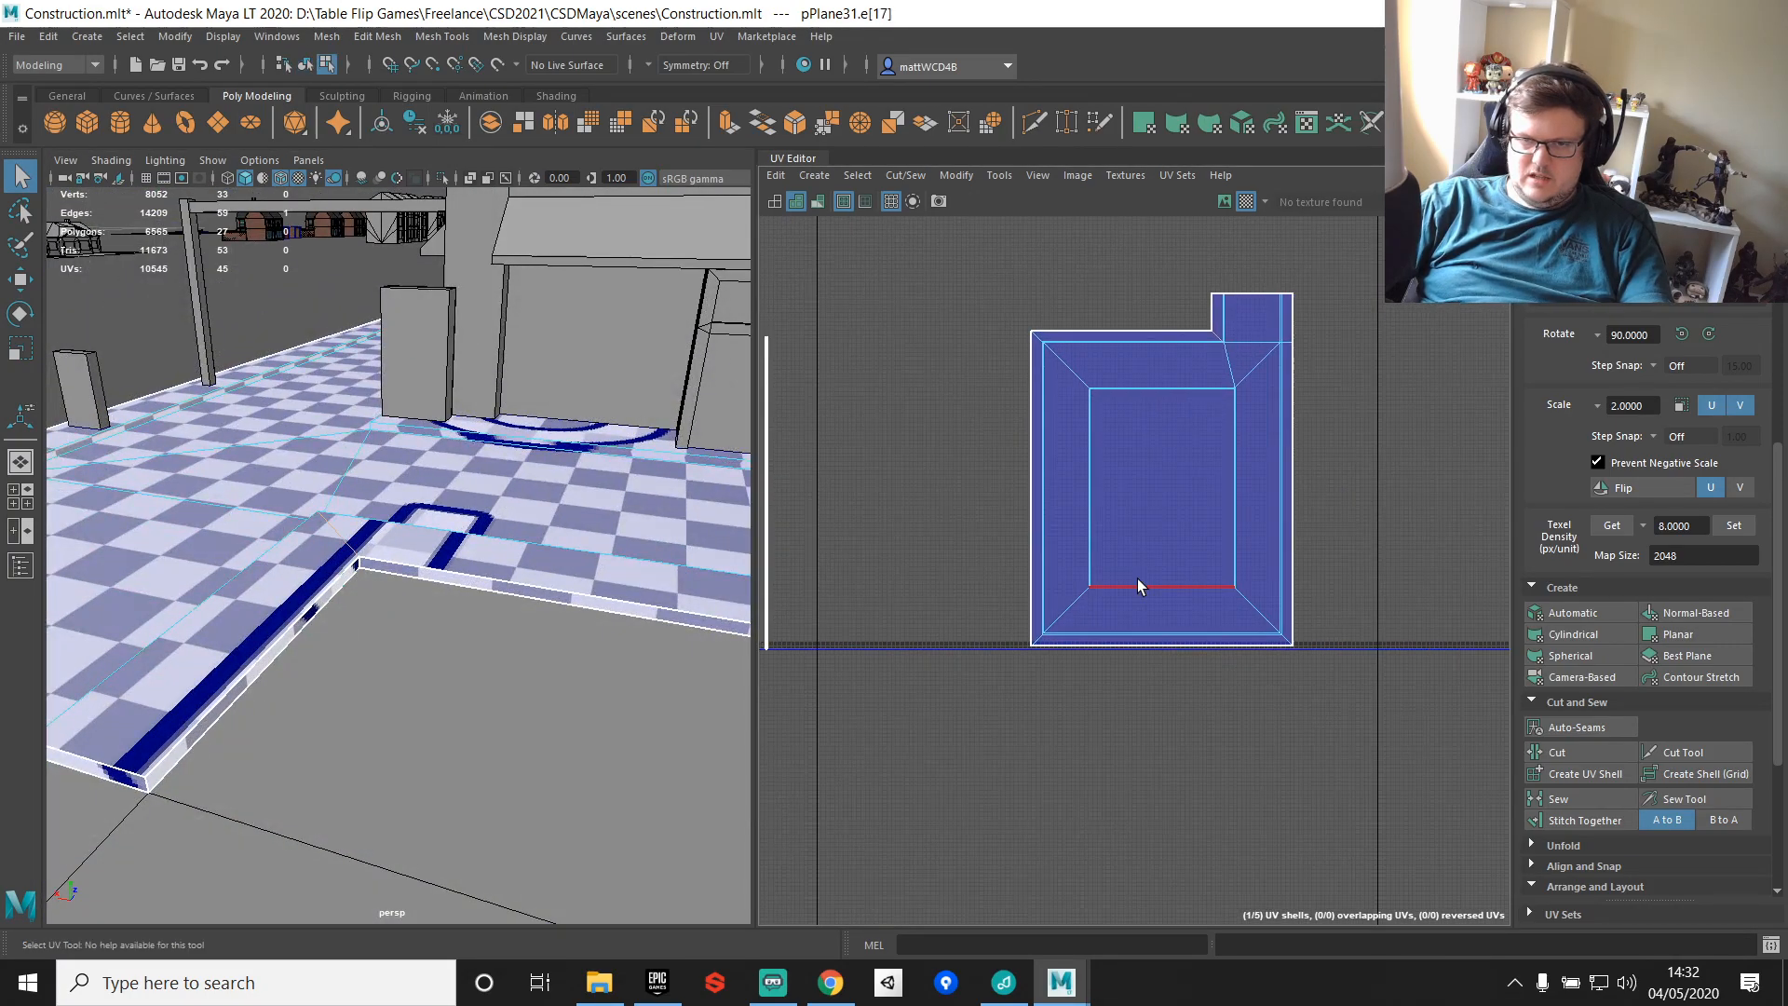
{"action": "left_click", "coordinate": [1103, 330]}
{"action": "right_click_drag", "start_coordinate": [1098, 252], "coordinate": [1097, 296], "text": "shift"}
Step: Sew the remaining kerb side strips onto the ground shell's outer edges, including the left border
{"action": "scroll", "coordinate": [1183, 344], "scroll_direction": "up", "scroll_amount": 5}
{"action": "middle_click_drag", "start_coordinate": [1230, 303], "coordinate": [1231, 493], "text": "alt"}
{"action": "left_click", "coordinate": [1236, 475]}
{"action": "key", "text": "g"}
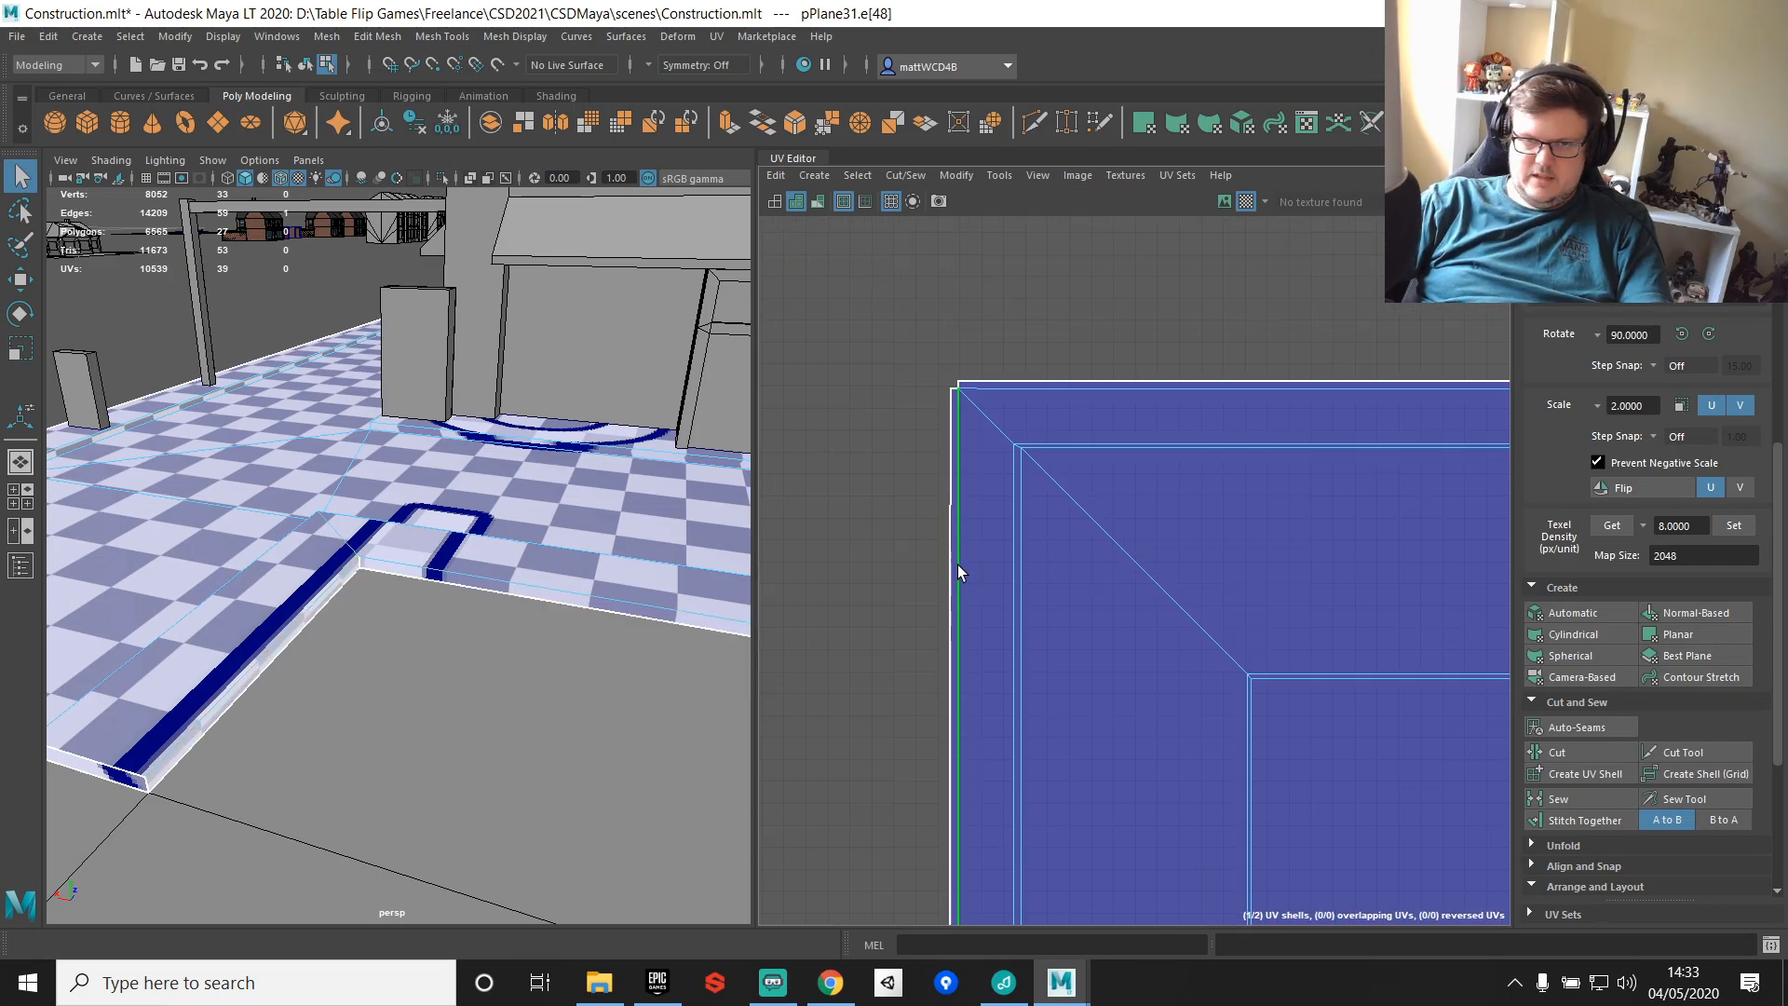
{"action": "left_click", "coordinate": [953, 565]}
{"action": "key", "text": "g"}
Step: Examine the ground plane's sewn kerb strips along the shell's borders and corners, comparing them with the building's surroundings
{"action": "scroll", "coordinate": [973, 652], "scroll_direction": "down", "scroll_amount": 8}
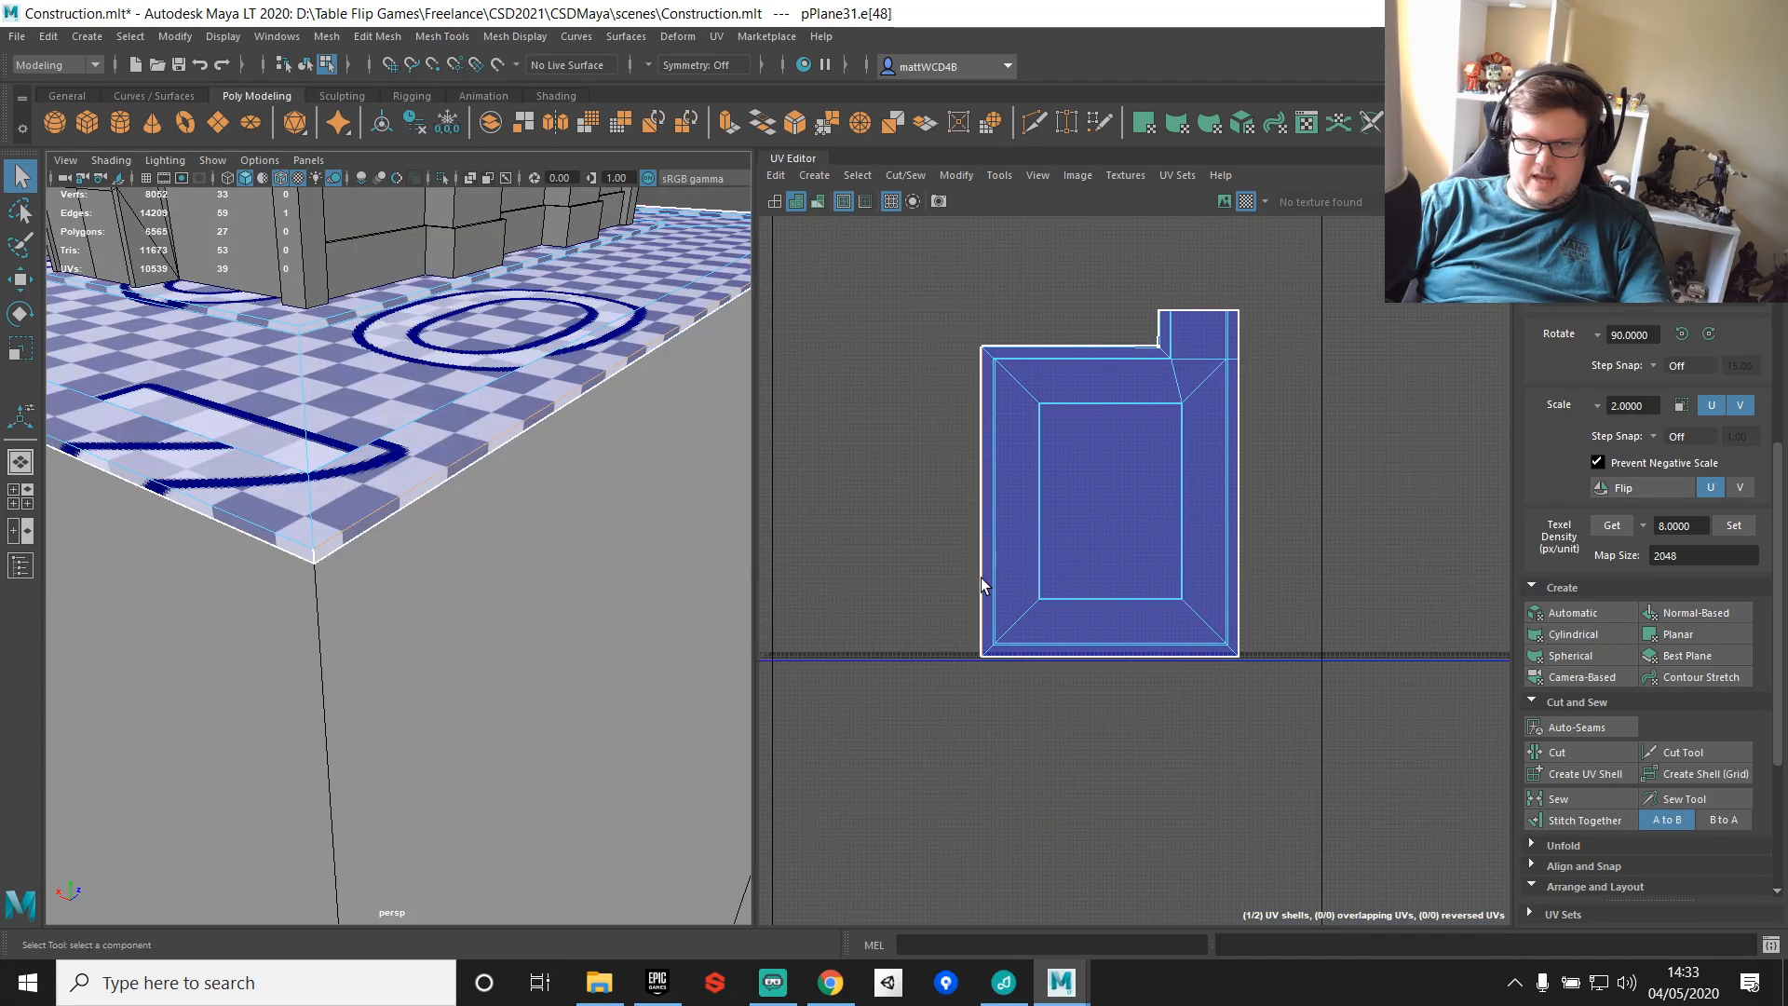
{"action": "scroll", "coordinate": [981, 578], "scroll_direction": "up", "scroll_amount": 6}
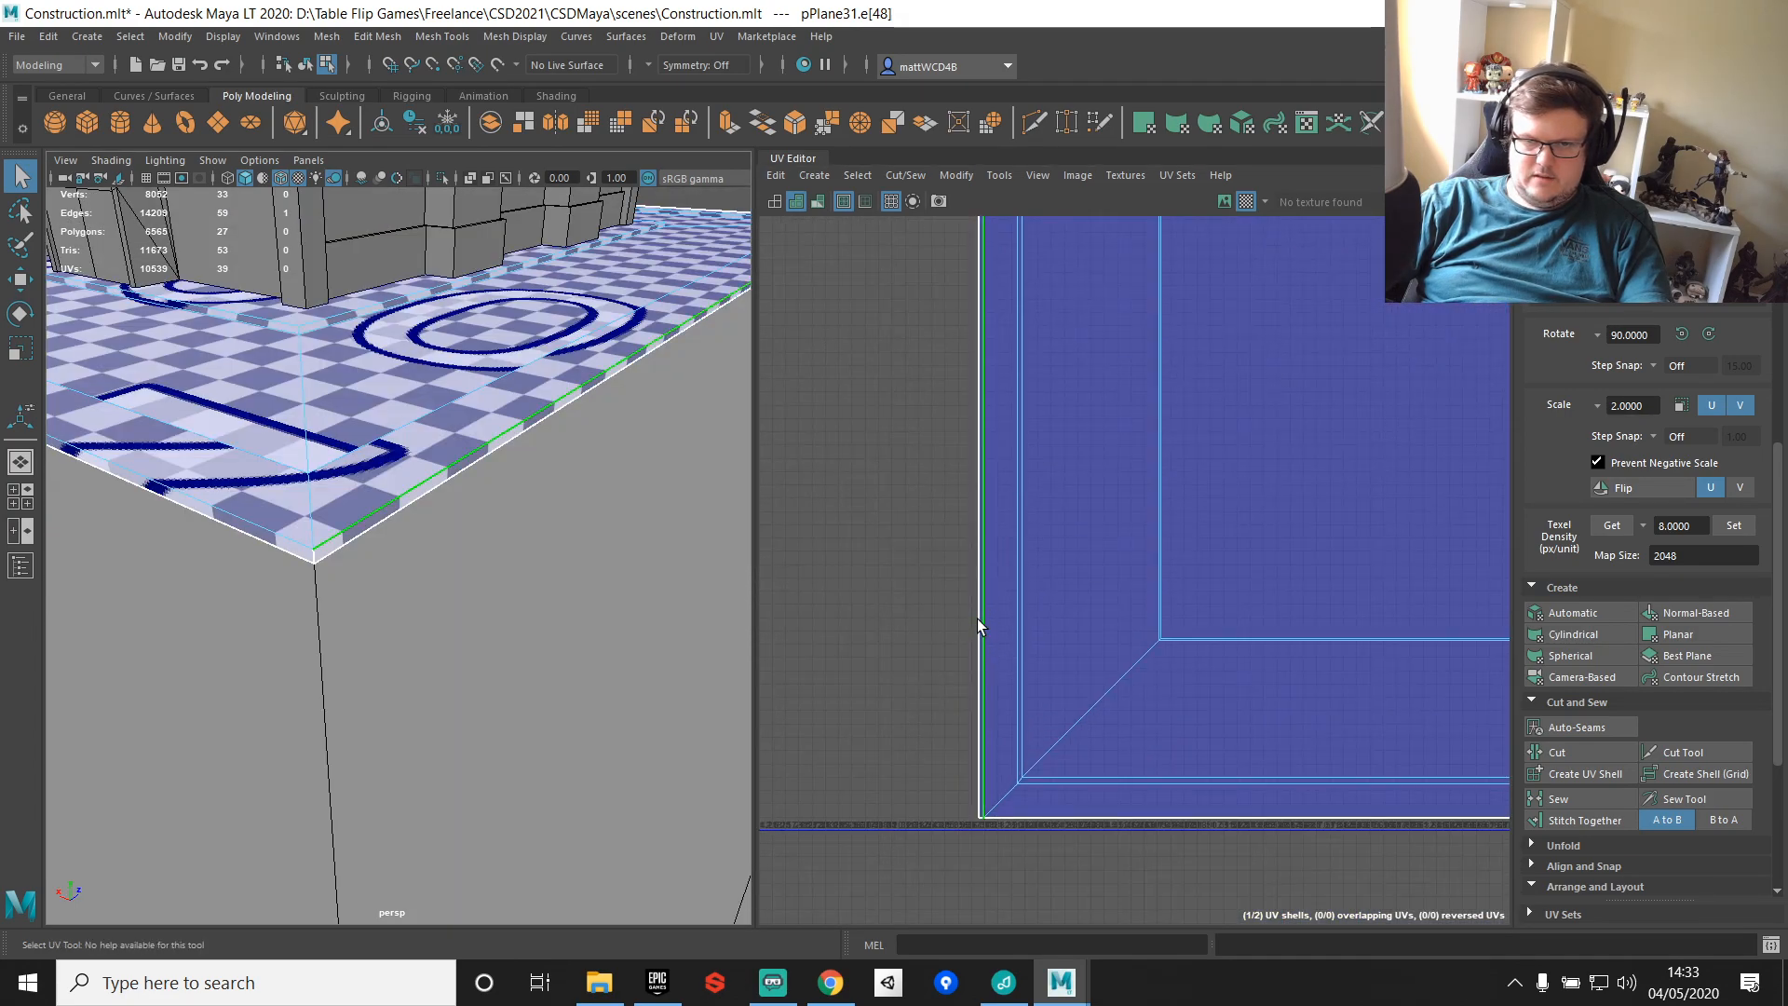
{"action": "left_click", "coordinate": [976, 617]}
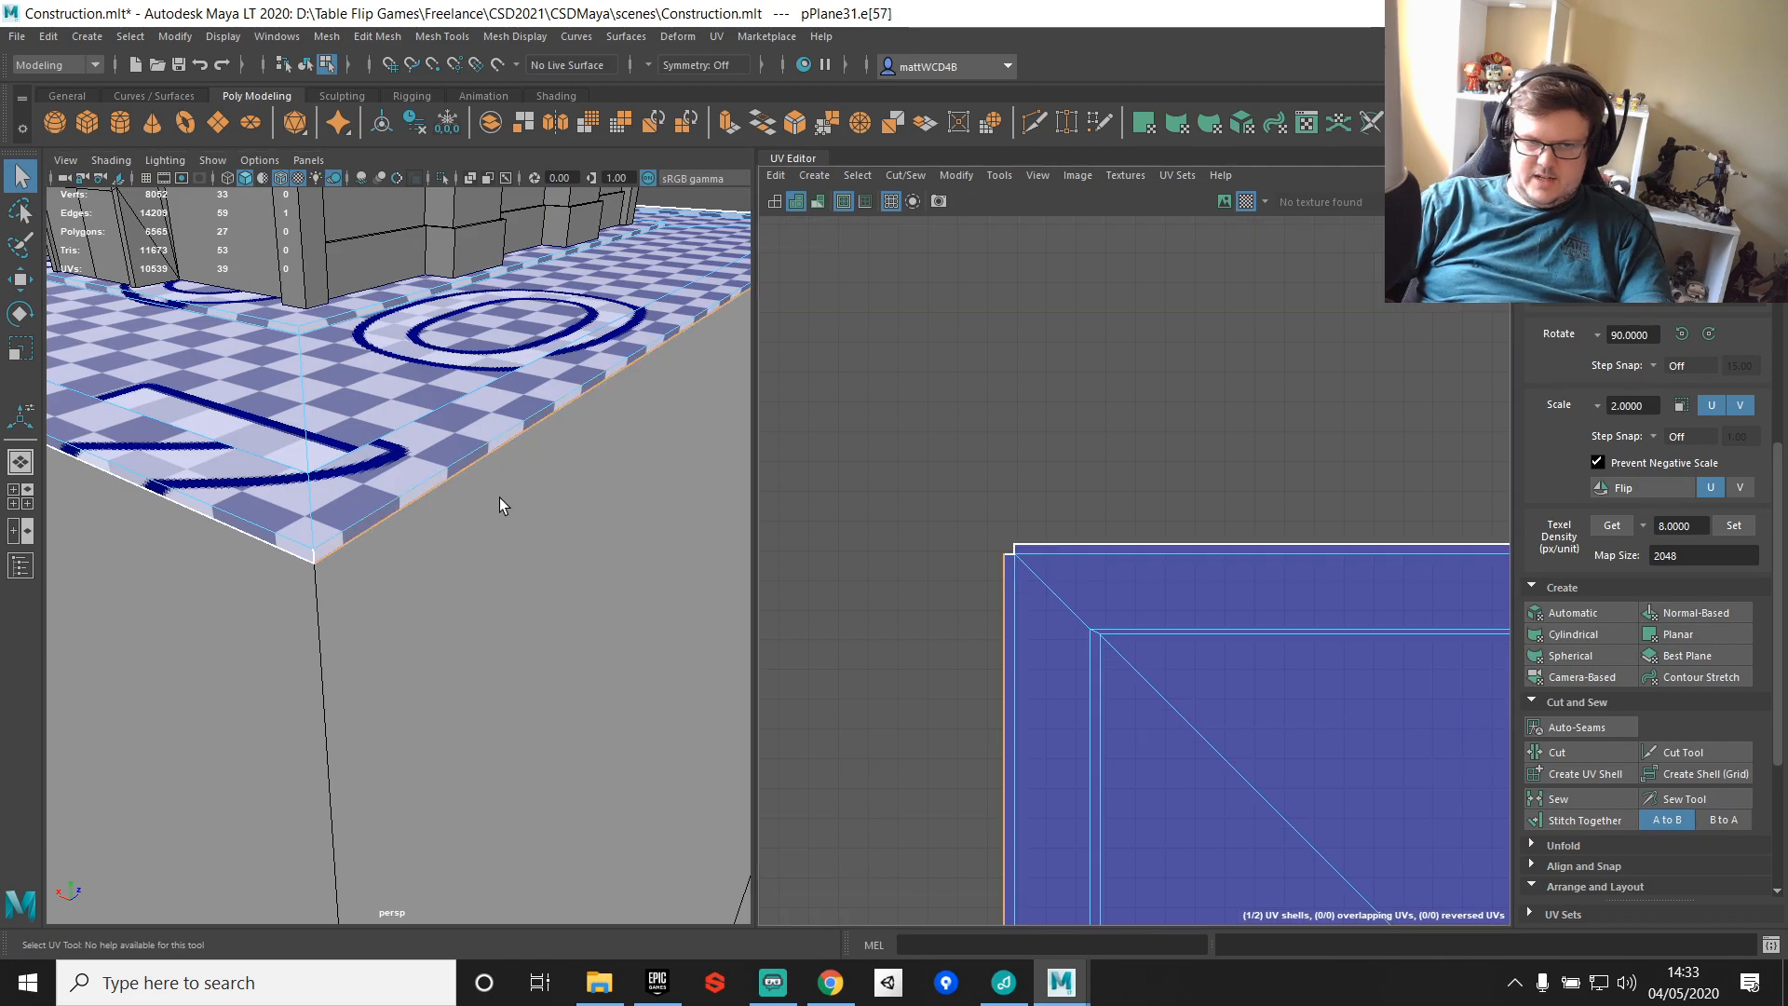
{"action": "scroll", "coordinate": [527, 488], "scroll_direction": "down", "scroll_amount": 5}
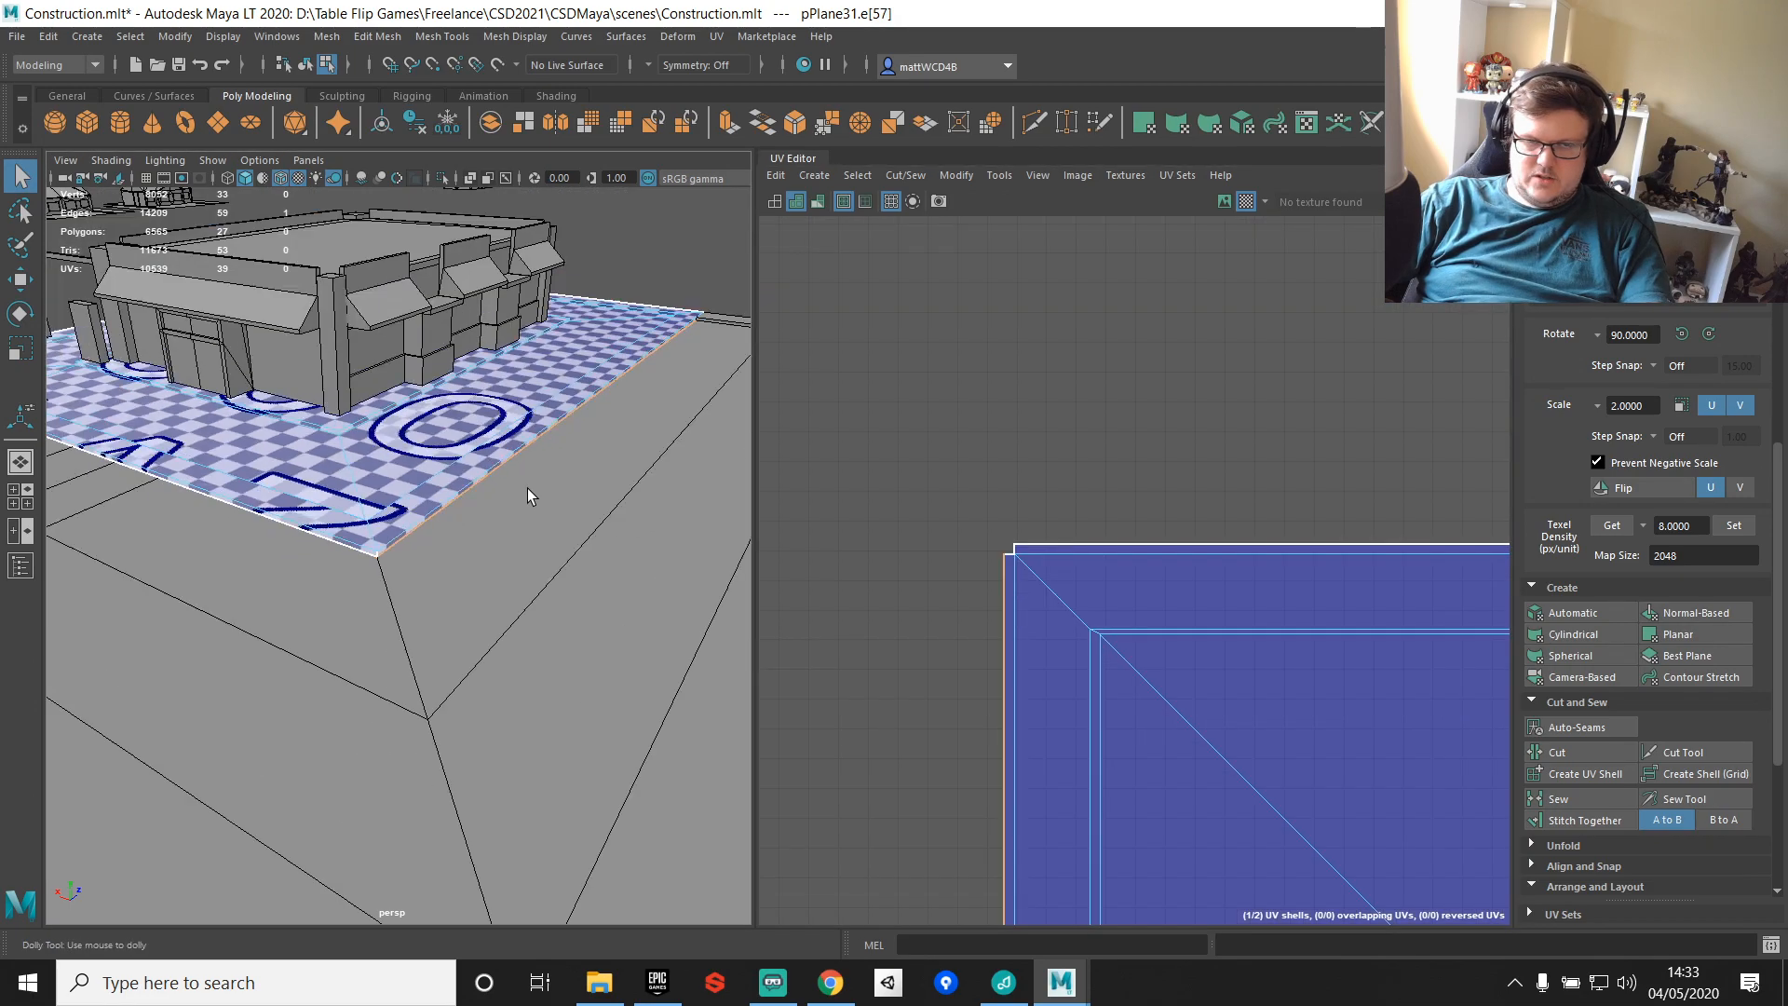
{"action": "scroll", "coordinate": [527, 488], "scroll_direction": "up", "scroll_amount": 5}
{"action": "scroll", "coordinate": [1243, 729], "scroll_direction": "down", "scroll_amount": 3}
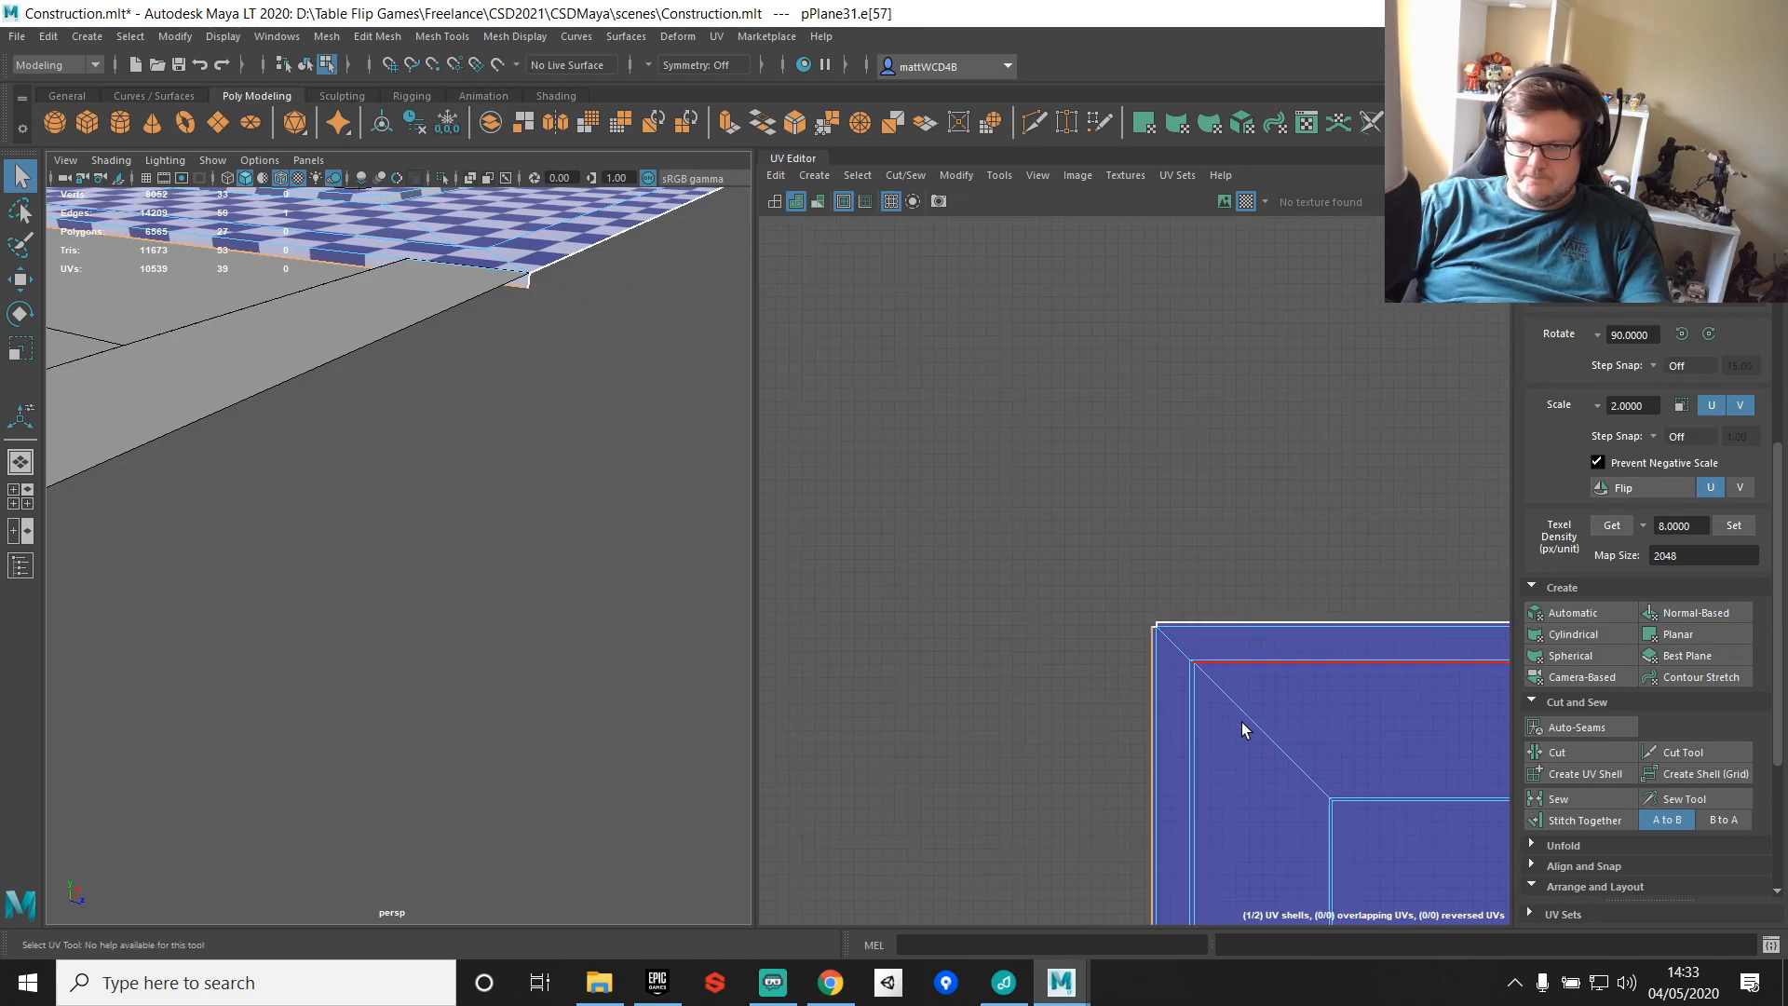
{"action": "scroll", "coordinate": [1244, 730], "scroll_direction": "down", "scroll_amount": 2}
{"action": "middle_click_drag", "start_coordinate": [1304, 713], "coordinate": [1114, 506], "text": "alt"}
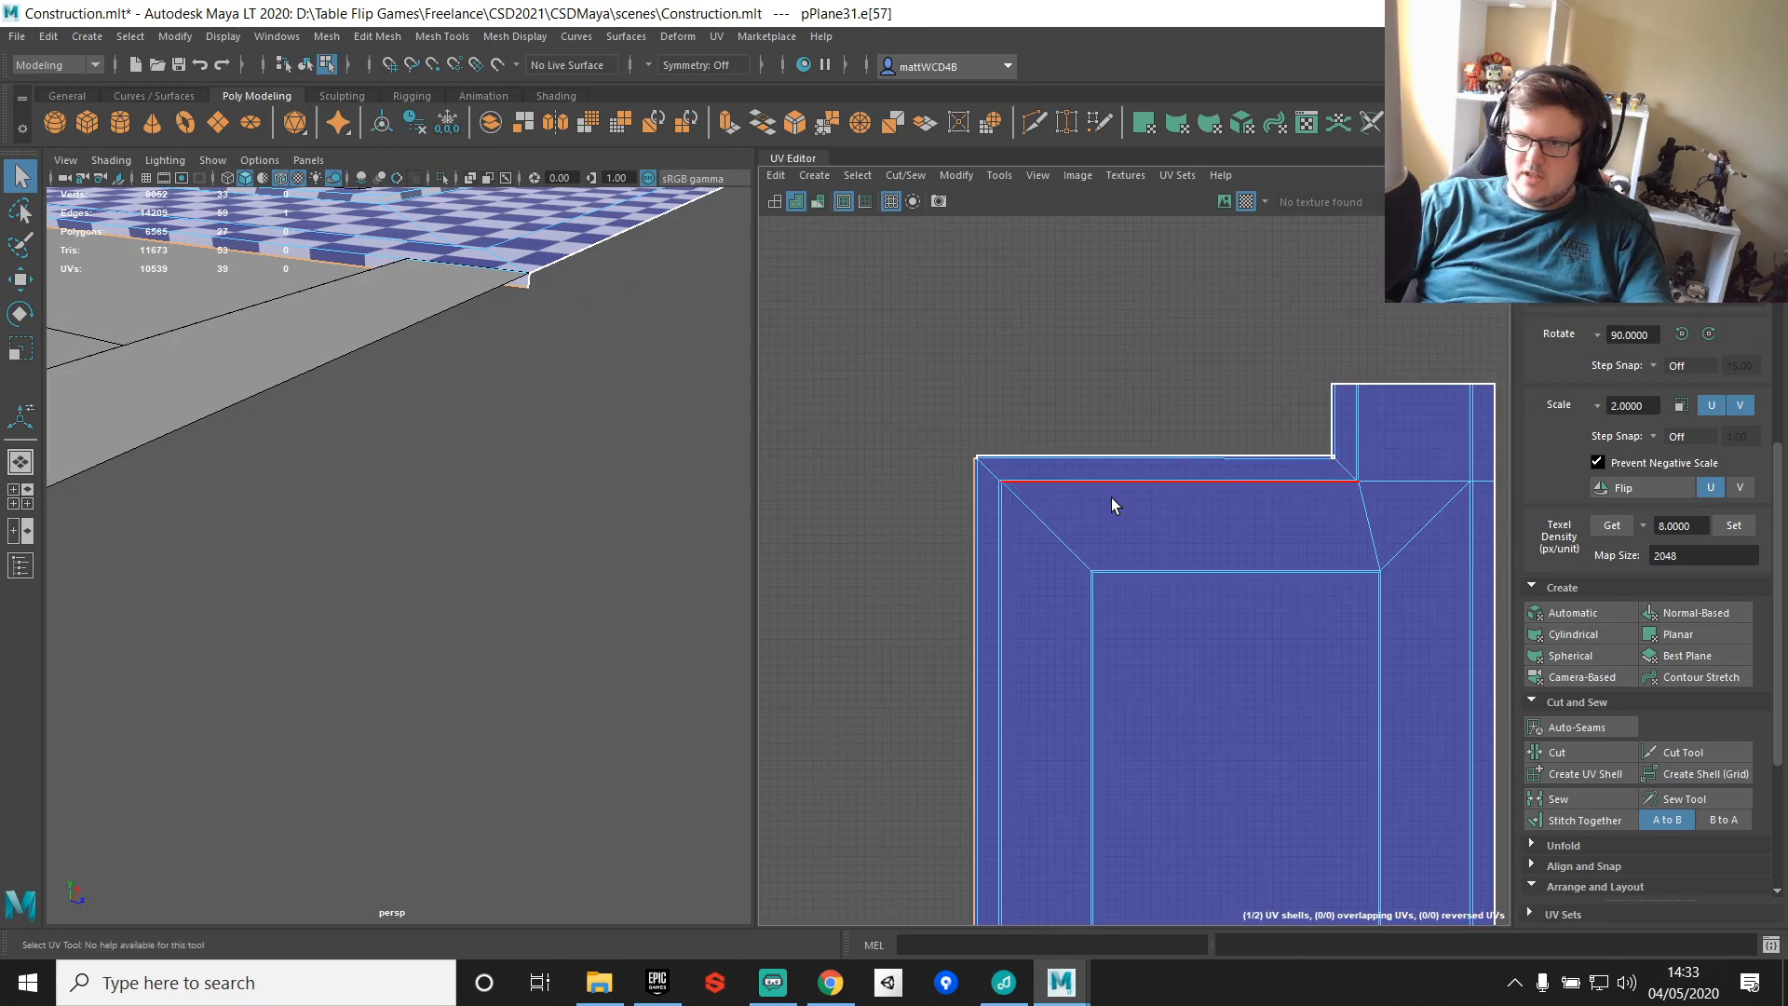
{"action": "middle_click_drag", "start_coordinate": [1249, 706], "coordinate": [1109, 556], "text": "alt"}
{"action": "scroll", "coordinate": [1108, 556], "scroll_direction": "down", "scroll_amount": 2}
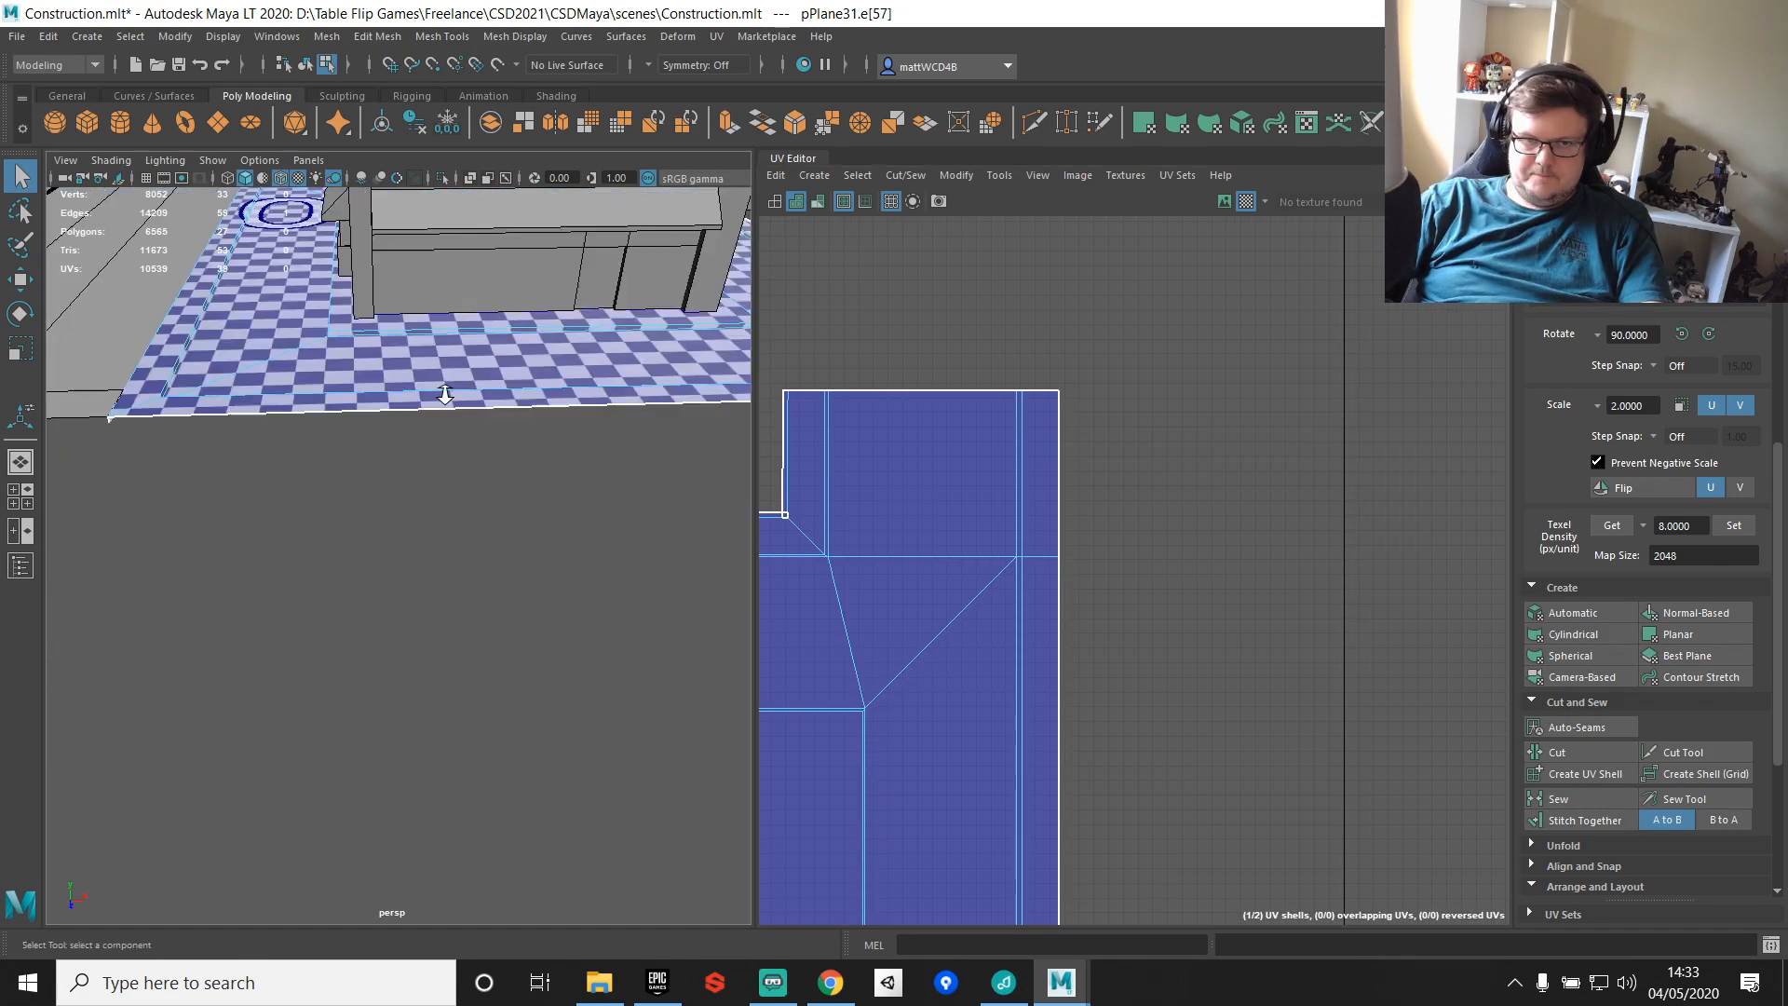
{"action": "scroll", "coordinate": [437, 400], "scroll_direction": "down", "scroll_amount": 5}
{"action": "left_click_drag", "start_coordinate": [437, 401], "coordinate": [427, 417], "text": "alt"}
{"action": "scroll", "coordinate": [462, 475], "scroll_direction": "up", "scroll_amount": 5}
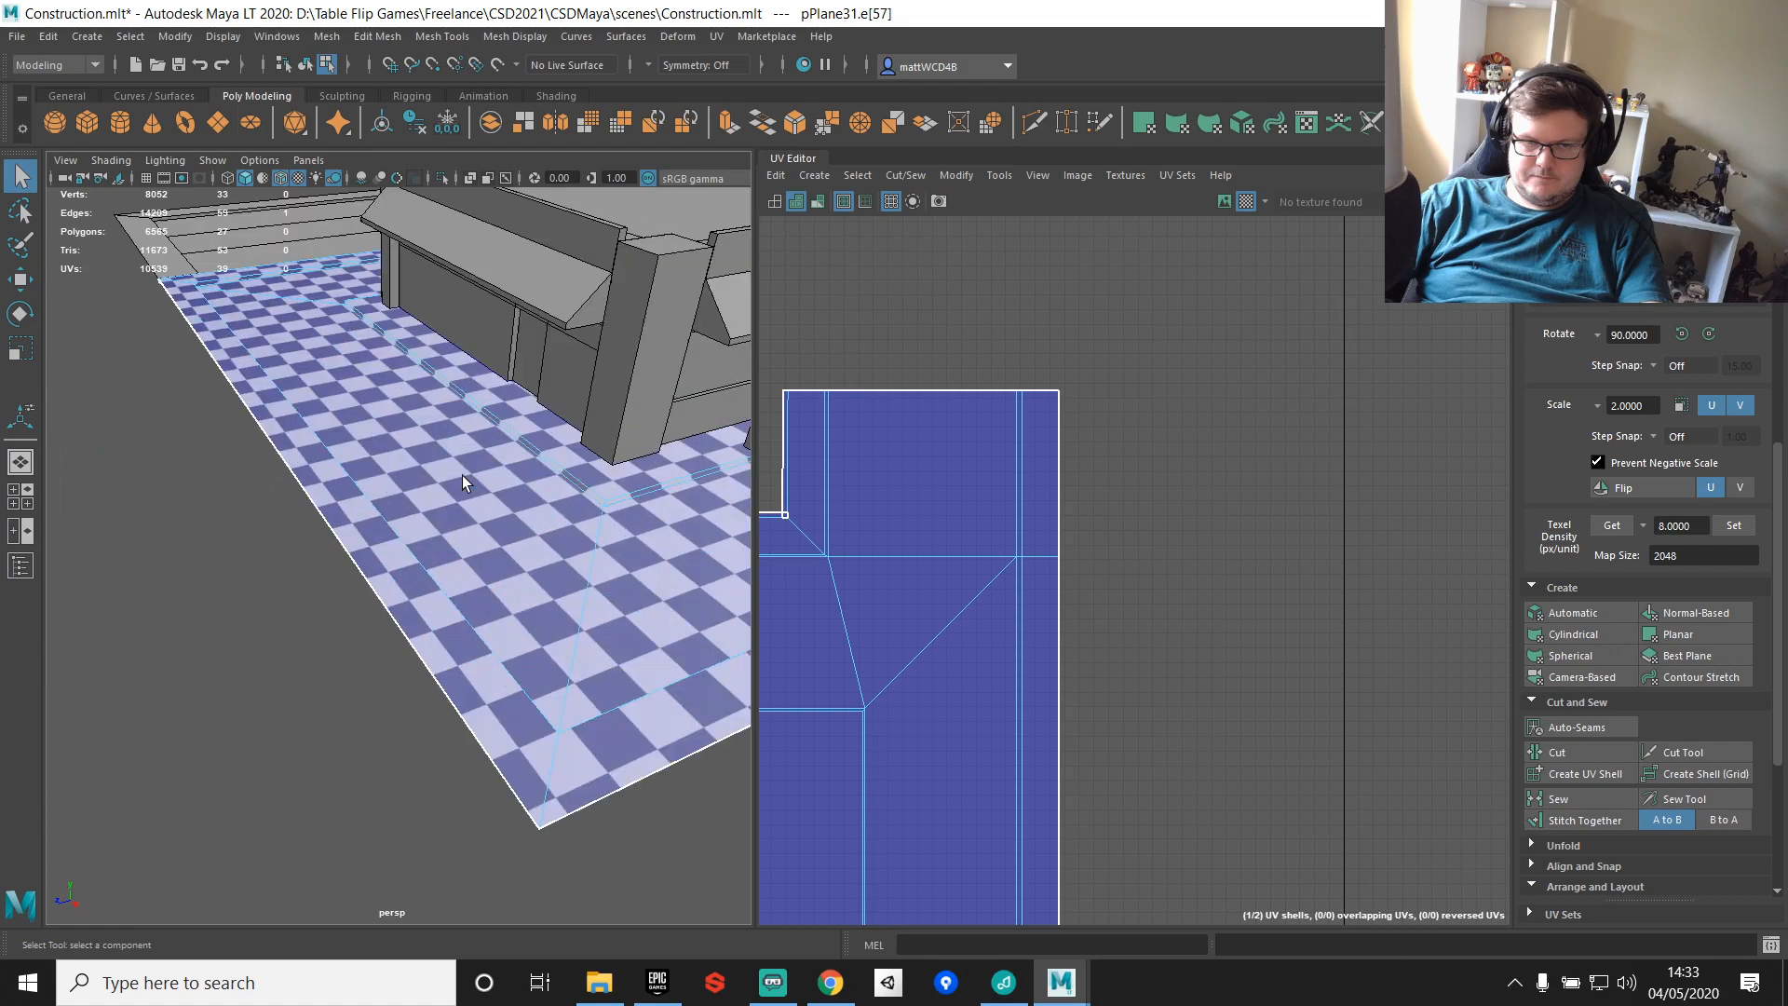
{"action": "left_click_drag", "start_coordinate": [462, 475], "coordinate": [523, 475], "text": "alt"}
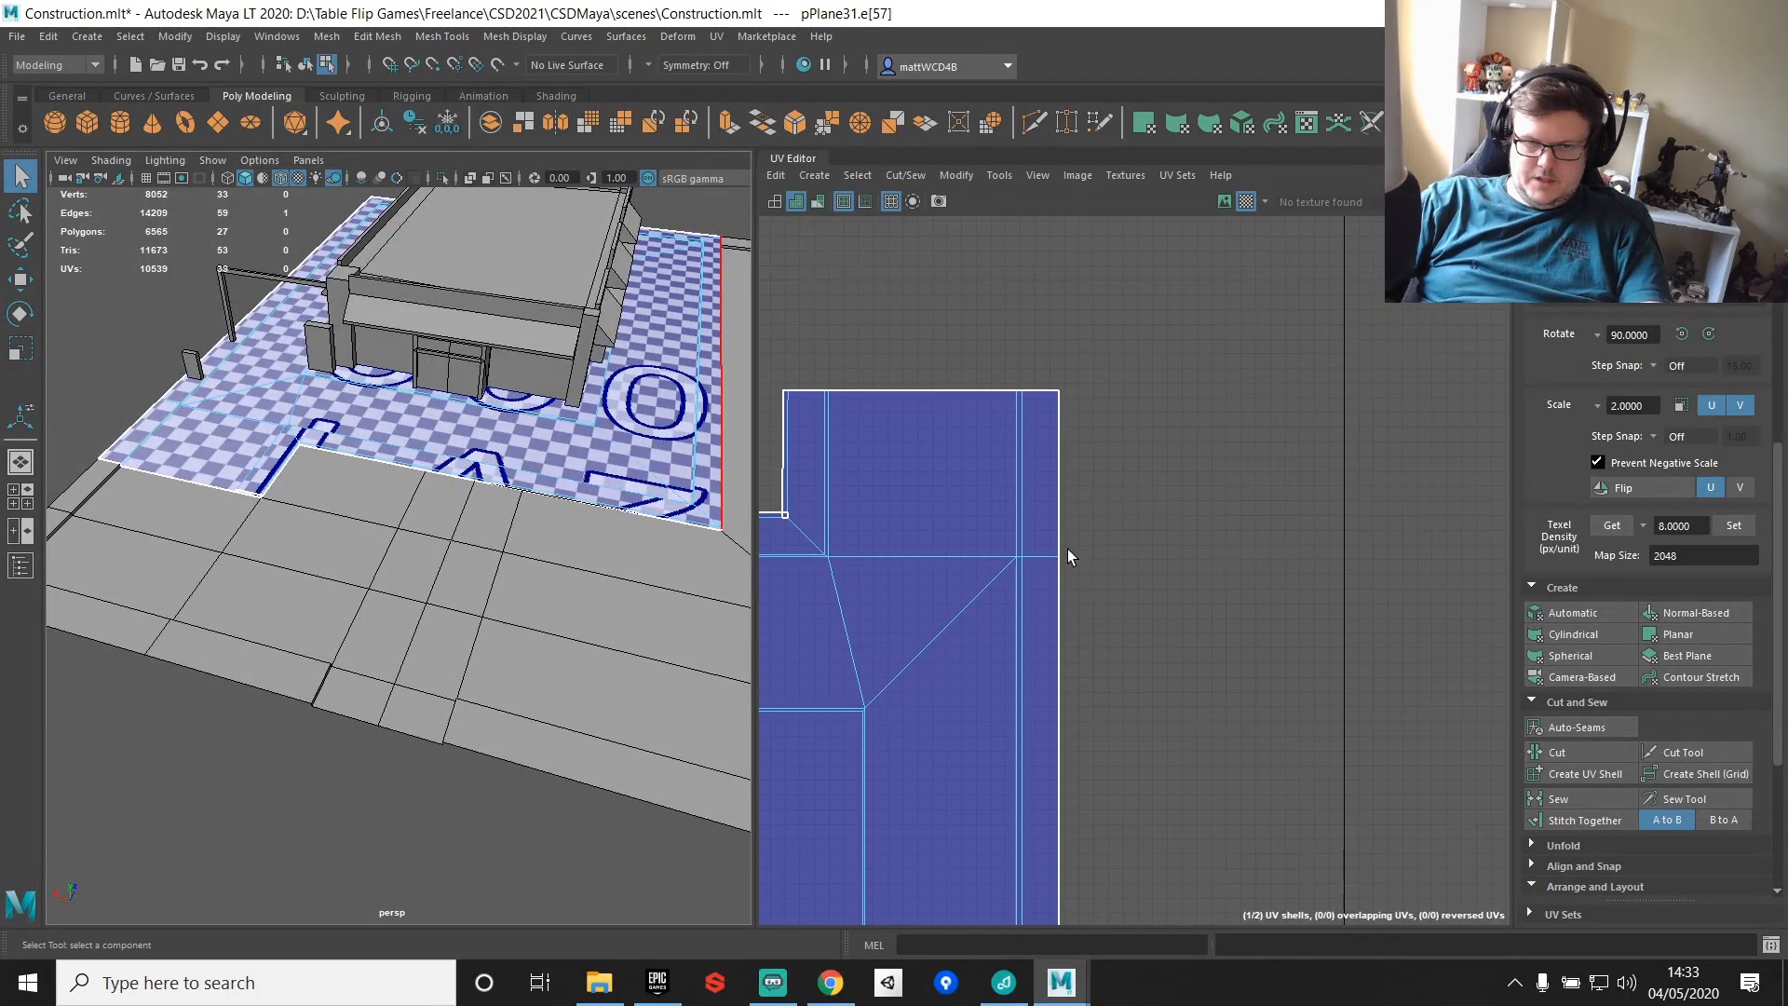
{"action": "scroll", "coordinate": [1068, 549], "scroll_direction": "down", "scroll_amount": 3}
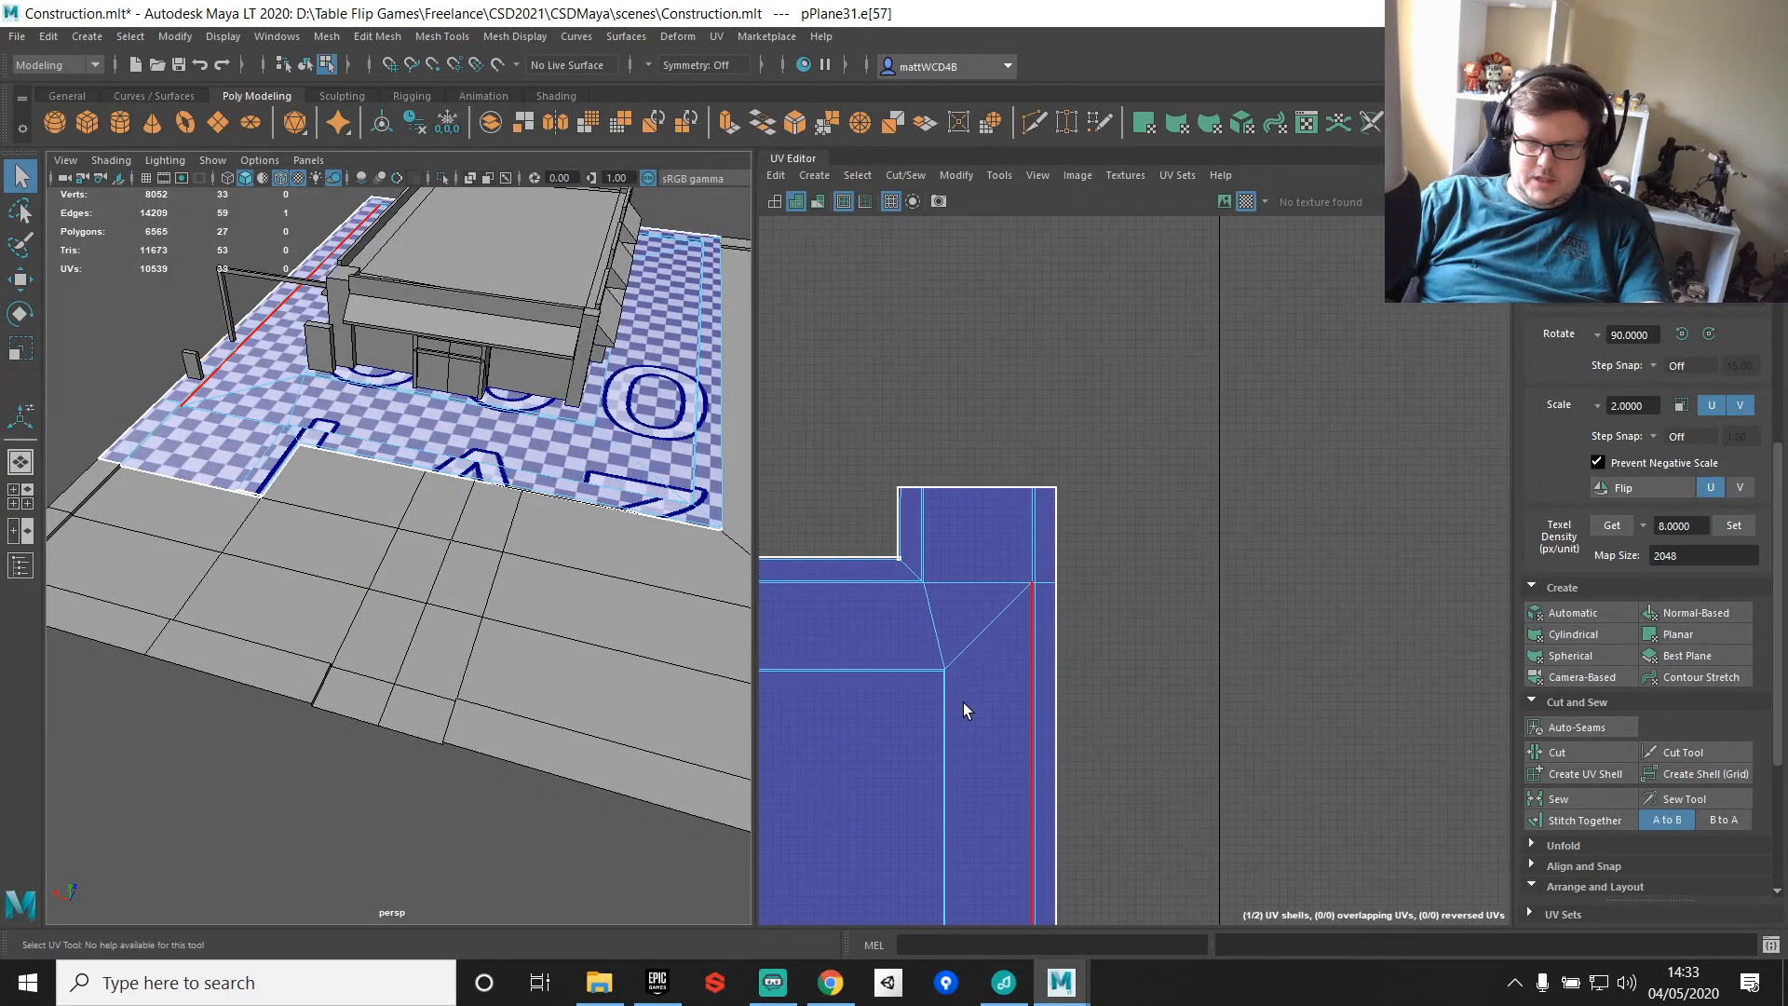
{"action": "middle_click_drag", "start_coordinate": [971, 686], "coordinate": [1200, 460], "text": "alt"}
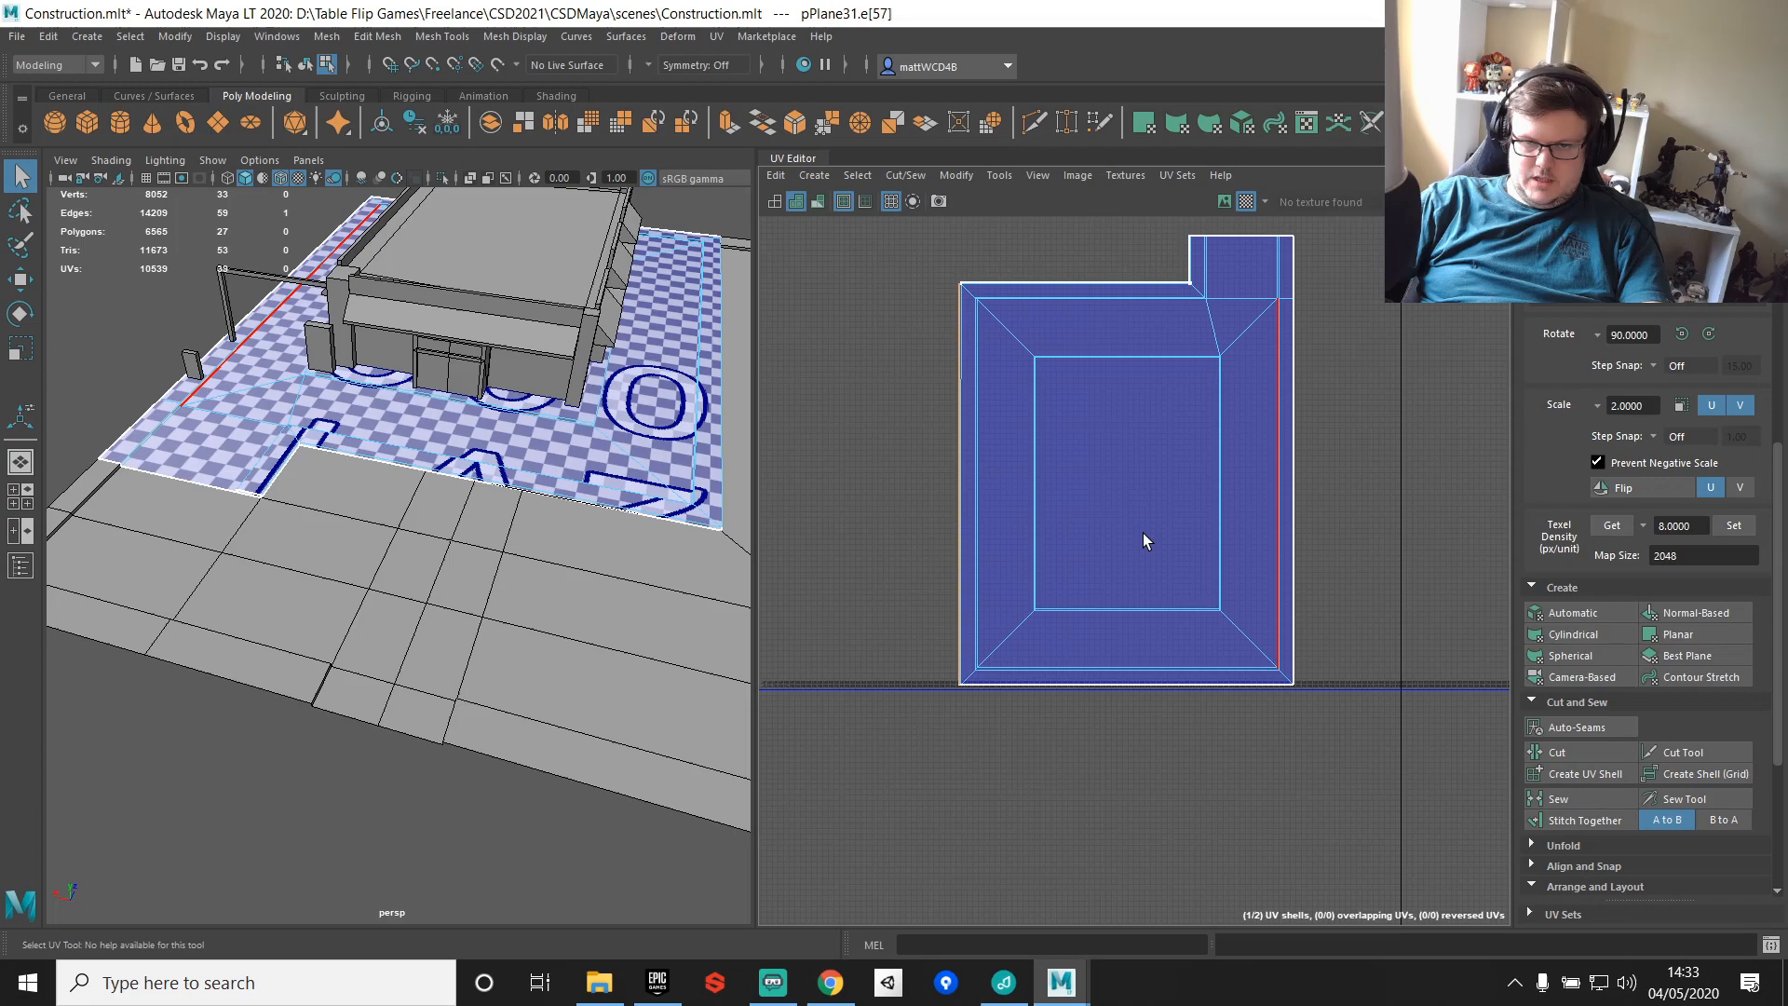
Step: Select the car park slab in front of the building and sew its first kerb strips onto the main shell's outer edge
{"action": "key", "text": "F8"}
{"action": "scroll", "coordinate": [1143, 532], "scroll_direction": "down", "scroll_amount": 3}
{"action": "left_click_drag", "start_coordinate": [194, 369], "coordinate": [280, 374], "text": "alt"}
{"action": "left_click", "coordinate": [361, 555]}
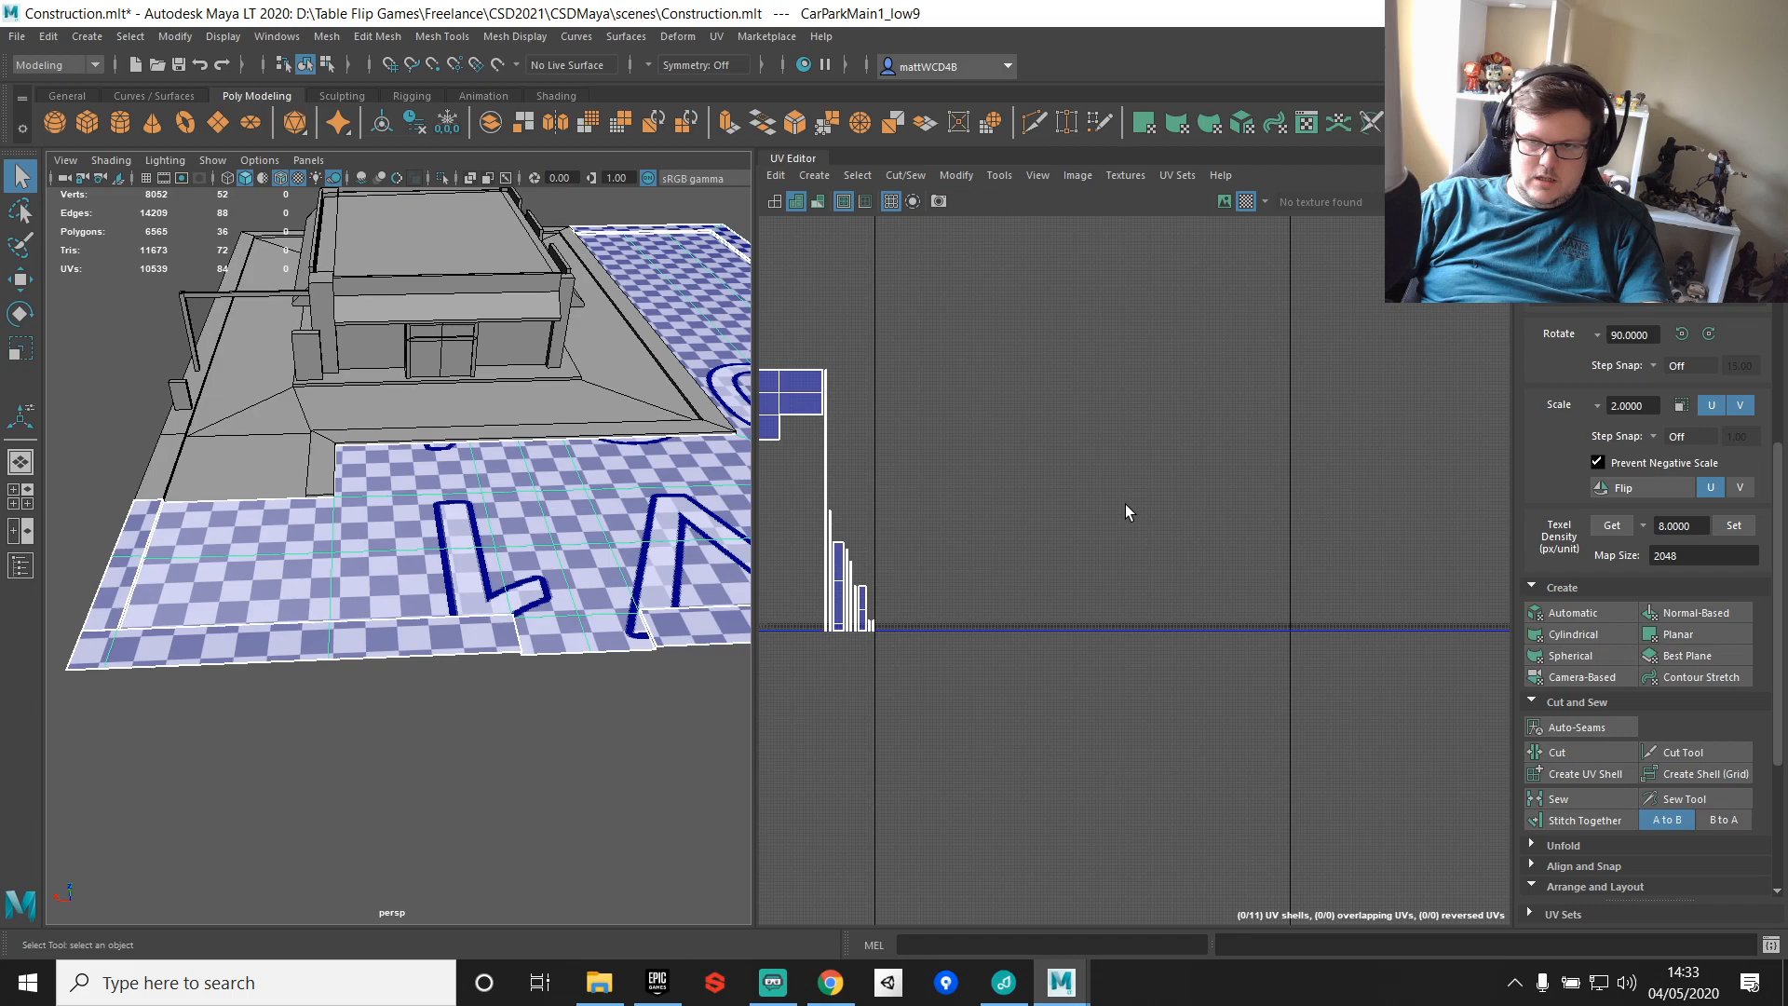
{"action": "key", "text": "f"}
{"action": "right_click_drag", "start_coordinate": [1110, 462], "coordinate": [1125, 406]}
{"action": "left_click", "coordinate": [1086, 574]}
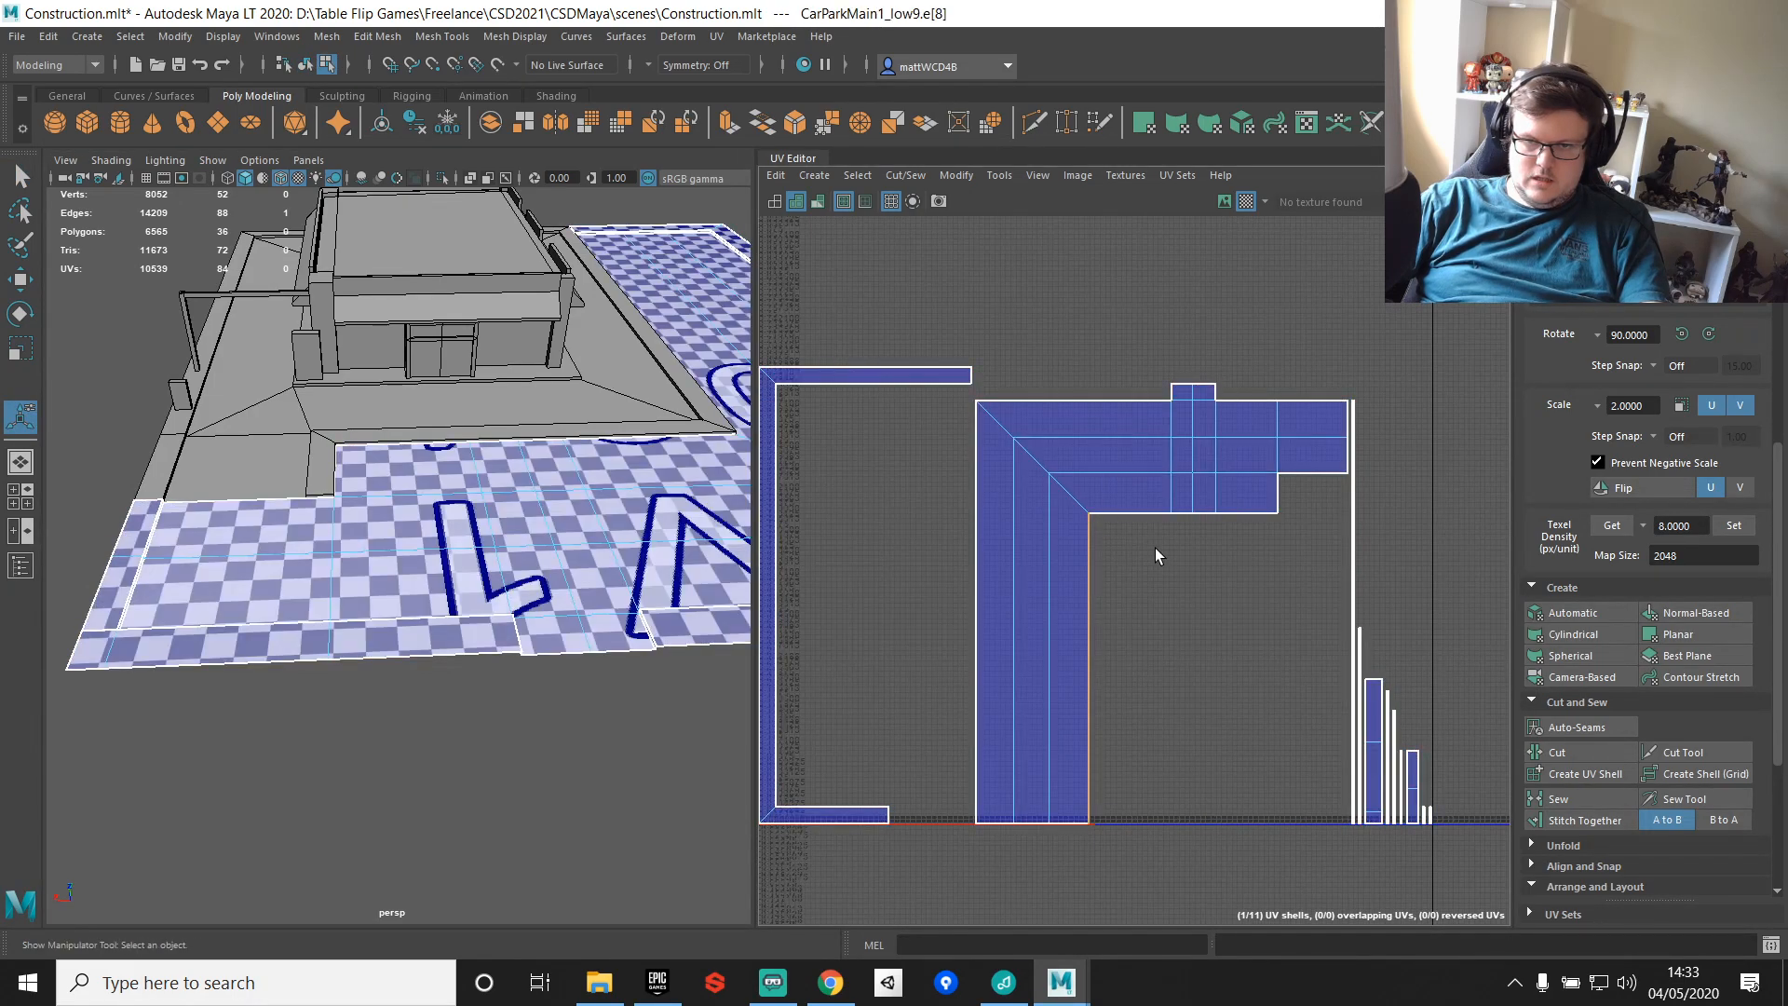
{"action": "right_click_drag", "start_coordinate": [1310, 560], "coordinate": [1311, 611]}
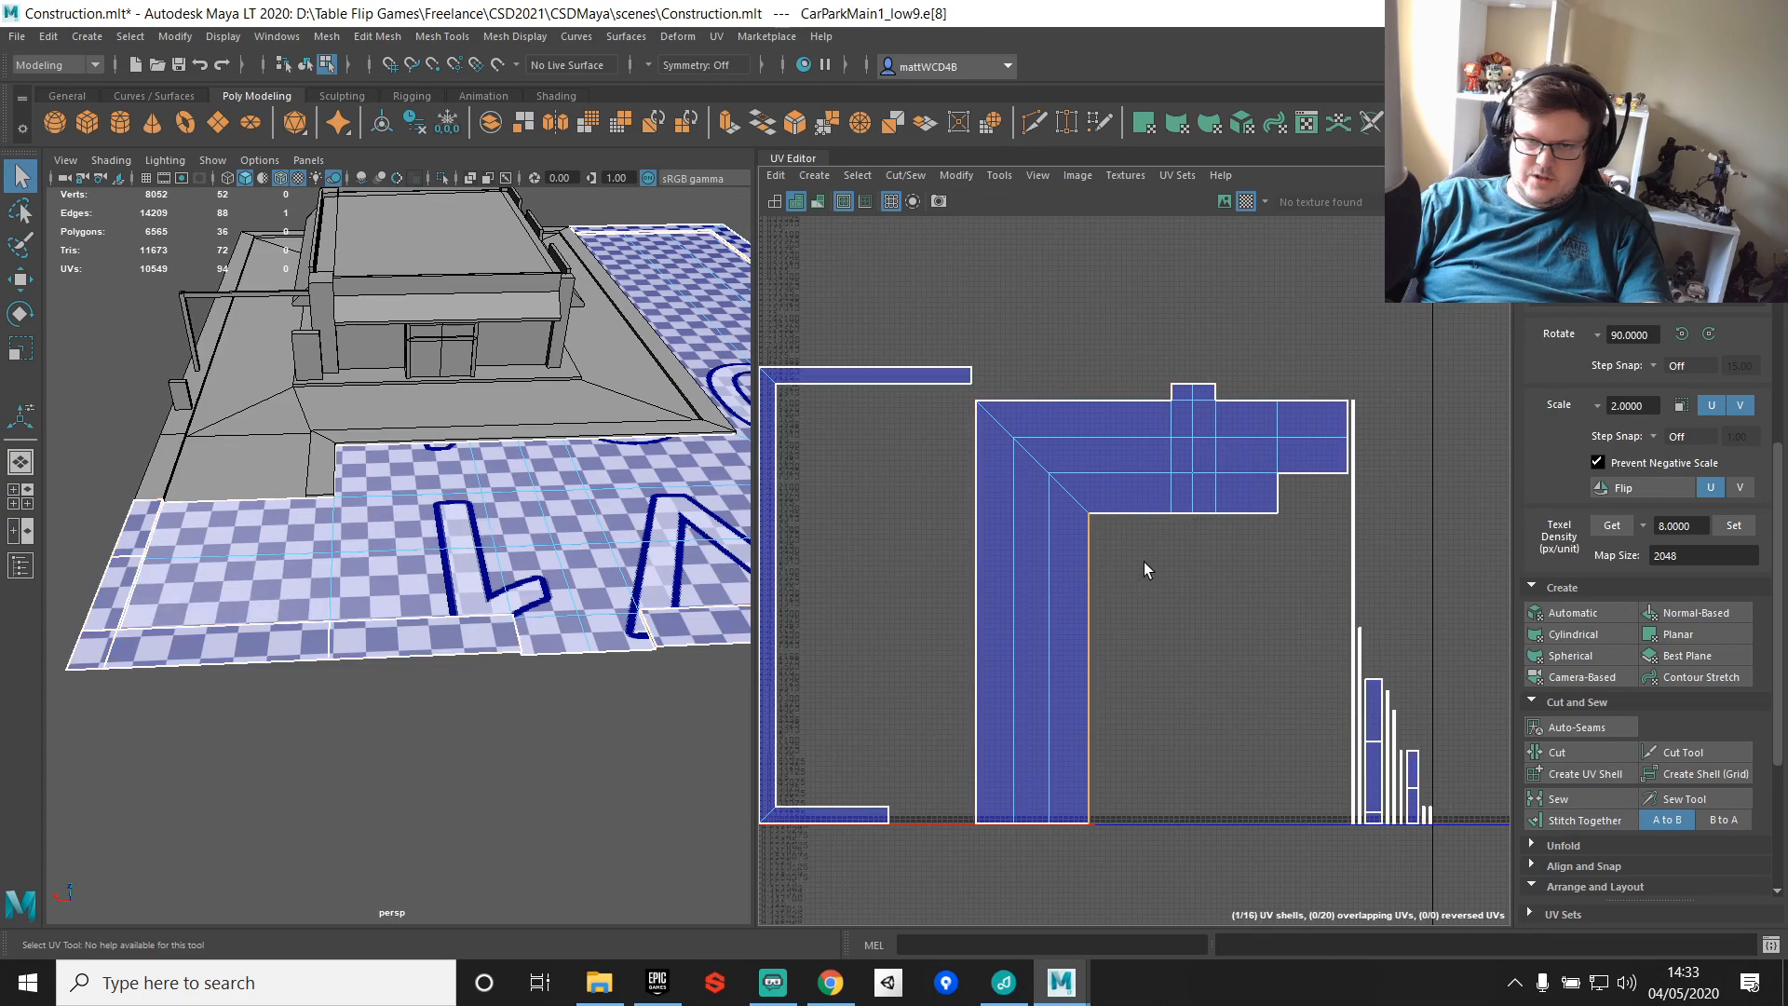
{"action": "right_click_drag", "start_coordinate": [1151, 557], "coordinate": [1145, 601], "text": "shift"}
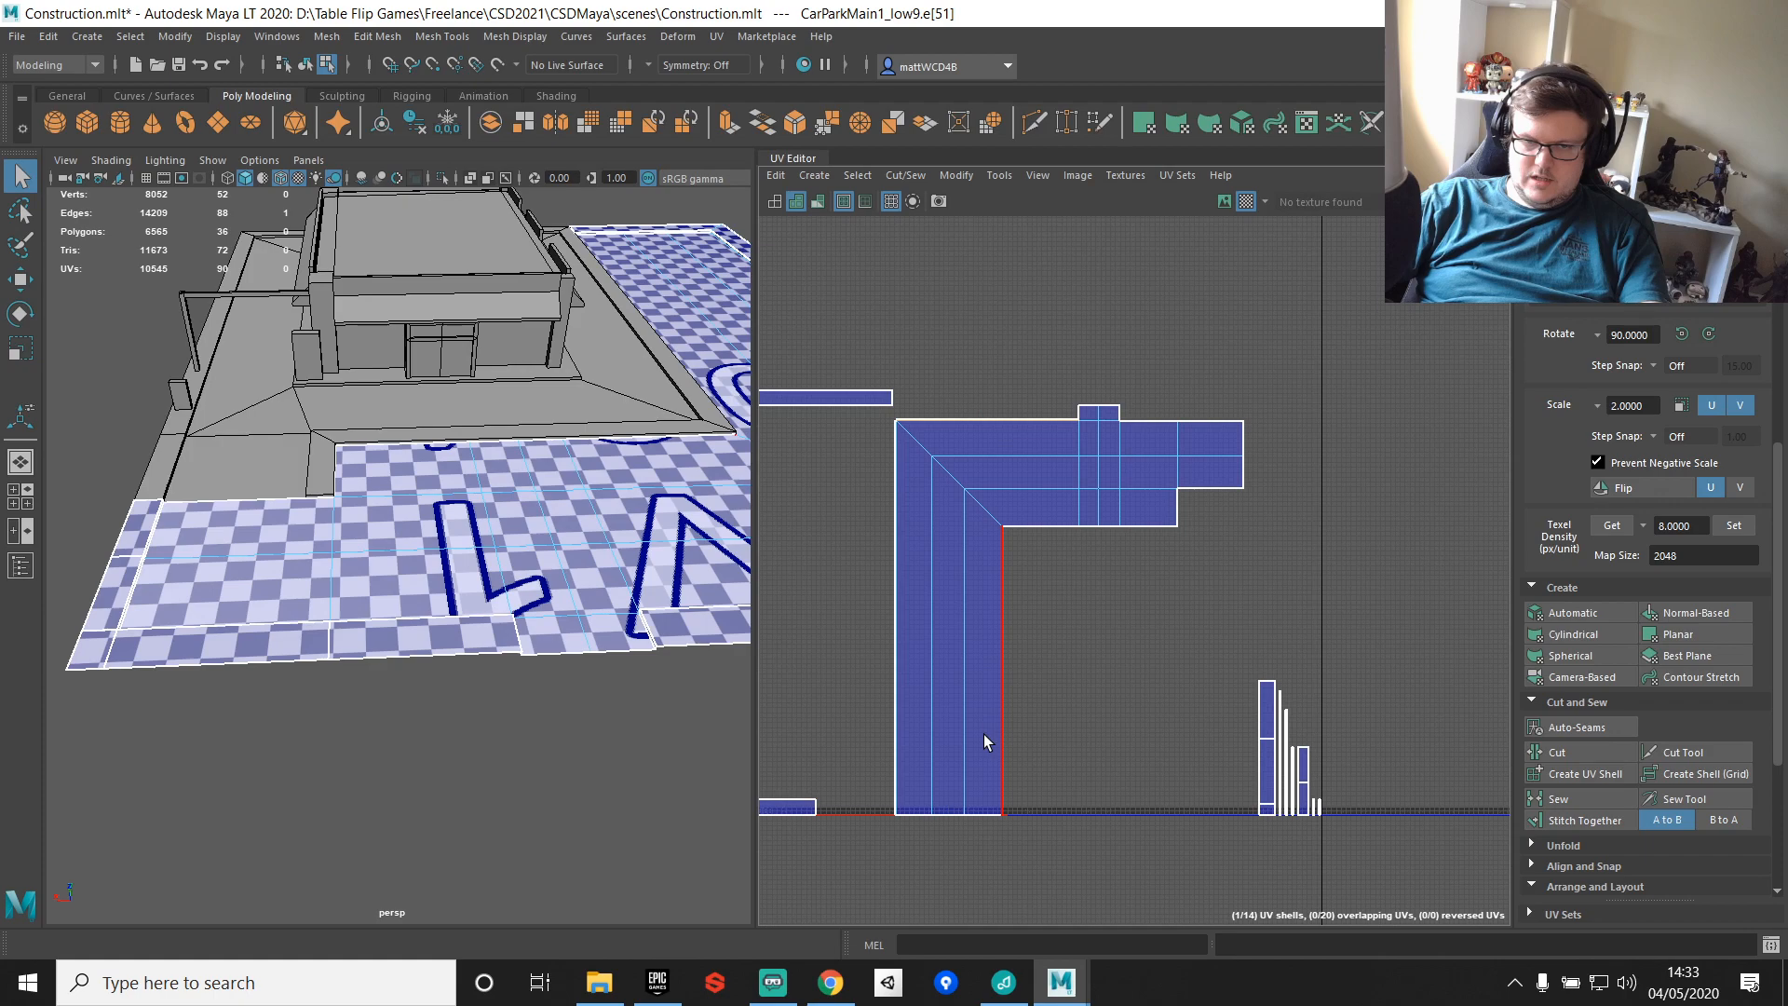
Step: Sew the thin kerb strips on and beside the slab's projecting tab onto the main shell
{"action": "middle_click_drag", "start_coordinate": [974, 724], "coordinate": [1138, 534], "text": "alt"}
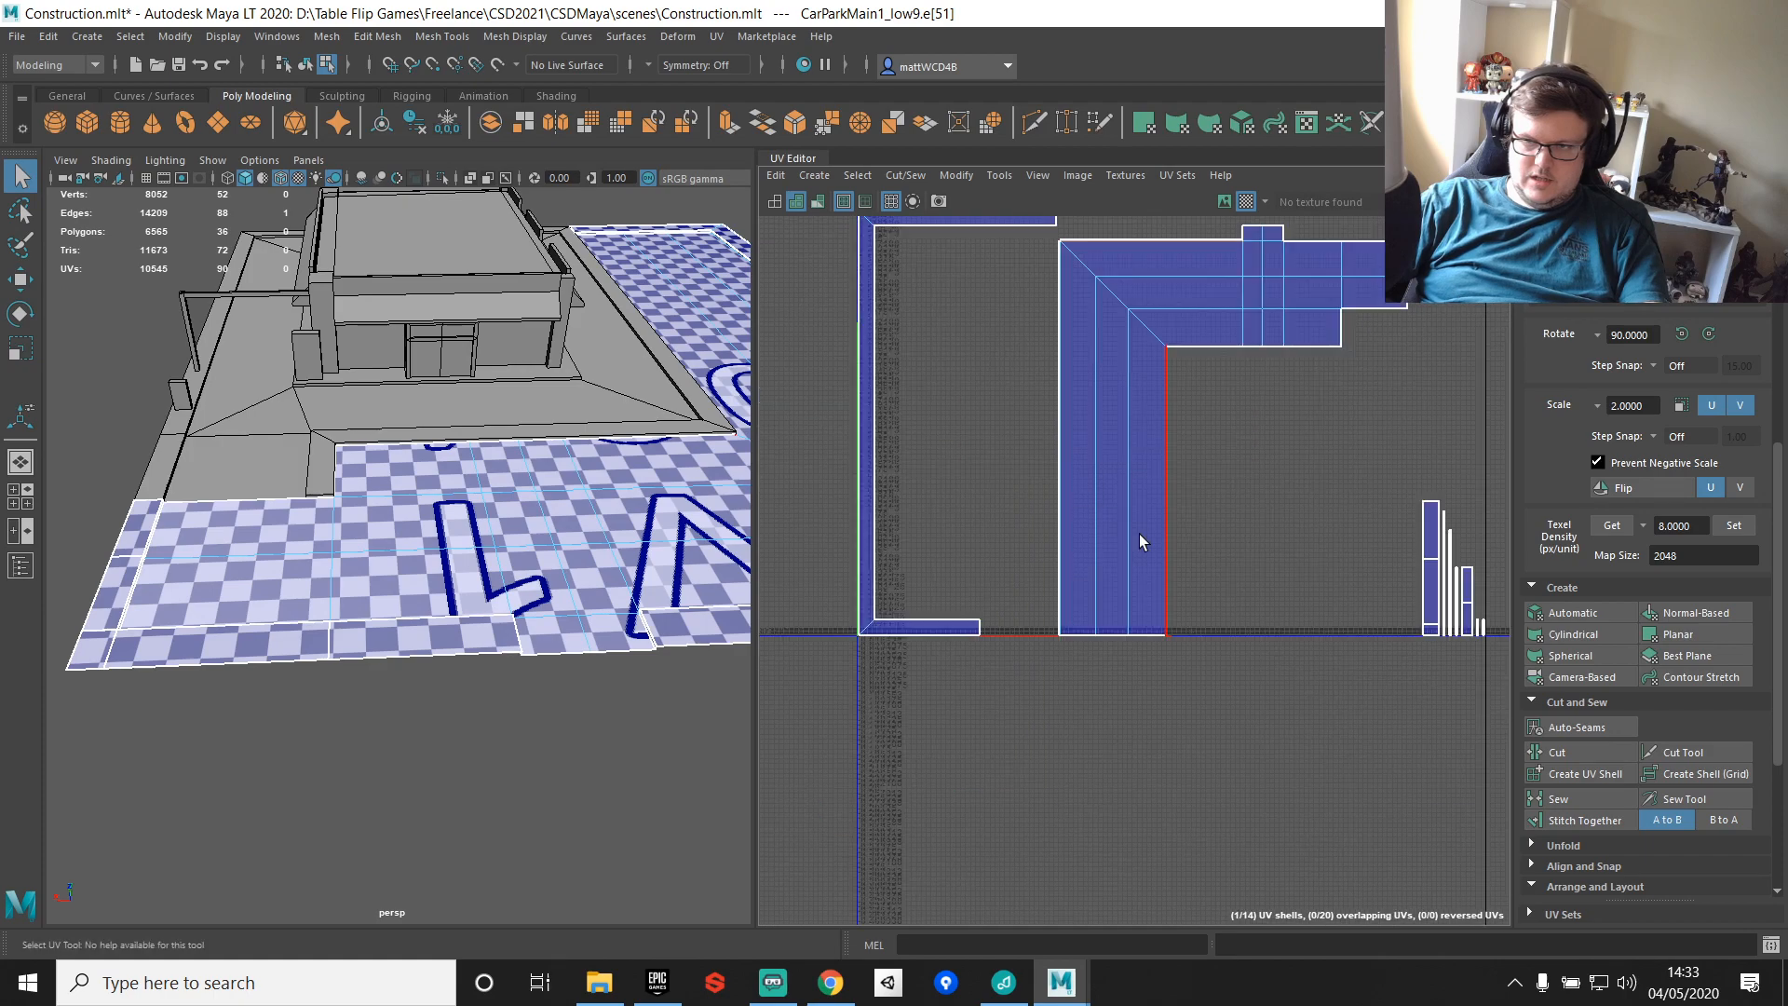
{"action": "scroll", "coordinate": [1071, 549], "scroll_direction": "up", "scroll_amount": 5}
{"action": "middle_click_drag", "start_coordinate": [1181, 326], "coordinate": [1053, 580], "text": "alt"}
{"action": "scroll", "coordinate": [1145, 325], "scroll_direction": "down", "scroll_amount": 3}
{"action": "scroll", "coordinate": [973, 522], "scroll_direction": "up", "scroll_amount": 2}
{"action": "middle_click_drag", "start_coordinate": [1268, 487], "coordinate": [1115, 514], "text": "alt"}
{"action": "scroll", "coordinate": [973, 523], "scroll_direction": "up", "scroll_amount": 2}
{"action": "left_click", "coordinate": [1337, 553]}
{"action": "key", "text": "g"}
{"action": "left_click", "coordinate": [1292, 527]}
{"action": "key", "text": "g"}
{"action": "left_click", "coordinate": [1237, 499]}
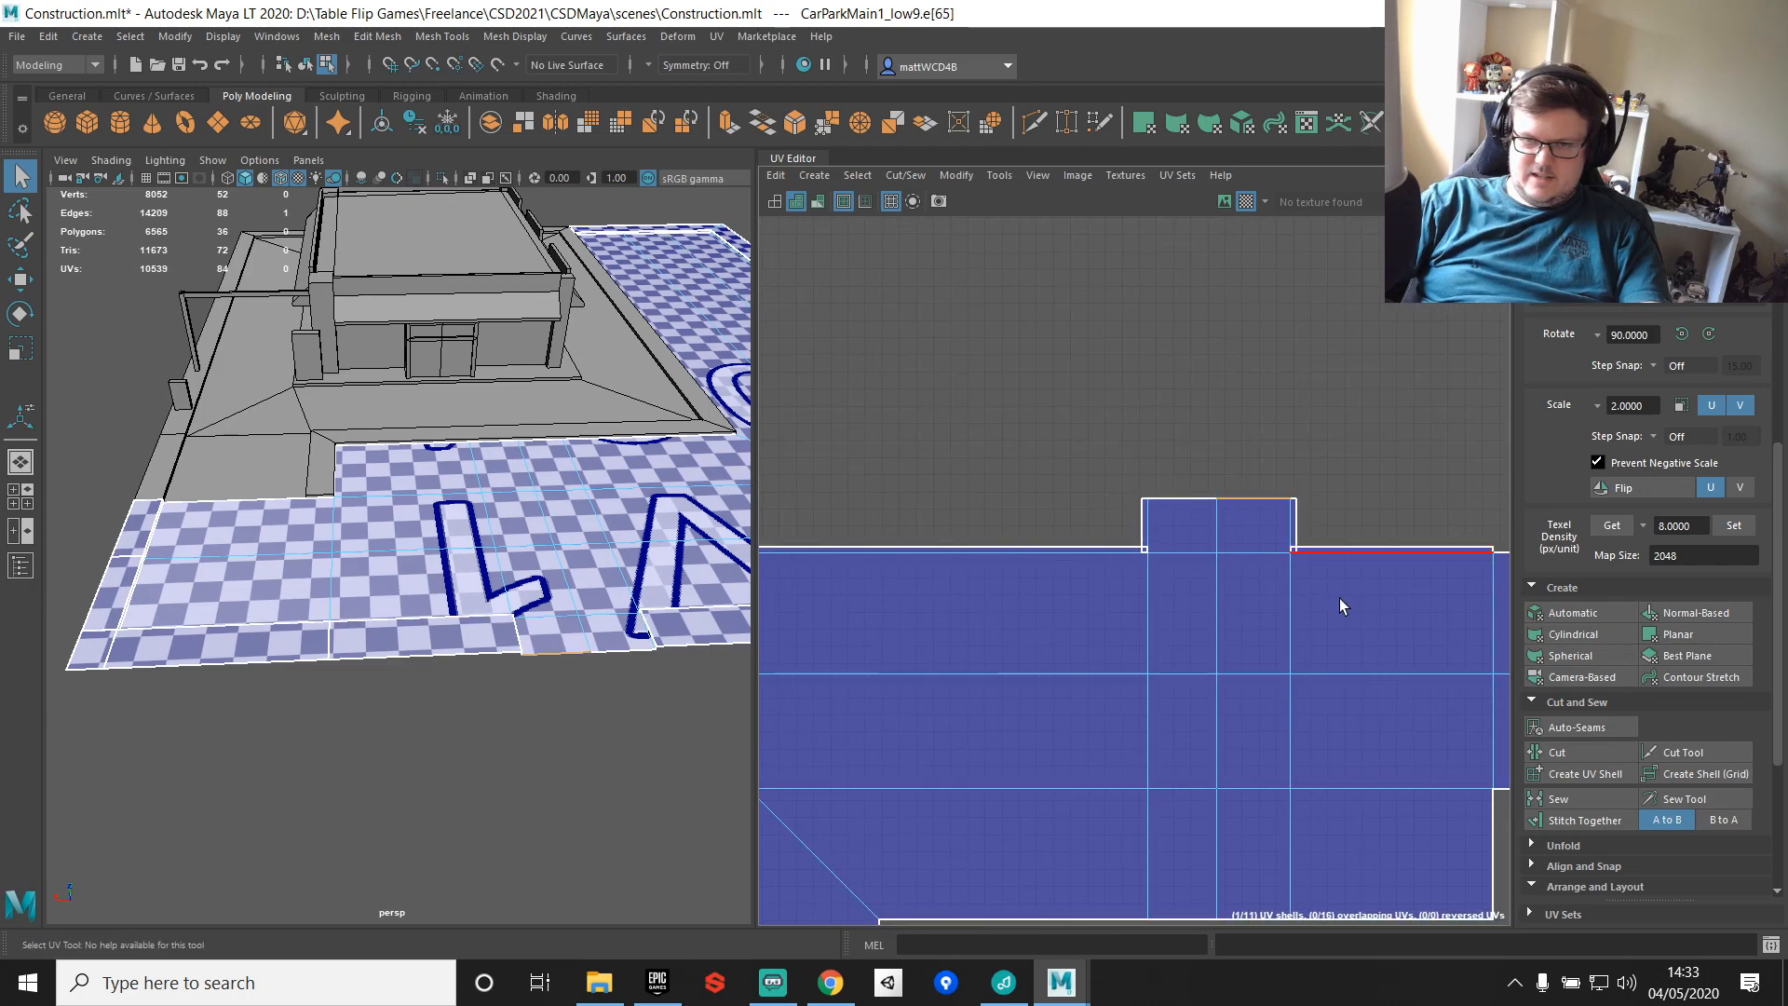
Step: Sew the thin strip onto the slab's inner edge beside its stepped end
{"action": "middle_click_drag", "start_coordinate": [1442, 565], "coordinate": [1060, 244], "text": "alt"}
{"action": "scroll", "coordinate": [1059, 244], "scroll_direction": "up", "scroll_amount": 1}
{"action": "left_click", "coordinate": [1086, 624]}
{"action": "key", "text": "g"}
{"action": "scroll", "coordinate": [1172, 638], "scroll_direction": "down", "scroll_amount": 2}
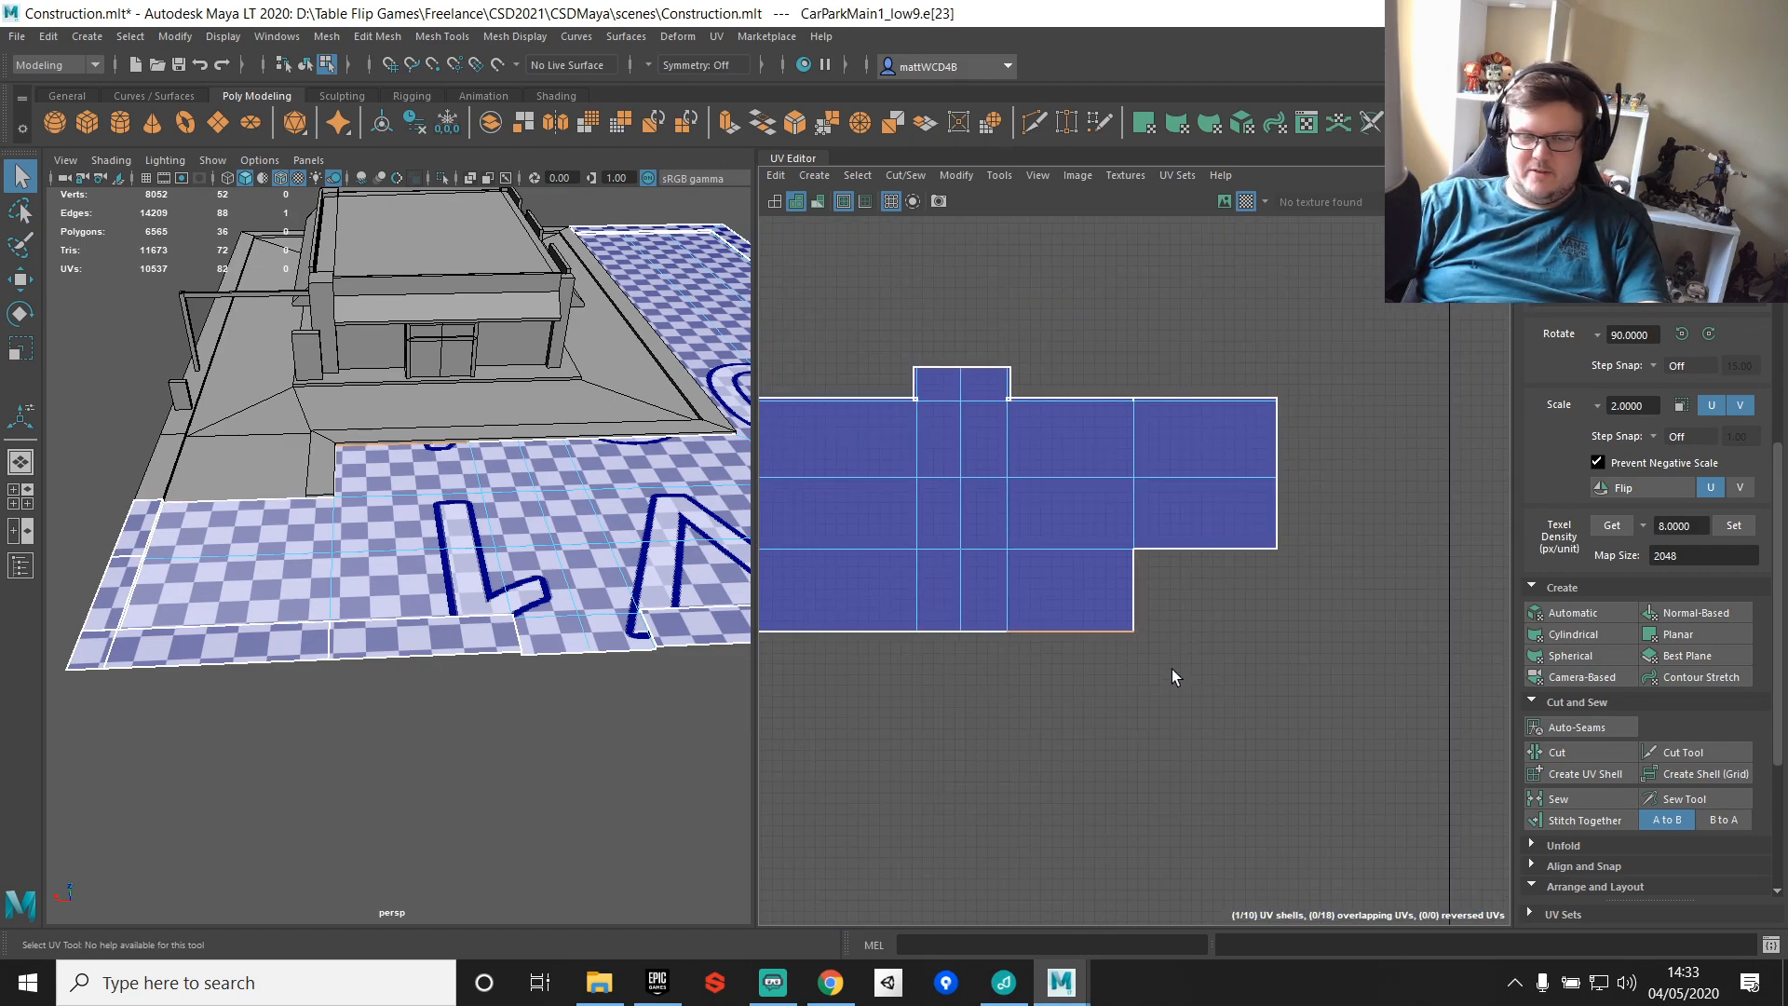
Step: Sew the open gap where the tab's side meets the slab's thin outer strip
{"action": "scroll", "coordinate": [1002, 387], "scroll_direction": "up", "scroll_amount": 8}
{"action": "left_click_drag", "start_coordinate": [1041, 533], "coordinate": [1077, 496]}
{"action": "right_click_drag", "start_coordinate": [1220, 314], "coordinate": [1277, 344], "text": "shift"}
{"action": "scroll", "coordinate": [1196, 484], "scroll_direction": "down", "scroll_amount": 4}
{"action": "left_click", "coordinate": [1197, 489]}
Step: Straighten the UVs on that side of the tab and select the UVs along the adjoining outer border
{"action": "scroll", "coordinate": [1006, 486], "scroll_direction": "down", "scroll_amount": 2}
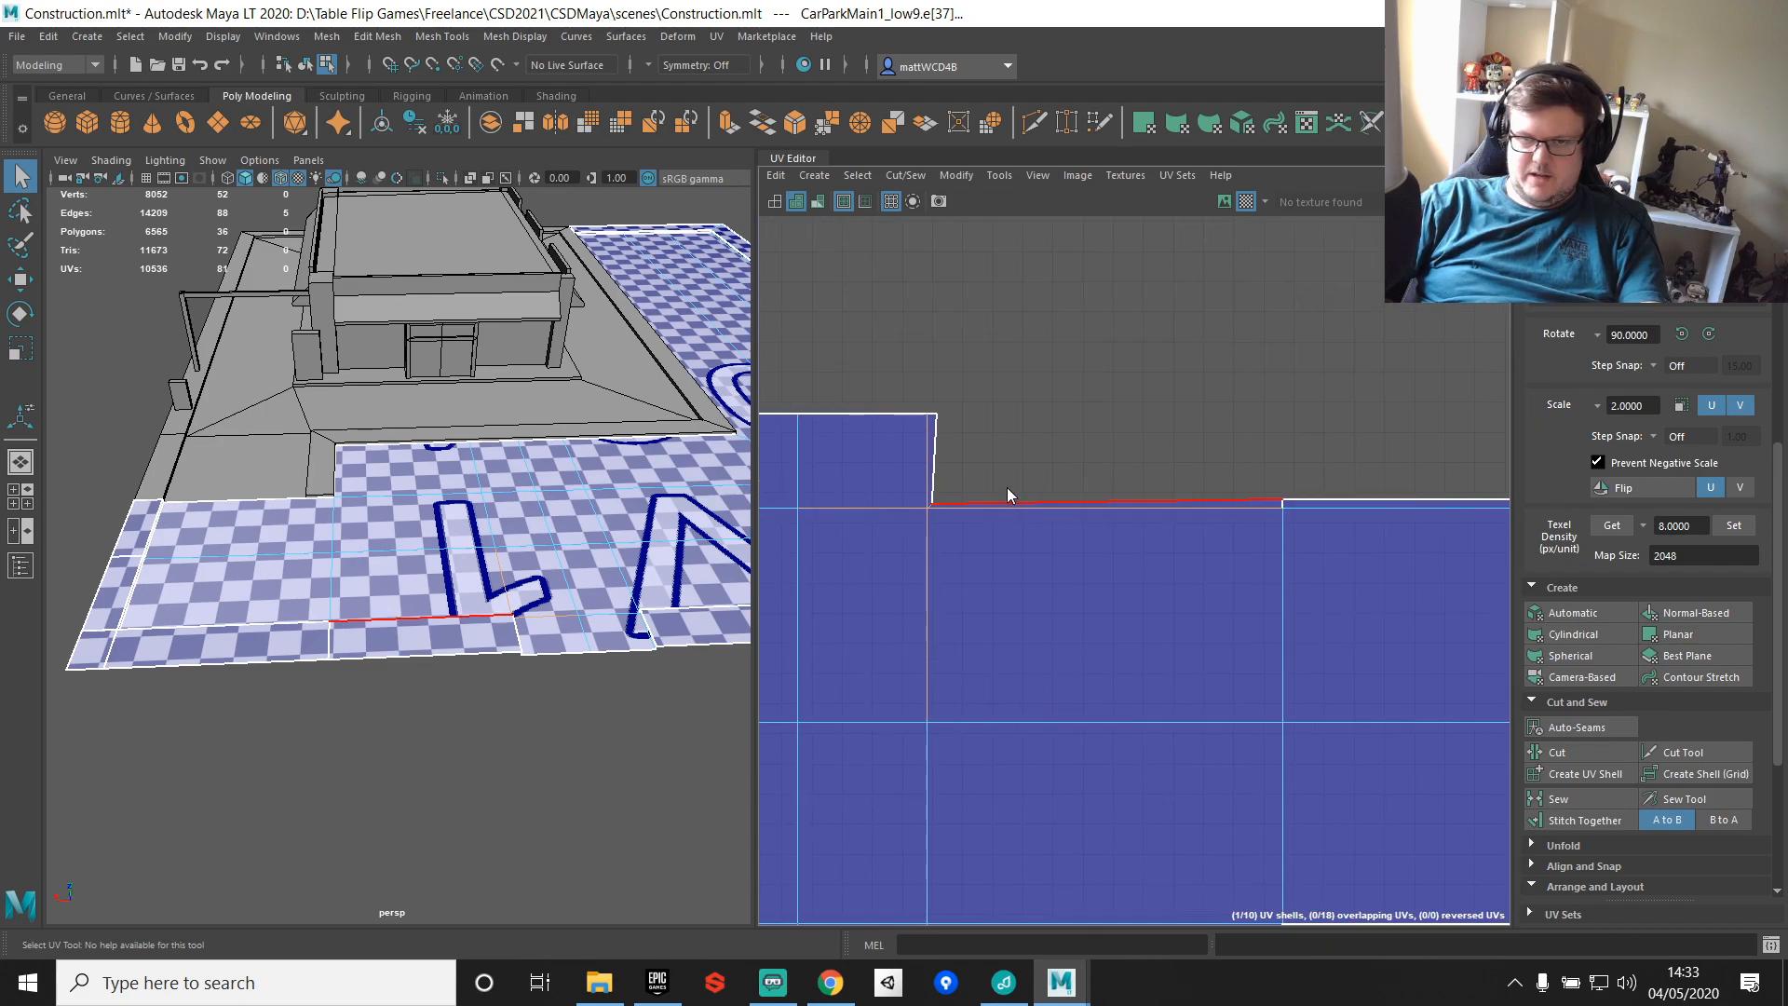
{"action": "right_click_drag", "start_coordinate": [1009, 253], "coordinate": [1120, 177], "text": "shift"}
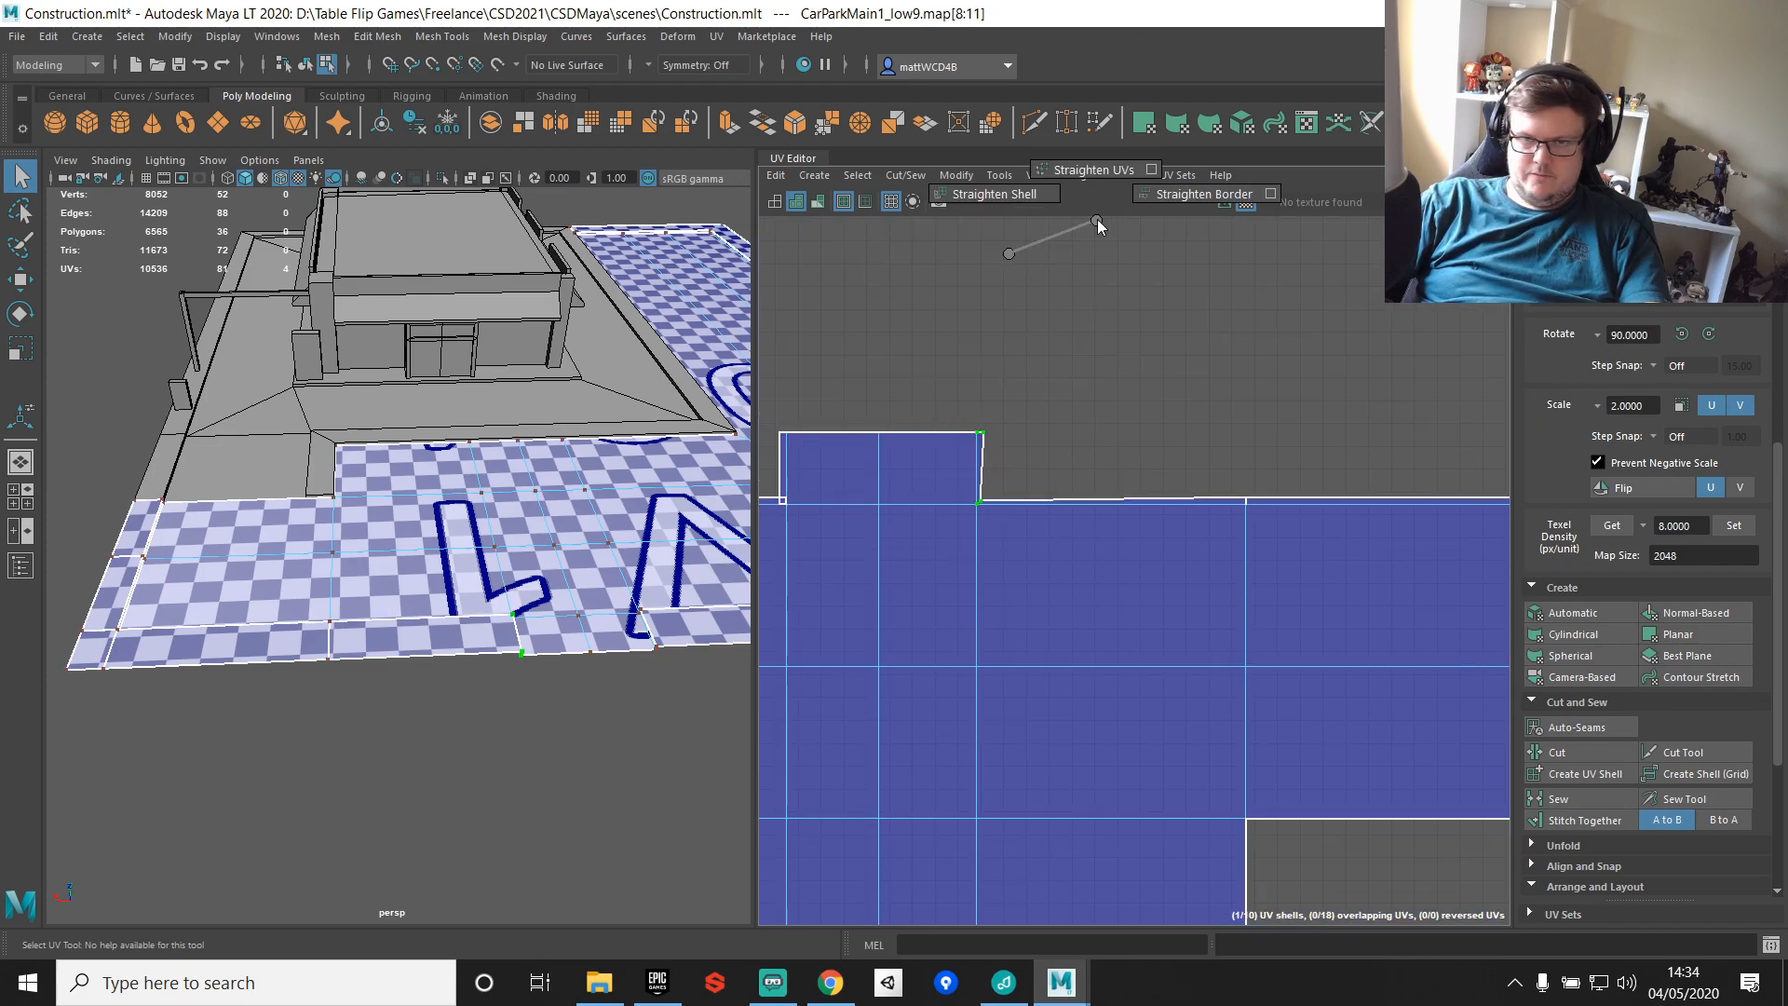
{"action": "scroll", "coordinate": [1190, 479], "scroll_direction": "down", "scroll_amount": 3}
{"action": "left_click_drag", "start_coordinate": [1046, 471], "coordinate": [1482, 517]}
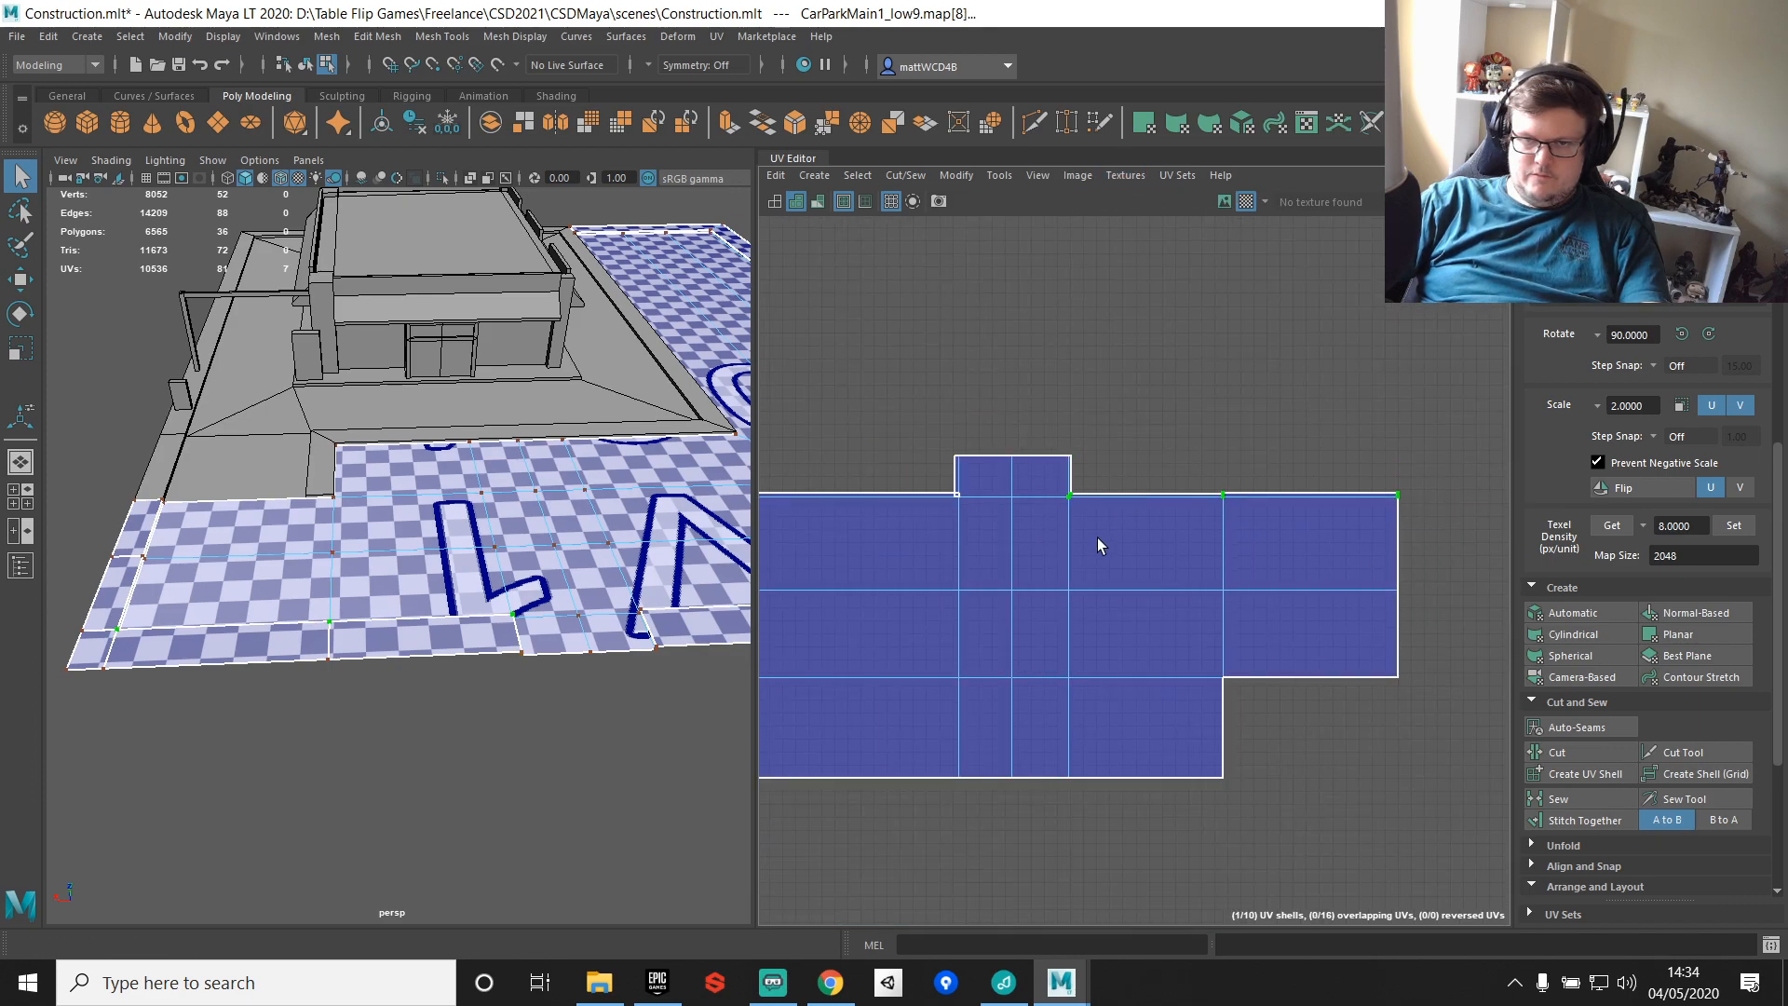
Step: Sew the next open edge on the slab's outer kerb border and straighten that border's UVs
{"action": "scroll", "coordinate": [1097, 544], "scroll_direction": "up", "scroll_amount": 5}
{"action": "key", "text": "F10"}
{"action": "left_click", "coordinate": [1015, 480]}
{"action": "right_click_drag", "start_coordinate": [1098, 348], "coordinate": [1181, 380], "text": "shift"}
{"action": "scroll", "coordinate": [1120, 489], "scroll_direction": "down", "scroll_amount": 3}
{"action": "left_click_drag", "start_coordinate": [957, 479], "coordinate": [1254, 523]}
{"action": "right_click_drag", "start_coordinate": [1151, 372], "coordinate": [1243, 264], "text": "shift"}
Step: Sew the gap at the tab's opposite corner and straighten the UVs along that side of the tab
{"action": "scroll", "coordinate": [866, 488], "scroll_direction": "up", "scroll_amount": 8}
{"action": "key", "text": "F10"}
{"action": "left_click", "coordinate": [1078, 500]}
{"action": "right_click_drag", "start_coordinate": [1192, 415], "coordinate": [1255, 441], "text": "shift"}
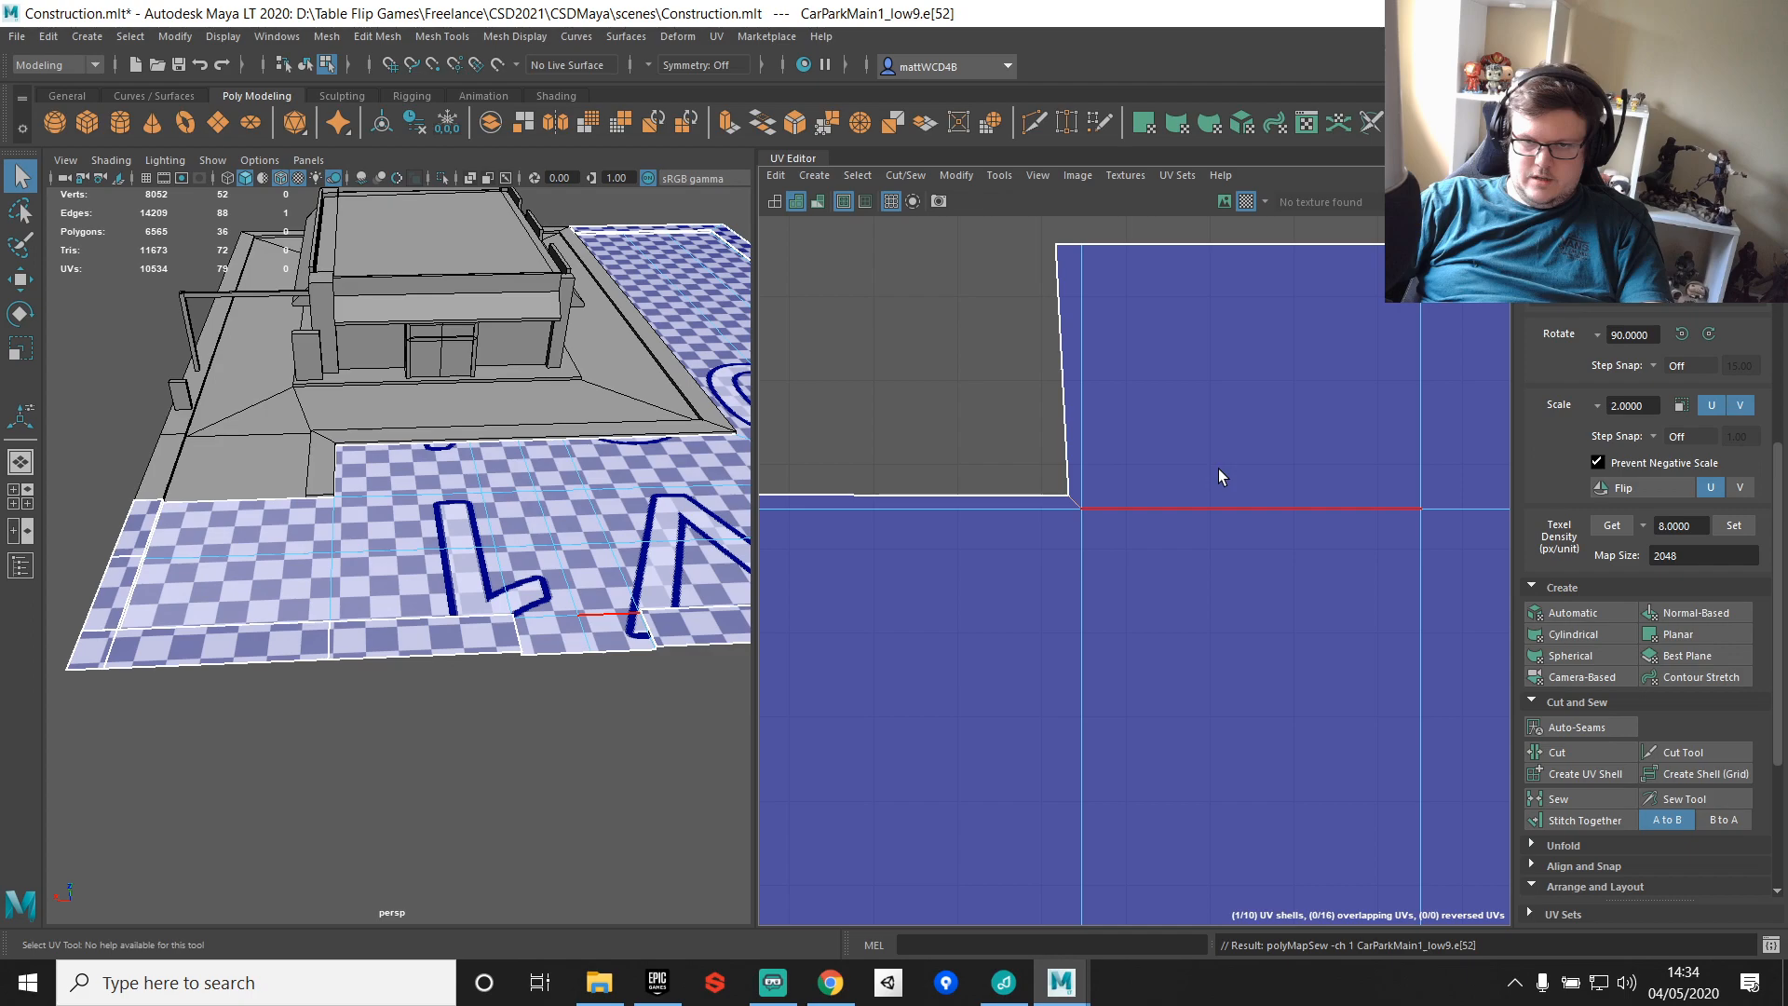
{"action": "scroll", "coordinate": [1218, 467], "scroll_direction": "down", "scroll_amount": 3}
{"action": "key", "text": "F12"}
{"action": "left_click_drag", "start_coordinate": [1066, 316], "coordinate": [1131, 545]}
{"action": "right_click_drag", "start_coordinate": [1188, 414], "coordinate": [1263, 336], "text": "shift"}
{"action": "scroll", "coordinate": [1092, 491], "scroll_direction": "down", "scroll_amount": 5}
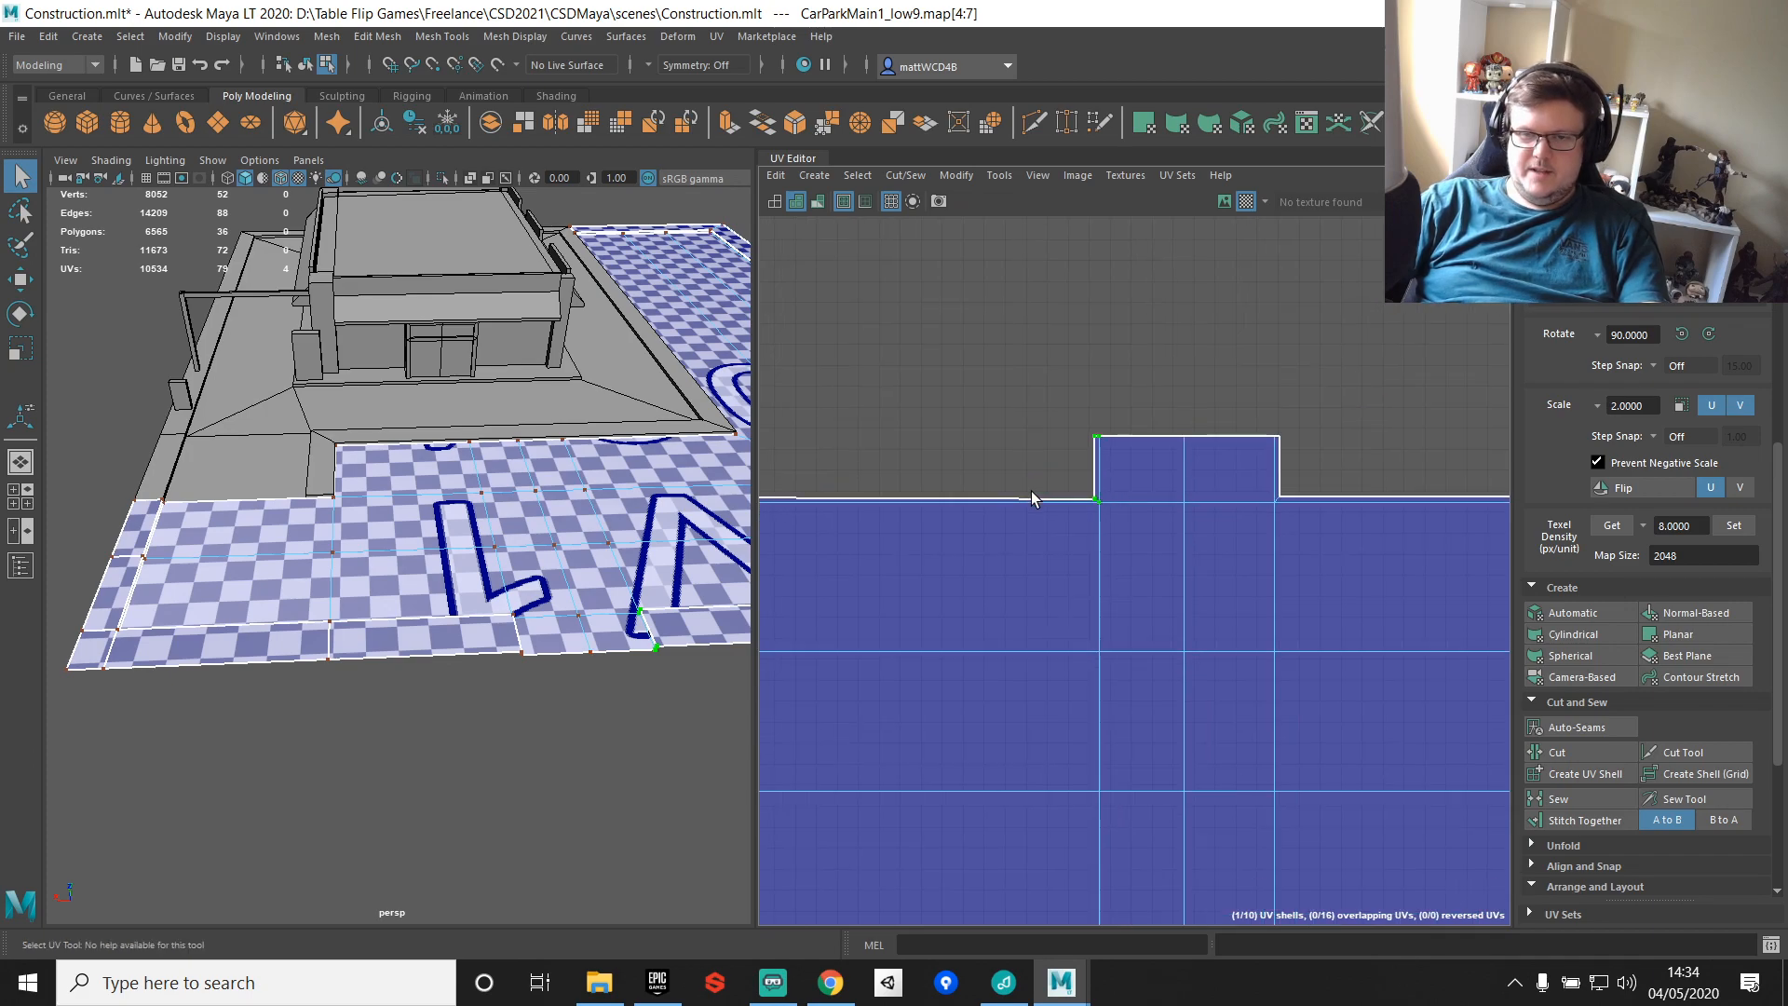
Step: Sew the notch where the two thin strips meet at the slab shell's outer corner
{"action": "middle_click_drag", "start_coordinate": [1034, 502], "coordinate": [1358, 433], "text": "alt"}
{"action": "scroll", "coordinate": [1002, 427], "scroll_direction": "down", "scroll_amount": 2}
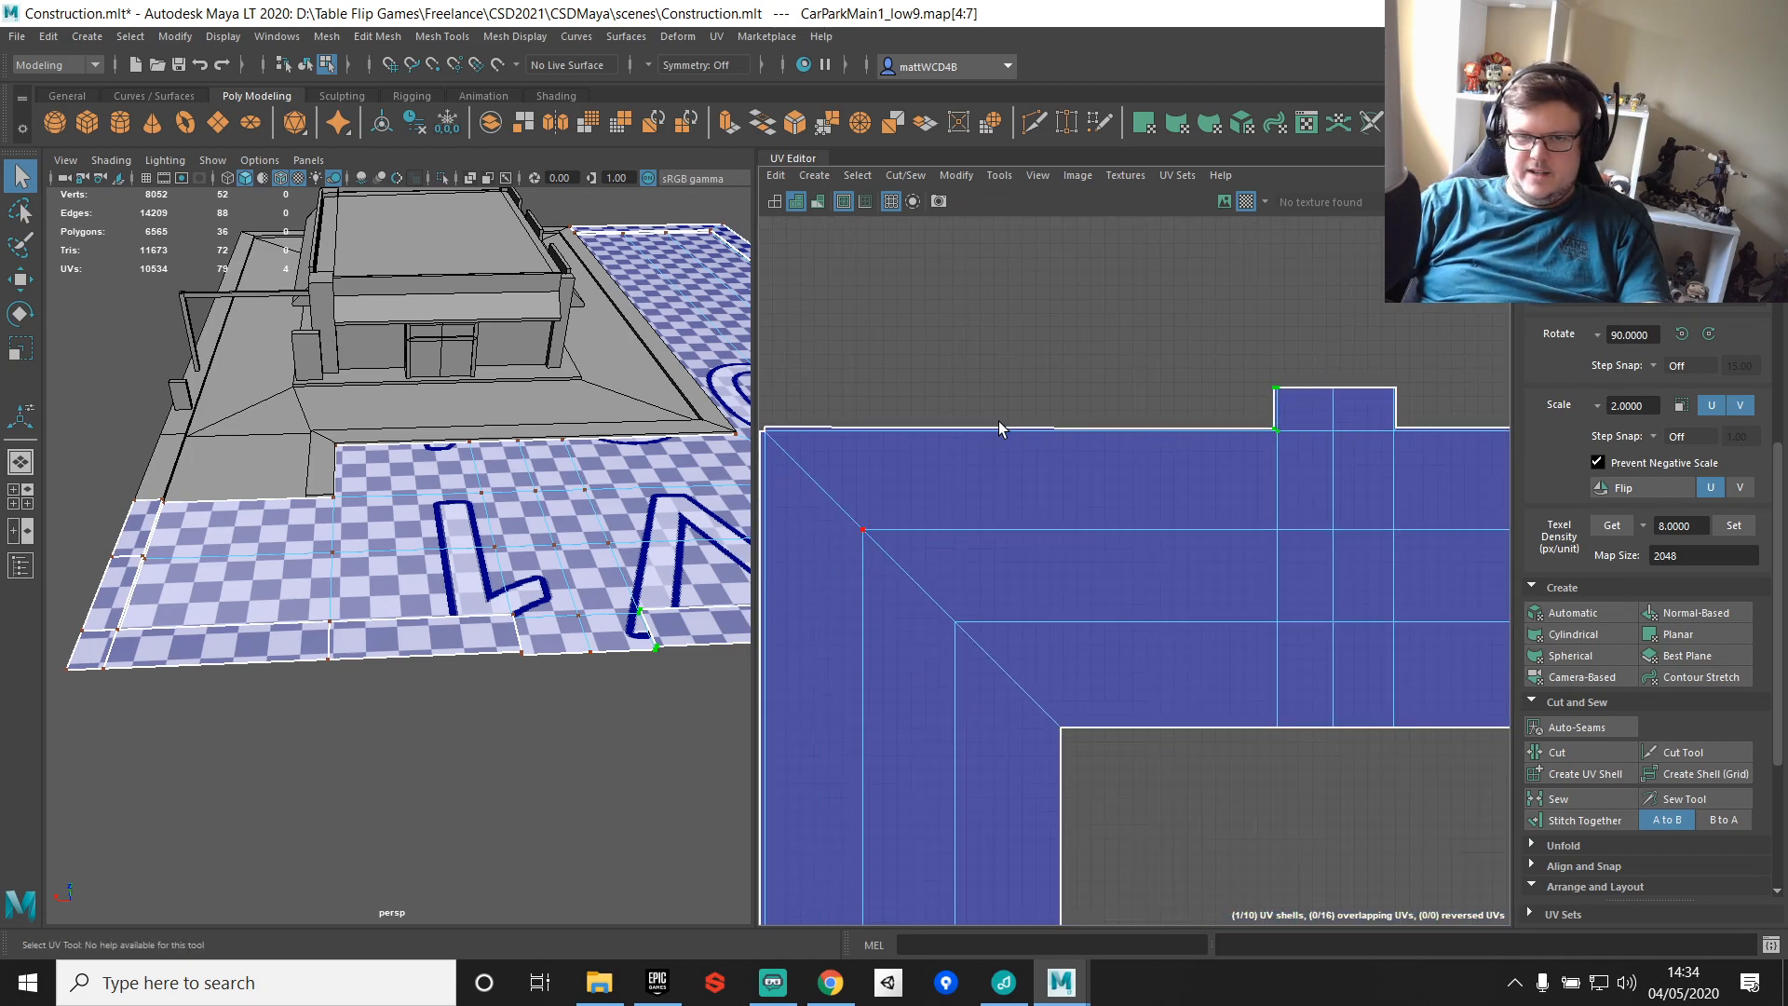
{"action": "middle_click_drag", "start_coordinate": [999, 420], "coordinate": [1072, 437], "text": "alt"}
{"action": "left_click_drag", "start_coordinate": [1435, 416], "coordinate": [820, 458]}
{"action": "scroll", "coordinate": [866, 438], "scroll_direction": "up", "scroll_amount": 7}
{"action": "middle_click_drag", "start_coordinate": [791, 416], "coordinate": [1038, 441], "text": "alt"}
{"action": "scroll", "coordinate": [1058, 439], "scroll_direction": "up", "scroll_amount": 4}
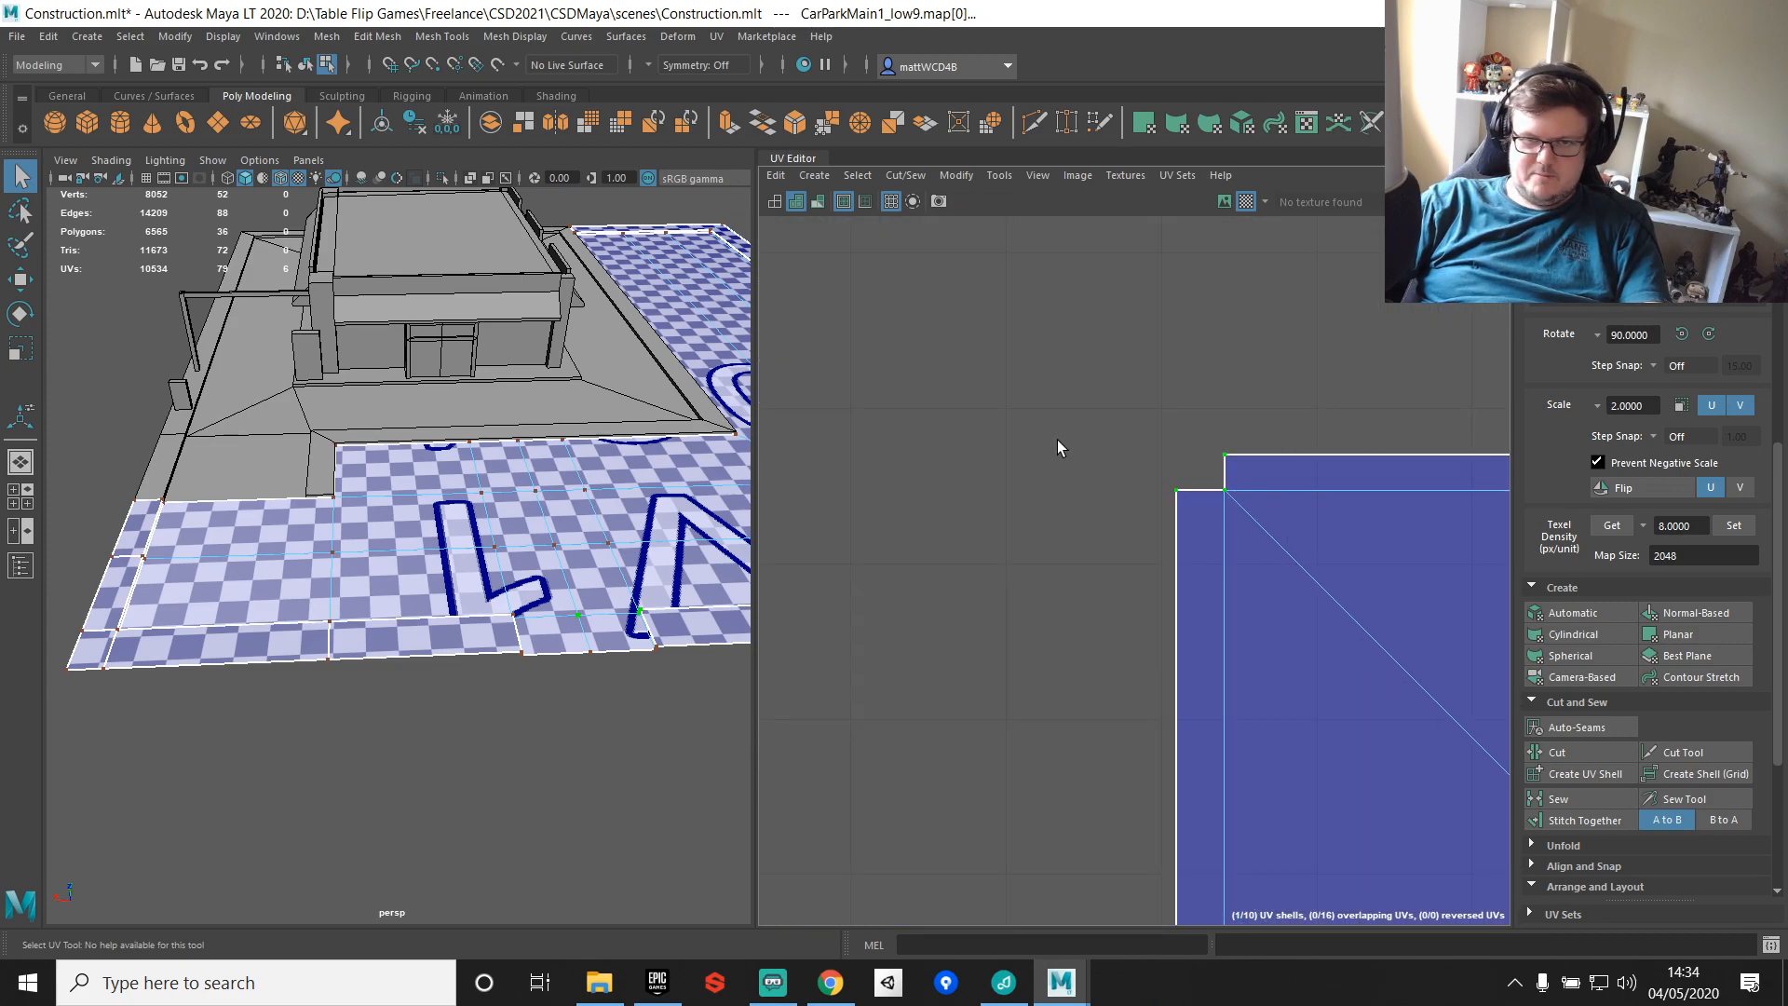
{"action": "key", "text": "shift+s"}
Step: Straighten the UVs along the slab's outer edge between its corner and the projecting tab
{"action": "scroll", "coordinate": [1399, 483], "scroll_direction": "down", "scroll_amount": 5}
{"action": "middle_click_drag", "start_coordinate": [1453, 473], "coordinate": [944, 430], "text": "alt"}
{"action": "scroll", "coordinate": [975, 428], "scroll_direction": "down", "scroll_amount": 4}
{"action": "middle_click_drag", "start_coordinate": [1118, 424], "coordinate": [1031, 446], "text": "alt"}
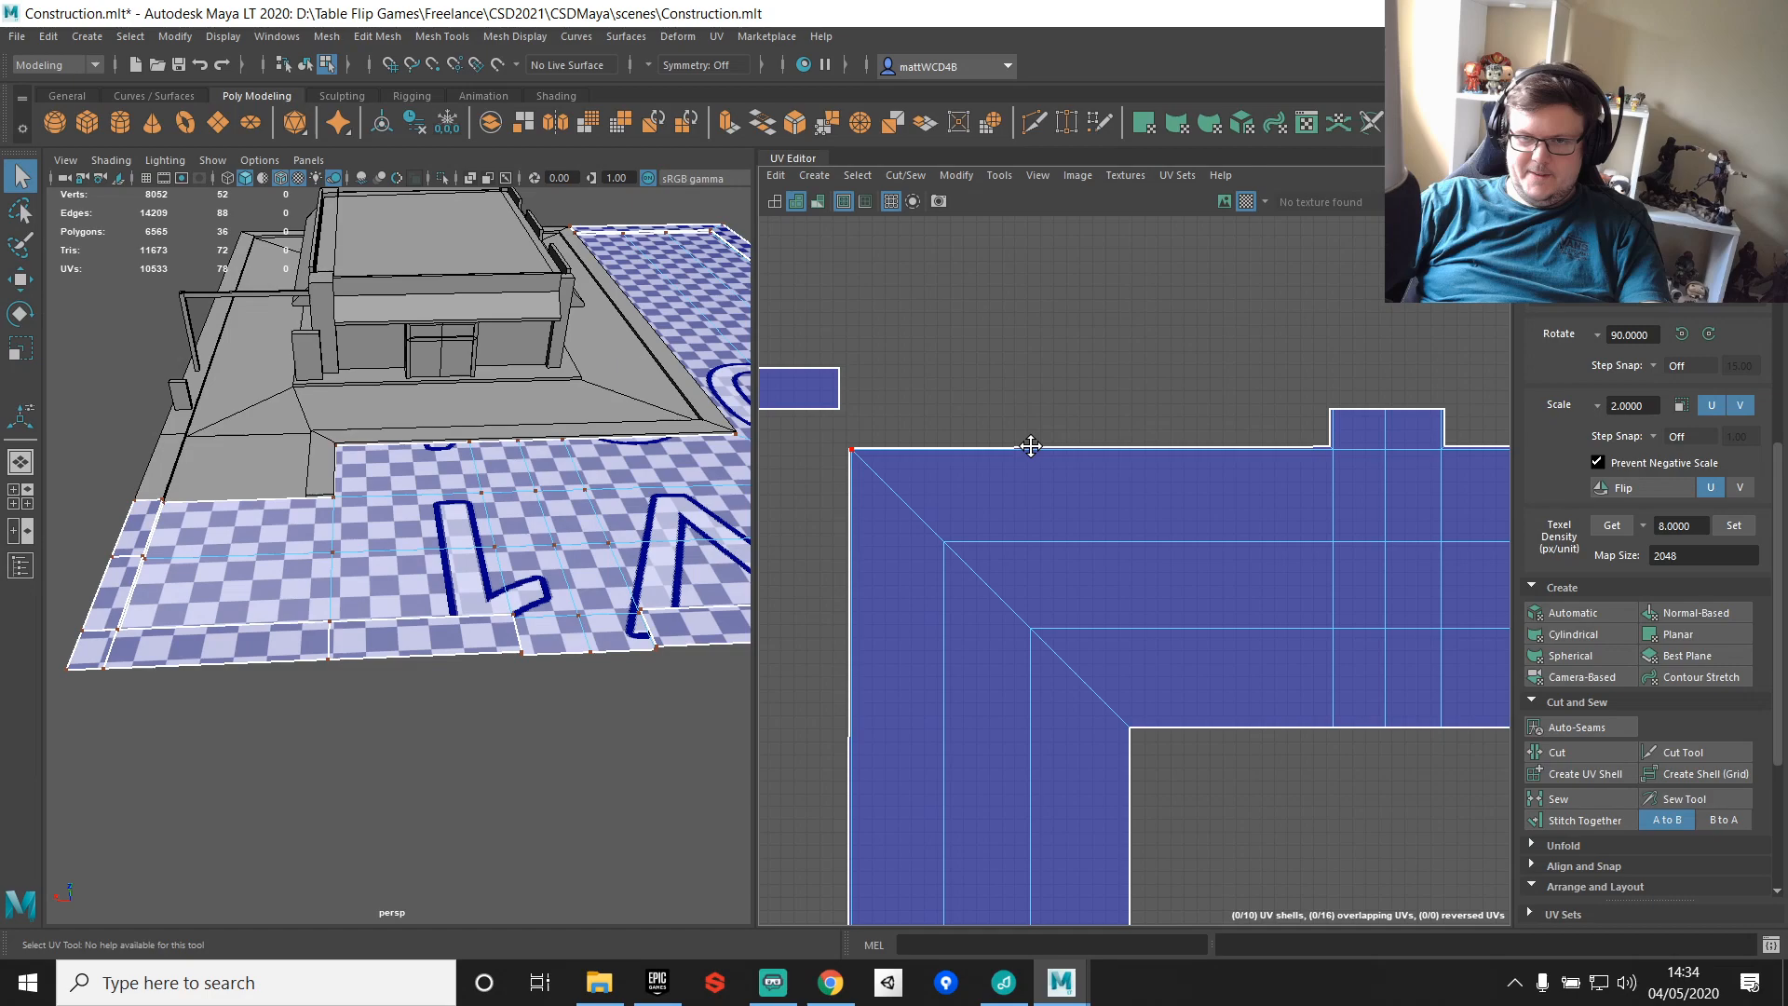
{"action": "left_click_drag", "start_coordinate": [825, 475], "coordinate": [1351, 415]}
{"action": "right_click_drag", "start_coordinate": [1201, 365], "coordinate": [1311, 253], "text": "shift"}
{"action": "scroll", "coordinate": [1108, 521], "scroll_direction": "down", "scroll_amount": 5}
{"action": "middle_click_drag", "start_coordinate": [1062, 652], "coordinate": [1130, 407], "text": "alt"}
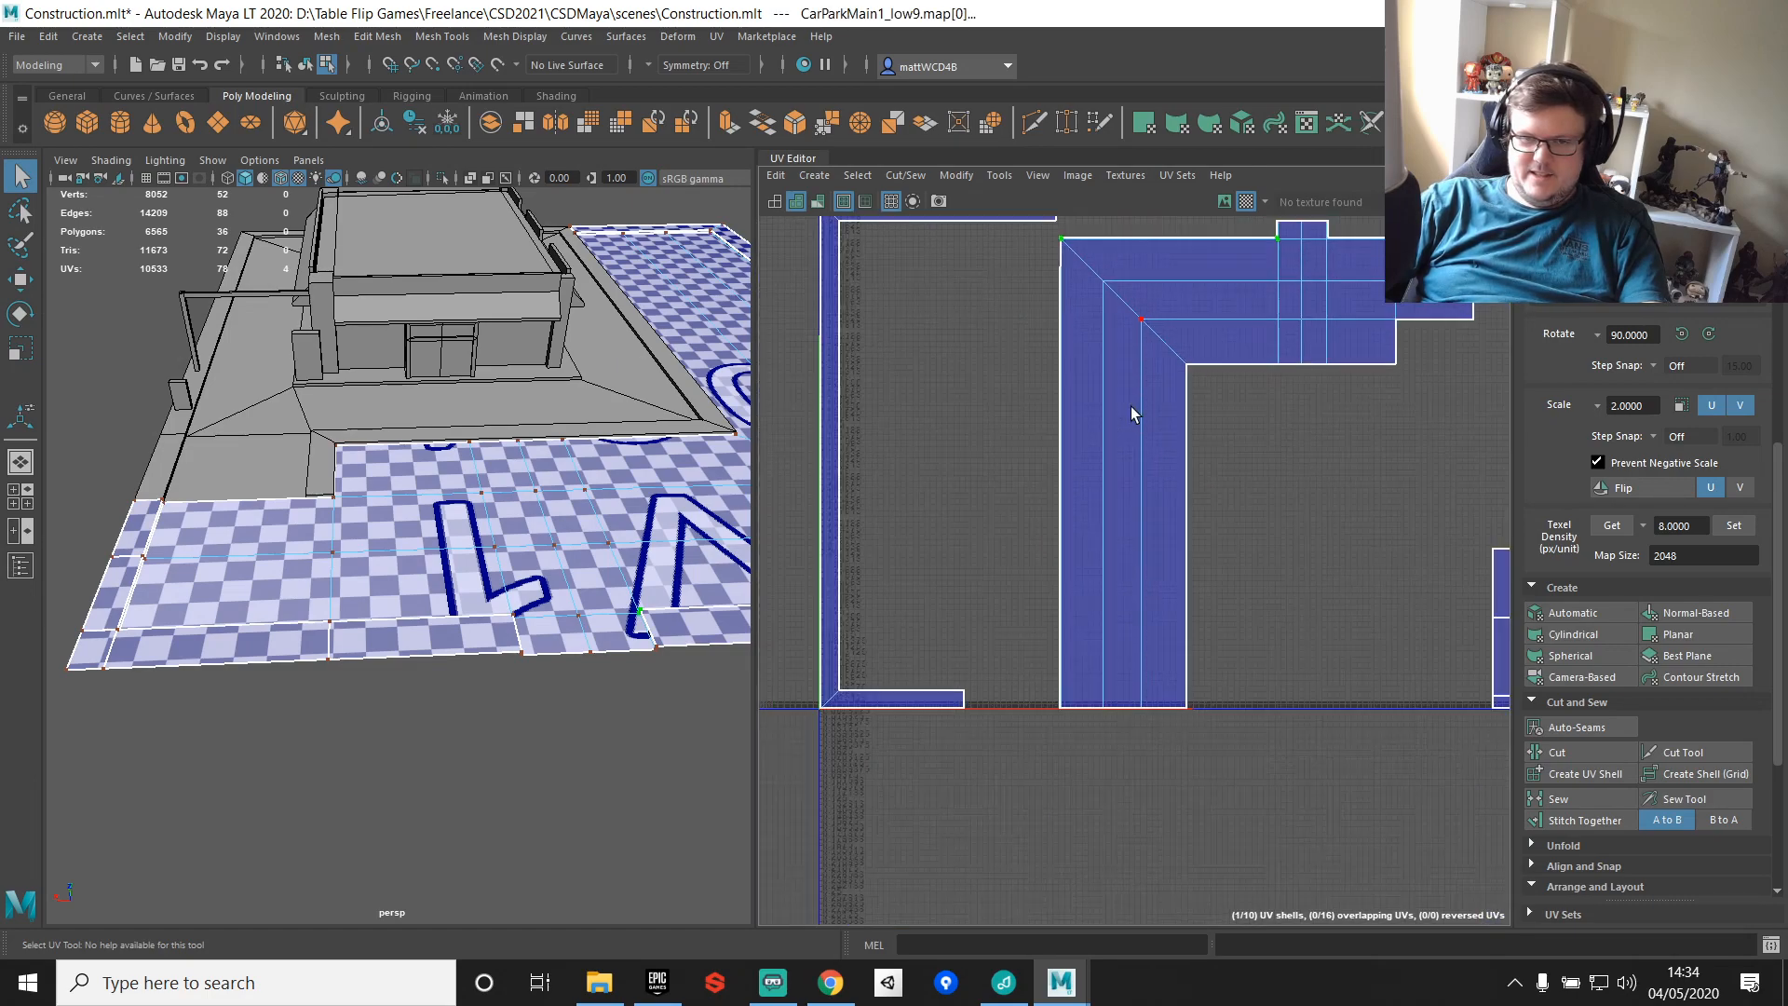
Step: Cut the C-shaped kerb shell into separate strips at its corners and attach the long strip to the slab's long outer side
{"action": "scroll", "coordinate": [1123, 404], "scroll_direction": "down", "scroll_amount": 2}
{"action": "left_click", "coordinate": [1067, 245]}
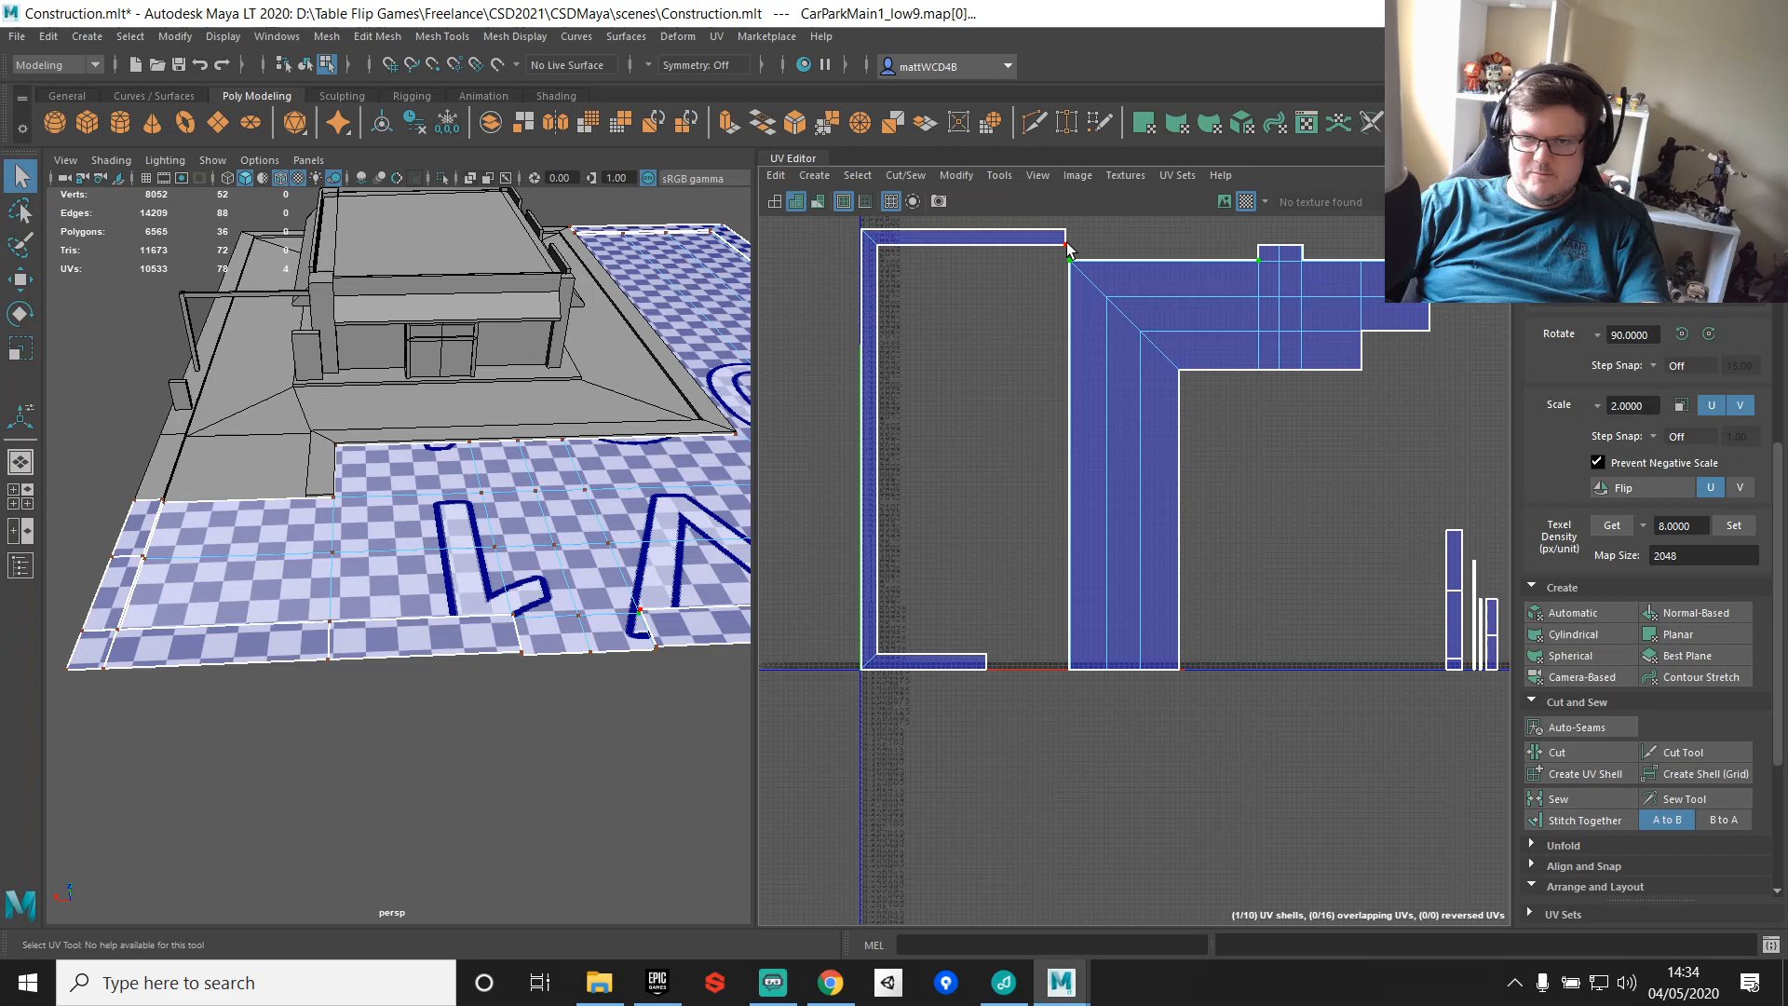
{"action": "scroll", "coordinate": [1066, 245], "scroll_direction": "up", "scroll_amount": 1}
{"action": "middle_click_drag", "start_coordinate": [952, 366], "coordinate": [1088, 349], "text": "alt"}
{"action": "right_click_drag", "start_coordinate": [1089, 349], "coordinate": [1071, 445]}
{"action": "scroll", "coordinate": [1086, 438], "scroll_direction": "down", "scroll_amount": 4}
{"action": "left_click_drag", "start_coordinate": [958, 257], "coordinate": [1103, 725]}
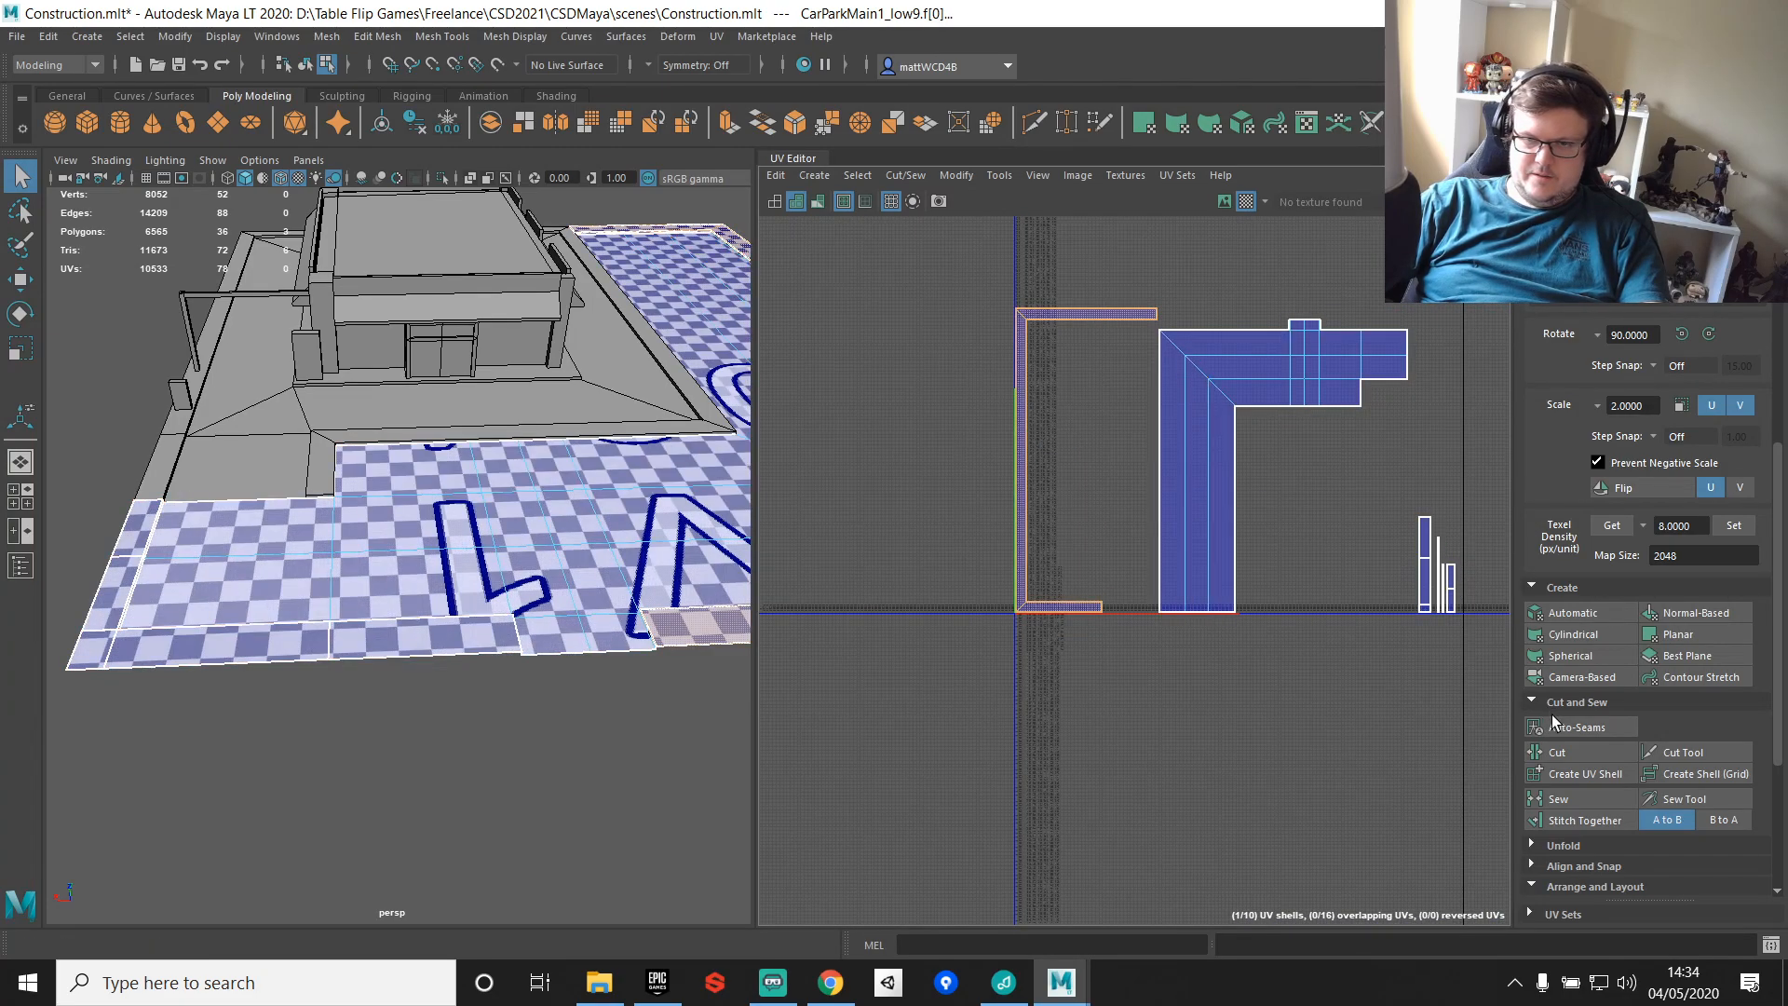
{"action": "left_click", "coordinate": [1574, 753]}
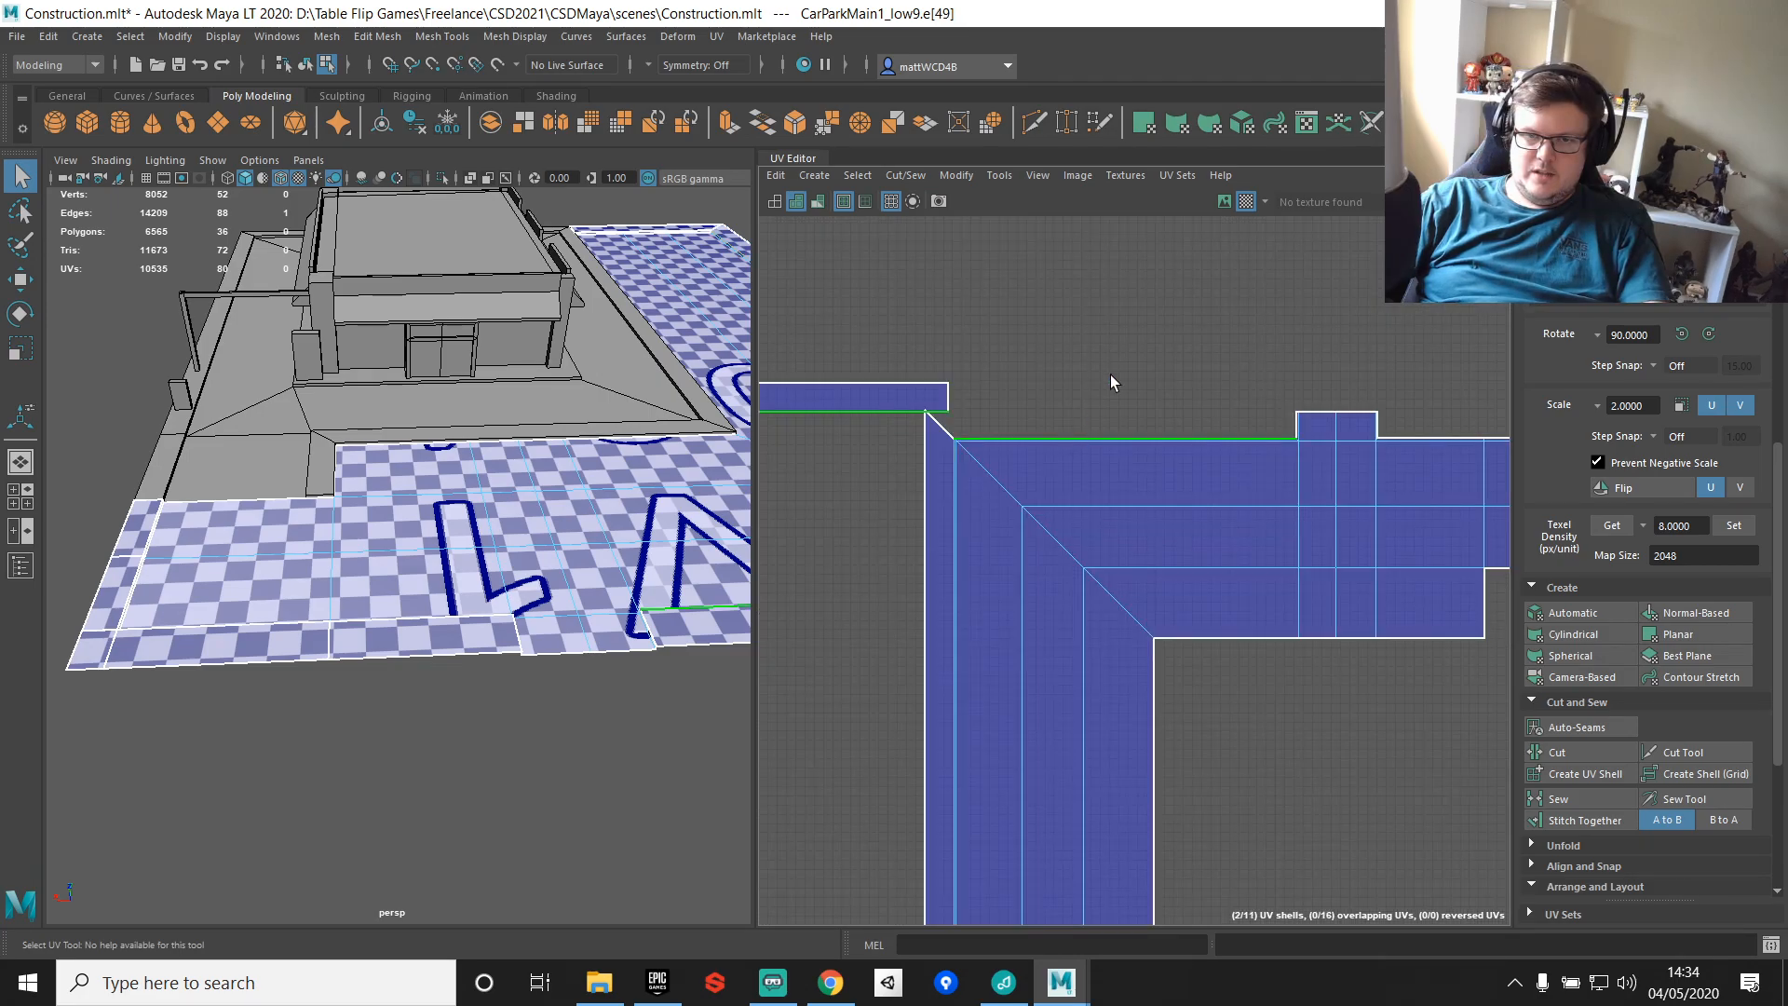
Step: Sew the shorter kerb strip onto the slab's outer edge and align its outer UVs with the tab's to the minimum V
{"action": "right_click_drag", "start_coordinate": [1134, 237], "coordinate": [1123, 294], "text": "shift"}
{"action": "middle_click_drag", "start_coordinate": [1375, 398], "coordinate": [1118, 394], "text": "alt"}
{"action": "scroll", "coordinate": [1117, 395], "scroll_direction": "up", "scroll_amount": 4}
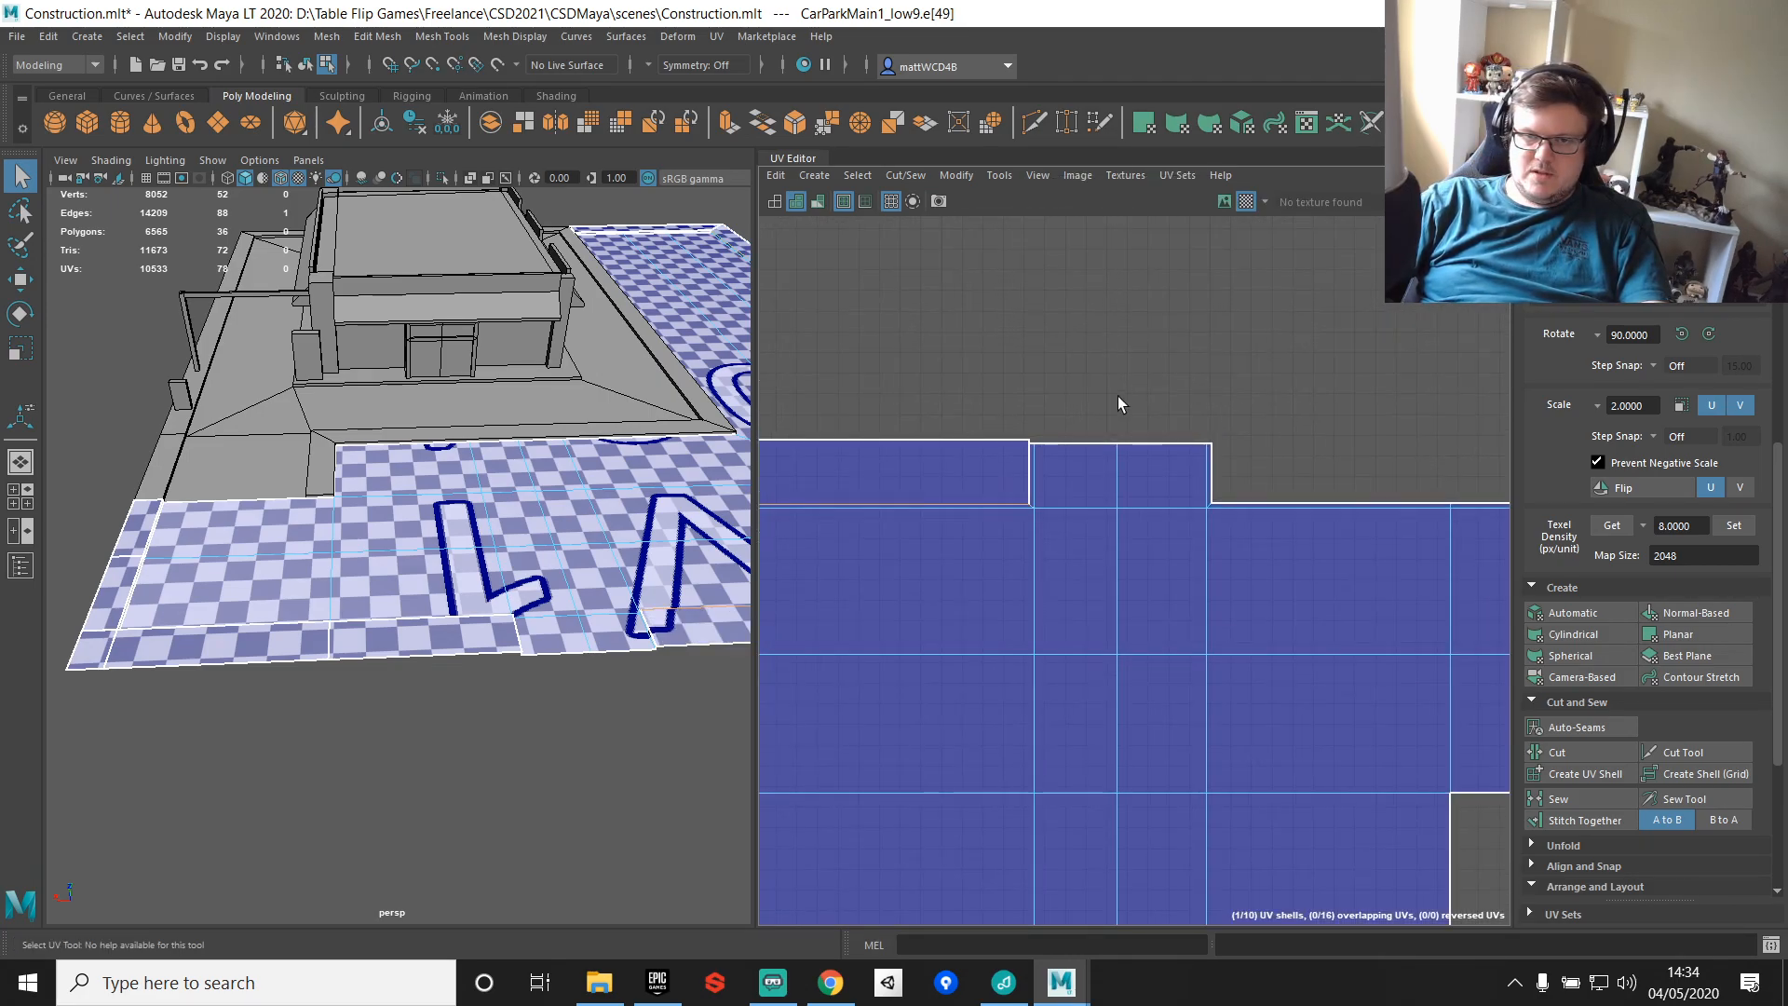
{"action": "scroll", "coordinate": [1118, 395], "scroll_direction": "down", "scroll_amount": 4}
{"action": "left_click_drag", "start_coordinate": [850, 389], "coordinate": [1477, 460]}
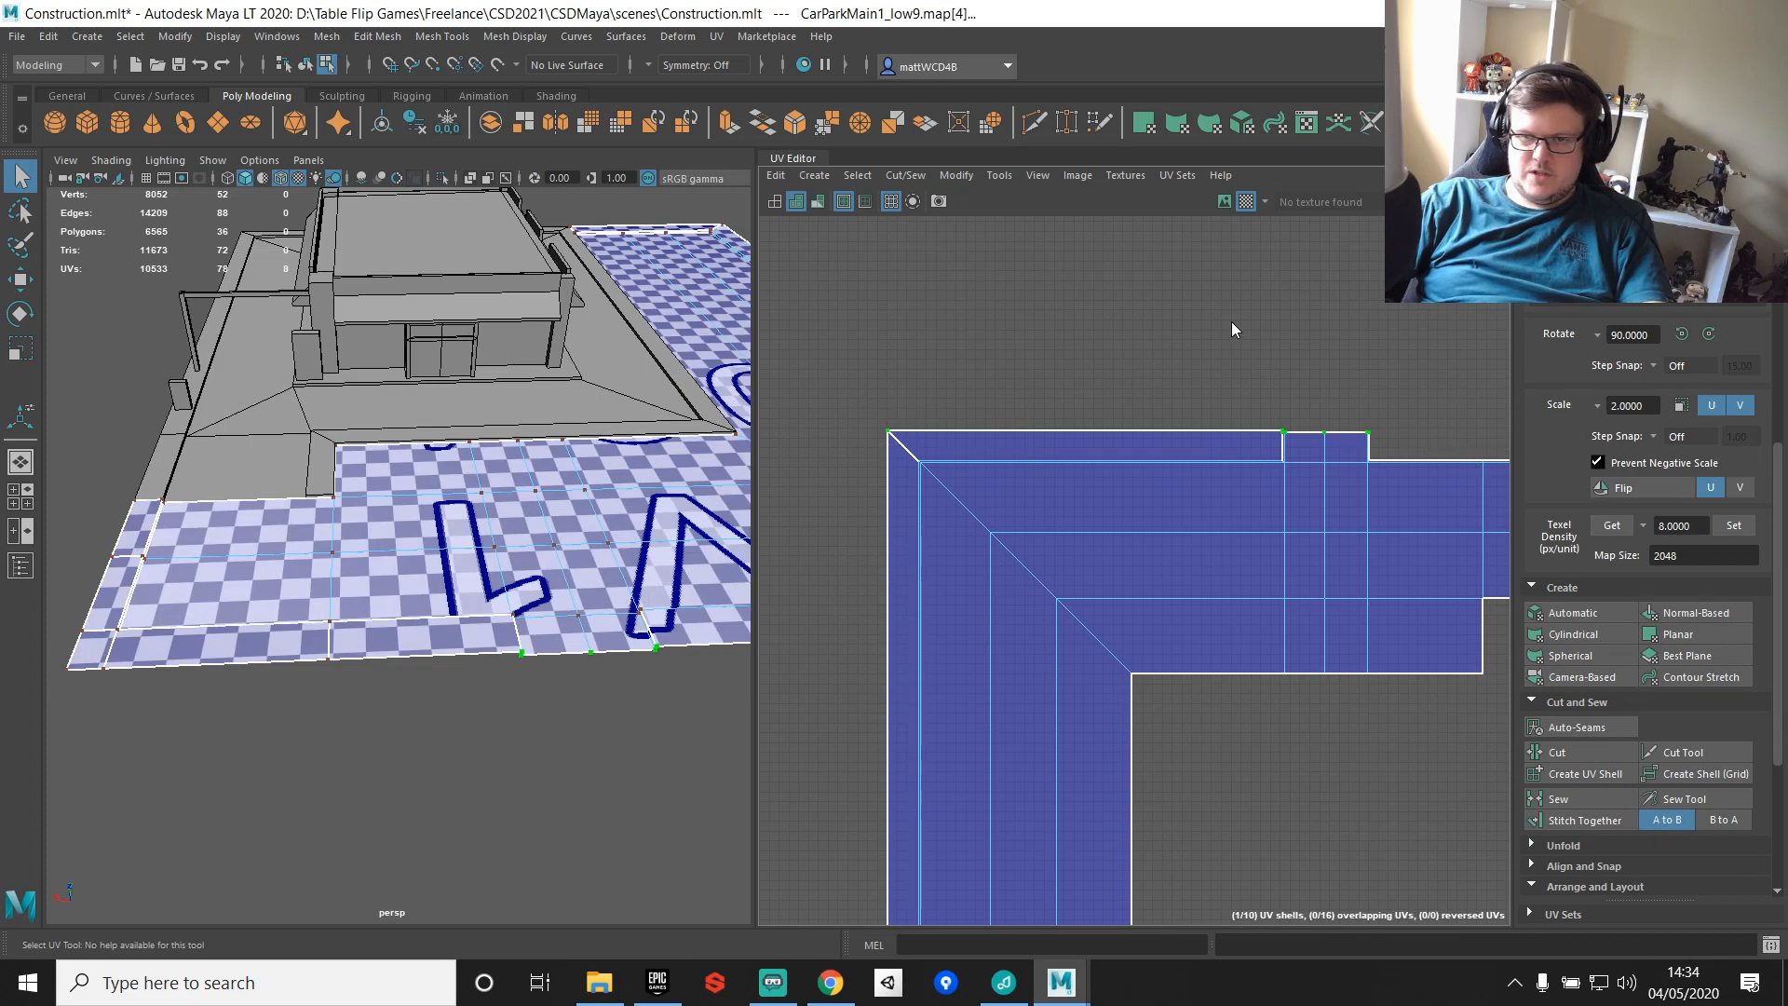
{"action": "right_click_drag", "start_coordinate": [1214, 305], "coordinate": [1304, 354], "text": "shift"}
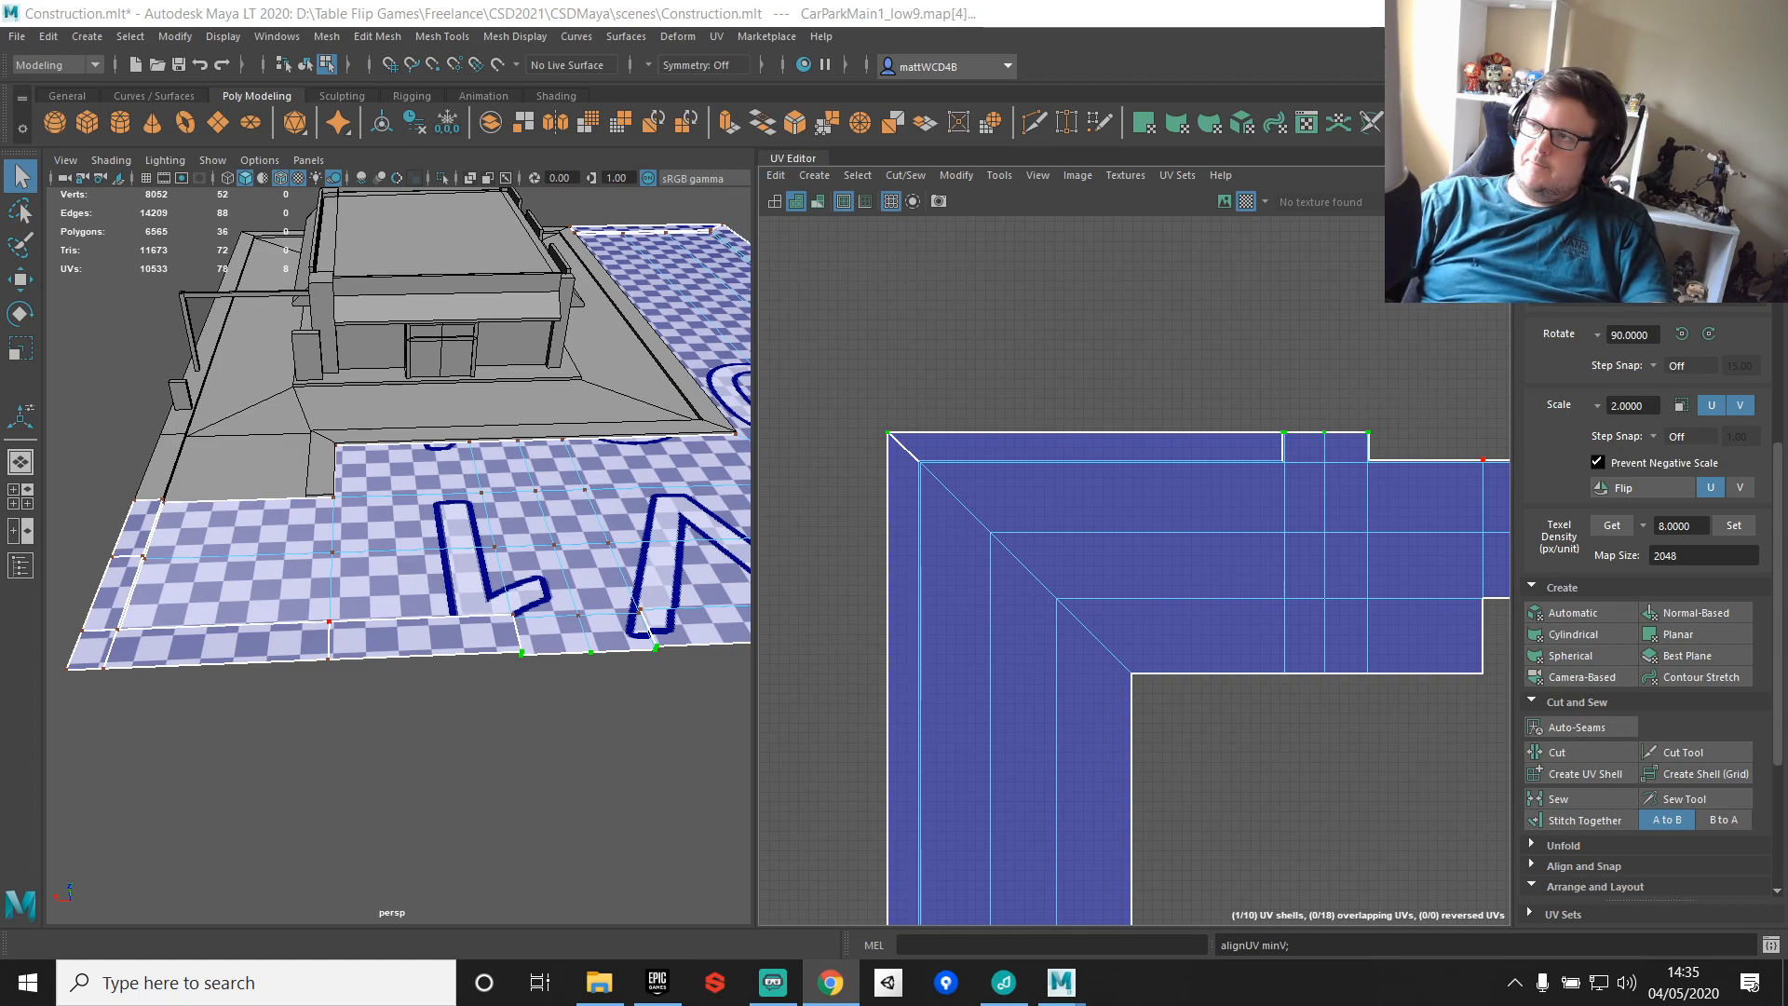
Step: Sew the diagonal corner seam between the two kerb strips and the remaining seam near the tab
{"action": "left_click", "coordinate": [905, 451]}
{"action": "right_click_drag", "start_coordinate": [1014, 304], "coordinate": [1085, 336], "text": "shift"}
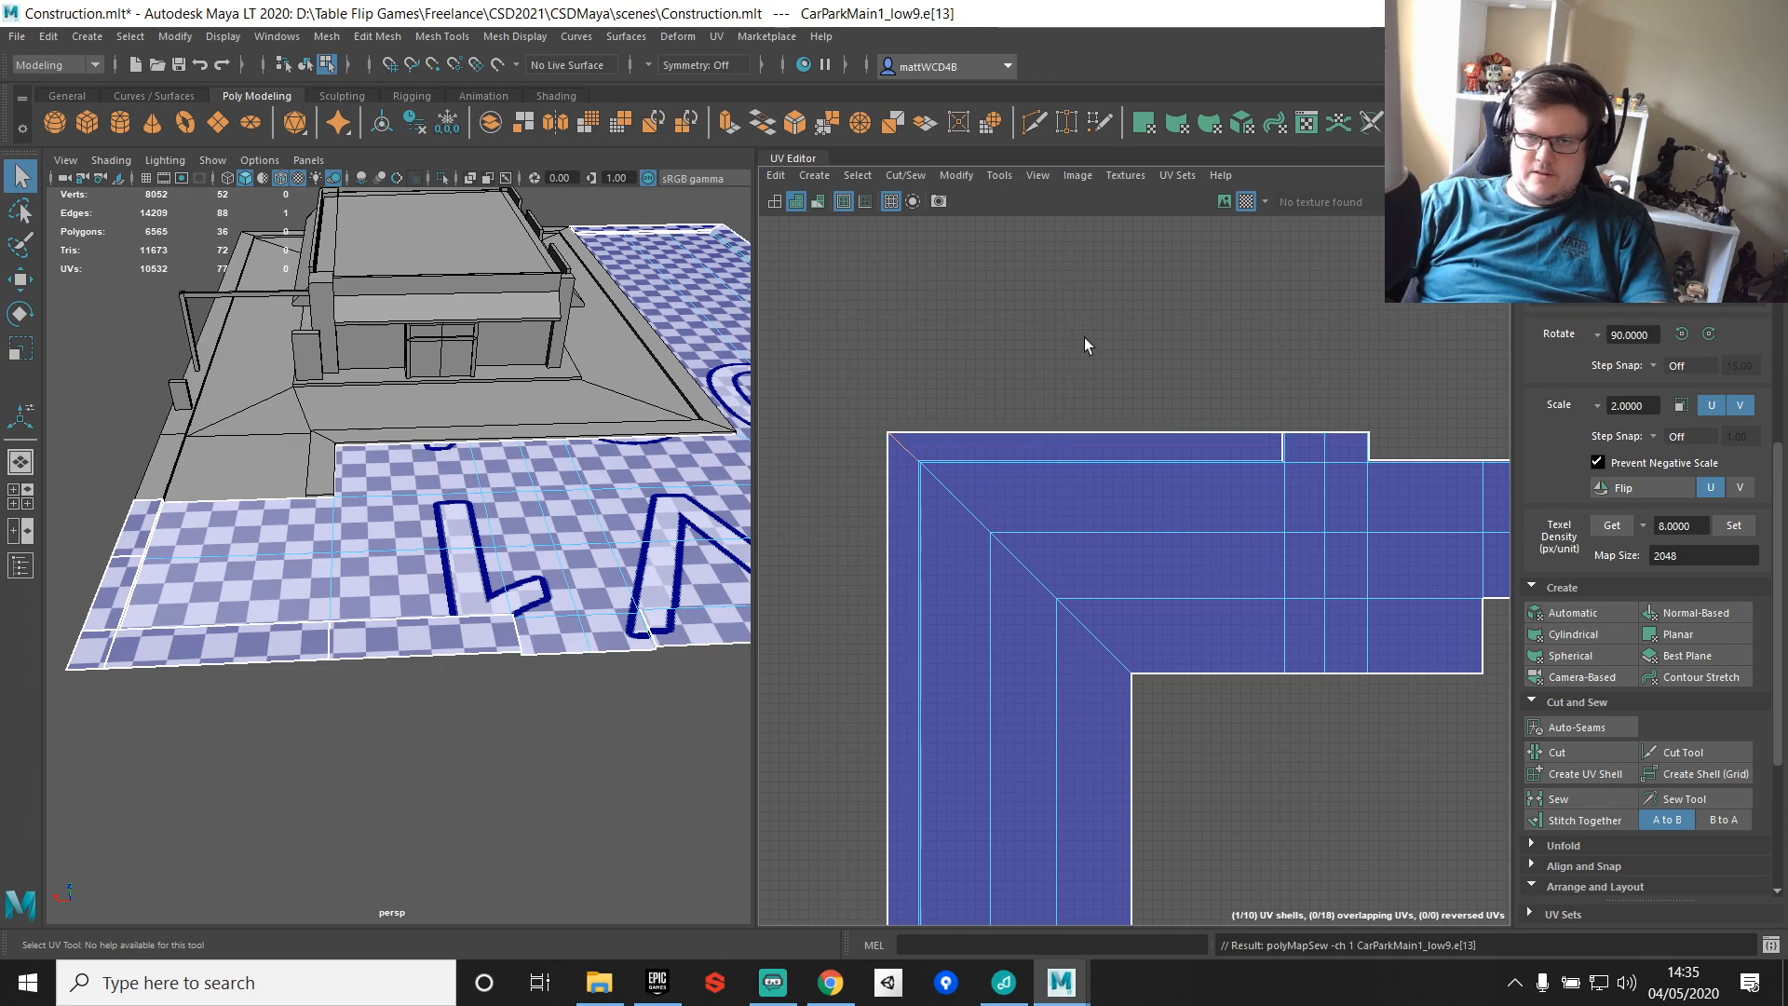
{"action": "scroll", "coordinate": [1283, 443], "scroll_direction": "up", "scroll_amount": 6}
{"action": "left_click", "coordinate": [1292, 456]}
{"action": "right_click_drag", "start_coordinate": [1211, 294], "coordinate": [1311, 334], "text": "shift"}
{"action": "scroll", "coordinate": [1313, 570], "scroll_direction": "down", "scroll_amount": 7}
{"action": "middle_click_drag", "start_coordinate": [1313, 572], "coordinate": [891, 543], "text": "alt"}
{"action": "scroll", "coordinate": [1034, 541], "scroll_direction": "up", "scroll_amount": 5}
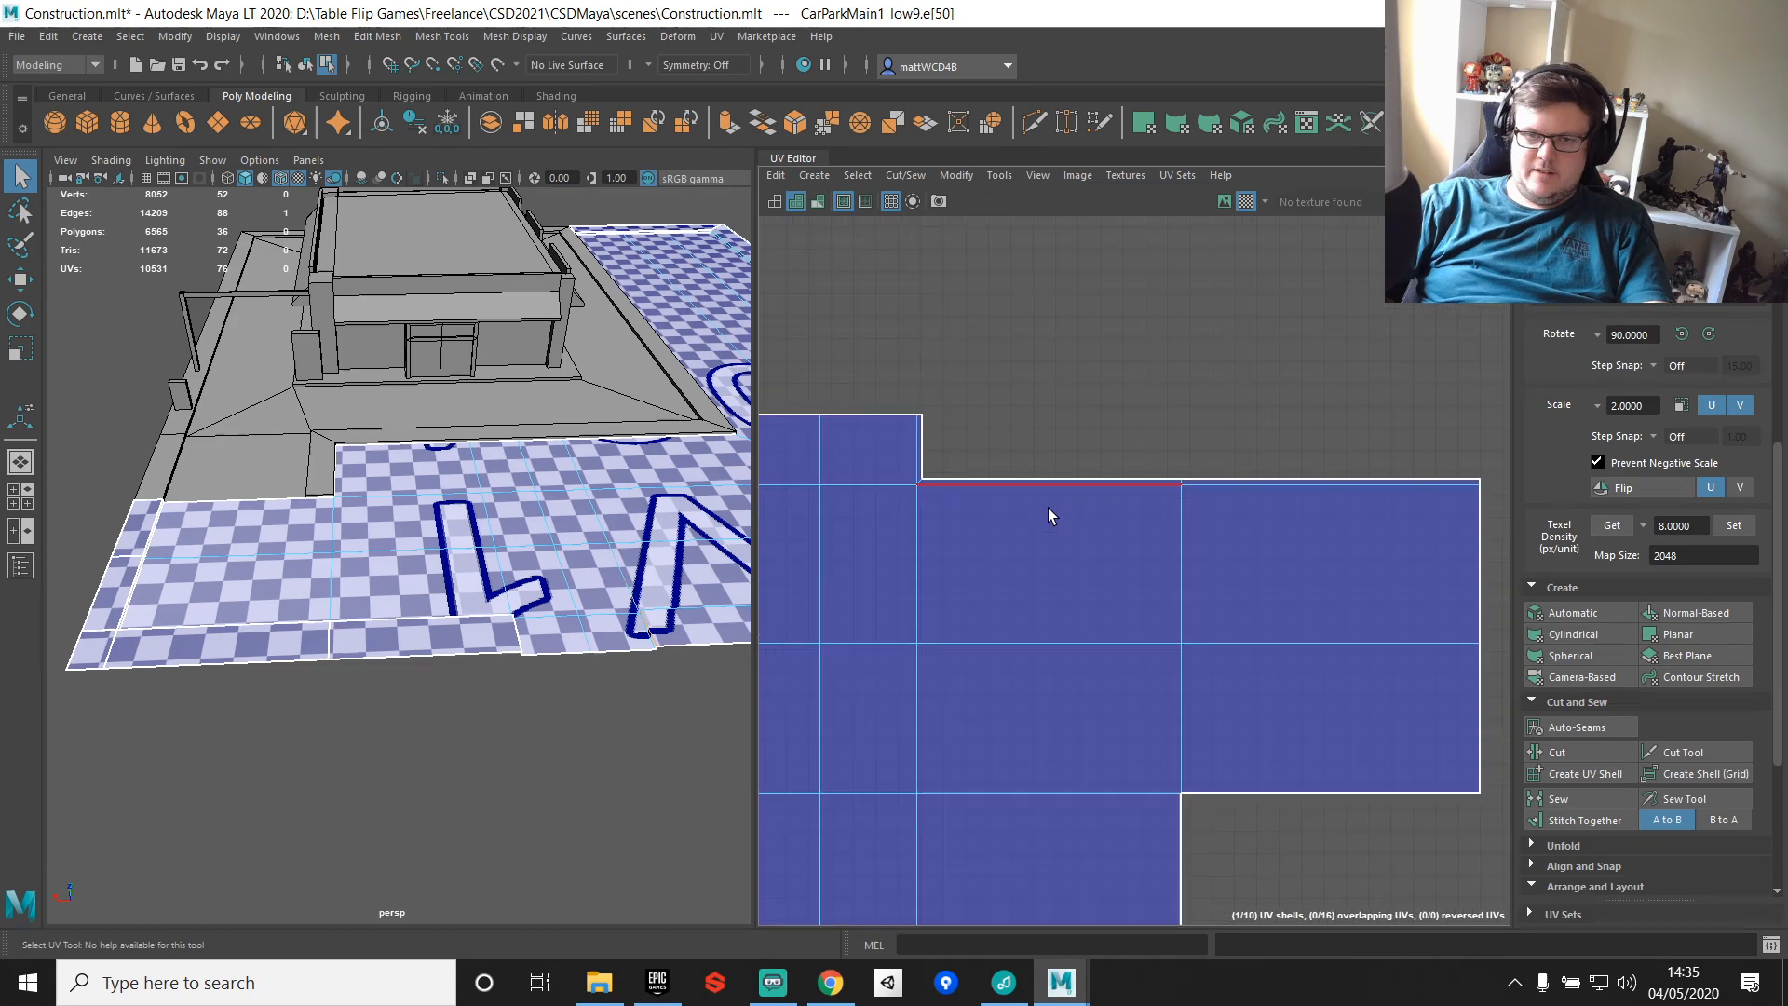
Step: Attach the remaining kerb strip to the slab's outer edge and align the outer UVs into one straight line
{"action": "right_click_drag", "start_coordinate": [1048, 516], "coordinate": [1203, 438], "text": "shift"}
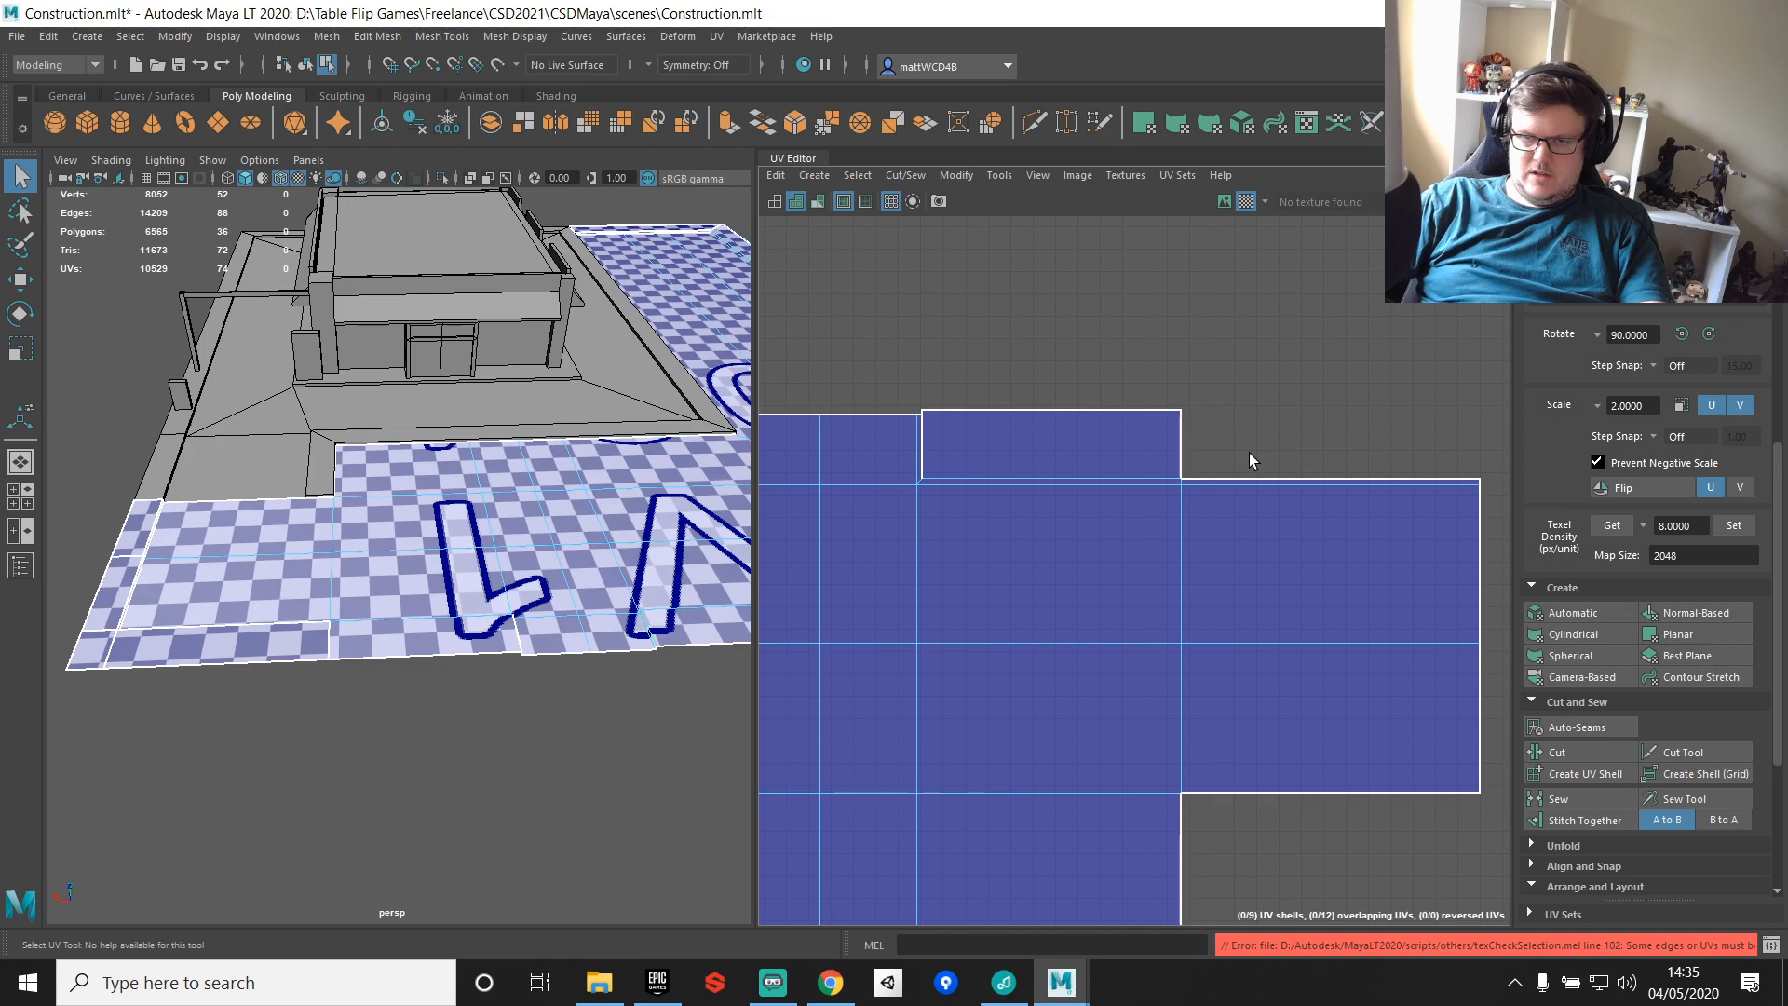
{"action": "left_click_drag", "start_coordinate": [920, 350], "coordinate": [1434, 419]}
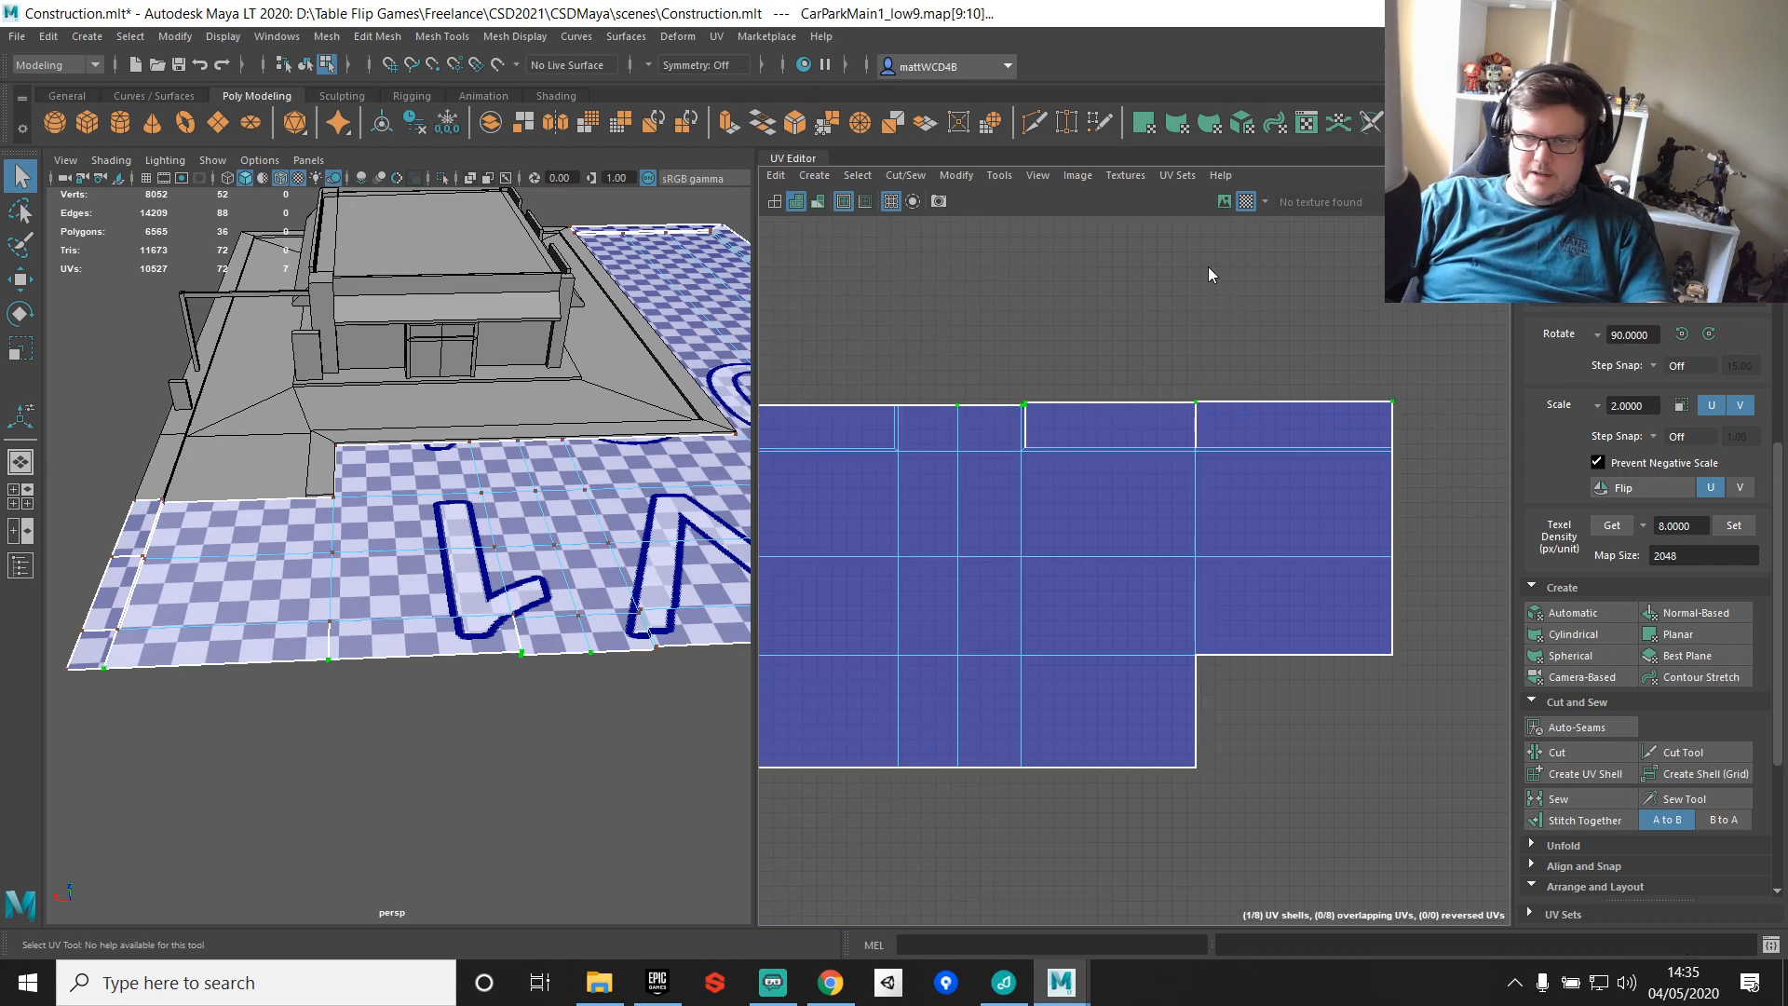
{"action": "right_click_drag", "start_coordinate": [1209, 268], "coordinate": [1482, 362], "text": "shift"}
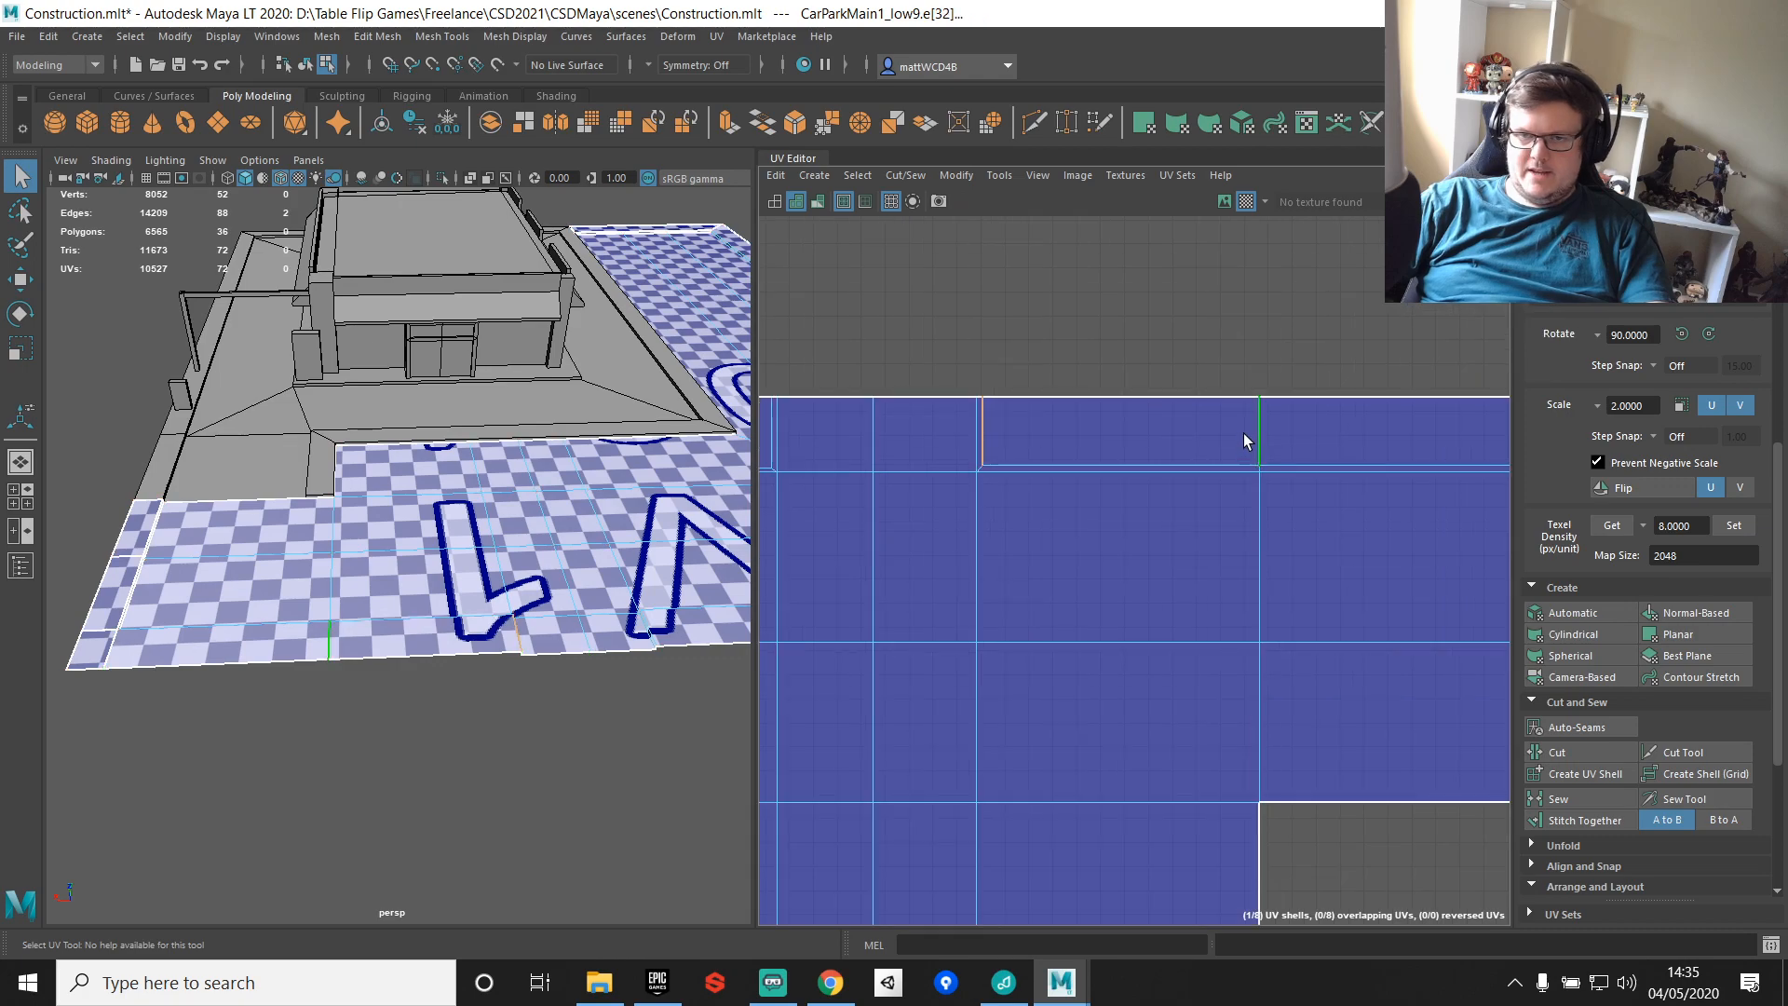
Step: Sew the two short seams at either end of the newly attached kerb strip
{"action": "left_click", "coordinate": [1249, 433], "text": "shift"}
{"action": "right_click_drag", "start_coordinate": [1238, 317], "coordinate": [1313, 352], "text": "shift"}
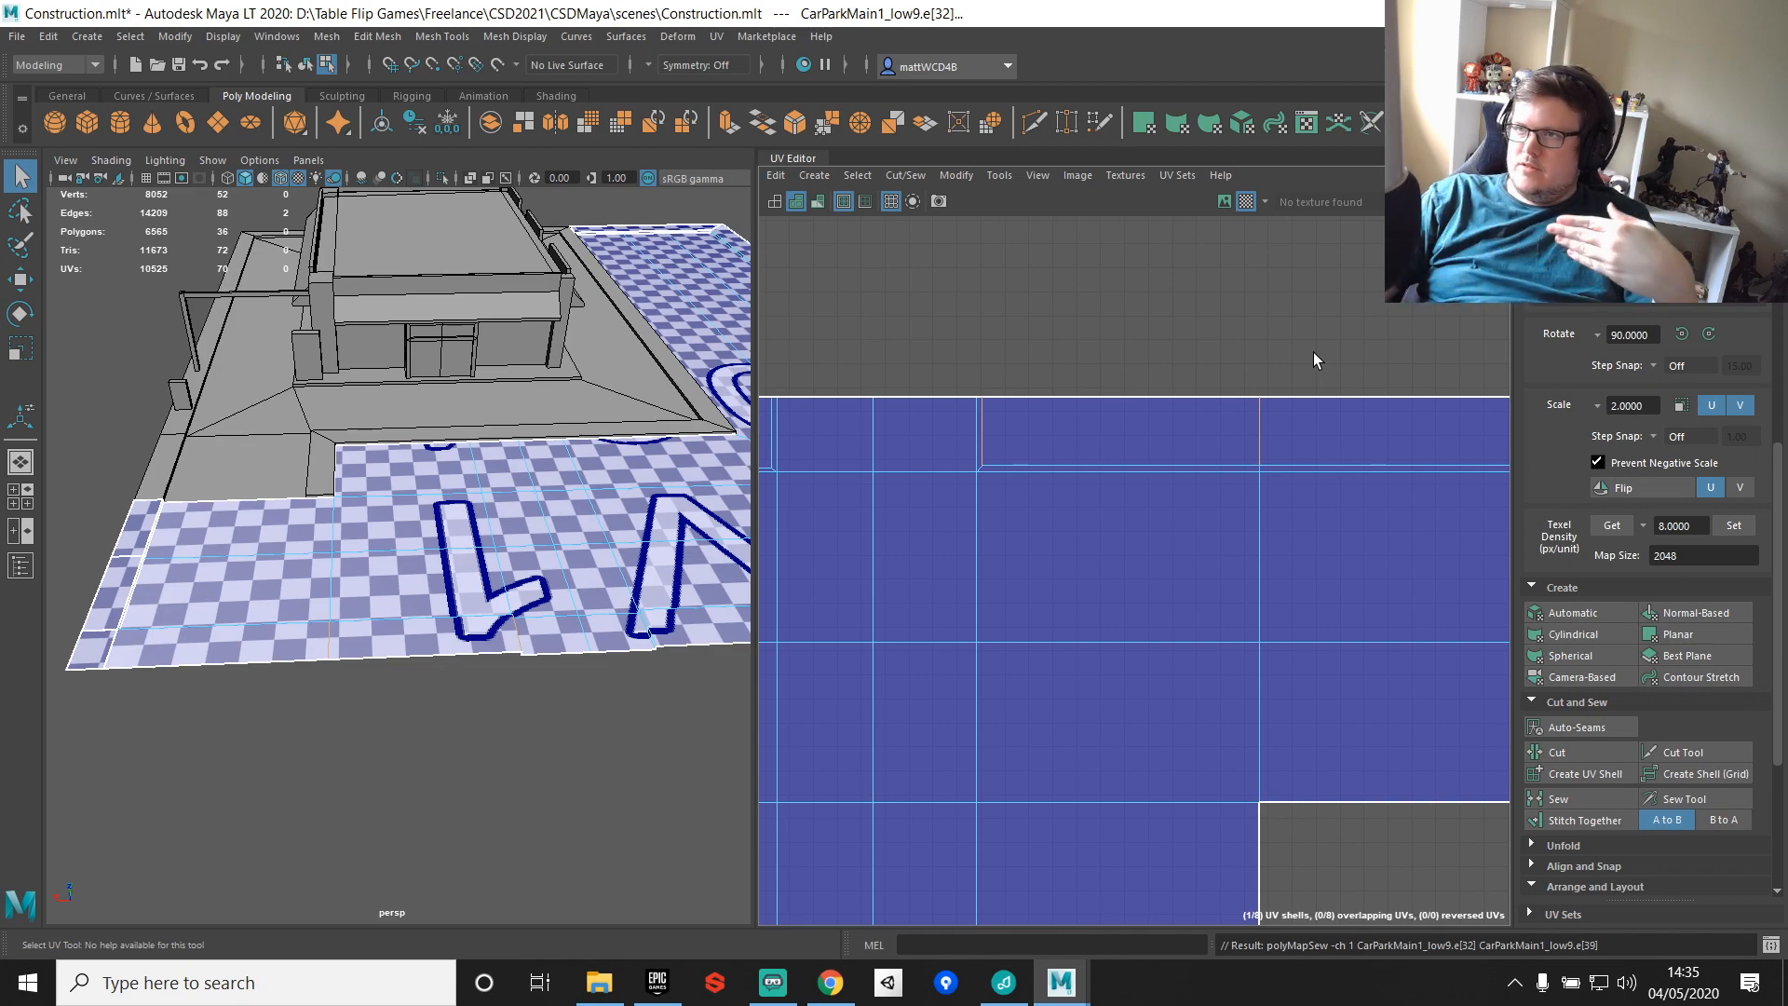
{"action": "scroll", "coordinate": [1116, 372], "scroll_direction": "down", "scroll_amount": 4}
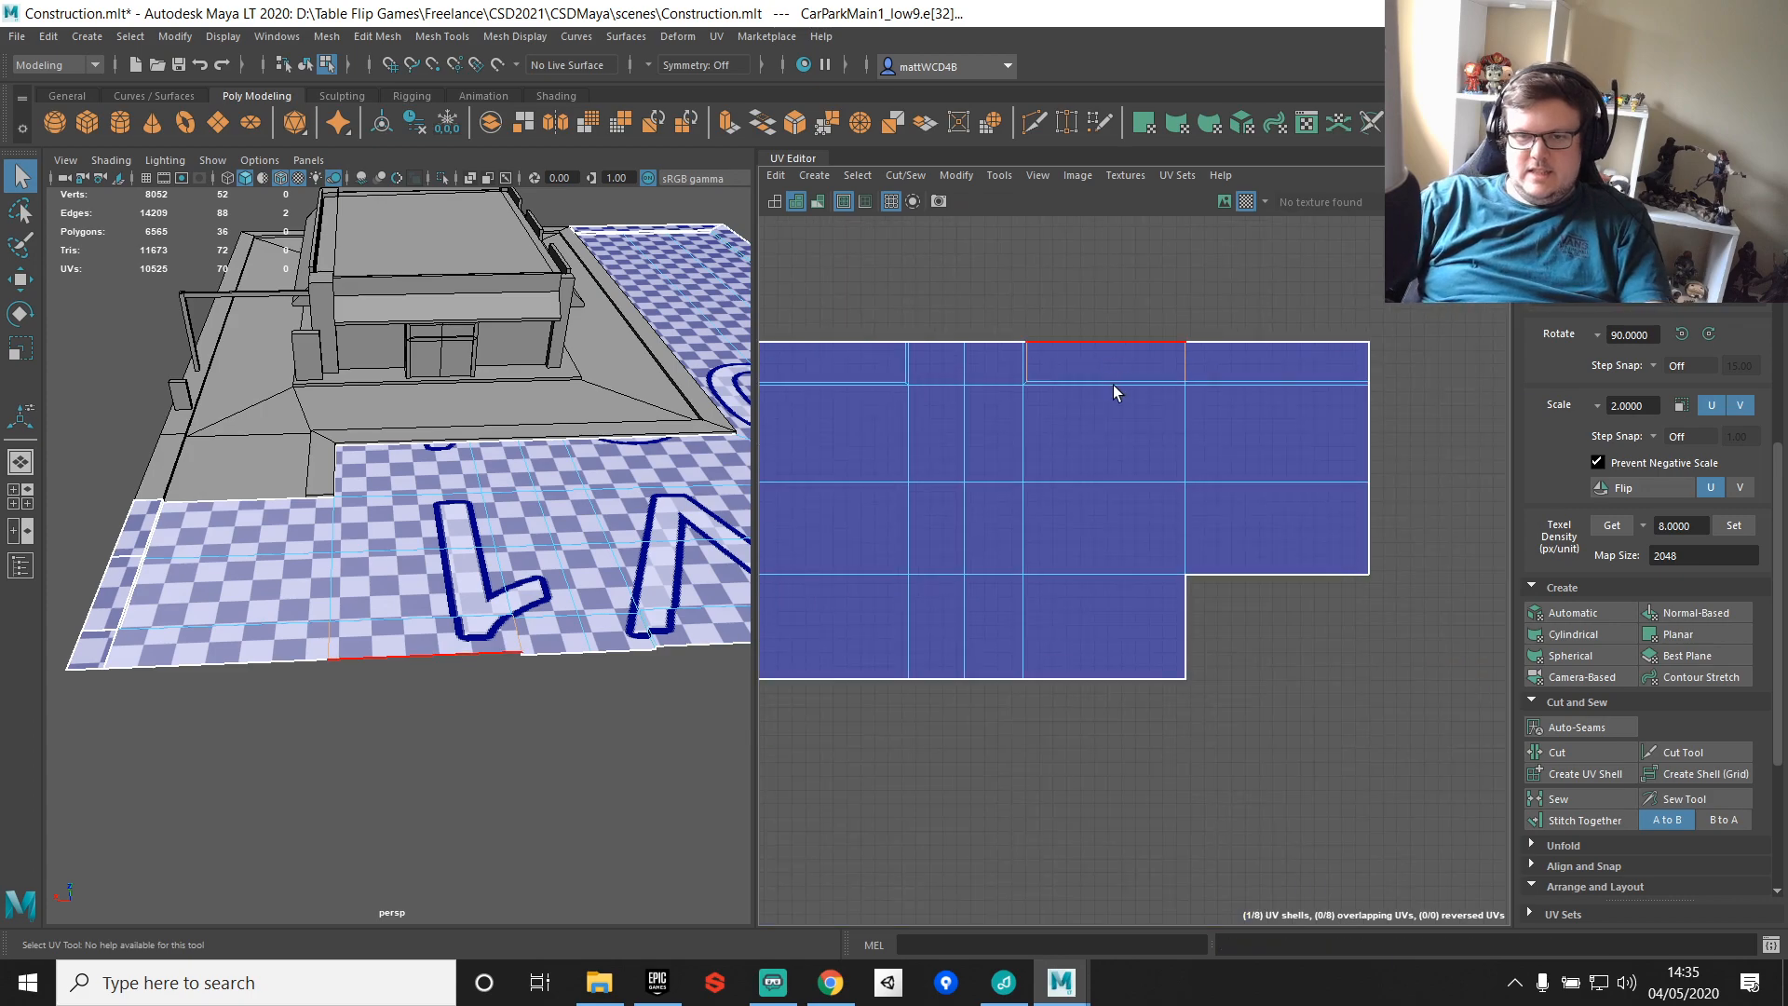
Step: Examine the L-shaped slab shell in the UV layout and the matching ground area in front of the building
{"action": "middle_click_drag", "start_coordinate": [1028, 555], "coordinate": [1237, 473], "text": "alt"}
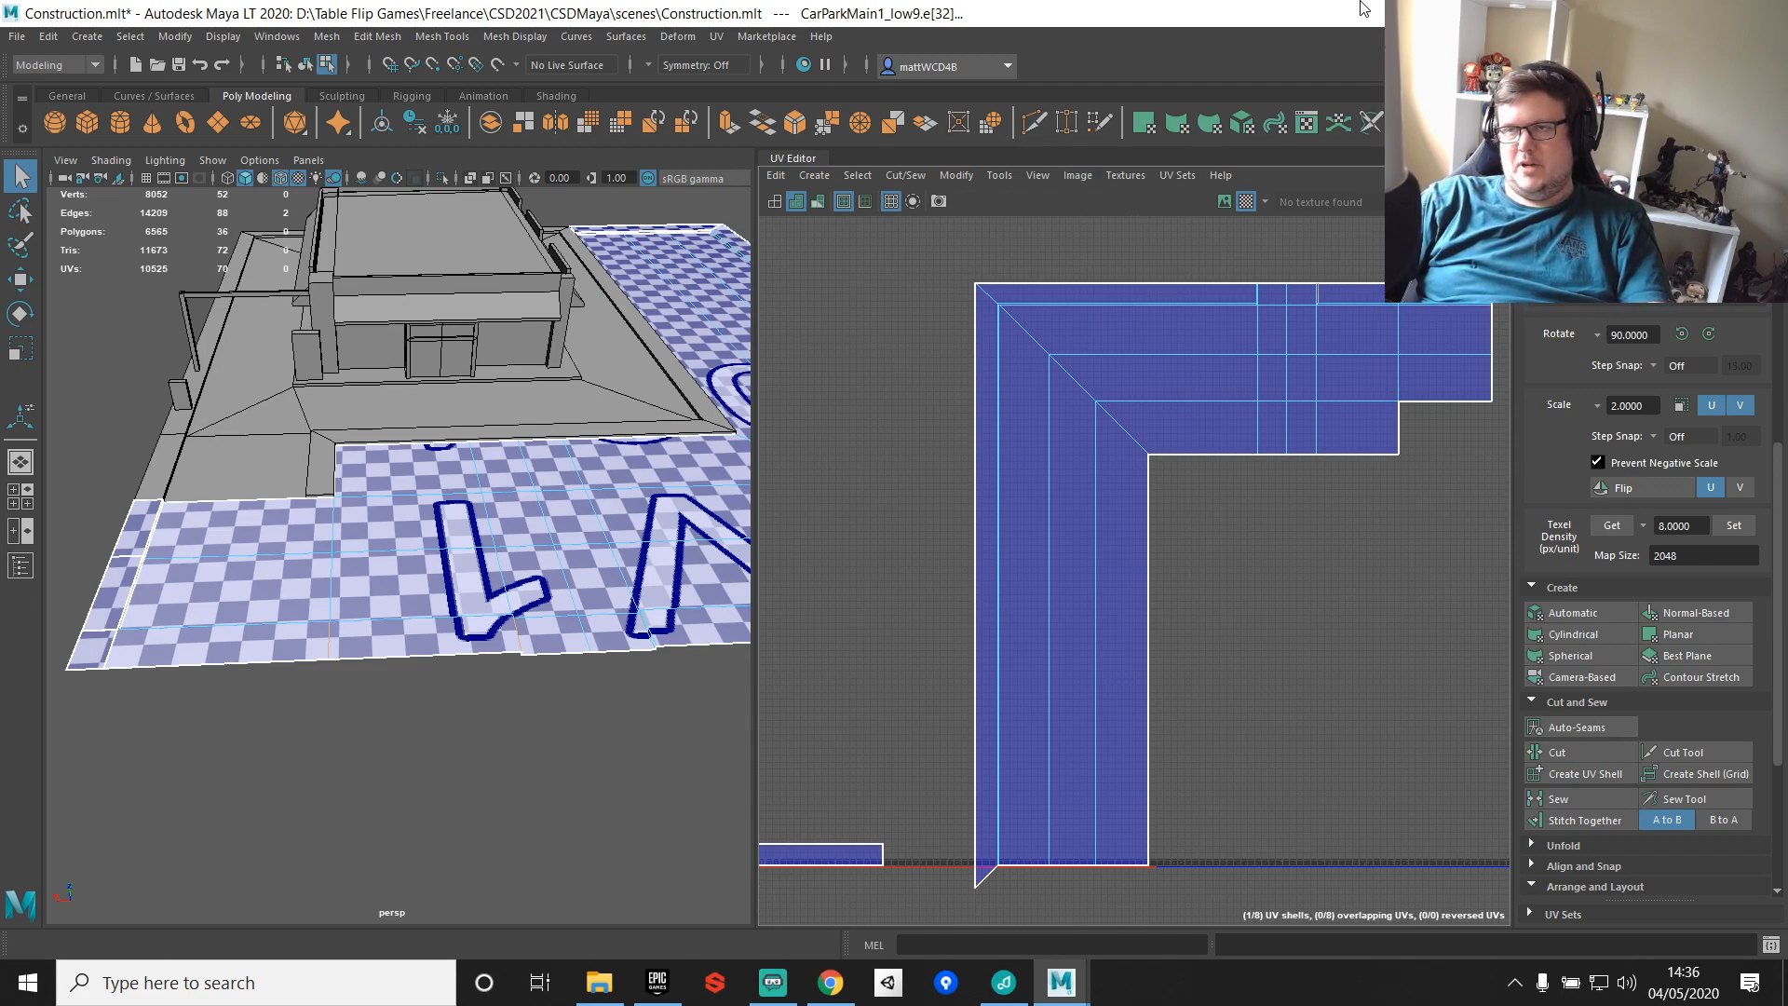
{"action": "middle_click_drag", "start_coordinate": [1184, 586], "coordinate": [1153, 556], "text": "alt"}
{"action": "left_click_drag", "start_coordinate": [500, 468], "coordinate": [460, 488], "text": "alt"}
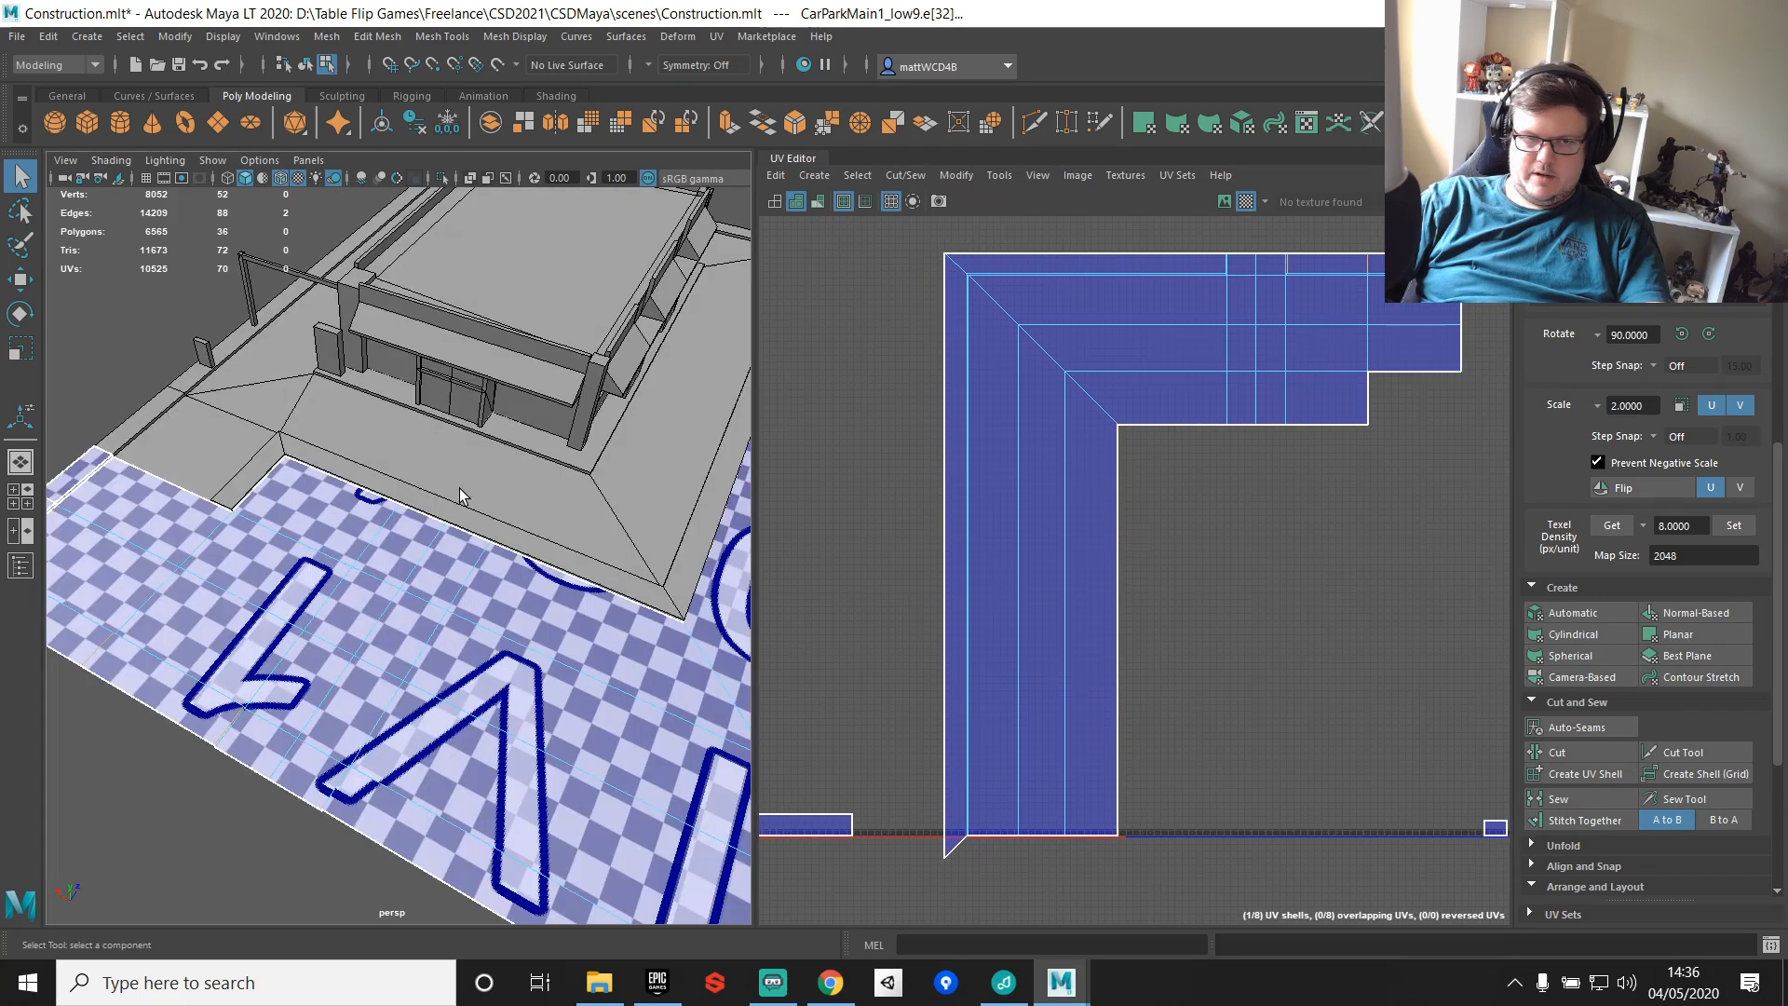
{"action": "middle_click_drag", "start_coordinate": [460, 488], "coordinate": [353, 471], "text": "alt"}
{"action": "middle_click_drag", "start_coordinate": [1073, 580], "coordinate": [1101, 550], "text": "alt"}
{"action": "right_click_drag", "start_coordinate": [1159, 442], "coordinate": [1162, 378]}
{"action": "middle_click_drag", "start_coordinate": [1460, 381], "coordinate": [1342, 512], "text": "alt"}
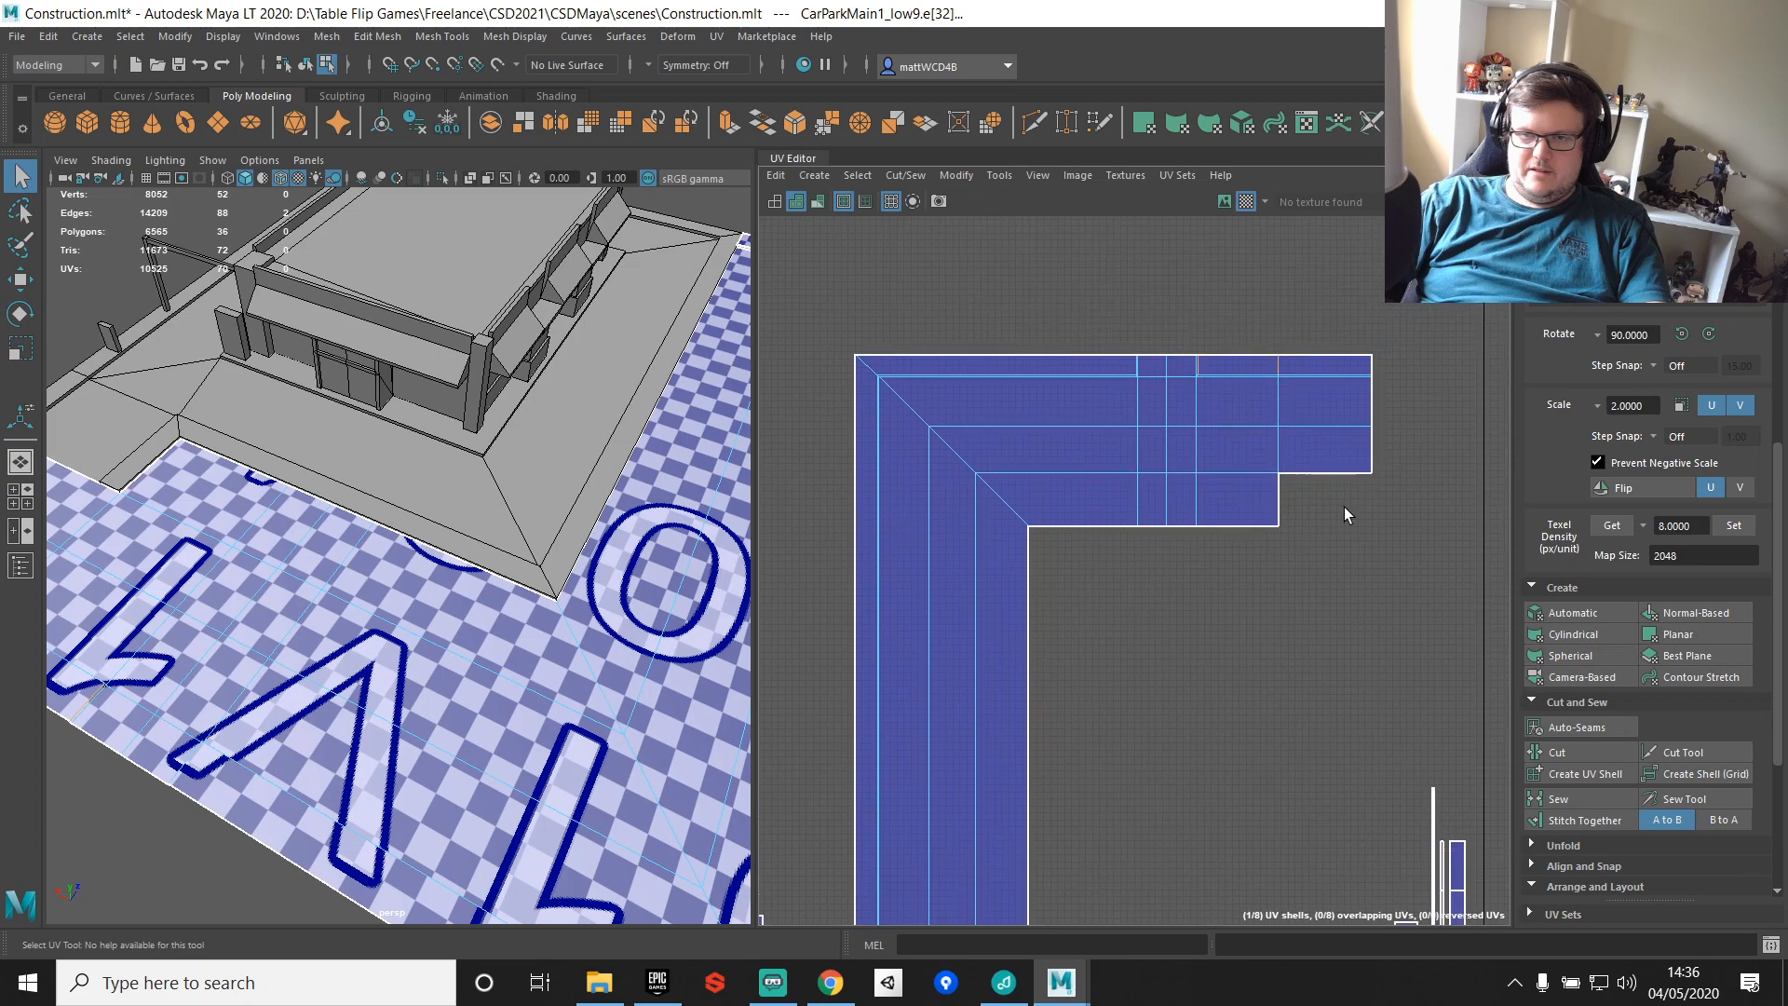
{"action": "right_click_drag", "start_coordinate": [1170, 630], "coordinate": [1006, 759], "text": "alt"}
{"action": "middle_click_drag", "start_coordinate": [1006, 759], "coordinate": [1066, 605], "text": "alt"}
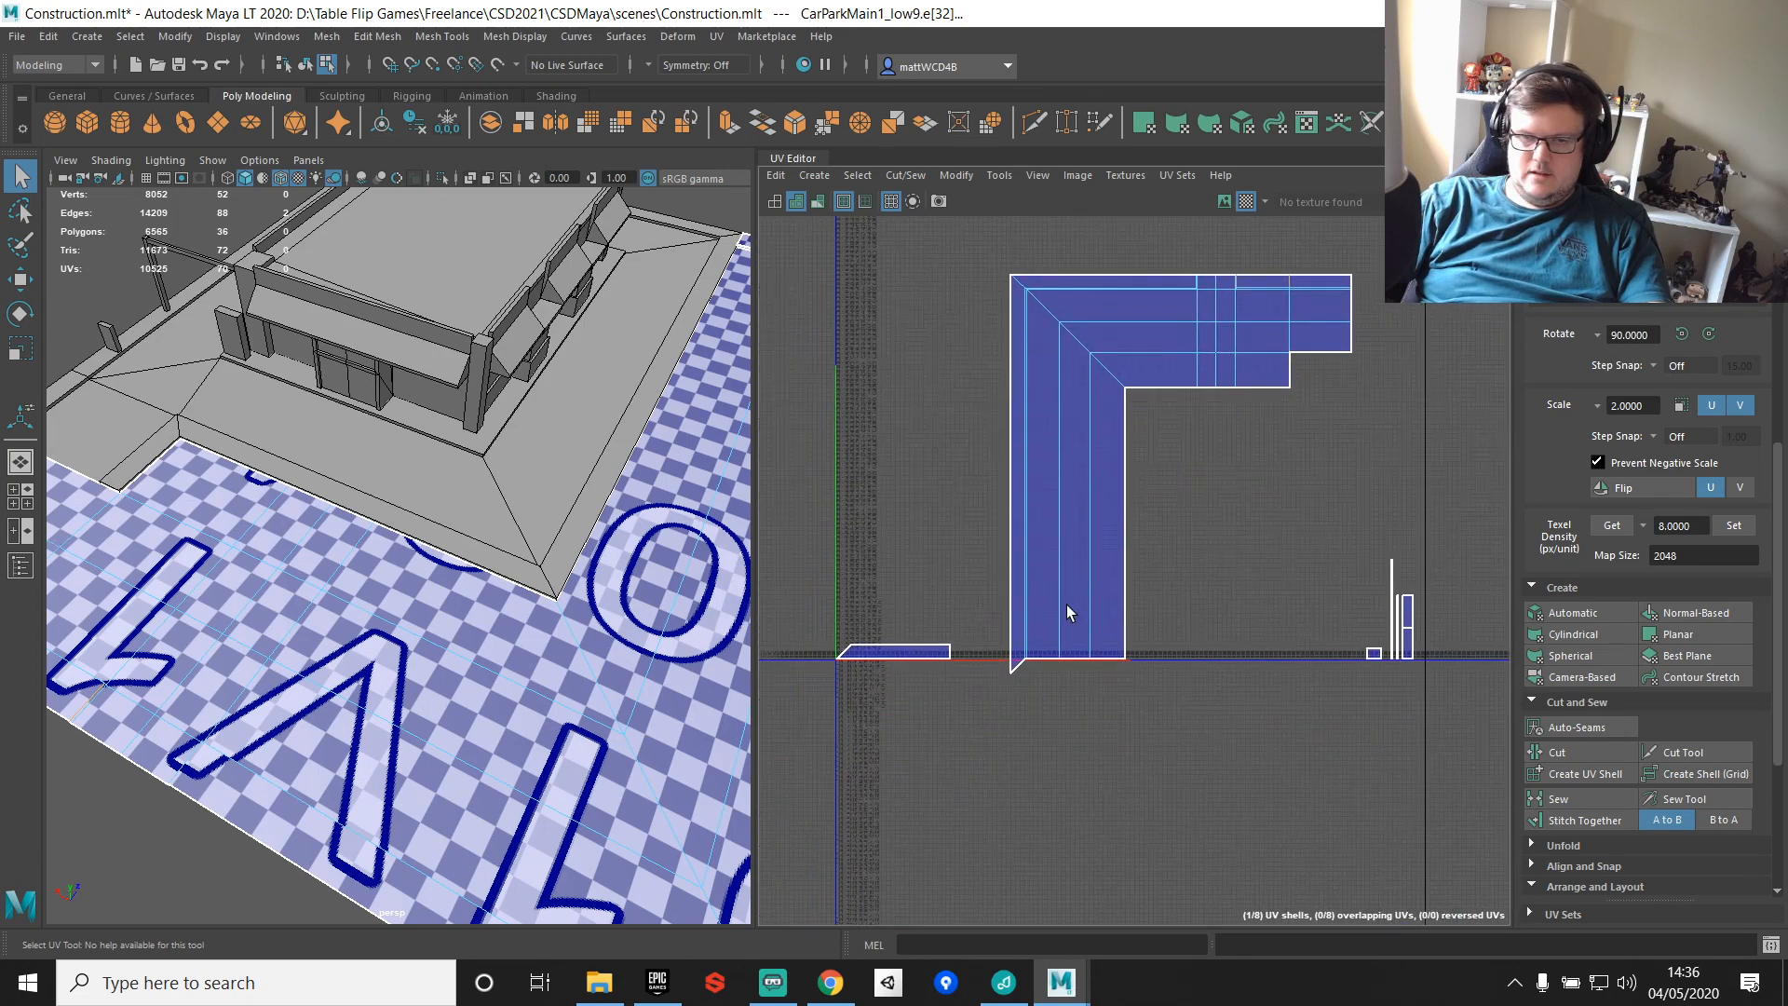
Step: Try attaching the separate trapezoidal kerb strip to the slab shell's end edge, and undo it
{"action": "left_click", "coordinate": [898, 661]}
{"action": "key", "text": "f"}
{"action": "left_click_drag", "start_coordinate": [469, 561], "coordinate": [400, 570], "text": "alt"}
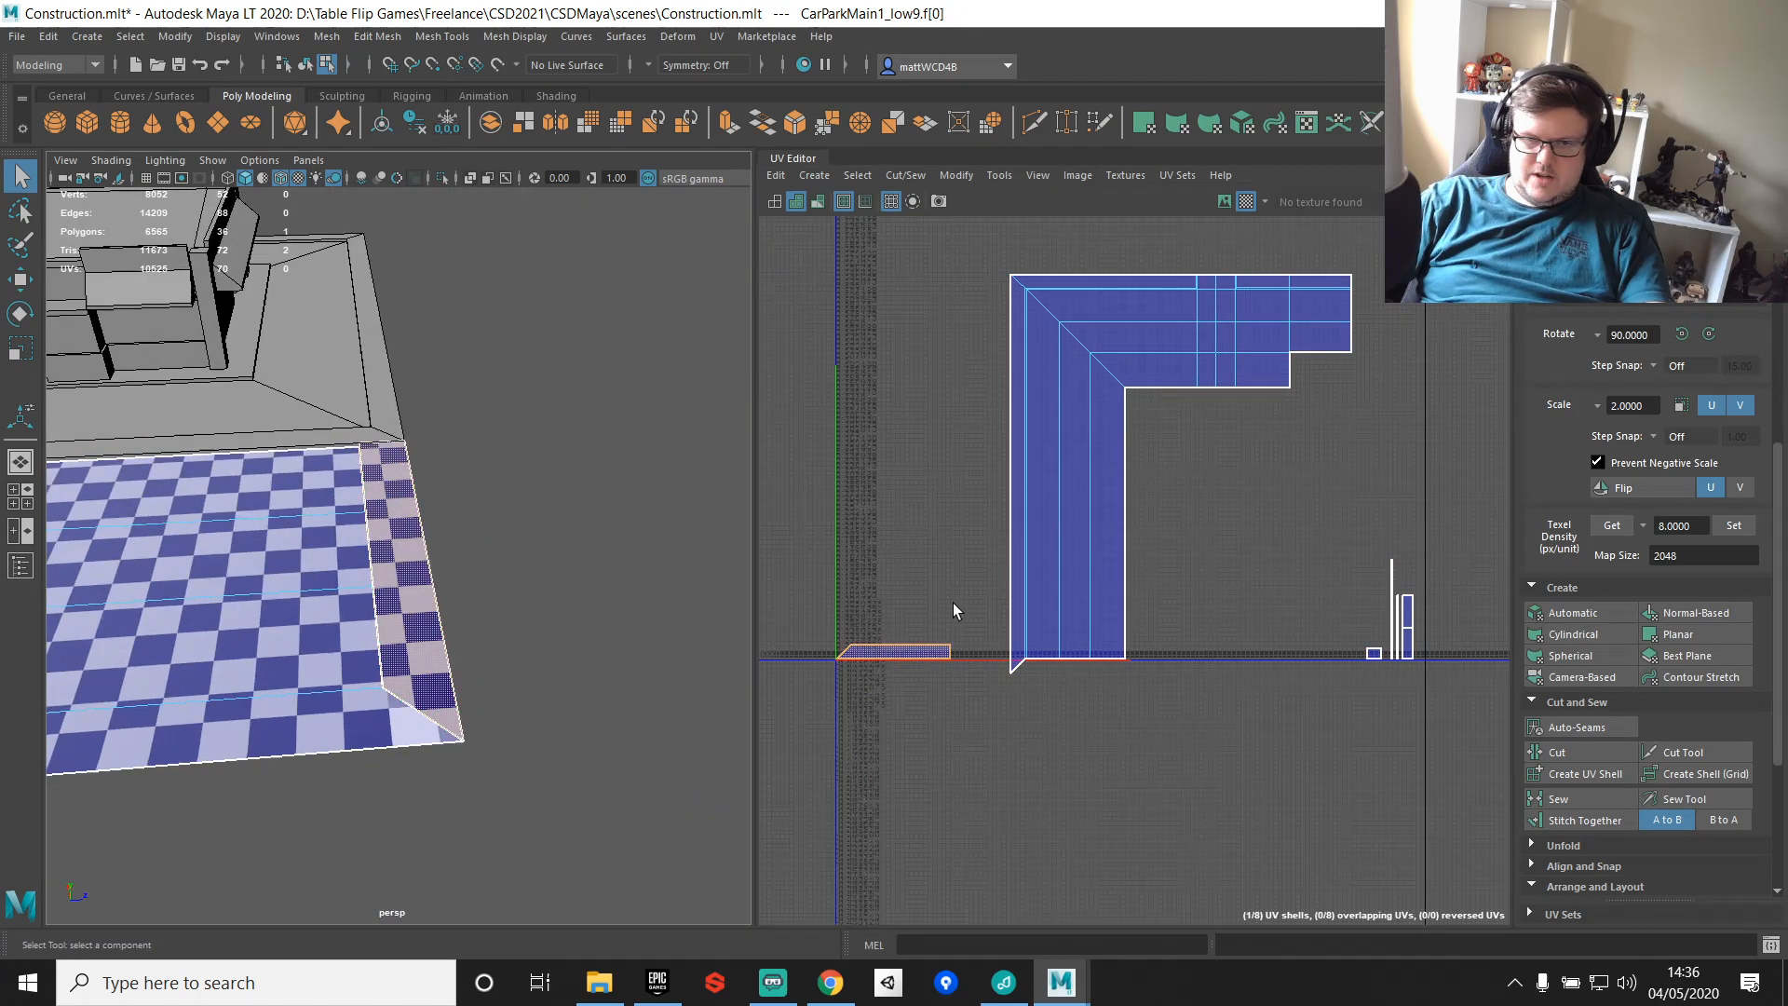
{"action": "scroll", "coordinate": [987, 572], "scroll_direction": "up", "scroll_amount": 5}
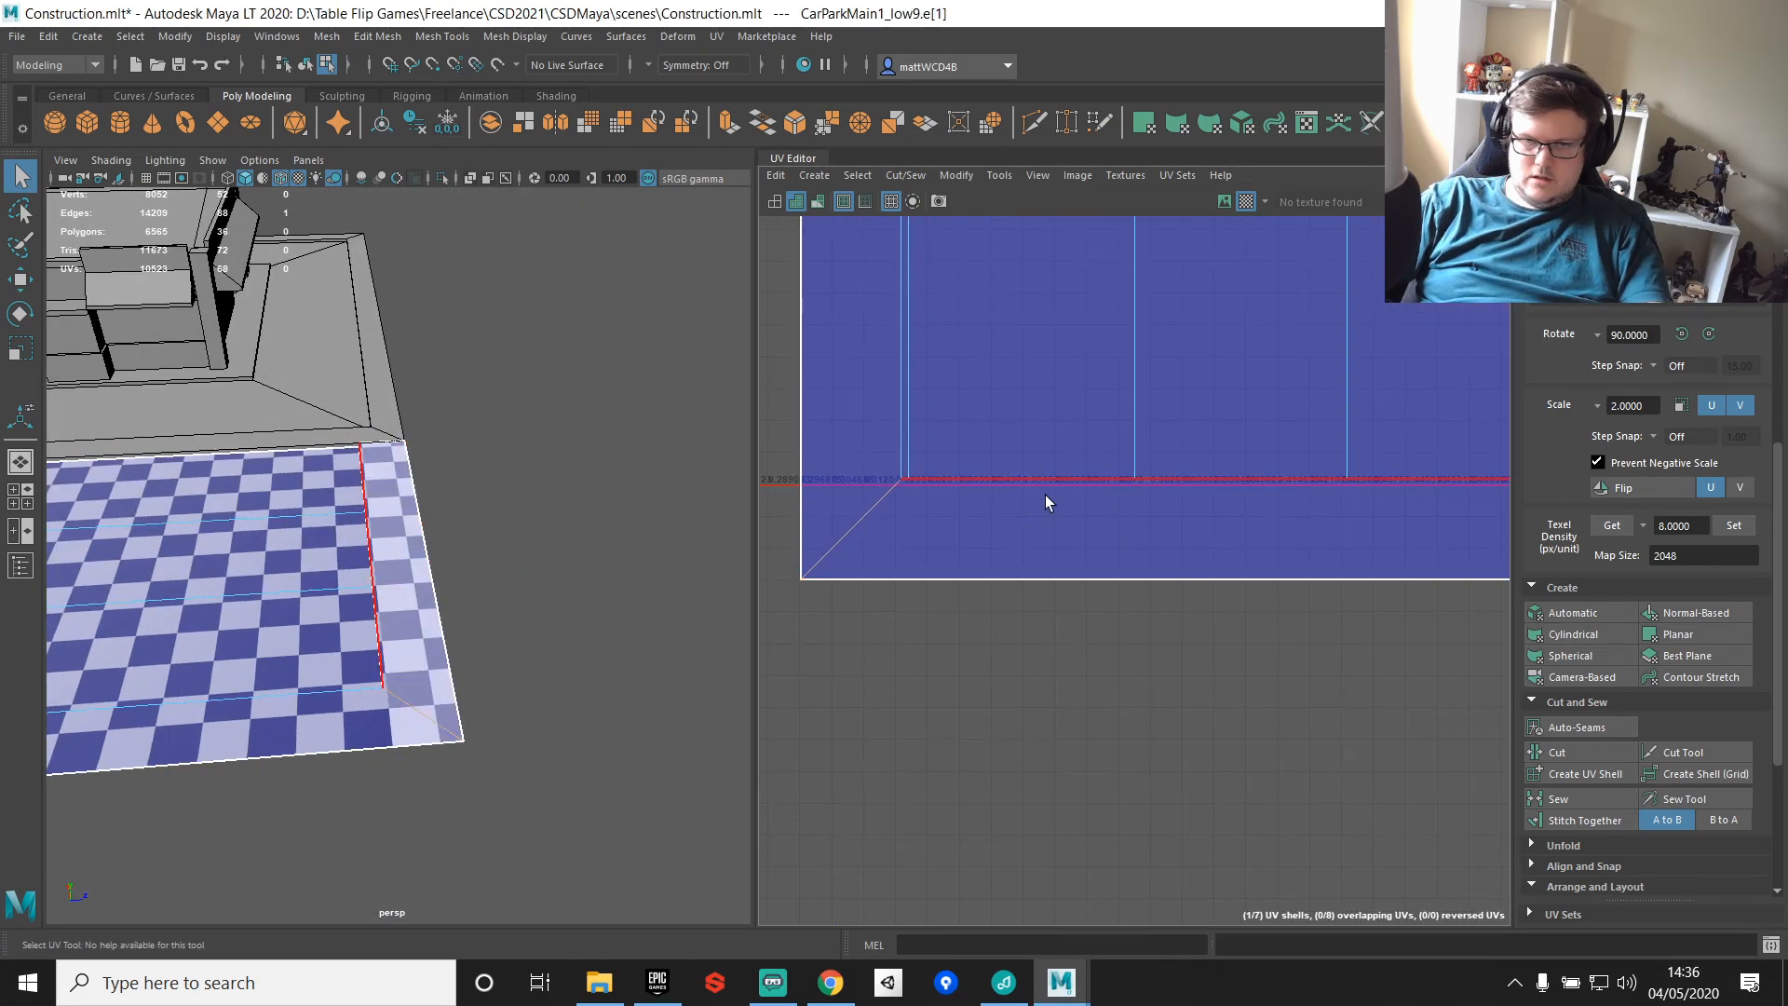
{"action": "key", "text": "ctrl+z"}
Step: Examine the slab's end edge, the thin riser beside it and the vertices at the kerb corner
{"action": "left_click", "coordinate": [961, 428]}
{"action": "right_click_drag", "start_coordinate": [1003, 327], "coordinate": [1000, 357], "text": "shift"}
{"action": "scroll", "coordinate": [1010, 382], "scroll_direction": "down", "scroll_amount": 1}
{"action": "middle_click_drag", "start_coordinate": [1207, 438], "coordinate": [935, 518], "text": "alt"}
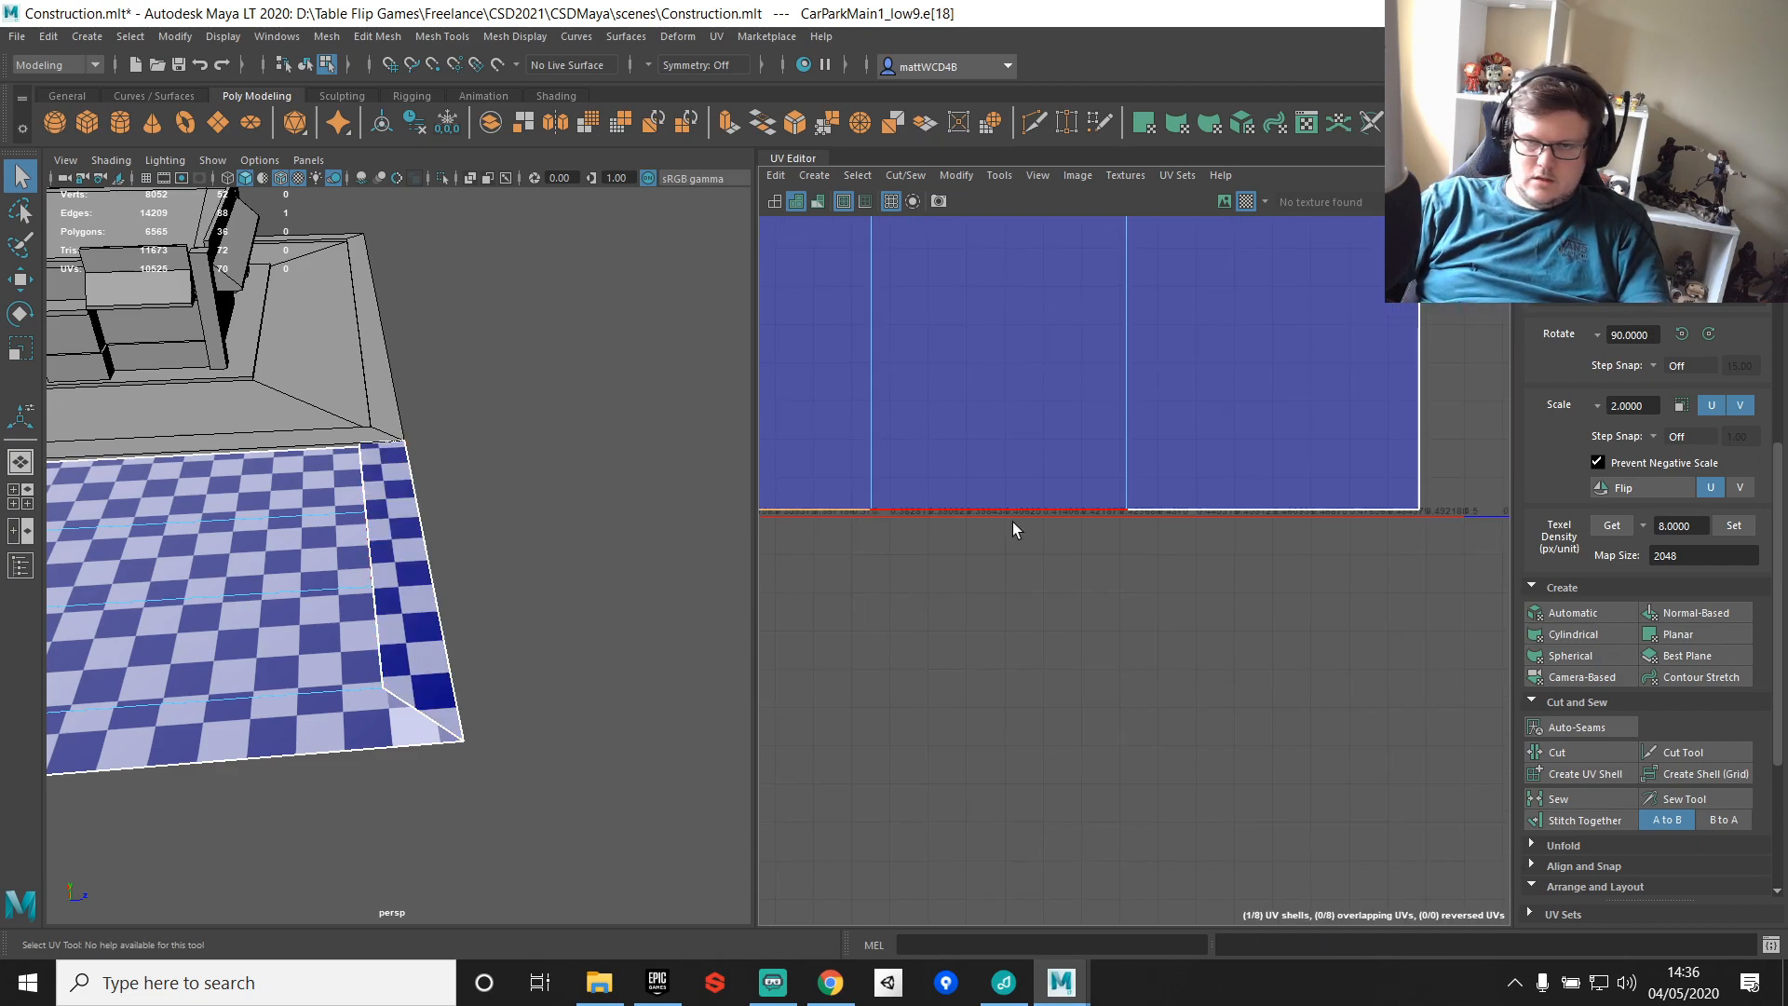
{"action": "key", "text": "f"}
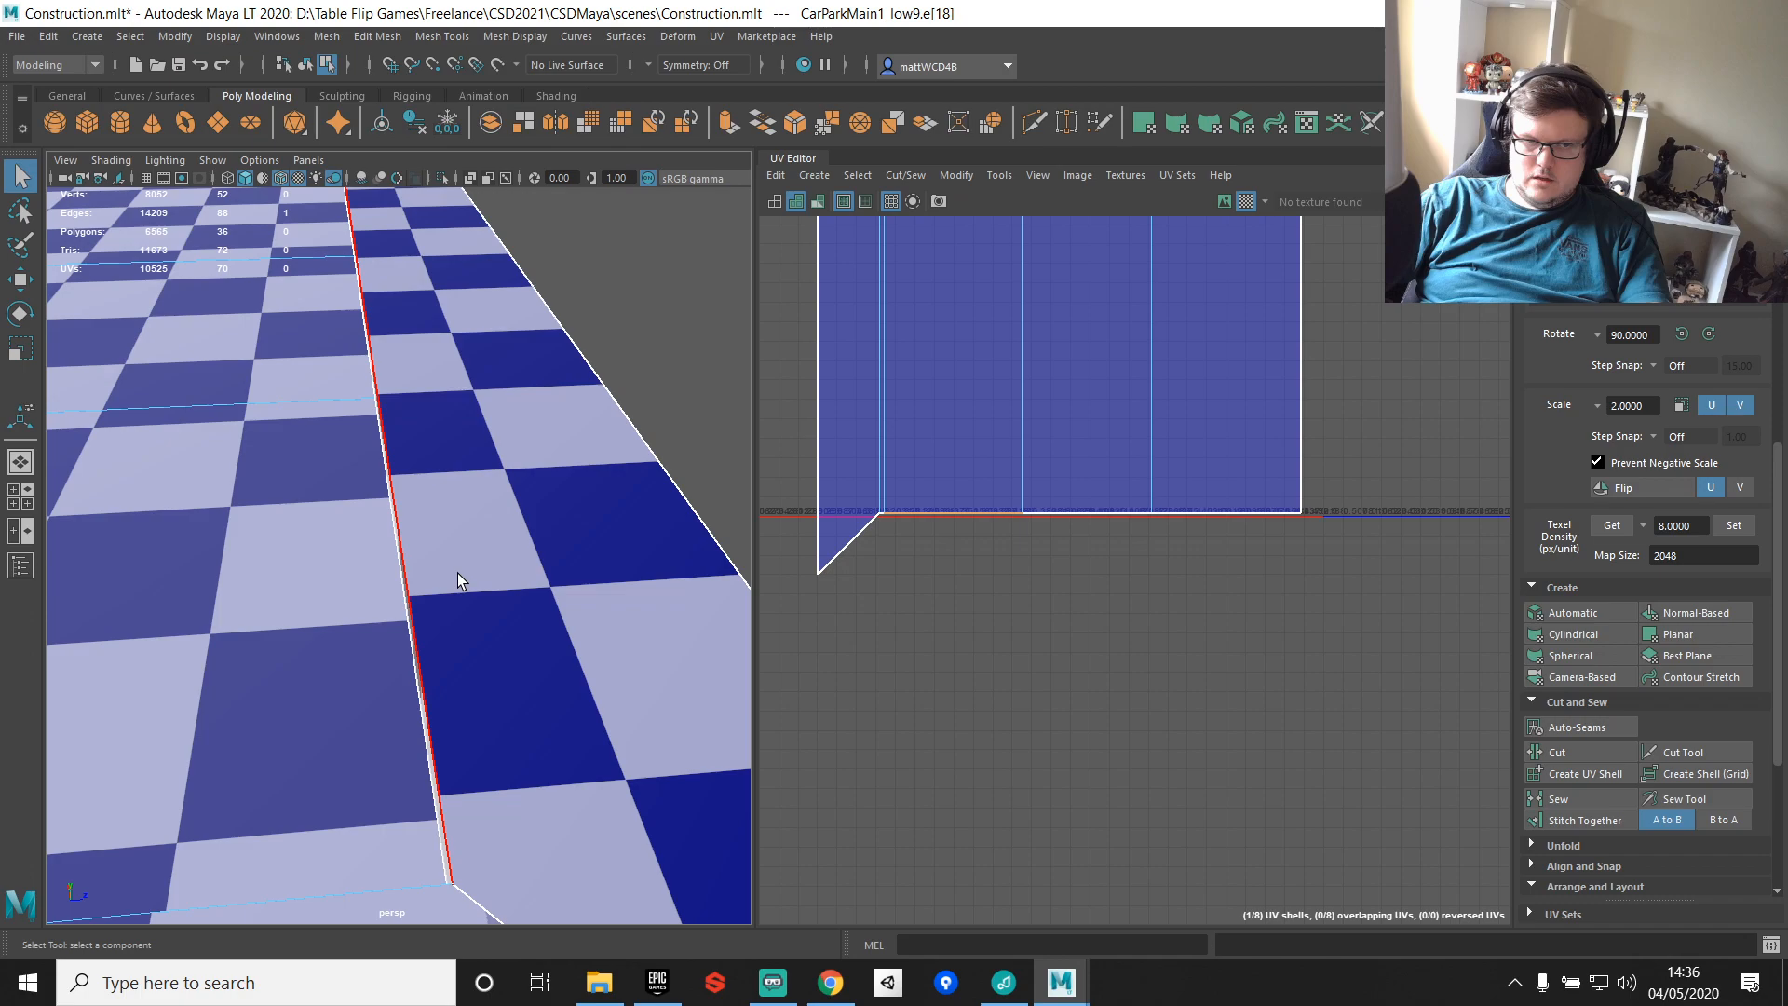
{"action": "left_click_drag", "start_coordinate": [456, 573], "coordinate": [454, 428], "text": "alt"}
{"action": "right_click_drag", "start_coordinate": [455, 429], "coordinate": [406, 430]}
{"action": "left_click_drag", "start_coordinate": [461, 449], "coordinate": [506, 524]}
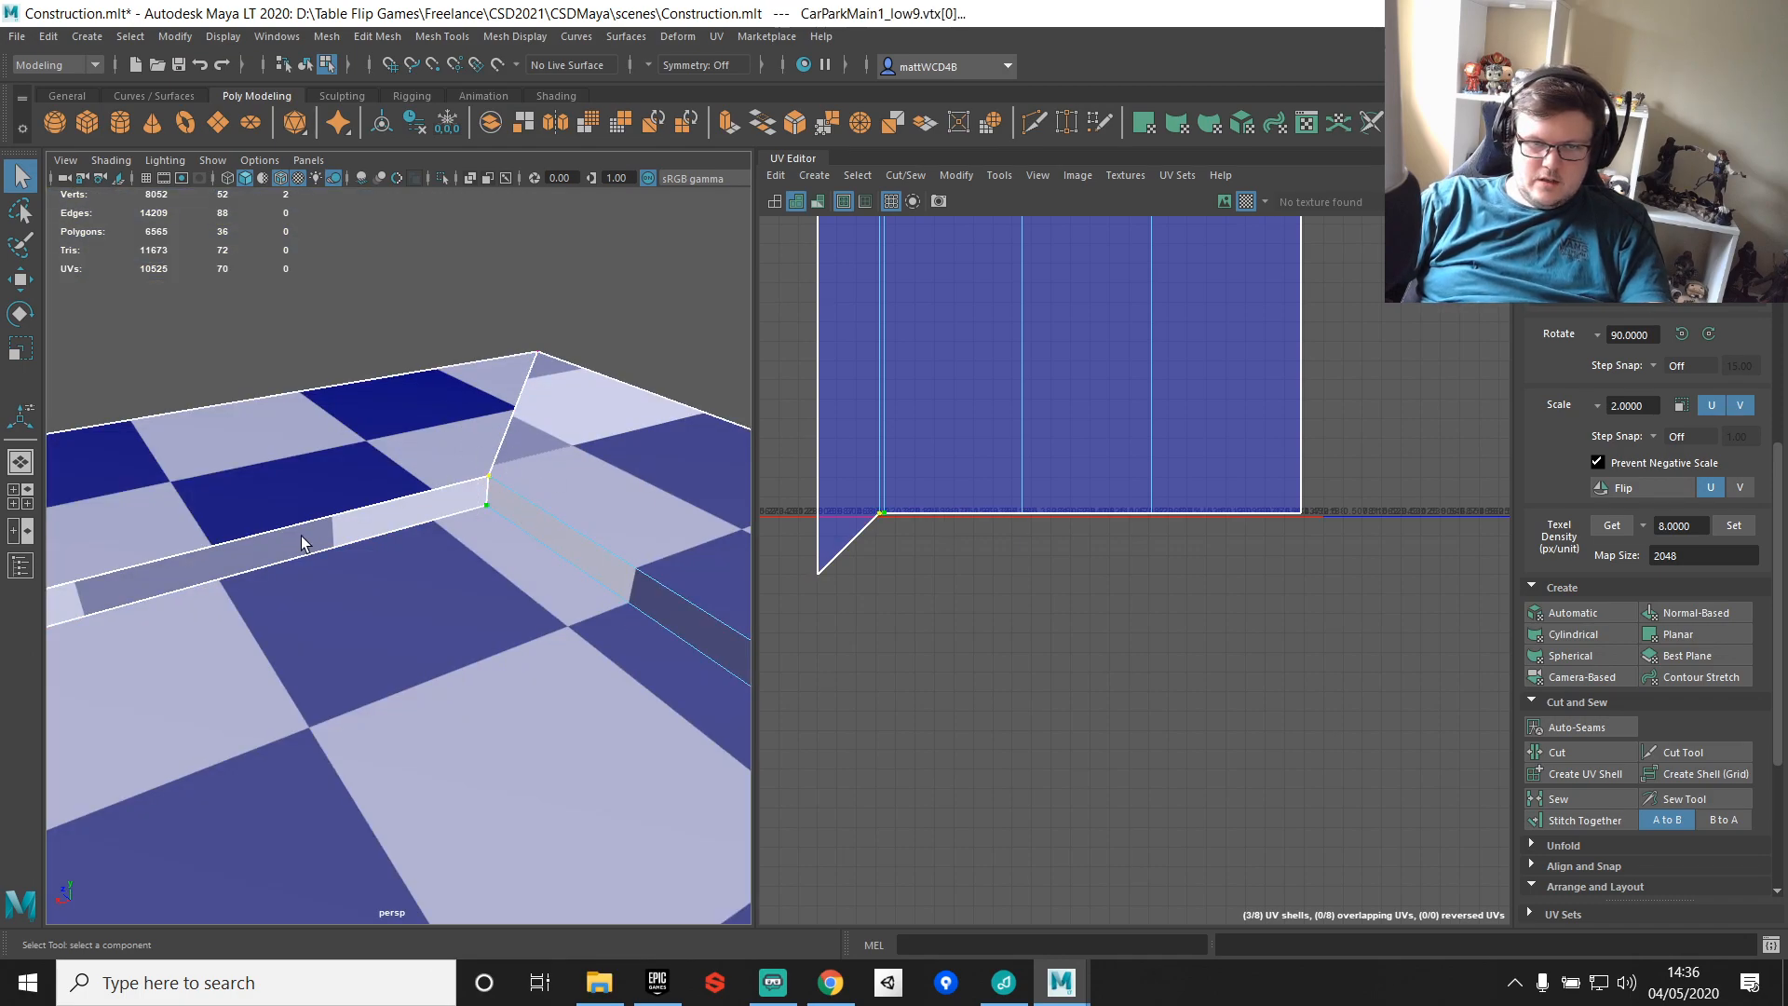
{"action": "scroll", "coordinate": [301, 536], "scroll_direction": "down", "scroll_amount": 5}
{"action": "left_click_drag", "start_coordinate": [300, 535], "coordinate": [363, 522], "text": "alt"}
{"action": "right_click_drag", "start_coordinate": [363, 523], "coordinate": [567, 466], "text": "alt"}
{"action": "left_click_drag", "start_coordinate": [567, 466], "coordinate": [490, 449], "text": "alt"}
{"action": "right_click_drag", "start_coordinate": [489, 449], "coordinate": [607, 372]}
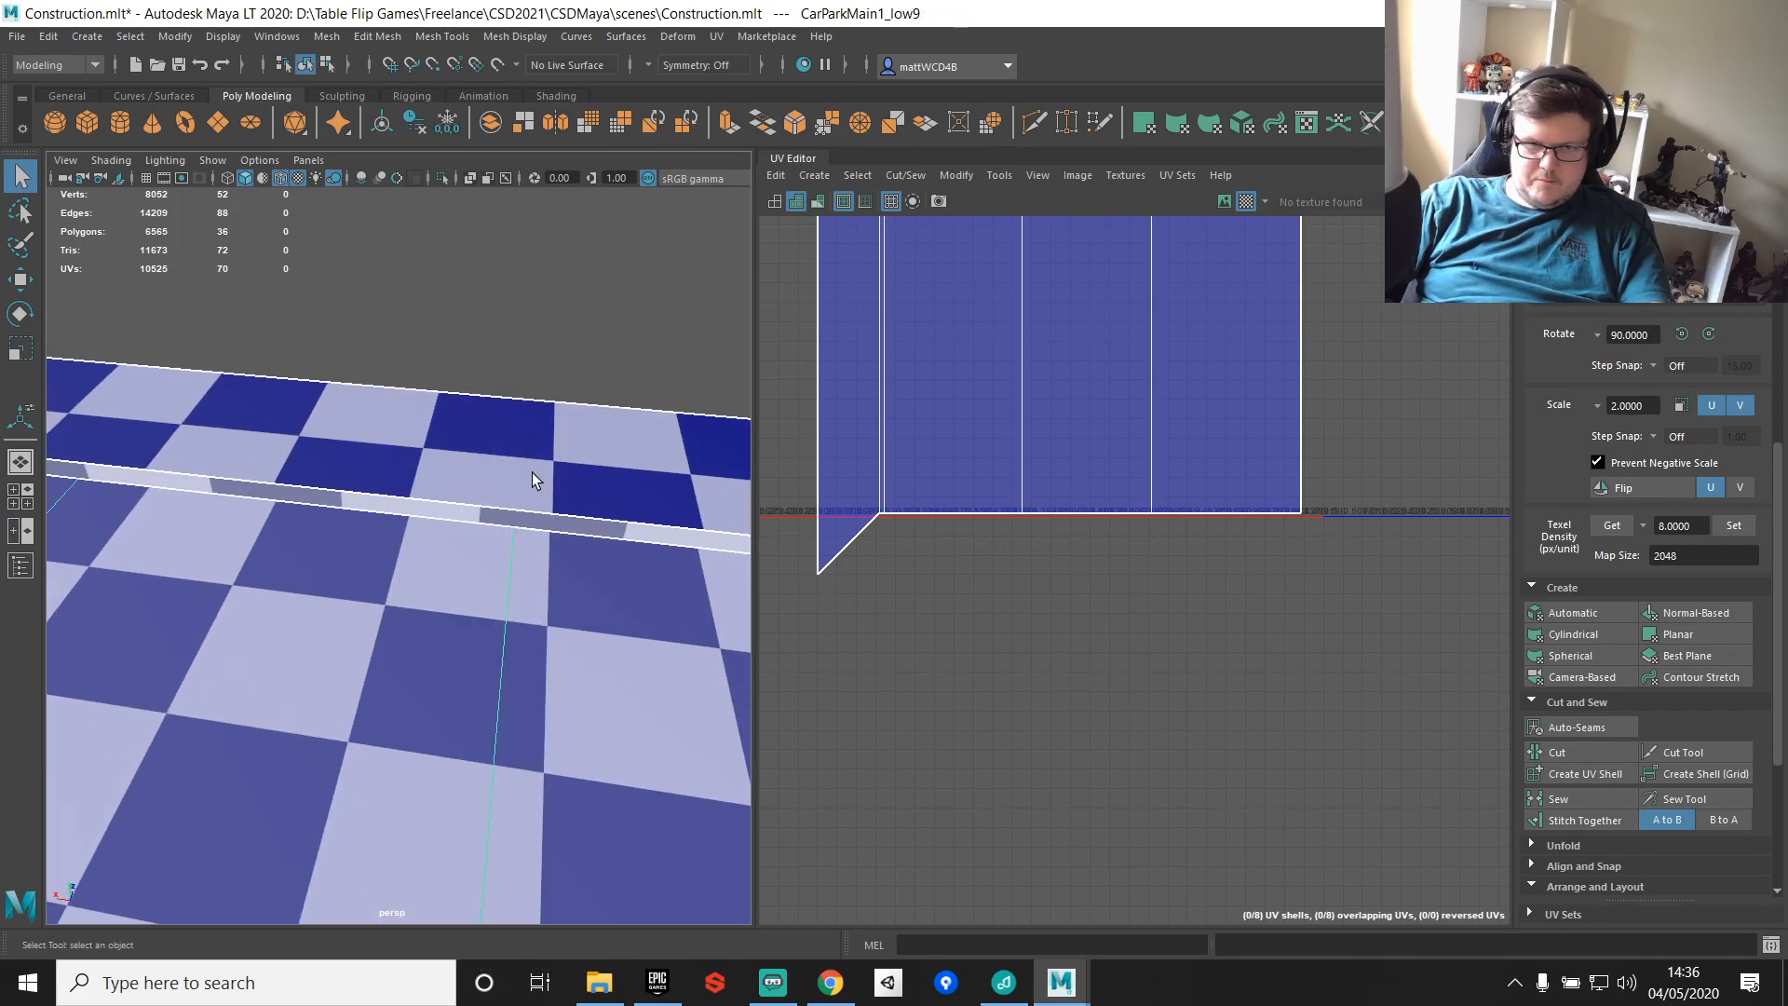
{"action": "key", "text": "ctrl+shift+x"}
{"action": "middle_click_drag", "start_coordinate": [533, 472], "coordinate": [359, 453], "text": "alt"}
{"action": "left_click", "coordinate": [342, 504]}
{"action": "middle_click_drag", "start_coordinate": [545, 535], "coordinate": [284, 515], "text": "alt"}
{"action": "key", "text": "q"}
{"action": "left_click", "coordinate": [259, 444]}
Step: Open the mesh Cleanup options and look through the tessellation and geometry-removal settings
{"action": "right_click_drag", "start_coordinate": [259, 443], "coordinate": [359, 371]}
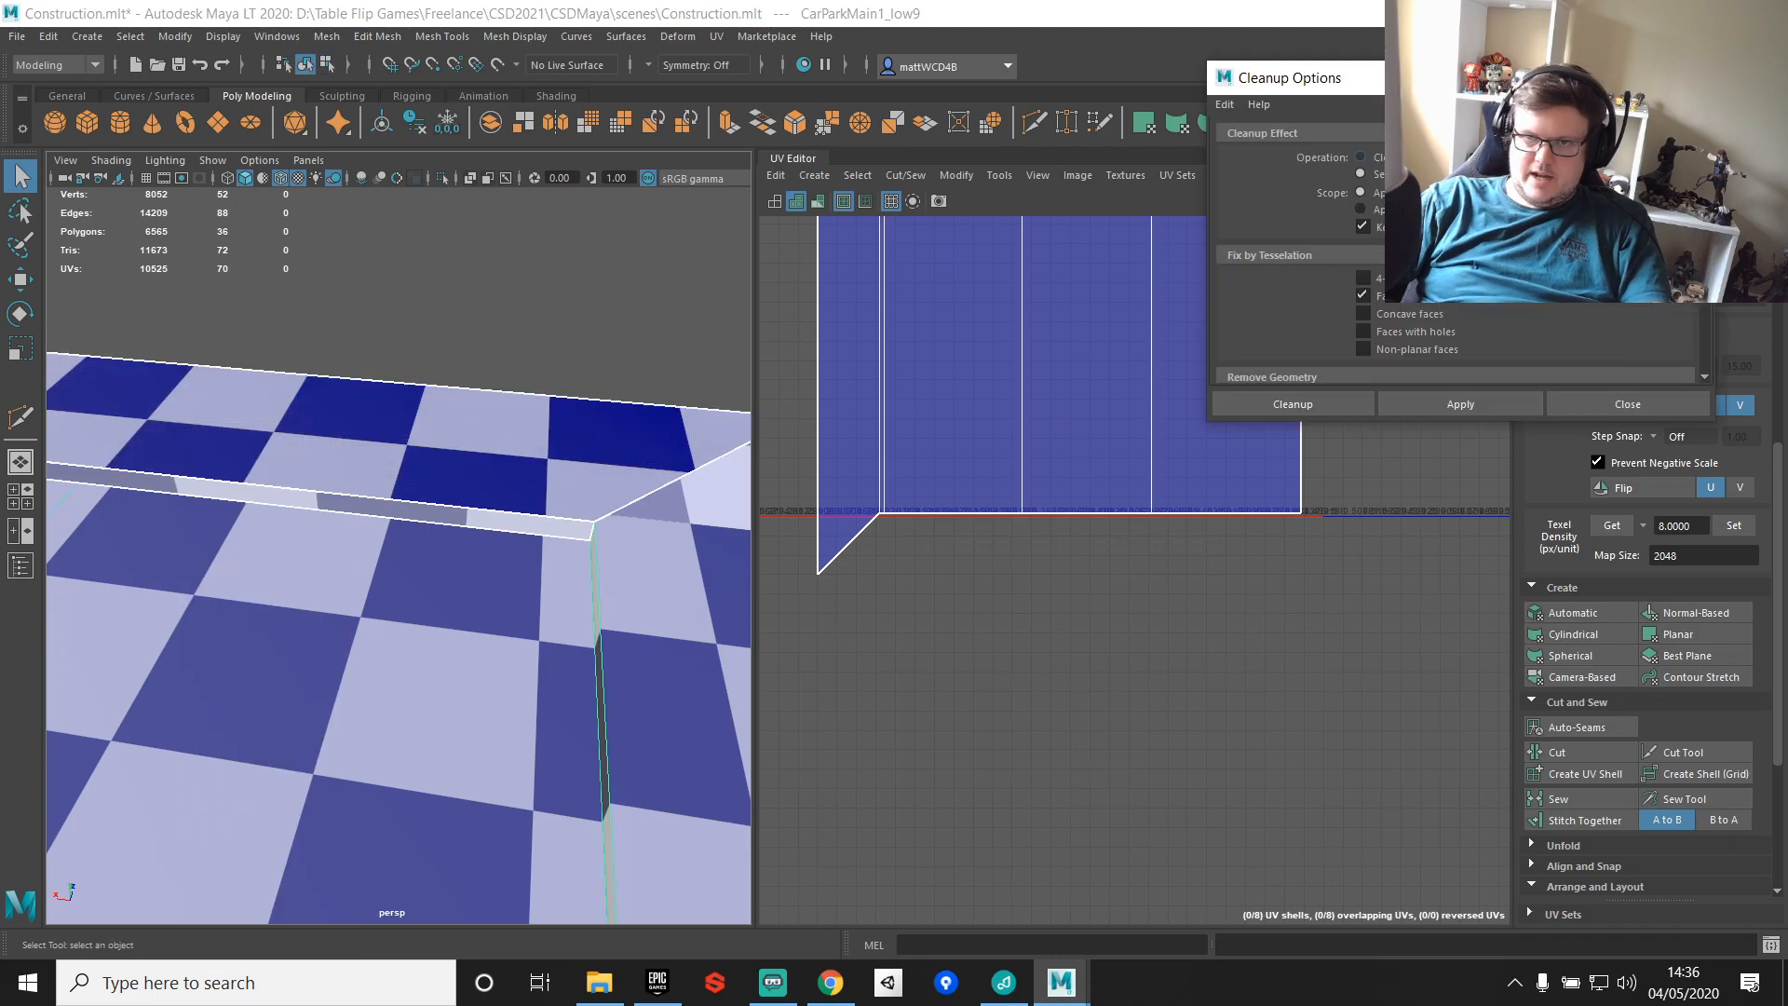
{"action": "right_click_drag", "start_coordinate": [384, 455], "coordinate": [456, 415]}
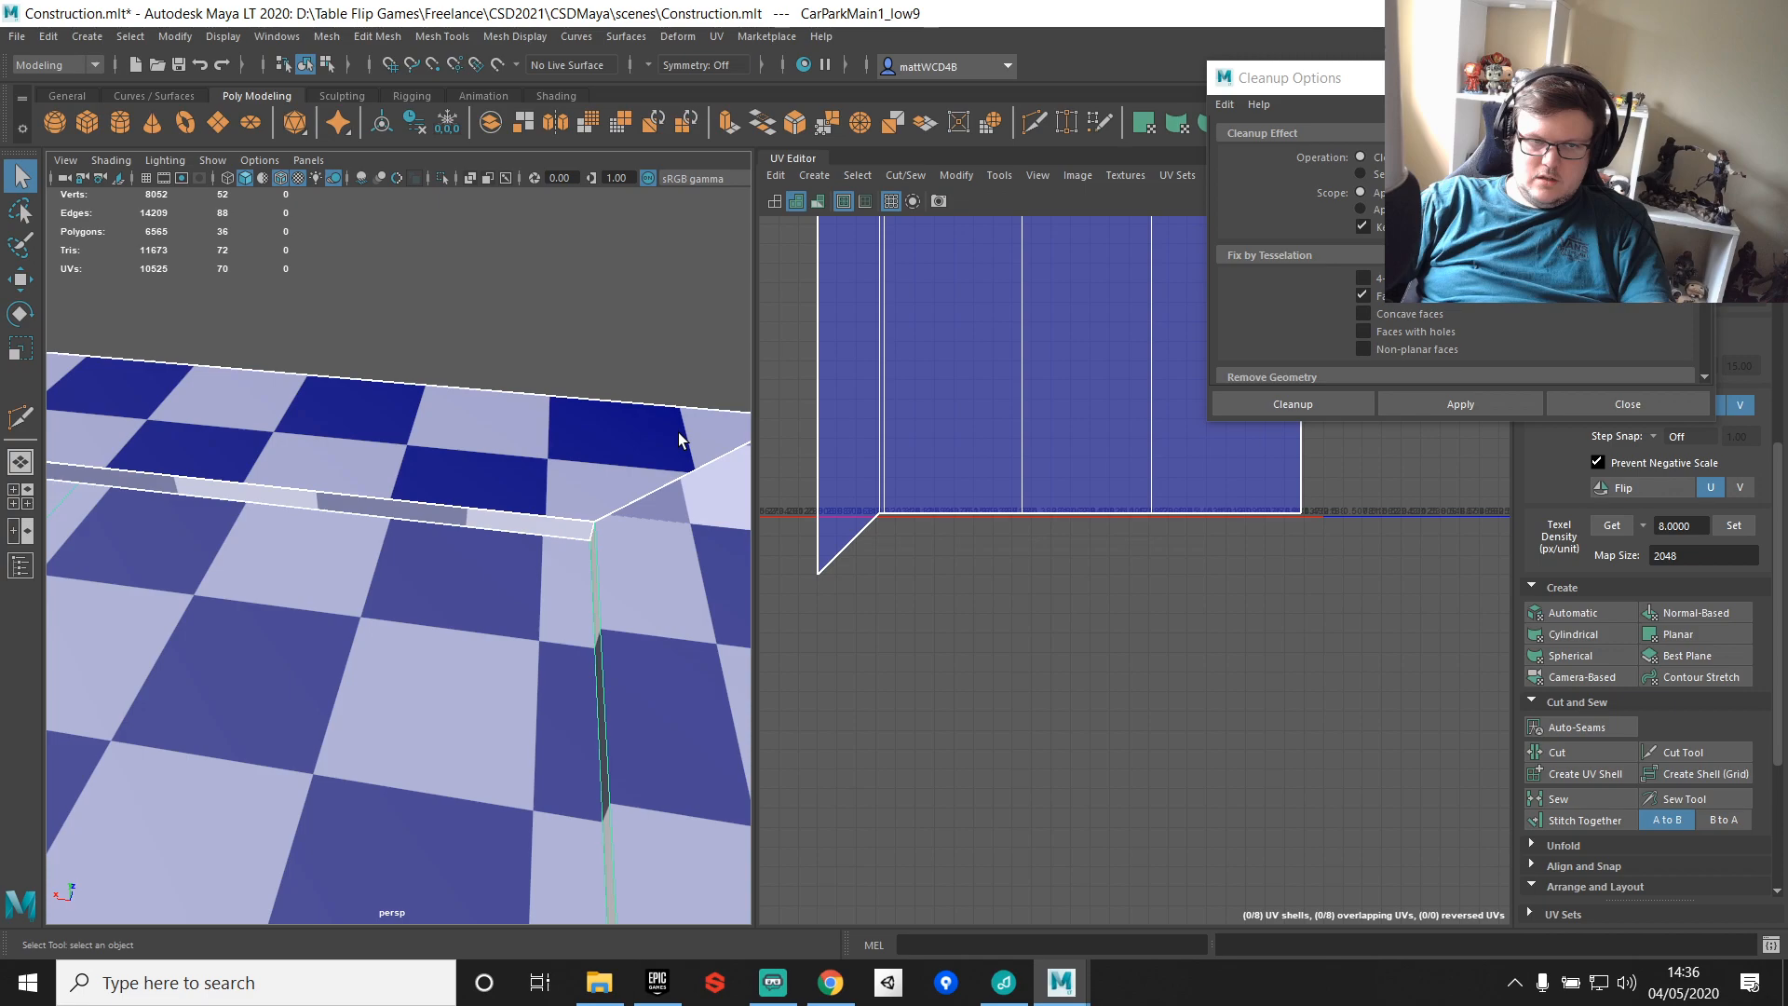
{"action": "scroll", "coordinate": [678, 440], "scroll_direction": "down", "scroll_amount": 5}
{"action": "middle_click_drag", "start_coordinate": [678, 440], "coordinate": [936, 437], "text": "alt"}
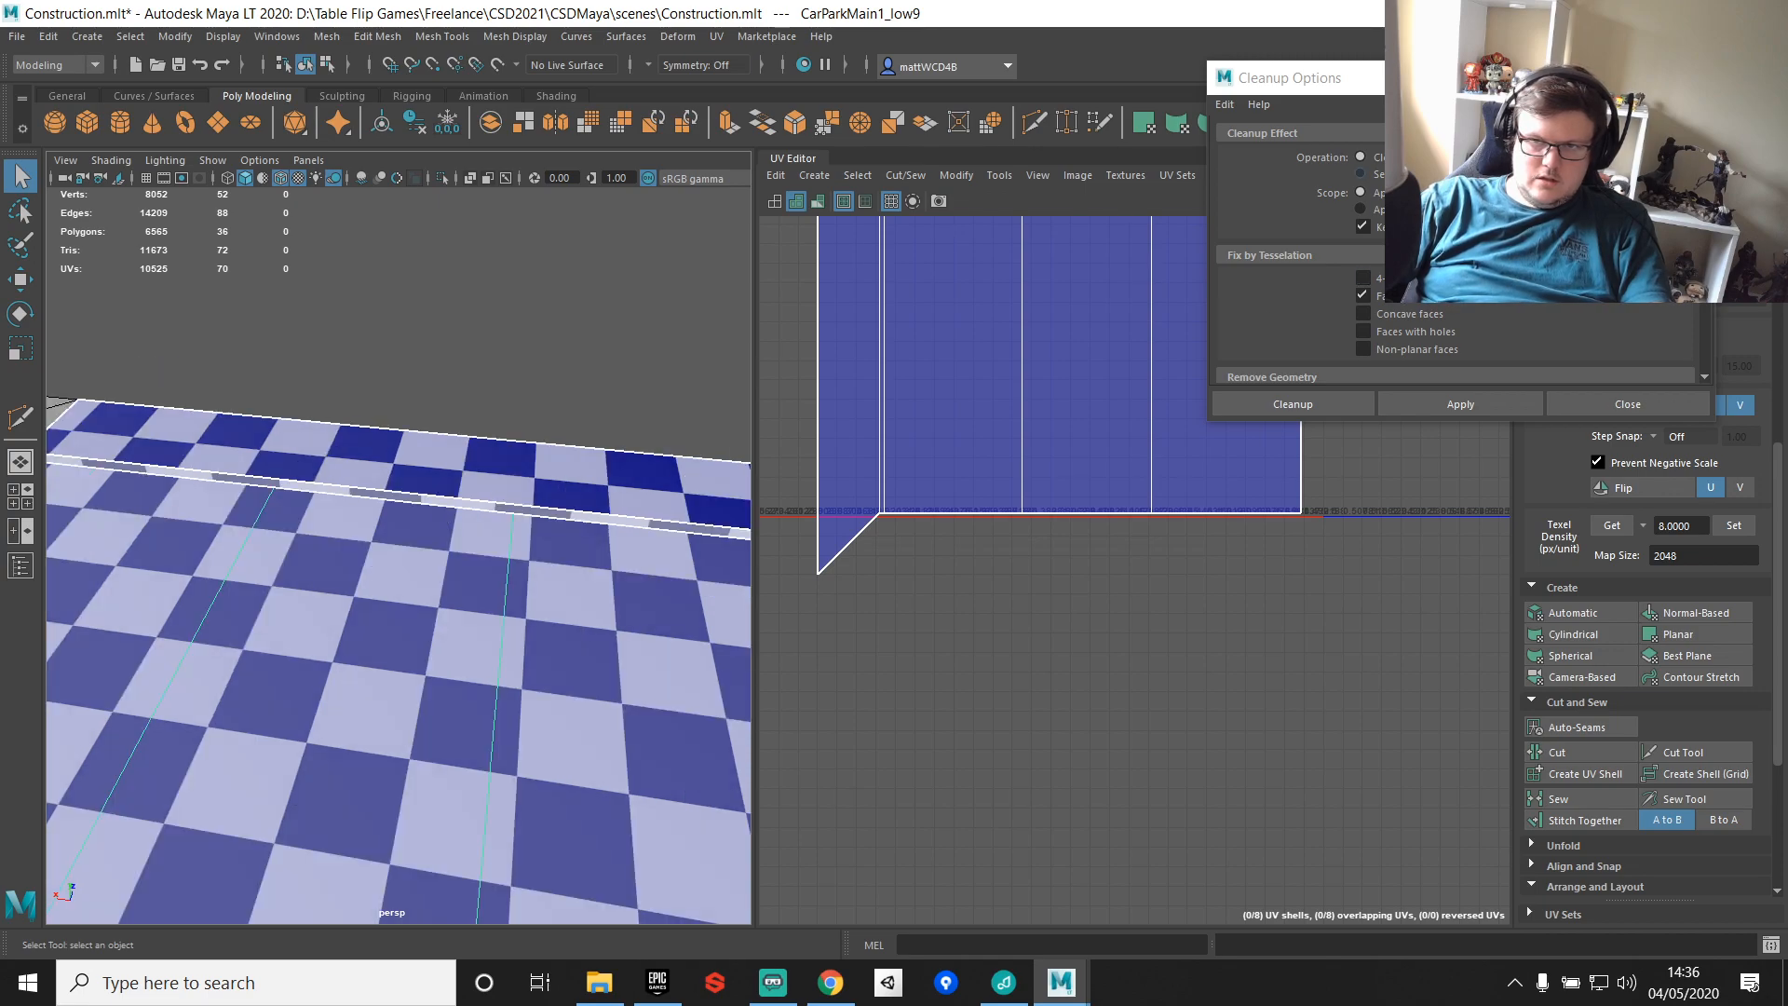
{"action": "scroll", "coordinate": [1457, 252], "scroll_direction": "down", "scroll_amount": 3}
{"action": "left_click", "coordinate": [566, 309]}
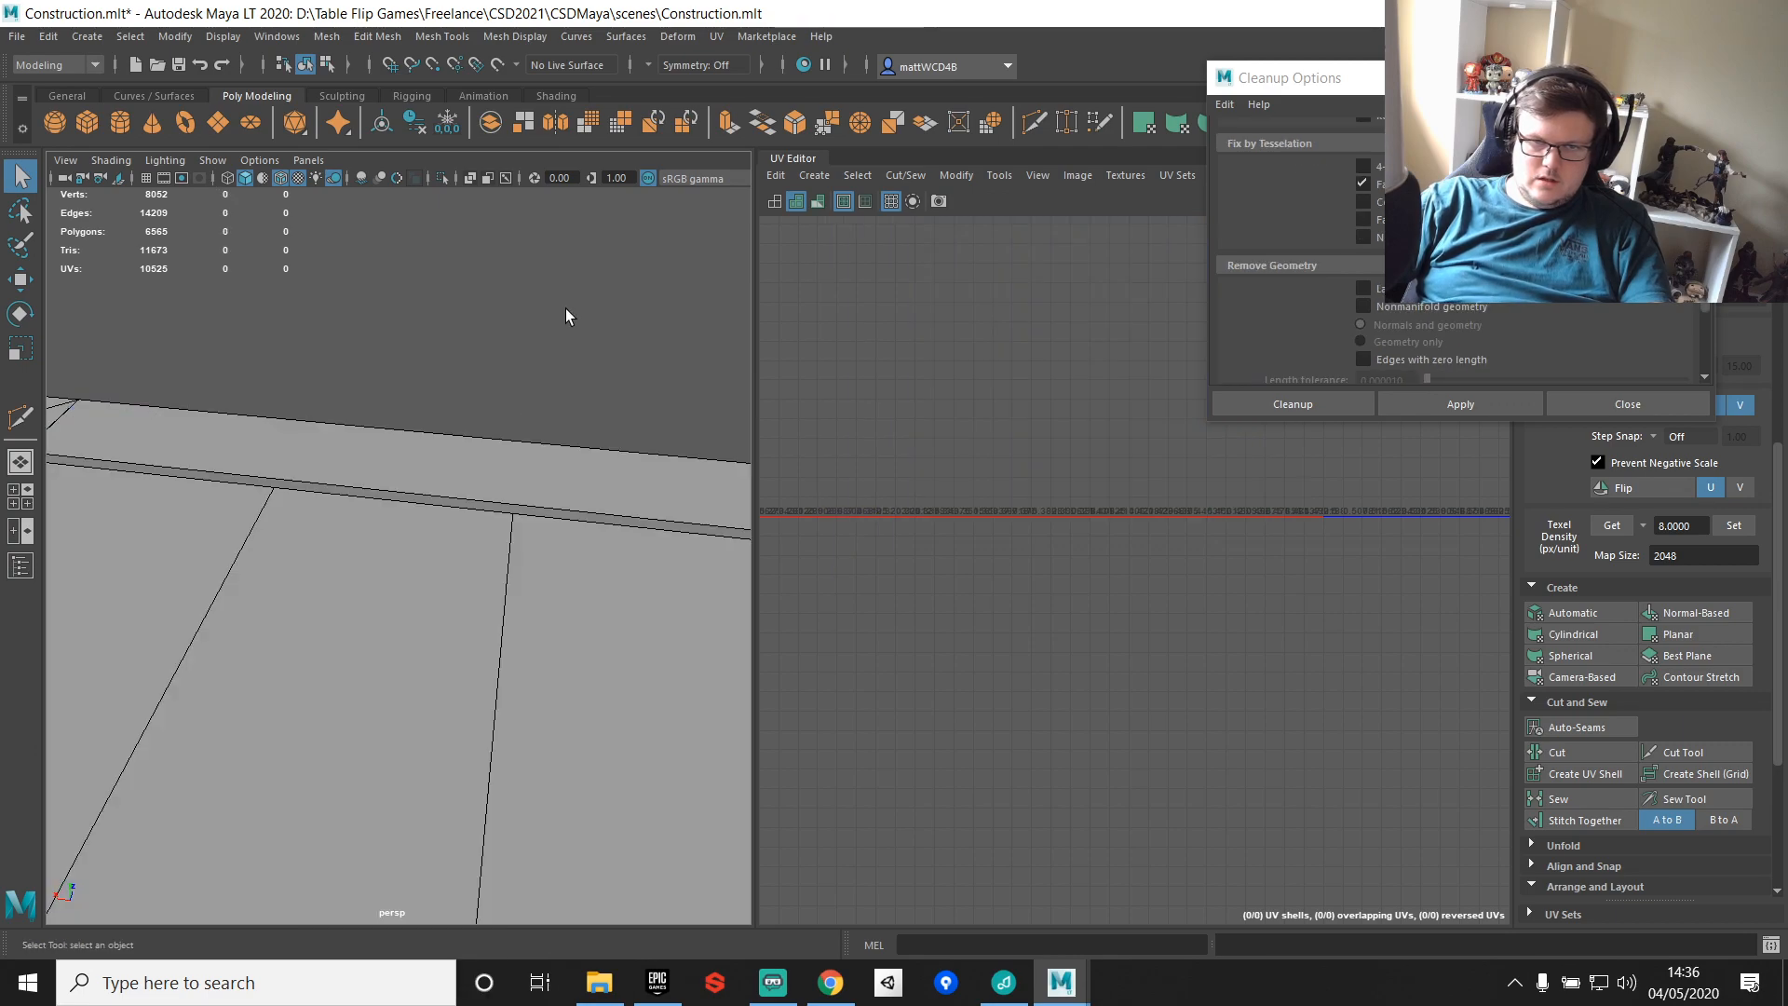
Step: Delete the thin riser face between the slab's end and the raised kerb
{"action": "left_click", "coordinate": [350, 472]}
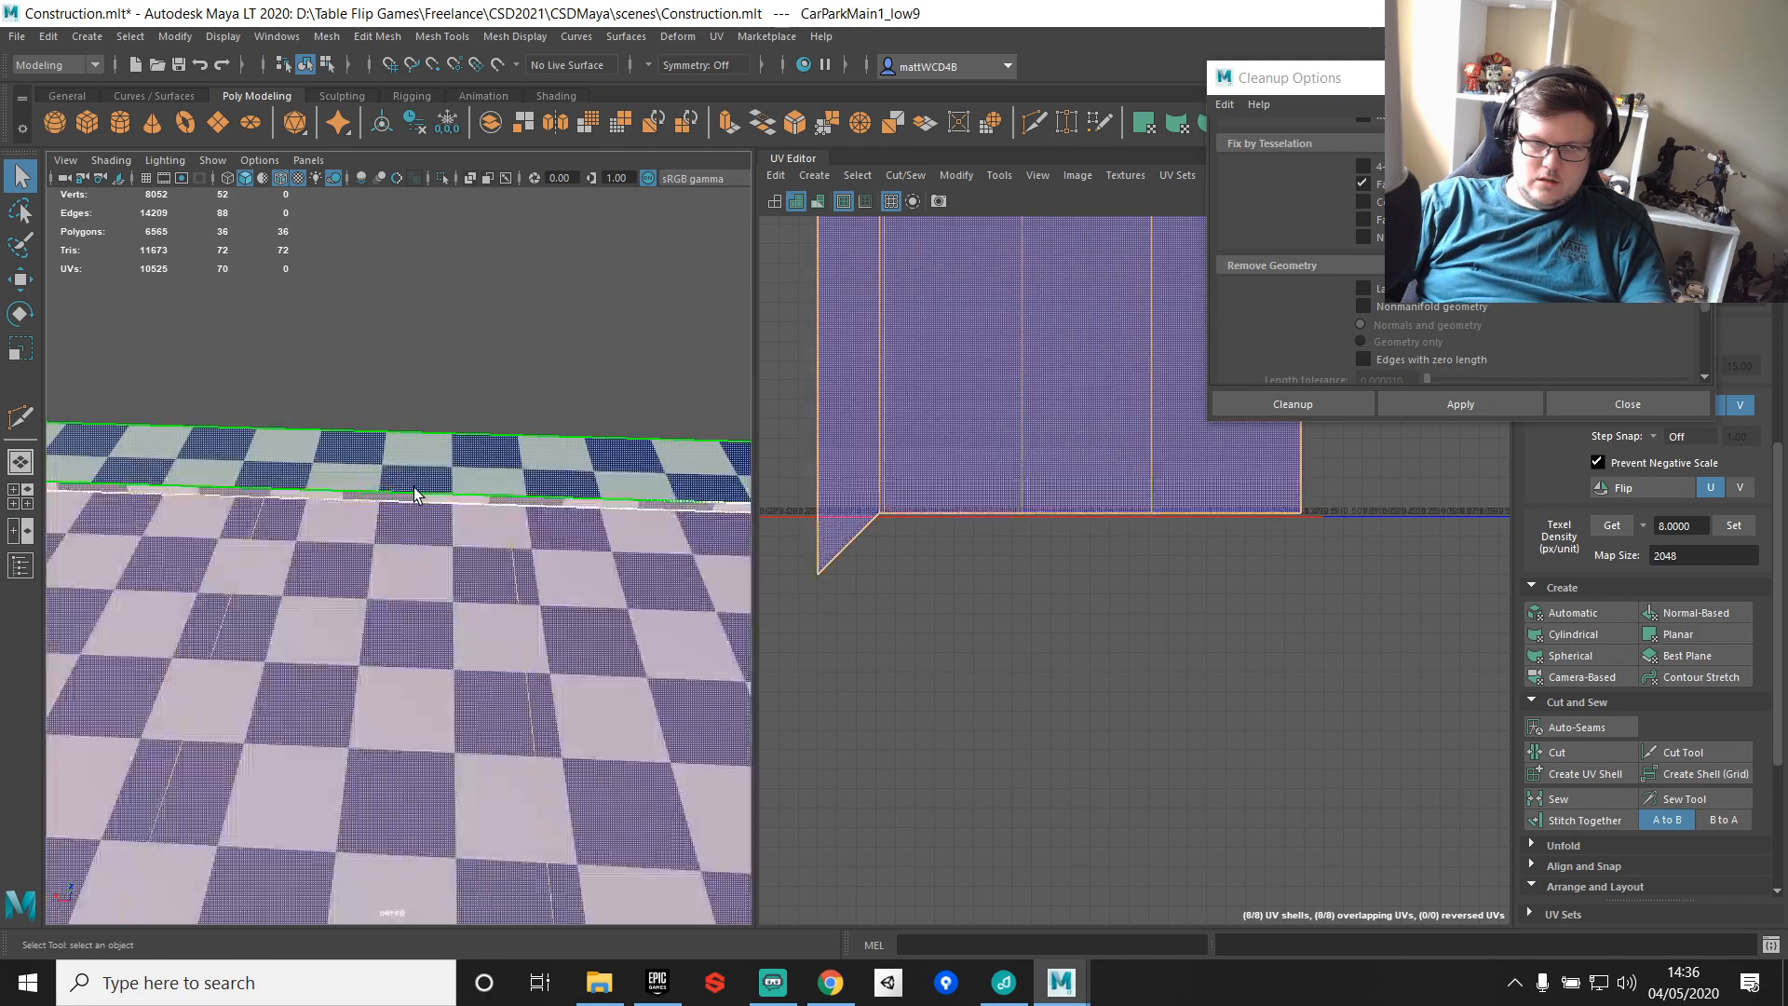
{"action": "left_click", "coordinate": [402, 495]}
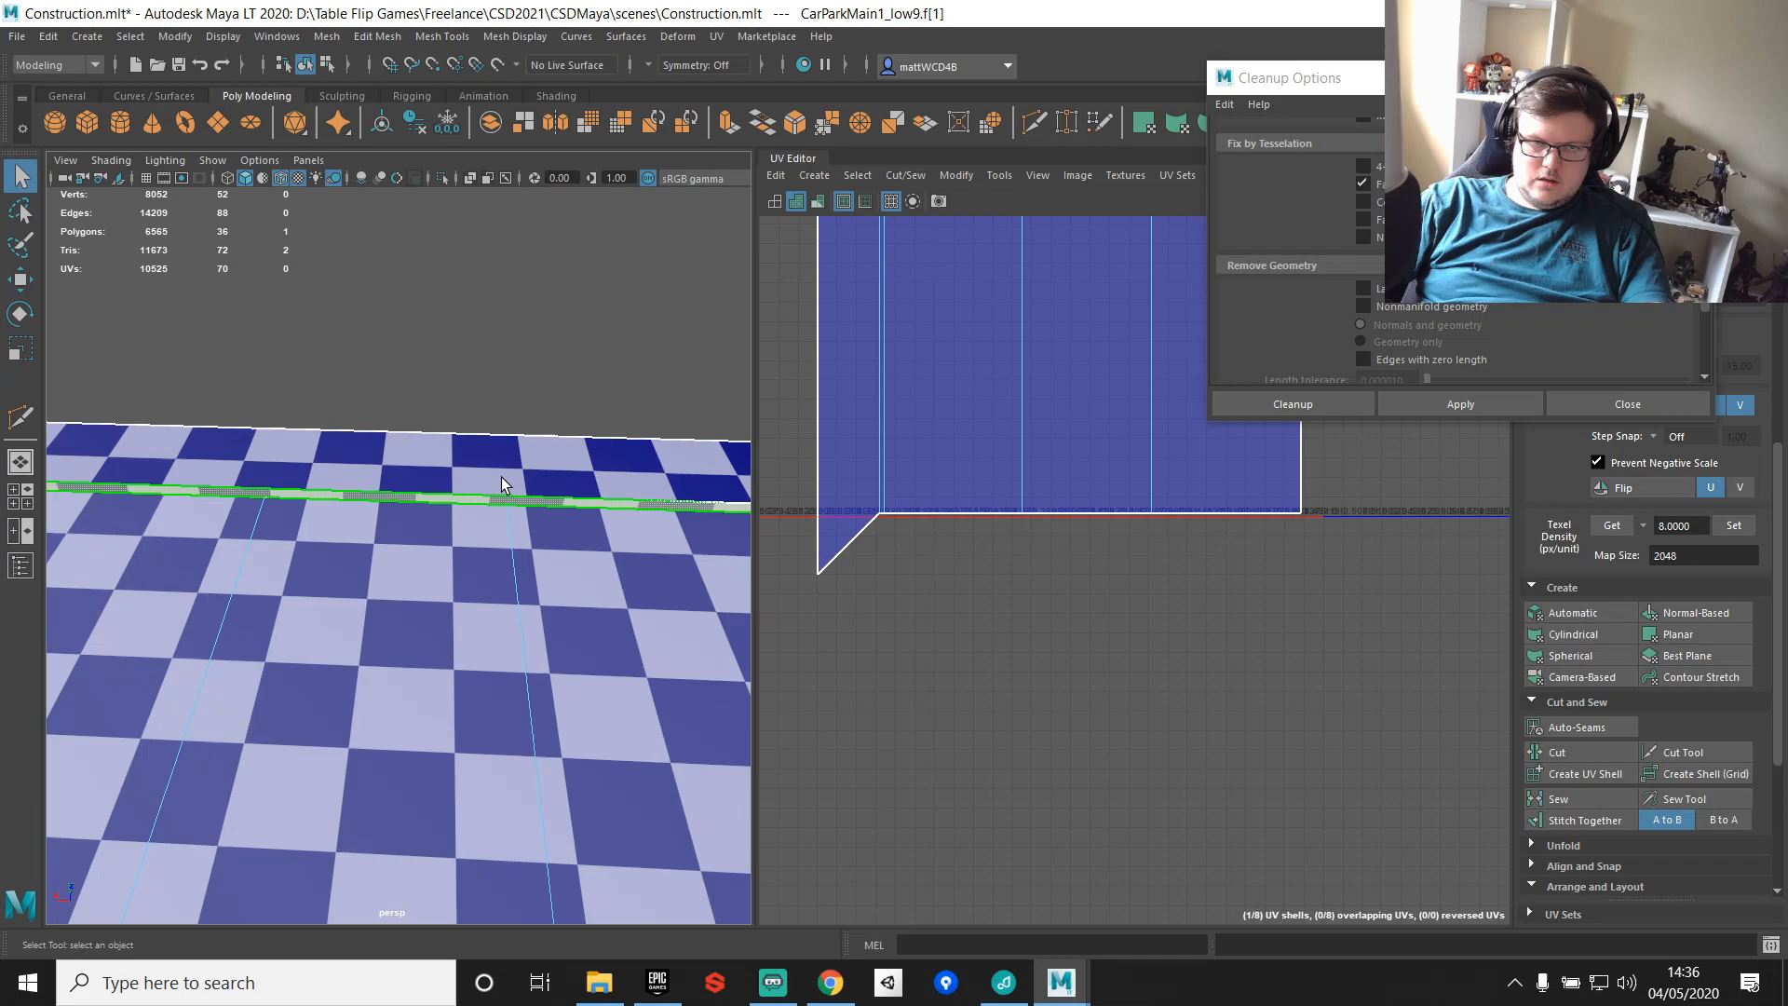
{"action": "key", "text": "Delete"}
Step: Extrude the three slab edges along the open gap and snap them up to the kerb's height as a new riser
{"action": "left_click", "coordinate": [545, 521]}
{"action": "left_click", "coordinate": [419, 504], "text": "shift"}
{"action": "left_click", "coordinate": [253, 540], "text": "shift"}
{"action": "middle_click_drag", "start_coordinate": [266, 547], "coordinate": [279, 596], "text": "alt"}
{"action": "key", "text": "ctrl+e"}
{"action": "key", "text": "w"}
{"action": "key", "text": "v"}
{"action": "left_click_drag", "start_coordinate": [389, 473], "coordinate": [589, 540]}
{"action": "left_click_drag", "start_coordinate": [380, 479], "coordinate": [584, 420]}
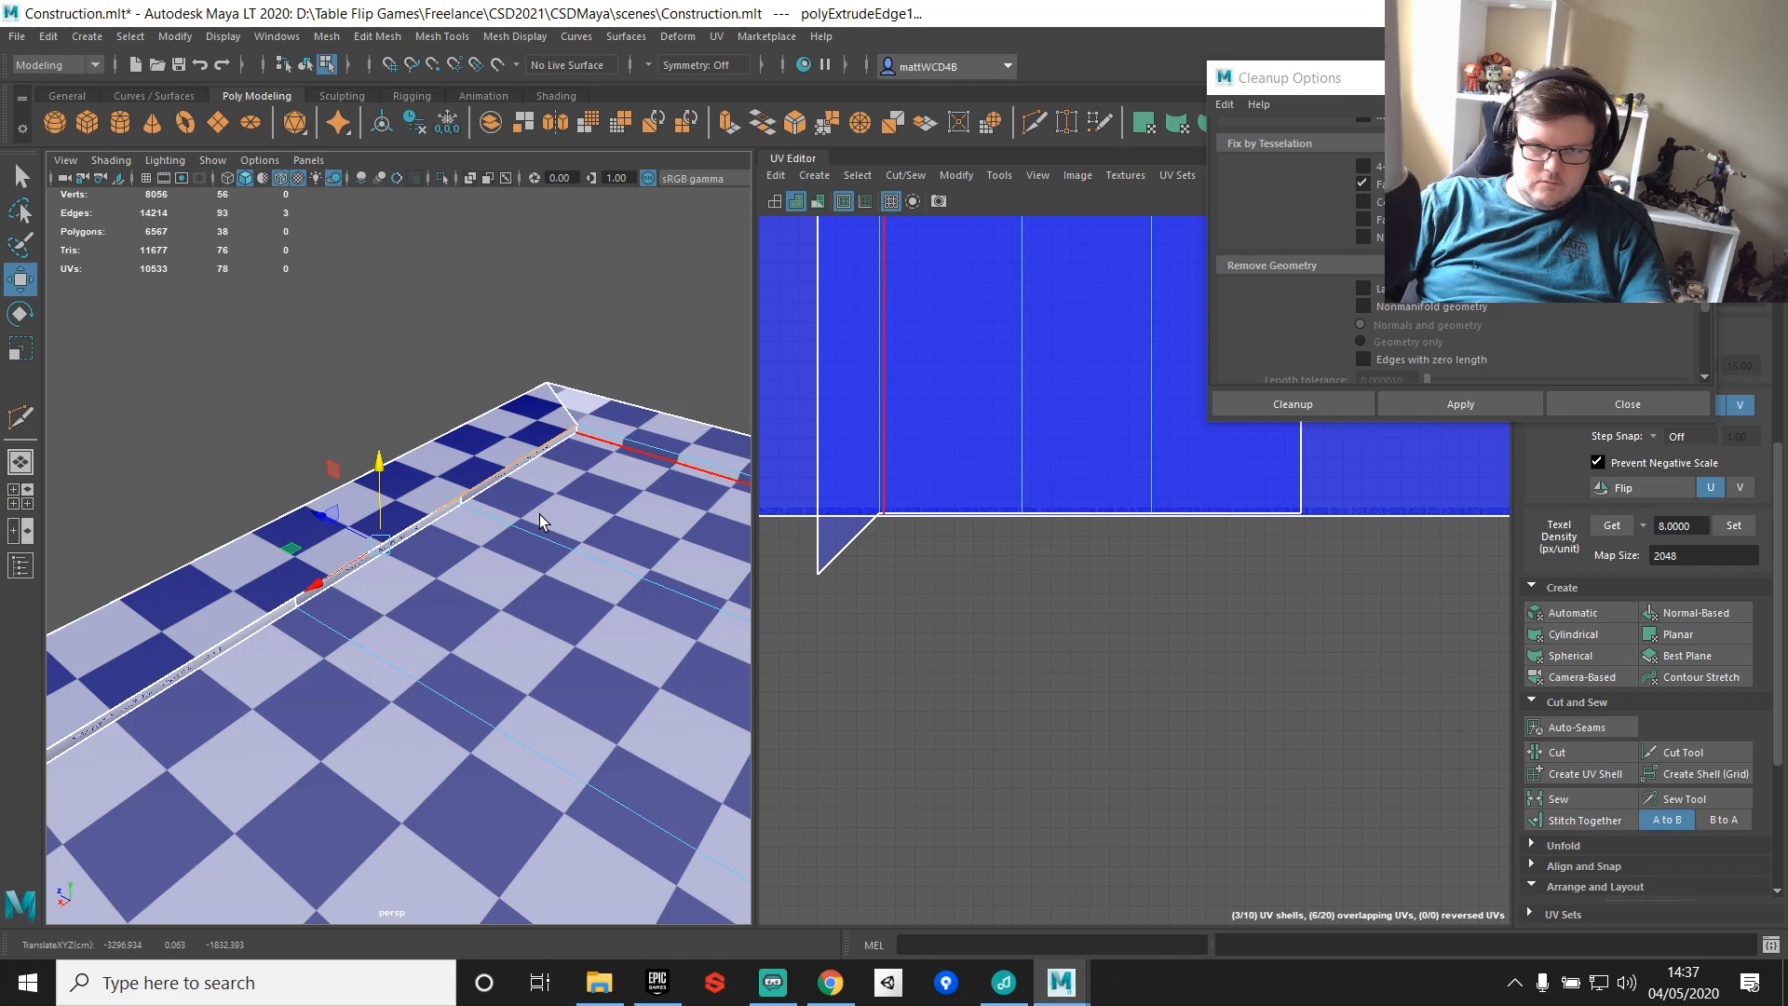
Step: Delete the single long top face of the kerb along the rebuilt riser
{"action": "left_click_drag", "start_coordinate": [539, 514], "coordinate": [495, 477], "text": "alt"}
{"action": "key", "text": "q"}
{"action": "left_click", "coordinate": [494, 477]}
{"action": "key", "text": "Delete"}
Step: Extrude the riser's three upper edges outward to the slab's outer boundary to rebuild the kerb top
{"action": "right_click_drag", "start_coordinate": [518, 493], "coordinate": [518, 377]}
{"action": "left_click", "coordinate": [503, 503]}
{"action": "left_click", "coordinate": [307, 545], "text": "shift"}
{"action": "left_click", "coordinate": [231, 573], "text": "shift"}
{"action": "left_click_drag", "start_coordinate": [231, 573], "coordinate": [549, 459], "text": "alt"}
{"action": "scroll", "coordinate": [372, 556], "scroll_direction": "up", "scroll_amount": 4}
{"action": "key", "text": "w"}
{"action": "key", "text": "q"}
{"action": "left_click_drag", "start_coordinate": [665, 497], "coordinate": [406, 484], "text": "alt"}
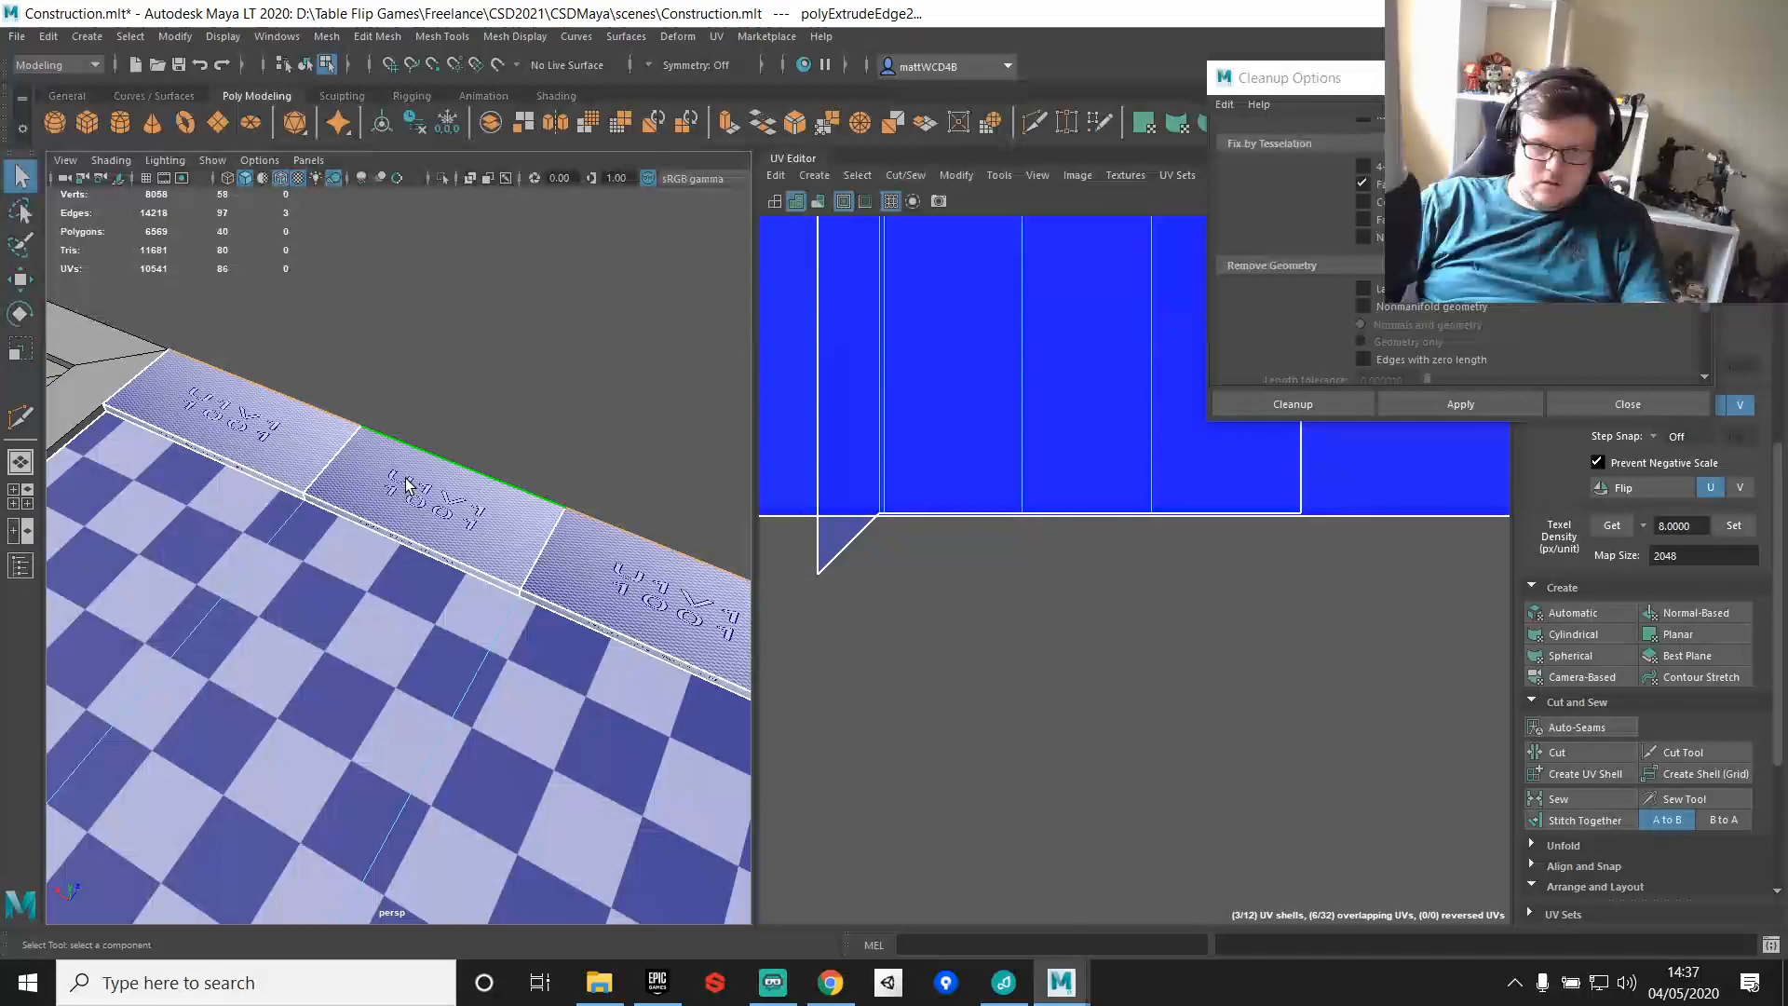
{"action": "left_click_drag", "start_coordinate": [230, 403], "coordinate": [534, 541]}
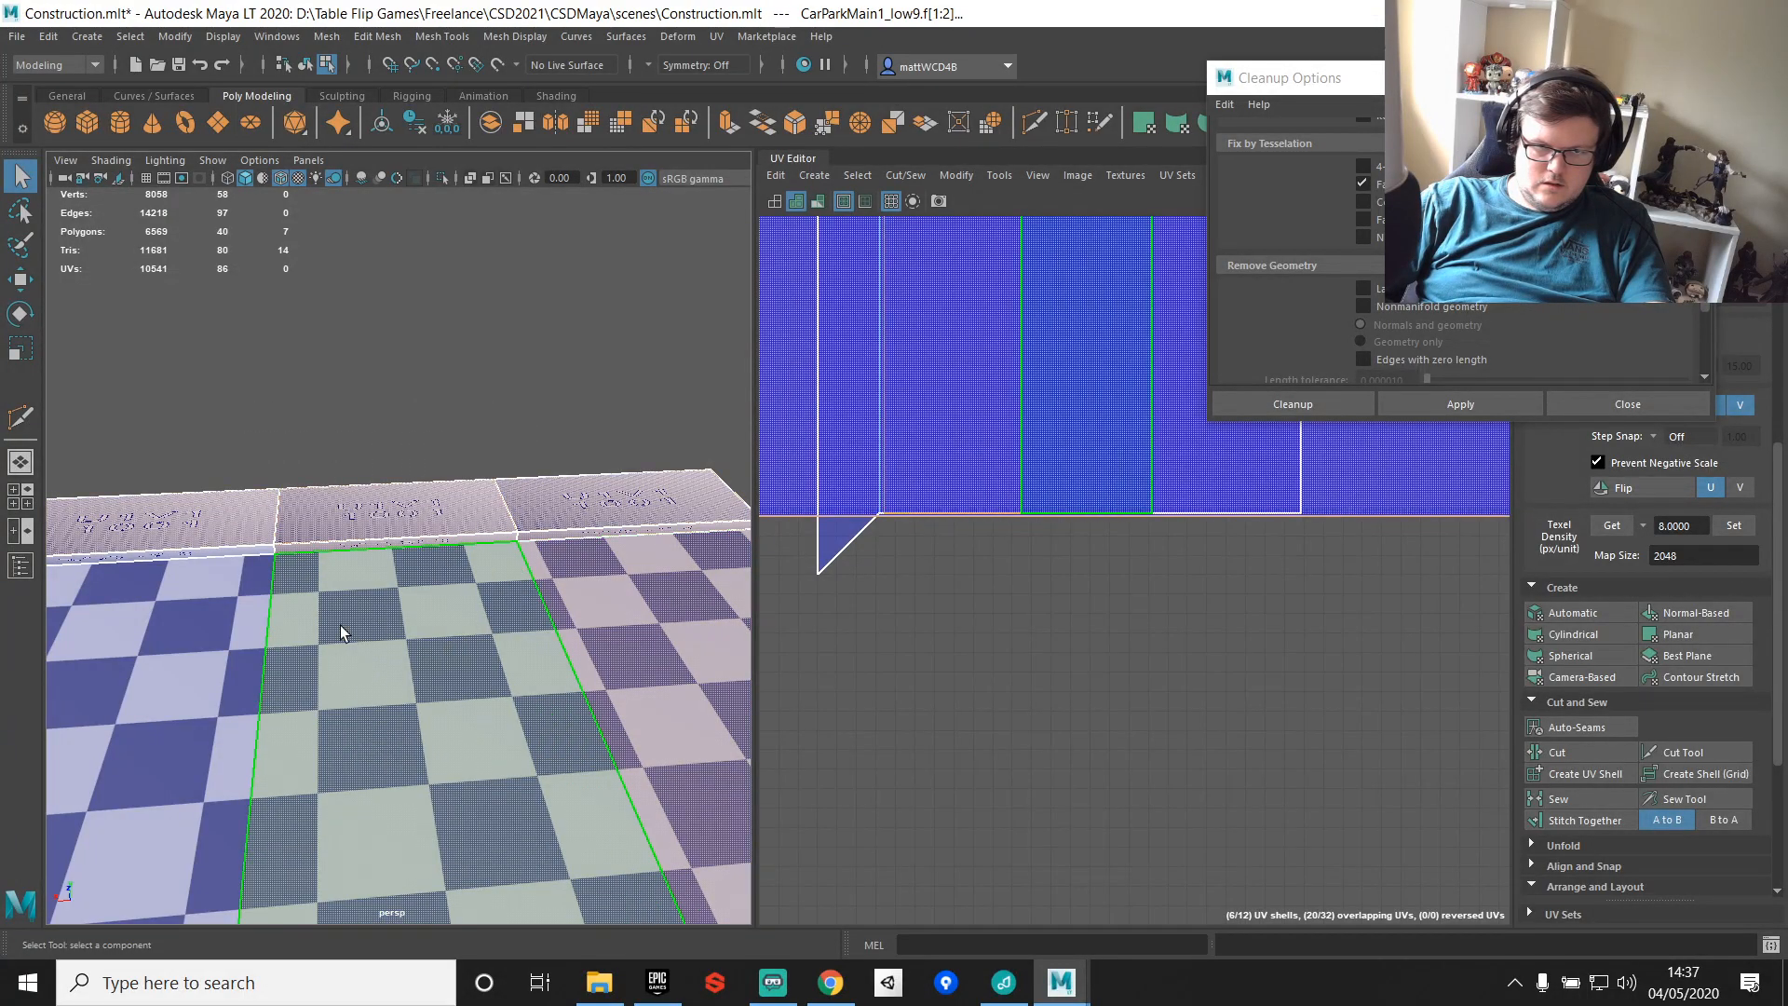
{"action": "left_click_drag", "start_coordinate": [349, 633], "coordinate": [633, 686], "text": "ctrl"}
{"action": "scroll", "coordinate": [633, 687], "scroll_direction": "down", "scroll_amount": 4}
{"action": "middle_click_drag", "start_coordinate": [633, 687], "coordinate": [560, 665], "text": "alt"}
{"action": "scroll", "coordinate": [556, 511], "scroll_direction": "up", "scroll_amount": 4}
Step: Merge the overlapping vertices along the rebuilt kerb with a distance threshold of 0.01
{"action": "right_click_drag", "start_coordinate": [562, 425], "coordinate": [503, 419]}
{"action": "left_click_drag", "start_coordinate": [514, 376], "coordinate": [602, 444]}
{"action": "scroll", "coordinate": [522, 456], "scroll_direction": "down", "scroll_amount": 4}
{"action": "right_click_drag", "start_coordinate": [369, 474], "coordinate": [370, 527]}
{"action": "right_click_drag", "start_coordinate": [439, 473], "coordinate": [270, 465]}
{"action": "scroll", "coordinate": [257, 466], "scroll_direction": "down", "scroll_amount": 6}
{"action": "right_click_drag", "start_coordinate": [559, 607], "coordinate": [618, 450], "text": "shift"}
{"action": "scroll", "coordinate": [618, 450], "scroll_direction": "up", "scroll_amount": 5}
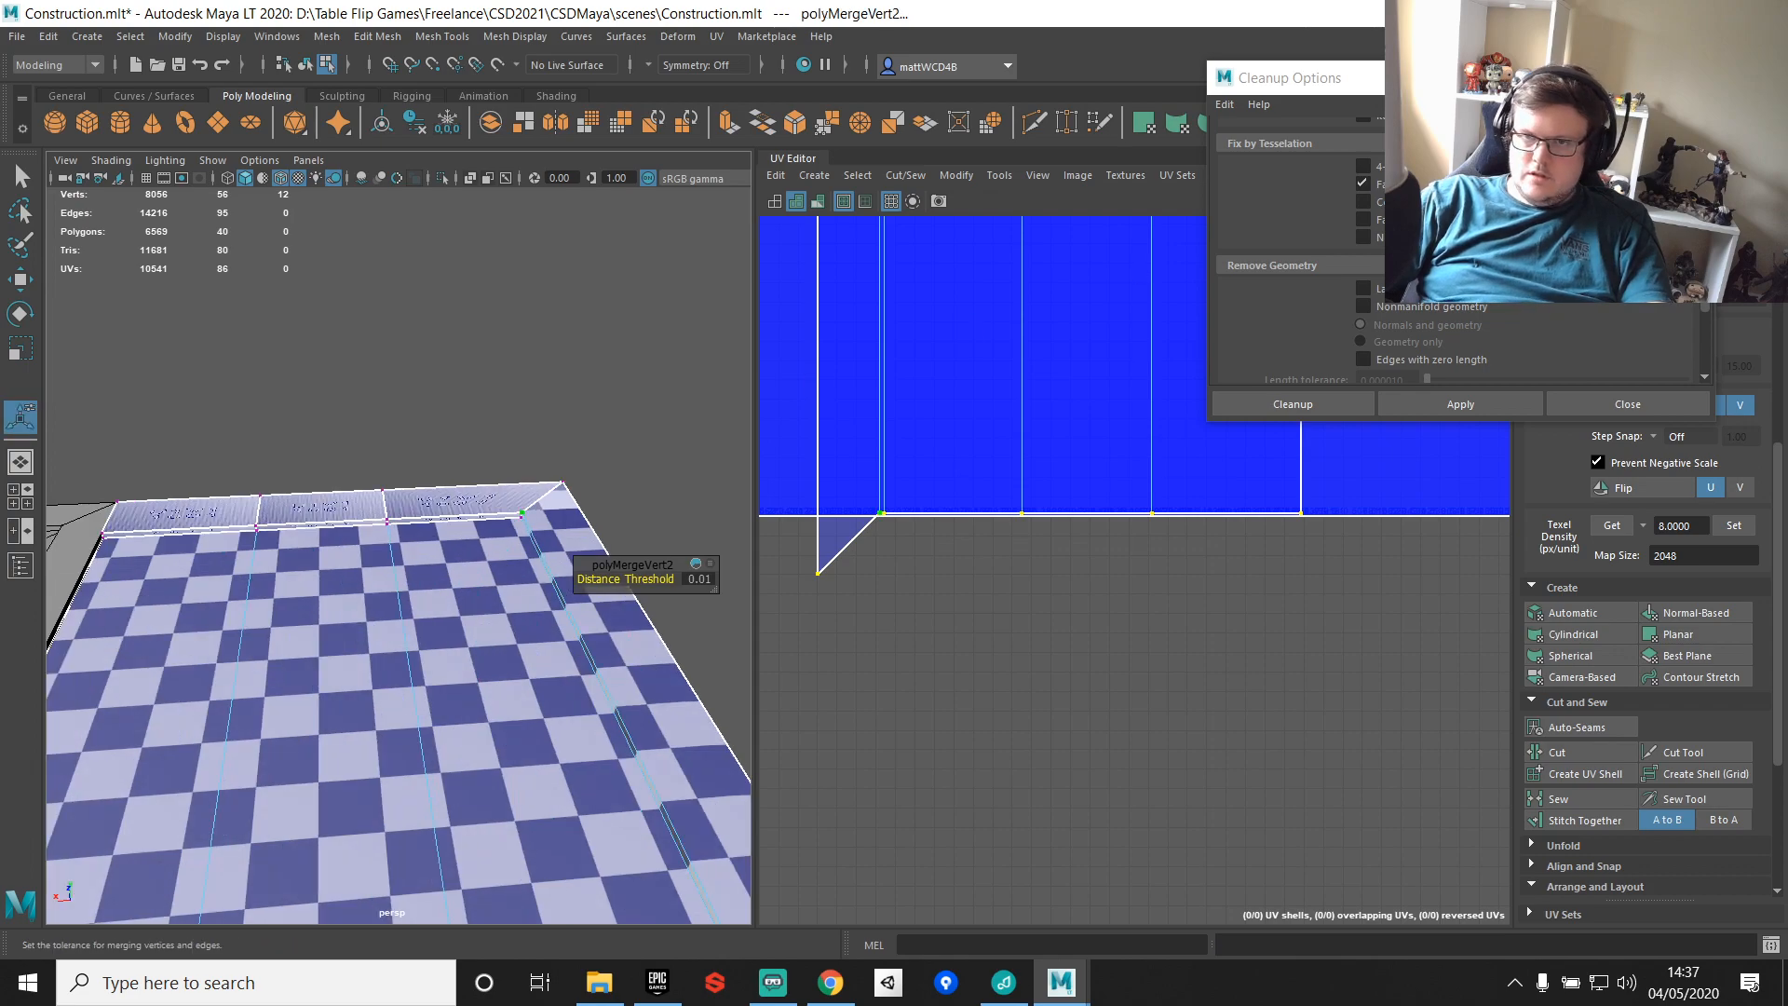
Step: Close the Cleanup options and merge all of the rebuilt kerb's vertices once more
{"action": "left_click", "coordinate": [1694, 78]}
{"action": "right_click_drag", "start_coordinate": [400, 477], "coordinate": [229, 464]}
{"action": "left_click_drag", "start_coordinate": [67, 423], "coordinate": [644, 603]}
{"action": "right_click_drag", "start_coordinate": [501, 570], "coordinate": [555, 445], "text": "shift"}
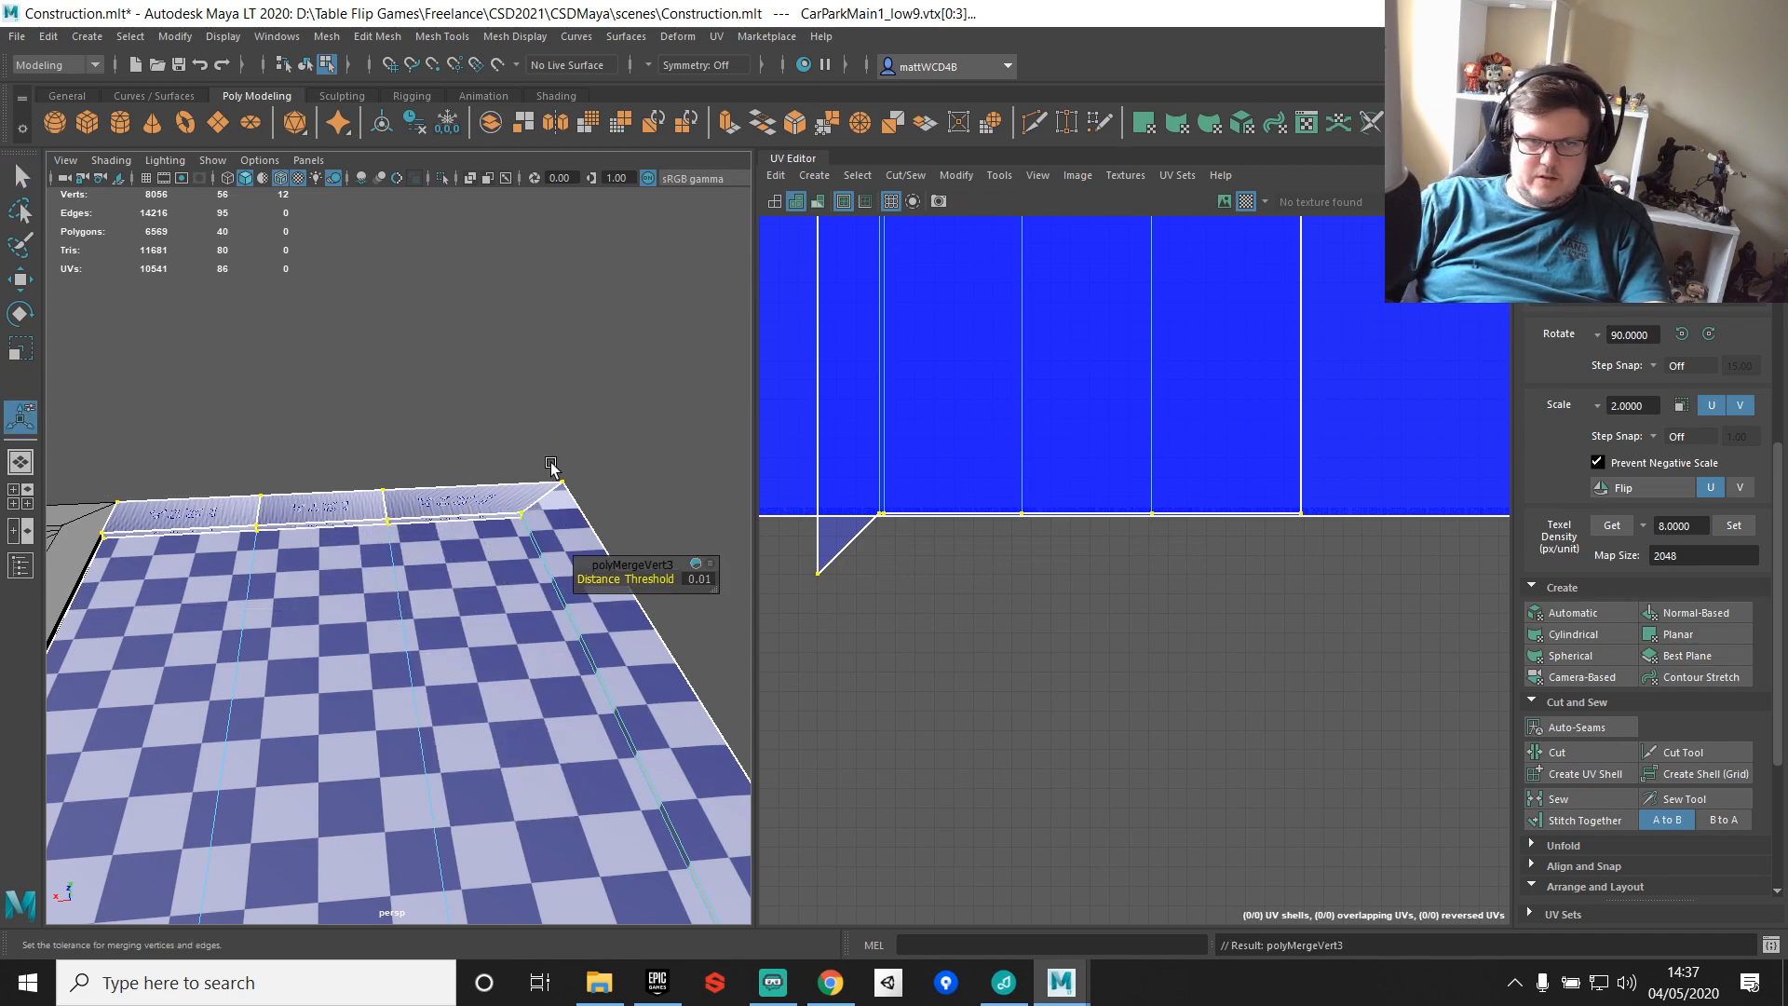
Step: Select the six rebuilt kerb top and riser faces and apply an Automatic UV projection to them
{"action": "key", "text": "q"}
{"action": "right_click_drag", "start_coordinate": [435, 473], "coordinate": [447, 524]}
{"action": "left_click_drag", "start_coordinate": [447, 524], "coordinate": [387, 502], "text": "alt"}
{"action": "left_click_drag", "start_coordinate": [305, 444], "coordinate": [726, 597]}
{"action": "left_click_drag", "start_coordinate": [312, 563], "coordinate": [792, 642], "text": "ctrl"}
{"action": "left_click_drag", "start_coordinate": [507, 504], "coordinate": [503, 533], "text": "alt"}
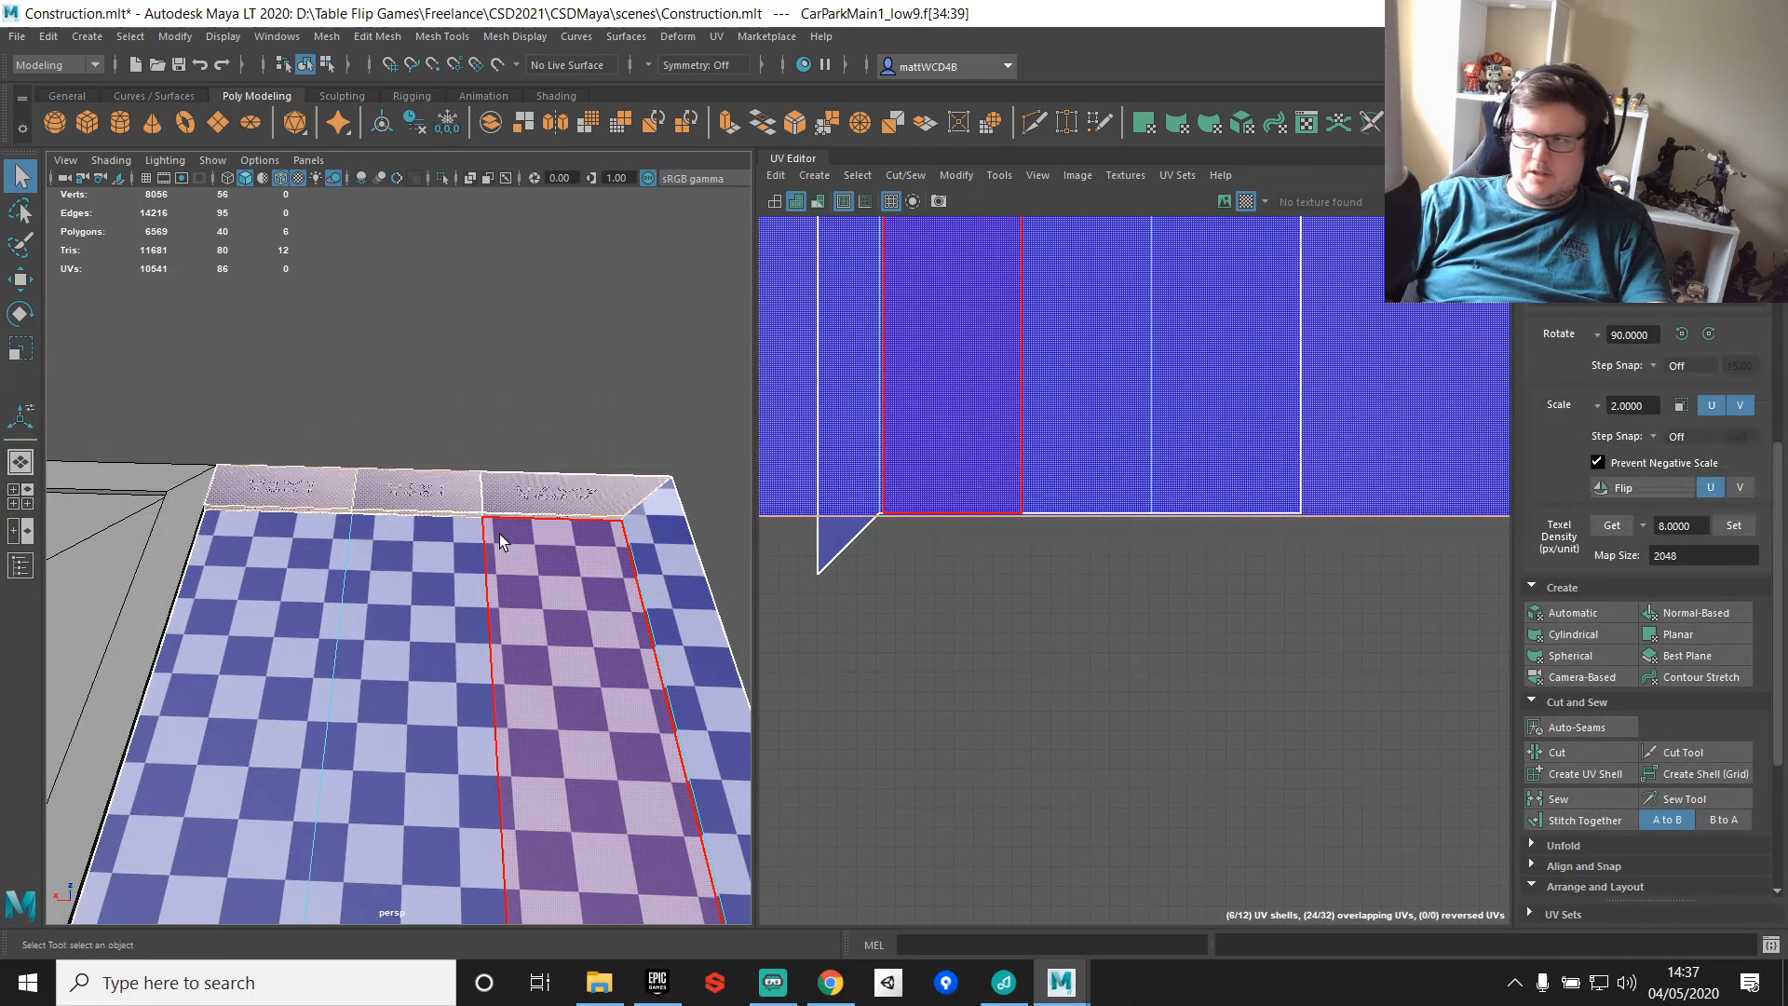
{"action": "left_click", "coordinate": [464, 535]}
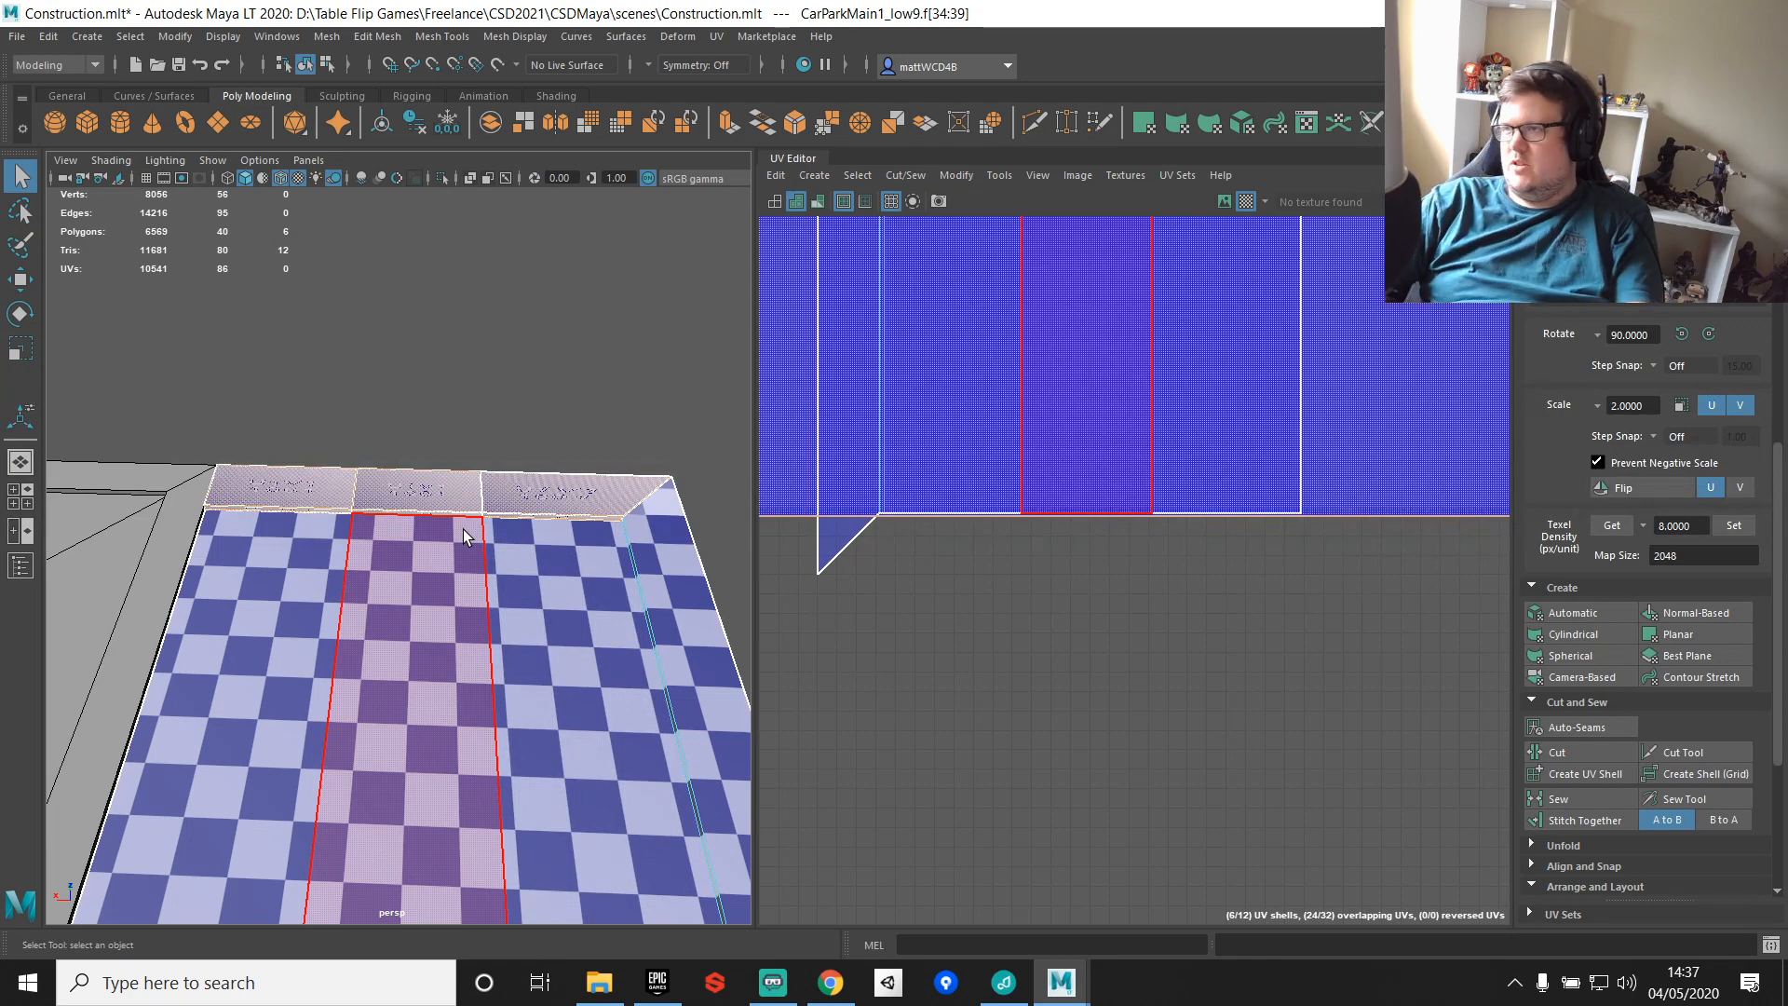
{"action": "scroll", "coordinate": [993, 537], "scroll_direction": "down", "scroll_amount": 5}
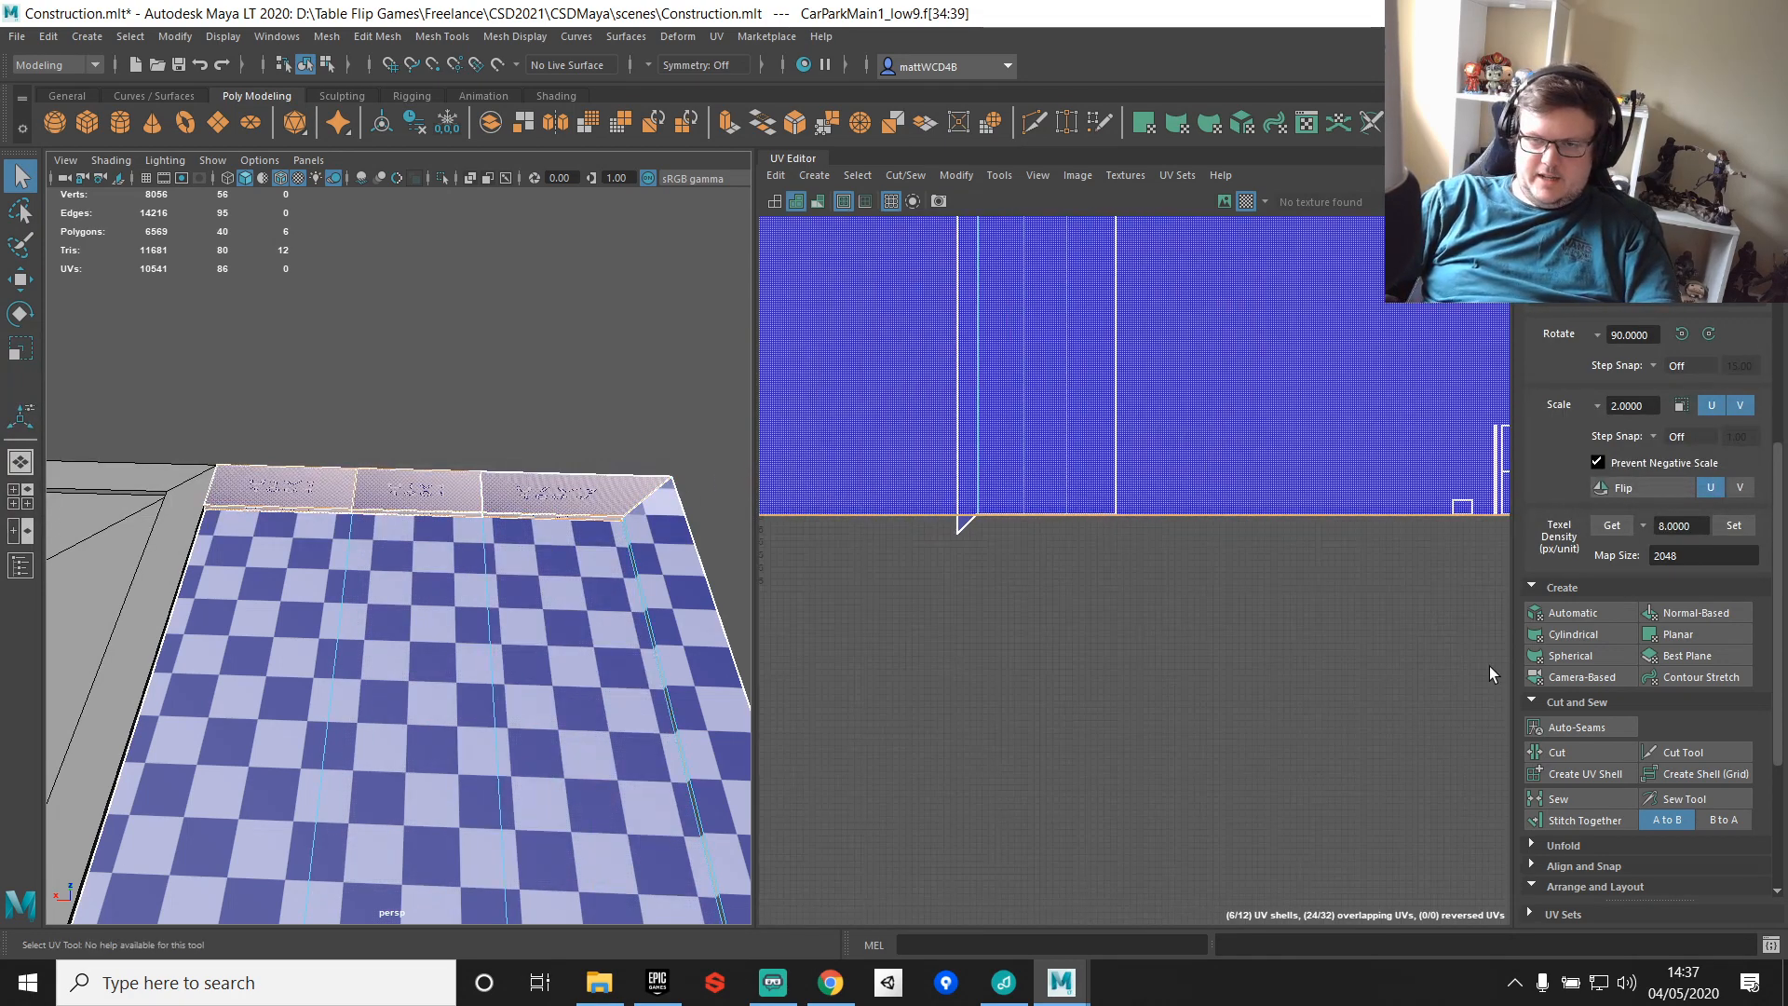
{"action": "left_click", "coordinate": [1574, 619]}
Step: Move the newly projected kerb shells clear of the slab's main UV shell
{"action": "key", "text": "w"}
{"action": "left_click_drag", "start_coordinate": [935, 508], "coordinate": [1078, 558]}
{"action": "key", "text": "f"}
{"action": "left_click", "coordinate": [1067, 457]}
{"action": "scroll", "coordinate": [1097, 552], "scroll_direction": "down", "scroll_amount": 4}
{"action": "scroll", "coordinate": [1092, 550], "scroll_direction": "up", "scroll_amount": 6}
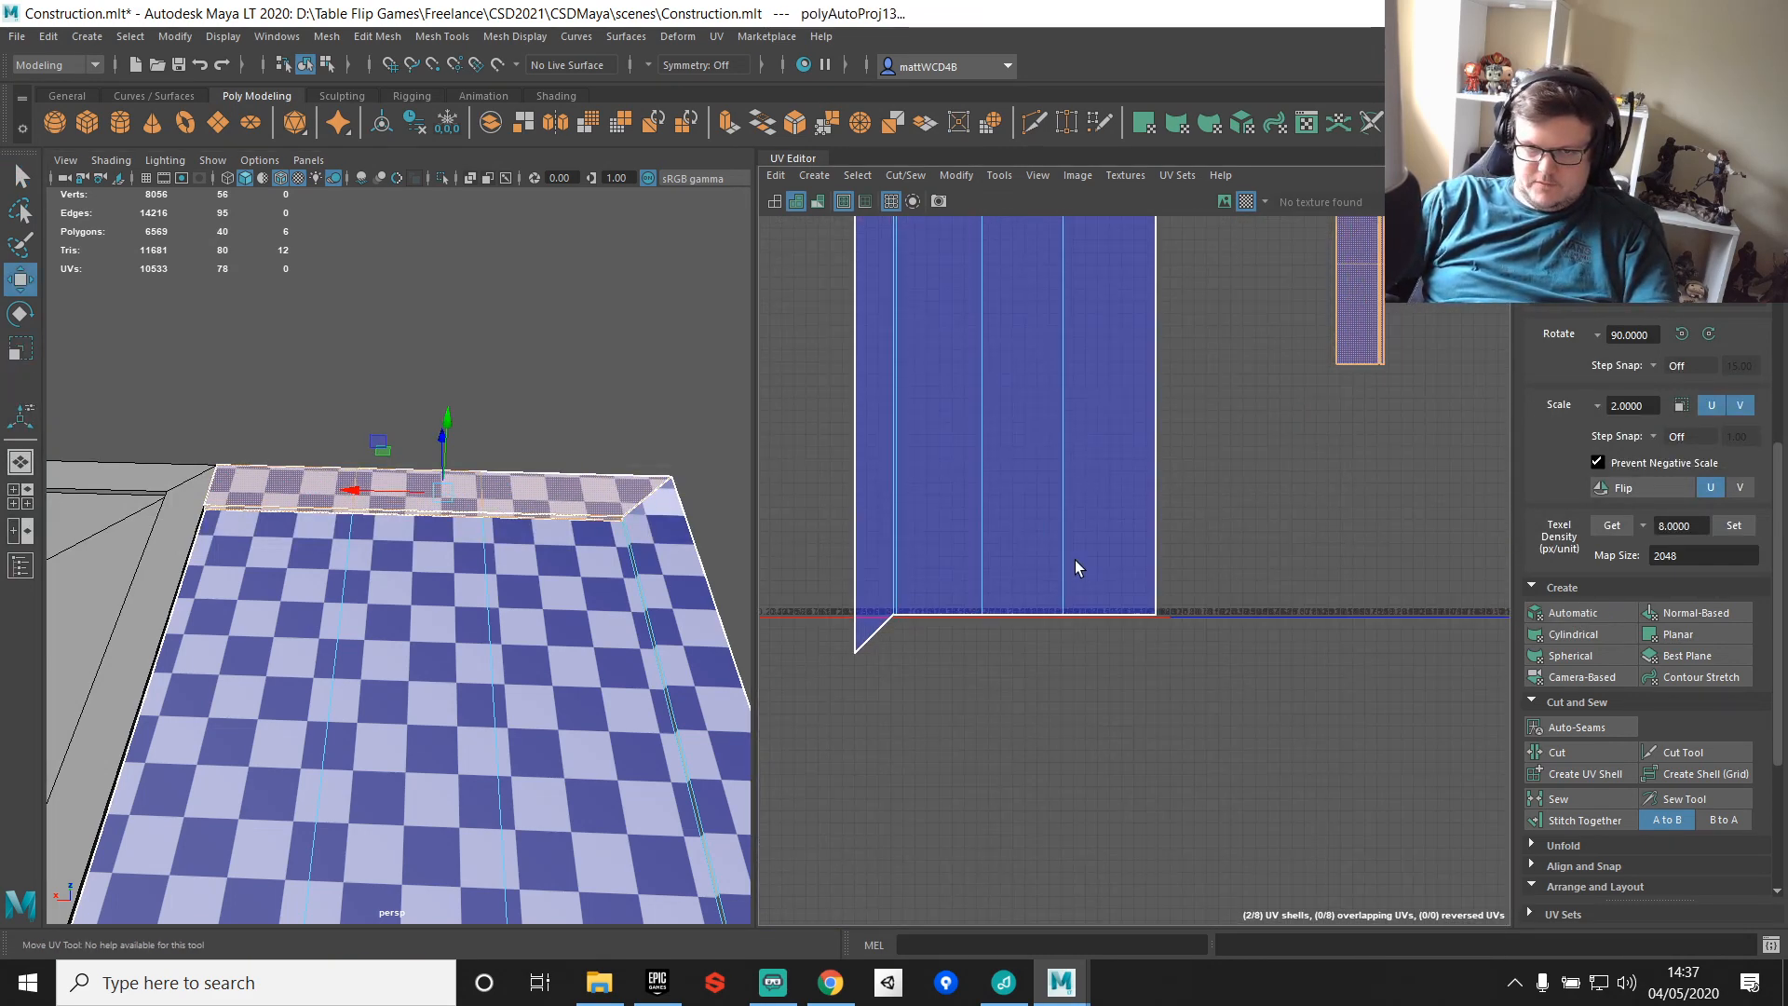
Step: Attach the riser strip to the slab shell's end edge and sew the remaining seams between them
{"action": "left_click", "coordinate": [964, 614]}
{"action": "right_click_drag", "start_coordinate": [1195, 513], "coordinate": [1200, 565], "text": "shift"}
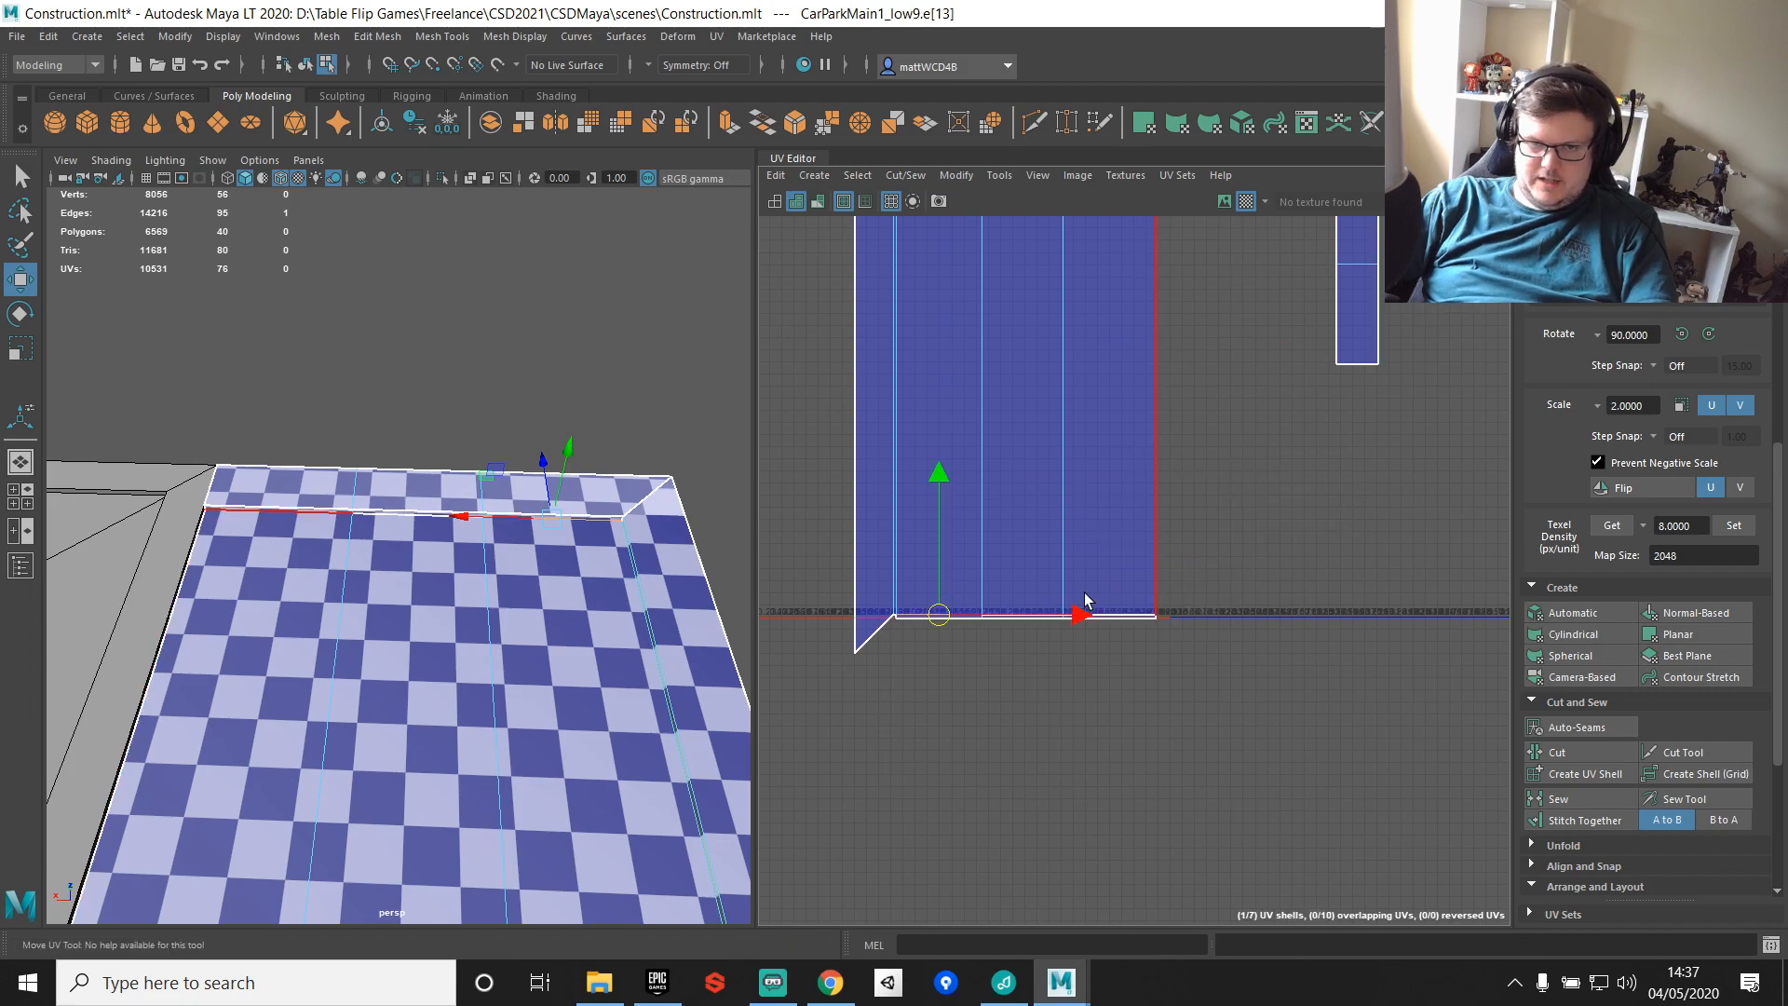
{"action": "key", "text": "q"}
{"action": "scroll", "coordinate": [1087, 605], "scroll_direction": "up", "scroll_amount": 5}
{"action": "left_click_drag", "start_coordinate": [920, 570], "coordinate": [1084, 636]}
{"action": "right_click_drag", "start_coordinate": [1349, 462], "coordinate": [1426, 498], "text": "shift"}
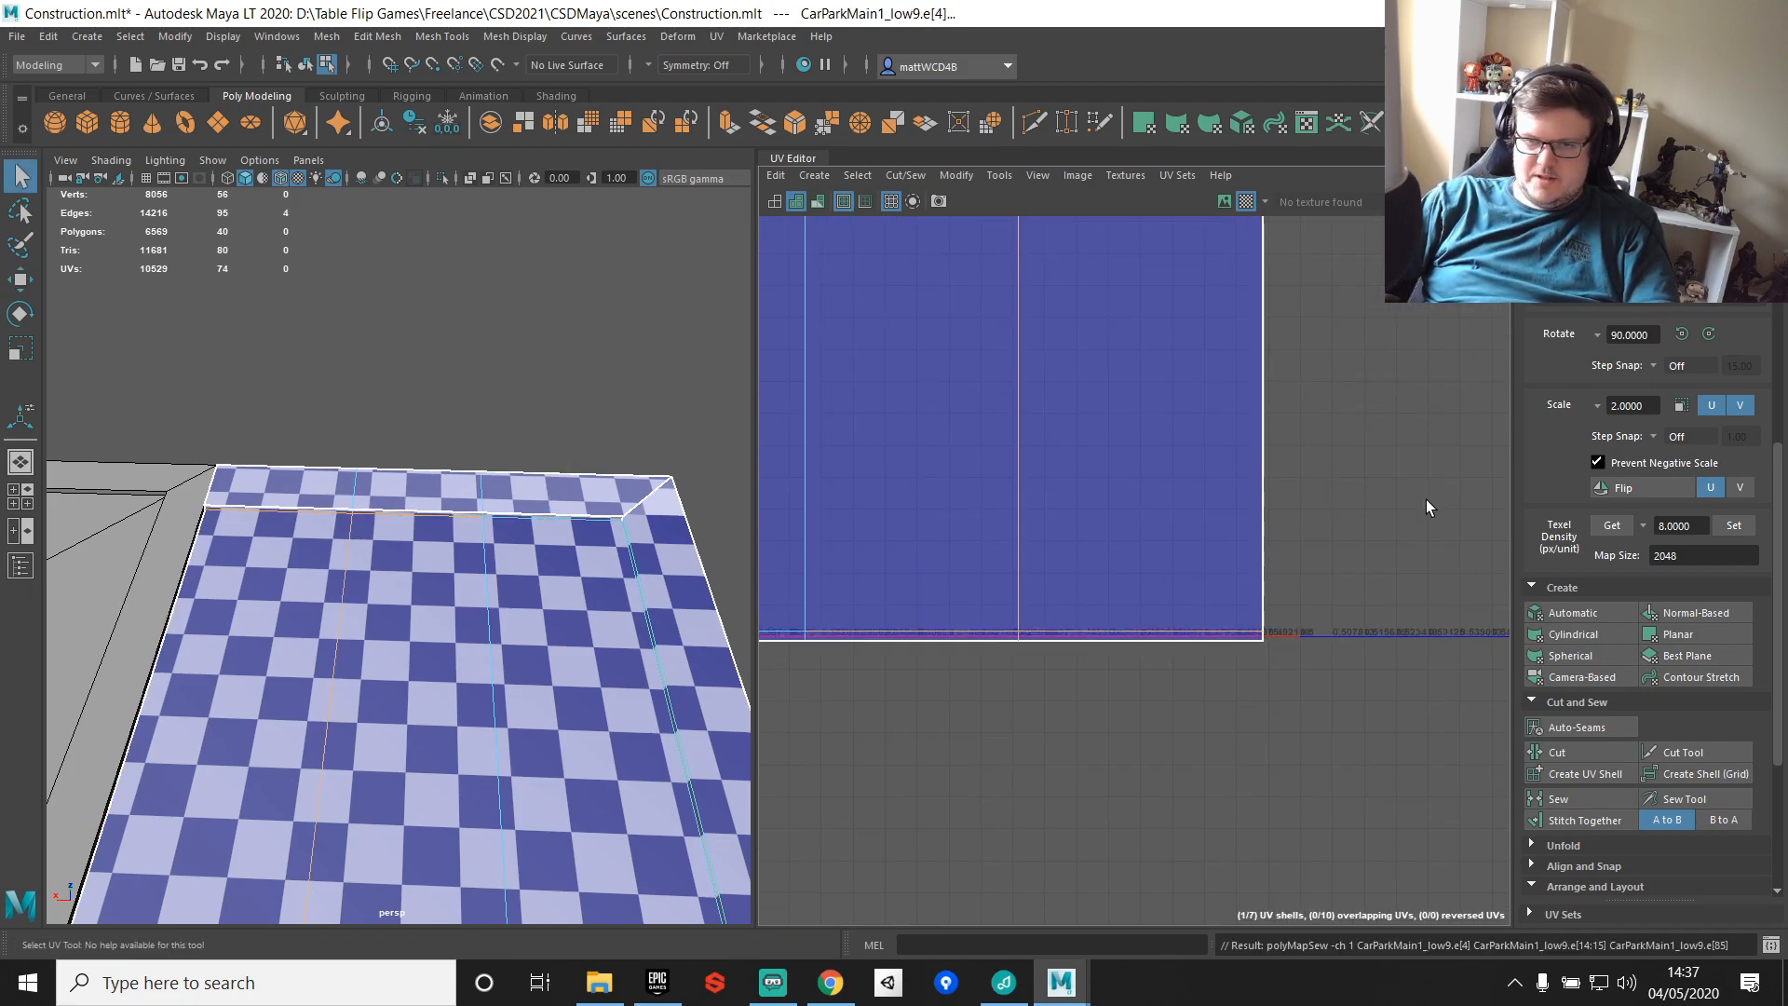
Step: Try to sew the short corner seam between the riser strip and the diagonal kerb end
{"action": "scroll", "coordinate": [948, 494], "scroll_direction": "up", "scroll_amount": 6}
{"action": "left_click", "coordinate": [948, 473]}
{"action": "left_click", "coordinate": [959, 506]}
{"action": "right_click_drag", "start_coordinate": [1126, 369], "coordinate": [1202, 396], "text": "shift"}
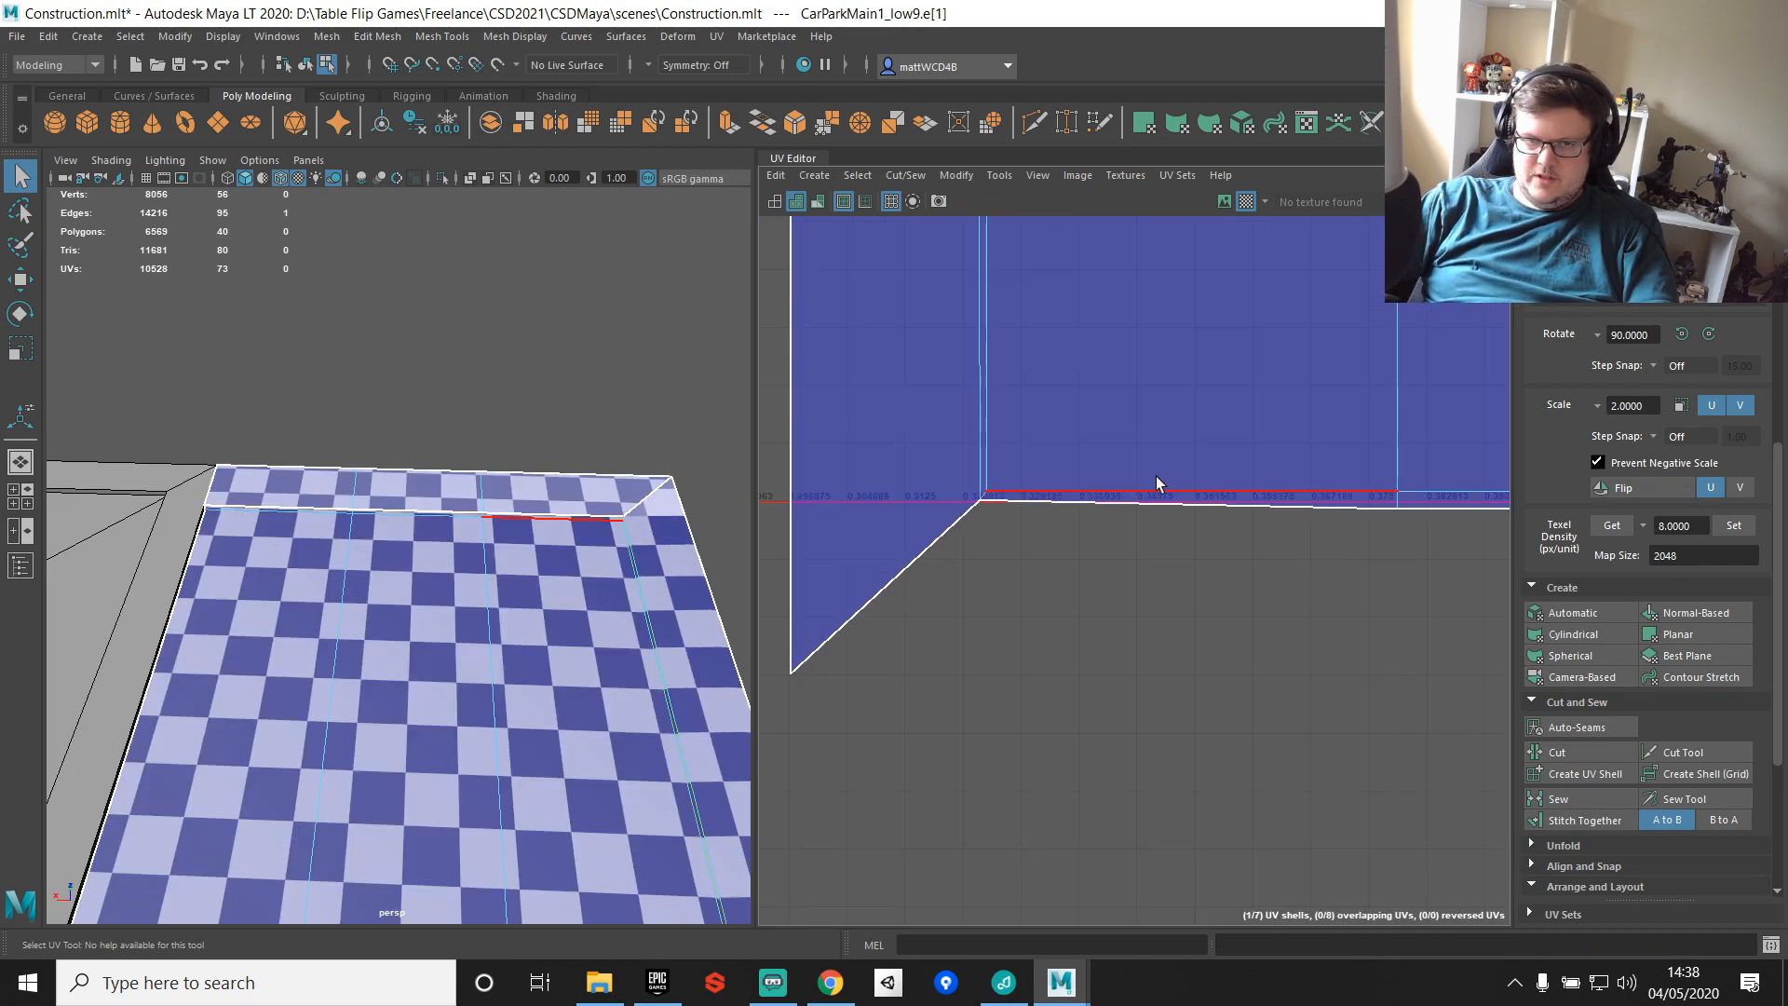
Step: Line up the riser strip's outer corner UV horizontally with the kerb's inner corner UV
{"action": "scroll", "coordinate": [1160, 480], "scroll_direction": "down", "scroll_amount": 3}
{"action": "left_click", "coordinate": [1170, 515]}
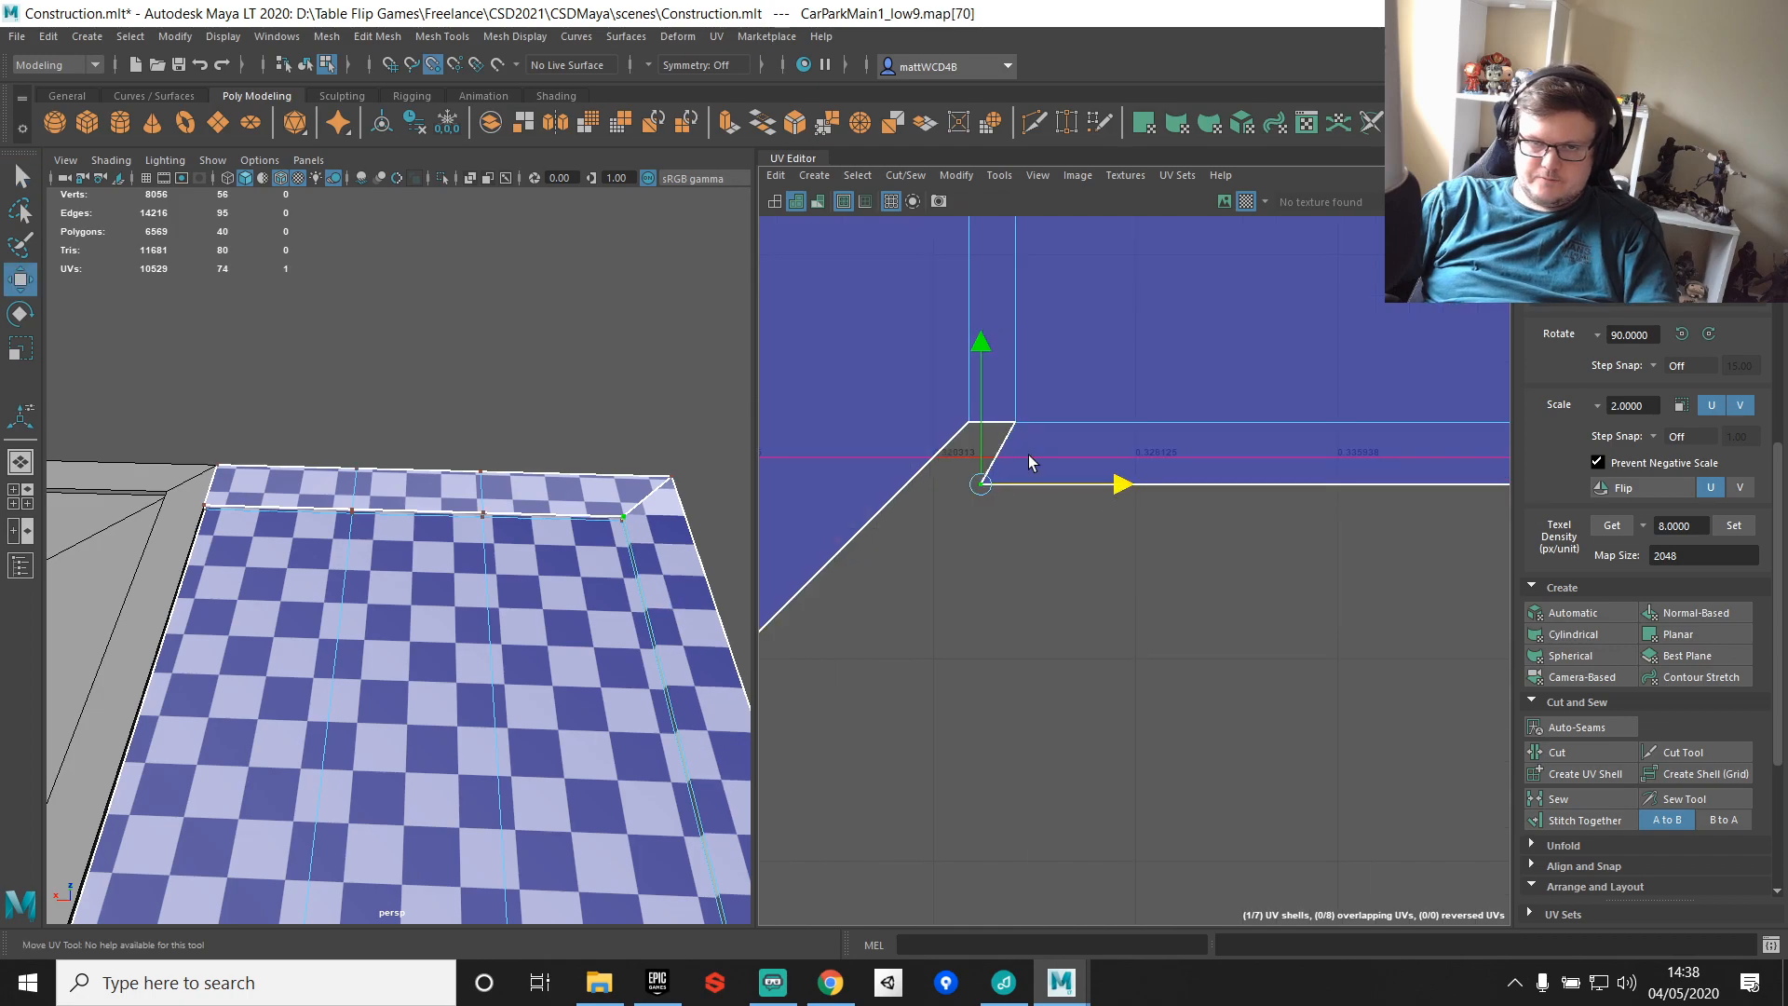
{"action": "left_click_drag", "start_coordinate": [1028, 456], "coordinate": [1095, 457]}
{"action": "left_click_drag", "start_coordinate": [938, 351], "coordinate": [996, 450]}
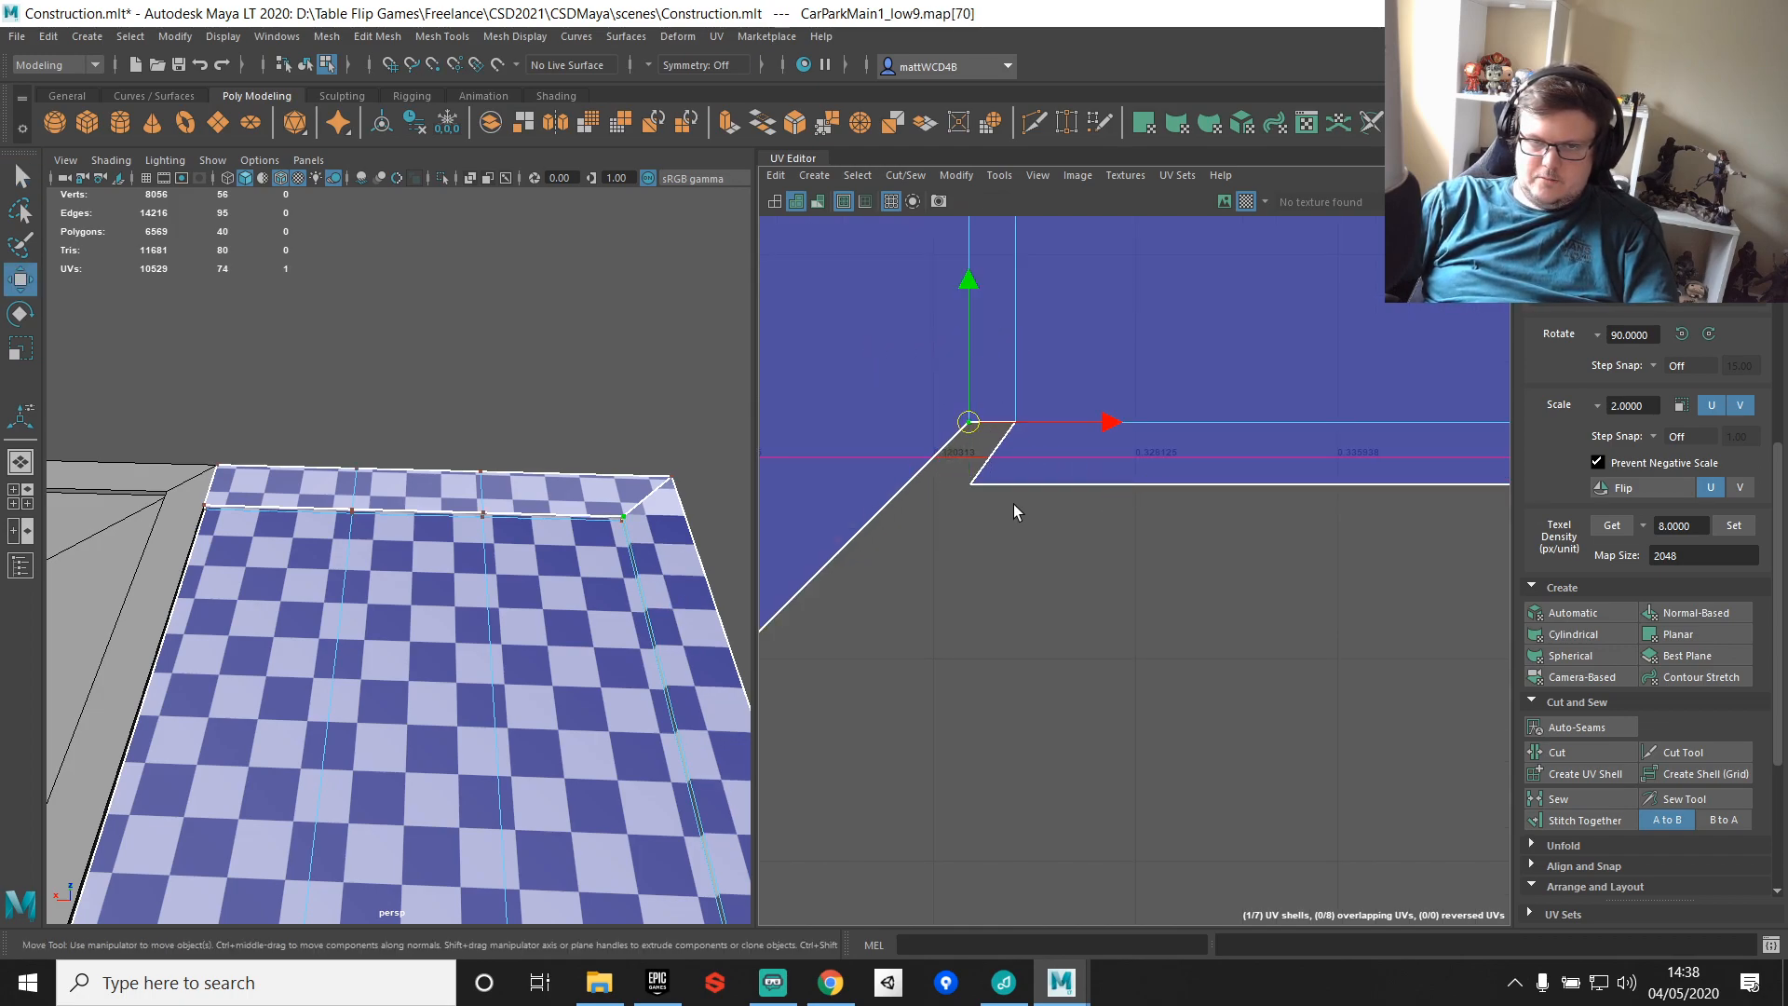
{"action": "right_click", "coordinate": [1145, 269], "text": "shift"}
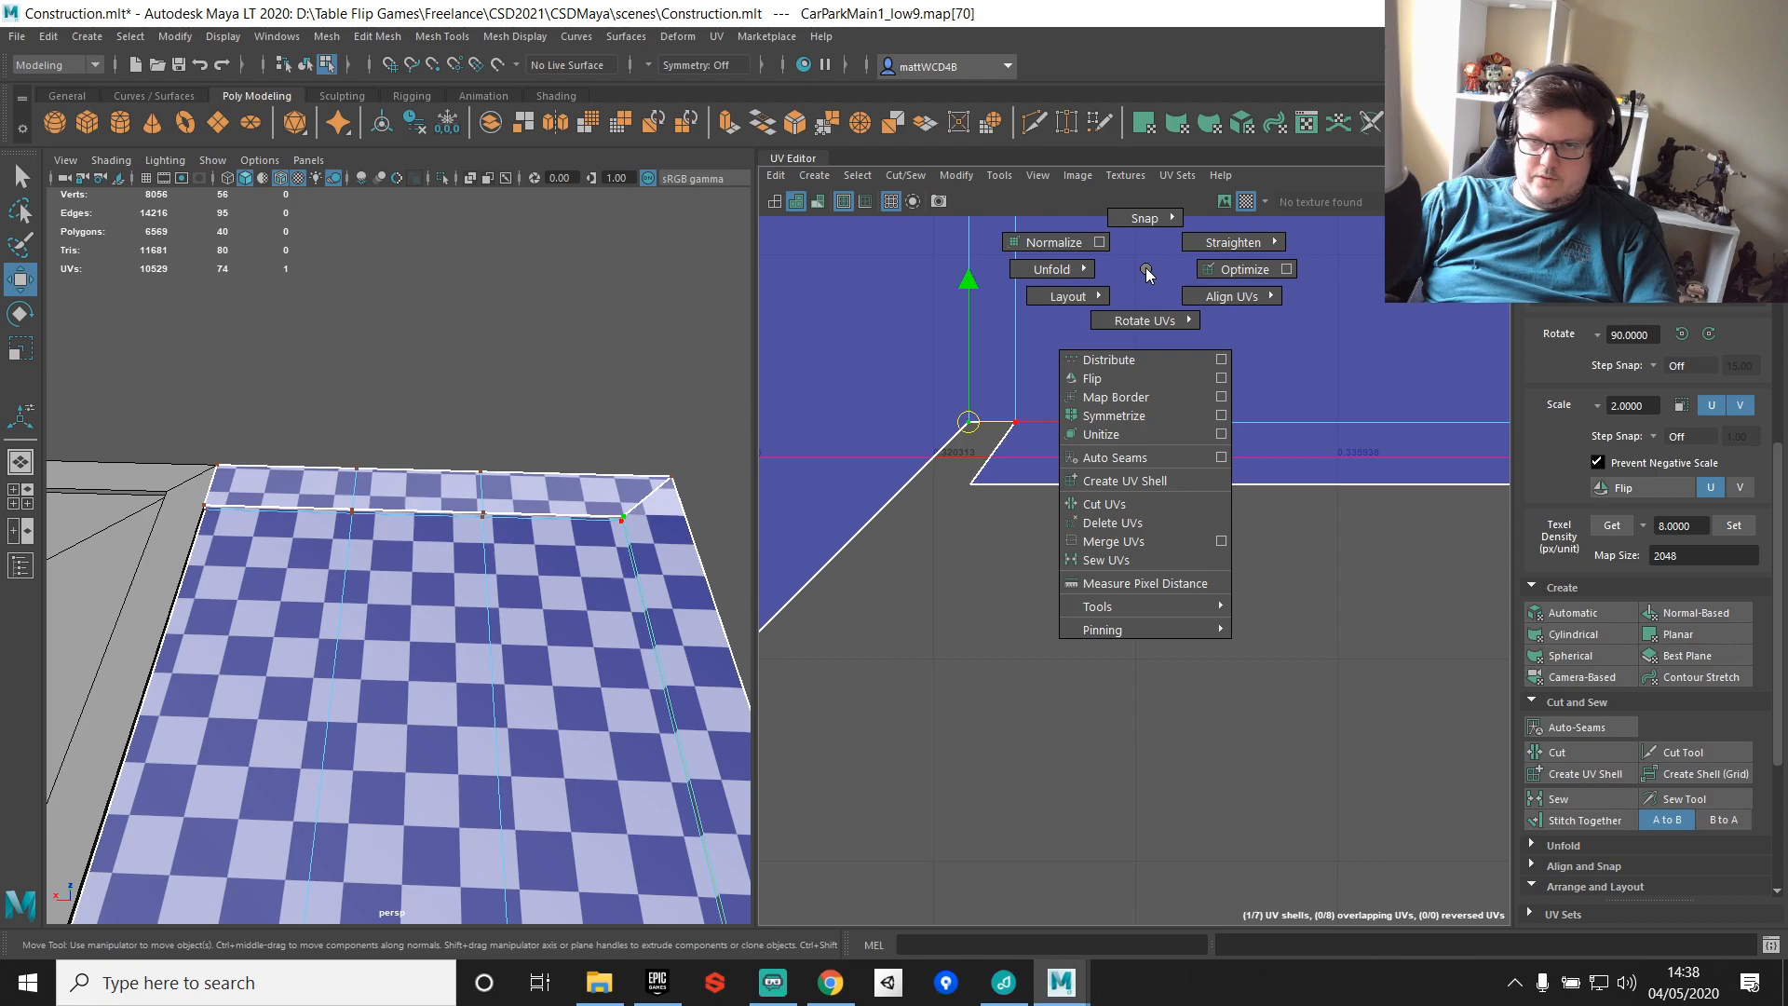
{"action": "right_click_drag", "start_coordinate": [1220, 337], "coordinate": [1227, 412], "text": "shift"}
Step: Bring the kerb's inner corner UV onto the riser strip's corner and lower its outer corner UV to restore the diagonal
{"action": "scroll", "coordinate": [947, 400], "scroll_direction": "down", "scroll_amount": 3}
{"action": "scroll", "coordinate": [1062, 411], "scroll_direction": "up", "scroll_amount": 3}
{"action": "middle_click_drag", "start_coordinate": [947, 389], "coordinate": [1123, 390], "text": "alt"}
{"action": "scroll", "coordinate": [1013, 455], "scroll_direction": "down", "scroll_amount": 3}
{"action": "left_click", "coordinate": [1116, 434]}
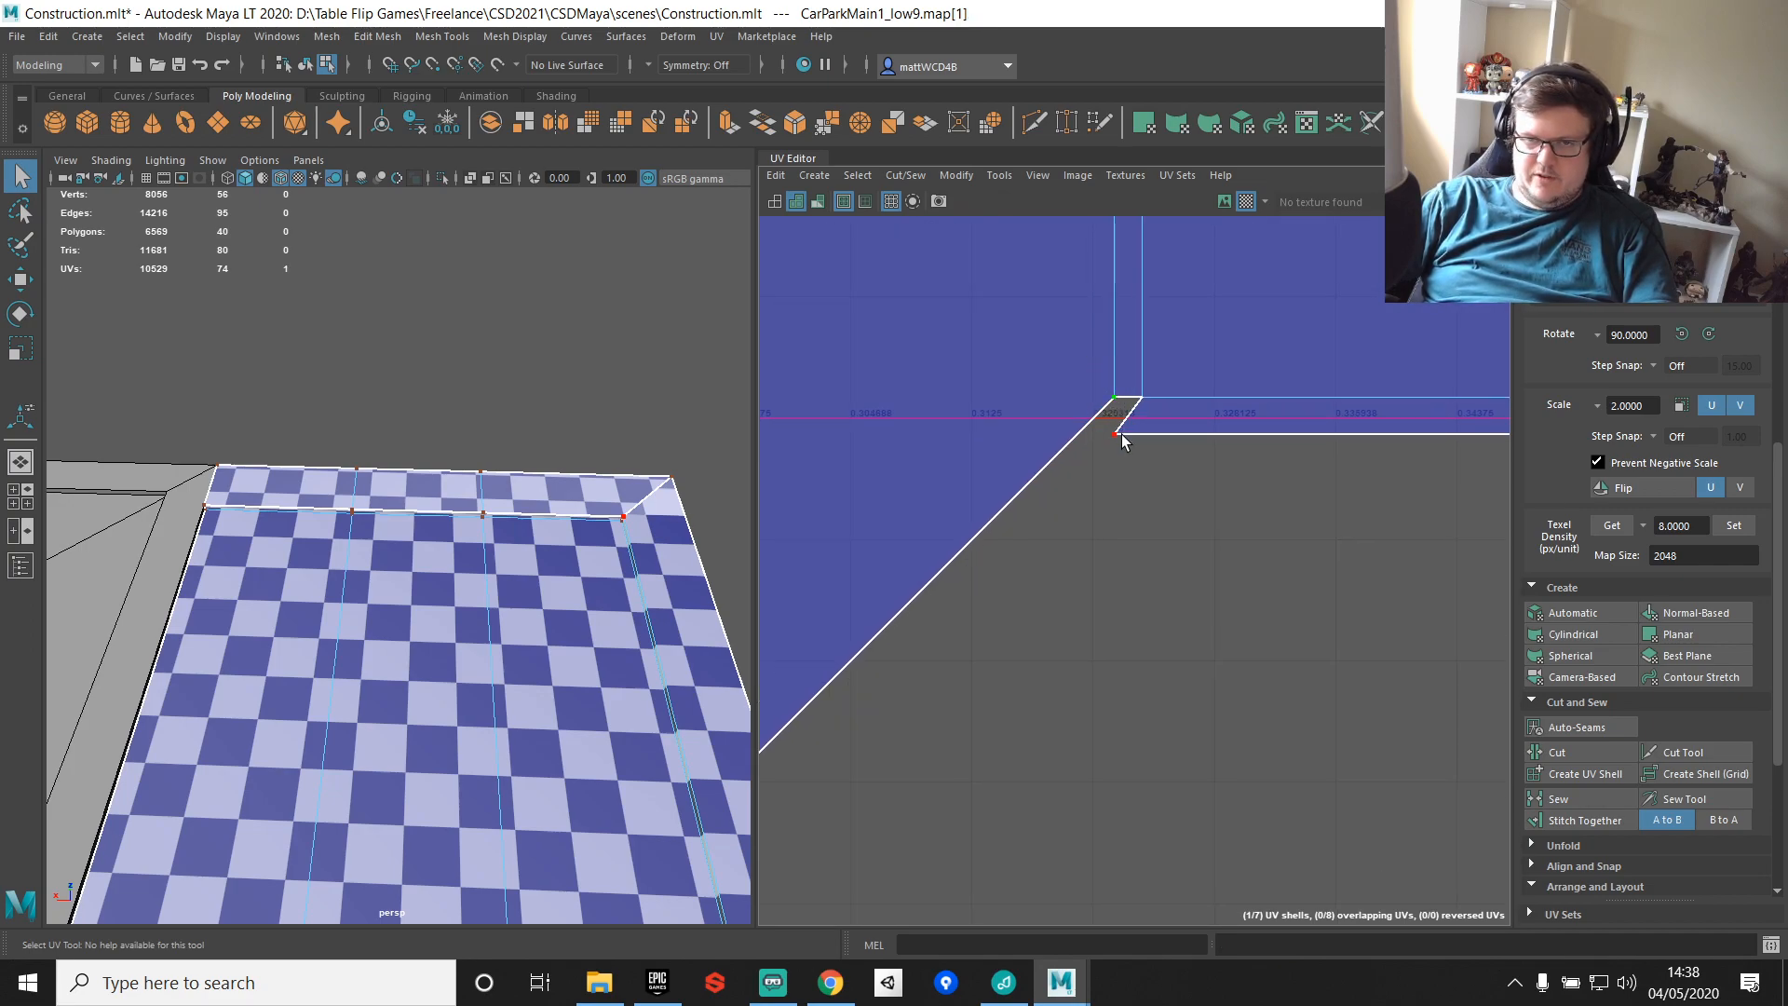
{"action": "scroll", "coordinate": [1112, 503], "scroll_direction": "down", "scroll_amount": 3}
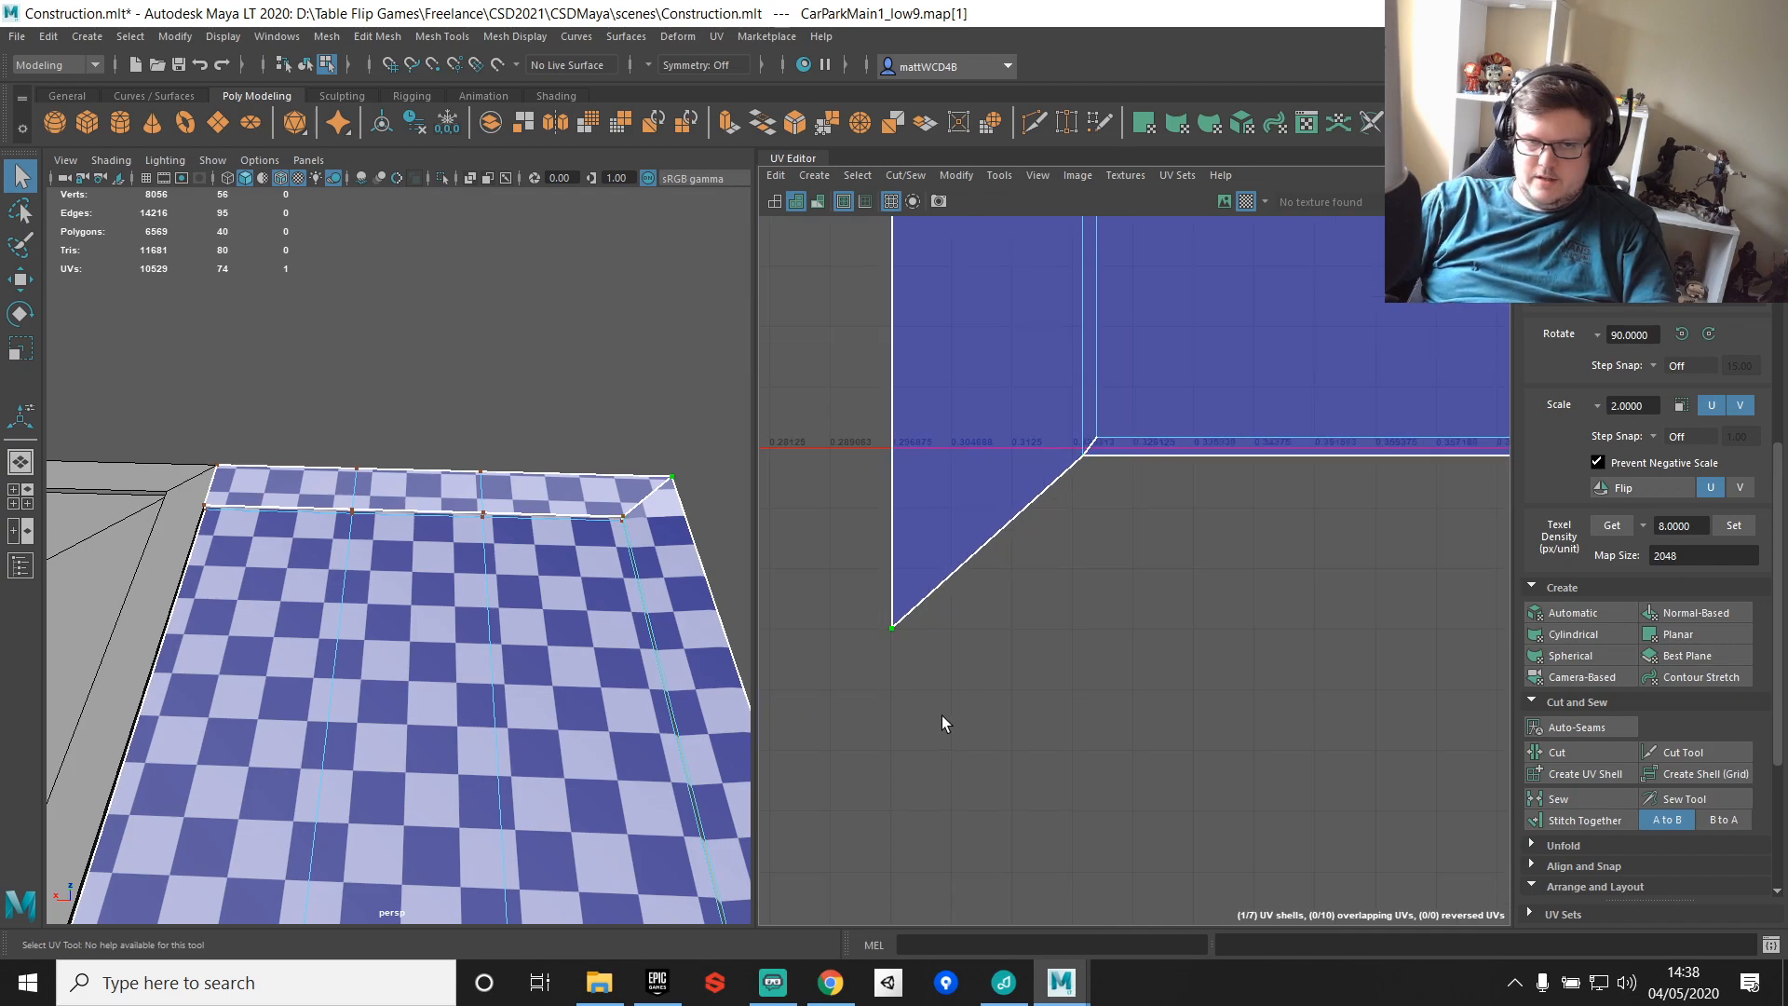
{"action": "key", "text": "w"}
{"action": "left_click_drag", "start_coordinate": [898, 498], "coordinate": [896, 512]}
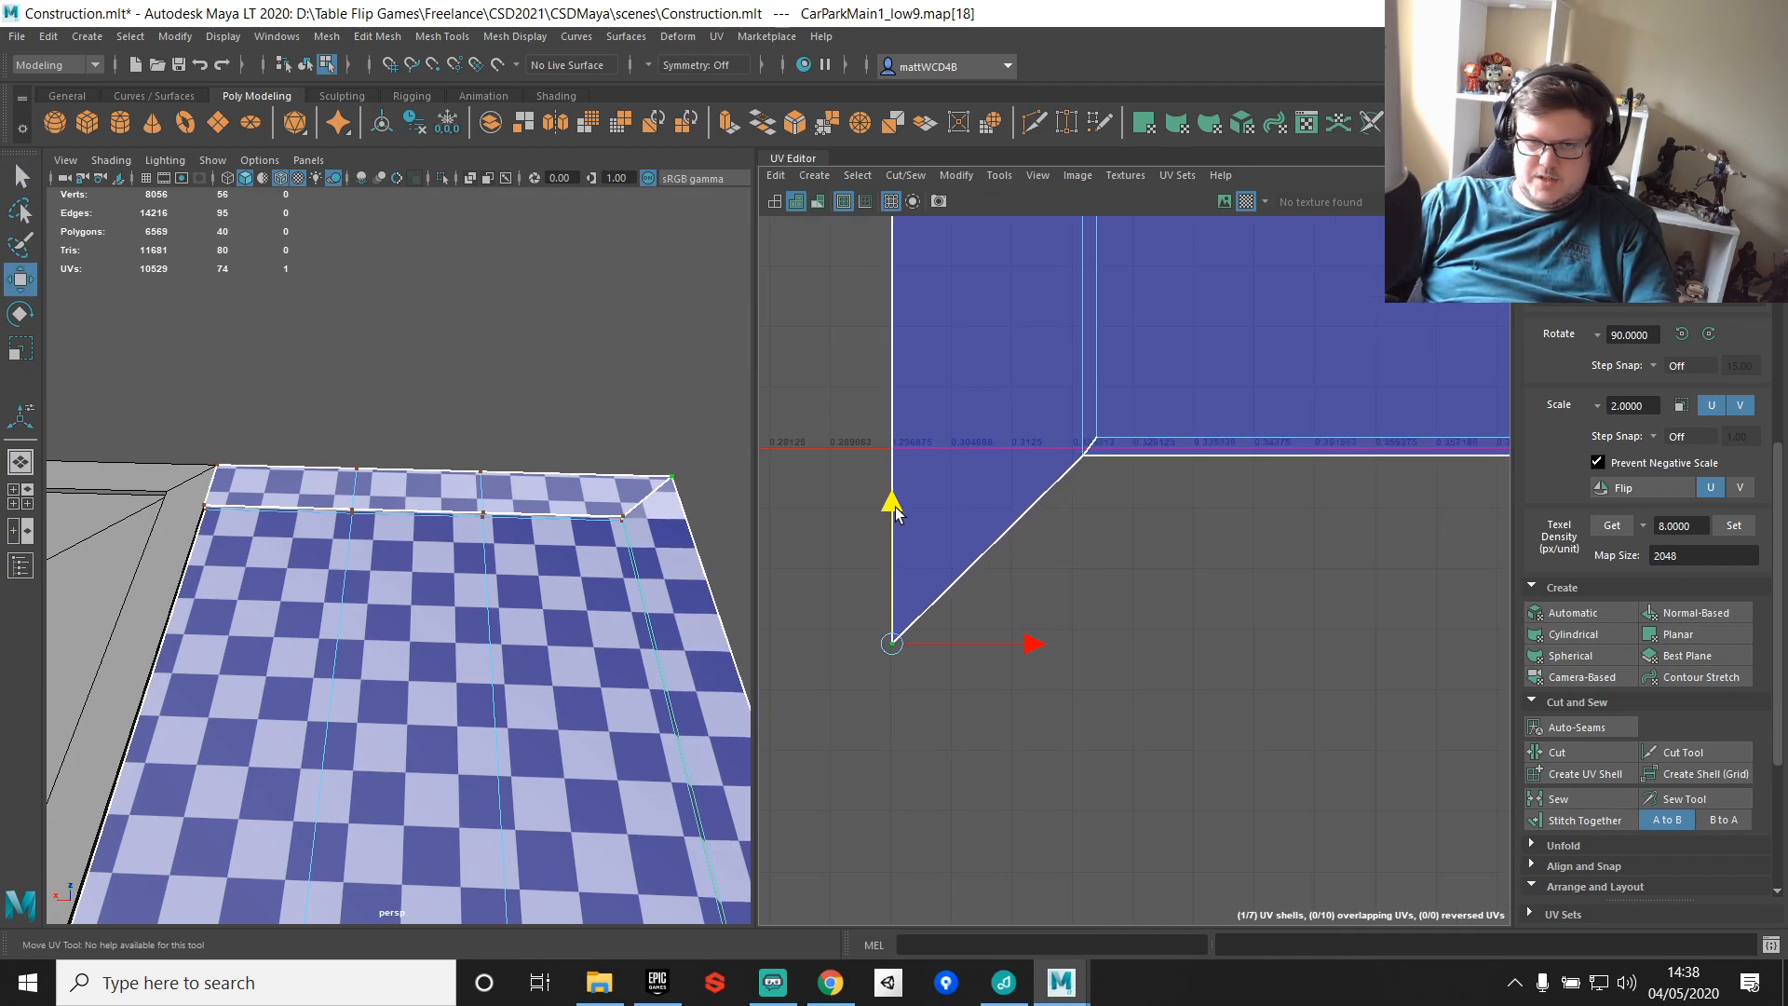
{"action": "key", "text": "q"}
{"action": "scroll", "coordinate": [1108, 548], "scroll_direction": "down", "scroll_amount": 2}
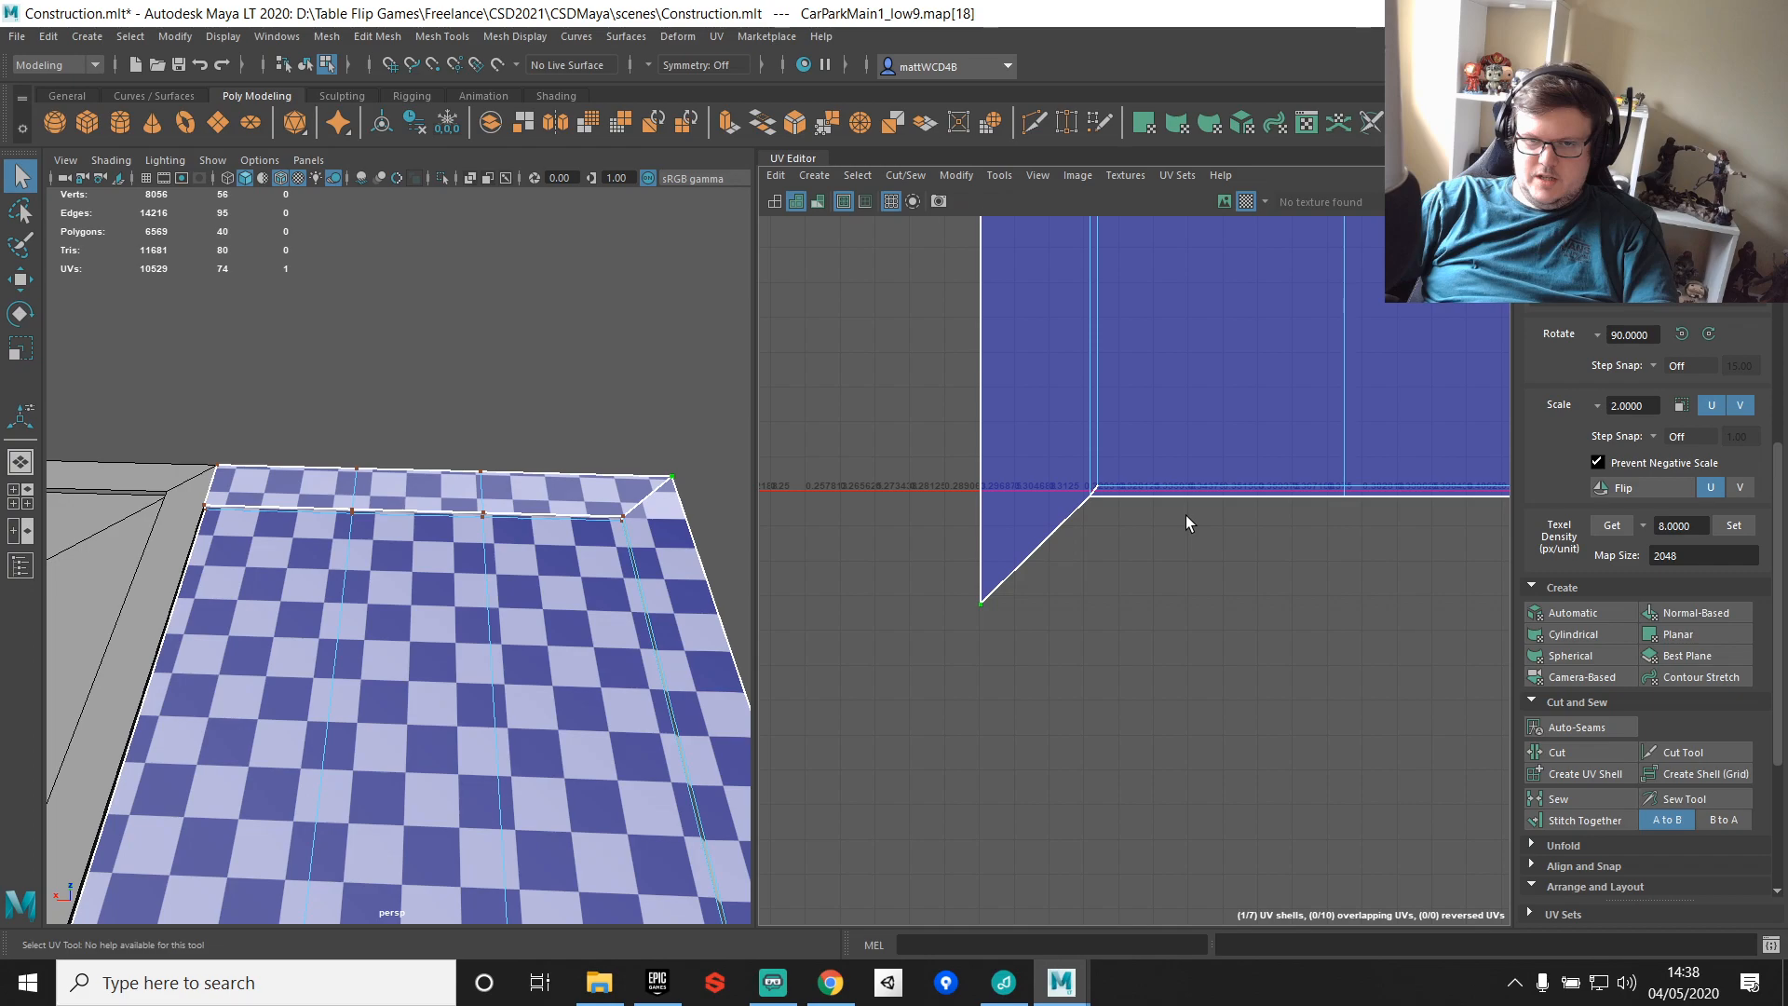
Step: Sew the end kerb top strip to the lower edge of the riser strip
{"action": "scroll", "coordinate": [1187, 519], "scroll_direction": "up", "scroll_amount": 1}
{"action": "right_click_drag", "start_coordinate": [1064, 312], "coordinate": [1065, 256]}
{"action": "scroll", "coordinate": [1151, 363], "scroll_direction": "down", "scroll_amount": 3}
{"action": "middle_click_drag", "start_coordinate": [1156, 408], "coordinate": [987, 400], "text": "alt"}
{"action": "scroll", "coordinate": [993, 400], "scroll_direction": "up", "scroll_amount": 2}
{"action": "left_click", "coordinate": [885, 409]}
{"action": "right_click_drag", "start_coordinate": [1003, 343], "coordinate": [1002, 382], "text": "shift"}
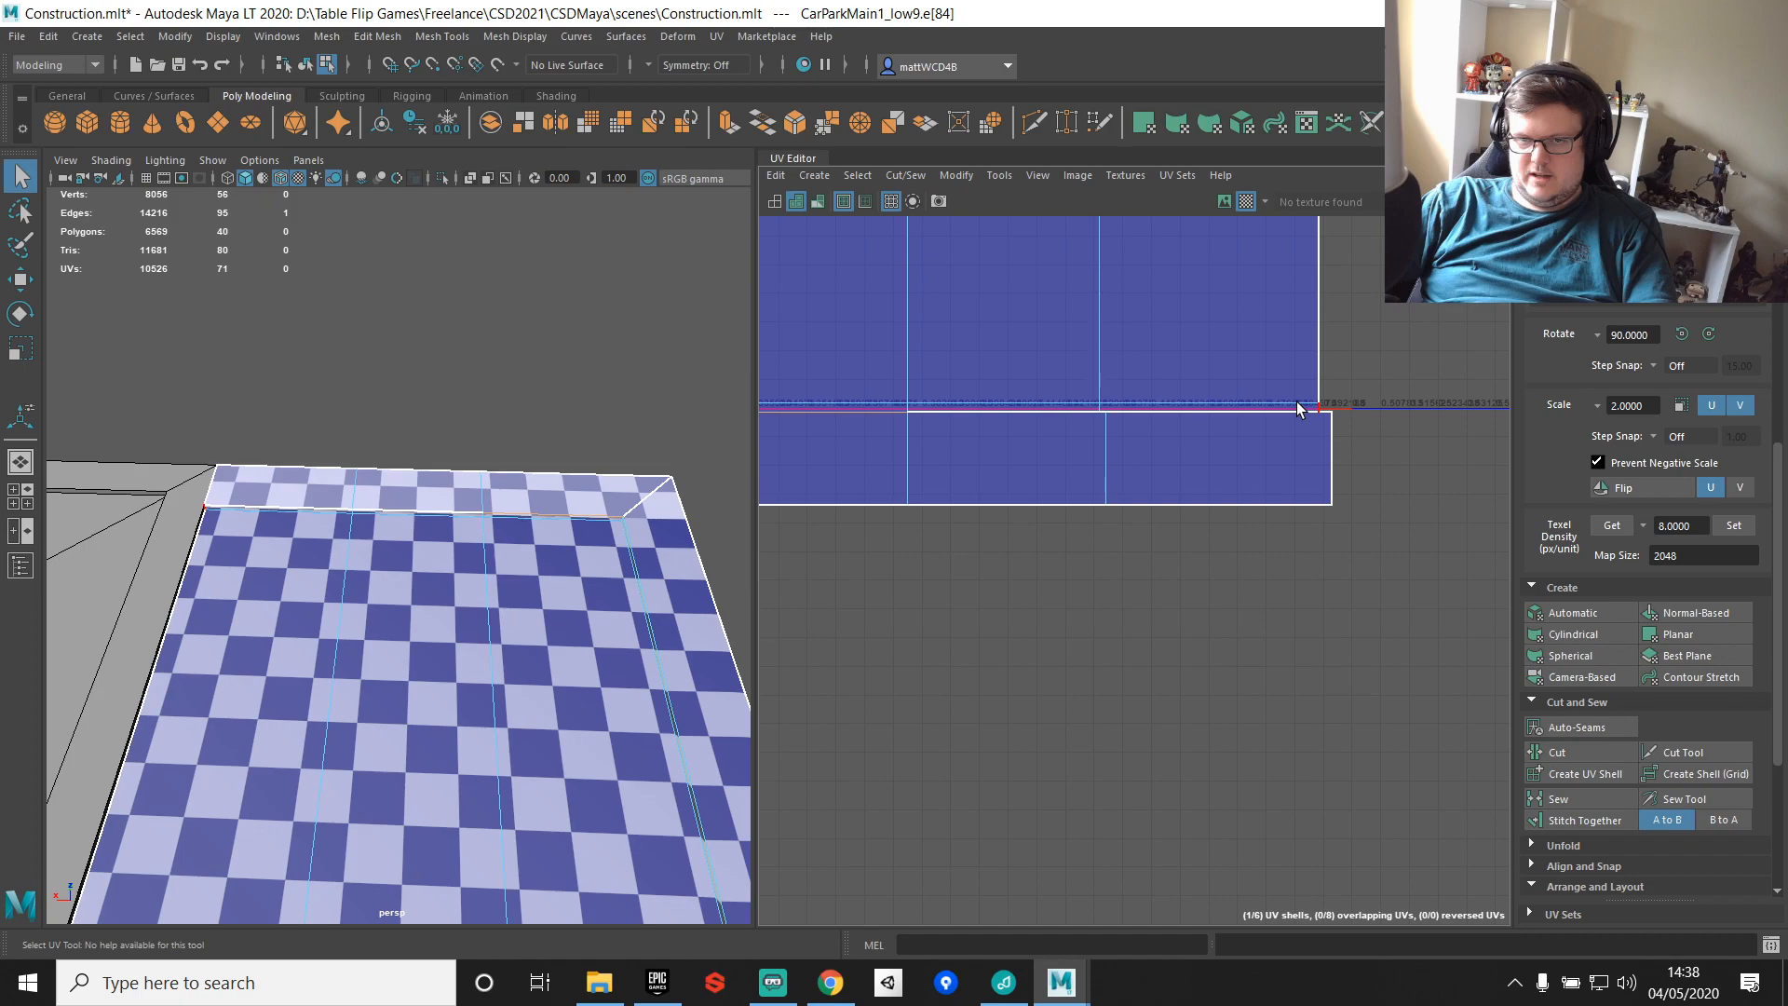
Step: Align the end kerb strip's middle and outer UVs in U with the matching slab lines, using Min U
{"action": "right_click_drag", "start_coordinate": [1179, 362], "coordinate": [1176, 413], "text": "shift"}
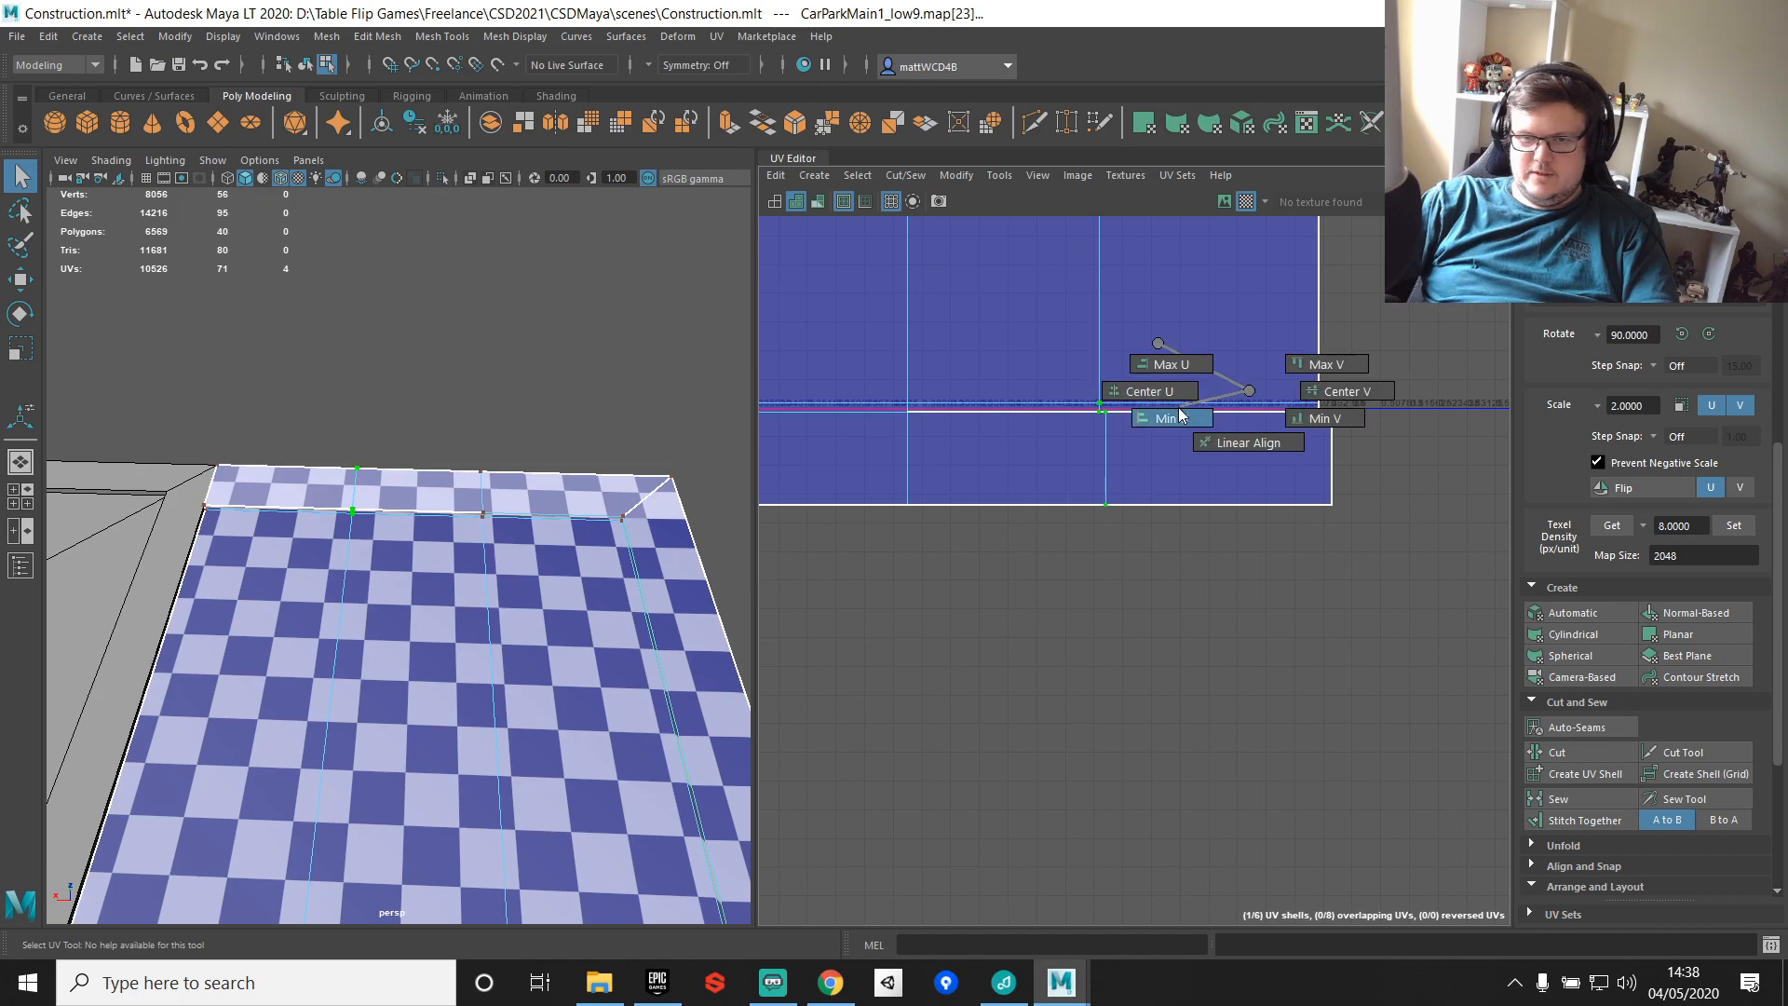
{"action": "left_click_drag", "start_coordinate": [1199, 289], "coordinate": [1385, 585]}
{"action": "right_click_drag", "start_coordinate": [1363, 375], "coordinate": [1384, 432], "text": "shift"}
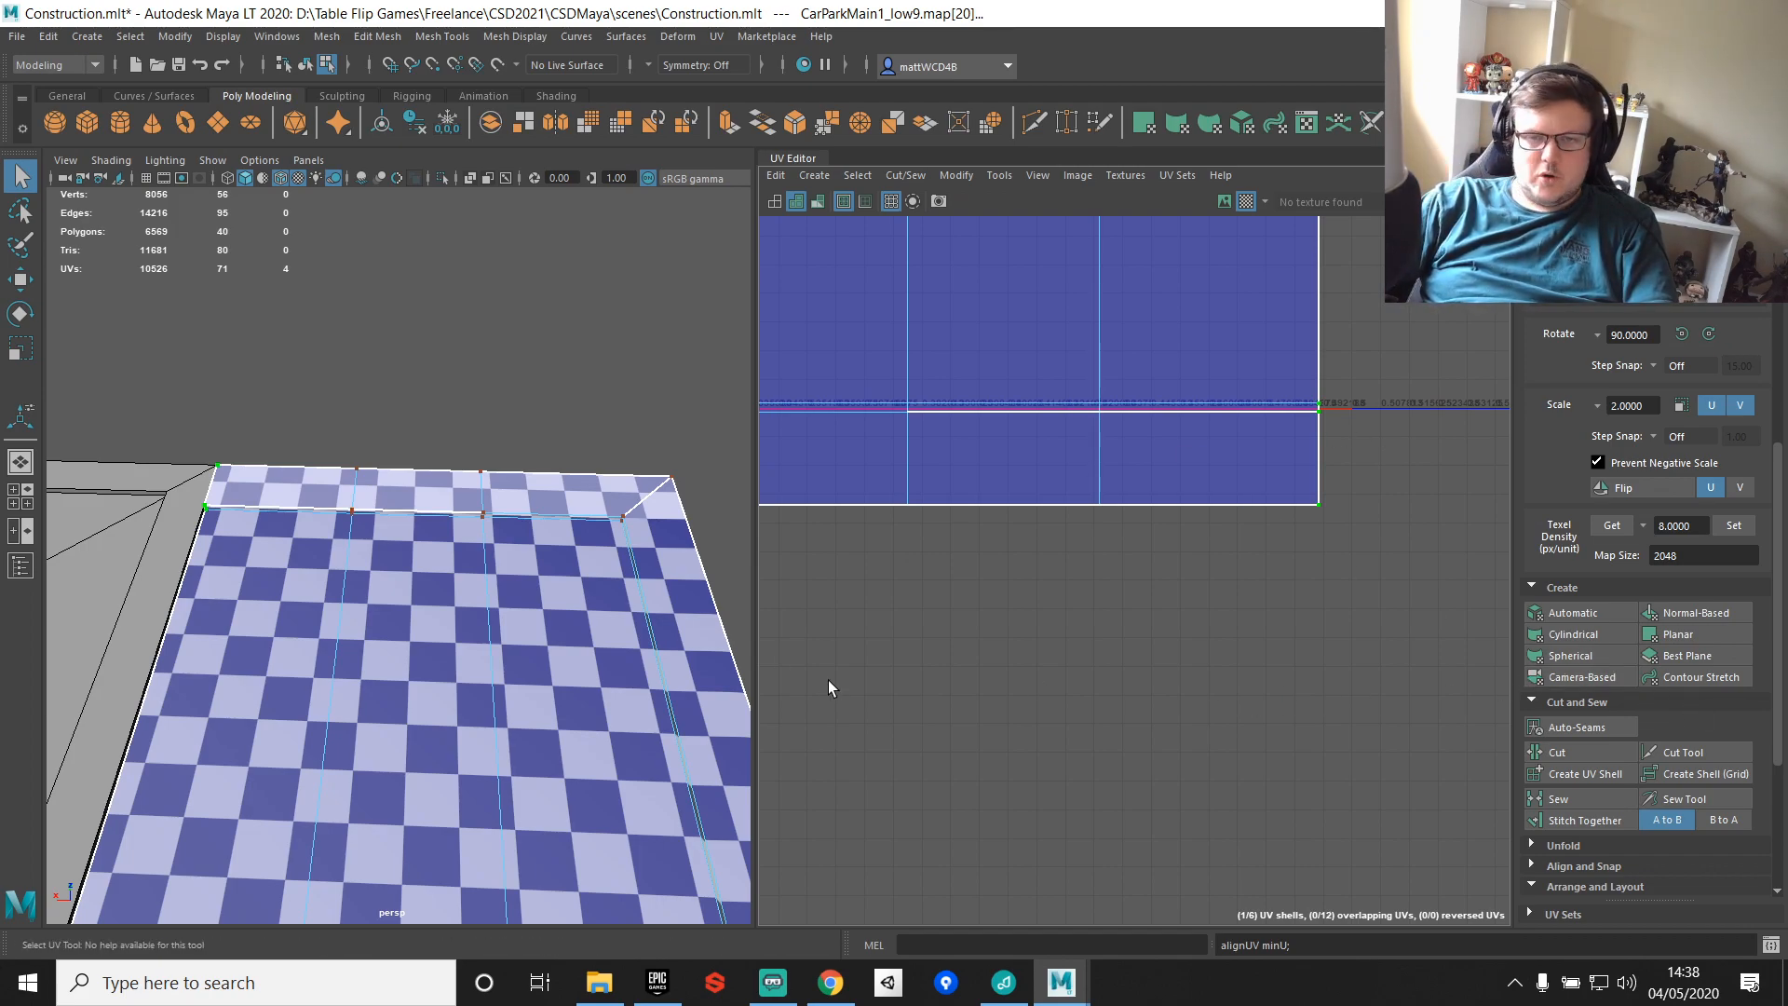
Step: Sew the remaining seams along the end kerb and its diagonal corner, and align the outer-edge UVs in V
{"action": "key", "text": "F10"}
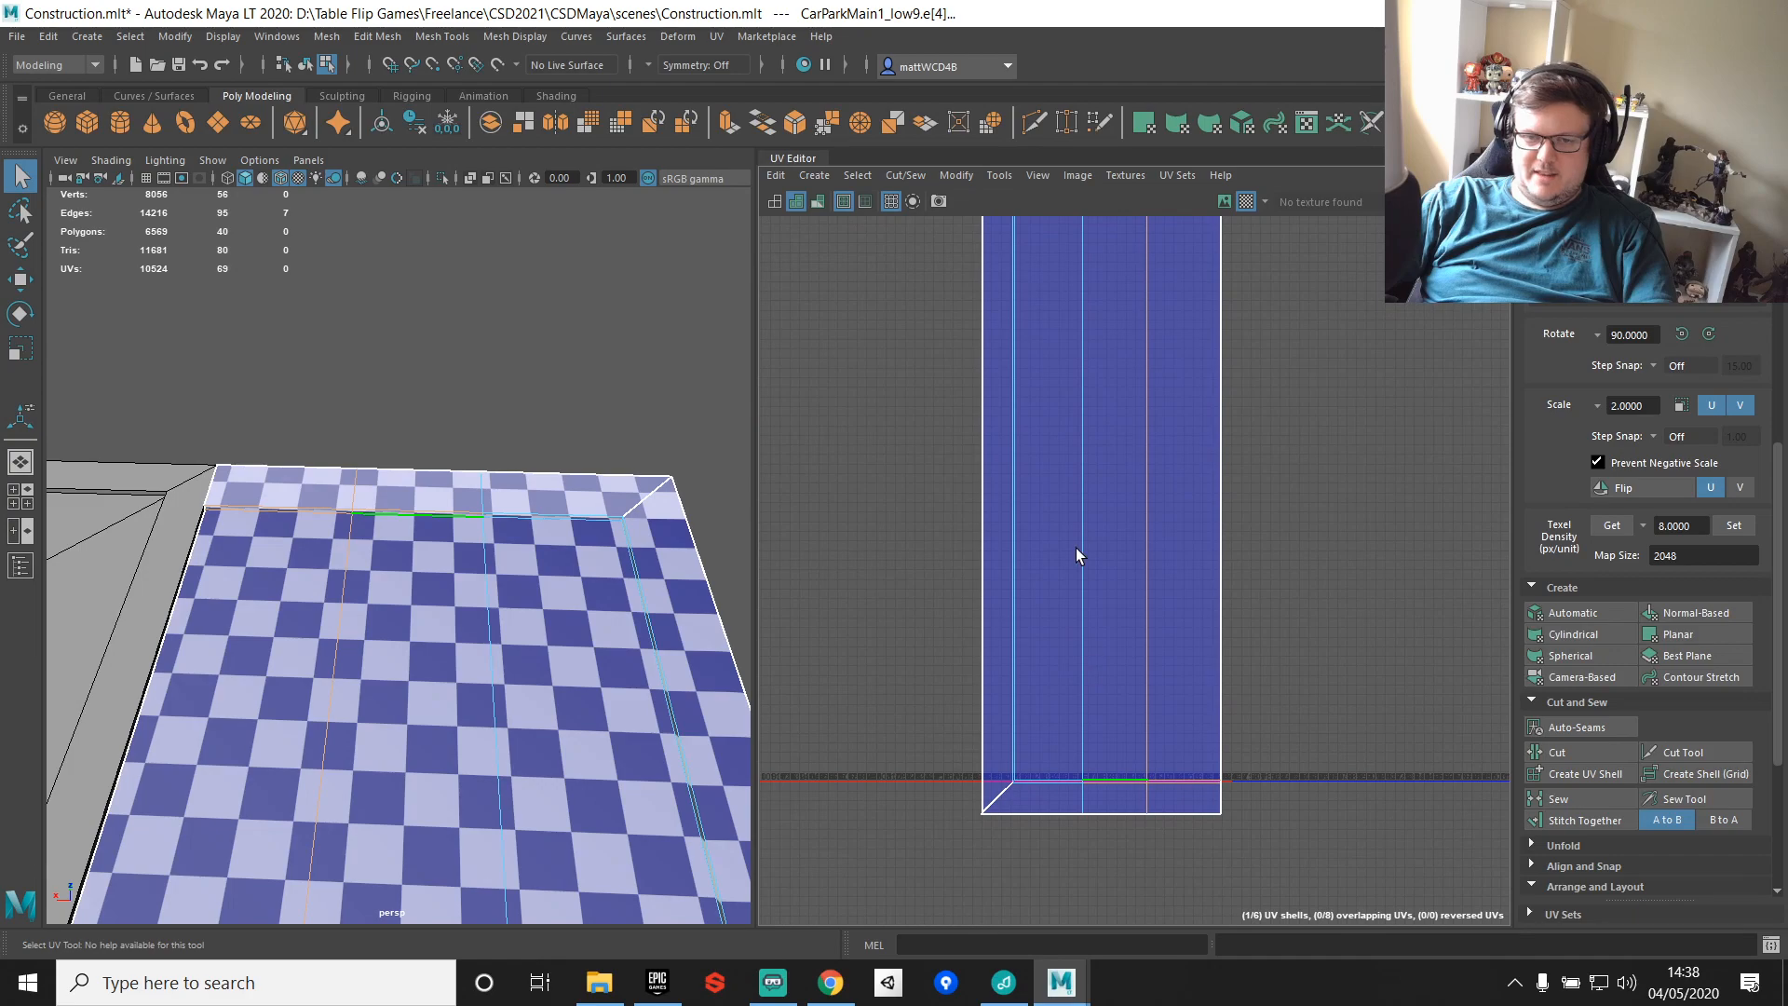
{"action": "middle_click_drag", "start_coordinate": [1001, 811], "coordinate": [1075, 444], "text": "alt"}
{"action": "scroll", "coordinate": [1075, 444], "scroll_direction": "up", "scroll_amount": 4}
{"action": "left_click_drag", "start_coordinate": [1053, 362], "coordinate": [1399, 461]}
{"action": "key", "text": "shift+s"}
{"action": "scroll", "coordinate": [1082, 386], "scroll_direction": "down", "scroll_amount": 4}
{"action": "key", "text": "F12"}
{"action": "right_click_drag", "start_coordinate": [1370, 306], "coordinate": [1446, 331], "text": "shift"}
Step: Identify the other rebuilt kerb on the model and sew its riser strips to the slab shell's stepped end edge
{"action": "key", "text": "F11"}
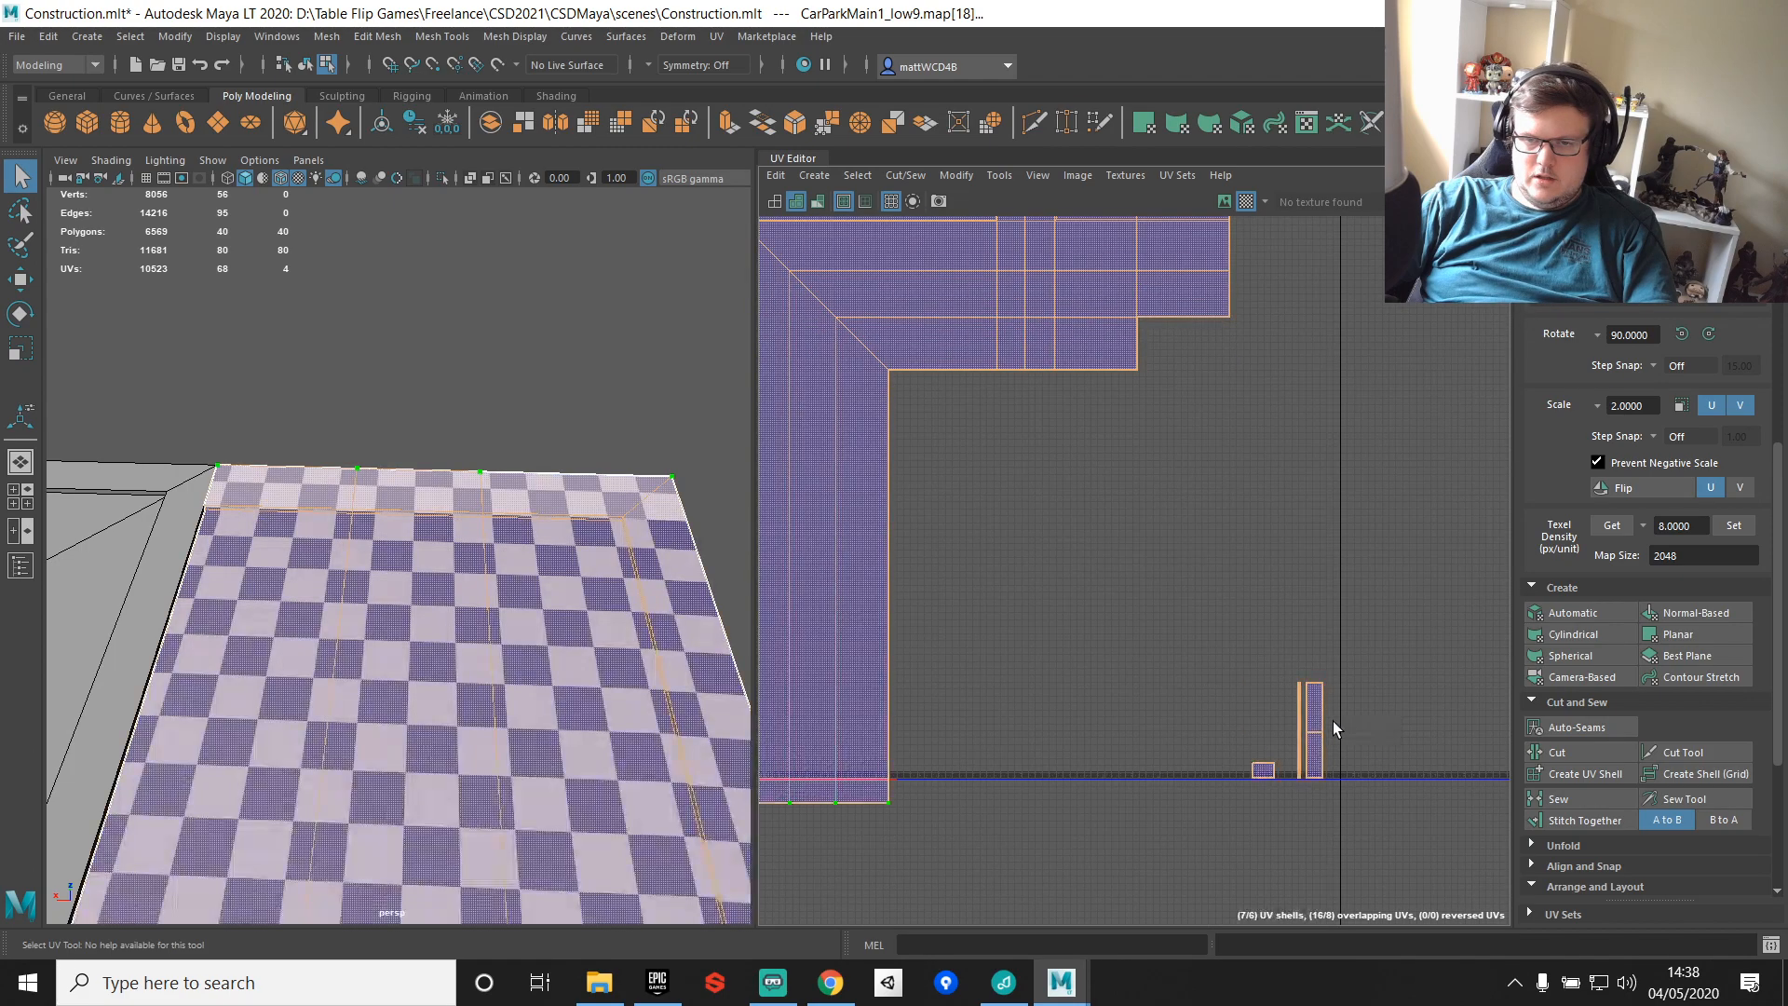
{"action": "left_click", "coordinate": [1315, 715]}
{"action": "key", "text": "f"}
{"action": "scroll", "coordinate": [579, 581], "scroll_direction": "down", "scroll_amount": 3}
{"action": "left_click_drag", "start_coordinate": [578, 582], "coordinate": [392, 517], "text": "alt"}
{"action": "scroll", "coordinate": [391, 517], "scroll_direction": "down", "scroll_amount": 5}
{"action": "middle_click_drag", "start_coordinate": [1263, 238], "coordinate": [1132, 535], "text": "alt"}
{"action": "scroll", "coordinate": [1132, 534], "scroll_direction": "up", "scroll_amount": 1}
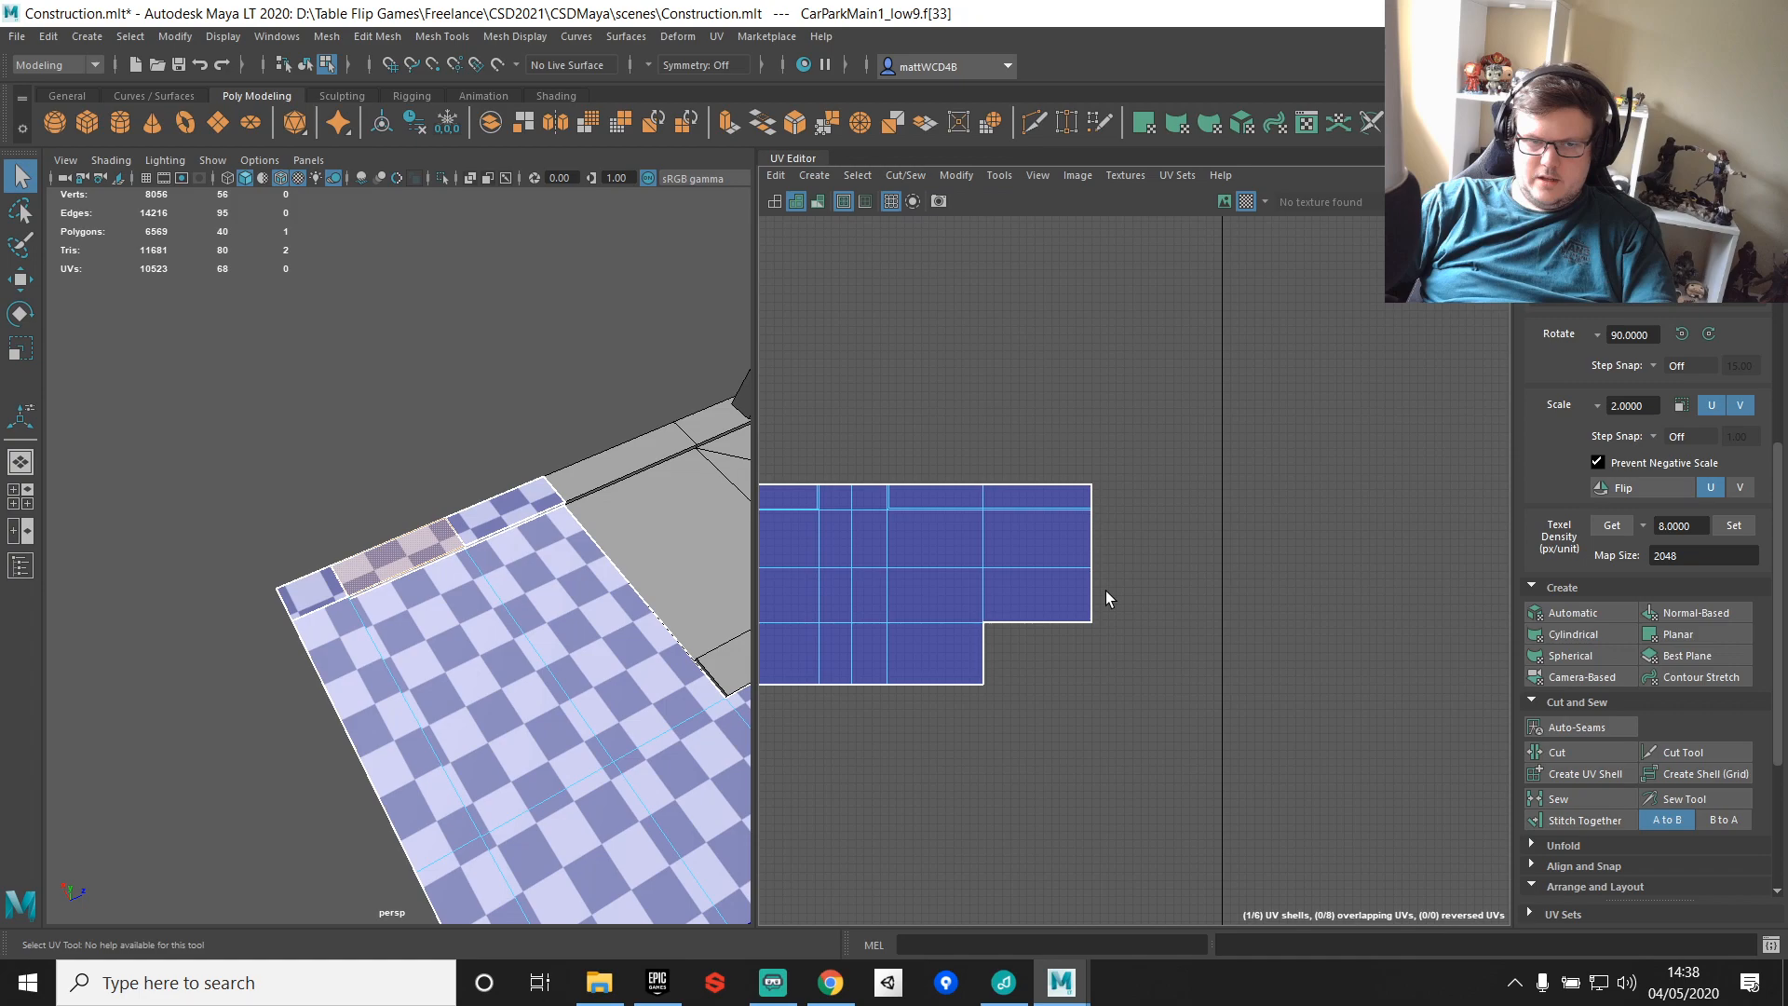
{"action": "left_click", "coordinate": [1033, 633]}
{"action": "key", "text": "shift+s"}
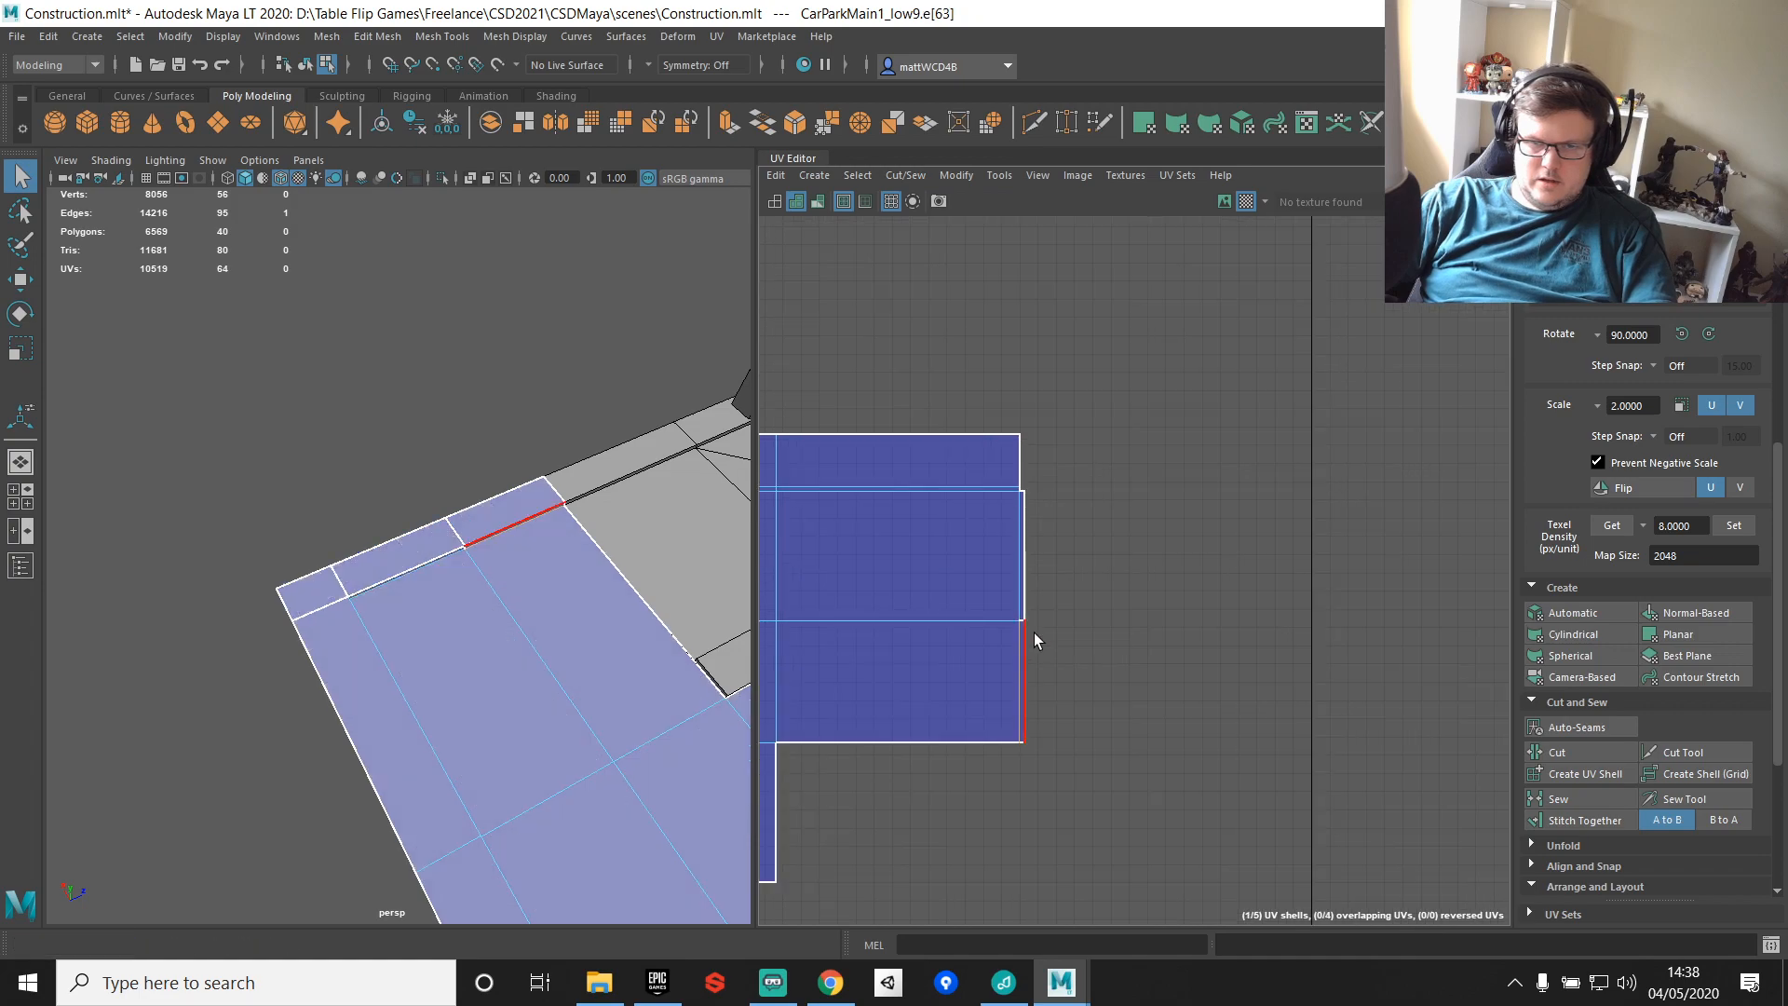
{"action": "scroll", "coordinate": [1023, 446], "scroll_direction": "up", "scroll_amount": 3}
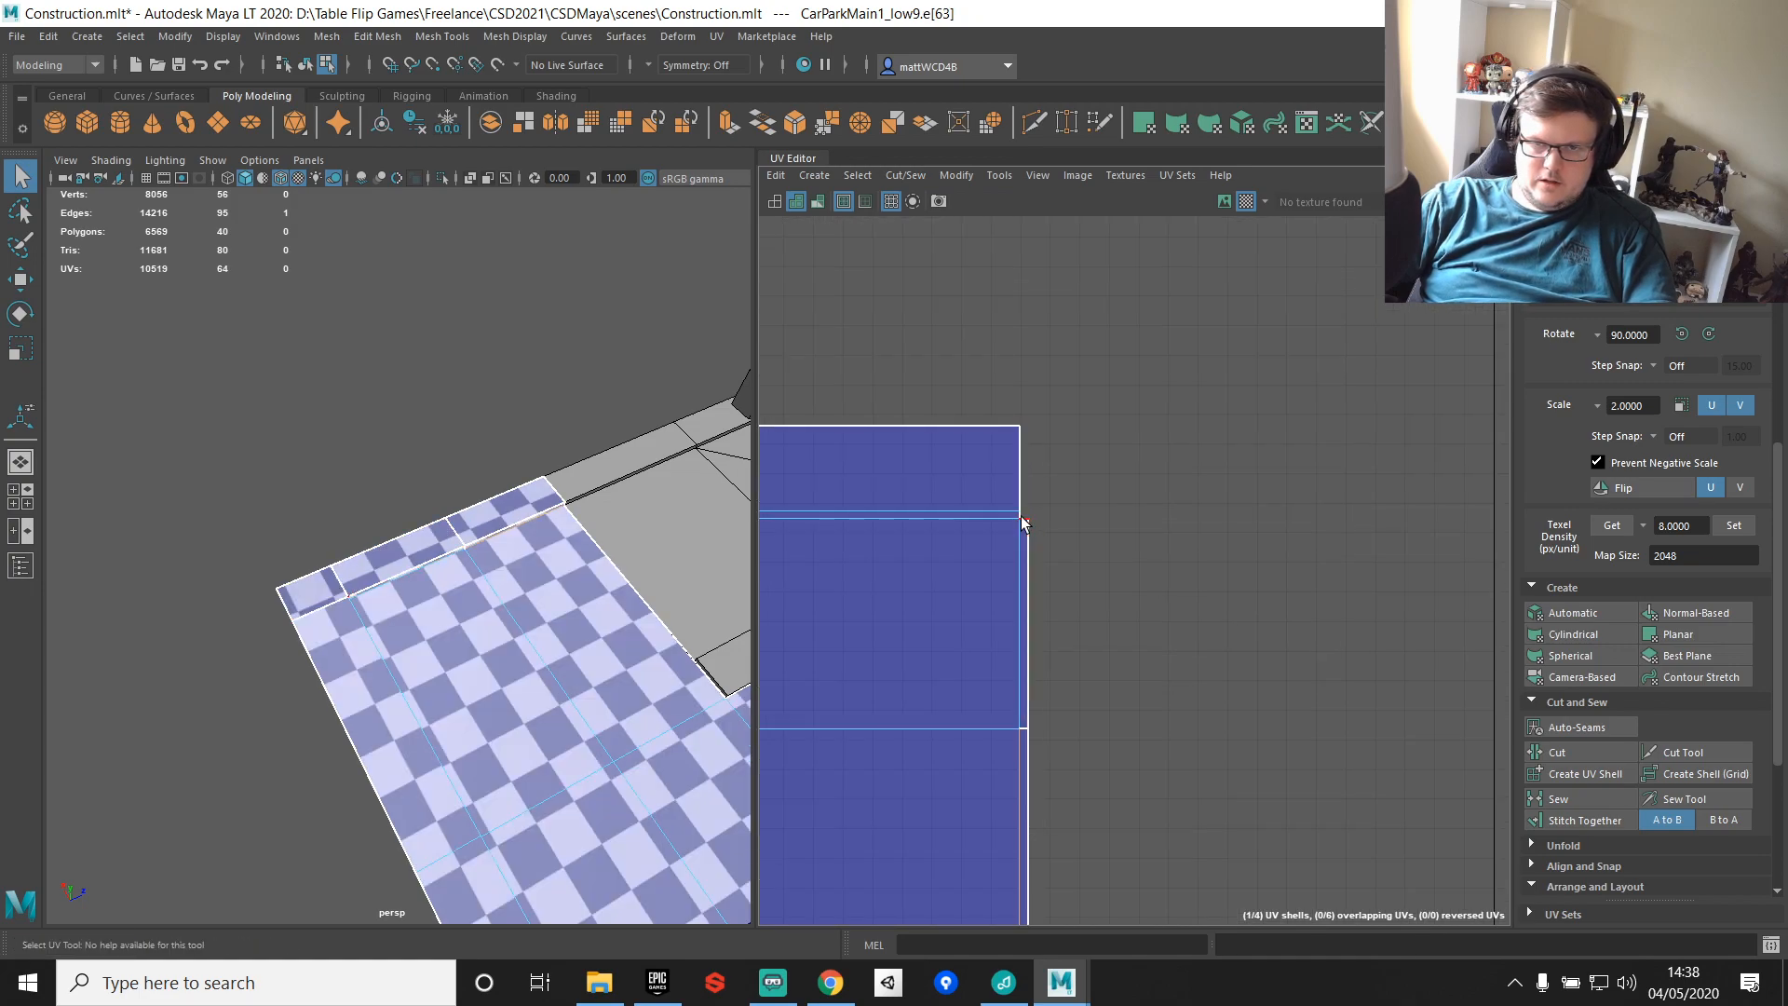
{"action": "scroll", "coordinate": [1024, 522], "scroll_direction": "up", "scroll_amount": 5}
{"action": "left_click", "coordinate": [1014, 456]}
{"action": "key", "text": "g"}
{"action": "key", "text": "ctrl+z"}
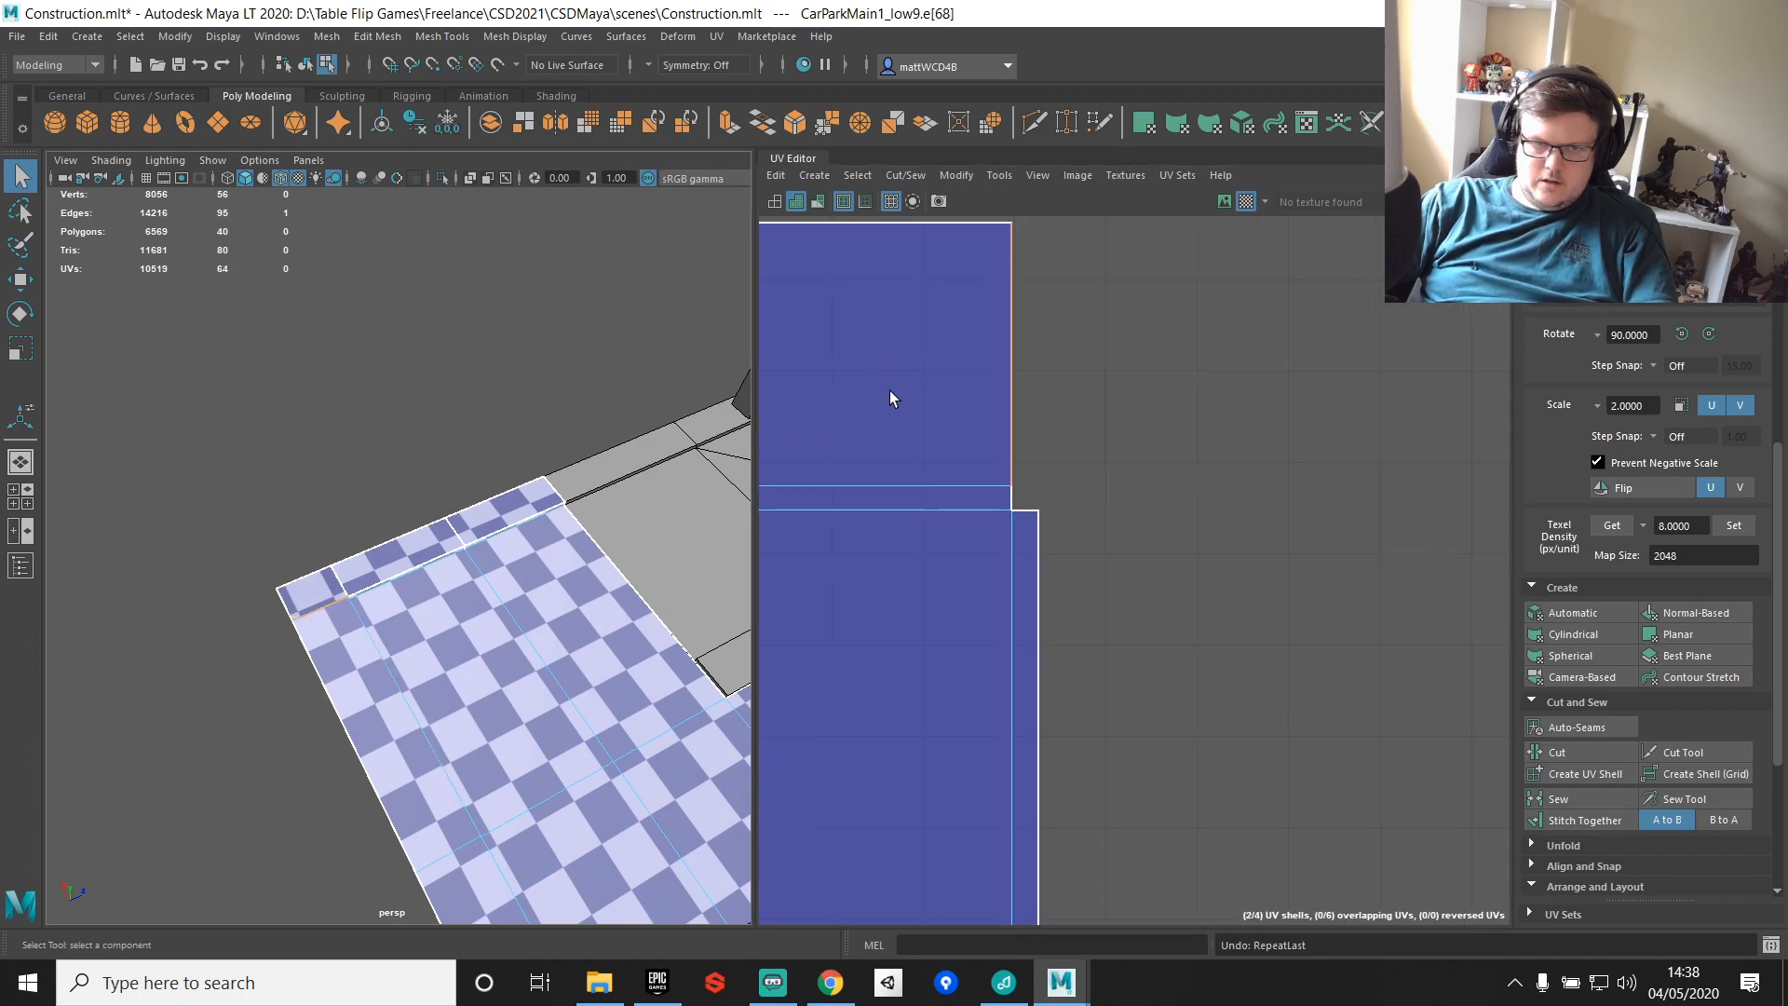
Step: Frame the inner kerb corner on the model and merge its duplicate vertices
{"action": "scroll", "coordinate": [987, 490], "scroll_direction": "up", "scroll_amount": 2}
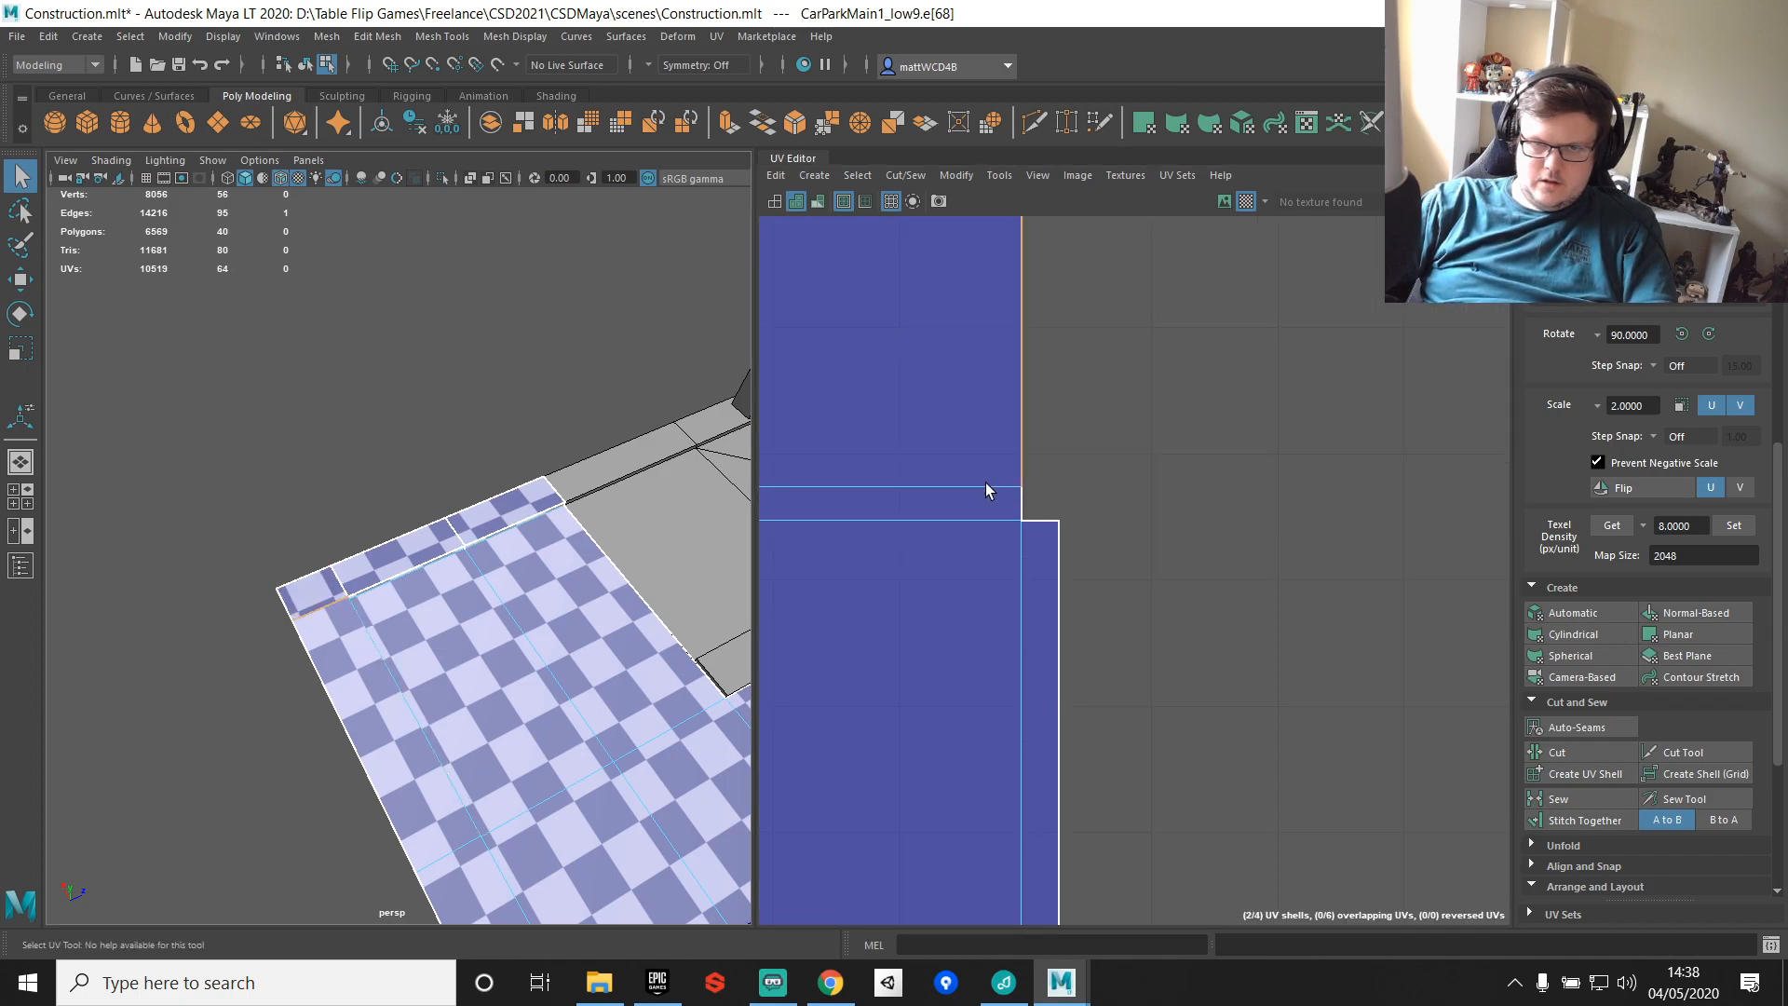
{"action": "left_click", "coordinate": [985, 484]}
{"action": "key", "text": "f"}
{"action": "left_click_drag", "start_coordinate": [544, 534], "coordinate": [410, 489], "text": "alt"}
{"action": "key", "text": "F9"}
{"action": "left_click", "coordinate": [401, 479]}
{"action": "key", "text": "w"}
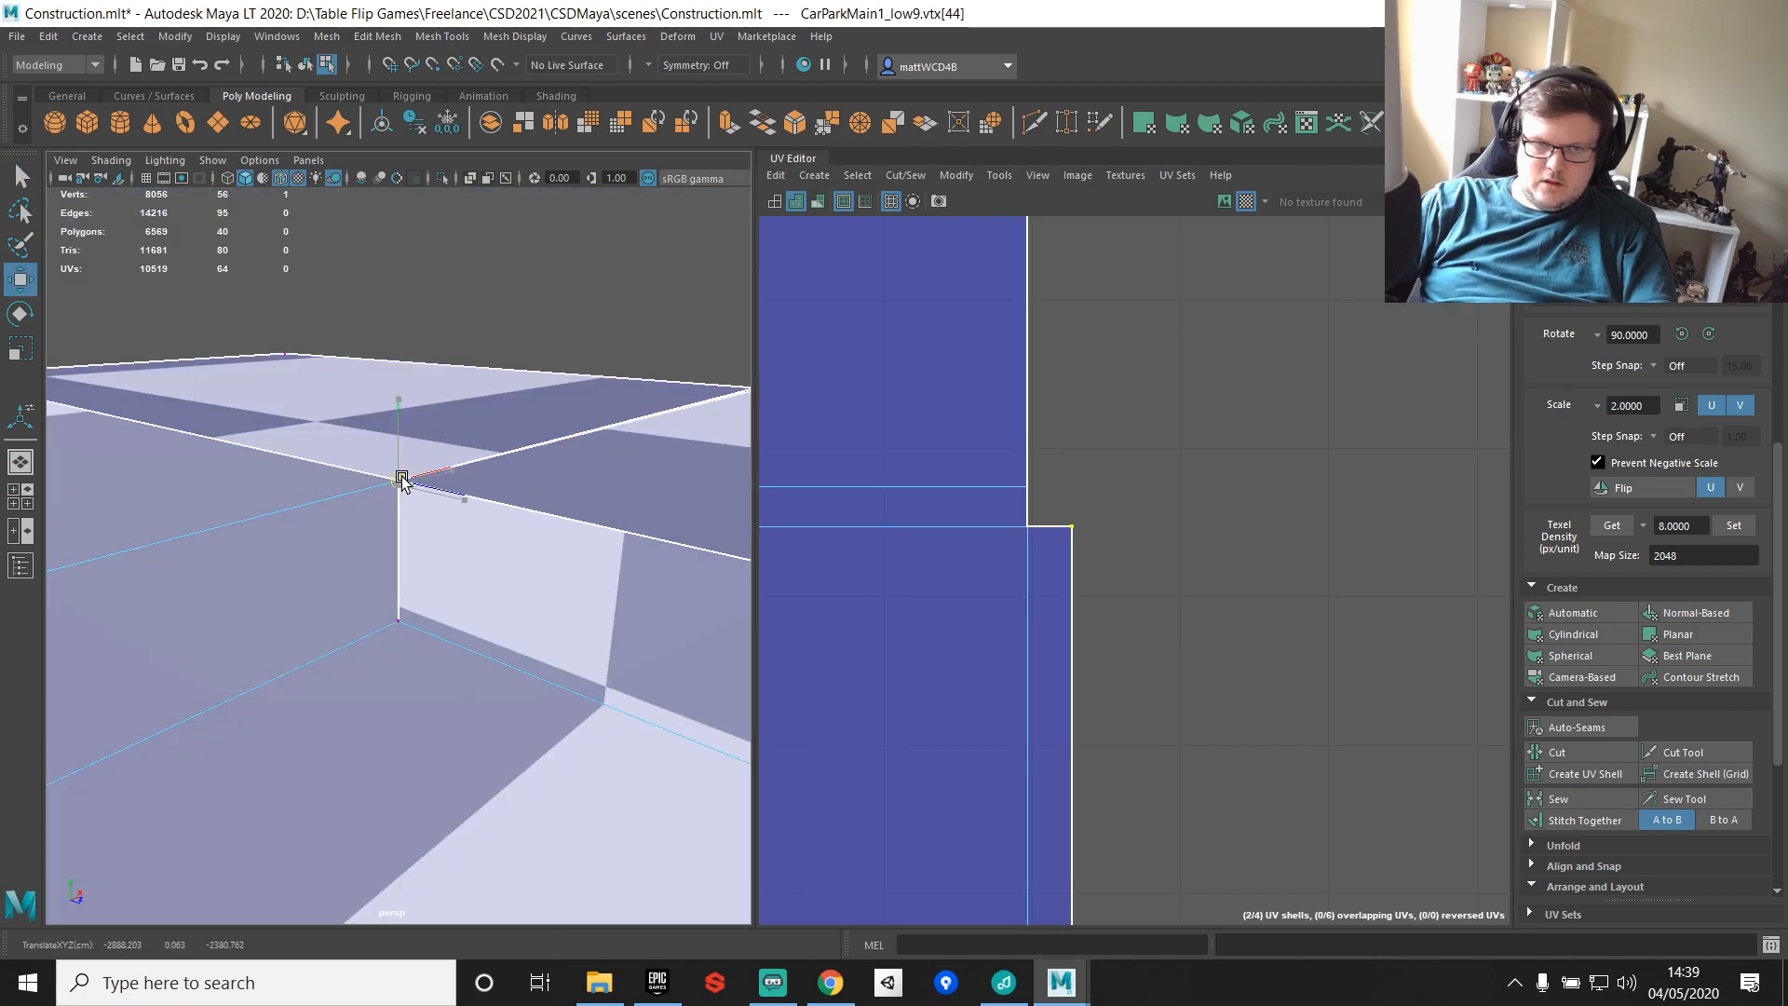
{"action": "key", "text": "q"}
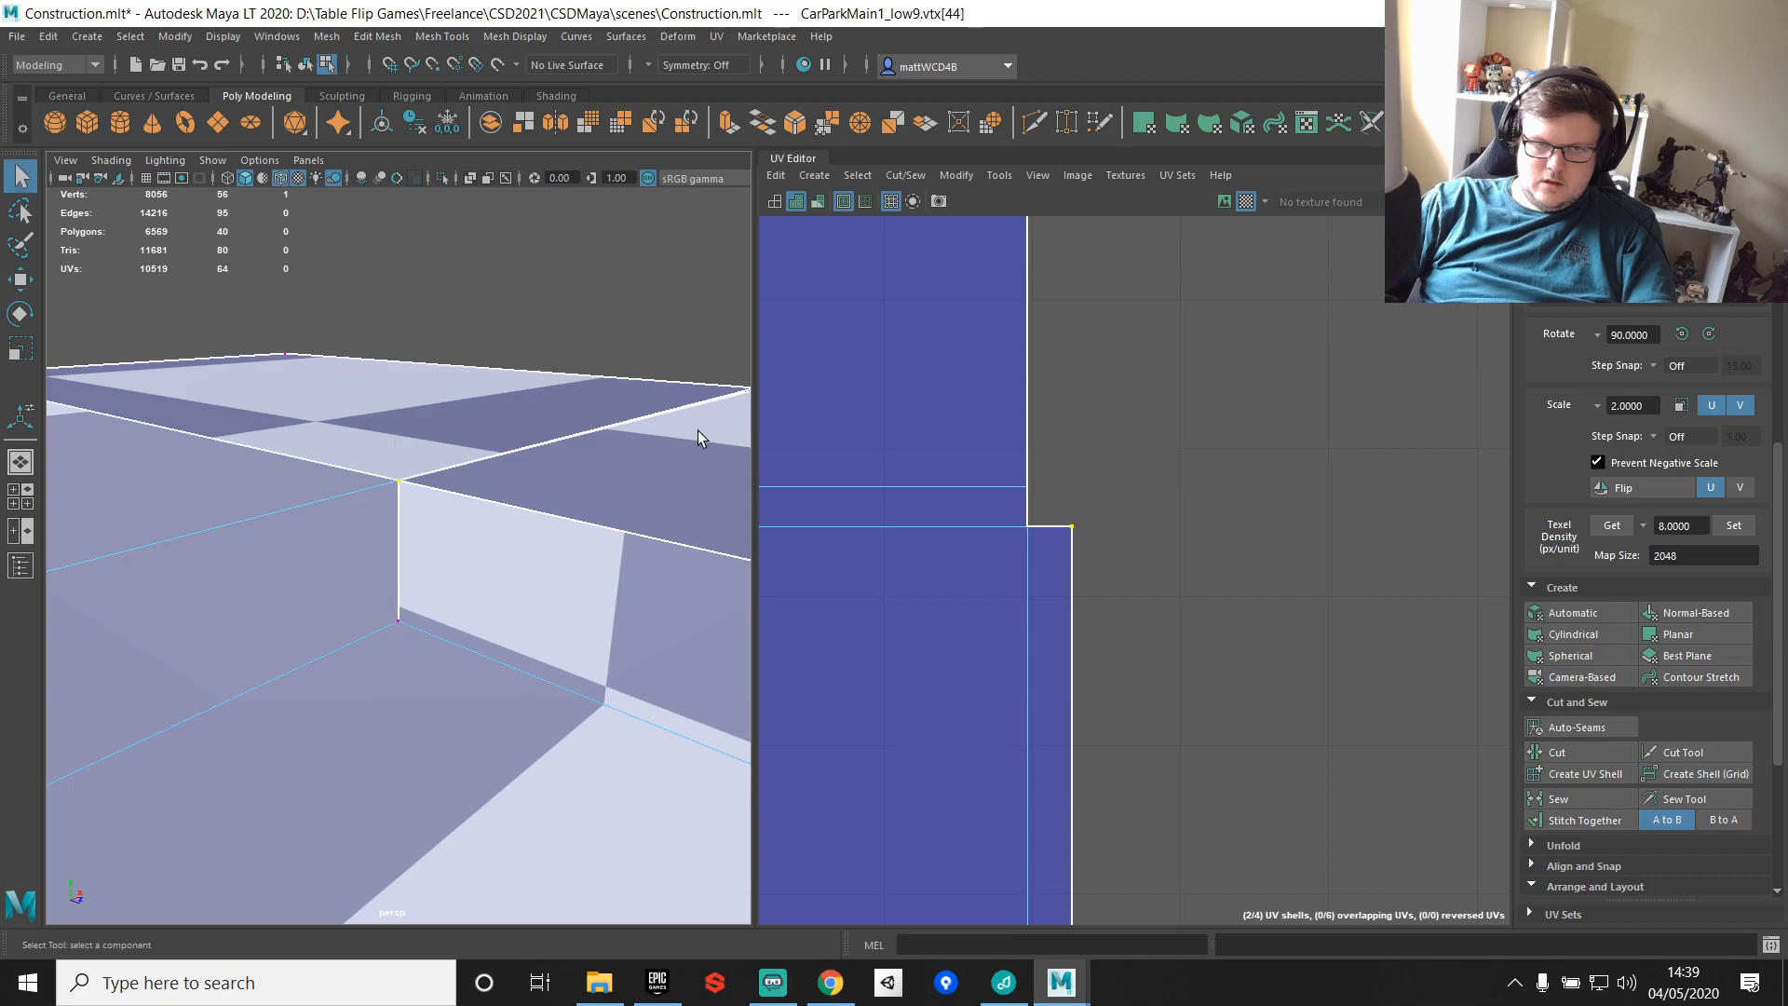
{"action": "left_click_drag", "start_coordinate": [696, 430], "coordinate": [354, 574], "text": "alt"}
{"action": "left_click", "coordinate": [168, 555], "text": "shift"}
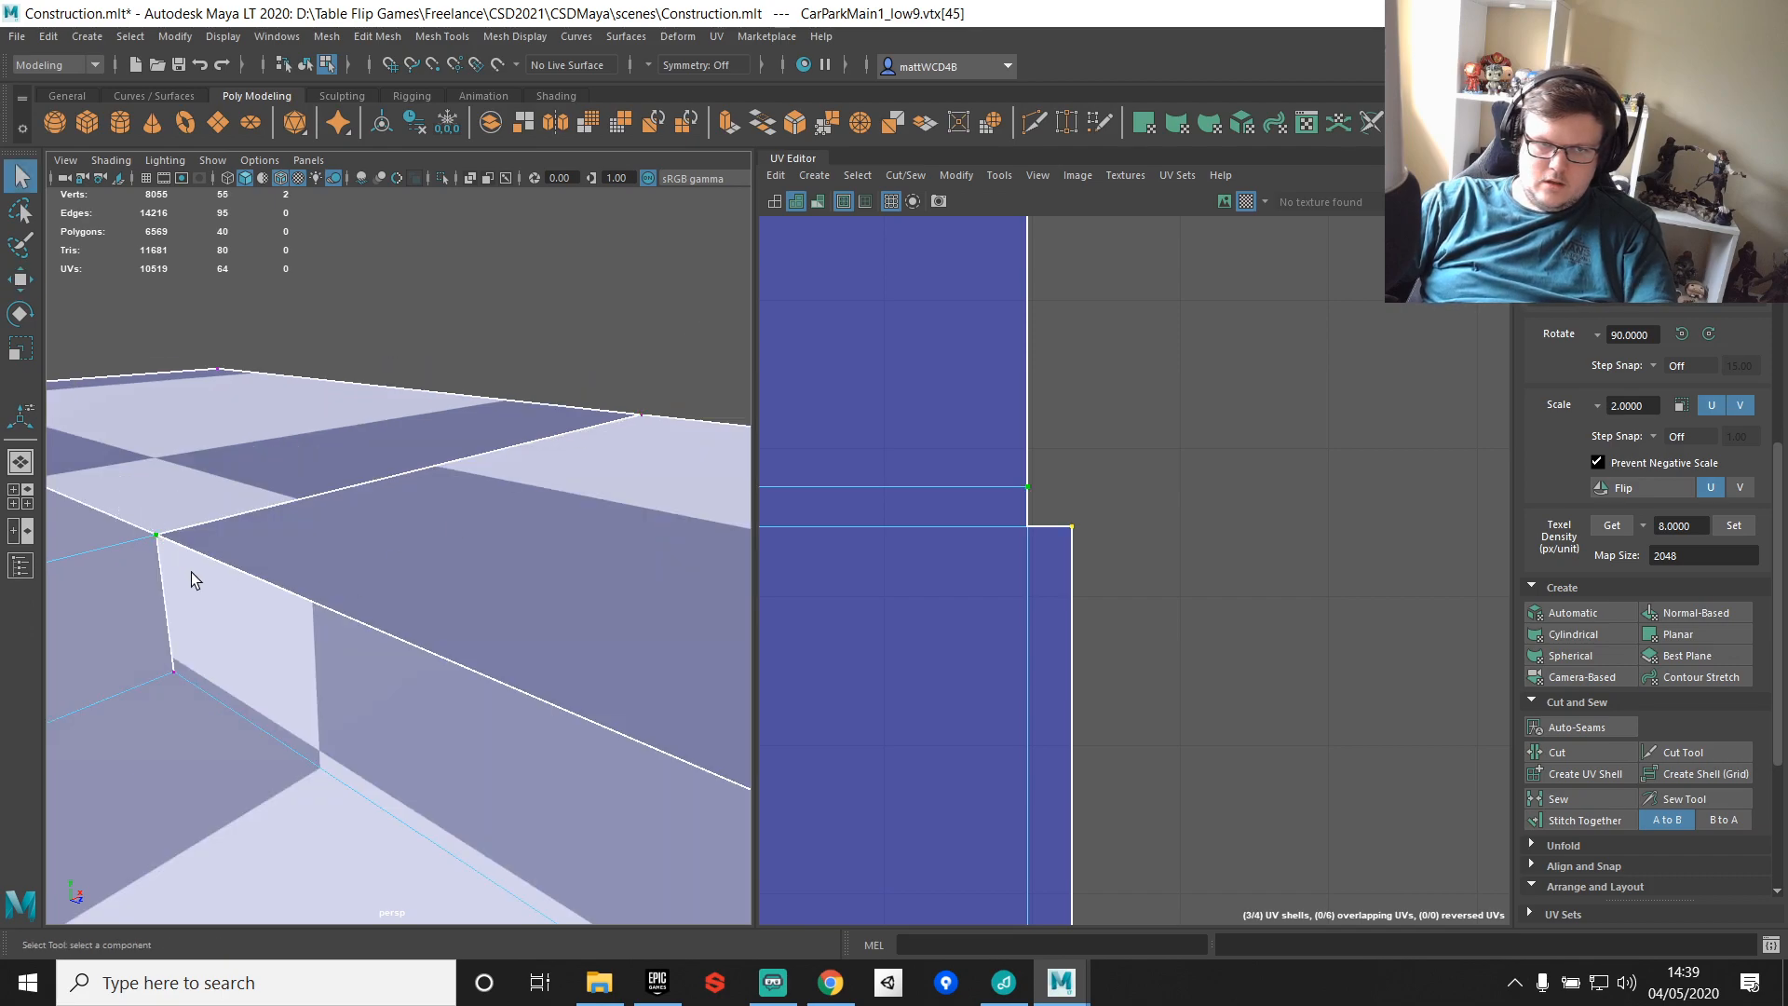
Step: Raise the riser strip's corner UV to the kerb line and snap the adjoining slab corner UV outward onto it
{"action": "scroll", "coordinate": [1068, 553], "scroll_direction": "down", "scroll_amount": 2}
{"action": "left_click", "coordinate": [1023, 530]}
{"action": "scroll", "coordinate": [1022, 531], "scroll_direction": "down", "scroll_amount": 1}
{"action": "right_click_drag", "start_coordinate": [1022, 531], "coordinate": [1024, 499]}
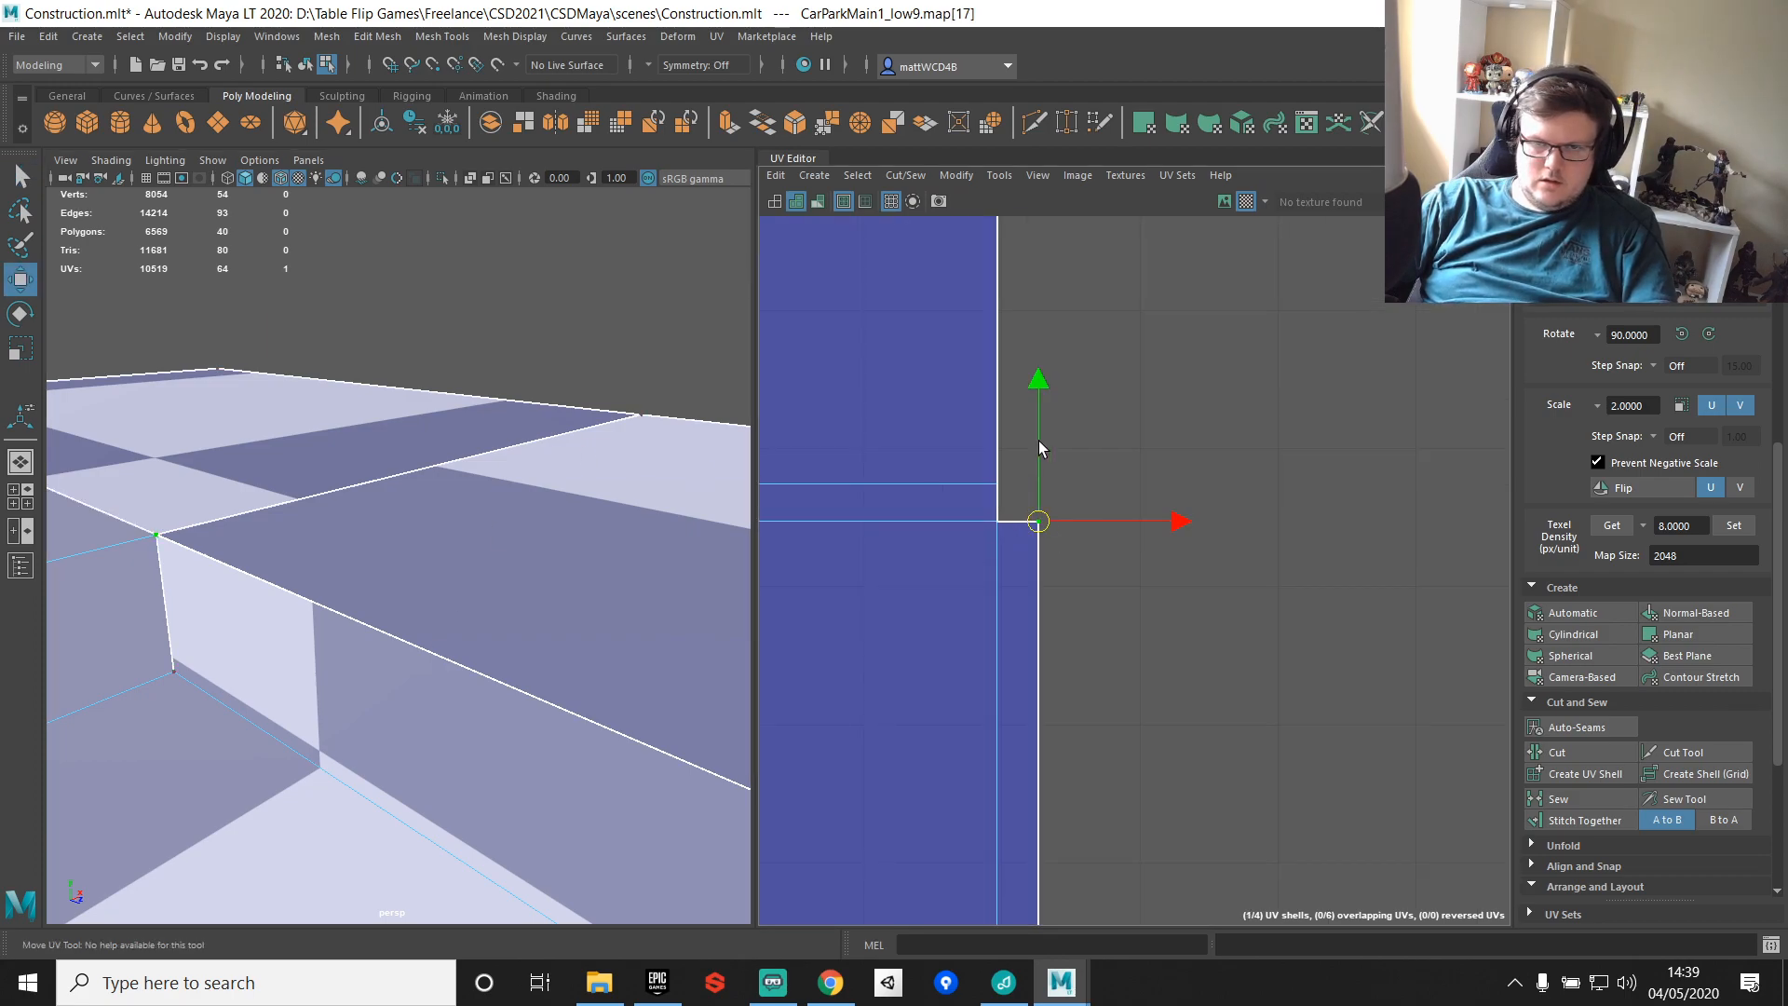
{"action": "left_click_drag", "start_coordinate": [1030, 392], "coordinate": [1017, 349]}
{"action": "key", "text": "v"}
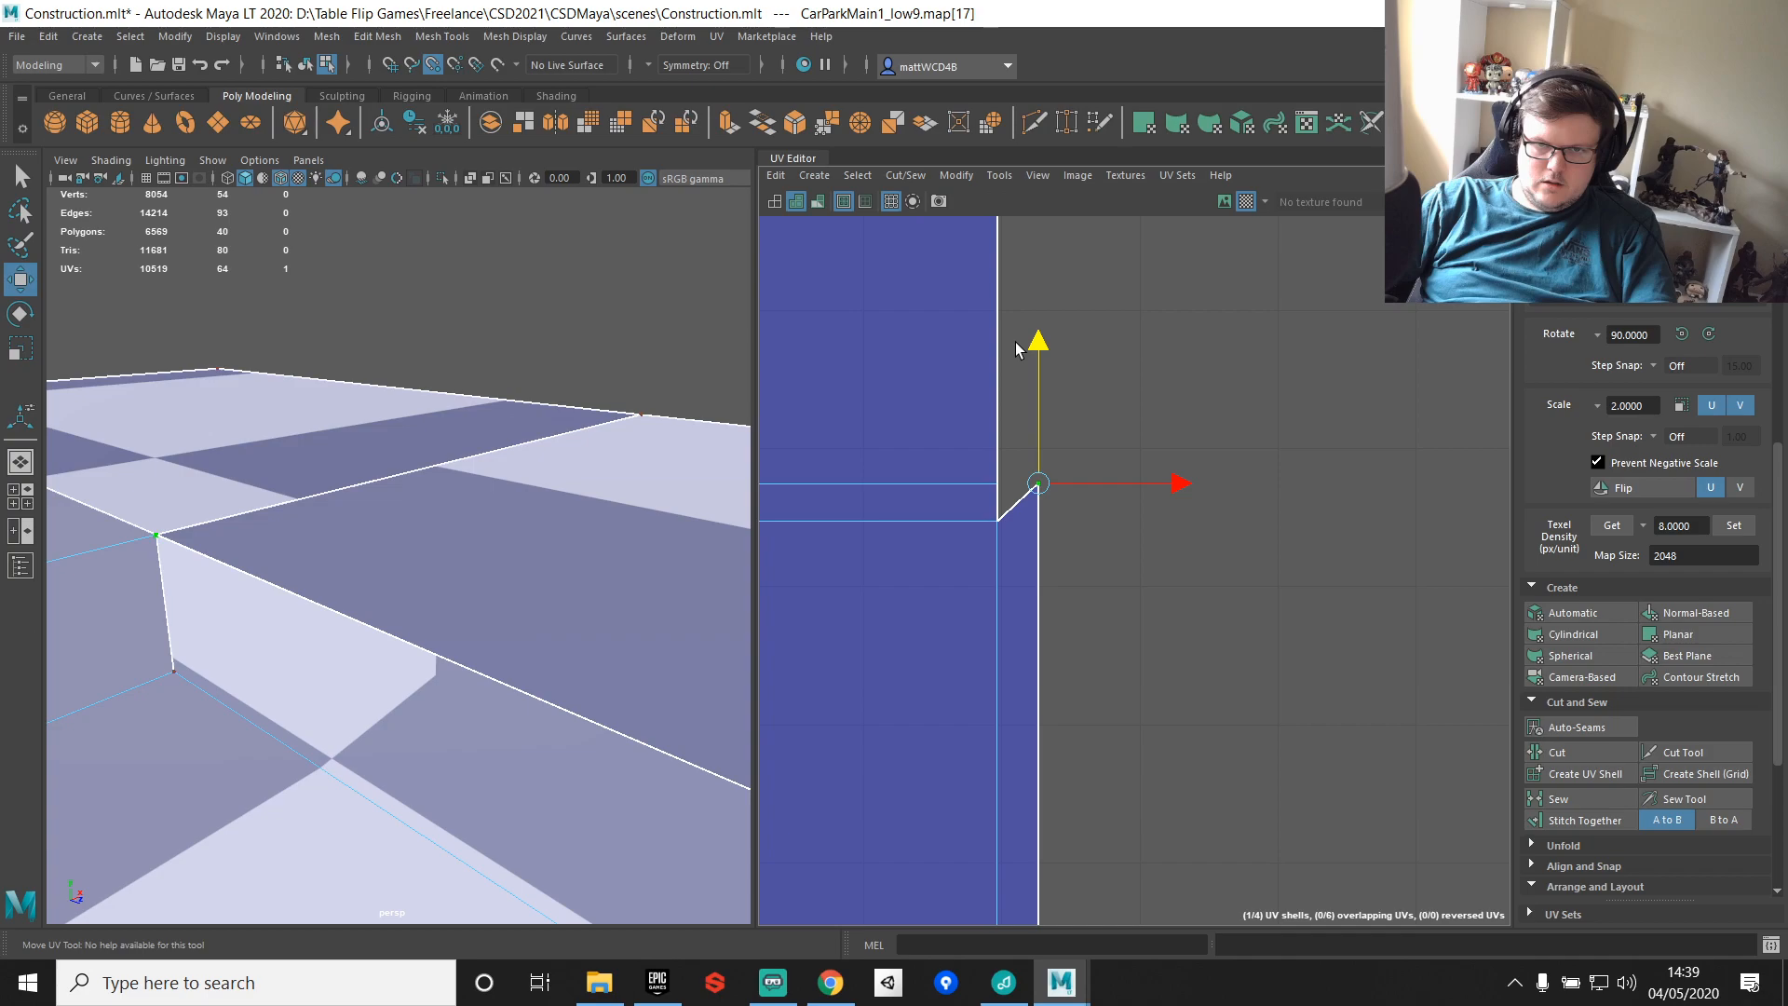
{"action": "left_click", "coordinate": [997, 483]}
{"action": "left_click_drag", "start_coordinate": [1028, 483], "coordinate": [1067, 482]}
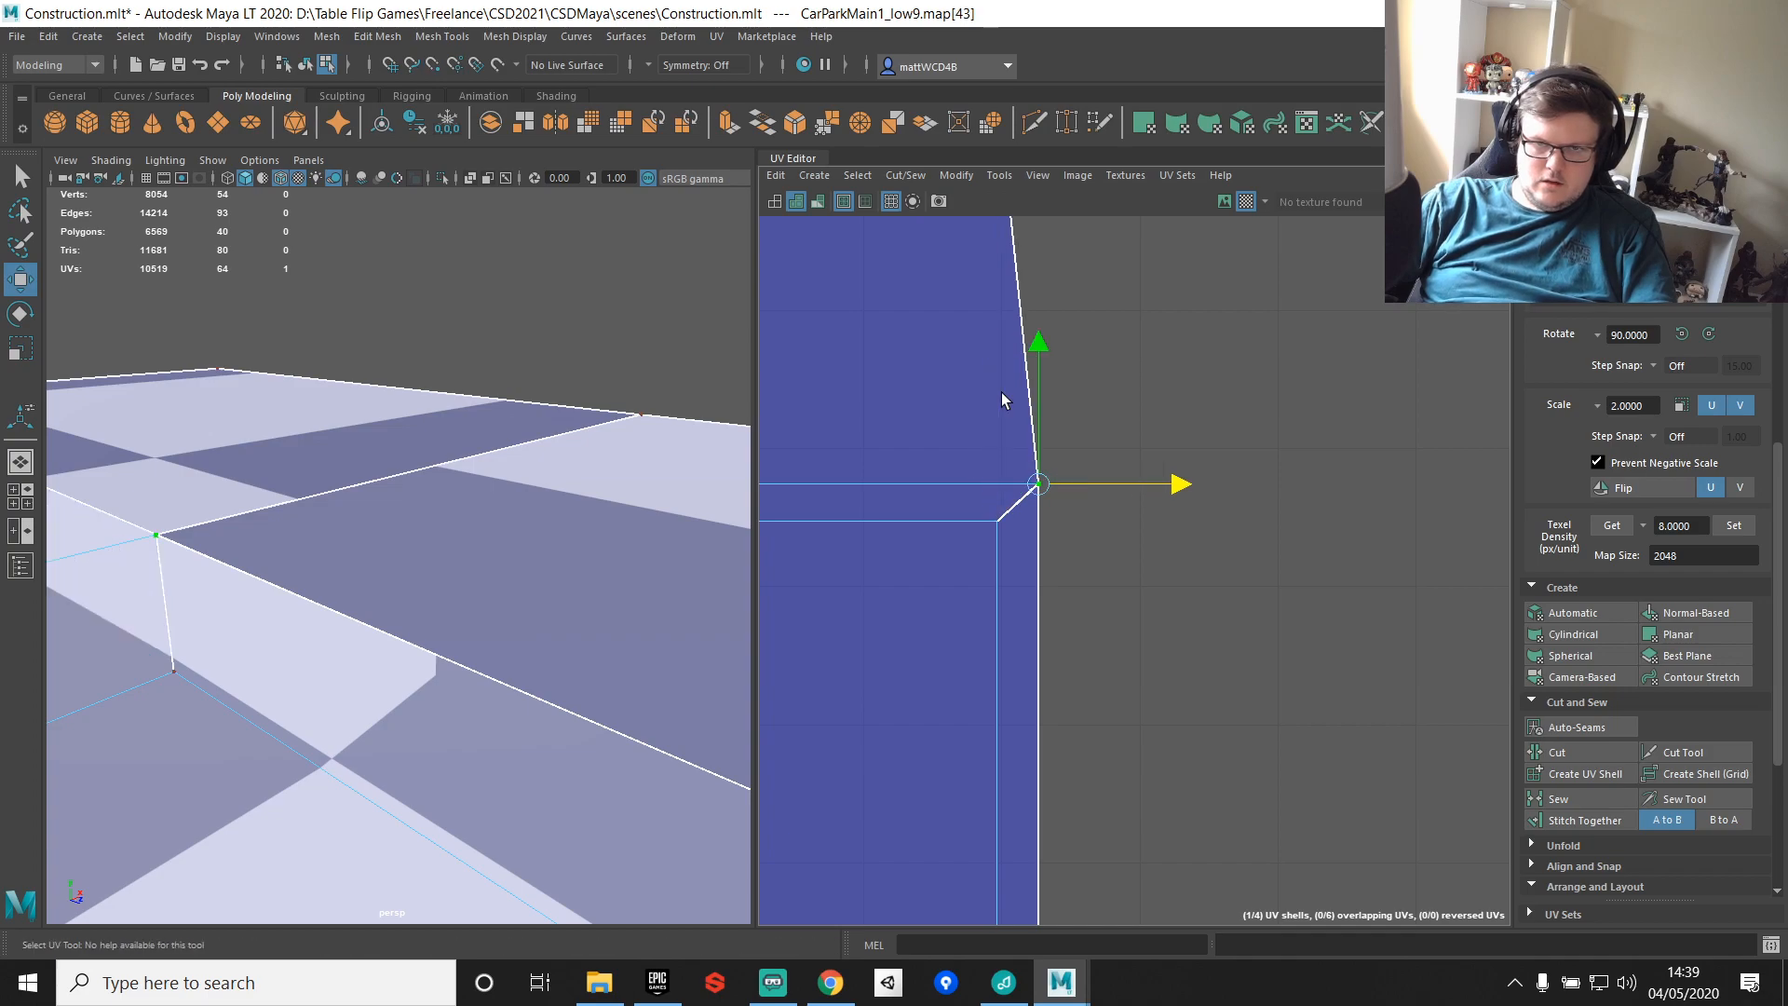
Step: Line up the end corner UV with the shifted riser edge and sew the short mitred seams at the kerb corner
{"action": "left_click_drag", "start_coordinate": [1044, 318], "coordinate": [1054, 445]}
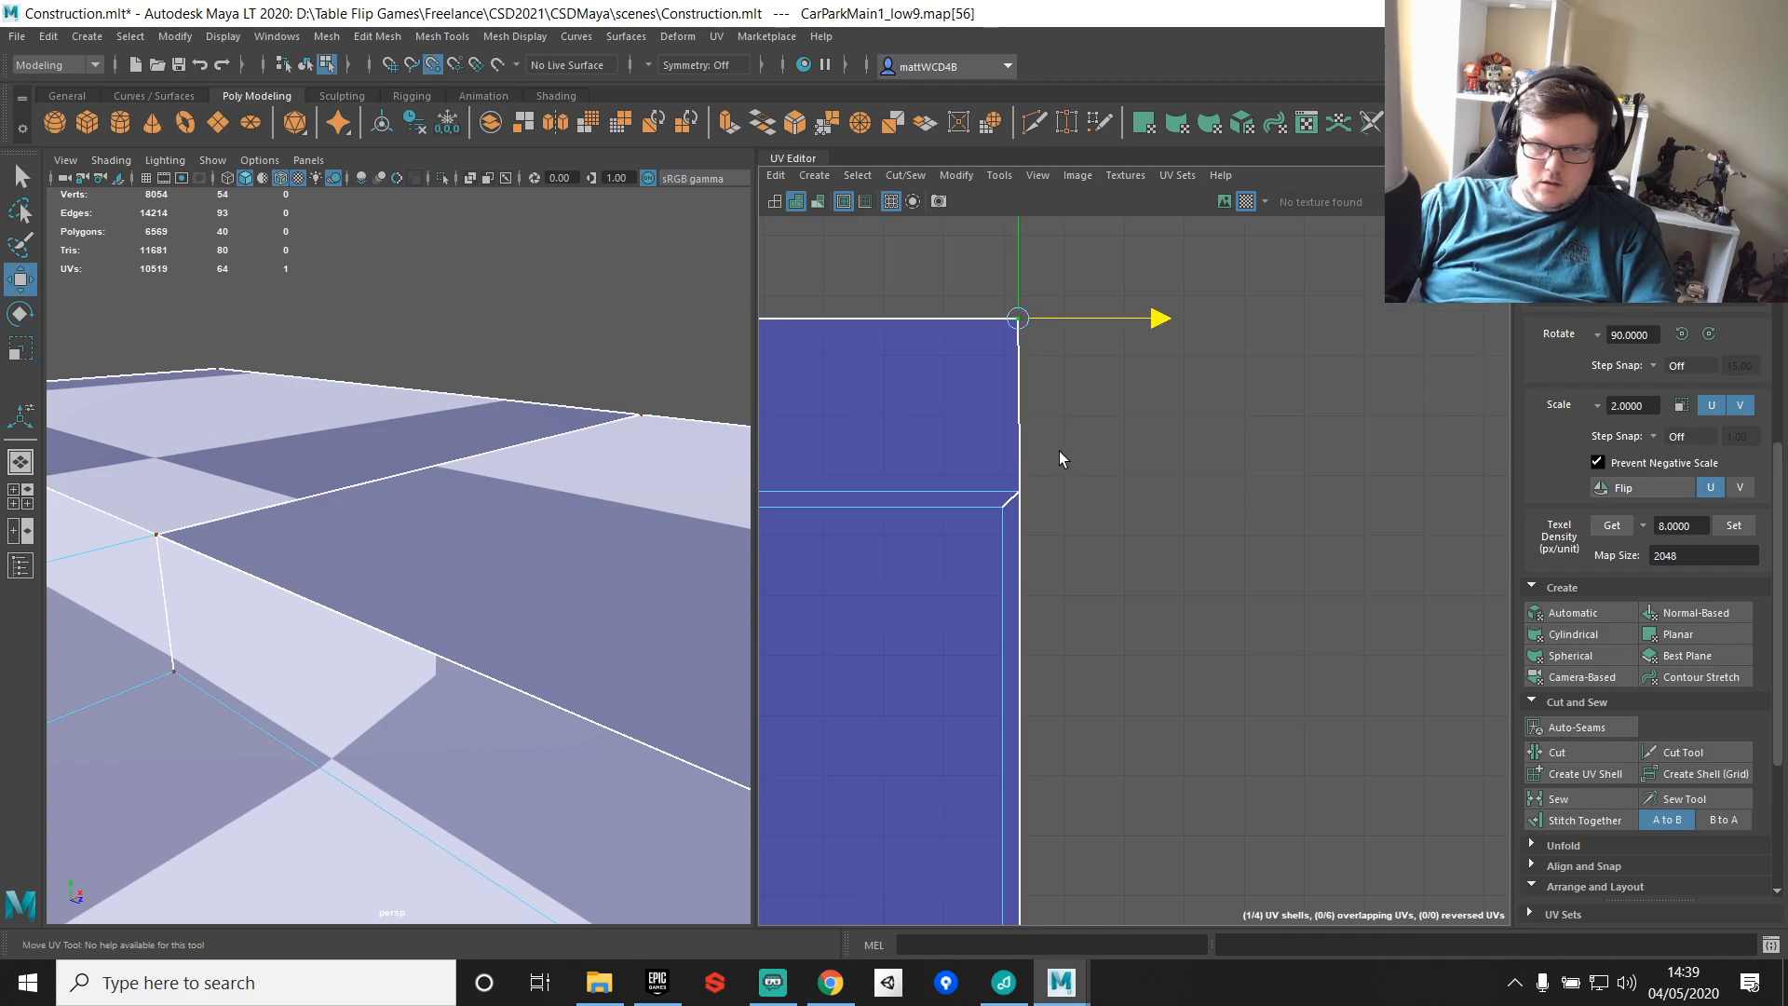
{"action": "key", "text": "q"}
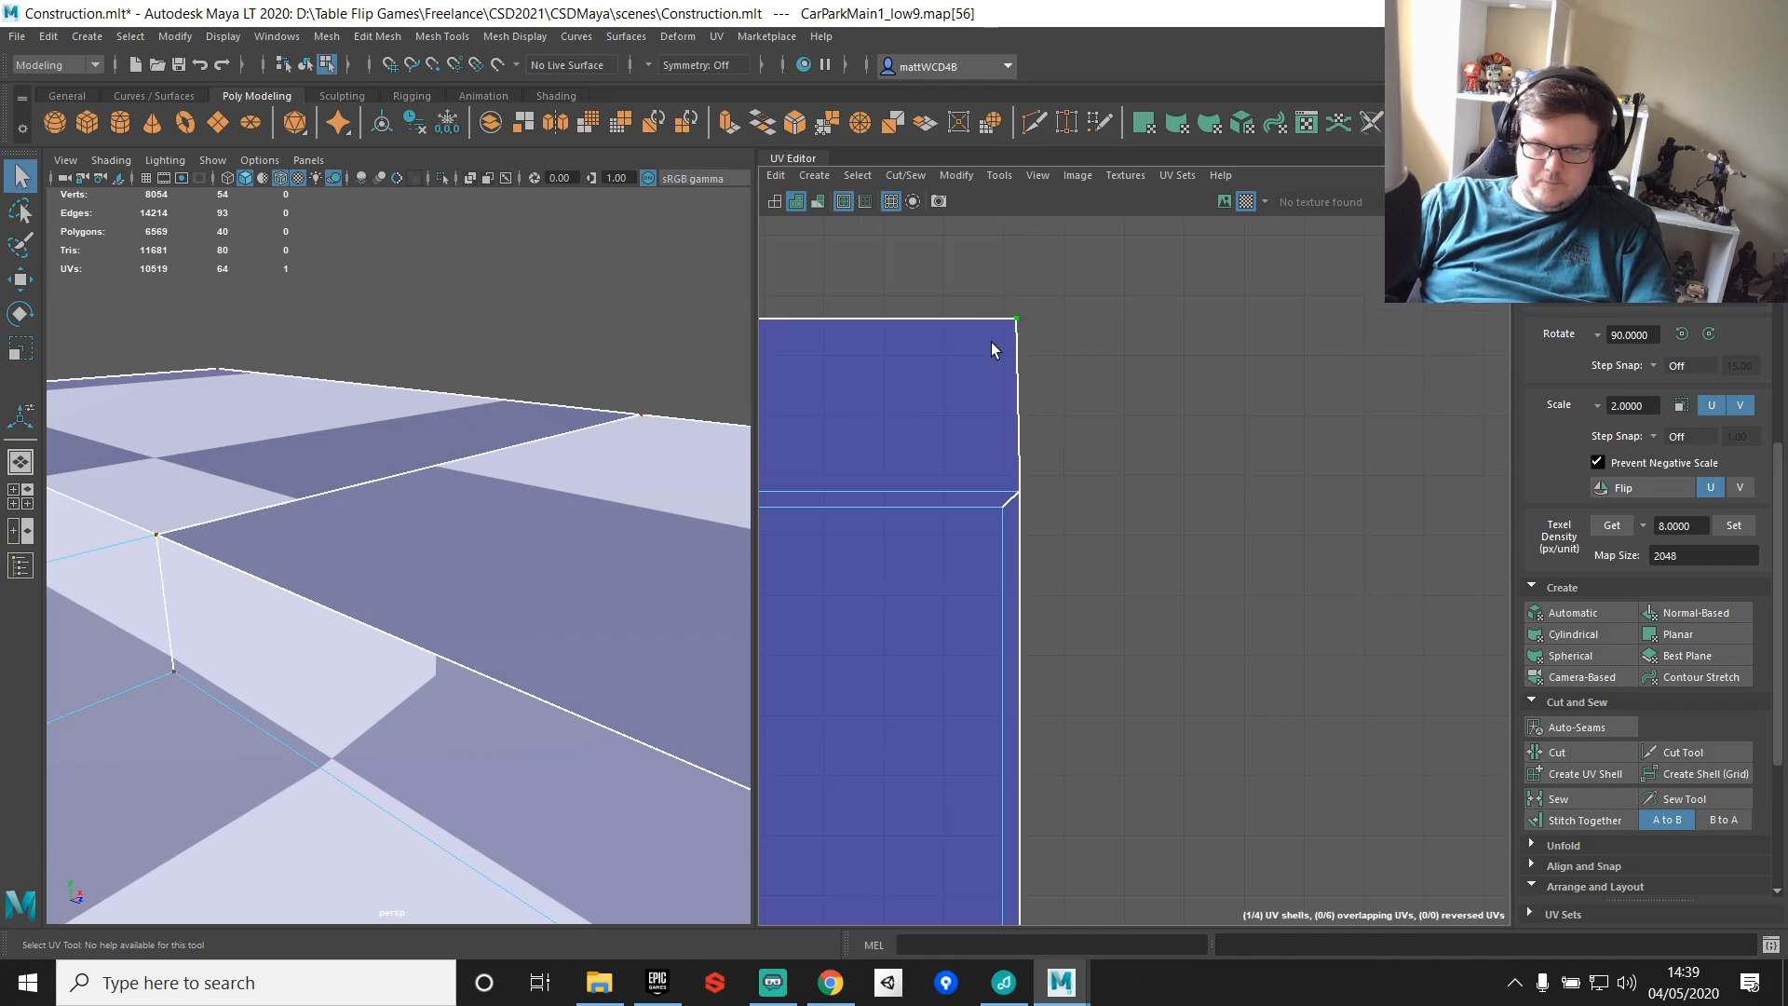
{"action": "key", "text": "ctrl+z"}
{"action": "right_click_drag", "start_coordinate": [1012, 488], "coordinate": [1009, 459]}
{"action": "left_click_drag", "start_coordinate": [1005, 488], "coordinate": [1015, 503]}
{"action": "key", "text": "shift+s"}
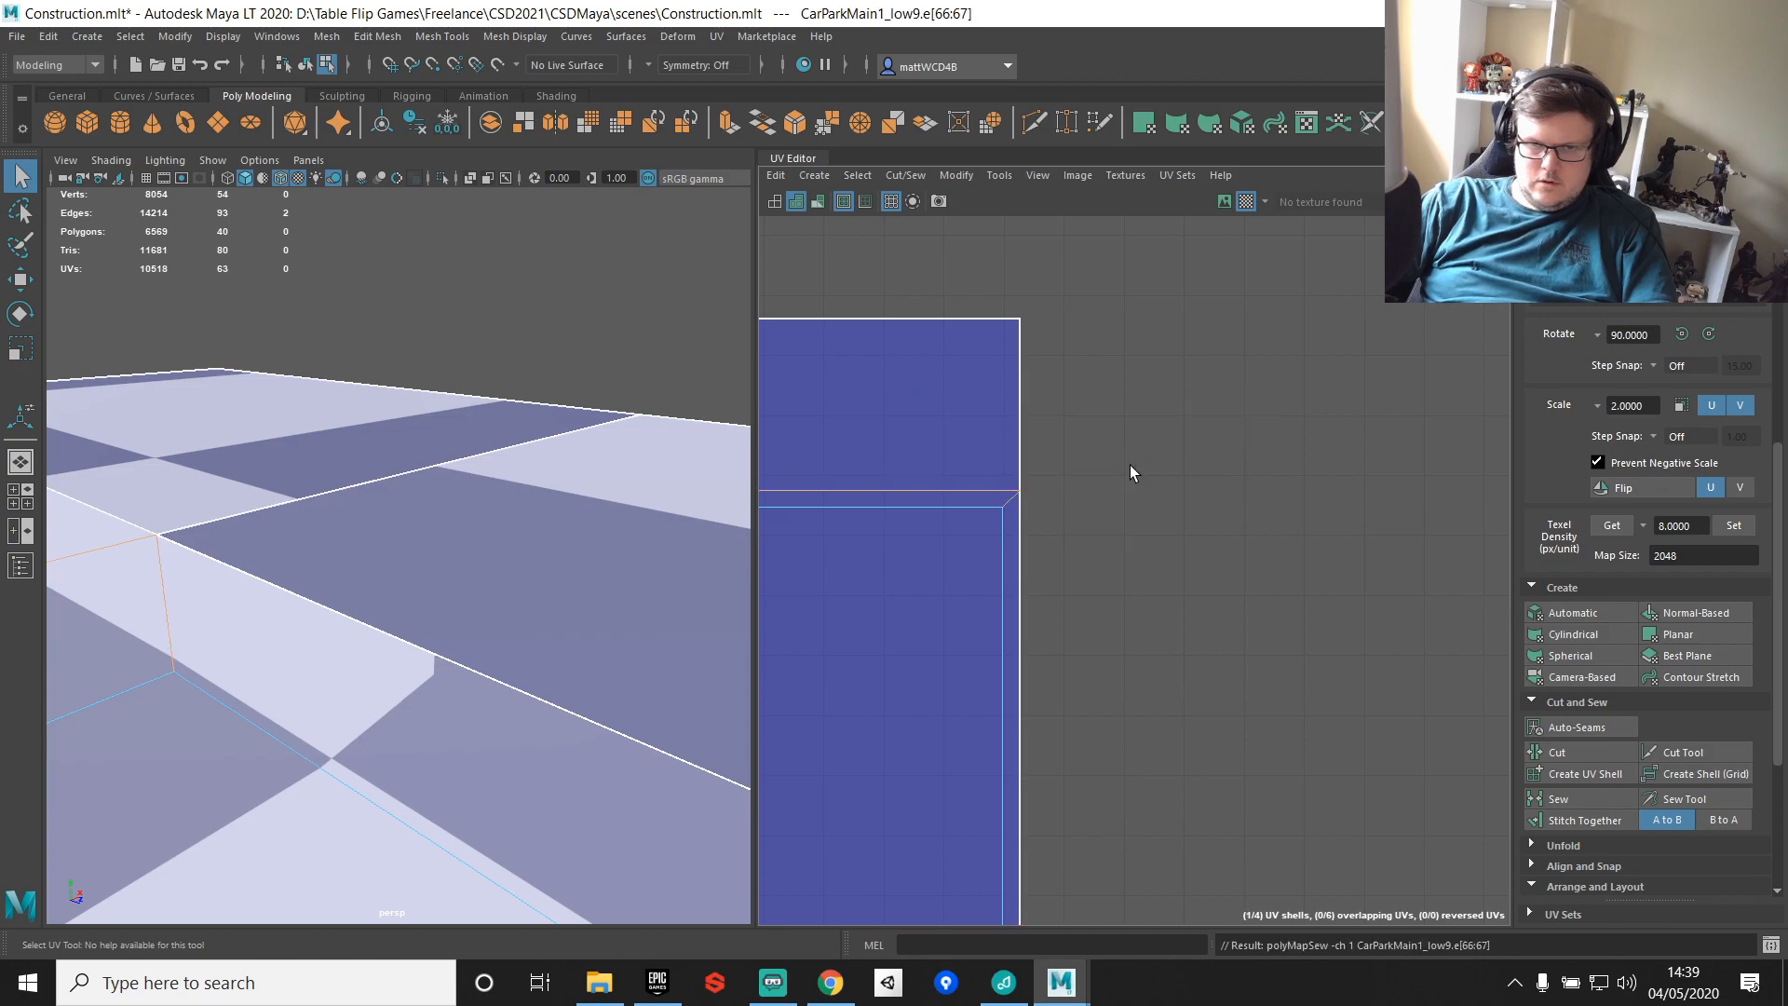
Step: Sew the kerb top strip and the square corner piece to the outer edge of the riser strip
{"action": "left_click", "coordinate": [1021, 531]}
{"action": "key", "text": "shift+s"}
{"action": "left_click", "coordinate": [1064, 486]}
{"action": "key", "text": "shift+s"}
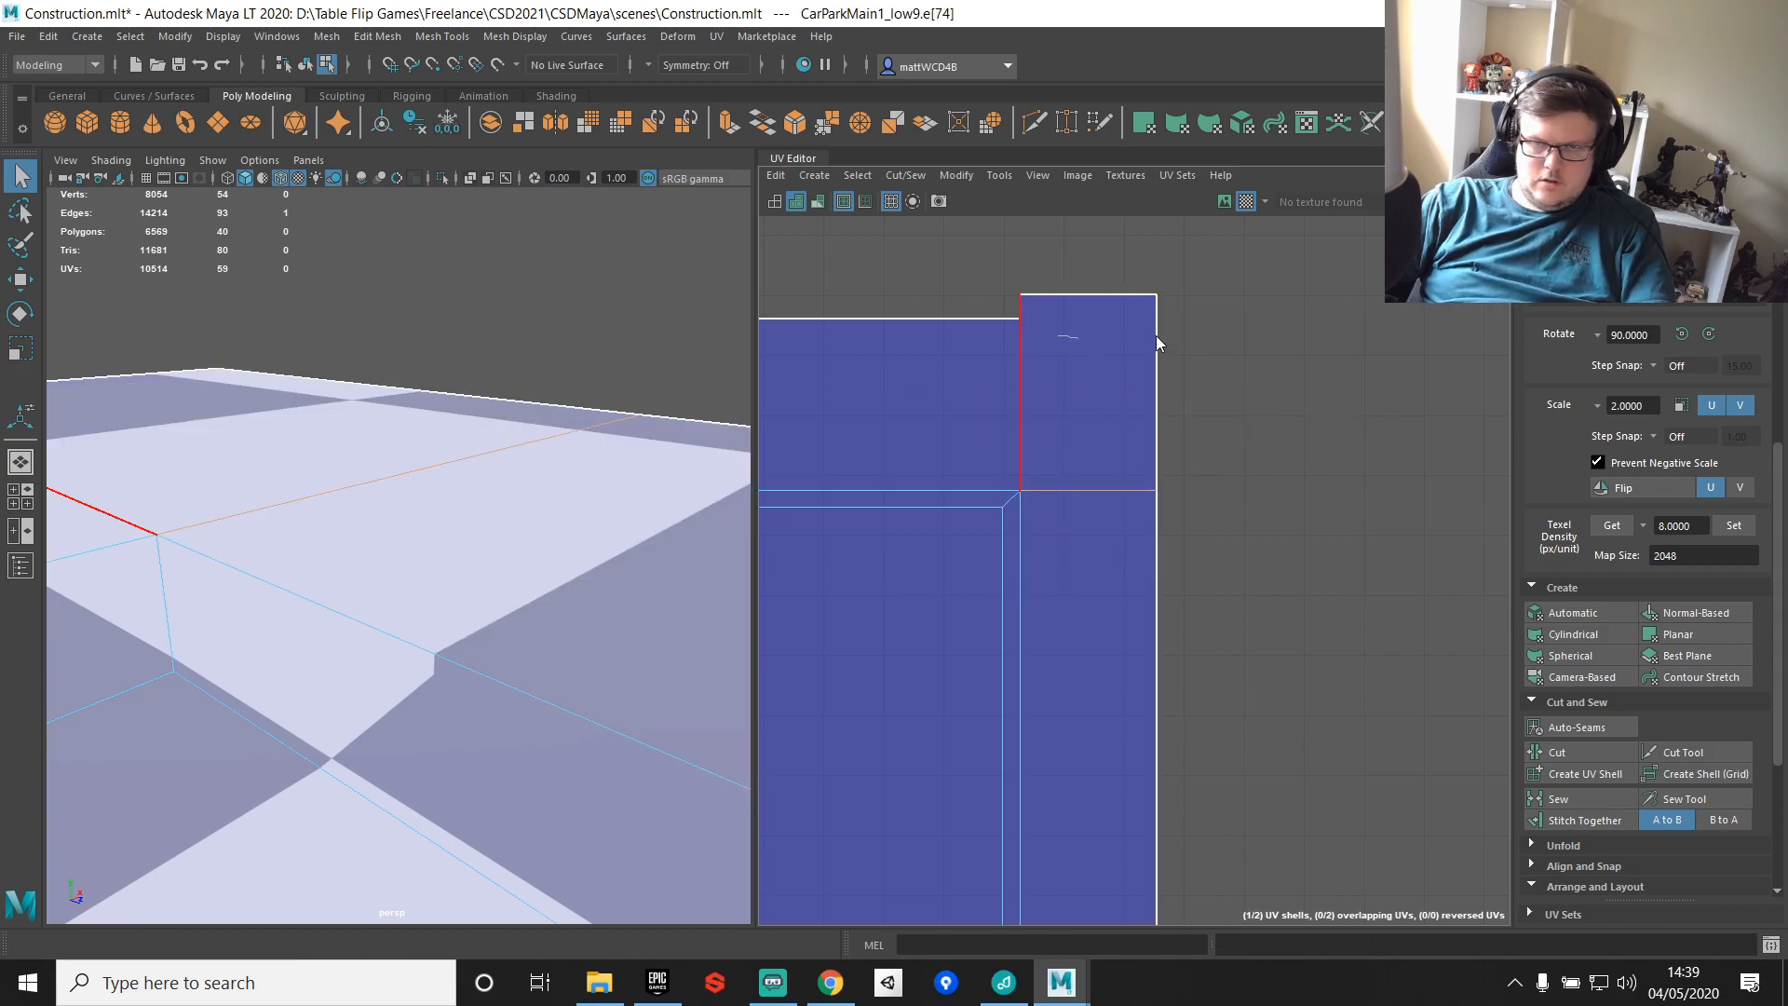
Step: Align the corner piece's end UVs level with the slab's upper edge and sew the seam between them
{"action": "right_click_drag", "start_coordinate": [1062, 304], "coordinate": [1263, 288]}
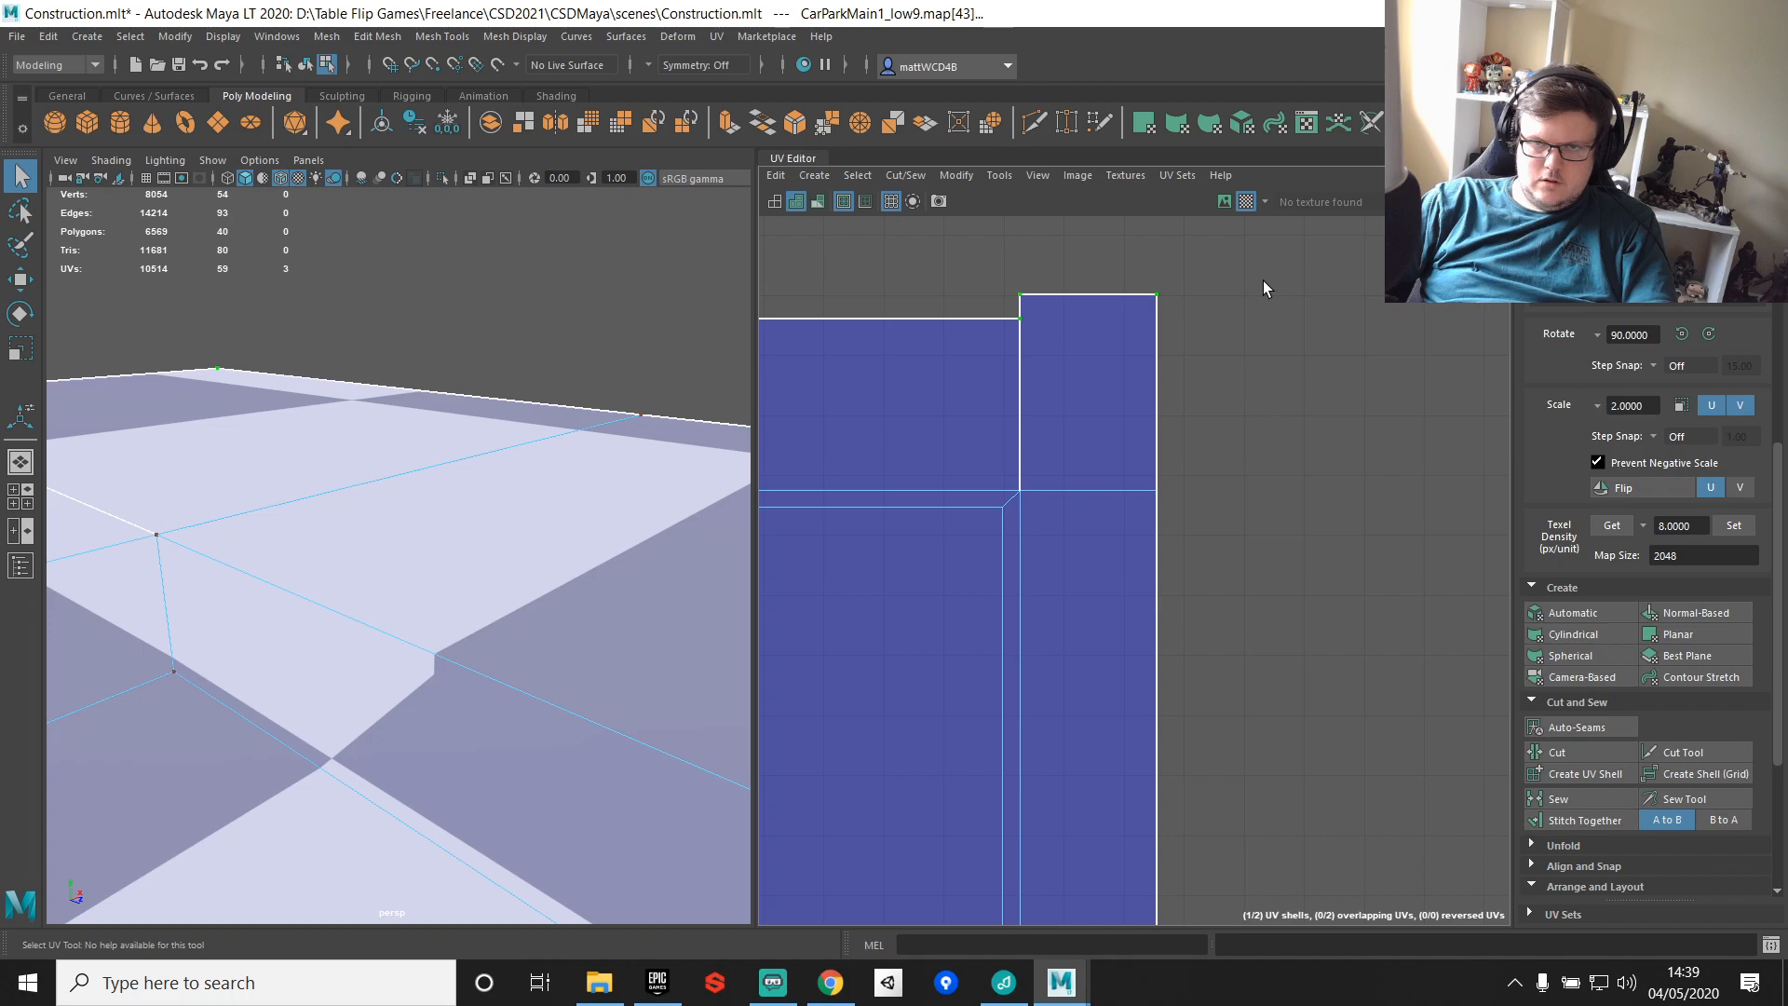
{"action": "scroll", "coordinate": [1240, 325], "scroll_direction": "down", "scroll_amount": 5}
{"action": "right_click_drag", "start_coordinate": [1182, 390], "coordinate": [1185, 342]}
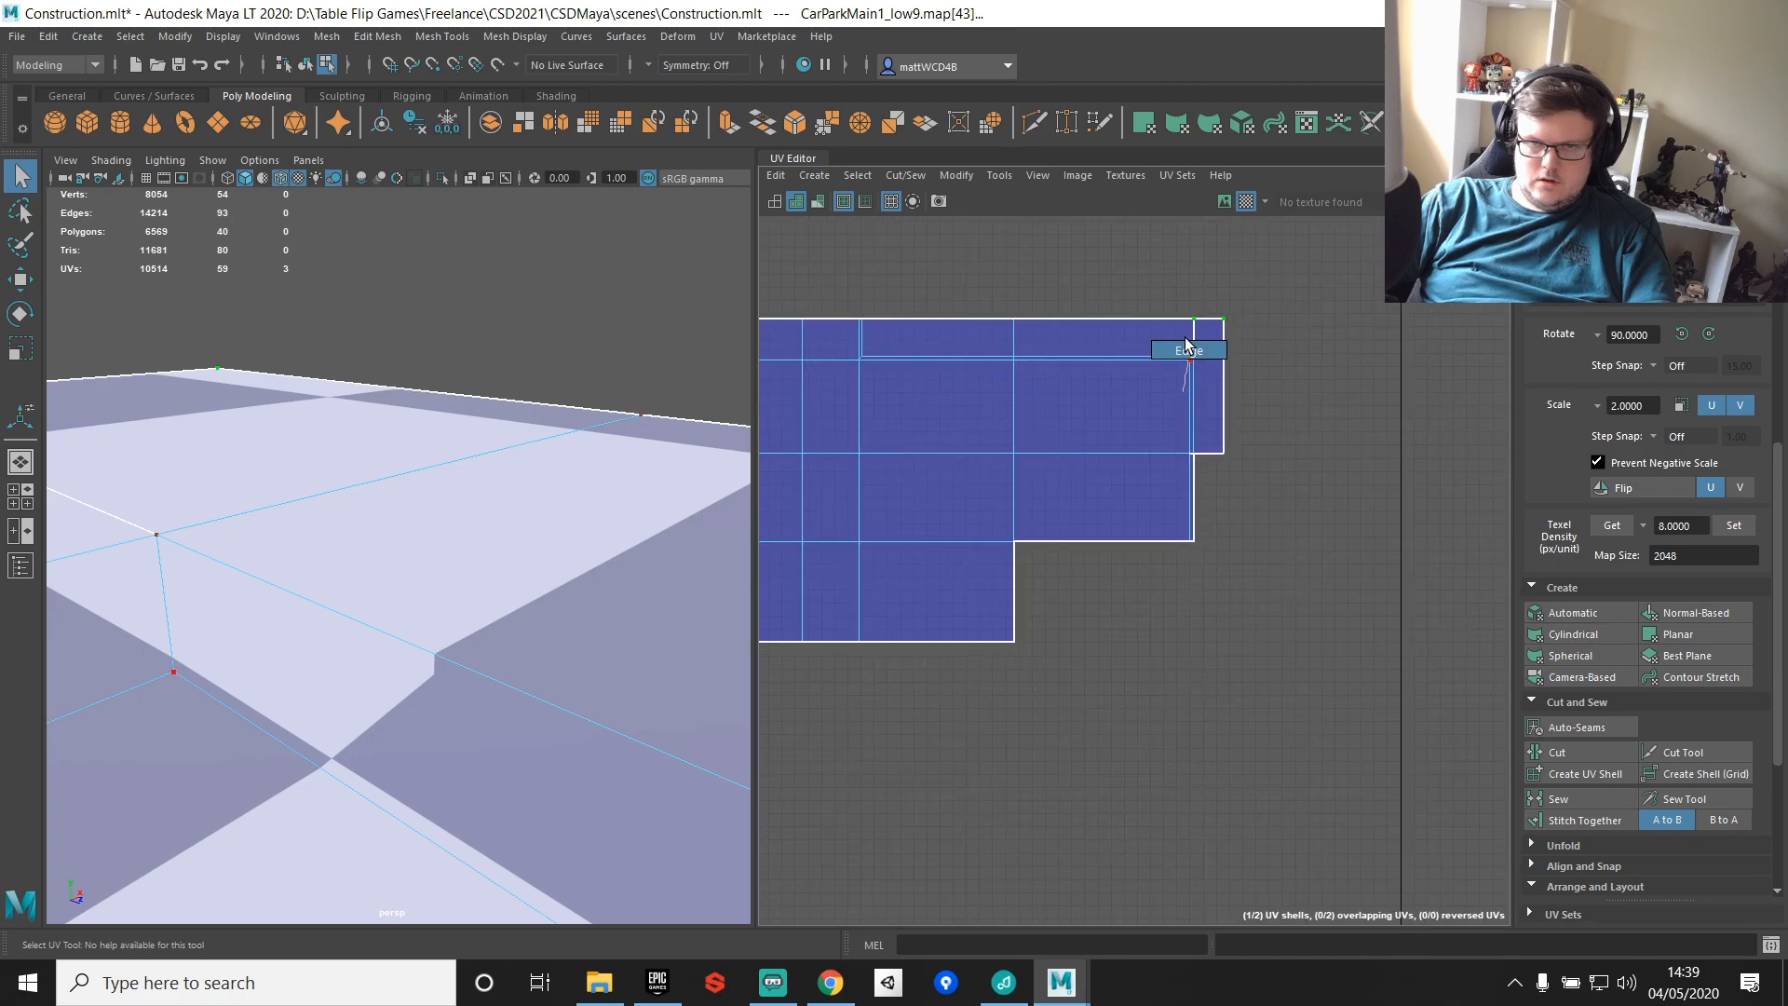
{"action": "left_click", "coordinate": [1193, 337]}
{"action": "key", "text": "shift+s"}
Step: Locate the last separate kerb face on the model and sew its shell to the end of the kerb top strip
{"action": "scroll", "coordinate": [1146, 485], "scroll_direction": "down", "scroll_amount": 5}
{"action": "middle_click_drag", "start_coordinate": [1077, 499], "coordinate": [991, 292], "text": "alt"}
{"action": "scroll", "coordinate": [1135, 503], "scroll_direction": "up", "scroll_amount": 3}
{"action": "right_click_drag", "start_coordinate": [1156, 521], "coordinate": [1155, 578]}
{"action": "left_click", "coordinate": [1155, 534]}
{"action": "key", "text": "f"}
{"action": "scroll", "coordinate": [477, 493], "scroll_direction": "down", "scroll_amount": 5}
{"action": "left_click_drag", "start_coordinate": [483, 530], "coordinate": [493, 576], "text": "alt"}
{"action": "middle_click_drag", "start_coordinate": [1122, 279], "coordinate": [1094, 720], "text": "alt"}
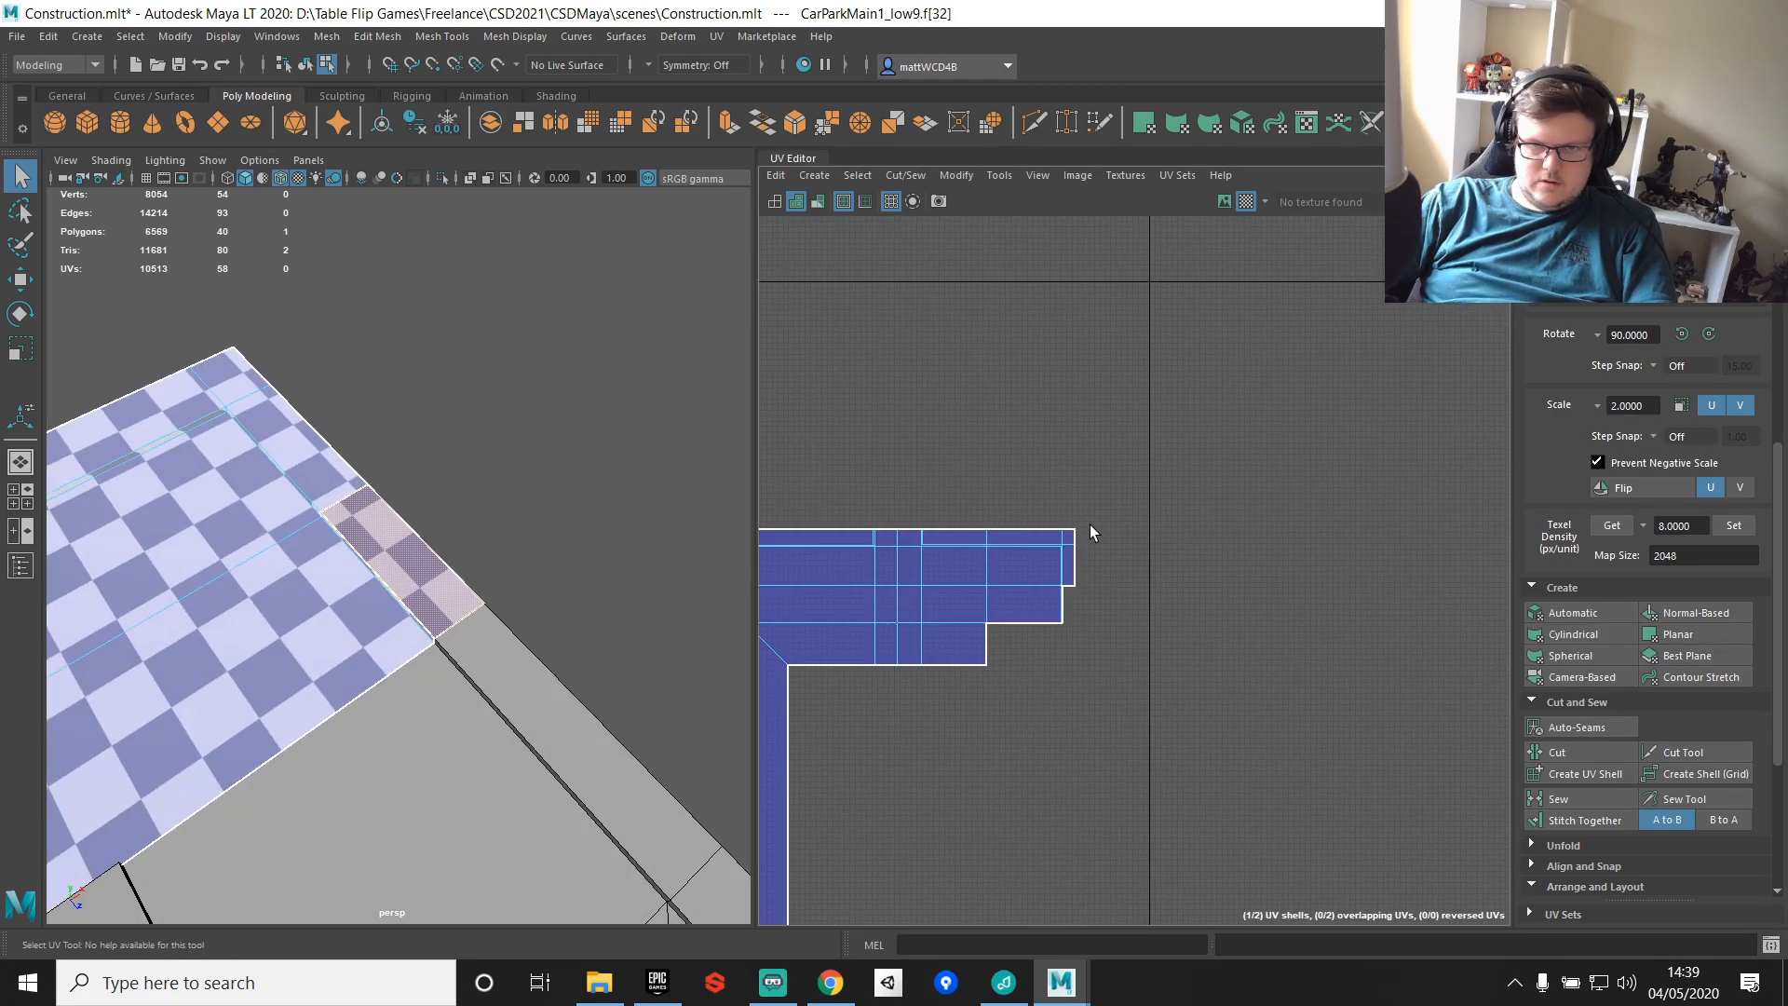
{"action": "scroll", "coordinate": [1073, 566], "scroll_direction": "up", "scroll_amount": 5}
{"action": "right_click_drag", "start_coordinate": [1118, 652], "coordinate": [1117, 596]}
{"action": "left_click", "coordinate": [1032, 696]}
{"action": "key", "text": "shift+s"}
Step: Align the kerb's outer-edge UVs into one straight line and sew the remaining seams along the riser
{"action": "right_click_drag", "start_coordinate": [1086, 695], "coordinate": [1155, 694]}
{"action": "left_click_drag", "start_coordinate": [1054, 410], "coordinate": [1160, 758]}
{"action": "right_click", "coordinate": [1160, 439], "text": "shift"}
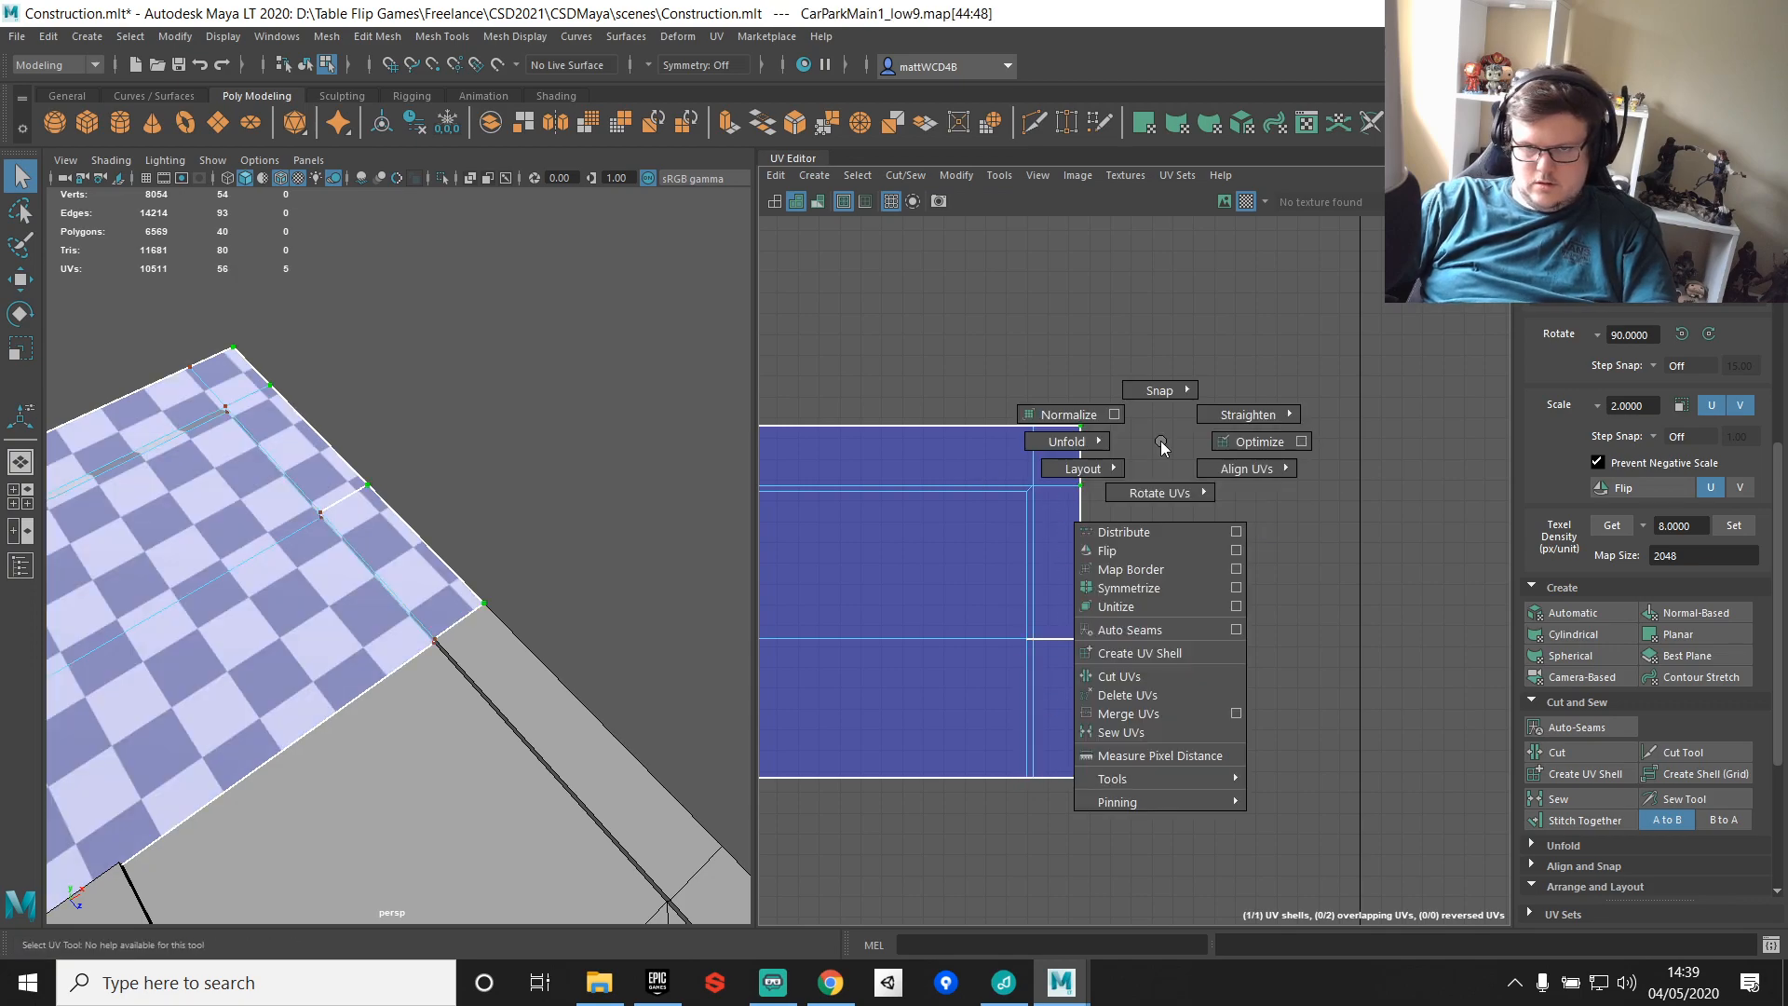
{"action": "right_click_drag", "start_coordinate": [1161, 439], "coordinate": [1278, 484]}
{"action": "scroll", "coordinate": [1164, 601], "scroll_direction": "down", "scroll_amount": 3}
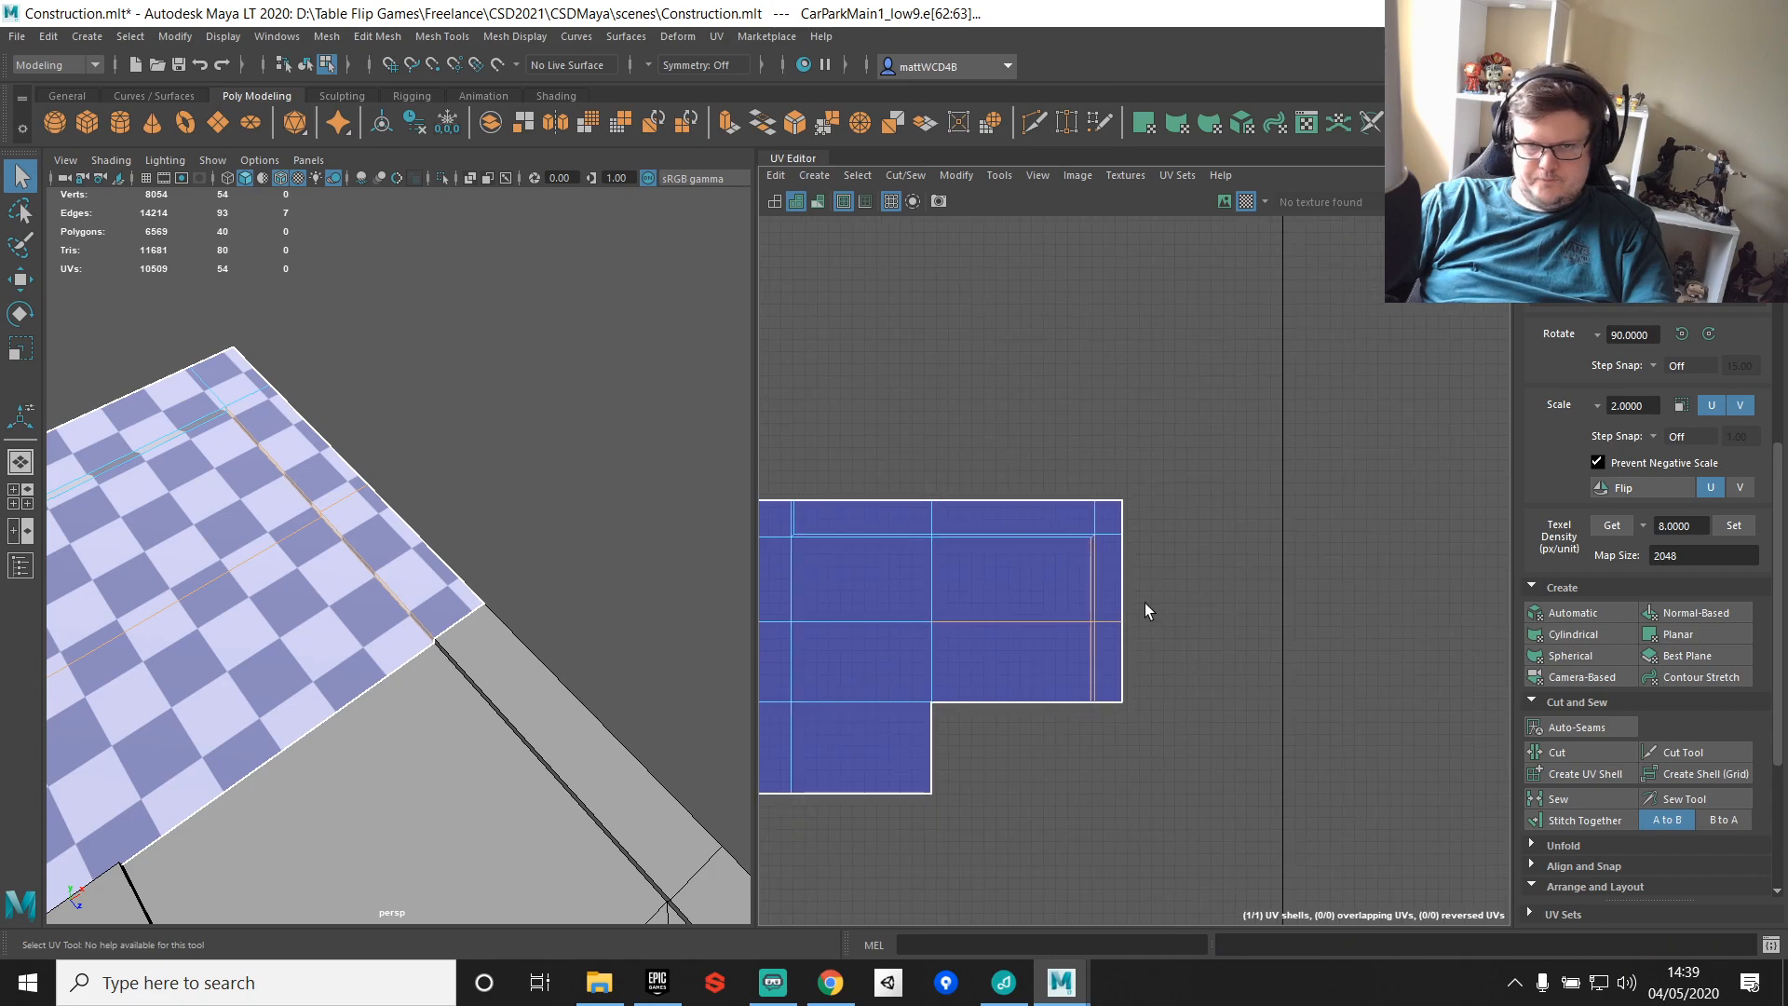
Step: Leave UV component editing and select the car park slab together with the large ground plane around the building
{"action": "scroll", "coordinate": [1145, 605], "scroll_direction": "down", "scroll_amount": 5}
{"action": "middle_click_drag", "start_coordinate": [1187, 603], "coordinate": [1337, 476], "text": "alt"}
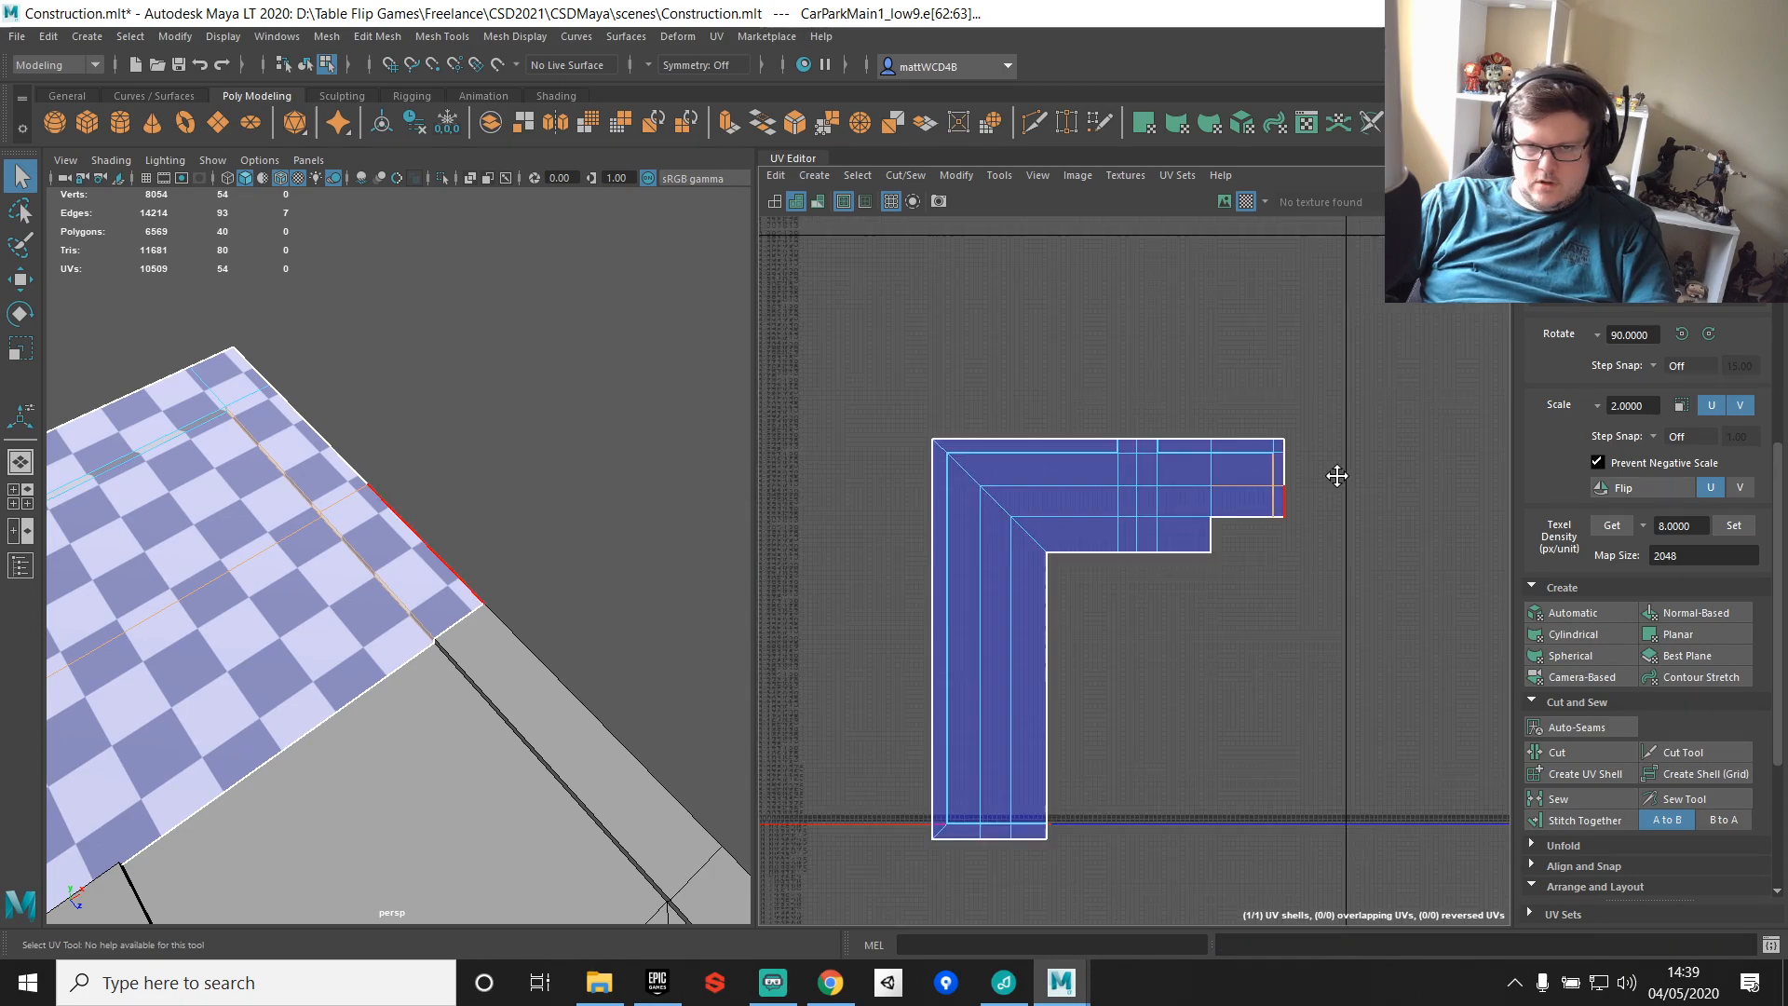
{"action": "right_click", "coordinate": [299, 437]}
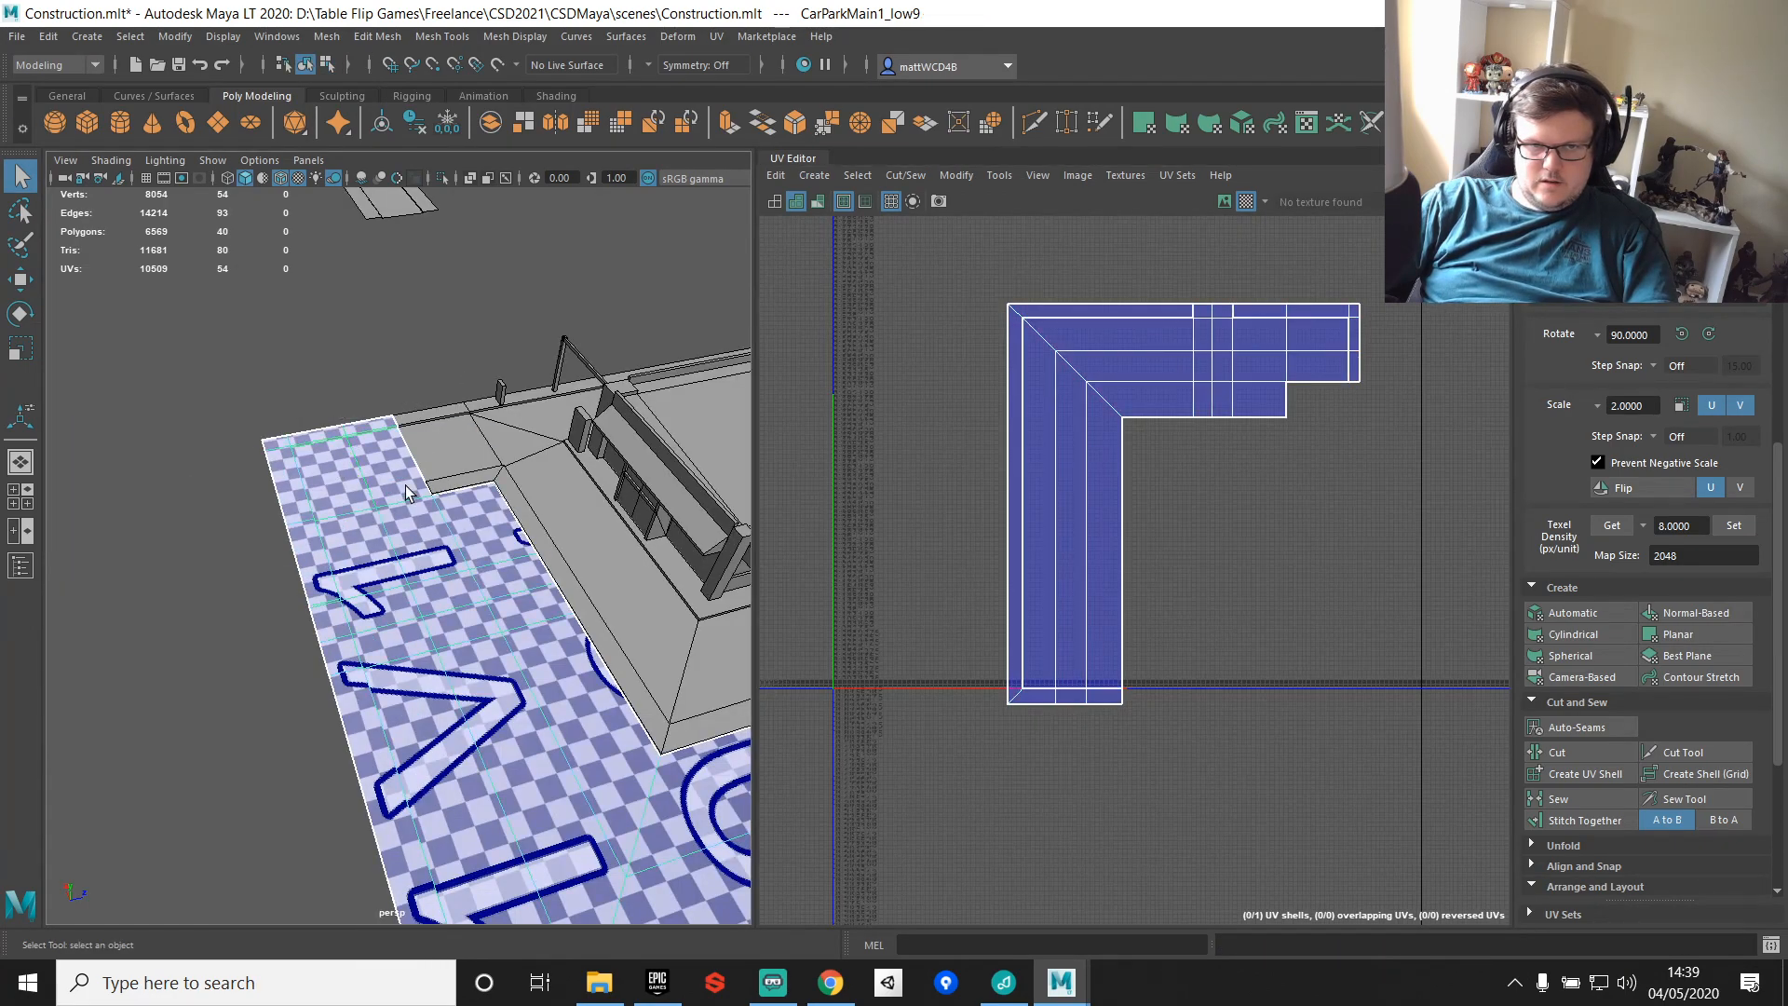
{"action": "left_click", "coordinate": [405, 484]}
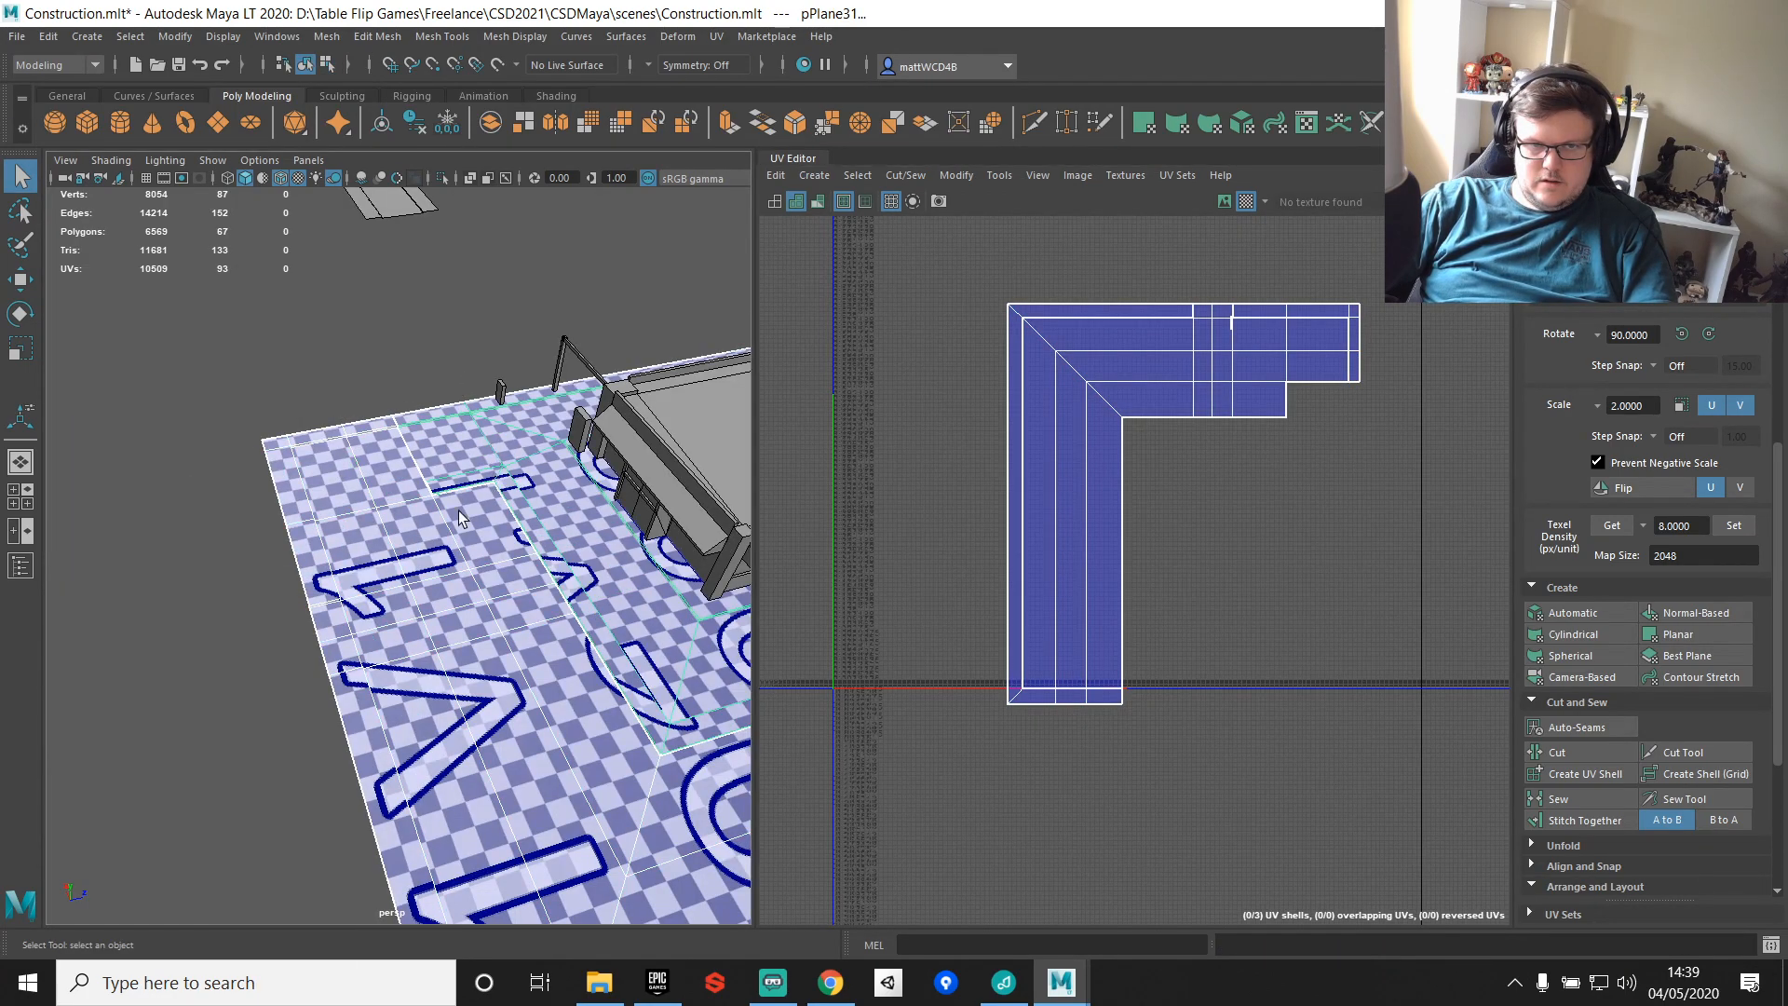
{"action": "left_click_drag", "start_coordinate": [405, 485], "coordinate": [490, 494], "text": "alt"}
{"action": "middle_click_drag", "start_coordinate": [491, 494], "coordinate": [282, 511], "text": "alt"}
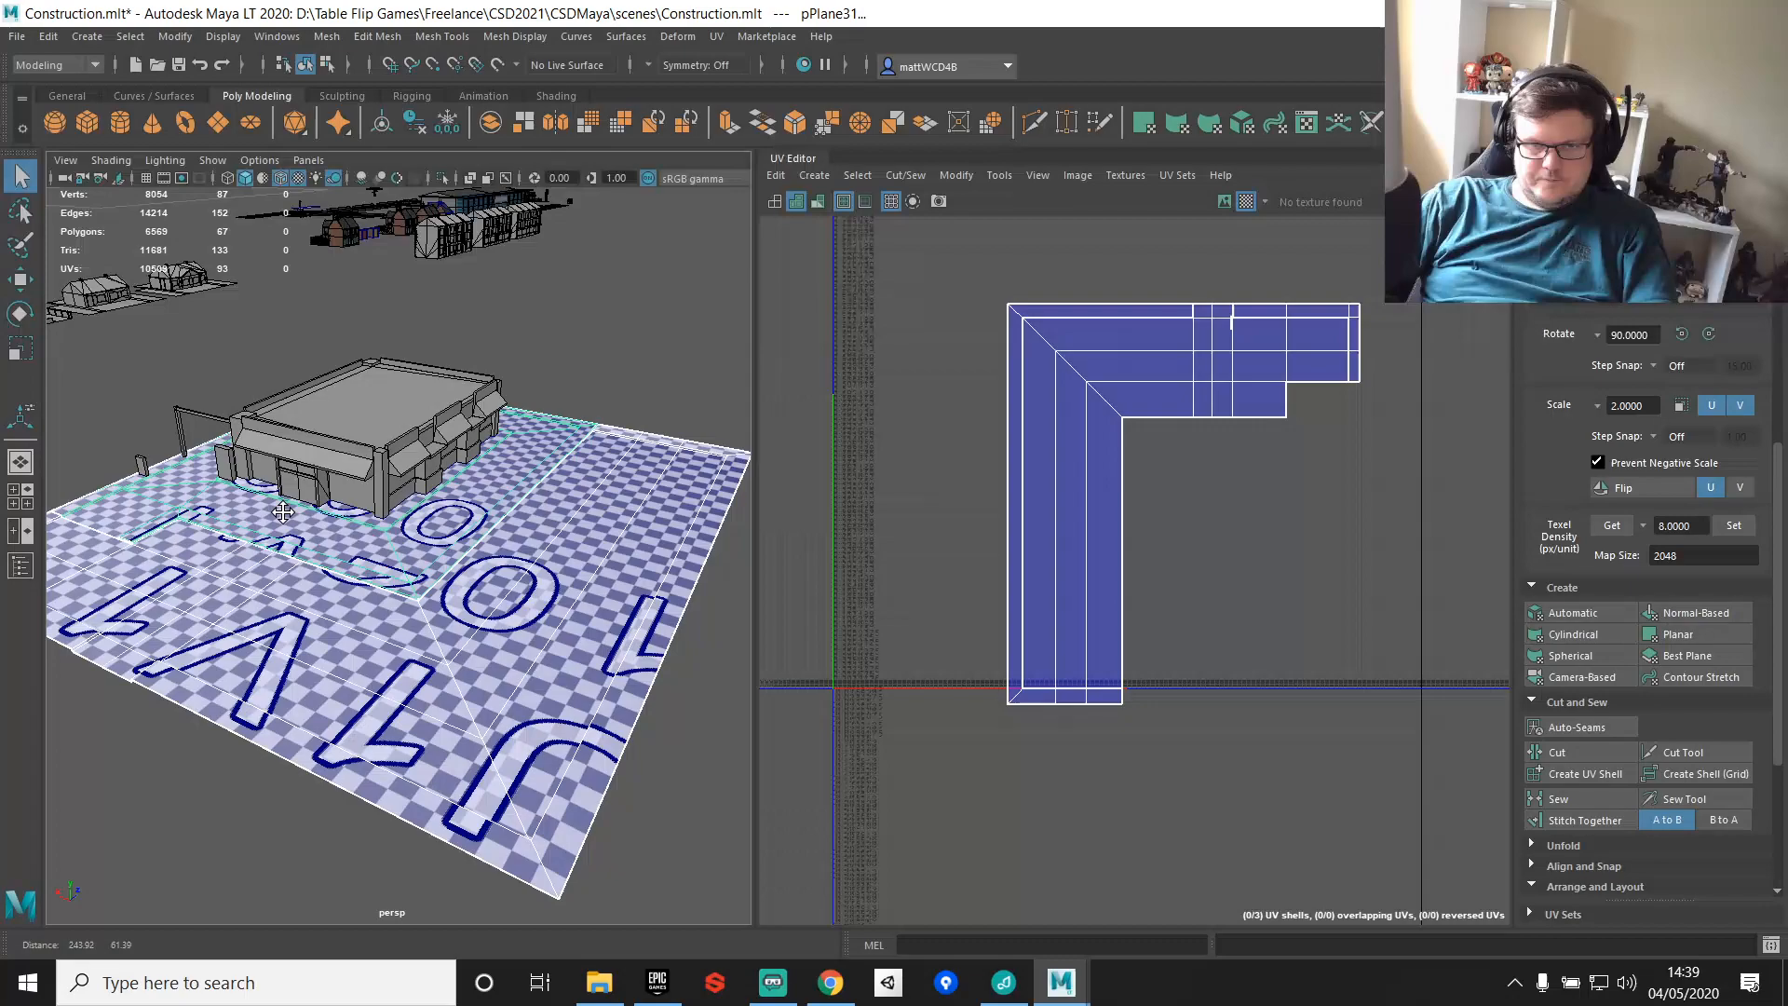
Step: Show the Outliner and expand the FastFoodShop group to list its child objects
{"action": "left_click", "coordinate": [20, 566]}
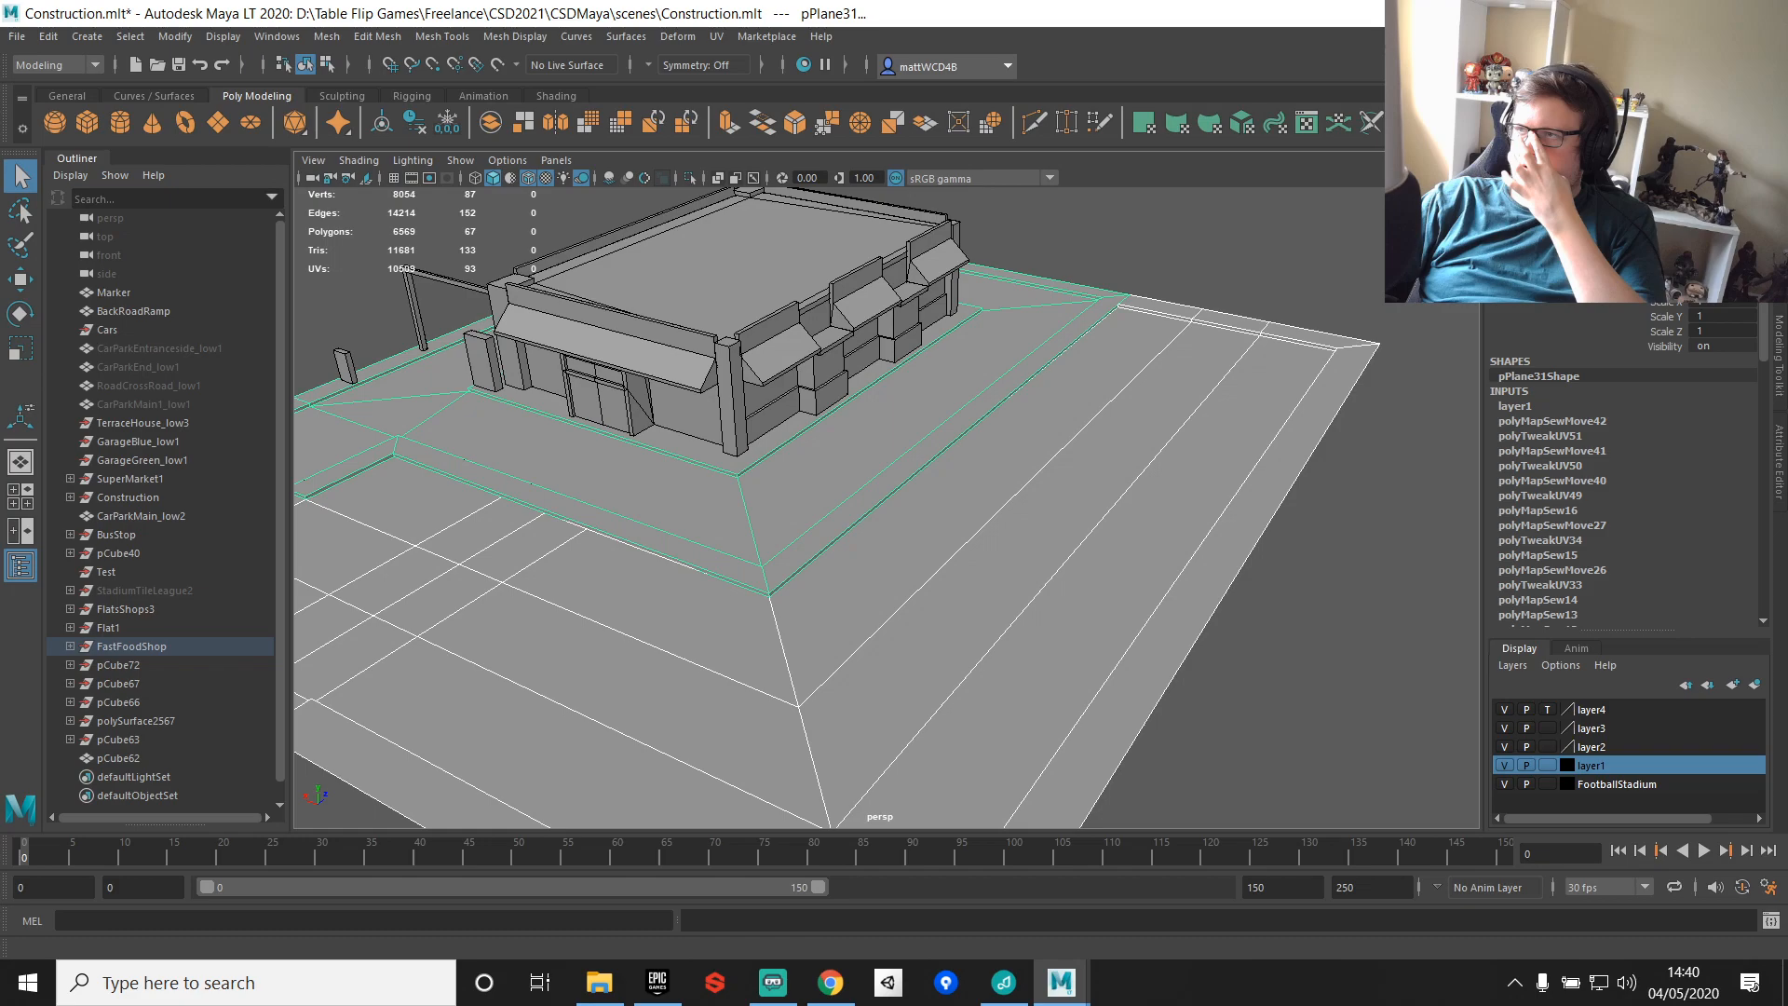
{"action": "left_click", "coordinate": [132, 645]}
{"action": "left_click", "coordinate": [70, 646]}
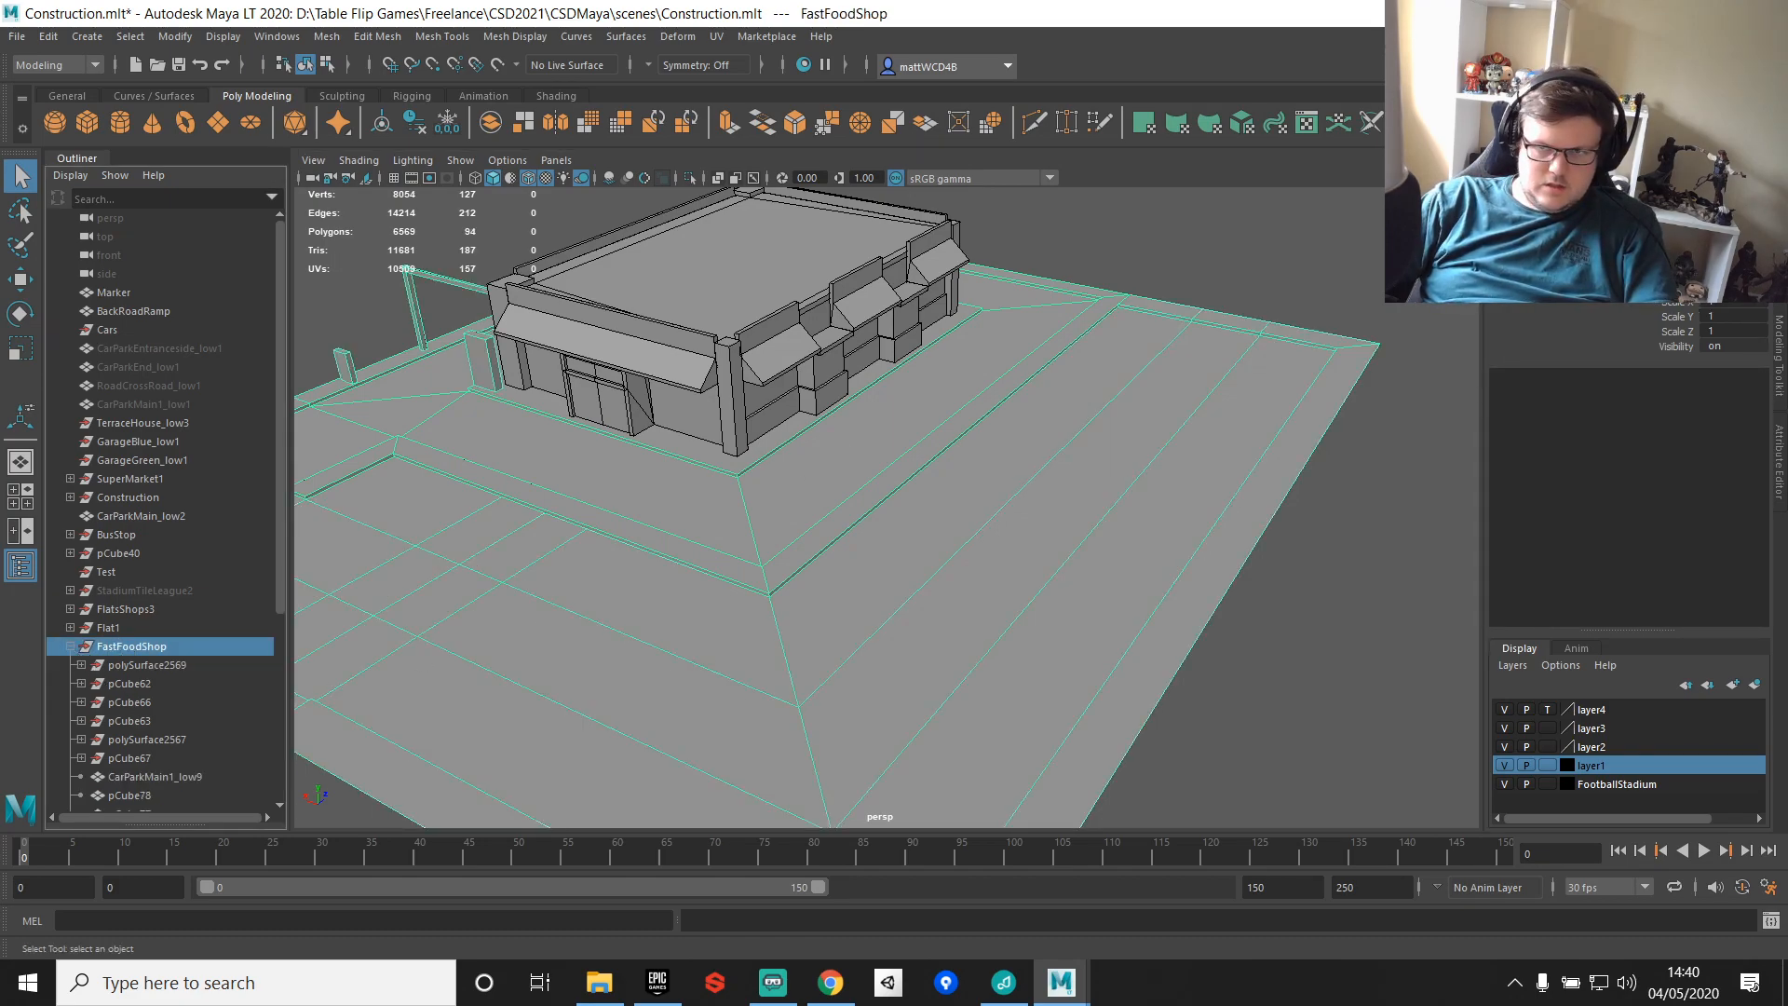
{"action": "scroll", "coordinate": [138, 648], "scroll_direction": "down", "scroll_amount": 5}
{"action": "scroll", "coordinate": [529, 410], "scroll_direction": "down", "scroll_amount": 2}
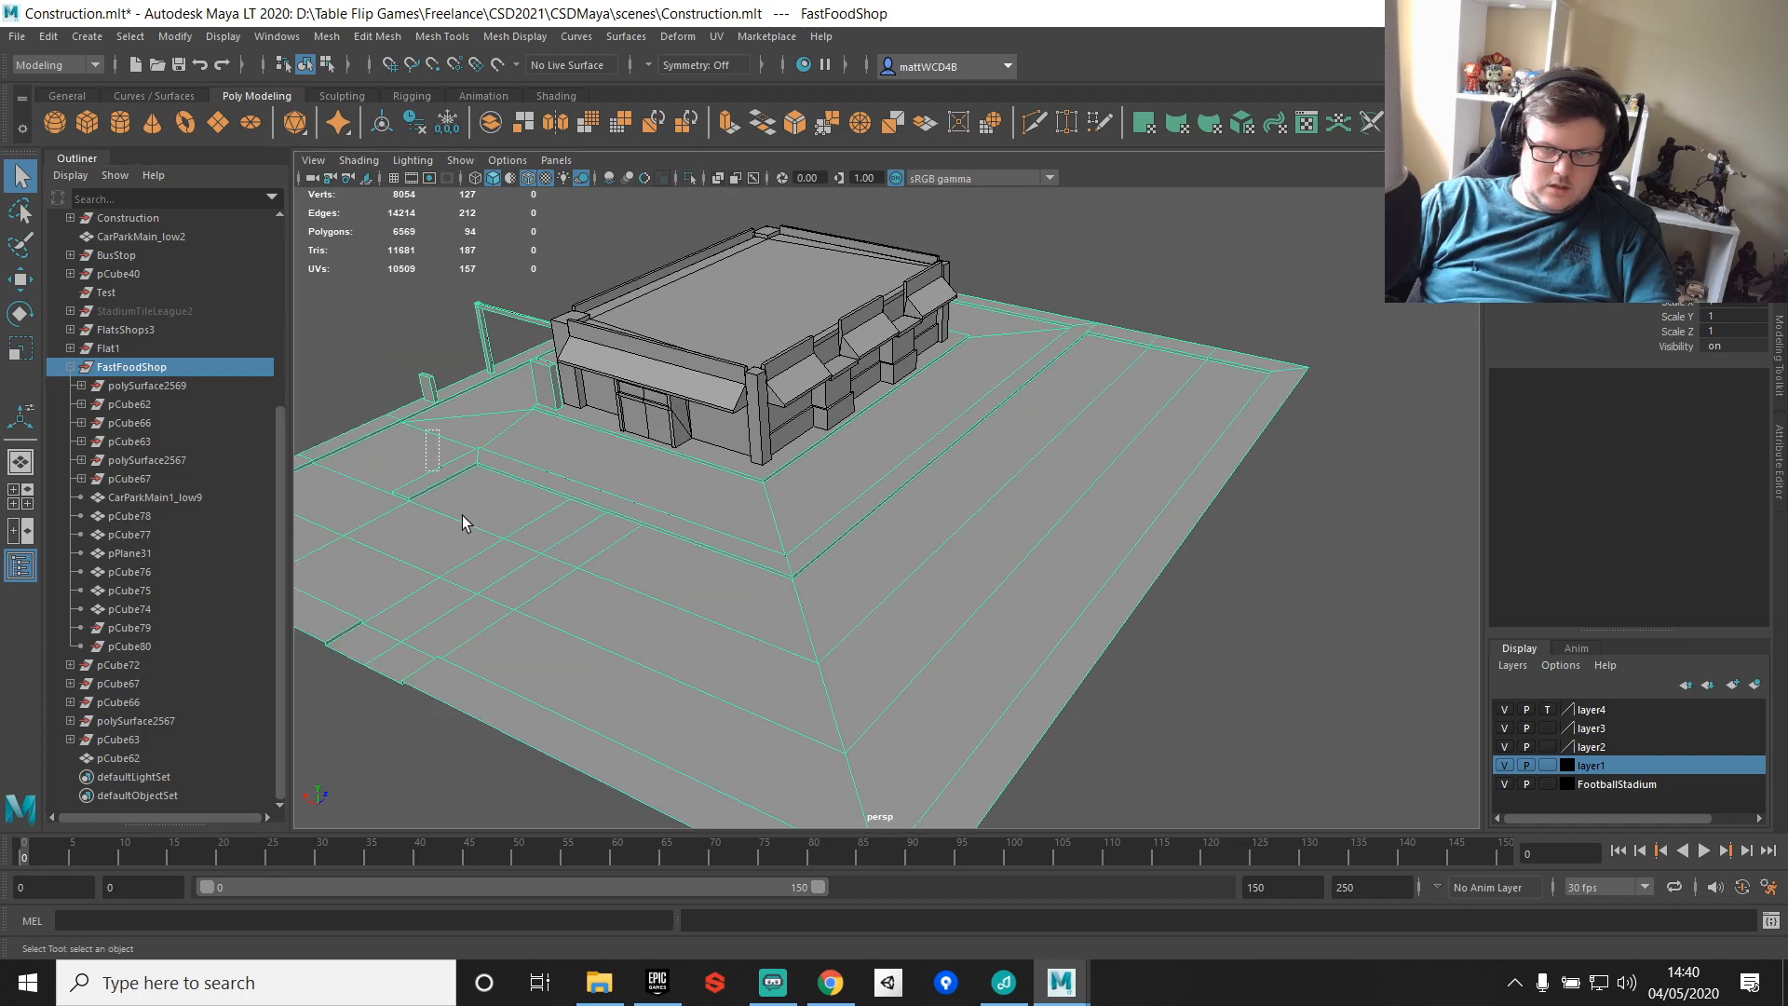
Step: Group the car park slab and ground plane inside FastFoodShop and name the group CarPark_low
{"action": "left_click_drag", "start_coordinate": [444, 488], "coordinate": [505, 572]}
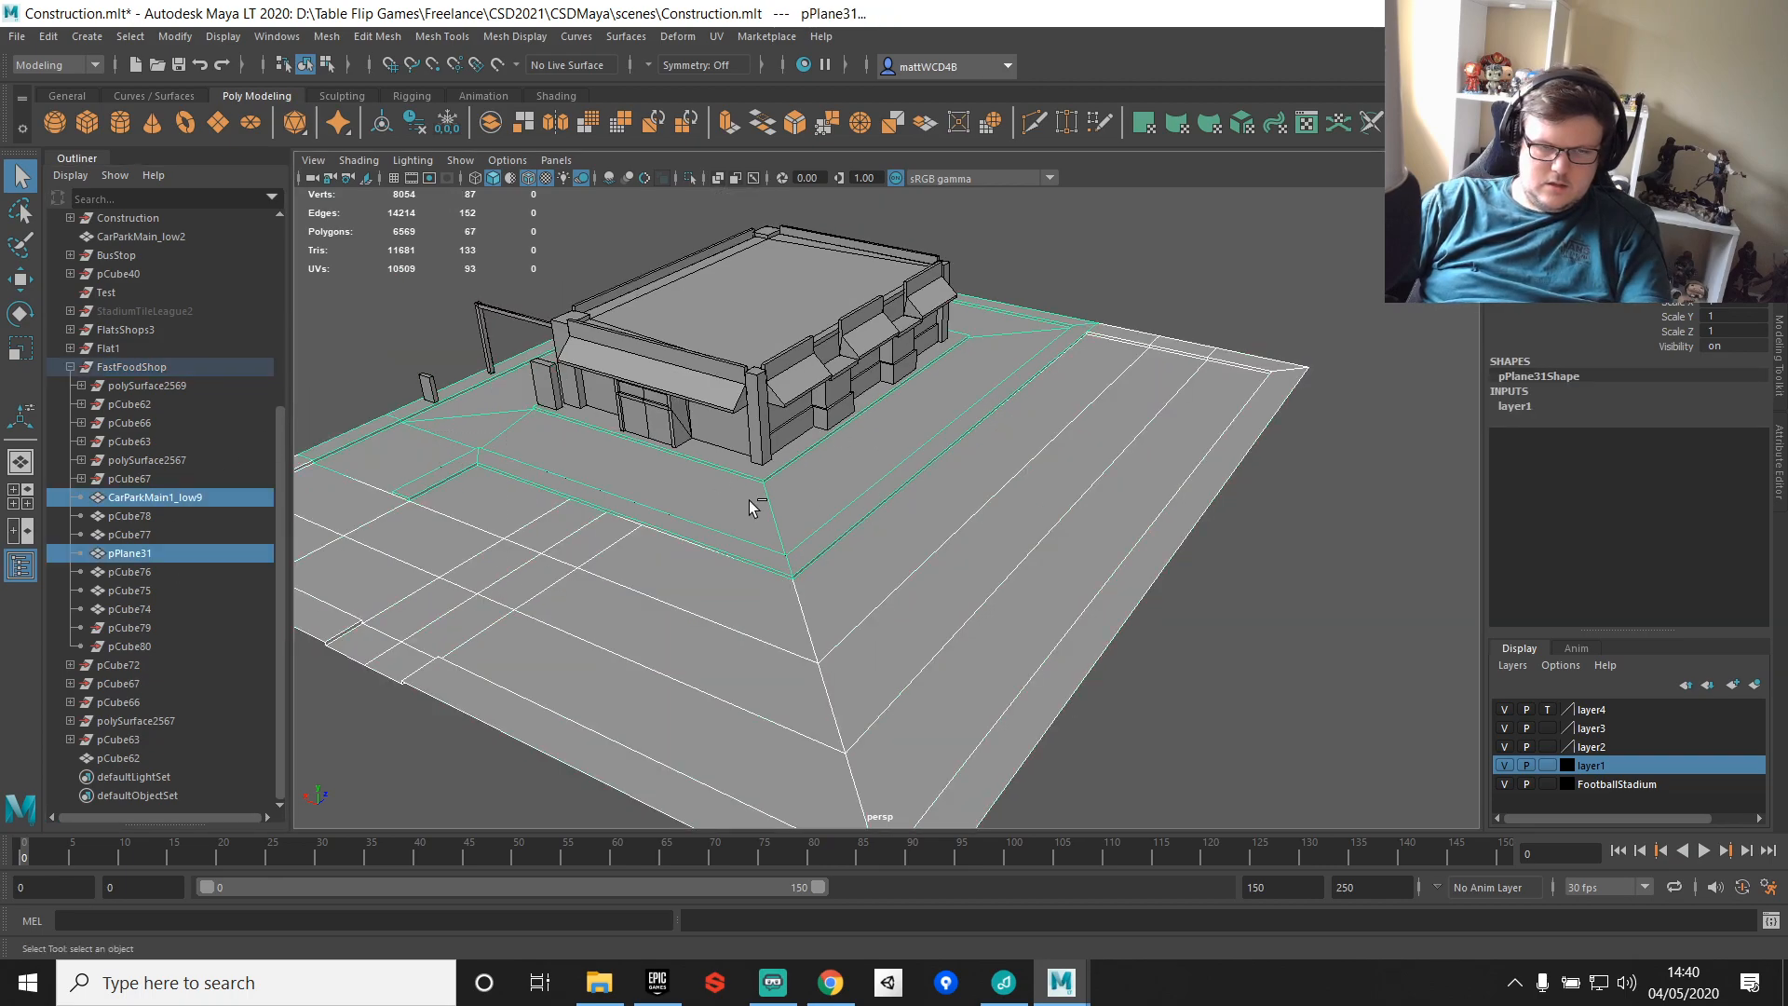
{"action": "key", "text": "ctrl+g"}
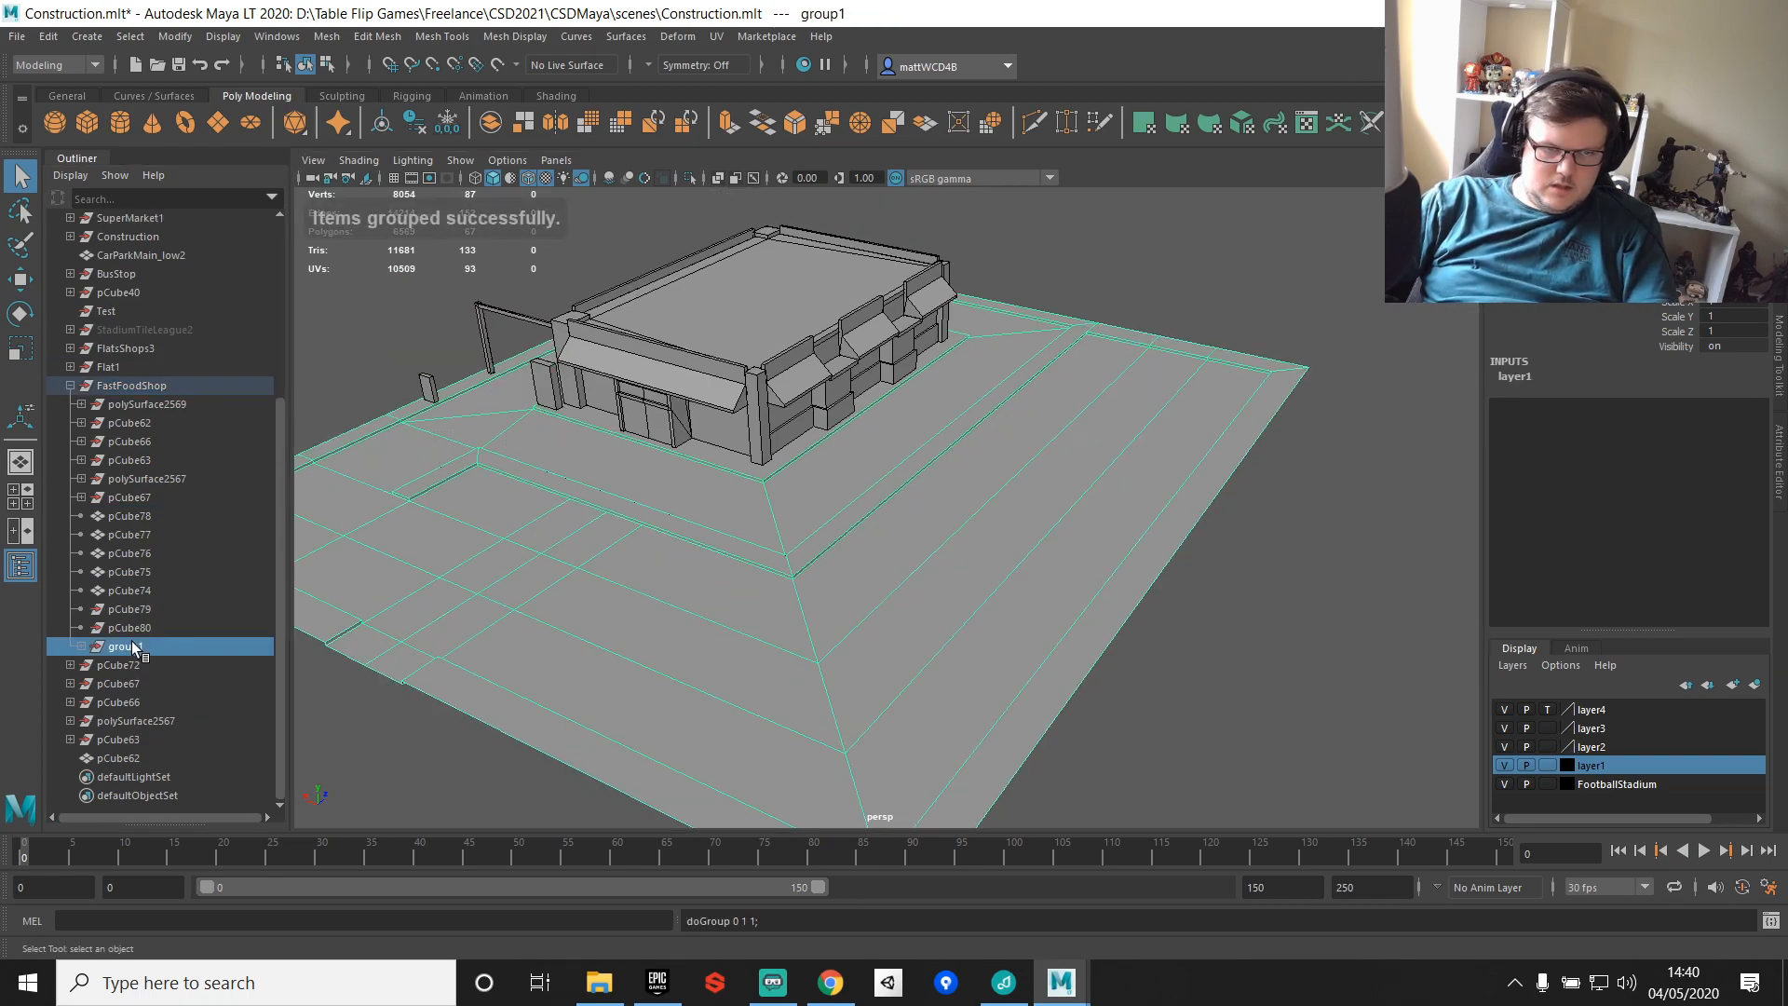
{"action": "double_click", "coordinate": [126, 646]}
{"action": "type", "text": "CarPark"}
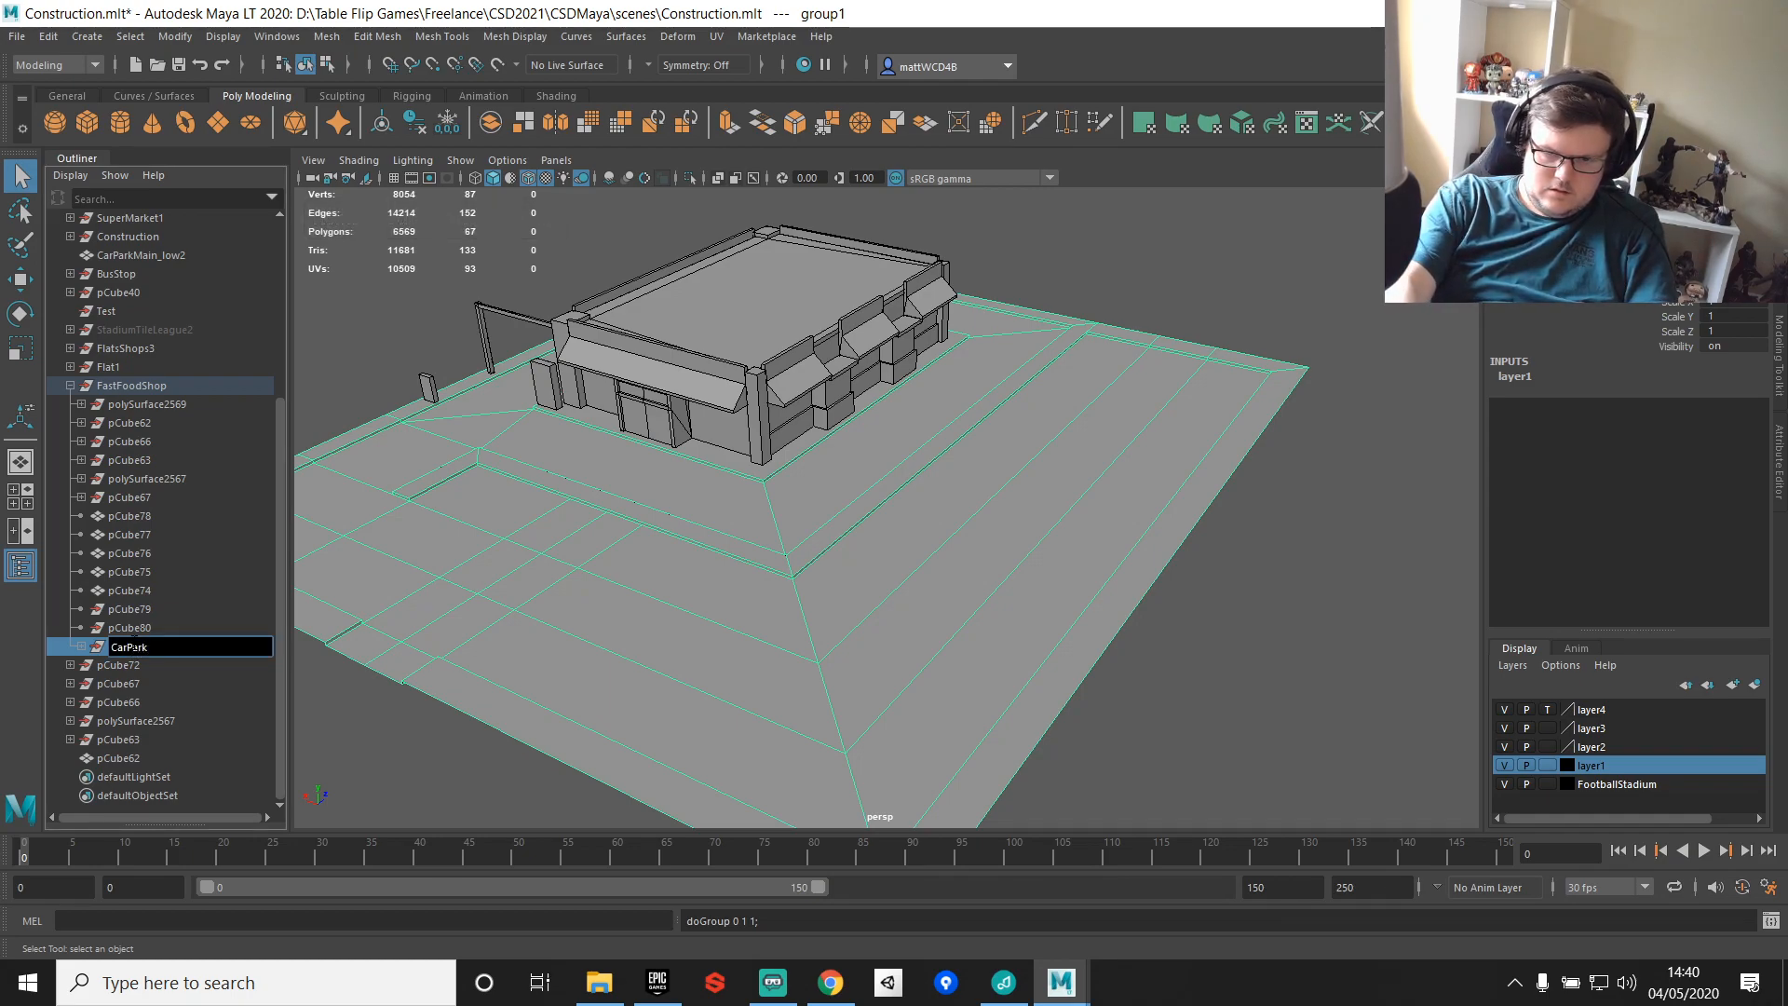
{"action": "type", "text": "_low"}
{"action": "key", "text": "Return"}
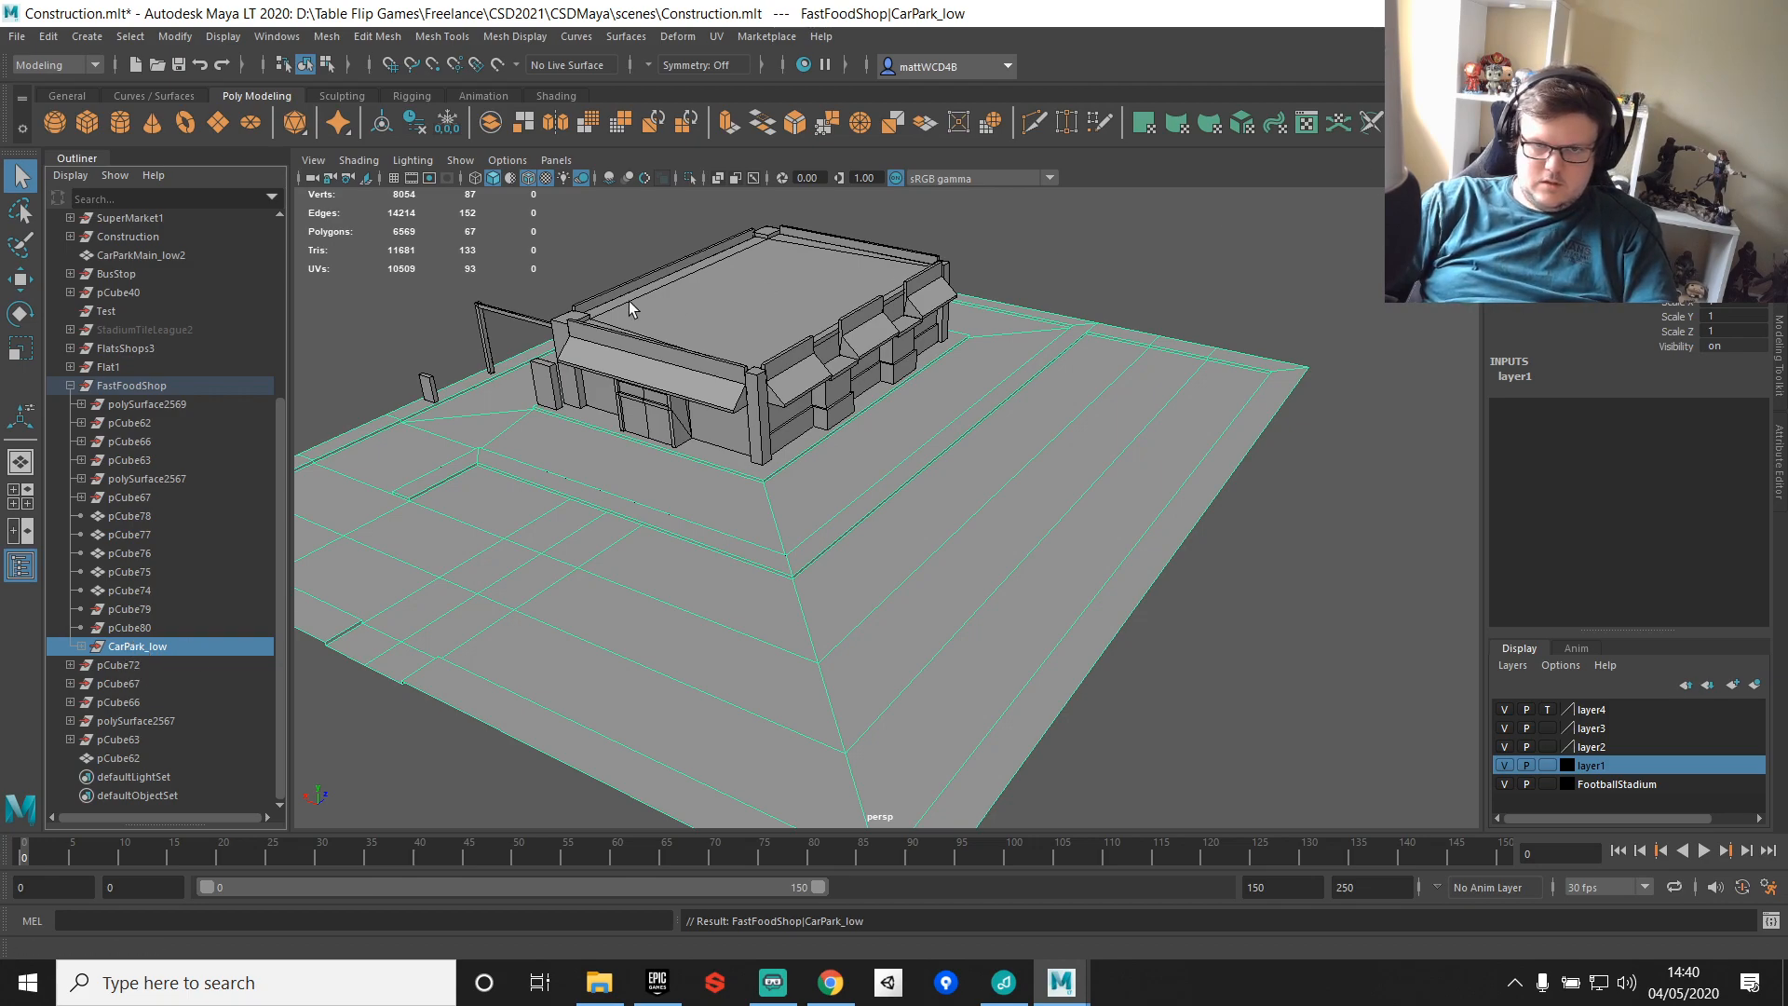
Step: Move the restaurant building mesh into the FastFoodShop group and rename it FastFoodShop_low
{"action": "left_click", "coordinate": [723, 348]}
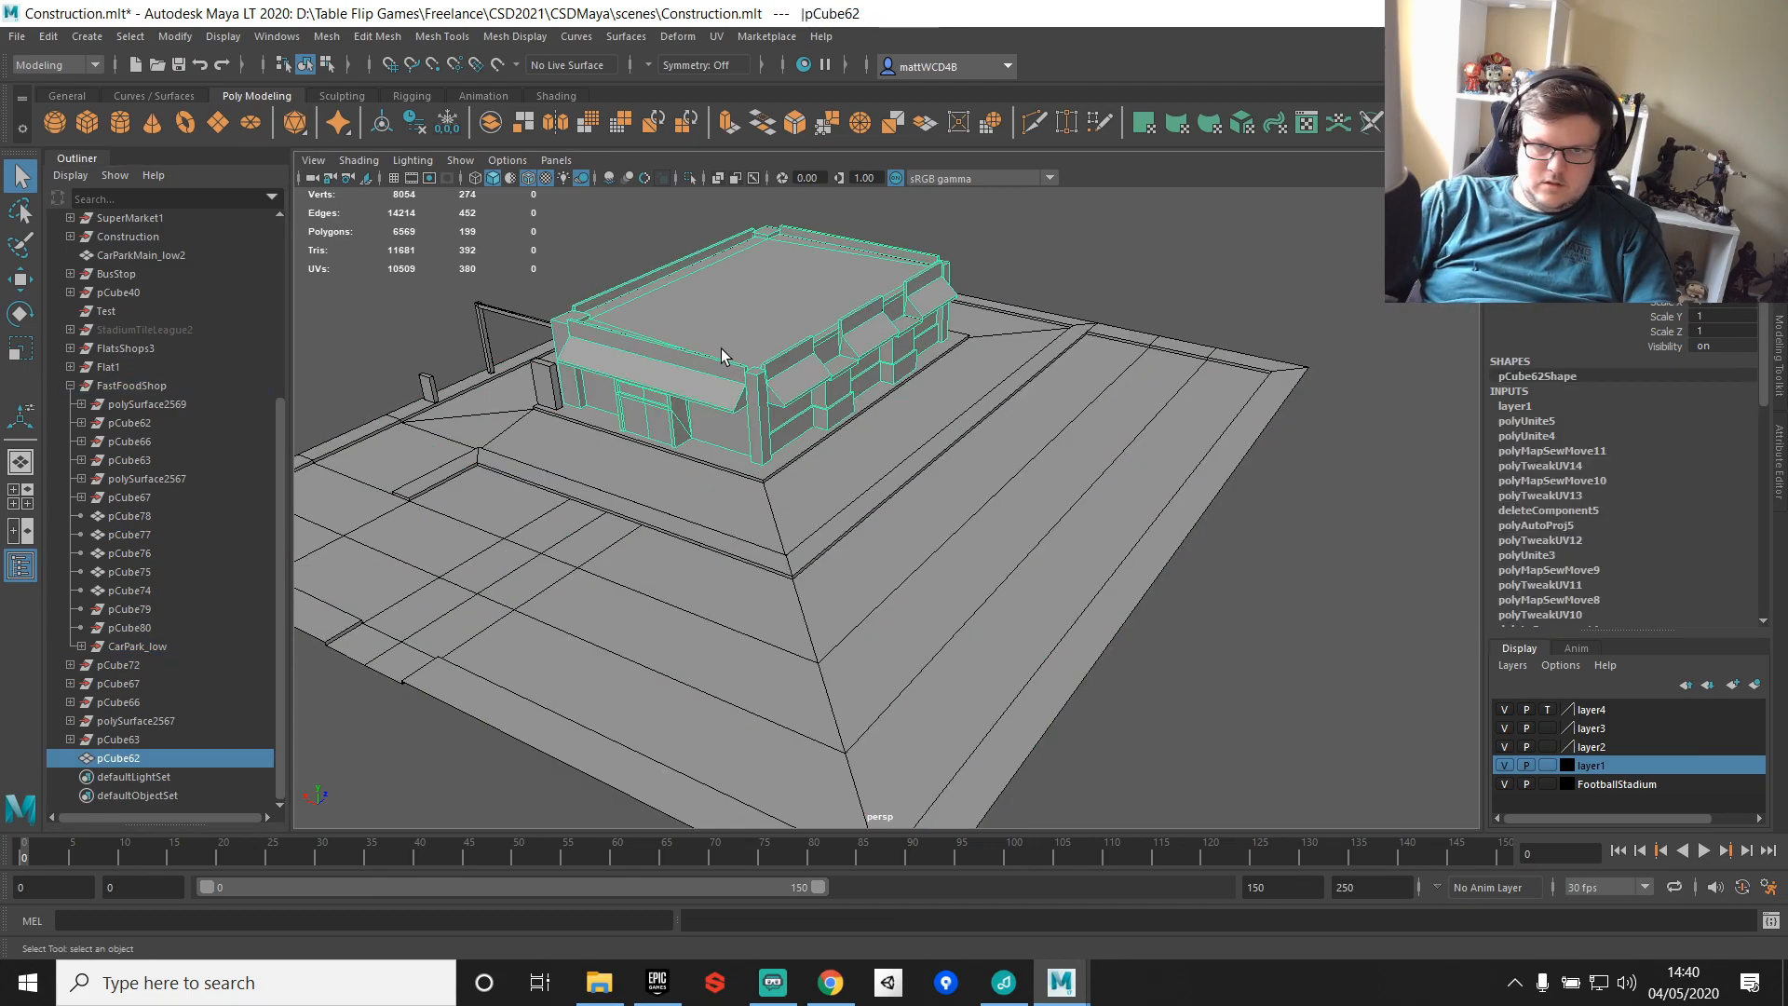
{"action": "middle_click_drag", "start_coordinate": [119, 758], "coordinate": [130, 387]}
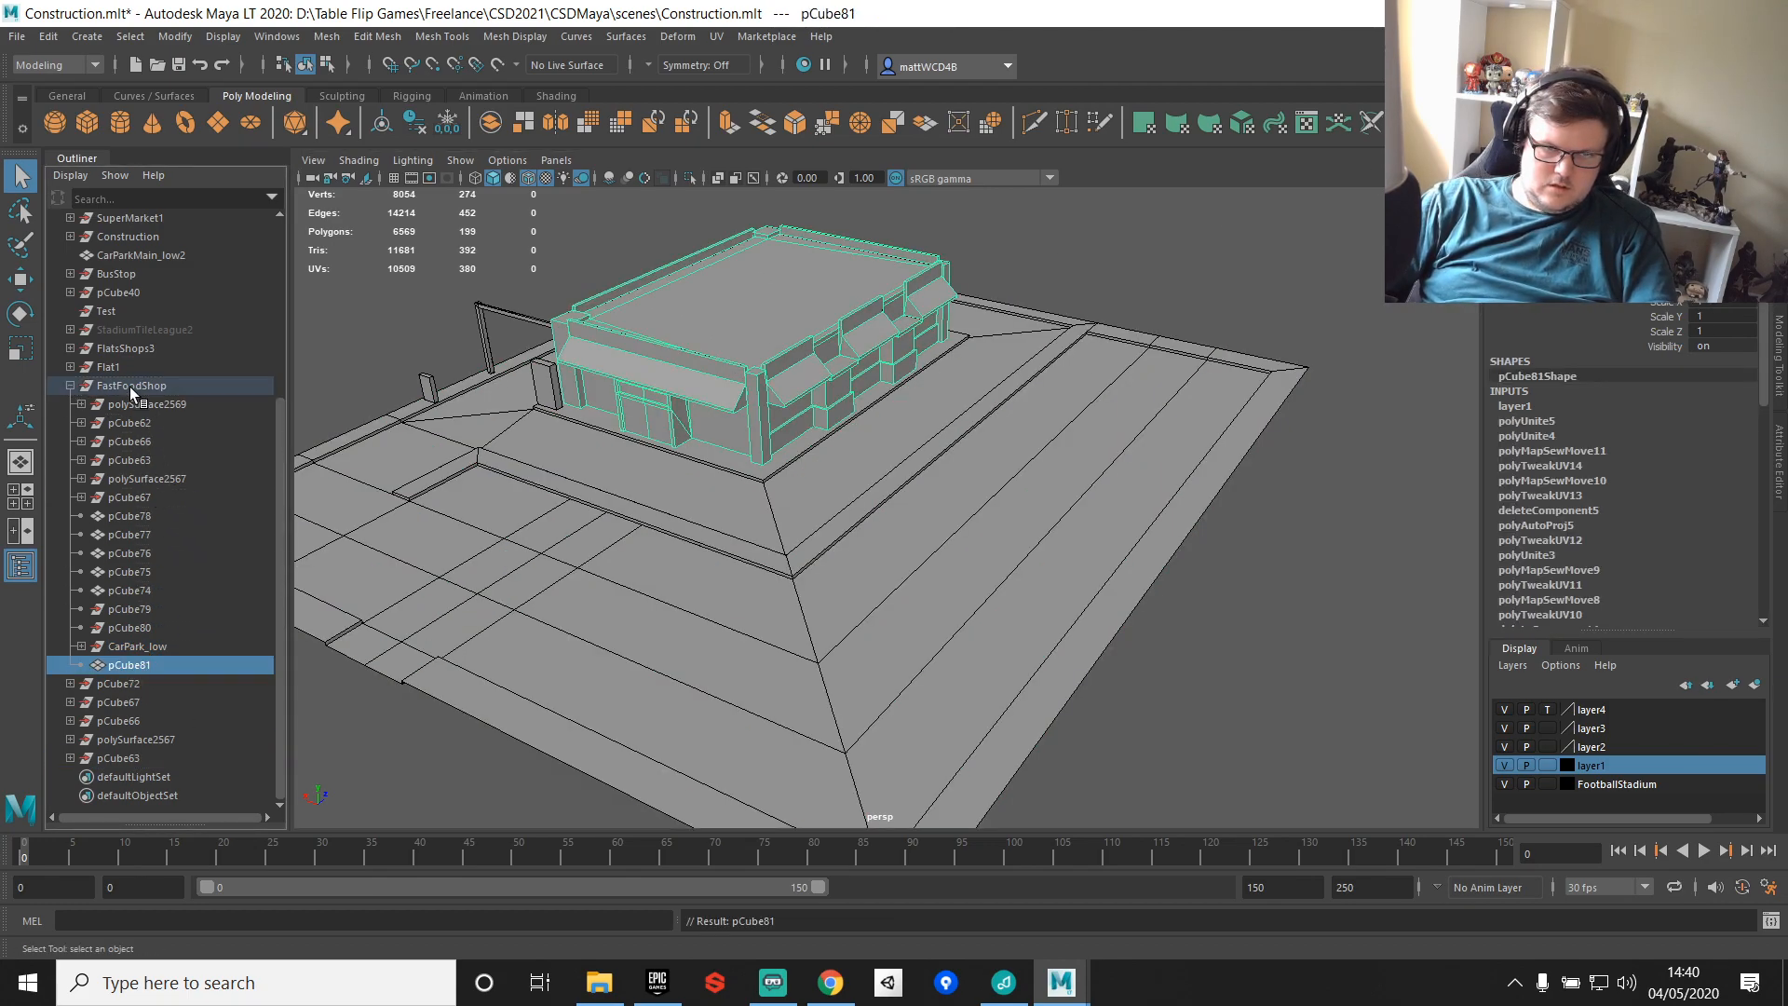
{"action": "double_click", "coordinate": [131, 667]}
{"action": "type", "text": "FastFood"}
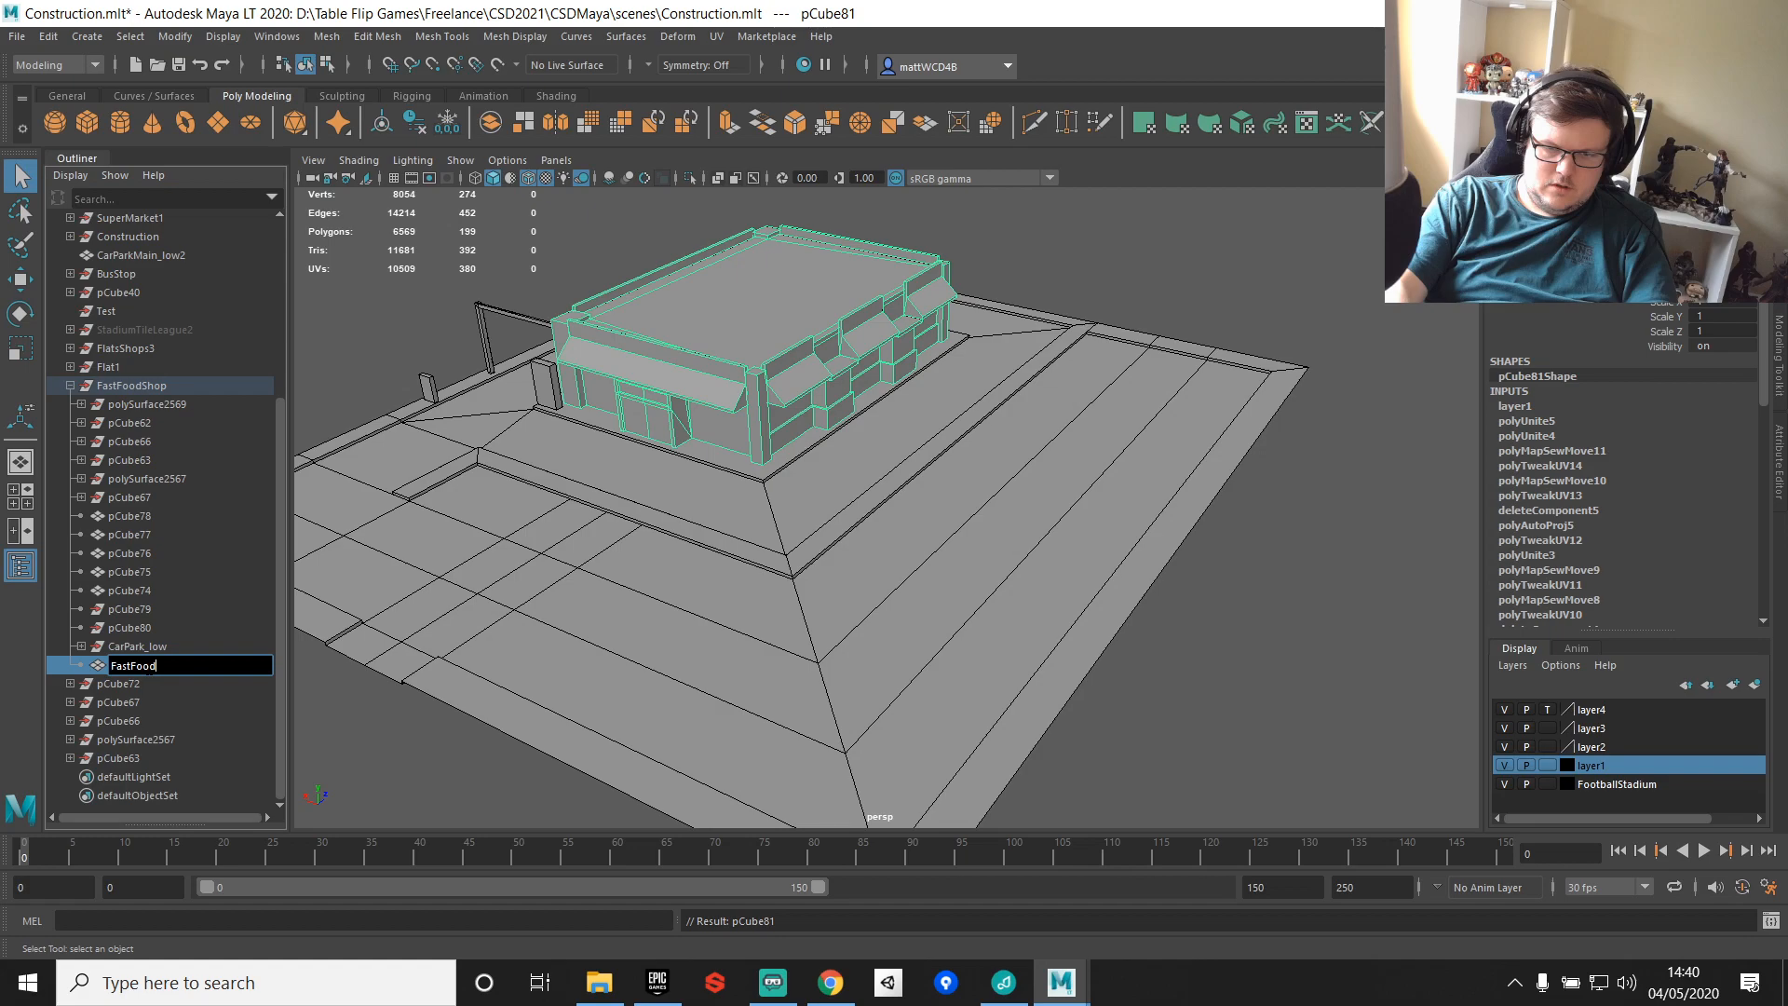
{"action": "type", "text": "Shop_low"}
{"action": "key", "text": "Return"}
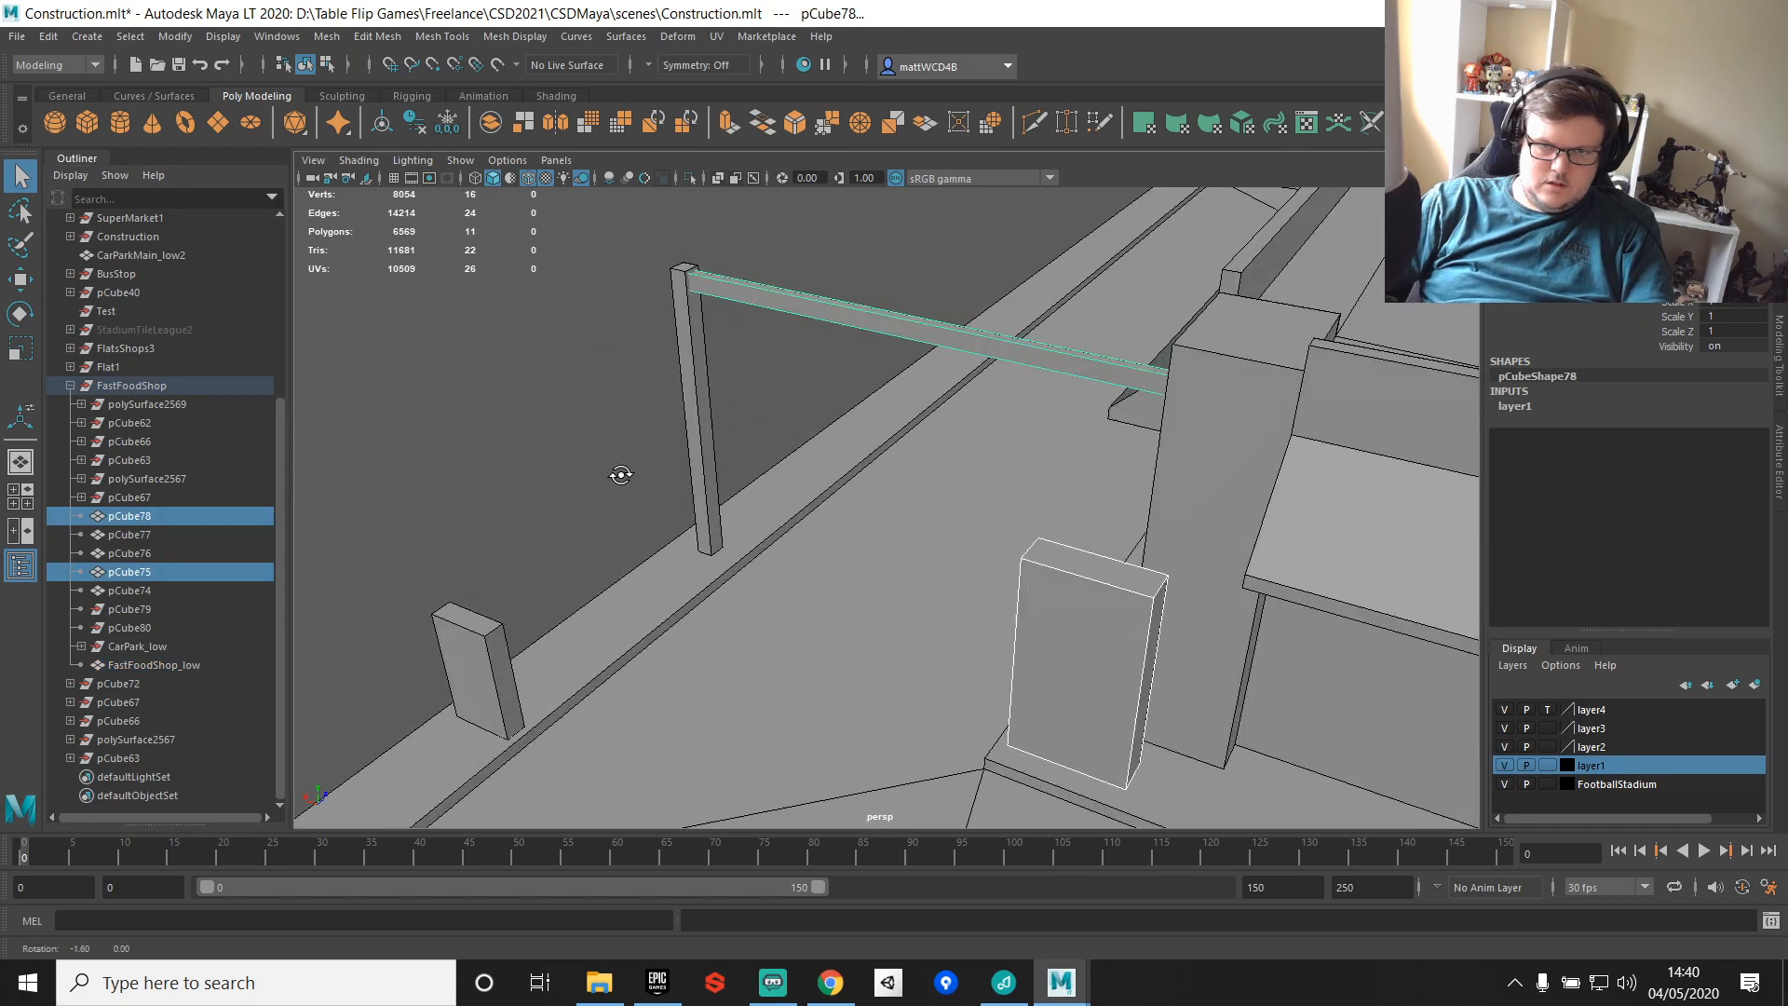
Step: Select the barrier's upright post and horizontal beam and apply automatic UV projection to both in the UV editing workspace
{"action": "left_click_drag", "start_coordinate": [619, 472], "coordinate": [624, 427], "text": "alt"}
{"action": "left_click", "coordinate": [626, 425]}
{"action": "left_click", "coordinate": [726, 314], "text": "shift"}
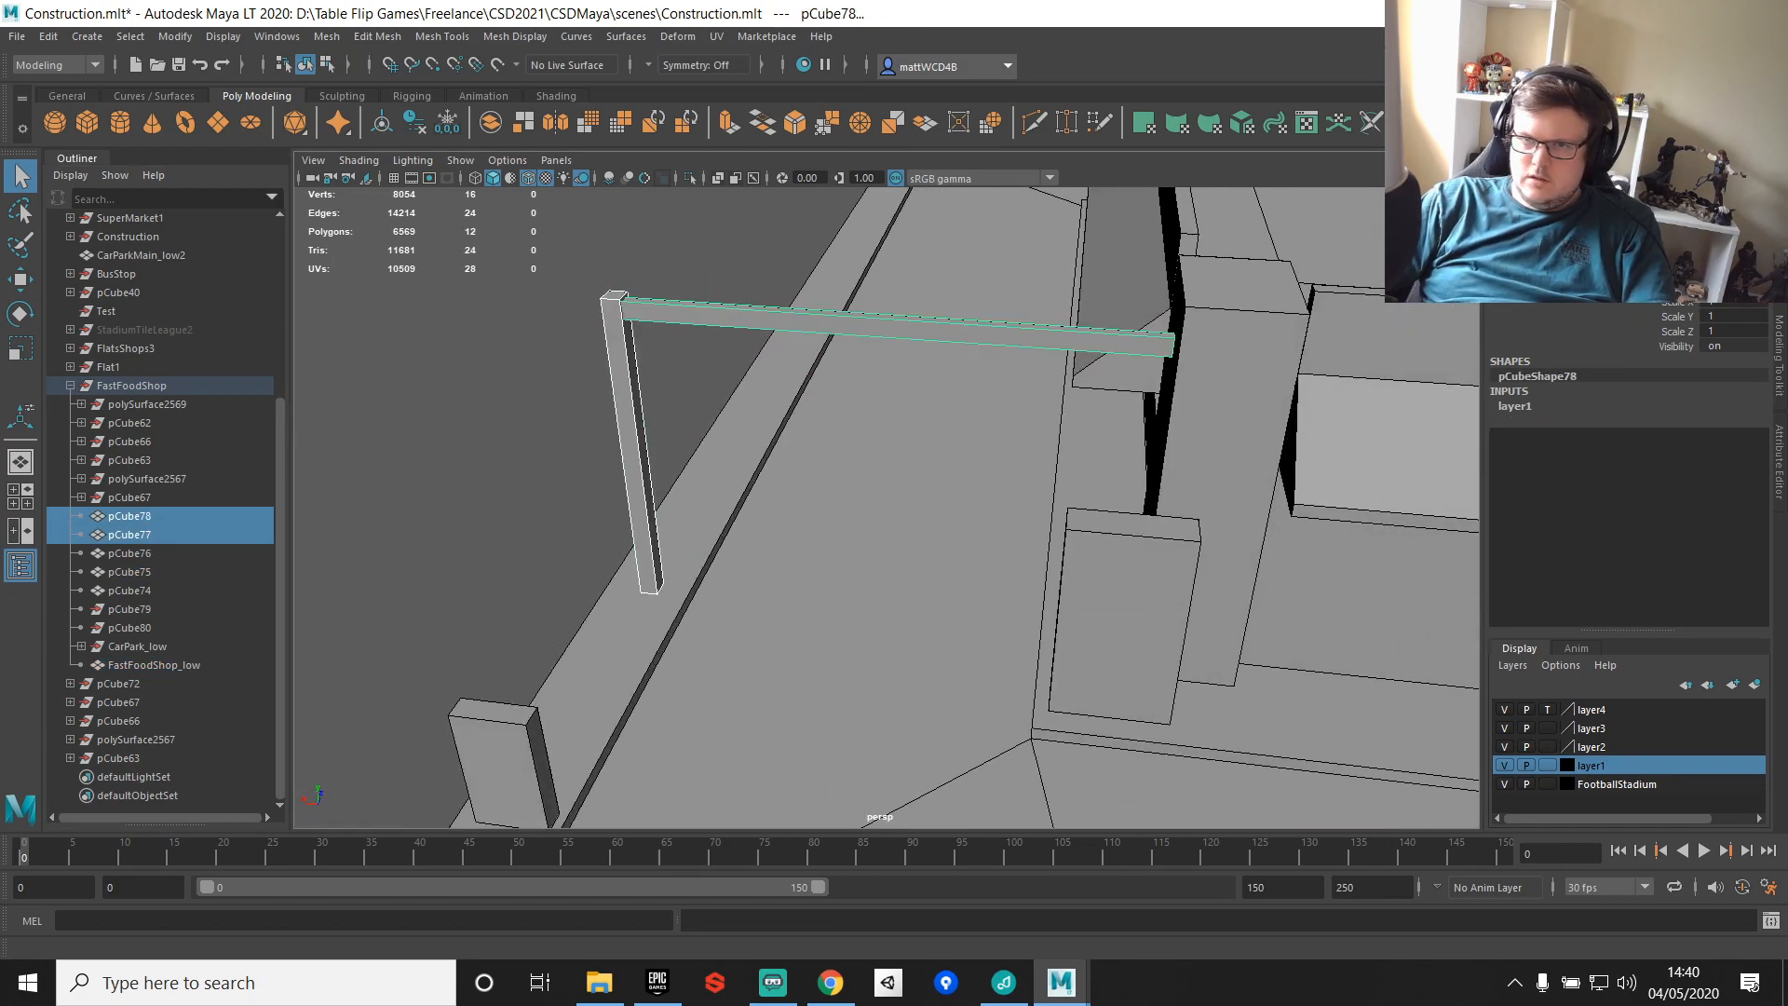
{"action": "left_click", "coordinate": [1676, 116]}
{"action": "left_click", "coordinate": [1705, 36]}
{"action": "left_click", "coordinate": [1677, 154]}
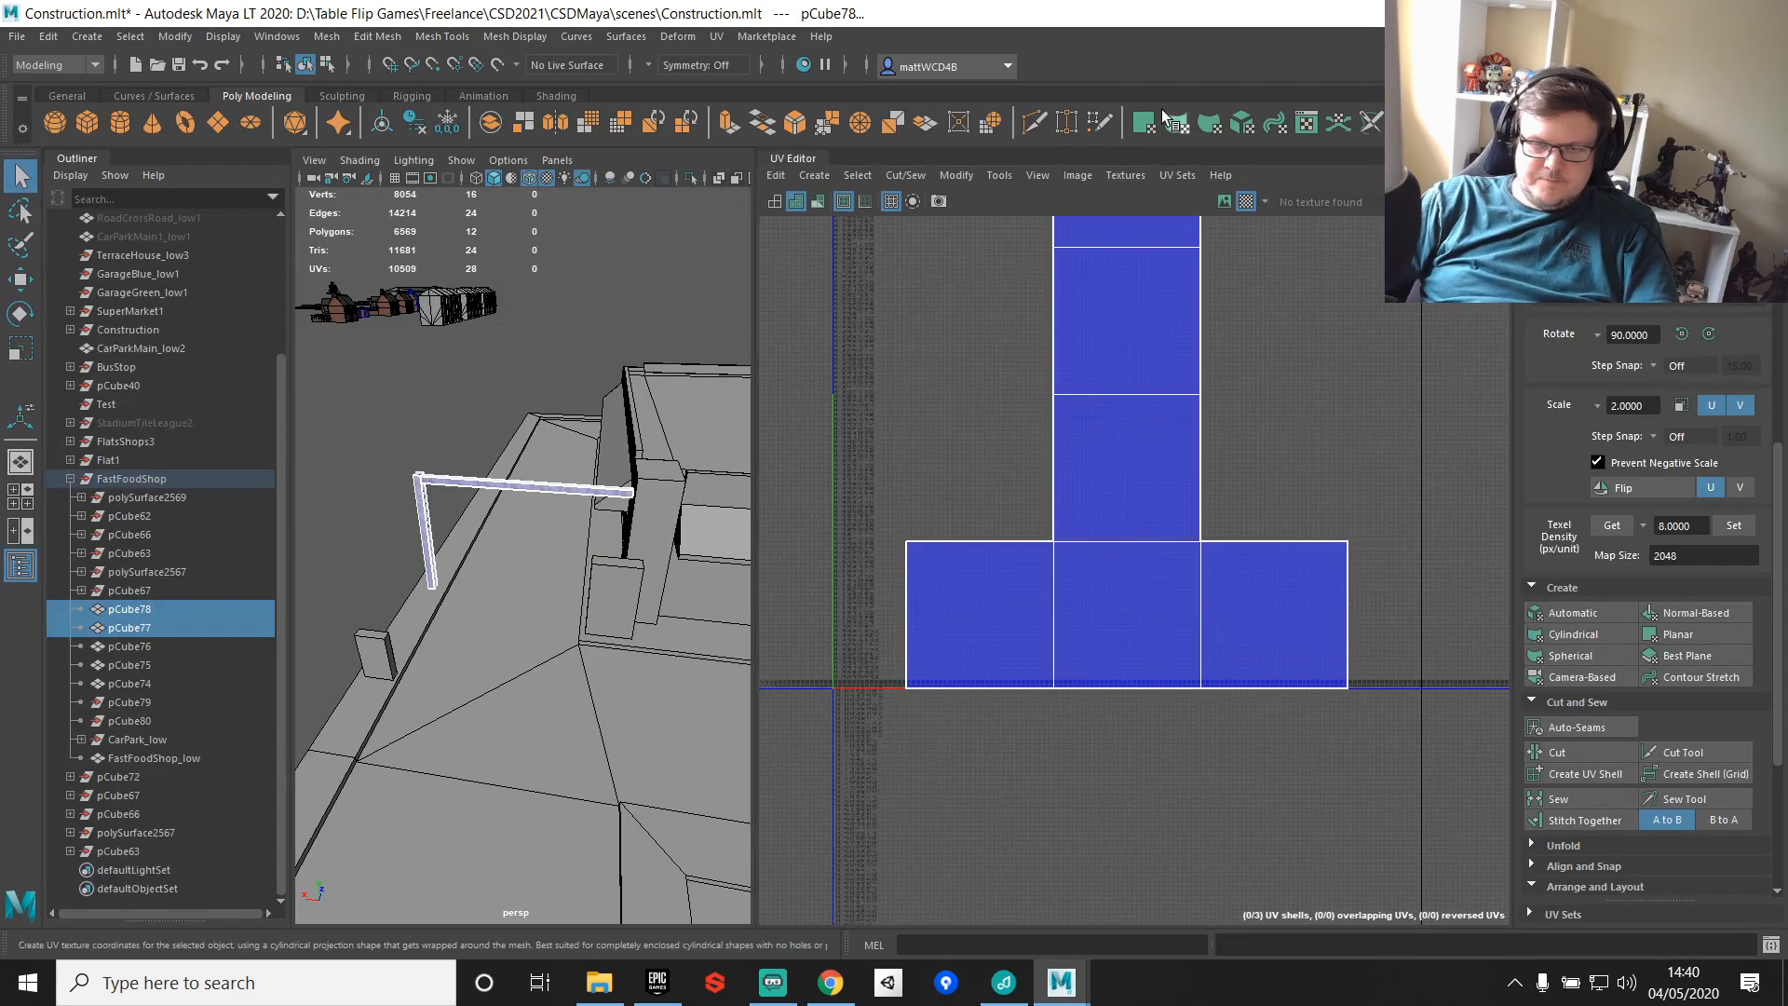
{"action": "left_click", "coordinate": [1144, 122]}
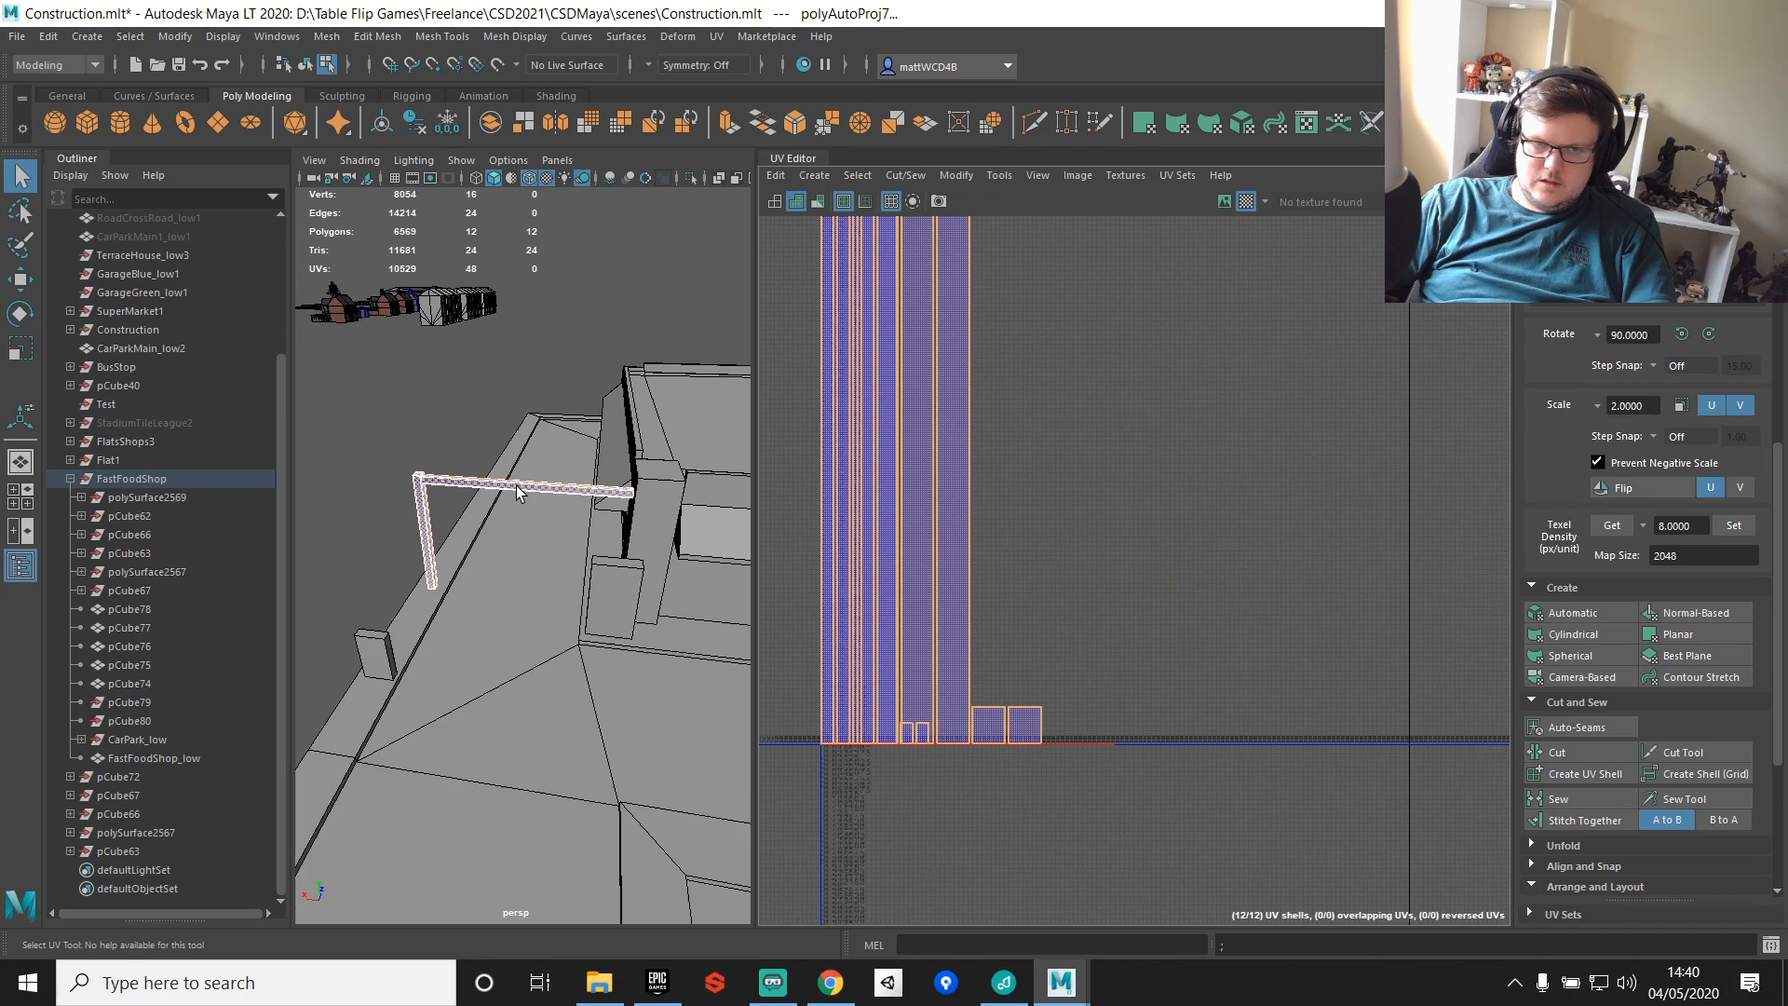
Step: Sew the long side faces of the post and the beam into one strip each and move the post's shell aside
{"action": "right_click_drag", "start_coordinate": [518, 492], "coordinate": [518, 438]}
{"action": "scroll", "coordinate": [503, 500], "scroll_direction": "up", "scroll_amount": 5}
{"action": "middle_click_drag", "start_coordinate": [428, 539], "coordinate": [512, 655], "text": "alt"}
{"action": "left_click_drag", "start_coordinate": [656, 431], "coordinate": [522, 317], "text": "alt"}
{"action": "right_click_drag", "start_coordinate": [1231, 364], "coordinate": [1227, 412], "text": "shift"}
{"action": "right_click_drag", "start_coordinate": [767, 430], "coordinate": [763, 483]}
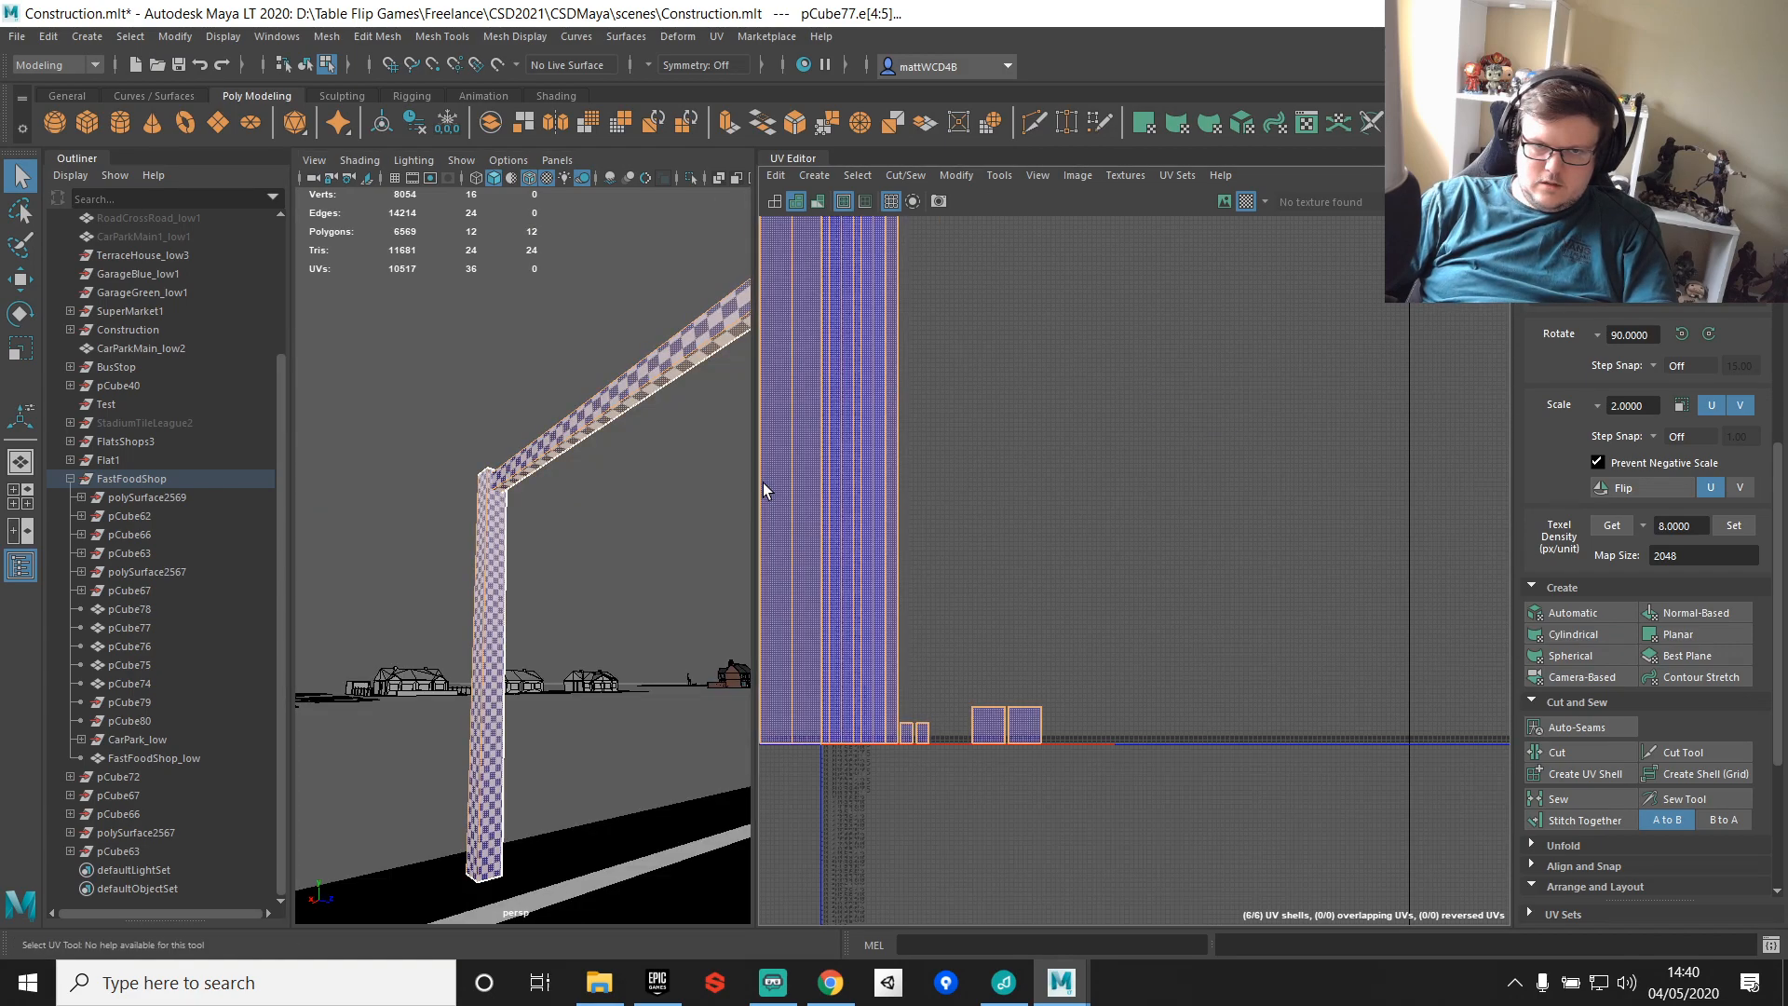
{"action": "double_click", "coordinate": [766, 496]}
{"action": "key", "text": "w"}
{"action": "key", "text": "shift+f"}
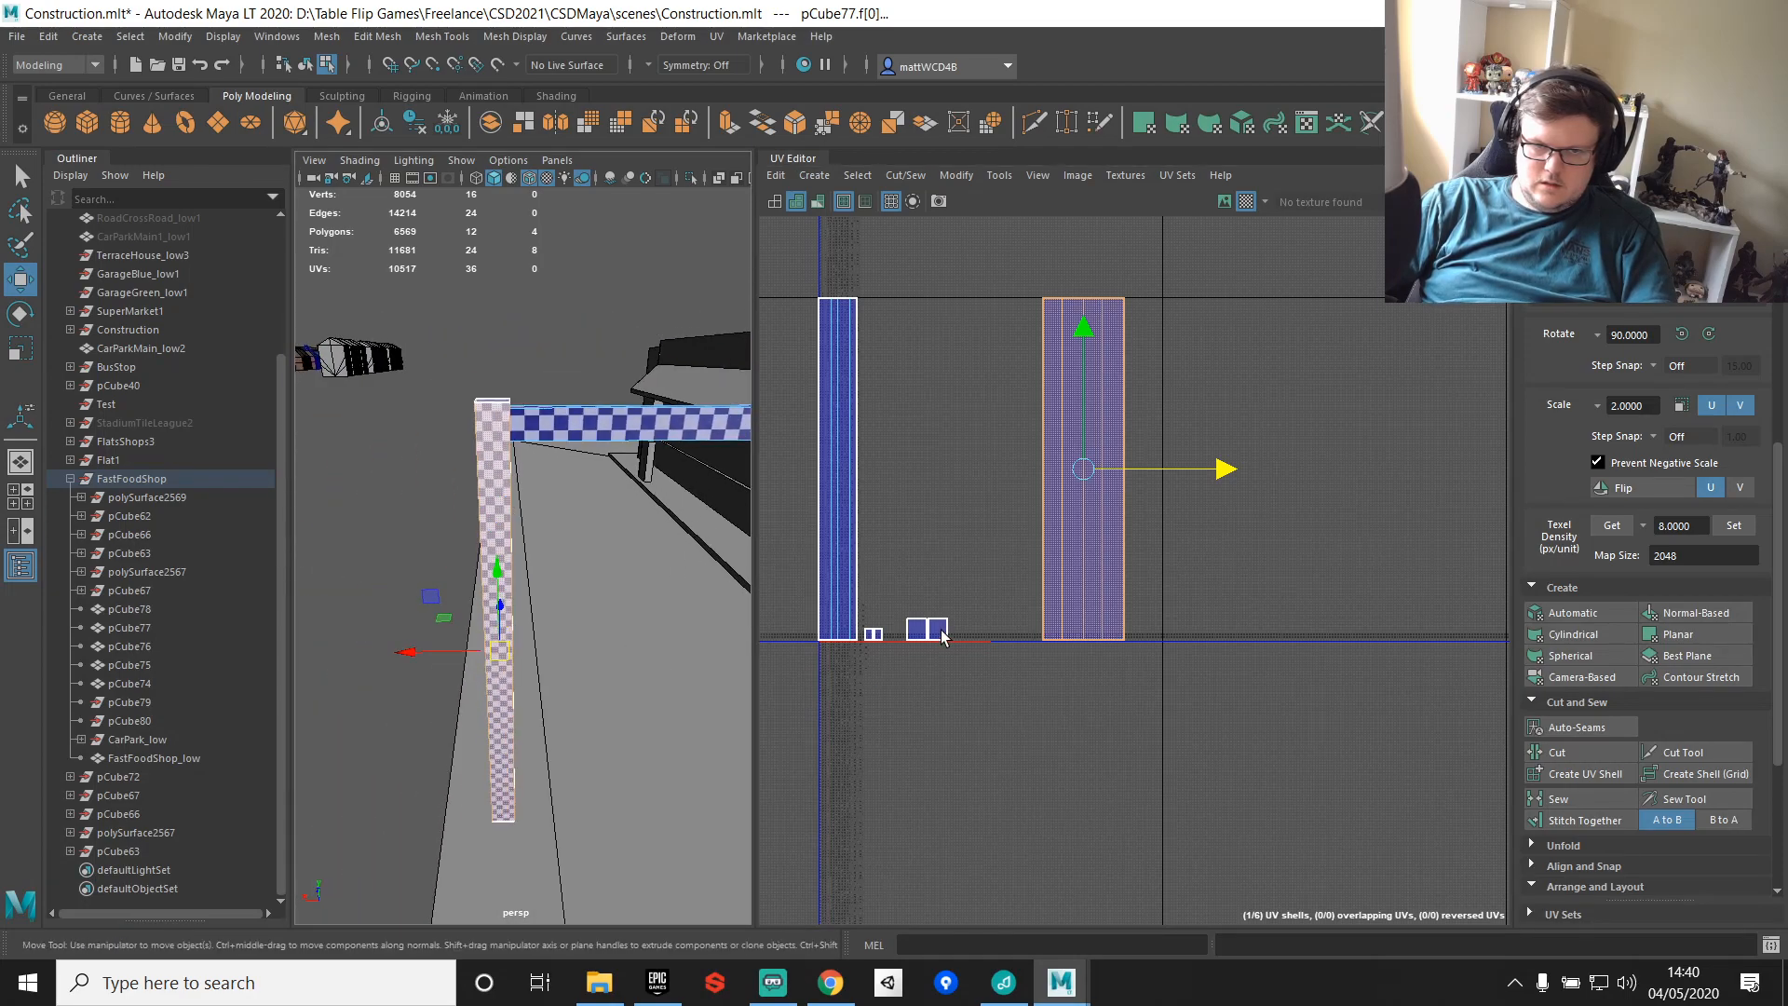
Step: Delete the bottom face of the post and both end faces of the beam
{"action": "left_click", "coordinate": [941, 634]}
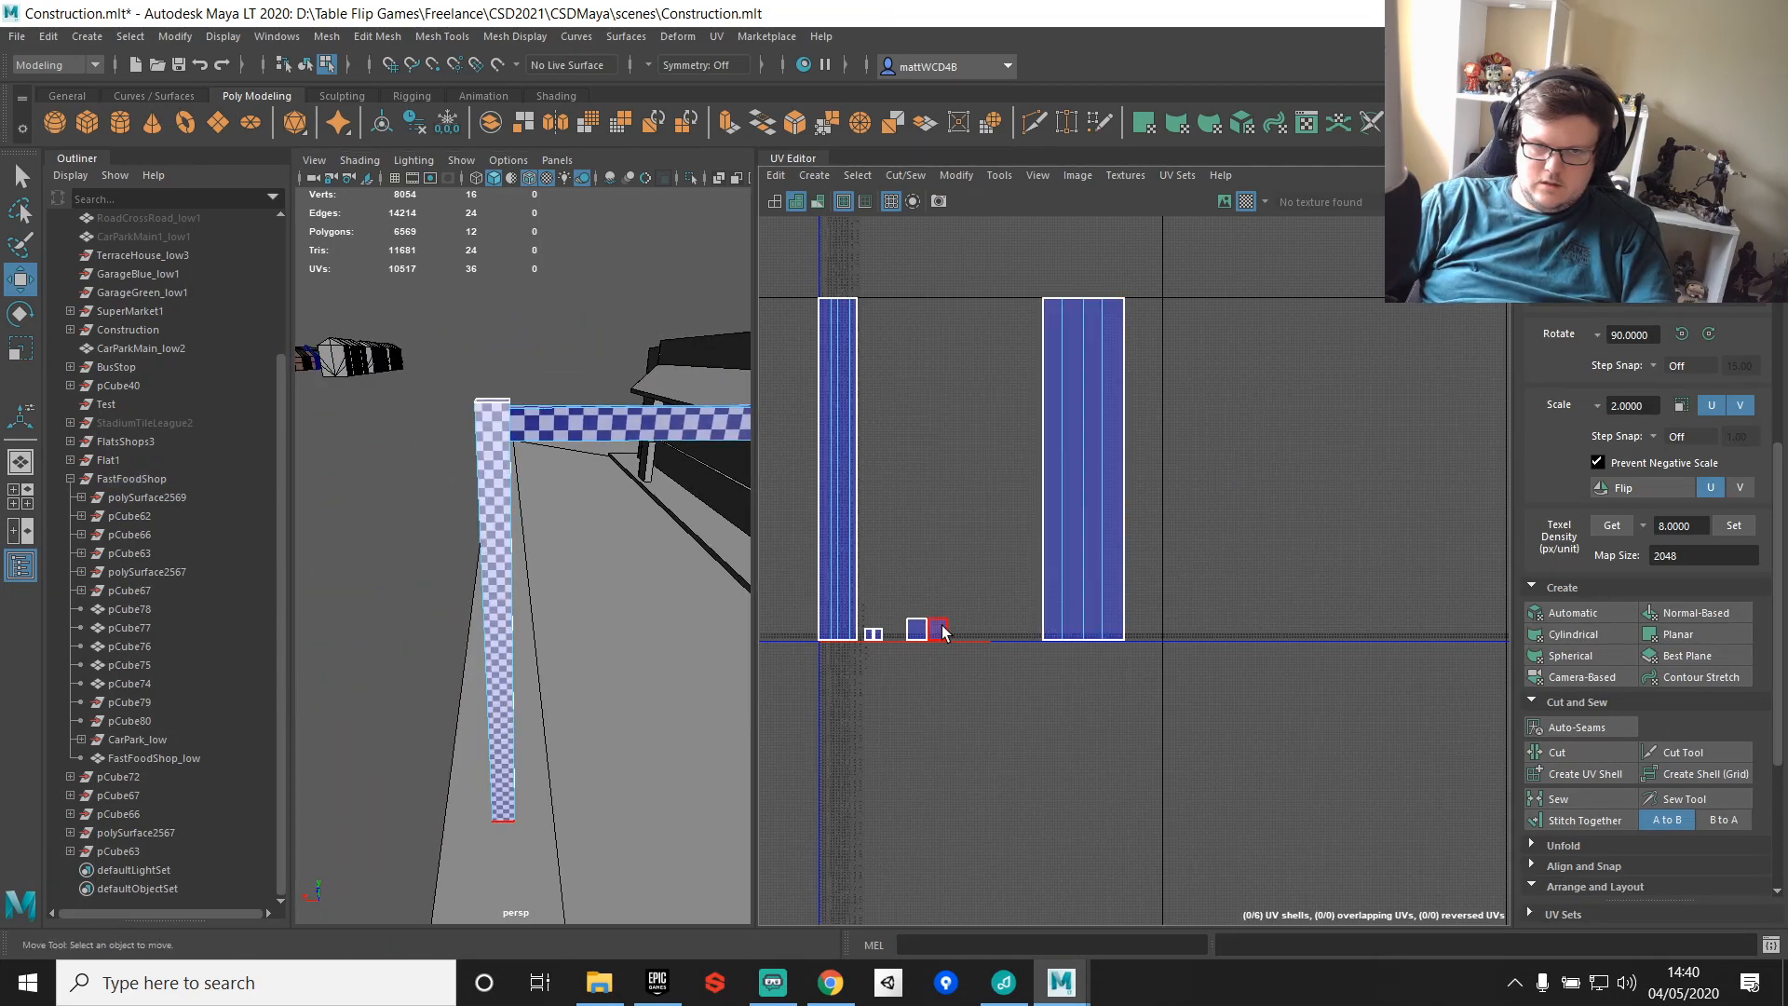
{"action": "left_click", "coordinate": [941, 633]}
{"action": "key", "text": "Delete"}
{"action": "scroll", "coordinate": [634, 599], "scroll_direction": "down", "scroll_amount": 3}
{"action": "left_click_drag", "start_coordinate": [603, 575], "coordinate": [551, 570], "text": "alt"}
{"action": "left_click", "coordinate": [870, 635]}
{"action": "key", "text": "f"}
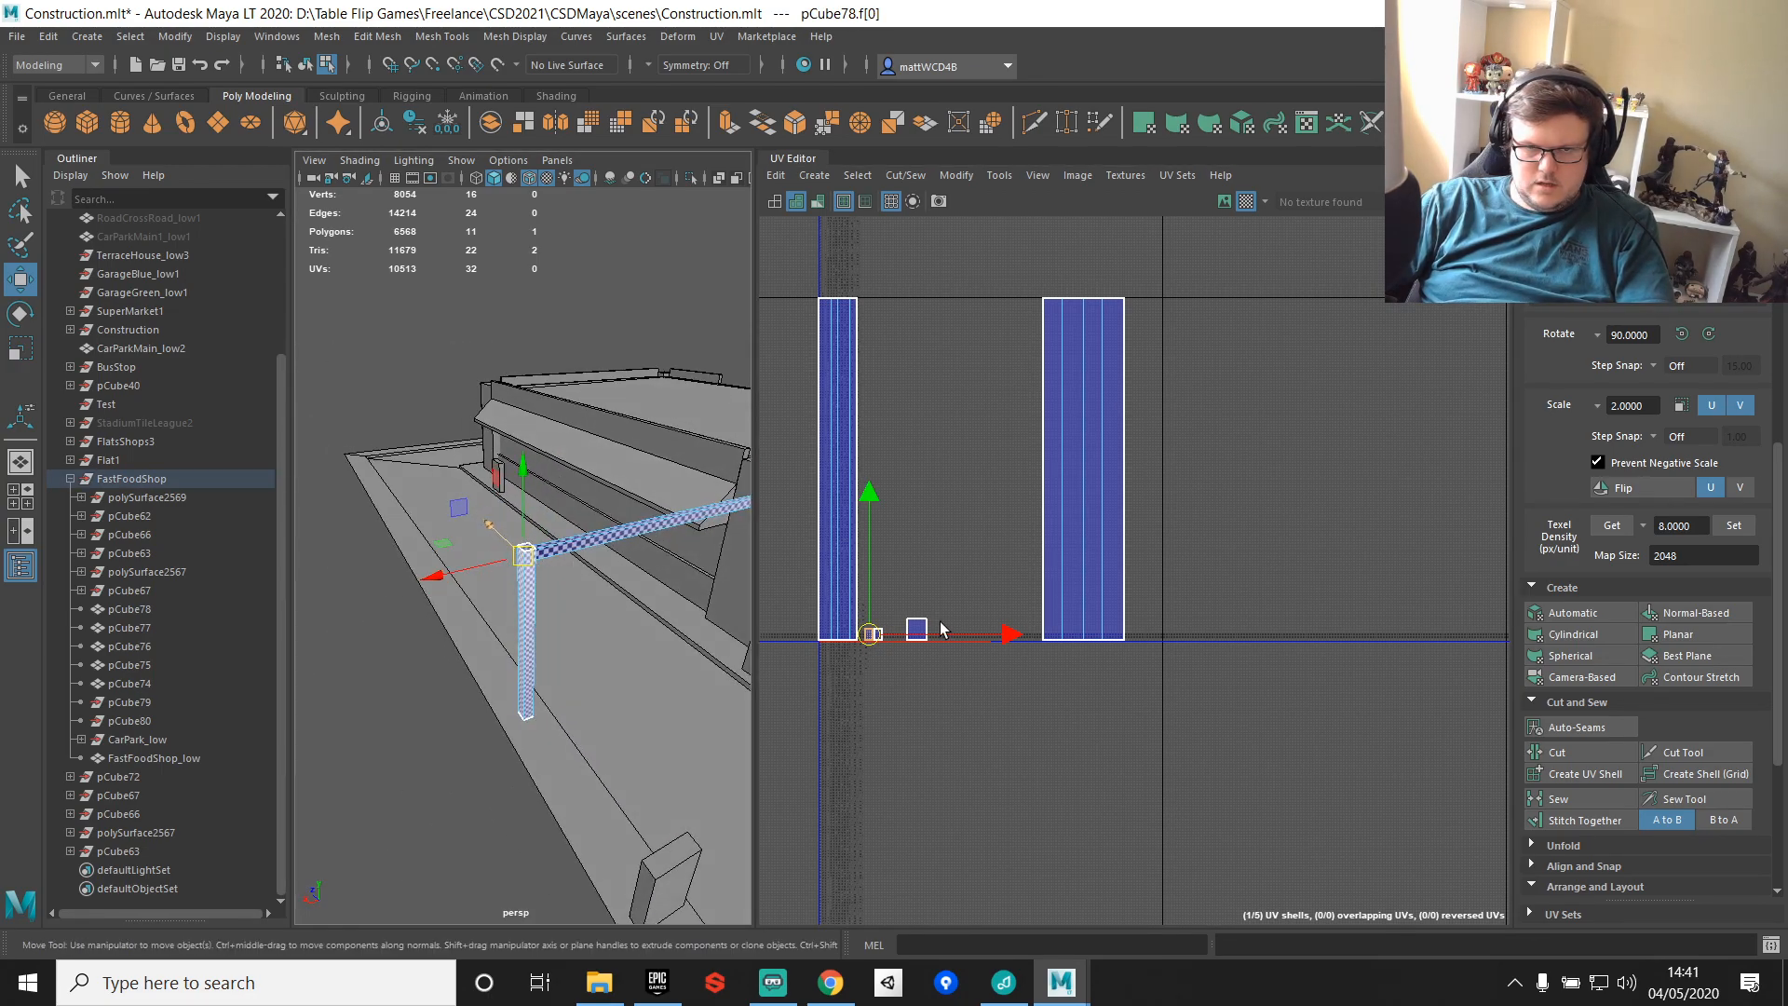
{"action": "key", "text": "q"}
{"action": "left_click", "coordinate": [878, 634], "text": "shift"}
{"action": "middle_click_drag", "start_coordinate": [504, 627], "coordinate": [417, 626], "text": "alt"}
{"action": "key", "text": "Delete"}
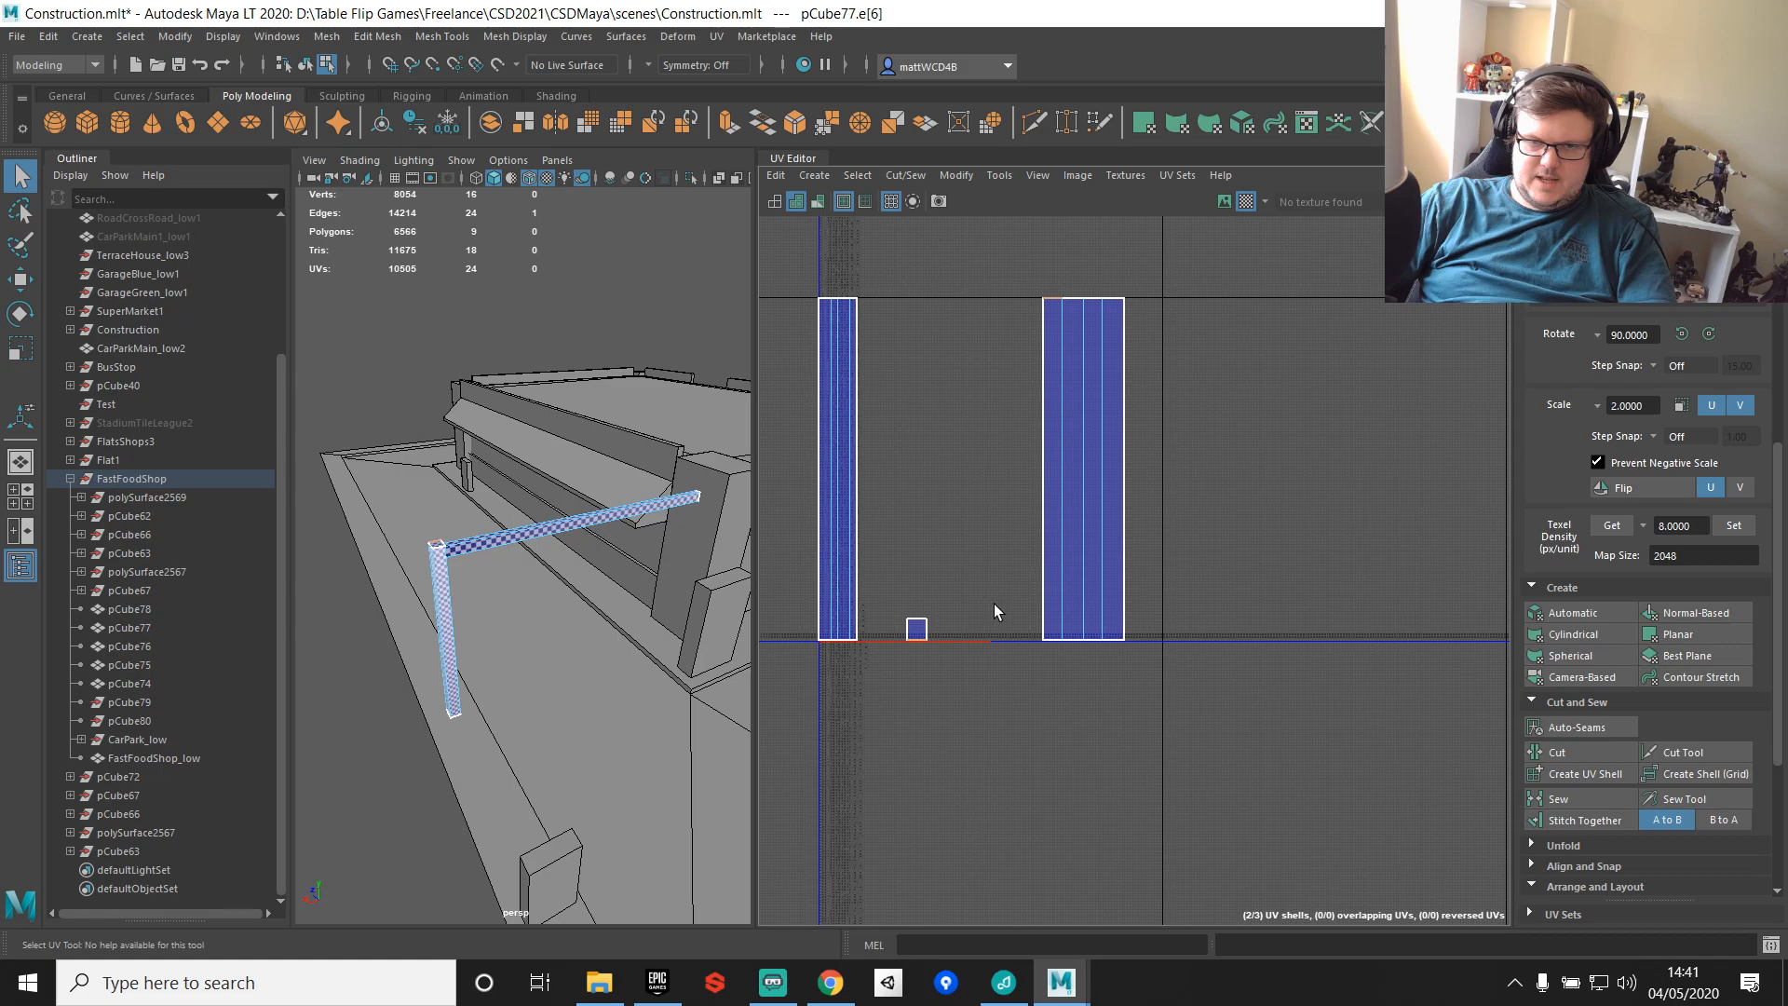
Step: Combine the beam, the post and the three upright blocks beside the building into one mesh
{"action": "key", "text": "F8"}
{"action": "left_click", "coordinate": [483, 538]}
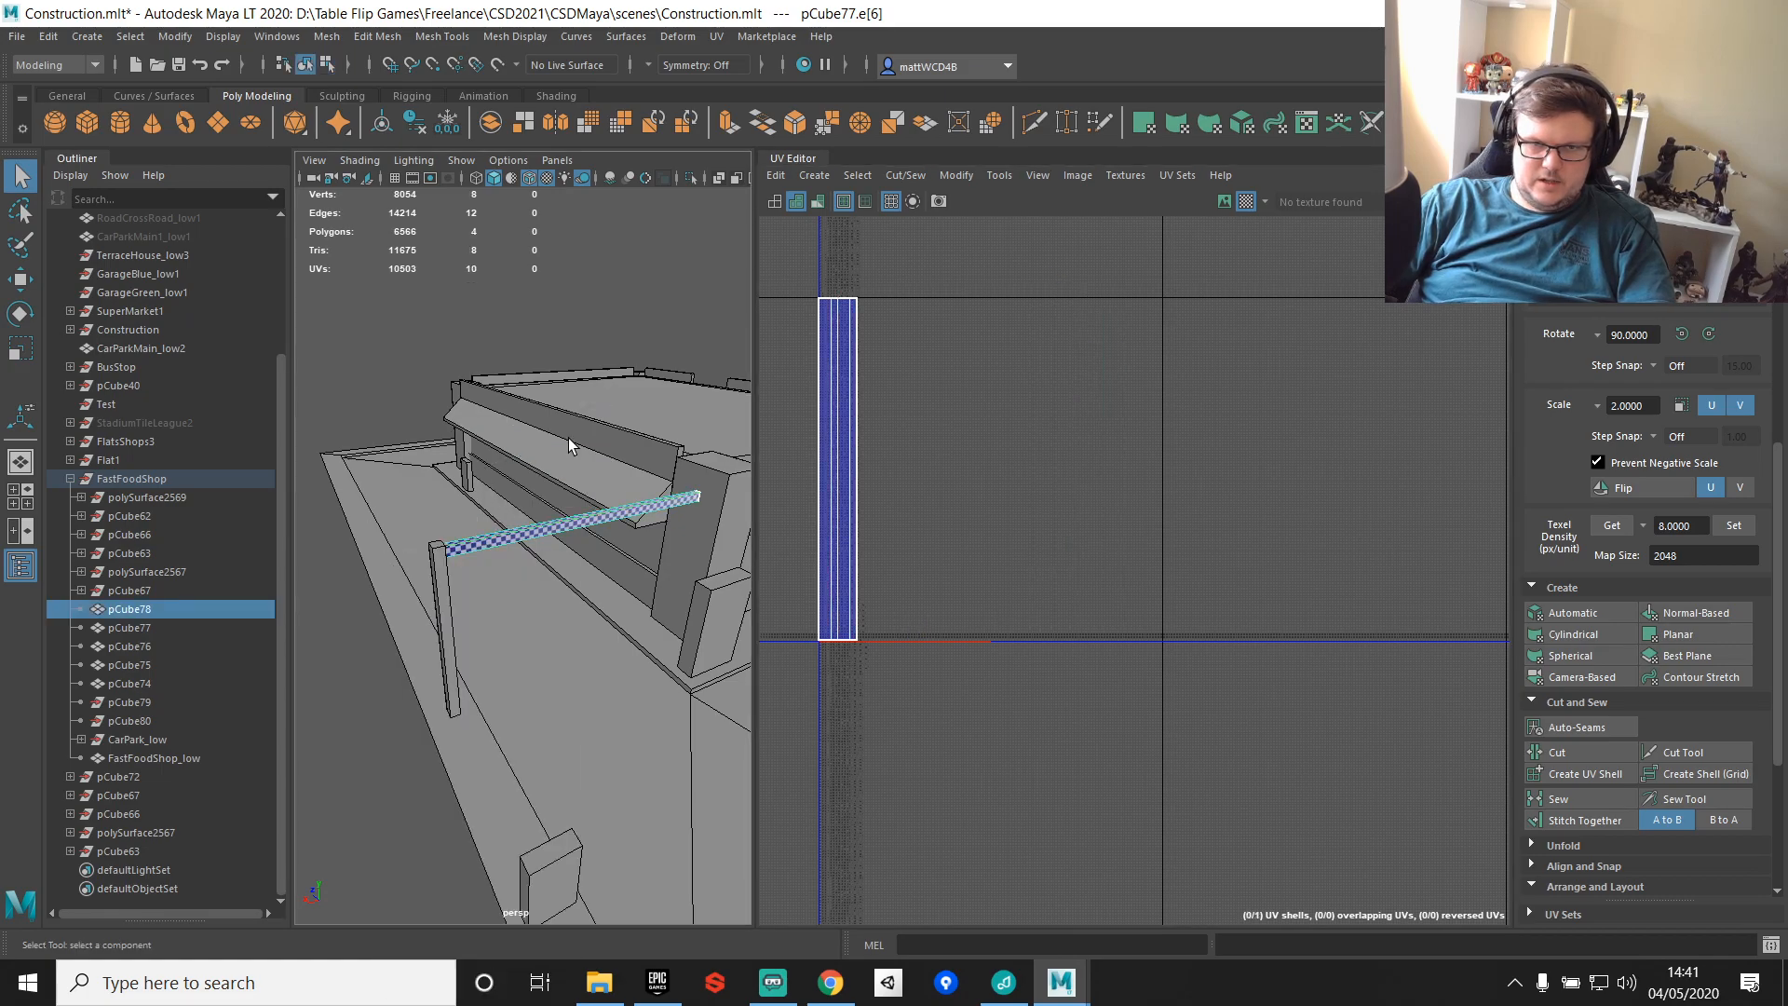
{"action": "left_click", "coordinate": [445, 549], "text": "shift"}
{"action": "left_click", "coordinate": [553, 873], "text": "shift"}
{"action": "left_click", "coordinate": [715, 622], "text": "shift"}
{"action": "left_click", "coordinate": [466, 473], "text": "shift"}
{"action": "right_click_drag", "start_coordinate": [467, 473], "coordinate": [453, 812], "text": "shift"}
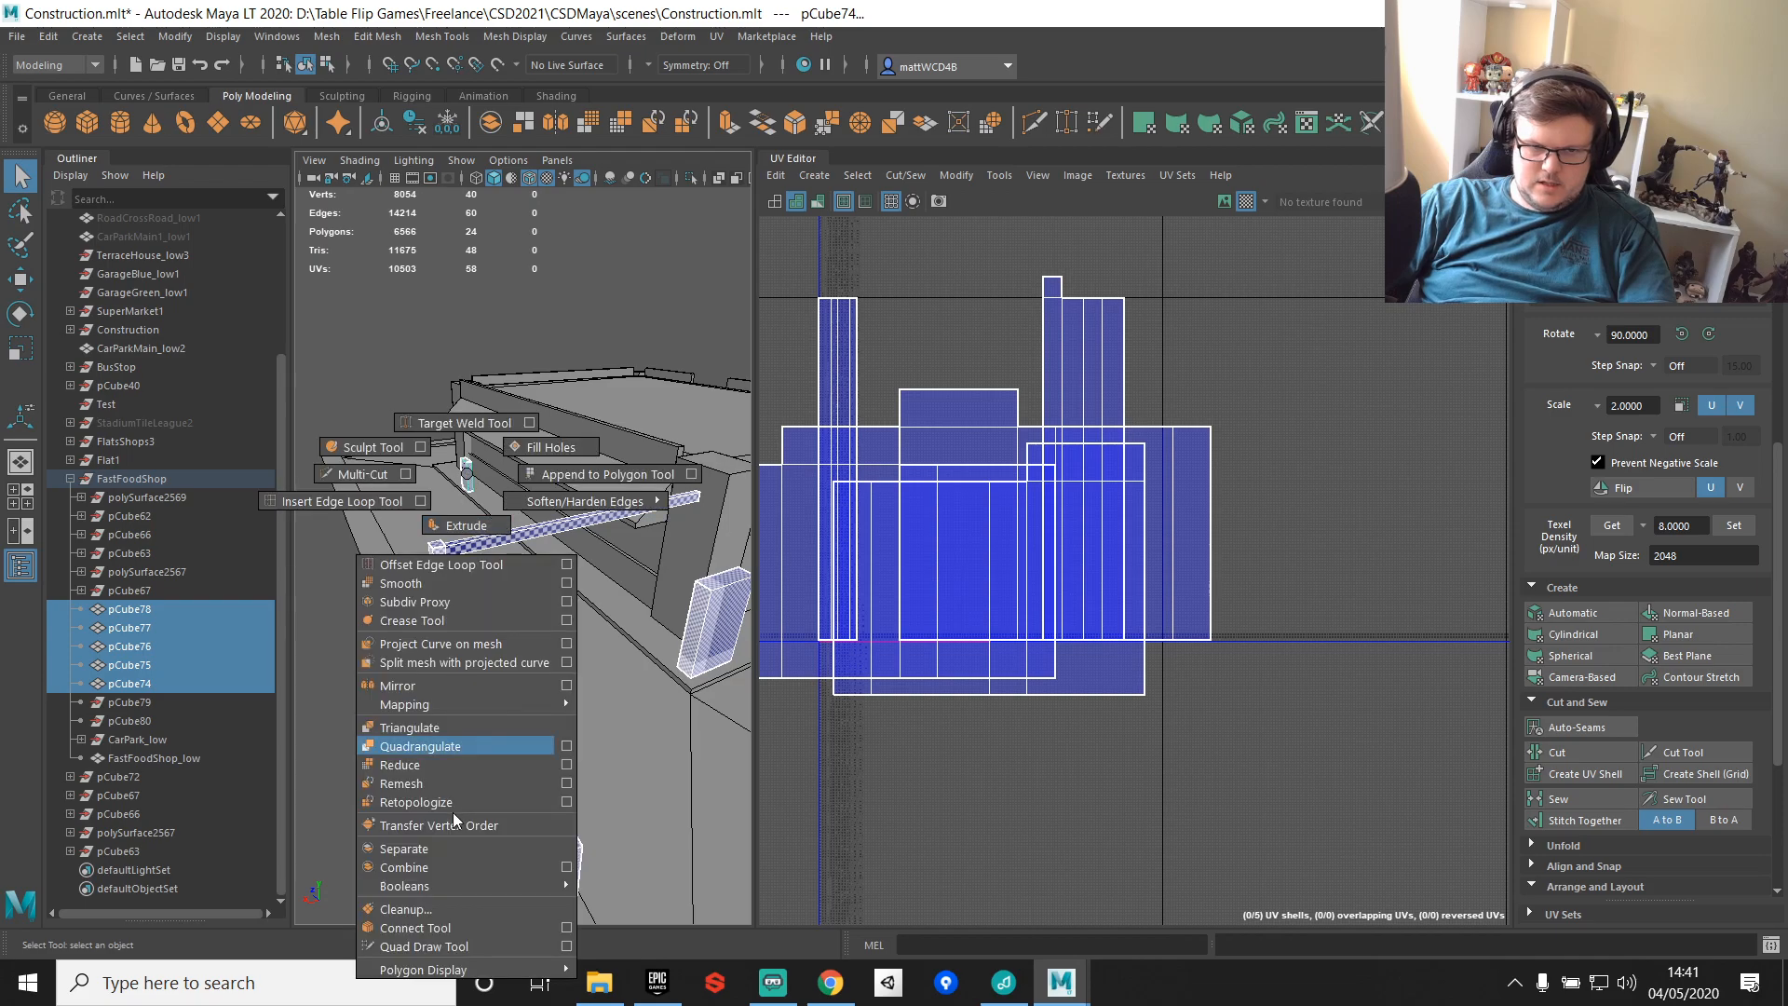
{"action": "left_click", "coordinate": [403, 867]}
Step: Try automatic UV projection on the combined props mesh and undo it
{"action": "left_click", "coordinate": [1596, 614]}
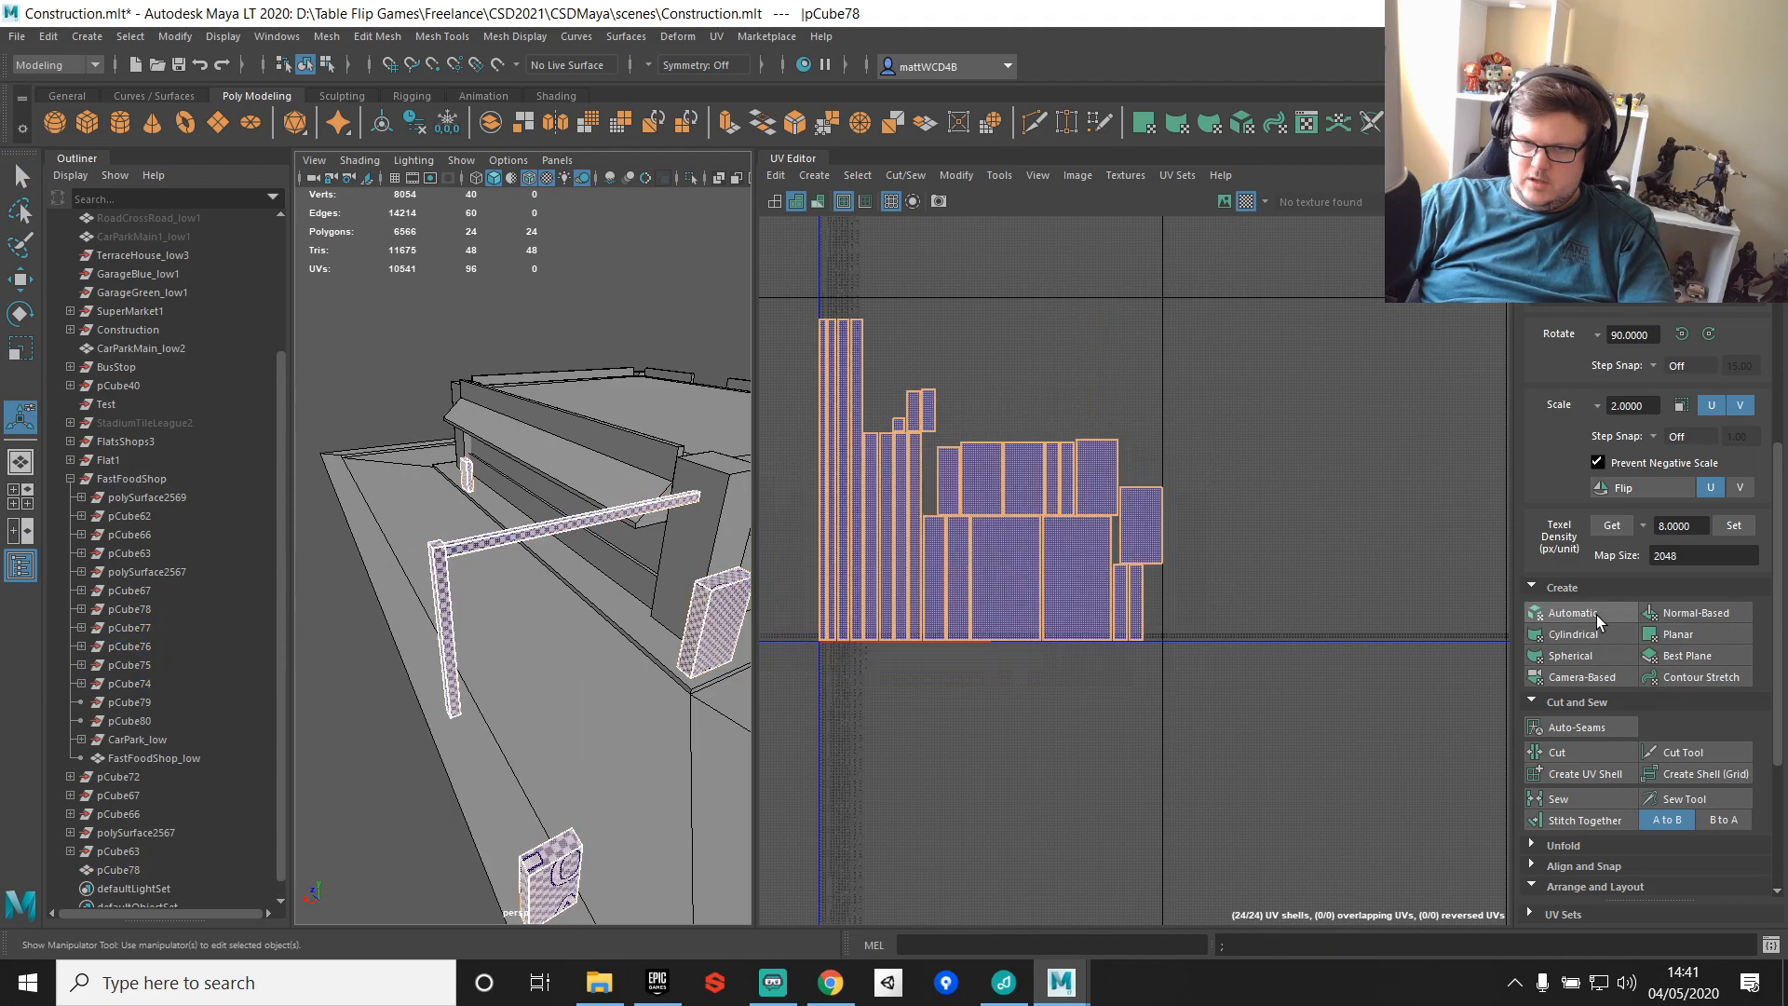
{"action": "left_click", "coordinate": [1572, 667]}
{"action": "key", "text": "ctrl+z"}
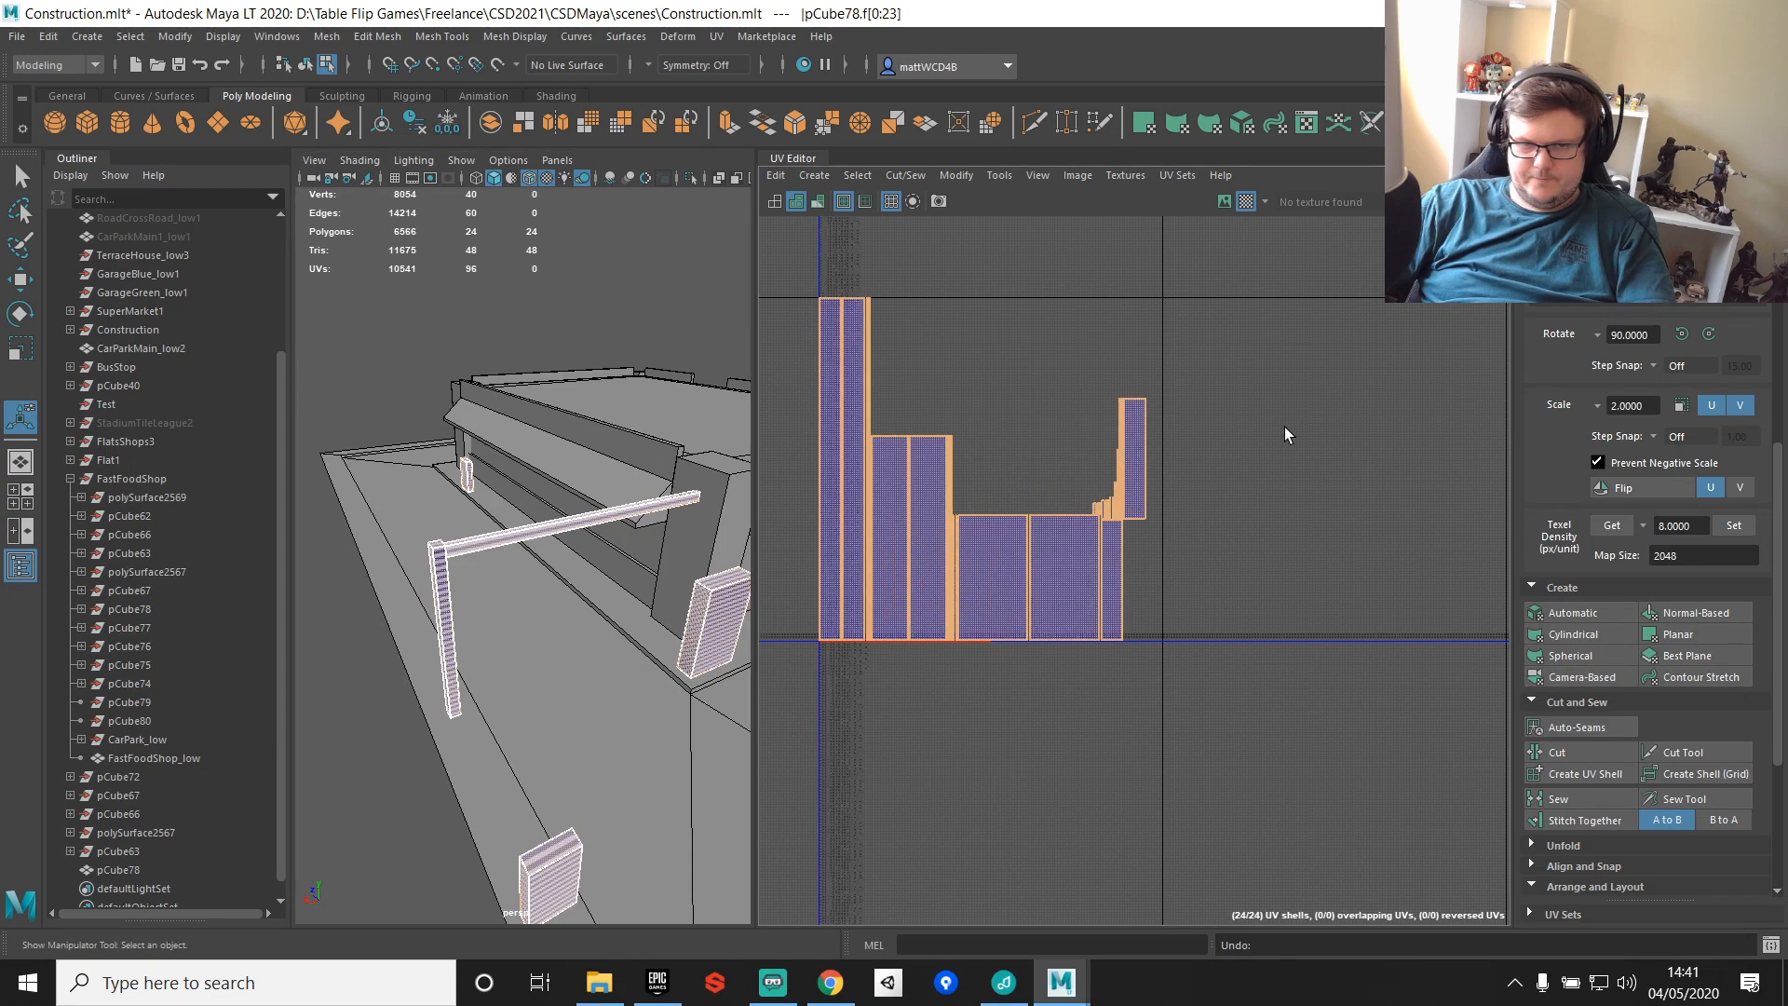
{"action": "key", "text": "ctrl+z"}
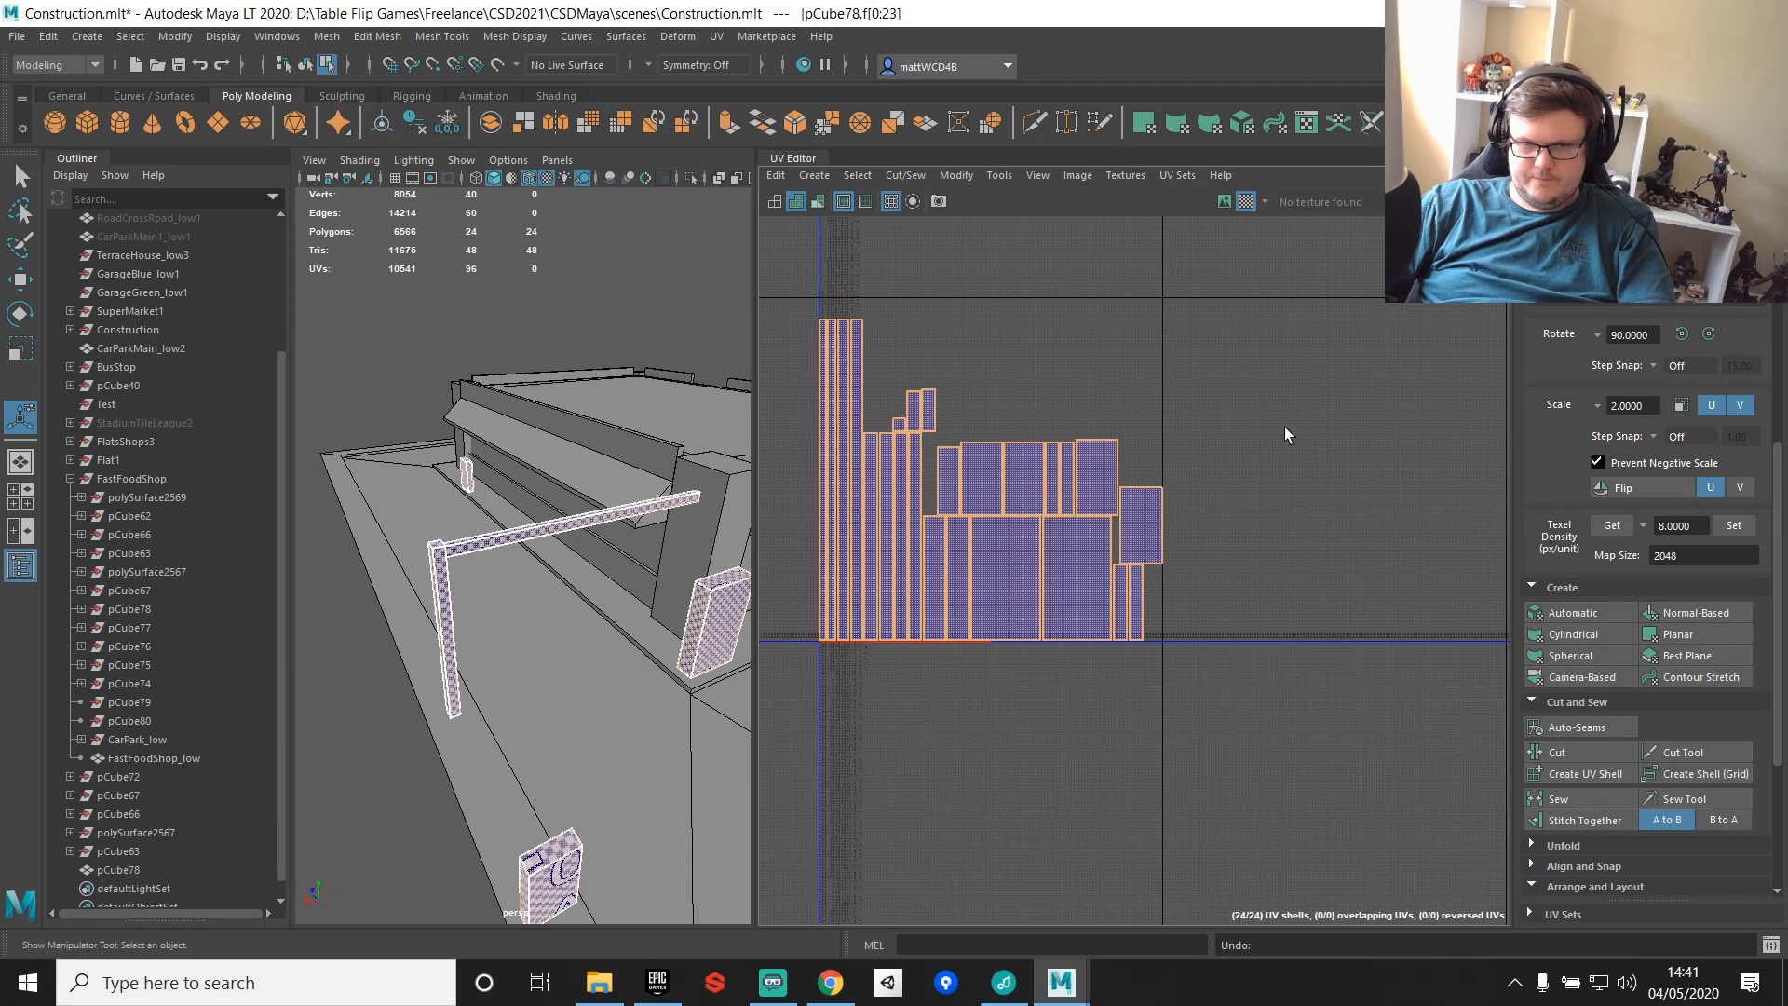
{"action": "key", "text": "F8"}
{"action": "key", "text": "q"}
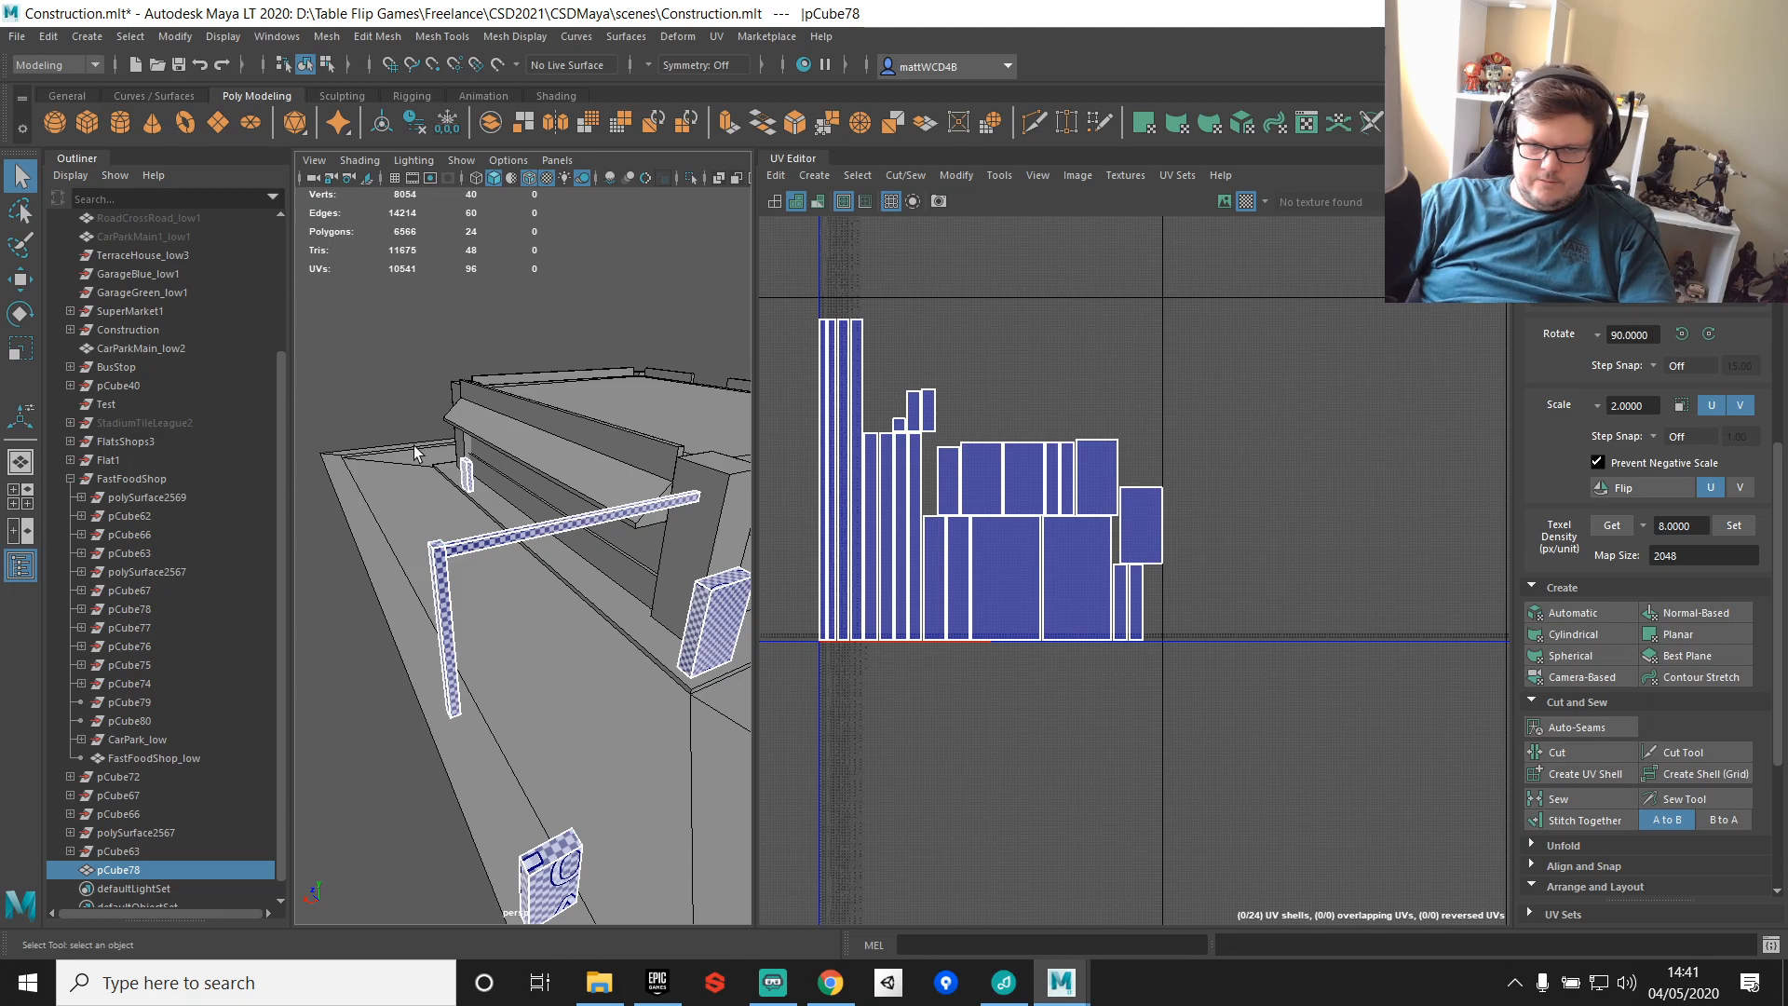
{"action": "key", "text": "ctrl+z"}
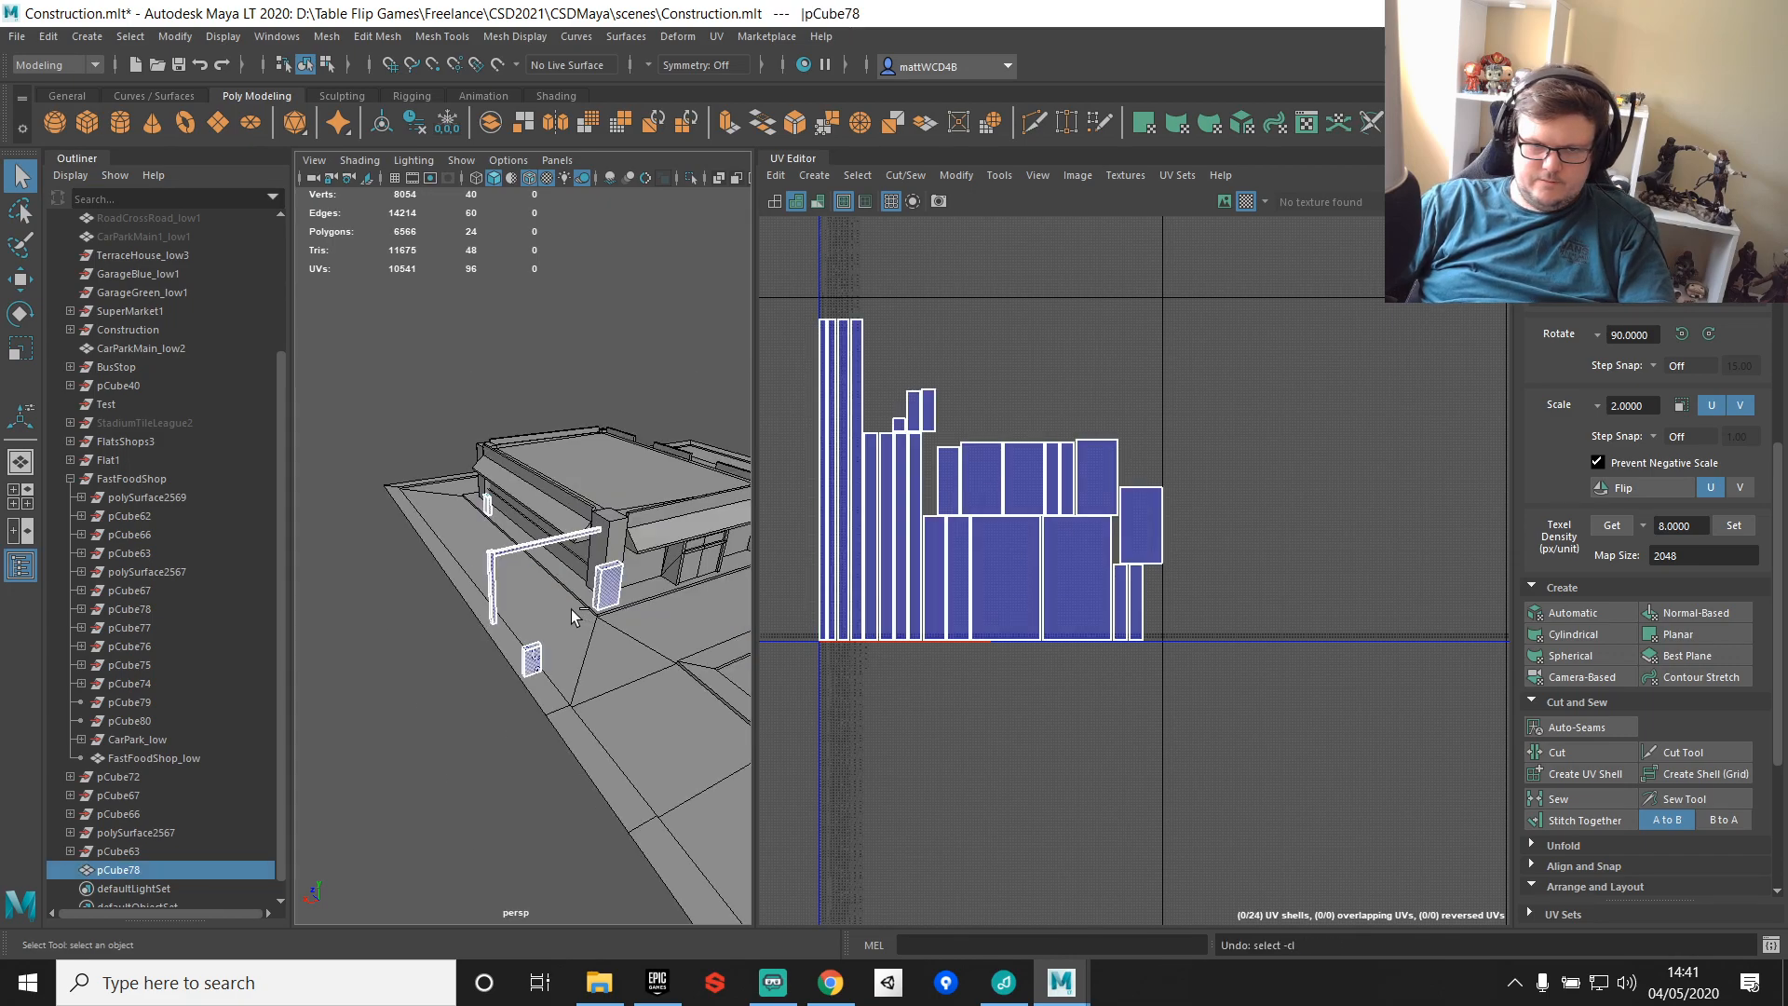
{"action": "key", "text": "ctrl+F11"}
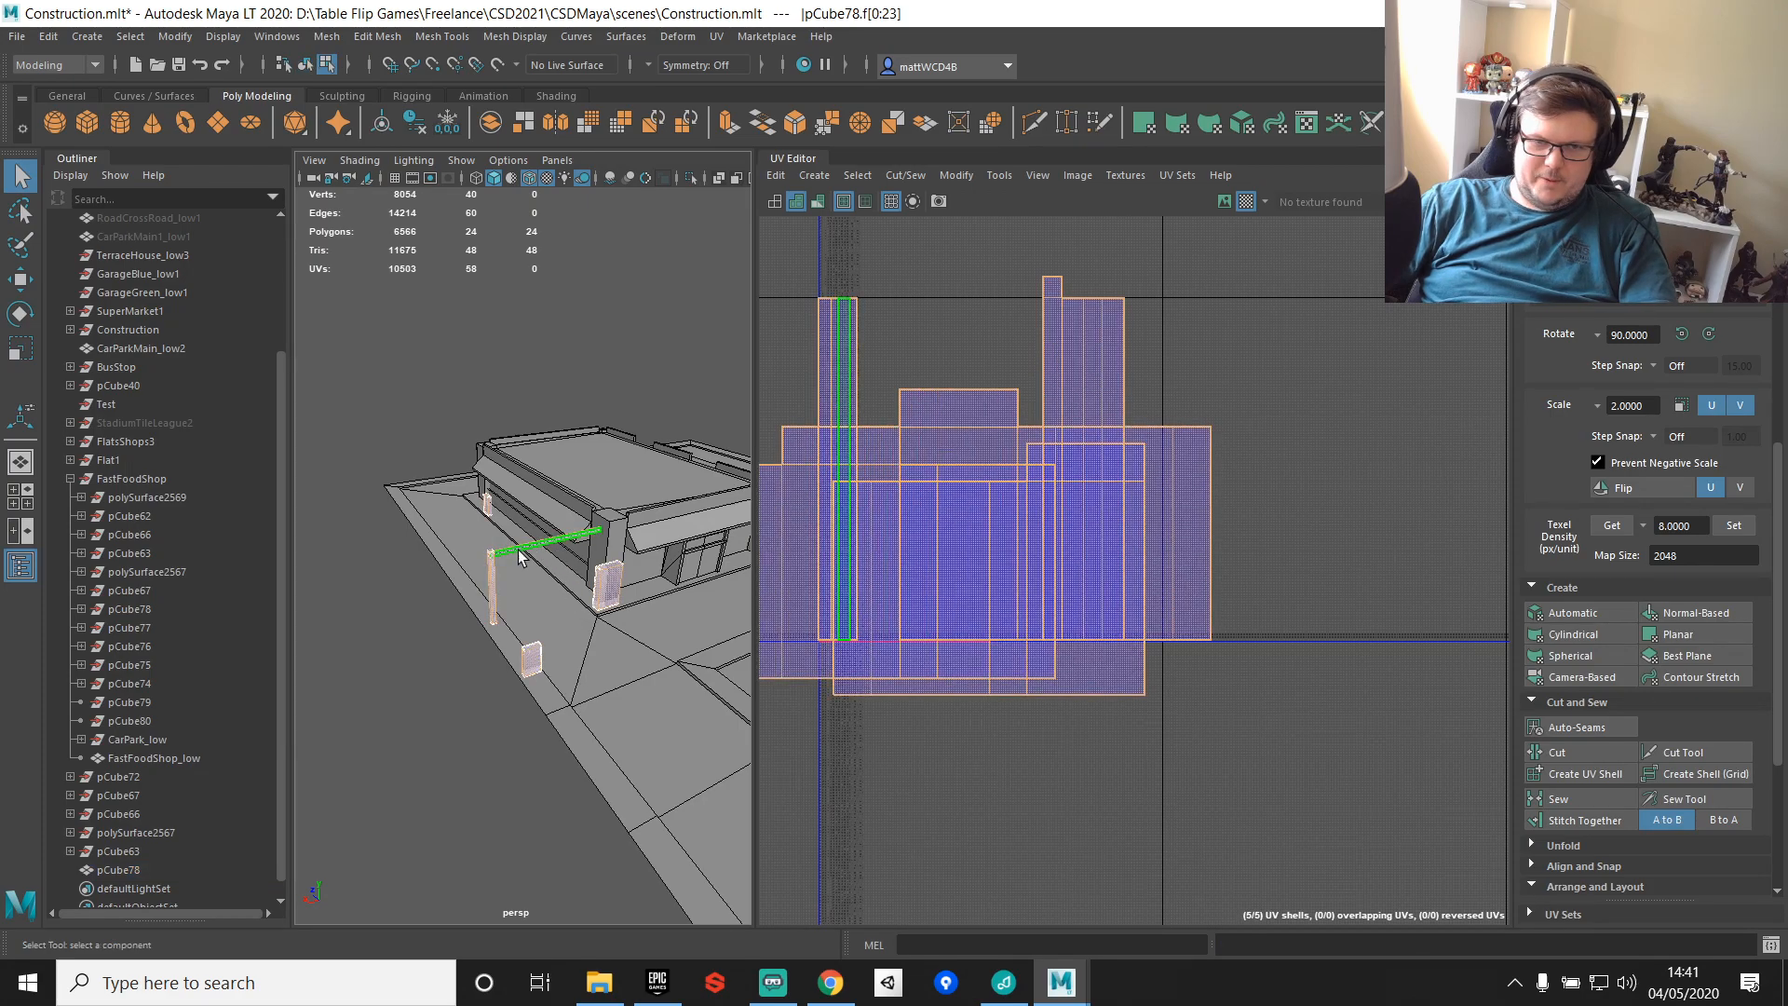
Step: Rename the combined props mesh as FastfoodProps_low and parent it to the FastFoodShop group
{"action": "key", "text": "F8"}
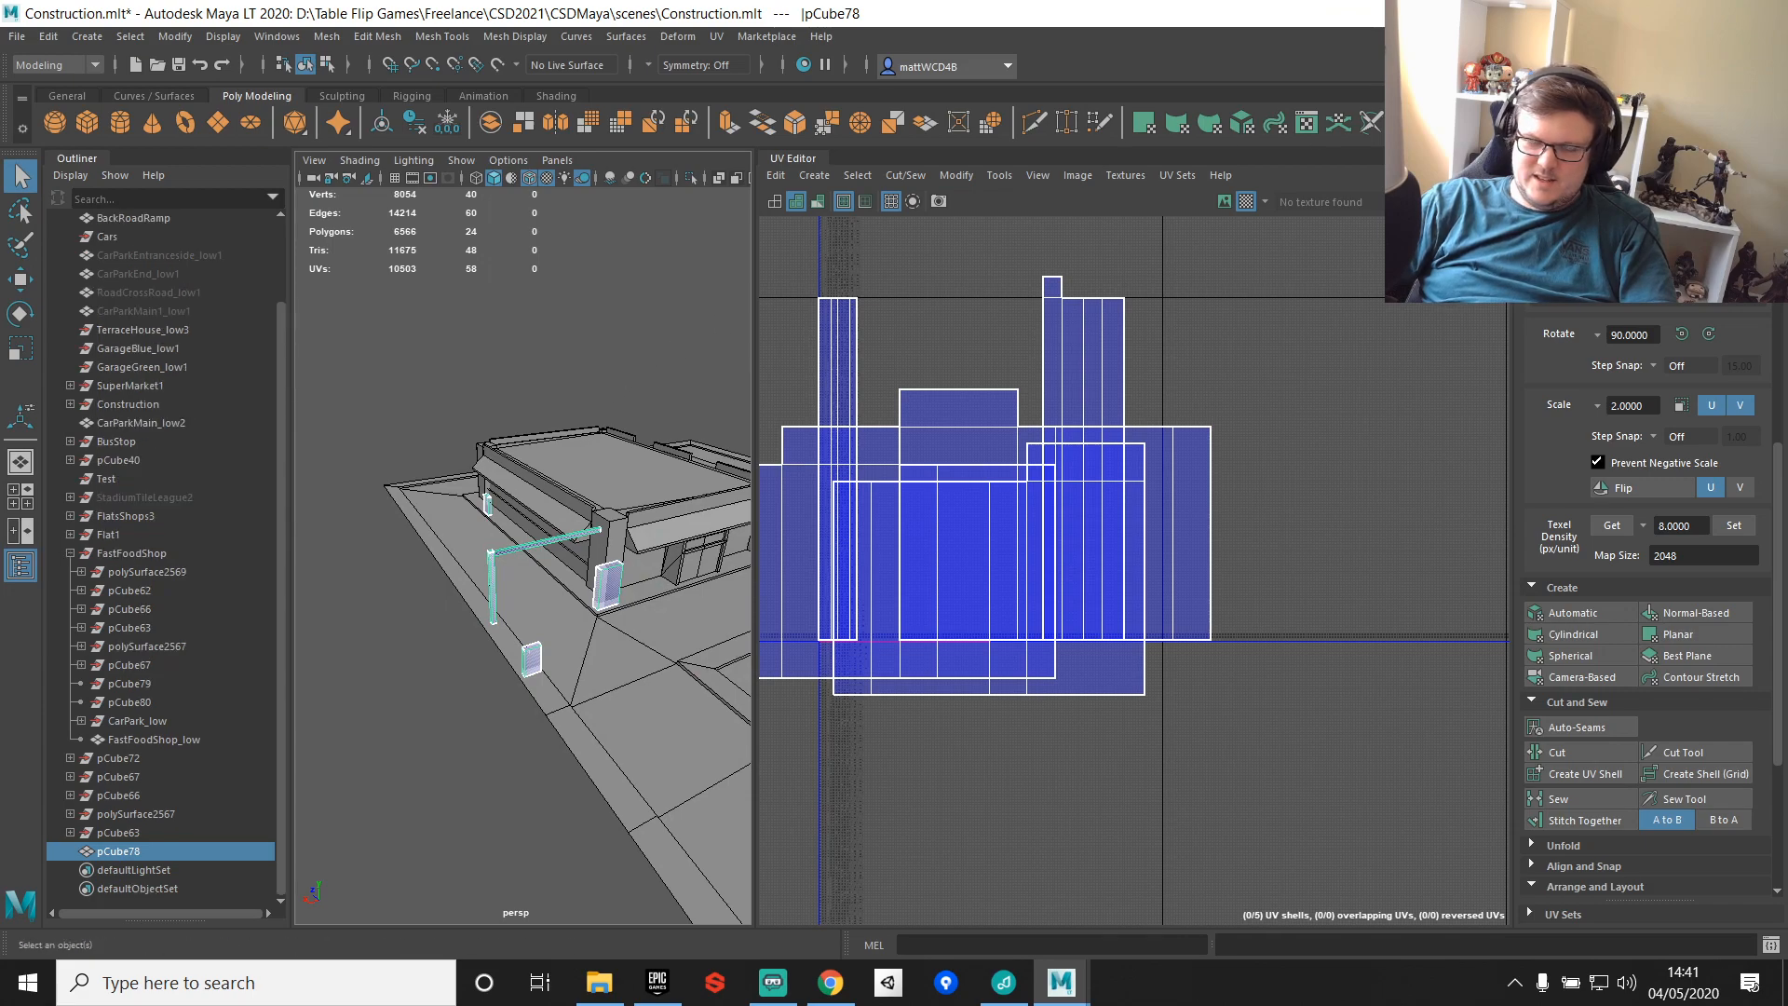
{"action": "key", "text": "f"}
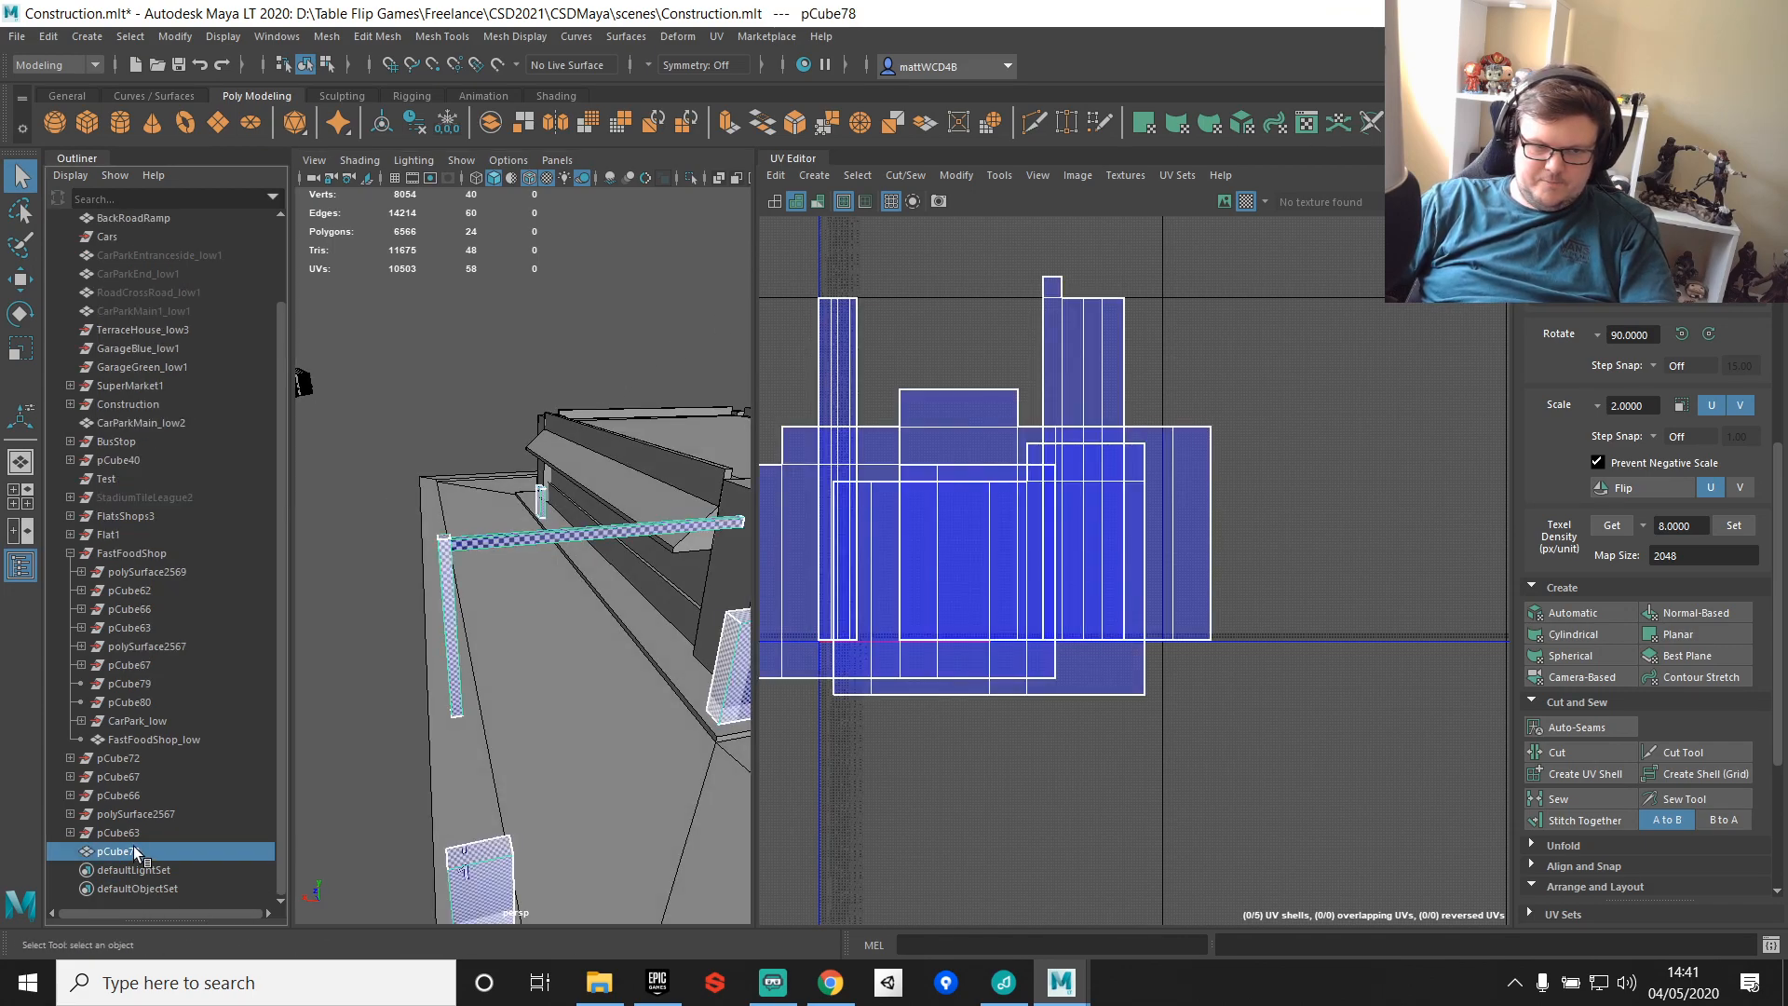
{"action": "double_click", "coordinate": [131, 852]}
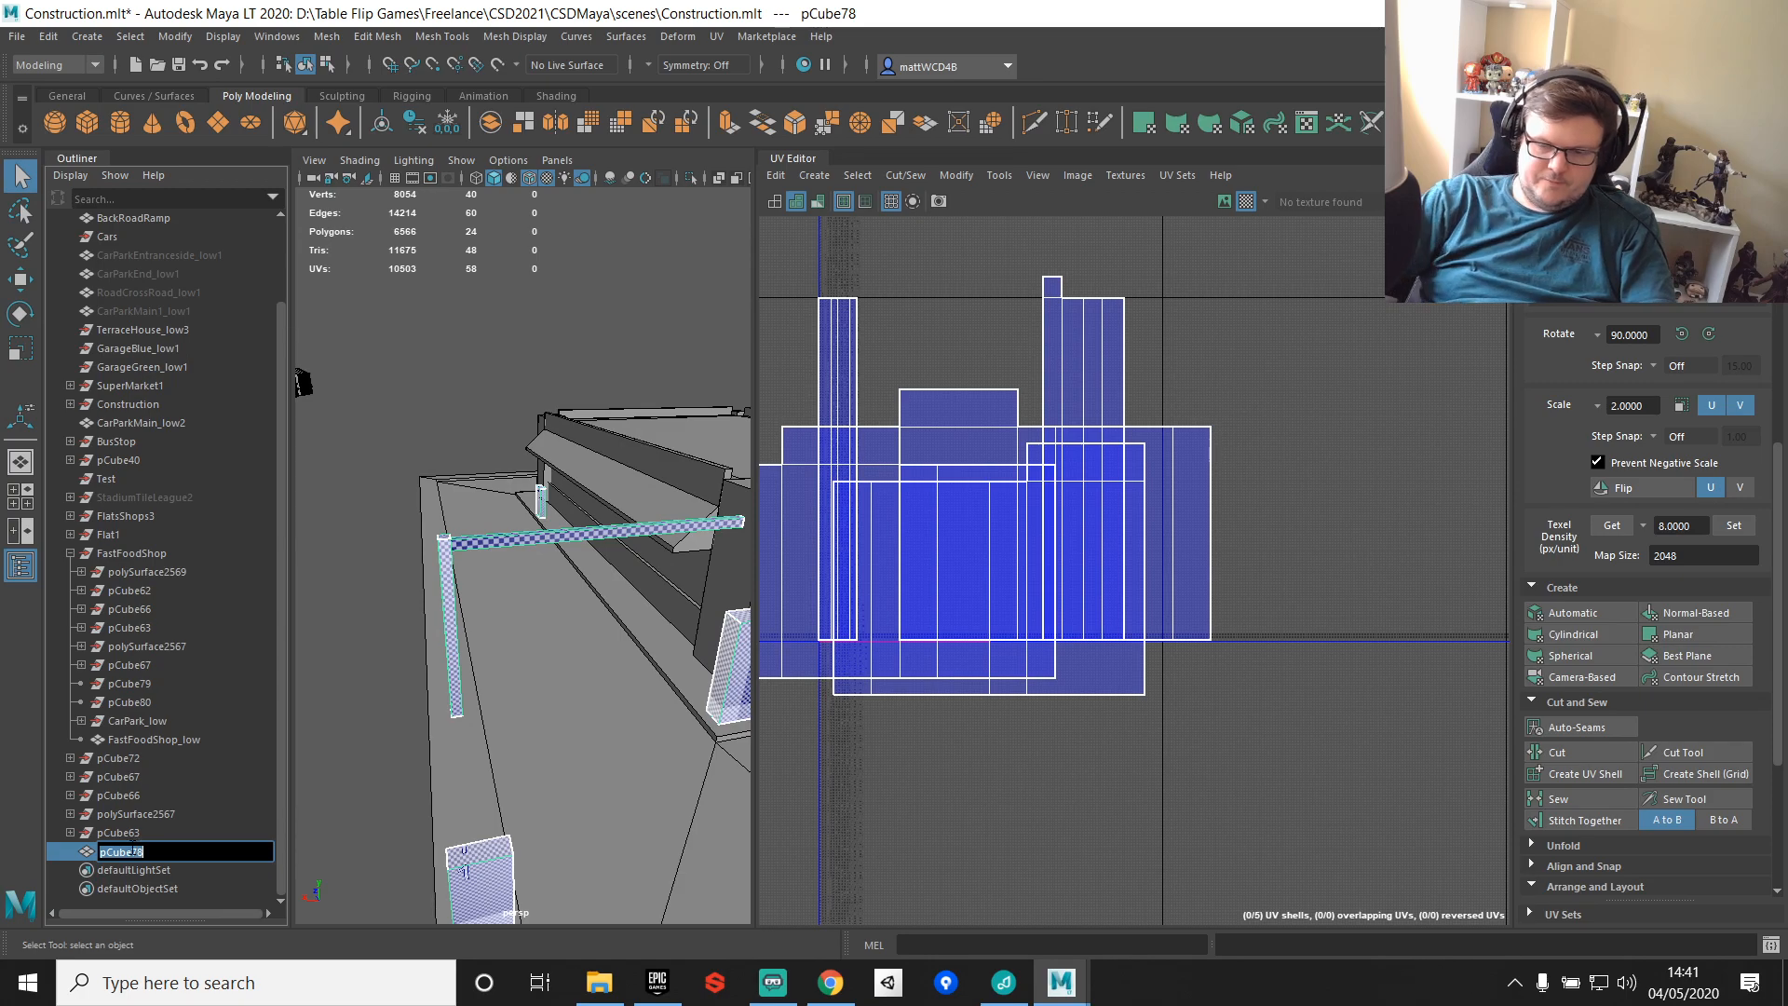
{"action": "type", "text": "FastfoodProps"}
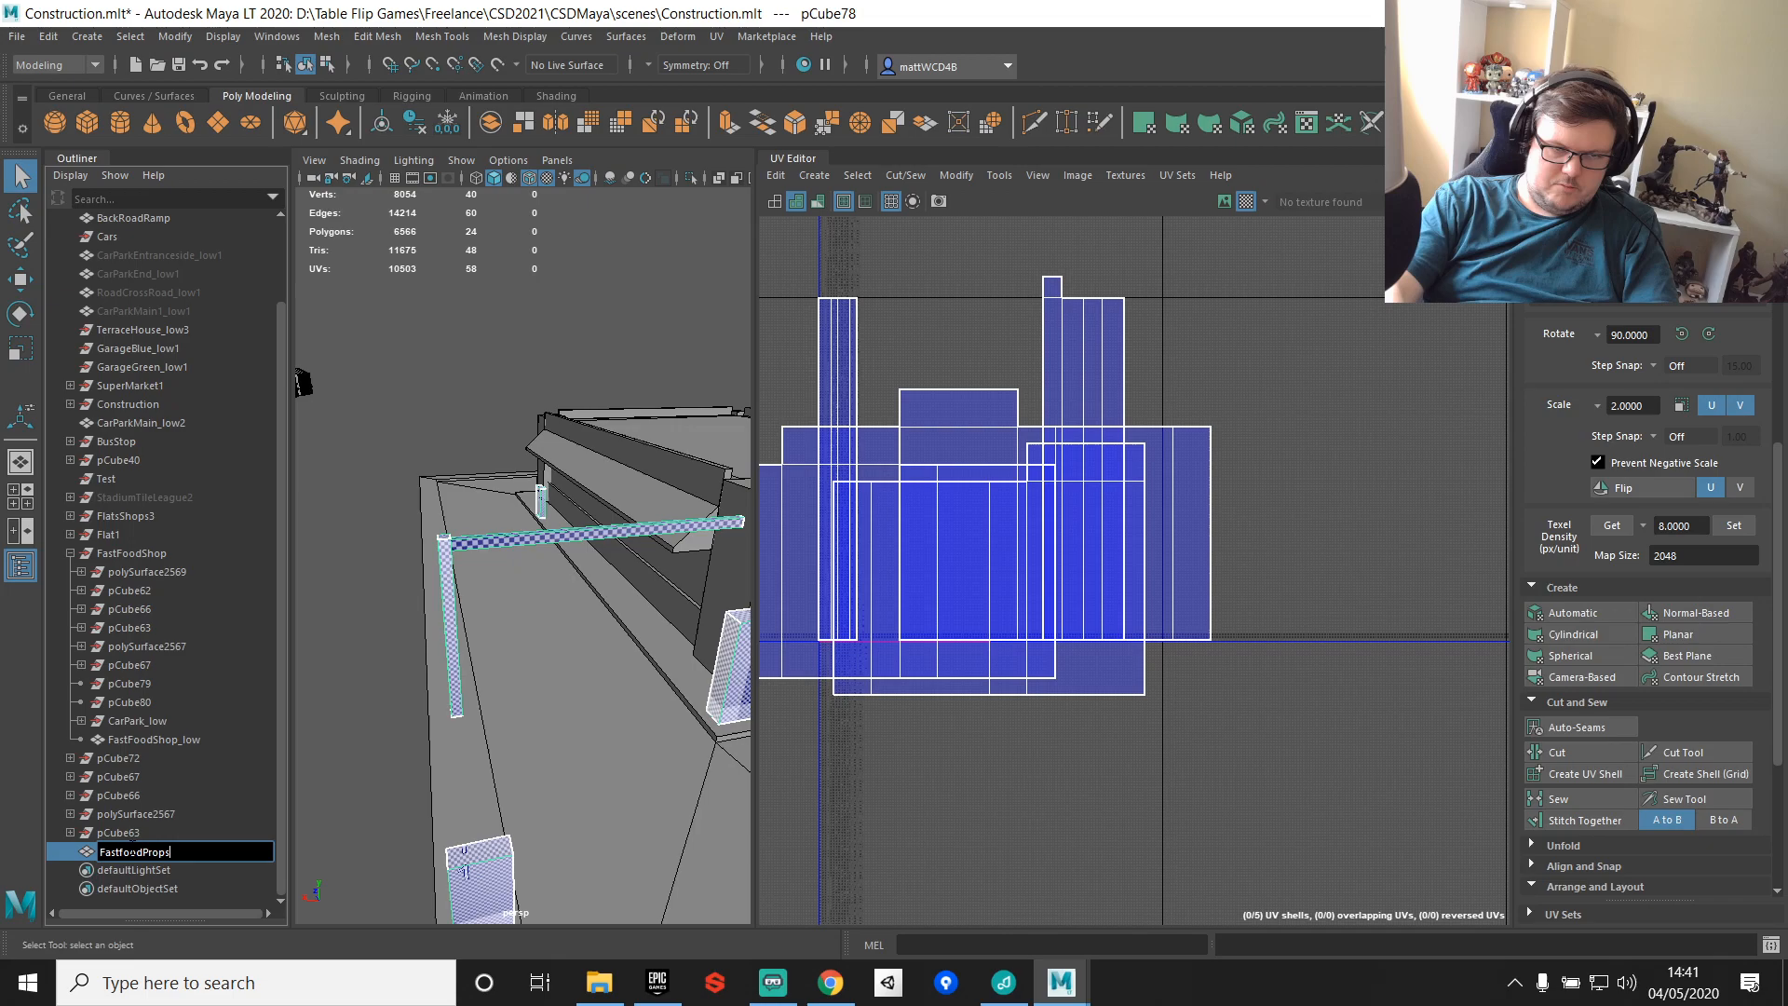
{"action": "key", "text": "Return"}
{"action": "double_click", "coordinate": [162, 762]}
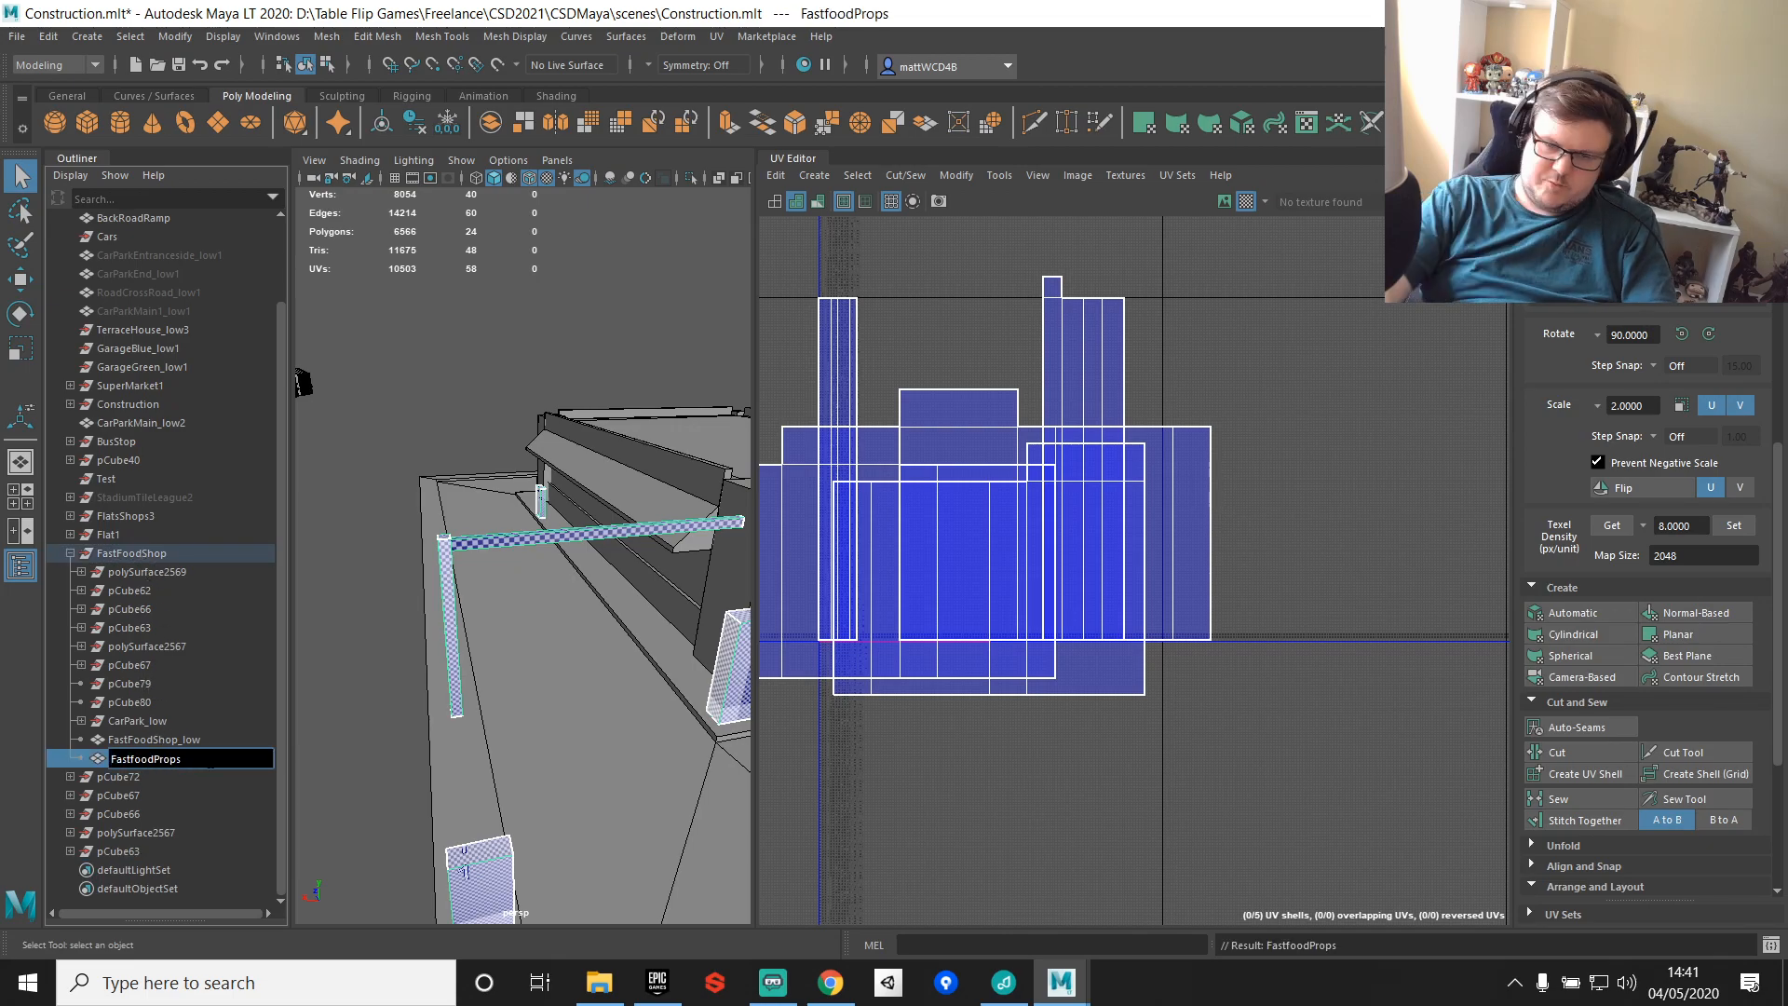
{"action": "type", "text": "_low"}
{"action": "key", "text": "Return"}
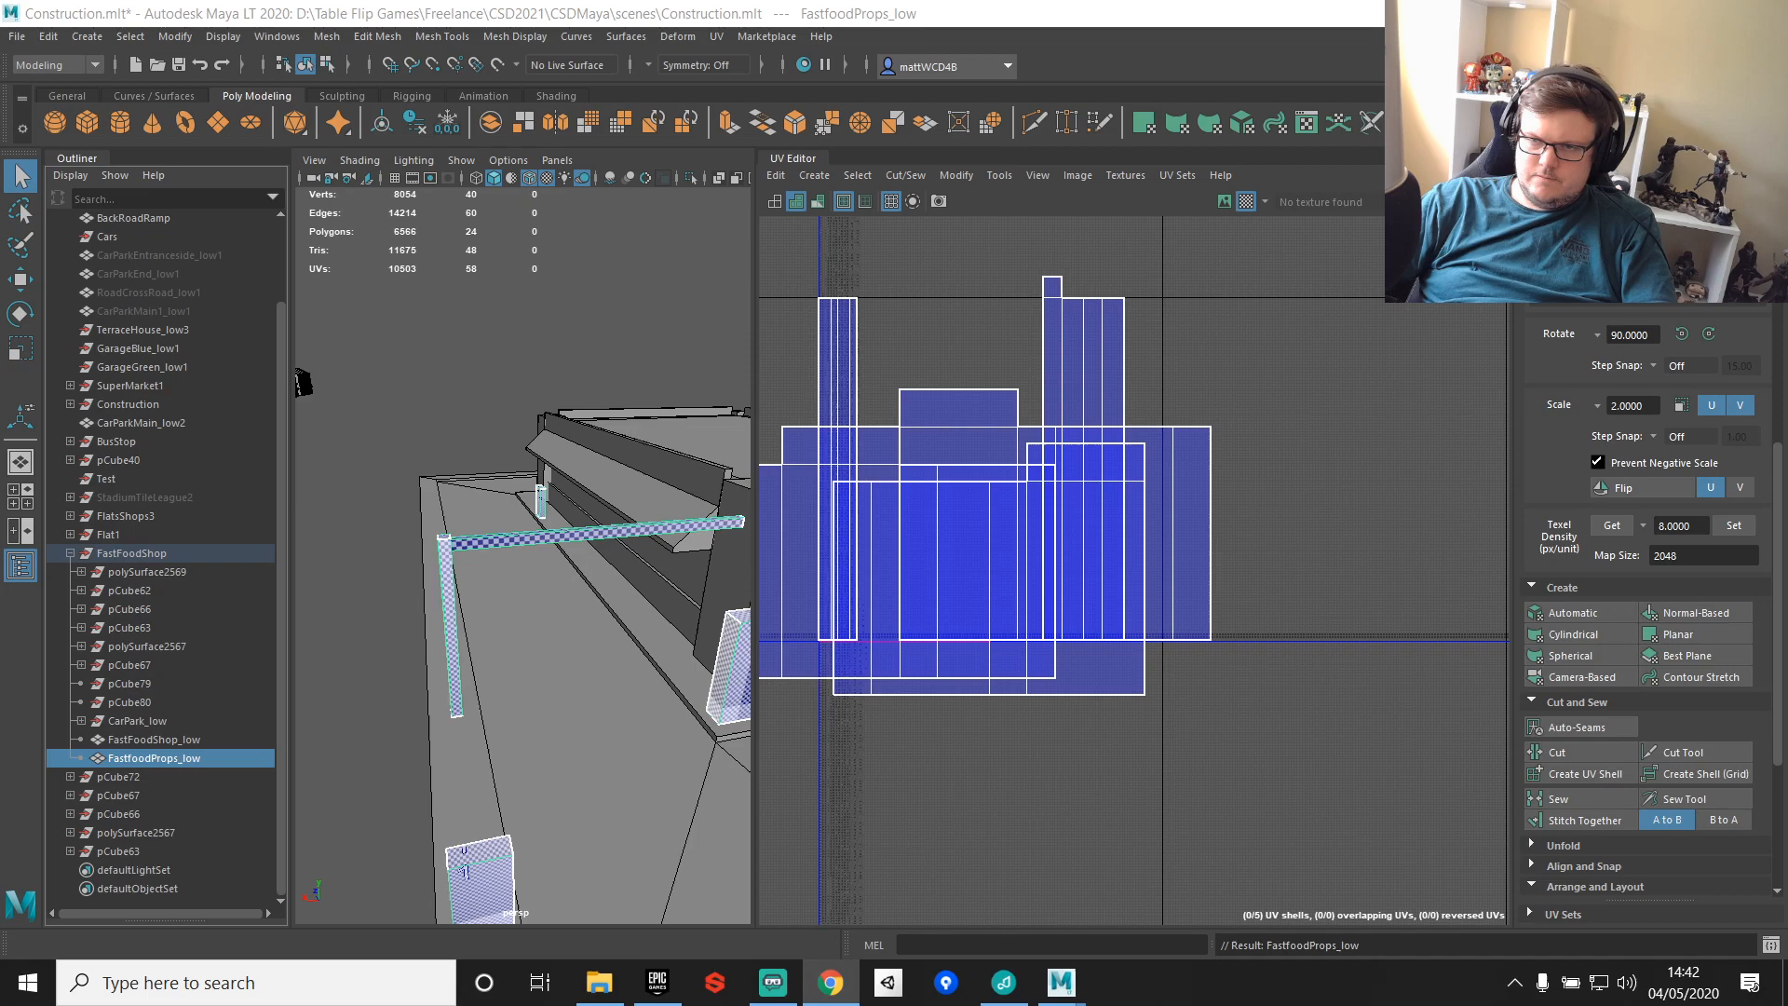
Step: Examine the props, building and car park meshes together with their checker pattern and UV shells
{"action": "scroll", "coordinate": [950, 483], "scroll_direction": "down", "scroll_amount": 2}
{"action": "middle_click_drag", "start_coordinate": [706, 500], "coordinate": [597, 501], "text": "alt"}
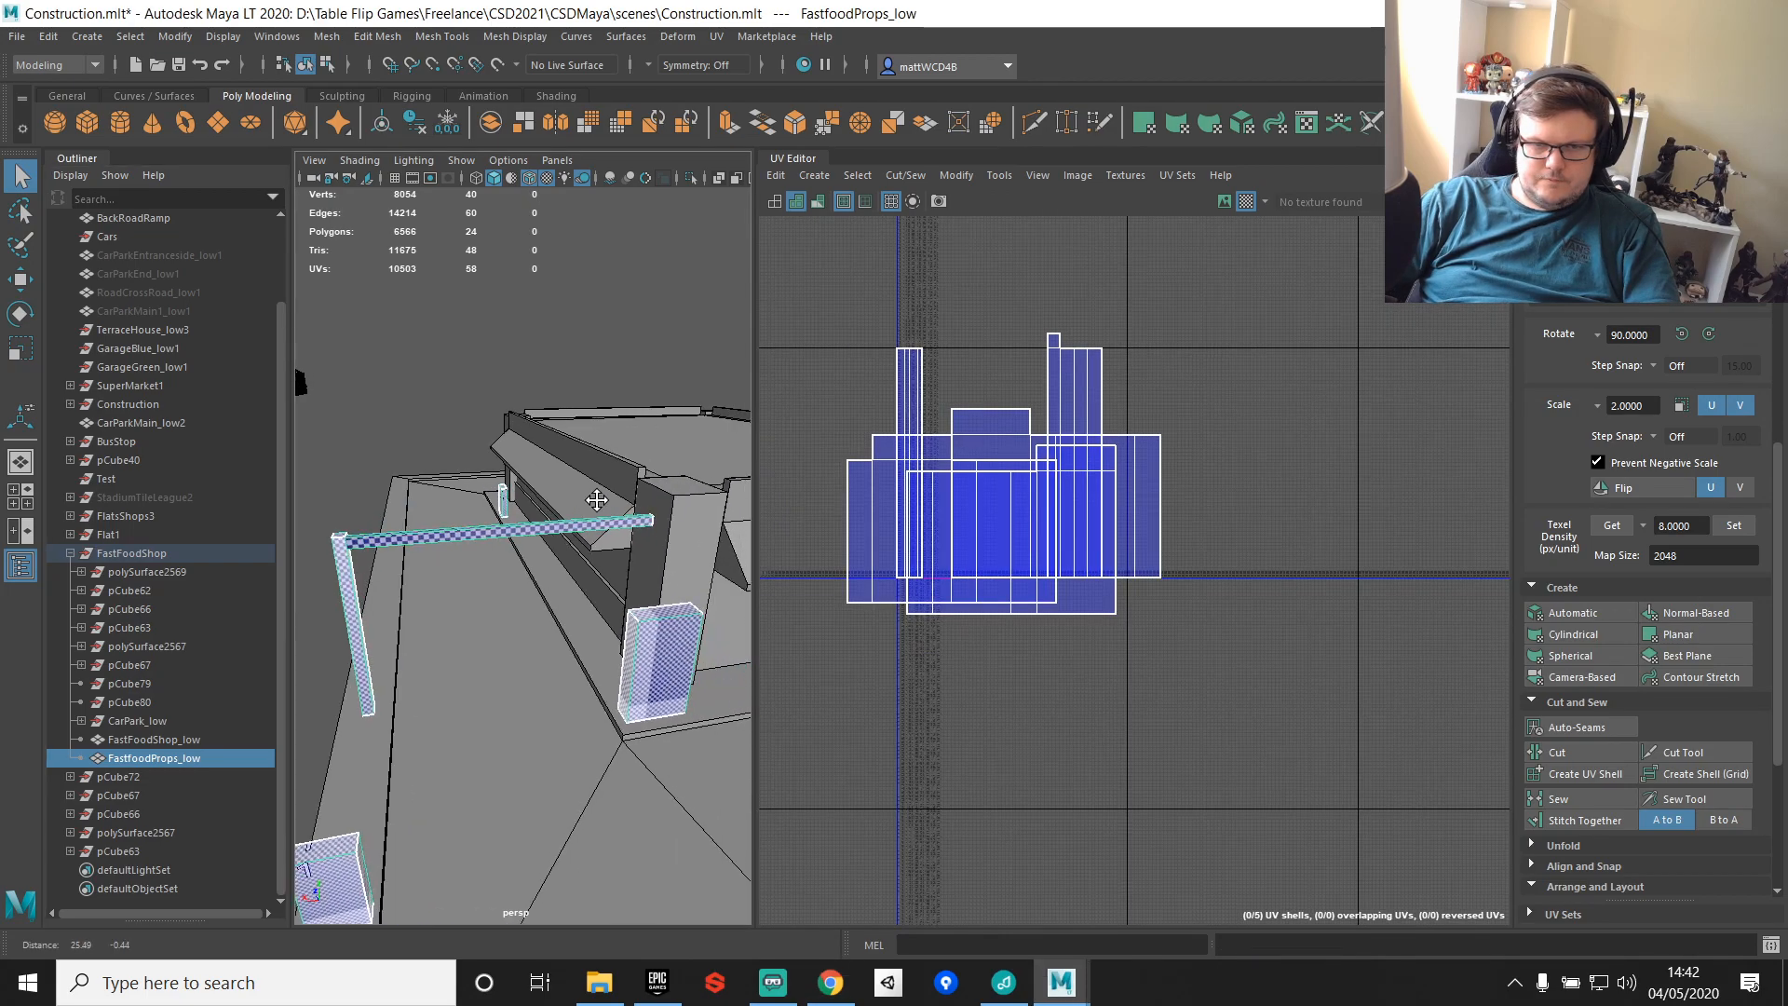
{"action": "left_click_drag", "start_coordinate": [597, 500], "coordinate": [627, 540], "text": "alt"}
{"action": "left_click", "coordinate": [602, 472], "text": "shift"}
{"action": "scroll", "coordinate": [602, 472], "scroll_direction": "down", "scroll_amount": 5}
{"action": "left_click_drag", "start_coordinate": [602, 473], "coordinate": [624, 520], "text": "alt"}
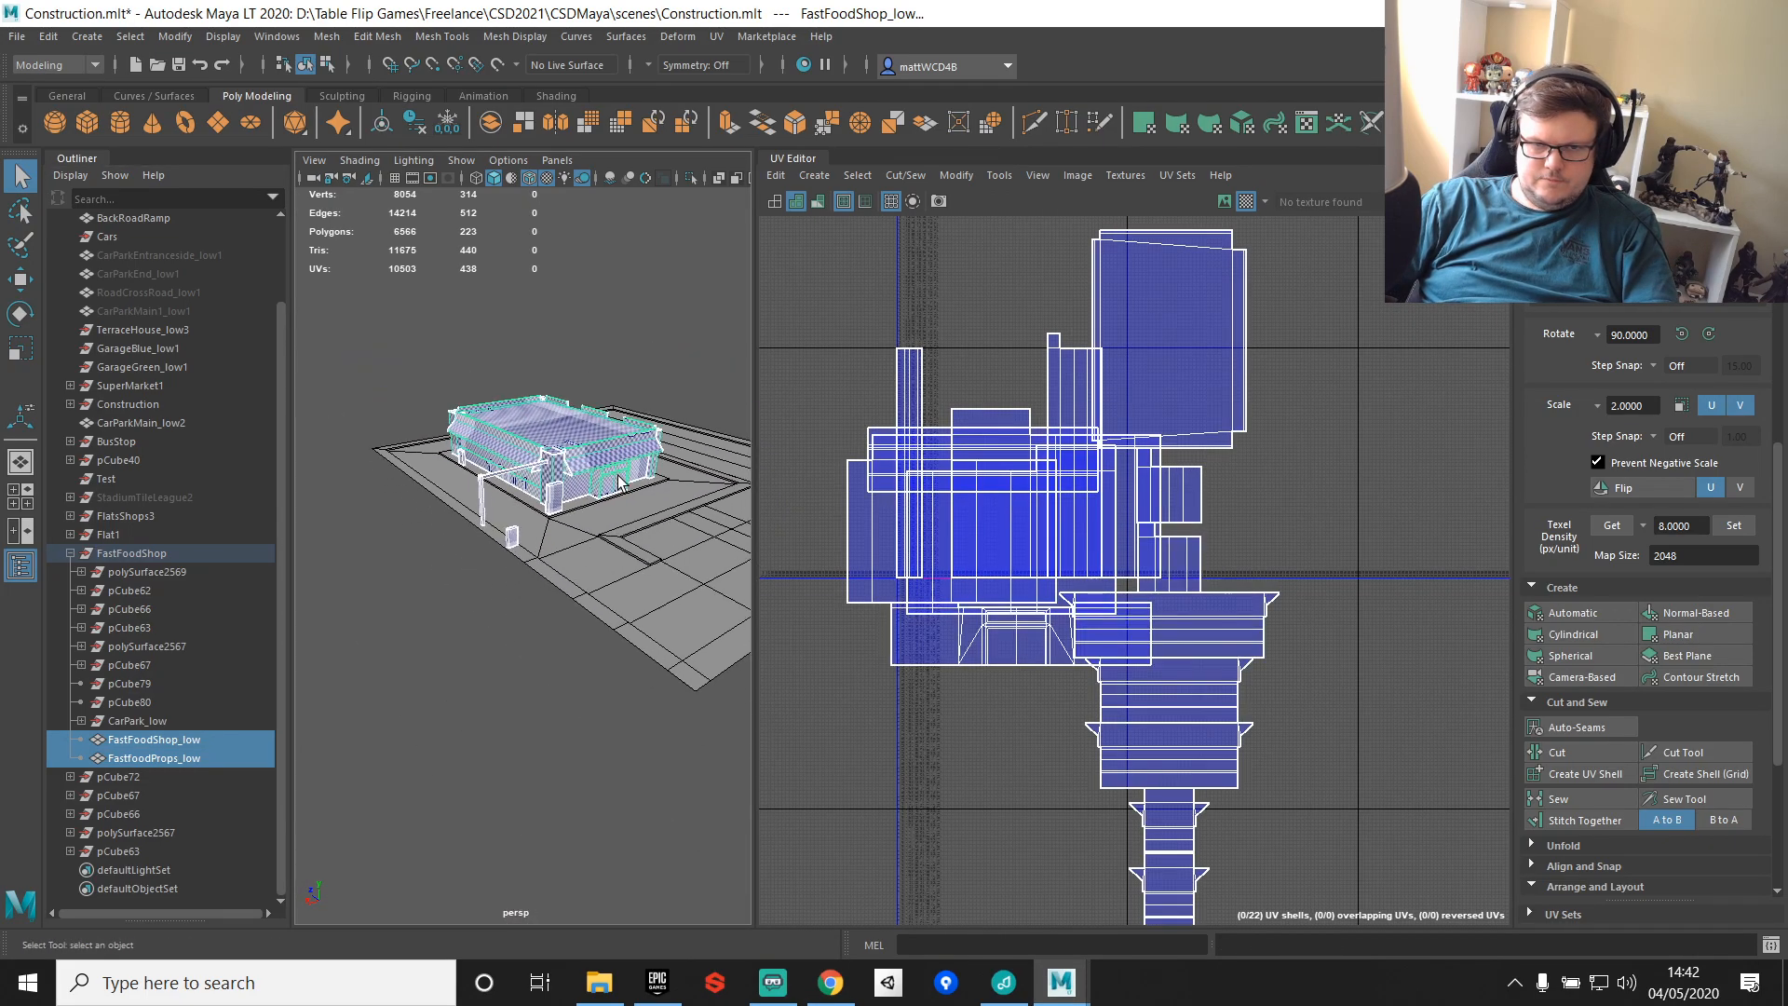
{"action": "scroll", "coordinate": [624, 519], "scroll_direction": "up", "scroll_amount": 4}
{"action": "left_click", "coordinate": [640, 528], "text": "shift"}
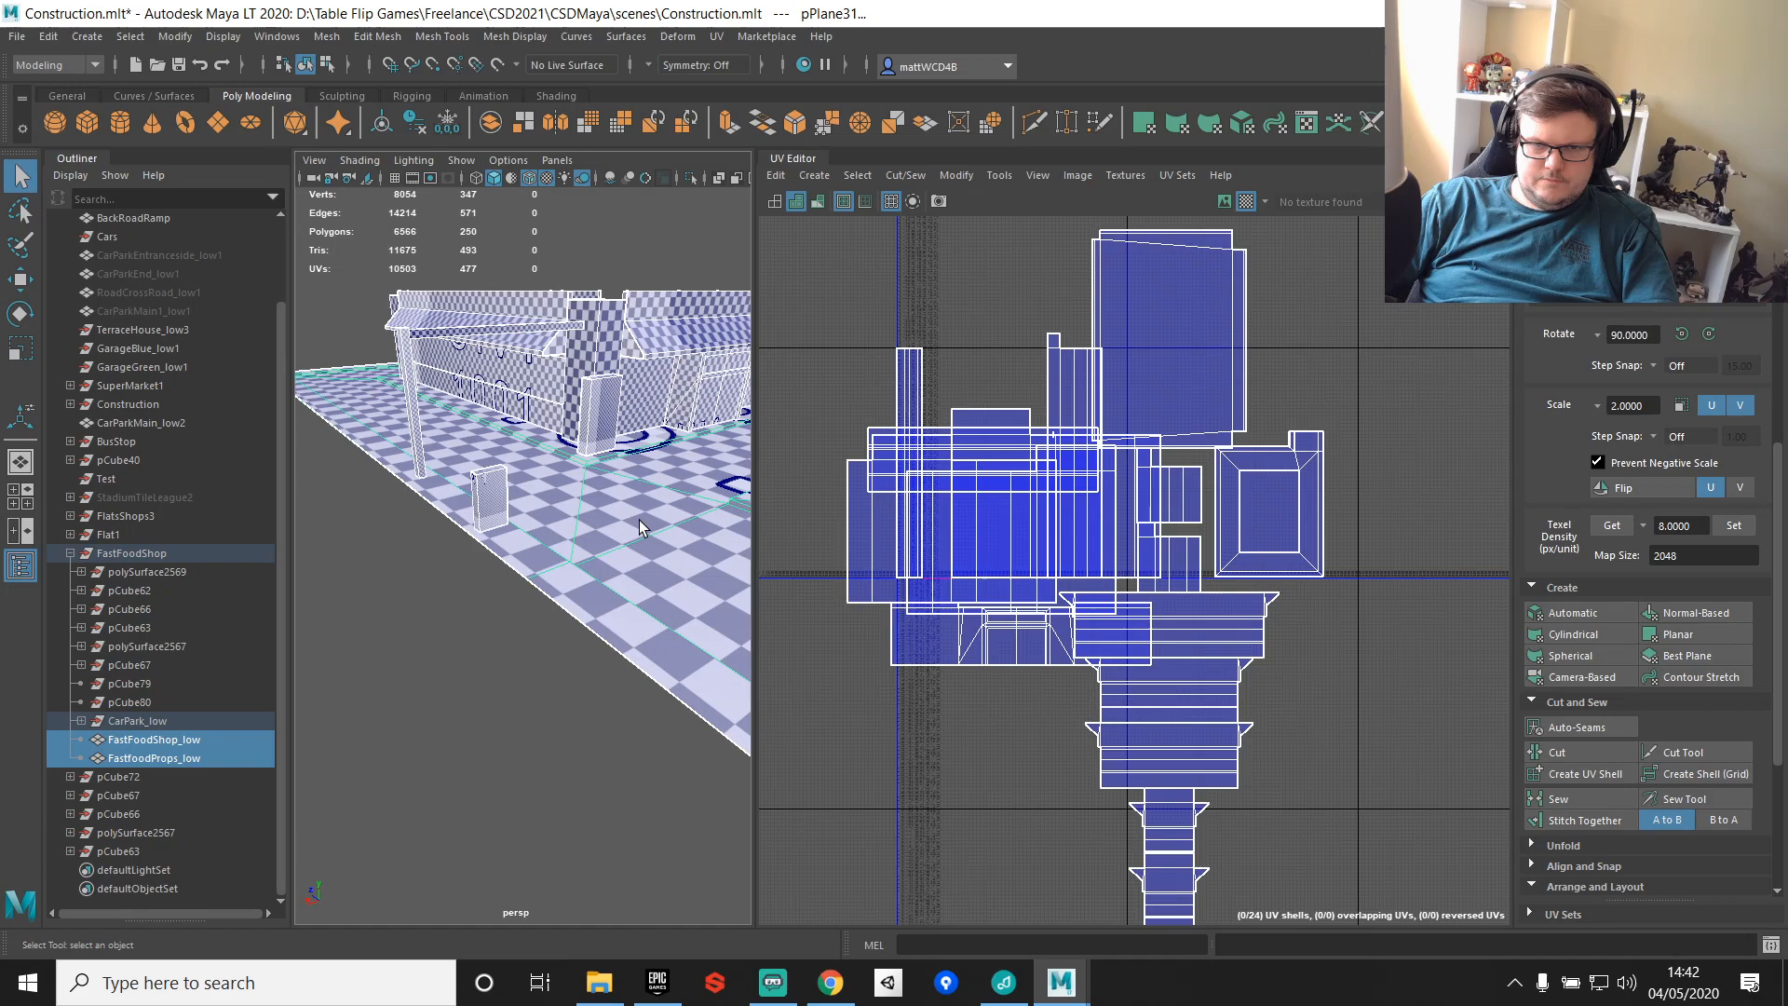
{"action": "key", "text": "f"}
Step: Combine the two meshes inside the CarPark_low group into one mesh and delete its history
{"action": "left_click", "coordinate": [139, 739]}
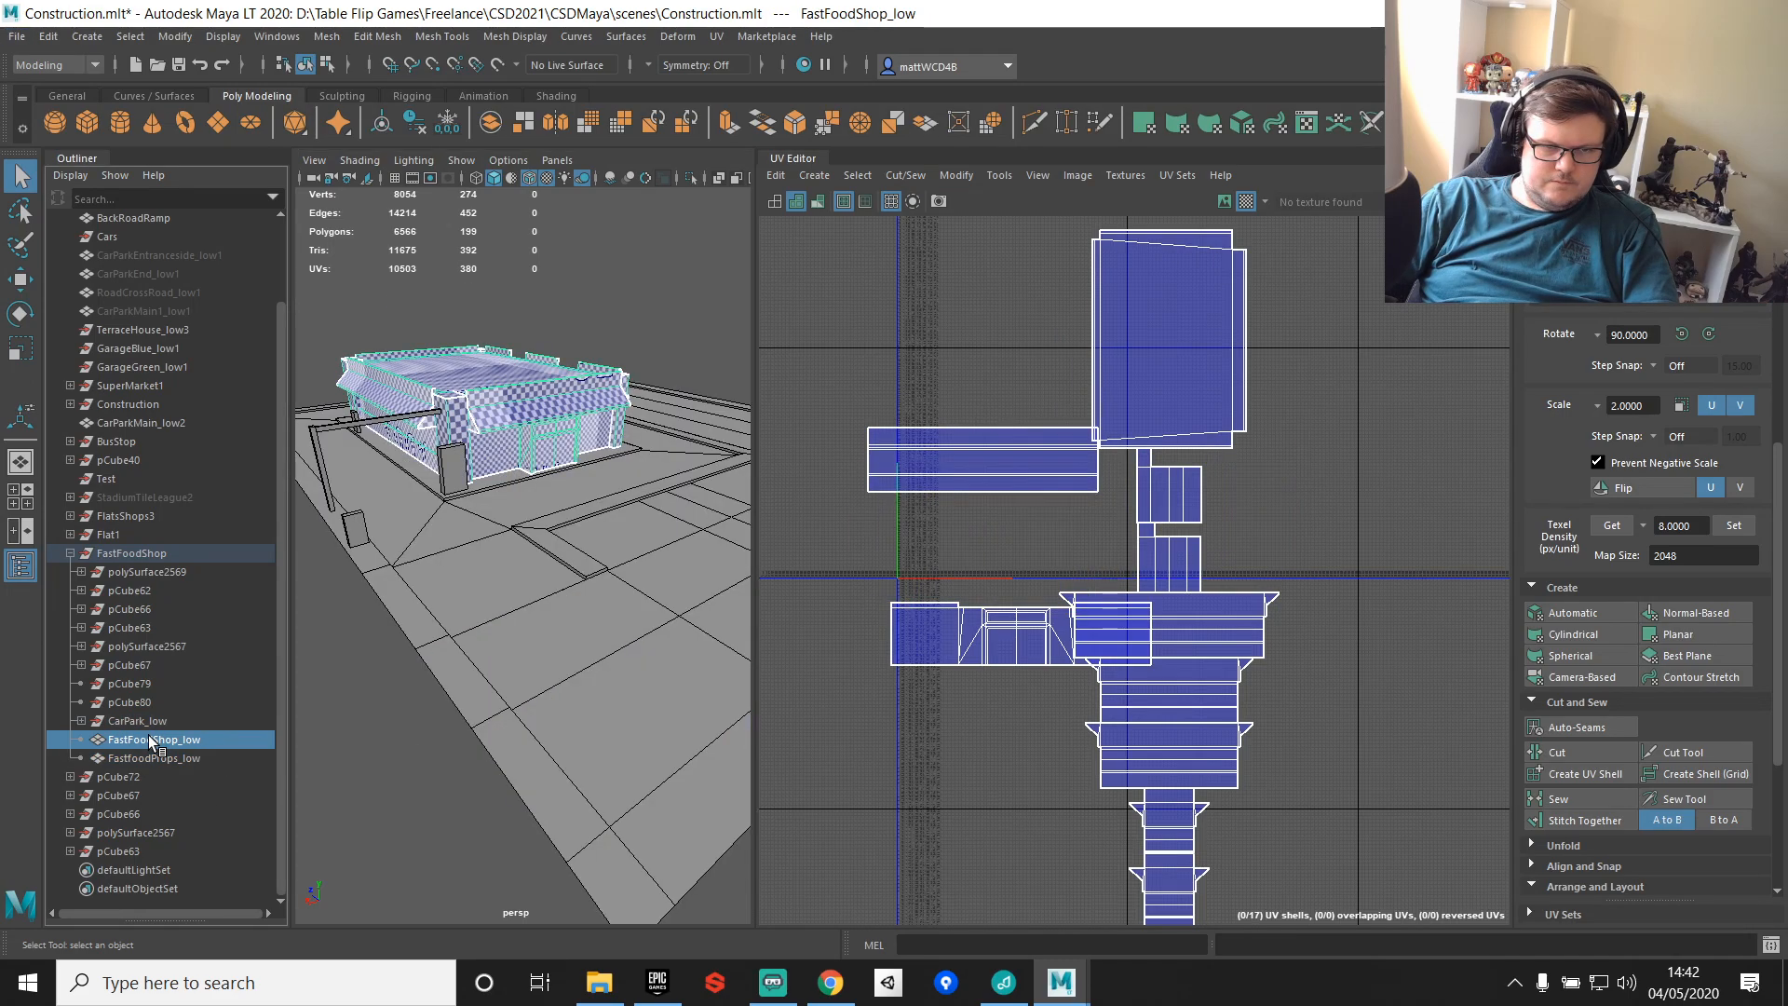
{"action": "left_click", "coordinate": [81, 721]}
{"action": "left_click", "coordinate": [151, 741]}
{"action": "left_click", "coordinate": [139, 759], "text": "shift"}
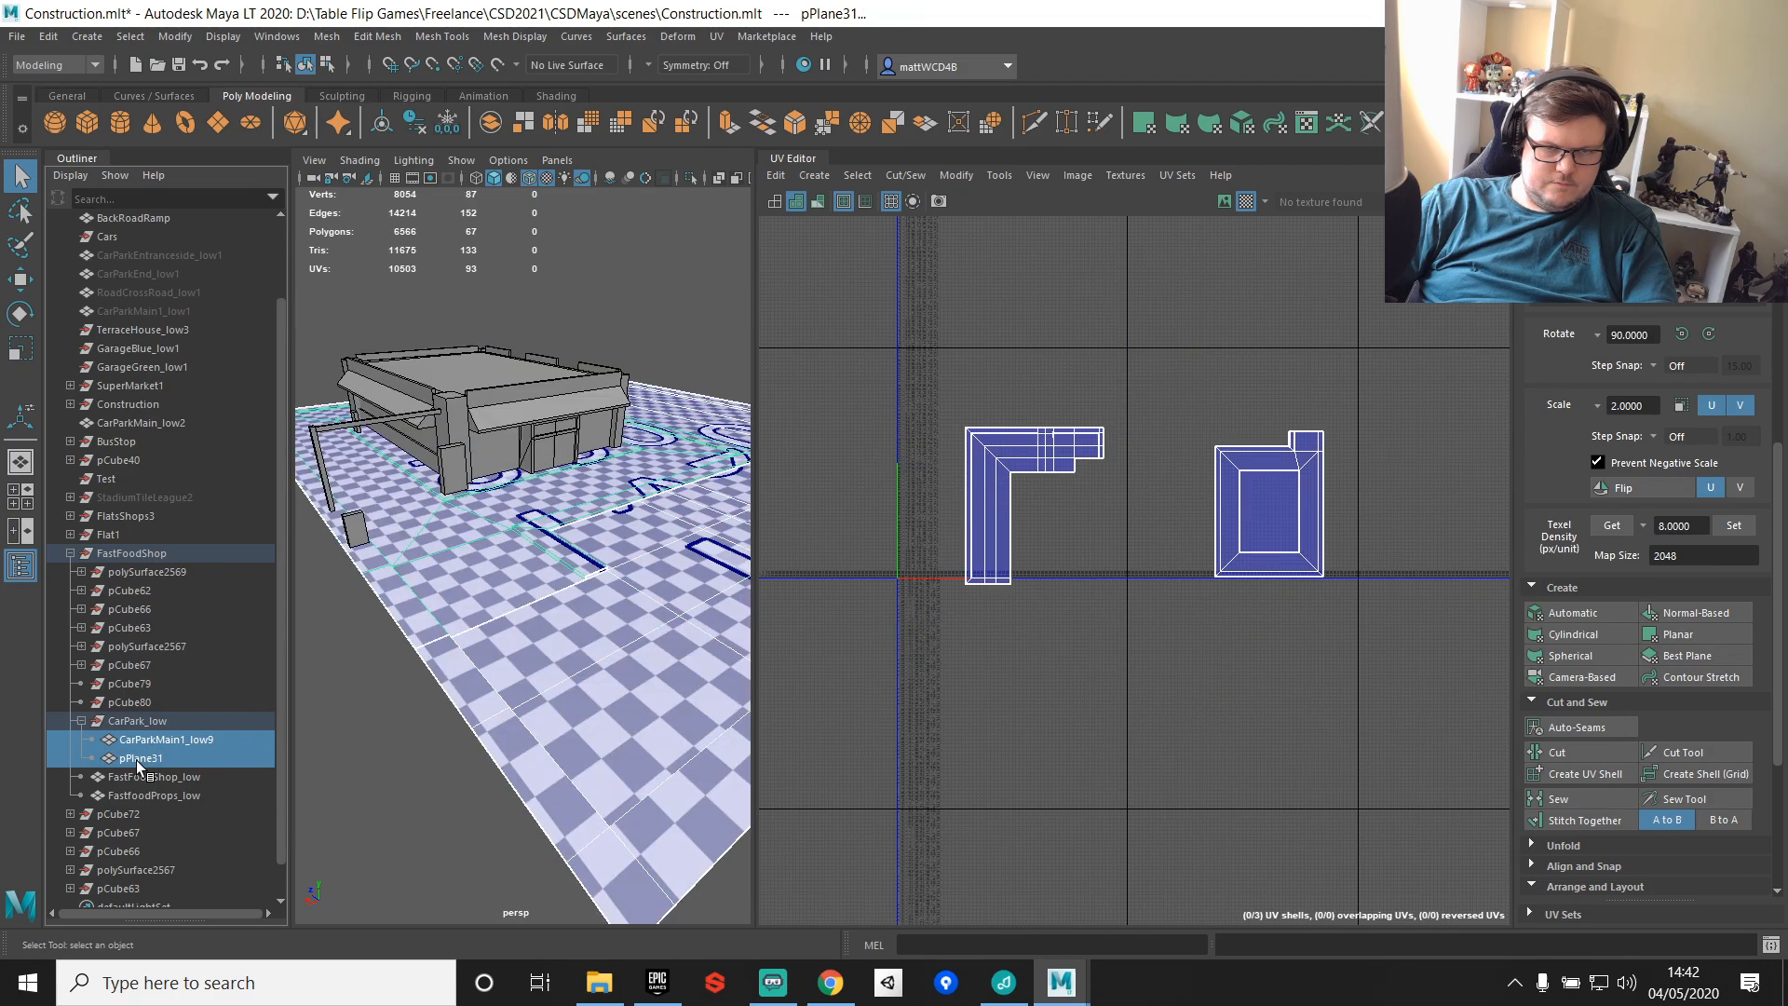
{"action": "right_click_drag", "start_coordinate": [544, 684], "coordinate": [521, 886], "text": "shift"}
{"action": "scroll", "coordinate": [143, 815], "scroll_direction": "down", "scroll_amount": 1}
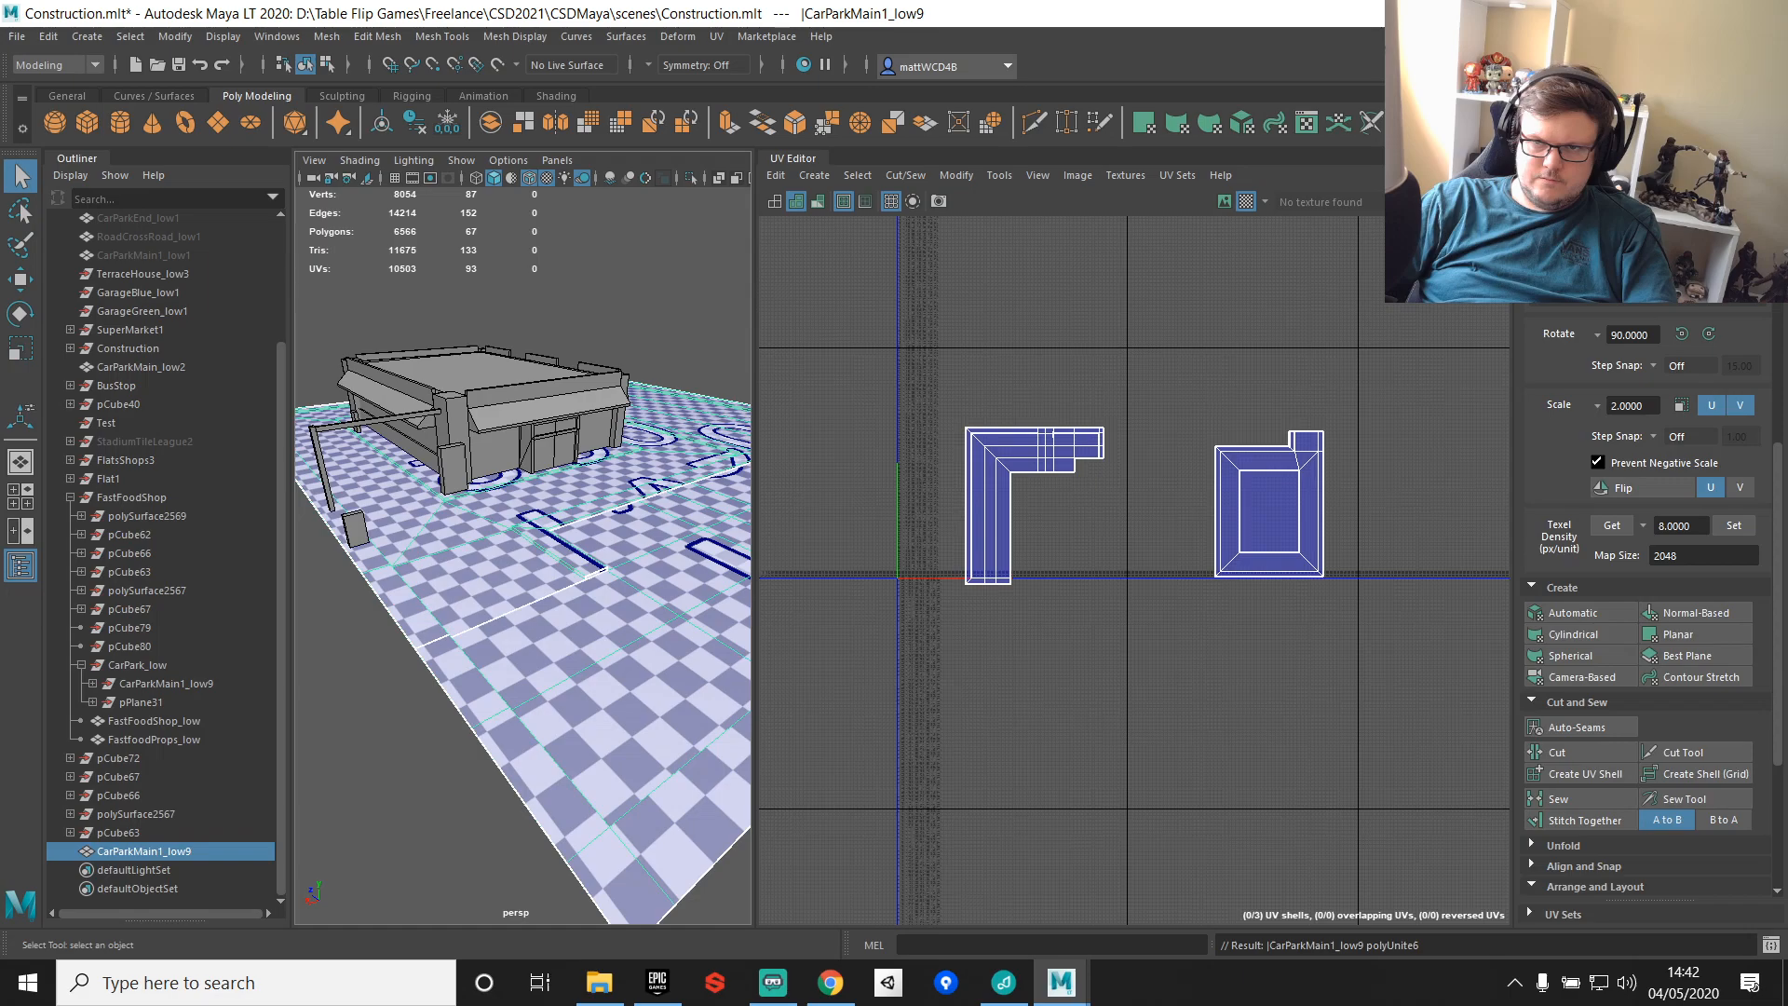
{"action": "key", "text": "alt+shift+d"}
Step: Rename the combined car park mesh as CarParkMain_low and parent it to the FastFoodShop group
{"action": "double_click", "coordinate": [143, 851]}
{"action": "key", "text": "BackSpace"}
{"action": "key", "text": "BackSpace"}
{"action": "key", "text": "BackSpace"}
{"action": "key", "text": "BackSpace"}
{"action": "key", "text": "BackSpace"}
{"action": "key", "text": "BackSpace"}
{"action": "key", "text": "BackSpace"}
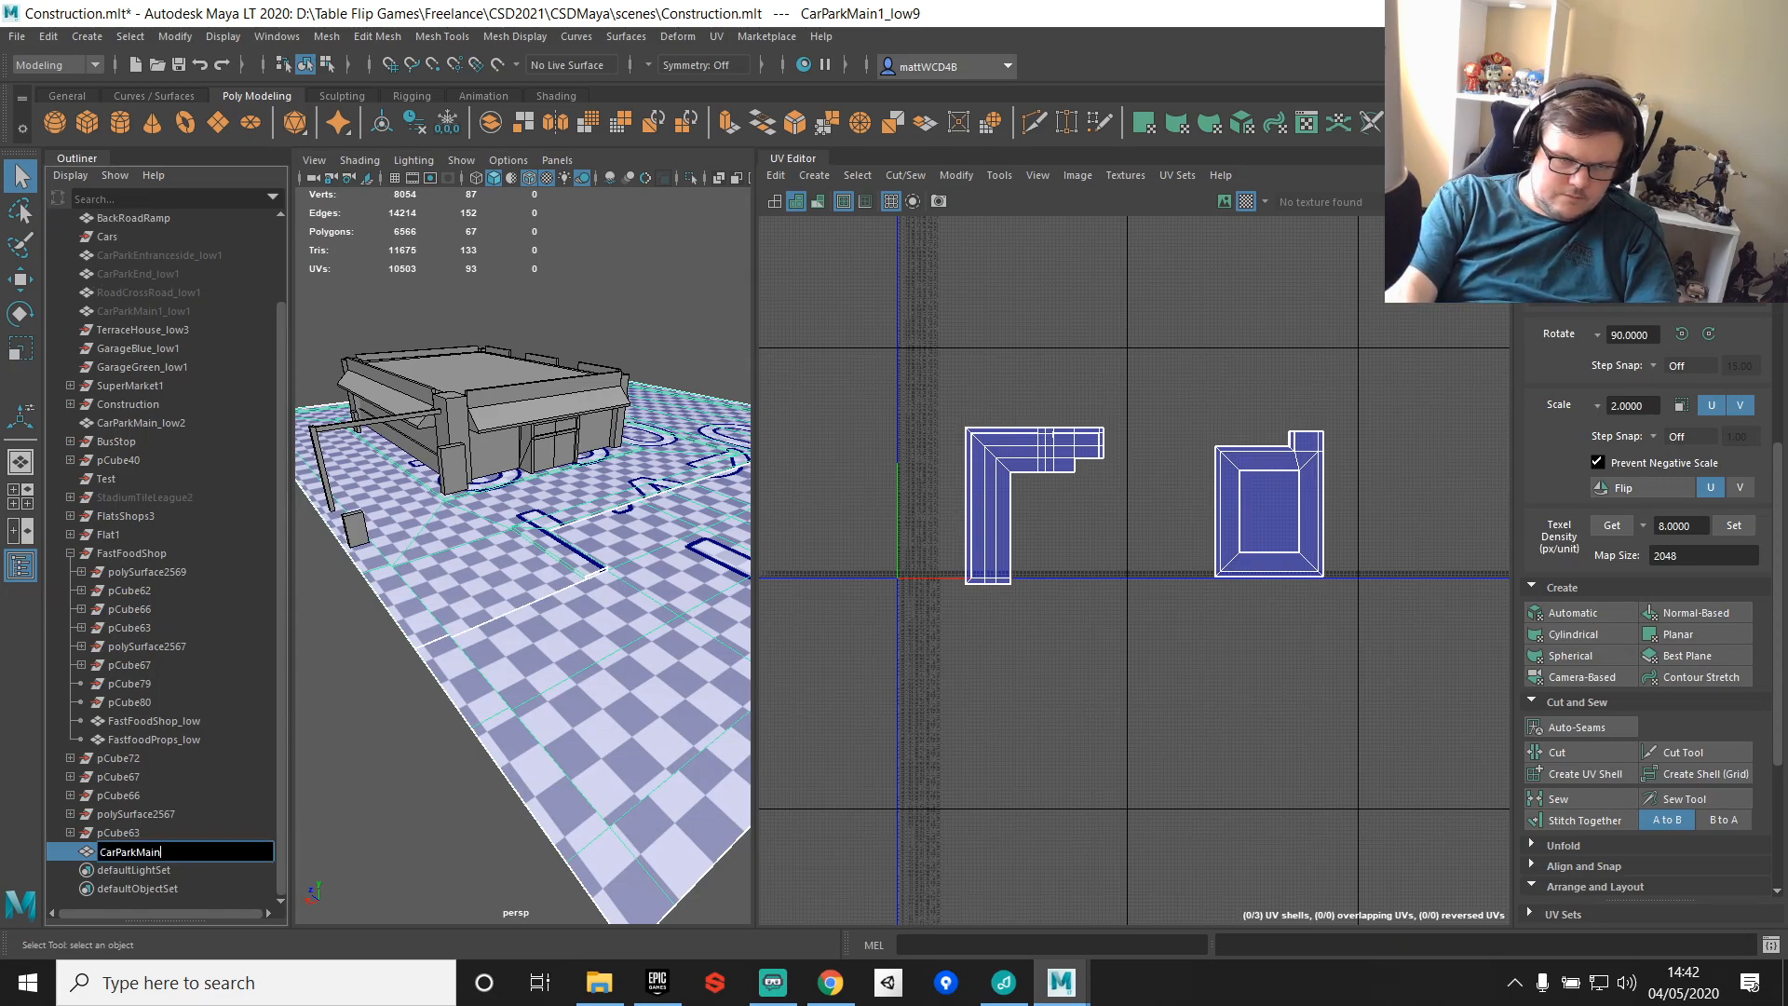
{"action": "type", "text": "n_low"}
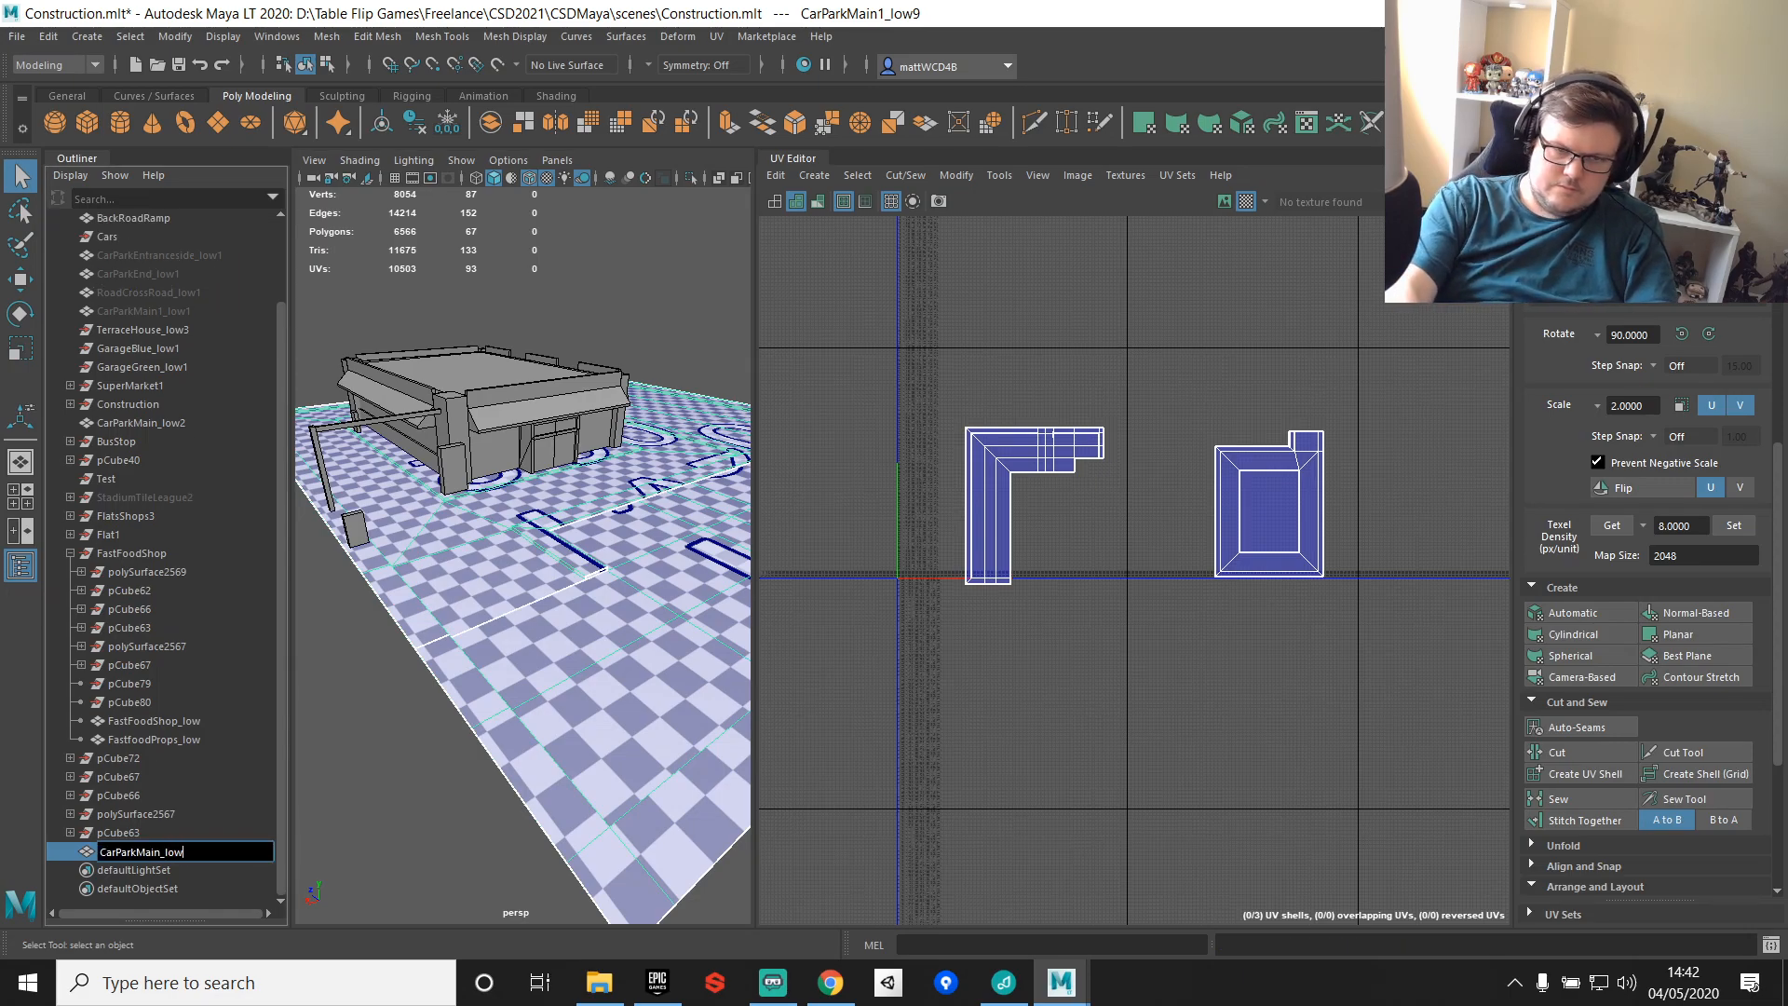
{"action": "key", "text": "Return"}
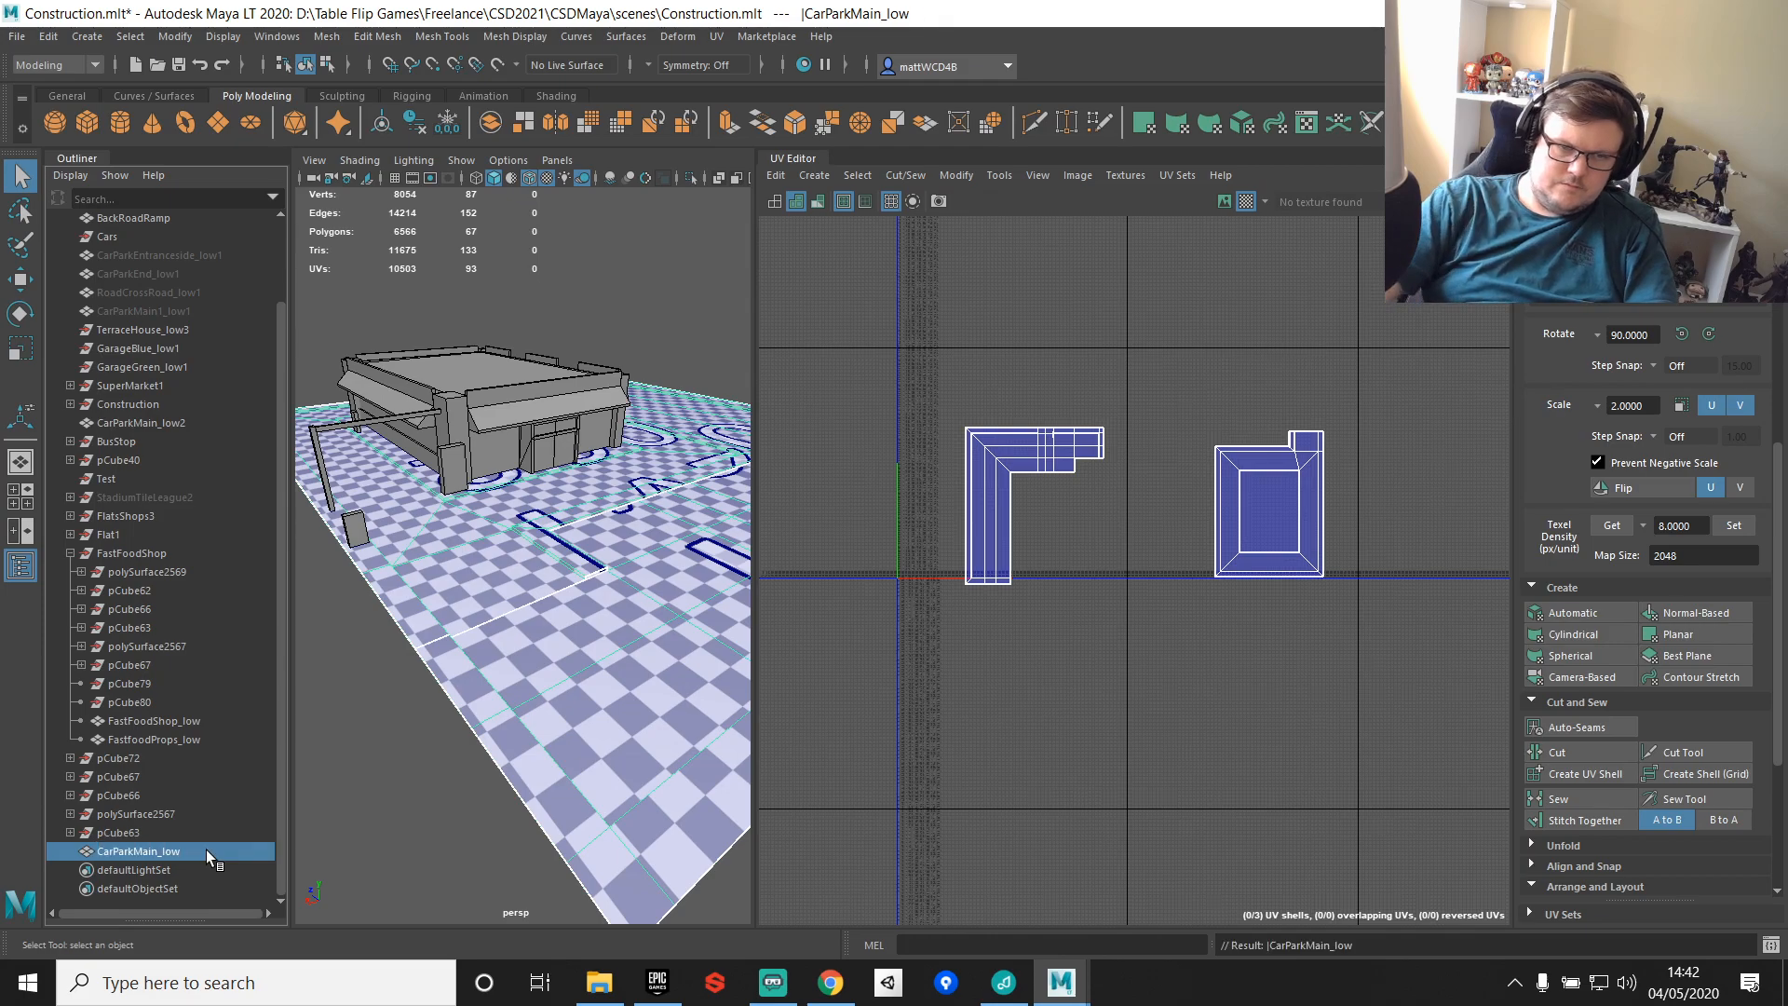
{"action": "left_click_drag", "start_coordinate": [205, 849], "coordinate": [131, 553]}
Step: Try to delete the leftover polySurface and pCube groups inside FastFoodShop and undo it
{"action": "left_click", "coordinate": [147, 705]}
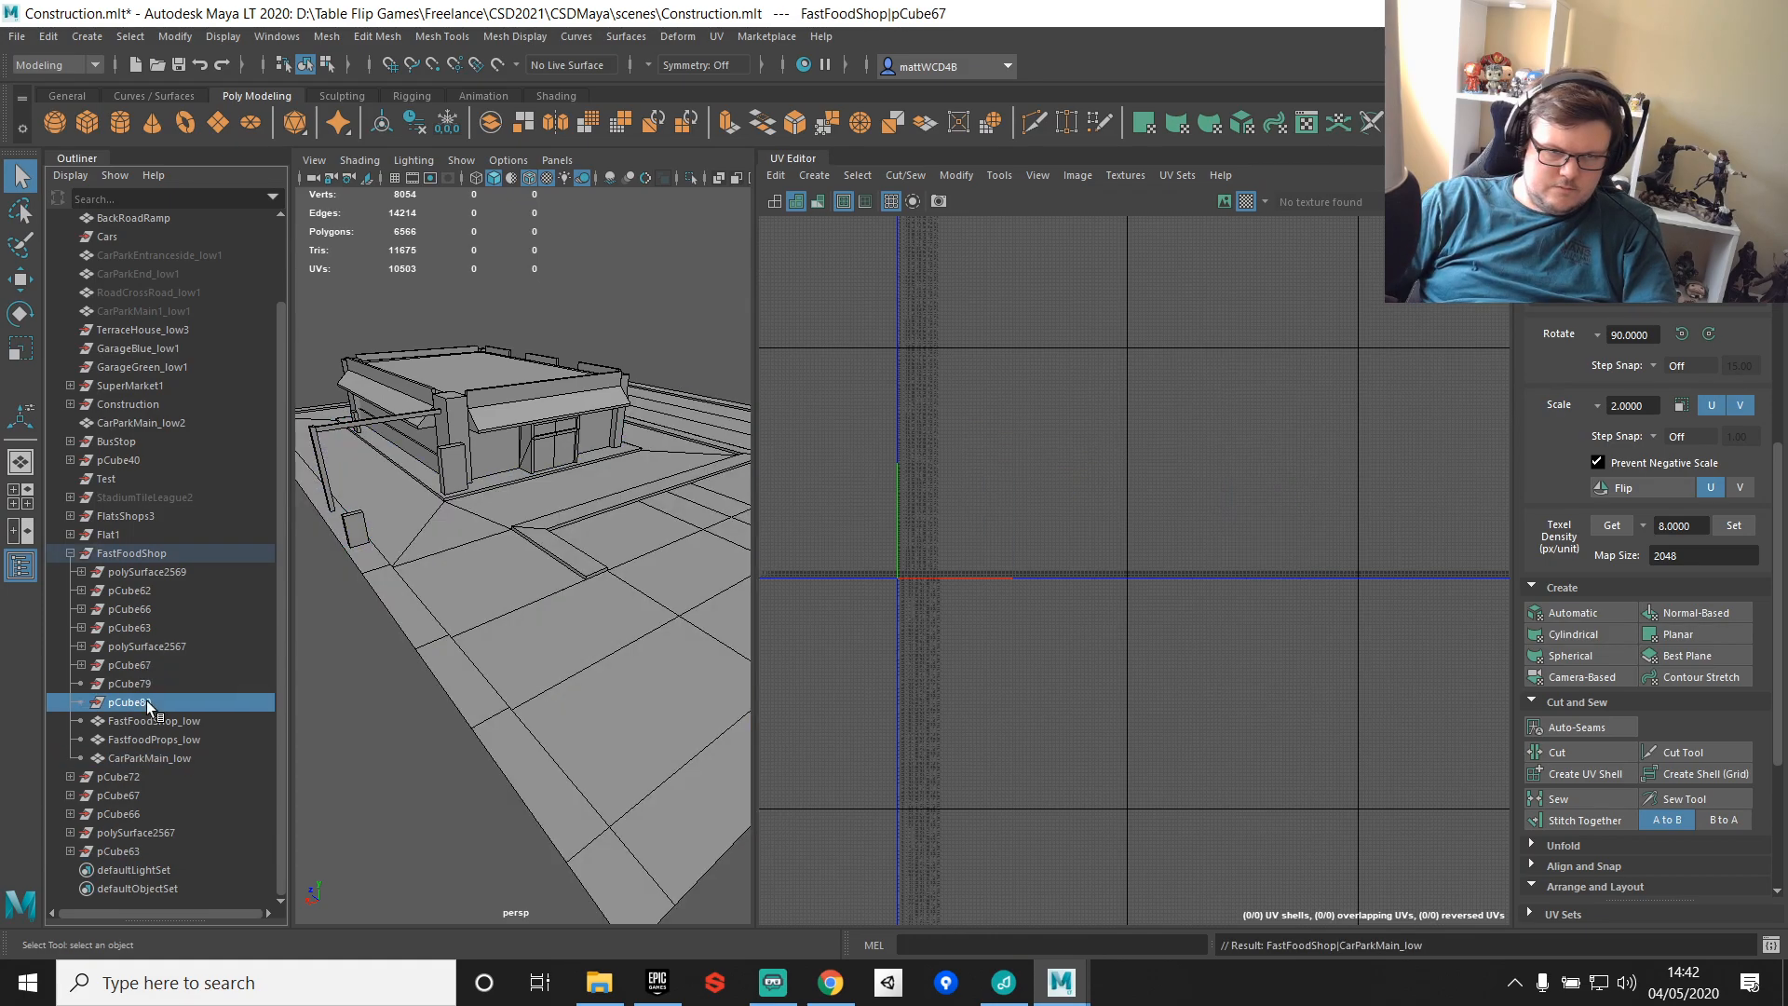
{"action": "left_click", "coordinate": [146, 571], "text": "shift"}
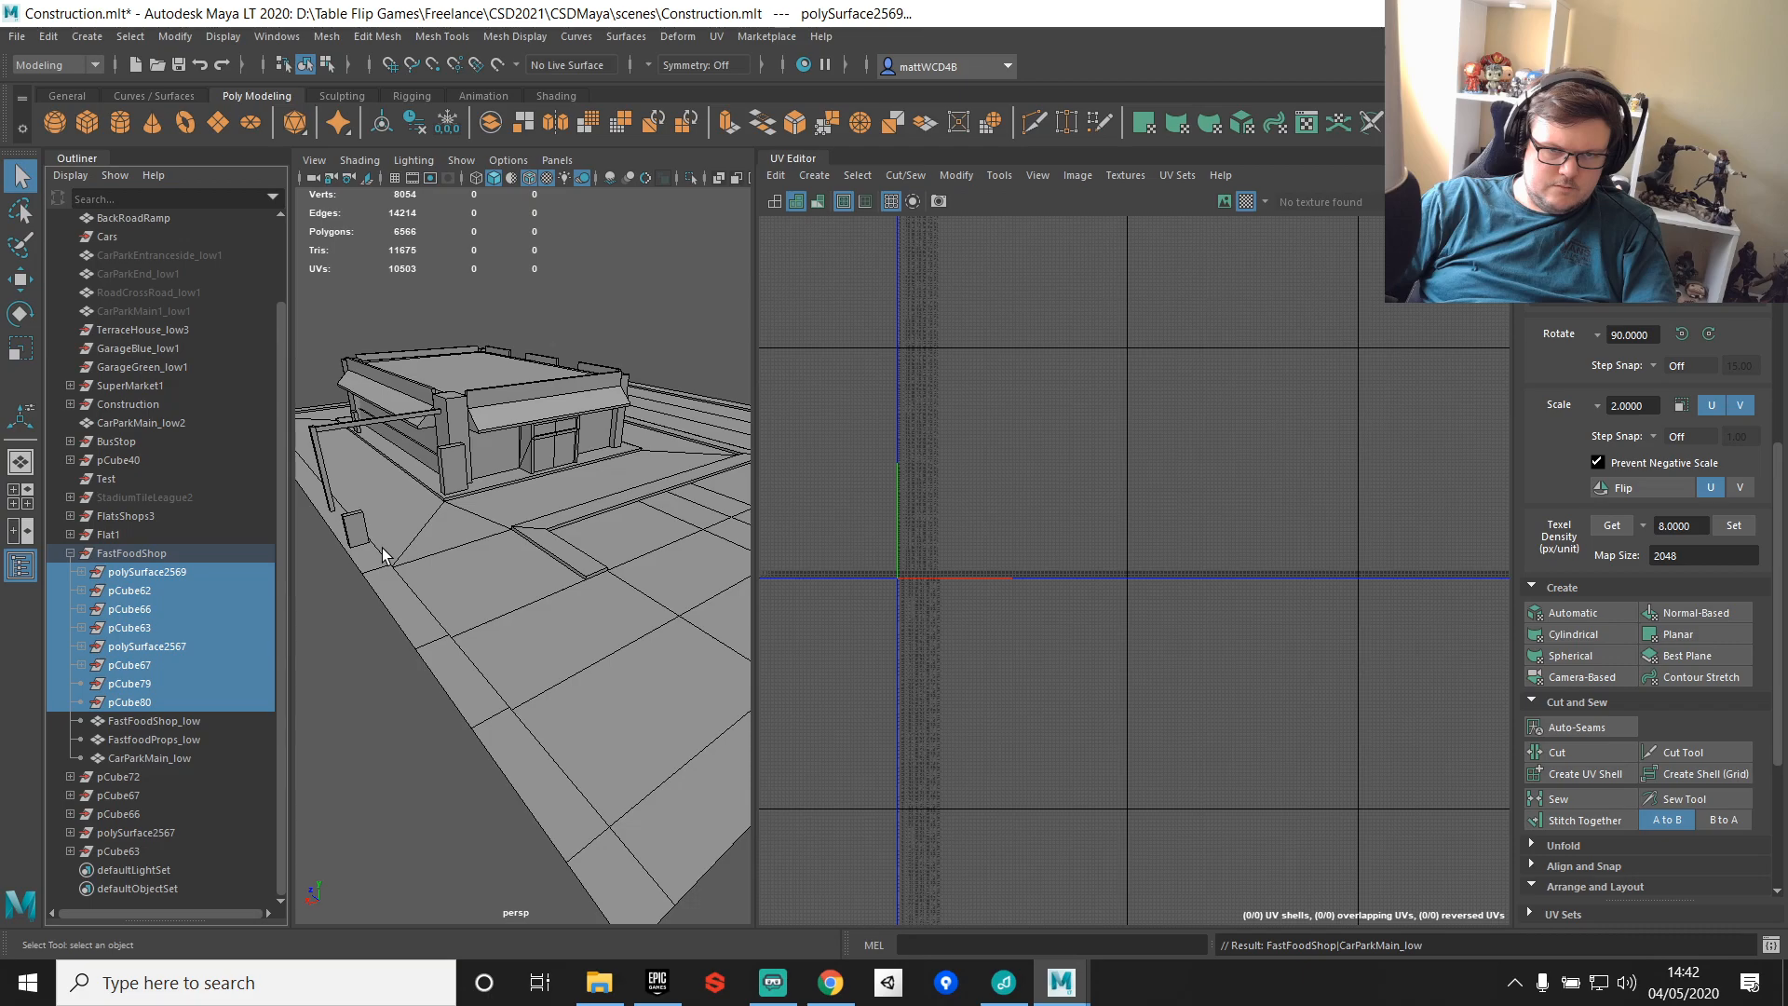
{"action": "key", "text": "Delete"}
{"action": "key", "text": "f"}
{"action": "key", "text": "ctrl+z"}
Step: Delete the FastFoodShop_low mesh's history and remove the leftover polySurface and pCube groups inside and below the FastFoodShop group
{"action": "scroll", "coordinate": [493, 539], "scroll_direction": "up", "scroll_amount": 10}
{"action": "left_click", "coordinate": [443, 427]}
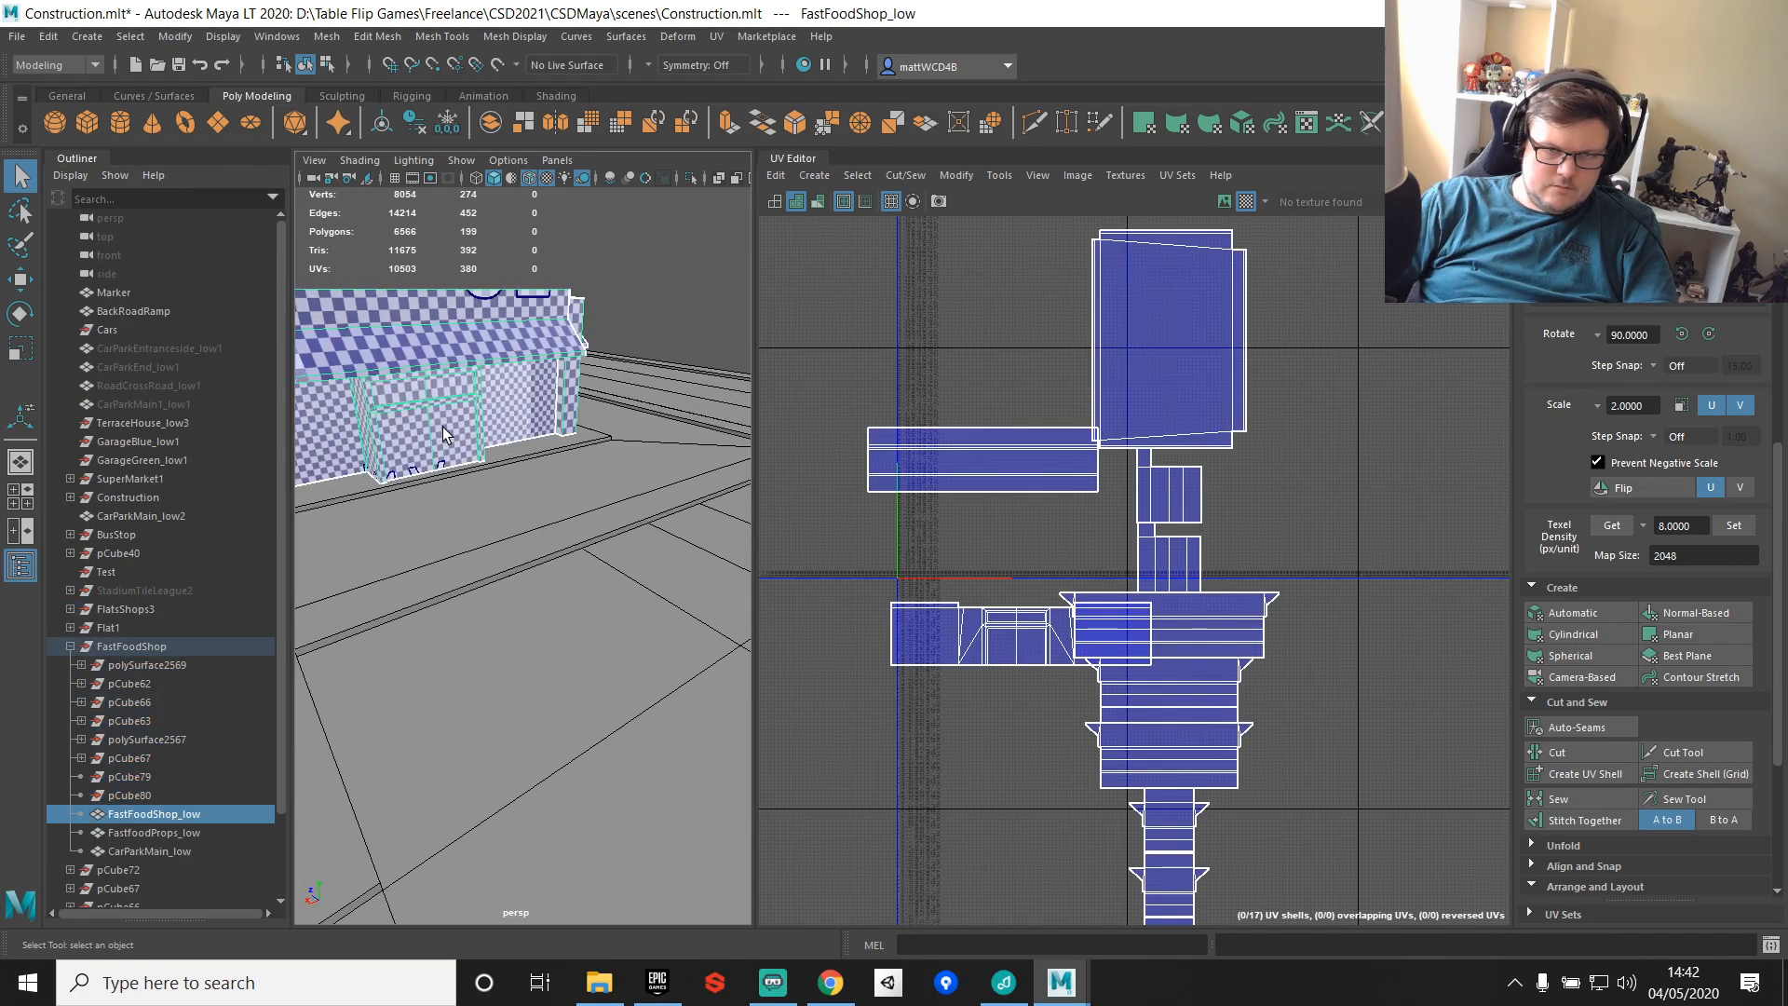
{"action": "key", "text": "f"}
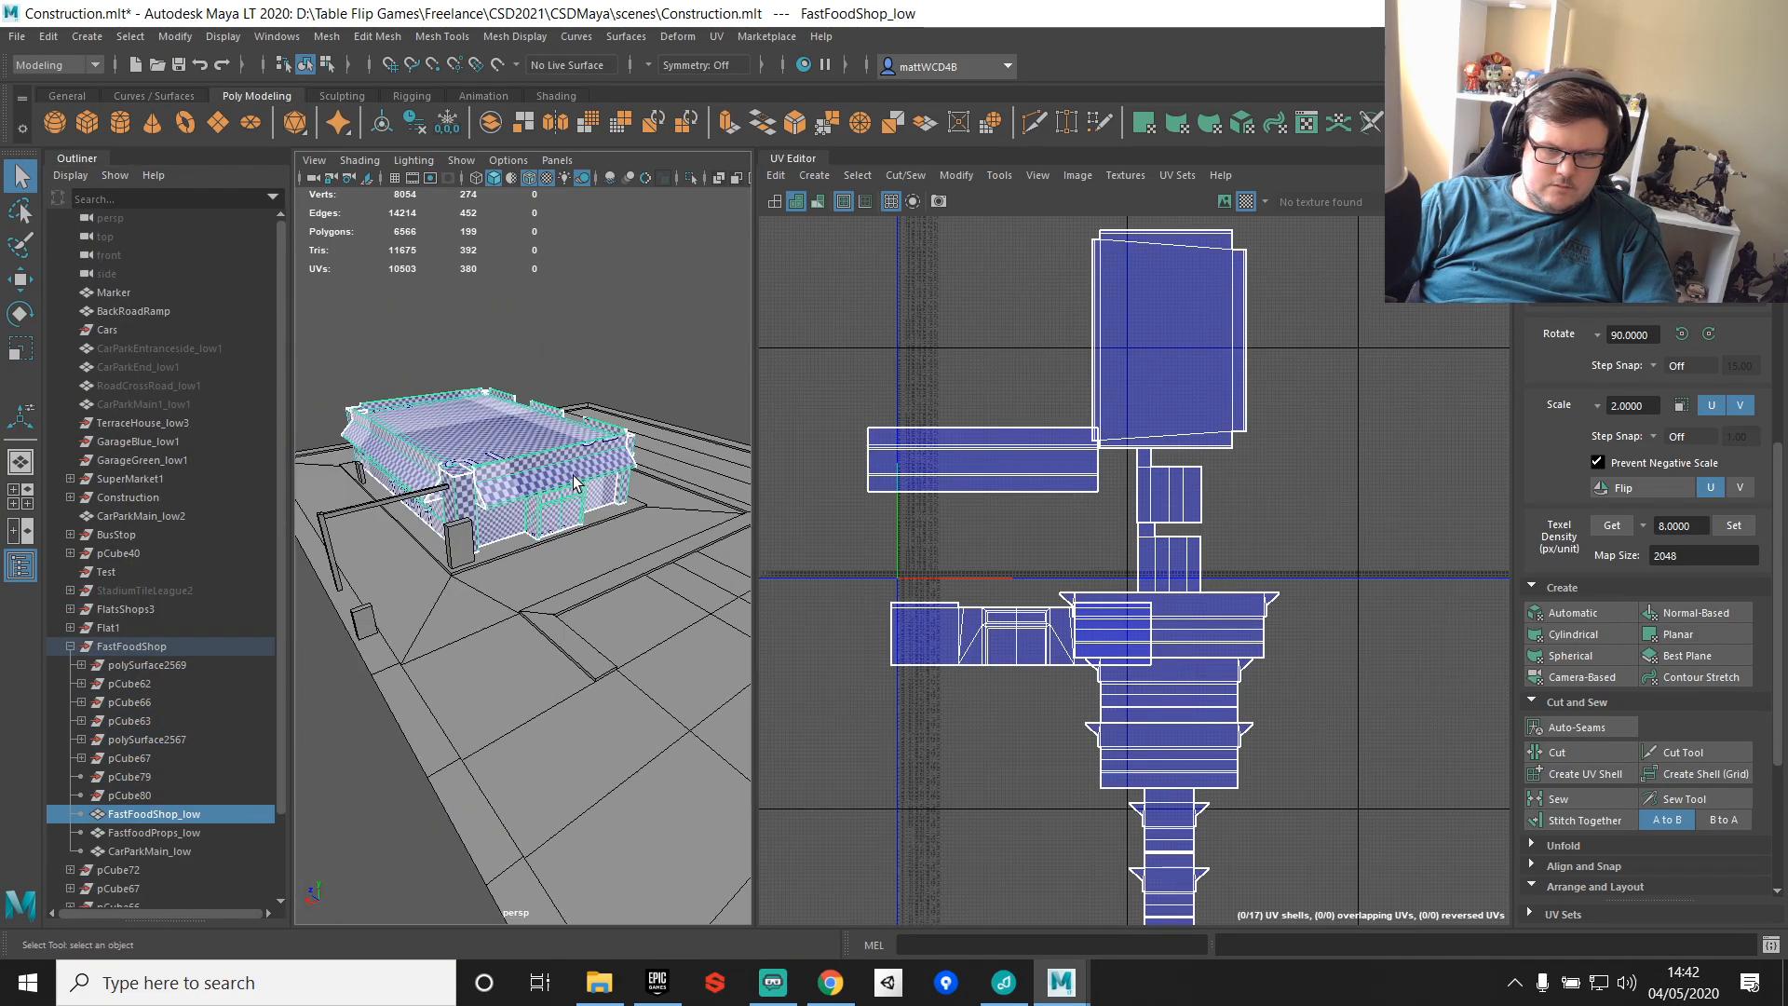
{"action": "key", "text": "alt+shift+d"}
{"action": "left_click_drag", "start_coordinate": [149, 701], "coordinate": [149, 668]}
{"action": "key", "text": "Delete"}
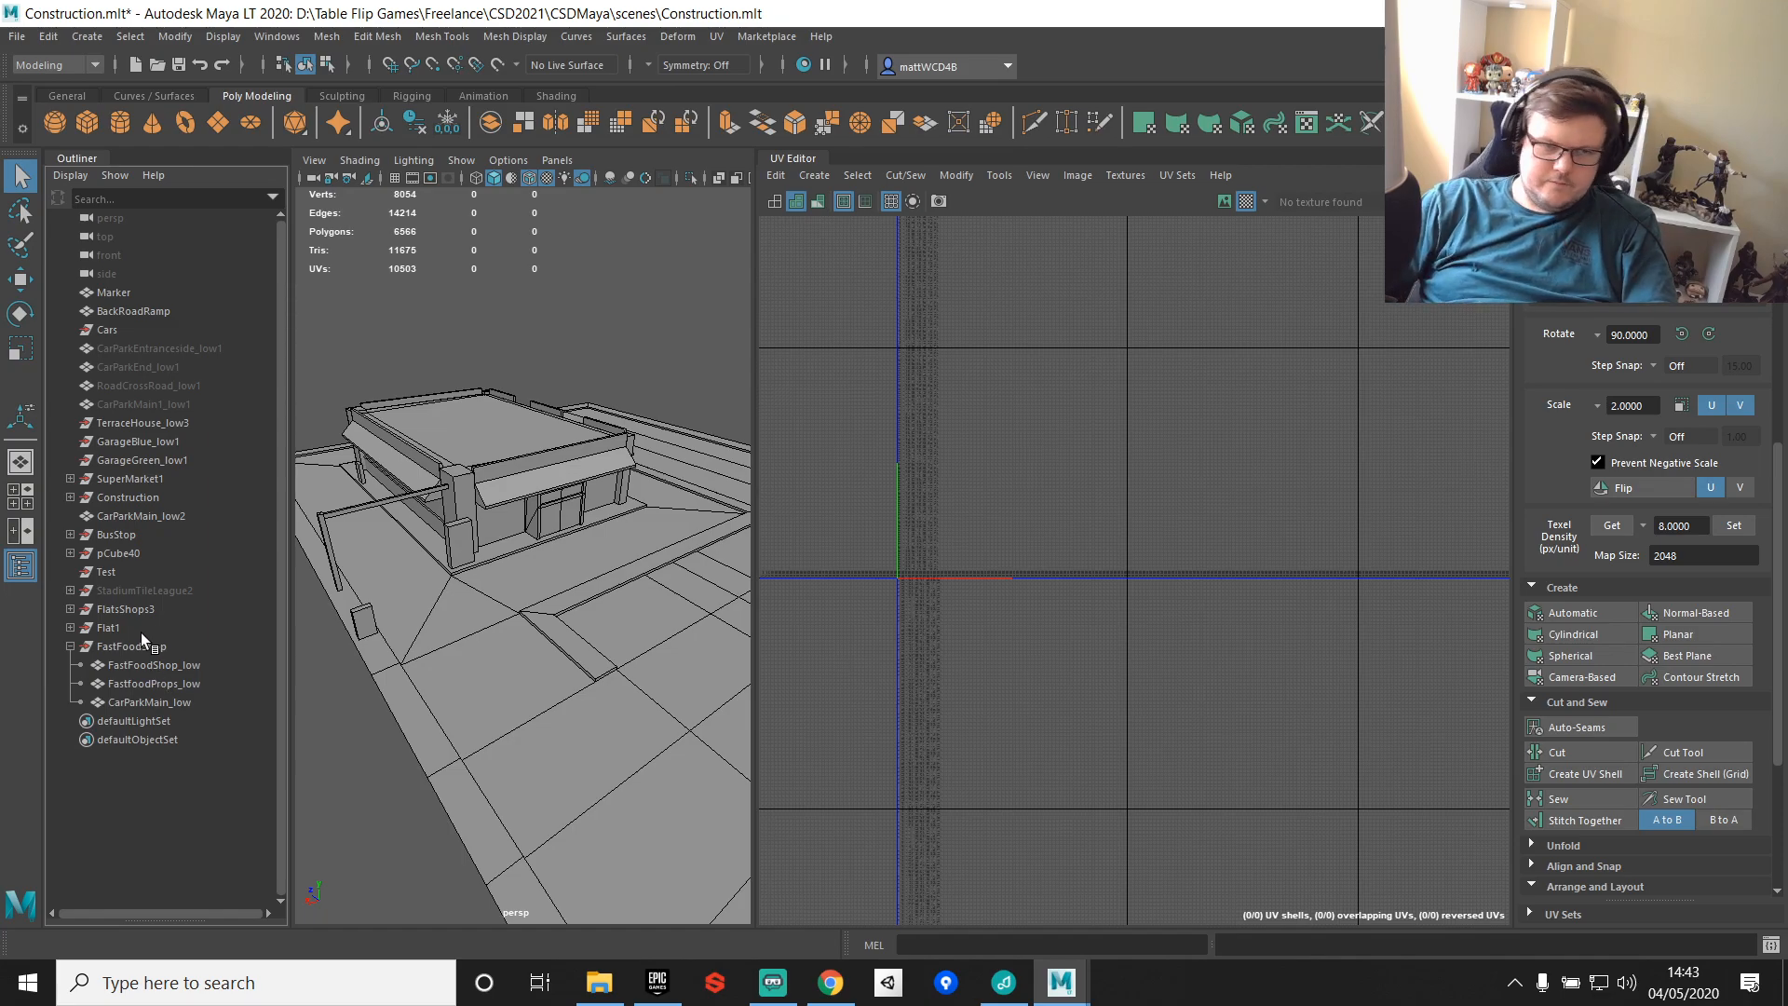
Step: Delete the FastFoodShop group's history, center its pivot and deselect it
{"action": "left_click", "coordinate": [137, 644]}
{"action": "scroll", "coordinate": [447, 599], "scroll_direction": "down", "scroll_amount": 10}
{"action": "left_click_drag", "start_coordinate": [447, 599], "coordinate": [606, 466], "text": "alt"}
{"action": "key", "text": "w"}
{"action": "scroll", "coordinate": [627, 538], "scroll_direction": "up", "scroll_amount": 3}
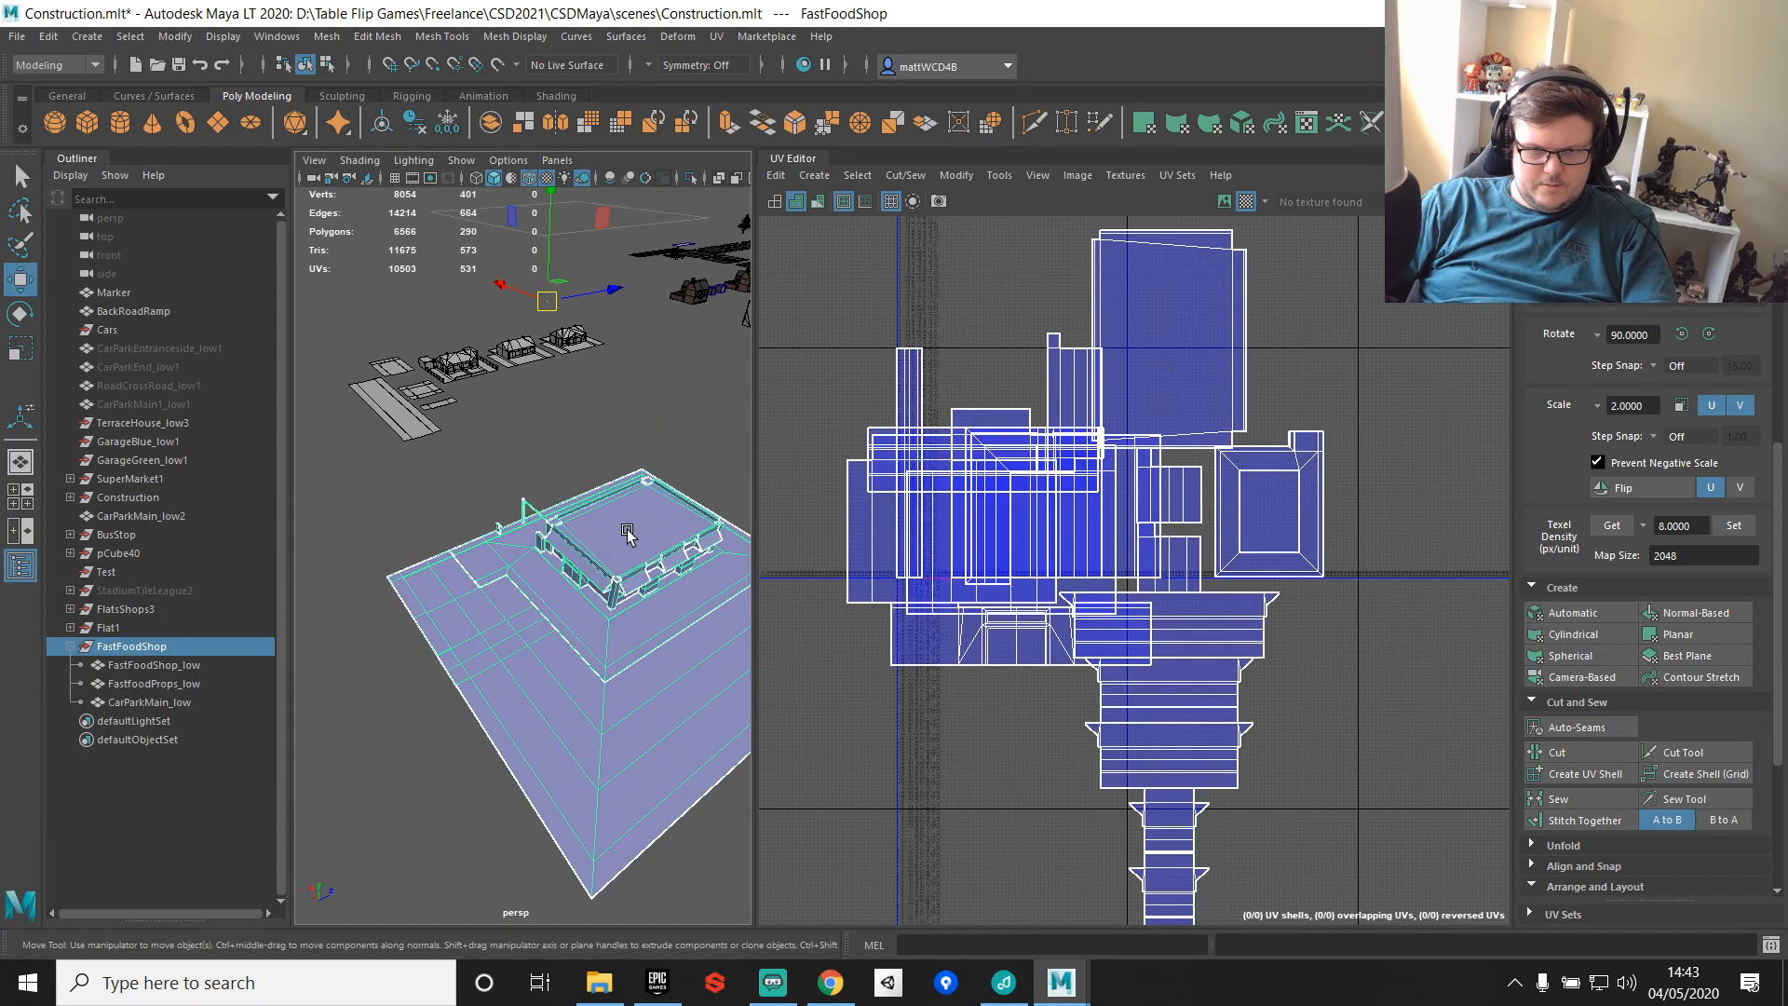
{"action": "left_click", "coordinate": [415, 122]}
{"action": "left_click", "coordinate": [381, 122]}
{"action": "left_click", "coordinate": [621, 464]}
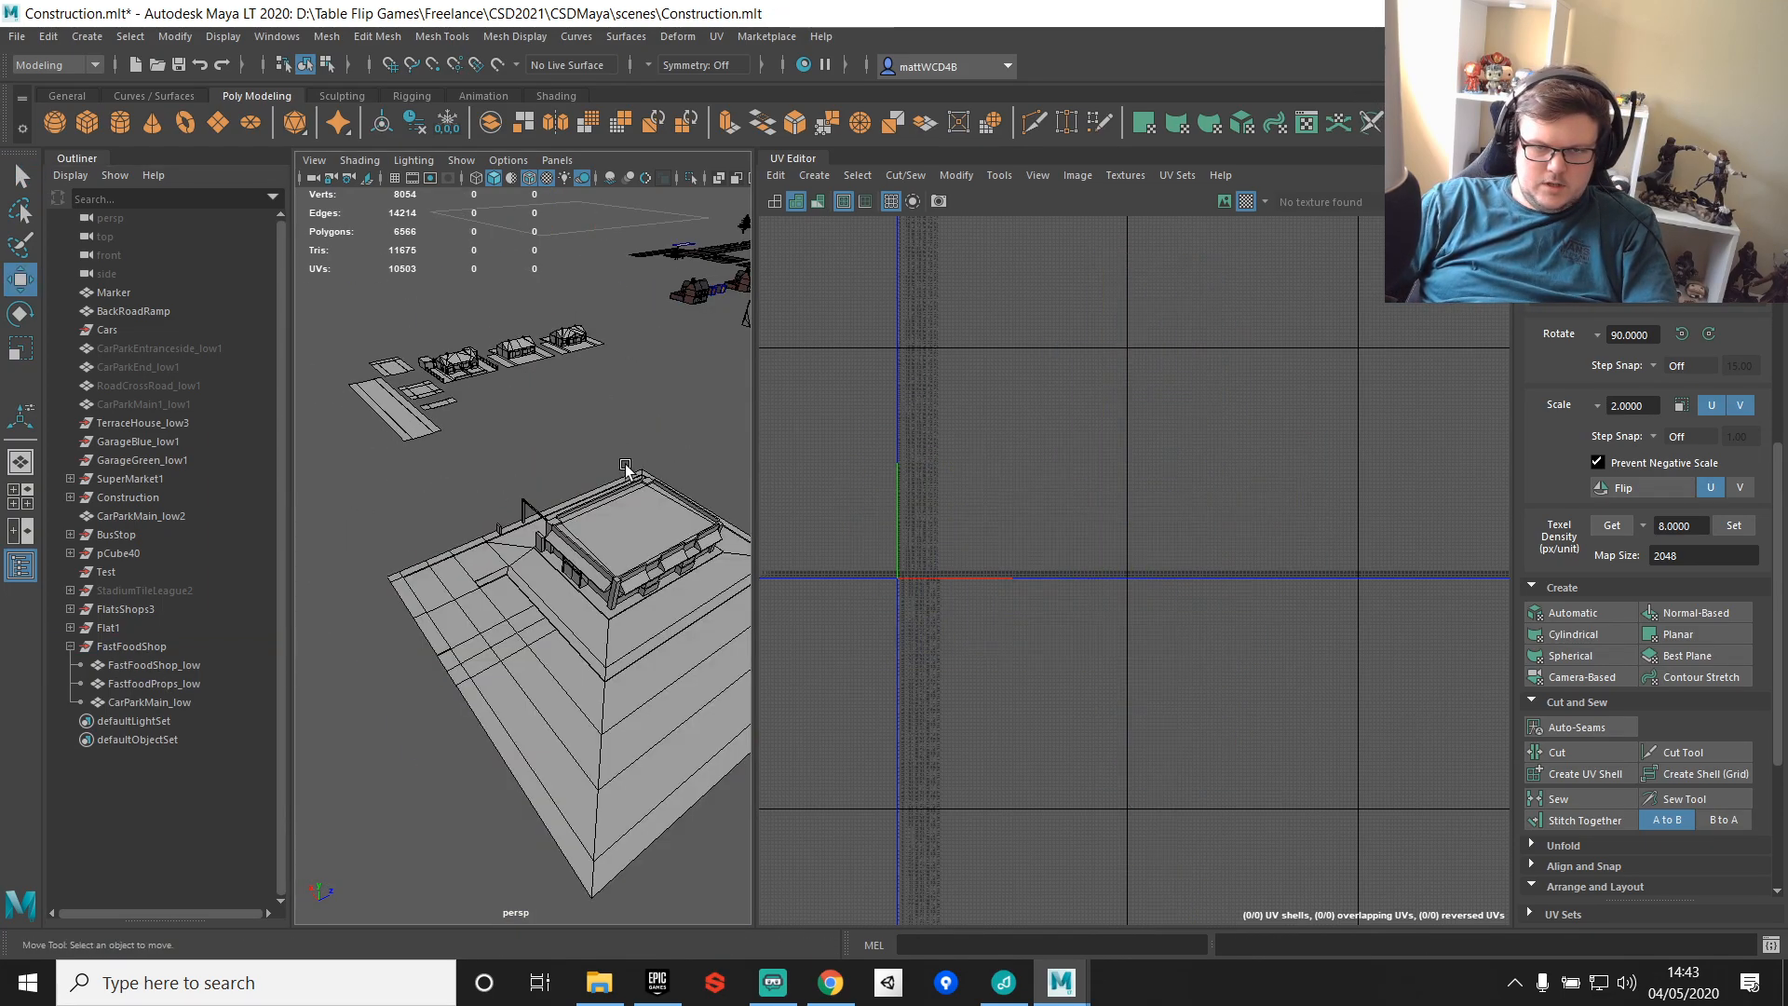
{"action": "scroll", "coordinate": [603, 590], "scroll_direction": "up", "scroll_amount": 5}
{"action": "scroll", "coordinate": [673, 531], "scroll_direction": "down", "scroll_amount": 6}
{"action": "left_click_drag", "start_coordinate": [673, 531], "coordinate": [615, 508], "text": "alt"}
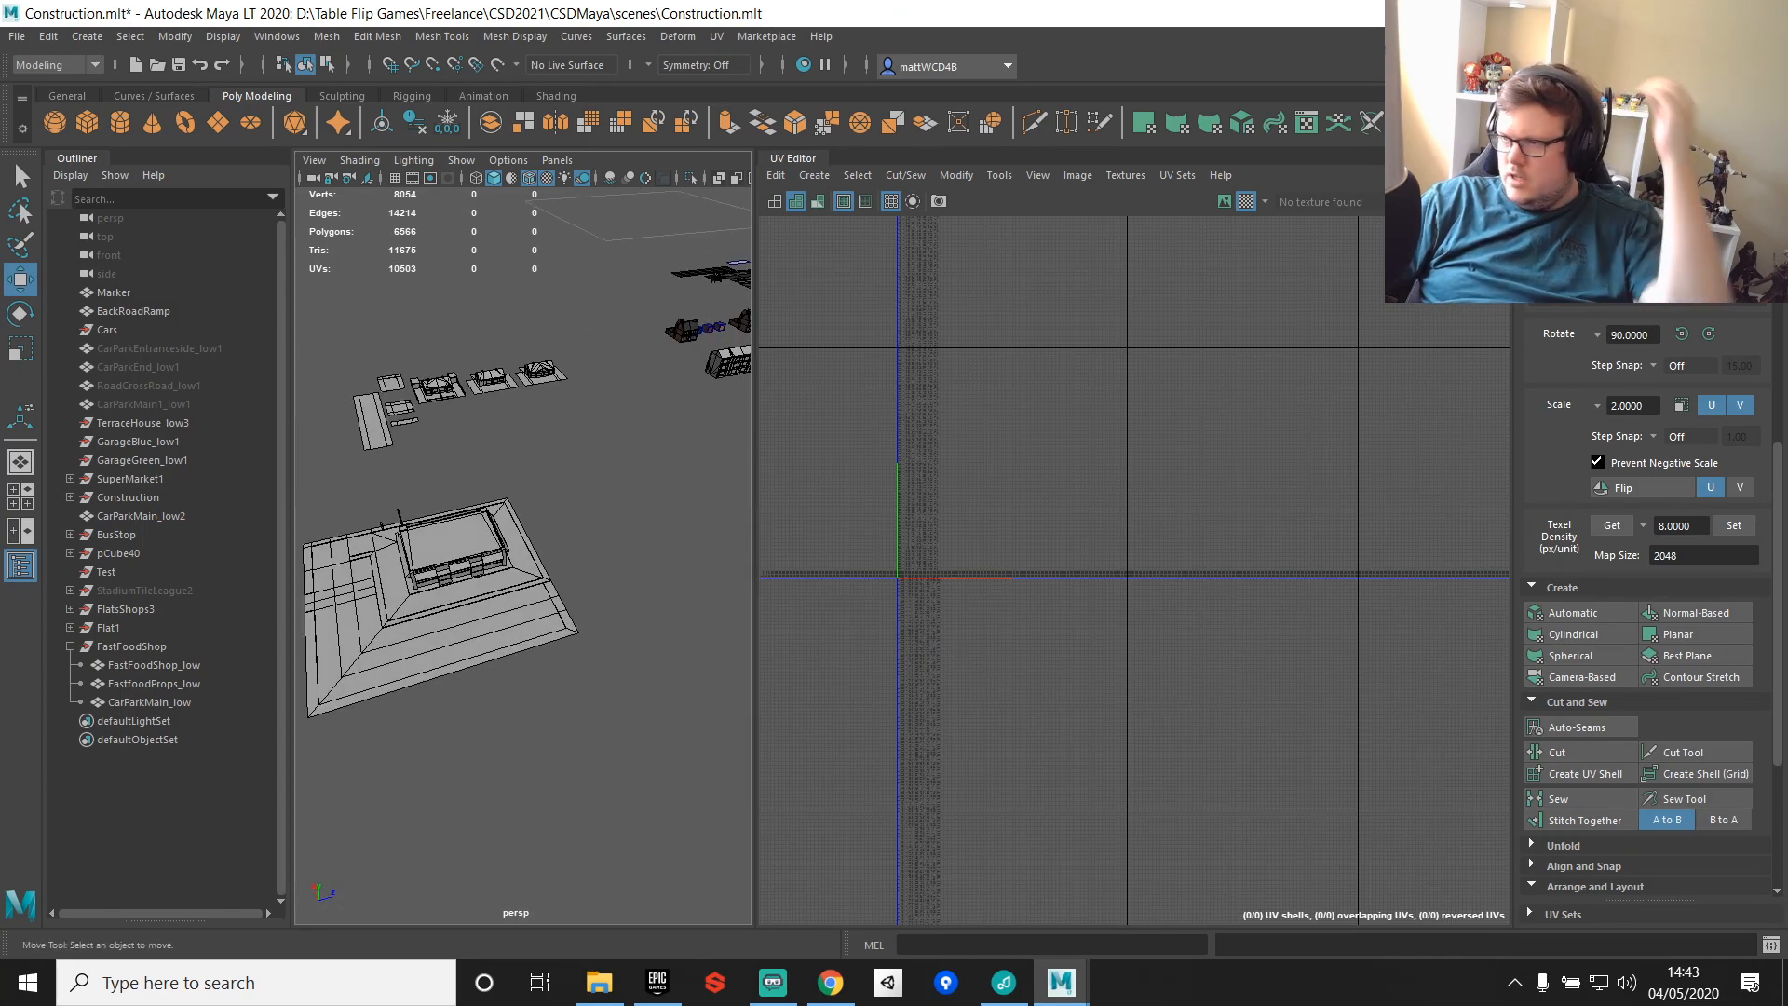
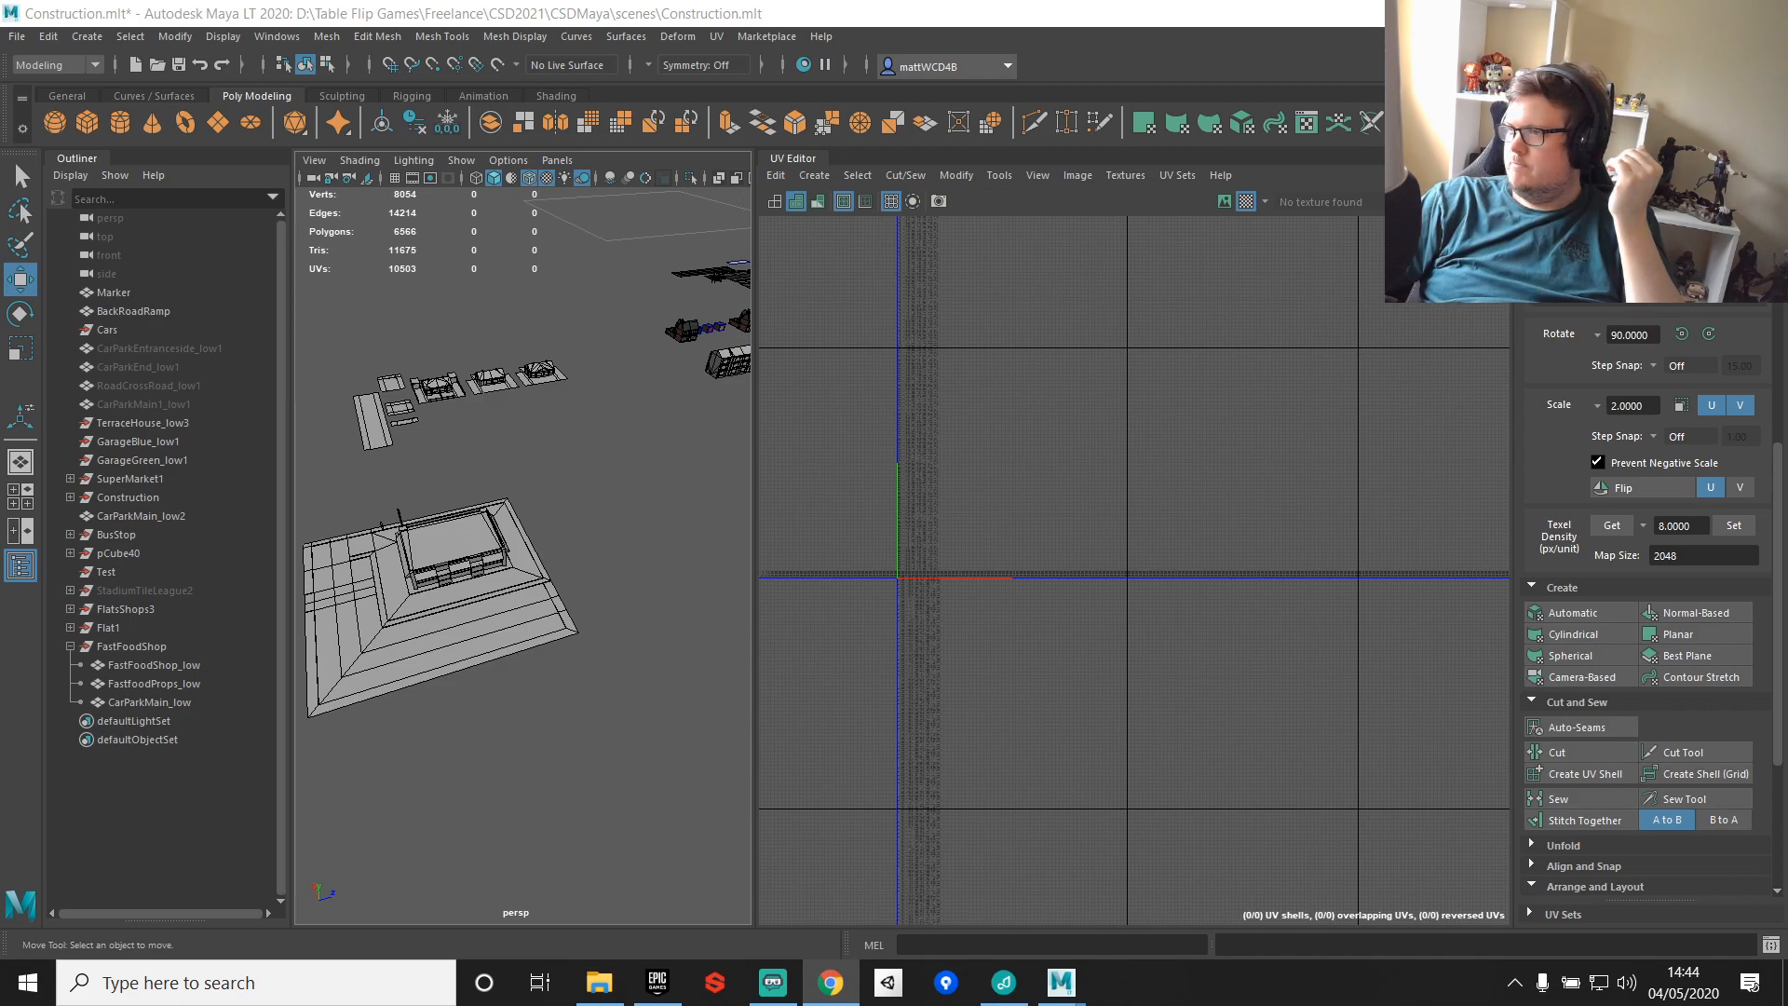
Step: Examine the Starbucks drive-thru building in Google Street View in Chrome, and return to the Maya scene
{"action": "left_click_drag", "start_coordinate": [849, 2], "coordinate": [372, 28]}
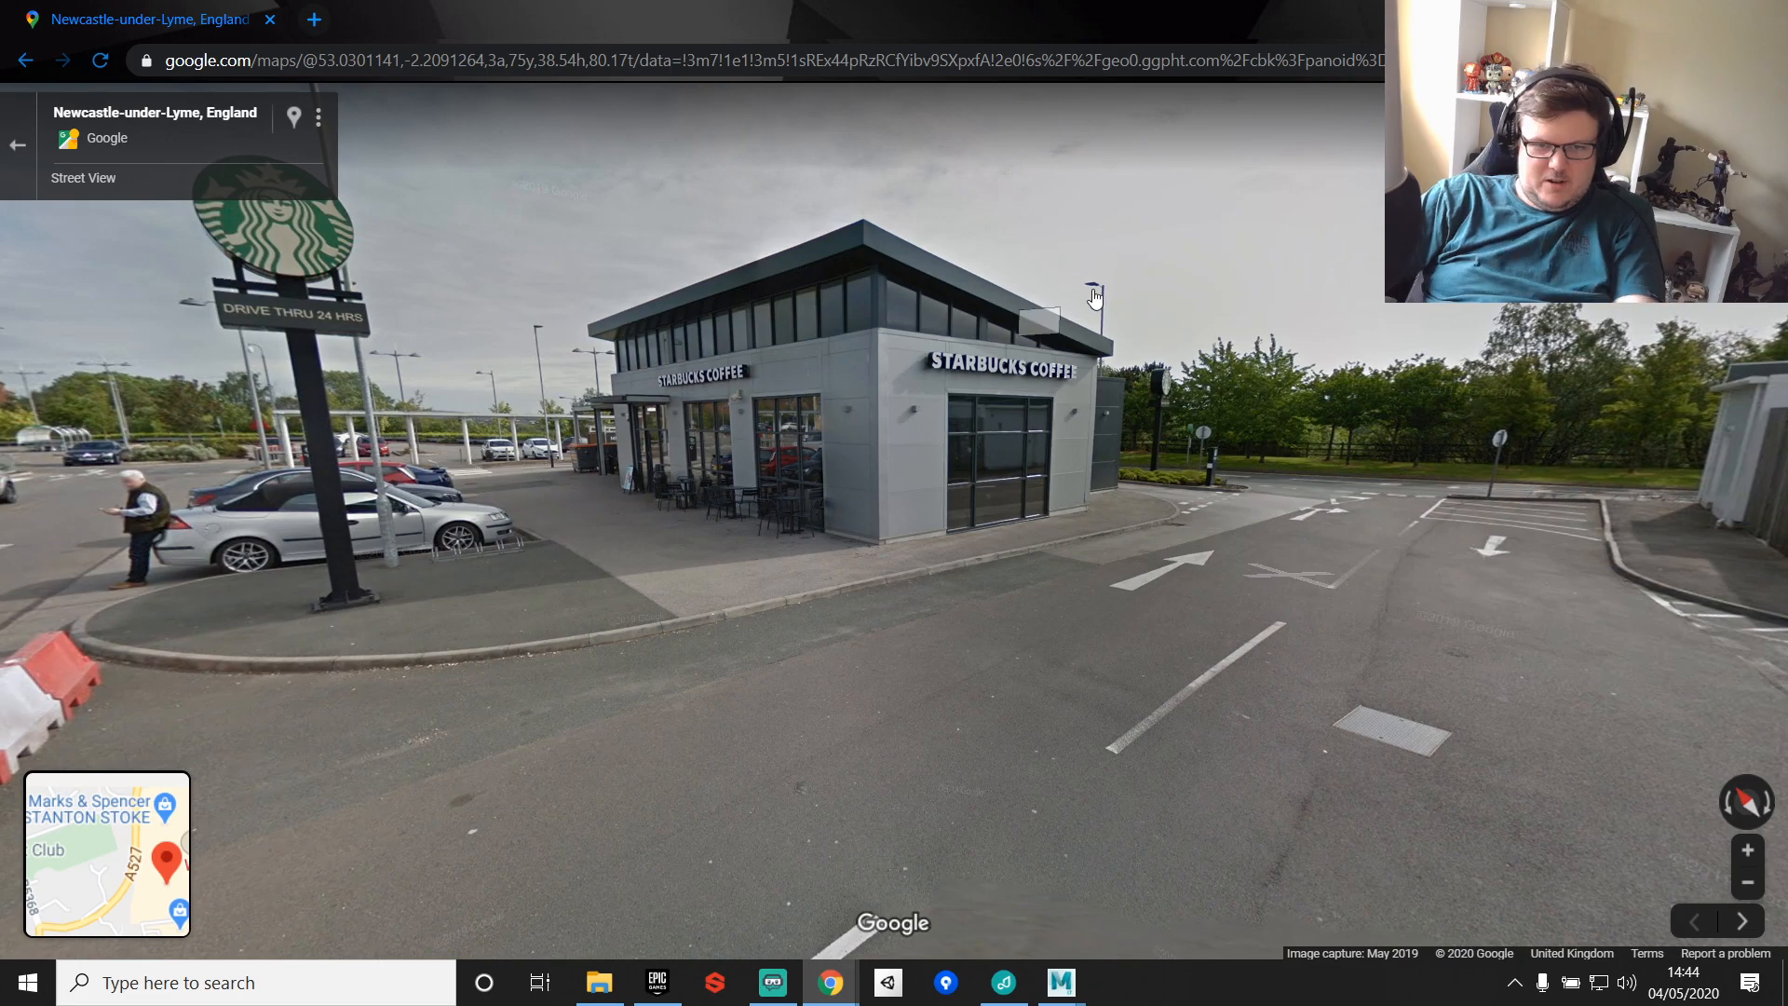
{"action": "left_click_drag", "start_coordinate": [130, 7], "coordinate": [1787, 682]}
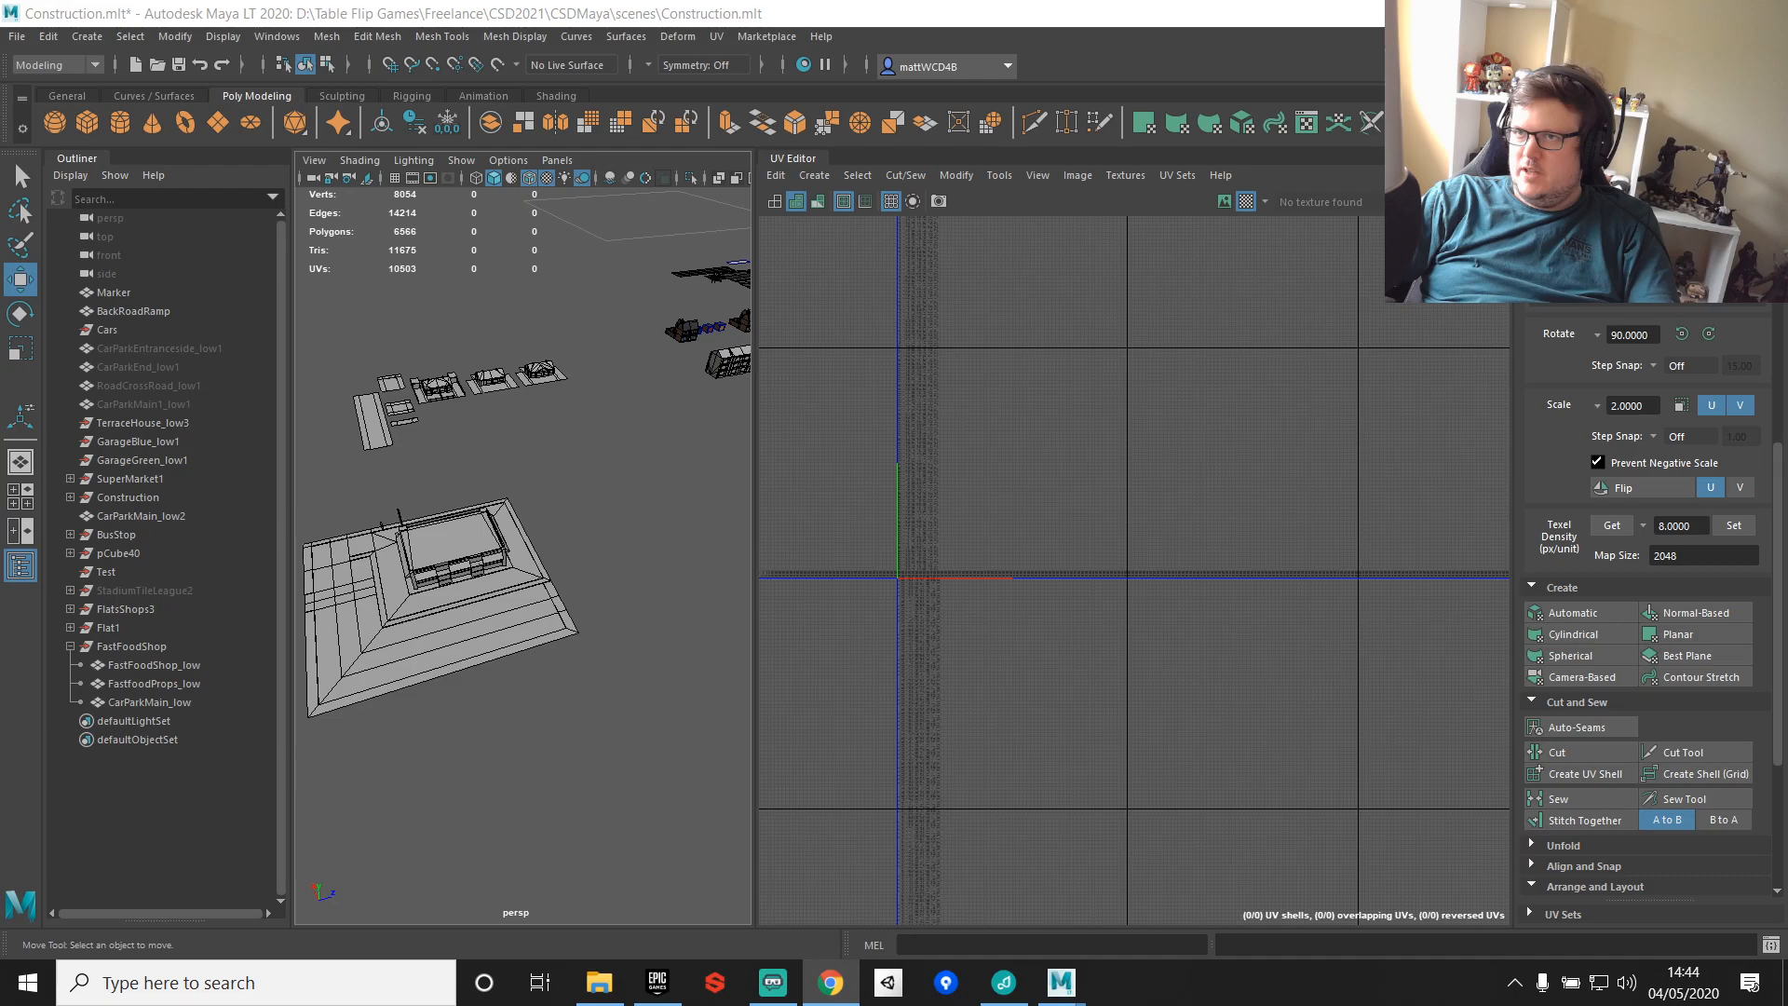
{"action": "left_click_drag", "start_coordinate": [670, 587], "coordinate": [633, 471], "text": "alt"}
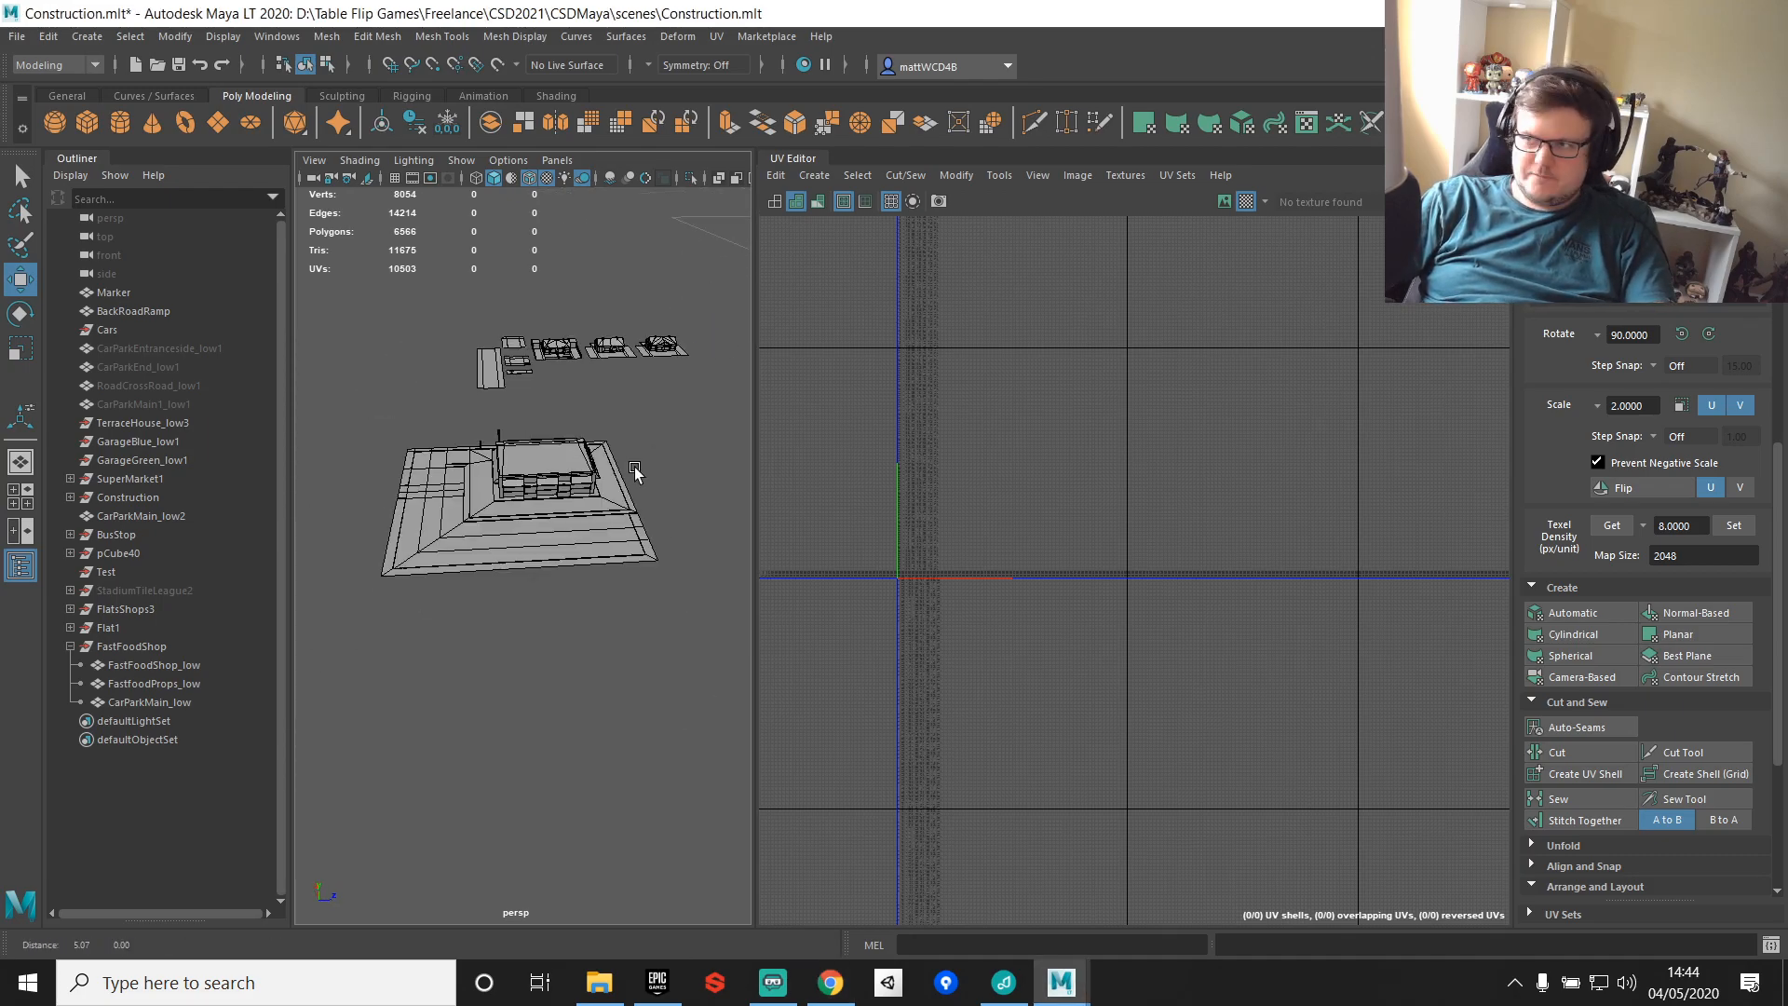
{"action": "scroll", "coordinate": [634, 467], "scroll_direction": "up", "scroll_amount": 5}
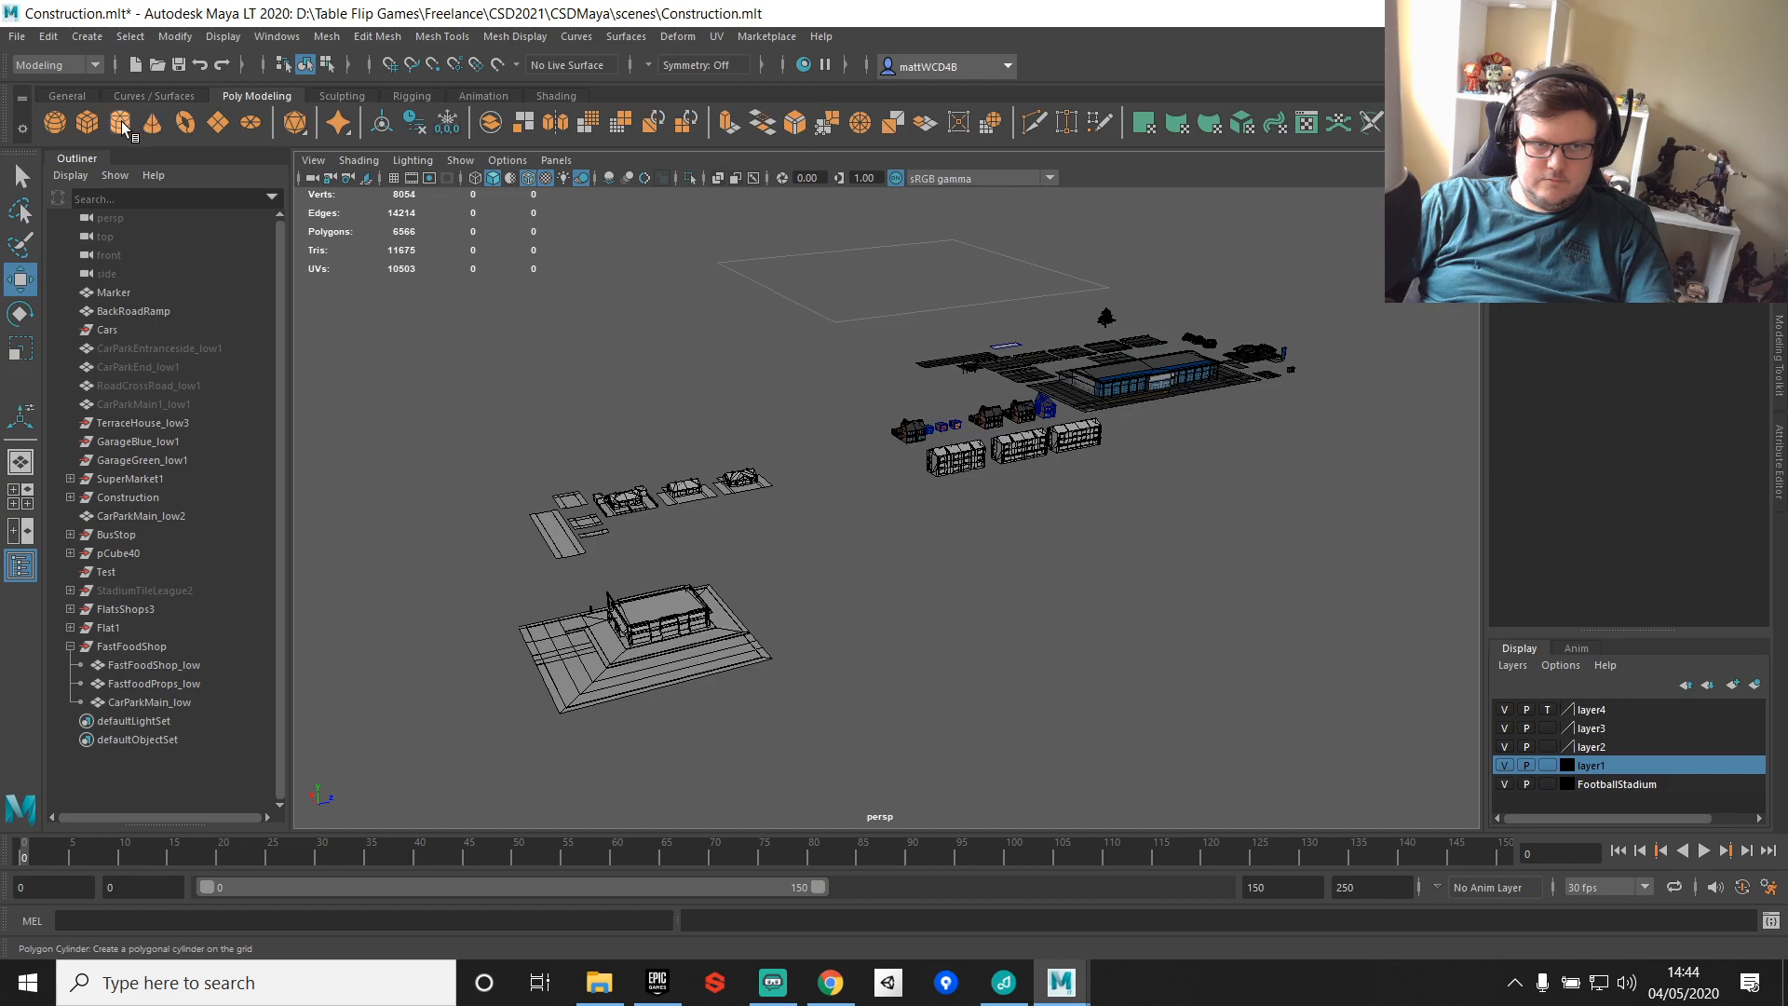
Step: Create a polygon cube scaled uniformly to about 162 and snap its lower corner to a vertex on the fast food ground's outer edge
{"action": "left_click", "coordinate": [86, 122]}
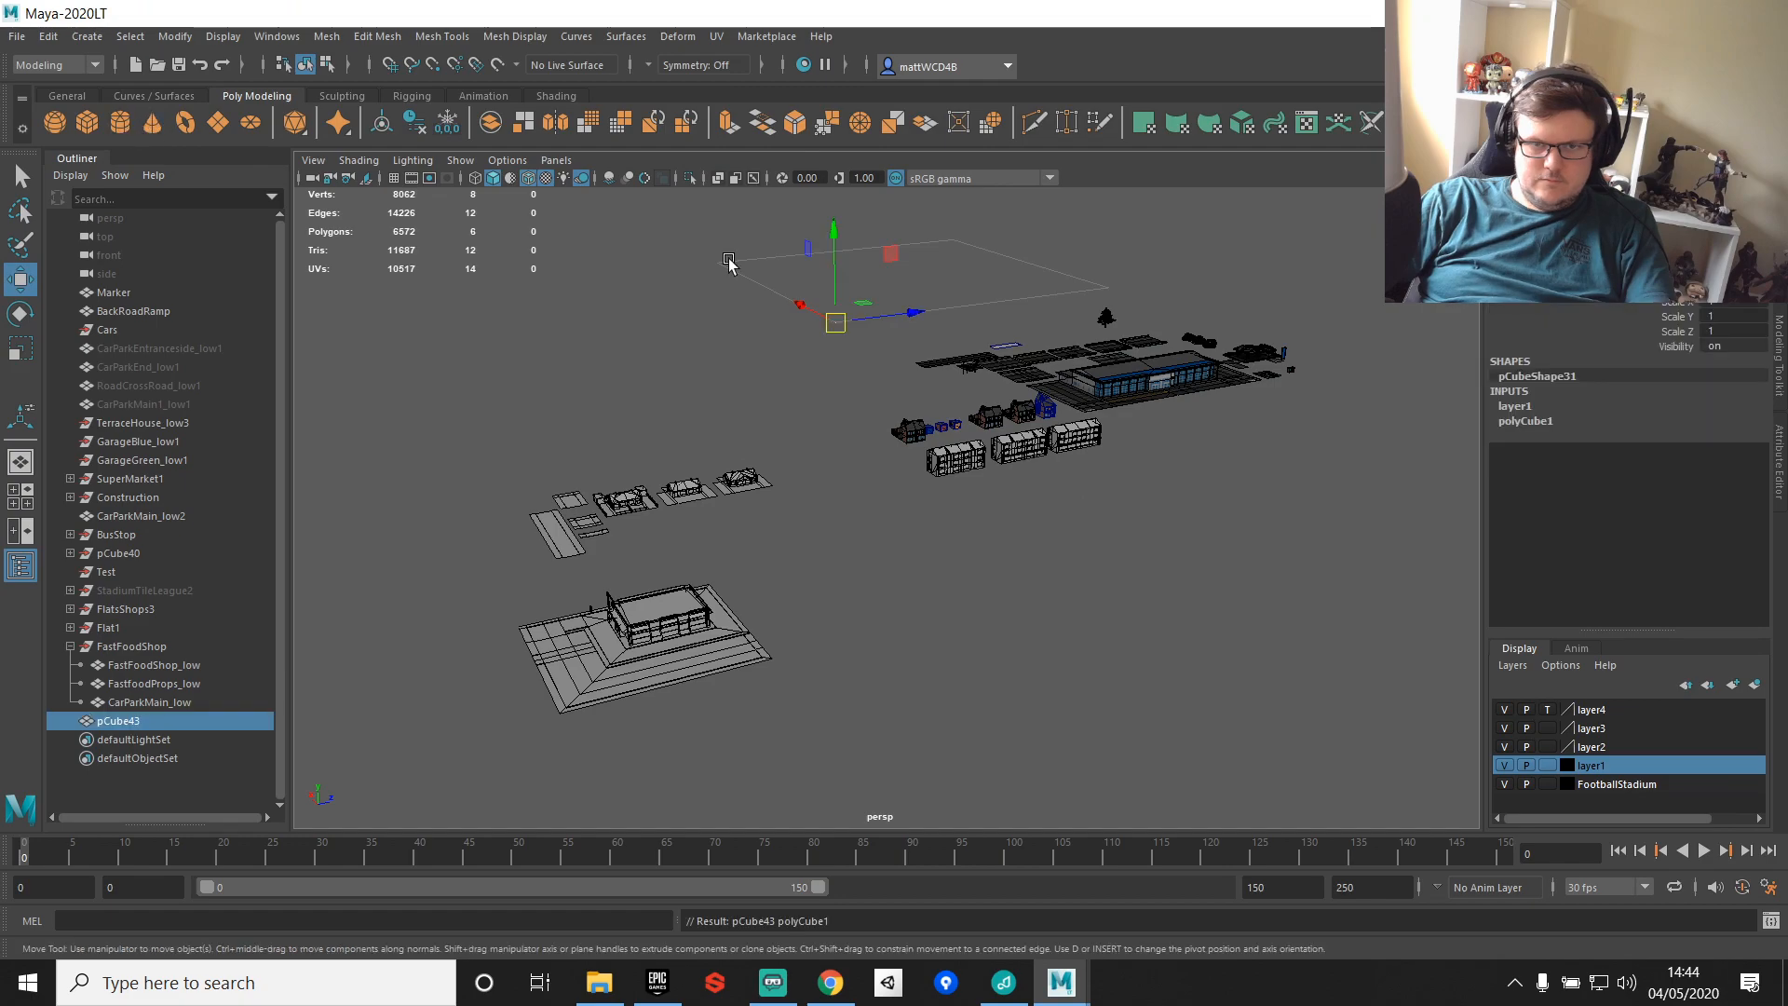
{"action": "key", "text": "r"}
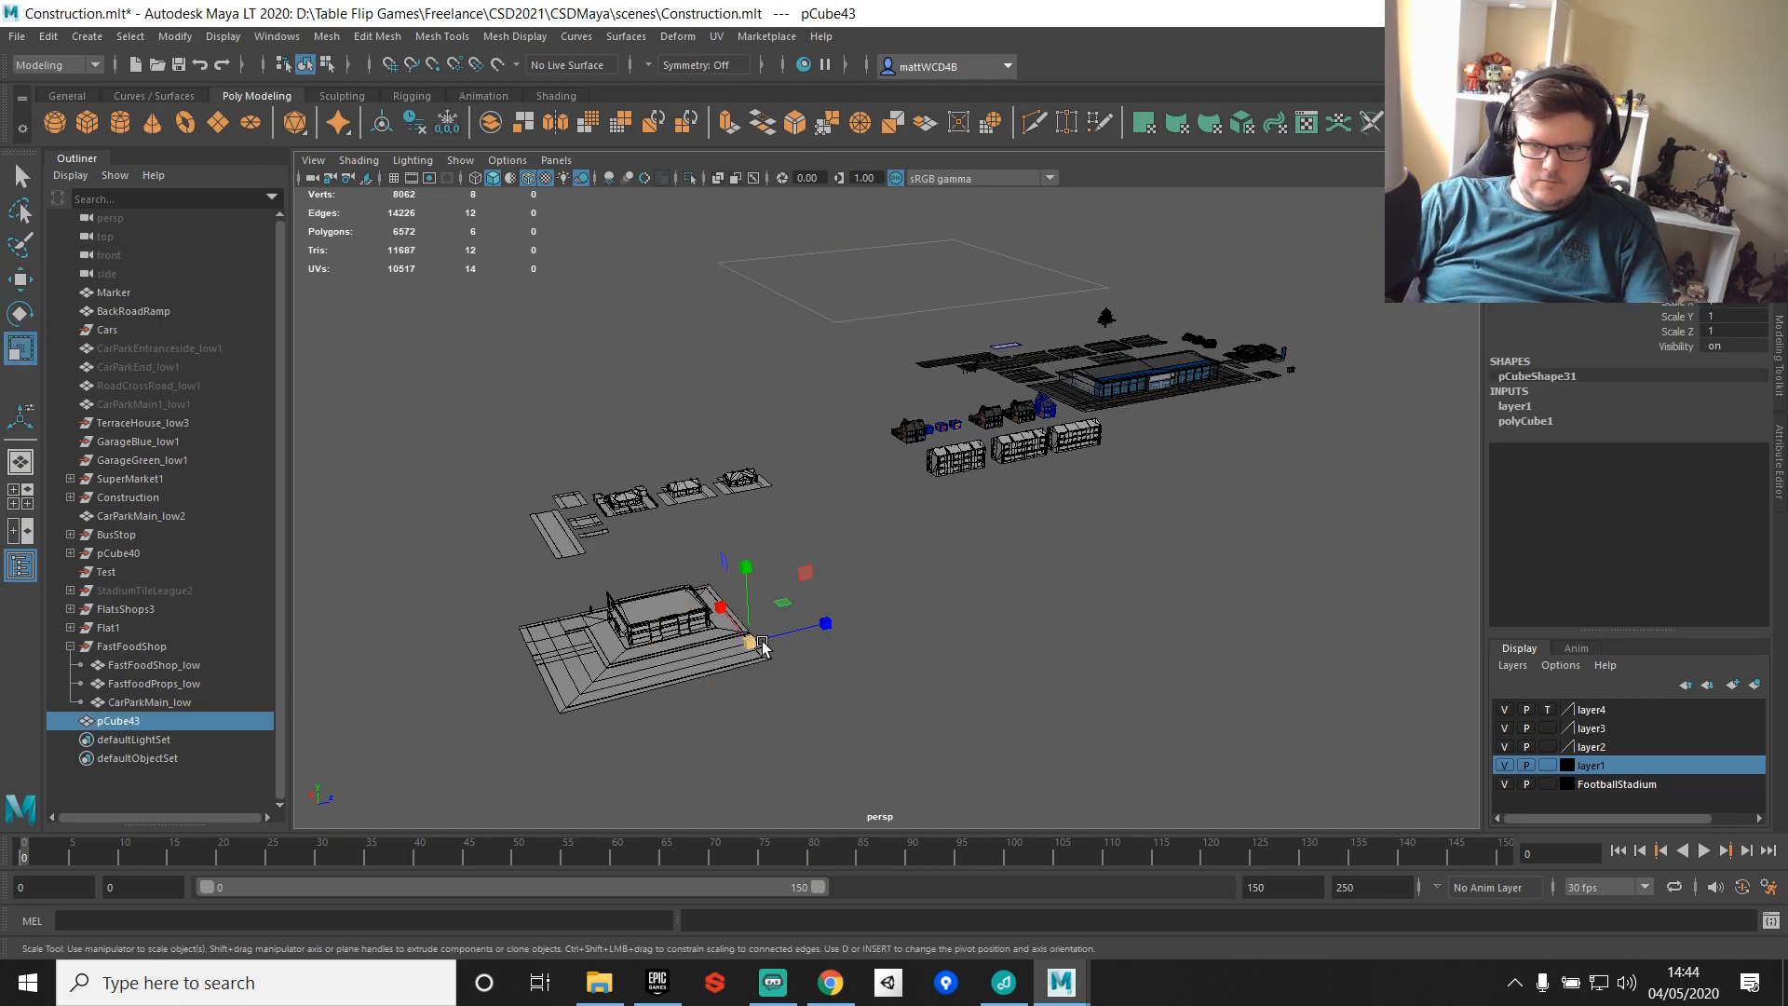
{"action": "left_click_drag", "start_coordinate": [756, 644], "coordinate": [803, 643]}
{"action": "scroll", "coordinate": [803, 642], "scroll_direction": "up", "scroll_amount": 4}
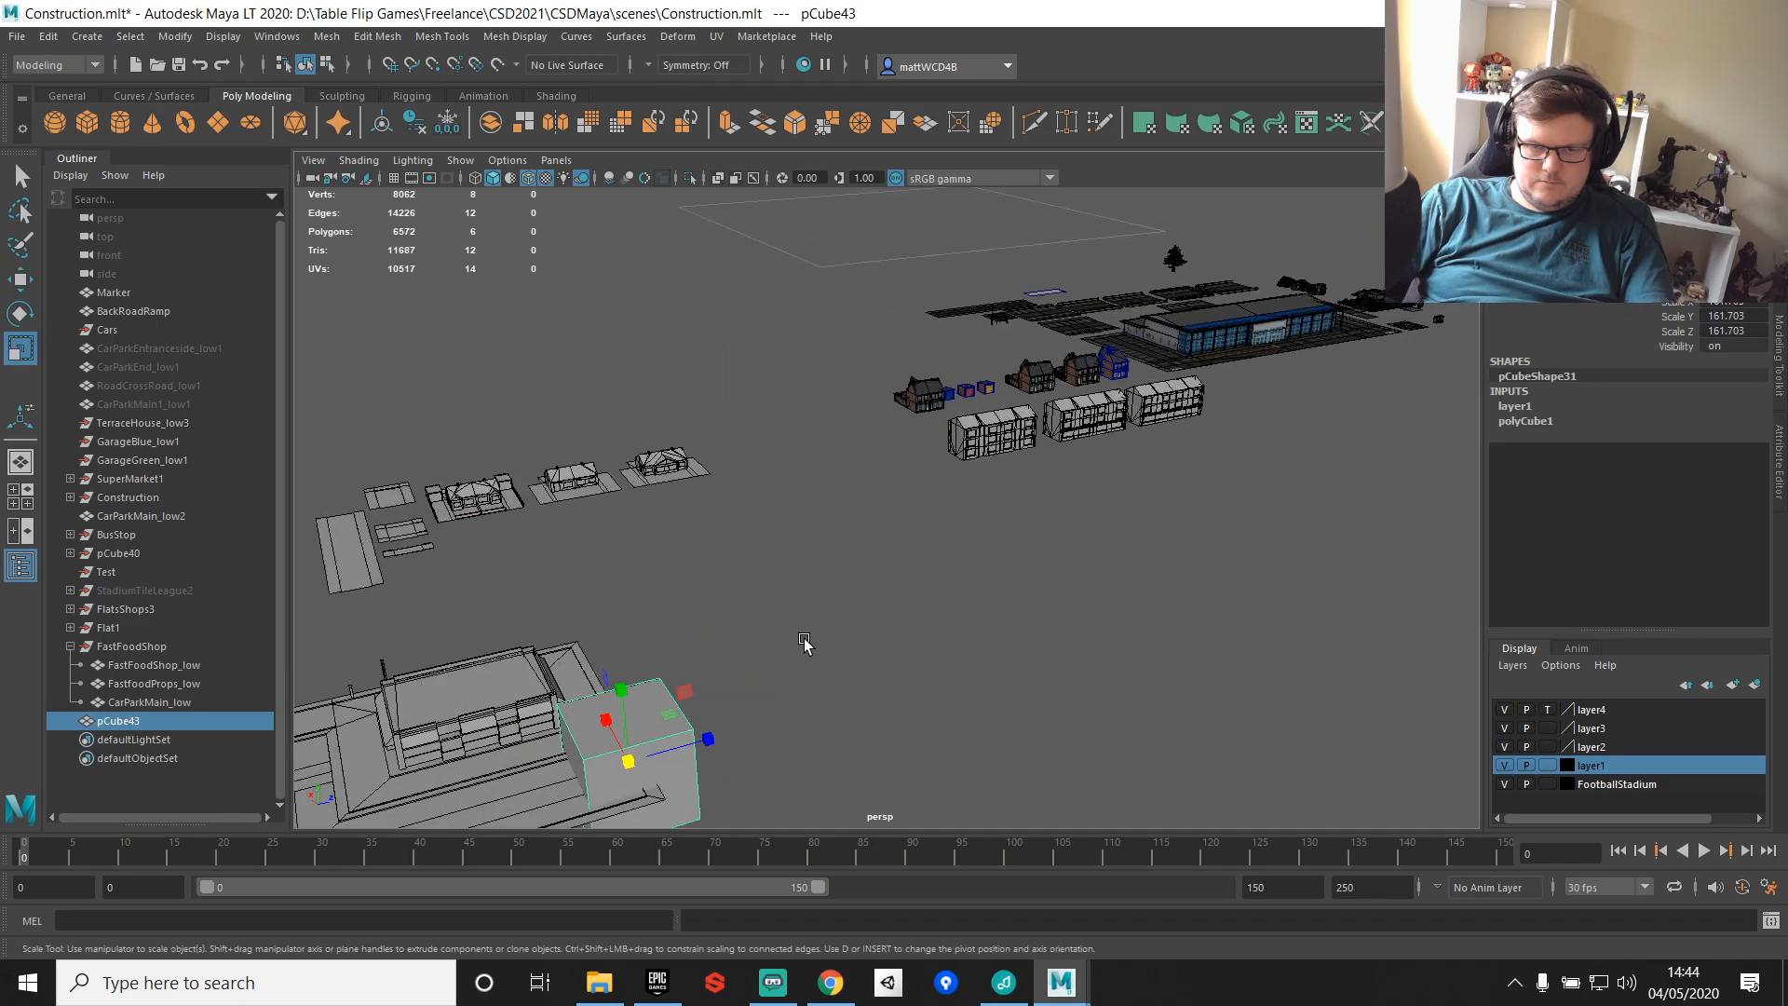
{"action": "key", "text": "w"}
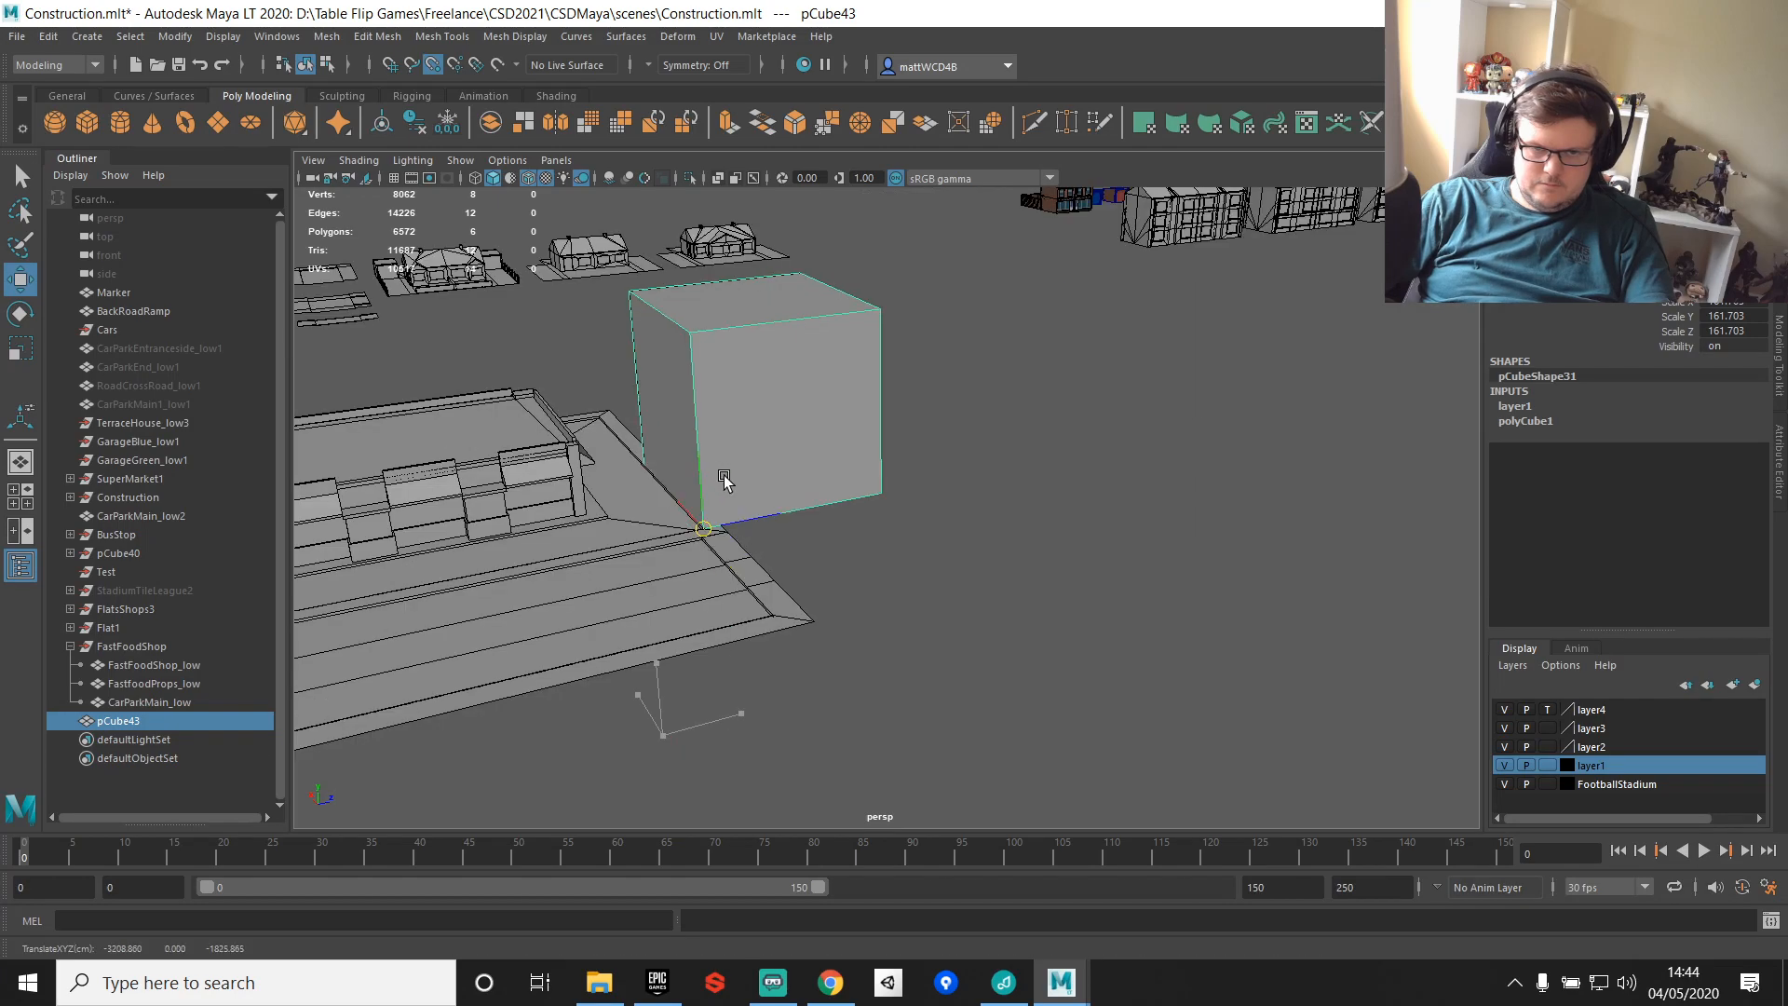
{"action": "left_click_drag", "start_coordinate": [723, 475], "coordinate": [819, 523]}
Step: Scale the new cube down uniformly to about 33.5
{"action": "key", "text": "e"}
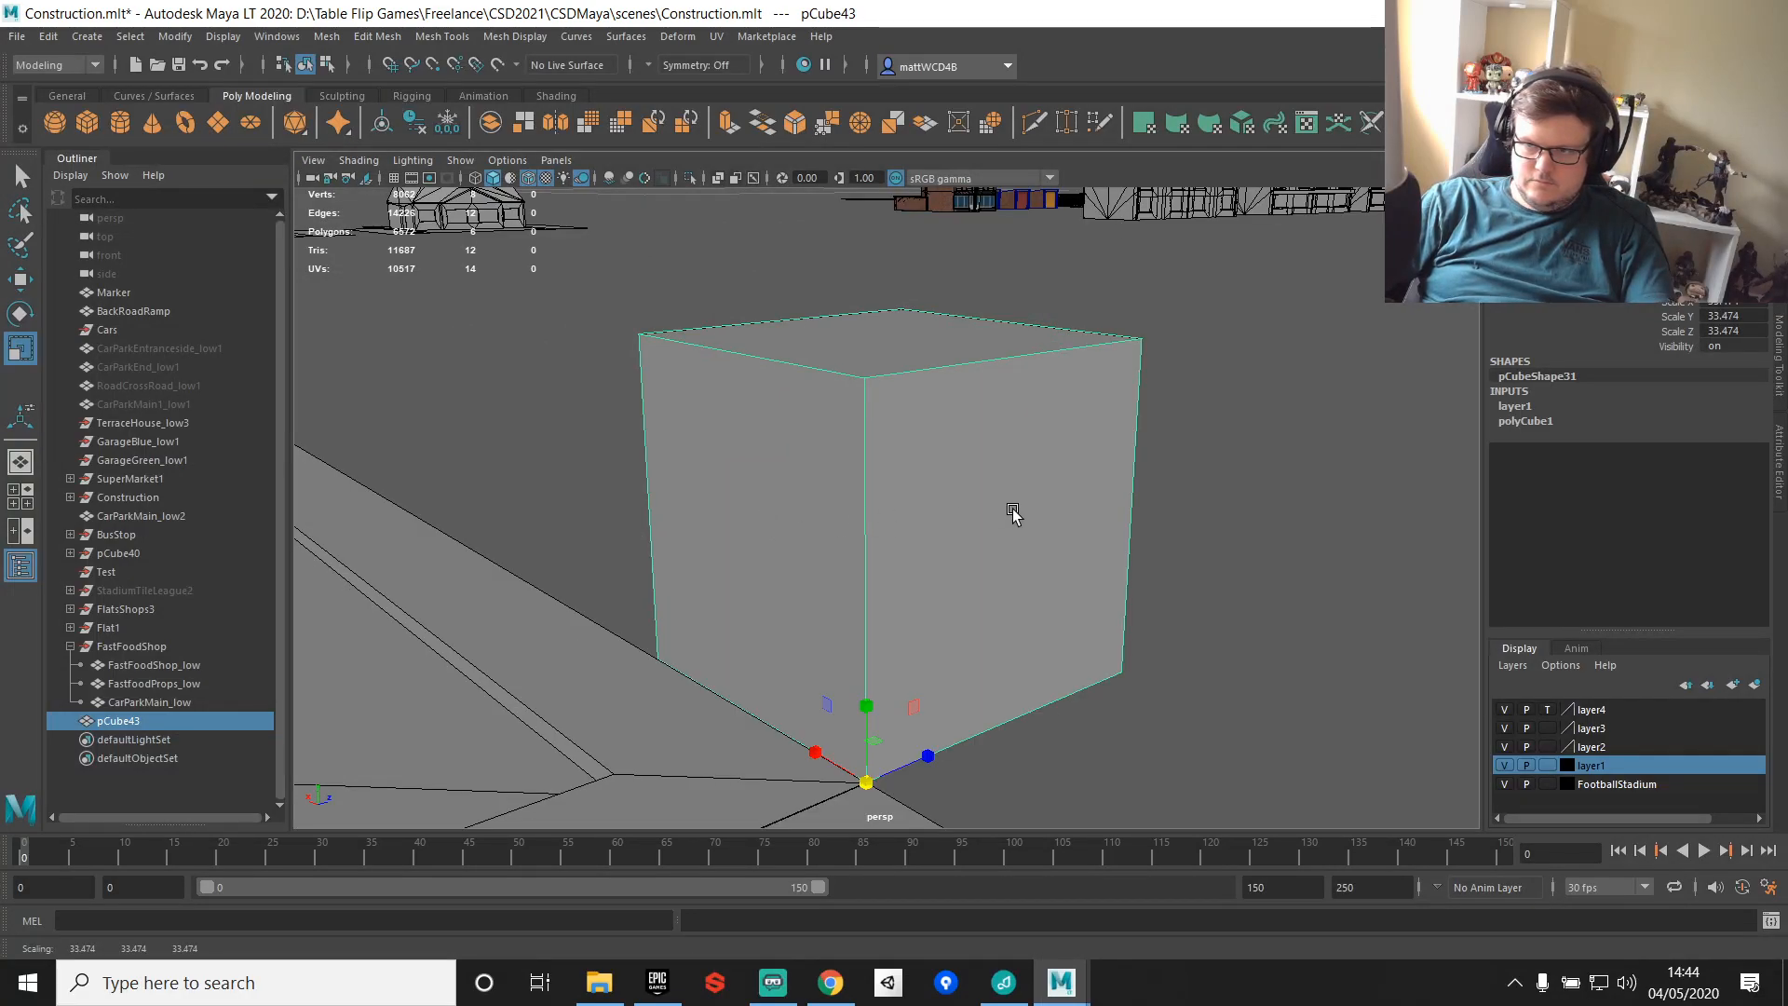
{"action": "scroll", "coordinate": [1013, 513], "scroll_direction": "down", "scroll_amount": 3}
{"action": "scroll", "coordinate": [1012, 513], "scroll_direction": "down", "scroll_amount": 2}
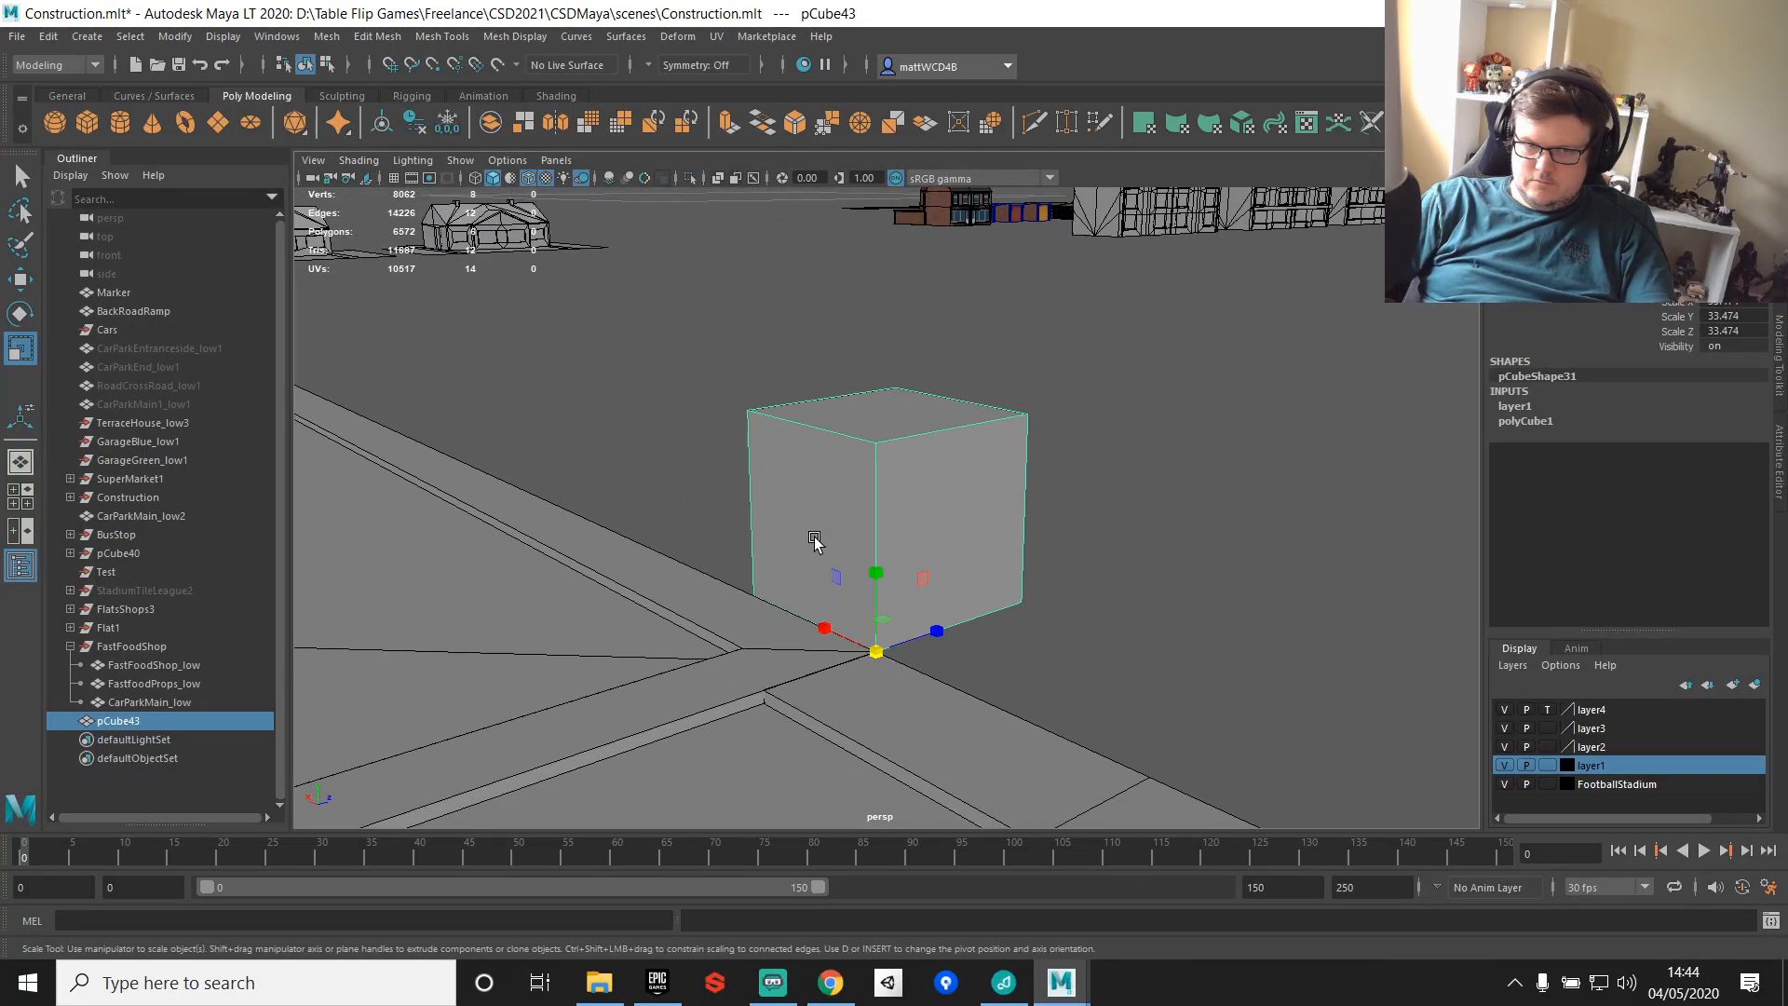
{"action": "left_click_drag", "start_coordinate": [815, 542], "coordinate": [938, 523], "text": "alt"}
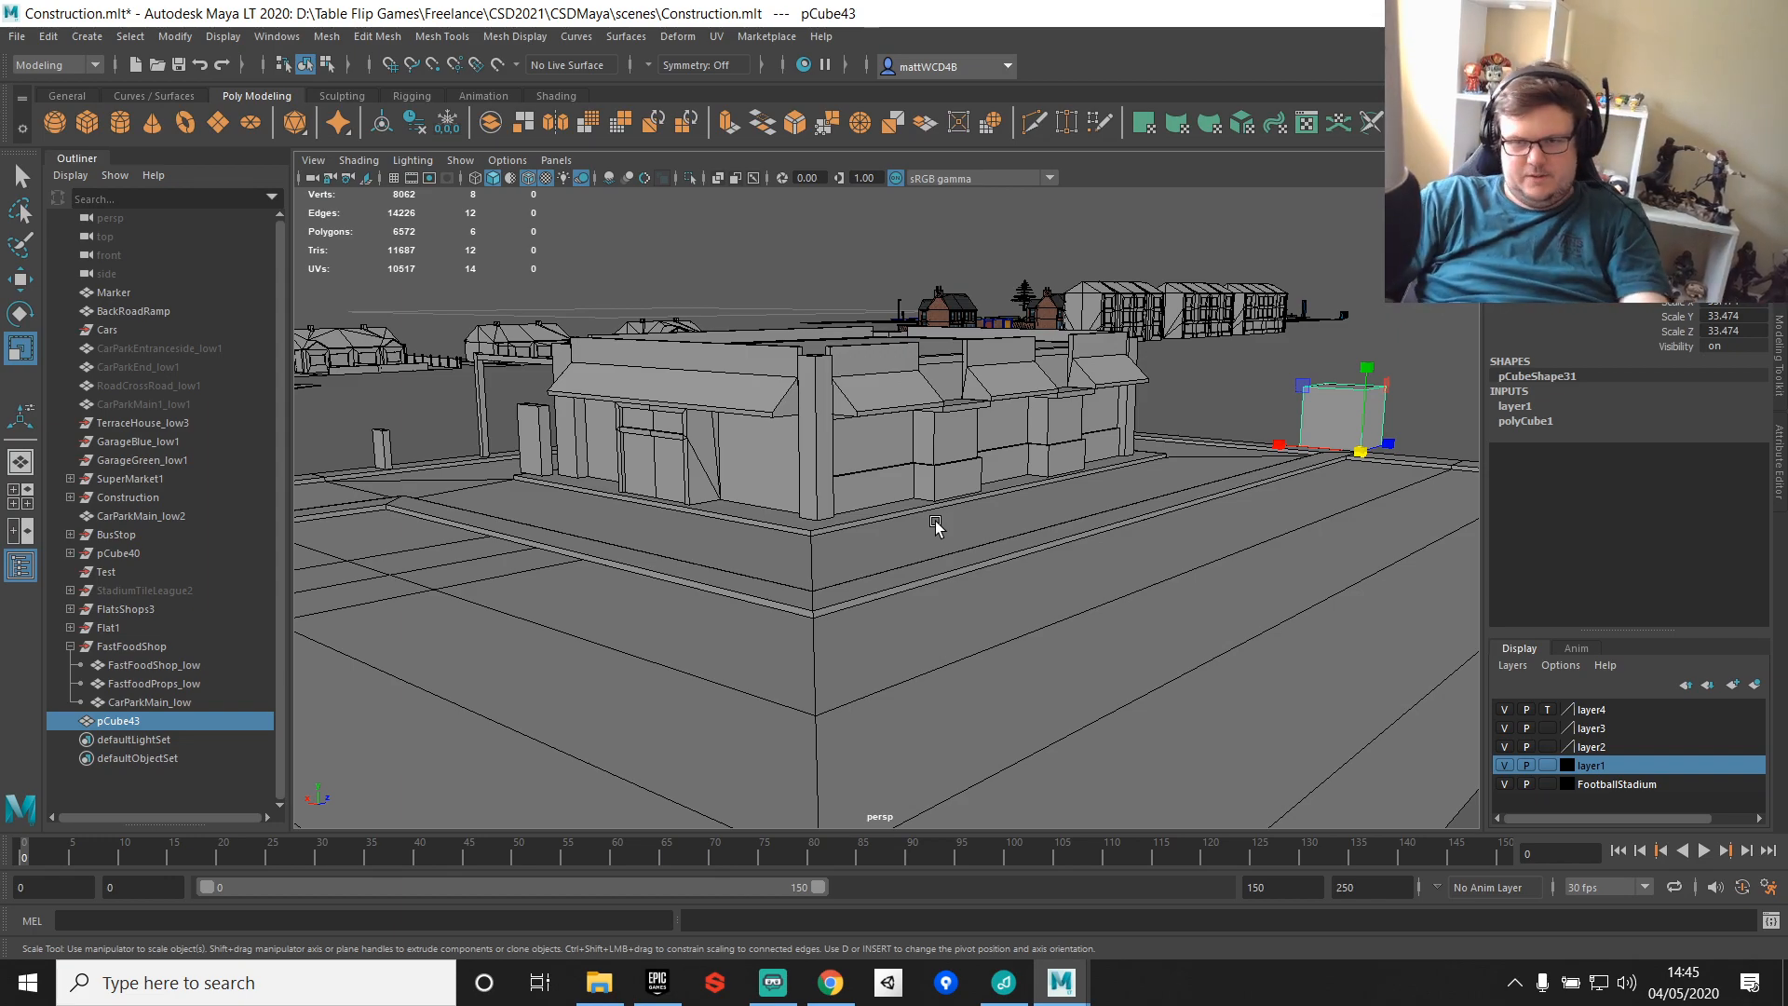
Step: Scale the new cube up uniformly to about 63.8 and stretch its height to about 70.8
{"action": "left_click_drag", "start_coordinate": [936, 527], "coordinate": [1082, 602], "text": "alt"}
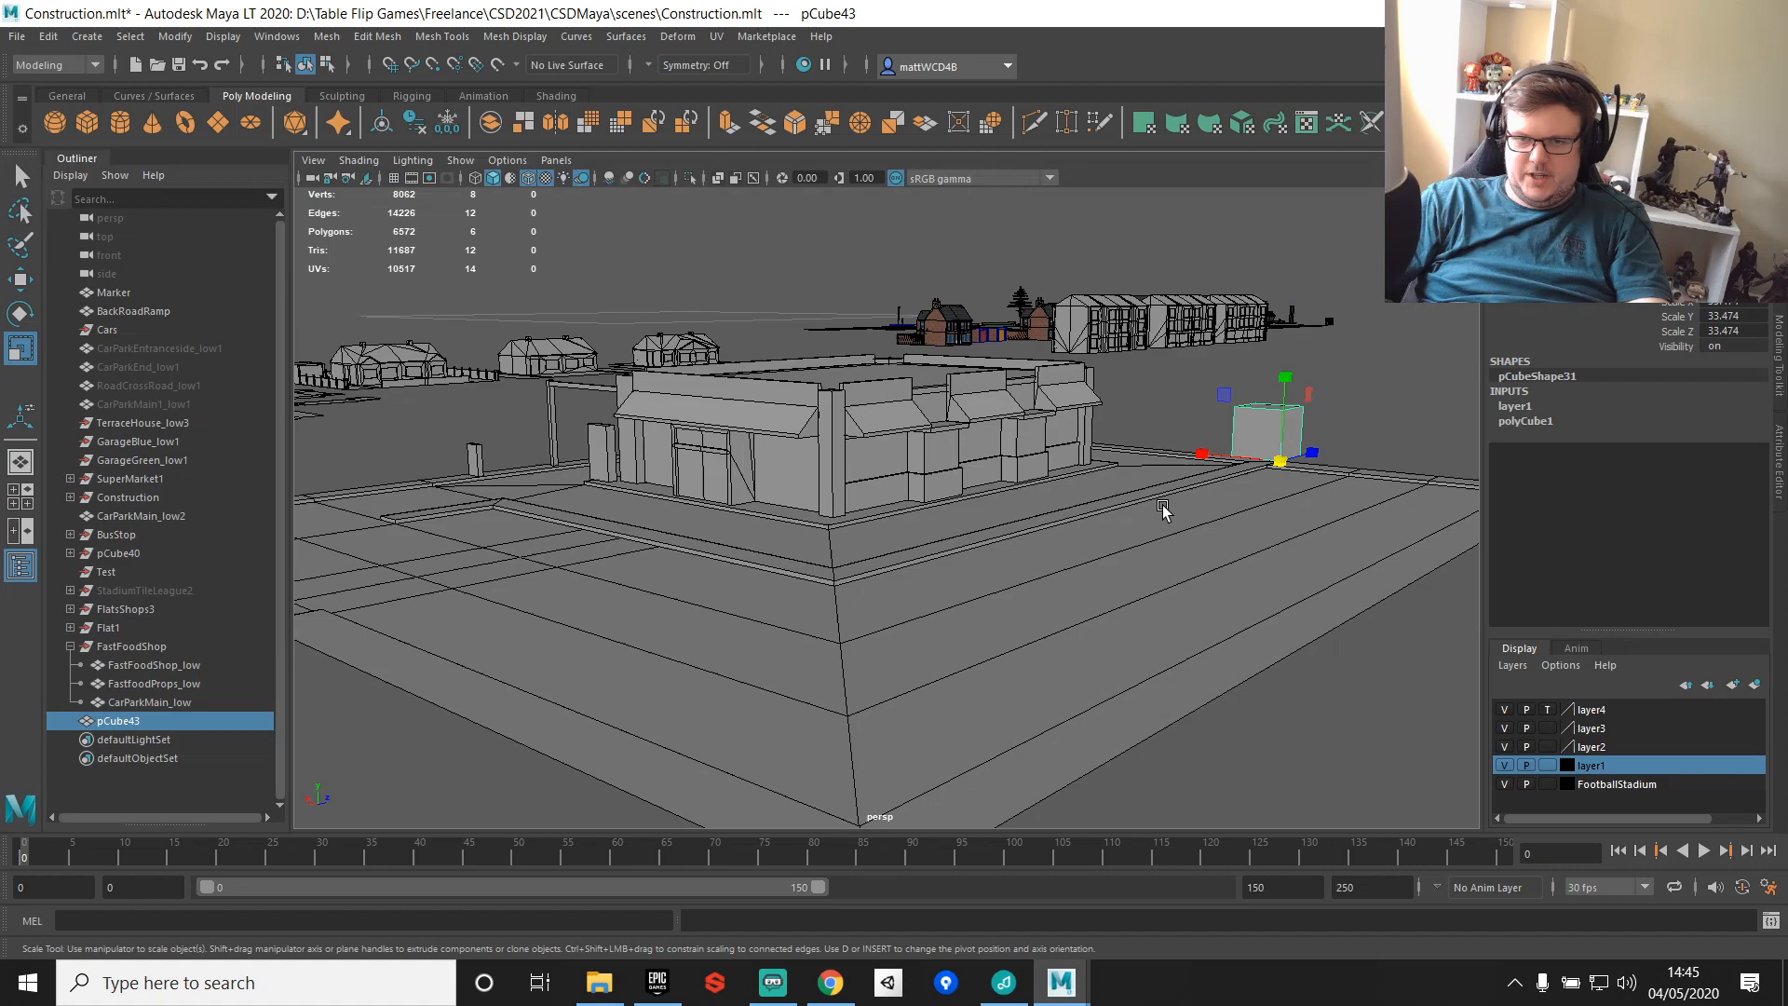
{"action": "key", "text": "f"}
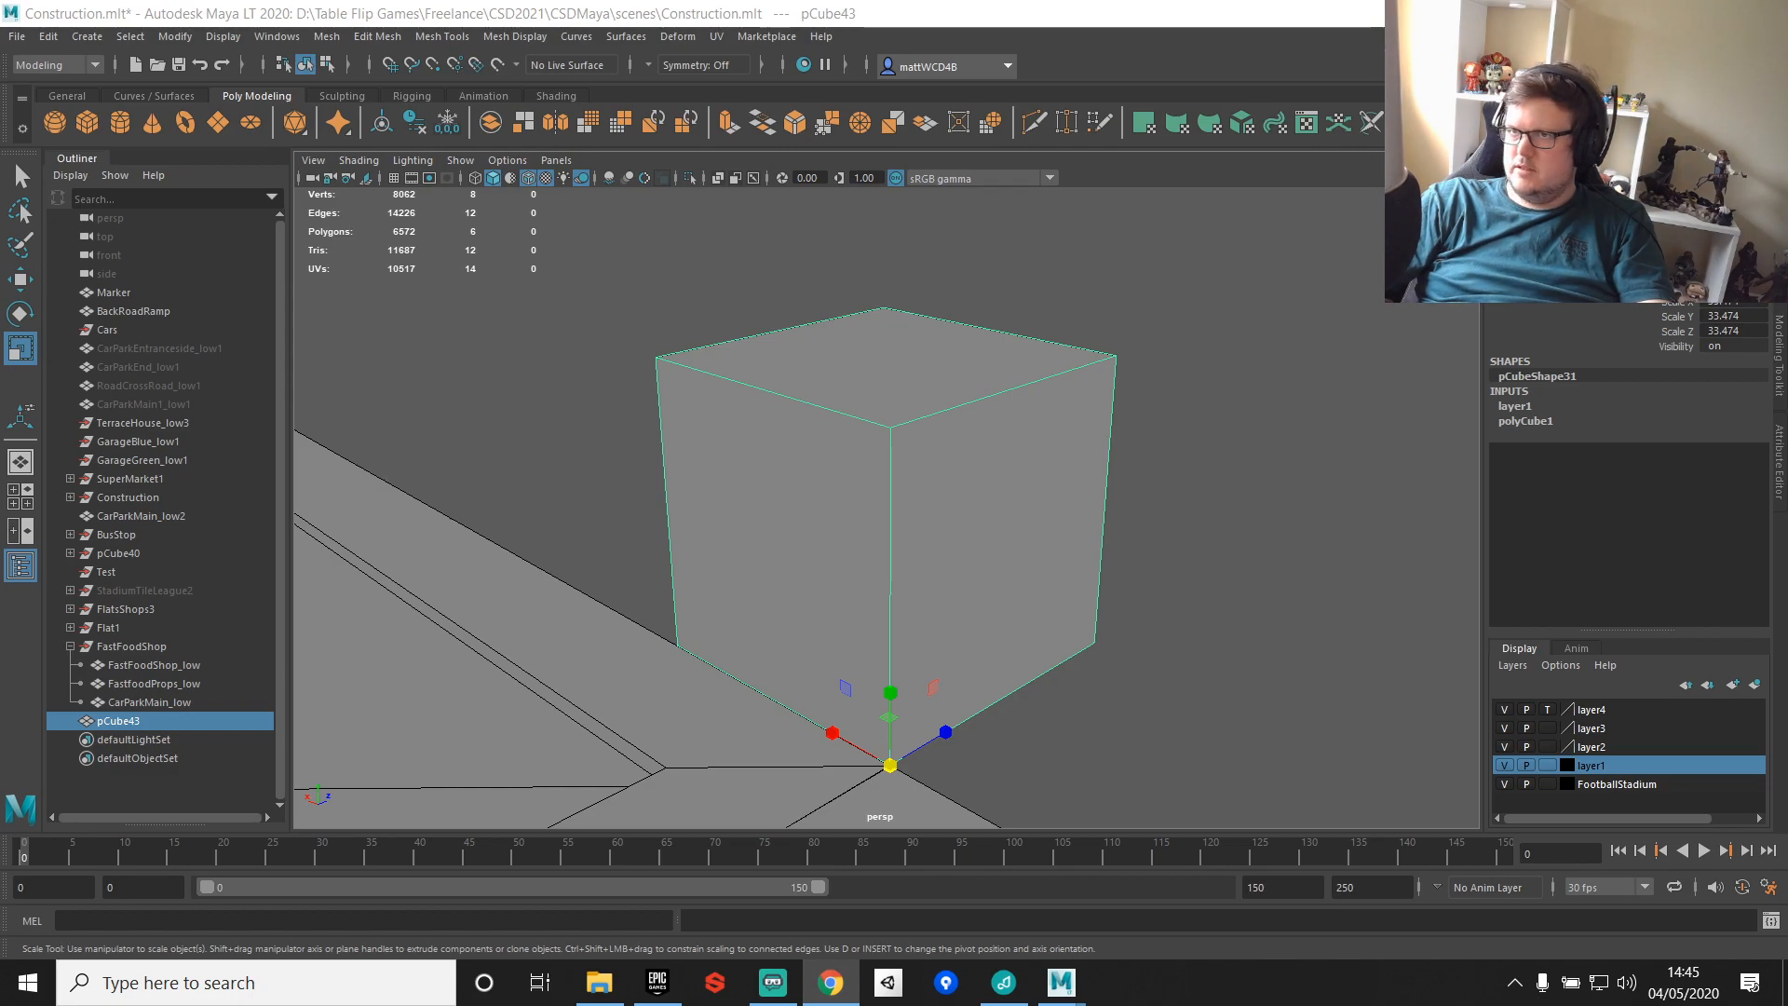
{"action": "scroll", "coordinate": [1093, 559], "scroll_direction": "down", "scroll_amount": 8}
{"action": "scroll", "coordinate": [1030, 547], "scroll_direction": "up", "scroll_amount": 2}
{"action": "left_click_drag", "start_coordinate": [1094, 559], "coordinate": [960, 578], "text": "alt"}
{"action": "key", "text": "w"}
{"action": "scroll", "coordinate": [960, 578], "scroll_direction": "up", "scroll_amount": 3}
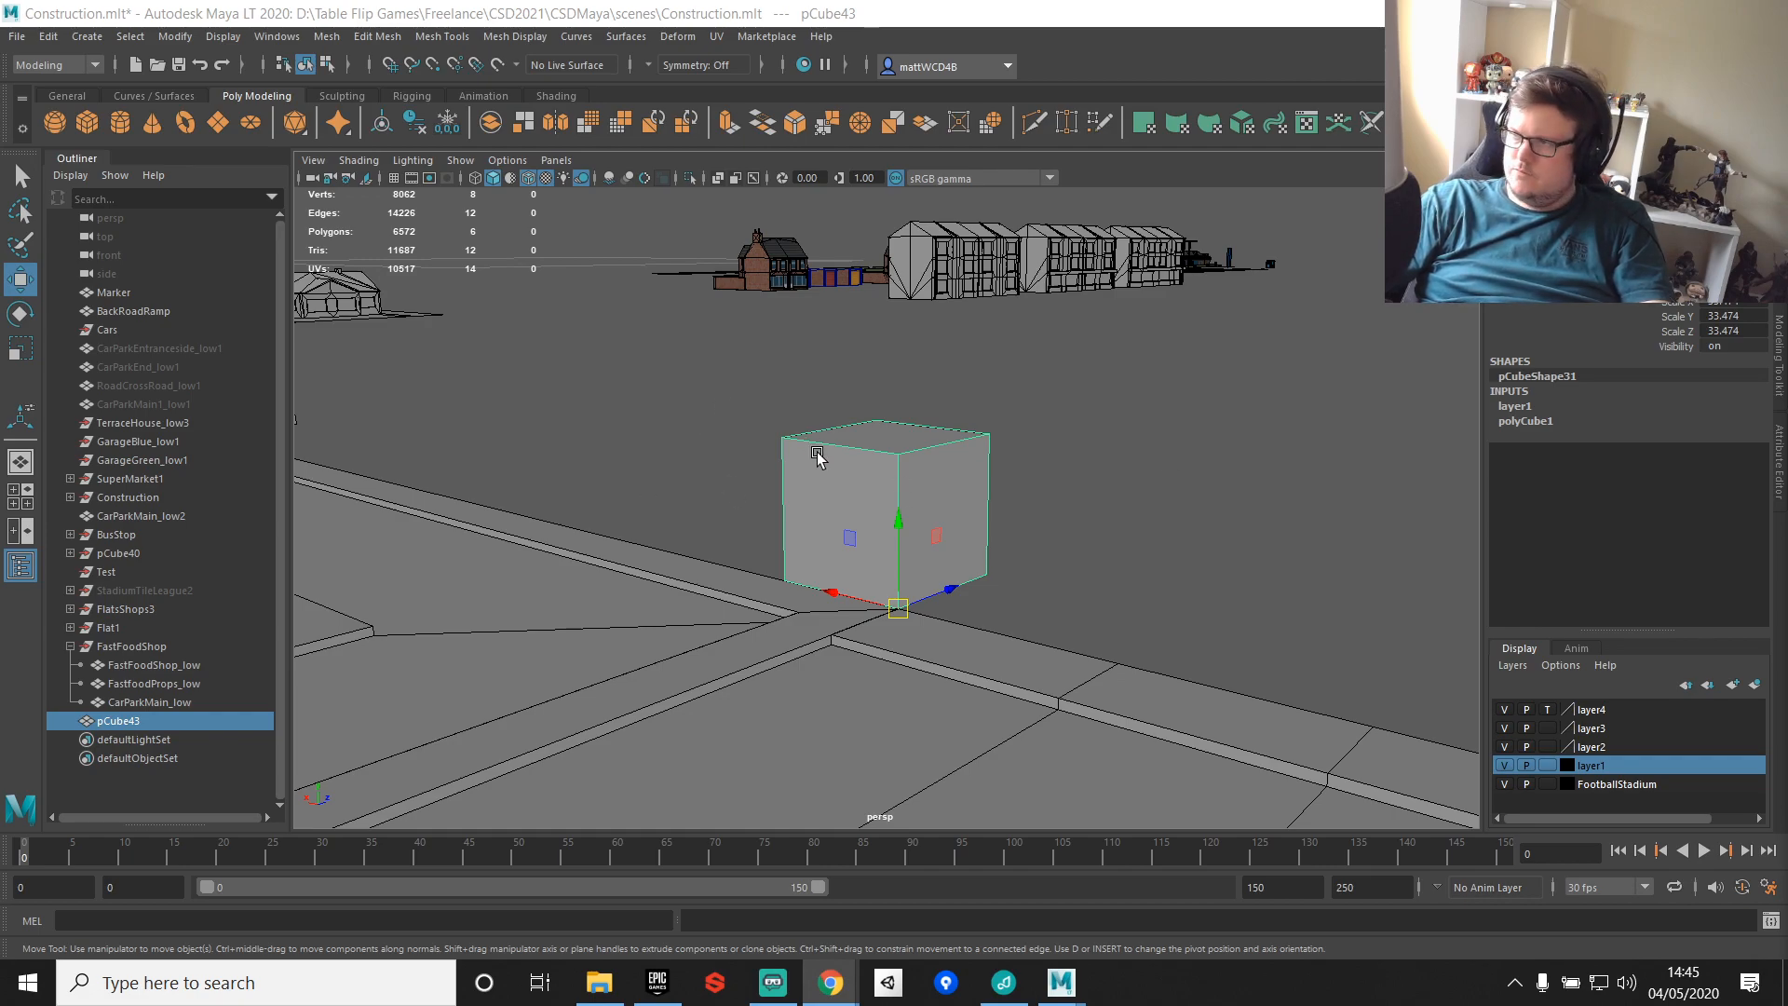
{"action": "scroll", "coordinate": [974, 533], "scroll_direction": "down", "scroll_amount": 2}
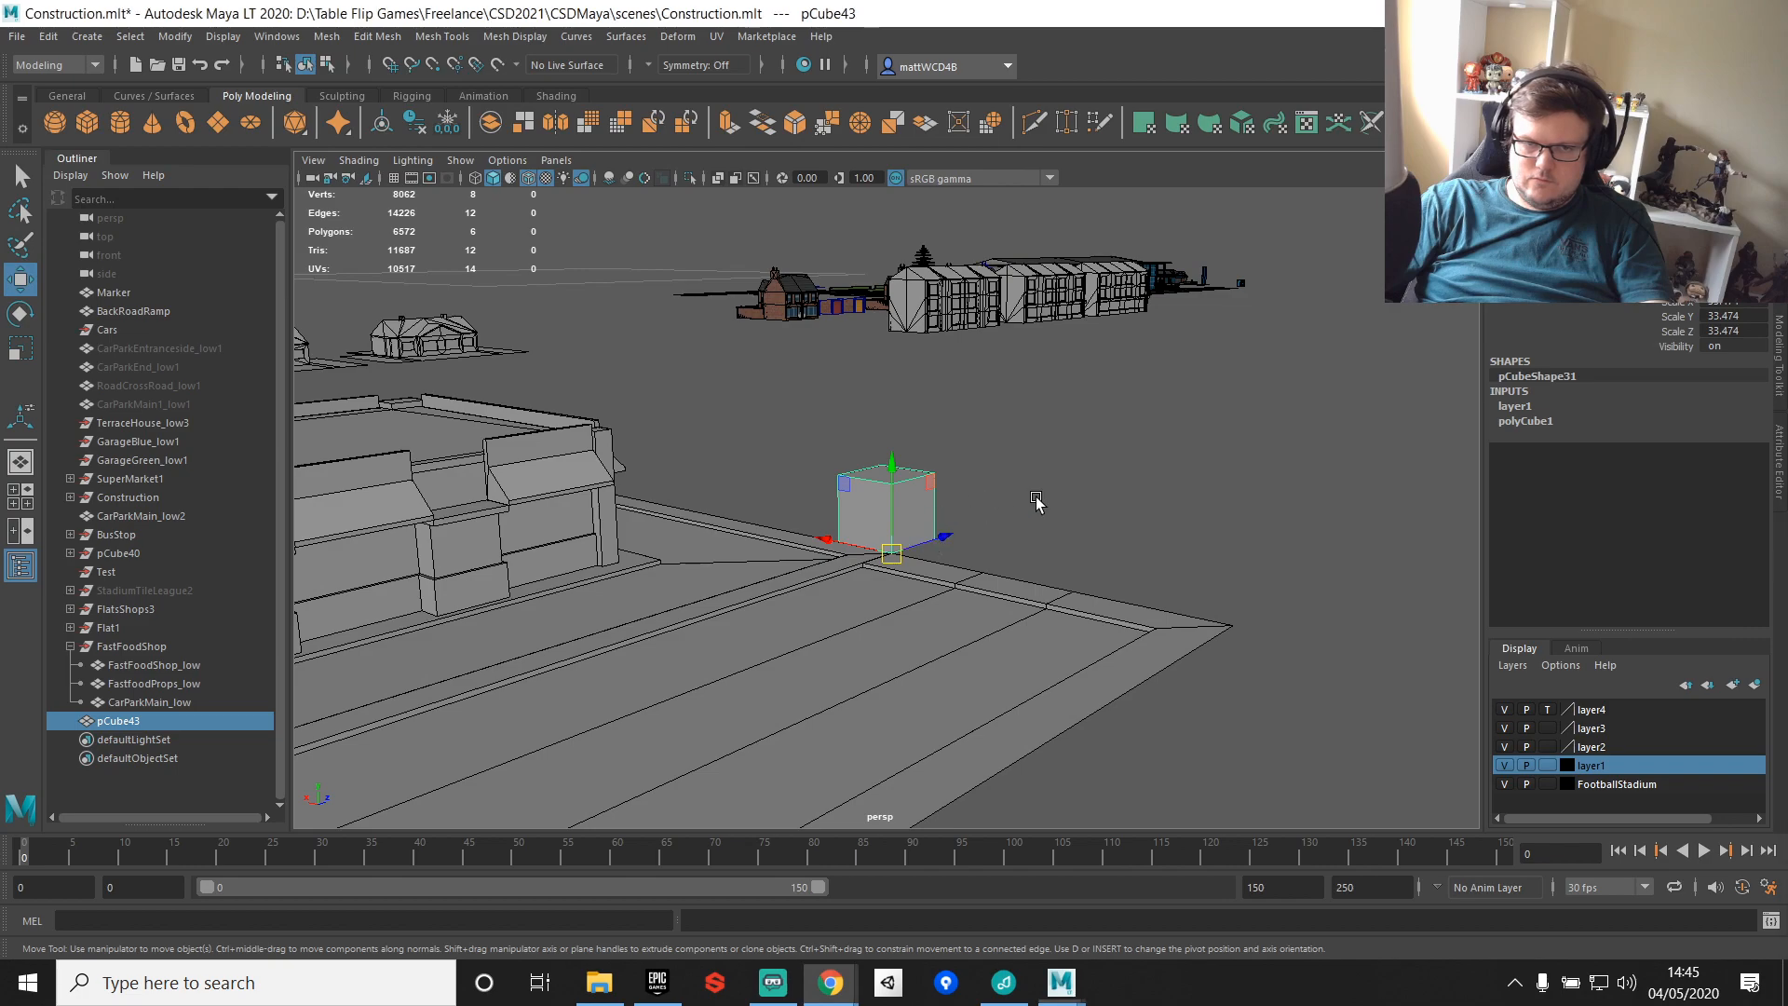
{"action": "left_click", "coordinate": [1037, 503]}
{"action": "scroll", "coordinate": [869, 510], "scroll_direction": "up", "scroll_amount": 1}
{"action": "left_click", "coordinate": [869, 510]}
{"action": "key", "text": "e"}
{"action": "key", "text": "r"}
{"action": "left_click_drag", "start_coordinate": [895, 575], "coordinate": [1067, 525]}
{"action": "left_click_drag", "start_coordinate": [893, 494], "coordinate": [891, 485]}
Step: Stretch the cube's length along Z to about 123.3
{"action": "left_click_drag", "start_coordinate": [1102, 480], "coordinate": [1001, 501], "text": "alt"}
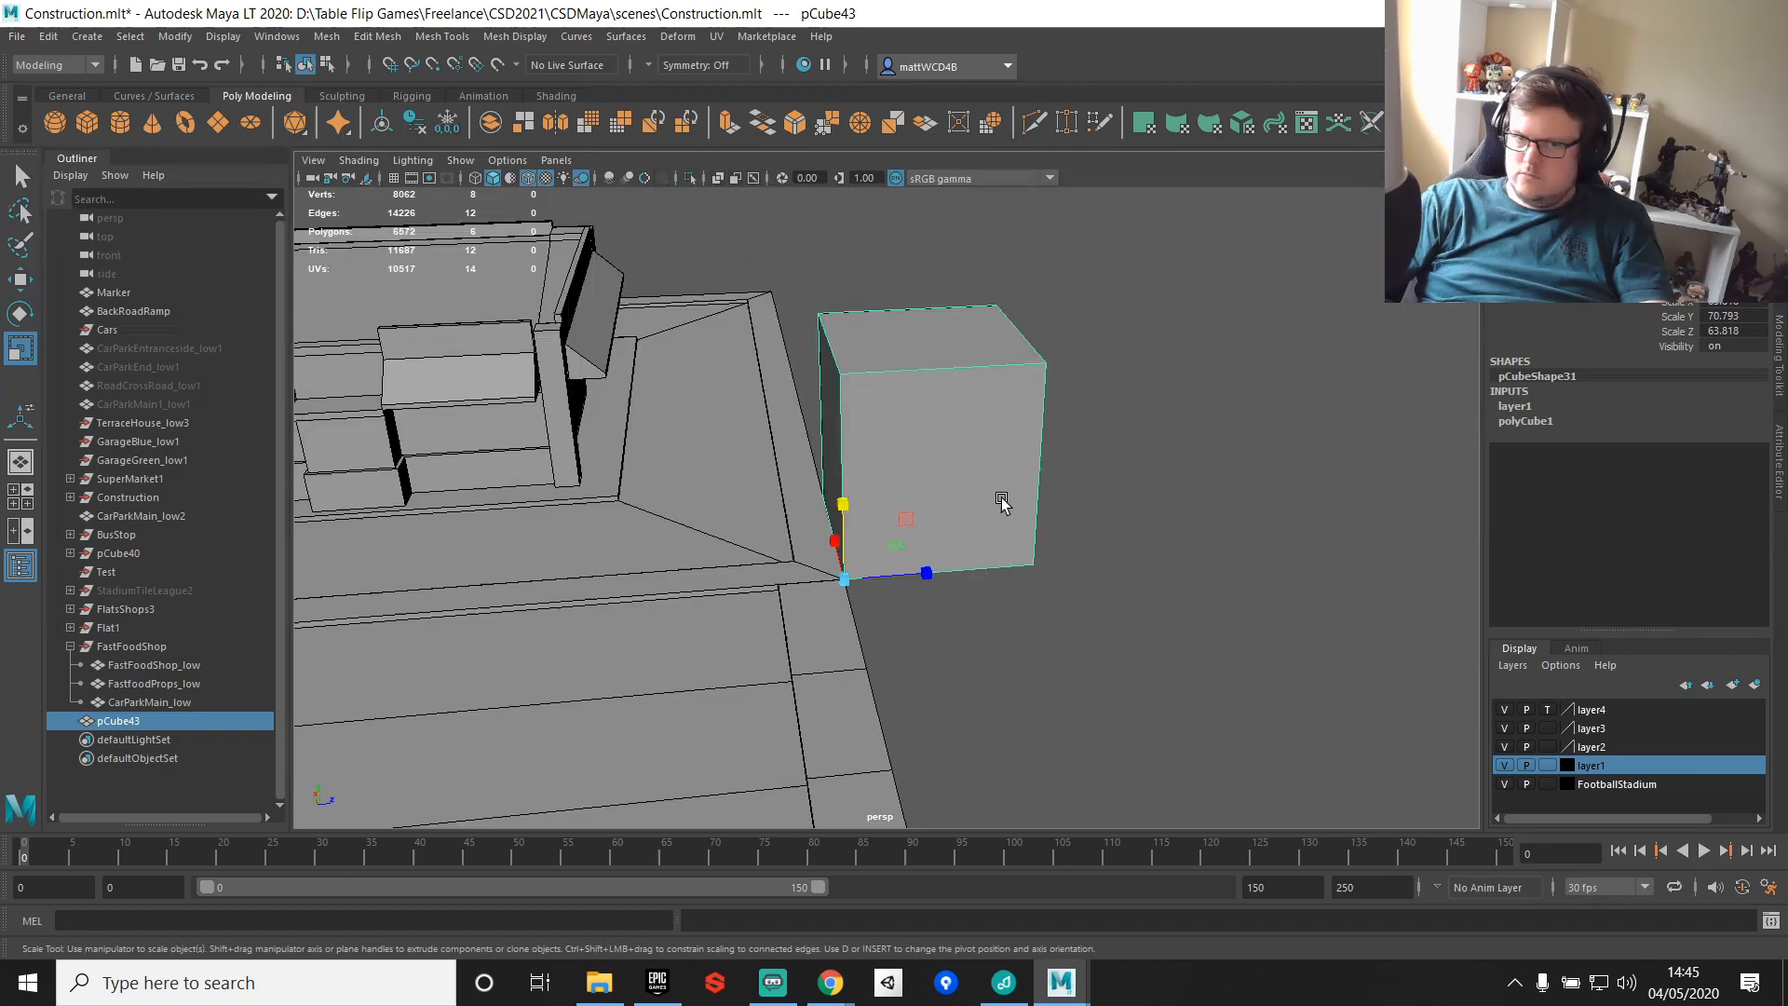
{"action": "left_click_drag", "start_coordinate": [929, 573], "coordinate": [1009, 574]}
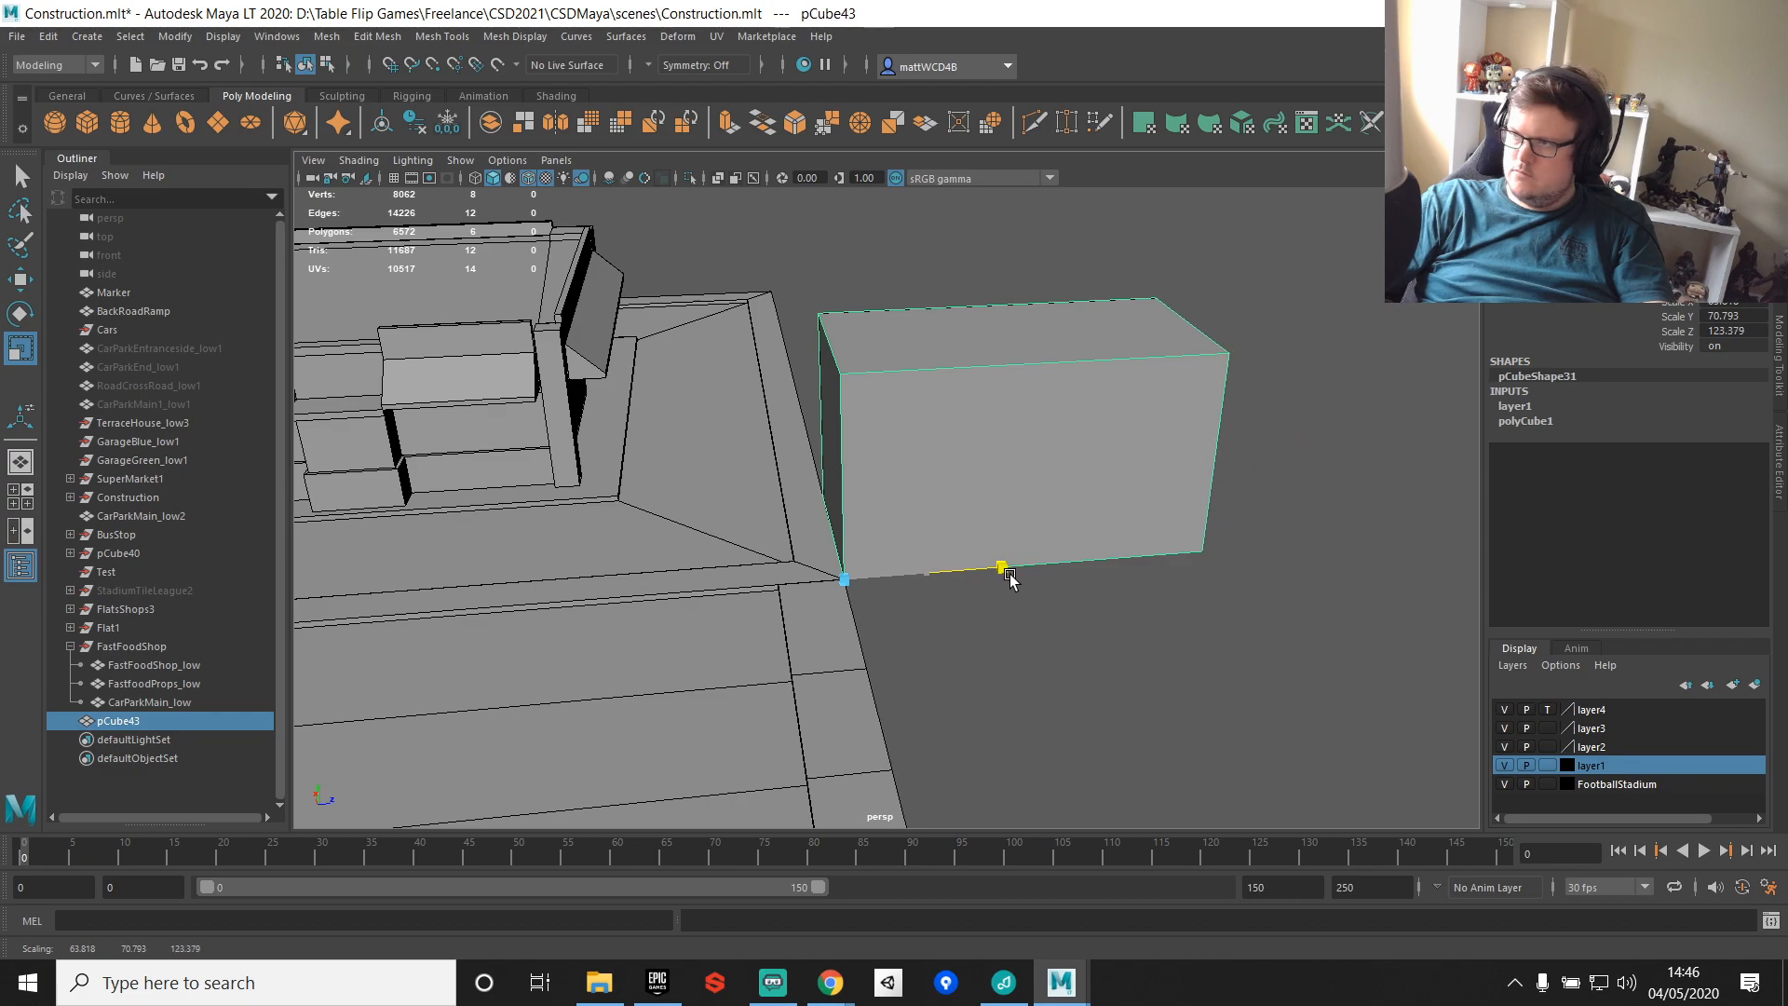
{"action": "key", "text": "q"}
{"action": "left_click_drag", "start_coordinate": [1031, 372], "coordinate": [1063, 416], "text": "alt"}
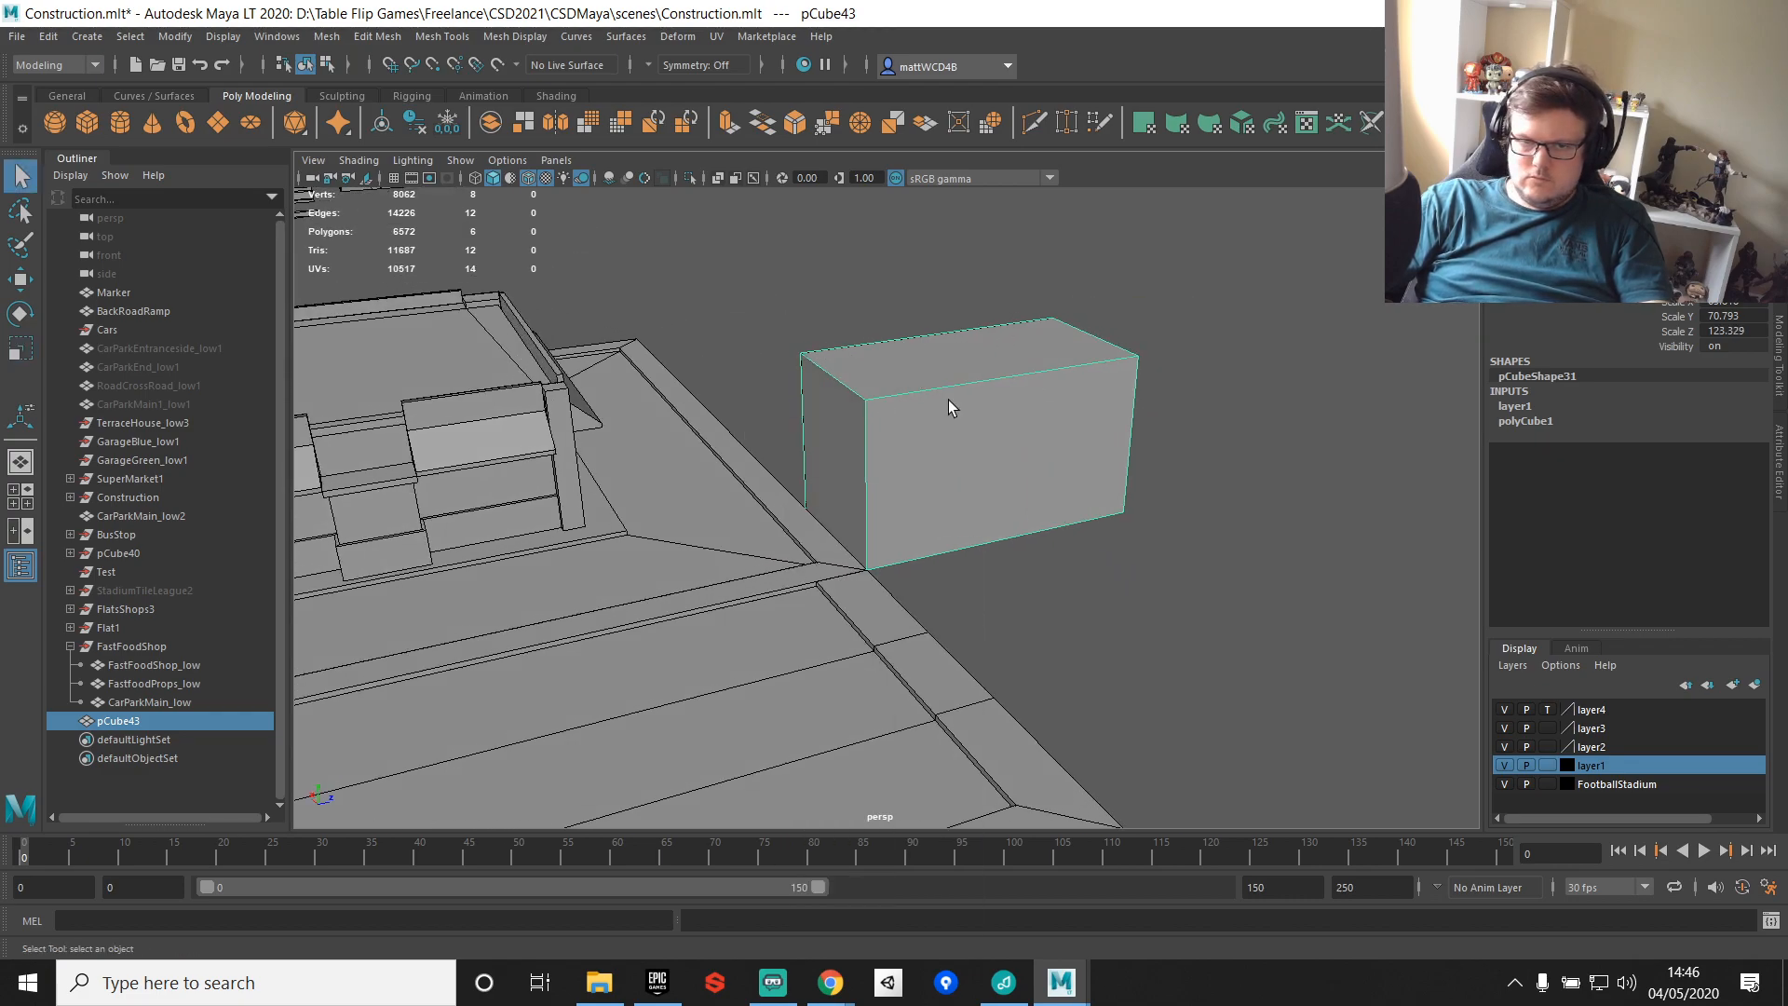
Step: Duplicate the block, shift the copy along its long front face, and scale it to about 51.5 high and 70.7 long
{"action": "key", "text": "w"}
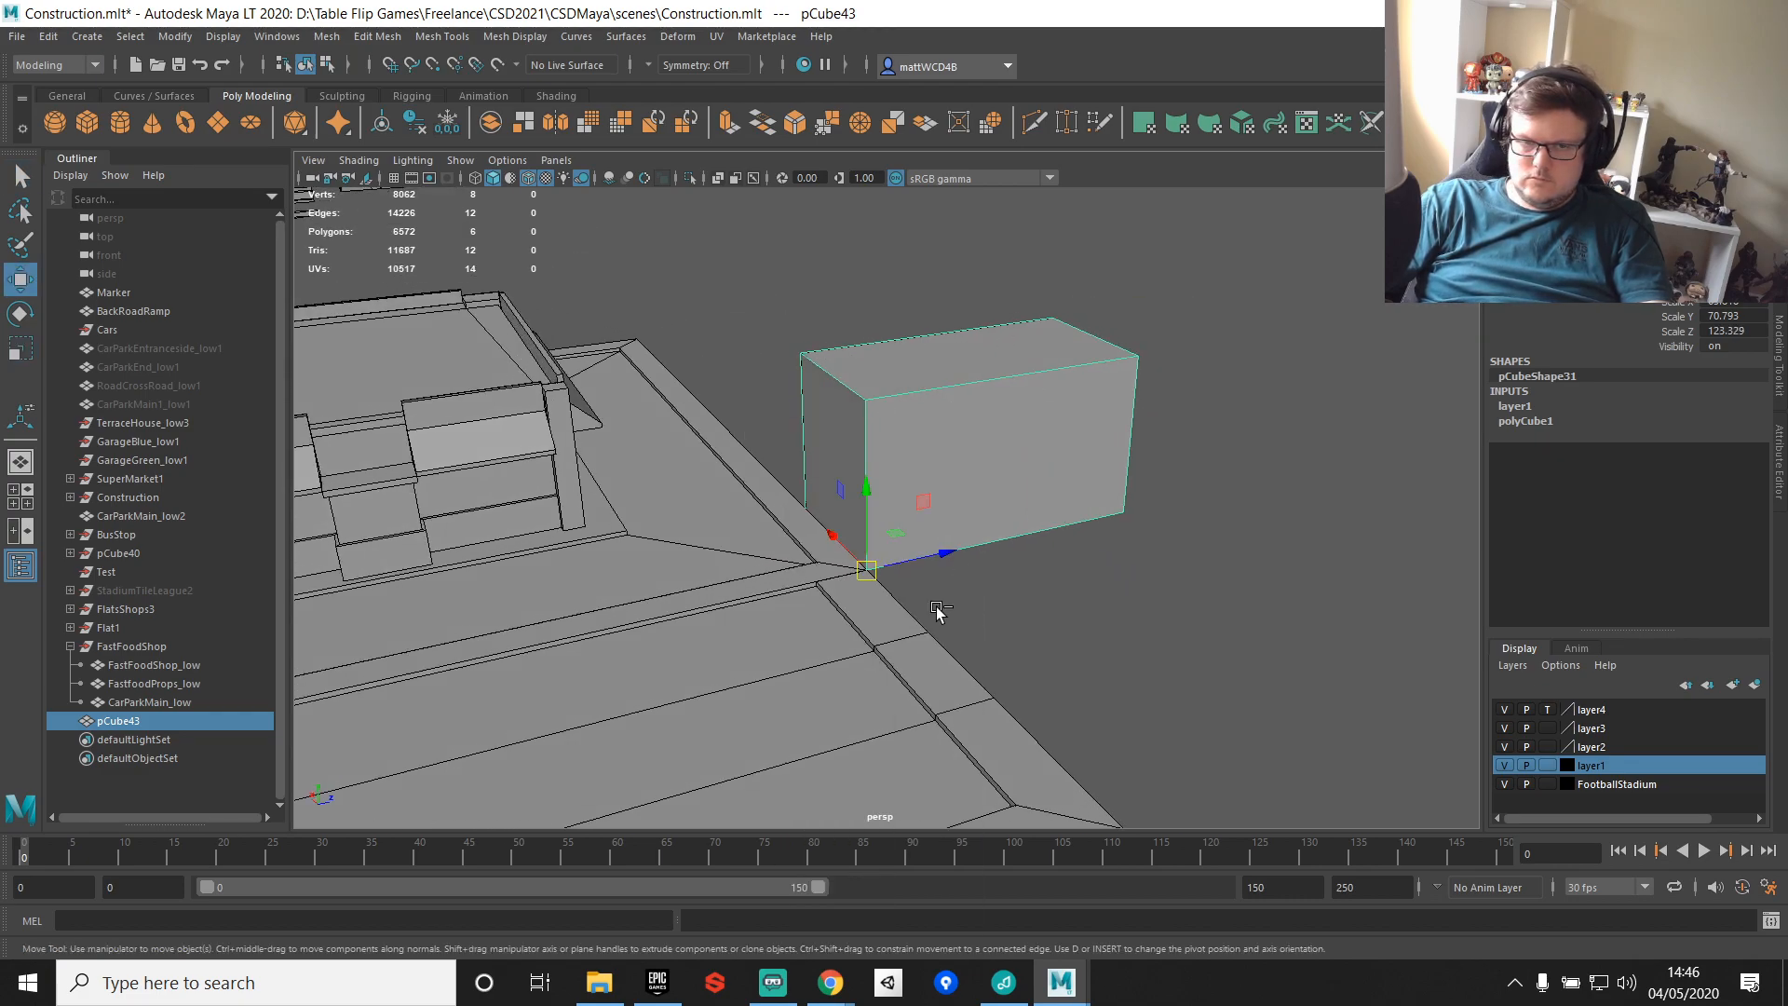
{"action": "key", "text": "ctrl+d"}
{"action": "key", "text": "r"}
{"action": "middle_click_drag", "start_coordinate": [938, 610], "coordinate": [603, 613]}
{"action": "scroll", "coordinate": [921, 432], "scroll_direction": "up", "scroll_amount": 4}
{"action": "middle_click_drag", "start_coordinate": [935, 483], "coordinate": [750, 591], "text": "alt"}
{"action": "key", "text": "w"}
{"action": "left_click_drag", "start_coordinate": [742, 700], "coordinate": [881, 677]}
{"action": "key", "text": "r"}
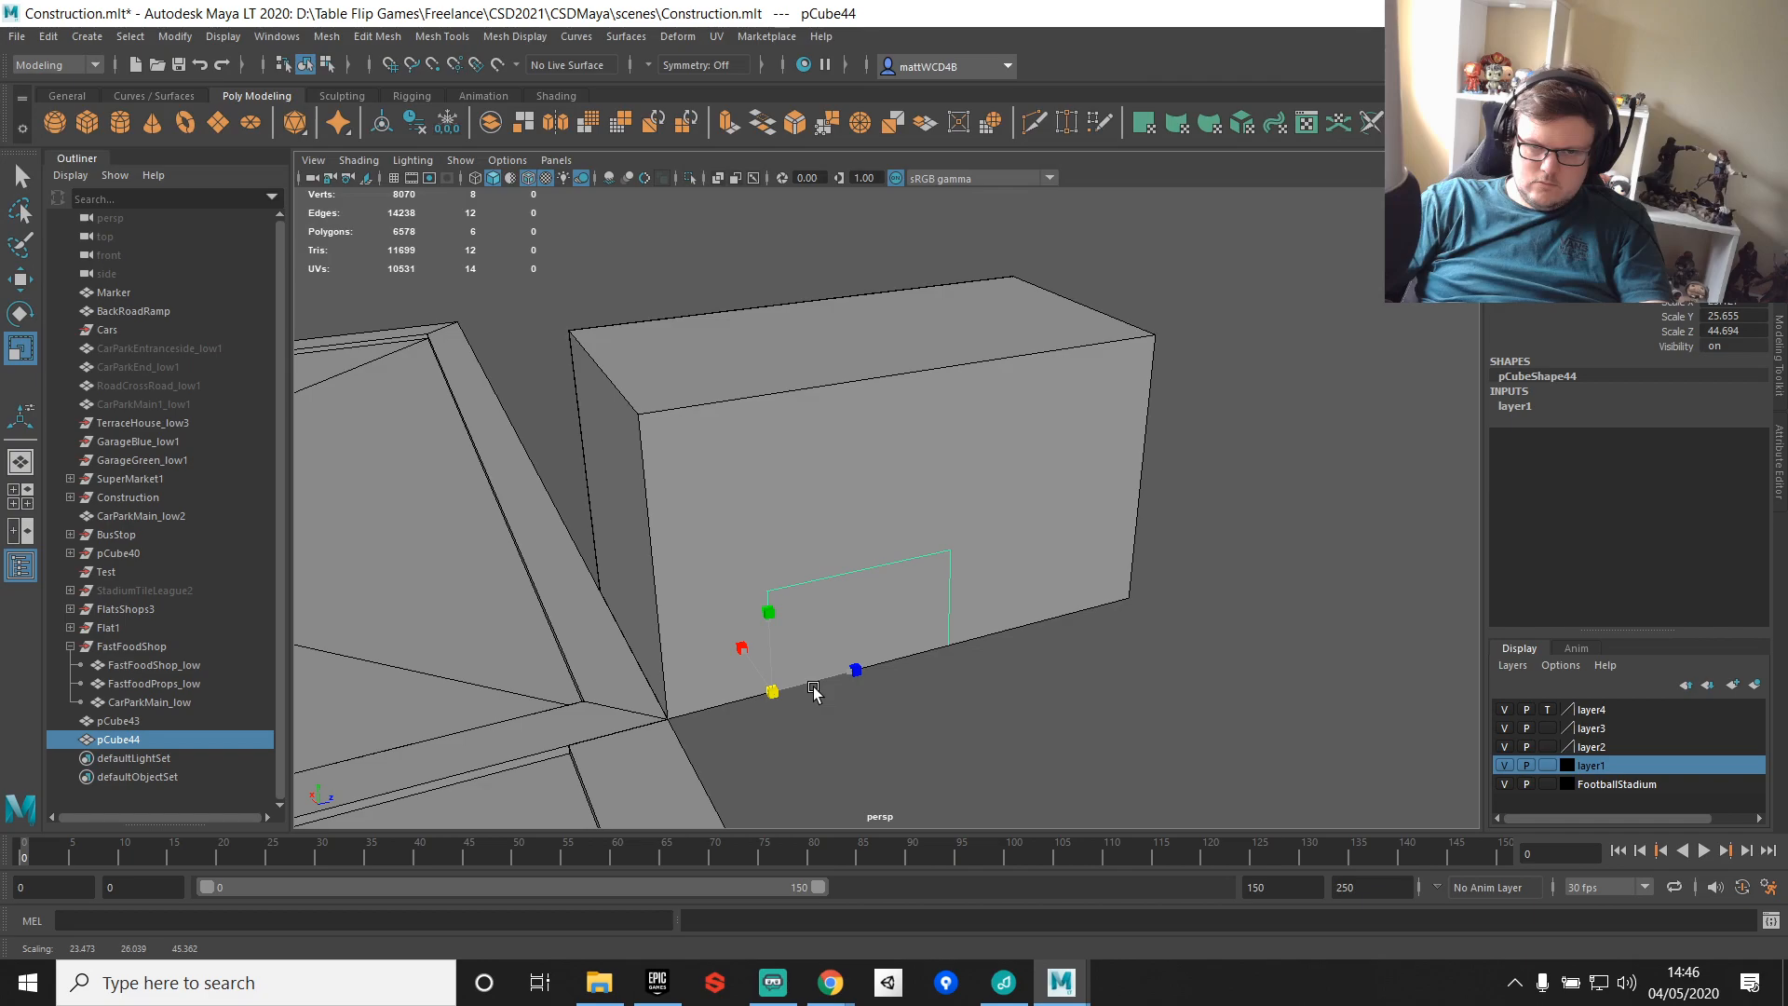
{"action": "middle_click_drag", "start_coordinate": [814, 690], "coordinate": [739, 708]}
{"action": "left_click_drag", "start_coordinate": [963, 496], "coordinate": [1010, 531], "text": "alt"}
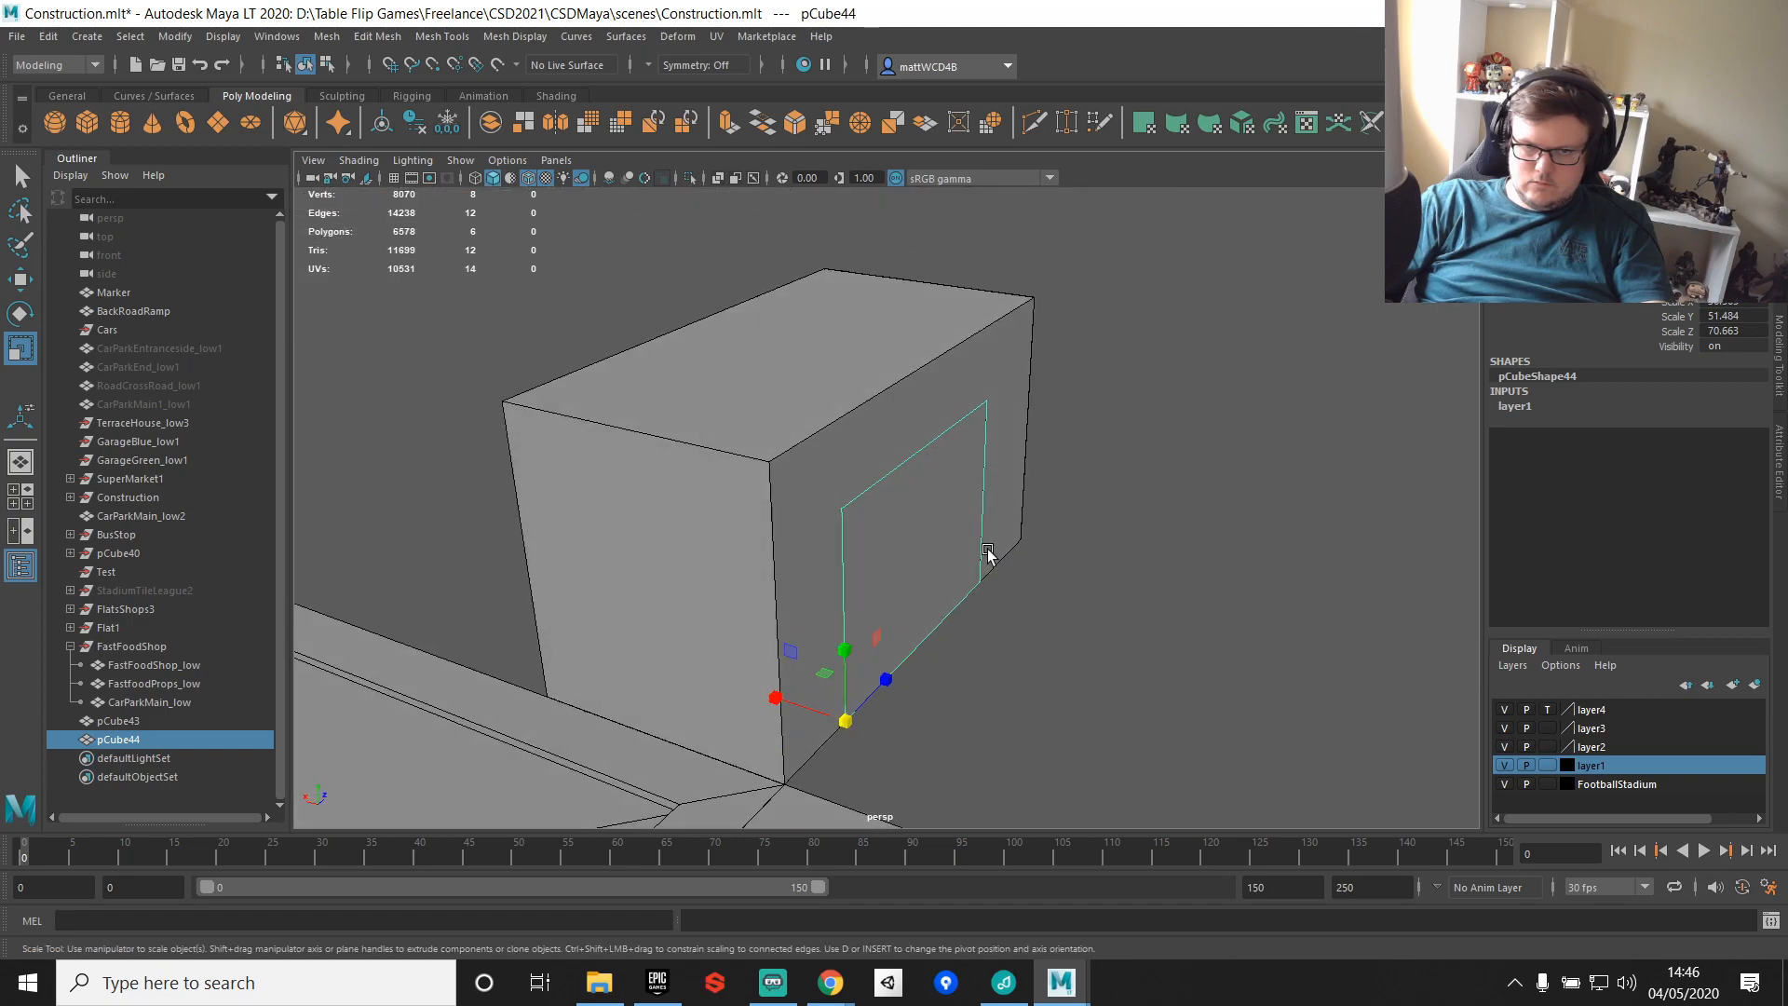
Step: Offset the smaller block outward through the front face and subtract it from the large block with a Boolean difference
{"action": "key", "text": "q"}
{"action": "key", "text": "w"}
{"action": "left_click_drag", "start_coordinate": [771, 690], "coordinate": [904, 740], "text": "shift"}
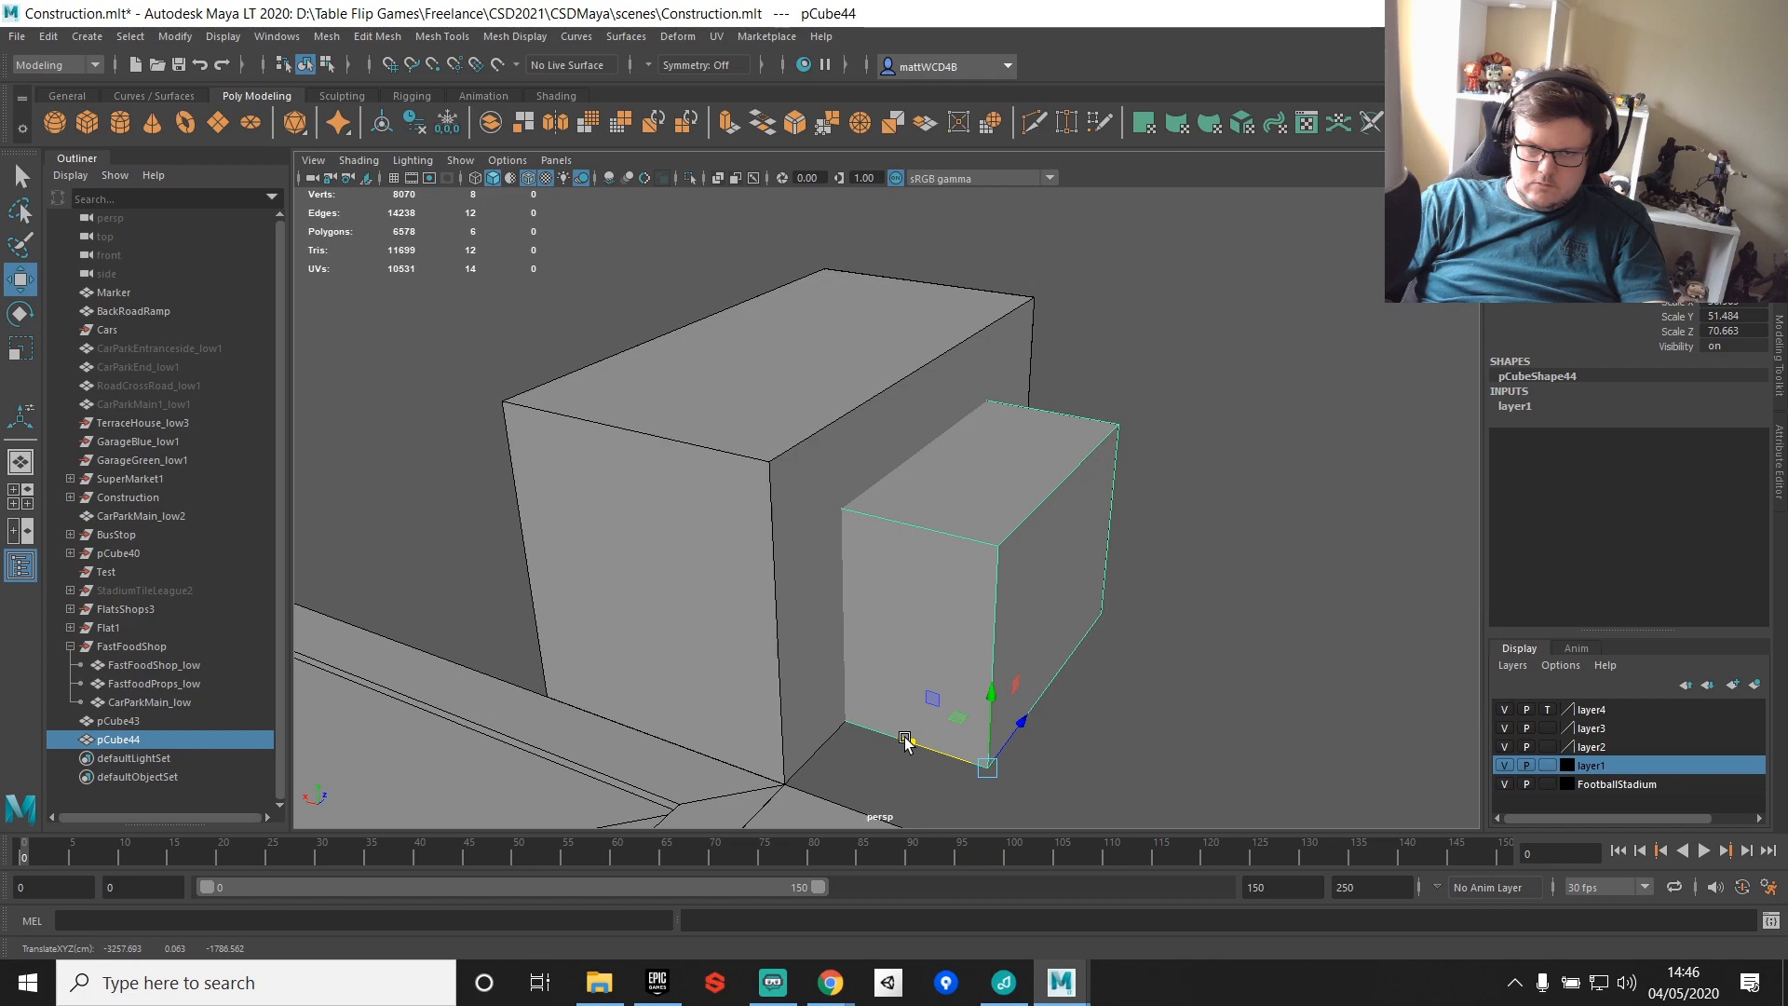
{"action": "left_click", "coordinate": [745, 540]}
{"action": "left_click", "coordinate": [978, 503], "text": "shift"}
{"action": "right_click_drag", "start_coordinate": [990, 491], "coordinate": [1161, 922], "text": "shift"}
{"action": "left_click", "coordinate": [1134, 450]}
{"action": "left_click_drag", "start_coordinate": [1145, 480], "coordinate": [1070, 463], "text": "alt"}
{"action": "left_click", "coordinate": [962, 543]}
{"action": "middle_click_drag", "start_coordinate": [963, 543], "coordinate": [902, 494], "text": "alt"}
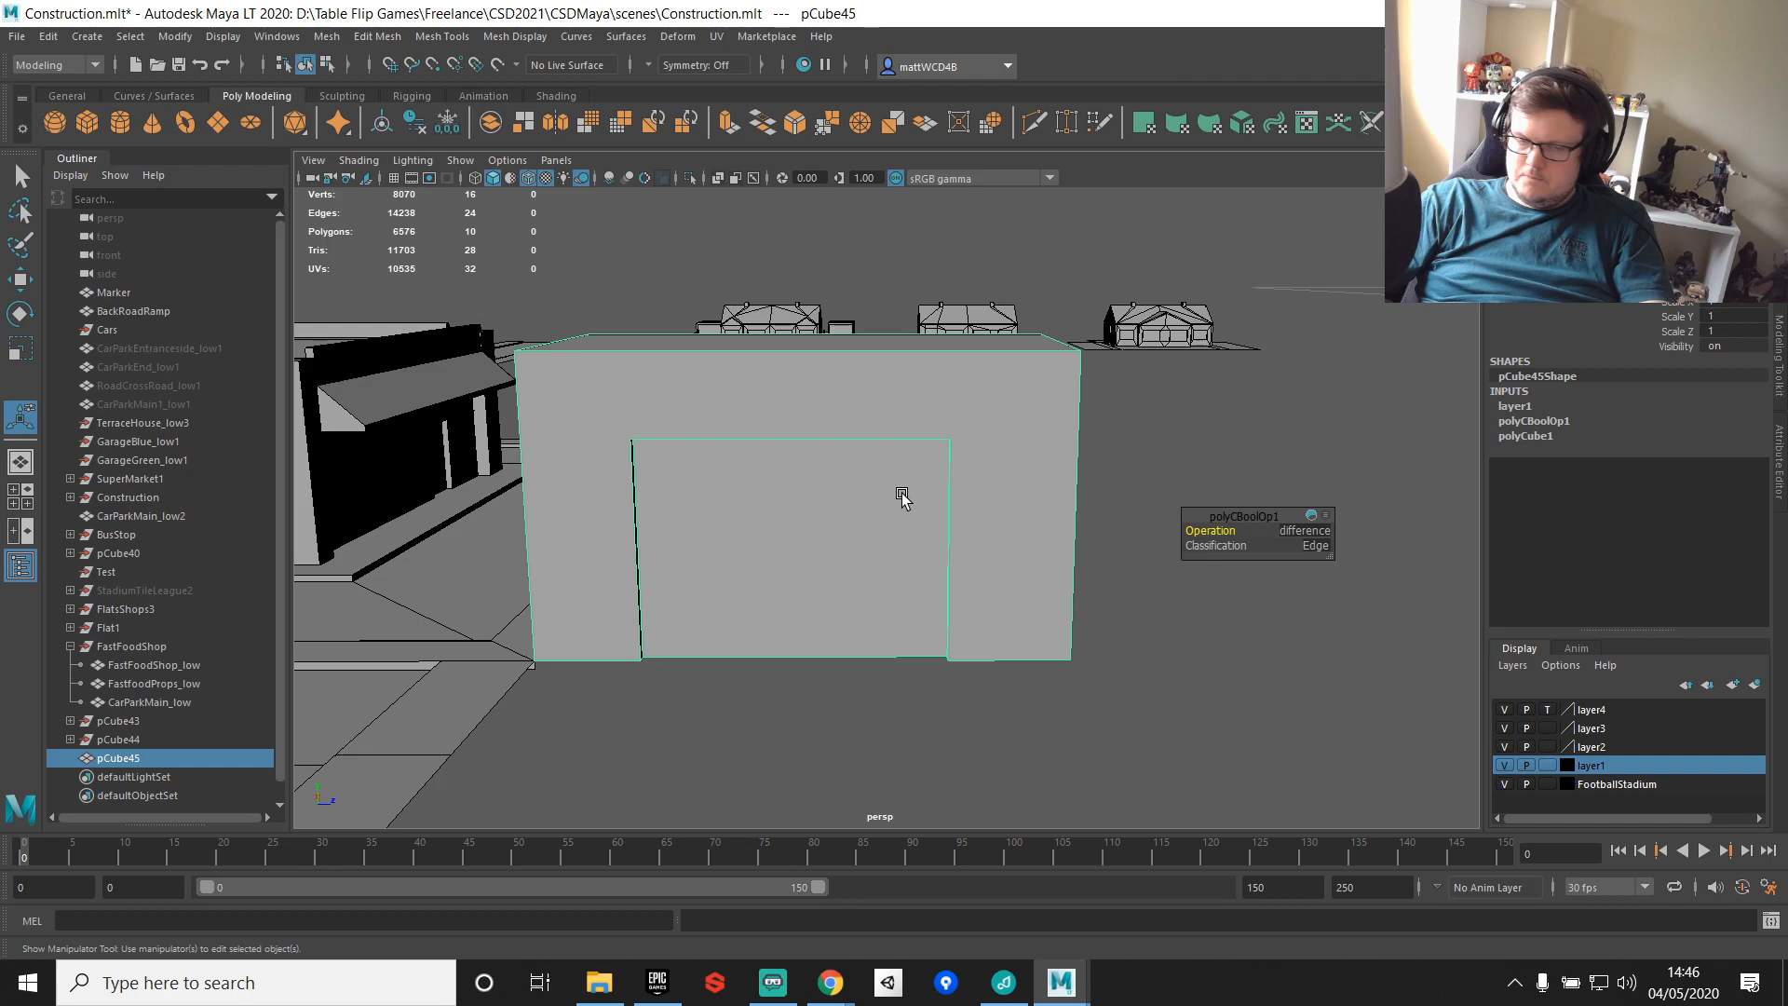
Step: Narrow the pillars on both sides of the recess by moving the far-end and recess vertices along the wall
{"action": "right_click_drag", "start_coordinate": [902, 493], "coordinate": [808, 494]}
{"action": "middle_click_drag", "start_coordinate": [808, 493], "coordinate": [664, 512], "text": "alt"}
{"action": "left_click_drag", "start_coordinate": [891, 291], "coordinate": [1096, 791]}
{"action": "scroll", "coordinate": [1053, 490], "scroll_direction": "up", "scroll_amount": 3}
{"action": "key", "text": "w"}
{"action": "left_click_drag", "start_coordinate": [1022, 502], "coordinate": [953, 502]}
{"action": "scroll", "coordinate": [878, 527], "scroll_direction": "down", "scroll_amount": 3}
{"action": "middle_click_drag", "start_coordinate": [635, 550], "coordinate": [878, 540], "text": "alt"}
{"action": "left_click_drag", "start_coordinate": [879, 540], "coordinate": [874, 529], "text": "alt"}
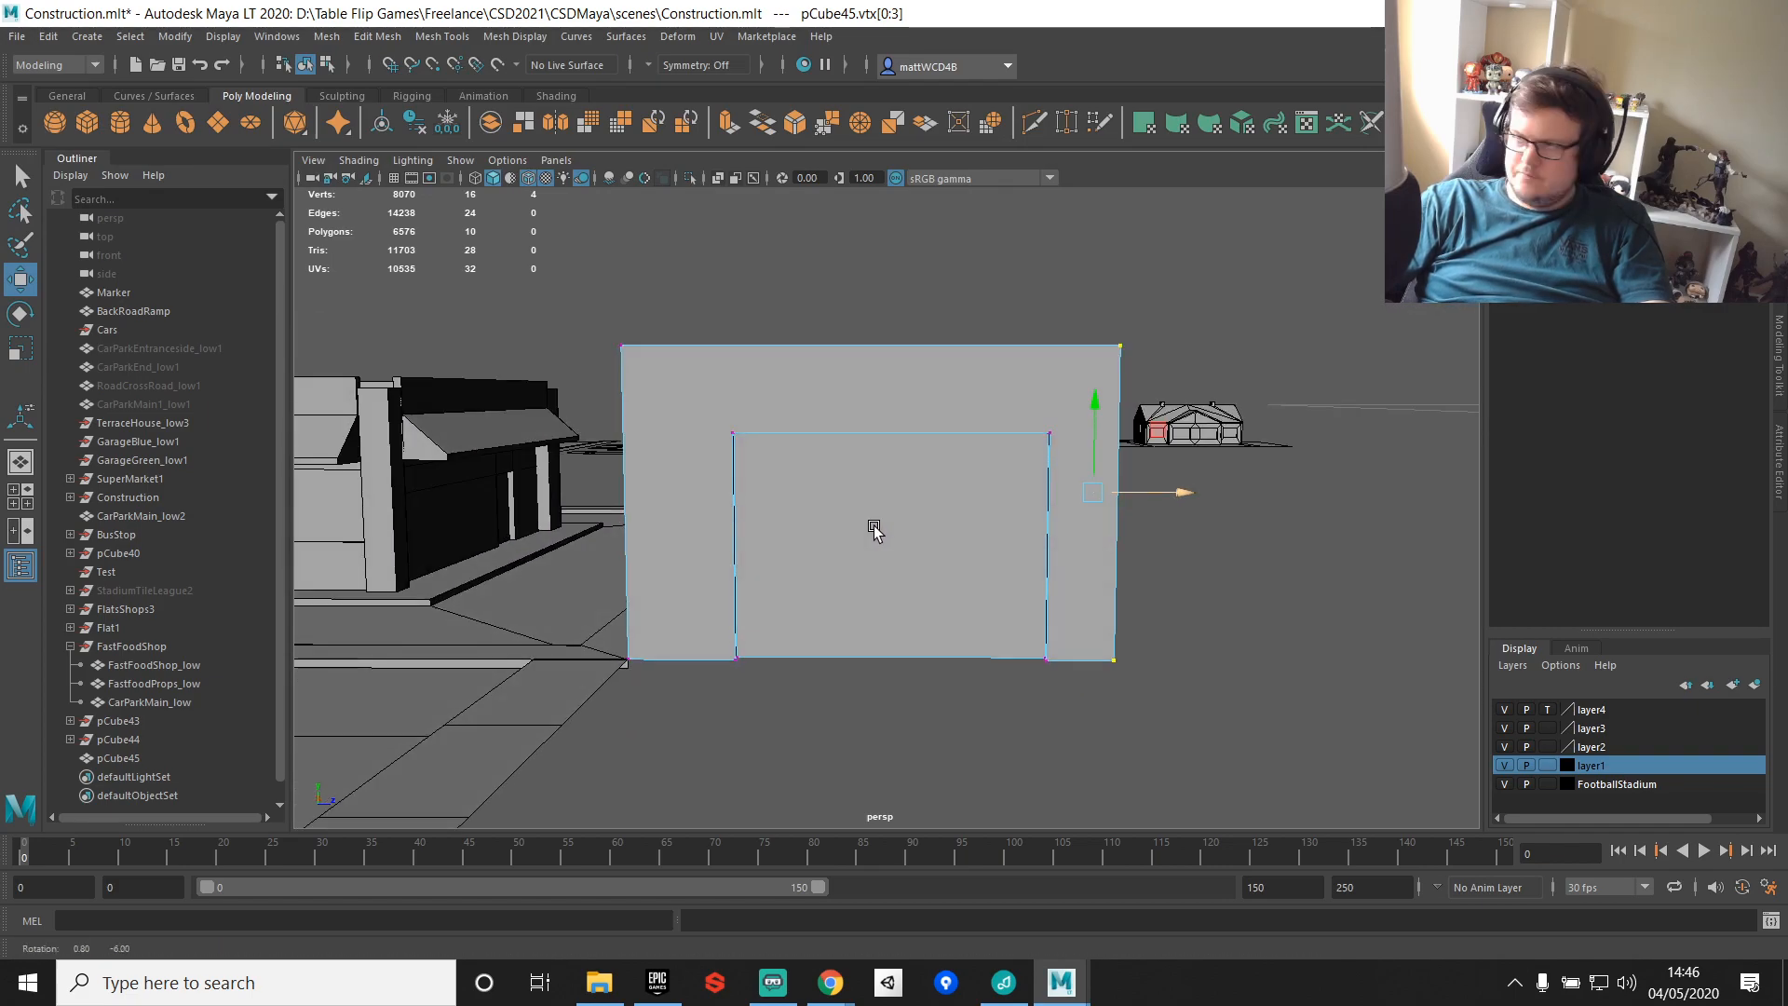
{"action": "left_click_drag", "start_coordinate": [1024, 494], "coordinate": [1323, 424]}
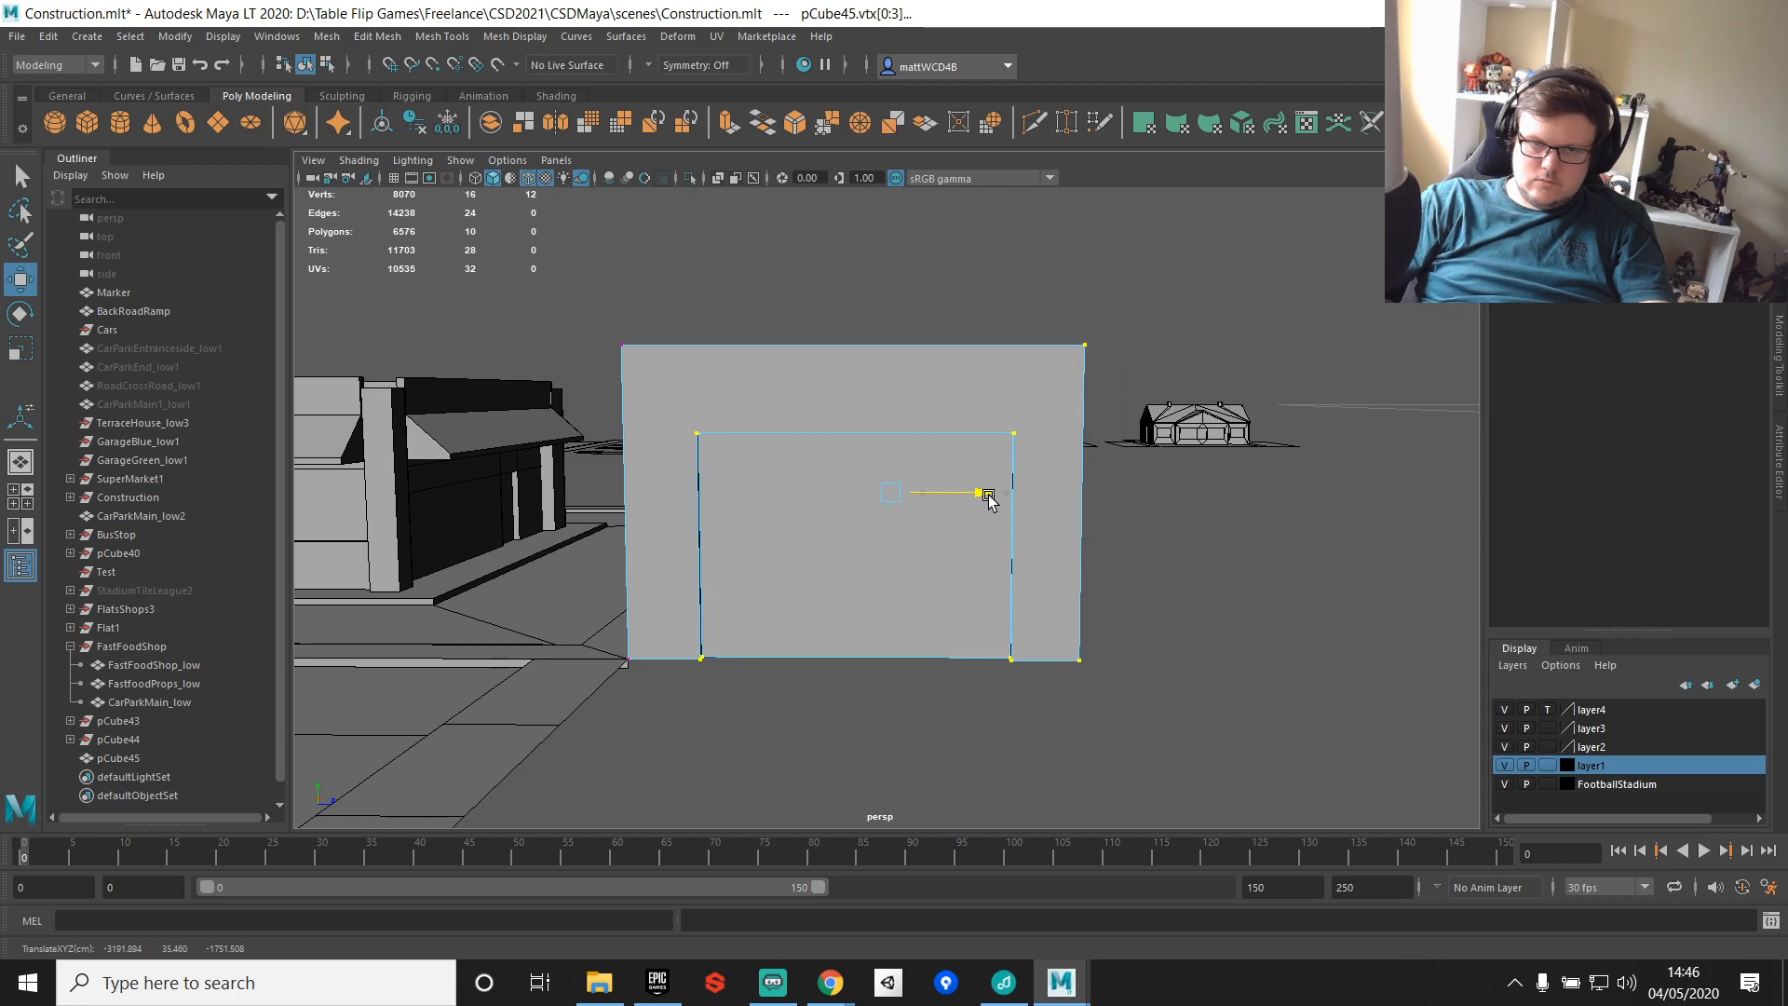
{"action": "key", "text": "q"}
{"action": "key", "text": "w"}
Step: Delete the block's outer top, back, underside and far-end faces, keeping the recessed front and one side
{"action": "left_click_drag", "start_coordinate": [745, 335], "coordinate": [817, 388], "text": "alt"}
{"action": "right_click_drag", "start_coordinate": [753, 378], "coordinate": [711, 419]}
{"action": "left_click", "coordinate": [798, 351]}
{"action": "left_click_drag", "start_coordinate": [798, 351], "coordinate": [847, 372], "text": "alt"}
{"action": "key", "text": "q"}
{"action": "key", "text": "Delete"}
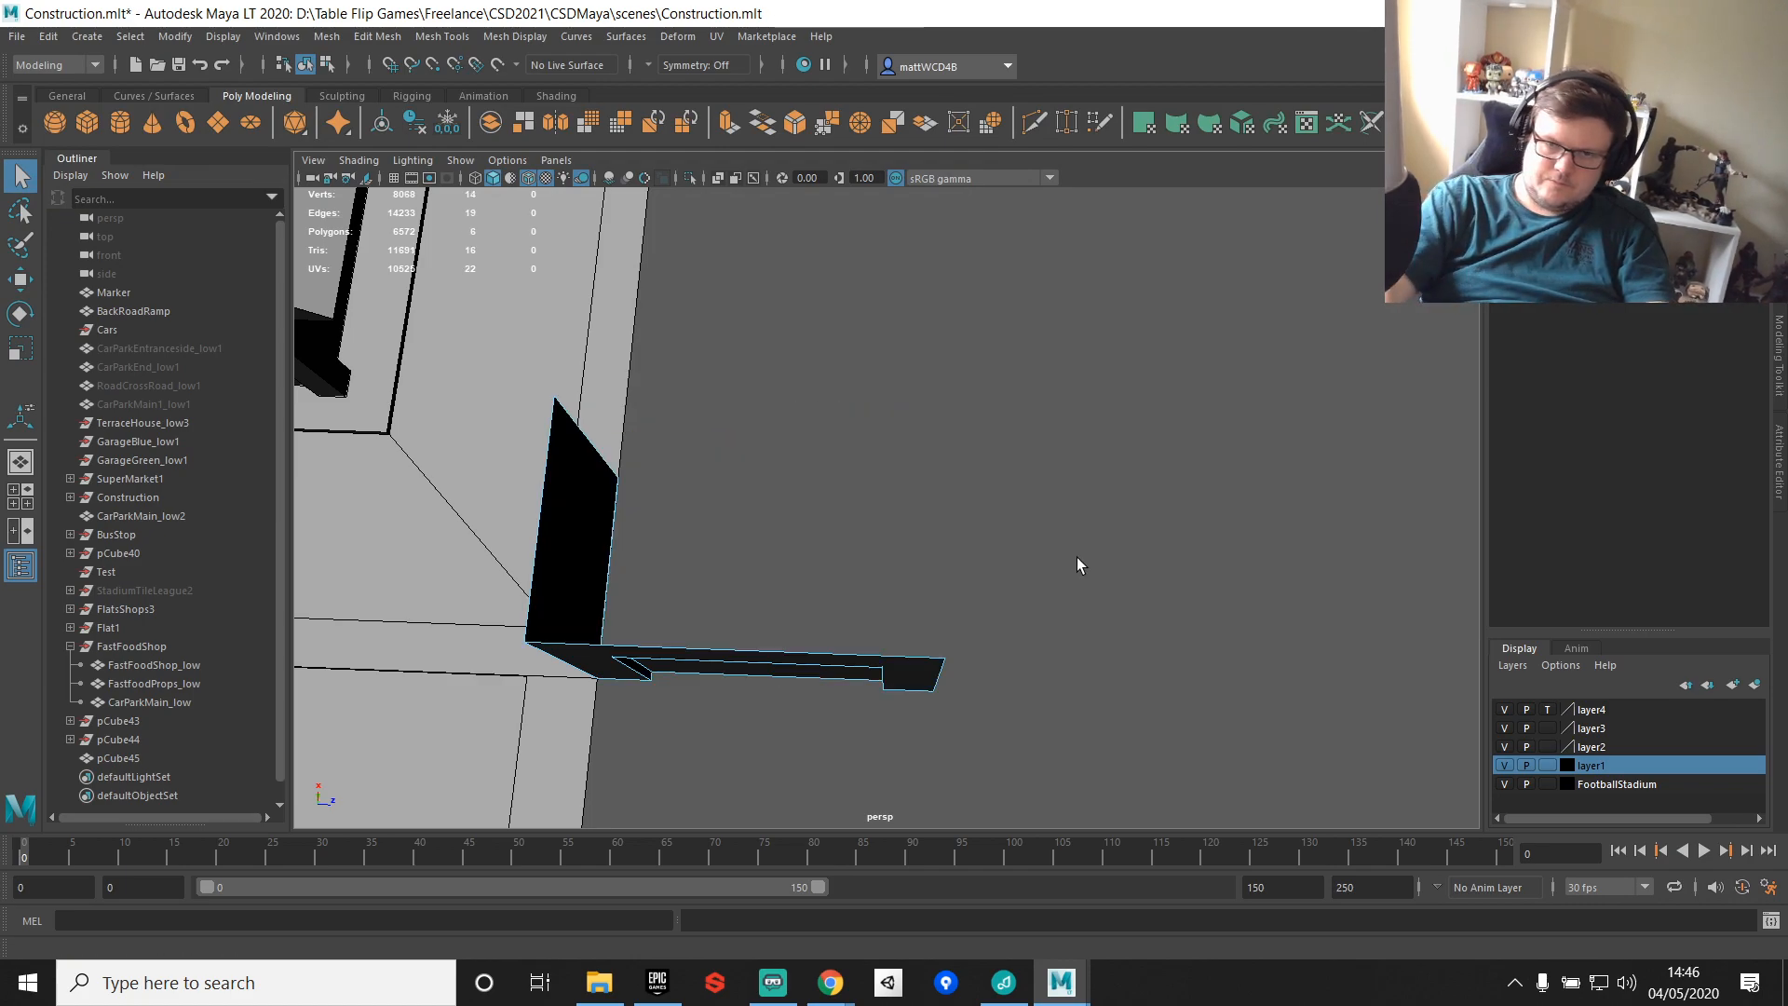
Step: Raise the two upper front vertices of the recess slightly
{"action": "left_click_drag", "start_coordinate": [1078, 558], "coordinate": [889, 438], "text": "alt"}
{"action": "scroll", "coordinate": [745, 443], "scroll_direction": "up", "scroll_amount": 2}
{"action": "scroll", "coordinate": [745, 443], "scroll_direction": "down", "scroll_amount": 2}
{"action": "right_click_drag", "start_coordinate": [745, 444], "coordinate": [652, 456]}
{"action": "left_click_drag", "start_coordinate": [629, 480], "coordinate": [1181, 571]}
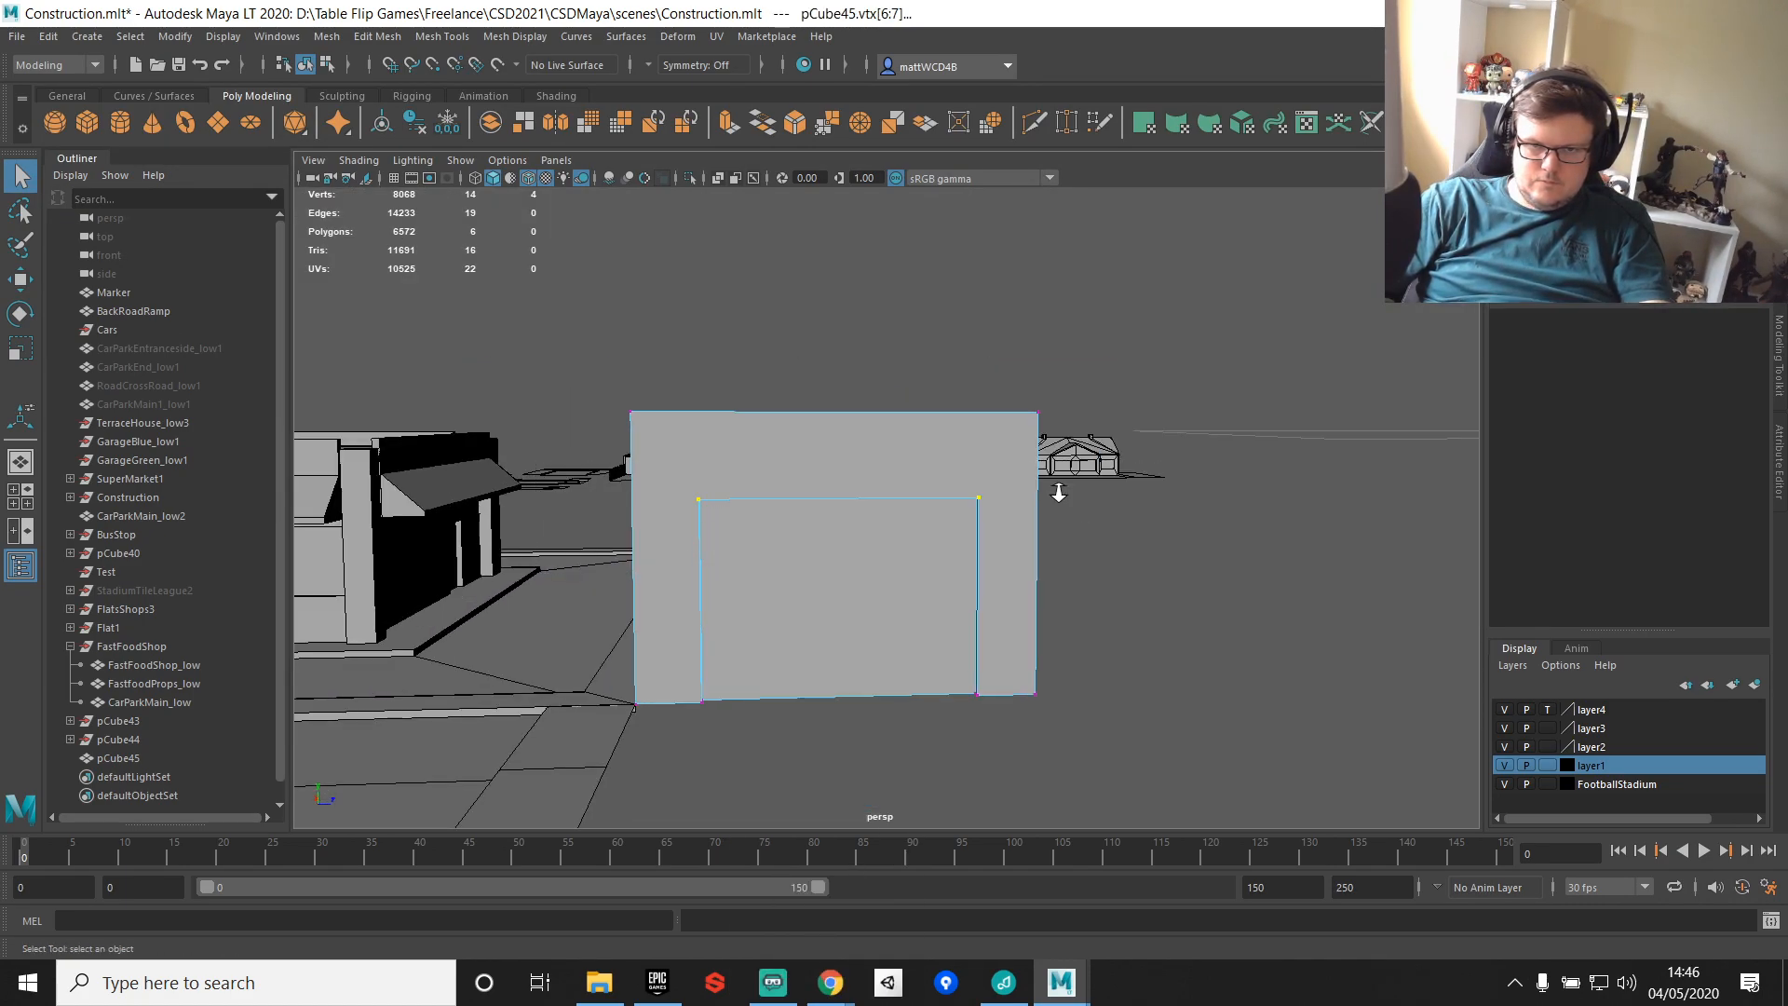
{"action": "scroll", "coordinate": [931, 466], "scroll_direction": "up", "scroll_amount": 2}
{"action": "key", "text": "w"}
{"action": "left_click_drag", "start_coordinate": [816, 410], "coordinate": [816, 398]}
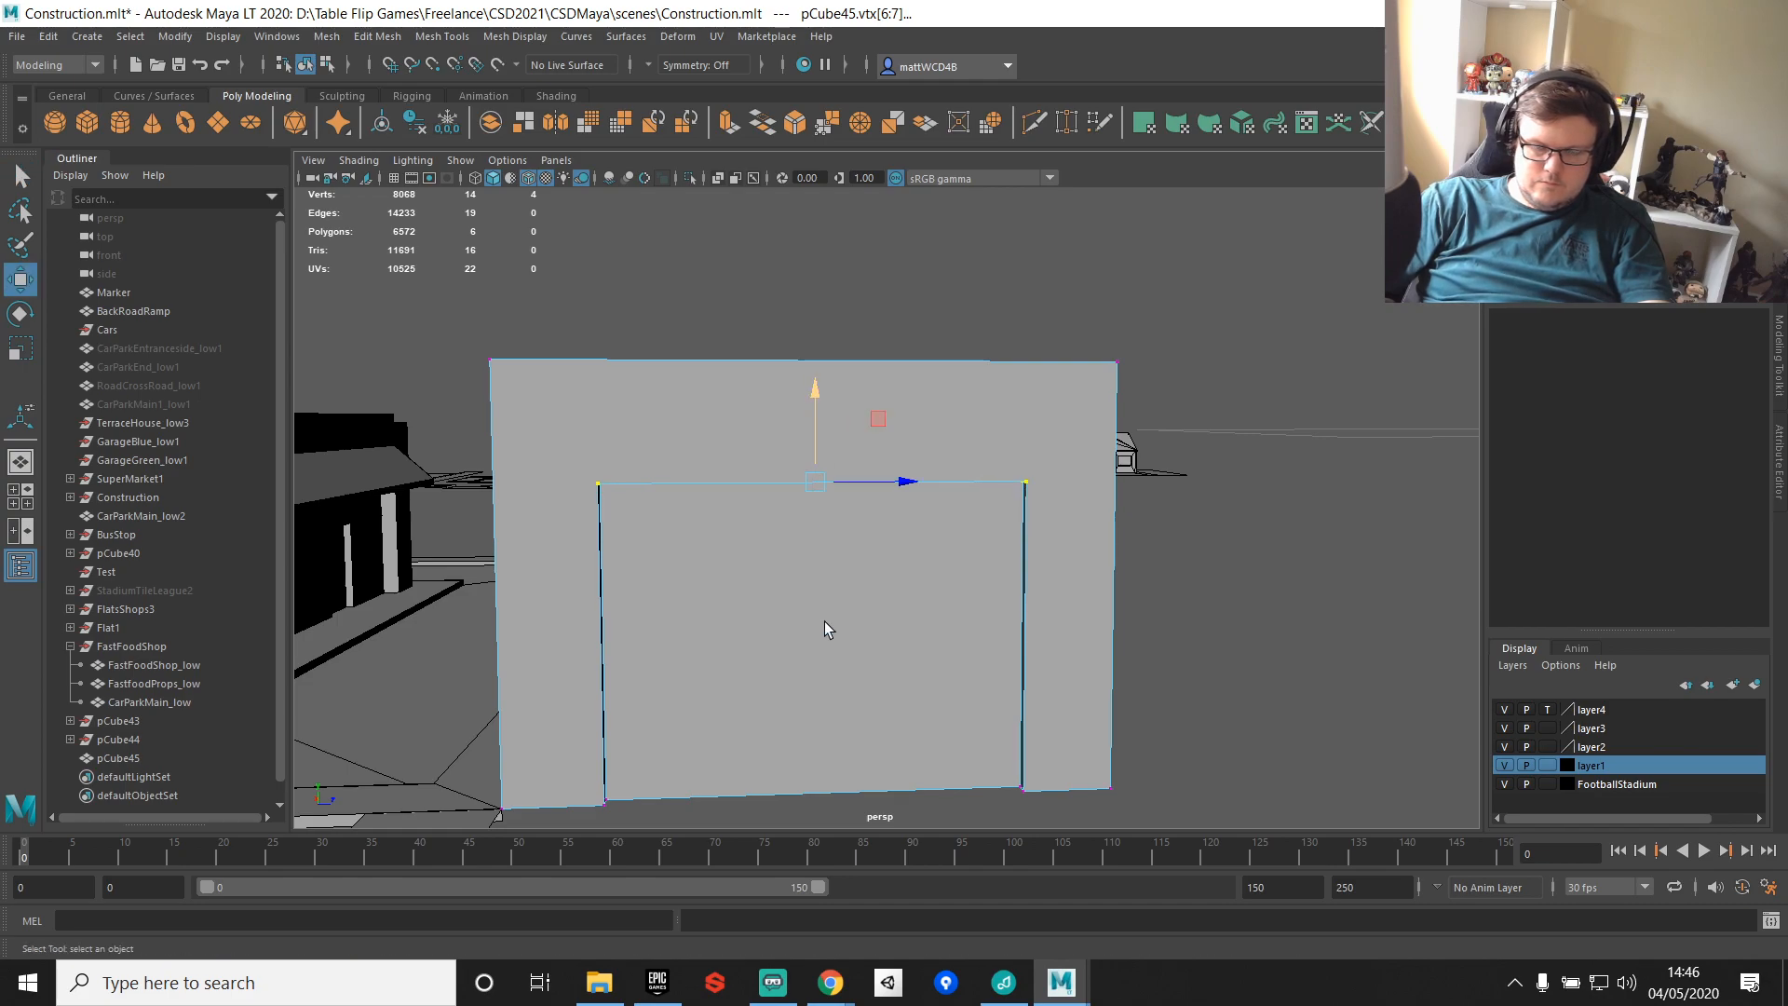
{"action": "key", "text": "q"}
{"action": "left_click_drag", "start_coordinate": [826, 611], "coordinate": [887, 654], "text": "alt"}
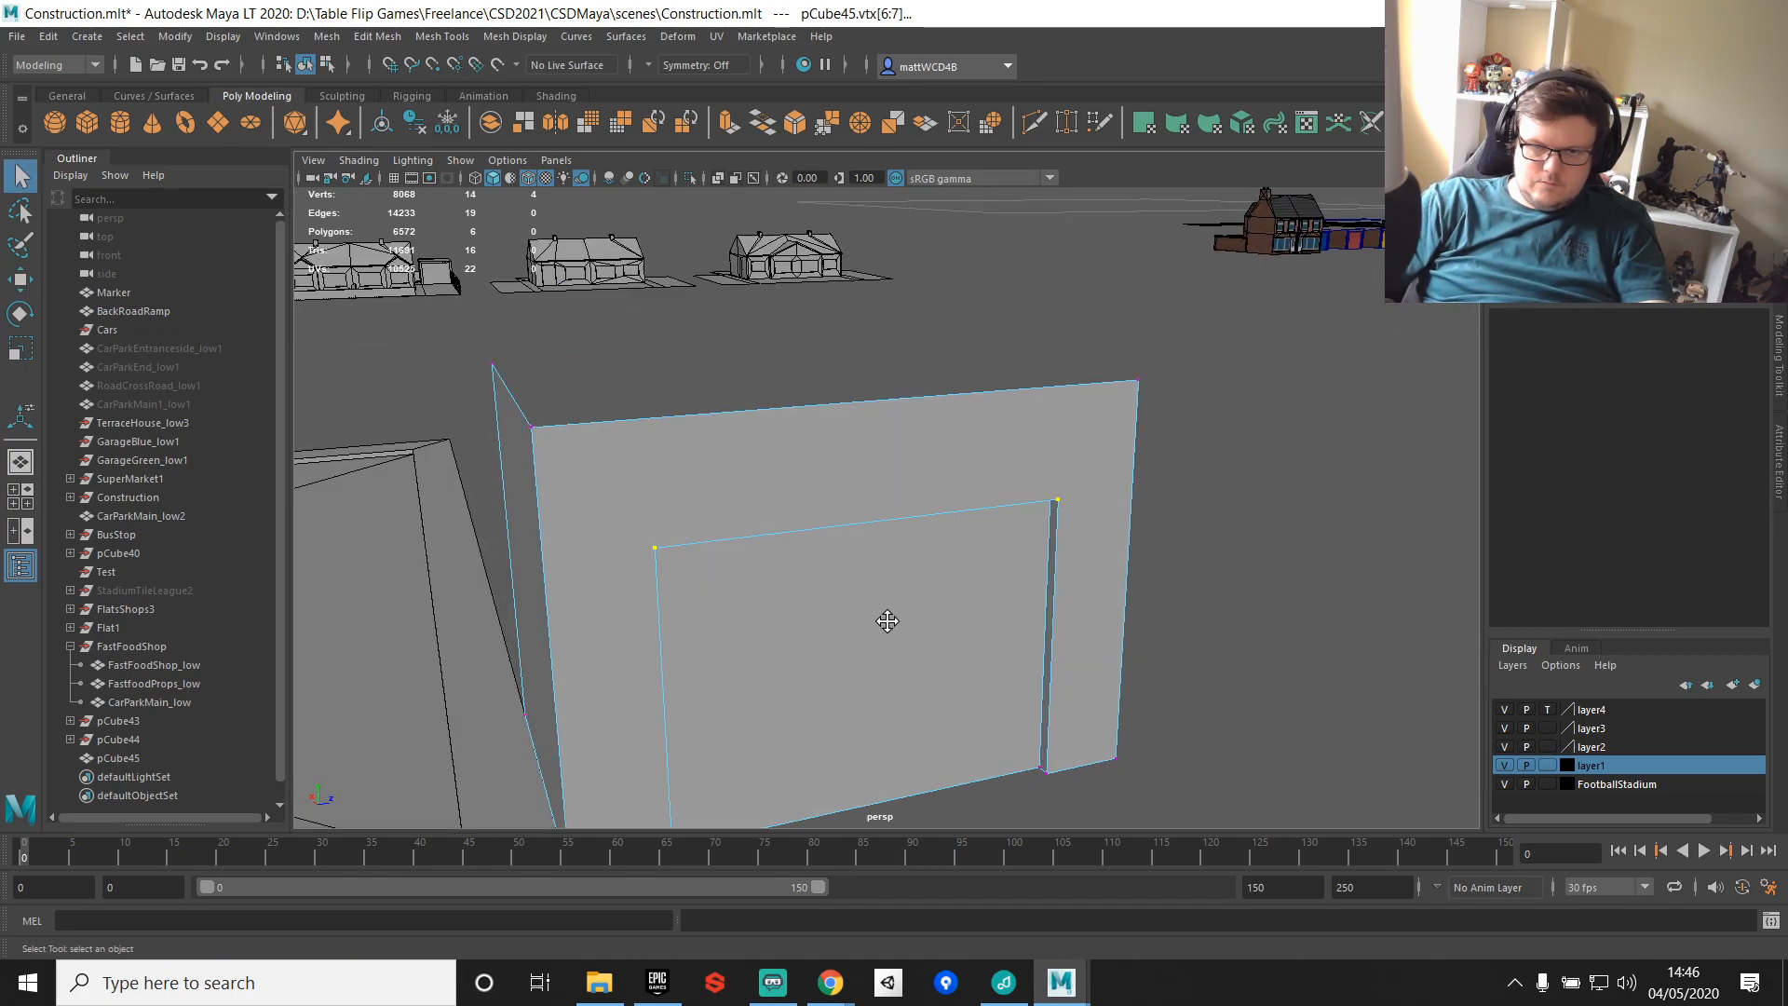
Step: Cut diagonal edges with Multi-Cut from both upper recess corners to the matching upper corners of the front wall
{"action": "middle_click_drag", "start_coordinate": [888, 621], "coordinate": [889, 461], "text": "alt"}
{"action": "key", "text": "ctrl+shift+x"}
{"action": "left_click", "coordinate": [658, 374]}
{"action": "left_click_drag", "start_coordinate": [657, 375], "coordinate": [620, 344], "text": "alt"}
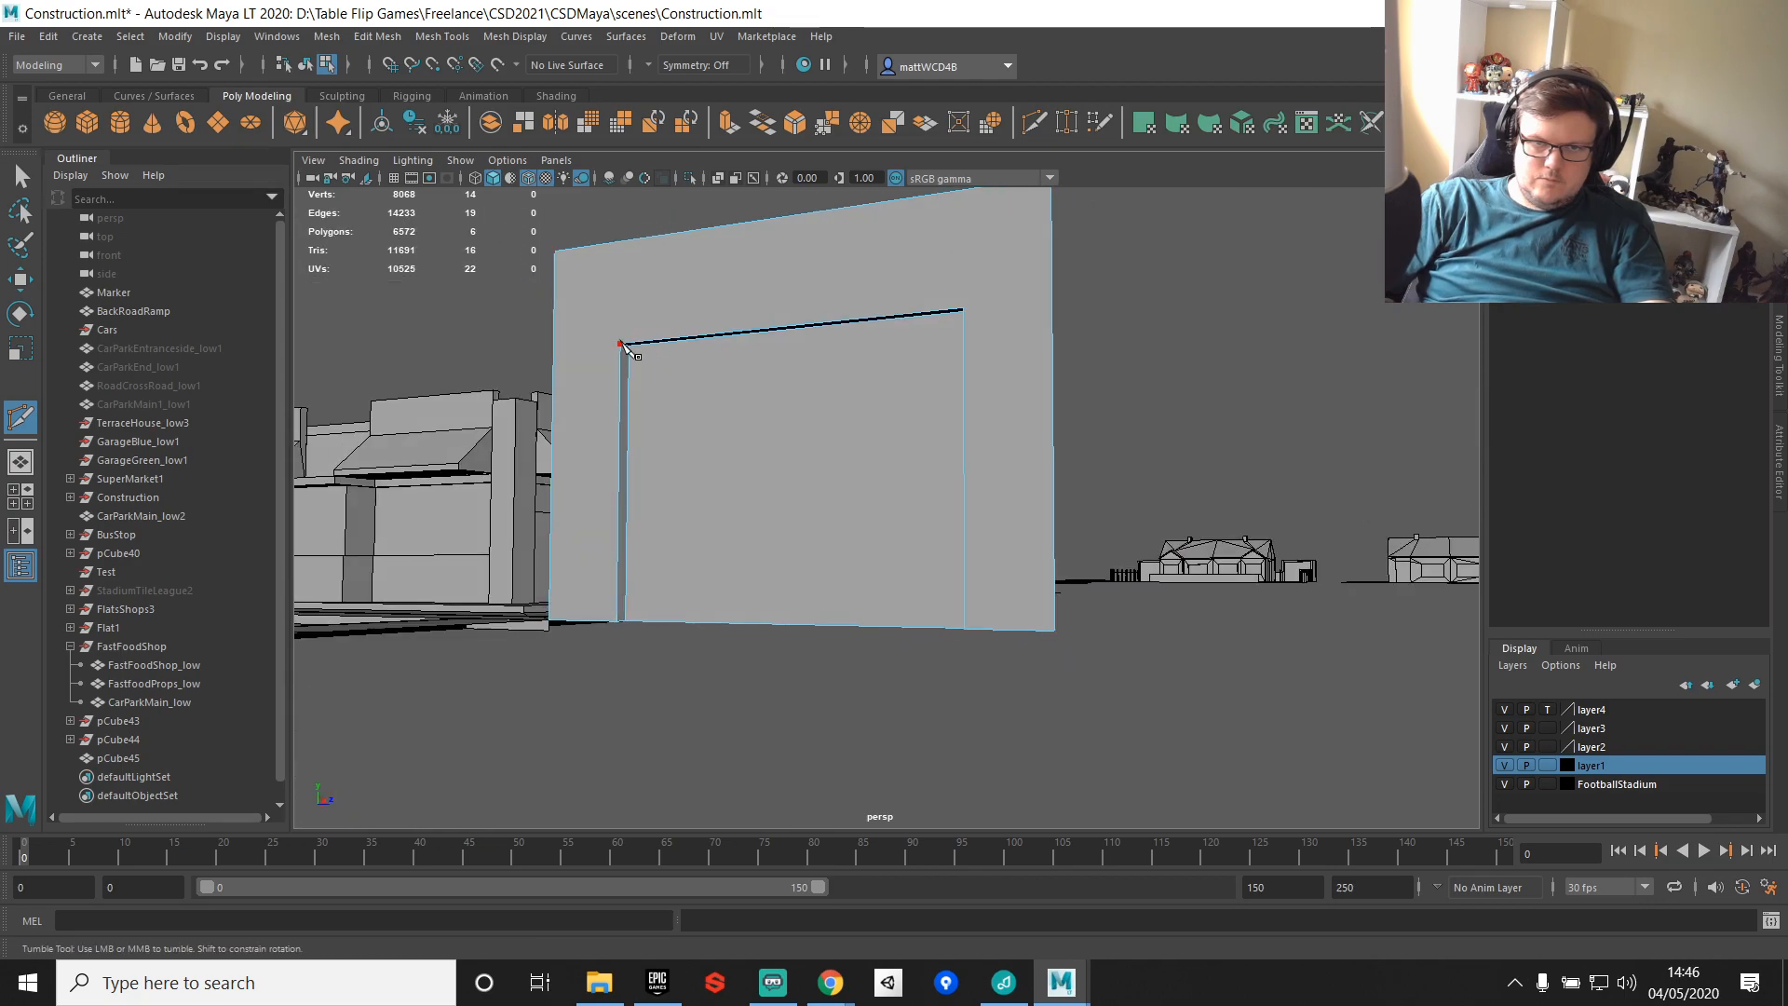
{"action": "left_click", "coordinate": [621, 343]}
{"action": "scroll", "coordinate": [621, 343], "scroll_direction": "up", "scroll_amount": 2}
{"action": "middle_click_drag", "start_coordinate": [620, 343], "coordinate": [732, 445], "text": "alt"}
{"action": "left_click", "coordinate": [578, 356]}
{"action": "key", "text": "Return"}
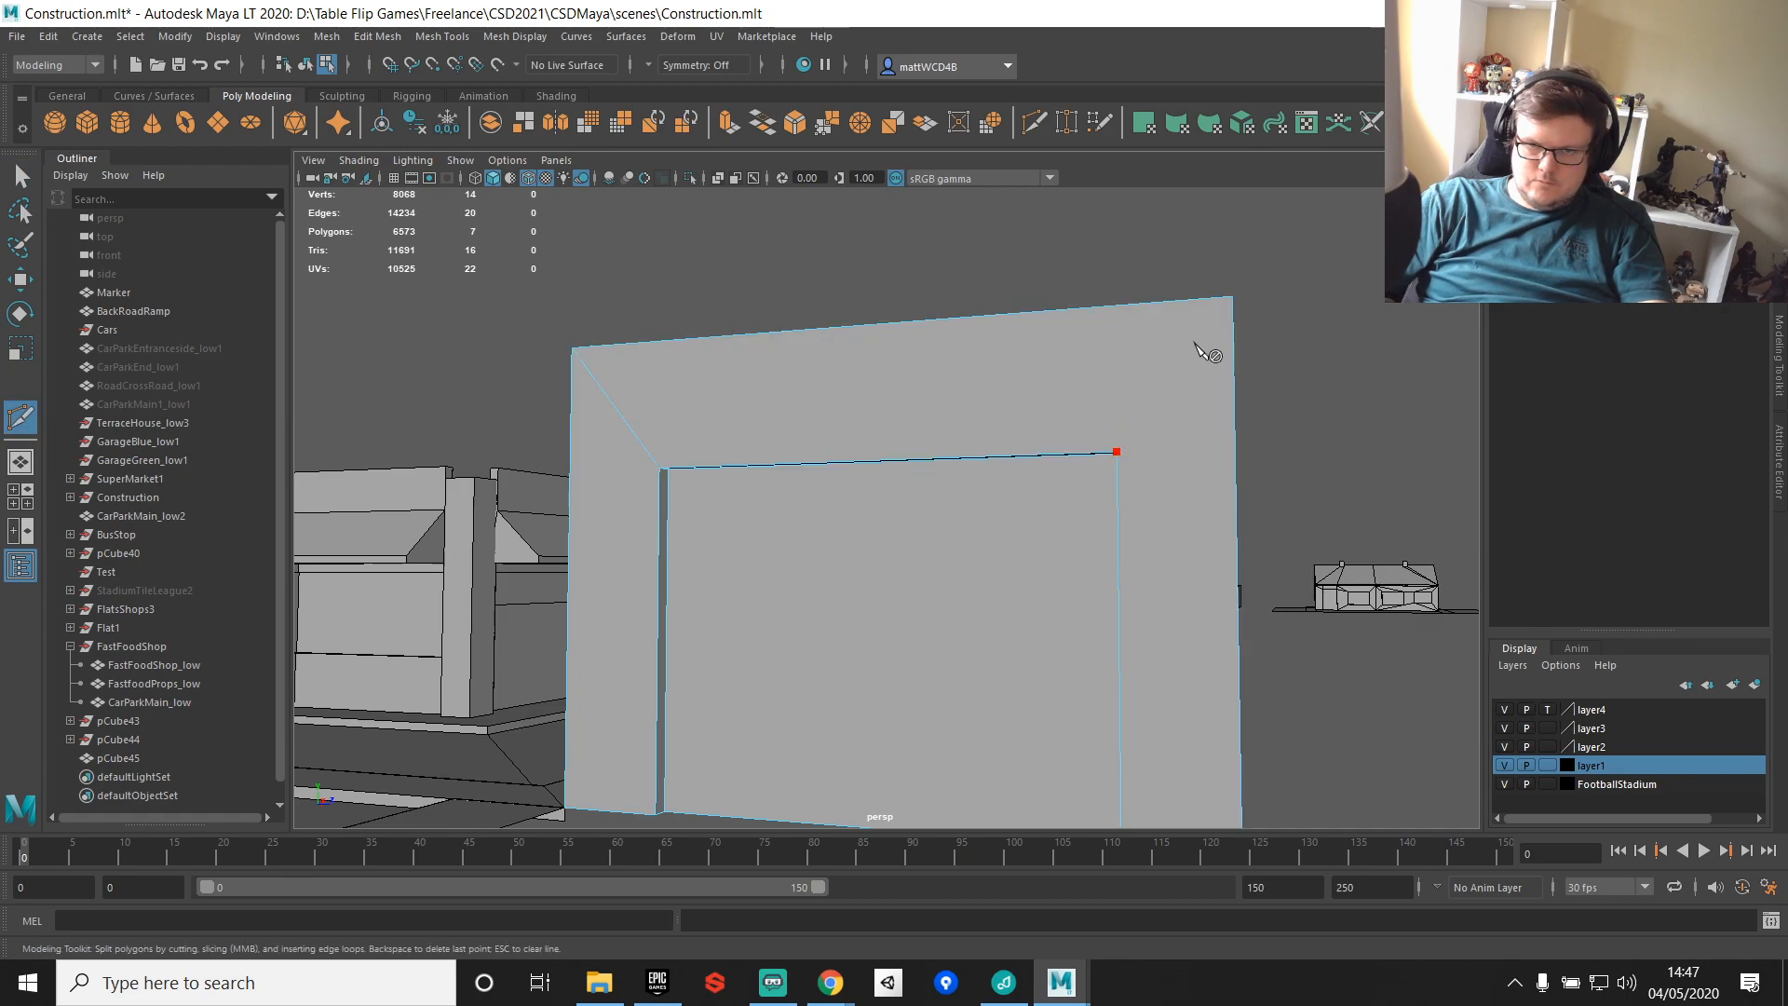
{"action": "left_click", "coordinate": [1231, 301]}
{"action": "key", "text": "q"}
{"action": "scroll", "coordinate": [978, 519], "scroll_direction": "down", "scroll_amount": 3}
{"action": "left_click_drag", "start_coordinate": [978, 519], "coordinate": [1009, 583], "text": "alt"}
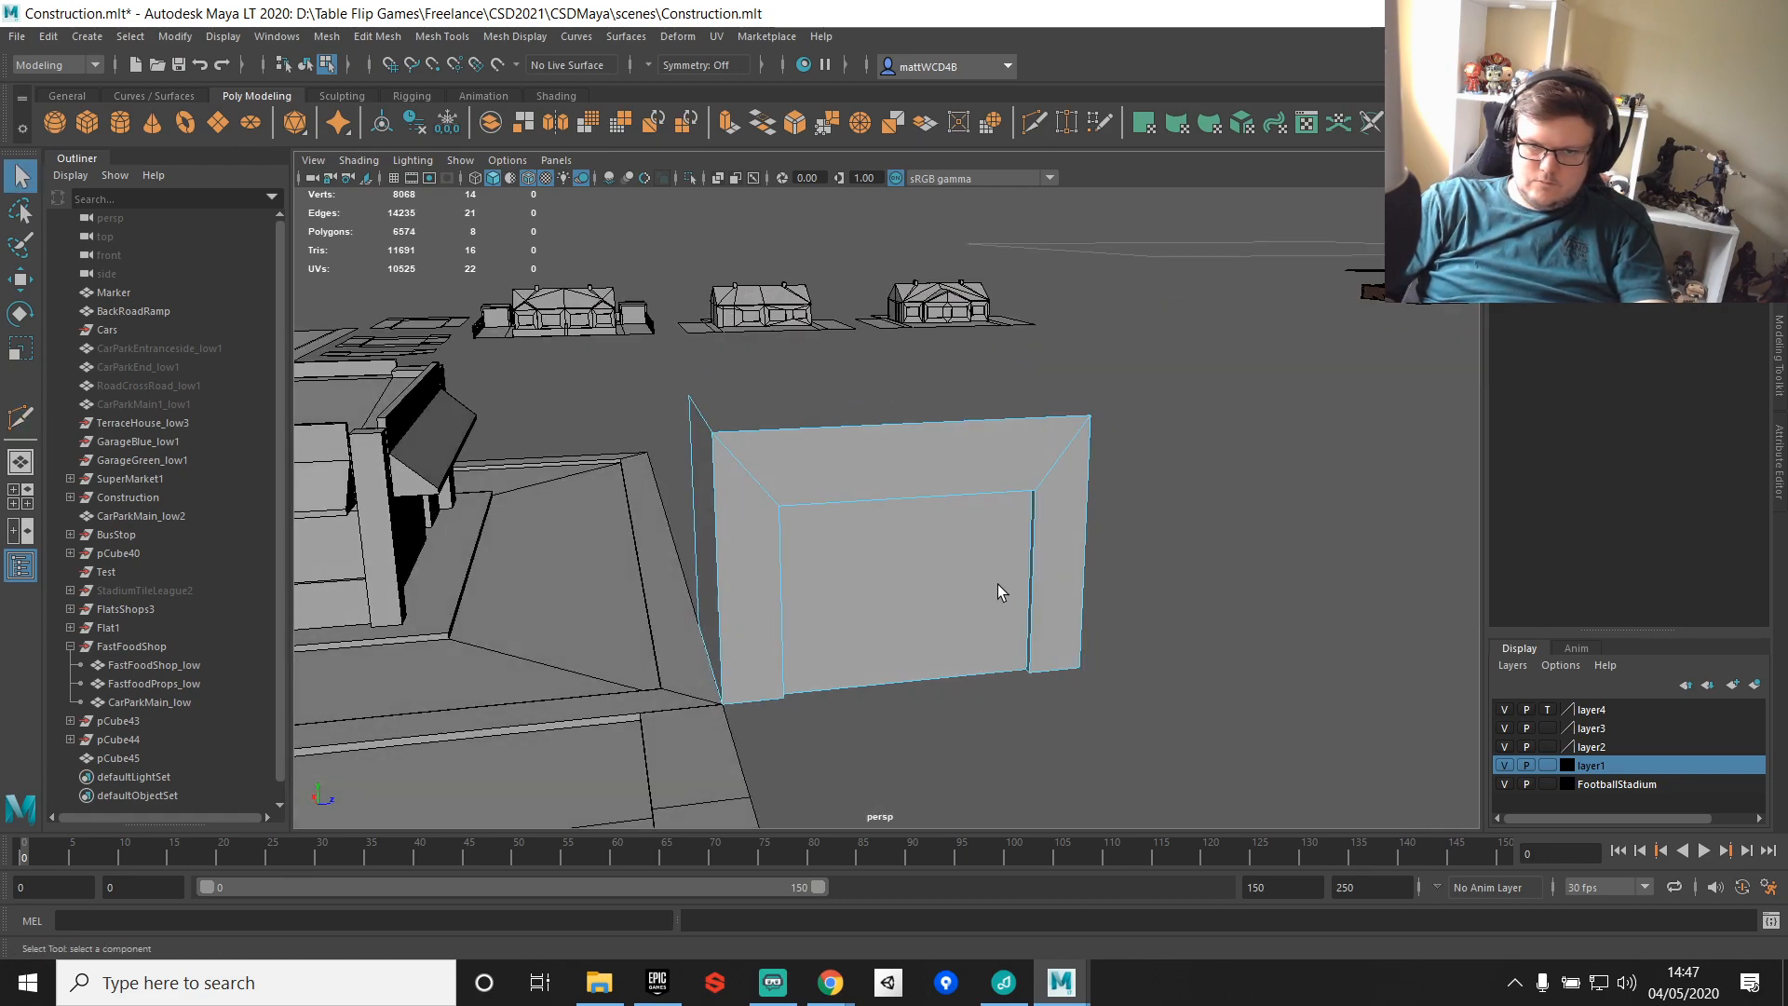
Step: Snap the wall panel's pivot to its lower corner beside the fast food ground and delete the remaining side face
{"action": "scroll", "coordinate": [942, 583], "scroll_direction": "up", "scroll_amount": 1}
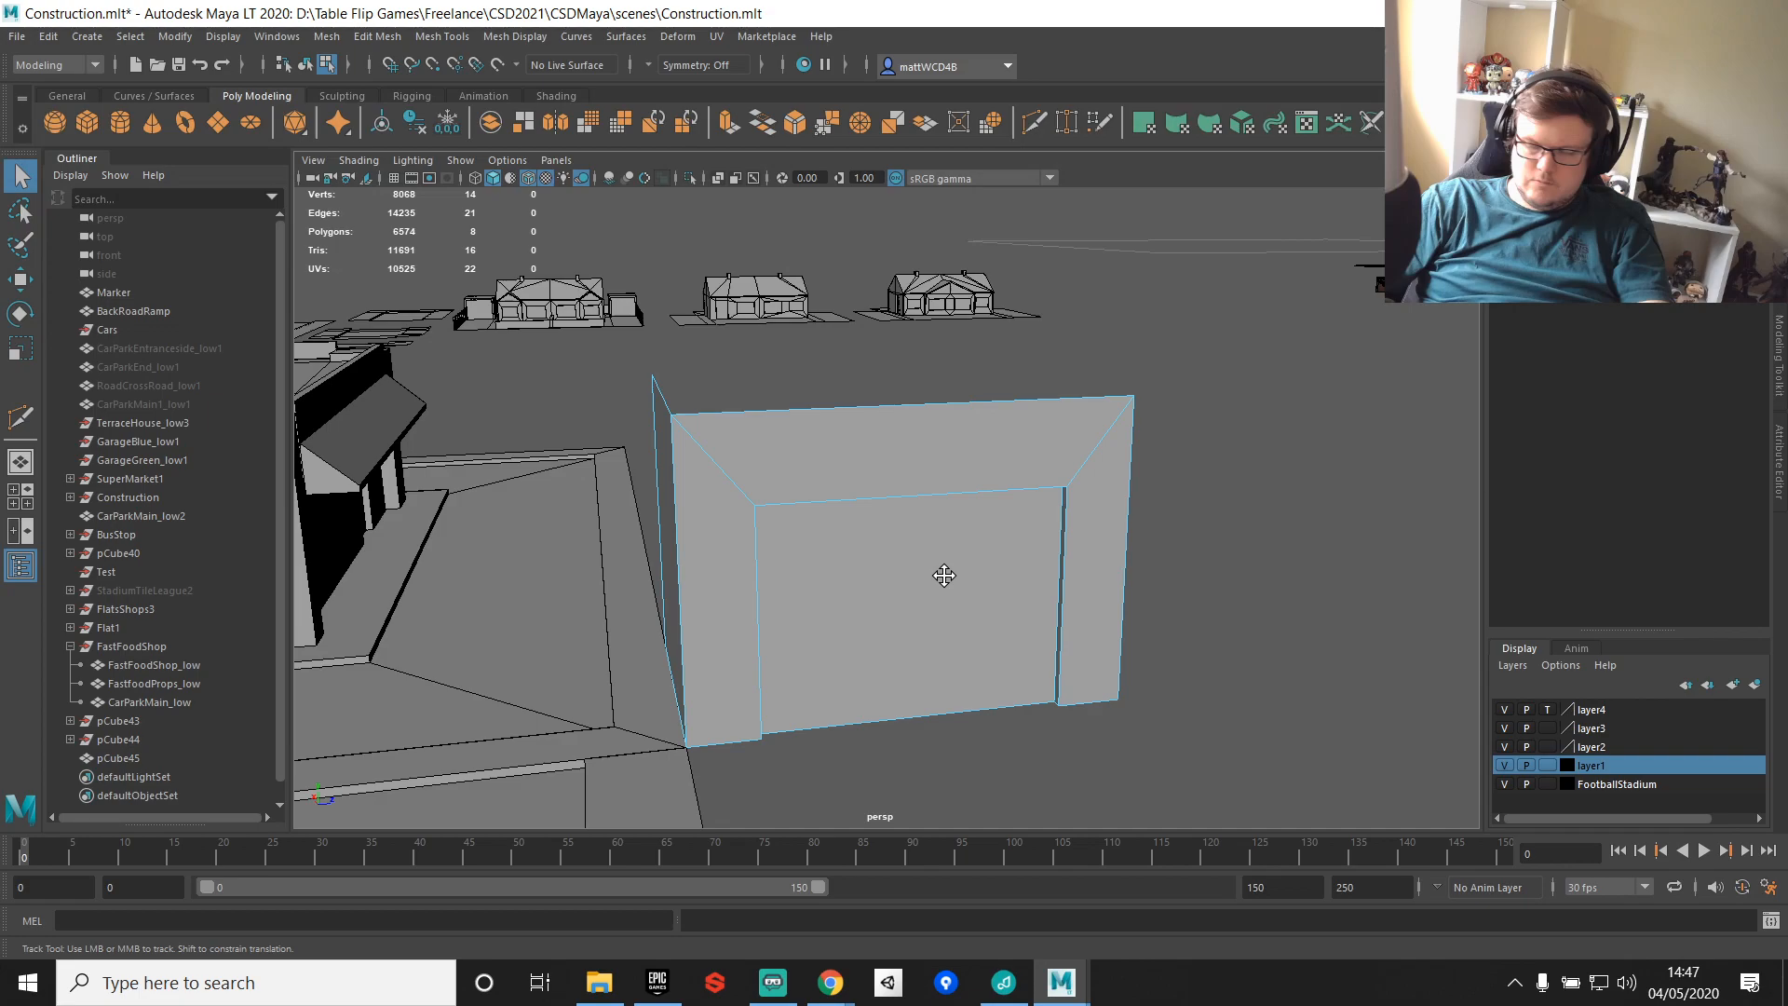
{"action": "middle_click_drag", "start_coordinate": [944, 576], "coordinate": [938, 400], "text": "alt"}
{"action": "key", "text": "F8"}
{"action": "key", "text": "w"}
{"action": "key", "text": "d"}
{"action": "key", "text": "v"}
{"action": "left_click_drag", "start_coordinate": [911, 375], "coordinate": [658, 371]}
{"action": "key", "text": "F11"}
{"action": "left_click", "coordinate": [652, 399]}
{"action": "key", "text": "Delete"}
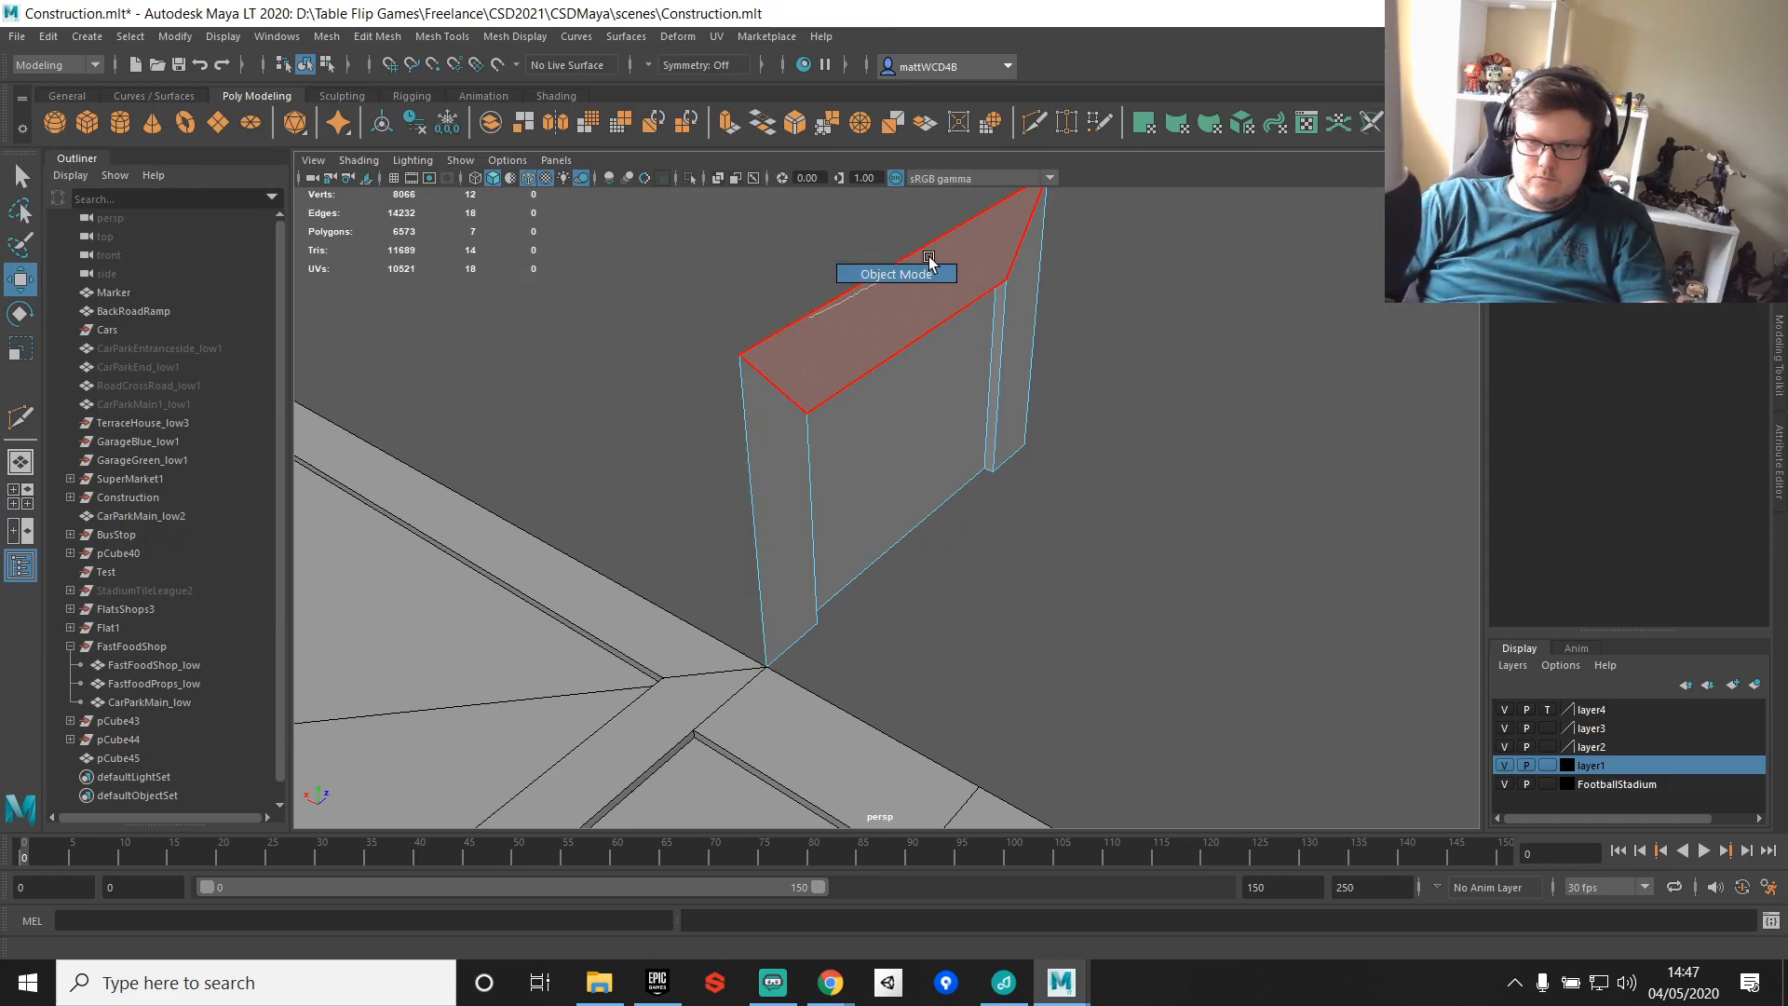
{"action": "key", "text": "F8"}
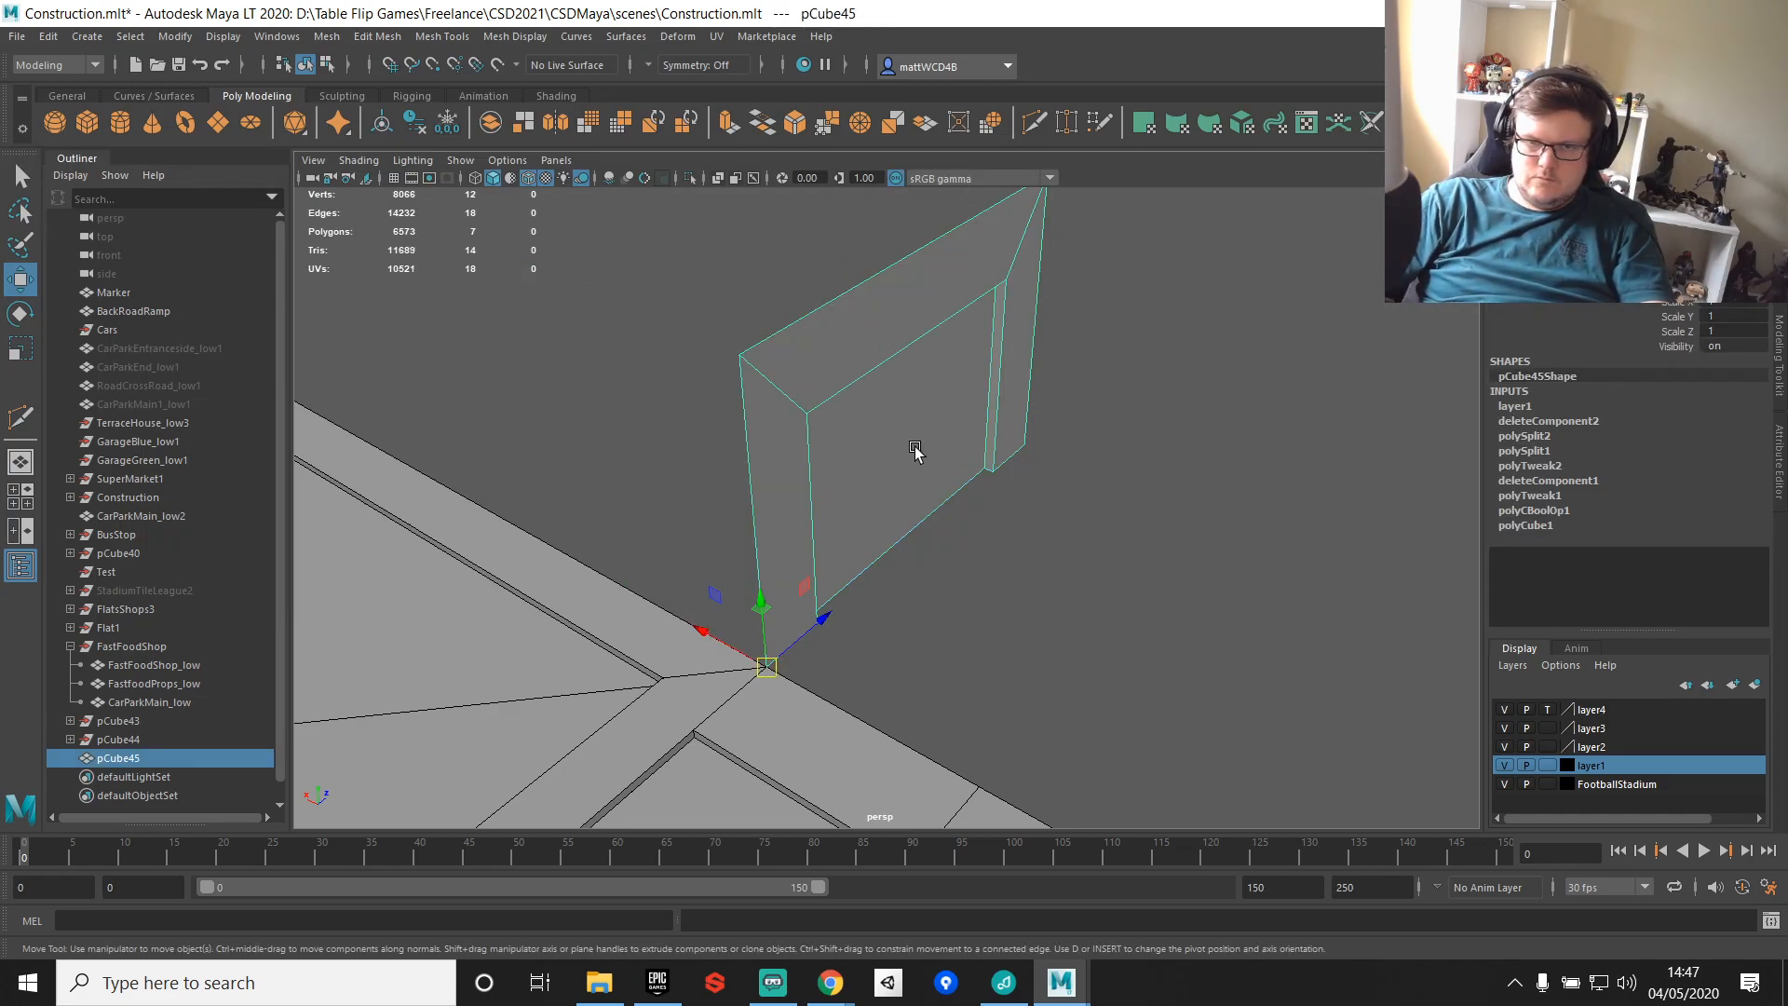
Step: Duplicate the wall panel, rotate the copy -90 degrees around Y, and snap it to the front panel's corner as a side wall
{"action": "key", "text": "ctrl+d"}
{"action": "key", "text": "e"}
{"action": "left_click_drag", "start_coordinate": [811, 711], "coordinate": [766, 718]}
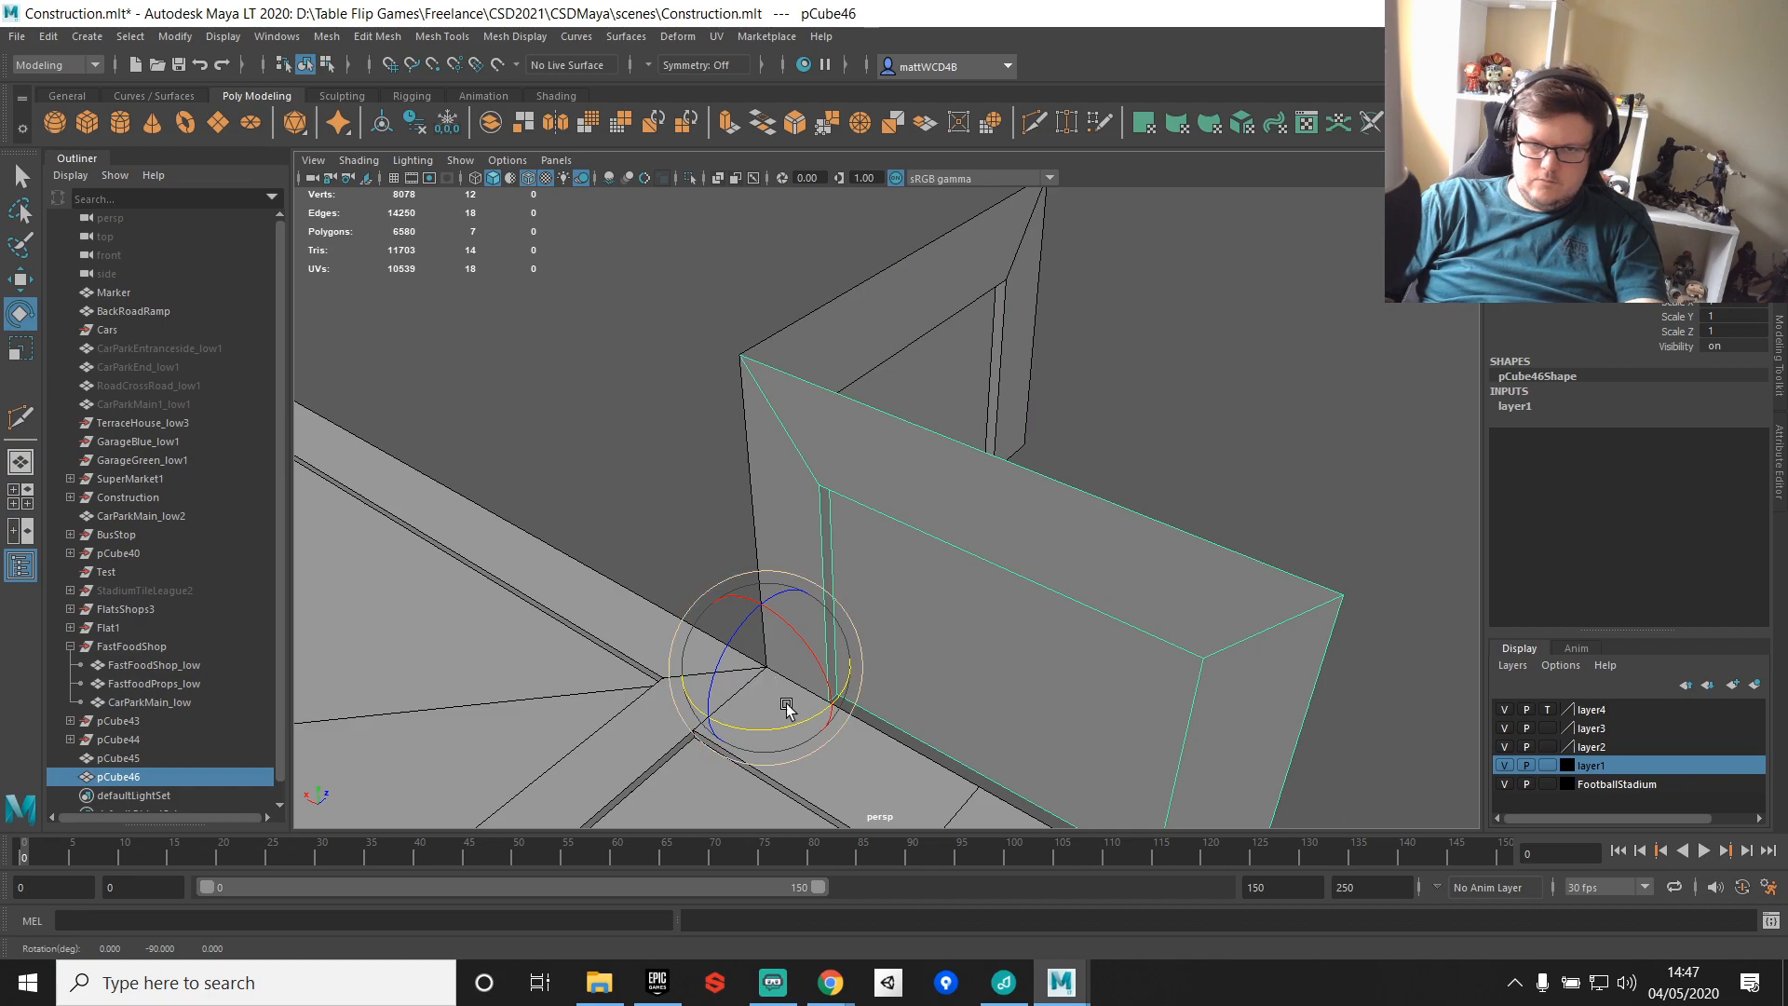
{"action": "key", "text": "w"}
{"action": "middle_click_drag", "start_coordinate": [863, 764], "coordinate": [791, 503], "text": "alt"}
{"action": "key", "text": "d"}
{"action": "left_click_drag", "start_coordinate": [666, 462], "coordinate": [942, 539]}
{"action": "scroll", "coordinate": [1128, 647], "scroll_direction": "down", "scroll_amount": 2}
{"action": "left_click", "coordinate": [1126, 649]}
Step: Adjust the front panel's far-end vertices and place two duplicates of the panel end to end along the front
{"action": "left_click", "coordinate": [954, 545]}
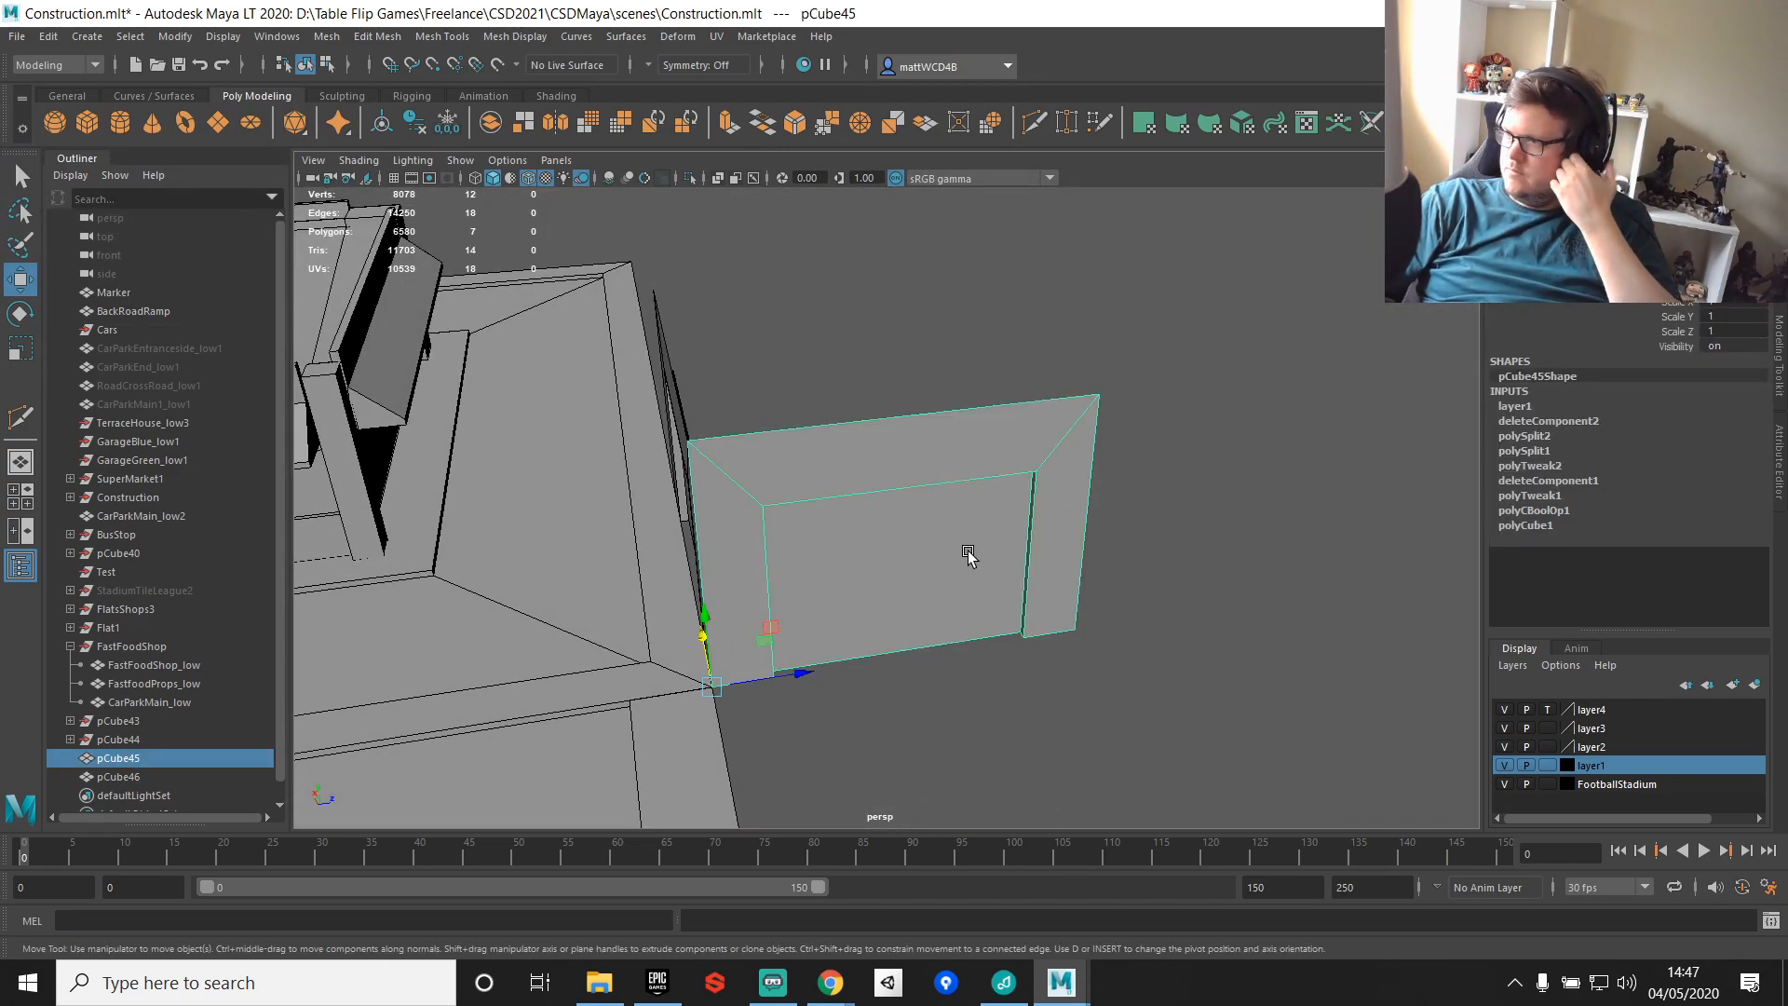
{"action": "left_click_drag", "start_coordinate": [1046, 591], "coordinate": [990, 471], "text": "alt"}
{"action": "right_click_drag", "start_coordinate": [990, 466], "coordinate": [881, 419]}
{"action": "left_click_drag", "start_coordinate": [932, 307], "coordinate": [1158, 666]}
{"action": "scroll", "coordinate": [1141, 614], "scroll_direction": "up", "scroll_amount": 3}
{"action": "left_click_drag", "start_coordinate": [1180, 539], "coordinate": [730, 449]}
{"action": "key", "text": "q"}
{"action": "key", "text": "F8"}
{"action": "key", "text": "w"}
{"action": "key", "text": "ctrl+d"}
{"action": "left_click_drag", "start_coordinate": [851, 708], "coordinate": [1028, 607]}
{"action": "key", "text": "ctrl+d"}
{"action": "mouse_move", "coordinate": [750, 610]}
{"action": "left_mouse_down"}
{"action": "mouse_move", "coordinate": [1133, 583]}
{"action": "mouse_move", "coordinate": [1049, 602]}
{"action": "mouse_move", "coordinate": [1015, 624]}
{"action": "mouse_move", "coordinate": [1053, 638]}
{"action": "mouse_move", "coordinate": [1042, 651]}
{"action": "mouse_move", "coordinate": [994, 662]}
{"action": "mouse_move", "coordinate": [745, 622]}
{"action": "left_mouse_up"}
Step: Narrow the third front panel by moving its far-end pillar and recess-side vertices inward
{"action": "key", "text": "q"}
{"action": "right_click_drag", "start_coordinate": [950, 477], "coordinate": [859, 479]}
{"action": "left_click_drag", "start_coordinate": [913, 436], "coordinate": [1105, 732]}
{"action": "key", "text": "w"}
{"action": "scroll", "coordinate": [1007, 556], "scroll_direction": "up", "scroll_amount": 3}
{"action": "left_click_drag", "start_coordinate": [1111, 590], "coordinate": [1054, 590]}
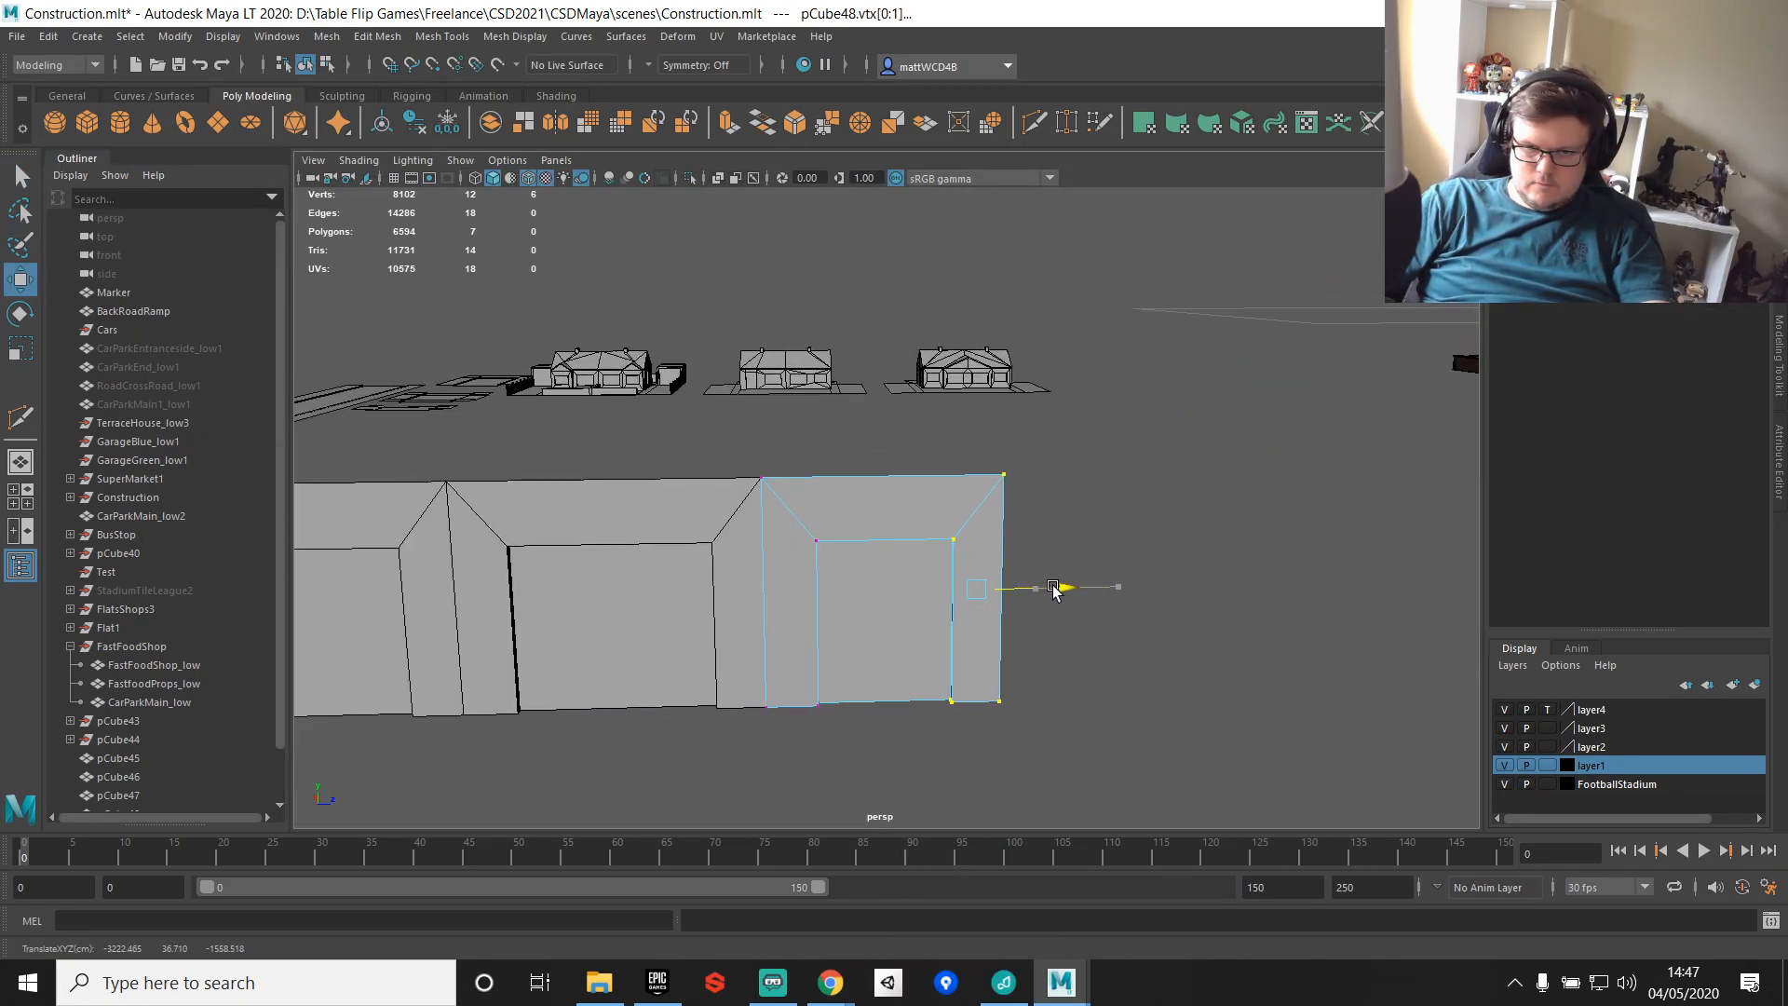
Step: Combine the three front wall panels into a single mesh
{"action": "left_click_drag", "start_coordinate": [857, 610], "coordinate": [985, 578], "text": "alt"}
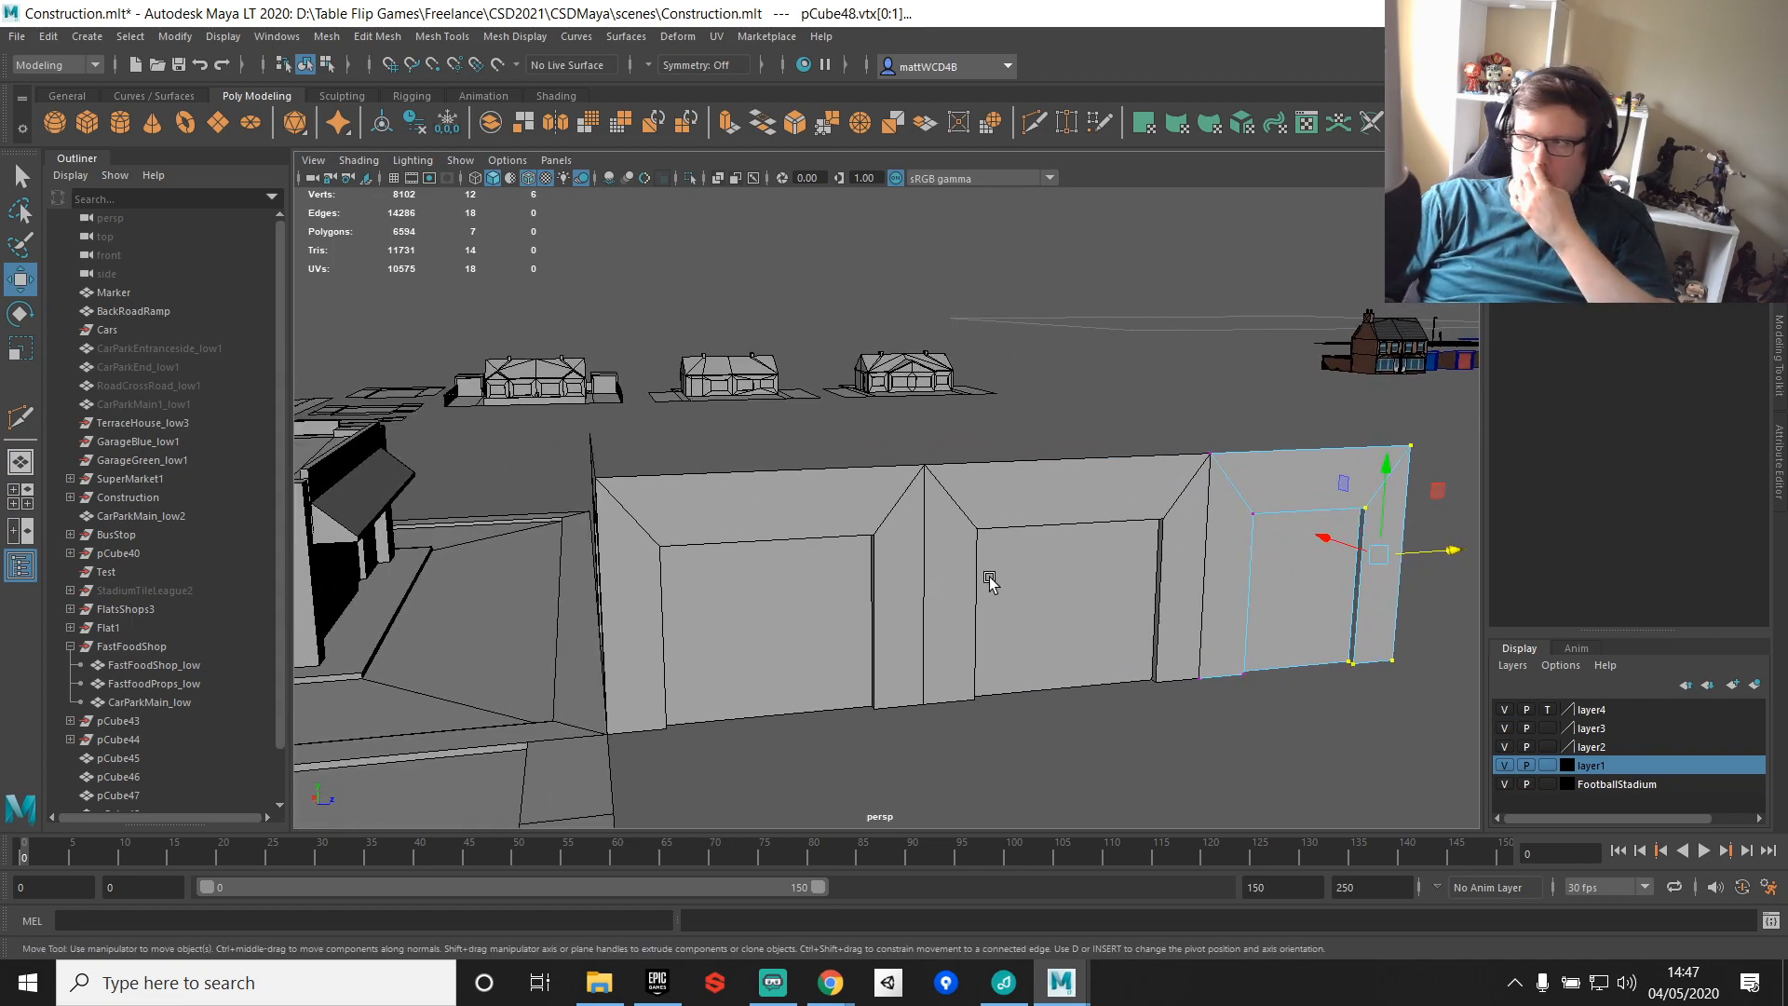
{"action": "left_click_drag", "start_coordinate": [989, 577], "coordinate": [1036, 578], "text": "alt"}
{"action": "right_click_drag", "start_coordinate": [812, 547], "coordinate": [857, 495]}
{"action": "left_click", "coordinate": [868, 494]}
{"action": "left_click", "coordinate": [1003, 470], "text": "shift"}
{"action": "left_click", "coordinate": [1199, 449], "text": "shift"}
{"action": "right_click_drag", "start_coordinate": [1200, 450], "coordinate": [1136, 842], "text": "shift"}
{"action": "left_click", "coordinate": [573, 505]}
{"action": "right_click_drag", "start_coordinate": [573, 505], "coordinate": [618, 910], "text": "shift"}
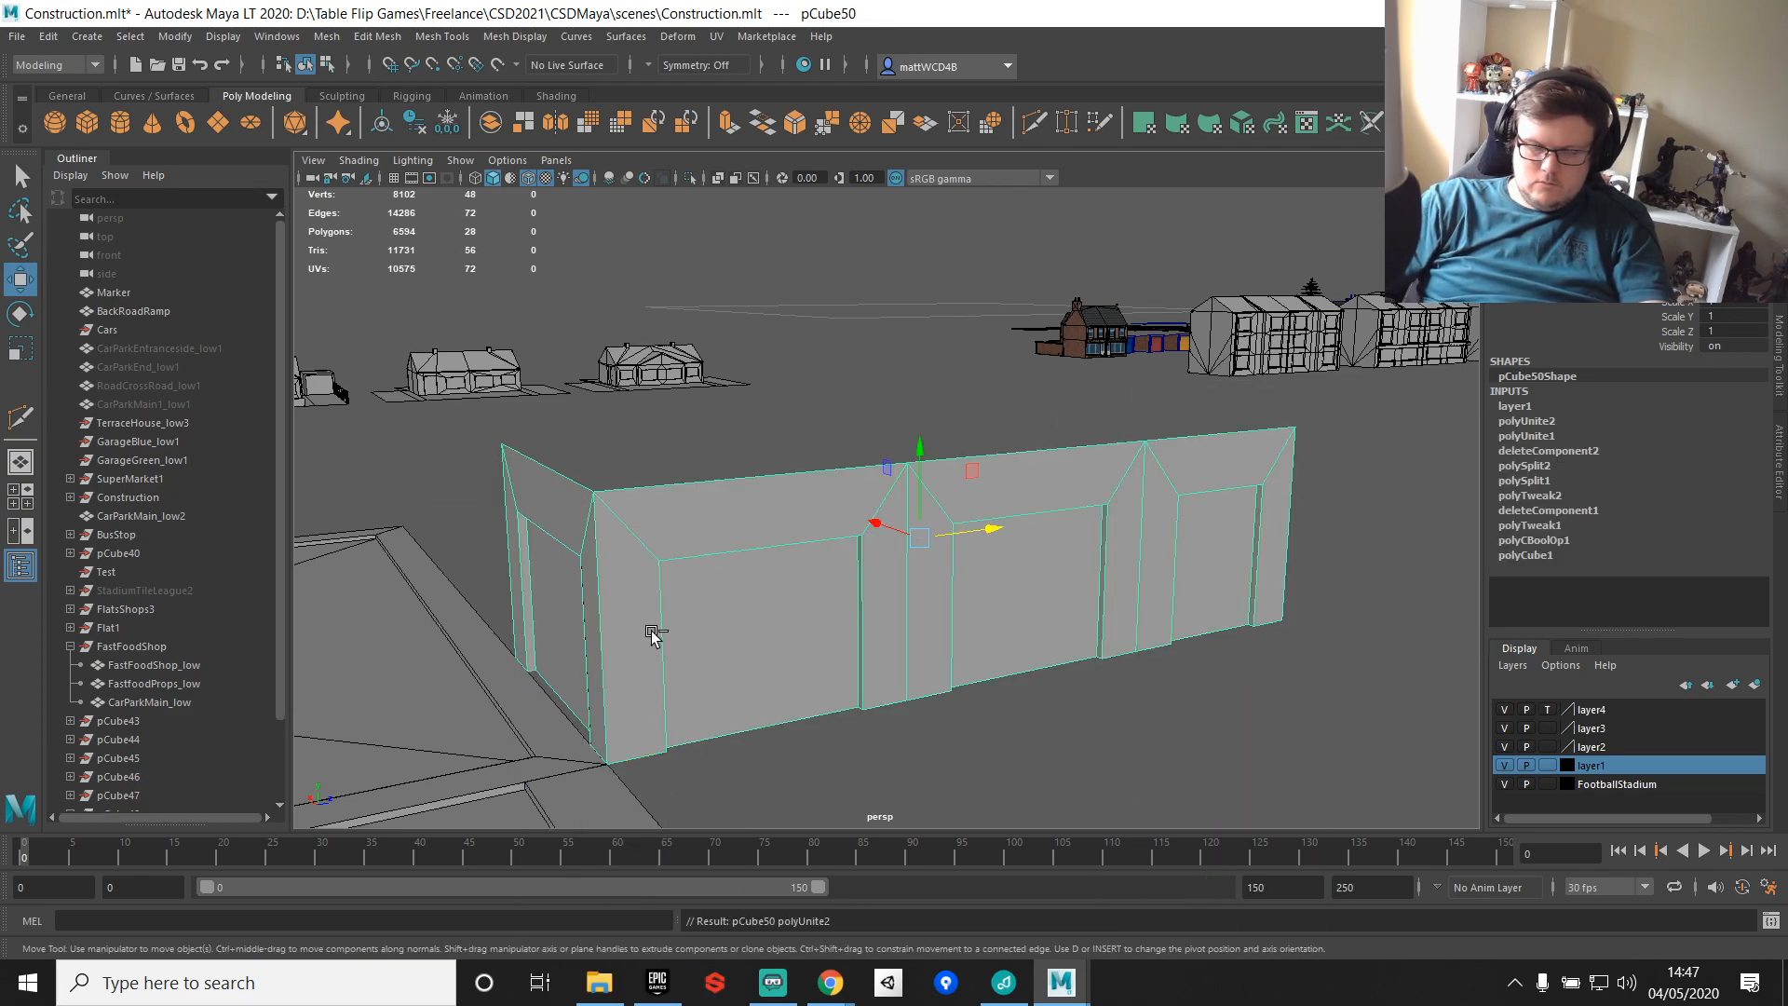
{"action": "key", "text": "ctrl+z"}
Step: Duplicate the side wall panel and move the copy along the front wall toward its far end
{"action": "left_click", "coordinate": [560, 528]}
{"action": "left_click_drag", "start_coordinate": [960, 705], "coordinate": [869, 735], "text": "alt"}
{"action": "key", "text": "ctrl+d"}
{"action": "left_click_drag", "start_coordinate": [739, 655], "coordinate": [1307, 689]}
{"action": "middle_click_drag", "start_coordinate": [1308, 690], "coordinate": [780, 616], "text": "alt"}
{"action": "left_click", "coordinate": [1750, 336]}
{"action": "type", "text": "-1"}
{"action": "key", "text": "Return"}
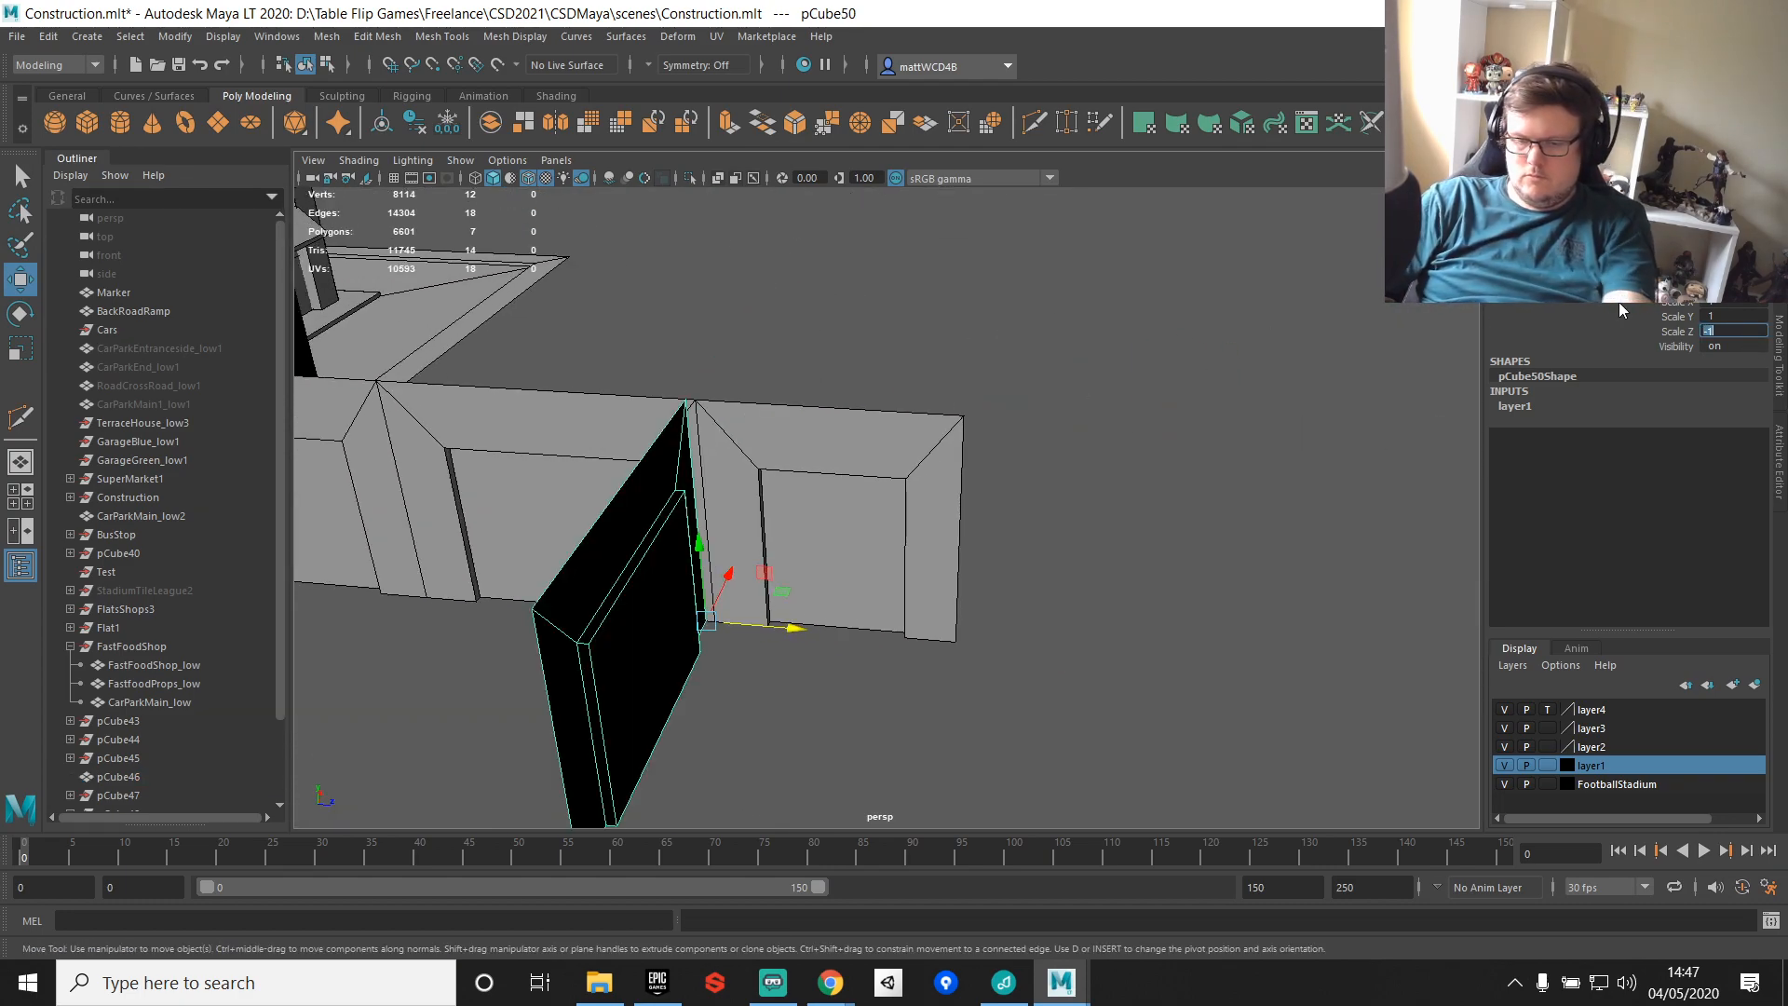
{"action": "type", "text": "1"}
{"action": "key", "text": "Return"}
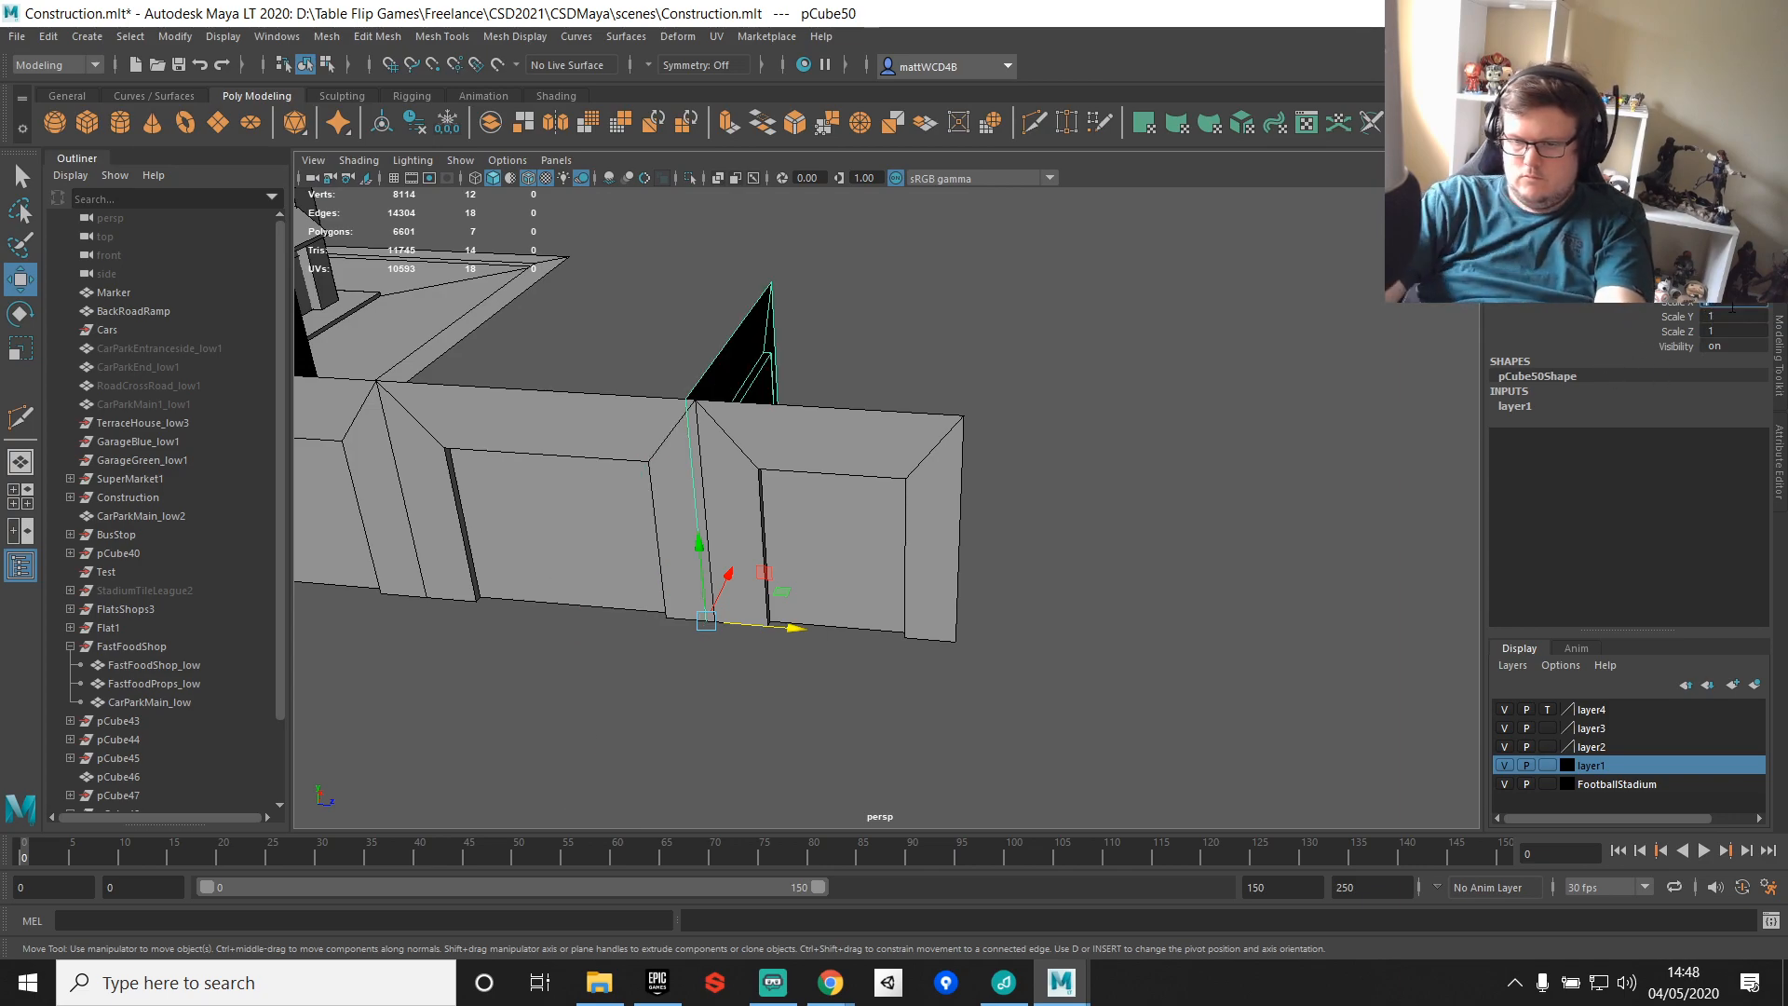
Step: Mirror the copied side panel with a scale of -1 and snap it to the front wall's far-end corner
{"action": "type", "text": "-1"}
{"action": "key", "text": "Return"}
{"action": "middle_click_drag", "start_coordinate": [913, 545], "coordinate": [911, 508], "text": "alt"}
{"action": "key", "text": "v"}
{"action": "left_click_drag", "start_coordinate": [799, 592], "coordinate": [983, 602]}
{"action": "left_click", "coordinate": [1164, 549]}
{"action": "left_click_drag", "start_coordinate": [1164, 549], "coordinate": [1030, 529], "text": "alt"}
{"action": "scroll", "coordinate": [1030, 529], "scroll_direction": "down", "scroll_amount": 3}
{"action": "middle_click_drag", "start_coordinate": [1030, 529], "coordinate": [985, 588], "text": "alt"}
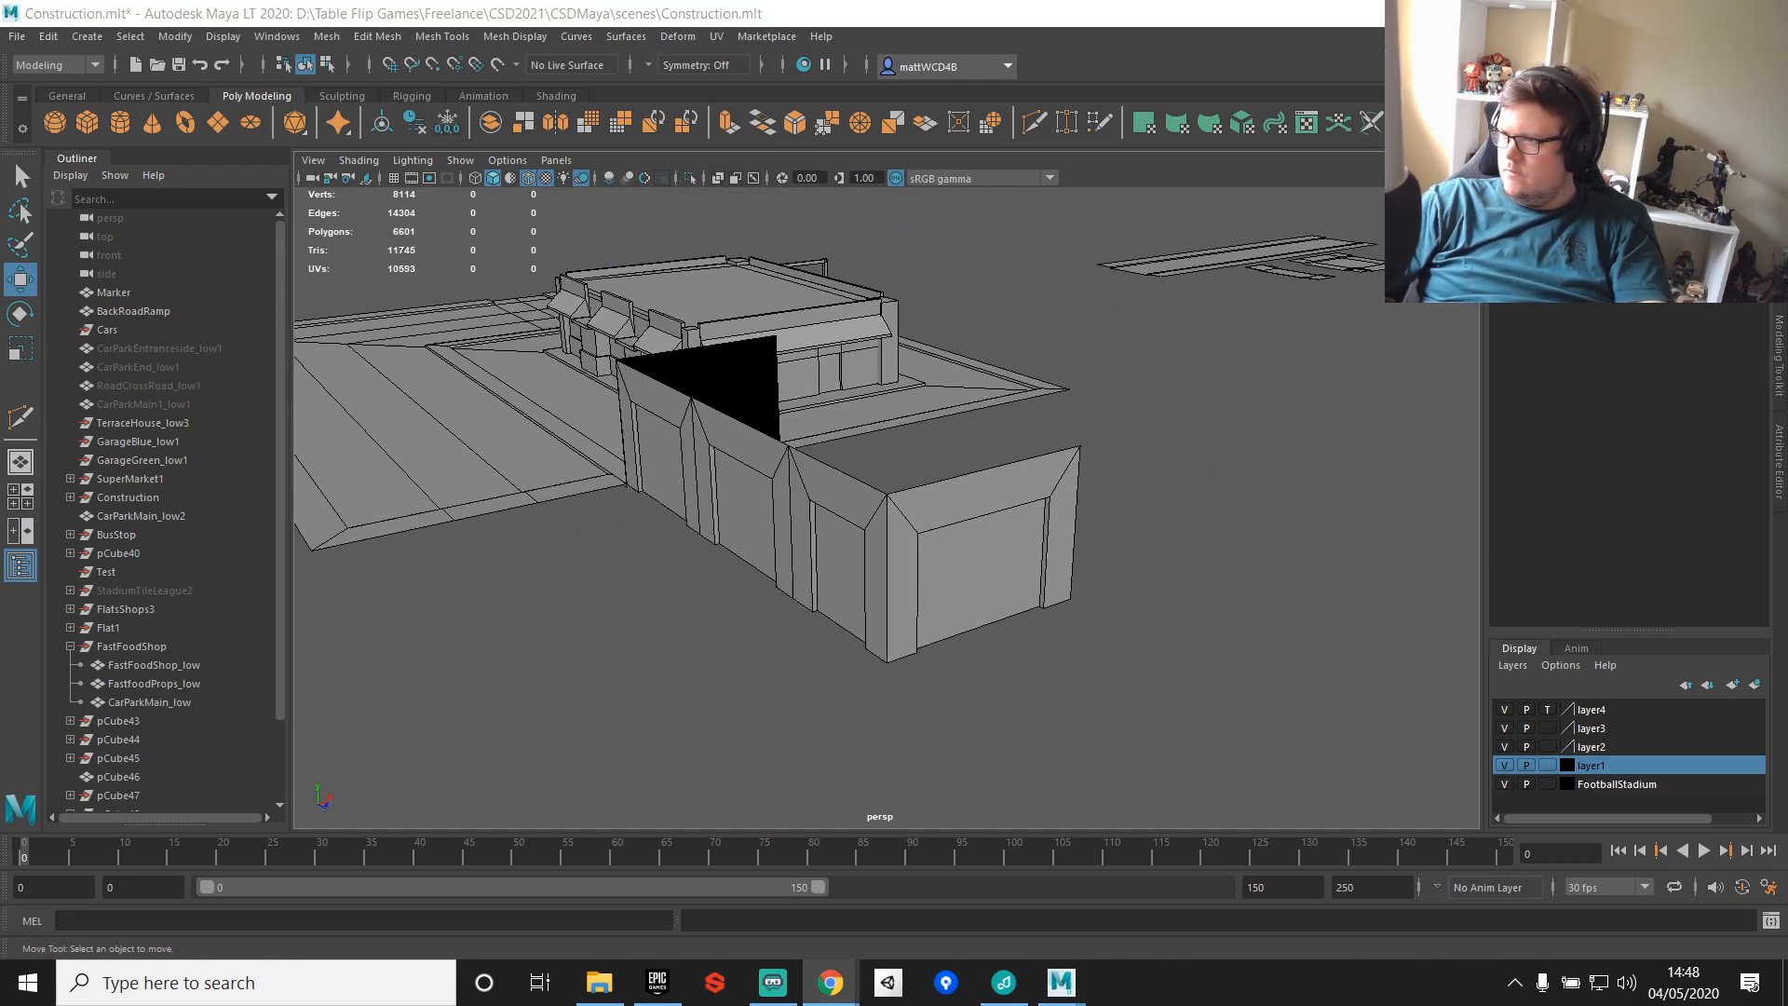
Step: Extrude the far side panel's rear vertical edge and snap it to the opposite side panel to form the back wall
{"action": "left_click_drag", "start_coordinate": [836, 377], "coordinate": [782, 431], "text": "alt"}
{"action": "mouse_move", "coordinate": [1067, 457]}
{"action": "left_mouse_down", "text": "alt"}
{"action": "mouse_move", "coordinate": [1022, 460]}
{"action": "mouse_move", "coordinate": [1031, 496]}
{"action": "mouse_move", "coordinate": [982, 507]}
{"action": "mouse_move", "coordinate": [750, 487]}
{"action": "left_mouse_up", "text": "alt"}
{"action": "left_click", "coordinate": [738, 407]}
{"action": "right_click_drag", "start_coordinate": [738, 407], "coordinate": [739, 354]}
{"action": "left_click", "coordinate": [774, 515]}
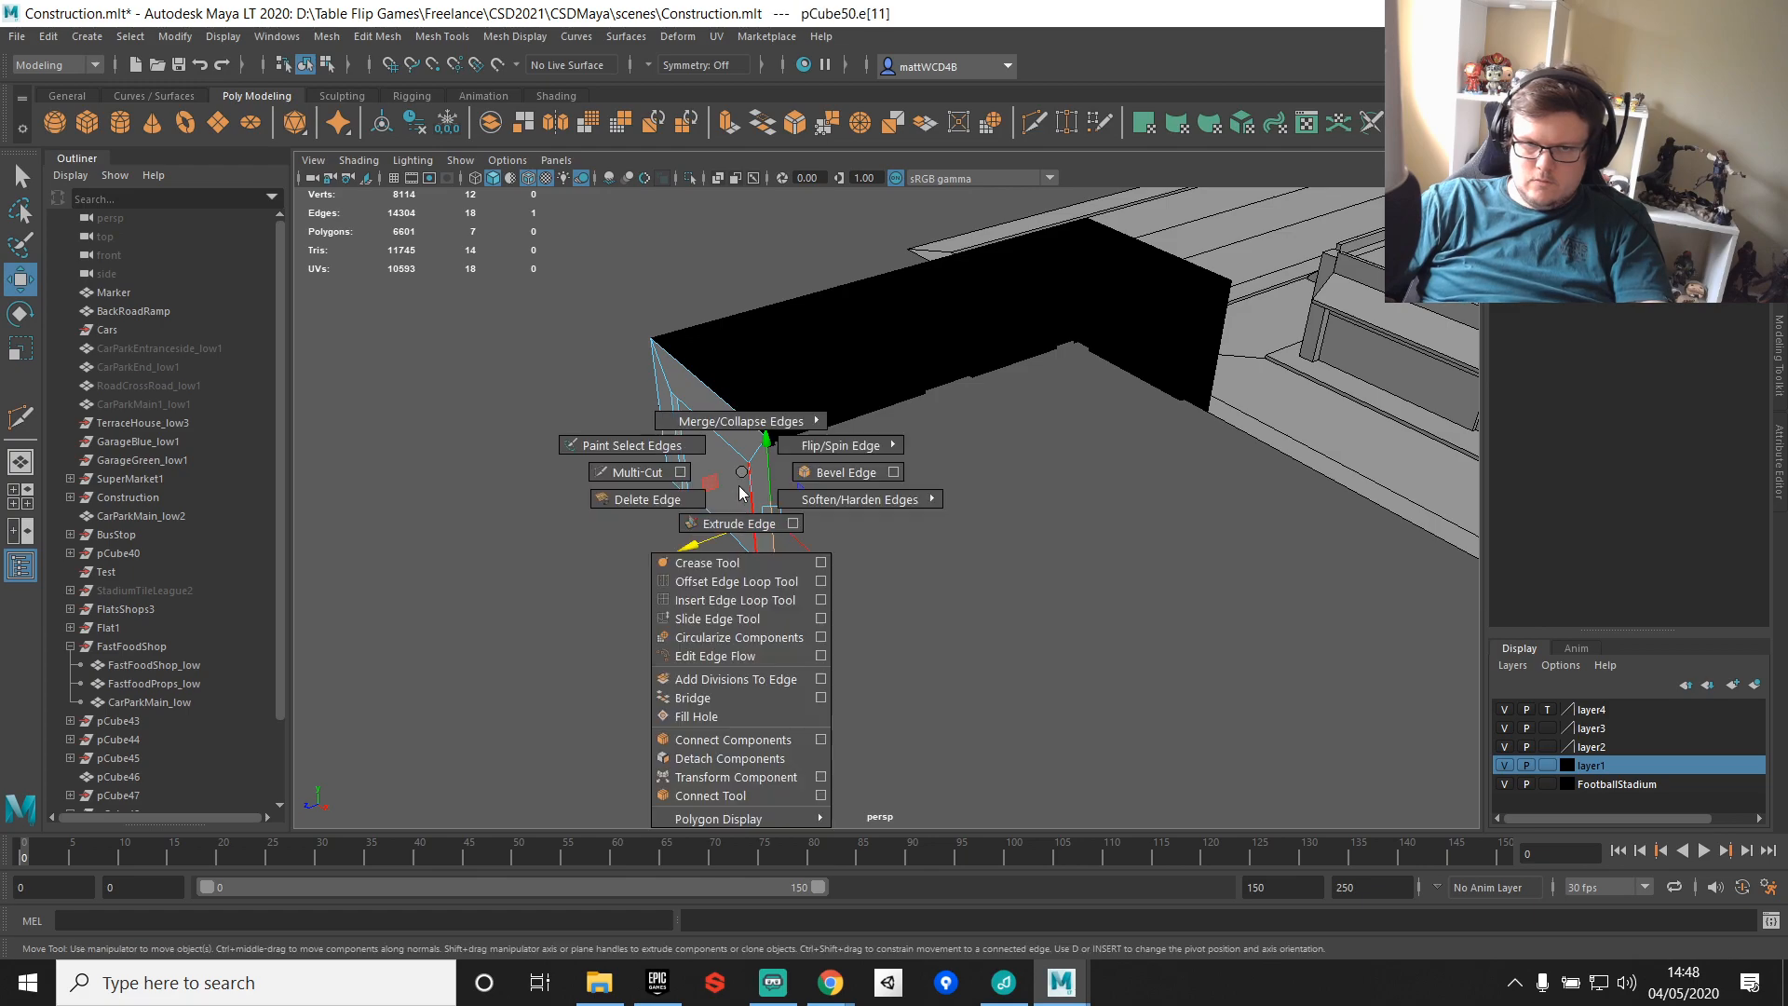
{"action": "right_click_drag", "start_coordinate": [742, 487], "coordinate": [742, 556], "text": "shift"}
{"action": "key", "text": "w"}
{"action": "key", "text": "v"}
{"action": "left_click_drag", "start_coordinate": [689, 551], "coordinate": [1162, 379]}
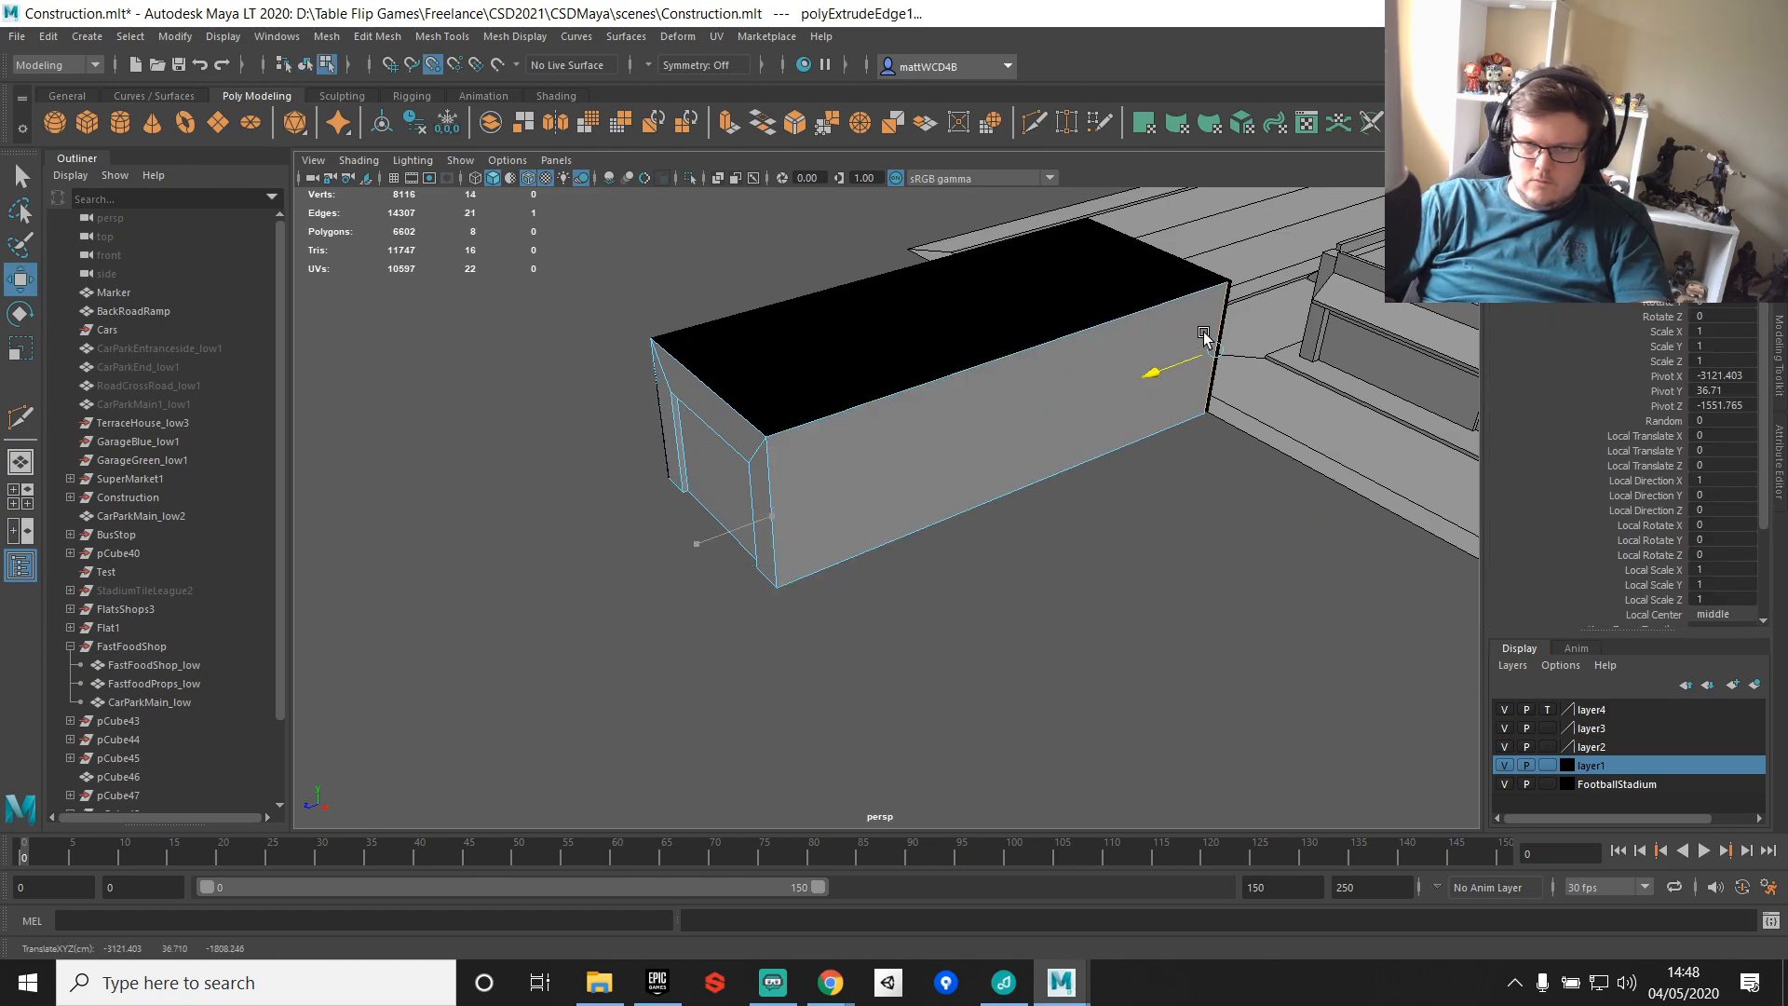
Step: Create a new polygon cube for the extension behind the coffee shop's back wall
{"action": "key", "text": "f"}
{"action": "scroll", "coordinate": [908, 540], "scroll_direction": "down", "scroll_amount": 5}
{"action": "left_click_drag", "start_coordinate": [906, 539], "coordinate": [964, 550], "text": "alt"}
{"action": "middle_click_drag", "start_coordinate": [964, 550], "coordinate": [1146, 375], "text": "alt"}
{"action": "left_click_drag", "start_coordinate": [978, 442], "coordinate": [1006, 445], "text": "alt"}
{"action": "middle_click_drag", "start_coordinate": [1006, 445], "coordinate": [958, 522], "text": "alt"}
{"action": "left_click", "coordinate": [86, 122]}
{"action": "scroll", "coordinate": [906, 503], "scroll_direction": "down", "scroll_amount": 8}
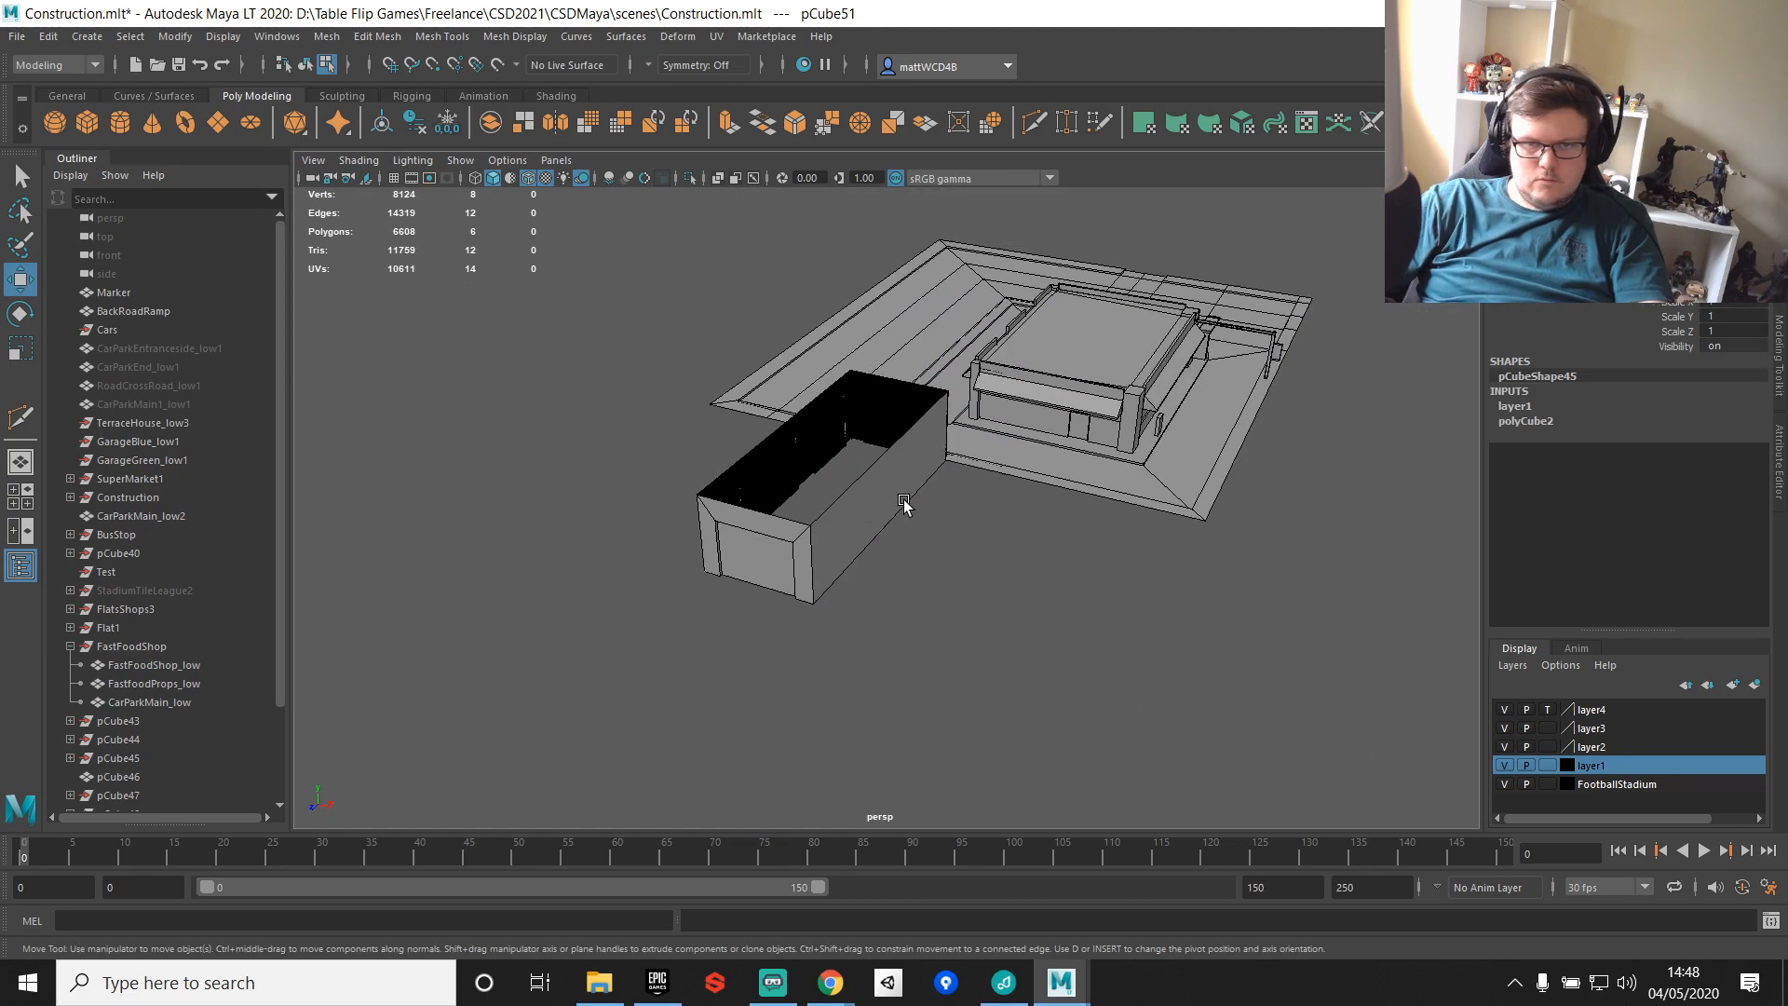
Step: Move the new cube to the back wall, snapping it to the wall's lower corner beside the side panel
{"action": "left_click_drag", "start_coordinate": [1204, 430], "coordinate": [825, 447], "text": "alt"}
{"action": "key", "text": "v"}
{"action": "left_click_drag", "start_coordinate": [1113, 459], "coordinate": [962, 499]}
{"action": "key", "text": "f"}
{"action": "left_click_drag", "start_coordinate": [1140, 510], "coordinate": [1012, 529], "text": "alt"}
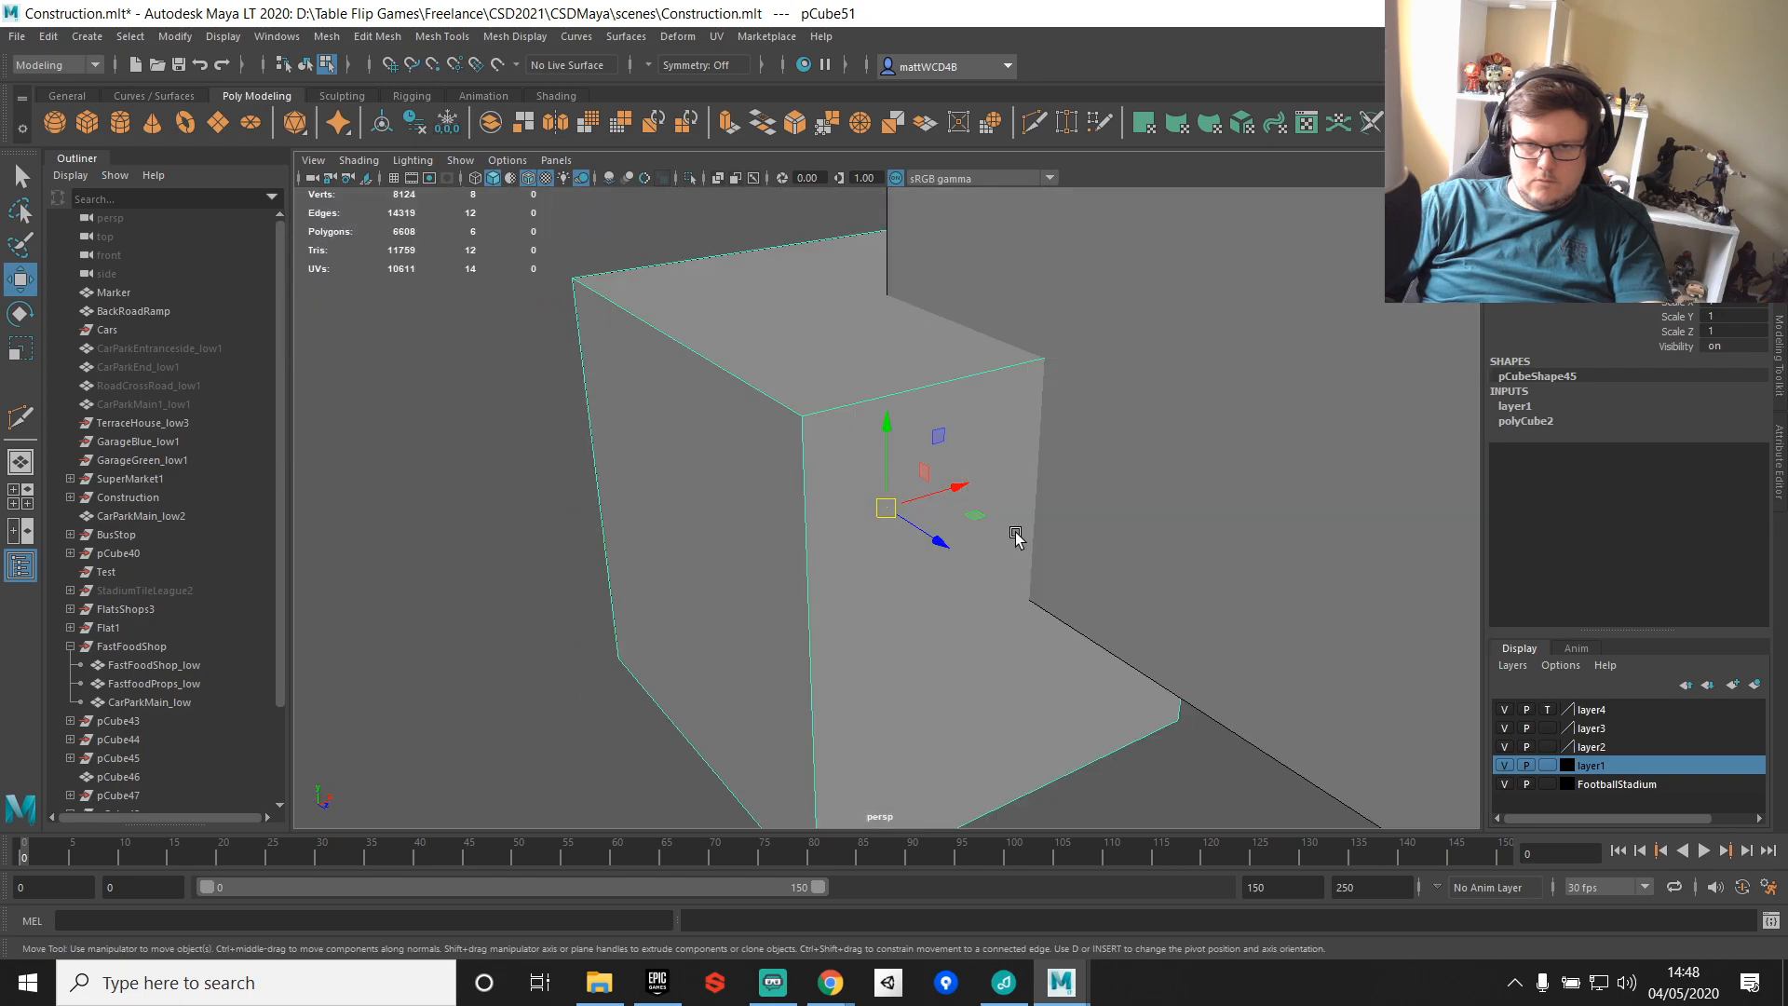
{"action": "scroll", "coordinate": [1042, 567], "scroll_direction": "down", "scroll_amount": 6}
{"action": "scroll", "coordinate": [1042, 596], "scroll_direction": "down", "scroll_amount": 12}
{"action": "middle_click_drag", "start_coordinate": [1069, 591], "coordinate": [907, 708], "text": "alt"}
{"action": "key", "text": "v"}
{"action": "left_click_drag", "start_coordinate": [727, 626], "coordinate": [964, 583]}
Step: Snap the cube's pivot to its lower corner at the back wall
{"action": "key", "text": "f"}
{"action": "scroll", "coordinate": [968, 610], "scroll_direction": "down", "scroll_amount": 6}
{"action": "key", "text": "d"}
{"action": "key", "text": "v"}
{"action": "left_click_drag", "start_coordinate": [885, 512], "coordinate": [1195, 480]}
Step: Scale the cube up uniformly from its corner pivot to about 67, nearly as tall as the back wall
{"action": "key", "text": "r"}
{"action": "scroll", "coordinate": [1194, 482], "scroll_direction": "down", "scroll_amount": 10}
{"action": "middle_click_drag", "start_coordinate": [1162, 486], "coordinate": [992, 666], "text": "alt"}
{"action": "scroll", "coordinate": [982, 649], "scroll_direction": "down", "scroll_amount": 6}
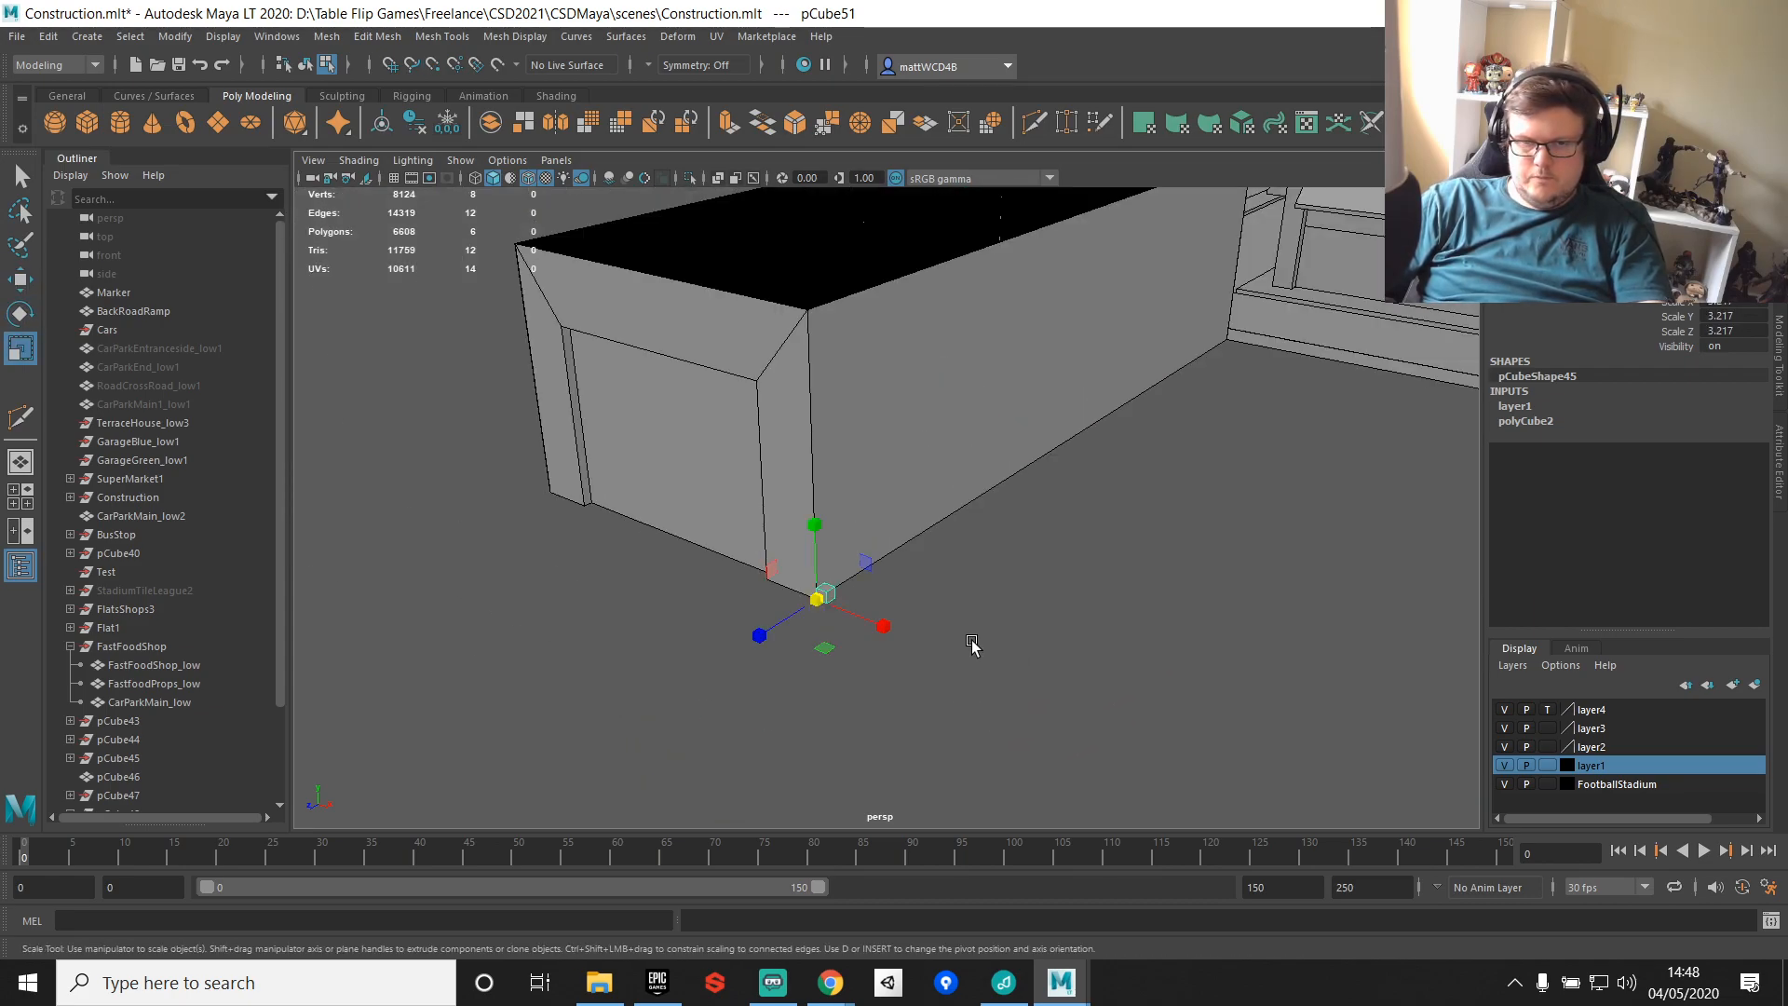
{"action": "left_click_drag", "start_coordinate": [923, 603], "coordinate": [991, 591], "text": "alt"}
{"action": "middle_click_drag", "start_coordinate": [991, 591], "coordinate": [1002, 531]}
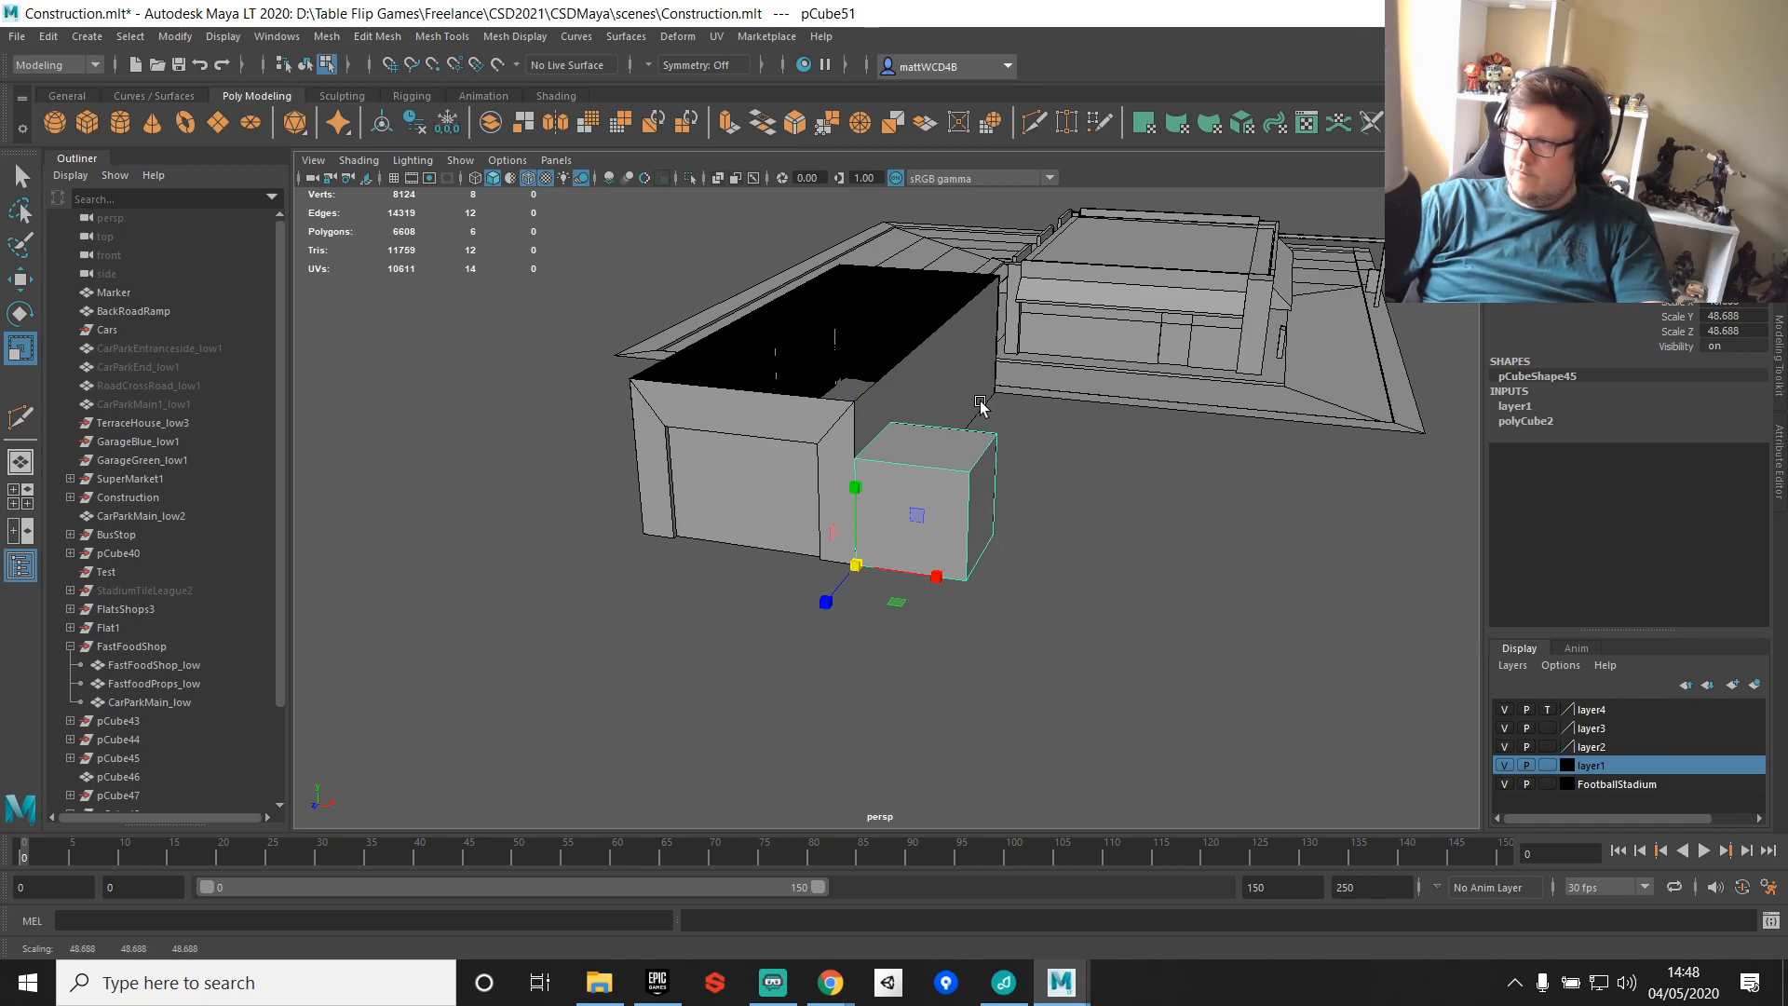
{"action": "key", "text": "alt+Tab"}
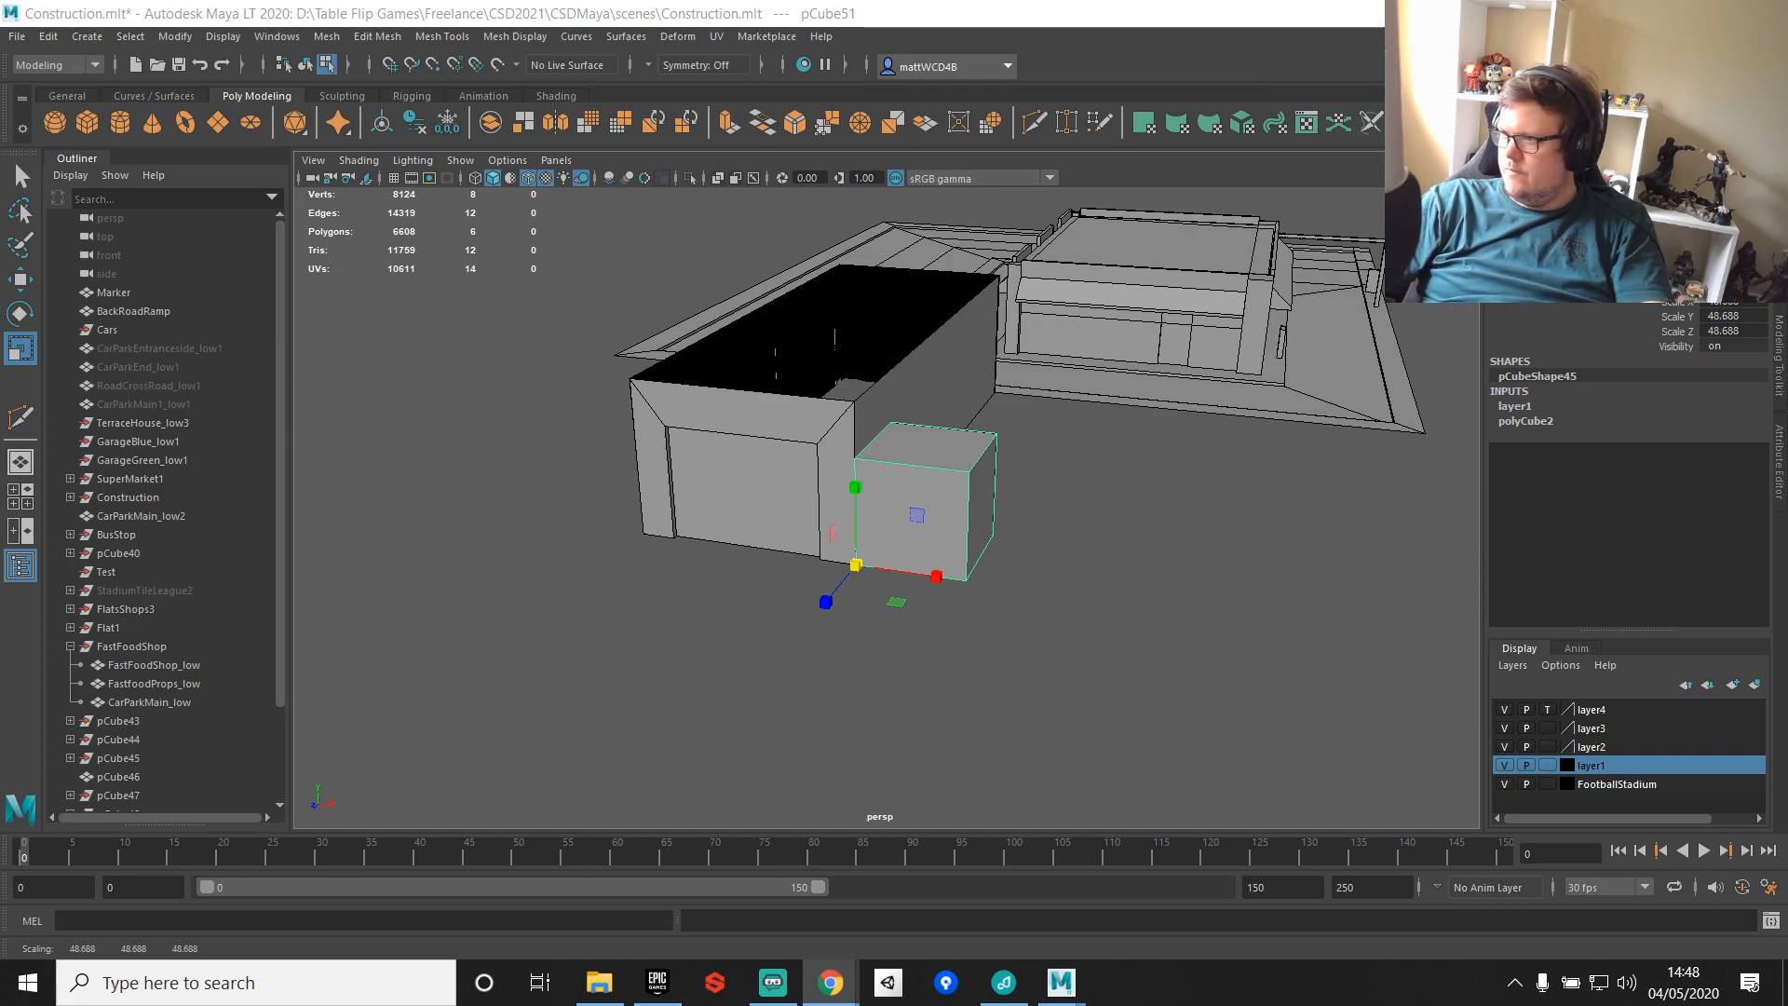
{"action": "left_click_drag", "start_coordinate": [1054, 510], "coordinate": [880, 451], "text": "alt"}
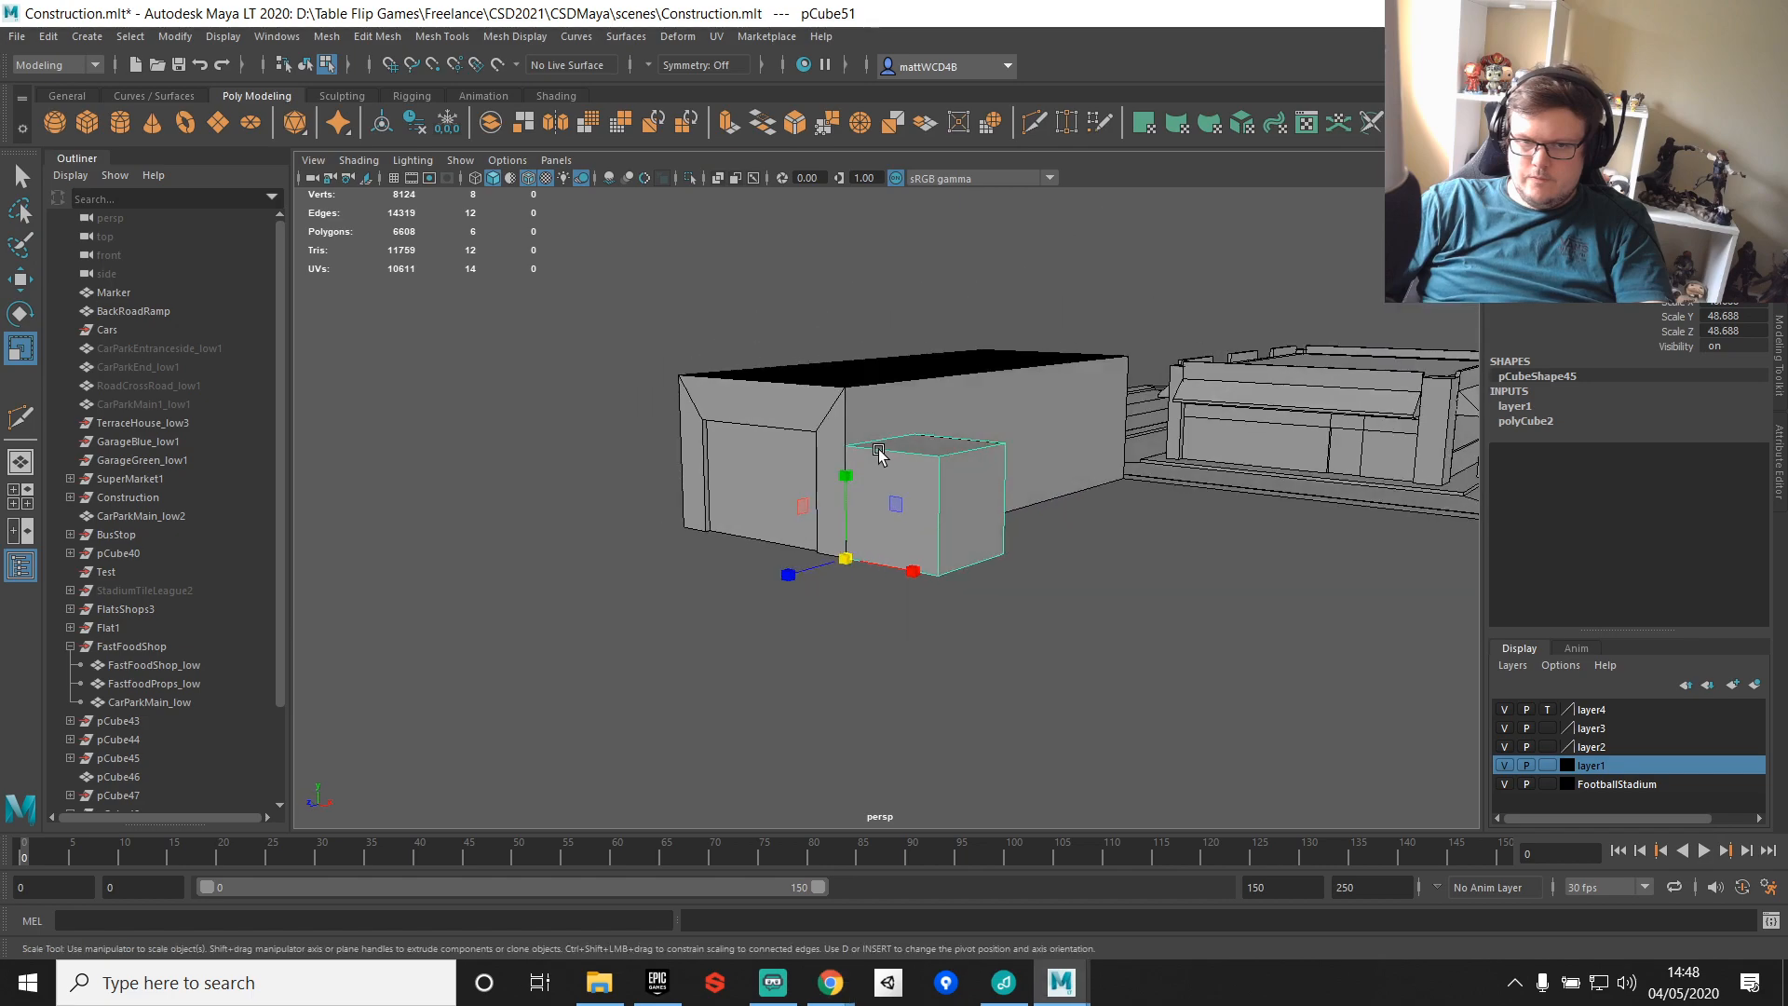
{"action": "scroll", "coordinate": [880, 450], "scroll_direction": "up", "scroll_amount": 4}
{"action": "left_click_drag", "start_coordinate": [827, 581], "coordinate": [917, 555]}
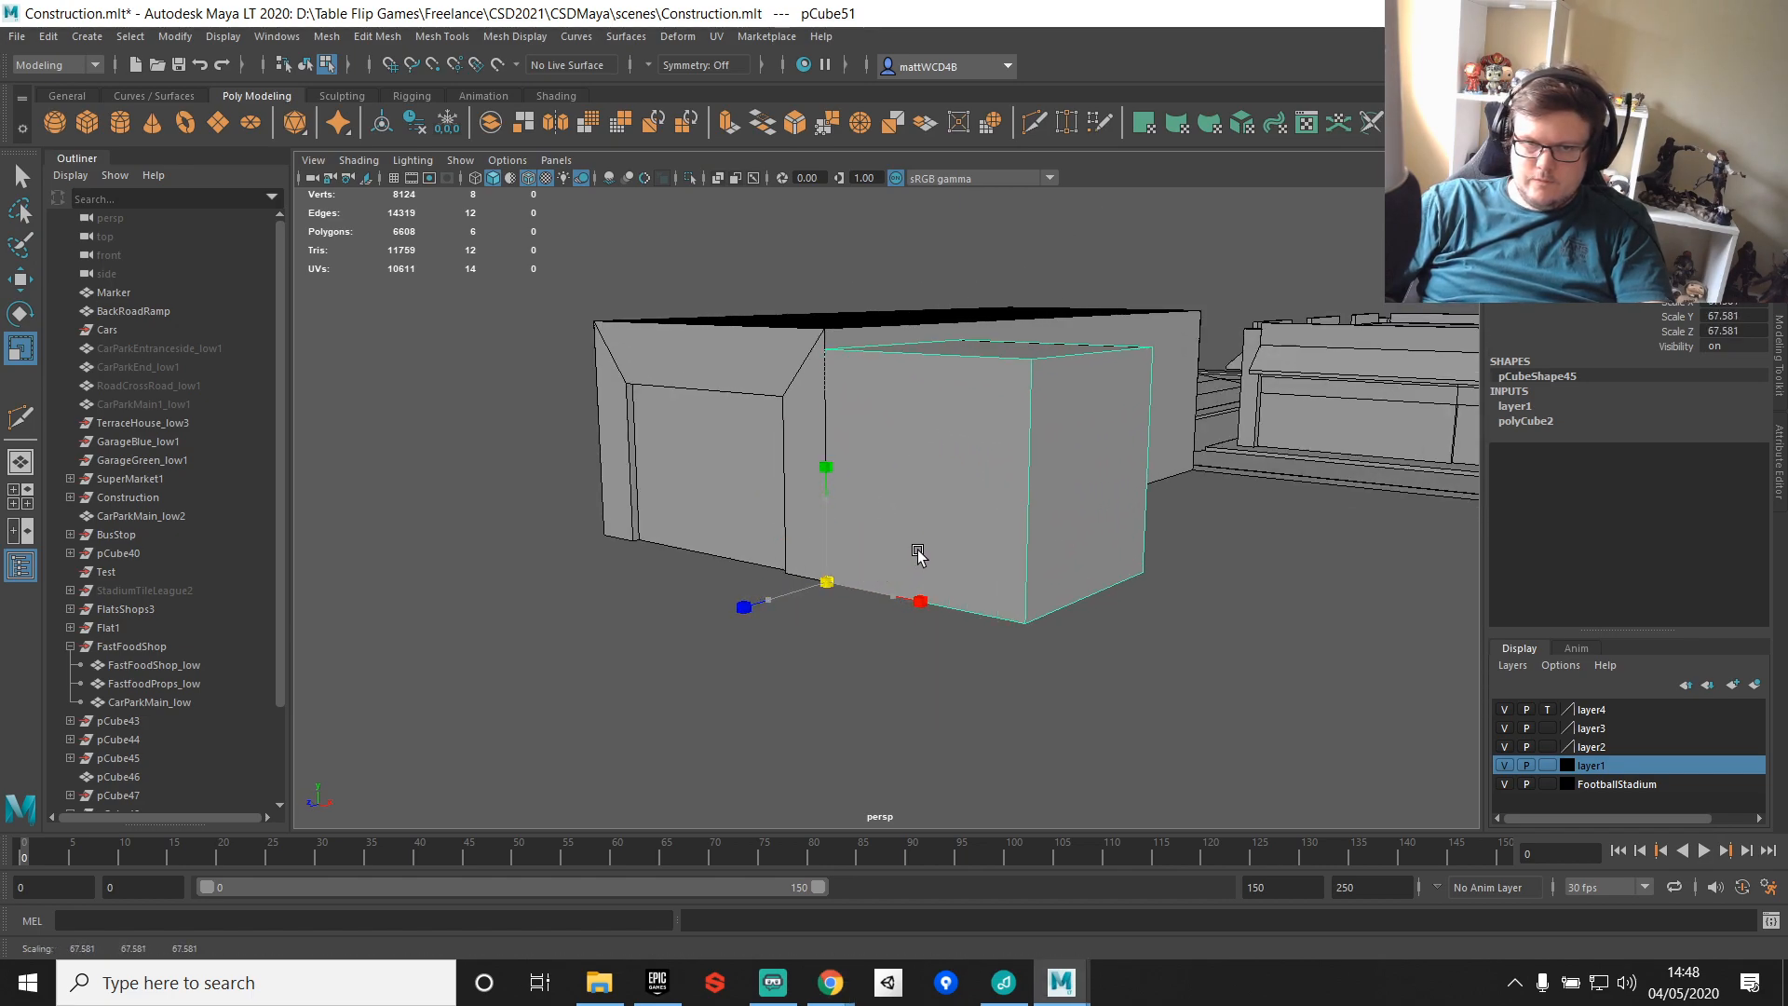
Step: Pull the cube's outer face in toward the back wall and slide the cube along the wall away from the corner
{"action": "scroll", "coordinate": [986, 466], "scroll_direction": "up", "scroll_amount": 4}
{"action": "key", "text": "q"}
{"action": "right_click_drag", "start_coordinate": [1092, 467], "coordinate": [1093, 531]}
{"action": "left_click", "coordinate": [1100, 464]}
{"action": "key", "text": "w"}
{"action": "left_click_drag", "start_coordinate": [1175, 503], "coordinate": [1090, 486]}
{"action": "right_click_drag", "start_coordinate": [878, 500], "coordinate": [1046, 316]}
{"action": "left_click_drag", "start_coordinate": [1090, 410], "coordinate": [964, 458], "text": "alt"}
{"action": "left_click_drag", "start_coordinate": [709, 571], "coordinate": [841, 406]}
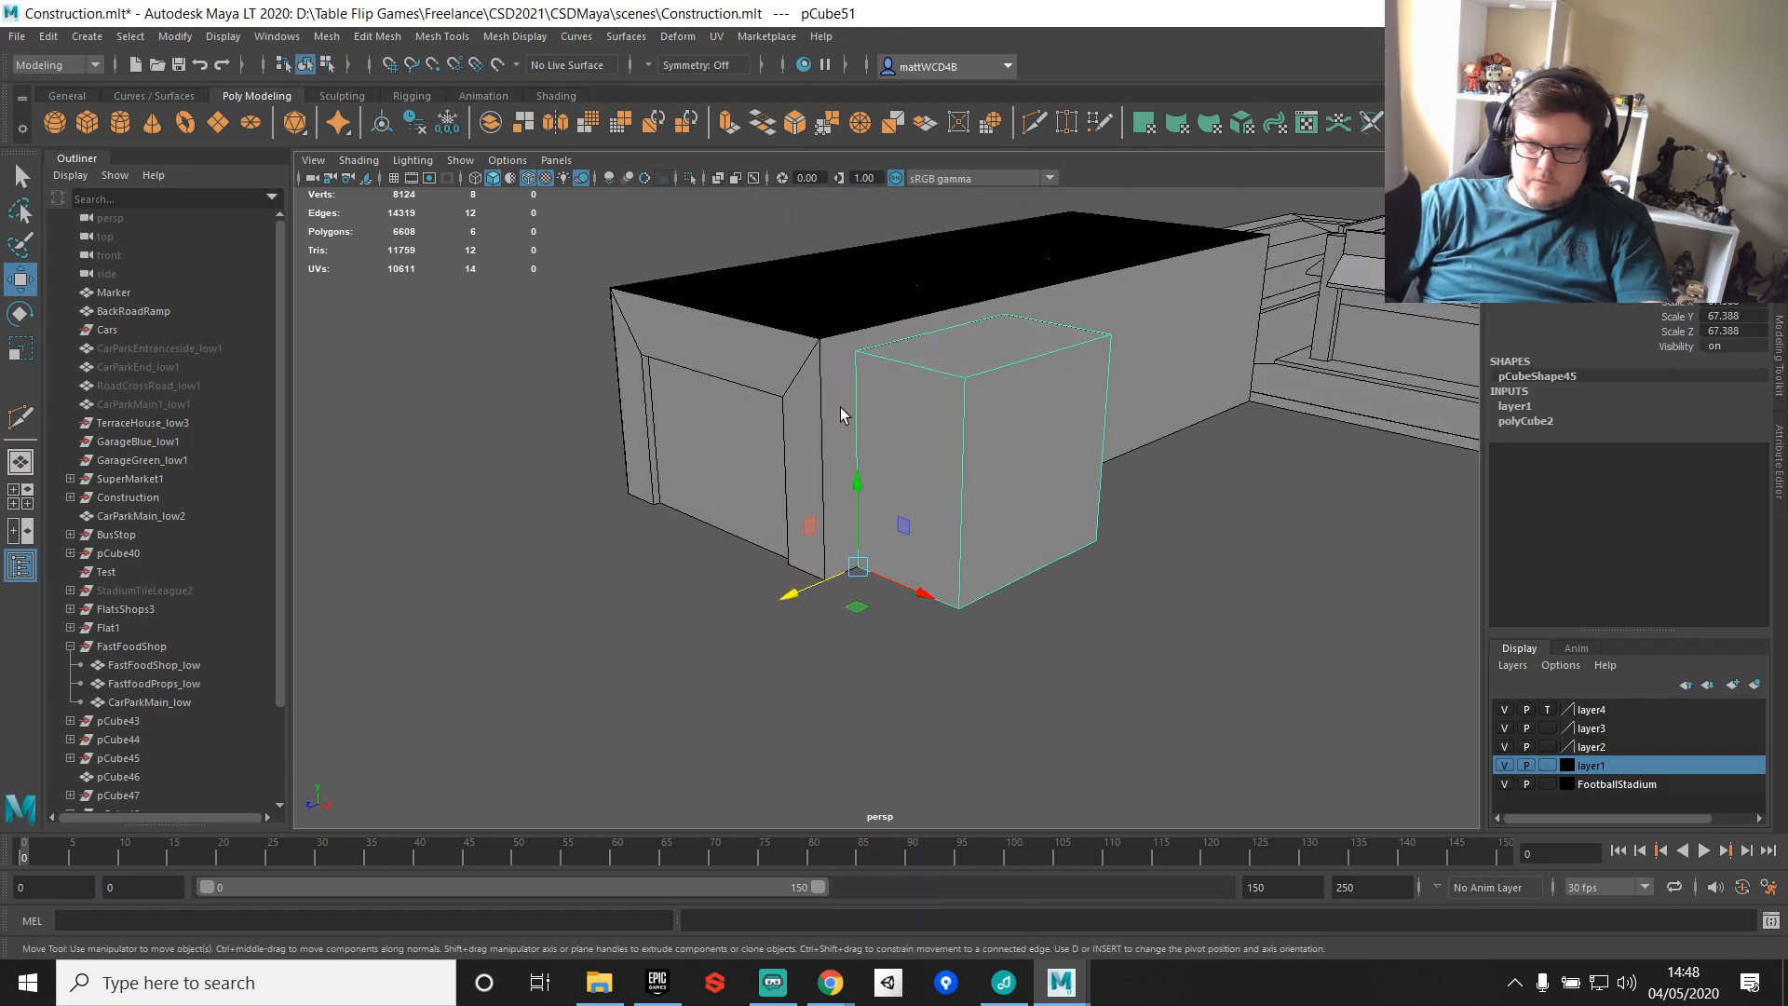
Step: Insert a vertical edge loop in the back wall and move it close to the near side panel's corner
{"action": "key", "text": "q"}
{"action": "left_click", "coordinate": [835, 371]}
{"action": "right_click", "coordinate": [838, 365], "text": "shift"}
{"action": "left_click", "coordinate": [747, 396]}
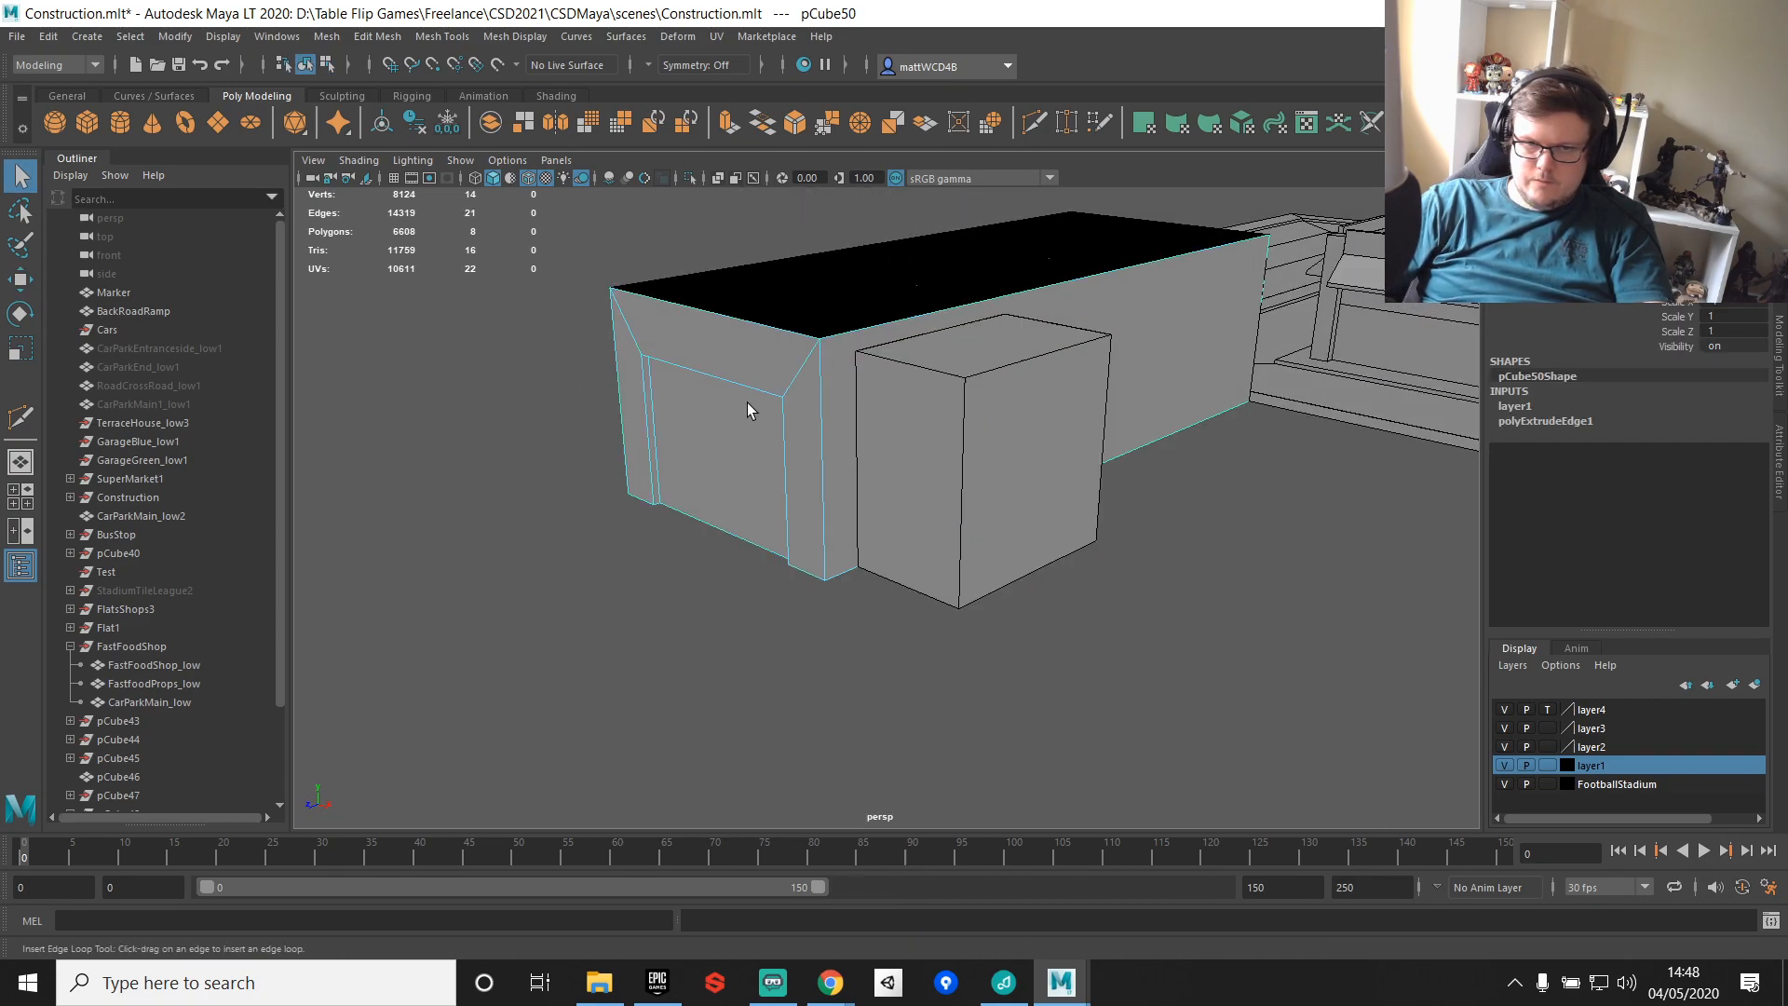
{"action": "left_click", "coordinate": [843, 335]}
{"action": "key", "text": "w"}
{"action": "key", "text": "v"}
{"action": "left_click_drag", "start_coordinate": [1031, 396], "coordinate": [812, 398]}
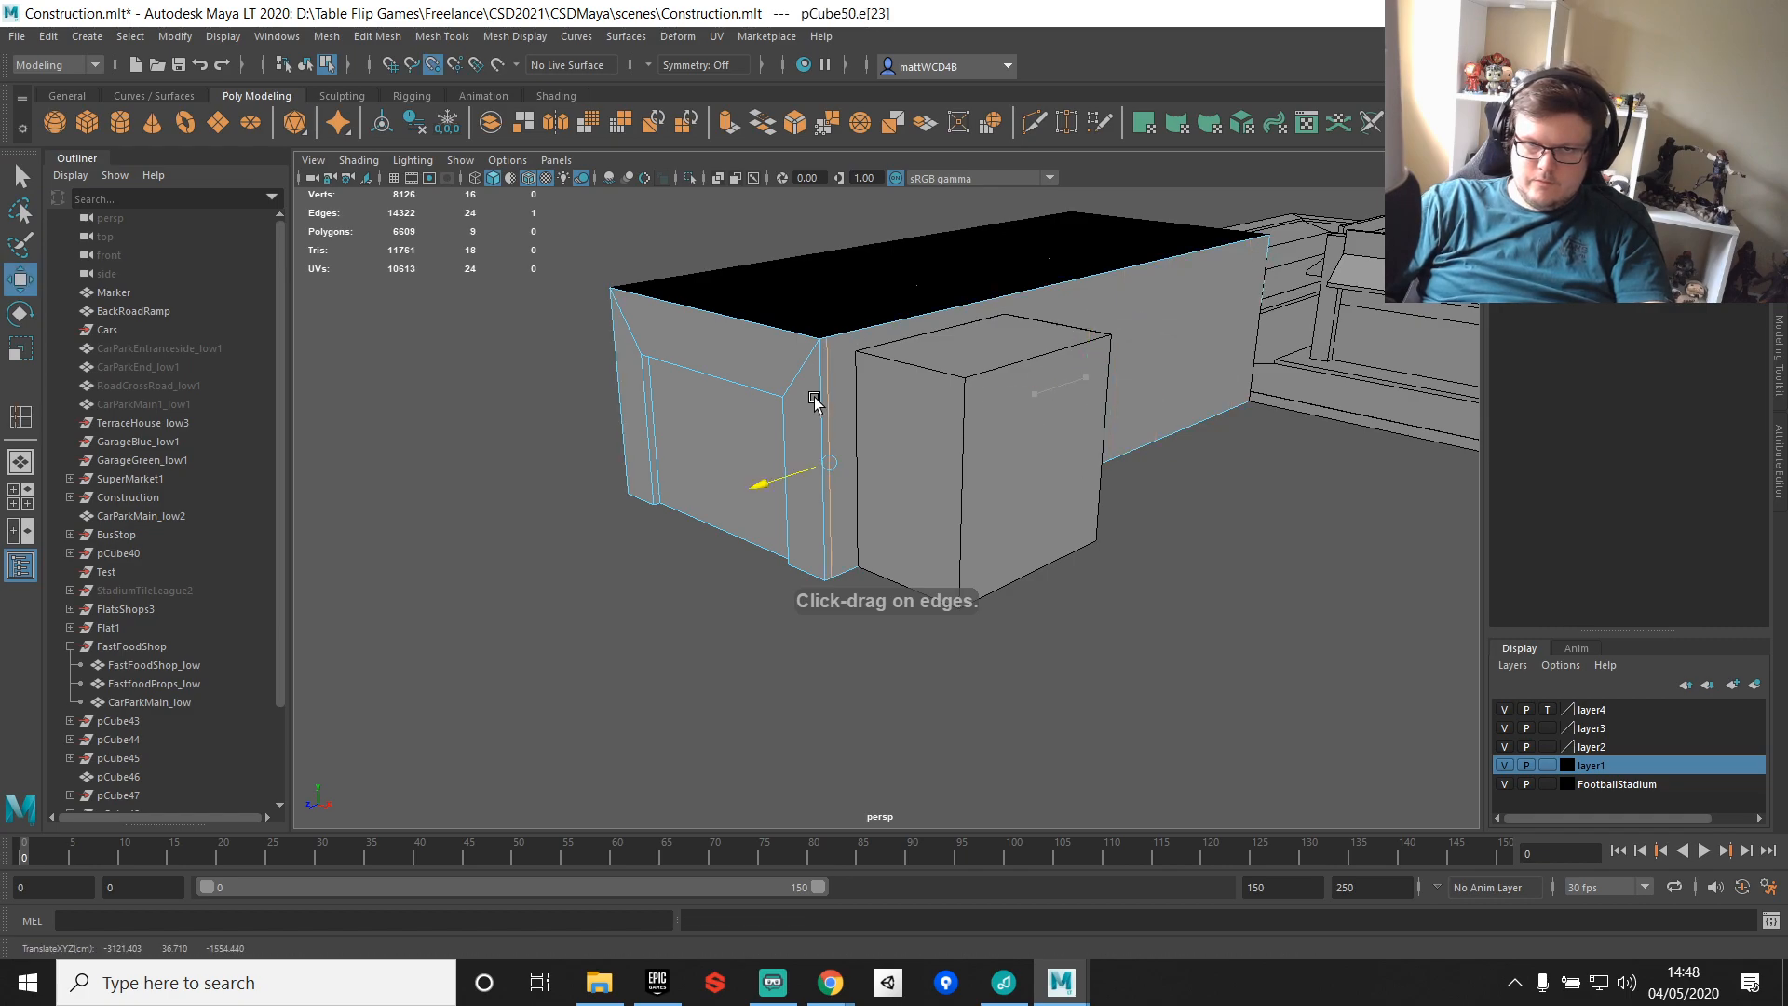
Step: Insert another vertical edge loop around the middle of the back wall and delete the wall's far half
{"action": "key", "text": "q"}
{"action": "left_click_drag", "start_coordinate": [943, 363], "coordinate": [1111, 319], "text": "alt"}
{"action": "left_click", "coordinate": [1200, 296]}
{"action": "left_click_drag", "start_coordinate": [1334, 377], "coordinate": [1048, 421], "text": "alt"}
{"action": "right_click_drag", "start_coordinate": [1048, 421], "coordinate": [1137, 383]}
{"action": "left_click", "coordinate": [1015, 328]}
{"action": "key", "text": "q"}
{"action": "left_click", "coordinate": [1144, 386]}
{"action": "key", "text": "Delete"}
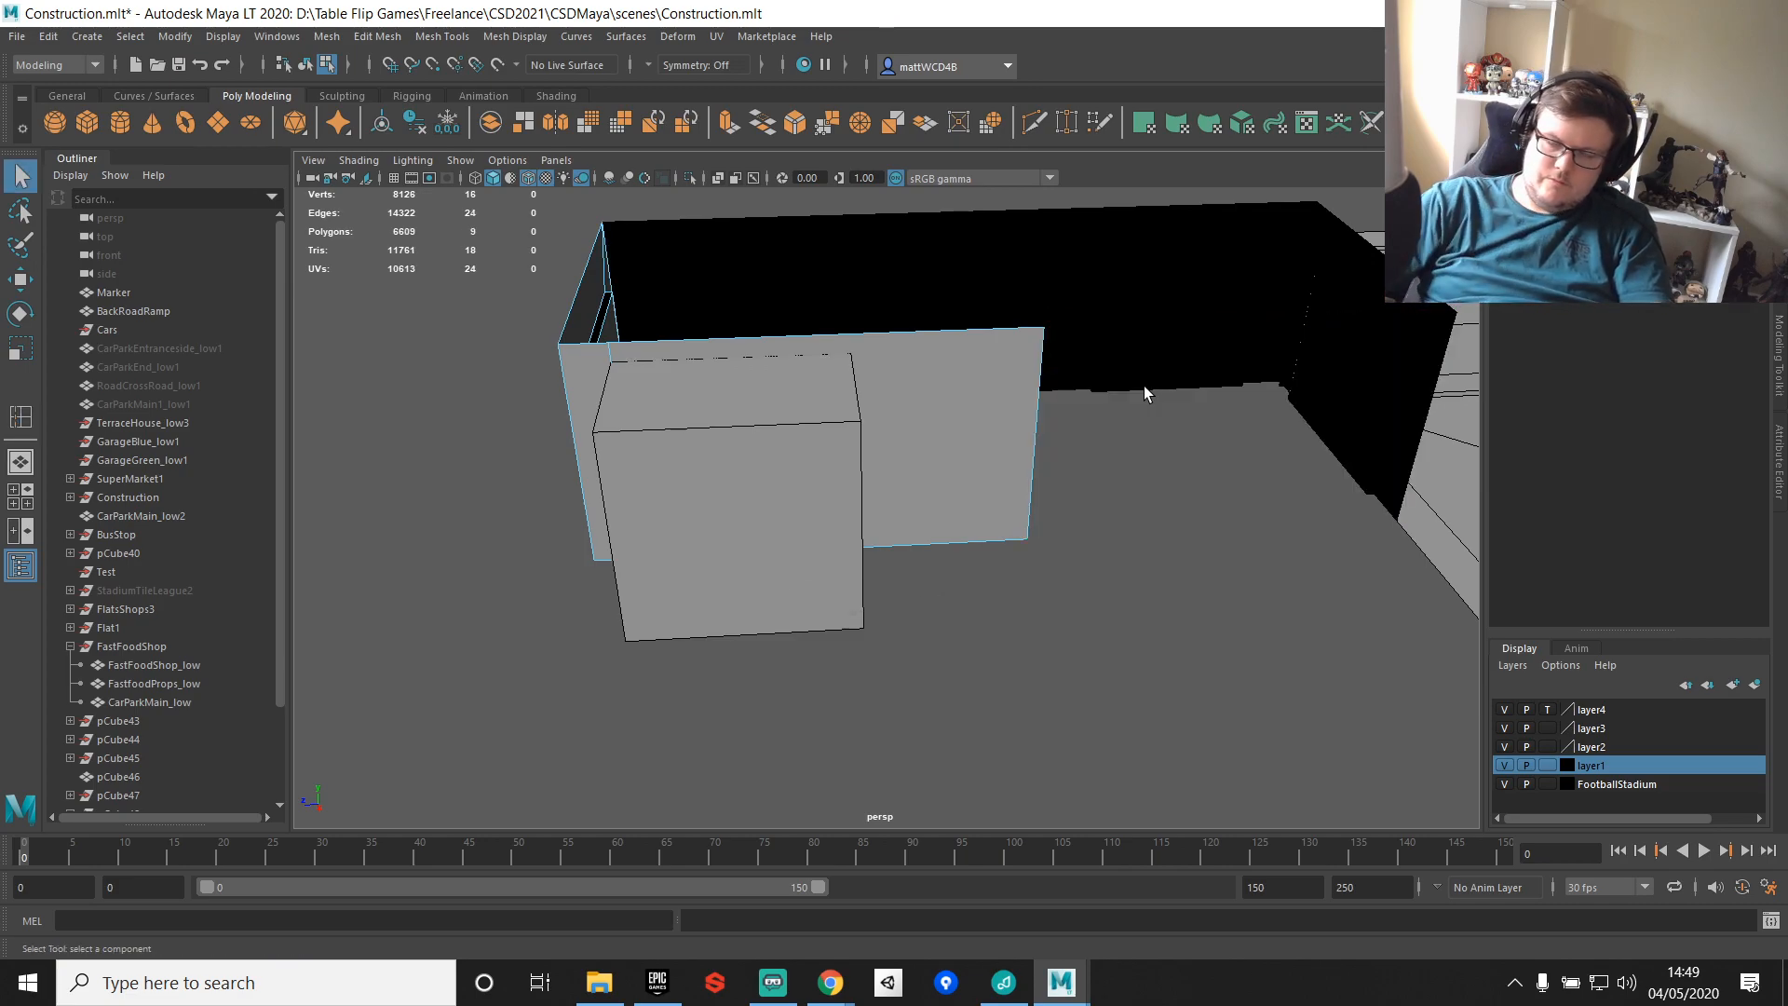
Step: Delete the extension box's inner end face, its bottom face and the face against the back wall
{"action": "left_click_drag", "start_coordinate": [727, 420], "coordinate": [695, 366], "text": "alt"}
{"action": "key", "text": "F8"}
{"action": "left_click", "coordinate": [743, 412]}
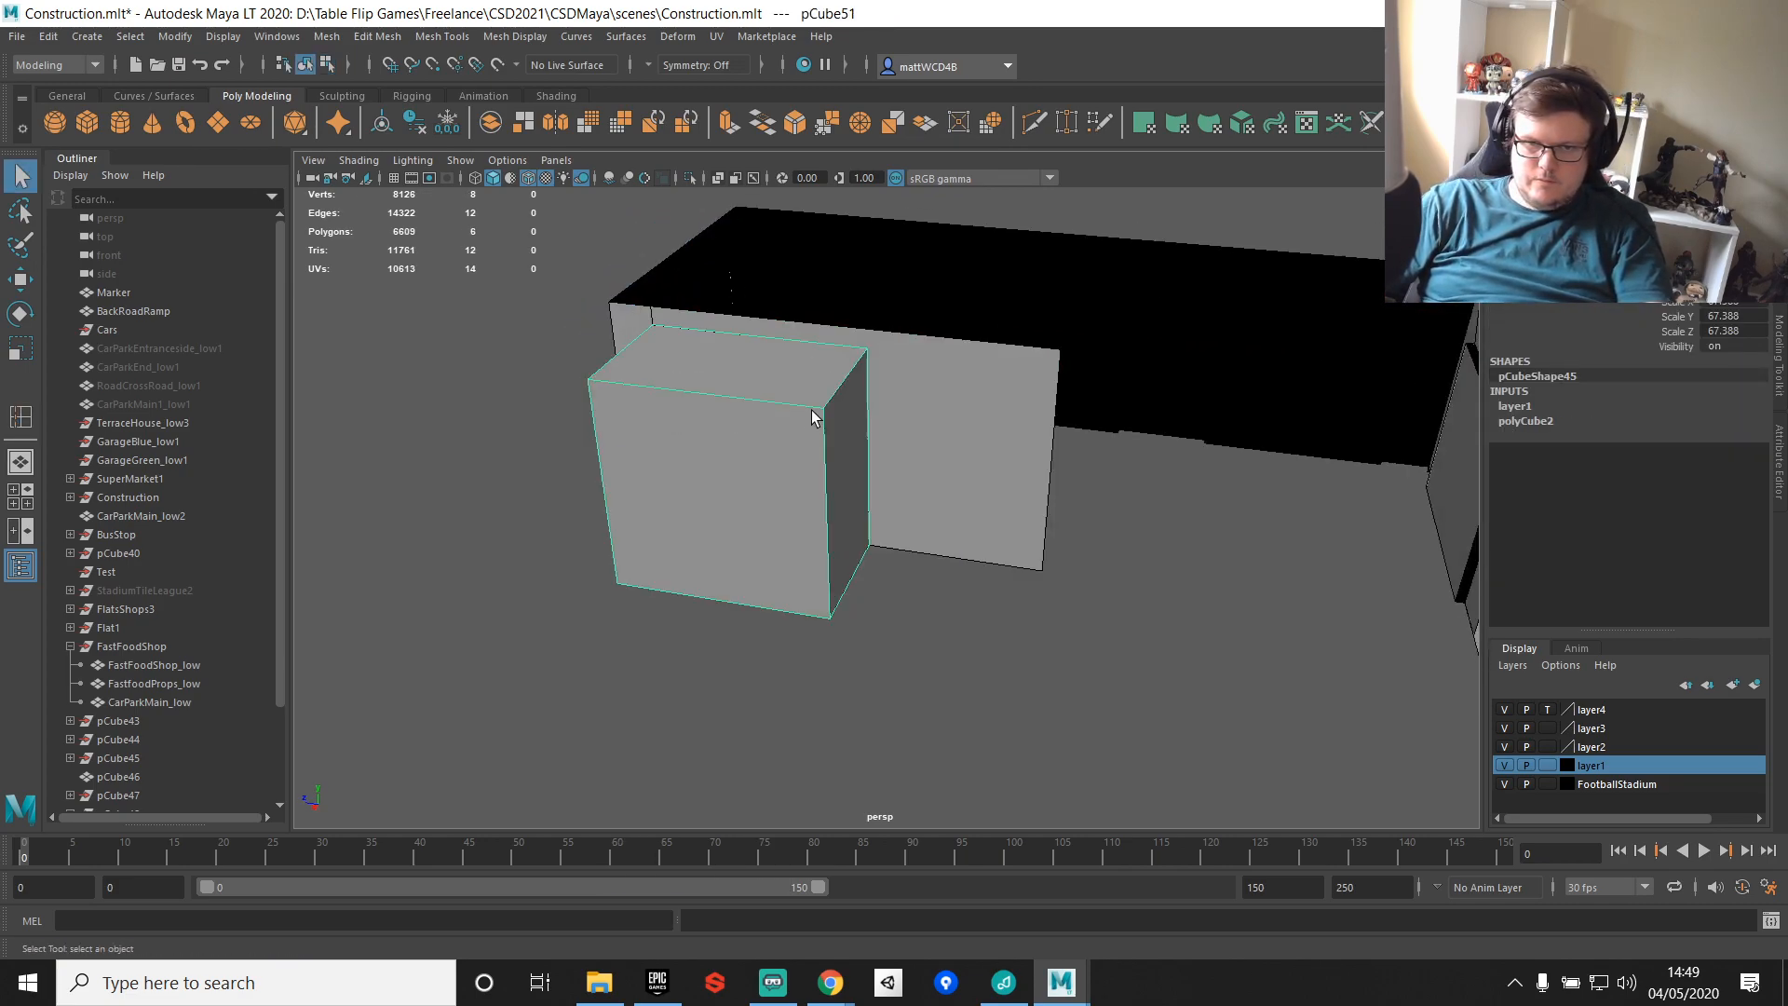
{"action": "right_click_drag", "start_coordinate": [854, 405], "coordinate": [846, 440]}
{"action": "left_click", "coordinate": [840, 422]}
{"action": "key", "text": "Delete"}
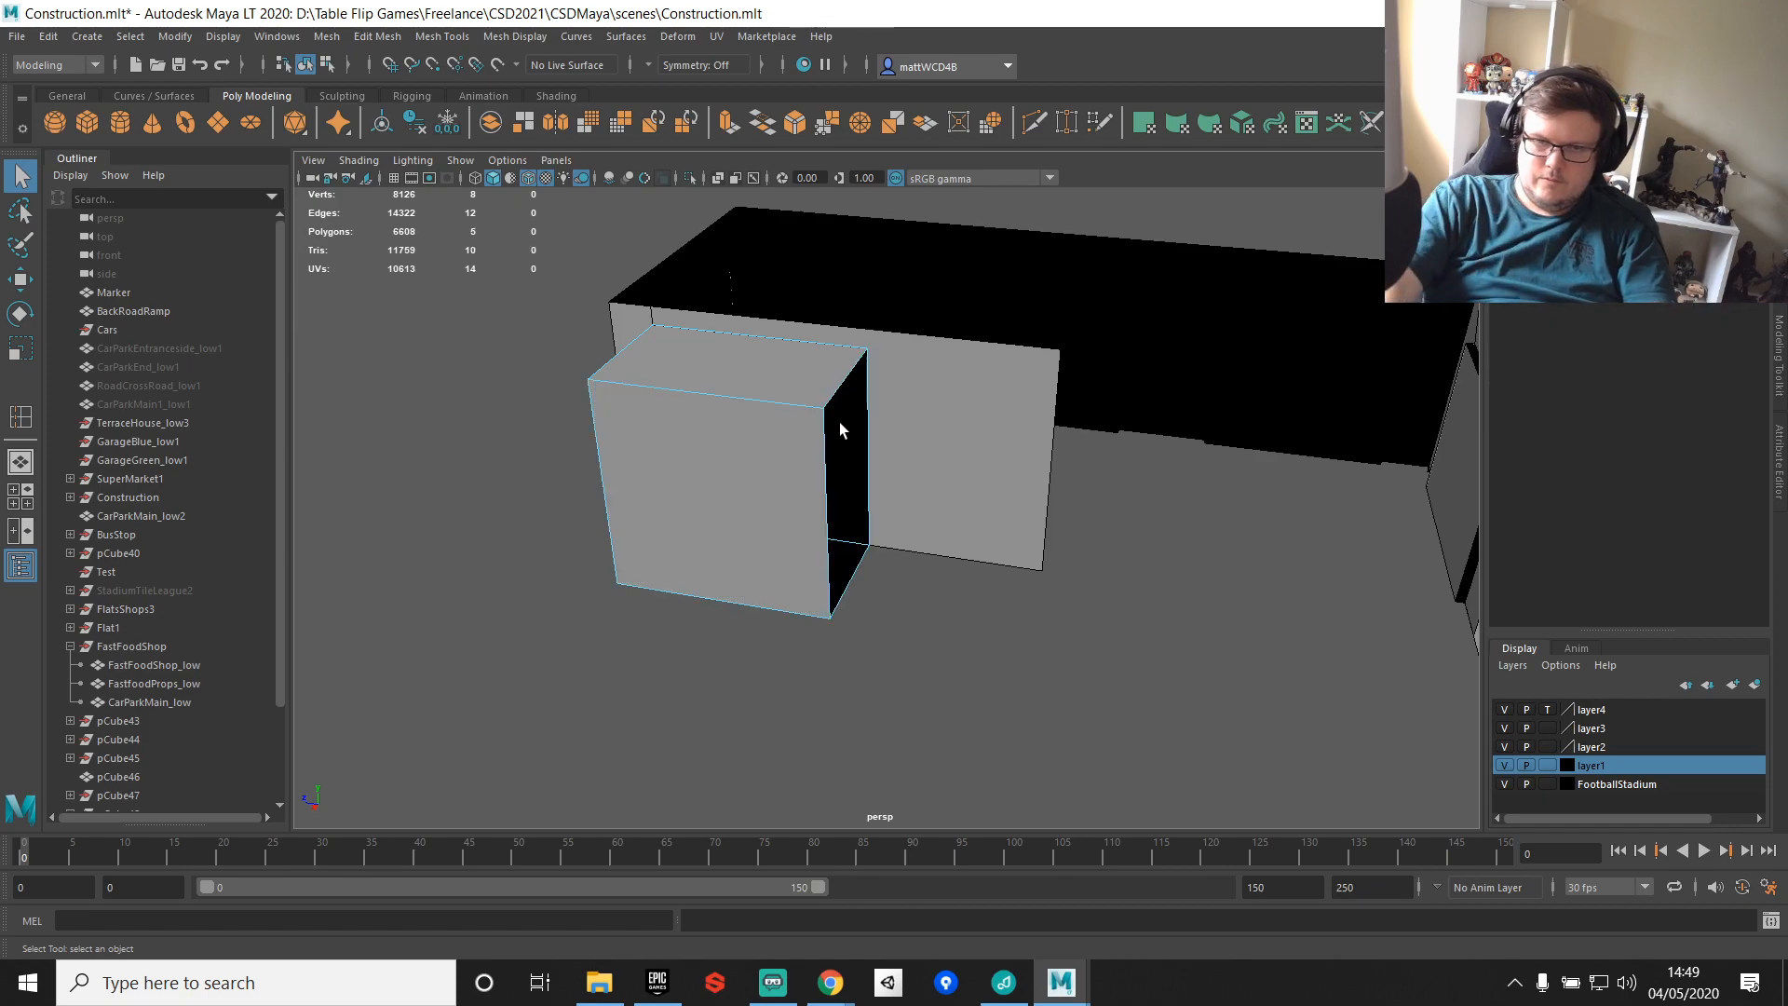
{"action": "left_click", "coordinate": [842, 562]}
{"action": "left_click", "coordinate": [856, 478], "text": "shift"}
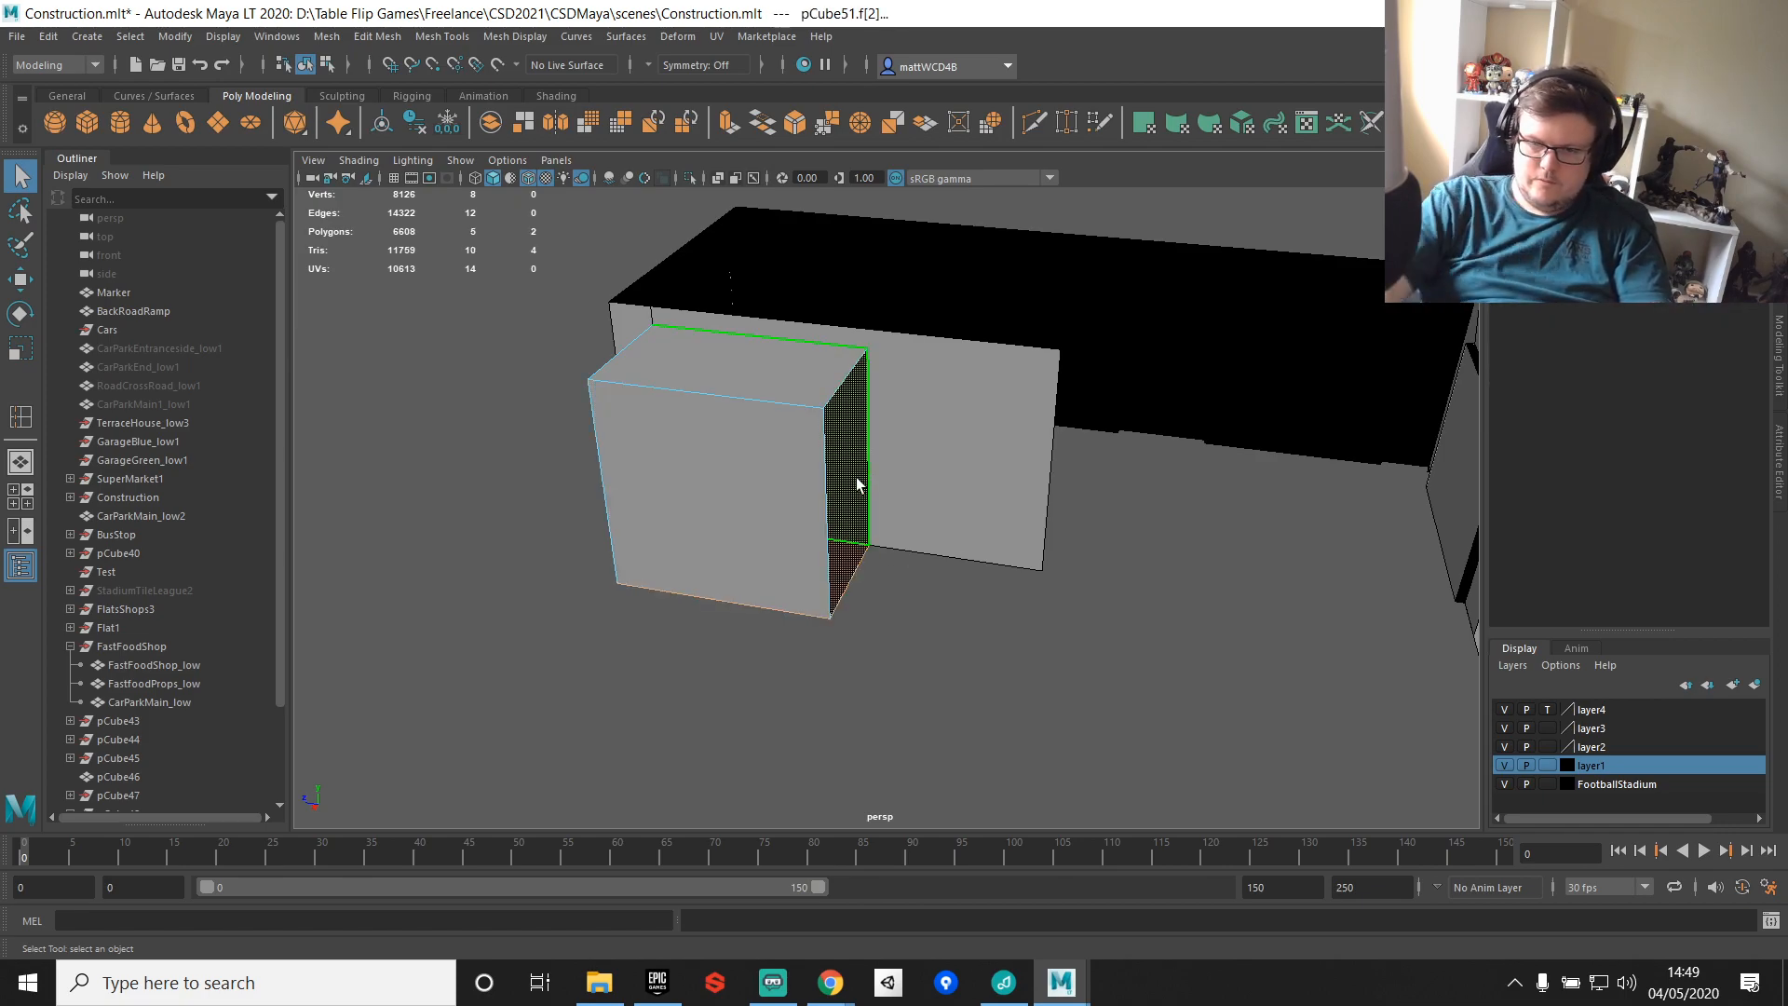
{"action": "key", "text": "Delete"}
Step: Move the box's open-end vertices along the back wall to lengthen it, stopping just short of the half wall's end
{"action": "right_click_drag", "start_coordinate": [754, 394], "coordinate": [596, 373]}
{"action": "left_click_drag", "start_coordinate": [766, 308], "coordinate": [965, 743]}
{"action": "scroll", "coordinate": [931, 556], "scroll_direction": "up", "scroll_amount": 3}
{"action": "key", "text": "w"}
{"action": "left_click", "coordinate": [738, 460]}
{"action": "middle_click_drag", "start_coordinate": [1006, 419], "coordinate": [1131, 368]}
{"action": "middle_click_drag", "start_coordinate": [1152, 527], "coordinate": [1133, 290]}
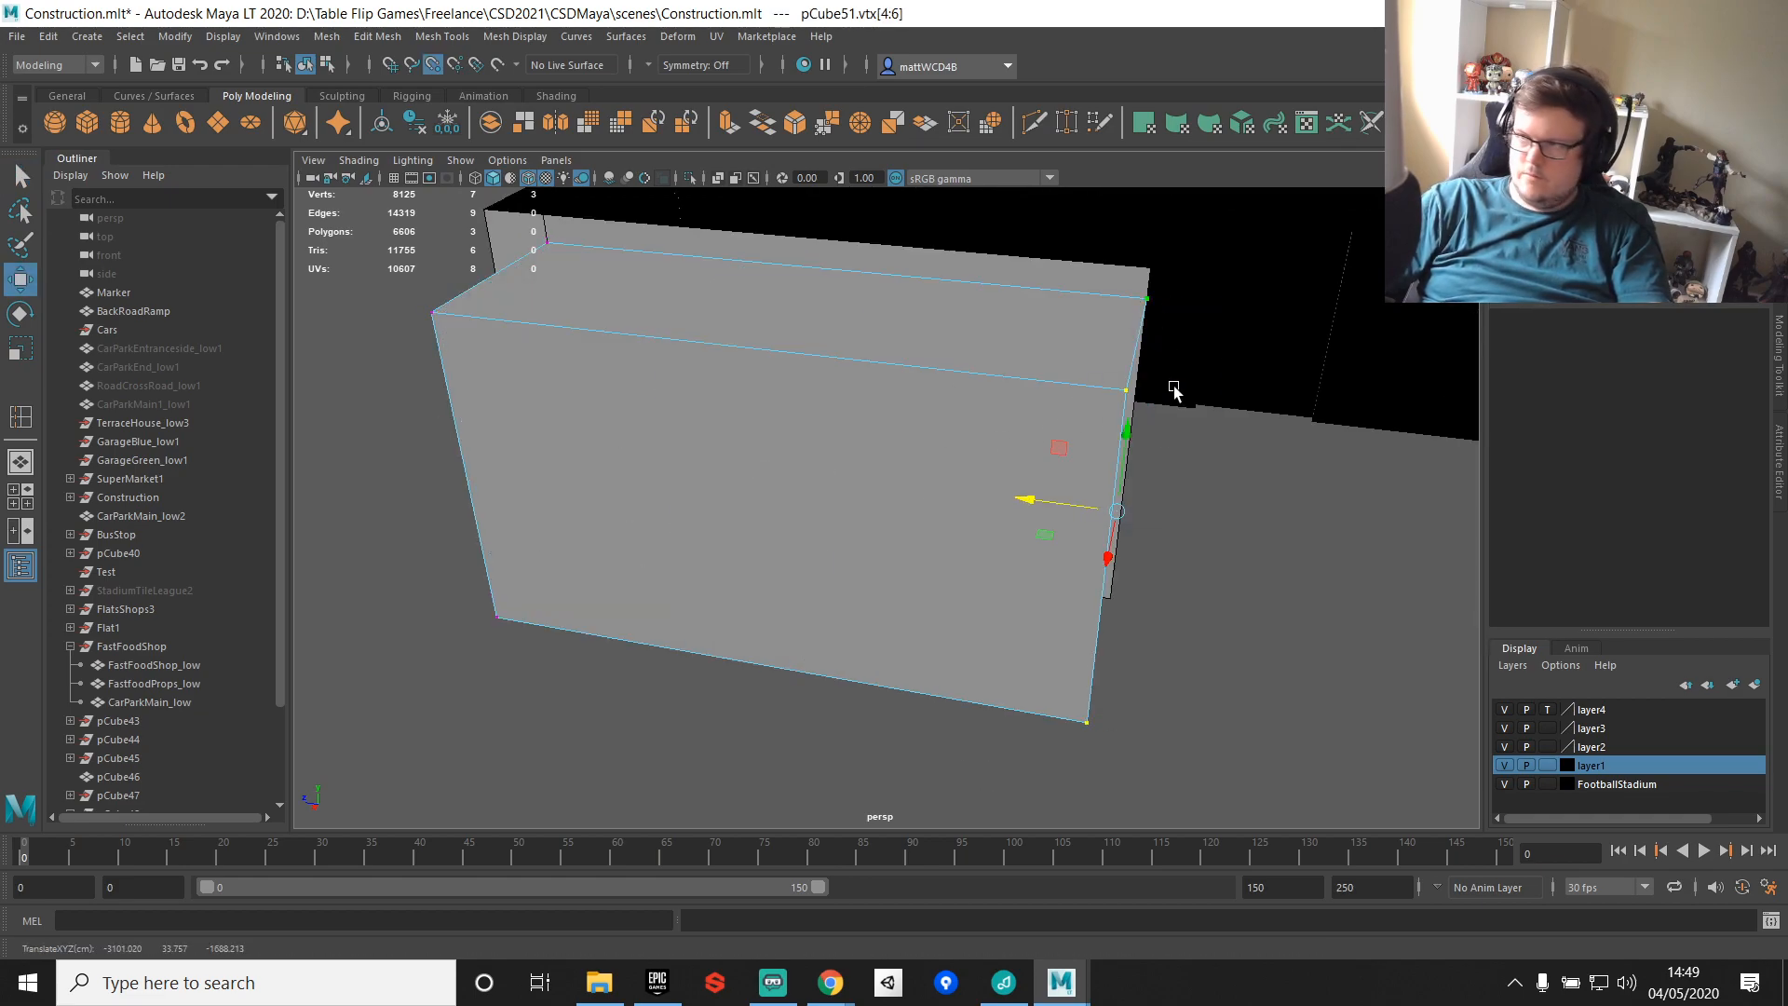
{"action": "left_click_drag", "start_coordinate": [984, 398], "coordinate": [962, 415], "text": "alt"}
{"action": "middle_click_drag", "start_coordinate": [962, 415], "coordinate": [942, 404], "text": "alt"}
{"action": "right_click_drag", "start_coordinate": [942, 403], "coordinate": [878, 447], "text": "alt"}
{"action": "left_click_drag", "start_coordinate": [878, 447], "coordinate": [1078, 495], "text": "alt"}
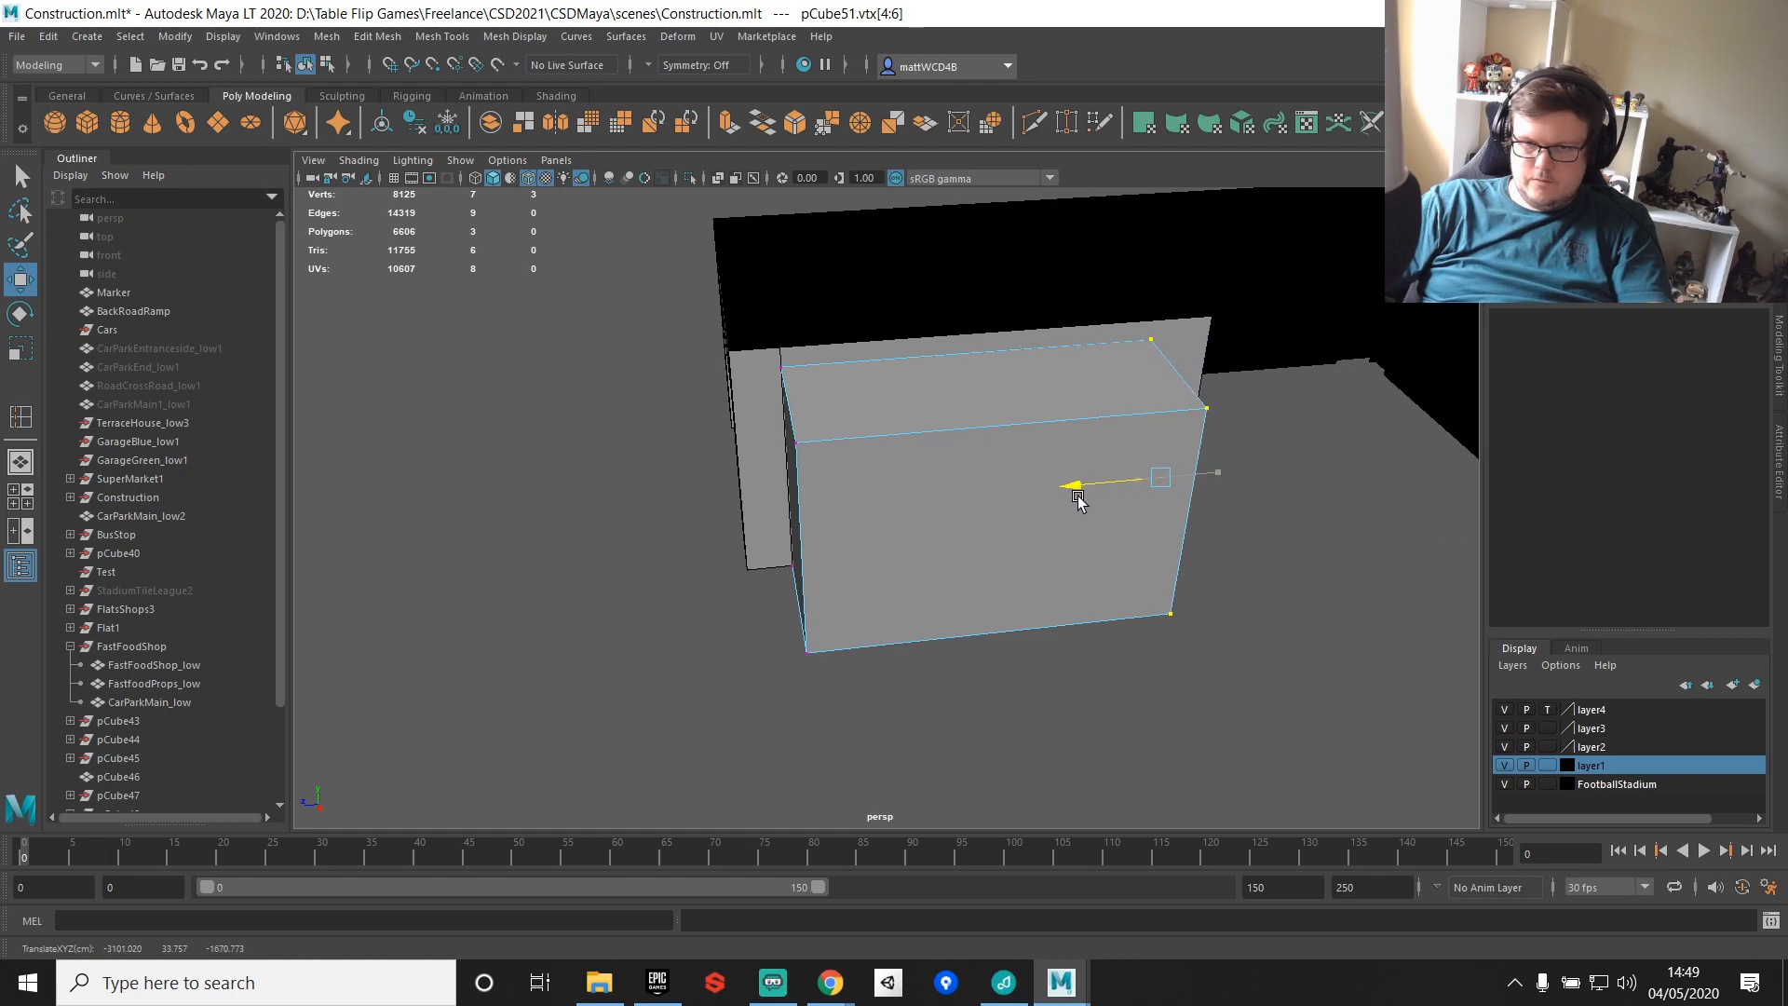
Step: Select the remaining back wall faces and extract them from the building as a separate mesh
{"action": "key", "text": "q"}
{"action": "key", "text": "F8"}
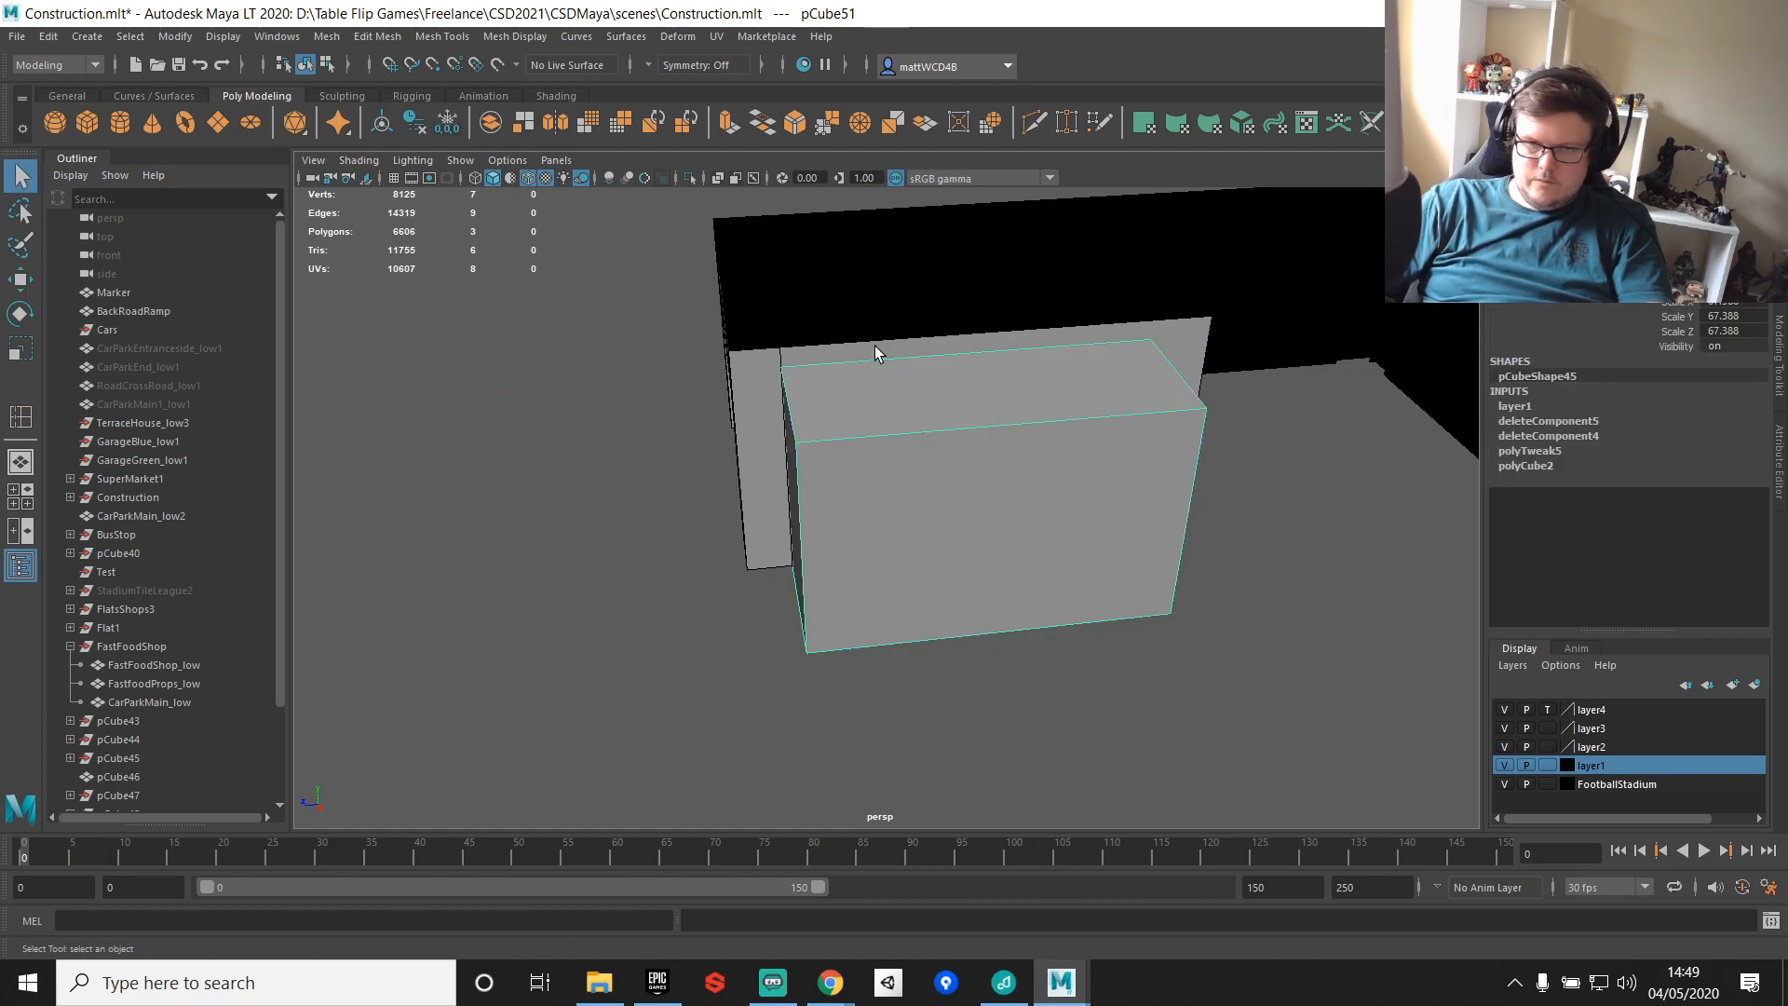
{"action": "left_click", "coordinate": [780, 436]}
{"action": "right_click_drag", "start_coordinate": [764, 364], "coordinate": [764, 402]}
{"action": "left_click", "coordinate": [764, 374]}
{"action": "left_click", "coordinate": [862, 352], "text": "shift"}
{"action": "right_click_drag", "start_coordinate": [893, 353], "coordinate": [875, 670], "text": "shift"}
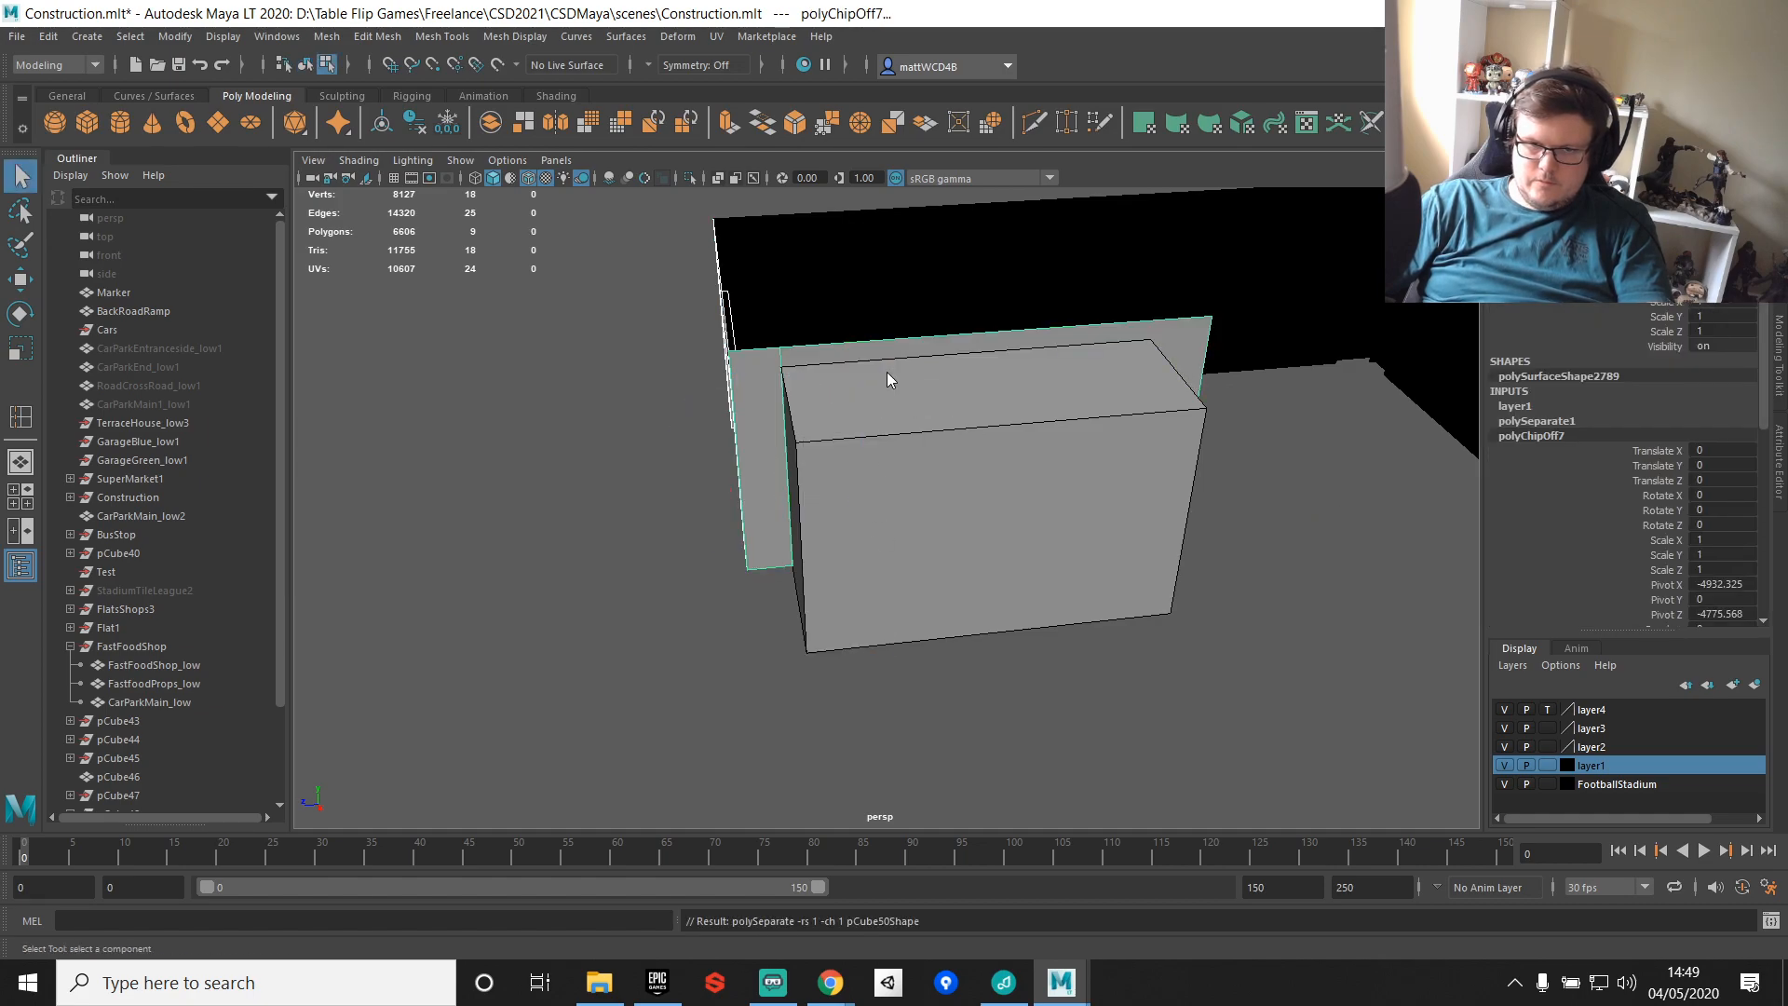
Step: Shift the box's closed-end vertices farther from the building corner and lower its top vertices below the roofline
{"action": "key", "text": "F8"}
{"action": "key", "text": "w"}
{"action": "right_click_drag", "start_coordinate": [867, 449], "coordinate": [748, 391]}
{"action": "left_click_drag", "start_coordinate": [736, 341], "coordinate": [843, 672]}
{"action": "left_click_drag", "start_coordinate": [843, 651], "coordinate": [903, 568], "text": "alt"}
{"action": "left_click_drag", "start_coordinate": [671, 593], "coordinate": [708, 575]}
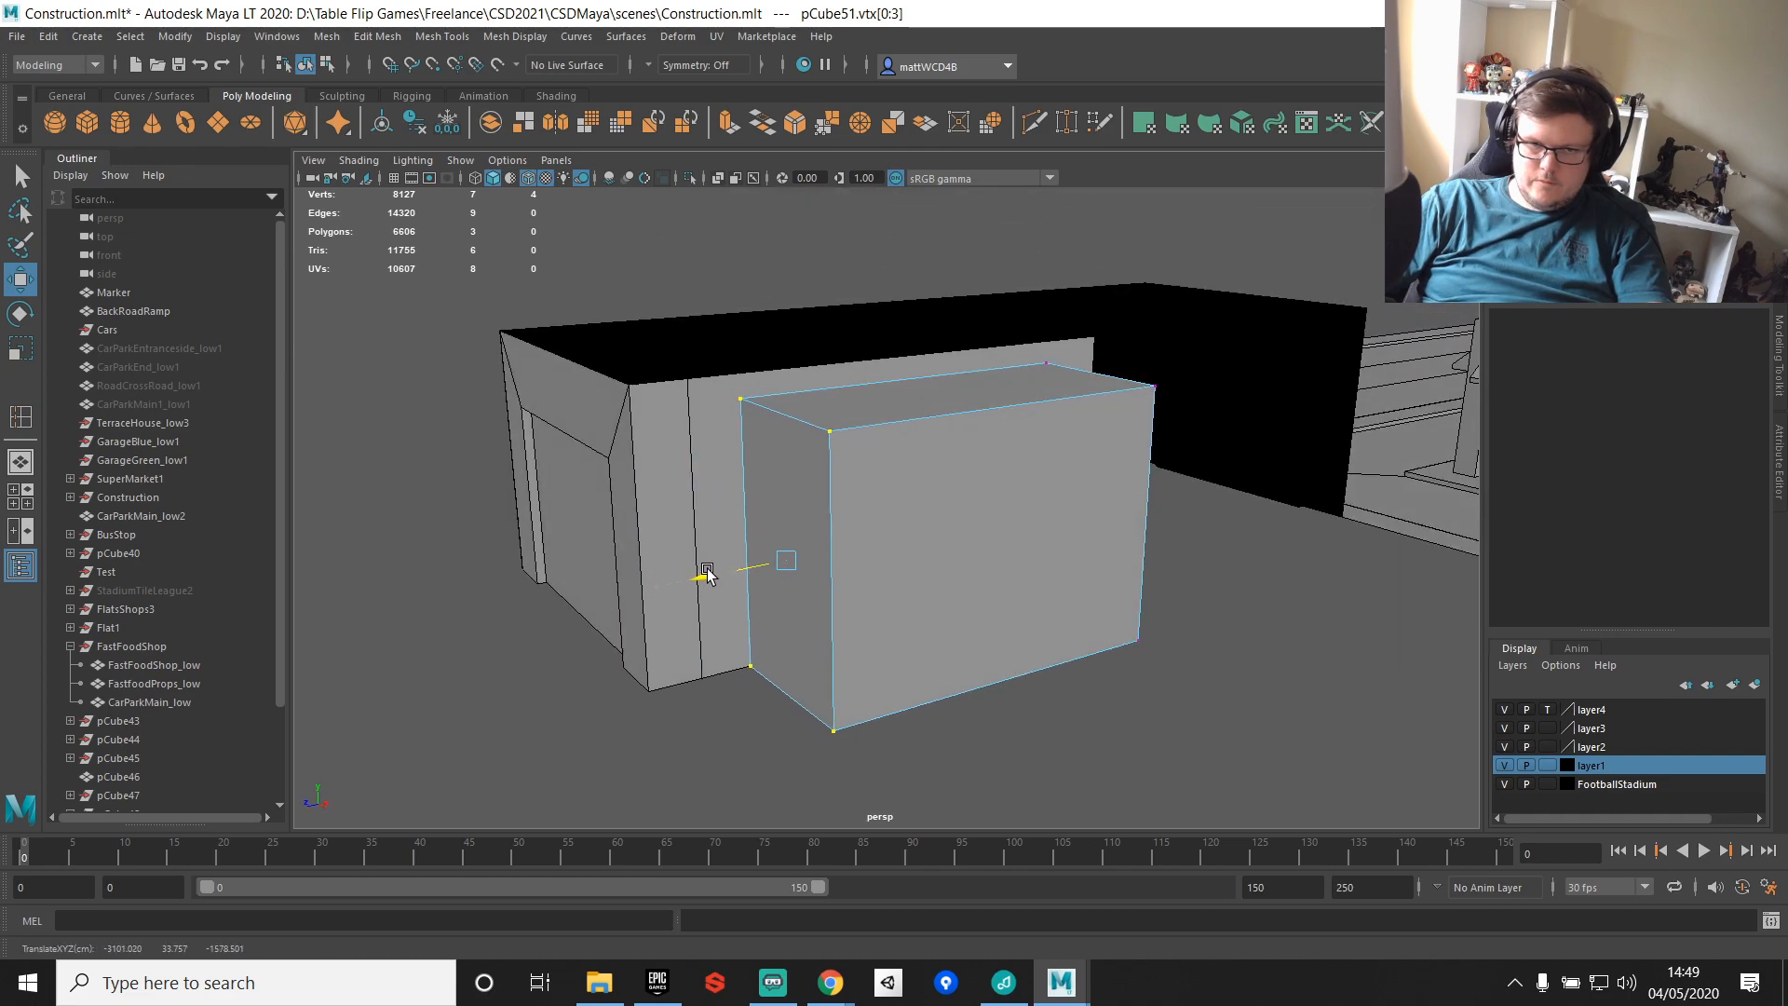
{"action": "left_click_drag", "start_coordinate": [687, 268], "coordinate": [1280, 508]}
{"action": "key", "text": "w"}
{"action": "left_click_drag", "start_coordinate": [952, 296], "coordinate": [957, 337]}
Step: Snap the back wall's inner vertical edge into line with the closed end of the extension box
{"action": "key", "text": "q"}
{"action": "right_click_drag", "start_coordinate": [734, 468], "coordinate": [726, 434]}
{"action": "left_click", "coordinate": [697, 458]}
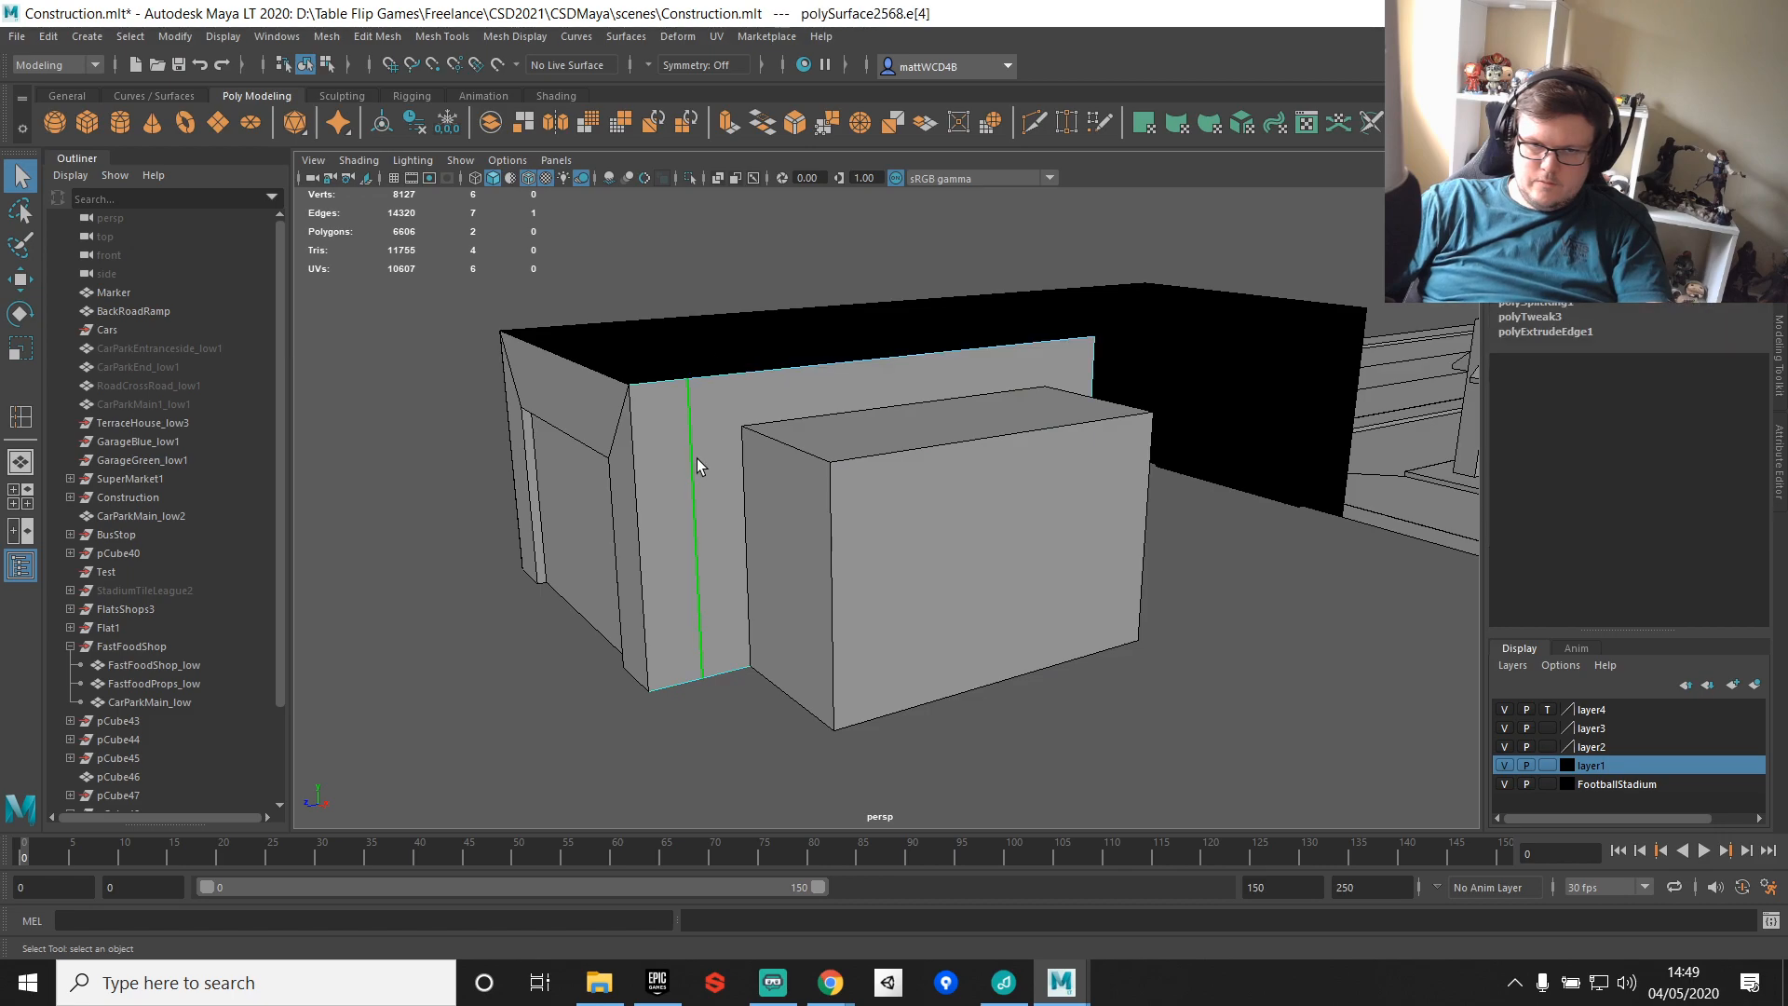
{"action": "key", "text": "w"}
{"action": "key", "text": "v"}
{"action": "left_click_drag", "start_coordinate": [613, 552], "coordinate": [722, 459]}
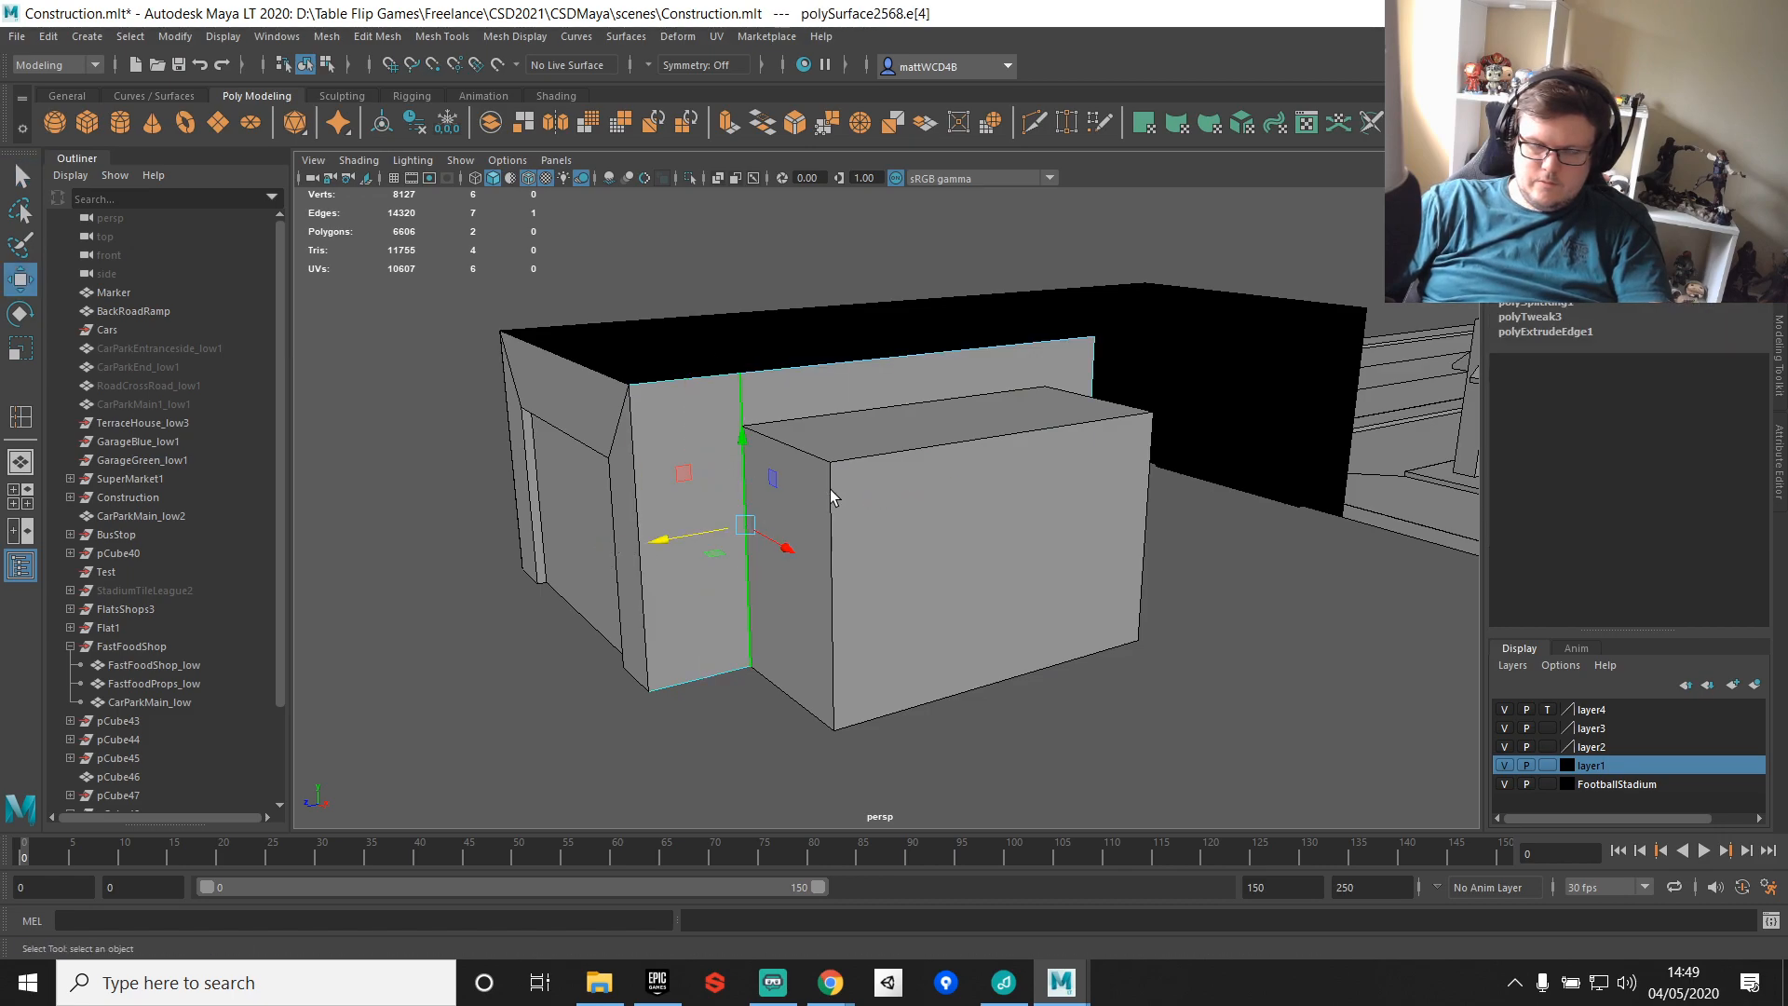
Step: Delete the extracted half wall's history and snap its pivot to the upper corner of its open end
{"action": "key", "text": "q"}
{"action": "scroll", "coordinate": [876, 465], "scroll_direction": "down", "scroll_amount": 3}
{"action": "left_click_drag", "start_coordinate": [878, 452], "coordinate": [766, 403], "text": "alt"}
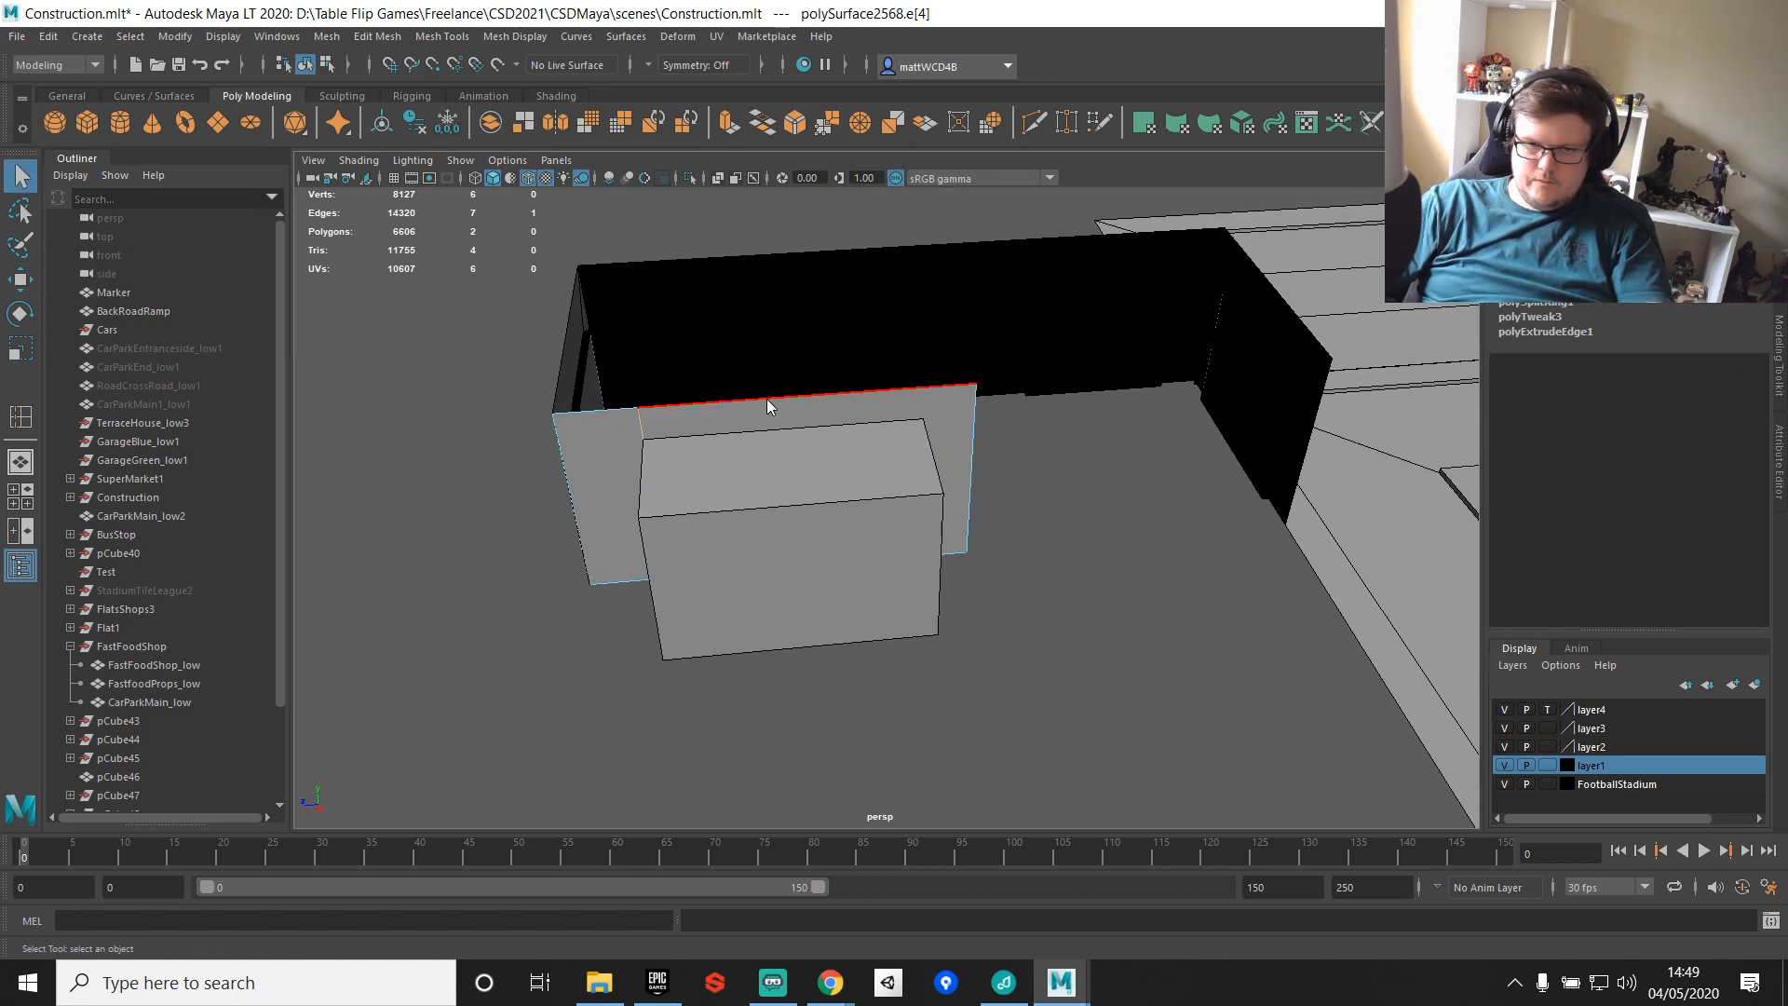
{"action": "key", "text": "F8"}
{"action": "key", "text": "w"}
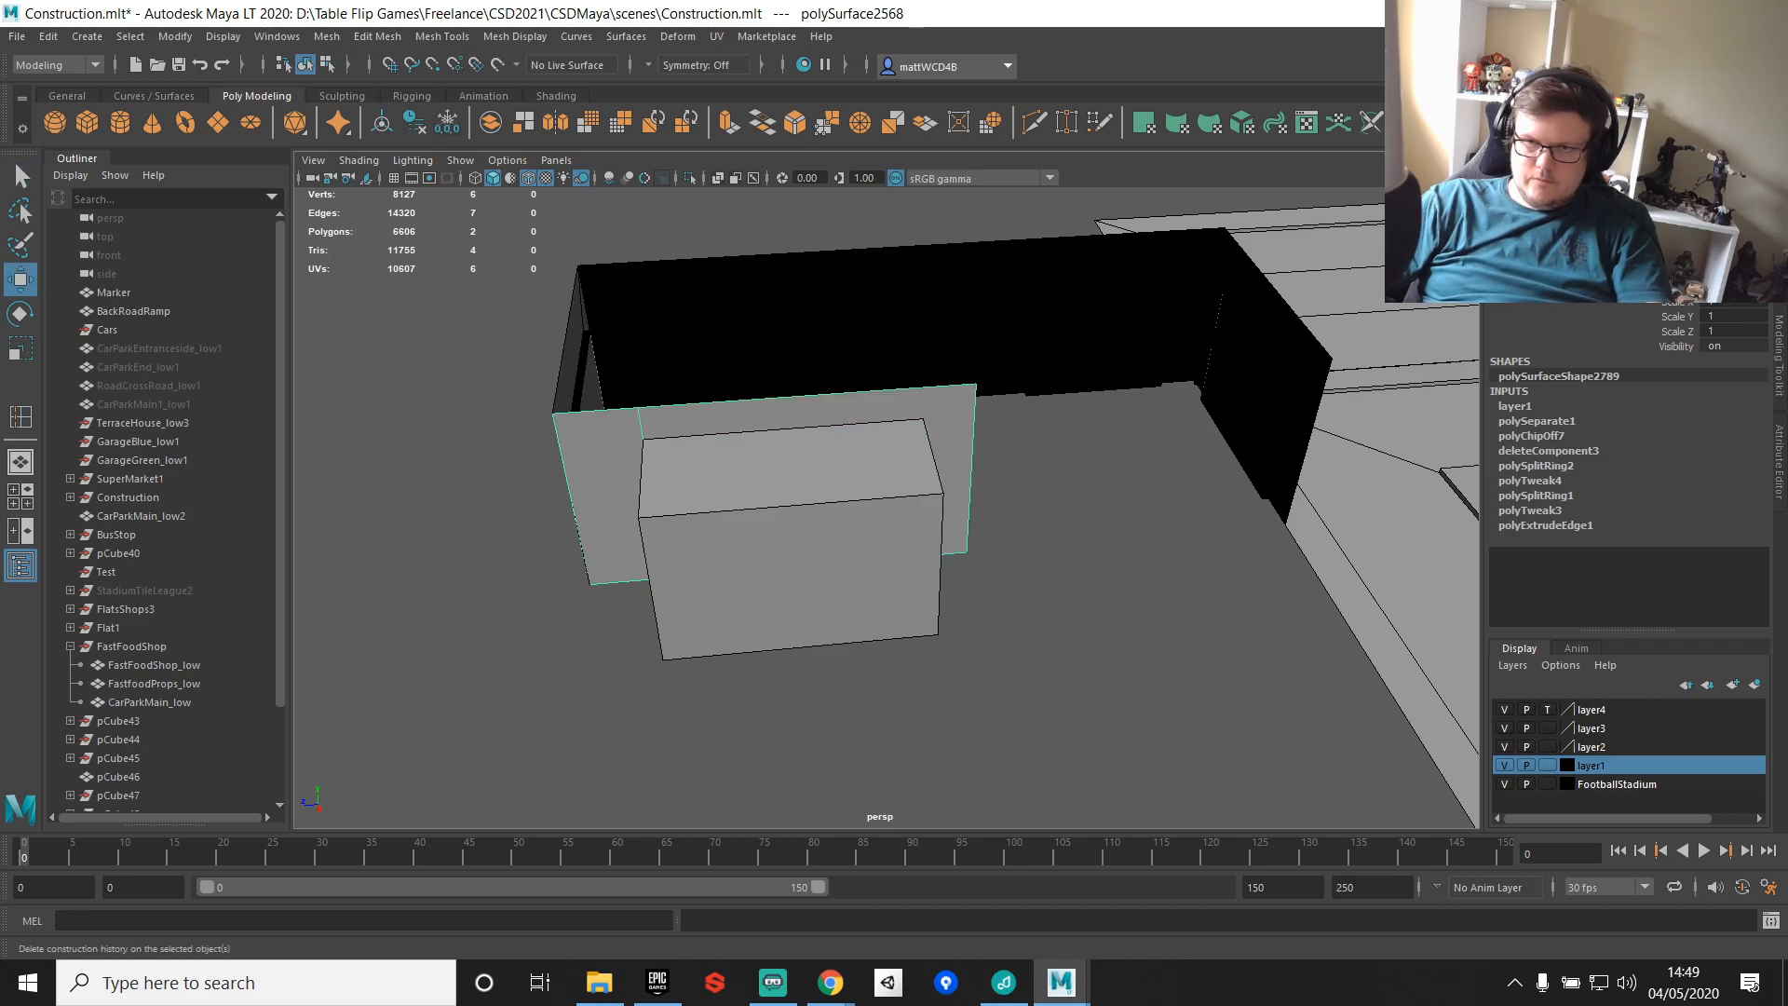
{"action": "key", "text": "alt+shift+d"}
{"action": "key", "text": "d"}
{"action": "key", "text": "v"}
{"action": "left_click_drag", "start_coordinate": [772, 489], "coordinate": [975, 382]}
{"action": "key", "text": "ctrl+z"}
{"action": "left_click_drag", "start_coordinate": [1141, 487], "coordinate": [960, 501], "text": "alt"}
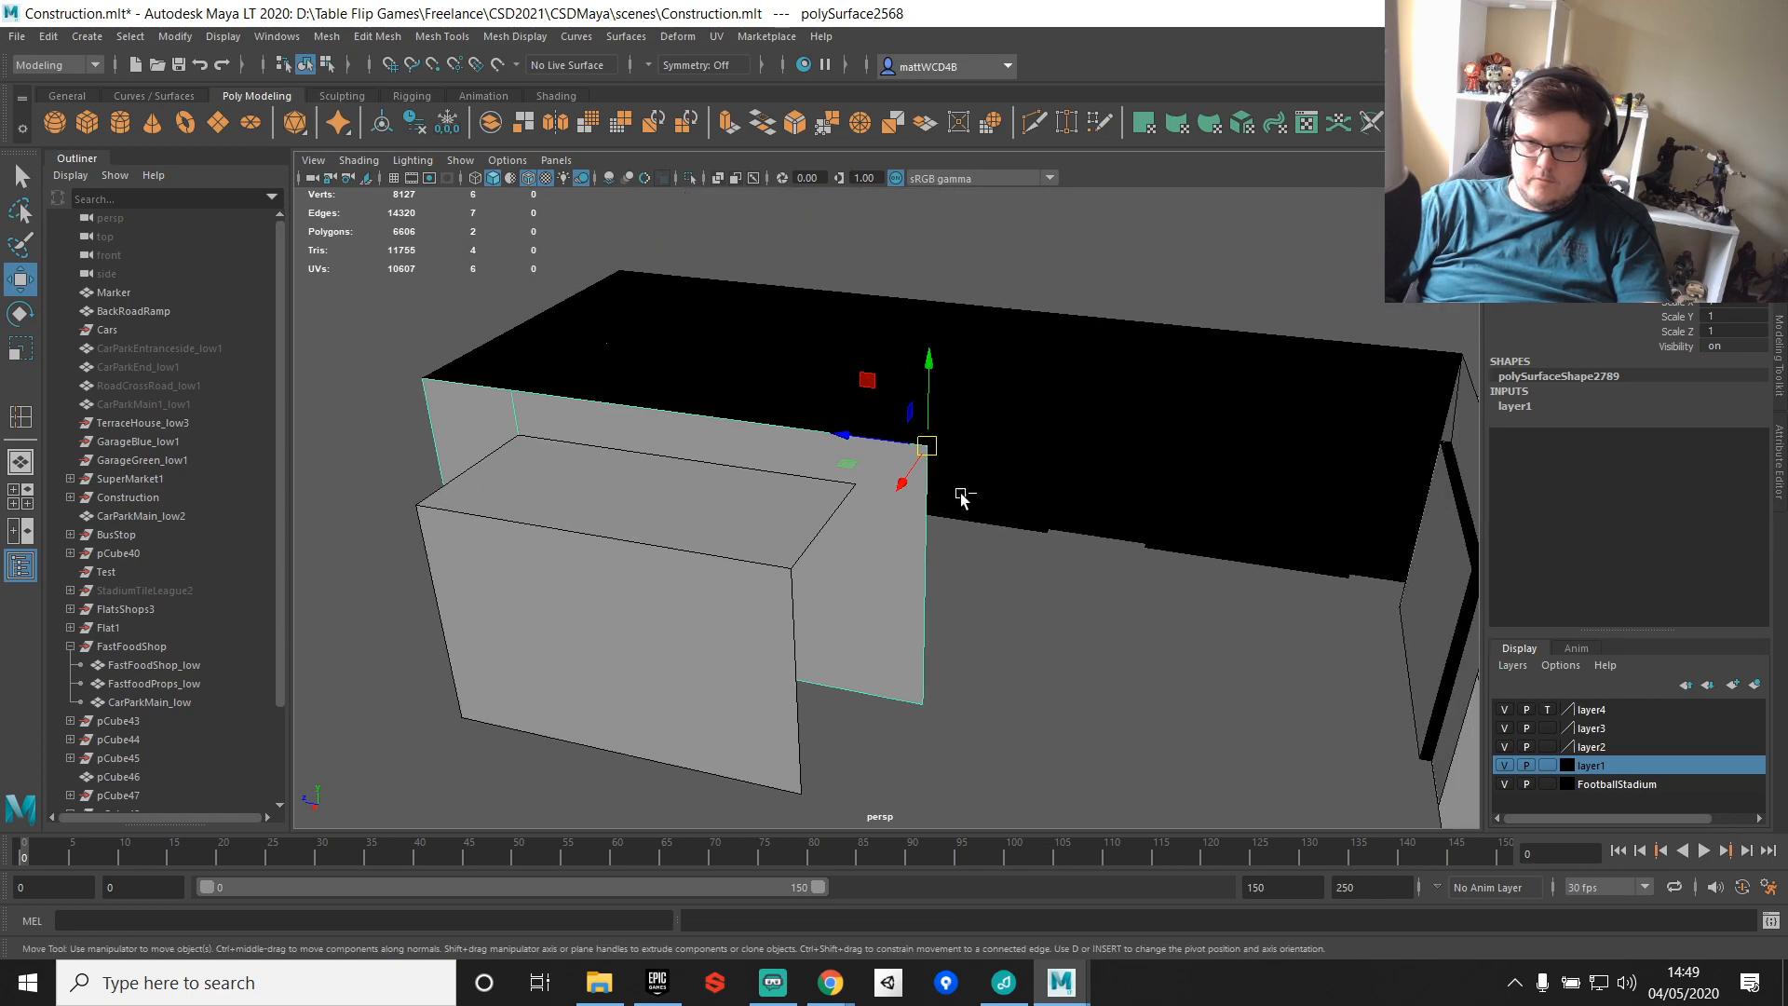
Step: Duplicate the half wall and mirror the copy with a scale of -1 to fill the far half
{"action": "type", "text": "-1"}
{"action": "key", "text": "Return"}
{"action": "scroll", "coordinate": [1113, 379], "scroll_direction": "down", "scroll_amount": 3}
{"action": "middle_click_drag", "start_coordinate": [1114, 379], "coordinate": [973, 391], "text": "alt"}
{"action": "scroll", "coordinate": [973, 391], "scroll_direction": "up", "scroll_amount": 3}
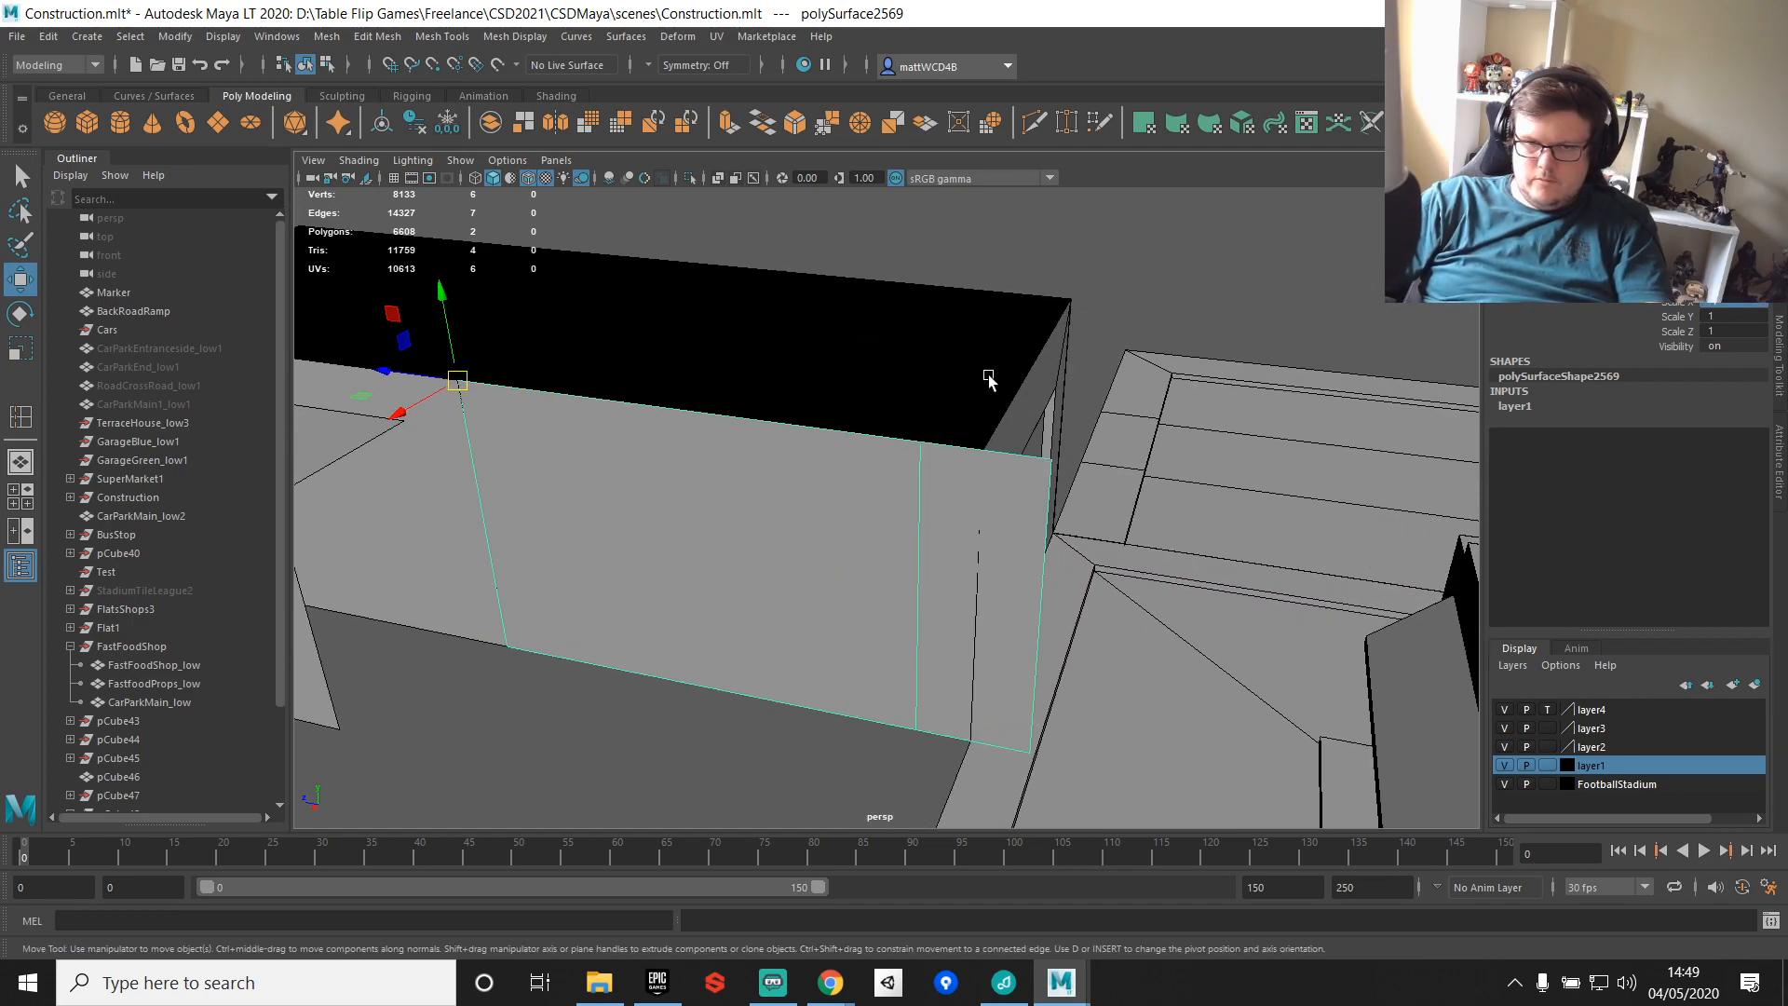
Step: Move the mirrored wall's outer vertices inward so its end meets the far side panel's corner
{"action": "left_click_drag", "start_coordinate": [973, 391], "coordinate": [1030, 399], "text": "alt"}
{"action": "scroll", "coordinate": [1030, 399], "scroll_direction": "down", "scroll_amount": 3}
{"action": "middle_click_drag", "start_coordinate": [1030, 399], "coordinate": [1154, 375], "text": "alt"}
{"action": "left_click_drag", "start_coordinate": [1154, 374], "coordinate": [954, 315], "text": "alt"}
{"action": "middle_click_drag", "start_coordinate": [954, 315], "coordinate": [1006, 398], "text": "alt"}
{"action": "left_click", "coordinate": [941, 384]}
{"action": "left_click", "coordinate": [934, 548]}
{"action": "right_click_drag", "start_coordinate": [1006, 476], "coordinate": [922, 473]}
{"action": "left_click_drag", "start_coordinate": [994, 404], "coordinate": [1278, 701]}
{"action": "scroll", "coordinate": [1253, 550], "scroll_direction": "up", "scroll_amount": 3}
{"action": "left_click_drag", "start_coordinate": [1151, 579], "coordinate": [1124, 584]}
{"action": "key", "text": "q"}
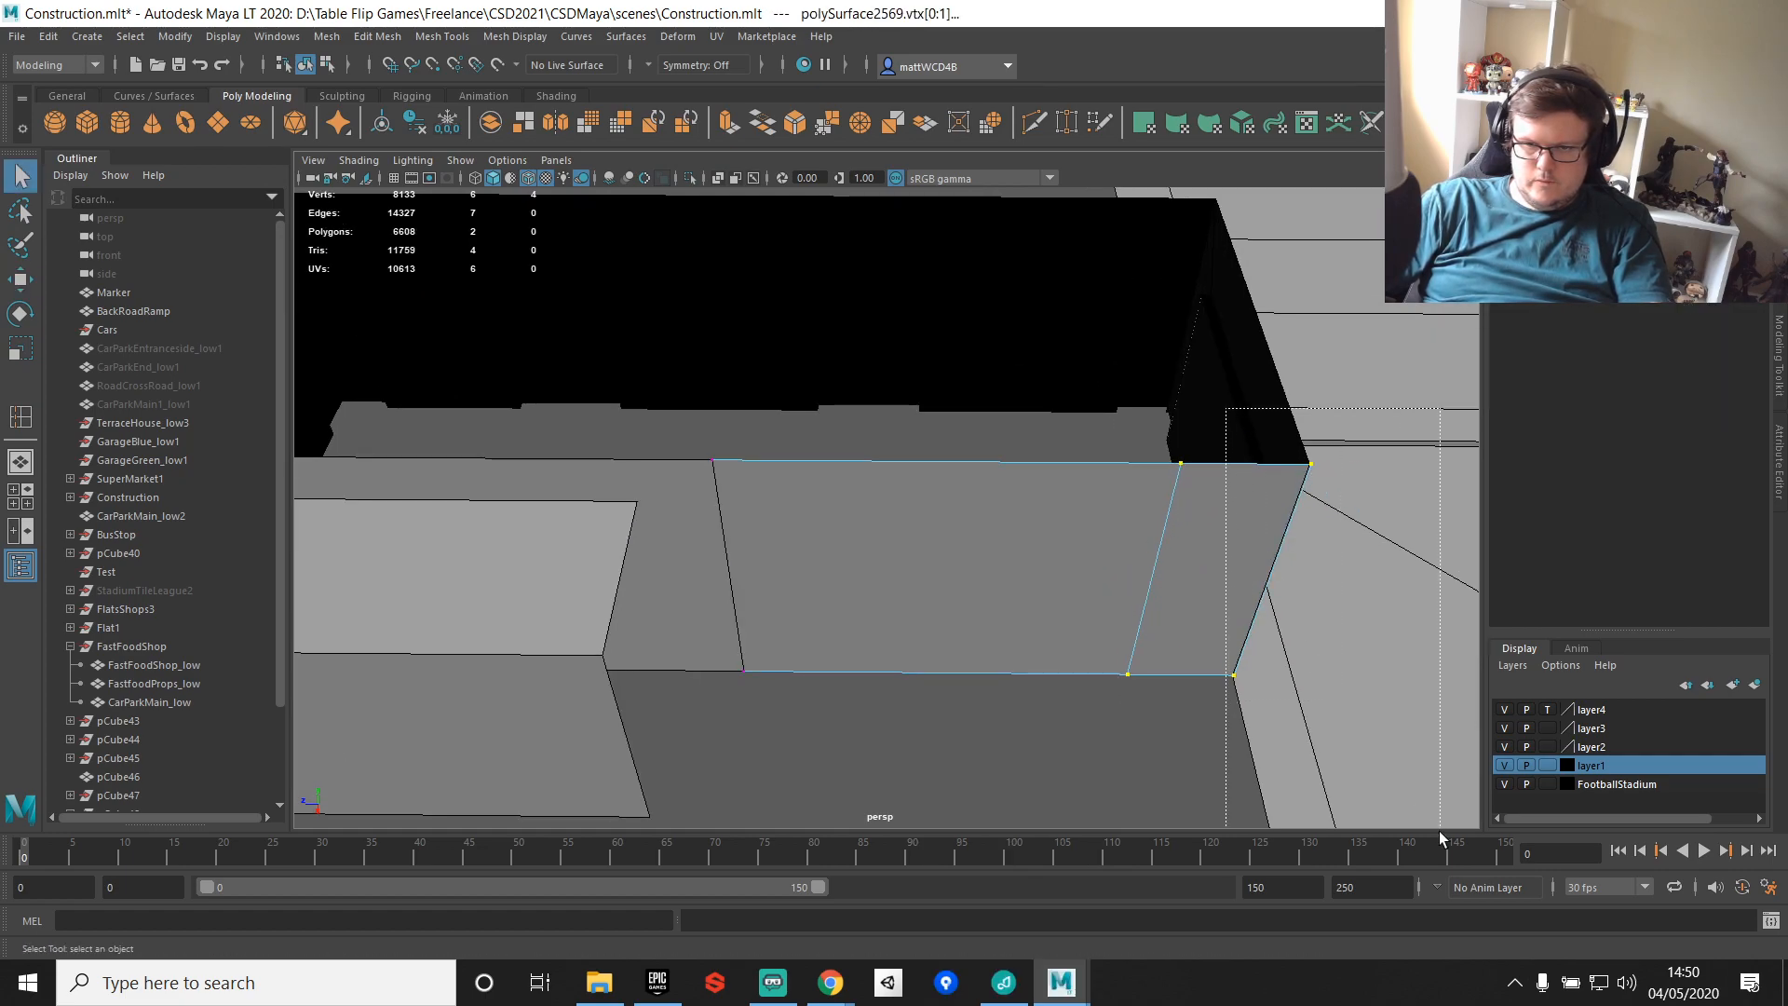
{"action": "left_click_drag", "start_coordinate": [1440, 837], "coordinate": [1439, 836]}
{"action": "key", "text": "w"}
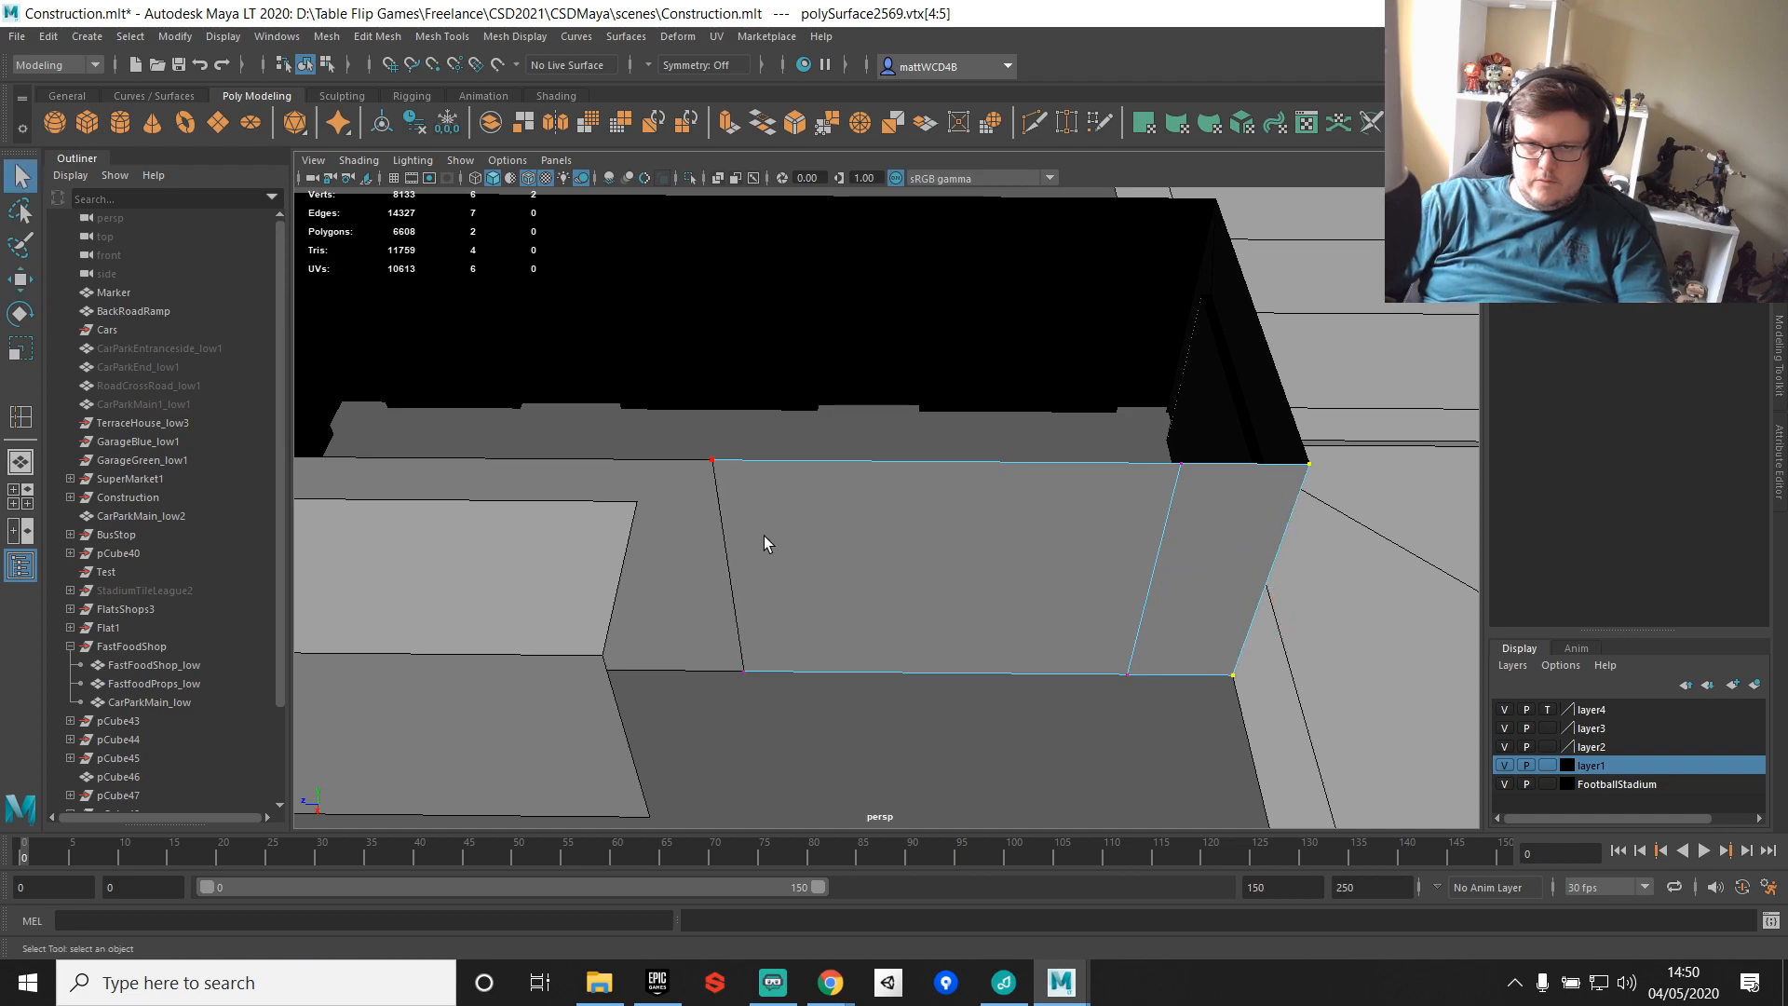
Step: Combine the two back wall halves into one mesh and merge their overlapping vertices
{"action": "right_click_drag", "start_coordinate": [824, 514], "coordinate": [779, 710]}
{"action": "left_click", "coordinate": [689, 507], "text": "shift"}
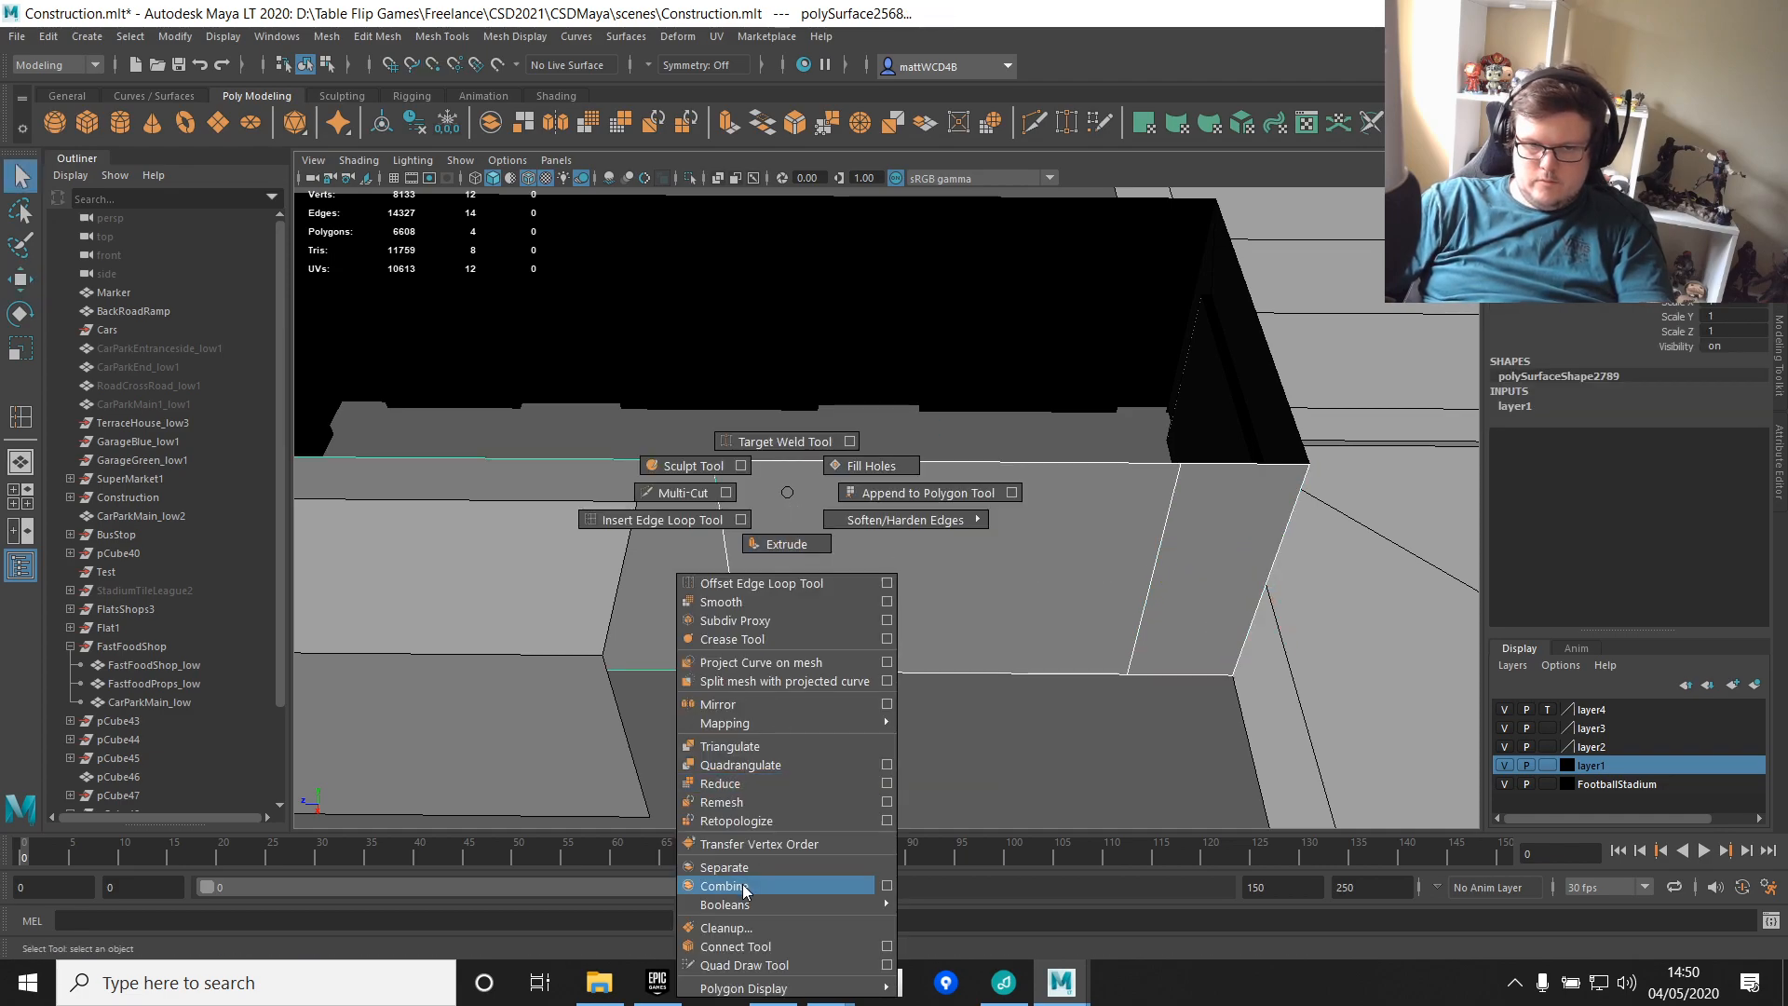
{"action": "right_click_drag", "start_coordinate": [745, 891], "coordinate": [745, 892], "text": "shift"}
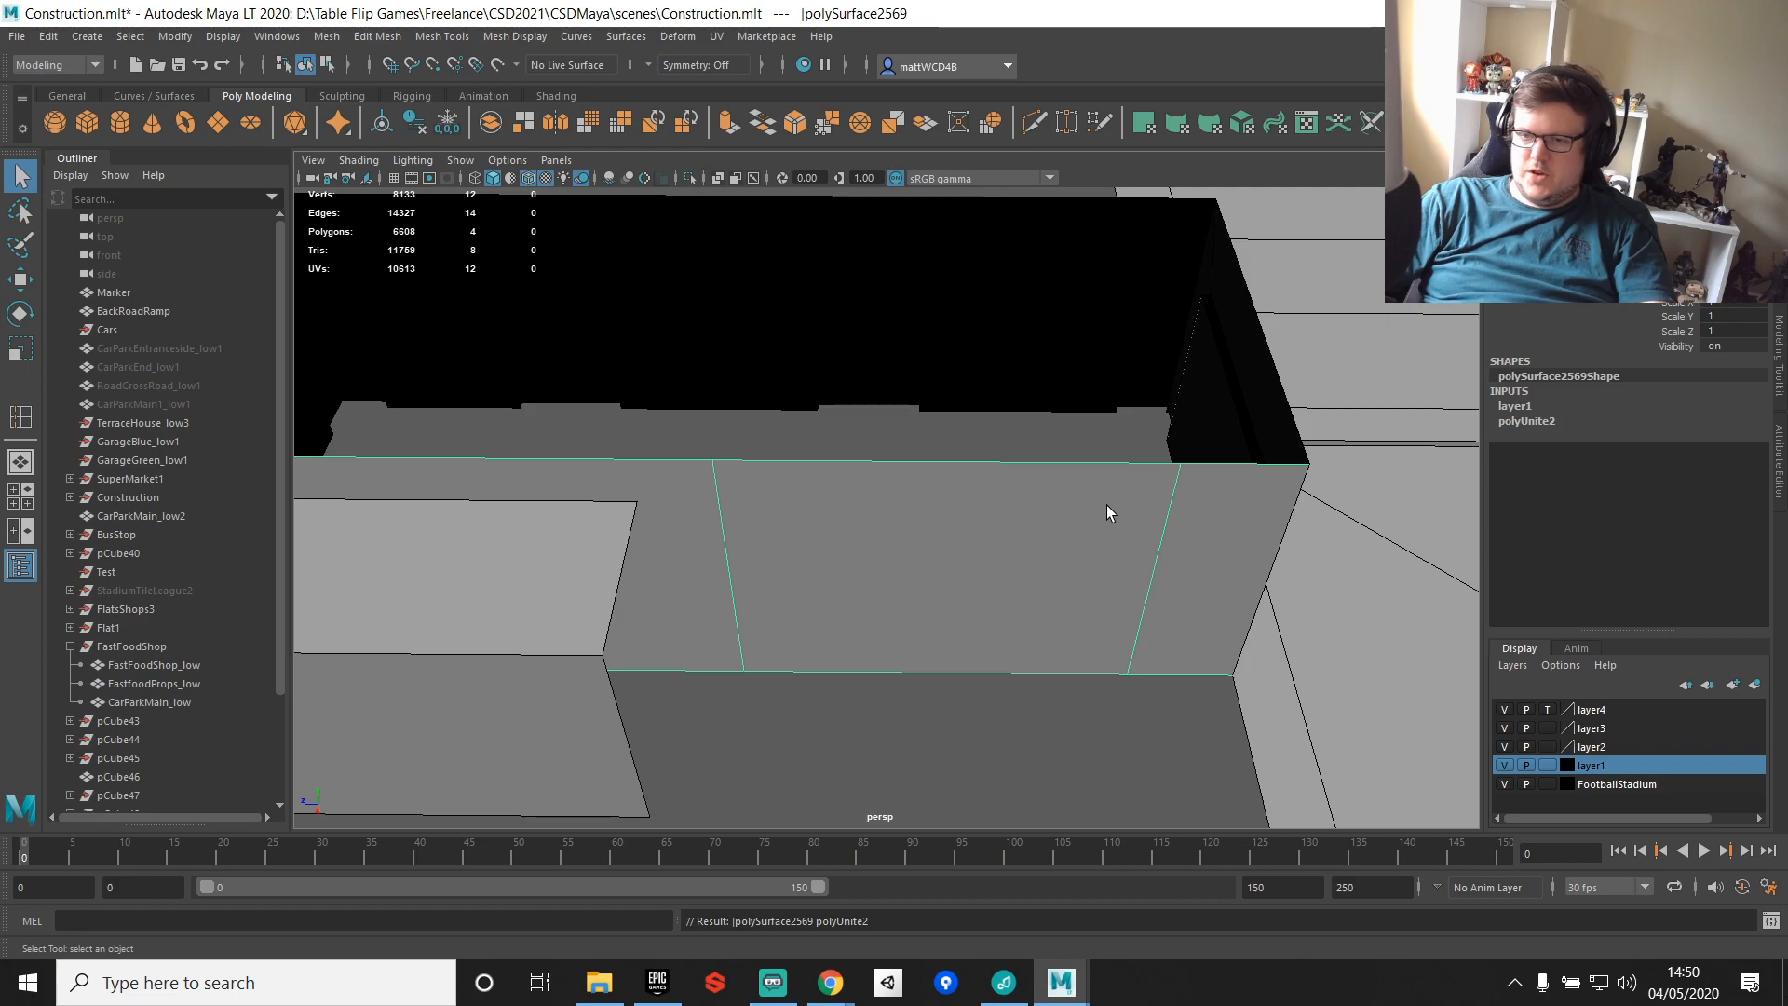
{"action": "right_click_drag", "start_coordinate": [941, 472], "coordinate": [832, 490]}
{"action": "scroll", "coordinate": [833, 489], "scroll_direction": "down", "scroll_amount": 5}
{"action": "left_click_drag", "start_coordinate": [395, 438], "coordinate": [1249, 752]}
{"action": "right_click_drag", "start_coordinate": [1077, 681], "coordinate": [1120, 512], "text": "shift"}
{"action": "scroll", "coordinate": [948, 543], "scroll_direction": "up", "scroll_amount": 5}
{"action": "key", "text": "q"}
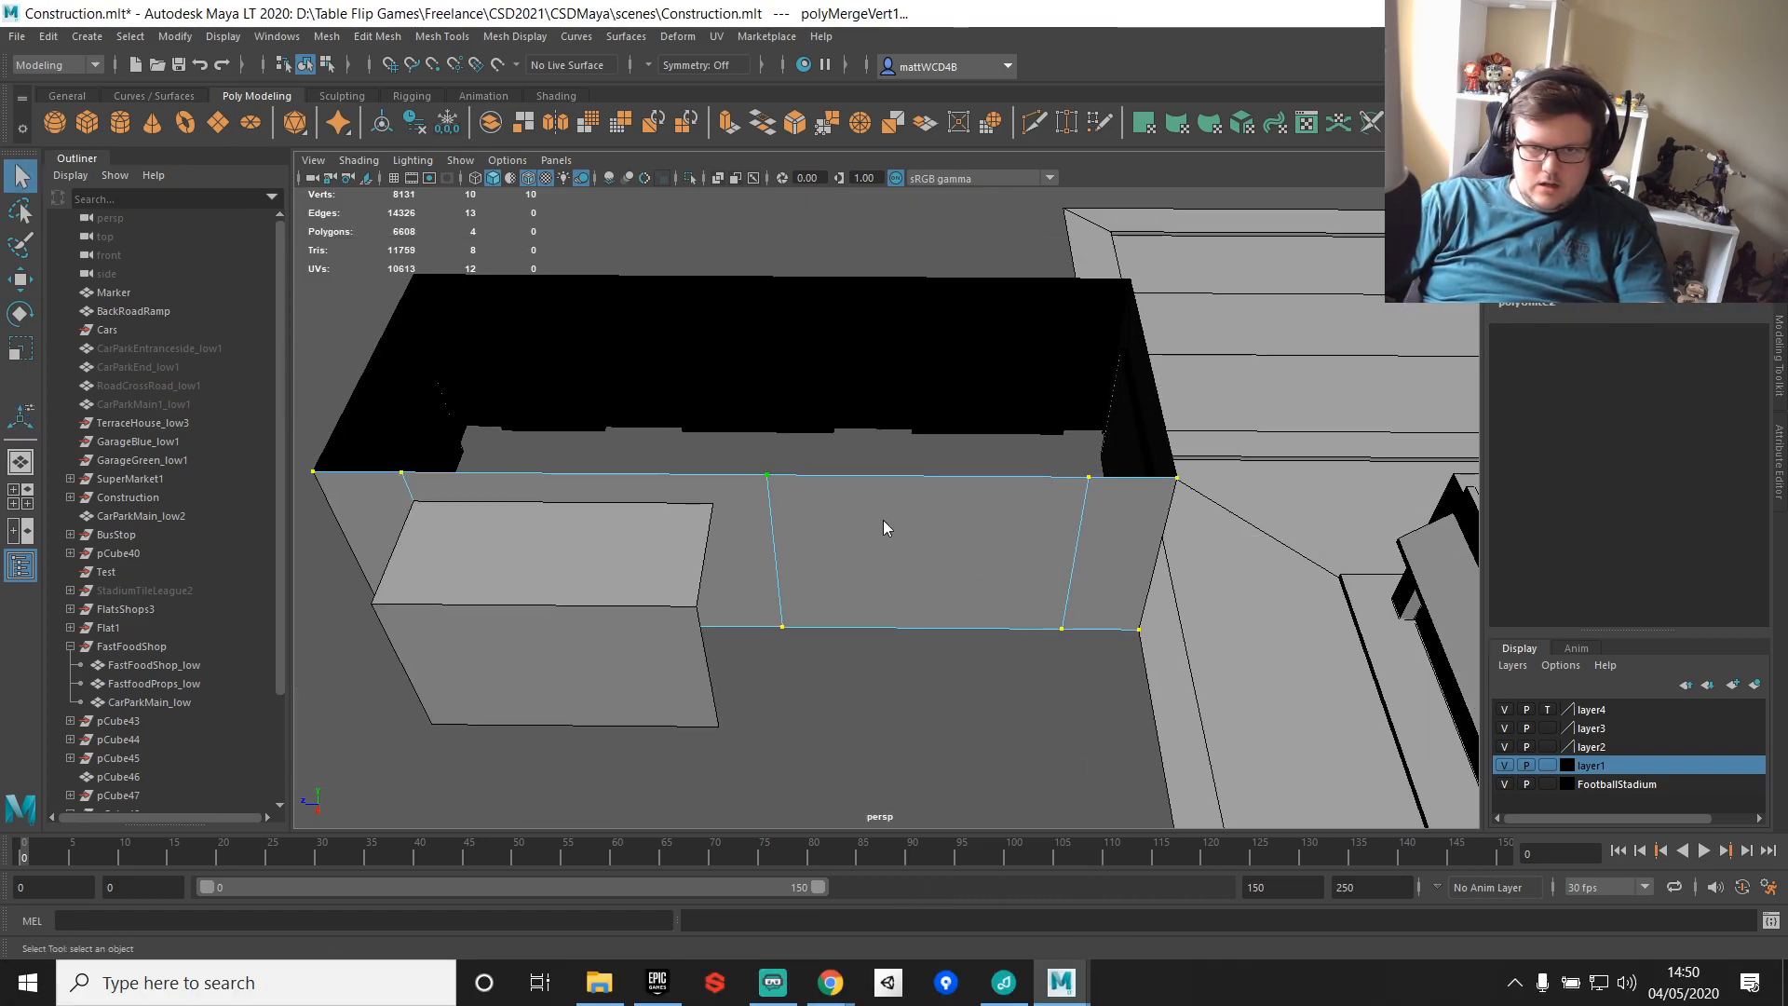
{"action": "right_click_drag", "start_coordinate": [882, 527], "coordinate": [974, 503]}
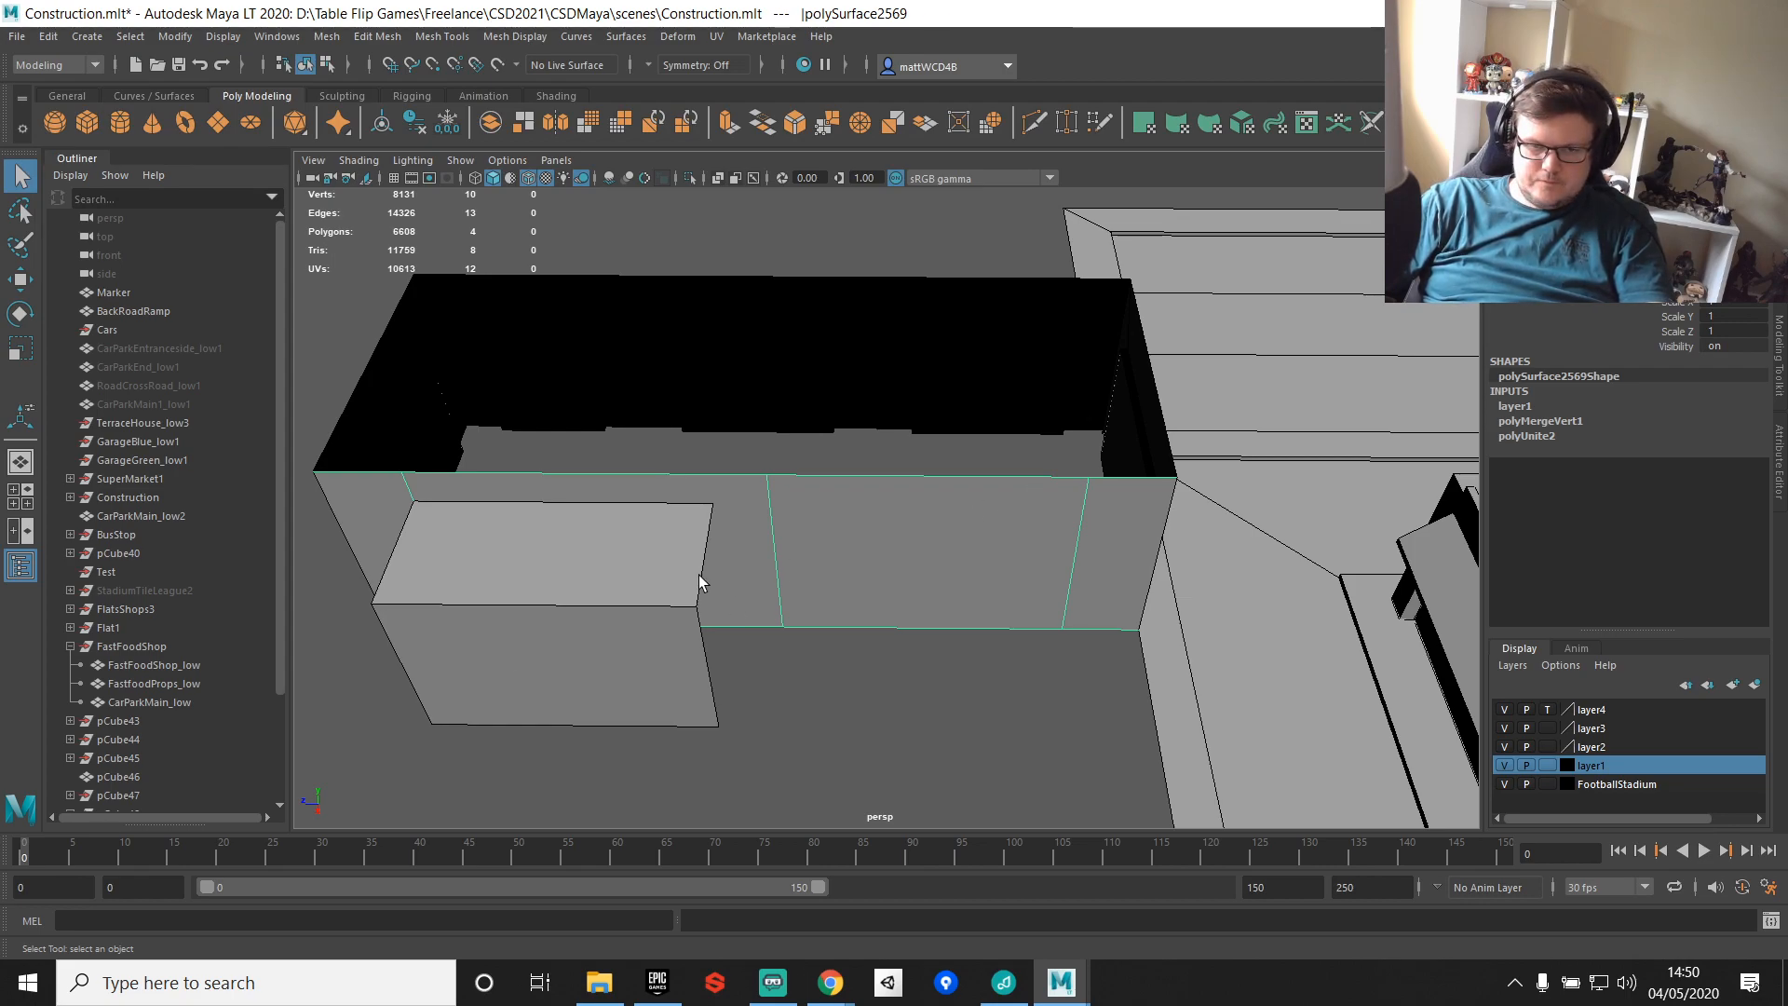
Step: Extend the extension box by snapping its open-end vertices to the back wall's far vertical edge
{"action": "left_click", "coordinate": [660, 578]}
{"action": "right_click_drag", "start_coordinate": [652, 477], "coordinate": [622, 477]}
{"action": "left_click_drag", "start_coordinate": [622, 468], "coordinate": [780, 759]}
{"action": "scroll", "coordinate": [778, 654], "scroll_direction": "up", "scroll_amount": 3}
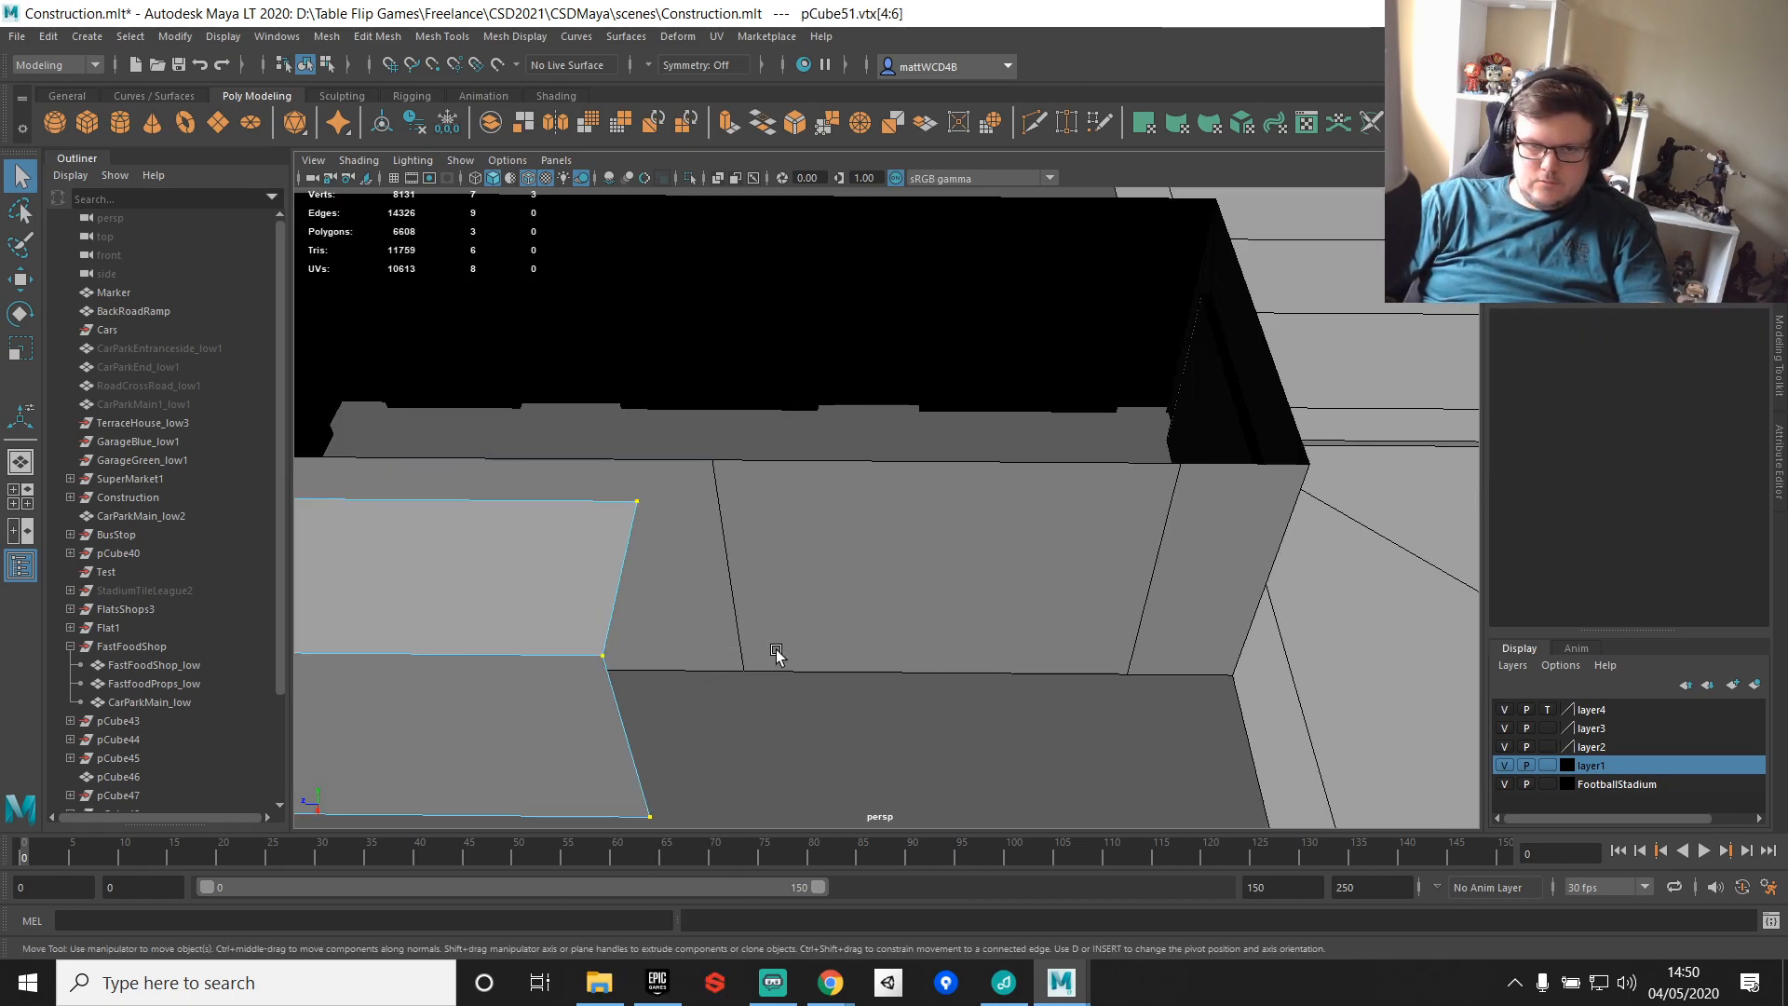
{"action": "key", "text": "w"}
{"action": "key", "text": "v"}
{"action": "left_click_drag", "start_coordinate": [557, 666], "coordinate": [1017, 578]}
{"action": "scroll", "coordinate": [1090, 570], "scroll_direction": "down", "scroll_amount": 2}
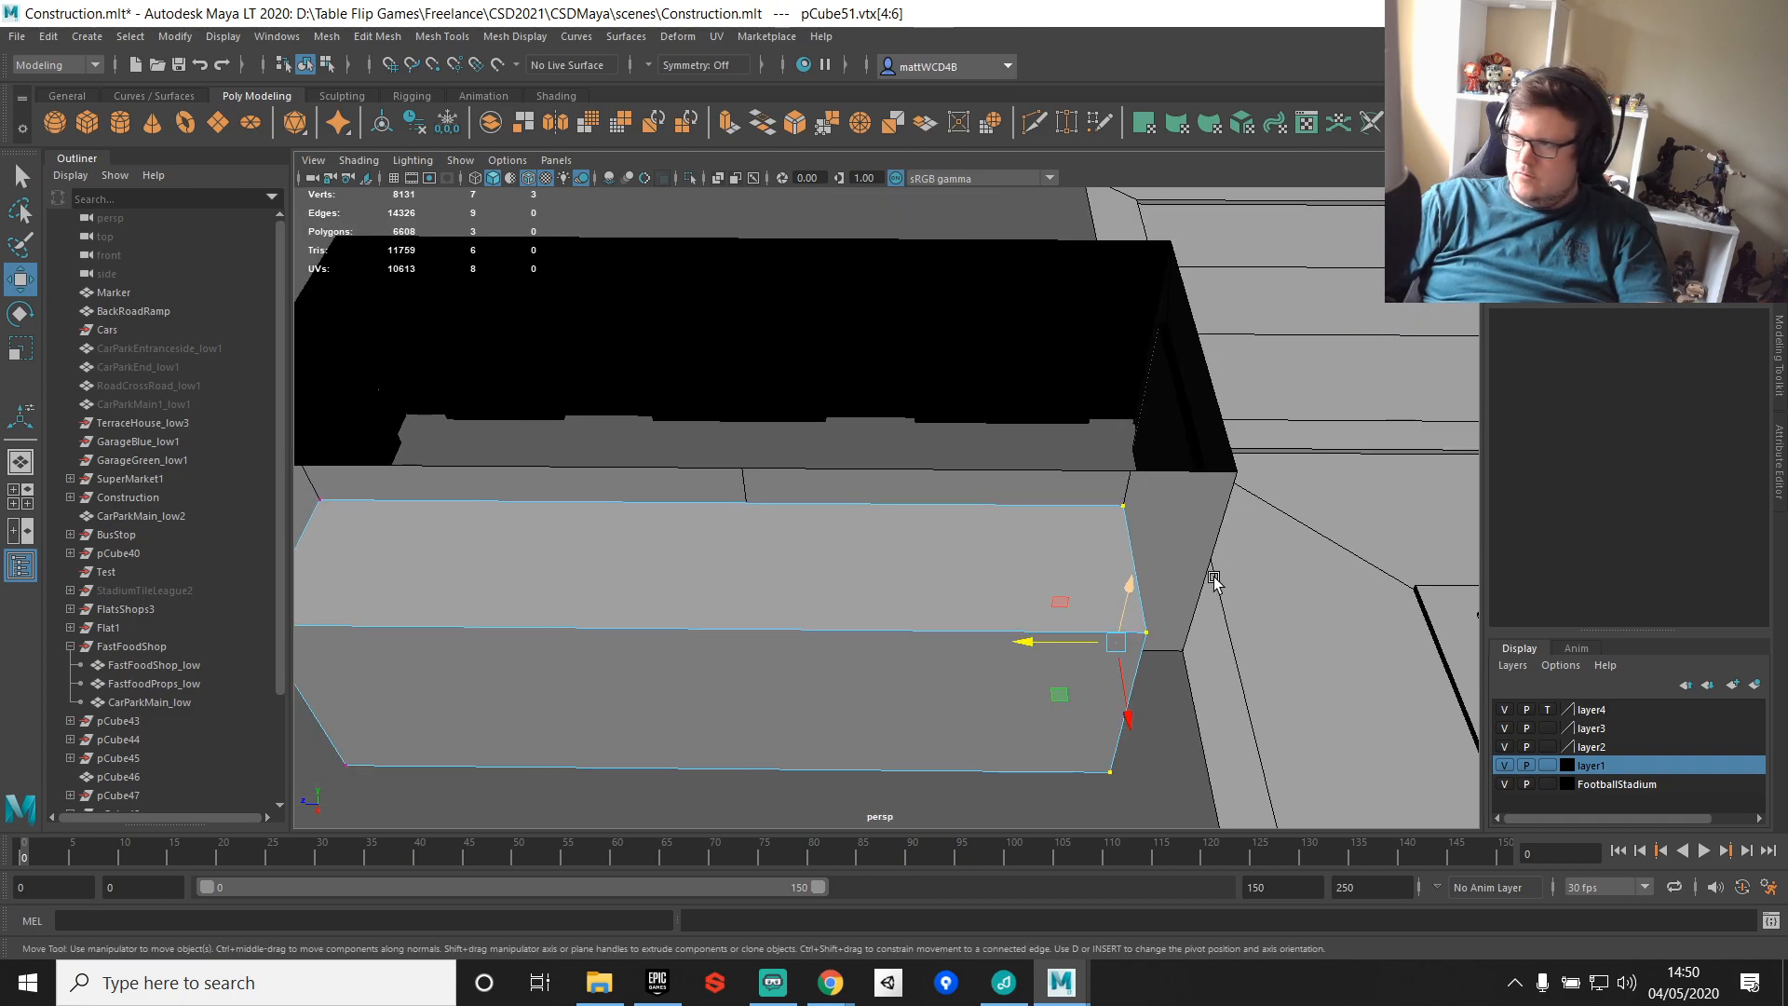
Step: Close the extension box's open end by extruding its end edge and snapping it to the opposite corner
{"action": "left_click_drag", "start_coordinate": [1217, 578], "coordinate": [1201, 583], "text": "alt"}
{"action": "middle_click_drag", "start_coordinate": [1202, 583], "coordinate": [1062, 485], "text": "alt"}
{"action": "left_click_drag", "start_coordinate": [1062, 484], "coordinate": [796, 482], "text": "alt"}
{"action": "key", "text": "q"}
{"action": "mouse_move", "coordinate": [797, 481]}
{"action": "right_mouse_down"}
{"action": "mouse_move", "coordinate": [830, 459]}
{"action": "mouse_move", "coordinate": [835, 387]}
{"action": "mouse_move", "coordinate": [834, 428]}
{"action": "mouse_move", "coordinate": [803, 406]}
{"action": "mouse_move", "coordinate": [784, 462]}
{"action": "right_mouse_up"}
{"action": "left_click", "coordinate": [843, 476]}
{"action": "left_click", "coordinate": [824, 499]}
{"action": "key", "text": "w"}
{"action": "key", "text": "v"}
{"action": "left_click_drag", "start_coordinate": [852, 395], "coordinate": [807, 686]}
Step: Select all vertices of the extension box and merge the overlapping ones
{"action": "key", "text": "q"}
{"action": "right_click_drag", "start_coordinate": [736, 445], "coordinate": [643, 401]}
{"action": "scroll", "coordinate": [624, 386], "scroll_direction": "down", "scroll_amount": 5}
{"action": "left_click_drag", "start_coordinate": [479, 256], "coordinate": [997, 642]}
{"action": "right_click_drag", "start_coordinate": [1031, 652], "coordinate": [1054, 483], "text": "shift"}
{"action": "scroll", "coordinate": [838, 512], "scroll_direction": "up", "scroll_amount": 5}
{"action": "left_click_drag", "start_coordinate": [839, 512], "coordinate": [798, 571], "text": "alt"}
{"action": "scroll", "coordinate": [798, 571], "scroll_direction": "down", "scroll_amount": 4}
{"action": "middle_click_drag", "start_coordinate": [798, 571], "coordinate": [1045, 557], "text": "alt"}
{"action": "middle_click_drag", "start_coordinate": [1004, 434], "coordinate": [854, 539], "text": "alt"}
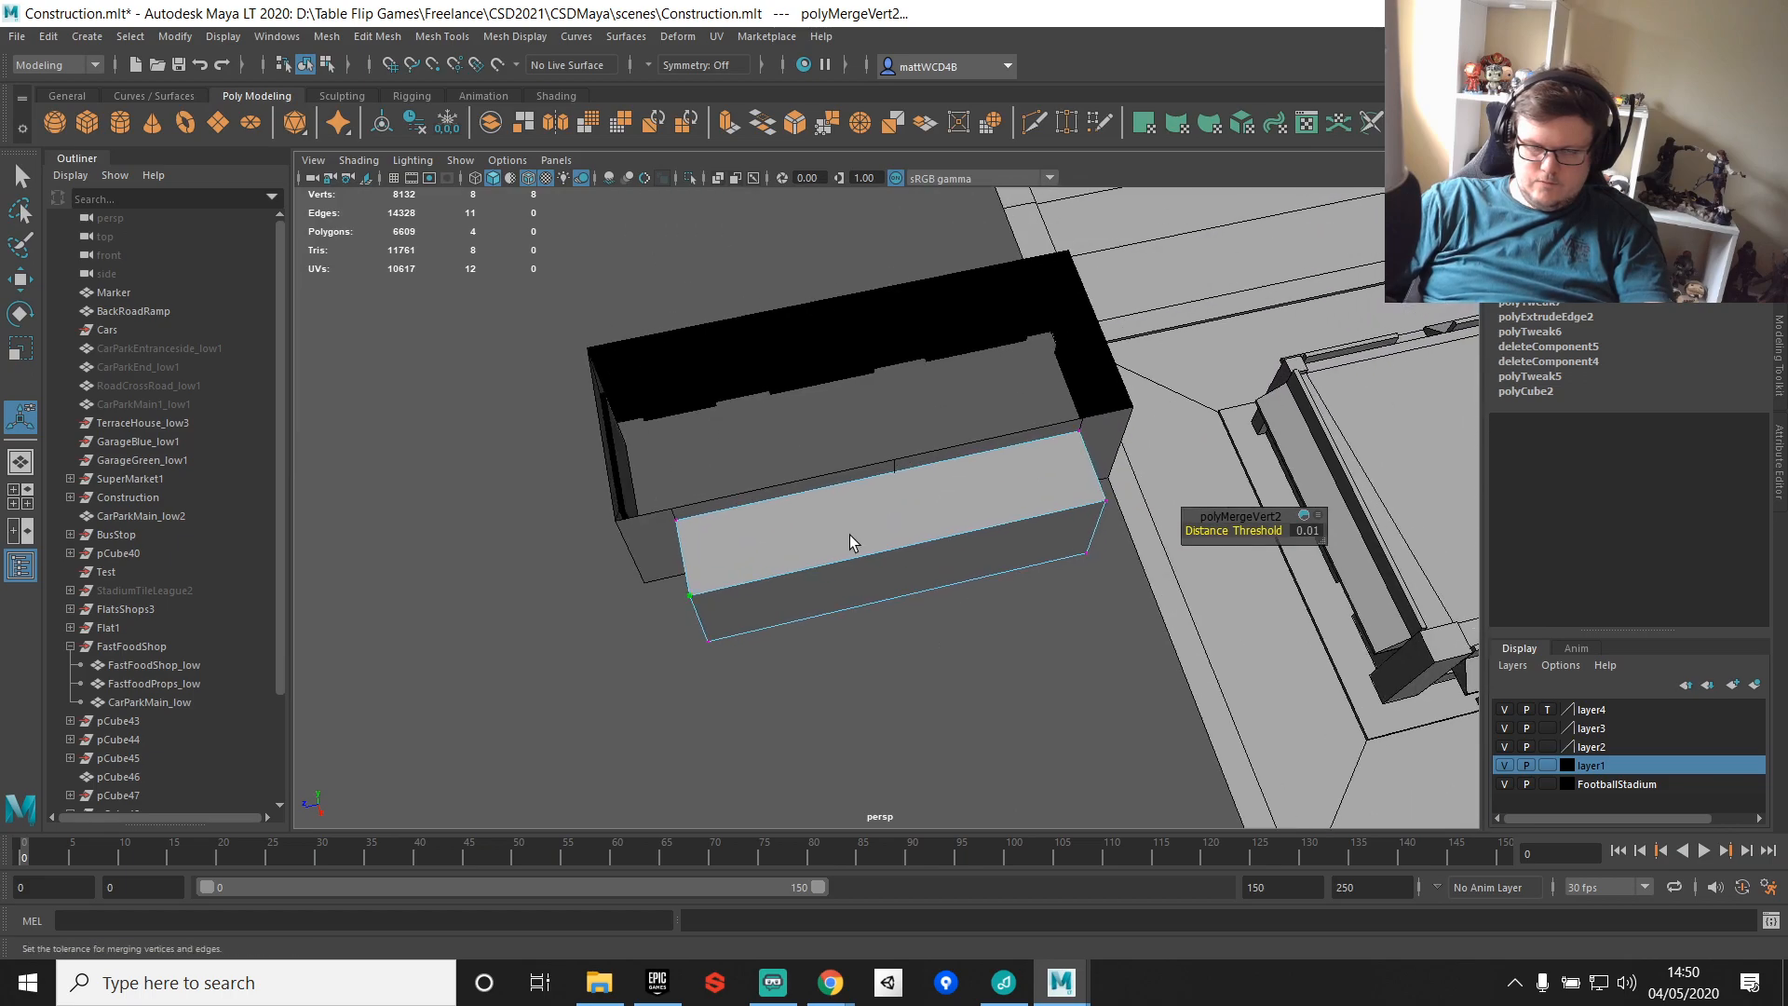
Step: Select all the coffee shop pieces and move them together further away from the fast food shop
{"action": "key", "text": "q"}
{"action": "right_click_drag", "start_coordinate": [854, 539], "coordinate": [883, 467]}
{"action": "left_click", "coordinate": [908, 460]}
{"action": "left_click", "coordinate": [912, 496], "text": "shift"}
{"action": "left_click", "coordinate": [896, 337], "text": "shift"}
{"action": "left_click", "coordinate": [1071, 360], "text": "shift"}
{"action": "left_click", "coordinate": [615, 443], "text": "shift"}
{"action": "key", "text": "w"}
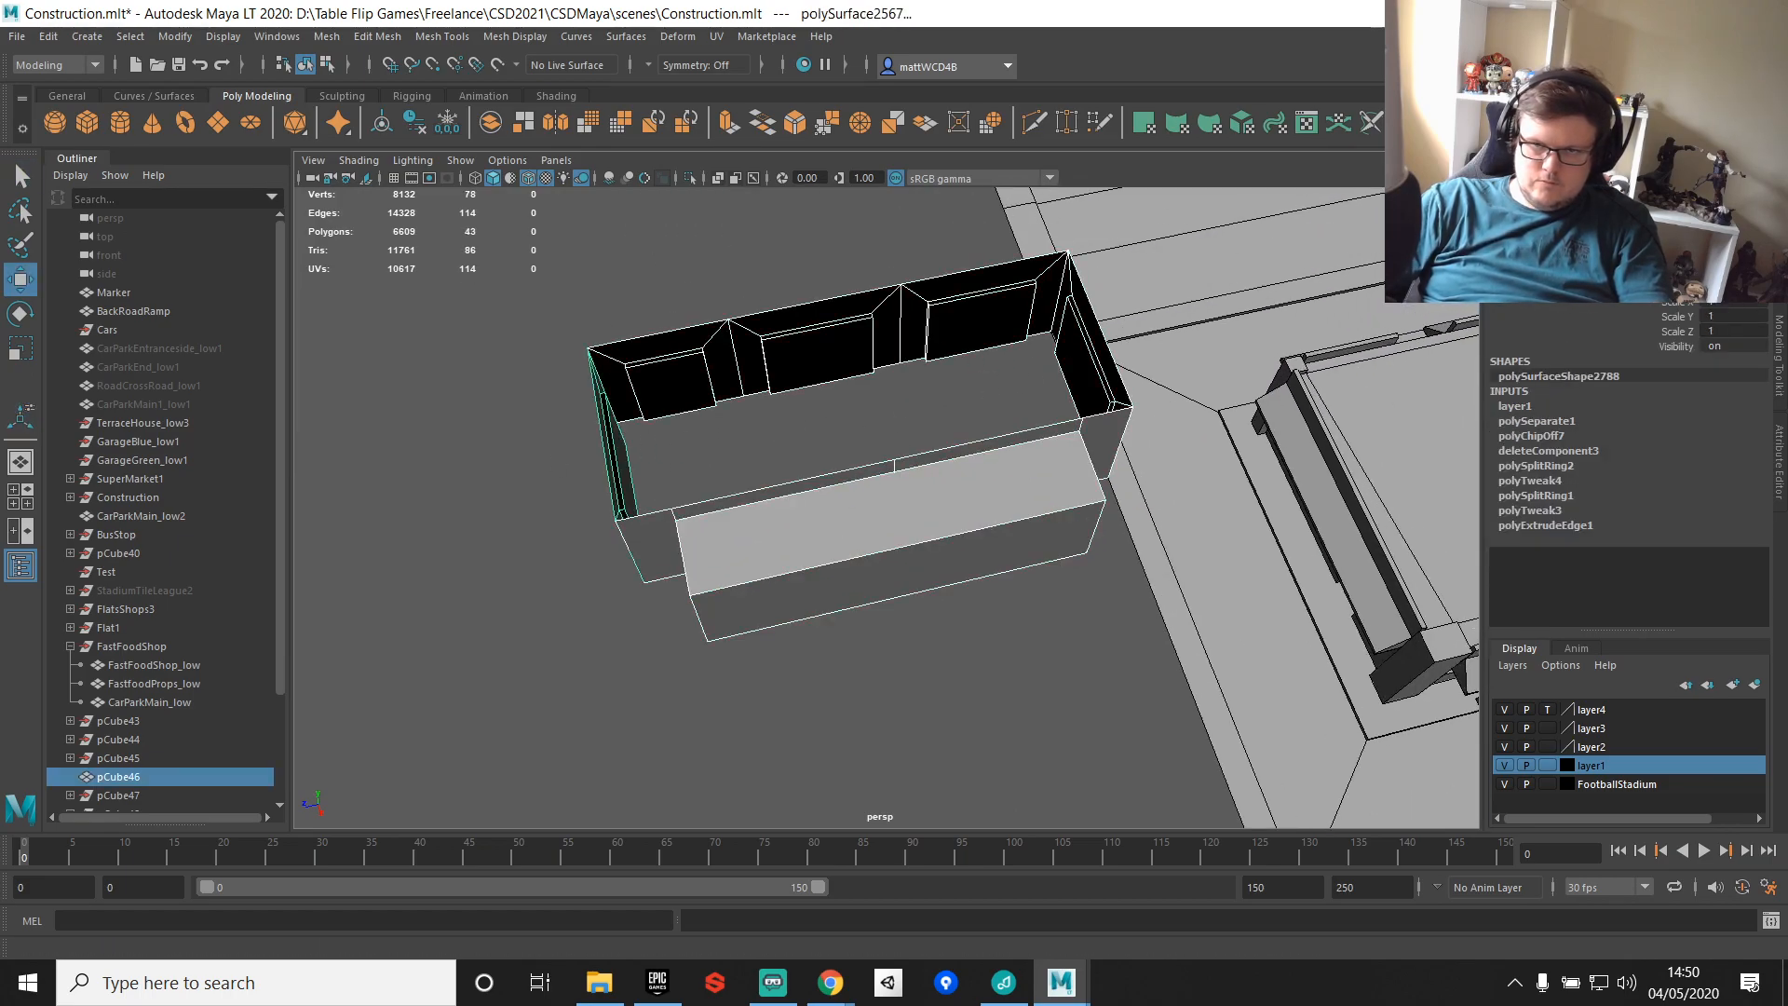
{"action": "left_click", "coordinate": [524, 497]}
{"action": "key", "text": "ctrl+z"}
{"action": "left_click_drag", "start_coordinate": [528, 485], "coordinate": [247, 541]}
{"action": "middle_click_drag", "start_coordinate": [317, 622], "coordinate": [718, 551], "text": "alt"}
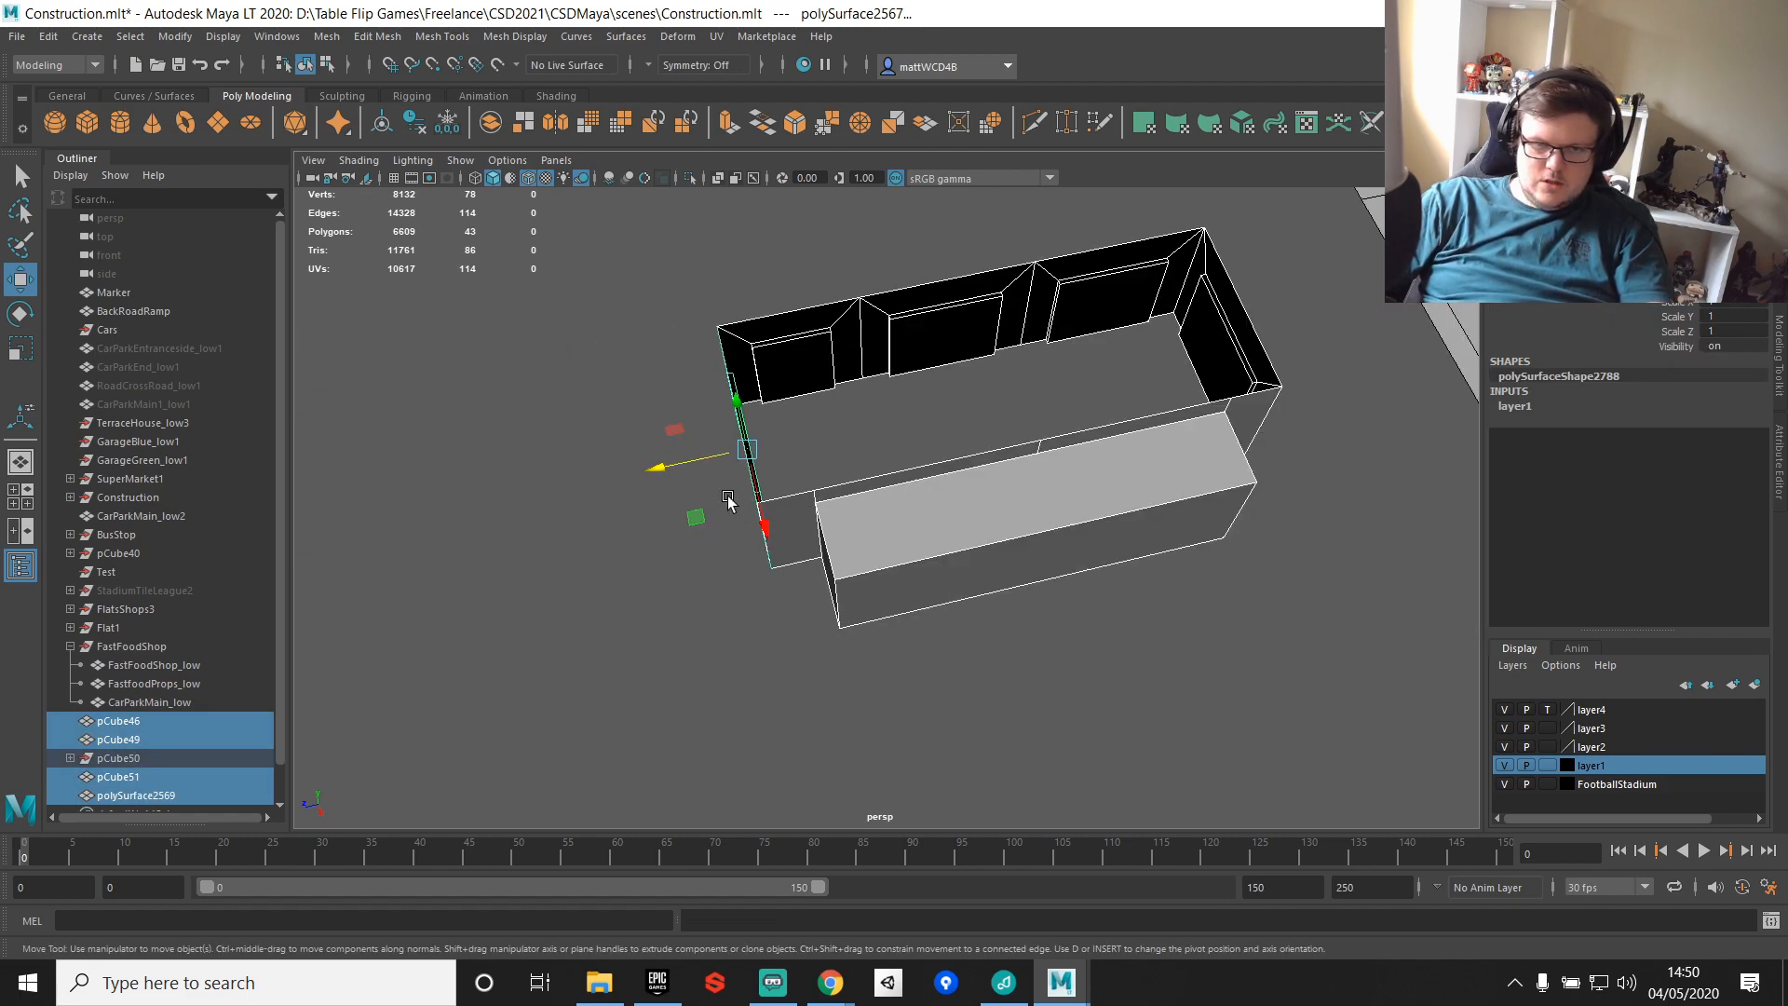
{"action": "left_click_drag", "start_coordinate": [655, 473], "coordinate": [566, 494]}
Step: Combine the front, side and back wall pieces into one mesh and merge their overlapping vertices
{"action": "left_click", "coordinate": [810, 283]}
{"action": "left_click_drag", "start_coordinate": [810, 283], "coordinate": [1124, 346], "text": "alt"}
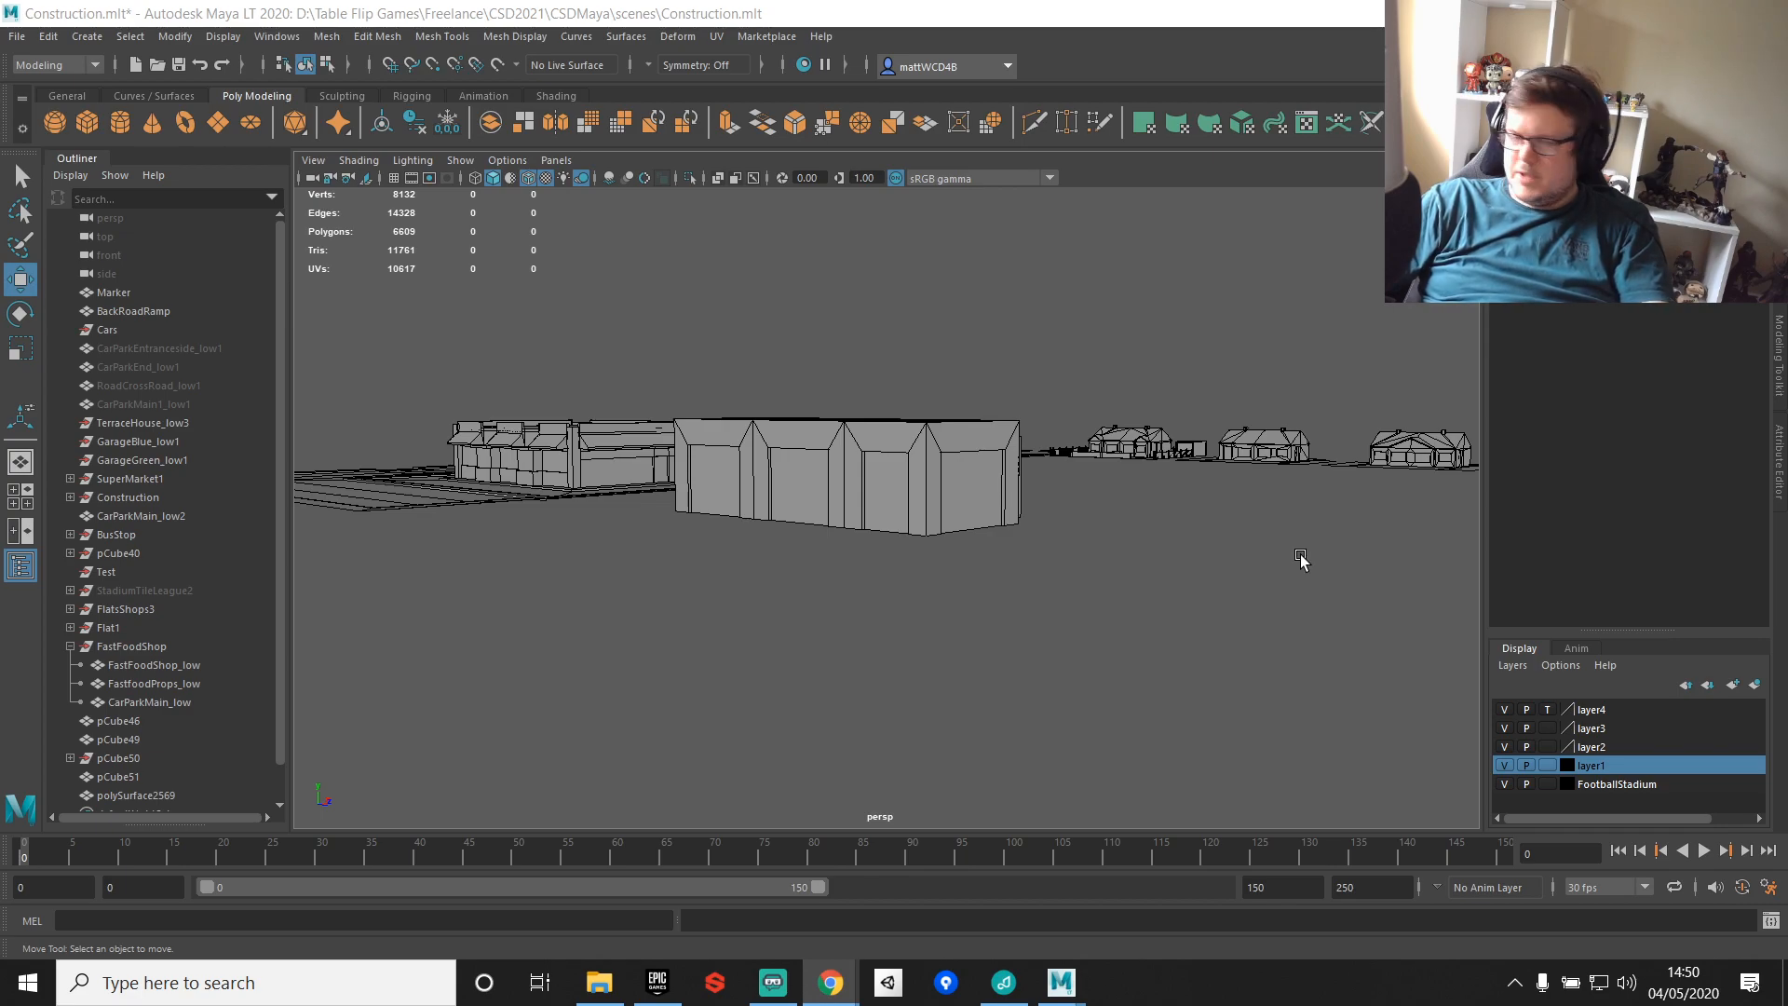
{"action": "left_click", "coordinate": [976, 451]}
{"action": "left_click_drag", "start_coordinate": [976, 450], "coordinate": [1126, 502], "text": "alt"}
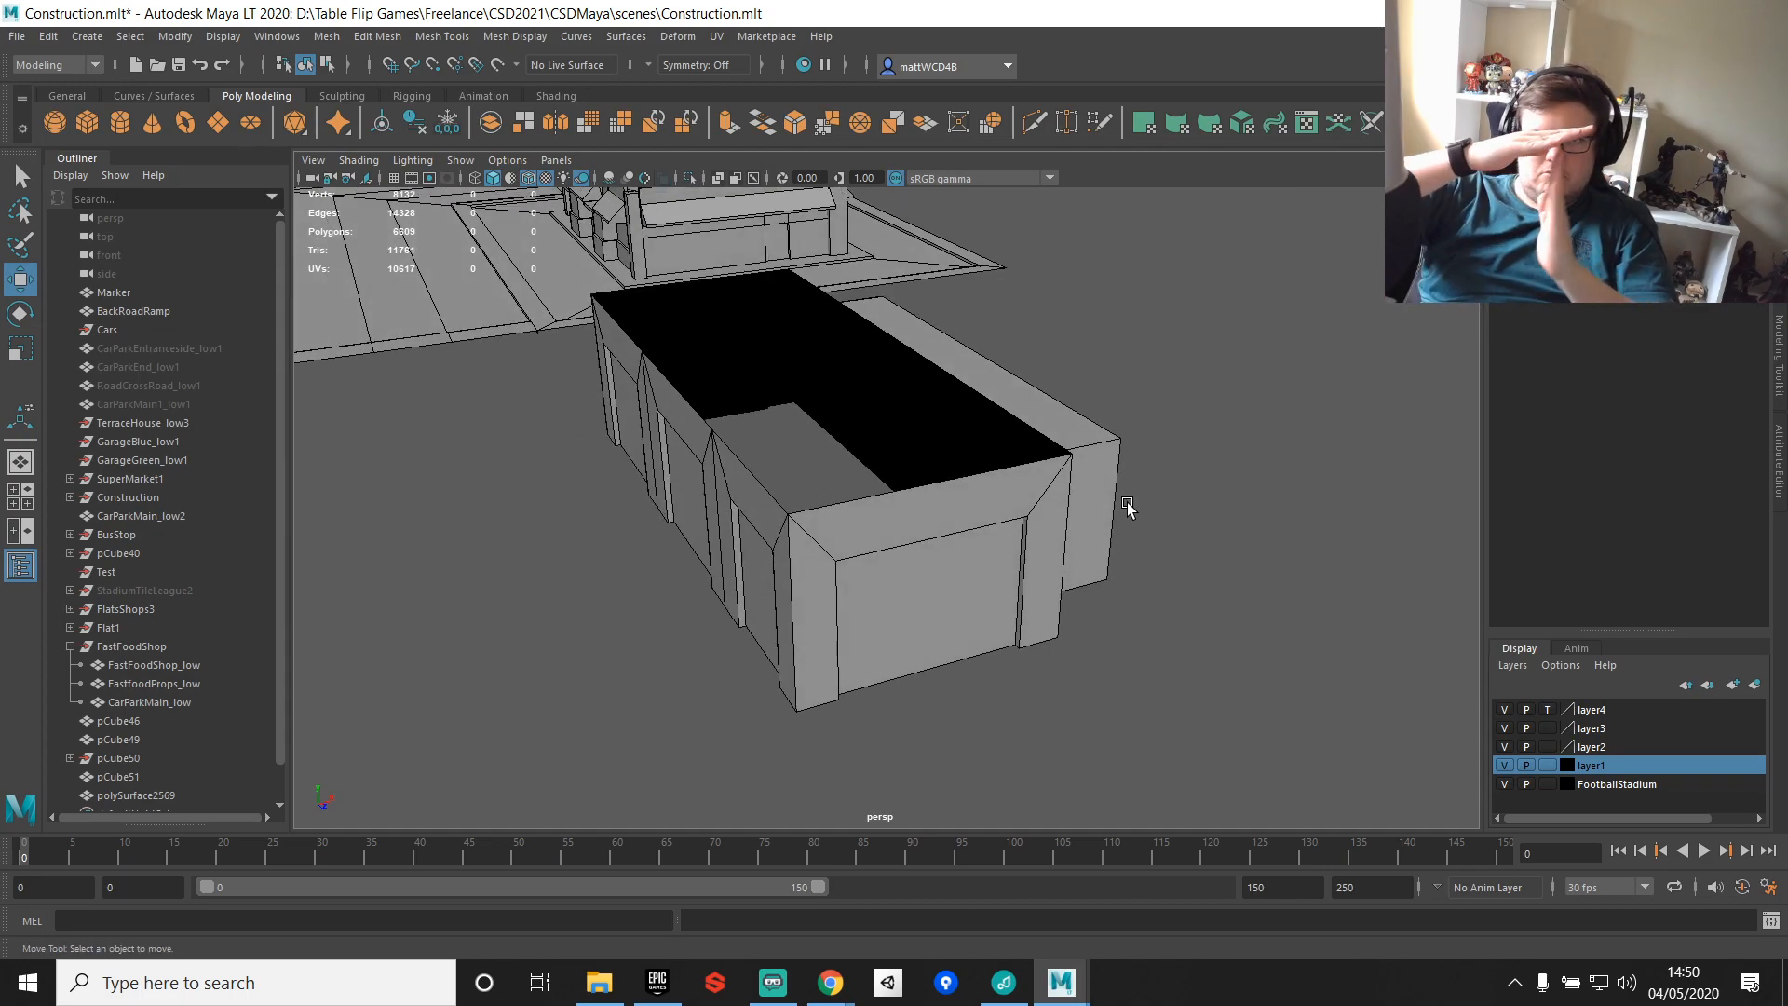
{"action": "left_click", "coordinate": [735, 534]}
{"action": "left_click", "coordinate": [840, 545], "text": "shift"}
{"action": "left_click", "coordinate": [878, 371], "text": "shift"}
{"action": "left_click", "coordinate": [736, 312], "text": "shift"}
{"action": "right_click_drag", "start_coordinate": [736, 312], "coordinate": [729, 696], "text": "shift"}
{"action": "right_click_drag", "start_coordinate": [879, 474], "coordinate": [796, 443]}
{"action": "scroll", "coordinate": [586, 279], "scroll_direction": "down", "scroll_amount": 4}
{"action": "right_click_drag", "start_coordinate": [1134, 526], "coordinate": [1209, 503], "text": "shift"}
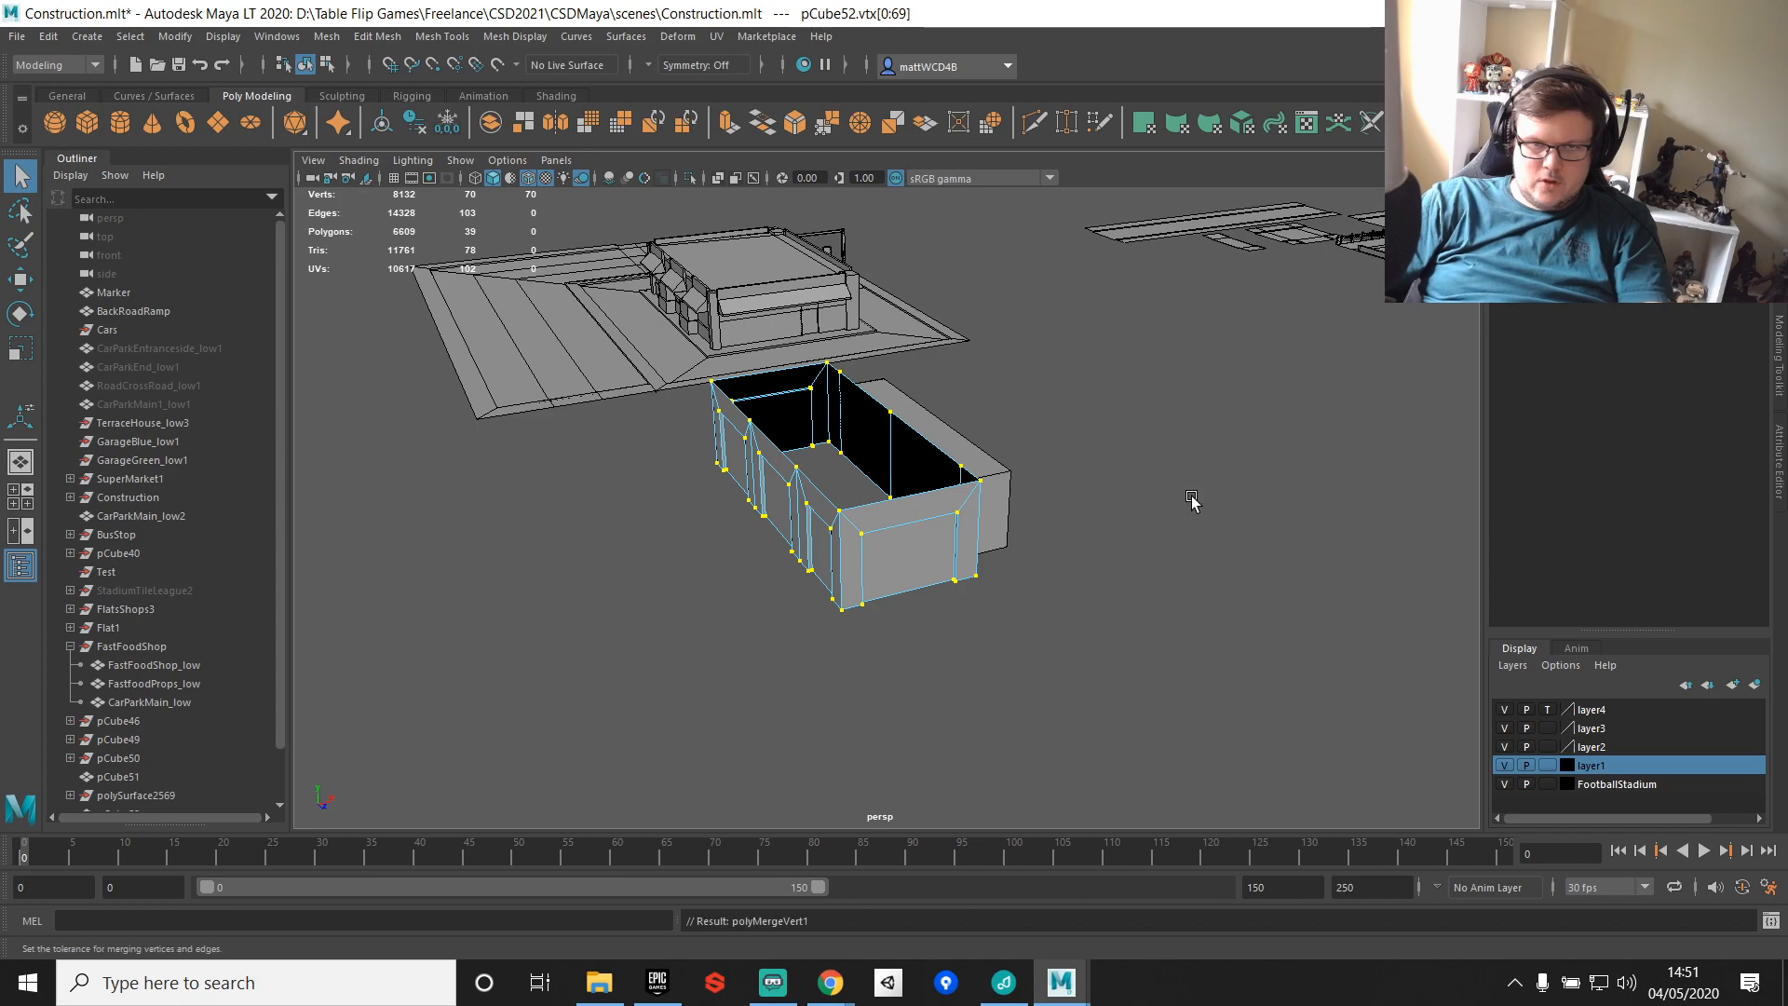
Step: Delete the vertical seam edge in the middle of the back wall
{"action": "scroll", "coordinate": [878, 371], "scroll_direction": "up", "scroll_amount": 5}
{"action": "middle_click_drag", "start_coordinate": [832, 292], "coordinate": [857, 415], "text": "alt"}
{"action": "left_click_drag", "start_coordinate": [857, 415], "coordinate": [944, 458], "text": "alt"}
{"action": "right_click_drag", "start_coordinate": [880, 470], "coordinate": [852, 421]}
{"action": "key", "text": "ctrl+Delete"}
{"action": "left_click_drag", "start_coordinate": [845, 432], "coordinate": [929, 565], "text": "alt"}
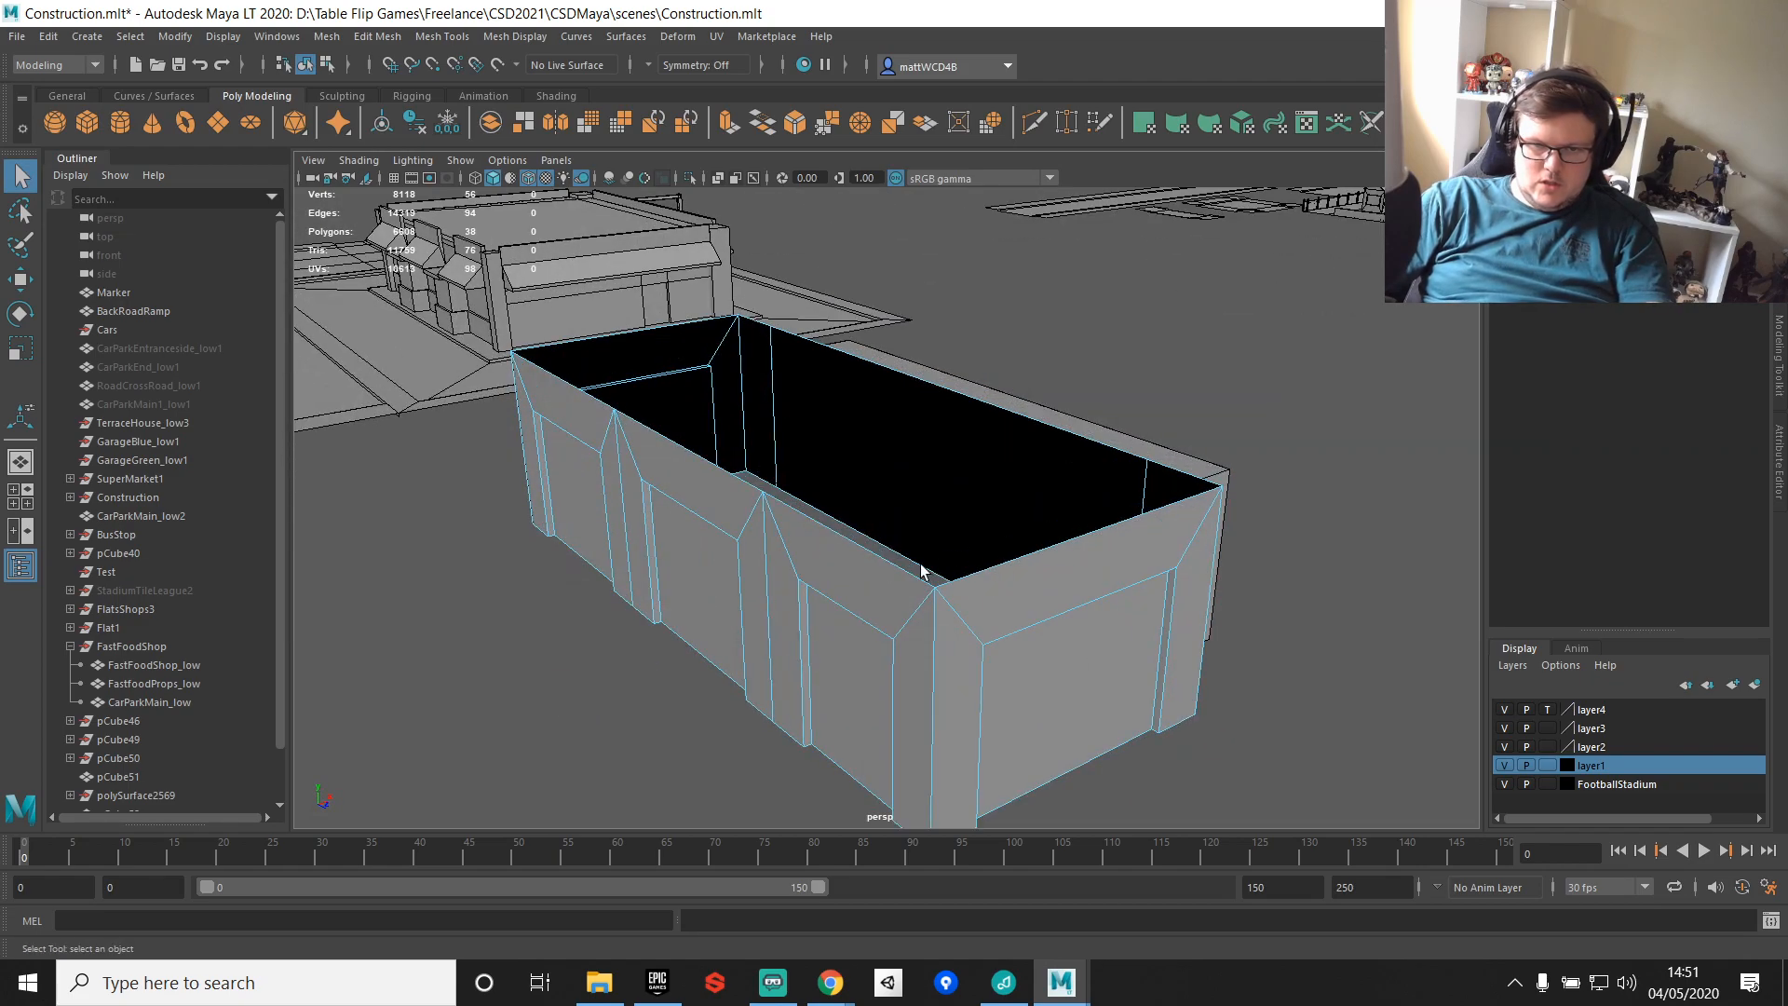
Step: Extrude the front wall's top edges a short distance inward to form a narrow ledge
{"action": "left_click", "coordinate": [686, 457], "text": "shift"}
{"action": "left_click", "coordinate": [579, 393], "text": "shift"}
{"action": "right_click_drag", "start_coordinate": [683, 490], "coordinate": [698, 519], "text": "shift"}
{"action": "key", "text": "w"}
{"action": "left_click_drag", "start_coordinate": [742, 419], "coordinate": [761, 412]}
{"action": "key", "text": "f"}
{"action": "left_click_drag", "start_coordinate": [1043, 417], "coordinate": [951, 520], "text": "alt"}
{"action": "middle_click_drag", "start_coordinate": [951, 519], "coordinate": [811, 452], "text": "alt"}
{"action": "left_click_drag", "start_coordinate": [812, 521], "coordinate": [880, 483], "text": "alt"}
Step: Extrude the front ledge's inner edges straight up to form a tall parapet
{"action": "right_click_drag", "start_coordinate": [1067, 547], "coordinate": [1079, 579], "text": "shift"}
{"action": "key", "text": "w"}
{"action": "left_click_drag", "start_coordinate": [755, 363], "coordinate": [738, 209]}
{"action": "scroll", "coordinate": [1018, 407], "scroll_direction": "down", "scroll_amount": 4}
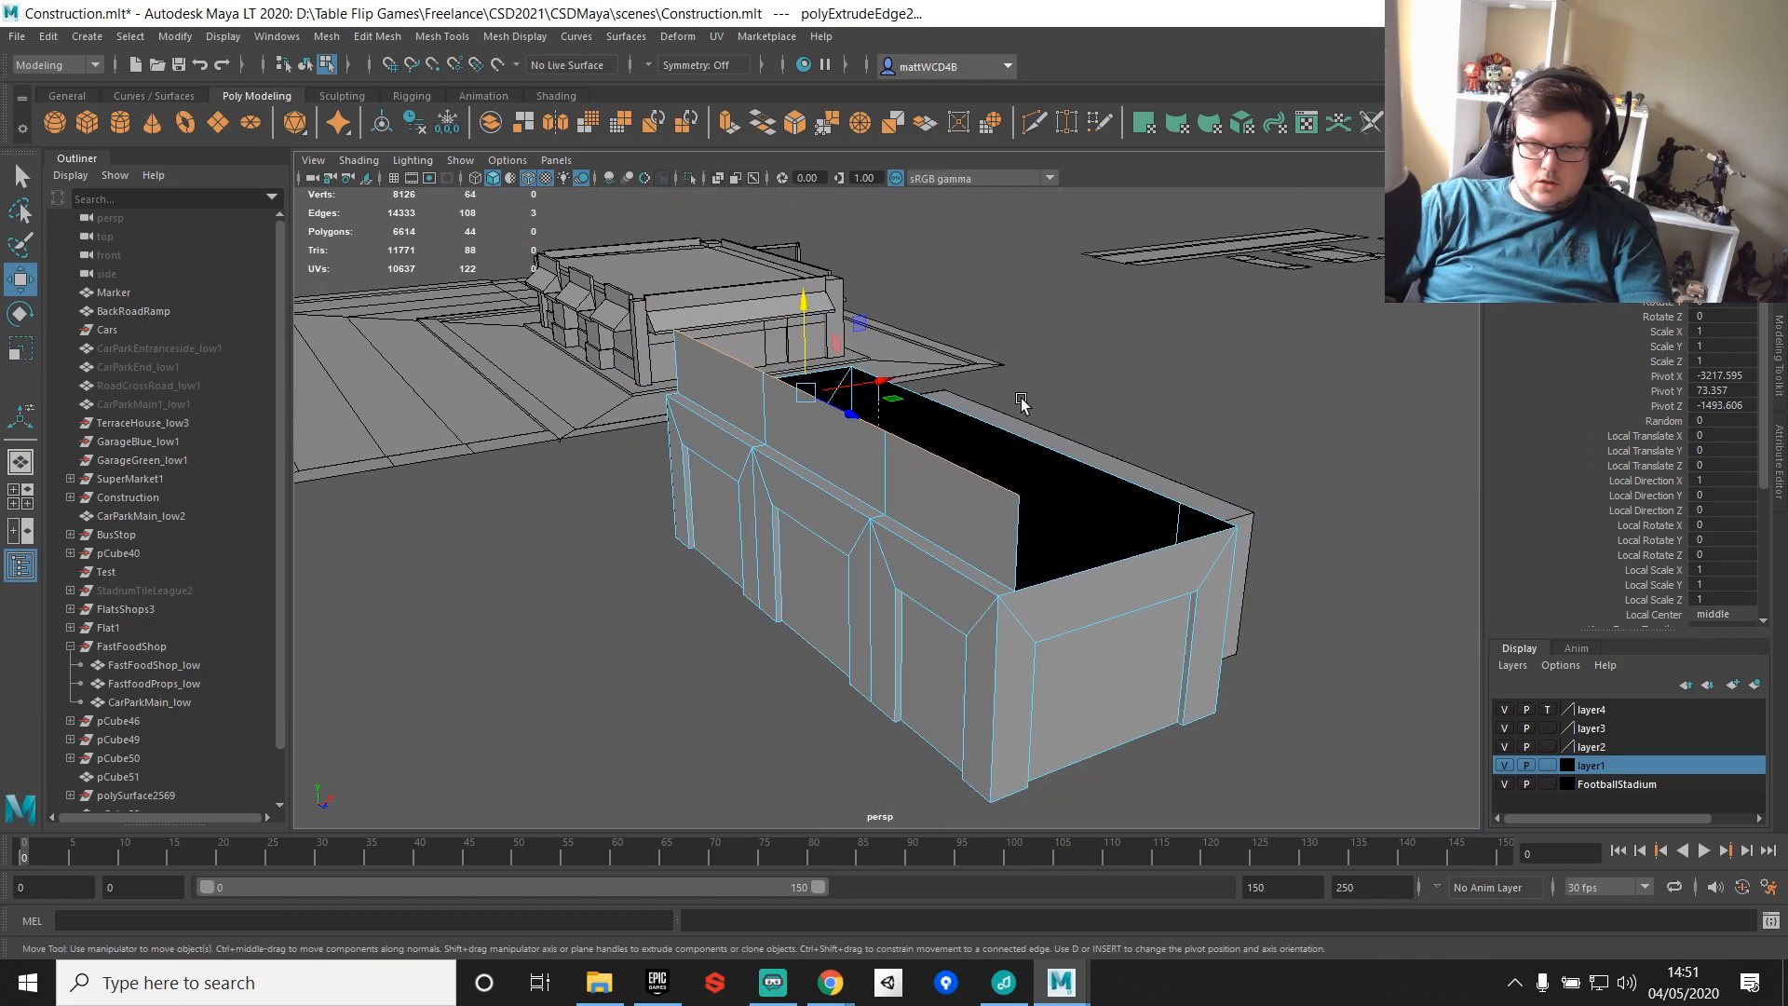
Step: Extrude the side wall's top edge inward to form a matching ledge beside the front parapet
{"action": "left_click_drag", "start_coordinate": [1018, 407], "coordinate": [1102, 391], "text": "alt"}
{"action": "left_click_drag", "start_coordinate": [814, 308], "coordinate": [718, 451]}
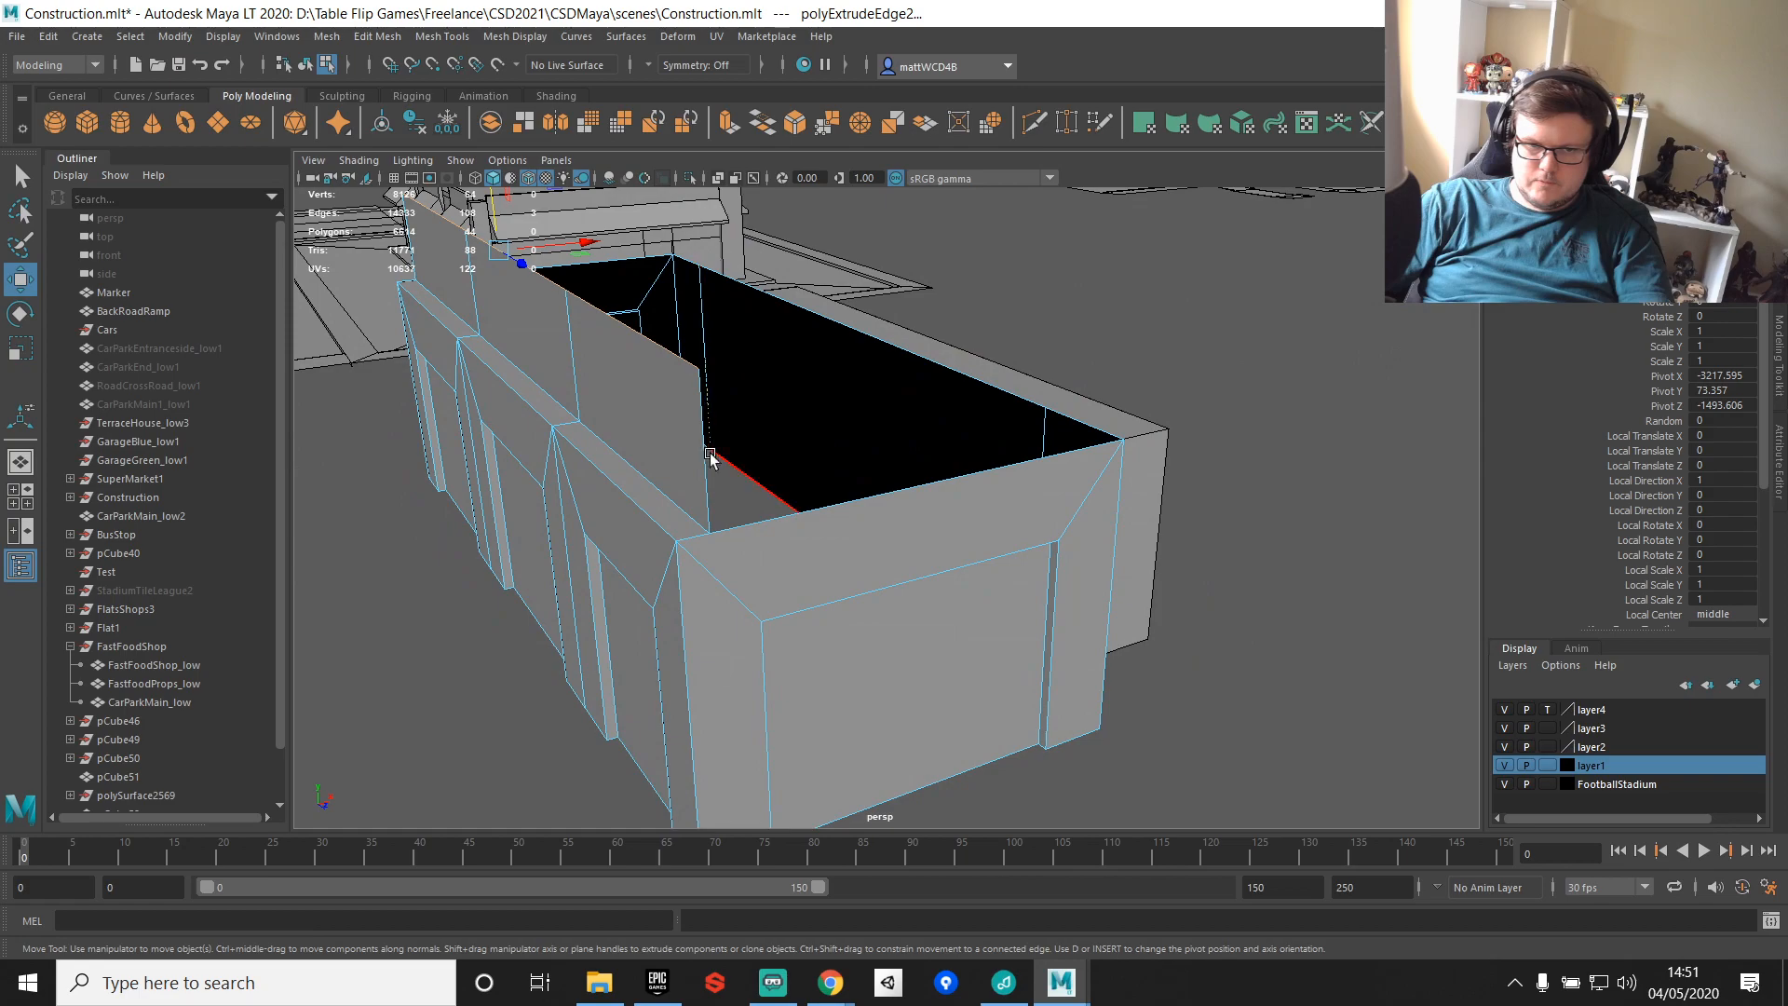
{"action": "left_click", "coordinate": [726, 538]}
{"action": "left_click_drag", "start_coordinate": [726, 538], "coordinate": [710, 459], "text": "alt"}
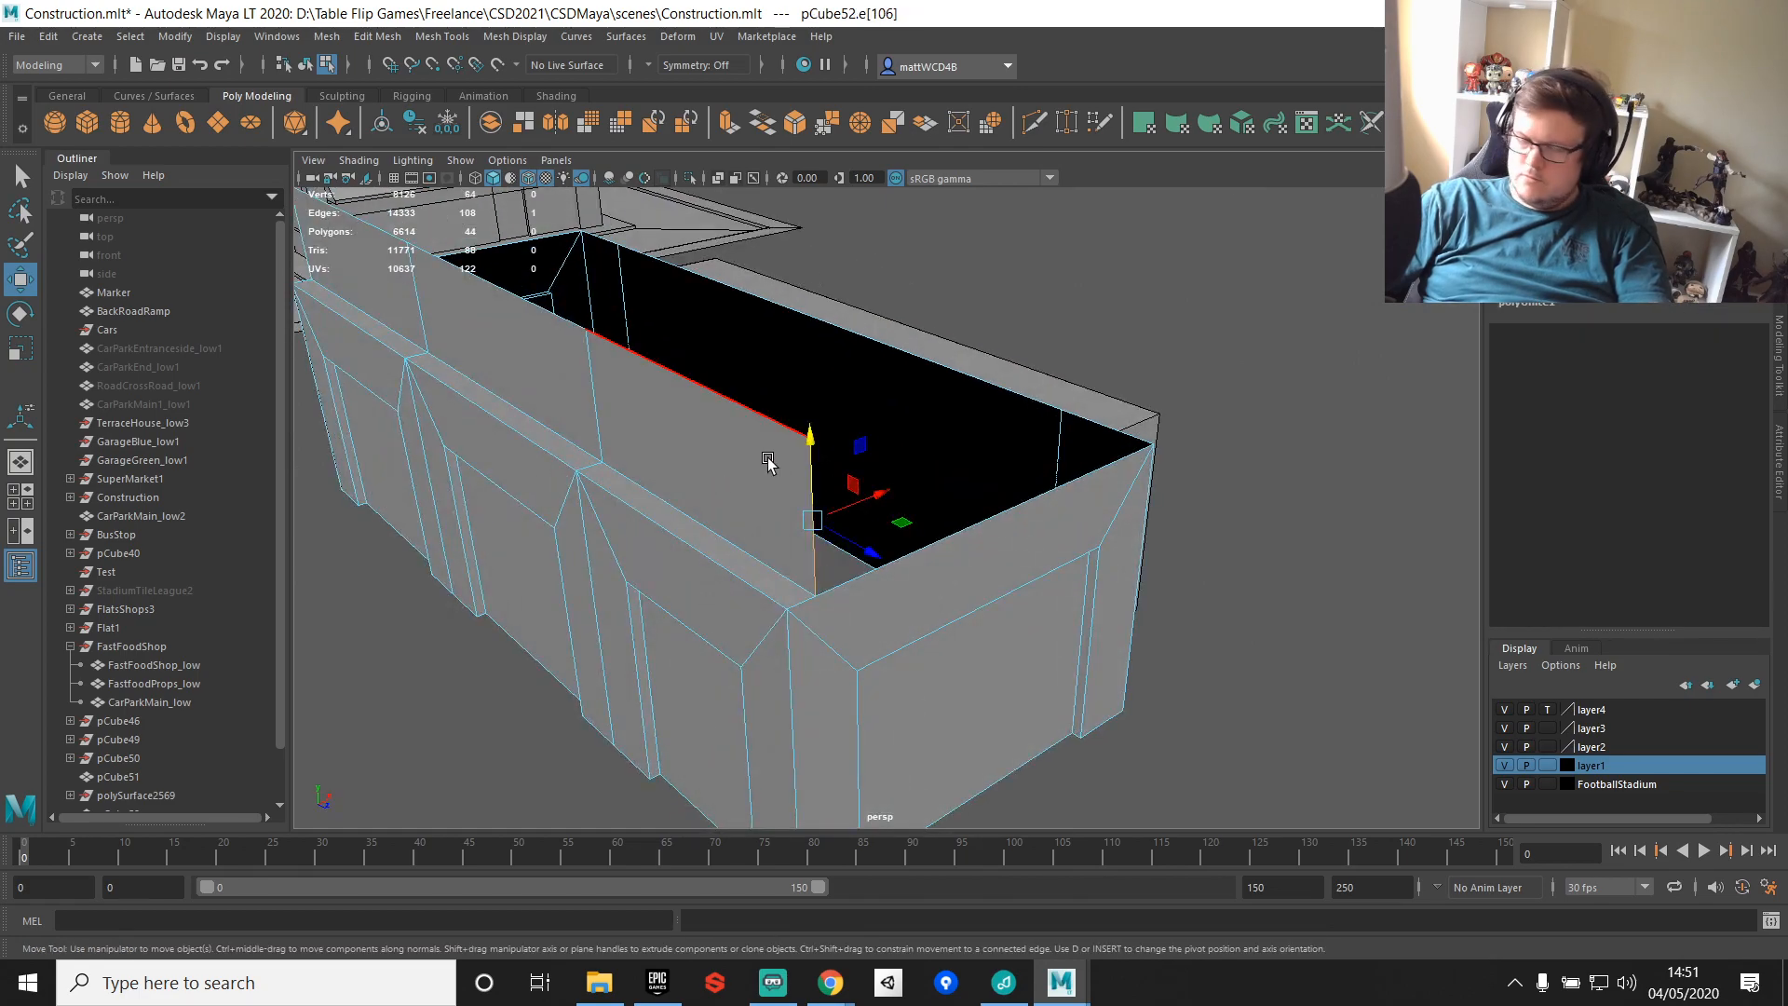
{"action": "left_click_drag", "start_coordinate": [875, 559], "coordinate": [743, 527]}
{"action": "key", "text": "q"}
{"action": "right_click_drag", "start_coordinate": [788, 499], "coordinate": [790, 540], "text": "shift"}
{"action": "key", "text": "w"}
{"action": "left_click_drag", "start_coordinate": [791, 540], "coordinate": [788, 626], "text": "alt"}
Step: Snap the corner vertex between the two ledges to the parapet's base corner and merge the mesh's overlapping vertices
{"action": "key", "text": "v"}
{"action": "key", "text": "q"}
{"action": "right_click_drag", "start_coordinate": [822, 598], "coordinate": [725, 573]}
{"action": "left_click", "coordinate": [771, 658]}
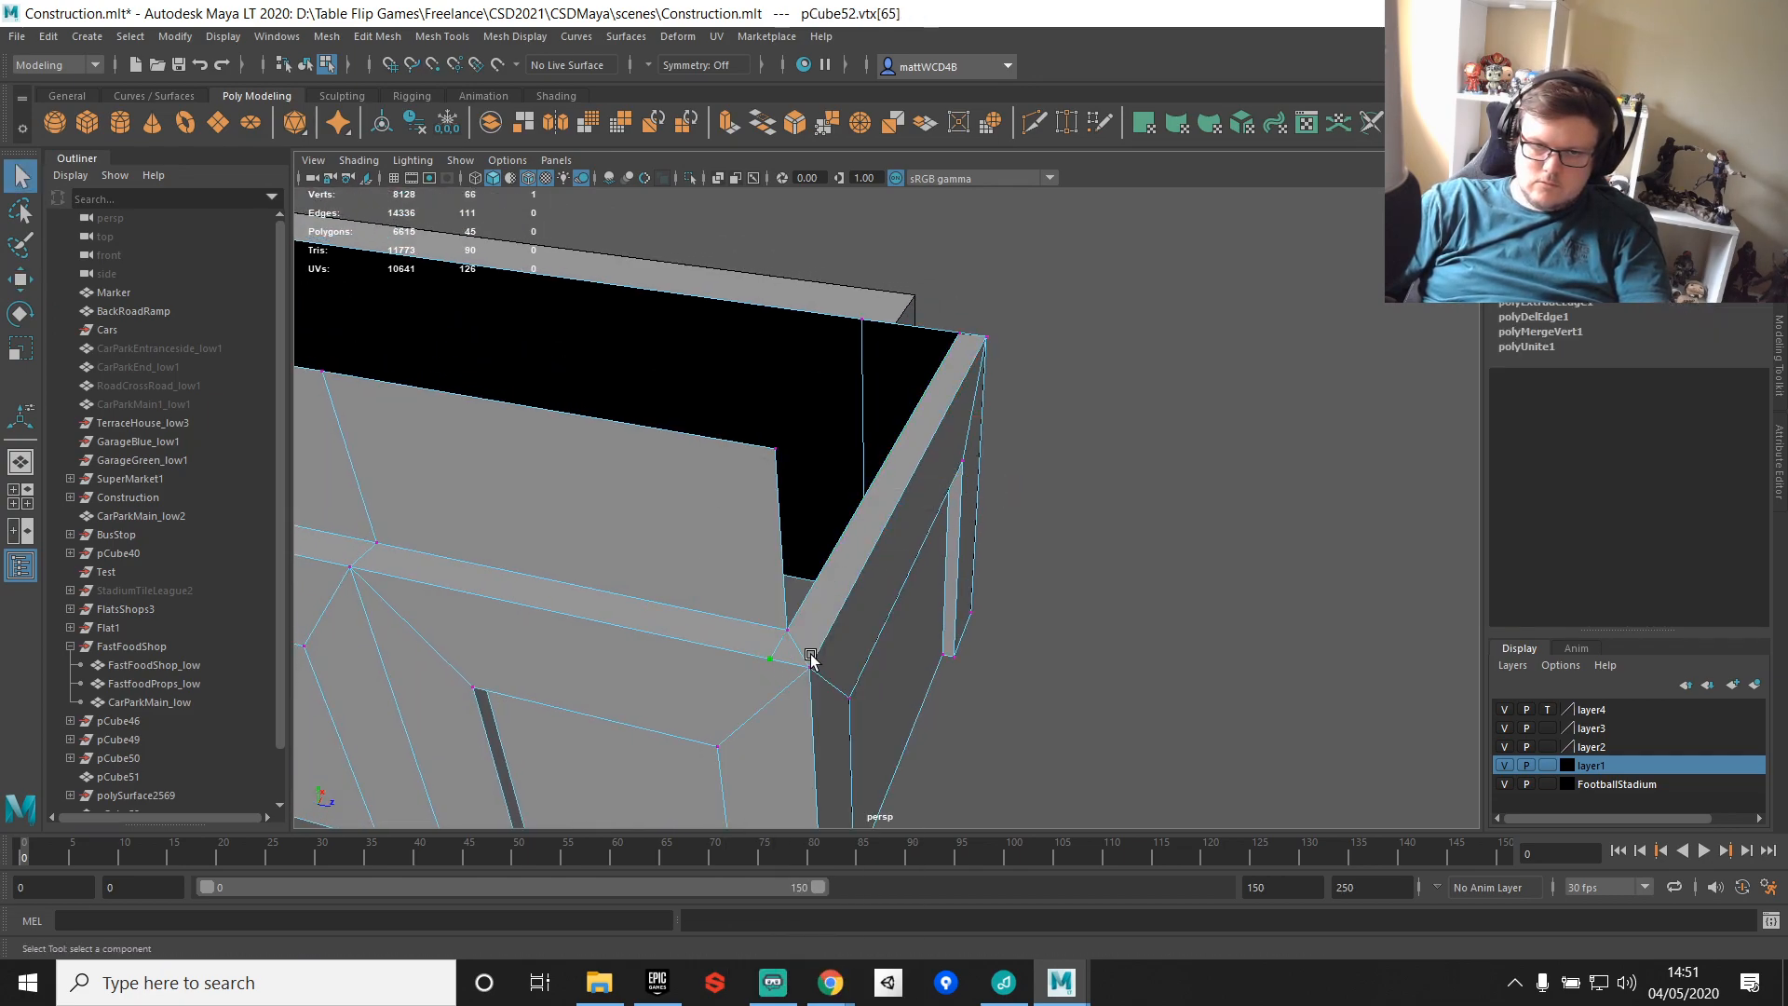
{"action": "key", "text": "w"}
{"action": "key", "text": "v"}
{"action": "left_click_drag", "start_coordinate": [792, 615], "coordinate": [789, 616]}
{"action": "key", "text": "q"}
{"action": "scroll", "coordinate": [810, 586], "scroll_direction": "down", "scroll_amount": 5}
{"action": "scroll", "coordinate": [810, 594], "scroll_direction": "down", "scroll_amount": 6}
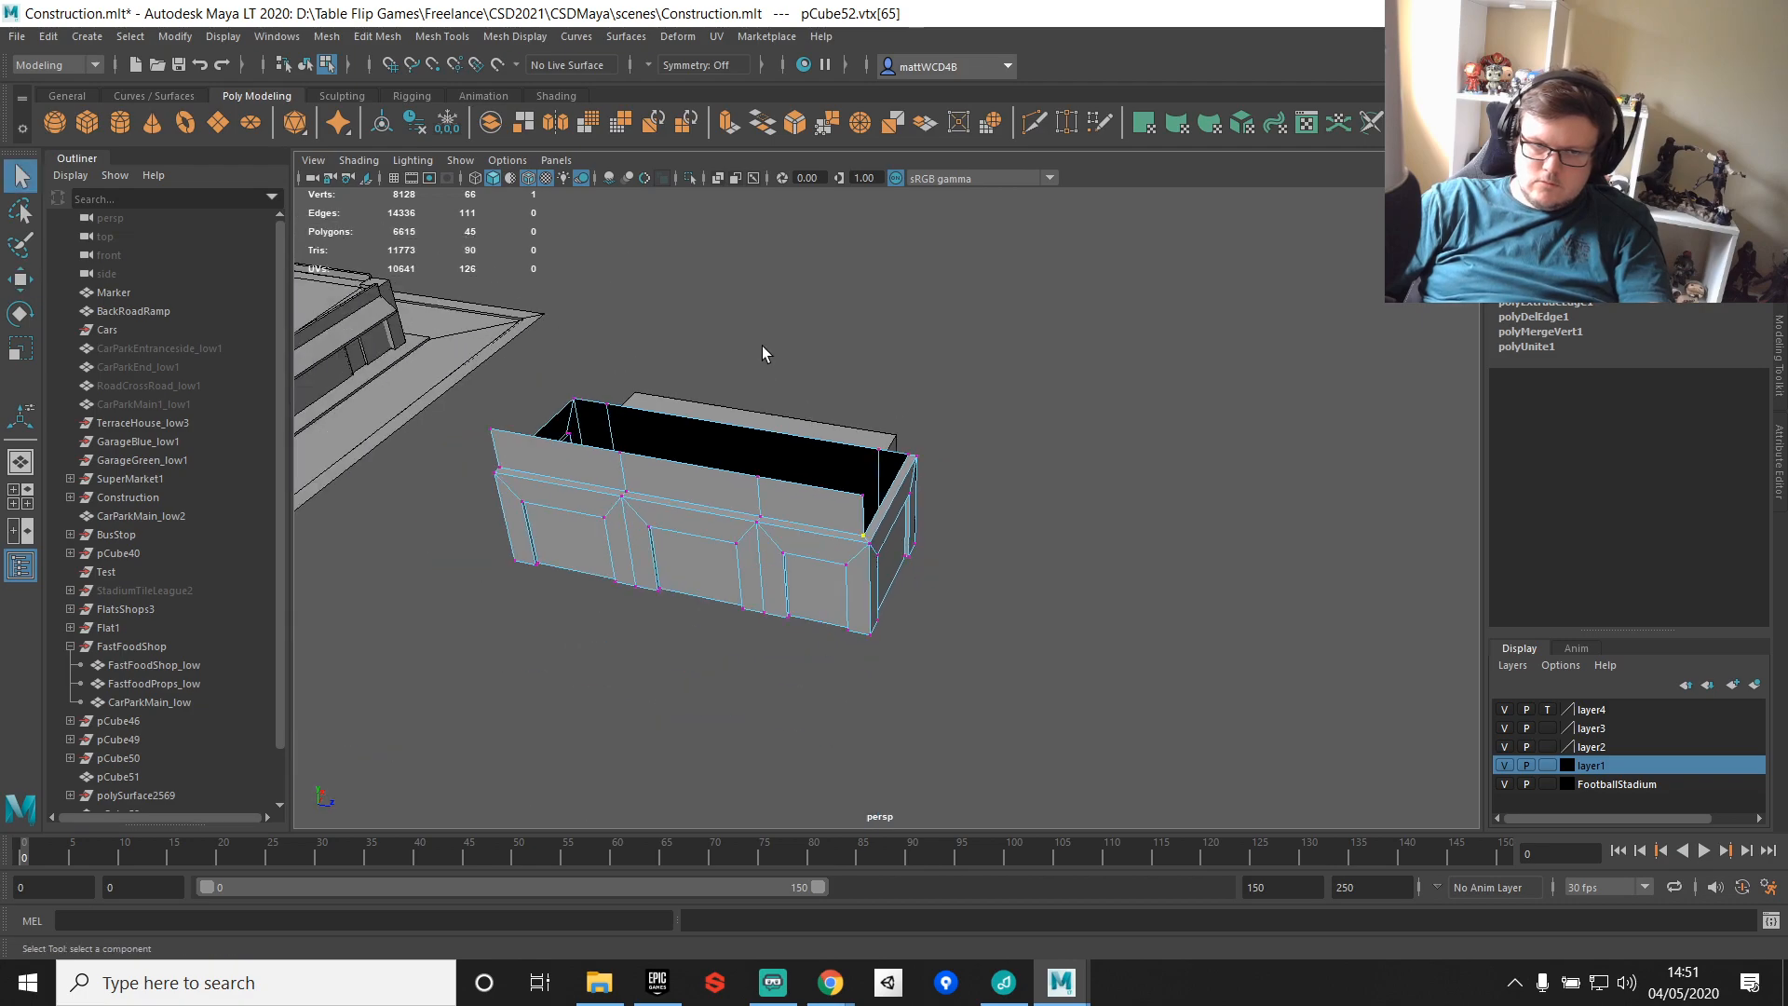
{"action": "right_click_drag", "start_coordinate": [1059, 570], "coordinate": [1131, 543], "text": "shift"}
Step: Extrude the side ledge's inner edge up to the front parapet's top corner
{"action": "scroll", "coordinate": [983, 500], "scroll_direction": "up", "scroll_amount": 8}
{"action": "key", "text": "w"}
{"action": "middle_click_drag", "start_coordinate": [983, 500], "coordinate": [993, 502], "text": "alt"}
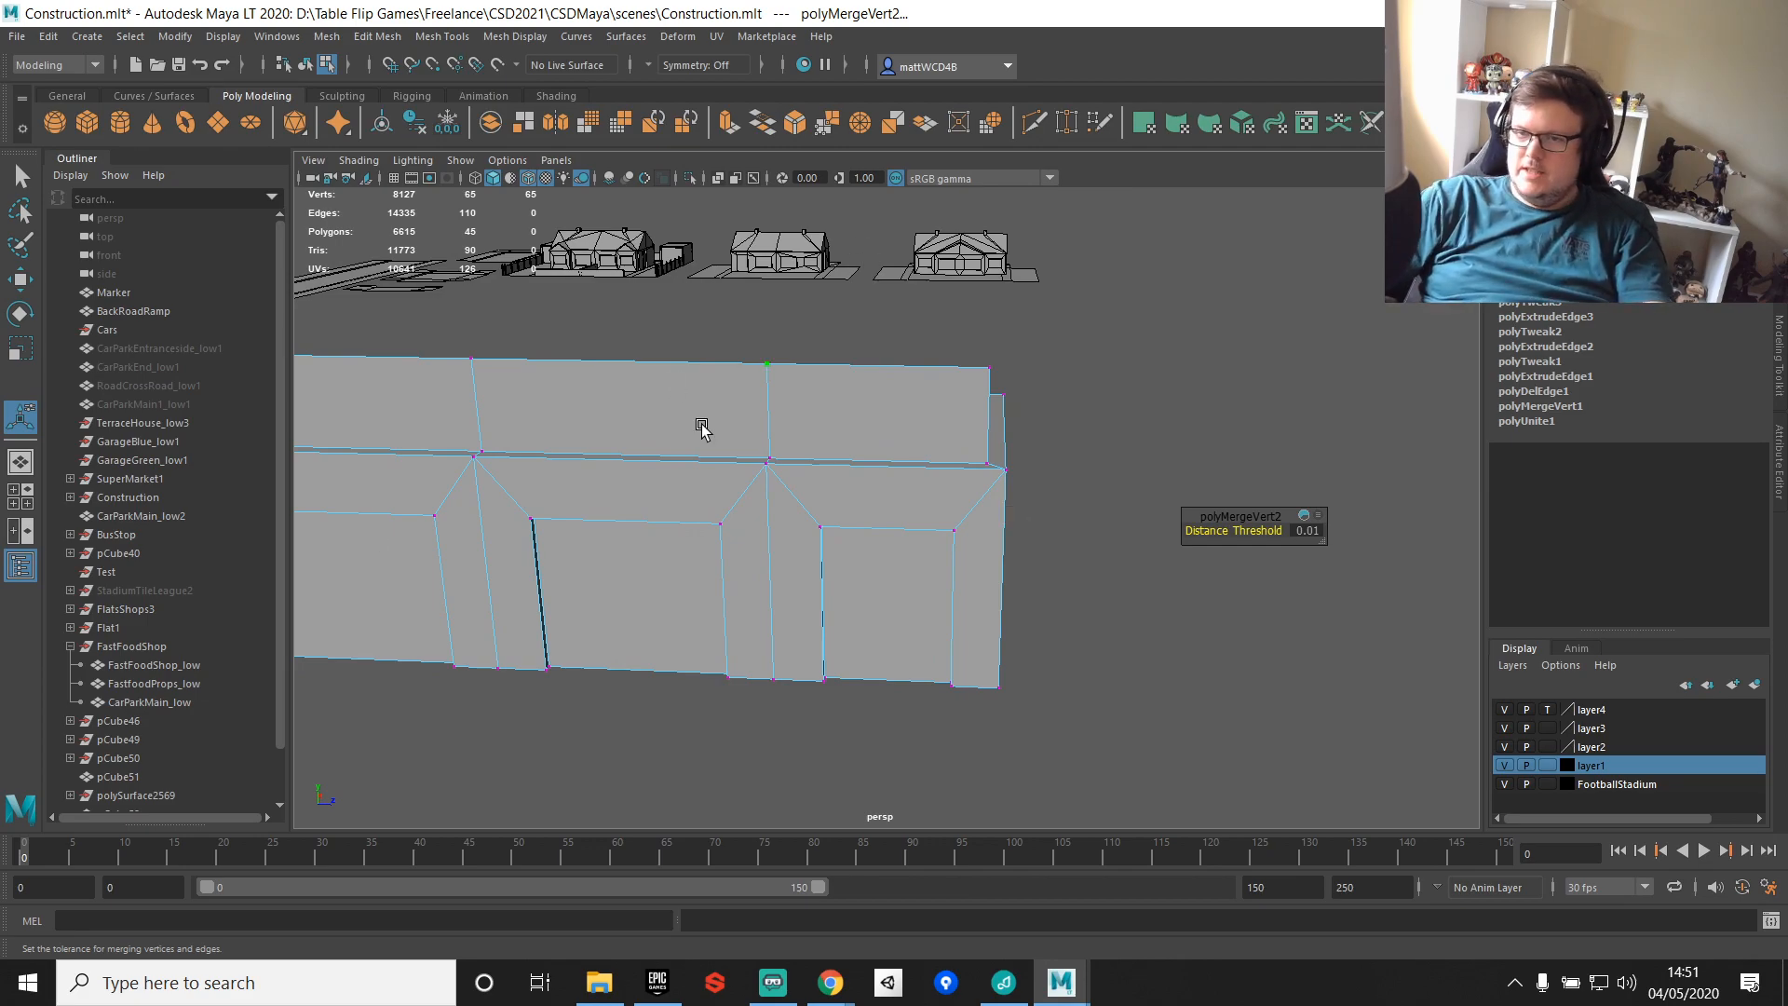
{"action": "left_click_drag", "start_coordinate": [663, 565], "coordinate": [890, 554], "text": "alt"}
{"action": "right_click_drag", "start_coordinate": [896, 563], "coordinate": [933, 580]}
{"action": "left_click", "coordinate": [921, 525]}
{"action": "key", "text": "w"}
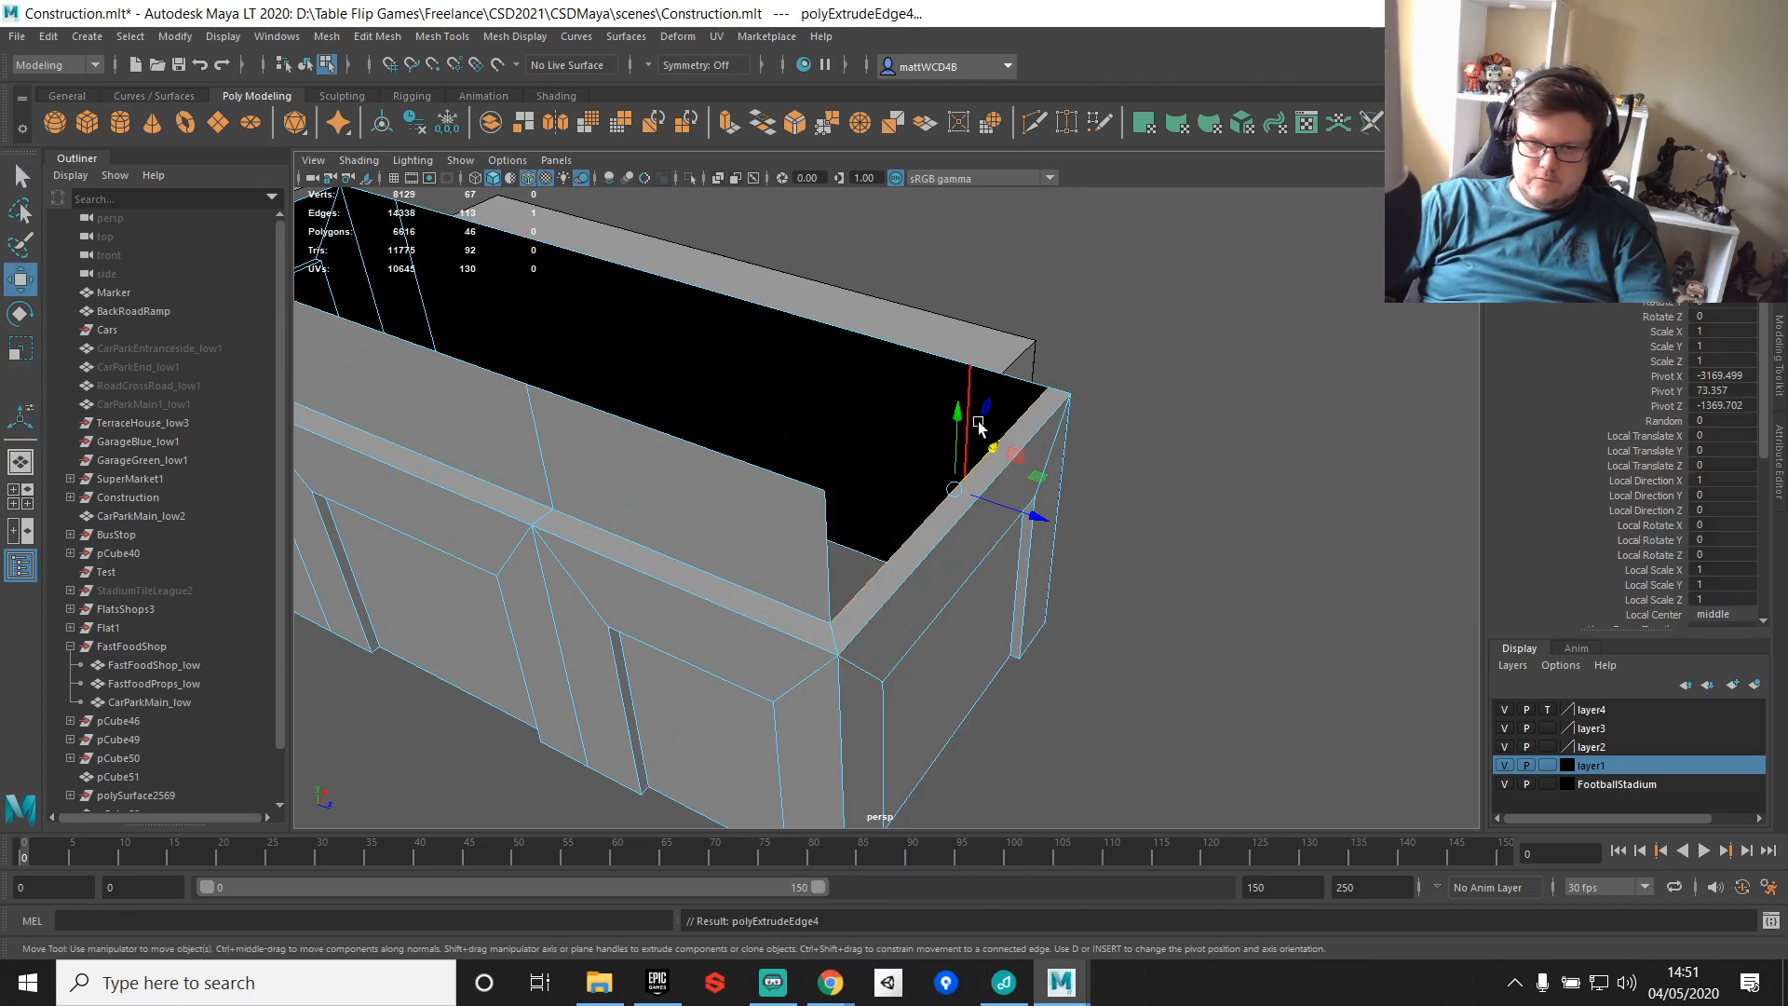
{"action": "left_click_drag", "start_coordinate": [959, 410], "coordinate": [826, 494]}
Step: Snap the side parapet's rear top vertex down to the back corner so that its top edge slopes
{"action": "key", "text": "q"}
{"action": "right_click_drag", "start_coordinate": [1018, 368], "coordinate": [961, 371]}
{"action": "left_click_drag", "start_coordinate": [1113, 361], "coordinate": [1024, 388], "text": "alt"}
{"action": "key", "text": "w"}
{"action": "key", "text": "v"}
{"action": "left_click_drag", "start_coordinate": [987, 445], "coordinate": [782, 494], "text": "alt"}
{"action": "middle_click_drag", "start_coordinate": [782, 494], "coordinate": [854, 447], "text": "alt"}
{"action": "scroll", "coordinate": [854, 447], "scroll_direction": "up", "scroll_amount": 2}
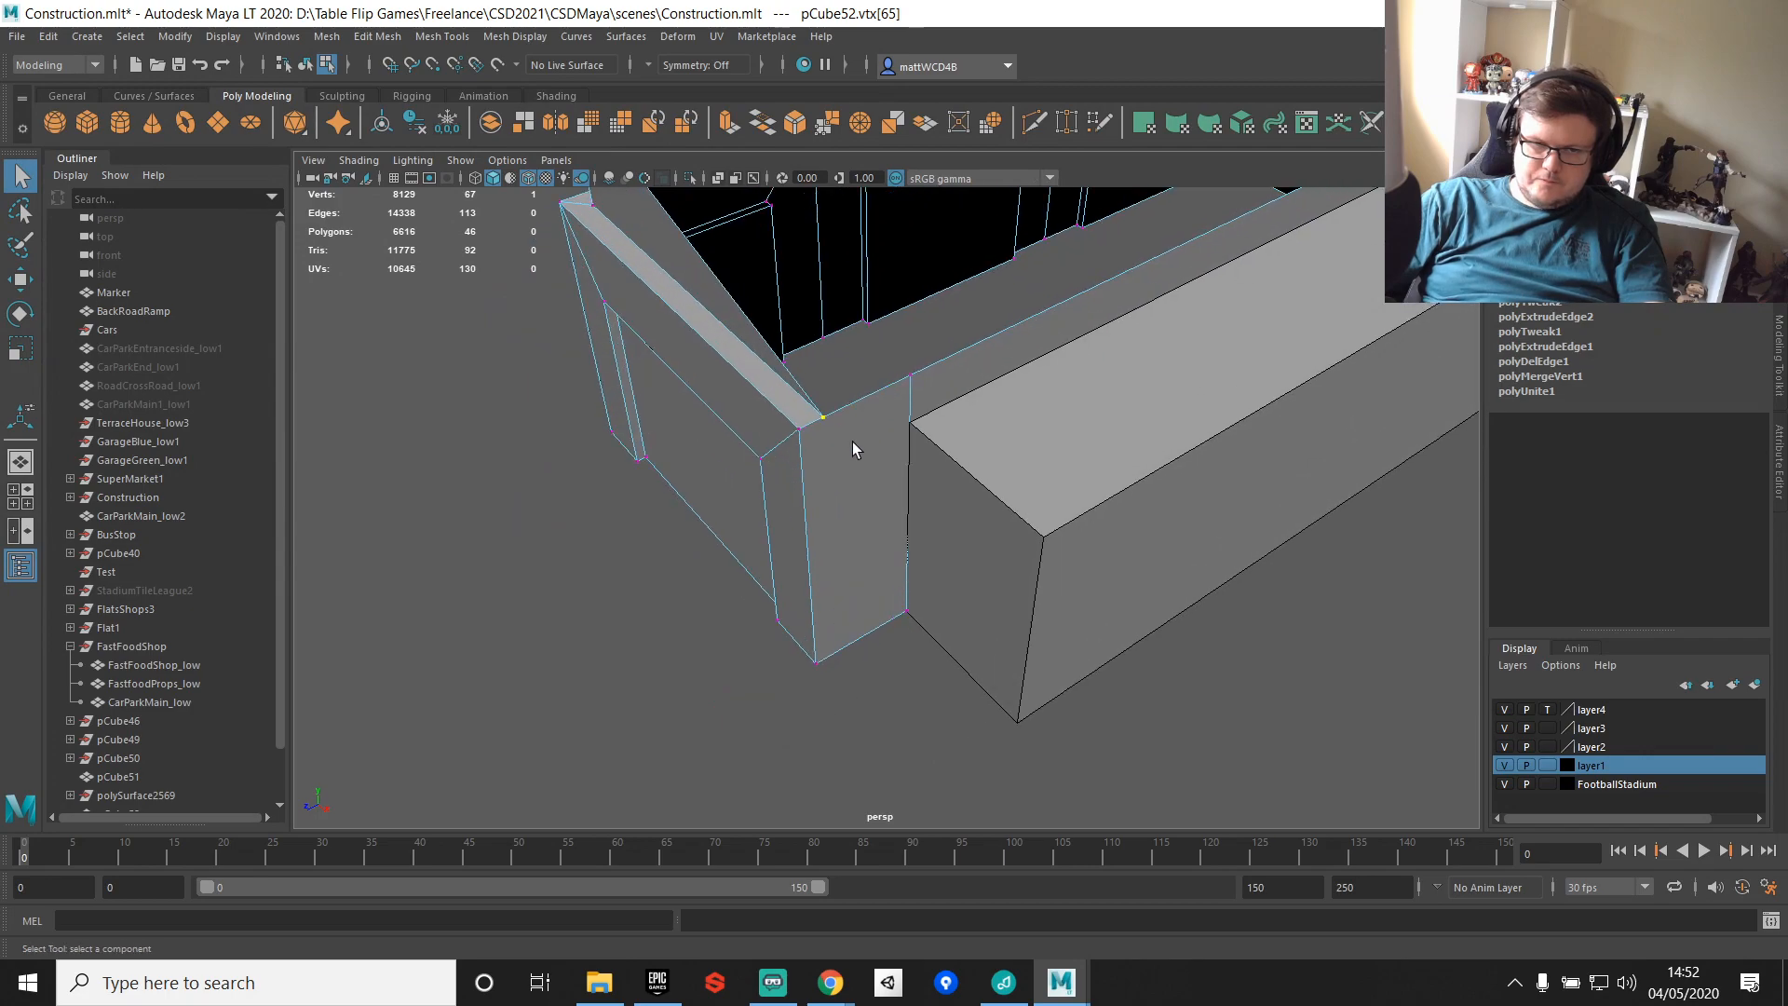
Step: Snap the back wall's vertical edge in line with the side ledge's inner corner and merge the overlapping vertices
{"action": "right_click_drag", "start_coordinate": [859, 430], "coordinate": [864, 334]}
{"action": "left_click", "coordinate": [910, 406]}
{"action": "key", "text": "w"}
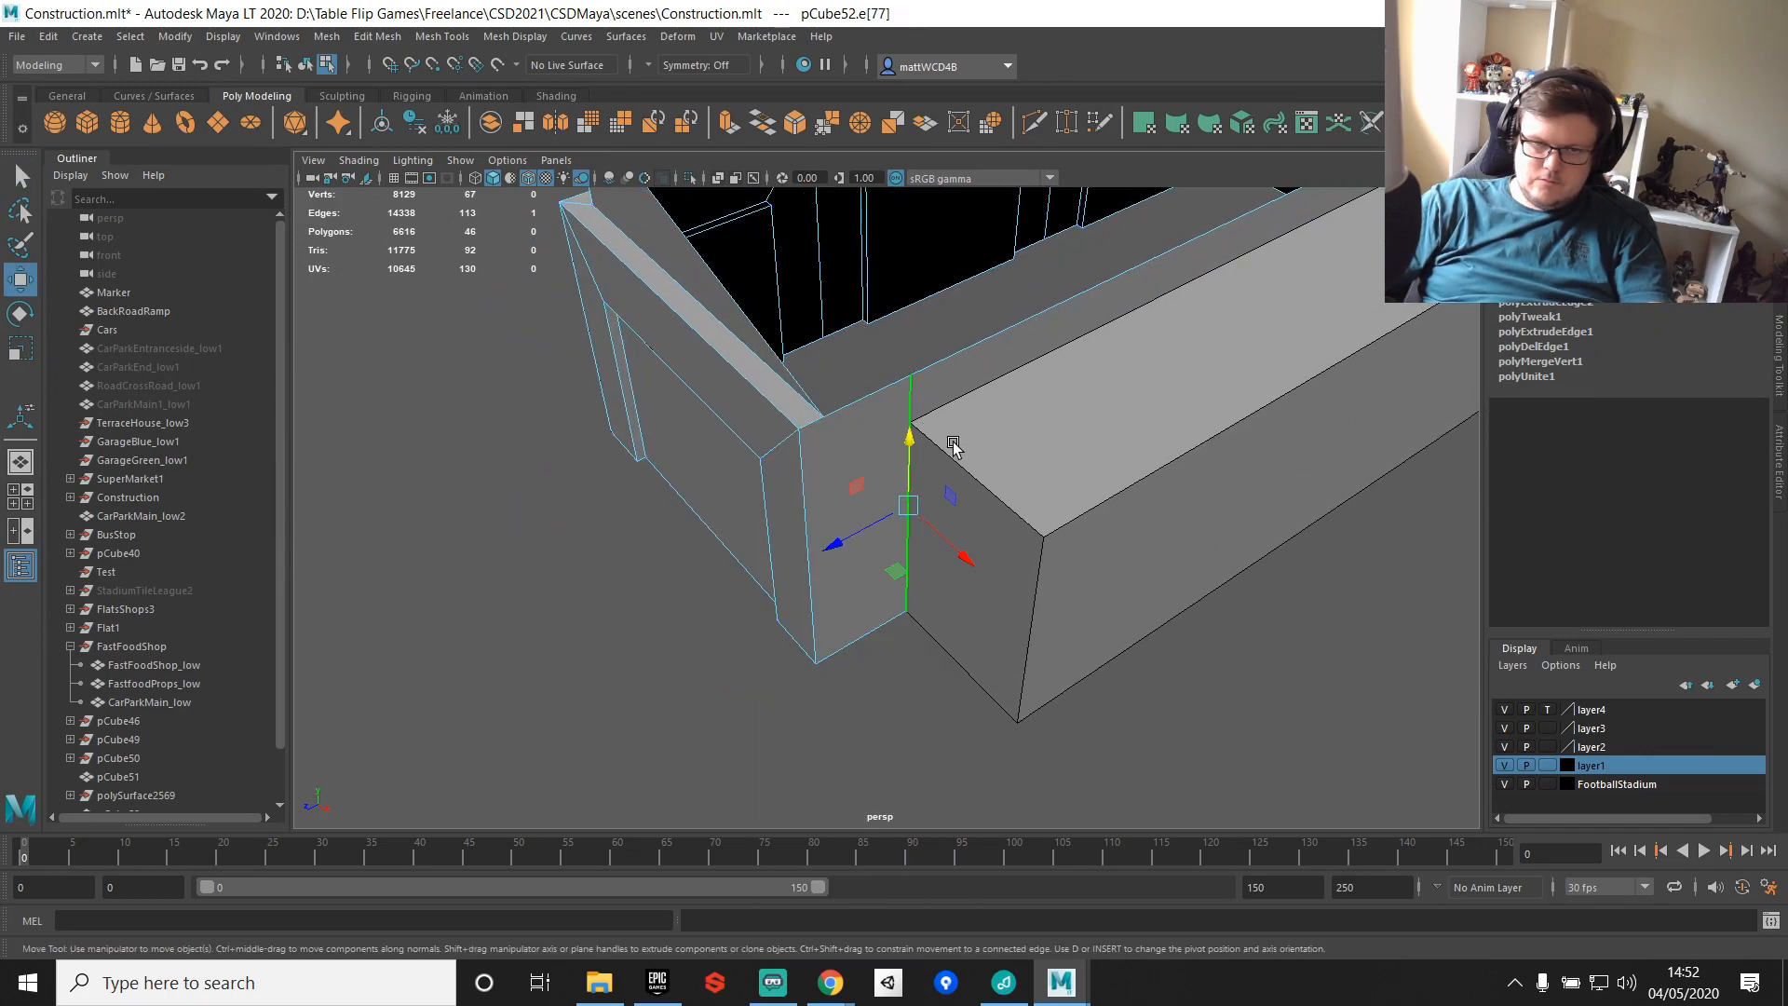
{"action": "left_click_drag", "start_coordinate": [868, 544], "coordinate": [833, 452], "text": "shift"}
{"action": "key", "text": "q"}
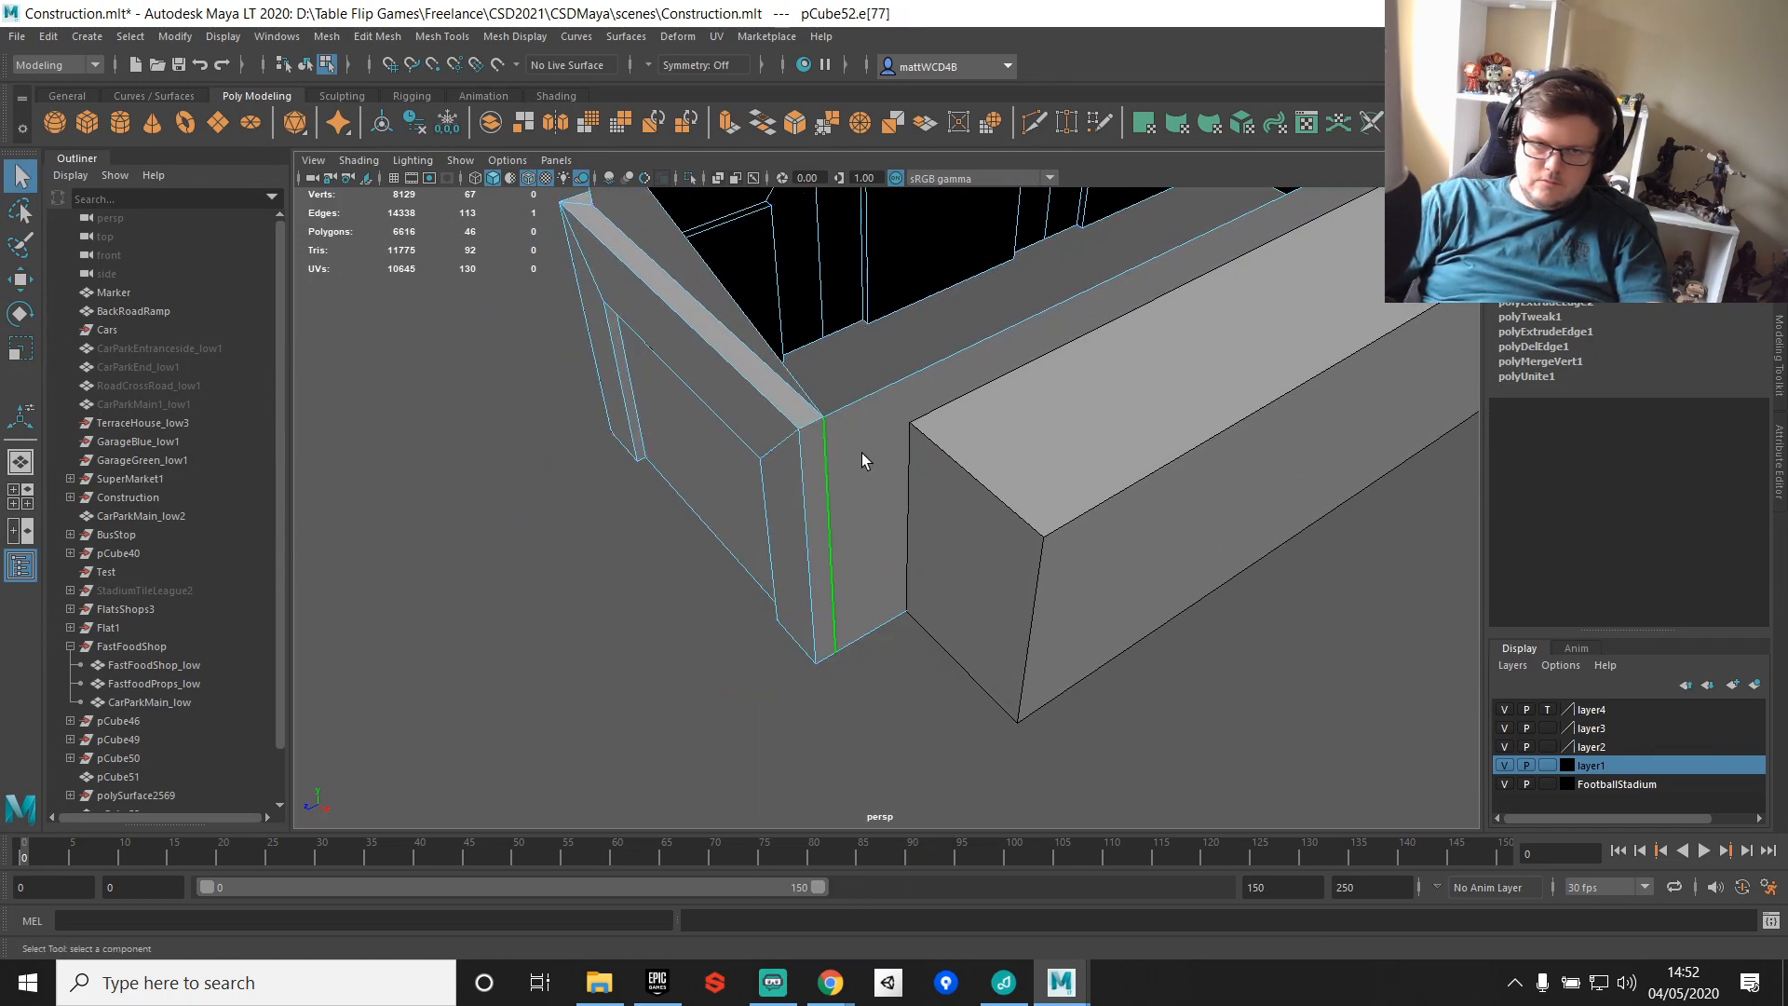
{"action": "right_click_drag", "start_coordinate": [842, 468], "coordinate": [774, 458]}
{"action": "scroll", "coordinate": [780, 455], "scroll_direction": "down", "scroll_amount": 6}
{"action": "left_click_drag", "start_coordinate": [1245, 710], "coordinate": [1246, 710]}
{"action": "right_click_drag", "start_coordinate": [1177, 654], "coordinate": [1210, 475], "text": "shift"}
Step: Insert a vertical edge loop through the middle of the front wall and its parapet
{"action": "scroll", "coordinate": [1025, 419], "scroll_direction": "up", "scroll_amount": 5}
{"action": "left_click_drag", "start_coordinate": [1025, 419], "coordinate": [1211, 456], "text": "alt"}
{"action": "middle_click_drag", "start_coordinate": [1211, 456], "coordinate": [910, 470], "text": "alt"}
{"action": "left_click_drag", "start_coordinate": [910, 470], "coordinate": [782, 423], "text": "alt"}
{"action": "right_click_drag", "start_coordinate": [791, 421], "coordinate": [750, 404]}
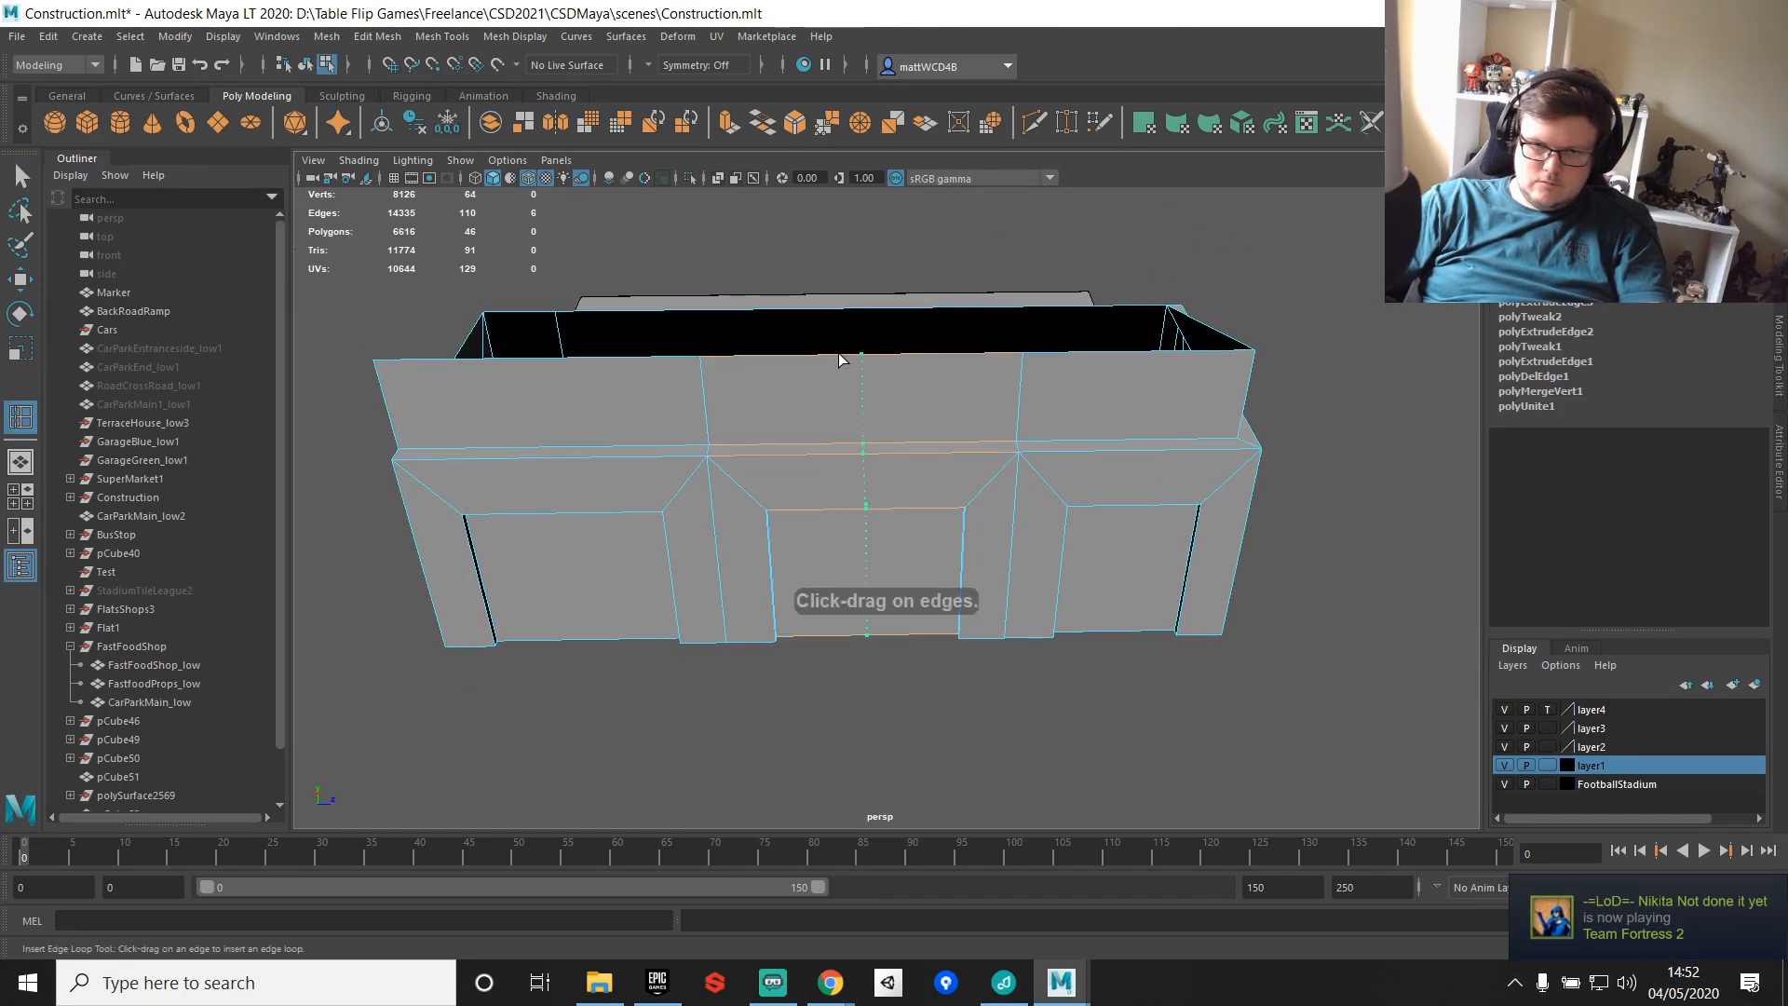
{"action": "left_click", "coordinate": [850, 366]}
{"action": "left_click_drag", "start_coordinate": [952, 454], "coordinate": [970, 466], "text": "alt"}
Step: Extract the front and side parapet faces into a separate mesh
{"action": "left_click", "coordinate": [830, 411]}
{"action": "left_click", "coordinate": [670, 412], "text": "shift"}
{"action": "left_click", "coordinate": [973, 426], "text": "shift"}
{"action": "left_click_drag", "start_coordinate": [947, 412], "coordinate": [894, 459], "text": "alt"}
{"action": "left_click", "coordinate": [880, 459], "text": "shift"}
{"action": "right_click_drag", "start_coordinate": [864, 458], "coordinate": [837, 781], "text": "shift"}
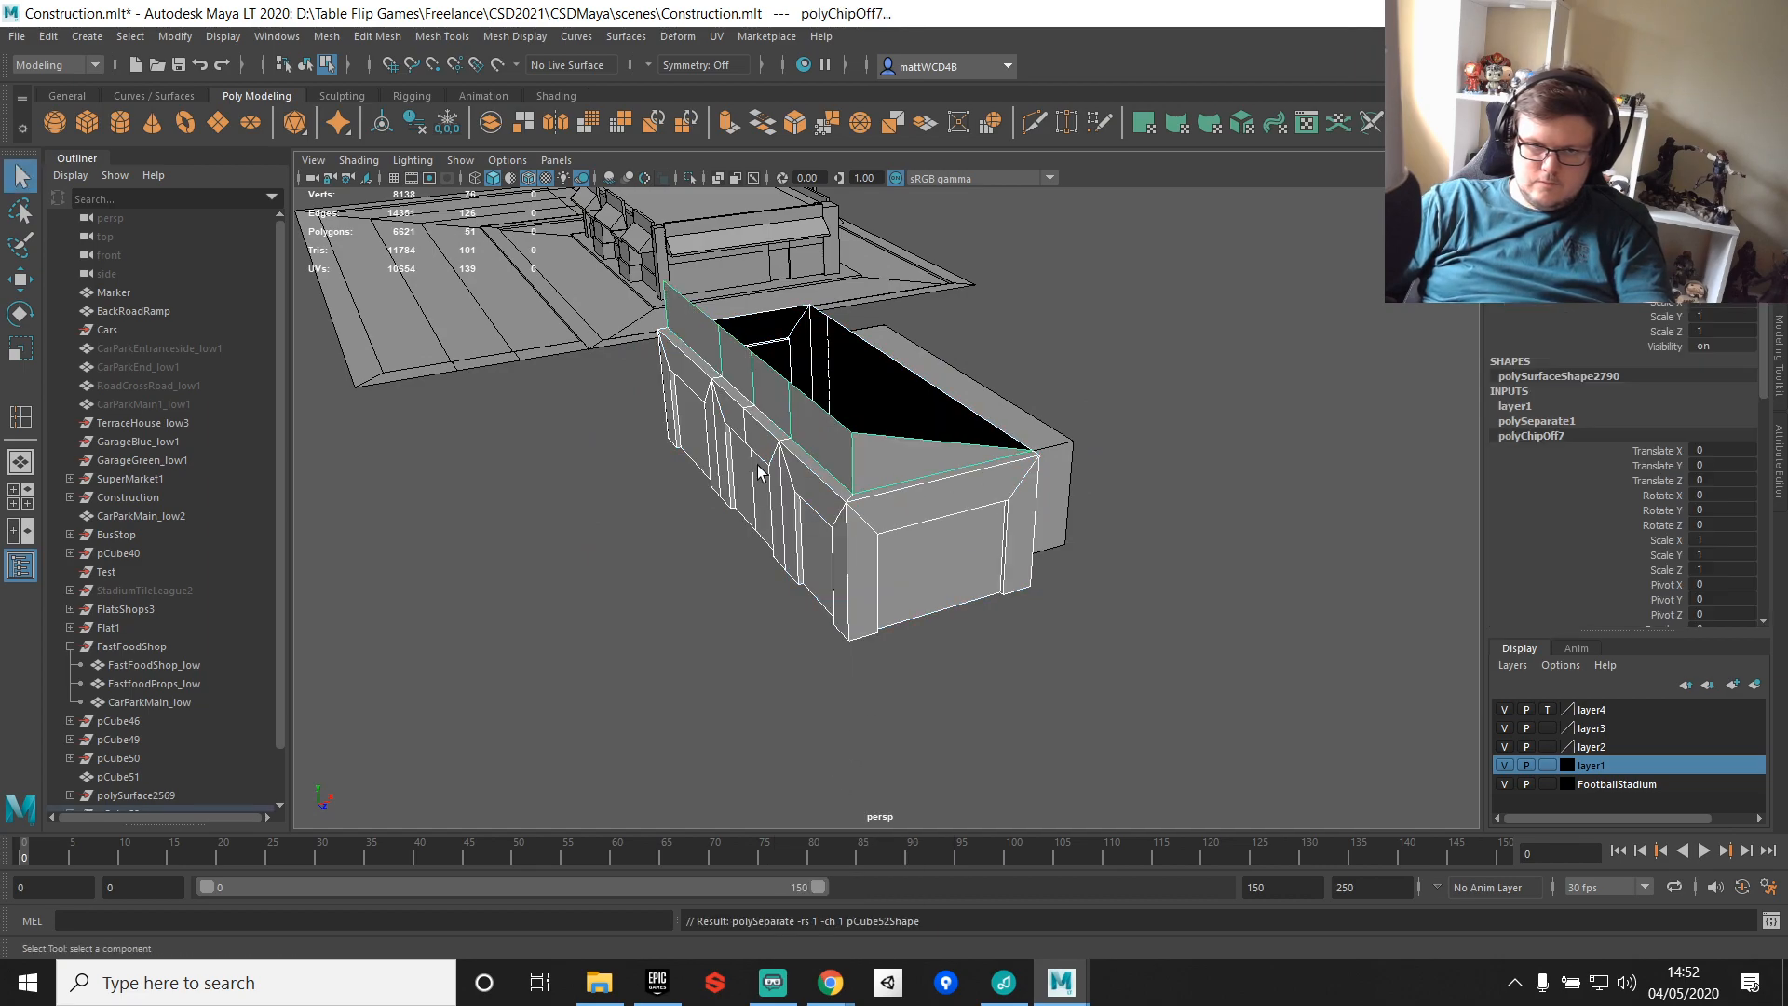
Step: Delete the two parapet faces on the half of the front that has no side parapet
{"action": "left_click_drag", "start_coordinate": [757, 467], "coordinate": [827, 462], "text": "alt"}
{"action": "right_click_drag", "start_coordinate": [827, 464], "coordinate": [821, 516]}
{"action": "left_click", "coordinate": [792, 479]}
{"action": "left_click", "coordinate": [846, 467], "text": "shift"}
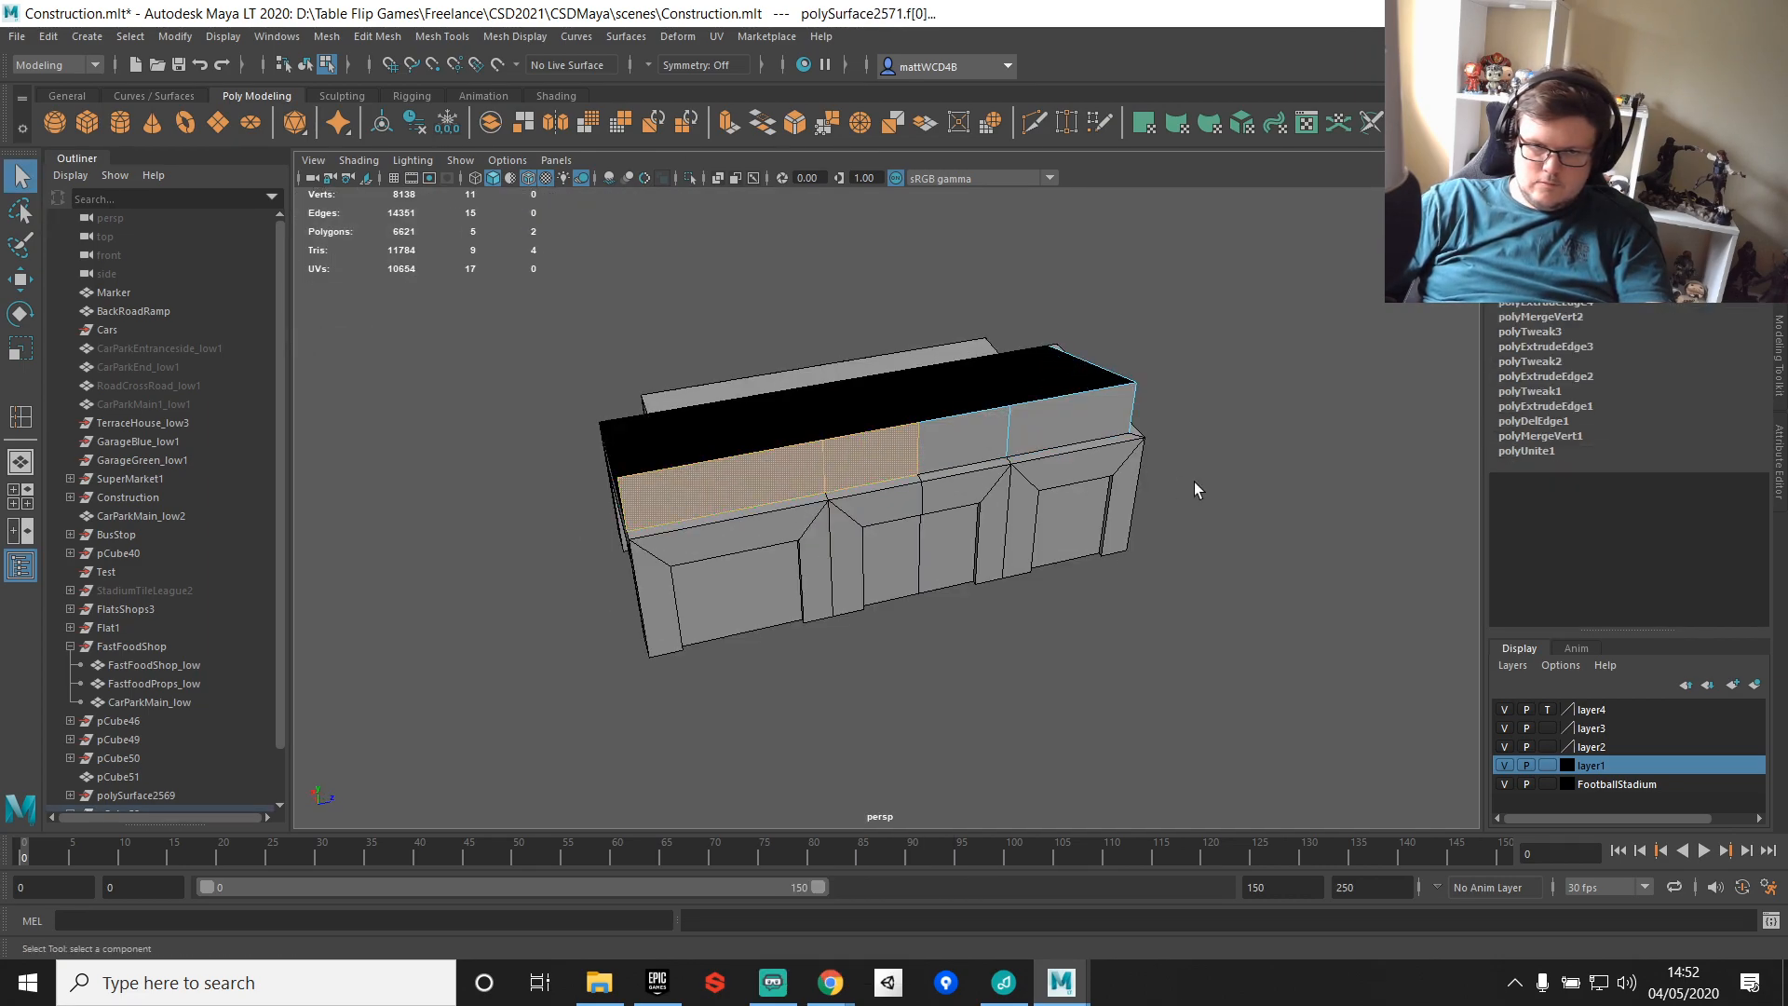
{"action": "key", "text": "Delete"}
{"action": "left_click_drag", "start_coordinate": [1194, 482], "coordinate": [901, 460], "text": "alt"}
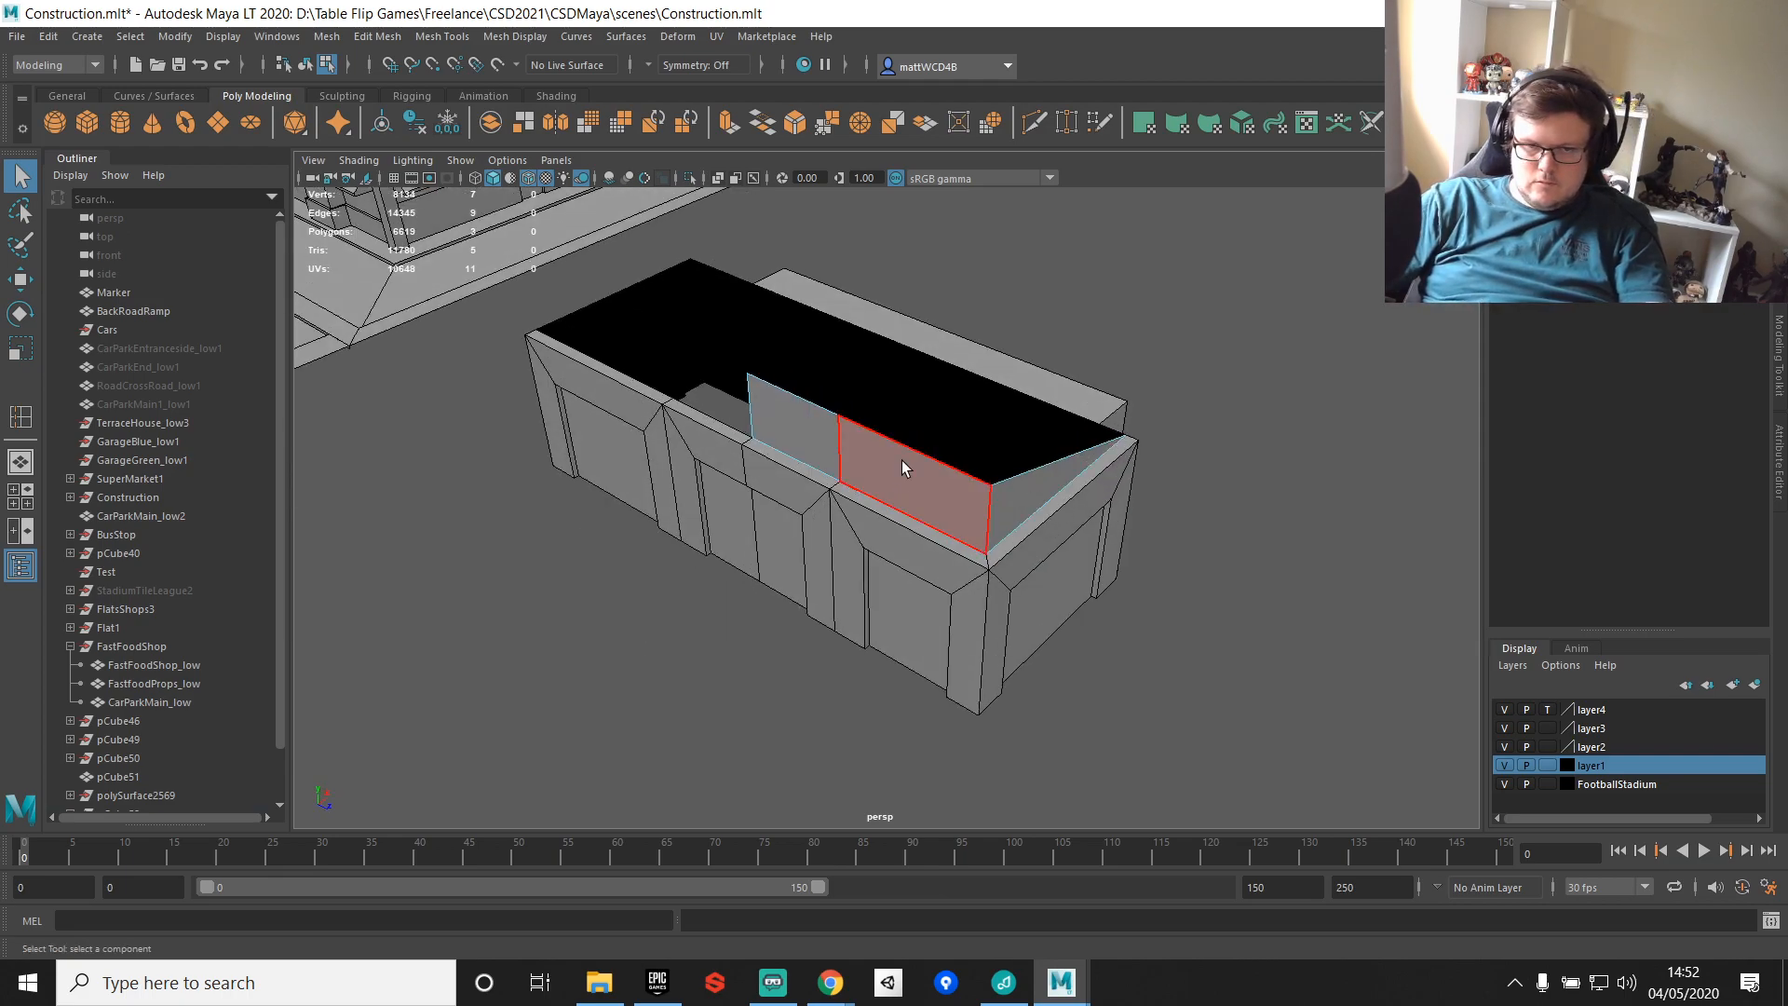
Step: Delete the half parapet's history and duplicate it with the pivot snapped to its central cut edge
{"action": "right_click_drag", "start_coordinate": [901, 460], "coordinate": [930, 453]}
{"action": "key", "text": "w"}
{"action": "left_click_drag", "start_coordinate": [932, 463], "coordinate": [1017, 465], "text": "alt"}
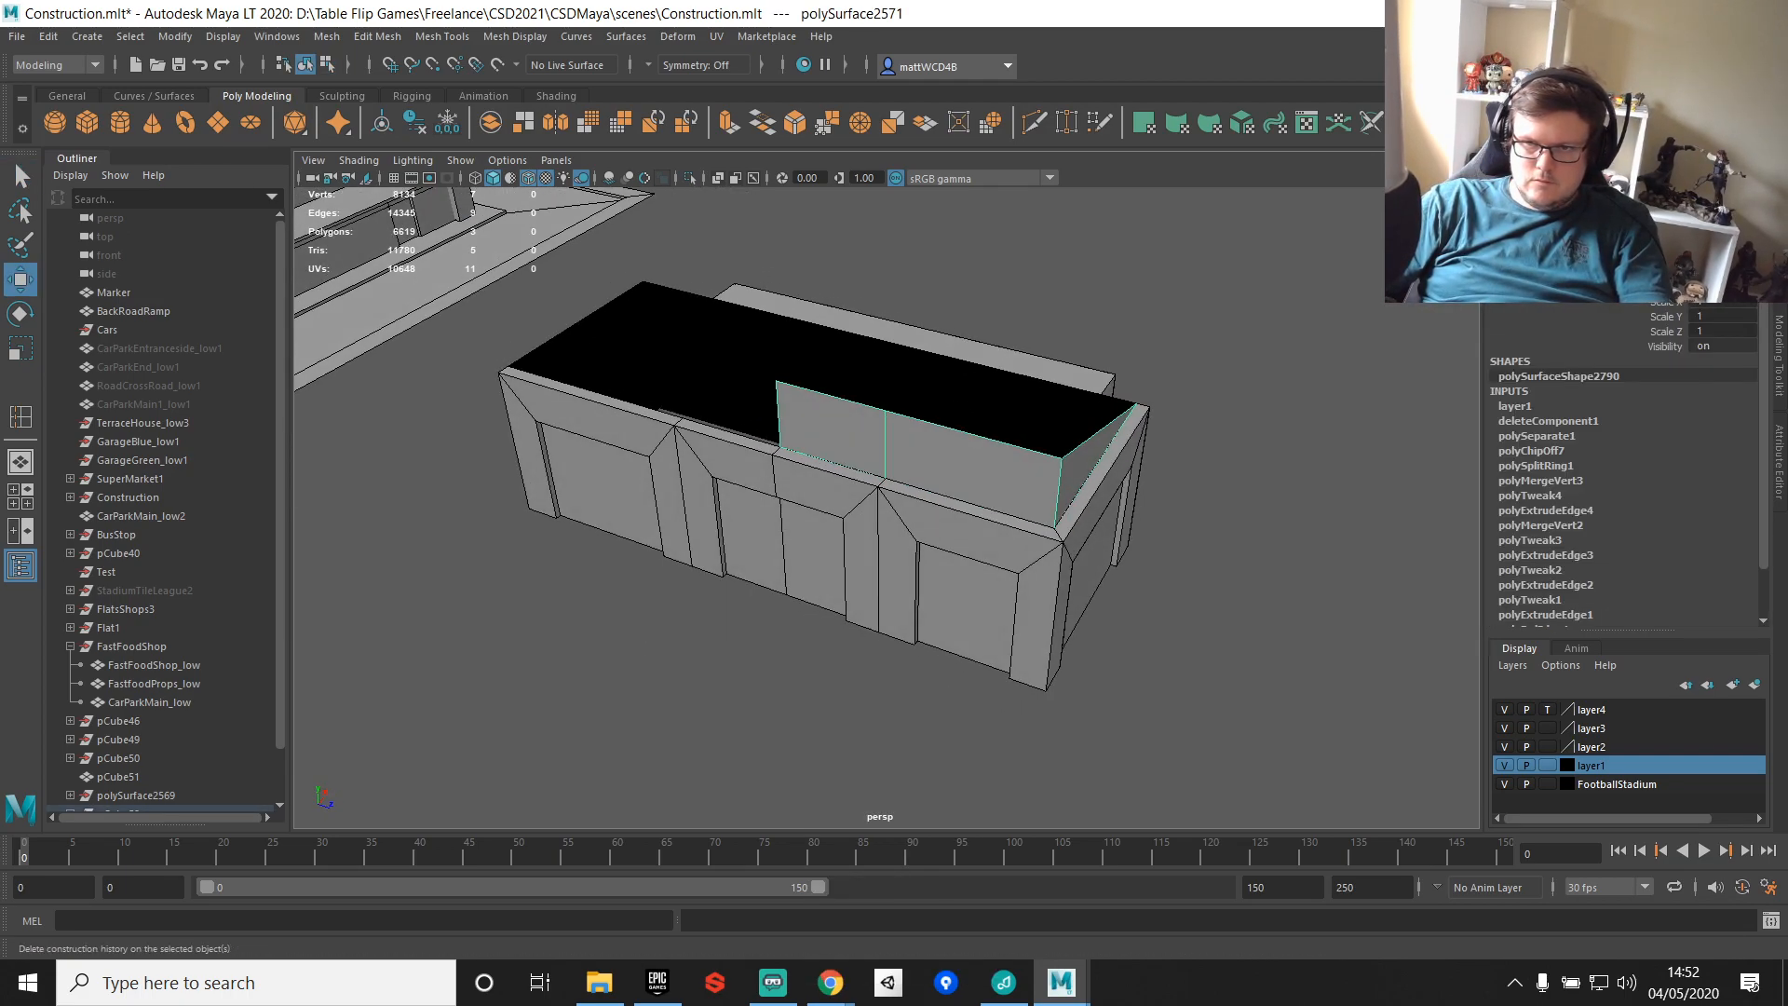
{"action": "key", "text": "alt+shift+d"}
{"action": "key", "text": "d"}
{"action": "key", "text": "v"}
{"action": "left_click_drag", "start_coordinate": [971, 395], "coordinate": [776, 380]}
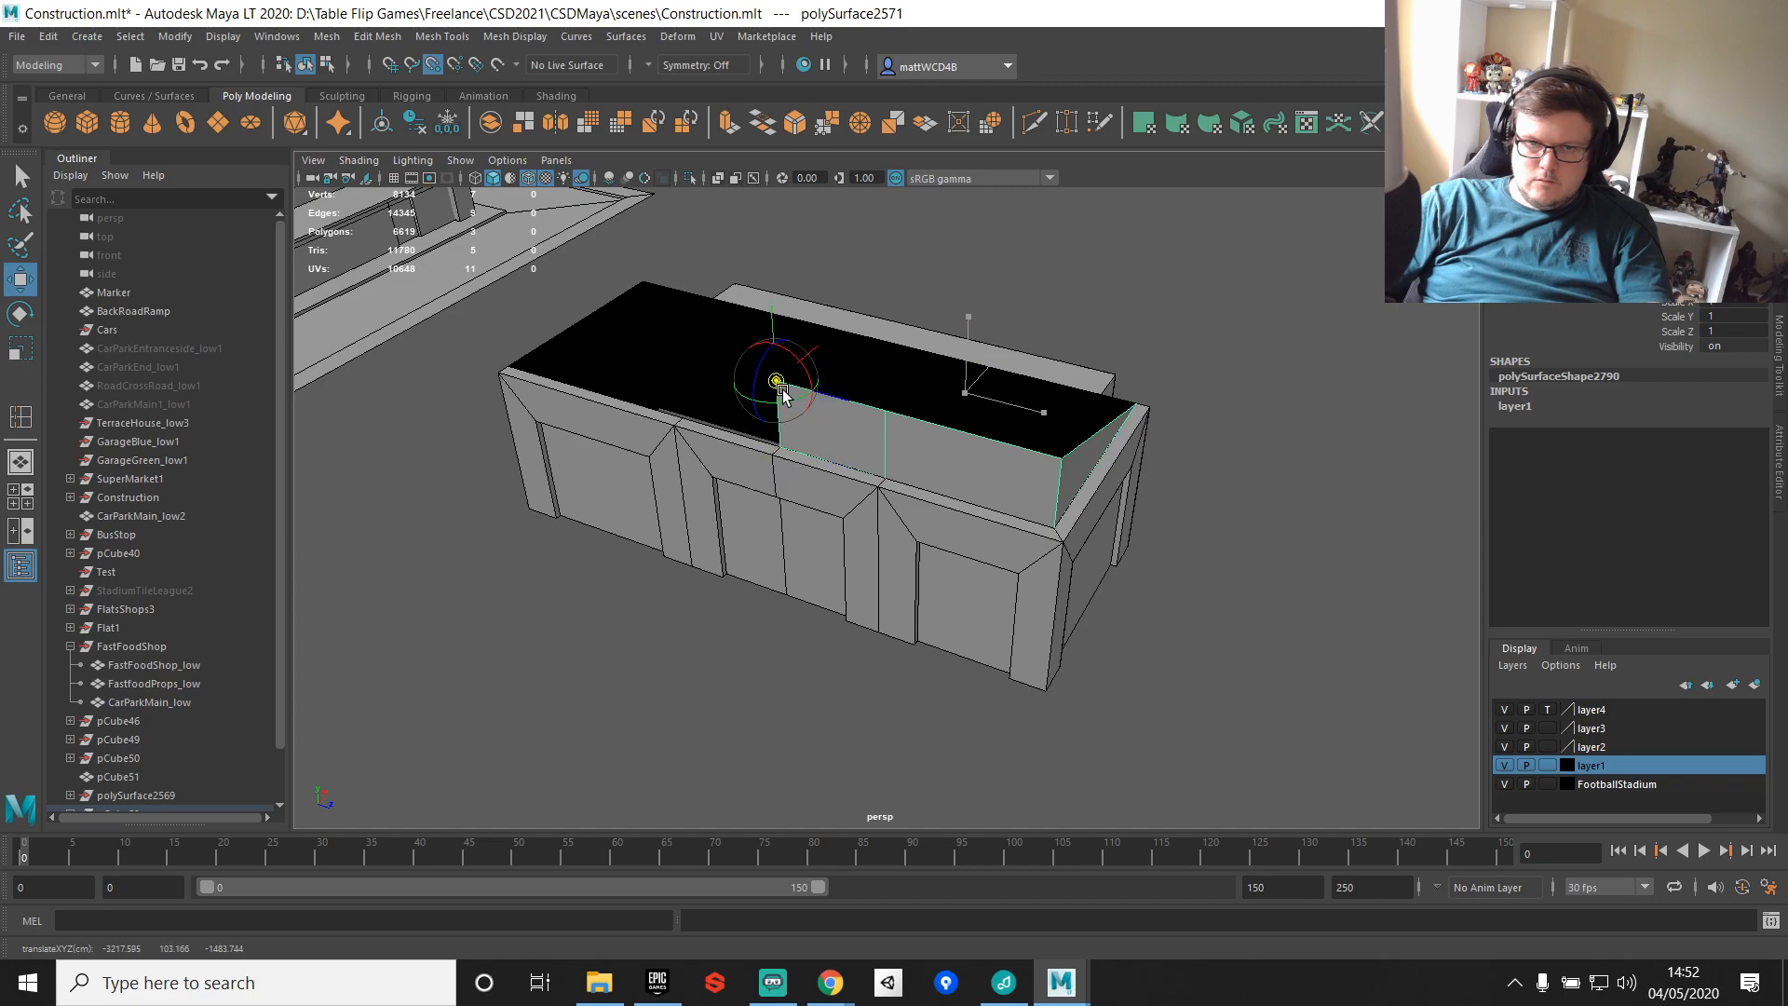
{"action": "key", "text": "ctrl+d"}
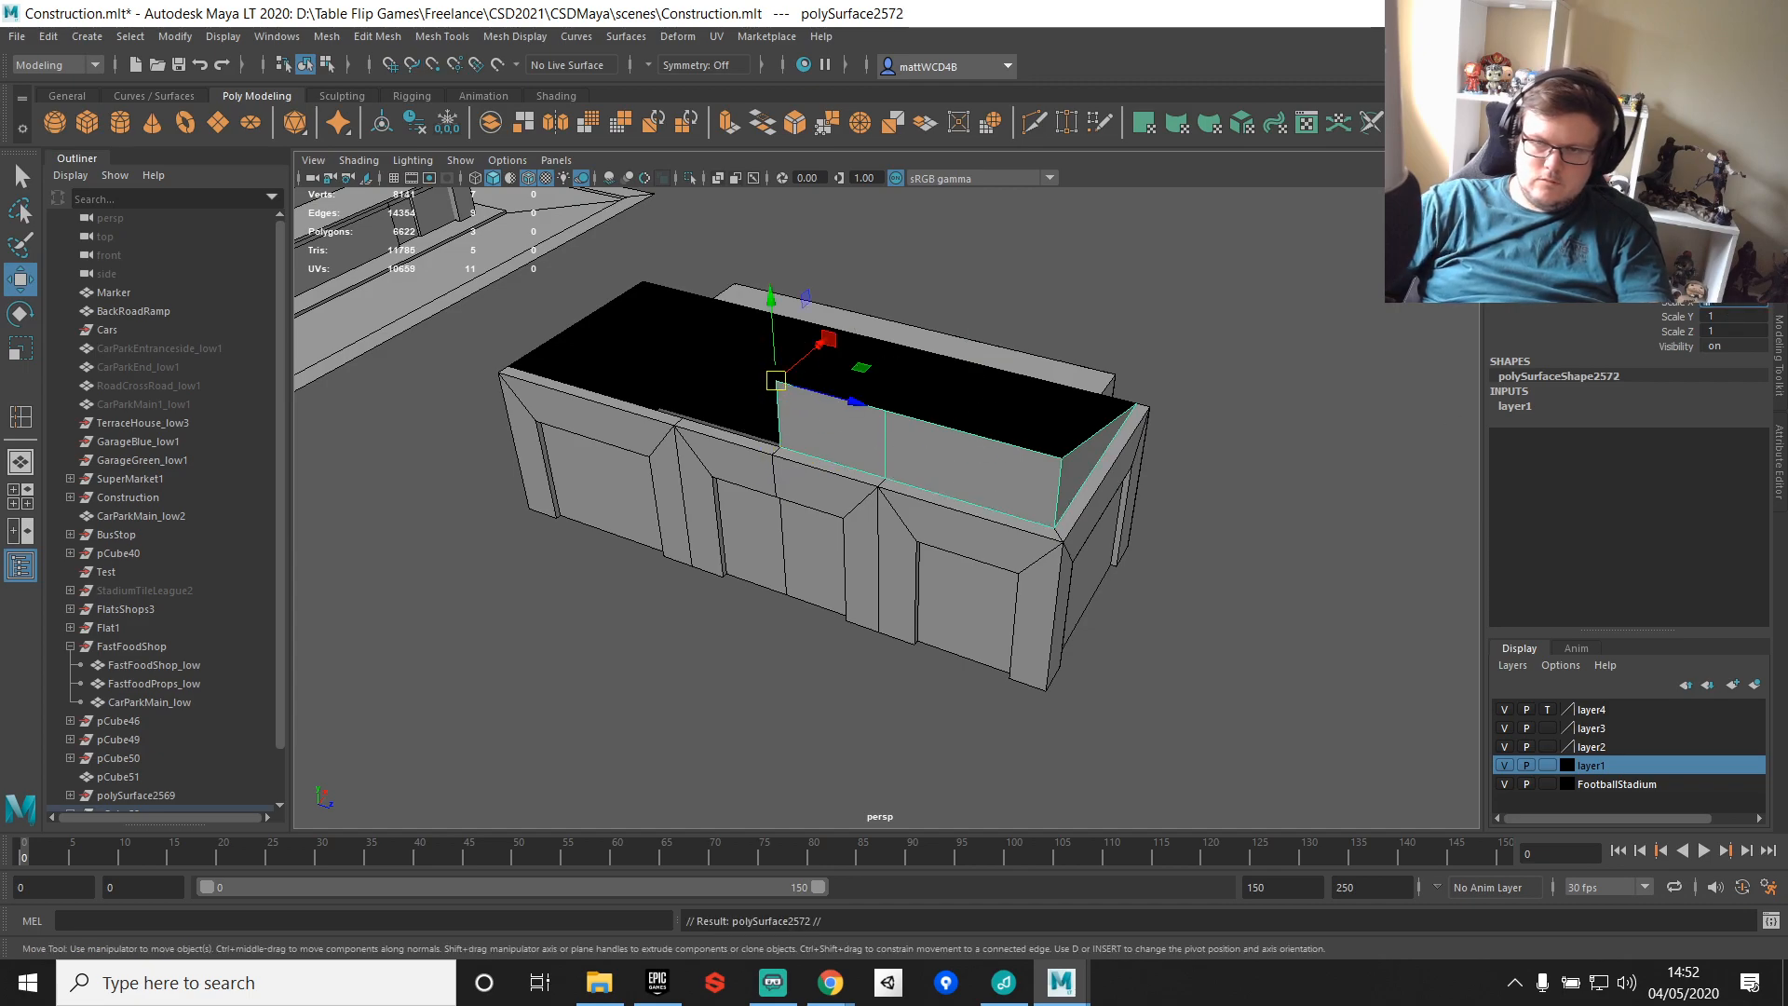
{"action": "type", "text": "-1"}
{"action": "key", "text": "Return"}
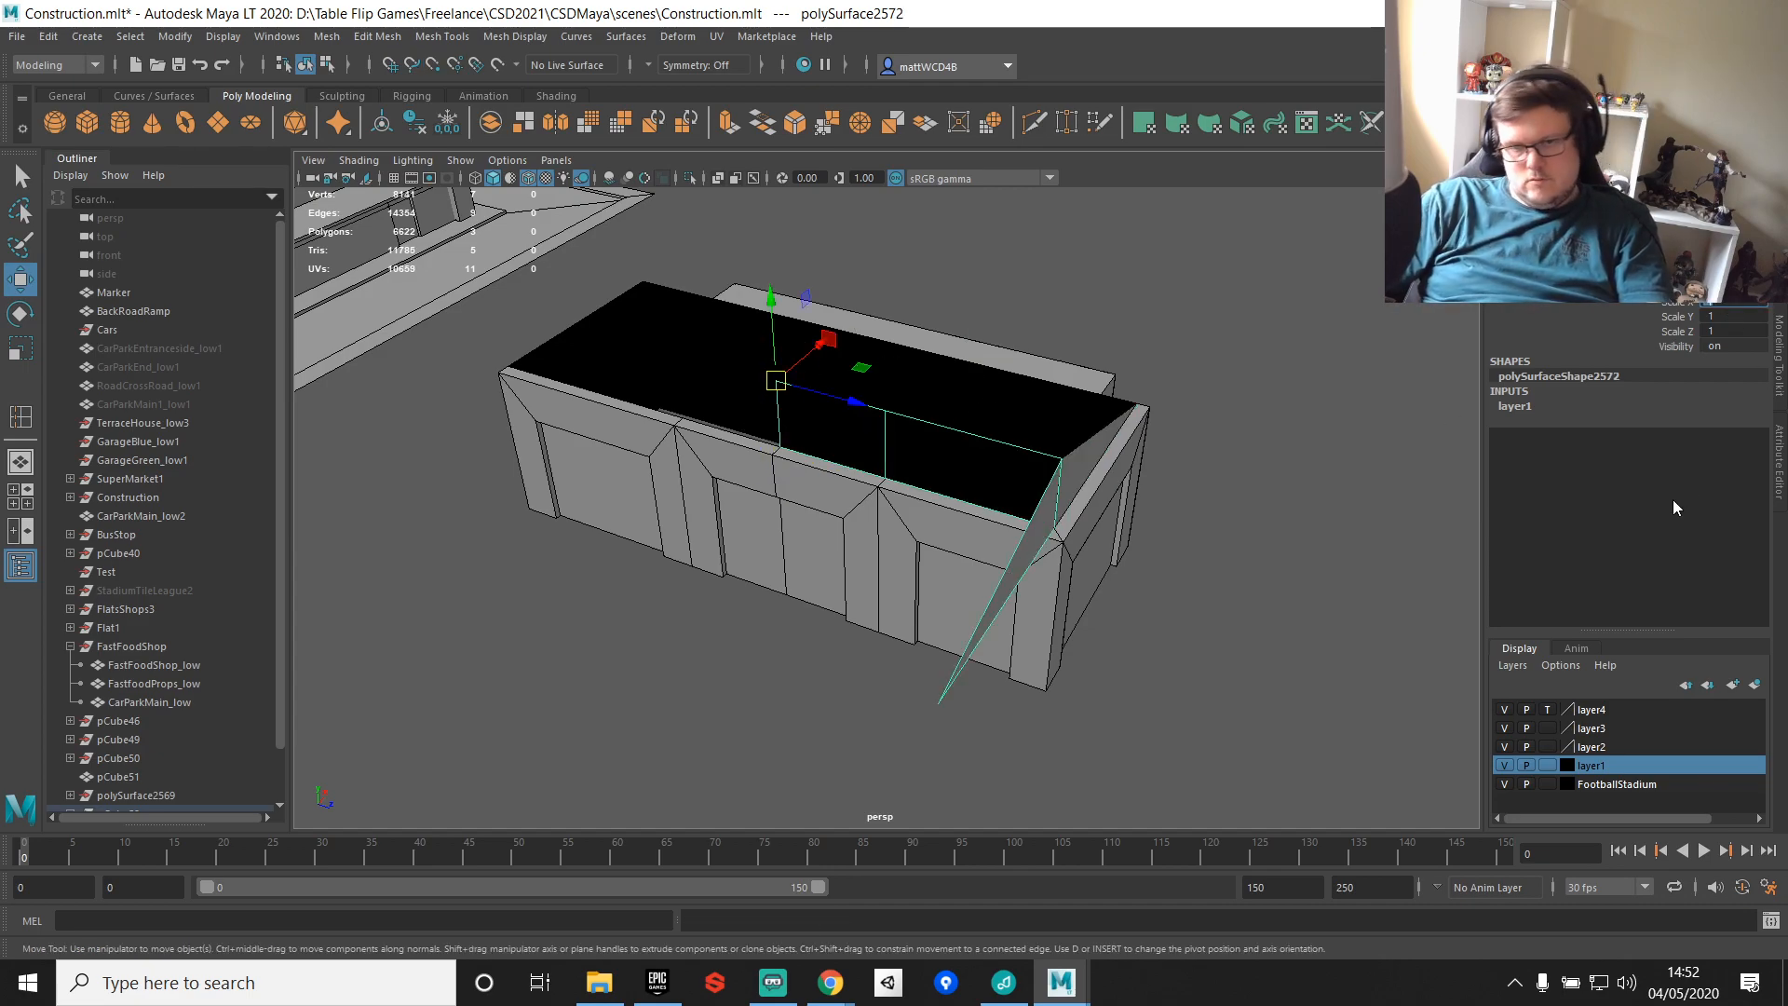
{"action": "key", "text": "ctrl+z"}
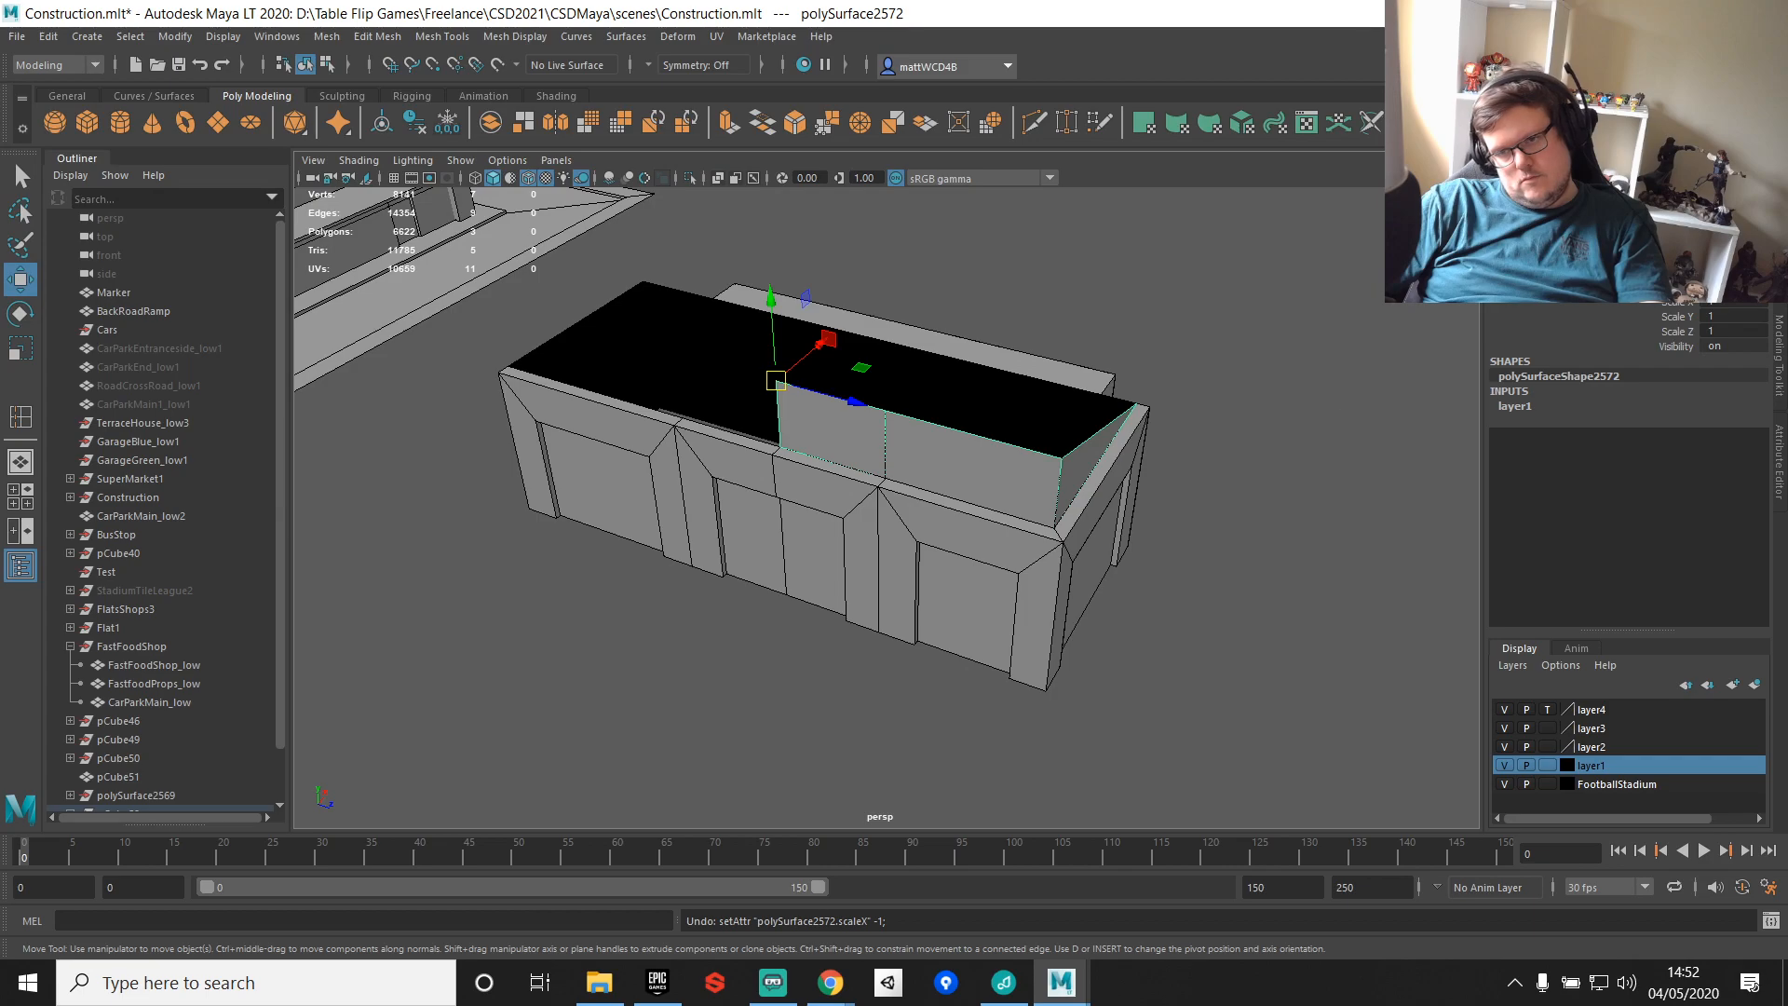
Step: Mirror the duplicated half parapet across the front by setting its Scale Z to -1
{"action": "left_click", "coordinate": [1734, 333]}
{"action": "type", "text": "-1"}
{"action": "key", "text": "Return"}
{"action": "left_click_drag", "start_coordinate": [1060, 210], "coordinate": [1099, 452], "text": "alt"}
{"action": "left_click_drag", "start_coordinate": [770, 440], "coordinate": [742, 484], "text": "alt"}
Step: Snap the end vertices of the mirrored parapet half to the outer end of the building
{"action": "key", "text": "q"}
{"action": "right_click_drag", "start_coordinate": [725, 473], "coordinate": [605, 451]}
{"action": "scroll", "coordinate": [606, 451], "scroll_direction": "up", "scroll_amount": 3}
{"action": "middle_click_drag", "start_coordinate": [605, 450], "coordinate": [856, 479], "text": "alt"}
{"action": "left_click_drag", "start_coordinate": [770, 294], "coordinate": [936, 598]}
{"action": "key", "text": "w"}
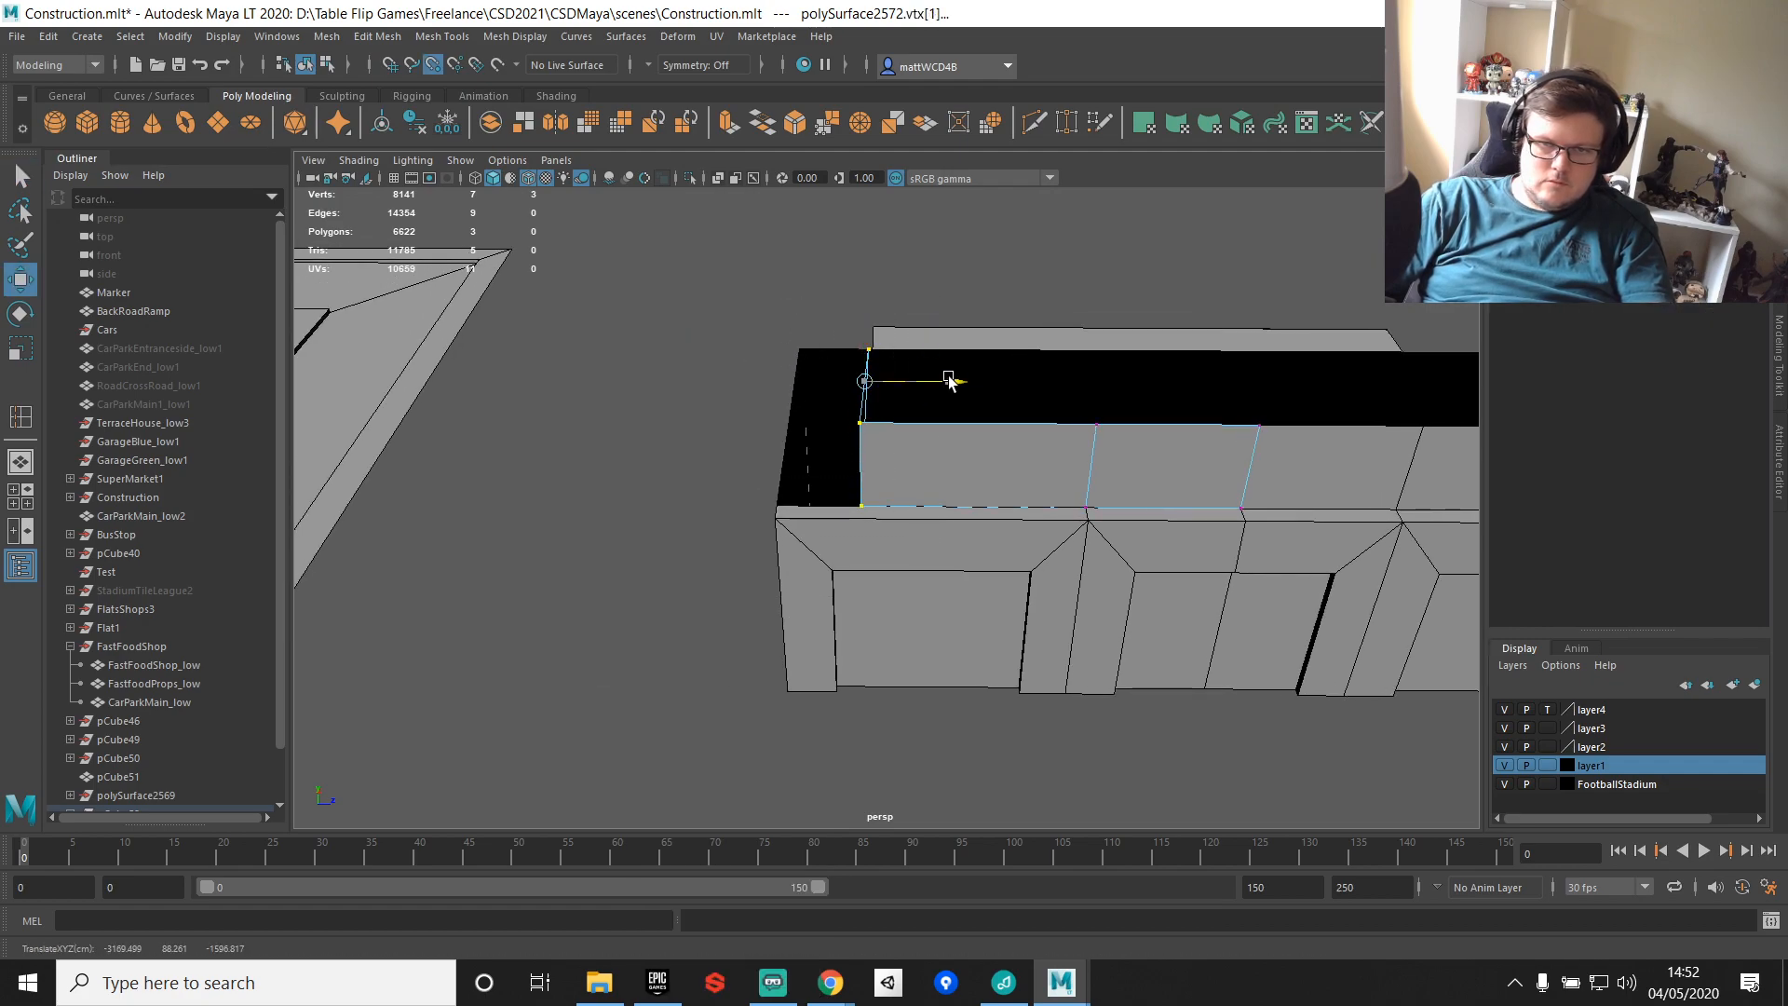
{"action": "left_click_drag", "start_coordinate": [950, 380], "coordinate": [790, 488]}
{"action": "left_click_drag", "start_coordinate": [1043, 511], "coordinate": [1234, 437]}
{"action": "middle_click_drag", "start_coordinate": [1234, 438], "coordinate": [924, 513], "text": "alt"}
{"action": "mouse_move", "coordinate": [923, 512]}
{"action": "left_mouse_down", "text": "alt"}
{"action": "mouse_move", "coordinate": [891, 446]}
{"action": "mouse_move", "coordinate": [918, 462]}
{"action": "mouse_move", "coordinate": [902, 503]}
{"action": "left_mouse_up", "text": "alt"}
Step: Combine the two parapet halves into one mesh and merge their vertices
{"action": "key", "text": "q"}
{"action": "right_click_drag", "start_coordinate": [774, 488], "coordinate": [779, 484]}
{"action": "left_click", "coordinate": [950, 484], "text": "shift"}
{"action": "right_click_drag", "start_coordinate": [950, 483], "coordinate": [905, 388], "text": "shift"}
{"action": "left_click", "coordinate": [842, 495]}
{"action": "right_click_drag", "start_coordinate": [841, 475], "coordinate": [667, 468]}
{"action": "scroll", "coordinate": [559, 410], "scroll_direction": "down", "scroll_amount": 5}
{"action": "left_click_drag", "start_coordinate": [434, 349], "coordinate": [1257, 825]}
{"action": "right_click_drag", "start_coordinate": [1182, 632], "coordinate": [1237, 456], "text": "shift"}
{"action": "scroll", "coordinate": [851, 589], "scroll_direction": "up", "scroll_amount": 5}
Step: Delete the leftover centre edge loop of the building and the centre edge of the joined parapet
{"action": "right_click_drag", "start_coordinate": [851, 589], "coordinate": [873, 361]}
{"action": "double_click", "coordinate": [825, 567]}
{"action": "key", "text": "ctrl+Delete"}
{"action": "left_click", "coordinate": [832, 477]}
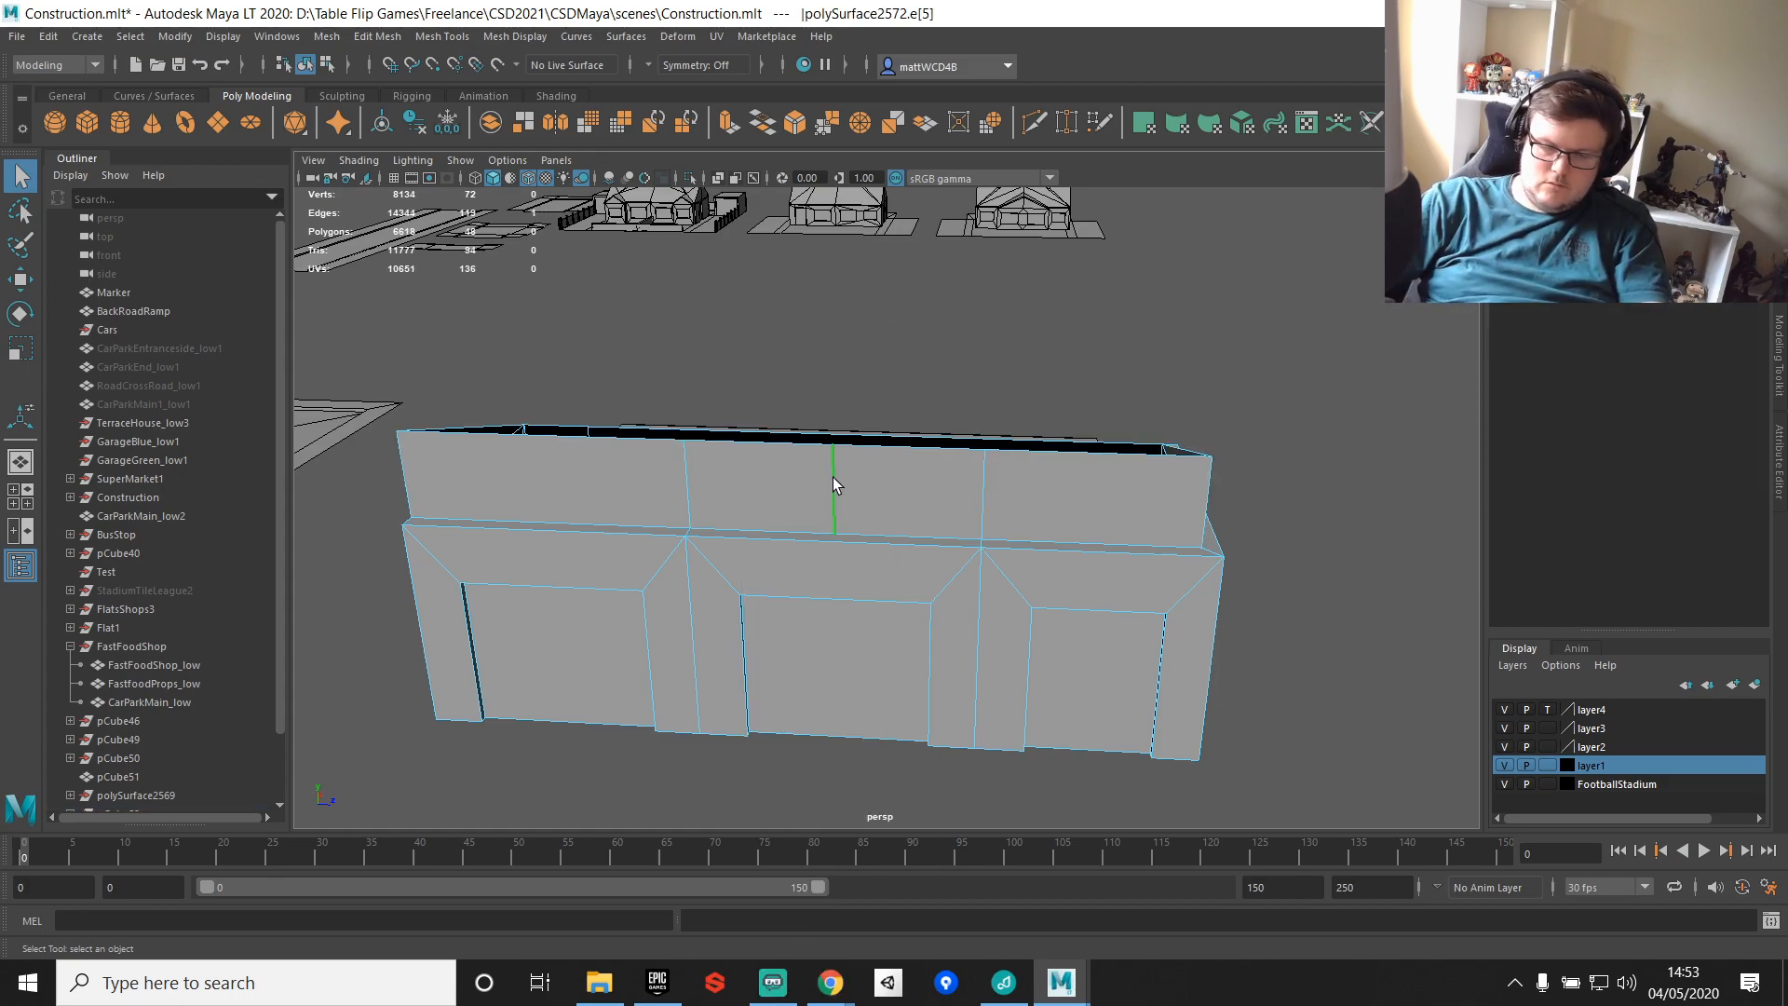
{"action": "key", "text": "ctrl+Delete"}
Step: Create a polygon cube for the roof and snap it onto the parapet's top front corner
{"action": "left_click_drag", "start_coordinate": [786, 449], "coordinate": [562, 498], "text": "alt"}
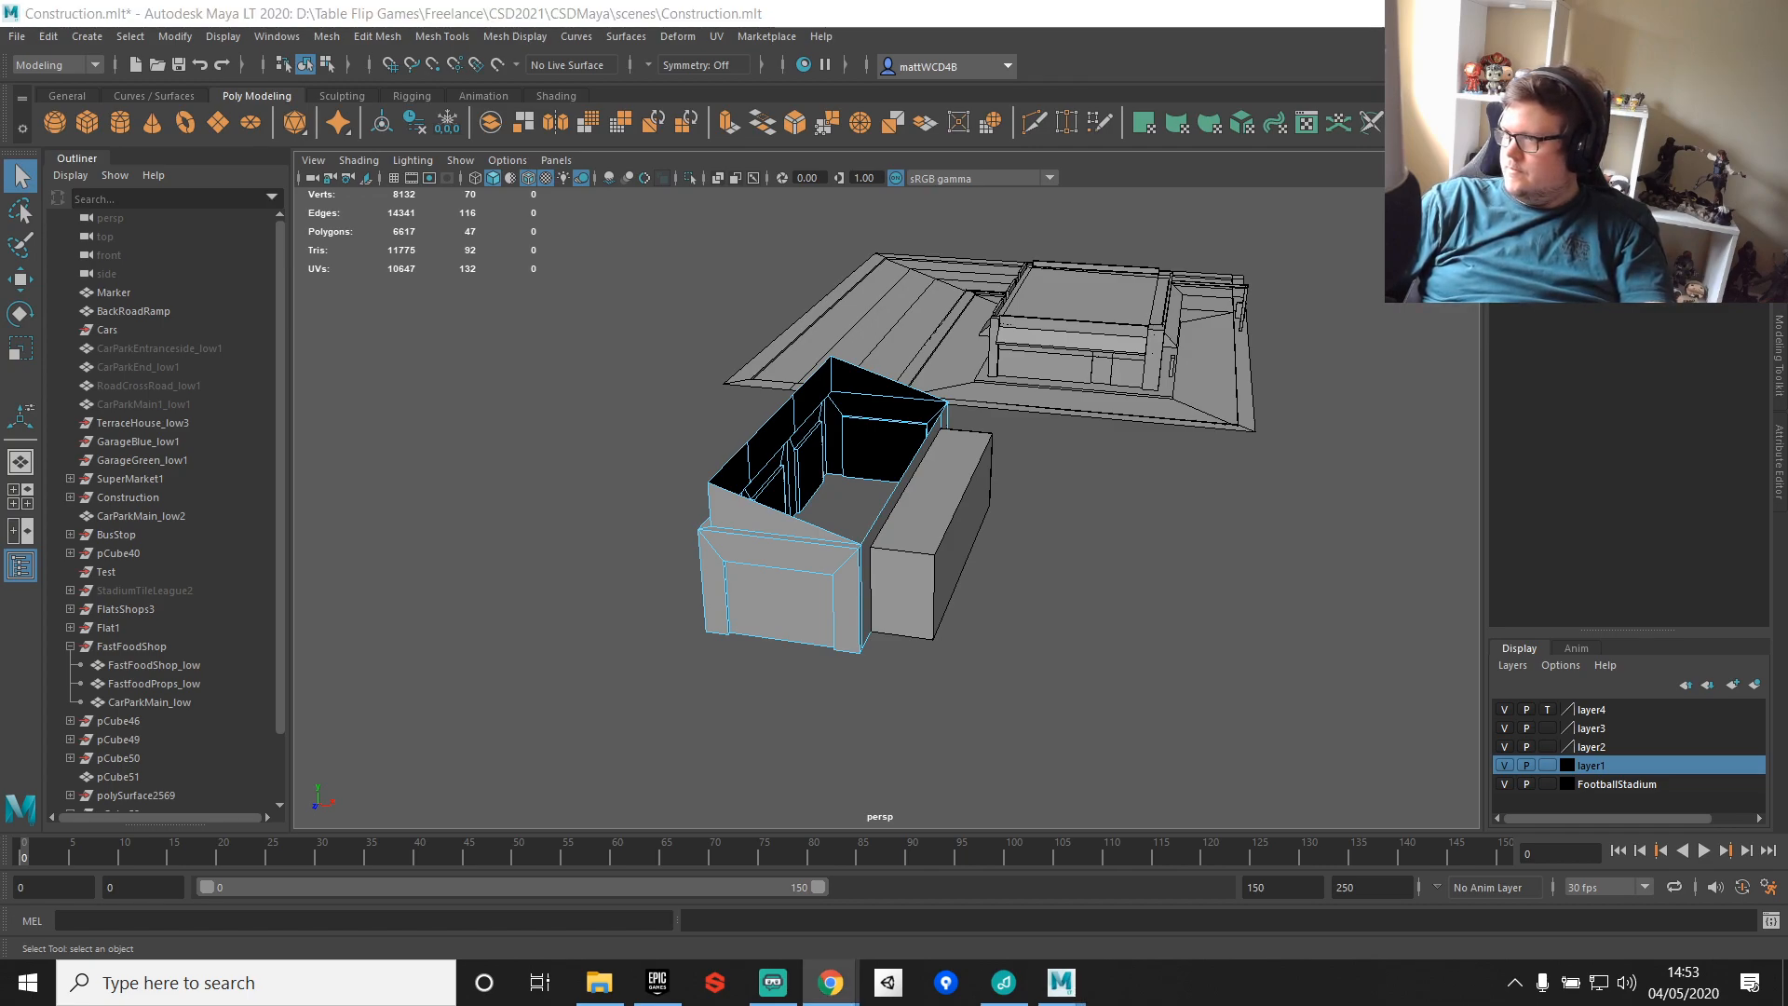
{"action": "left_click_drag", "start_coordinate": [676, 573], "coordinate": [735, 553], "text": "alt"}
{"action": "scroll", "coordinate": [869, 571], "scroll_direction": "up", "scroll_amount": 1}
{"action": "left_click_drag", "start_coordinate": [1027, 556], "coordinate": [982, 587], "text": "alt"}
{"action": "left_click", "coordinate": [89, 123]}
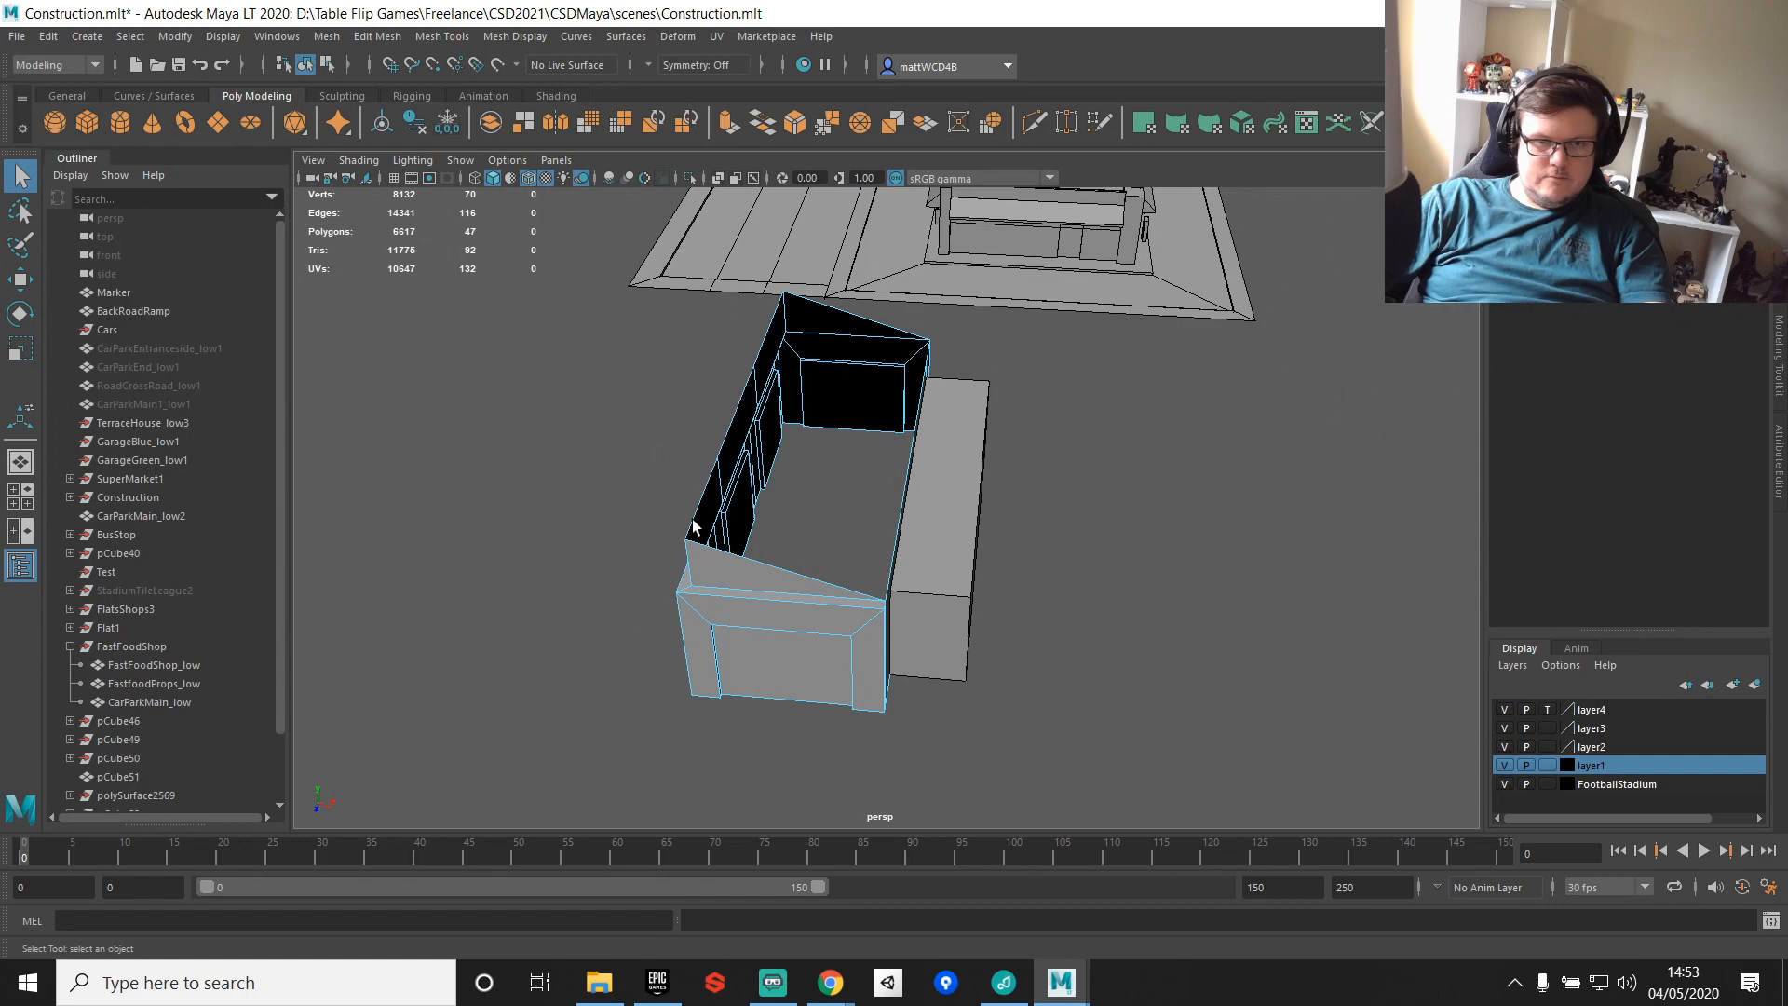
{"action": "scroll", "coordinate": [965, 547], "scroll_direction": "down", "scroll_amount": 4}
{"action": "left_click_drag", "start_coordinate": [733, 552], "coordinate": [942, 495], "text": "alt"}
{"action": "middle_click_drag", "start_coordinate": [941, 495], "coordinate": [894, 515], "text": "alt"}
{"action": "scroll", "coordinate": [894, 516], "scroll_direction": "down", "scroll_amount": 3}
{"action": "key", "text": "w"}
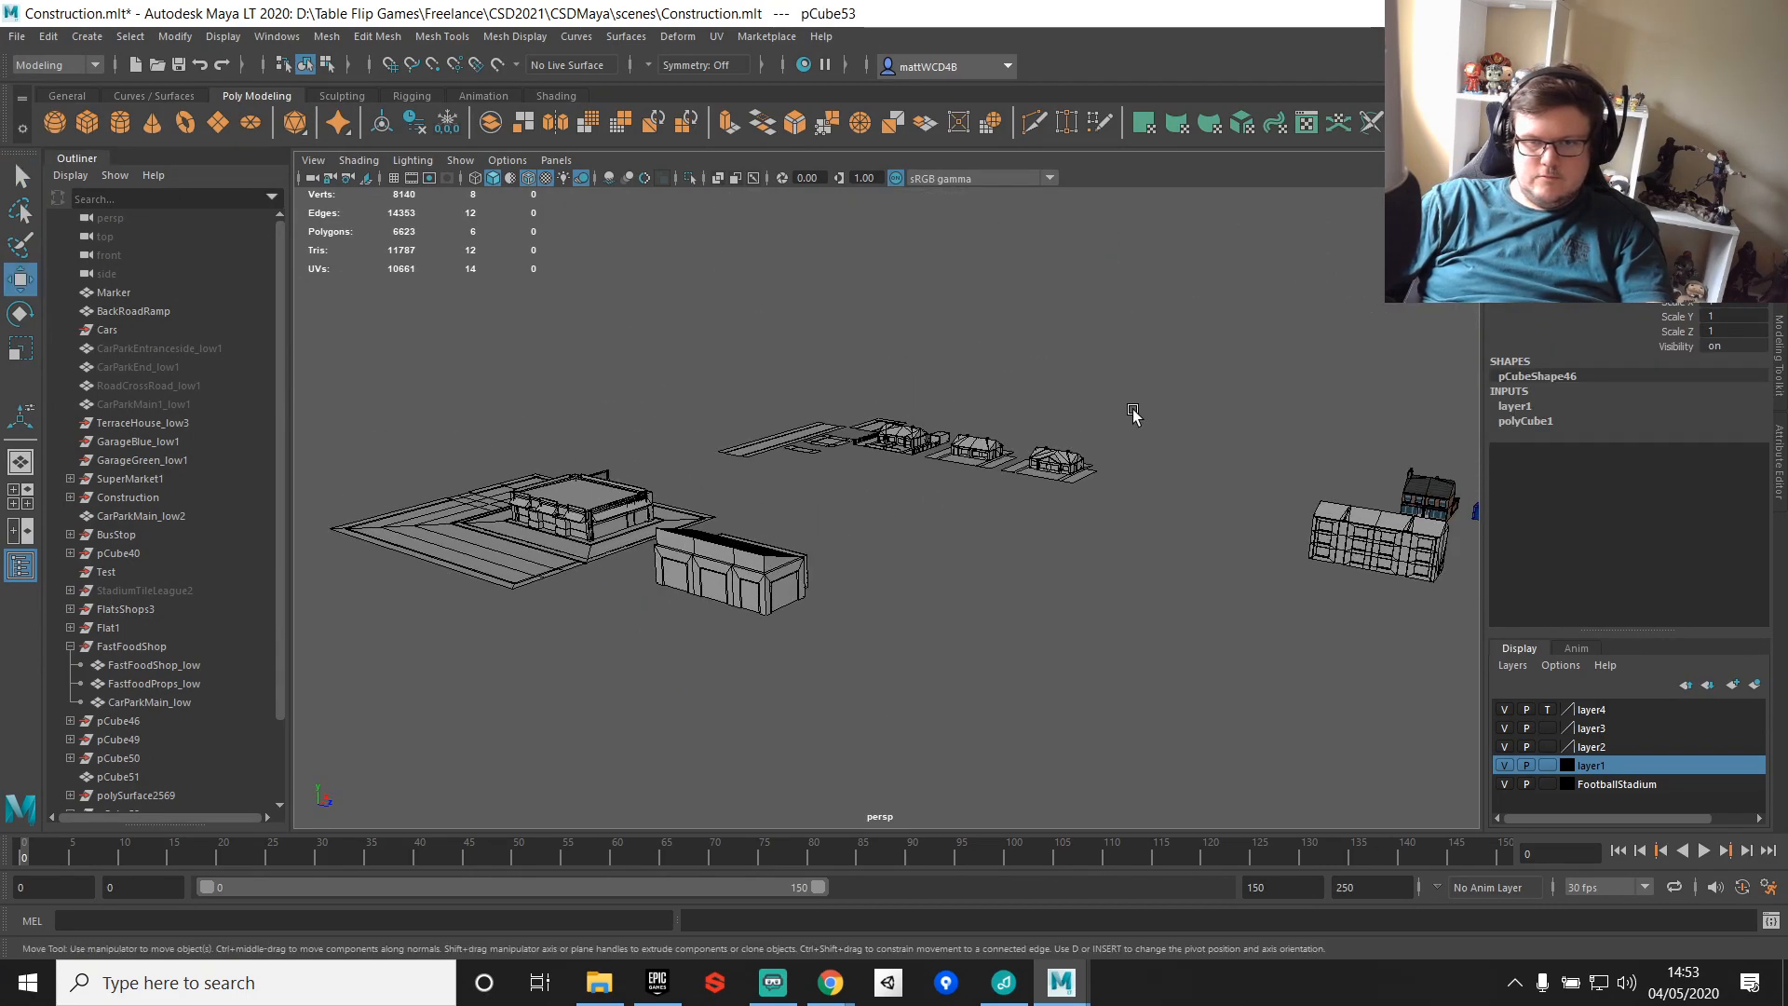
{"action": "scroll", "coordinate": [1275, 428], "scroll_direction": "down", "scroll_amount": 5}
{"action": "key", "text": "f"}
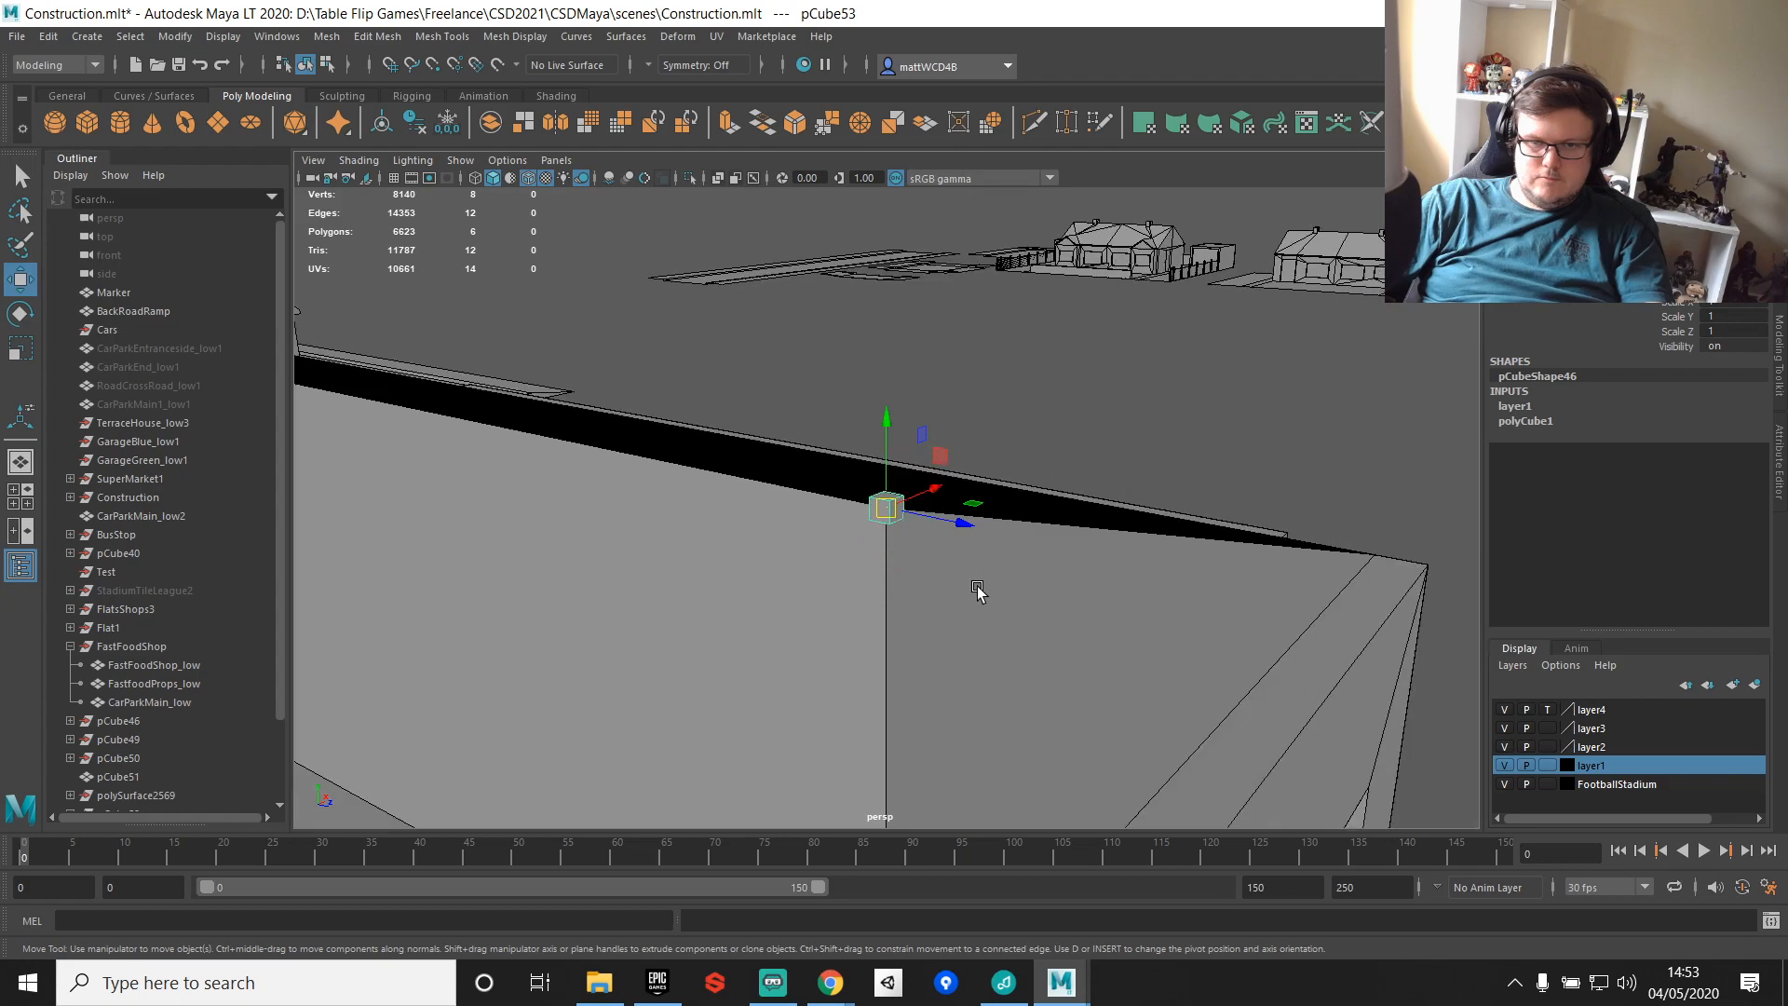
Step: Scale the cube up uniformly to about 7.7 and snap its pivot to the bottom corner touching the parapet
{"action": "left_click_drag", "start_coordinate": [977, 592], "coordinate": [770, 630], "text": "alt"}
{"action": "key", "text": "e"}
{"action": "key", "text": "r"}
{"action": "left_click_drag", "start_coordinate": [546, 669], "coordinate": [596, 669]}
{"action": "middle_click_drag", "start_coordinate": [605, 663], "coordinate": [719, 571], "text": "alt"}
{"action": "key", "text": "d"}
{"action": "key", "text": "v"}
{"action": "left_click_drag", "start_coordinate": [637, 603], "coordinate": [697, 604]}
{"action": "key", "text": "w"}
{"action": "key", "text": "v"}
Step: Stretch the cube across the building to a Scale X of about 70 and widen it along the parapet into a flat slab
{"action": "key", "text": "e"}
{"action": "key", "text": "q"}
{"action": "key", "text": "w"}
{"action": "key", "text": "e"}
{"action": "key", "text": "r"}
{"action": "left_click_drag", "start_coordinate": [750, 591], "coordinate": [1129, 410]}
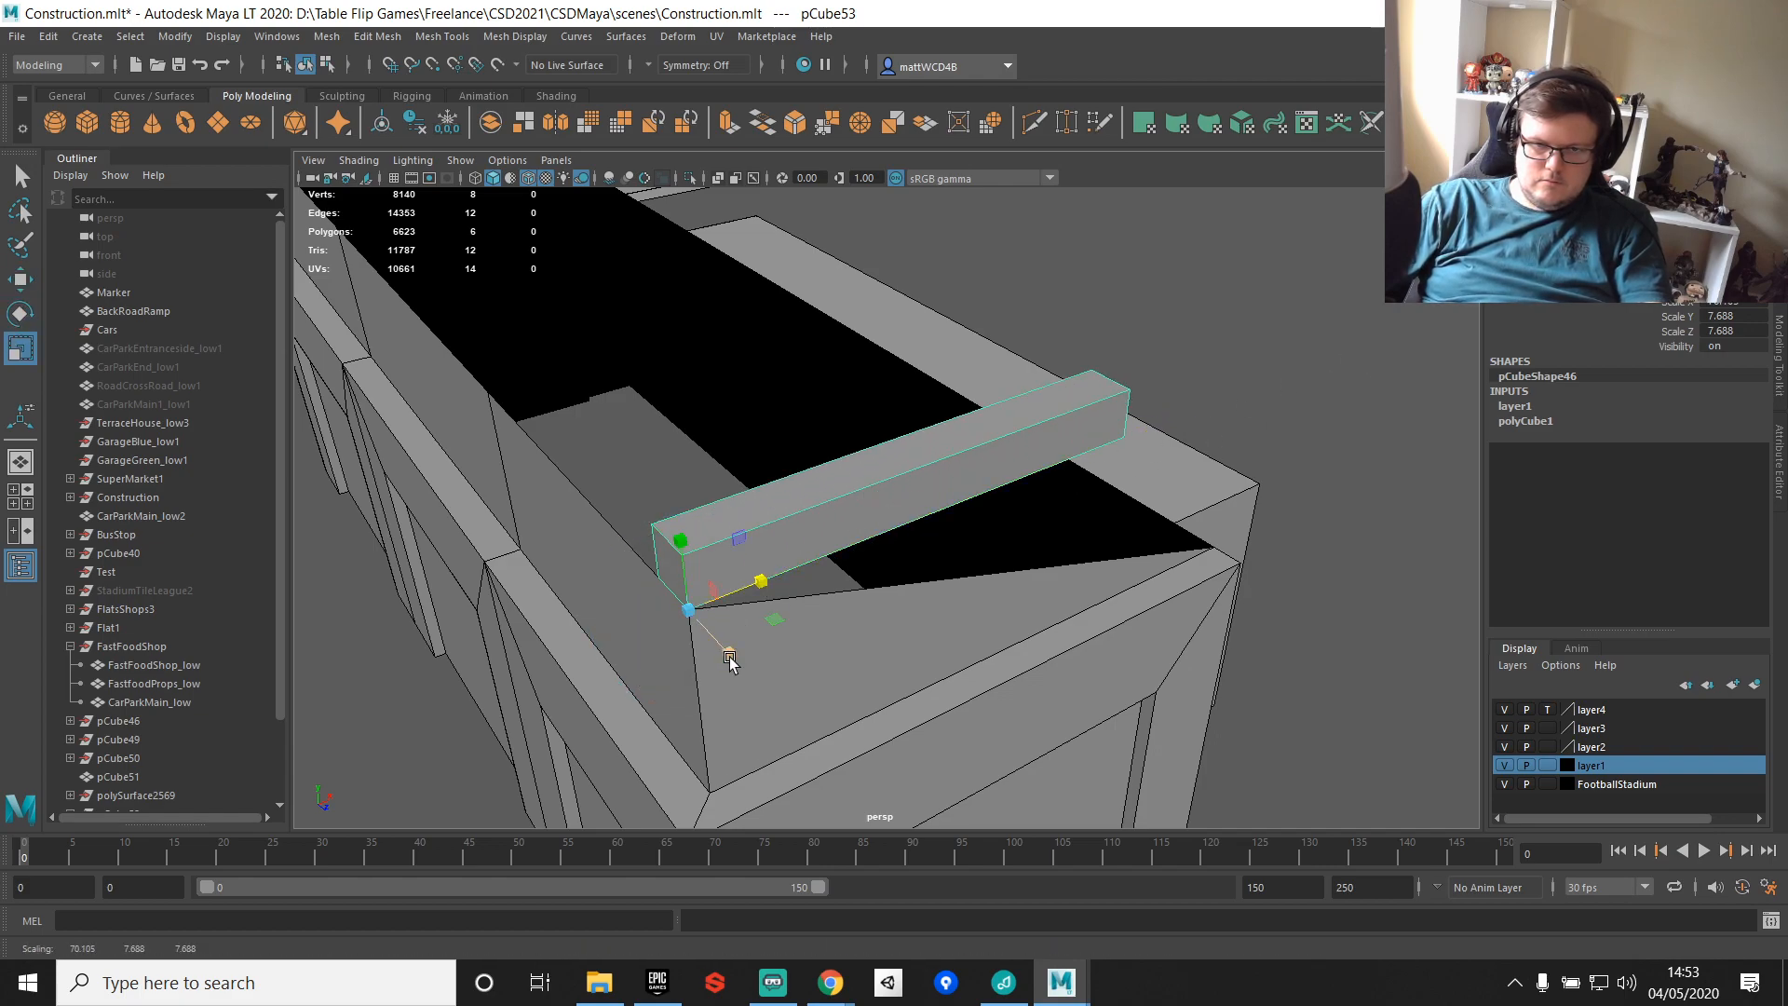
{"action": "left_click_drag", "start_coordinate": [729, 659], "coordinate": [838, 764]}
Step: Move the roof slab's front vertices outward so the slab overhangs the front parapet
{"action": "right_click_drag", "start_coordinate": [610, 489], "coordinate": [520, 479]}
{"action": "left_click_drag", "start_coordinate": [605, 450], "coordinate": [705, 610], "text": "shift"}
{"action": "key", "text": "w"}
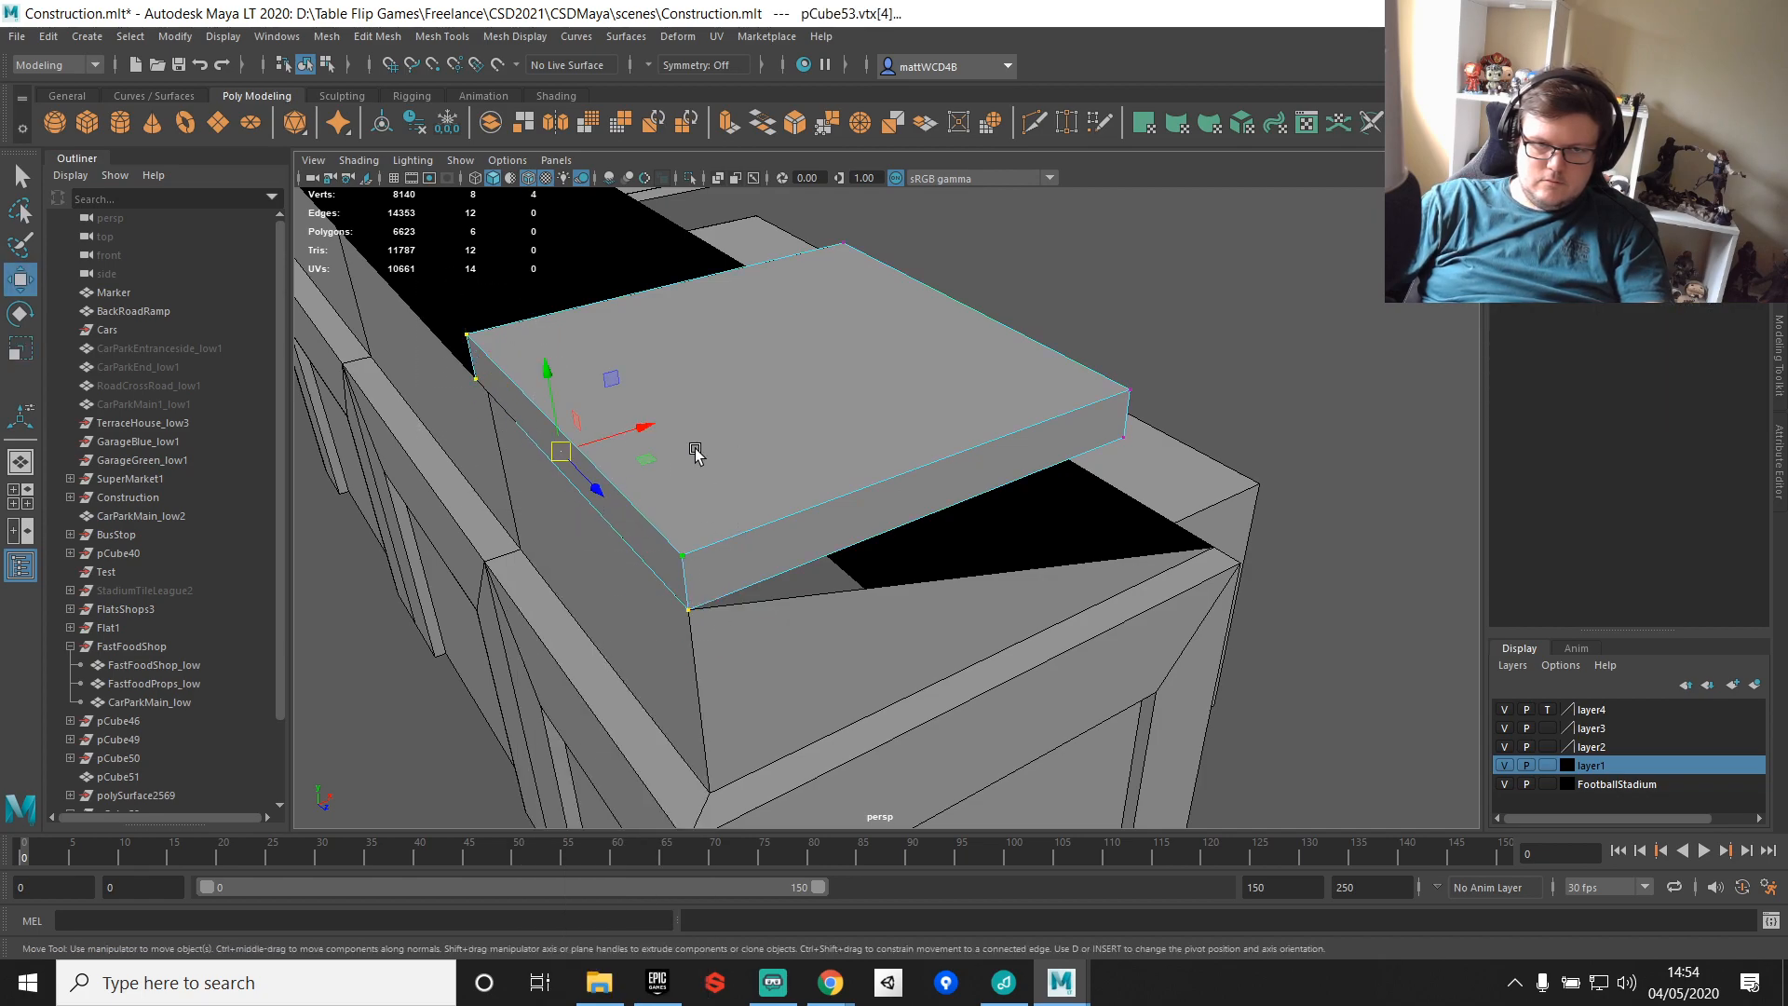
{"action": "left_click_drag", "start_coordinate": [639, 428], "coordinate": [590, 448]}
{"action": "left_click_drag", "start_coordinate": [698, 488], "coordinate": [674, 754], "text": "alt"}
{"action": "key", "text": "v"}
{"action": "left_click_drag", "start_coordinate": [674, 755], "coordinate": [837, 547], "text": "alt"}
{"action": "key", "text": "v"}
{"action": "left_click_drag", "start_coordinate": [907, 281], "coordinate": [941, 601]}
Step: Move the three vertices at the end of the parapet inward from the building's side wall
{"action": "middle_click_drag", "start_coordinate": [547, 603], "coordinate": [1086, 617], "text": "alt"}
{"action": "left_click_drag", "start_coordinate": [1086, 618], "coordinate": [808, 610], "text": "alt"}
{"action": "left_click", "coordinate": [807, 606]}
{"action": "right_click_drag", "start_coordinate": [815, 473], "coordinate": [702, 495]}
{"action": "left_click_drag", "start_coordinate": [626, 291], "coordinate": [883, 815]}
{"action": "scroll", "coordinate": [790, 482], "scroll_direction": "up", "scroll_amount": 2}
{"action": "left_click_drag", "start_coordinate": [781, 410], "coordinate": [811, 405]}
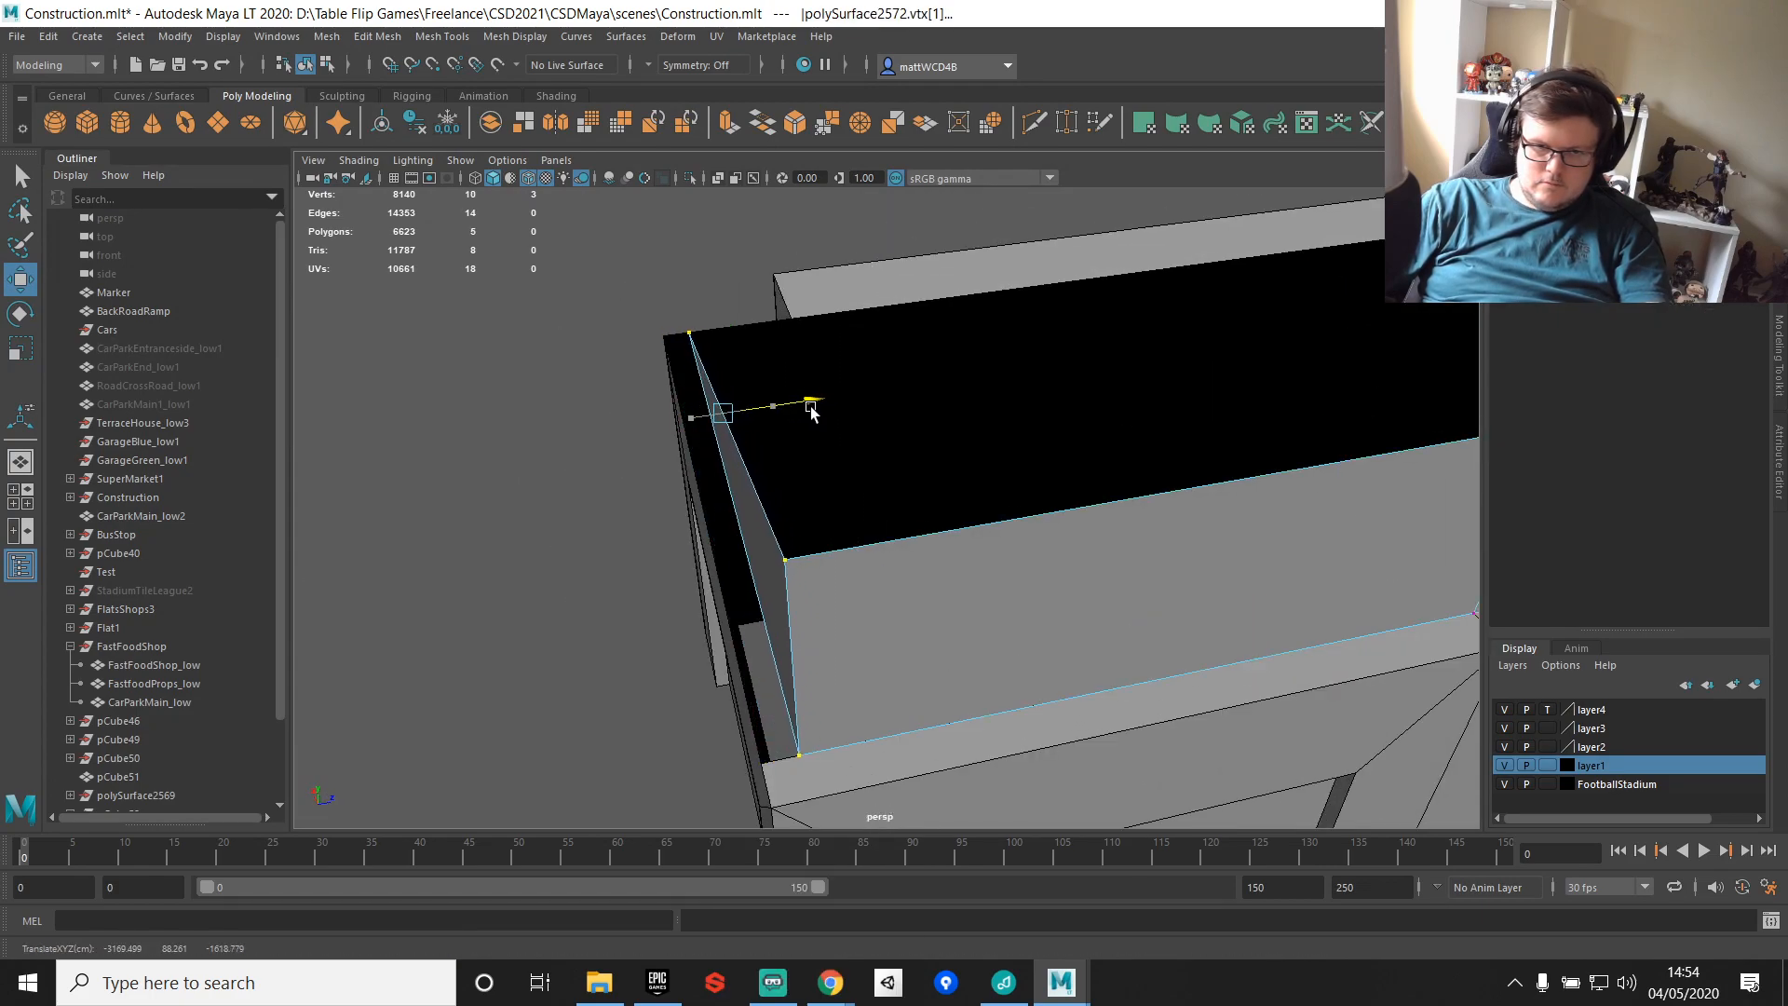
Step: Move the building's front ledge corner vertex so the ledge meets the side wall's outer corner
{"action": "key", "text": "q"}
{"action": "left_click_drag", "start_coordinate": [845, 803], "coordinate": [879, 648], "text": "alt"}
{"action": "right_click_drag", "start_coordinate": [791, 473], "coordinate": [711, 494]}
{"action": "left_click", "coordinate": [884, 669]}
{"action": "left_click", "coordinate": [762, 688]}
{"action": "key", "text": "w"}
{"action": "left_click_drag", "start_coordinate": [846, 673], "coordinate": [797, 673]}
Step: Extrude the side wall's top edge inward to the parapet to form a side ledge
{"action": "key", "text": "q"}
{"action": "right_click_drag", "start_coordinate": [734, 615], "coordinate": [730, 564]}
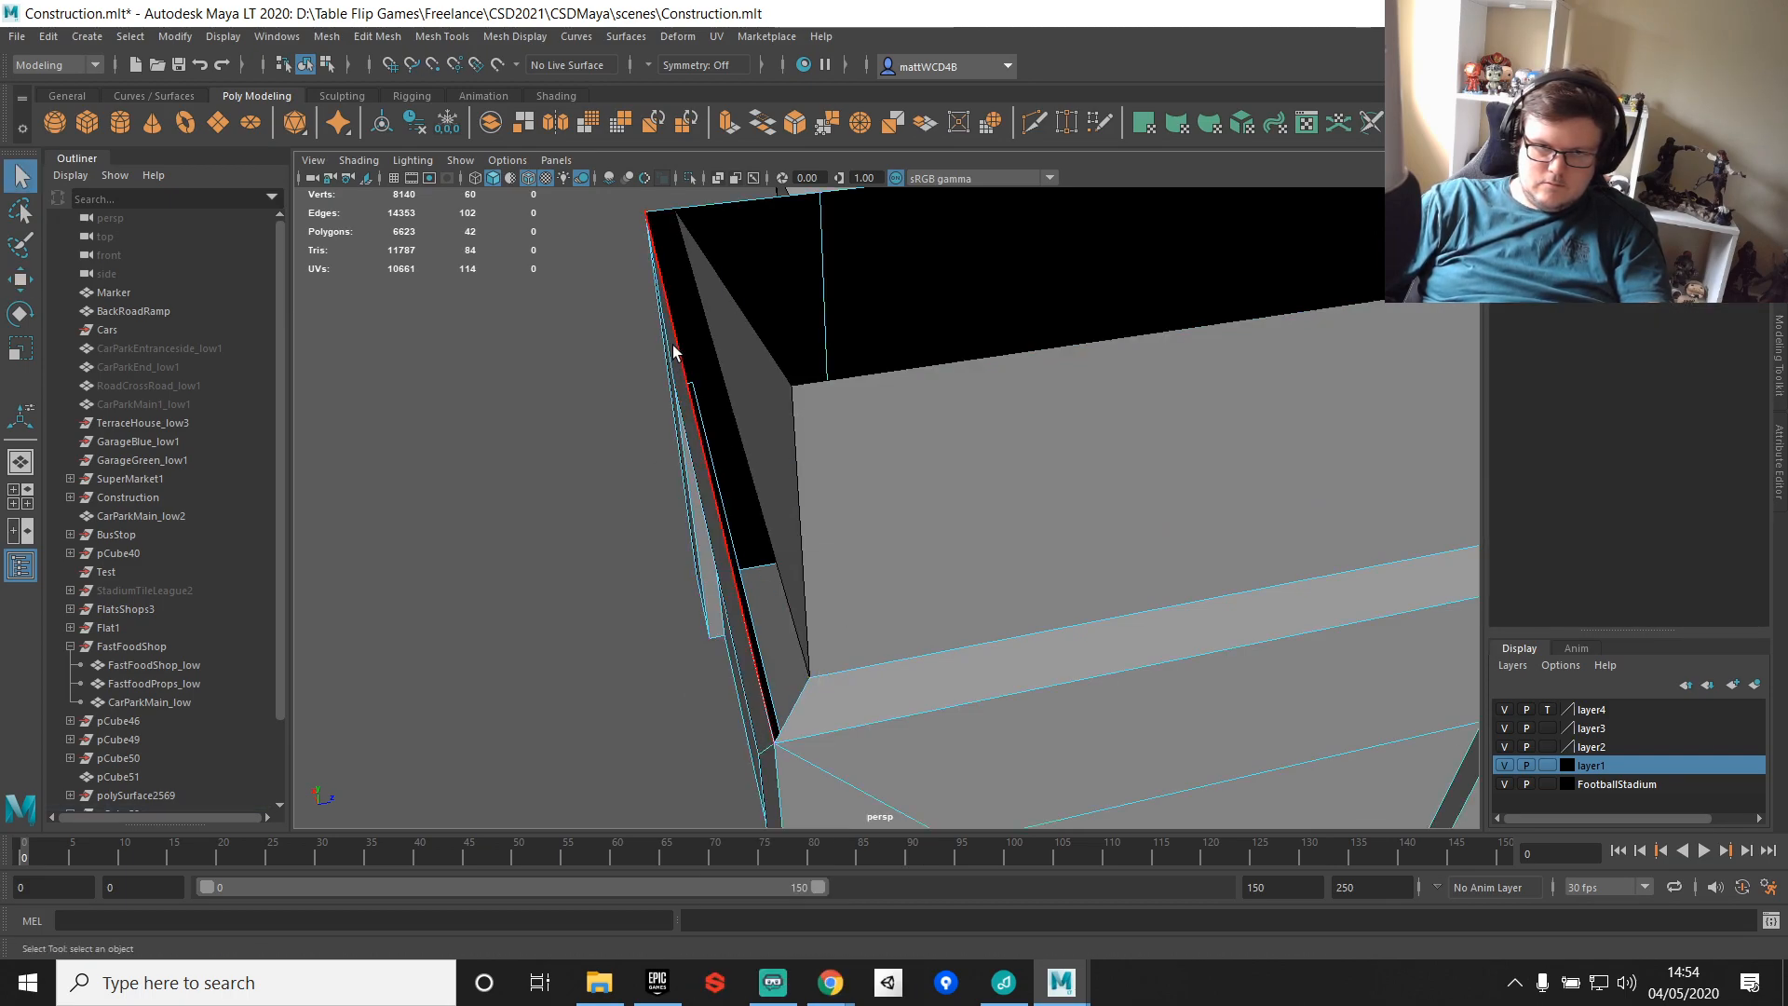
{"action": "left_click", "coordinate": [677, 351]}
{"action": "right_click_drag", "start_coordinate": [678, 350], "coordinate": [676, 400], "text": "shift"}
{"action": "key", "text": "w"}
{"action": "key", "text": "ctrl+z"}
{"action": "key", "text": "ctrl+z"}
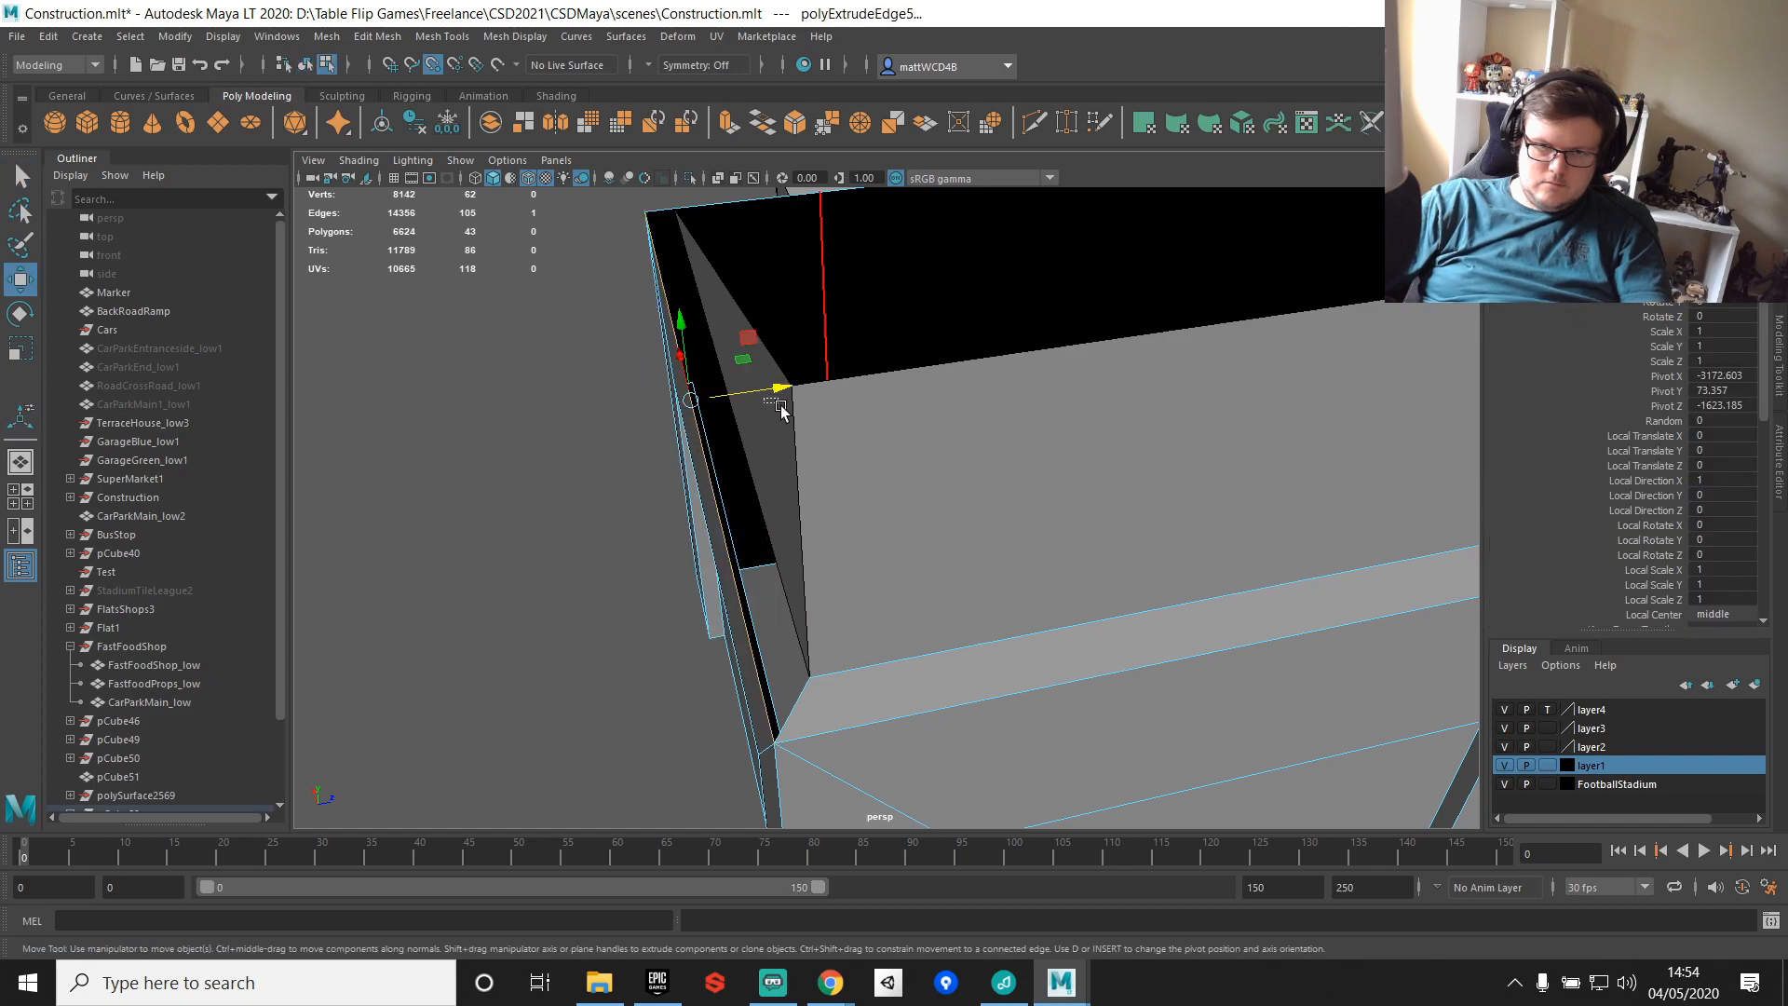
{"action": "left_click_drag", "start_coordinate": [787, 392], "coordinate": [799, 676]}
Step: Snap the side ledge's front inner vertex onto the parapet's bottom corner
{"action": "key", "text": "q"}
{"action": "right_click_drag", "start_coordinate": [854, 726], "coordinate": [762, 475]}
{"action": "left_click", "coordinate": [824, 736]}
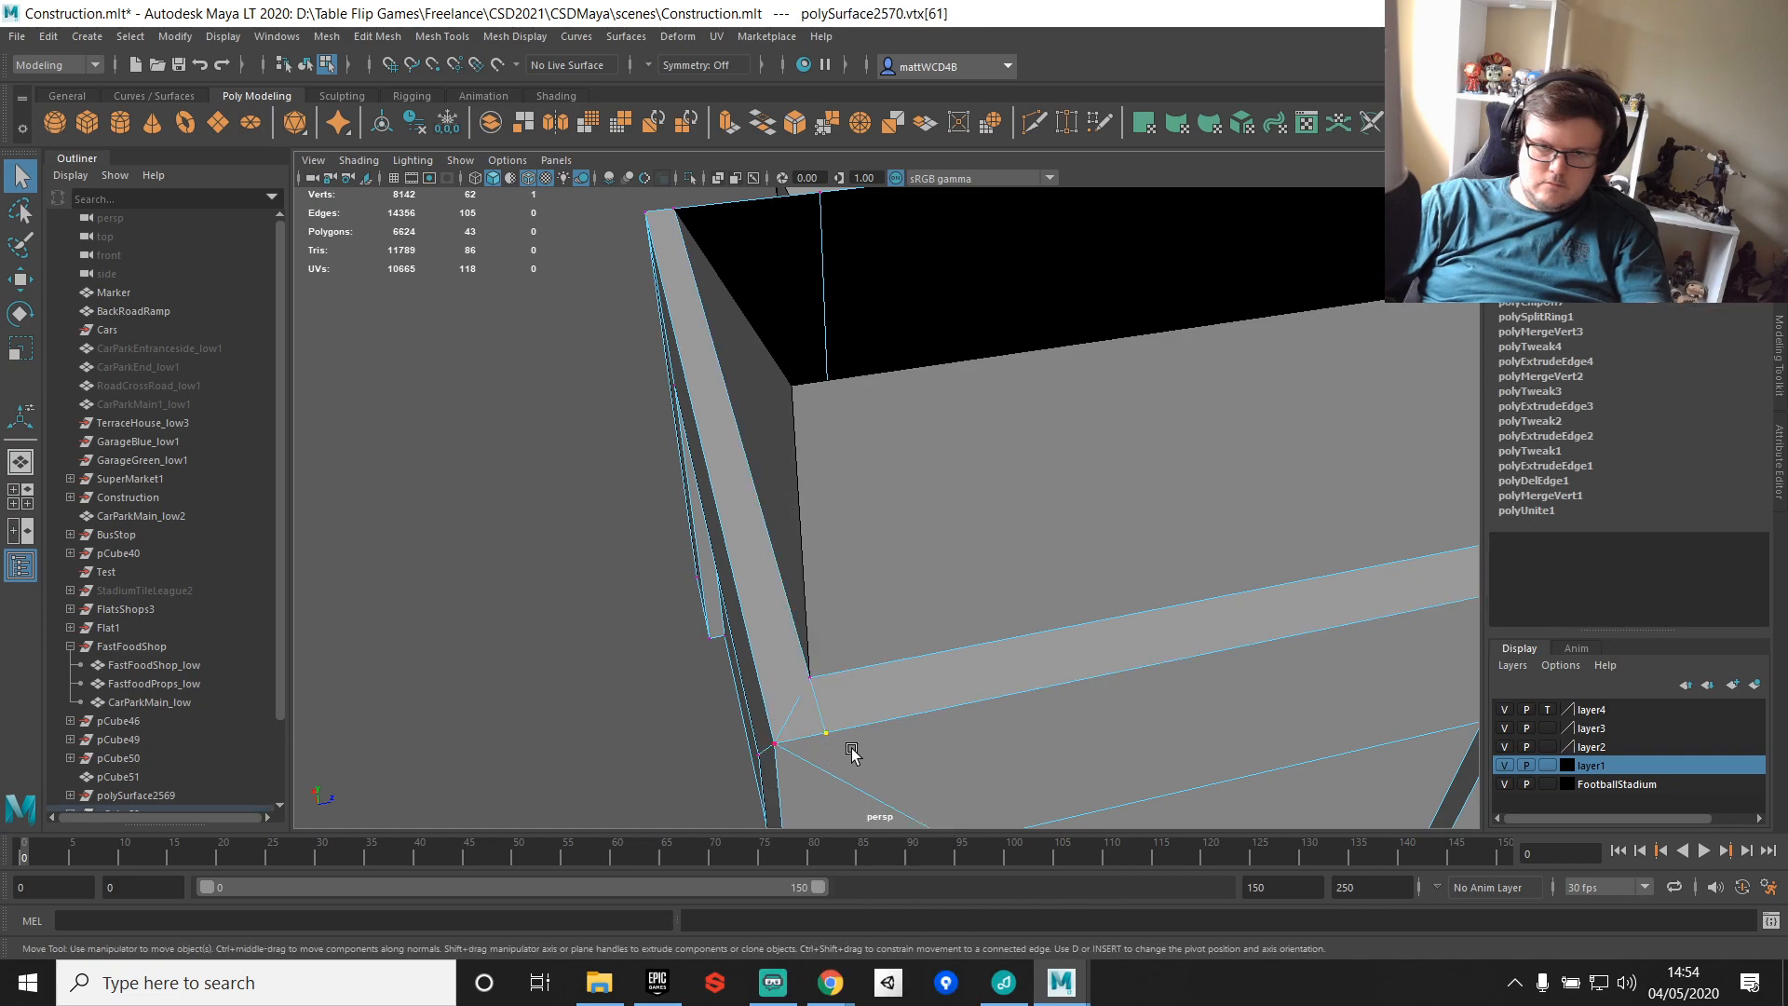
{"action": "key", "text": "w"}
{"action": "left_click_drag", "start_coordinate": [823, 732], "coordinate": [810, 678]}
{"action": "key", "text": "q"}
Step: Select the side ledge's inner vertices at both ends and move them inward to widen the ledge
{"action": "left_click_drag", "start_coordinate": [959, 656], "coordinate": [1109, 478], "text": "alt"}
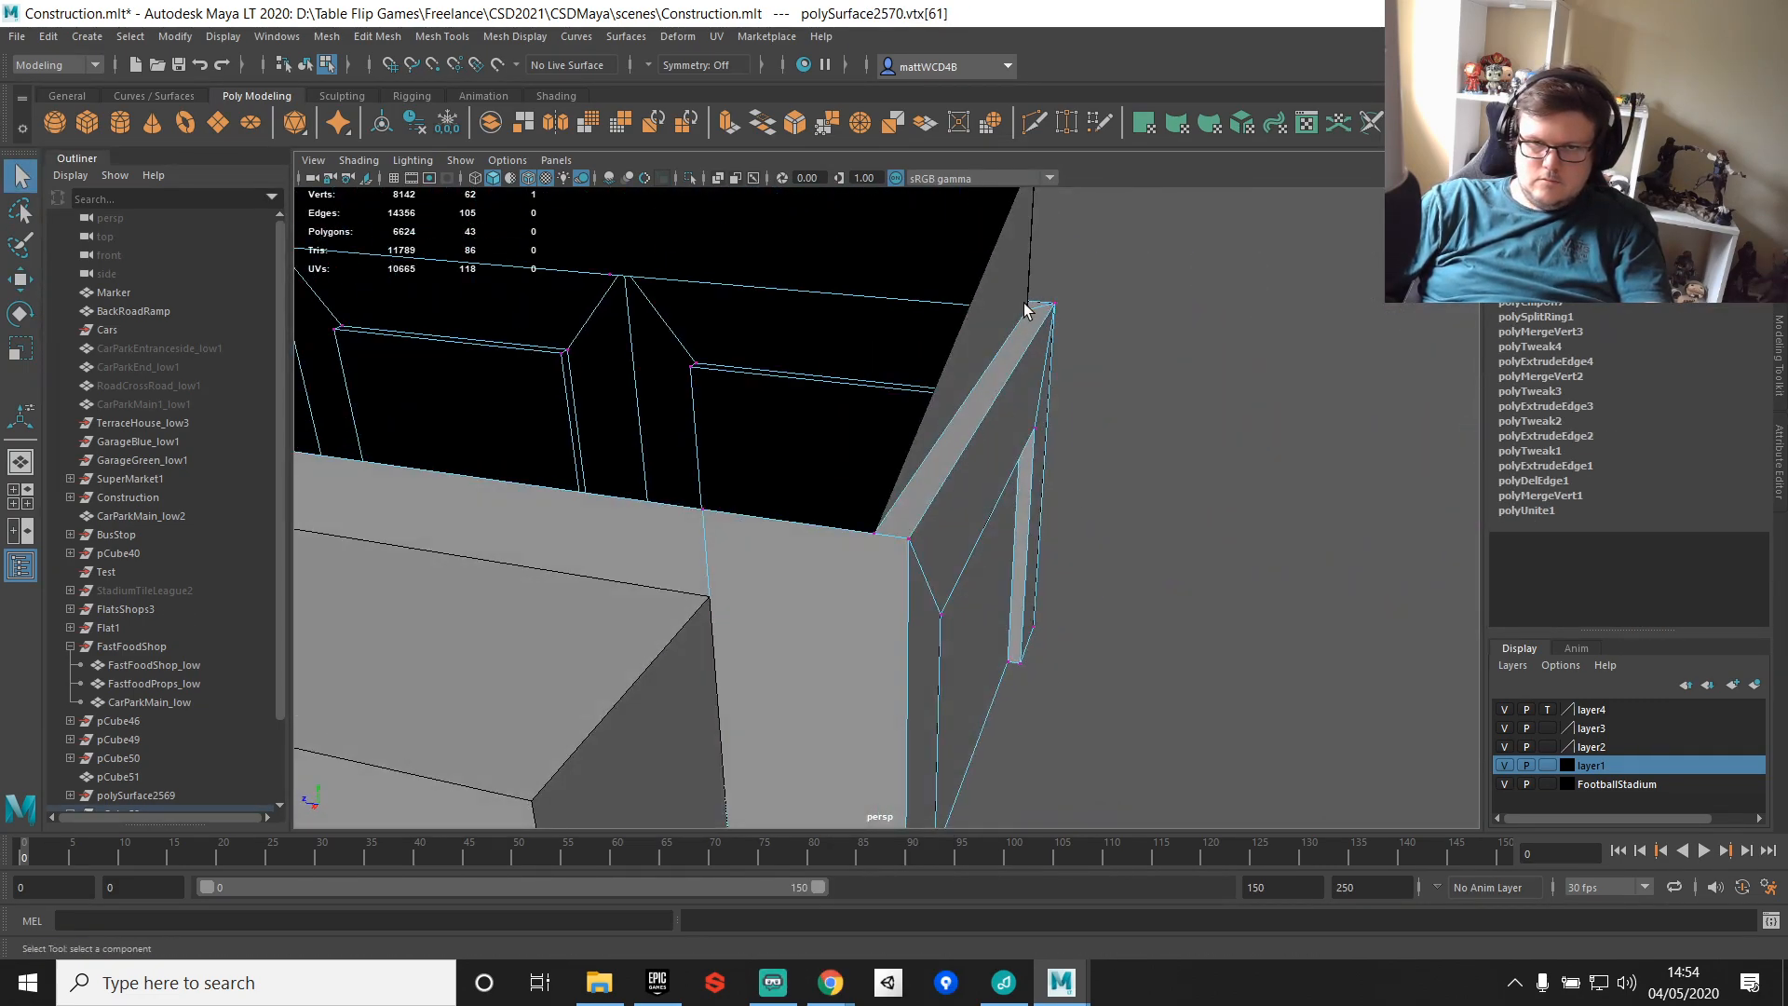
{"action": "left_click_drag", "start_coordinate": [880, 568], "coordinate": [881, 568], "text": "shift"}
{"action": "key", "text": "w"}
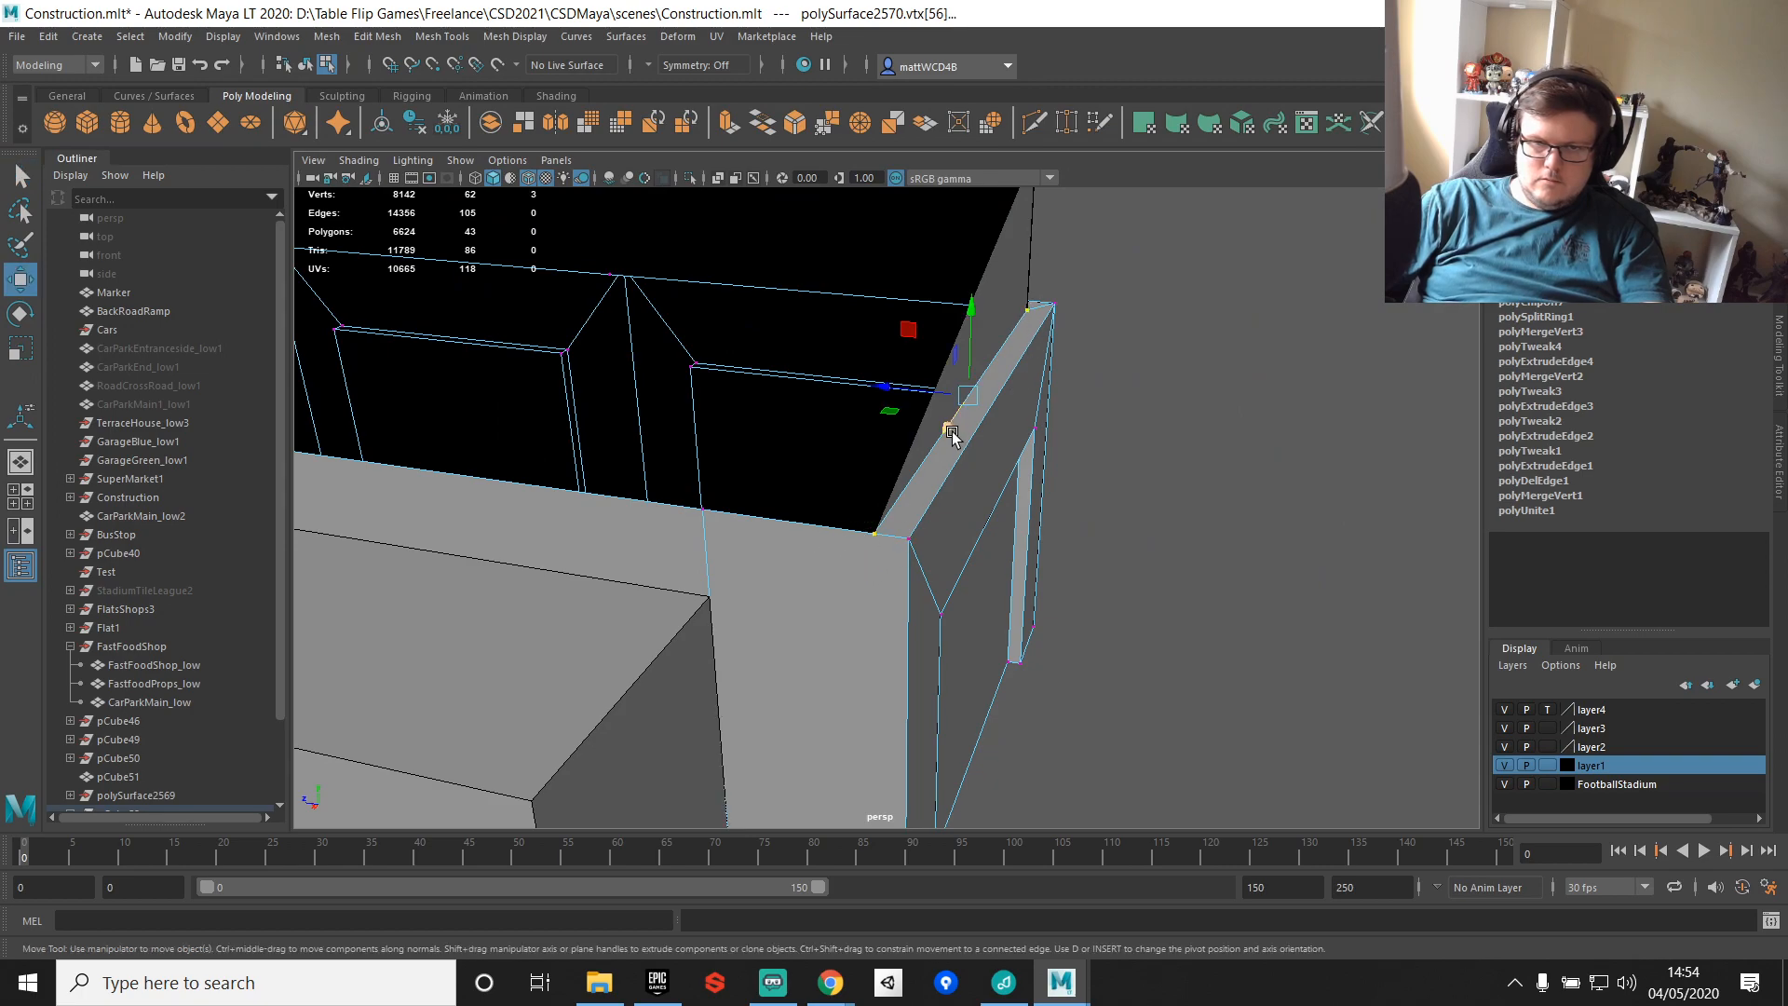
{"action": "left_click_drag", "start_coordinate": [908, 400], "coordinate": [806, 427], "text": "alt"}
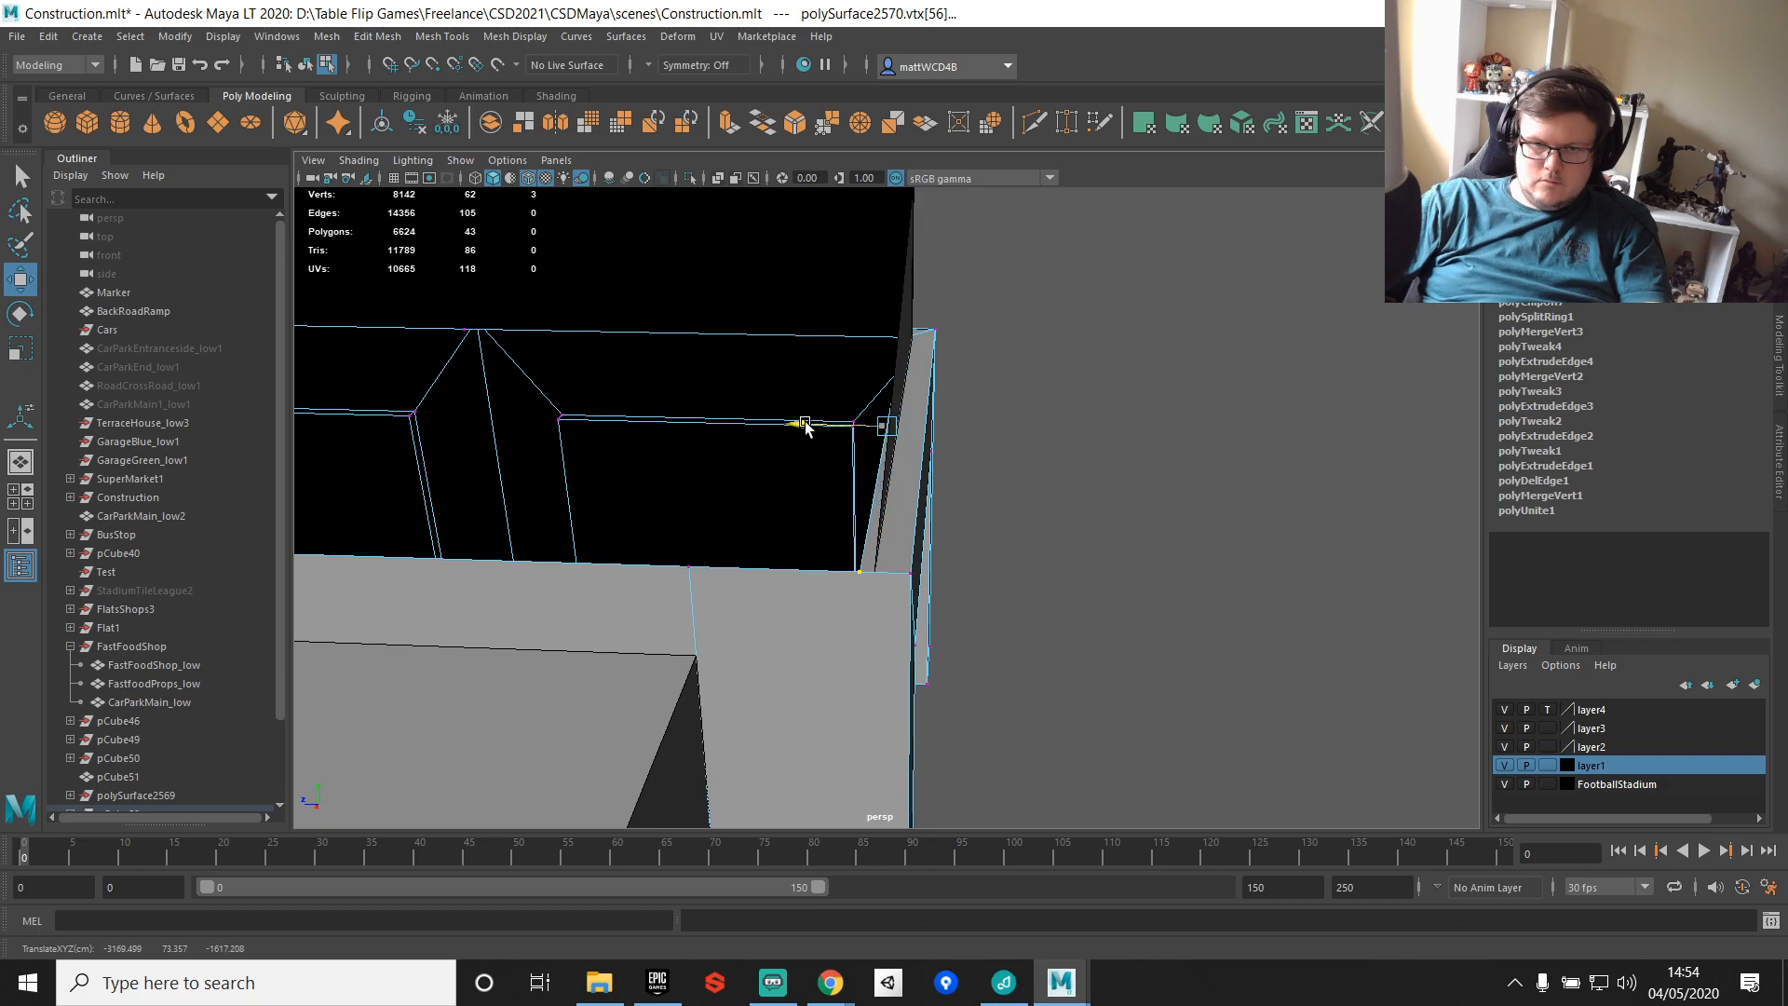
Step: Snap the parapet's end vertices onto the inner edge of the widened side ledge
{"action": "key", "text": "q"}
{"action": "right_click_drag", "start_coordinate": [862, 266], "coordinate": [736, 232]}
{"action": "left_click", "coordinate": [859, 273]}
{"action": "scroll", "coordinate": [736, 235], "scroll_direction": "down", "scroll_amount": 4}
{"action": "left_click_drag", "start_coordinate": [950, 592], "coordinate": [818, 271]}
{"action": "scroll", "coordinate": [974, 473], "scroll_direction": "up", "scroll_amount": 4}
{"action": "key", "text": "w"}
{"action": "key", "text": "v"}
{"action": "left_click_drag", "start_coordinate": [822, 332], "coordinate": [873, 526]}
{"action": "key", "text": "q"}
{"action": "left_click_drag", "start_coordinate": [972, 563], "coordinate": [881, 574], "text": "alt"}
{"action": "right_click_drag", "start_coordinate": [881, 512], "coordinate": [918, 469]}
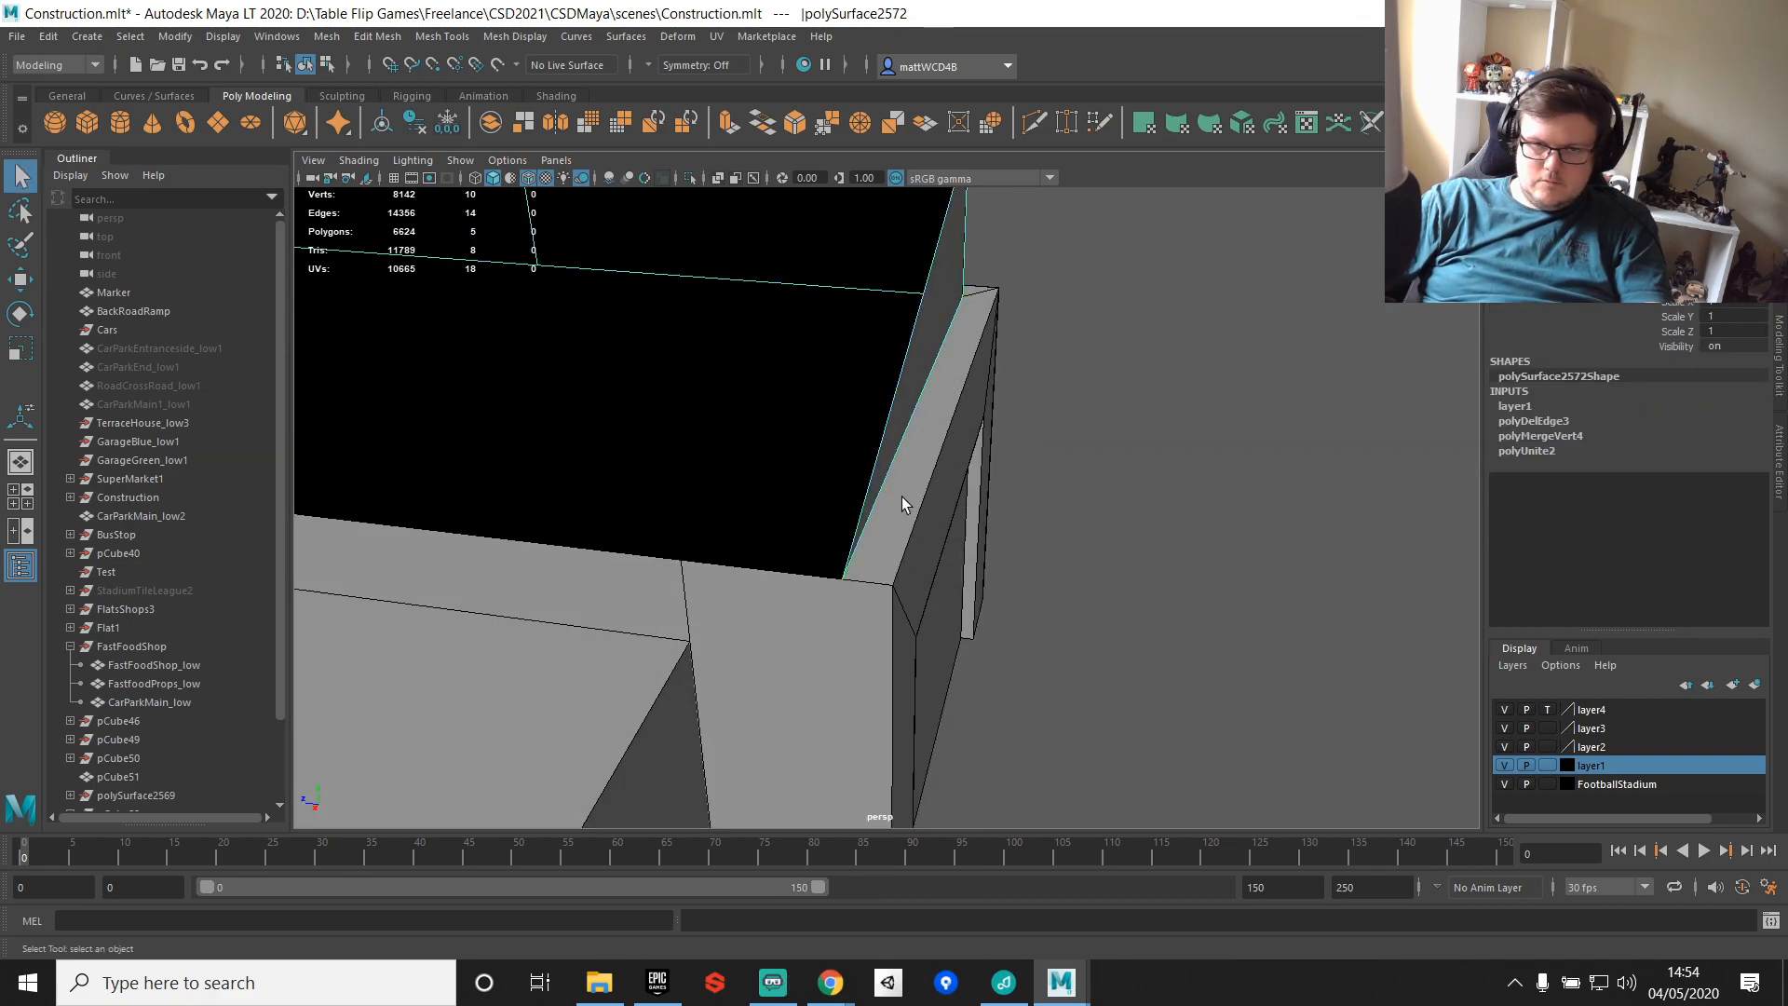
Step: Snap the vertical edge on the building's rear wall into line with the side ledge's inner corner
{"action": "left_click", "coordinate": [844, 681]}
{"action": "middle_click_drag", "start_coordinate": [843, 681], "coordinate": [875, 450], "text": "alt"}
{"action": "right_click_drag", "start_coordinate": [875, 451], "coordinate": [869, 382]}
{"action": "left_click", "coordinate": [740, 361]}
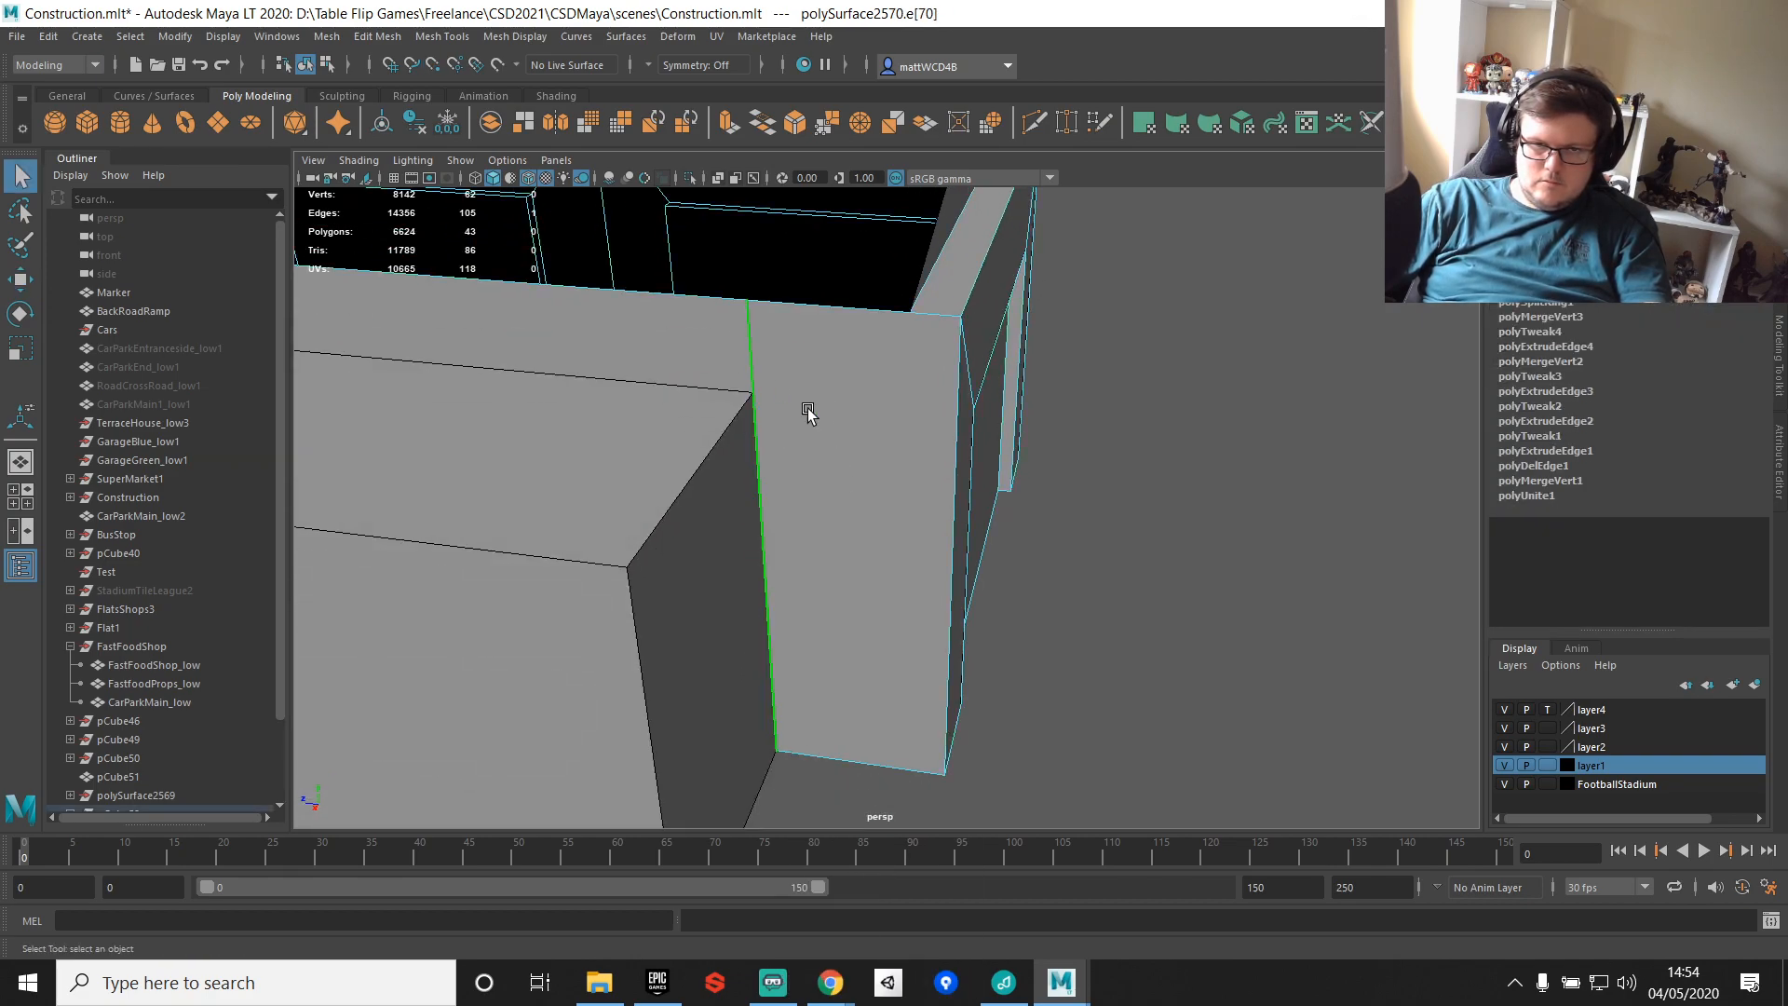
{"action": "key", "text": "w"}
{"action": "key", "text": "v"}
{"action": "left_click_drag", "start_coordinate": [720, 538], "coordinate": [971, 362]}
Step: Merge all overlapping vertices of the building mesh
{"action": "key", "text": "q"}
{"action": "right_click_drag", "start_coordinate": [970, 362], "coordinate": [862, 370]}
{"action": "scroll", "coordinate": [795, 394], "scroll_direction": "down", "scroll_amount": 9}
{"action": "left_click_drag", "start_coordinate": [499, 310], "coordinate": [1124, 722]}
{"action": "right_click_drag", "start_coordinate": [1045, 615], "coordinate": [1110, 436], "text": "shift"}
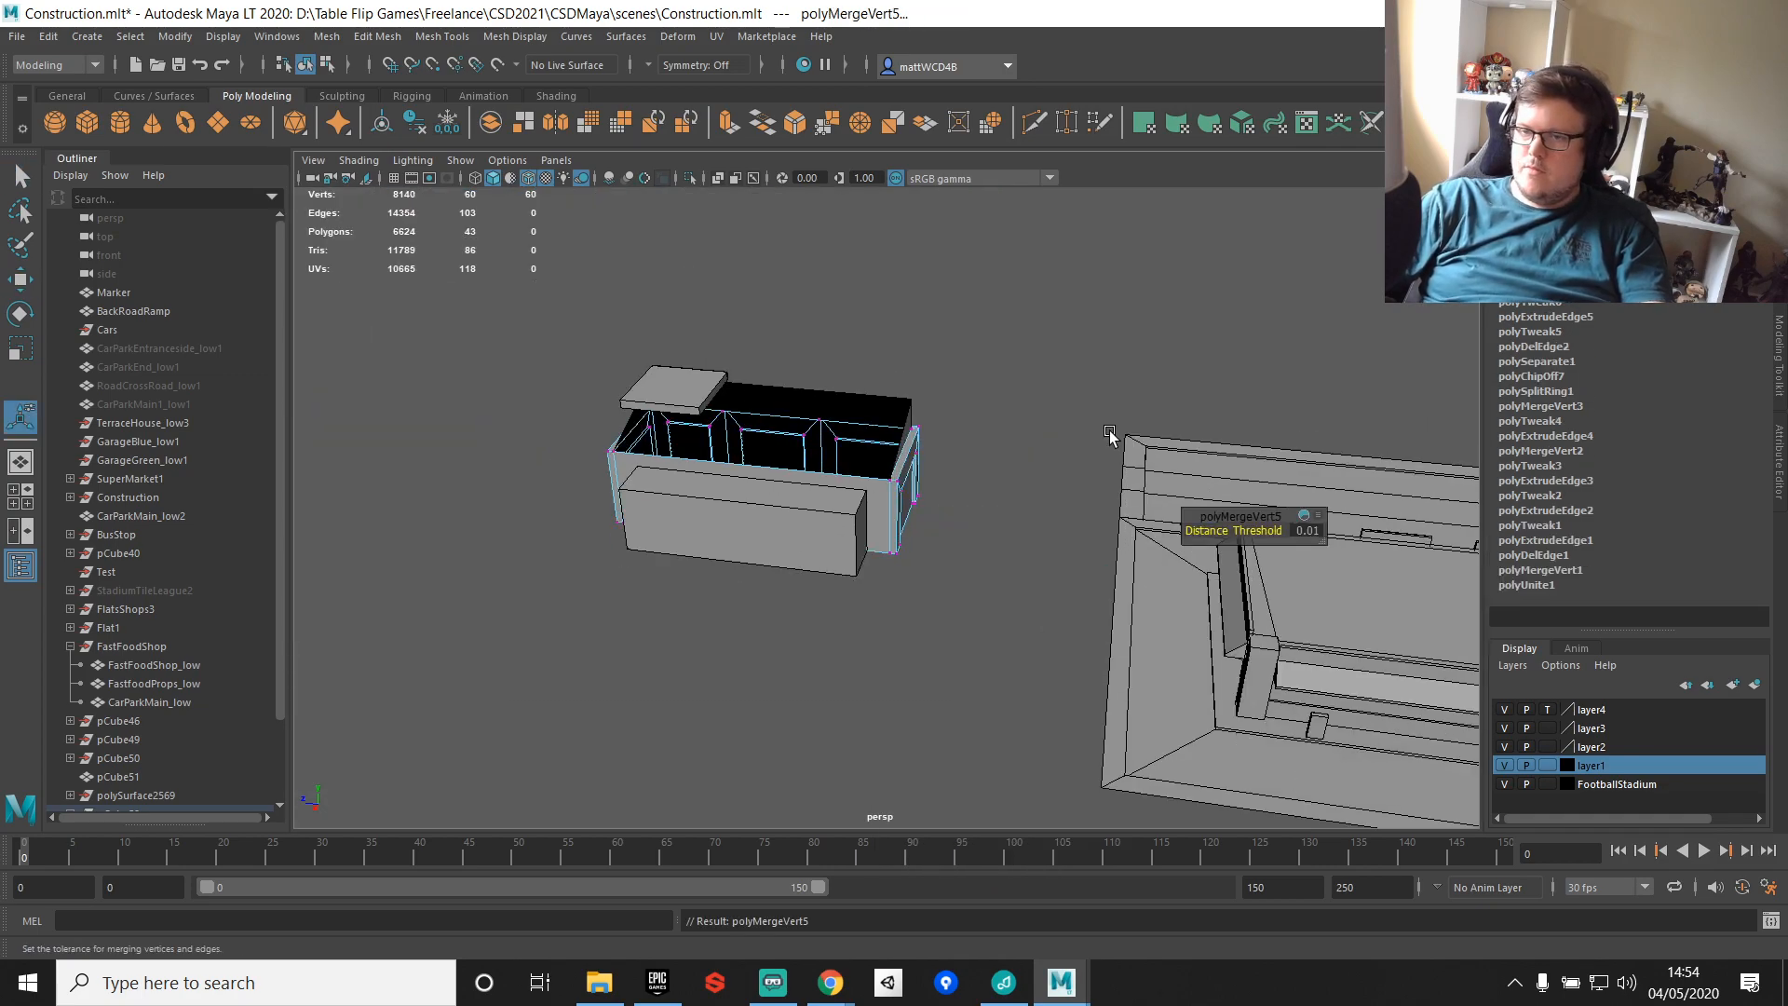
Step: Extend the roof slab's rear vertices across the building to line up with the rear wall
{"action": "left_click_drag", "start_coordinate": [1034, 339], "coordinate": [830, 456], "text": "alt"}
{"action": "scroll", "coordinate": [898, 450], "scroll_direction": "up", "scroll_amount": 5}
{"action": "left_click", "coordinate": [934, 415]}
{"action": "middle_click_drag", "start_coordinate": [1041, 417], "coordinate": [891, 416], "text": "alt"}
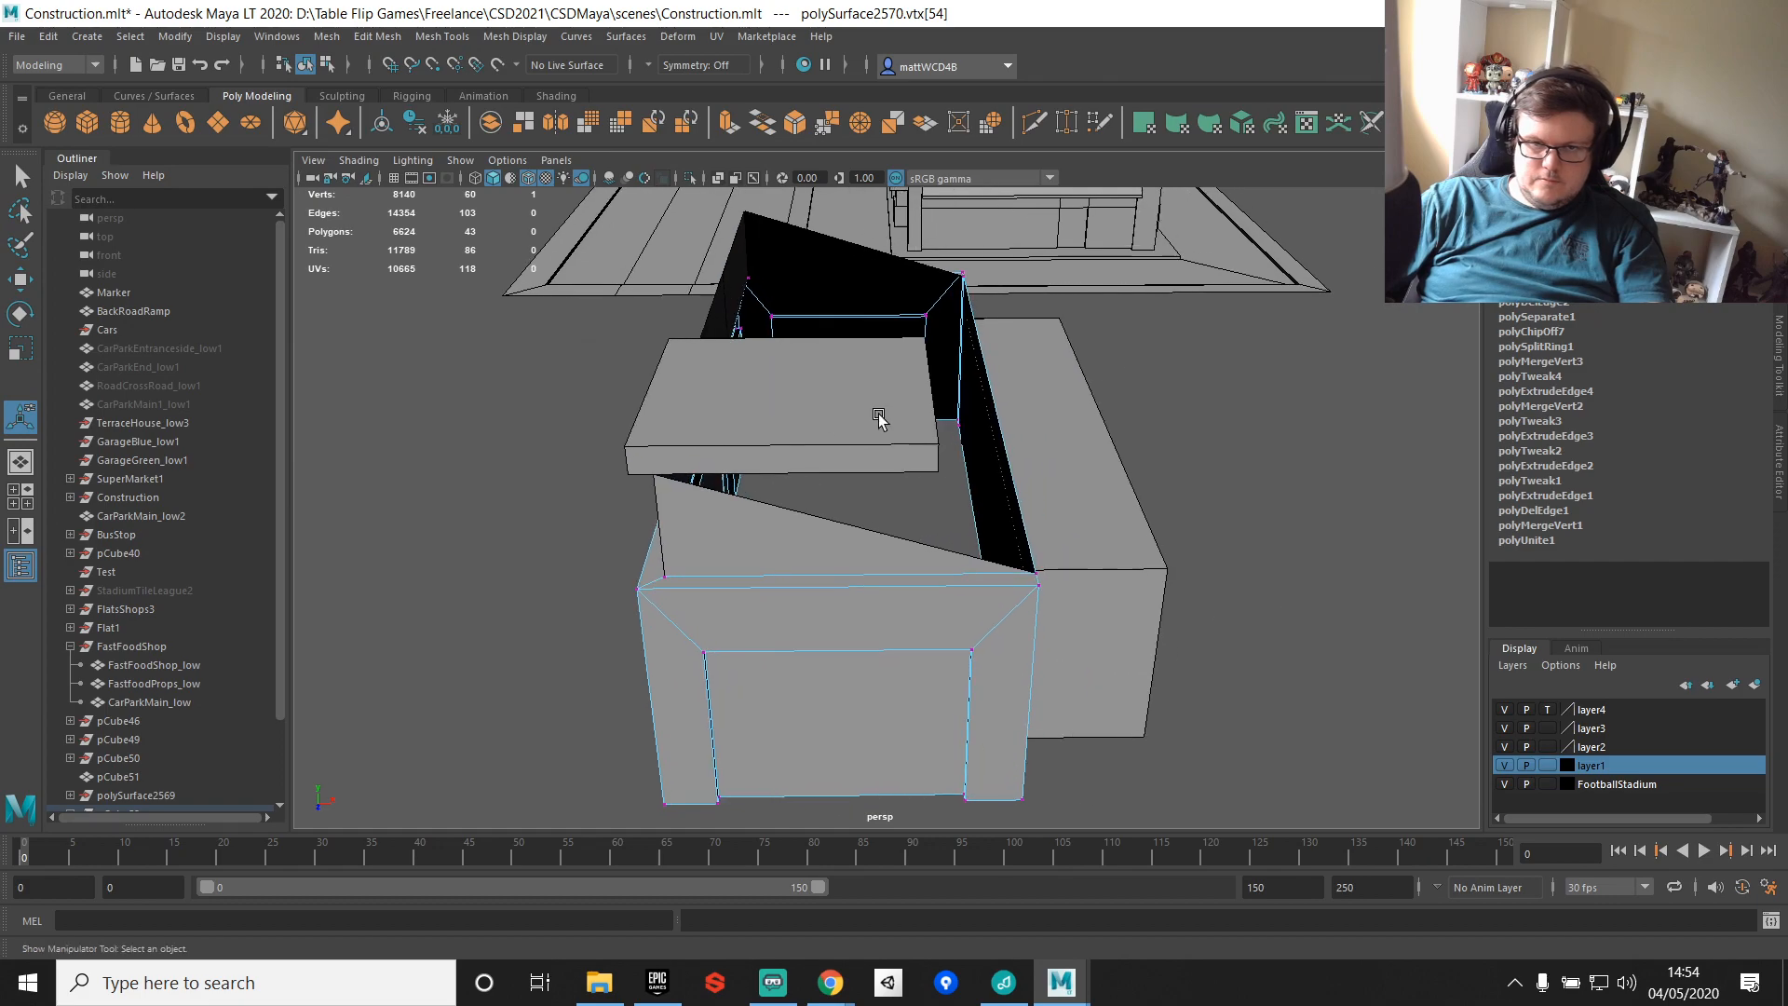
{"action": "left_click", "coordinate": [874, 387]}
{"action": "right_click_drag", "start_coordinate": [875, 387], "coordinate": [807, 383]}
{"action": "left_click_drag", "start_coordinate": [861, 268], "coordinate": [1030, 548]}
{"action": "key", "text": "w"}
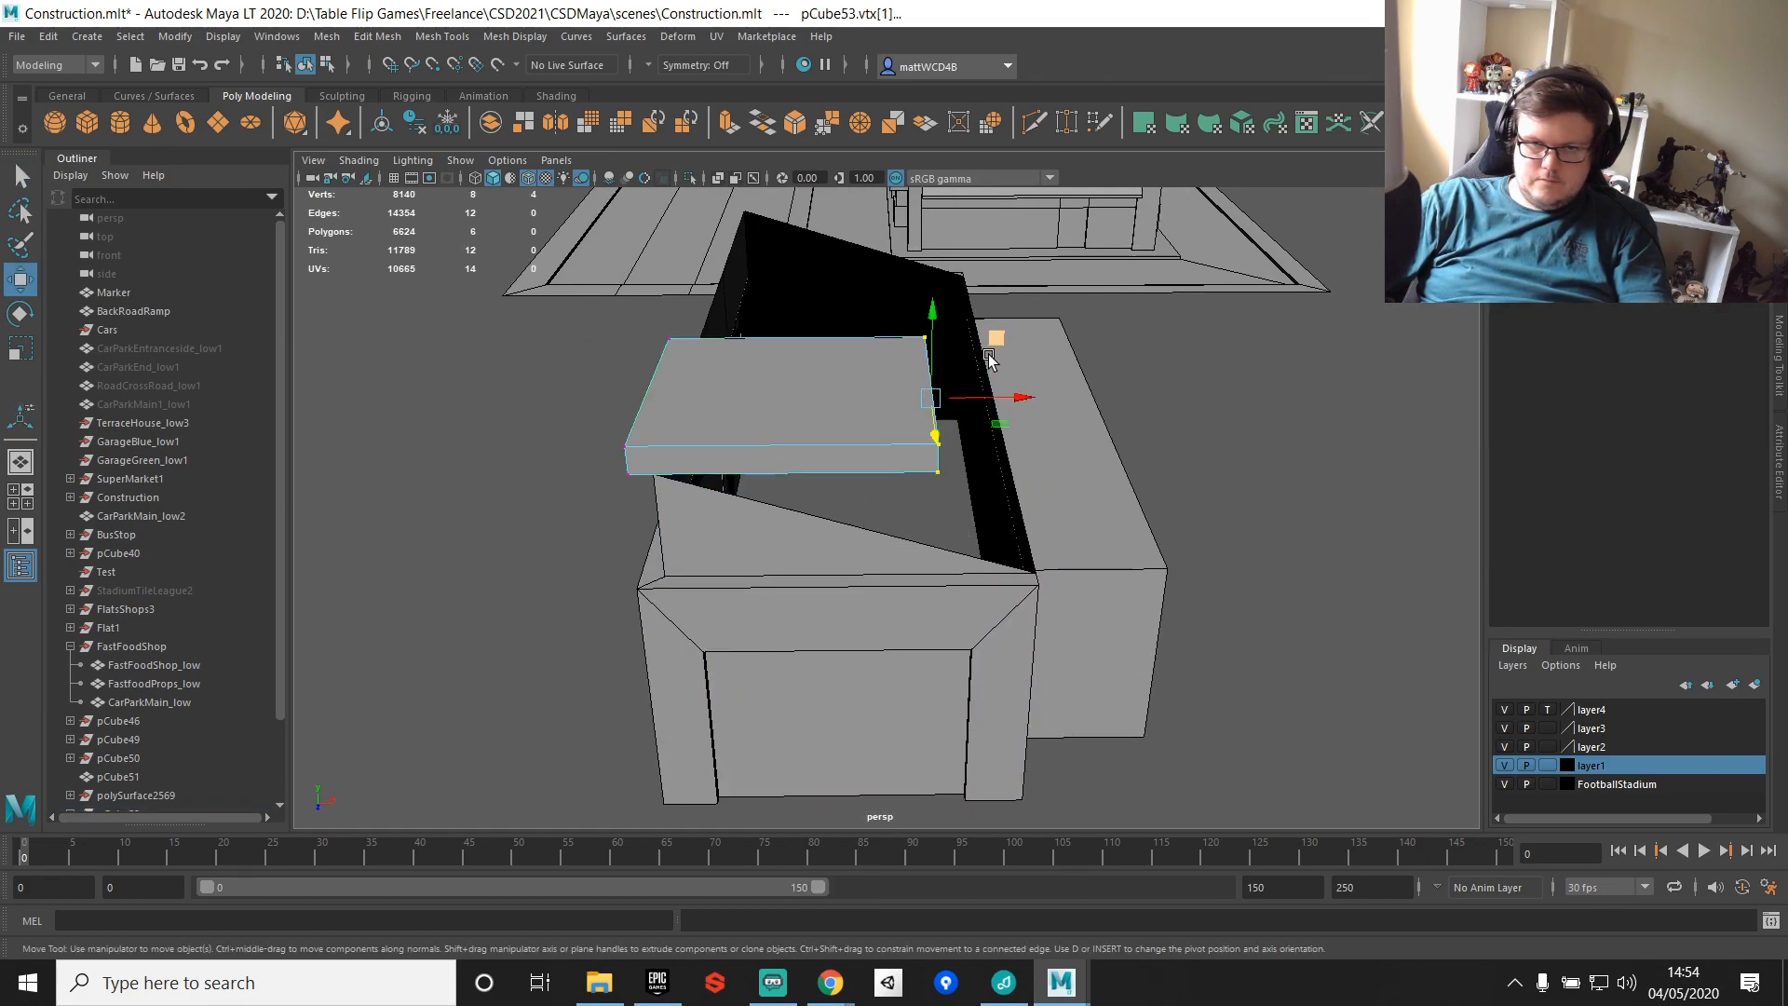
{"action": "left_click_drag", "start_coordinate": [1016, 396], "coordinate": [1036, 513]}
Step: Lower the roof slab's rear vertices to the rear wall so the roof follows the parapet's slope
{"action": "middle_click_drag", "start_coordinate": [1282, 535], "coordinate": [1080, 540], "text": "alt"}
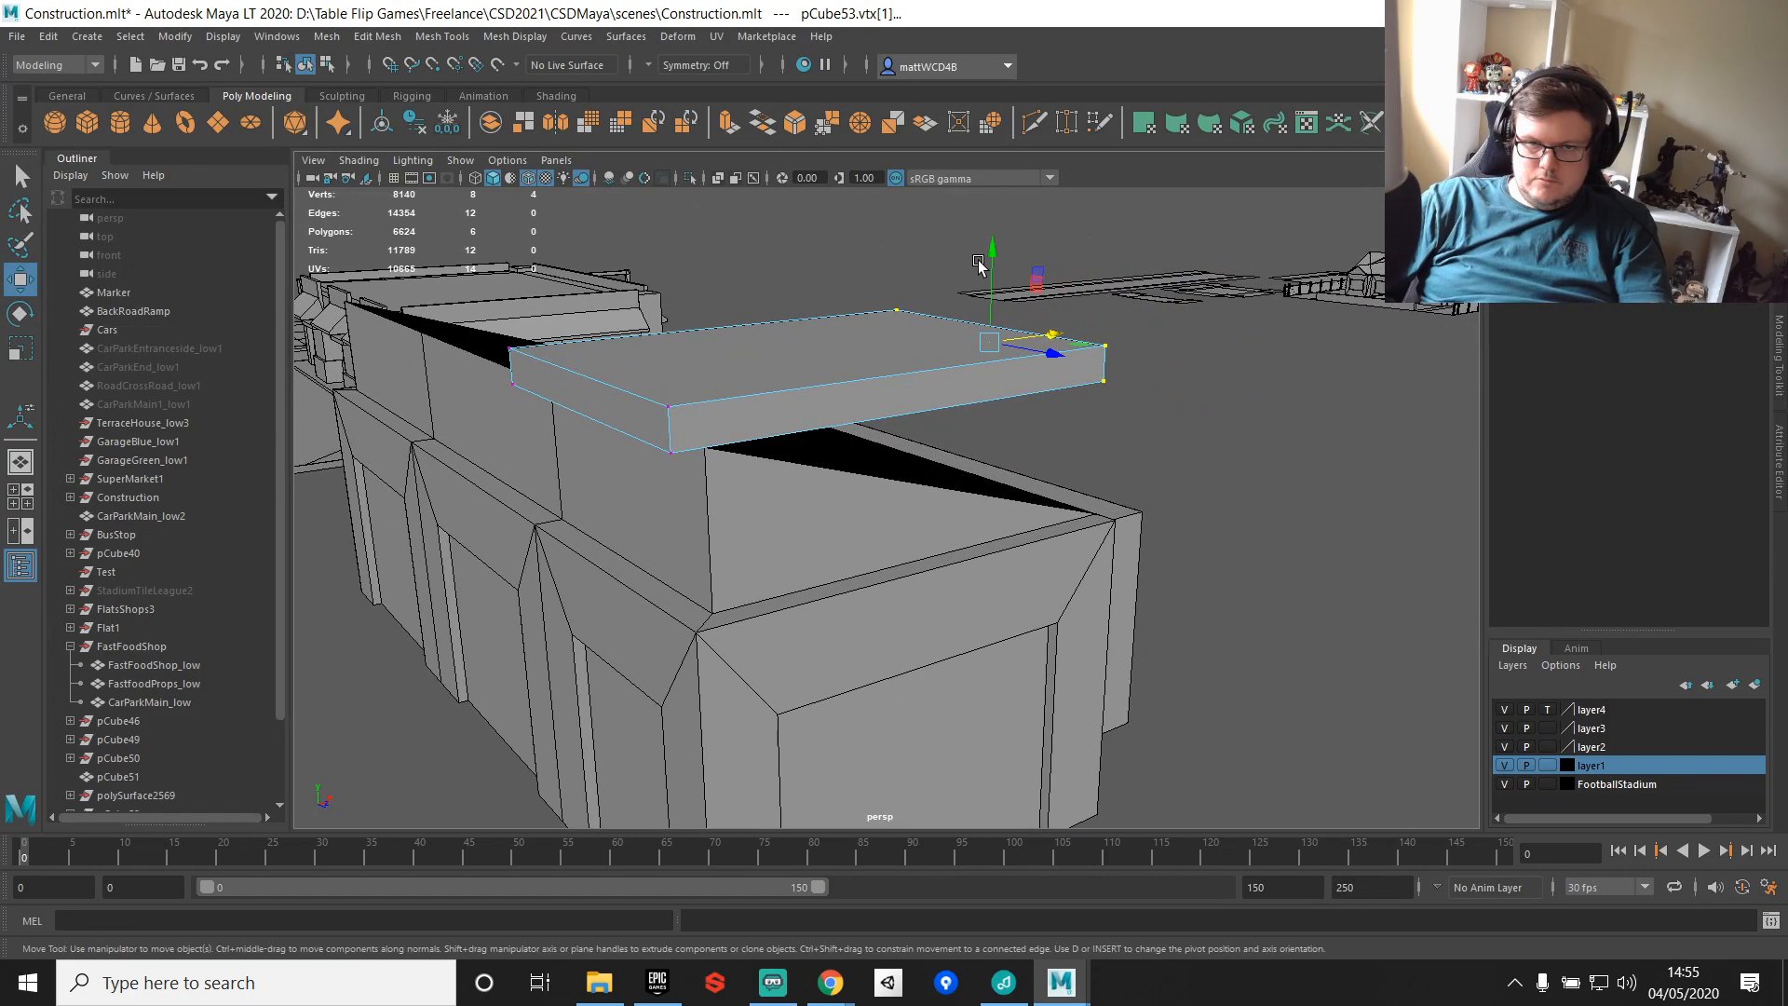
{"action": "key", "text": "v"}
{"action": "left_click_drag", "start_coordinate": [989, 265], "coordinate": [1069, 459]}
{"action": "left_click_drag", "start_coordinate": [1169, 485], "coordinate": [1034, 488], "text": "alt"}
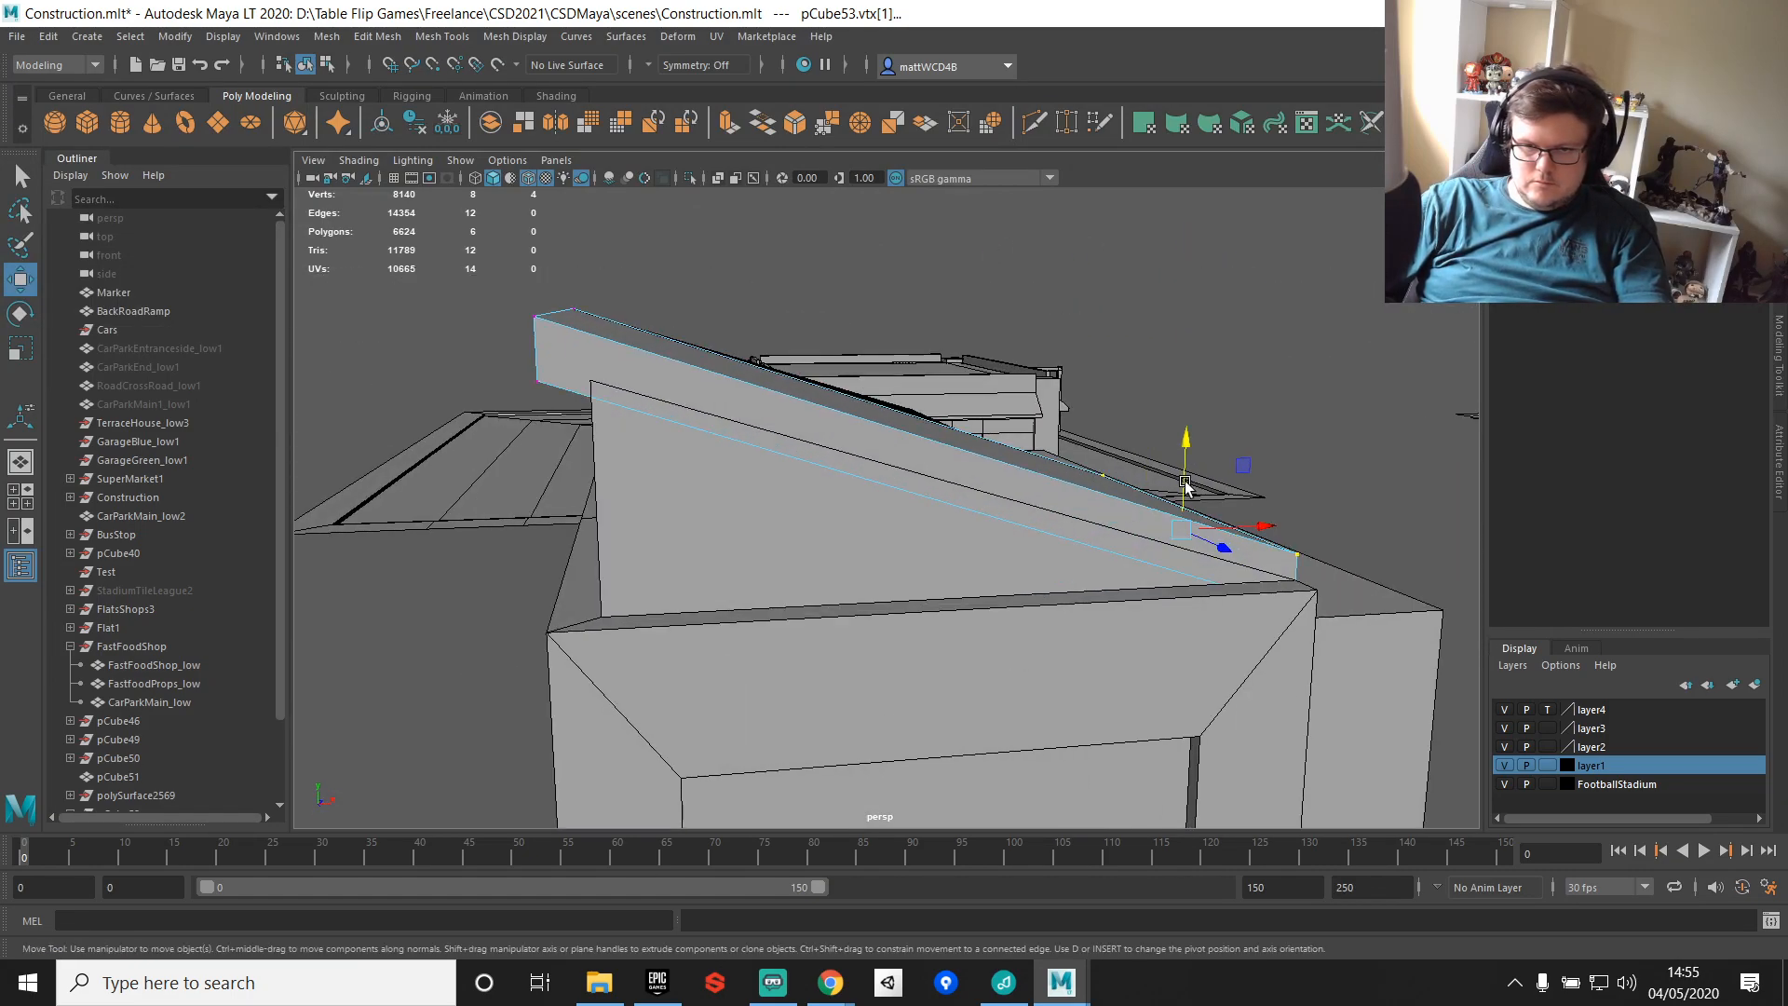
{"action": "middle_click_drag", "start_coordinate": [1183, 503], "coordinate": [978, 493], "text": "alt"}
{"action": "left_click_drag", "start_coordinate": [970, 425], "coordinate": [976, 391]}
Step: Snap the bottom vertices of the roof slab's rear edge to the height of the rear wall's top
{"action": "left_click_drag", "start_coordinate": [1255, 470], "coordinate": [1025, 518], "text": "alt"}
{"action": "middle_click_drag", "start_coordinate": [1024, 519], "coordinate": [1253, 618], "text": "alt"}
{"action": "left_click_drag", "start_coordinate": [1254, 619], "coordinate": [1192, 614], "text": "alt"}
{"action": "left_click_drag", "start_coordinate": [867, 537], "coordinate": [1289, 649]}
{"action": "left_click_drag", "start_coordinate": [1198, 436], "coordinate": [1281, 563], "text": "ctrl"}
{"action": "key", "text": "v"}
{"action": "left_click_drag", "start_coordinate": [1113, 507], "coordinate": [904, 561]}
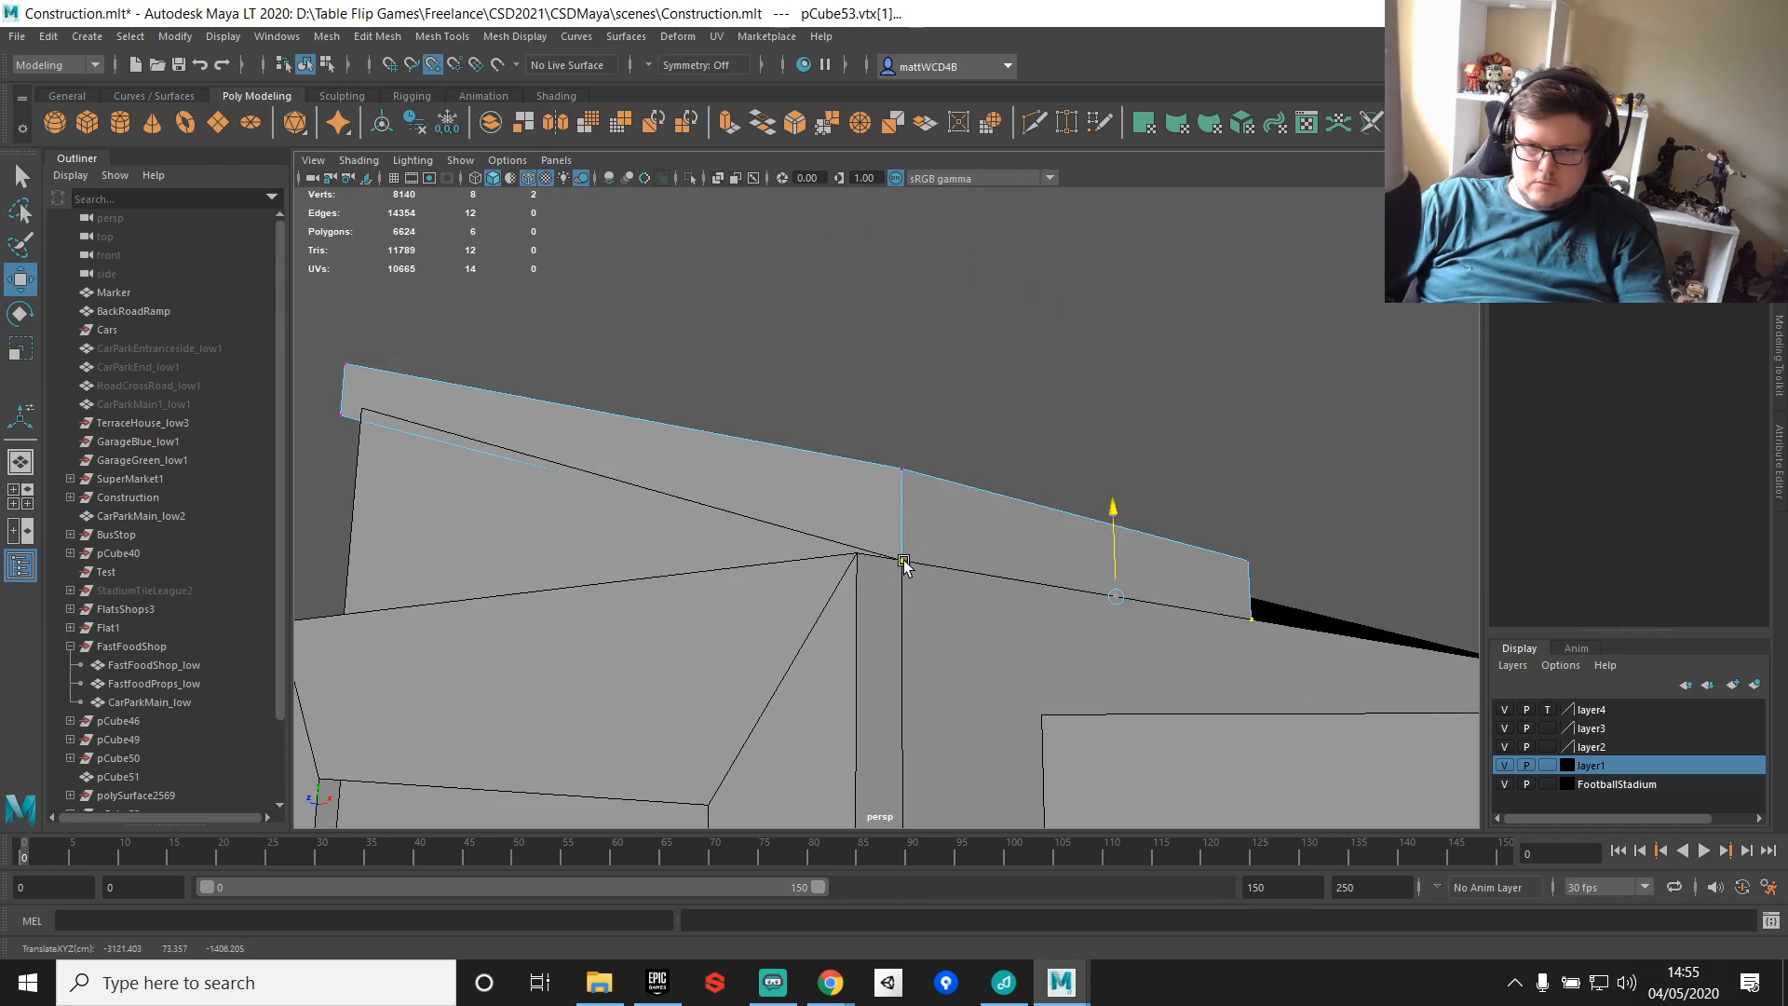
Step: Move the roof slab's four rear vertices outward past the rear wall and adjust their height slightly
{"action": "left_click_drag", "start_coordinate": [1091, 556], "coordinate": [975, 467], "text": "alt"}
{"action": "left_click_drag", "start_coordinate": [873, 315], "coordinate": [1009, 617]}
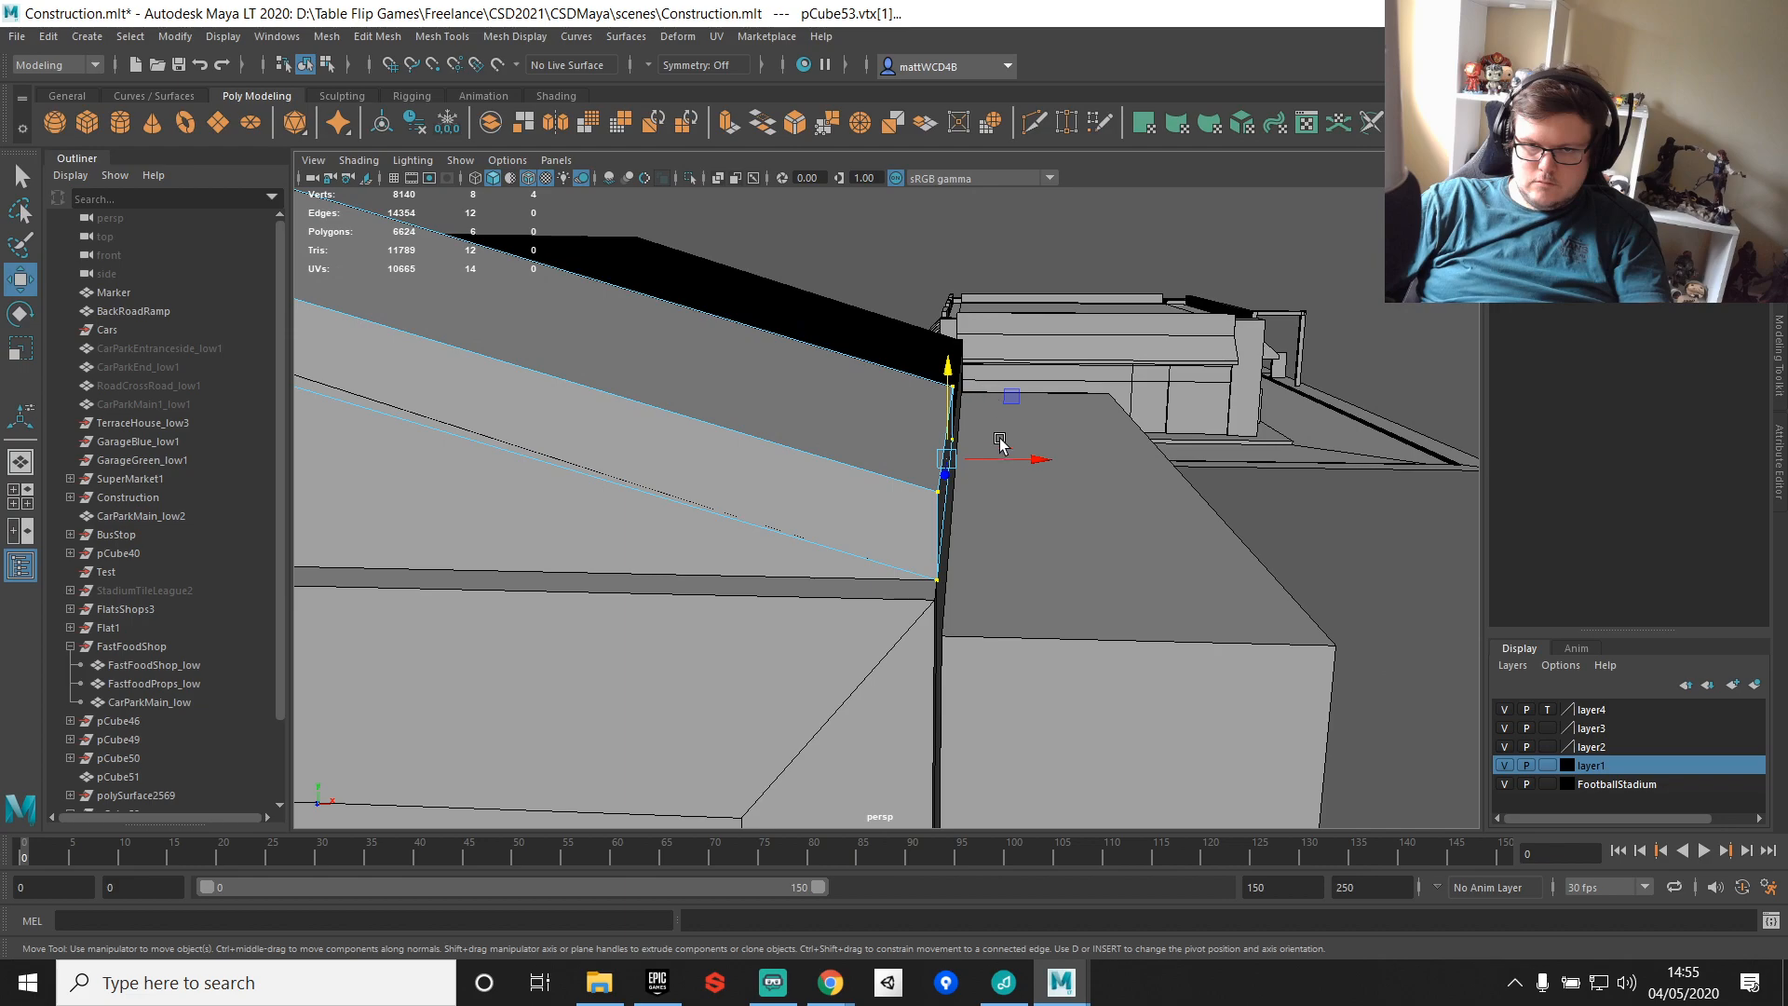
{"action": "left_click", "coordinate": [1034, 459]}
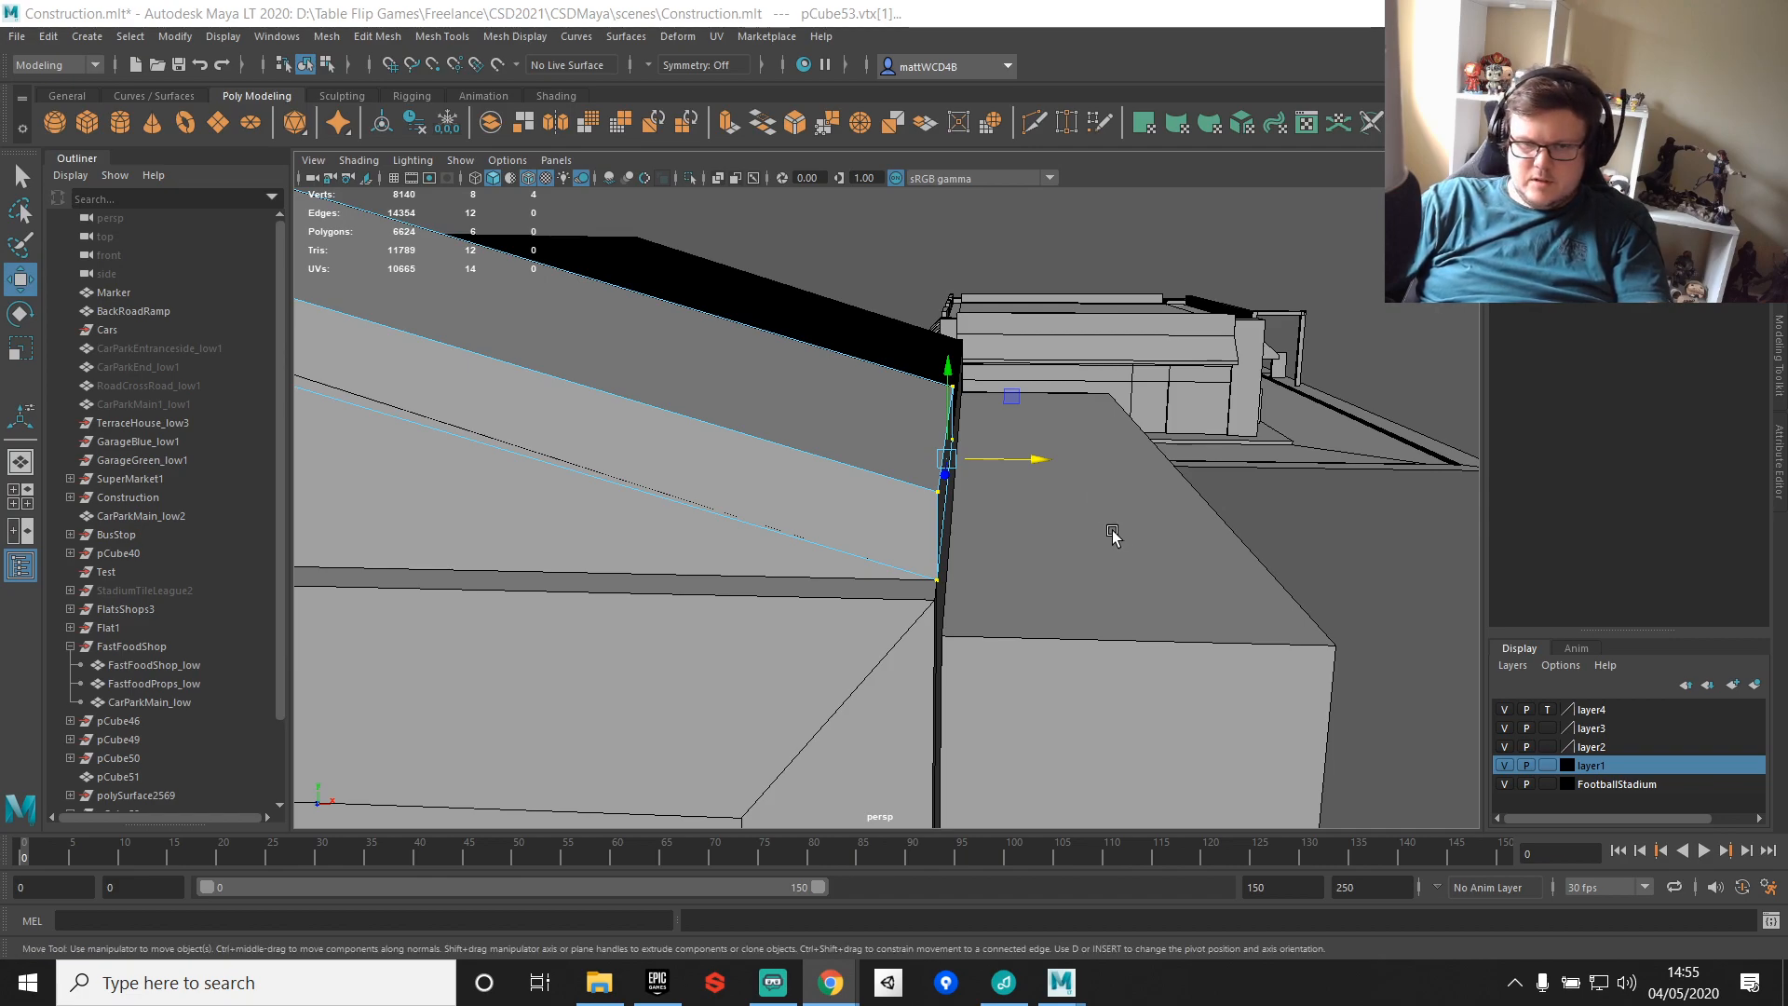
{"action": "left_click_drag", "start_coordinate": [1105, 495], "coordinate": [1055, 468], "text": "alt"}
{"action": "left_click_drag", "start_coordinate": [949, 381], "coordinate": [969, 378]}
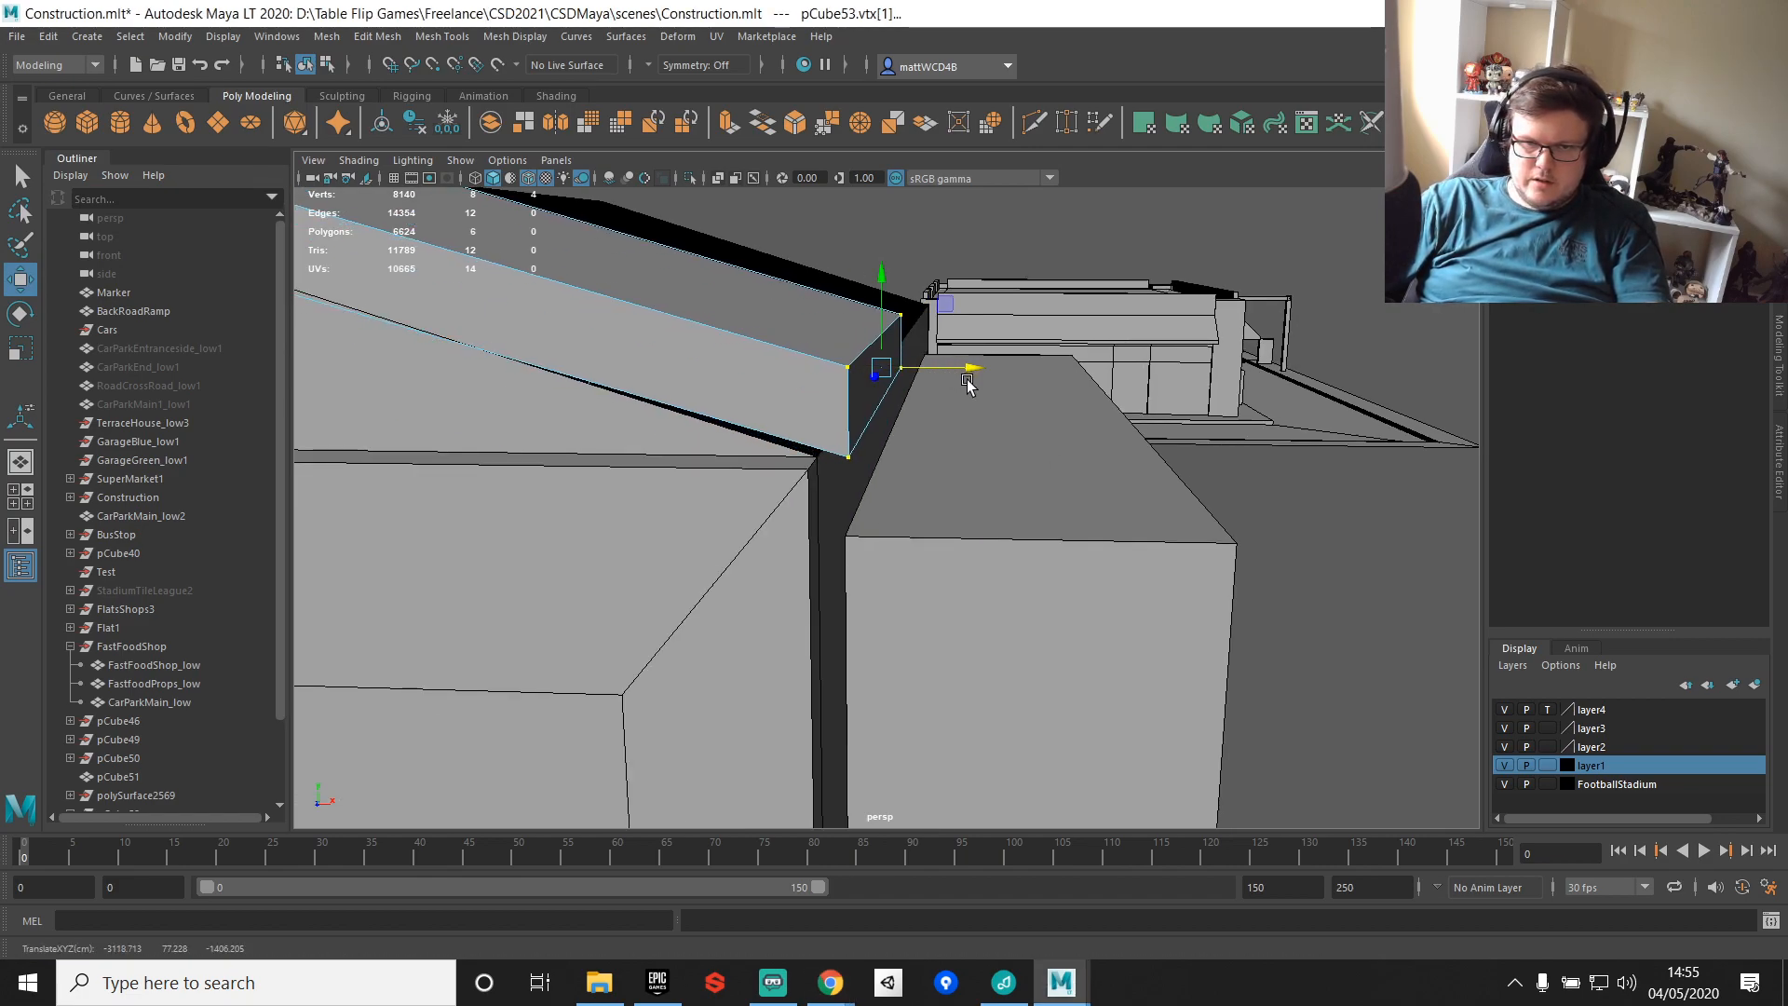
{"action": "left_click_drag", "start_coordinate": [879, 281], "coordinate": [881, 290]}
Step: Snap the roof slab's front vertices vertically and fine-tune their height so the roof sits along the sloping parapet
{"action": "middle_click_drag", "start_coordinate": [885, 445], "coordinate": [1413, 554], "text": "alt"}
{"action": "scroll", "coordinate": [1412, 554], "scroll_direction": "down", "scroll_amount": 5}
{"action": "middle_click_drag", "start_coordinate": [812, 497], "coordinate": [997, 539], "text": "alt"}
{"action": "scroll", "coordinate": [931, 517], "scroll_direction": "up", "scroll_amount": 3}
{"action": "left_click_drag", "start_coordinate": [749, 253], "coordinate": [898, 454]}
{"action": "key", "text": "v"}
{"action": "left_click_drag", "start_coordinate": [843, 258], "coordinate": [893, 372]}
{"action": "left_click_drag", "start_coordinate": [824, 264], "coordinate": [840, 259]}
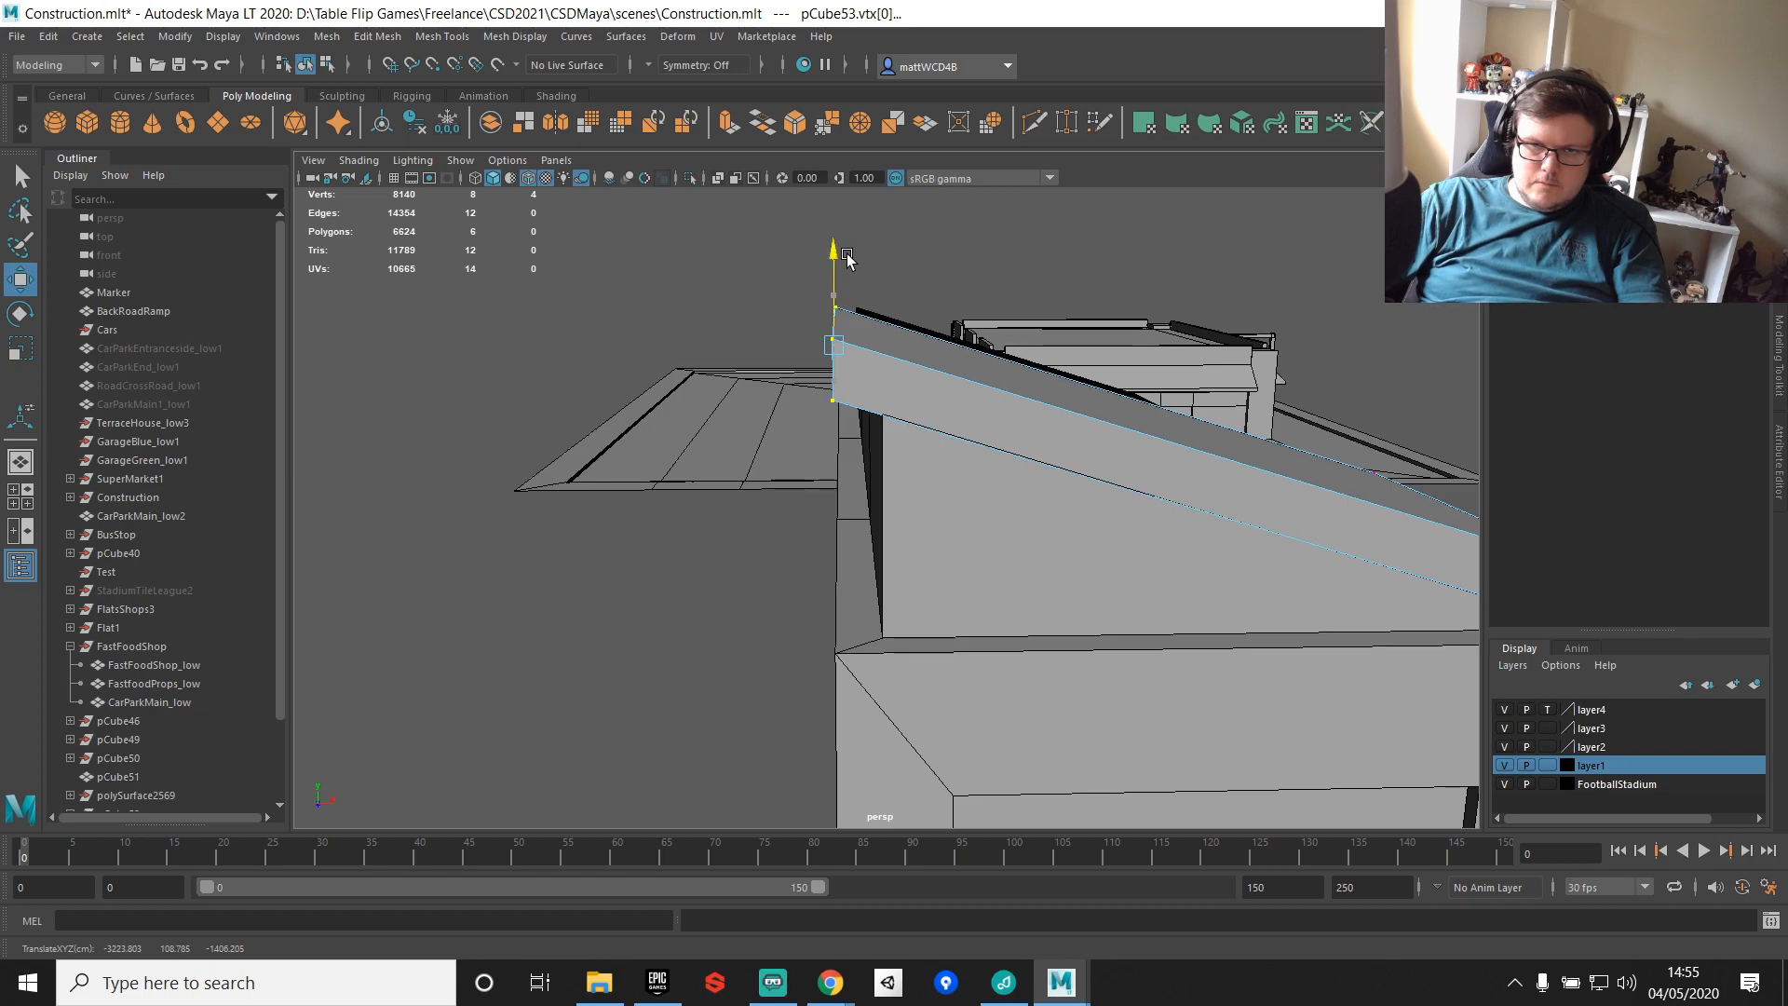
Step: Fine-tune the height of the roof slab's front vertices, then snap the four vertices at one end to the side wall's edge
{"action": "left_click_drag", "start_coordinate": [851, 259], "coordinate": [853, 259]}
{"action": "key", "text": "q"}
{"action": "scroll", "coordinate": [1139, 429], "scroll_direction": "down", "scroll_amount": 3}
{"action": "left_click_drag", "start_coordinate": [941, 558], "coordinate": [935, 483], "text": "alt"}
{"action": "left_click_drag", "start_coordinate": [826, 296], "coordinate": [994, 559]}
{"action": "scroll", "coordinate": [959, 465], "scroll_direction": "up", "scroll_amount": 3}
{"action": "key", "text": "w"}
{"action": "key", "text": "v"}
{"action": "left_click_drag", "start_coordinate": [984, 367], "coordinate": [988, 369]}
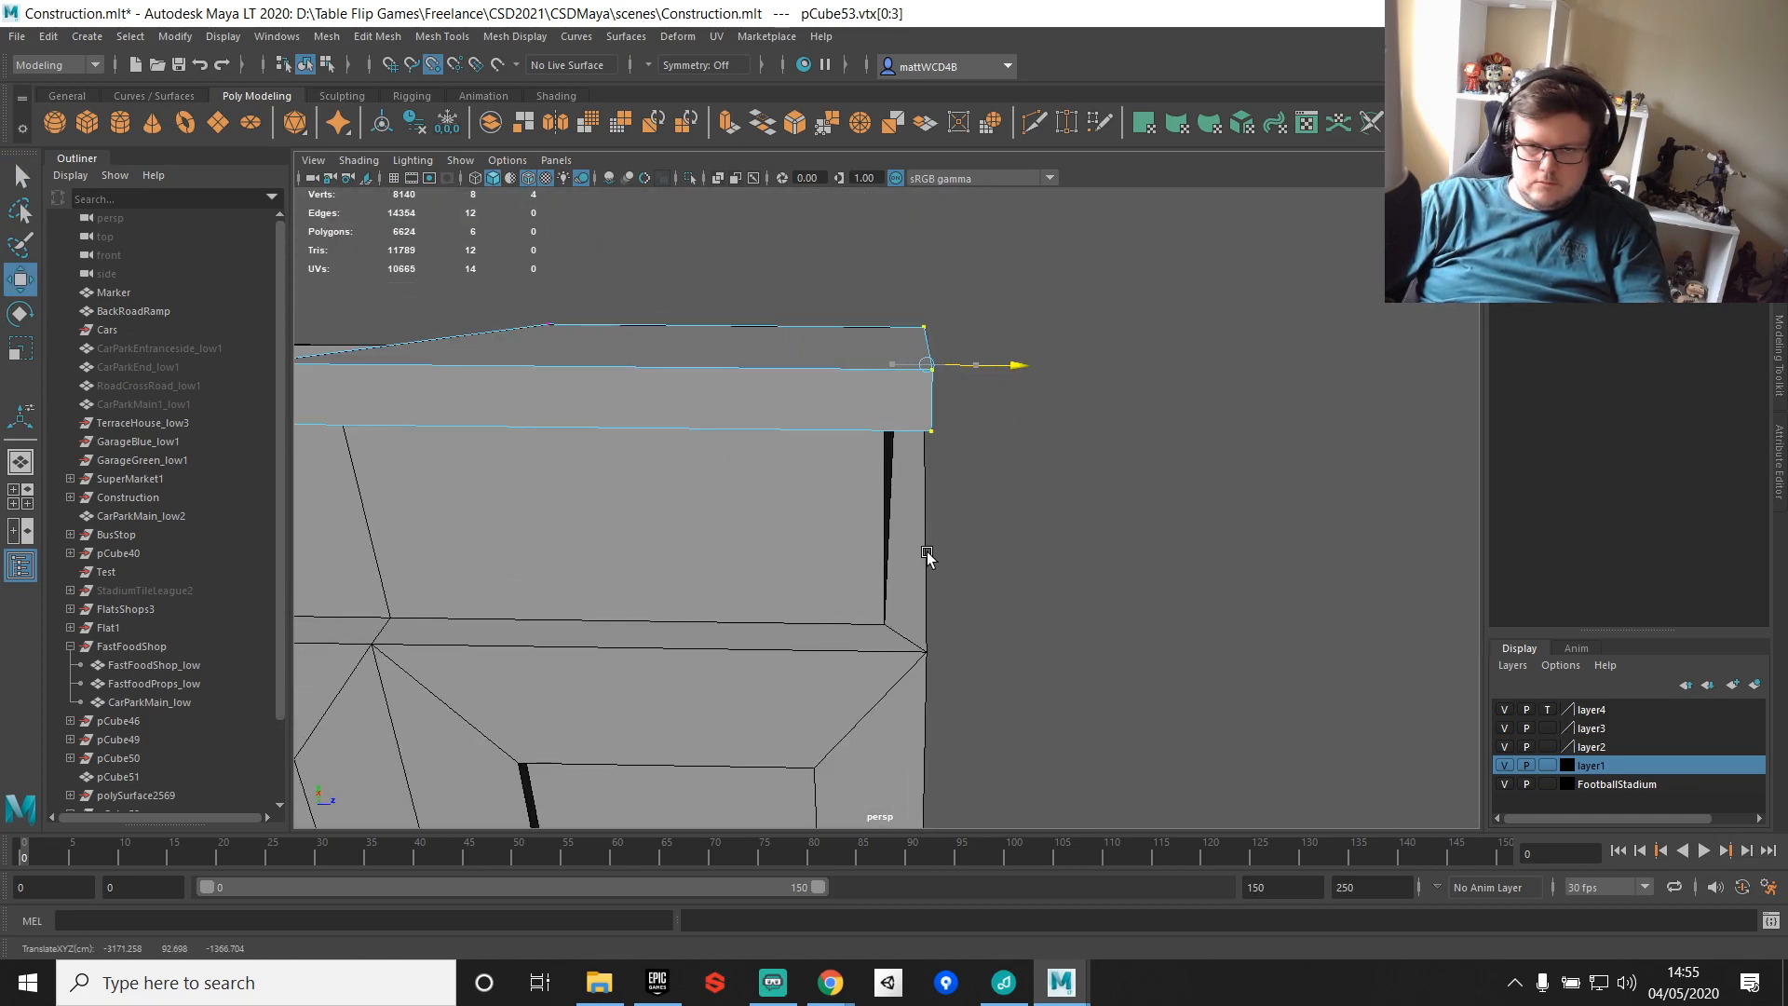
Step: Move the four vertices at the roof slab's opposite end to fit the roof to the other side wall
{"action": "left_click_drag", "start_coordinate": [1003, 551], "coordinate": [1186, 483], "text": "alt"}
{"action": "key", "text": "q"}
{"action": "left_click_drag", "start_coordinate": [1071, 289], "coordinate": [1236, 584]}
{"action": "key", "text": "w"}
{"action": "left_click_drag", "start_coordinate": [1229, 466], "coordinate": [1179, 563]}
{"action": "left_click_drag", "start_coordinate": [1207, 497], "coordinate": [913, 499]}
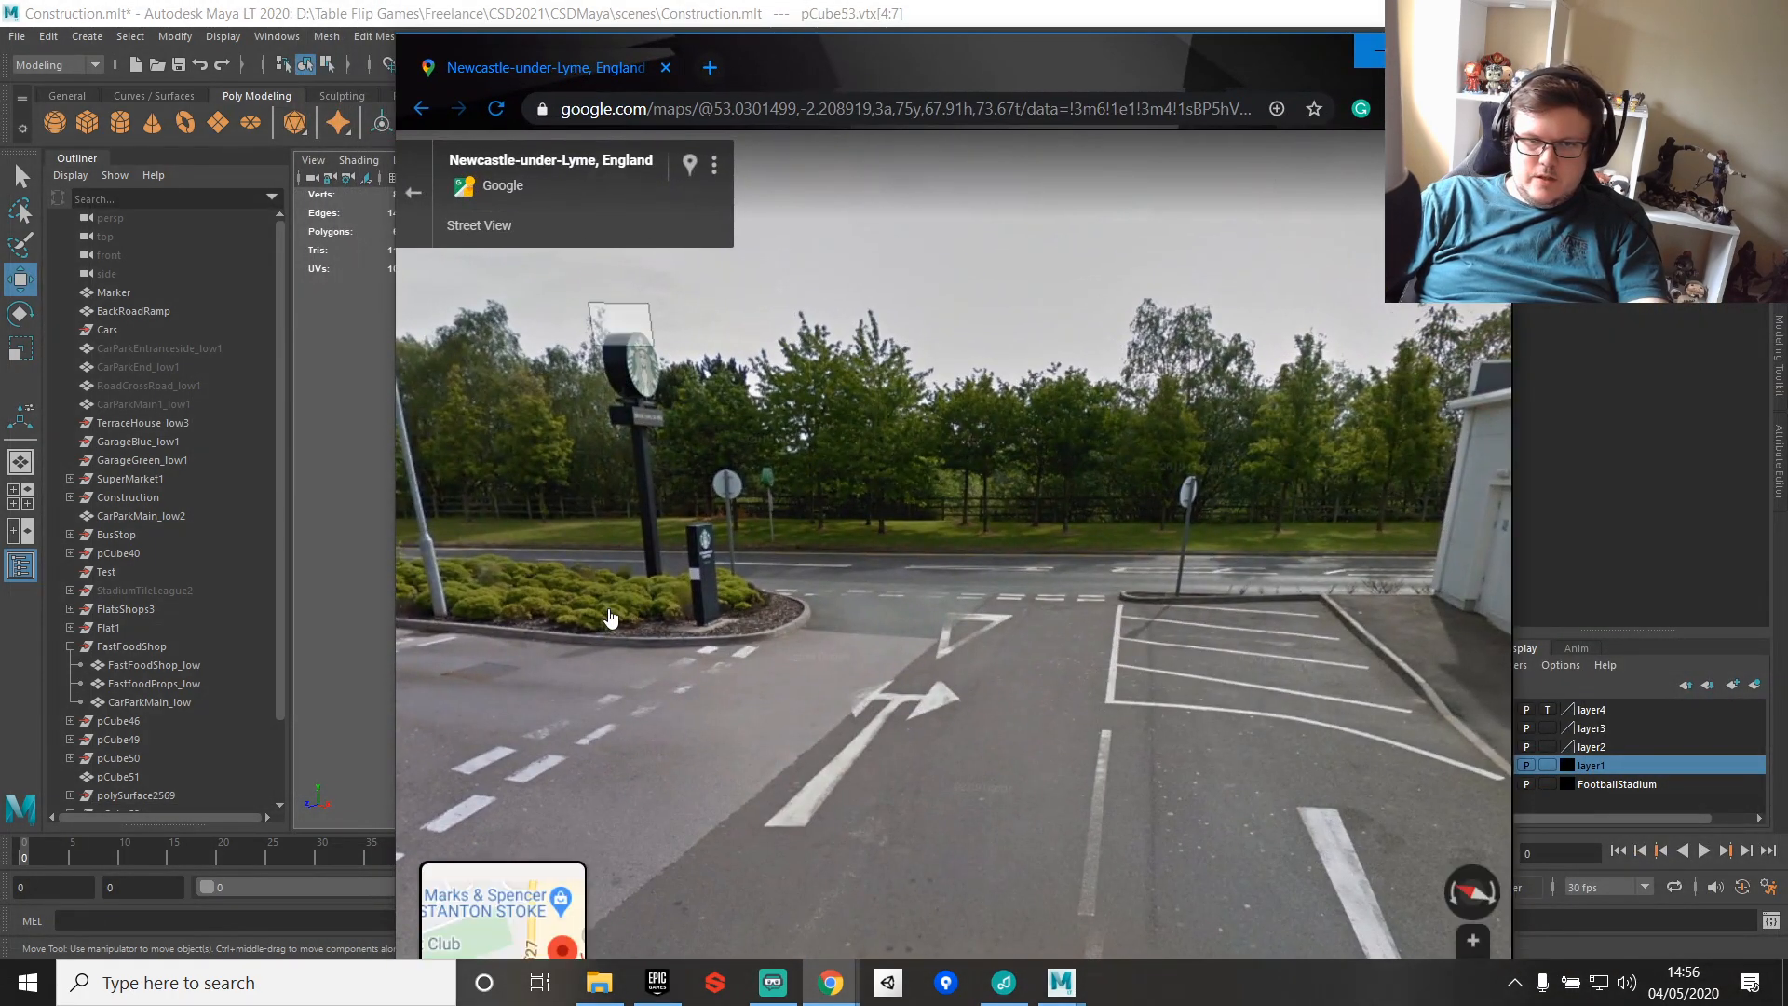
Step: Switch to Google Street View and examine the Starbucks drive-thru side, its windows, extension walls and car park surroundings
{"action": "left_click_drag", "start_coordinate": [608, 616], "coordinate": [996, 470]}
{"action": "left_click", "coordinate": [1193, 543]}
{"action": "left_click_drag", "start_coordinate": [1169, 525], "coordinate": [1152, 529]}
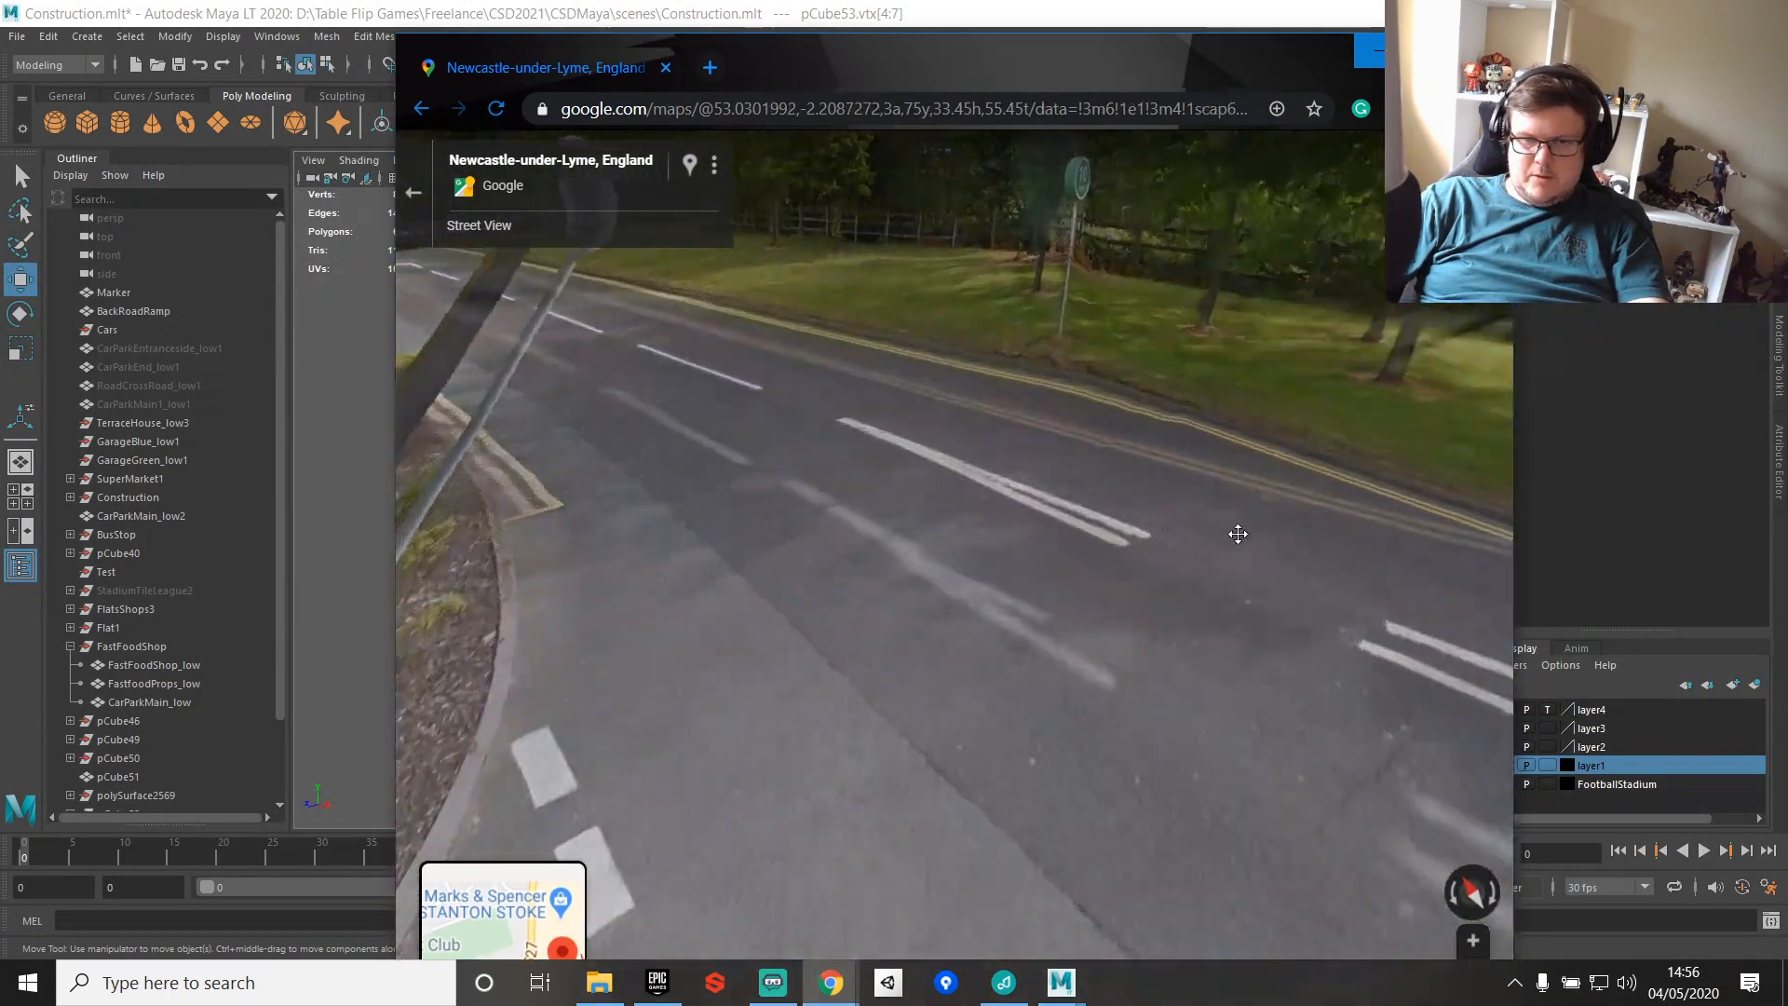
{"action": "left_click", "coordinate": [1152, 529]}
{"action": "key", "text": "alt+Tab"}
{"action": "left_click", "coordinate": [1062, 445]}
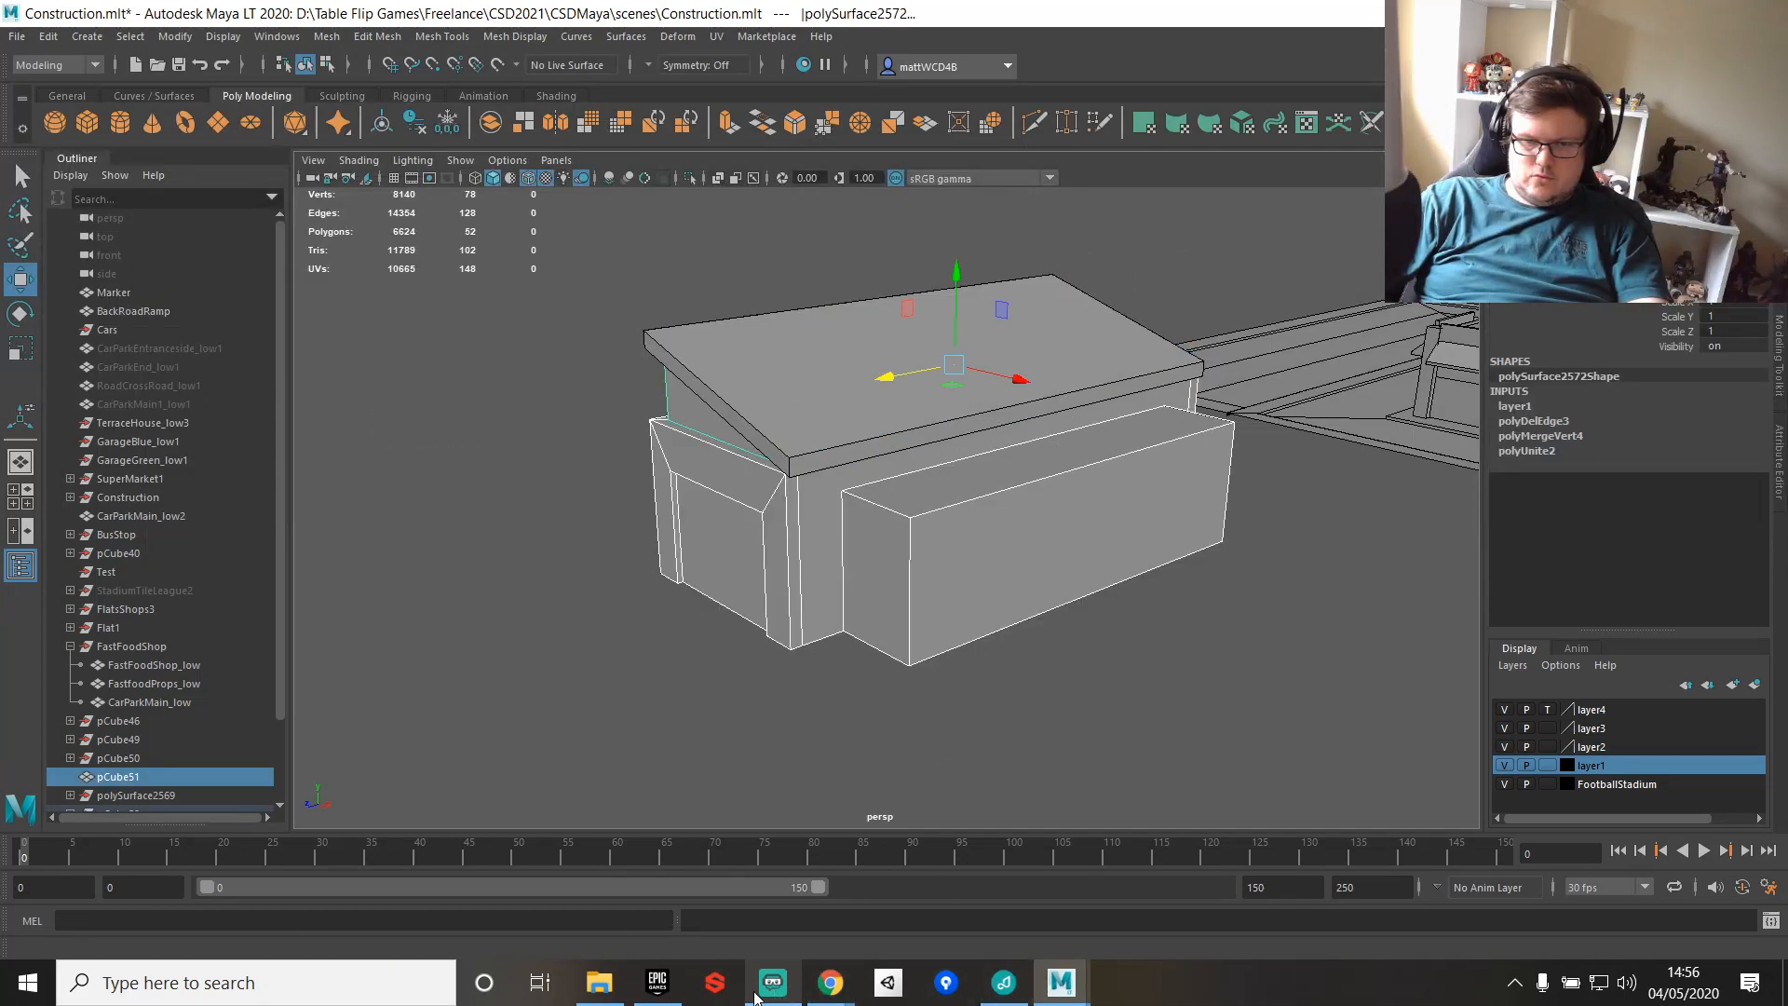
{"action": "mouse_move", "coordinate": [830, 982]}
{"action": "left_click", "coordinate": [902, 885]}
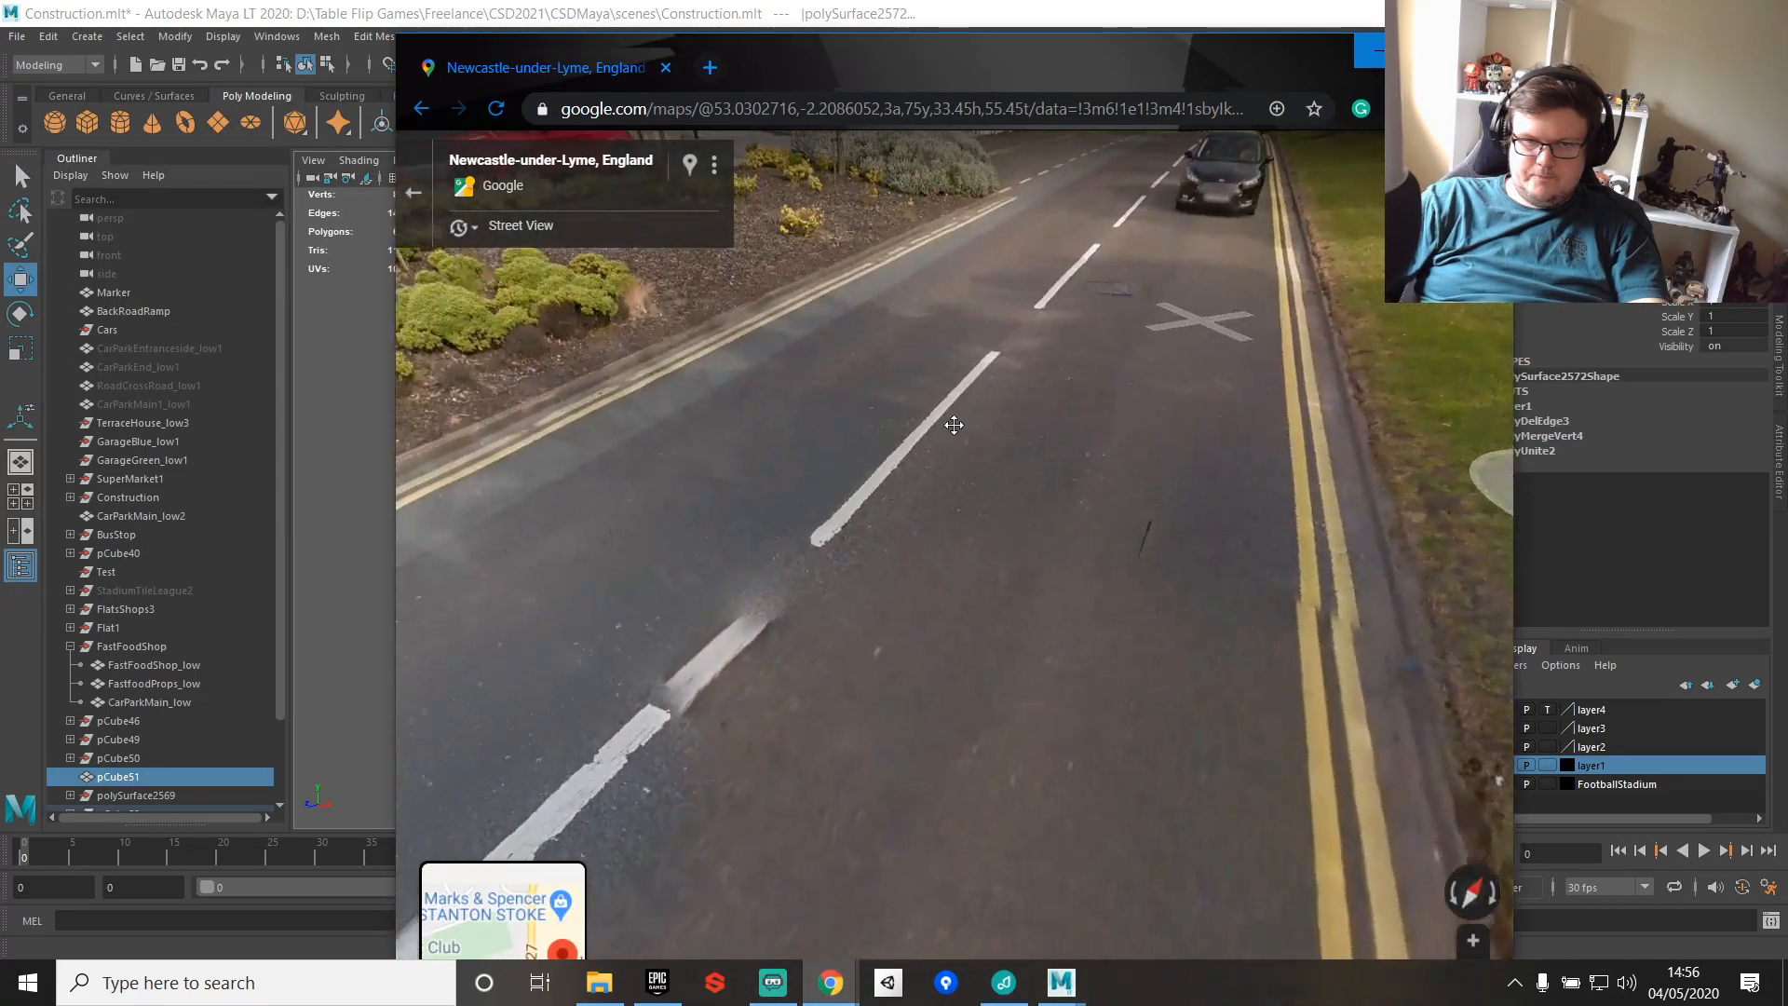
{"action": "left_click", "coordinate": [921, 413]}
{"action": "left_click", "coordinate": [596, 578]}
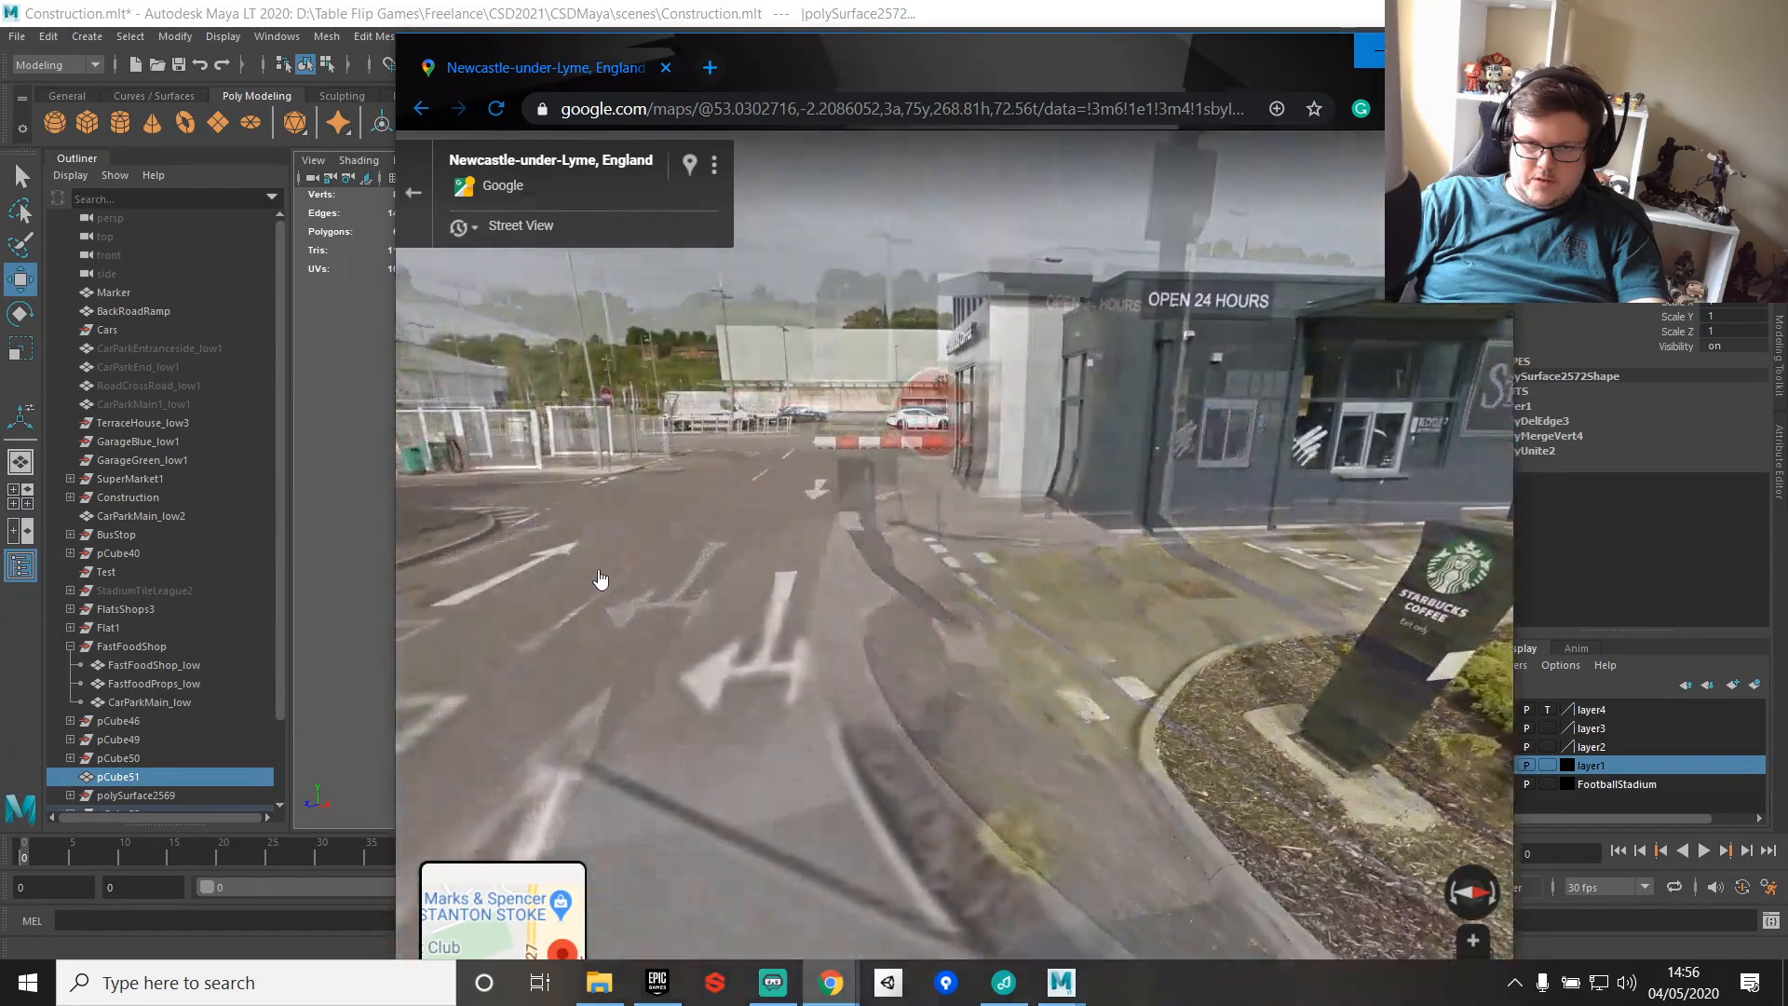
{"action": "left_click", "coordinate": [1134, 682]}
{"action": "left_click_drag", "start_coordinate": [1361, 610], "coordinate": [651, 697]}
{"action": "left_click", "coordinate": [1373, 617]}
{"action": "left_click_drag", "start_coordinate": [494, 711], "coordinate": [1427, 592]}
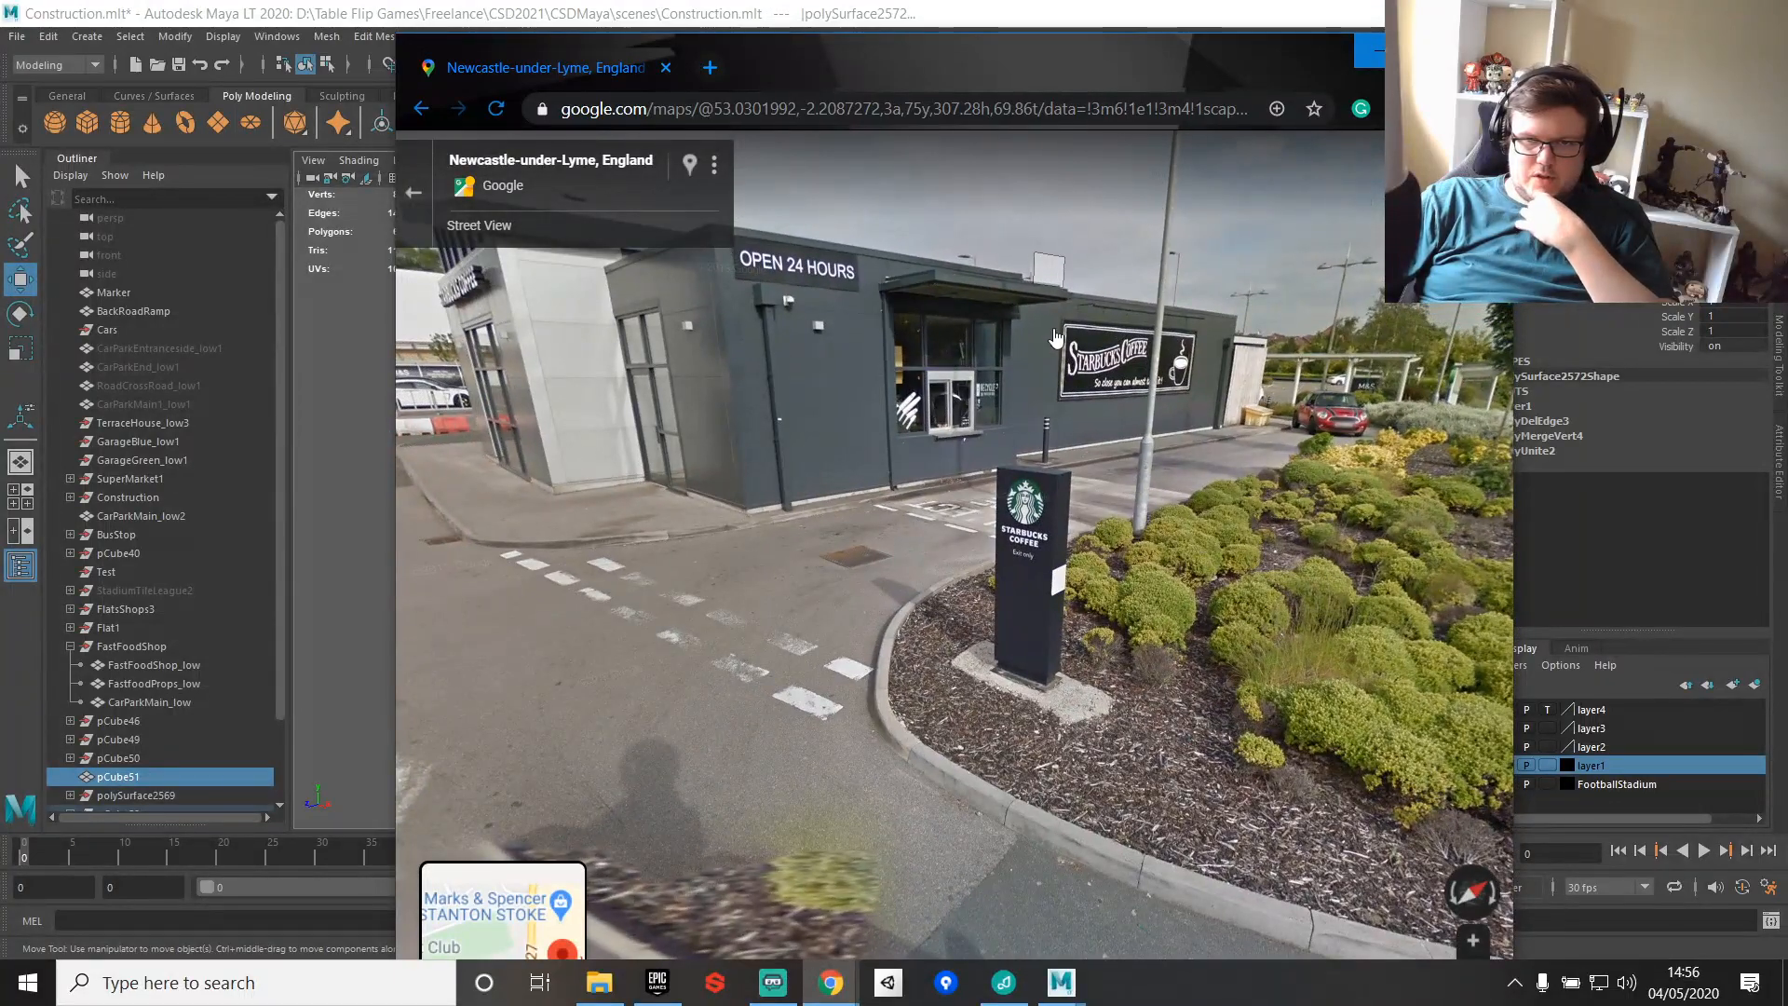
{"action": "left_click", "coordinate": [1045, 655]}
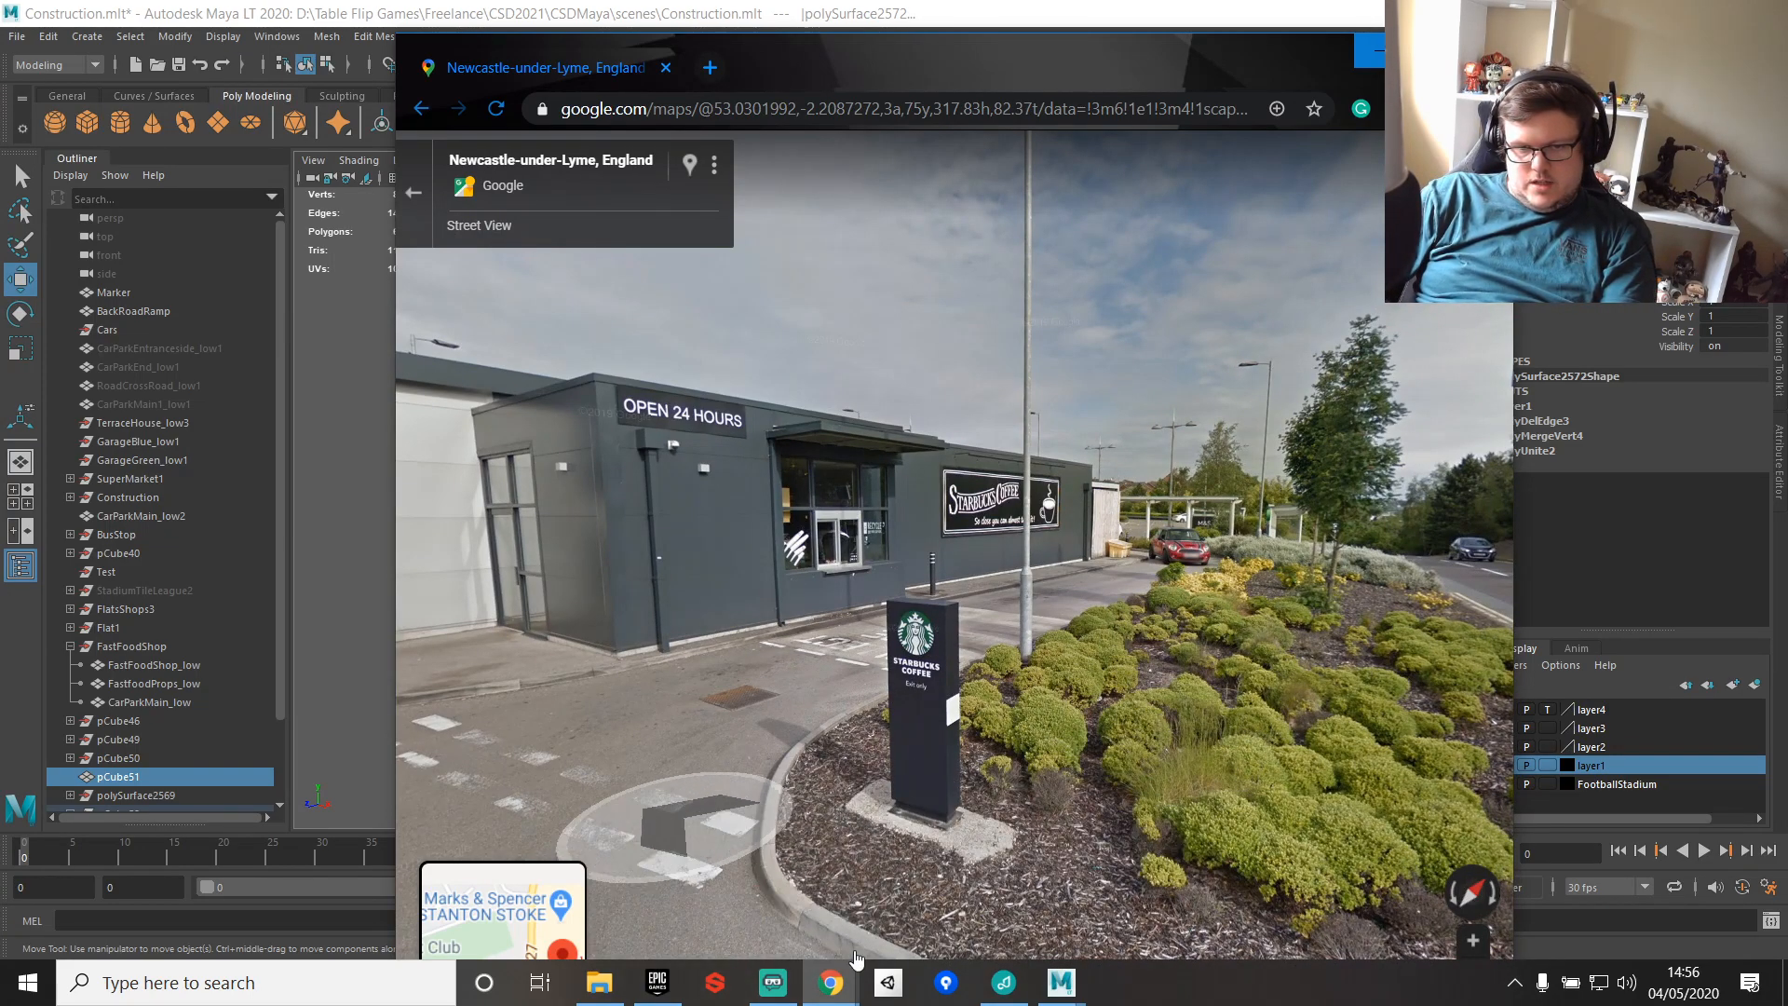
{"action": "left_click_drag", "start_coordinate": [561, 75], "coordinate": [1787, 177]}
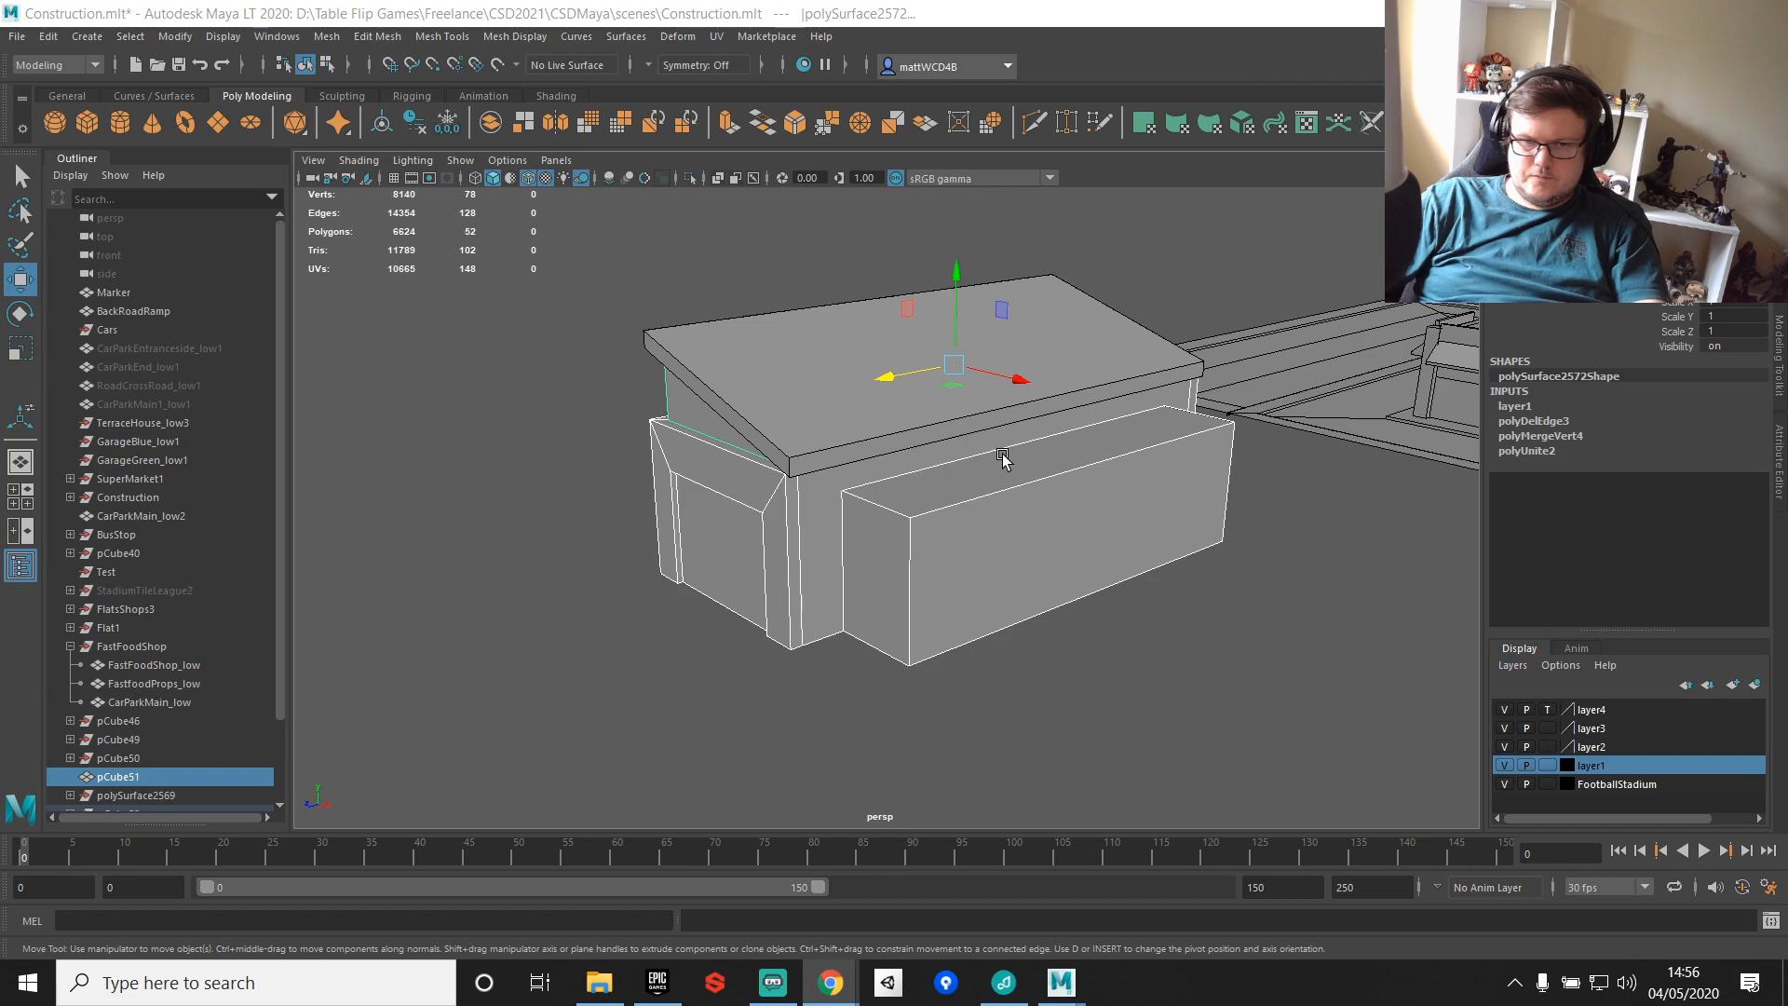
Step: Back in Maya LT, select the extension block in object mode and save the scene
{"action": "right_click_drag", "start_coordinate": [1004, 456], "coordinate": [1143, 568], "text": "alt"}
{"action": "middle_click_drag", "start_coordinate": [1144, 568], "coordinate": [1022, 378], "text": "alt"}
{"action": "left_click_drag", "start_coordinate": [952, 379], "coordinate": [1181, 348], "text": "alt"}
{"action": "middle_click_drag", "start_coordinate": [1181, 348], "coordinate": [1005, 432], "text": "alt"}
{"action": "right_click_drag", "start_coordinate": [890, 379], "coordinate": [942, 355]}
{"action": "key", "text": "q"}
{"action": "key", "text": "ctrl+s"}
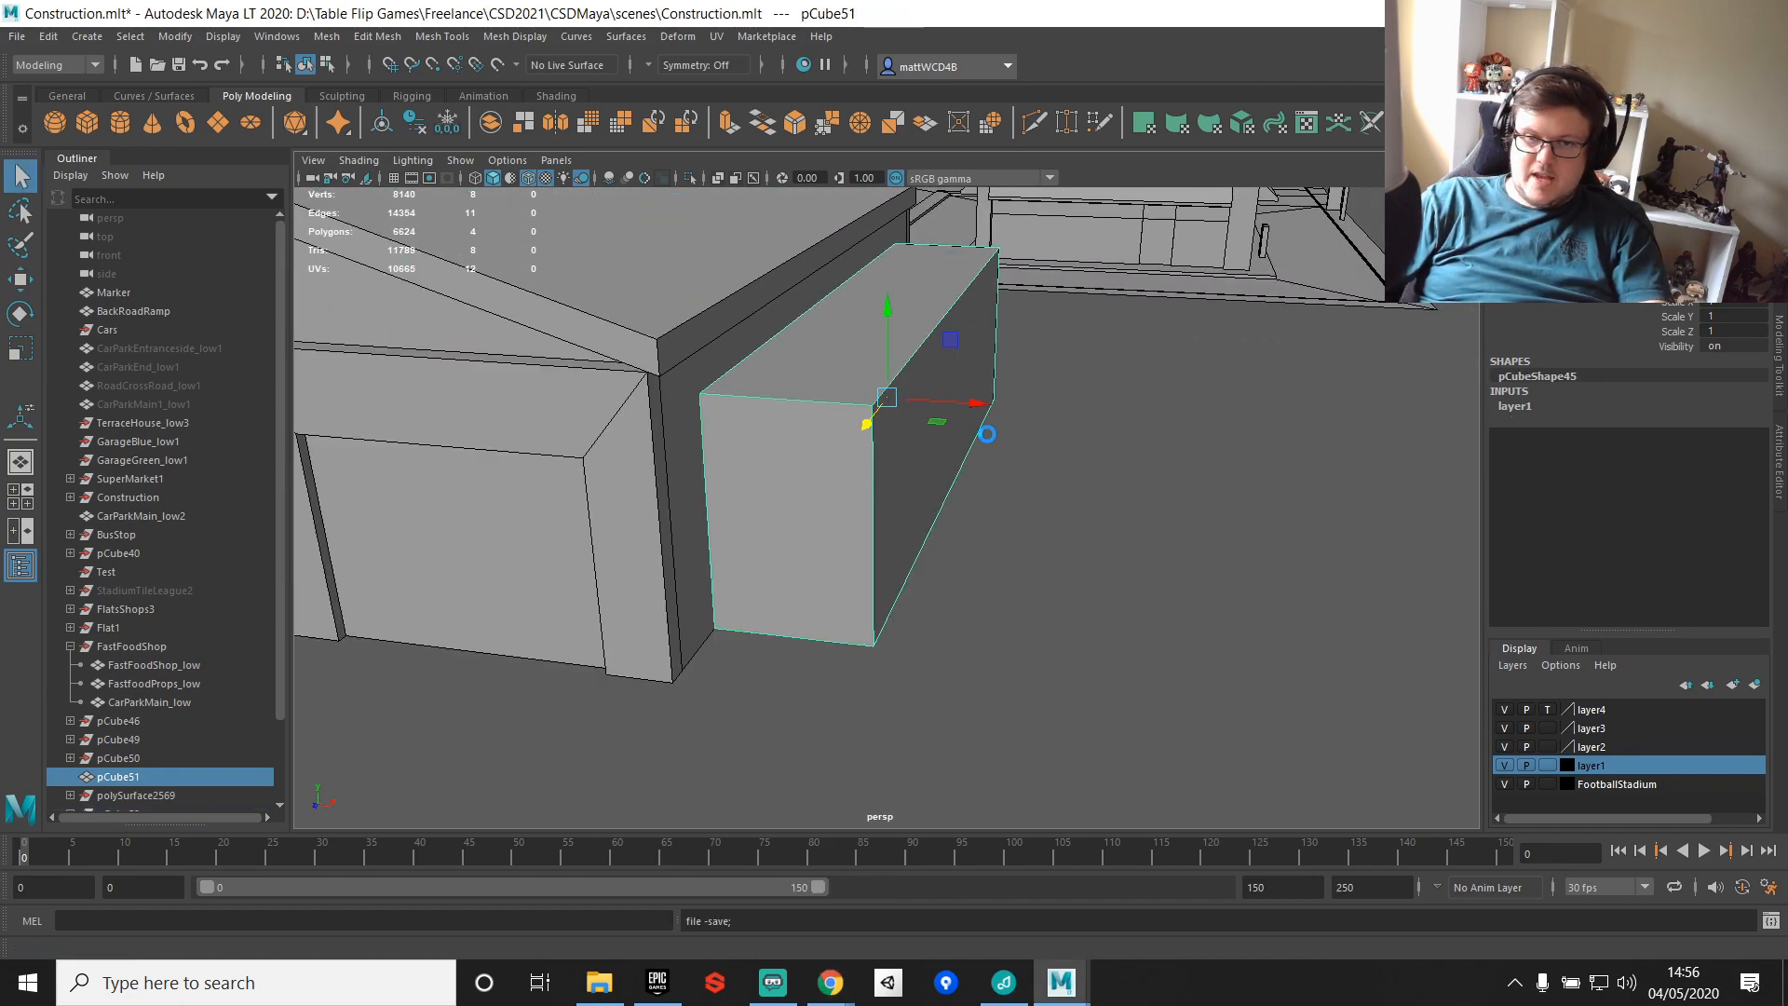
Step: Move the long outer face of the extension block outward to make the extension slightly deeper
{"action": "right_click_drag", "start_coordinate": [918, 423], "coordinate": [918, 472]}
{"action": "left_click", "coordinate": [936, 456]}
{"action": "key", "text": "w"}
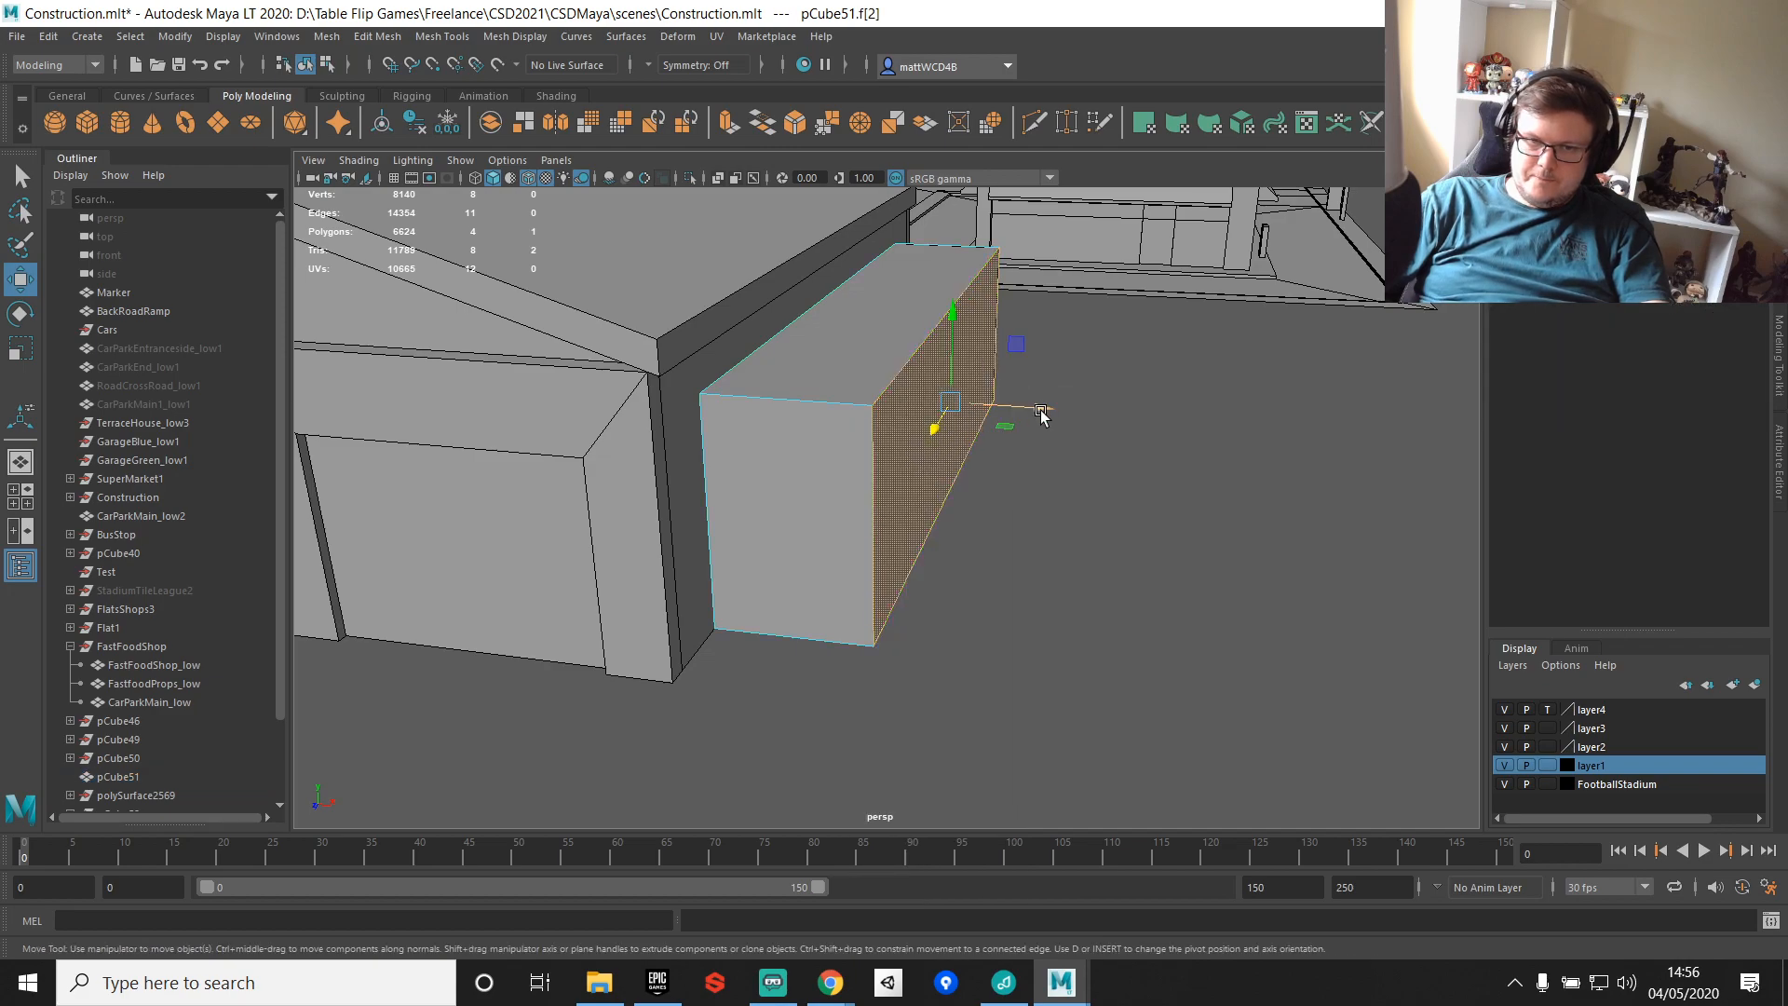
{"action": "left_click_drag", "start_coordinate": [1040, 414], "coordinate": [1065, 410]}
{"action": "key", "text": "q"}
{"action": "right_click_drag", "start_coordinate": [761, 466], "coordinate": [918, 359]}
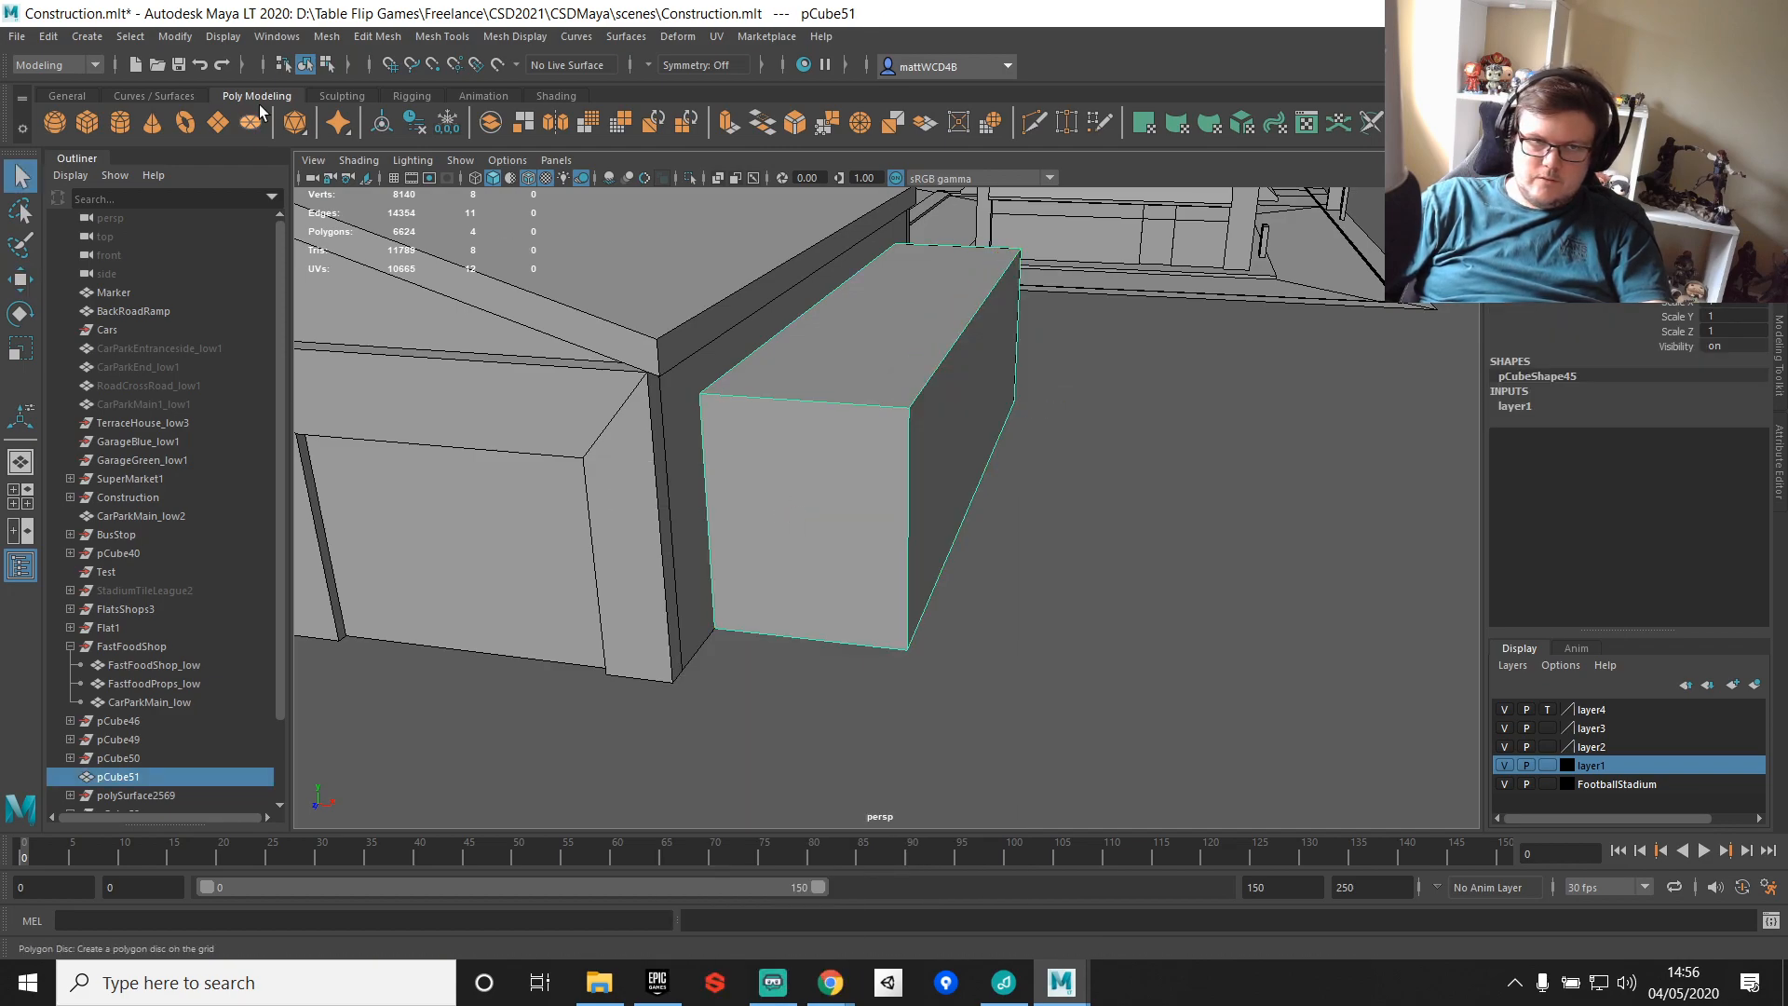
Step: Duplicate the extension block and scale the copy down into a small door-sized block at the extension's end, pushed partly into it
{"action": "key", "text": "w"}
{"action": "key", "text": "ctrl+d"}
{"action": "left_click_drag", "start_coordinate": [863, 423], "coordinate": [787, 727]}
{"action": "key", "text": "r"}
{"action": "key", "text": "w"}
{"action": "key", "text": "d"}
{"action": "key", "text": "r"}
{"action": "key", "text": "w"}
{"action": "left_click_drag", "start_coordinate": [974, 716], "coordinate": [886, 711]}
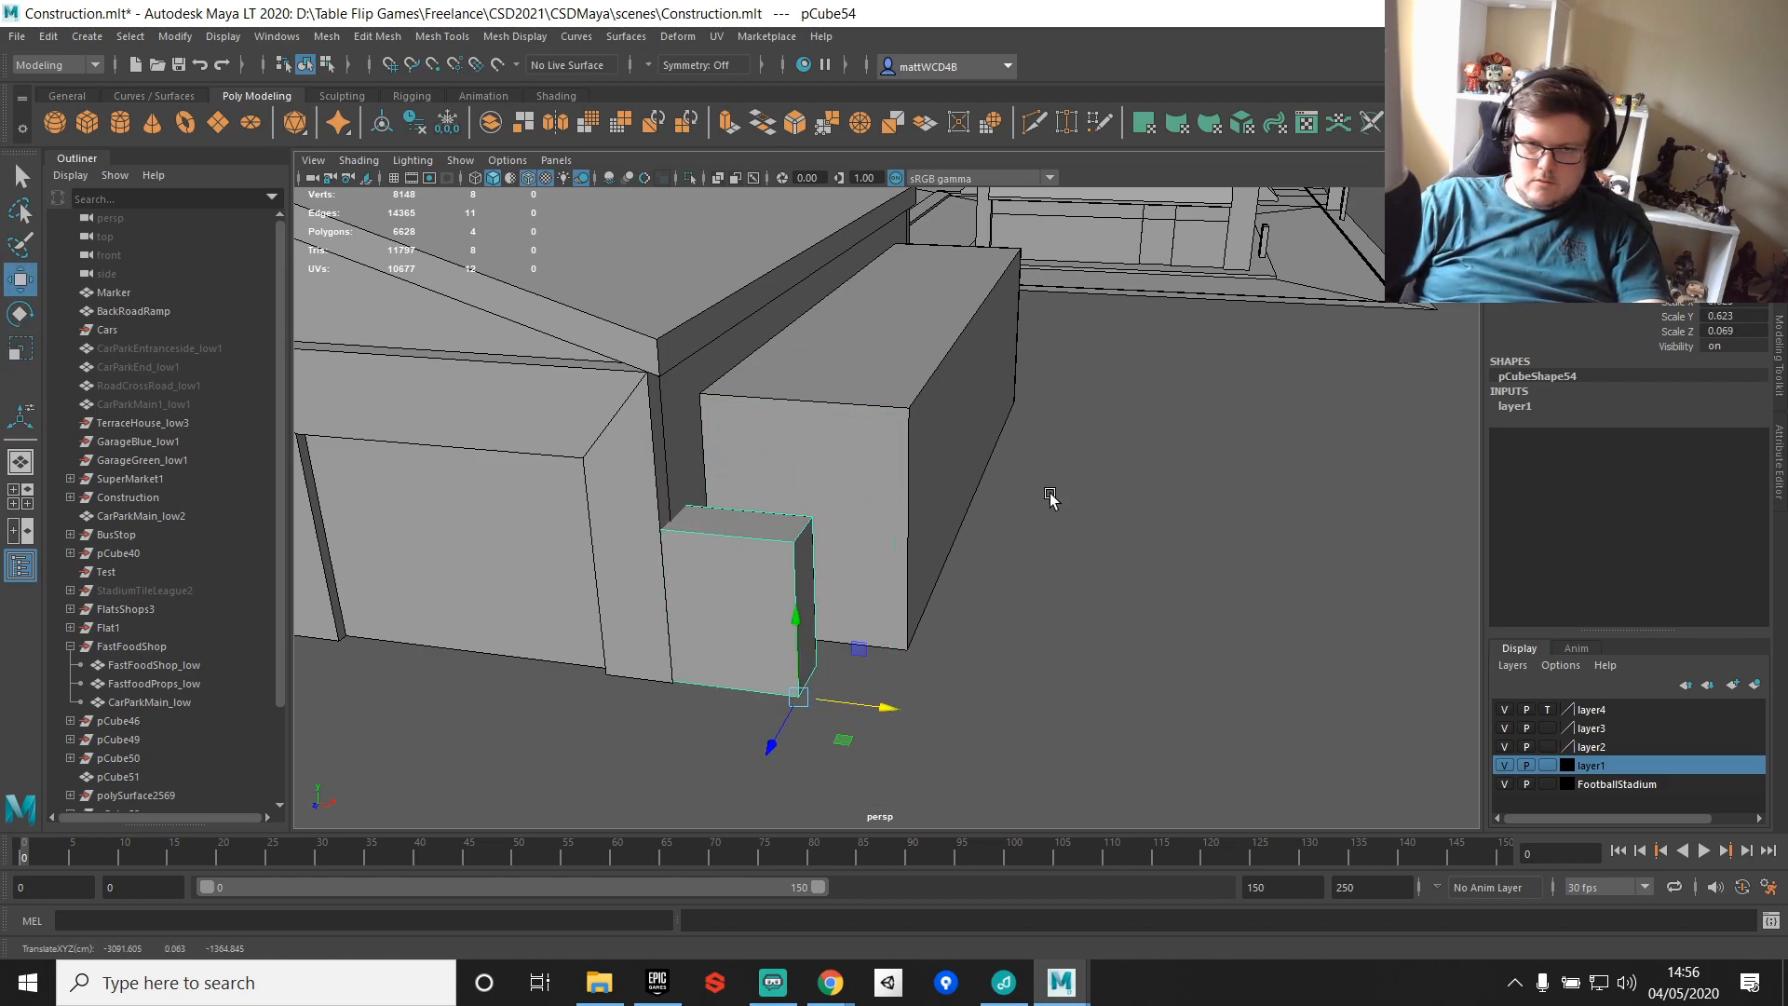
{"action": "left_click_drag", "start_coordinate": [1053, 498], "coordinate": [956, 534], "text": "alt"}
{"action": "left_click_drag", "start_coordinate": [532, 784], "coordinate": [580, 754]}
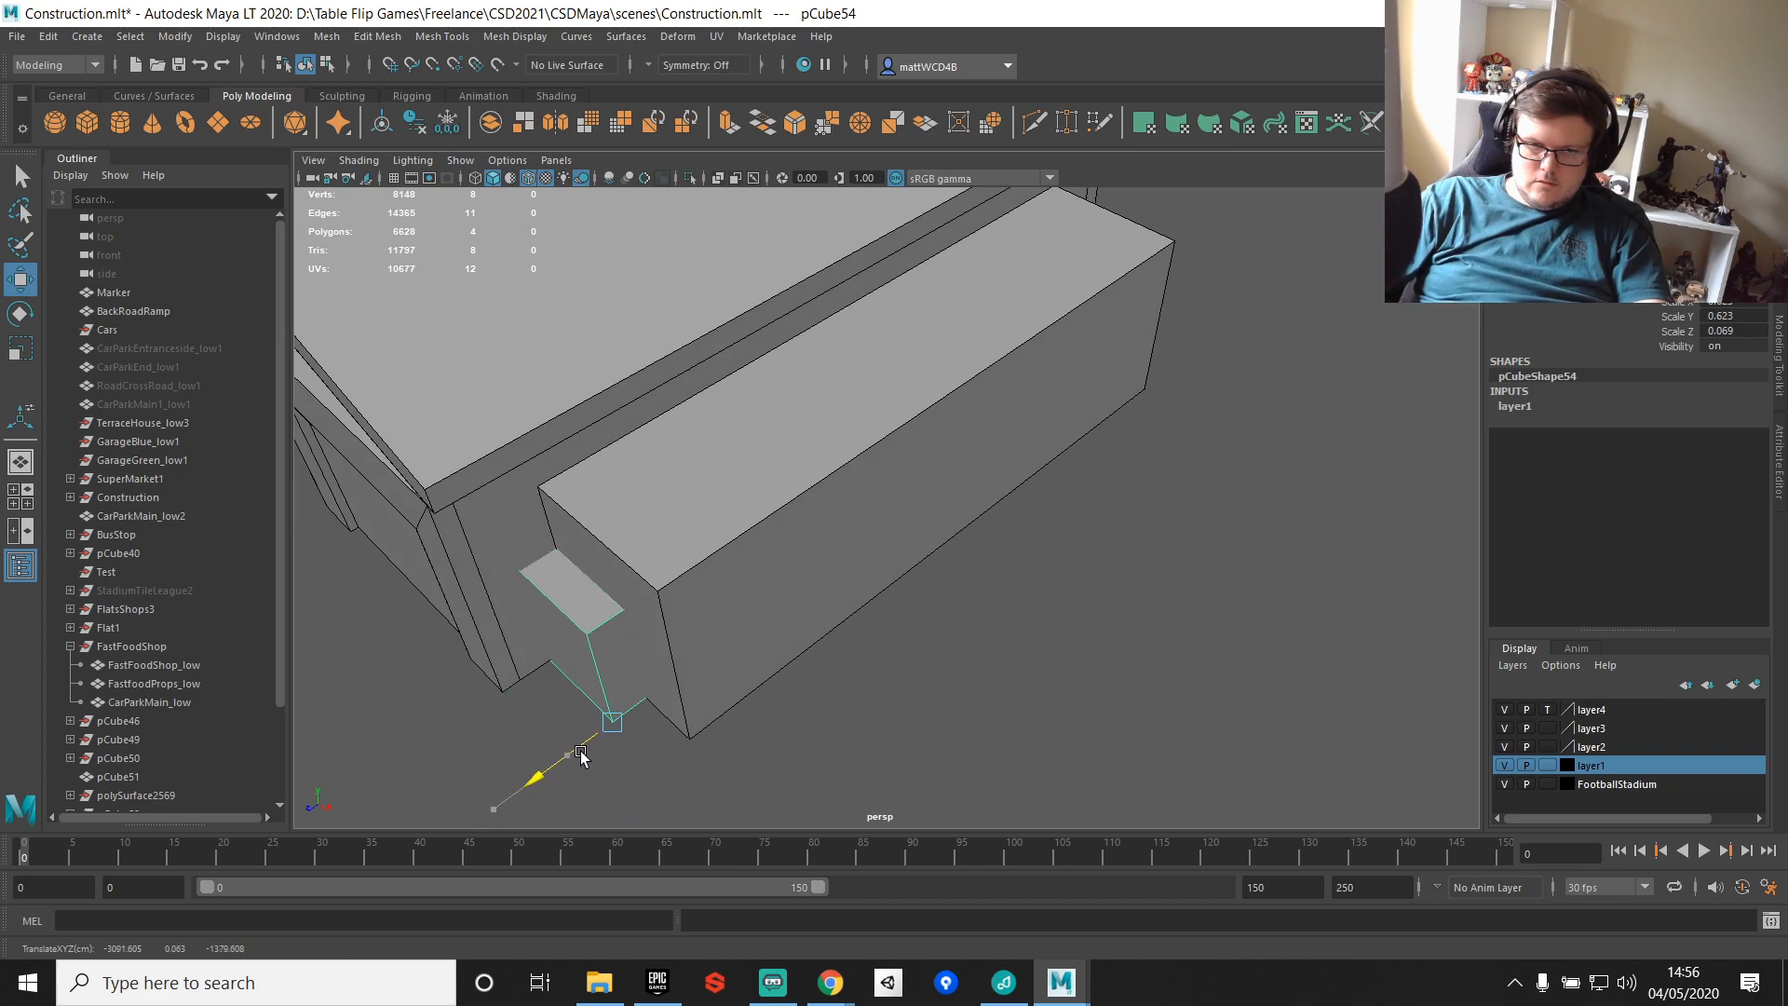
{"action": "left_click", "coordinate": [711, 537]}
{"action": "left_click", "coordinate": [590, 626], "text": "shift"}
{"action": "right_click_drag", "start_coordinate": [589, 626], "coordinate": [741, 923], "text": "shift"}
{"action": "key", "text": "ctrl+z"}
{"action": "left_click", "coordinate": [729, 559]}
{"action": "left_click", "coordinate": [586, 639], "text": "shift"}
{"action": "left_click", "coordinate": [1404, 122]}
{"action": "left_click_drag", "start_coordinate": [1265, 232], "coordinate": [925, 585], "text": "alt"}
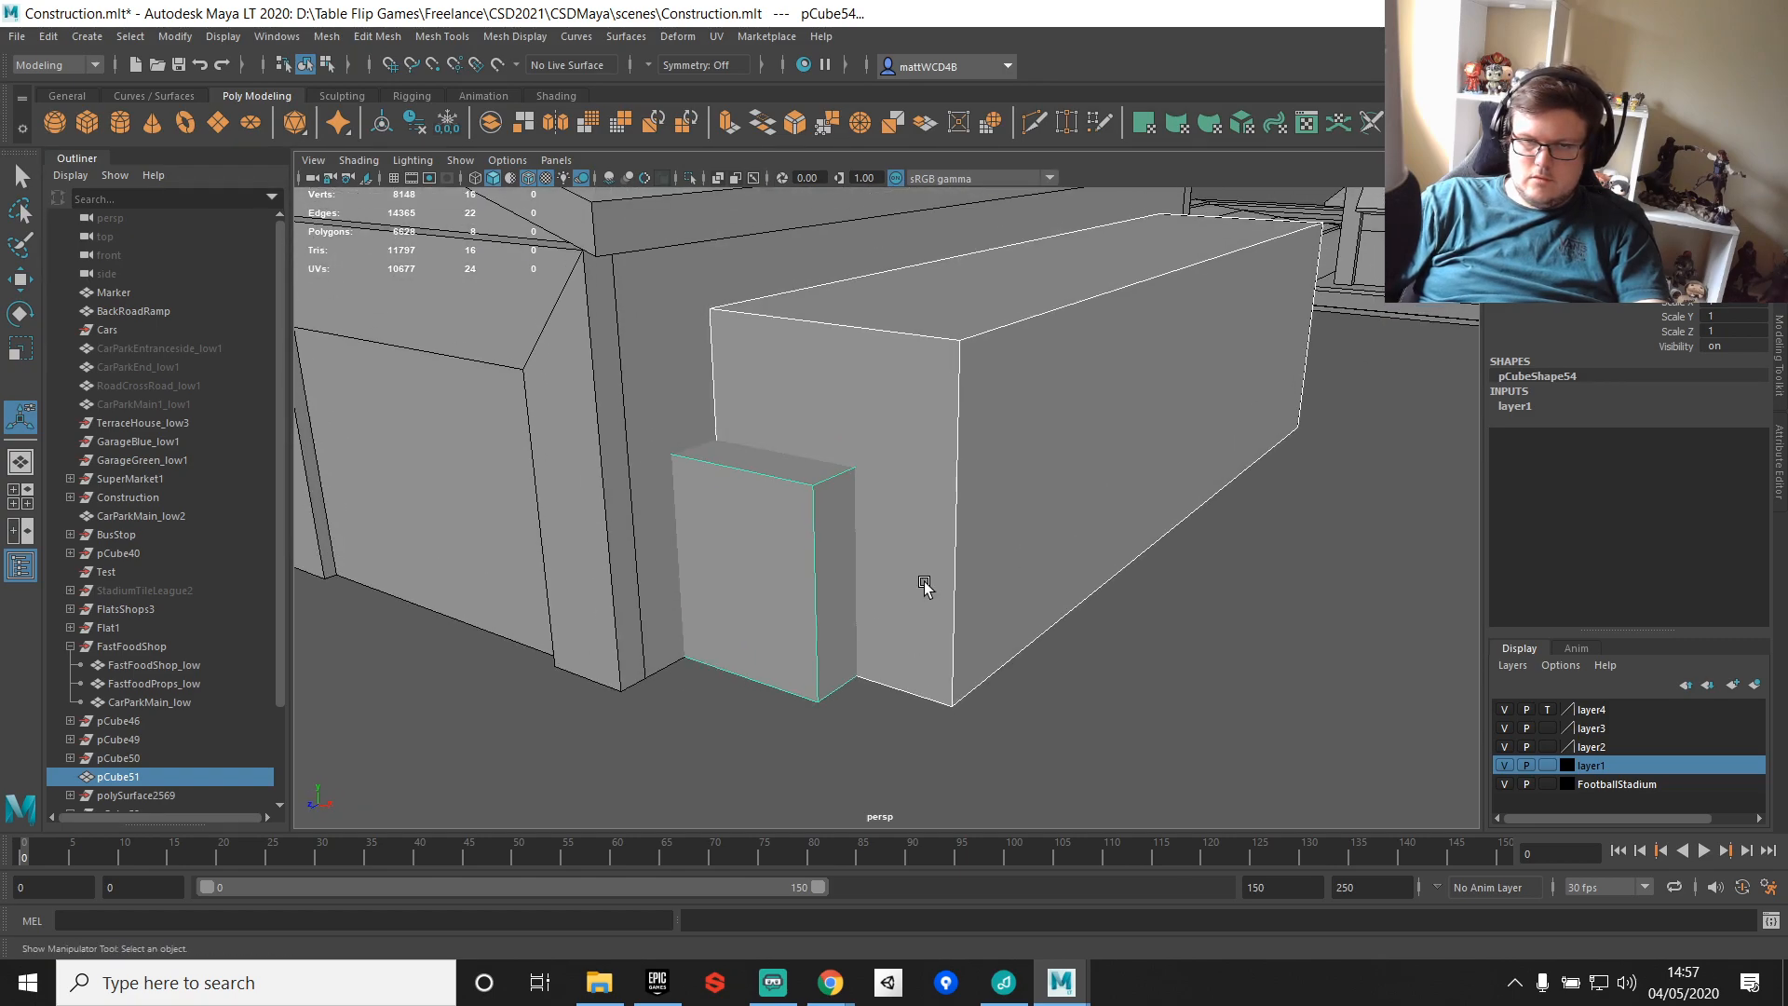
Step: Set the small block's pivot to its corner and snap it flush with the end face of the extension
{"action": "left_click", "coordinate": [792, 556]}
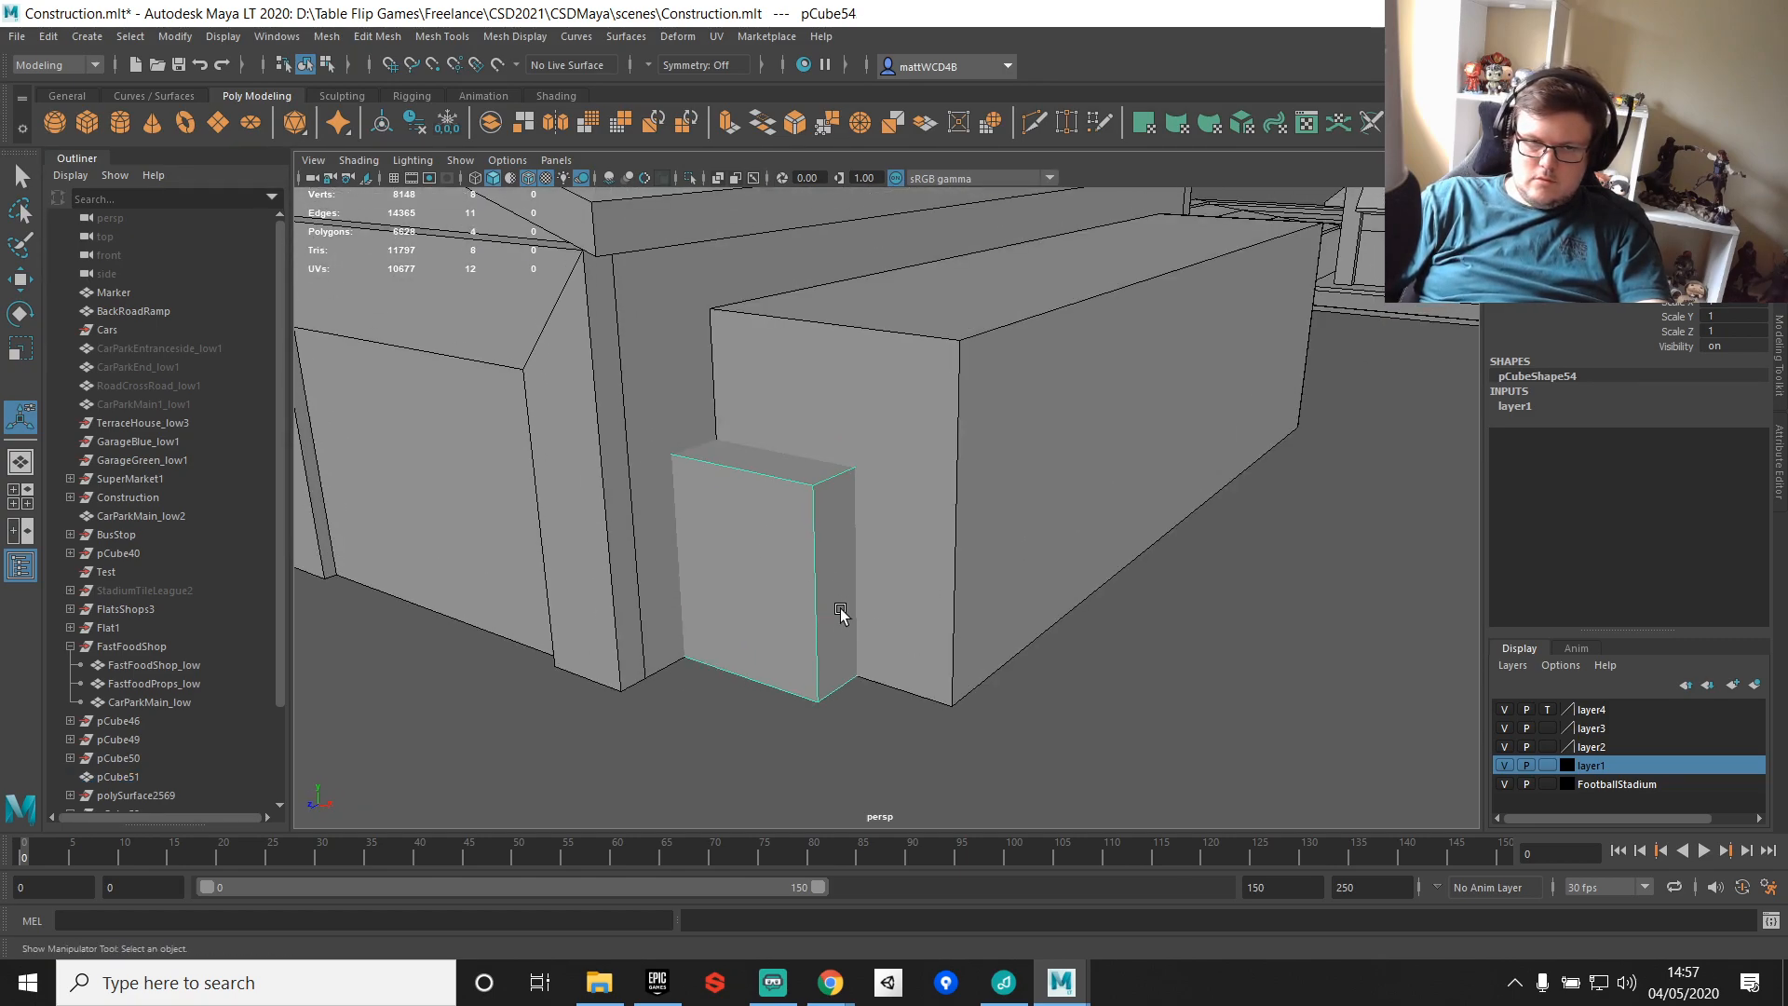
{"action": "key", "text": "w"}
{"action": "key", "text": "d"}
{"action": "key", "text": "v"}
{"action": "left_click_drag", "start_coordinate": [766, 562], "coordinate": [937, 705]}
{"action": "left_click_drag", "start_coordinate": [881, 460], "coordinate": [949, 441], "text": "alt"}
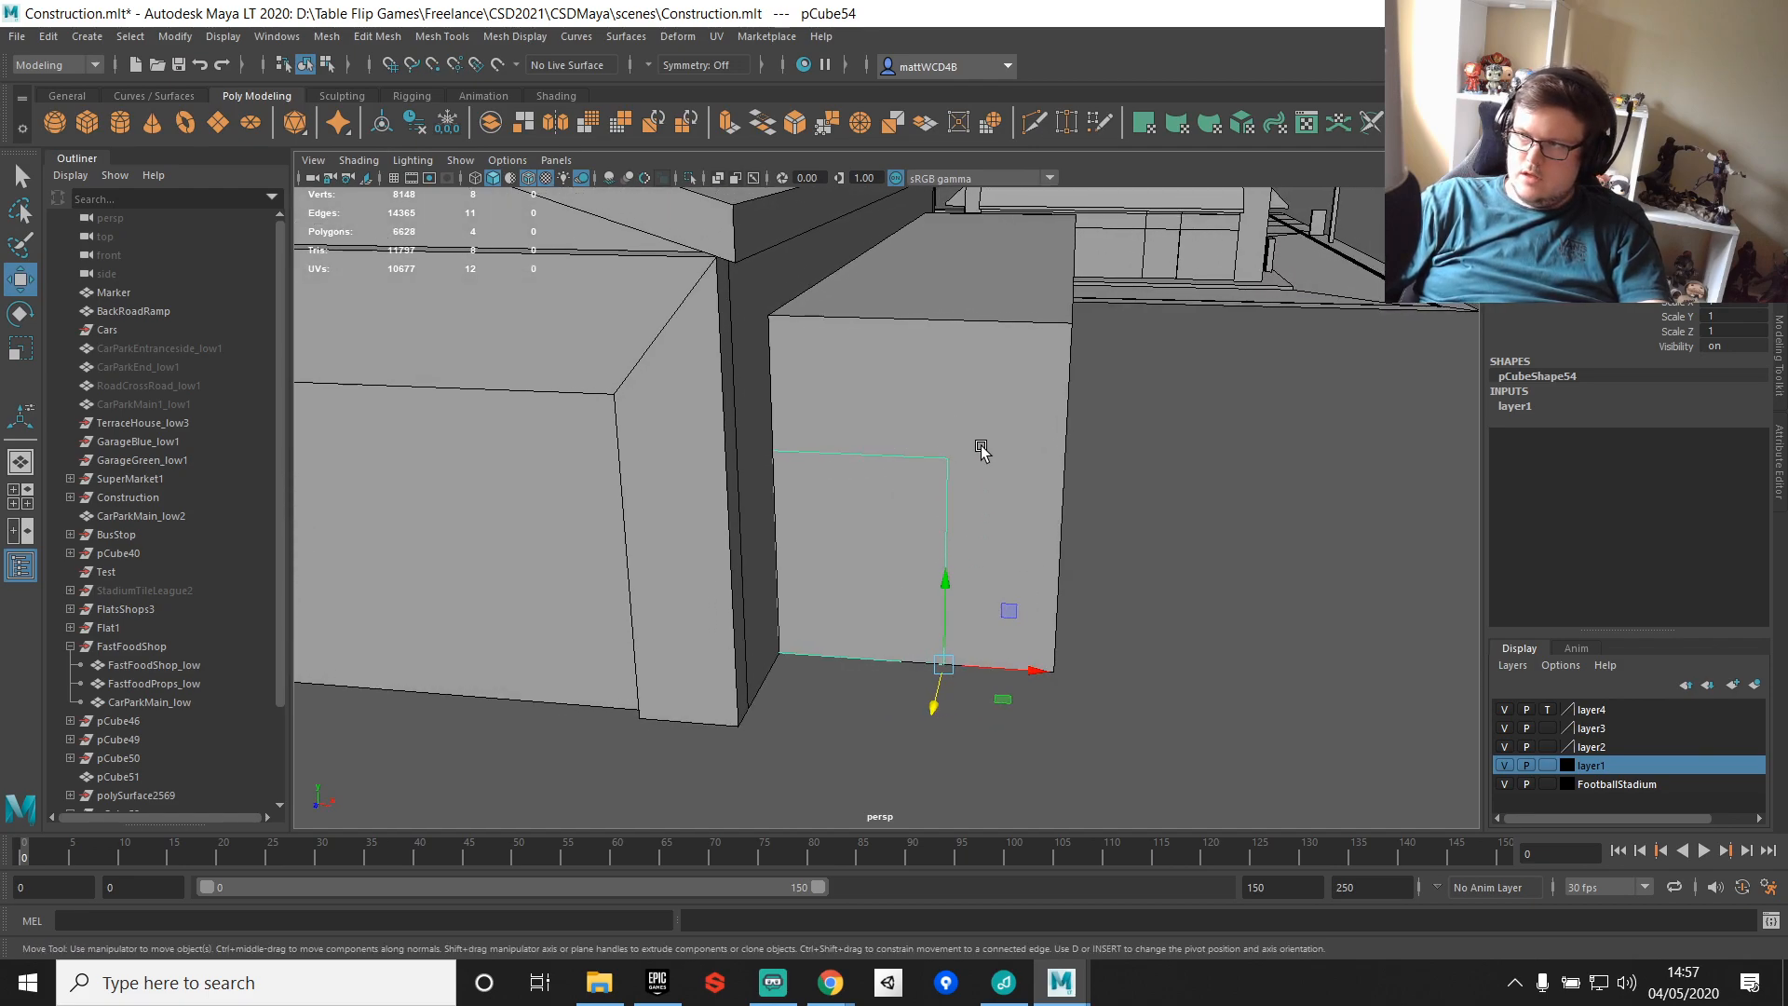
Step: Narrow the small block and snap it back against the extension's inner edge beside the main building
{"action": "key", "text": "r"}
{"action": "left_click_drag", "start_coordinate": [1043, 672], "coordinate": [819, 661]}
{"action": "key", "text": "w"}
{"action": "key", "text": "d"}
{"action": "key", "text": "v"}
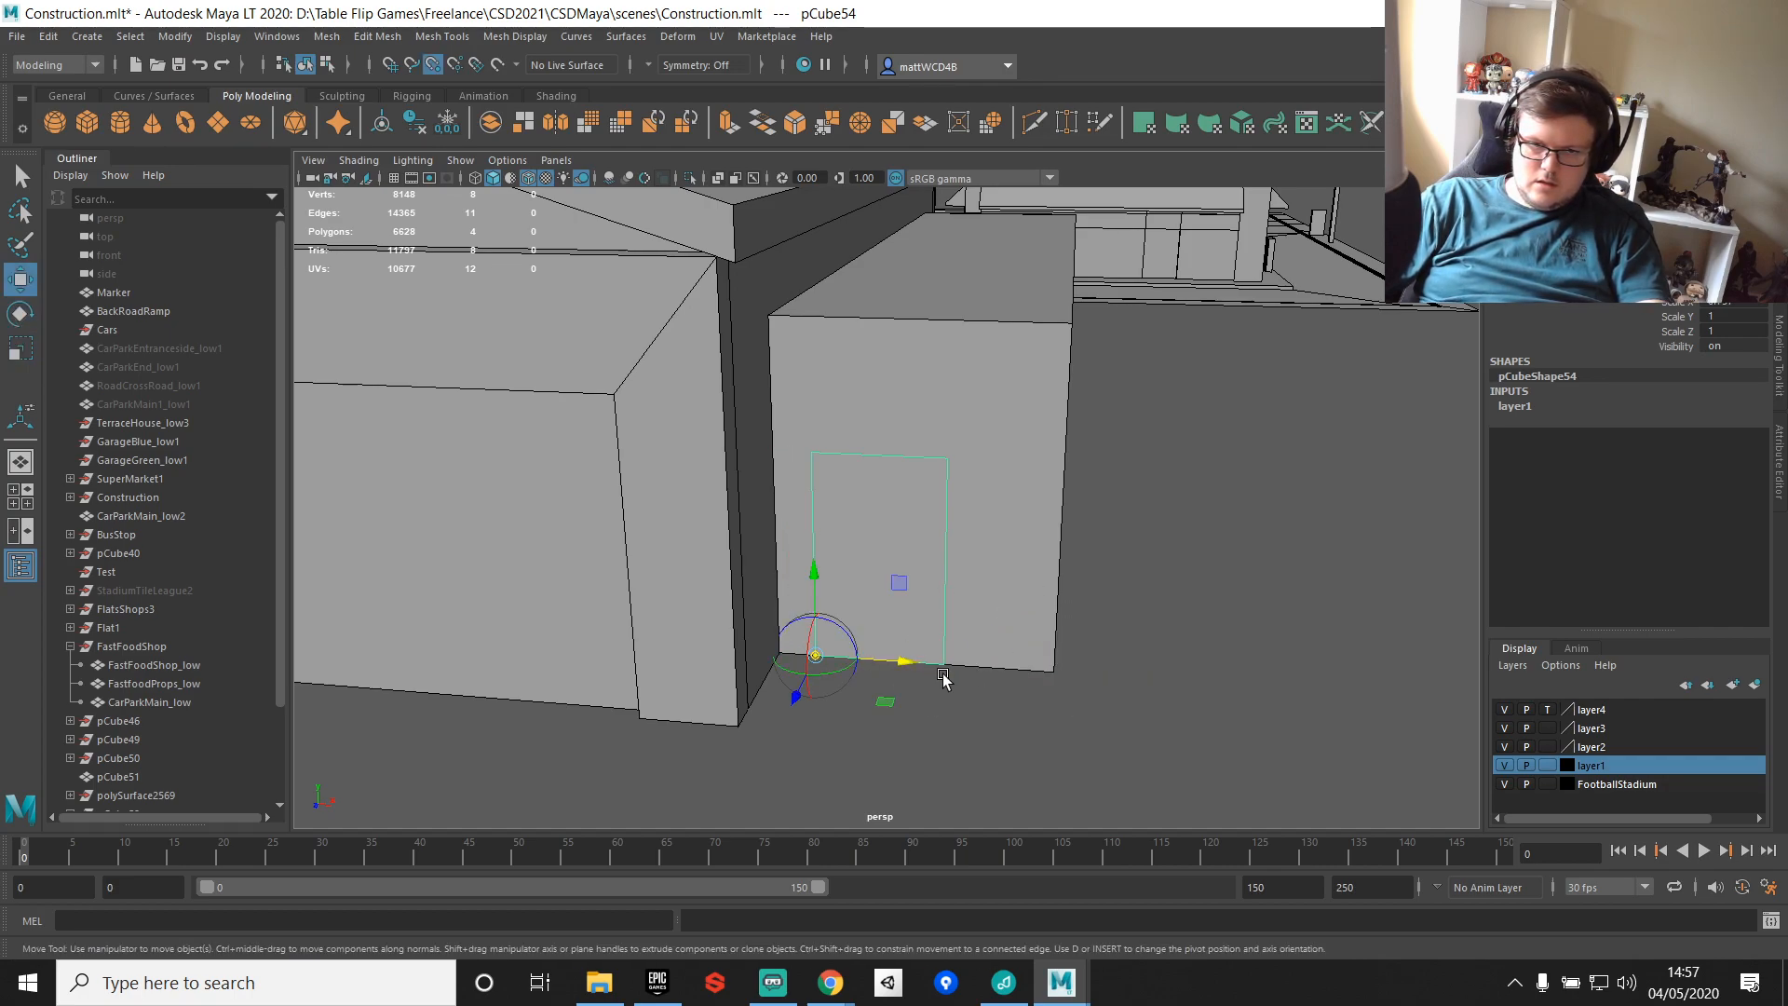
Step: Insert a vertical and a horizontal edge loop in the extension block, aligned with the small block's side and top edges
{"action": "key", "text": "q"}
{"action": "left_click", "coordinate": [931, 393]}
{"action": "right_click_drag", "start_coordinate": [980, 388], "coordinate": [859, 436], "text": "shift"}
{"action": "left_click", "coordinate": [933, 321]}
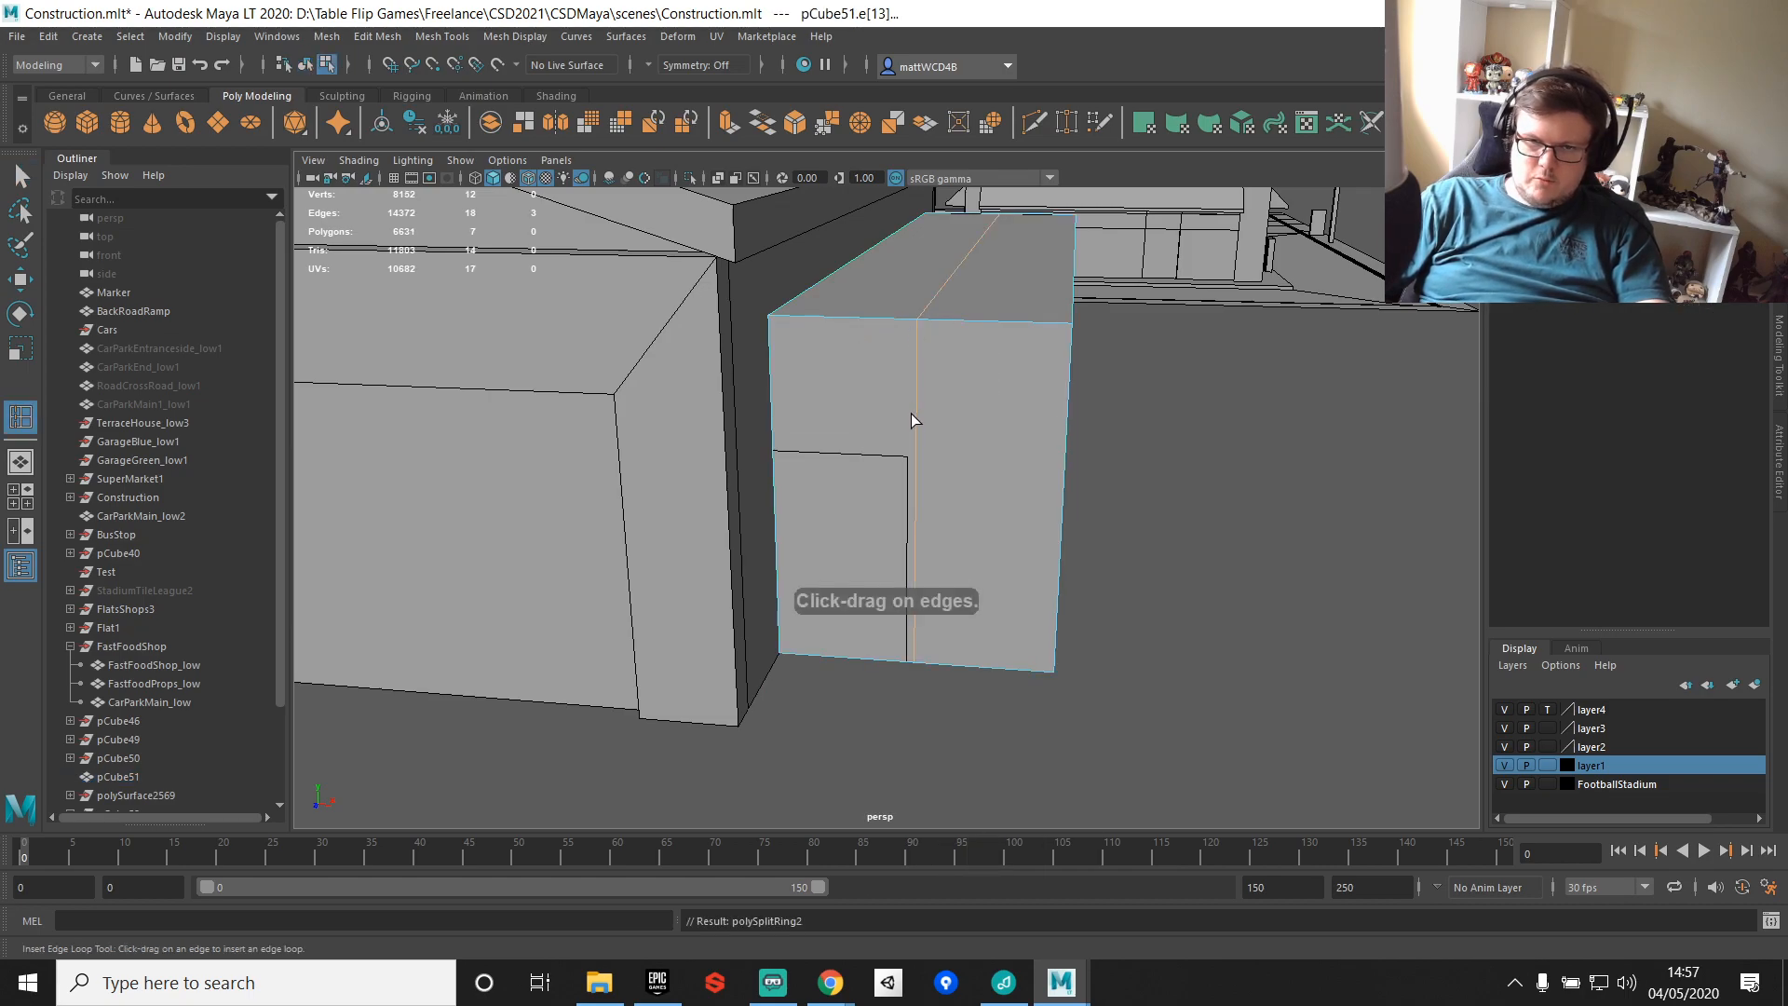
{"action": "left_click_drag", "start_coordinate": [913, 423], "coordinate": [913, 457]}
{"action": "key", "text": "w"}
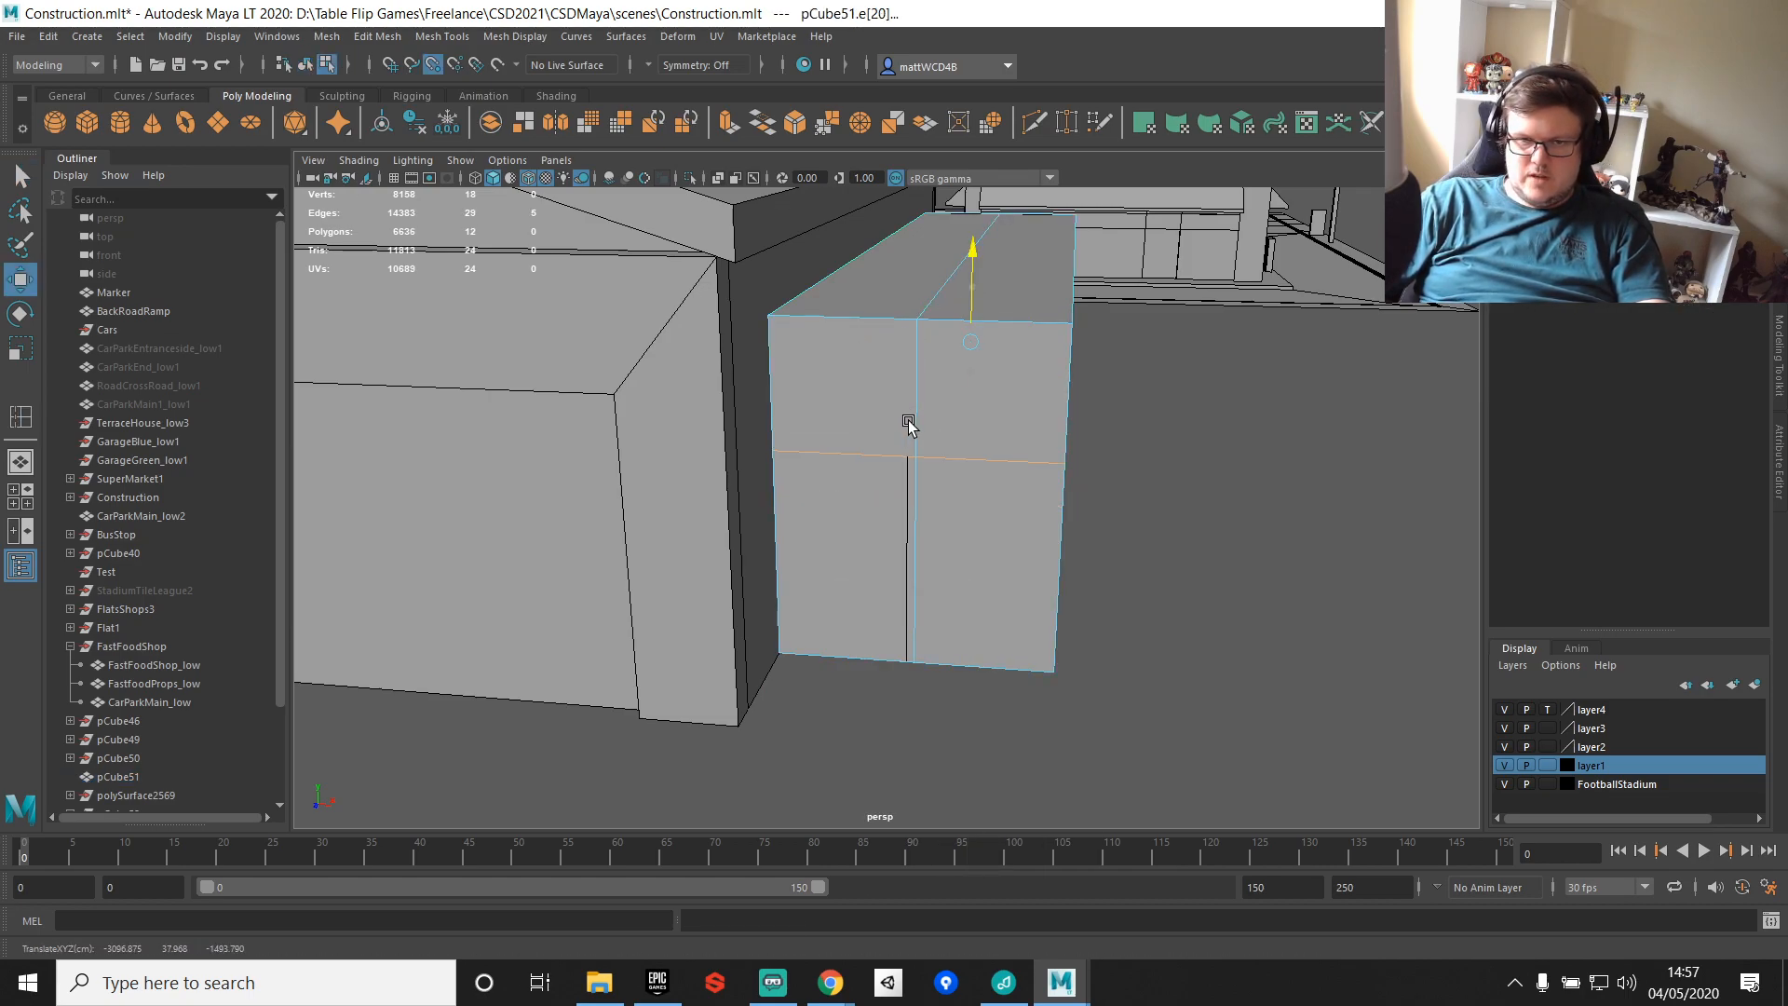
{"action": "left_click", "coordinate": [923, 500]}
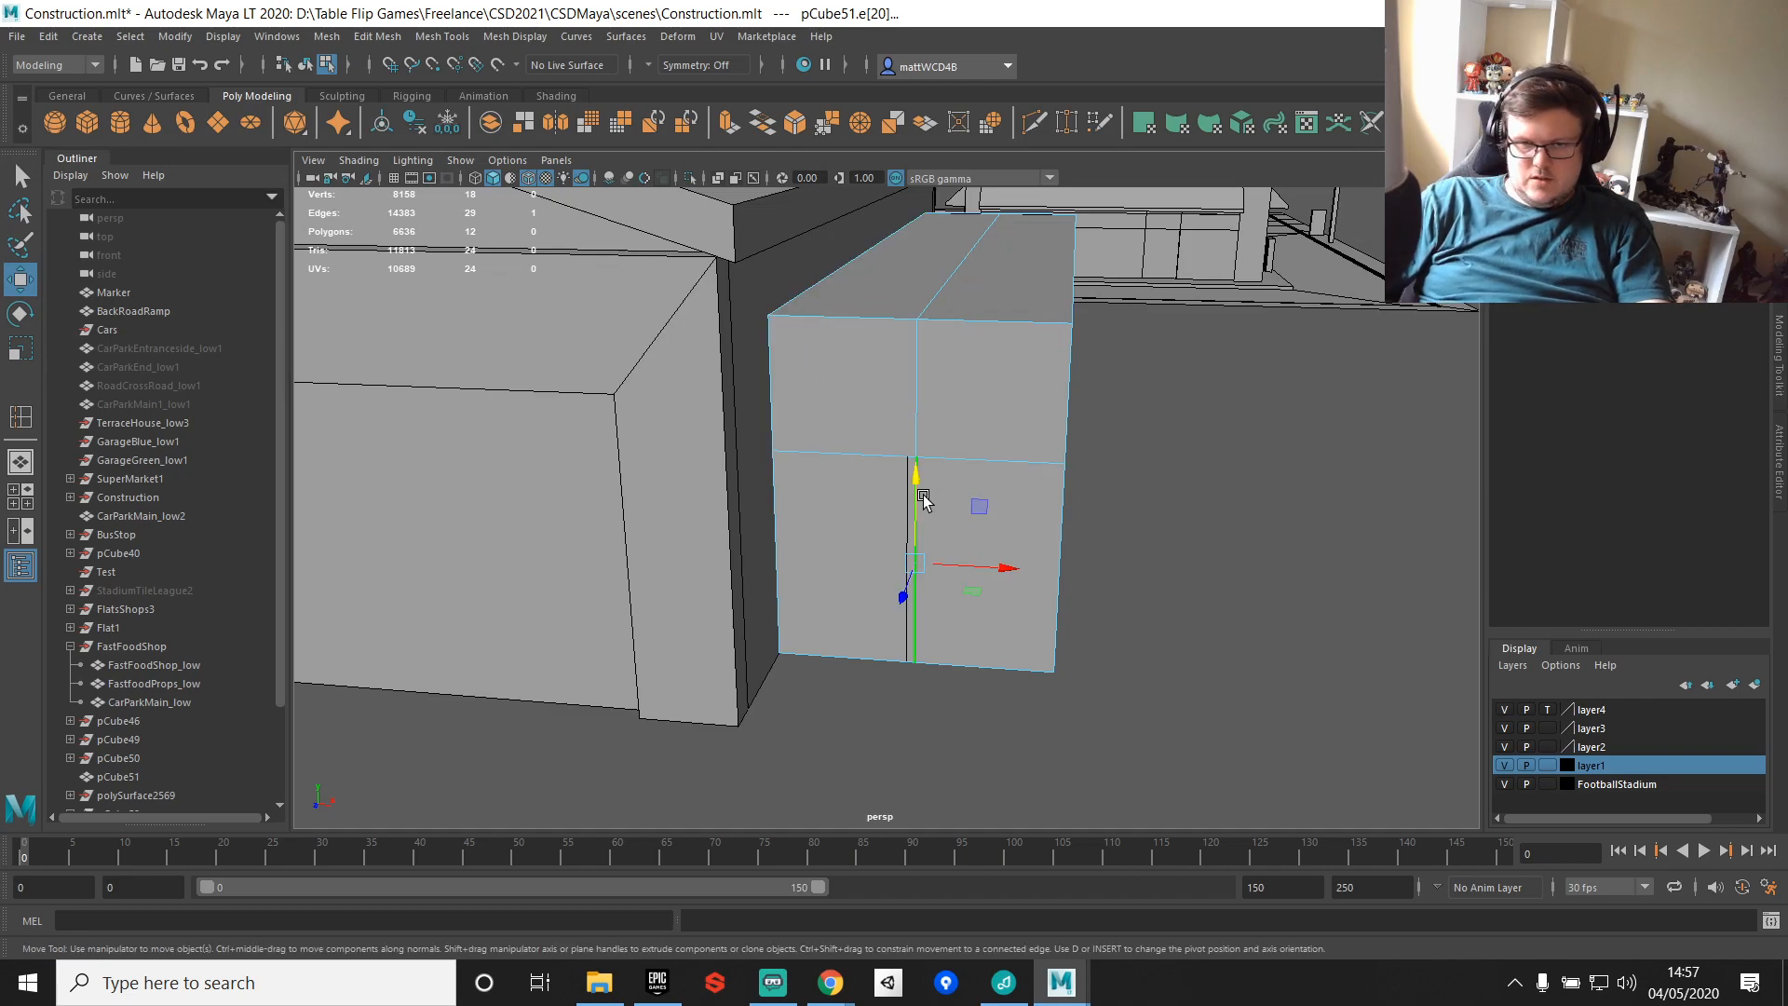
{"action": "left_click", "coordinate": [1067, 410]}
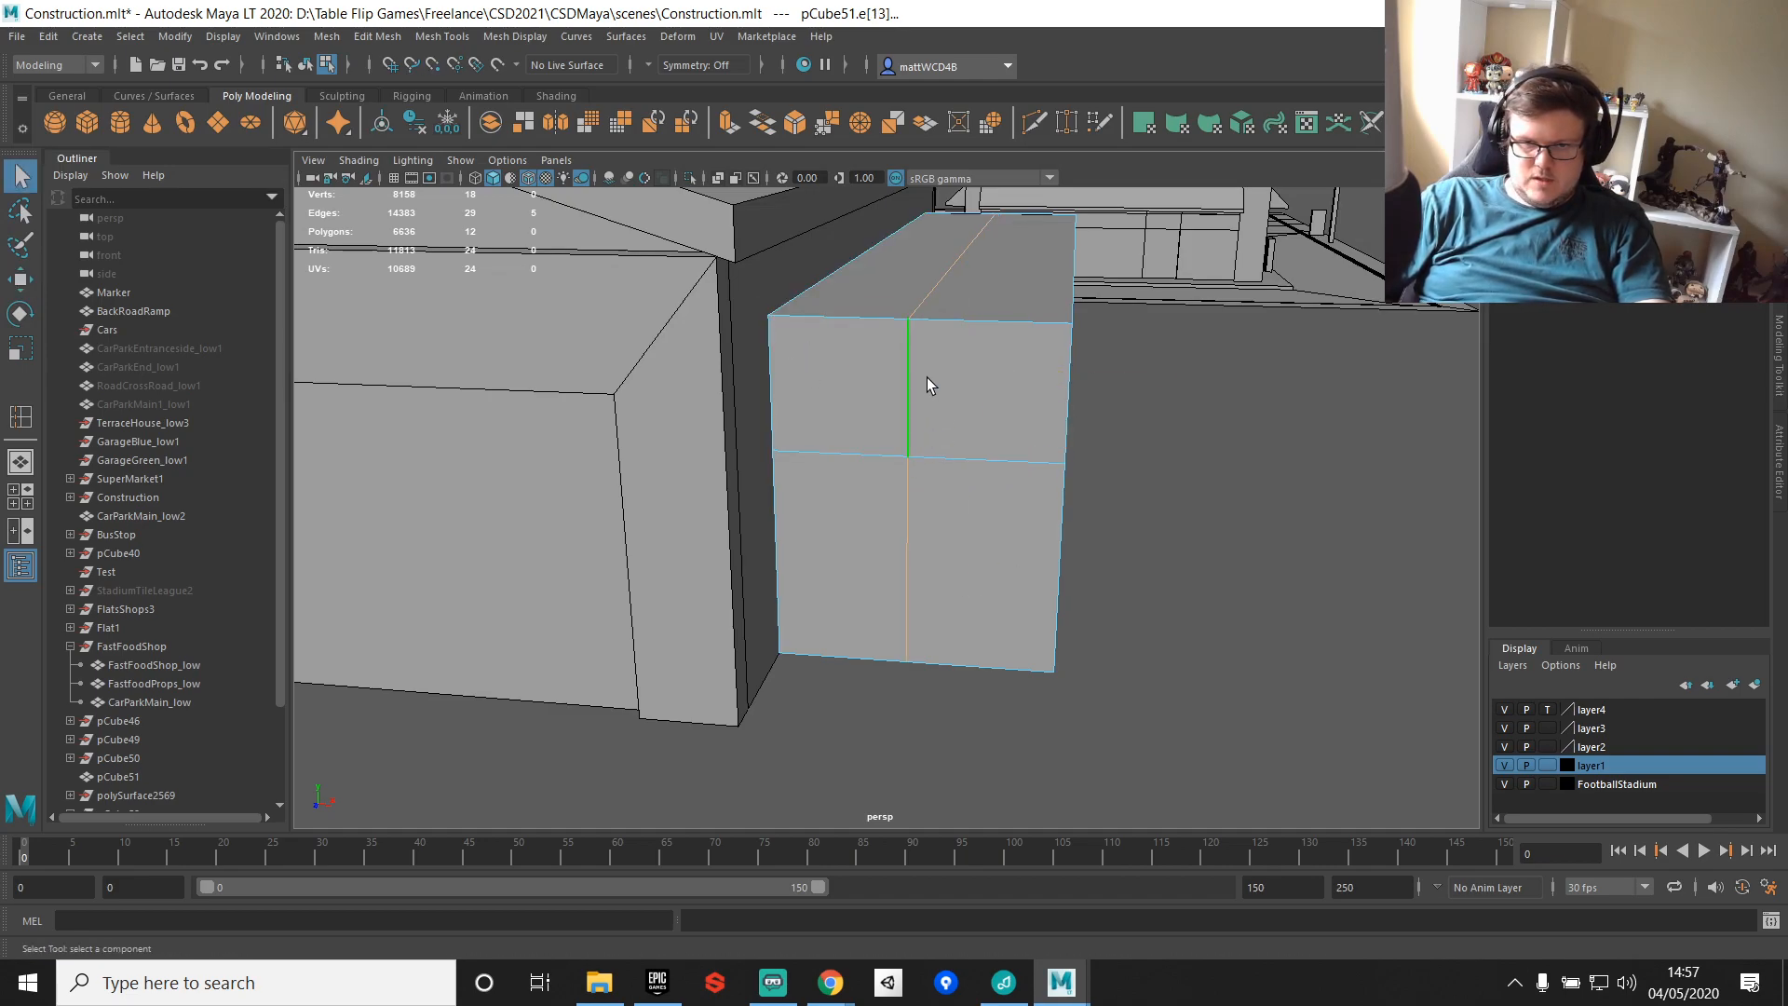
Step: Delete the extension's end face that covers the small block to open a doorway
{"action": "right_click_drag", "start_coordinate": [920, 404], "coordinate": [924, 446]}
{"action": "left_click", "coordinate": [807, 543]}
{"action": "key", "text": "Delete"}
Step: Delete only the outward-facing front face of the small block so it forms an open recess
{"action": "right_click_drag", "start_coordinate": [857, 480], "coordinate": [859, 528]}
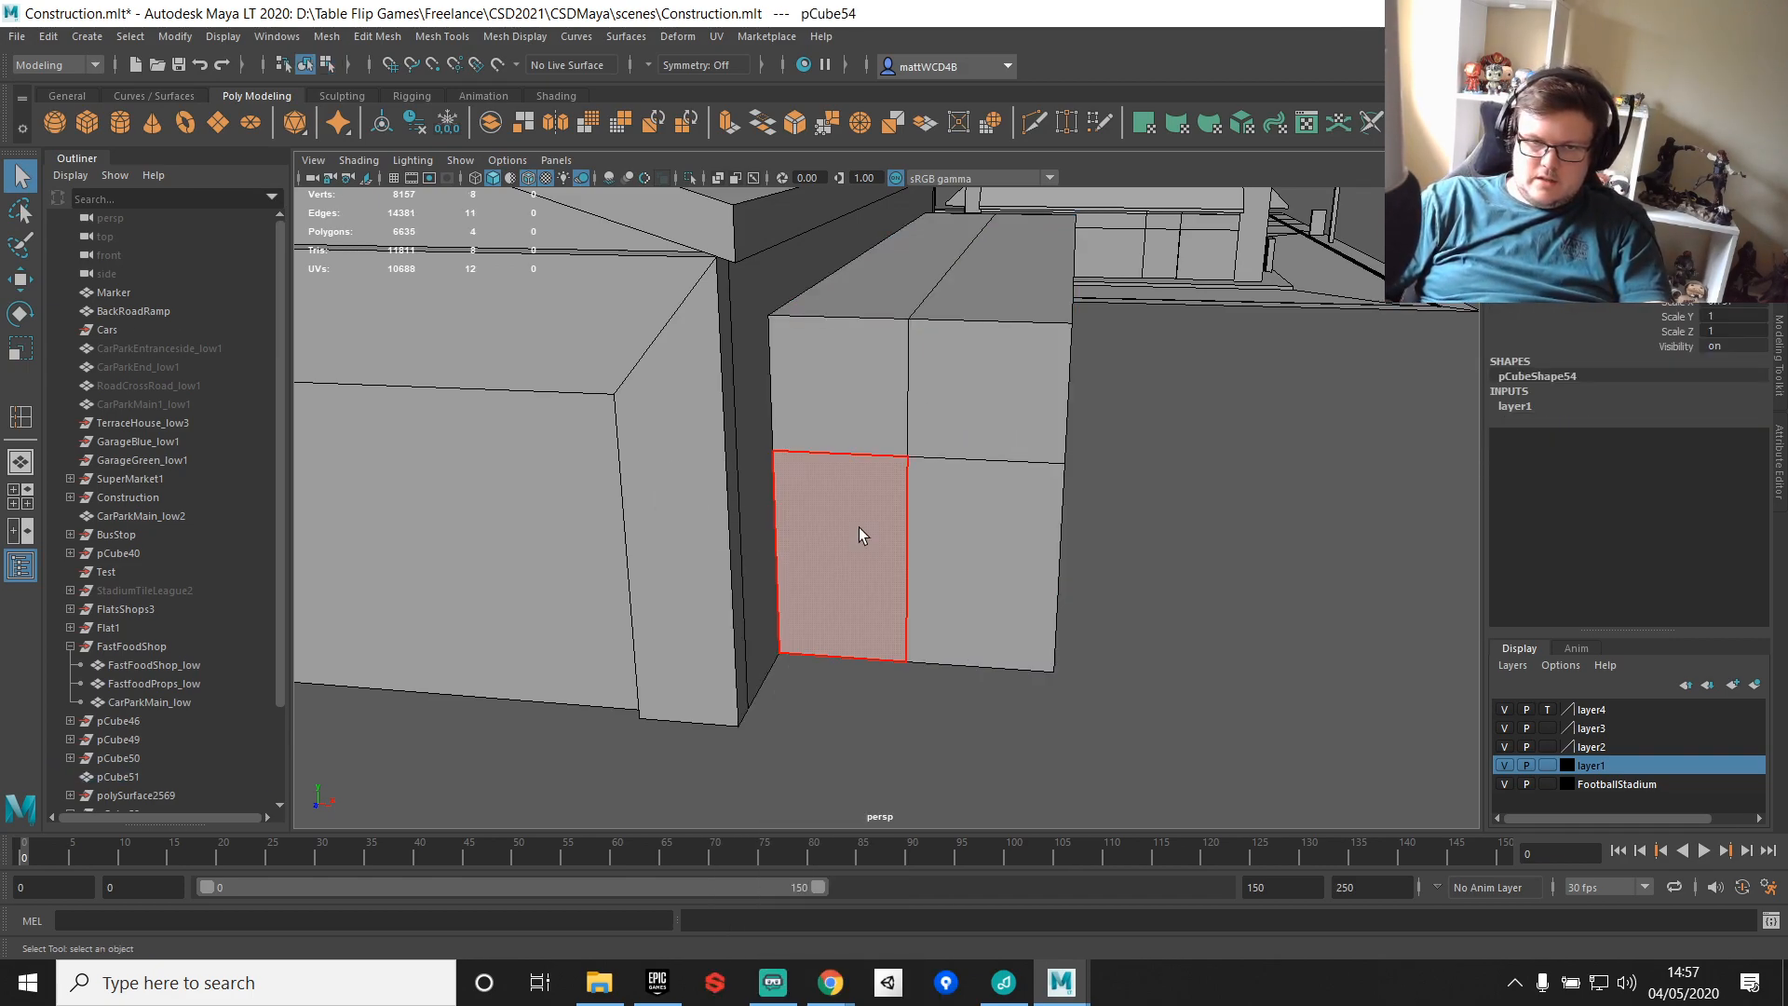
{"action": "left_click", "coordinate": [874, 524]}
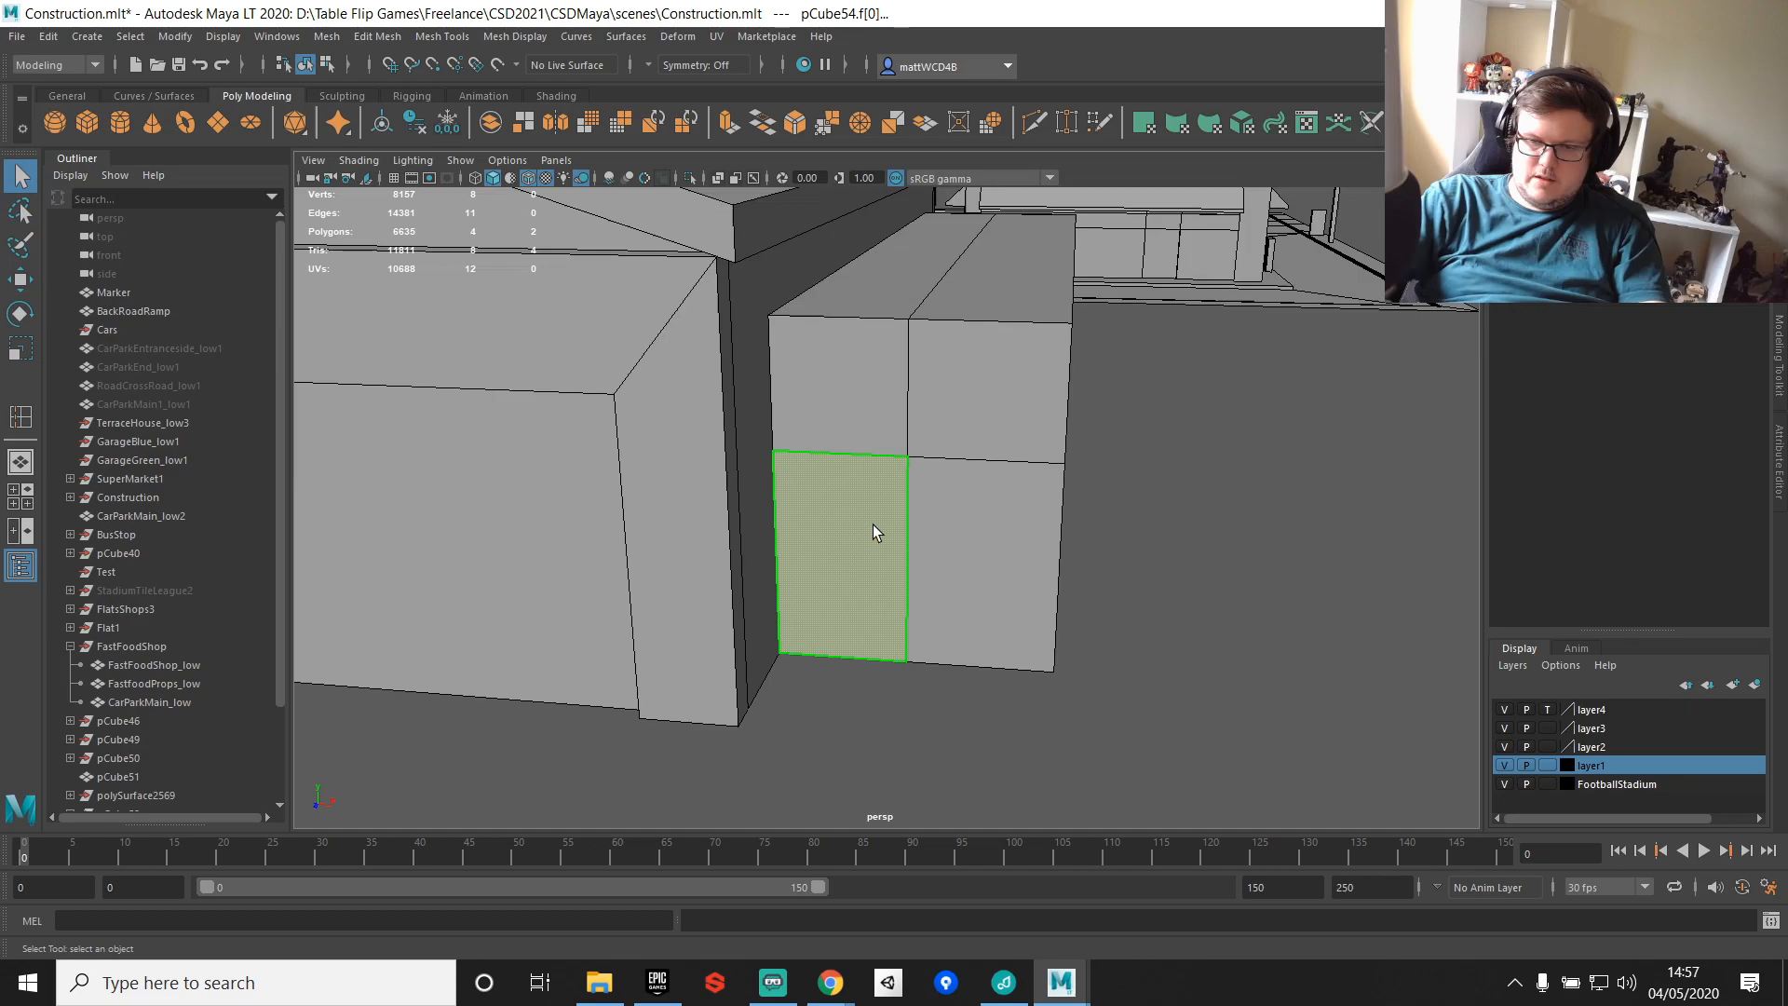
{"action": "key", "text": "Delete"}
{"action": "left_click_drag", "start_coordinate": [874, 523], "coordinate": [568, 493], "text": "alt"}
{"action": "scroll", "coordinate": [941, 555], "scroll_direction": "up", "scroll_amount": 3}
{"action": "key", "text": "ctrl+z"}
{"action": "left_click", "coordinate": [913, 605], "text": "ctrl"}
{"action": "left_click_drag", "start_coordinate": [913, 605], "coordinate": [1196, 491], "text": "alt"}
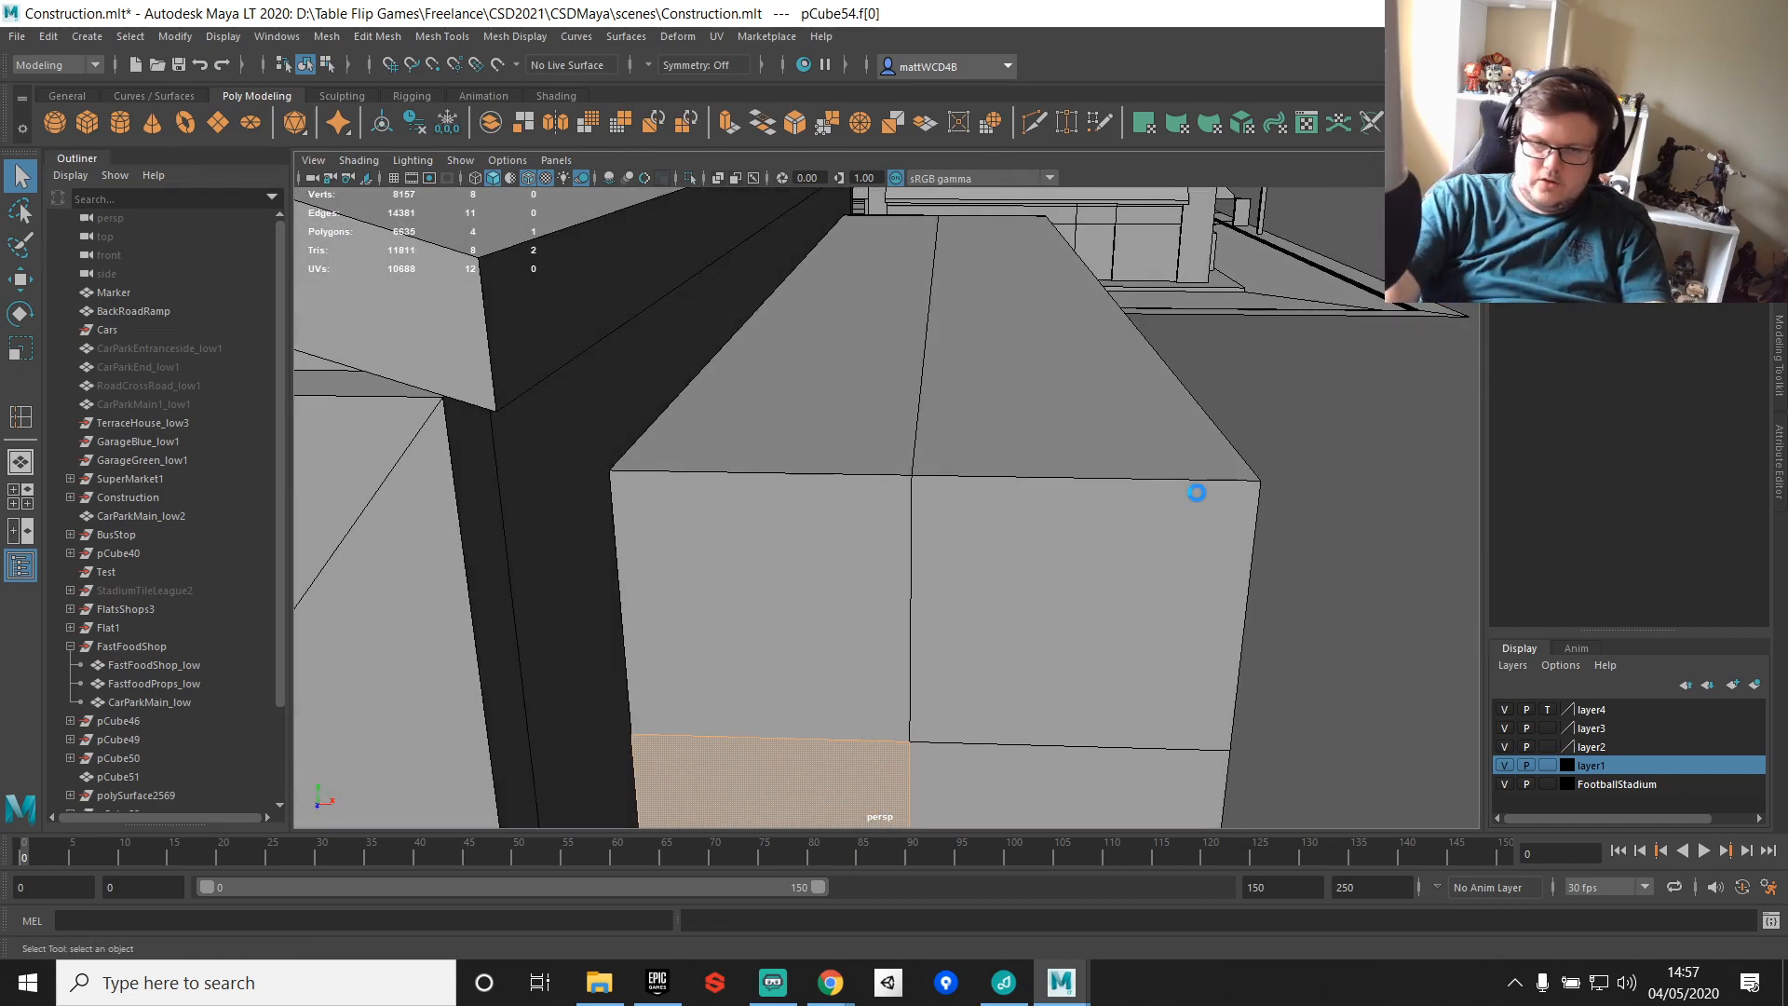
{"action": "key", "text": "Delete"}
Step: Reverse the normals of all remaining faces of the recess block
{"action": "left_click_drag", "start_coordinate": [1196, 493], "coordinate": [1187, 406], "text": "alt"}
{"action": "double_click", "coordinate": [874, 406]}
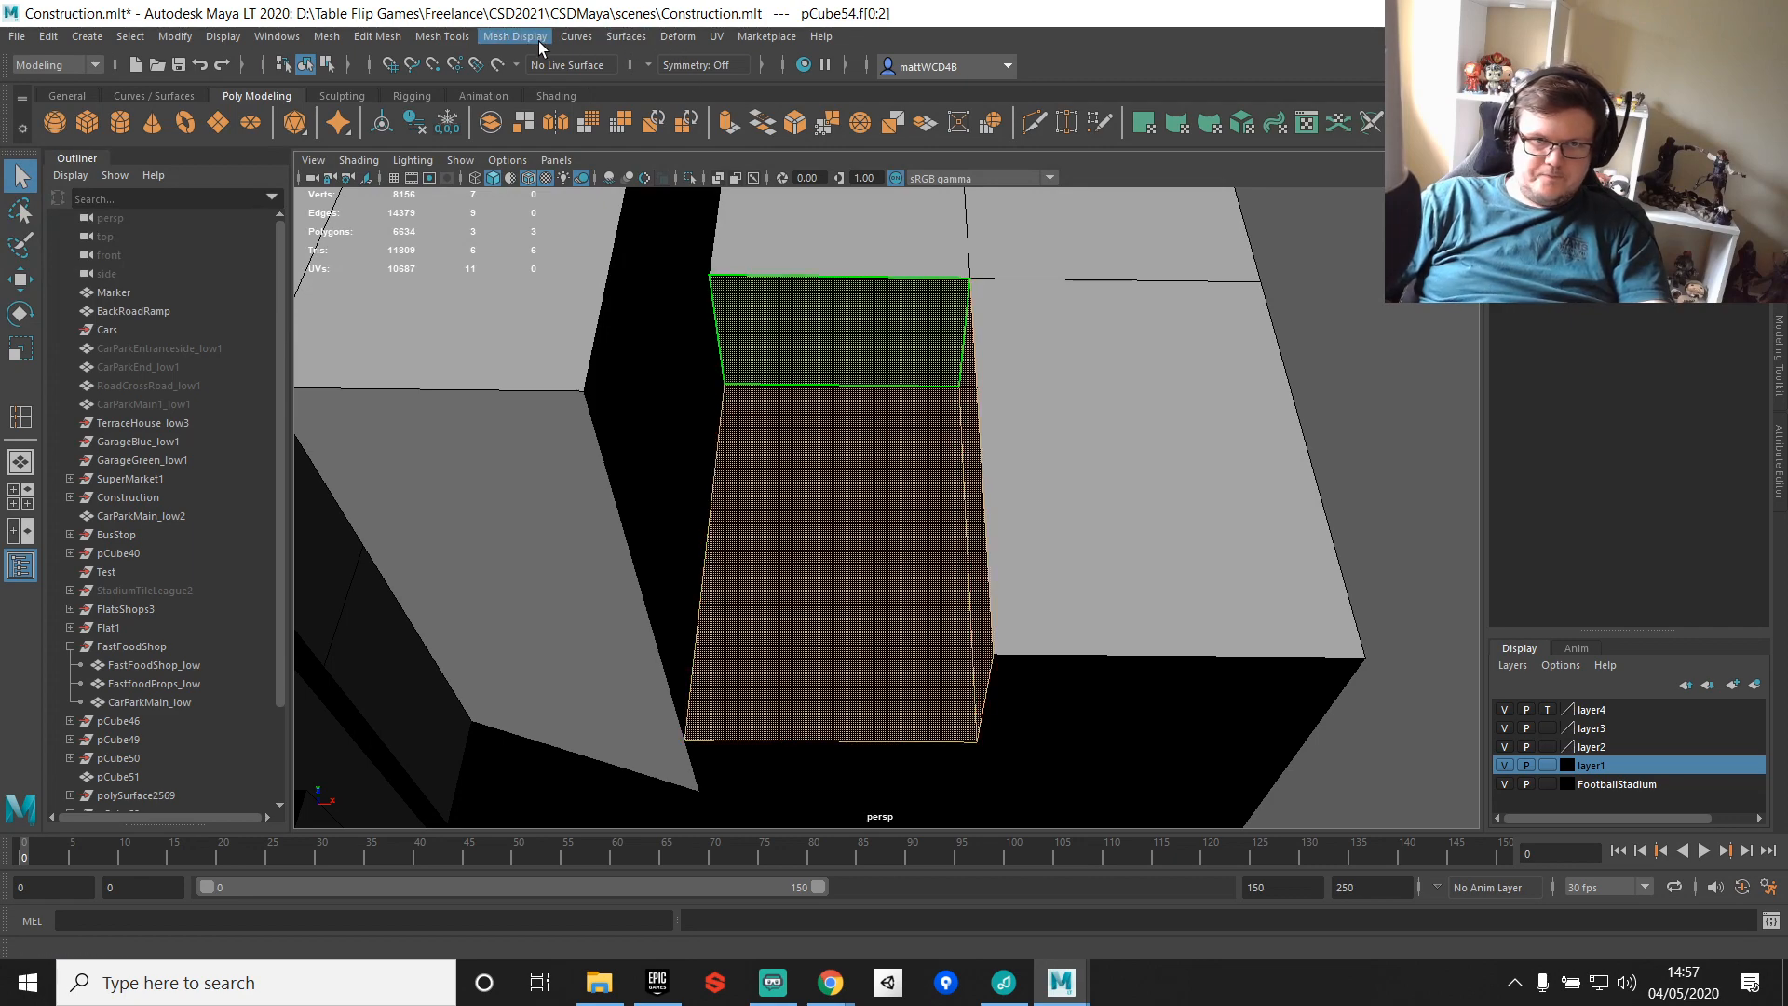
{"action": "left_click", "coordinate": [542, 43]}
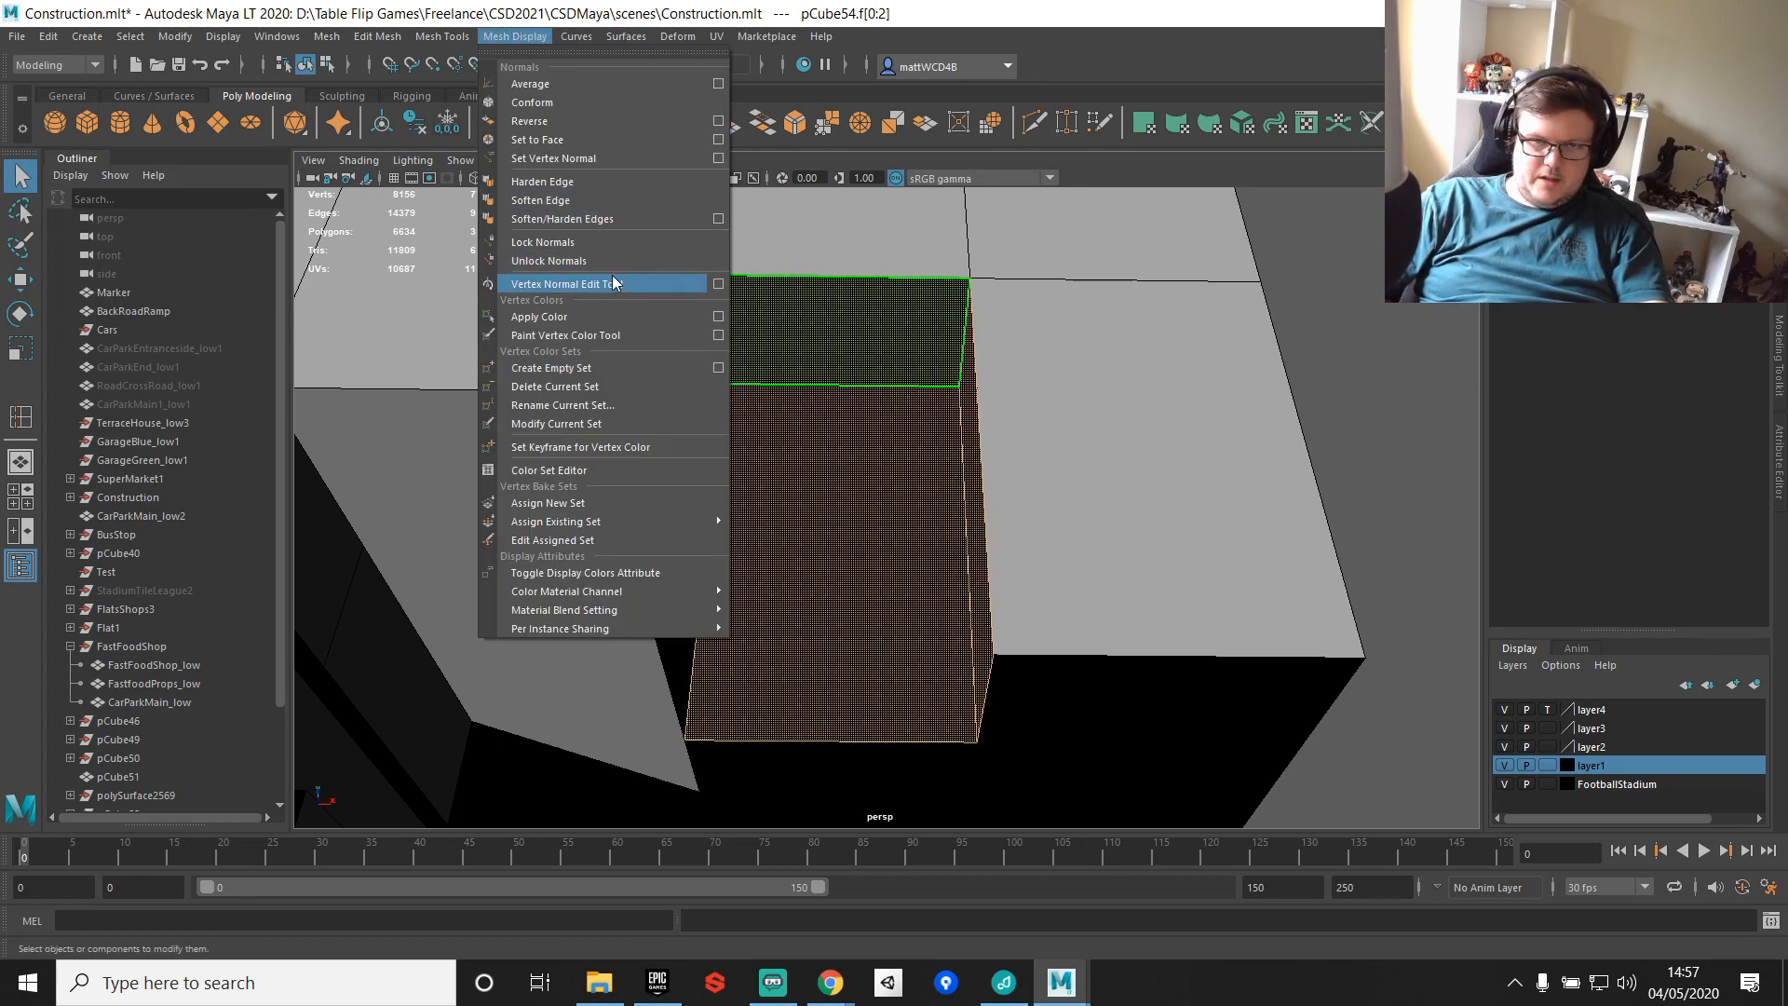
{"action": "left_click", "coordinate": [559, 122]}
Step: Combine the recess block and the extension into one mesh and switch it to vertex editing
{"action": "left_click_drag", "start_coordinate": [1004, 285], "coordinate": [890, 499], "text": "alt"}
{"action": "right_click_drag", "start_coordinate": [873, 475], "coordinate": [881, 558]}
{"action": "left_click", "coordinate": [937, 564]}
{"action": "left_click_drag", "start_coordinate": [938, 572], "coordinate": [730, 587], "text": "alt"}
{"action": "key", "text": "w"}
{"action": "key", "text": "f"}
{"action": "left_click_drag", "start_coordinate": [932, 463], "coordinate": [867, 473], "text": "alt"}
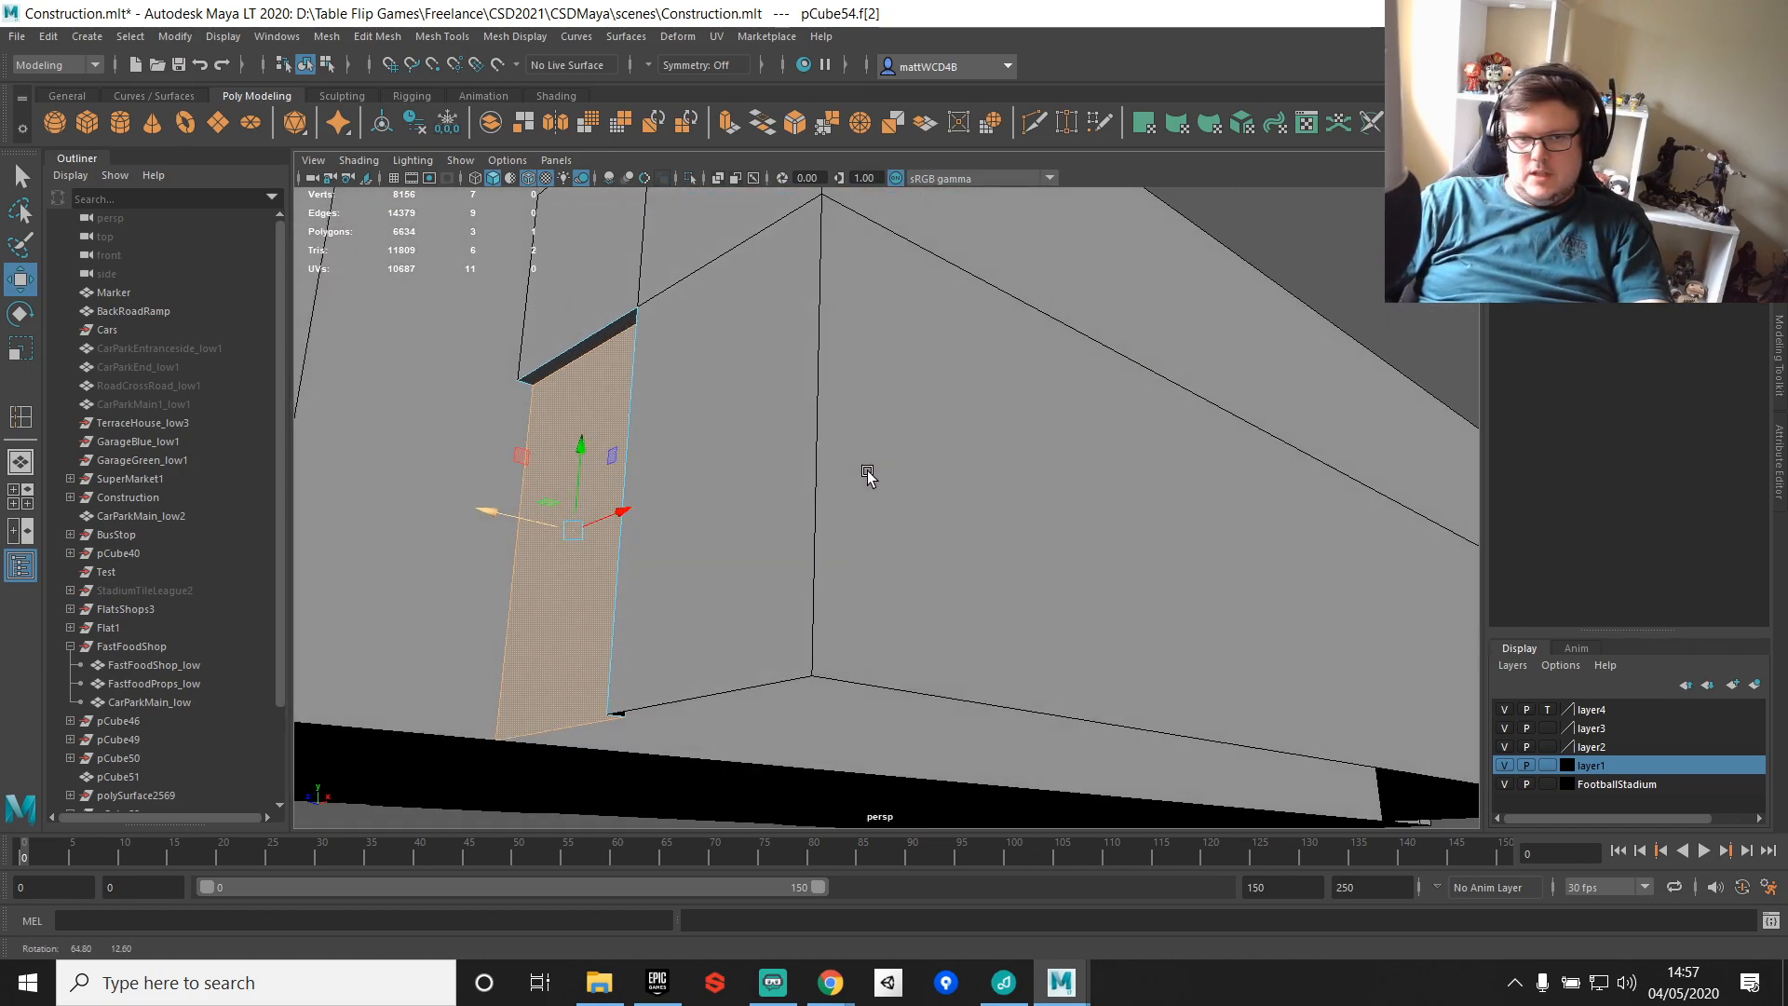
{"action": "right_click_drag", "start_coordinate": [636, 337], "coordinate": [695, 675]}
{"action": "left_click", "coordinate": [733, 277], "text": "shift"}
{"action": "right_click_drag", "start_coordinate": [830, 361], "coordinate": [712, 348], "text": "ctrl"}
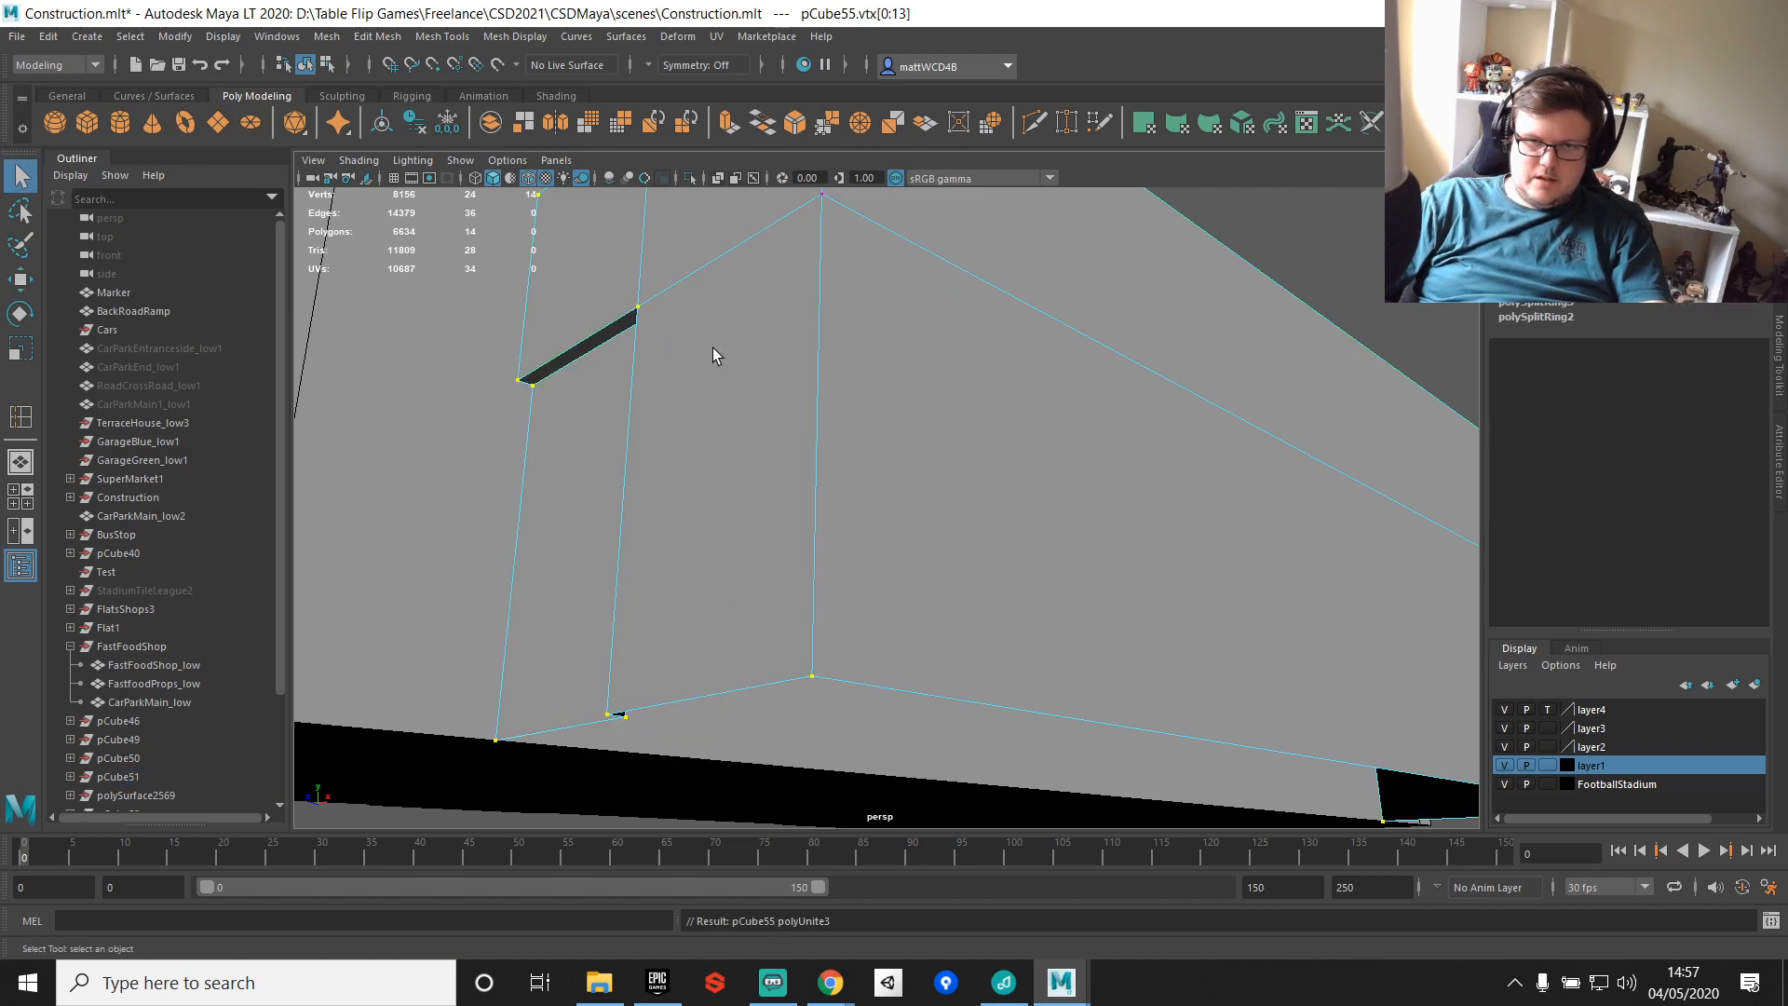
Step: Merge all vertices of the combined extension mesh with a 0.01 distance threshold
{"action": "scroll", "coordinate": [713, 350], "scroll_direction": "down", "scroll_amount": 10}
{"action": "left_click_drag", "start_coordinate": [719, 366], "coordinate": [1211, 759]}
{"action": "right_click_drag", "start_coordinate": [1105, 357], "coordinate": [1115, 189], "text": "shift"}
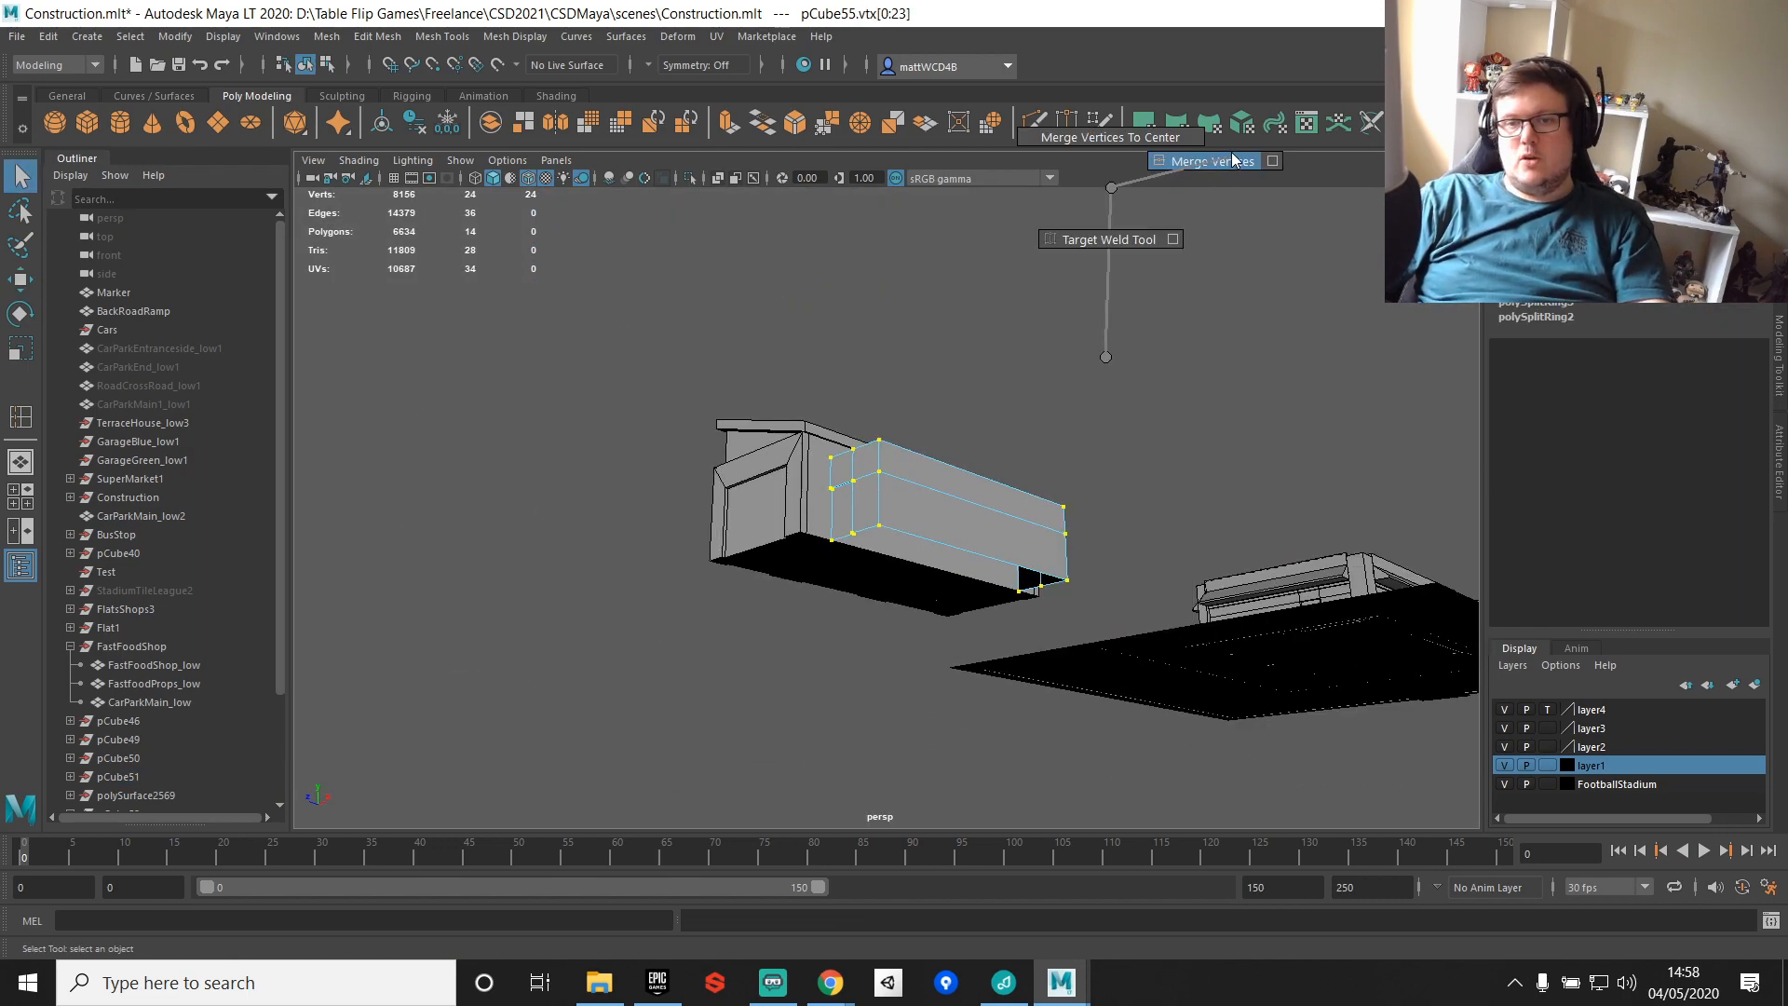
{"action": "right_click_drag", "start_coordinate": [1234, 160], "coordinate": [1236, 159], "text": "shift"}
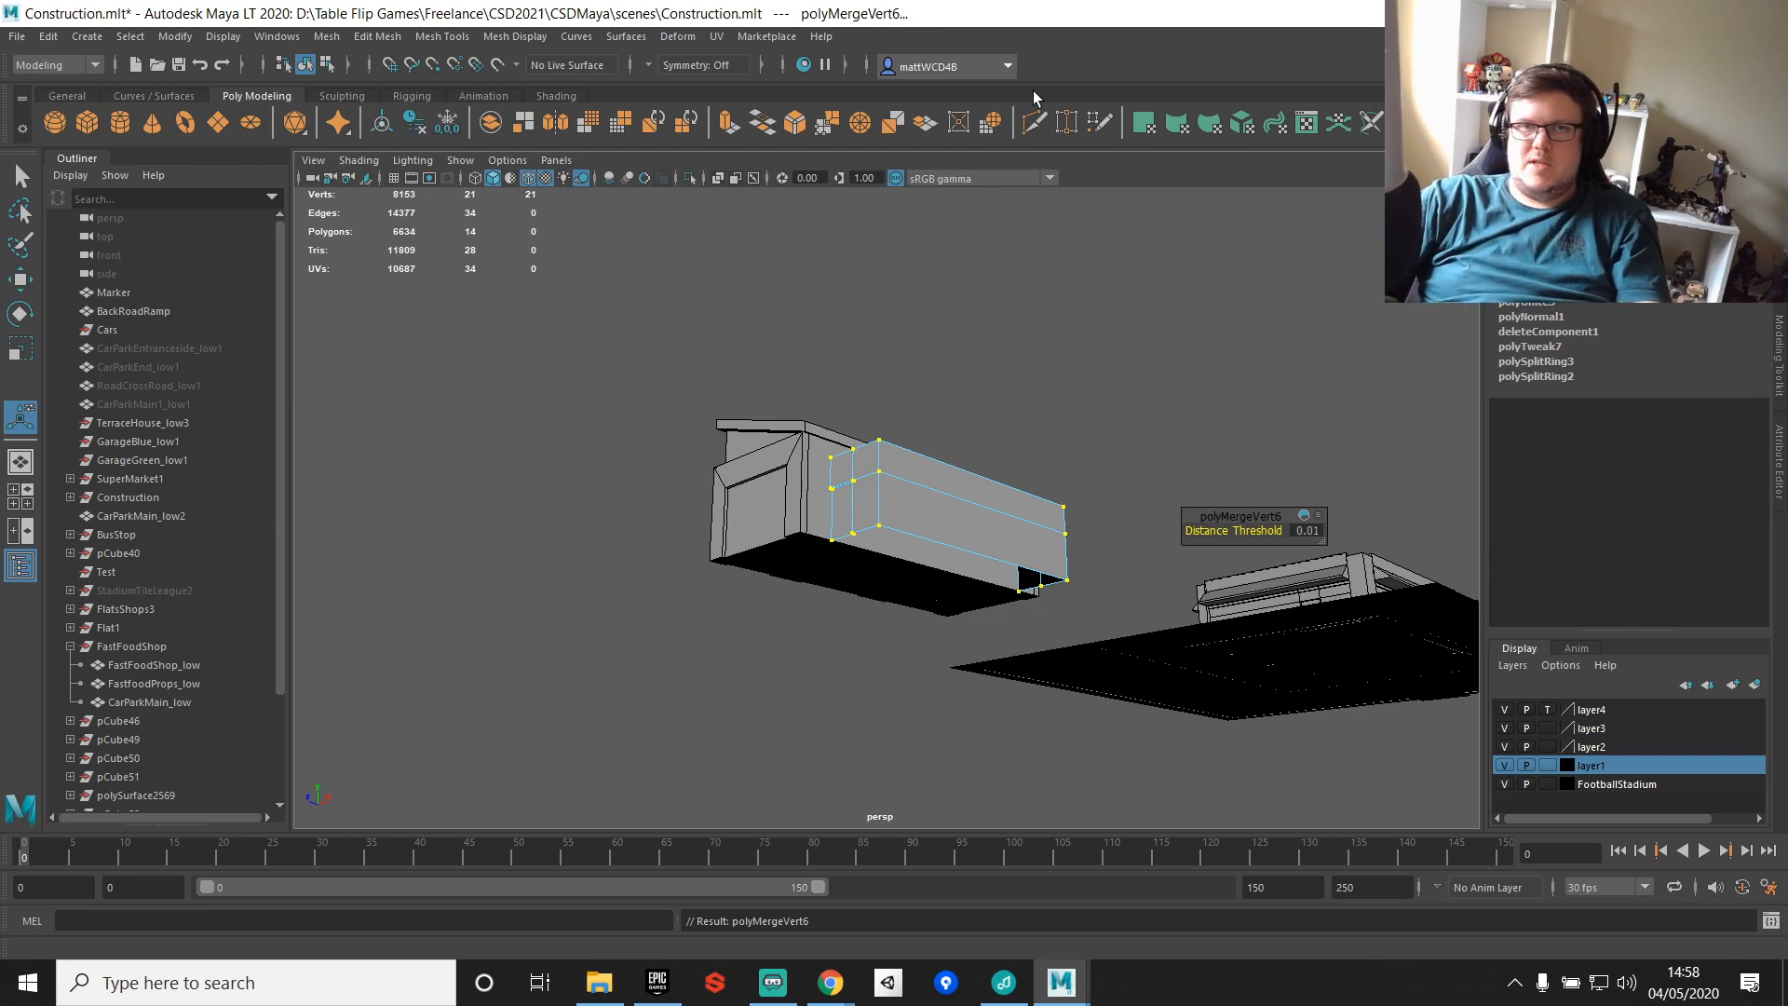
{"action": "left_click_drag", "start_coordinate": [911, 498], "coordinate": [925, 519], "text": "alt"}
{"action": "scroll", "coordinate": [959, 410], "scroll_direction": "up", "scroll_amount": 5}
{"action": "left_click_drag", "start_coordinate": [968, 349], "coordinate": [980, 389], "text": "alt"}
{"action": "scroll", "coordinate": [1022, 463], "scroll_direction": "up", "scroll_amount": 6}
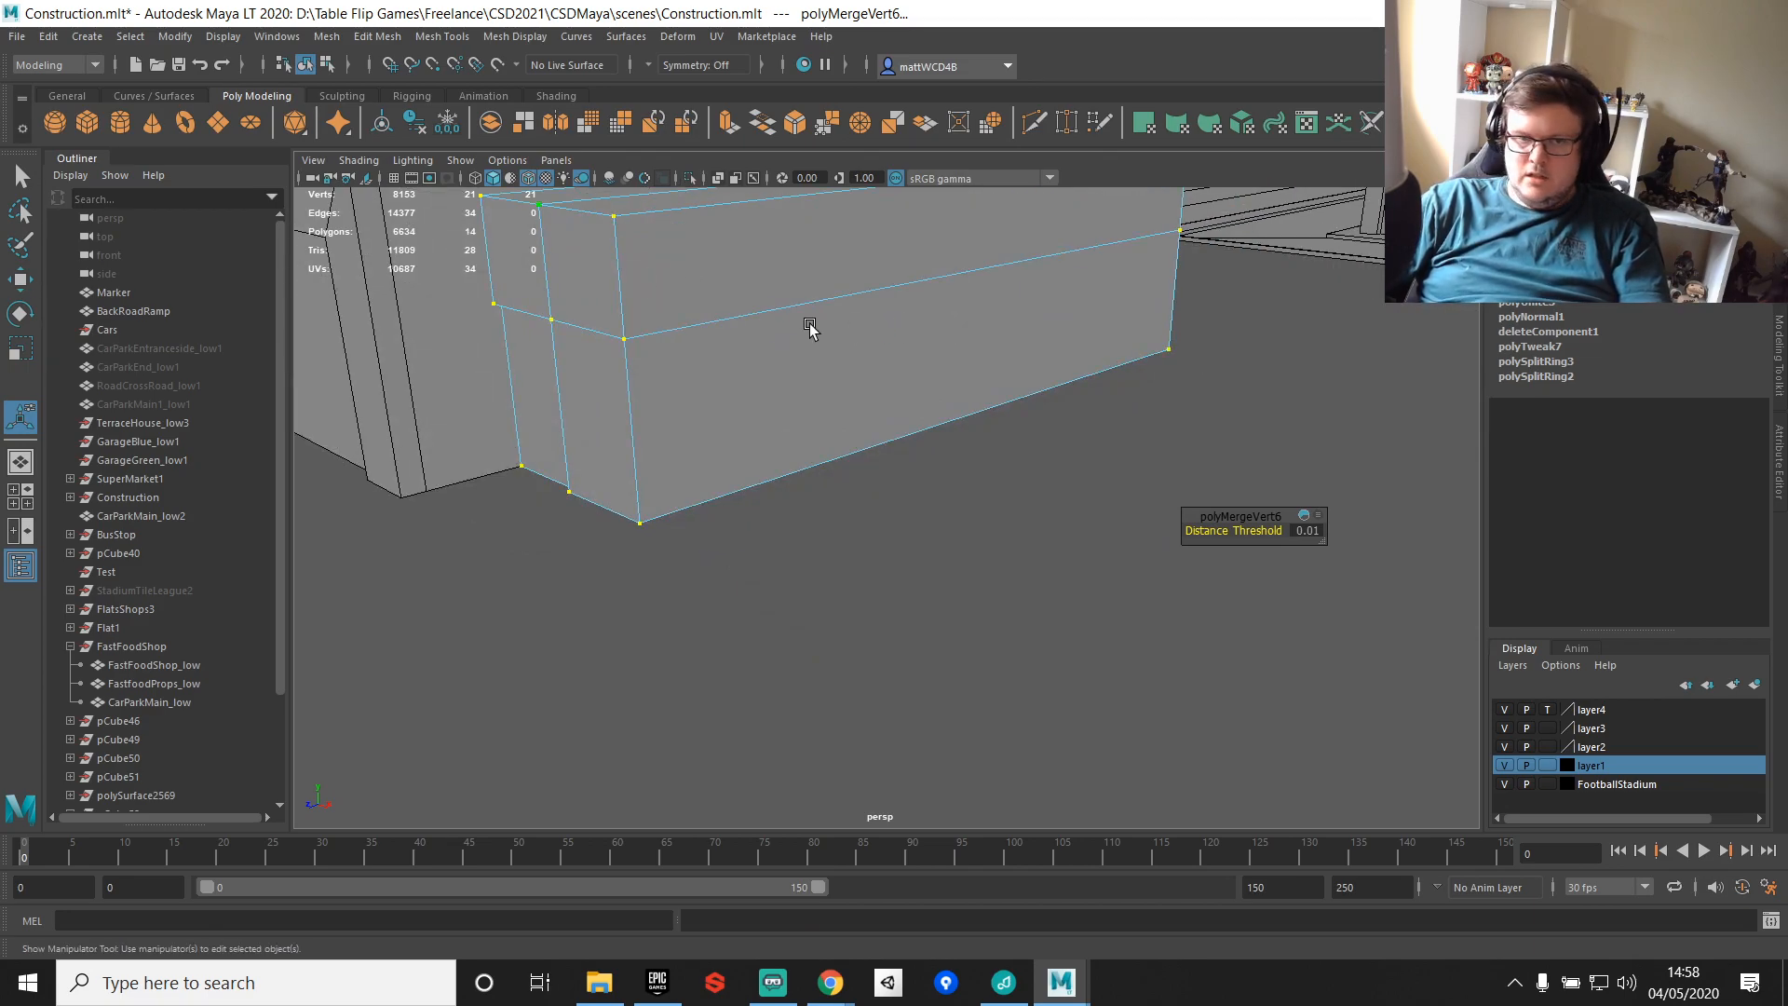
{"action": "scroll", "coordinate": [786, 351], "scroll_direction": "down", "scroll_amount": 6}
{"action": "scroll", "coordinate": [870, 398], "scroll_direction": "up", "scroll_amount": 2}
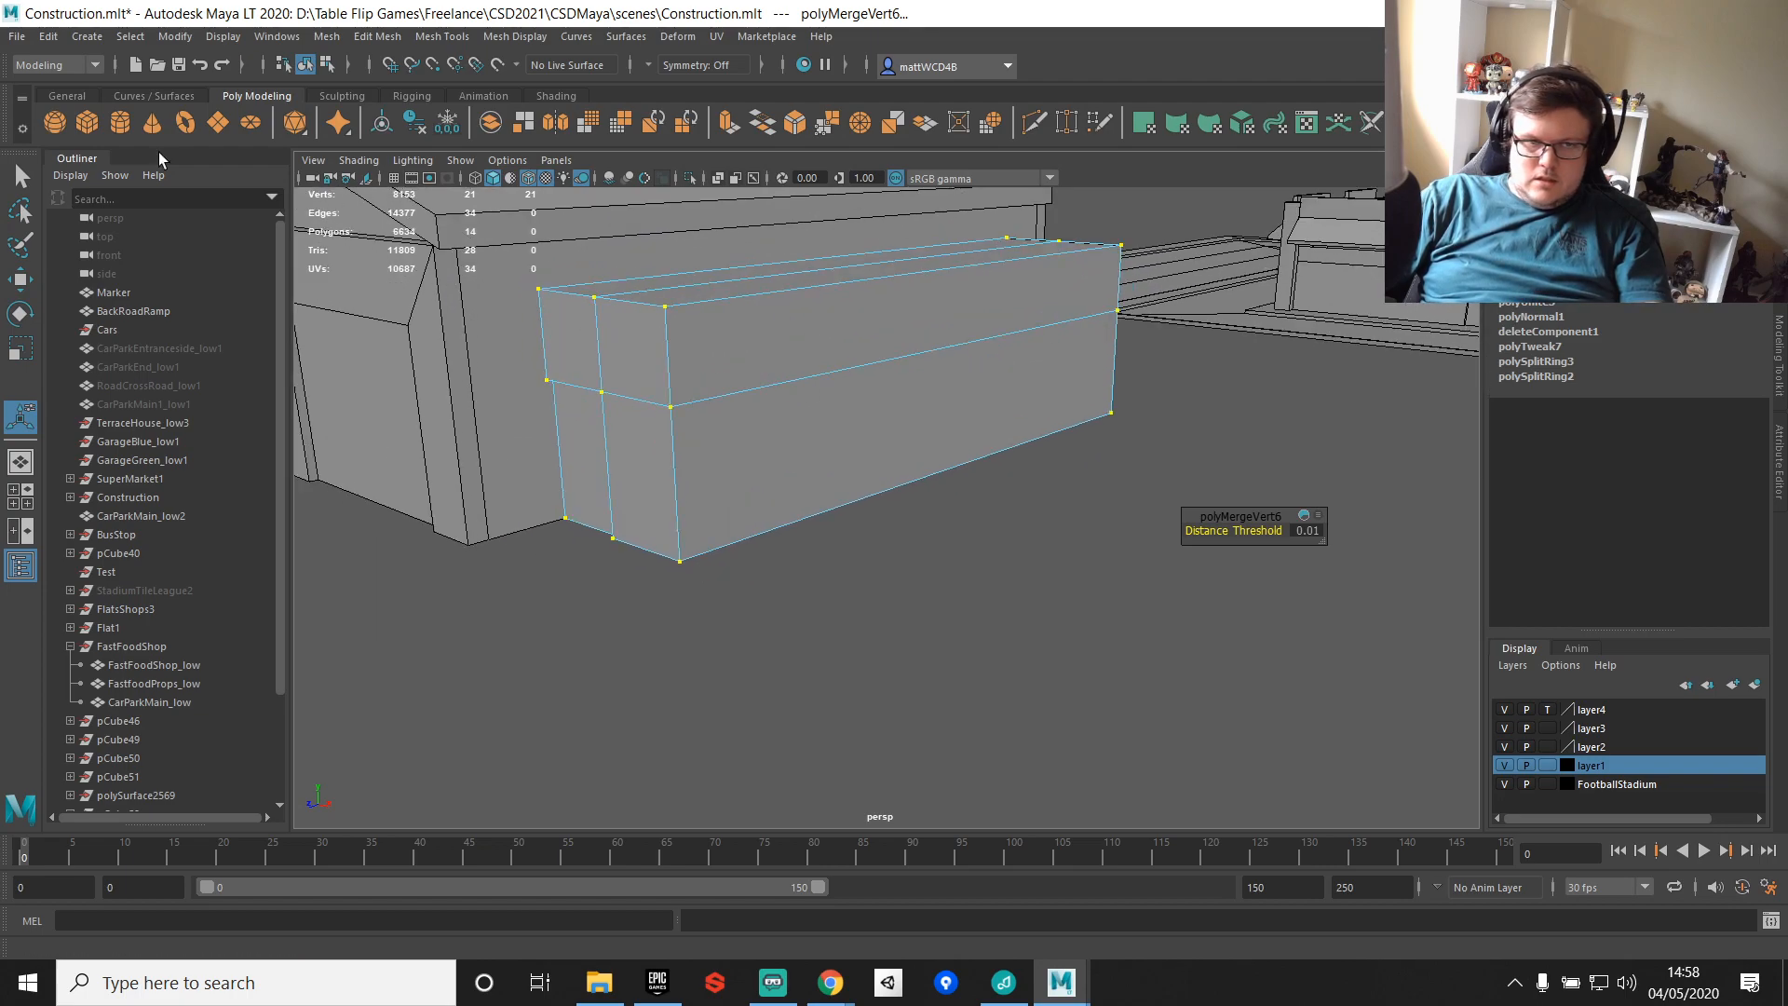
Step: Create a polygon cube and snap it to the bottom outer corner of the extension beside the doorway recess
{"action": "left_click", "coordinate": [88, 124]}
{"action": "scroll", "coordinate": [973, 398], "scroll_direction": "down", "scroll_amount": 10}
{"action": "left_click_drag", "start_coordinate": [920, 463], "coordinate": [1481, 424], "text": "alt"}
{"action": "scroll", "coordinate": [1225, 395], "scroll_direction": "down", "scroll_amount": 4}
{"action": "key", "text": "w"}
{"action": "key", "text": "v"}
{"action": "key", "text": "f"}
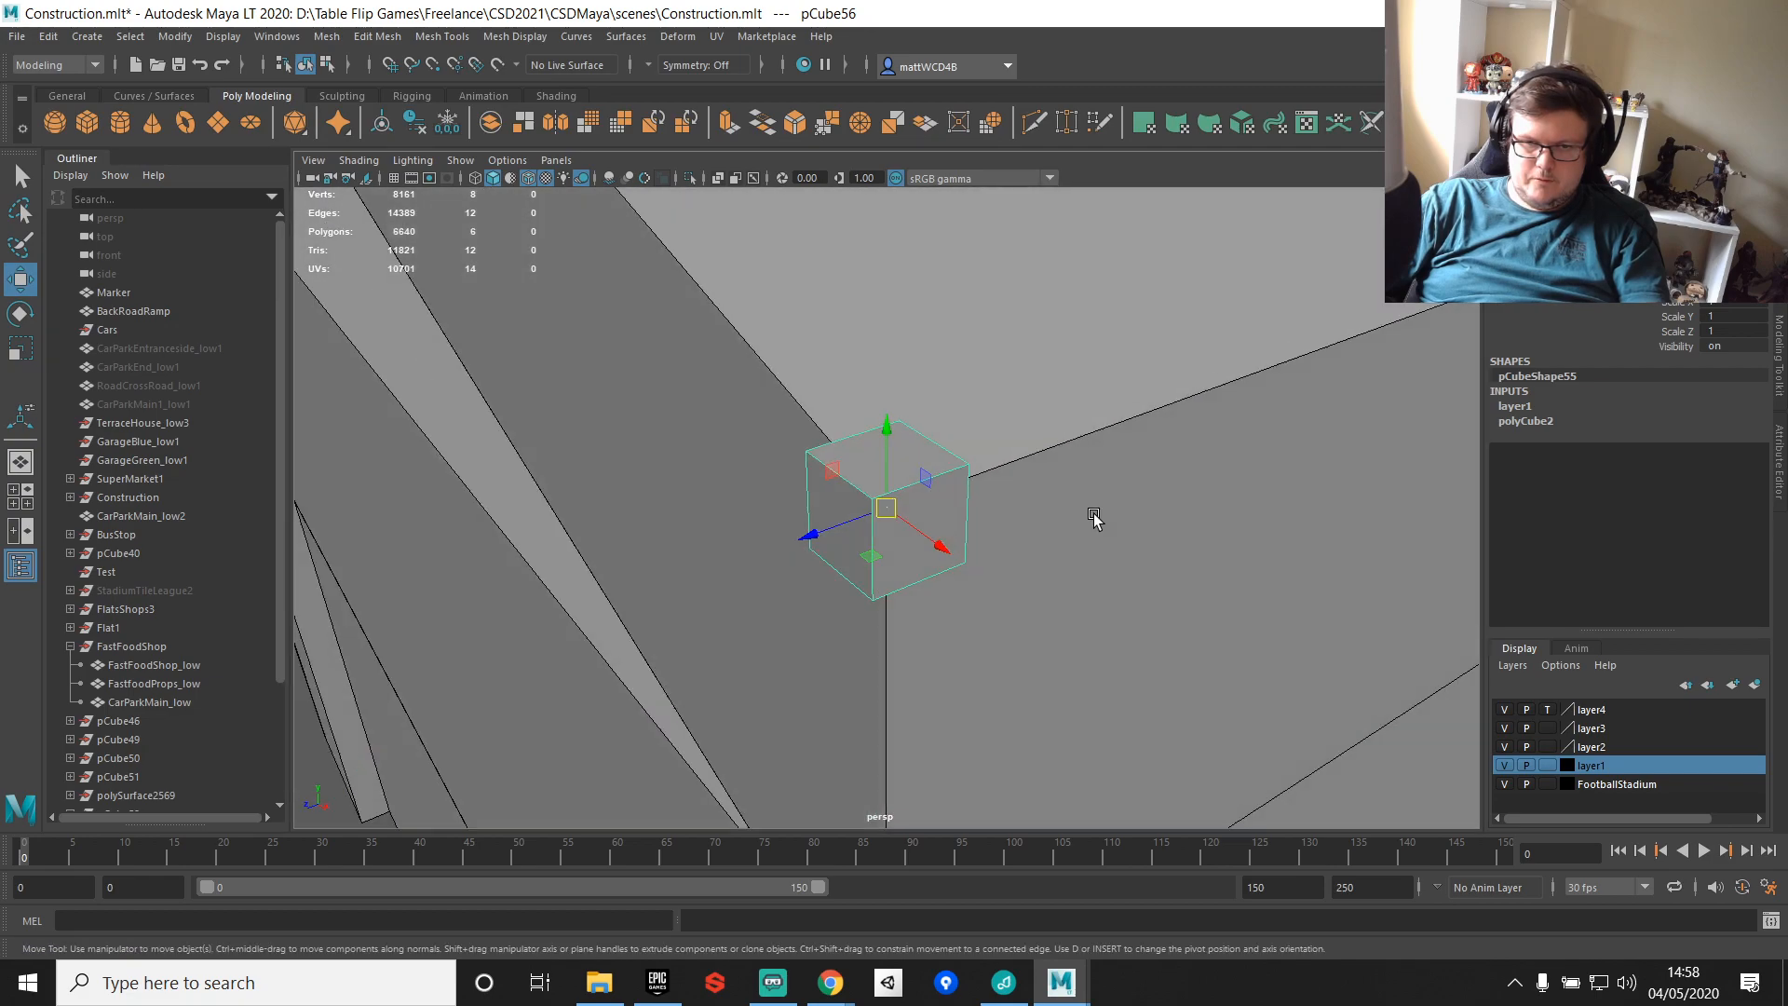
{"action": "scroll", "coordinate": [1093, 515], "scroll_direction": "down", "scroll_amount": 12}
{"action": "middle_click_drag", "start_coordinate": [978, 531], "coordinate": [726, 385], "text": "alt"}
{"action": "key", "text": "v"}
{"action": "left_click_drag", "start_coordinate": [667, 355], "coordinate": [810, 691]}
Step: Snap the cube's pivot to the extension's bottom corner and scale it into a low block about 16 × 27 × 37 along the wall
{"action": "key", "text": "e"}
{"action": "key", "text": "r"}
{"action": "key", "text": "w"}
{"action": "key", "text": "d"}
{"action": "key", "text": "v"}
{"action": "key", "text": "e"}
{"action": "key", "text": "r"}
{"action": "left_click_drag", "start_coordinate": [1037, 682], "coordinate": [997, 660], "text": "alt"}
{"action": "left_click_drag", "start_coordinate": [855, 628], "coordinate": [864, 575]}
{"action": "left_click_drag", "start_coordinate": [806, 727], "coordinate": [664, 742]}
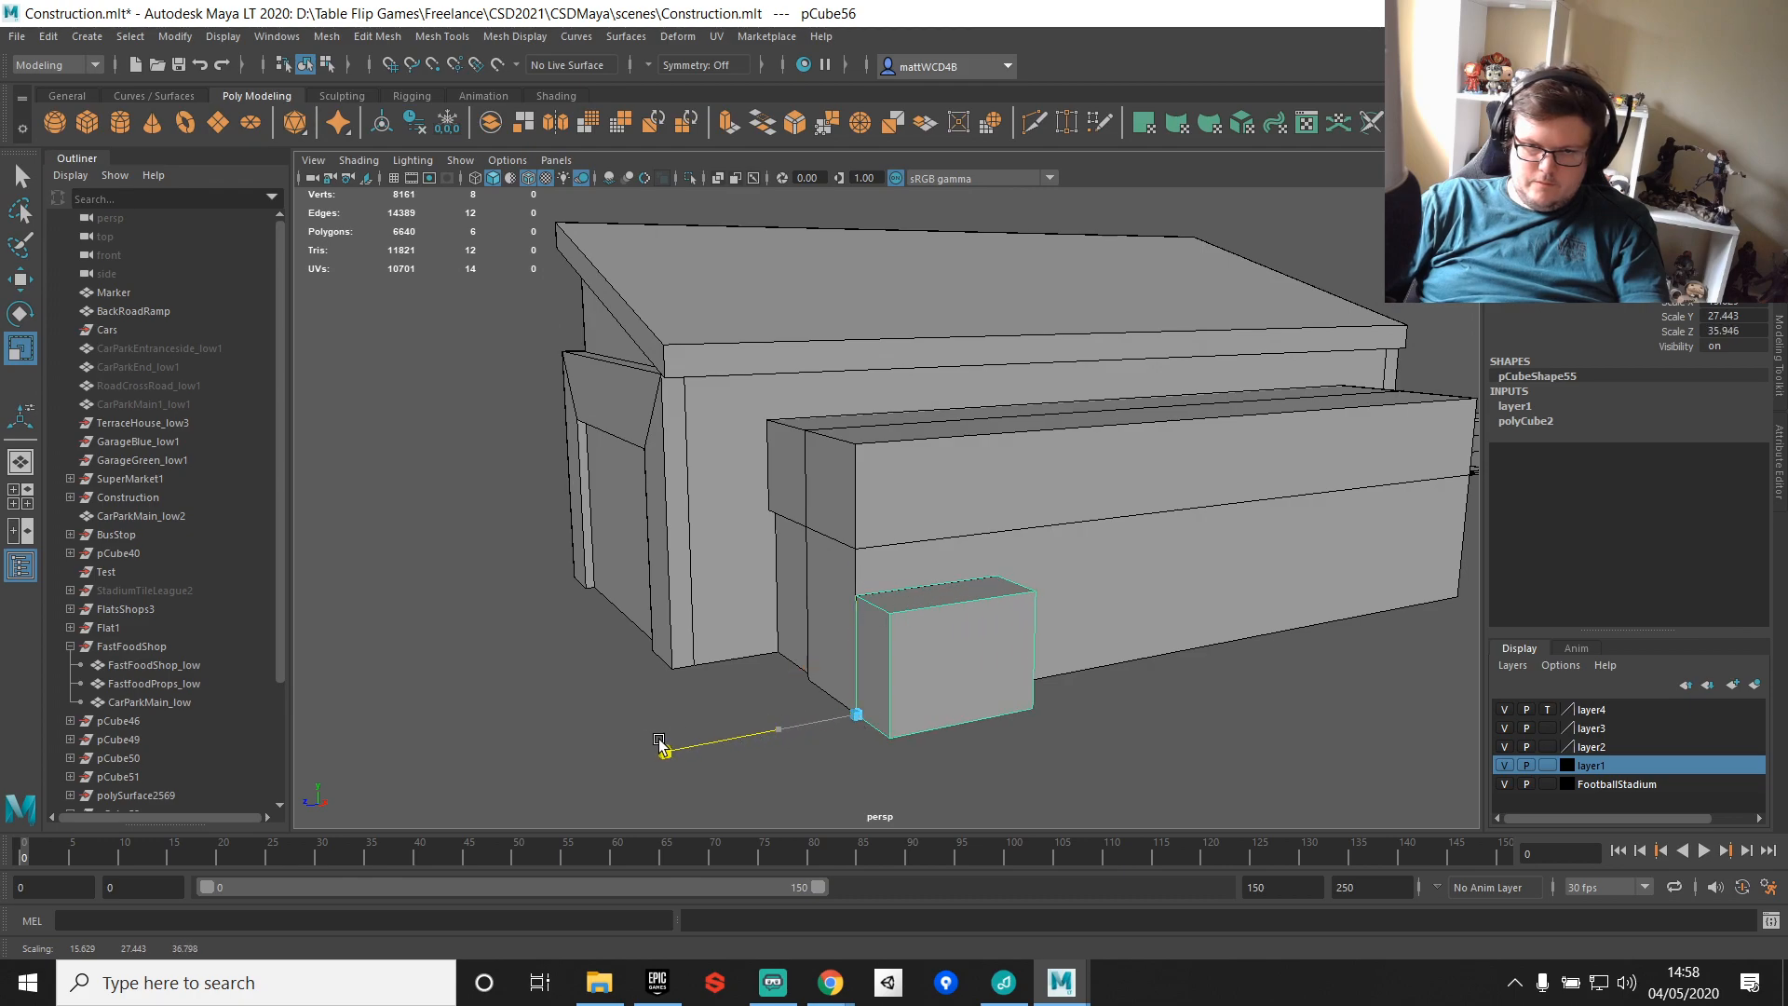
Step: Resize the block to about 29 high × 29 long and slide it along the extension's side wall, away from the corner
{"action": "left_click_drag", "start_coordinate": [856, 633], "coordinate": [856, 618]}
{"action": "key", "text": "w"}
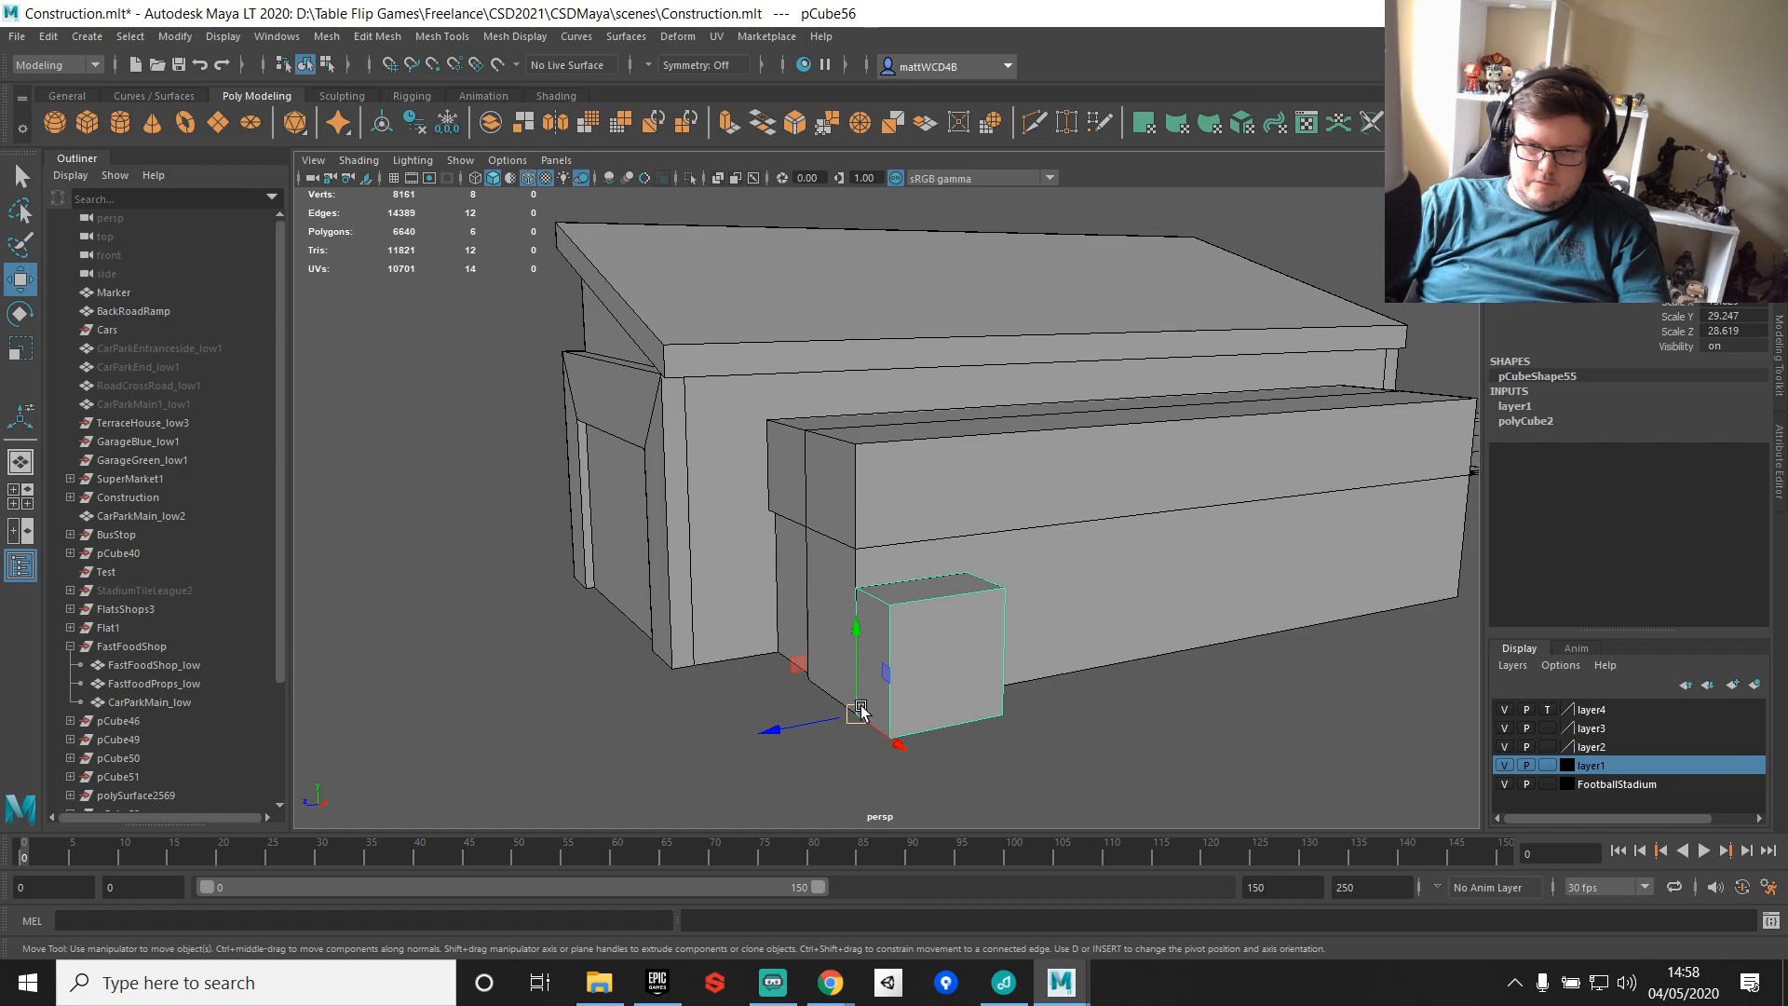
{"action": "left_click_drag", "start_coordinate": [827, 721], "coordinate": [1083, 674]}
{"action": "left_click_drag", "start_coordinate": [1179, 605], "coordinate": [1041, 491], "text": "alt"}
{"action": "left_click_drag", "start_coordinate": [984, 574], "coordinate": [886, 602]}
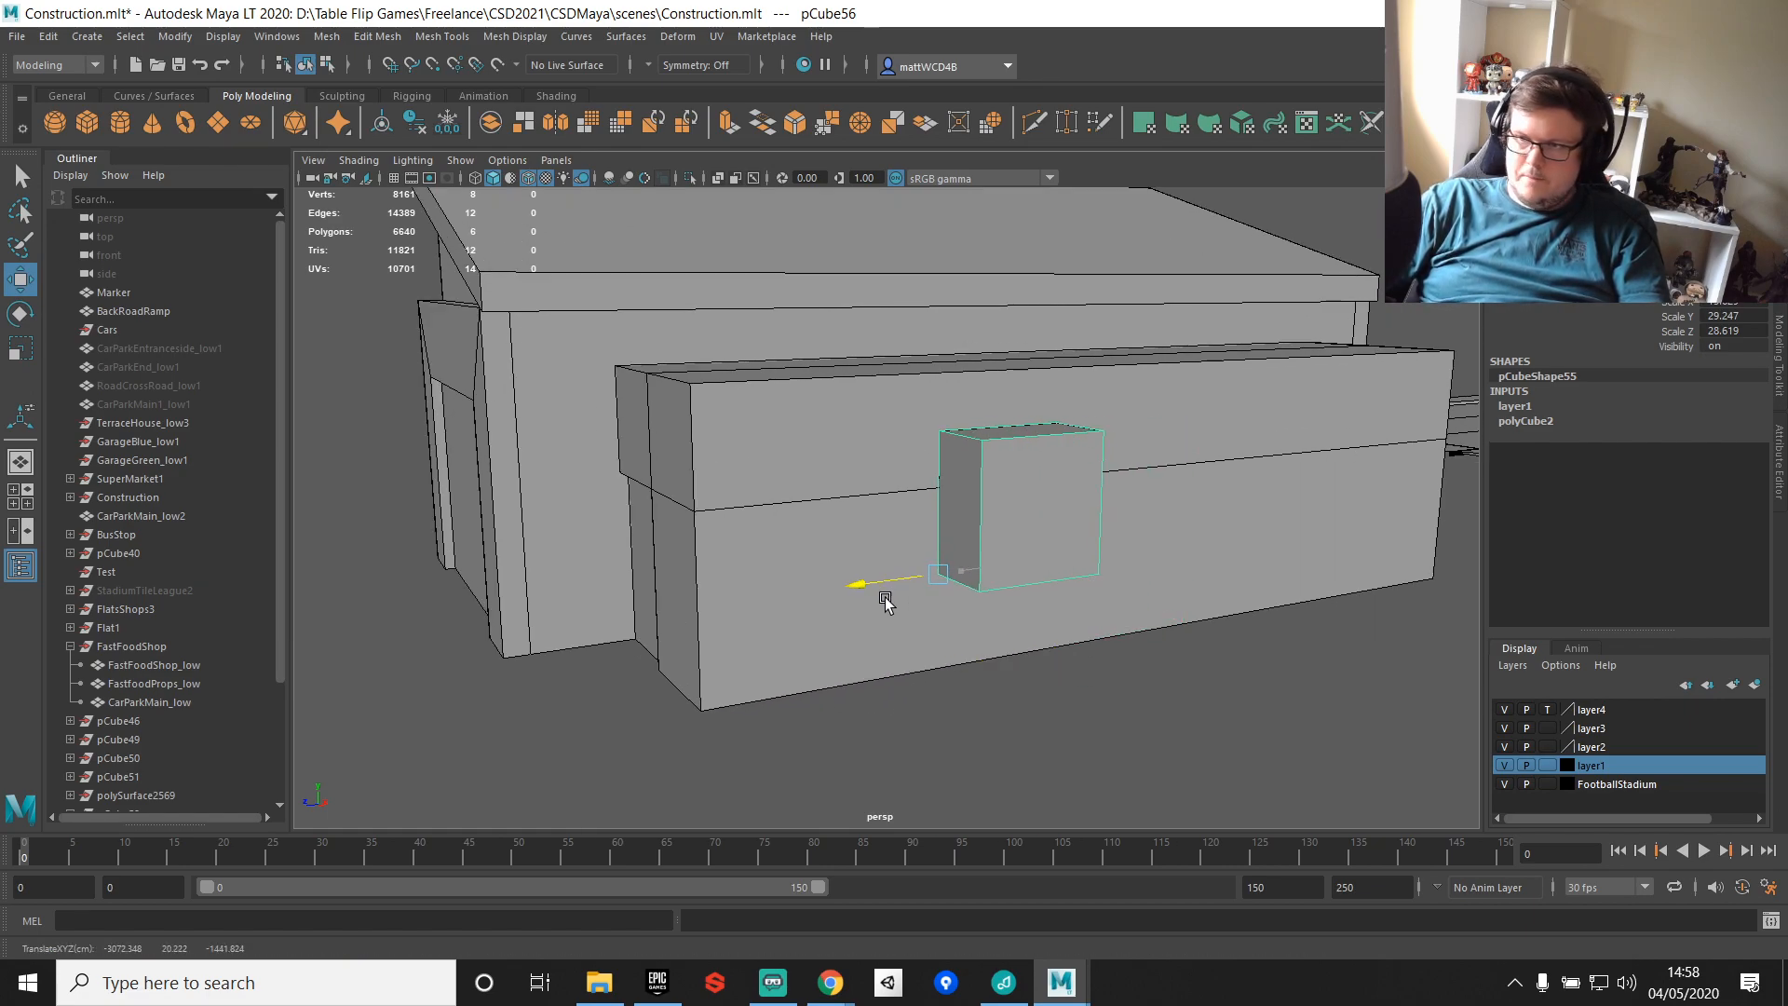
Step: Fine-tune the block's position on the extension's side wall where the serving window goes
{"action": "scroll", "coordinate": [1303, 561], "scroll_direction": "up", "scroll_amount": 4}
{"action": "left_click_drag", "start_coordinate": [1155, 606], "coordinate": [1127, 562], "text": "alt"}
{"action": "left_click_drag", "start_coordinate": [941, 548], "coordinate": [937, 589]}
{"action": "middle_click_drag", "start_coordinate": [1108, 493], "coordinate": [1121, 405], "text": "alt"}
{"action": "scroll", "coordinate": [1122, 405], "scroll_direction": "up", "scroll_amount": 2}
{"action": "left_click_drag", "start_coordinate": [1046, 385], "coordinate": [1052, 402], "text": "alt"}
Step: Duplicate the block, raise the copy above the window position, and adjust the original's position against the wall
{"action": "key", "text": "ctrl+d"}
{"action": "left_click_drag", "start_coordinate": [951, 498], "coordinate": [980, 115]}
{"action": "left_click", "coordinate": [1052, 449]}
{"action": "left_click_drag", "start_coordinate": [1013, 598], "coordinate": [988, 592]}
Step: Cut the original block out of the extension with a Boolean difference to form the window opening
{"action": "left_click", "coordinate": [941, 409]}
{"action": "left_click", "coordinate": [1035, 463], "text": "shift"}
{"action": "right_click_drag", "start_coordinate": [1034, 463], "coordinate": [1194, 896], "text": "shift"}
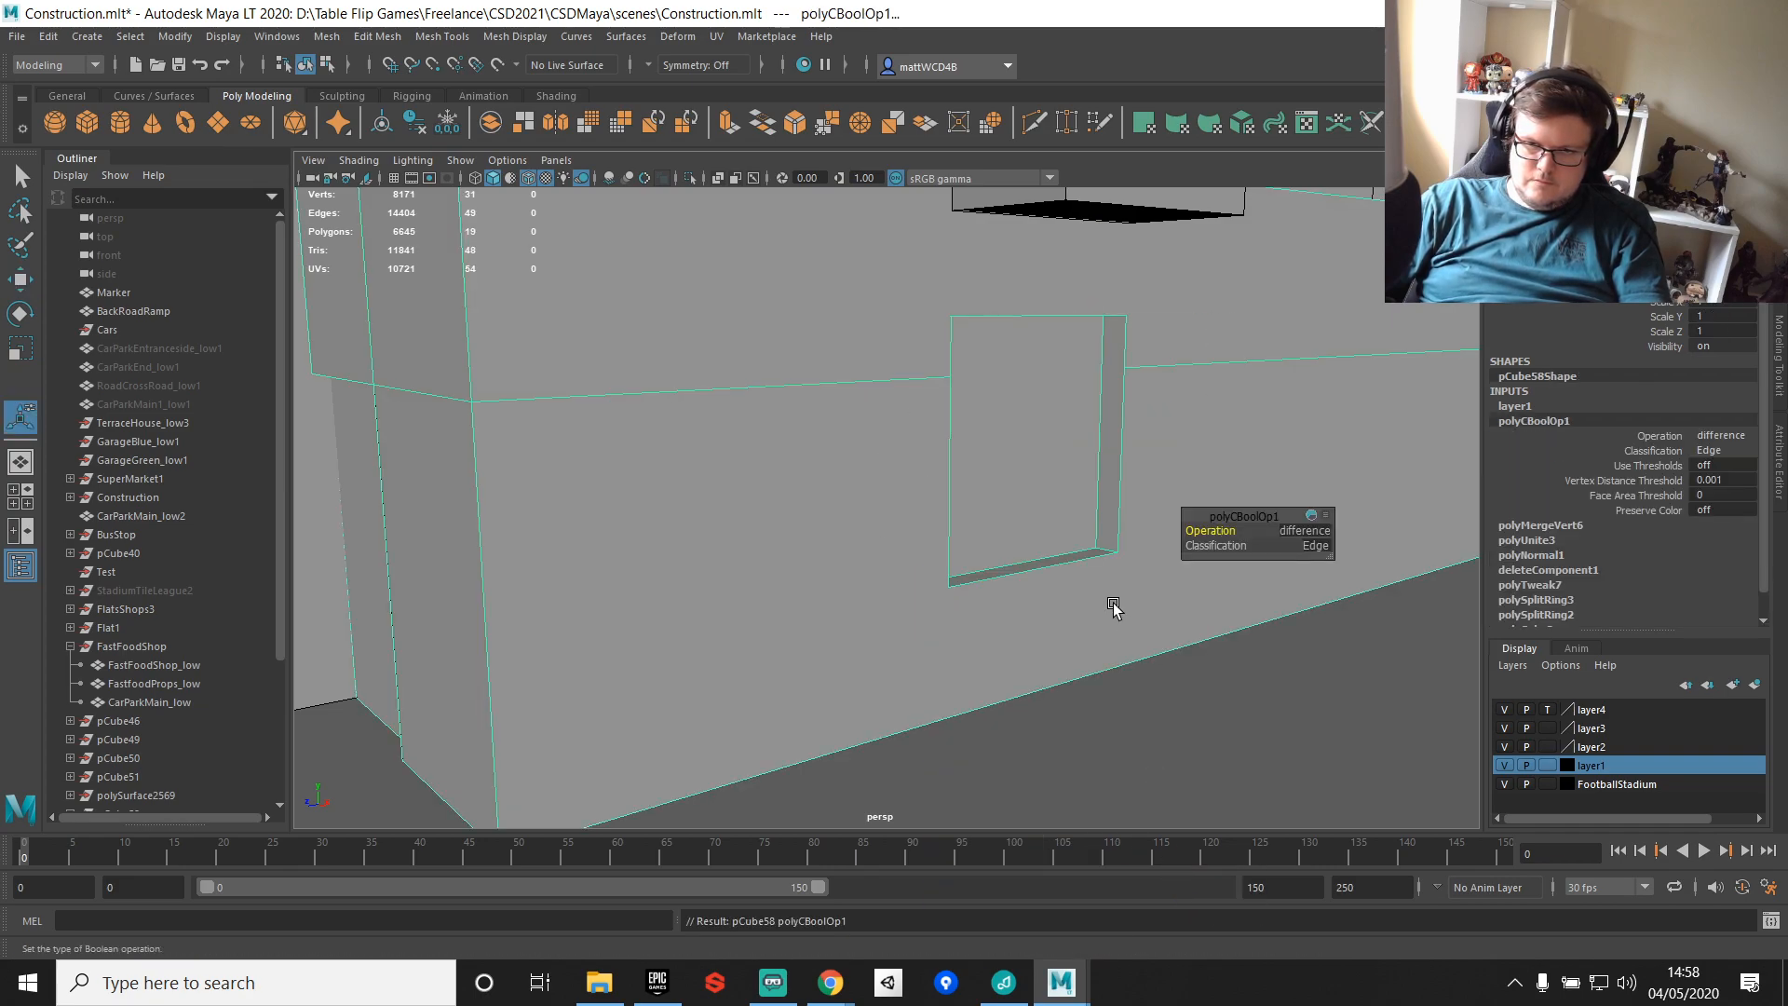
Step: Move the mid-height vertices on both sides of the window opening up to its upper corners
{"action": "scroll", "coordinate": [1012, 485], "scroll_direction": "up", "scroll_amount": 2}
{"action": "left_click_drag", "start_coordinate": [1013, 484], "coordinate": [662, 534], "text": "alt"}
{"action": "right_click_drag", "start_coordinate": [615, 480], "coordinate": [522, 498]}
{"action": "left_click", "coordinate": [658, 560]}
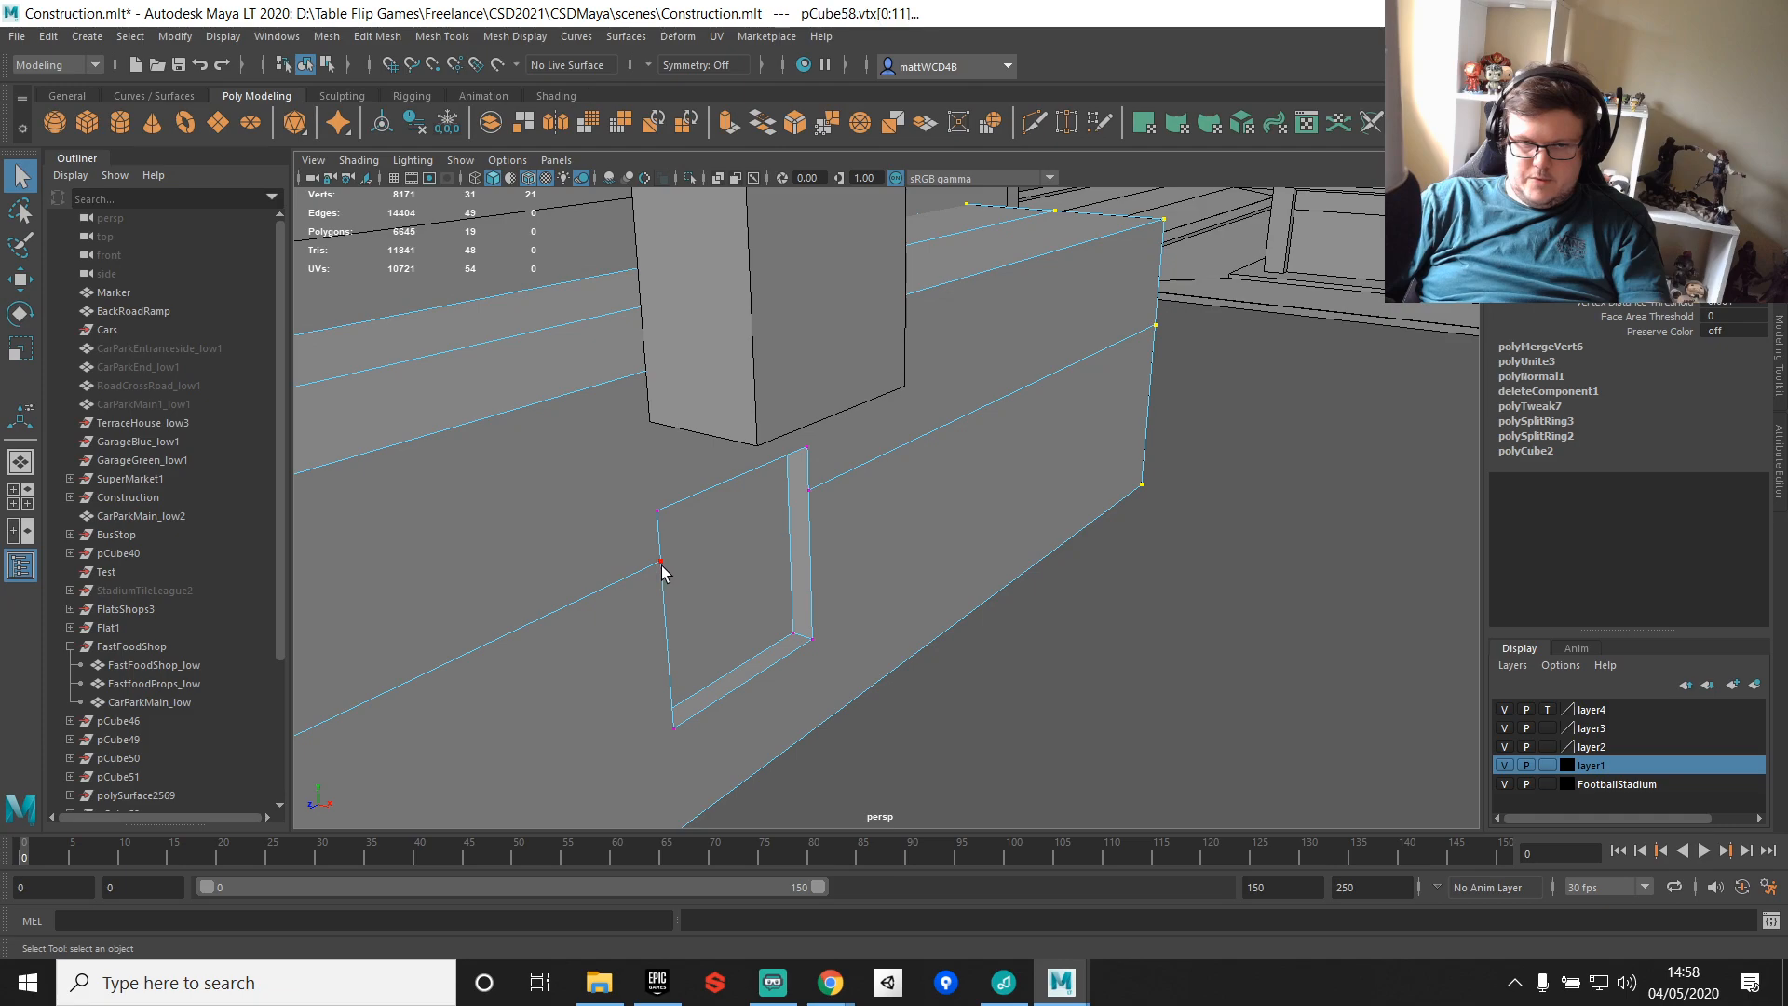
{"action": "key", "text": "w"}
{"action": "left_click_drag", "start_coordinate": [659, 560], "coordinate": [658, 512]}
{"action": "key", "text": "q"}
{"action": "left_click", "coordinate": [813, 490]}
{"action": "key", "text": "w"}
{"action": "left_click_drag", "start_coordinate": [810, 489], "coordinate": [770, 414]}
Step: Snap the mid-height vertices at the ends of the extension's side wall up to its upper corners
{"action": "scroll", "coordinate": [729, 588], "scroll_direction": "down", "scroll_amount": 5}
{"action": "scroll", "coordinate": [729, 589], "scroll_direction": "up", "scroll_amount": 3}
{"action": "key", "text": "q"}
{"action": "left_click", "coordinate": [648, 383]}
{"action": "key", "text": "w"}
{"action": "scroll", "coordinate": [944, 505], "scroll_direction": "down", "scroll_amount": 4}
{"action": "left_click_drag", "start_coordinate": [1211, 491], "coordinate": [877, 436], "text": "alt"}
{"action": "key", "text": "v"}
{"action": "left_click", "coordinate": [877, 524]}
{"action": "key", "text": "v"}
Step: Check the extension's doorway end and window opening, and return the mesh from component editing to object mode
{"action": "left_click_drag", "start_coordinate": [559, 480], "coordinate": [682, 459], "text": "alt"}
{"action": "scroll", "coordinate": [683, 459], "scroll_direction": "up", "scroll_amount": 3}
{"action": "middle_click_drag", "start_coordinate": [682, 460], "coordinate": [1046, 529], "text": "alt"}
{"action": "middle_click_drag", "start_coordinate": [1088, 589], "coordinate": [1006, 411], "text": "alt"}
{"action": "left_click_drag", "start_coordinate": [976, 446], "coordinate": [1025, 455], "text": "alt"}
{"action": "right_click_drag", "start_coordinate": [1026, 457], "coordinate": [1055, 489]}
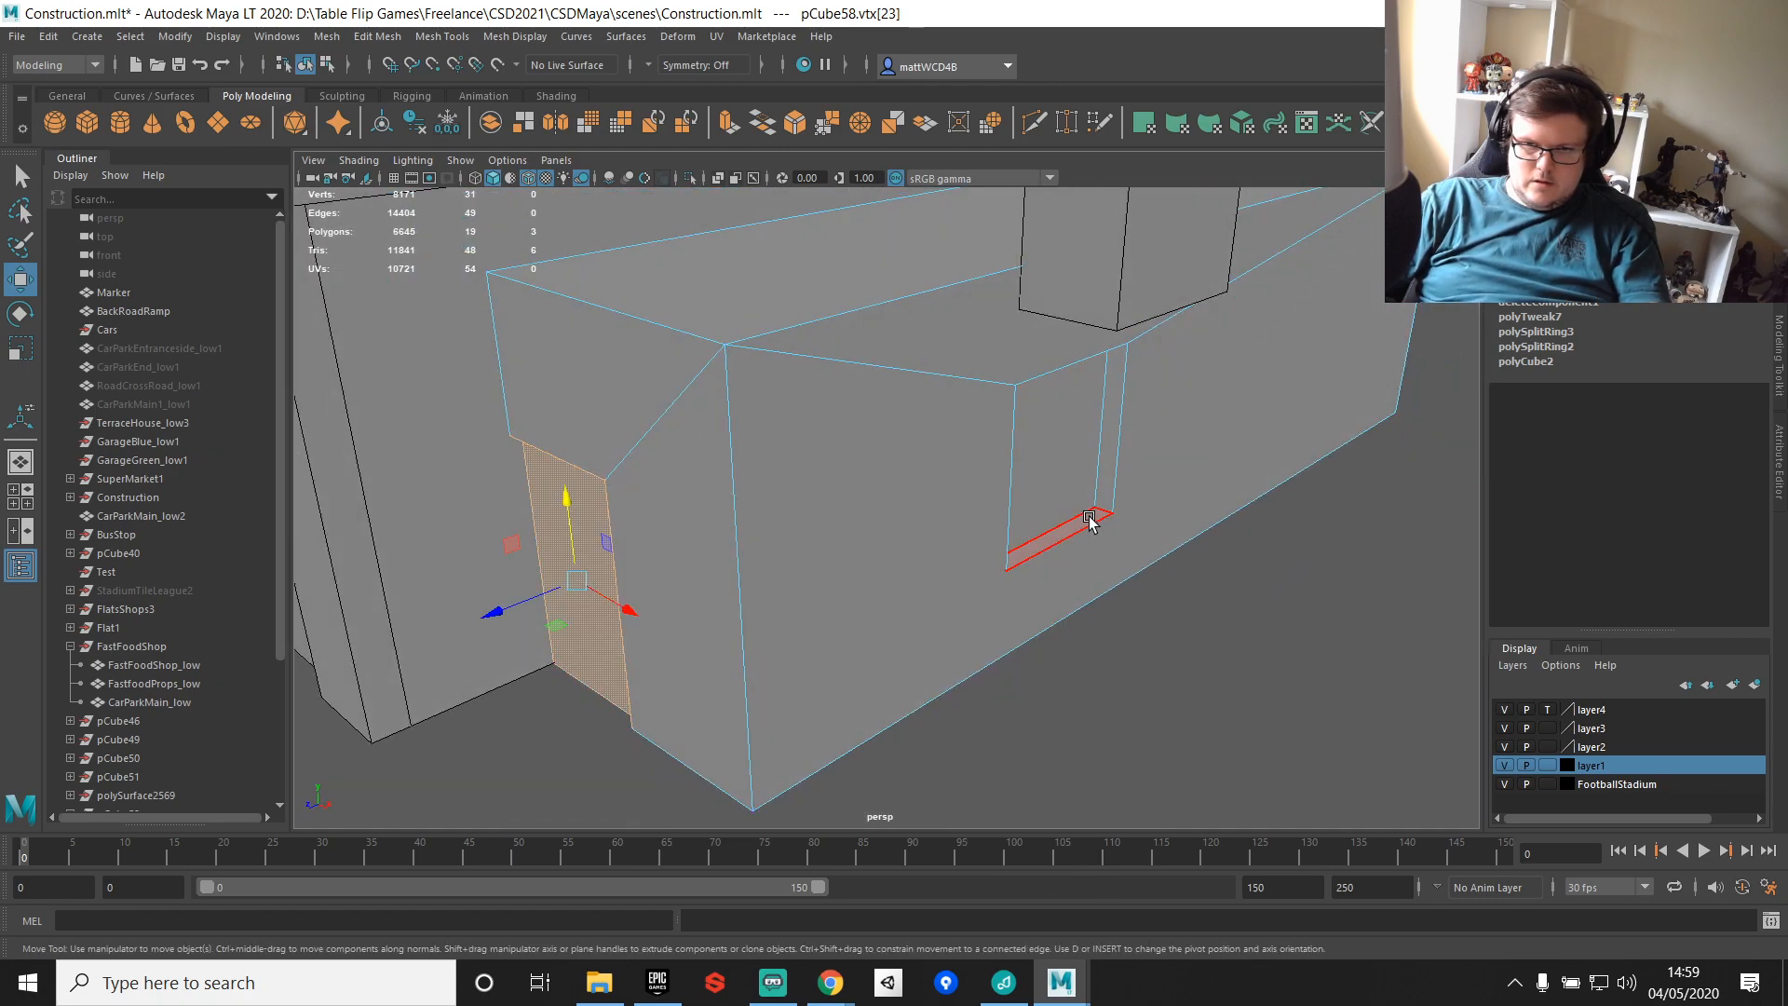
{"action": "right_click_drag", "start_coordinate": [1076, 426], "coordinate": [1161, 388]}
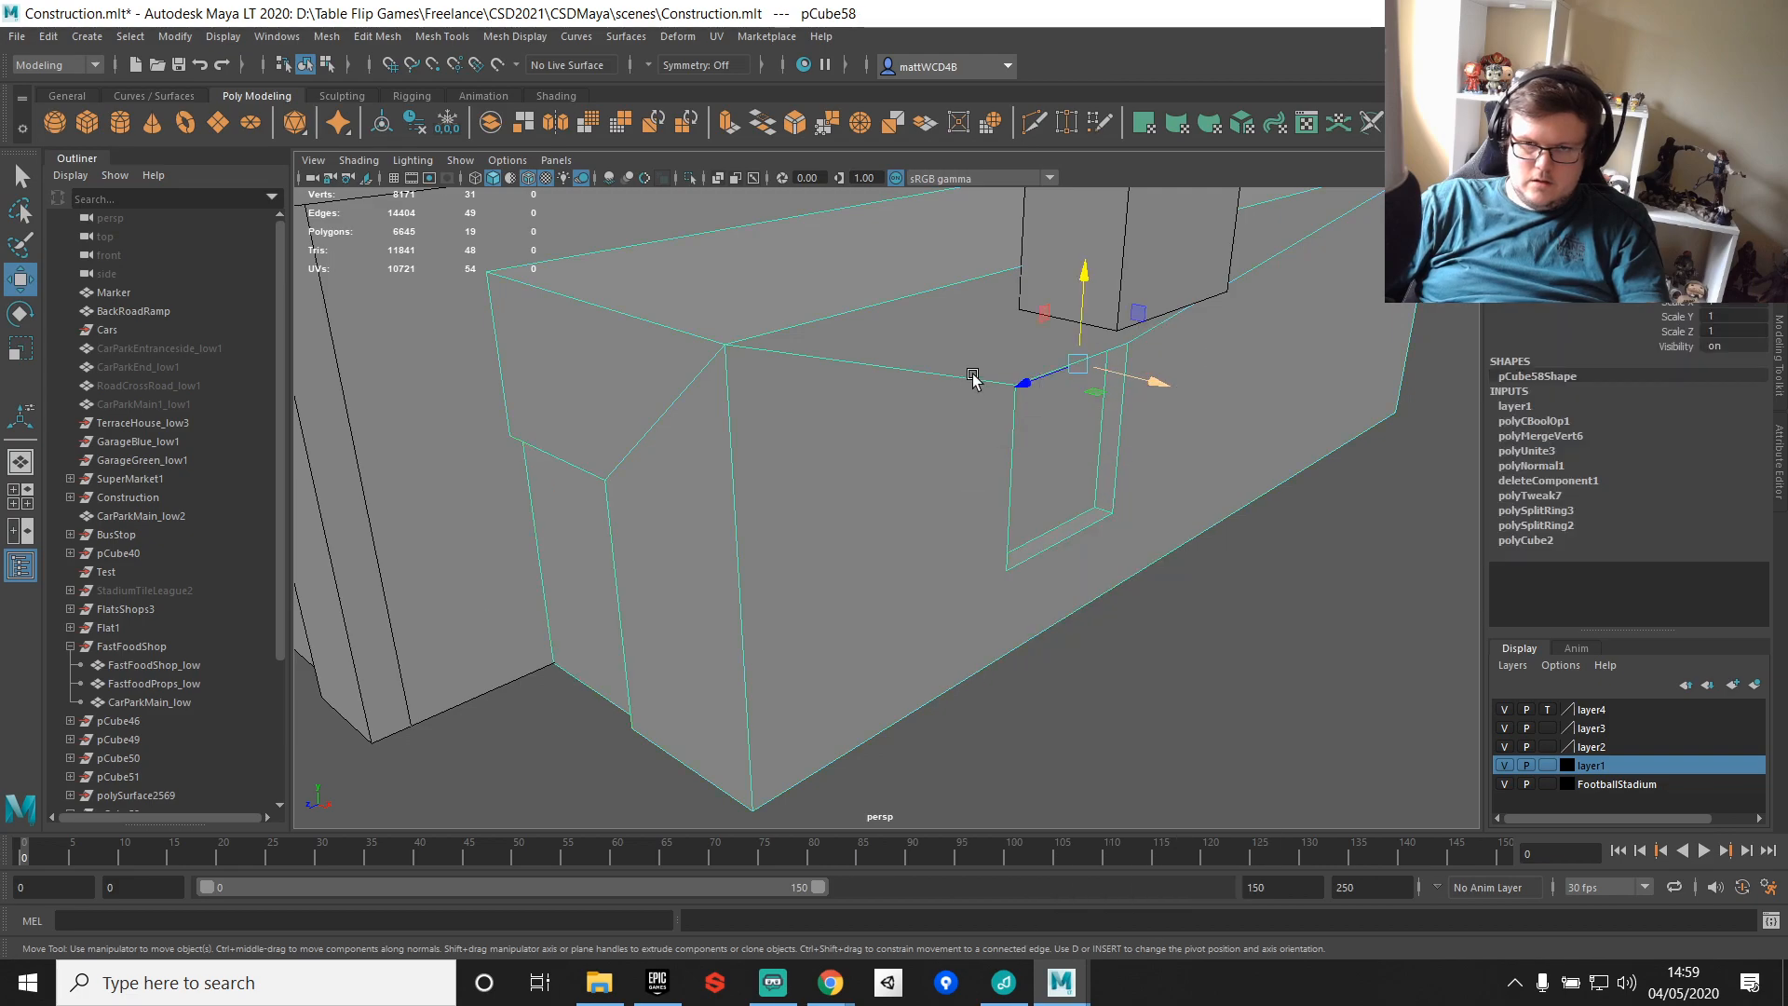
Step: Merge the side building's overlapping vertices, then harden all of its edges
{"action": "scroll", "coordinate": [747, 366], "scroll_direction": "down", "scroll_amount": 10}
{"action": "right_click_drag", "start_coordinate": [1179, 522], "coordinate": [1239, 499], "text": "shift"}
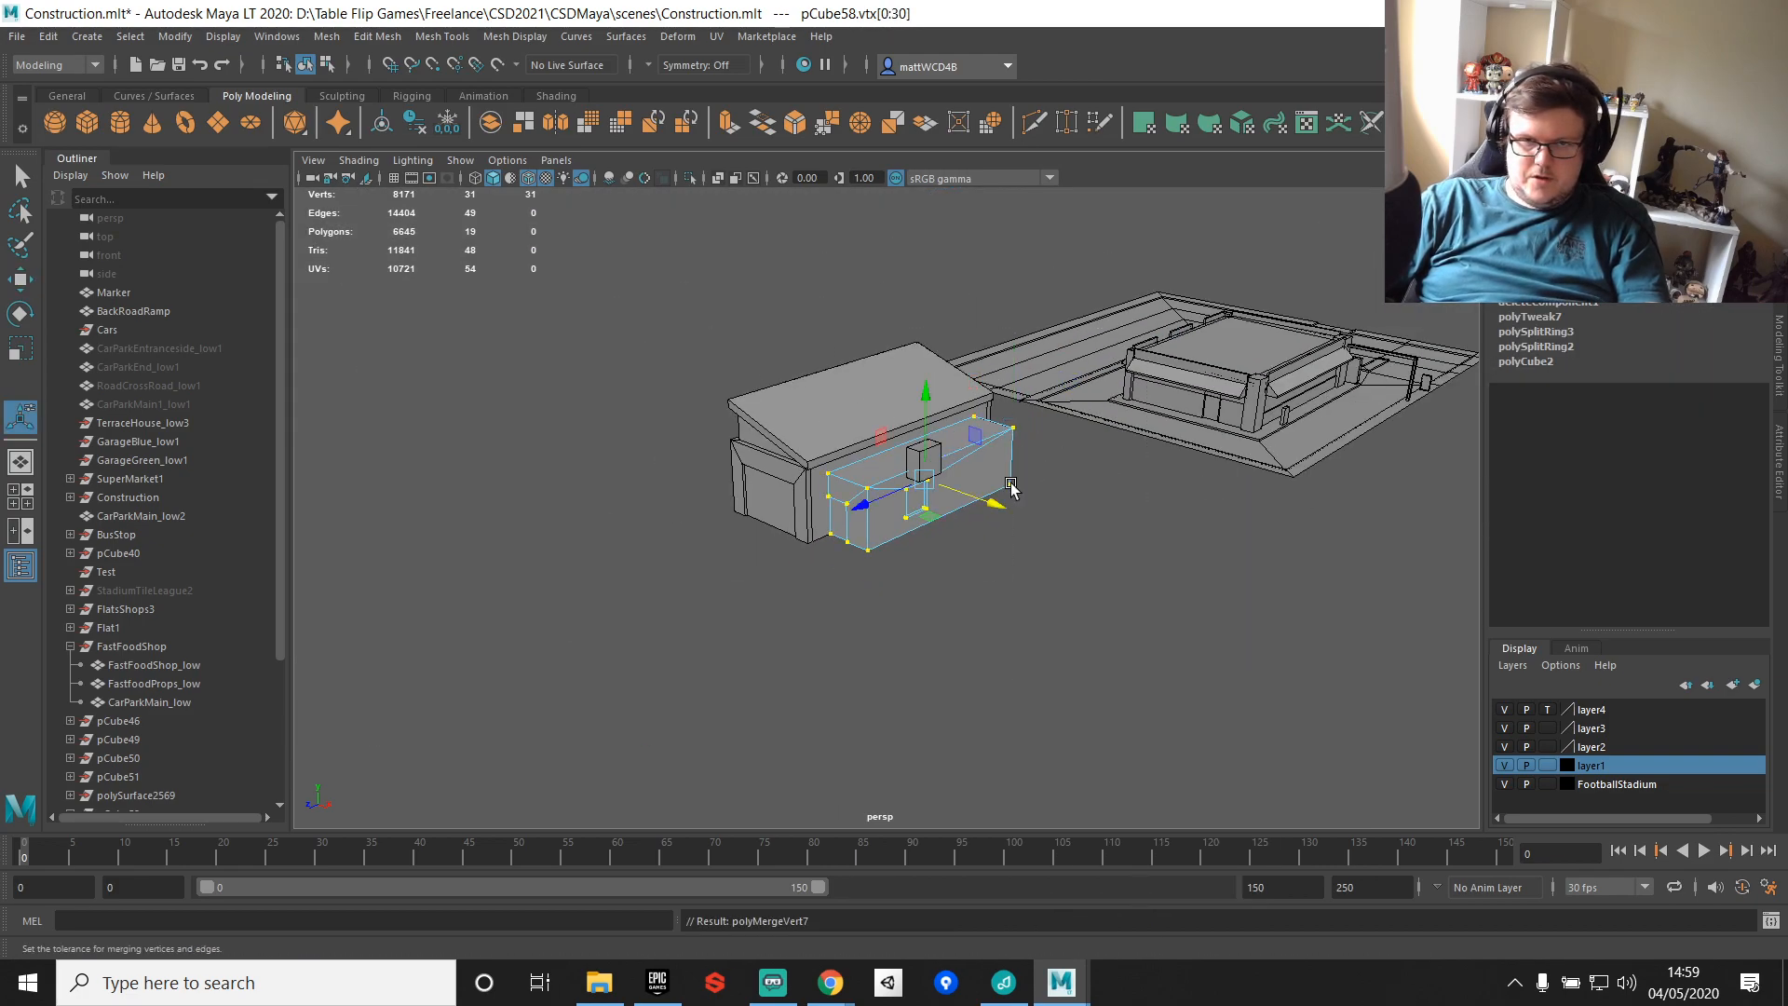
{"action": "scroll", "coordinate": [1089, 494], "scroll_direction": "up", "scroll_amount": 10}
{"action": "left_click_drag", "start_coordinate": [1151, 415], "coordinate": [886, 410], "text": "alt"}
{"action": "right_click_drag", "start_coordinate": [886, 411], "coordinate": [880, 350]}
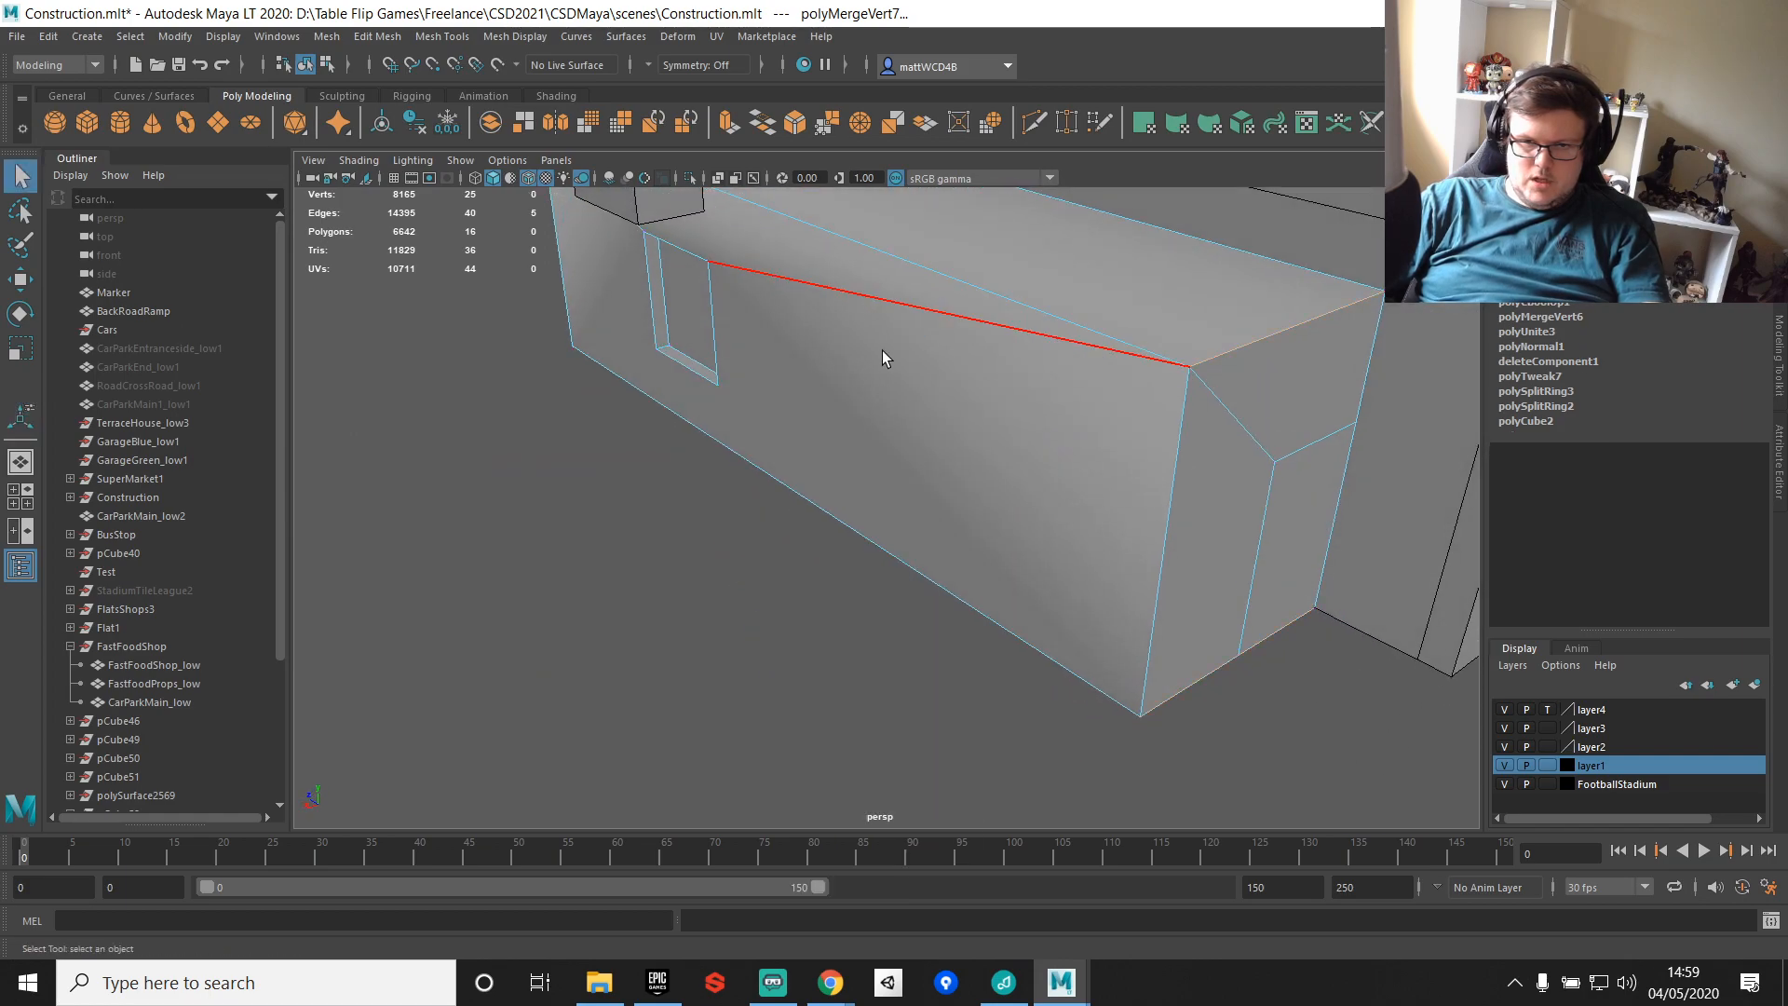
{"action": "scroll", "coordinate": [810, 338], "scroll_direction": "down", "scroll_amount": 10}
{"action": "left_click_drag", "start_coordinate": [751, 330], "coordinate": [1071, 559]}
{"action": "right_click_drag", "start_coordinate": [1092, 332], "coordinate": [1332, 430], "text": "shift"}
{"action": "scroll", "coordinate": [841, 545], "scroll_direction": "up", "scroll_amount": 10}
{"action": "left_click_drag", "start_coordinate": [841, 545], "coordinate": [1017, 571], "text": "alt"}
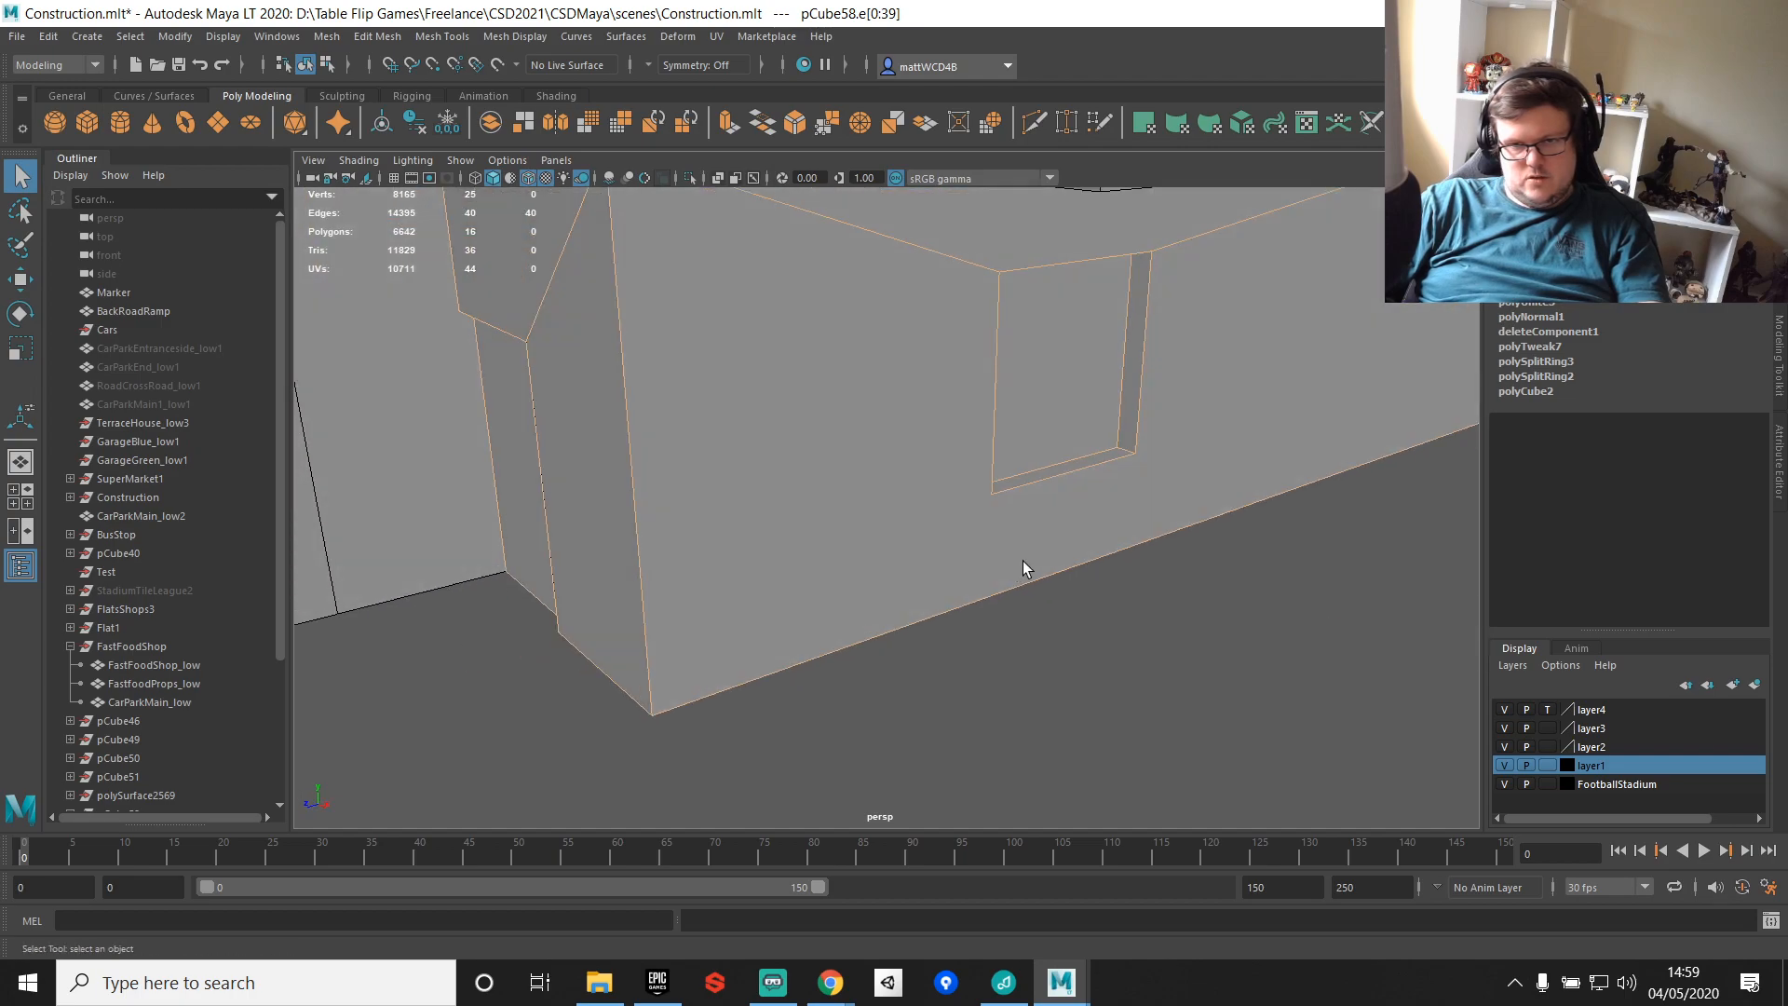
Step: Cut new edges from the window opening's two lower corners to the nearest bottom corners of the long wall
{"action": "right_click_drag", "start_coordinate": [847, 449], "coordinate": [829, 389]}
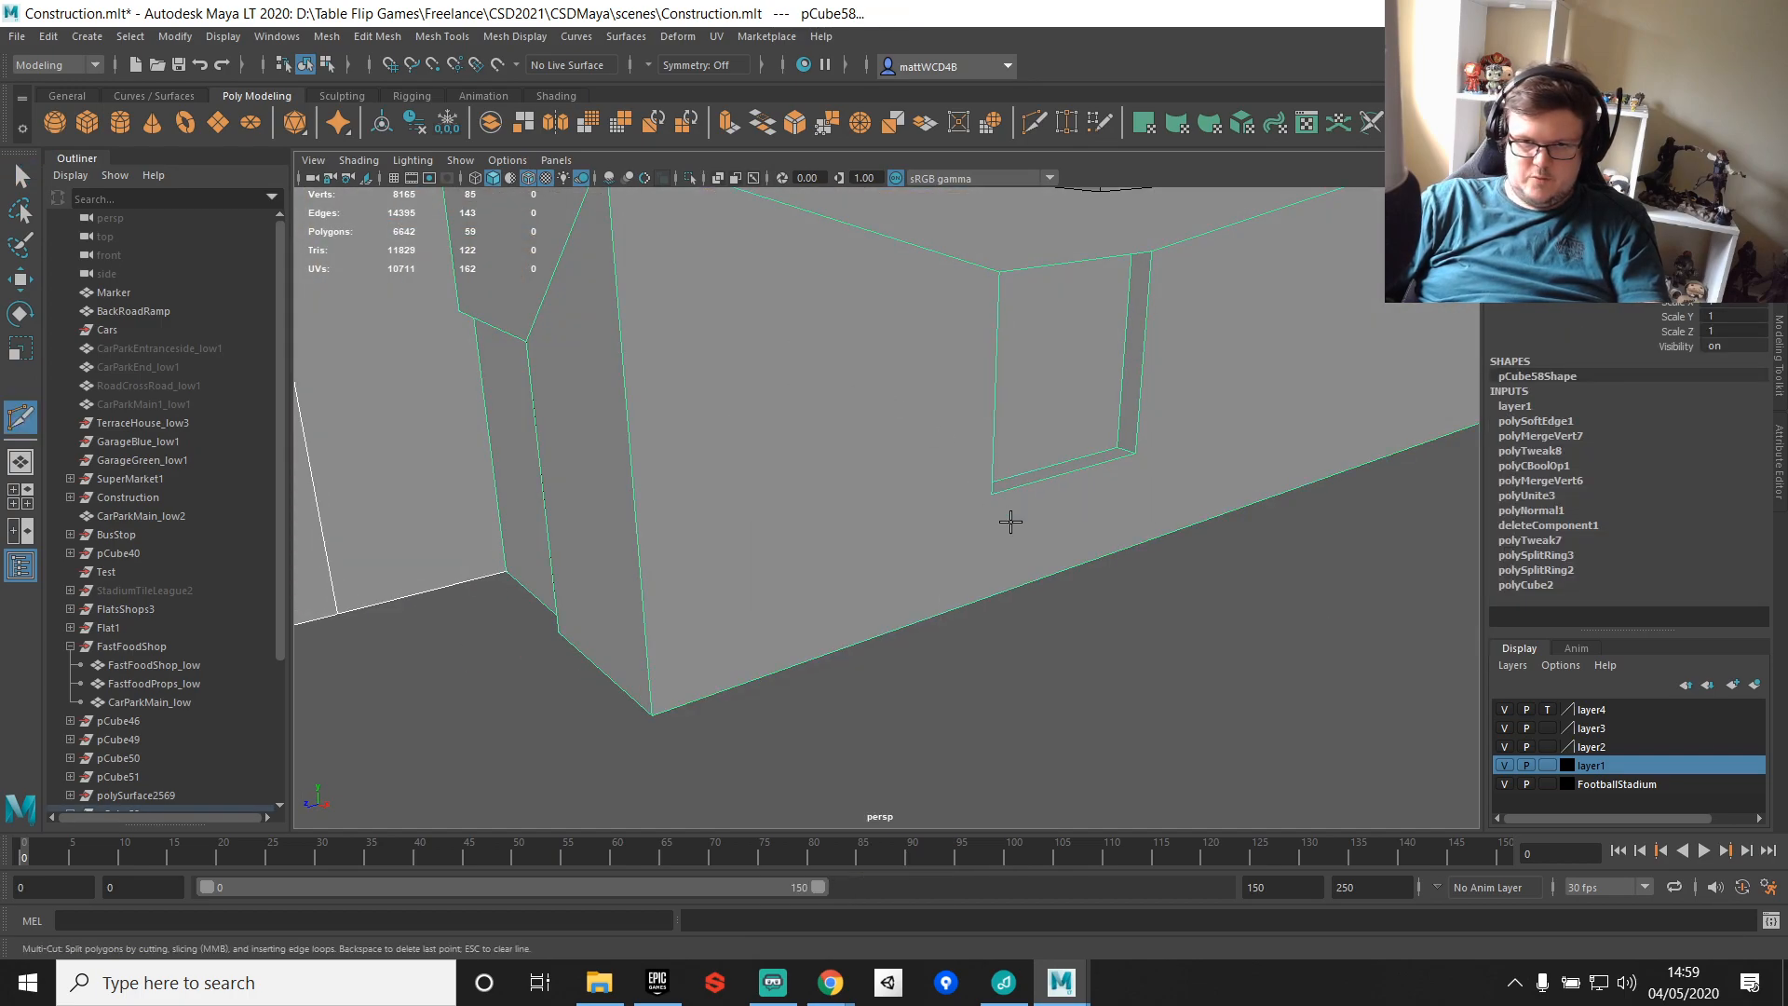
{"action": "left_click", "coordinate": [995, 497]}
{"action": "left_click", "coordinate": [655, 714]}
{"action": "key", "text": "q"}
{"action": "scroll", "coordinate": [1211, 471], "scroll_direction": "down", "scroll_amount": 5}
{"action": "left_click_drag", "start_coordinate": [1249, 487], "coordinate": [1136, 475], "text": "alt"}
{"action": "scroll", "coordinate": [986, 459], "scroll_direction": "up", "scroll_amount": 5}
{"action": "key", "text": "g"}
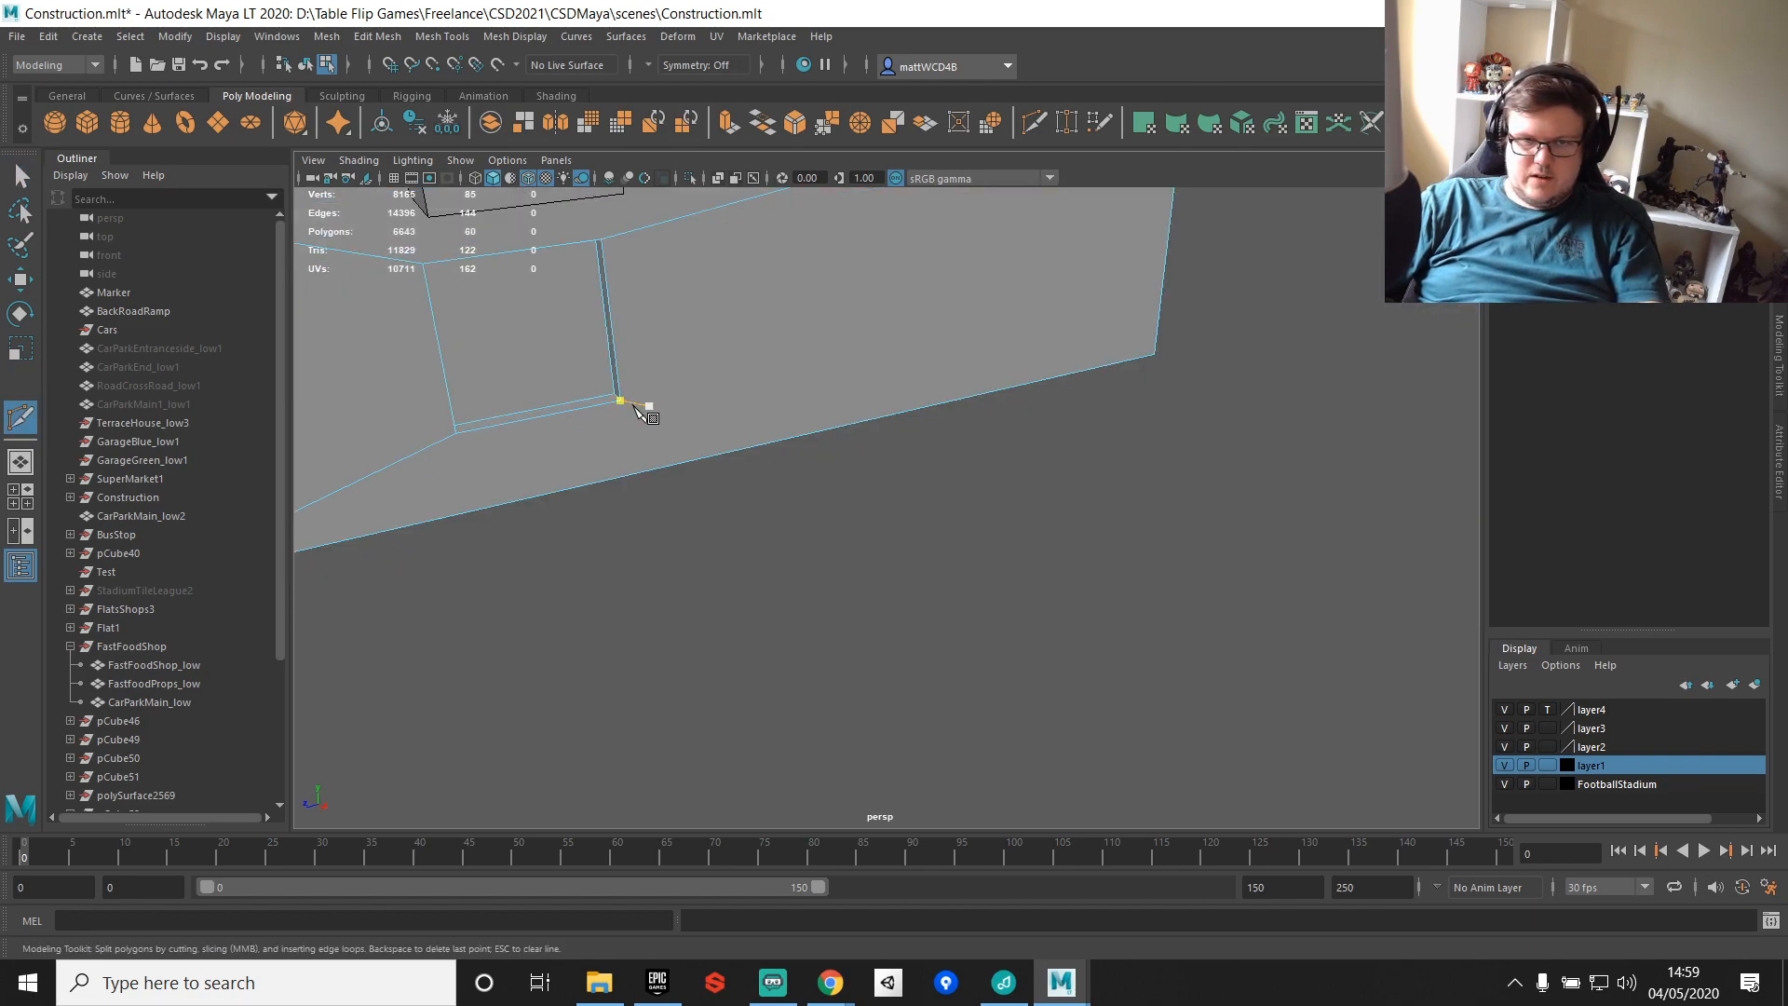
{"action": "left_click", "coordinate": [1152, 356]}
{"action": "key", "text": "q"}
Step: Set the box's pivot on its lower corner and snap the box to the window opening's upper corner
{"action": "scroll", "coordinate": [1245, 287], "scroll_direction": "down", "scroll_amount": 5}
{"action": "left_click_drag", "start_coordinate": [1016, 440], "coordinate": [1099, 449], "text": "alt"}
{"action": "scroll", "coordinate": [1018, 435], "scroll_direction": "up", "scroll_amount": 4}
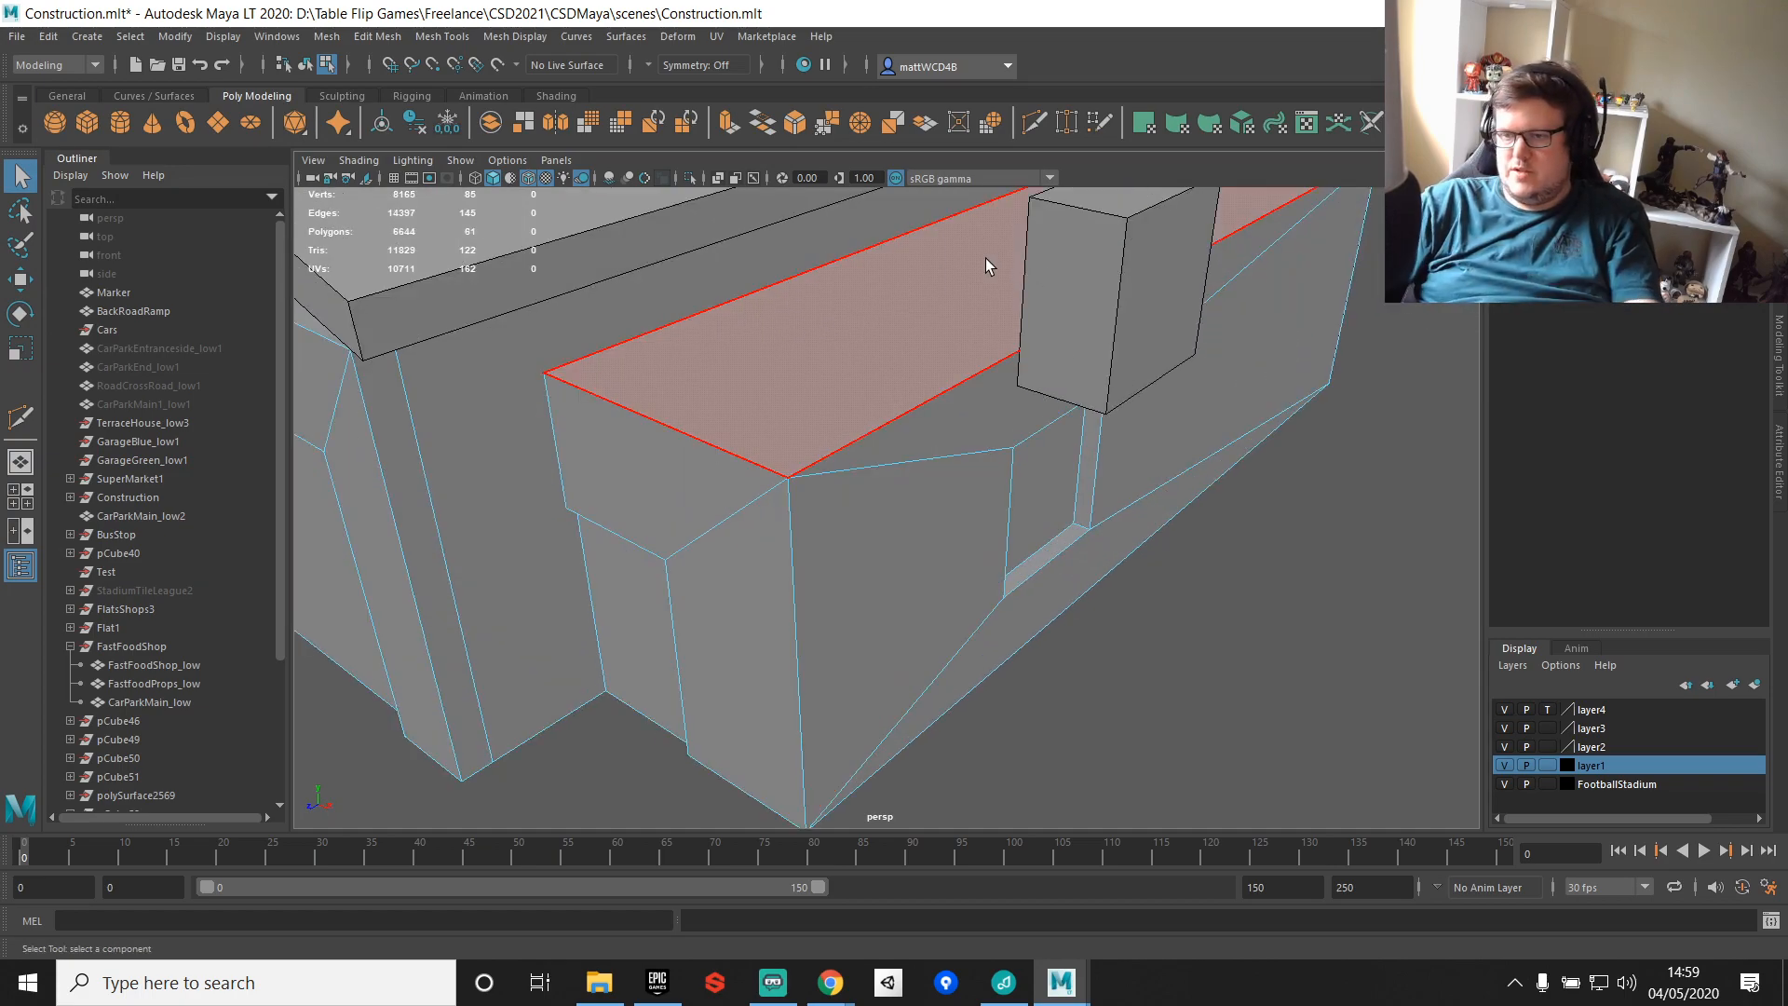
{"action": "left_click_drag", "start_coordinate": [1054, 309], "coordinate": [915, 335], "text": "alt"}
{"action": "left_click", "coordinate": [915, 335]}
{"action": "key", "text": "w"}
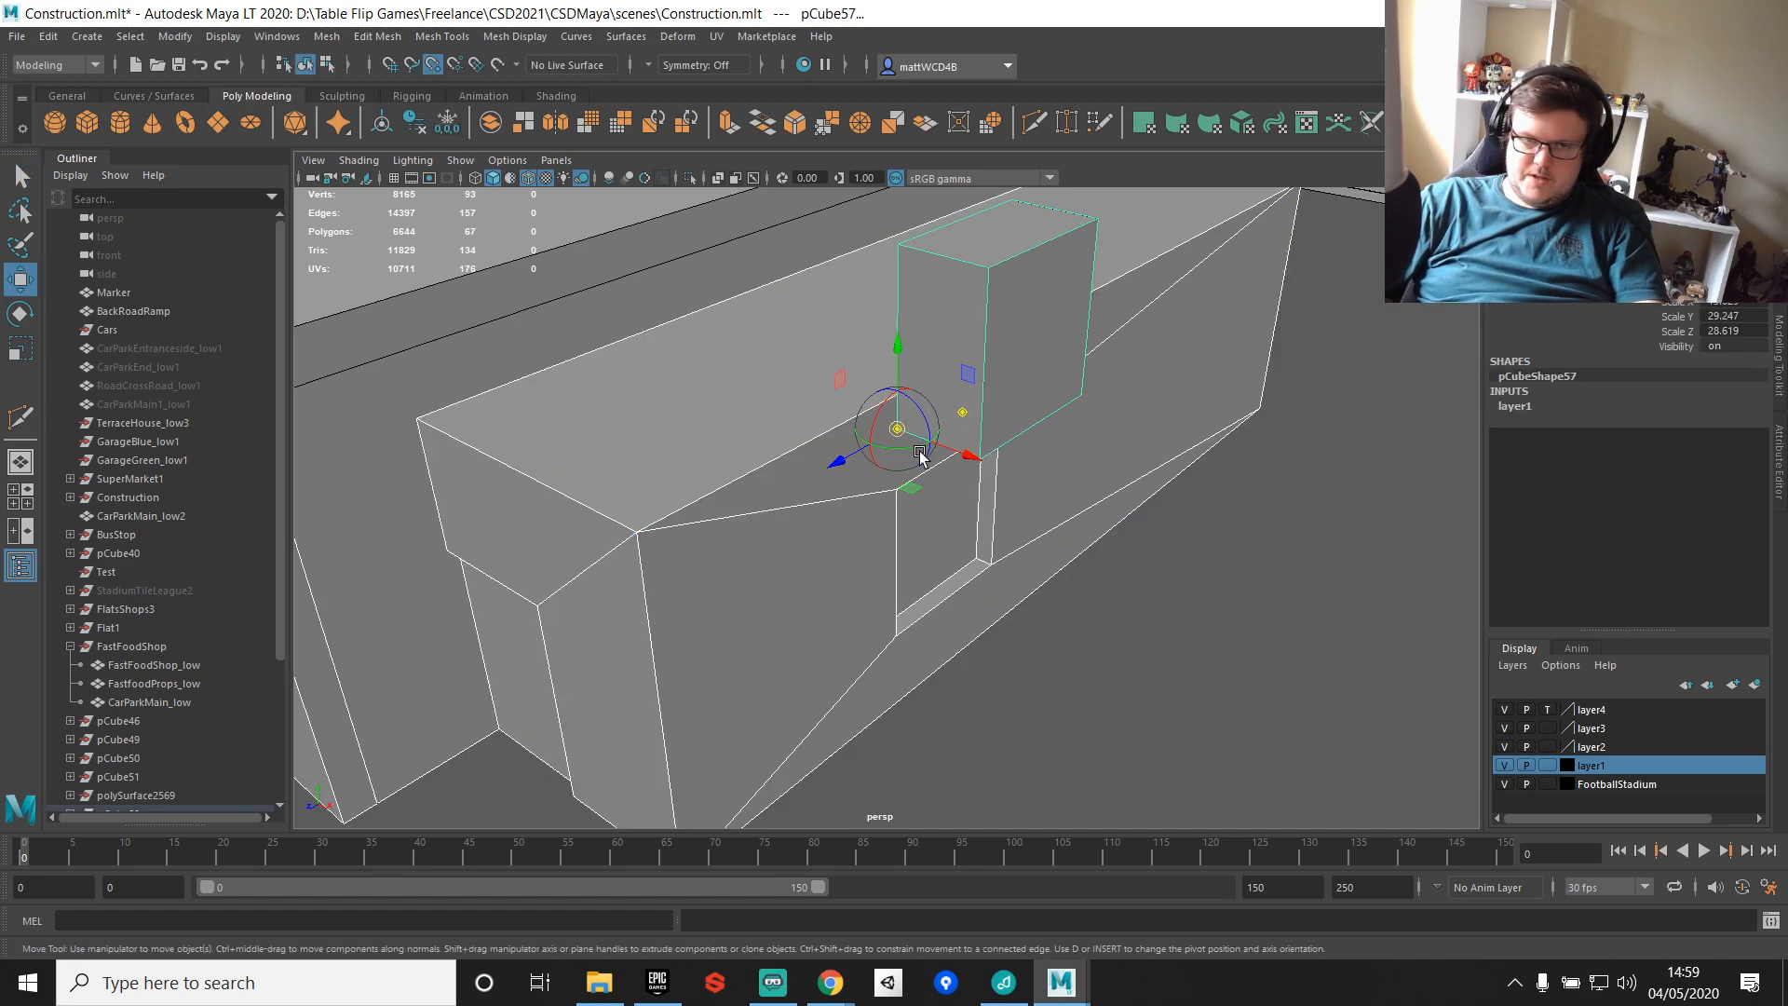
{"action": "key", "text": "d"}
{"action": "key", "text": "v"}
{"action": "left_click_drag", "start_coordinate": [897, 432], "coordinate": [1157, 453]}
Step: Flatten the box above the window into a thin canopy with a Scale Y of about 1.353
{"action": "left_click", "coordinate": [996, 351]}
{"action": "key", "text": "r"}
{"action": "key", "text": "e"}
{"action": "key", "text": "r"}
{"action": "left_click_drag", "start_coordinate": [751, 508], "coordinate": [904, 542]}
Step: Create a polygon plane and snap it to the bottom corner of the building
{"action": "scroll", "coordinate": [909, 546], "scroll_direction": "down", "scroll_amount": 10}
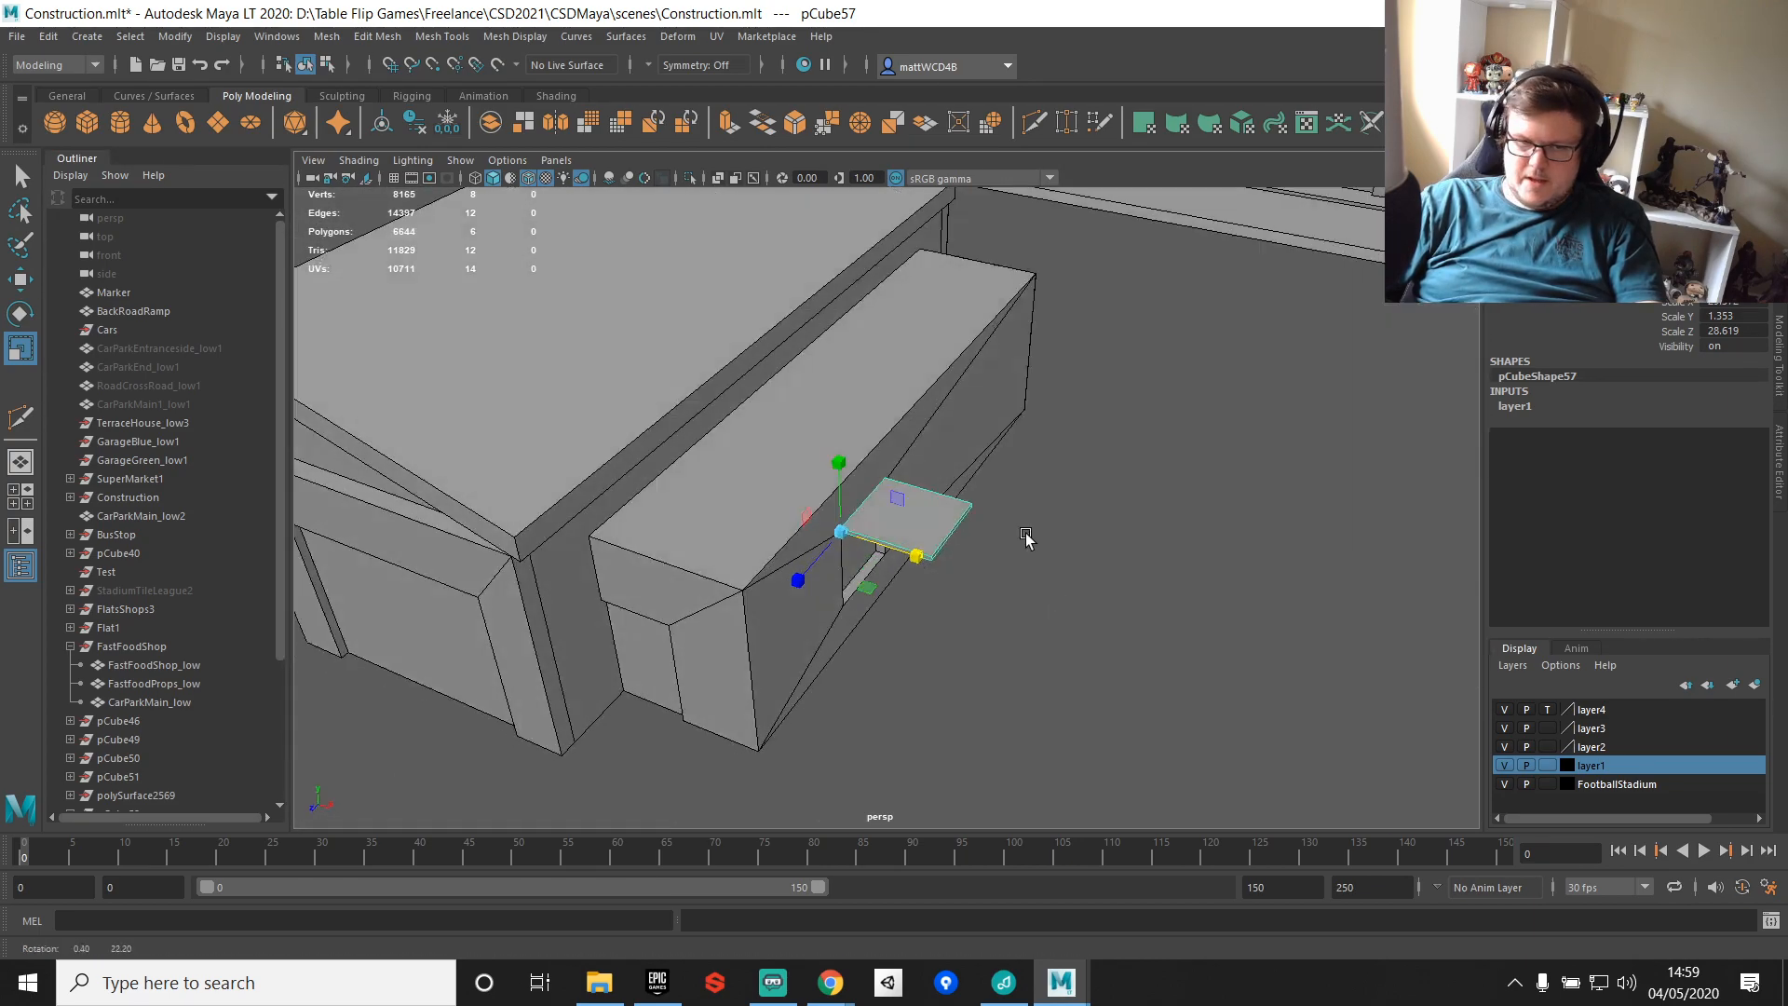
{"action": "left_click", "coordinate": [219, 123]}
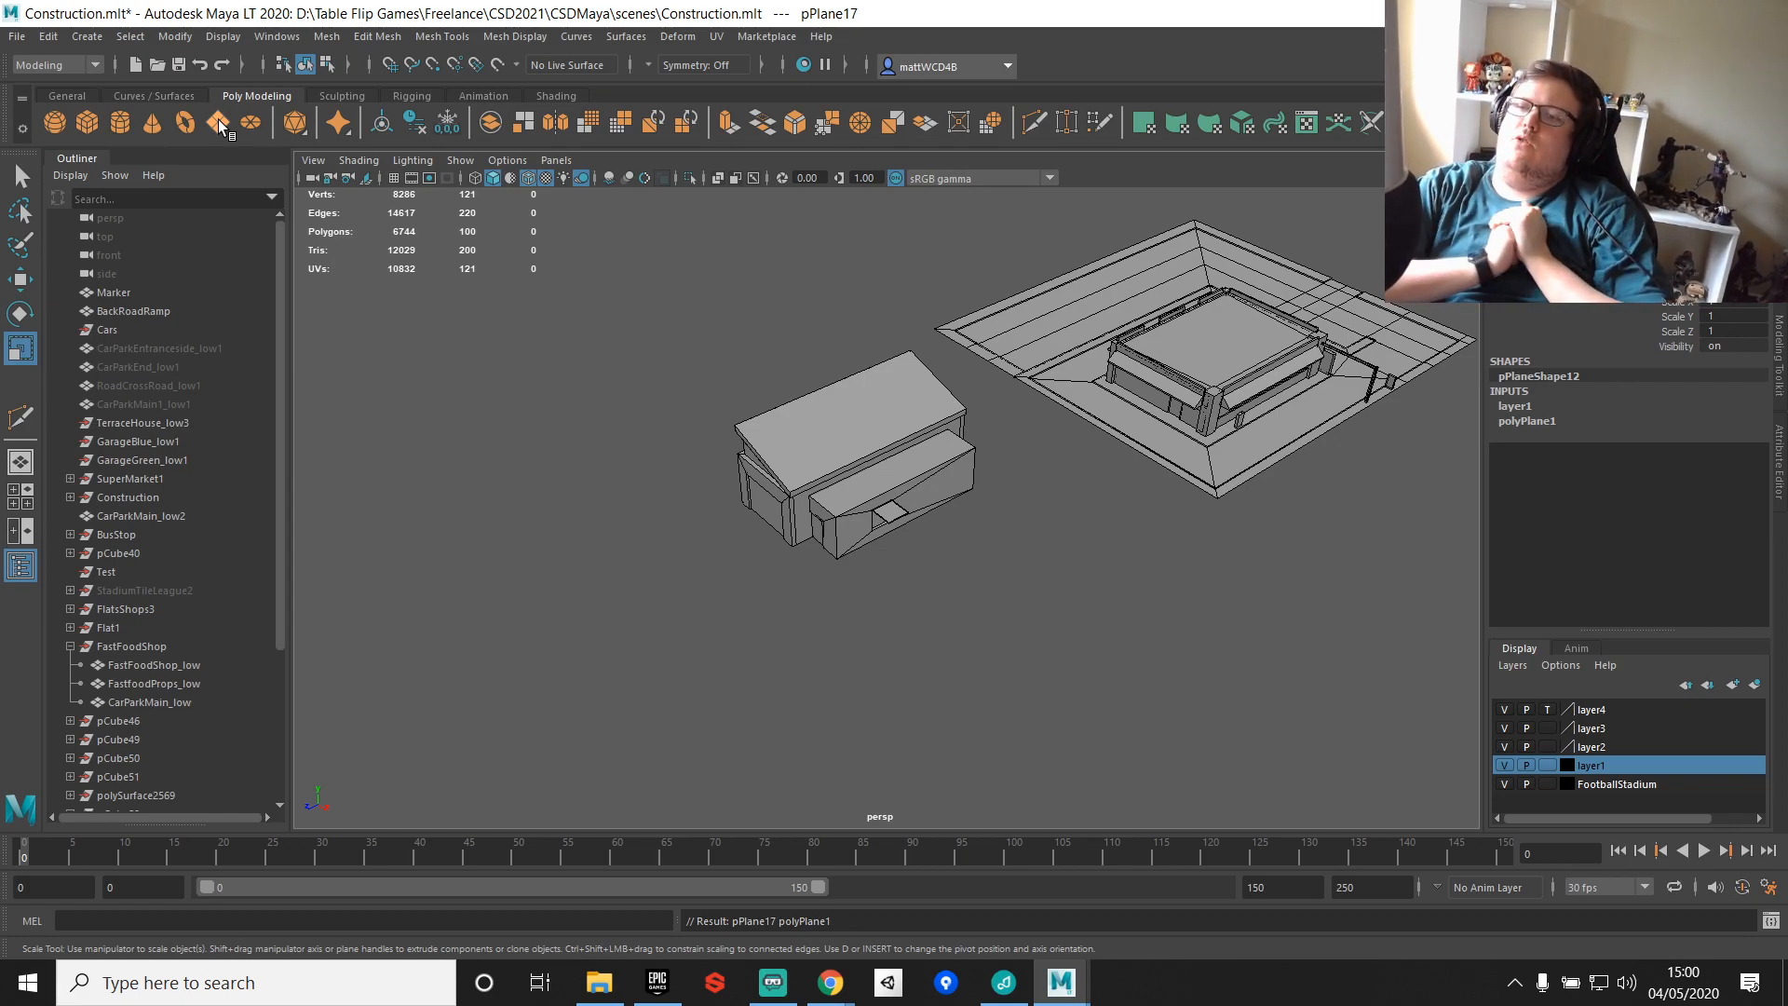
{"action": "scroll", "coordinate": [981, 522], "scroll_direction": "up", "scroll_amount": 6}
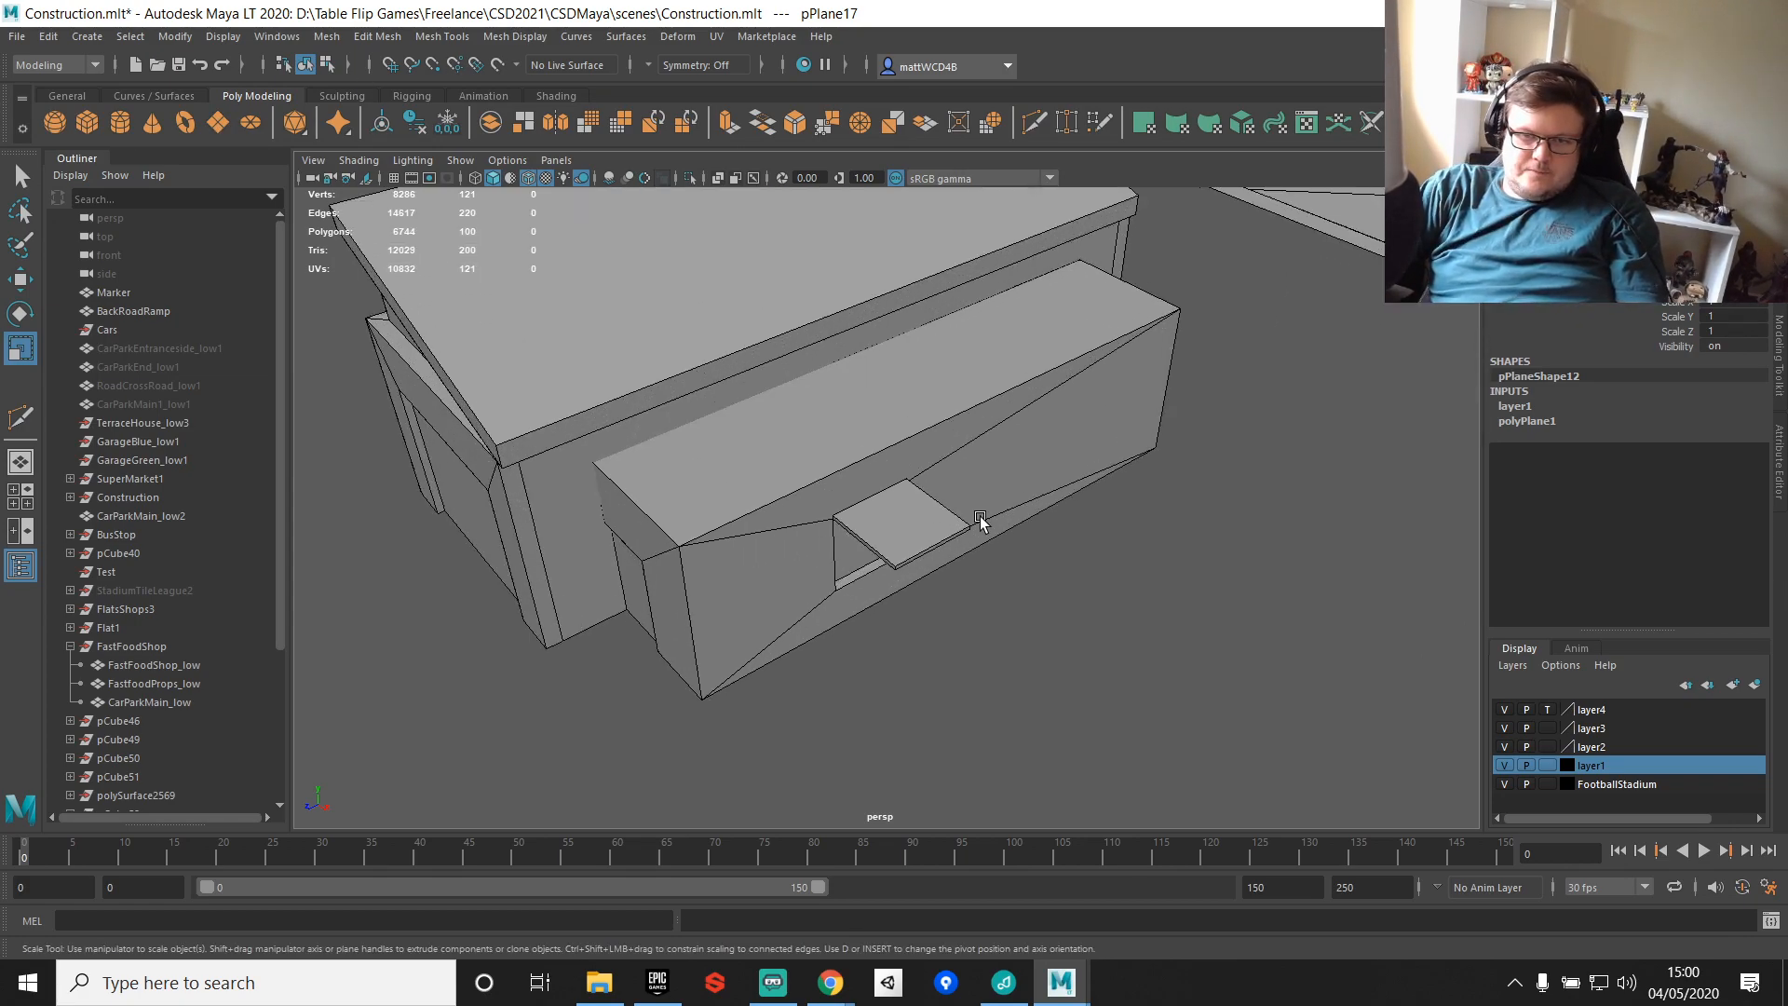
{"action": "scroll", "coordinate": [981, 523], "scroll_direction": "down", "scroll_amount": 8}
{"action": "key", "text": "w"}
{"action": "left_click_drag", "start_coordinate": [938, 504], "coordinate": [1114, 383], "text": "alt"}
{"action": "scroll", "coordinate": [1185, 463], "scroll_direction": "down", "scroll_amount": 3}
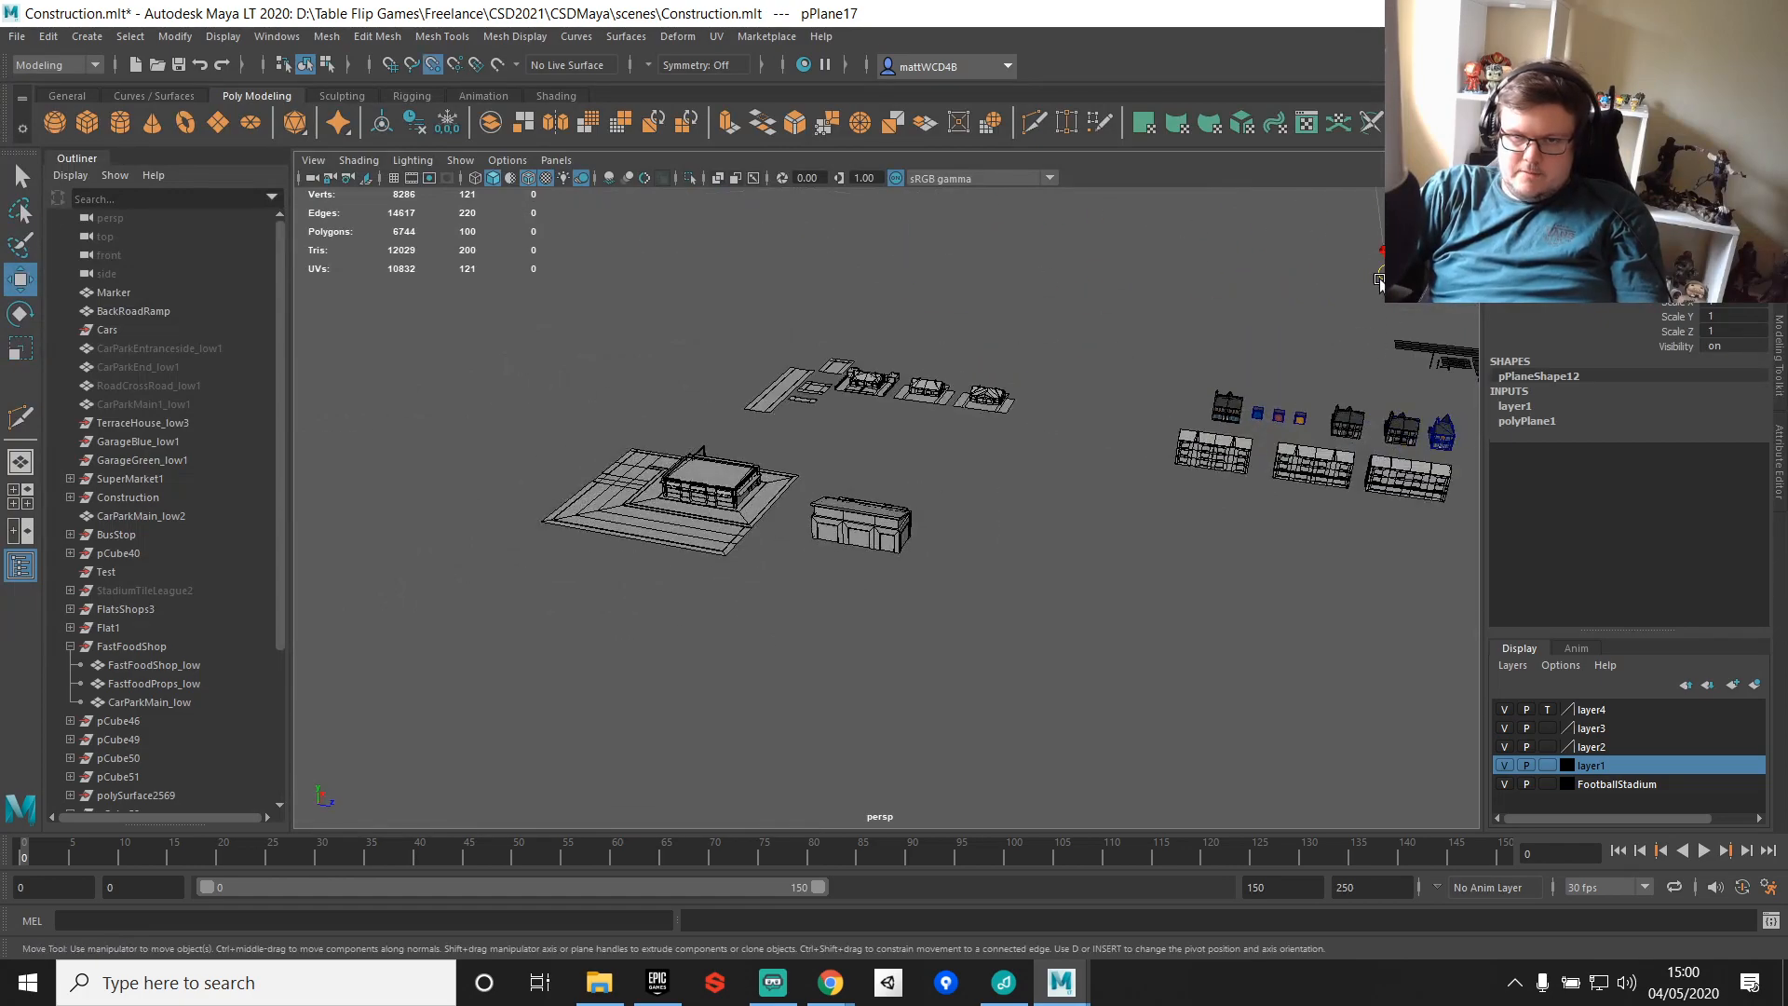
{"action": "key", "text": "f"}
{"action": "scroll", "coordinate": [1126, 431], "scroll_direction": "down", "scroll_amount": 4}
{"action": "scroll", "coordinate": [1107, 421], "scroll_direction": "up", "scroll_amount": 3}
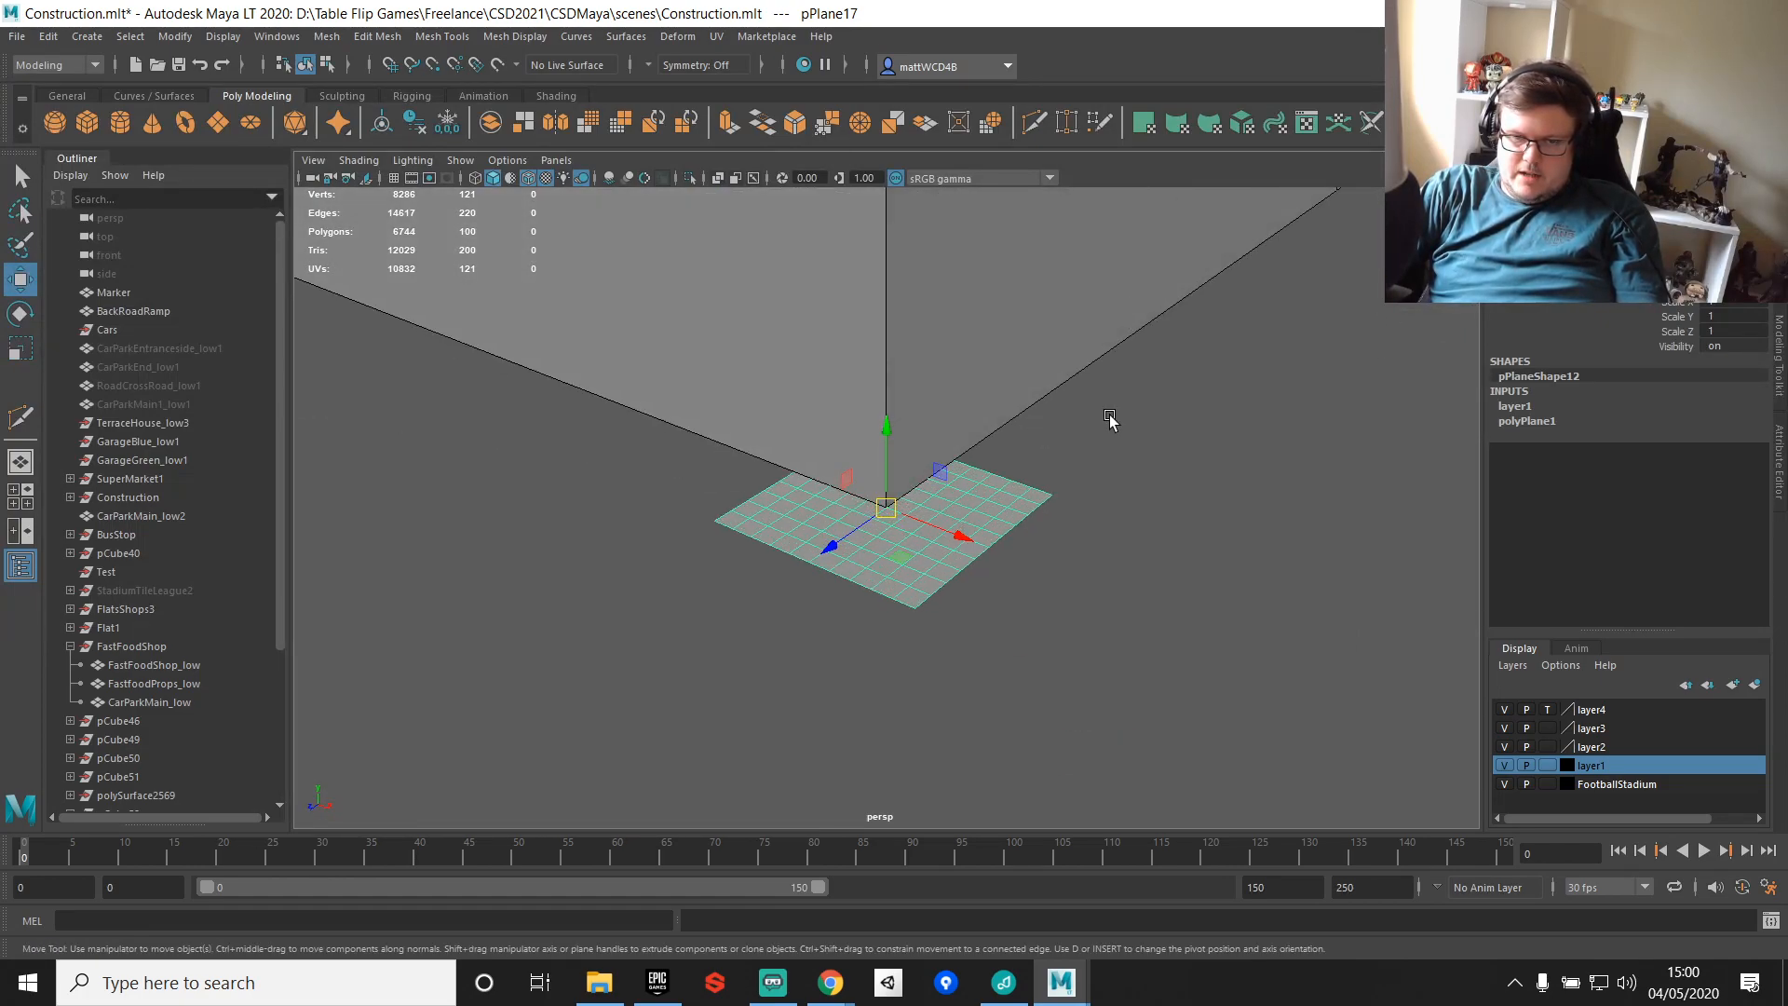
{"action": "middle_click_drag", "start_coordinate": [1107, 421], "coordinate": [780, 488], "text": "alt"}
Step: Scale the plane up uniformly to about 36.489
{"action": "scroll", "coordinate": [610, 556], "scroll_direction": "down", "scroll_amount": 5}
{"action": "key", "text": "e"}
{"action": "key", "text": "r"}
{"action": "left_click_drag", "start_coordinate": [774, 532], "coordinate": [1174, 515]}
{"action": "scroll", "coordinate": [1101, 525], "scroll_direction": "down", "scroll_amount": 6}
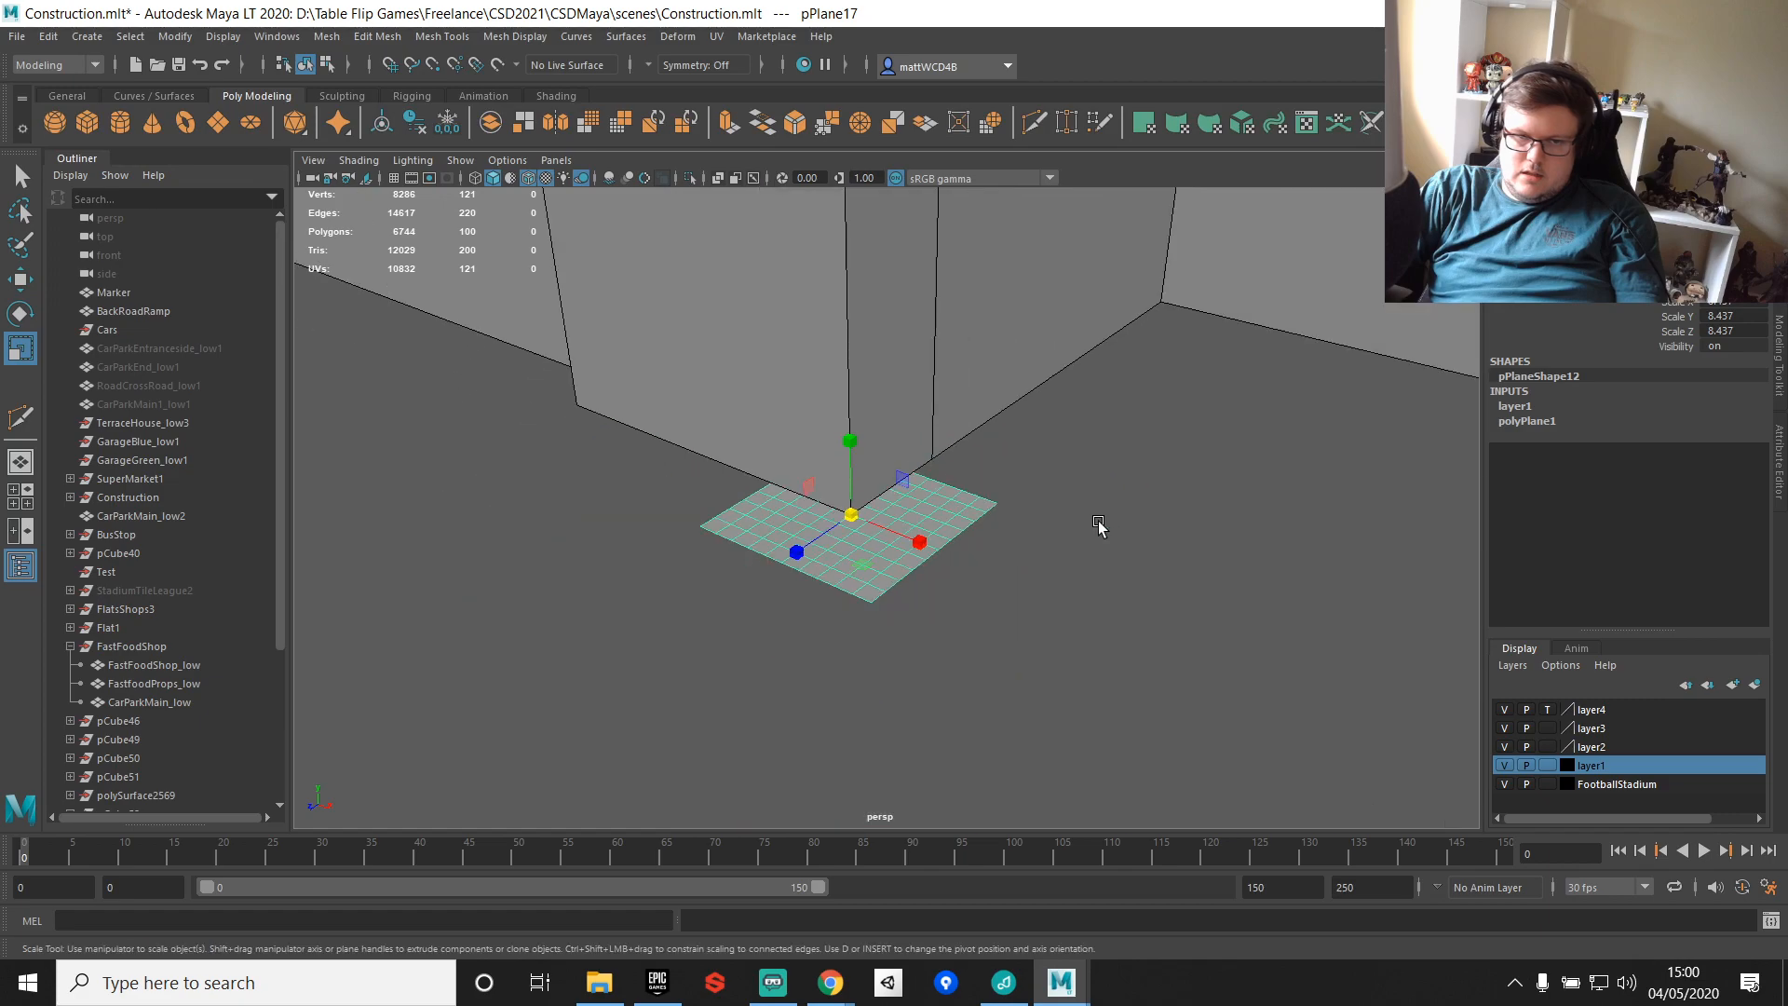
{"action": "scroll", "coordinate": [1099, 526], "scroll_direction": "down", "scroll_amount": 1}
{"action": "left_click_drag", "start_coordinate": [853, 515], "coordinate": [1270, 491]}
Step: Set the plane's width and height subdivisions to 1
{"action": "left_click", "coordinate": [1570, 429]}
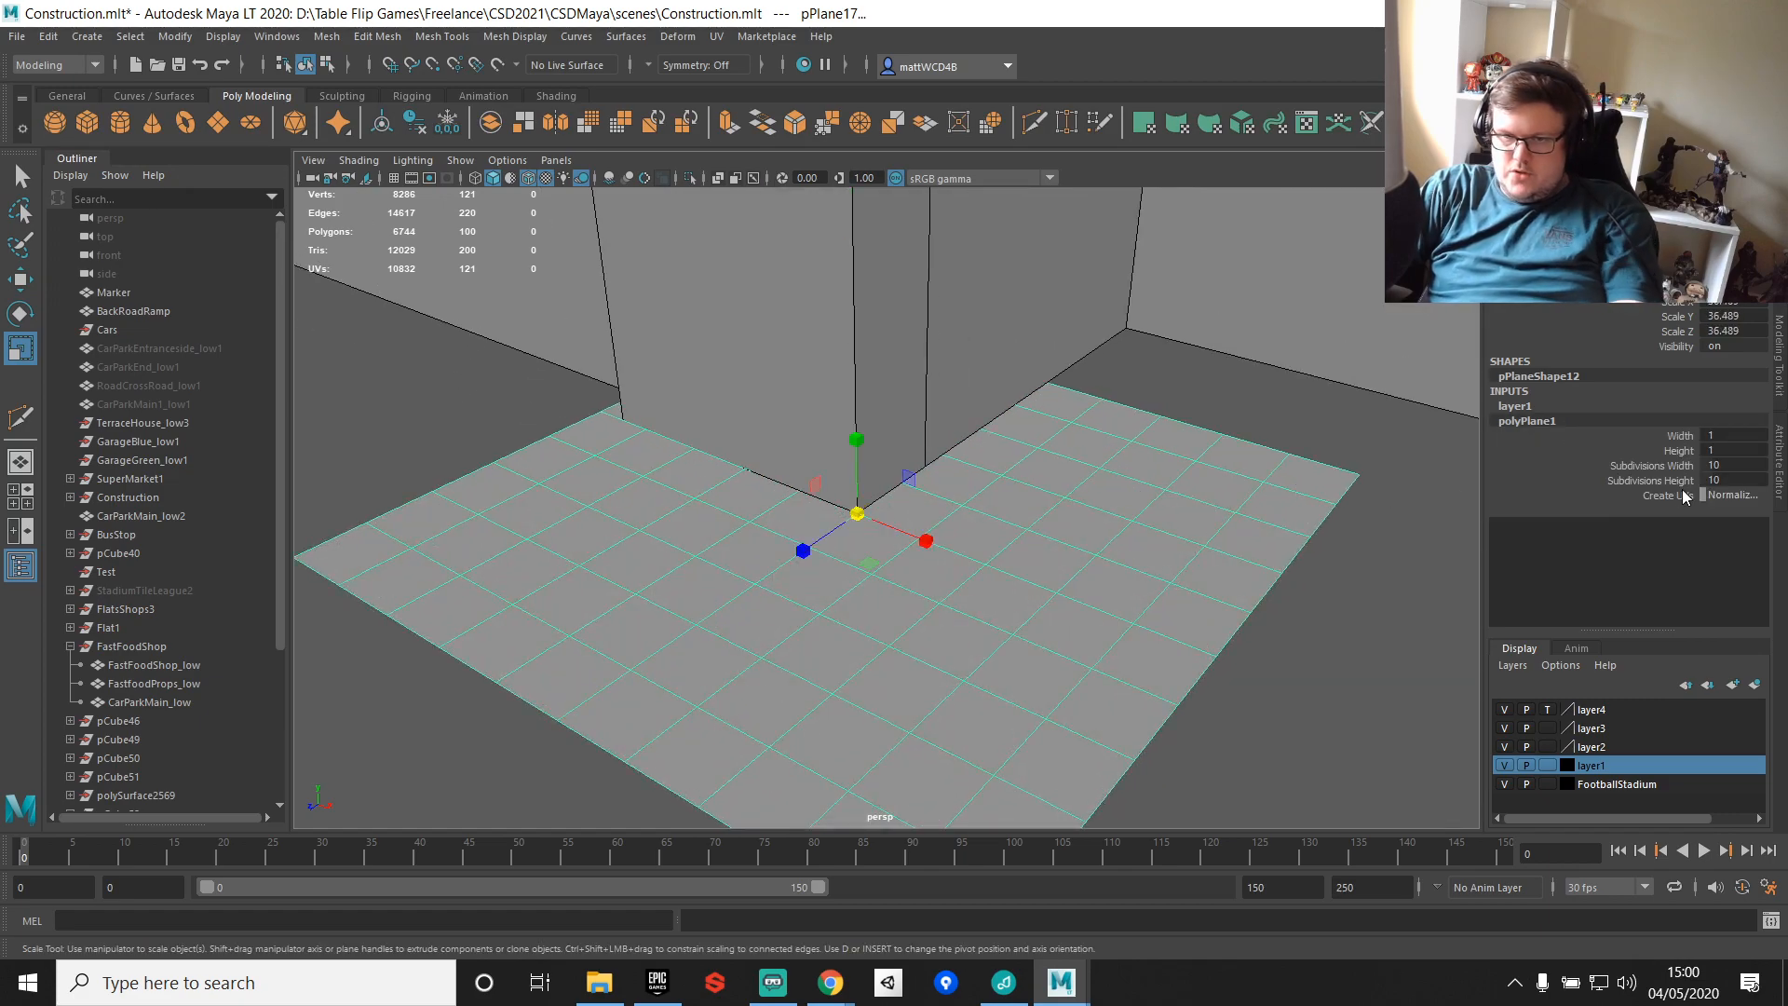
{"action": "left_click", "coordinate": [1732, 481]}
{"action": "type", "text": "1"}
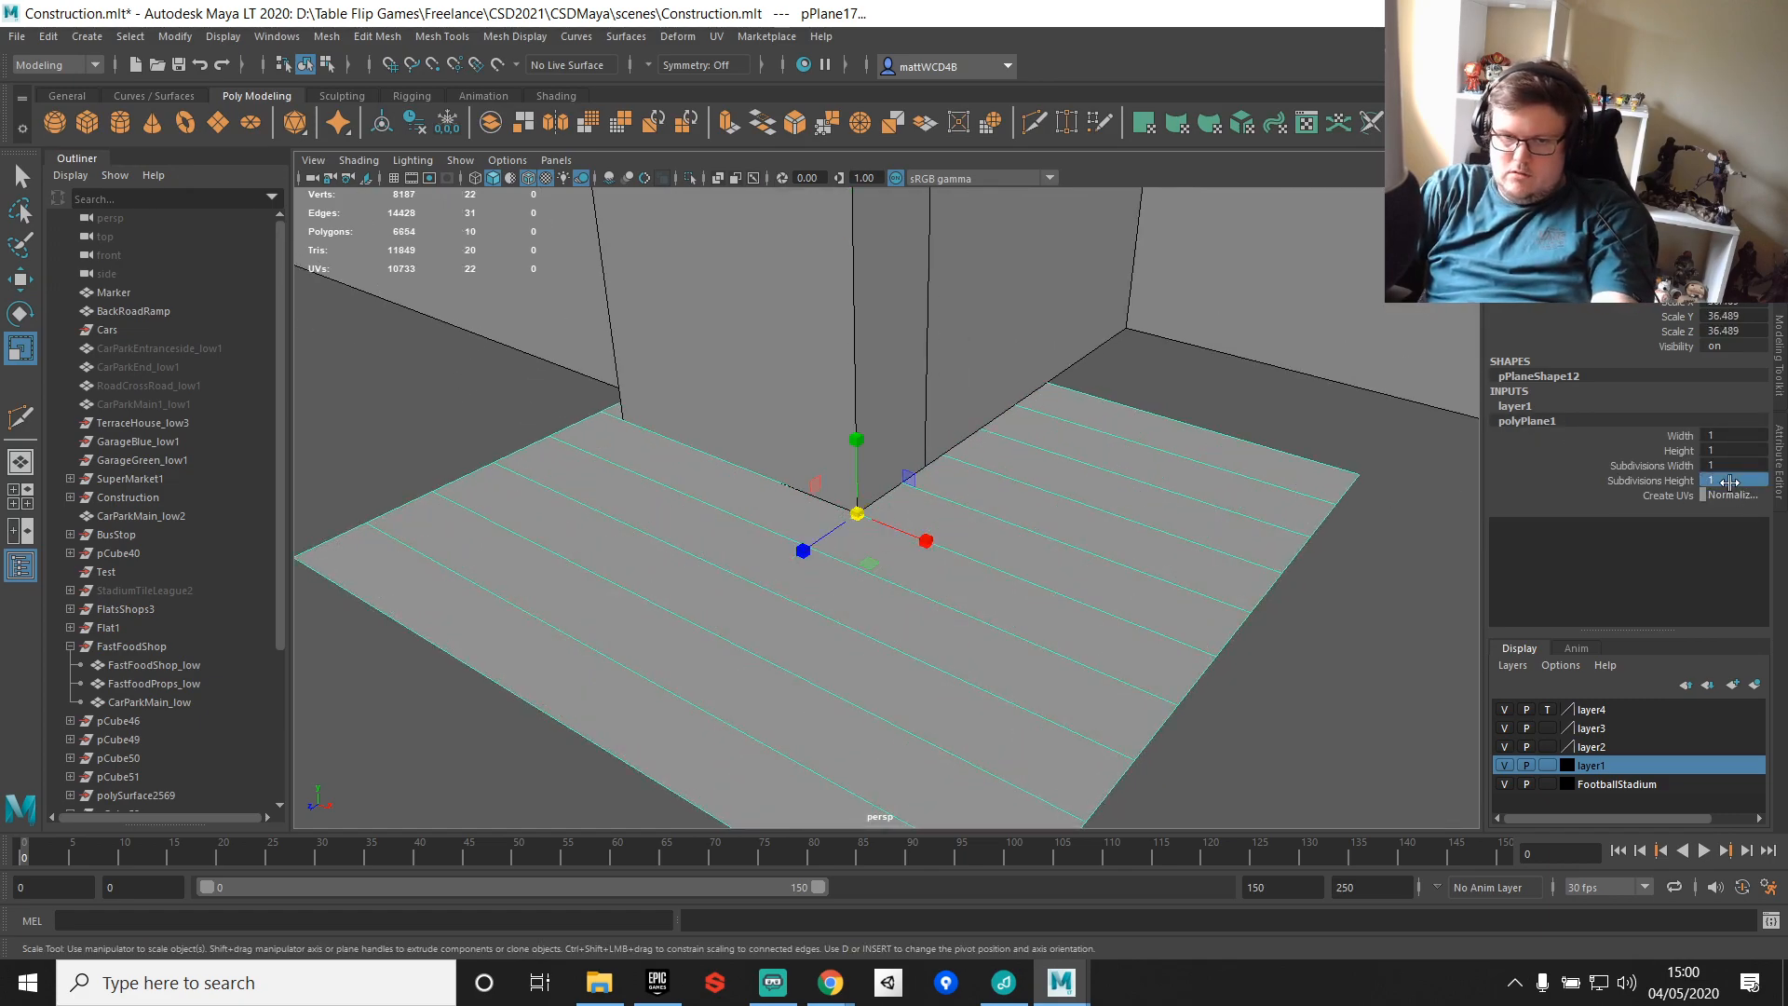
{"action": "key", "text": "Return"}
Step: Place the plane's pivot on its corner and snap the plane to the main building's front corner
{"action": "scroll", "coordinate": [1067, 507], "scroll_direction": "down", "scroll_amount": 9}
{"action": "key", "text": "w"}
{"action": "scroll", "coordinate": [918, 522], "scroll_direction": "up", "scroll_amount": 5}
{"action": "left_click_drag", "start_coordinate": [886, 527], "coordinate": [1274, 572]}
{"action": "middle_click_drag", "start_coordinate": [1274, 572], "coordinate": [1075, 528], "text": "alt"}
{"action": "left_click_drag", "start_coordinate": [1118, 542], "coordinate": [1294, 619]}
{"action": "left_click_drag", "start_coordinate": [1058, 521], "coordinate": [627, 609]}
{"action": "left_click_drag", "start_coordinate": [753, 584], "coordinate": [876, 536], "text": "alt"}
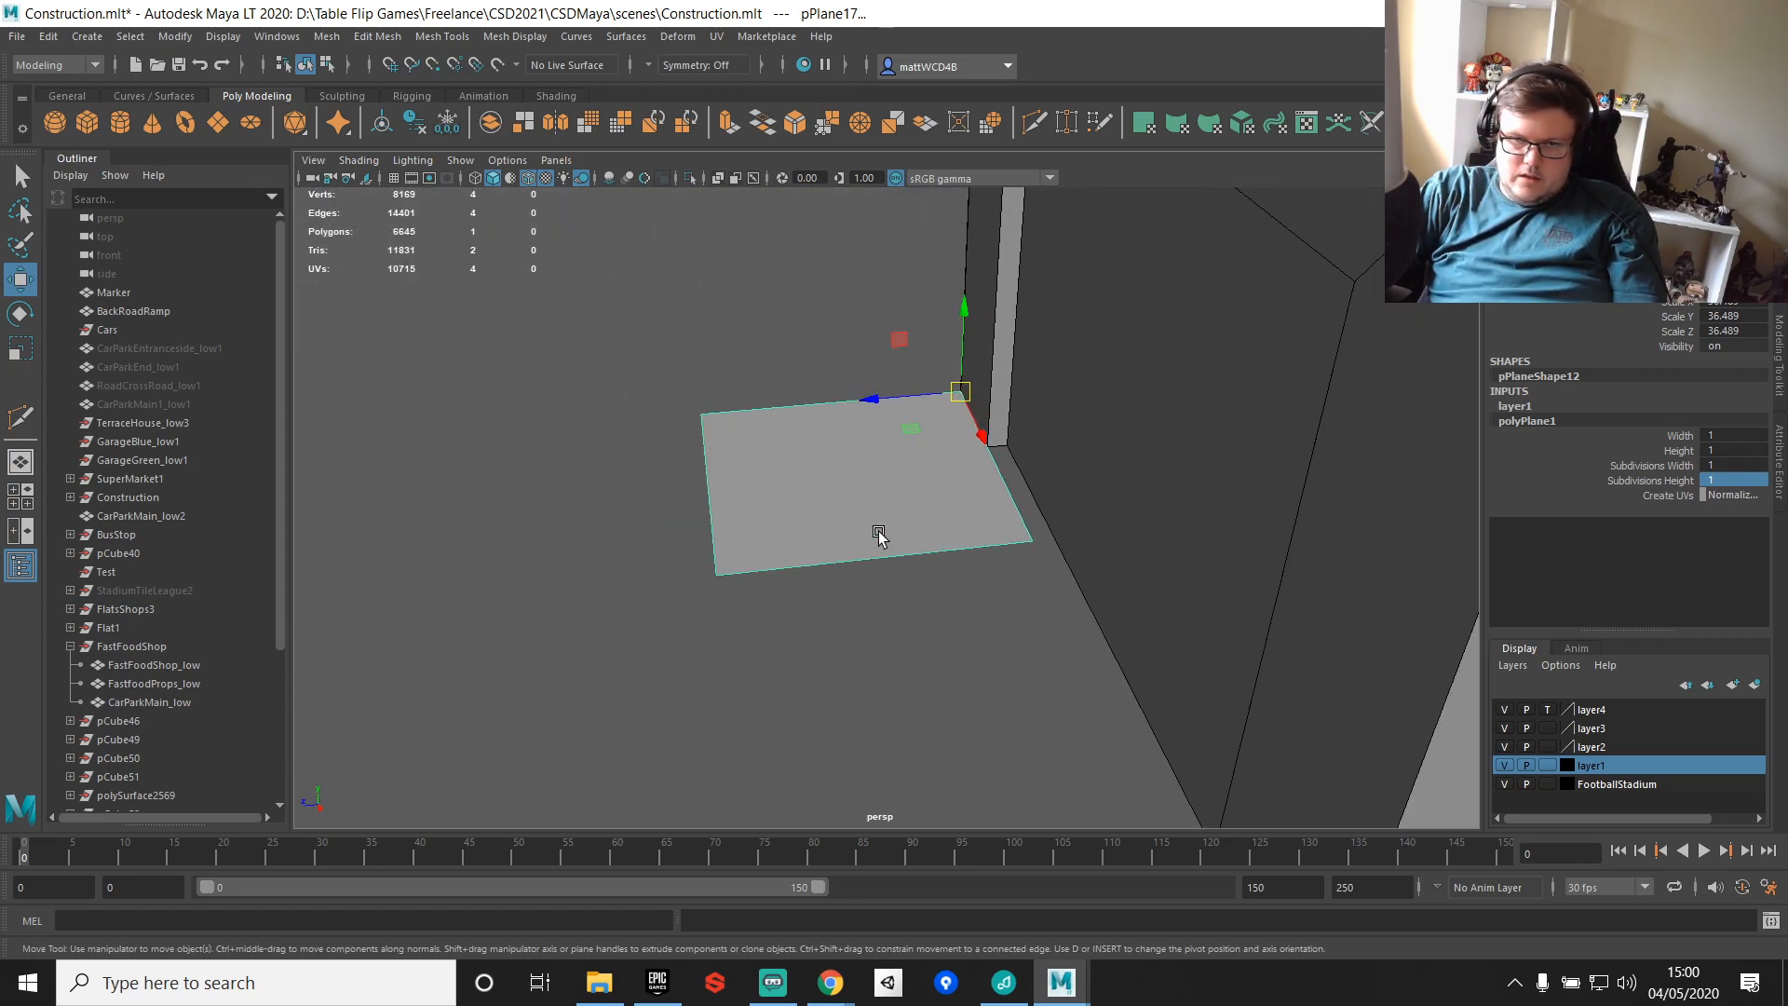
Step: Snap the plane's side vertices to the main building's front corners so the plane spans the whole front
{"action": "right_click_drag", "start_coordinate": [958, 488], "coordinate": [897, 367]}
{"action": "left_click_drag", "start_coordinate": [898, 335], "coordinate": [1047, 548]}
{"action": "left_click_drag", "start_coordinate": [981, 466], "coordinate": [978, 531]}
{"action": "key", "text": "q"}
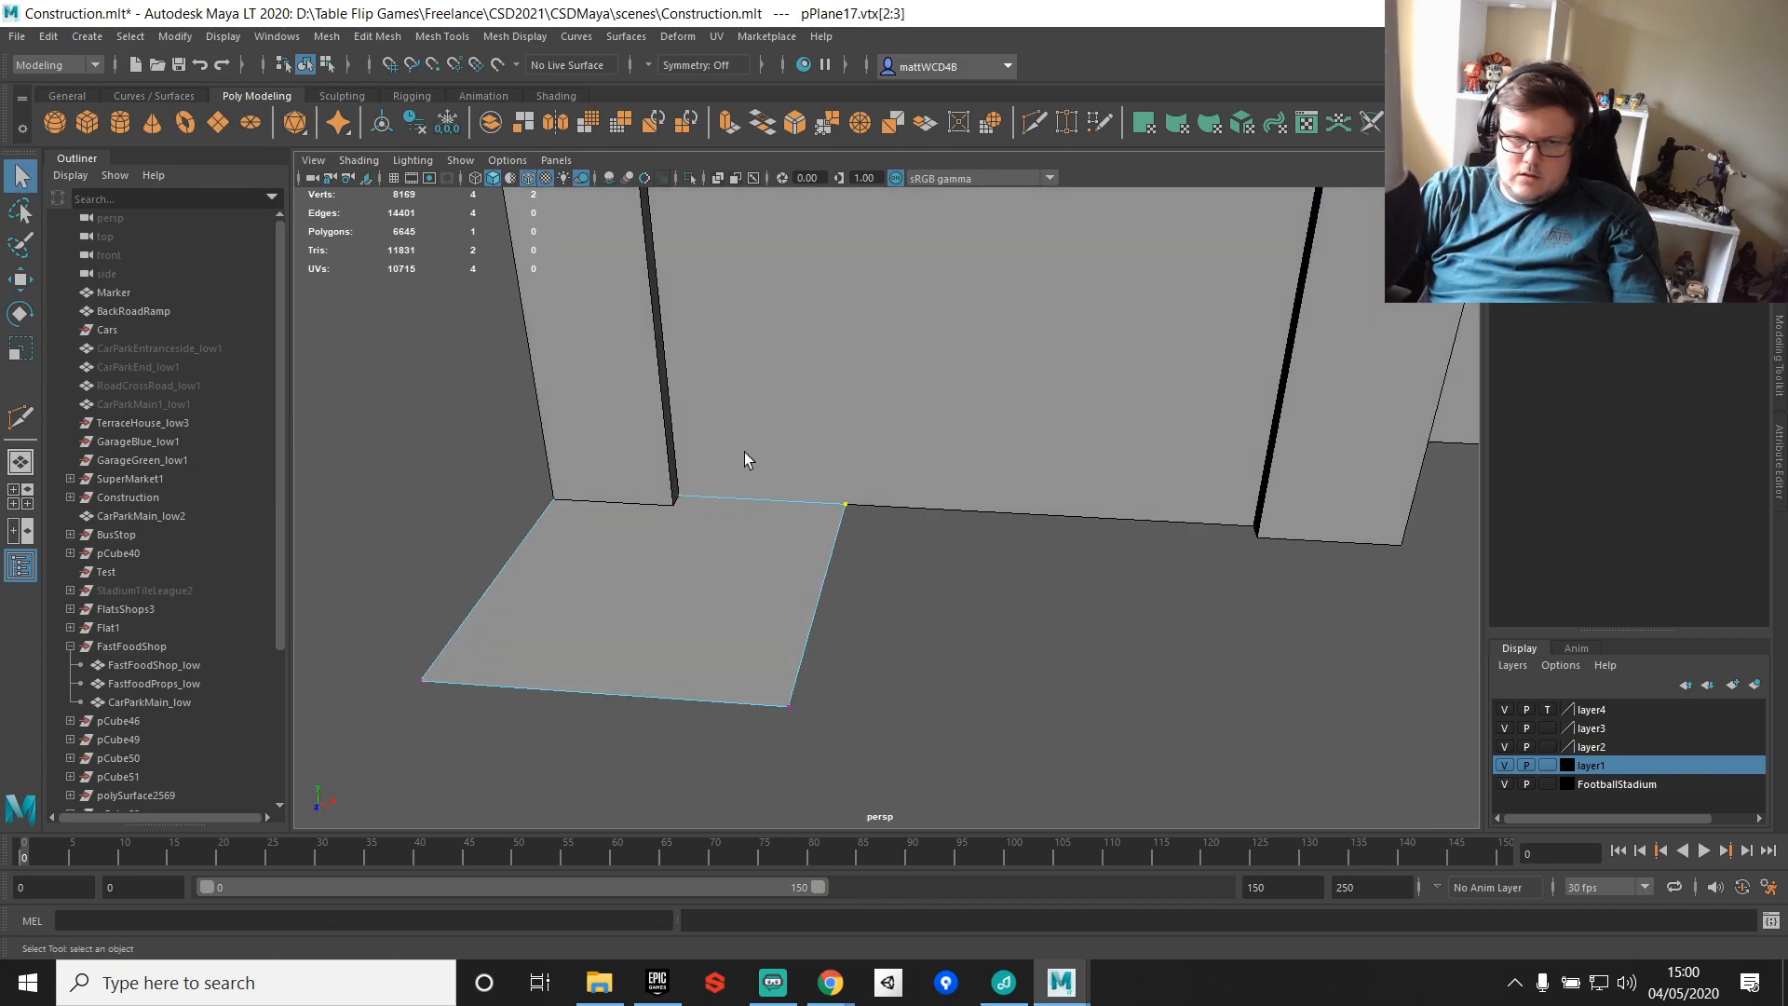
{"action": "scroll", "coordinate": [1006, 803], "scroll_direction": "down", "scroll_amount": 5}
{"action": "left_click_drag", "start_coordinate": [820, 456], "coordinate": [903, 643]}
{"action": "key", "text": "w"}
{"action": "key", "text": "v"}
{"action": "left_click_drag", "start_coordinate": [956, 561], "coordinate": [1166, 553]}
{"action": "left_click_drag", "start_coordinate": [1342, 622], "coordinate": [1057, 583], "text": "alt"}
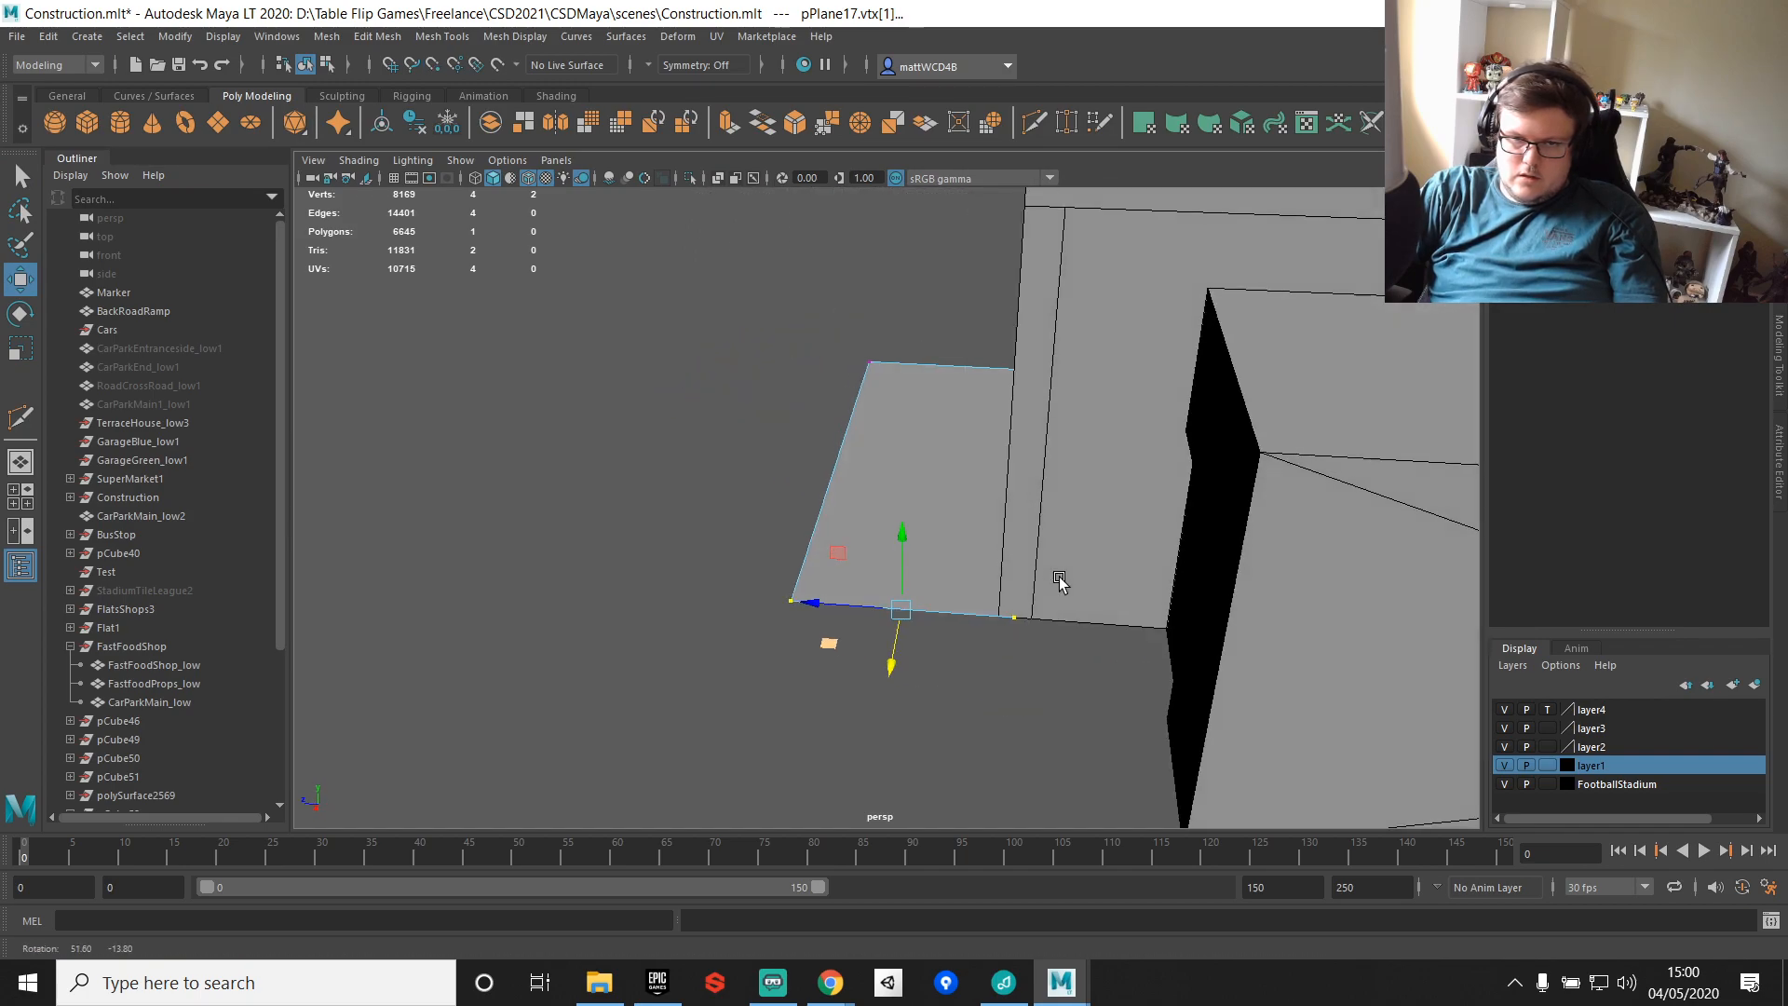
Step: Adjust the plane's outer vertices to set the depth of the strip in front of the main building
{"action": "key", "text": "q"}
{"action": "key", "text": "w"}
{"action": "left_click_drag", "start_coordinate": [721, 456], "coordinate": [886, 506]}
{"action": "scroll", "coordinate": [931, 514], "scroll_direction": "down", "scroll_amount": 4}
{"action": "key", "text": "q"}
{"action": "right_click_drag", "start_coordinate": [984, 518], "coordinate": [1029, 481]}
{"action": "key", "text": "w"}
{"action": "scroll", "coordinate": [901, 508], "scroll_direction": "up", "scroll_amount": 2}
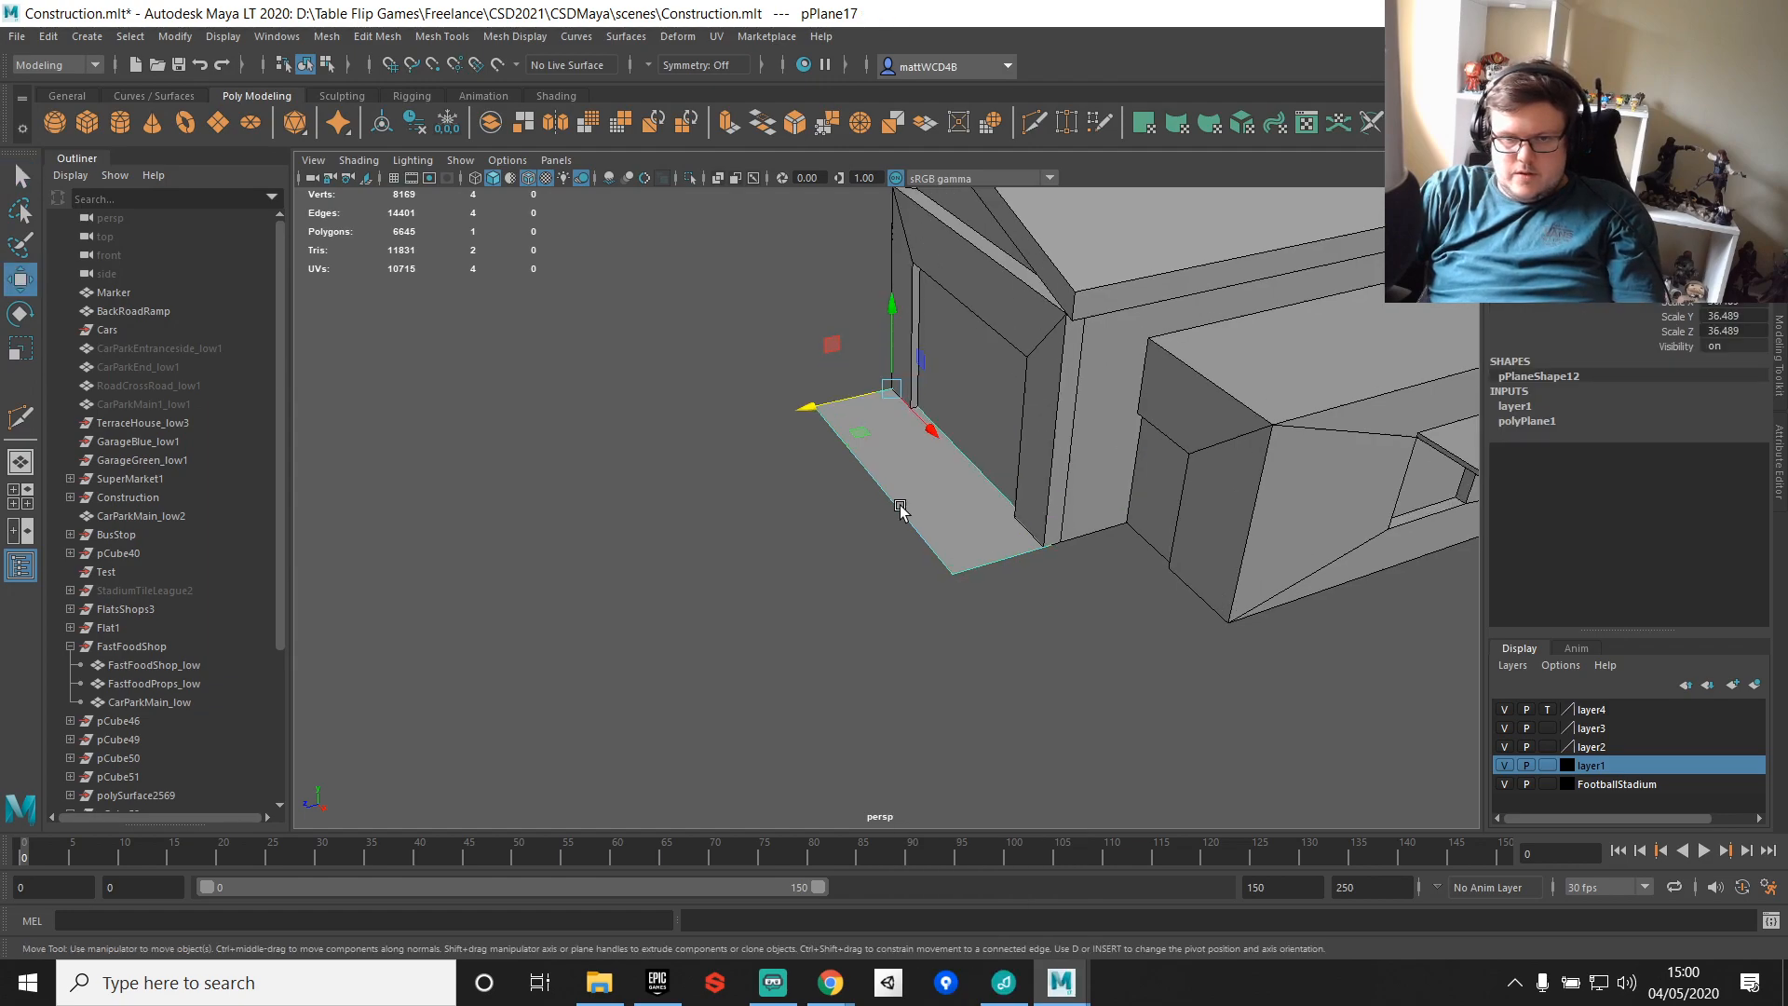
Step: Duplicate the front ground strip and snap the copy to the main building's corner beside the side building
{"action": "key", "text": "ctrl+d"}
{"action": "left_click_drag", "start_coordinate": [892, 389], "coordinate": [1139, 582]}
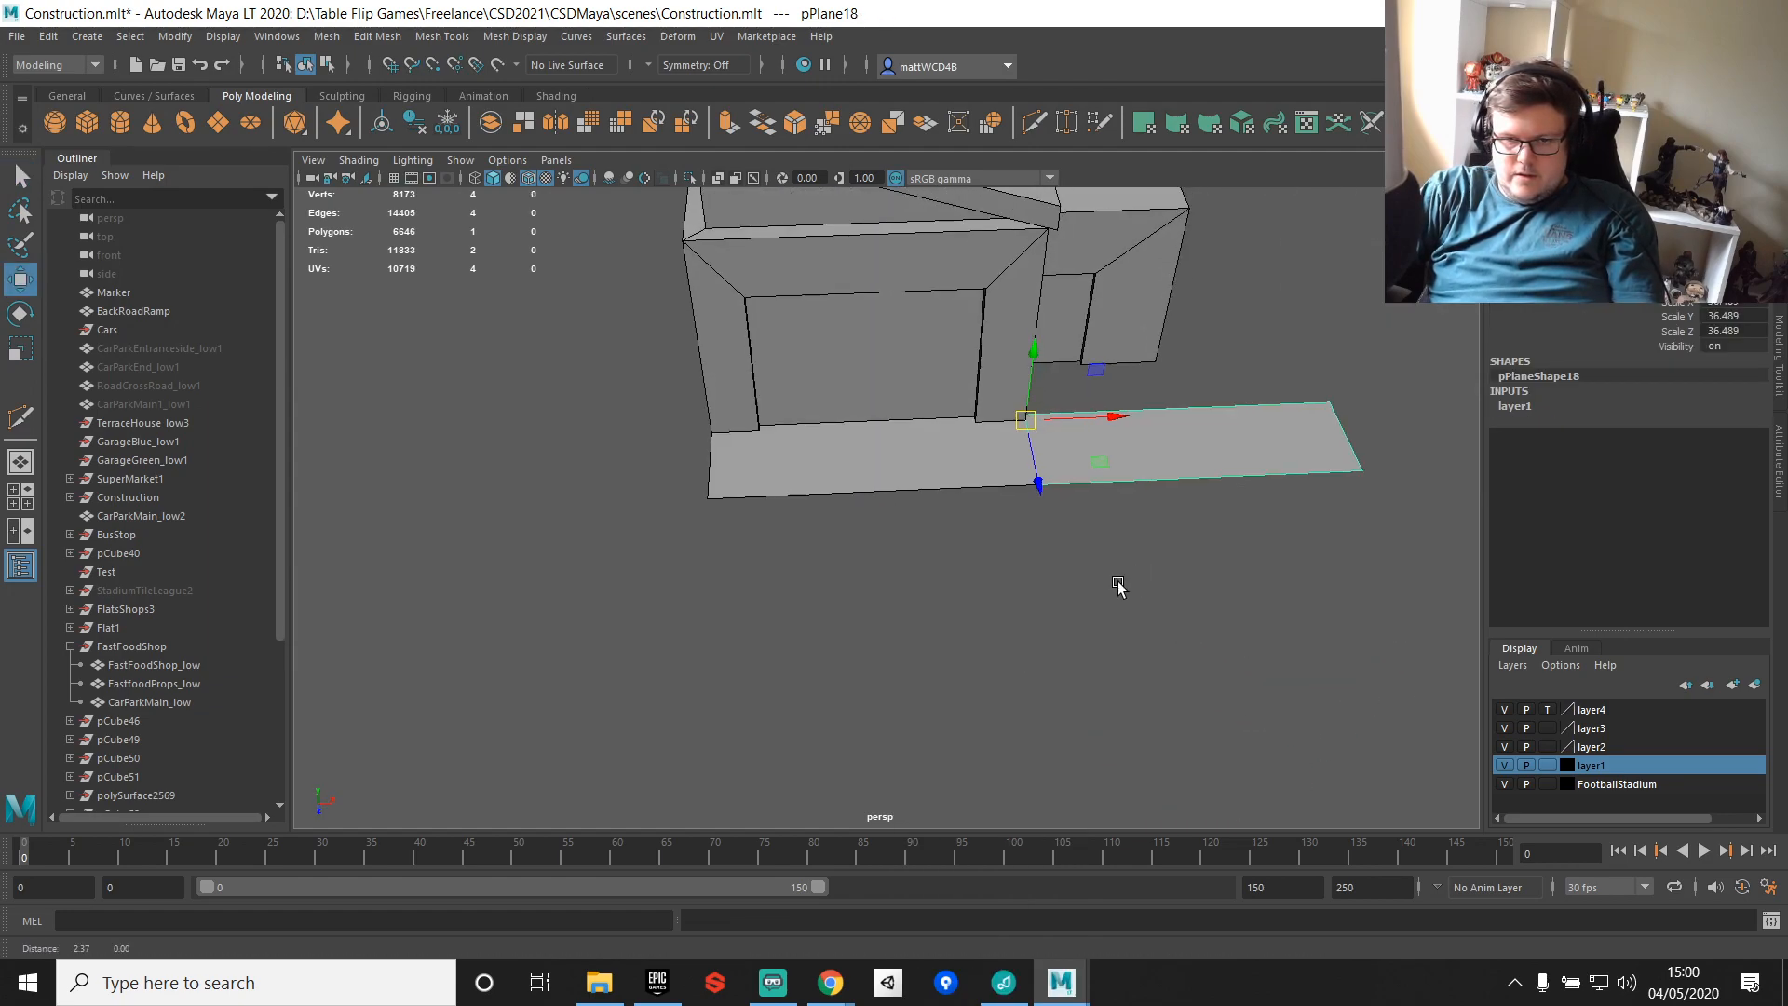
{"action": "scroll", "coordinate": [1139, 582], "scroll_direction": "up", "scroll_amount": 3}
{"action": "middle_click_drag", "start_coordinate": [1139, 582], "coordinate": [939, 671], "text": "alt"}
Step: Shorten the copied strip by snapping its far vertices in line with the side building's outer front corner
{"action": "key", "text": "q"}
{"action": "right_click_drag", "start_coordinate": [1039, 598], "coordinate": [878, 484]}
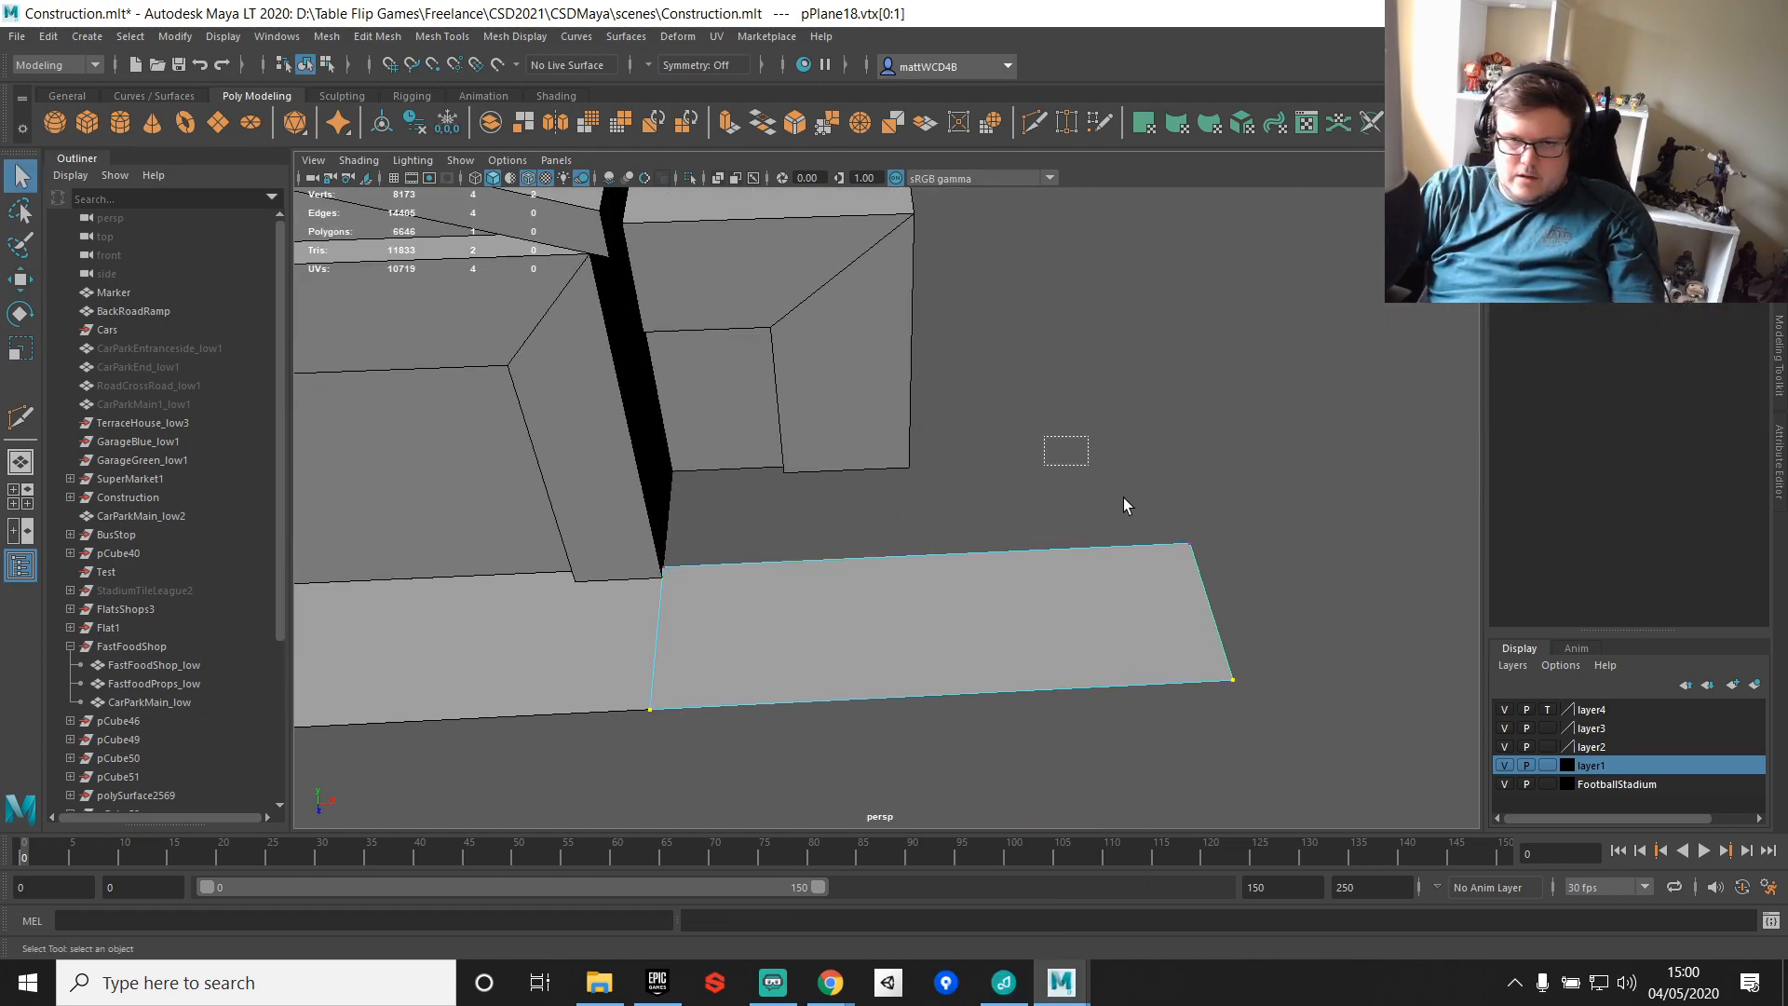
{"action": "left_click_drag", "start_coordinate": [1088, 467], "coordinate": [1314, 708]}
{"action": "key", "text": "w"}
{"action": "key", "text": "v"}
{"action": "middle_click_drag", "start_coordinate": [1289, 579], "coordinate": [1125, 584]}
Step: Snap the copied strip's inner edge back to the side building's front wall, filling the recessed area
{"action": "right_click_drag", "start_coordinate": [778, 587], "coordinate": [751, 546]}
{"action": "left_click", "coordinate": [752, 554]}
{"action": "left_click_drag", "start_coordinate": [1073, 506], "coordinate": [950, 527], "text": "alt"}
{"action": "scroll", "coordinate": [801, 494], "scroll_direction": "up", "scroll_amount": 3}
{"action": "key", "text": "v"}
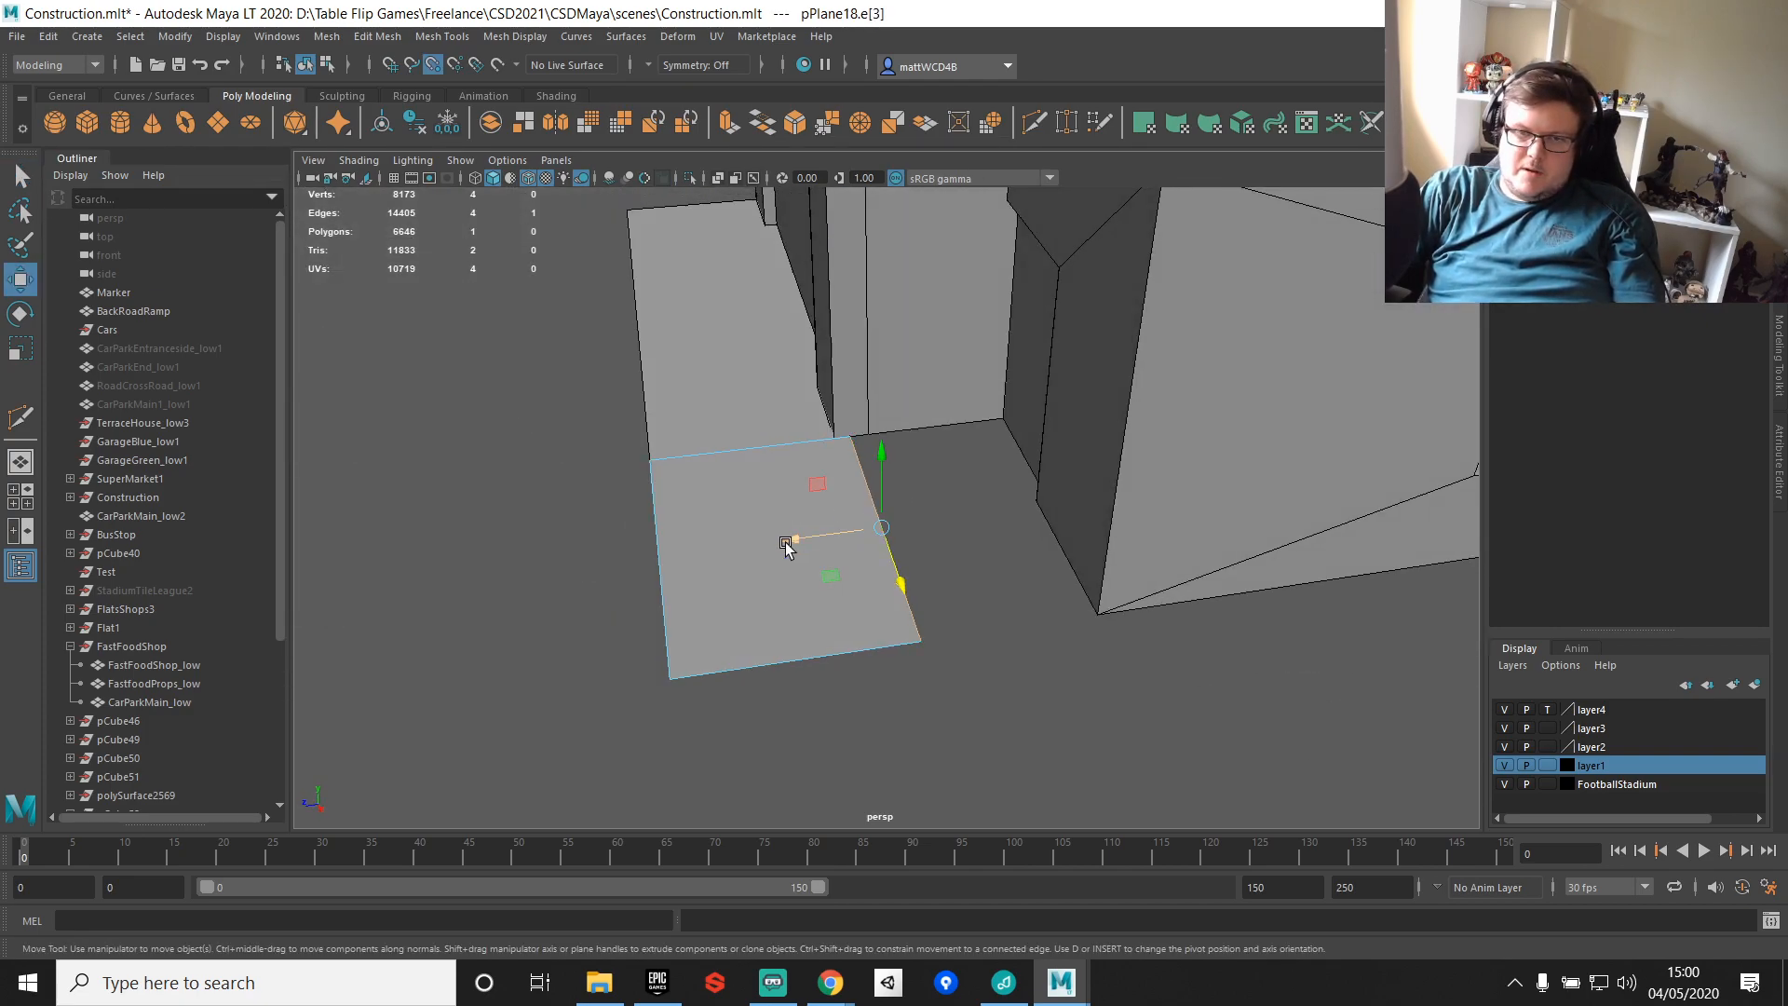
{"action": "left_click_drag", "start_coordinate": [790, 543], "coordinate": [1006, 435]}
{"action": "left_click_drag", "start_coordinate": [718, 524], "coordinate": [902, 573], "text": "alt"}
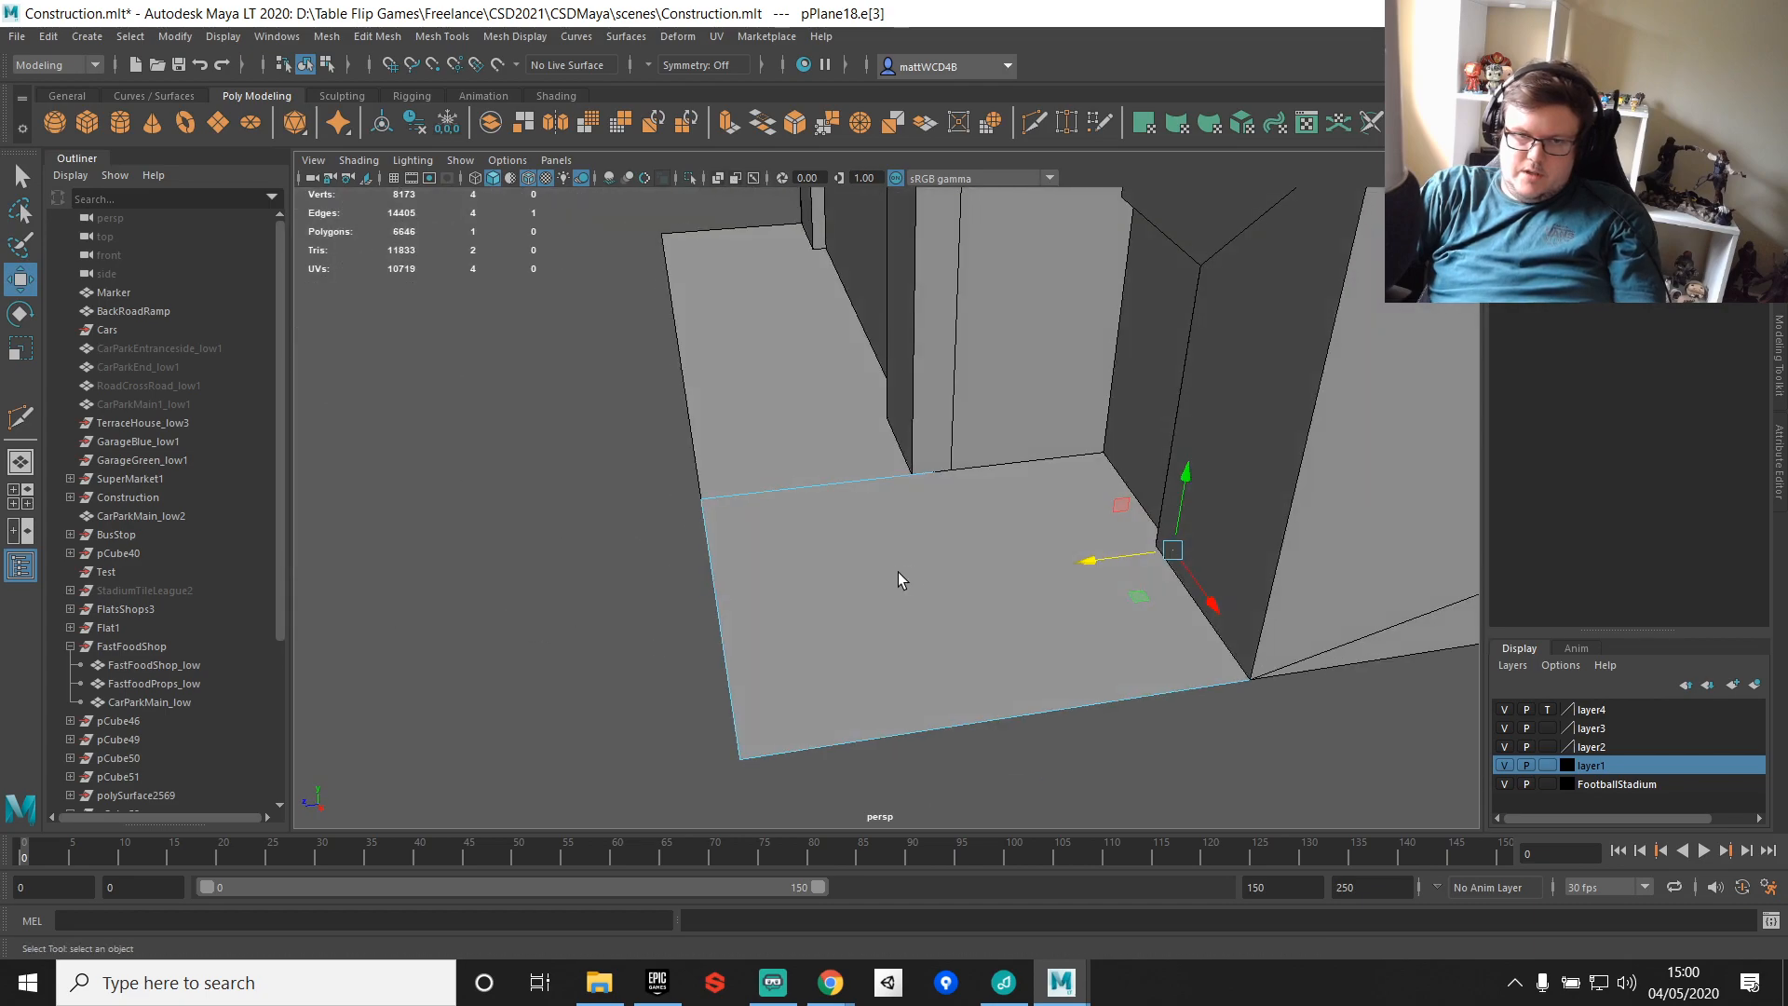
Step: Insert an edge loop across the copied plane and snap it in line with the main building's front corner
{"action": "key", "text": "q"}
{"action": "right_click_drag", "start_coordinate": [1002, 507], "coordinate": [869, 514], "text": "shift"}
{"action": "left_click_drag", "start_coordinate": [866, 481], "coordinate": [864, 477]}
{"action": "left_click", "coordinate": [864, 477]}
{"action": "key", "text": "w"}
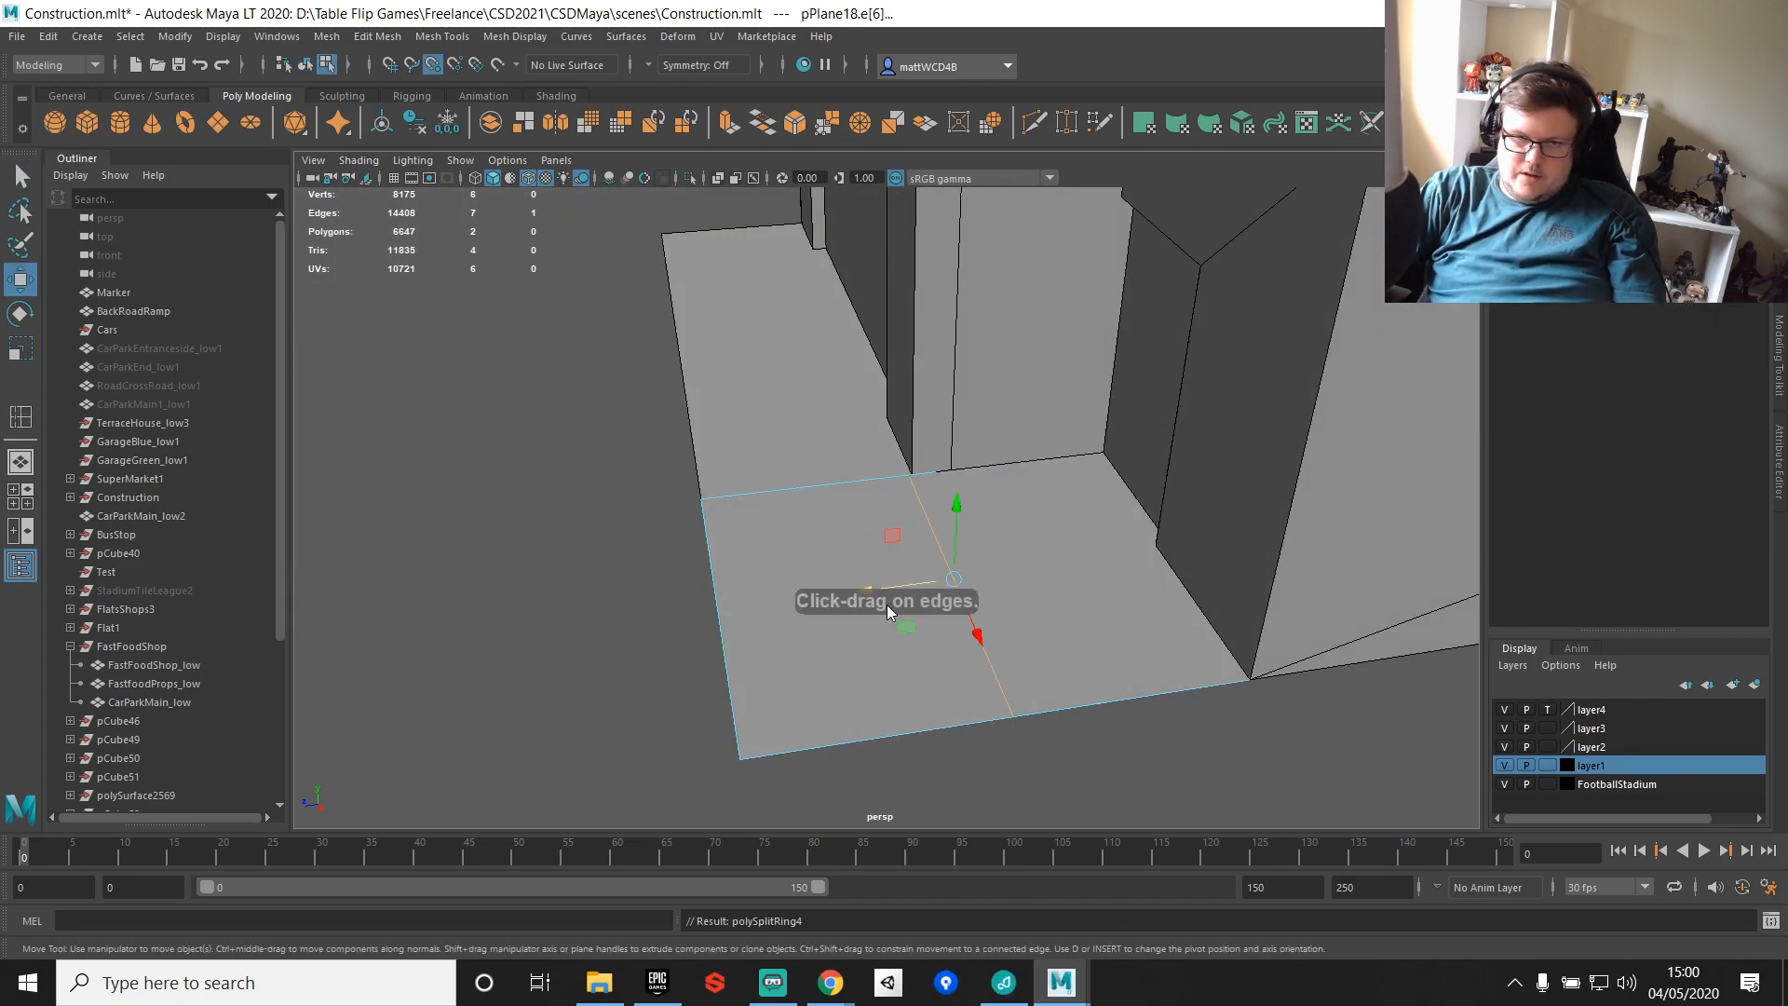
{"action": "scroll", "coordinate": [1058, 531], "scroll_direction": "down", "scroll_amount": 2}
{"action": "left_click_drag", "start_coordinate": [1058, 531], "coordinate": [1005, 542], "text": "alt"}
{"action": "scroll", "coordinate": [866, 566], "scroll_direction": "up", "scroll_amount": 2}
{"action": "key", "text": "v"}
{"action": "left_click_drag", "start_coordinate": [866, 587], "coordinate": [944, 489]}
{"action": "key", "text": "q"}
Step: Extrude the copied plane's outer side edges slightly outward into a narrow border
{"action": "left_click_drag", "start_coordinate": [1066, 523], "coordinate": [926, 547], "text": "alt"}
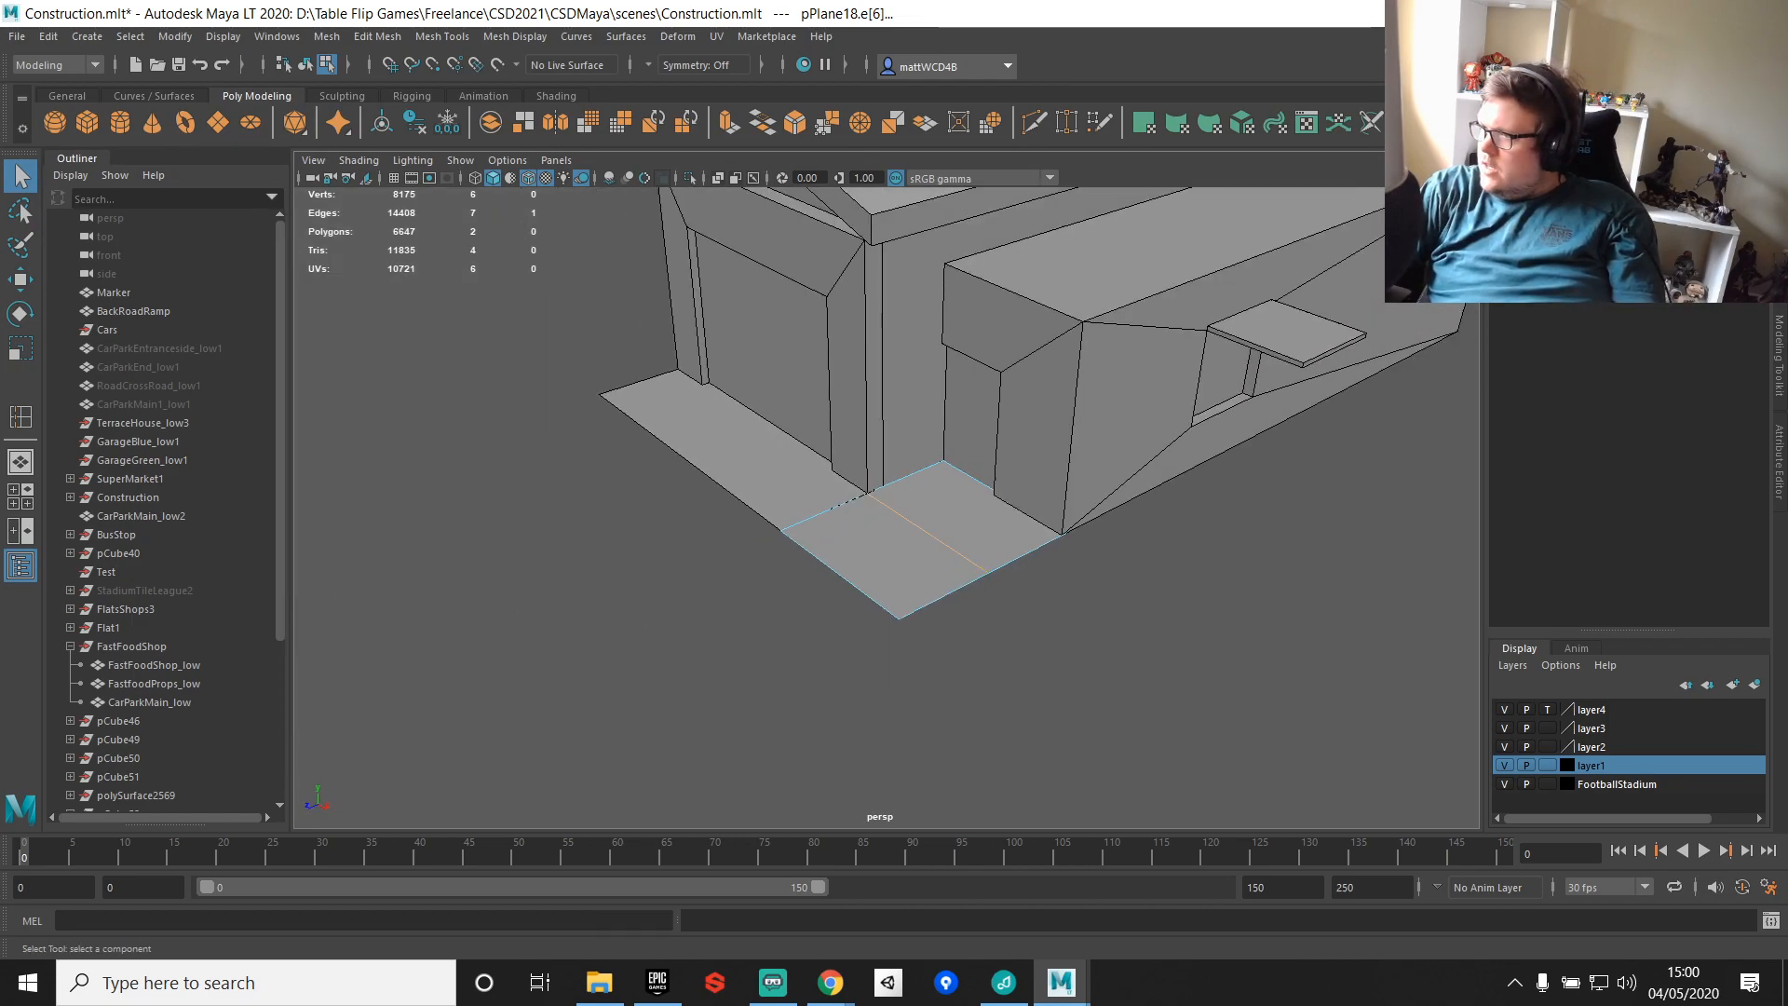
{"action": "left_click_drag", "start_coordinate": [481, 516], "coordinate": [953, 439], "text": "alt"}
{"action": "key", "text": "F8"}
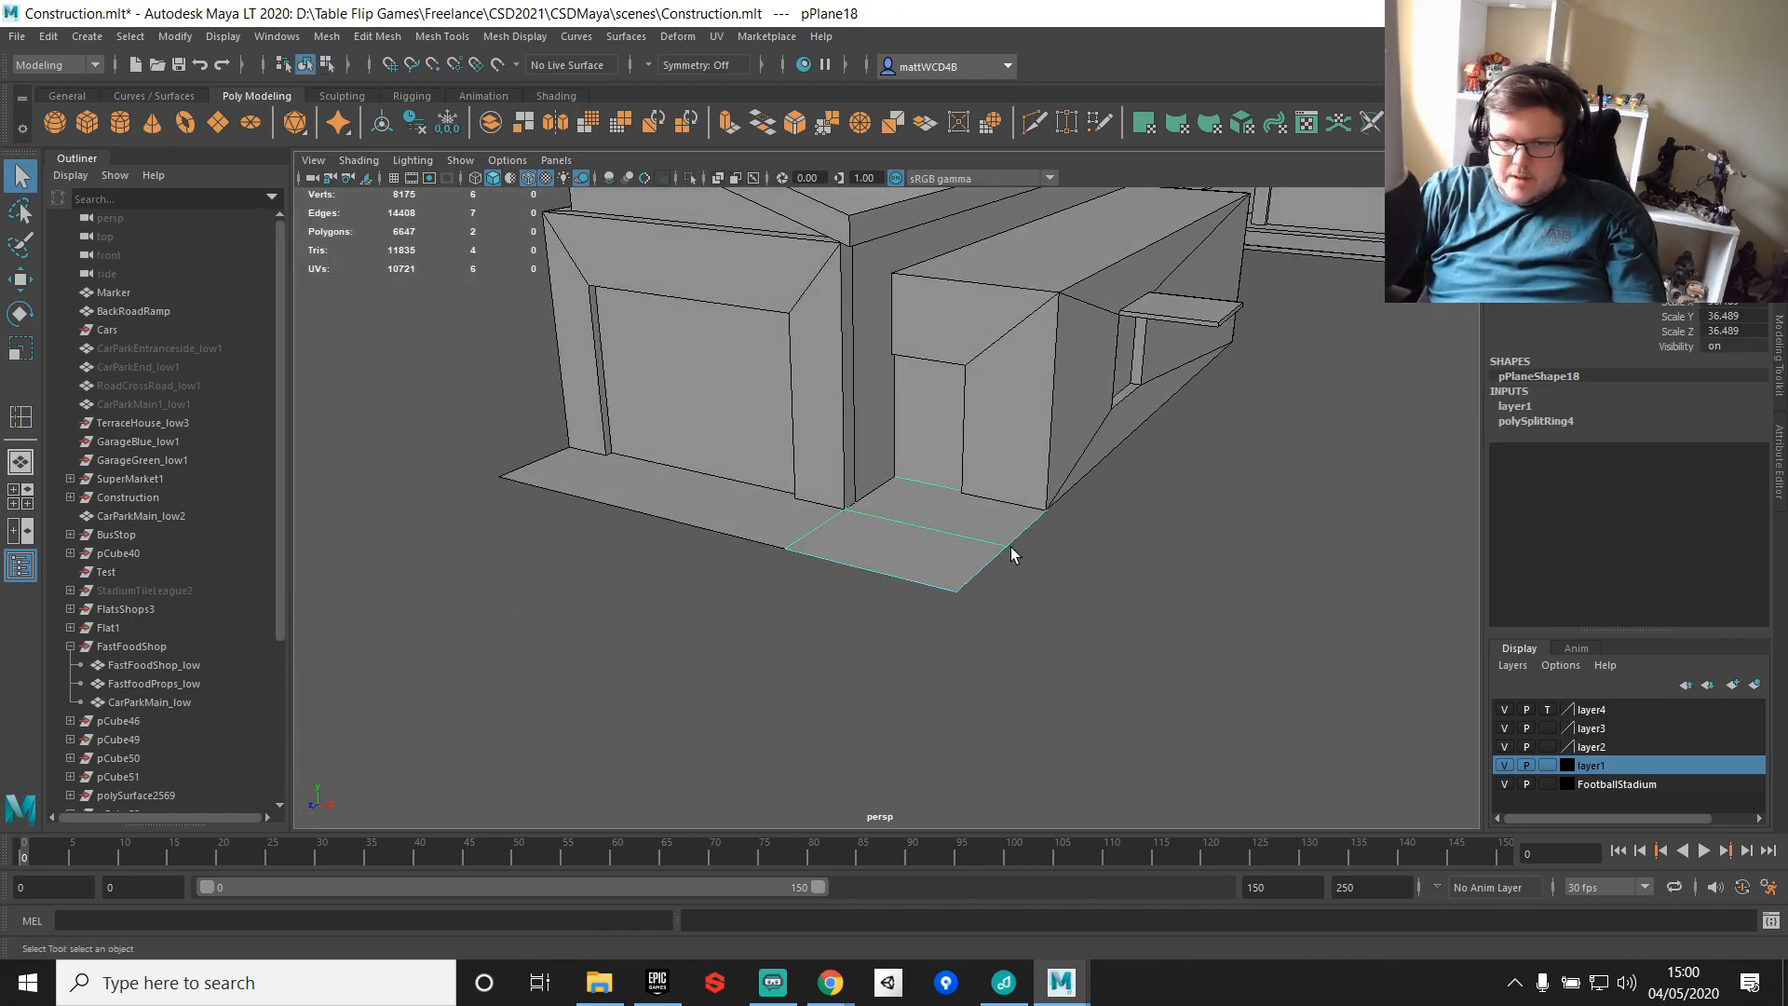
{"action": "right_click_drag", "start_coordinate": [1010, 546], "coordinate": [1026, 409]}
{"action": "left_click", "coordinate": [1014, 551]}
{"action": "key", "text": "ctrl+e"}
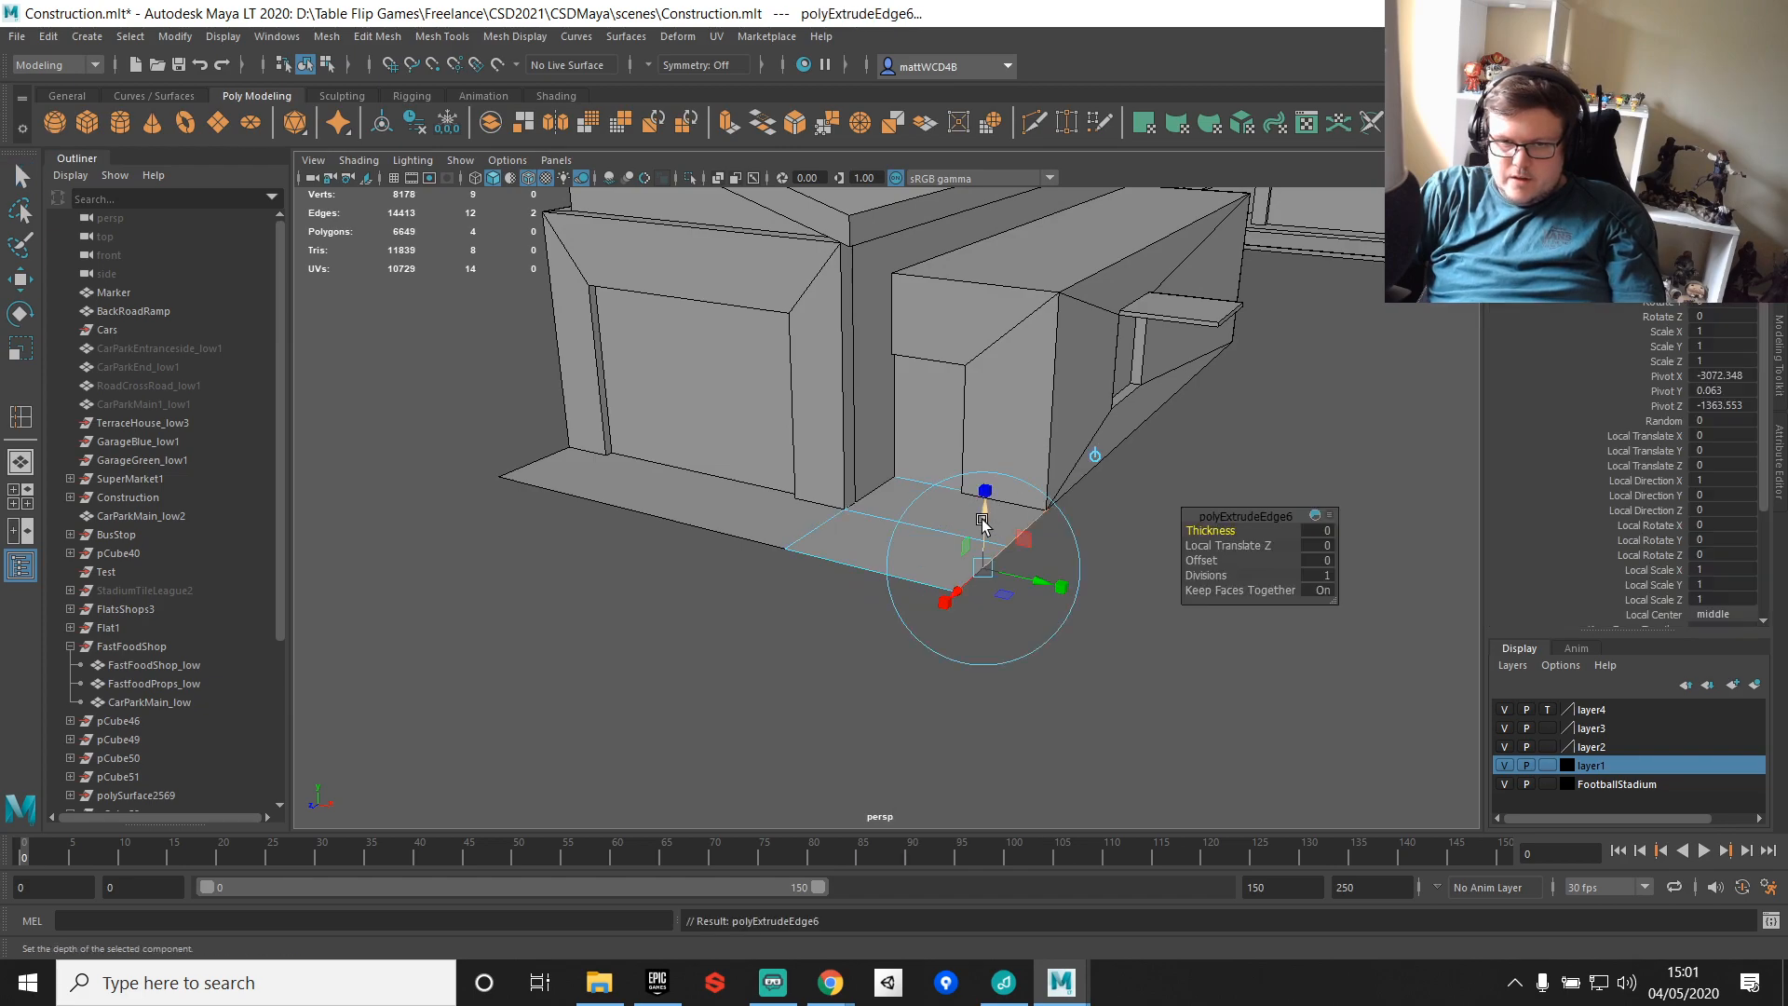
{"action": "left_click_drag", "start_coordinate": [1081, 573], "coordinate": [1110, 570]}
Step: Extrude the border's inner end edge along the side building's long wall to its rear corner
{"action": "left_click", "coordinate": [1058, 512]}
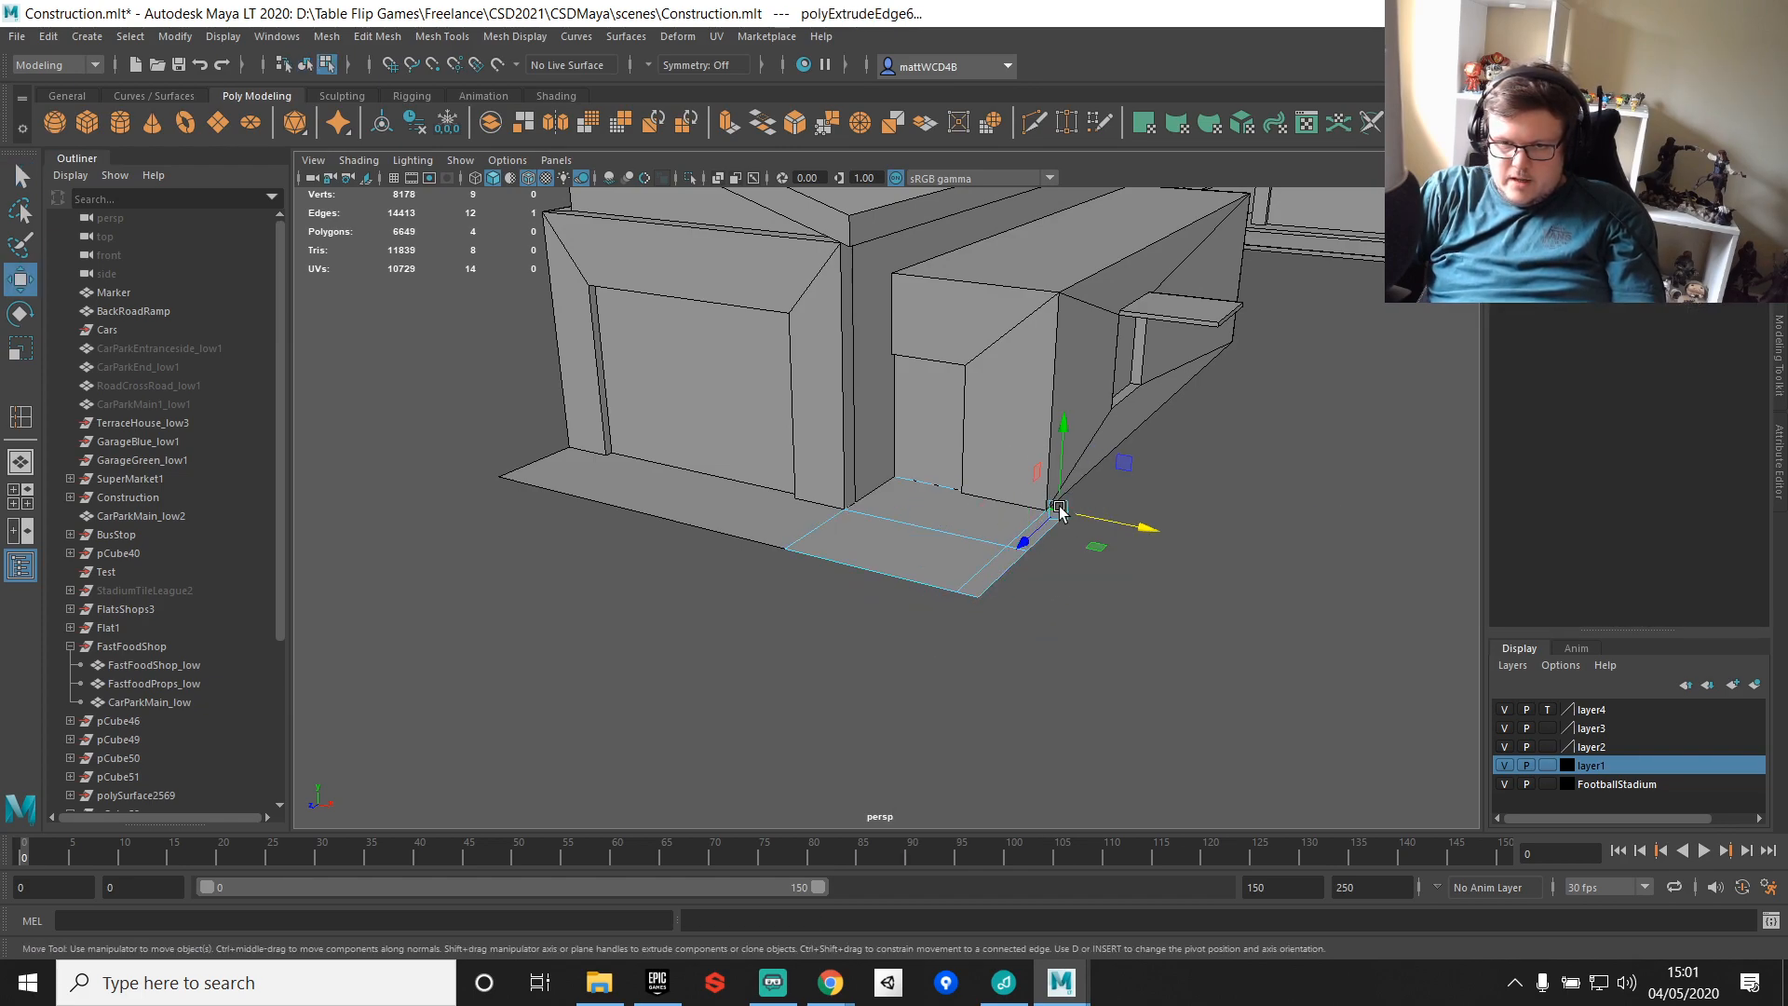
{"action": "key", "text": "ctrl+e"}
{"action": "key", "text": "w"}
{"action": "left_click_drag", "start_coordinate": [1444, 736], "coordinate": [1024, 642], "text": "alt"}
{"action": "key", "text": "ctrl+e"}
{"action": "key", "text": "w"}
{"action": "left_click_drag", "start_coordinate": [453, 564], "coordinate": [926, 488]}
Step: Extrude the border's end edge beyond the side building and snap it level with the main building's rear corner
{"action": "key", "text": "f"}
{"action": "key", "text": "ctrl+e"}
{"action": "key", "text": "w"}
{"action": "left_click_drag", "start_coordinate": [812, 481], "coordinate": [1199, 414]}
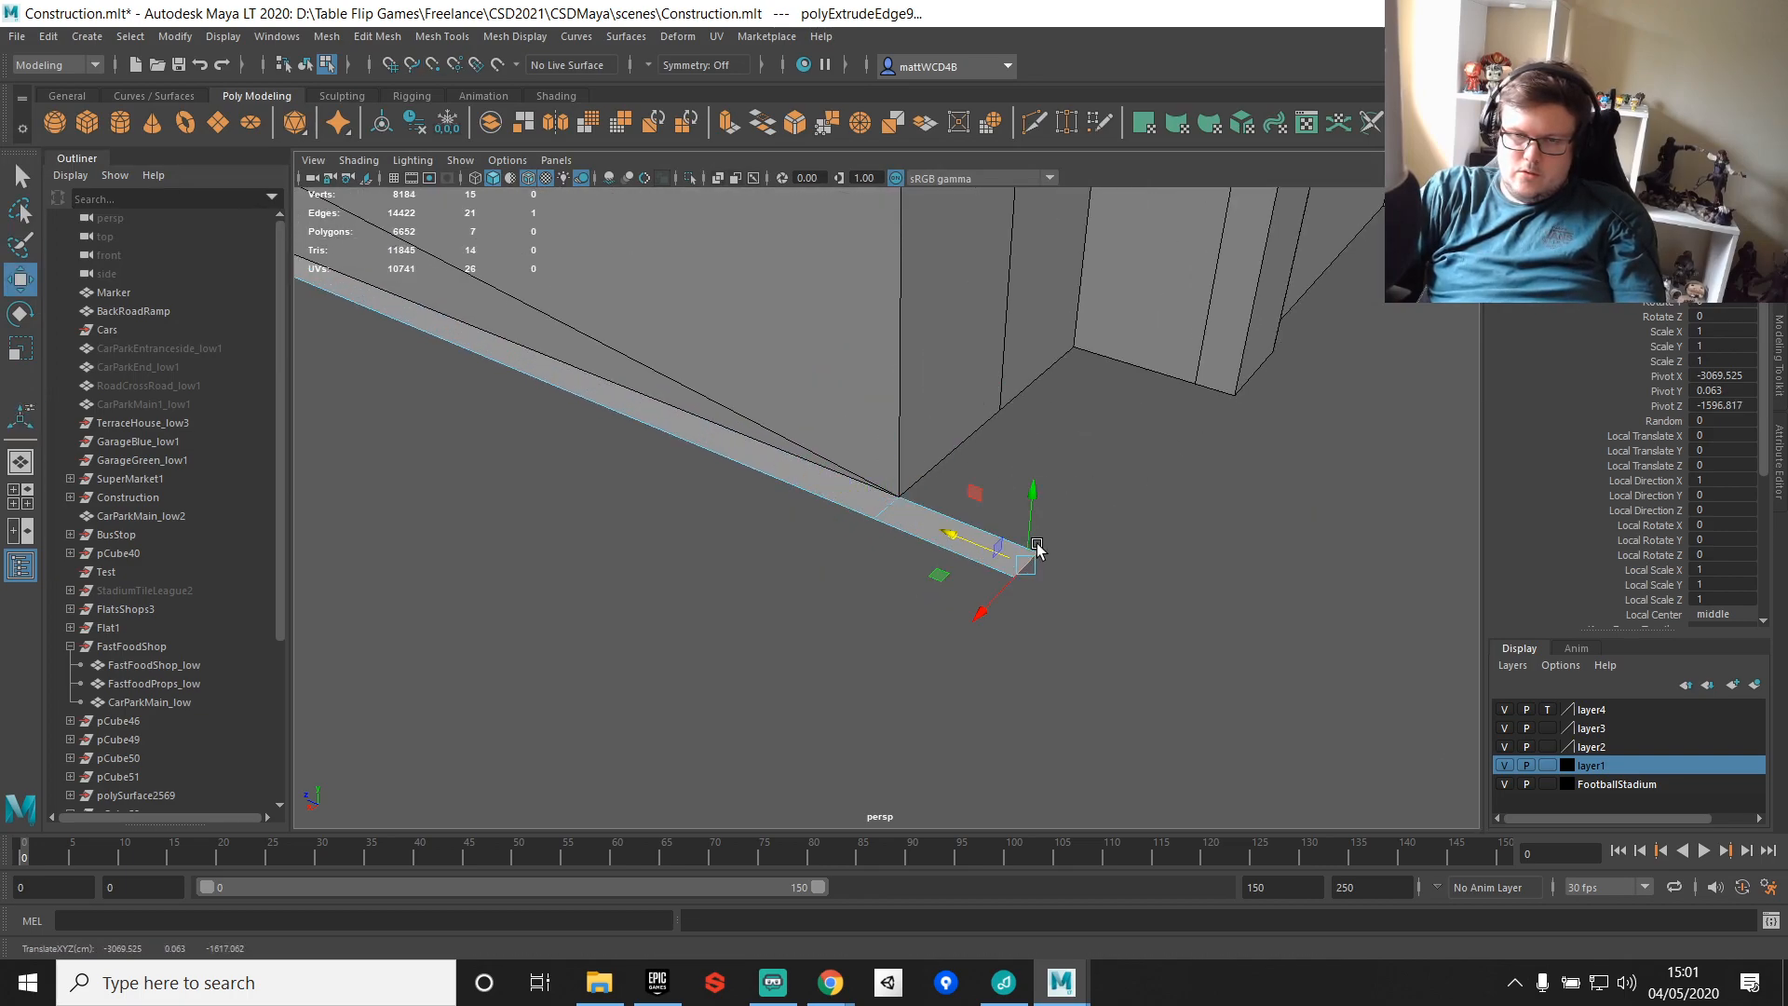
{"action": "left_click_drag", "start_coordinate": [1060, 538], "coordinate": [1094, 519], "text": "alt"}
{"action": "middle_click_drag", "start_coordinate": [1094, 519], "coordinate": [1019, 625], "text": "alt"}
{"action": "key", "text": "v"}
{"action": "left_click_drag", "start_coordinate": [884, 614], "coordinate": [1061, 512]}
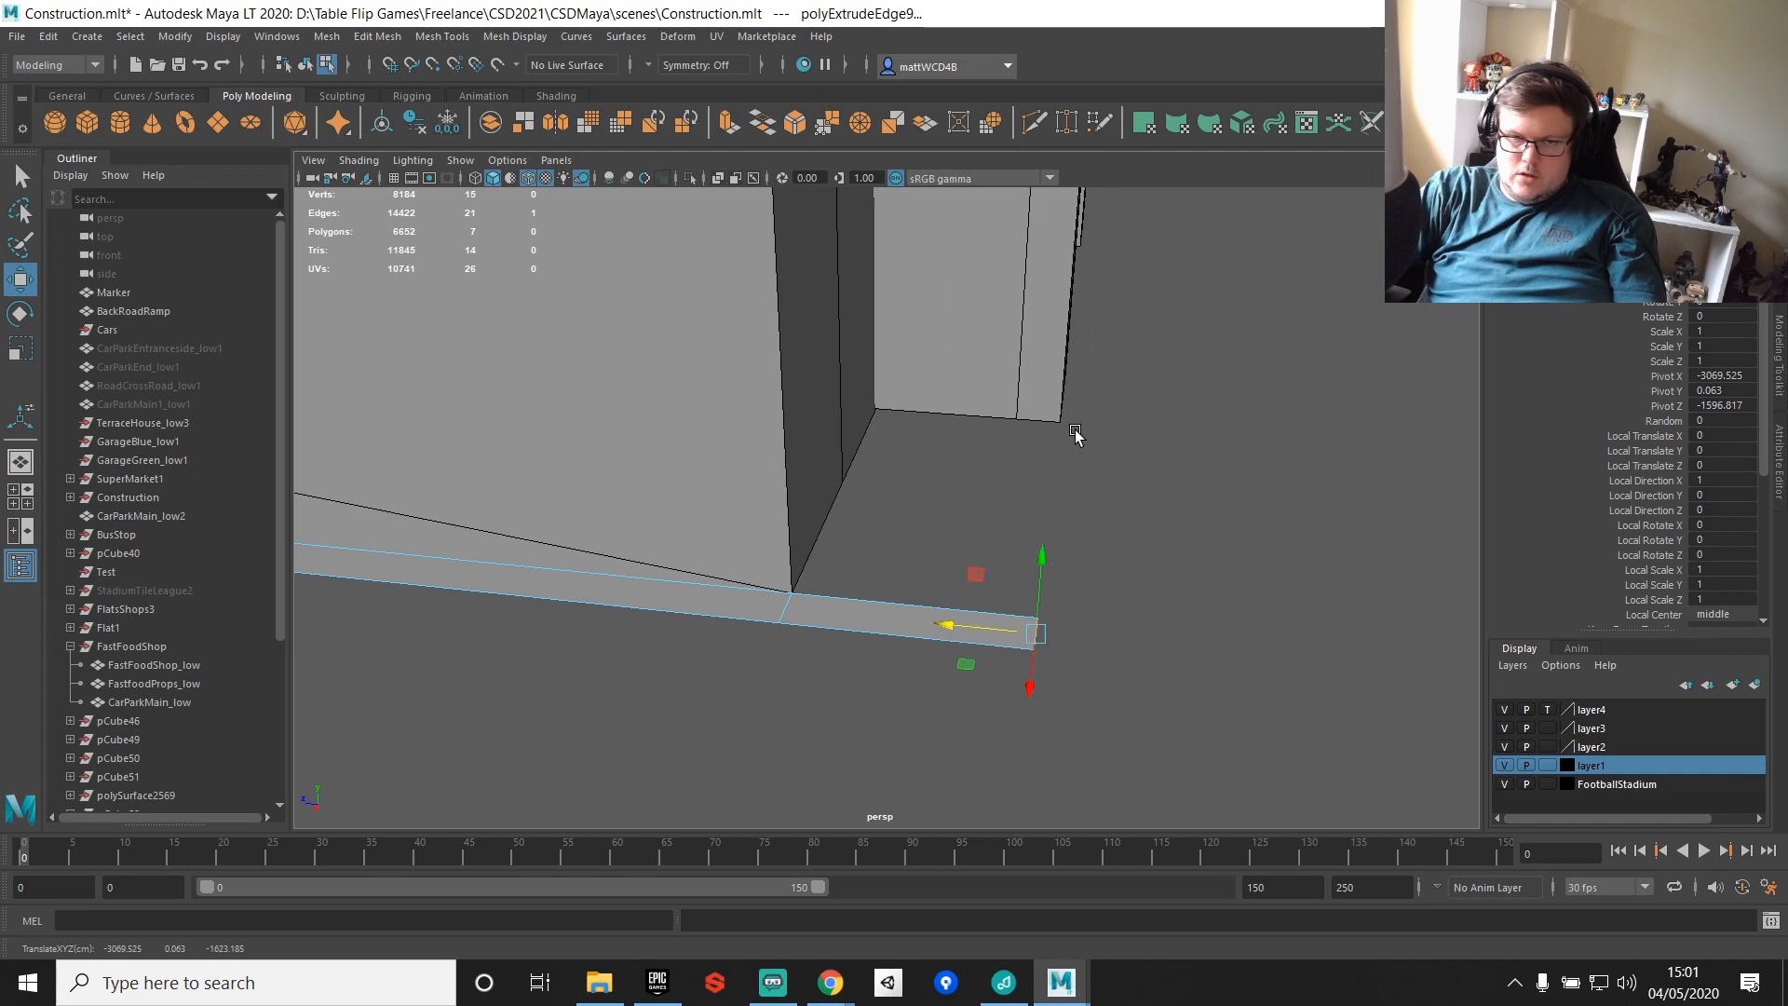
Step: Extrude the border's inner edge behind the side building and snap it to the main building's side wall
{"action": "left_click", "coordinate": [917, 606]}
{"action": "key", "text": "ctrl+e"}
{"action": "key", "text": "w"}
{"action": "left_click_drag", "start_coordinate": [1231, 503], "coordinate": [910, 557], "text": "alt"}
{"action": "key", "text": "v"}
{"action": "left_click", "coordinate": [823, 610]}
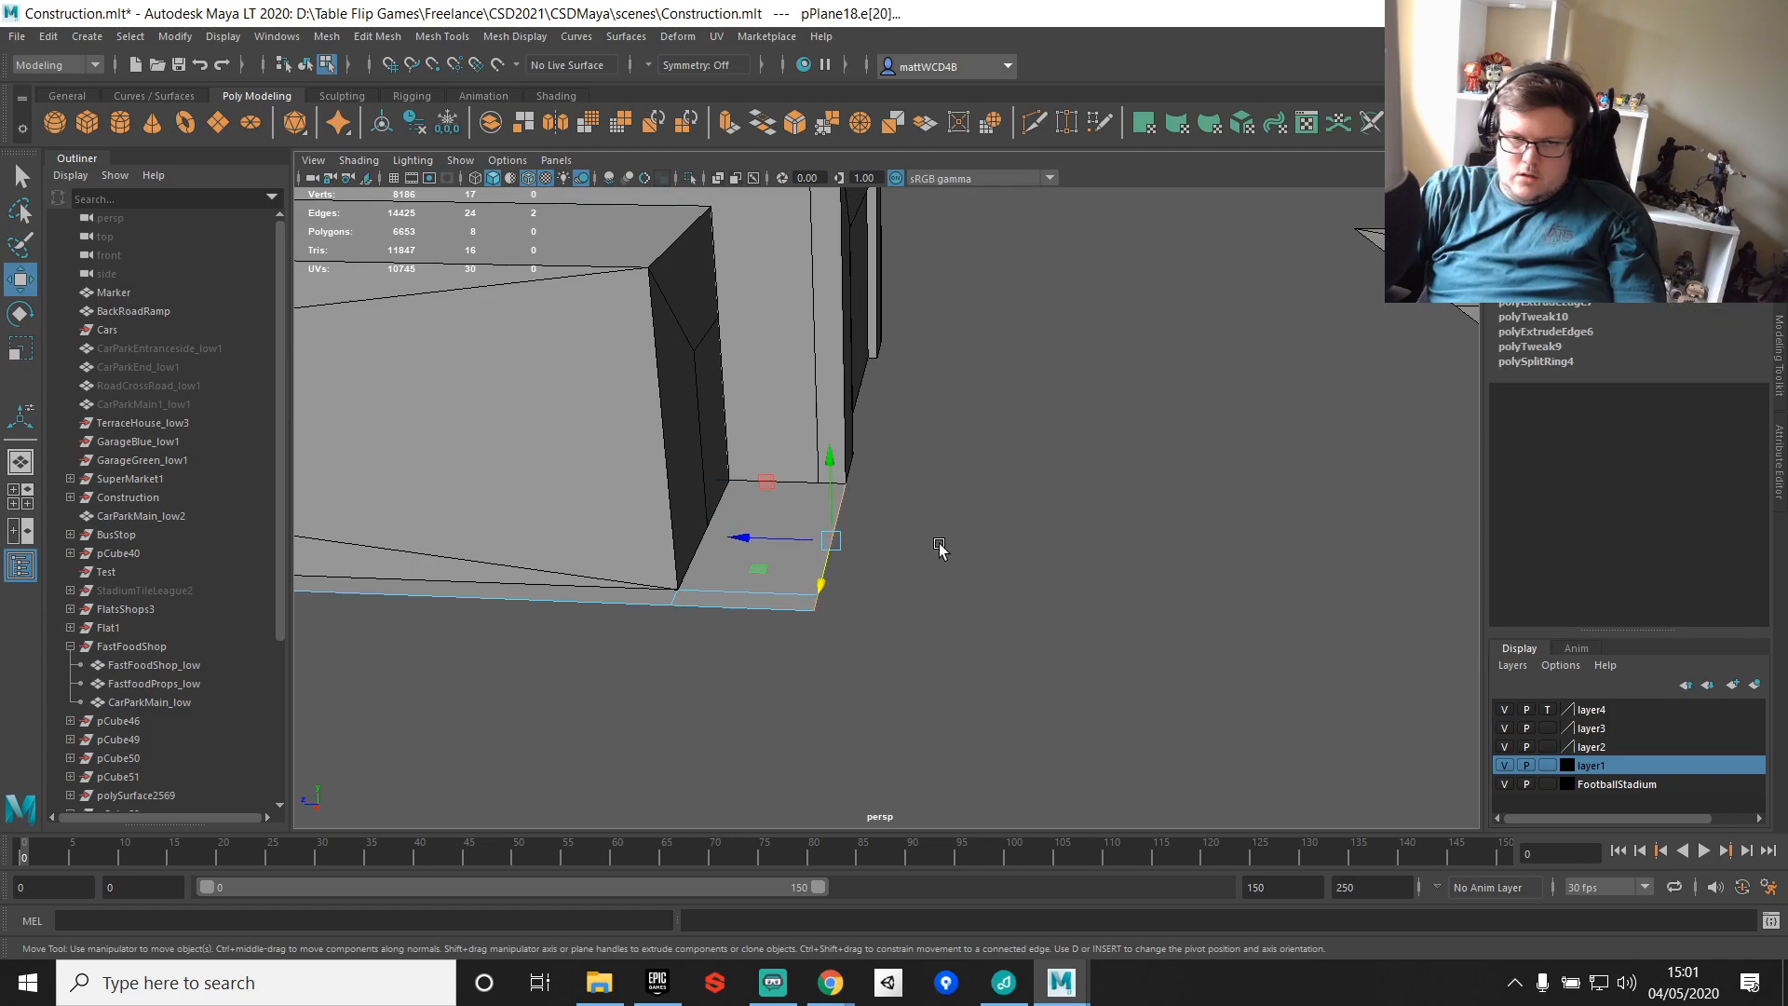
Step: Extrude the two rear edges of the ground outward past the main building's rear corner
{"action": "key", "text": "ctrl+e"}
{"action": "left_click_drag", "start_coordinate": [740, 545], "coordinate": [876, 547]}
{"action": "left_click_drag", "start_coordinate": [1010, 454], "coordinate": [905, 560], "text": "alt"}
{"action": "key", "text": "q"}
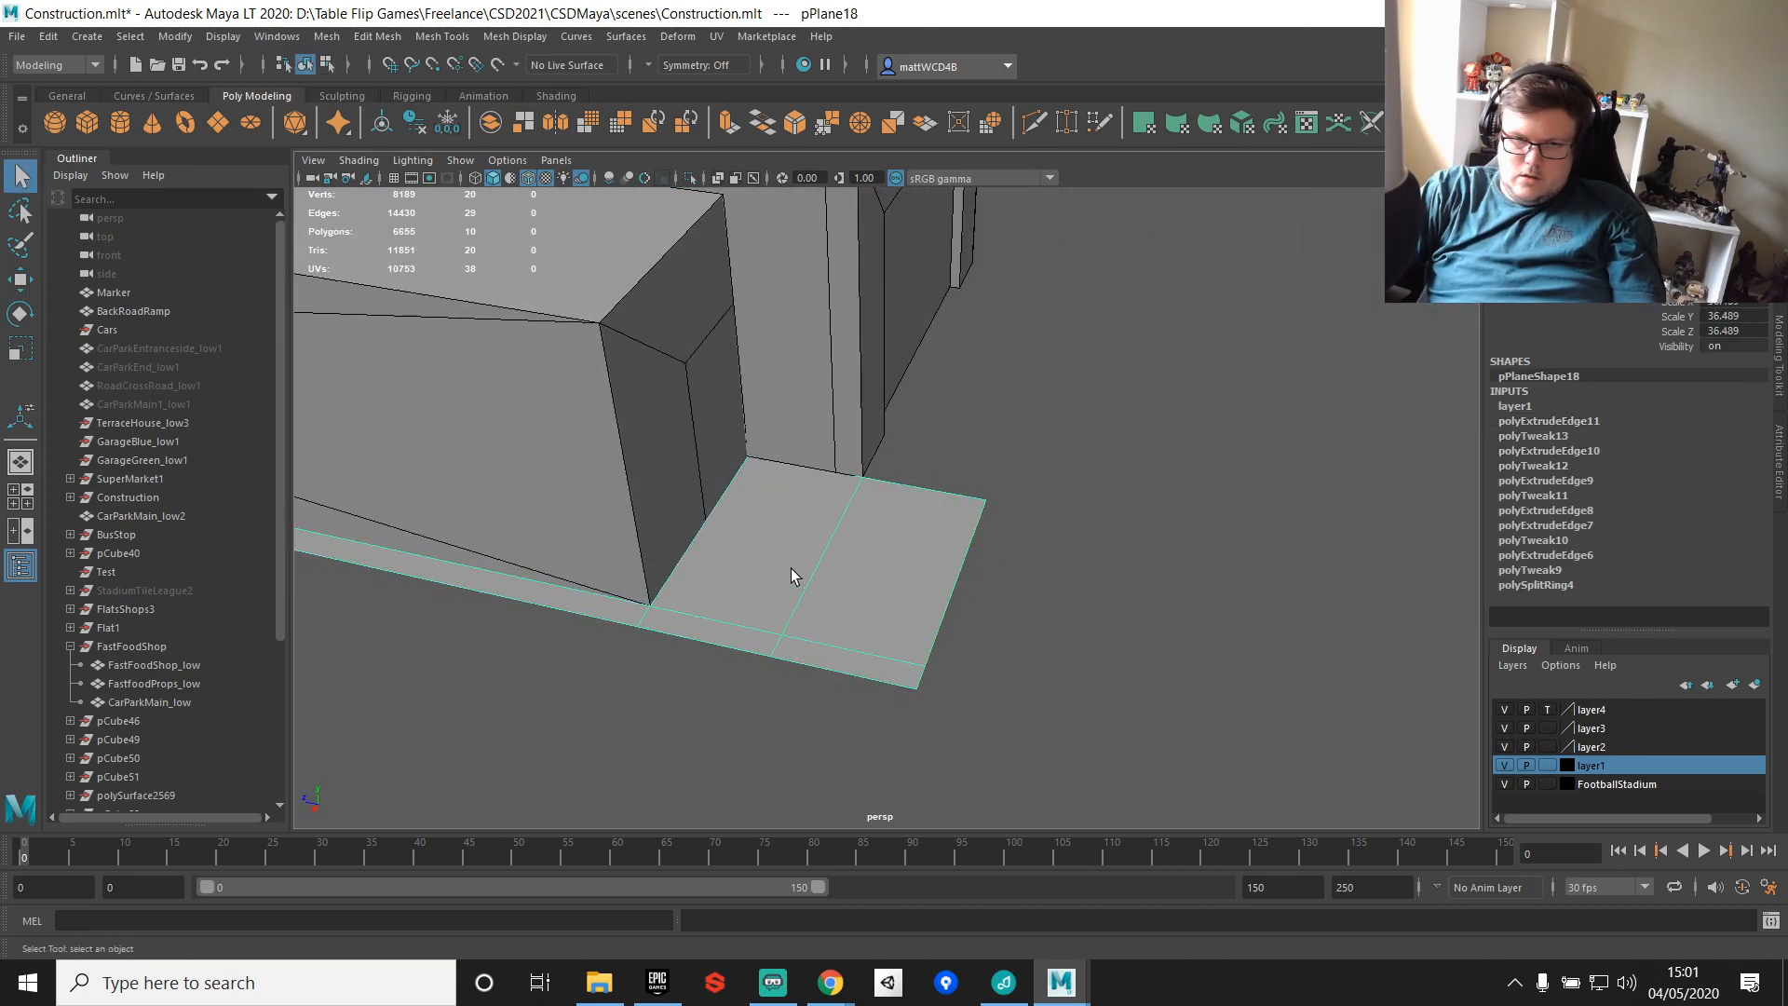
Step: Snap the ground's crosswise edges near the main building's rear corner into line with its rear wall
{"action": "left_click", "coordinate": [826, 542]}
{"action": "key", "text": "w"}
{"action": "left_click_drag", "start_coordinate": [763, 547], "coordinate": [908, 294]}
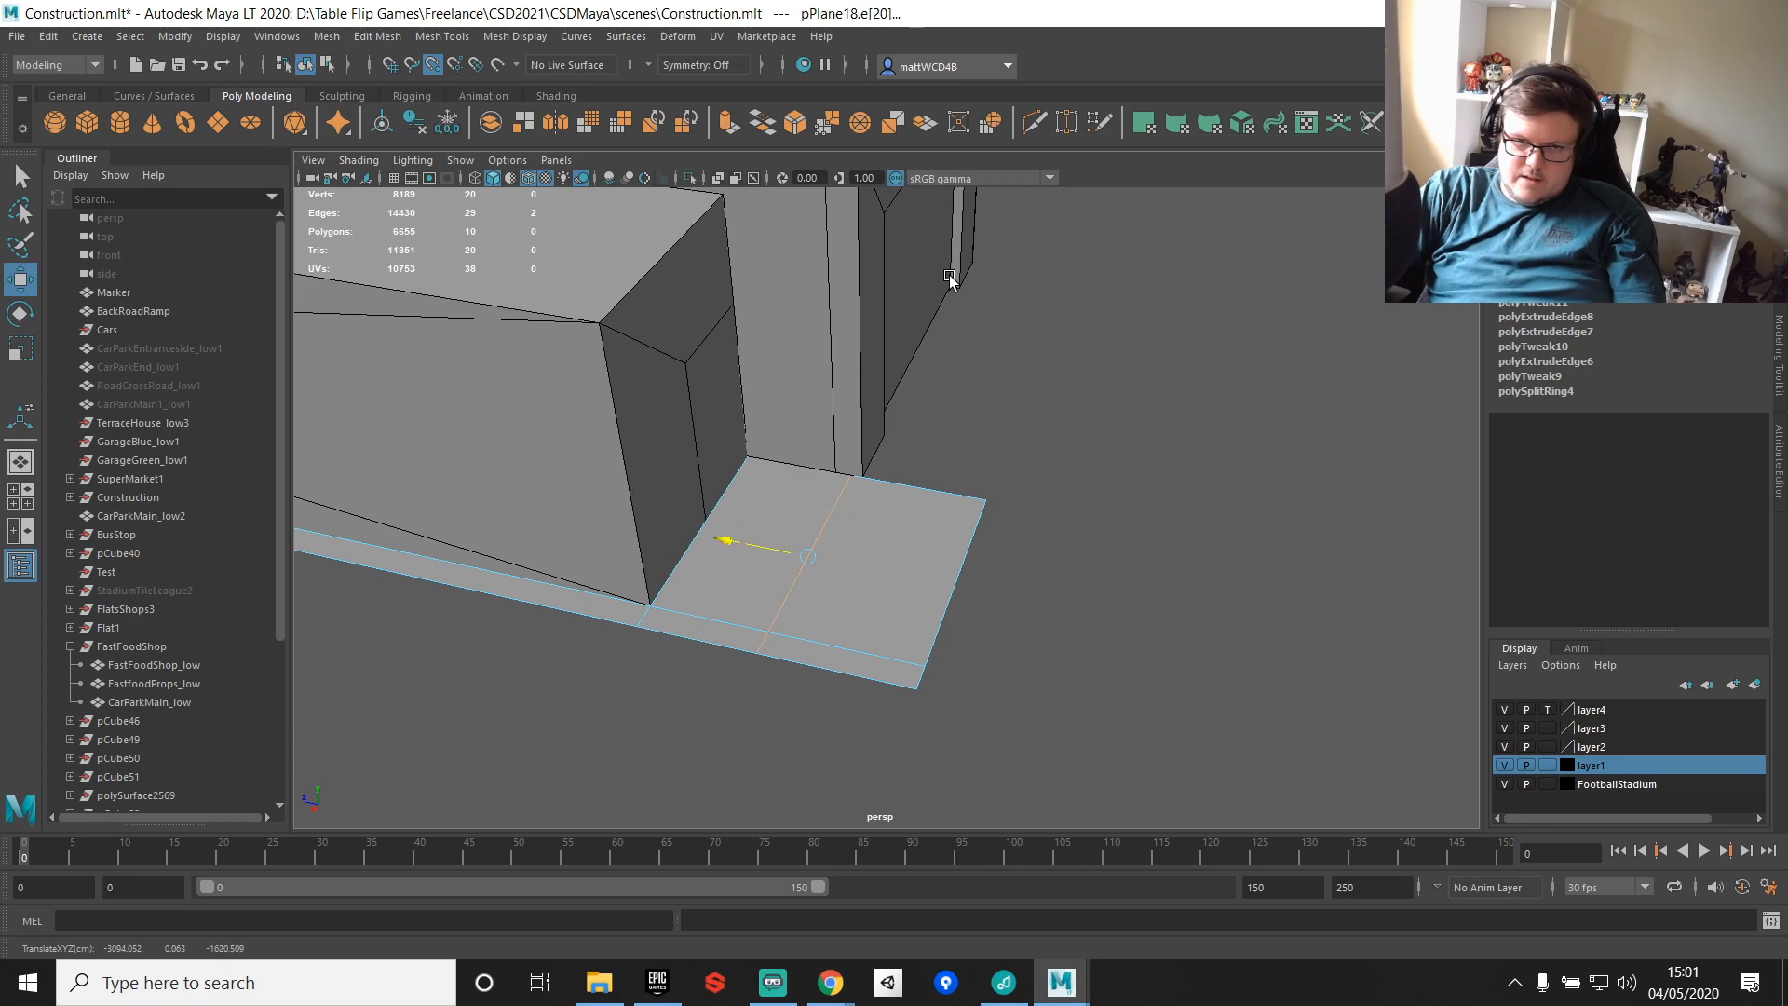
Step: Extrude the ground's end edge along the main building's rear side and snap it to the far corner
{"action": "key", "text": "q"}
{"action": "key", "text": "ctrl+e"}
{"action": "left_click_drag", "start_coordinate": [1146, 517], "coordinate": [578, 556], "text": "alt"}
{"action": "key", "text": "w"}
{"action": "key", "text": "v"}
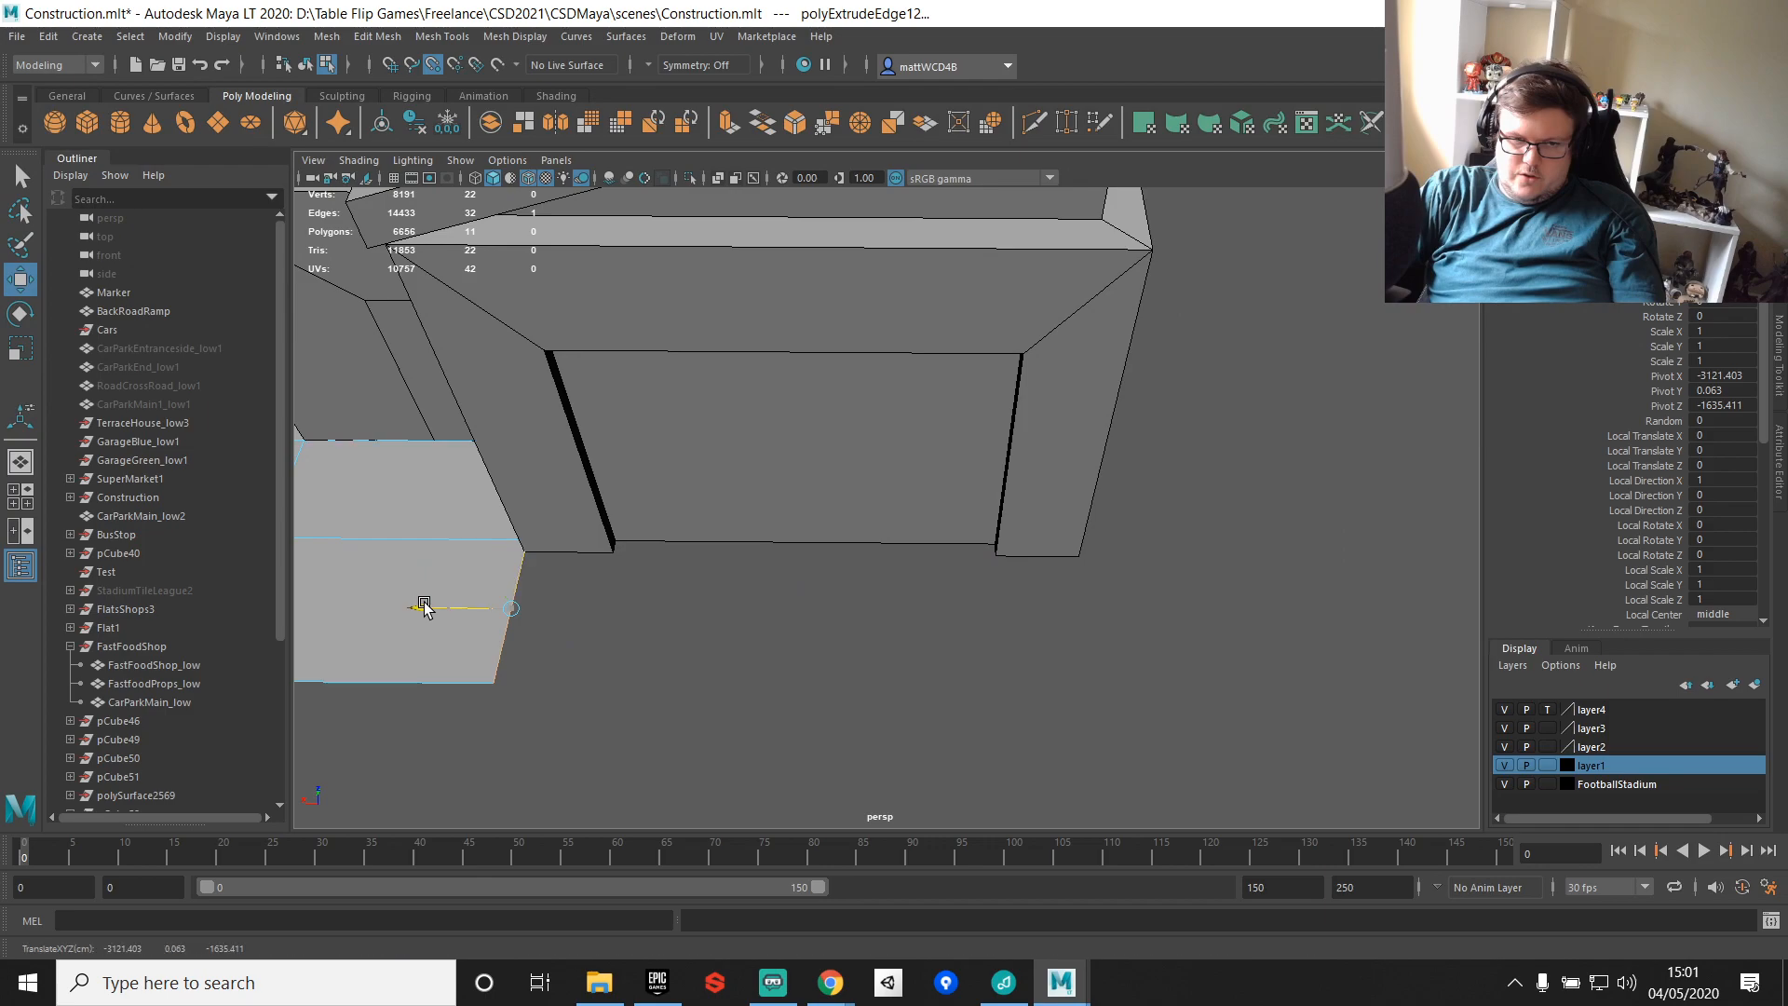
{"action": "left_click_drag", "start_coordinate": [422, 607], "coordinate": [1117, 566]}
Step: Extrude the rear strip's end edge outward past the main building's far corner
{"action": "left_click_drag", "start_coordinate": [697, 547], "coordinate": [1063, 611], "text": "alt"}
{"action": "key", "text": "ctrl+e"}
{"action": "key", "text": "w"}
{"action": "middle_click_drag", "start_coordinate": [1210, 611], "coordinate": [1200, 611], "text": "alt"}
{"action": "left_click_drag", "start_coordinate": [1200, 611], "coordinate": [1181, 611], "text": "alt"}
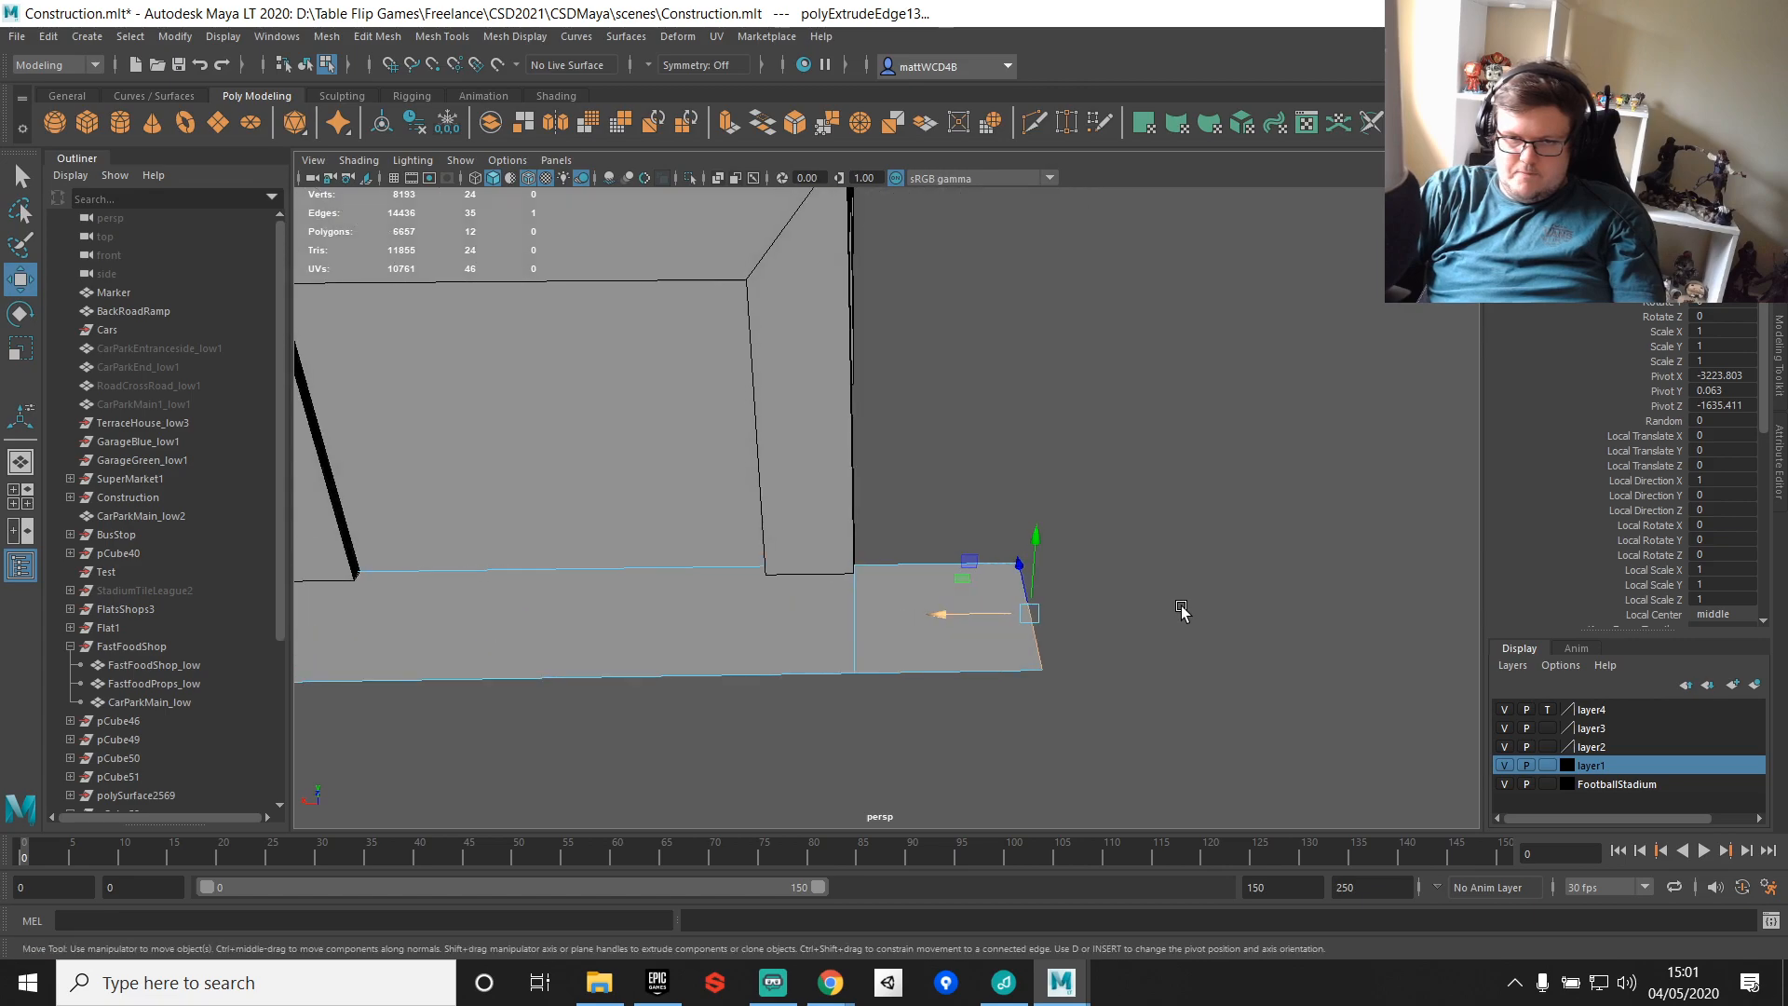
Step: Snap the rear strip's crosswise edge at the main building's far corner into line with the end wall
{"action": "left_click", "coordinate": [844, 618]}
{"action": "left_click_drag", "start_coordinate": [726, 611], "coordinate": [966, 421], "text": "alt"}
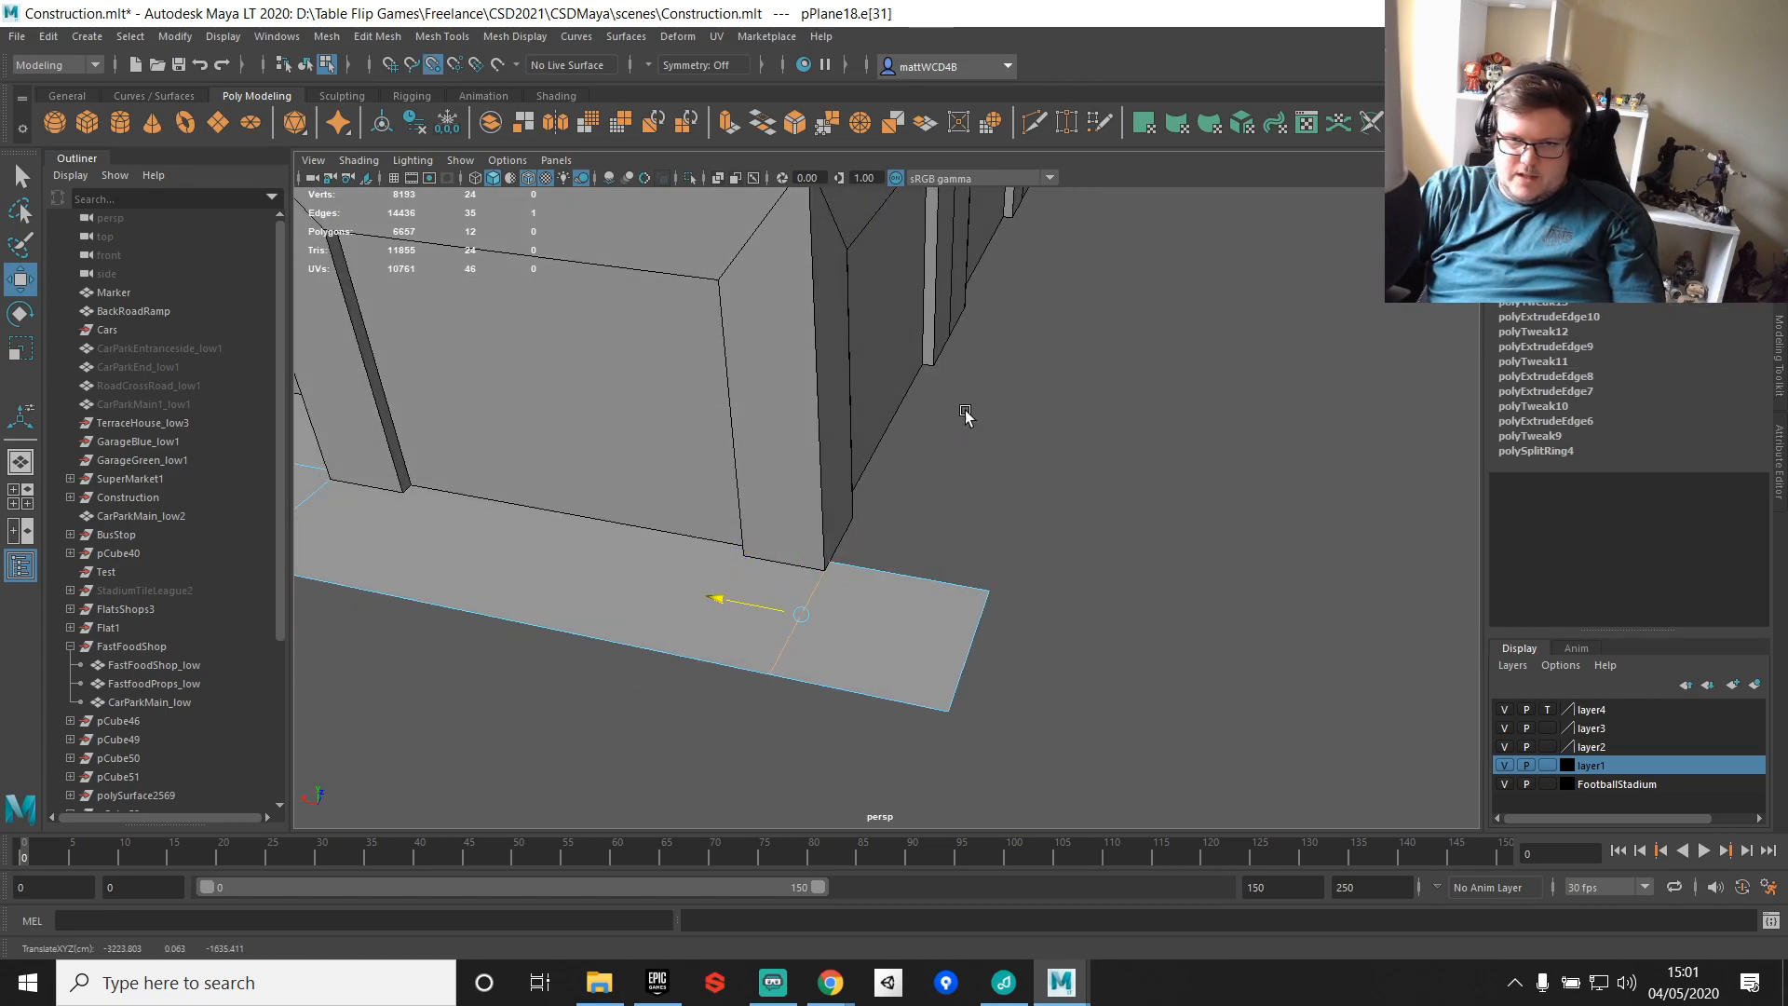
{"action": "left_click_drag", "start_coordinate": [914, 359], "coordinate": [916, 363]}
Step: Extrude the corner ground square's inner edge along the building's end wall and snap it to the next corner
{"action": "left_click", "coordinate": [896, 578]}
{"action": "right_click_drag", "start_coordinate": [902, 596], "coordinate": [904, 650], "text": "shift"}
{"action": "scroll", "coordinate": [942, 651], "scroll_direction": "down", "scroll_amount": 5}
{"action": "key", "text": "w"}
{"action": "left_click_drag", "start_coordinate": [1145, 633], "coordinate": [792, 599], "text": "alt"}
{"action": "left_click_drag", "start_coordinate": [657, 543], "coordinate": [1201, 503]}
{"action": "key", "text": "f"}
{"action": "scroll", "coordinate": [1142, 594], "scroll_direction": "down", "scroll_amount": 4}
{"action": "left_click_drag", "start_coordinate": [1141, 595], "coordinate": [1094, 568], "text": "alt"}
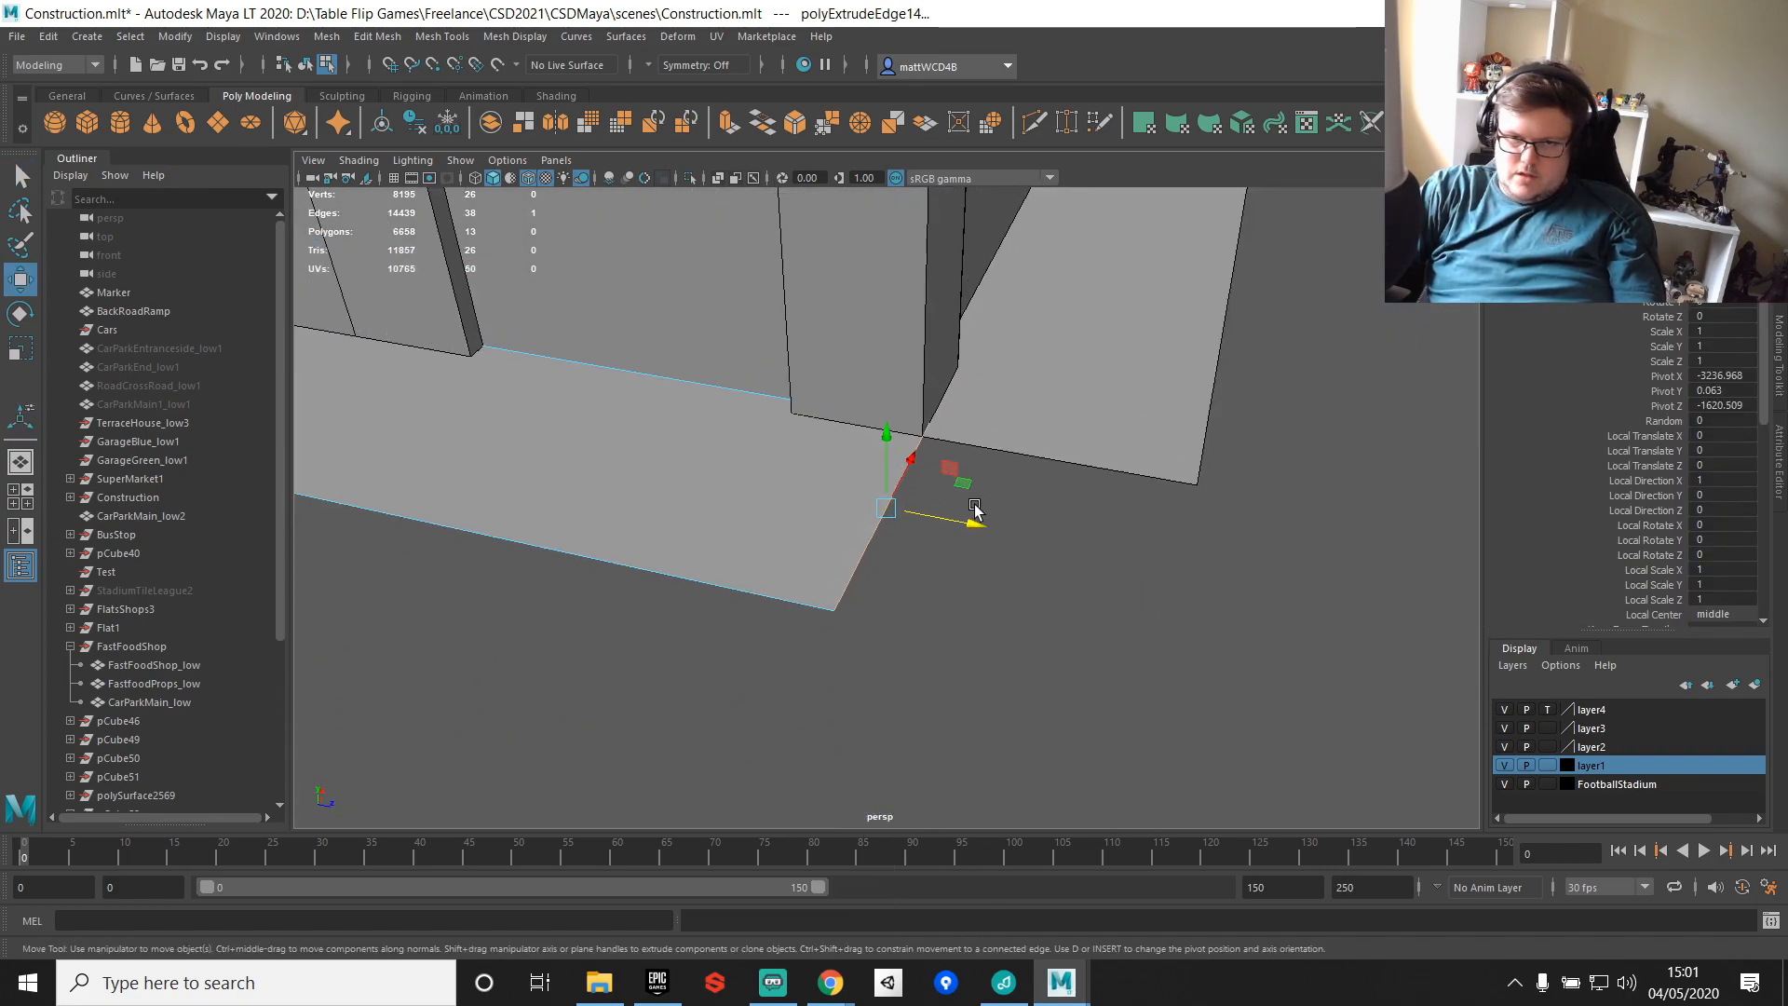
Step: Move the separate neighbouring ground strip's end edge back to the building's corner
{"action": "scroll", "coordinate": [974, 507], "scroll_direction": "up", "scroll_amount": 5}
{"action": "left_click_drag", "start_coordinate": [1332, 465], "coordinate": [1109, 482], "text": "alt"}
{"action": "double_click", "coordinate": [1261, 613]}
{"action": "left_click_drag", "start_coordinate": [1262, 613], "coordinate": [964, 348], "text": "alt"}
{"action": "left_click", "coordinate": [974, 539]}
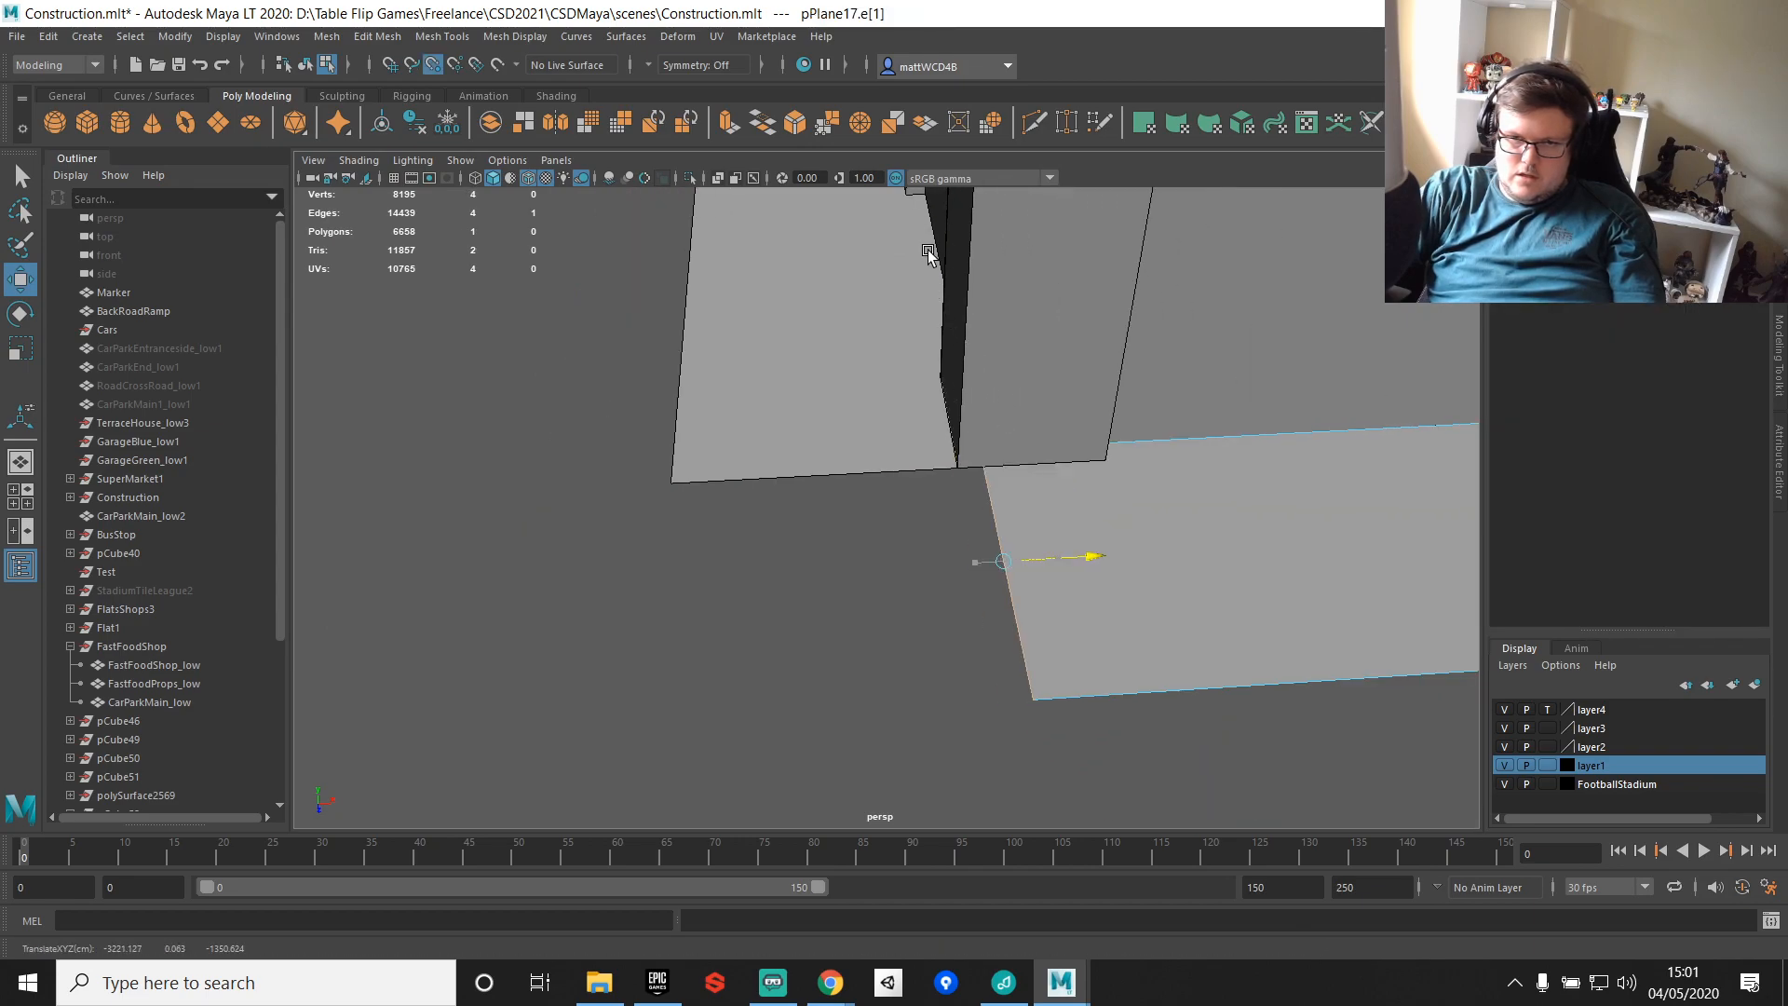
Step: Extrude the end edge of the new ground strip past the building's corner and snap it to the neighbouring strip's outer corner
{"action": "key", "text": "q"}
{"action": "key", "text": "F8"}
{"action": "left_click", "coordinate": [789, 415]}
{"action": "left_click_drag", "start_coordinate": [790, 451], "coordinate": [849, 458], "text": "alt"}
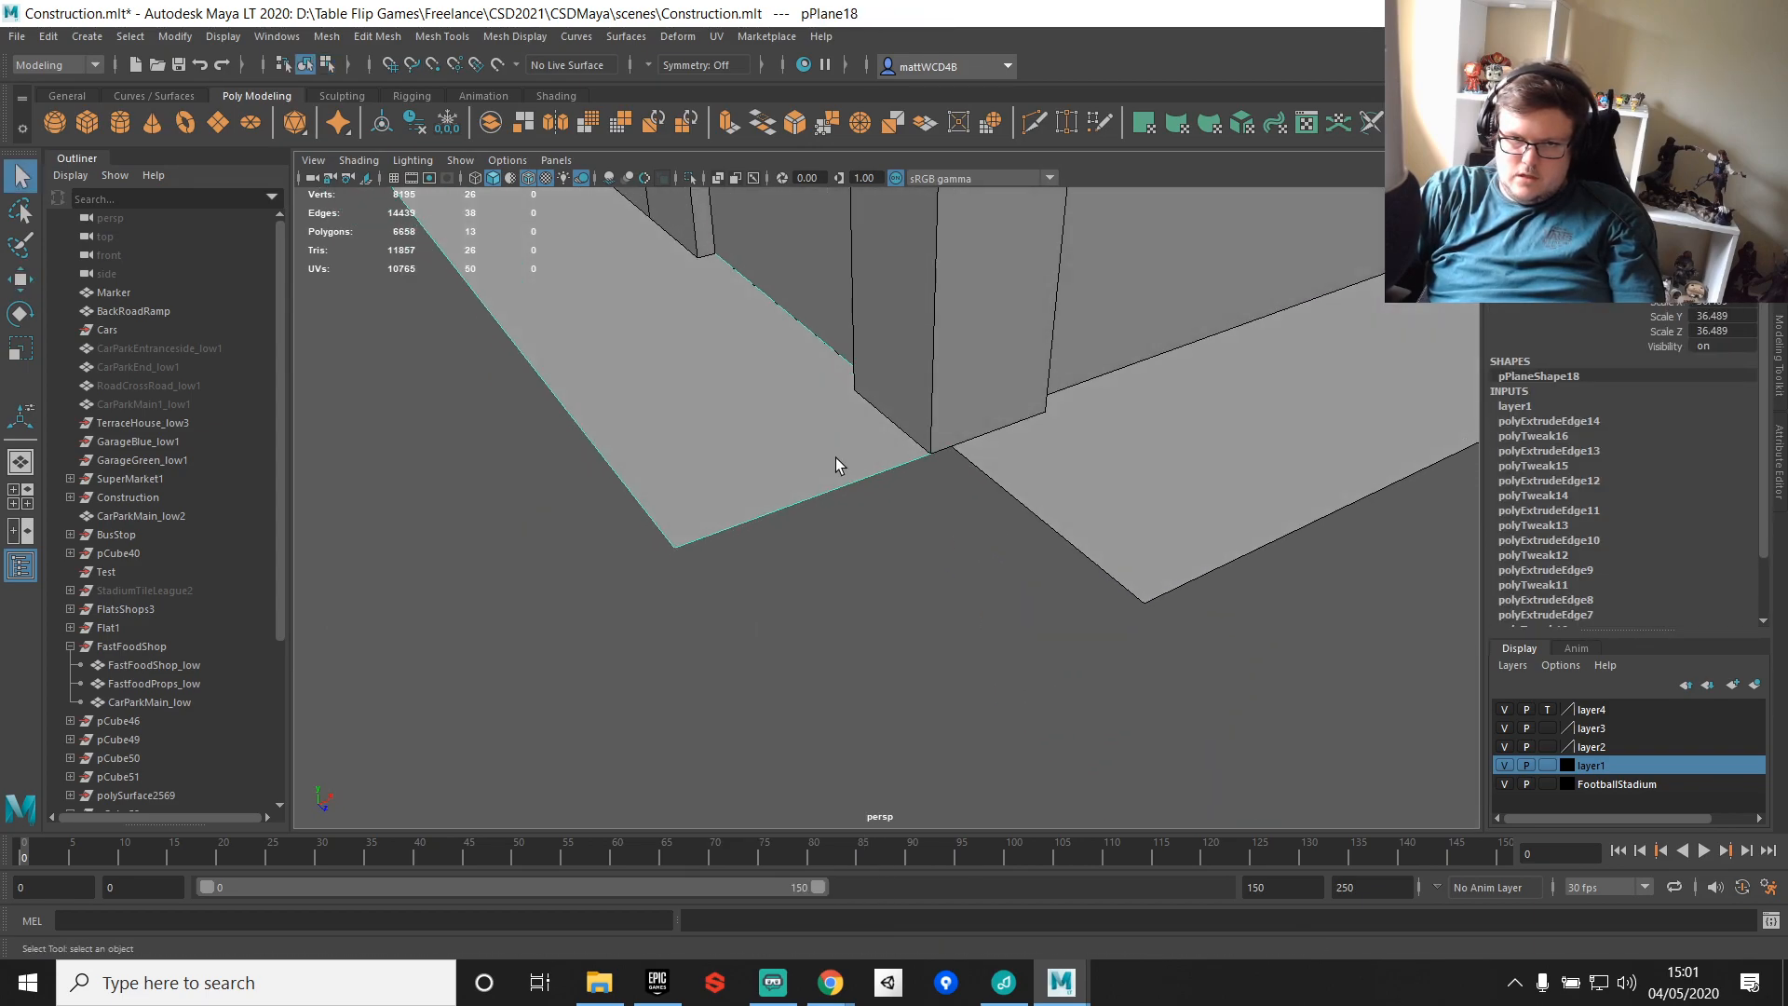
{"action": "key", "text": "F8"}
{"action": "left_click", "coordinate": [826, 475]}
{"action": "right_click_drag", "start_coordinate": [793, 400], "coordinate": [794, 477], "text": "shift"}
{"action": "key", "text": "w"}
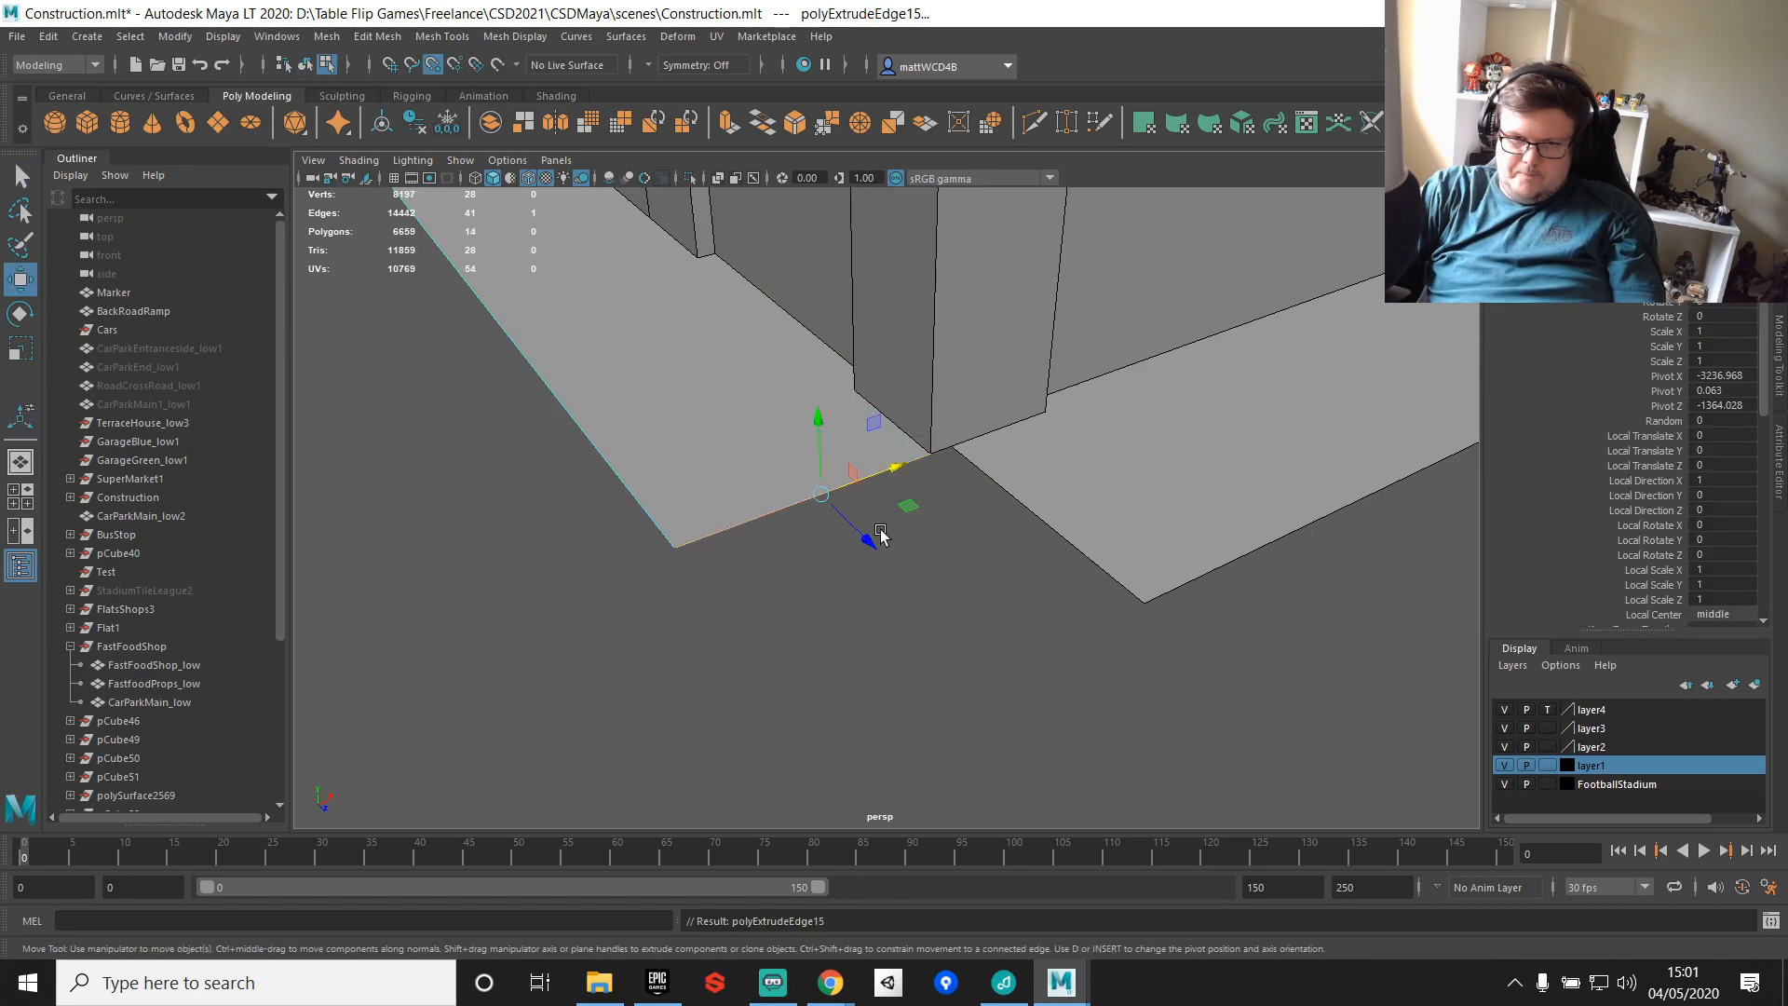
{"action": "key", "text": "v"}
{"action": "left_click_drag", "start_coordinate": [872, 537], "coordinate": [1193, 639]}
Step: Combine the two ground meshes around the building into one object and merge their overlapping vertices
{"action": "key", "text": "q"}
{"action": "scroll", "coordinate": [987, 501], "scroll_direction": "down", "scroll_amount": 10}
{"action": "right_click_drag", "start_coordinate": [973, 481], "coordinate": [1071, 449]}
{"action": "left_click", "coordinate": [998, 469]}
{"action": "left_click", "coordinate": [919, 532]}
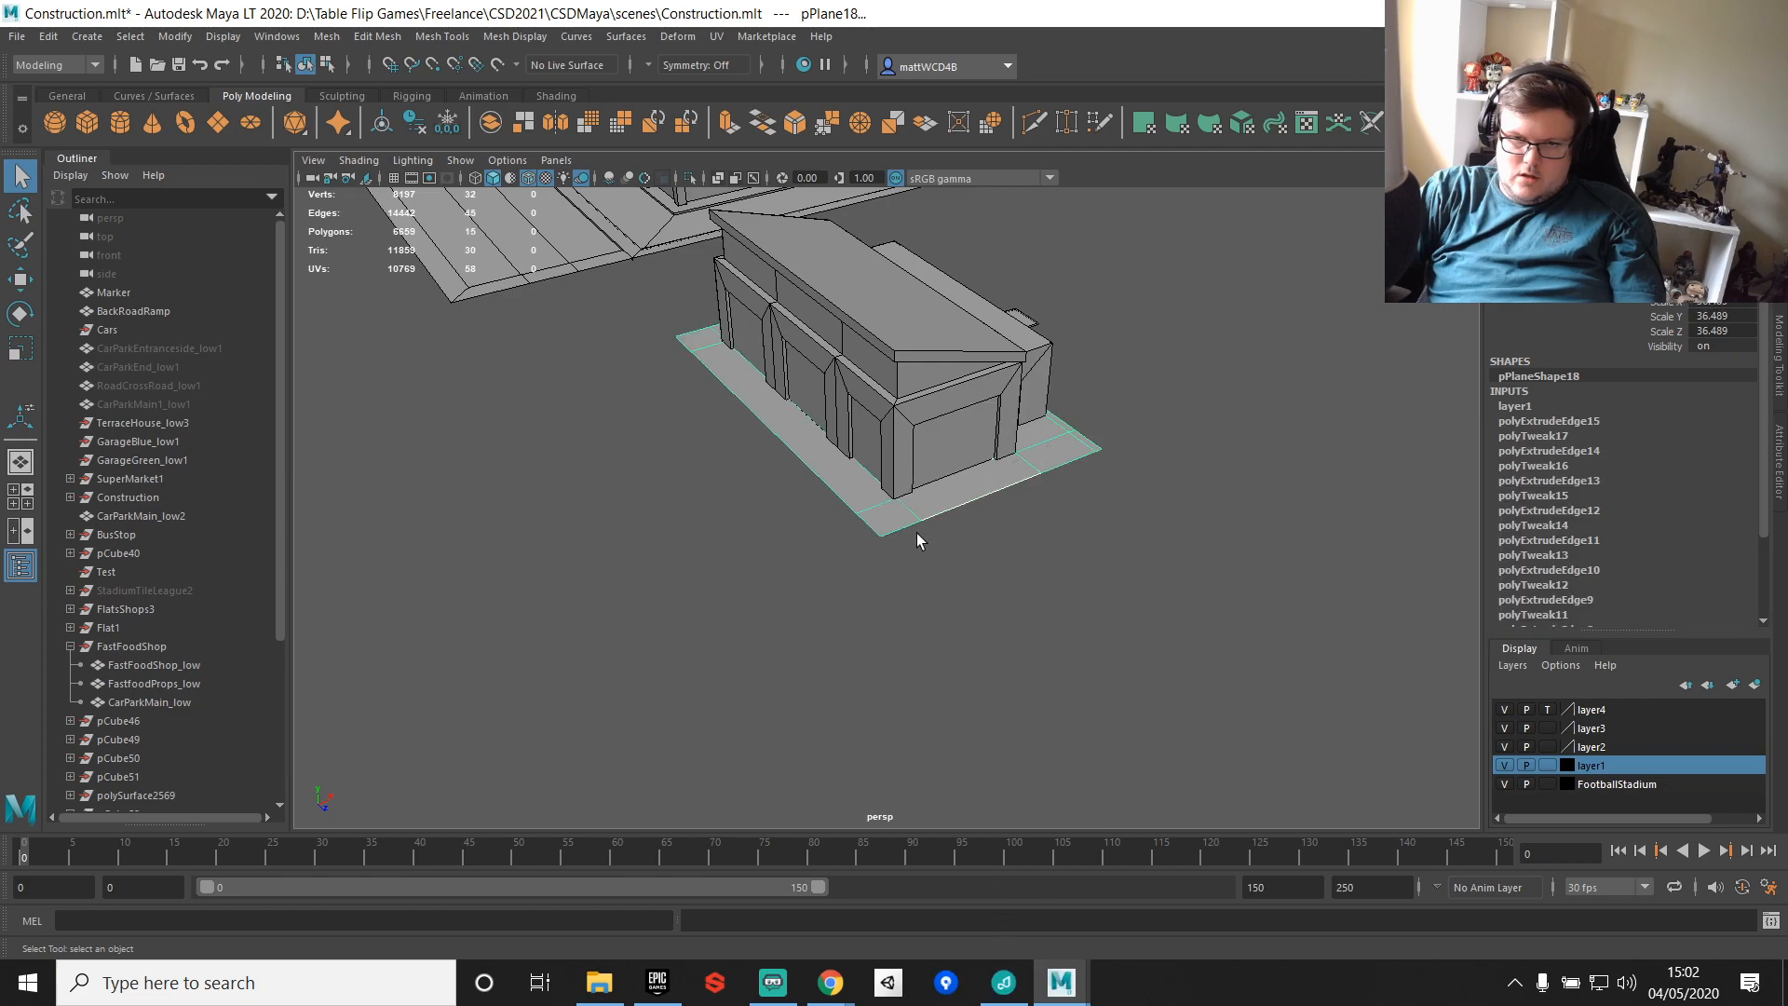
{"action": "right_click_drag", "start_coordinate": [957, 496], "coordinate": [894, 885], "text": "shift"}
{"action": "right_click_drag", "start_coordinate": [934, 473], "coordinate": [843, 482]}
{"action": "scroll", "coordinate": [792, 400], "scroll_direction": "down", "scroll_amount": 5}
{"action": "left_click_drag", "start_coordinate": [1163, 672], "coordinate": [1164, 673]}
{"action": "right_click_drag", "start_coordinate": [1155, 652], "coordinate": [1189, 456], "text": "shift"}
{"action": "scroll", "coordinate": [1022, 459], "scroll_direction": "up", "scroll_amount": 5}
{"action": "right_click_drag", "start_coordinate": [934, 473], "coordinate": [1098, 362]}
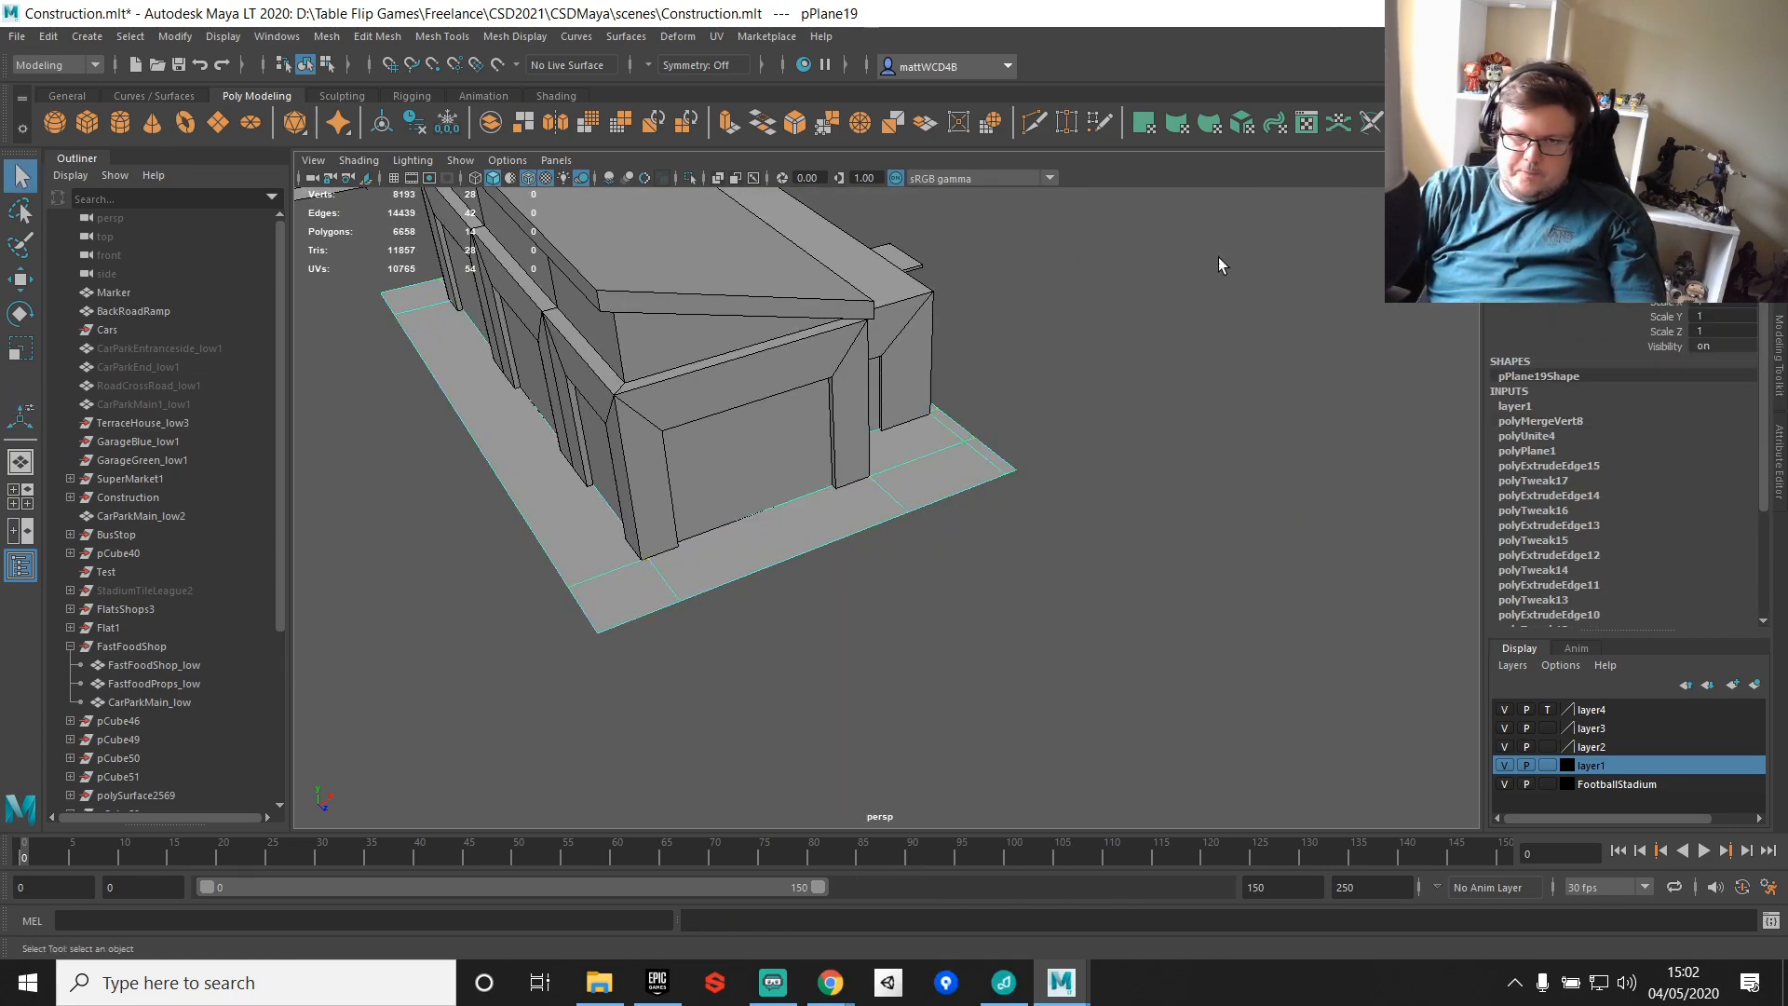
Step: Delete the combined ground mesh's construction history and freeze its transformations
{"action": "left_click", "coordinate": [414, 122]}
{"action": "left_click", "coordinate": [447, 122]}
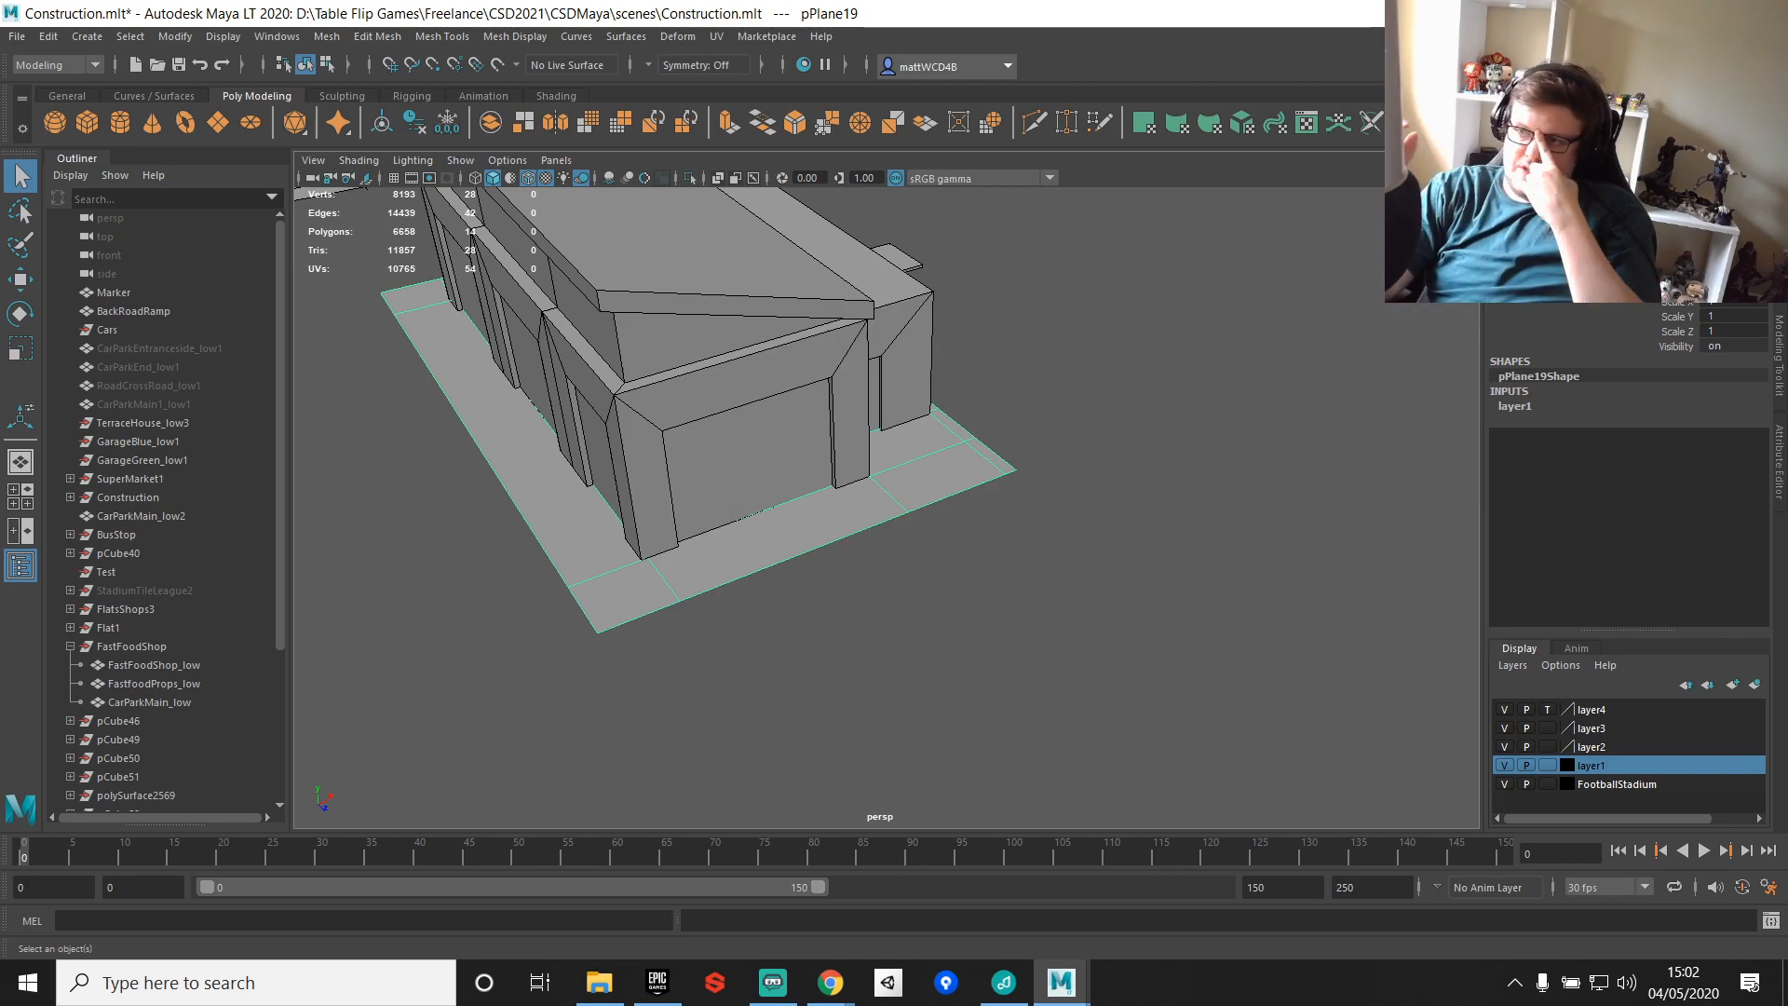
{"action": "scroll", "coordinate": [607, 488], "scroll_direction": "up", "scroll_amount": 5}
{"action": "scroll", "coordinate": [589, 531], "scroll_direction": "down", "scroll_amount": 5}
{"action": "left_click_drag", "start_coordinate": [607, 488], "coordinate": [947, 392], "text": "alt"}
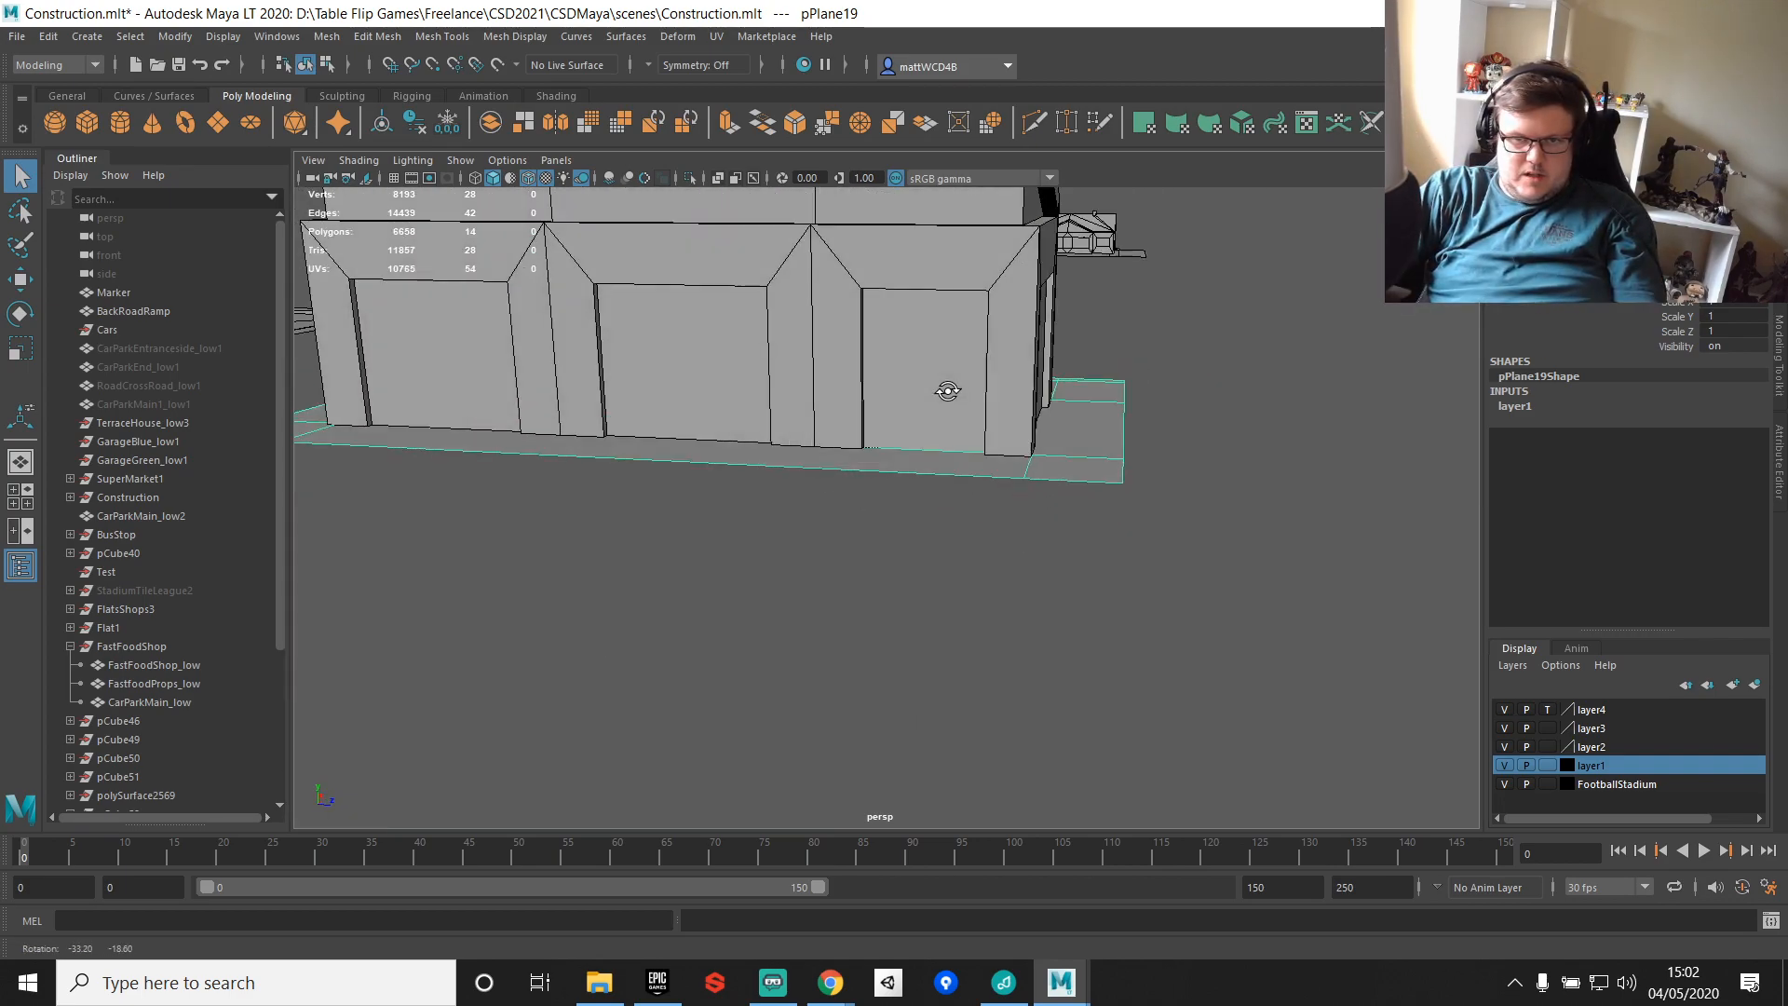
{"action": "middle_click_drag", "start_coordinate": [838, 395], "coordinate": [1207, 436], "text": "alt"}
{"action": "scroll", "coordinate": [1142, 465], "scroll_direction": "down", "scroll_amount": 4}
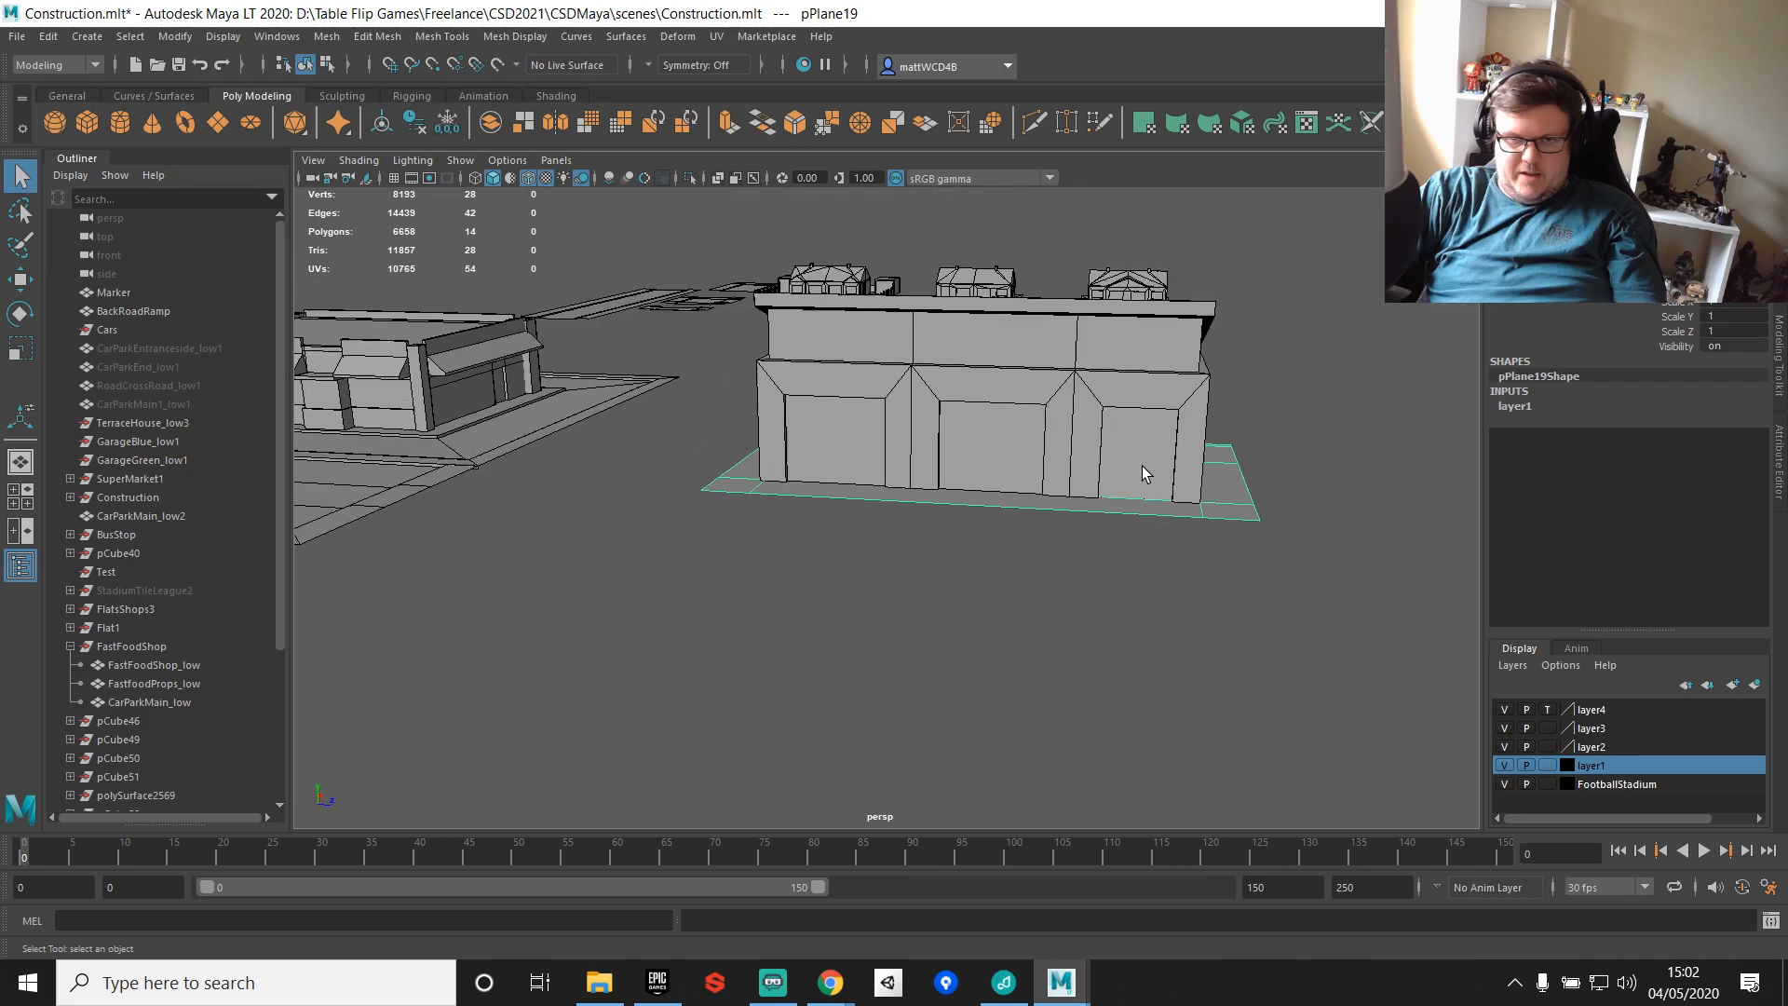
{"action": "left_click_drag", "start_coordinate": [1142, 466], "coordinate": [1092, 483], "text": "alt"}
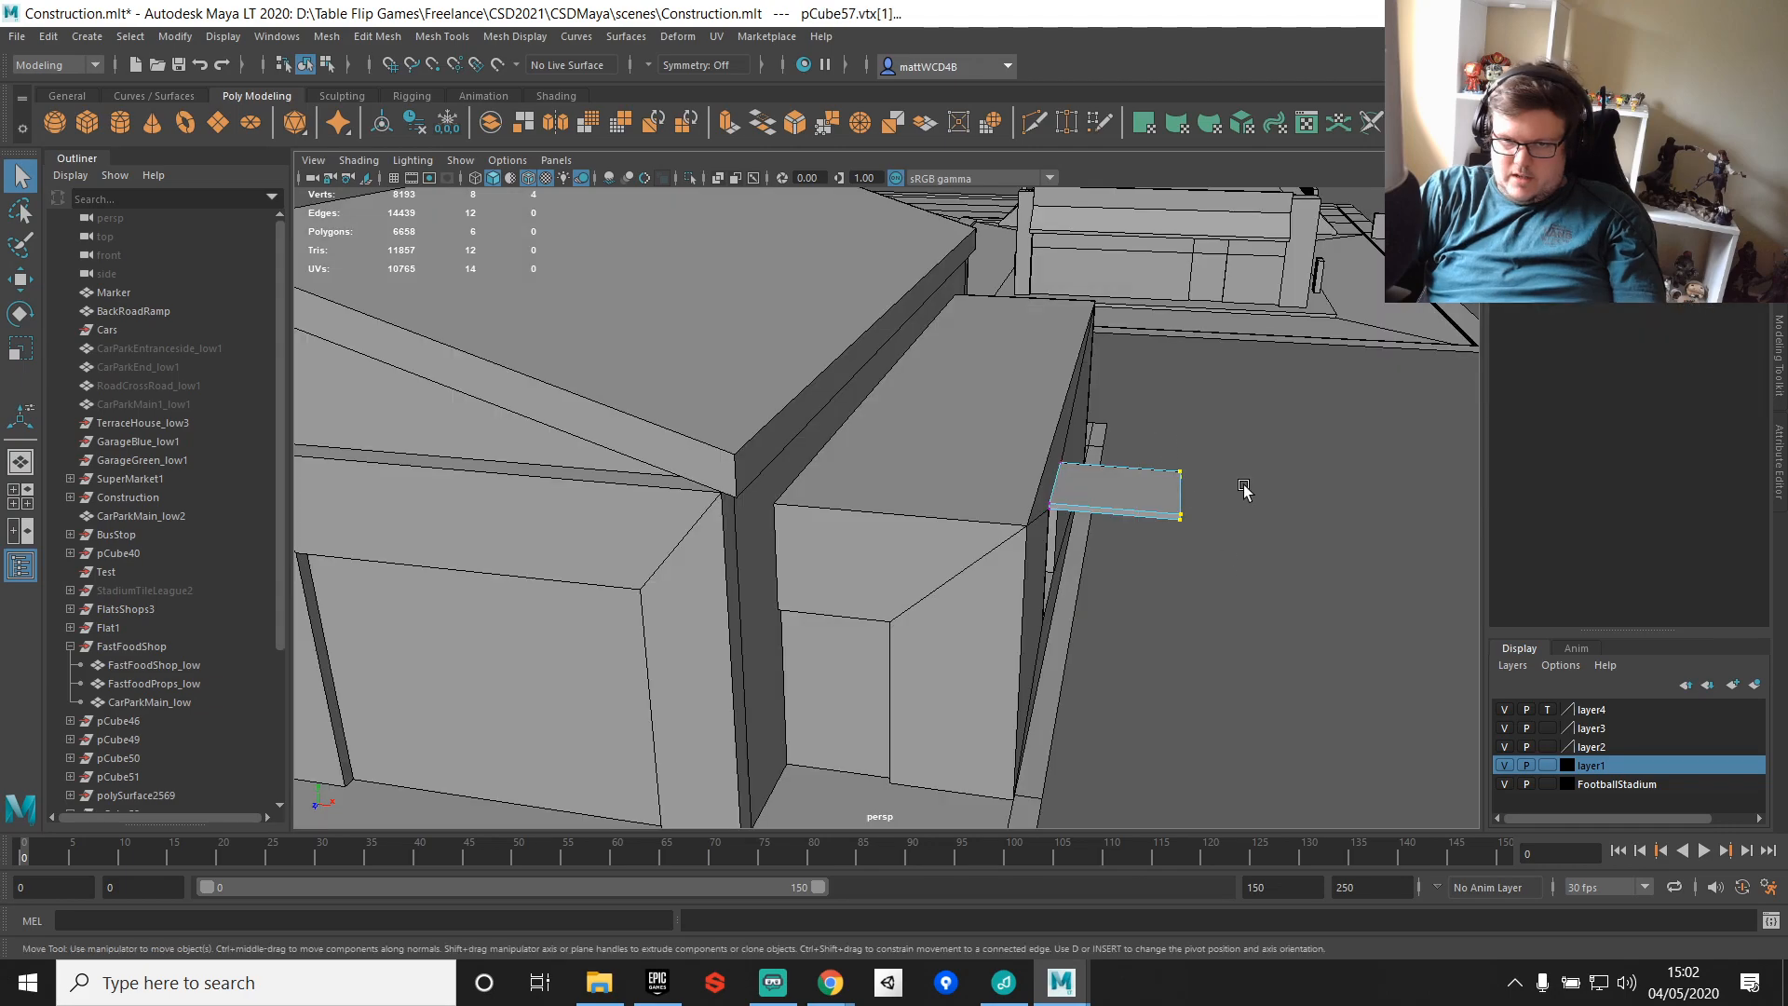
Step: Shorten the canopy by moving its outer vertices toward the extension, and delete its face against the wall
{"action": "key", "text": "w"}
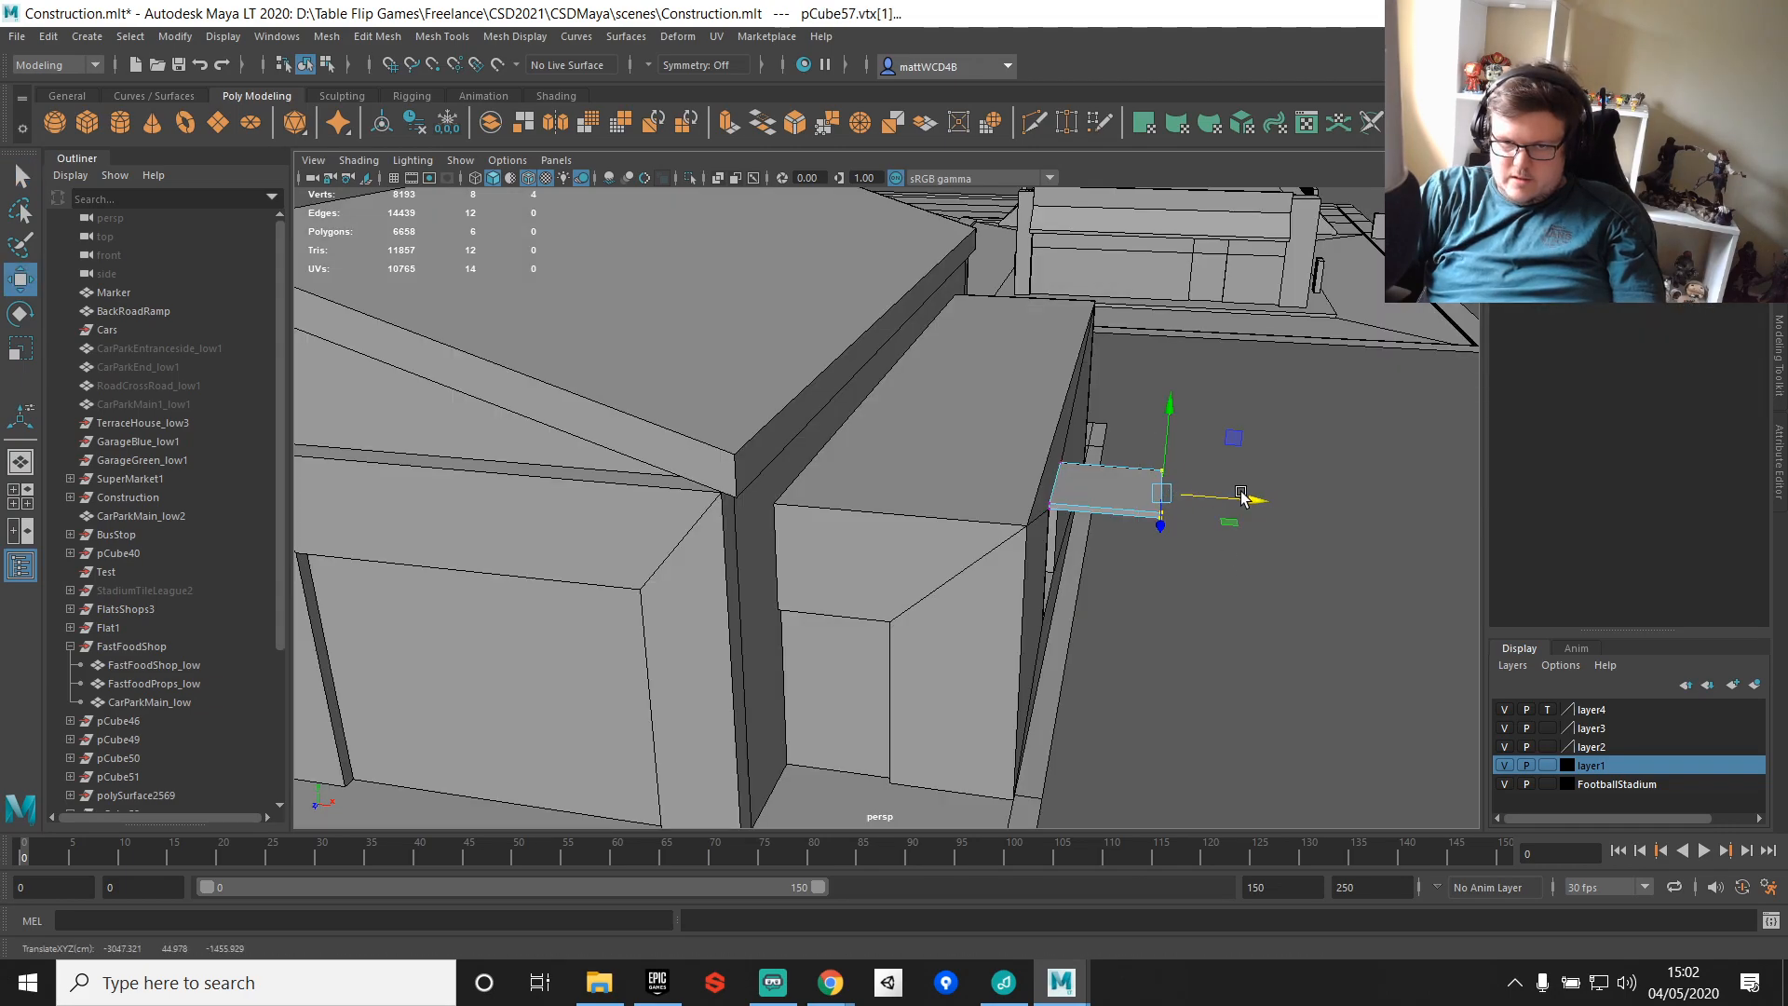
{"action": "scroll", "coordinate": [1242, 496], "scroll_direction": "up", "scroll_amount": 3}
{"action": "left_click_drag", "start_coordinate": [1106, 499], "coordinate": [954, 416], "text": "alt"}
{"action": "right_click_drag", "start_coordinate": [791, 428], "coordinate": [795, 451]}
{"action": "left_click", "coordinate": [787, 437]}
{"action": "key", "text": "Delete"}
Step: Move the canopy's upper vertices slightly upward and return to object mode
{"action": "scroll", "coordinate": [806, 400], "scroll_direction": "down", "scroll_amount": 4}
{"action": "scroll", "coordinate": [805, 400], "scroll_direction": "down", "scroll_amount": 3}
{"action": "left_click_drag", "start_coordinate": [947, 433], "coordinate": [786, 463], "text": "alt"}
{"action": "scroll", "coordinate": [786, 462], "scroll_direction": "down", "scroll_amount": 3}
{"action": "key", "text": "q"}
{"action": "right_click_drag", "start_coordinate": [828, 459], "coordinate": [920, 382]}
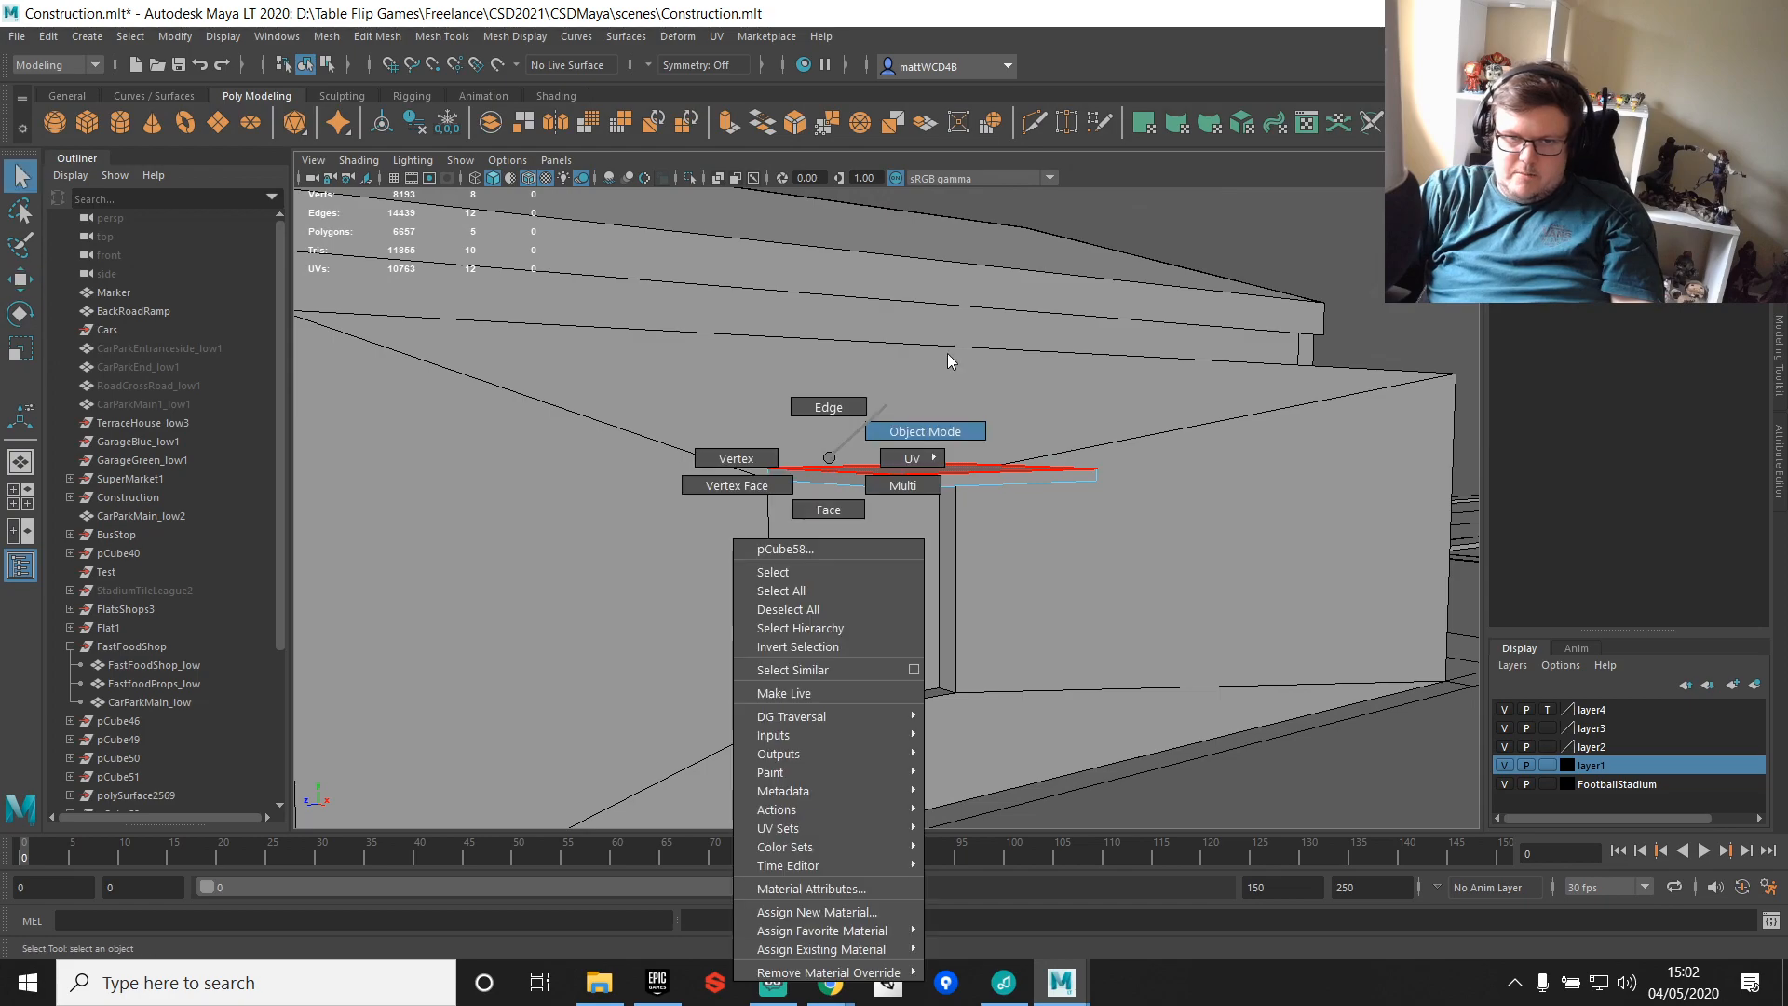
{"action": "right_click_drag", "start_coordinate": [907, 473], "coordinate": [819, 456]}
{"action": "left_click_drag", "start_coordinate": [677, 401], "coordinate": [783, 475]}
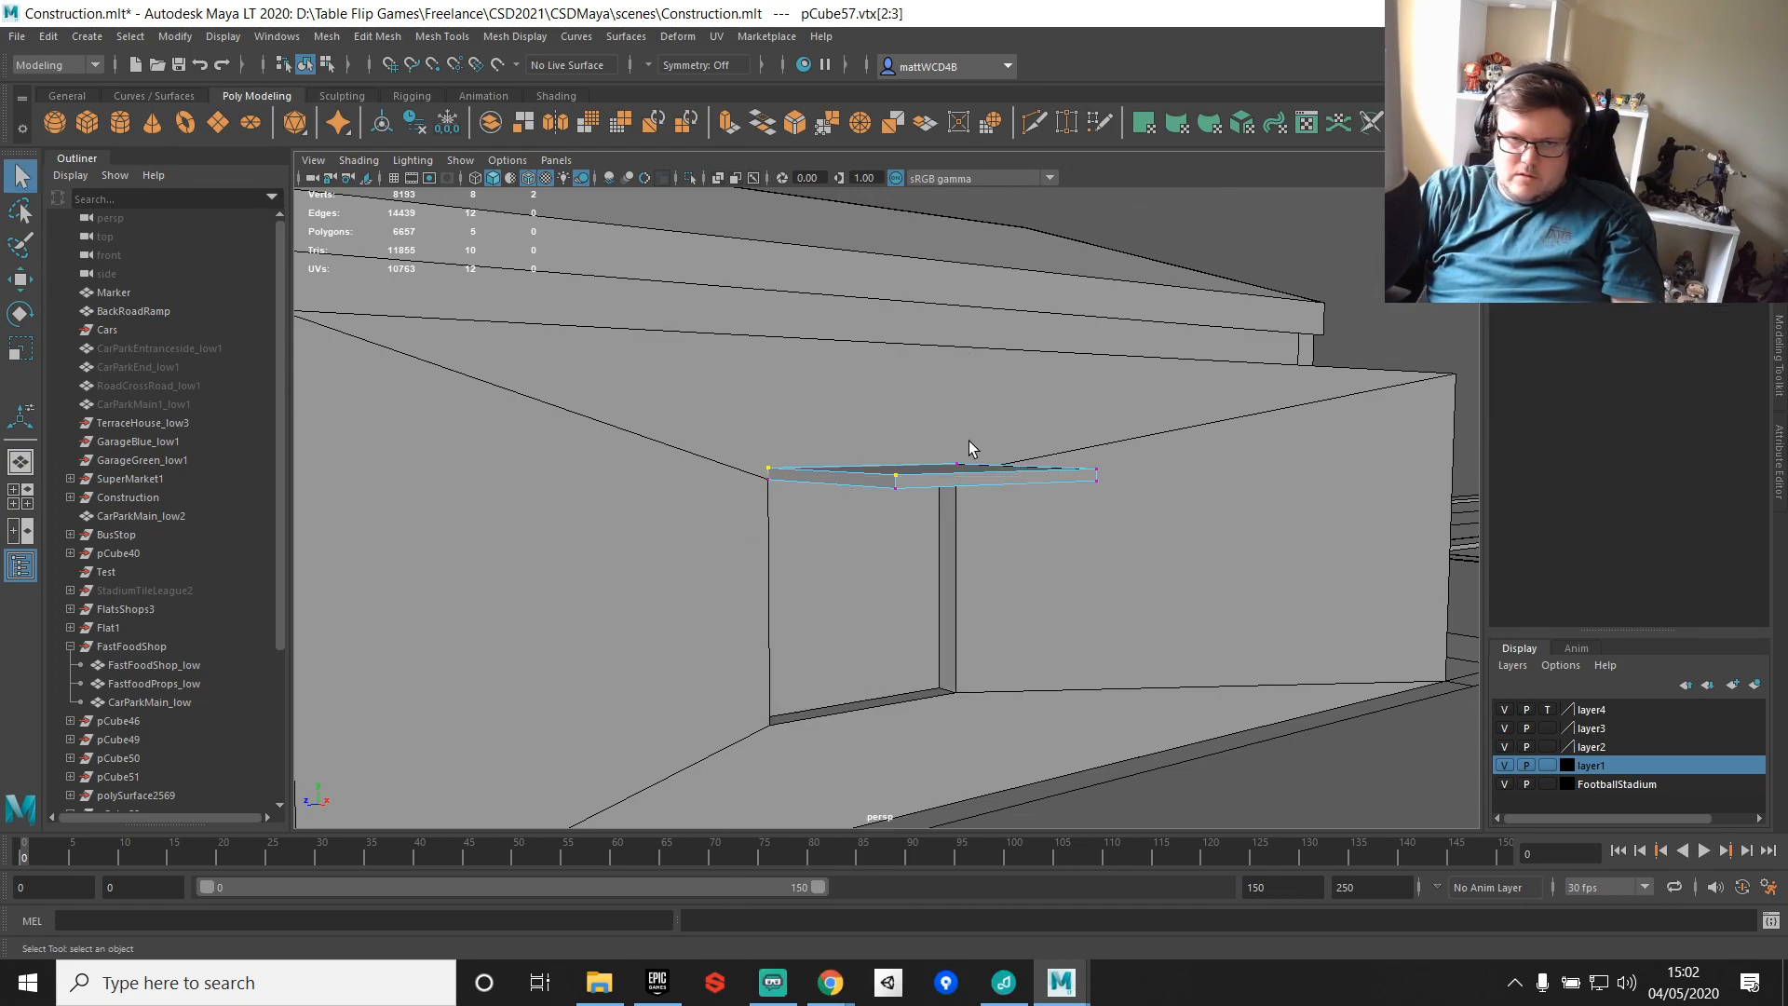
{"action": "left_click_drag", "start_coordinate": [1124, 478], "coordinate": [1122, 475]}
{"action": "key", "text": "w"}
{"action": "mouse_move", "coordinate": [936, 396]}
{"action": "left_mouse_down"}
{"action": "mouse_move", "coordinate": [938, 351]}
{"action": "mouse_move", "coordinate": [929, 375]}
{"action": "left_mouse_up"}
{"action": "scroll", "coordinate": [931, 392], "scroll_direction": "down", "scroll_amount": 5}
{"action": "key", "text": "q"}
{"action": "right_click_drag", "start_coordinate": [903, 474], "coordinate": [1021, 416]}
Step: Examine the side extension, its canopy and the surrounding ground from several angles
{"action": "left_click", "coordinate": [1197, 701]}
{"action": "scroll", "coordinate": [1062, 586], "scroll_direction": "down", "scroll_amount": 4}
{"action": "left_click_drag", "start_coordinate": [1016, 559], "coordinate": [1090, 563], "text": "alt"}
{"action": "scroll", "coordinate": [855, 495], "scroll_direction": "up", "scroll_amount": 3}
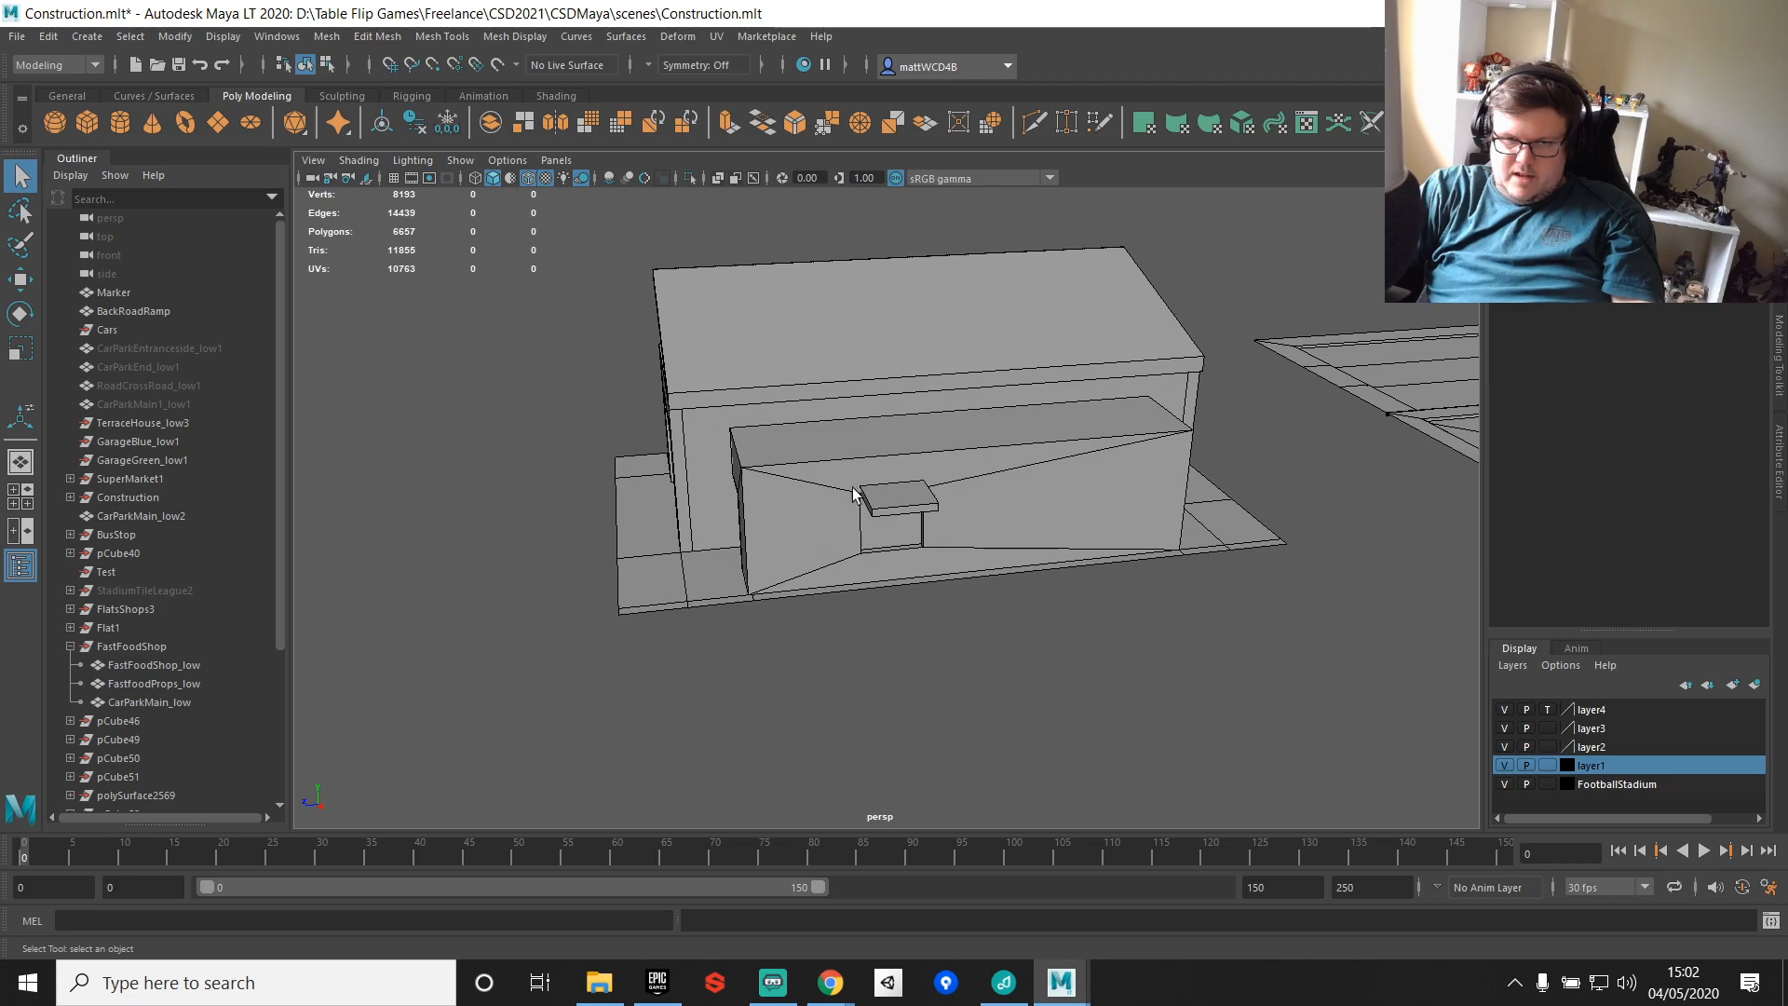
{"action": "scroll", "coordinate": [895, 515], "scroll_direction": "up", "scroll_amount": 2}
{"action": "scroll", "coordinate": [912, 496], "scroll_direction": "up", "scroll_amount": 1}
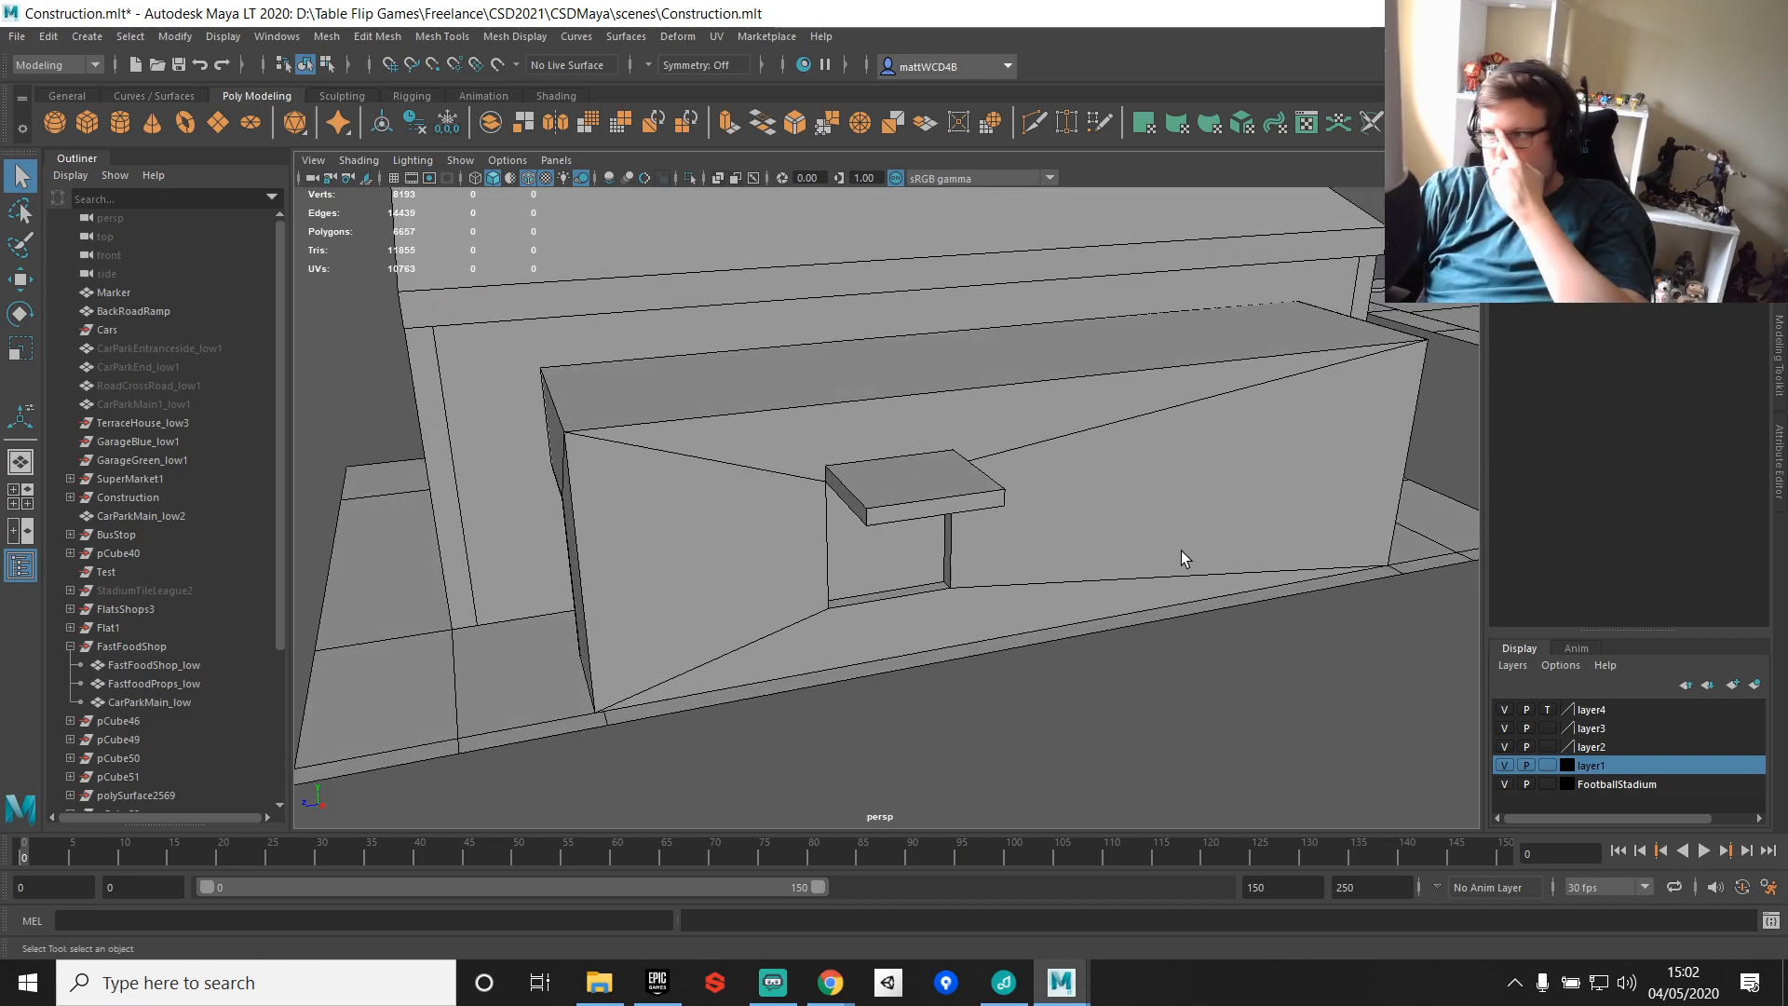
{"action": "left_click_drag", "start_coordinate": [1210, 559], "coordinate": [913, 460], "text": "alt"}
{"action": "middle_click_drag", "start_coordinate": [1043, 505], "coordinate": [834, 475], "text": "alt"}
{"action": "right_click_drag", "start_coordinate": [834, 475], "coordinate": [866, 451], "text": "alt"}
{"action": "left_click_drag", "start_coordinate": [867, 451], "coordinate": [881, 467], "text": "alt"}
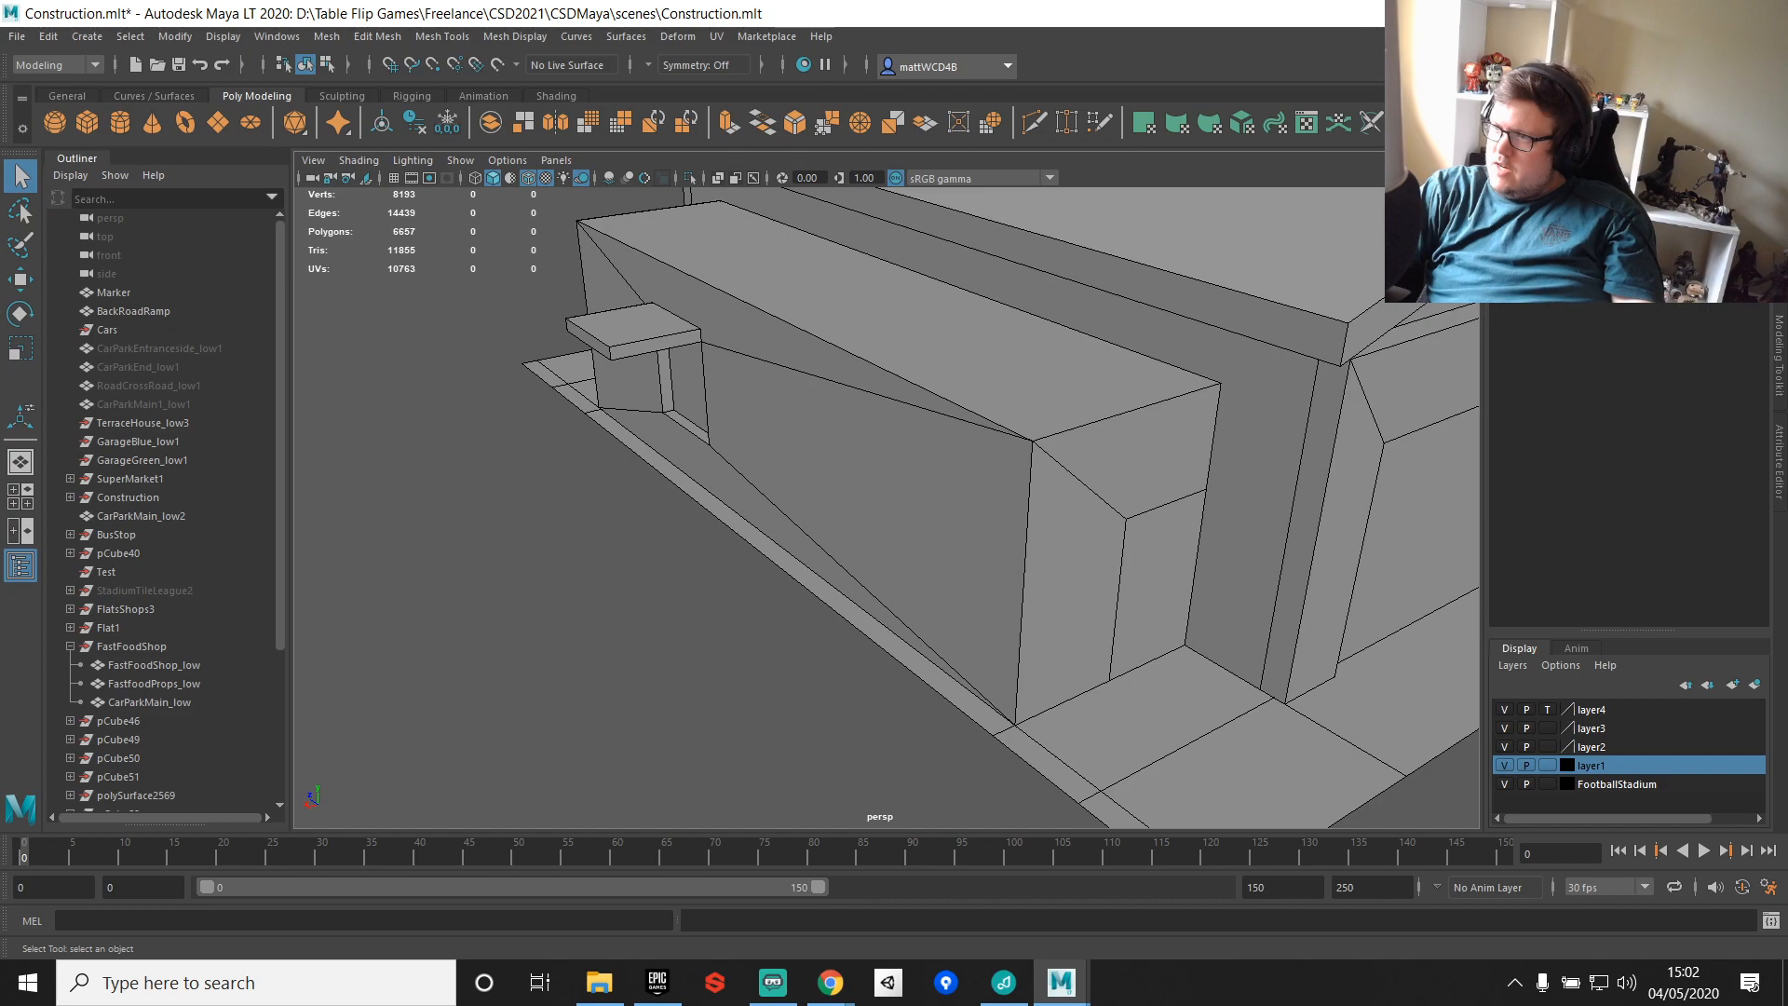
Step: Multi-Cut the extension's long outer wall vertically beside the canopy opening, starting about 43% along the roof edge
{"action": "left_click_drag", "start_coordinate": [1104, 417], "coordinate": [1165, 405], "text": "alt"}
{"action": "left_click", "coordinate": [827, 389]}
{"action": "right_click_drag", "start_coordinate": [828, 391], "coordinate": [787, 332], "text": "shift"}
{"action": "left_click", "coordinate": [773, 328]}
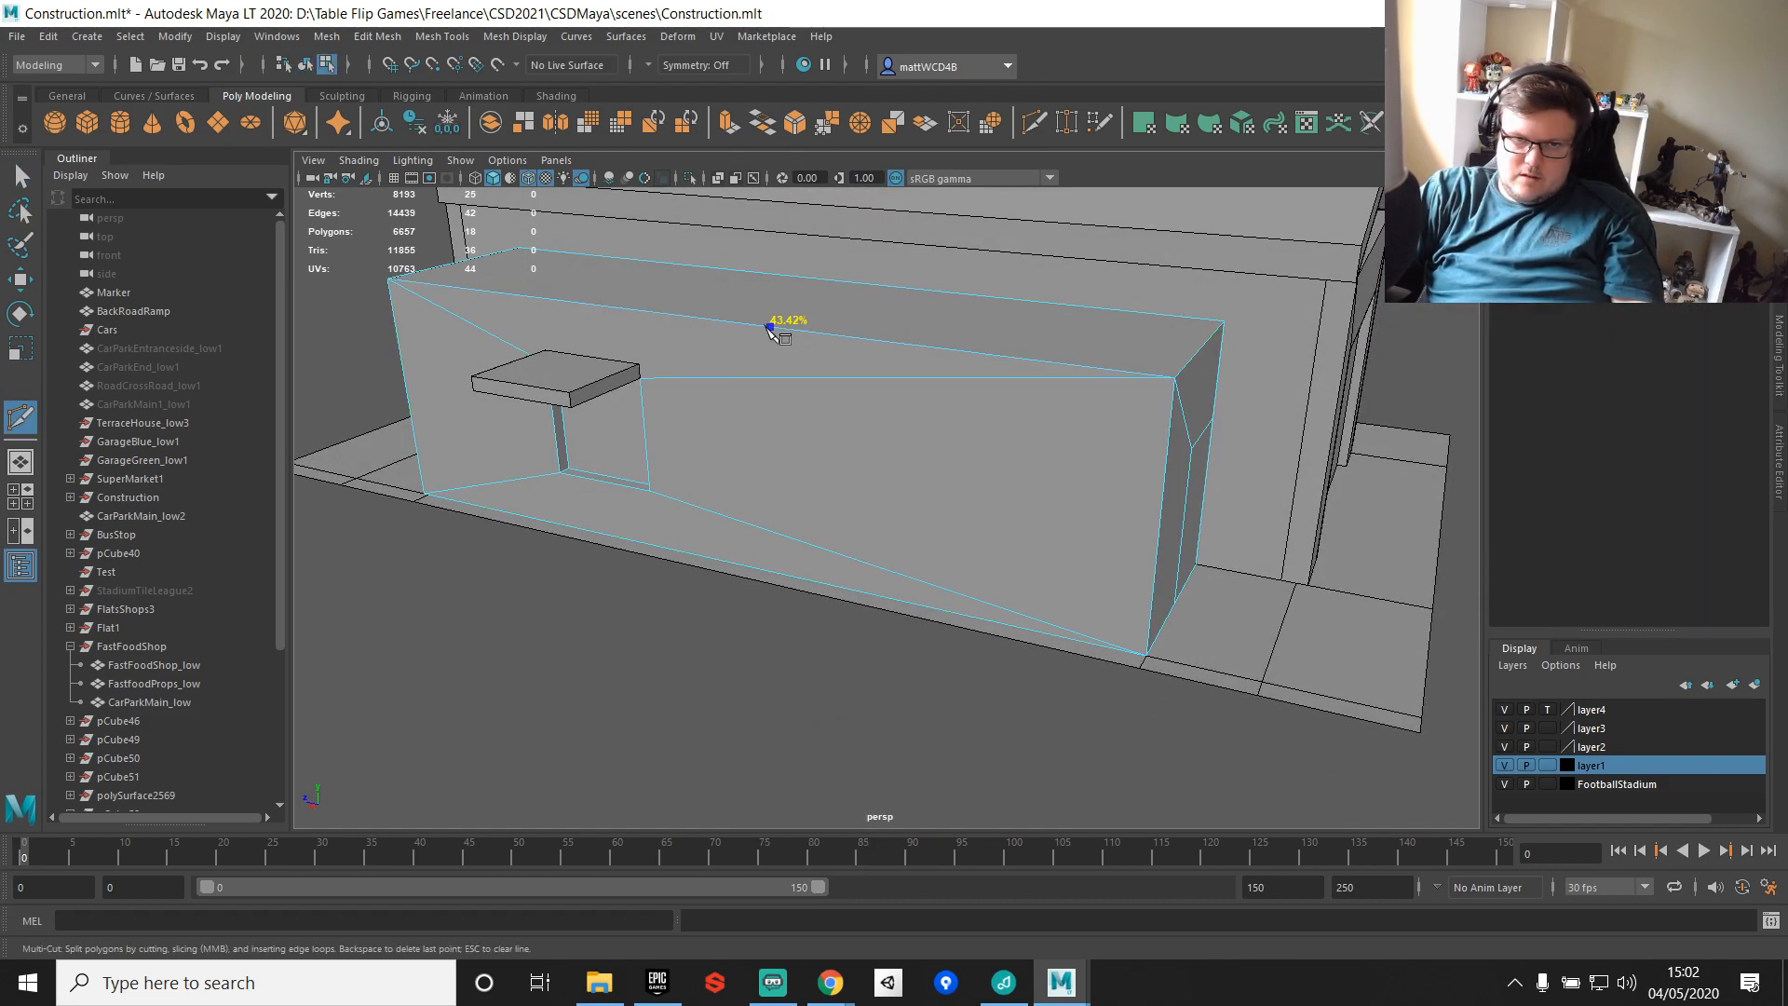
{"action": "left_click", "coordinate": [697, 555]}
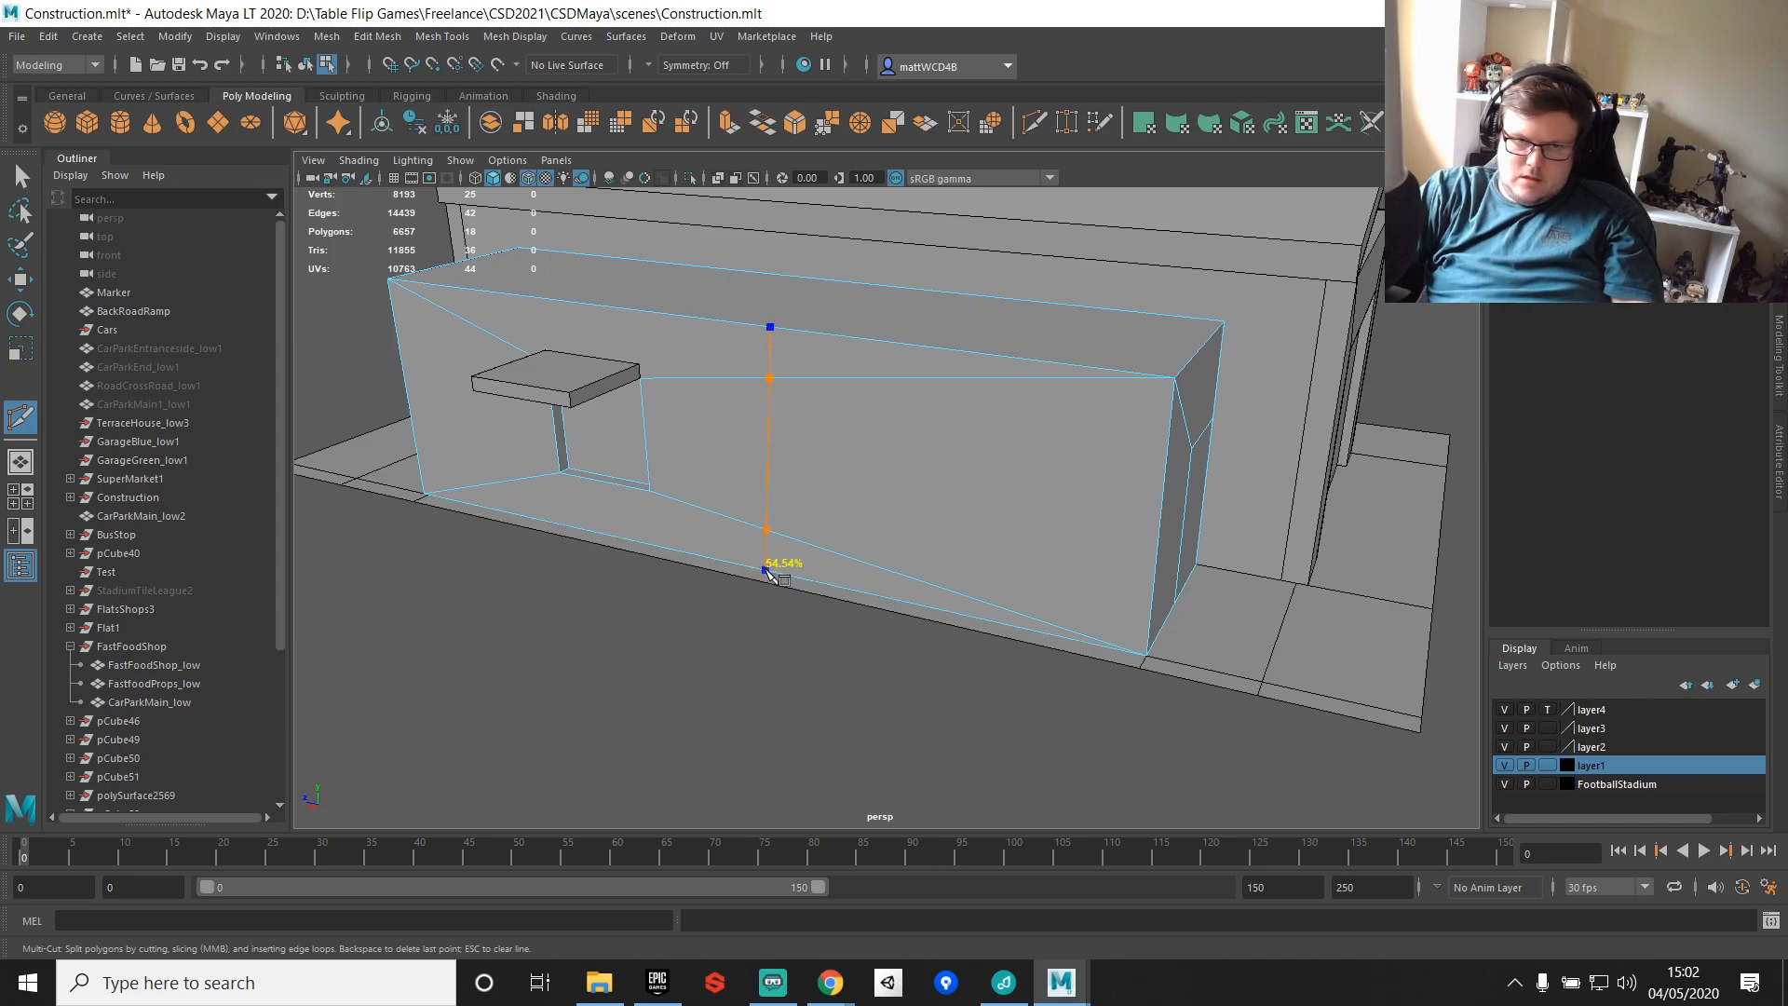
{"action": "left_click_drag", "start_coordinate": [934, 258], "coordinate": [903, 282], "text": "alt"}
{"action": "key", "text": "q"}
Step: Continue the Multi-Cut across the extension's roof to about 46% along its inner edge
{"action": "middle_click_drag", "start_coordinate": [873, 383], "coordinate": [889, 503], "text": "alt"}
{"action": "key", "text": "y"}
{"action": "left_click", "coordinate": [778, 454]}
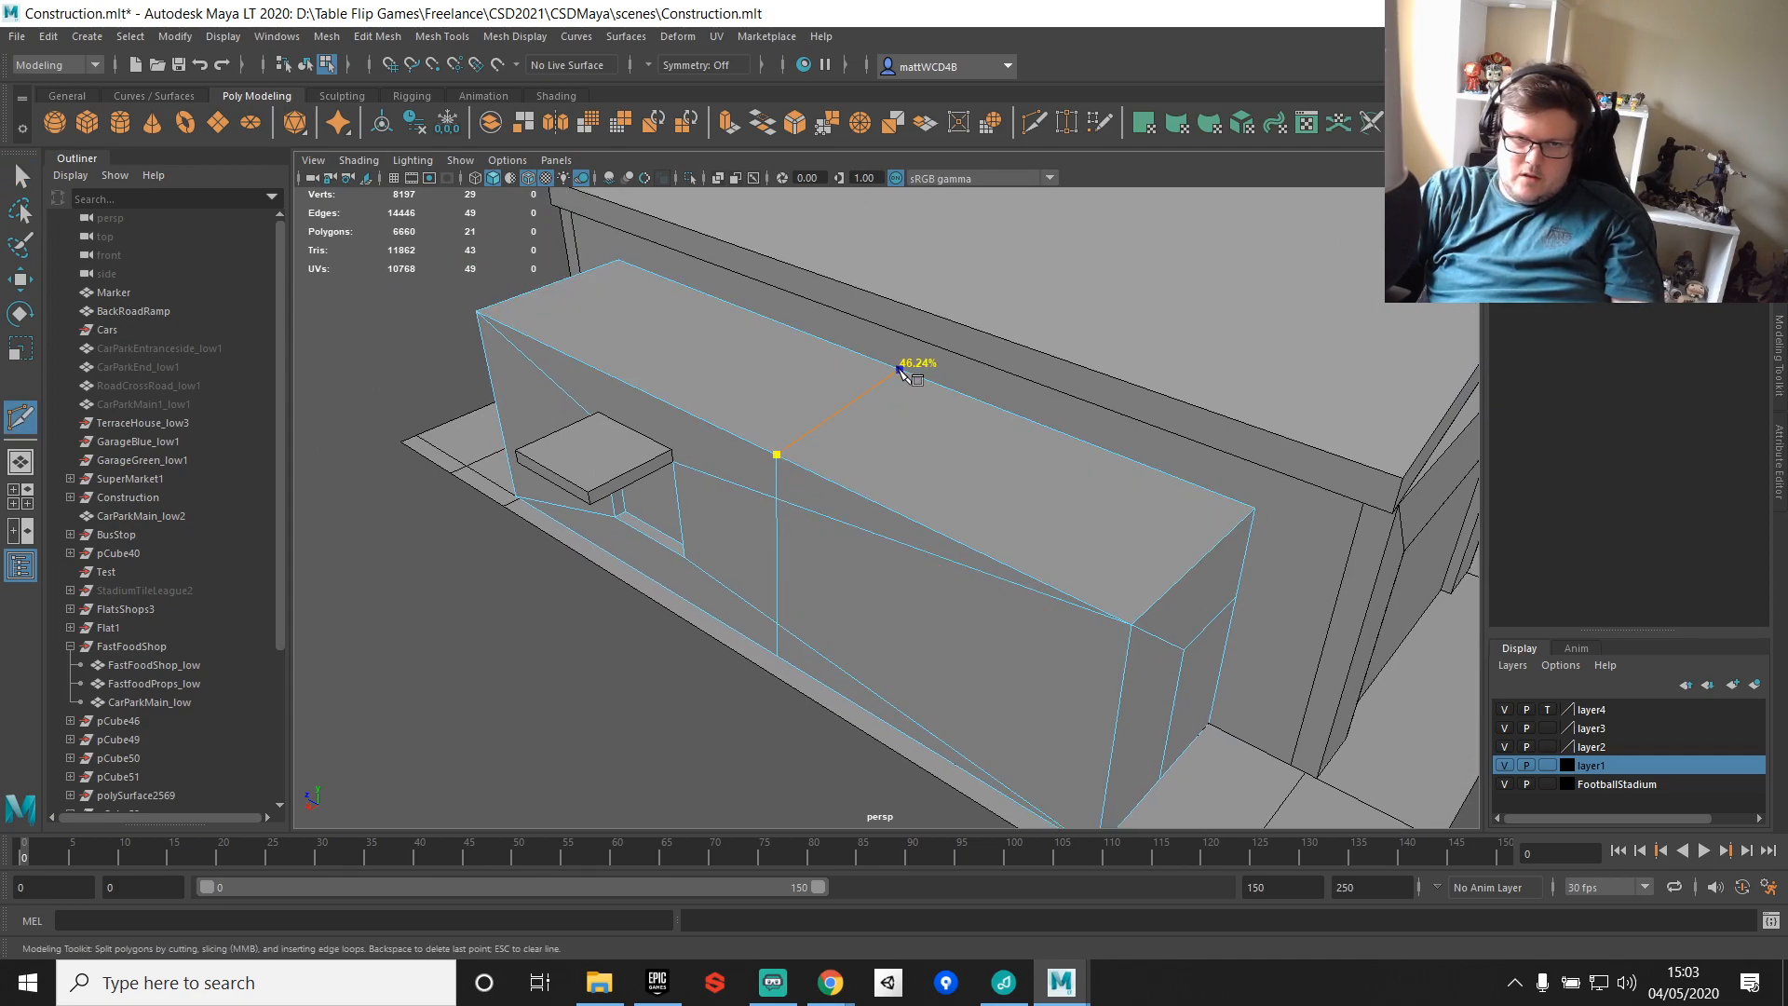
{"action": "key", "text": "q"}
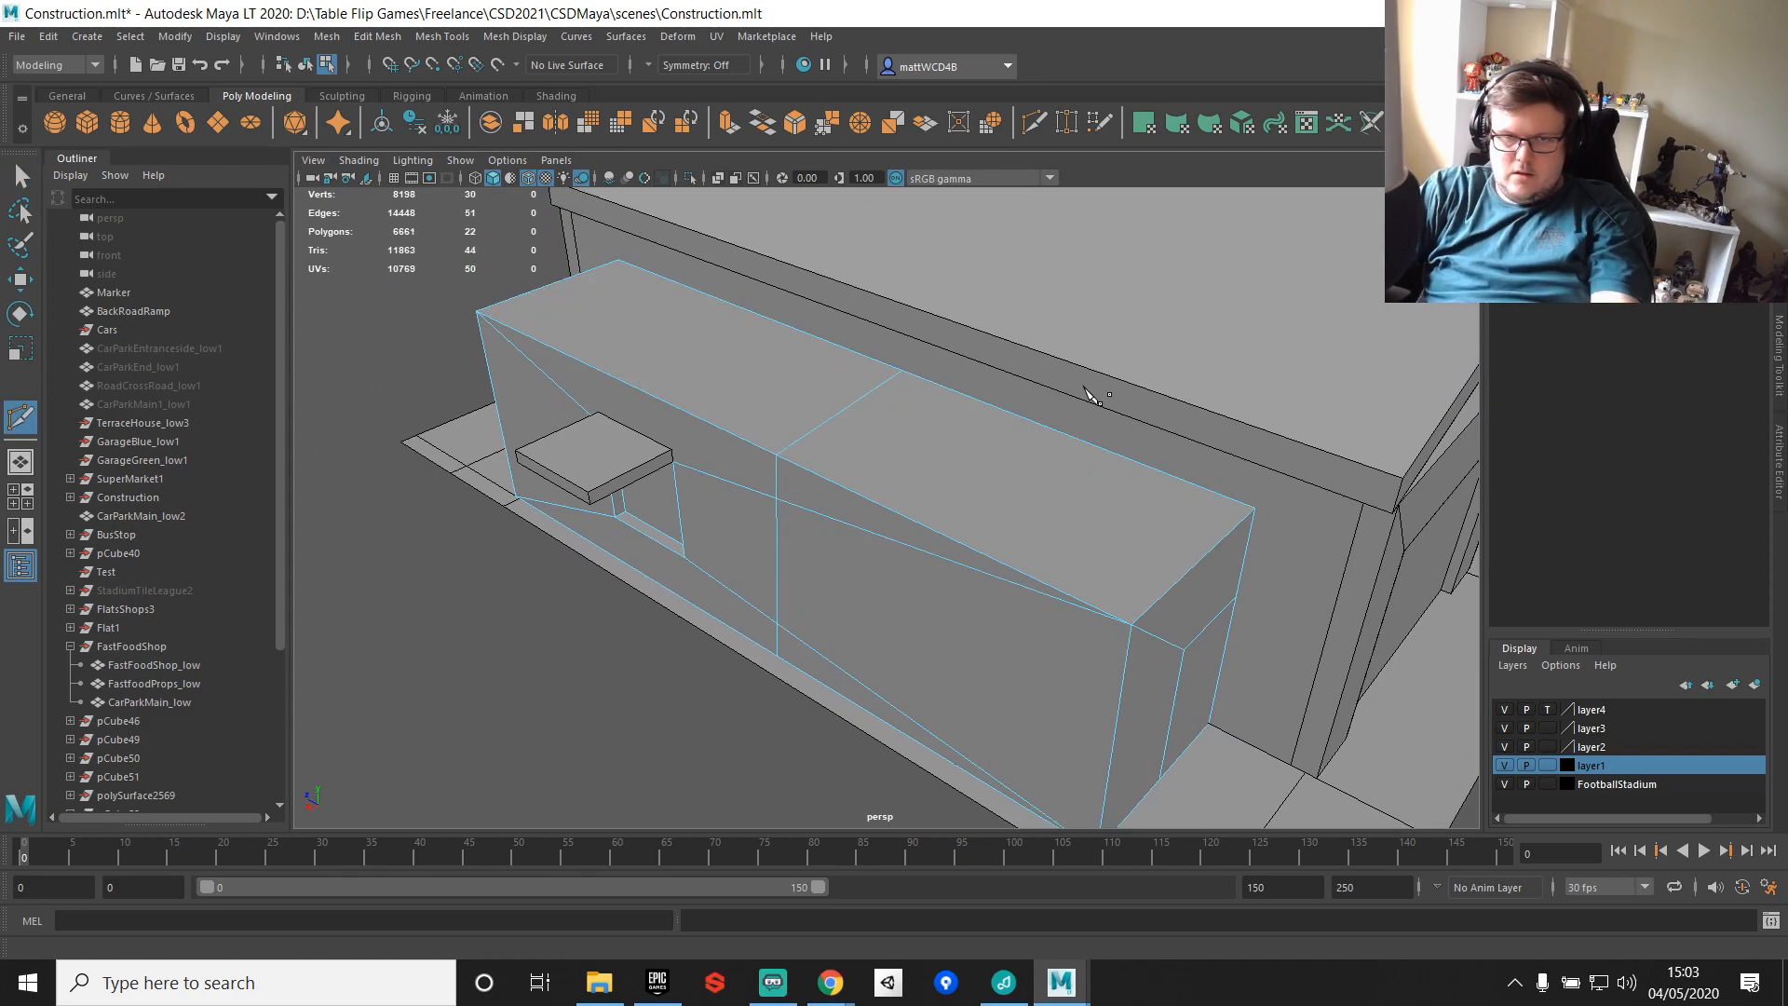
Step: Delete the faces of the extension on the side of the cut away from the canopy
{"action": "left_click", "coordinate": [917, 485]}
{"action": "left_click_drag", "start_coordinate": [916, 484], "coordinate": [1218, 567], "text": "alt"}
{"action": "middle_click_drag", "start_coordinate": [1218, 566], "coordinate": [847, 519], "text": "alt"}
{"action": "left_click_drag", "start_coordinate": [671, 358], "coordinate": [990, 745]}
{"action": "key", "text": "Delete"}
{"action": "left_click_drag", "start_coordinate": [894, 498], "coordinate": [1046, 559], "text": "alt"}
{"action": "middle_click_drag", "start_coordinate": [997, 625], "coordinate": [962, 551], "text": "alt"}
{"action": "left_click_drag", "start_coordinate": [962, 550], "coordinate": [827, 507], "text": "alt"}
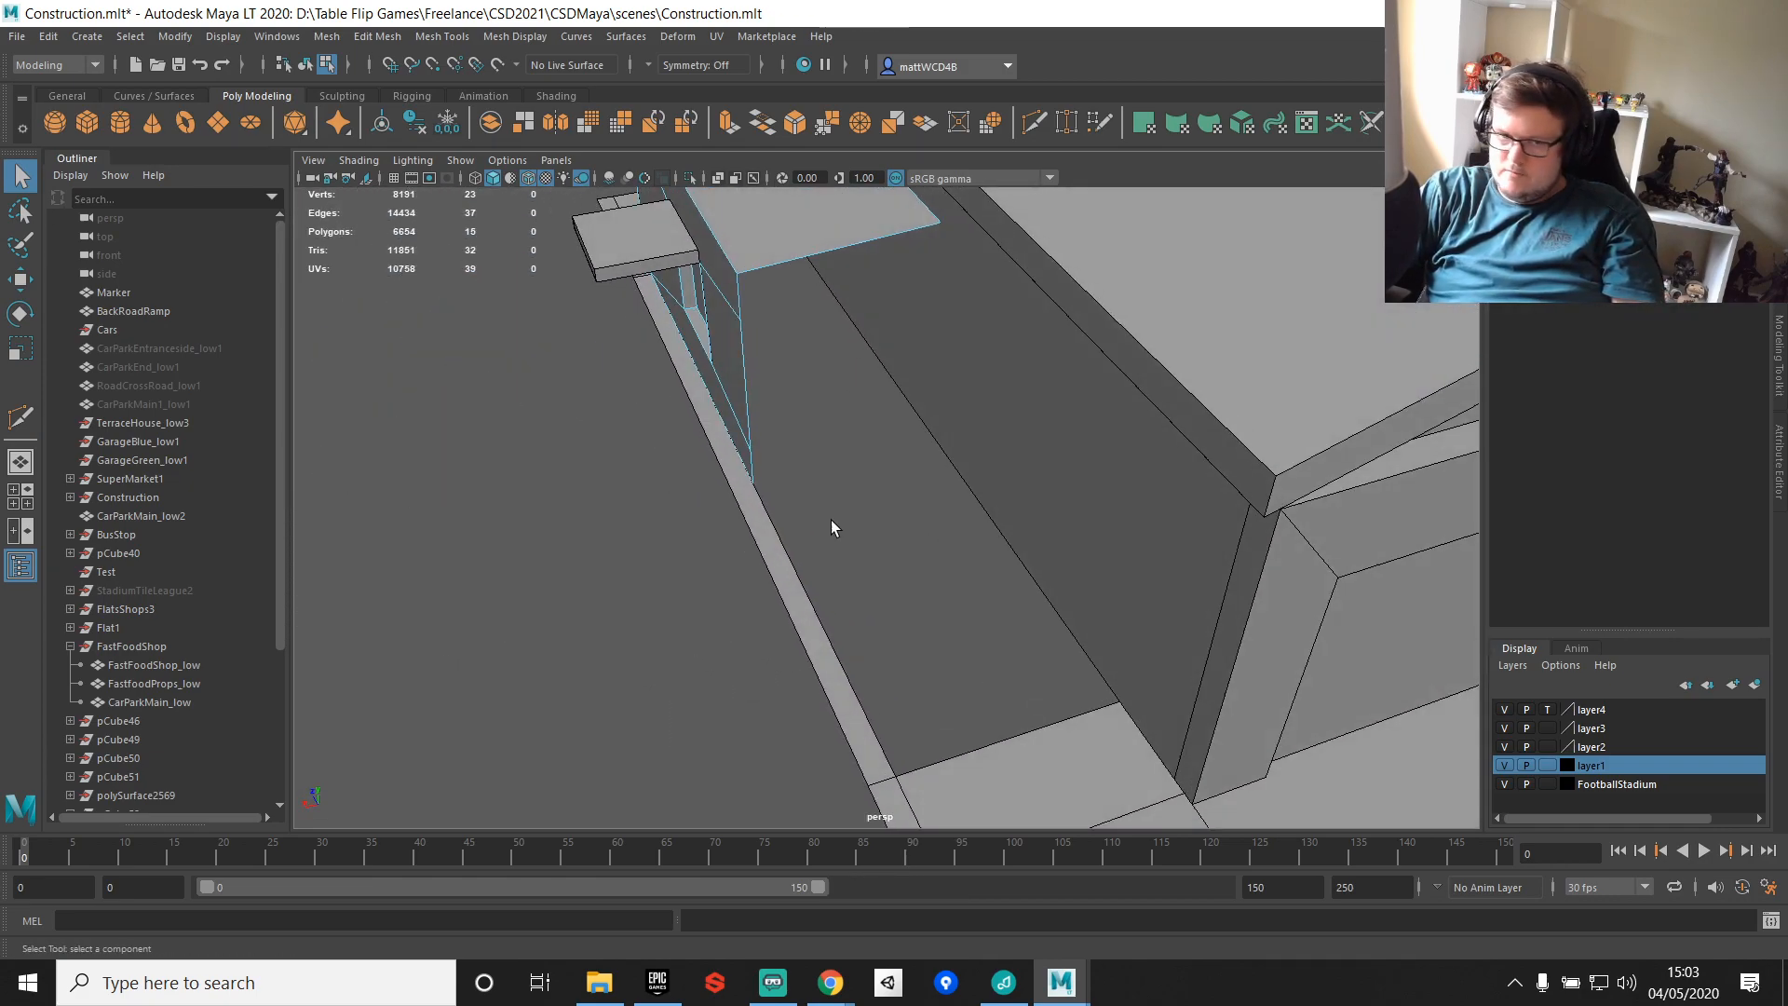
Step: Insert an edge loop across the narrow ground strip beside the extension and snap it to the extension's cut end
{"action": "left_click_drag", "start_coordinate": [824, 694], "coordinate": [842, 566], "text": "alt"}
{"action": "right_click_drag", "start_coordinate": [842, 567], "coordinate": [908, 445]}
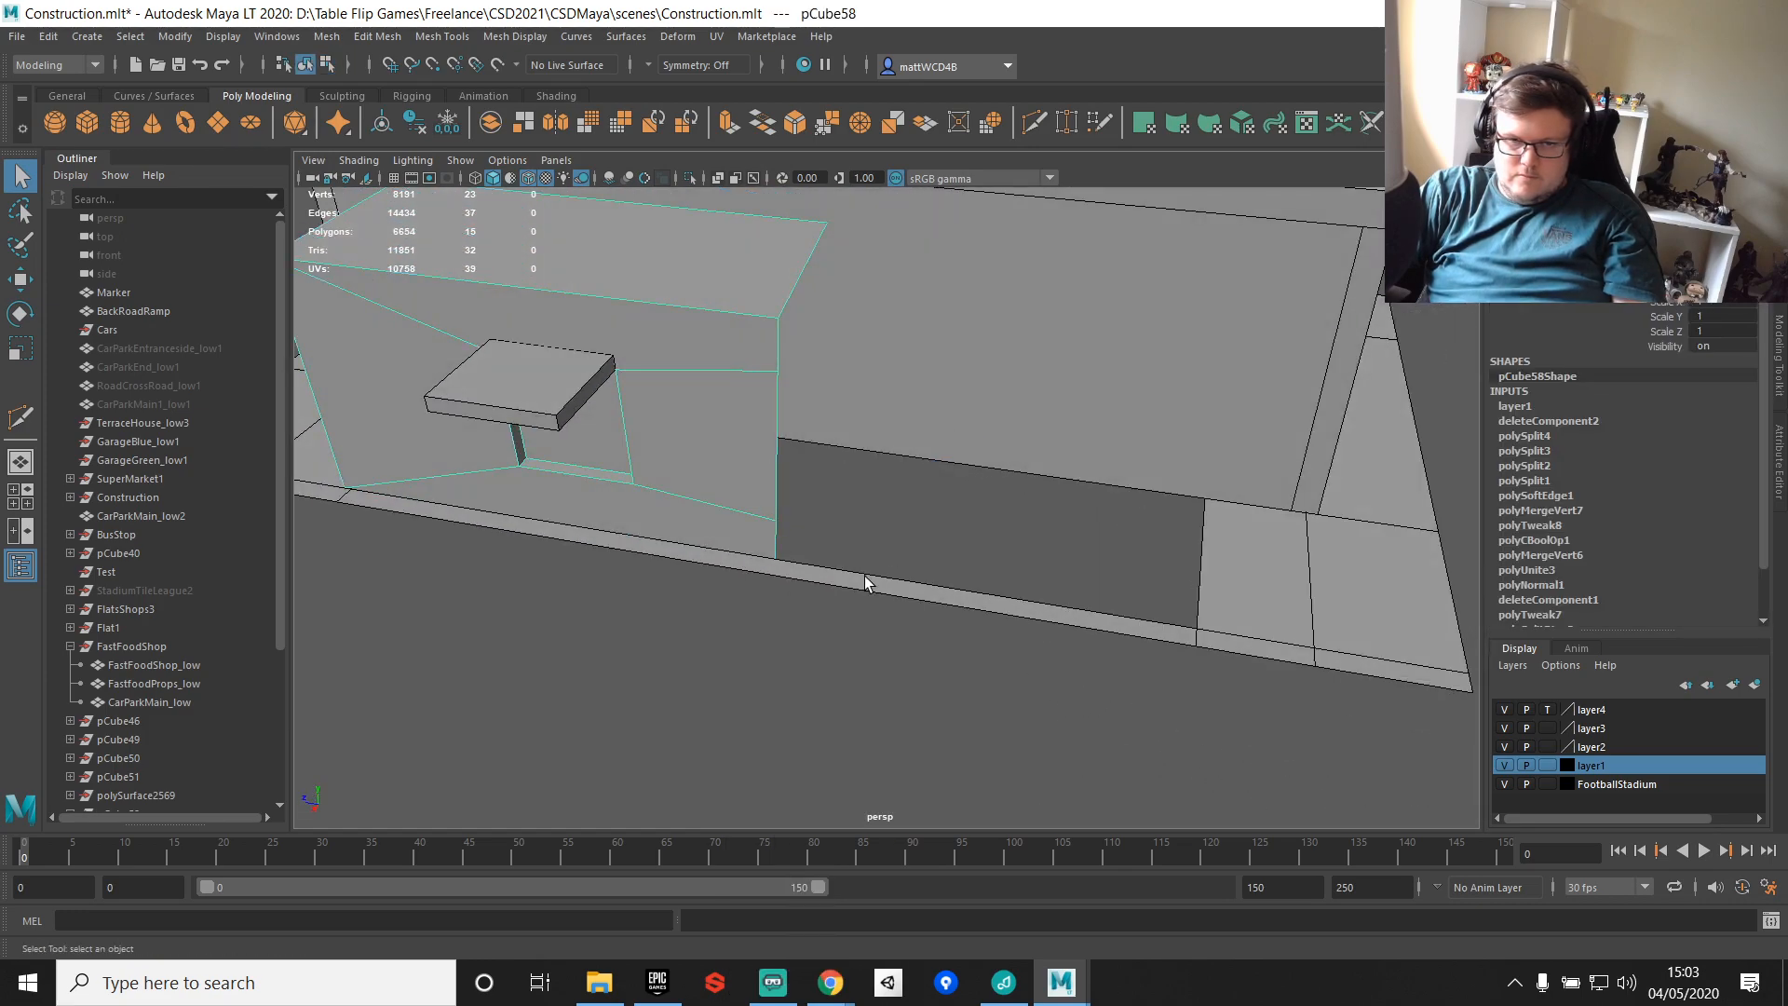
{"action": "right_click_drag", "start_coordinate": [892, 586], "coordinate": [778, 522], "text": "shift"}
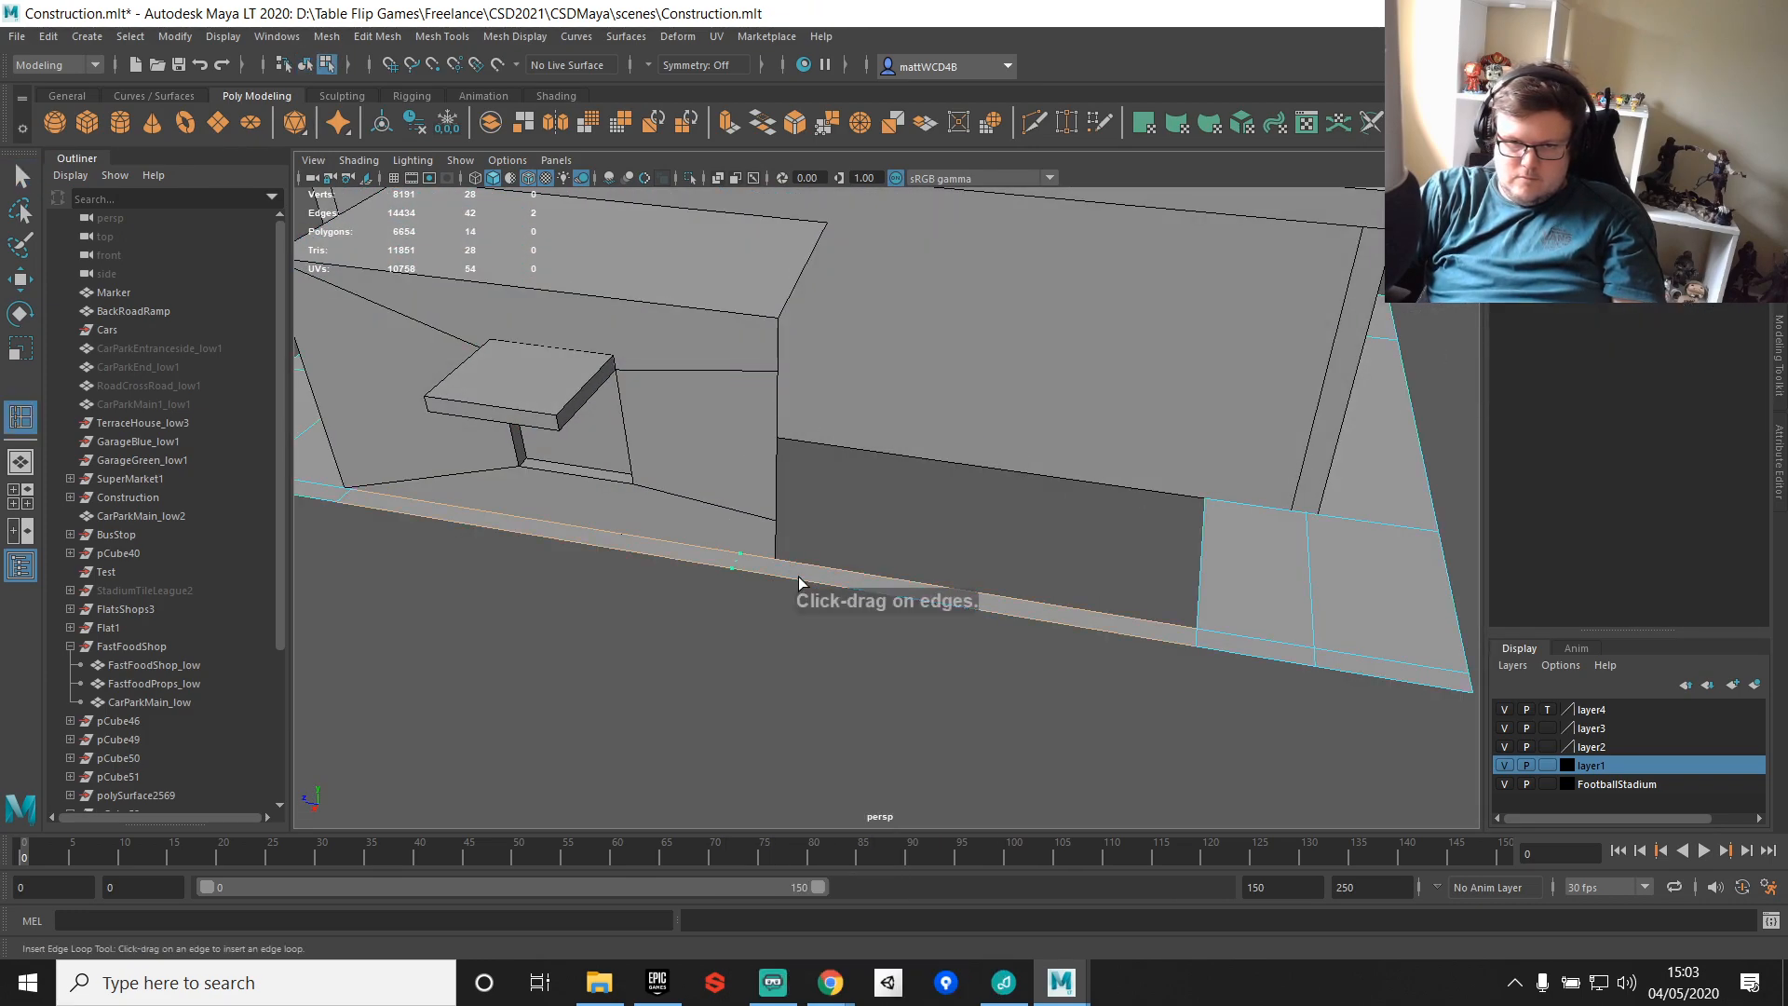
{"action": "left_click", "coordinate": [797, 577]}
{"action": "key", "text": "w"}
{"action": "left_click", "coordinate": [736, 558]}
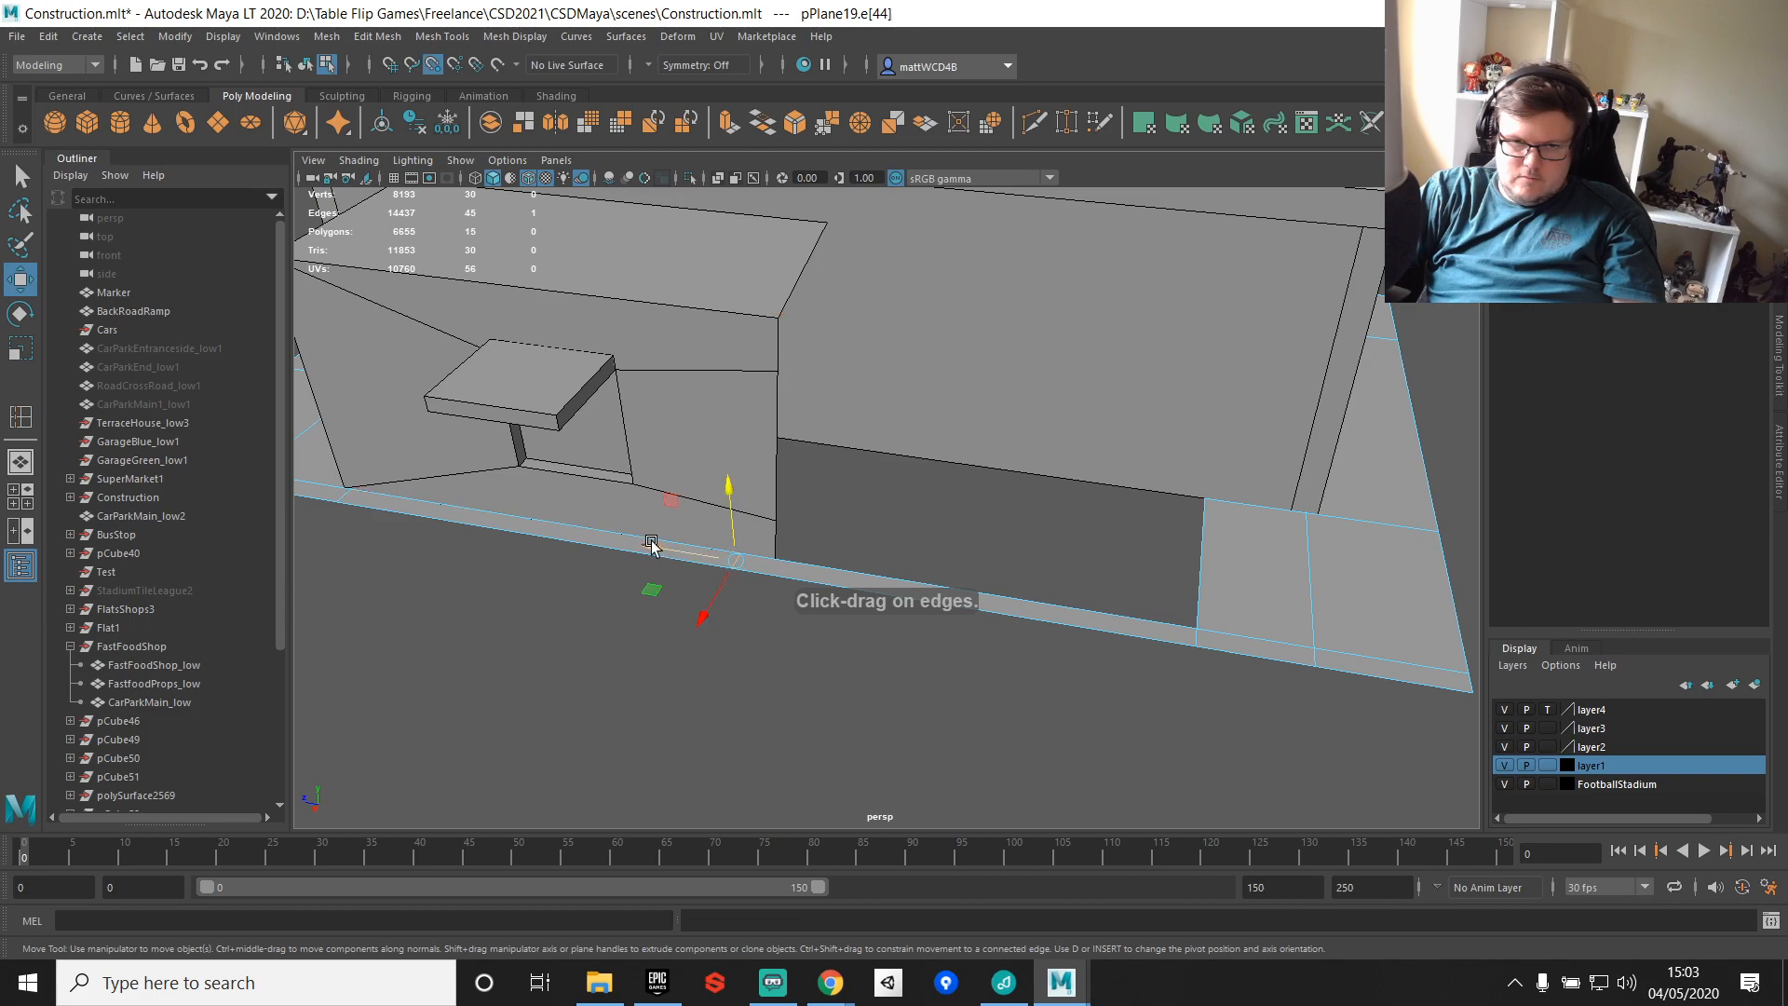
{"action": "key", "text": "q"}
Step: Extrude the narrow strip's inner edge beside the removed section inward toward the main building wall
{"action": "left_click", "coordinate": [842, 572]}
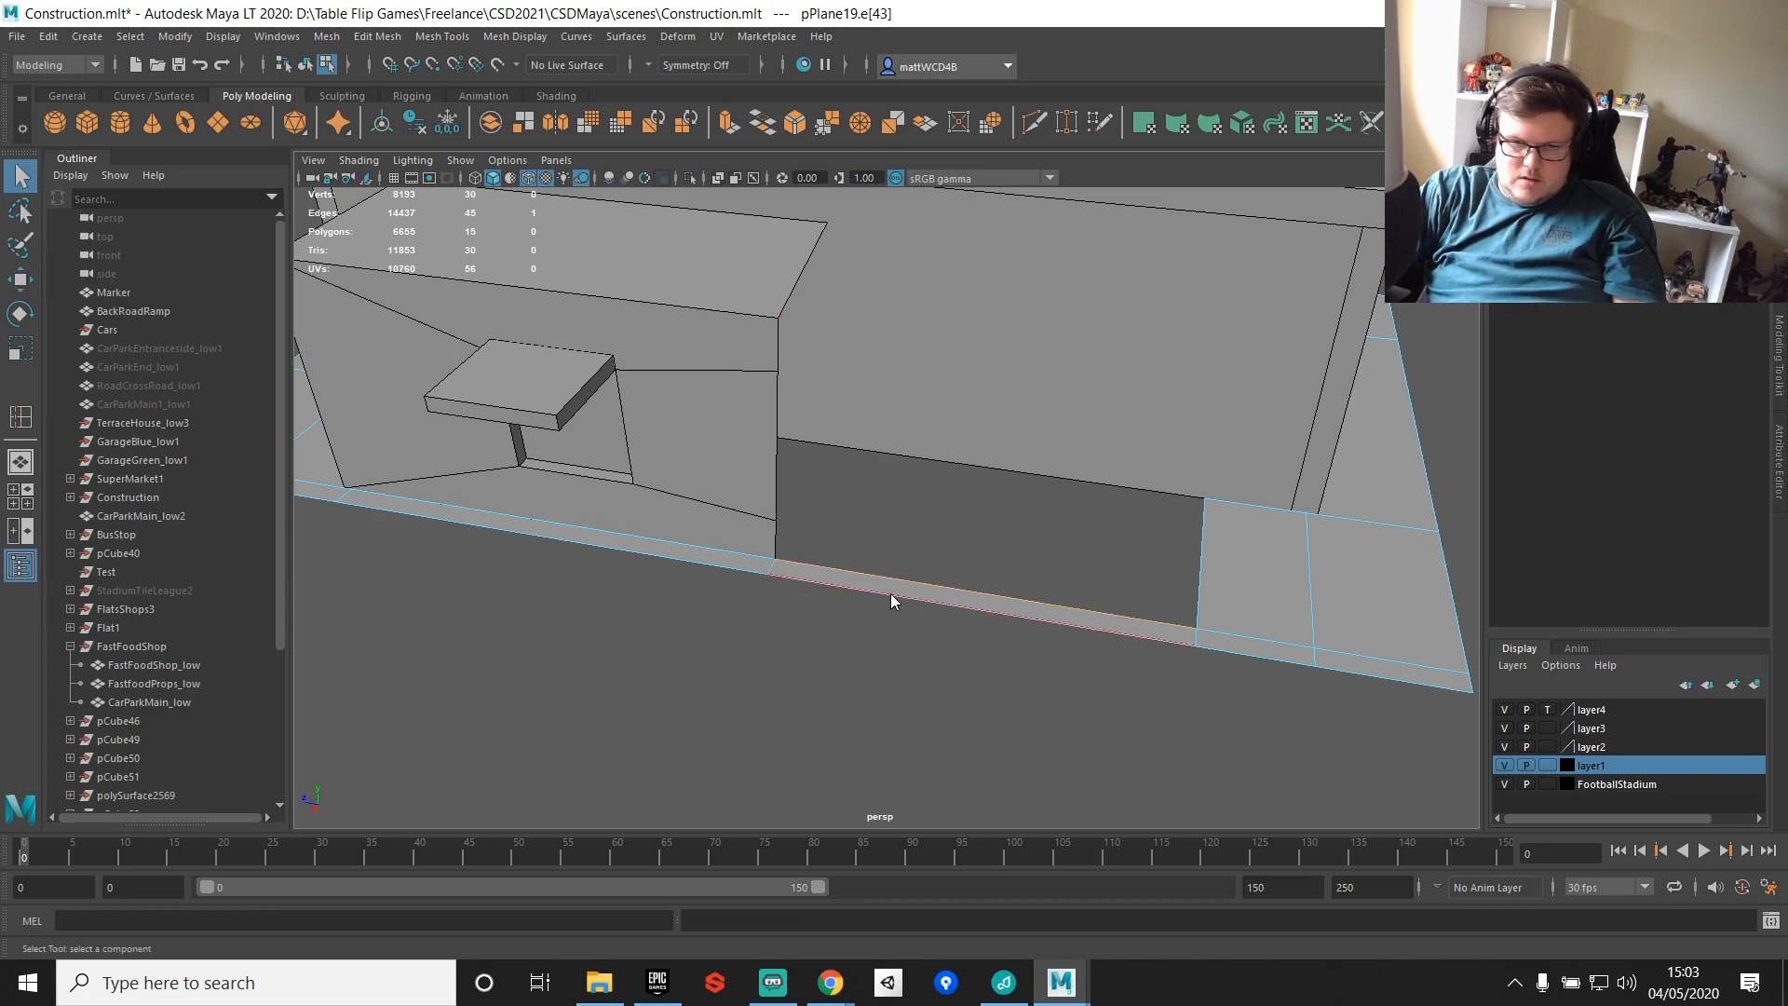
{"action": "right_click_drag", "start_coordinate": [890, 594], "coordinate": [924, 649], "text": "shift"}
{"action": "key", "text": "w"}
{"action": "left_click_drag", "start_coordinate": [1132, 638], "coordinate": [931, 675], "text": "alt"}
{"action": "key", "text": "v"}
{"action": "left_click_drag", "start_coordinate": [720, 622], "coordinate": [1249, 732]}
{"action": "middle_click_drag", "start_coordinate": [1249, 732], "coordinate": [1181, 583], "text": "alt"}
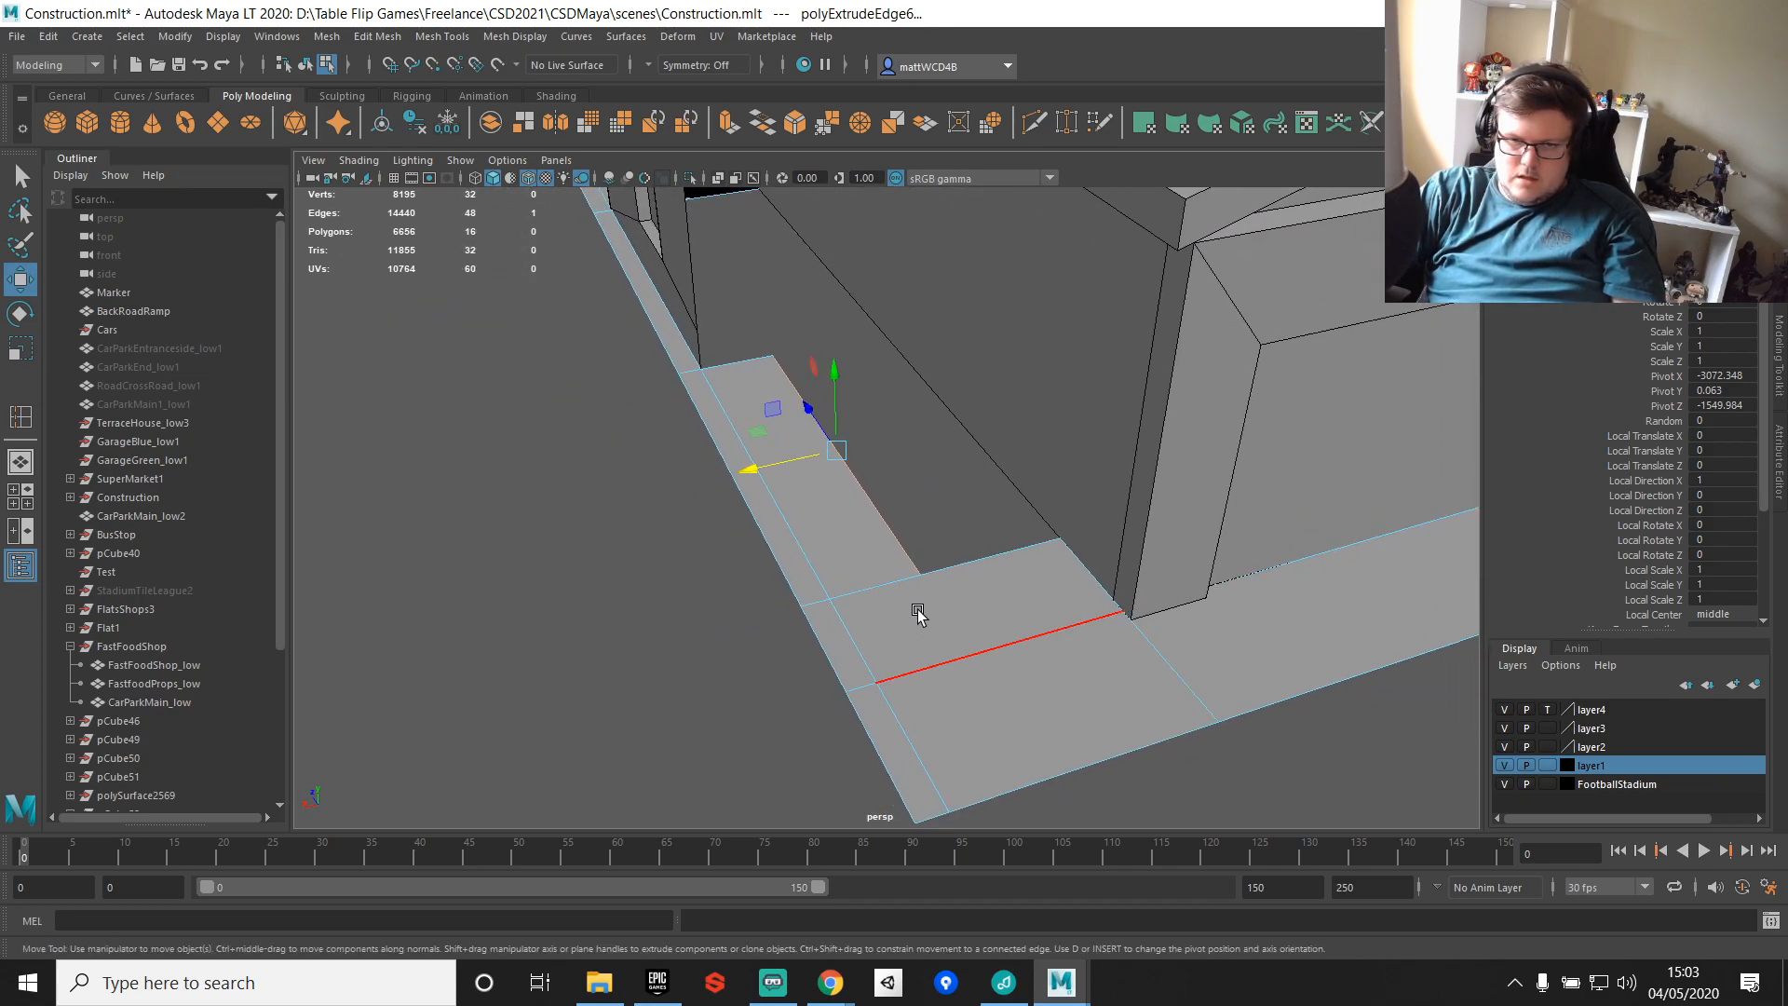
Step: Multi-Cut a diagonal edge from the new strip's inner corner to the nearby inner vertex of the corner ground block
{"action": "right_click_drag", "start_coordinate": [964, 603], "coordinate": [872, 494]}
{"action": "left_click_drag", "start_coordinate": [970, 565], "coordinate": [913, 583]}
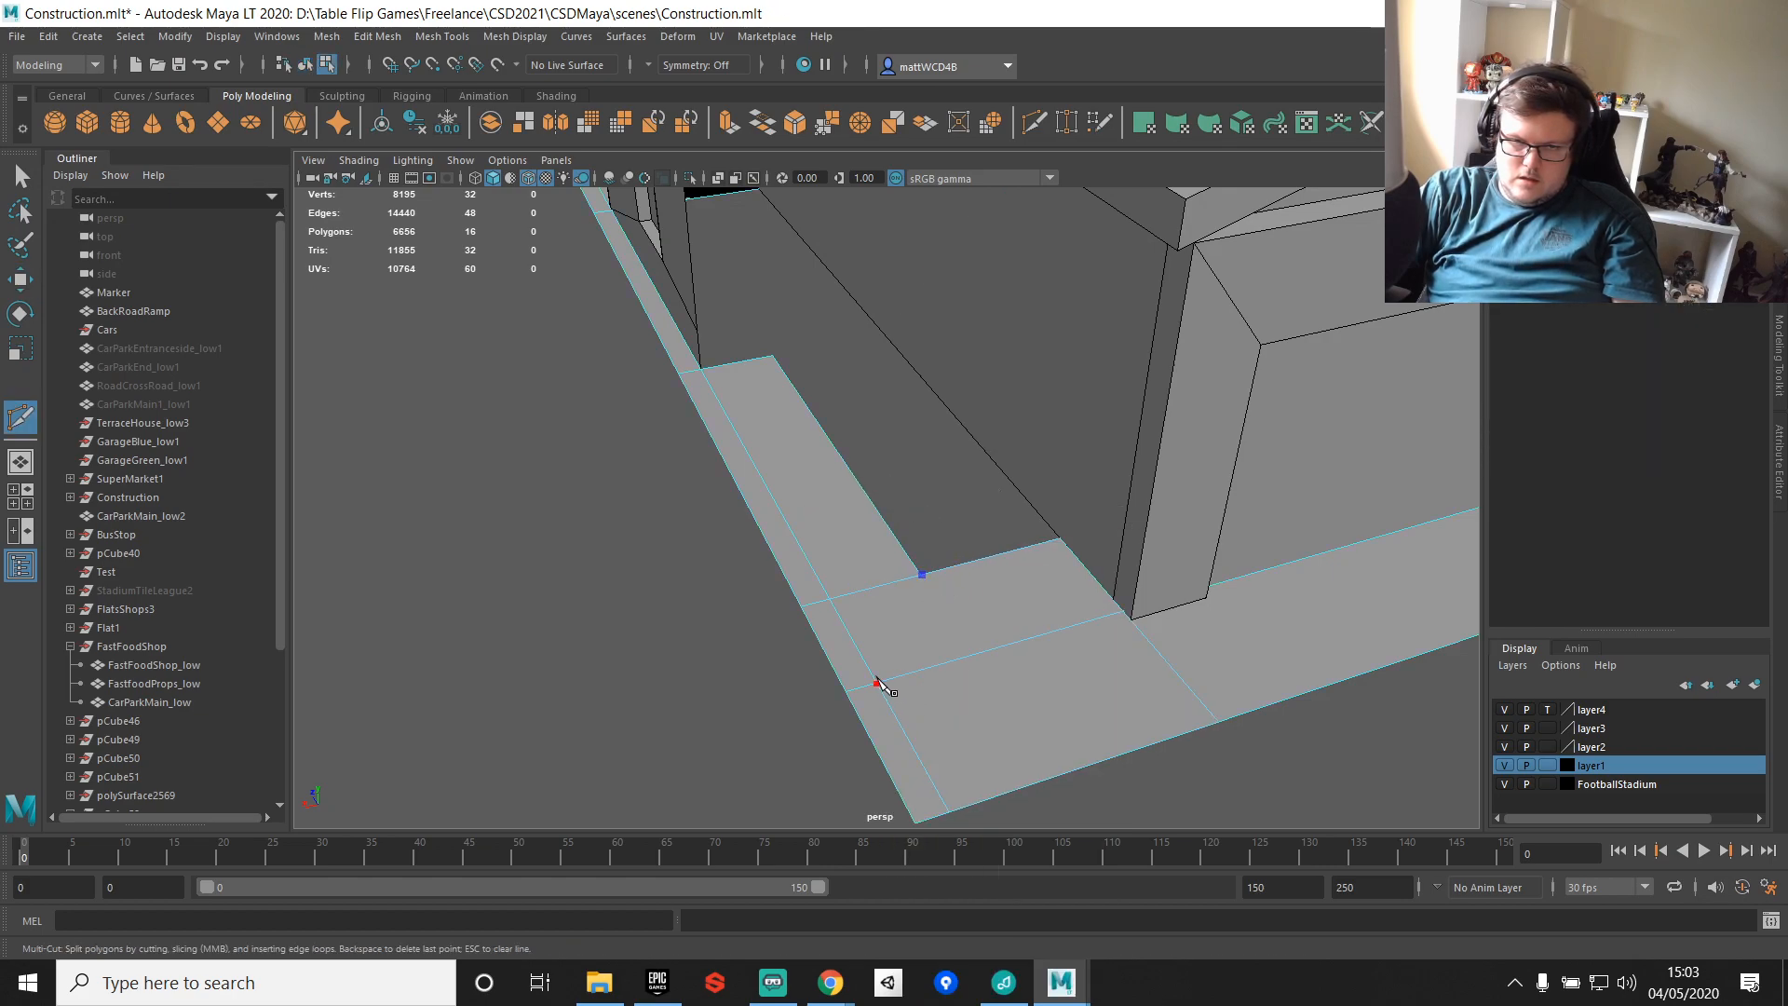
{"action": "key", "text": "q"}
Step: Snap the narrow strip's inner vertices near the ground corner outward onto the matching outer edge vertices
{"action": "right_click_drag", "start_coordinate": [950, 643], "coordinate": [838, 486]}
{"action": "left_click", "coordinate": [948, 650], "text": "shift"}
{"action": "key", "text": "w"}
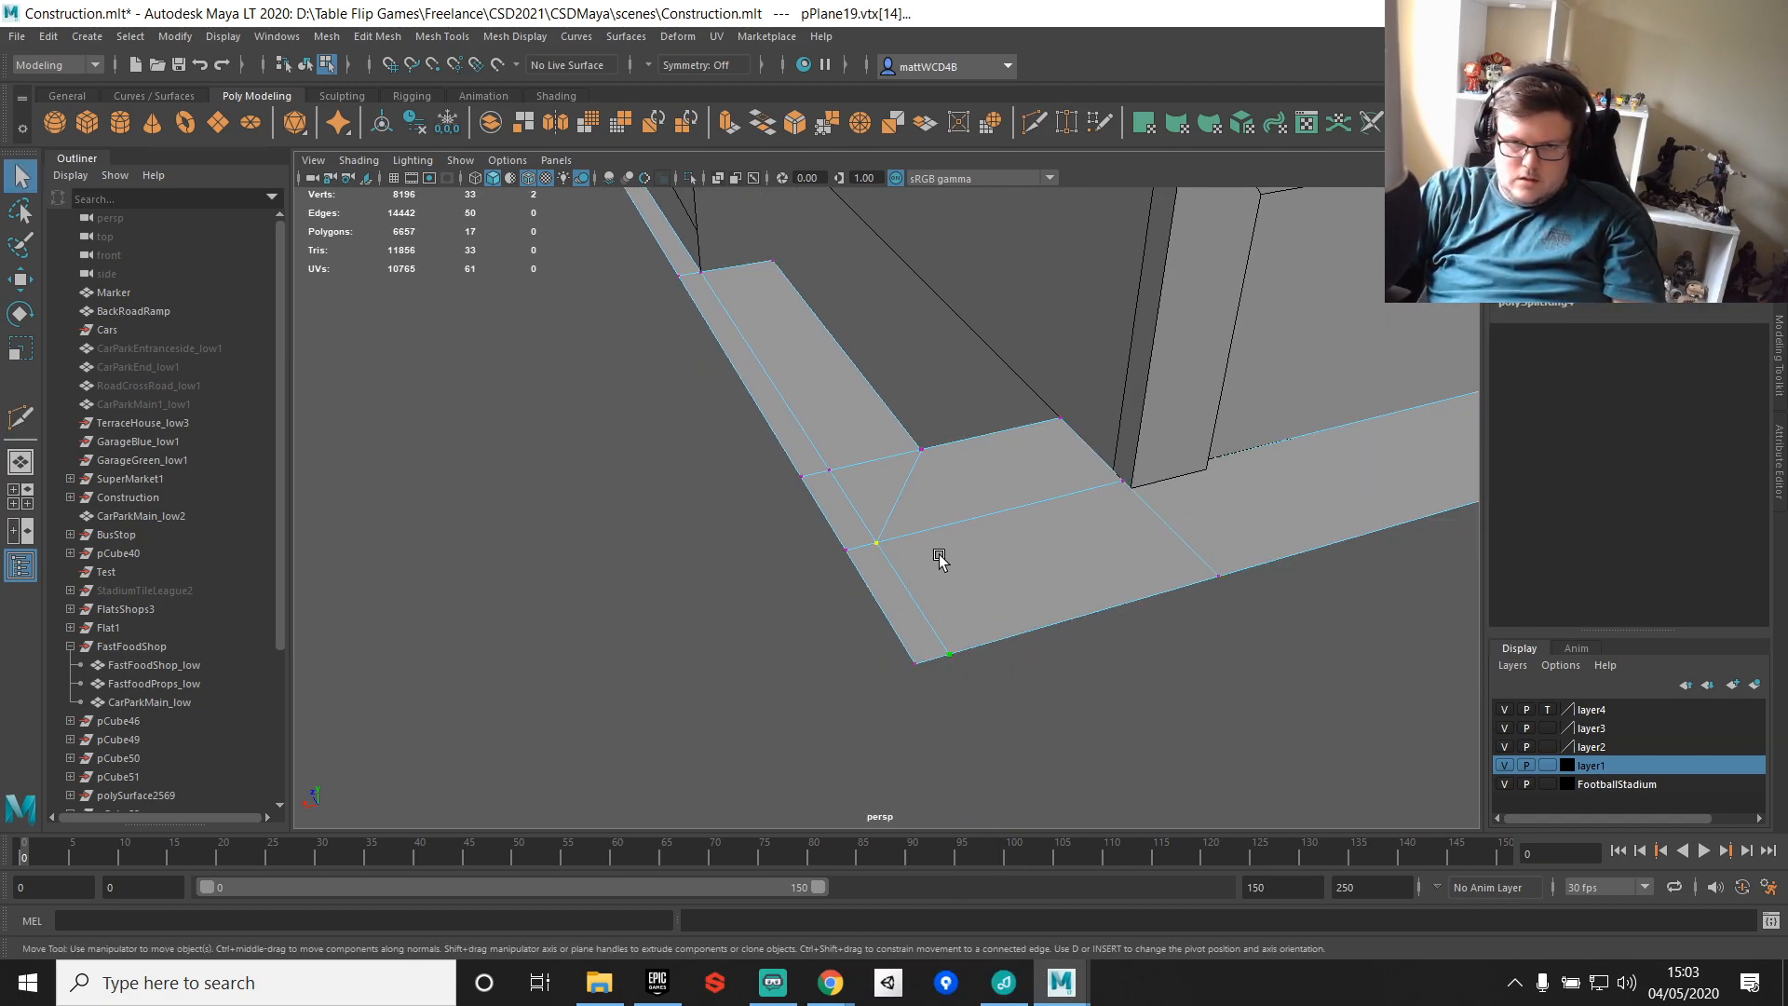
{"action": "key", "text": "v"}
{"action": "left_click_drag", "start_coordinate": [866, 609], "coordinate": [852, 578]}
{"action": "key", "text": "q"}
{"action": "left_click_drag", "start_coordinate": [911, 408], "coordinate": [749, 525], "text": "alt"}
{"action": "key", "text": "w"}
{"action": "key", "text": "v"}
{"action": "key", "text": "q"}
{"action": "left_click_drag", "start_coordinate": [950, 360], "coordinate": [979, 421], "text": "alt"}
{"action": "scroll", "coordinate": [965, 448], "scroll_direction": "down", "scroll_amount": 8}
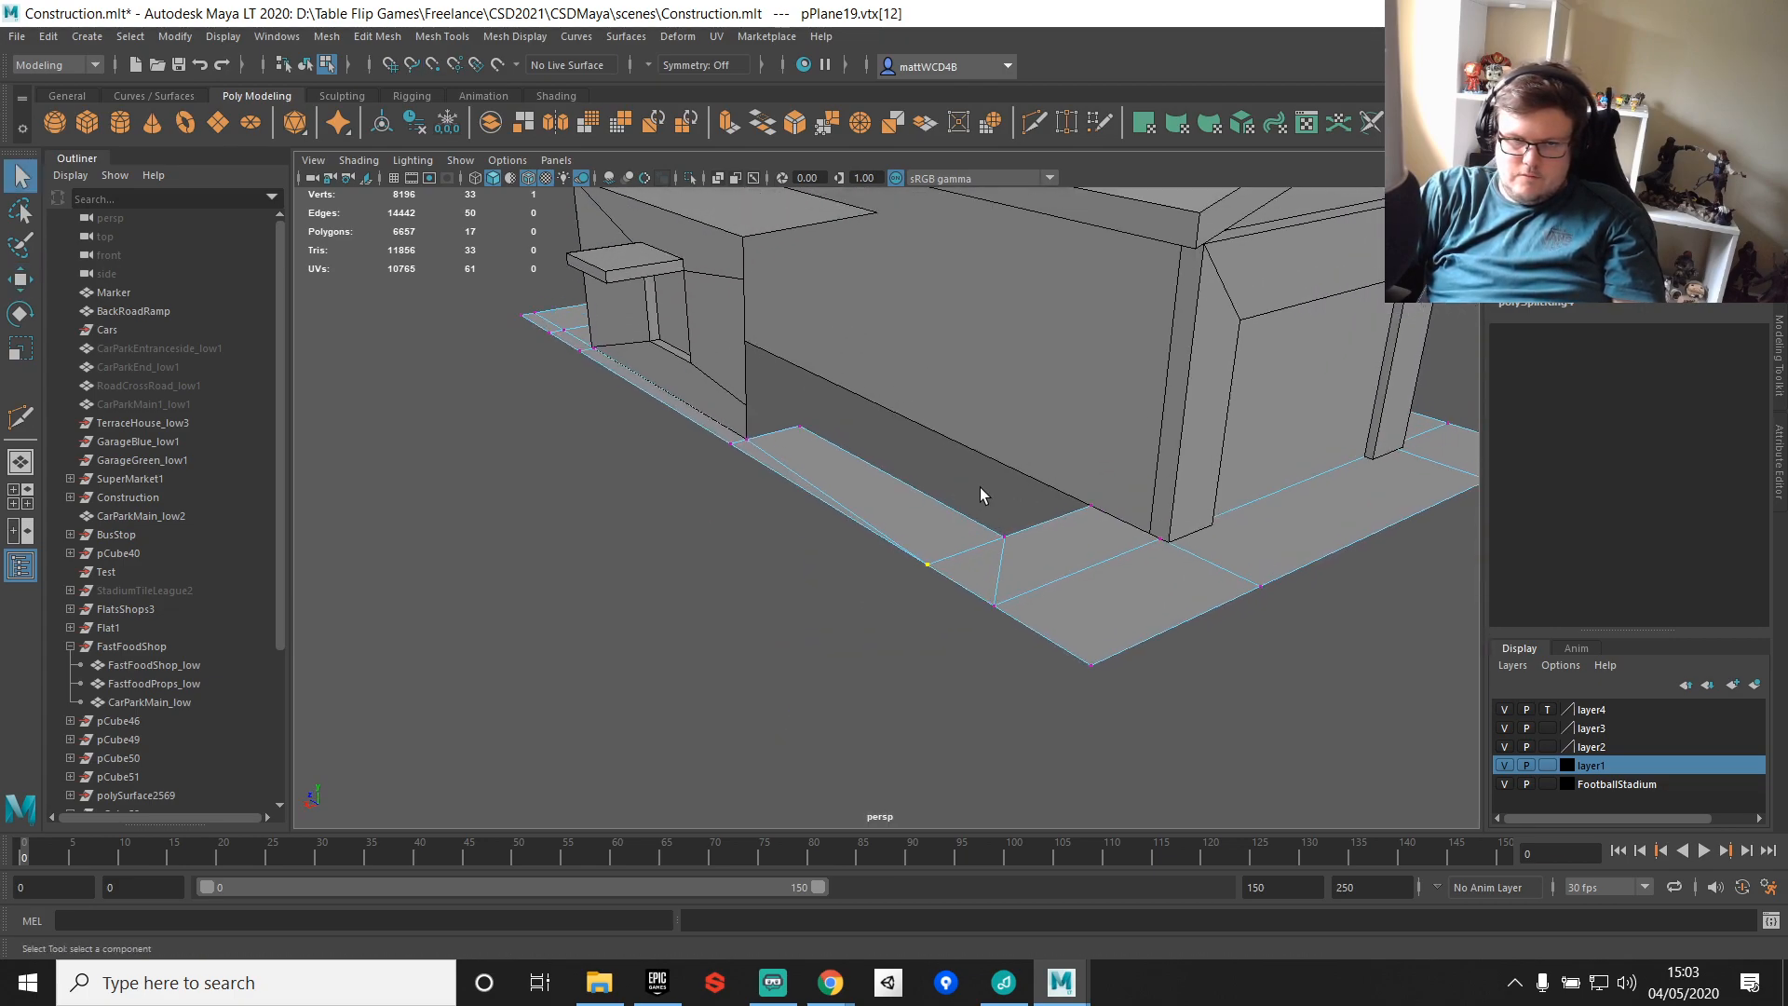
Step: Try to merge all vertices of the ground mesh
{"action": "left_click_drag", "start_coordinate": [601, 234], "coordinate": [1259, 704]}
{"action": "right_click", "coordinate": [1245, 618], "text": "shift"}
{"action": "right_click_drag", "start_coordinate": [1245, 619], "coordinate": [1248, 464], "text": "shift"}
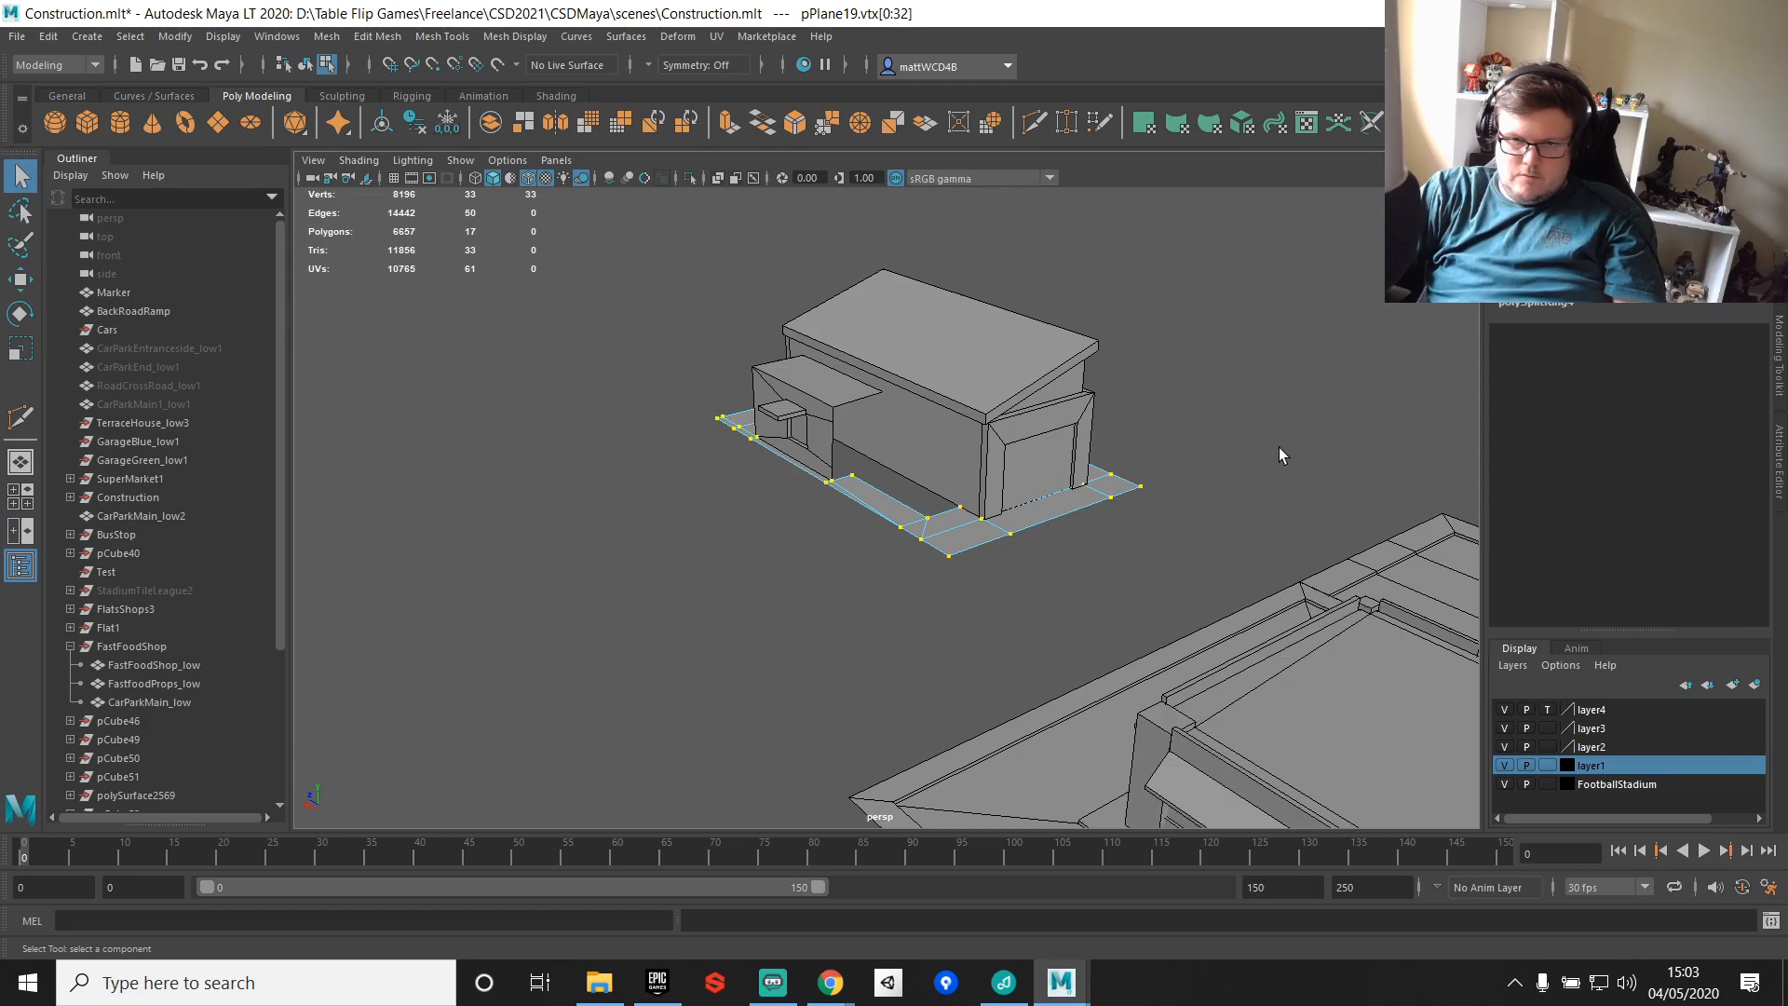
{"action": "scroll", "coordinate": [1257, 461], "scroll_direction": "up", "scroll_amount": 6}
Step: Snap the vertices on both sides of the ground's outer corner onto the corner point
{"action": "key", "text": "w"}
{"action": "left_click_drag", "start_coordinate": [1153, 617], "coordinate": [1113, 596]}
{"action": "key", "text": "v"}
{"action": "key", "text": "q"}
{"action": "left_click_drag", "start_coordinate": [938, 562], "coordinate": [993, 607]}
{"action": "key", "text": "w"}
{"action": "left_click_drag", "start_coordinate": [916, 557], "coordinate": [1034, 628]}
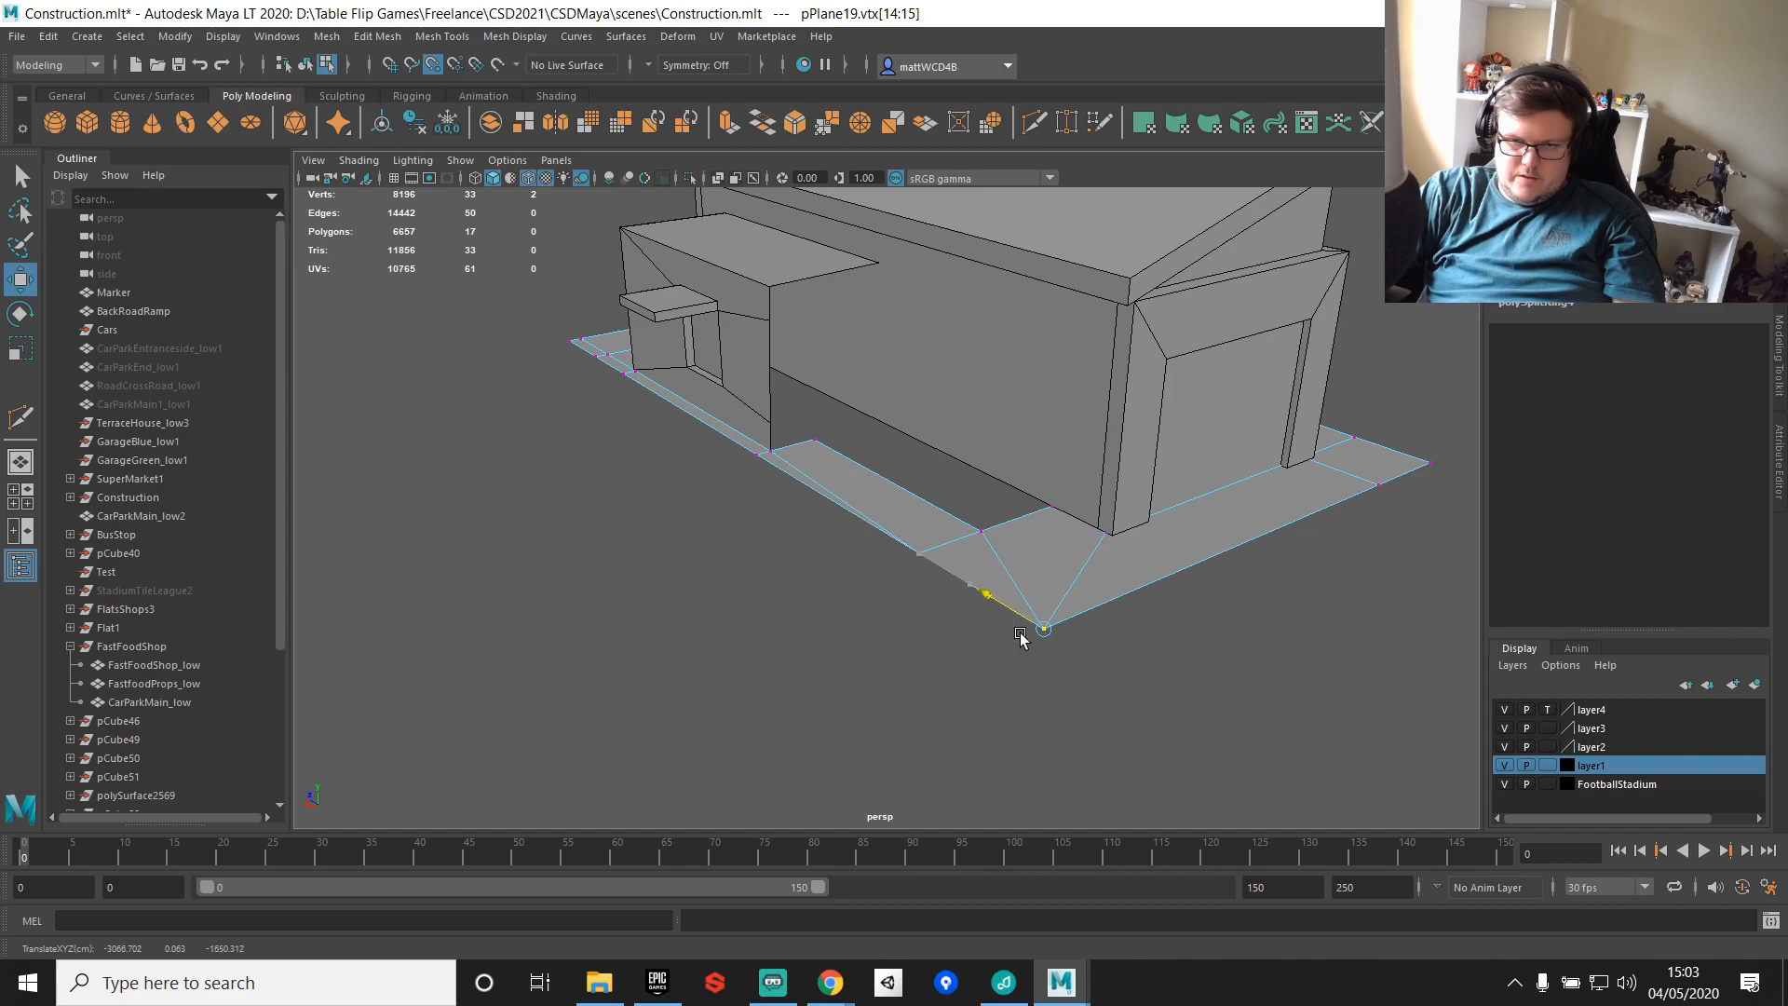
{"action": "key", "text": "q"}
{"action": "left_click_drag", "start_coordinate": [948, 584], "coordinate": [948, 585]}
{"action": "key", "text": "w"}
{"action": "key", "text": "v"}
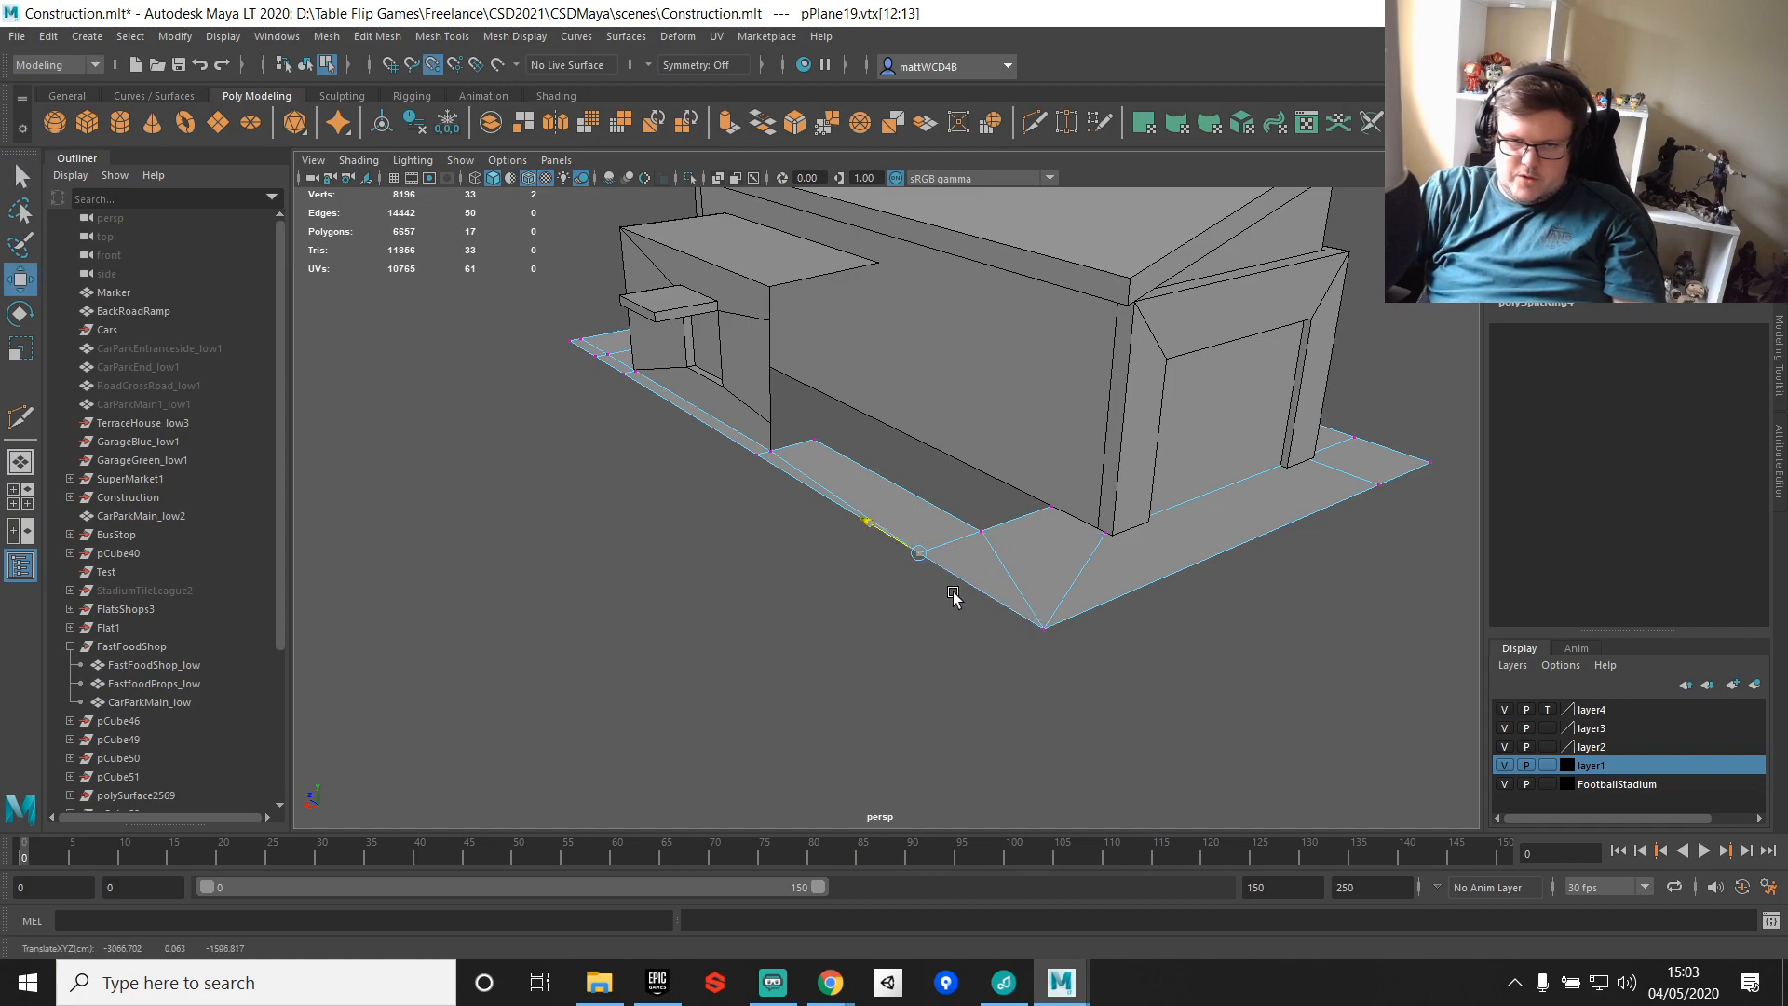
{"action": "key", "text": "q"}
Step: Try to move the edge vertex beside another outer corner of the ground, undo the move and return to object mode
{"action": "scroll", "coordinate": [1274, 472], "scroll_direction": "down", "scroll_amount": 5}
{"action": "left_click_drag", "start_coordinate": [1273, 472], "coordinate": [720, 561], "text": "alt"}
{"action": "scroll", "coordinate": [885, 463], "scroll_direction": "up", "scroll_amount": 5}
{"action": "key", "text": "w"}
{"action": "scroll", "coordinate": [1157, 428], "scroll_direction": "down", "scroll_amount": 5}
{"action": "left_click_drag", "start_coordinate": [1158, 427], "coordinate": [735, 551], "text": "alt"}
{"action": "scroll", "coordinate": [890, 433], "scroll_direction": "up", "scroll_amount": 6}
{"action": "left_click", "coordinate": [824, 475]}
{"action": "key", "text": "ctrl+z"}
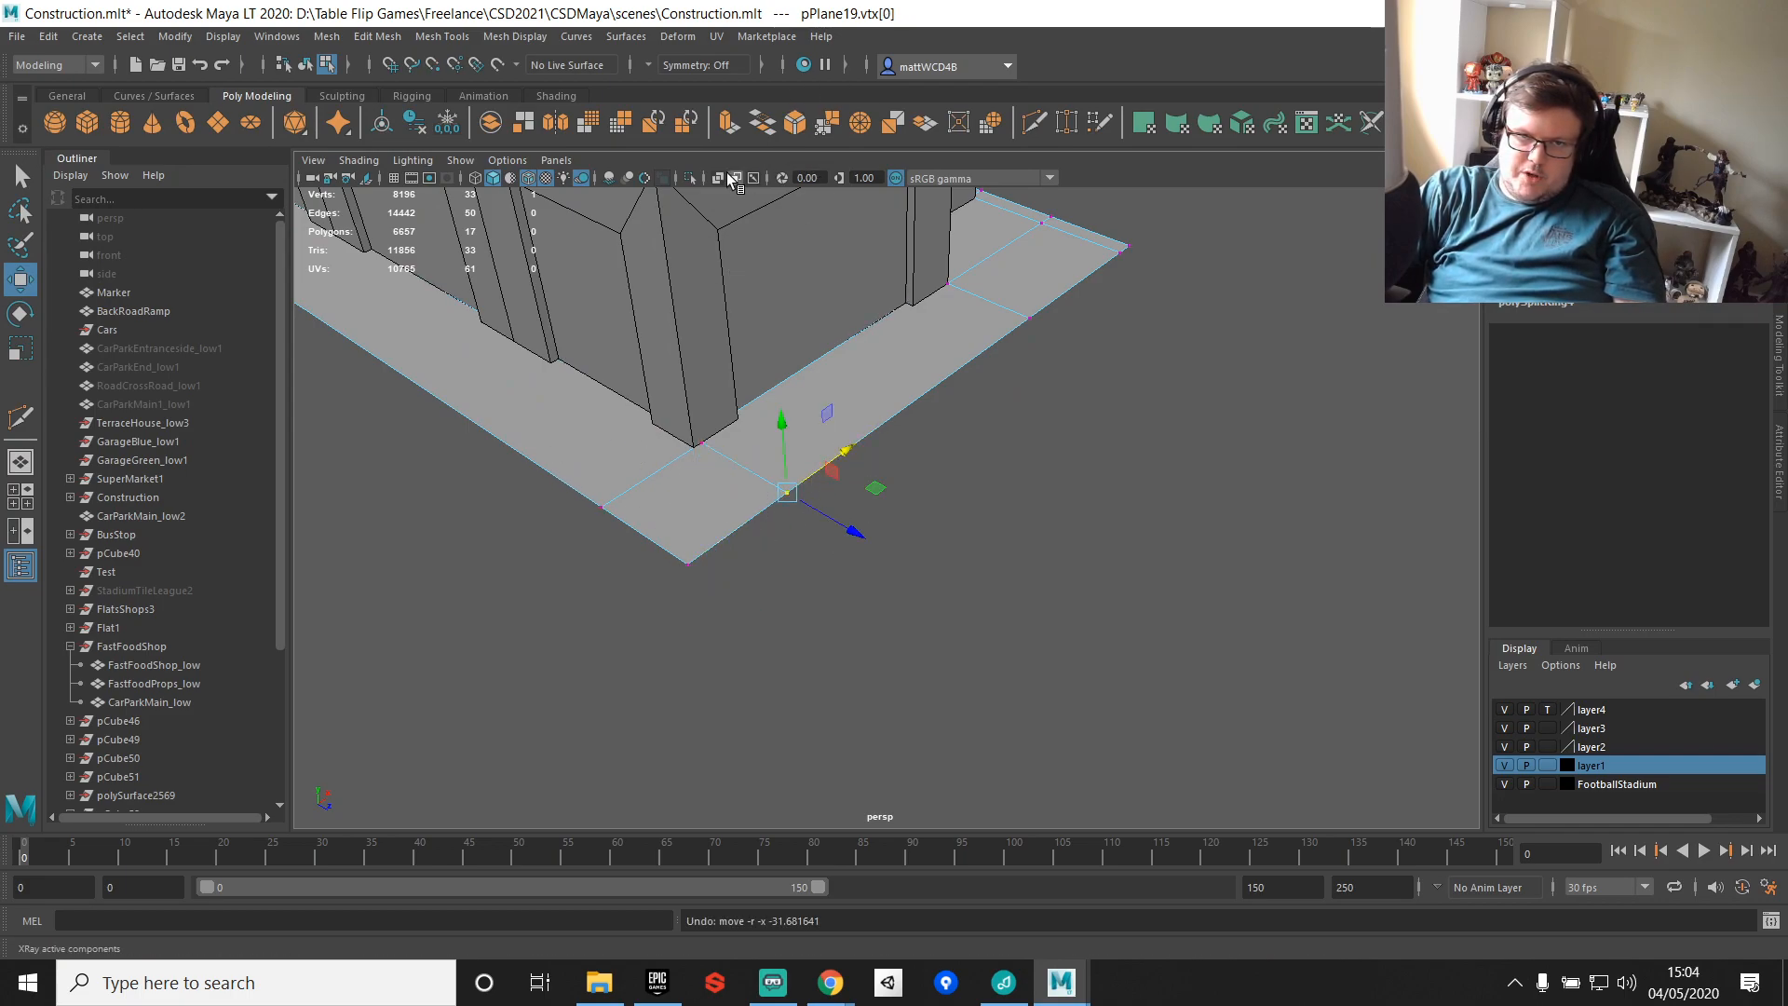
{"action": "right_click_drag", "start_coordinate": [918, 326], "coordinate": [942, 294]}
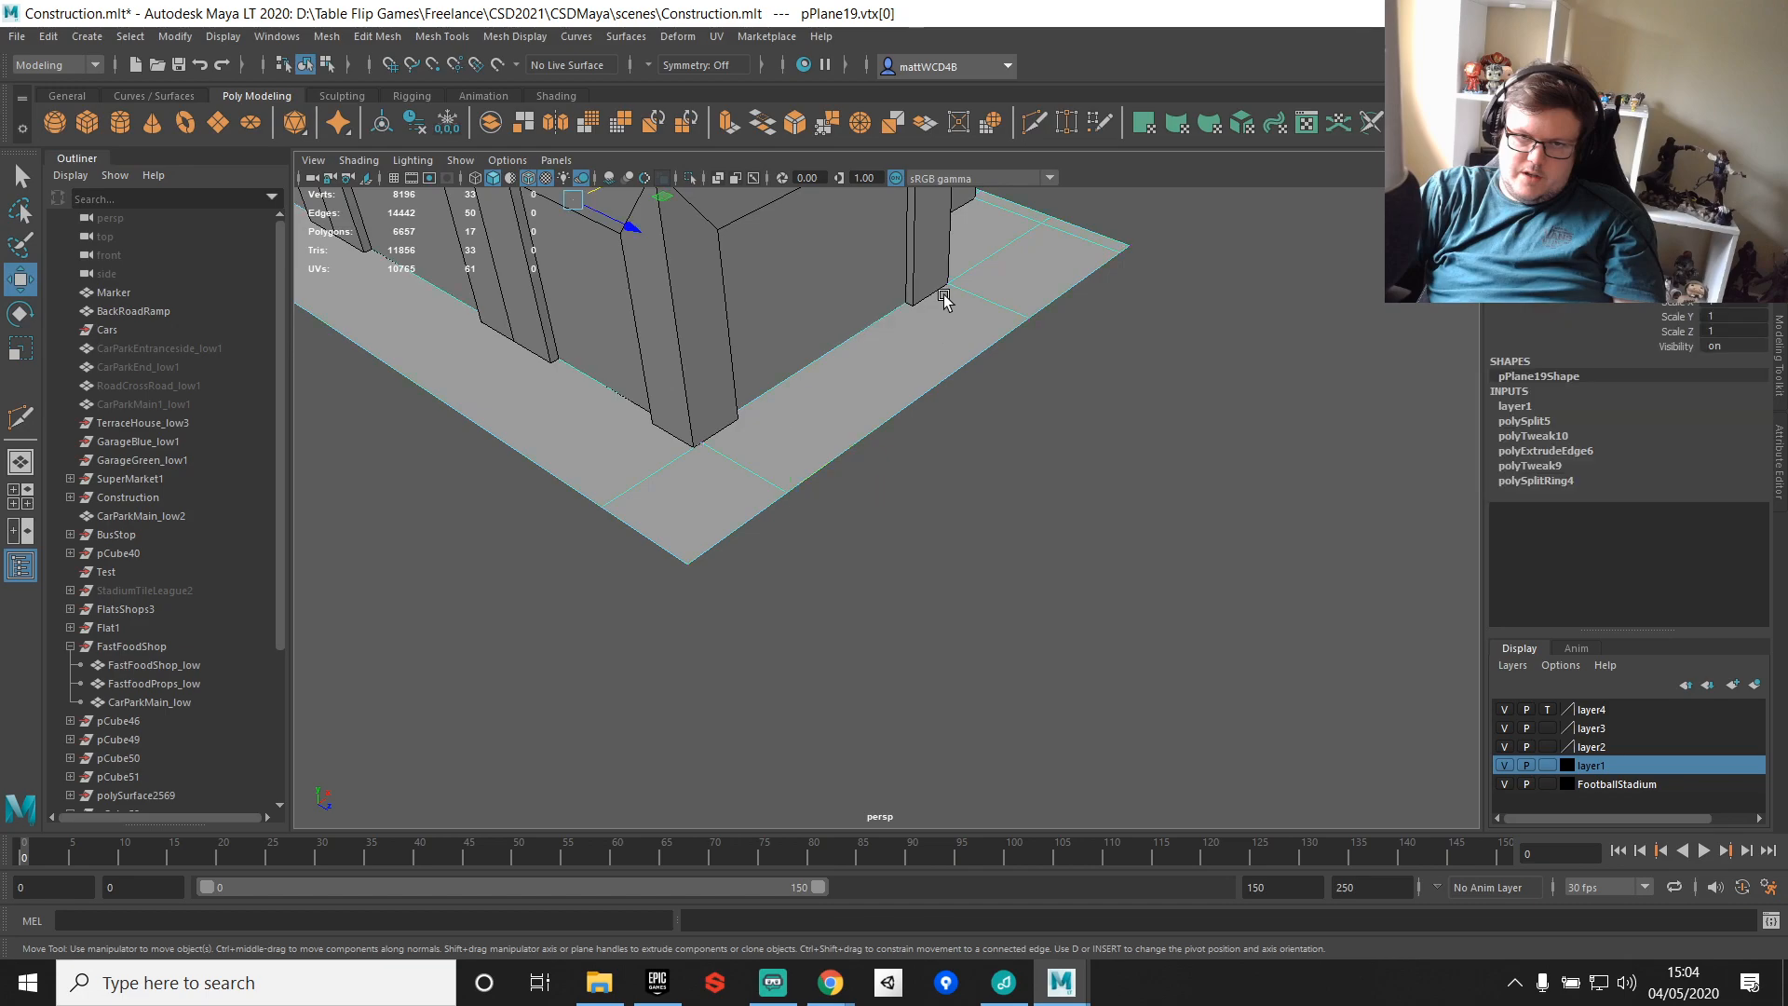
Step: Isolate the ground mesh and merge all of its vertices
{"action": "left_click", "coordinate": [691, 180]}
{"action": "right_click_drag", "start_coordinate": [762, 423], "coordinate": [759, 357]}
{"action": "left_click", "coordinate": [759, 357]}
{"action": "left_click_drag", "start_coordinate": [759, 356], "coordinate": [863, 511], "text": "alt"}
{"action": "left_click", "coordinate": [861, 517]}
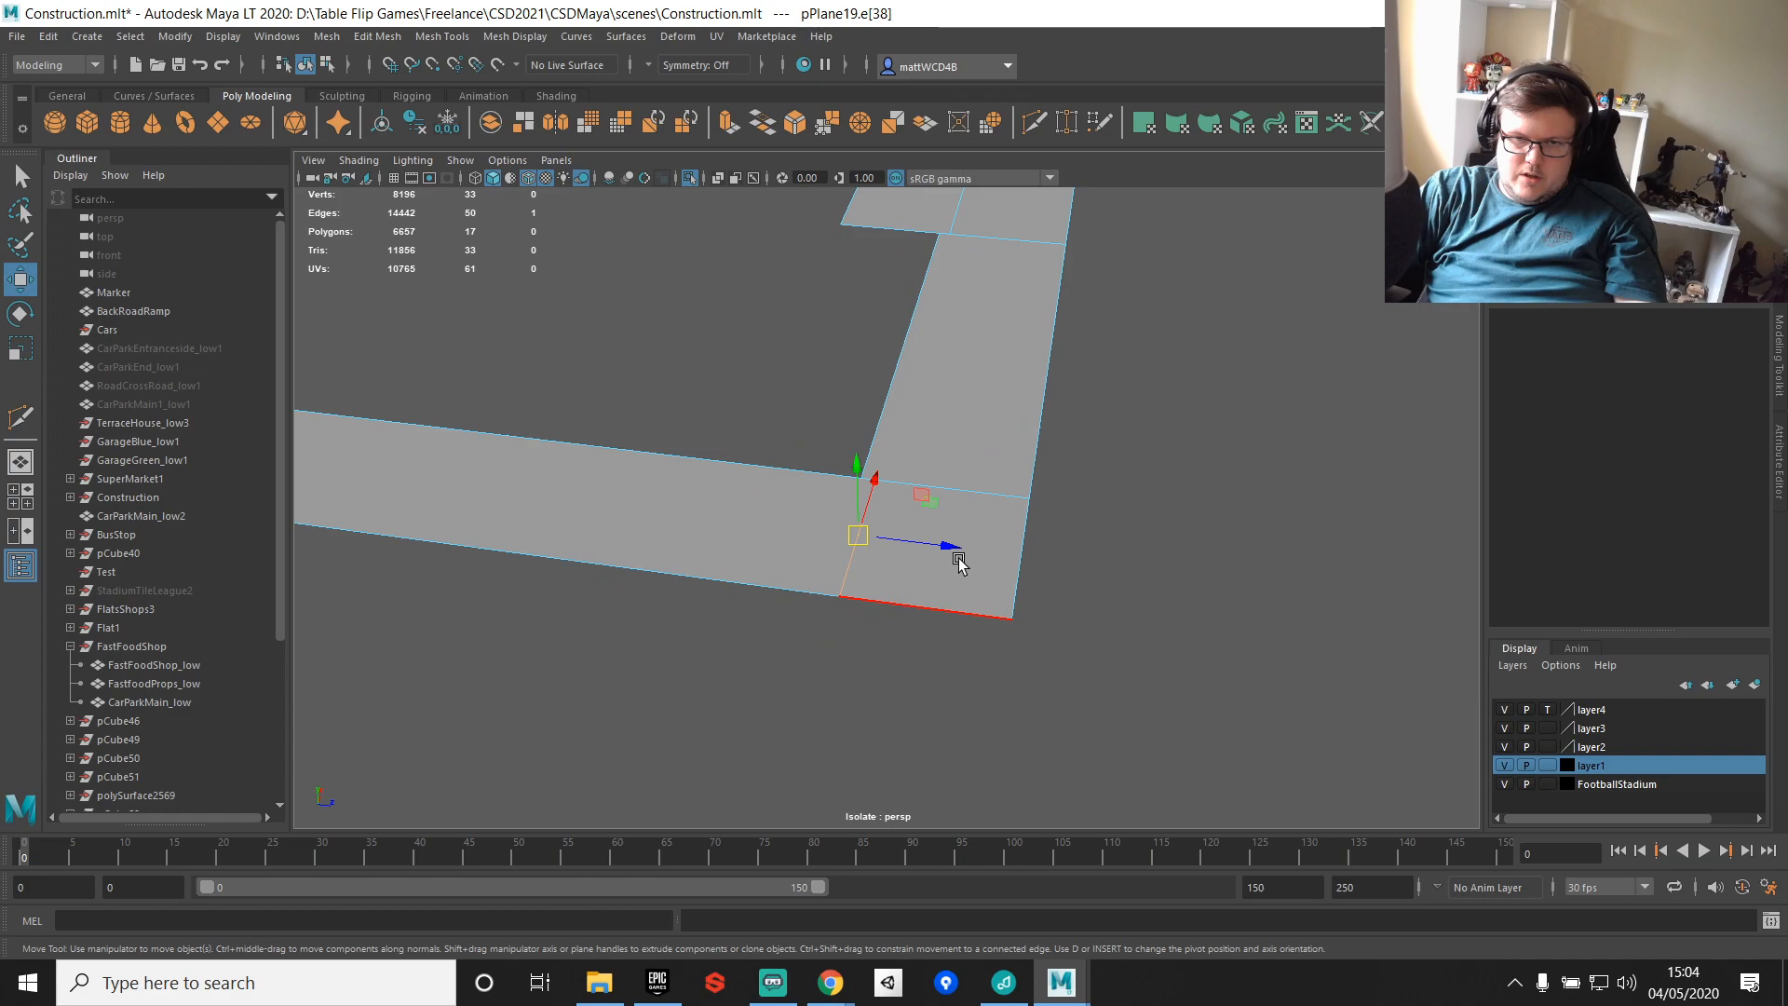
{"action": "scroll", "coordinate": [955, 550], "scroll_direction": "down", "scroll_amount": 2}
{"action": "key", "text": "q"}
{"action": "right_click_drag", "start_coordinate": [942, 375], "coordinate": [829, 370]}
{"action": "scroll", "coordinate": [689, 344], "scroll_direction": "down", "scroll_amount": 7}
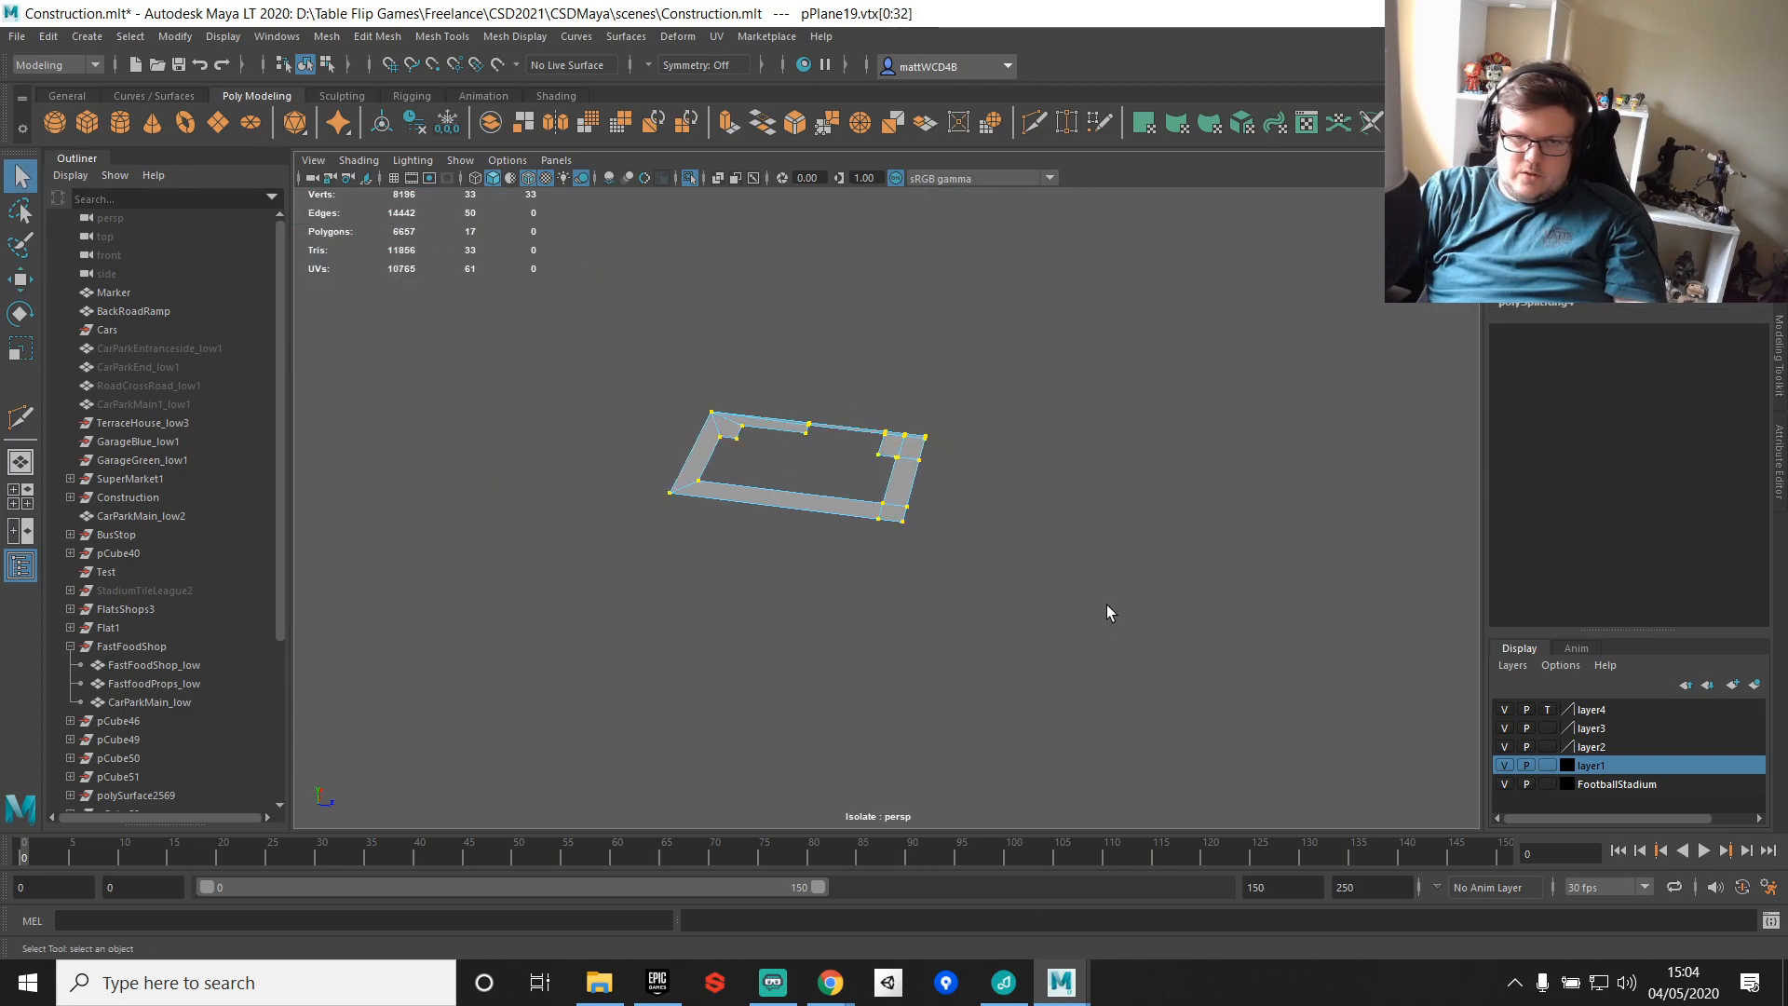
{"action": "right_click_drag", "start_coordinate": [1100, 594], "coordinate": [1226, 430], "text": "shift"}
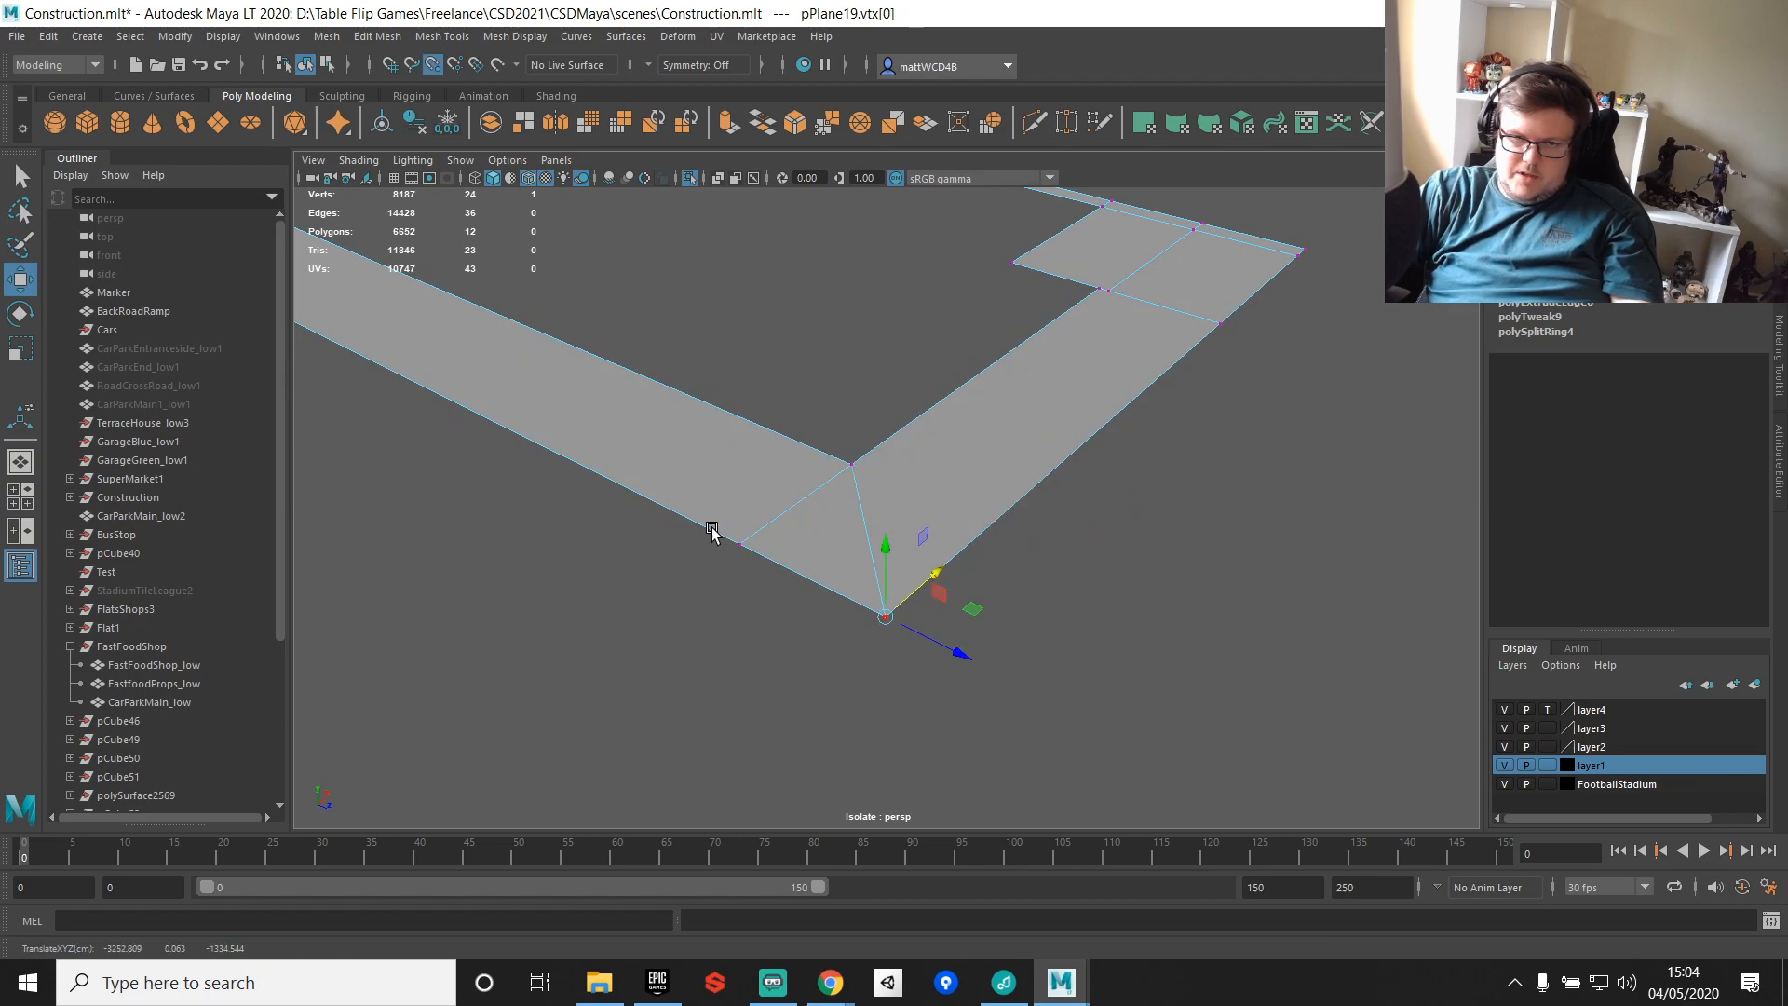
Step: Snap the stray vertices beside the ground's outer corners onto the corner points
{"action": "left_click_drag", "start_coordinate": [712, 531], "coordinate": [851, 603]}
{"action": "key", "text": "q"}
{"action": "scroll", "coordinate": [1137, 451], "scroll_direction": "down", "scroll_amount": 4}
{"action": "scroll", "coordinate": [1264, 532], "scroll_direction": "up", "scroll_amount": 4}
{"action": "mouse_move", "coordinate": [1397, 456]}
{"action": "left_mouse_down", "text": "alt"}
{"action": "mouse_move", "coordinate": [1264, 532]}
{"action": "mouse_move", "coordinate": [866, 450]}
{"action": "mouse_move", "coordinate": [1014, 539]}
{"action": "mouse_move", "coordinate": [1122, 553]}
{"action": "mouse_move", "coordinate": [1034, 527]}
{"action": "mouse_move", "coordinate": [981, 472]}
{"action": "left_mouse_up", "text": "alt"}
{"action": "key", "text": "F10"}
{"action": "double_click", "coordinate": [959, 431]}
{"action": "key", "text": "w"}
{"action": "key", "text": "v"}
{"action": "key", "text": "q"}
{"action": "right_click_drag", "start_coordinate": [1022, 475], "coordinate": [817, 443]}
Step: Merge the ground's vertices again to join the ones snapped onto the outer corners
{"action": "scroll", "coordinate": [886, 471], "scroll_direction": "down", "scroll_amount": 8}
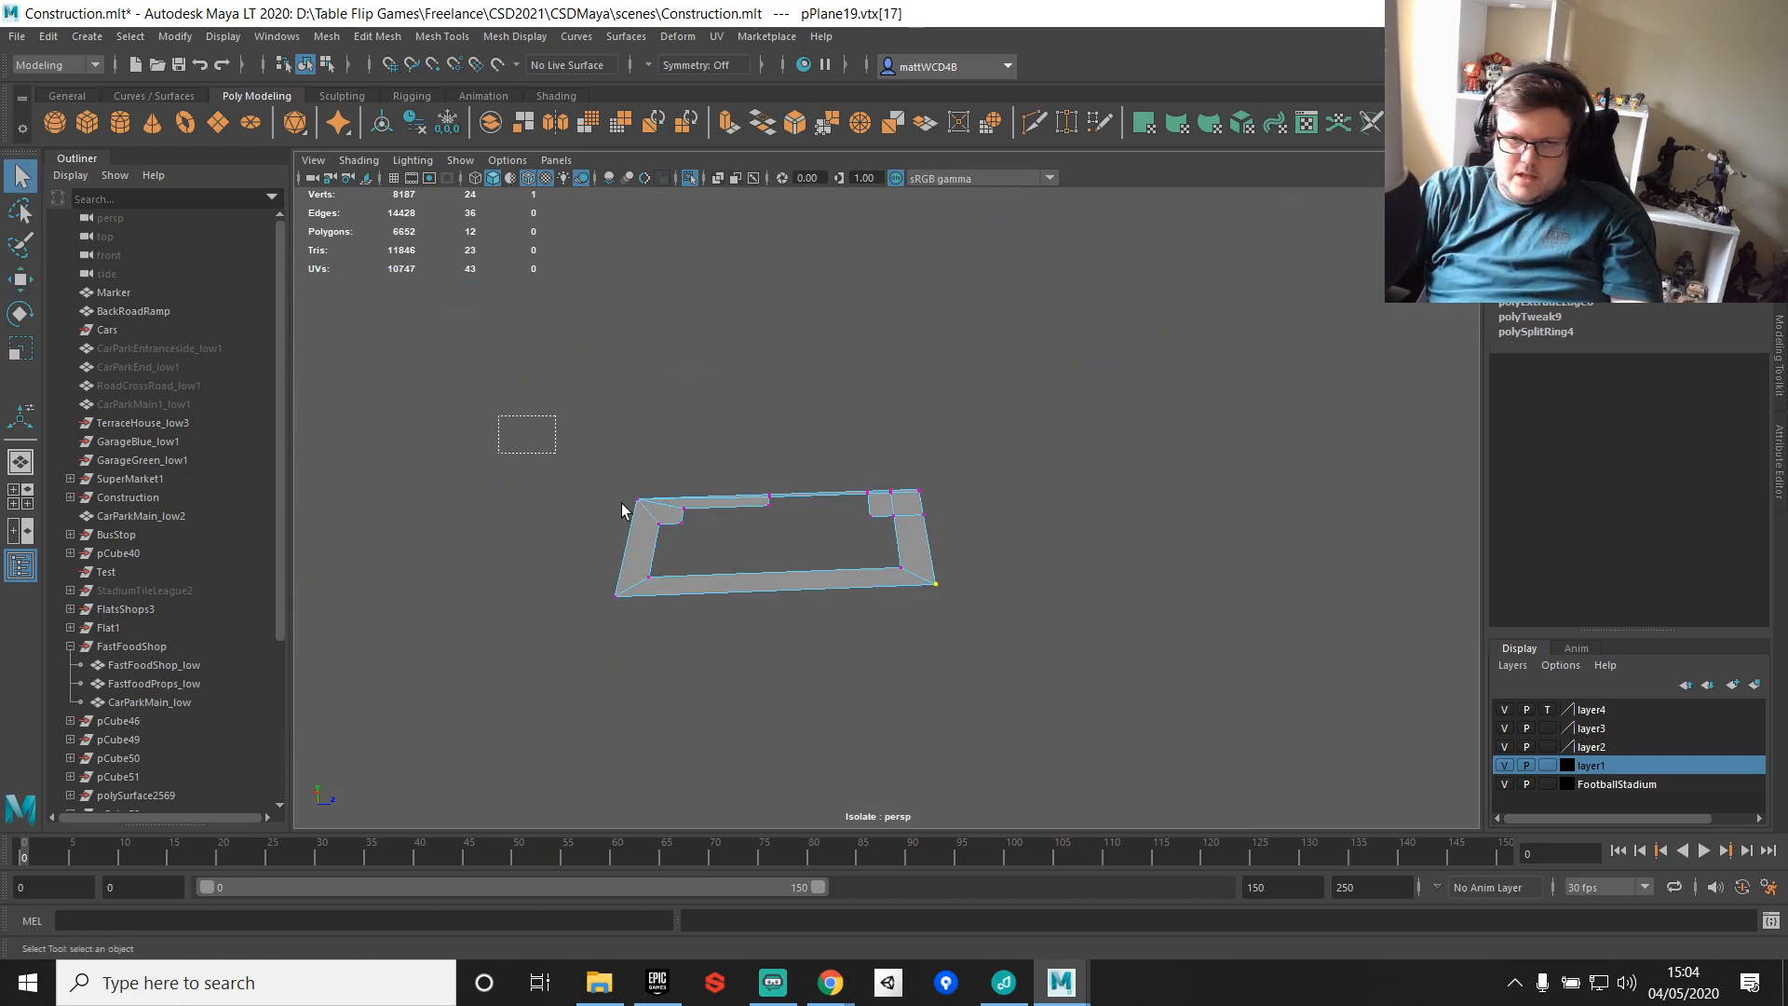
{"action": "left_click_drag", "start_coordinate": [555, 454], "coordinate": [1053, 643]}
{"action": "scroll", "coordinate": [1080, 569], "scroll_direction": "up", "scroll_amount": 5}
{"action": "right_click_drag", "start_coordinate": [1043, 559], "coordinate": [1129, 416], "text": "shift"}
{"action": "scroll", "coordinate": [1094, 496], "scroll_direction": "up", "scroll_amount": 5}
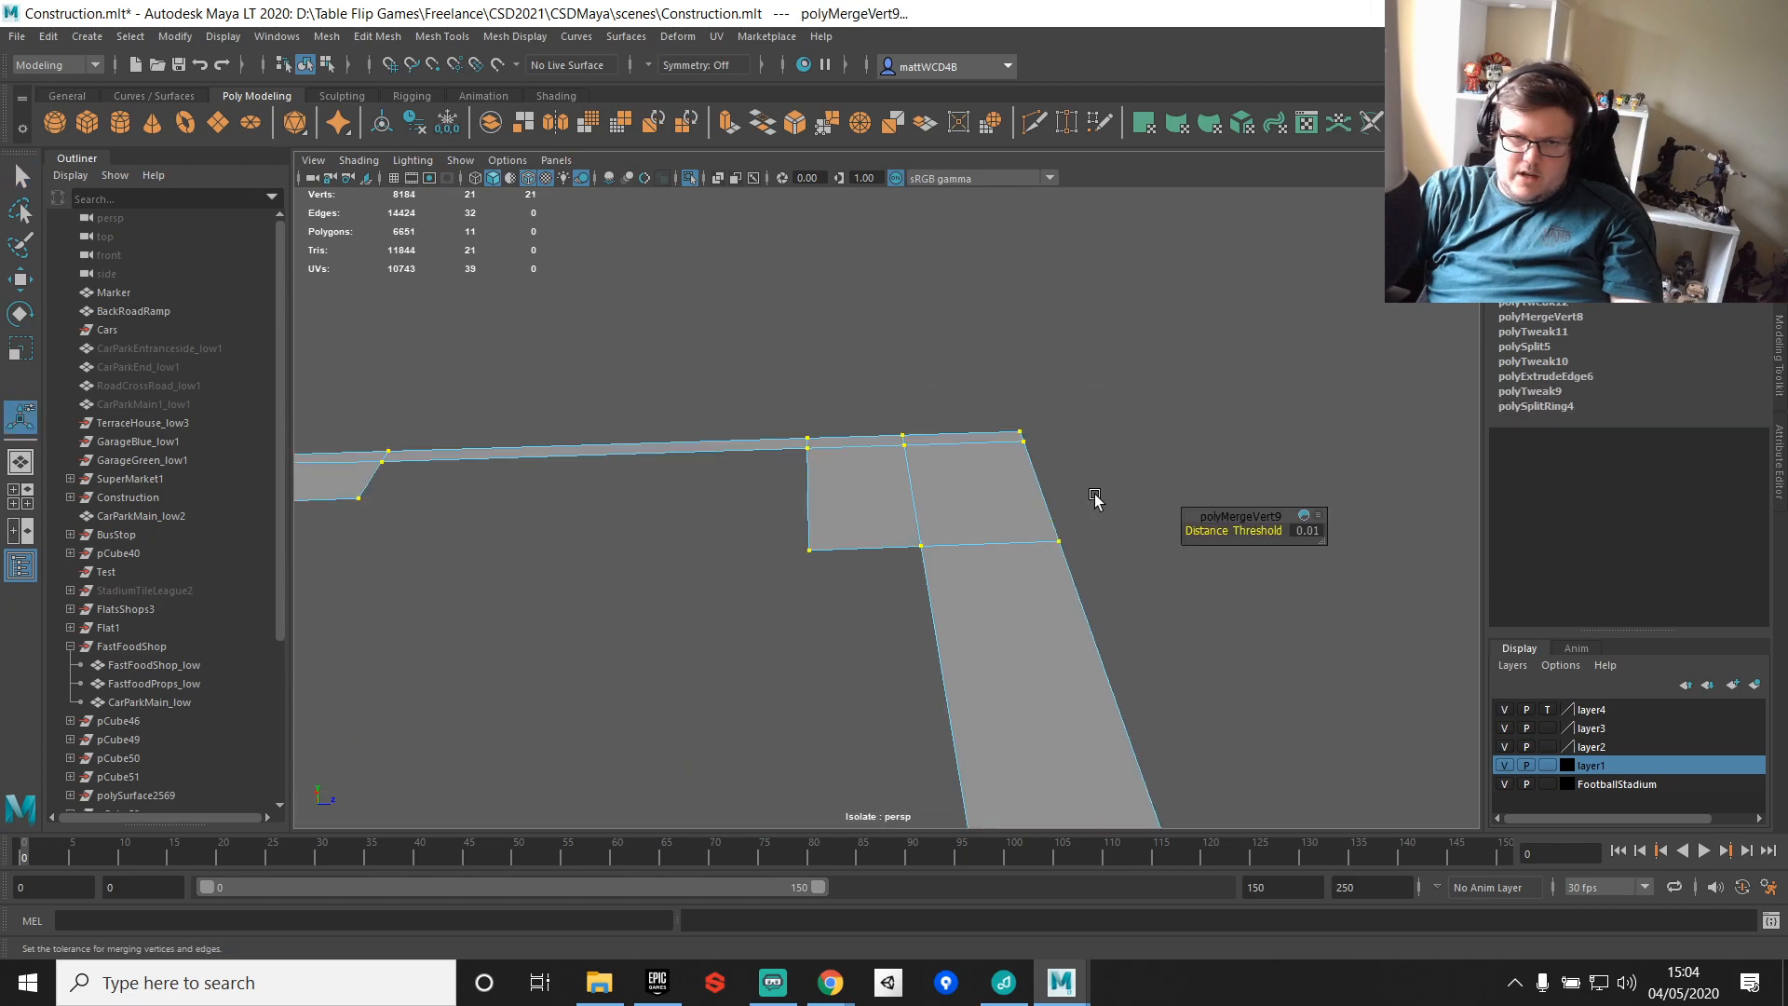
{"action": "scroll", "coordinate": [1095, 500], "scroll_direction": "down", "scroll_amount": 8}
{"action": "scroll", "coordinate": [866, 506], "scroll_direction": "up", "scroll_amount": 5}
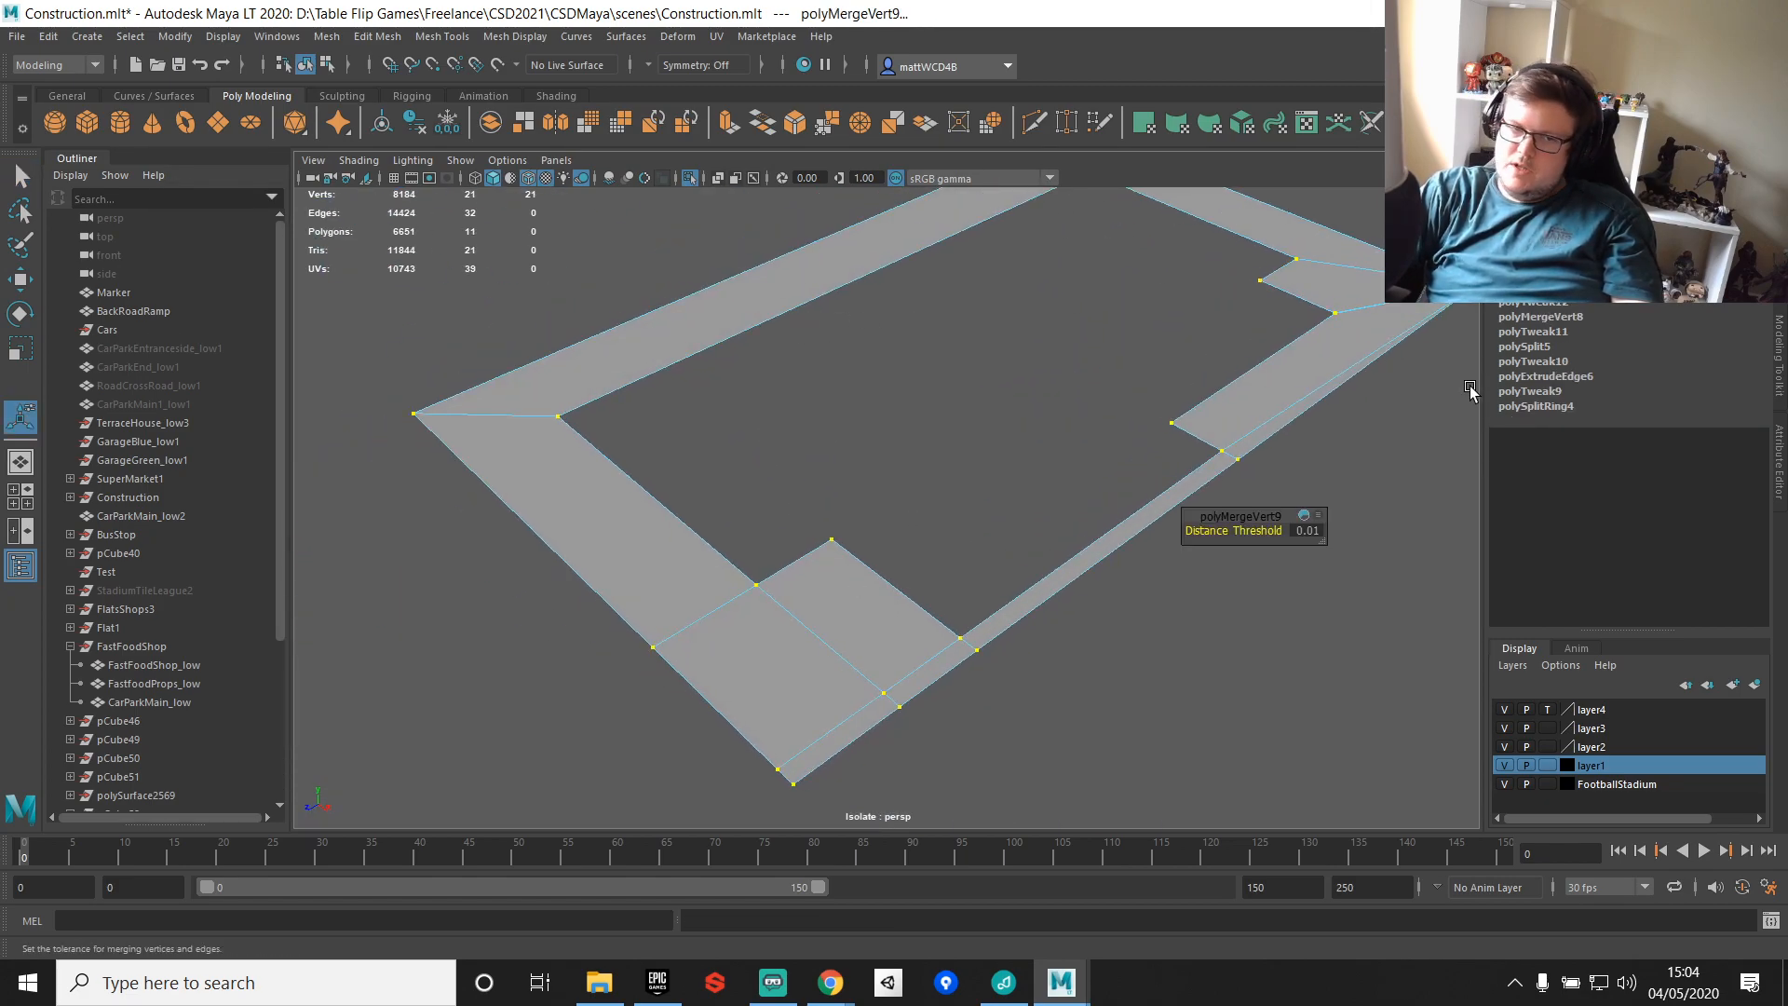
Step: Try to merge the inner ground vertices around the square corner tile to their centre
{"action": "left_click_drag", "start_coordinate": [623, 451], "coordinate": [760, 435], "text": "alt"}
{"action": "left_click", "coordinate": [400, 601]}
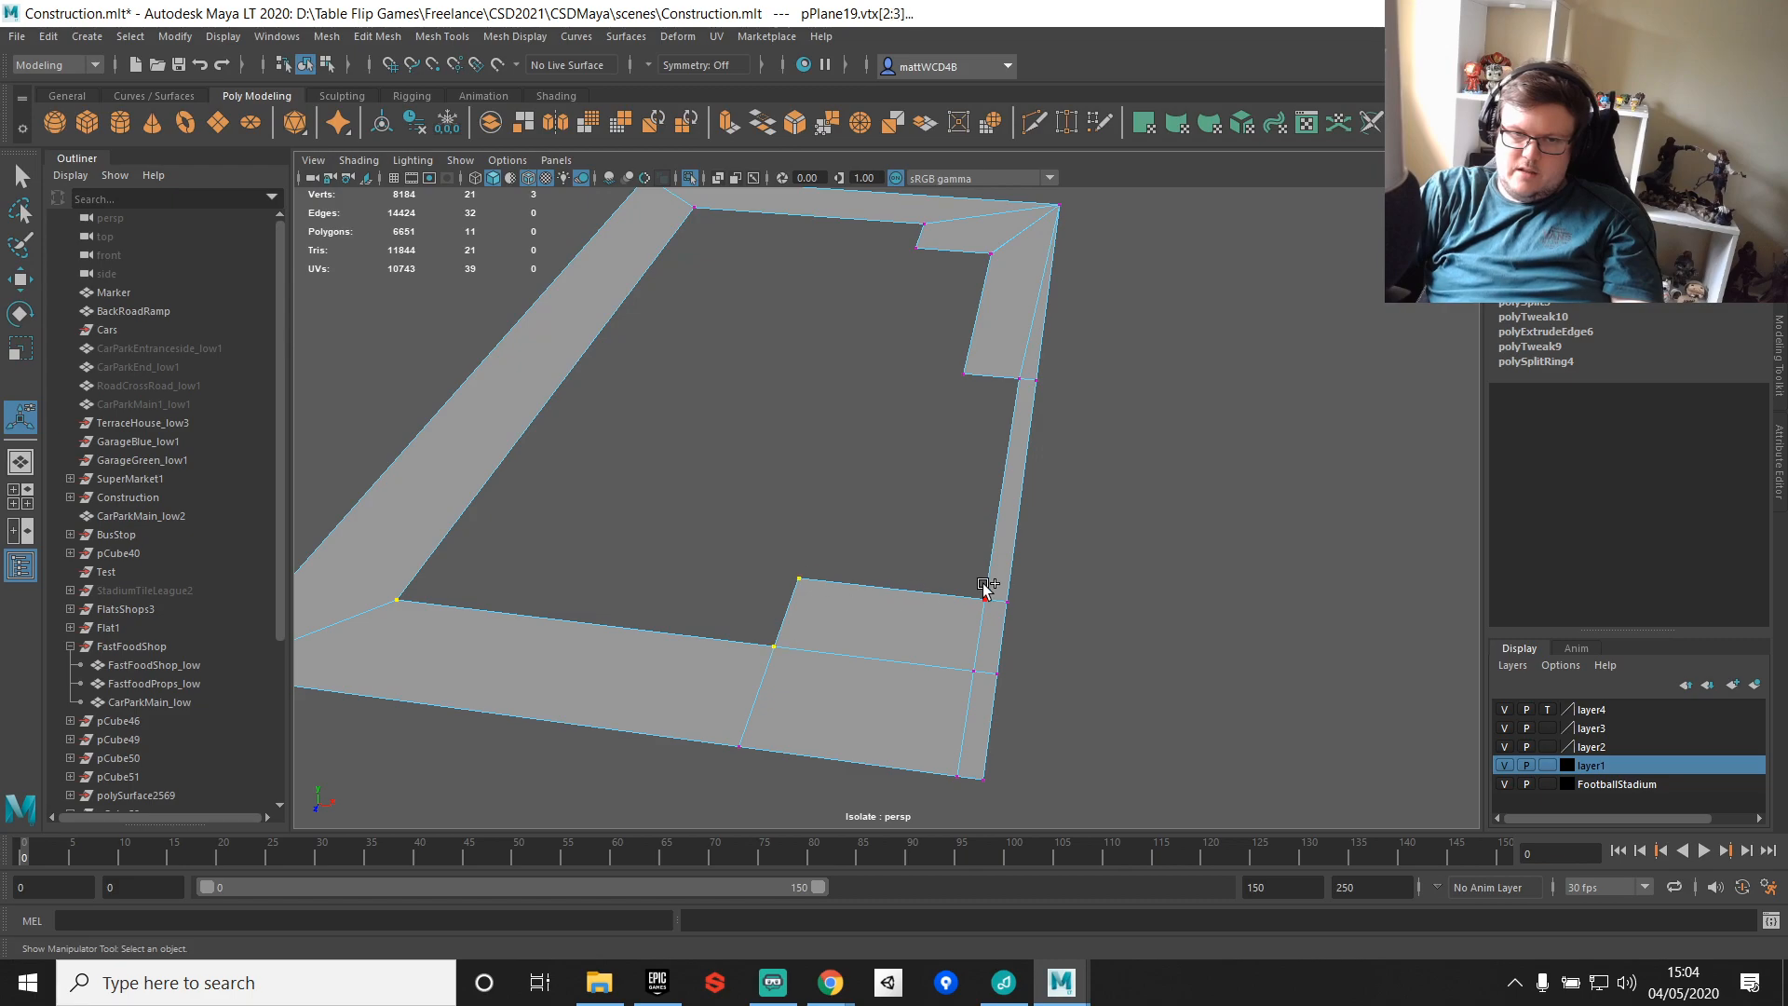
{"action": "right_click_drag", "start_coordinate": [859, 391], "coordinate": [842, 230], "text": "shift"}
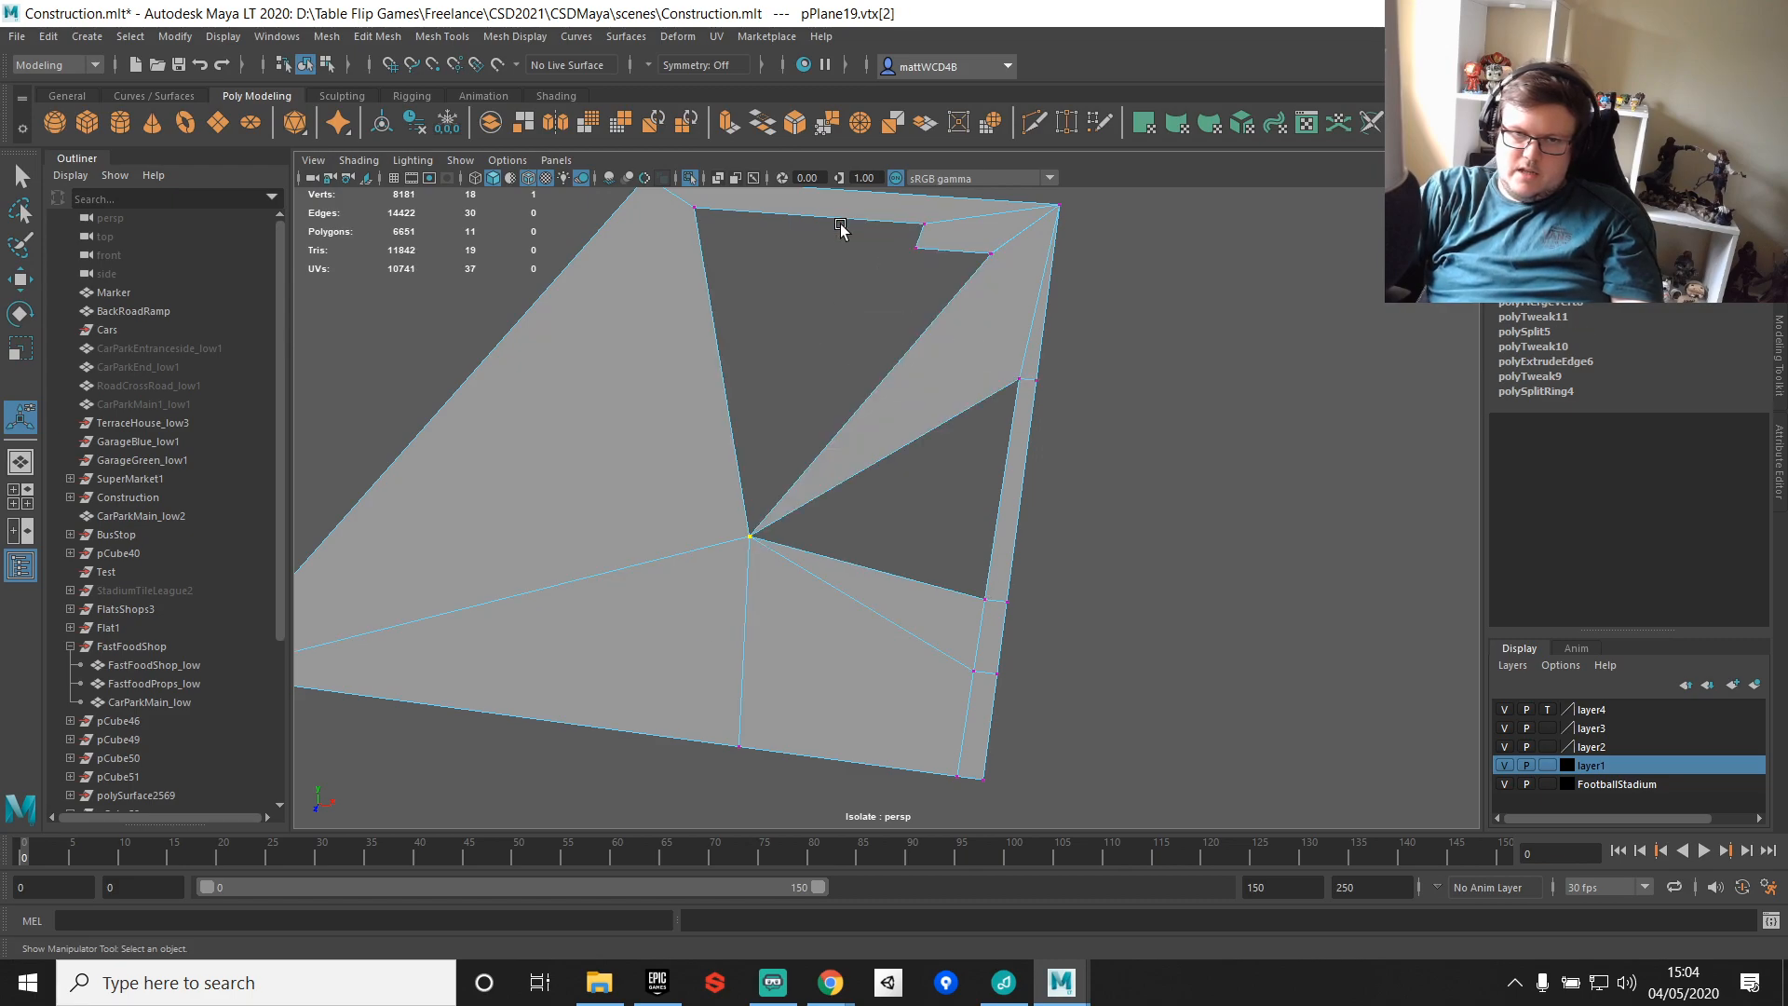
Step: Try to snap the merged inner vertex into line with the neighbouring inner corner of the ground
{"action": "scroll", "coordinate": [836, 424], "scroll_direction": "down", "scroll_amount": 4}
{"action": "left_click_drag", "start_coordinate": [836, 423], "coordinate": [838, 495], "text": "alt"}
{"action": "left_click_drag", "start_coordinate": [833, 564], "coordinate": [833, 564]}
{"action": "key", "text": "w"}
{"action": "scroll", "coordinate": [830, 557], "scroll_direction": "up", "scroll_amount": 4}
{"action": "left_click_drag", "start_coordinate": [793, 667], "coordinate": [864, 784]}
{"action": "middle_click_drag", "start_coordinate": [866, 780], "coordinate": [1001, 594], "text": "alt"}
{"action": "key", "text": "v"}
{"action": "left_click_drag", "start_coordinate": [1062, 547], "coordinate": [510, 601]}
{"action": "key", "text": "q"}
{"action": "left_click_drag", "start_coordinate": [827, 329], "coordinate": [506, 603]}
{"action": "key", "text": "w"}
{"action": "key", "text": "v"}
{"action": "key", "text": "ctrl+z"}
Step: Try to merge the stepped inner vertices at the opposite corner of the ground into one point
{"action": "left_click_drag", "start_coordinate": [782, 382], "coordinate": [812, 353], "text": "alt"}
{"action": "middle_click_drag", "start_coordinate": [813, 353], "coordinate": [852, 440], "text": "alt"}
{"action": "right_click_drag", "start_coordinate": [679, 412], "coordinate": [681, 466]}
{"action": "left_click", "coordinate": [667, 440]}
{"action": "left_click", "coordinate": [820, 354], "text": "shift"}
{"action": "left_click_drag", "start_coordinate": [821, 354], "coordinate": [824, 419], "text": "alt"}
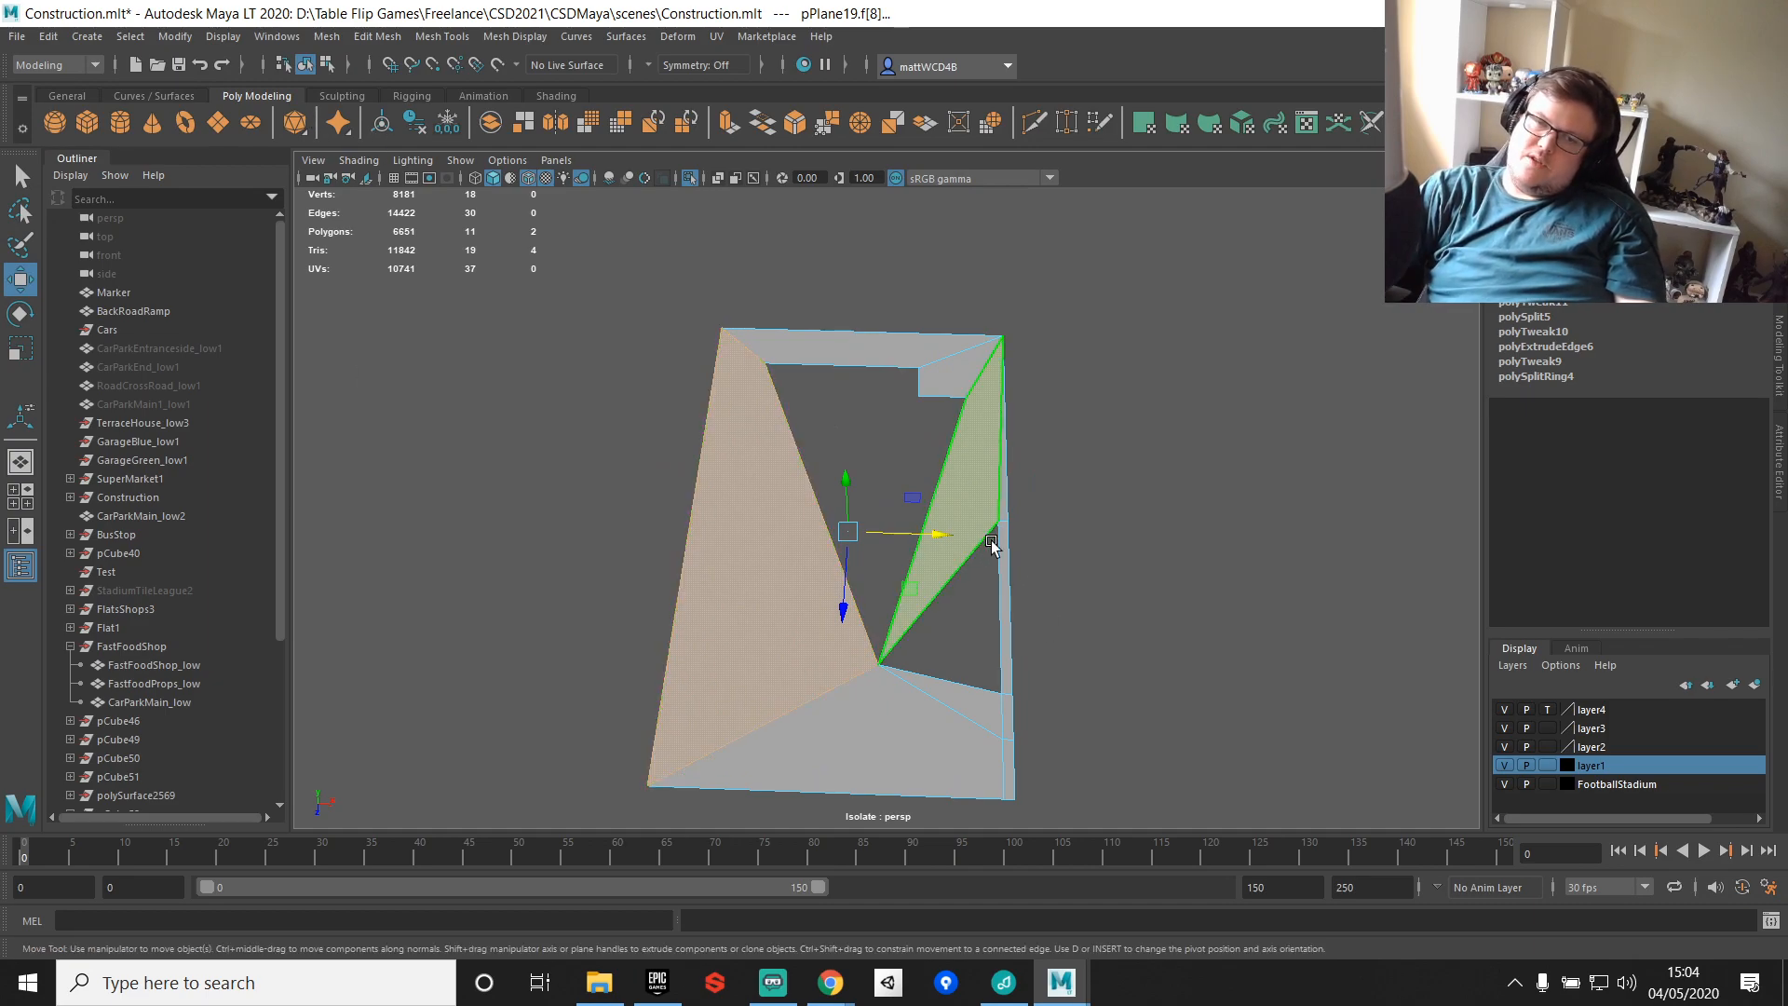
{"action": "key", "text": "q"}
{"action": "right_click_drag", "start_coordinate": [941, 377], "coordinate": [875, 357]}
{"action": "left_click_drag", "start_coordinate": [879, 352], "coordinate": [945, 401]}
{"action": "right_click_drag", "start_coordinate": [962, 297], "coordinate": [1039, 230], "text": "shift"}
{"action": "scroll", "coordinate": [983, 304], "scroll_direction": "up", "scroll_amount": 2}
{"action": "scroll", "coordinate": [984, 304], "scroll_direction": "up", "scroll_amount": 1}
{"action": "left_click_drag", "start_coordinate": [691, 304], "coordinate": [937, 429]}
{"action": "right_click_drag", "start_coordinate": [684, 596], "coordinate": [667, 383], "text": "shift"}
{"action": "middle_click_drag", "start_coordinate": [739, 456], "coordinate": [834, 334], "text": "alt"}
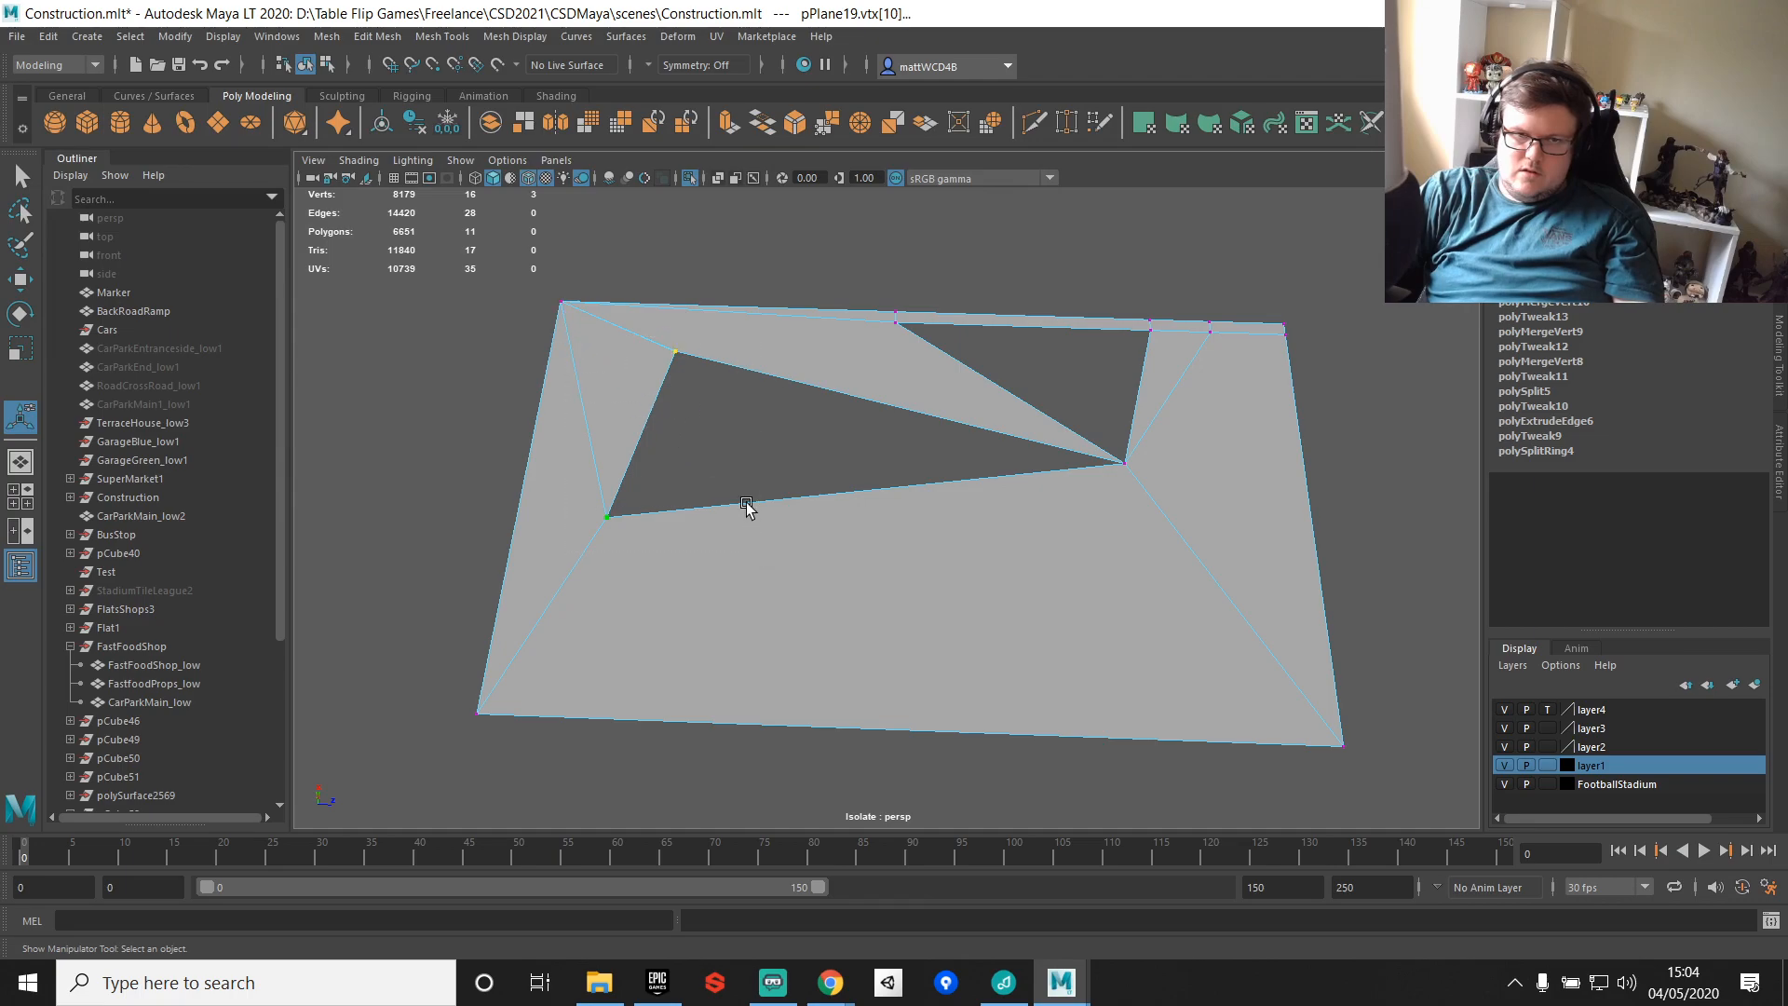
Step: Check the ground against the building and undo the merges of its inner vertices
{"action": "scroll", "coordinate": [735, 457], "scroll_direction": "down", "scroll_amount": 3}
{"action": "left_click", "coordinate": [691, 178]}
{"action": "left_click_drag", "start_coordinate": [1088, 435], "coordinate": [683, 403], "text": "alt"}
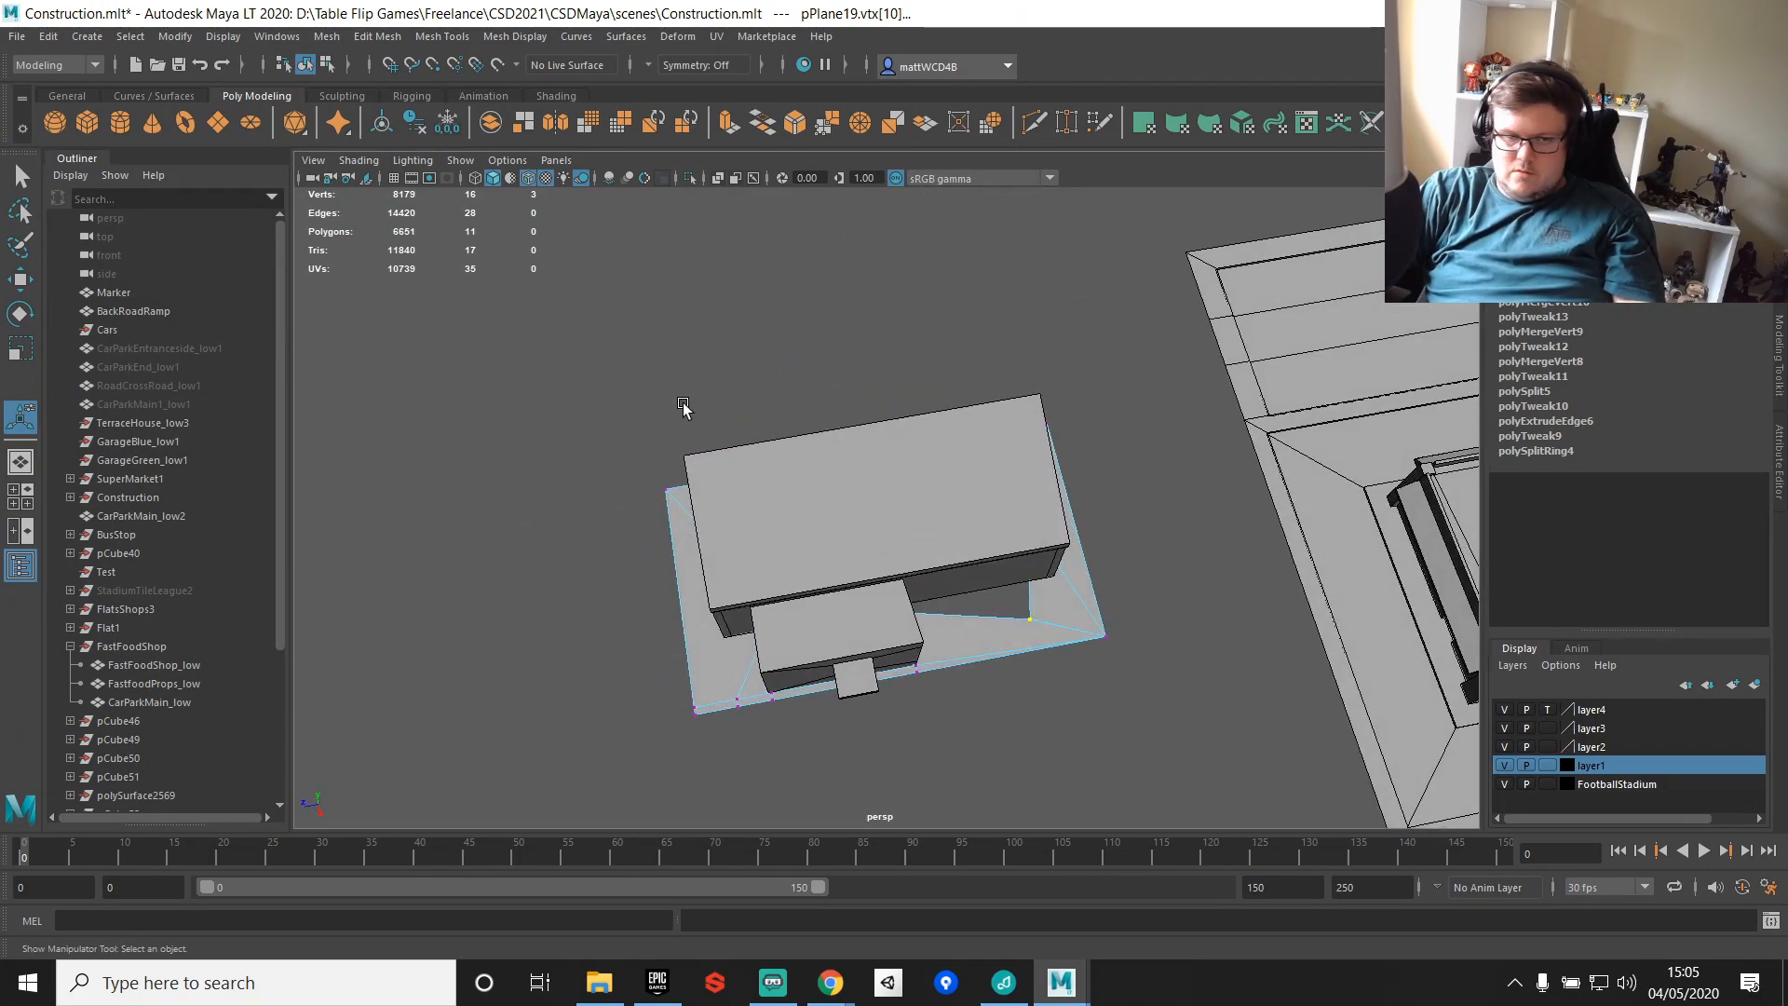
{"action": "key", "text": "ctrl+1"}
{"action": "key", "text": "ctrl+z"}
{"action": "key", "text": "ctrl+z"}
{"action": "key", "text": "ctrl+z"}
{"action": "key", "text": "ctrl+z"}
{"action": "key", "text": "ctrl+z"}
{"action": "key", "text": "ctrl+z"}
{"action": "key", "text": "ctrl+z"}
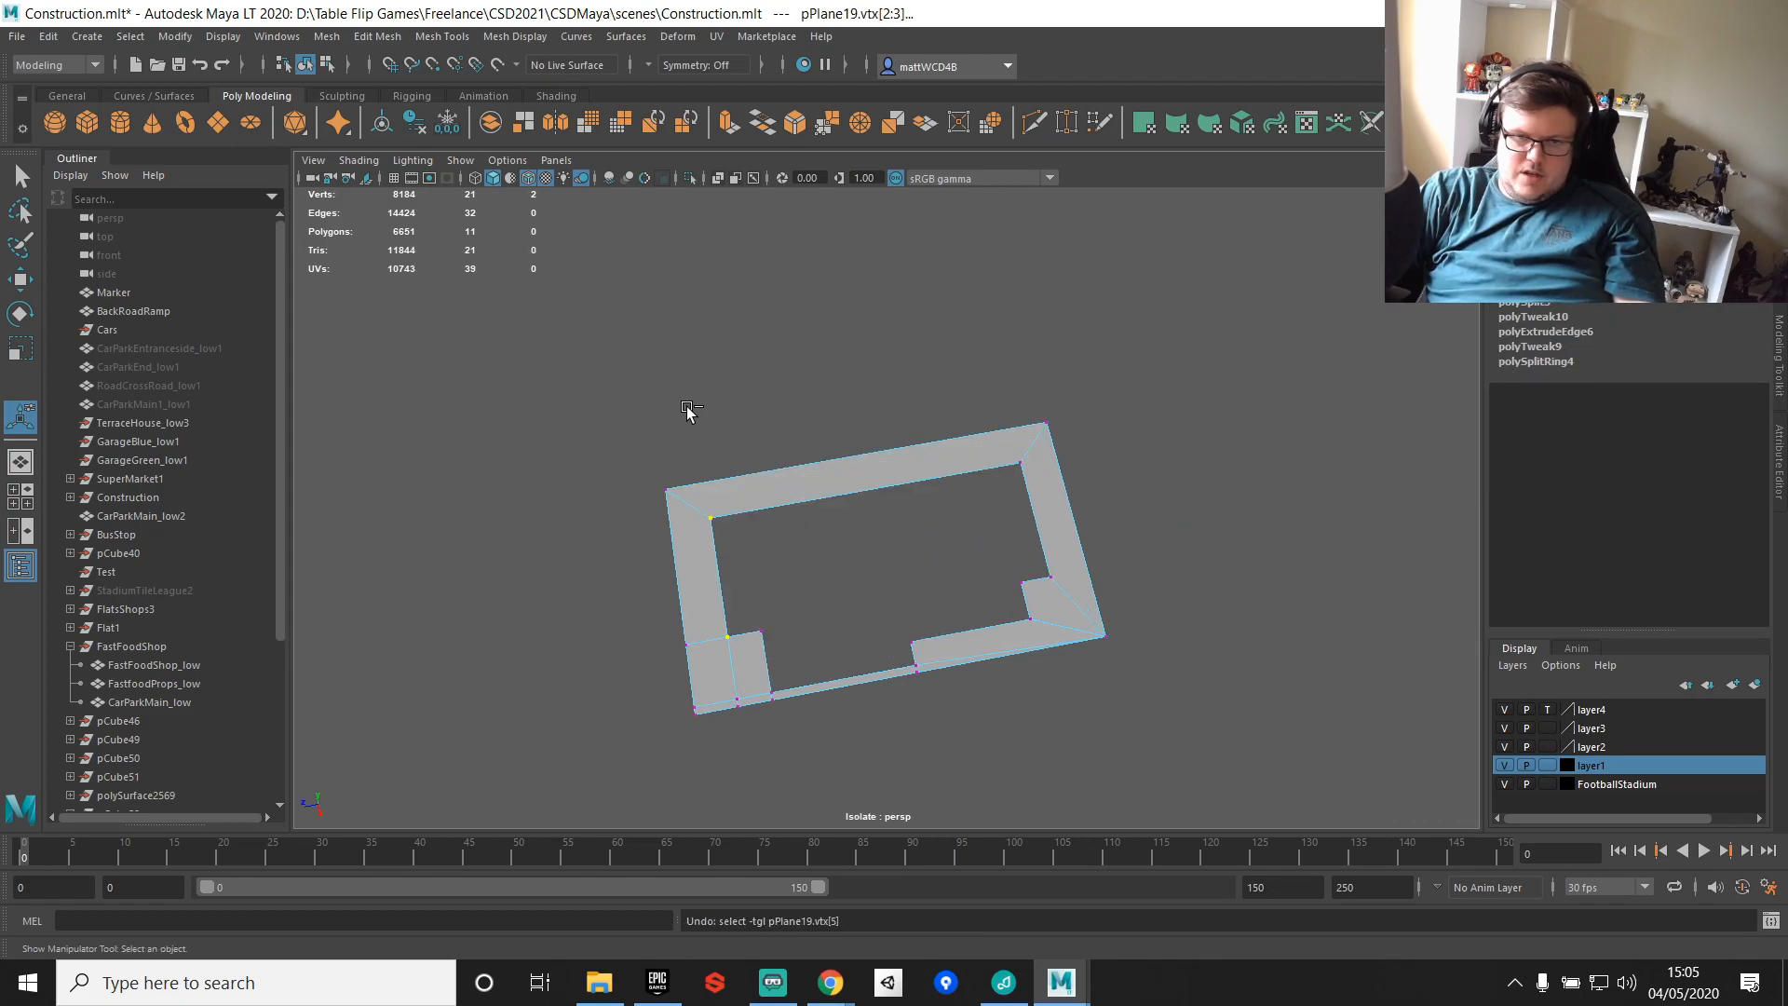
Step: Show the whole scene again and delete all ground faces except the long strip opposite the side extension
{"action": "scroll", "coordinate": [1088, 480], "scroll_direction": "down", "scroll_amount": 5}
{"action": "left_click_drag", "start_coordinate": [1191, 458], "coordinate": [1013, 425], "text": "alt"}
{"action": "scroll", "coordinate": [993, 581], "scroll_direction": "down", "scroll_amount": 4}
{"action": "left_click_drag", "start_coordinate": [993, 581], "coordinate": [1078, 519], "text": "alt"}
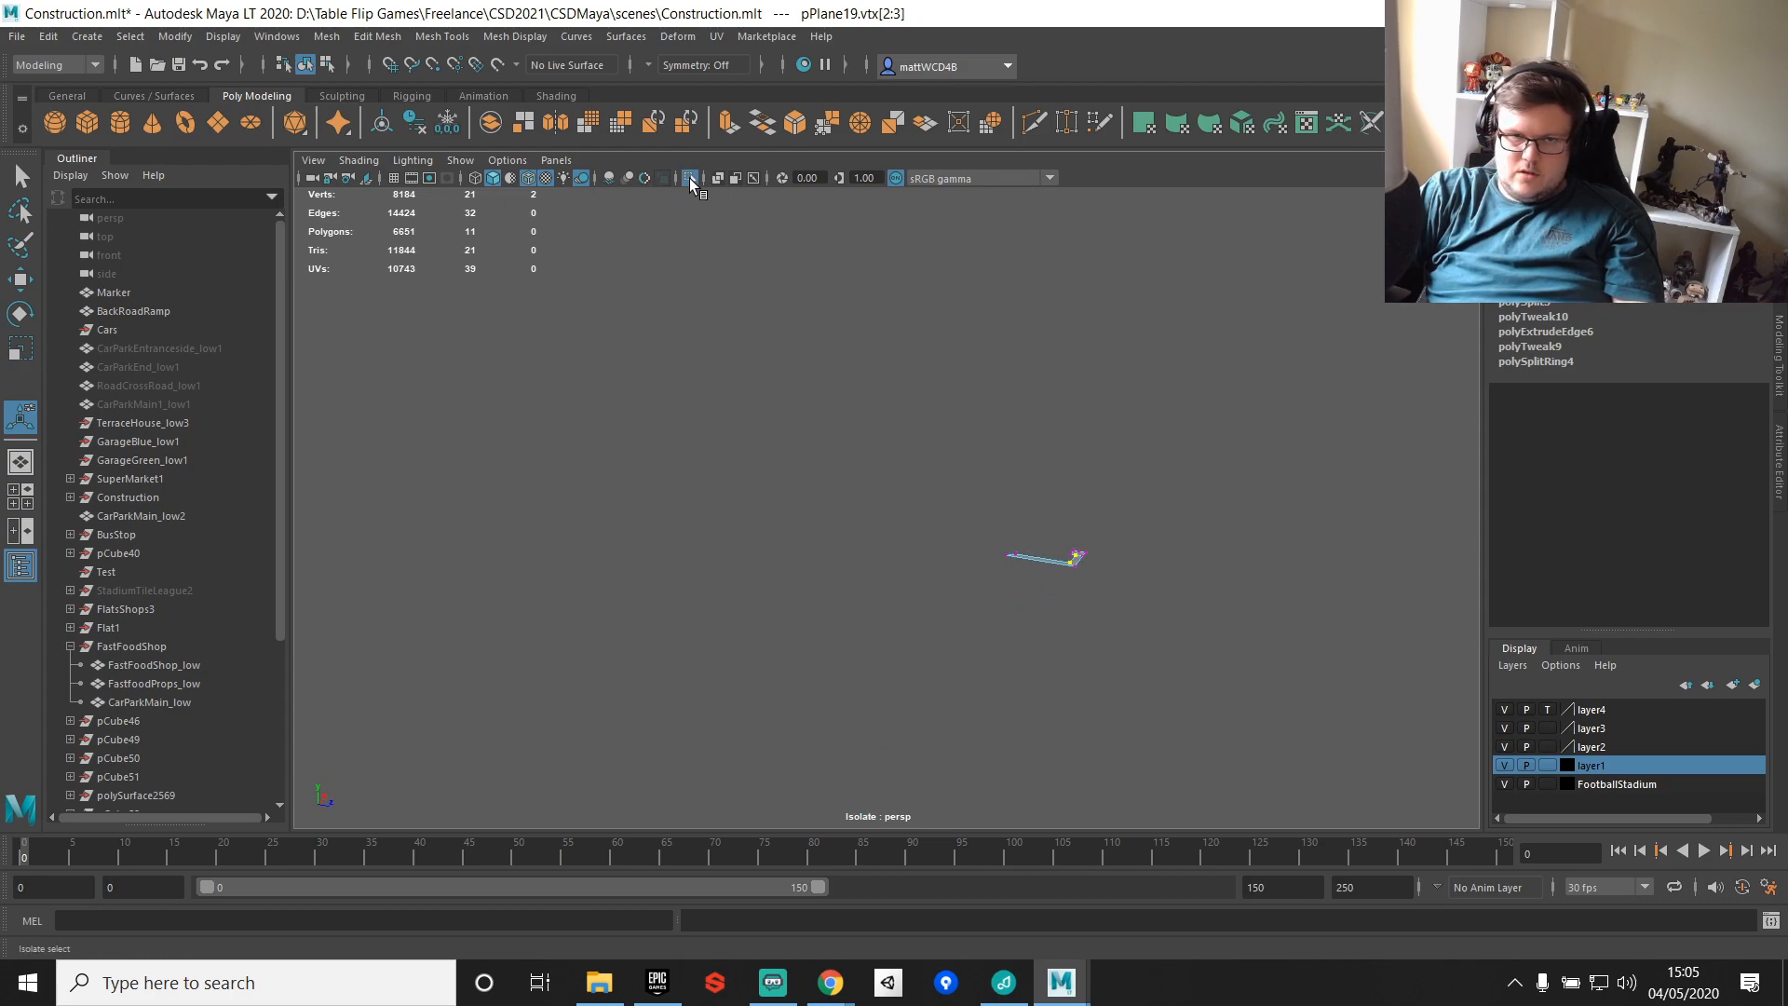
{"action": "left_click", "coordinate": [663, 179]}
{"action": "scroll", "coordinate": [894, 519], "scroll_direction": "up", "scroll_amount": 5}
{"action": "right_click_drag", "start_coordinate": [1043, 658], "coordinate": [1138, 448]}
{"action": "left_click", "coordinate": [1080, 636]}
{"action": "scroll", "coordinate": [1080, 635], "scroll_direction": "down", "scroll_amount": 4}
{"action": "left_click_drag", "start_coordinate": [1071, 522], "coordinate": [898, 359], "text": "alt"}
{"action": "scroll", "coordinate": [900, 372], "scroll_direction": "up", "scroll_amount": 4}
{"action": "left_click", "coordinate": [911, 613]}
{"action": "left_click_drag", "start_coordinate": [890, 590], "coordinate": [946, 589], "text": "alt"}
{"action": "right_click_drag", "start_coordinate": [850, 349], "coordinate": [850, 300]}
{"action": "left_click_drag", "start_coordinate": [740, 395], "coordinate": [910, 483], "text": "alt"}
{"action": "scroll", "coordinate": [909, 484], "scroll_direction": "down", "scroll_amount": 4}
{"action": "left_click_drag", "start_coordinate": [835, 245], "coordinate": [998, 617]}
{"action": "key", "text": "Delete"}
Step: Square off one end of the remaining strip by moving its inner corner vertex level with the outer corner
{"action": "left_click_drag", "start_coordinate": [1142, 507], "coordinate": [987, 421], "text": "alt"}
{"action": "scroll", "coordinate": [959, 422], "scroll_direction": "up", "scroll_amount": 4}
{"action": "right_click_drag", "start_coordinate": [1140, 439], "coordinate": [1140, 403]}
{"action": "left_click", "coordinate": [1129, 512]}
{"action": "right_click_drag", "start_coordinate": [1160, 495], "coordinate": [1099, 434]}
{"action": "left_click", "coordinate": [1188, 454]}
{"action": "left_click_drag", "start_coordinate": [1008, 378], "coordinate": [1120, 508]}
{"action": "key", "text": "w"}
{"action": "left_click_drag", "start_coordinate": [1147, 427], "coordinate": [1149, 583]}
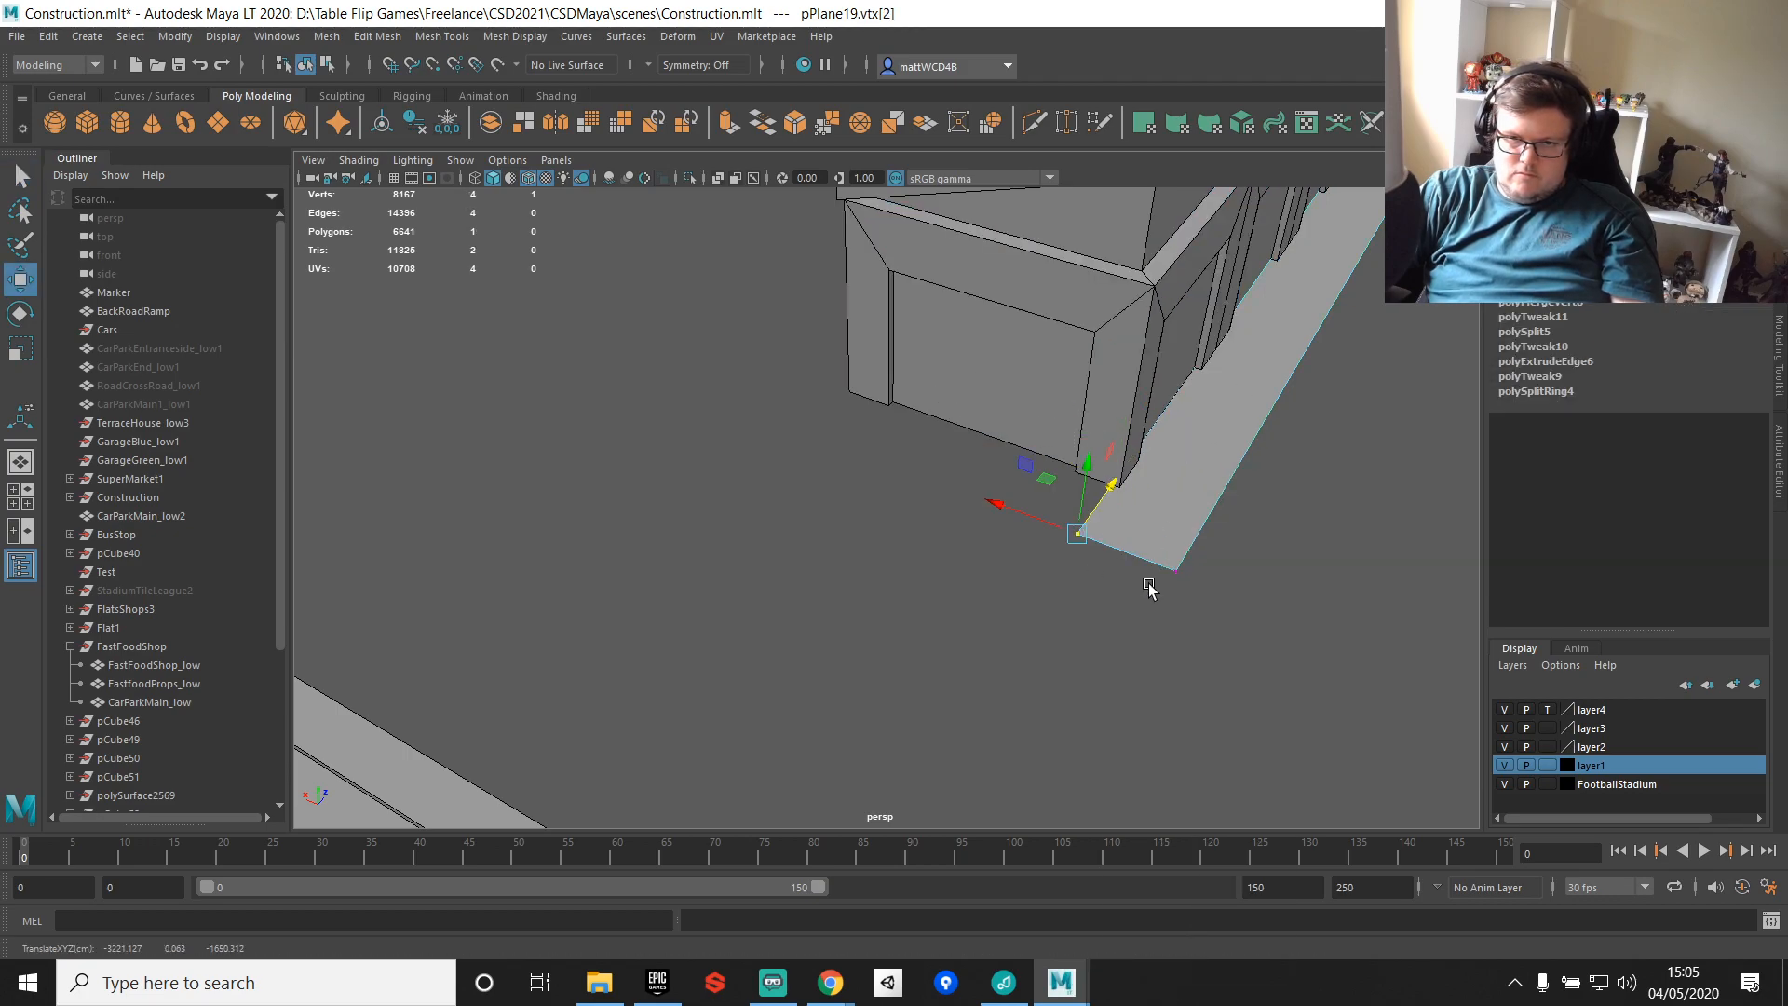
Step: Snap the inner corner vertex at the strip's other end in line with its outer corner
{"action": "key", "text": "q"}
{"action": "middle_click_drag", "start_coordinate": [1224, 596], "coordinate": [1257, 508], "text": "alt"}
{"action": "left_click_drag", "start_coordinate": [1257, 508], "coordinate": [1134, 507], "text": "alt"}
{"action": "key", "text": "w"}
{"action": "key", "text": "v"}
Step: Extend the strip's inner edge beneath the building to just past the side extension, covering the whole footprint
{"action": "right_click_drag", "start_coordinate": [1032, 445], "coordinate": [1032, 386]}
{"action": "left_click", "coordinate": [946, 450]}
{"action": "left_click_drag", "start_coordinate": [802, 400], "coordinate": [1058, 414], "text": "alt"}
{"action": "left_click_drag", "start_coordinate": [994, 432], "coordinate": [881, 474]}
{"action": "scroll", "coordinate": [922, 449], "scroll_direction": "up", "scroll_amount": 3}
{"action": "left_click_drag", "start_coordinate": [738, 484], "coordinate": [1031, 396]}
{"action": "middle_click_drag", "start_coordinate": [1031, 396], "coordinate": [756, 645], "text": "alt"}
{"action": "left_click_drag", "start_coordinate": [762, 642], "coordinate": [944, 454], "text": "alt"}
Step: Straighten both ends of the side extension by scaling their vertices flat, and return to object mode
{"action": "key", "text": "q"}
{"action": "right_click_drag", "start_coordinate": [943, 453], "coordinate": [941, 398]}
{"action": "left_click_drag", "start_coordinate": [942, 311], "coordinate": [1108, 673]}
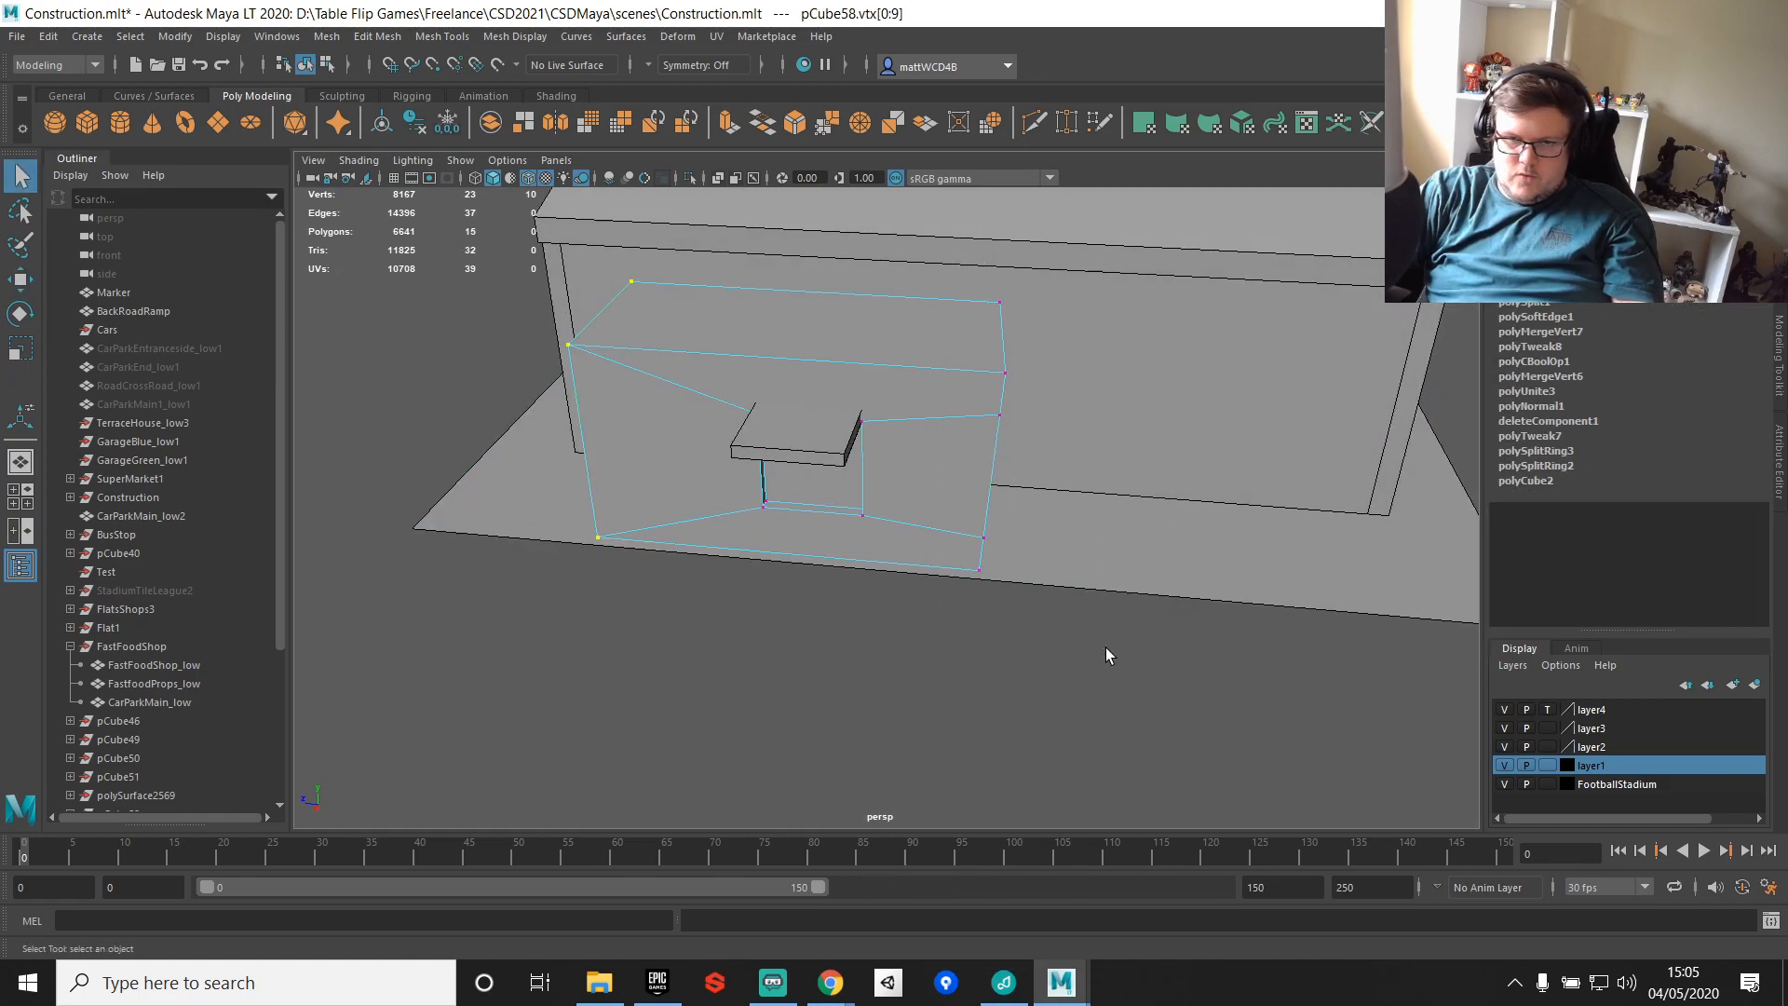
{"action": "key", "text": "e"}
{"action": "key", "text": "r"}
{"action": "left_click_drag", "start_coordinate": [916, 430], "coordinate": [1206, 472]}
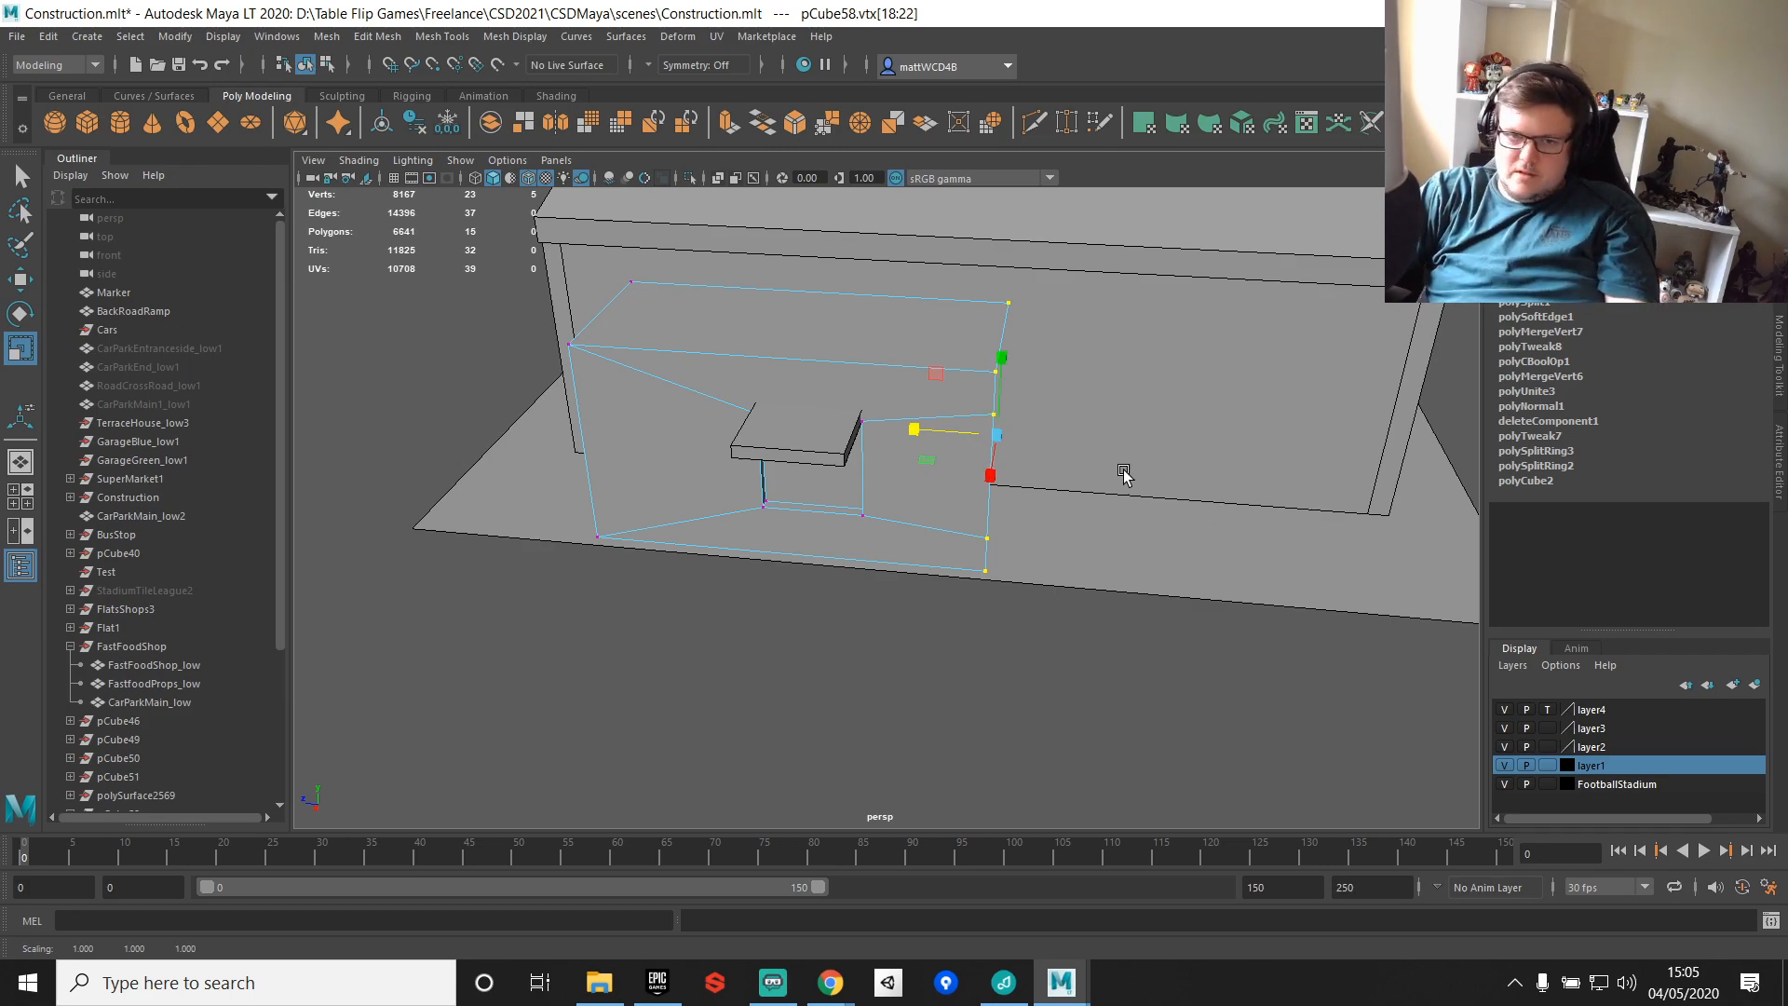
{"action": "key", "text": "F8"}
{"action": "left_click_drag", "start_coordinate": [941, 491], "coordinate": [904, 427], "text": "alt"}
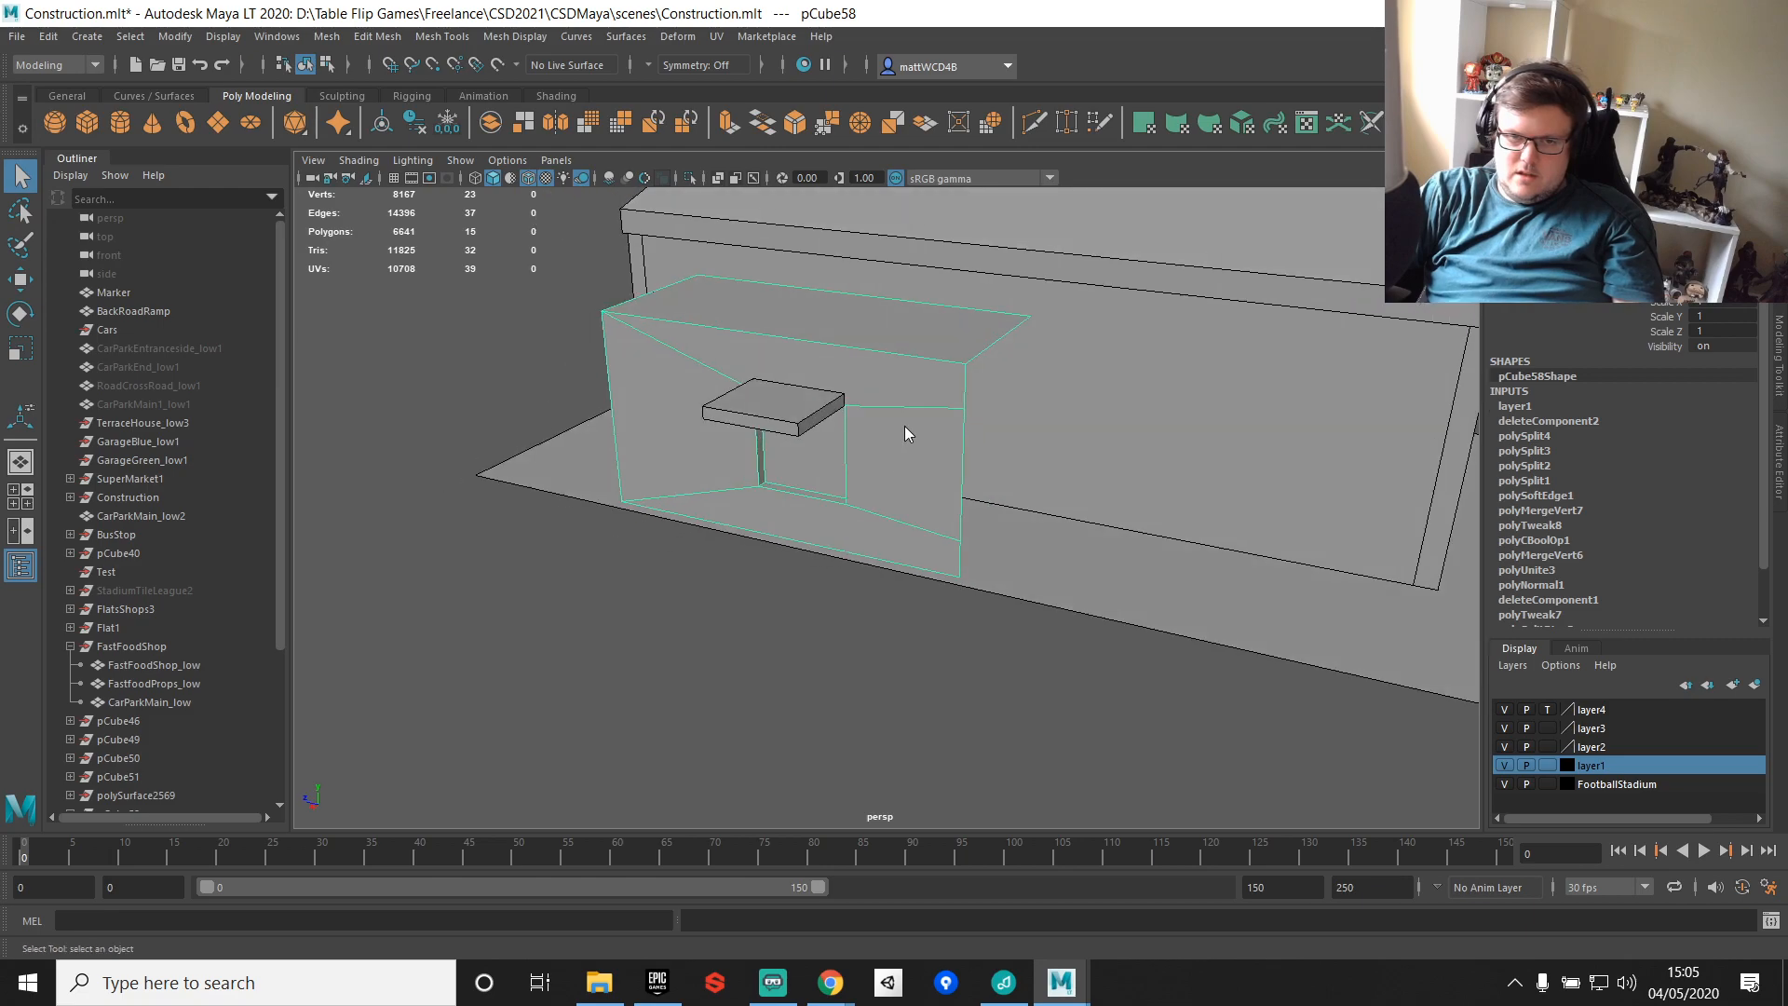
Step: Snap the extra vertices on the extension's front end edge onto its upper and lower corners
{"action": "right_click_drag", "start_coordinate": [904, 427], "coordinate": [833, 427]}
{"action": "left_click_drag", "start_coordinate": [931, 389], "coordinate": [981, 421]}
{"action": "key", "text": "w"}
{"action": "key", "text": "v"}
{"action": "left_click_drag", "start_coordinate": [966, 341], "coordinate": [964, 352]}
{"action": "left_click_drag", "start_coordinate": [946, 518], "coordinate": [961, 480]}
Step: Merge all vertices of the side extension
{"action": "scroll", "coordinate": [950, 475], "scroll_direction": "down", "scroll_amount": 5}
{"action": "key", "text": "q"}
{"action": "left_click_drag", "start_coordinate": [664, 322], "coordinate": [771, 411]}
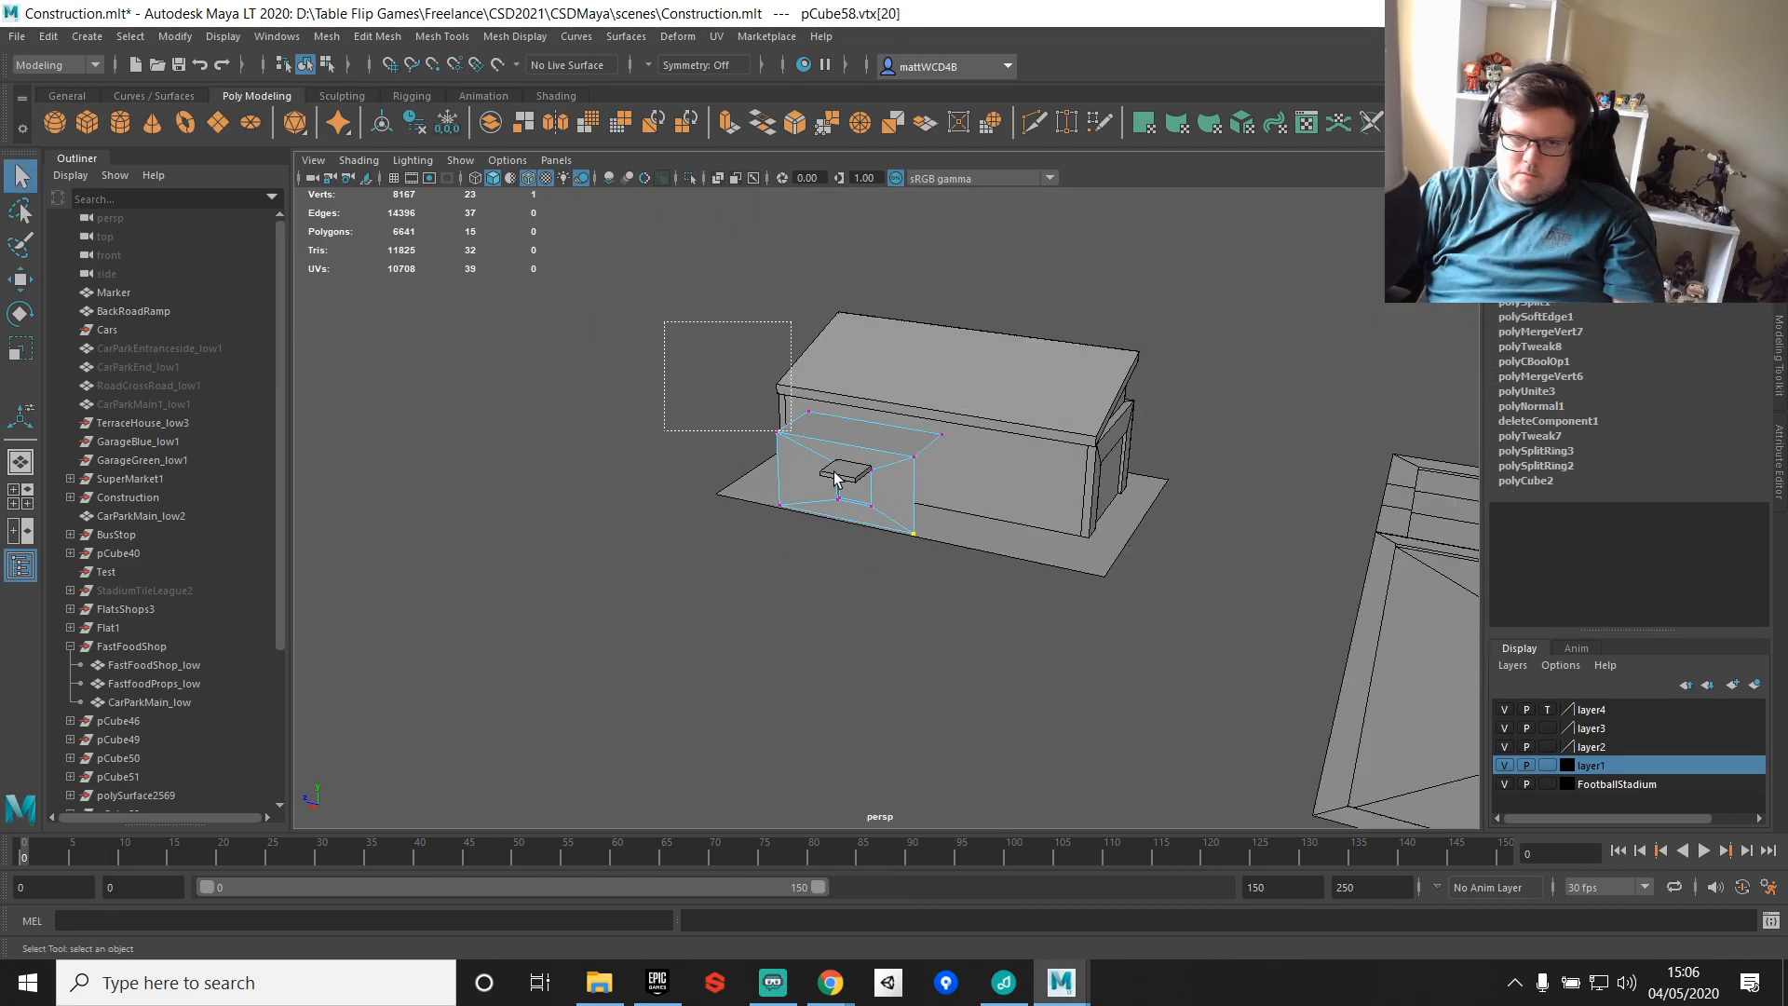
{"action": "right_click_drag", "start_coordinate": [1019, 539], "coordinate": [1191, 388], "text": "shift"}
Step: Cut the extension's roof with Multi-Cut from a point near its front corner on the open end to the opposite rear corner
{"action": "scroll", "coordinate": [969, 513], "scroll_direction": "up", "scroll_amount": 5}
{"action": "left_click_drag", "start_coordinate": [956, 516], "coordinate": [851, 409], "text": "alt"}
{"action": "key", "text": "q"}
{"action": "right_click_drag", "start_coordinate": [982, 316], "coordinate": [1024, 282]}
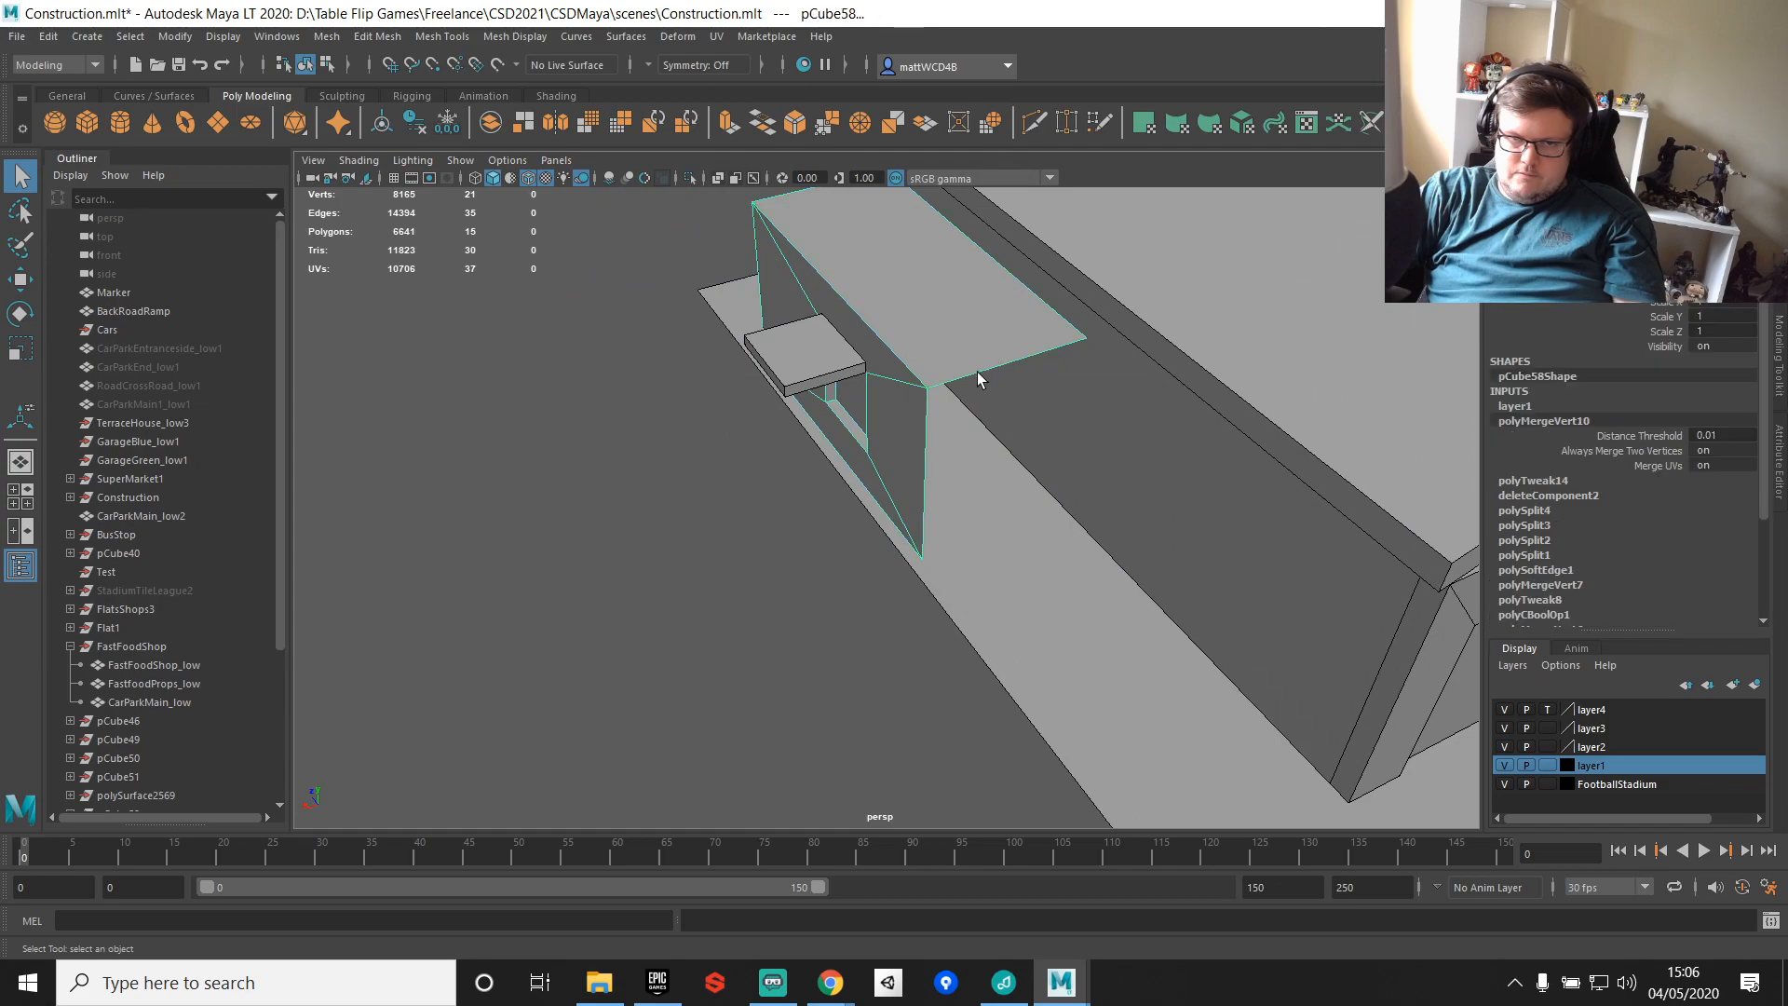
{"action": "right_click_drag", "start_coordinate": [978, 370], "coordinate": [932, 380]}
{"action": "left_click", "coordinate": [1003, 365]}
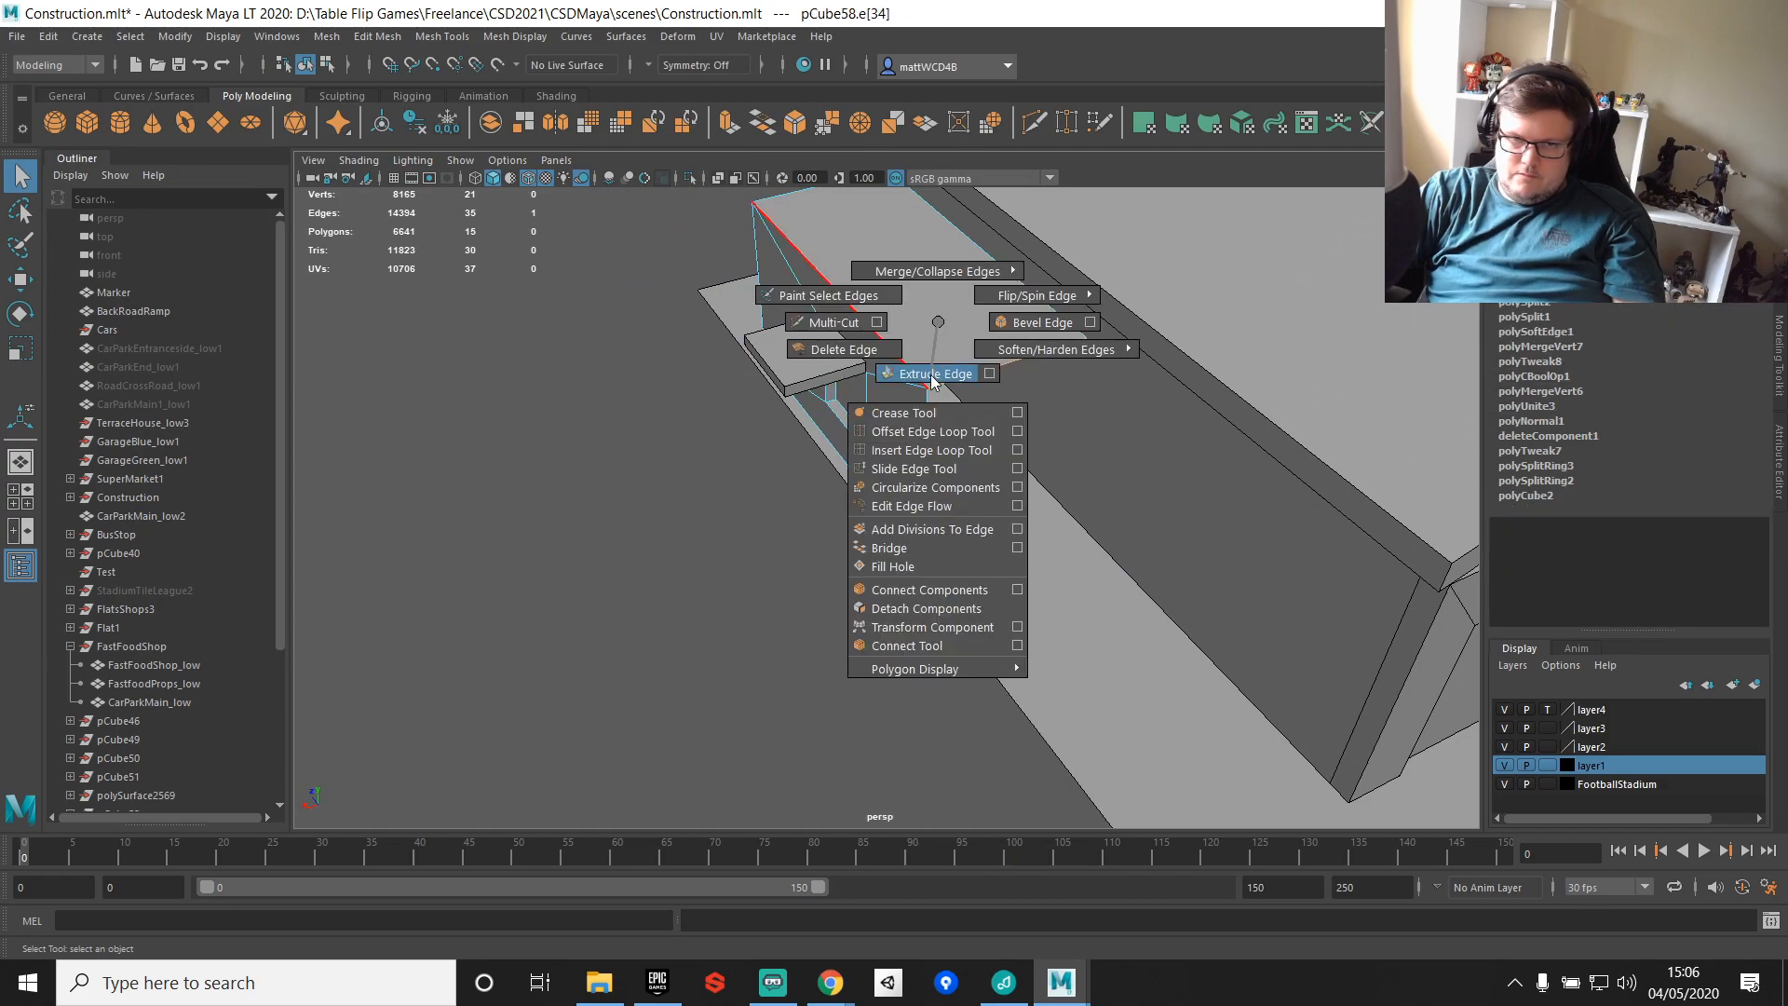
{"action": "mouse_move", "coordinate": [947, 313]}
{"action": "right_mouse_down", "text": "shift"}
{"action": "mouse_move", "coordinate": [934, 324]}
{"action": "mouse_move", "coordinate": [982, 296]}
{"action": "mouse_move", "coordinate": [943, 313]}
{"action": "right_mouse_up", "text": "shift"}
{"action": "right_click_drag", "start_coordinate": [841, 337], "coordinate": [838, 313], "text": "shift"}
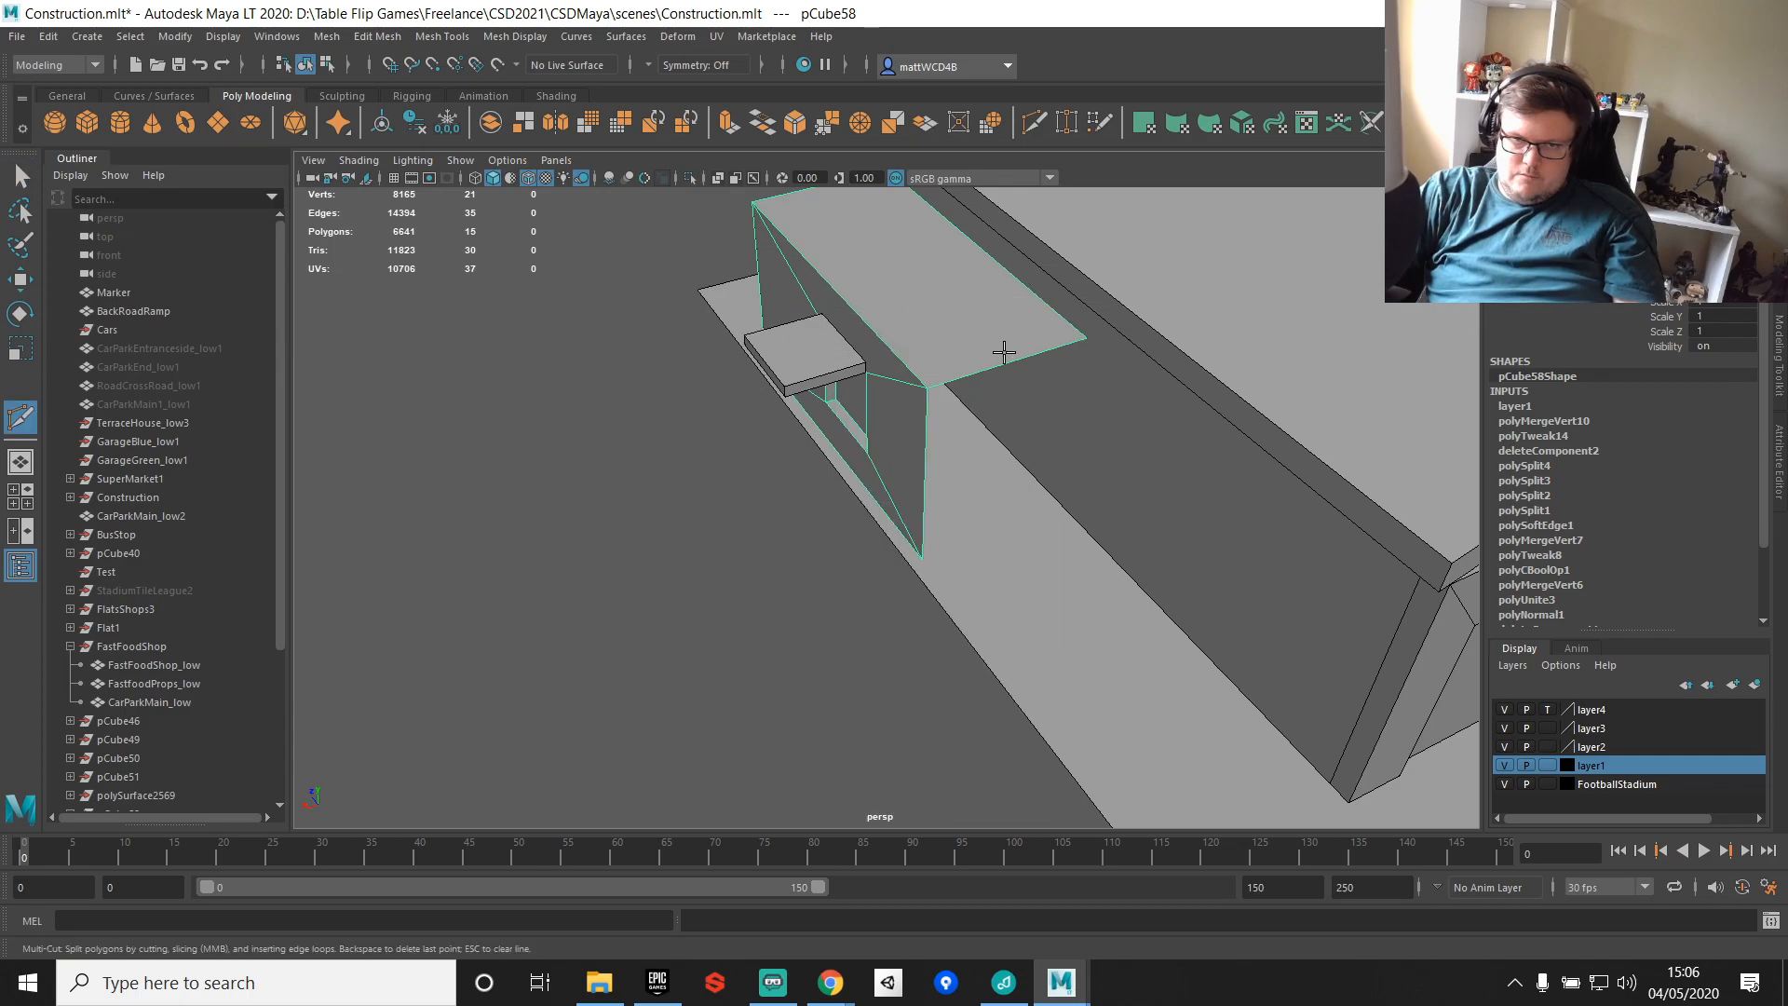
{"action": "left_click", "coordinate": [963, 379]}
{"action": "scroll", "coordinate": [932, 340], "scroll_direction": "up", "scroll_amount": 2}
{"action": "middle_click_drag", "start_coordinate": [920, 324], "coordinate": [976, 464], "text": "alt"}
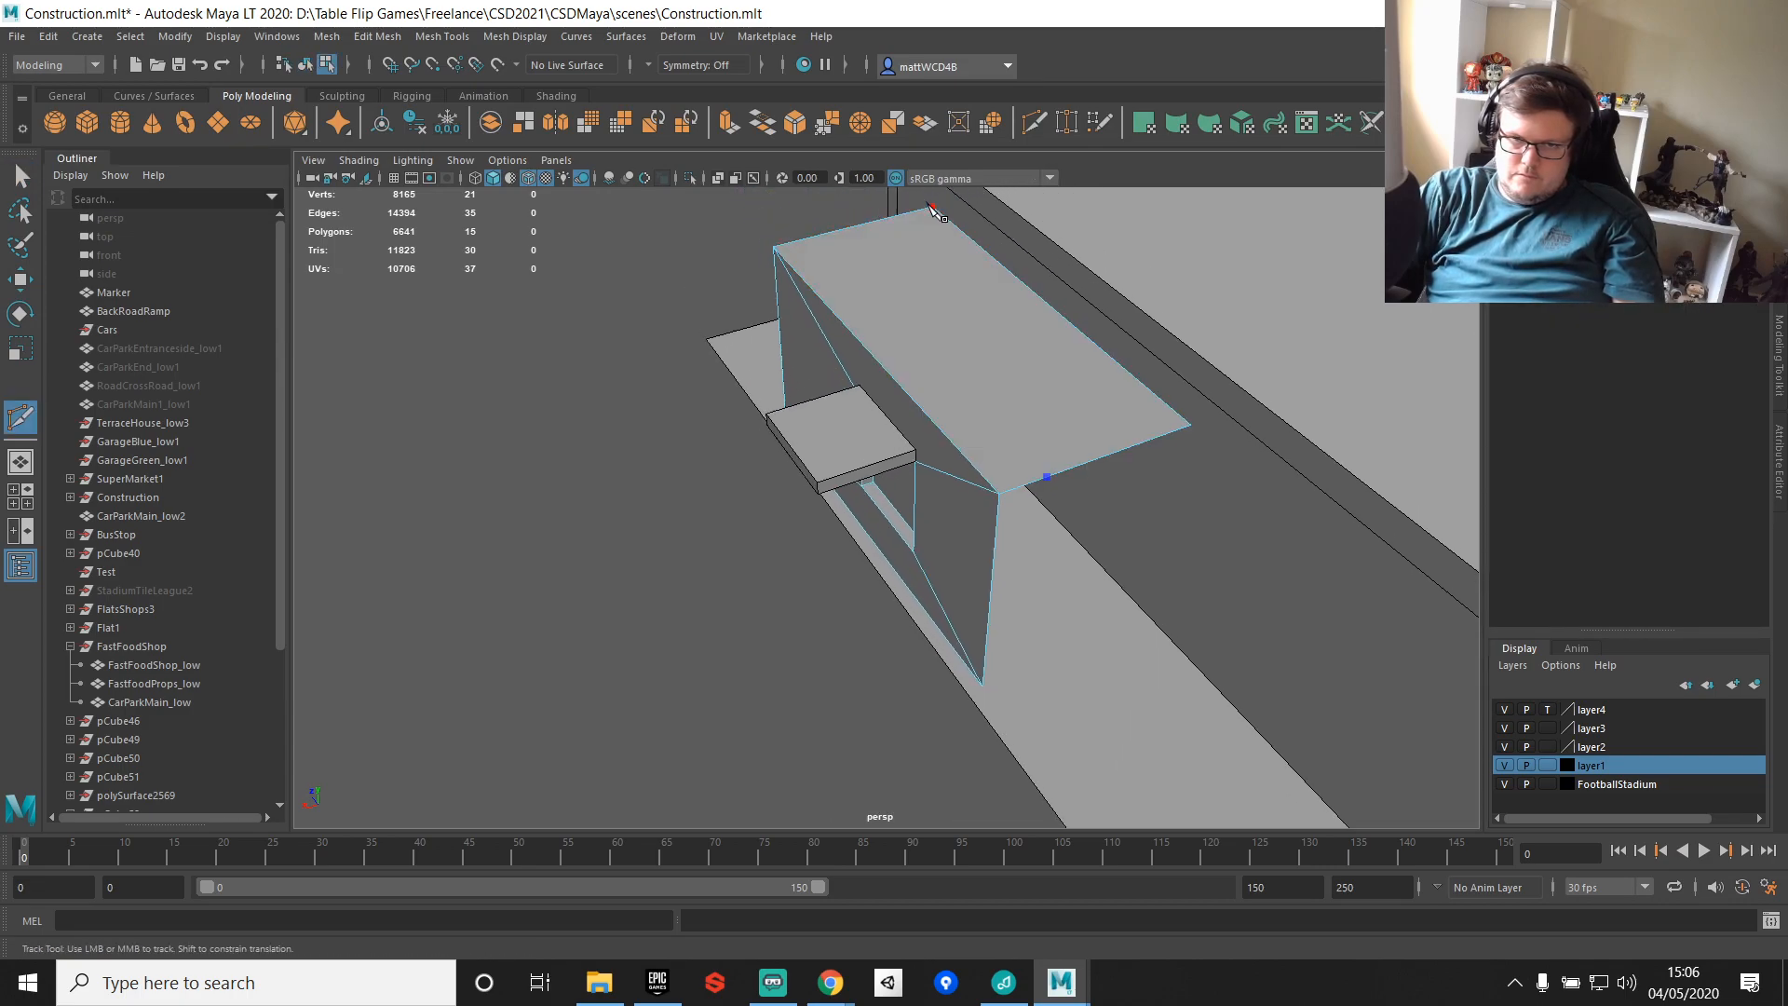
{"action": "left_click", "coordinate": [932, 207]}
Step: Extrude the short edge between the cut and the roof's front corner down to the ground
{"action": "key", "text": "q"}
{"action": "right_click_drag", "start_coordinate": [1077, 308], "coordinate": [1076, 296]}
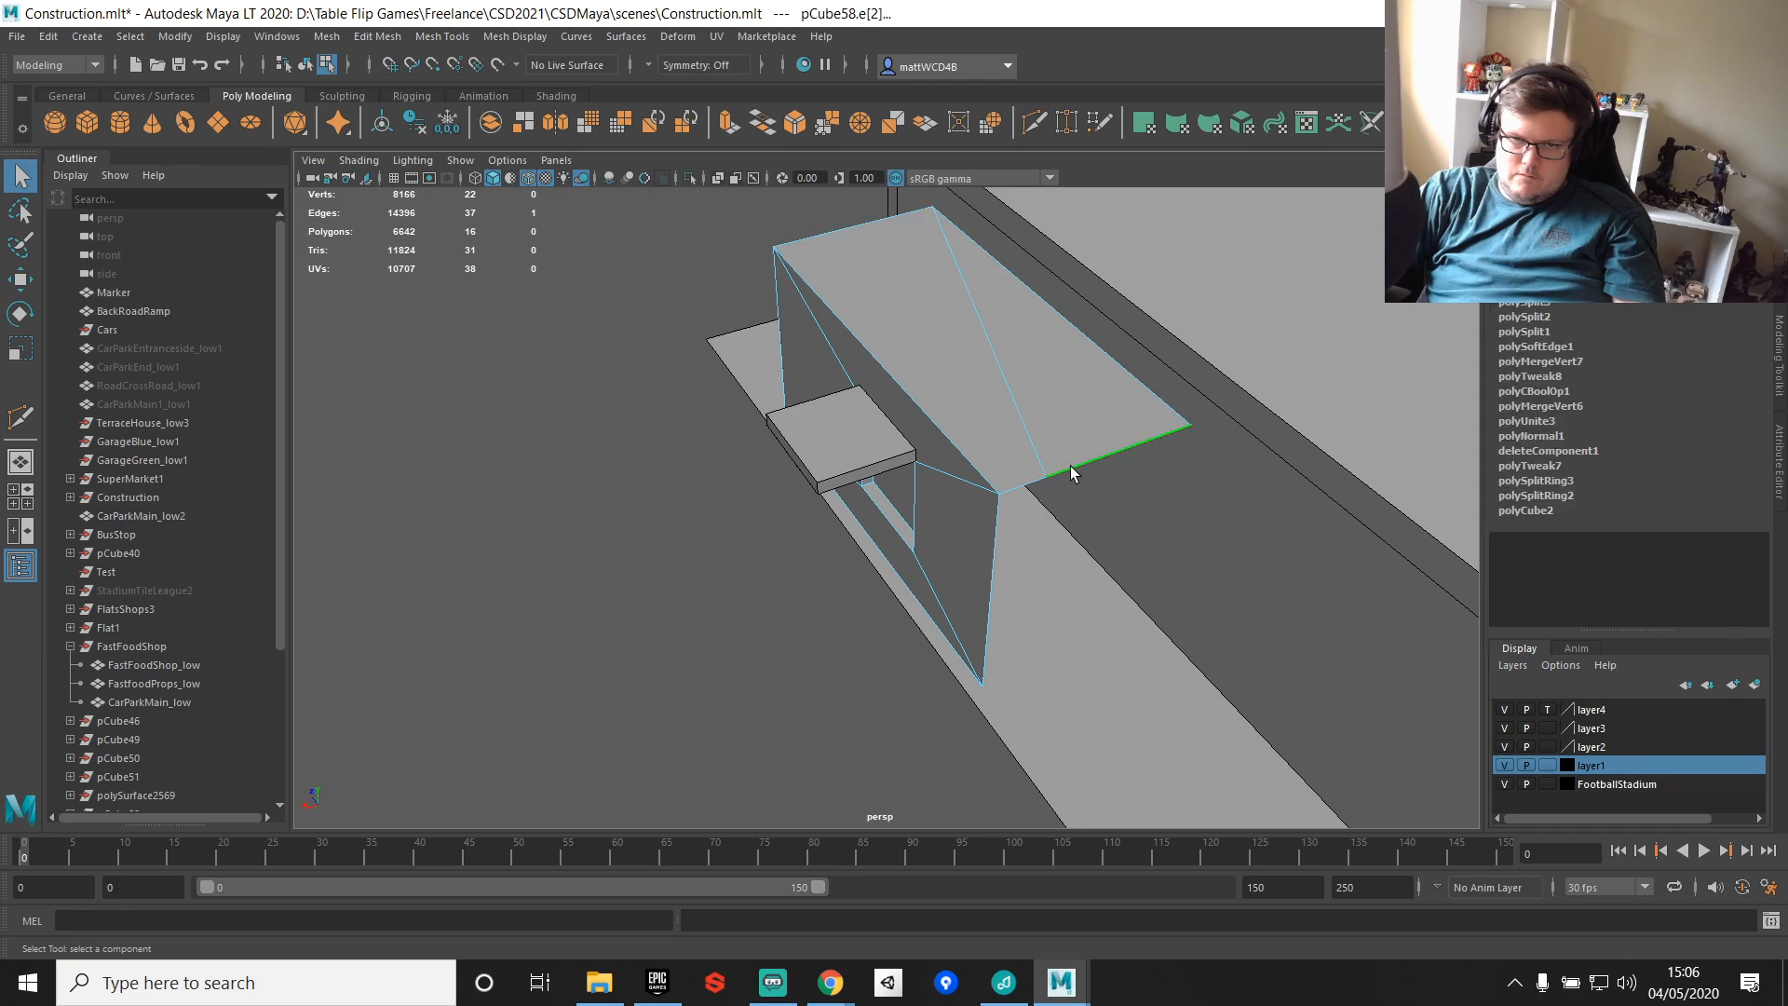
{"action": "right_click_drag", "start_coordinate": [1030, 482], "coordinate": [1022, 432], "text": "shift"}
{"action": "left_click_drag", "start_coordinate": [1029, 429], "coordinate": [992, 672]}
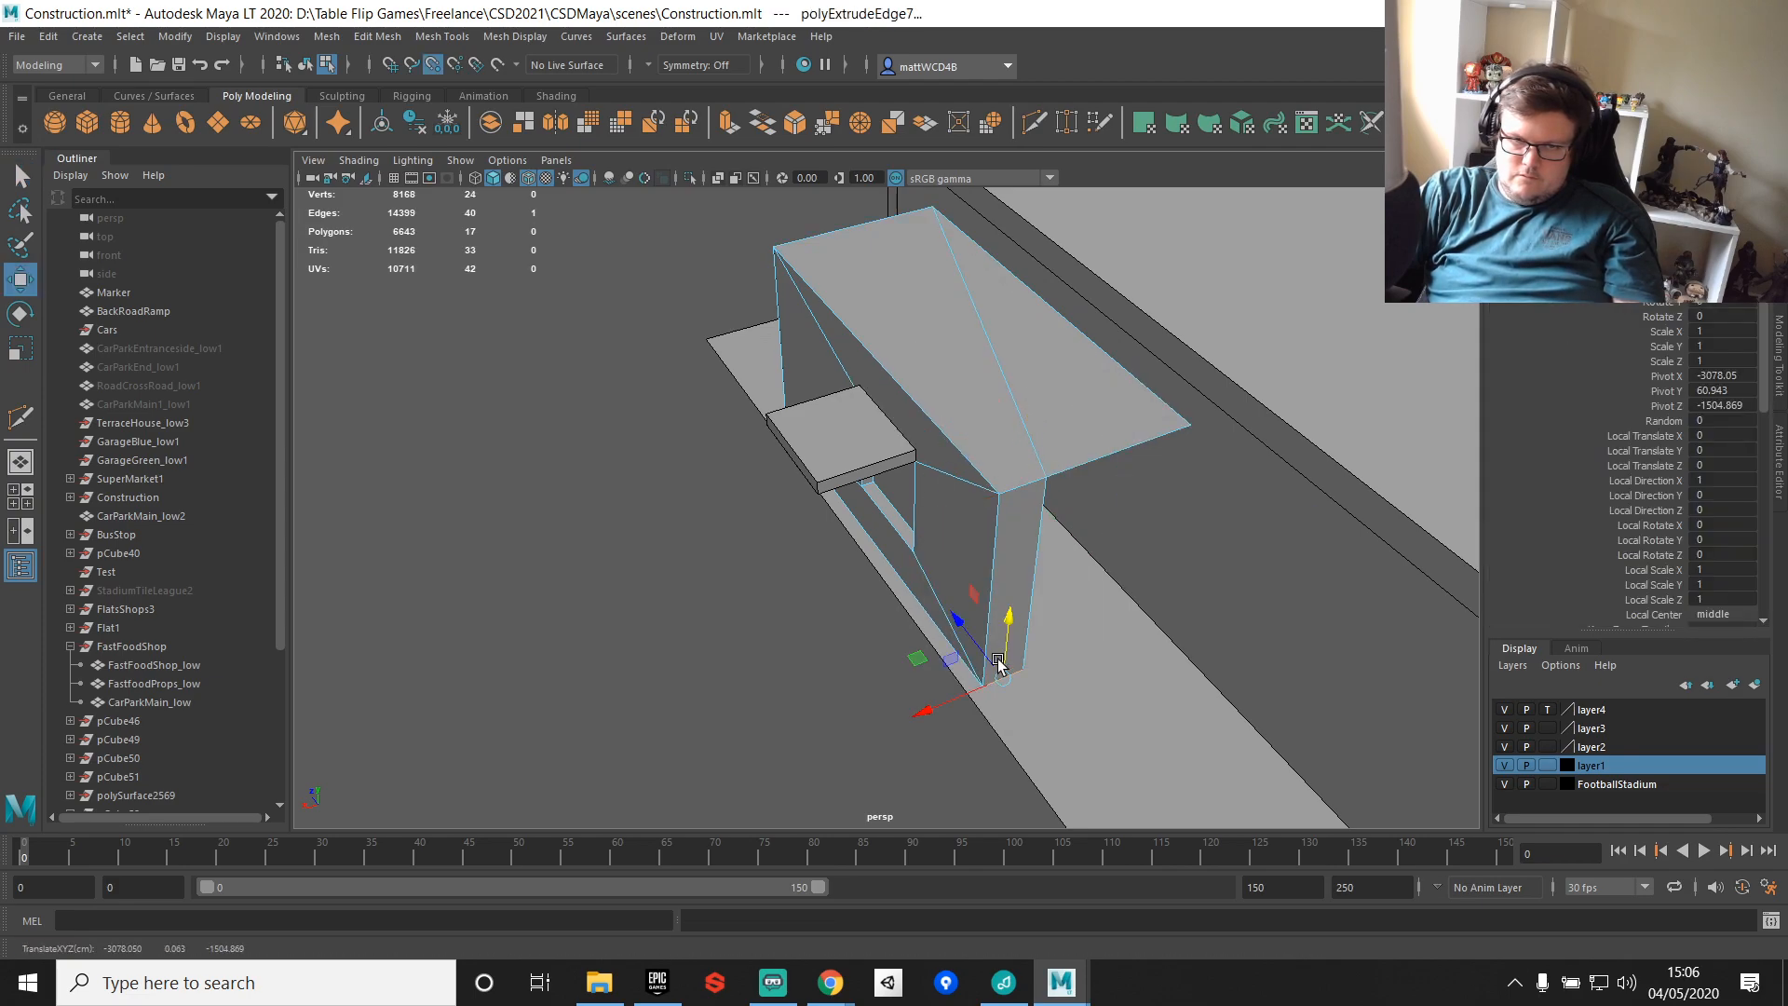
Step: Extrude the rear vertical edge of the extension's recessed wall along the building towards its far end
{"action": "left_click", "coordinate": [1034, 523]}
{"action": "key", "text": "ctrl+e"}
{"action": "key", "text": "w"}
{"action": "scroll", "coordinate": [1041, 596], "scroll_direction": "down", "scroll_amount": 2}
{"action": "left_click_drag", "start_coordinate": [965, 520], "coordinate": [1179, 702]}
{"action": "left_click_drag", "start_coordinate": [829, 596], "coordinate": [978, 639], "text": "alt"}
{"action": "left_click_drag", "start_coordinate": [902, 525], "coordinate": [946, 524]}
Step: Extrude the new wall's vertical end edge inwards to the building to form the extension's end wall
{"action": "left_click_drag", "start_coordinate": [1197, 524], "coordinate": [1078, 532], "text": "alt"}
{"action": "key", "text": "ctrl+e"}
{"action": "key", "text": "w"}
{"action": "left_click_drag", "start_coordinate": [924, 655], "coordinate": [1127, 622]}
Step: Extrude the extension's open roof edge and snap it to the top of the new end wall
{"action": "key", "text": "q"}
{"action": "left_click", "coordinate": [870, 419]}
{"action": "key", "text": "ctrl+e"}
{"action": "key", "text": "w"}
{"action": "key", "text": "v"}
{"action": "left_click_drag", "start_coordinate": [878, 455], "coordinate": [902, 330]}
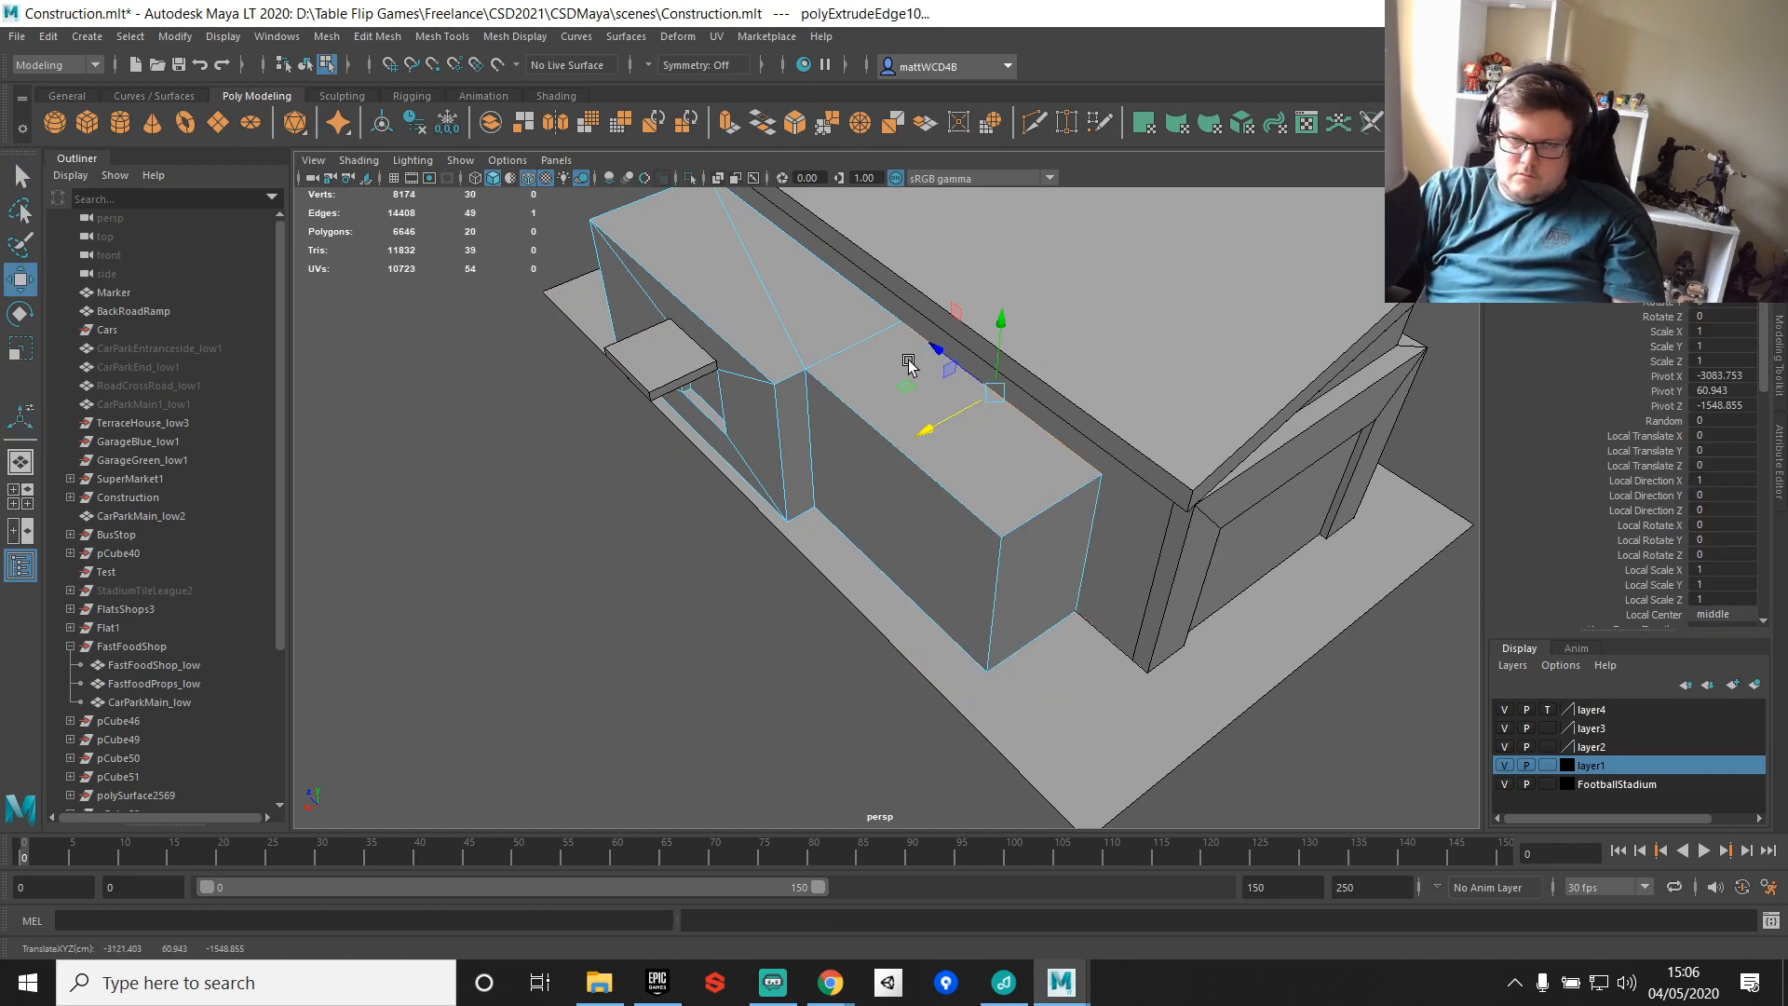
Step: Select all vertices of the side extension and merge them
{"action": "key", "text": "q"}
{"action": "right_click", "coordinate": [881, 369]}
{"action": "right_click_drag", "start_coordinate": [881, 369], "coordinate": [789, 370]}
{"action": "scroll", "coordinate": [727, 399], "scroll_direction": "down", "scroll_amount": 5}
{"action": "left_click_drag", "start_coordinate": [668, 276], "coordinate": [1159, 744]}
{"action": "right_click_drag", "start_coordinate": [1065, 627], "coordinate": [1169, 461], "text": "shift"}
Step: Snap the roof's extra vertex along the building onto the extension's rear end corner
{"action": "scroll", "coordinate": [870, 371], "scroll_direction": "up", "scroll_amount": 5}
{"action": "key", "text": "w"}
{"action": "left_click", "coordinate": [898, 353]}
{"action": "left_click_drag", "start_coordinate": [854, 302], "coordinate": [1063, 479]}
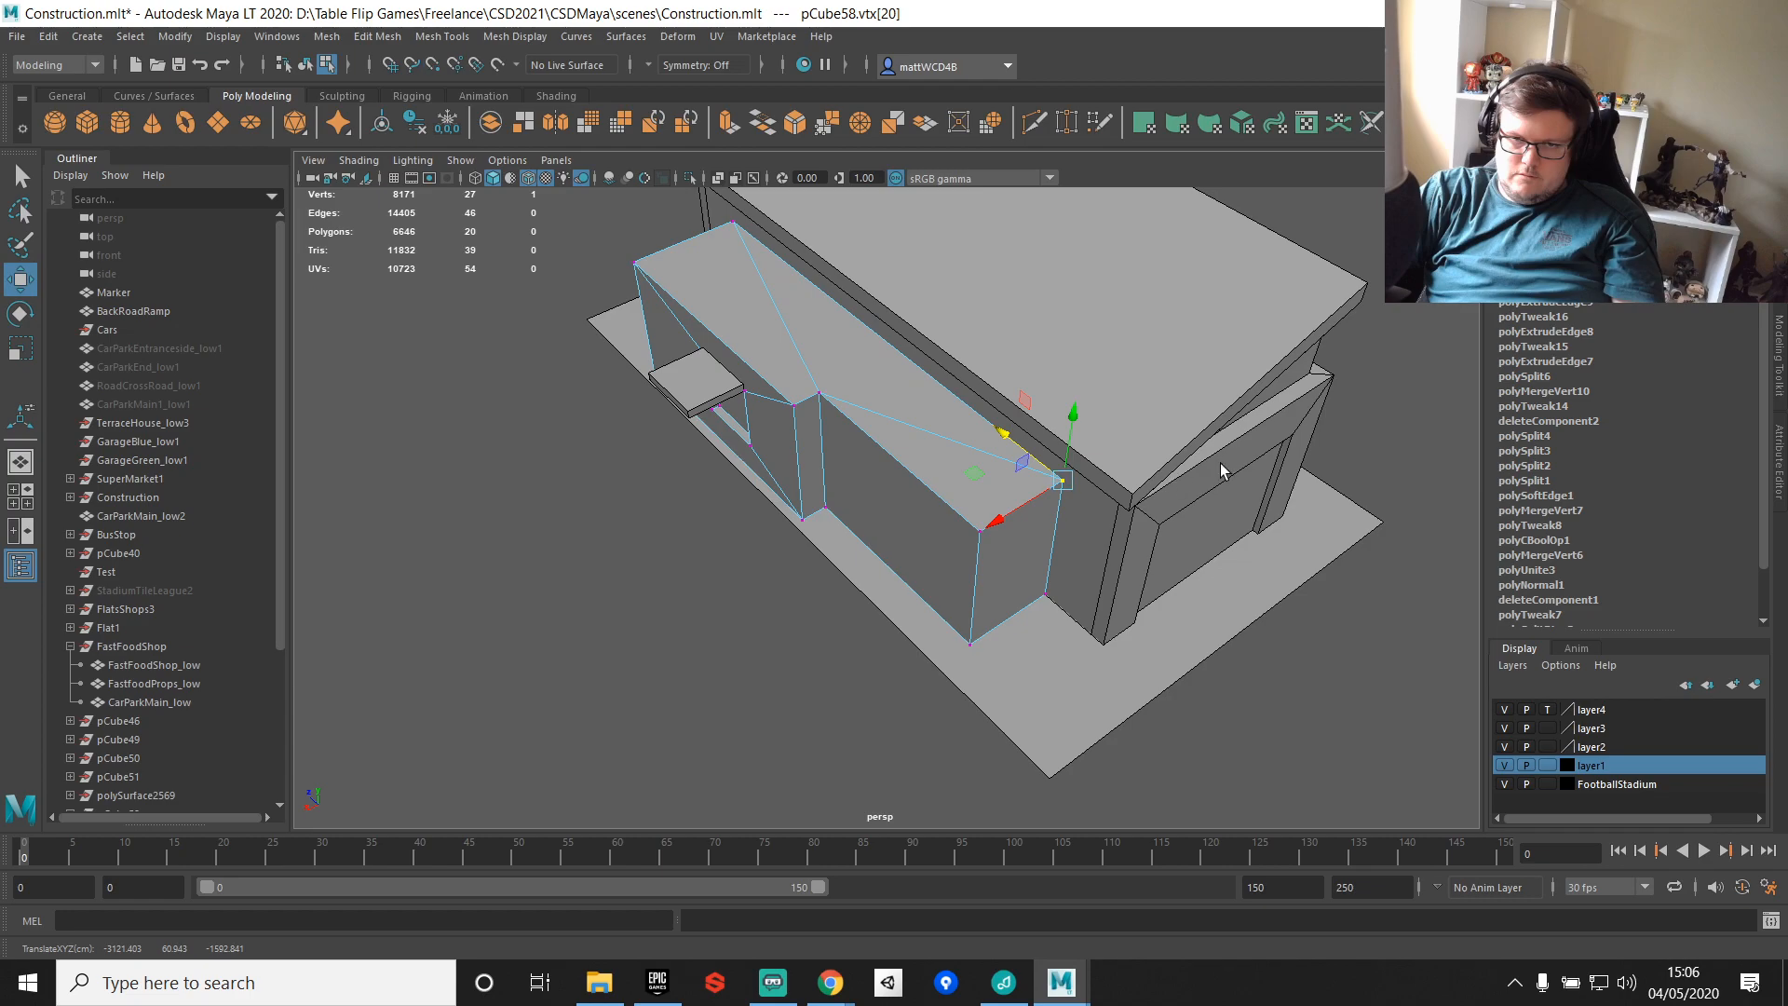
Step: Merge the extension's overlapping vertices again and return to object mode
{"action": "scroll", "coordinate": [1221, 467], "scroll_direction": "down", "scroll_amount": 5}
{"action": "key", "text": "q"}
{"action": "left_click_drag", "start_coordinate": [637, 296], "coordinate": [1107, 691]}
{"action": "right_click_drag", "start_coordinate": [1110, 540], "coordinate": [1165, 455], "text": "shift"}
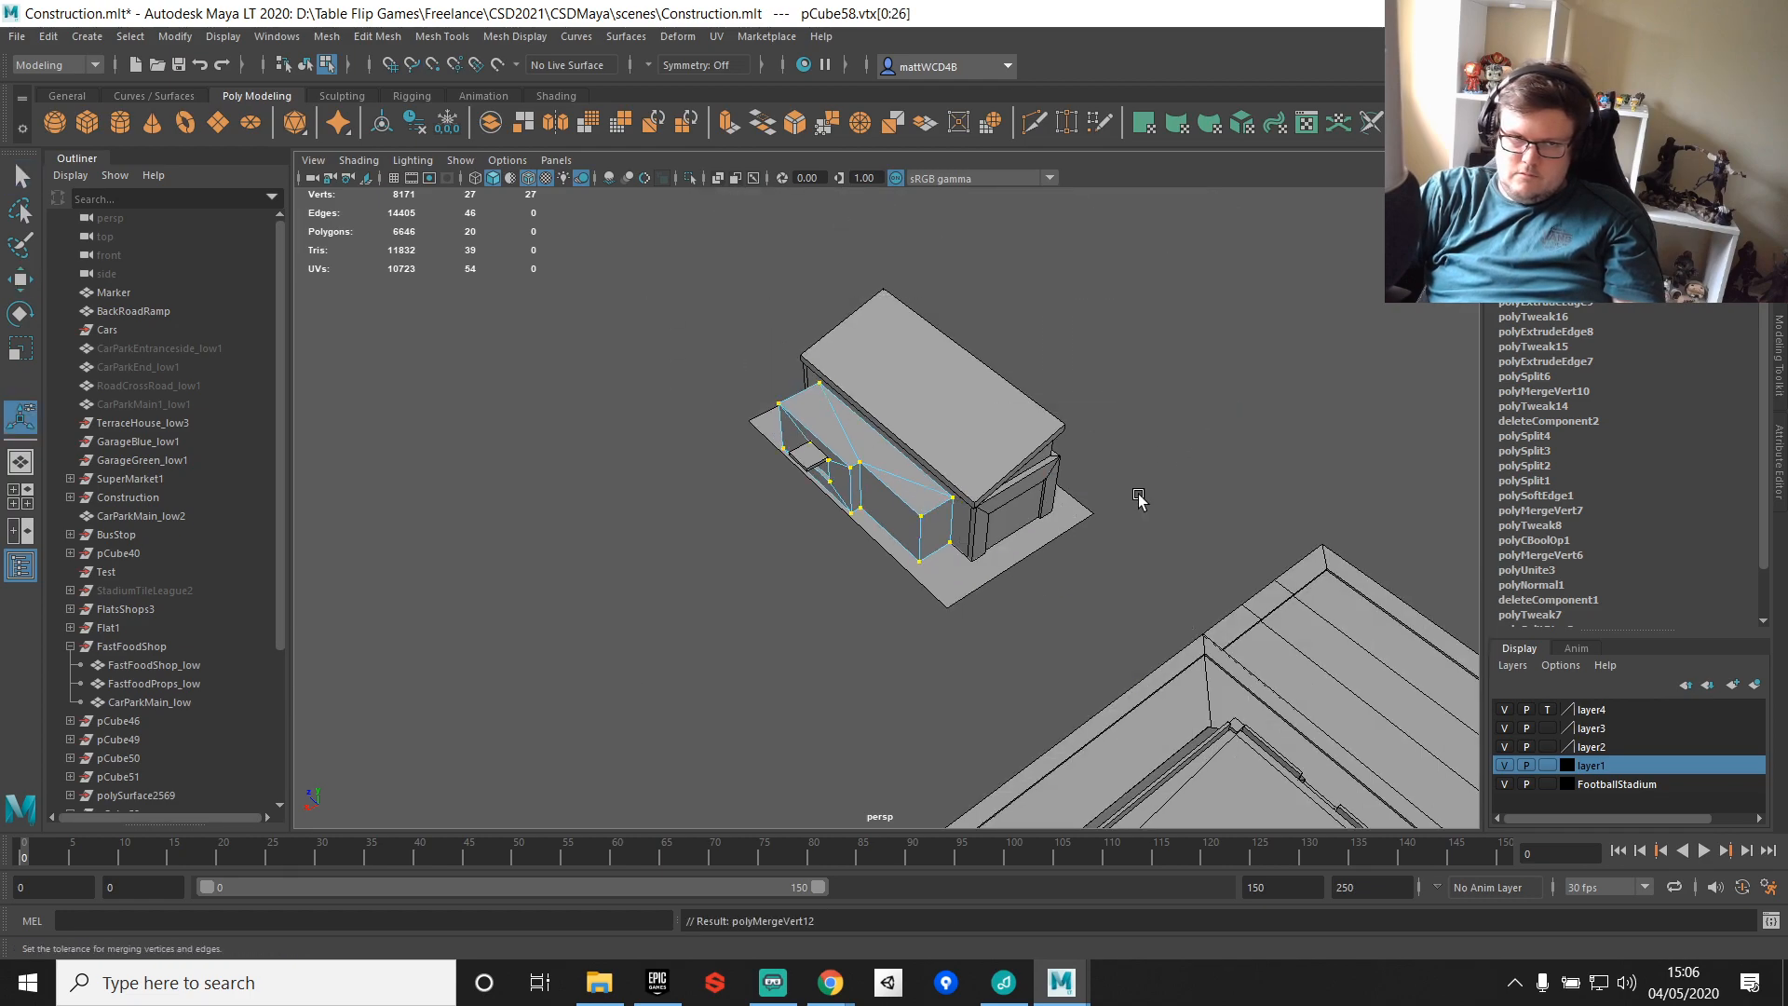
{"action": "scroll", "coordinate": [863, 487], "scroll_direction": "up", "scroll_amount": 5}
{"action": "left_click_drag", "start_coordinate": [984, 498], "coordinate": [1034, 407], "text": "alt"}
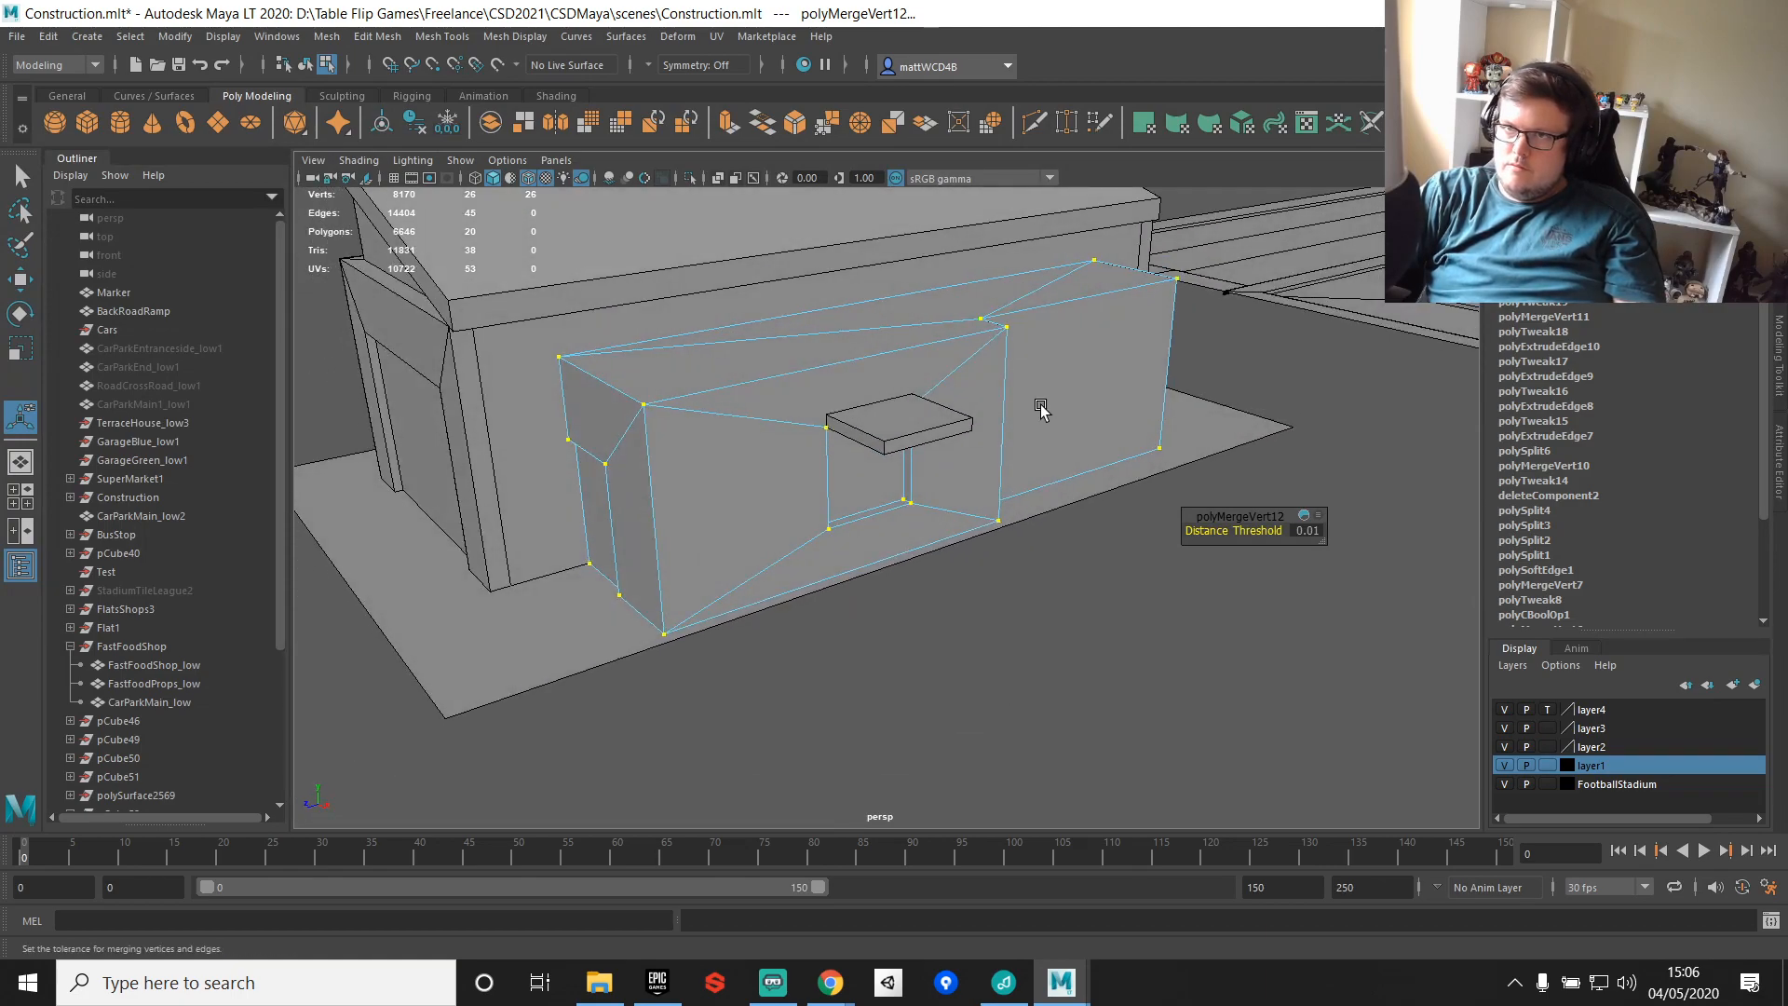
{"action": "key", "text": "q"}
{"action": "right_click_drag", "start_coordinate": [809, 363], "coordinate": [885, 324]}
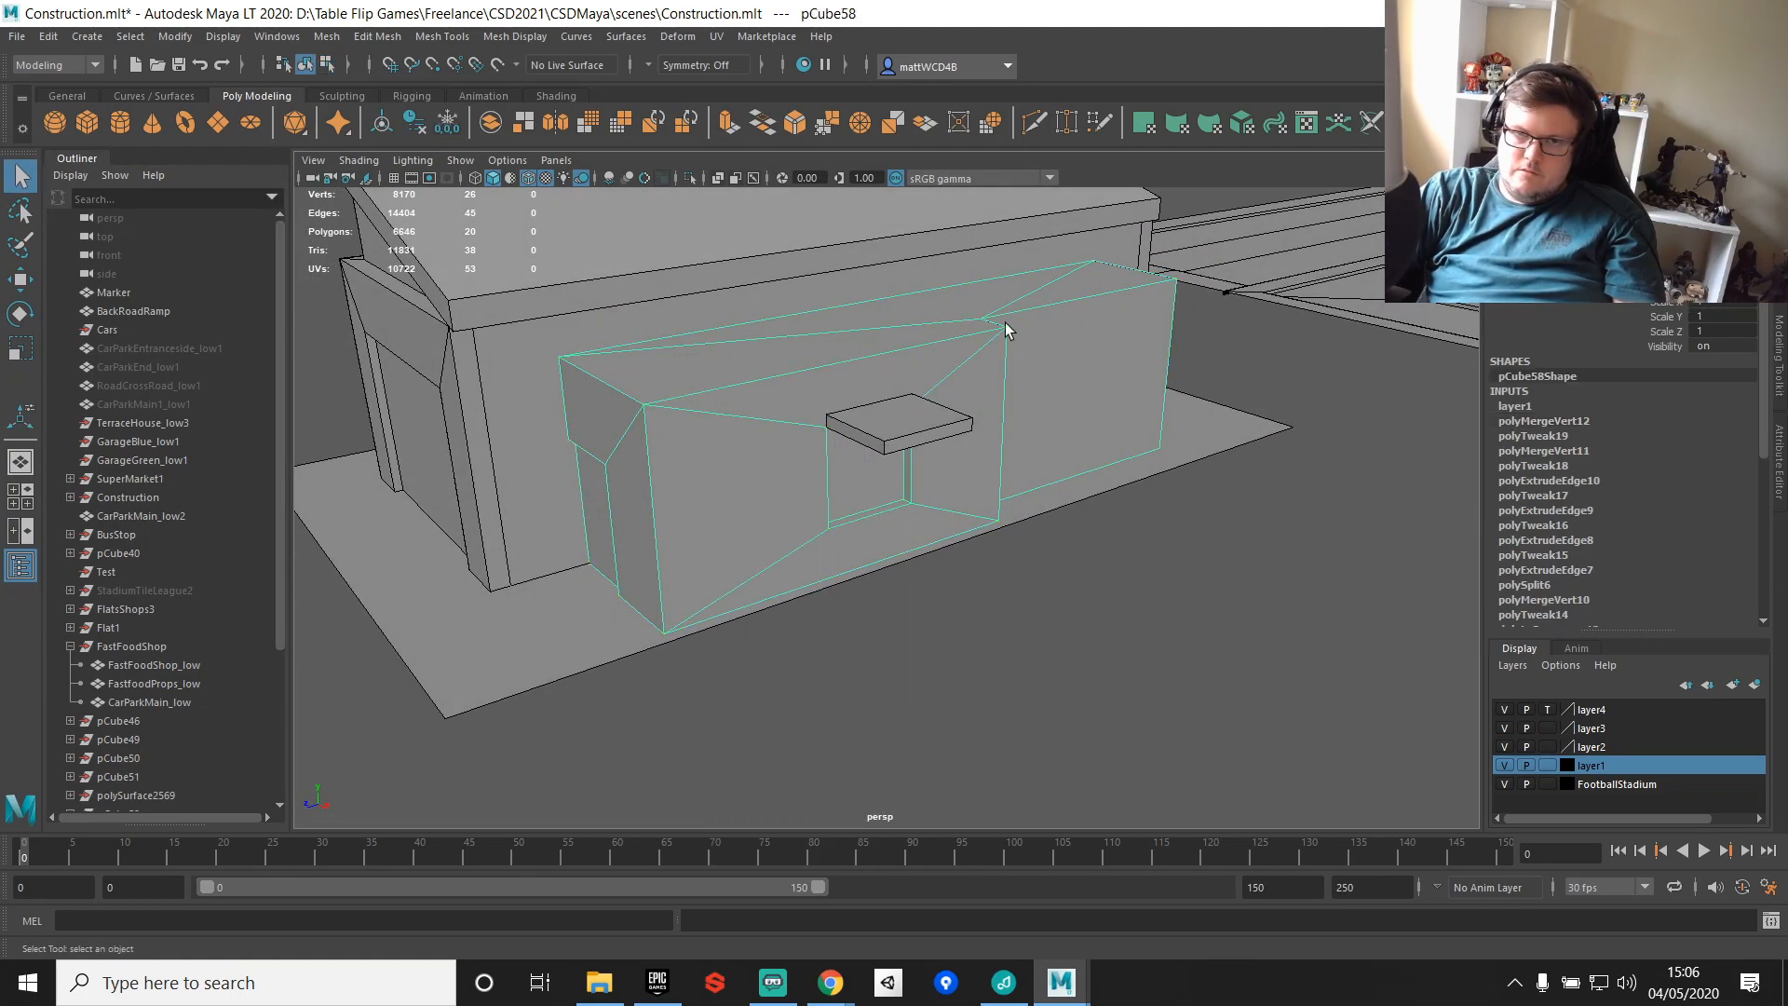
{"action": "left_click", "coordinate": [1437, 123]}
{"action": "left_click_drag", "start_coordinate": [988, 522], "coordinate": [935, 571], "text": "alt"}
{"action": "left_click", "coordinate": [928, 575]}
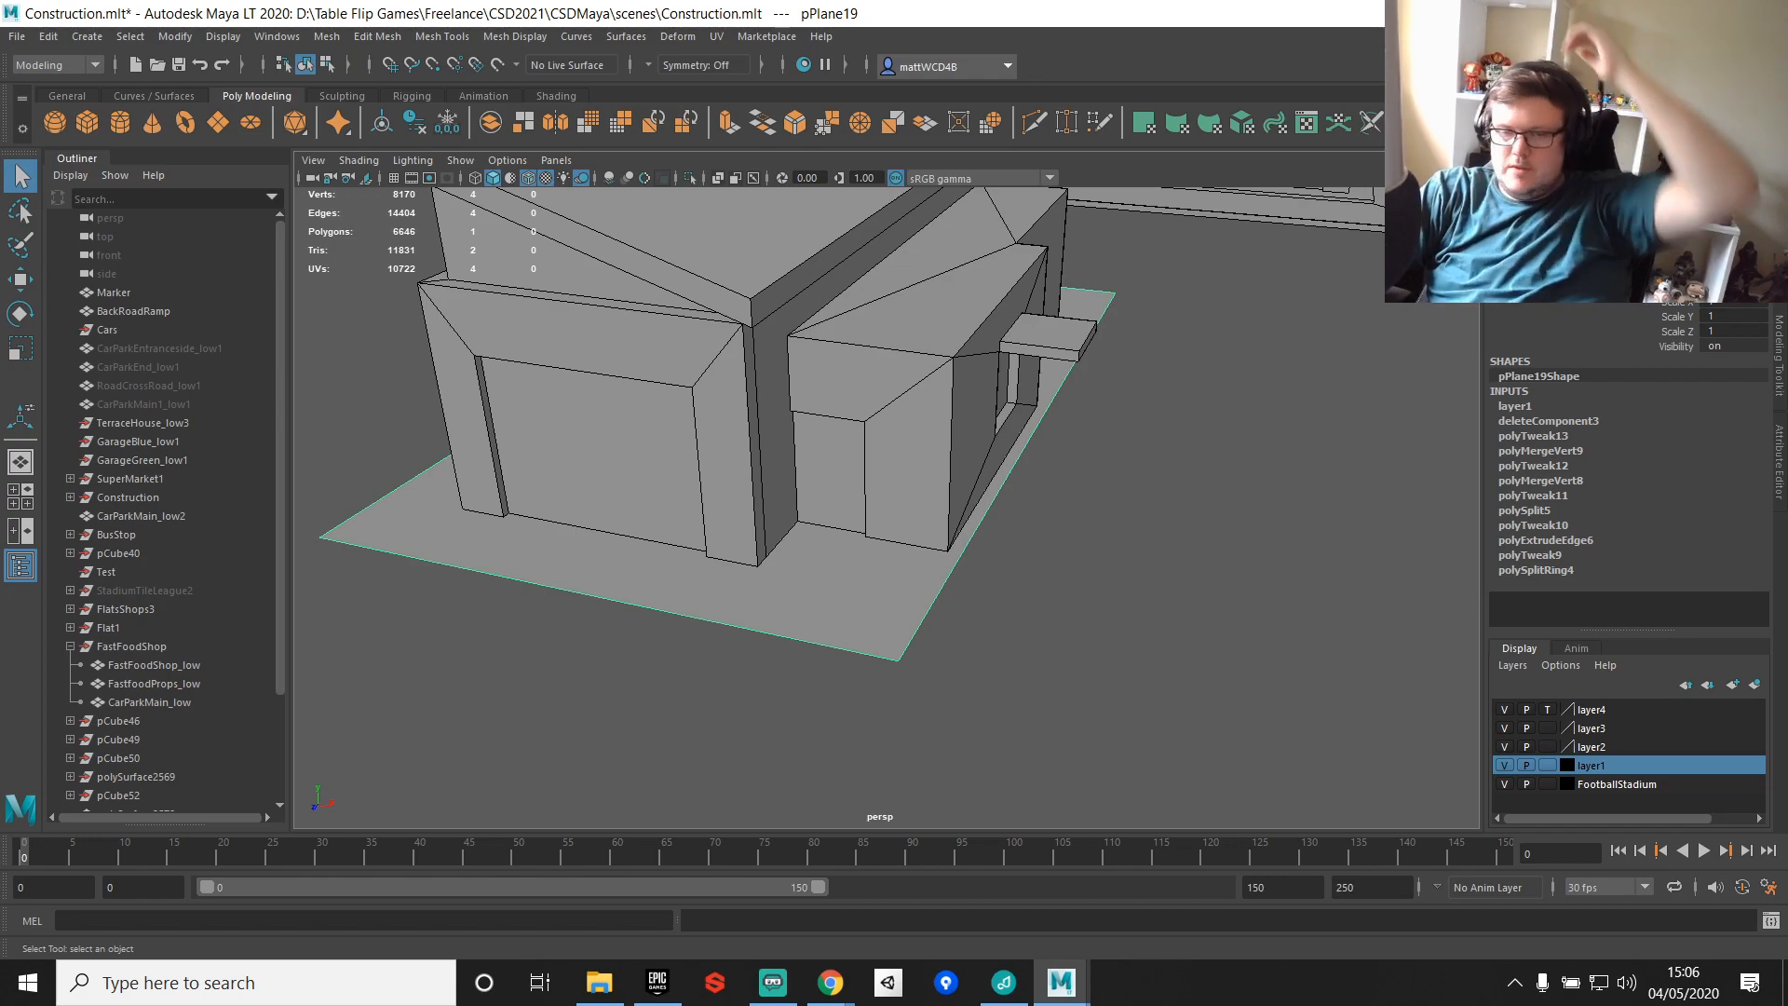
{"action": "left_click_drag", "start_coordinate": [1144, 503], "coordinate": [978, 531], "text": "alt"}
{"action": "left_click", "coordinate": [909, 584]}
Step: Duplicate the fast-food shop's car park and move the copy over to the new building
{"action": "right_click_drag", "start_coordinate": [1078, 427], "coordinate": [1197, 374]}
{"action": "left_click", "coordinate": [1245, 299]}
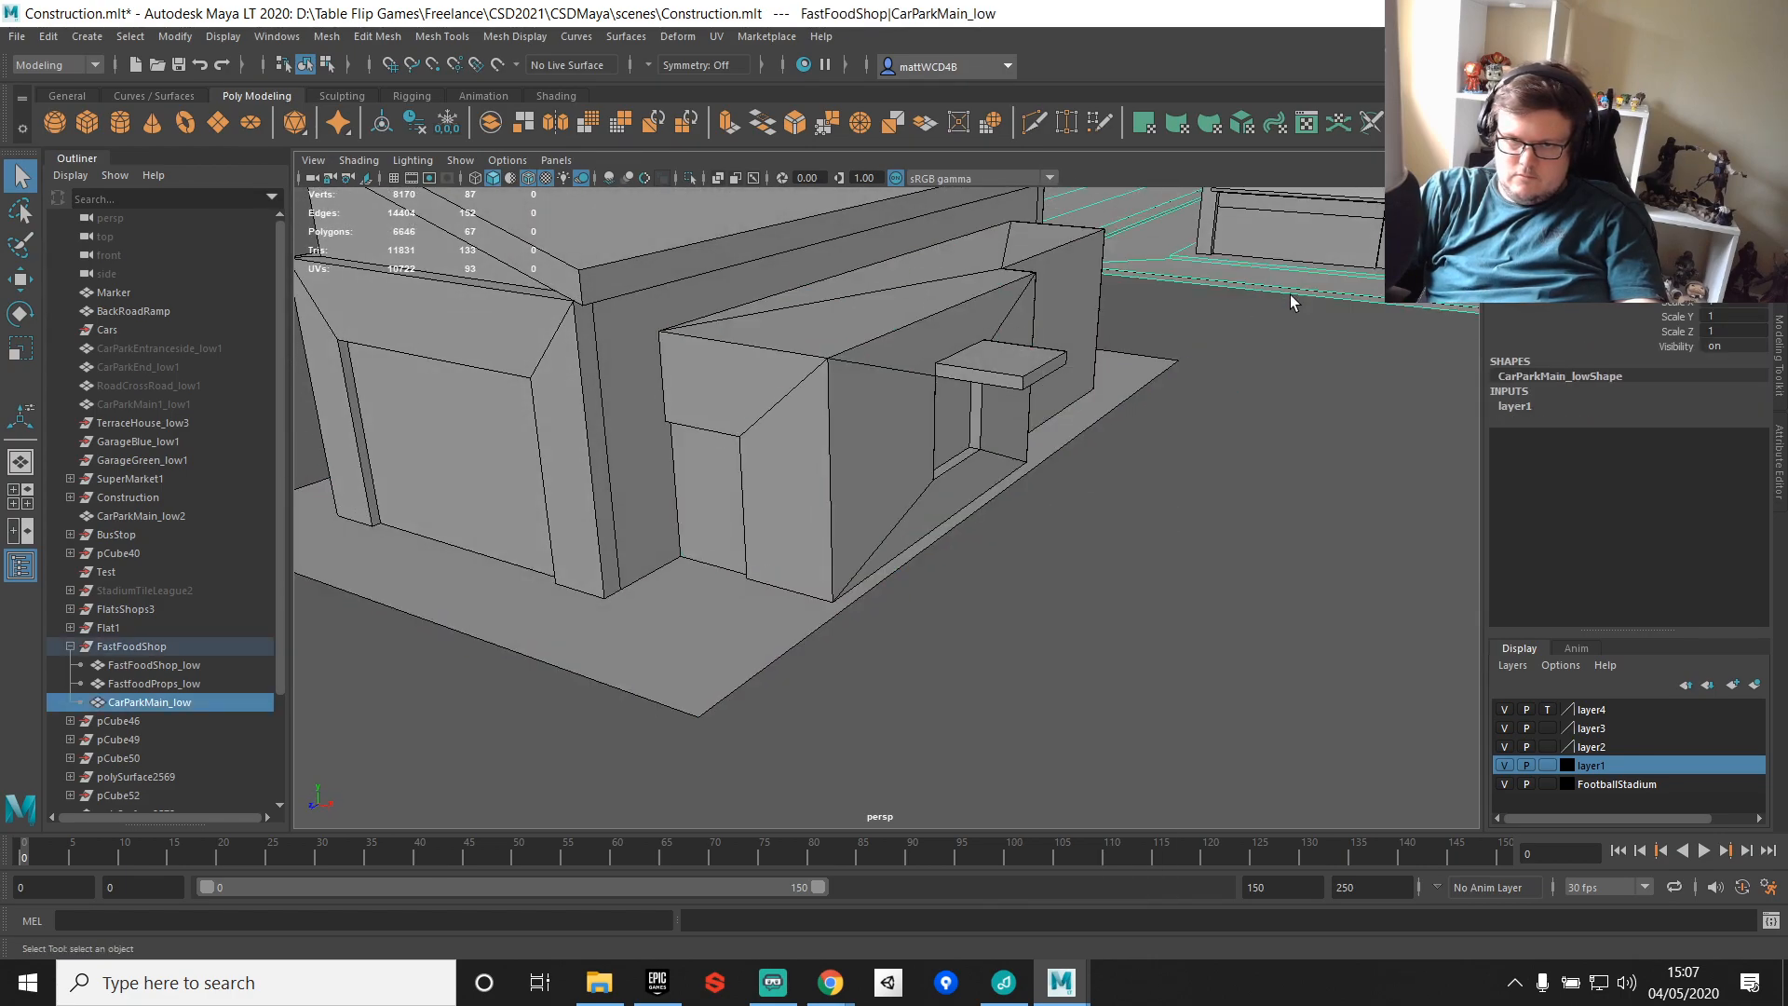
{"action": "key", "text": "f"}
{"action": "key", "text": "w"}
{"action": "key", "text": "ctrl+d"}
{"action": "left_click_drag", "start_coordinate": [1092, 362], "coordinate": [736, 640]}
{"action": "left_click_drag", "start_coordinate": [736, 641], "coordinate": [866, 615], "text": "alt"}
{"action": "scroll", "coordinate": [866, 614], "scroll_direction": "up", "scroll_amount": 3}
{"action": "middle_click_drag", "start_coordinate": [866, 615], "coordinate": [884, 510], "text": "alt"}
{"action": "left_click_drag", "start_coordinate": [885, 510], "coordinate": [908, 596], "text": "alt"}
{"action": "scroll", "coordinate": [931, 577], "scroll_direction": "down", "scroll_amount": 4}
Step: Reposition the duplicated car park's pivot with vertex snapping and line the copy up with the building's ground plane
{"action": "key", "text": "d"}
{"action": "key", "text": "v"}
{"action": "left_click_drag", "start_coordinate": [982, 549], "coordinate": [753, 654]}
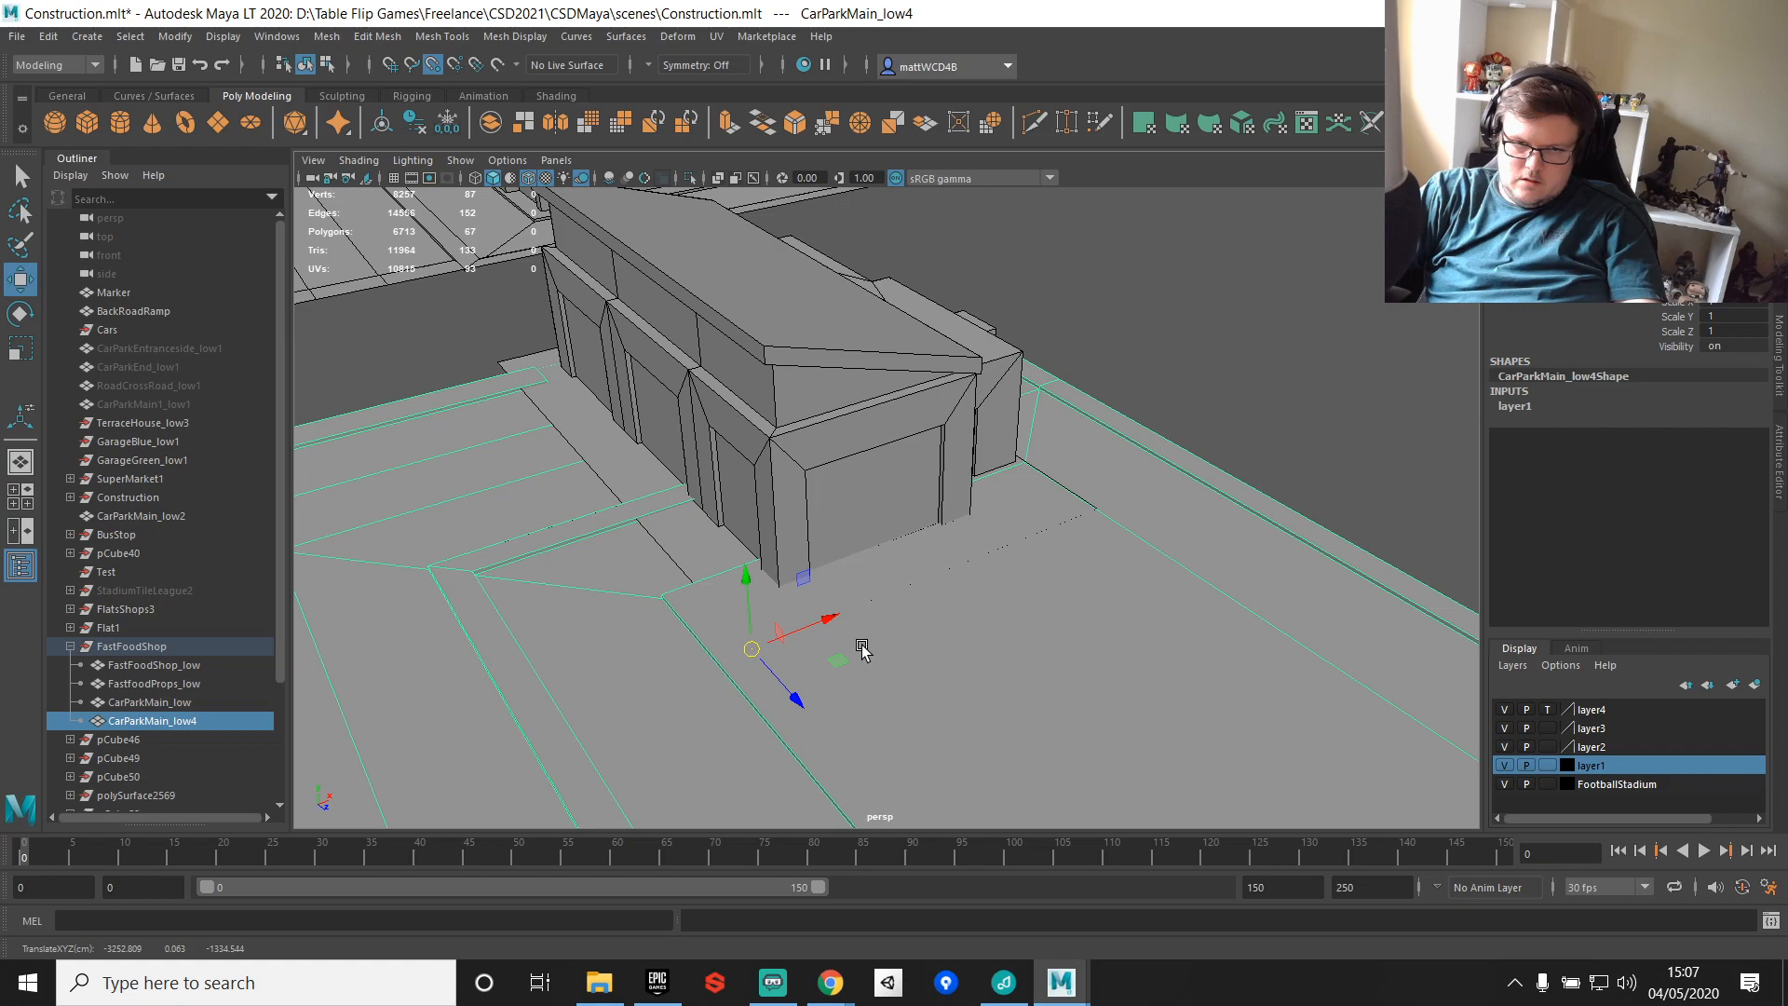
{"action": "scroll", "coordinate": [862, 649], "scroll_direction": "up", "scroll_amount": 4}
{"action": "middle_click_drag", "start_coordinate": [862, 649], "coordinate": [835, 511], "text": "alt"}
{"action": "left_click_drag", "start_coordinate": [835, 511], "coordinate": [1201, 505], "text": "alt"}
{"action": "middle_click_drag", "start_coordinate": [1201, 505], "coordinate": [1226, 499], "text": "alt"}
{"action": "left_click_drag", "start_coordinate": [1226, 500], "coordinate": [874, 475], "text": "alt"}
Step: Select the ground plane together with the building's parts and canopy and group them
{"action": "left_click", "coordinate": [866, 548]}
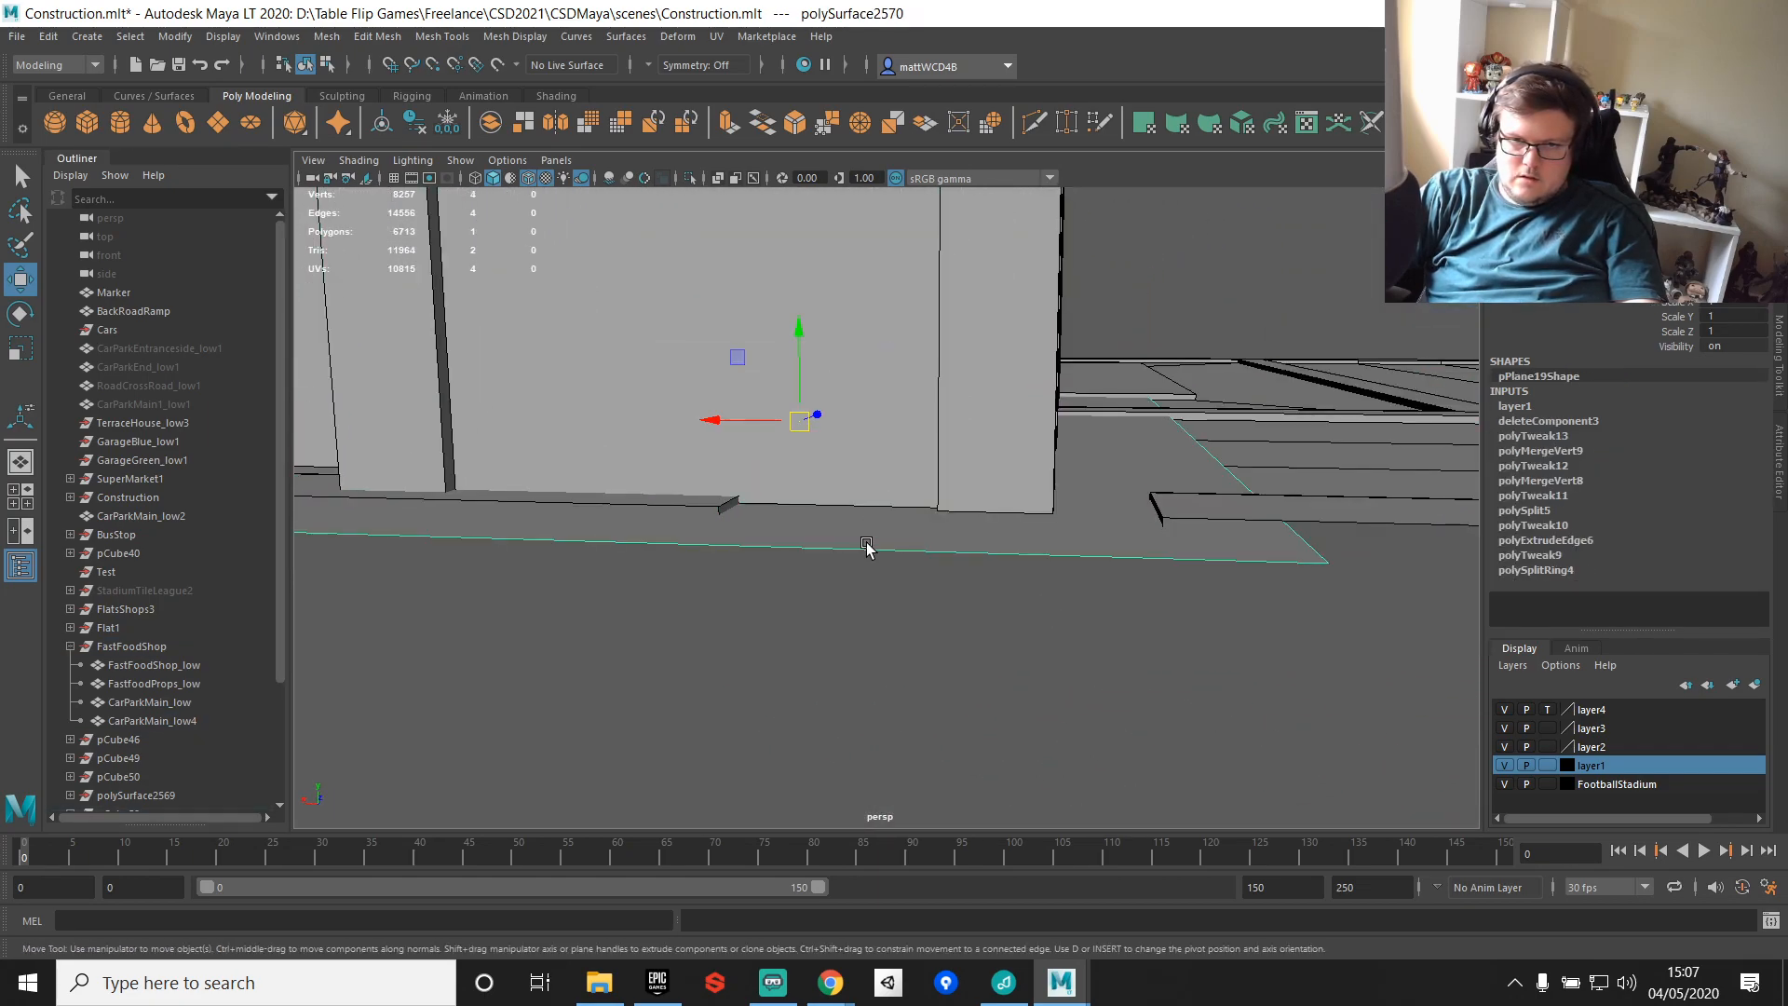
{"action": "scroll", "coordinate": [917, 454], "scroll_direction": "down", "scroll_amount": 5}
{"action": "left_click", "coordinate": [916, 395], "text": "shift"}
{"action": "left_click", "coordinate": [926, 287], "text": "shift"}
{"action": "left_click_drag", "start_coordinate": [742, 431], "coordinate": [809, 444], "text": "alt"}
{"action": "left_click", "coordinate": [947, 286], "text": "shift"}
{"action": "left_click", "coordinate": [629, 395], "text": "shift"}
{"action": "left_click_drag", "start_coordinate": [629, 395], "coordinate": [509, 615], "text": "alt"}
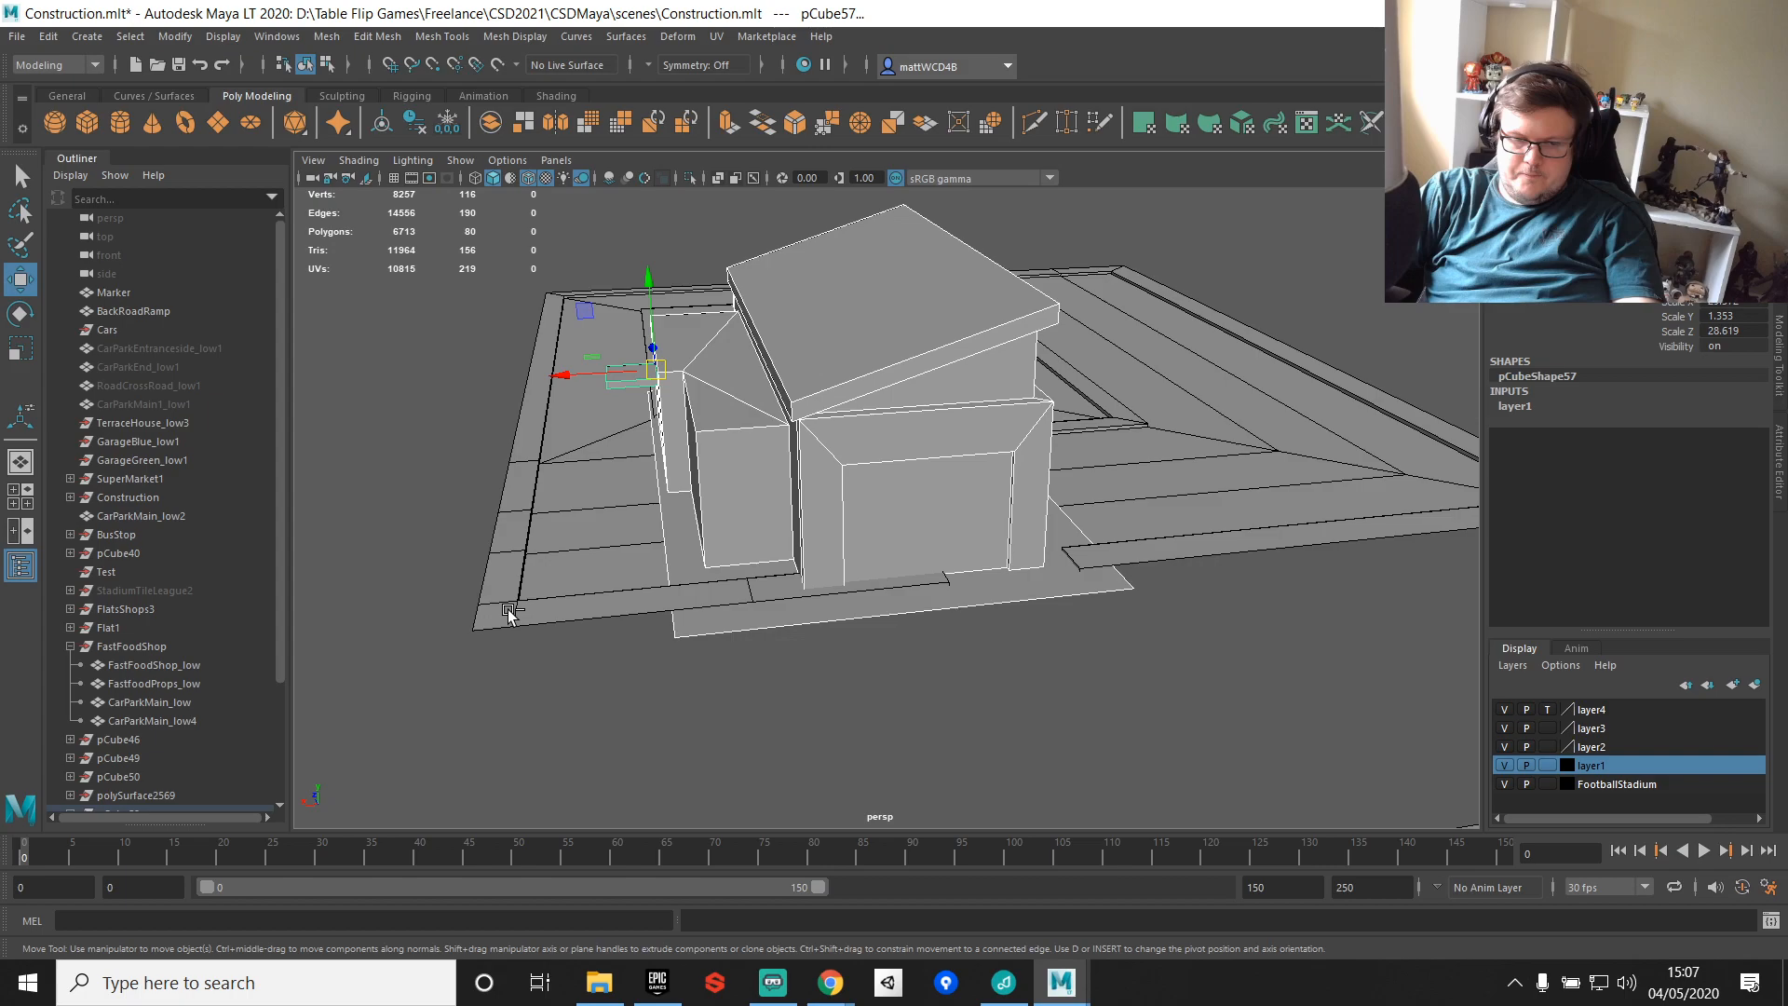
{"action": "key", "text": "ctrl+g"}
Step: Name the new building group CoffeeDriveThrough
{"action": "double_click", "coordinate": [143, 757]}
{"action": "type", "text": "CoffeeTakeout"}
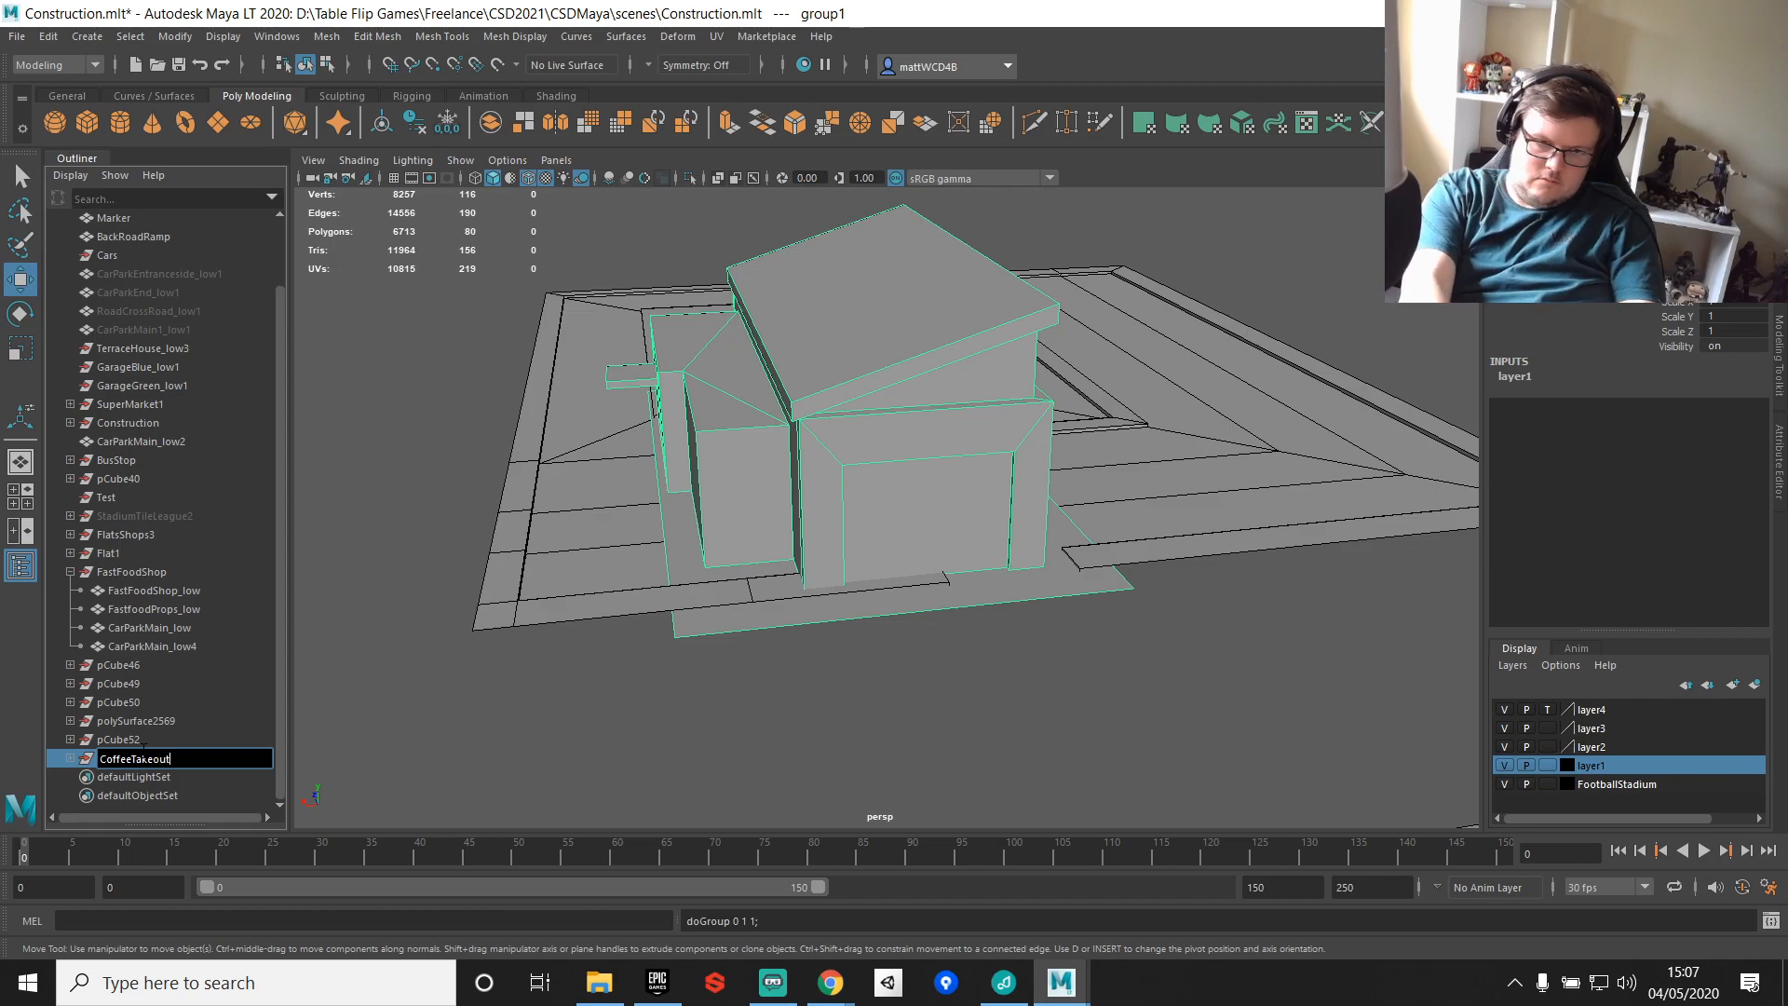
{"action": "key", "text": "Return"}
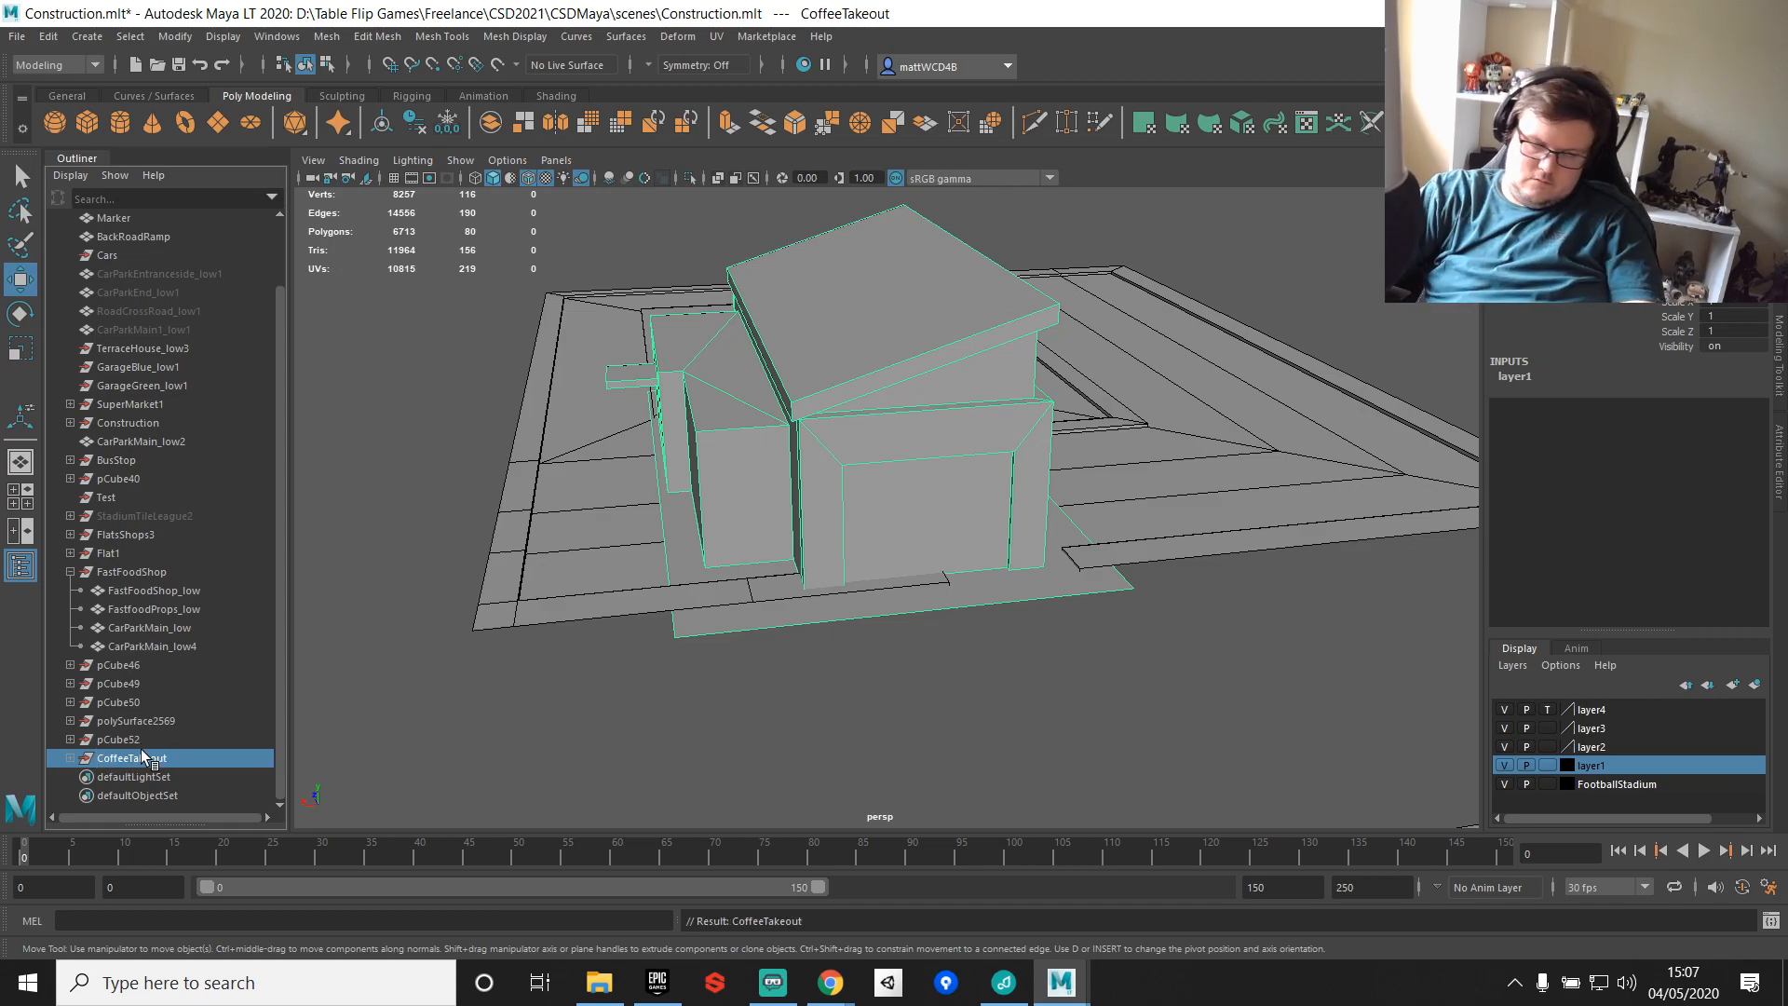
{"action": "double_click", "coordinate": [191, 758]}
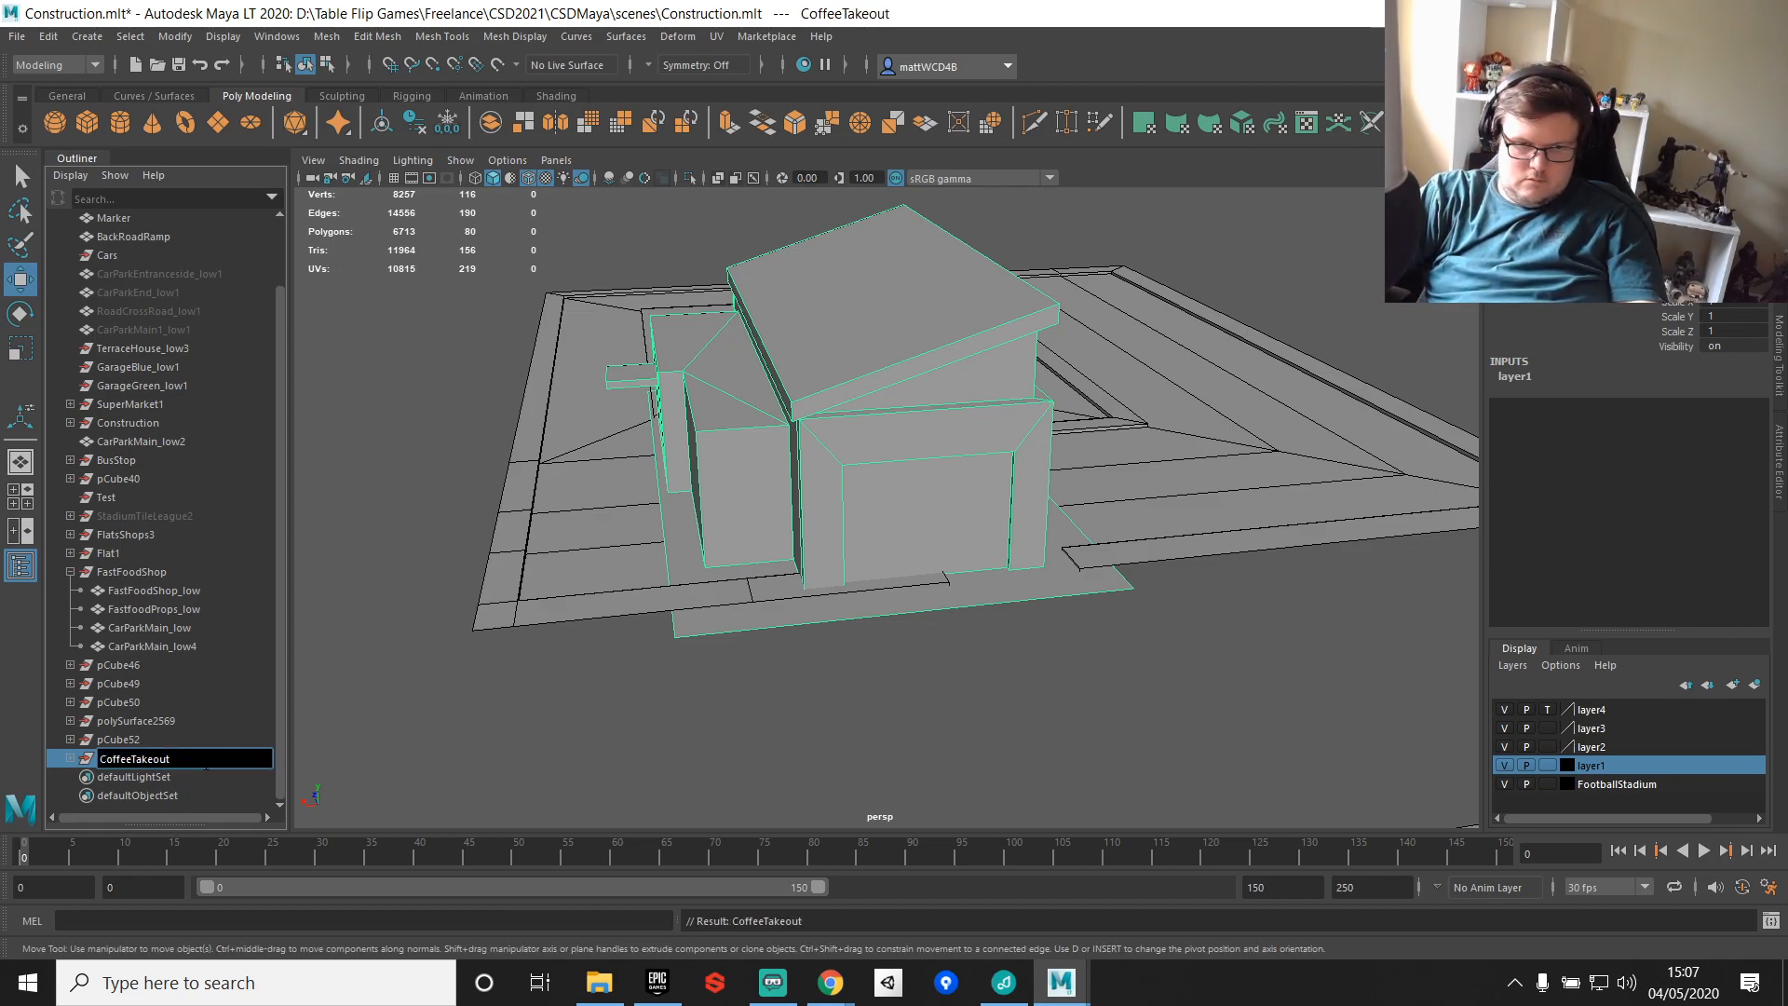
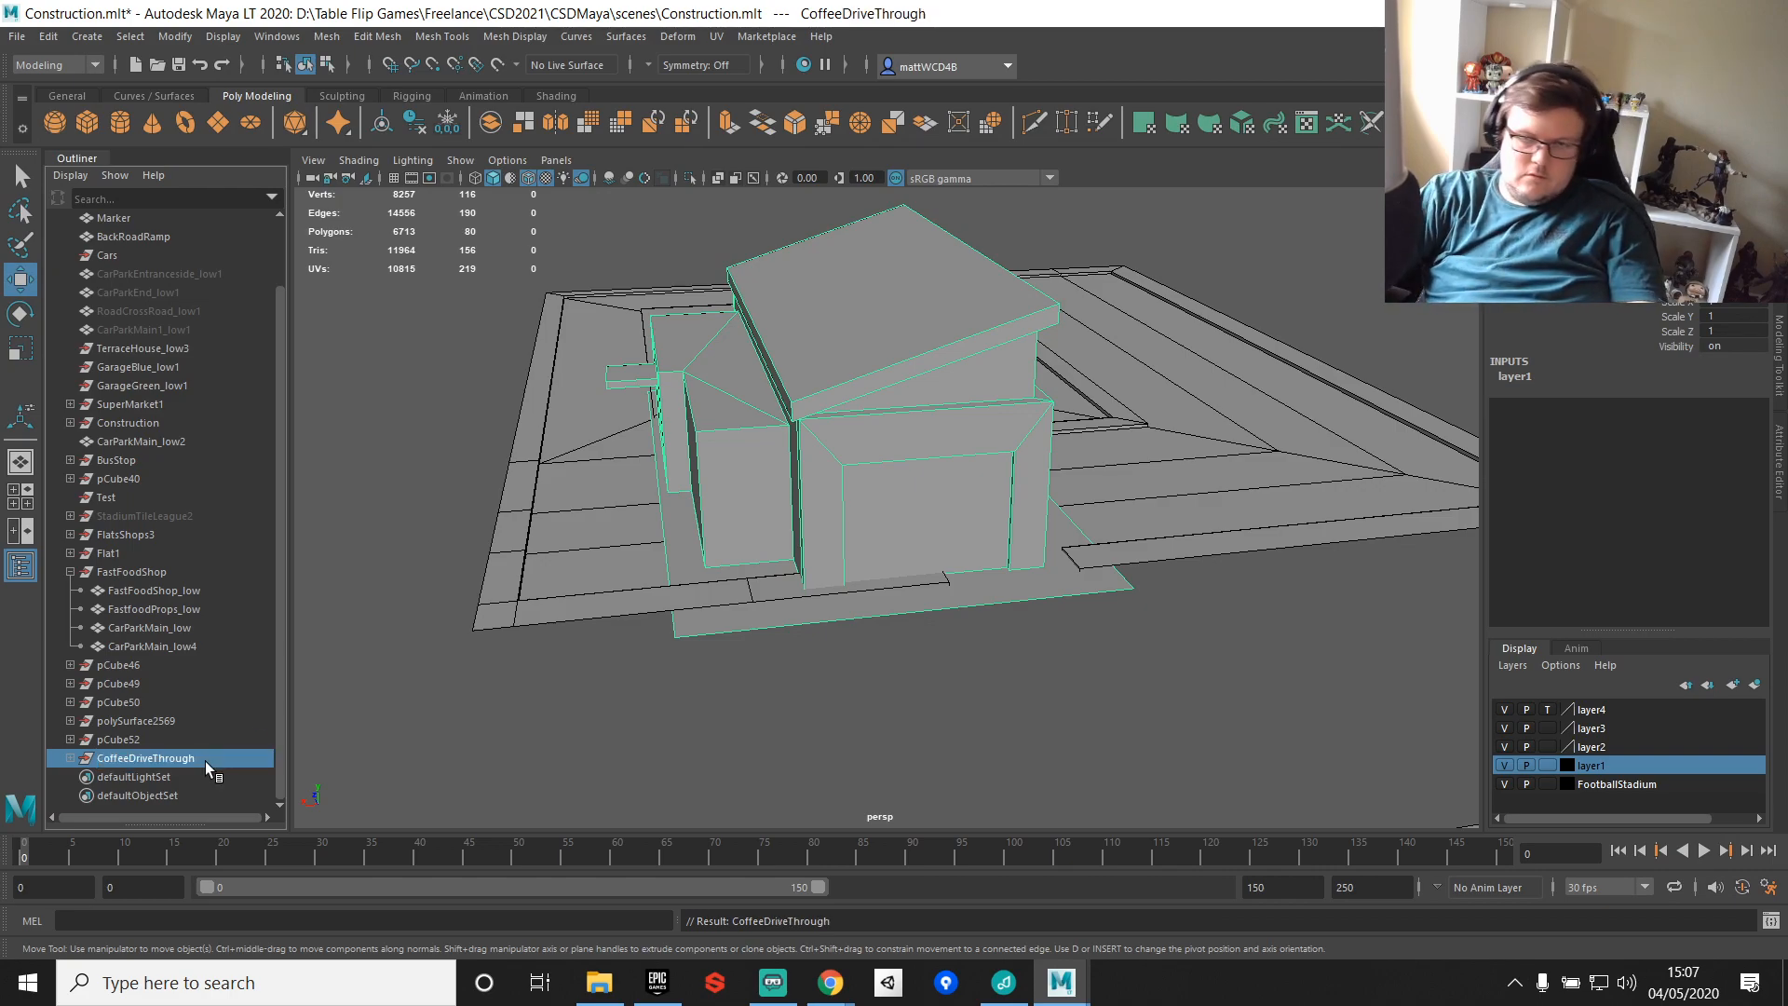
Step: Centre the CoffeeDriveThrough group's pivot, then reposition it with vertex snapping near the ground plane's corner
{"action": "left_click", "coordinate": [414, 122]}
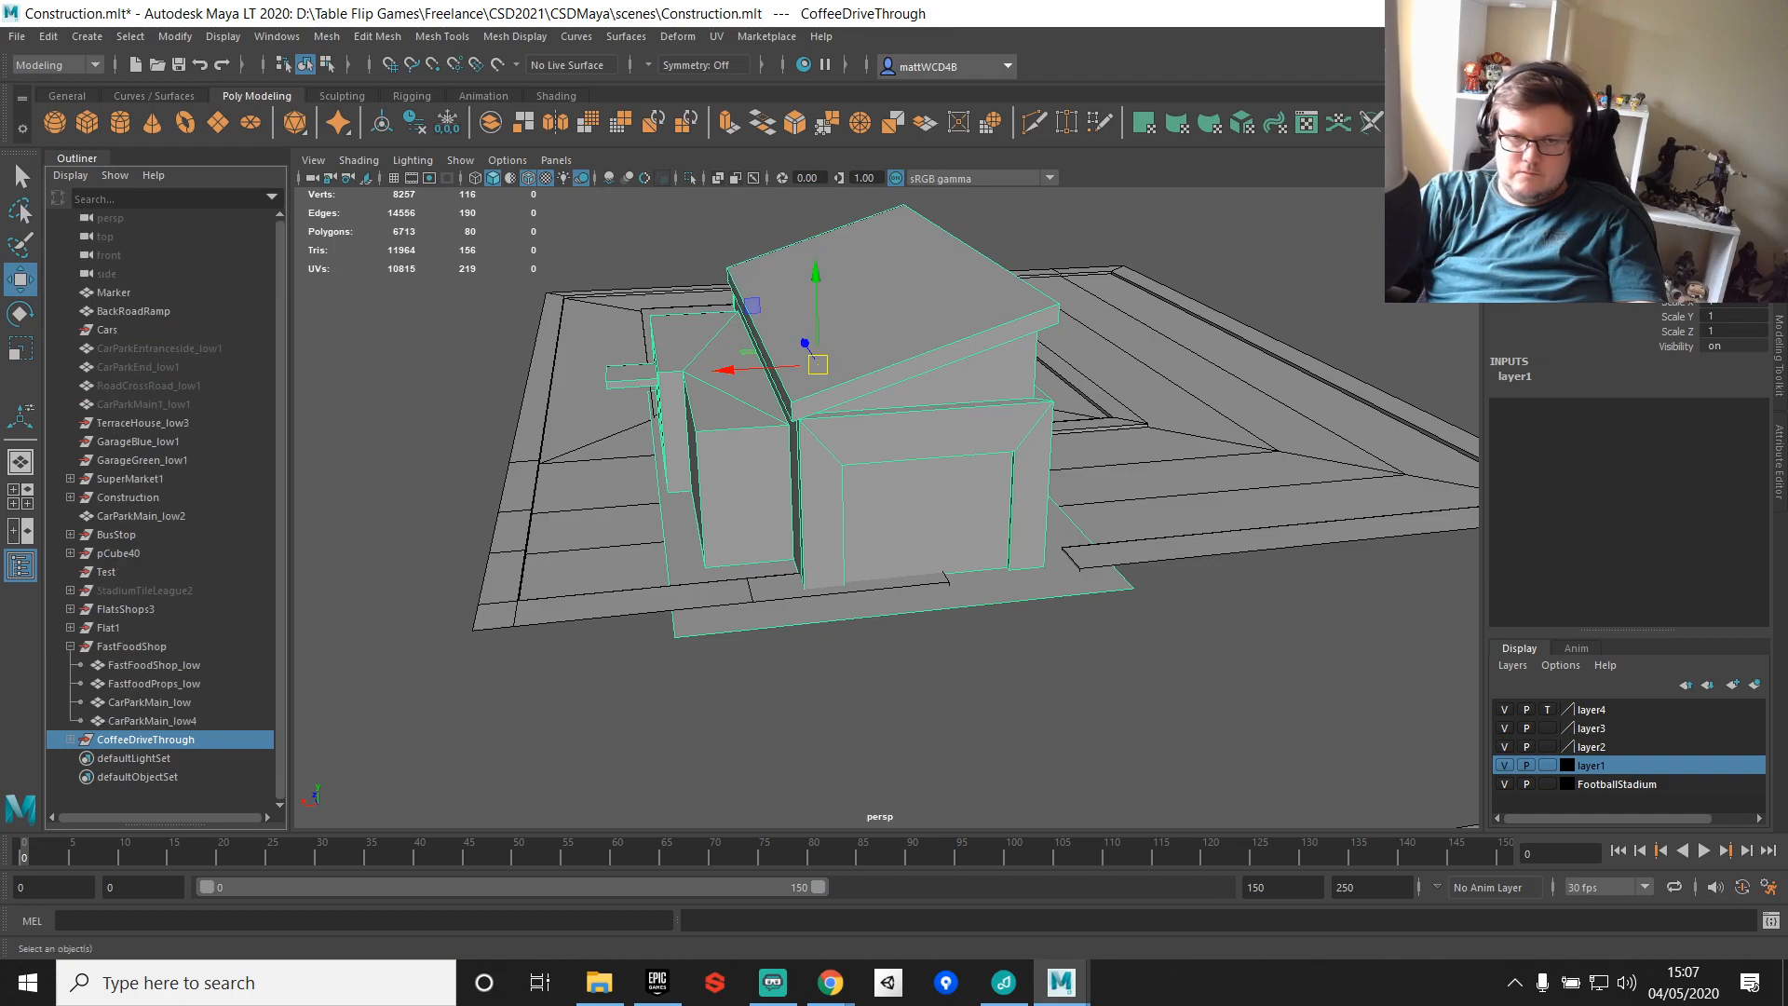
{"action": "left_click_drag", "start_coordinate": [1093, 542], "coordinate": [985, 489], "text": "alt"}
{"action": "key", "text": "d"}
{"action": "key", "text": "v"}
{"action": "left_click_drag", "start_coordinate": [828, 356], "coordinate": [1019, 488]}
{"action": "scroll", "coordinate": [922, 633], "scroll_direction": "up", "scroll_amount": 3}
Step: Extrude the ground plane's long front edge down to the car park surface to form a kerb
{"action": "key", "text": "q"}
{"action": "left_click", "coordinate": [982, 472]}
{"action": "right_click_drag", "start_coordinate": [969, 466], "coordinate": [961, 505], "text": "shift"}
{"action": "key", "text": "w"}
{"action": "left_click_drag", "start_coordinate": [740, 553], "coordinate": [1162, 543], "text": "alt"}
{"action": "key", "text": "q"}
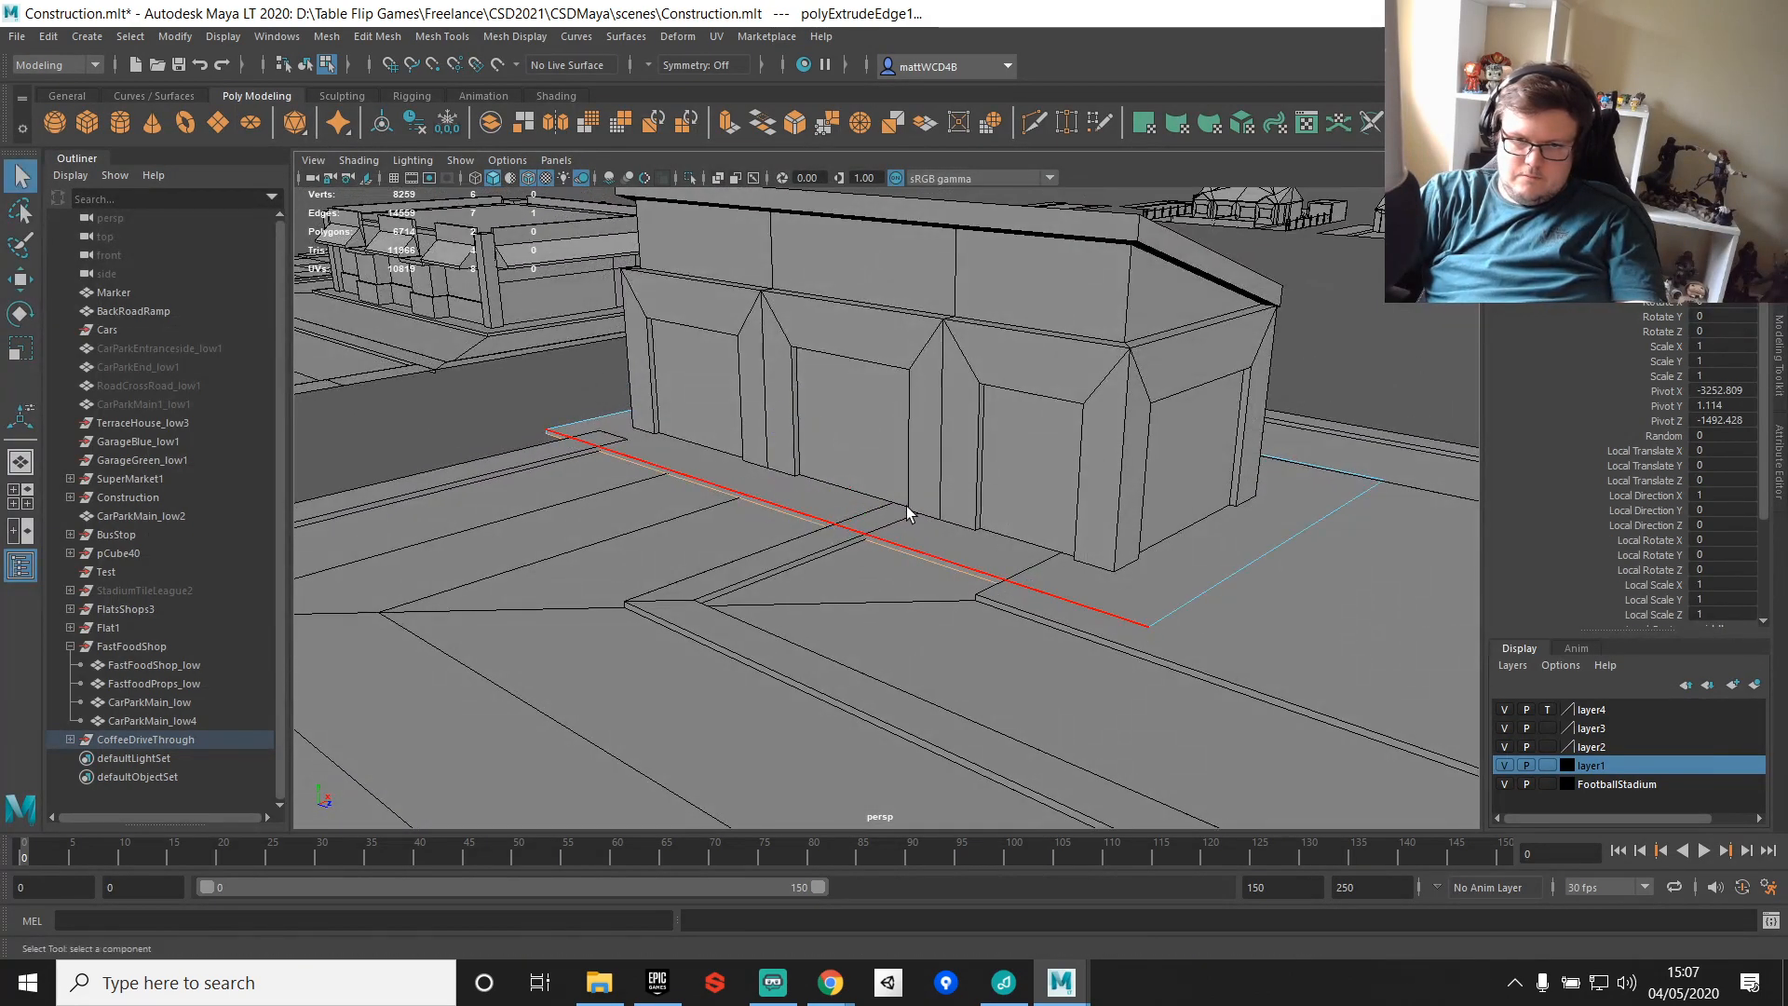
Step: Delete the duplicated car park from around the building
{"action": "right_click_drag", "start_coordinate": [576, 475], "coordinate": [702, 384]}
{"action": "left_click", "coordinate": [607, 584]}
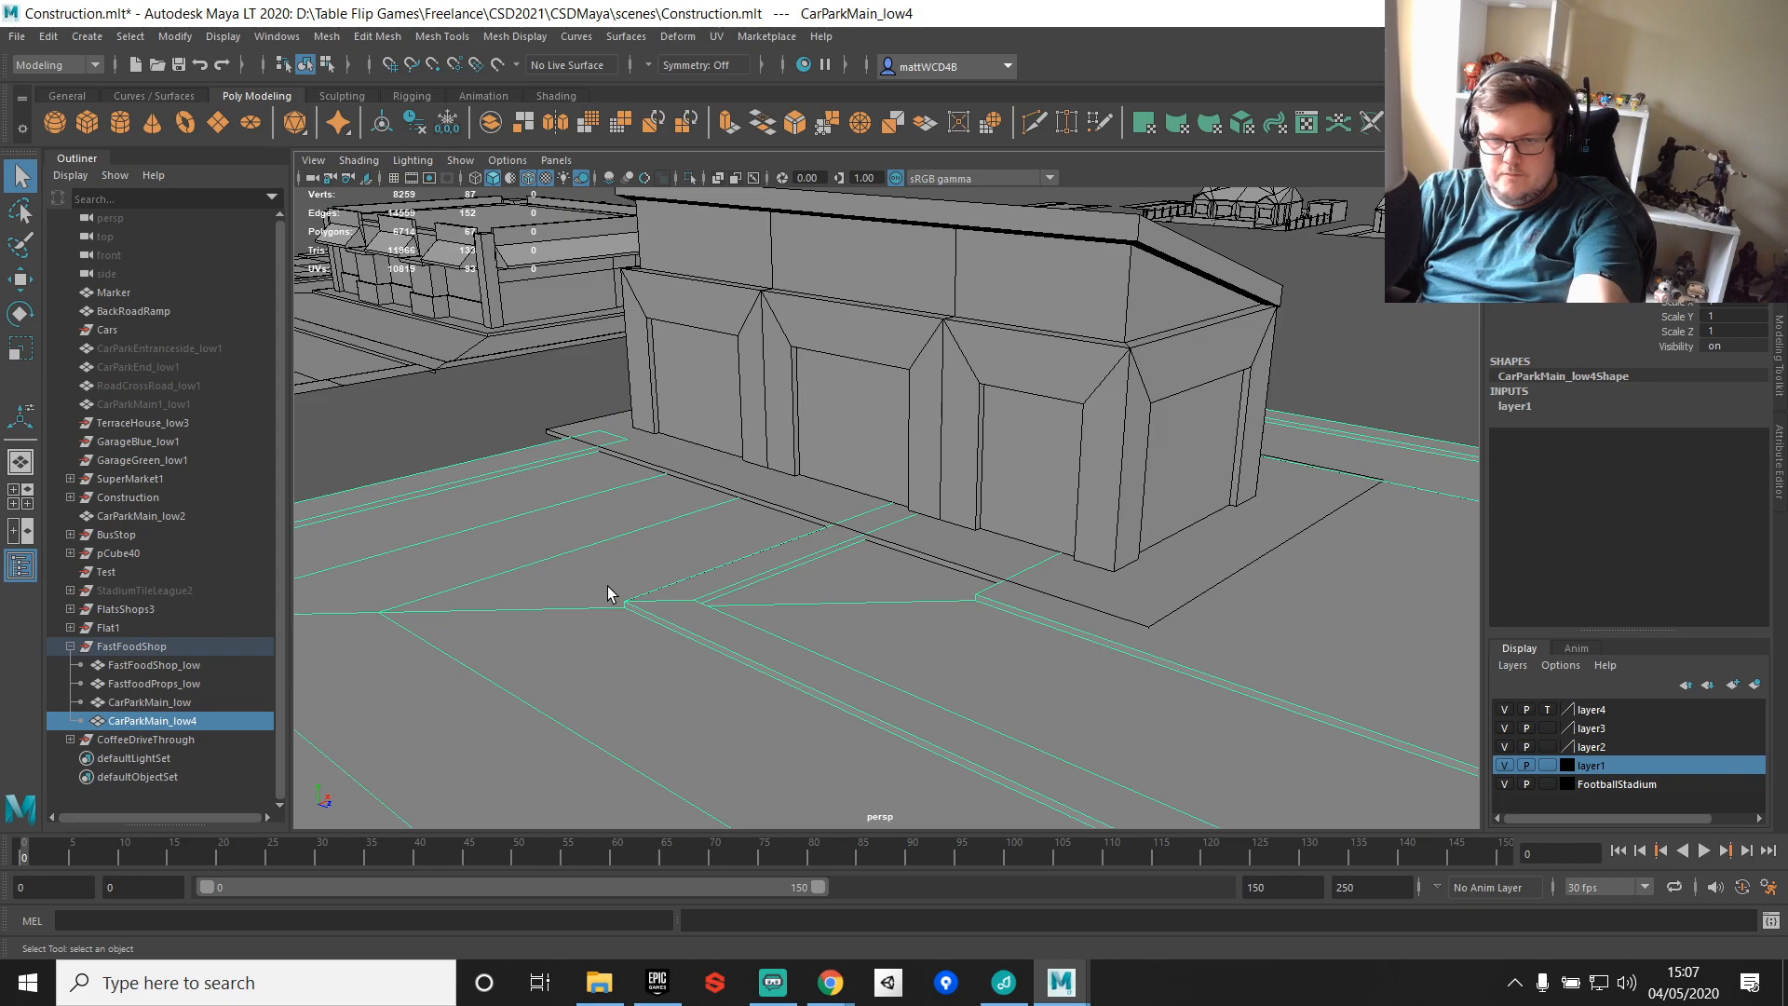
{"action": "key", "text": "Delete"}
Step: Extrude the front kerb's lower edge outwards to create a wide paved strip in front of the building
{"action": "scroll", "coordinate": [792, 493], "scroll_direction": "down", "scroll_amount": 5}
{"action": "left_click_drag", "start_coordinate": [792, 500], "coordinate": [987, 551], "text": "alt"}
{"action": "right_click_drag", "start_coordinate": [987, 550], "coordinate": [994, 412]}
{"action": "left_click", "coordinate": [947, 562]}
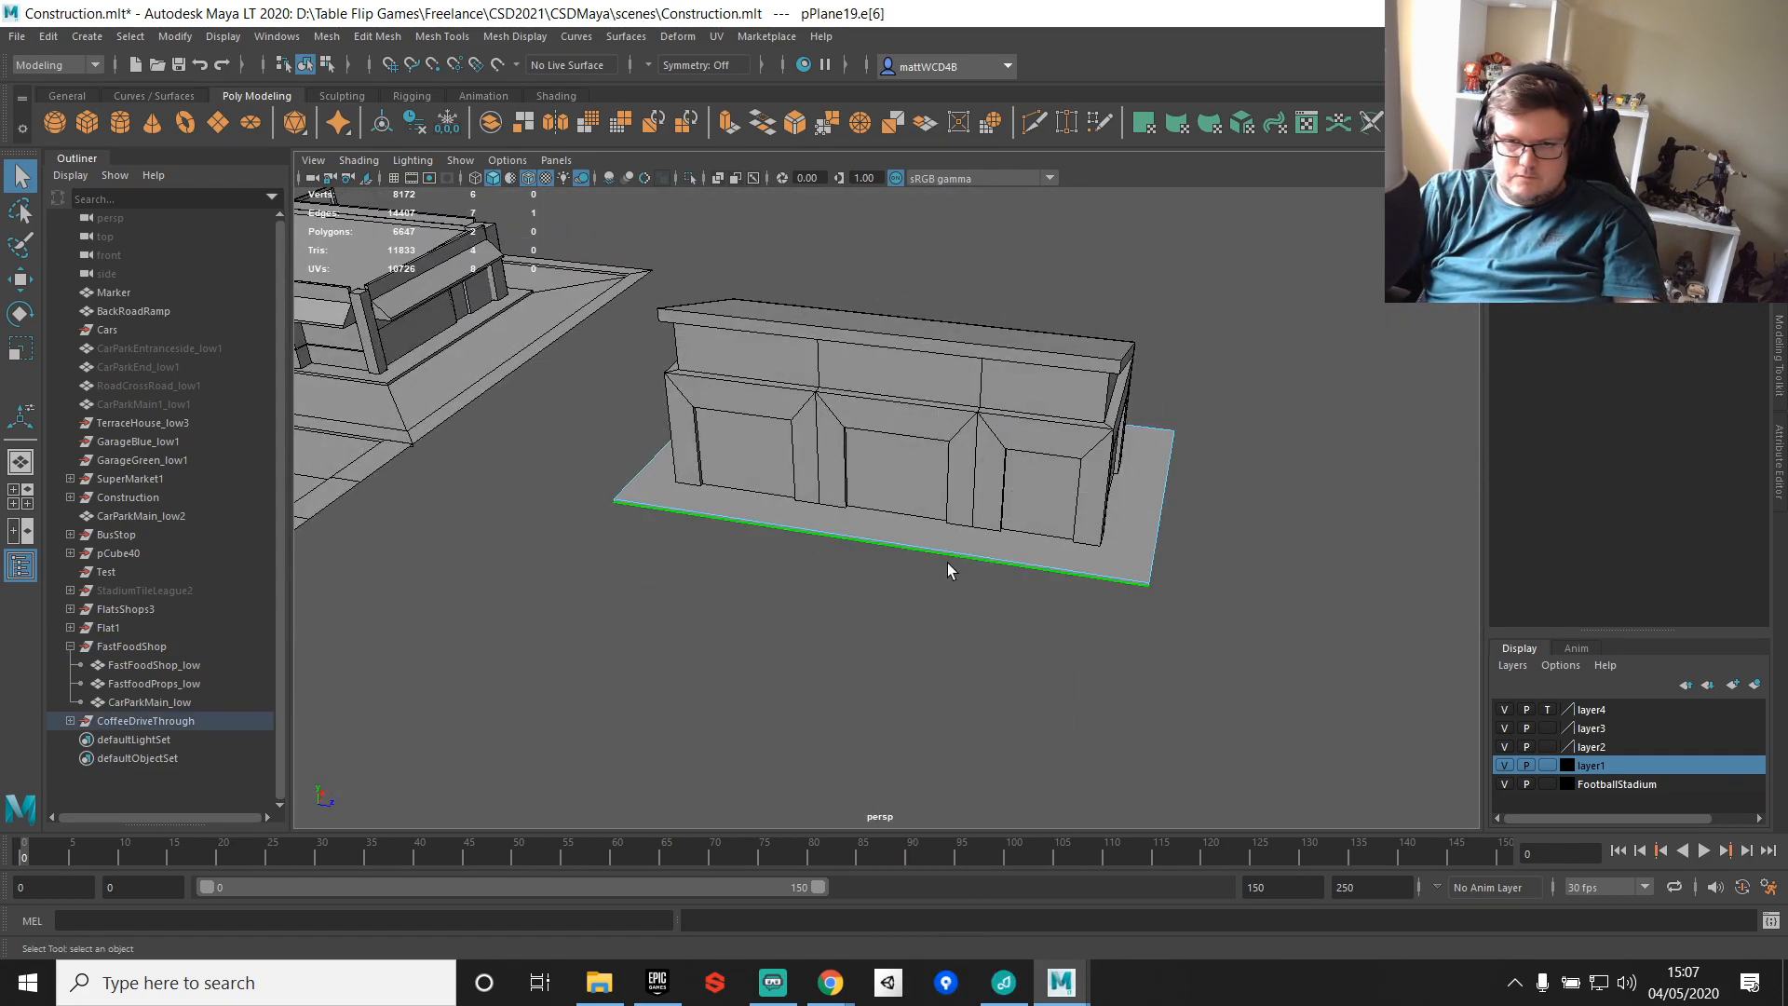
{"action": "right_click_drag", "start_coordinate": [990, 549], "coordinate": [984, 591], "text": "shift"}
{"action": "scroll", "coordinate": [982, 587], "scroll_direction": "down", "scroll_amount": 4}
{"action": "key", "text": "w"}
{"action": "left_click_drag", "start_coordinate": [1026, 609], "coordinate": [906, 611], "text": "alt"}
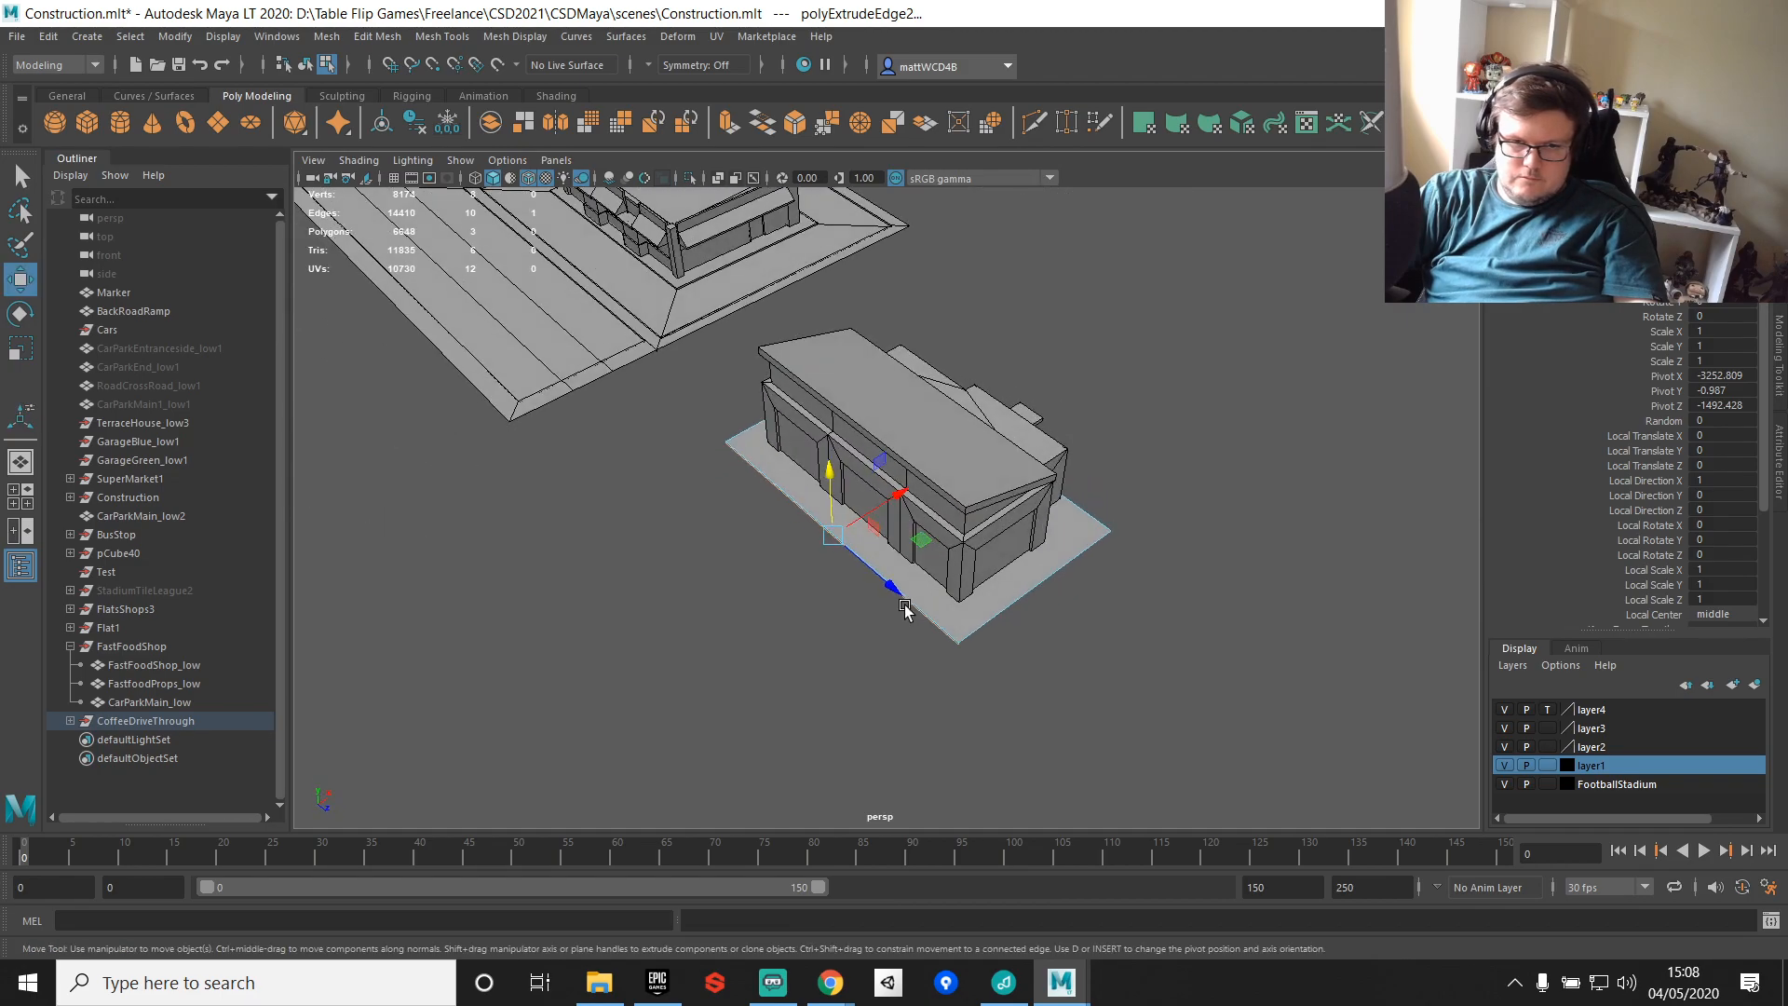
{"action": "scroll", "coordinate": [984, 533], "scroll_direction": "up", "scroll_amount": 4}
{"action": "left_click_drag", "start_coordinate": [850, 522], "coordinate": [583, 559]}
Step: Extrude the ground plane's long edge on the extension side down into a matching kerb
{"action": "scroll", "coordinate": [748, 597], "scroll_direction": "down", "scroll_amount": 4}
{"action": "scroll", "coordinate": [583, 558], "scroll_direction": "up", "scroll_amount": 4}
{"action": "left_click_drag", "start_coordinate": [785, 638], "coordinate": [827, 609], "text": "alt"}
{"action": "left_click", "coordinate": [867, 613]}
{"action": "right_click_drag", "start_coordinate": [794, 568], "coordinate": [775, 618], "text": "shift"}
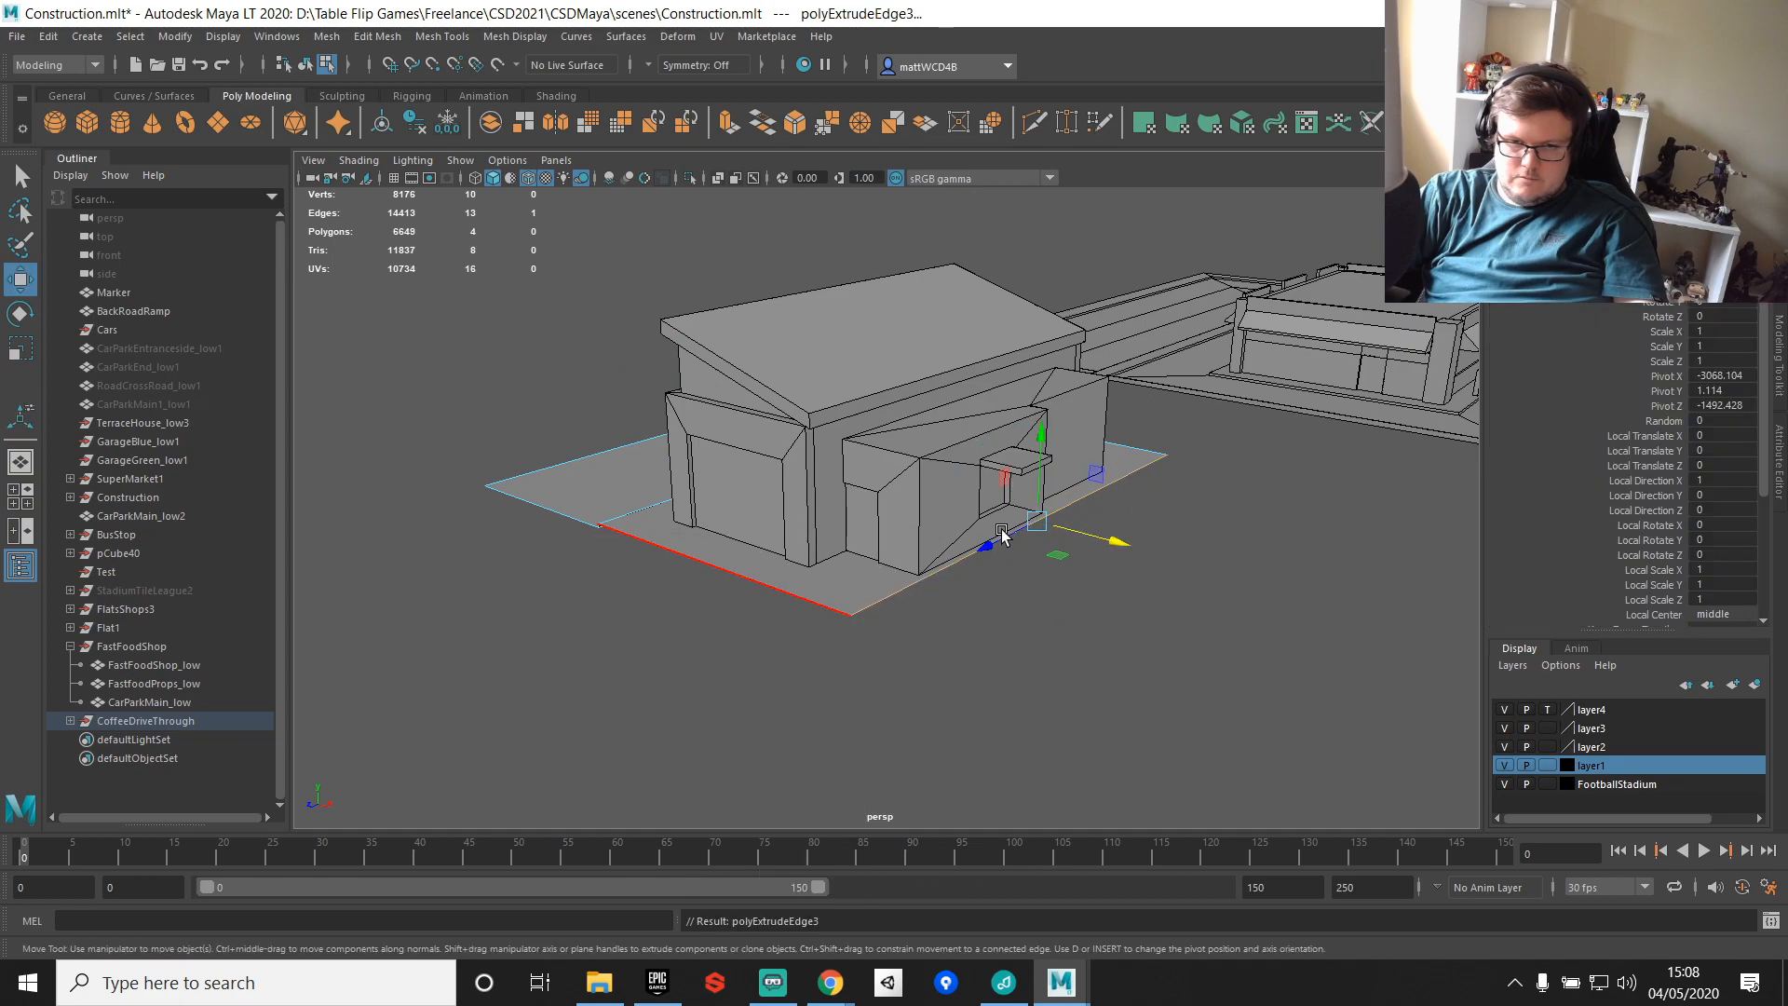
{"action": "left_click_drag", "start_coordinate": [1046, 443], "coordinate": [604, 542]}
Step: Extrude the extension-side kerb's lower edge outwards to form the drive-through lane and adjust its width
{"action": "key", "text": "g"}
{"action": "key", "text": "w"}
{"action": "left_click_drag", "start_coordinate": [1114, 546], "coordinate": [1223, 597]}
{"action": "left_click_drag", "start_coordinate": [829, 548], "coordinate": [962, 557], "text": "alt"}
{"action": "scroll", "coordinate": [962, 557], "scroll_direction": "up", "scroll_amount": 5}
{"action": "left_click_drag", "start_coordinate": [1083, 487], "coordinate": [1097, 492]}
Step: Extrude the lane's short end edge past the end of the ground plane and adjust its length
{"action": "left_click_drag", "start_coordinate": [1169, 540], "coordinate": [922, 543], "text": "alt"}
{"action": "scroll", "coordinate": [866, 554], "scroll_direction": "up", "scroll_amount": 5}
{"action": "left_click", "coordinate": [799, 540]}
{"action": "key", "text": "ctrl+e"}
{"action": "key", "text": "w"}
{"action": "scroll", "coordinate": [978, 528], "scroll_direction": "down", "scroll_amount": 5}
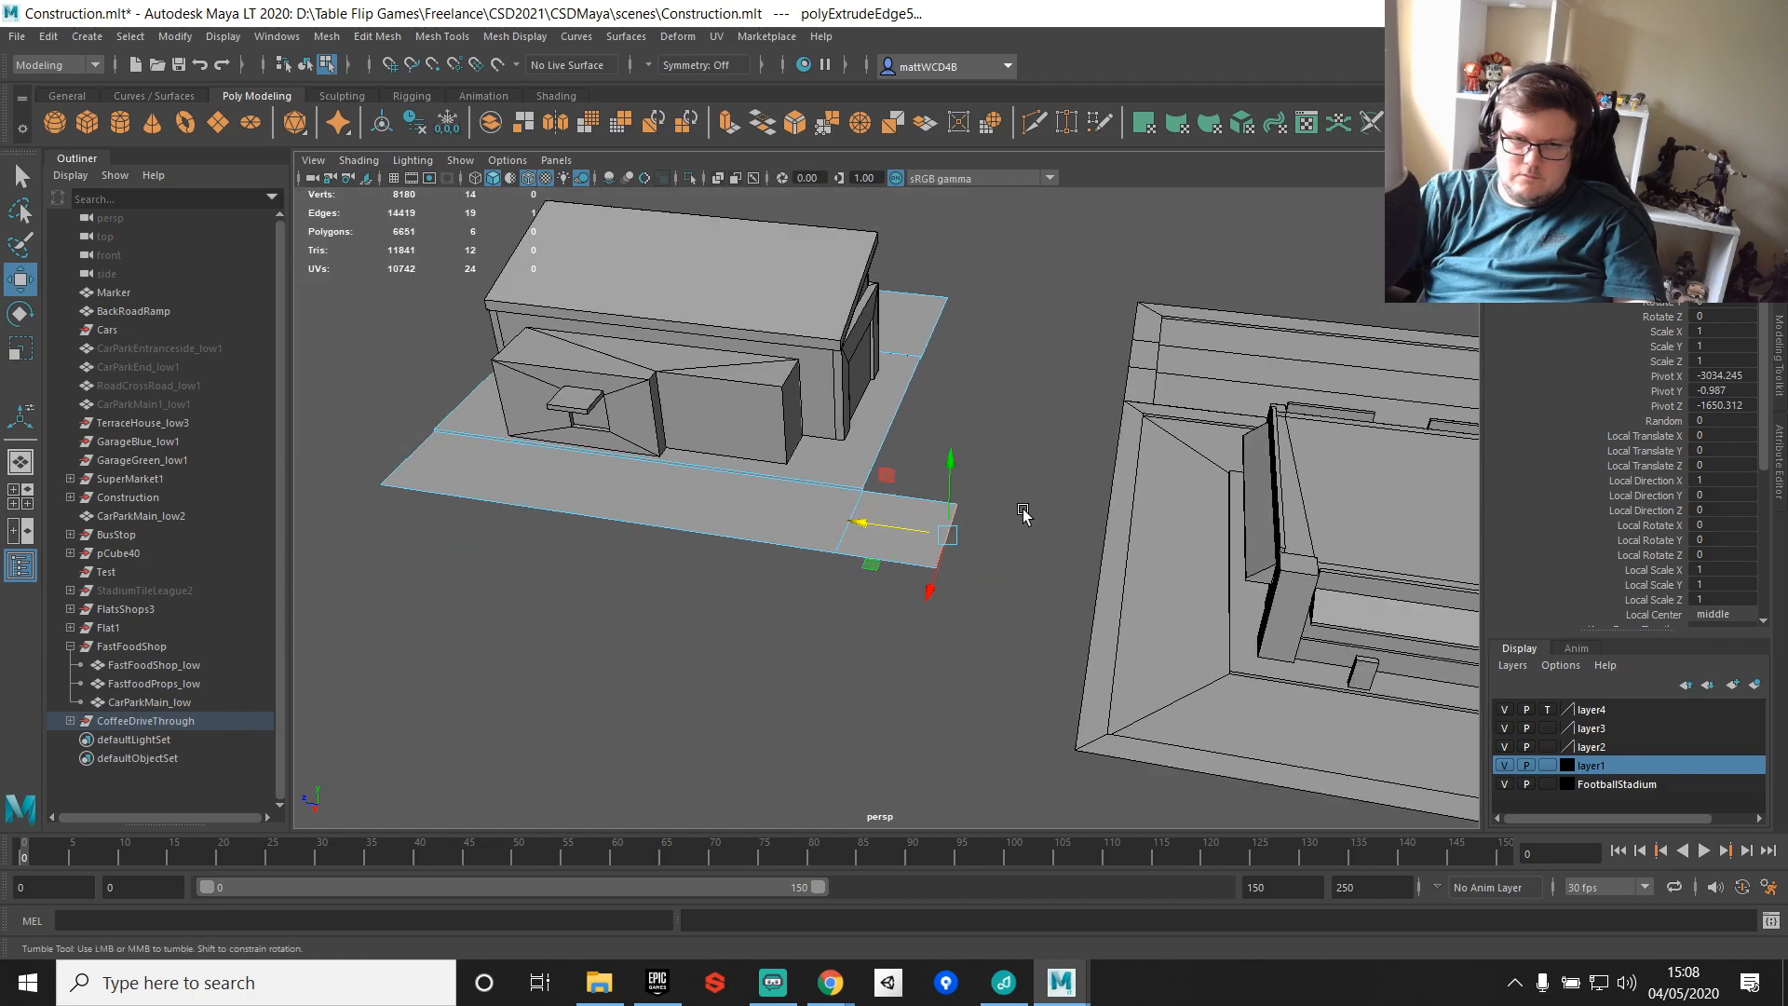
{"action": "left_click_drag", "start_coordinate": [1022, 514], "coordinate": [986, 518], "text": "alt"}
{"action": "scroll", "coordinate": [969, 519], "scroll_direction": "up", "scroll_amount": 3}
{"action": "left_click_drag", "start_coordinate": [877, 526], "coordinate": [908, 529]}
Step: Extrude the lane extension's inner edge across the building's end to the front kerb line
{"action": "left_click_drag", "start_coordinate": [908, 529], "coordinate": [698, 530], "text": "alt"}
{"action": "middle_click_drag", "start_coordinate": [671, 550], "coordinate": [984, 522], "text": "alt"}
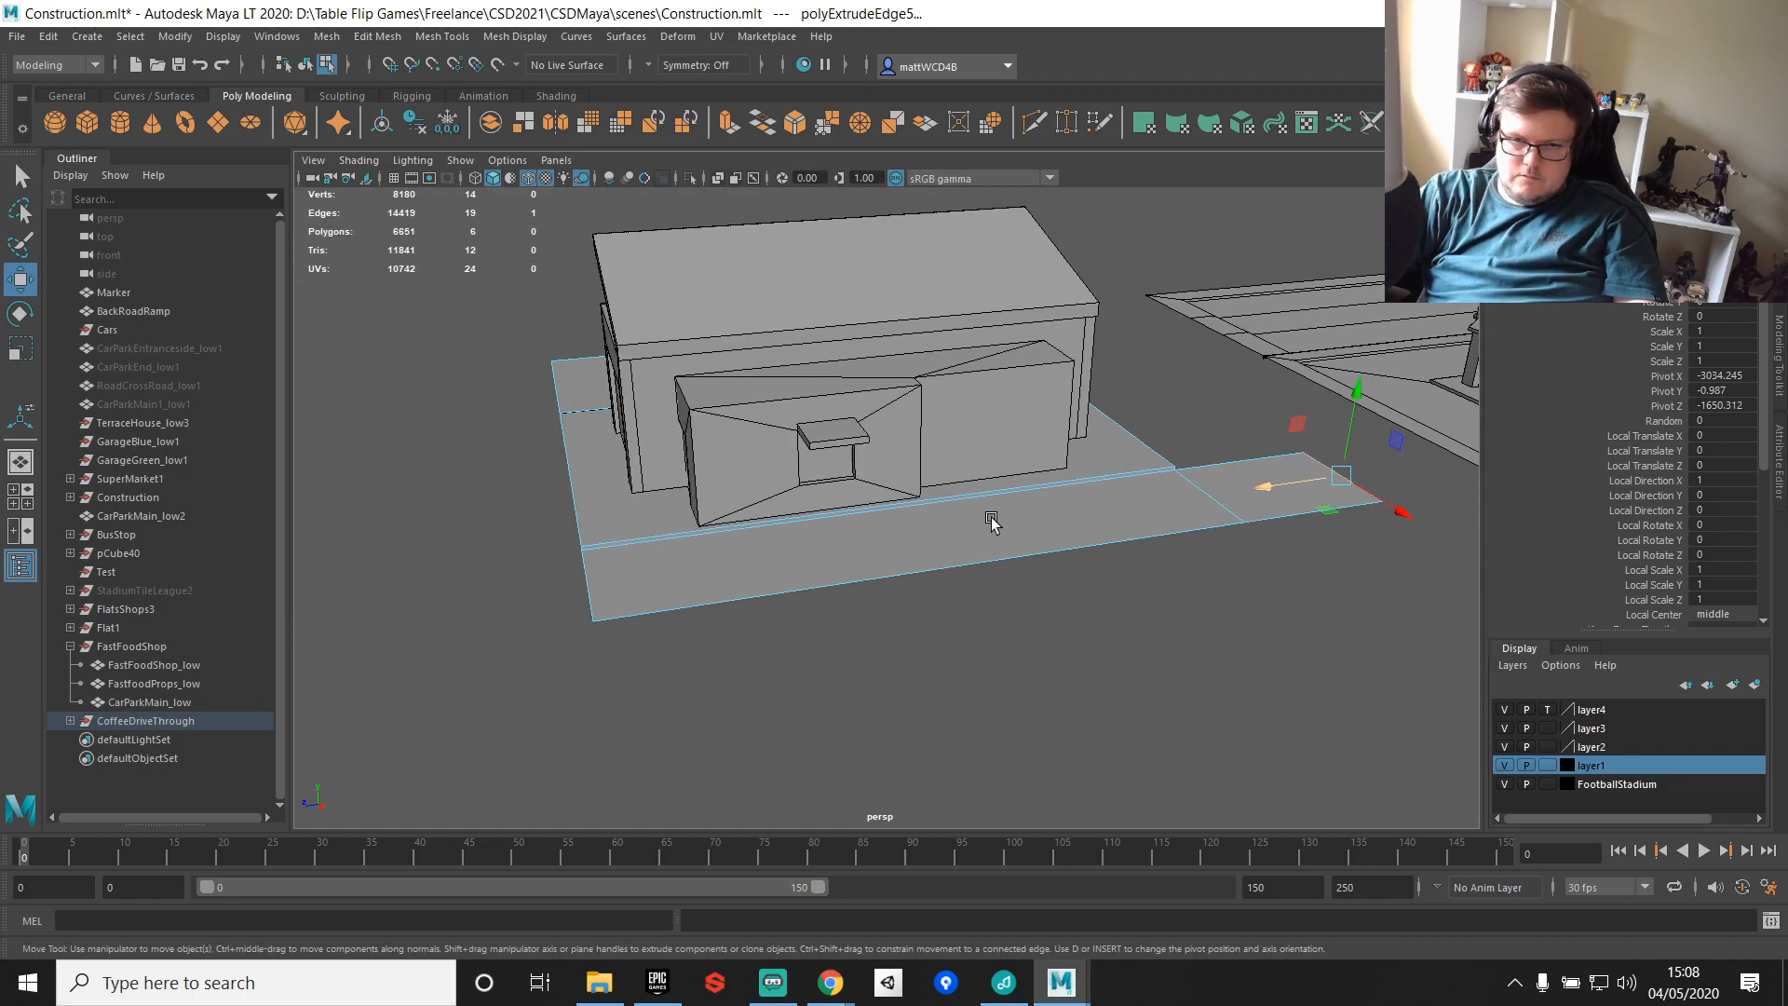
{"action": "left_click_drag", "start_coordinate": [983, 522], "coordinate": [1083, 512], "text": "alt"}
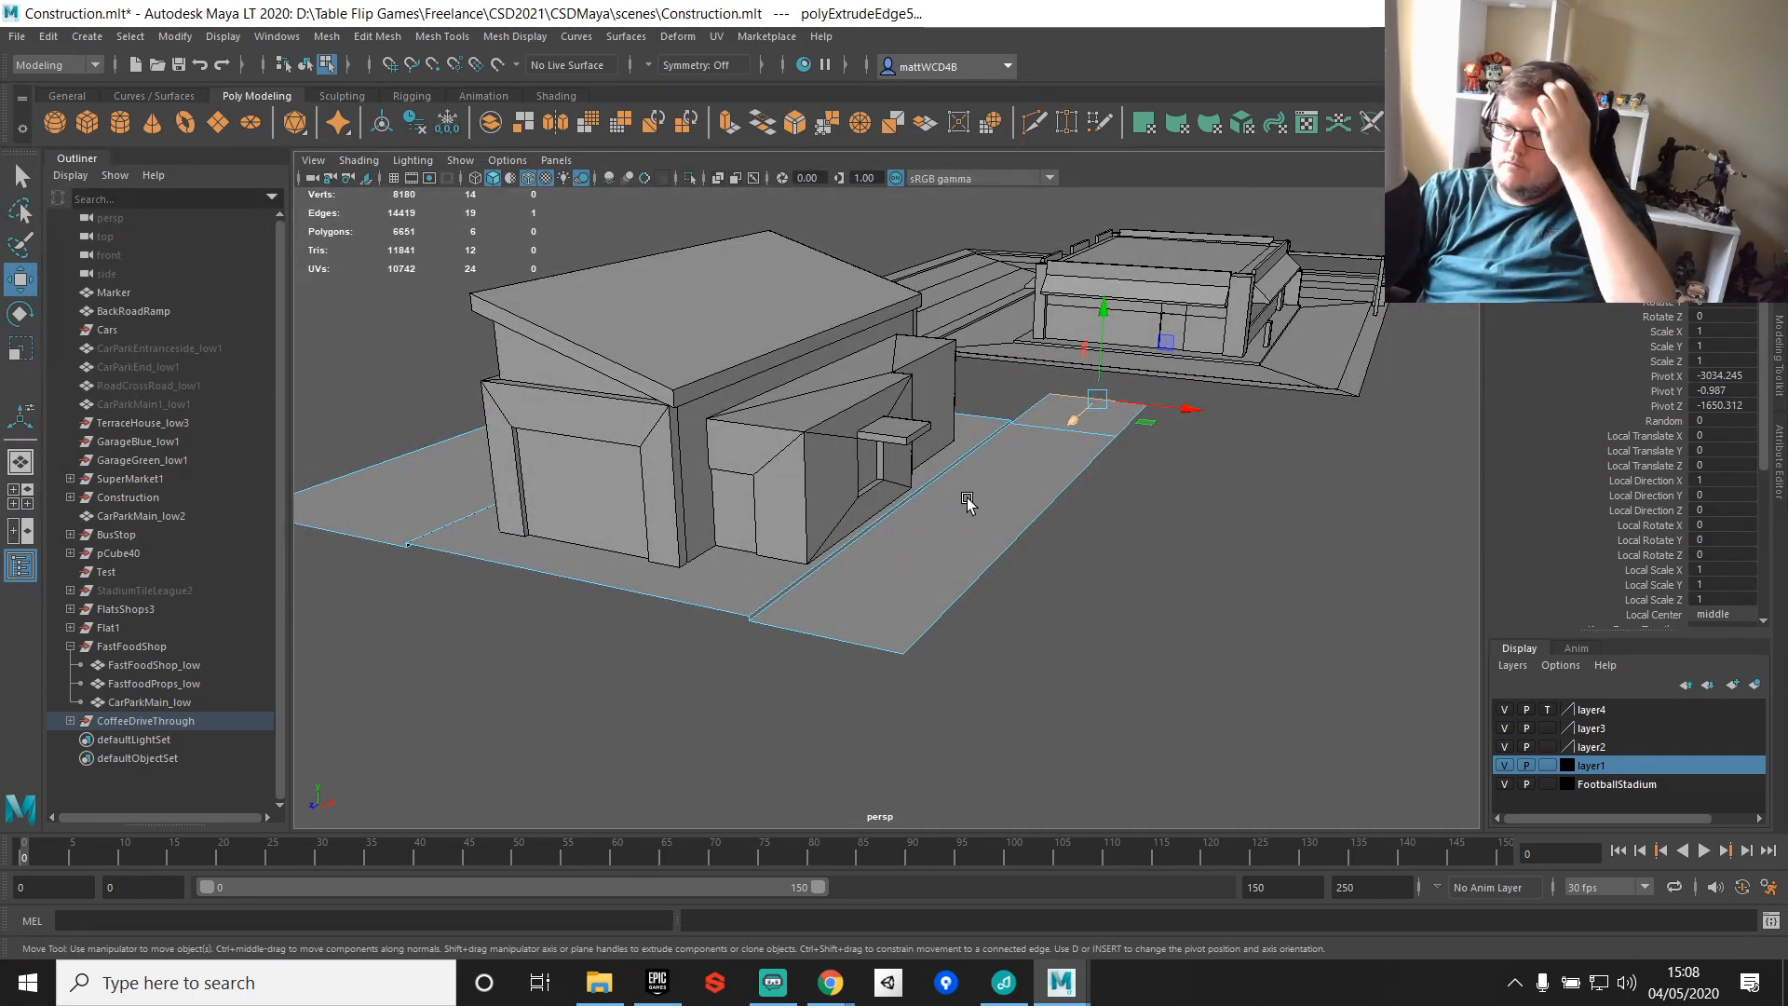
{"action": "scroll", "coordinate": [941, 508], "scroll_direction": "down", "scroll_amount": 3}
{"action": "left_click_drag", "start_coordinate": [1134, 495], "coordinate": [1064, 519], "text": "alt"}
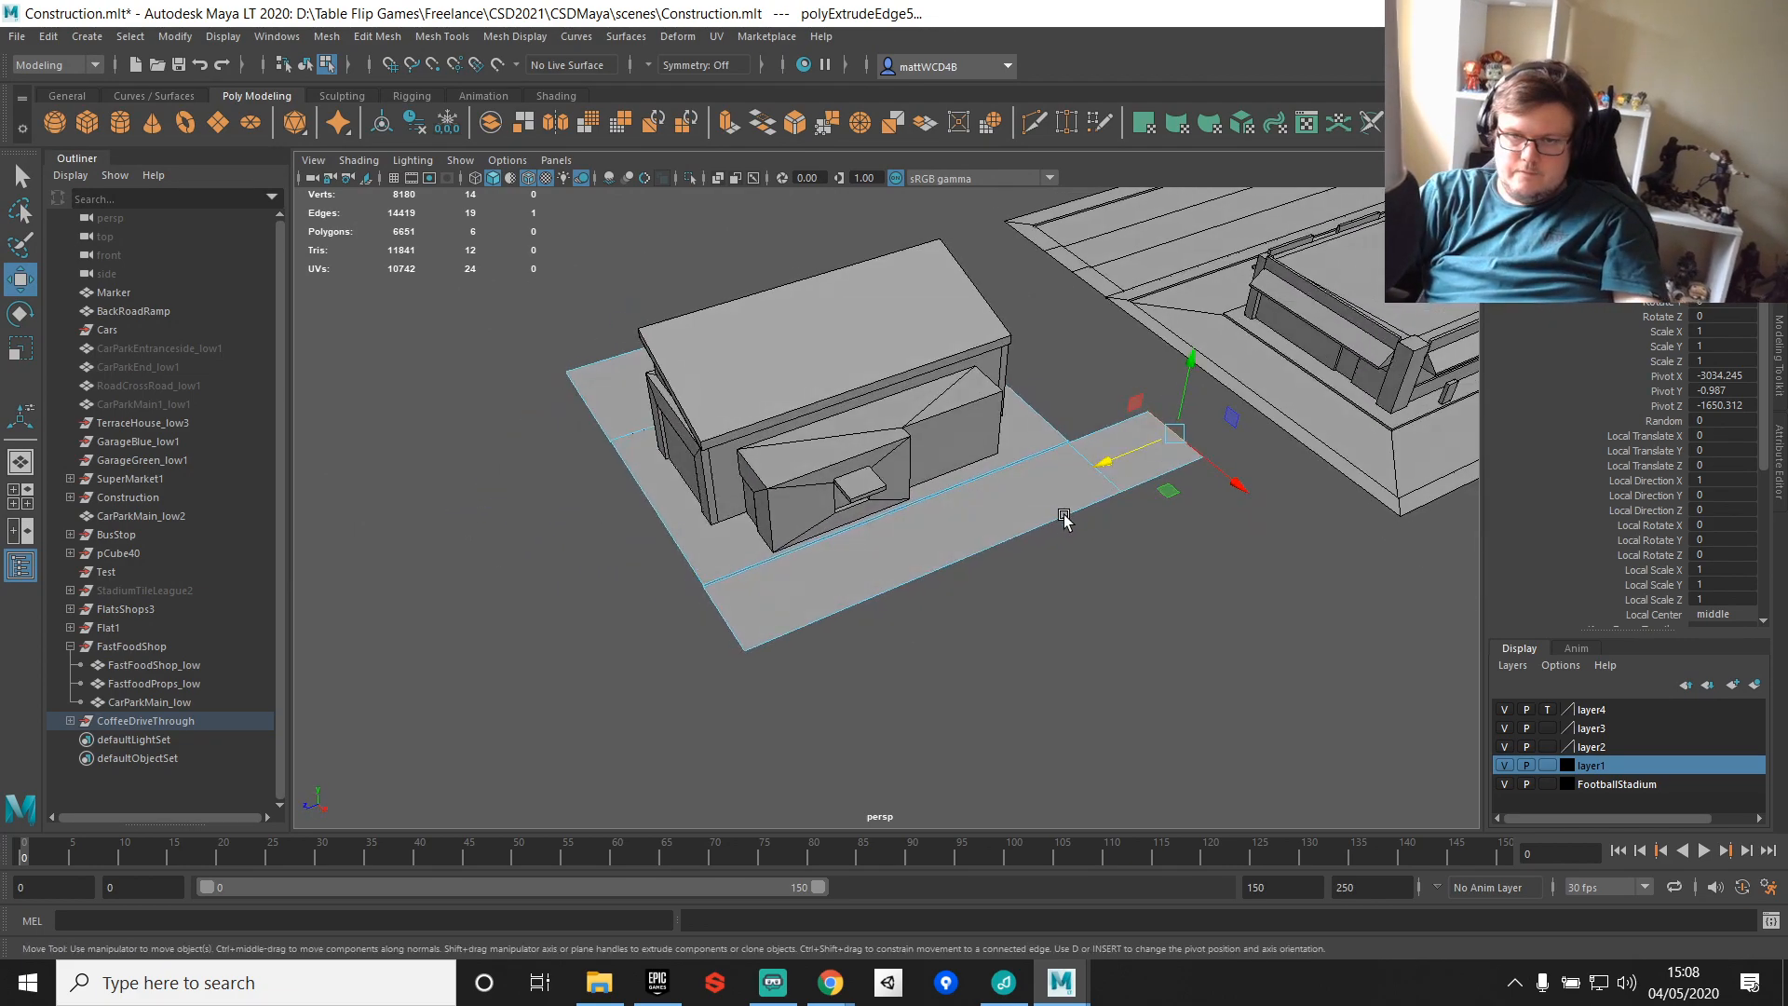
{"action": "middle_click_drag", "start_coordinate": [1063, 520], "coordinate": [1014, 546], "text": "alt"}
{"action": "scroll", "coordinate": [1022, 551], "scroll_direction": "up", "scroll_amount": 4}
{"action": "left_click_drag", "start_coordinate": [1025, 554], "coordinate": [906, 574], "text": "alt"}
{"action": "left_click", "coordinate": [978, 608]}
{"action": "key", "text": "ctrl+e"}
{"action": "key", "text": "w"}
{"action": "left_click_drag", "start_coordinate": [900, 661], "coordinate": [1245, 515]}
{"action": "key", "text": "f"}
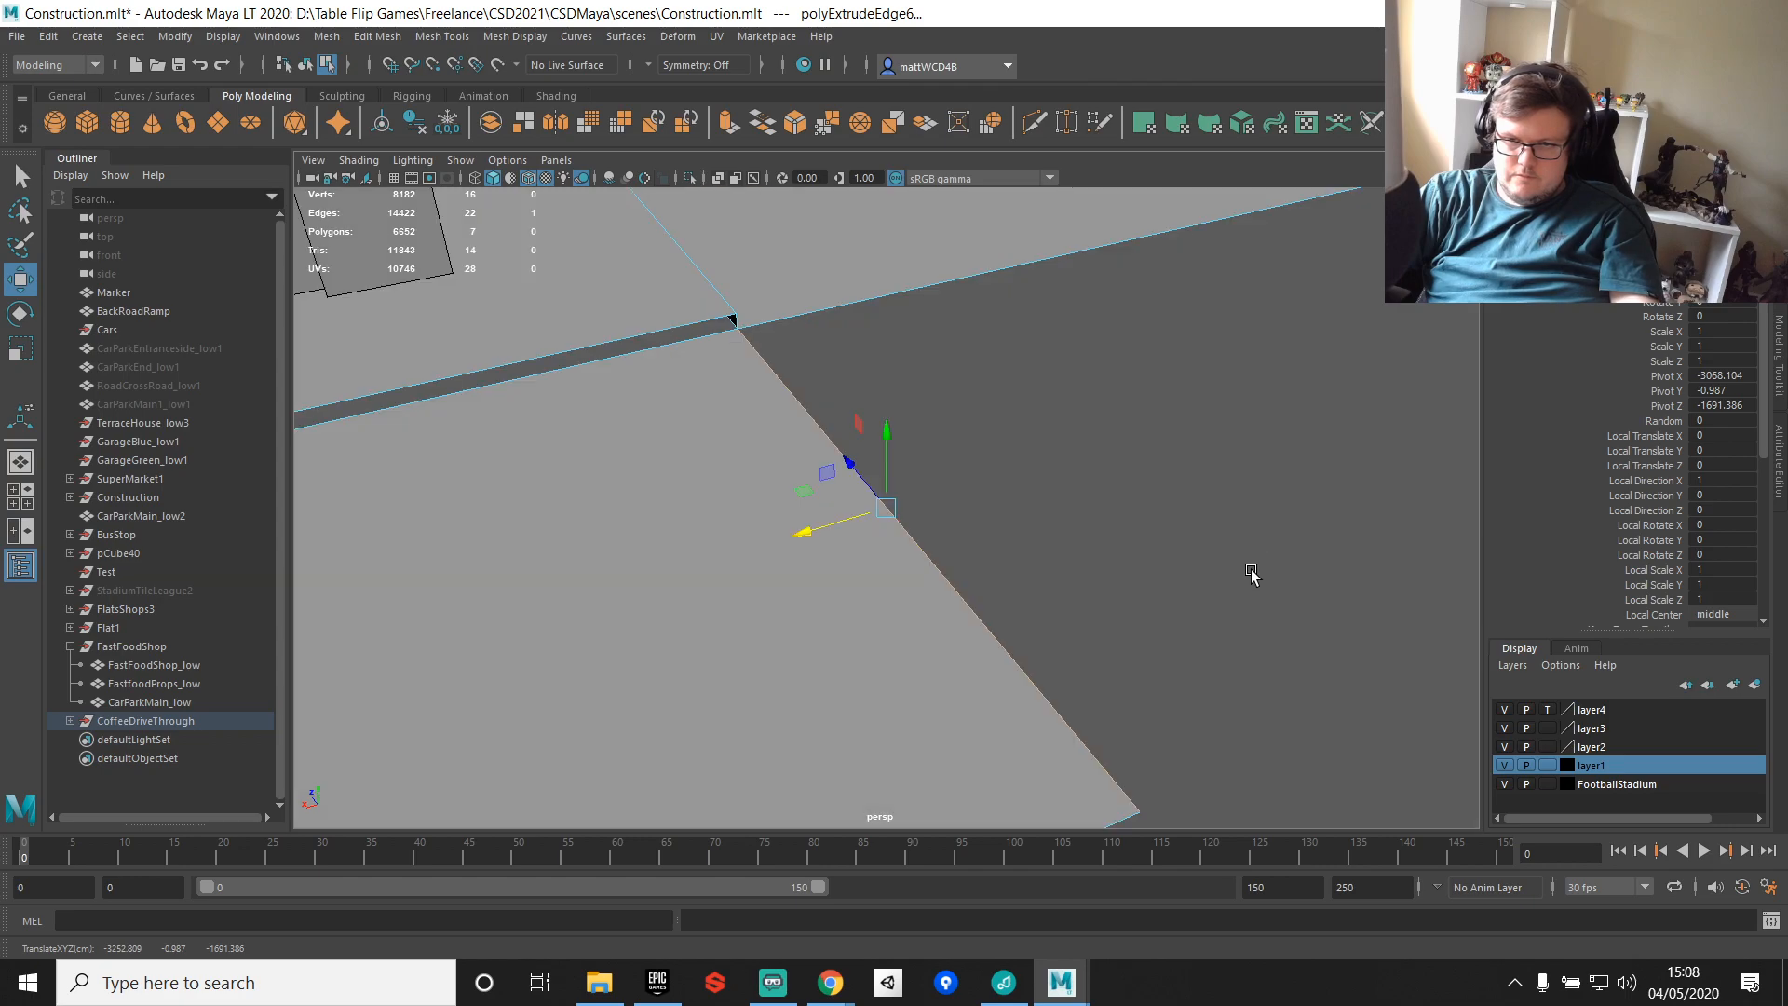
Step: Extrude the ground plane's short end edge and snap it down to the lane's level as a kerb
{"action": "scroll", "coordinate": [1066, 554], "scroll_direction": "down", "scroll_amount": 4}
{"action": "left_click_drag", "start_coordinate": [1062, 550], "coordinate": [594, 437], "text": "alt"}
{"action": "left_click", "coordinate": [555, 443]}
{"action": "right_click_drag", "start_coordinate": [596, 430], "coordinate": [603, 494], "text": "shift"}
{"action": "key", "text": "v"}
{"action": "left_click_drag", "start_coordinate": [630, 374], "coordinate": [655, 369]}
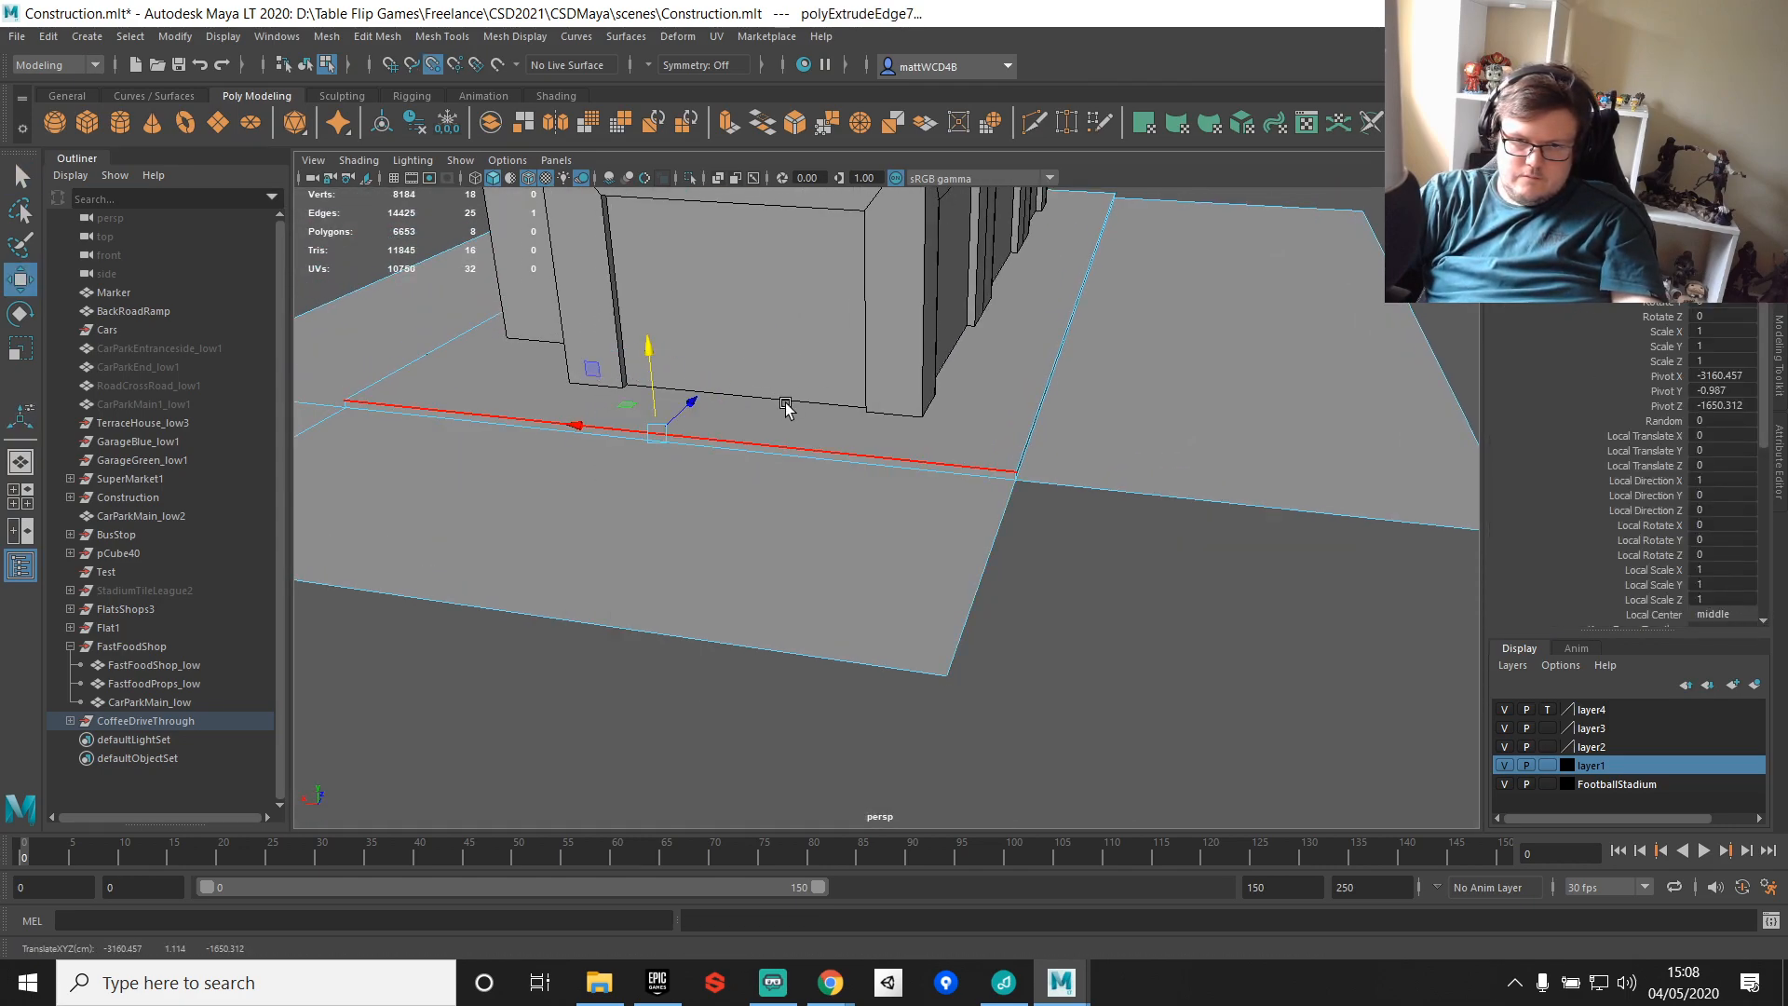
{"action": "left_click_drag", "start_coordinate": [785, 405], "coordinate": [791, 408]}
Step: Select all vertices of the ground mesh and merge them
{"action": "key", "text": "q"}
{"action": "right_click_drag", "start_coordinate": [885, 447], "coordinate": [699, 416]}
{"action": "scroll", "coordinate": [652, 391], "scroll_direction": "down", "scroll_amount": 6}
{"action": "left_click_drag", "start_coordinate": [454, 202], "coordinate": [1325, 622]}
{"action": "right_click_drag", "start_coordinate": [1304, 587], "coordinate": [1259, 520], "text": "shift"}
Step: Extrude the end lane's short edge to line up with the outer edge of the front paved strip
{"action": "scroll", "coordinate": [843, 503], "scroll_direction": "up", "scroll_amount": 5}
{"action": "key", "text": "q"}
{"action": "mouse_move", "coordinate": [905, 555]}
{"action": "right_mouse_down"}
{"action": "mouse_move", "coordinate": [908, 503]}
{"action": "mouse_move", "coordinate": [881, 563]}
{"action": "right_mouse_up"}
{"action": "left_click", "coordinate": [974, 547]}
{"action": "key", "text": "w"}
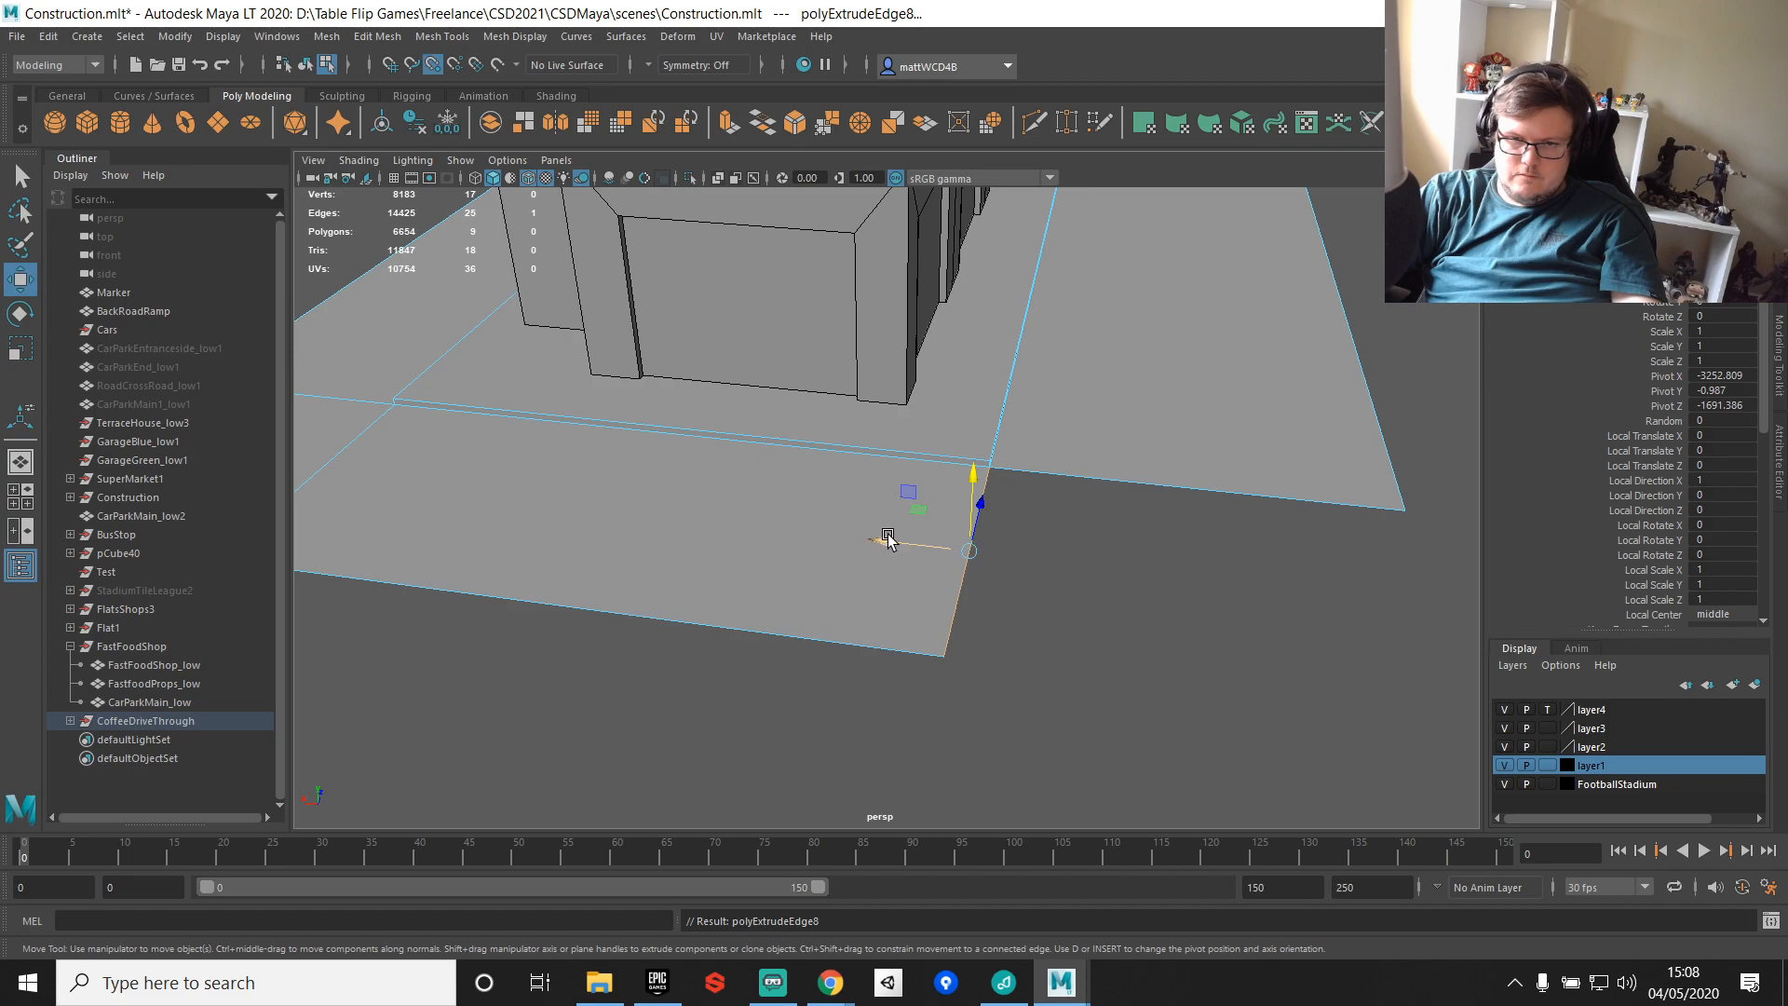
{"action": "left_click_drag", "start_coordinate": [887, 538], "coordinate": [1425, 537]}
{"action": "scroll", "coordinate": [1304, 563], "scroll_direction": "down", "scroll_amount": 6}
{"action": "left_click_drag", "start_coordinate": [1198, 581], "coordinate": [1030, 566], "text": "alt"}
{"action": "scroll", "coordinate": [1020, 549], "scroll_direction": "up", "scroll_amount": 3}
{"action": "key", "text": "q"}
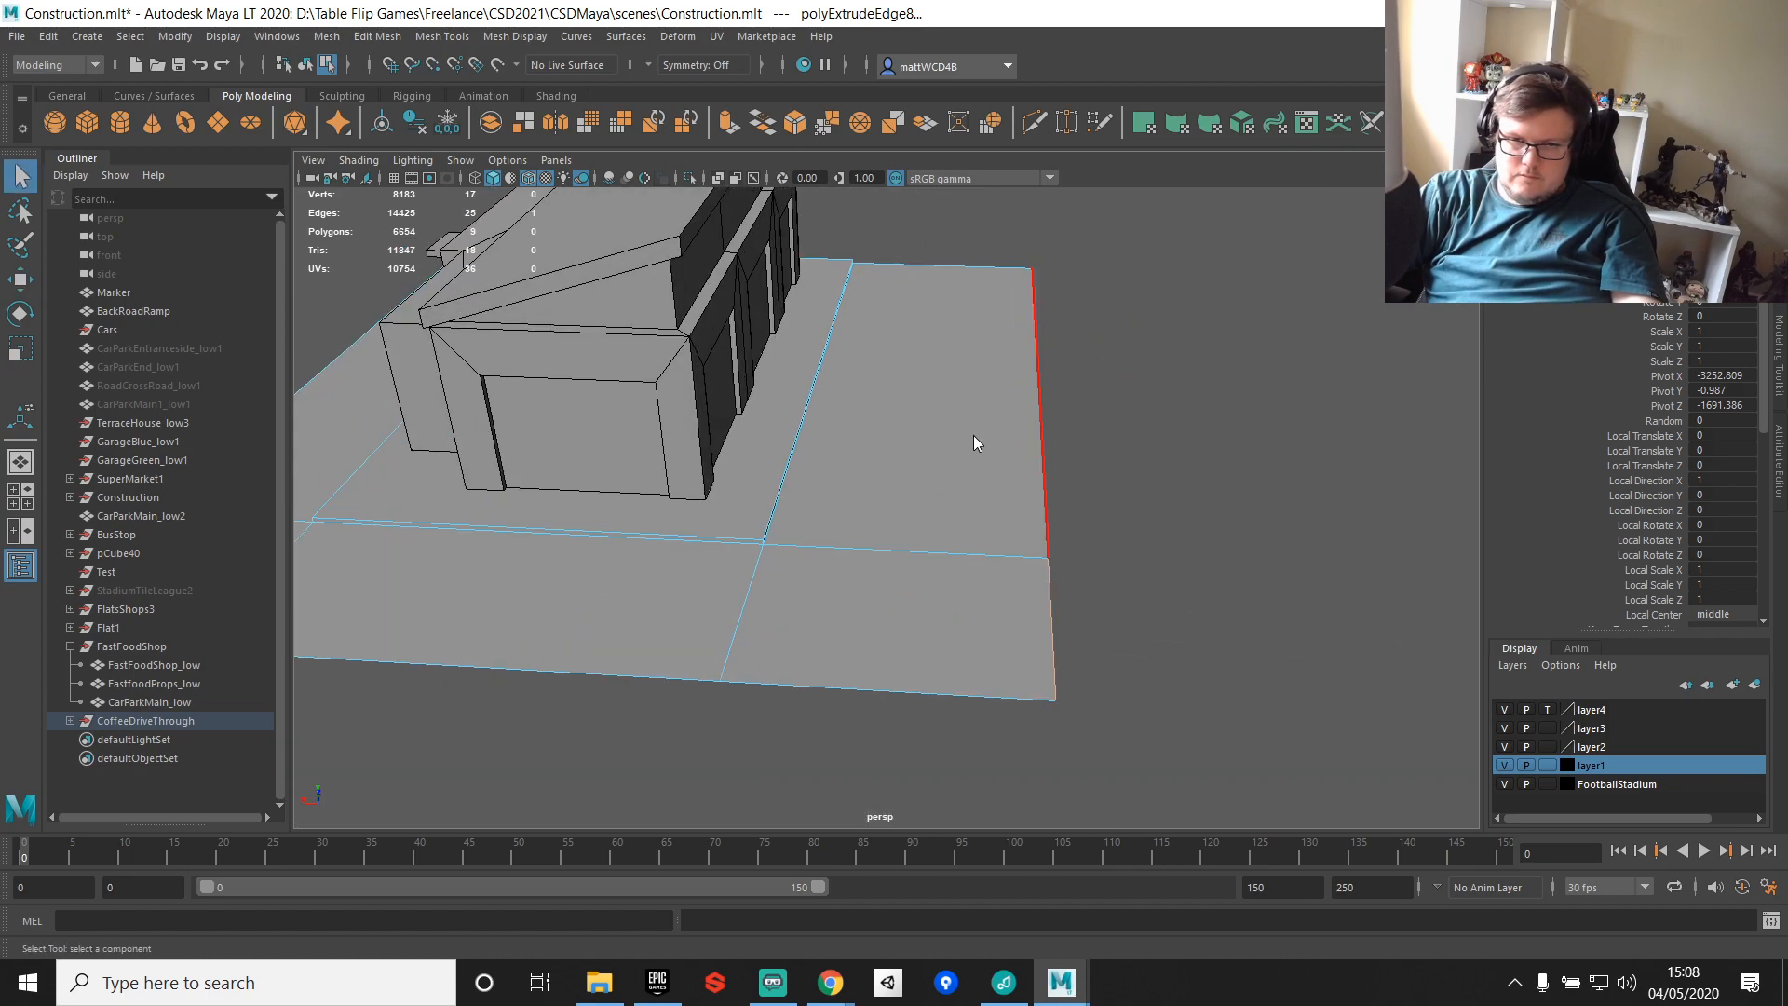
Step: Select the vertices along the front strip's outer edge and move them to adjust its width
{"action": "right_click_drag", "start_coordinate": [974, 442], "coordinate": [970, 279]}
{"action": "left_click_drag", "start_coordinate": [1197, 817], "coordinate": [1199, 818]}
{"action": "scroll", "coordinate": [1086, 490], "scroll_direction": "up", "scroll_amount": 3}
{"action": "key", "text": "w"}
{"action": "scroll", "coordinate": [1082, 488], "scroll_direction": "down", "scroll_amount": 2}
{"action": "left_click_drag", "start_coordinate": [977, 400], "coordinate": [1094, 407]}
{"action": "left_click_drag", "start_coordinate": [1165, 473], "coordinate": [1044, 496], "text": "alt"}
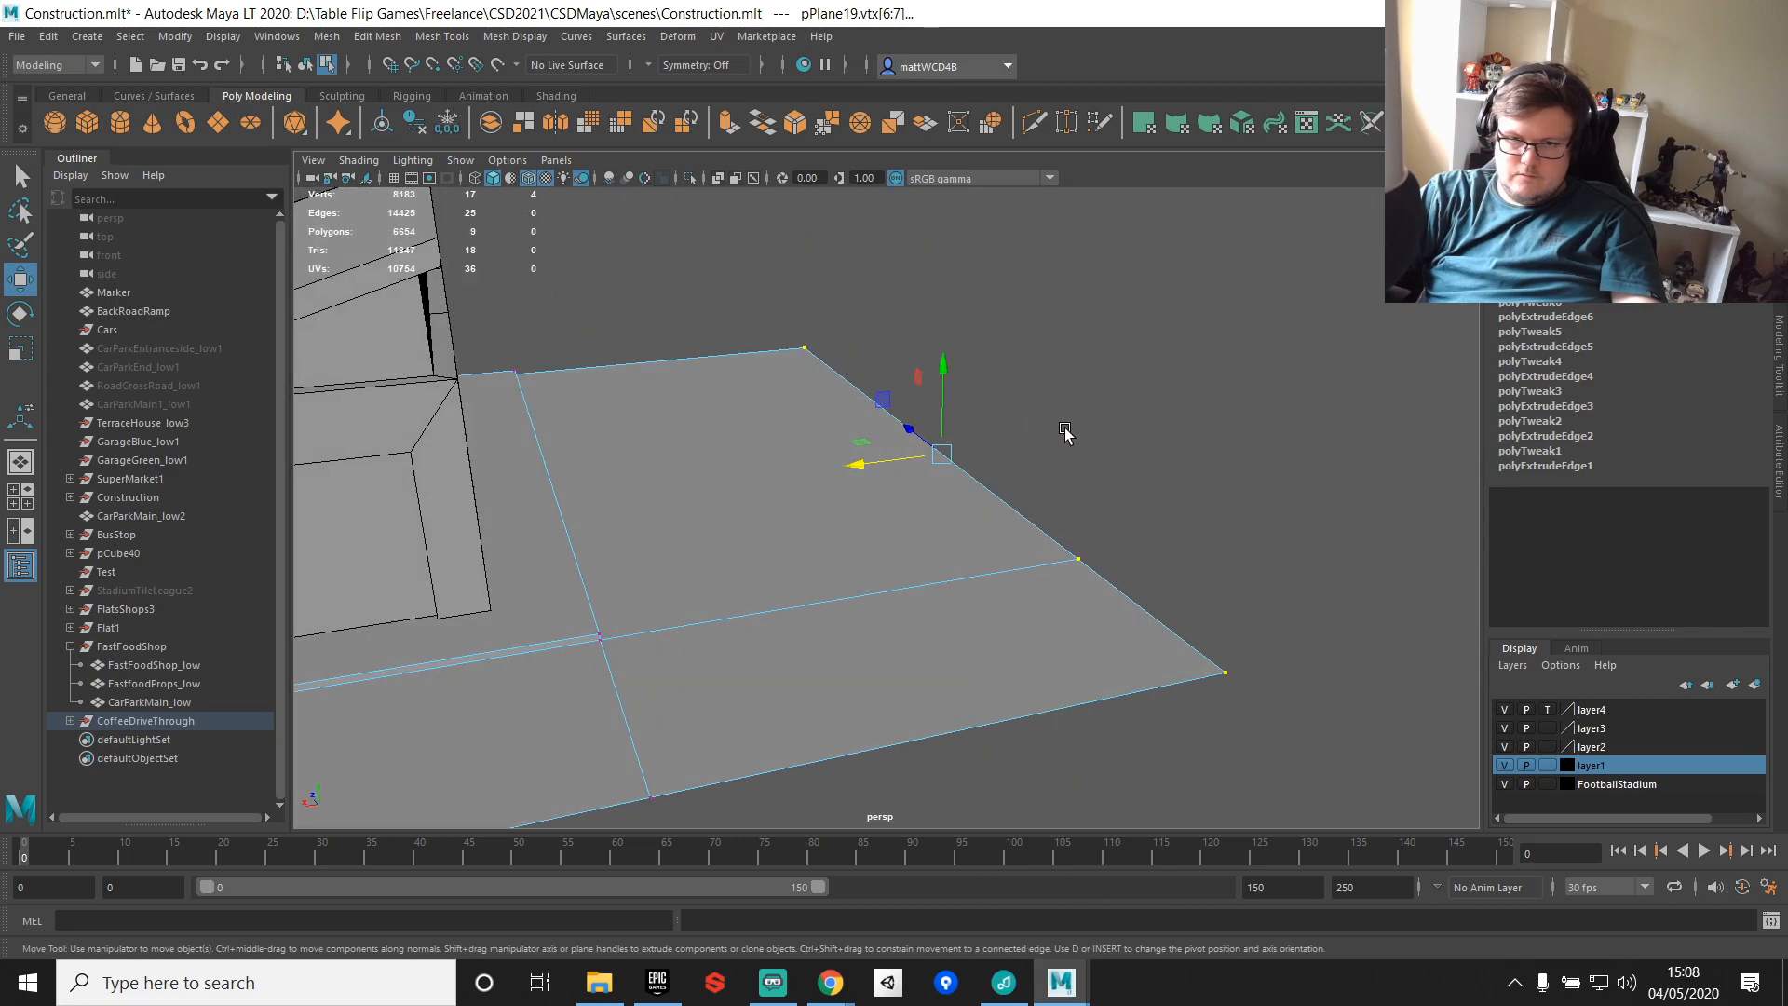
Step: Extrude the outer edges of the lane opposite the canopy and snap them up to the ground plane's height as a kerb
{"action": "key", "text": "F10"}
{"action": "left_click", "coordinate": [1043, 532]}
{"action": "left_click", "coordinate": [1103, 578], "text": "shift"}
{"action": "right_click_drag", "start_coordinate": [972, 572], "coordinate": [971, 610], "text": "shift"}
{"action": "left_click_drag", "start_coordinate": [957, 384], "coordinate": [610, 566]}
Step: Extrude the new kerb's top edges again and pull them outward into a narrow pavement strip
{"action": "key", "text": "g"}
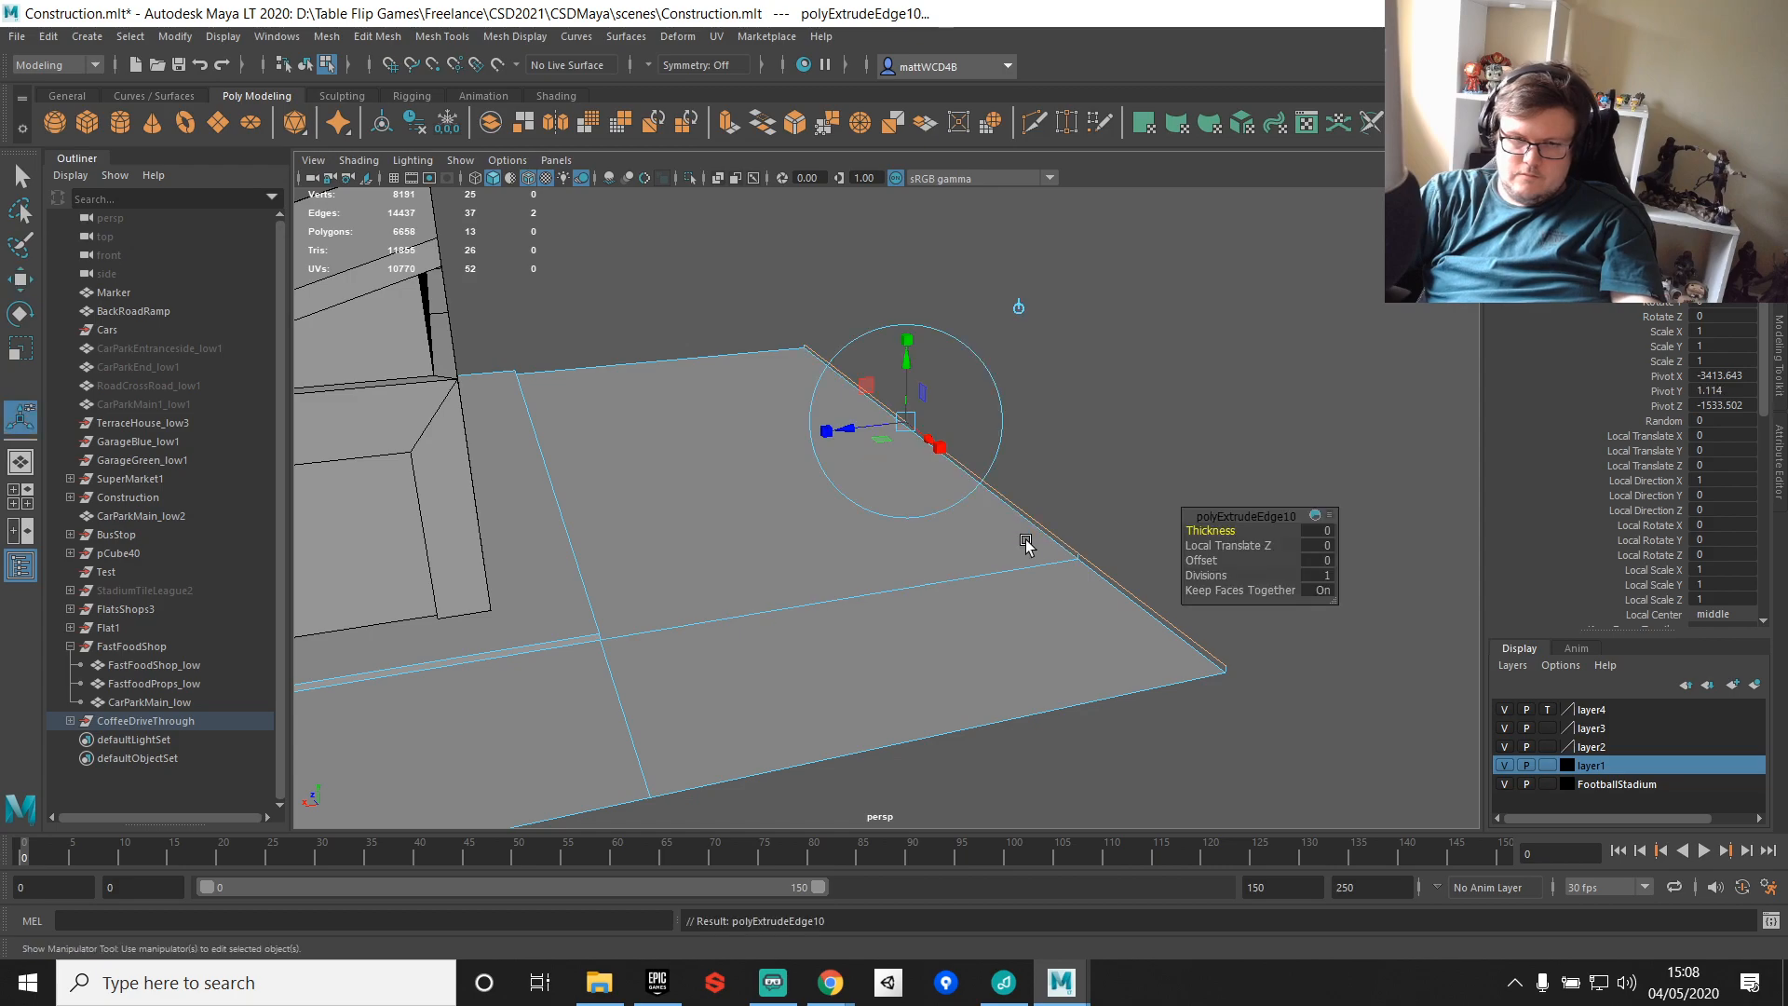
{"action": "key", "text": "w"}
{"action": "scroll", "coordinate": [1076, 588], "scroll_direction": "down", "scroll_amount": 5}
{"action": "left_click_drag", "start_coordinate": [1218, 602], "coordinate": [1149, 535], "text": "alt"}
{"action": "middle_click_drag", "start_coordinate": [1150, 534], "coordinate": [1015, 593], "text": "alt"}
{"action": "left_click_drag", "start_coordinate": [767, 518], "coordinate": [806, 518]}
Step: Select the outer edges of the canopy-side lane and move them outward to widen the lane
{"action": "left_click_drag", "start_coordinate": [718, 582], "coordinate": [858, 534], "text": "alt"}
{"action": "middle_click_drag", "start_coordinate": [858, 535], "coordinate": [1055, 553], "text": "alt"}
{"action": "scroll", "coordinate": [1055, 553], "scroll_direction": "up", "scroll_amount": 5}
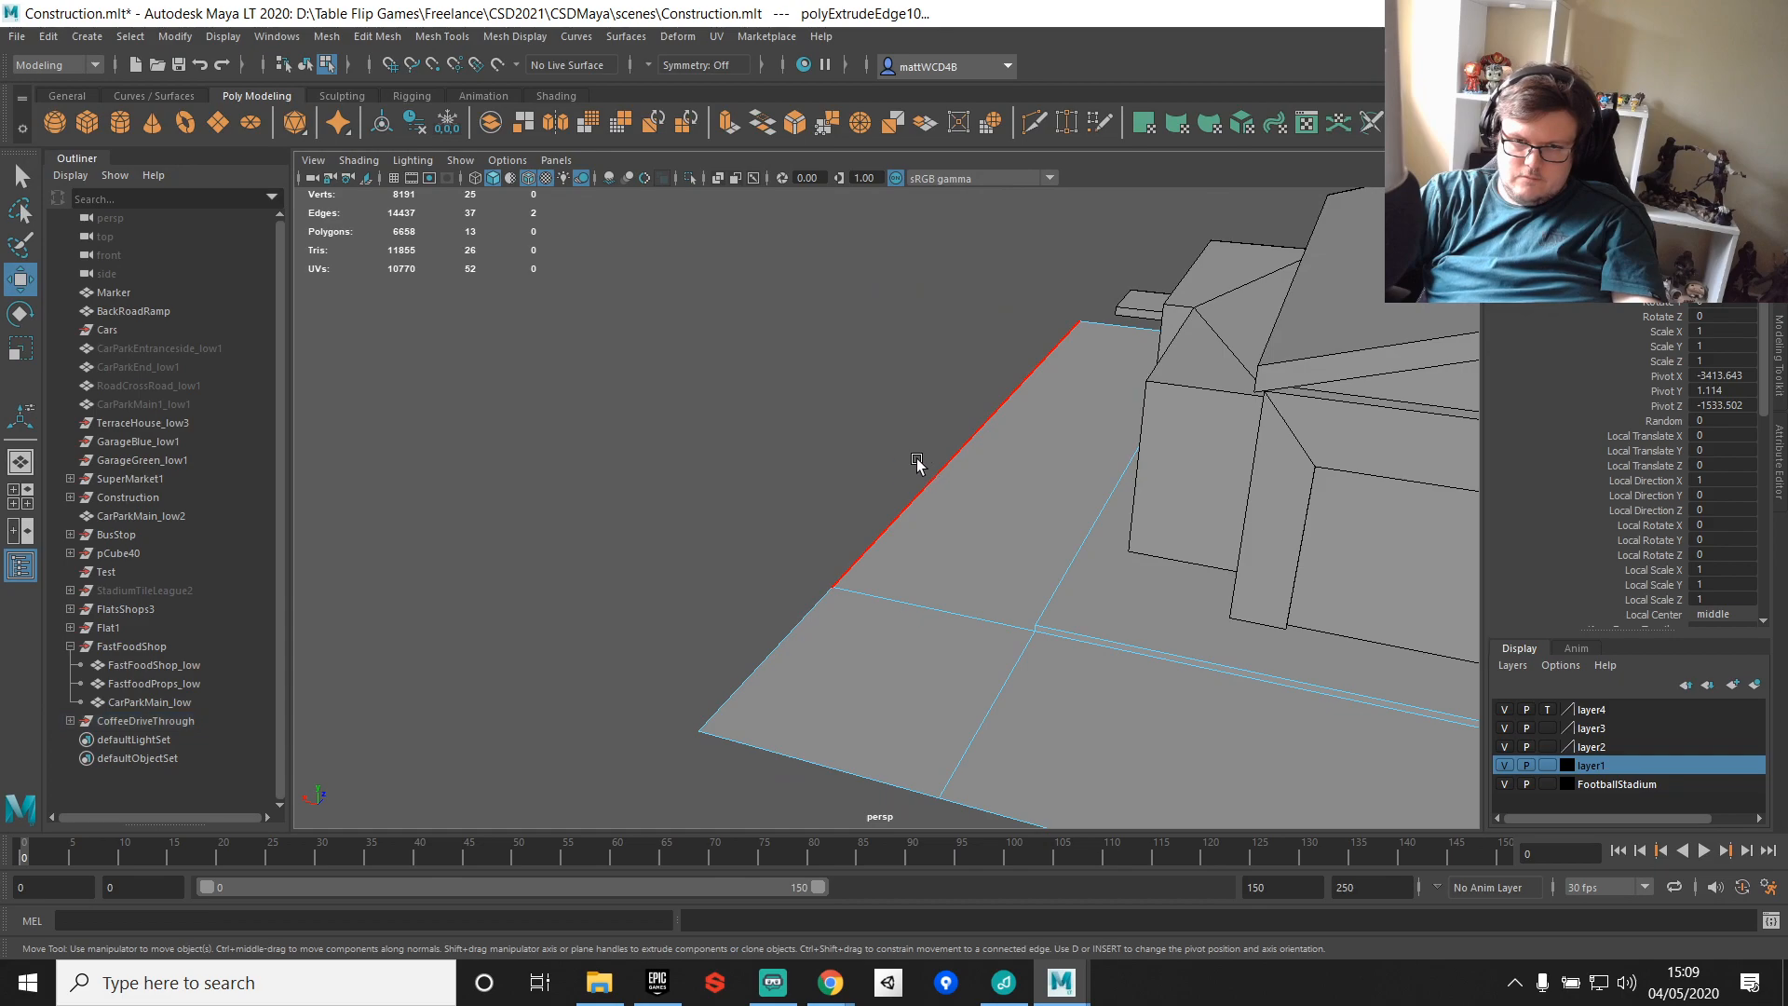
{"action": "left_click", "coordinate": [916, 458]}
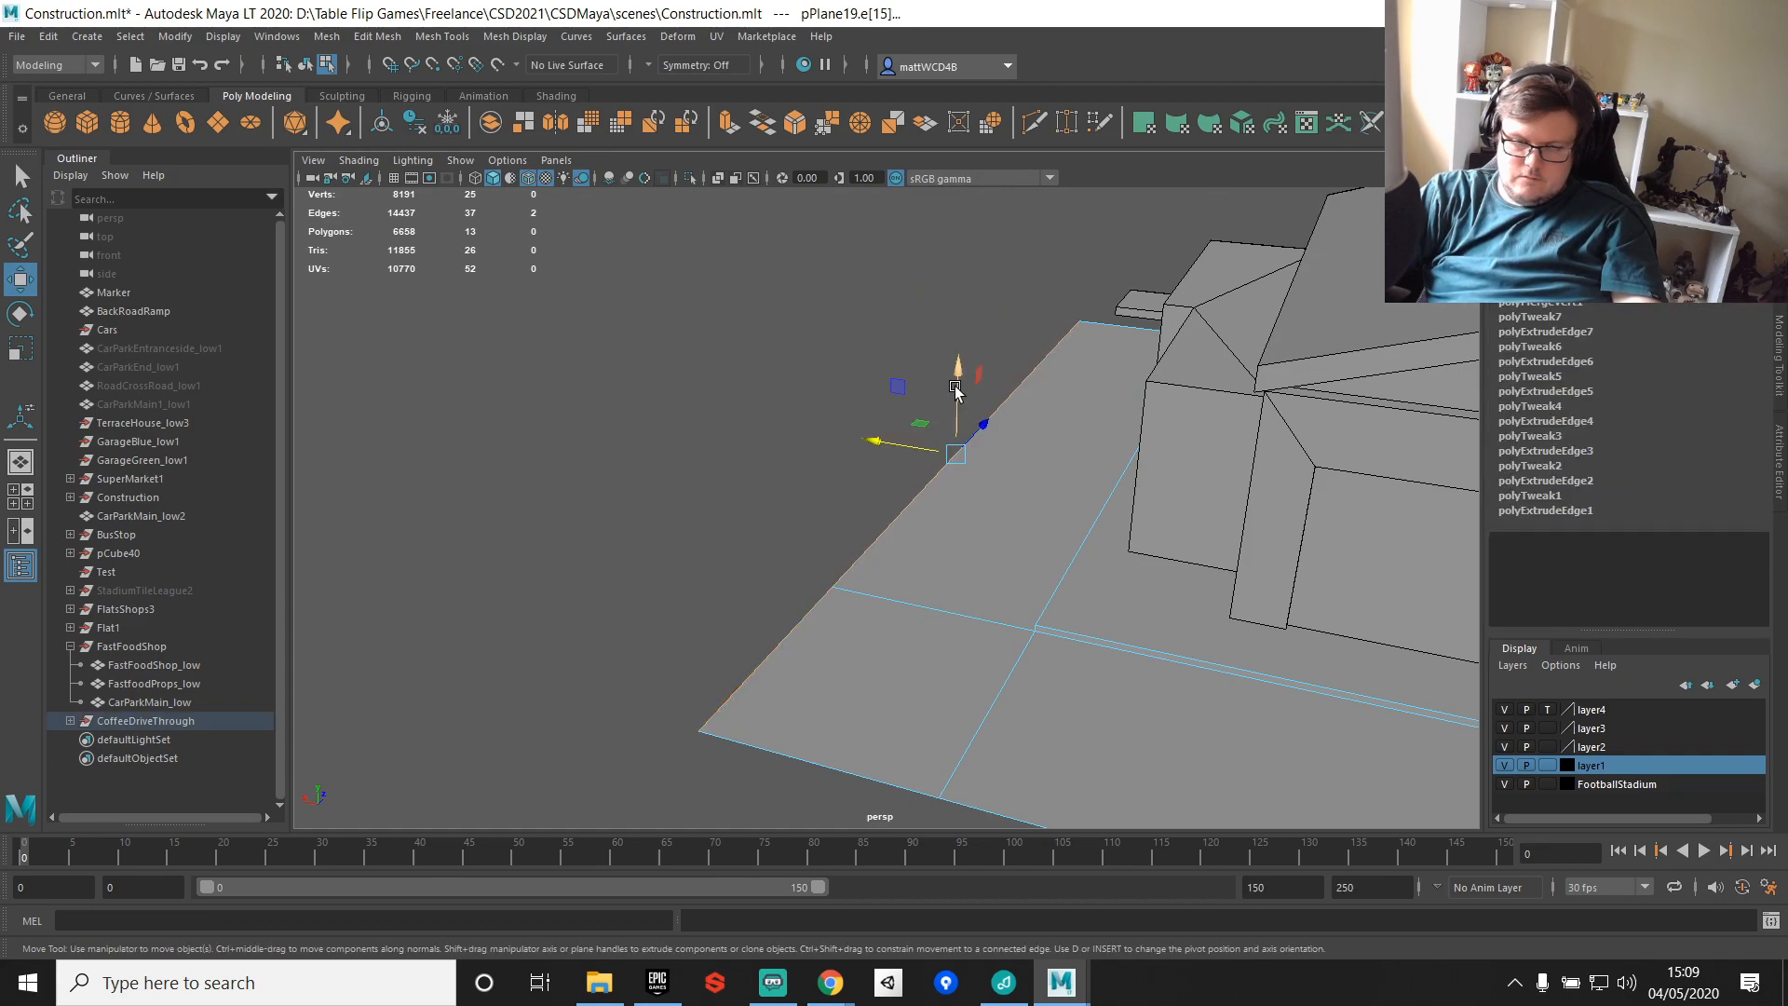
{"action": "left_click", "coordinate": [849, 507]}
{"action": "left_click_drag", "start_coordinate": [846, 581], "coordinate": [940, 480], "text": "alt"}
{"action": "double_click", "coordinate": [882, 476]}
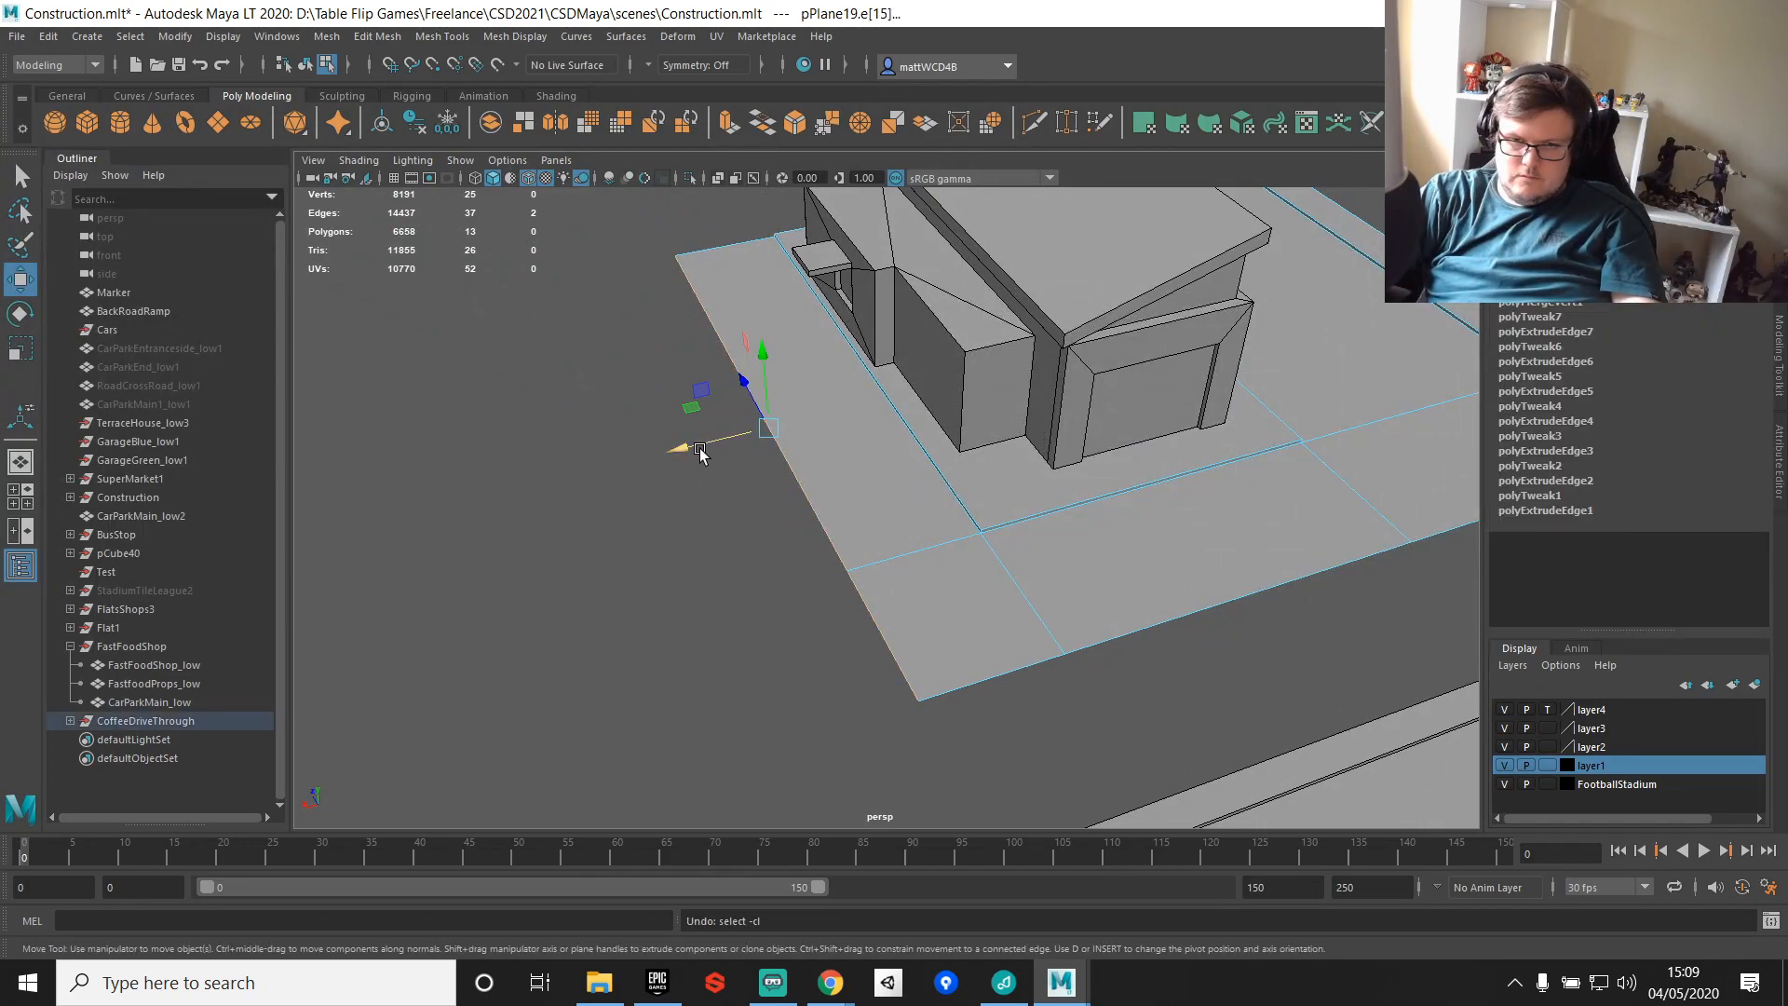
{"action": "left_click_drag", "start_coordinate": [699, 452], "coordinate": [677, 459]}
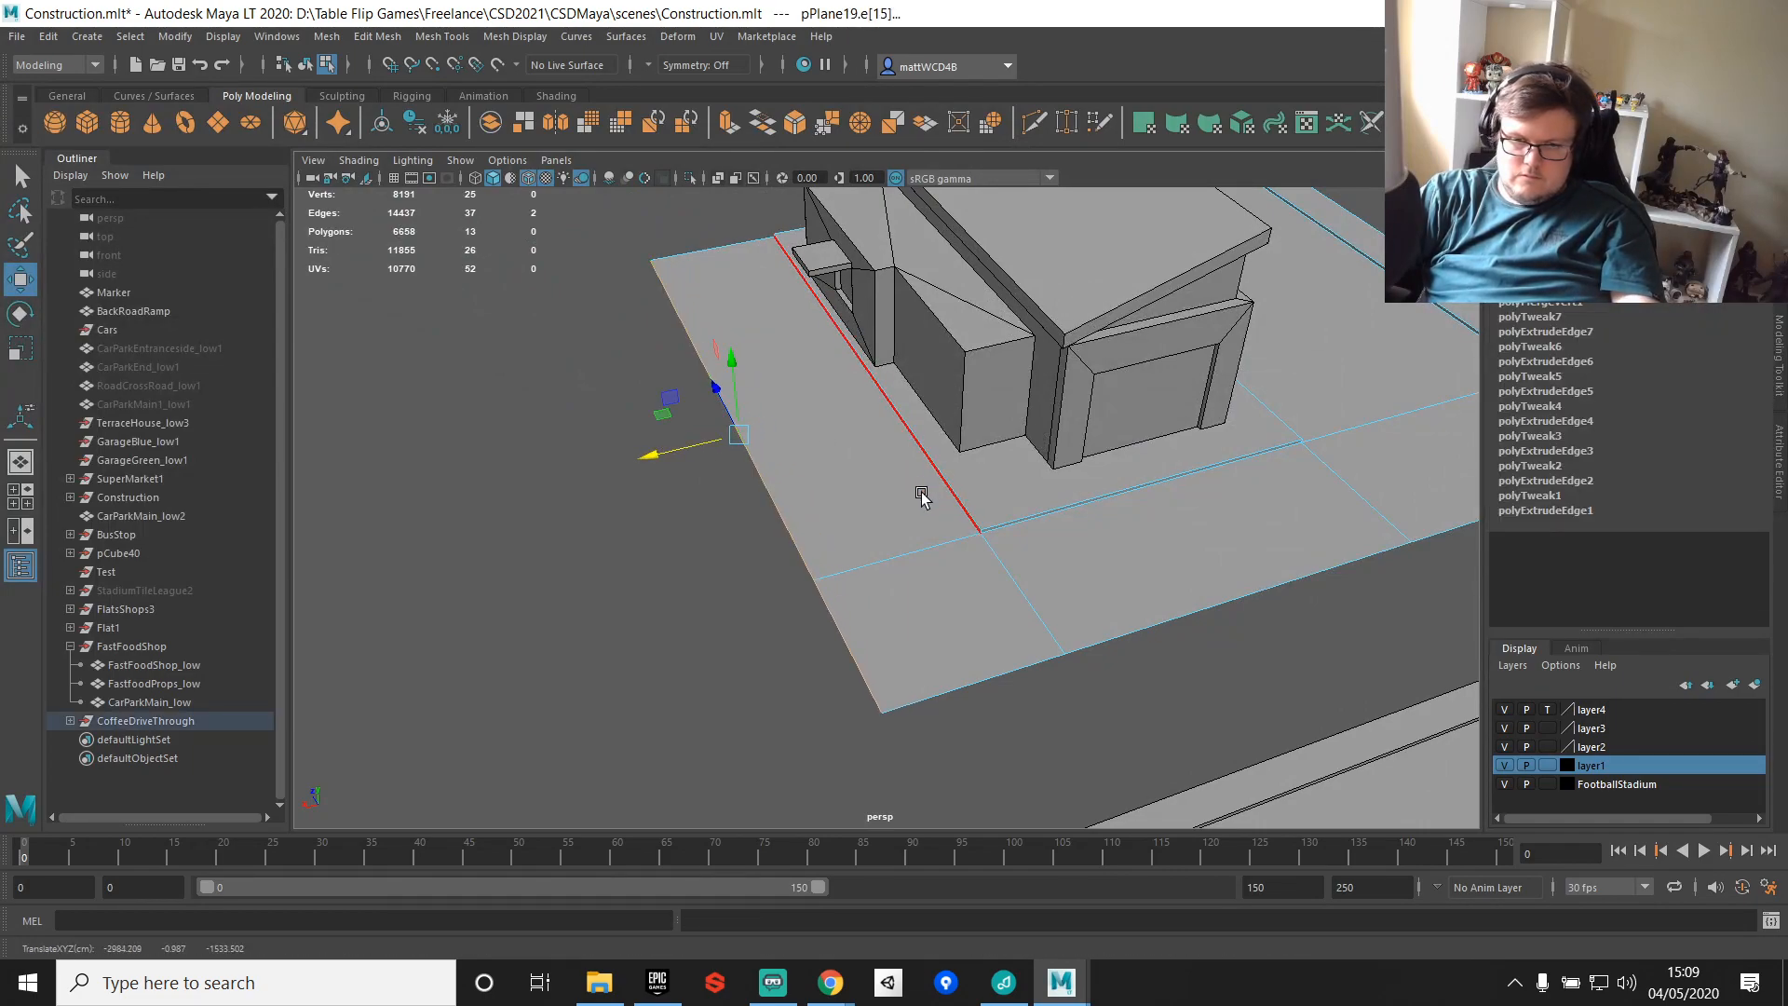
Step: Extrude the widened canopy-side lane's outer edges up into a kerb and extrude them again outward as a pavement strip
{"action": "key", "text": "ctrl+e"}
{"action": "left_click_drag", "start_coordinate": [918, 491], "coordinate": [1034, 582], "text": "alt"}
{"action": "left_click_drag", "start_coordinate": [828, 523], "coordinate": [817, 538], "text": "alt"}
{"action": "key", "text": "ctrl+e"}
{"action": "key", "text": "w"}
{"action": "left_click_drag", "start_coordinate": [926, 569], "coordinate": [982, 594], "text": "alt"}
{"action": "left_click_drag", "start_coordinate": [716, 444], "coordinate": [663, 444]}
{"action": "mouse_move", "coordinate": [802, 491]}
{"action": "left_mouse_down", "text": "alt"}
{"action": "mouse_move", "coordinate": [1067, 529]}
{"action": "mouse_move", "coordinate": [990, 523]}
{"action": "mouse_move", "coordinate": [962, 627]}
{"action": "mouse_move", "coordinate": [946, 547]}
{"action": "mouse_move", "coordinate": [987, 565]}
{"action": "mouse_move", "coordinate": [829, 514]}
{"action": "left_mouse_up", "text": "alt"}
{"action": "key", "text": "q"}
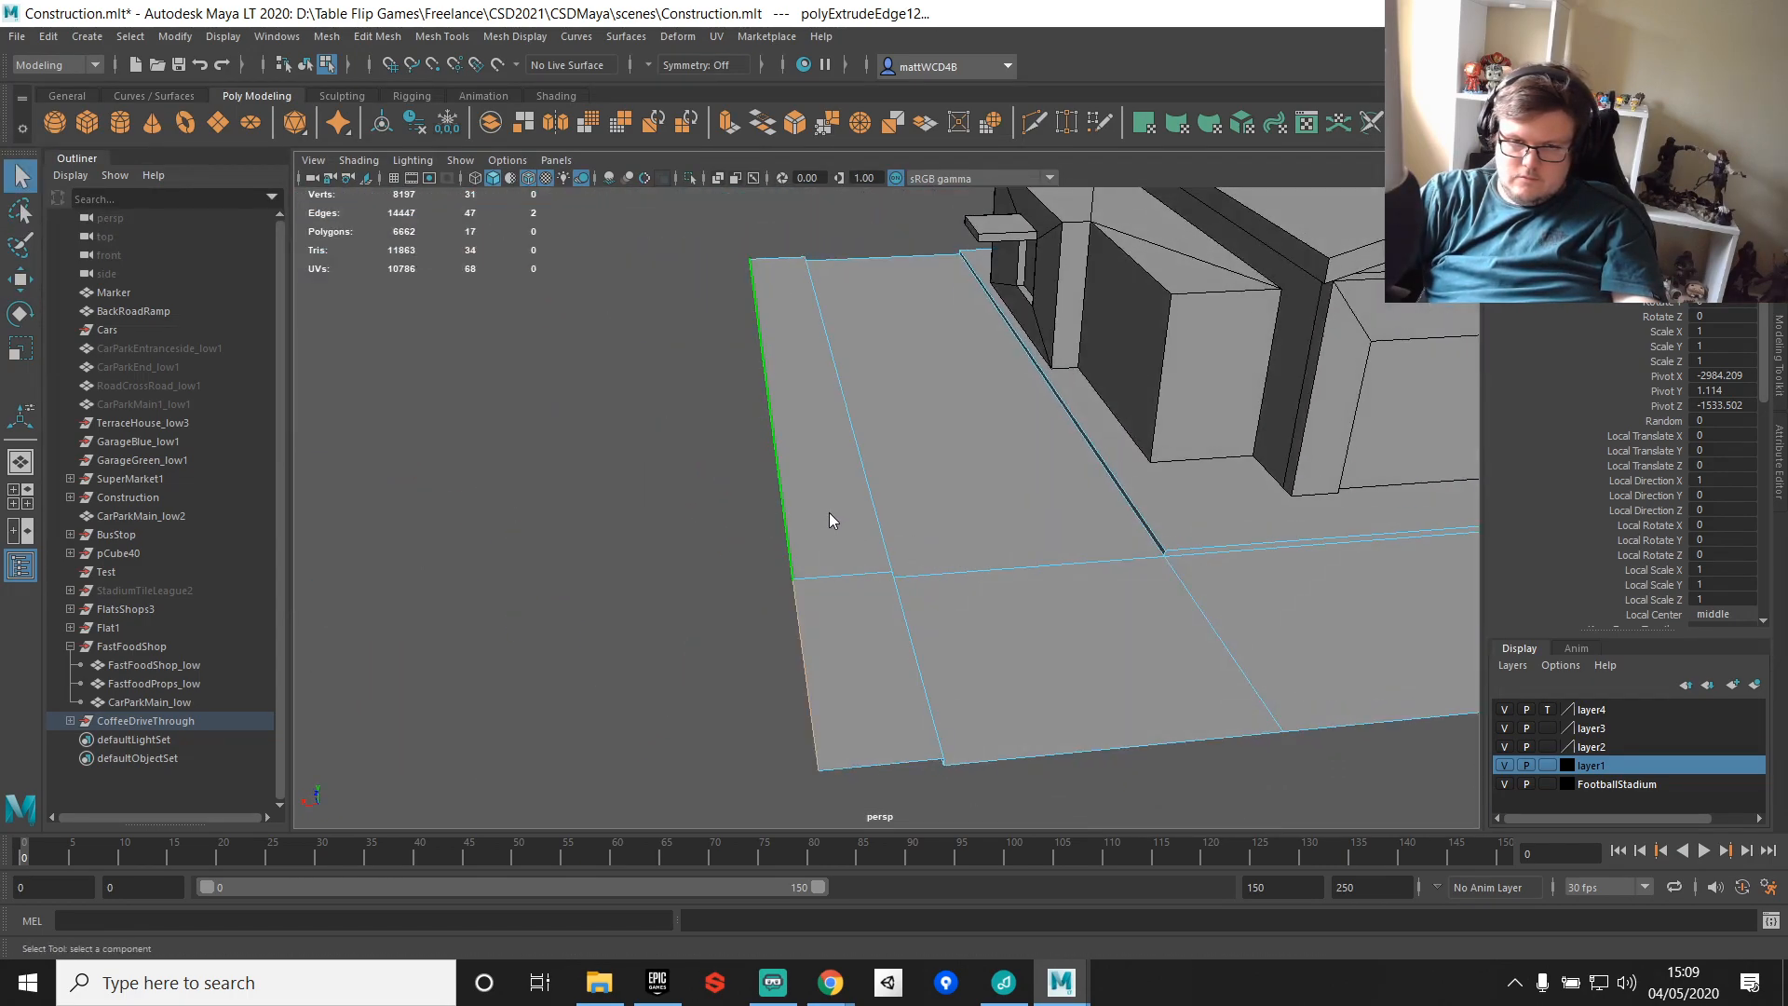
Step: Extract the corner face of the canopy-side pavement strip as a separate mesh
{"action": "right_click_drag", "start_coordinate": [829, 512], "coordinate": [829, 549]}
{"action": "left_click", "coordinate": [828, 519]}
{"action": "left_click", "coordinate": [843, 605], "text": "shift"}
{"action": "scroll", "coordinate": [813, 477], "scroll_direction": "down", "scroll_amount": 4}
{"action": "left_click_drag", "start_coordinate": [833, 543], "coordinate": [932, 569], "text": "alt"}
{"action": "left_click", "coordinate": [950, 596]}
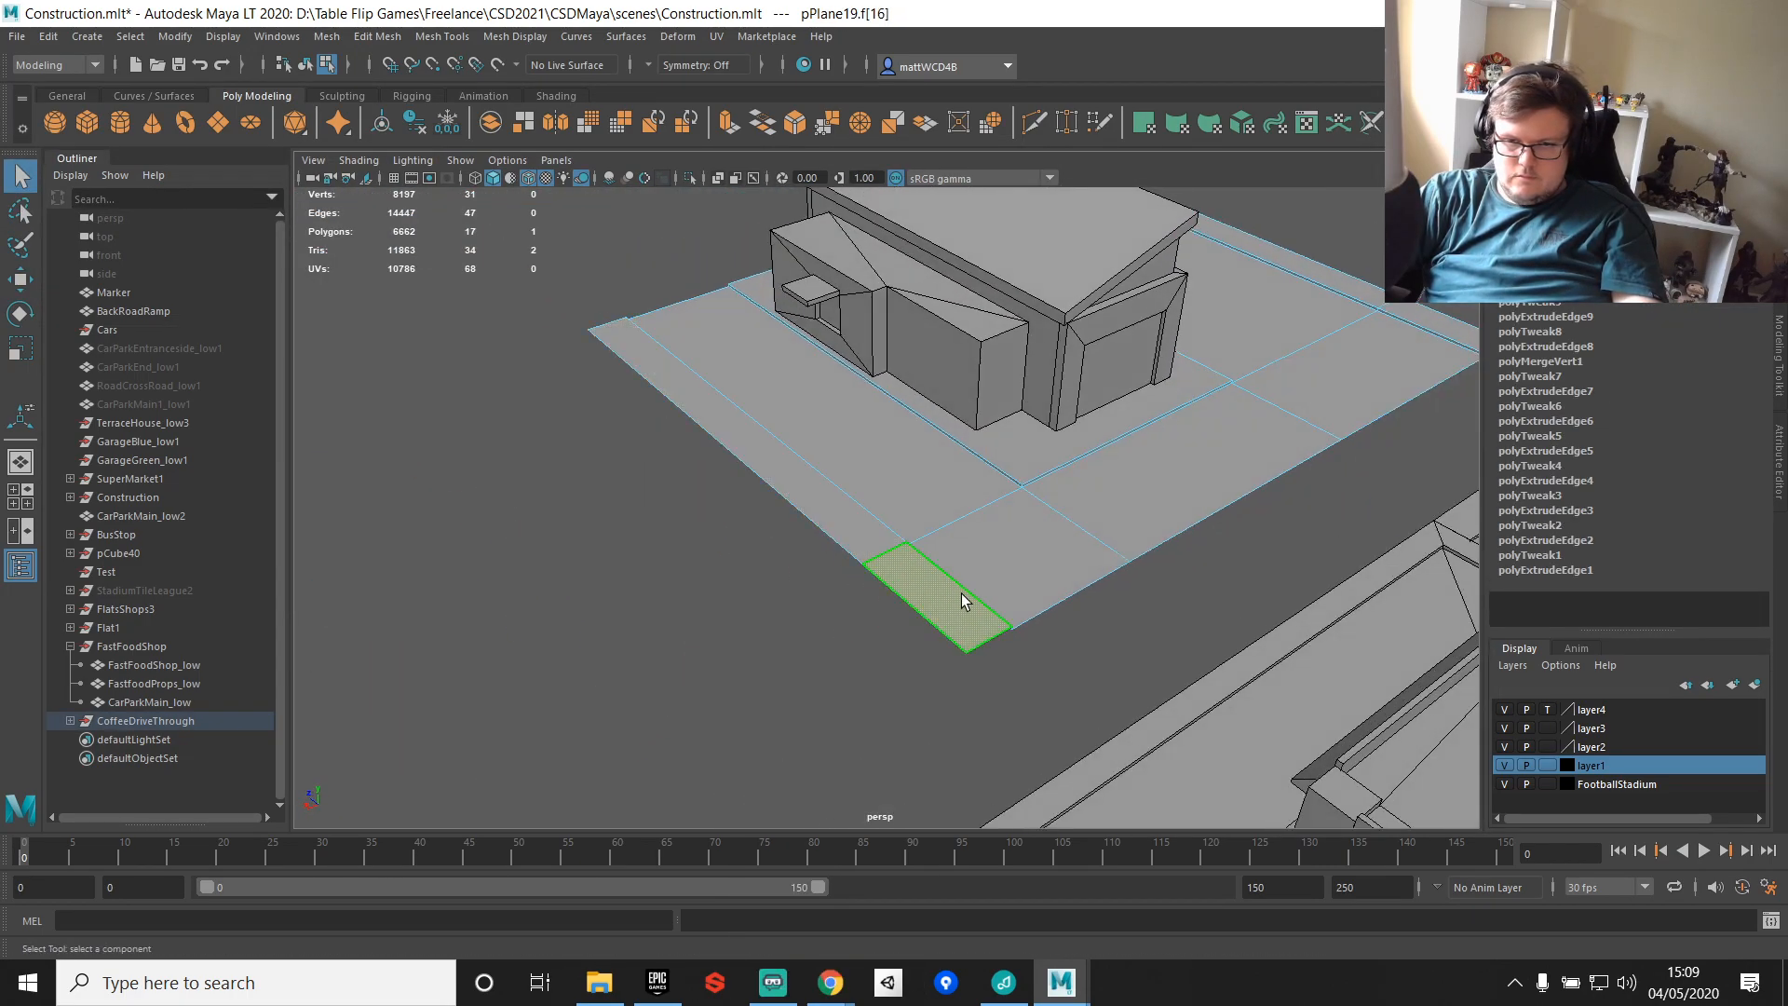
{"action": "key", "text": "w"}
{"action": "key", "text": "ctrl+d"}
{"action": "right_click_drag", "start_coordinate": [963, 549], "coordinate": [966, 626], "text": "shift"}
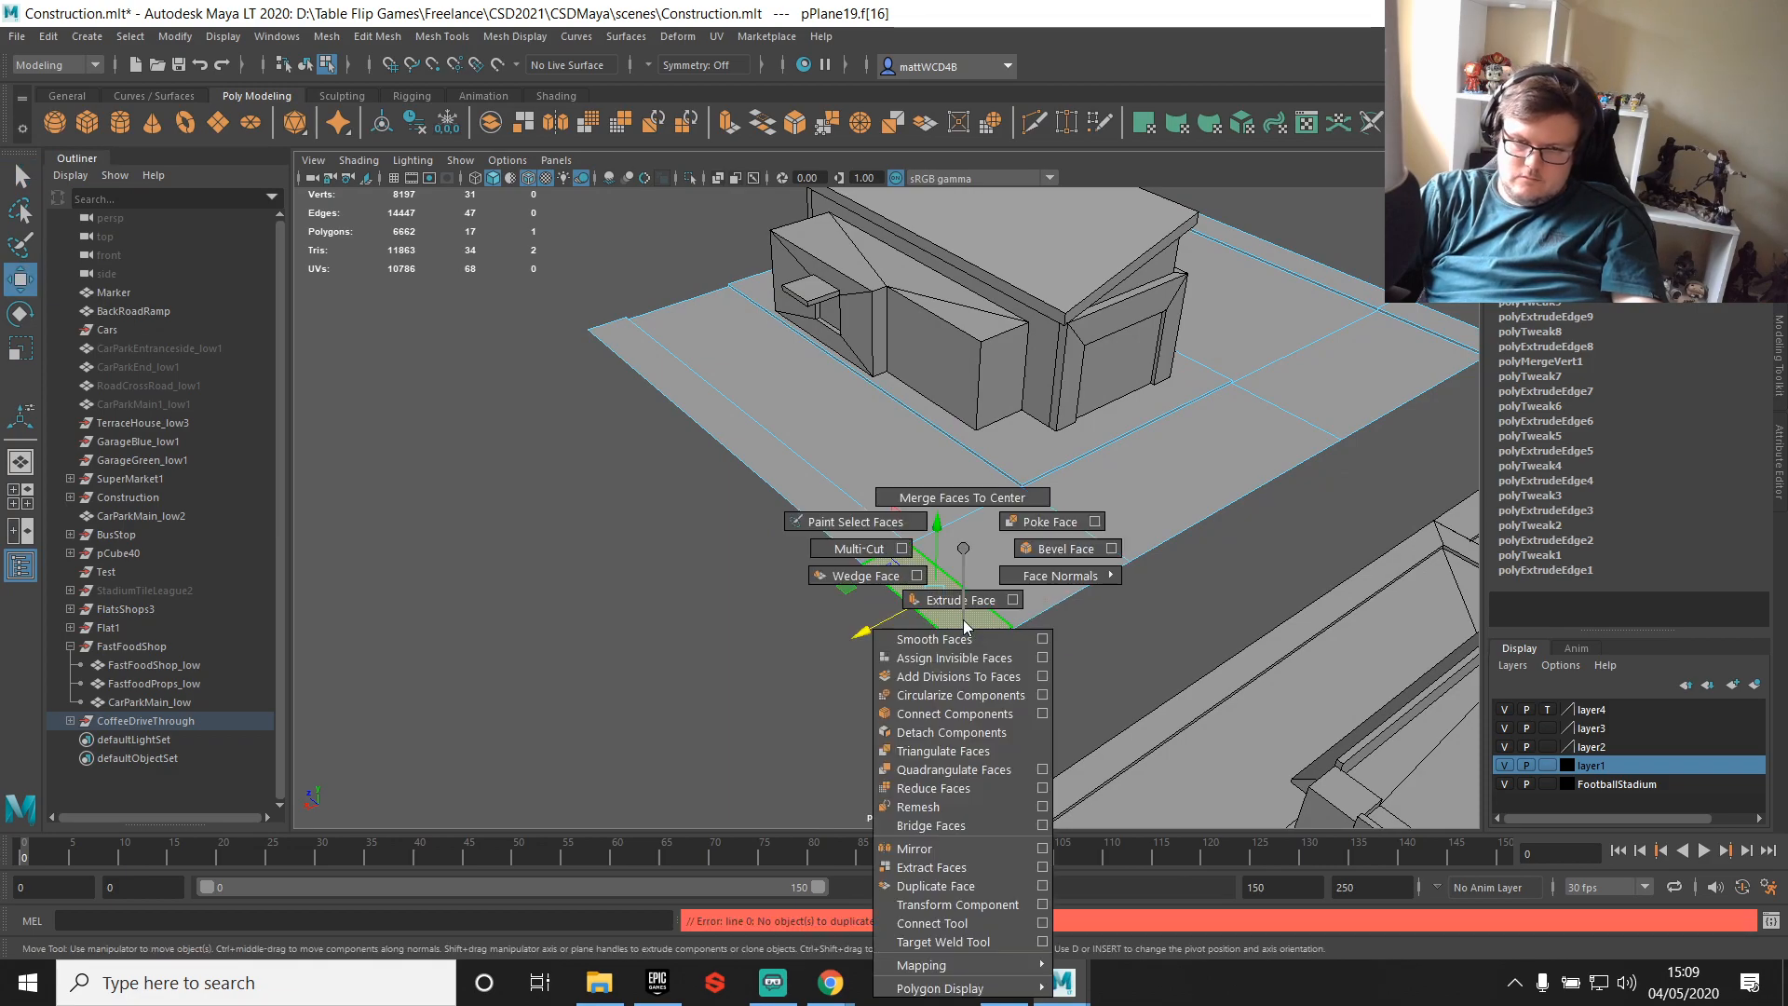
{"action": "right_click_drag", "start_coordinate": [935, 890], "coordinate": [936, 885], "text": "shift"}
{"action": "key", "text": "q"}
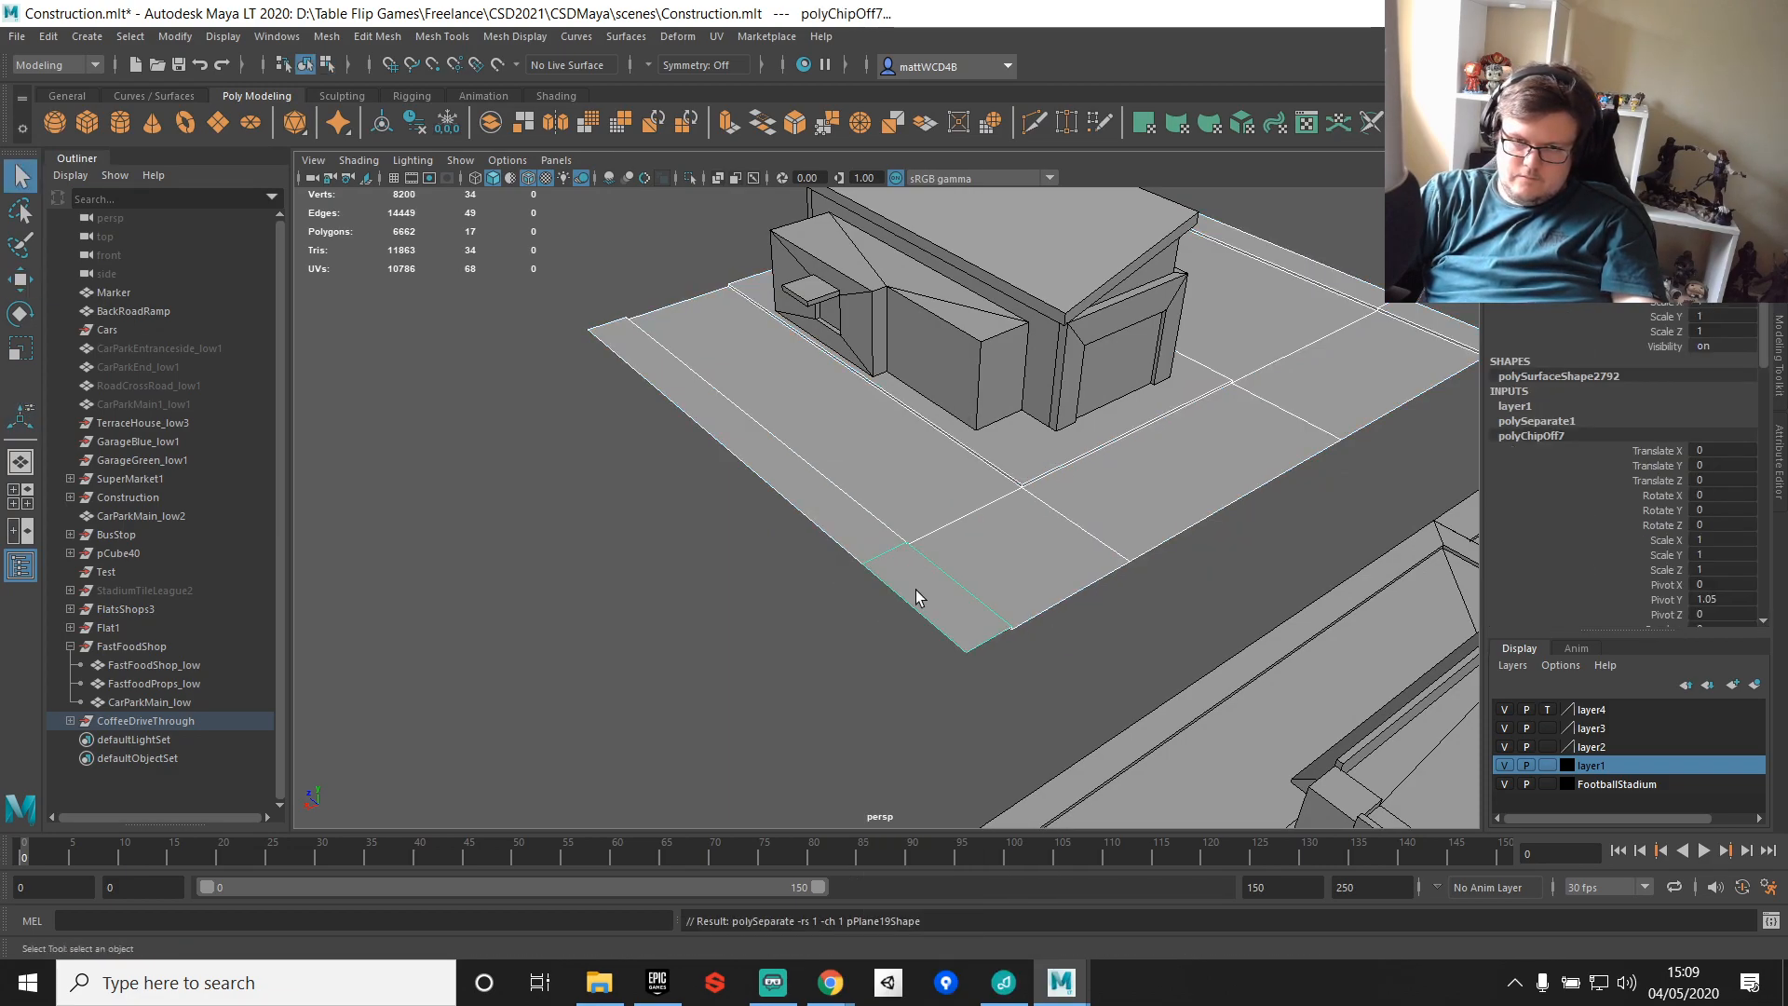
Step: Duplicate the extracted corner piece, move the copy clear of the ground and rotate it perpendicular to the original
{"action": "key", "text": "w"}
{"action": "key", "text": "ctrl+d"}
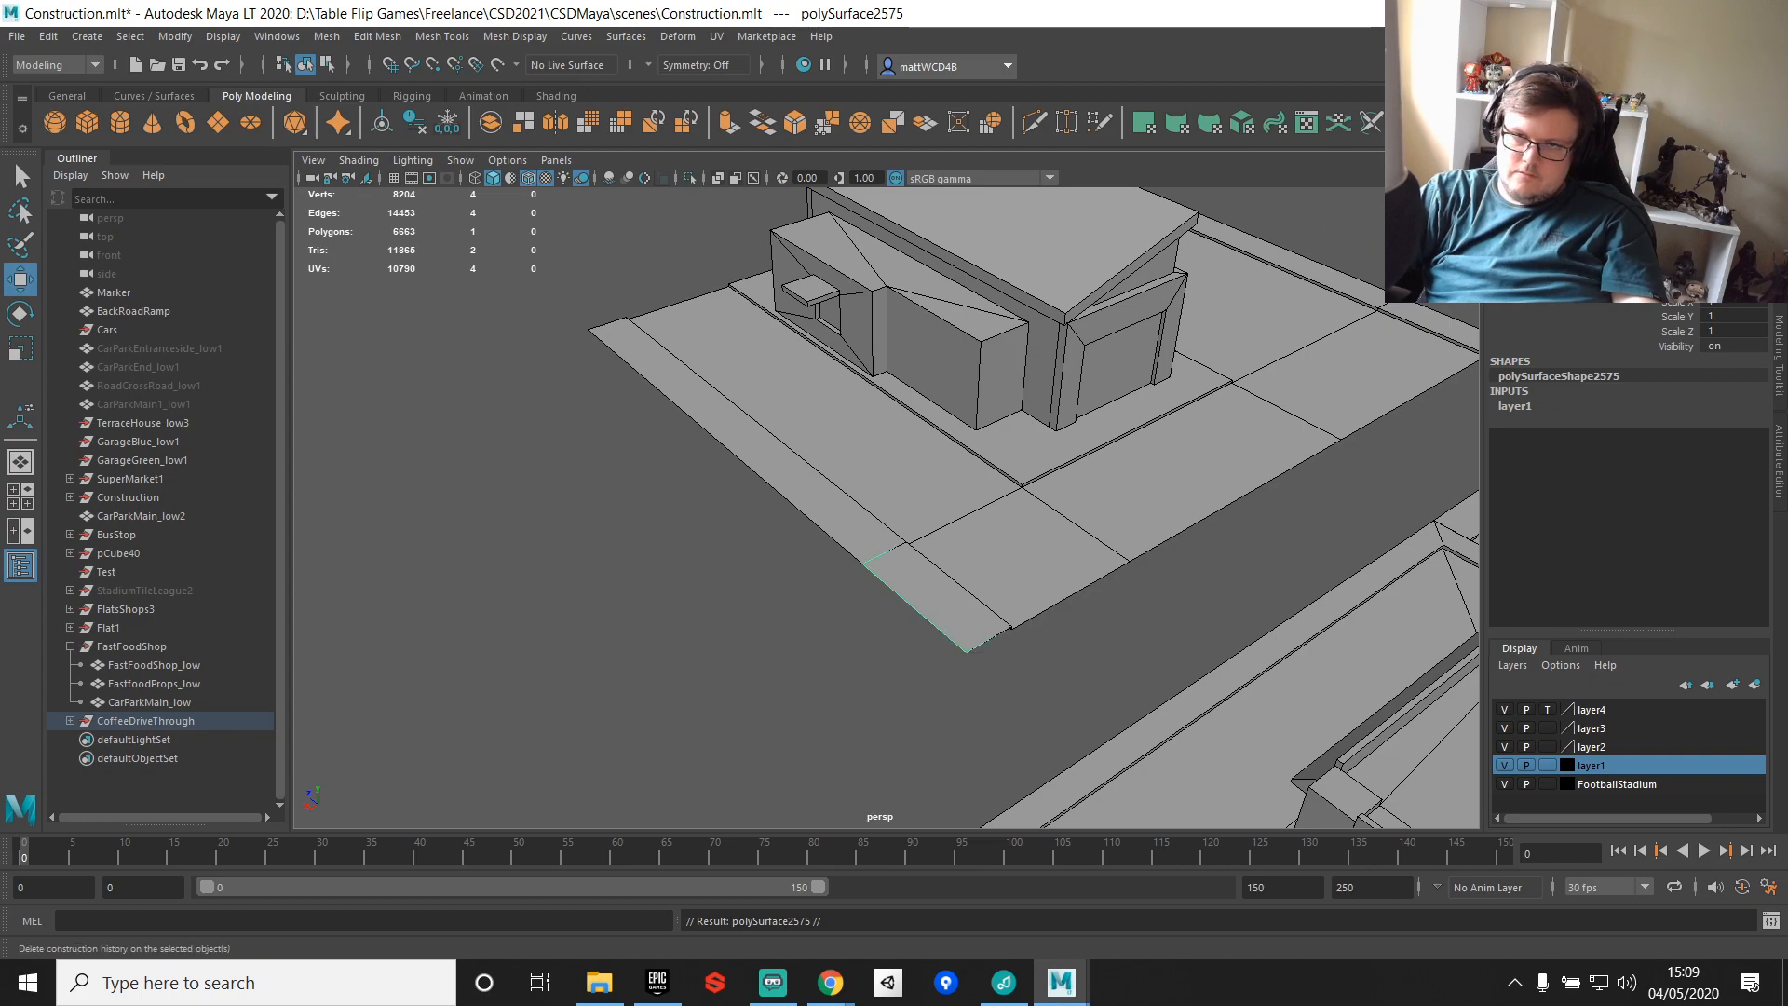
{"action": "left_click_drag", "start_coordinate": [851, 585], "coordinate": [1015, 647]}
{"action": "key", "text": "e"}
{"action": "left_click_drag", "start_coordinate": [1085, 743], "coordinate": [1171, 728]}
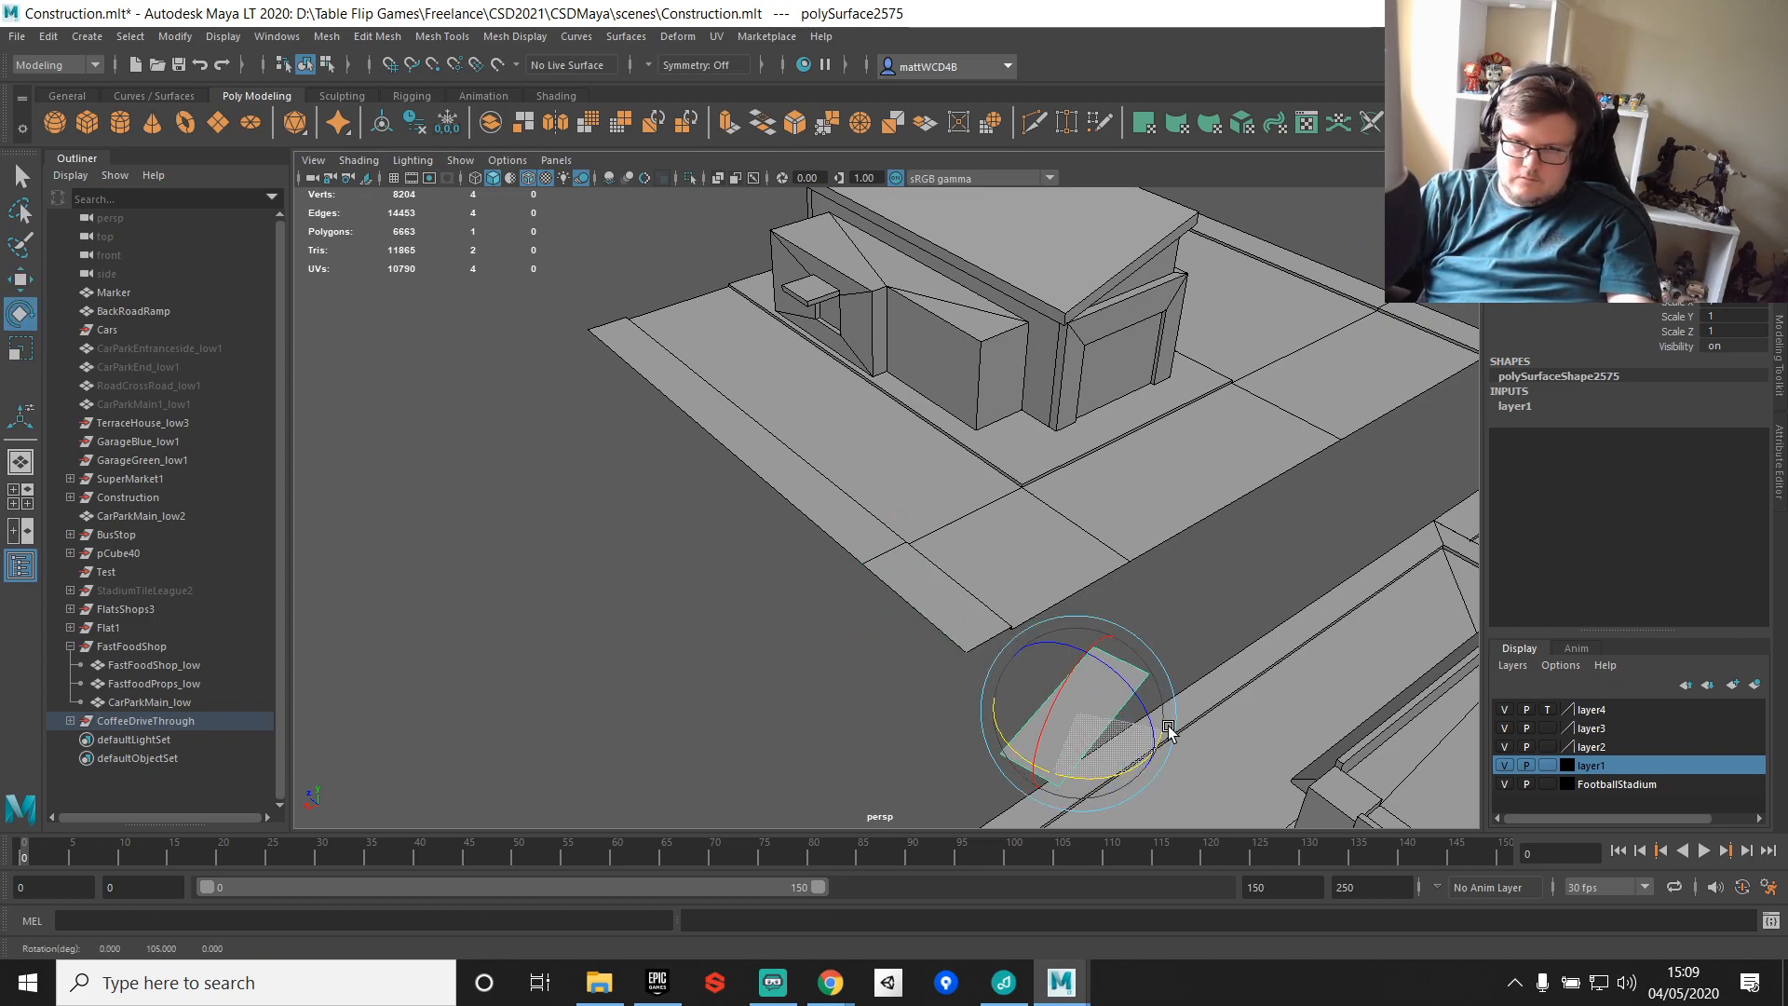
{"action": "key", "text": "w"}
{"action": "left_click_drag", "start_coordinate": [1181, 614], "coordinate": [1226, 603], "text": "alt"}
{"action": "middle_click_drag", "start_coordinate": [1226, 604], "coordinate": [1055, 516], "text": "alt"}
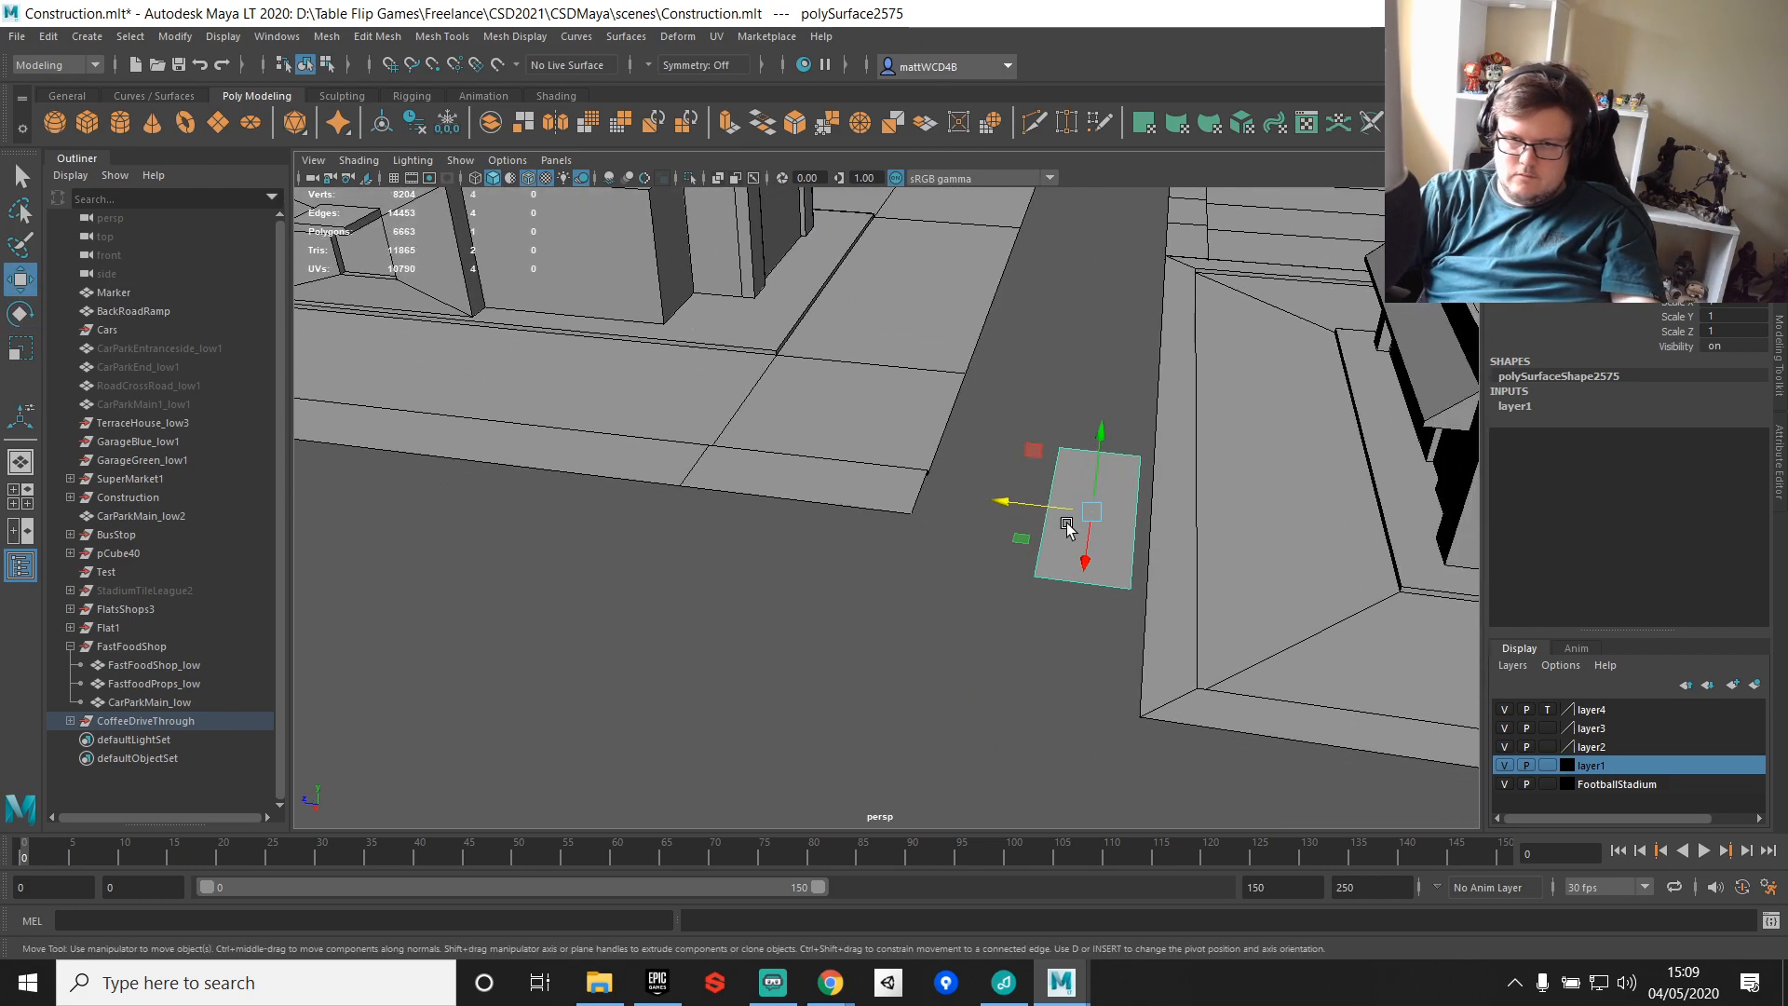
Step: Snap the rotated piece against the lane's short end and align it with the canopy-side strip's inner edge
{"action": "key", "text": "v"}
{"action": "left_click_drag", "start_coordinate": [1099, 530], "coordinate": [1038, 511]}
{"action": "key", "text": "q"}
{"action": "right_click_drag", "start_coordinate": [1031, 473], "coordinate": [966, 476]}
{"action": "key", "text": "w"}
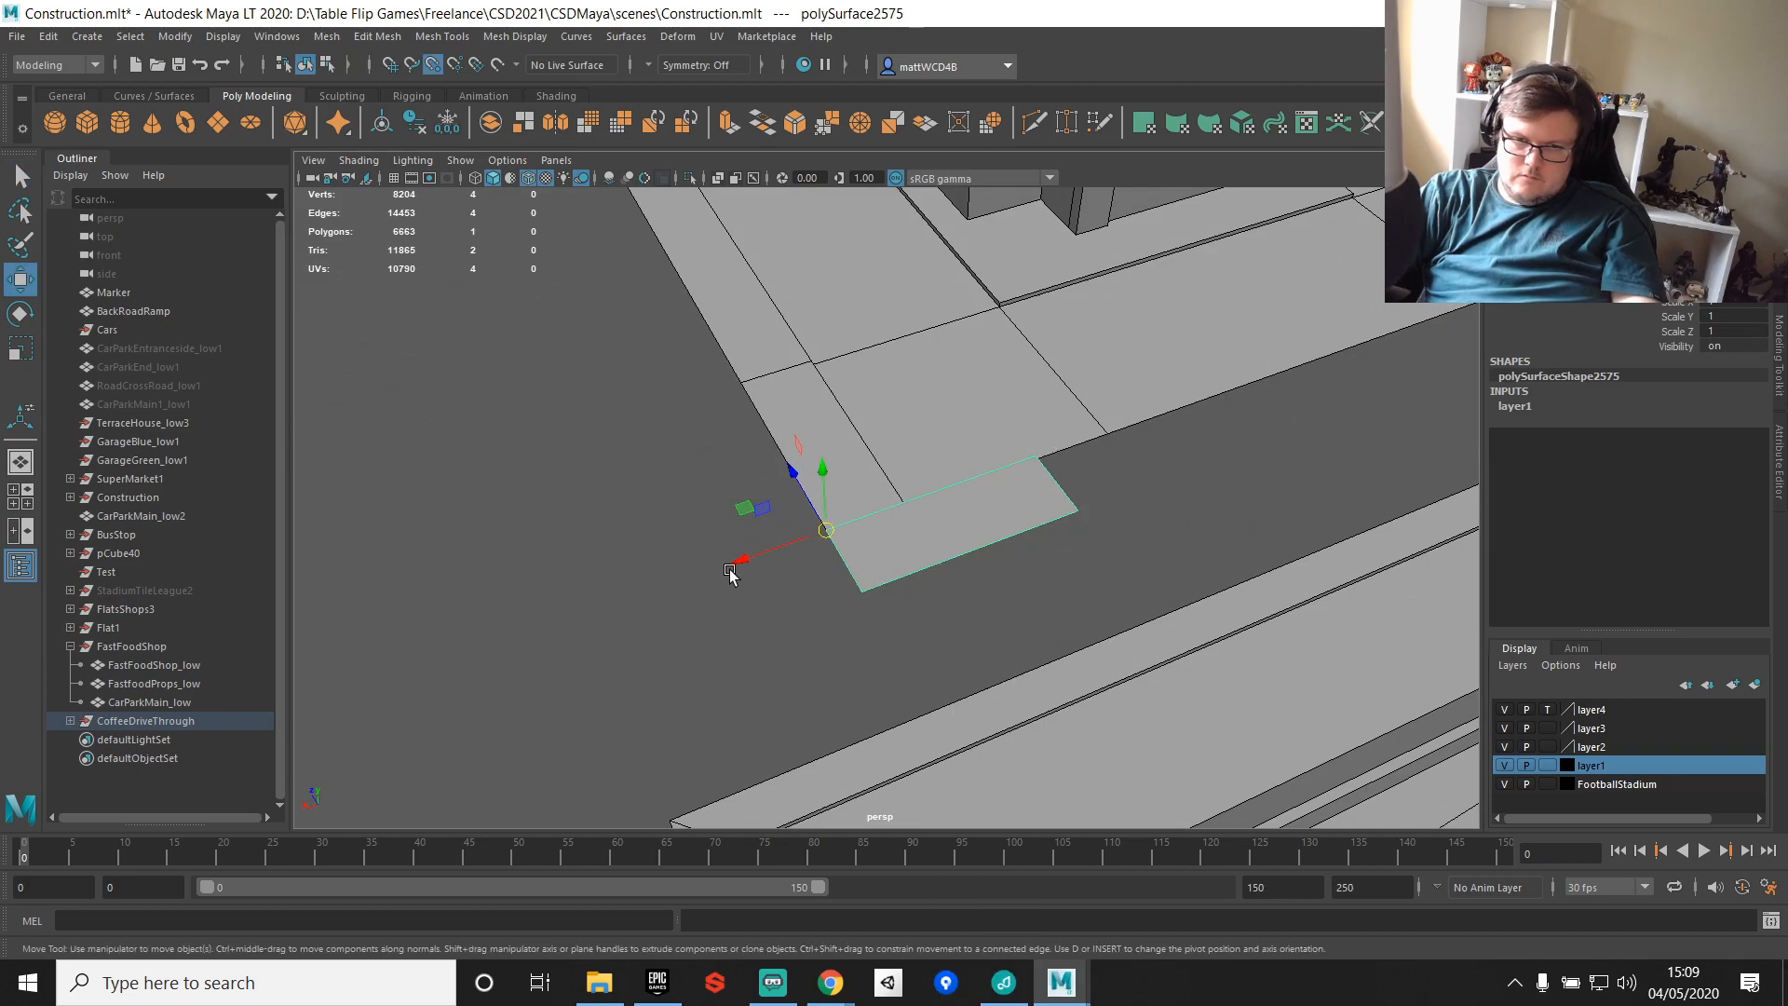
{"action": "left_click_drag", "start_coordinate": [738, 562], "coordinate": [937, 500]}
Step: Stretch the rotated strip by snapping its far end vertices to the opposite corner of the ground
{"action": "scroll", "coordinate": [1058, 487], "scroll_direction": "down", "scroll_amount": 5}
{"action": "middle_click_drag", "start_coordinate": [1058, 487], "coordinate": [870, 602], "text": "alt"}
{"action": "key", "text": "q"}
{"action": "right_click_drag", "start_coordinate": [820, 605], "coordinate": [825, 527]}
{"action": "key", "text": "w"}
{"action": "left_click_drag", "start_coordinate": [991, 584], "coordinate": [1304, 514], "text": "alt"}
{"action": "key", "text": "f"}
{"action": "middle_click_drag", "start_coordinate": [1307, 596], "coordinate": [1240, 687], "text": "alt"}
{"action": "scroll", "coordinate": [1105, 634], "scroll_direction": "down", "scroll_amount": 5}
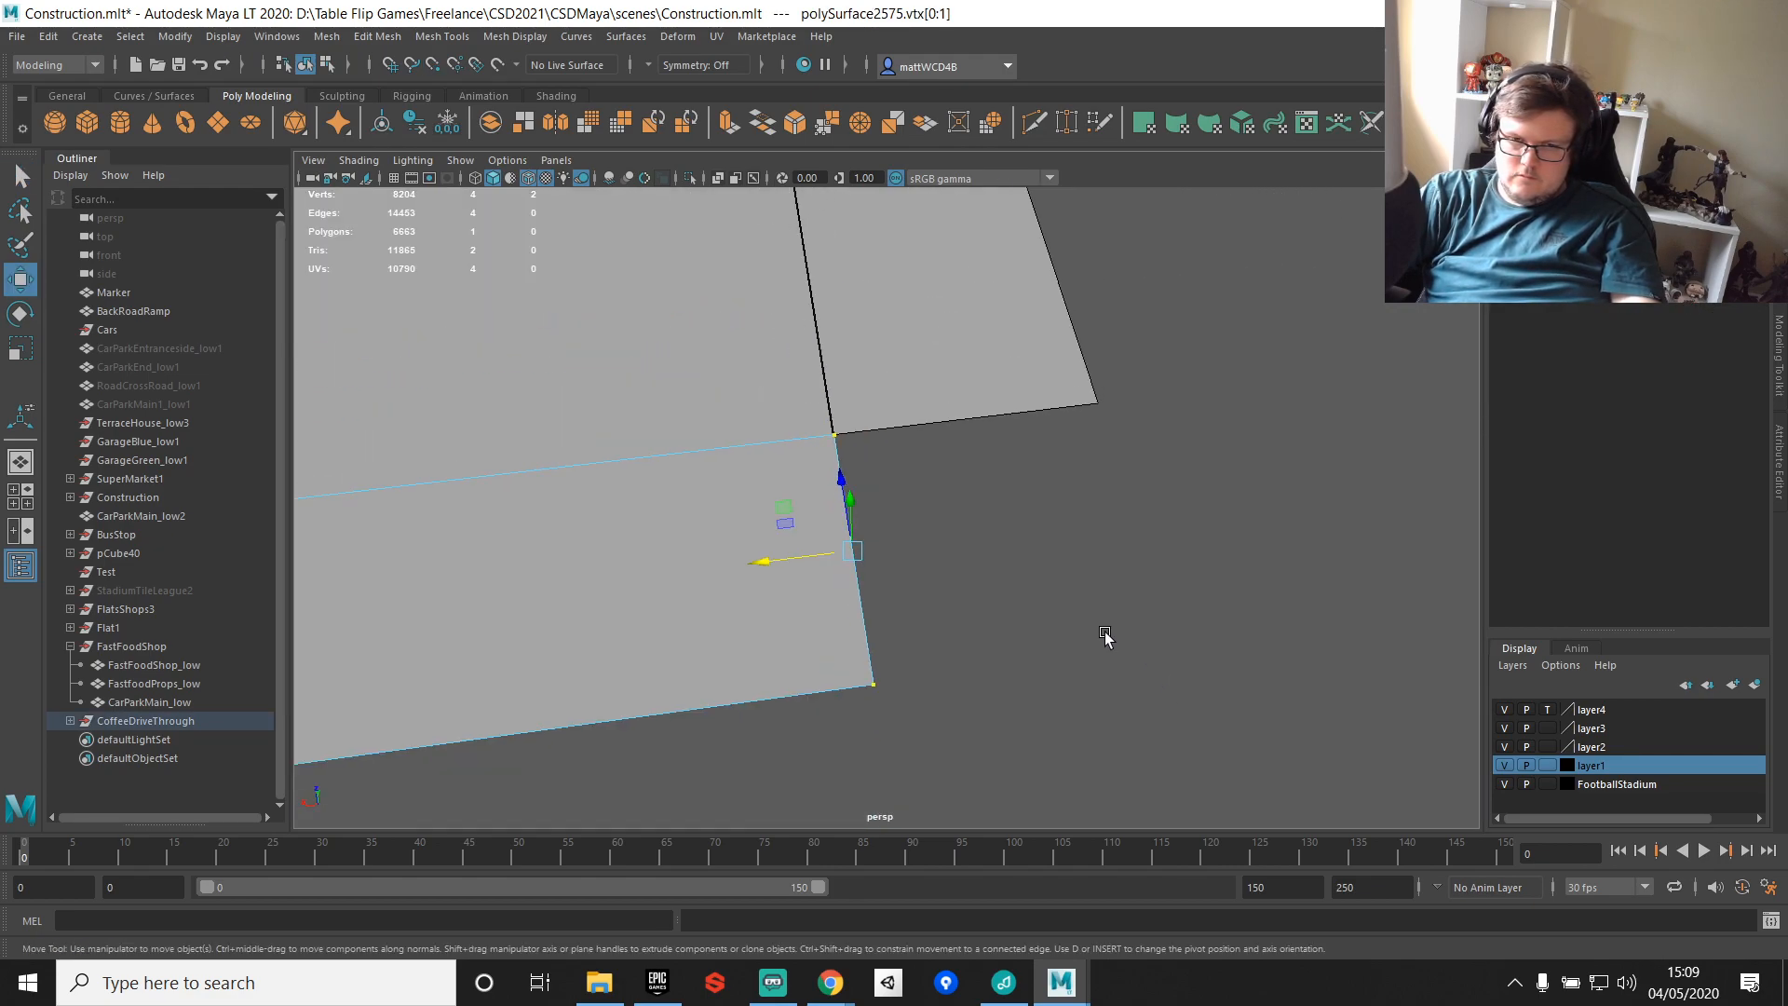
Step: Delete the two outer pavement strip faces on the side opposite the canopy
{"action": "scroll", "coordinate": [1106, 635], "scroll_direction": "down", "scroll_amount": 7}
{"action": "left_click_drag", "start_coordinate": [1118, 543], "coordinate": [981, 531], "text": "alt"}
{"action": "key", "text": "q"}
{"action": "right_click_drag", "start_coordinate": [992, 435], "coordinate": [984, 481]}
{"action": "left_click", "coordinate": [943, 477]}
{"action": "left_click", "coordinate": [986, 451], "text": "shift"}
{"action": "key", "text": "Delete"}
Step: Duplicate the short-end strip, snap the copy to the ground corner and rotate it along the side opposite the canopy
{"action": "right_click_drag", "start_coordinate": [712, 465], "coordinate": [869, 288]}
{"action": "right_click_drag", "start_coordinate": [687, 479], "coordinate": [687, 504]}
{"action": "left_click", "coordinate": [690, 503]}
{"action": "left_click_drag", "start_coordinate": [680, 505], "coordinate": [777, 516], "text": "alt"}
{"action": "right_click_drag", "start_coordinate": [974, 340], "coordinate": [972, 341]}
{"action": "key", "text": "w"}
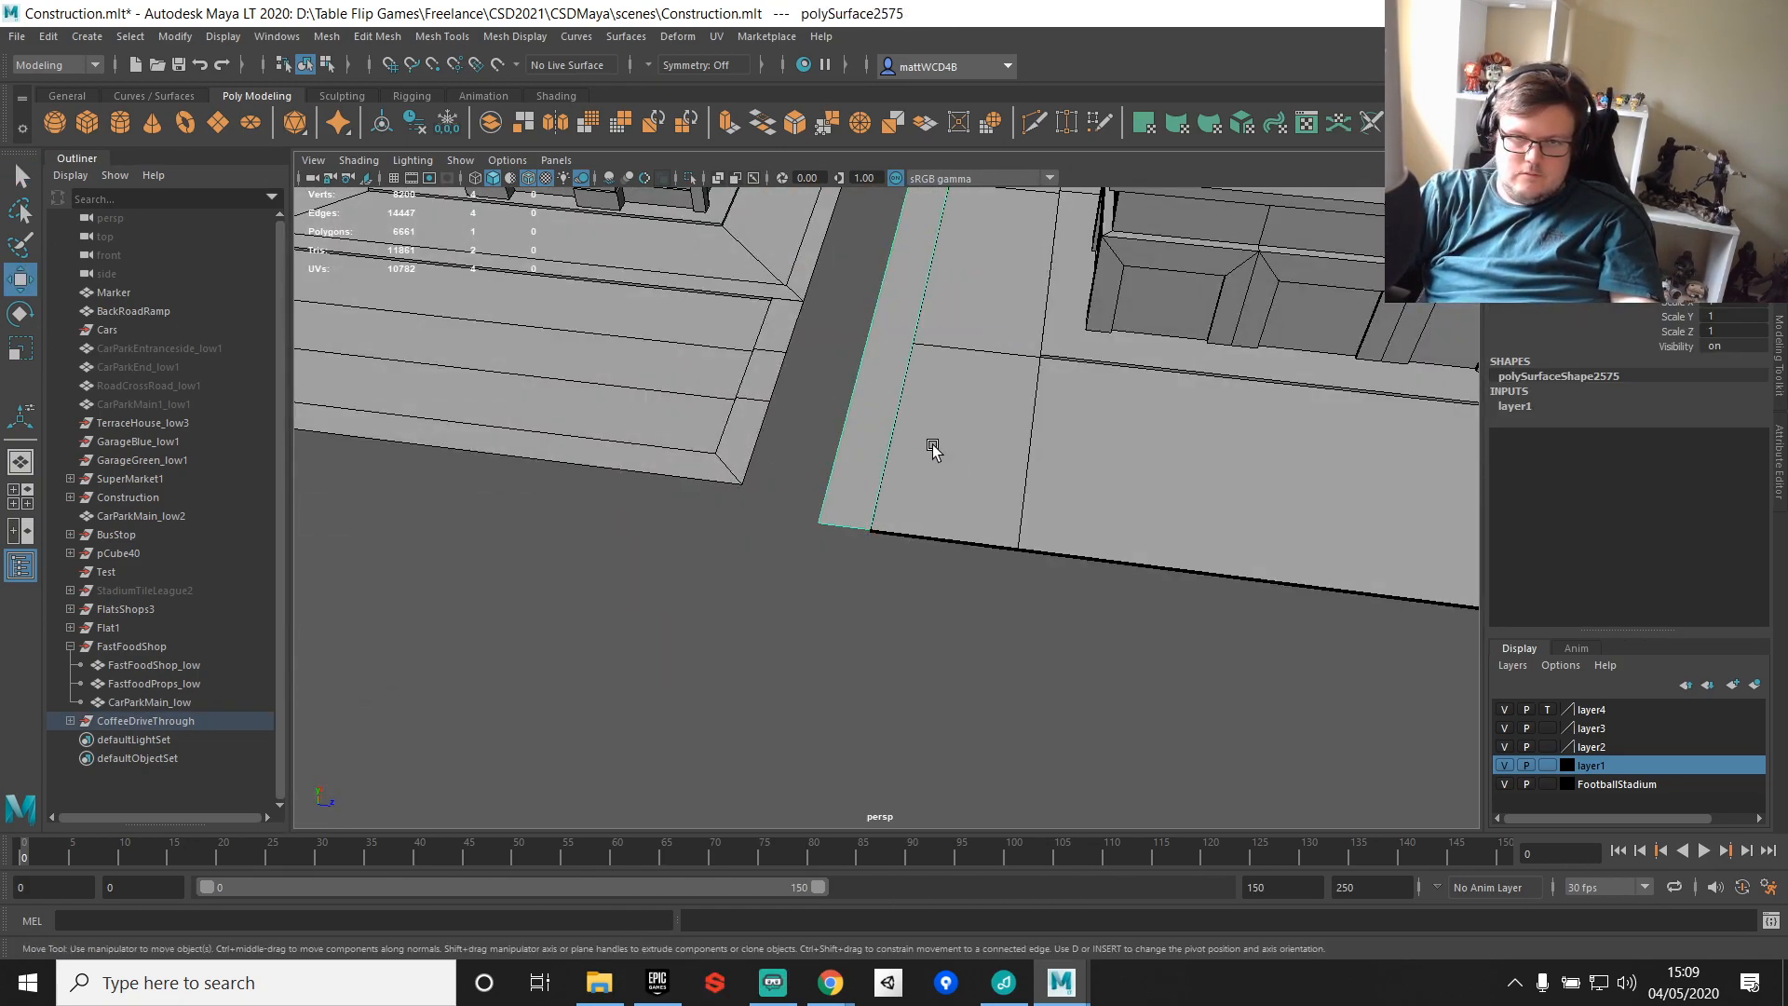
{"action": "scroll", "coordinate": [934, 546], "scroll_direction": "down", "scroll_amount": 5}
{"action": "left_click_drag", "start_coordinate": [943, 404], "coordinate": [960, 415], "text": "alt"}
{"action": "key", "text": "ctrl+d"}
{"action": "key", "text": "v"}
{"action": "left_click_drag", "start_coordinate": [939, 281], "coordinate": [1026, 614]}
{"action": "key", "text": "e"}
{"action": "key", "text": "w"}
Step: Snap the duplicated strip's far end vertices to the far corner of the side opposite the canopy
{"action": "right_click_drag", "start_coordinate": [1217, 619], "coordinate": [1080, 466]}
{"action": "left_click_drag", "start_coordinate": [1220, 540], "coordinate": [1403, 729]}
{"action": "middle_click_drag", "start_coordinate": [1331, 670], "coordinate": [1146, 627], "text": "alt"}
{"action": "key", "text": "v"}
{"action": "left_click_drag", "start_coordinate": [1240, 596], "coordinate": [1118, 569]}
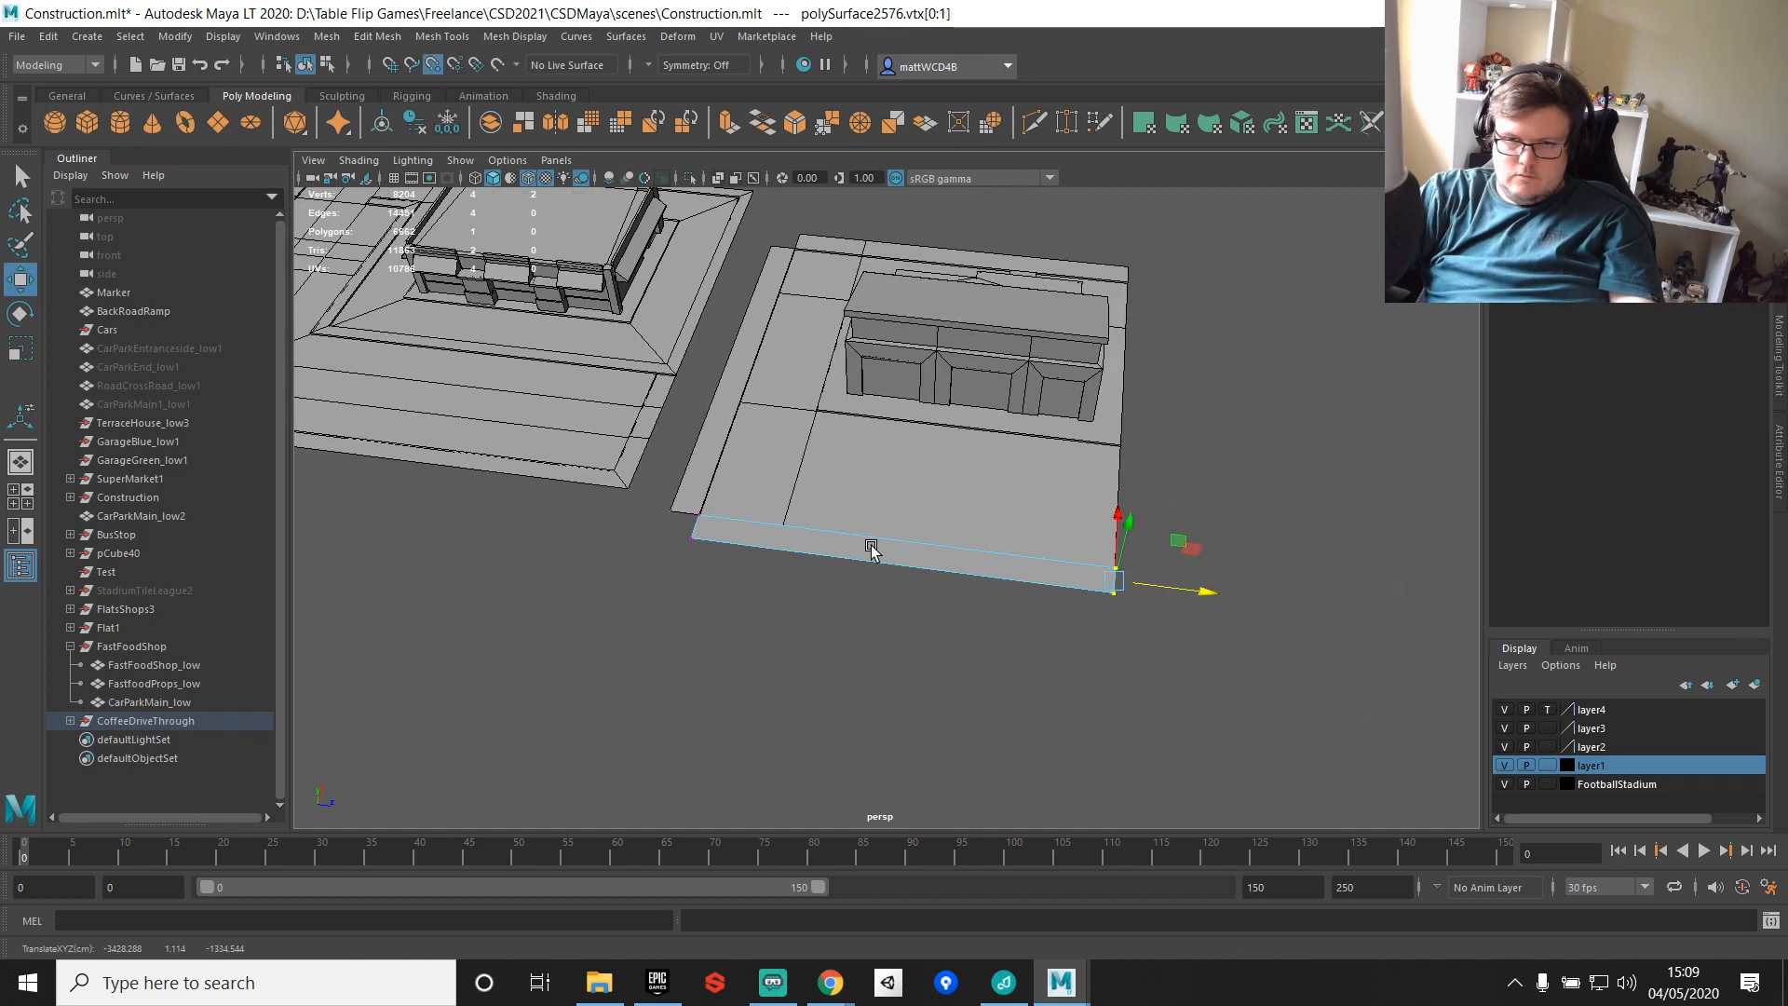
Step: Snap the outer end vertices of the two adjoining strips together to form a mitred corner
{"action": "middle_click_drag", "start_coordinate": [870, 550], "coordinate": [1106, 563], "text": "alt"}
{"action": "scroll", "coordinate": [1043, 596], "scroll_direction": "up", "scroll_amount": 5}
{"action": "left_click_drag", "start_coordinate": [978, 626], "coordinate": [1101, 615], "text": "alt"}
{"action": "middle_click_drag", "start_coordinate": [1102, 515], "coordinate": [1005, 582], "text": "alt"}
{"action": "scroll", "coordinate": [1004, 582], "scroll_direction": "up", "scroll_amount": 3}
{"action": "left_click_drag", "start_coordinate": [1160, 584], "coordinate": [966, 630]}
{"action": "key", "text": "q"}
{"action": "left_click", "coordinate": [871, 519]}
{"action": "right_click_drag", "start_coordinate": [874, 473], "coordinate": [715, 468]}
{"action": "left_click_drag", "start_coordinate": [830, 554], "coordinate": [916, 640]}
{"action": "key", "text": "w"}
{"action": "key", "text": "v"}
{"action": "left_click_drag", "start_coordinate": [859, 562], "coordinate": [980, 706]}
Step: Snap the short-end strip's outer vertex at the canopy-side corner in line with the canopy-side strip's outer edge
{"action": "key", "text": "q"}
{"action": "scroll", "coordinate": [986, 586], "scroll_direction": "down", "scroll_amount": 8}
{"action": "left_click_drag", "start_coordinate": [1051, 419], "coordinate": [917, 460], "text": "alt"}
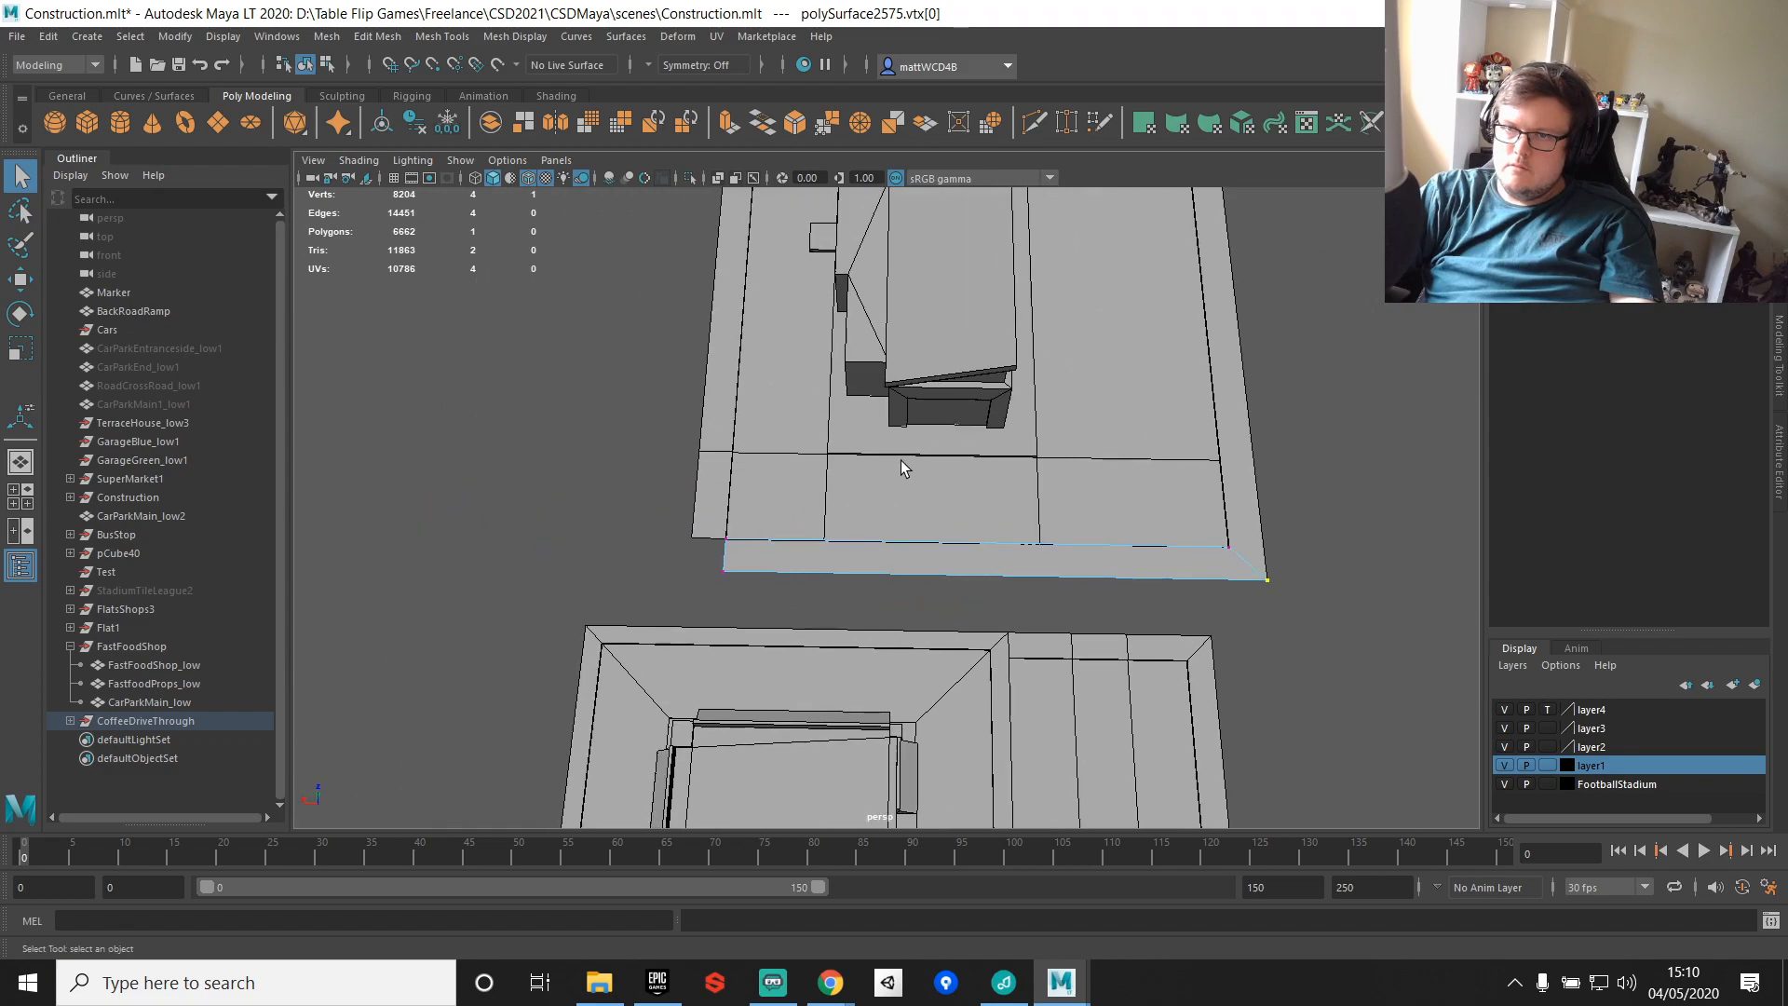
{"action": "middle_click_drag", "start_coordinate": [876, 490], "coordinate": [970, 499], "text": "alt"}
{"action": "scroll", "coordinate": [970, 499], "scroll_direction": "up", "scroll_amount": 4}
{"action": "left_click_drag", "start_coordinate": [971, 499], "coordinate": [903, 563], "text": "alt"}
{"action": "middle_click_drag", "start_coordinate": [805, 601], "coordinate": [885, 499], "text": "alt"}
{"action": "scroll", "coordinate": [885, 499], "scroll_direction": "up", "scroll_amount": 4}
{"action": "left_click_drag", "start_coordinate": [879, 557], "coordinate": [967, 516]}
{"action": "key", "text": "w"}
{"action": "key", "text": "v"}
{"action": "left_click_drag", "start_coordinate": [852, 550], "coordinate": [828, 542]}
Step: Snap the extracted corner piece's outer vertex onto the short-end strip's corner to complete the mitre
{"action": "left_click", "coordinate": [819, 428]}
{"action": "right_click_drag", "start_coordinate": [819, 425], "coordinate": [707, 382]}
{"action": "left_click_drag", "start_coordinate": [754, 426], "coordinate": [821, 515]}
{"action": "key", "text": "v"}
{"action": "key", "text": "q"}
Step: Select the three separate outer strip pieces and combine them into one mesh
{"action": "scroll", "coordinate": [878, 521], "scroll_direction": "down", "scroll_amount": 4}
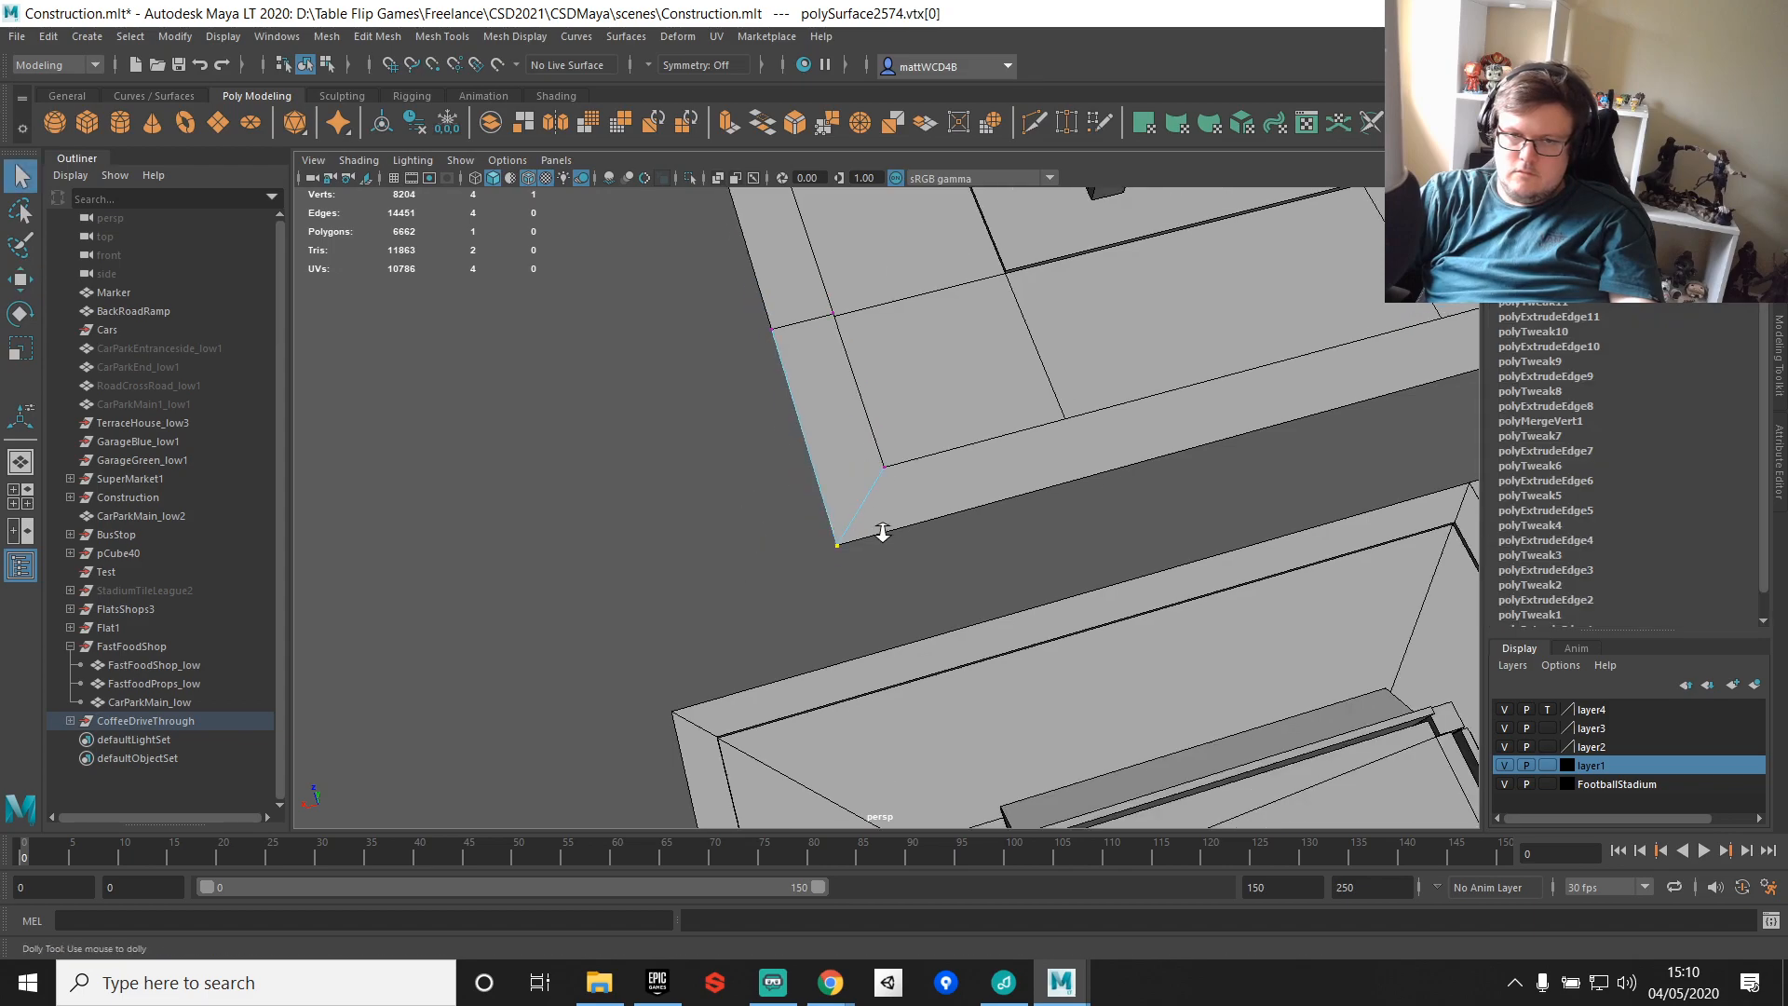
{"action": "right_click_drag", "start_coordinate": [966, 503], "coordinate": [1006, 458]}
{"action": "left_click", "coordinate": [989, 464]}
{"action": "left_click", "coordinate": [867, 475]}
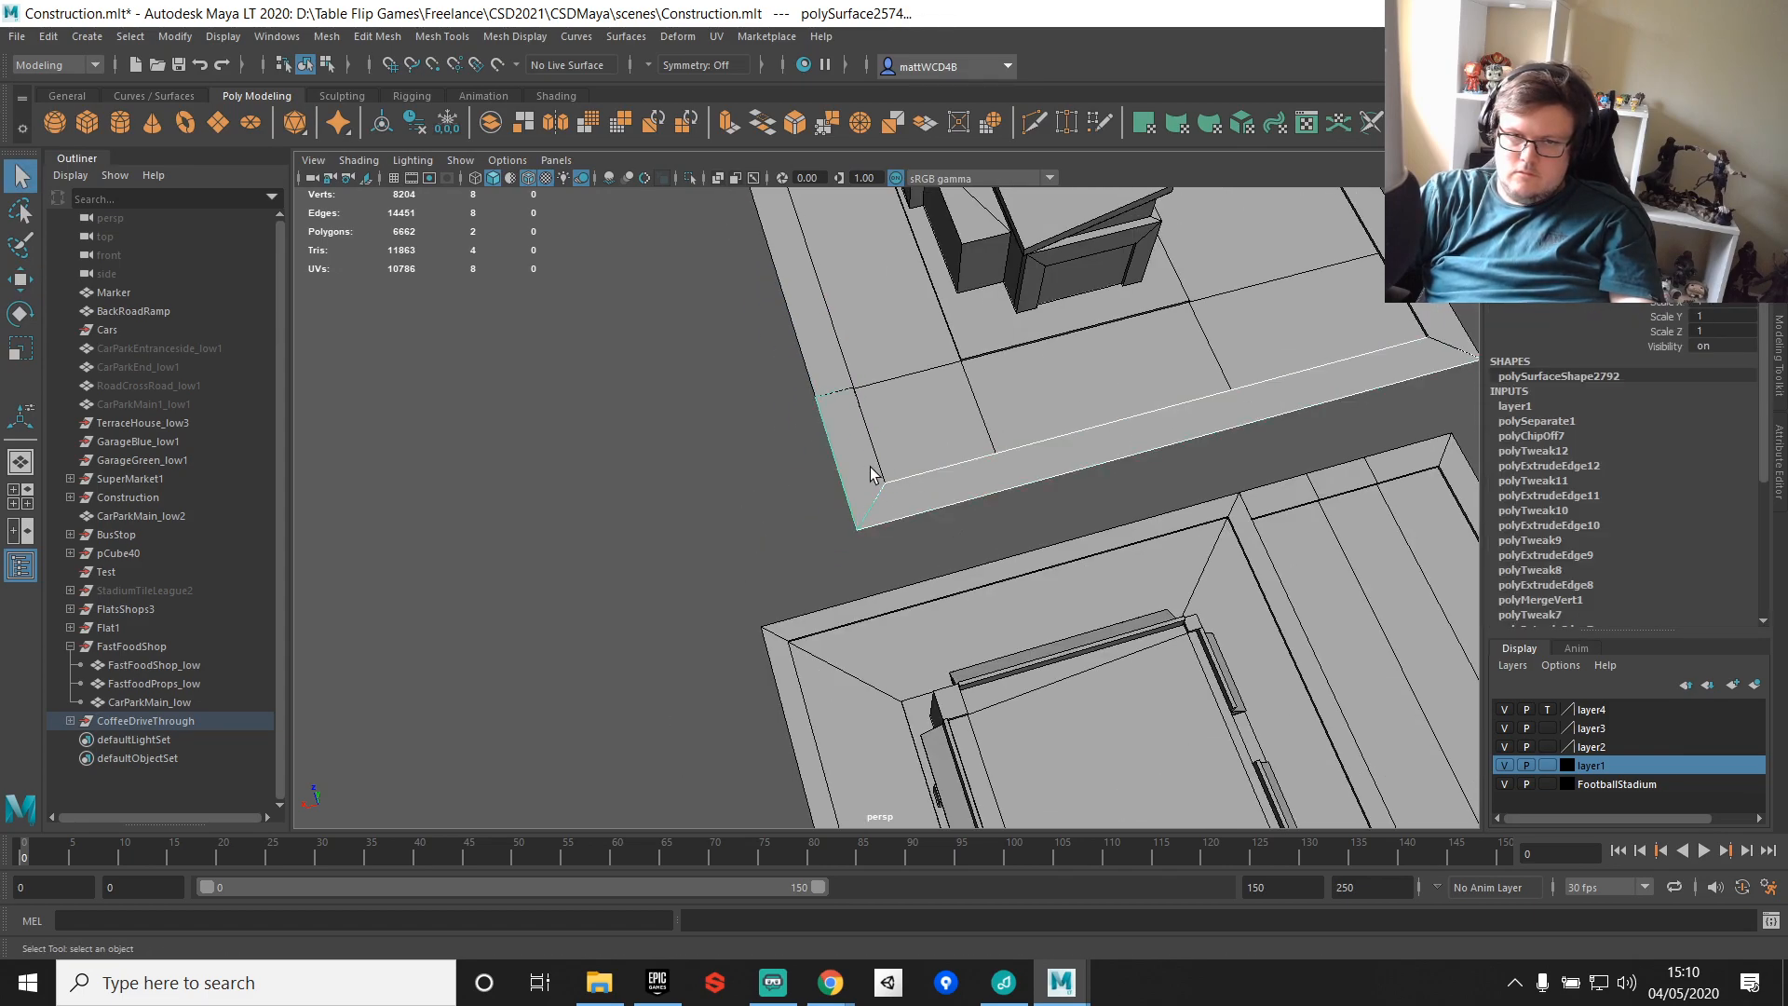
{"action": "left_click", "coordinate": [1455, 301], "text": "shift"}
{"action": "middle_click_drag", "start_coordinate": [1364, 281], "coordinate": [1285, 442], "text": "alt"}
{"action": "scroll", "coordinate": [1263, 393], "scroll_direction": "down", "scroll_amount": 3}
{"action": "right_click_drag", "start_coordinate": [1199, 422], "coordinate": [1170, 814], "text": "shift"}
Step: Insert an edge loop across the combined strip on the side opposite the canopy
{"action": "scroll", "coordinate": [1172, 450], "scroll_direction": "up", "scroll_amount": 4}
{"action": "left_click_drag", "start_coordinate": [1134, 439], "coordinate": [1032, 488], "text": "alt"}
{"action": "scroll", "coordinate": [1103, 309], "scroll_direction": "up", "scroll_amount": 3}
{"action": "right_click_drag", "start_coordinate": [1102, 309], "coordinate": [980, 343], "text": "shift"}
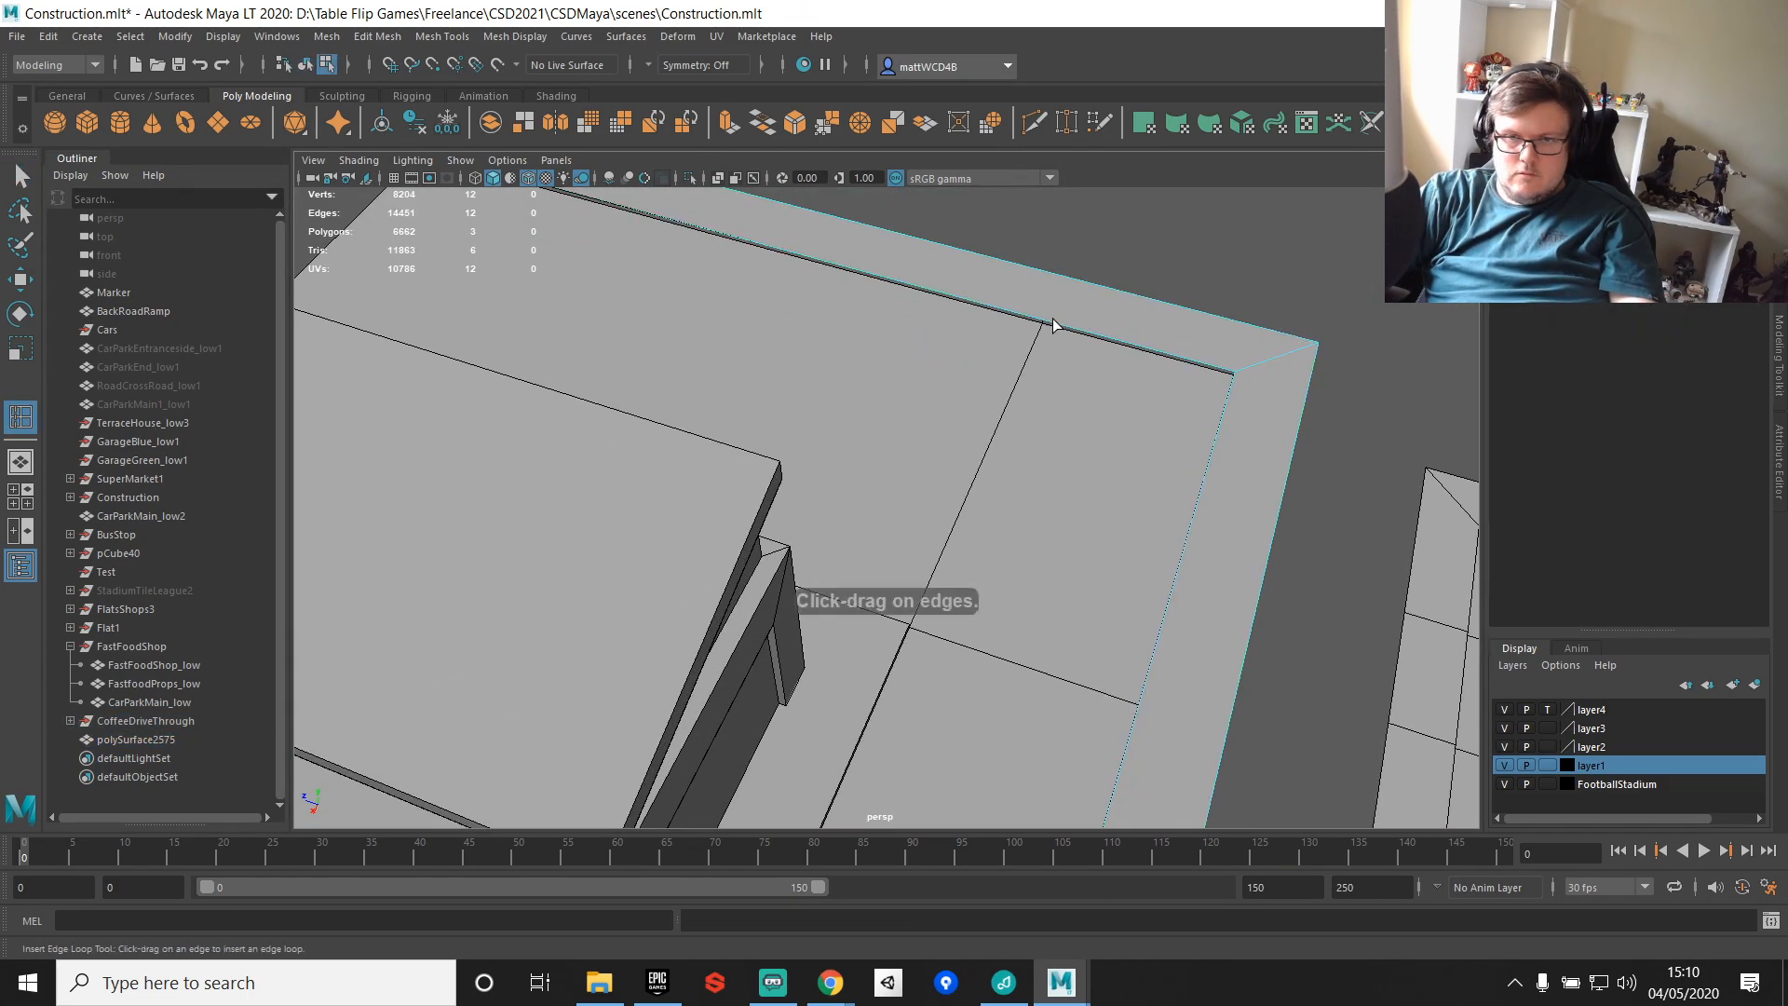
{"action": "left_click", "coordinate": [1052, 326]}
Step: Straighten the inserted edge and snap it in line with the ground's division line
{"action": "left_click_drag", "start_coordinate": [1053, 326], "coordinate": [859, 303], "text": "alt"}
{"action": "key", "text": "r"}
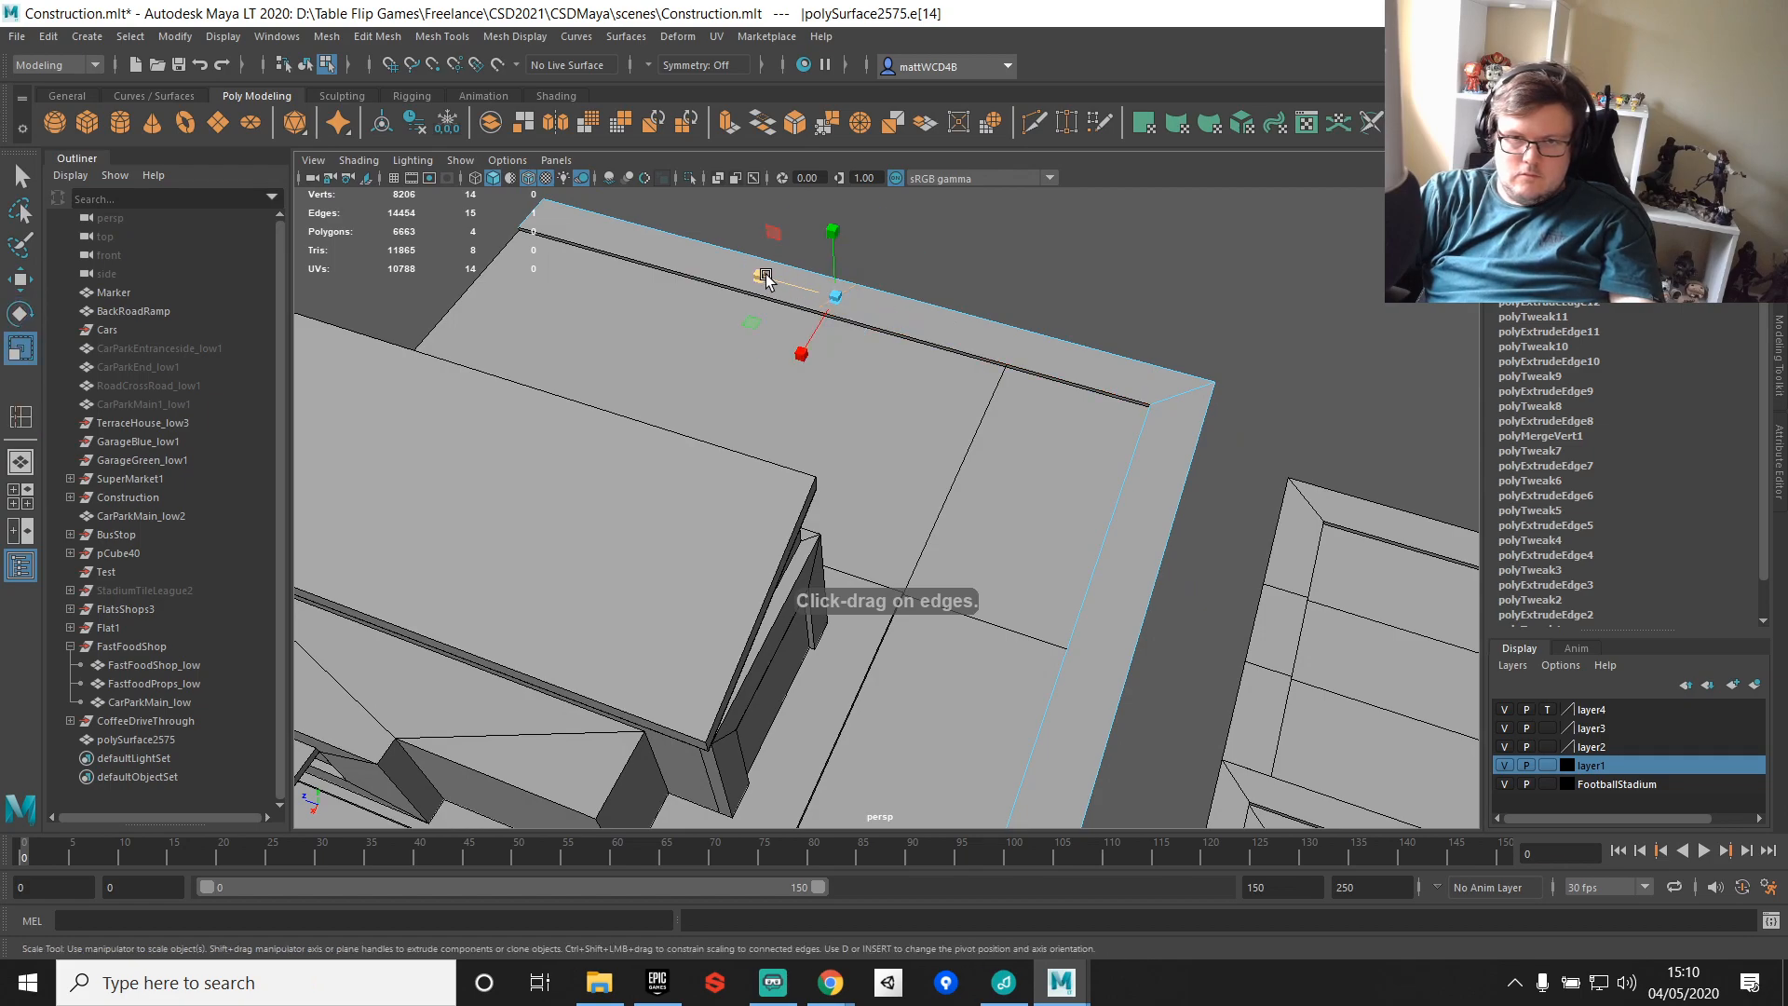
{"action": "left_click_drag", "start_coordinate": [760, 276], "coordinate": [965, 366]}
{"action": "key", "text": "w"}
{"action": "key", "text": "v"}
{"action": "left_click_drag", "start_coordinate": [759, 277], "coordinate": [999, 358]}
Step: Select the outer strip's vertices on the side opposite the canopy and move them outward away from the ground
{"action": "left_click_drag", "start_coordinate": [1168, 445], "coordinate": [987, 409], "text": "alt"}
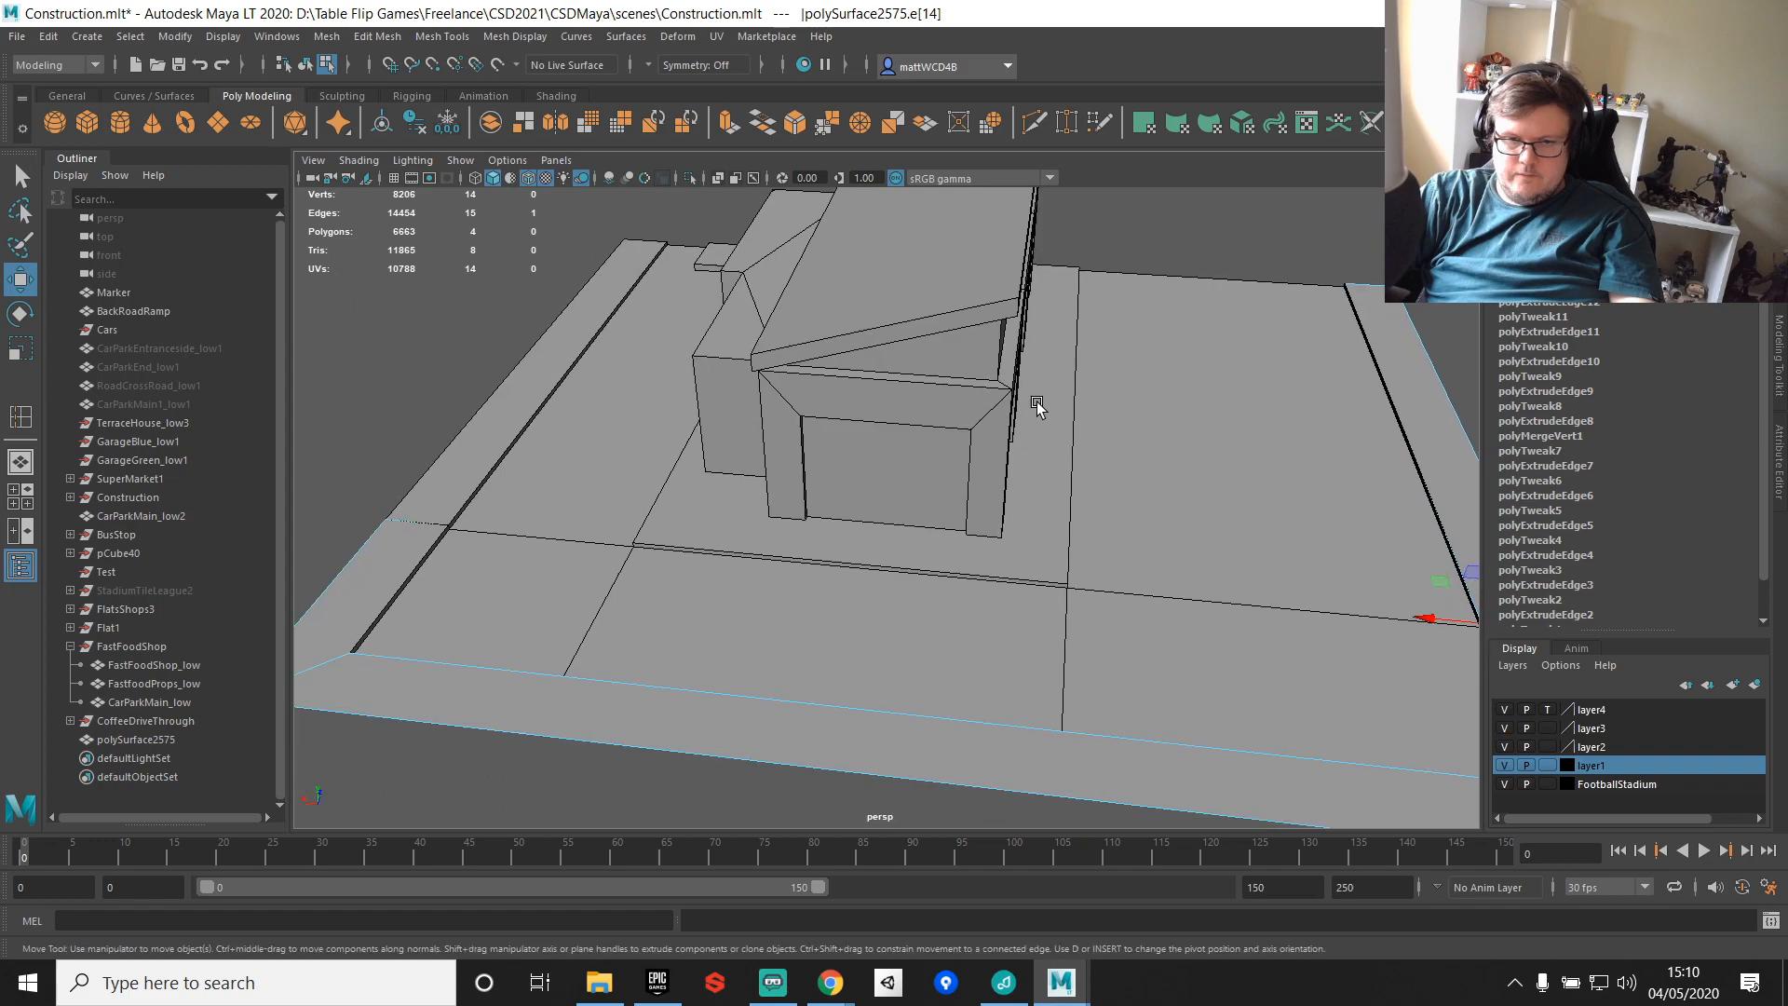
{"action": "middle_click_drag", "start_coordinate": [1267, 512], "coordinate": [882, 387], "text": "alt"}
{"action": "left_click_drag", "start_coordinate": [882, 387], "coordinate": [724, 459], "text": "alt"}
{"action": "middle_click_drag", "start_coordinate": [723, 460], "coordinate": [1118, 496], "text": "alt"}
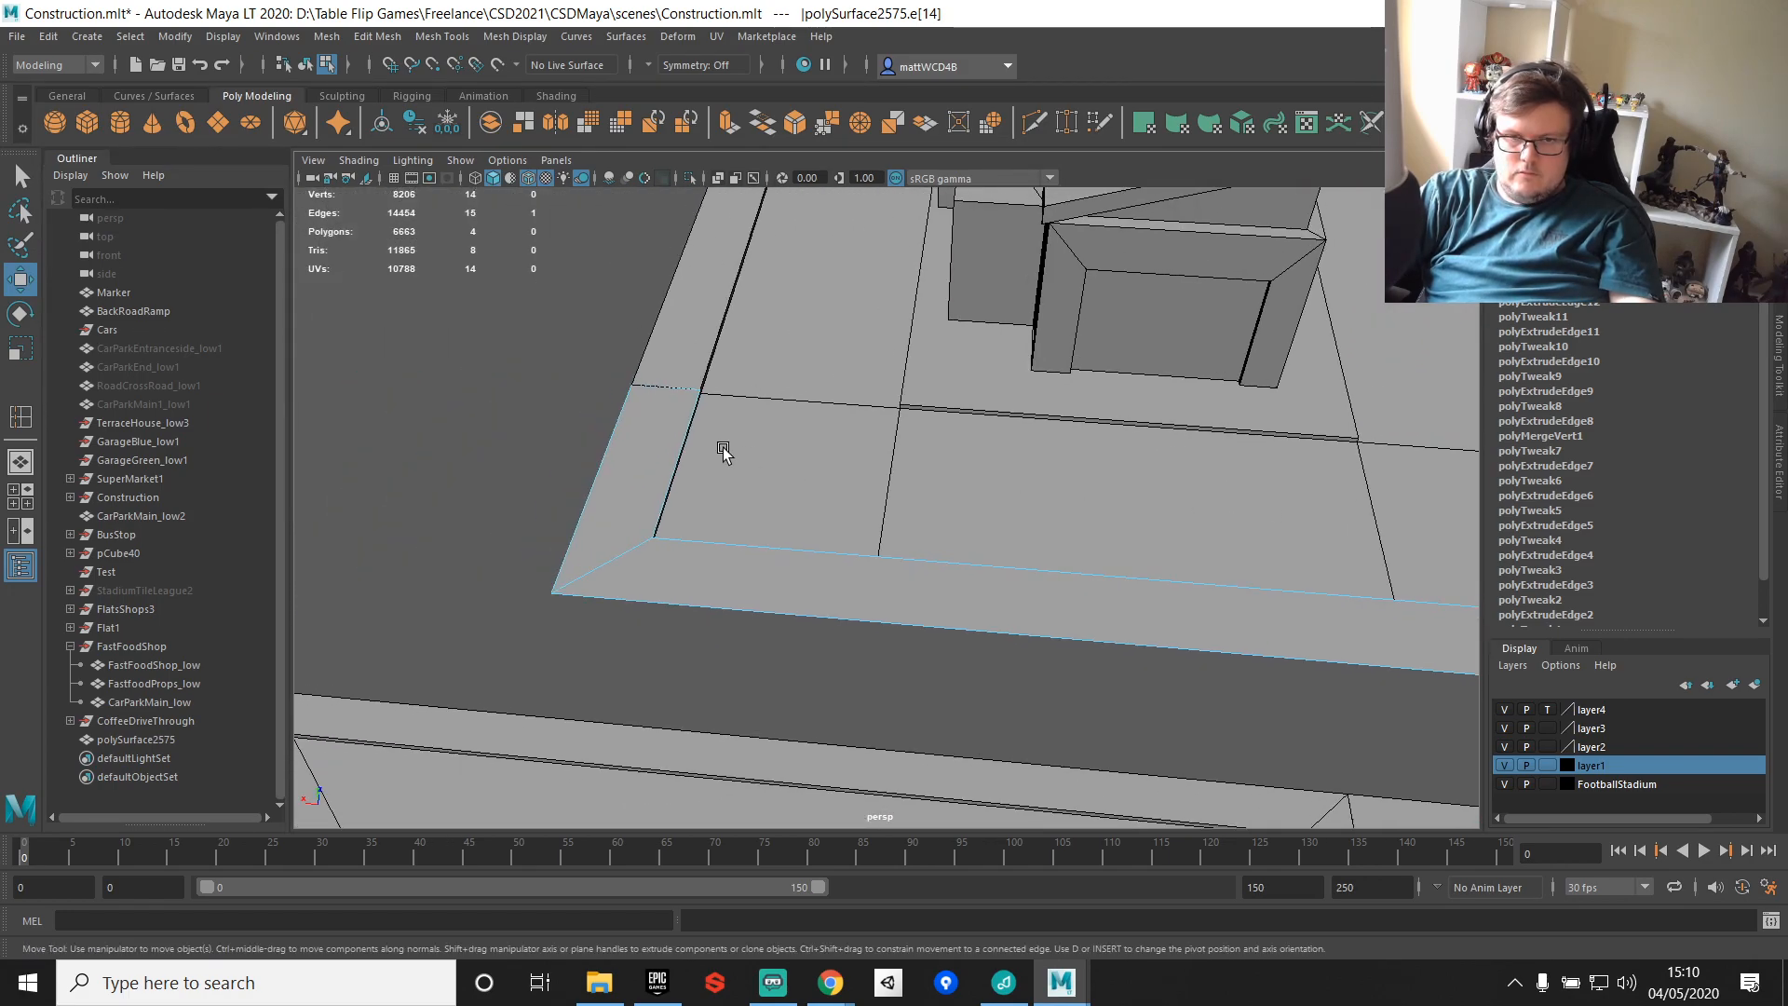
{"action": "scroll", "coordinate": [723, 452], "scroll_direction": "down", "scroll_amount": 4}
{"action": "middle_click_drag", "start_coordinate": [978, 498], "coordinate": [627, 462], "text": "alt"}
{"action": "key", "text": "q"}
{"action": "left_click_drag", "start_coordinate": [963, 461], "coordinate": [920, 466], "text": "alt"}
{"action": "right_click_drag", "start_coordinate": [1050, 479], "coordinate": [941, 438]}
{"action": "scroll", "coordinate": [906, 270], "scroll_direction": "down", "scroll_amount": 3}
{"action": "left_click_drag", "start_coordinate": [918, 279], "coordinate": [1022, 566]}
{"action": "scroll", "coordinate": [1024, 447], "scroll_direction": "up", "scroll_amount": 4}
{"action": "key", "text": "w"}
{"action": "left_click_drag", "start_coordinate": [963, 351], "coordinate": [1053, 354]}
Step: Select the ground's vertices on the side opposite the canopy and snap them out to the outer strip's inner edge
{"action": "scroll", "coordinate": [908, 380], "scroll_direction": "down", "scroll_amount": 5}
{"action": "middle_click_drag", "start_coordinate": [893, 382], "coordinate": [975, 409], "text": "alt"}
{"action": "scroll", "coordinate": [1066, 433], "scroll_direction": "up", "scroll_amount": 4}
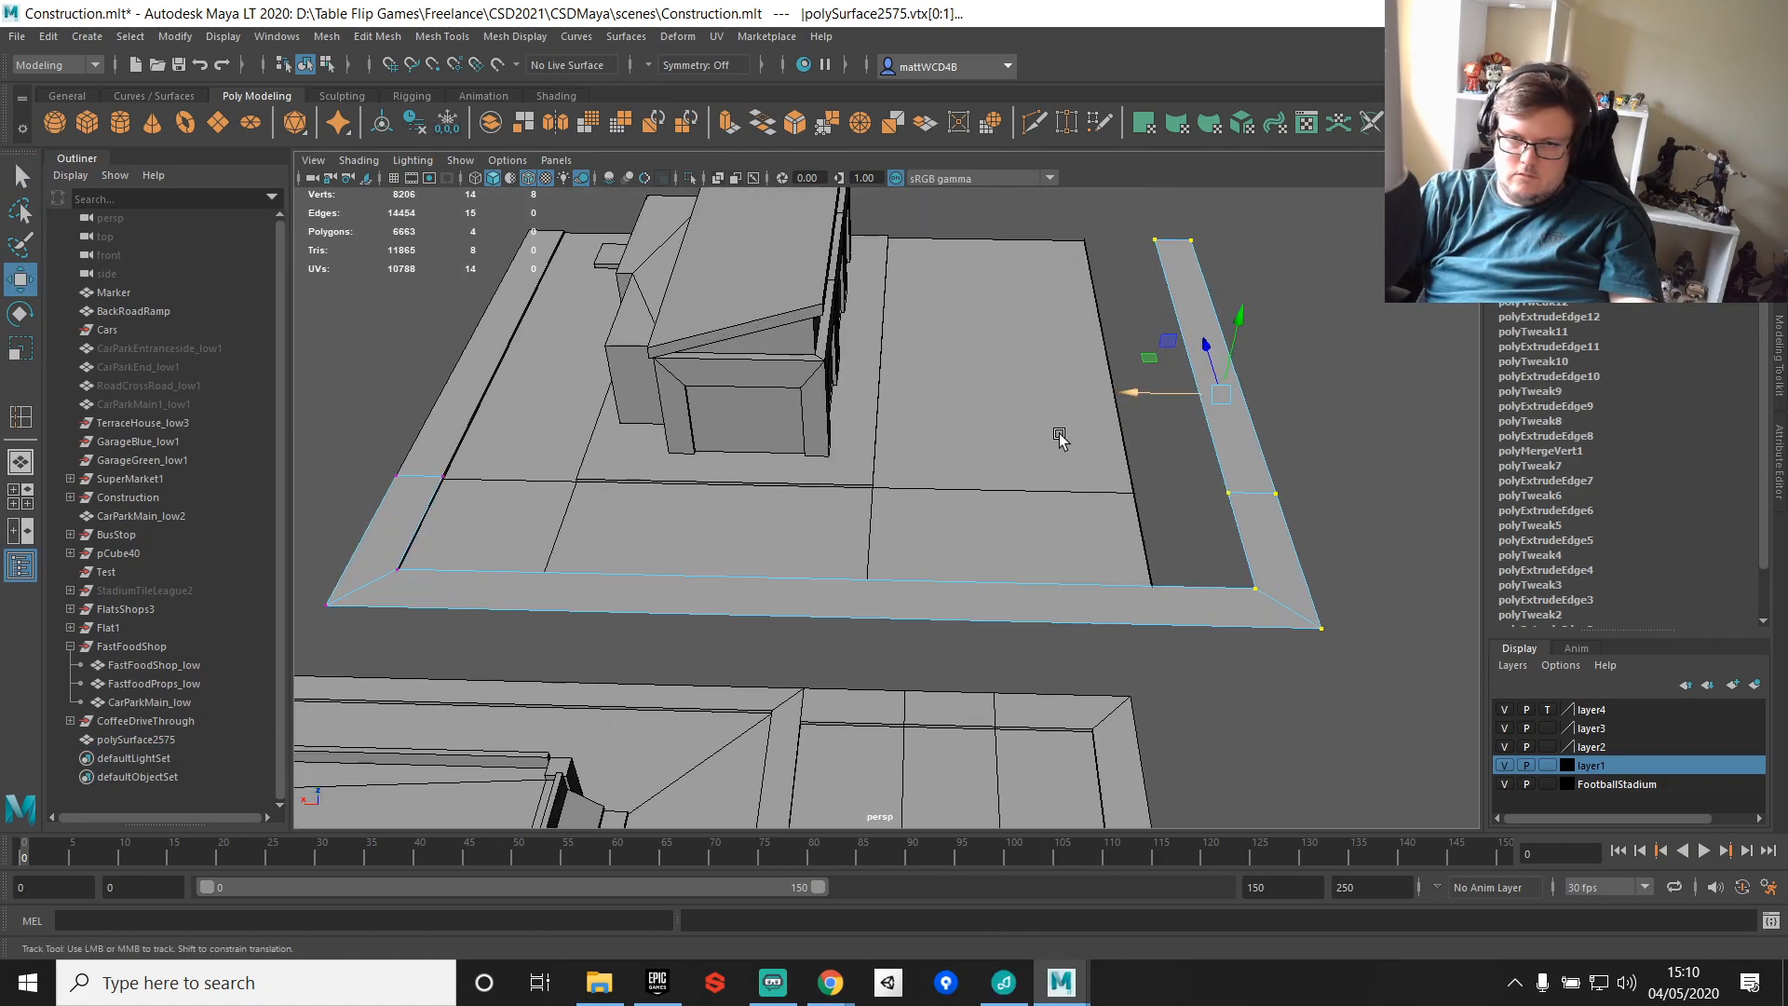
{"action": "scroll", "coordinate": [1024, 447], "scroll_direction": "up", "scroll_amount": 2}
{"action": "right_click_drag", "start_coordinate": [999, 476], "coordinate": [918, 478]}
{"action": "middle_click_drag", "start_coordinate": [1113, 444], "coordinate": [1000, 502], "text": "alt"}
{"action": "scroll", "coordinate": [993, 438], "scroll_direction": "down", "scroll_amount": 3}
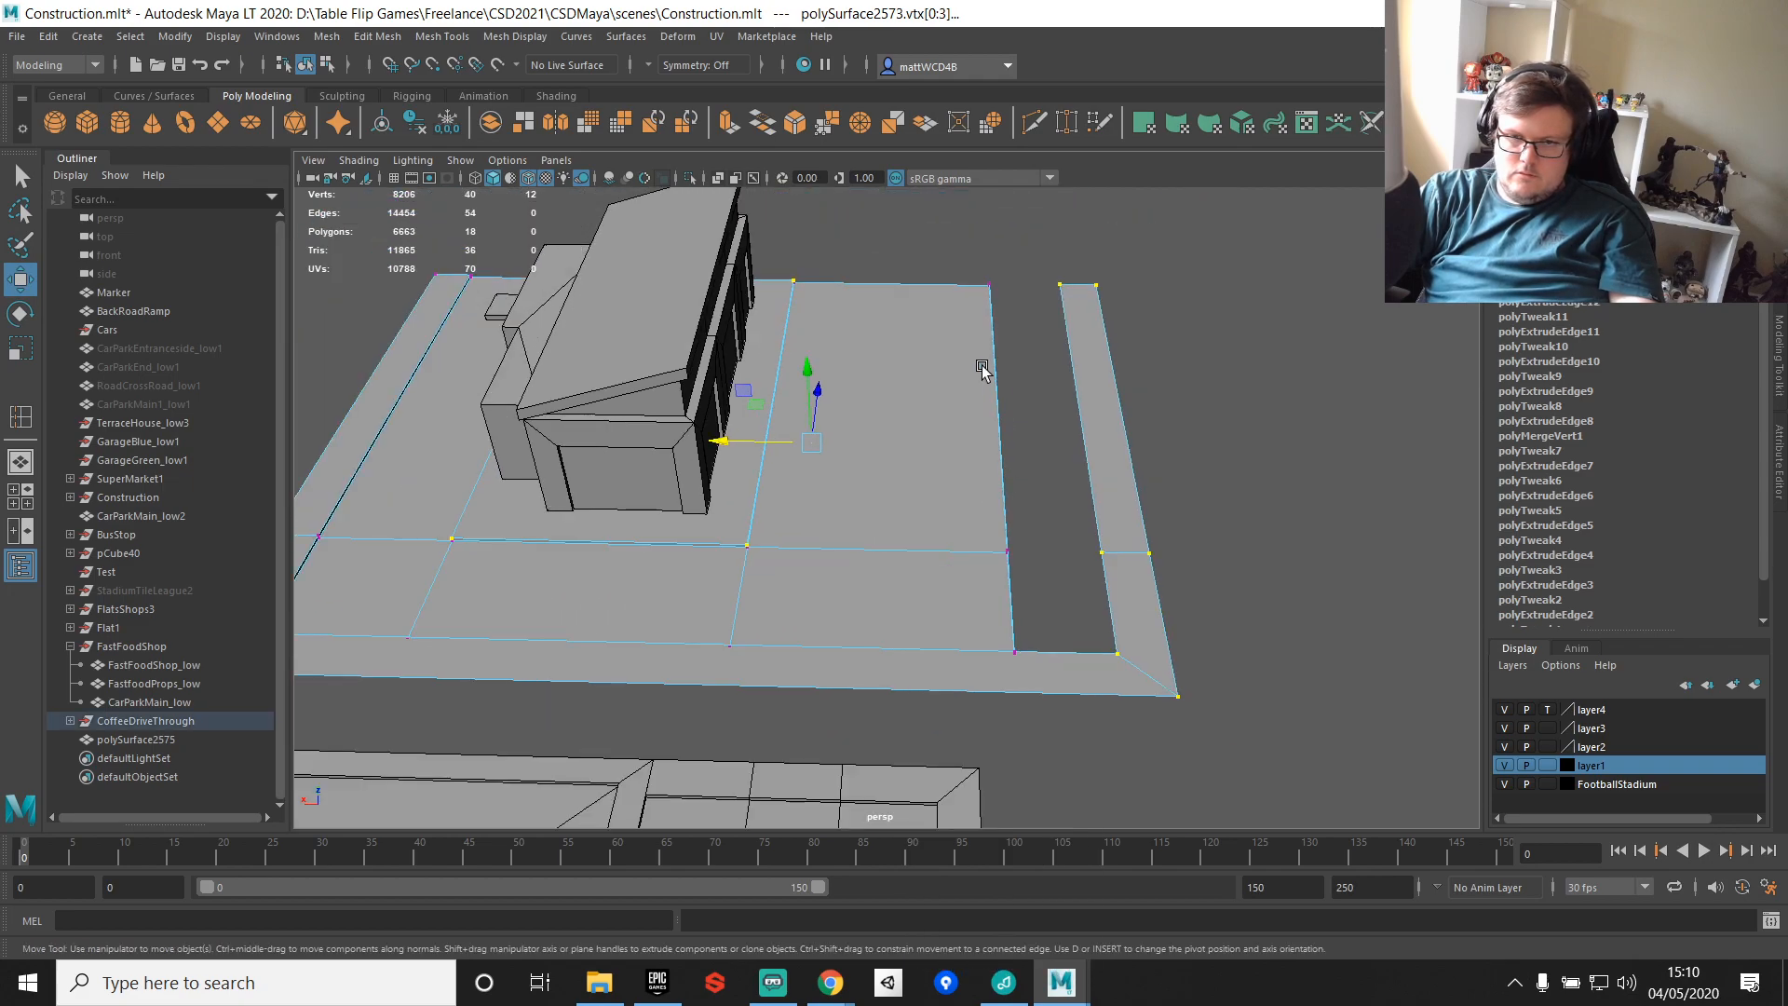
{"action": "left_click_drag", "start_coordinate": [1140, 739], "coordinate": [1078, 783]}
{"action": "scroll", "coordinate": [1029, 438], "scroll_direction": "up", "scroll_amount": 3}
{"action": "key", "text": "v"}
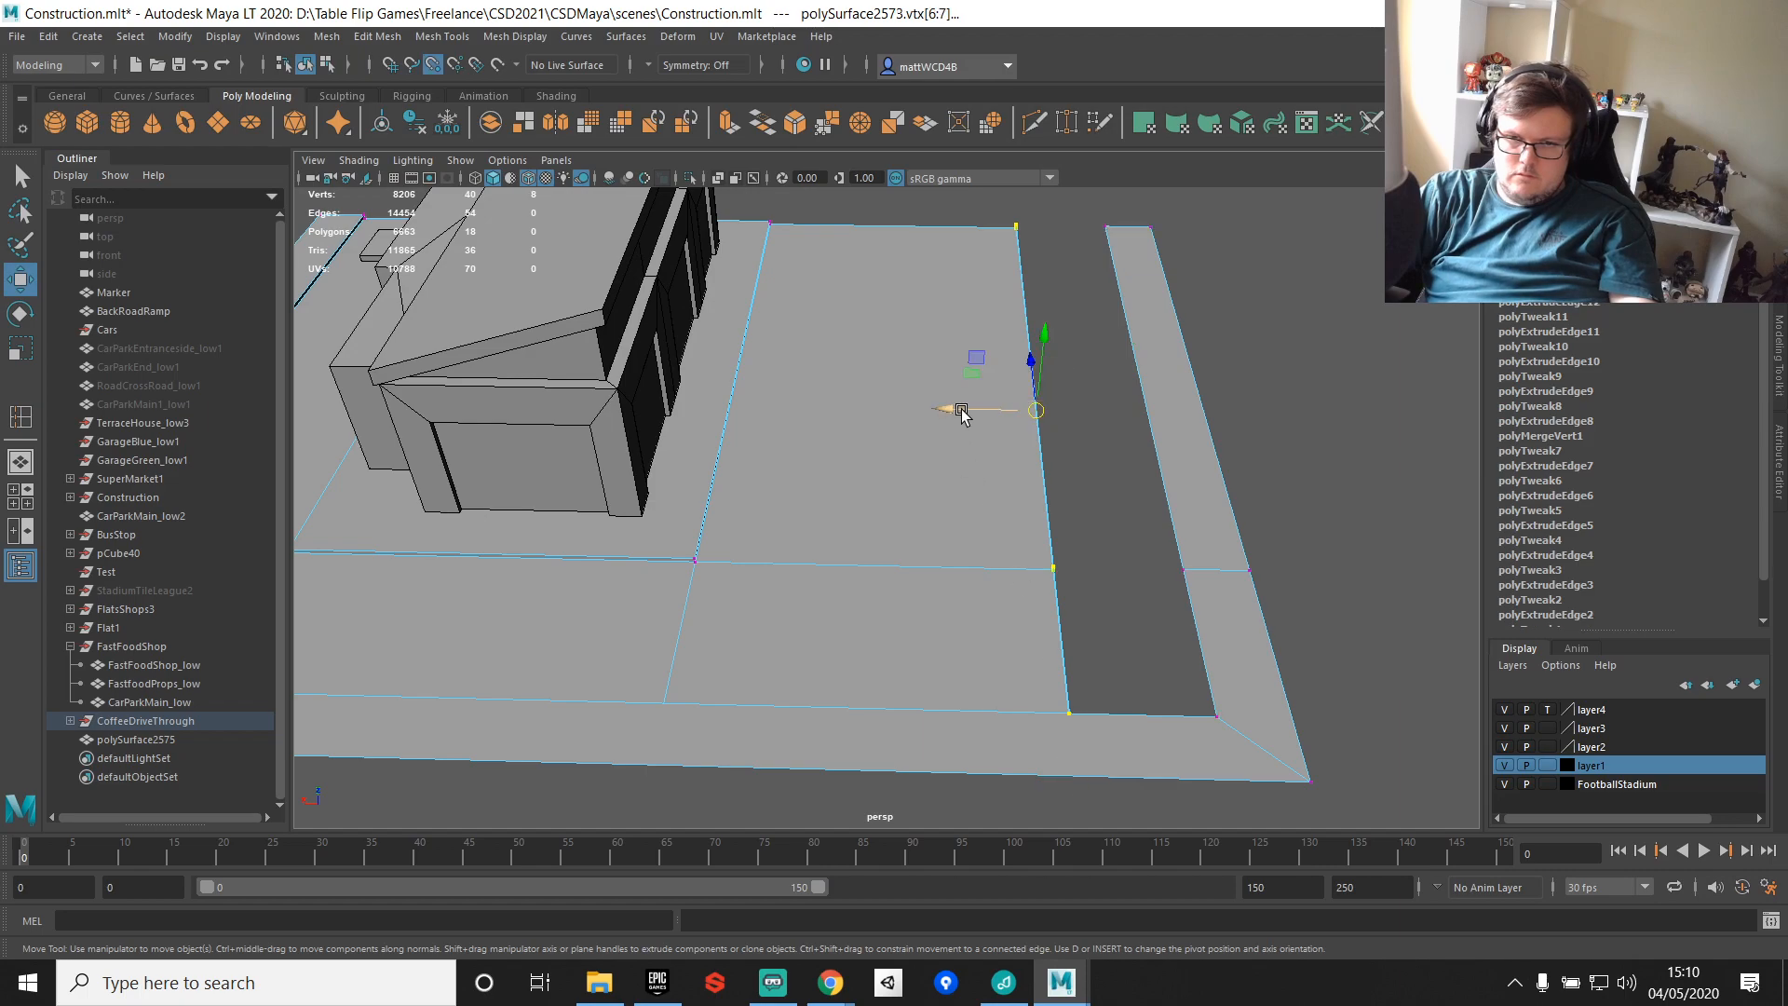
{"action": "left_click_drag", "start_coordinate": [952, 410], "coordinate": [1155, 555]}
Step: Insert two edge loops along the widened lane area between the building and the outer strip
{"action": "key", "text": "q"}
{"action": "right_click_drag", "start_coordinate": [900, 531], "coordinate": [850, 451]}
{"action": "left_click_drag", "start_coordinate": [909, 563], "coordinate": [897, 561]}
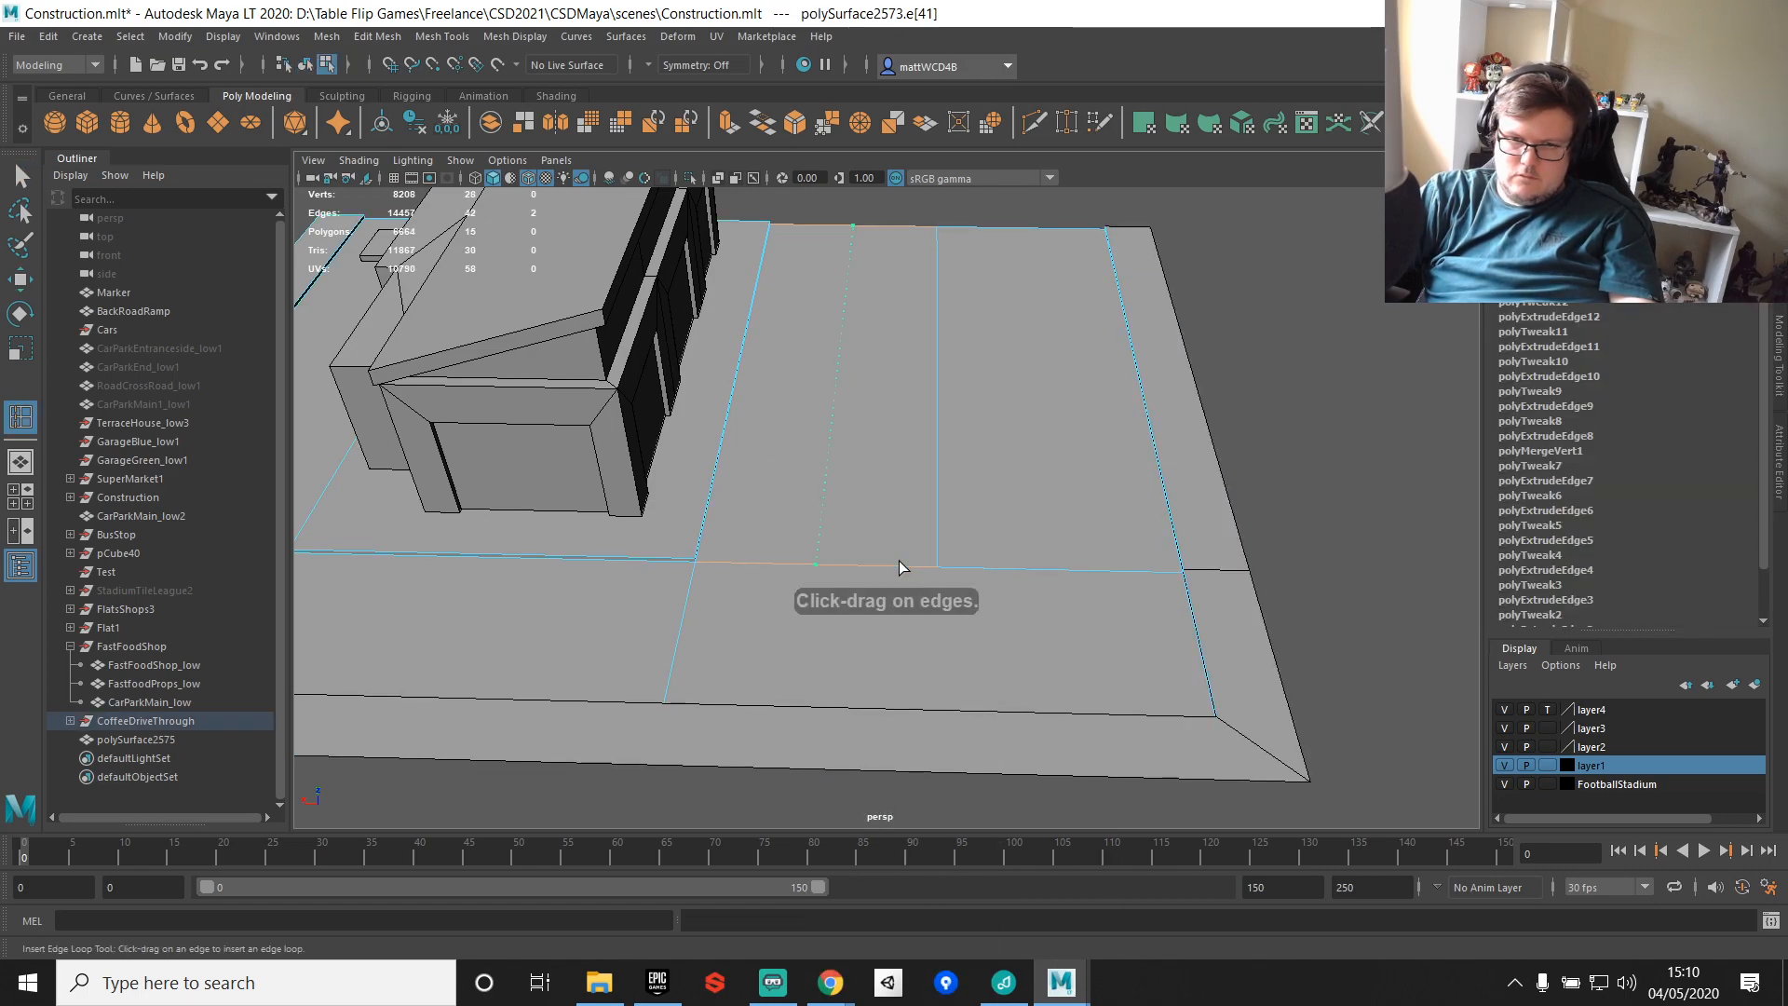
Step: Select both inserted lane edges, shift them toward the outer strip and scale them further apart
{"action": "left_click", "coordinate": [929, 462], "text": "shift"}
{"action": "key", "text": "w"}
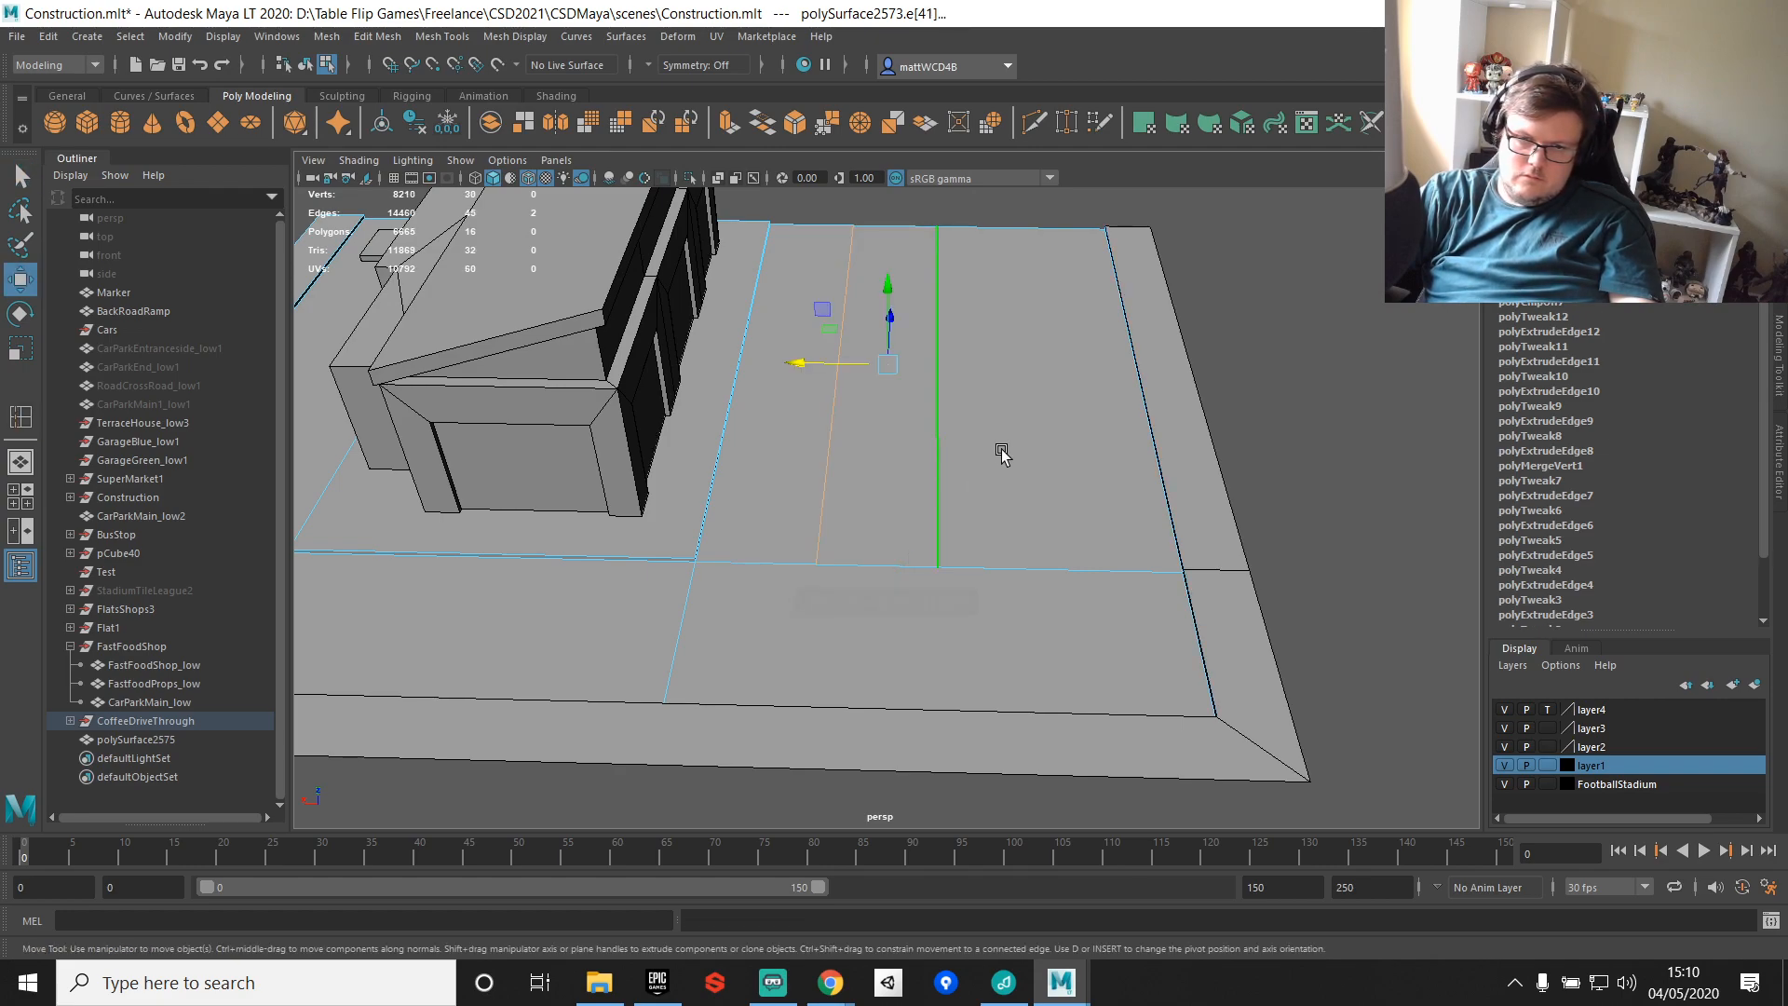
{"action": "left_click_drag", "start_coordinate": [799, 373], "coordinate": [757, 356]}
{"action": "key", "text": "e"}
{"action": "key", "text": "r"}
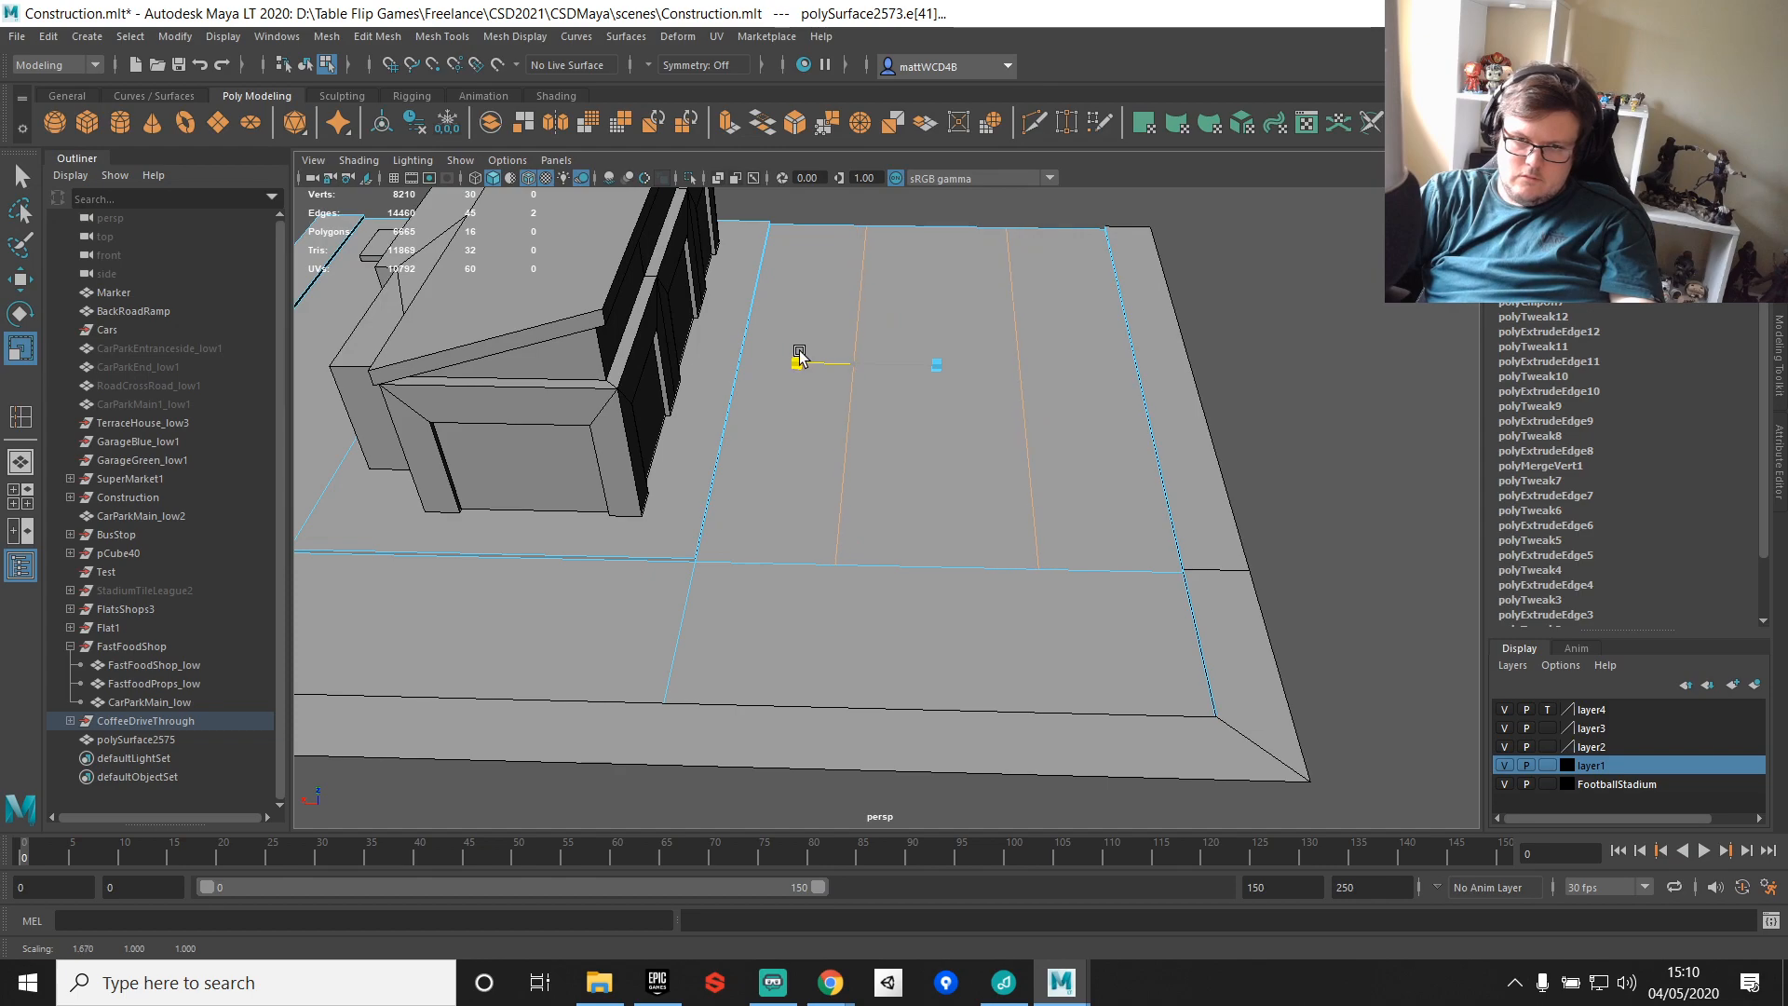
{"action": "key", "text": "w"}
{"action": "left_click_drag", "start_coordinate": [882, 388], "coordinate": [1217, 475], "text": "alt"}
{"action": "key", "text": "q"}
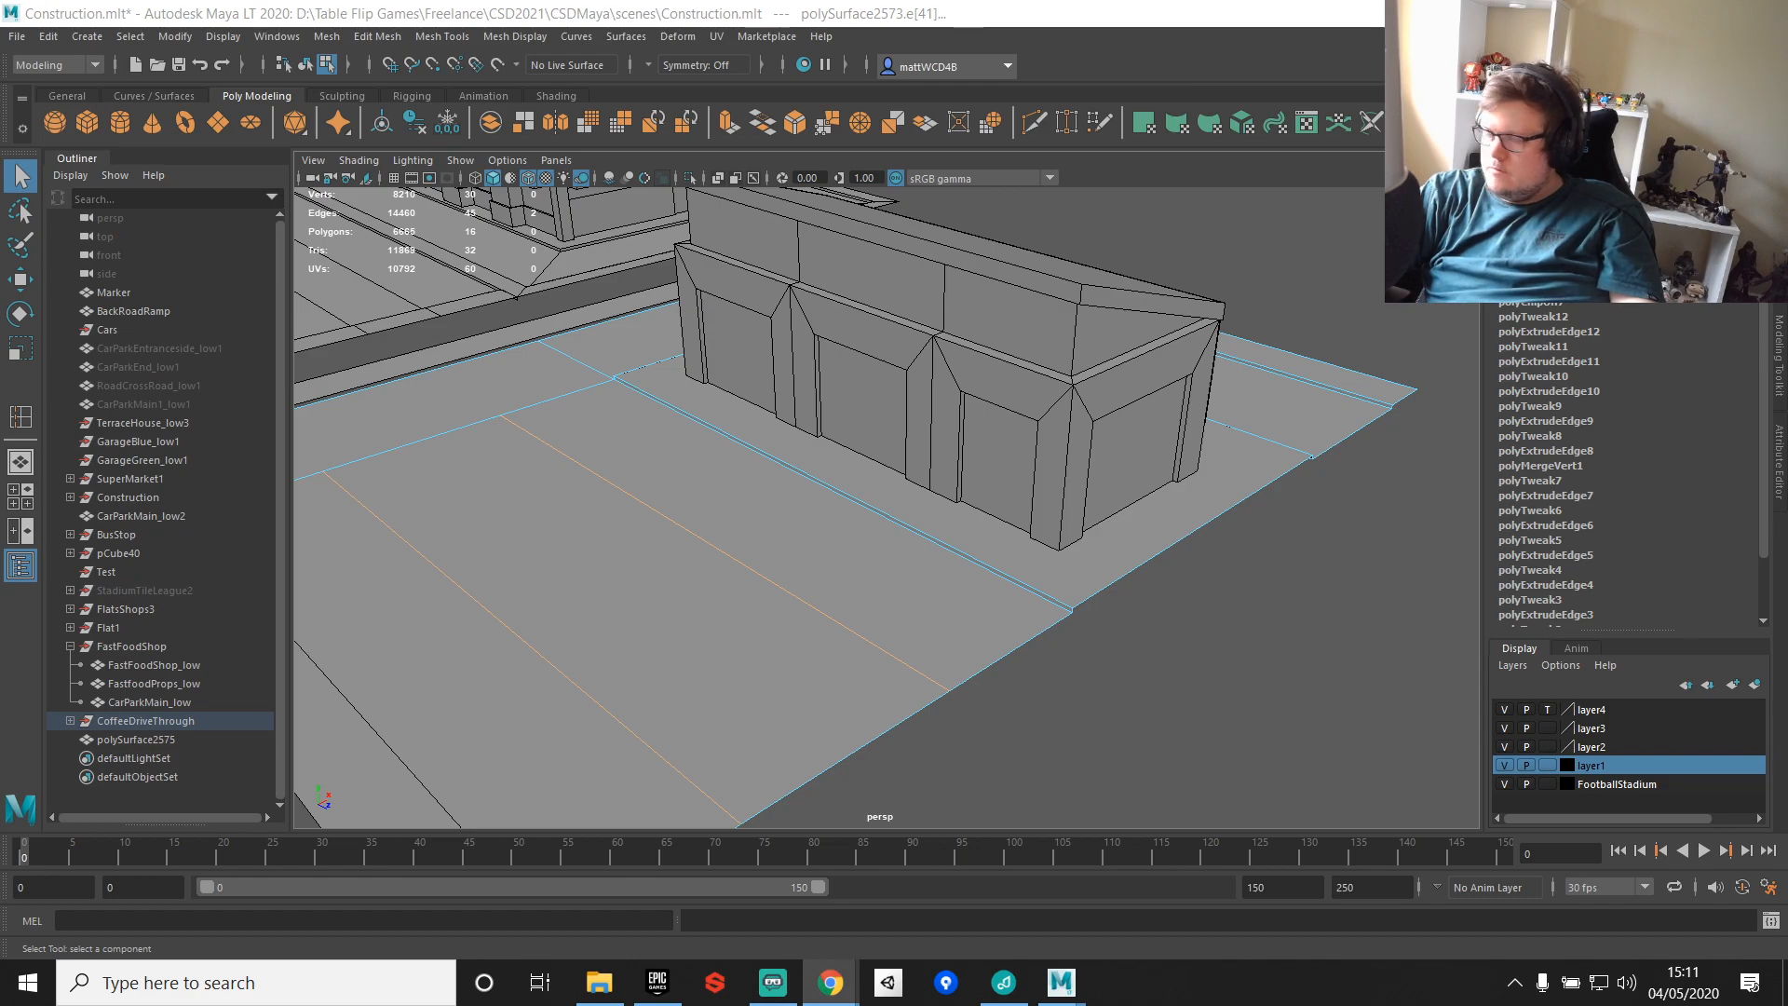
Step: Duplicate the outer pavement strip and move the copy away from the drive-through ground
{"action": "middle_click_drag", "start_coordinate": [824, 591], "coordinate": [939, 335], "text": "alt"}
{"action": "scroll", "coordinate": [939, 335], "scroll_direction": "down", "scroll_amount": 5}
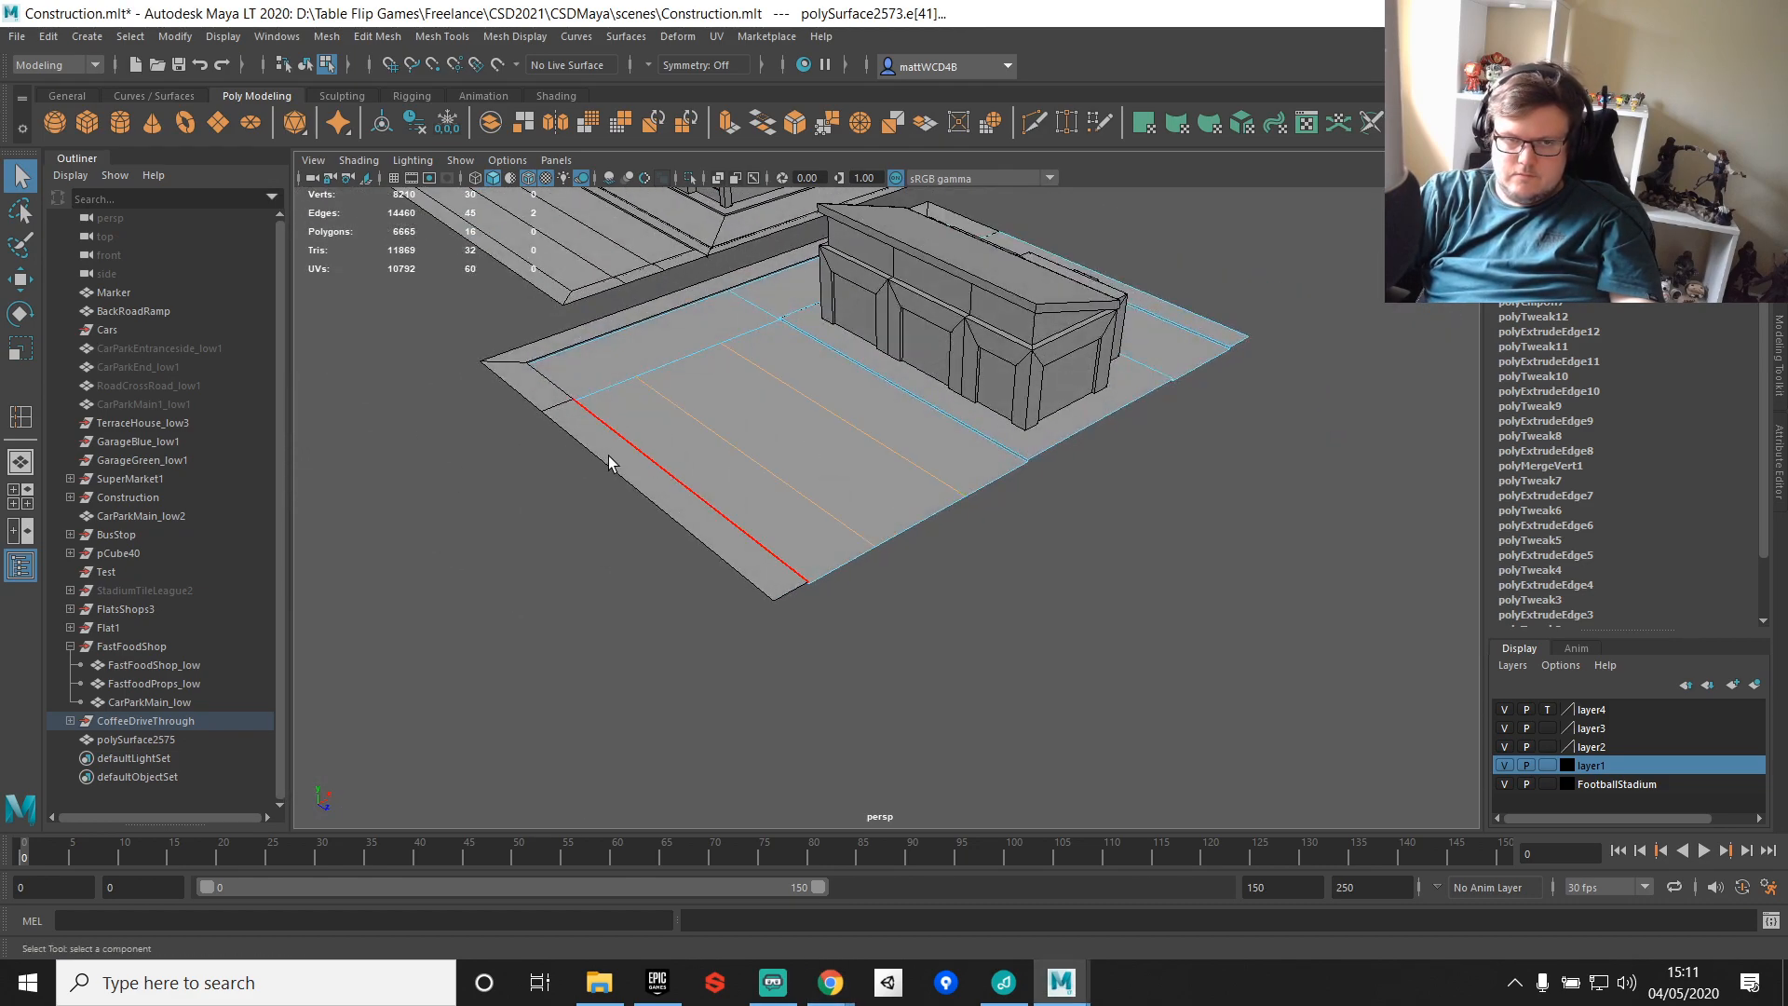
{"action": "key", "text": "F8"}
{"action": "key", "text": "w"}
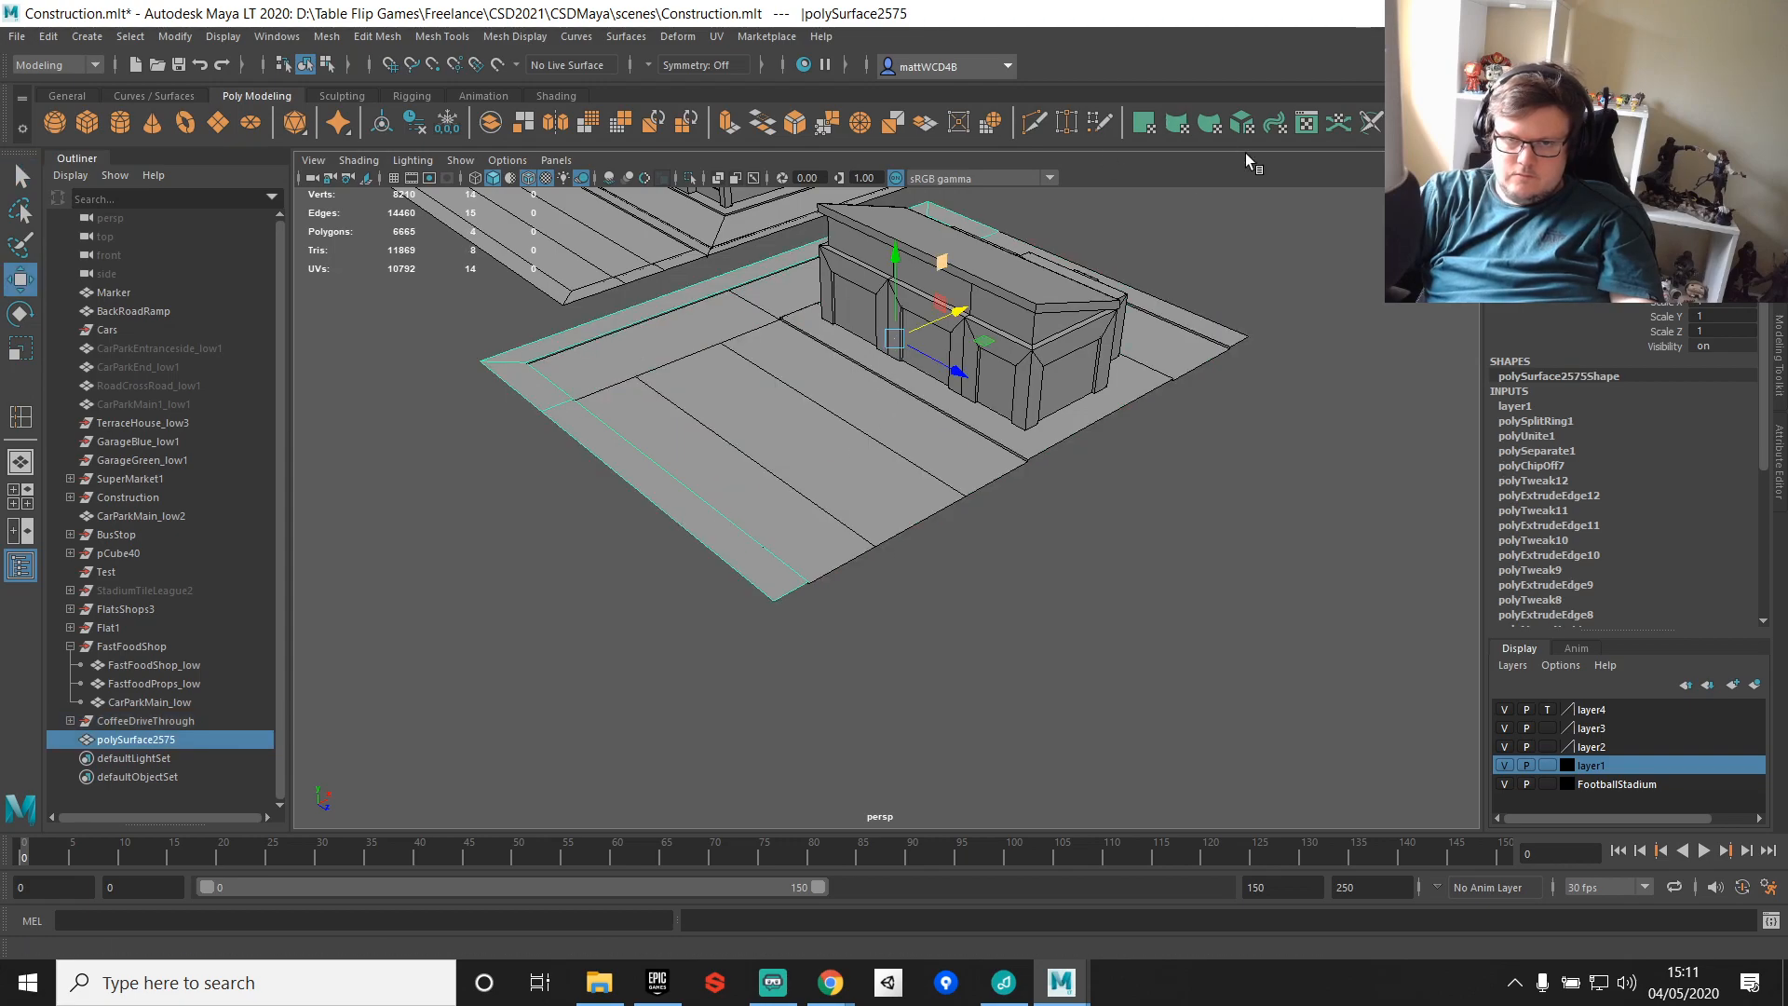
{"action": "key", "text": "ctrl+d"}
{"action": "middle_click_drag", "start_coordinate": [1003, 402], "coordinate": [1487, 663]}
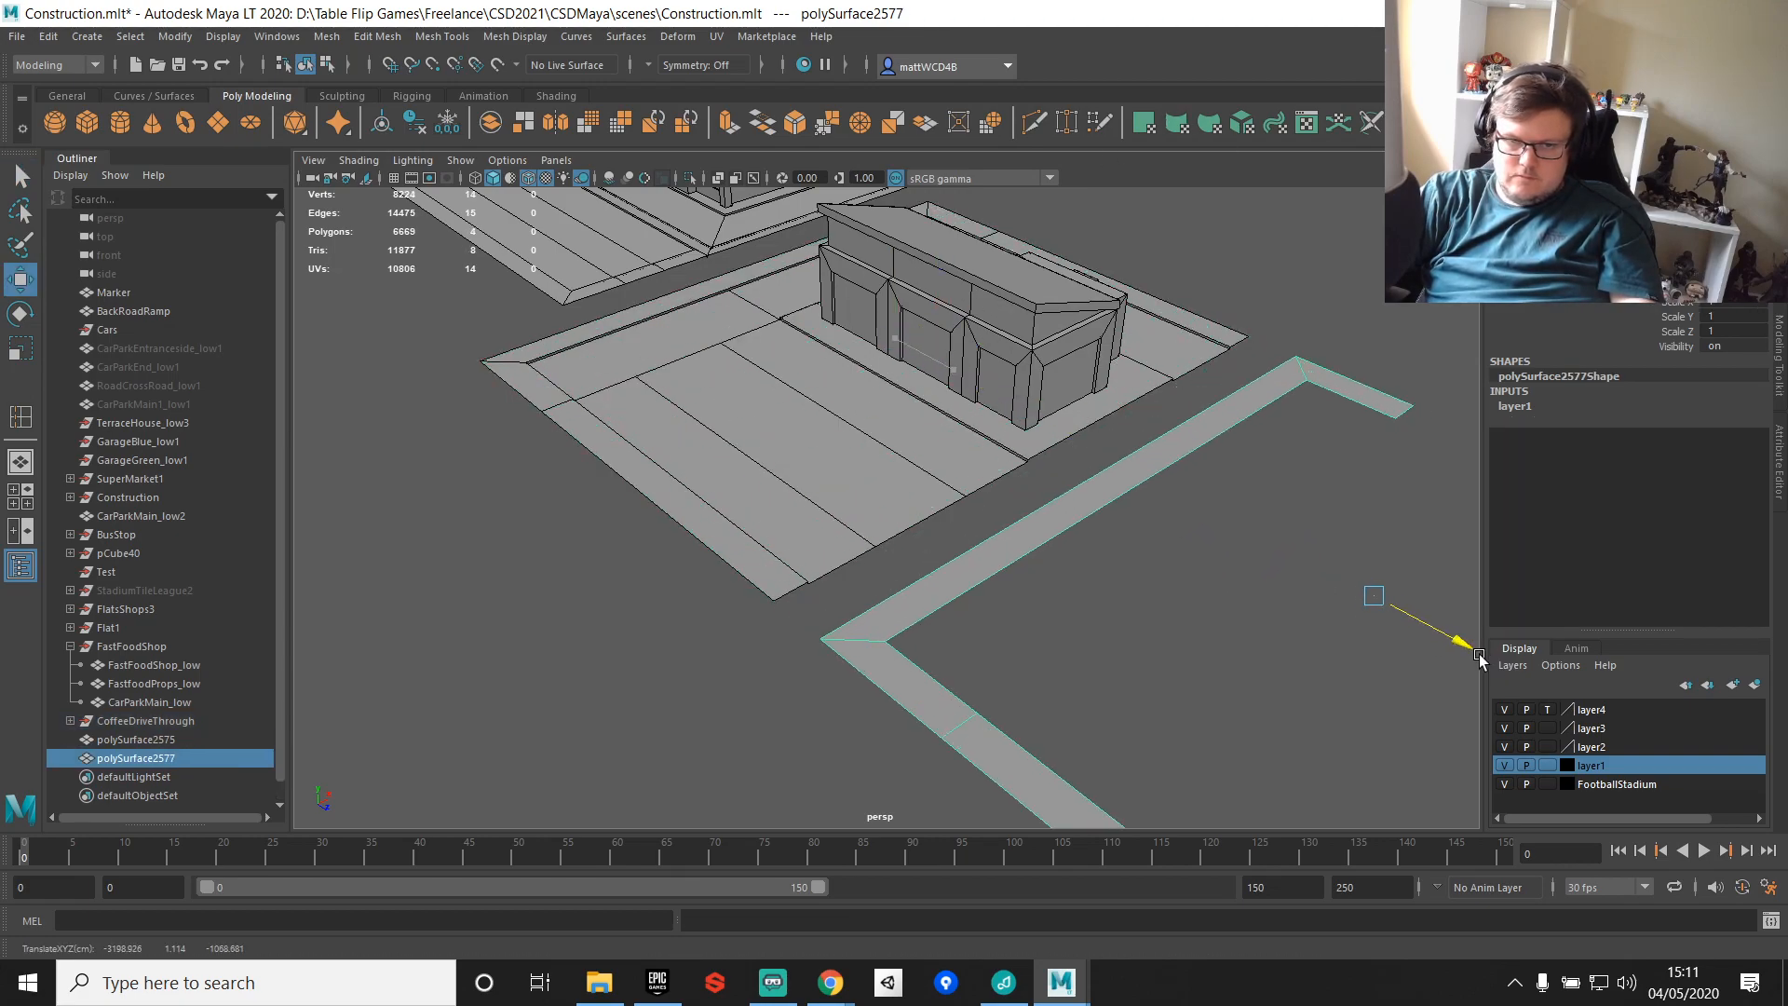
{"action": "left_click_drag", "start_coordinate": [1487, 663], "coordinate": [1462, 651]}
Step: Delete the duplicated strip's faces except for the one long straight section beyond the inserted edge
{"action": "middle_click_drag", "start_coordinate": [1281, 734], "coordinate": [1205, 527], "text": "alt"}
{"action": "key", "text": "q"}
{"action": "left_click_drag", "start_coordinate": [809, 463], "coordinate": [935, 449], "text": "alt"}
{"action": "middle_click_drag", "start_coordinate": [1041, 208], "coordinate": [1041, 411], "text": "alt"}
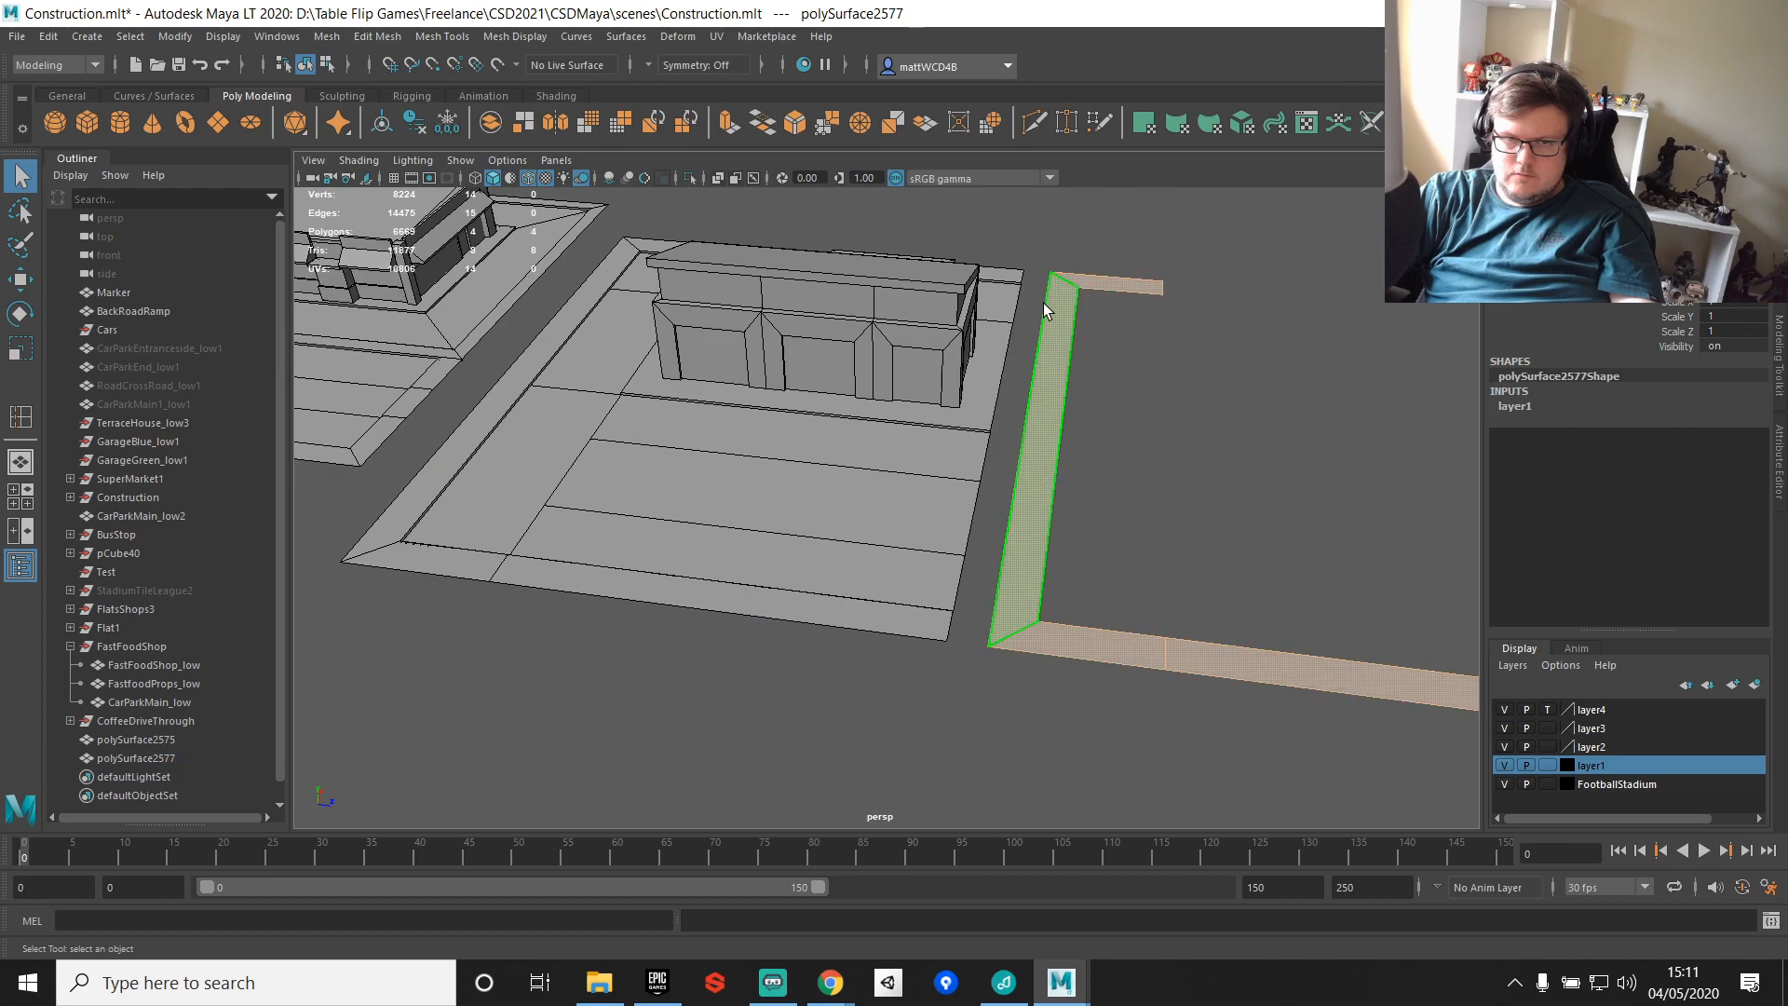
{"action": "left_click_drag", "start_coordinate": [1030, 239], "coordinate": [1133, 685]}
{"action": "key", "text": "Delete"}
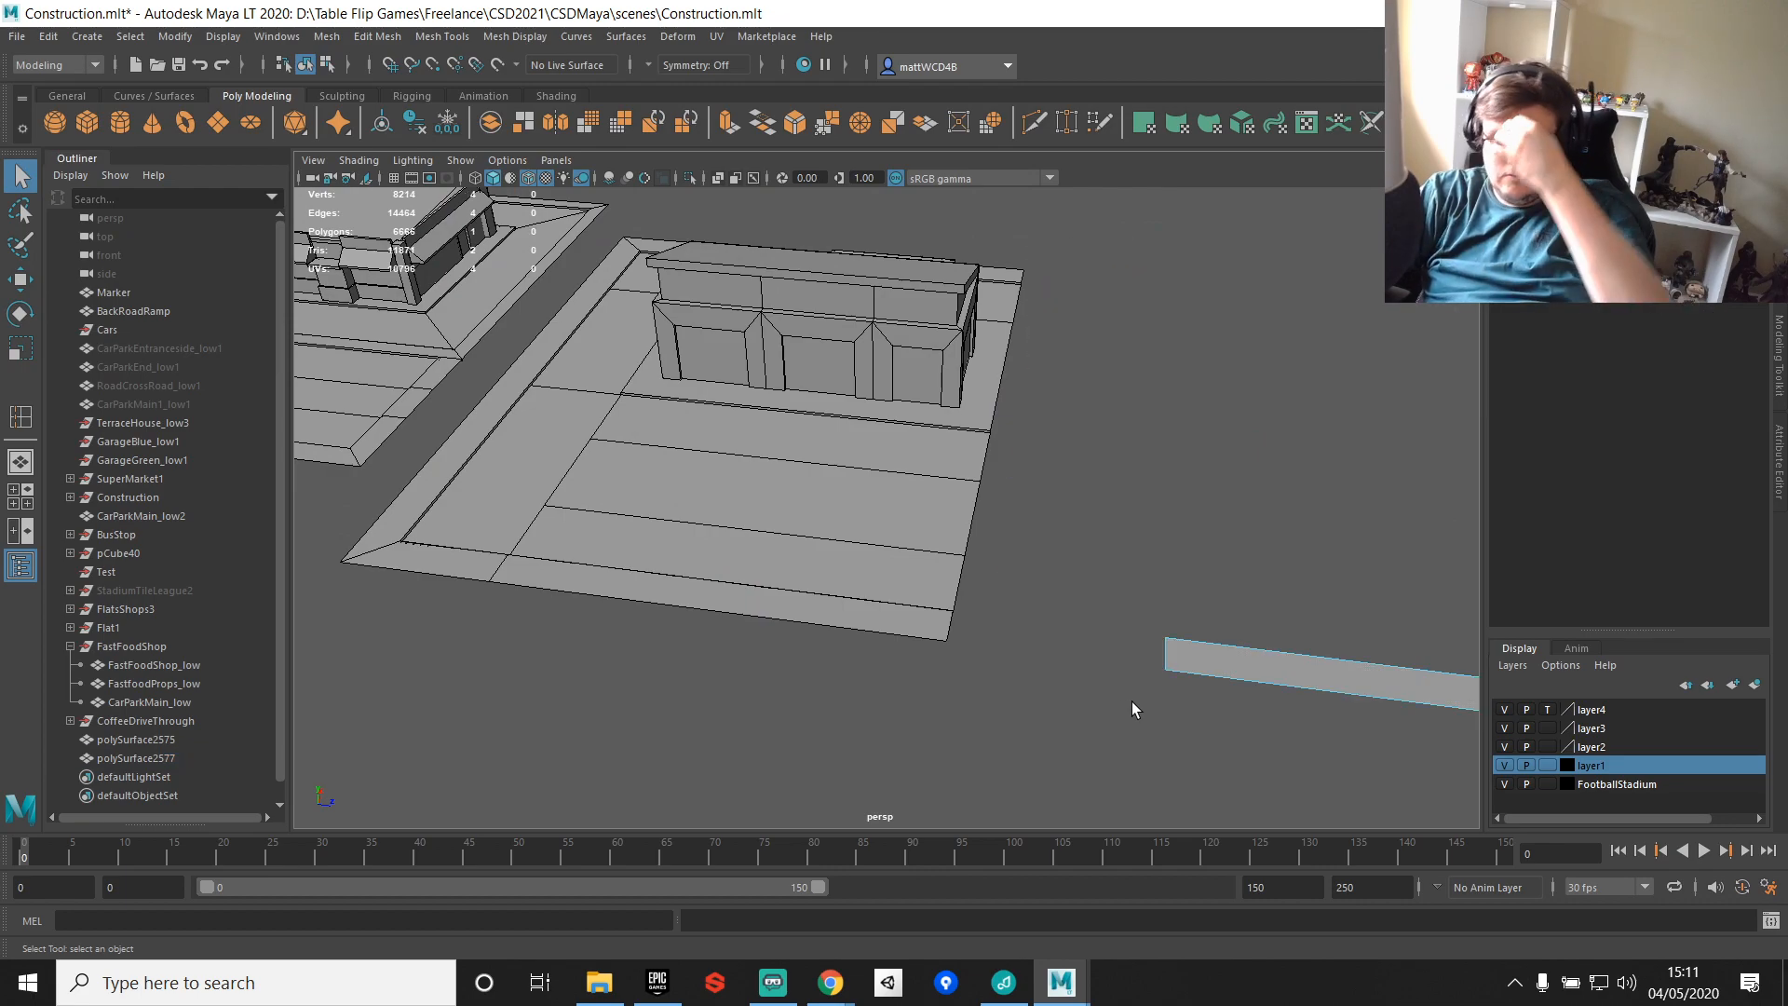
Step: Snap the remaining strip piece's pivot to its inner corner and snap the piece onto the ground's outer corner
{"action": "right_click_drag", "start_coordinate": [1183, 684], "coordinate": [1291, 449]}
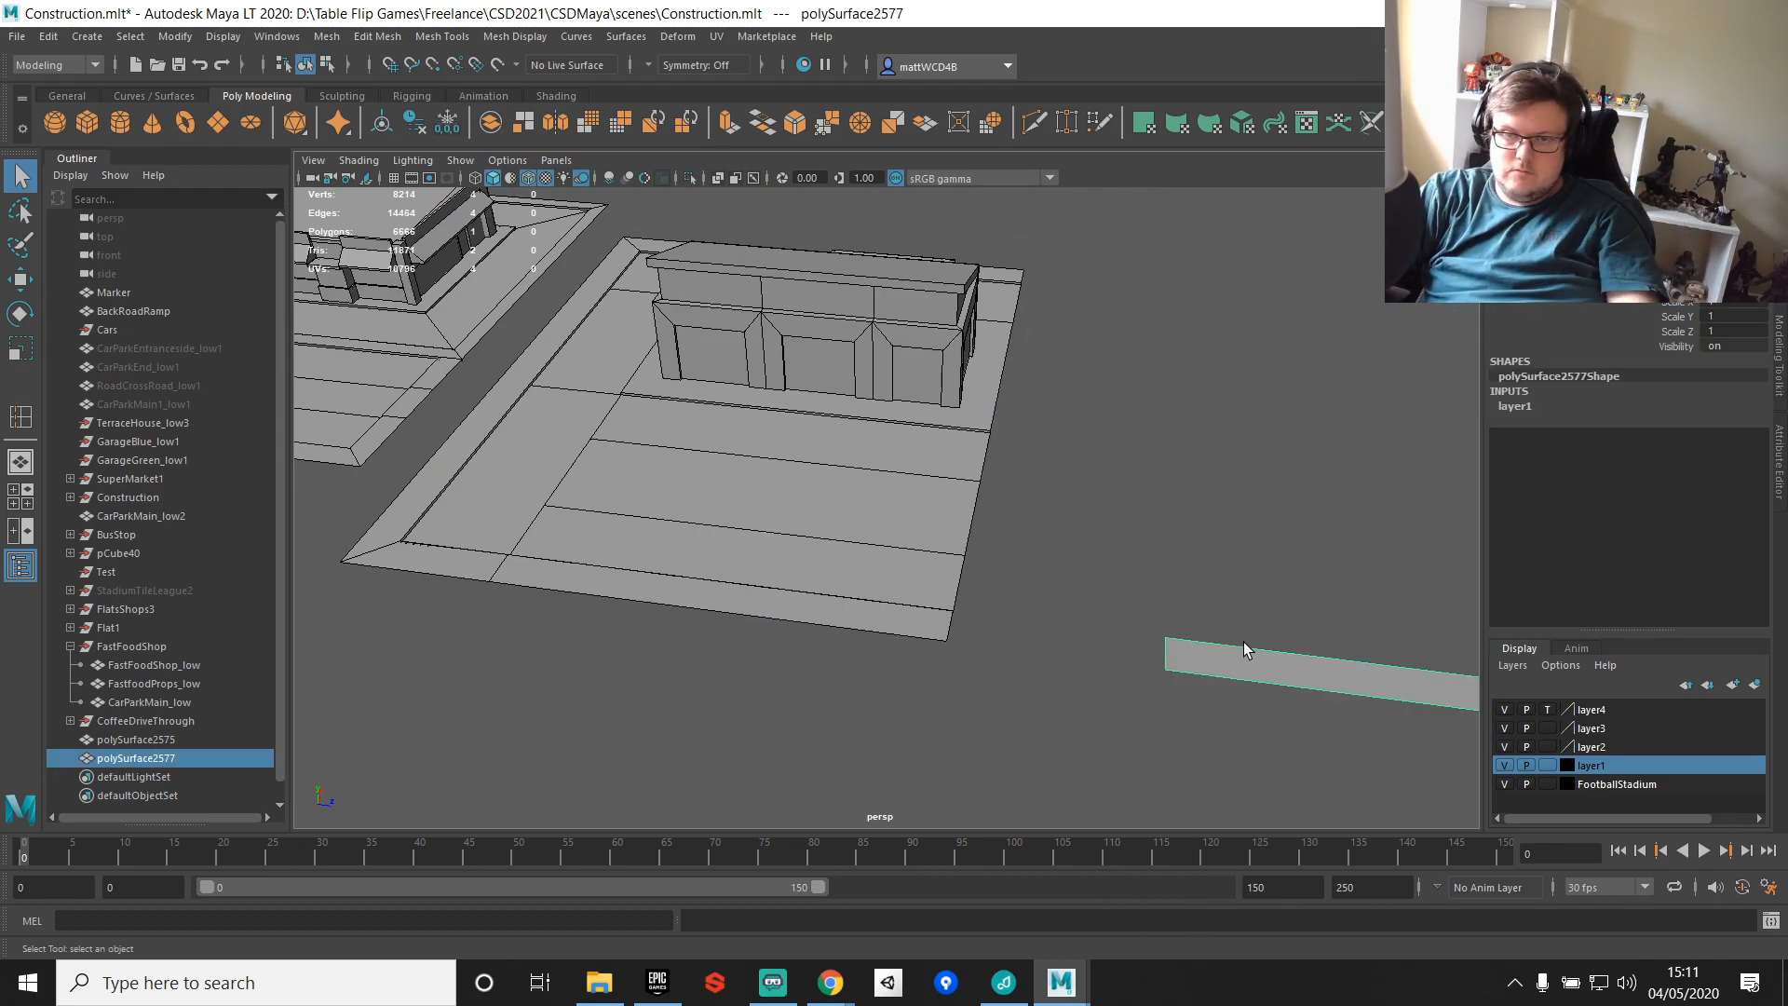
{"action": "scroll", "coordinate": [1244, 640], "scroll_direction": "up", "scroll_amount": 4}
{"action": "key", "text": "w"}
{"action": "middle_click_drag", "start_coordinate": [1301, 694], "coordinate": [676, 518], "text": "alt"}
{"action": "scroll", "coordinate": [1079, 452], "scroll_direction": "down", "scroll_amount": 2}
{"action": "key", "text": "d"}
{"action": "key", "text": "v"}
{"action": "left_click_drag", "start_coordinate": [1067, 314], "coordinate": [588, 545]}
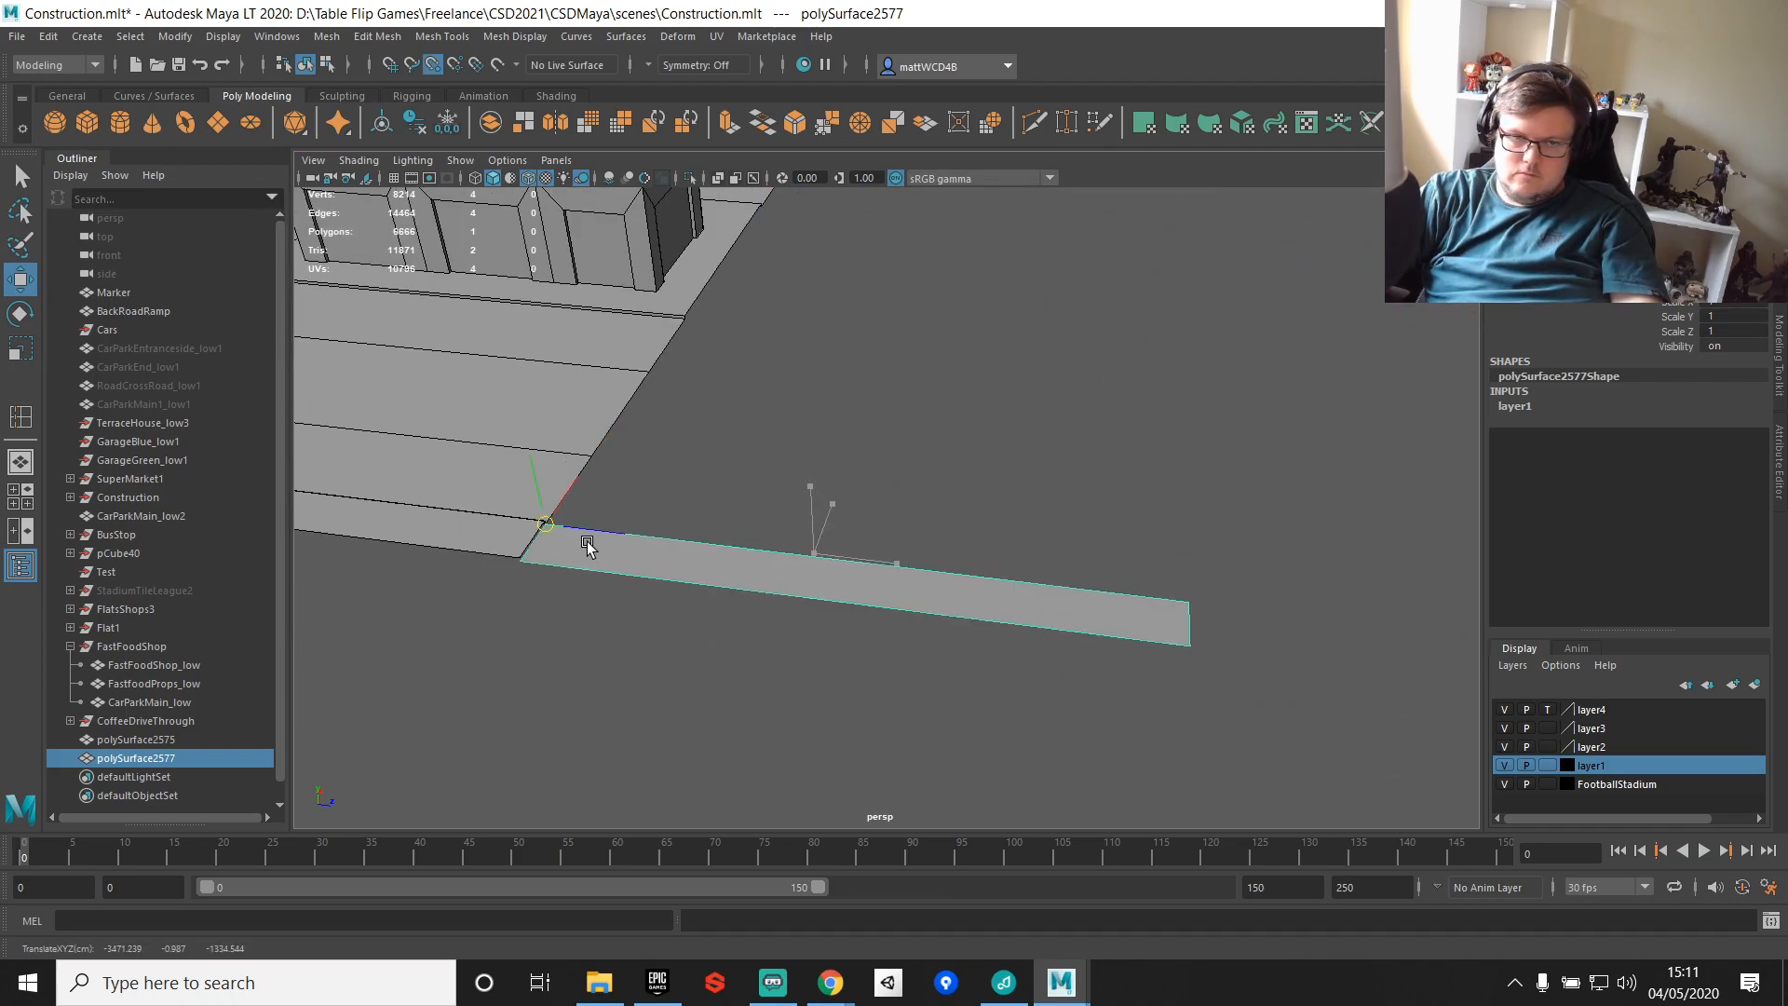
Step: Rotate the strip piece about its corner pivot until it runs along the ground's open edge
{"action": "key", "text": "e"}
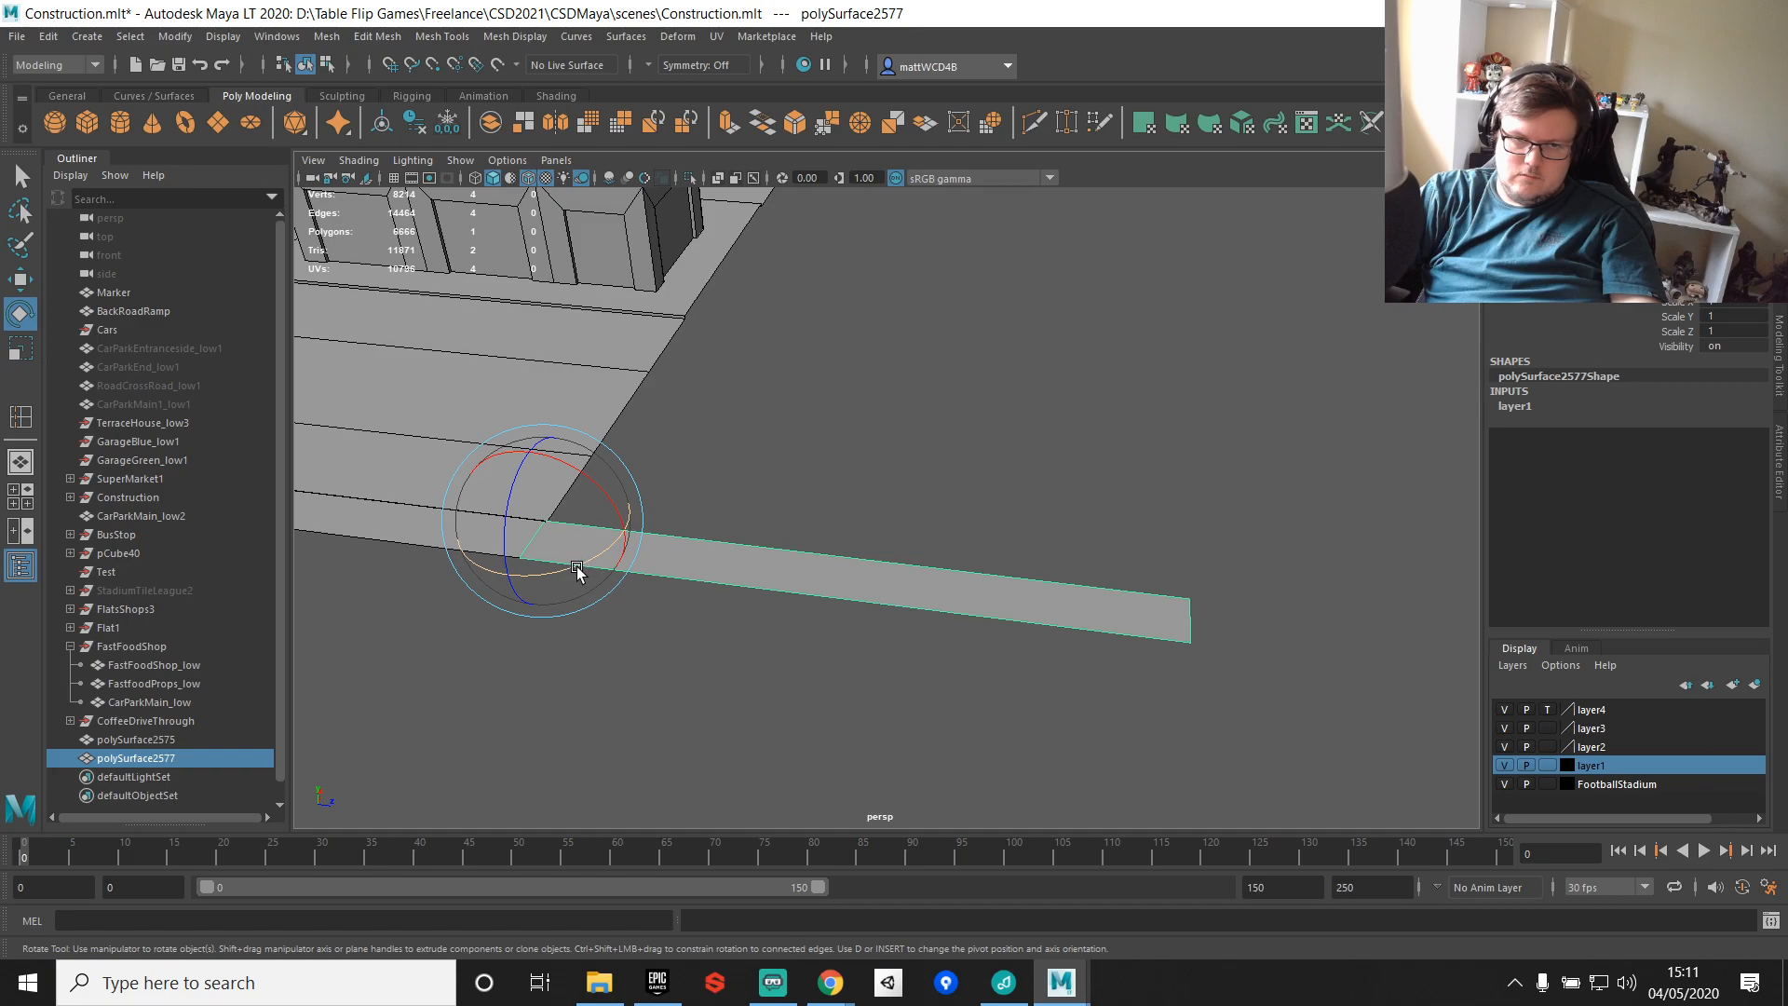
{"action": "left_click_drag", "start_coordinate": [571, 564], "coordinate": [670, 494]}
{"action": "scroll", "coordinate": [708, 492], "scroll_direction": "down", "scroll_amount": 5}
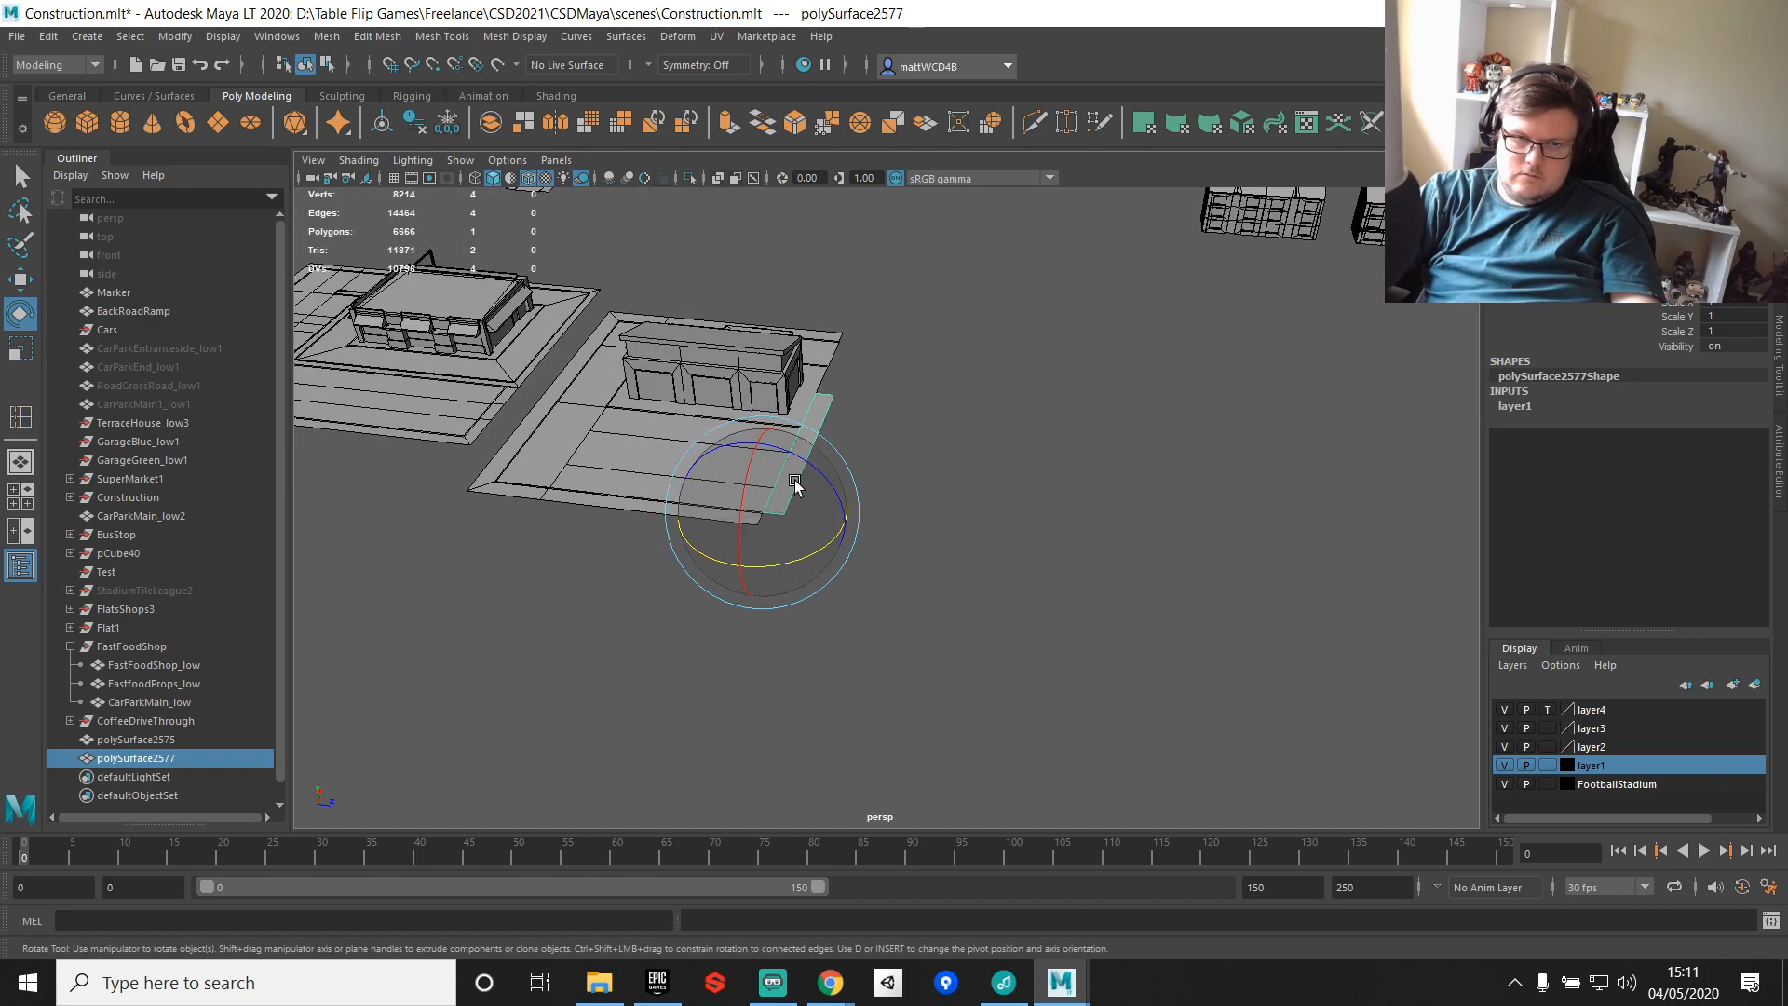
{"action": "middle_click_drag", "start_coordinate": [779, 487], "coordinate": [978, 477], "text": "alt"}
{"action": "scroll", "coordinate": [974, 483], "scroll_direction": "up", "scroll_amount": 3}
{"action": "scroll", "coordinate": [974, 482], "scroll_direction": "up", "scroll_amount": 6}
{"action": "key", "text": "w"}
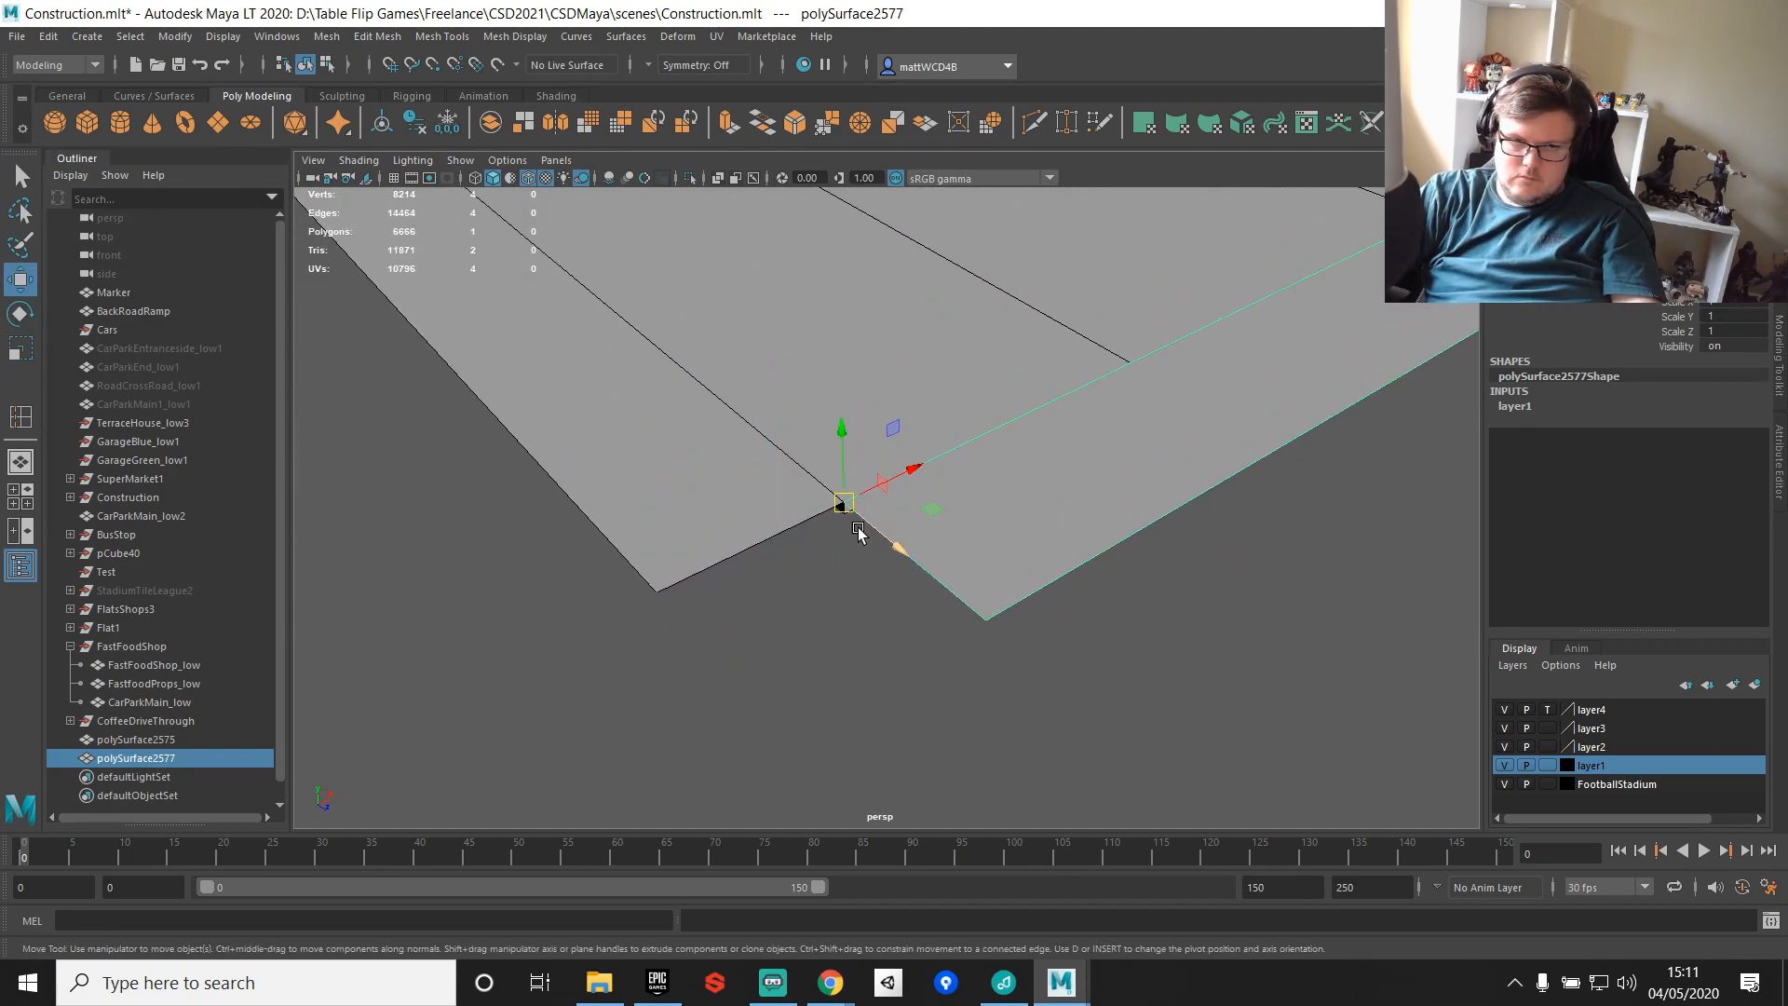
Step: Select the strip piece's far end vertices and snap them back to the nearest lane edge, shortening the piece
{"action": "scroll", "coordinate": [910, 484], "scroll_direction": "down", "scroll_amount": 6}
{"action": "left_click_drag", "start_coordinate": [1220, 471], "coordinate": [1101, 483], "text": "alt"}
{"action": "key", "text": "q"}
{"action": "right_click_drag", "start_coordinate": [812, 527], "coordinate": [726, 475]}
{"action": "left_click_drag", "start_coordinate": [1017, 417], "coordinate": [1352, 651]}
{"action": "key", "text": "w"}
{"action": "left_click_drag", "start_coordinate": [1275, 486], "coordinate": [1090, 651]}
Step: Duplicate the RoadStraight_low road piece and place the copy beside the drive-through ground
{"action": "scroll", "coordinate": [714, 524], "scroll_direction": "down", "scroll_amount": 6}
{"action": "scroll", "coordinate": [1085, 643], "scroll_direction": "down", "scroll_amount": 4}
{"action": "left_click_drag", "start_coordinate": [839, 429], "coordinate": [908, 423], "text": "alt"}
{"action": "middle_click_drag", "start_coordinate": [1185, 479], "coordinate": [819, 520], "text": "alt"}
{"action": "right_click_drag", "start_coordinate": [1152, 400], "coordinate": [1164, 394]}
{"action": "left_click", "coordinate": [1179, 395]}
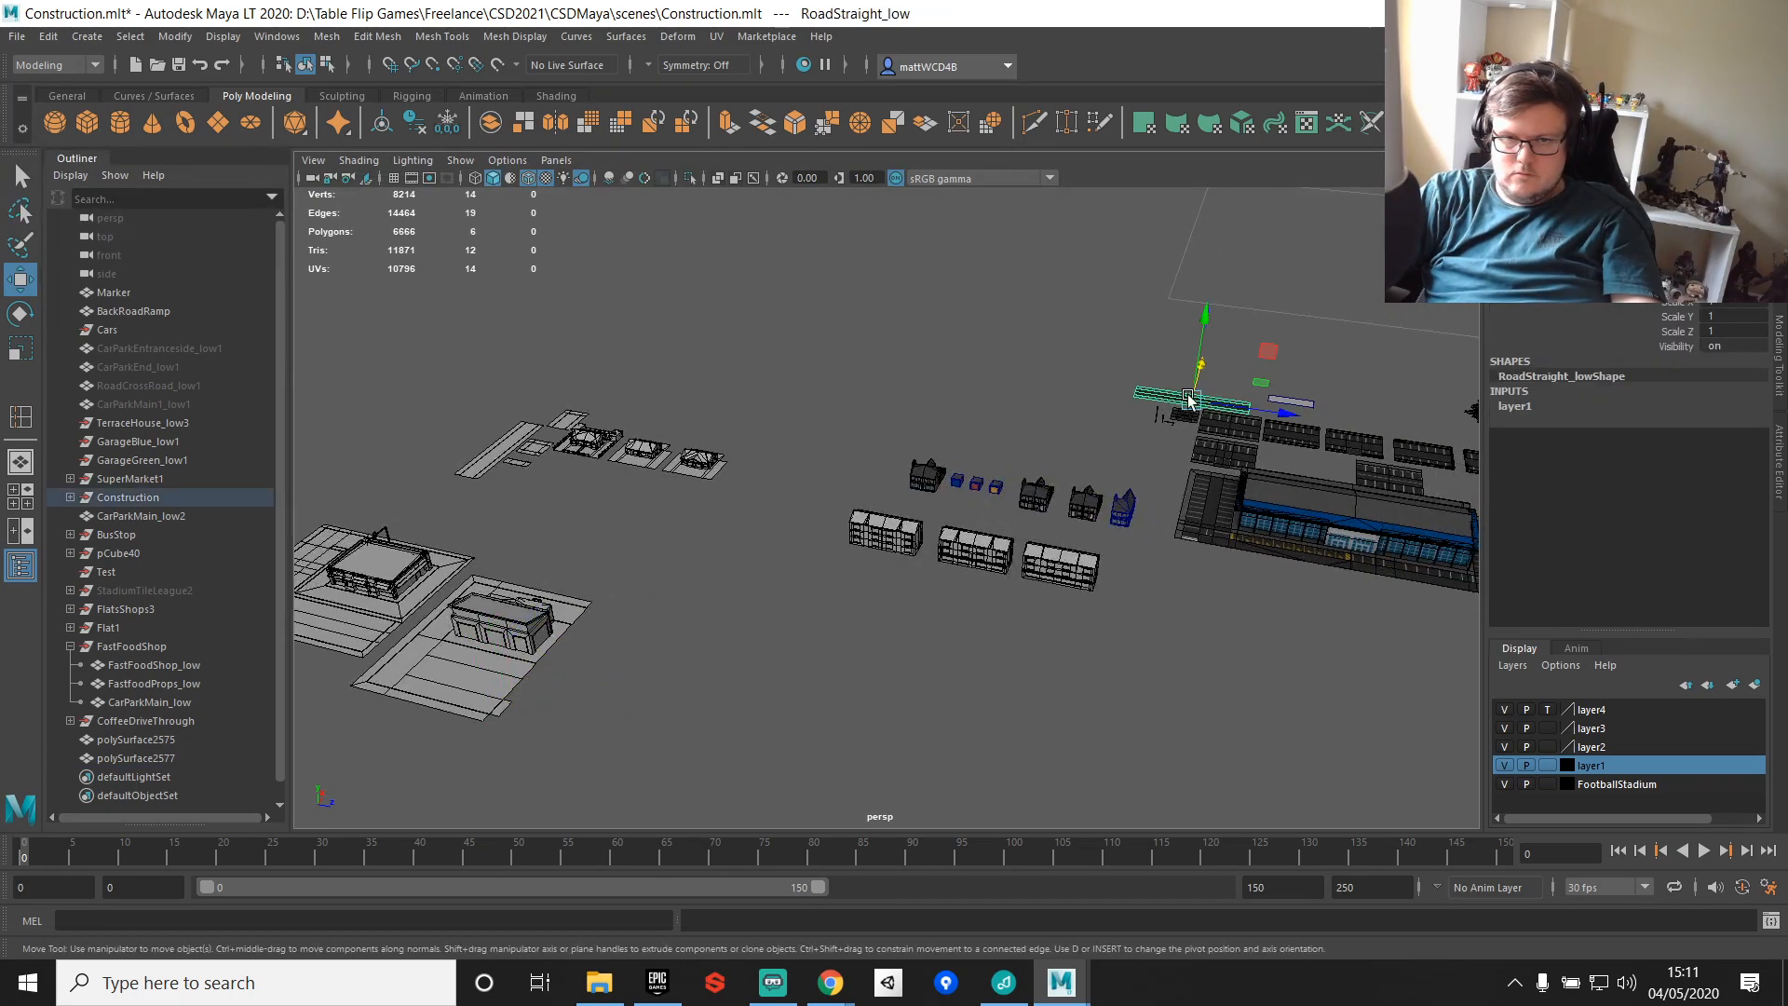
{"action": "left_click_drag", "start_coordinate": [1210, 371], "coordinate": [1058, 751]}
{"action": "middle_click_drag", "start_coordinate": [1058, 751], "coordinate": [1177, 671], "text": "alt"}
{"action": "left_click_drag", "start_coordinate": [1177, 670], "coordinate": [669, 603]}
{"action": "key", "text": "f"}
Step: Set the road copy's pivot on its kerb corner and snap it to the lane edge's end on the ground's border
{"action": "left_click_drag", "start_coordinate": [650, 457], "coordinate": [737, 427], "text": "alt"}
{"action": "middle_click_drag", "start_coordinate": [651, 573], "coordinate": [900, 434], "text": "alt"}
{"action": "key", "text": "d"}
{"action": "key", "text": "v"}
{"action": "middle_click_drag", "start_coordinate": [885, 672], "coordinate": [1003, 491], "text": "alt"}
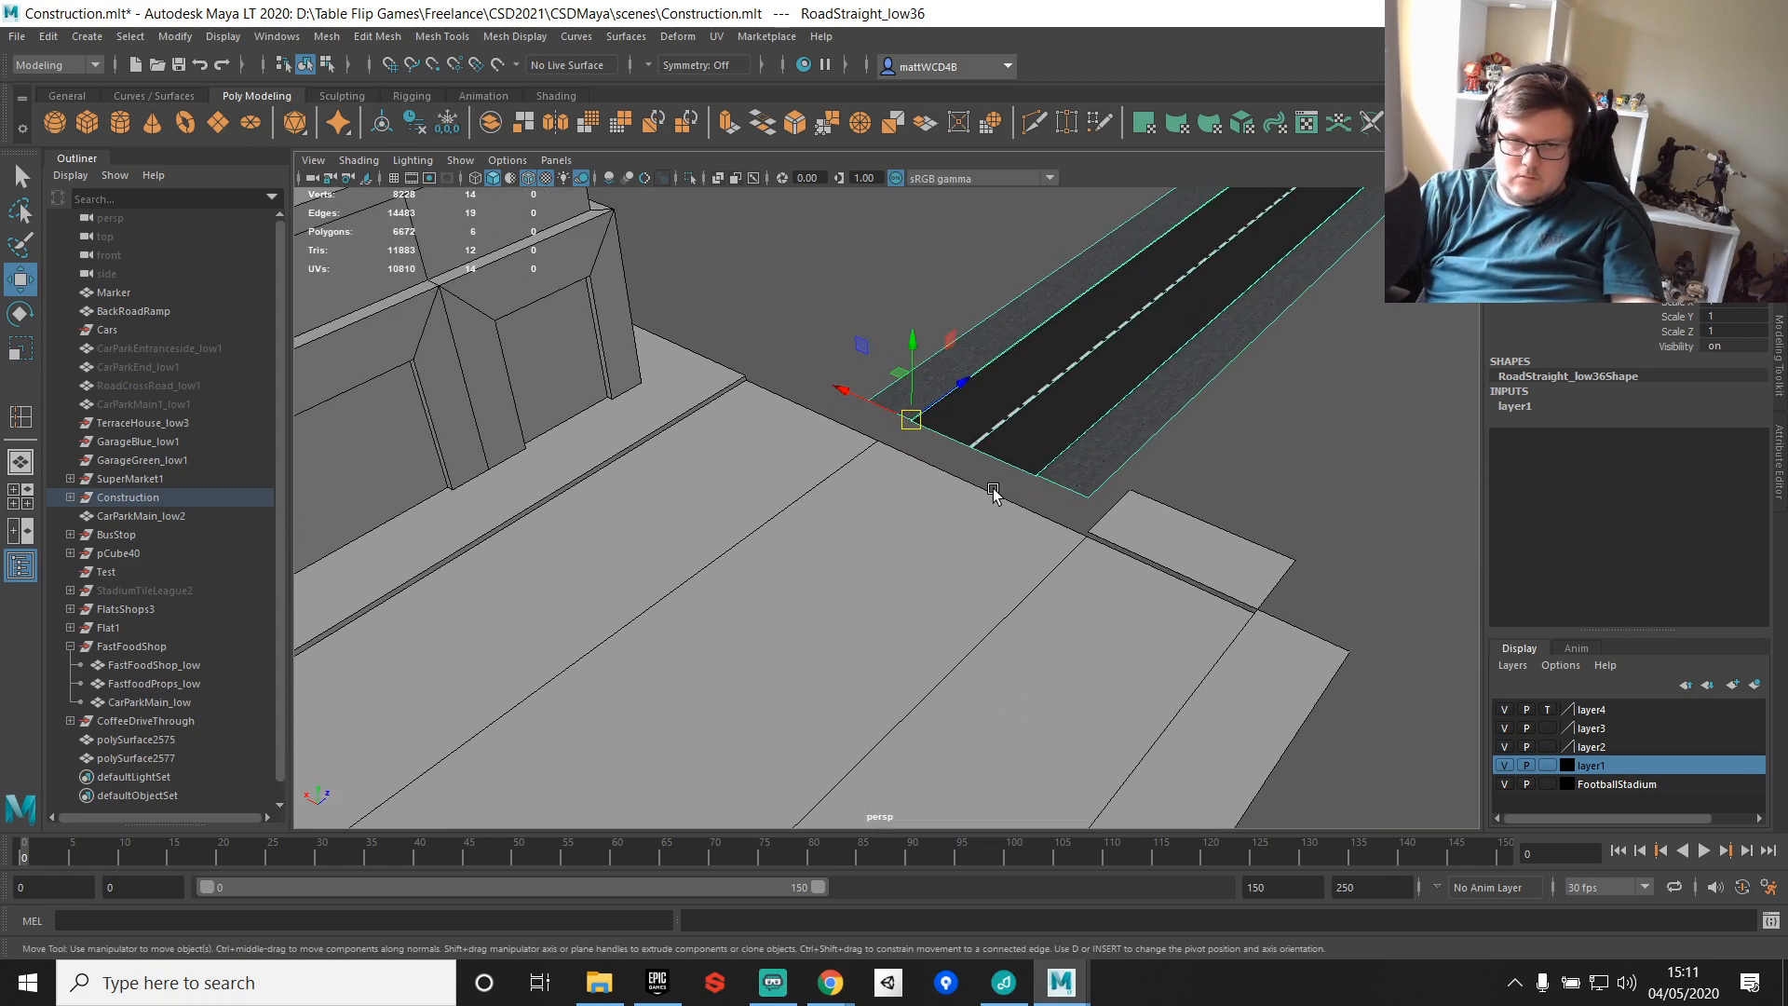
{"action": "scroll", "coordinate": [987, 491], "scroll_direction": "up", "scroll_amount": 5}
{"action": "middle_click_drag", "start_coordinate": [1072, 338], "coordinate": [953, 390], "text": "alt"}
{"action": "key", "text": "d"}
{"action": "key", "text": "v"}
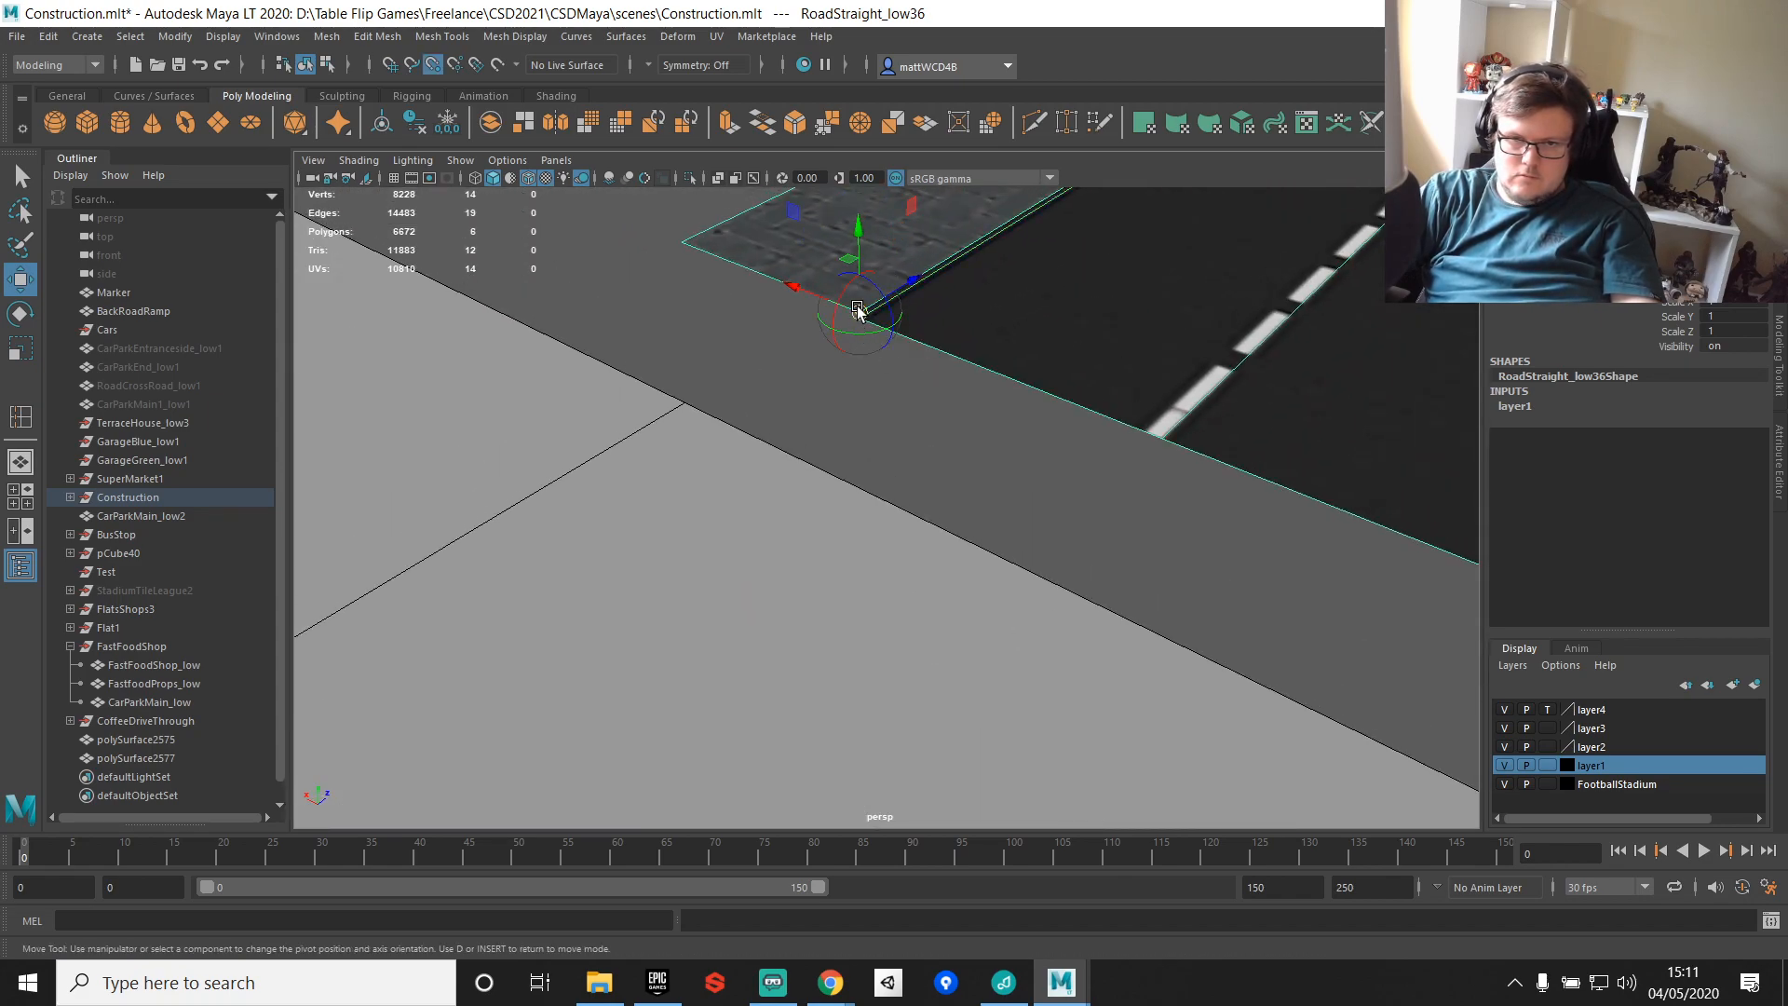
{"action": "left_click_drag", "start_coordinate": [860, 320], "coordinate": [1049, 439]}
{"action": "scroll", "coordinate": [730, 407], "scroll_direction": "down", "scroll_amount": 5}
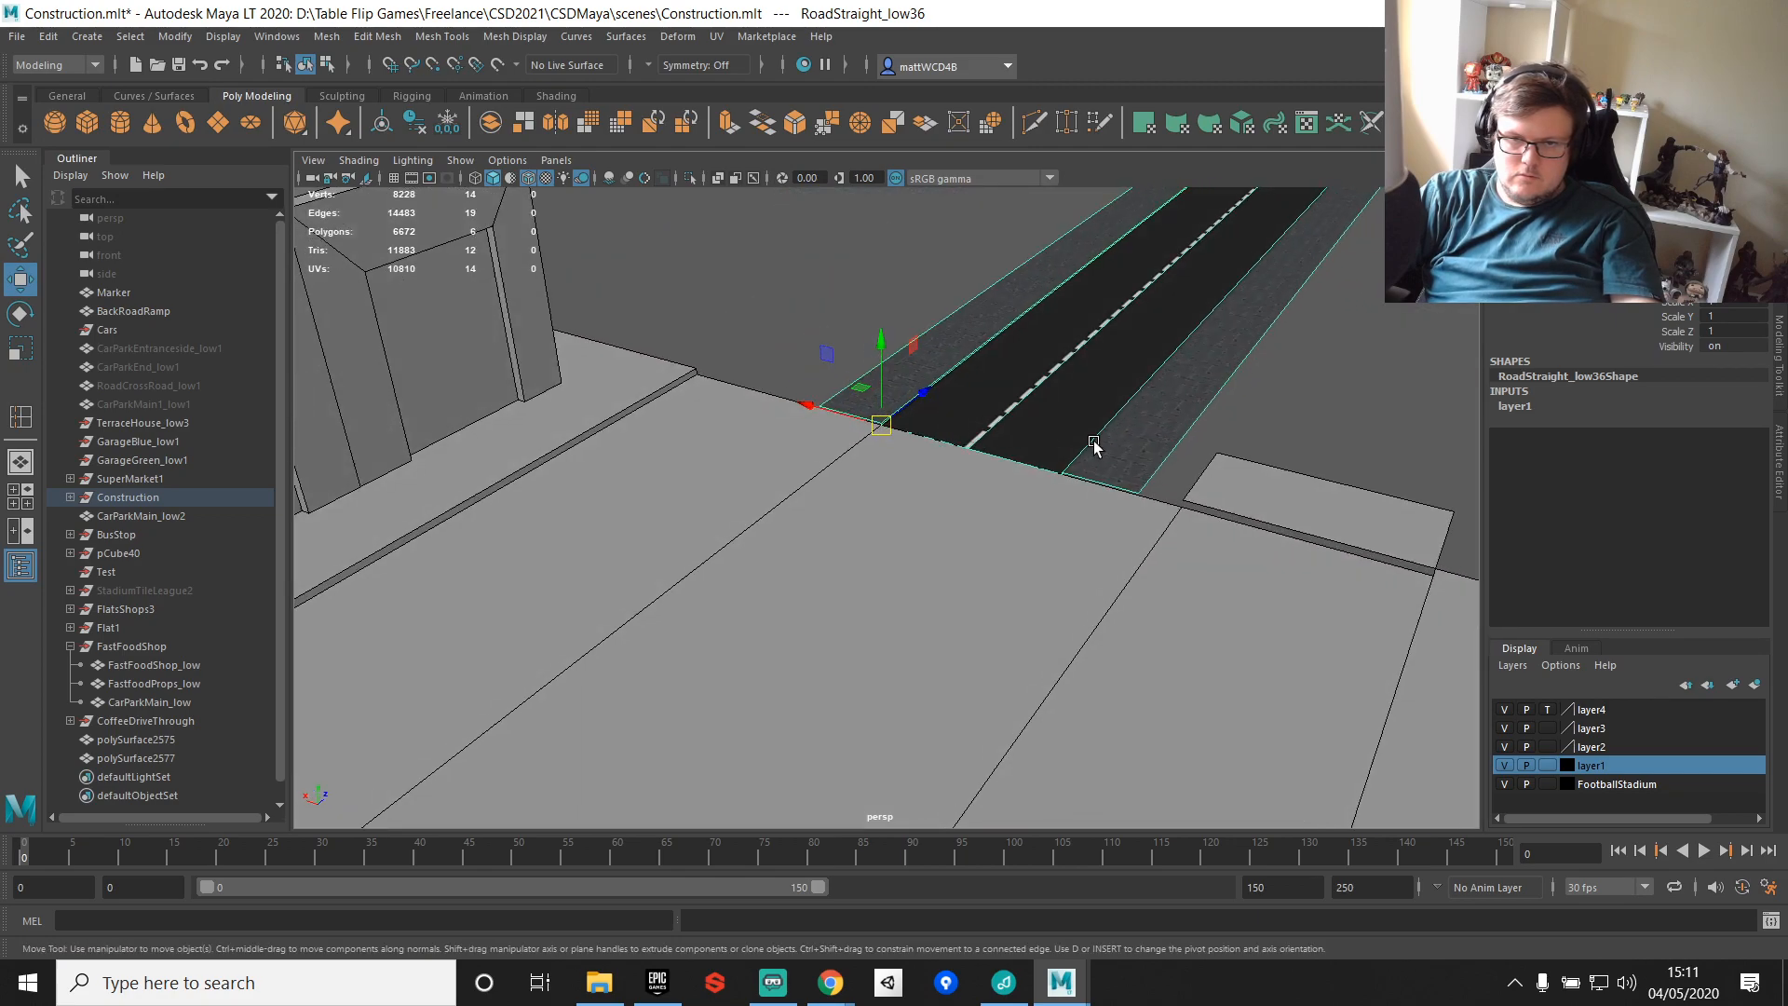
Step: Select the ground's lane edge nearer the outer strip and snap it in line with the road's kerb
{"action": "middle_click_drag", "start_coordinate": [1131, 428], "coordinate": [1017, 495], "text": "alt"}
{"action": "left_click_drag", "start_coordinate": [1017, 496], "coordinate": [964, 563], "text": "alt"}
{"action": "scroll", "coordinate": [964, 563], "scroll_direction": "up", "scroll_amount": 4}
{"action": "left_click", "coordinate": [946, 617]}
{"action": "scroll", "coordinate": [1035, 598], "scroll_direction": "down", "scroll_amount": 2}
{"action": "middle_click_drag", "start_coordinate": [1048, 622], "coordinate": [1064, 590], "text": "alt"}
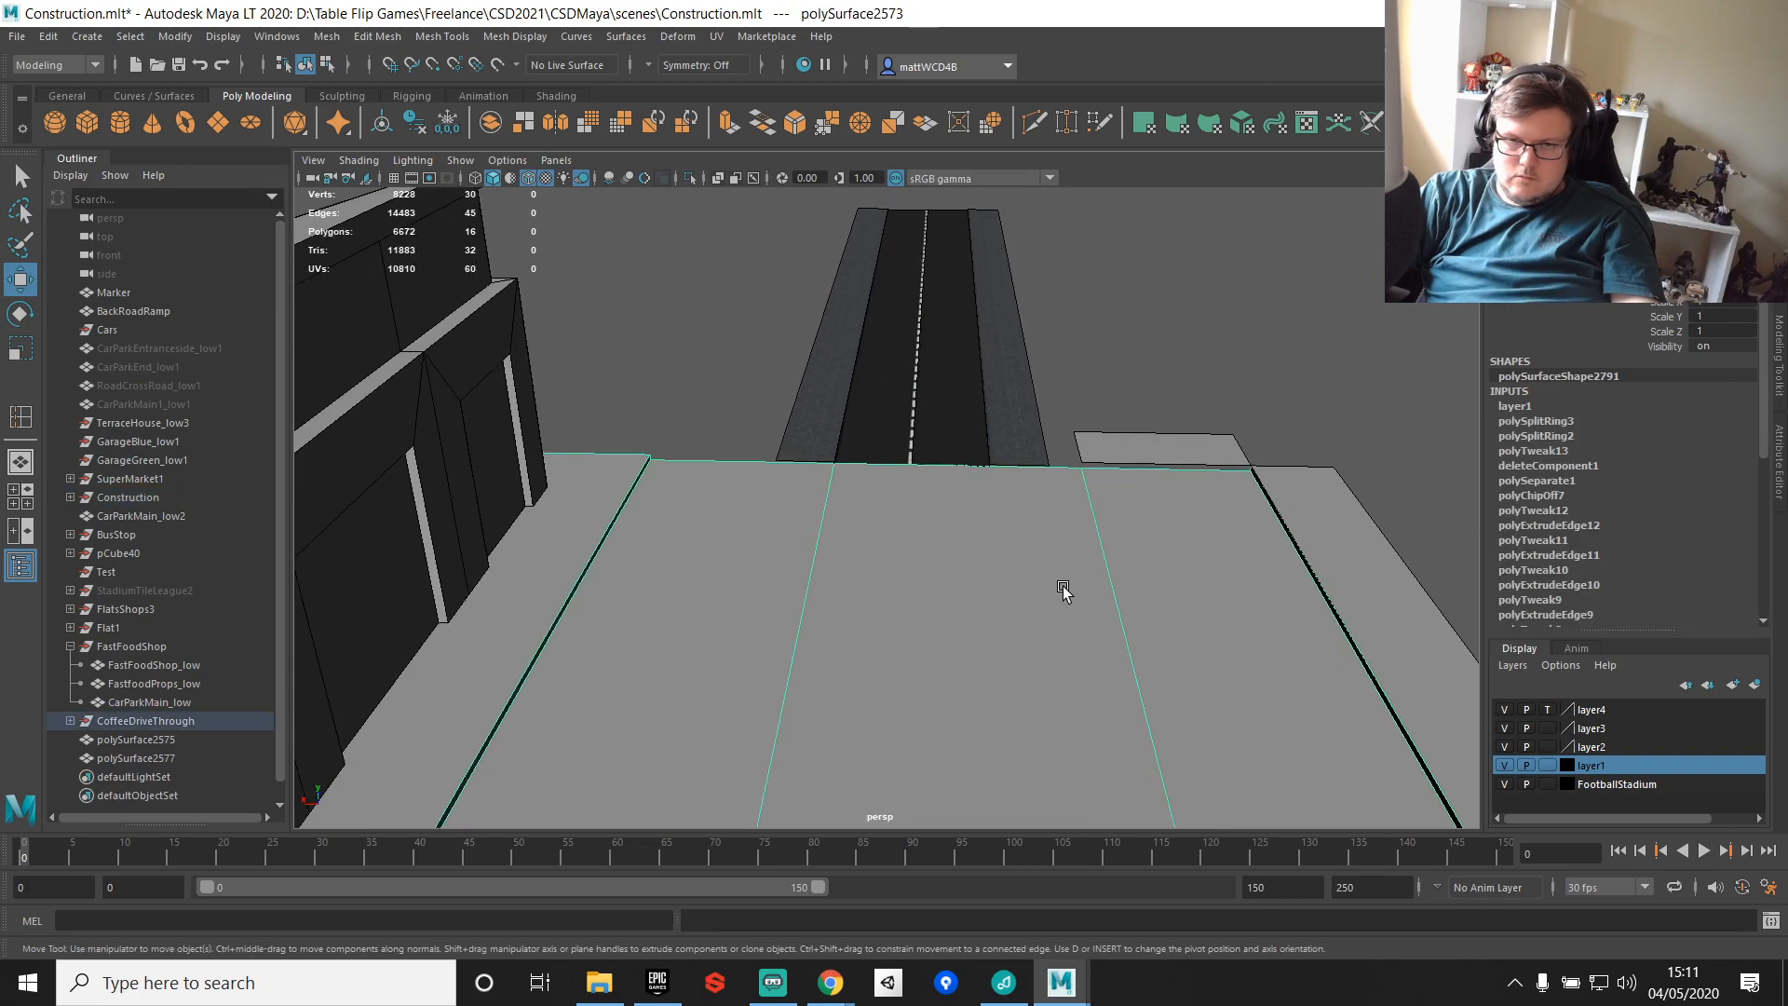
{"action": "key", "text": "F10"}
{"action": "left_click", "coordinate": [1099, 533]}
{"action": "key", "text": "v"}
{"action": "left_click_drag", "start_coordinate": [1067, 728], "coordinate": [981, 479]}
Step: Select the lane edge nearer the building and align it with the road's opposite kerb
{"action": "key", "text": "q"}
{"action": "left_click", "coordinate": [835, 523]}
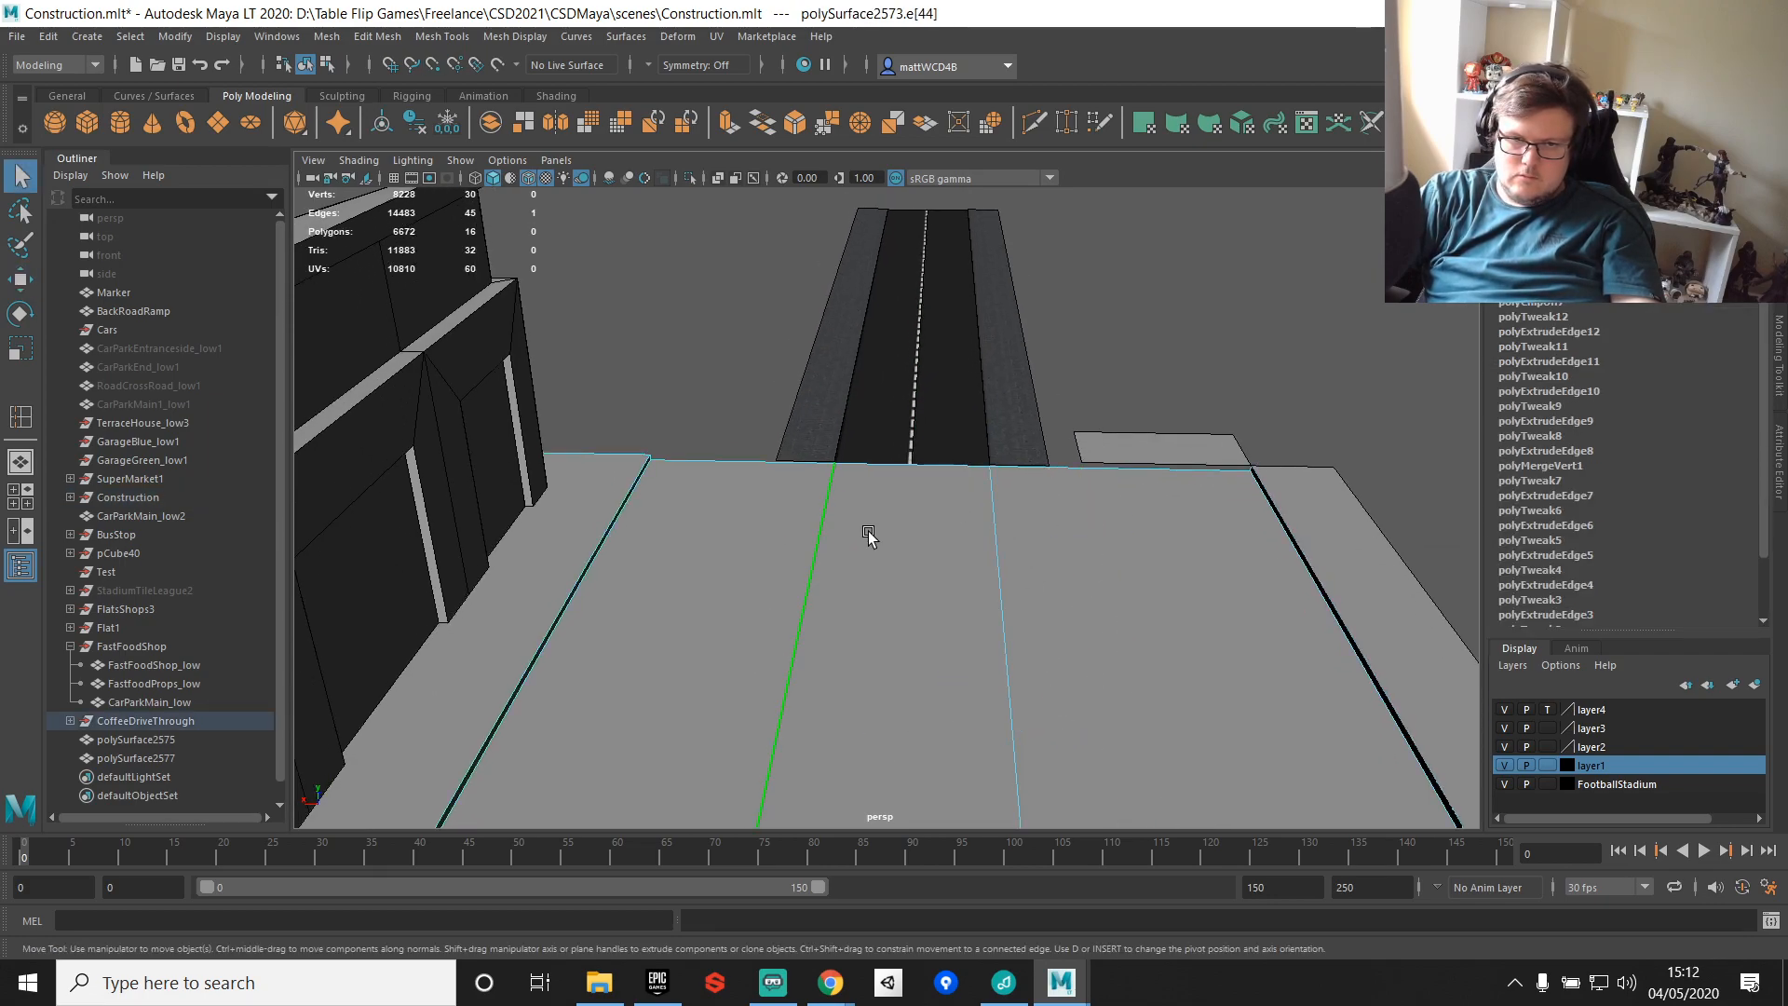
{"action": "key", "text": "w"}
{"action": "left_click_drag", "start_coordinate": [686, 725], "coordinate": [798, 518]}
{"action": "key", "text": "q"}
{"action": "scroll", "coordinate": [854, 459], "scroll_direction": "down", "scroll_amount": 3}
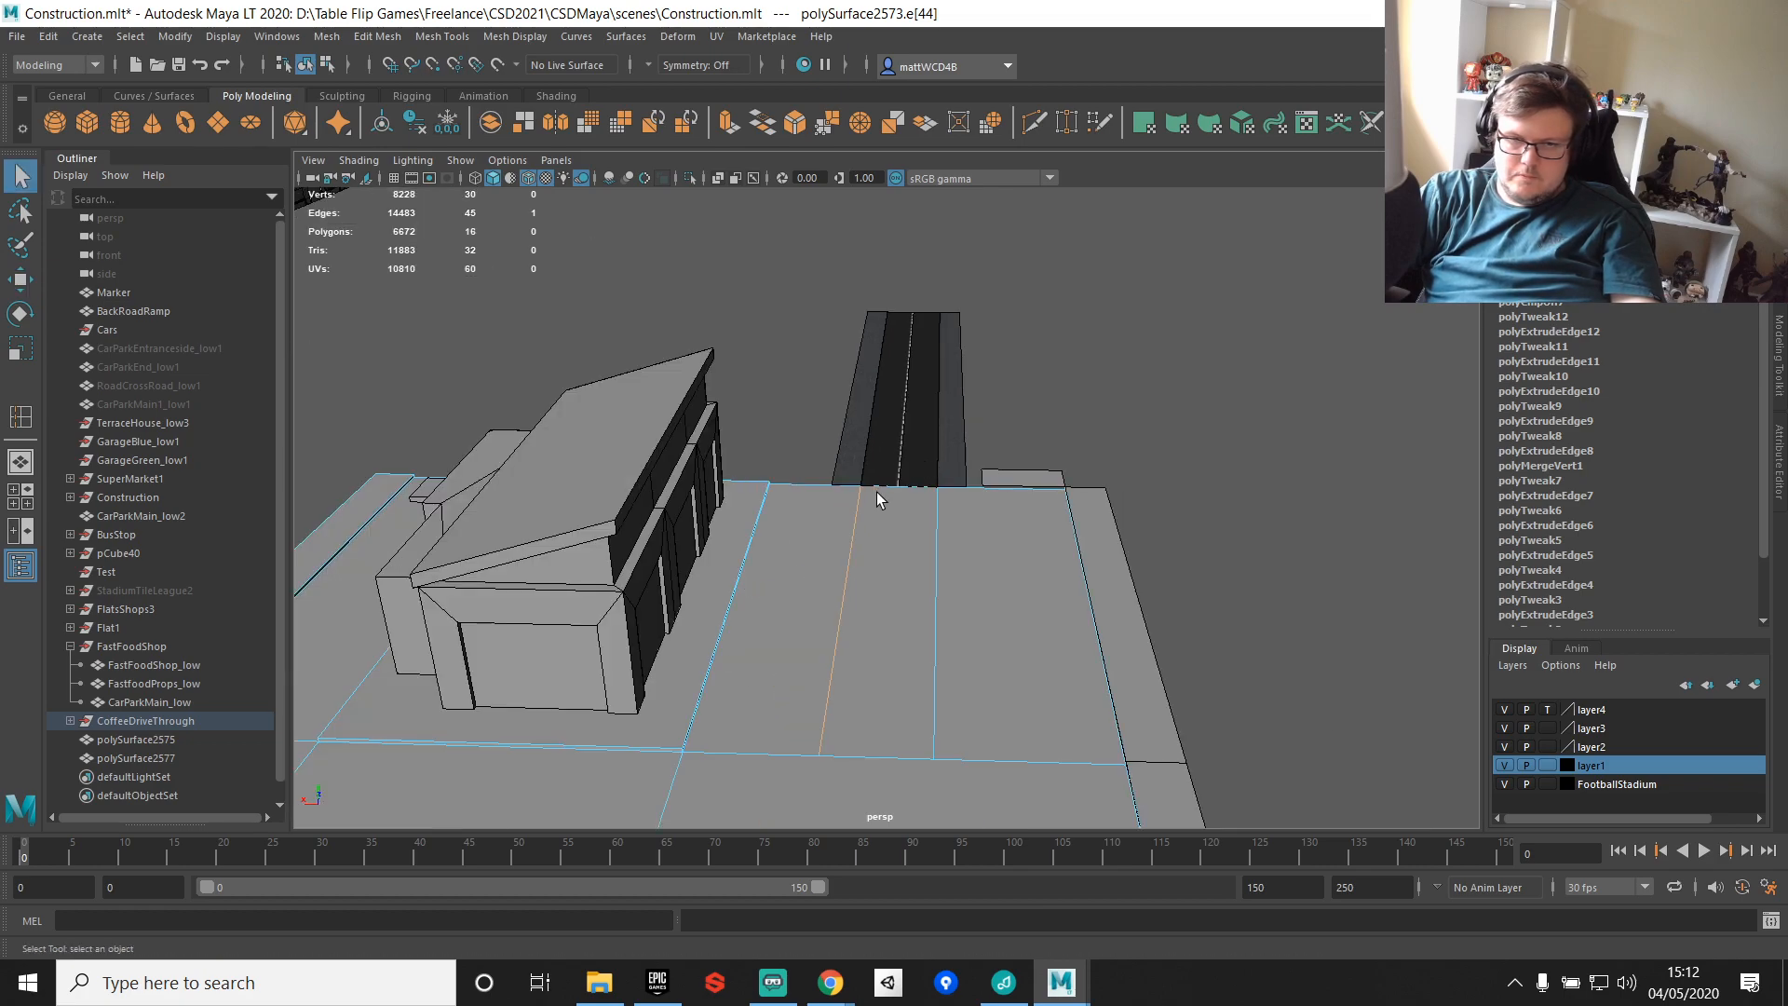
Step: Select the ground's outer vertices beside the lane and move them inward, leaving a narrow band next to the lane
{"action": "left_click_drag", "start_coordinate": [922, 589], "coordinate": [930, 564], "text": "alt"}
{"action": "middle_click_drag", "start_coordinate": [989, 549], "coordinate": [966, 492], "text": "alt"}
{"action": "right_click_drag", "start_coordinate": [967, 475], "coordinate": [1069, 448]}
{"action": "right_click_drag", "start_coordinate": [998, 501], "coordinate": [892, 468]}
{"action": "left_click_drag", "start_coordinate": [980, 312], "coordinate": [1271, 851]}
{"action": "scroll", "coordinate": [1137, 585], "scroll_direction": "up", "scroll_amount": 4}
{"action": "key", "text": "w"}
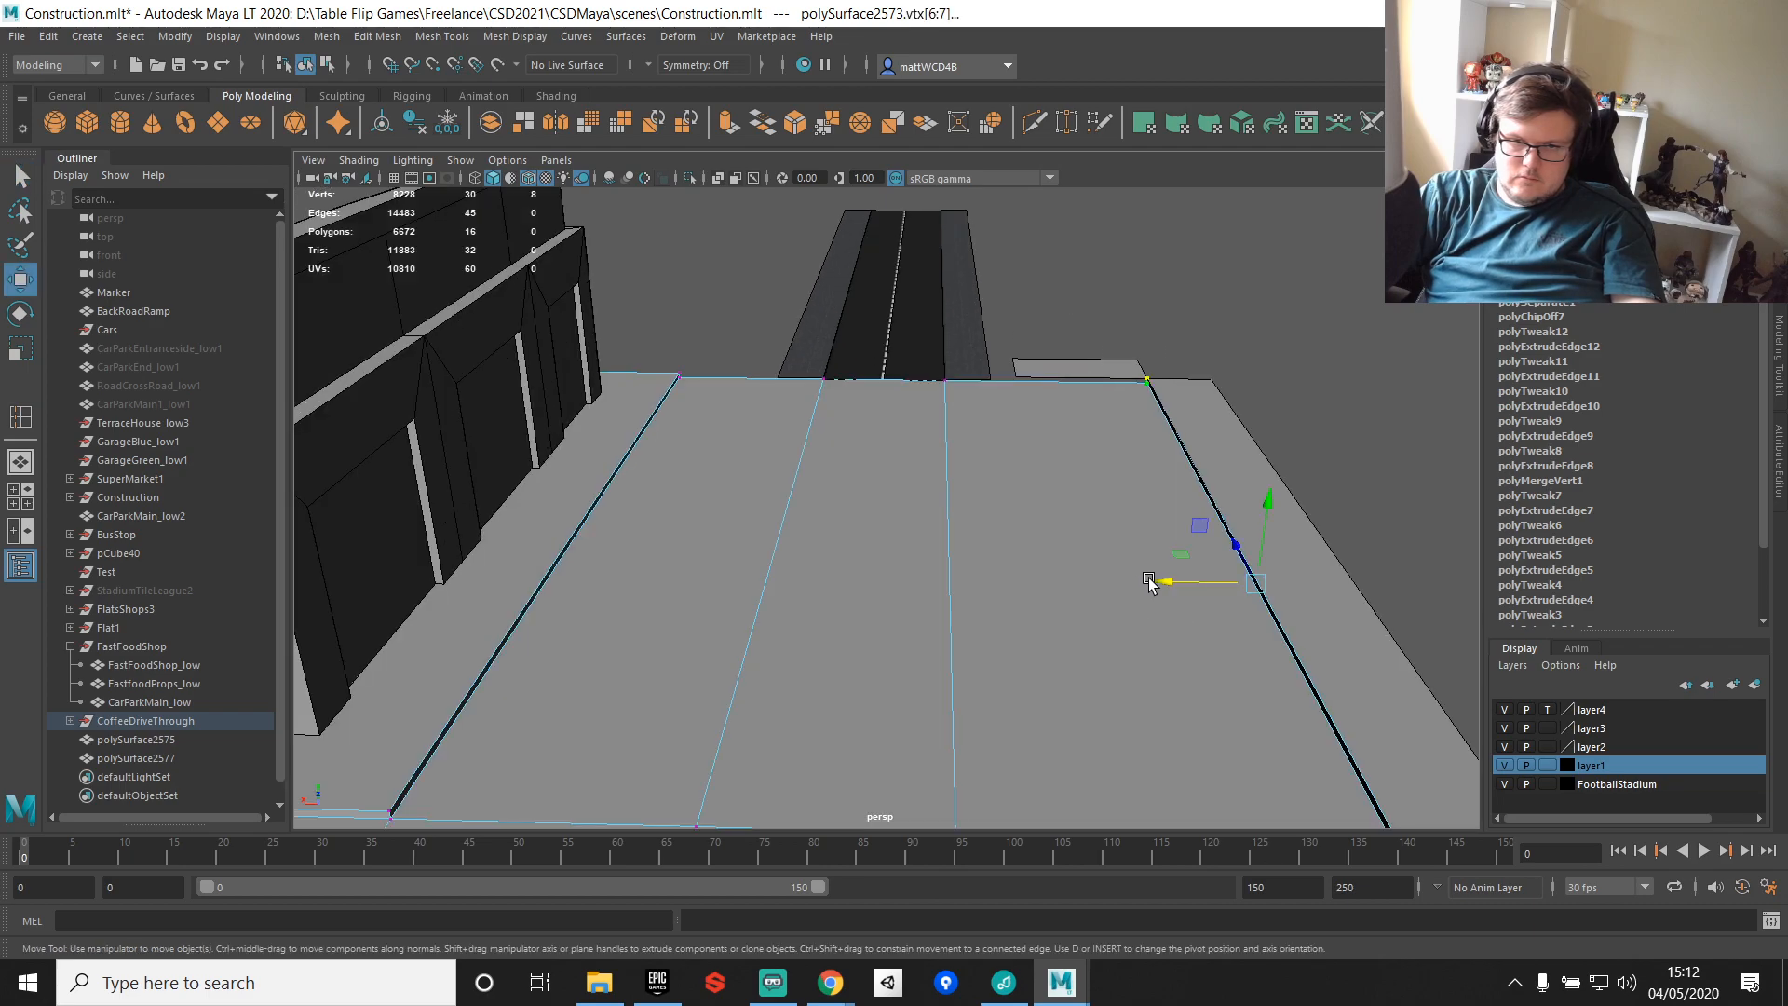
{"action": "left_click_drag", "start_coordinate": [1172, 596], "coordinate": [1109, 503]}
{"action": "scroll", "coordinate": [1058, 590], "scroll_direction": "down", "scroll_amount": 4}
{"action": "scroll", "coordinate": [1057, 596], "scroll_direction": "up", "scroll_amount": 3}
Step: Try to move the outer strip's side vertices inward to meet the narrowed ground
{"action": "left_click", "coordinate": [1112, 504]}
{"action": "scroll", "coordinate": [1138, 578], "scroll_direction": "down", "scroll_amount": 3}
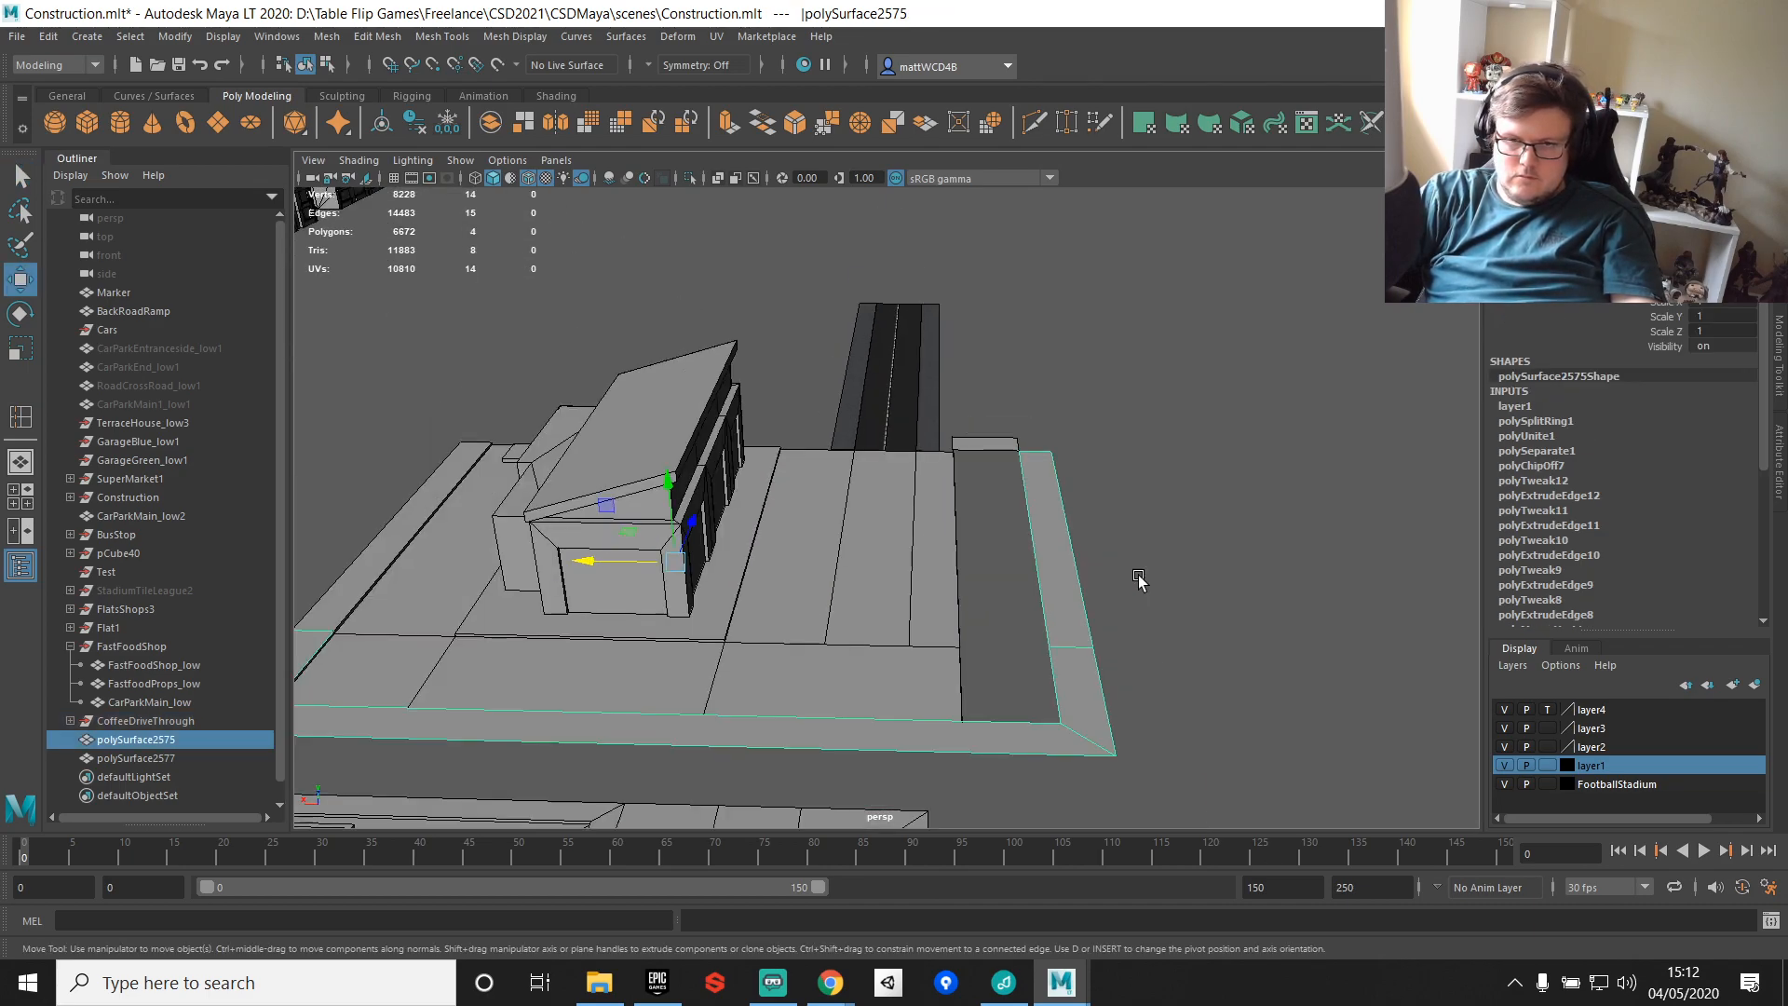
{"action": "scroll", "coordinate": [1138, 578], "scroll_direction": "up", "scroll_amount": 3}
{"action": "right_click_drag", "start_coordinate": [1048, 457], "coordinate": [866, 427]}
{"action": "left_click_drag", "start_coordinate": [946, 220], "coordinate": [1203, 715]}
{"action": "scroll", "coordinate": [1087, 514], "scroll_direction": "up", "scroll_amount": 4}
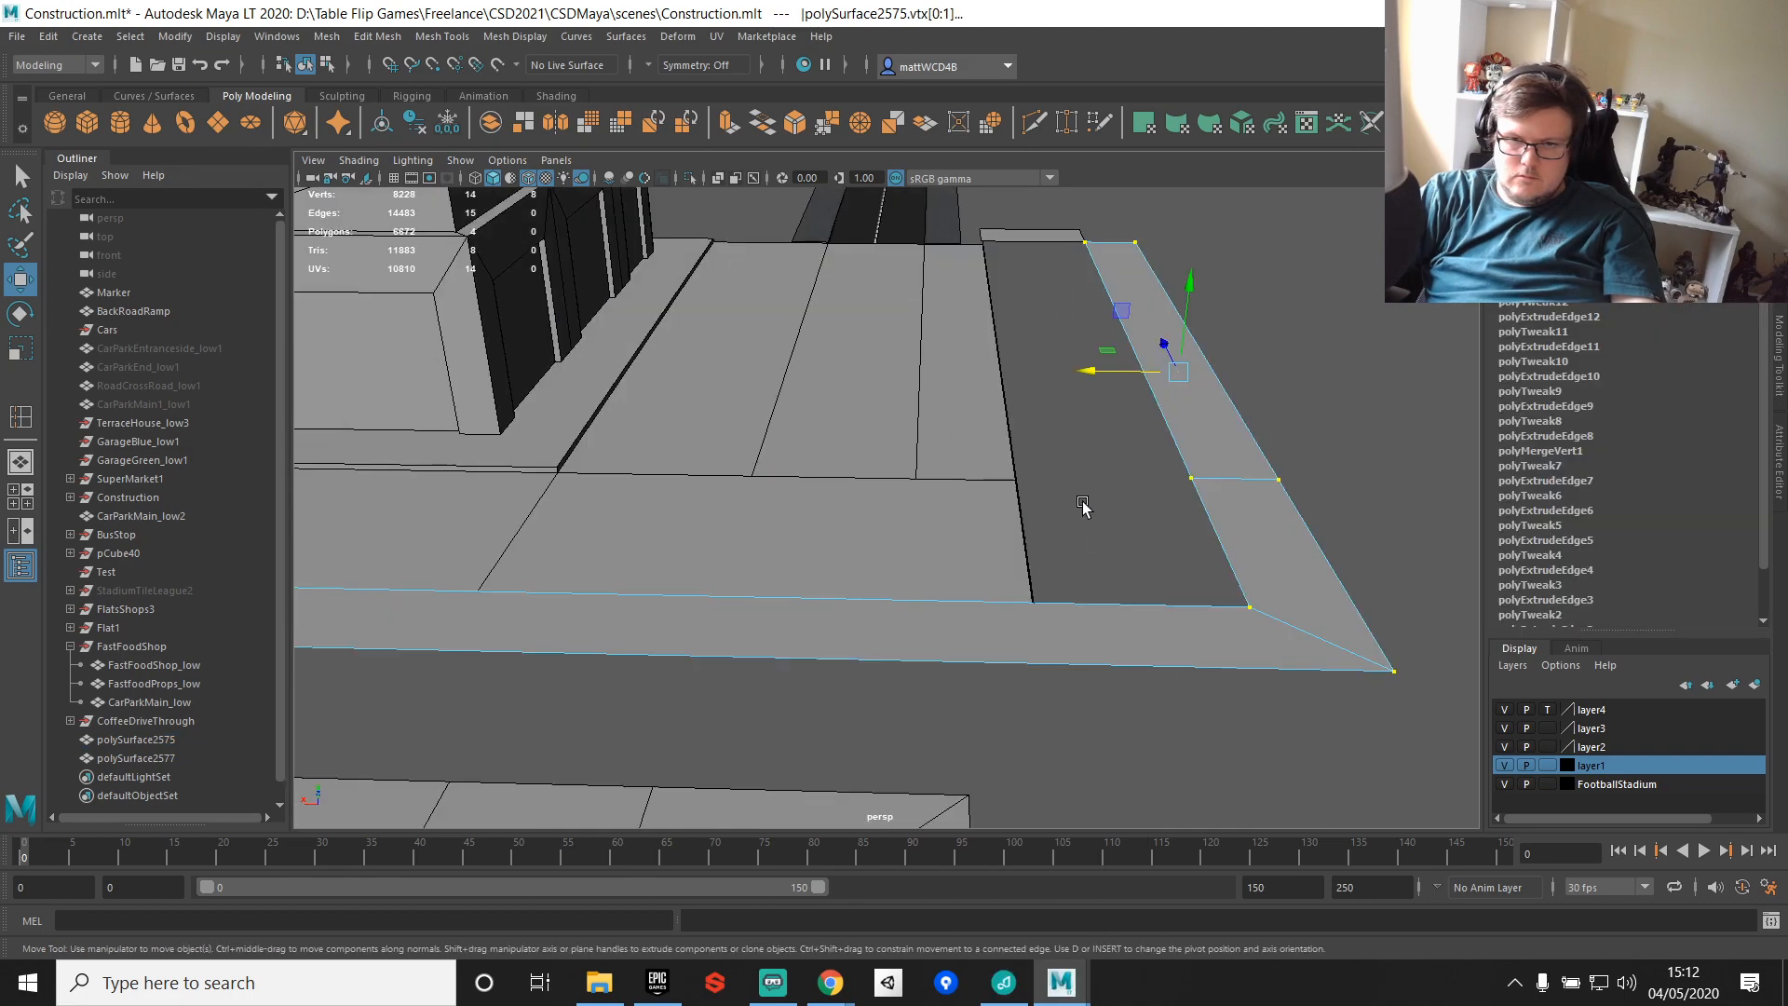
{"action": "left_click_drag", "start_coordinate": [1160, 372], "coordinate": [994, 376]}
{"action": "scroll", "coordinate": [990, 410], "scroll_direction": "up", "scroll_amount": 2}
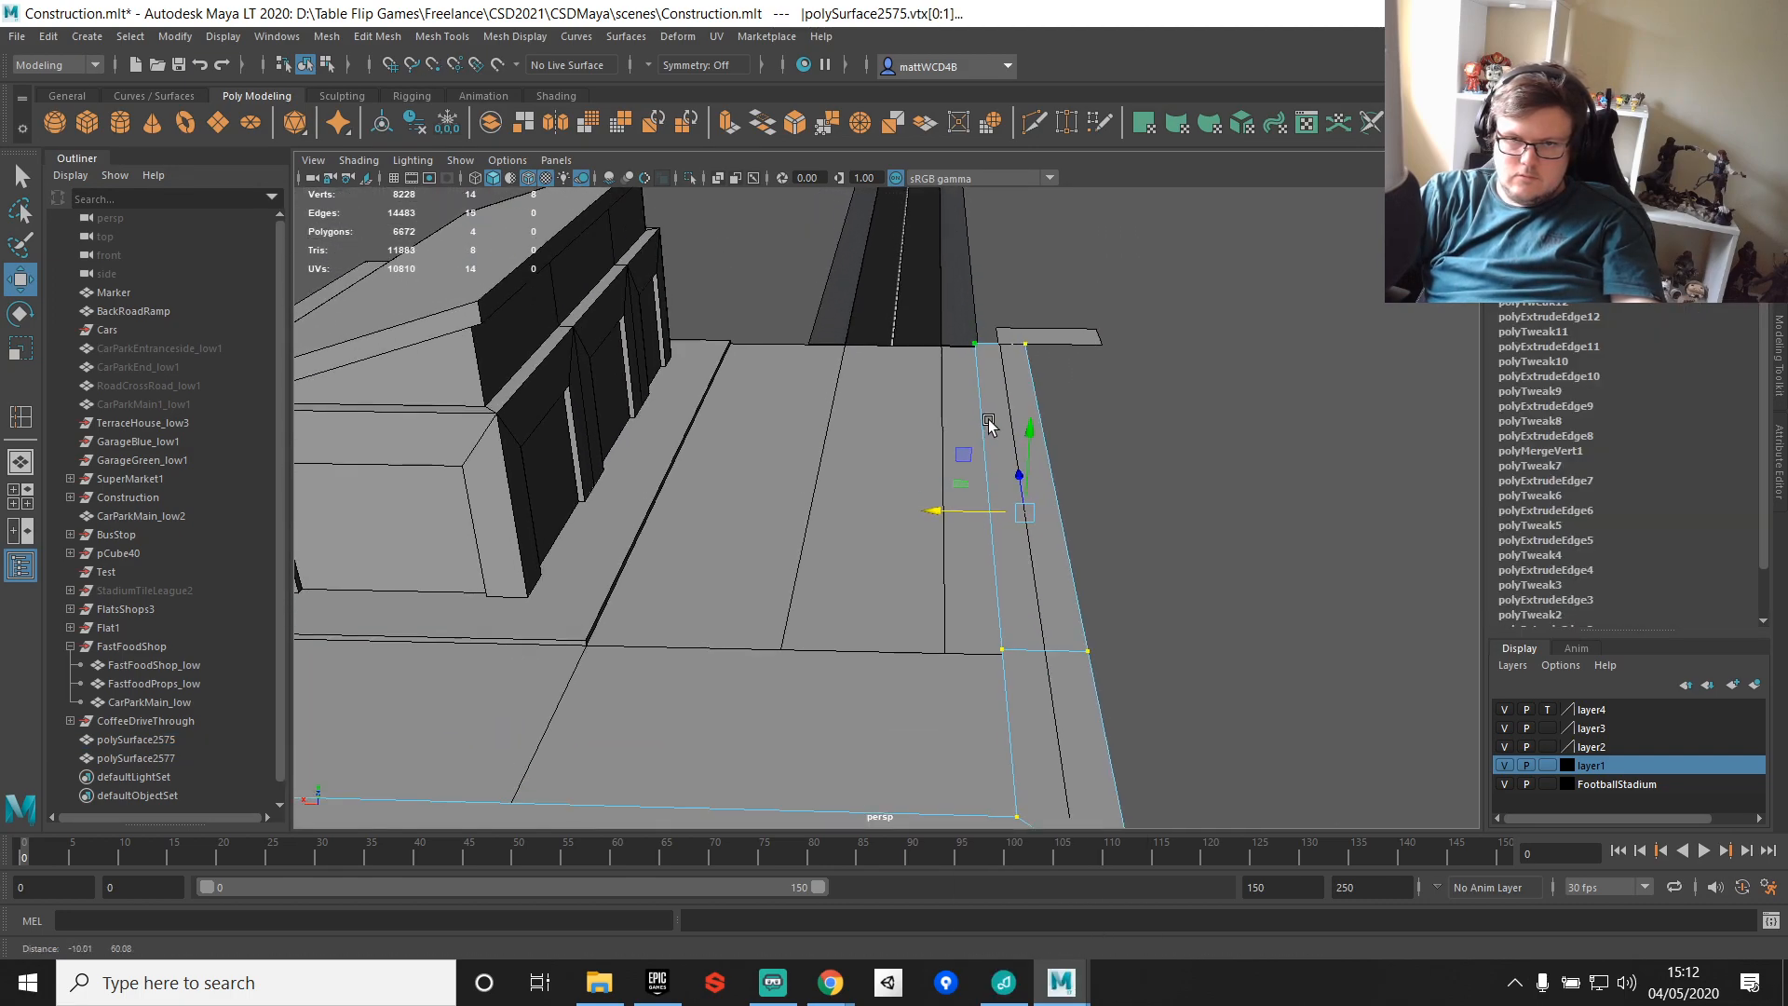
{"action": "scroll", "coordinate": [1071, 419], "scroll_direction": "up", "scroll_amount": 3}
{"action": "middle_click_drag", "start_coordinate": [1099, 421], "coordinate": [1050, 327], "text": "alt"}
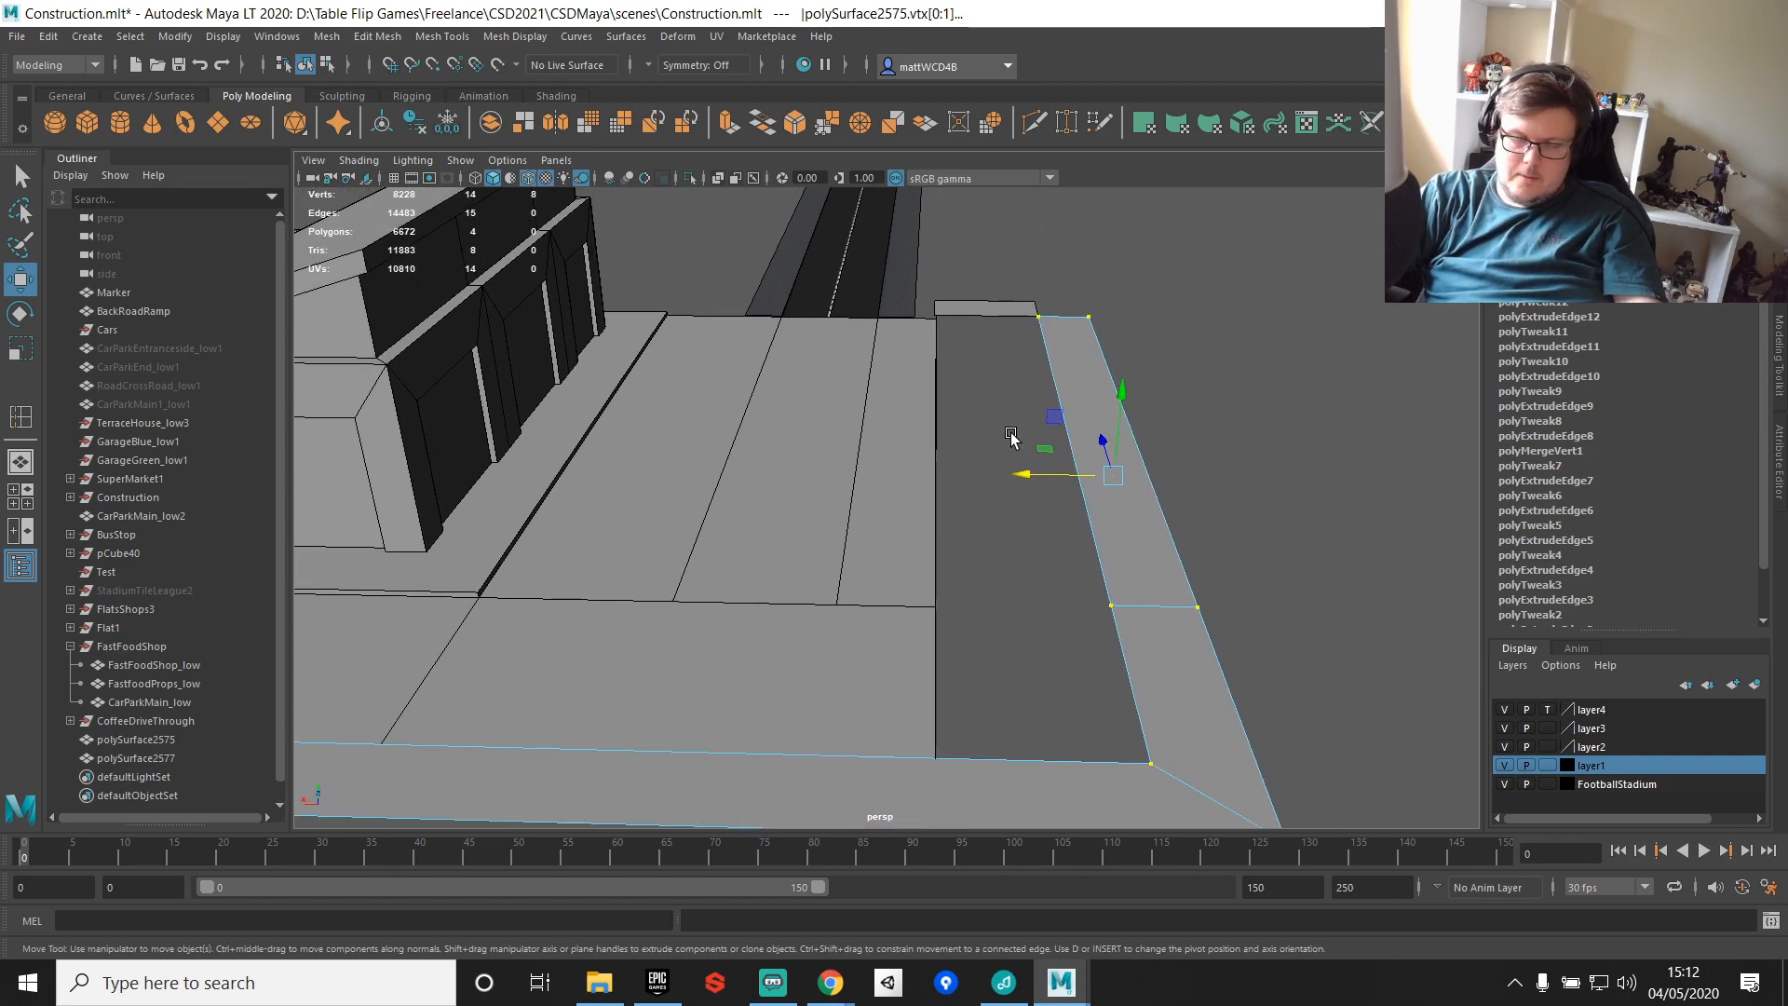
Step: Delete the outer strip's side and front faces, and remove the leftover strip mesh
{"action": "left_click", "coordinate": [1065, 370]}
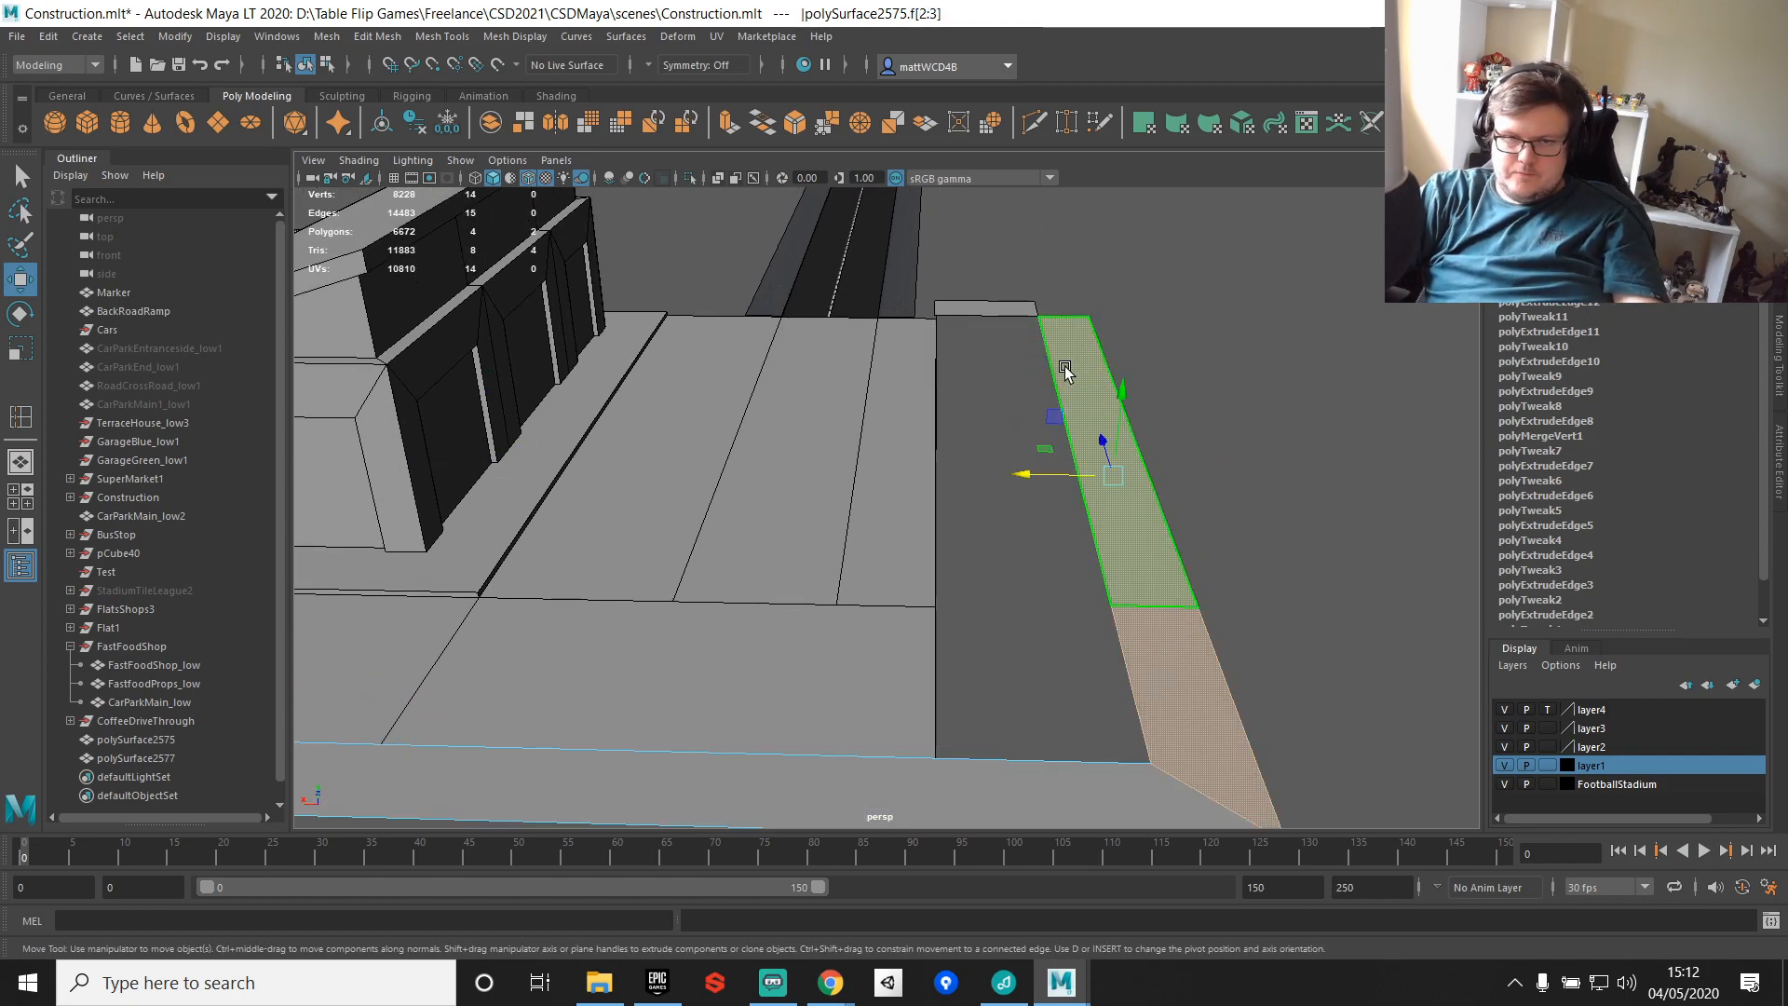
{"action": "scroll", "coordinate": [1065, 370], "scroll_direction": "down", "scroll_amount": 5}
{"action": "left_click", "coordinate": [994, 607], "text": "shift"}
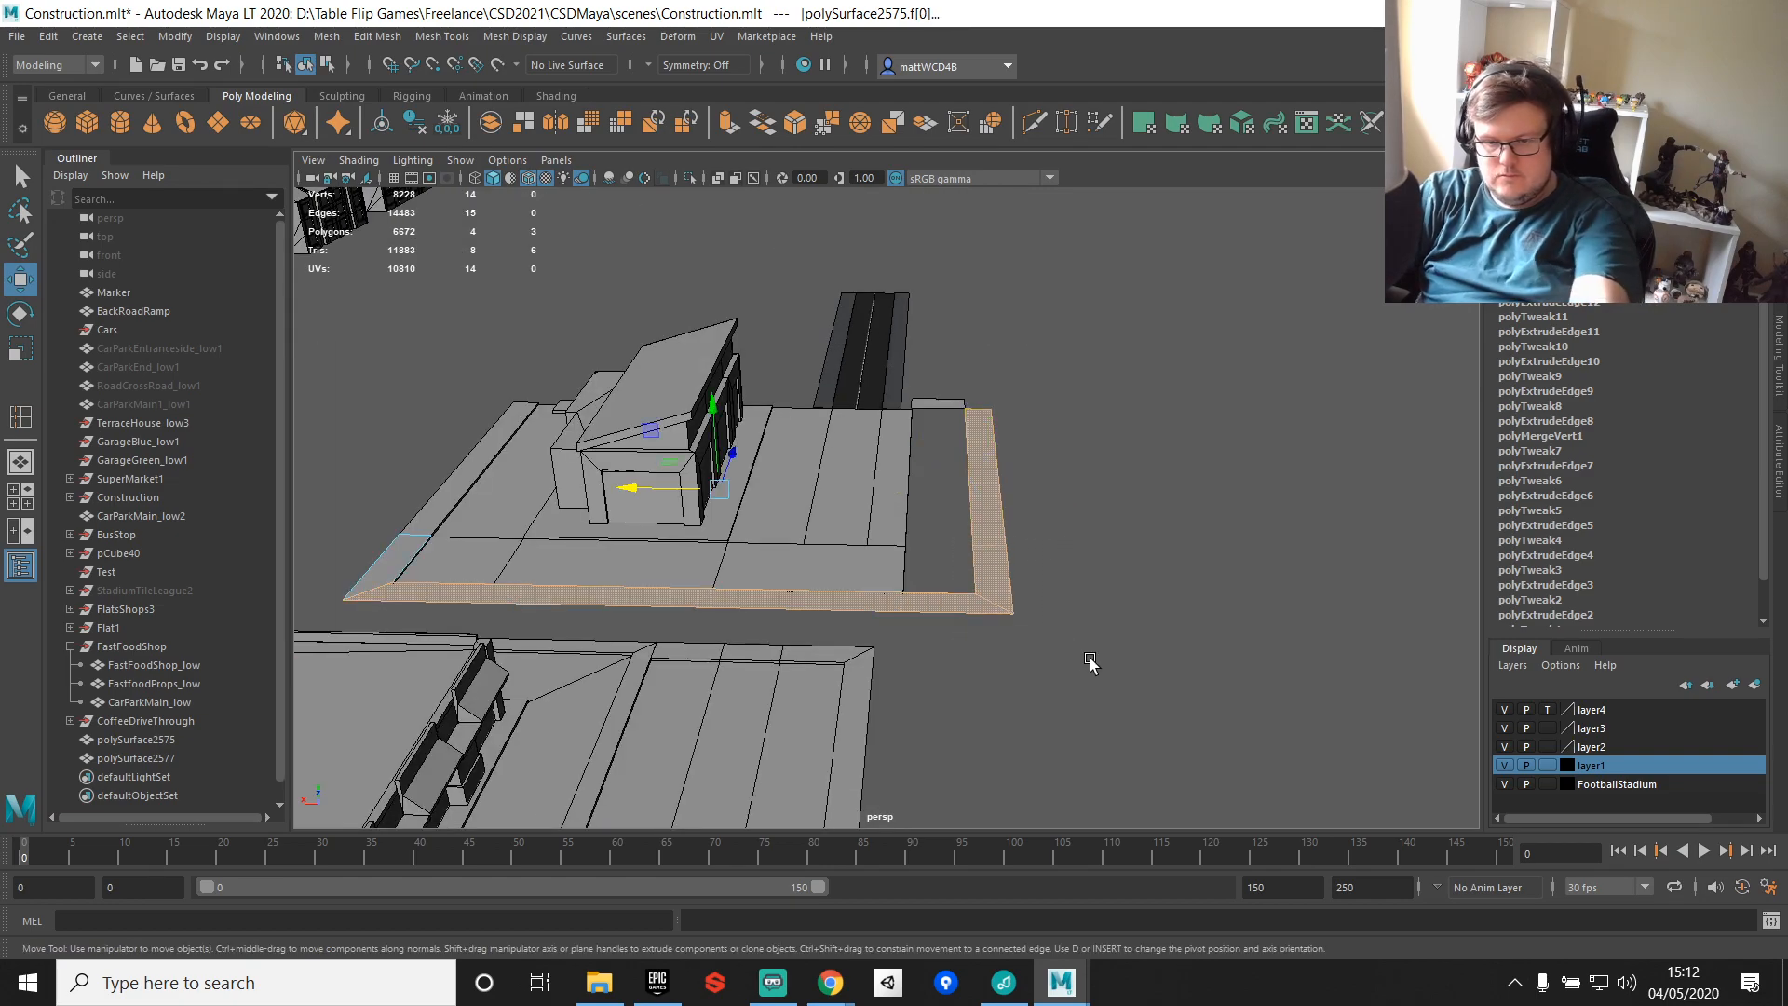
{"action": "key", "text": "Delete"}
{"action": "left_click", "coordinate": [382, 559]}
{"action": "key", "text": "Delete"}
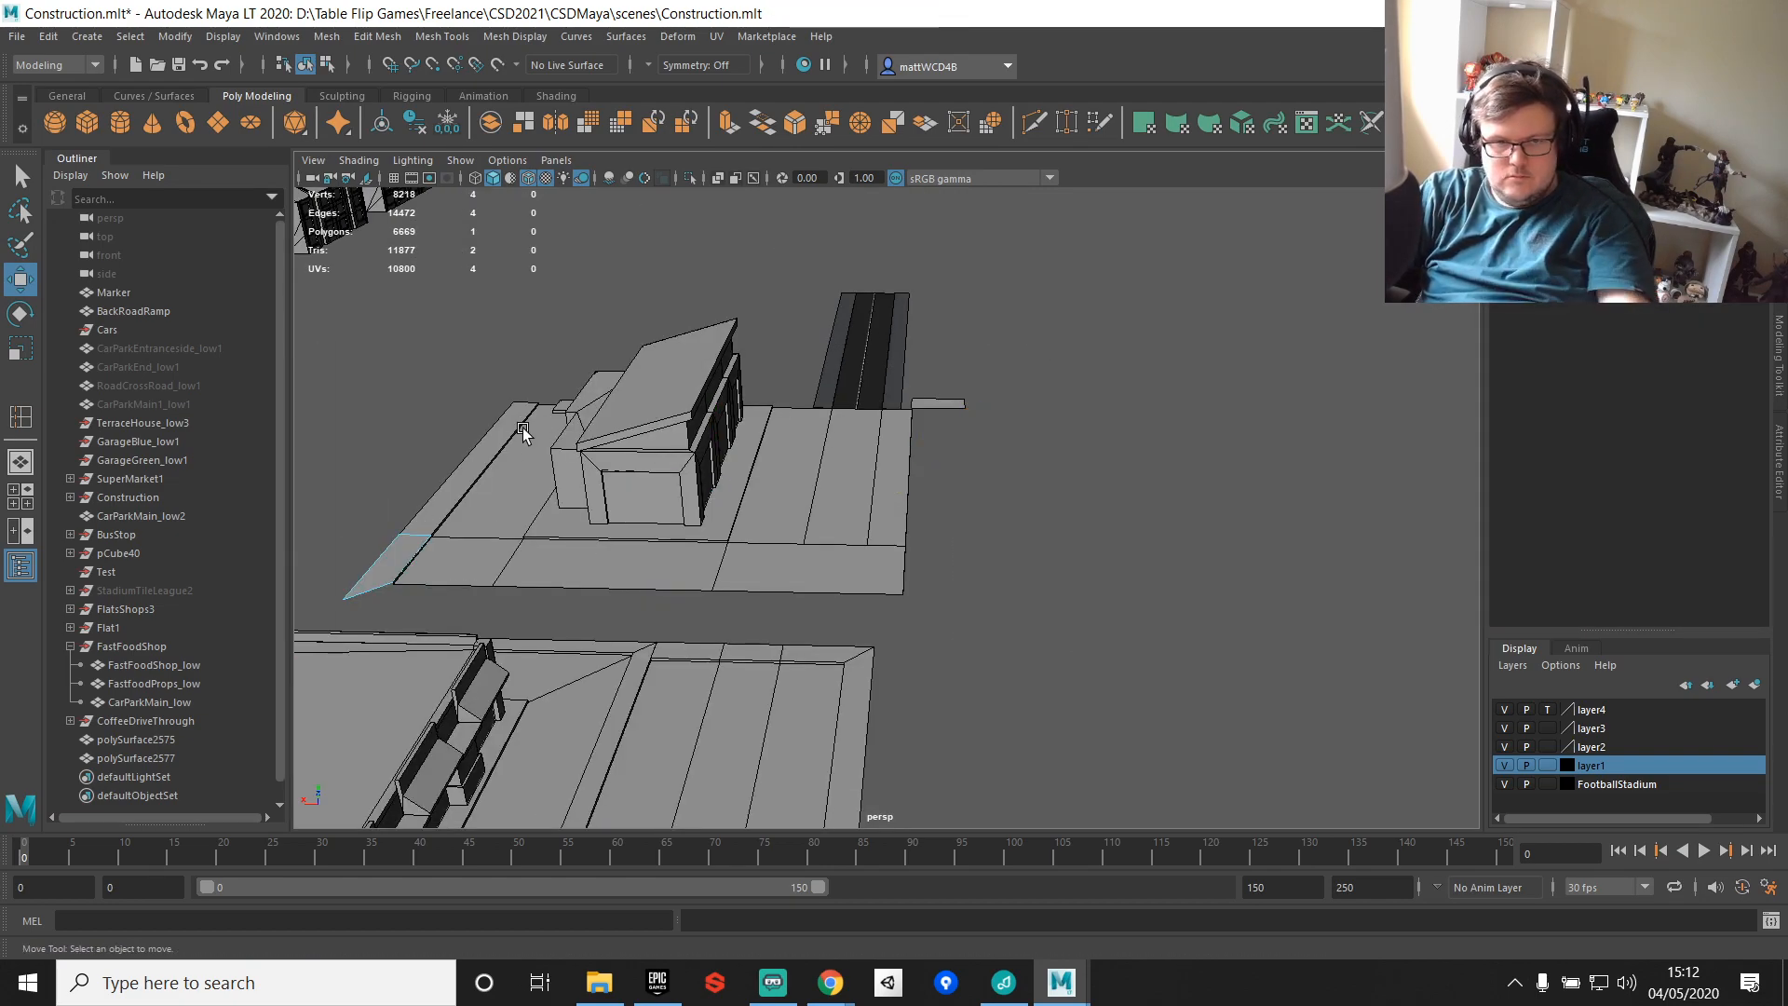
{"action": "left_click", "coordinate": [375, 565]}
{"action": "right_click_drag", "start_coordinate": [376, 475], "coordinate": [552, 374]}
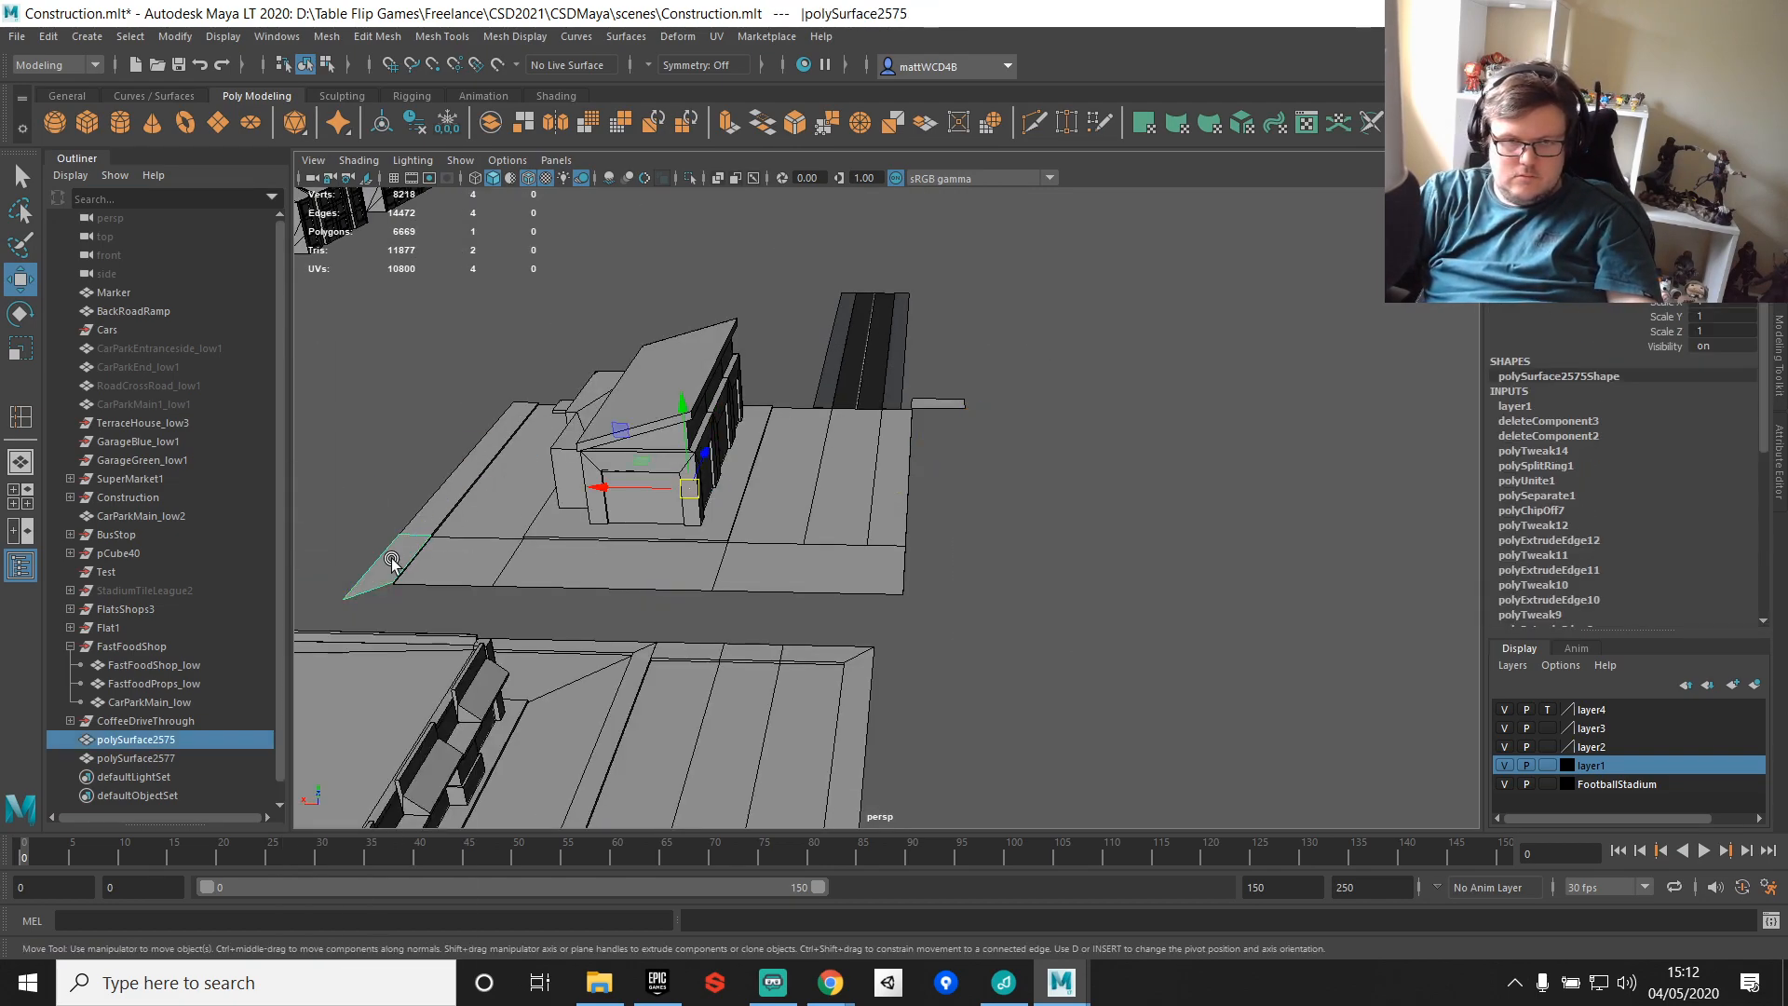
{"action": "key", "text": "Delete"}
Step: Select the ground's outer edge vertices beside the lane and move them to adjust the outer band's width
{"action": "left_click", "coordinate": [894, 471]}
{"action": "scroll", "coordinate": [876, 525], "scroll_direction": "up", "scroll_amount": 5}
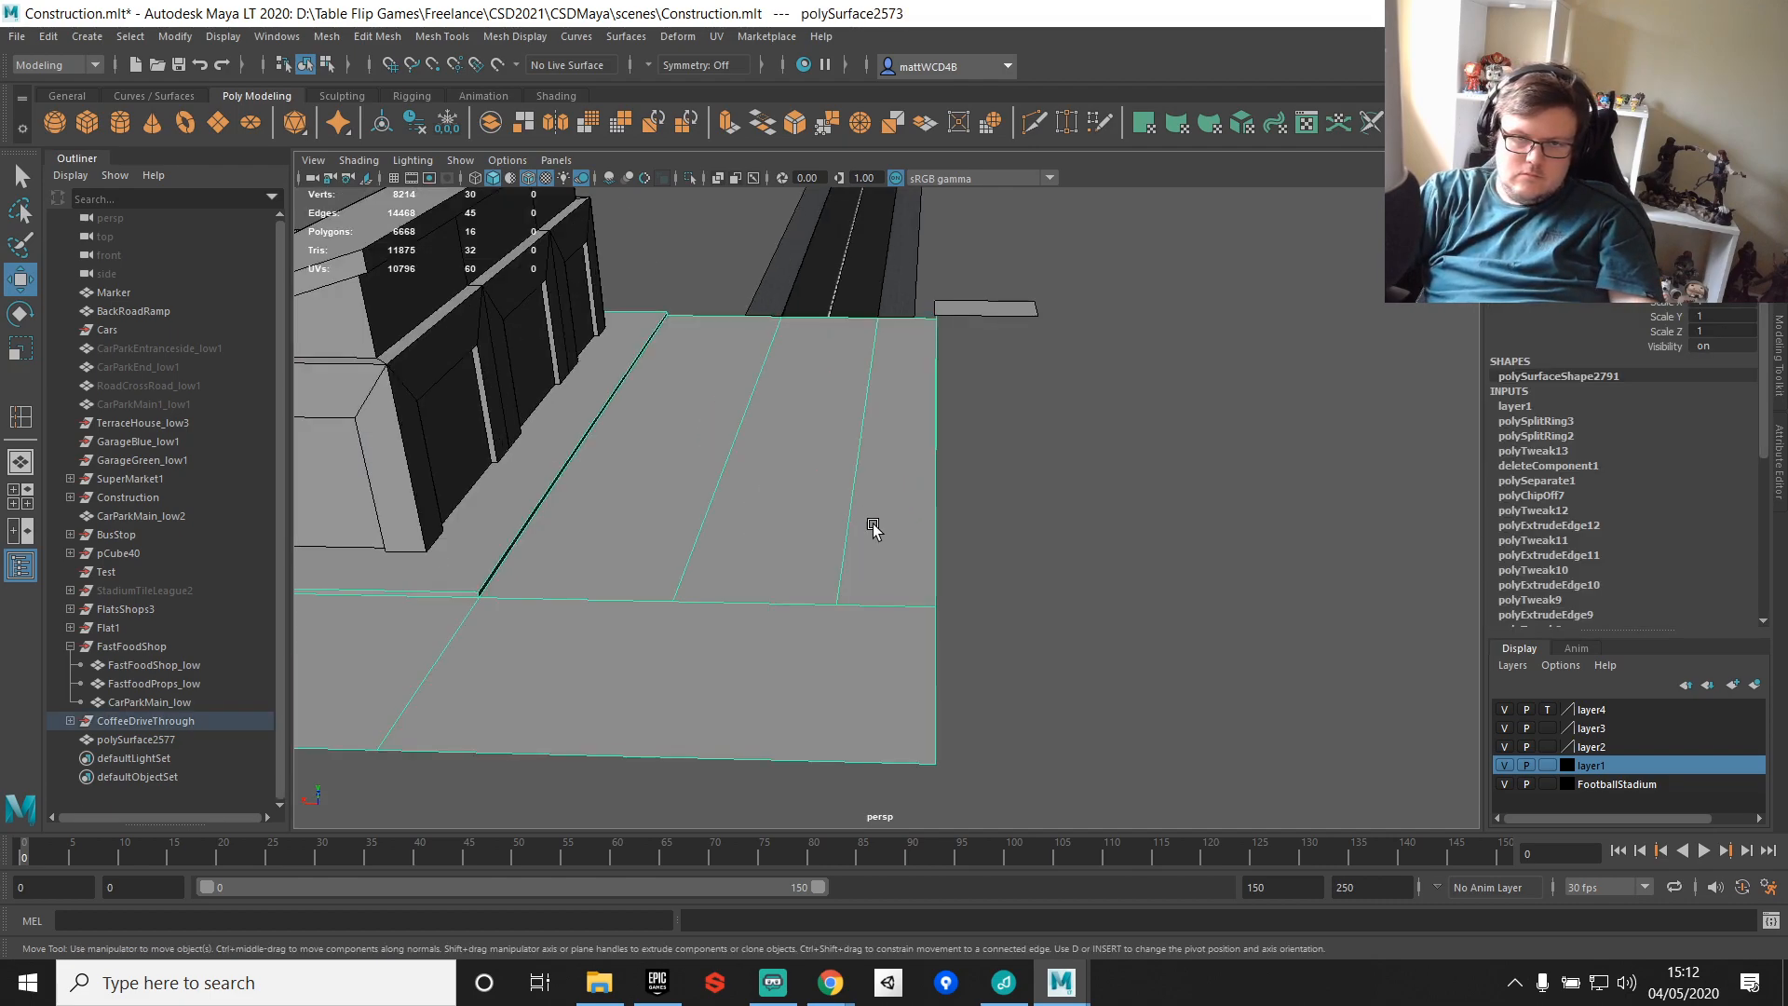
{"action": "middle_click_drag", "start_coordinate": [875, 527], "coordinate": [934, 452], "text": "alt"}
{"action": "right_click_drag", "start_coordinate": [994, 422], "coordinate": [932, 419]}
{"action": "middle_click_drag", "start_coordinate": [986, 407], "coordinate": [976, 459], "text": "alt"}
{"action": "key", "text": "q"}
{"action": "middle_click_drag", "start_coordinate": [861, 453], "coordinate": [943, 472], "text": "alt"}
{"action": "left_click_drag", "start_coordinate": [956, 268], "coordinate": [1121, 762]}
{"action": "scroll", "coordinate": [1119, 598], "scroll_direction": "up", "scroll_amount": 3}
{"action": "key", "text": "w"}
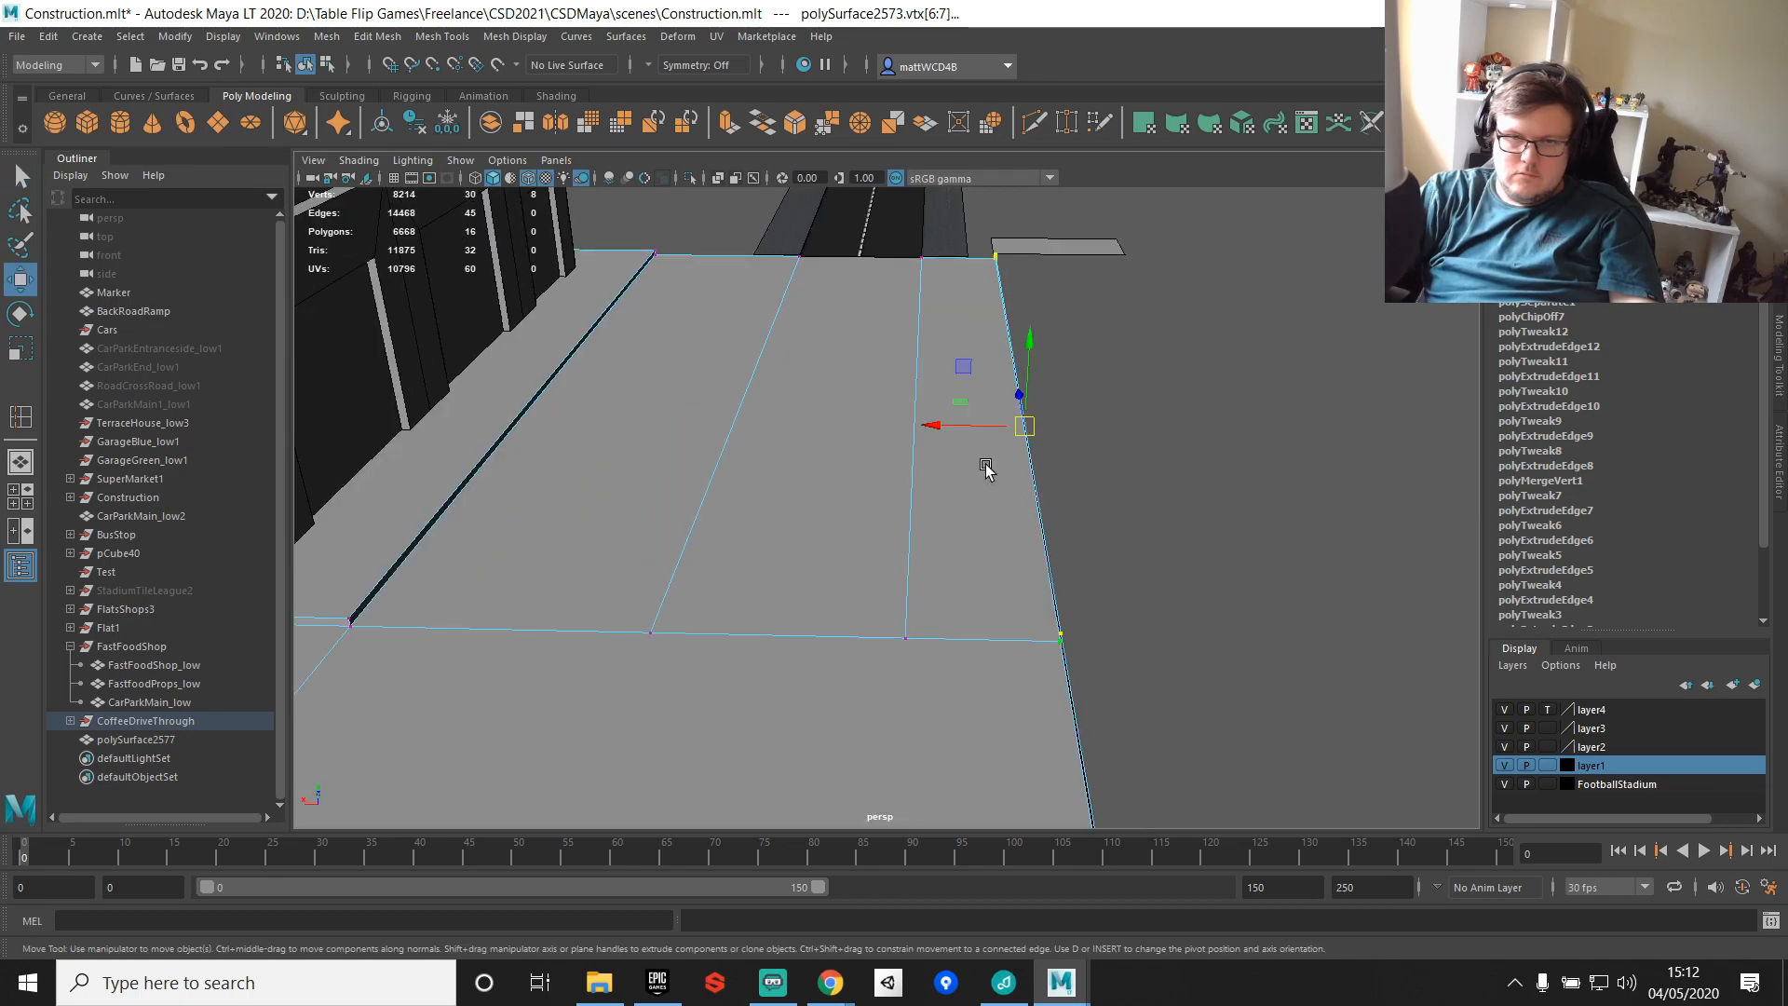
{"action": "scroll", "coordinate": [932, 434], "scroll_direction": "down", "scroll_amount": 3}
{"action": "left_click_drag", "start_coordinate": [896, 448], "coordinate": [931, 466]}
Step: Select the lane vertices on the ground and snap them in line with the road's kerb
{"action": "left_click_drag", "start_coordinate": [844, 317], "coordinate": [1255, 739], "text": "shift"}
{"action": "scroll", "coordinate": [1087, 531], "scroll_direction": "up", "scroll_amount": 3}
{"action": "left_click_drag", "start_coordinate": [971, 419], "coordinate": [913, 410]}
{"action": "scroll", "coordinate": [931, 411], "scroll_direction": "down", "scroll_amount": 6}
{"action": "left_click_drag", "start_coordinate": [1117, 444], "coordinate": [982, 507], "text": "alt"}
{"action": "left_click", "coordinate": [1022, 377]}
{"action": "key", "text": "v"}
{"action": "middle_click_drag", "start_coordinate": [928, 485], "coordinate": [905, 487]}
Step: Snap the loose pavement piece to the road pavement's outer corner and rotate it to run along the road
{"action": "left_click", "coordinate": [1202, 391]}
{"action": "left_click", "coordinate": [1139, 492]}
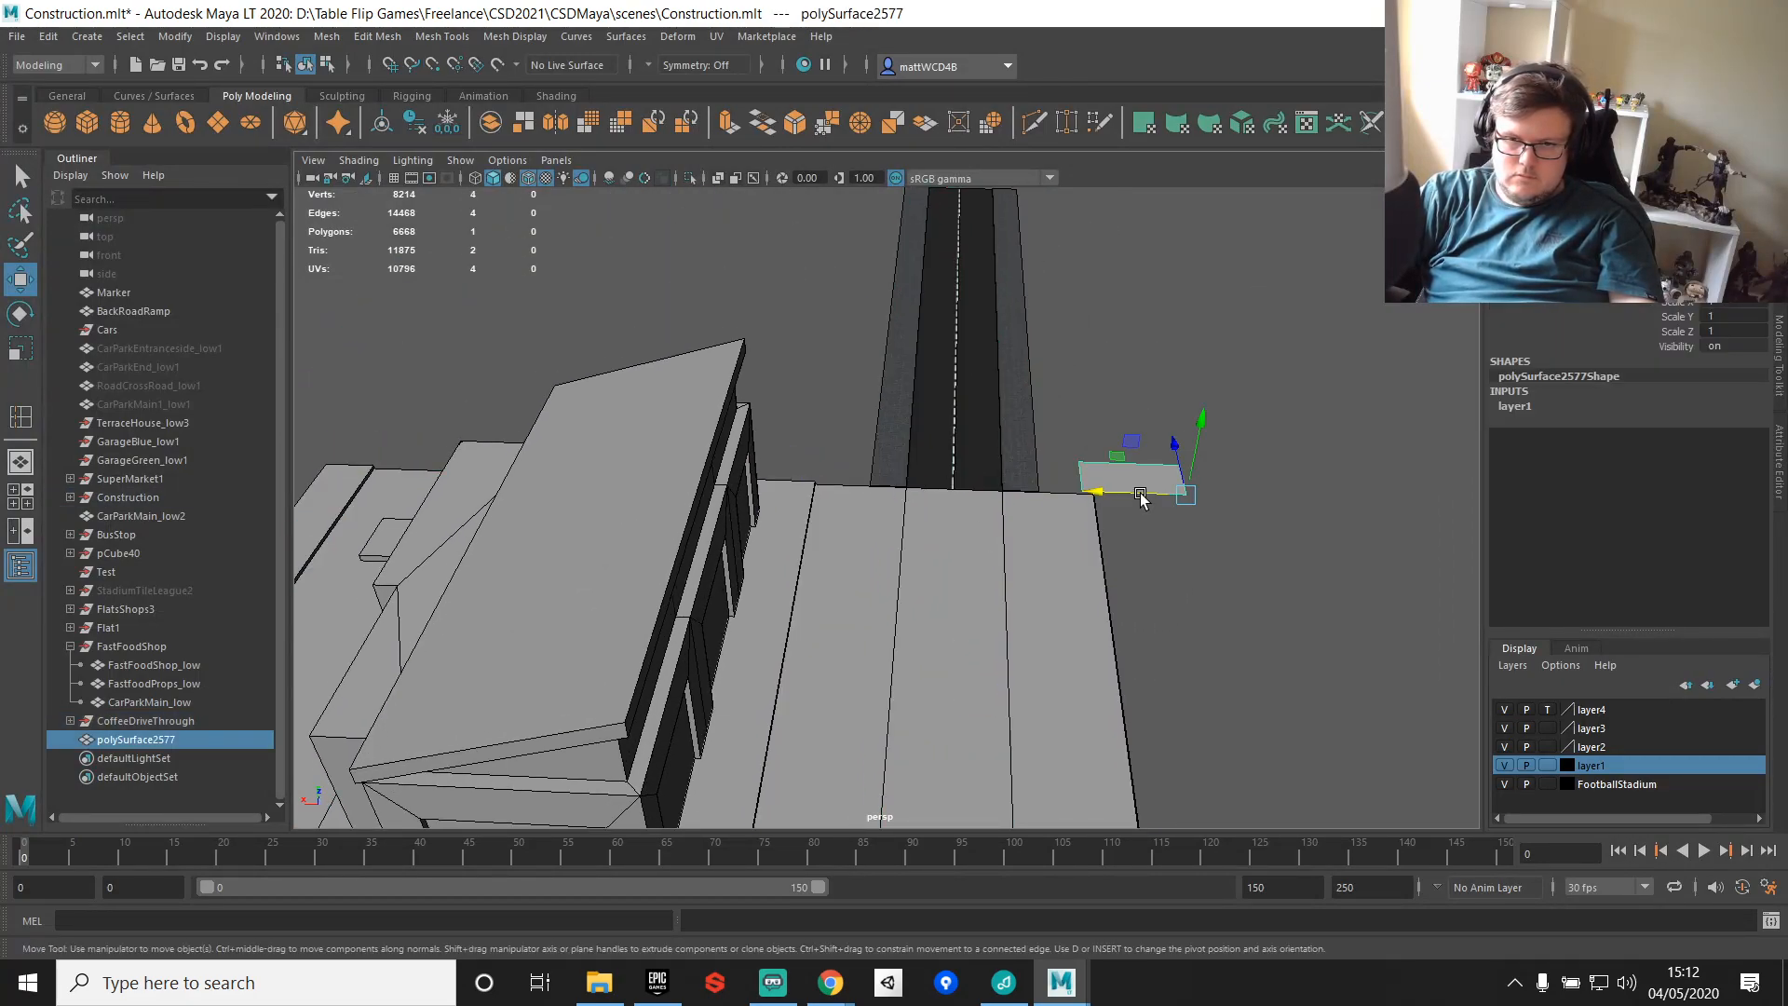
{"action": "scroll", "coordinate": [1141, 495], "scroll_direction": "up", "scroll_amount": 4}
{"action": "middle_click_drag", "start_coordinate": [1300, 485], "coordinate": [894, 522], "text": "alt"}
{"action": "left_click_drag", "start_coordinate": [894, 523], "coordinate": [990, 531], "text": "alt"}
{"action": "key", "text": "v"}
{"action": "middle_click_drag", "start_coordinate": [1141, 485], "coordinate": [875, 519]}
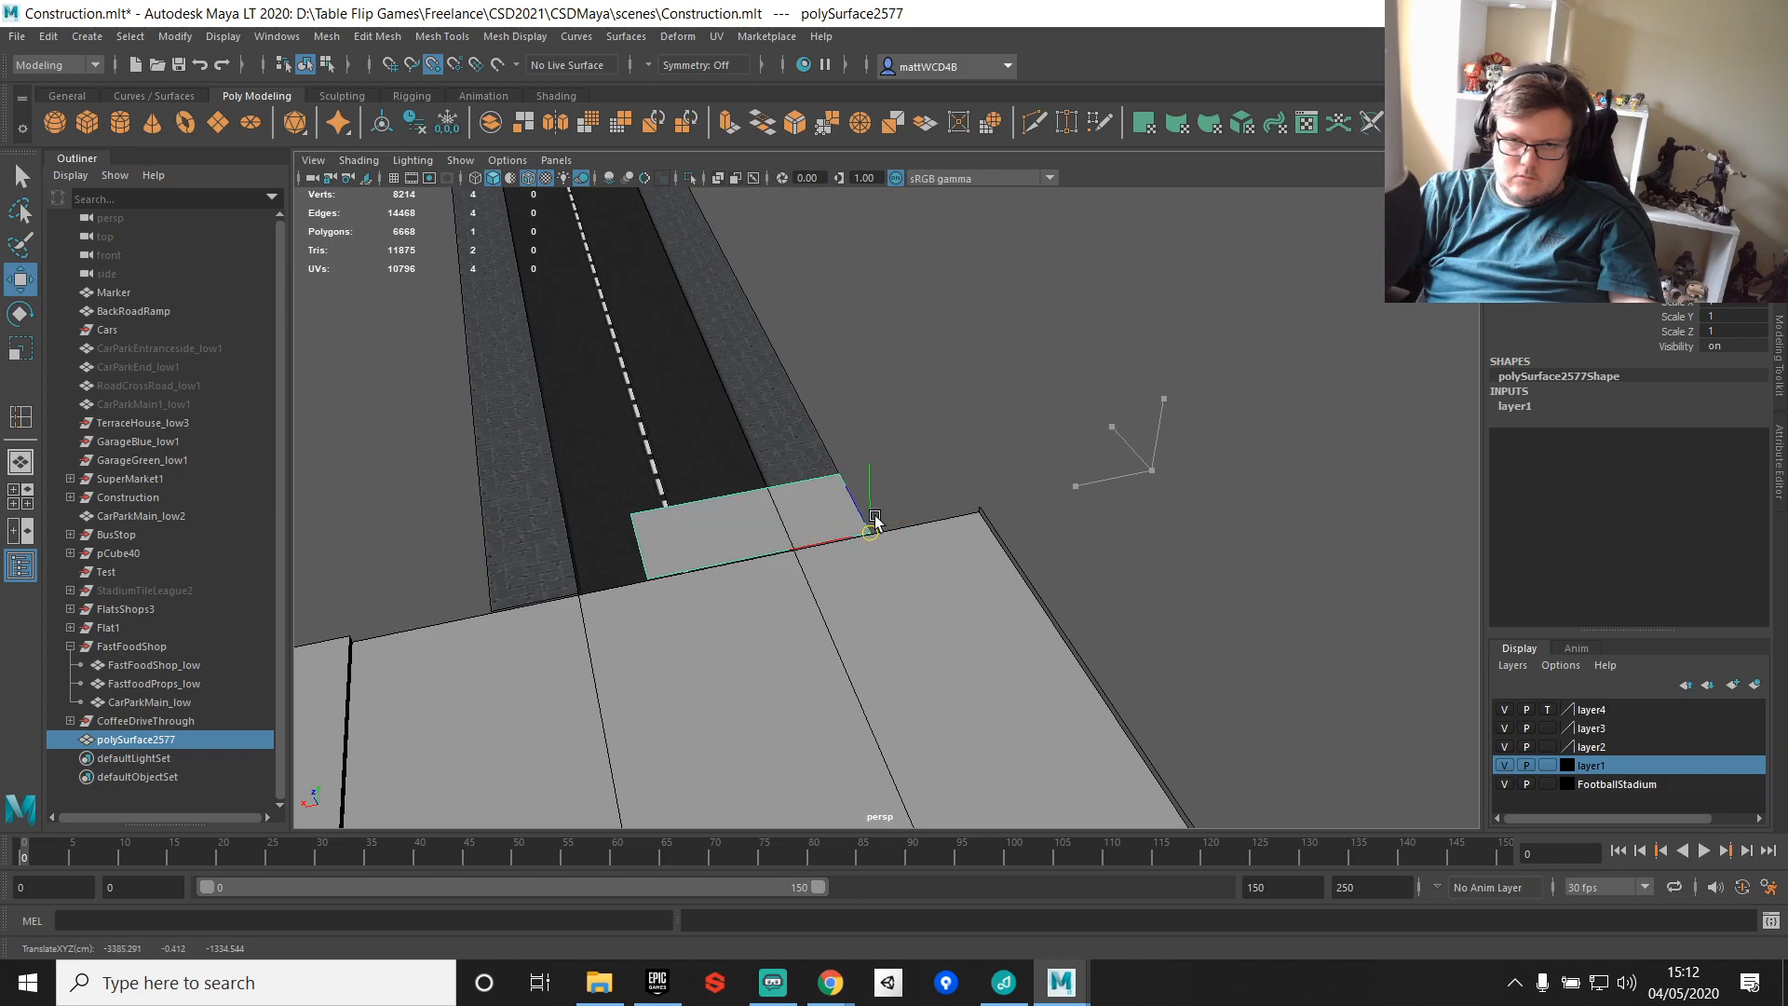
{"action": "key", "text": "e"}
{"action": "left_click_drag", "start_coordinate": [875, 585], "coordinate": [748, 596]}
Step: Snap the rotated piece's corner to the inner kerb corner of the road's pavement
{"action": "scroll", "coordinate": [844, 523], "scroll_direction": "up", "scroll_amount": 5}
{"action": "left_click_drag", "start_coordinate": [745, 510], "coordinate": [883, 503], "text": "alt"}
{"action": "middle_click_drag", "start_coordinate": [882, 503], "coordinate": [781, 548], "text": "alt"}
{"action": "left_click_drag", "start_coordinate": [954, 550], "coordinate": [858, 436], "text": "alt"}
{"action": "middle_click_drag", "start_coordinate": [858, 436], "coordinate": [1030, 616], "text": "alt"}
{"action": "scroll", "coordinate": [1030, 617], "scroll_direction": "up", "scroll_amount": 4}
{"action": "left_click_drag", "start_coordinate": [1030, 616], "coordinate": [1050, 499], "text": "alt"}
{"action": "middle_click_drag", "start_coordinate": [1050, 500], "coordinate": [1036, 506], "text": "alt"}
{"action": "scroll", "coordinate": [1036, 506], "scroll_direction": "up", "scroll_amount": 3}
{"action": "key", "text": "q"}
{"action": "key", "text": "w"}
{"action": "key", "text": "v"}
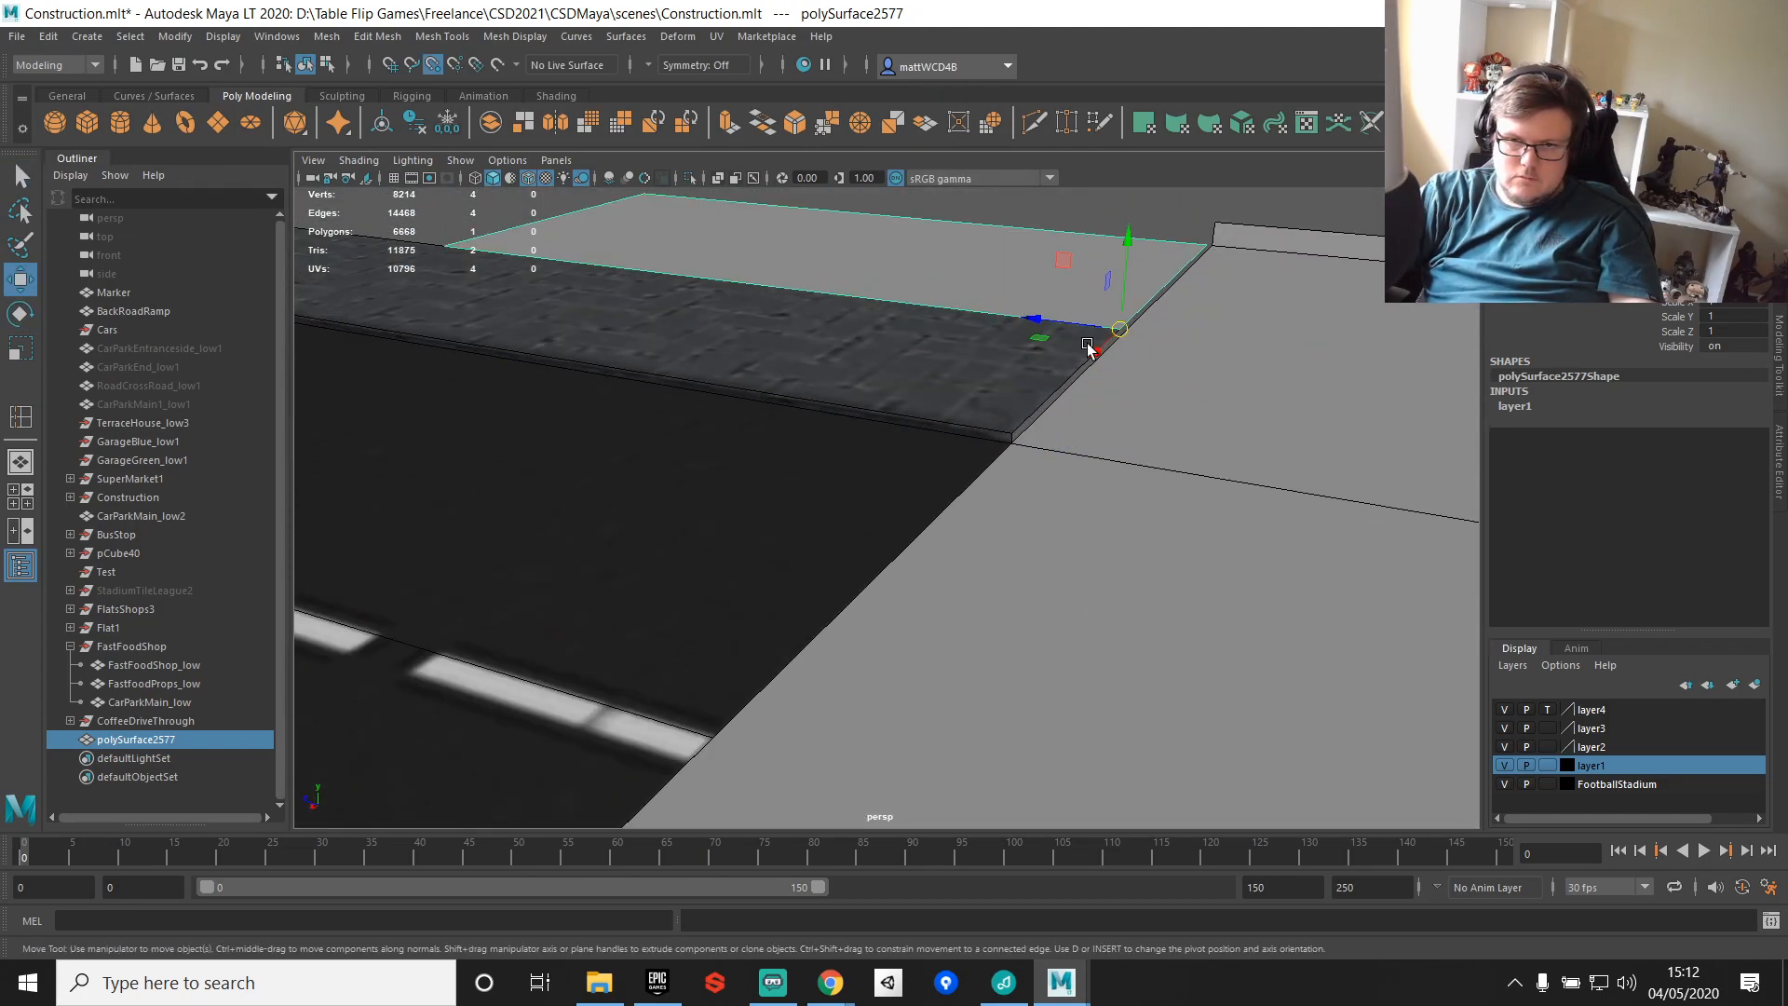
{"action": "middle_click_drag", "start_coordinate": [1087, 347], "coordinate": [1025, 419]}
{"action": "left_click_drag", "start_coordinate": [1211, 312], "coordinate": [1030, 379], "text": "alt"}
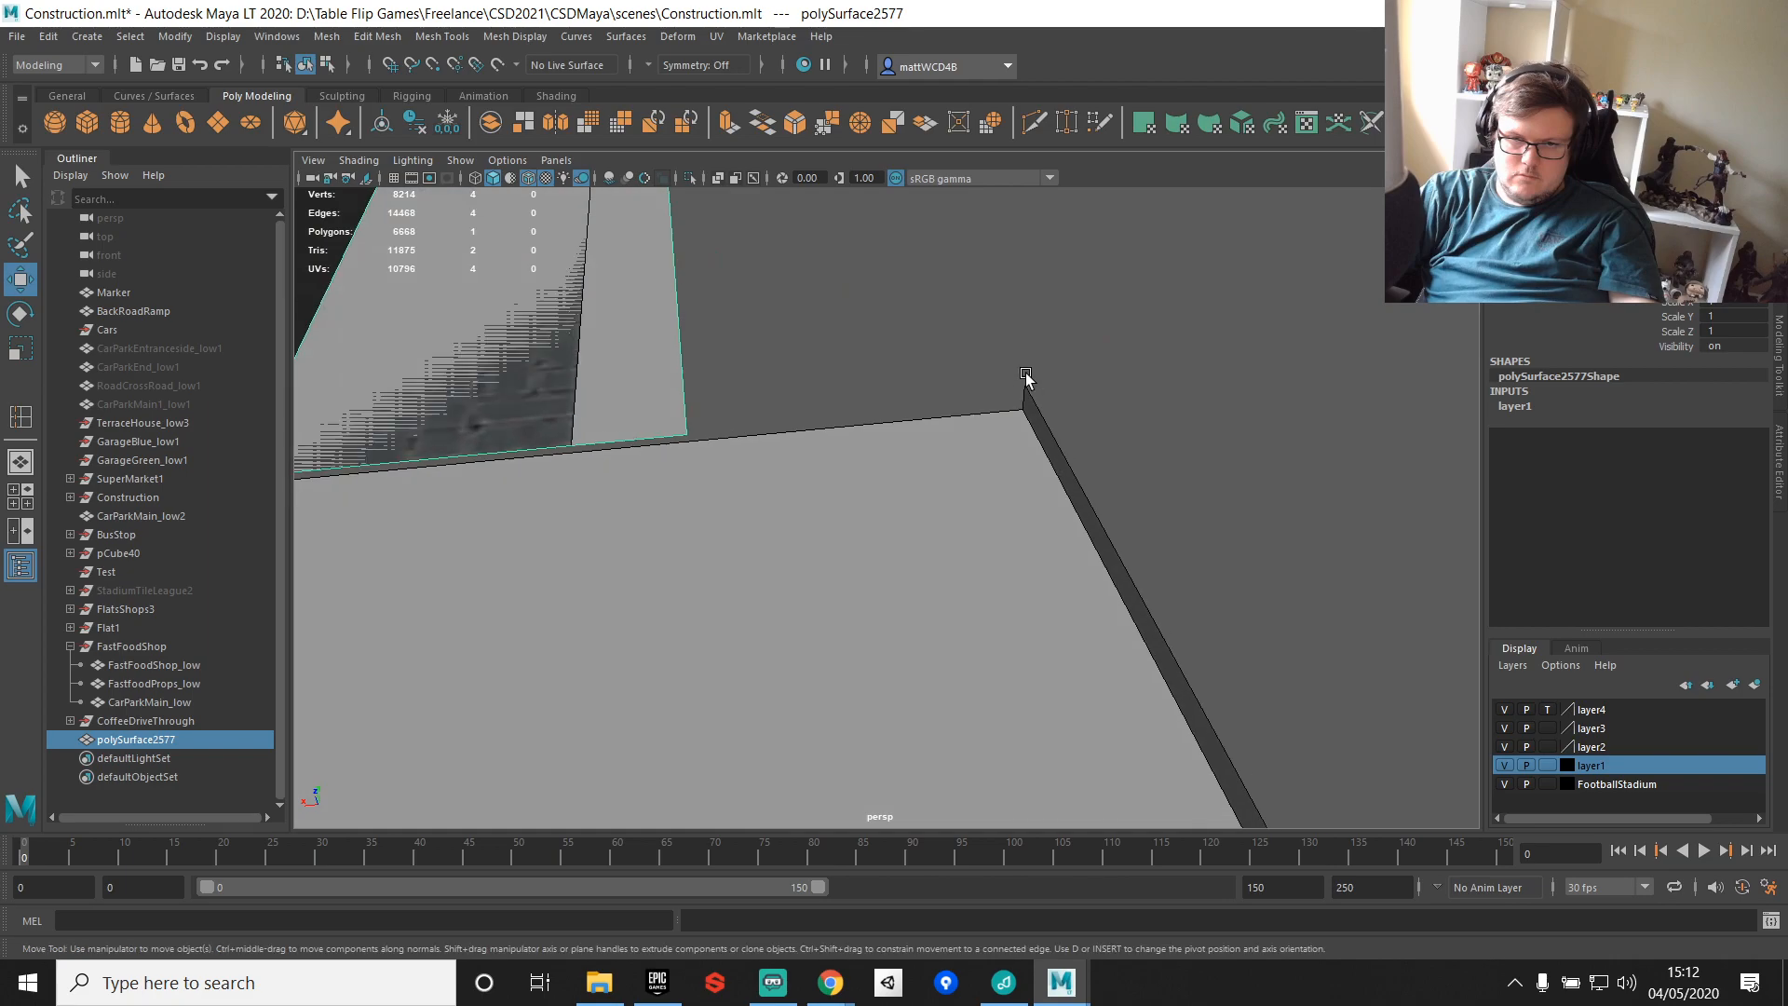
Step: Select the piece's outer vertices and snap them to the road pavement's outer edge to match its width
{"action": "scroll", "coordinate": [1030, 379], "scroll_direction": "down", "scroll_amount": 4}
{"action": "middle_click_drag", "start_coordinate": [818, 339], "coordinate": [1009, 376], "text": "alt"}
{"action": "key", "text": "q"}
{"action": "right_click_drag", "start_coordinate": [918, 391], "coordinate": [826, 391]}
{"action": "left_click_drag", "start_coordinate": [691, 325], "coordinate": [1136, 580]}
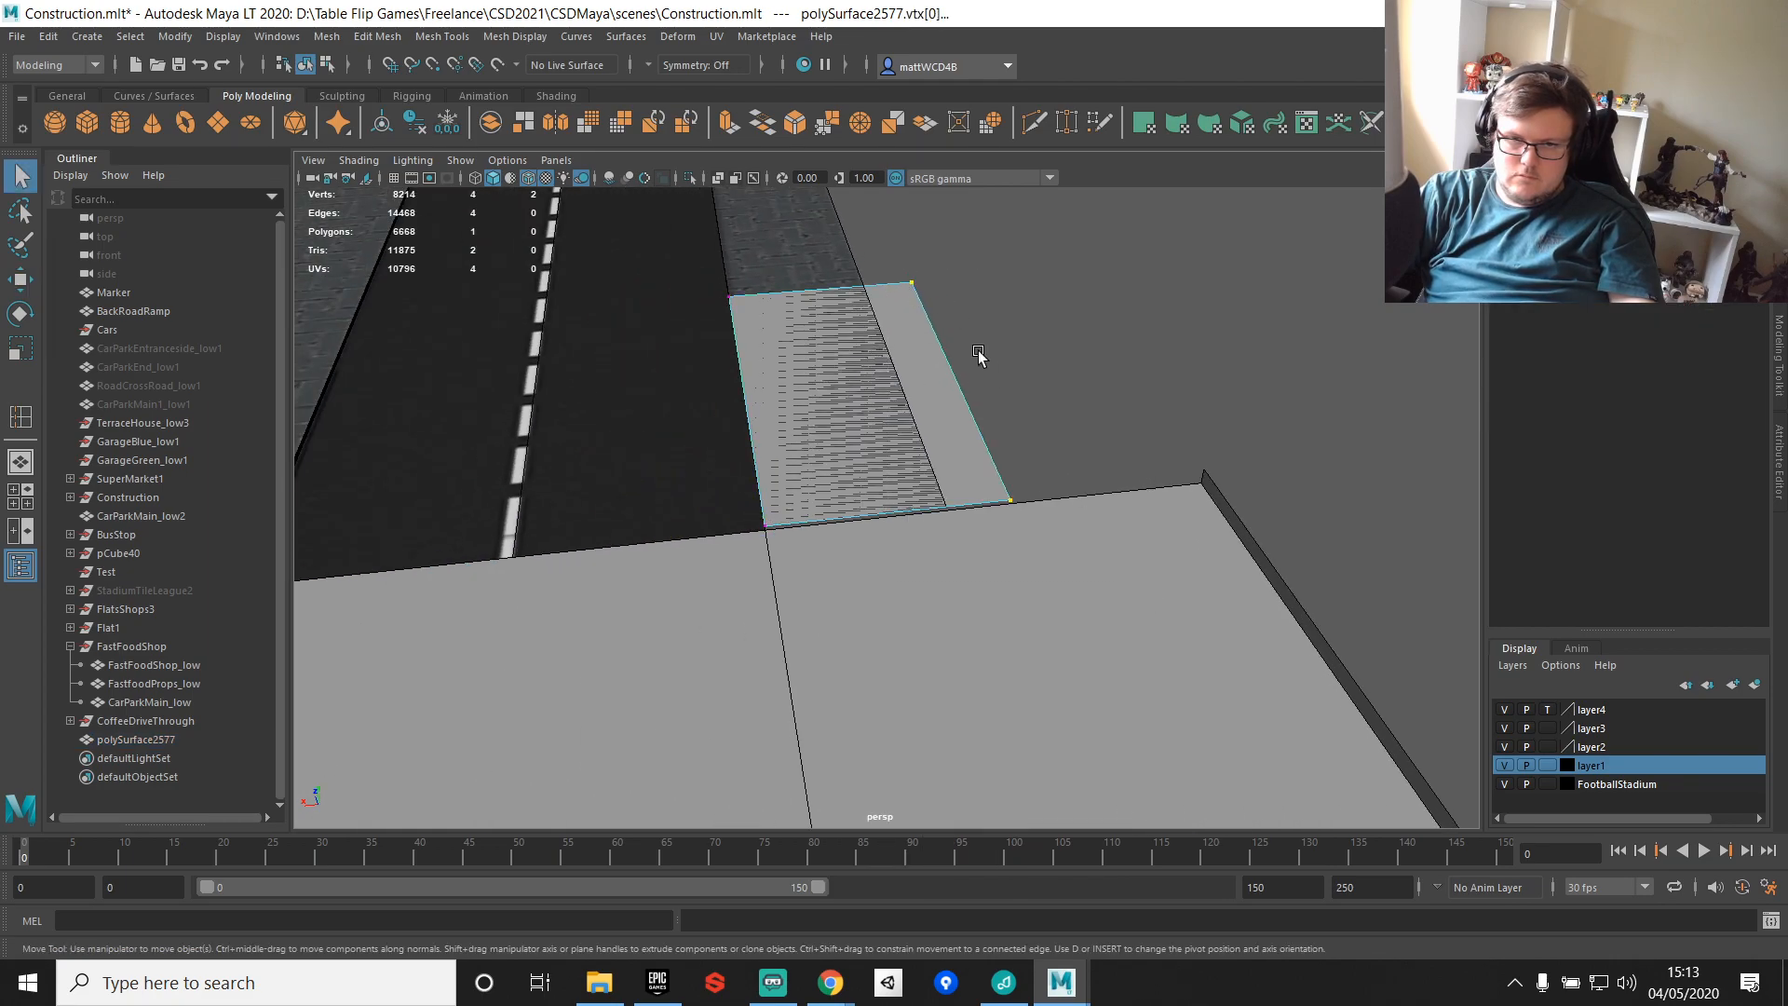
{"action": "key", "text": "w"}
{"action": "key", "text": "v"}
{"action": "left_click_drag", "start_coordinate": [862, 385], "coordinate": [902, 398]}
{"action": "key", "text": "q"}
Step: Select the resized pavement piece and snap it sideways to the ground's outer corner
{"action": "left_click_drag", "start_coordinate": [715, 436], "coordinate": [820, 400], "text": "alt"}
{"action": "right_click_drag", "start_coordinate": [869, 371], "coordinate": [943, 301]}
{"action": "left_click", "coordinate": [869, 371]}
{"action": "key", "text": "w"}
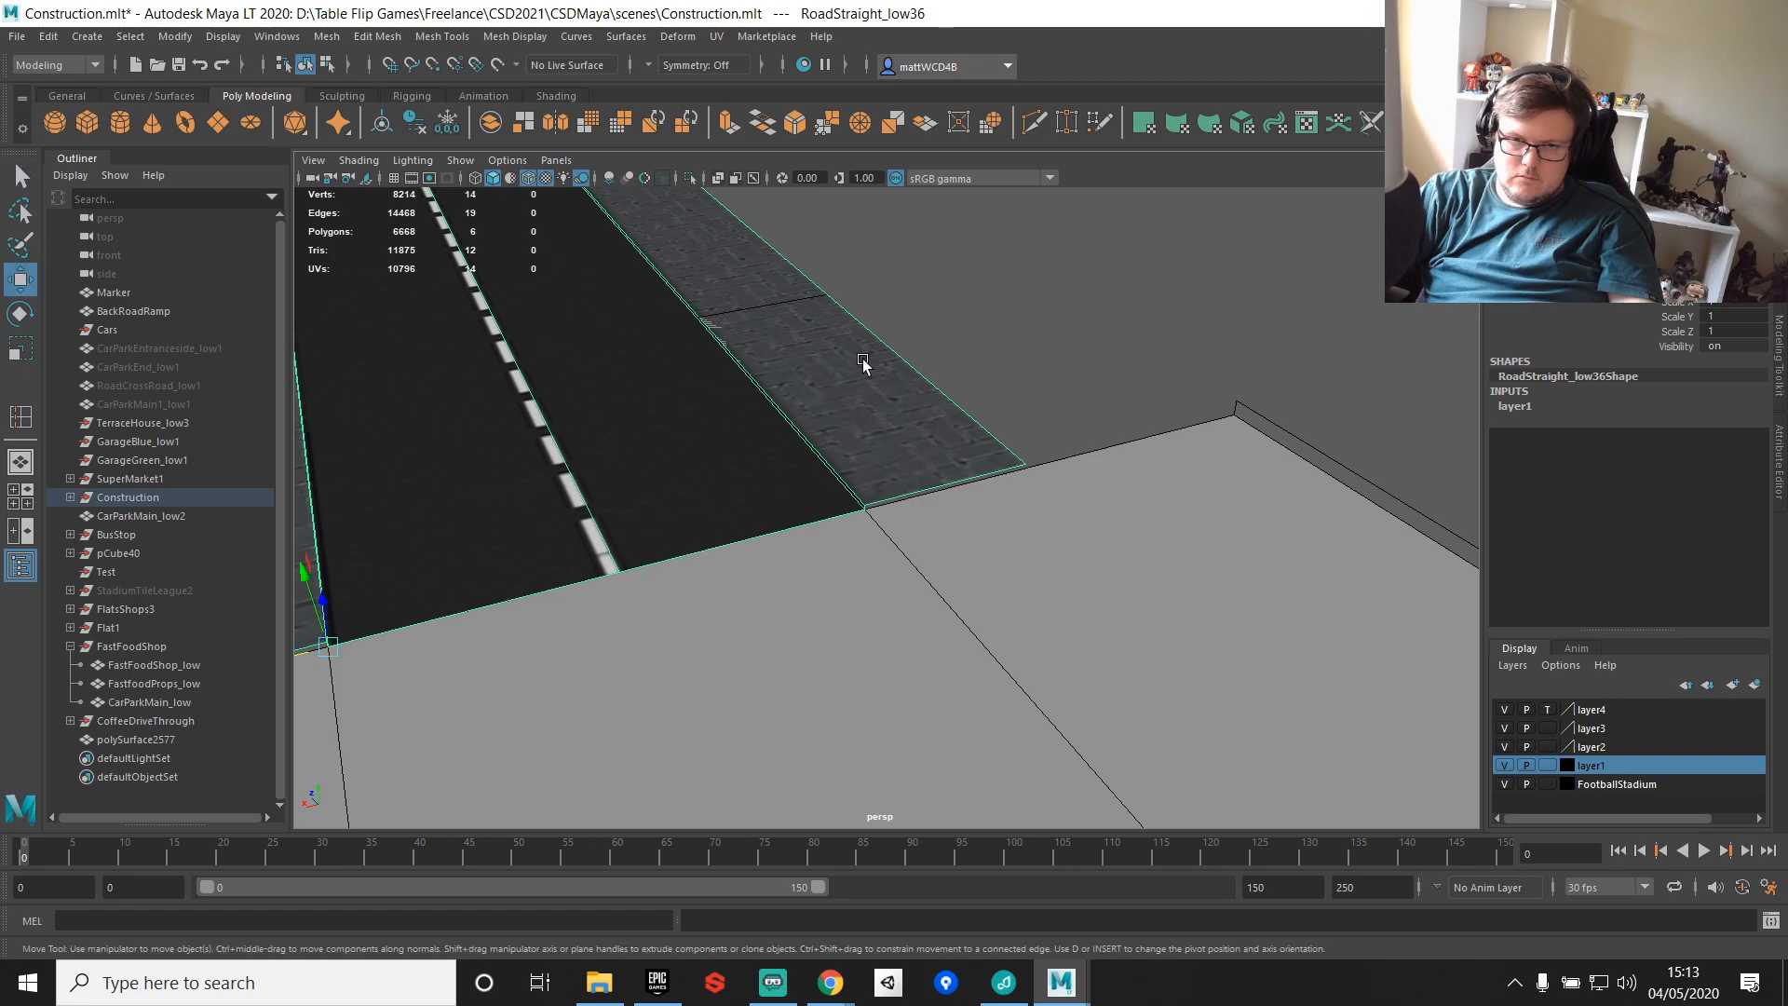
{"action": "left_click", "coordinate": [943, 421]}
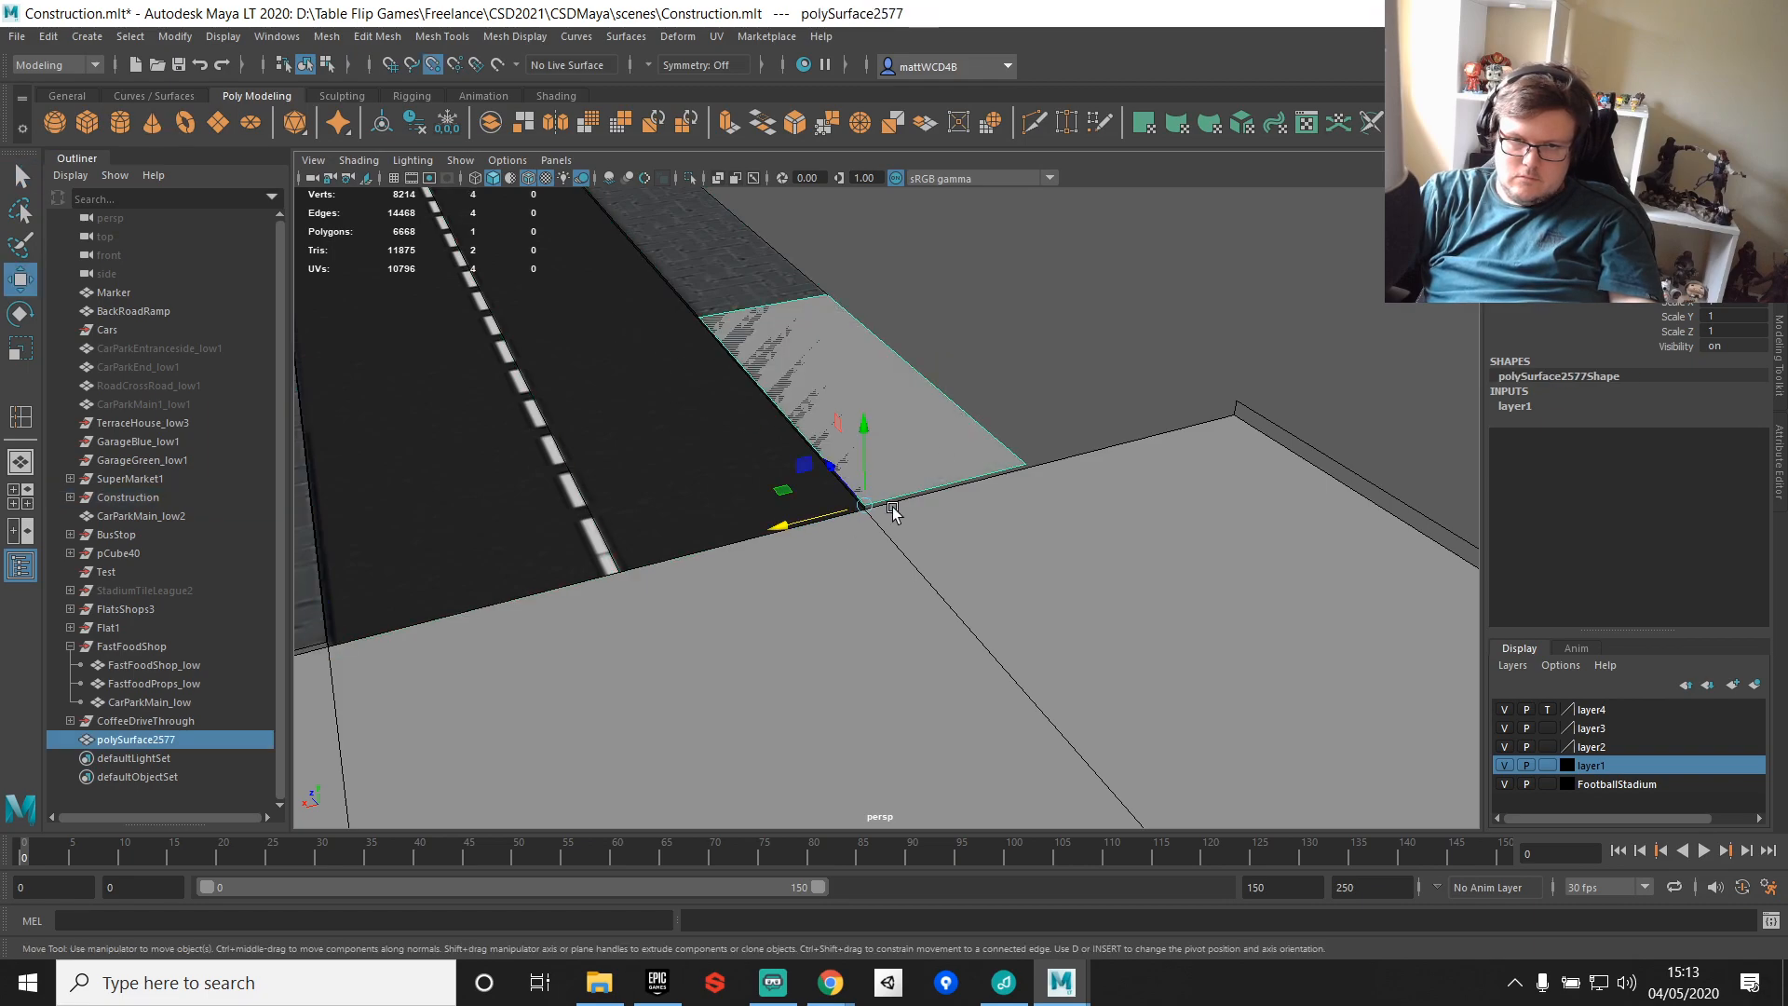
{"action": "left_click_drag", "start_coordinate": [892, 512], "coordinate": [1272, 399]}
Step: Select the piece's end vertices and stretch them along the ground's outer side to its far corner
{"action": "key", "text": "q"}
{"action": "scroll", "coordinate": [1194, 345], "scroll_direction": "down", "scroll_amount": 1}
{"action": "left_click_drag", "start_coordinate": [1133, 363], "coordinate": [1130, 601], "text": "alt"}
{"action": "scroll", "coordinate": [1281, 471], "scroll_direction": "down", "scroll_amount": 4}
{"action": "right_click_drag", "start_coordinate": [835, 471], "coordinate": [745, 458]}
{"action": "left_click_drag", "start_coordinate": [808, 381], "coordinate": [990, 592]}
{"action": "scroll", "coordinate": [1159, 477], "scroll_direction": "down", "scroll_amount": 2}
{"action": "middle_click_drag", "start_coordinate": [1160, 477], "coordinate": [876, 526], "text": "alt"}
{"action": "scroll", "coordinate": [875, 526], "scroll_direction": "up", "scroll_amount": 1}
{"action": "key", "text": "w"}
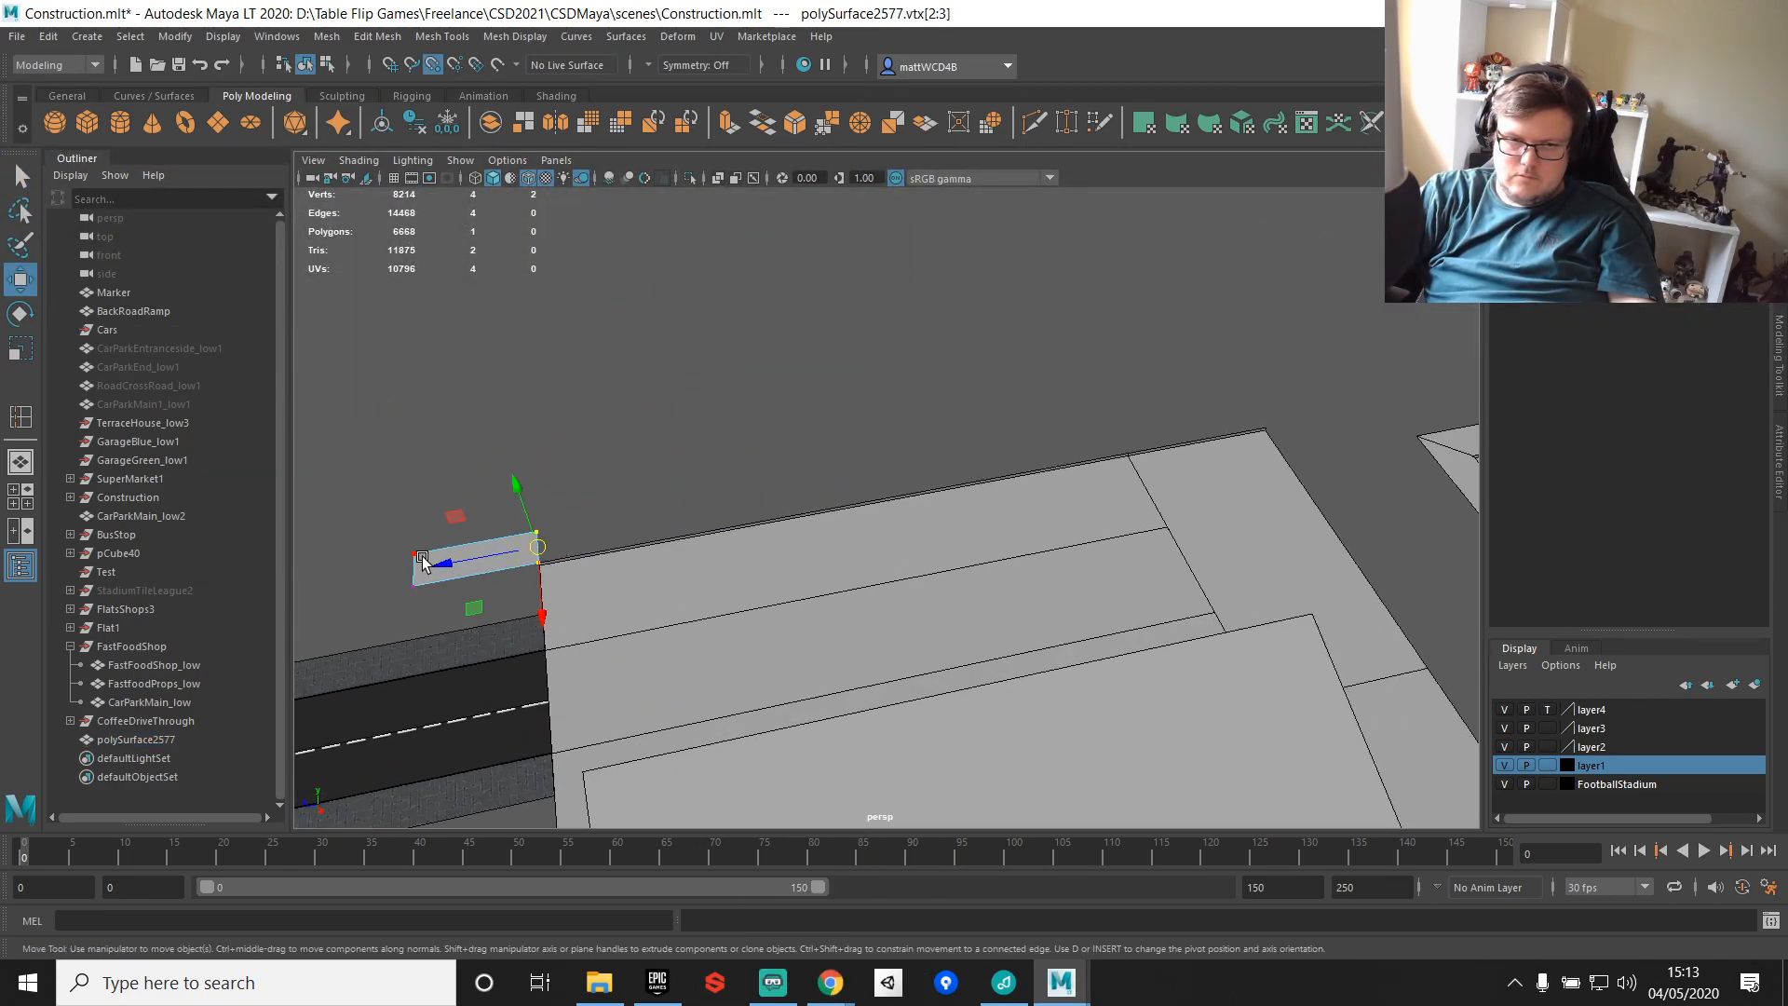
{"action": "left_click_drag", "start_coordinate": [444, 562], "coordinate": [1267, 421]}
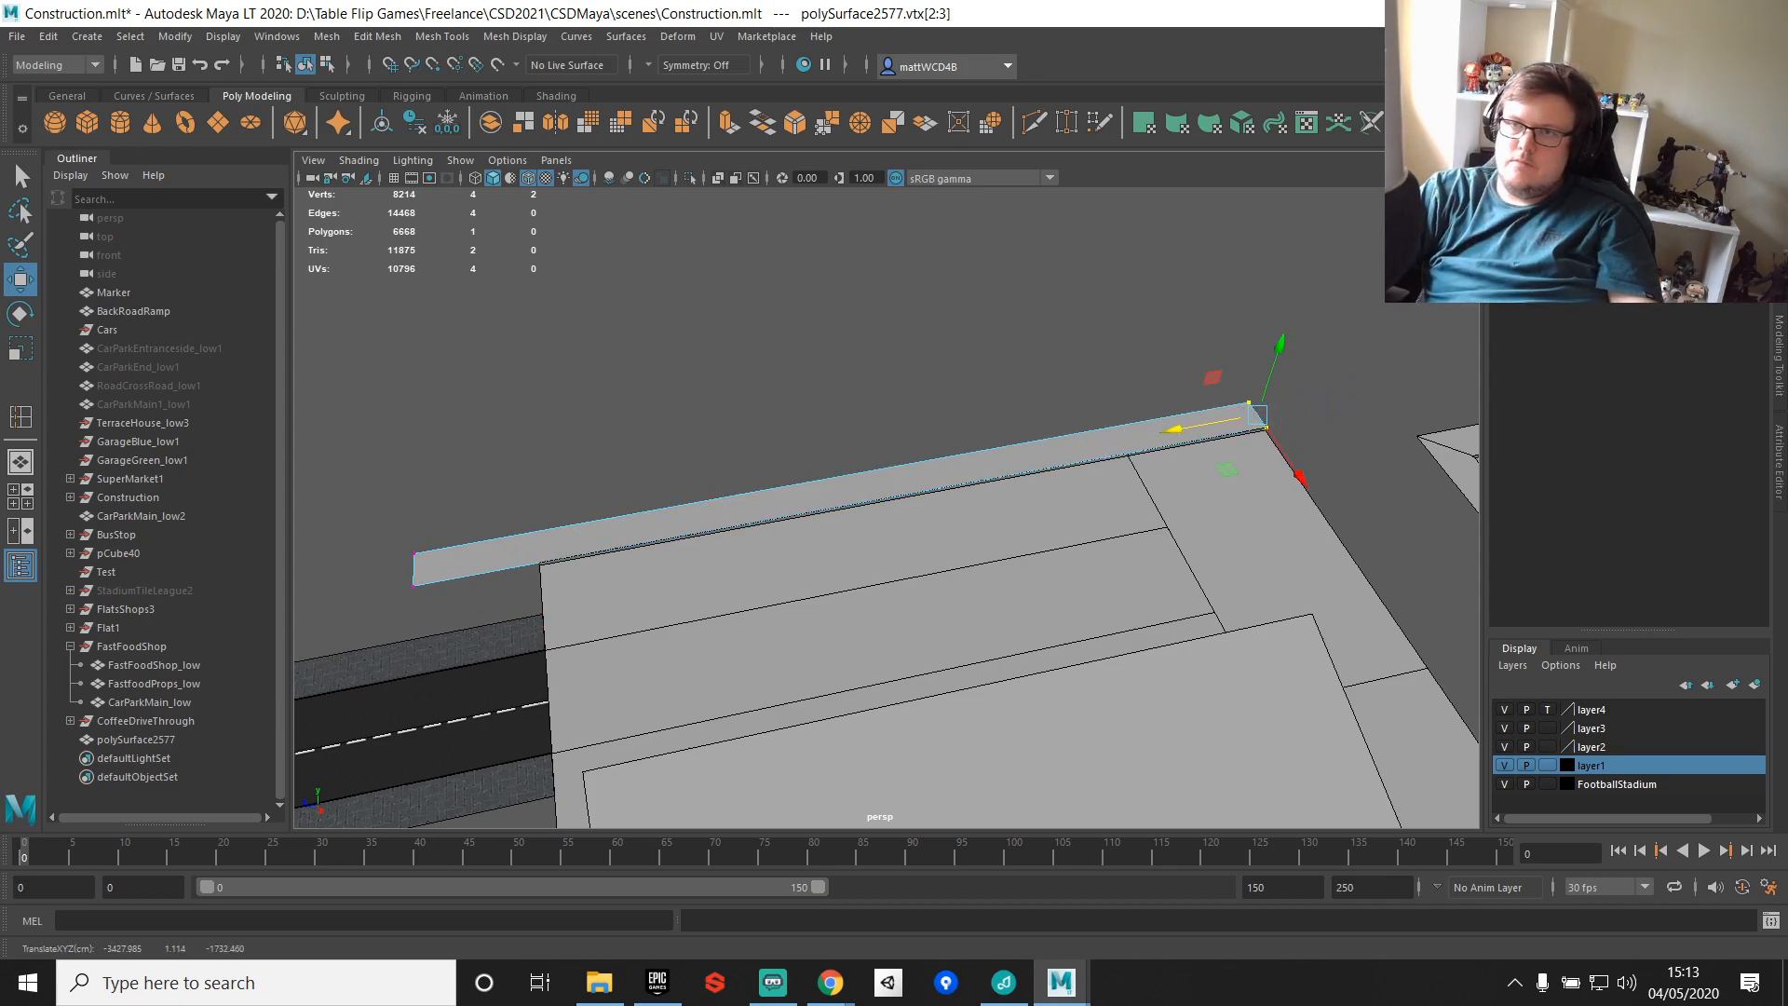
{"action": "key", "text": "alt+Tab"}
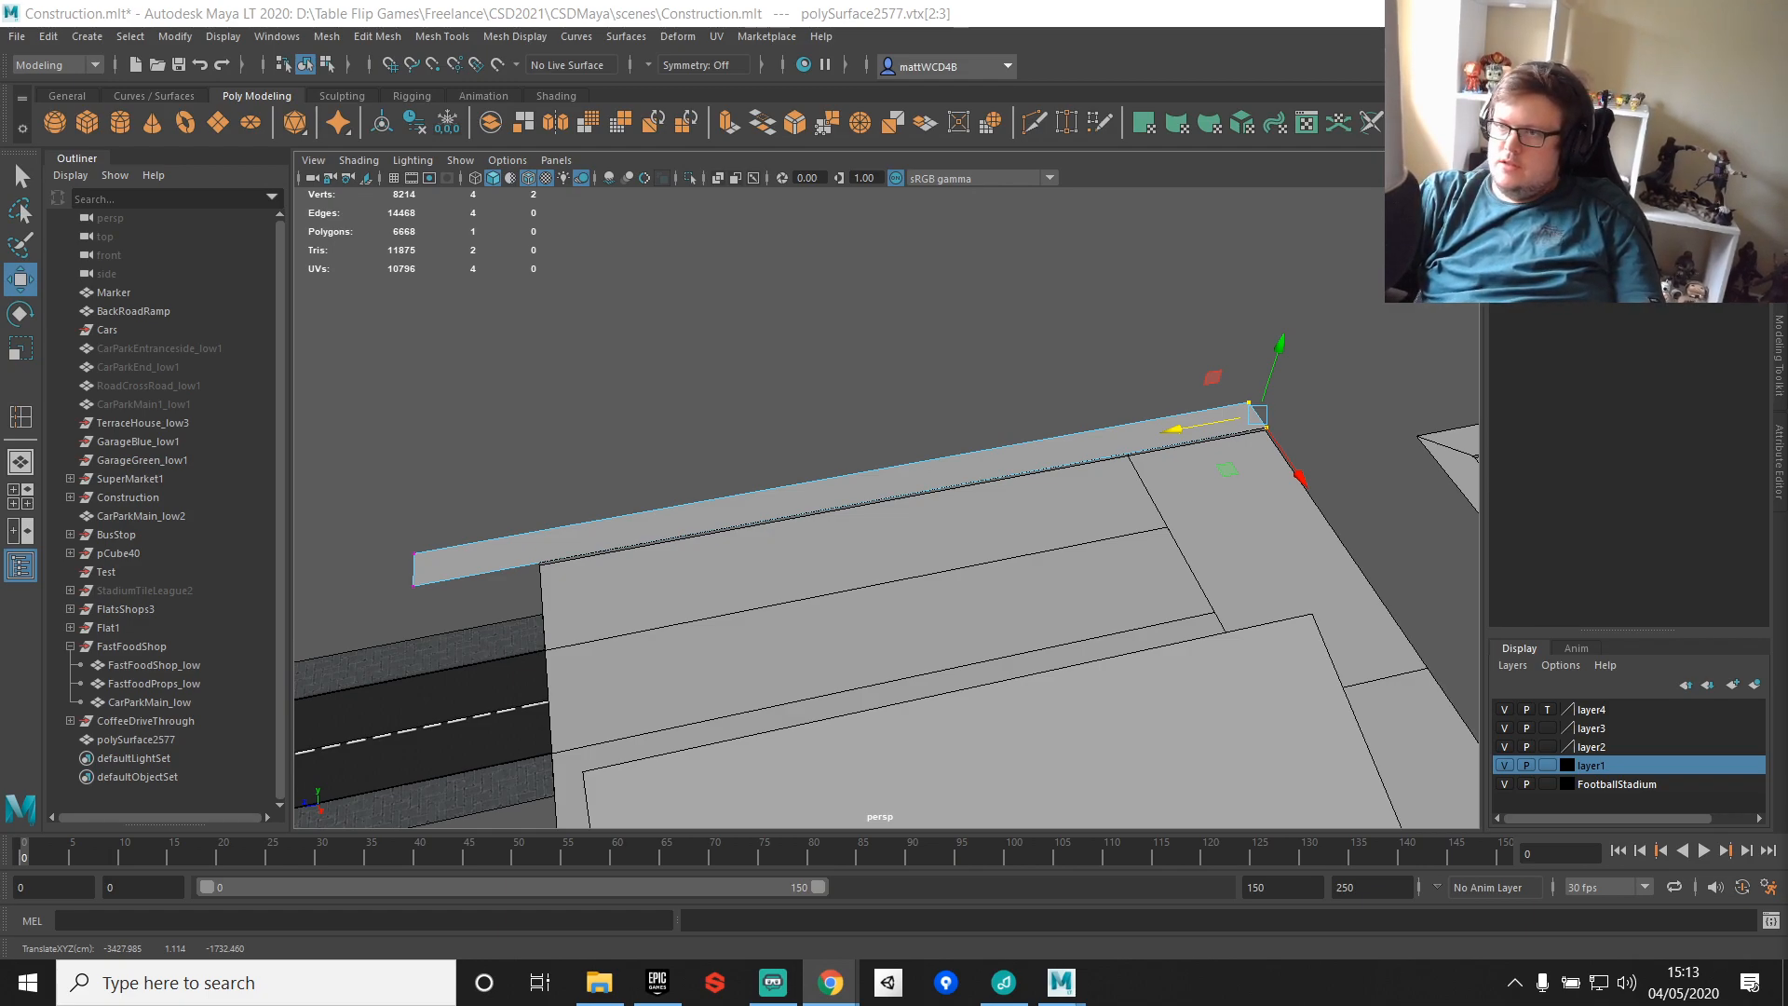
Step: Select the strip's road-side end vertices and snap them back to the ground's front corner
{"action": "middle_click_drag", "start_coordinate": [793, 543], "coordinate": [914, 481], "text": "alt"}
{"action": "left_click_drag", "start_coordinate": [492, 408], "coordinate": [596, 589]}
{"action": "scroll", "coordinate": [578, 522], "scroll_direction": "up", "scroll_amount": 2}
{"action": "key", "text": "v"}
{"action": "left_click_drag", "start_coordinate": [400, 515], "coordinate": [569, 487]}
{"action": "left_click_drag", "start_coordinate": [987, 484], "coordinate": [1177, 494], "text": "alt"}
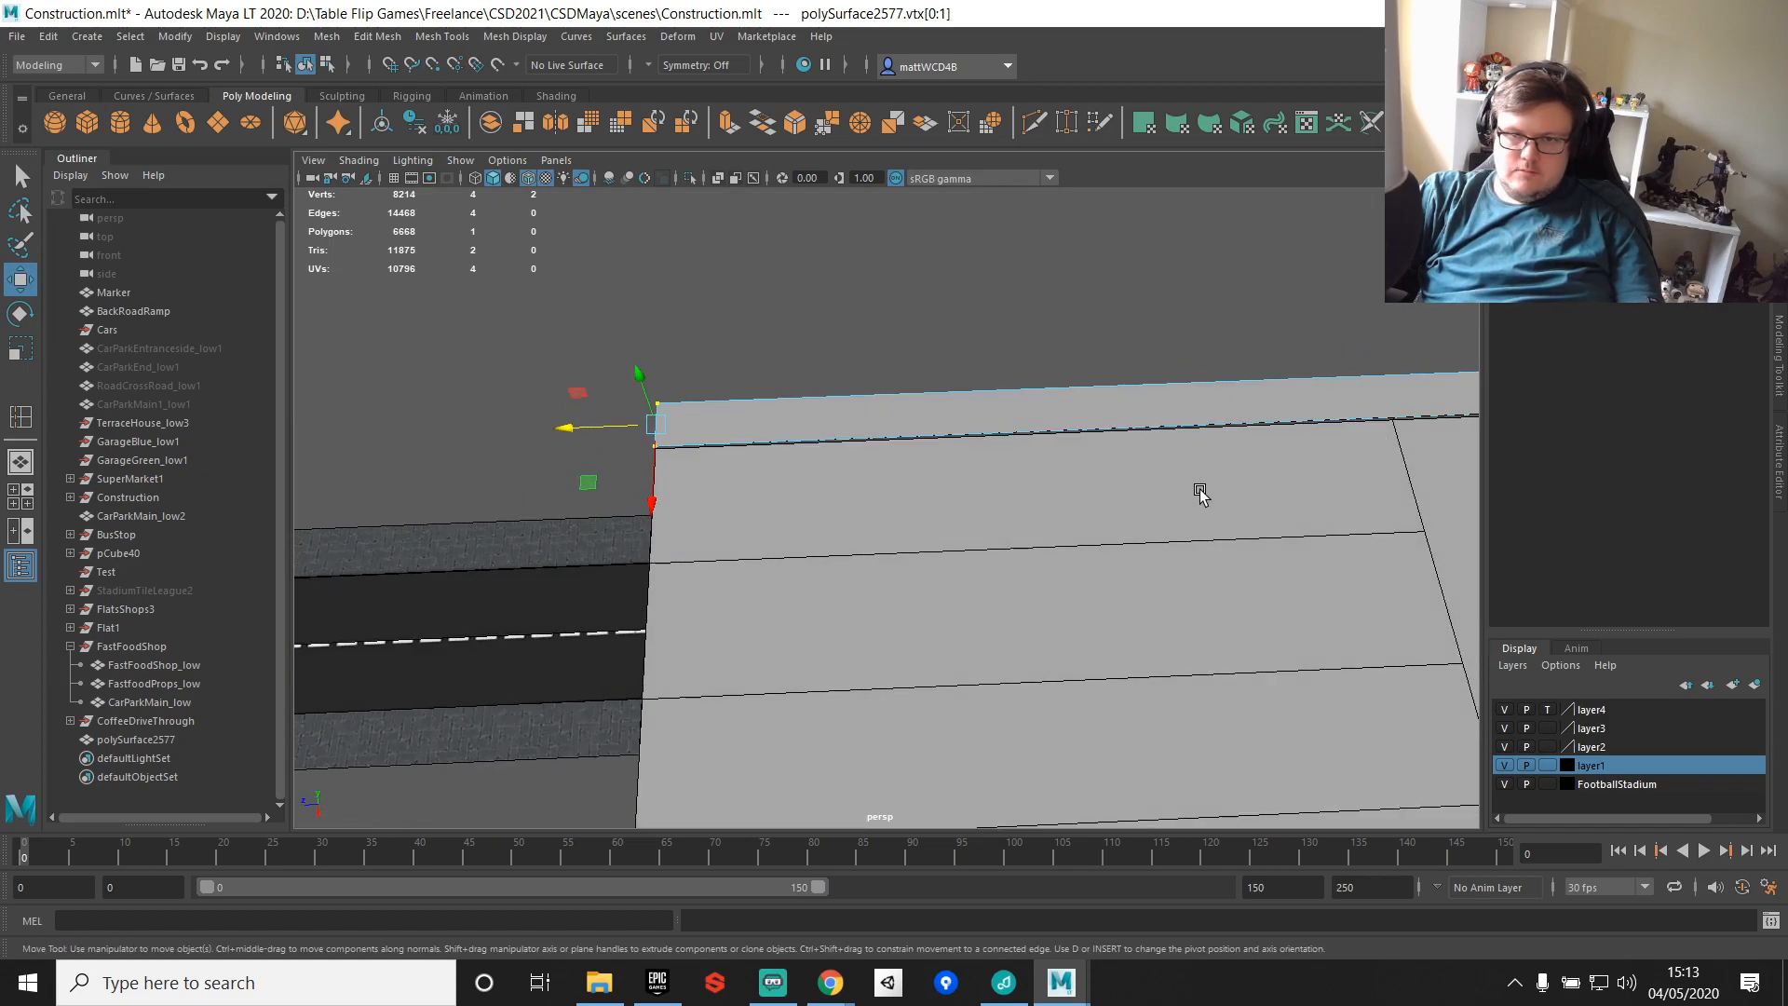
Step: Duplicate the outer pavement strip and snap the copy to the ground's far back corner
{"action": "middle_click_drag", "start_coordinate": [1397, 480], "coordinate": [1077, 422], "text": "alt"}
{"action": "left_click_drag", "start_coordinate": [1009, 424], "coordinate": [936, 389], "text": "alt"}
{"action": "right_click_drag", "start_coordinate": [811, 384], "coordinate": [937, 312]}
{"action": "left_click", "coordinate": [937, 312]}
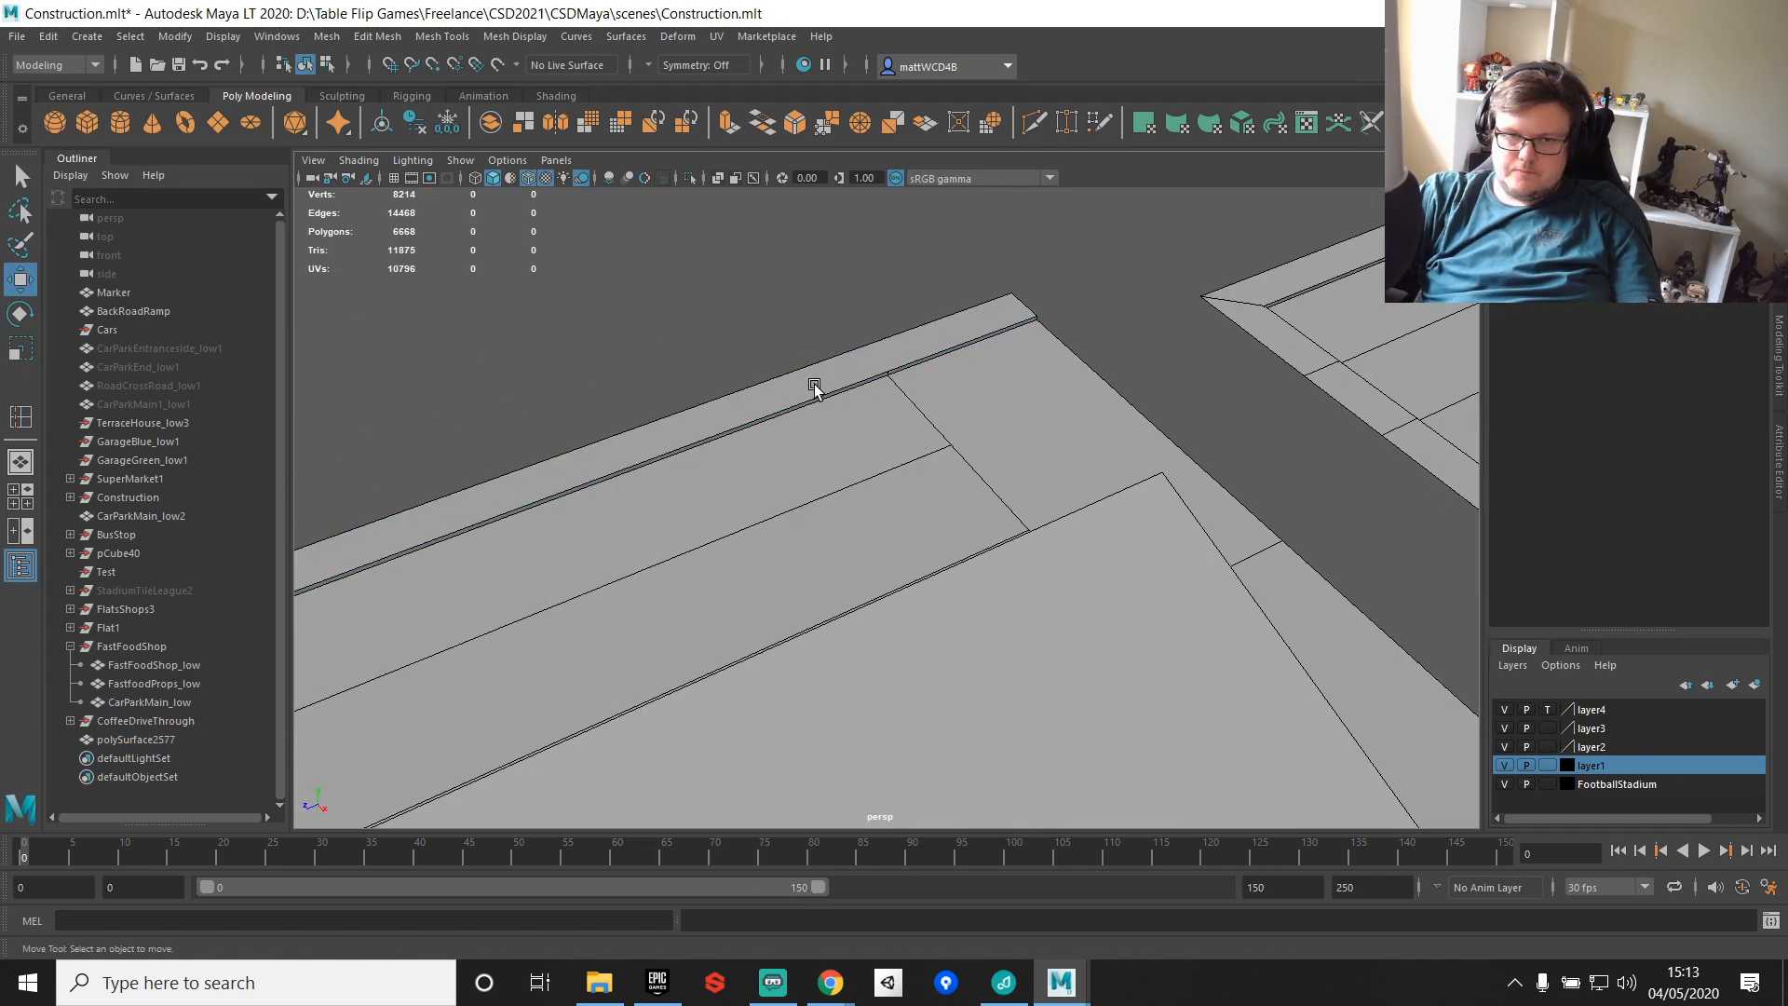
{"action": "middle_click_drag", "start_coordinate": [811, 381], "coordinate": [1117, 308], "text": "alt"}
{"action": "left_click", "coordinate": [709, 436]}
{"action": "key", "text": "ctrl+d"}
{"action": "key", "text": "v"}
{"action": "left_click_drag", "start_coordinate": [492, 544], "coordinate": [1306, 249]}
Step: Rotate the strip copy and fit it along the ground's back edge, aligned with the corner
{"action": "middle_click_drag", "start_coordinate": [1342, 361], "coordinate": [1005, 643], "text": "alt"}
{"action": "scroll", "coordinate": [1006, 644], "scroll_direction": "up", "scroll_amount": 5}
{"action": "key", "text": "v"}
{"action": "left_click_drag", "start_coordinate": [1178, 488], "coordinate": [896, 454]}
{"action": "key", "text": "e"}
{"action": "key", "text": "w"}
{"action": "right_click_drag", "start_coordinate": [896, 454], "coordinate": [758, 411]}
{"action": "left_click_drag", "start_coordinate": [837, 366], "coordinate": [852, 475]}
Step: Delete the ground's surplus end face near the back corner
{"action": "key", "text": "F11"}
{"action": "left_click", "coordinate": [910, 421]}
{"action": "key", "text": "Delete"}
{"action": "left_click", "coordinate": [935, 292], "text": "shift"}
Step: Duplicate the outer side strip across to the ground's opposite side and snap it to the front corner
{"action": "left_click", "coordinate": [691, 374]}
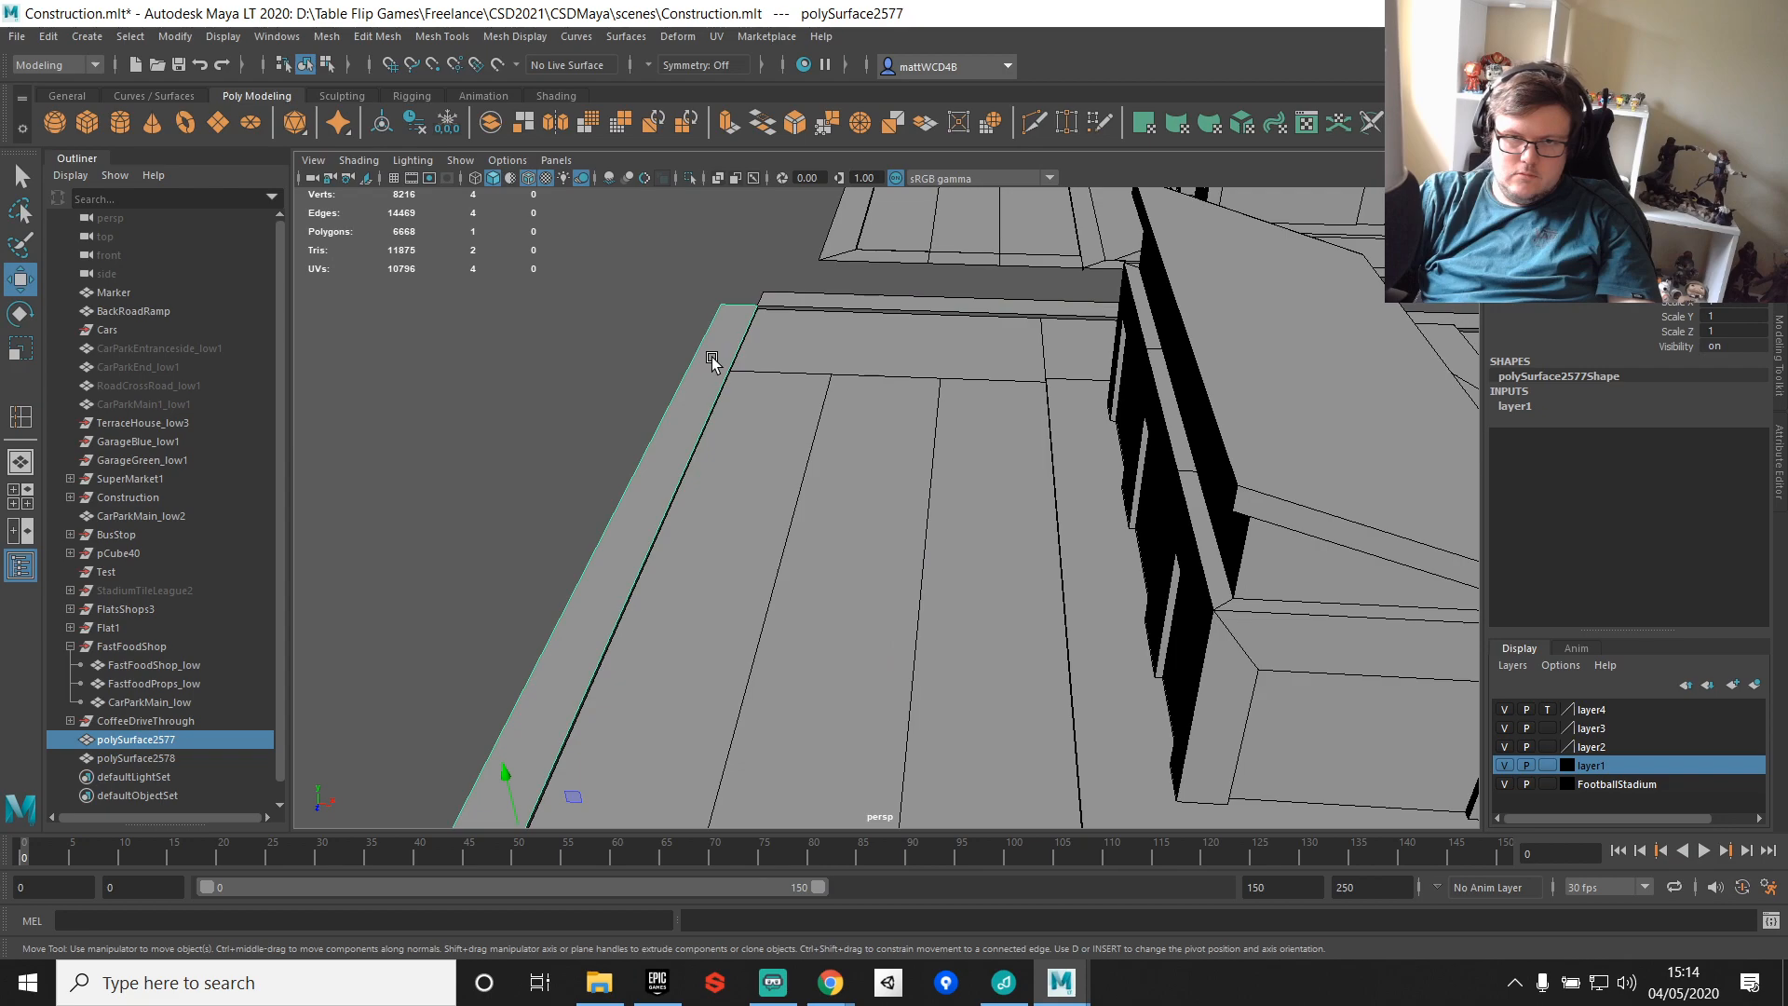
{"action": "scroll", "coordinate": [735, 494], "scroll_direction": "down", "scroll_amount": 6}
{"action": "left_click_drag", "start_coordinate": [692, 542], "coordinate": [1386, 570], "text": "shift"}
{"action": "scroll", "coordinate": [1041, 533], "scroll_direction": "up", "scroll_amount": 5}
{"action": "left_click_drag", "start_coordinate": [1040, 532], "coordinate": [1229, 480], "text": "alt"}
{"action": "middle_click_drag", "start_coordinate": [1245, 455], "coordinate": [1016, 487], "text": "alt"}
{"action": "key", "text": "d"}
{"action": "key", "text": "v"}
{"action": "left_click_drag", "start_coordinate": [1170, 485], "coordinate": [994, 526]}
{"action": "scroll", "coordinate": [1102, 487], "scroll_direction": "down", "scroll_amount": 6}
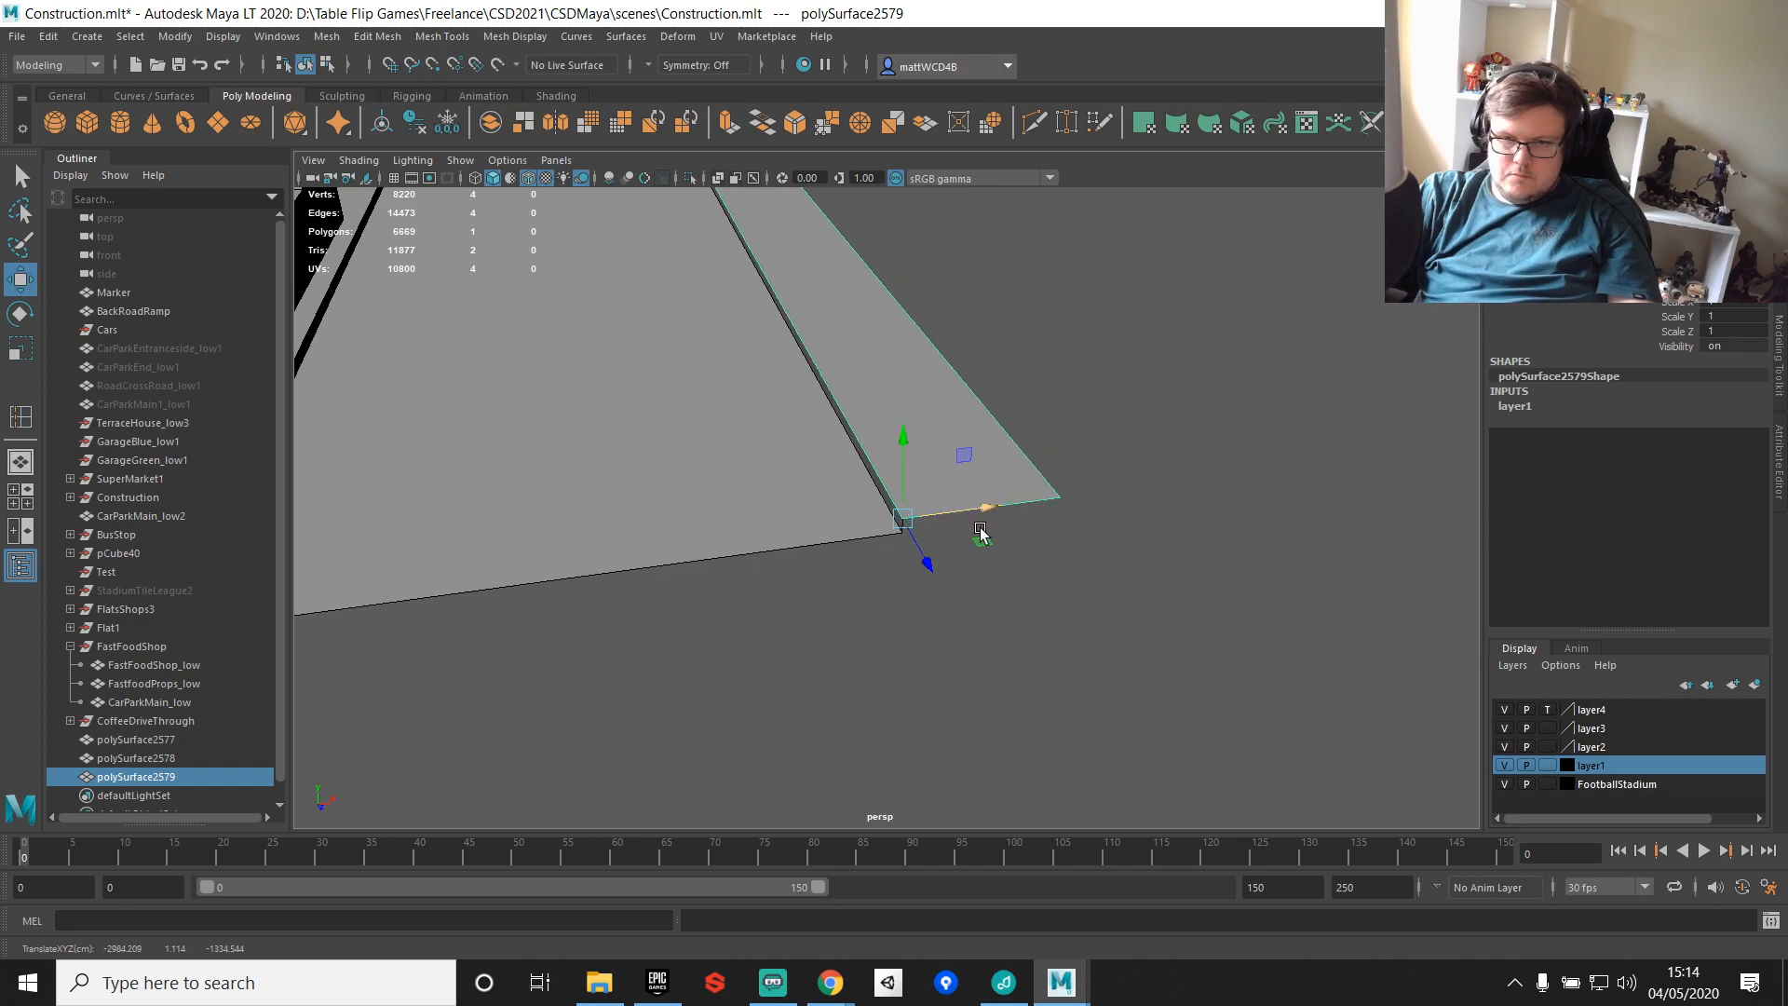
Step: Duplicate the opposite side strip and rotate the copy about the vertical axis only, undoing the first free rotation
{"action": "left_click_drag", "start_coordinate": [1102, 487], "coordinate": [1056, 529], "text": "alt"}
{"action": "middle_click_drag", "start_coordinate": [1055, 530], "coordinate": [1001, 651], "text": "alt"}
{"action": "key", "text": "ctrl+d"}
{"action": "key", "text": "e"}
{"action": "key", "text": "v"}
{"action": "left_click_drag", "start_coordinate": [1043, 660], "coordinate": [760, 521]}
{"action": "key", "text": "ctrl+z"}
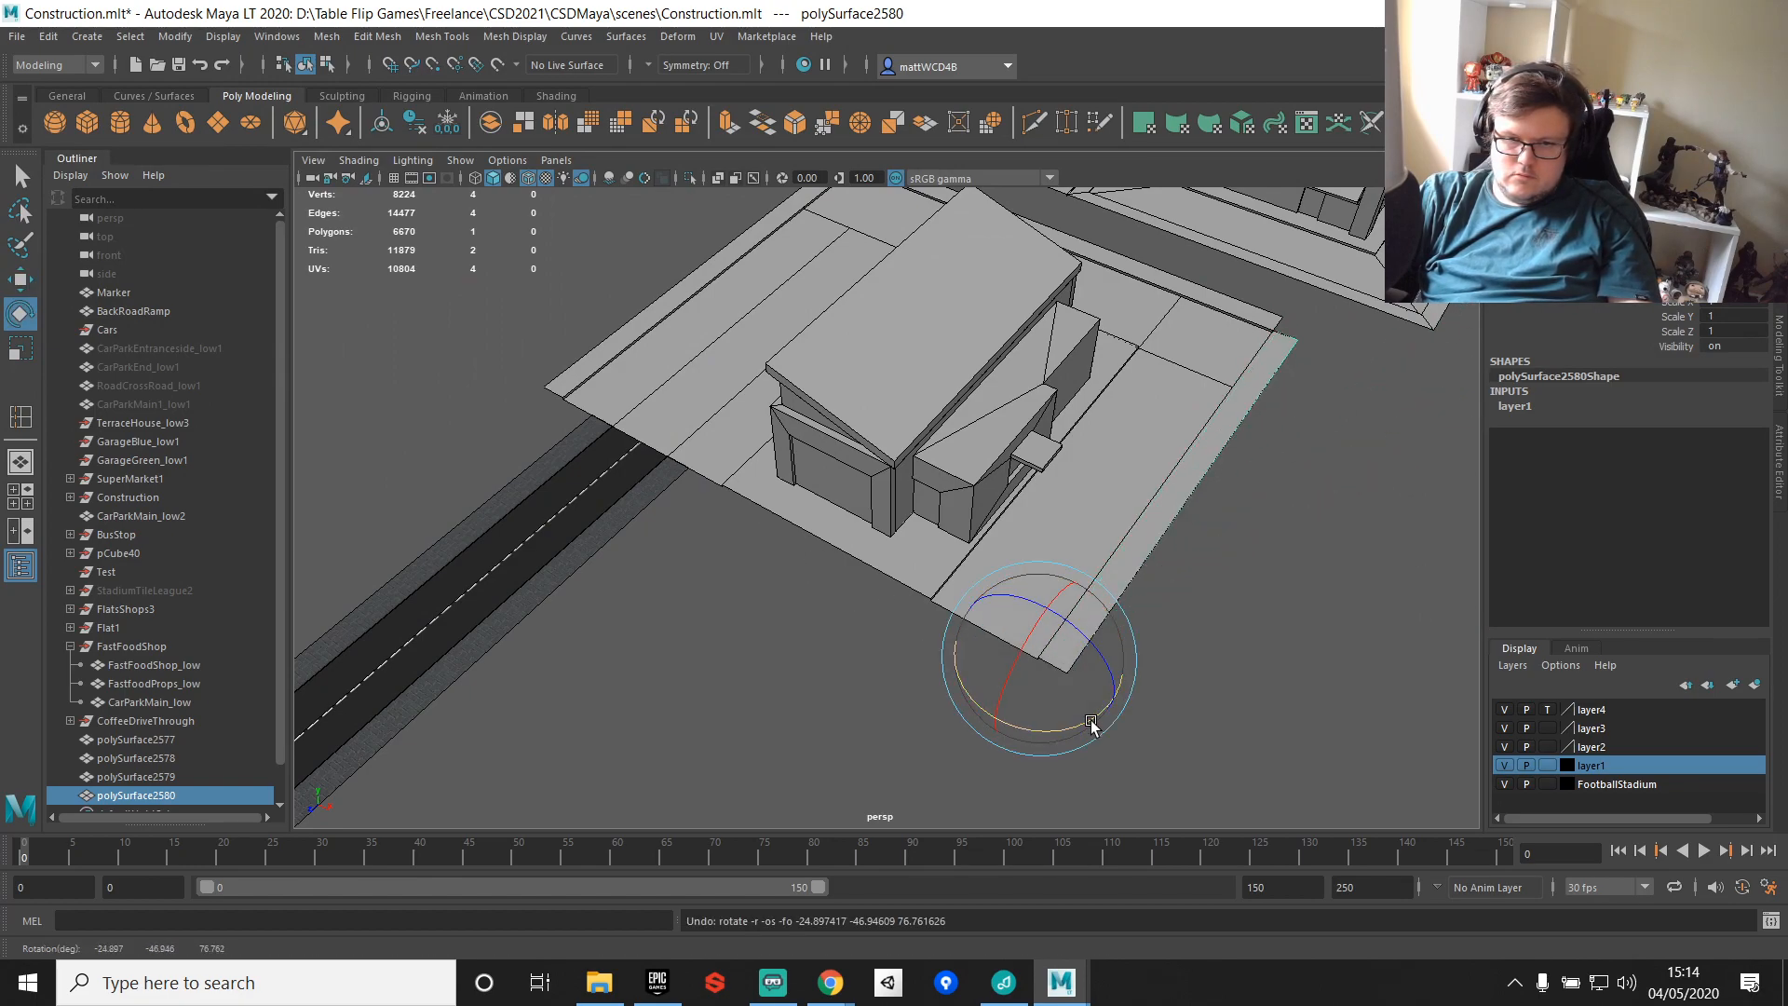
{"action": "left_click_drag", "start_coordinate": [1087, 726], "coordinate": [976, 738]}
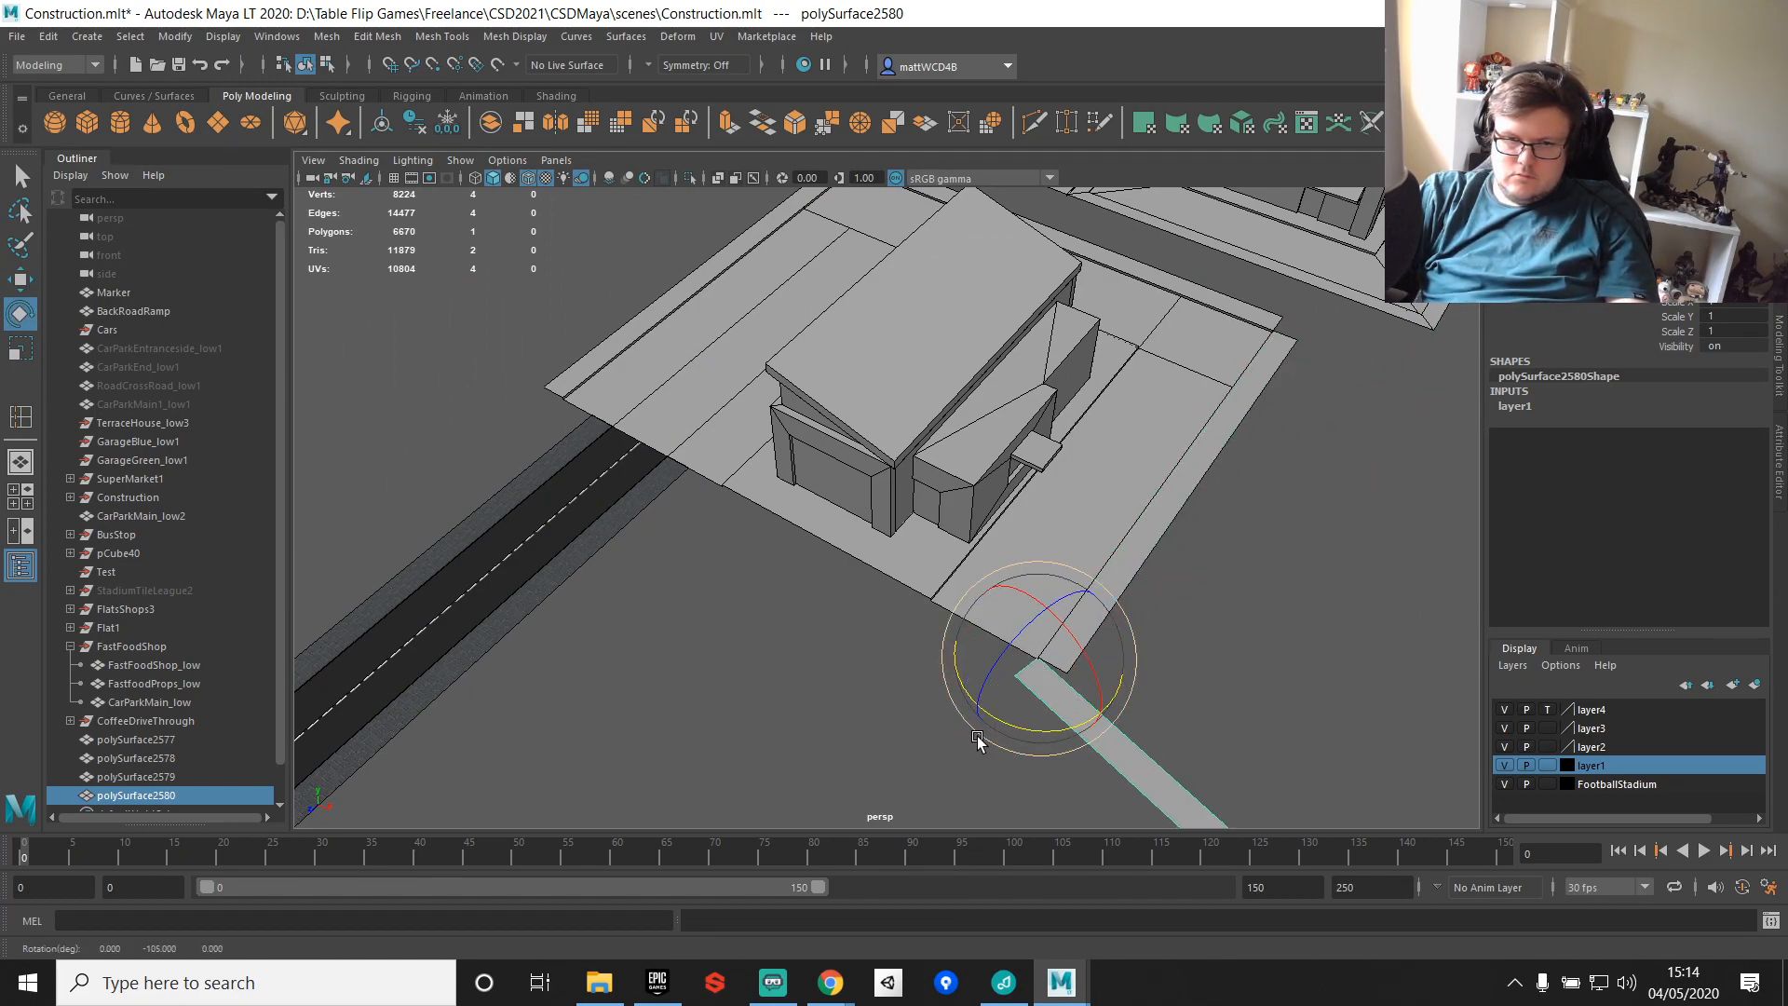
Step: Move the rotated strip copy from the front corner toward the building side of the ground
{"action": "key", "text": "w"}
{"action": "left_click_drag", "start_coordinate": [1042, 672], "coordinate": [854, 470]}
{"action": "scroll", "coordinate": [691, 547], "scroll_direction": "up", "scroll_amount": 4}
{"action": "middle_click_drag", "start_coordinate": [854, 471], "coordinate": [1050, 449], "text": "alt"}
{"action": "left_click_drag", "start_coordinate": [1129, 482], "coordinate": [1218, 435], "text": "alt"}
{"action": "middle_click_drag", "start_coordinate": [1217, 435], "coordinate": [914, 626], "text": "alt"}
{"action": "scroll", "coordinate": [914, 626], "scroll_direction": "up", "scroll_amount": 3}
{"action": "left_click_drag", "start_coordinate": [914, 625], "coordinate": [994, 595], "text": "alt"}
{"action": "middle_click_drag", "start_coordinate": [870, 539], "coordinate": [821, 558], "text": "alt"}
{"action": "mouse_move", "coordinate": [911, 509]}
{"action": "left_mouse_down", "text": "alt"}
{"action": "mouse_move", "coordinate": [914, 570]}
{"action": "mouse_move", "coordinate": [1018, 611]}
{"action": "mouse_move", "coordinate": [886, 546]}
{"action": "mouse_move", "coordinate": [1013, 520]}
{"action": "mouse_move", "coordinate": [891, 503]}
{"action": "mouse_move", "coordinate": [941, 511]}
{"action": "left_mouse_up", "text": "alt"}
Step: Select the pavement strip beside the lane and snap it level with the ground
{"action": "left_click", "coordinate": [1249, 475]}
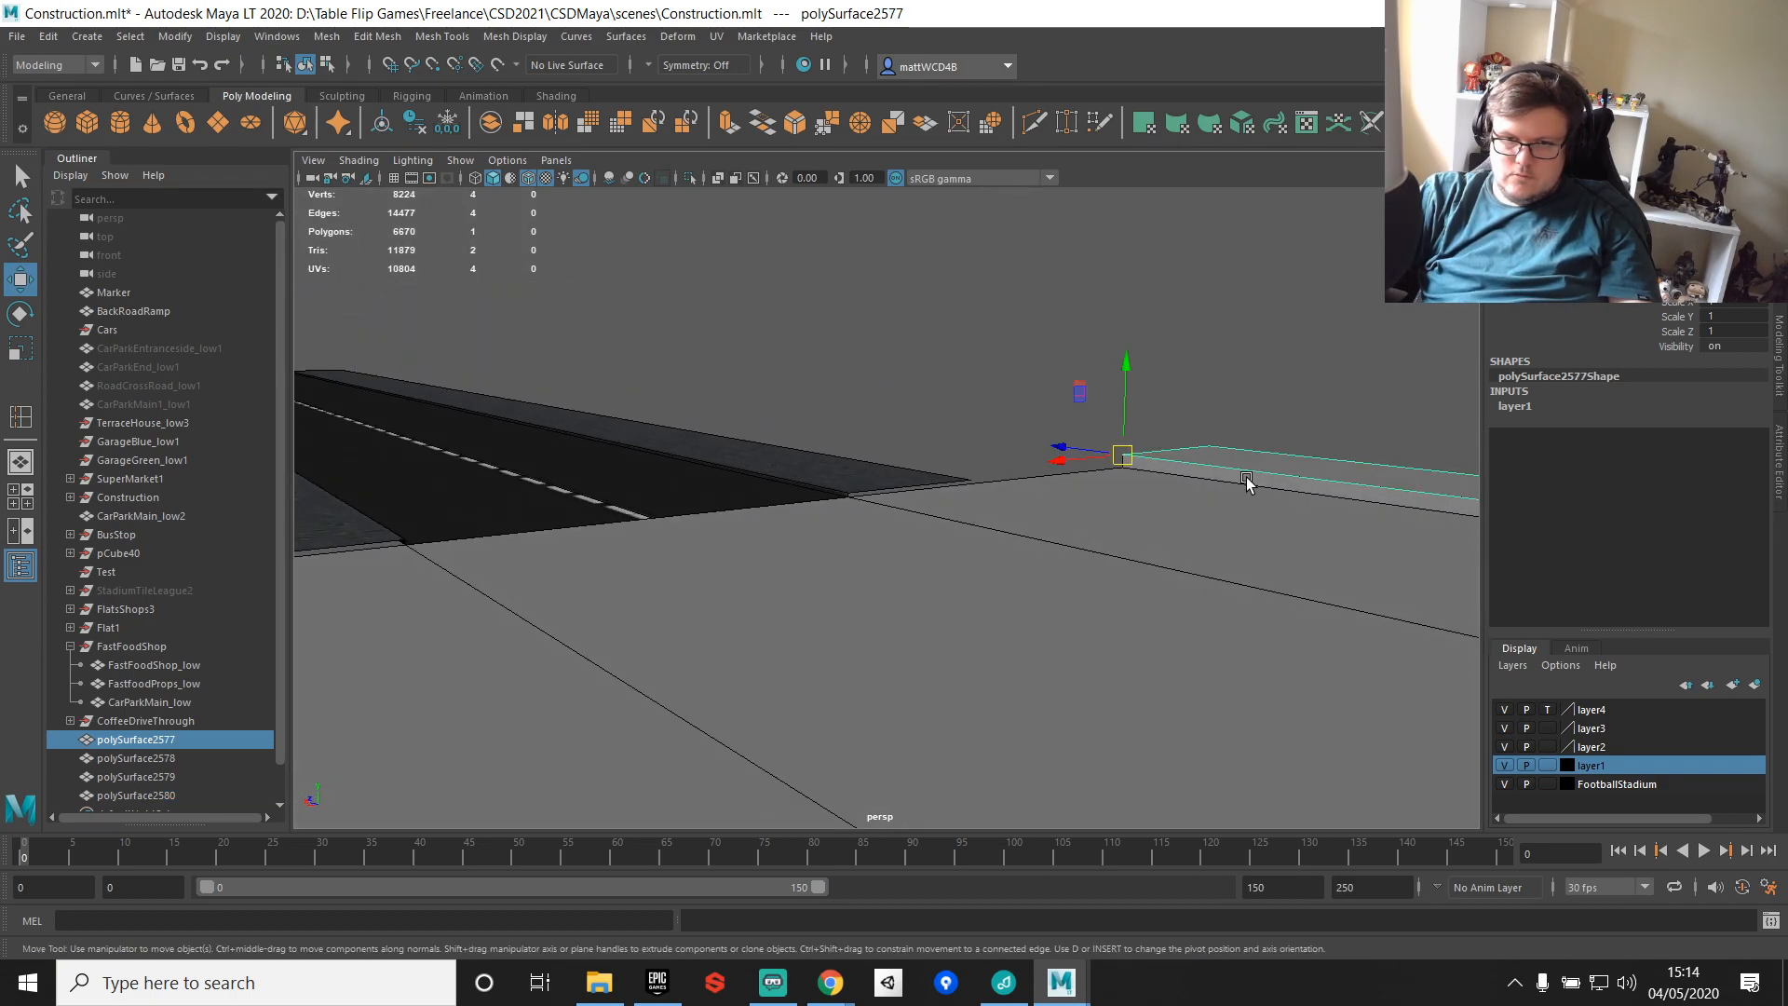
{"action": "left_click_drag", "start_coordinate": [1095, 460], "coordinate": [1085, 501]}
{"action": "key", "text": "v"}
{"action": "key", "text": "v"}
{"action": "left_click_drag", "start_coordinate": [759, 691], "coordinate": [861, 547]}
Step: Select the ground's kerb edge beside the side strip and snap it vertically flush with the strip
{"action": "key", "text": "q"}
{"action": "left_click", "coordinate": [860, 546]}
{"action": "right_click_drag", "start_coordinate": [861, 546], "coordinate": [858, 441]}
{"action": "left_click", "coordinate": [836, 537]}
{"action": "left_click_drag", "start_coordinate": [835, 537], "coordinate": [1018, 479], "text": "alt"}
{"action": "key", "text": "w"}
{"action": "key", "text": "v"}
{"action": "left_click_drag", "start_coordinate": [1175, 355], "coordinate": [990, 419]}
Step: Select the short kerb edge at the ground's back corner and move it vertically to flatten the kerb
{"action": "left_click", "coordinate": [990, 419]}
{"action": "key", "text": "v"}
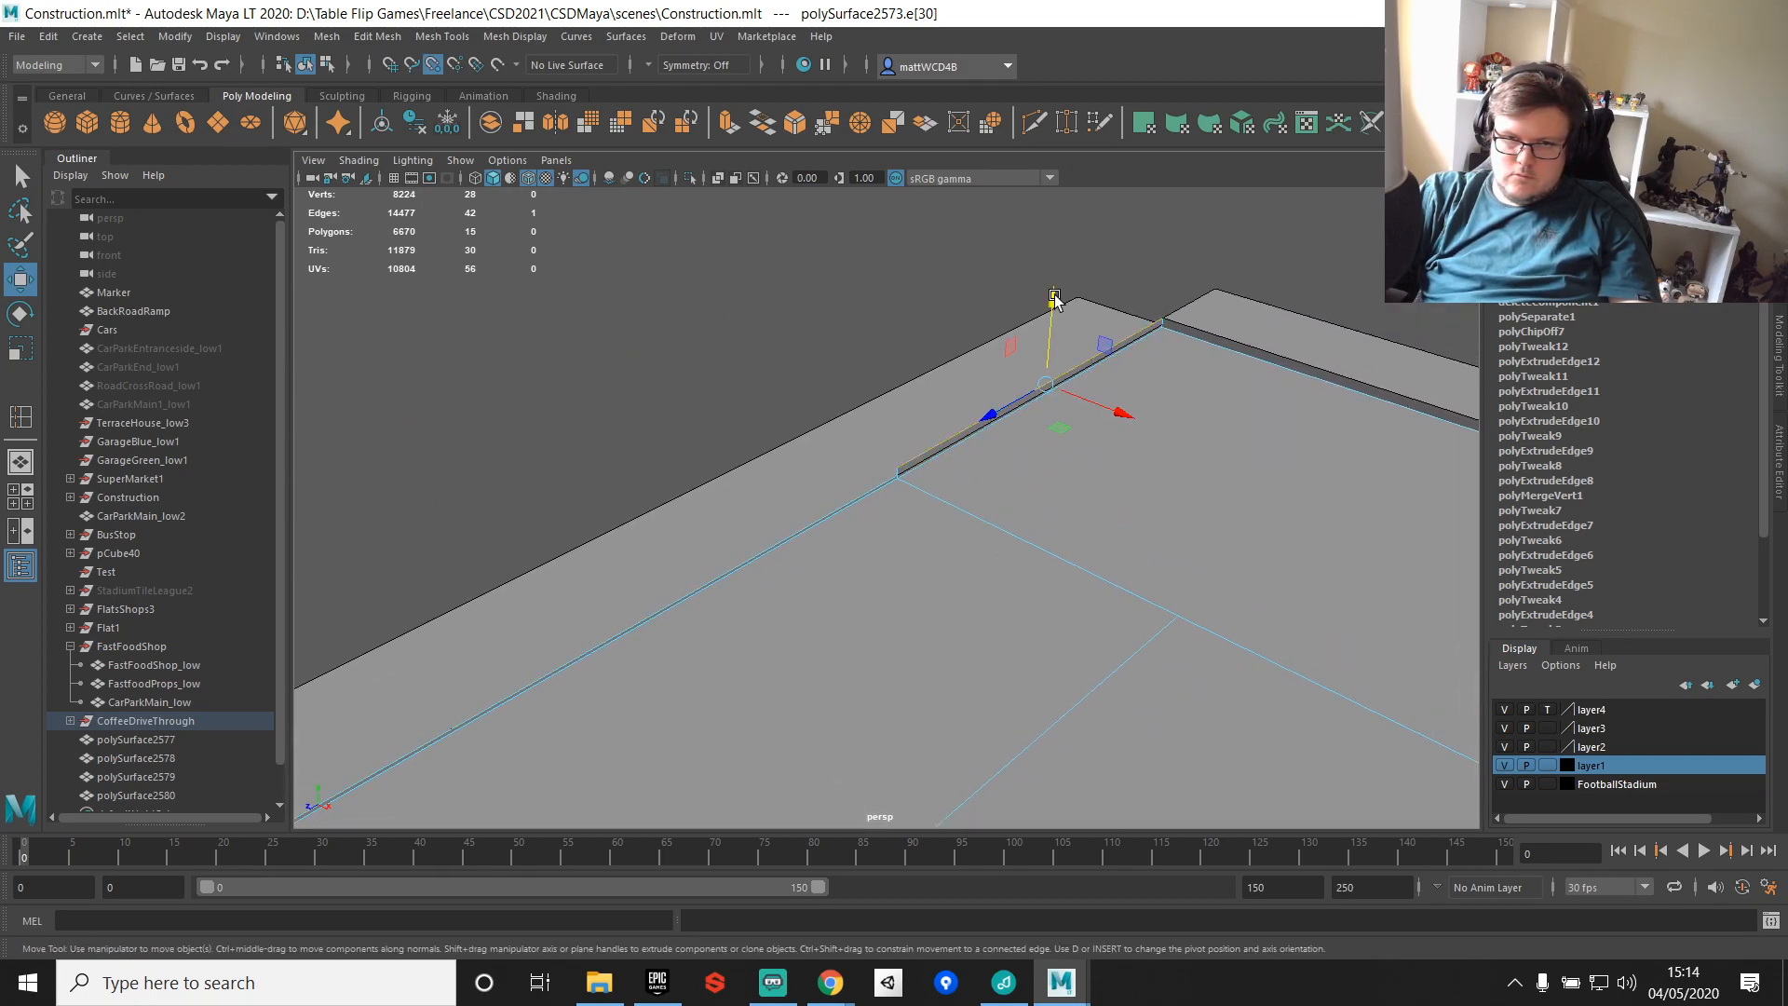
{"action": "left_click", "coordinate": [1005, 983]}
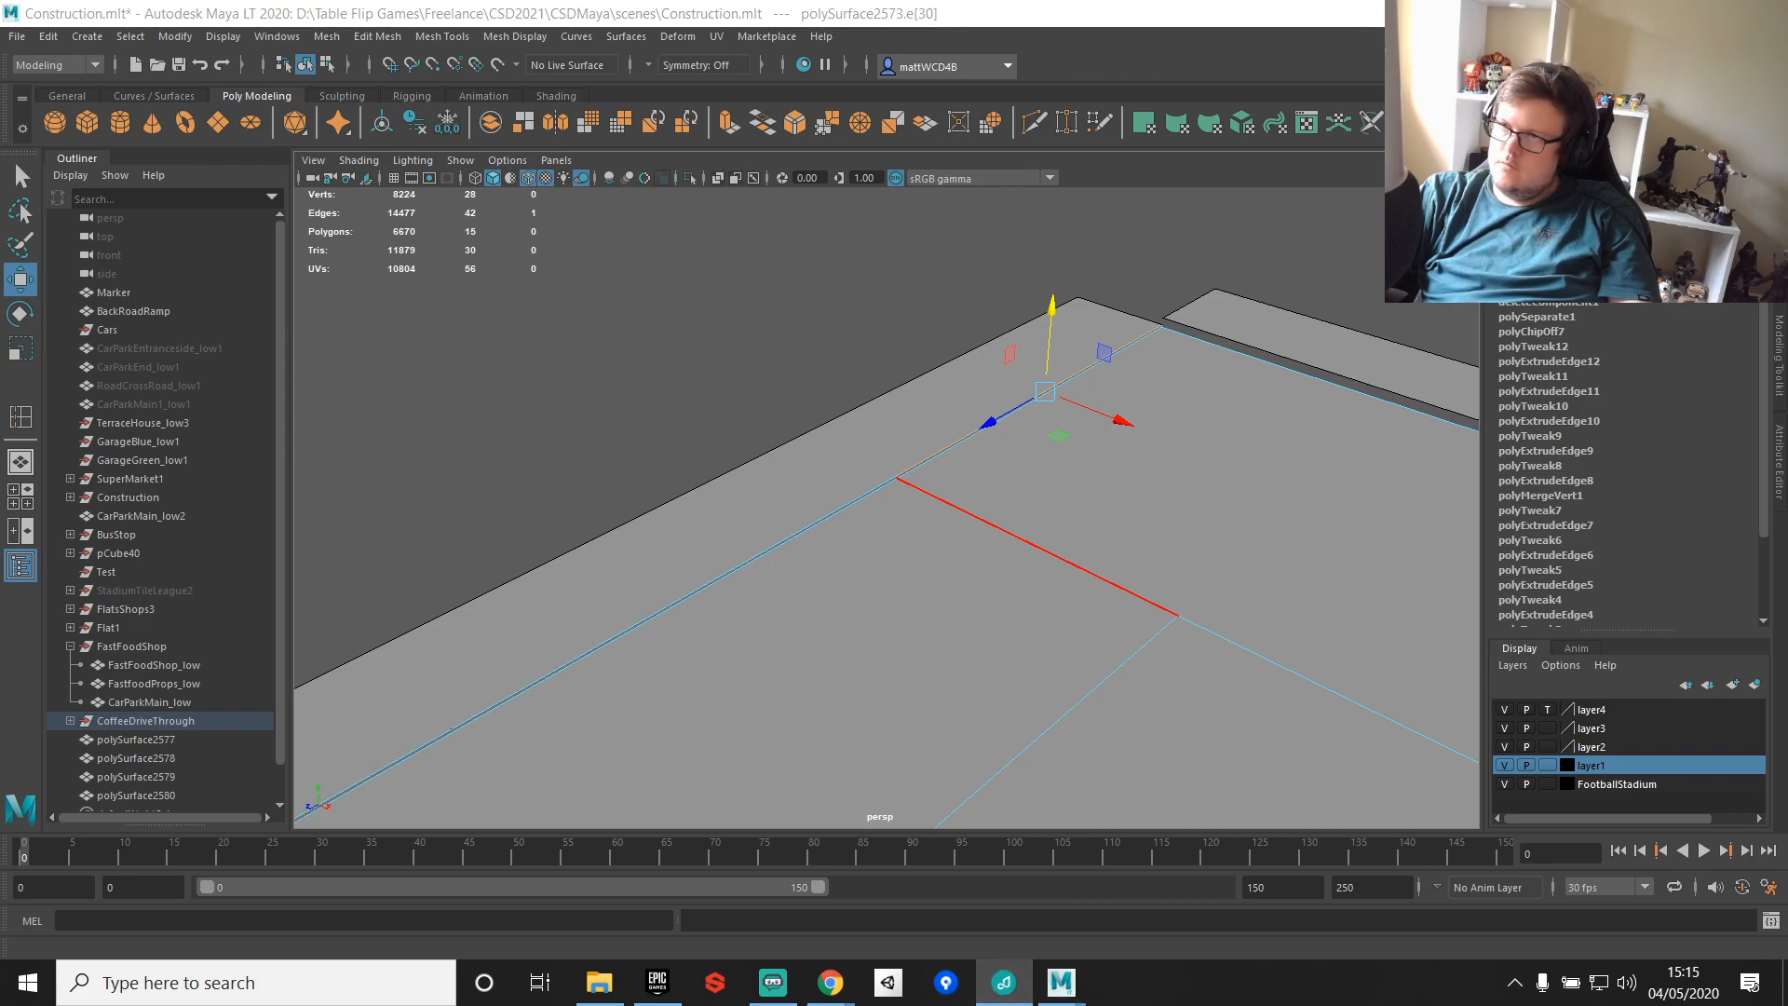
{"action": "key", "text": "alt+Tab"}
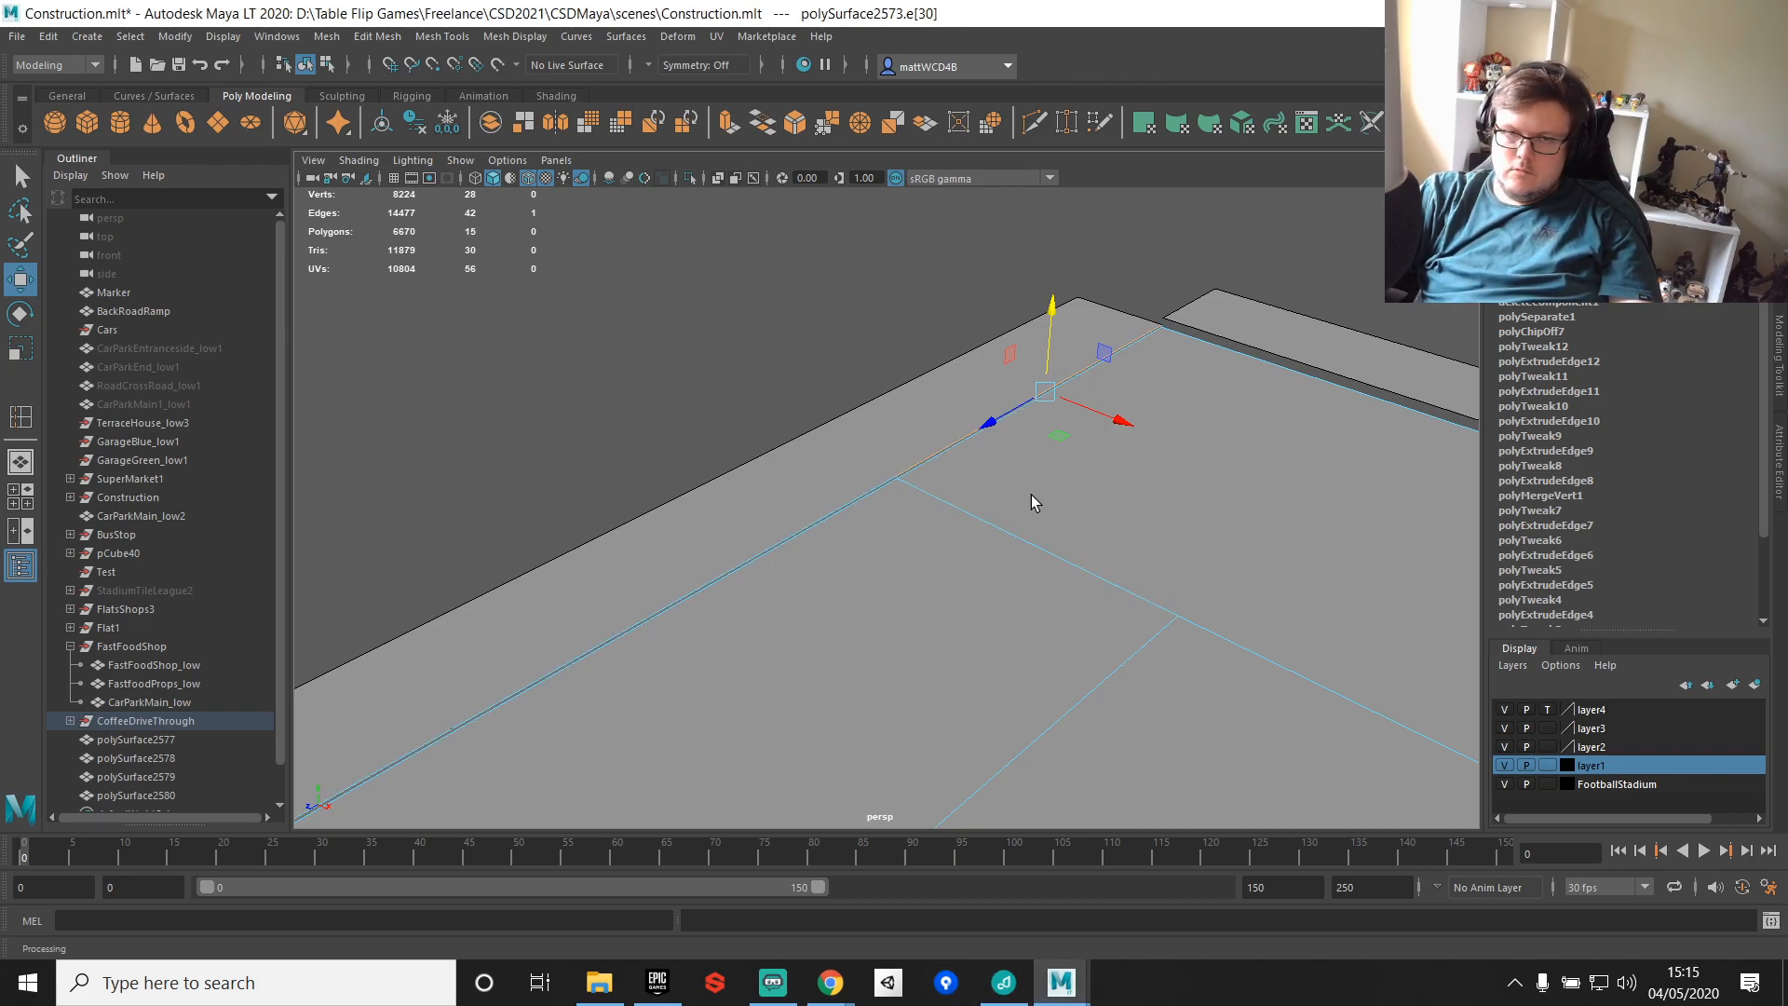
{"action": "middle_click_drag", "start_coordinate": [1010, 504], "coordinate": [803, 484], "text": "alt"}
{"action": "left_click", "coordinate": [1006, 981]}
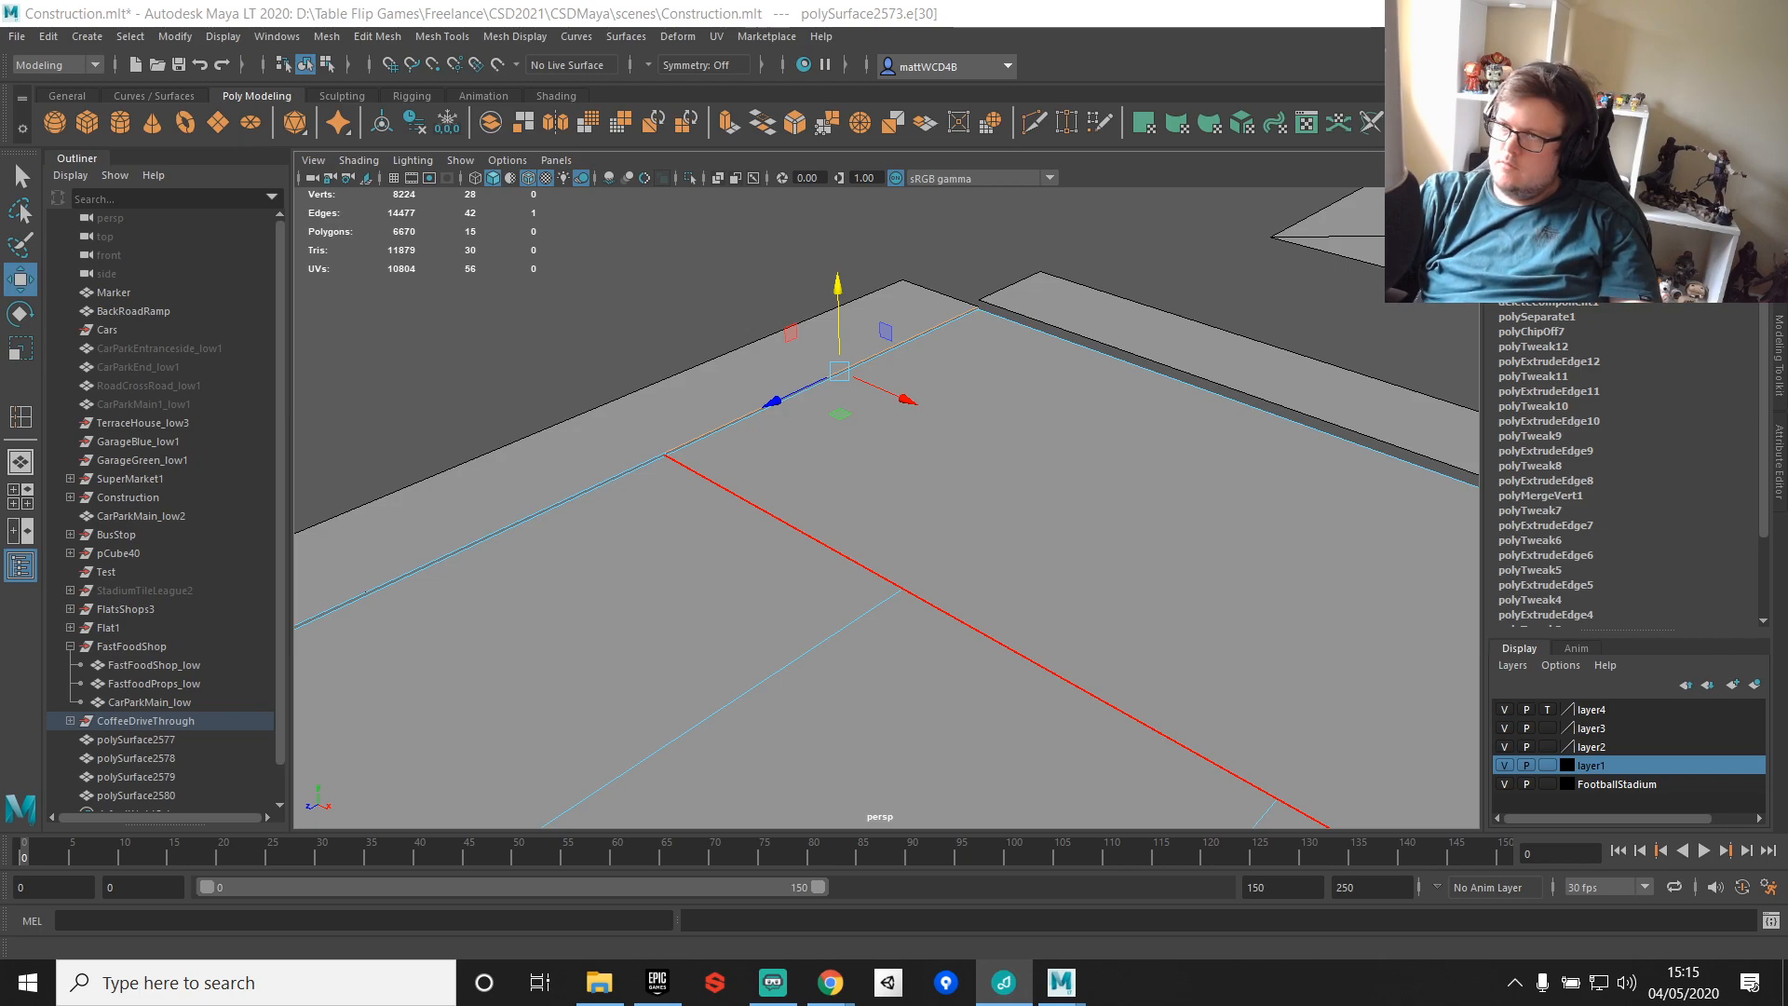
Step: Select the ground's edges along the back pavement strip and extrude them
{"action": "middle_click_drag", "start_coordinate": [955, 375], "coordinate": [549, 372], "text": "alt"}
{"action": "left_click_drag", "start_coordinate": [549, 373], "coordinate": [866, 489], "text": "alt"}
{"action": "right_click_drag", "start_coordinate": [735, 447], "coordinate": [766, 309]}
{"action": "left_click", "coordinate": [687, 416]}
{"action": "left_click_drag", "start_coordinate": [735, 512], "coordinate": [680, 443], "text": "alt"}
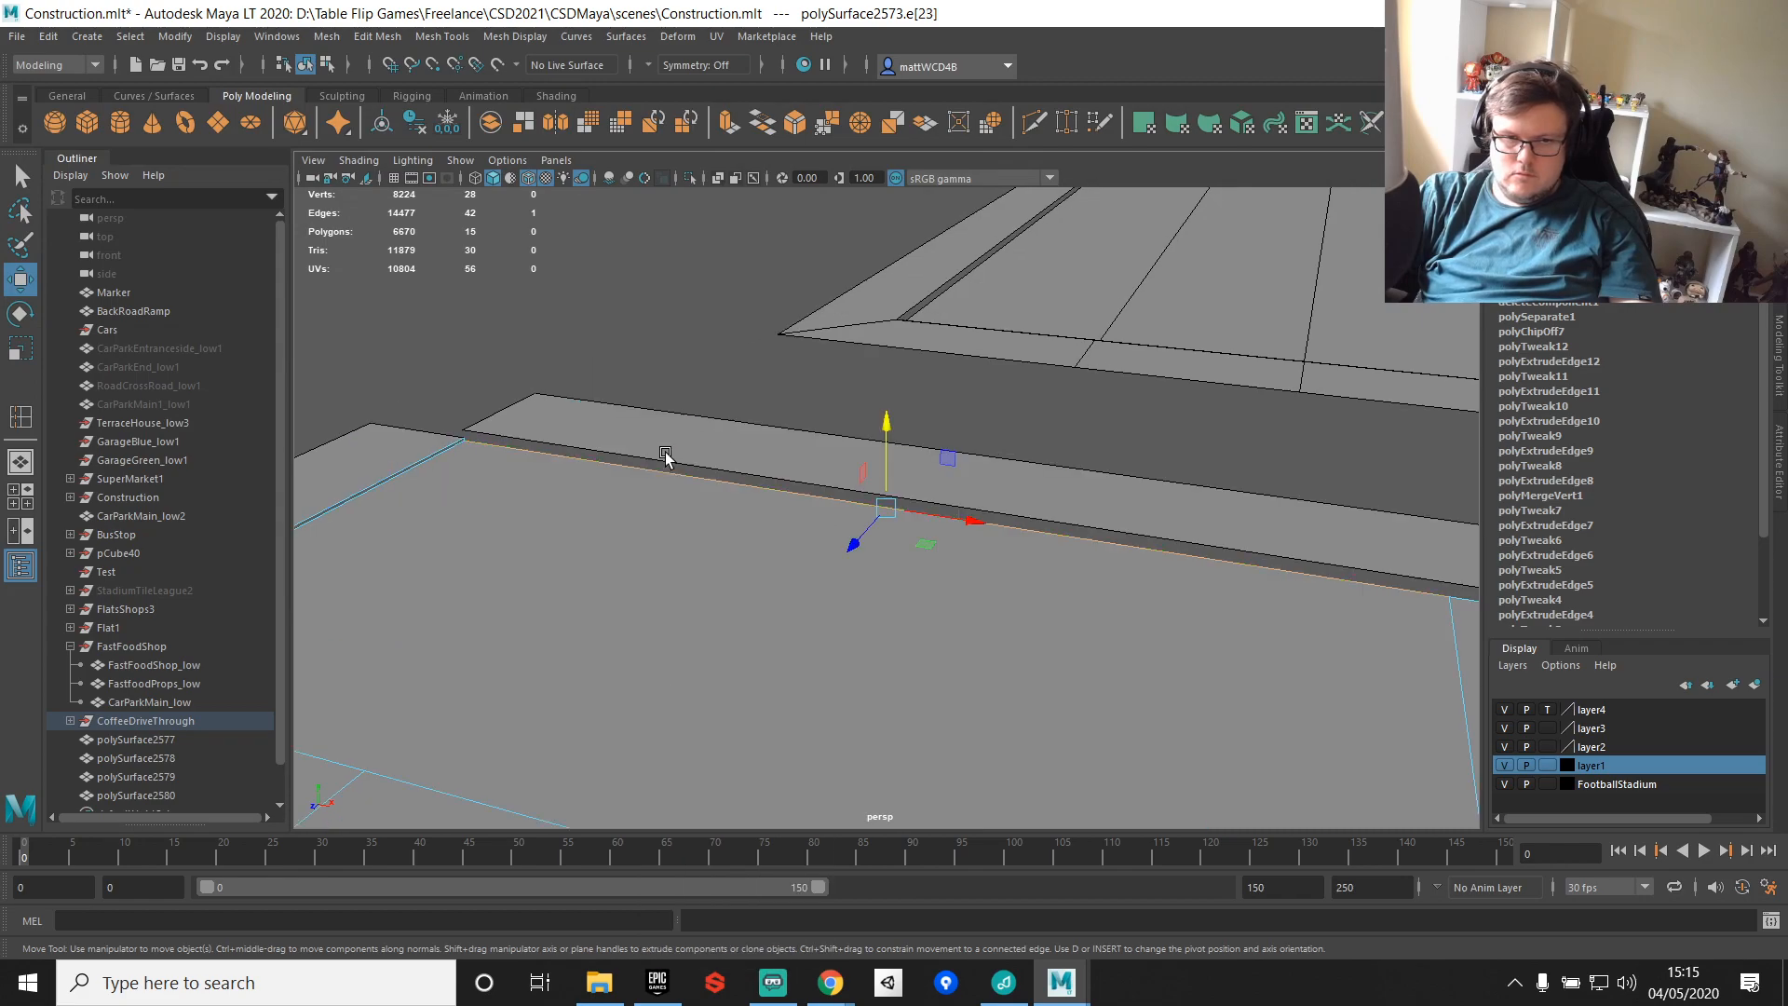
{"action": "middle_click_drag", "start_coordinate": [1236, 596], "coordinate": [577, 408], "text": "alt"}
{"action": "middle_click_drag", "start_coordinate": [931, 462], "coordinate": [1058, 515], "text": "alt"}
{"action": "left_click_drag", "start_coordinate": [1058, 515], "coordinate": [1135, 520], "text": "alt"}
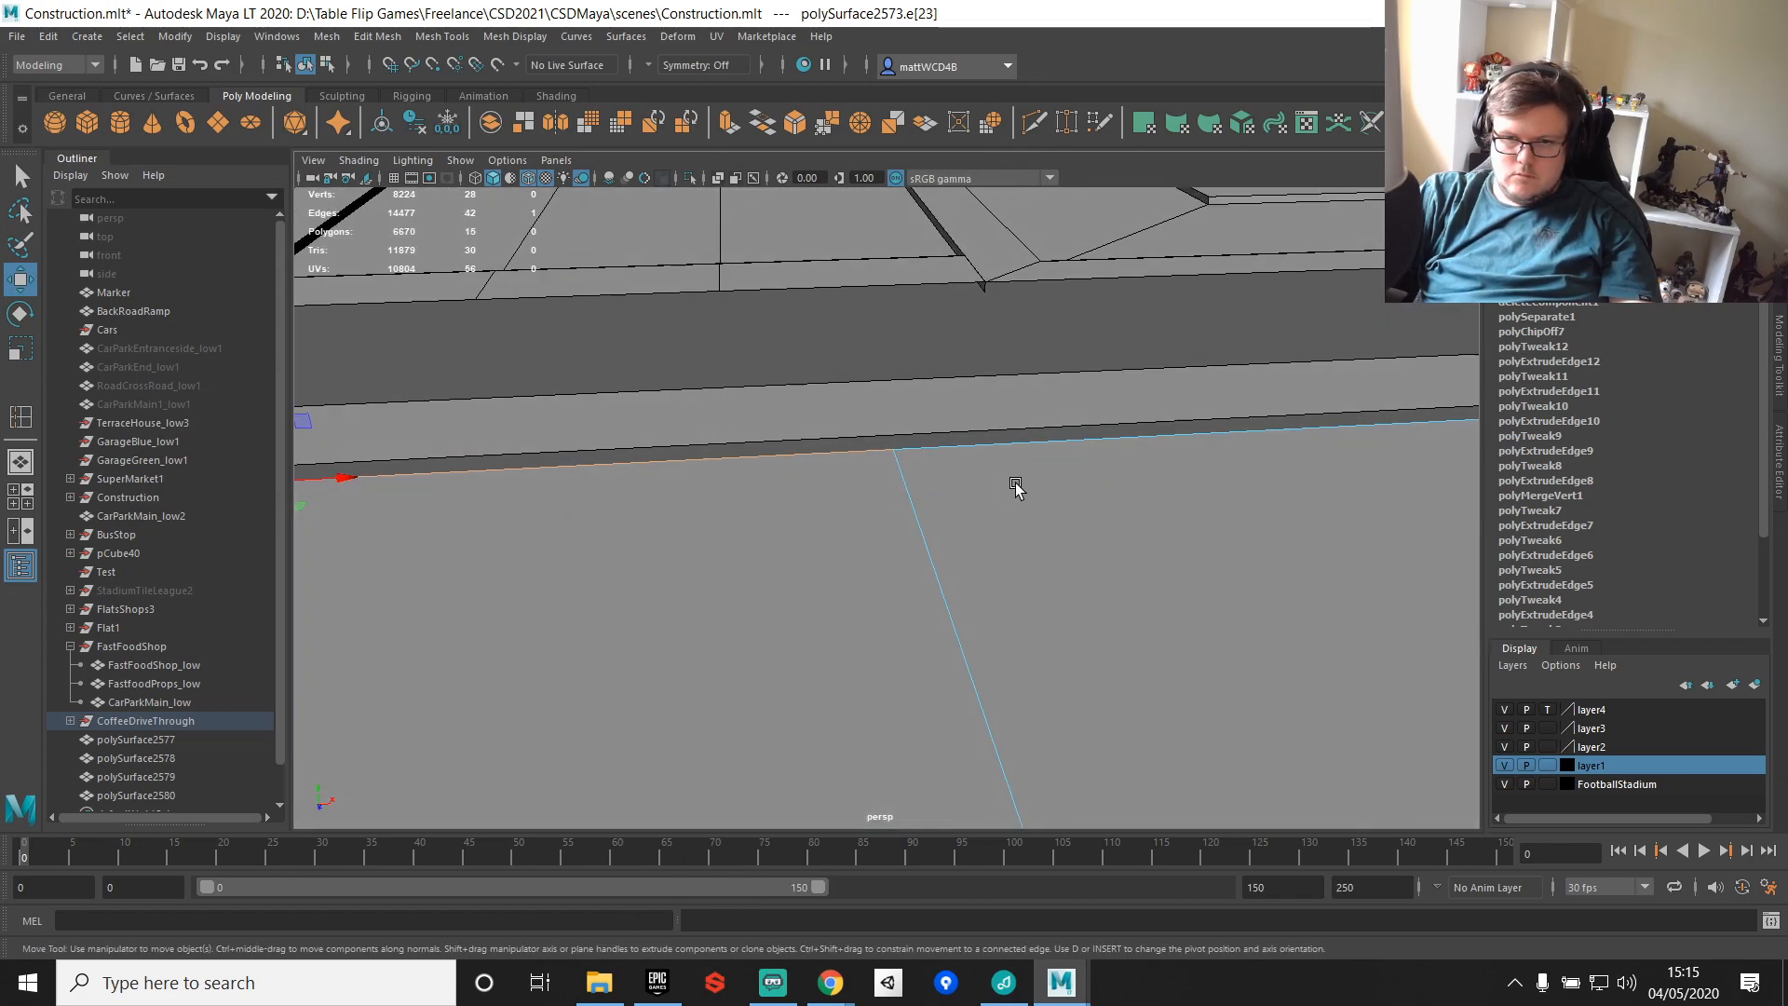
{"action": "left_click", "coordinate": [939, 482], "text": "shift"}
{"action": "left_click_drag", "start_coordinate": [939, 485], "coordinate": [1106, 463], "text": "alt"}
{"action": "scroll", "coordinate": [1117, 458], "scroll_direction": "down", "scroll_amount": 3}
{"action": "left_click_drag", "start_coordinate": [1297, 339], "coordinate": [1289, 299], "text": "alt"}
{"action": "left_click", "coordinate": [1289, 299], "text": "shift"}
{"action": "left_click_drag", "start_coordinate": [1311, 433], "coordinate": [938, 423], "text": "alt"}
{"action": "middle_click_drag", "start_coordinate": [503, 698], "coordinate": [997, 503], "text": "alt"}
{"action": "right_click_drag", "start_coordinate": [1169, 374], "coordinate": [1164, 421], "text": "shift"}
{"action": "left_click_drag", "start_coordinate": [1145, 429], "coordinate": [1099, 413], "text": "alt"}
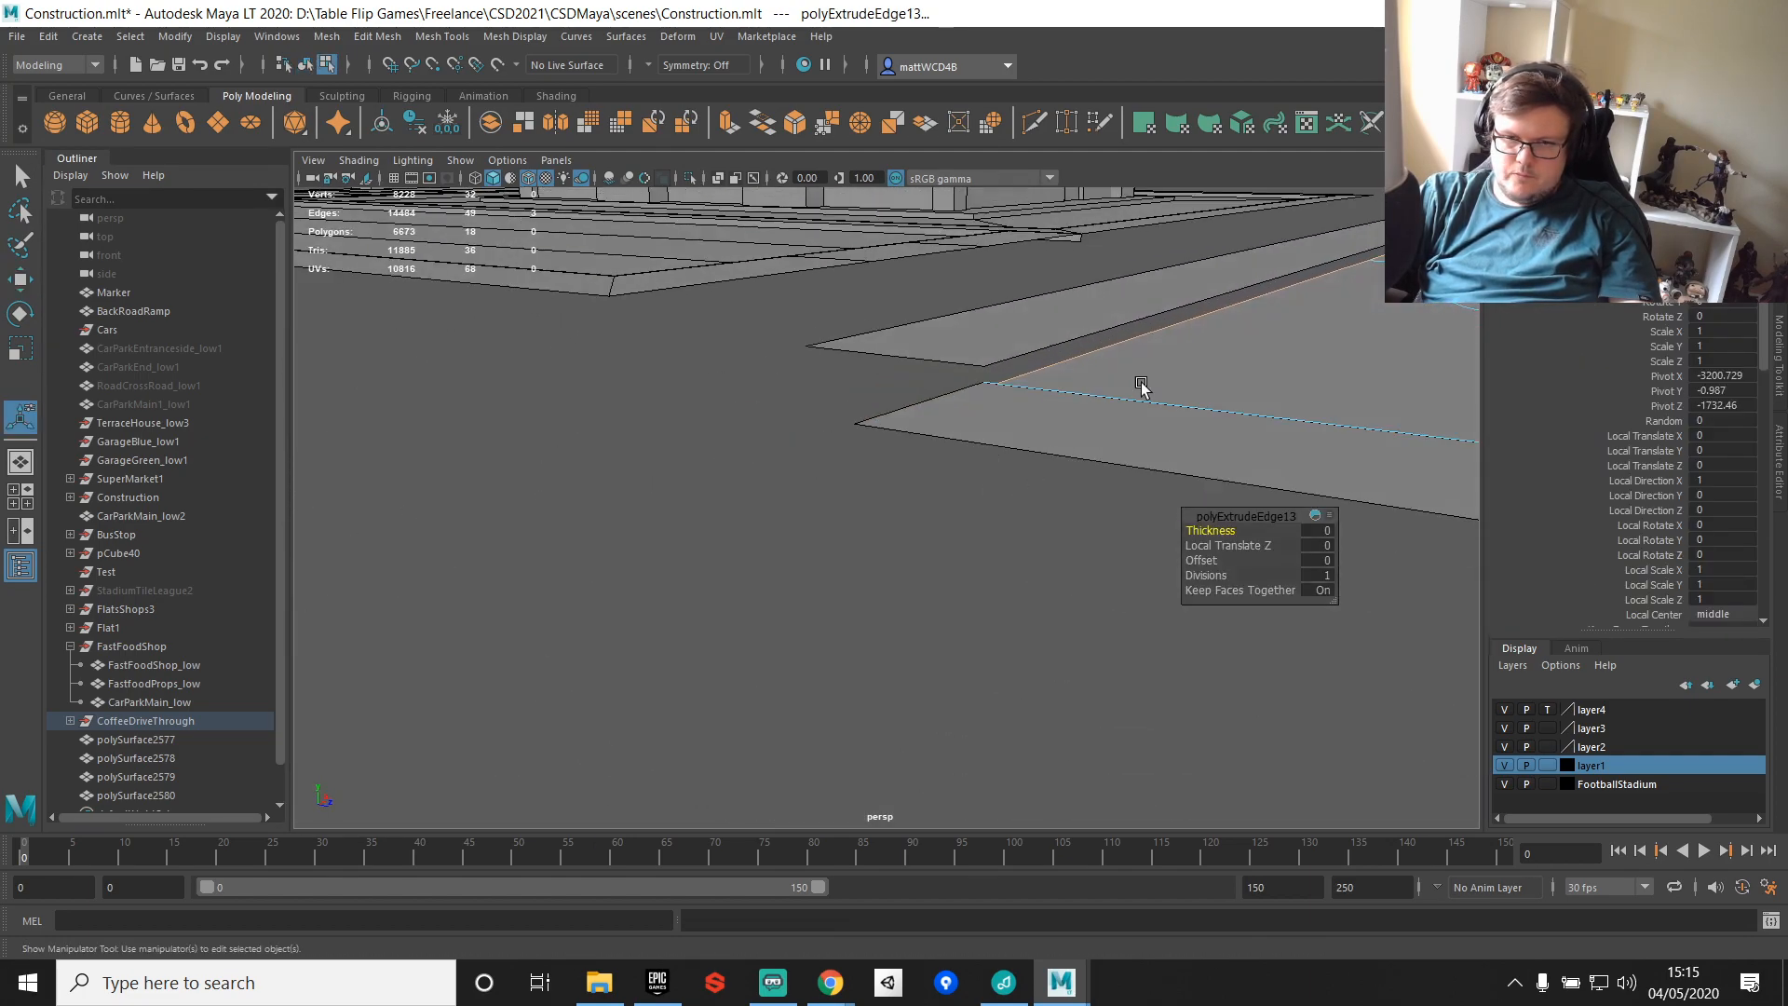
Step: Snap the extruded back edges vertically to the height of the neighbouring kerb
{"action": "middle_click_drag", "start_coordinate": [1099, 411], "coordinate": [834, 596], "text": "alt"}
{"action": "scroll", "coordinate": [833, 596], "scroll_direction": "up", "scroll_amount": 3}
{"action": "key", "text": "w"}
{"action": "key", "text": "v"}
{"action": "left_click_drag", "start_coordinate": [1370, 223], "coordinate": [649, 588]}
Step: Select the vertices along the ground's back kerb and merge them with a distance threshold of 0.01
{"action": "key", "text": "q"}
{"action": "right_click_drag", "start_coordinate": [1109, 476], "coordinate": [998, 477]}
{"action": "scroll", "coordinate": [1000, 477], "scroll_direction": "down", "scroll_amount": 4}
{"action": "scroll", "coordinate": [1000, 477], "scroll_direction": "down", "scroll_amount": 3}
{"action": "left_click_drag", "start_coordinate": [900, 369], "coordinate": [1319, 680]}
{"action": "right_click_drag", "start_coordinate": [1281, 554], "coordinate": [1327, 505], "text": "shift"}
{"action": "scroll", "coordinate": [1006, 451], "scroll_direction": "up", "scroll_amount": 6}
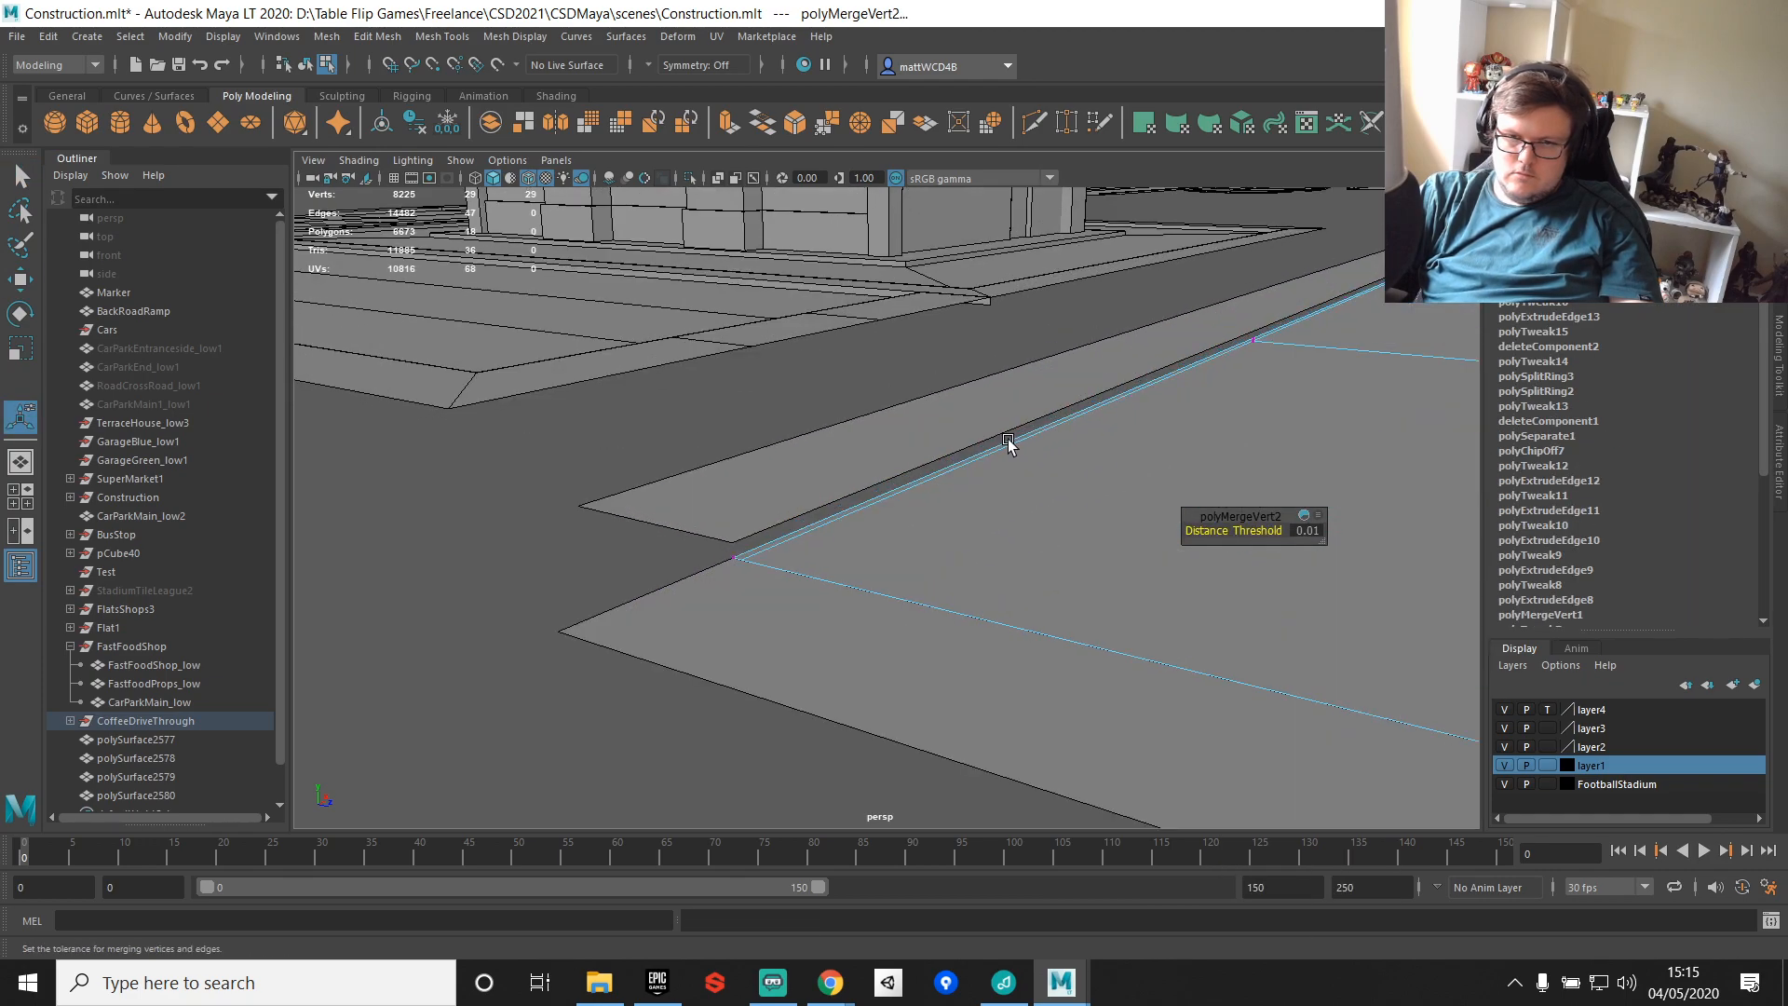
Step: Select the back pavement strip and snap it level with the ground's kerb corner
{"action": "key", "text": "F8"}
{"action": "key", "text": "w"}
{"action": "key", "text": "v"}
{"action": "left_click_drag", "start_coordinate": [732, 551], "coordinate": [730, 559]}
{"action": "key", "text": "q"}
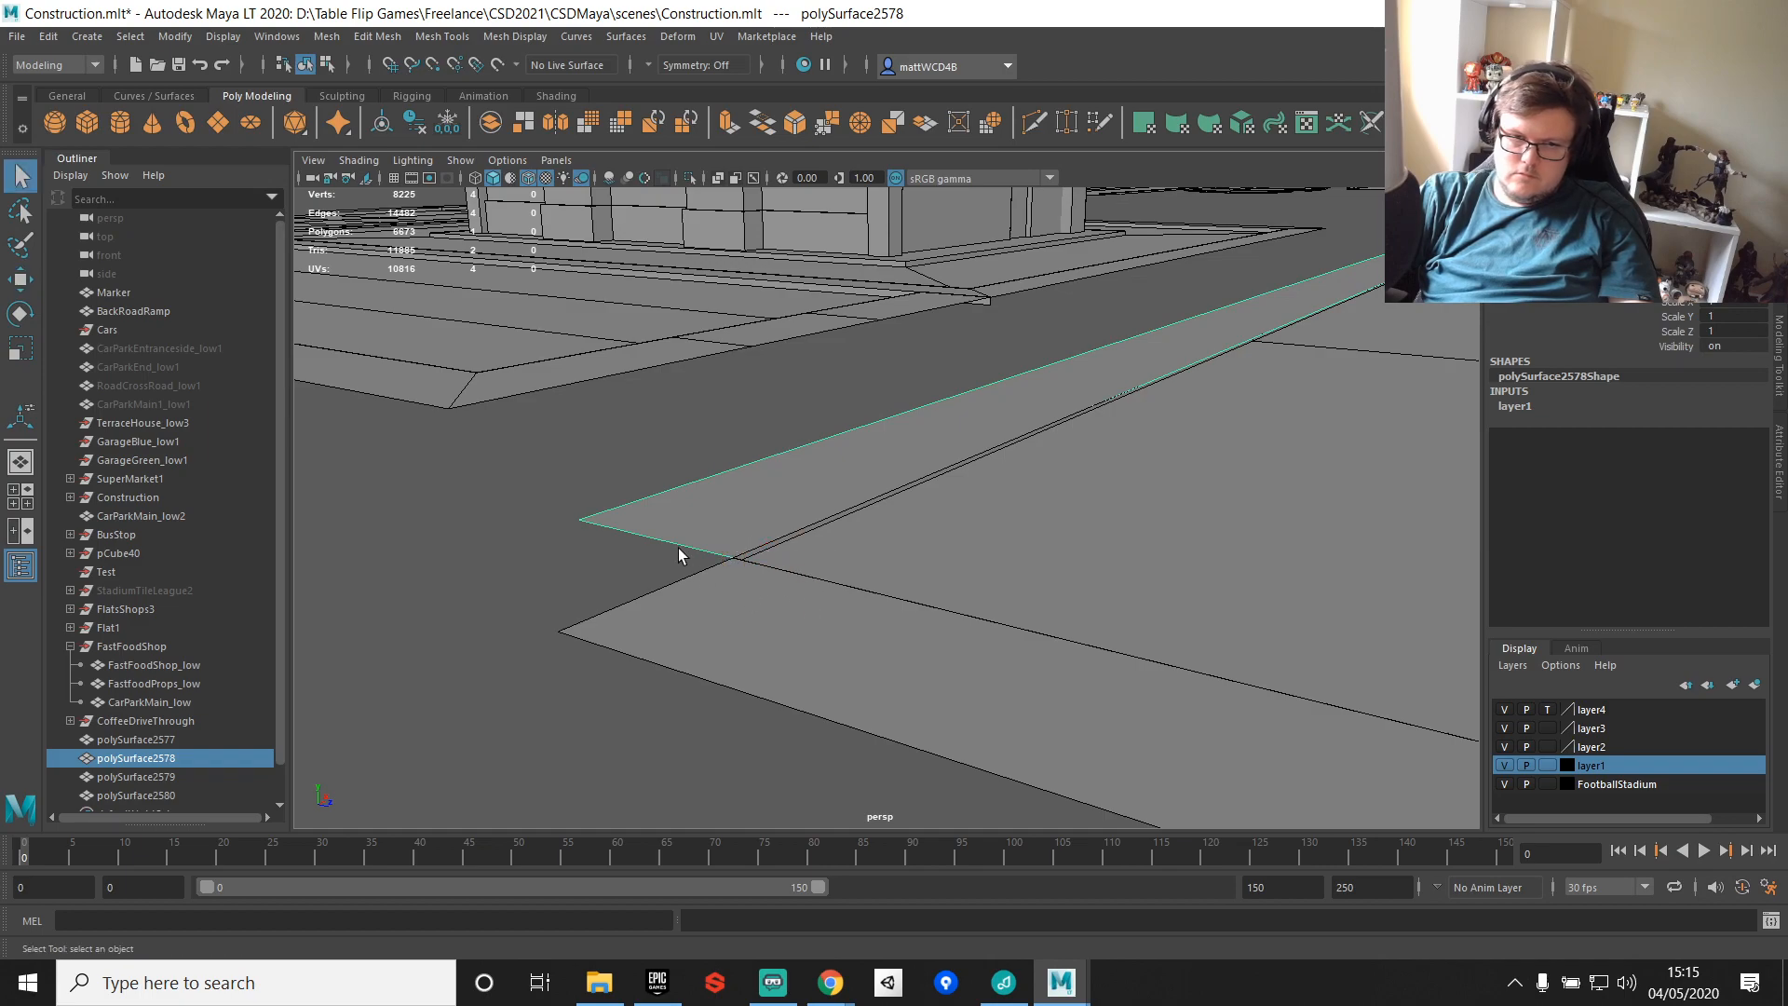
Step: Extrude the back strip's short end edge and snap it out to the outer edge of the adjoining side strip
{"action": "right_click_drag", "start_coordinate": [679, 548], "coordinate": [679, 534]}
{"action": "left_click", "coordinate": [655, 538]}
{"action": "right_click_drag", "start_coordinate": [747, 475], "coordinate": [738, 518], "text": "shift"}
{"action": "key", "text": "w"}
{"action": "key", "text": "v"}
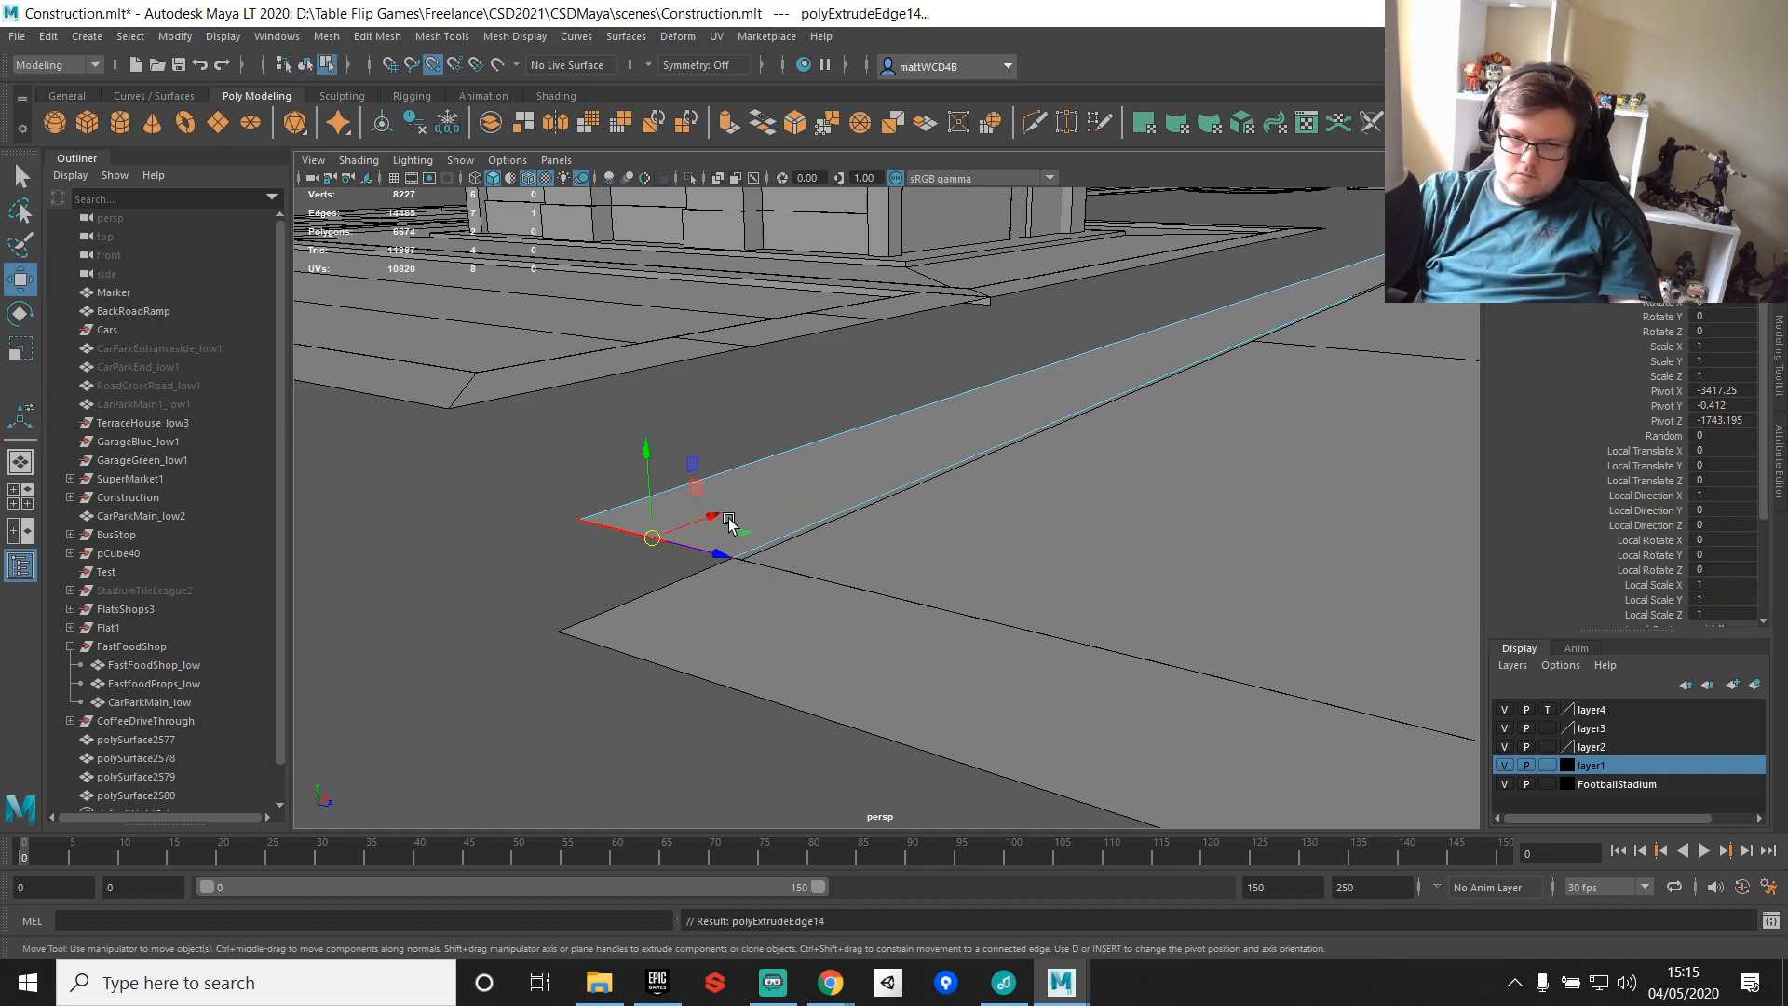
{"action": "left_click_drag", "start_coordinate": [729, 523], "coordinate": [590, 618]}
{"action": "key", "text": "q"}
Step: Extrude the back strip's opposite end edge and snap it to the outer corner of the strip beside the drive-through lane
{"action": "left_click_drag", "start_coordinate": [1043, 420], "coordinate": [906, 475], "text": "alt"}
{"action": "middle_click_drag", "start_coordinate": [906, 475], "coordinate": [797, 422], "text": "alt"}
{"action": "scroll", "coordinate": [797, 422], "scroll_direction": "up", "scroll_amount": 3}
{"action": "left_click", "coordinate": [913, 430]}
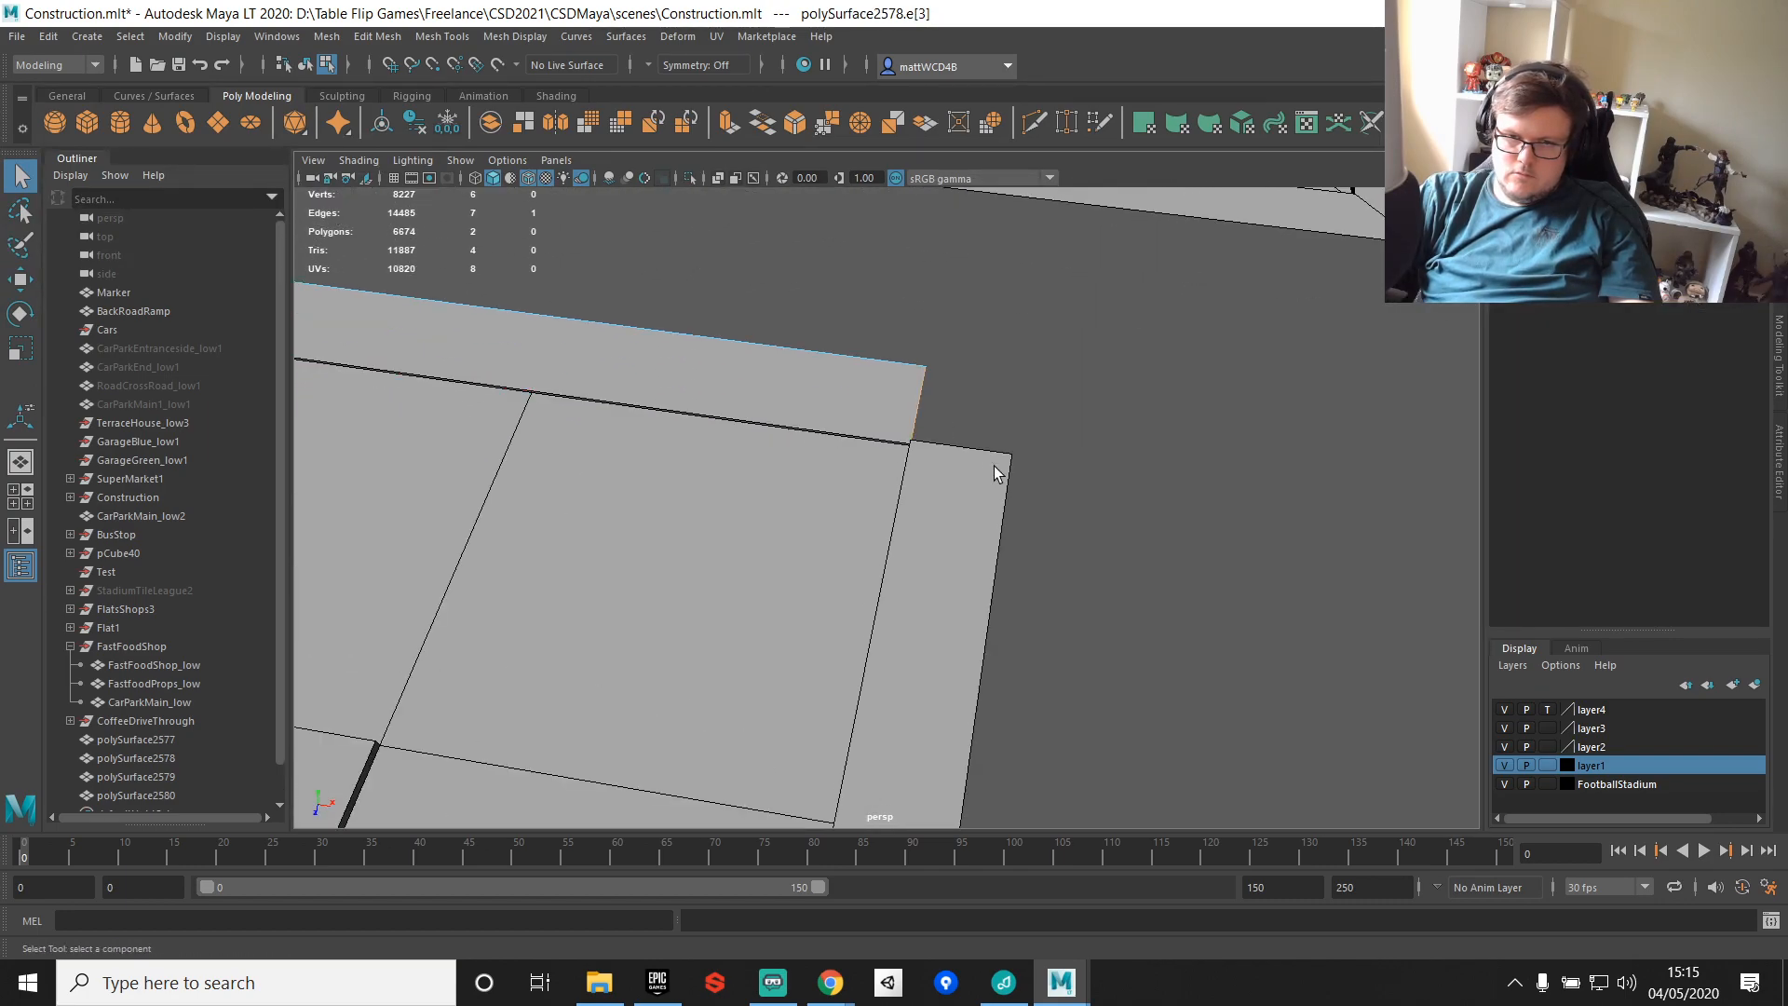
{"action": "left_click_drag", "start_coordinate": [846, 478], "coordinate": [1008, 521], "text": "alt"}
{"action": "key", "text": "ctrl+e"}
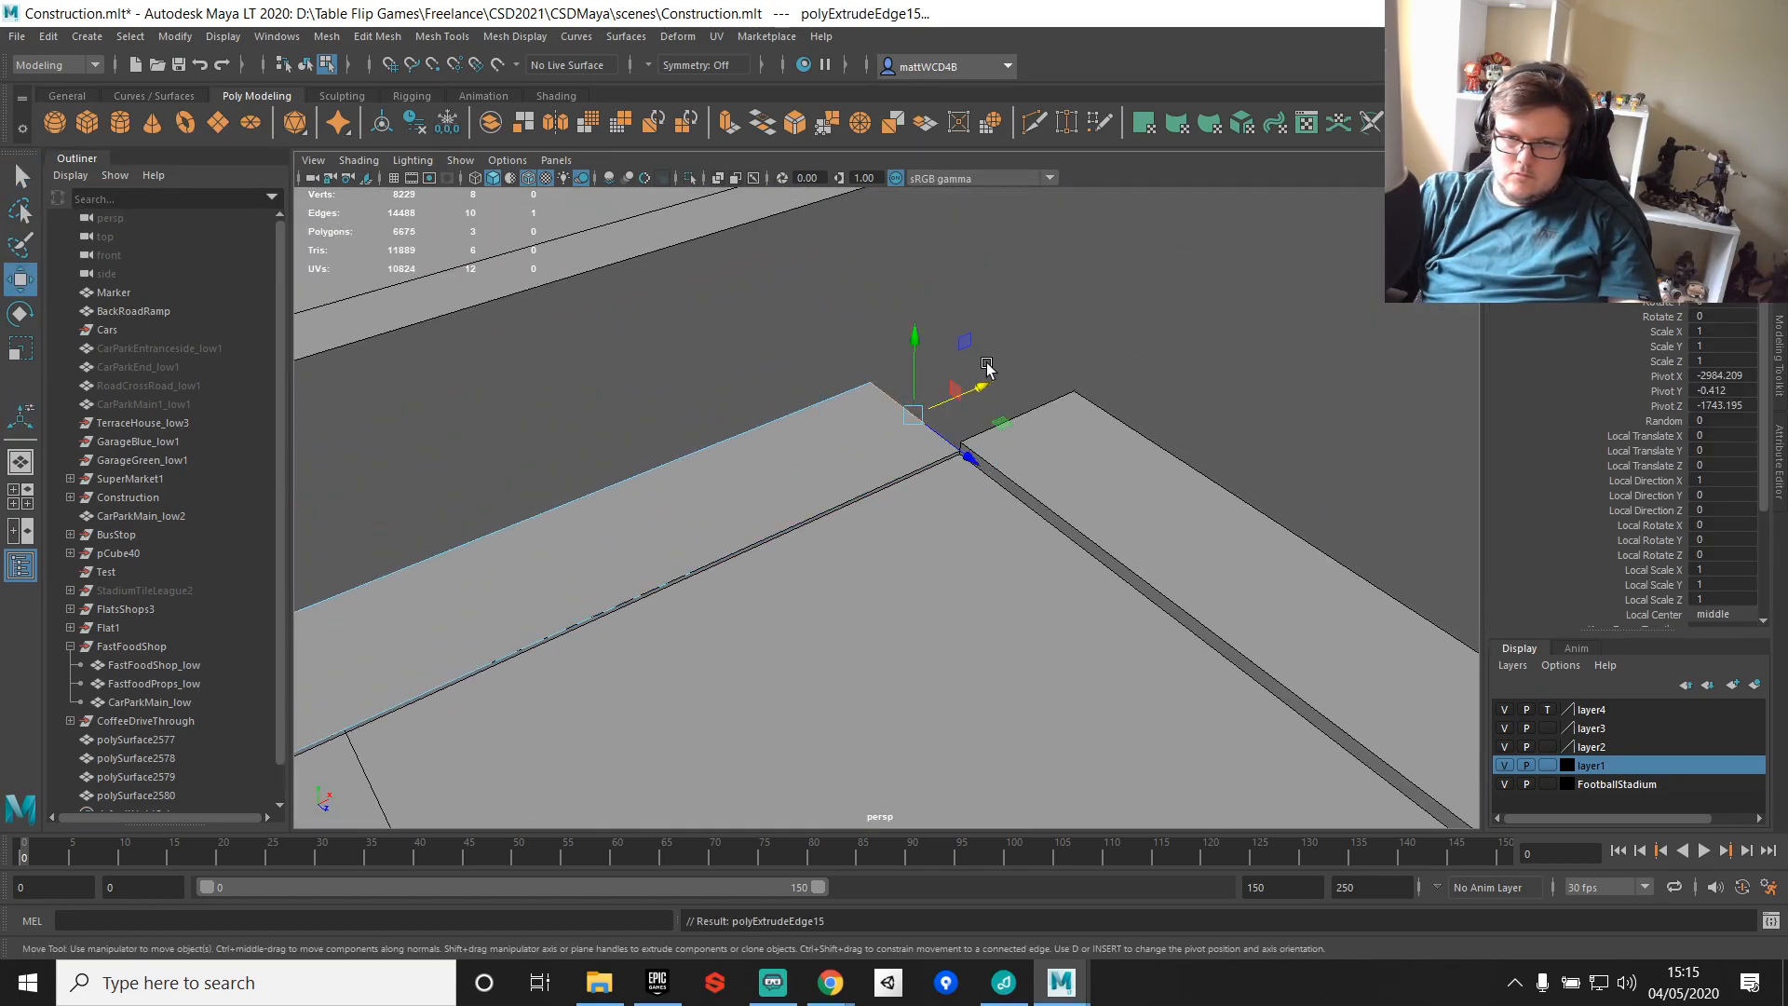
{"action": "left_click_drag", "start_coordinate": [1012, 386], "coordinate": [1054, 414]}
Step: Select the ground's two kerb edges along the drive-through lane strip and snap them vertically to the adjoining kerb height
{"action": "right_click_drag", "start_coordinate": [1062, 465], "coordinate": [1117, 437]}
{"action": "left_click", "coordinate": [1111, 489]}
{"action": "left_click_drag", "start_coordinate": [1110, 490], "coordinate": [970, 483], "text": "alt"}
{"action": "left_click", "coordinate": [969, 485]}
{"action": "right_click_drag", "start_coordinate": [965, 536], "coordinate": [969, 473]}
{"action": "left_click", "coordinate": [1014, 468]}
{"action": "left_click_drag", "start_coordinate": [1014, 467], "coordinate": [1367, 465], "text": "alt"}
{"action": "middle_click_drag", "start_coordinate": [1367, 465], "coordinate": [811, 493], "text": "alt"}
{"action": "left_click", "coordinate": [1108, 447], "text": "shift"}
{"action": "mouse_move", "coordinate": [1109, 447]}
{"action": "left_mouse_down", "text": "alt"}
{"action": "mouse_move", "coordinate": [938, 483]}
{"action": "mouse_move", "coordinate": [1117, 472]}
{"action": "mouse_move", "coordinate": [1249, 419]}
{"action": "mouse_move", "coordinate": [1118, 475]}
{"action": "left_mouse_up", "text": "alt"}
{"action": "key", "text": "v"}
{"action": "left_click", "coordinate": [1209, 282]}
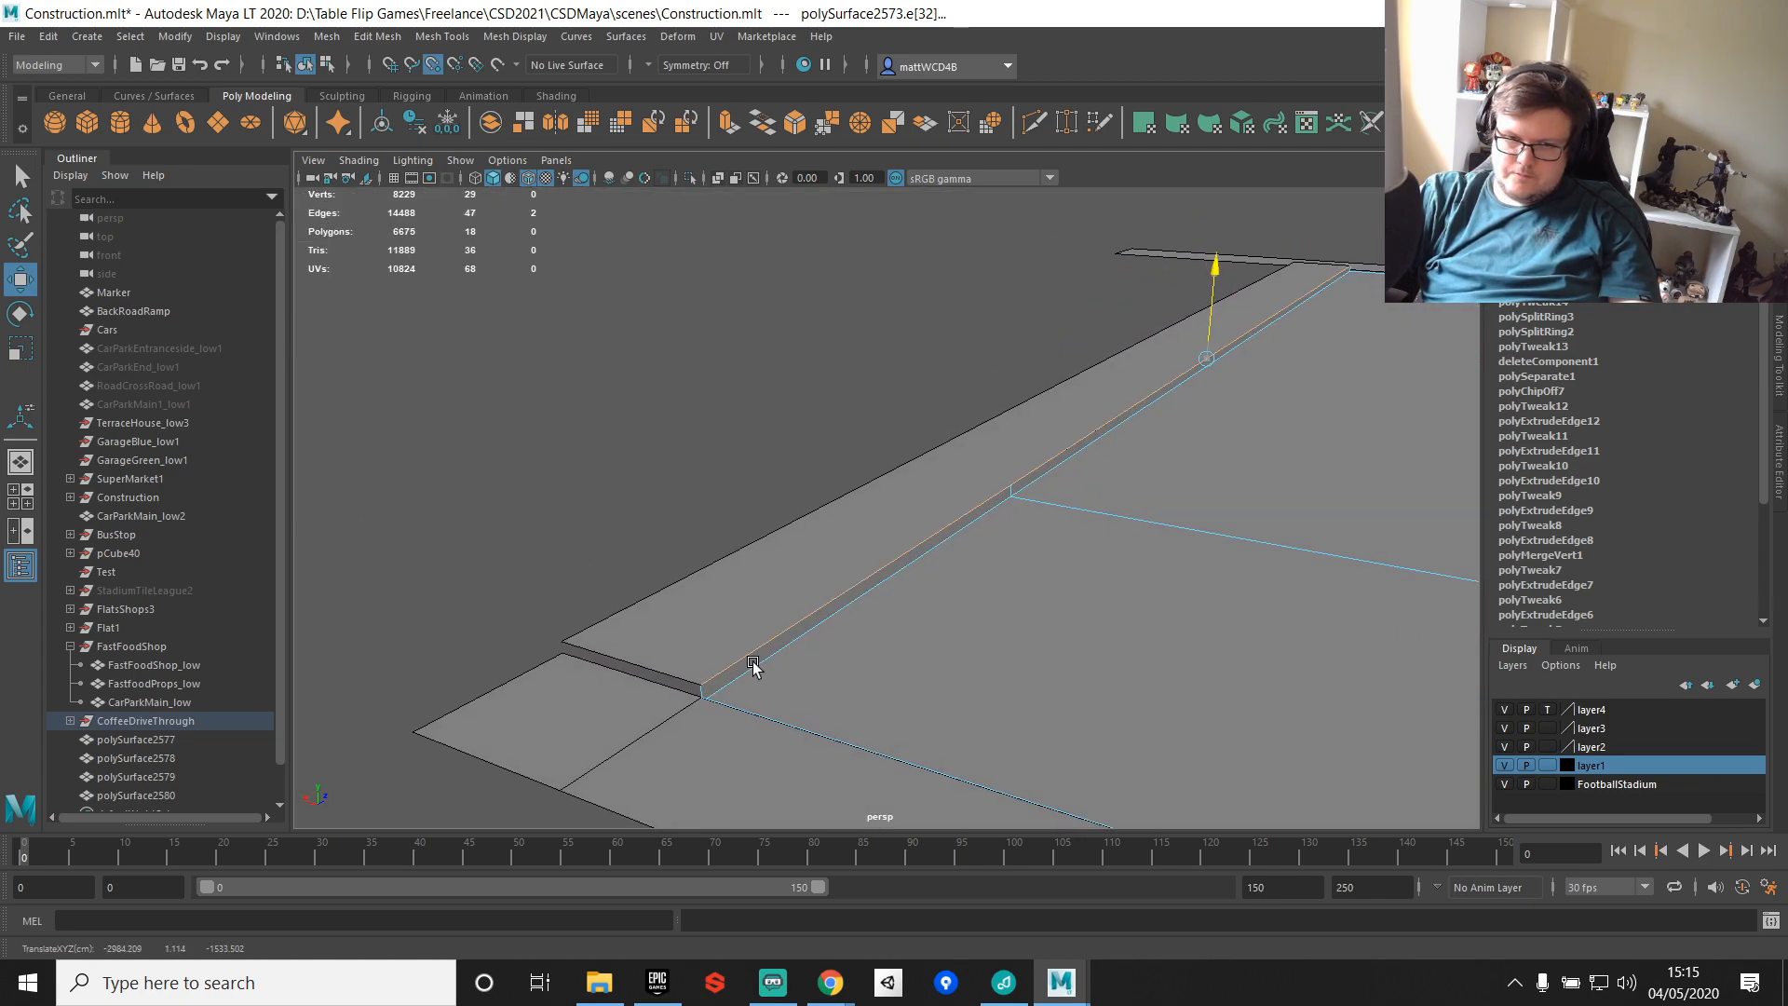
{"action": "left_click_drag", "start_coordinate": [753, 667], "coordinate": [754, 669]}
{"action": "left_click_drag", "start_coordinate": [1214, 291], "coordinate": [836, 470]}
Step: Select the pavement strip beside the drive-through lane and snap it level with the ground's kerb
{"action": "right_click_drag", "start_coordinate": [551, 415], "coordinate": [611, 383]}
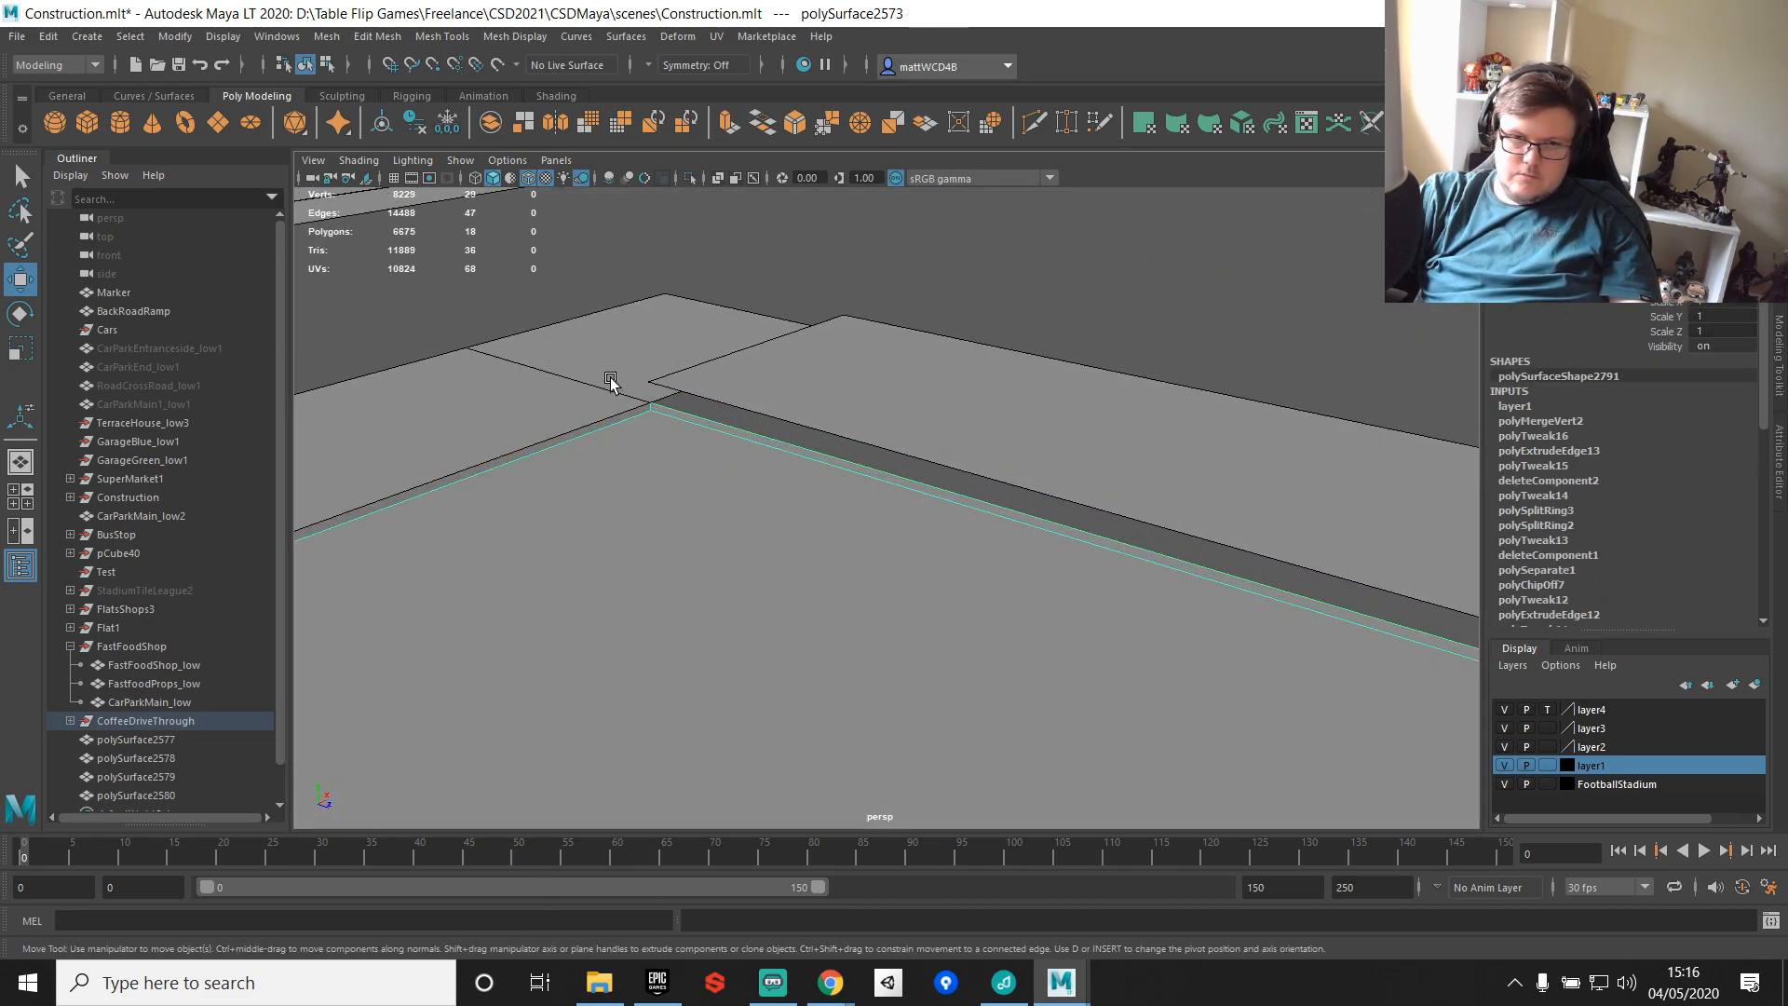
{"action": "left_click", "coordinate": [834, 382]}
{"action": "left_click_drag", "start_coordinate": [813, 481], "coordinate": [1257, 365], "text": "alt"}
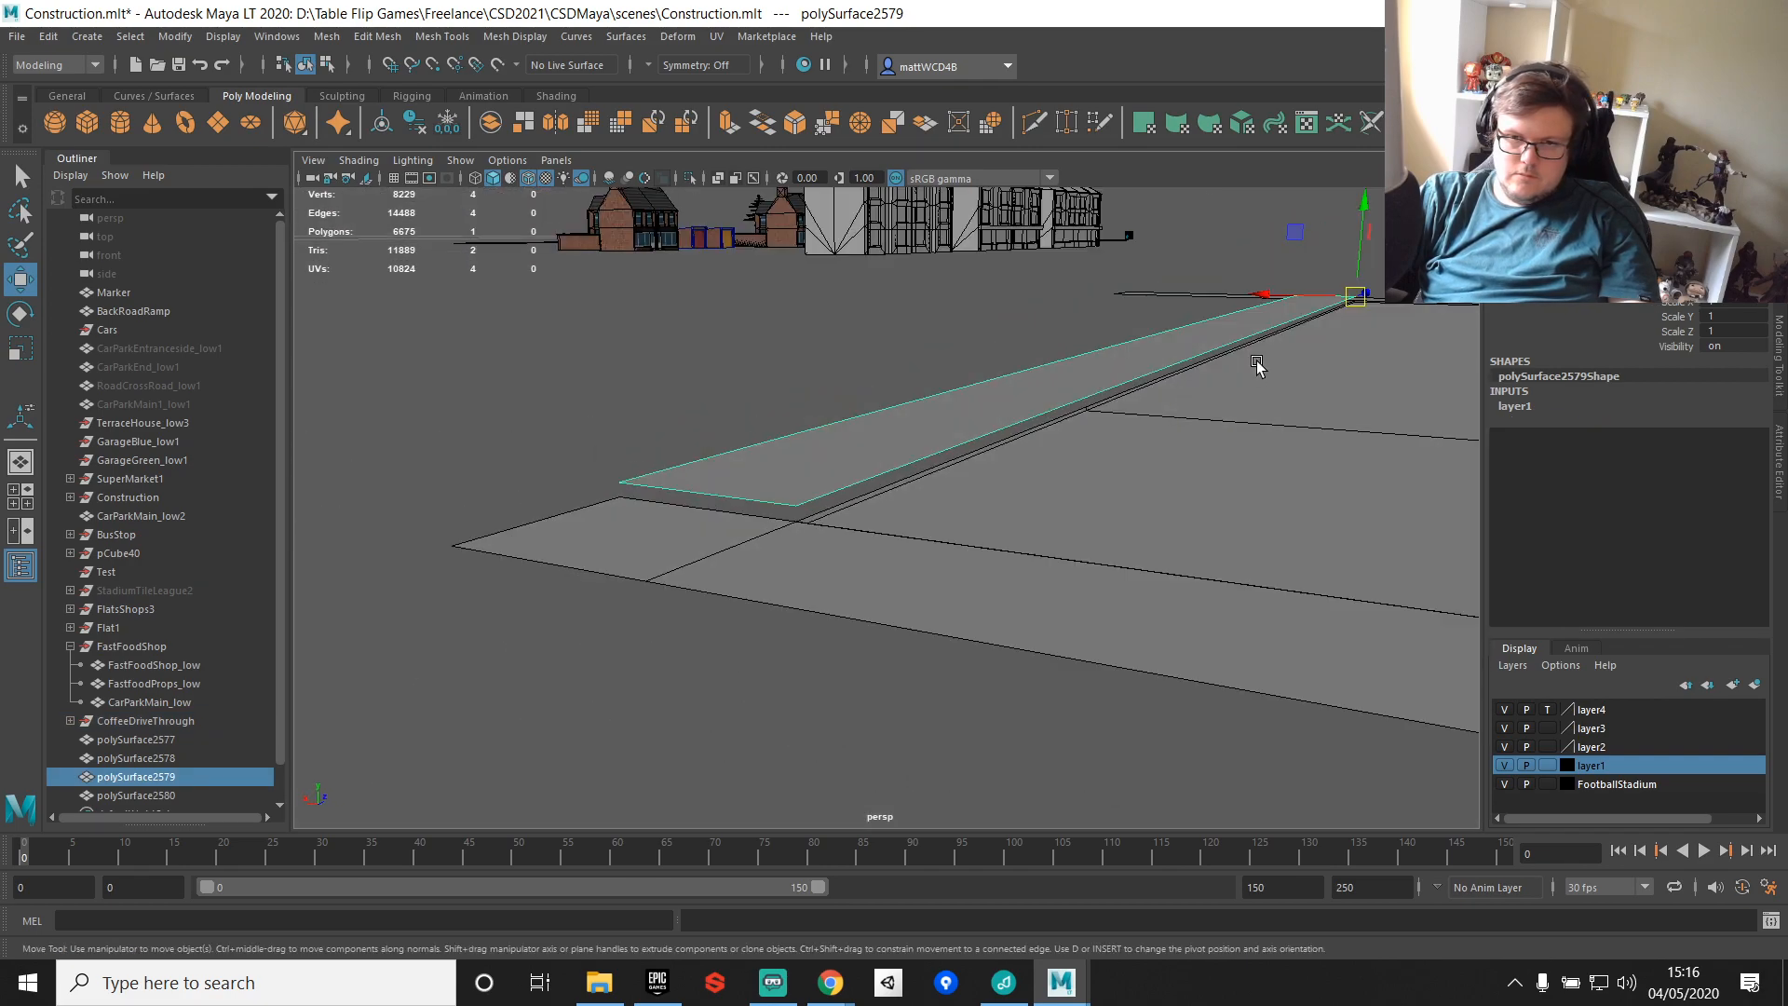
{"action": "left_click_drag", "start_coordinate": [794, 424], "coordinate": [985, 386]}
{"action": "right_click_drag", "start_coordinate": [985, 385], "coordinate": [1108, 643], "text": "alt"}
Step: Select the front pavement strip and snap it into place against the ground's front edge
{"action": "left_click", "coordinate": [1021, 532]}
{"action": "left_click_drag", "start_coordinate": [1020, 533], "coordinate": [1238, 586], "text": "alt"}
{"action": "key", "text": "q"}
{"action": "left_click_drag", "start_coordinate": [683, 514], "coordinate": [994, 531], "text": "alt"}
{"action": "middle_click_drag", "start_coordinate": [994, 531], "coordinate": [1056, 539], "text": "alt"}
{"action": "left_click", "coordinate": [1058, 506]}
{"action": "left_click_drag", "start_coordinate": [1058, 507], "coordinate": [637, 463], "text": "alt"}
{"action": "right_click_drag", "start_coordinate": [637, 475], "coordinate": [707, 447]}
{"action": "left_click", "coordinate": [707, 449]}
{"action": "left_click_drag", "start_coordinate": [1232, 476], "coordinate": [1019, 339], "text": "alt"}
{"action": "key", "text": "w"}
{"action": "left_click_drag", "start_coordinate": [780, 291], "coordinate": [1187, 466]}
{"action": "key", "text": "q"}
Step: Select the front strip's far end vertices and snap them back along the strip to the ground seam near the road
{"action": "right_click_drag", "start_coordinate": [1187, 468], "coordinate": [1148, 406]}
{"action": "left_click", "coordinate": [1217, 405]}
{"action": "scroll", "coordinate": [1421, 427], "scroll_direction": "down", "scroll_amount": 5}
{"action": "left_click_drag", "start_coordinate": [1421, 426], "coordinate": [1323, 410], "text": "alt"}
{"action": "left_click_drag", "start_coordinate": [1205, 404], "coordinate": [1350, 557]}
{"action": "key", "text": "w"}
{"action": "left_click_drag", "start_coordinate": [1290, 466], "coordinate": [1175, 518]}
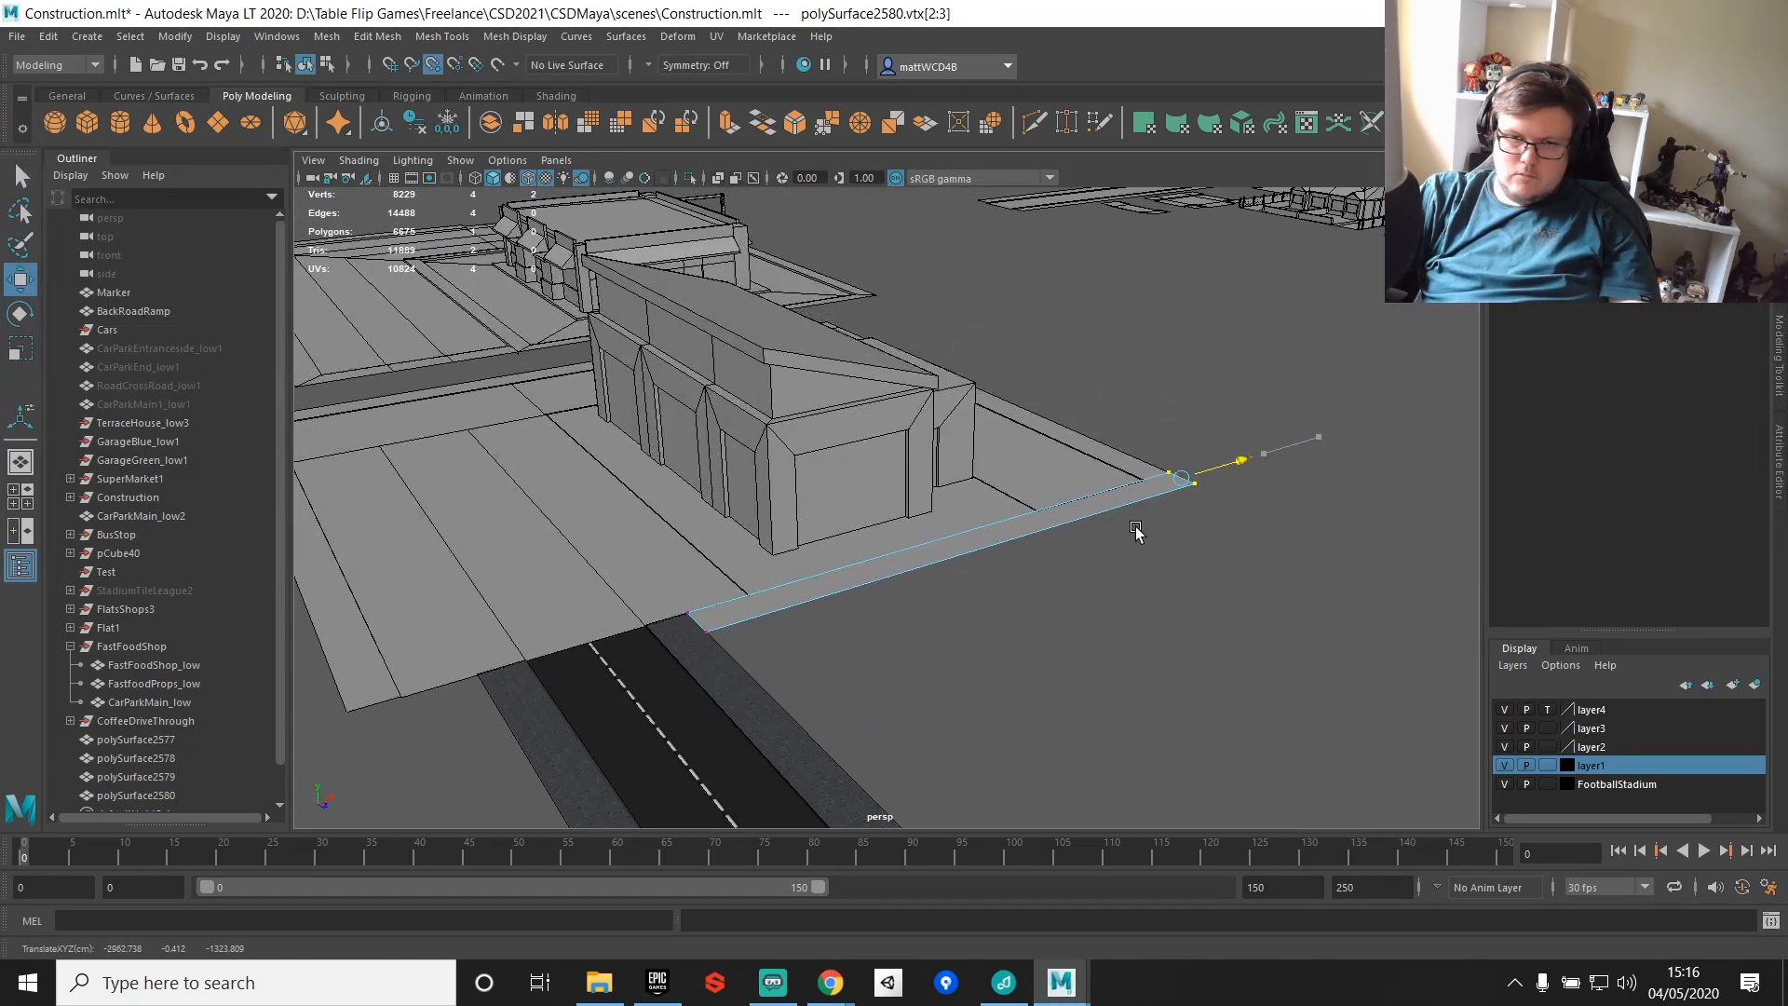
Step: Extrude the front strip's end edge and snap it along the ground to the seam at the drive-through lane
{"action": "key", "text": "f"}
{"action": "scroll", "coordinate": [784, 509], "scroll_direction": "down", "scroll_amount": 5}
{"action": "right_click_drag", "start_coordinate": [784, 501], "coordinate": [824, 509]}
{"action": "key", "text": "w"}
{"action": "left_click_drag", "start_coordinate": [826, 507], "coordinate": [1095, 548], "text": "alt"}
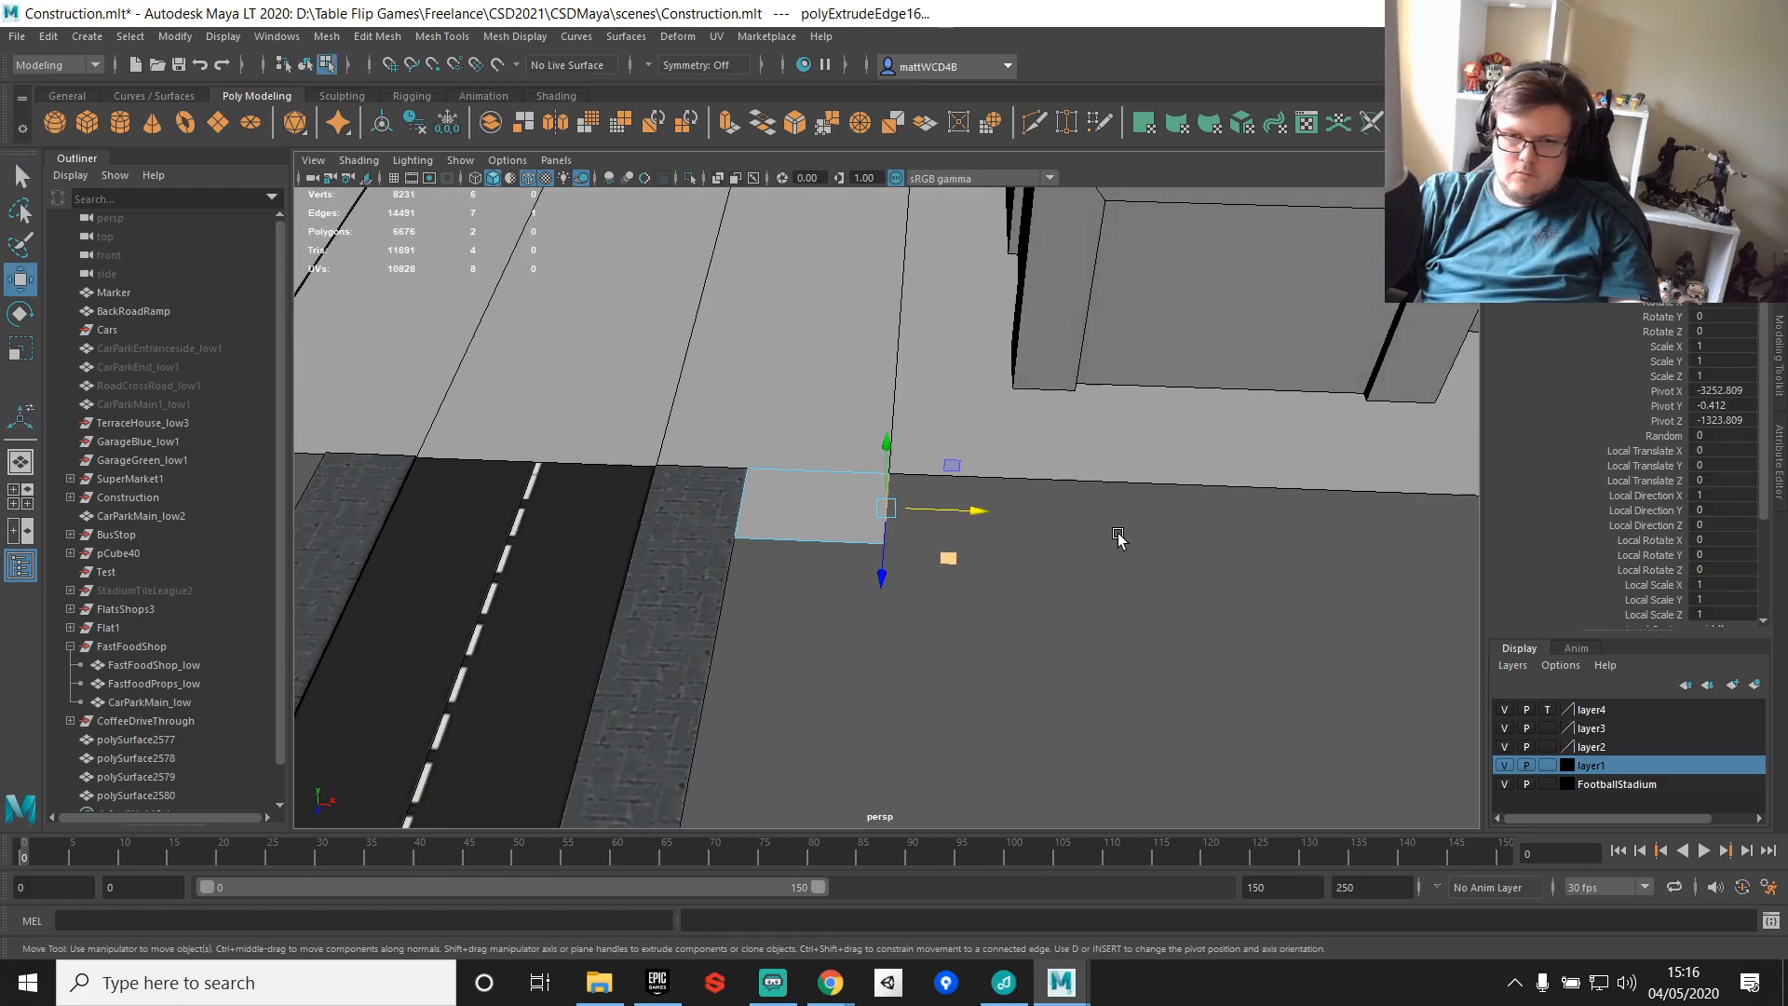
{"action": "middle_click_drag", "start_coordinate": [1096, 547], "coordinate": [682, 557], "text": "alt"}
{"action": "left_click_drag", "start_coordinate": [574, 555], "coordinate": [1246, 570]}
{"action": "middle_click_drag", "start_coordinate": [1247, 570], "coordinate": [850, 614], "text": "alt"}
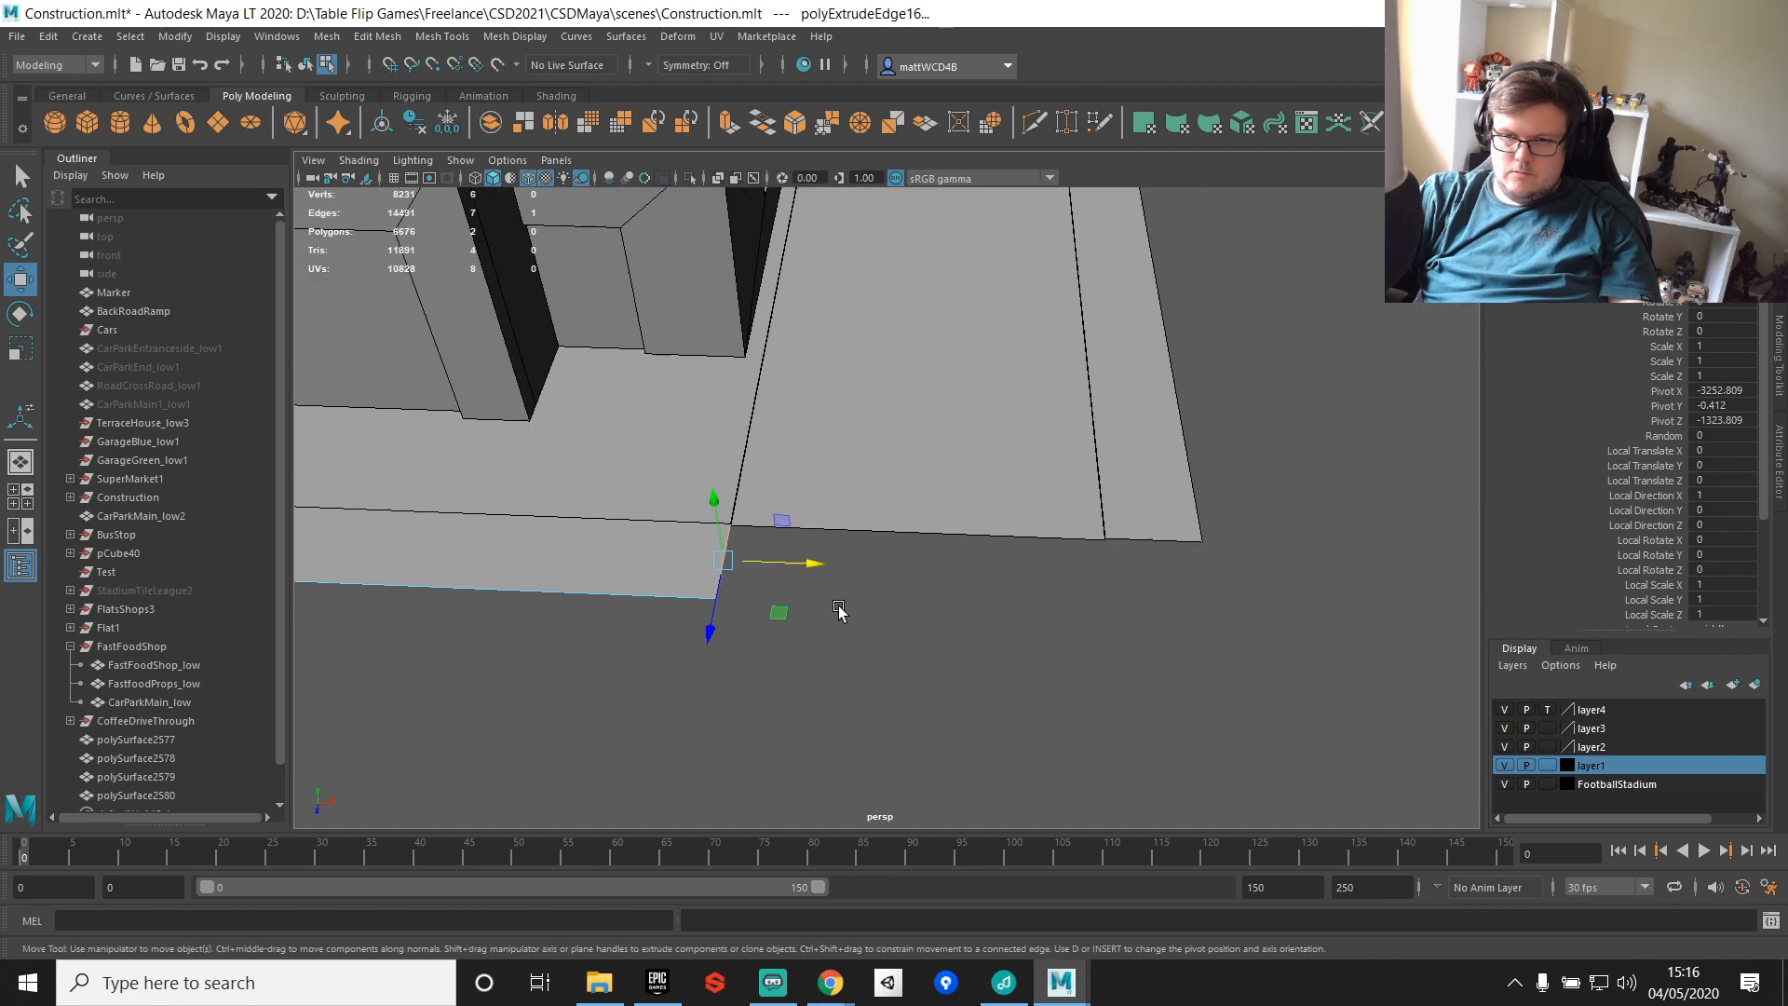
Step: Extrude the front strip's end edge again and snap it vertically to form the kerb drop at the lane
{"action": "left_click_drag", "start_coordinate": [959, 596], "coordinate": [874, 534], "text": "alt"}
{"action": "scroll", "coordinate": [875, 535], "scroll_direction": "up", "scroll_amount": 3}
{"action": "right_click_drag", "start_coordinate": [643, 396], "coordinate": [647, 433], "text": "shift"}
{"action": "key", "text": "w"}
{"action": "key", "text": "v"}
{"action": "left_click_drag", "start_coordinate": [608, 404], "coordinate": [661, 465]}
{"action": "key", "text": "f"}
Step: Extrude the lowered end edge across the drive-through lane and snap it to the lane's outer side
{"action": "left_click_drag", "start_coordinate": [782, 466], "coordinate": [1123, 543], "text": "alt"}
{"action": "scroll", "coordinate": [1024, 535], "scroll_direction": "down", "scroll_amount": 5}
{"action": "key", "text": "ctrl+e"}
{"action": "key", "text": "w"}
{"action": "key", "text": "v"}
Step: Extrude the end edge up to kerb height and extrude it once more across the width of the side strip
{"action": "key", "text": "ctrl+e"}
{"action": "key", "text": "w"}
{"action": "left_click_drag", "start_coordinate": [1053, 610], "coordinate": [1154, 573], "text": "alt"}
{"action": "key", "text": "v"}
{"action": "left_click_drag", "start_coordinate": [1058, 389], "coordinate": [1060, 380]}
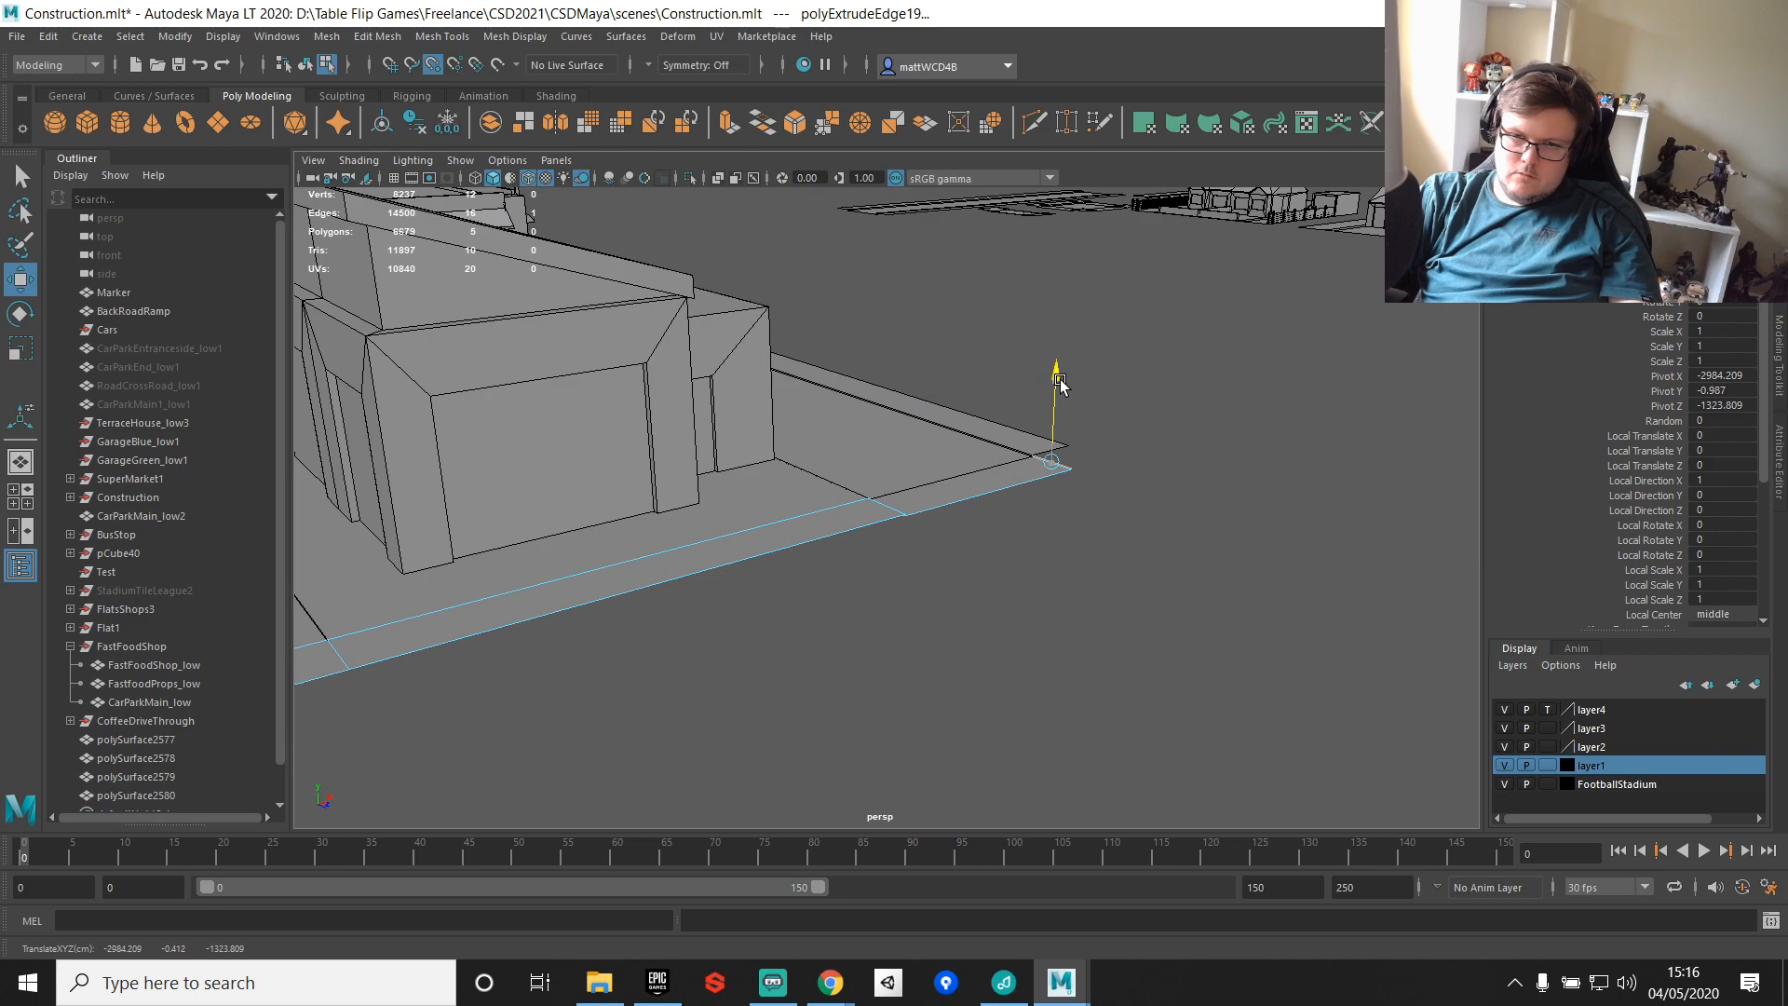
{"action": "key", "text": "ctrl+e"}
{"action": "key", "text": "v"}
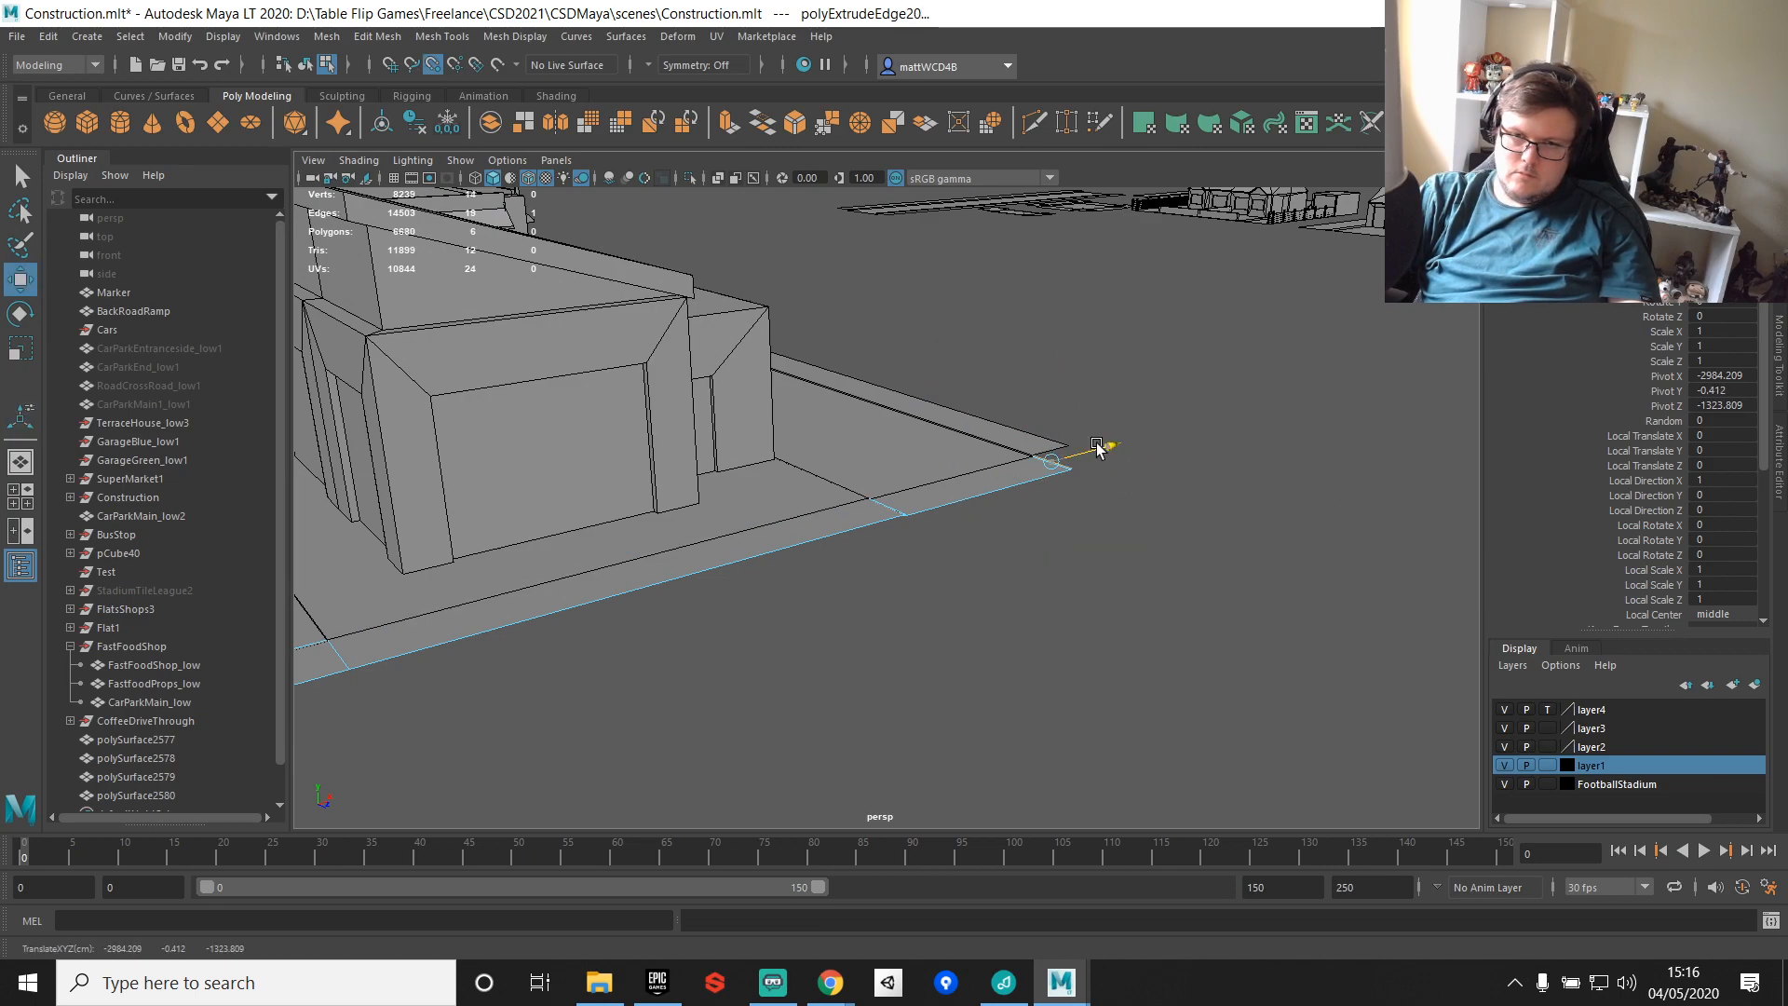
Step: Duplicate the straight road piece and move the copy in front of the drive-through lane
{"action": "scroll", "coordinate": [1106, 447], "scroll_direction": "down", "scroll_amount": 8}
{"action": "left_click_drag", "start_coordinate": [1107, 447], "coordinate": [1039, 531], "text": "alt"}
{"action": "middle_click_drag", "start_coordinate": [596, 494], "coordinate": [821, 396], "text": "alt"}
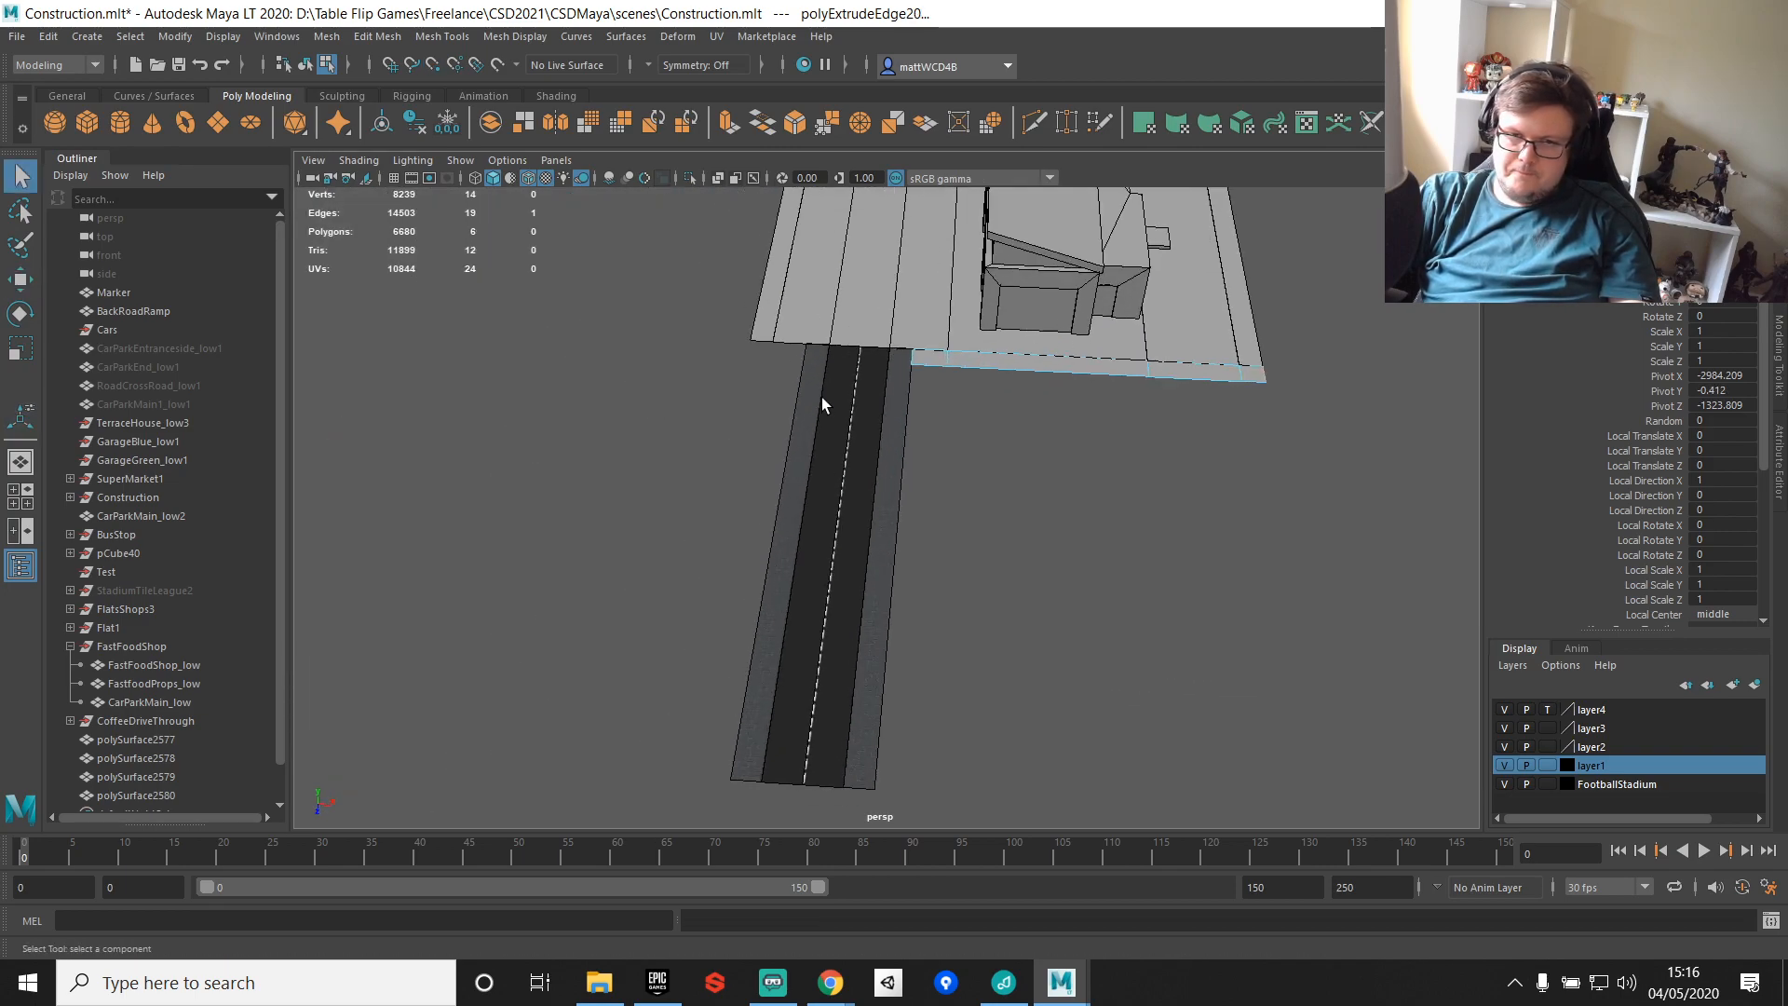
{"action": "key", "text": "F8"}
{"action": "left_click", "coordinate": [855, 423]}
{"action": "key", "text": "w"}
{"action": "key", "text": "ctrl+d"}
{"action": "key", "text": "v"}
{"action": "left_click_drag", "start_coordinate": [981, 354], "coordinate": [1253, 392]}
{"action": "key", "text": "f"}
{"action": "left_click_drag", "start_coordinate": [865, 449], "coordinate": [927, 484], "text": "alt"}
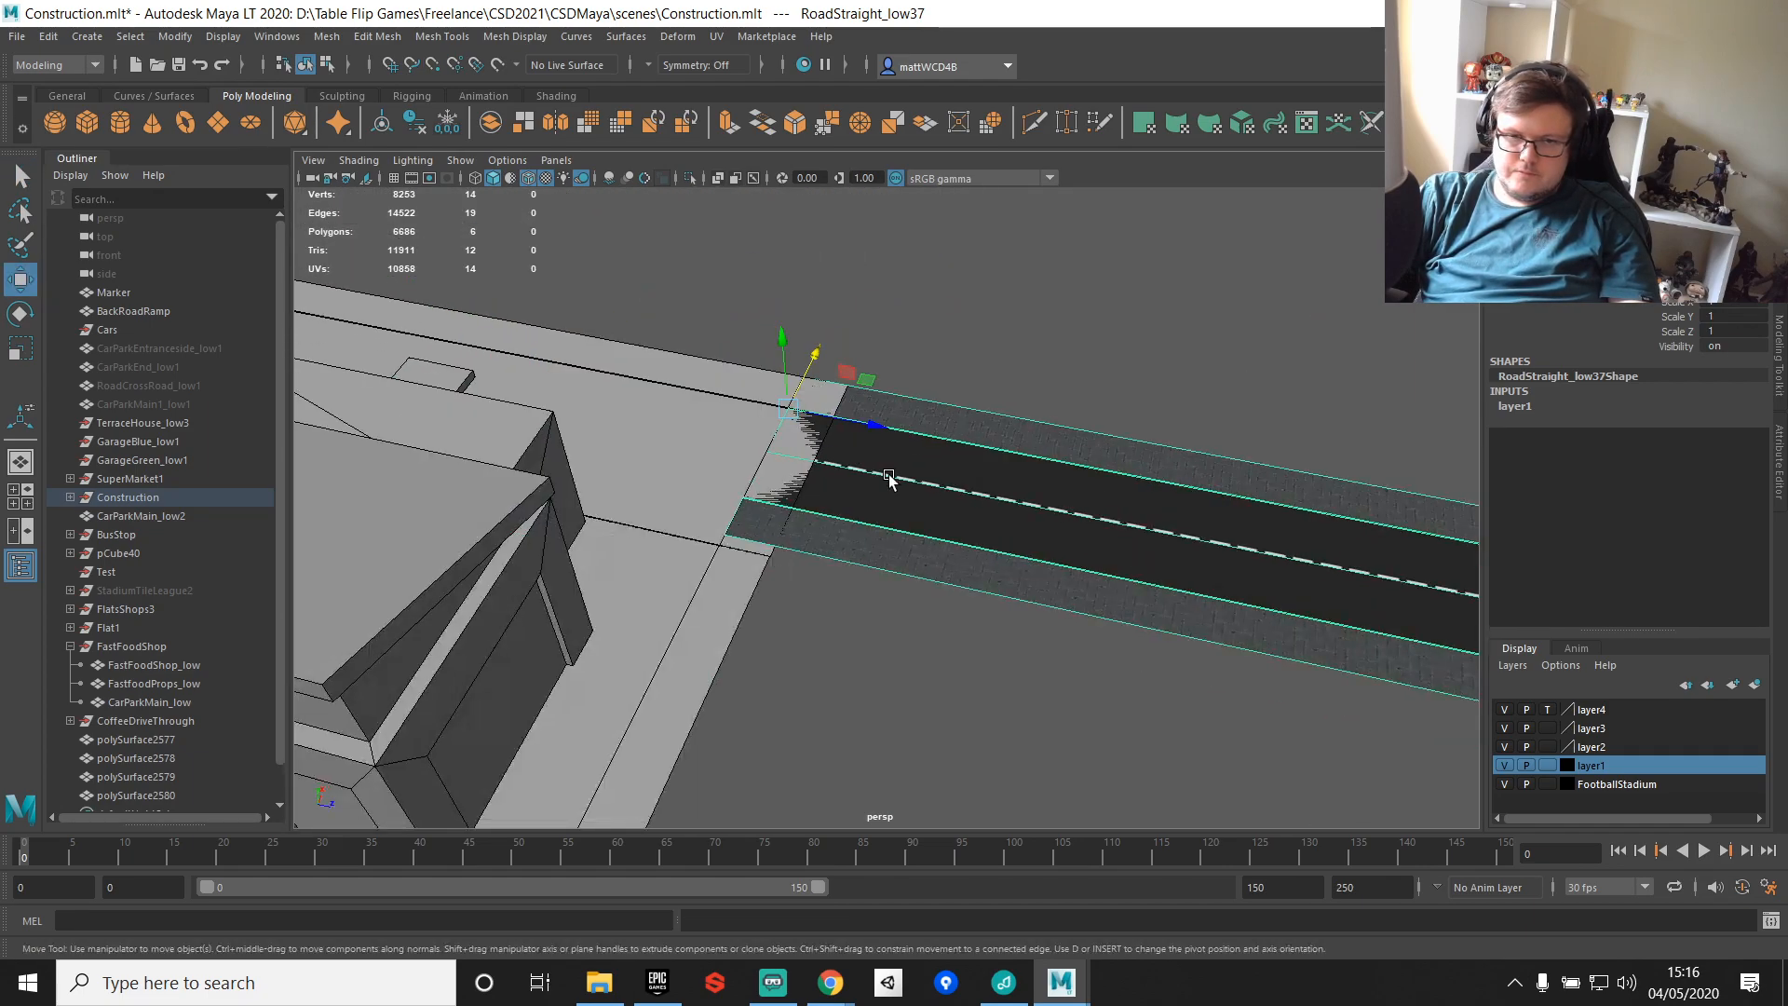
{"action": "left_click_drag", "start_coordinate": [830, 416], "coordinate": [879, 425]}
Step: Reposition the road copy's pivot to its inner kerb corner and snap the road to the lane seam and front strip
{"action": "left_click_drag", "start_coordinate": [939, 485], "coordinate": [1107, 592], "text": "alt"}
{"action": "key", "text": "d"}
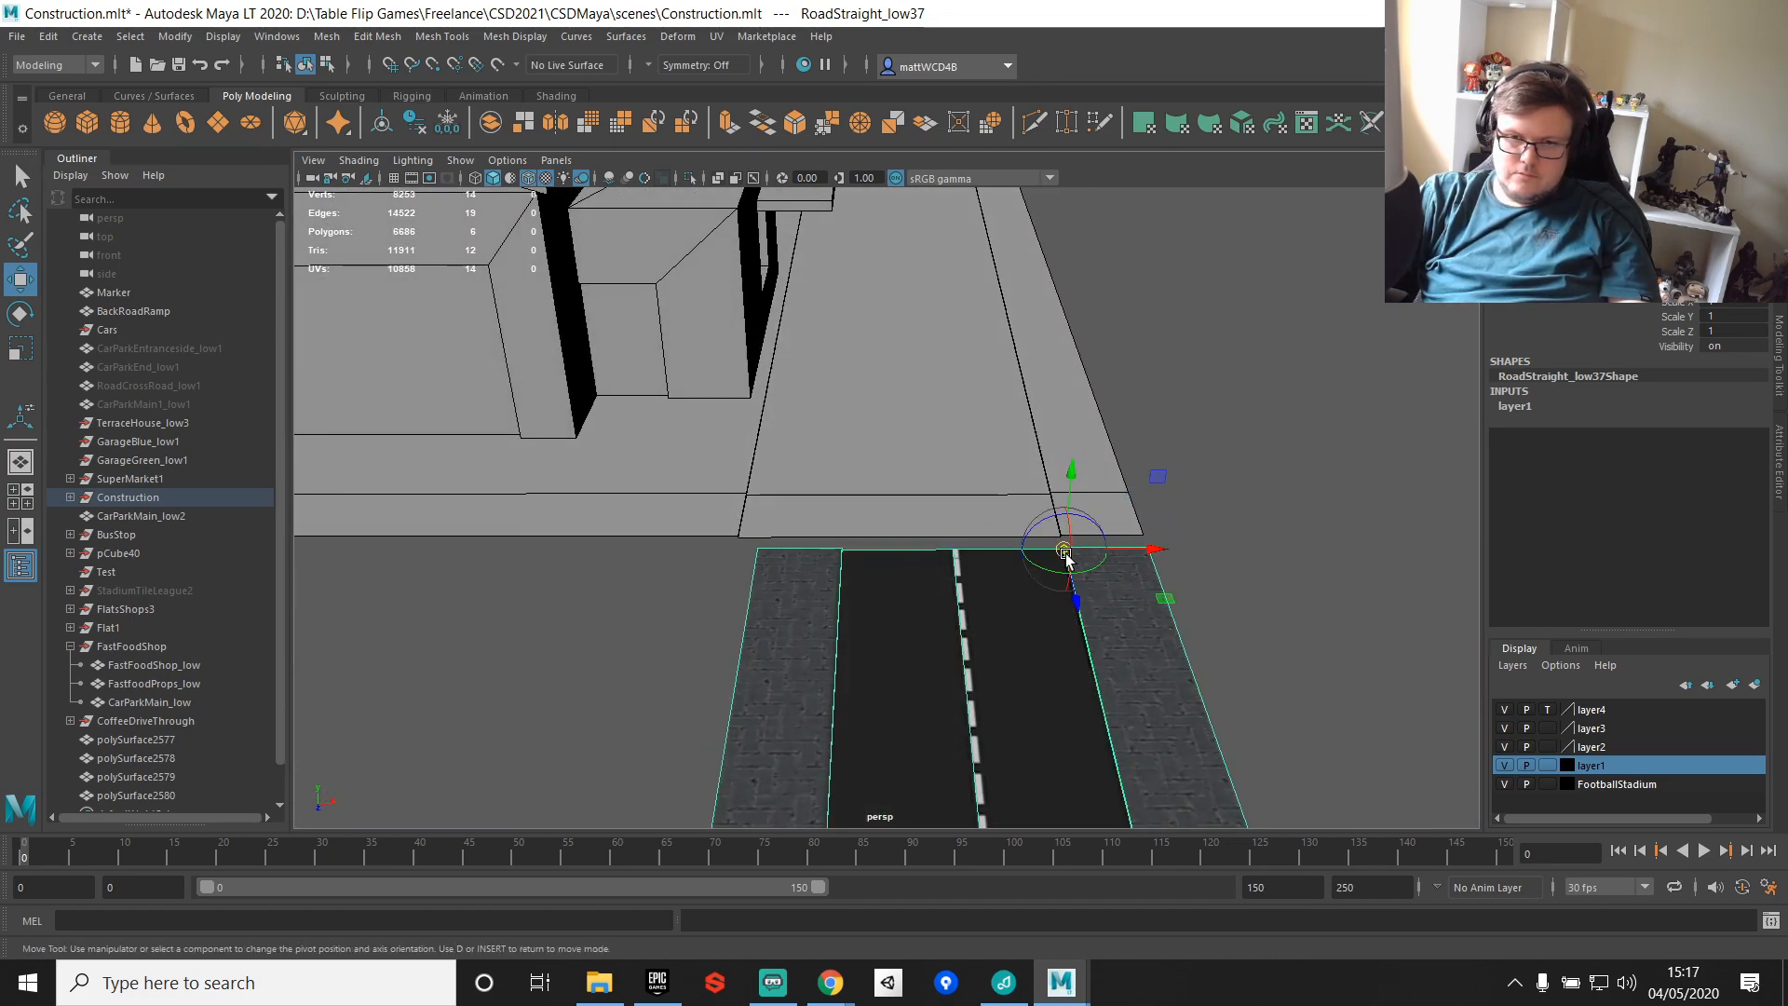
{"action": "left_click_drag", "start_coordinate": [931, 560], "coordinate": [1037, 600], "text": "alt"}
{"action": "key", "text": "d"}
{"action": "left_click_drag", "start_coordinate": [906, 584], "coordinate": [754, 545]}
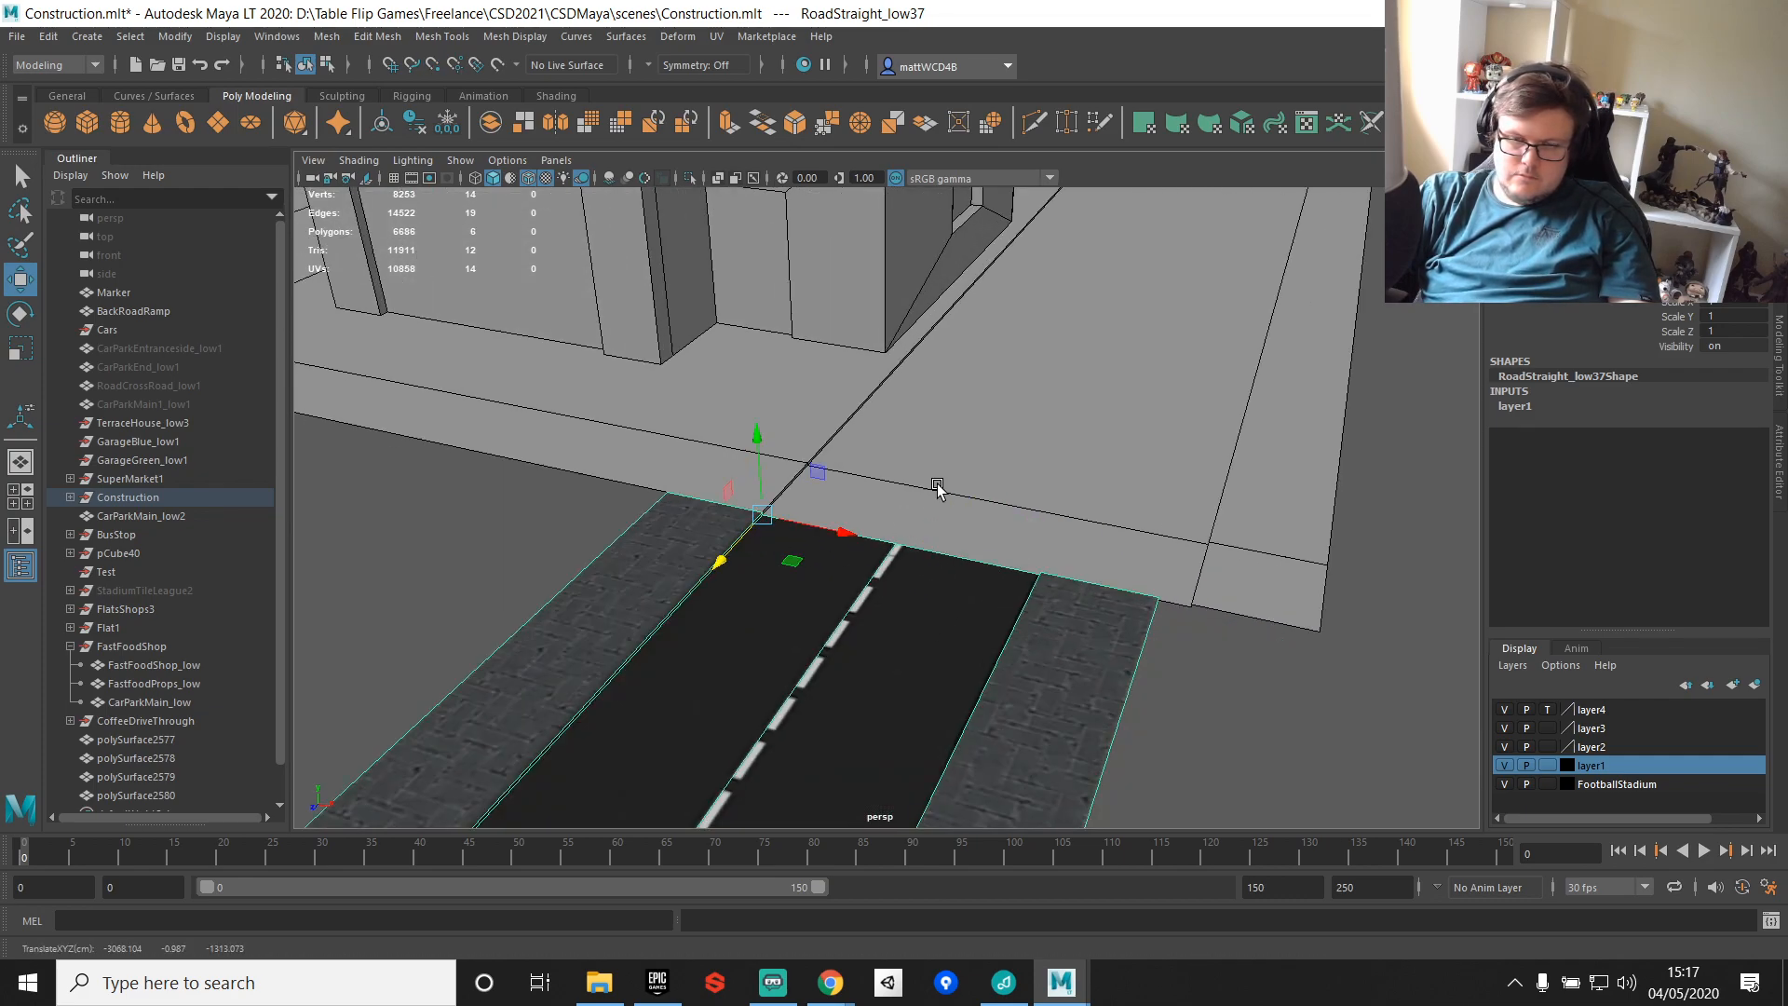
Step: Select the ground's vertices along the lane's outer side and snap them in line with the road copy's outer carriageway edge
{"action": "left_click_drag", "start_coordinate": [925, 494], "coordinate": [978, 455], "text": "alt"}
{"action": "scroll", "coordinate": [978, 455], "scroll_direction": "down", "scroll_amount": 3}
{"action": "left_click", "coordinate": [914, 387]}
{"action": "scroll", "coordinate": [885, 531], "scroll_direction": "down", "scroll_amount": 10}
{"action": "middle_click_drag", "start_coordinate": [896, 572], "coordinate": [1042, 471], "text": "alt"}
{"action": "scroll", "coordinate": [965, 529], "scroll_direction": "up", "scroll_amount": 5}
{"action": "left_click_drag", "start_coordinate": [931, 414], "coordinate": [911, 466], "text": "alt"}
{"action": "middle_click_drag", "start_coordinate": [1230, 551], "coordinate": [885, 491], "text": "alt"}
{"action": "scroll", "coordinate": [886, 491], "scroll_direction": "up", "scroll_amount": 5}
{"action": "left_click_drag", "start_coordinate": [886, 491], "coordinate": [894, 523], "text": "alt"}
{"action": "middle_click_drag", "start_coordinate": [922, 411], "coordinate": [955, 535], "text": "alt"}
{"action": "right_click_drag", "start_coordinate": [929, 400], "coordinate": [839, 396]}
{"action": "scroll", "coordinate": [881, 335], "scroll_direction": "down", "scroll_amount": 3}
{"action": "scroll", "coordinate": [1081, 700], "scroll_direction": "up", "scroll_amount": 4}
{"action": "left_click_drag", "start_coordinate": [1071, 208], "coordinate": [924, 657]}
Step: Select the front strip's vertices beyond the lane and snap them inward to the road copy's outer carriageway edge
{"action": "key", "text": "q"}
{"action": "left_click_drag", "start_coordinate": [924, 477], "coordinate": [961, 437], "text": "alt"}
{"action": "right_click_drag", "start_coordinate": [961, 438], "coordinate": [1039, 365]}
{"action": "left_click", "coordinate": [948, 468]}
{"action": "left_click", "coordinate": [923, 651]}
{"action": "right_click_drag", "start_coordinate": [931, 669], "coordinate": [803, 468]}
{"action": "left_click_drag", "start_coordinate": [1055, 730], "coordinate": [1105, 739], "text": "alt"}
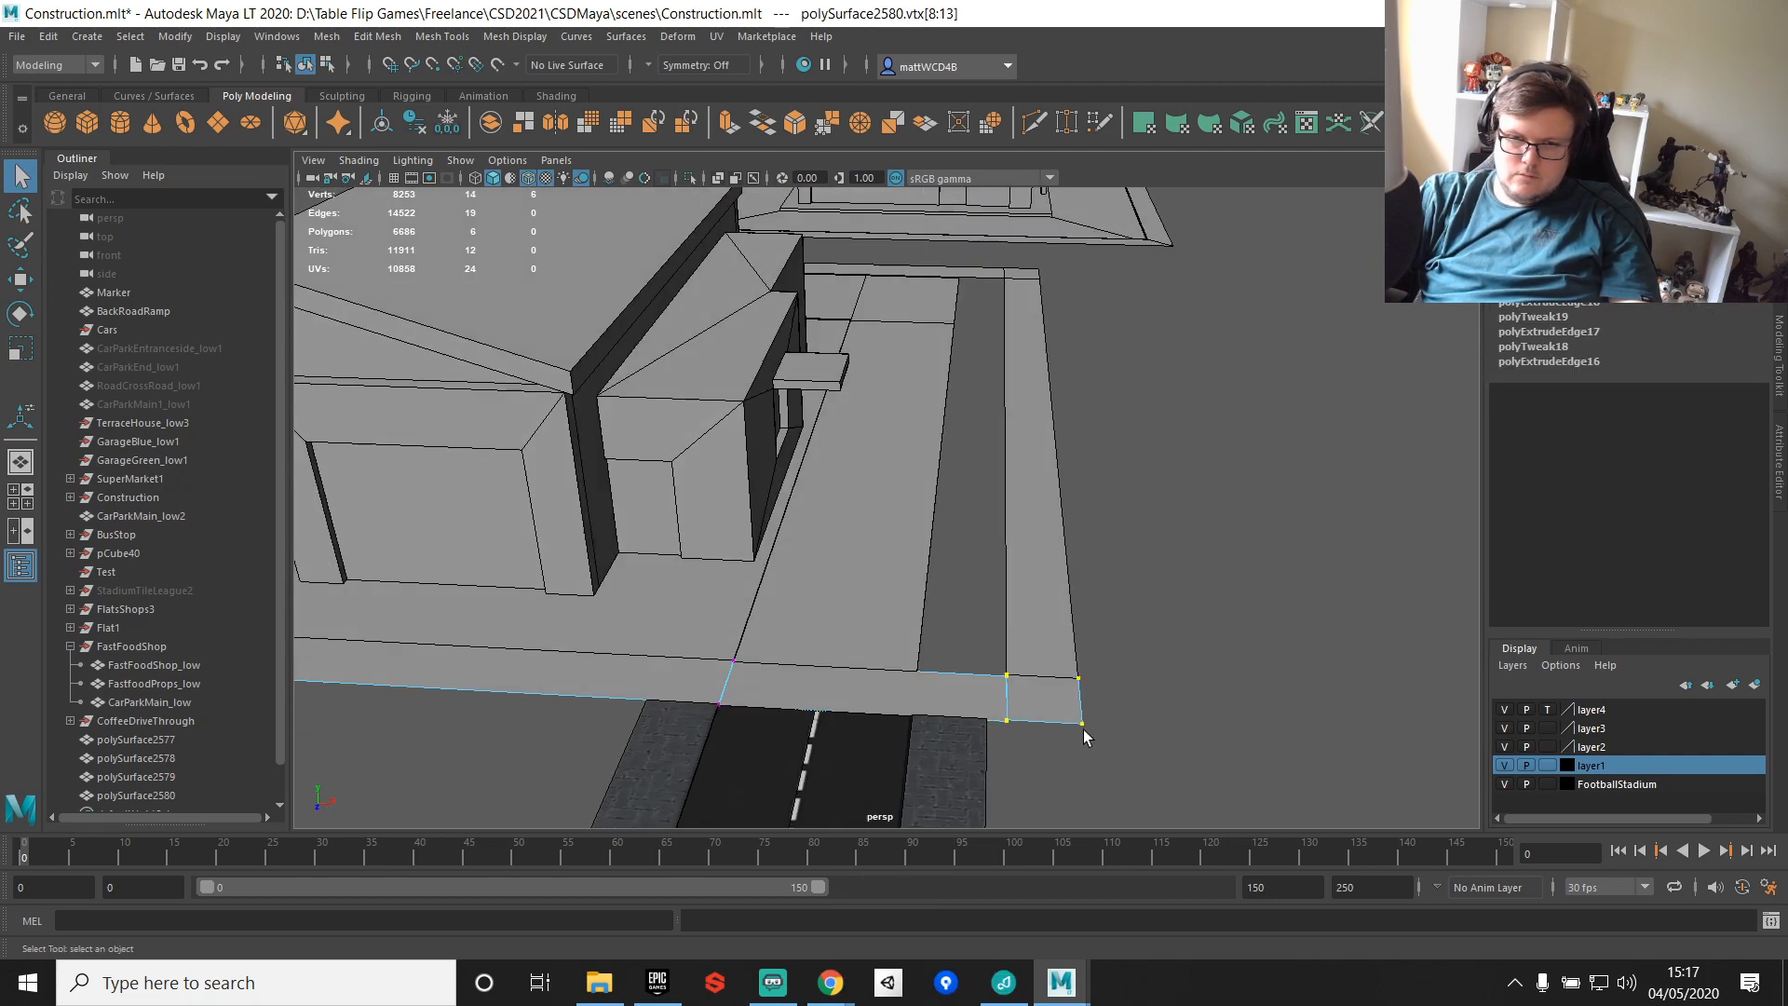
{"action": "key", "text": "w"}
{"action": "left_click_drag", "start_coordinate": [1004, 696], "coordinate": [904, 689]}
Step: Select the front strip's outermost end vertices and snap them to the outer edge of the road copy's pavement
{"action": "key", "text": "q"}
{"action": "left_click_drag", "start_coordinate": [1025, 648], "coordinate": [986, 718]}
{"action": "key", "text": "w"}
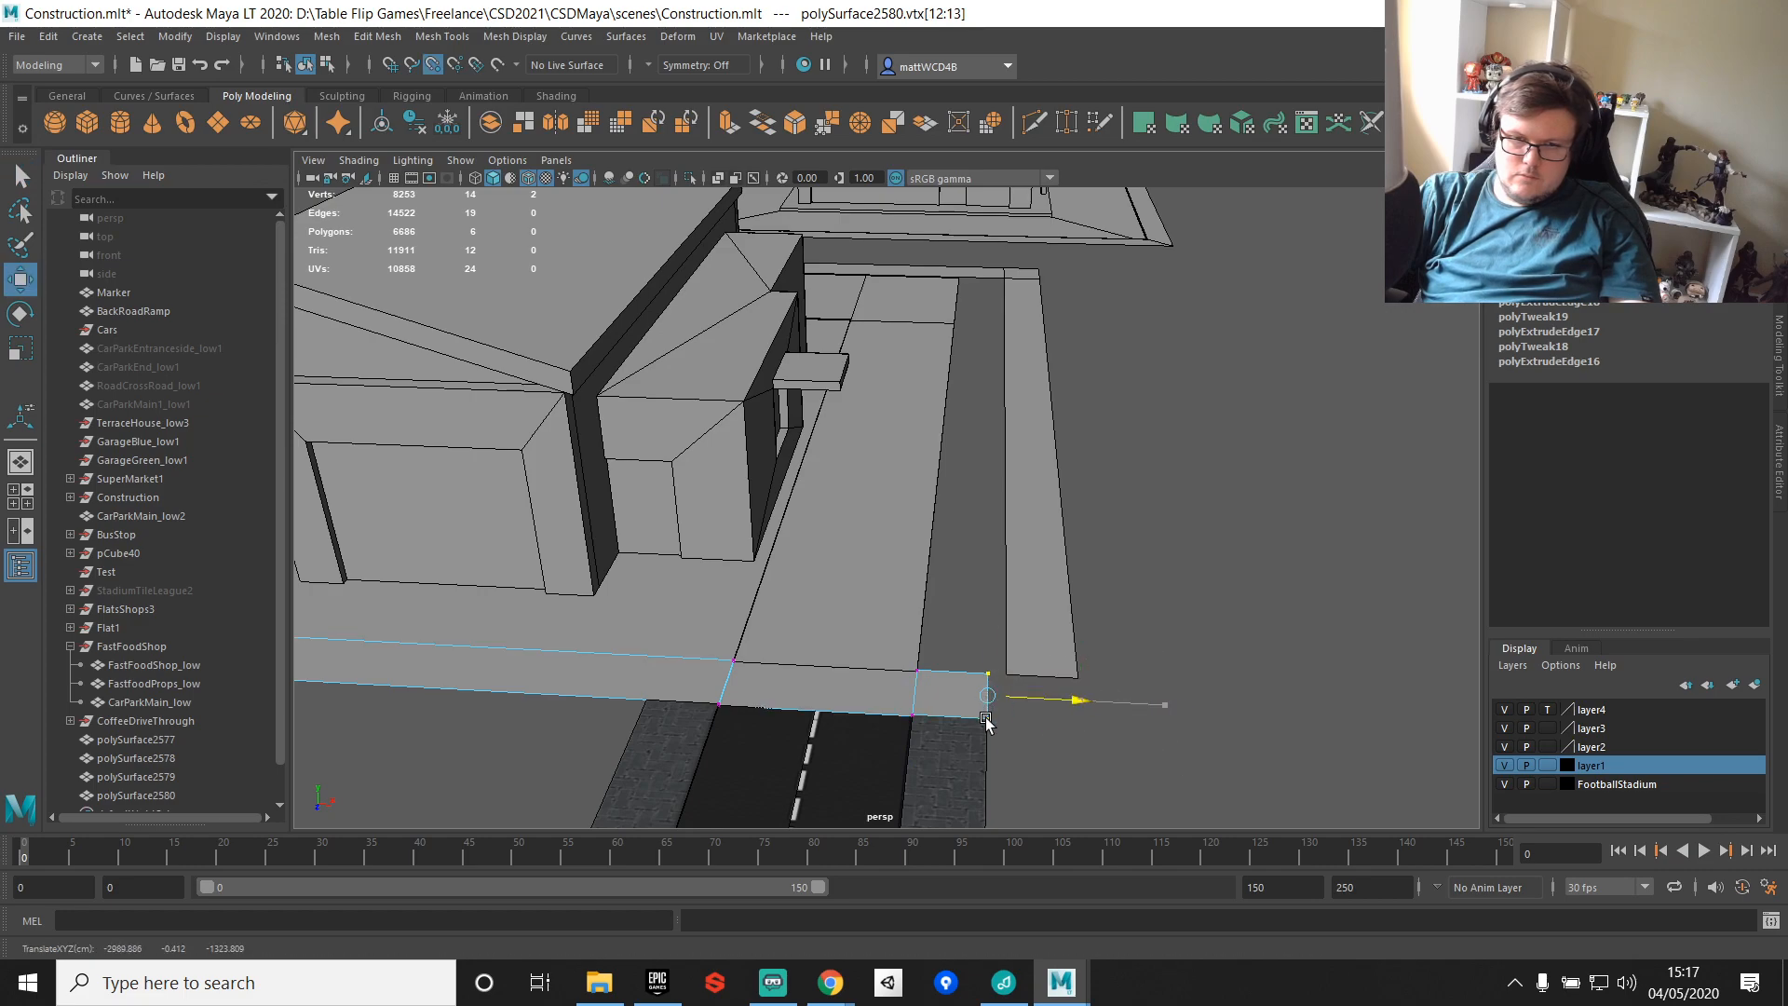
Step: Reposition the detached side pavement strip's pivot to its inner corner and snap the strip against the ground's outer lane edge
{"action": "key", "text": "q"}
{"action": "left_click", "coordinate": [1025, 557]}
{"action": "key", "text": "w"}
{"action": "key", "text": "d"}
{"action": "key", "text": "v"}
{"action": "left_click_drag", "start_coordinate": [1011, 282], "coordinate": [918, 673]}
{"action": "left_click", "coordinate": [1094, 590]}
Step: Snap the rear strip's inner vertices to the ground's corner and its end vertices to the side strip's outer edge
{"action": "scroll", "coordinate": [1104, 579], "scroll_direction": "down", "scroll_amount": 5}
{"action": "left_click_drag", "start_coordinate": [1094, 650], "coordinate": [812, 674], "text": "alt"}
{"action": "middle_click_drag", "start_coordinate": [1098, 559], "coordinate": [779, 376], "text": "alt"}
{"action": "scroll", "coordinate": [929, 482], "scroll_direction": "up", "scroll_amount": 5}
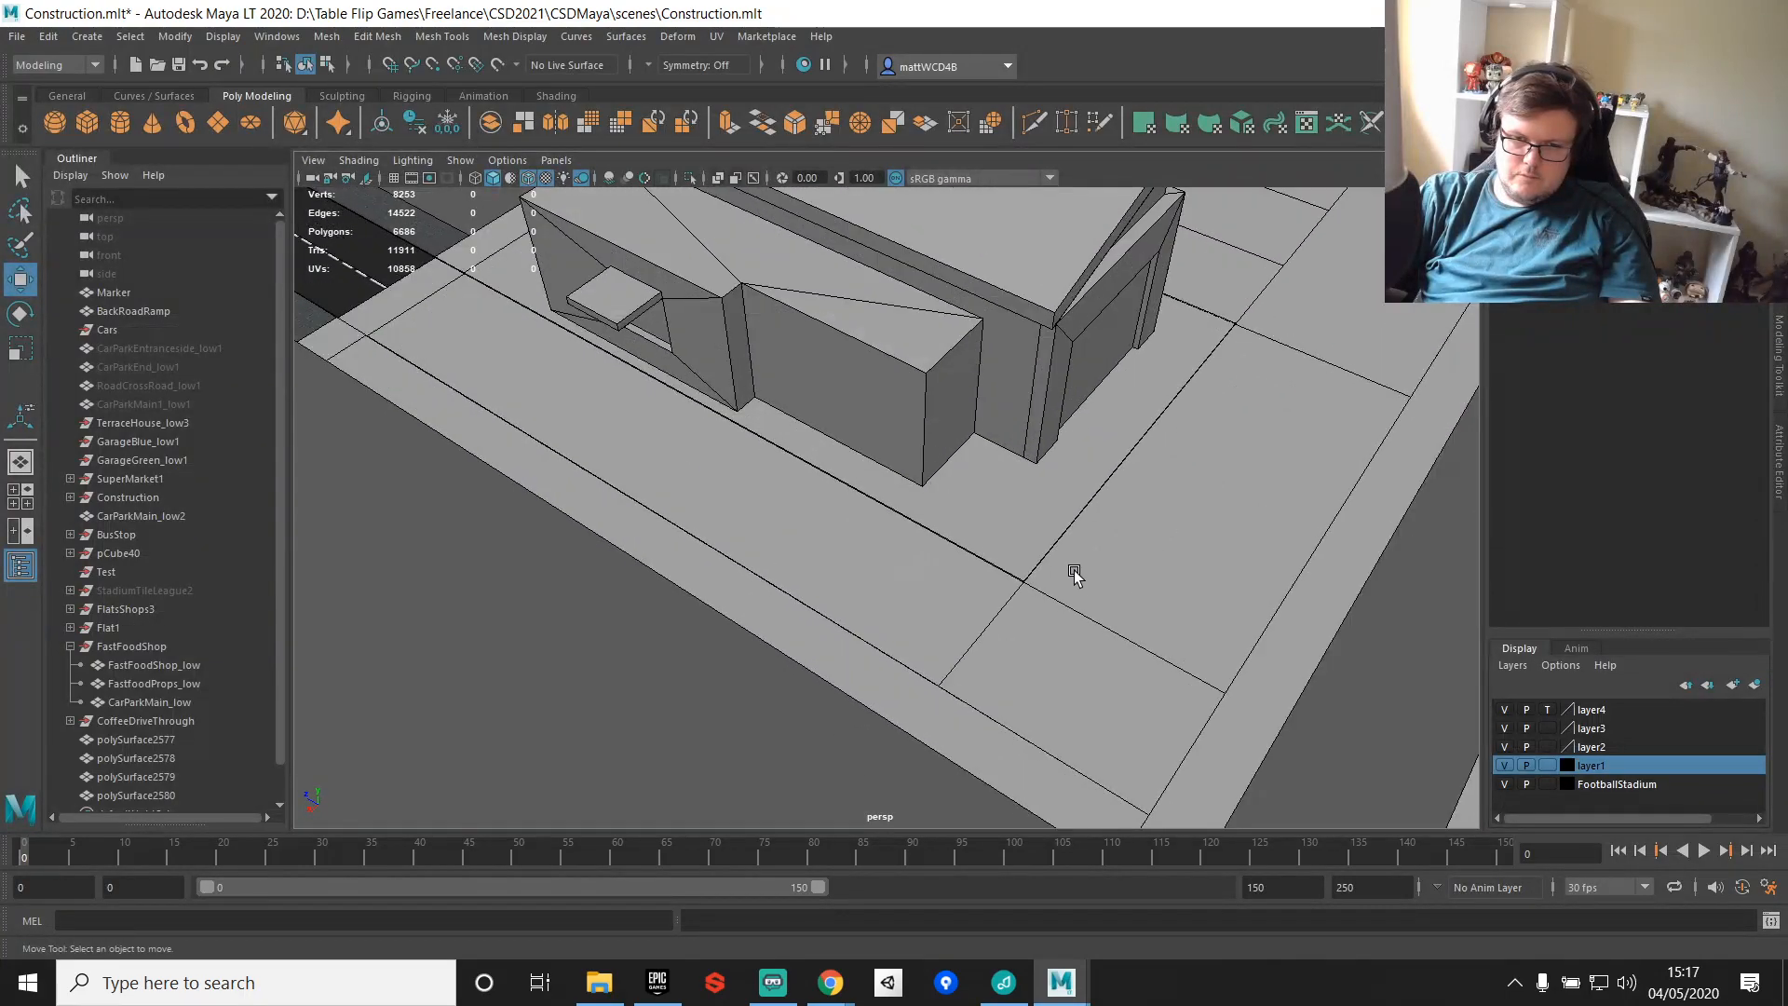
{"action": "middle_click_drag", "start_coordinate": [1085, 584], "coordinate": [880, 312], "text": "alt"}
{"action": "left_click", "coordinate": [909, 583]}
{"action": "left_click_drag", "start_coordinate": [1029, 585], "coordinate": [852, 576], "text": "alt"}
{"action": "key", "text": "q"}
{"action": "right_click_drag", "start_coordinate": [789, 565], "coordinate": [629, 443]}
{"action": "left_click_drag", "start_coordinate": [712, 508], "coordinate": [778, 571]}
{"action": "key", "text": "w"}
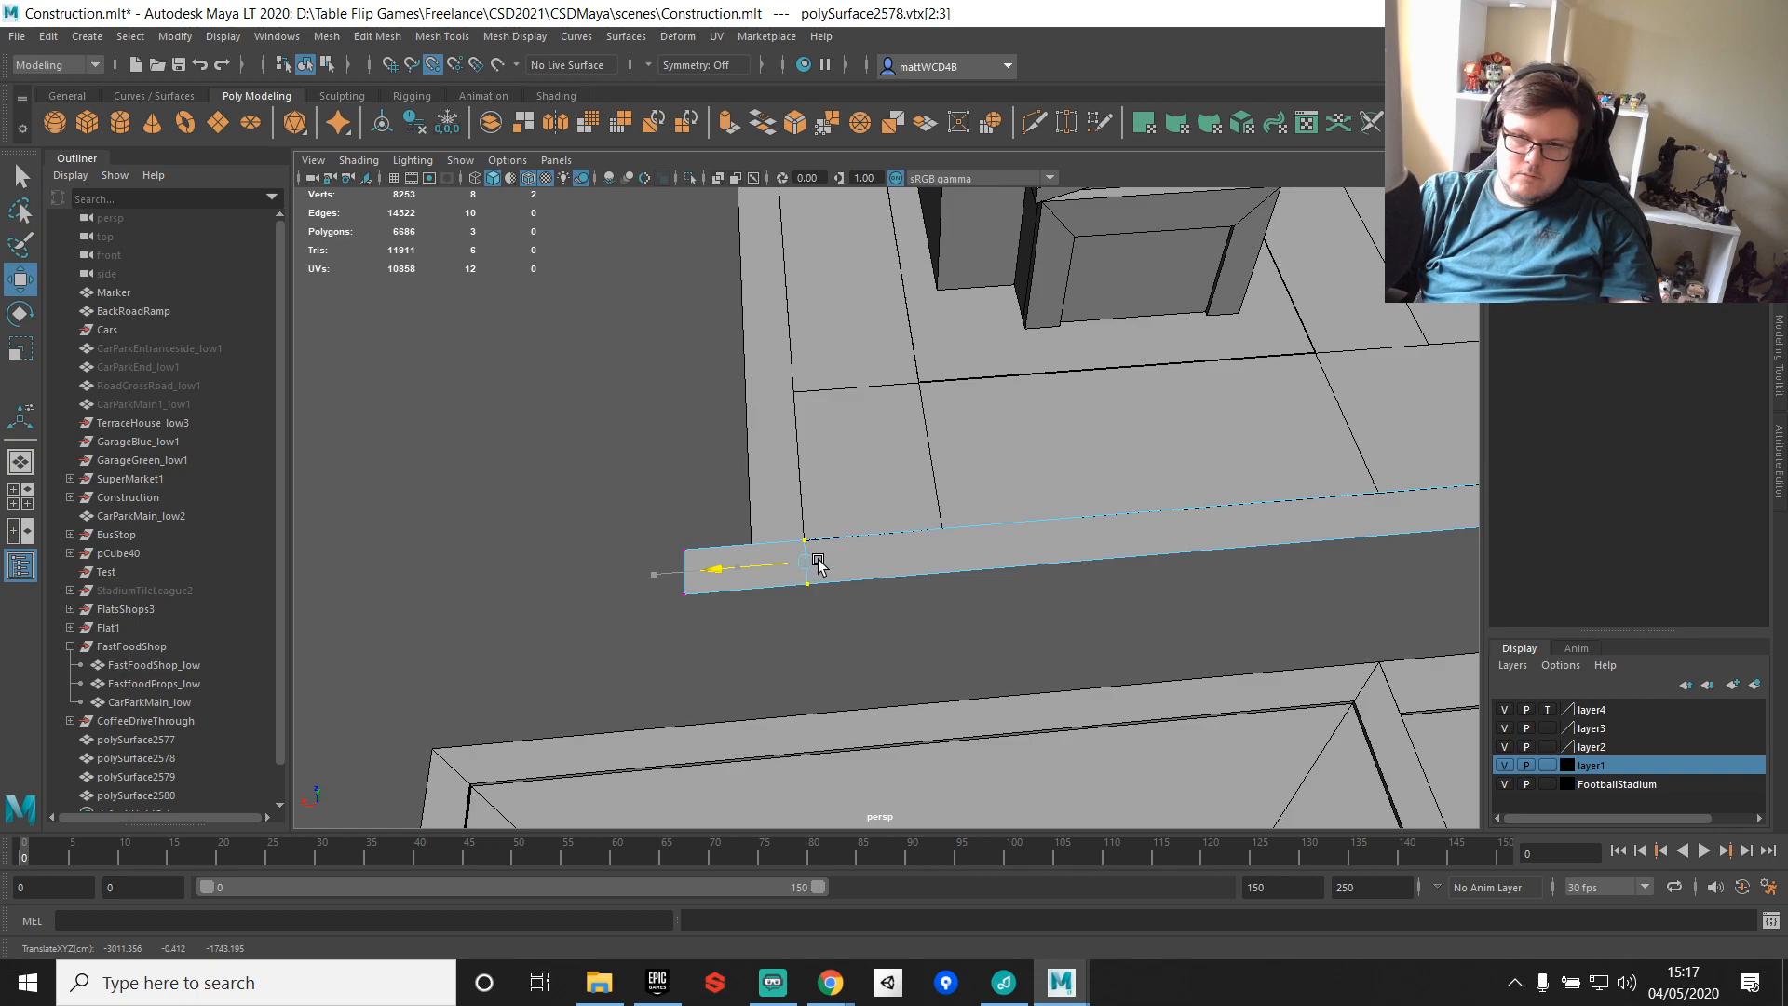
{"action": "left_click_drag", "start_coordinate": [599, 460], "coordinate": [691, 663]}
{"action": "left_click_drag", "start_coordinate": [667, 577], "coordinate": [732, 574]}
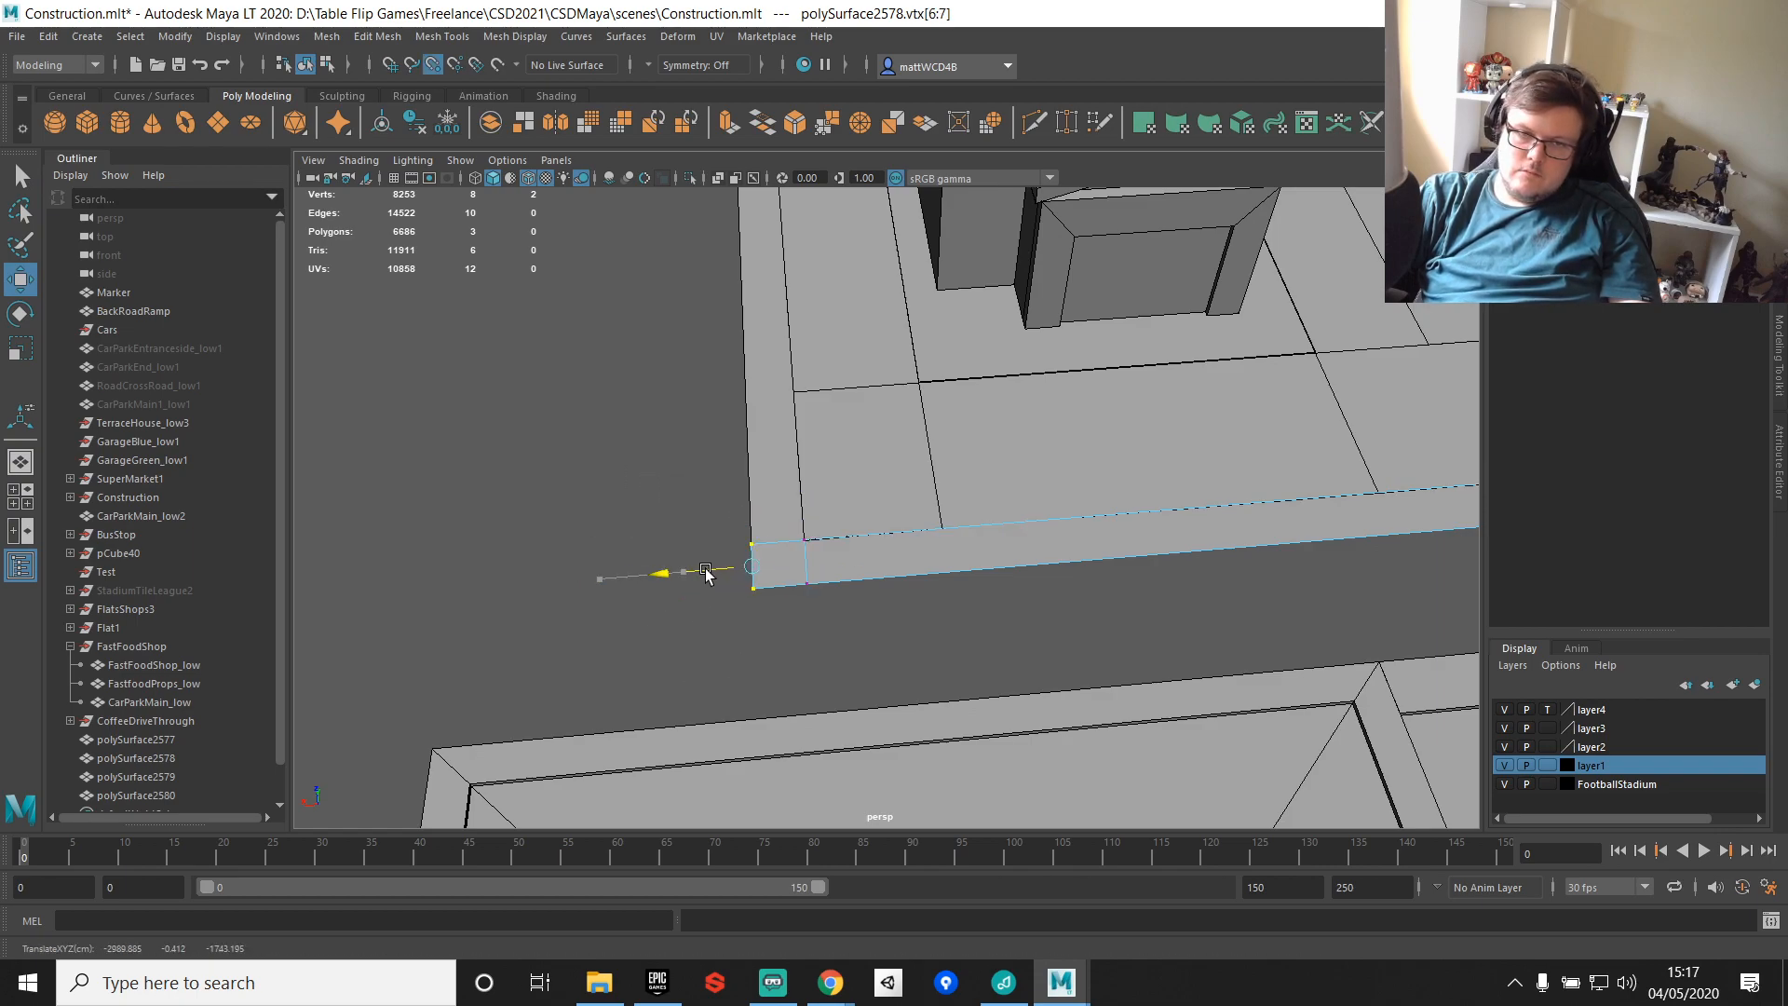
Step: Combine the ground and its surrounding pavement strips into one mesh and delete its history
{"action": "key", "text": "q"}
{"action": "scroll", "coordinate": [1001, 456], "scroll_direction": "down", "scroll_amount": 4}
{"action": "left_click_drag", "start_coordinate": [1001, 456], "coordinate": [1097, 447], "text": "alt"}
{"action": "scroll", "coordinate": [1024, 438], "scroll_direction": "up", "scroll_amount": 4}
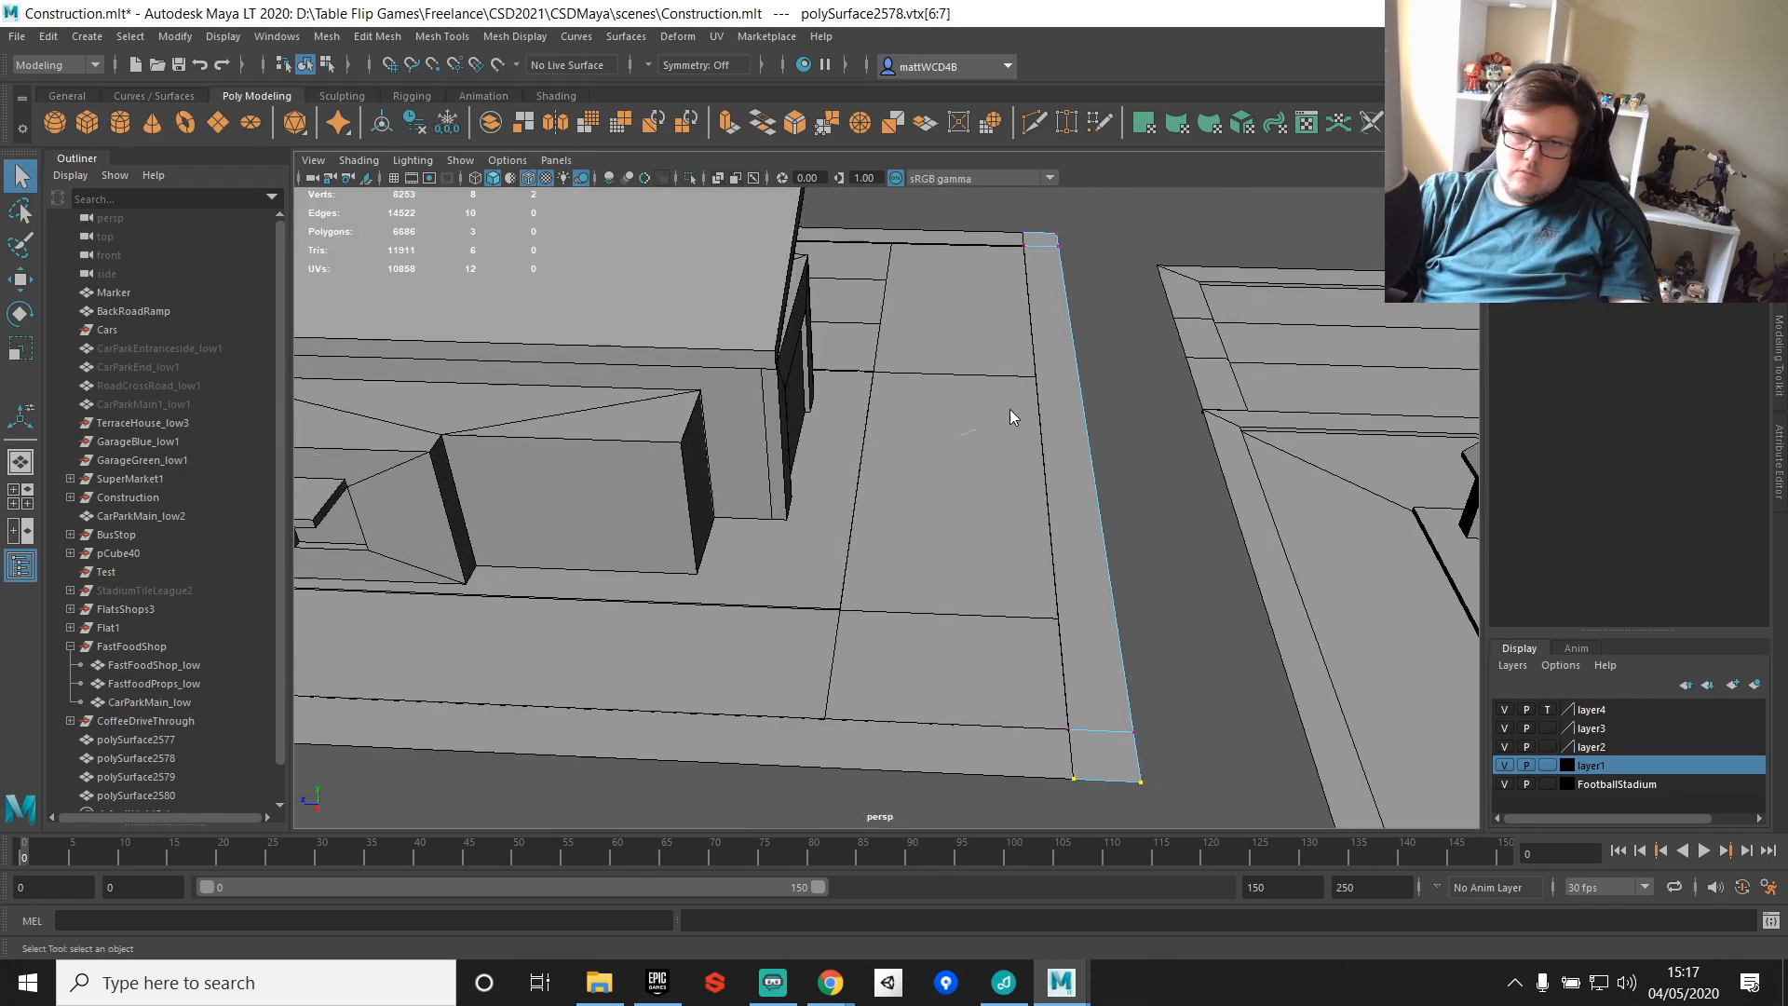
{"action": "right_click_drag", "start_coordinate": [986, 434], "coordinate": [1047, 410]}
{"action": "left_click", "coordinate": [994, 455]}
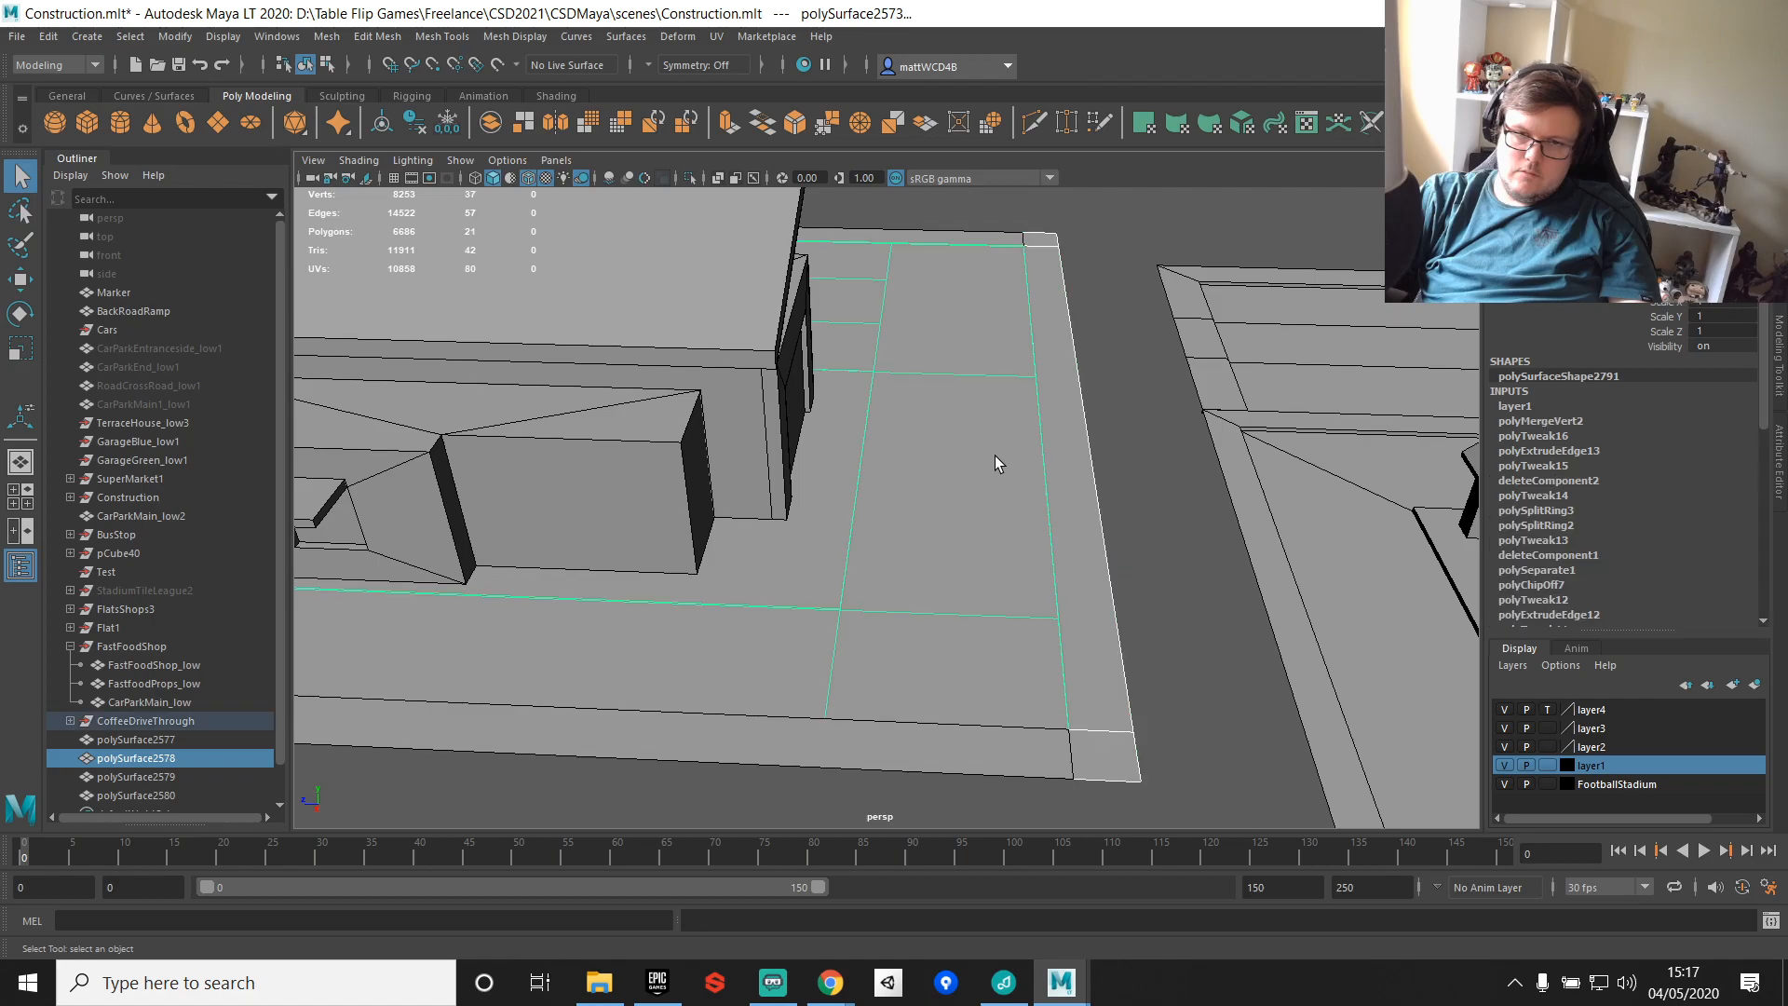
{"action": "left_click", "coordinate": [838, 749], "text": "shift"}
{"action": "scroll", "coordinate": [838, 736], "scroll_direction": "down", "scroll_amount": 5}
{"action": "left_click_drag", "start_coordinate": [875, 521], "coordinate": [1271, 543], "text": "alt"}
{"action": "scroll", "coordinate": [1164, 540], "scroll_direction": "down", "scroll_amount": 4}
{"action": "left_click_drag", "start_coordinate": [1080, 498], "coordinate": [981, 490], "text": "alt"}
{"action": "left_click", "coordinate": [1014, 524], "text": "shift"}
{"action": "right_click_drag", "start_coordinate": [981, 490], "coordinate": [943, 881], "text": "shift"}
{"action": "key", "text": "w"}
{"action": "scroll", "coordinate": [1025, 461], "scroll_direction": "down", "scroll_amount": 4}
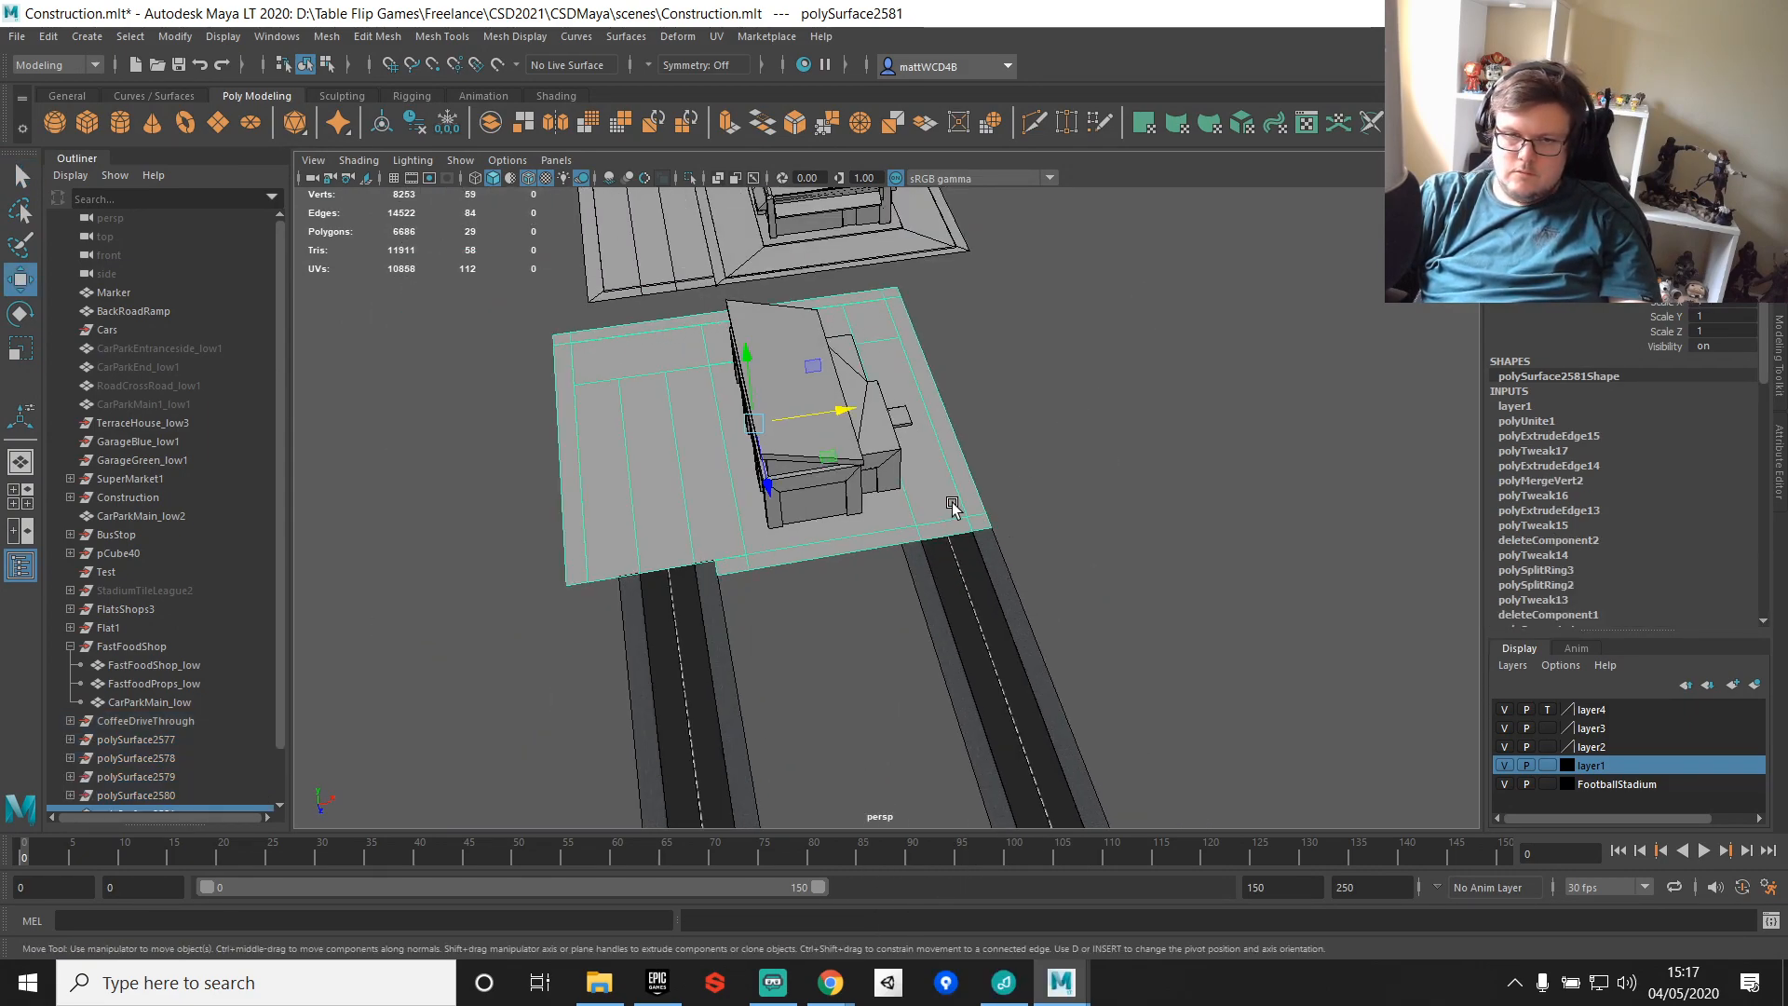
{"action": "key", "text": "alt+shift+d"}
Step: Merge all overlapping vertices of the combined ground with a distance threshold of 0.01
{"action": "right_click_drag", "start_coordinate": [938, 473], "coordinate": [831, 425]}
{"action": "scroll", "coordinate": [708, 409], "scroll_direction": "down", "scroll_amount": 5}
{"action": "right_click_drag", "start_coordinate": [1107, 622], "coordinate": [1181, 469], "text": "shift"}
{"action": "scroll", "coordinate": [900, 464], "scroll_direction": "up", "scroll_amount": 5}
{"action": "left_click_drag", "start_coordinate": [884, 515], "coordinate": [830, 495], "text": "alt"}
{"action": "middle_click_drag", "start_coordinate": [1021, 421], "coordinate": [929, 625], "text": "alt"}
{"action": "scroll", "coordinate": [929, 625], "scroll_direction": "down", "scroll_amount": 5}
{"action": "left_click_drag", "start_coordinate": [928, 625], "coordinate": [1013, 463], "text": "alt"}
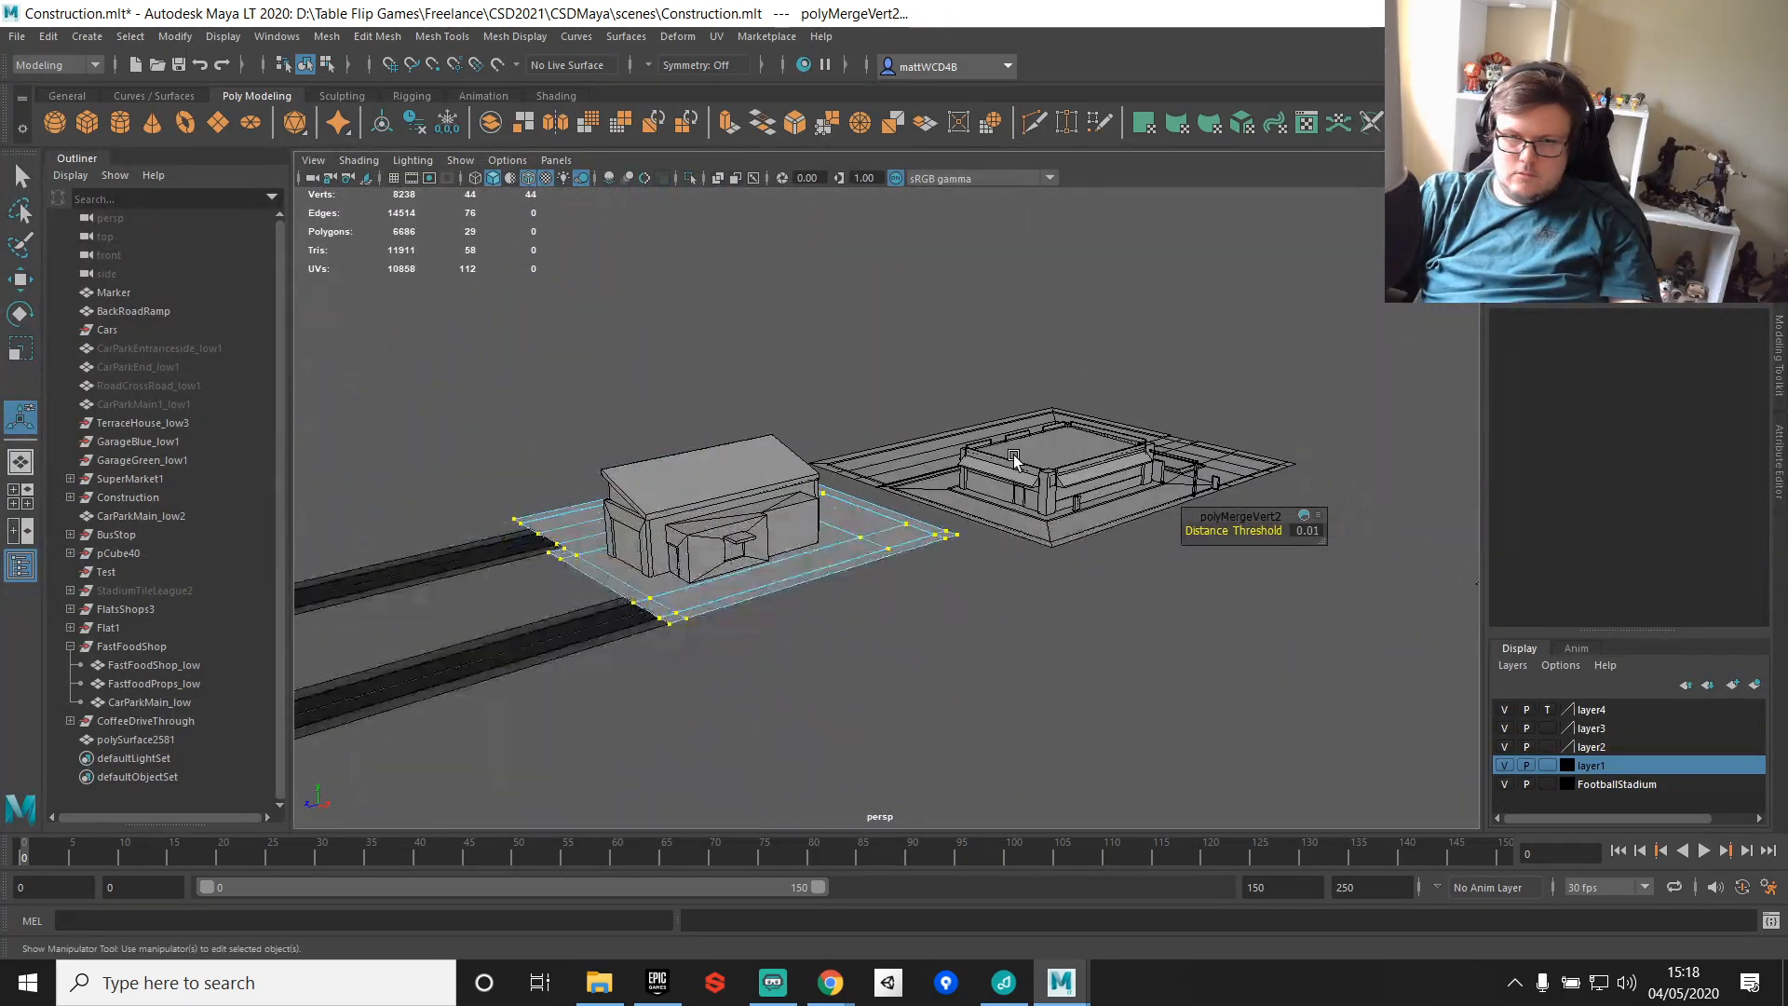
{"action": "scroll", "coordinate": [1013, 463], "scroll_direction": "up", "scroll_amount": 3}
Step: Duplicate the fast food shop's props and move the copy onto the coffee shop's drive-through lane
{"action": "key", "text": "F8"}
{"action": "left_click", "coordinate": [1306, 438]}
{"action": "key", "text": "w"}
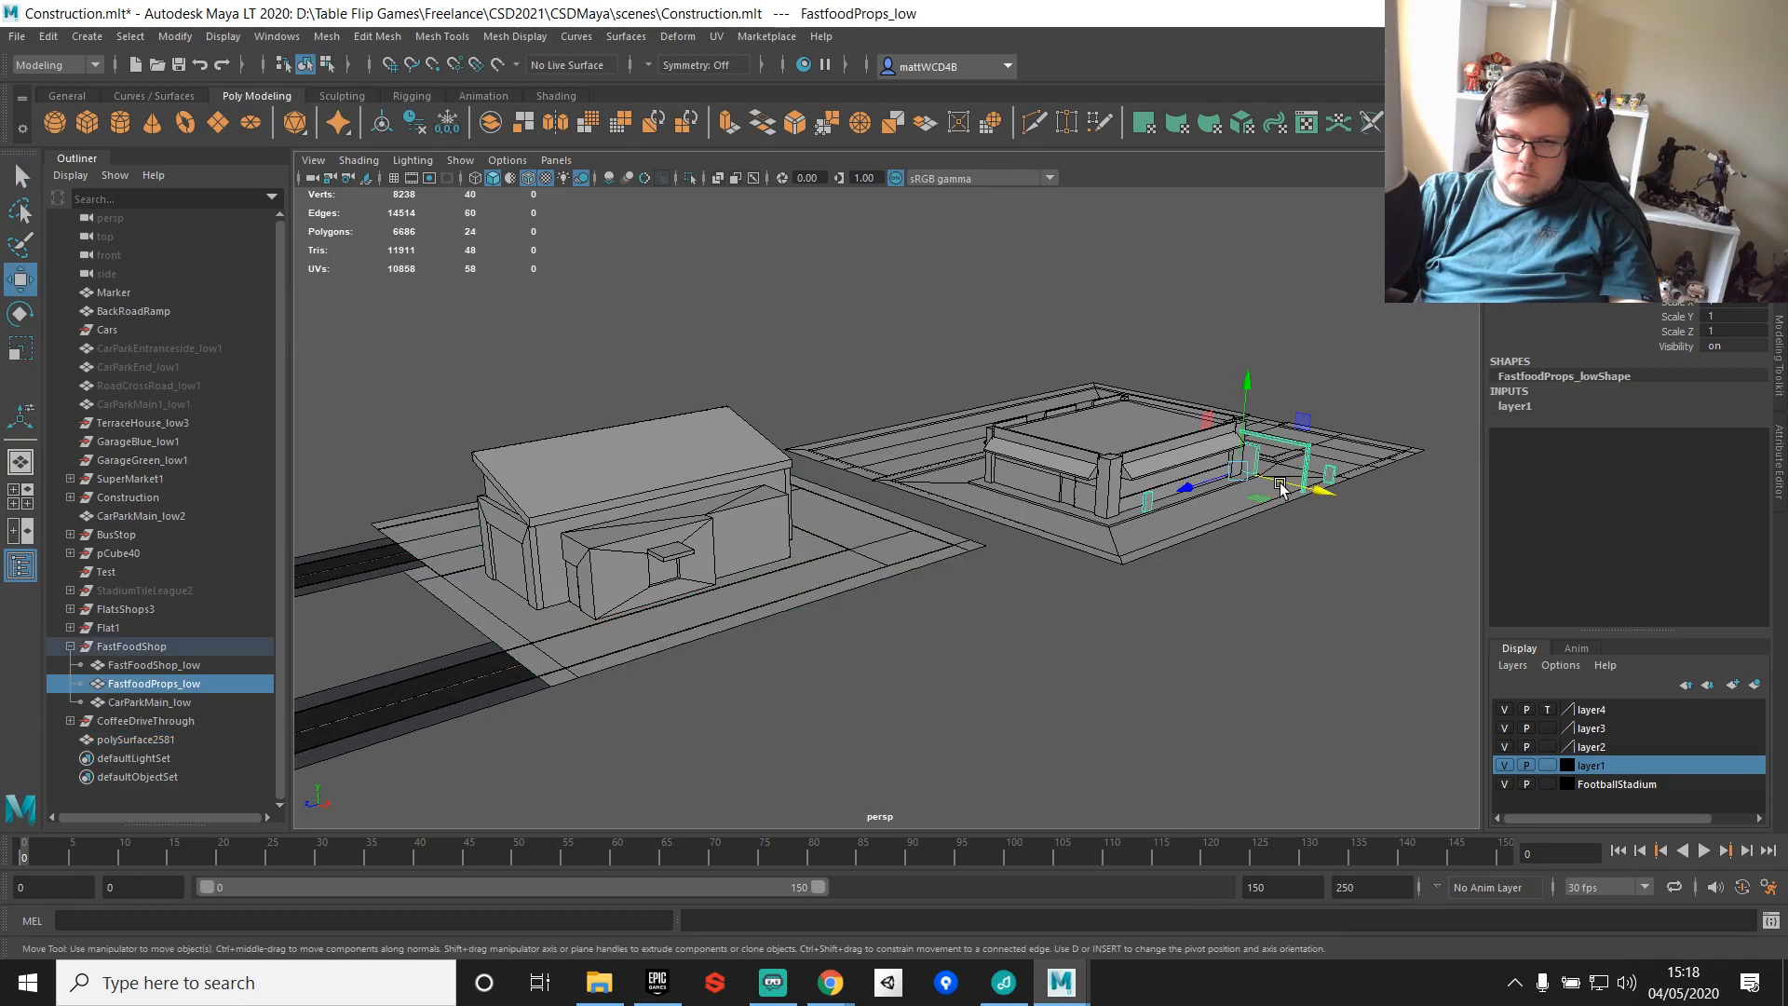
{"action": "key", "text": "ctrl+d"}
{"action": "left_click_drag", "start_coordinate": [1304, 445], "coordinate": [890, 559]}
{"action": "left_click_drag", "start_coordinate": [1304, 514], "coordinate": [910, 547], "text": "alt"}
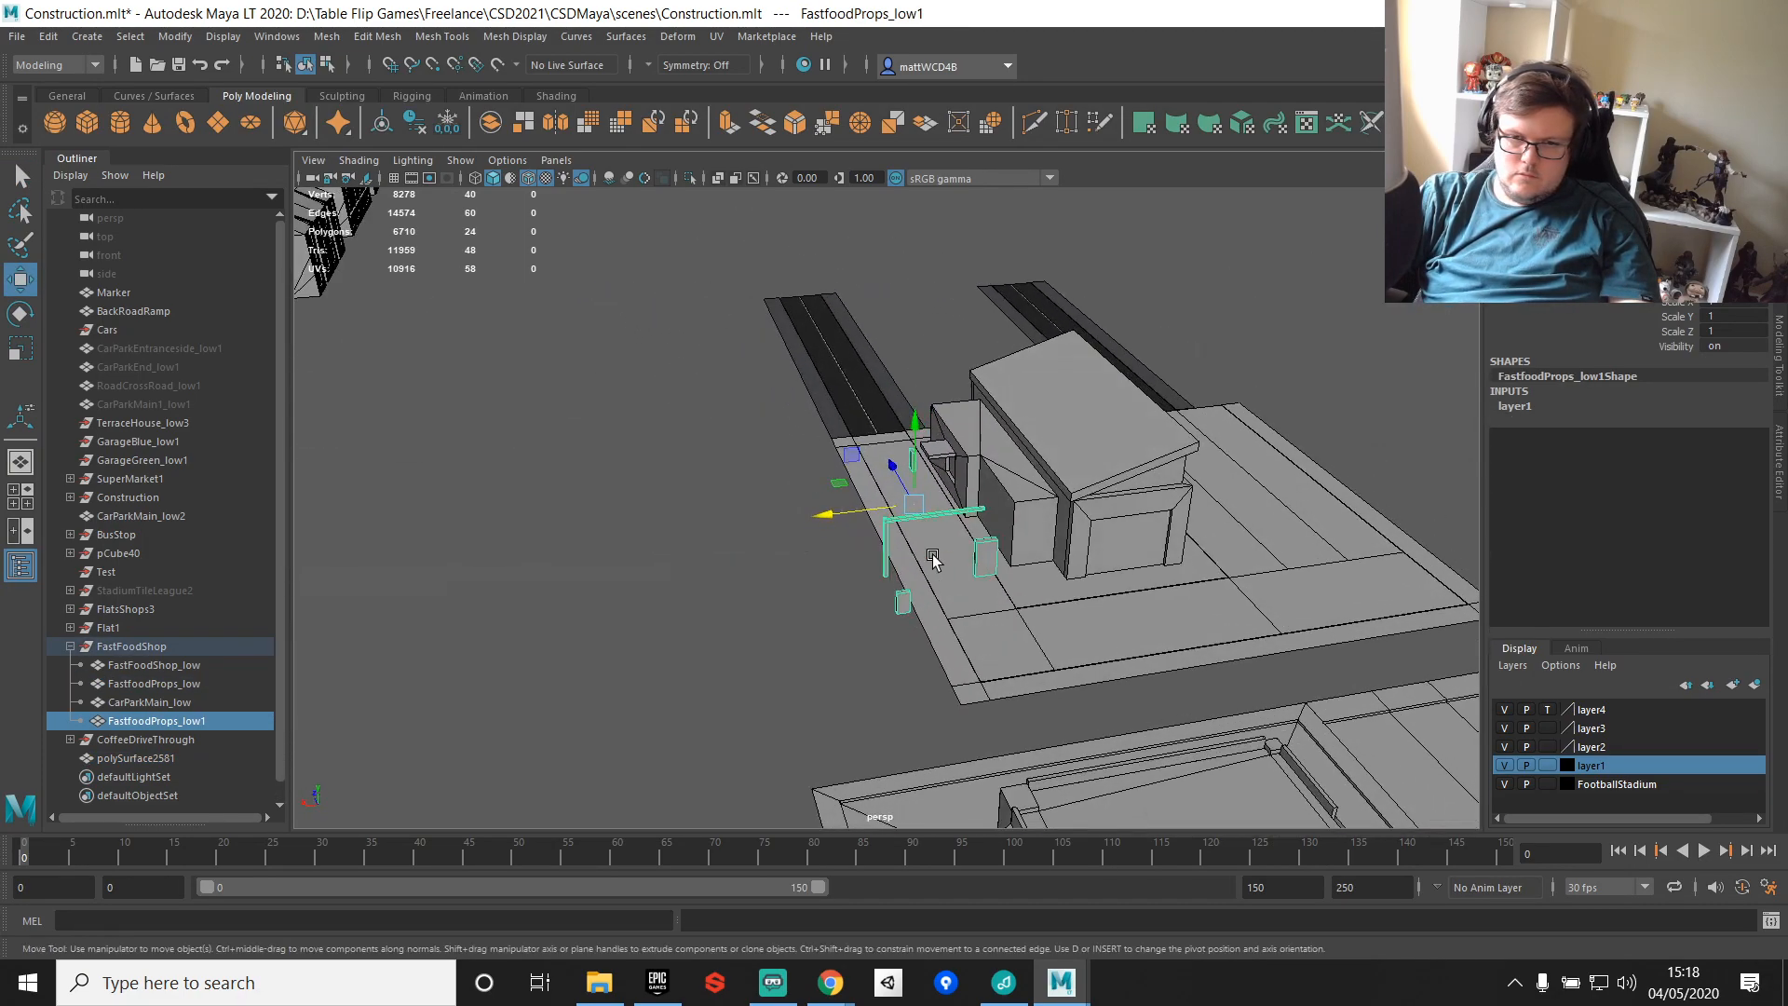
Step: Separate the copied props mesh into individual objects
{"action": "scroll", "coordinate": [908, 548], "scroll_direction": "up", "scroll_amount": 3}
{"action": "right_click_drag", "start_coordinate": [887, 533], "coordinate": [825, 868], "text": "shift"}
{"action": "right_click_drag", "start_coordinate": [911, 475], "coordinate": [912, 535]}
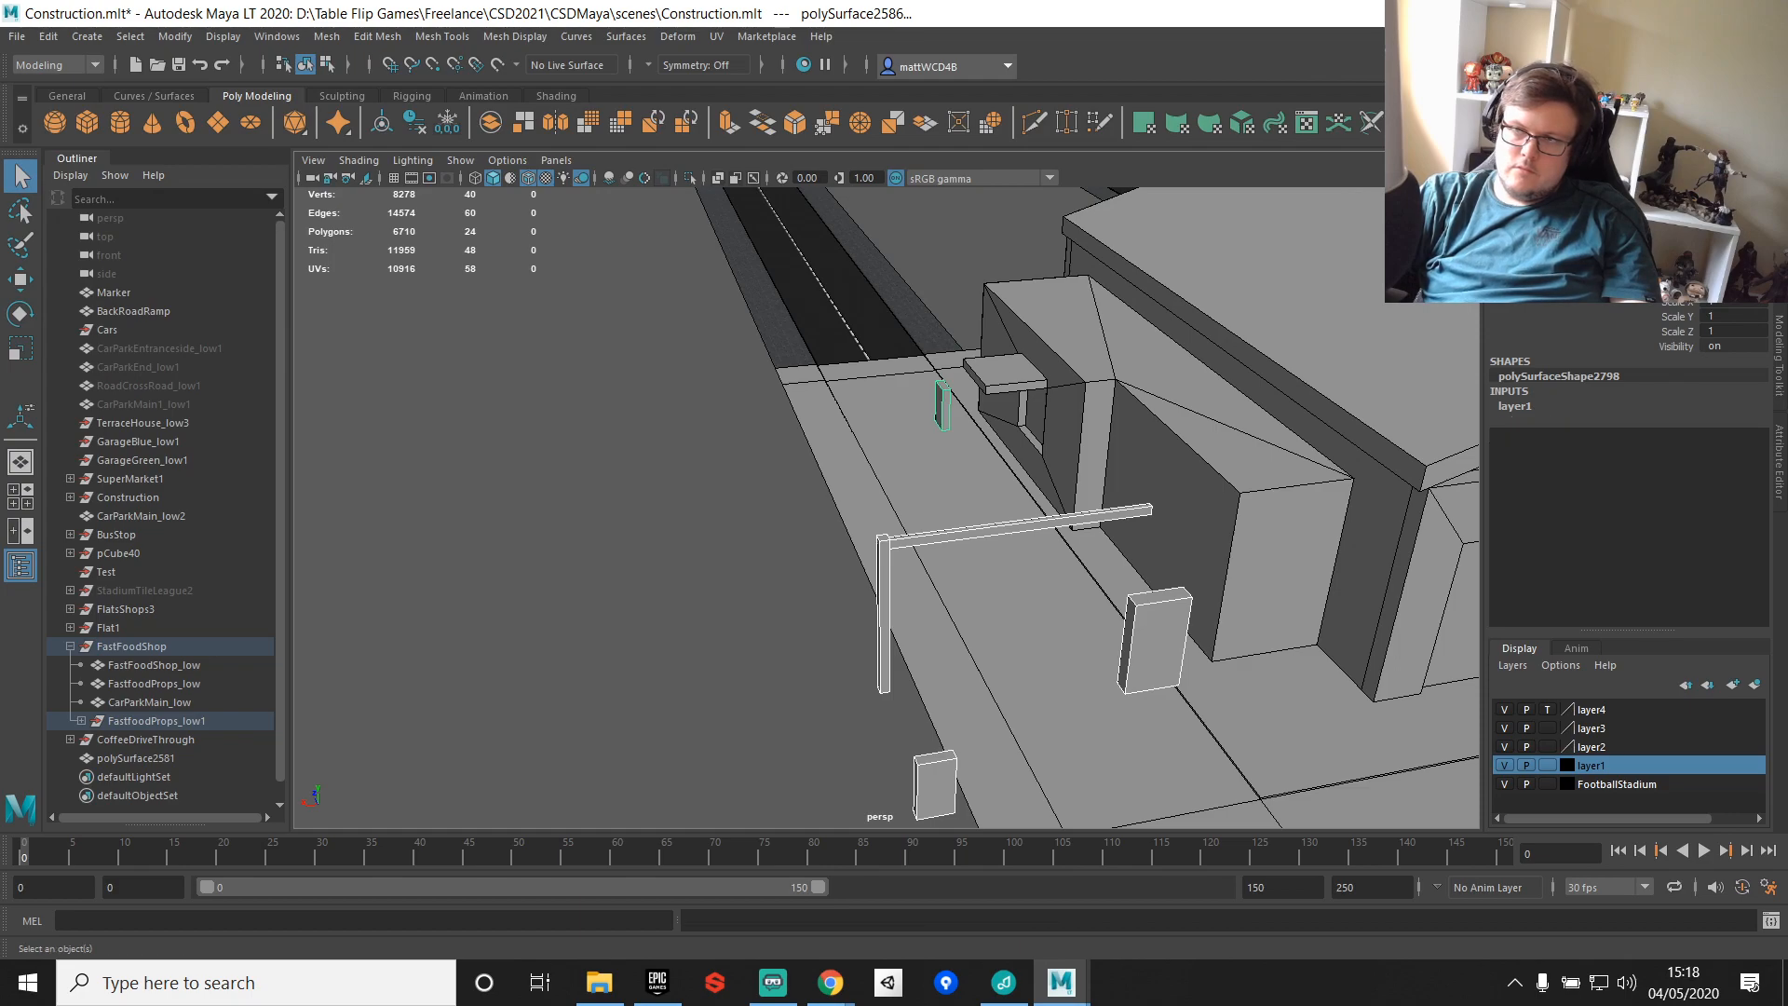
{"action": "key", "text": "w"}
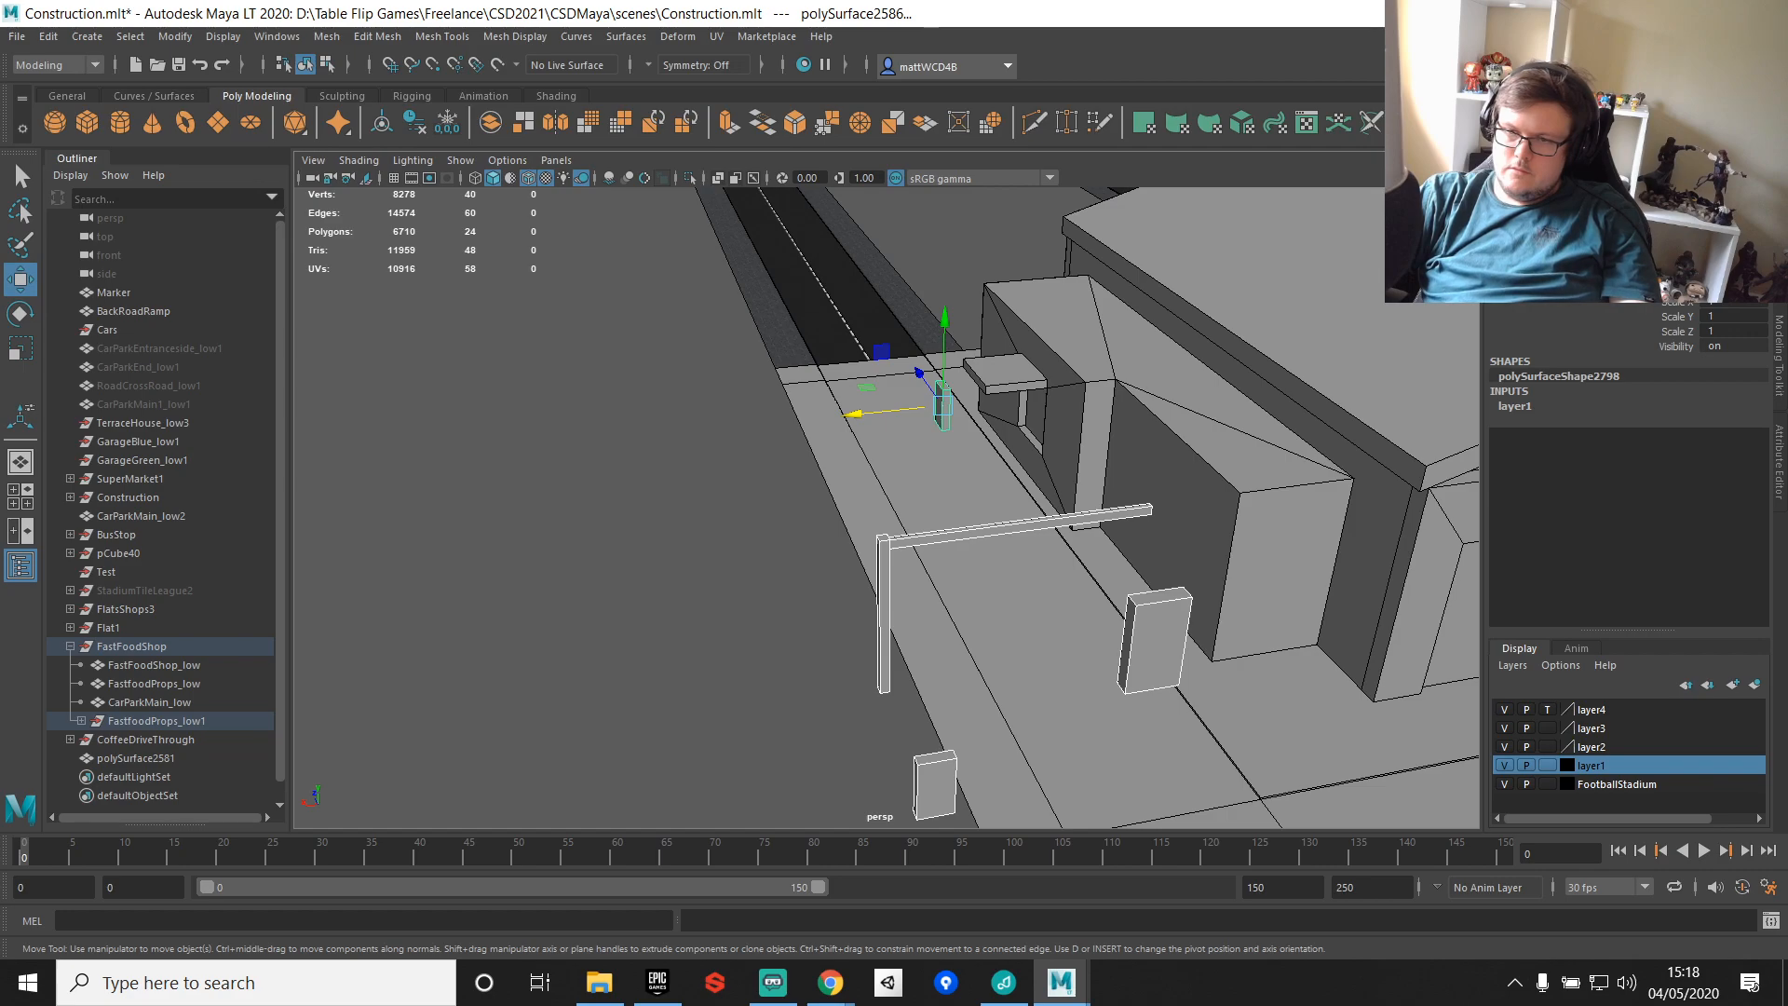
{"action": "key", "text": "q"}
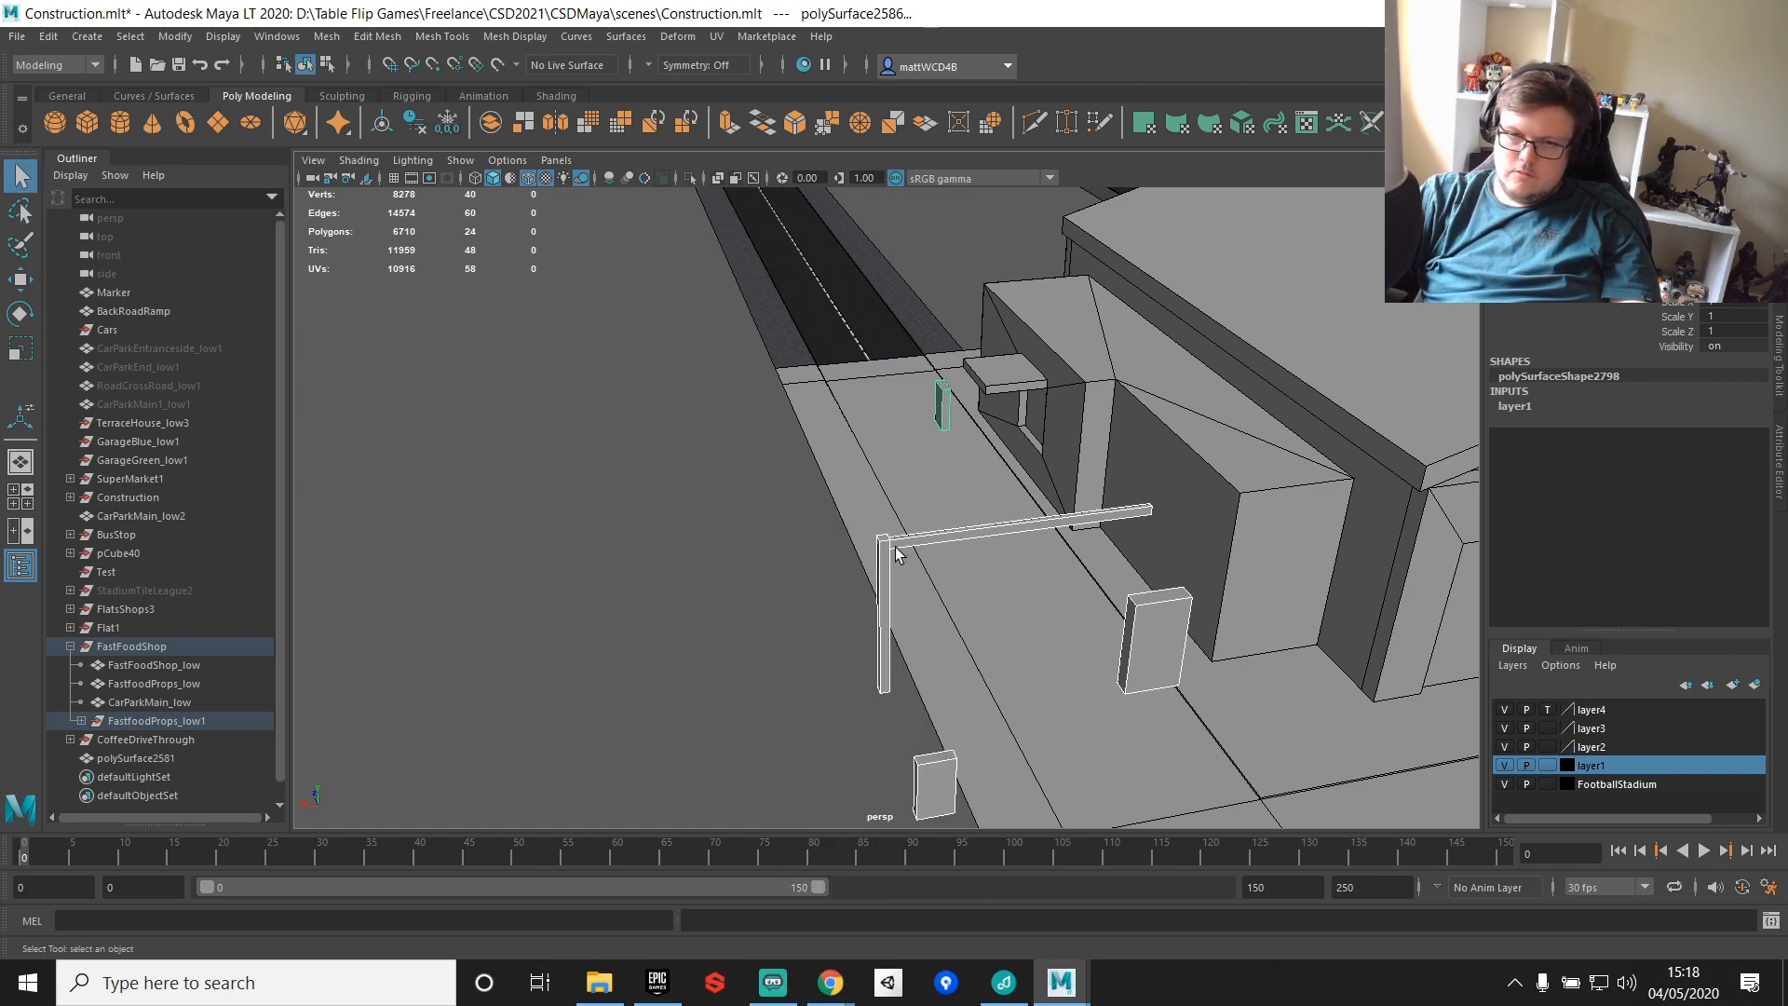
Step: Select both pieces of the height barrier and move them along the lane to the ground's rear corner
{"action": "key", "text": "w"}
{"action": "left_click_drag", "start_coordinate": [807, 636], "coordinate": [1078, 590]}
{"action": "scroll", "coordinate": [885, 627], "scroll_direction": "down", "scroll_amount": 3}
{"action": "middle_click_drag", "start_coordinate": [1078, 591], "coordinate": [853, 514], "text": "alt"}
{"action": "left_click_drag", "start_coordinate": [651, 474], "coordinate": [803, 687]}
Step: Try to rotate the two separate height barrier pieces about the vertical axis, and undo the rotation
{"action": "key", "text": "e"}
{"action": "left_click_drag", "start_coordinate": [922, 738], "coordinate": [985, 764], "text": "alt"}
{"action": "middle_click_drag", "start_coordinate": [985, 764], "coordinate": [857, 564], "text": "alt"}
{"action": "left_click_drag", "start_coordinate": [857, 565], "coordinate": [928, 559], "text": "alt"}
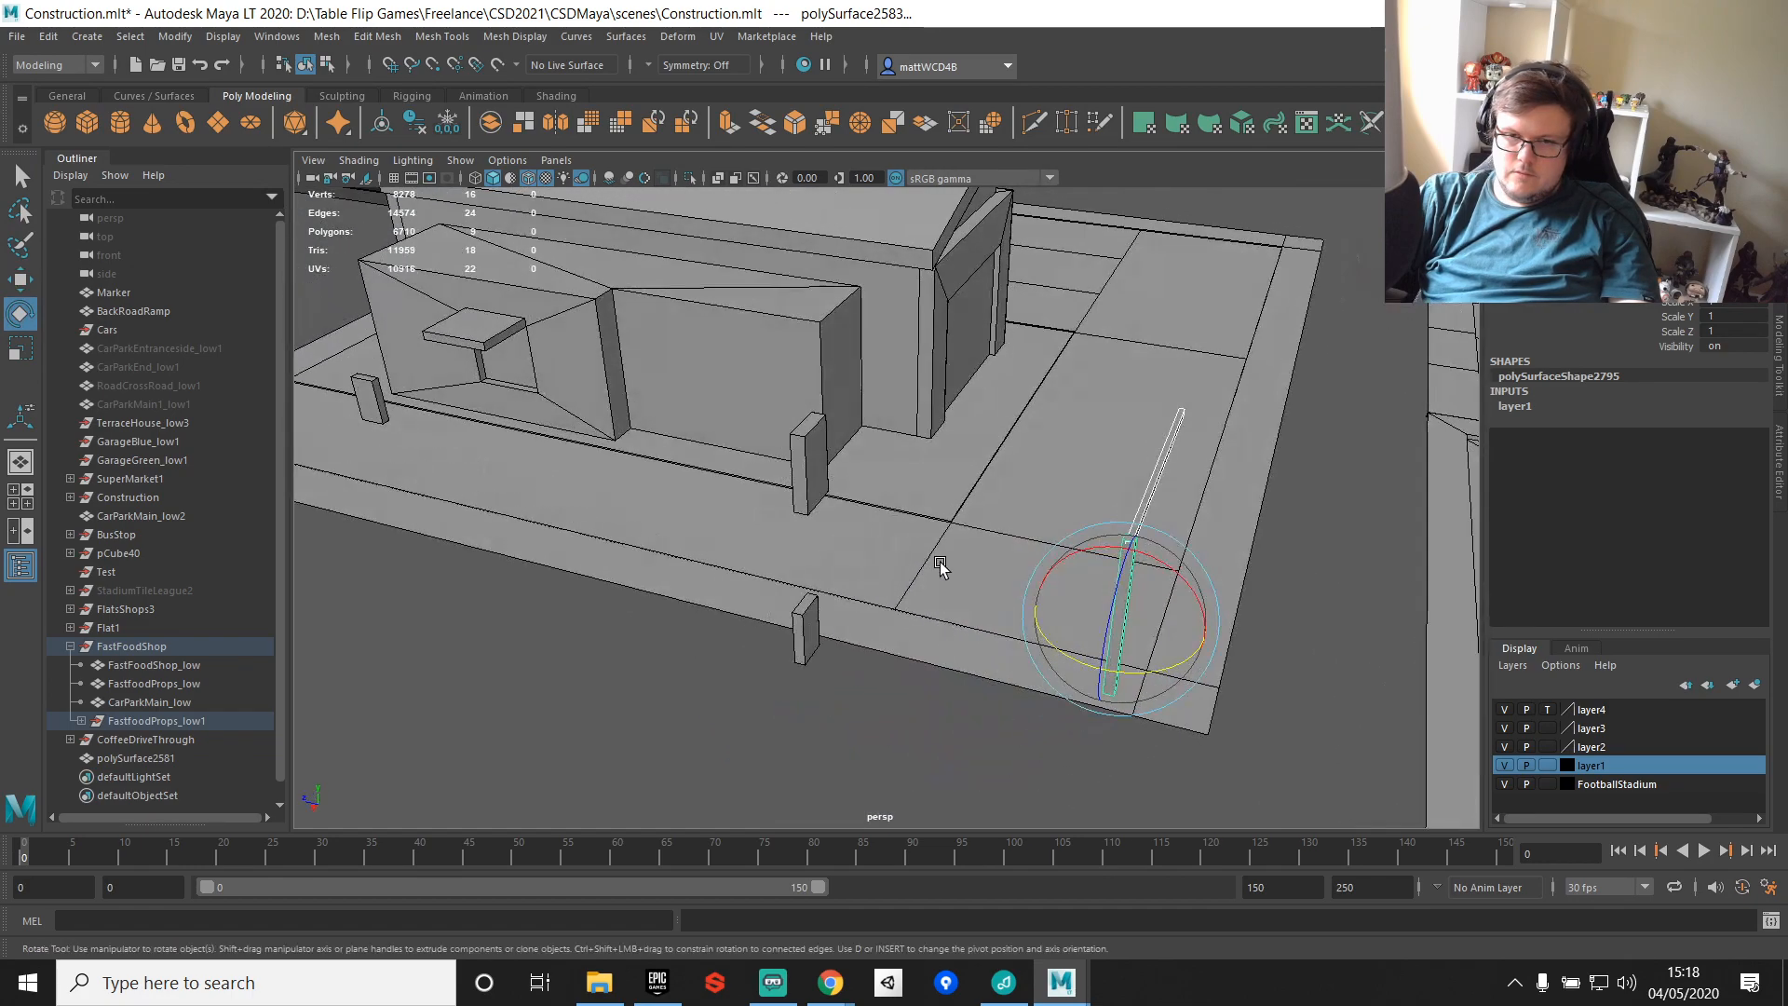
{"action": "left_click_drag", "start_coordinate": [1147, 674], "coordinate": [1257, 639]}
{"action": "key", "text": "ctrl+z"}
{"action": "key", "text": "ctrl+z"}
{"action": "key", "text": "ctrl+z"}
{"action": "key", "text": "q"}
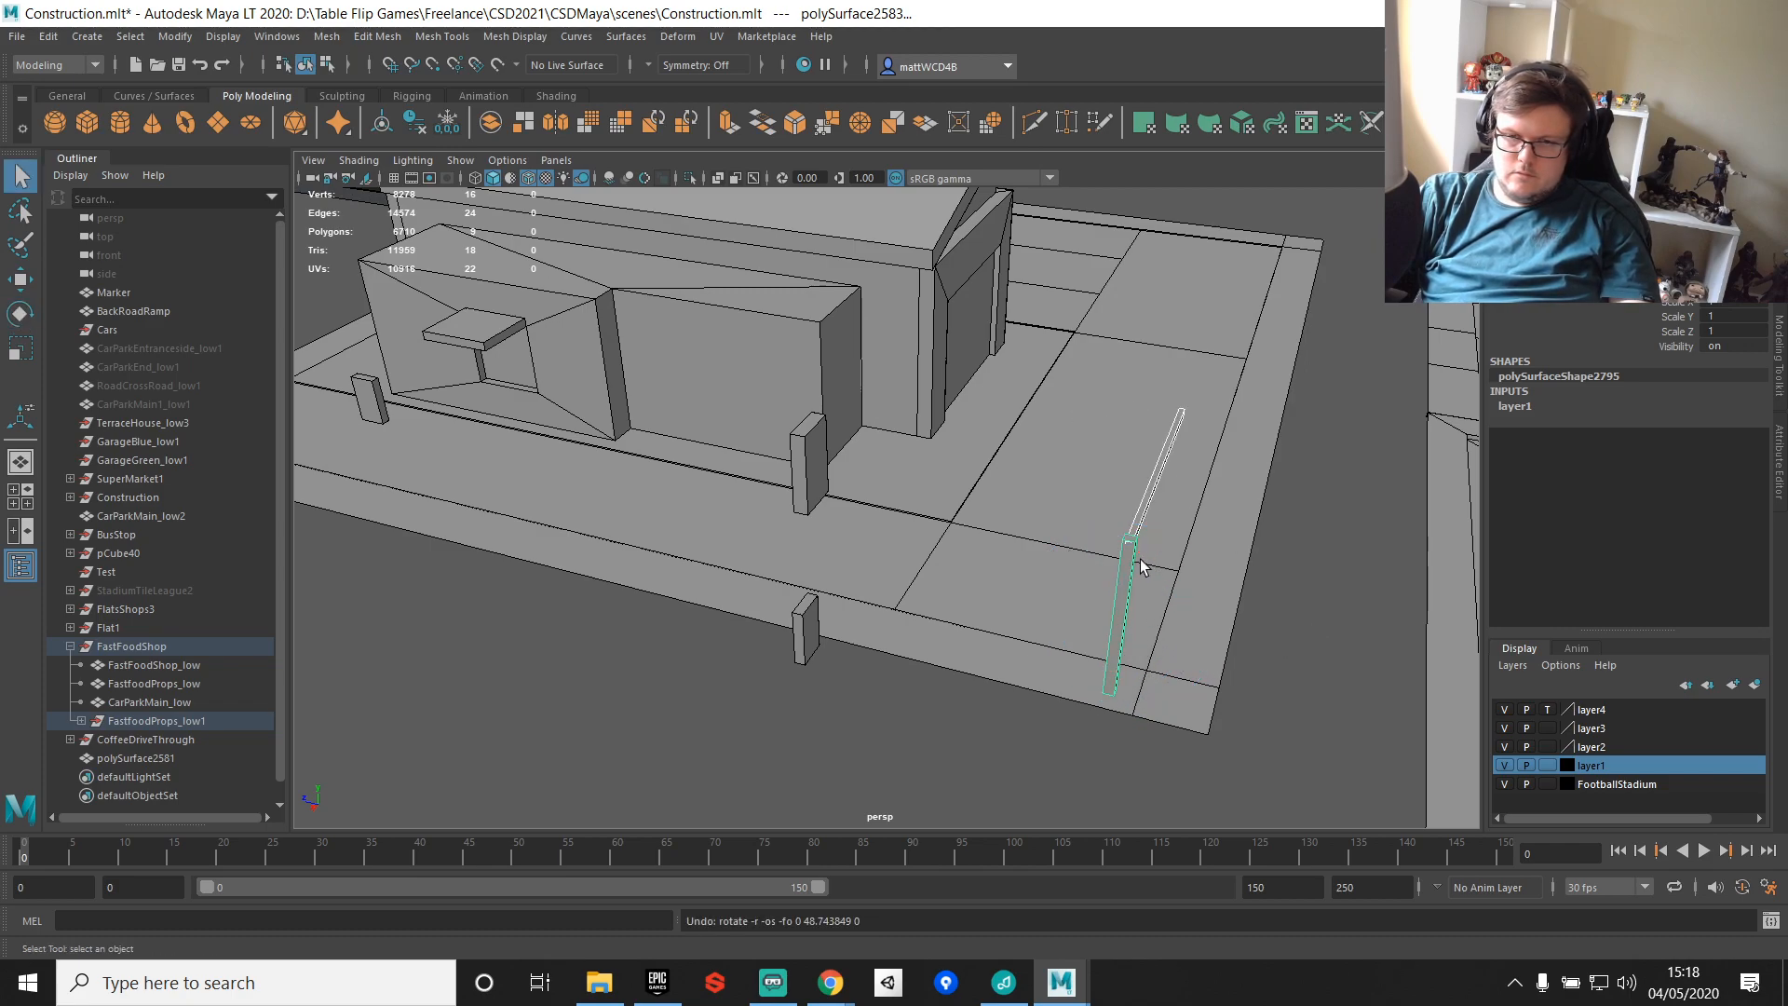
Step: Combine the height barrier's post and beam into one mesh and rotate it a quarter turn about the vertical axis
{"action": "right_click_drag", "start_coordinate": [1122, 554], "coordinate": [1064, 879], "text": "shift"}
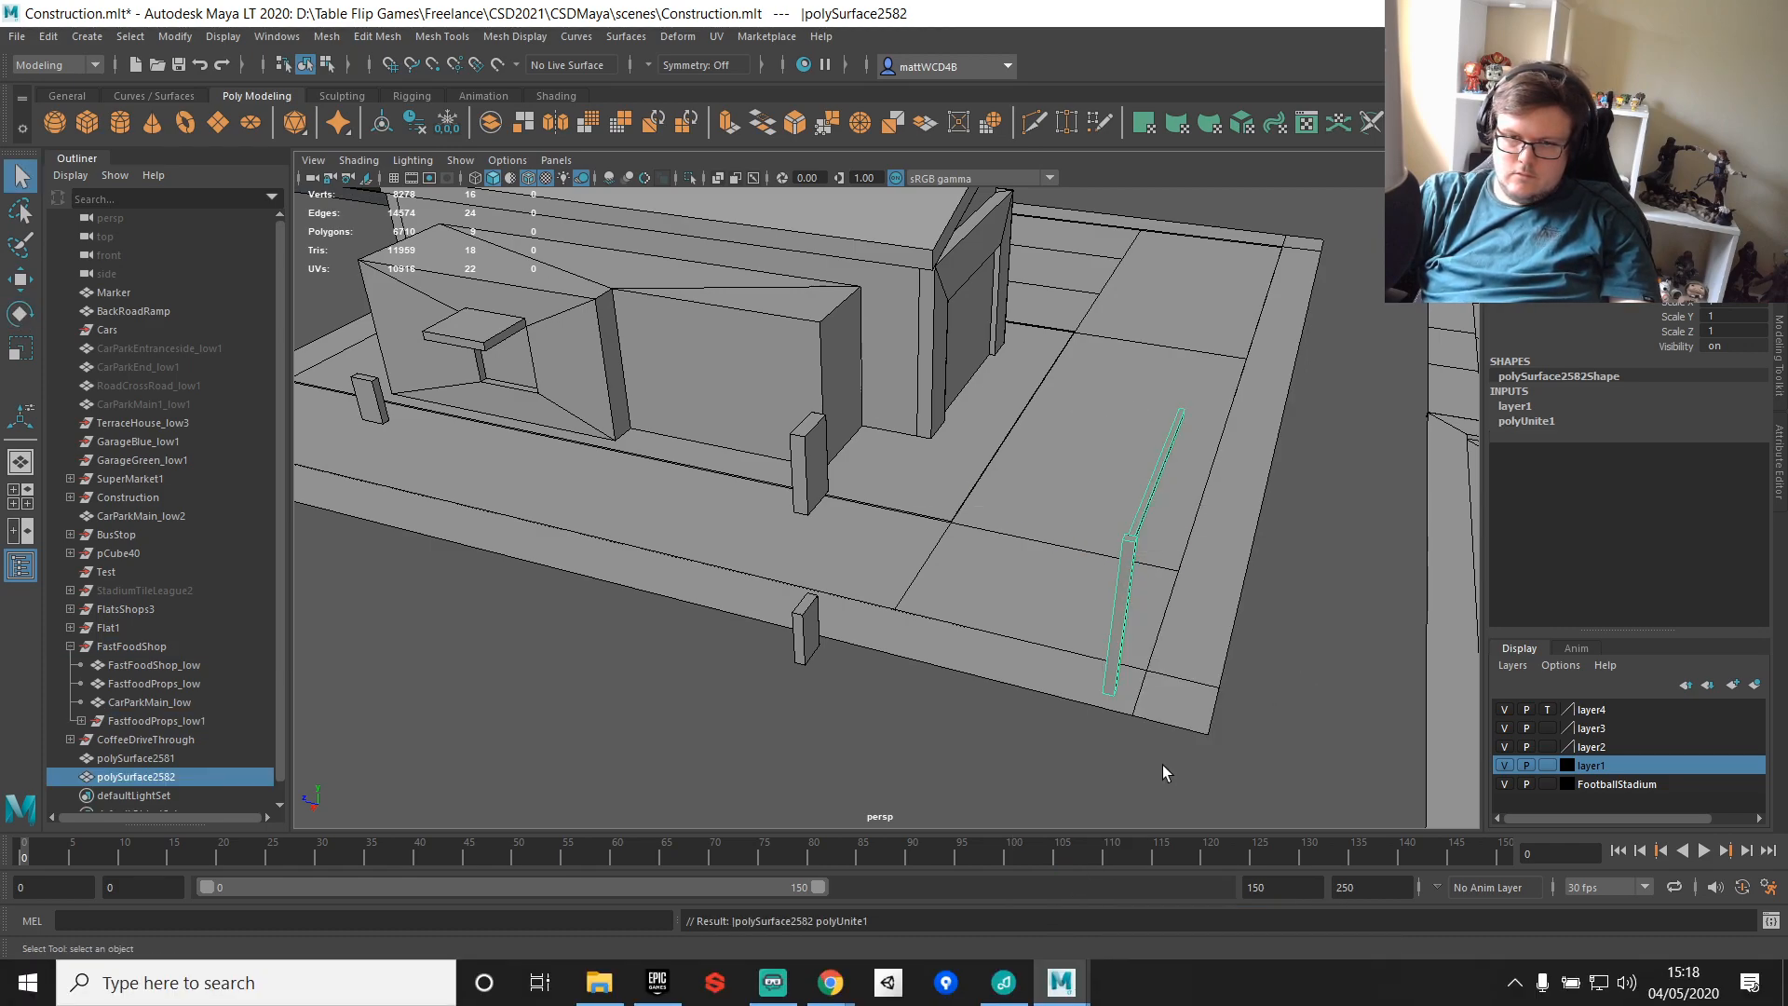
{"action": "key", "text": "w"}
{"action": "key", "text": "e"}
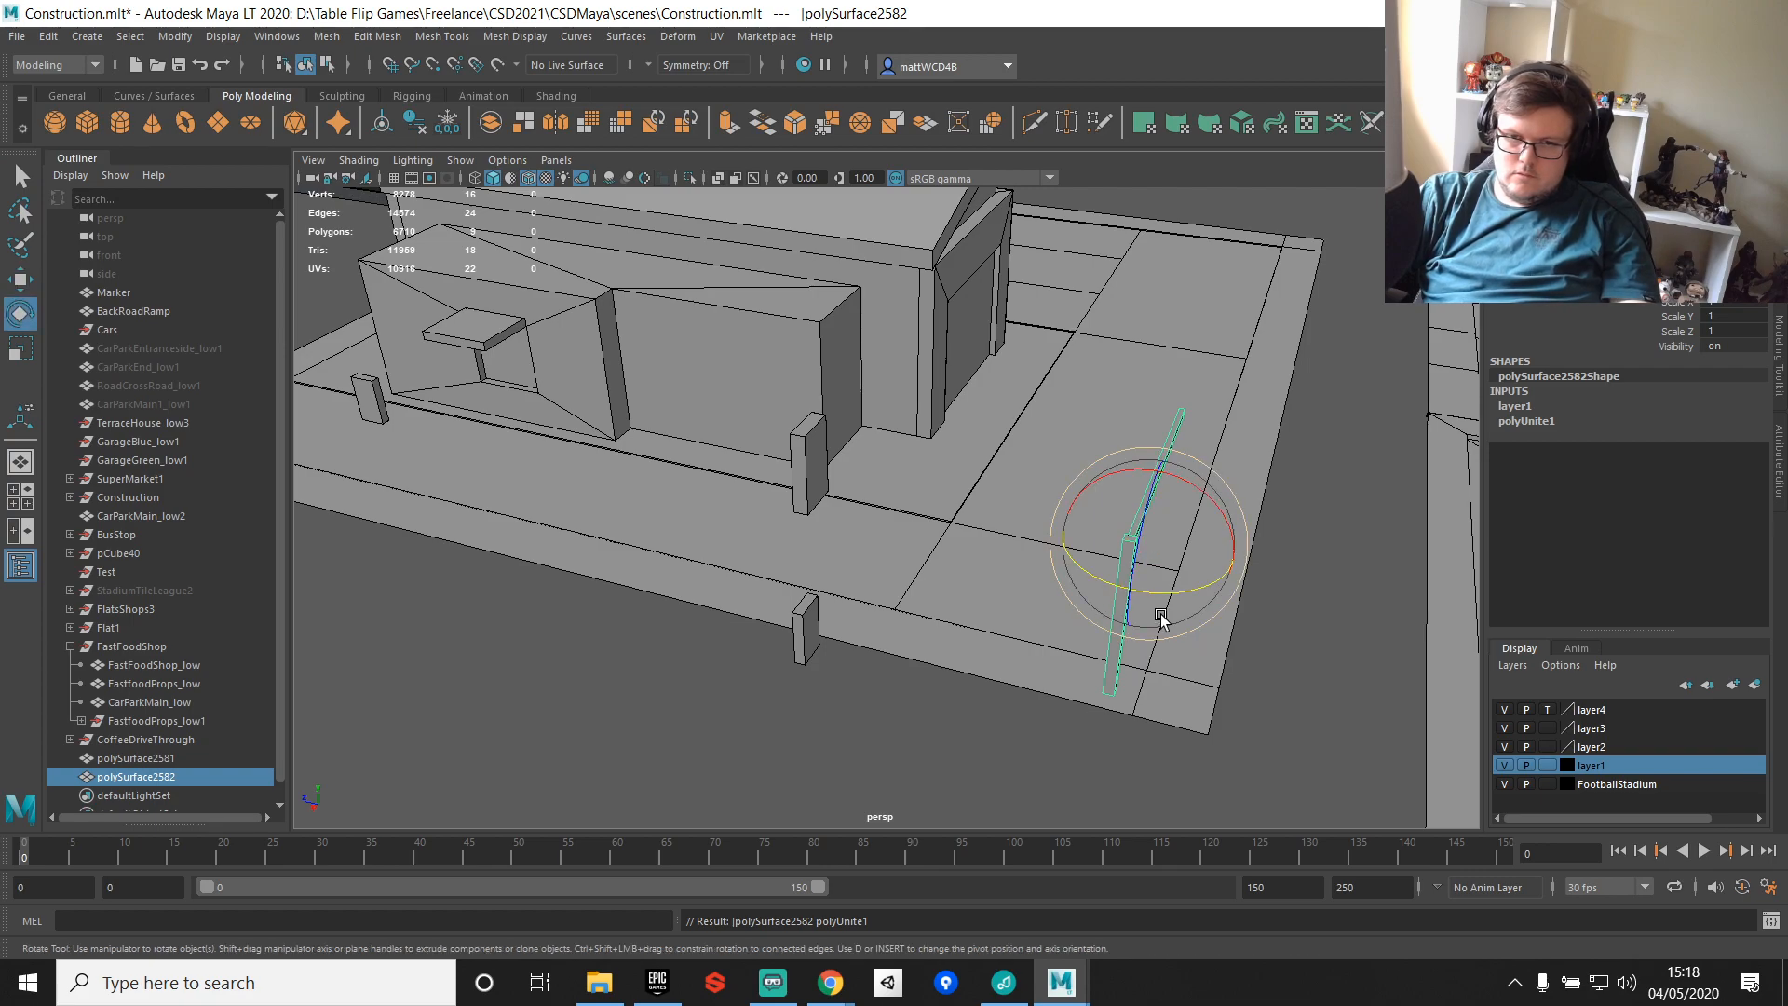
{"action": "mouse_move", "coordinate": [1163, 596]}
{"action": "left_mouse_down"}
{"action": "mouse_move", "coordinate": [1270, 559]}
{"action": "mouse_move", "coordinate": [1178, 585]}
{"action": "left_mouse_up"}
Step: Move the height barrier behind the building so its beam spans the space between the rear wall and pavement strip
{"action": "key", "text": "w"}
{"action": "scroll", "coordinate": [1237, 603], "scroll_direction": "down", "scroll_amount": 2}
{"action": "left_click_drag", "start_coordinate": [733, 592], "coordinate": [986, 557]}
{"action": "left_click_drag", "start_coordinate": [940, 530], "coordinate": [995, 468], "text": "alt"}
{"action": "left_click", "coordinate": [995, 468]}
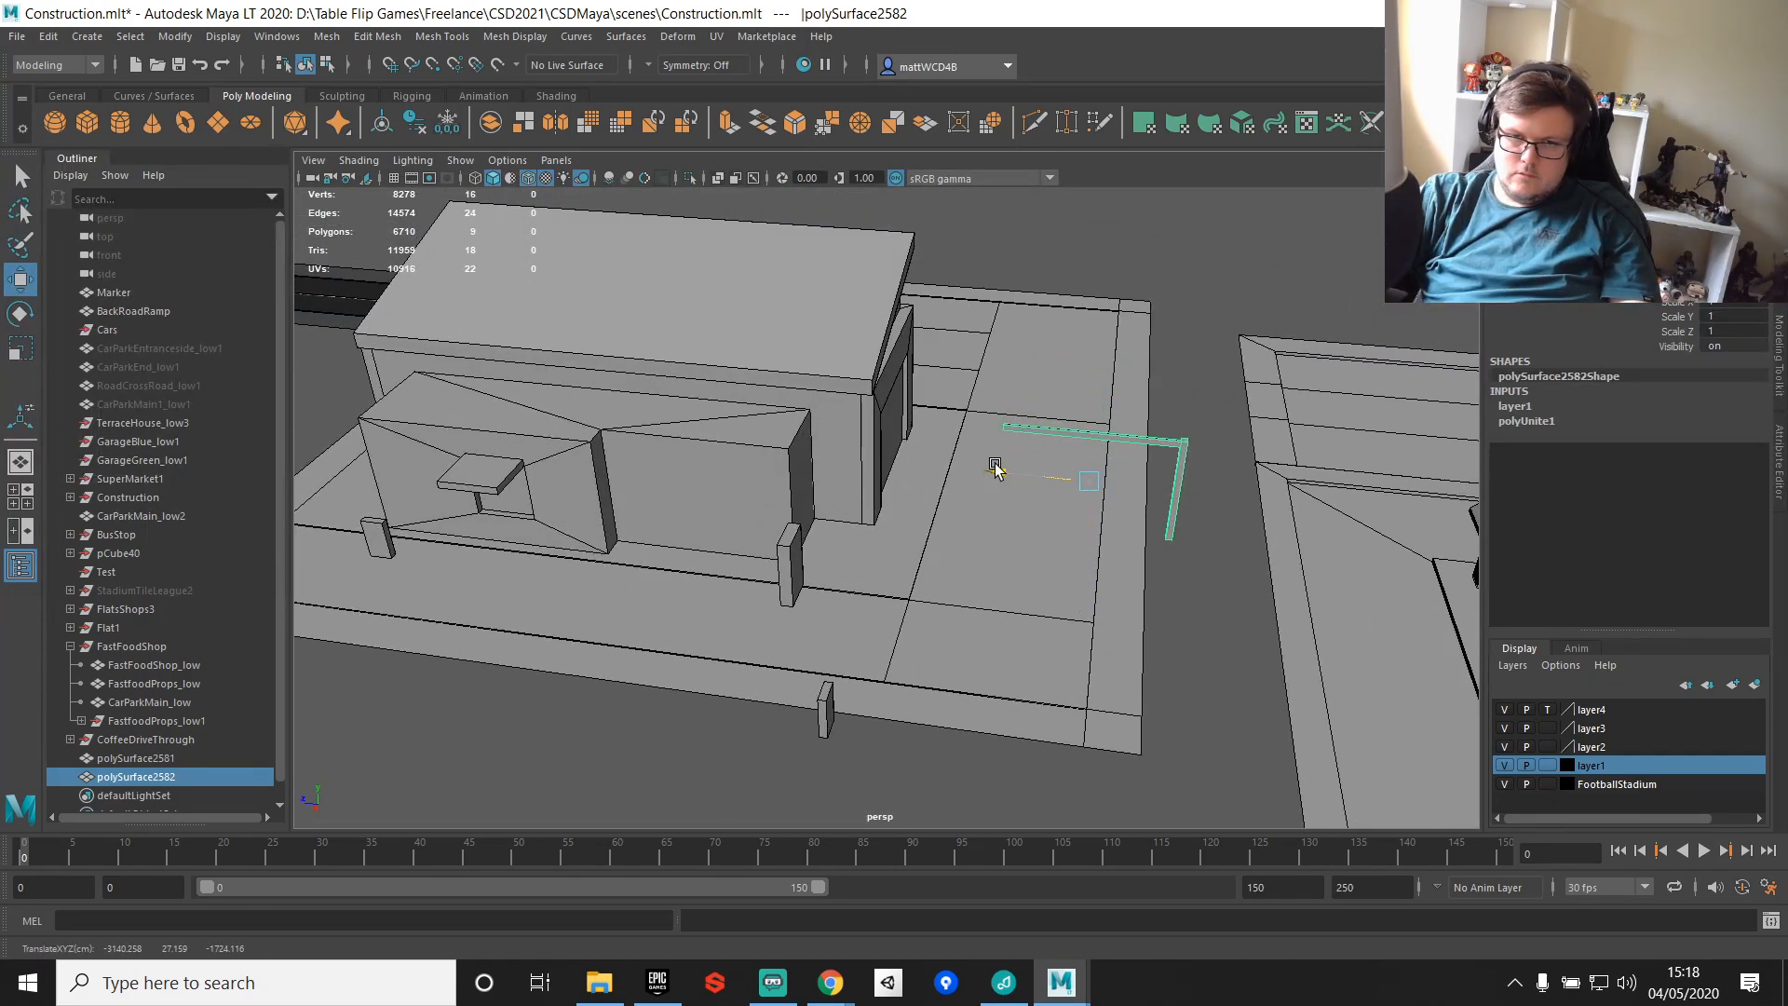
{"action": "left_click_drag", "start_coordinate": [864, 469], "coordinate": [901, 471]}
{"action": "left_click_drag", "start_coordinate": [1071, 438], "coordinate": [938, 398], "text": "alt"}
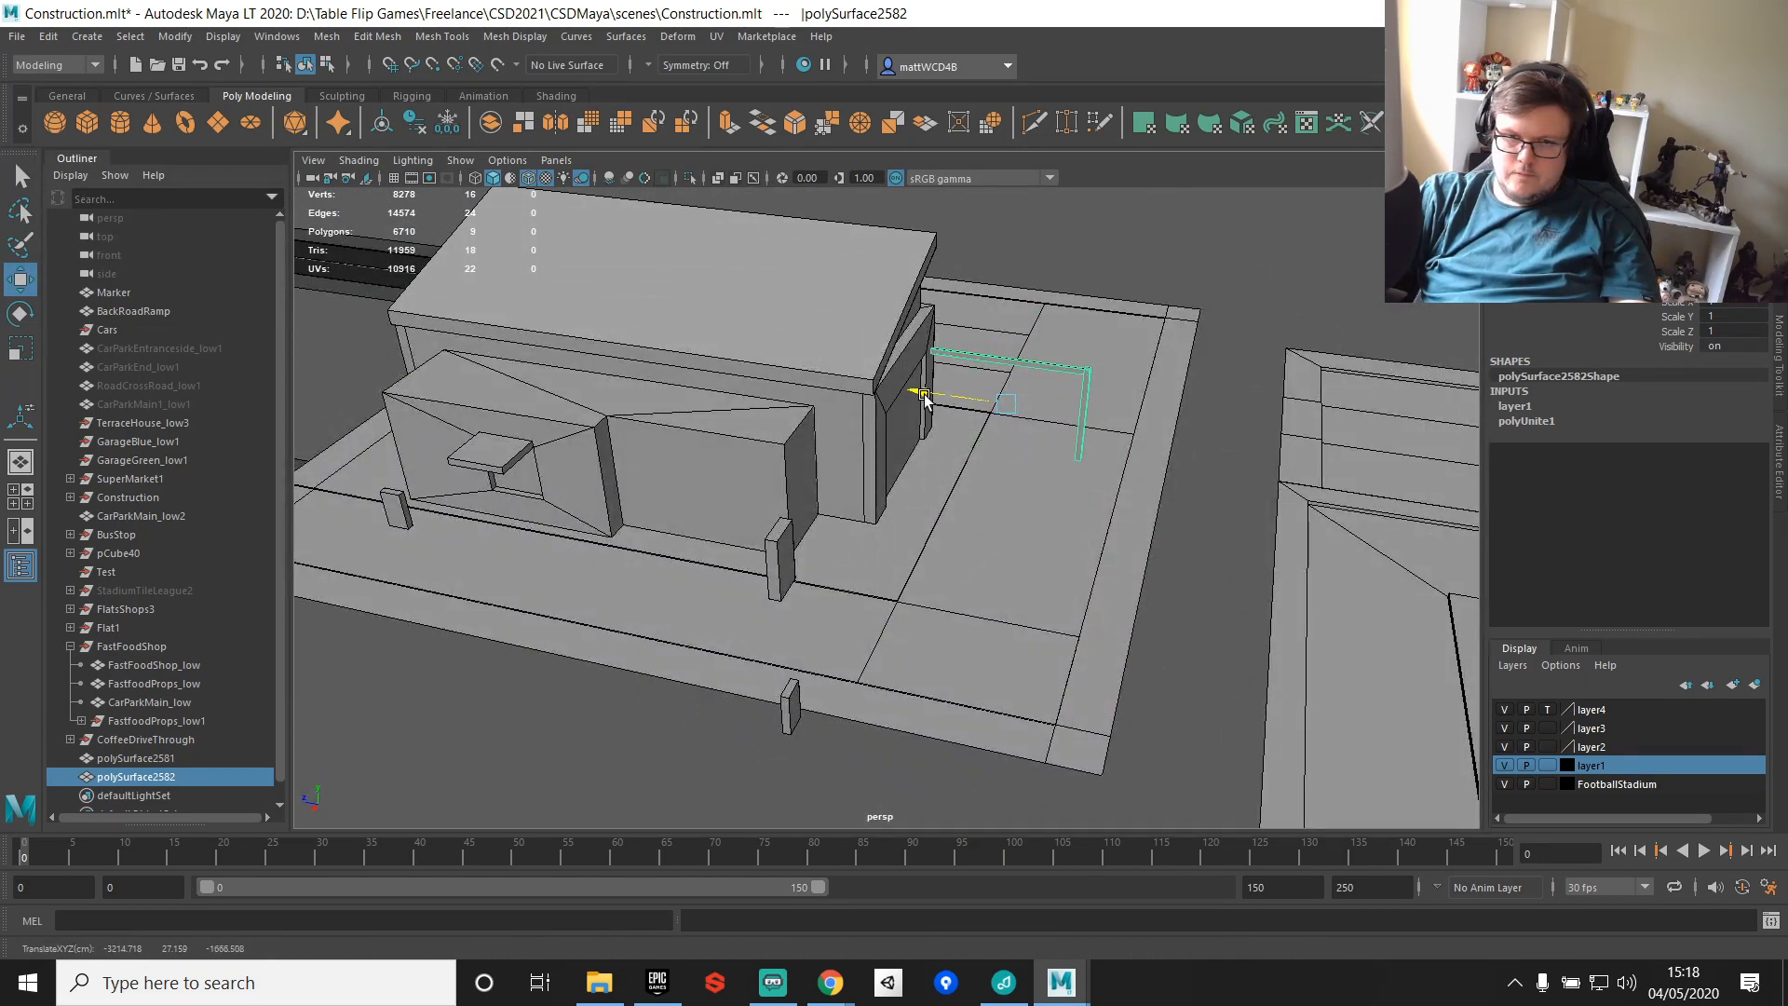
Step: Delete the three ground faces between the back of the building and the rear pavement strip
{"action": "key", "text": "f"}
{"action": "right_click_drag", "start_coordinate": [1121, 578], "coordinate": [970, 650], "text": "alt"}
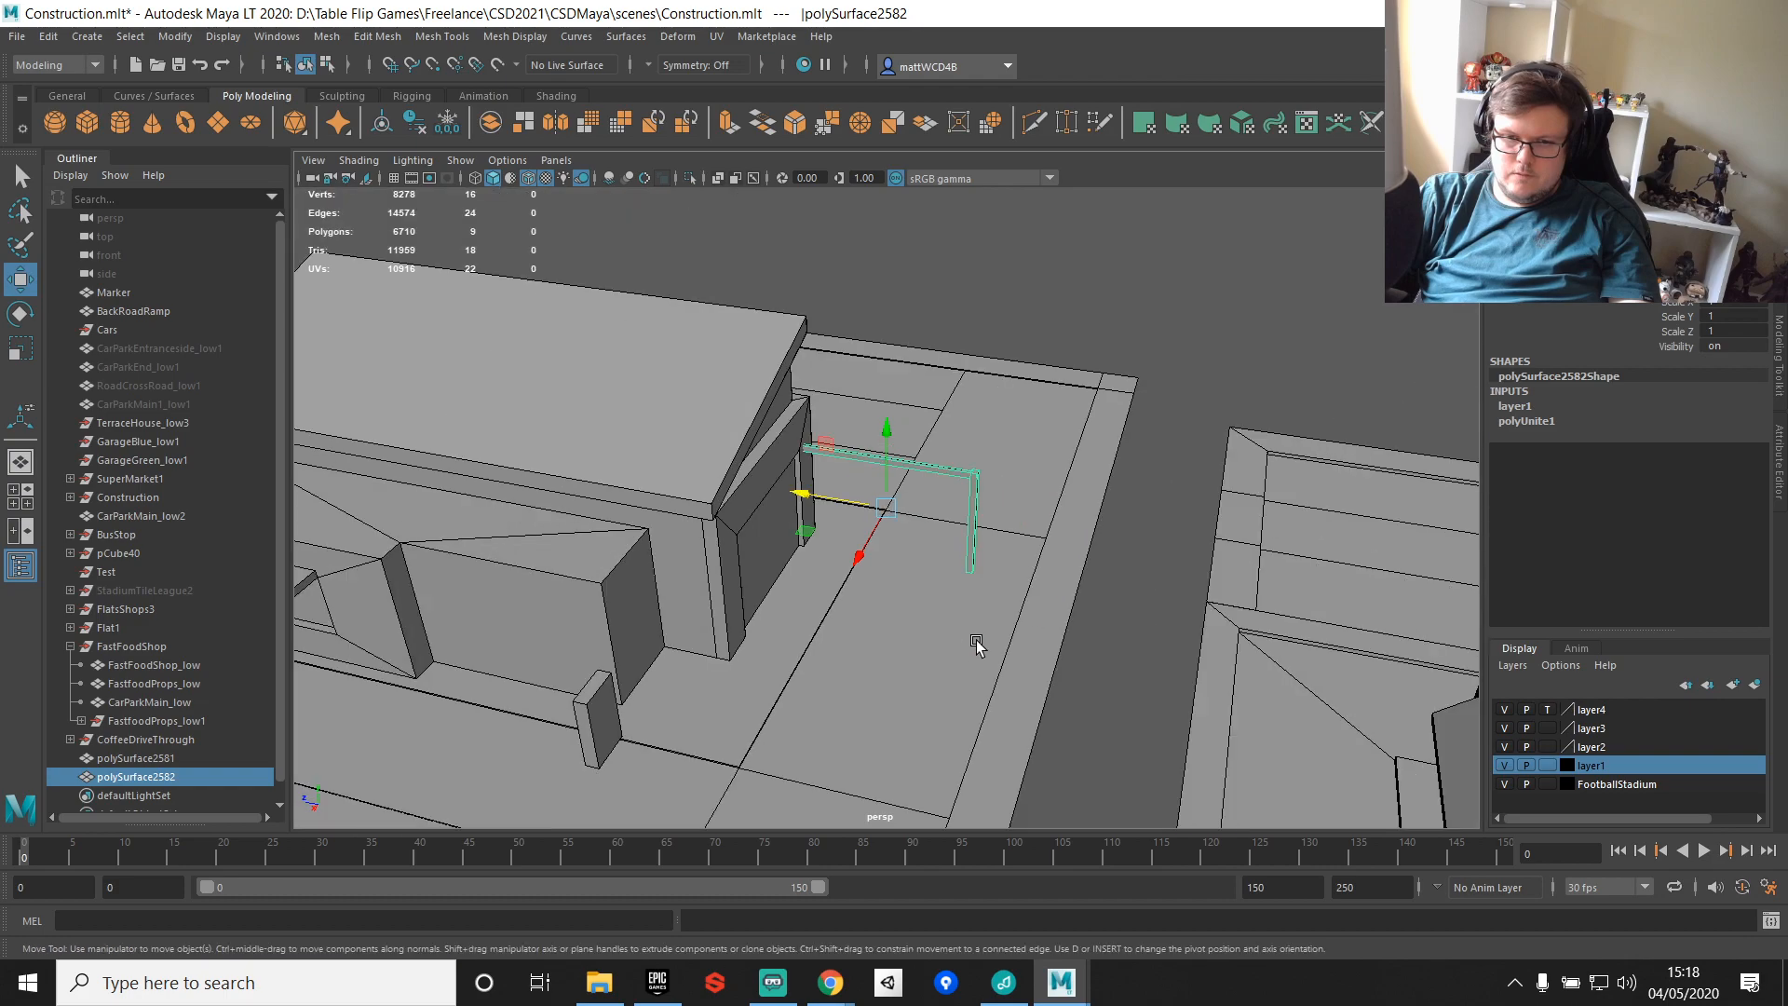
{"action": "left_click_drag", "start_coordinate": [969, 650], "coordinate": [1022, 622], "text": "alt"}
{"action": "middle_click_drag", "start_coordinate": [866, 670], "coordinate": [935, 582], "text": "alt"}
{"action": "left_click_drag", "start_coordinate": [1091, 584], "coordinate": [819, 639], "text": "alt"}
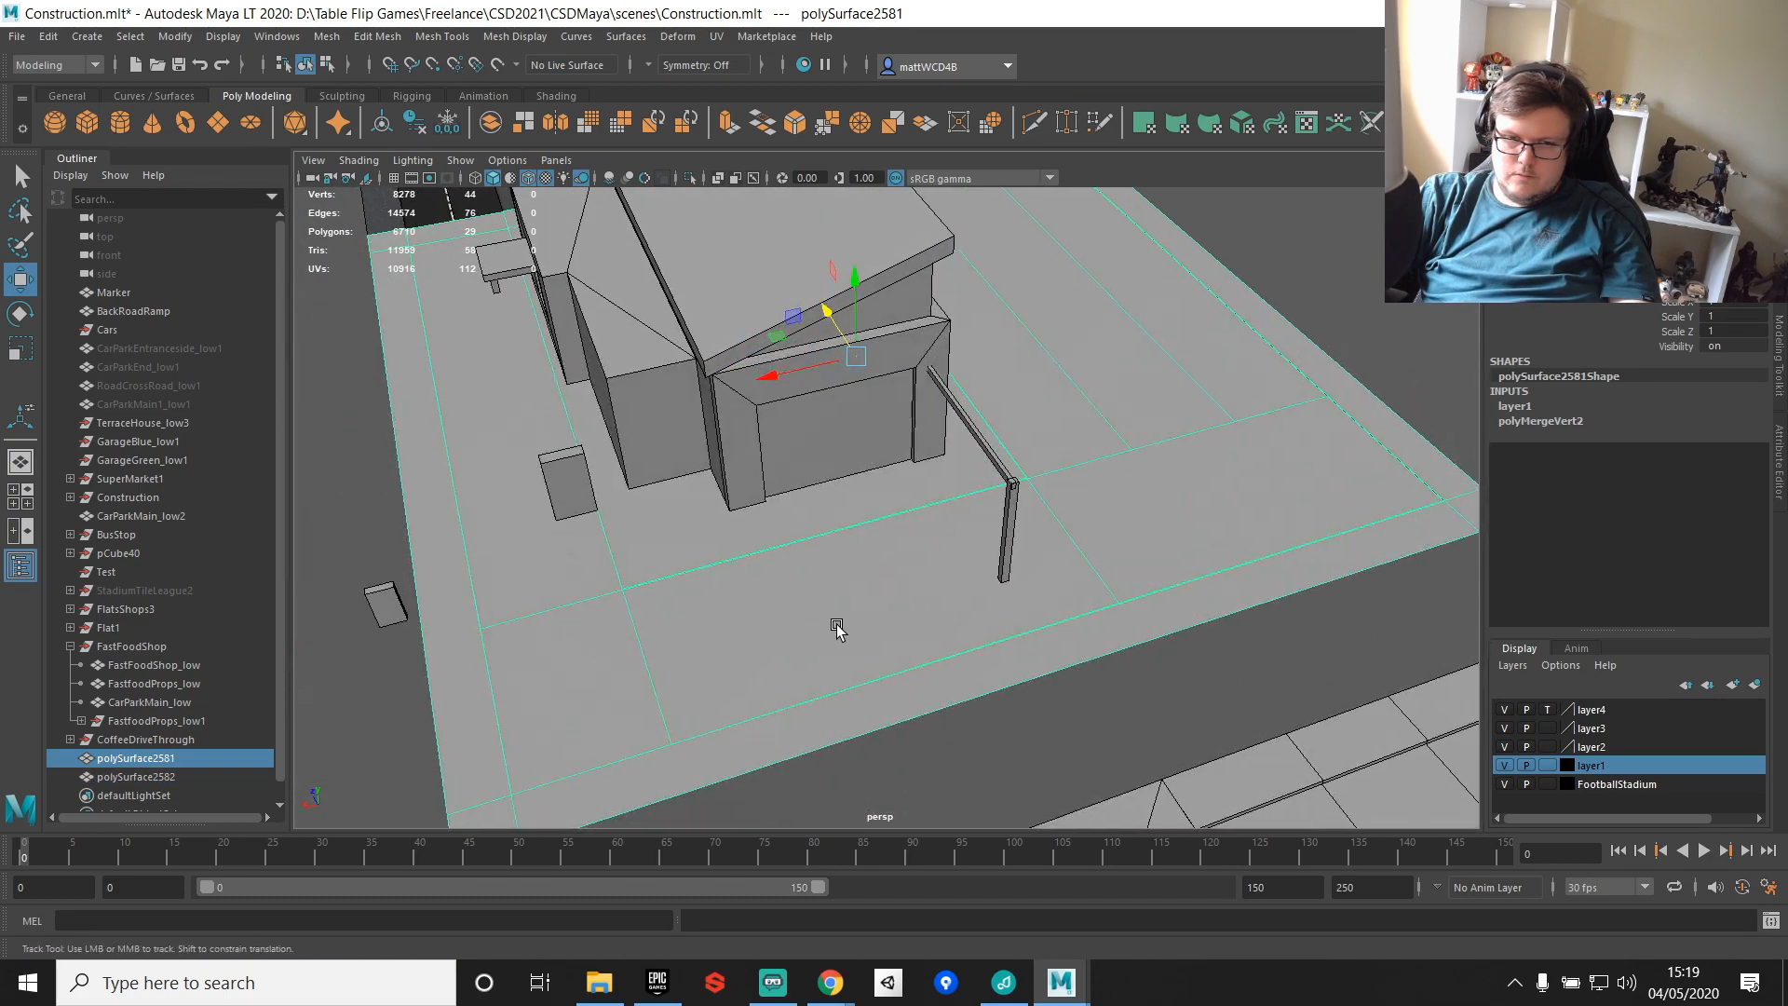
{"action": "middle_click_drag", "start_coordinate": [819, 639], "coordinate": [970, 551], "text": "alt"}
{"action": "right_click_drag", "start_coordinate": [863, 524], "coordinate": [855, 586]}
{"action": "left_click", "coordinate": [756, 593]}
{"action": "left_click", "coordinate": [899, 529], "text": "shift"}
{"action": "left_click", "coordinate": [1304, 415], "text": "shift"}
{"action": "key", "text": "Delete"}
{"action": "scroll", "coordinate": [1220, 437], "scroll_direction": "down", "scroll_amount": 3}
{"action": "left_click_drag", "start_coordinate": [1216, 436], "coordinate": [946, 475], "text": "alt"}
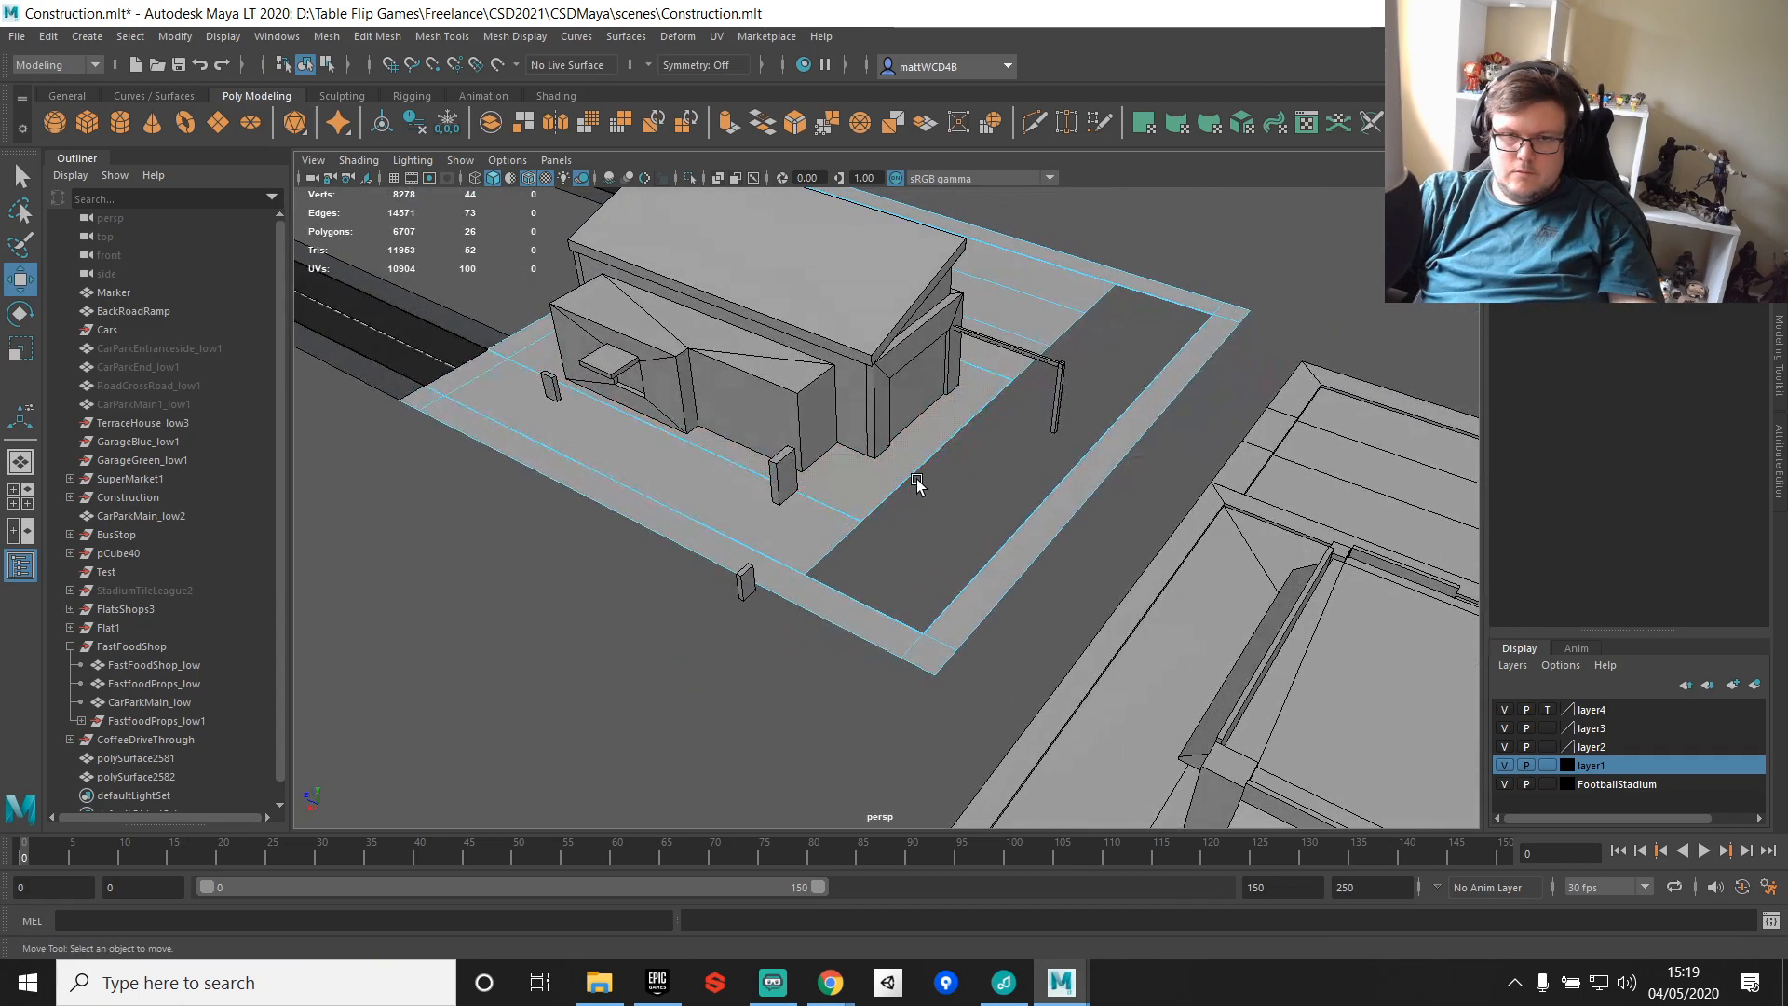
Step: Extract the ground face of the window-side lane as a separate mesh and delete its history
{"action": "left_click", "coordinate": [771, 548]}
{"action": "right_click_drag", "start_coordinate": [816, 534], "coordinate": [796, 935], "text": "shift"}
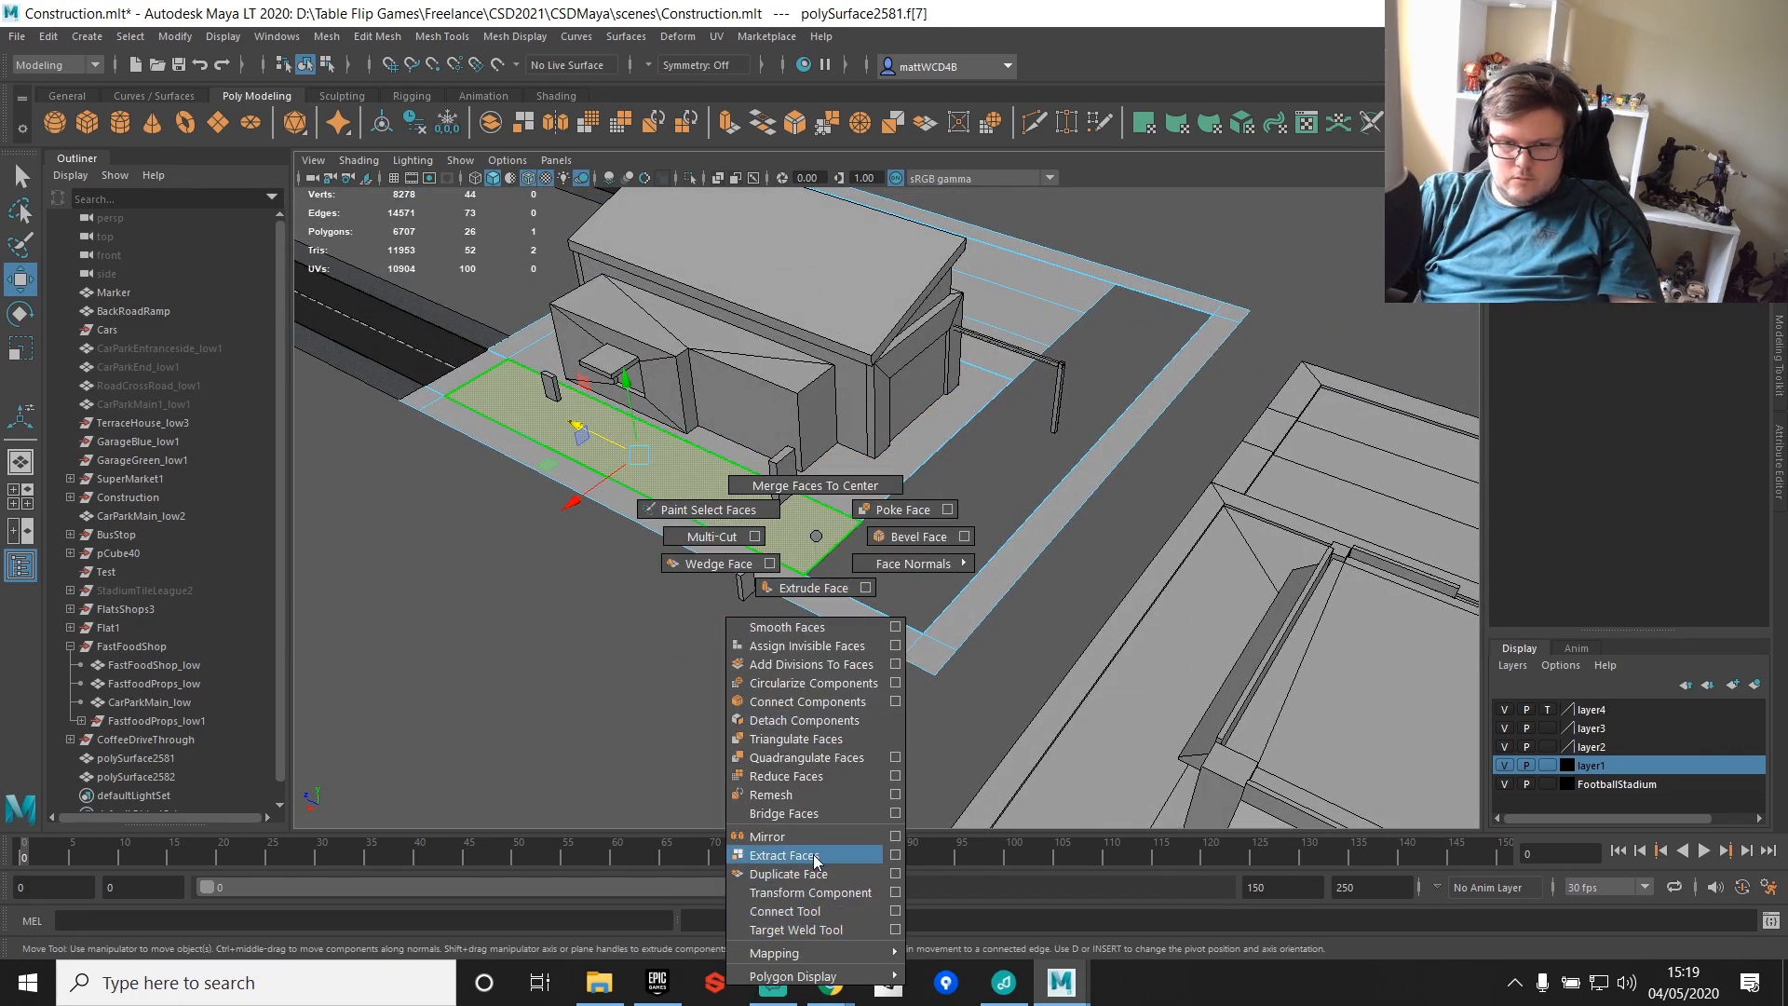
{"action": "right_click_drag", "start_coordinate": [816, 859], "coordinate": [816, 857], "text": "shift"}
{"action": "key", "text": "q"}
{"action": "left_click", "coordinate": [809, 514]}
{"action": "key", "text": "w"}
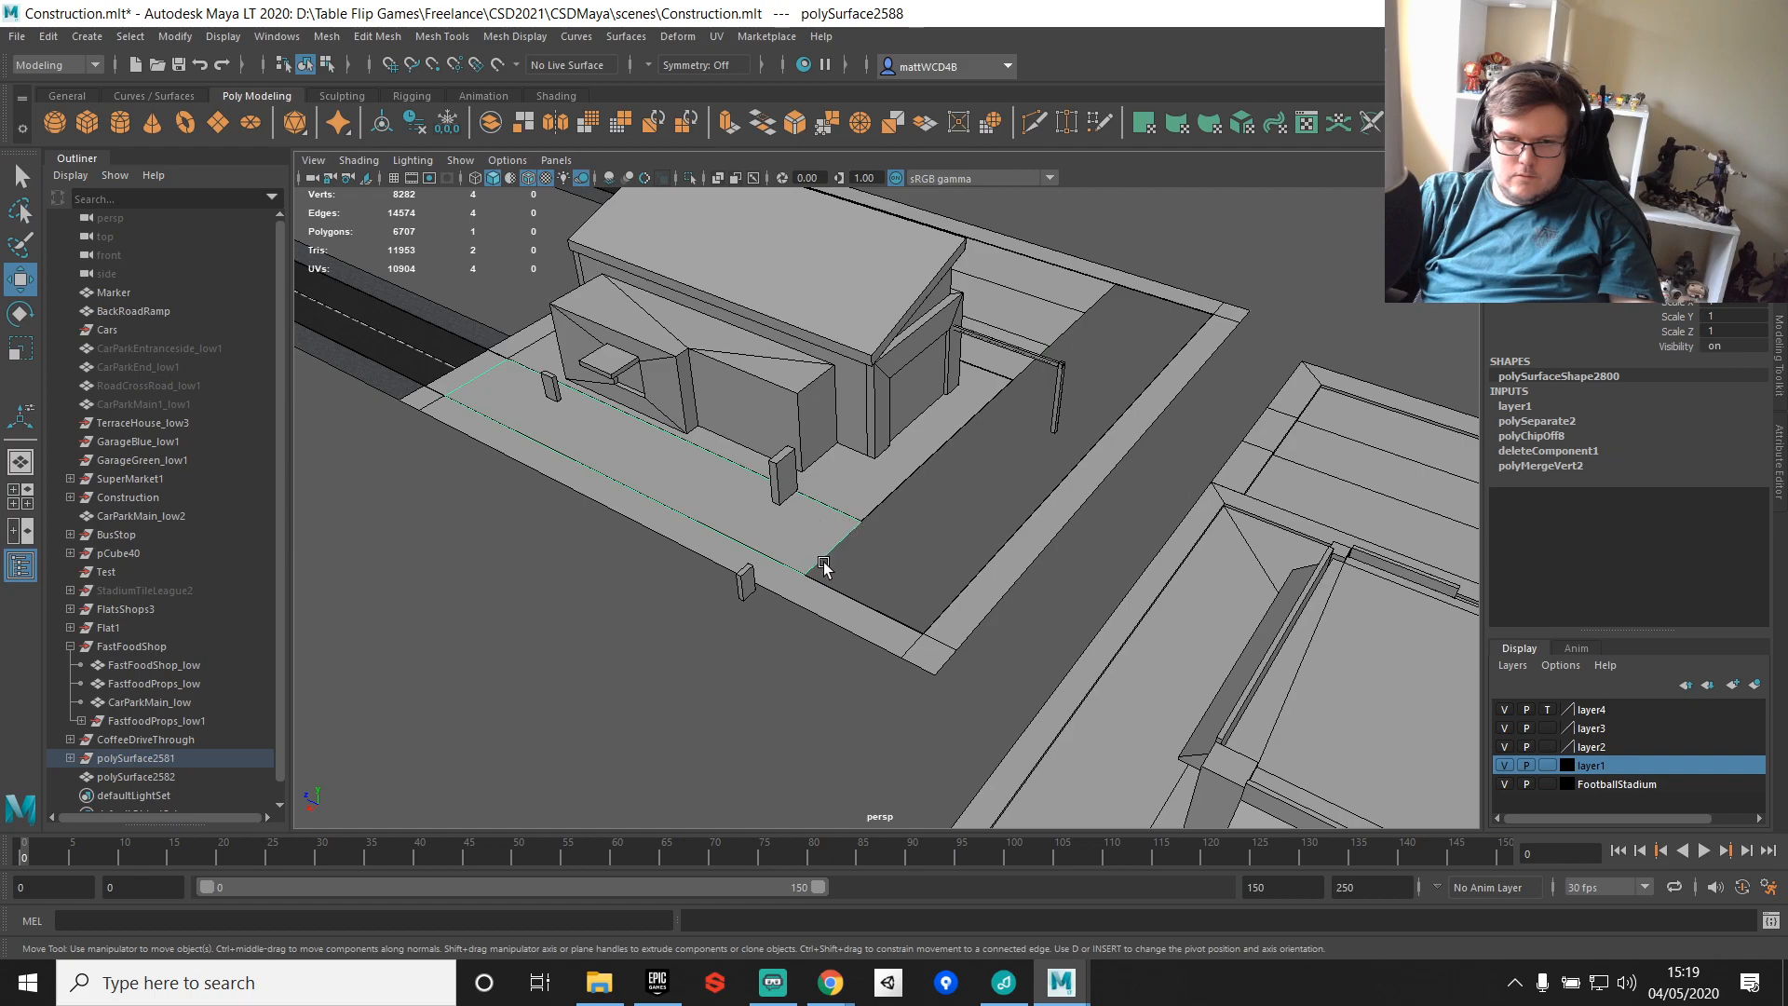
{"action": "left_click", "coordinate": [1332, 129]}
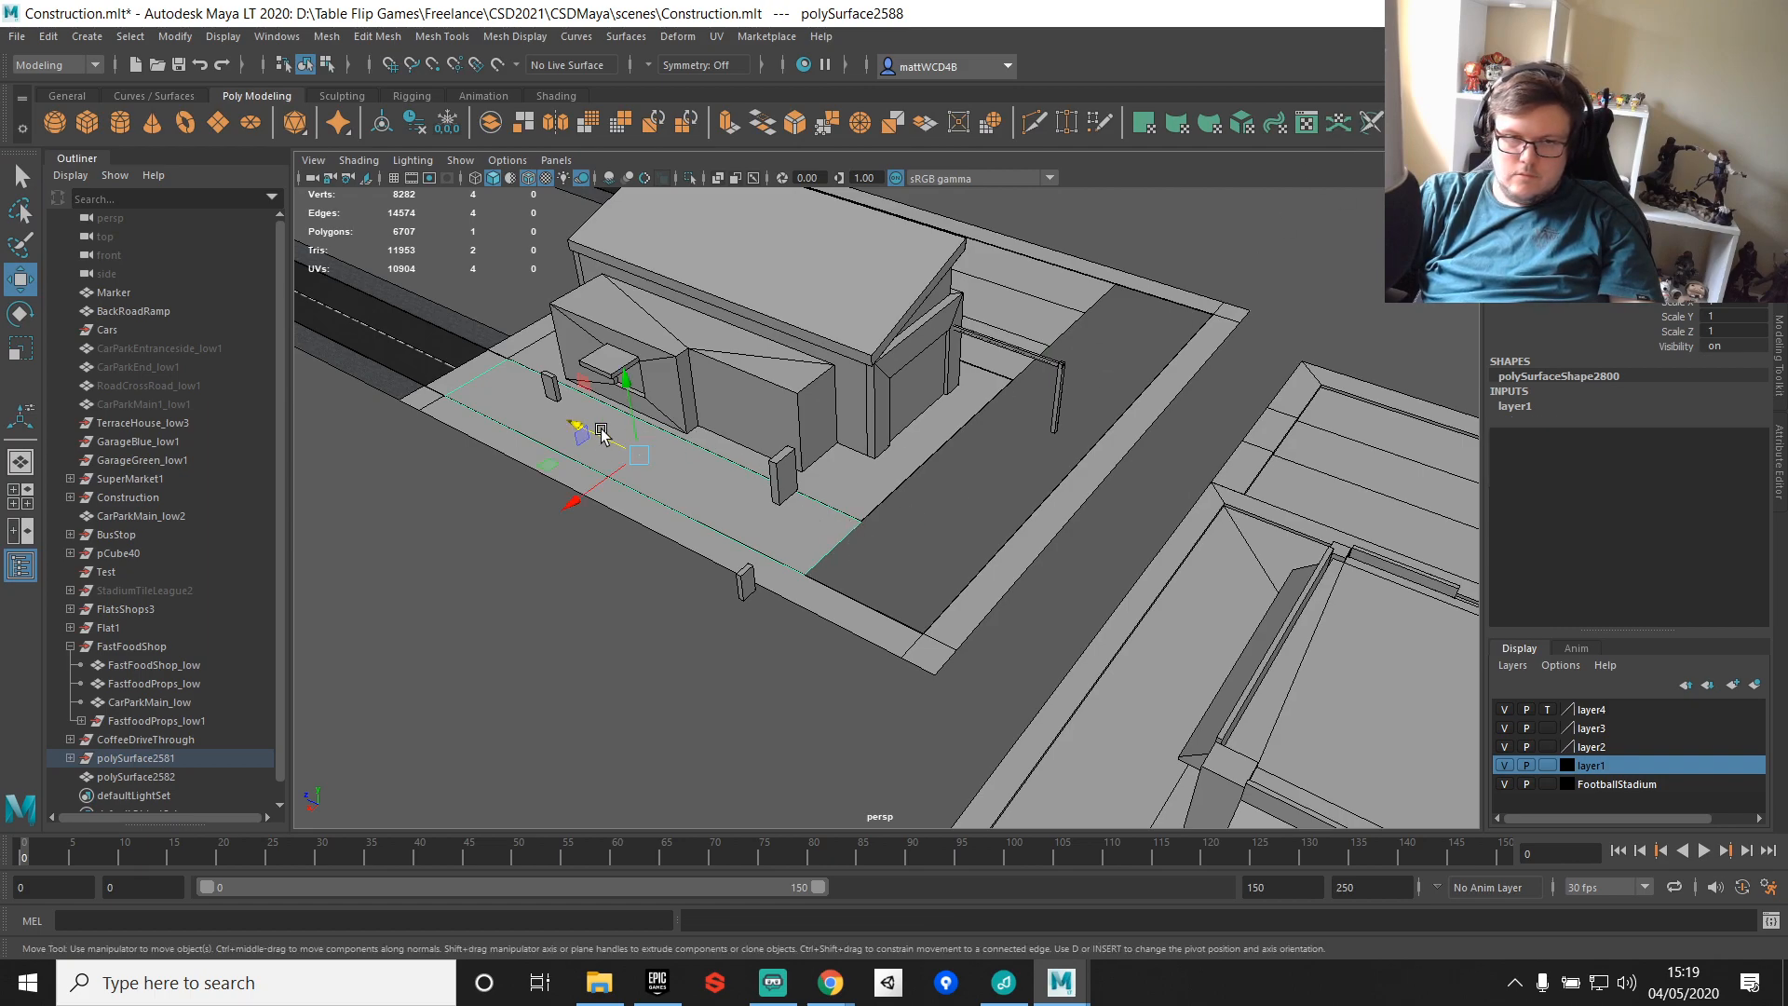
Step: Duplicate the extracted lane face and rotate the copy a quarter turn to run across the back of the building
{"action": "left_click_drag", "start_coordinate": [581, 426], "coordinate": [917, 589]}
{"action": "key", "text": "e"}
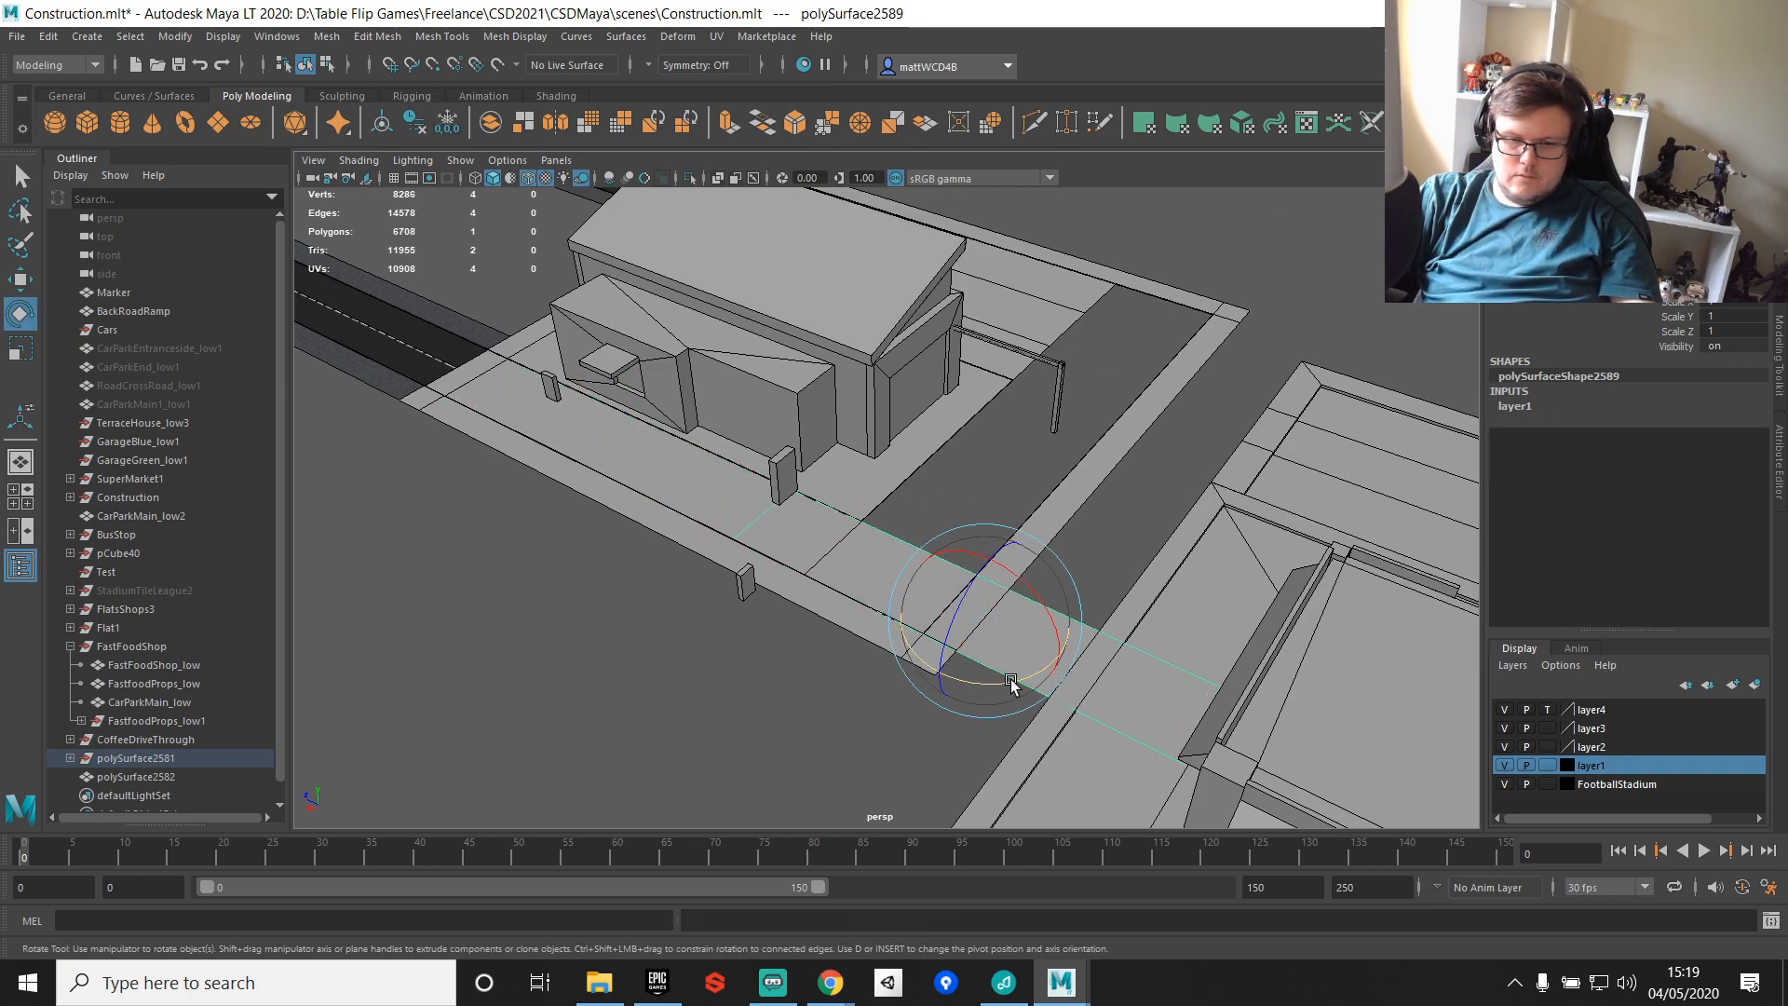
{"action": "left_click_drag", "start_coordinate": [1012, 681], "coordinate": [897, 686]}
{"action": "key", "text": "ctrl+z"}
{"action": "key", "text": "ctrl+z"}
{"action": "key", "text": "ctrl+z"}
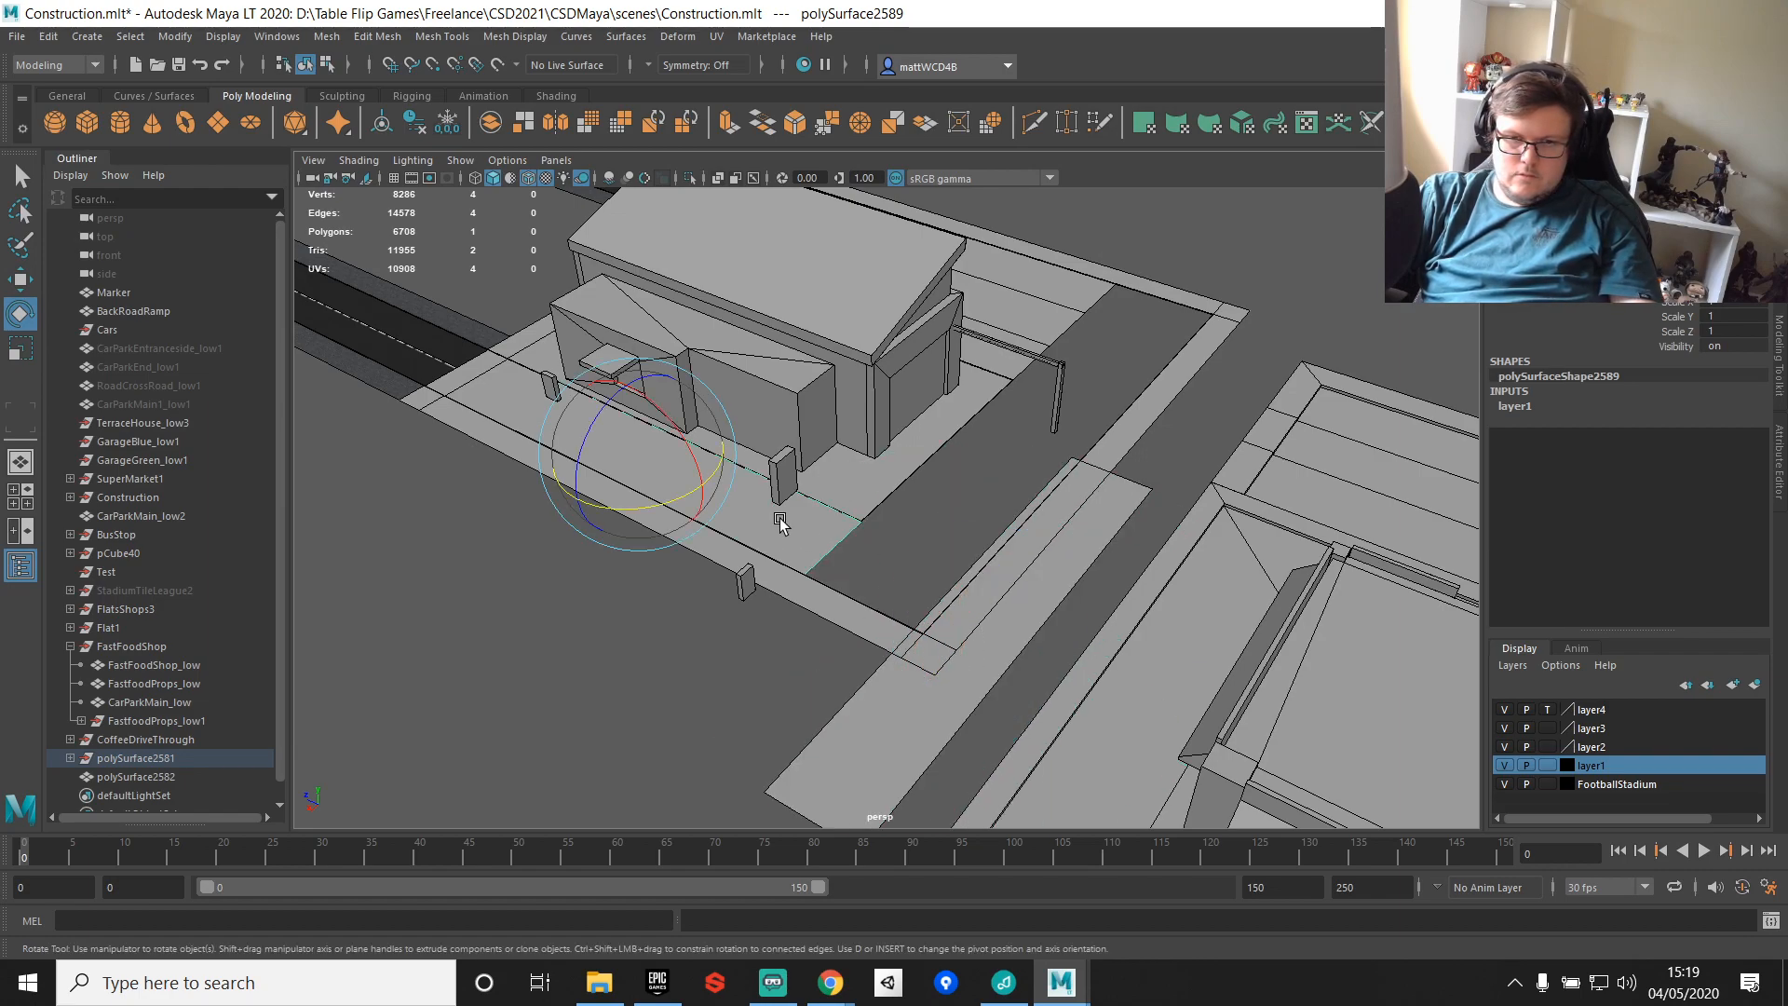
{"action": "key", "text": "shift+z"}
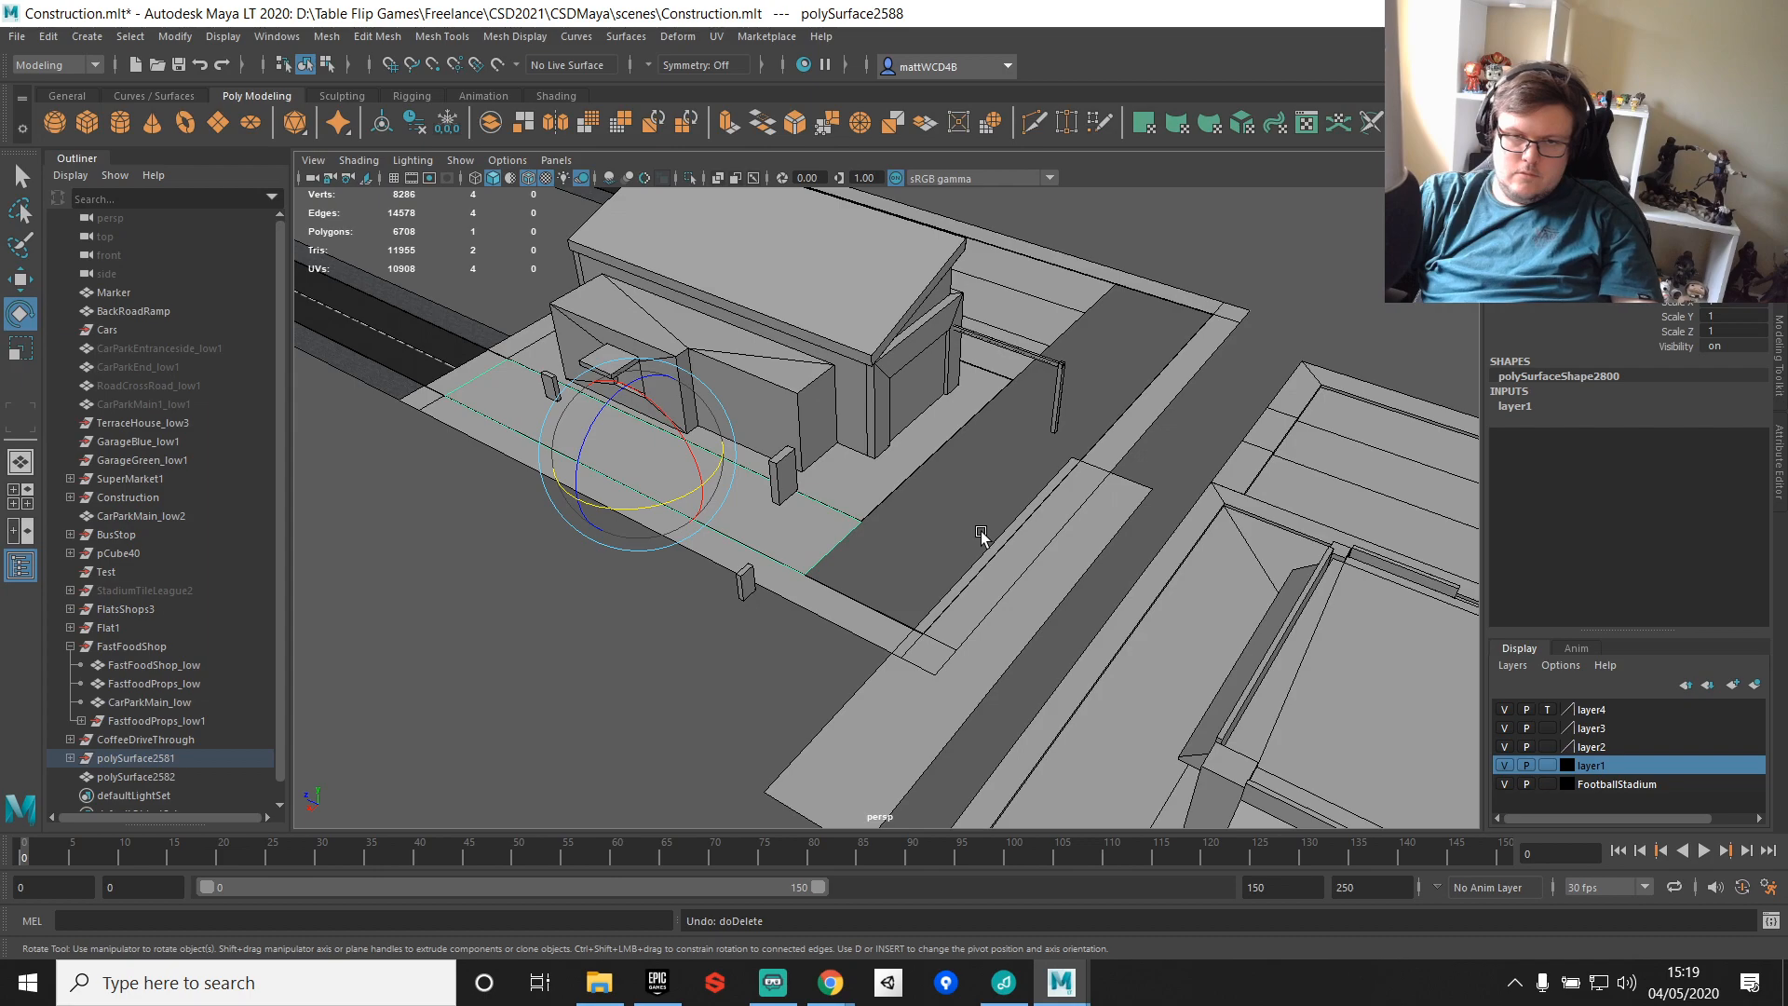
Step: Reposition the rotated lane copy's pivot to its corner and snap it to the original lane's inner rear corner
{"action": "key", "text": "w"}
{"action": "key", "text": "shift+z"}
{"action": "key", "text": "d"}
{"action": "left_click_drag", "start_coordinate": [798, 775], "coordinate": [878, 531]}
{"action": "scroll", "coordinate": [1025, 456], "scroll_direction": "up", "scroll_amount": 4}
{"action": "middle_click_drag", "start_coordinate": [1068, 428], "coordinate": [1118, 424], "text": "alt"}
{"action": "scroll", "coordinate": [1024, 503], "scroll_direction": "up", "scroll_amount": 5}
{"action": "left_click_drag", "start_coordinate": [905, 592], "coordinate": [927, 427]}
{"action": "scroll", "coordinate": [950, 603], "scroll_direction": "down", "scroll_amount": 6}
Step: Select the rear lane copy's far end vertices and snap them inward to the nearest ground seam past the building
{"action": "key", "text": "q"}
{"action": "right_click_drag", "start_coordinate": [927, 426], "coordinate": [904, 417]}
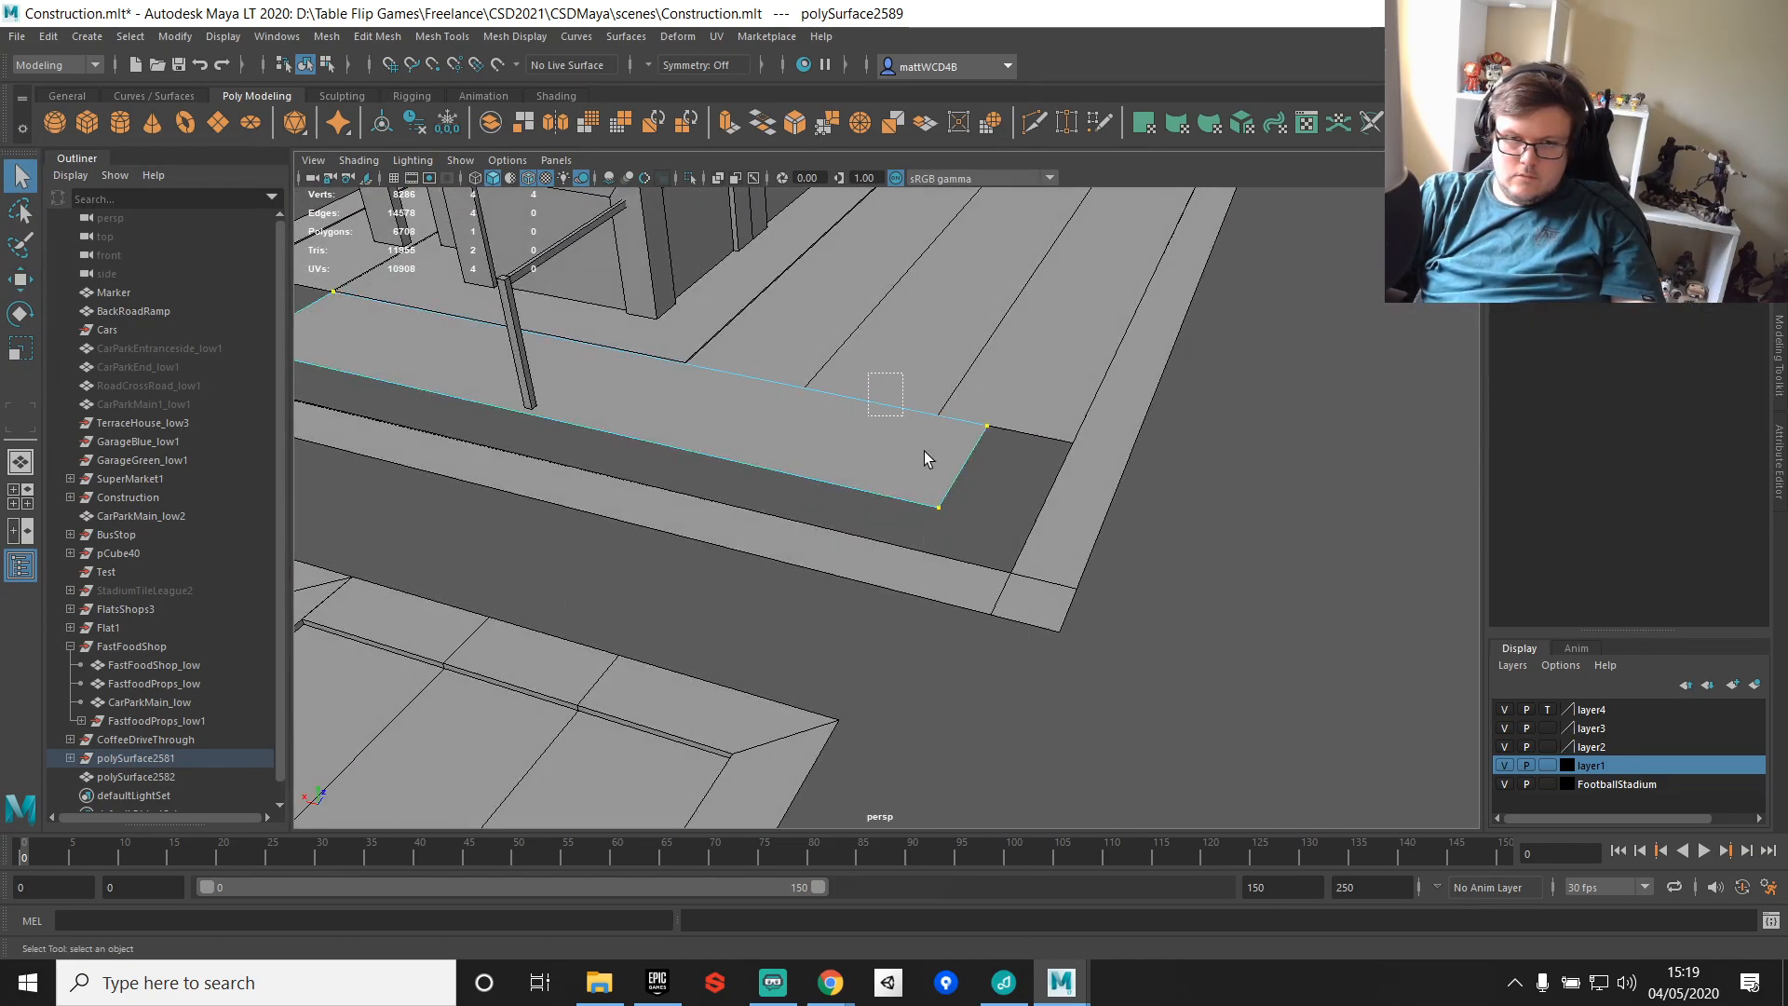
{"action": "key", "text": "w"}
{"action": "left_click_drag", "start_coordinate": [980, 501], "coordinate": [780, 426], "text": "alt"}
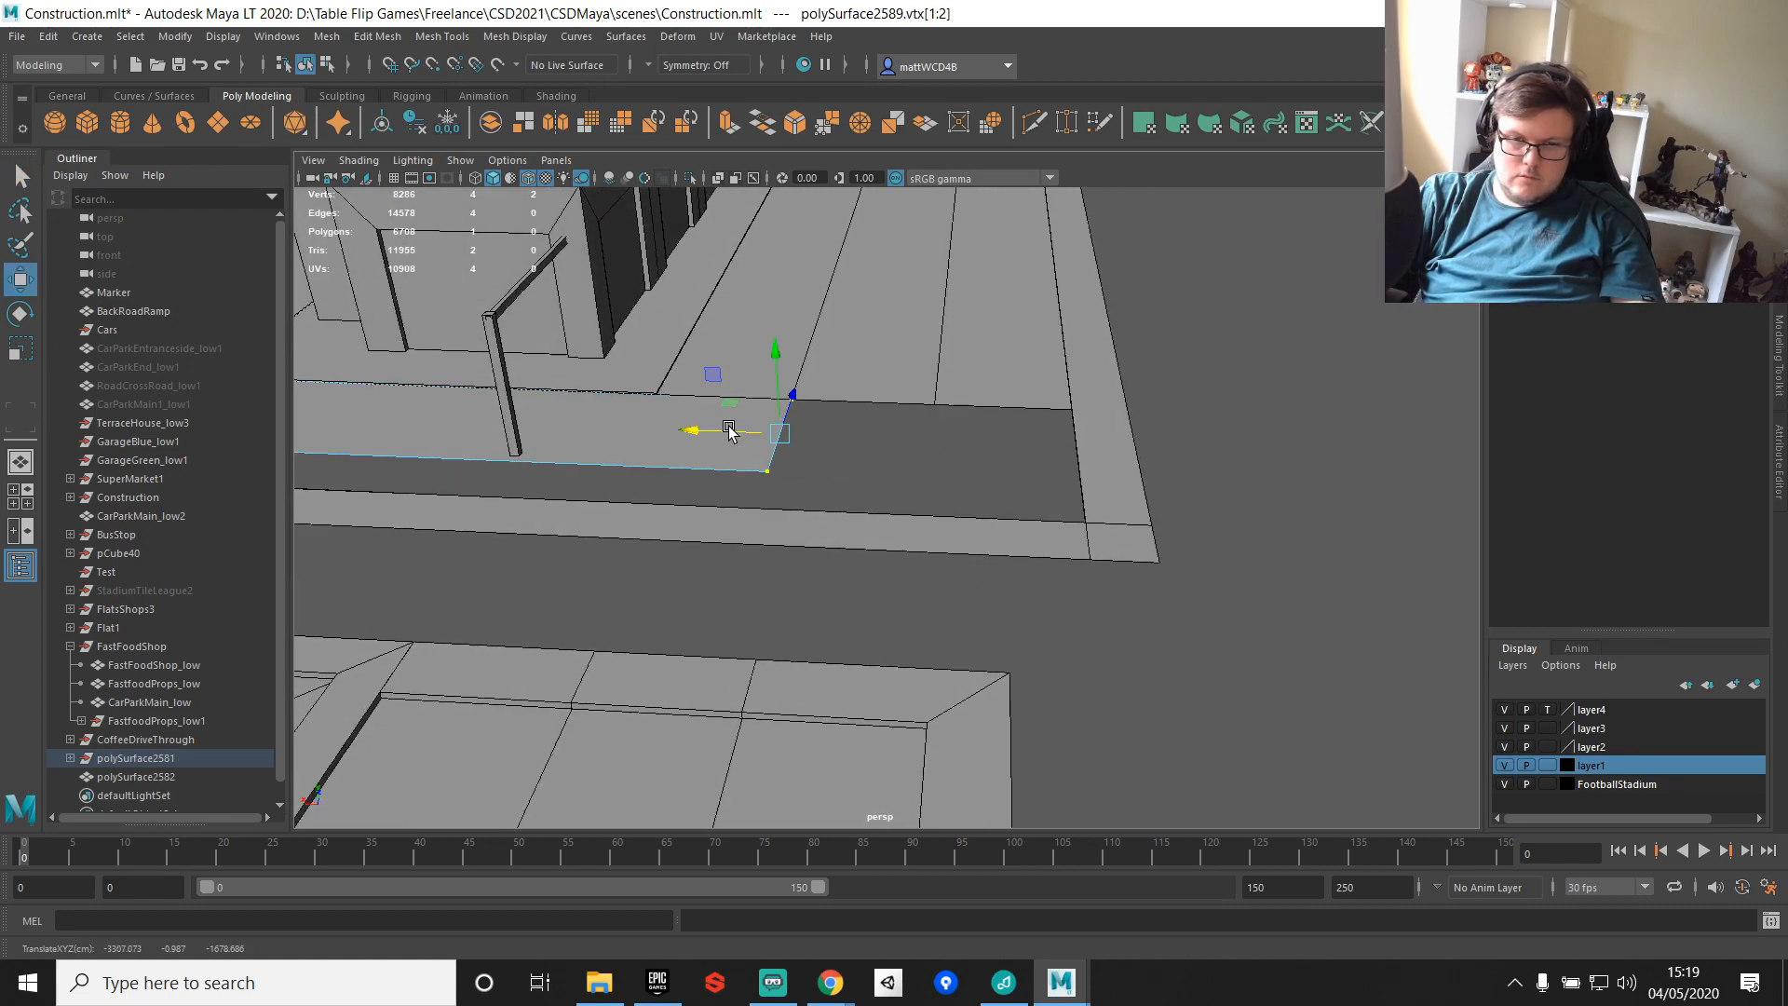
{"action": "middle_click_drag", "start_coordinate": [748, 425], "coordinate": [1018, 442], "text": "alt"}
{"action": "left_click_drag", "start_coordinate": [1018, 442], "coordinate": [703, 407], "text": "alt"}
Step: Extrude the rear lane piece's end edge across the end of the window-side lane to that lane's outer edge
{"action": "middle_click_drag", "start_coordinate": [703, 407], "coordinate": [960, 484], "text": "alt"}
{"action": "right_click_drag", "start_coordinate": [888, 479], "coordinate": [888, 438]}
{"action": "left_click", "coordinate": [887, 484]}
{"action": "right_click_drag", "start_coordinate": [943, 500], "coordinate": [941, 543], "text": "shift"}
{"action": "middle_click_drag", "start_coordinate": [942, 543], "coordinate": [800, 479]}
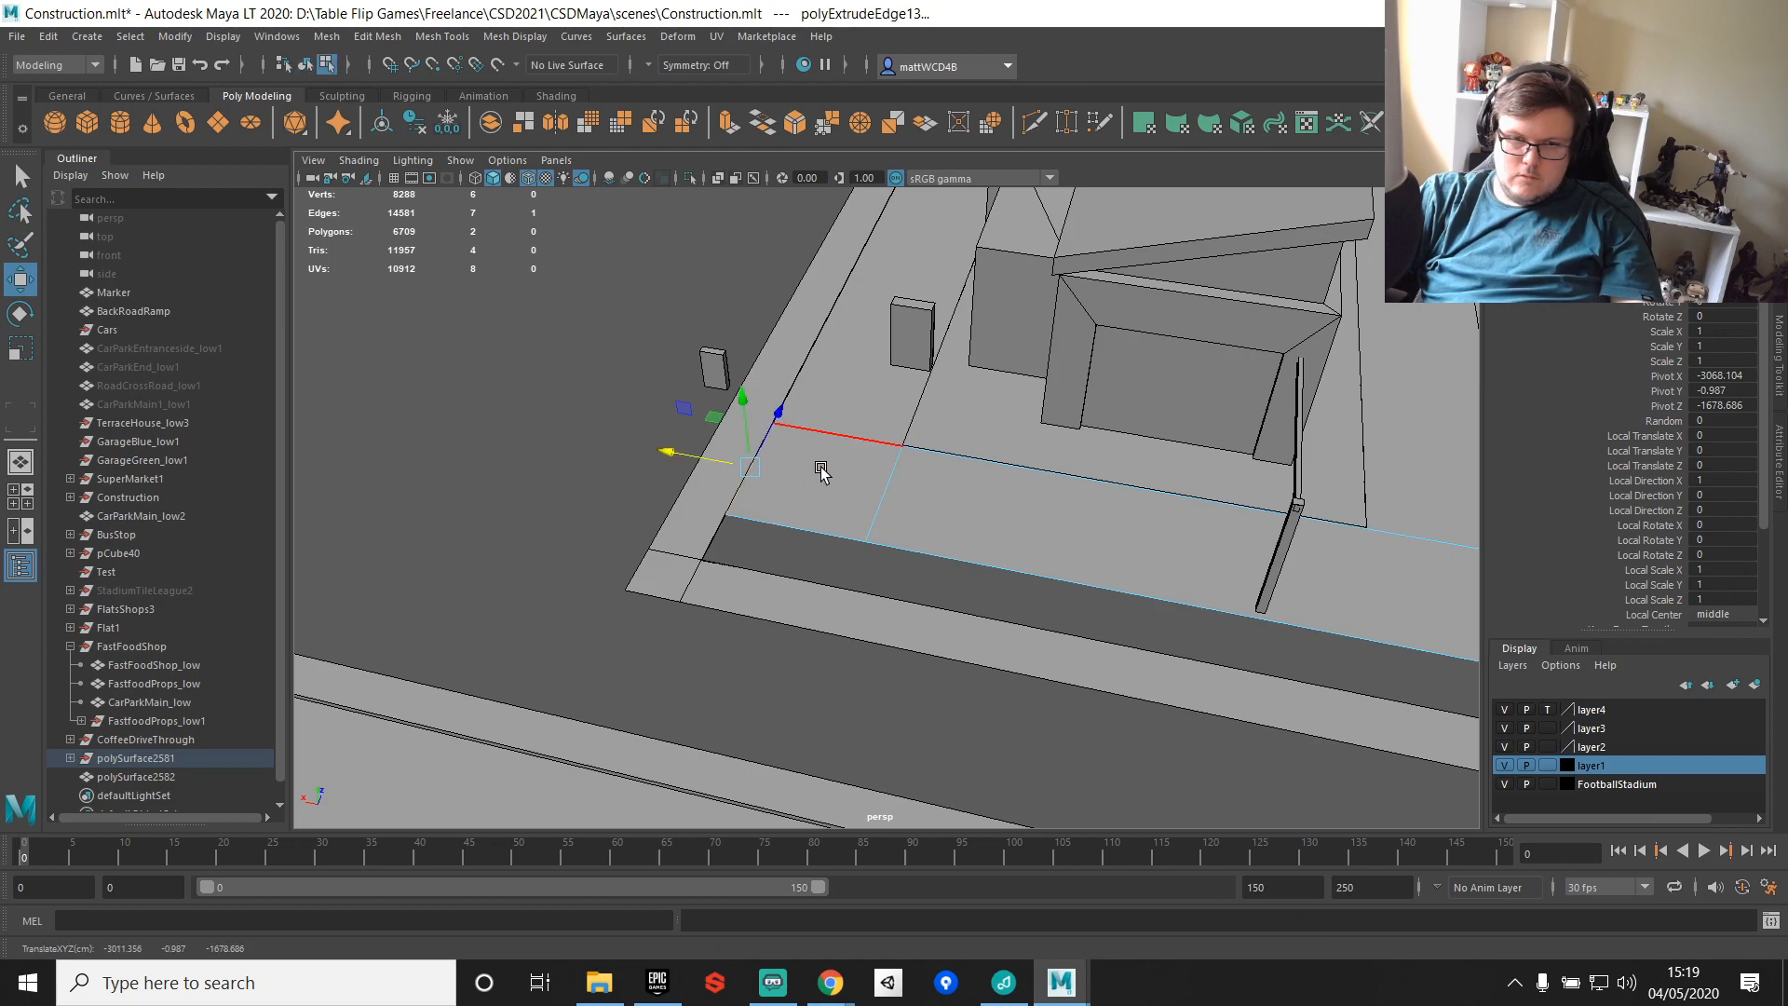
{"action": "key", "text": "f"}
{"action": "mouse_move", "coordinate": [1094, 544]}
{"action": "left_mouse_down", "text": "alt"}
{"action": "mouse_move", "coordinate": [993, 488]}
{"action": "mouse_move", "coordinate": [1076, 519]}
{"action": "left_mouse_up", "text": "alt"}
{"action": "scroll", "coordinate": [994, 490], "scroll_direction": "down", "scroll_amount": 5}
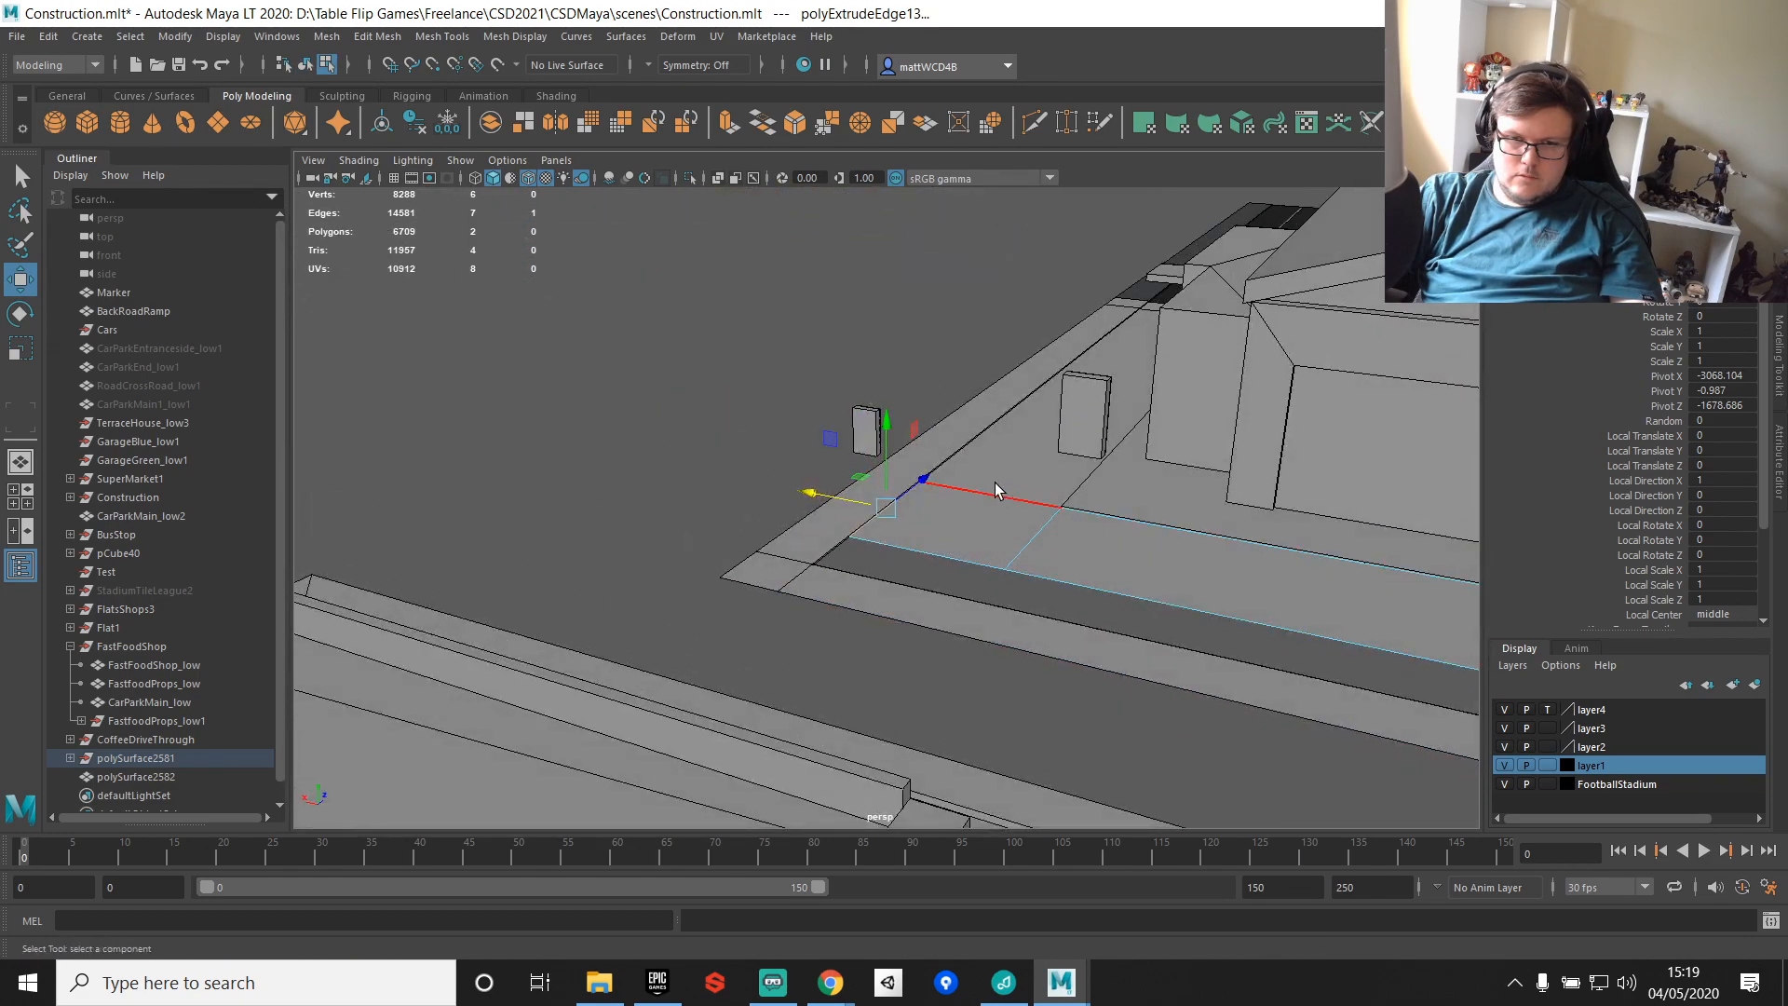
Step: Combine the rear lane piece with the window-side lane face
{"action": "key", "text": "q"}
{"action": "right_click_drag", "start_coordinate": [971, 529], "coordinate": [993, 508]}
{"action": "scroll", "coordinate": [1025, 535], "scroll_direction": "down", "scroll_amount": 6}
{"action": "middle_click_drag", "start_coordinate": [1153, 601], "coordinate": [931, 568], "text": "alt"}
{"action": "left_click_drag", "start_coordinate": [931, 569], "coordinate": [1059, 534], "text": "alt"}
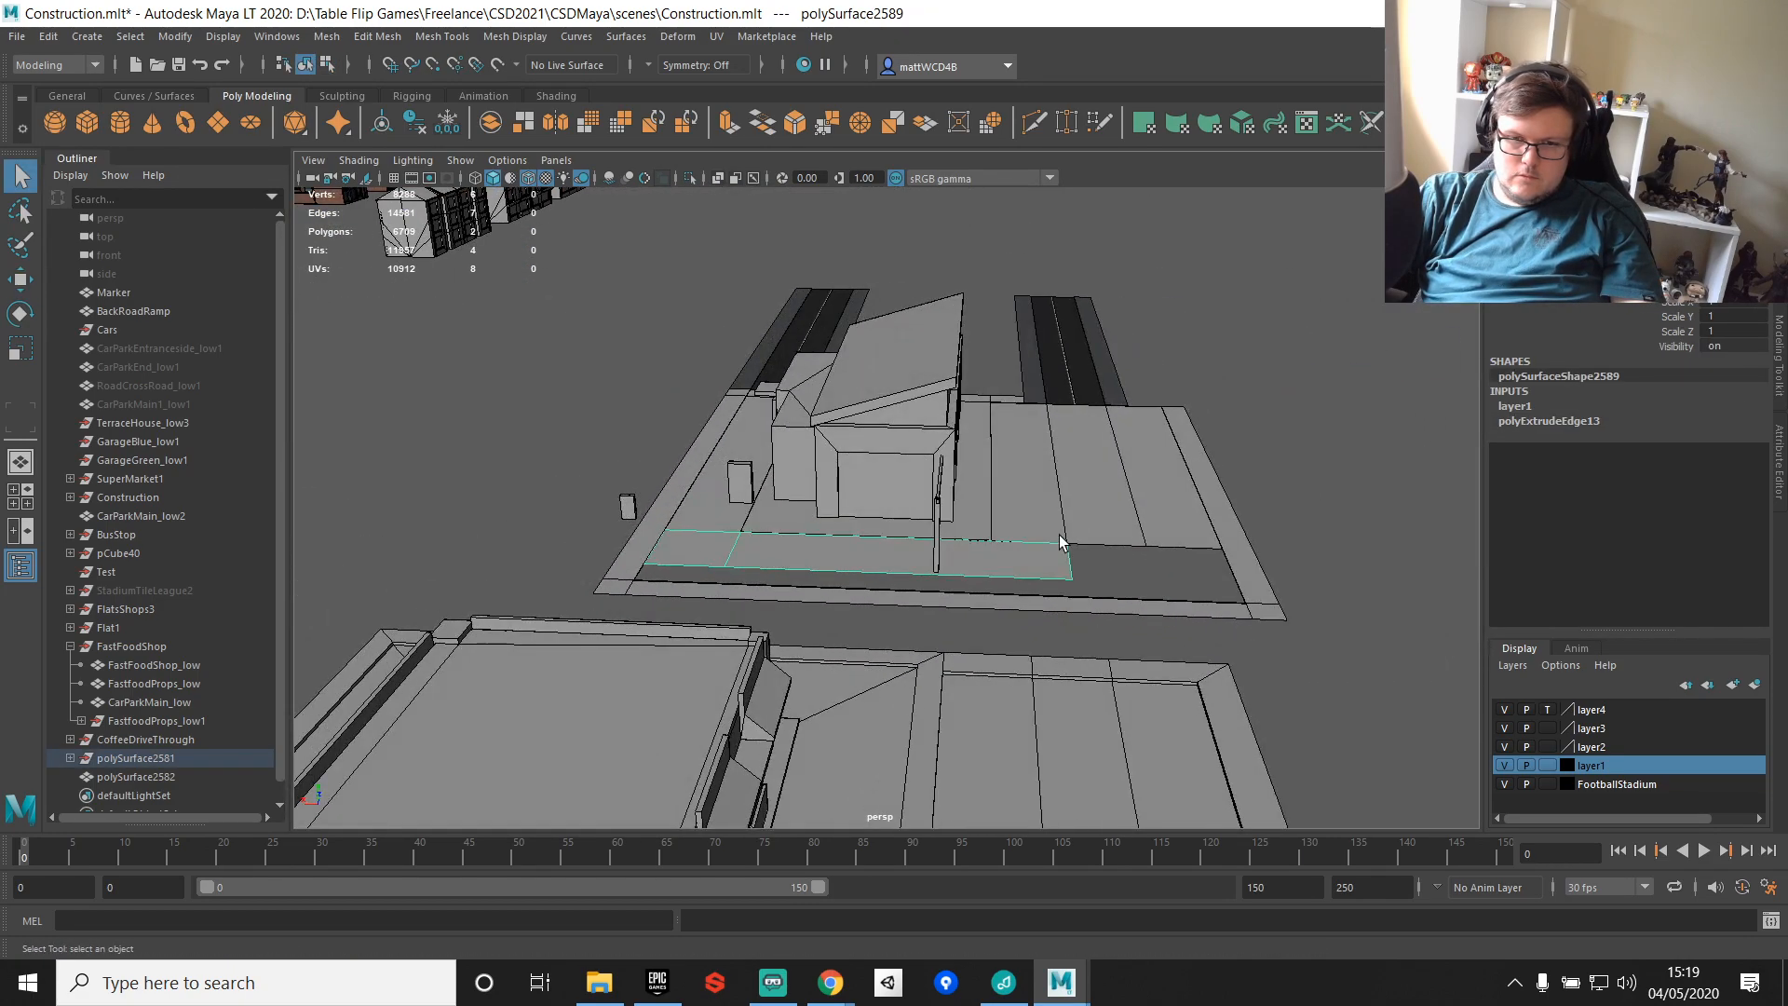
{"action": "left_click", "coordinate": [714, 519], "text": "shift"}
{"action": "right_click_drag", "start_coordinate": [715, 521], "coordinate": [684, 890], "text": "shift"}
Step: Select the side pavement strip's vertices on the ground mesh and slide them inward to the window-side lane's outer edge
{"action": "key", "text": "w"}
{"action": "left_click_drag", "start_coordinate": [1164, 529], "coordinate": [972, 371], "text": "alt"}
{"action": "left_click", "coordinate": [918, 484]}
{"action": "scroll", "coordinate": [921, 483], "scroll_direction": "up", "scroll_amount": 3}
{"action": "right_click_drag", "start_coordinate": [970, 364], "coordinate": [909, 367]}
{"action": "left_click_drag", "start_coordinate": [909, 367], "coordinate": [885, 239], "text": "alt"}
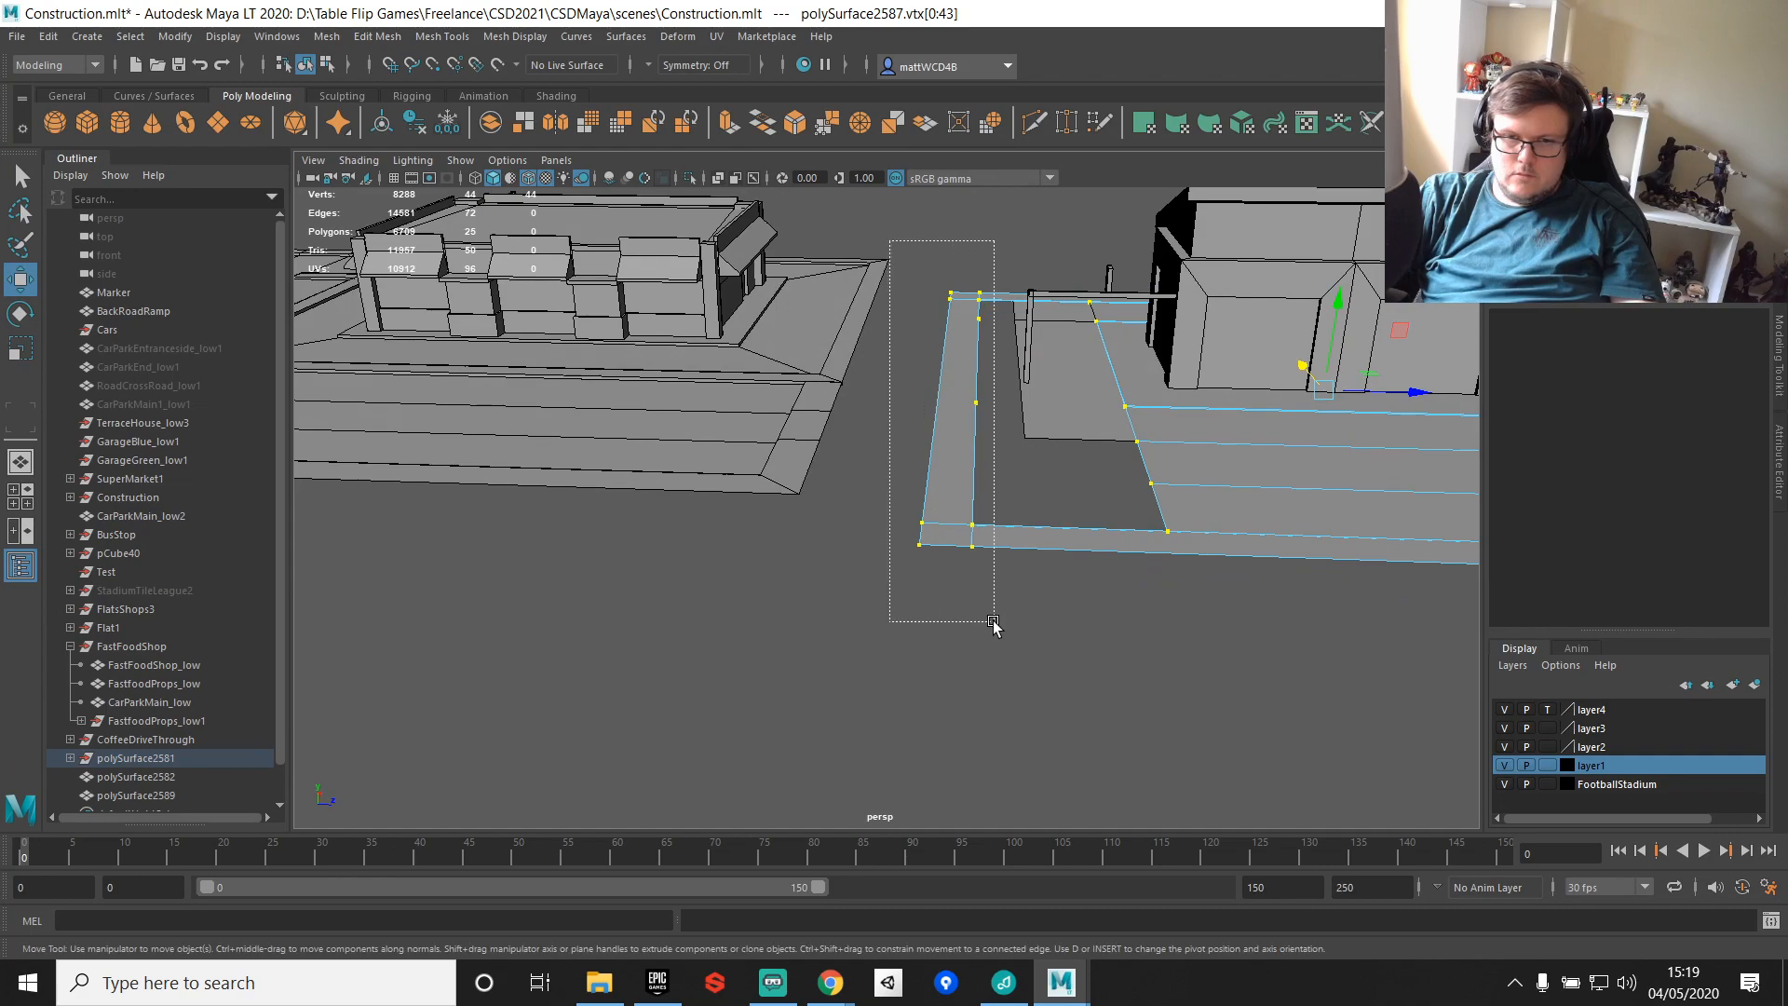
{"action": "left_click_drag", "start_coordinate": [983, 387], "coordinate": [1045, 393]}
{"action": "middle_click_drag", "start_coordinate": [1084, 449], "coordinate": [918, 510], "text": "alt"}
{"action": "scroll", "coordinate": [919, 510], "scroll_direction": "up", "scroll_amount": 3}
{"action": "left_click_drag", "start_coordinate": [884, 472], "coordinate": [847, 472]}
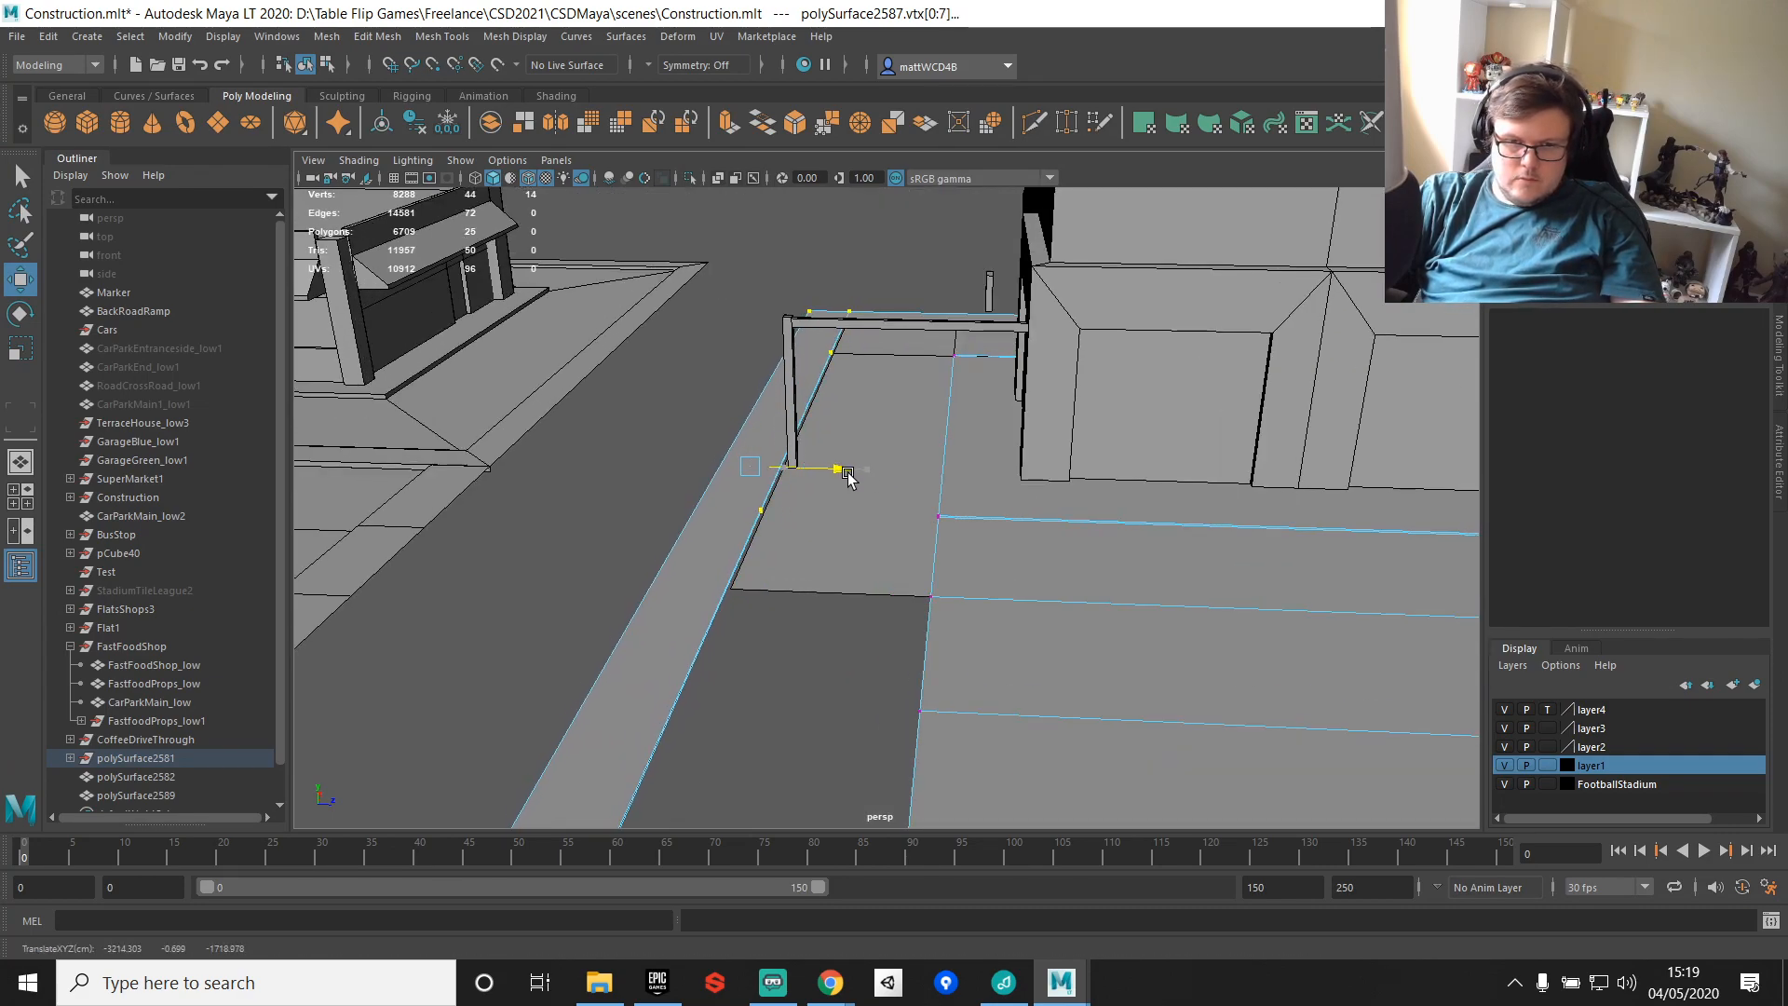
Step: Fine-tune the side pavement strip's position so its inner seam lines up with the lane's outer edge
{"action": "key", "text": "f"}
{"action": "left_click_drag", "start_coordinate": [827, 566], "coordinate": [951, 579], "text": "alt"}
{"action": "key", "text": "f"}
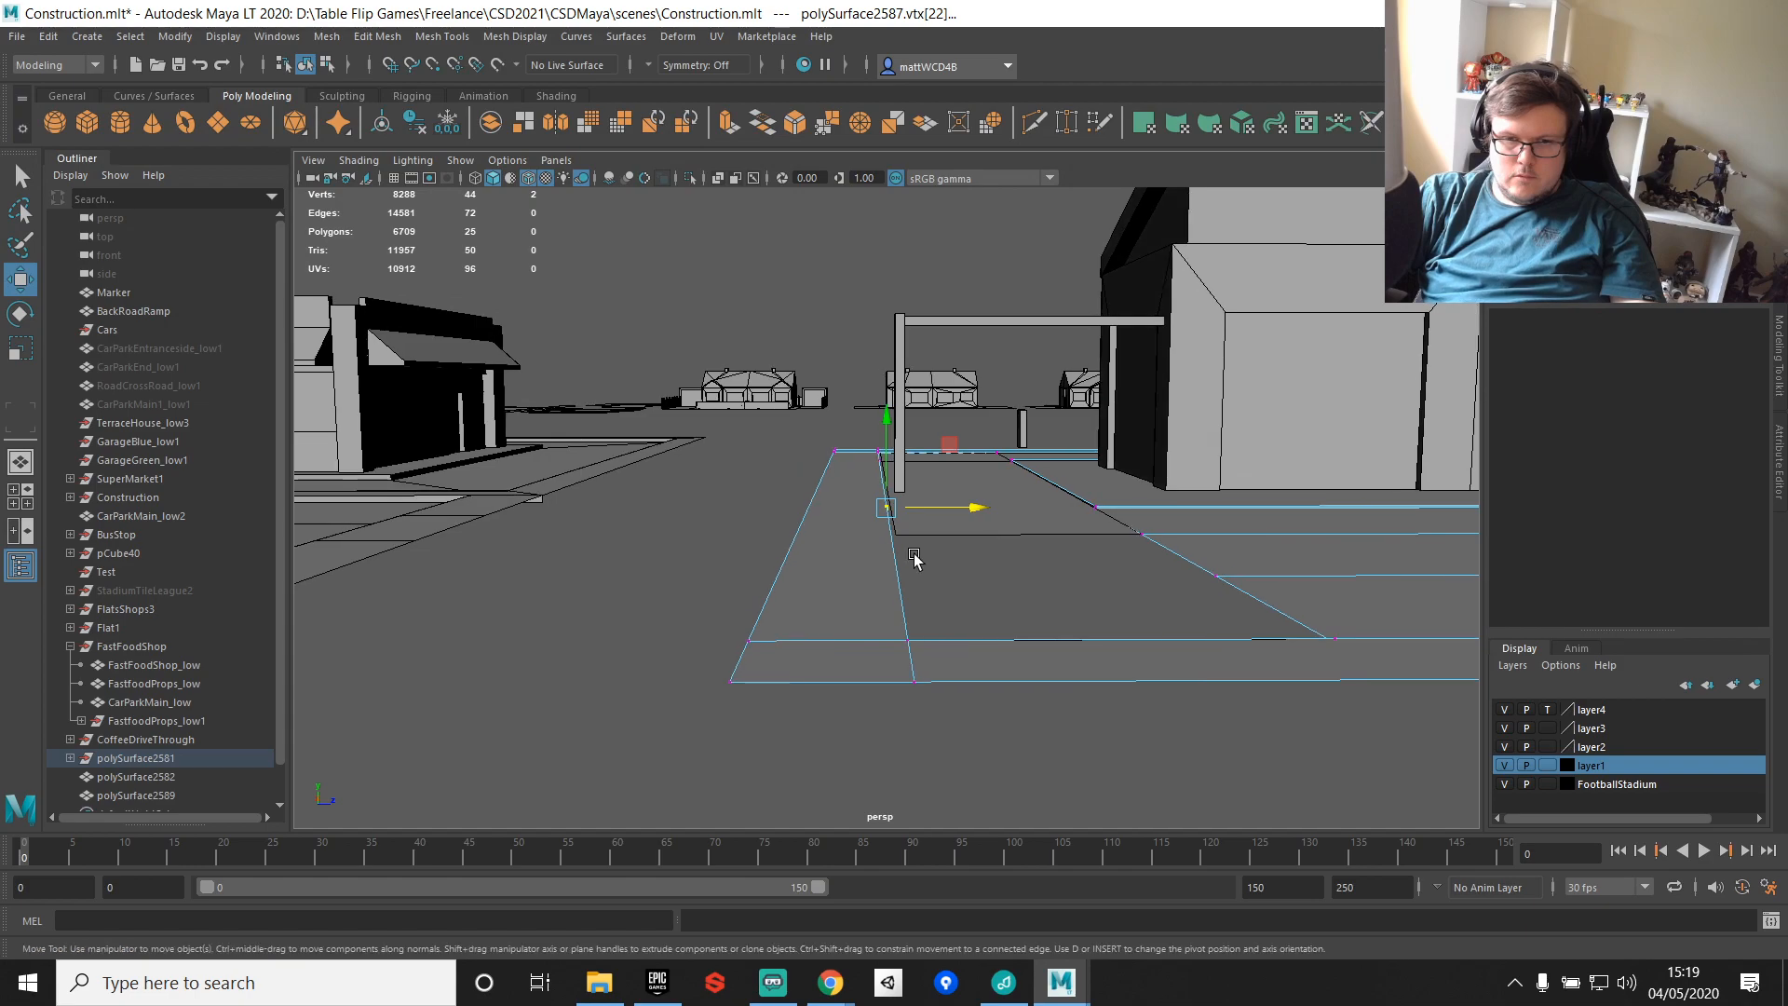
{"action": "scroll", "coordinate": [987, 626], "scroll_direction": "up", "scroll_amount": 3}
{"action": "middle_click_drag", "start_coordinate": [978, 578], "coordinate": [946, 561], "text": "alt"}
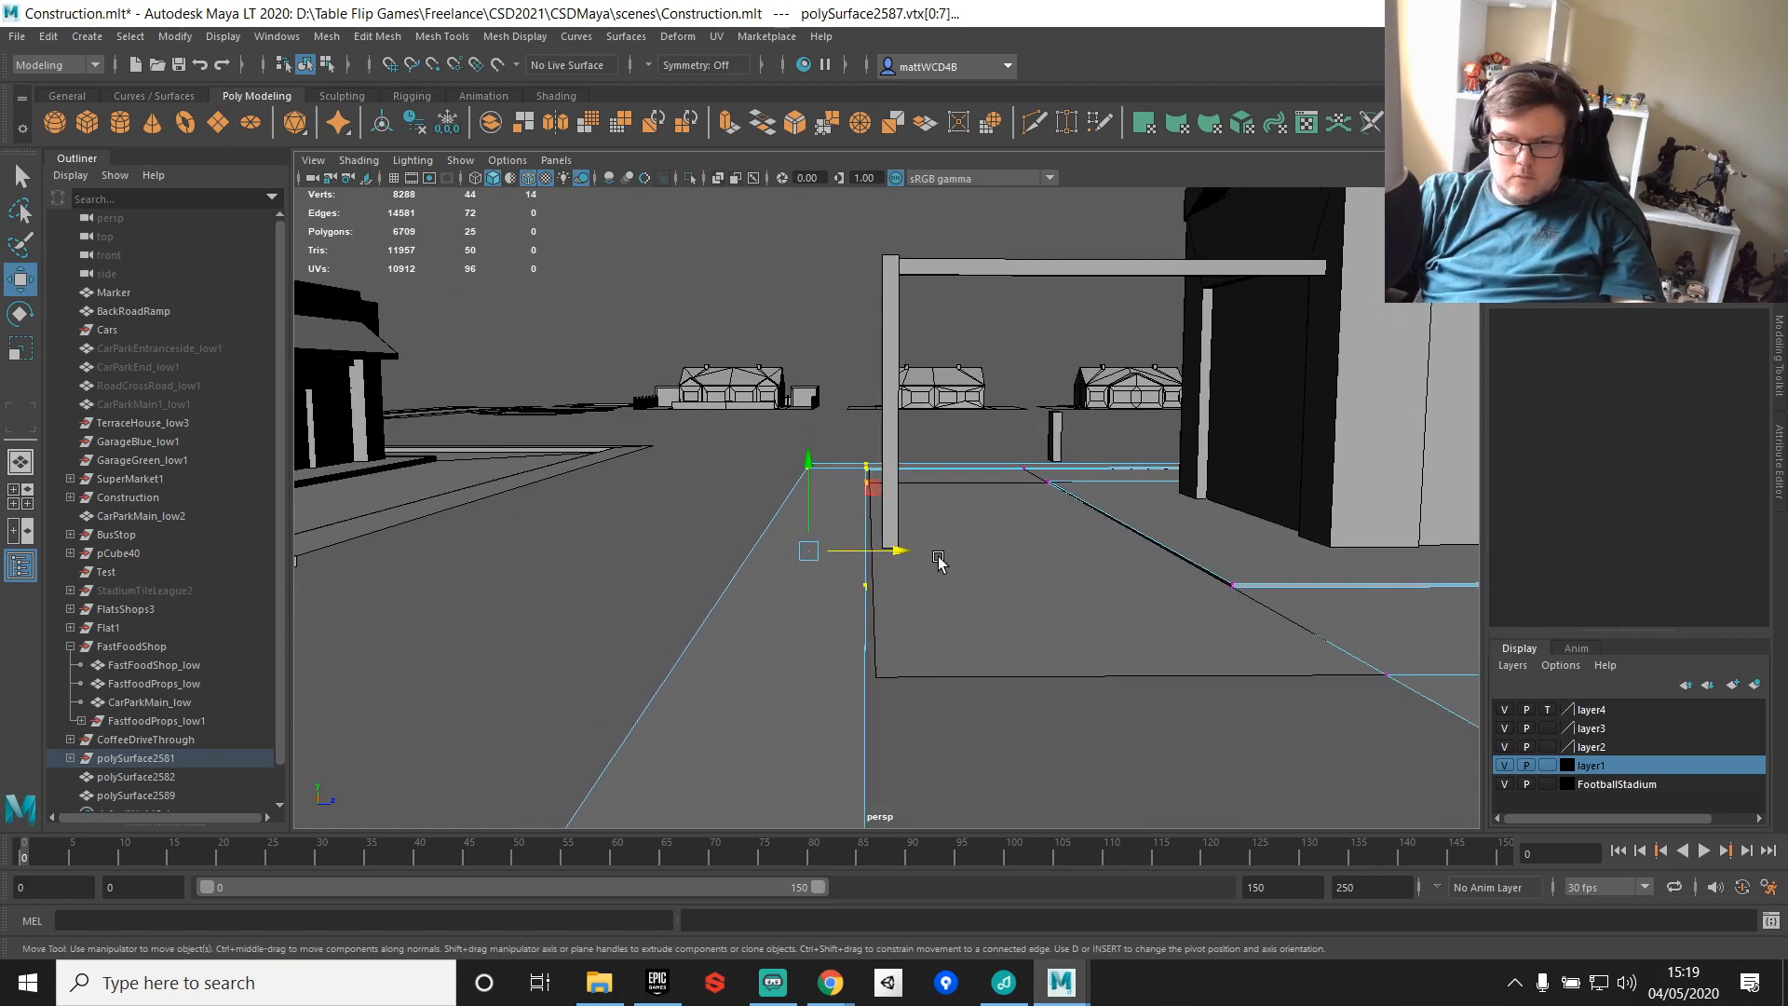
{"action": "scroll", "coordinate": [939, 567], "scroll_direction": "up", "scroll_amount": 3}
{"action": "middle_click_drag", "start_coordinate": [888, 661], "coordinate": [863, 543], "text": "alt"}
{"action": "left_click_drag", "start_coordinate": [833, 509], "coordinate": [839, 510]}
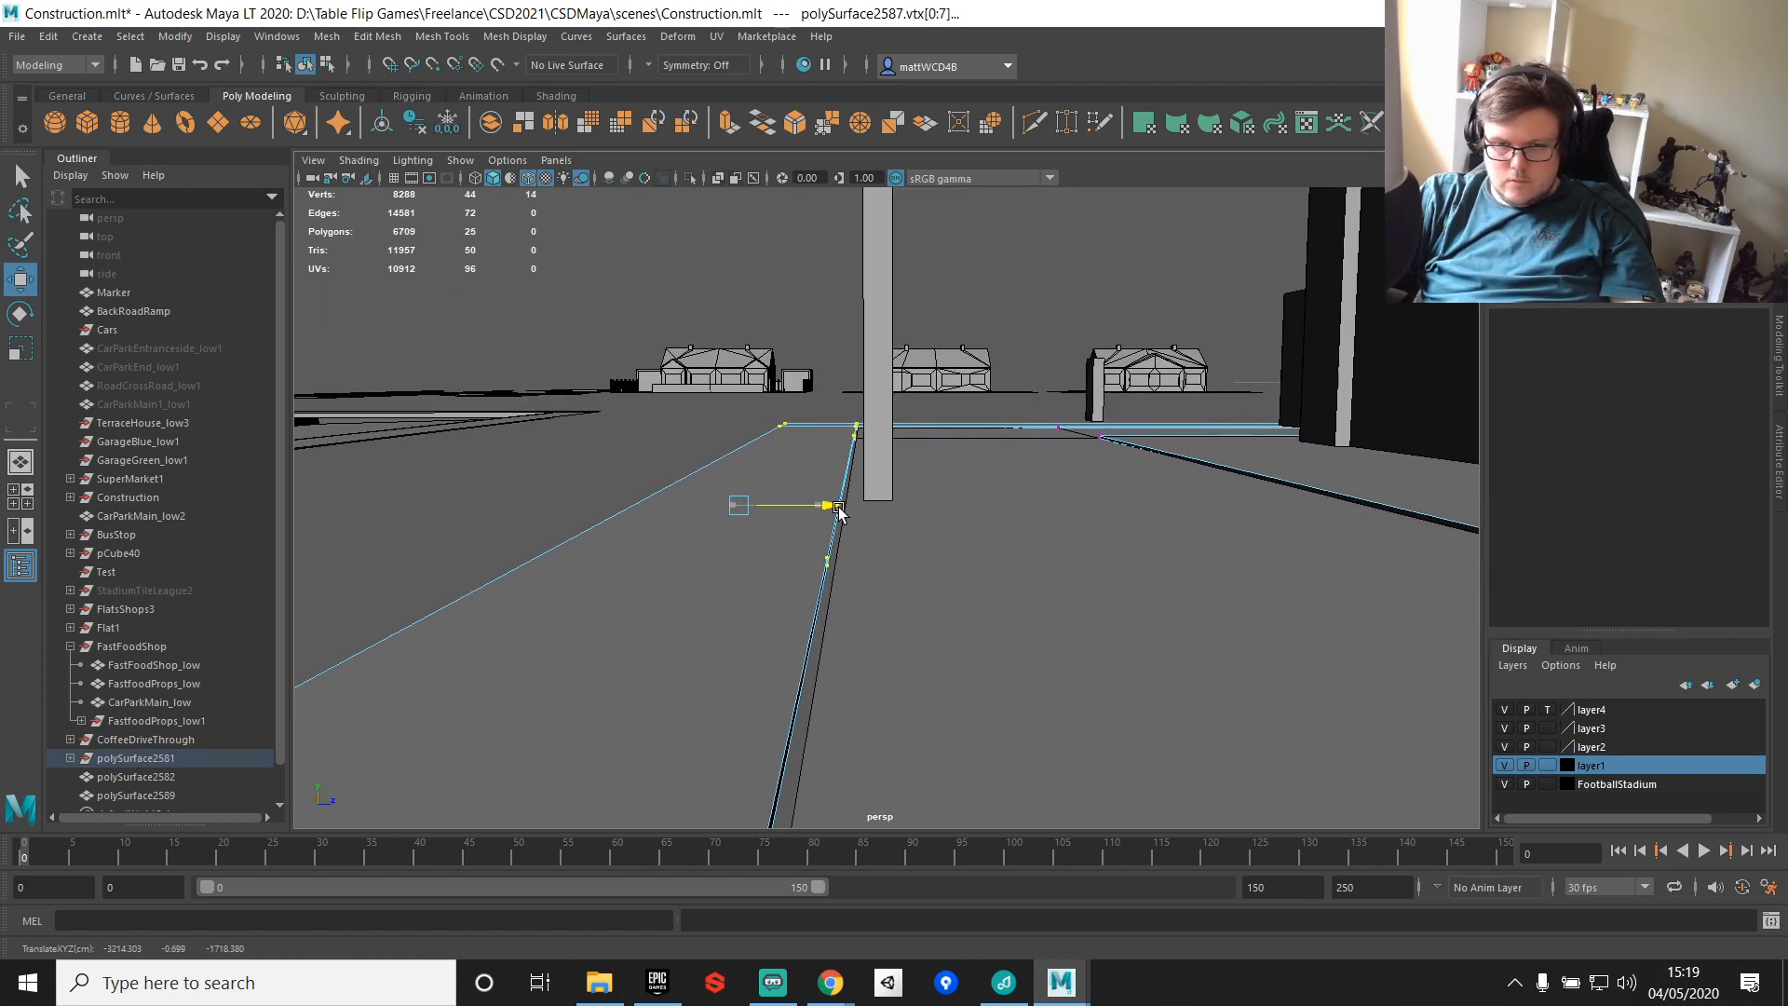
Step: Narrow the selection to the pavement strip's inner seam vertices and snap them to the lane's outer edge
{"action": "key", "text": "q"}
{"action": "scroll", "coordinate": [834, 516], "scroll_direction": "down", "scroll_amount": 4}
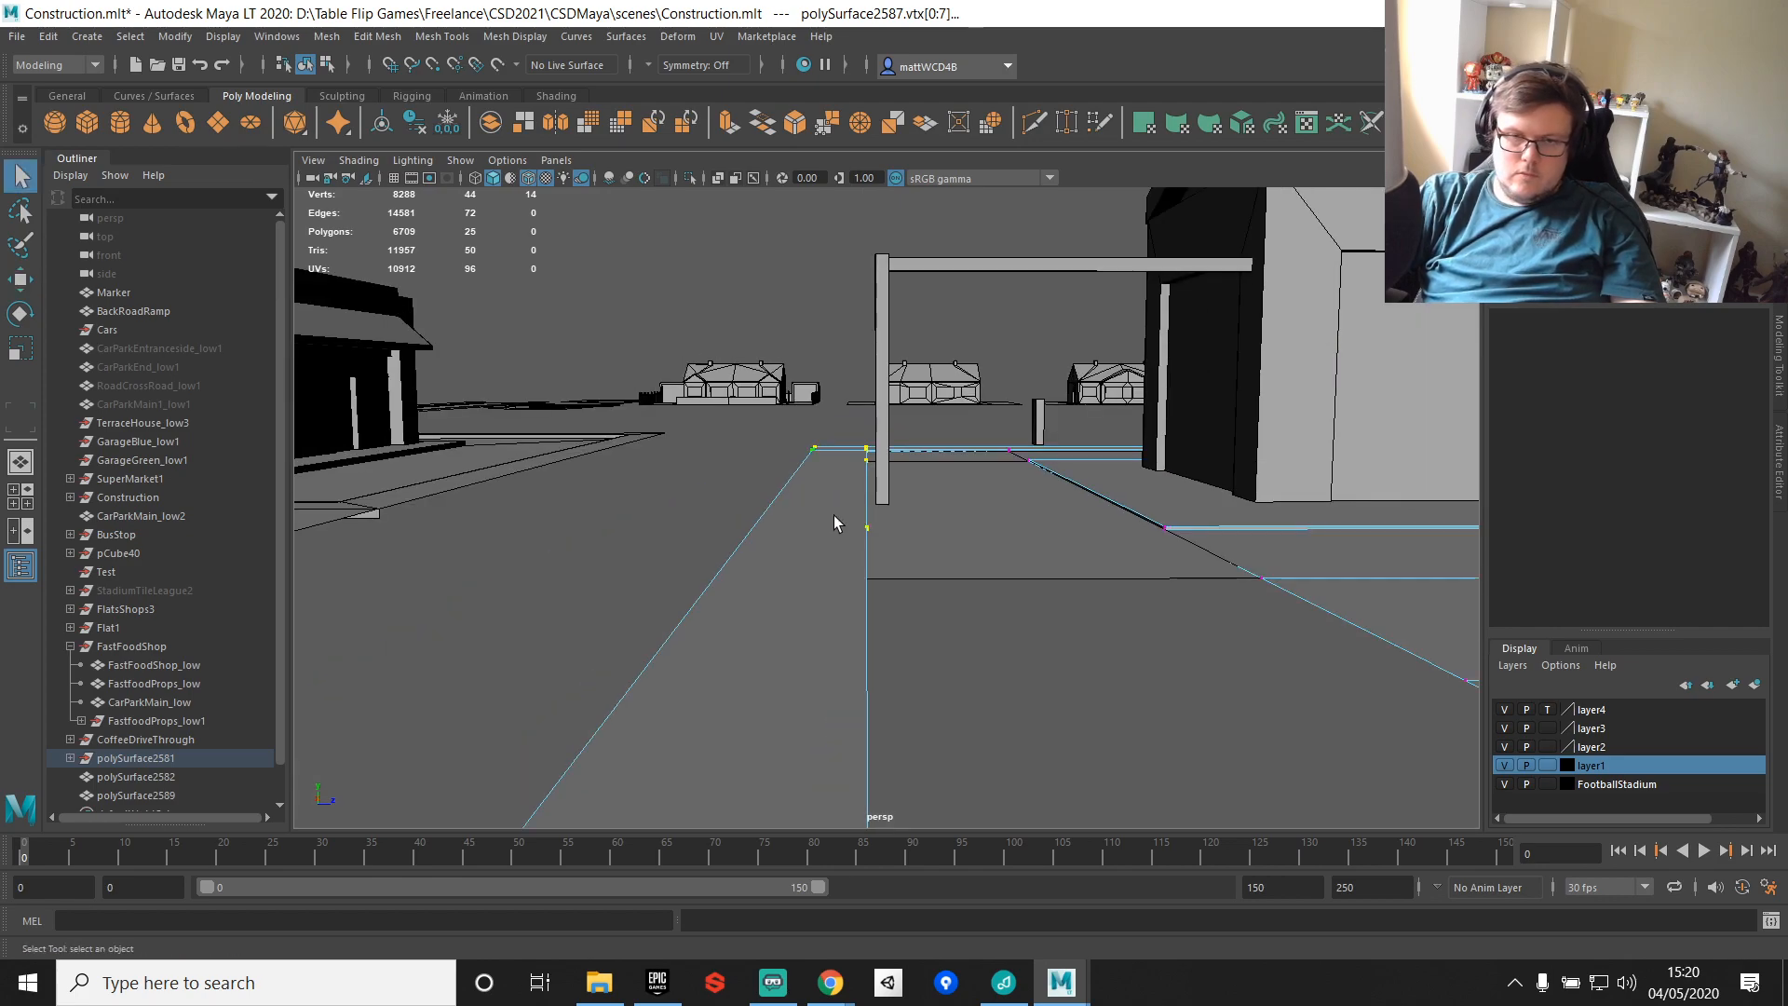
{"action": "scroll", "coordinate": [862, 466], "scroll_direction": "down", "scroll_amount": 3}
{"action": "key", "text": "e"}
{"action": "key", "text": "r"}
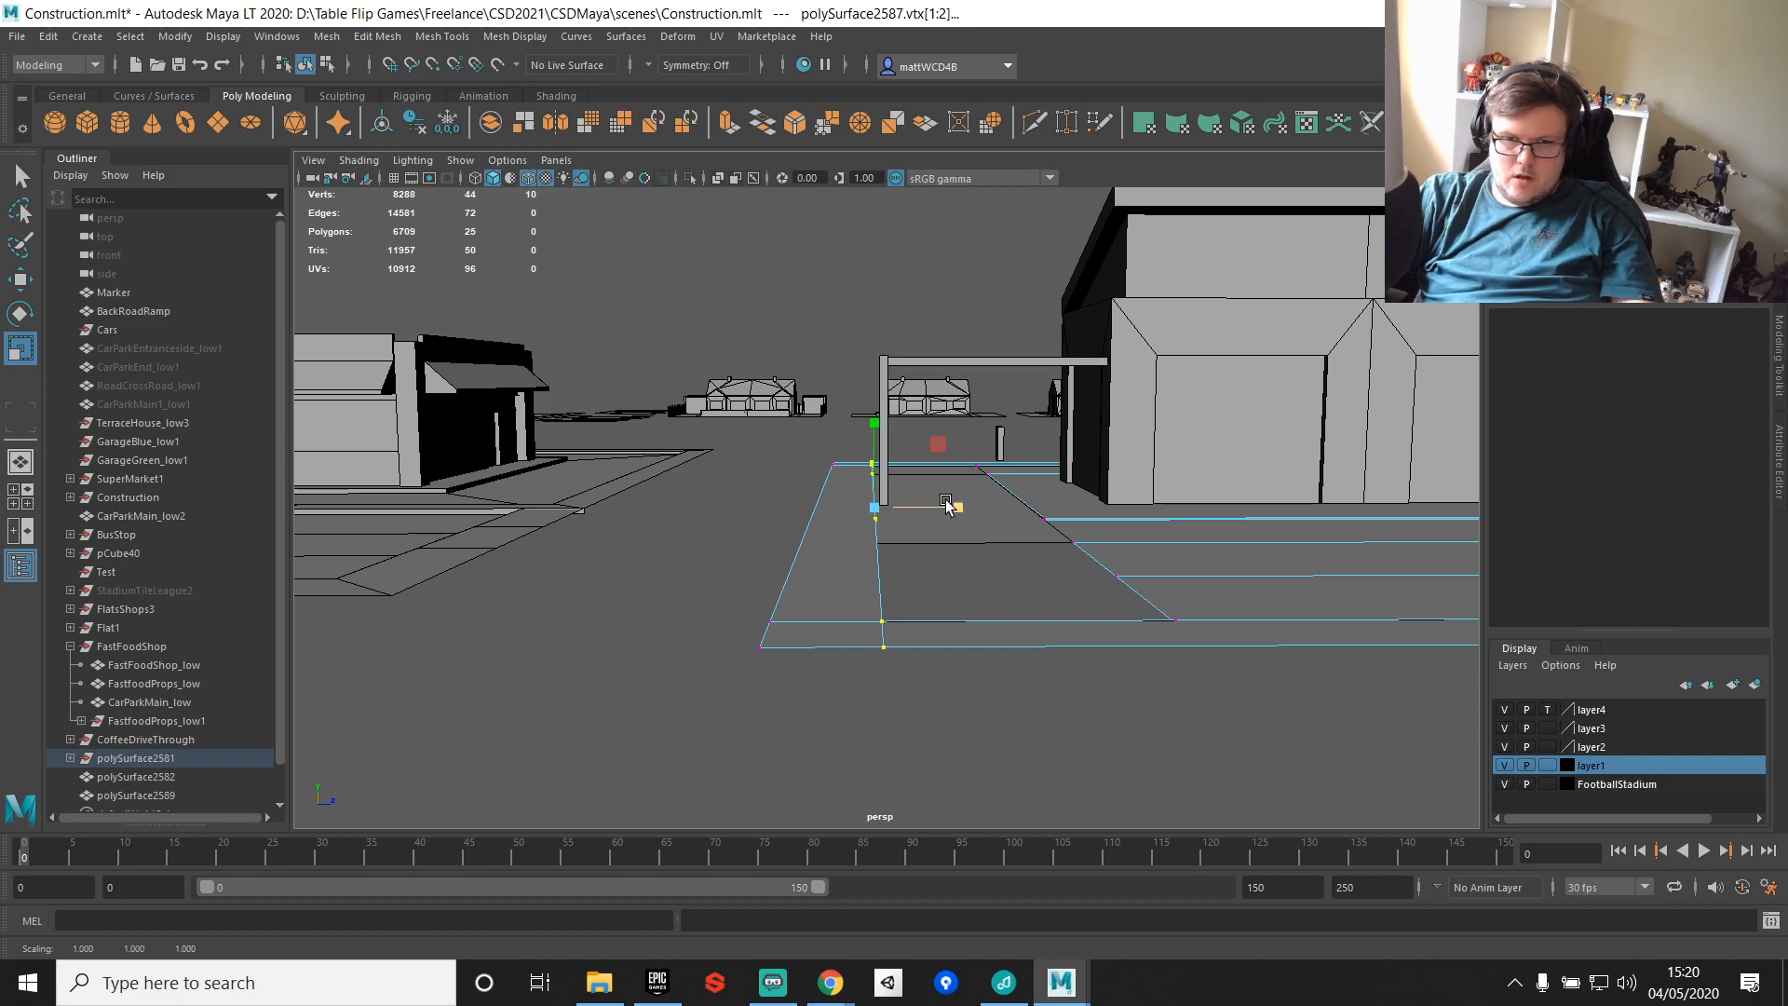
{"action": "key", "text": "w"}
{"action": "key", "text": "v"}
{"action": "left_click_drag", "start_coordinate": [962, 508], "coordinate": [851, 567]}
{"action": "left_click_drag", "start_coordinate": [1164, 565], "coordinate": [955, 657], "text": "alt"}
{"action": "scroll", "coordinate": [832, 608], "scroll_direction": "up", "scroll_amount": 4}
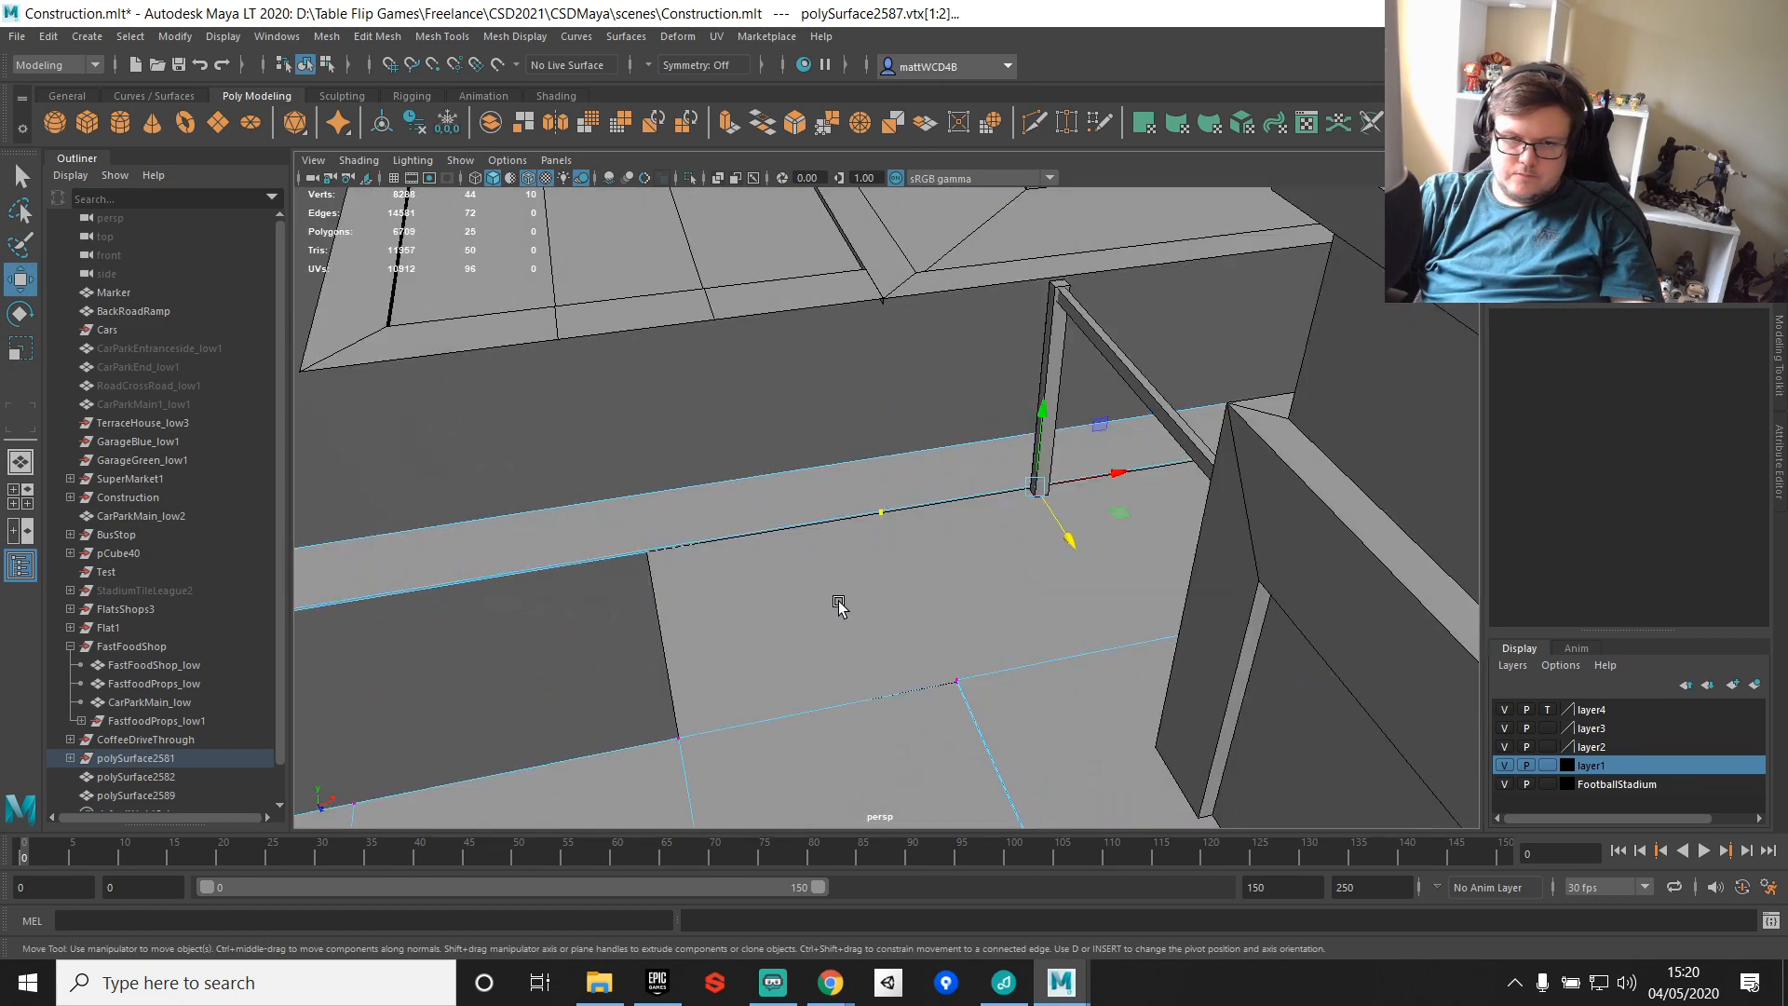
Step: Extrude the window-side lane's open end edge in two segments, snapping each to the ground seams to fill the gap up to the end pavement
{"action": "middle_click_drag", "start_coordinate": [828, 601], "coordinate": [931, 552], "text": "alt"}
{"action": "key", "text": "q"}
{"action": "right_click_drag", "start_coordinate": [931, 551], "coordinate": [910, 504]}
{"action": "left_click", "coordinate": [868, 516]}
{"action": "key", "text": "w"}
{"action": "key", "text": "v"}
{"action": "left_click_drag", "start_coordinate": [883, 511], "coordinate": [558, 641]}
{"action": "middle_click_drag", "start_coordinate": [671, 618], "coordinate": [942, 512], "text": "alt"}
{"action": "key", "text": "g"}
{"action": "key", "text": "w"}
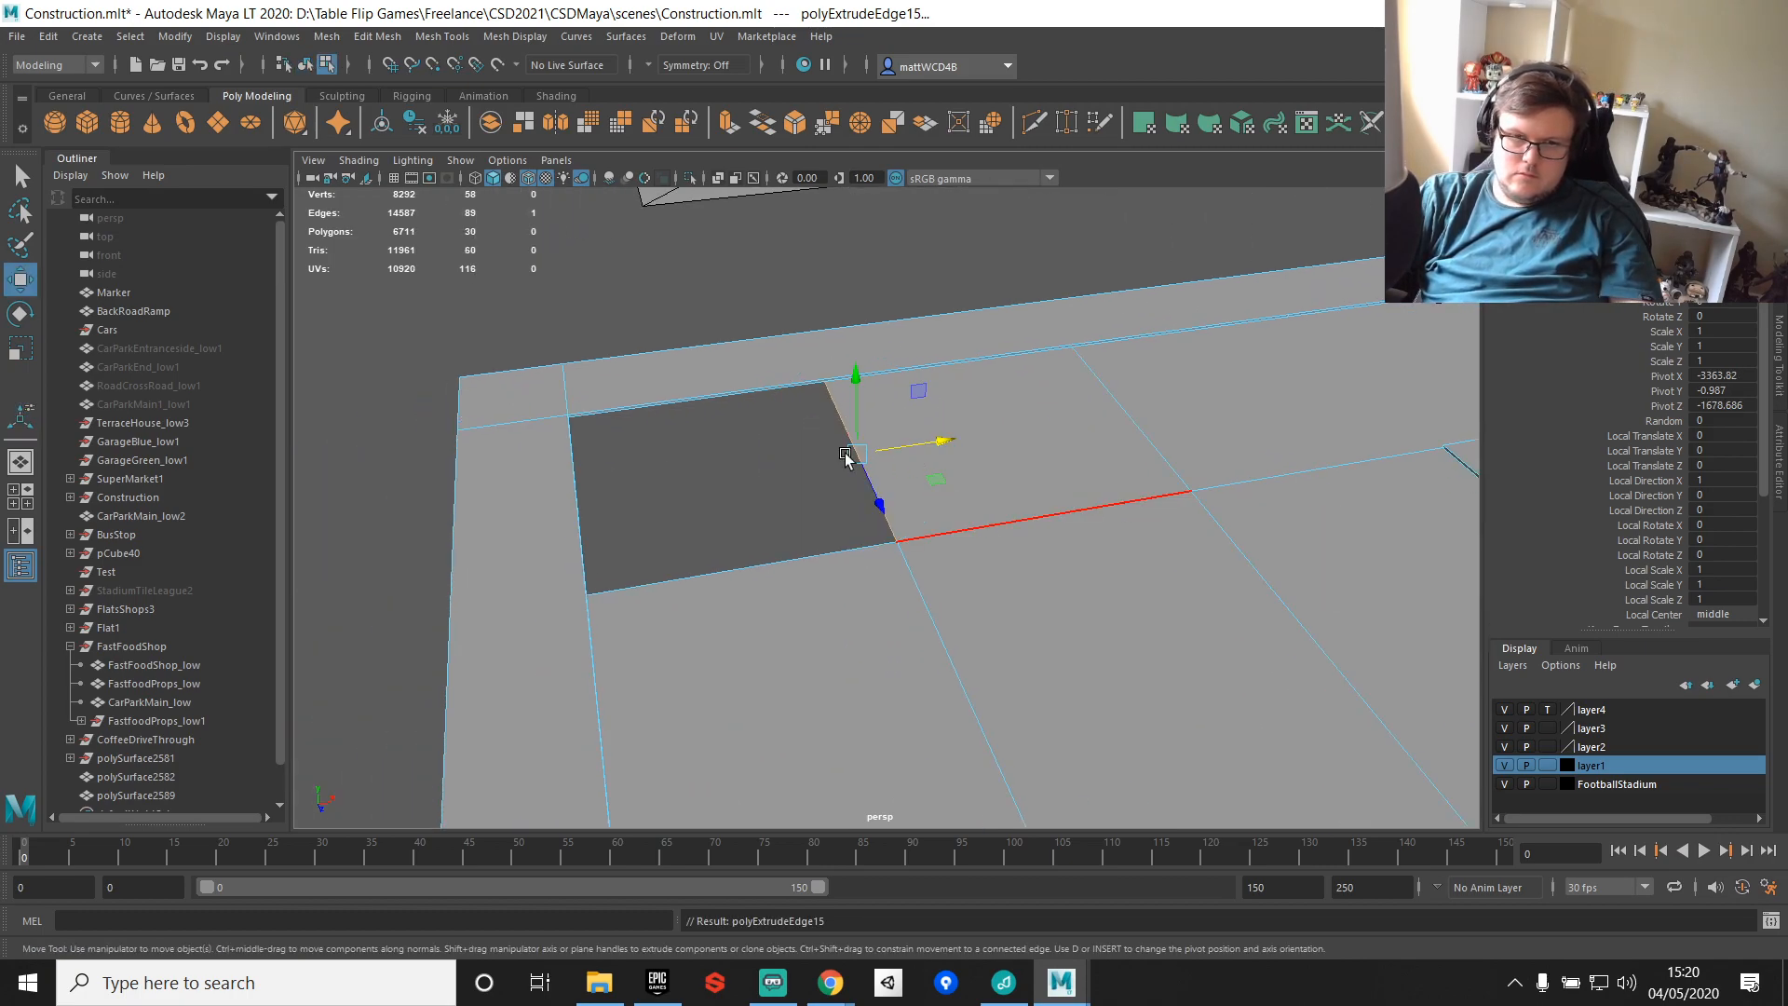
{"action": "left_click_drag", "start_coordinate": [922, 449], "coordinate": [545, 585]}
Step: Insert an edge loop across the window-side lane and snap it to the ground seam beside the building
{"action": "left_click_drag", "start_coordinate": [1025, 522], "coordinate": [1022, 441], "text": "alt"}
{"action": "right_click_drag", "start_coordinate": [1047, 466], "coordinate": [994, 431], "text": "shift"}
{"action": "left_click", "coordinate": [1092, 360]}
{"action": "key", "text": "w"}
{"action": "key", "text": "v"}
{"action": "left_click_drag", "start_coordinate": [1357, 360], "coordinate": [1301, 441]}
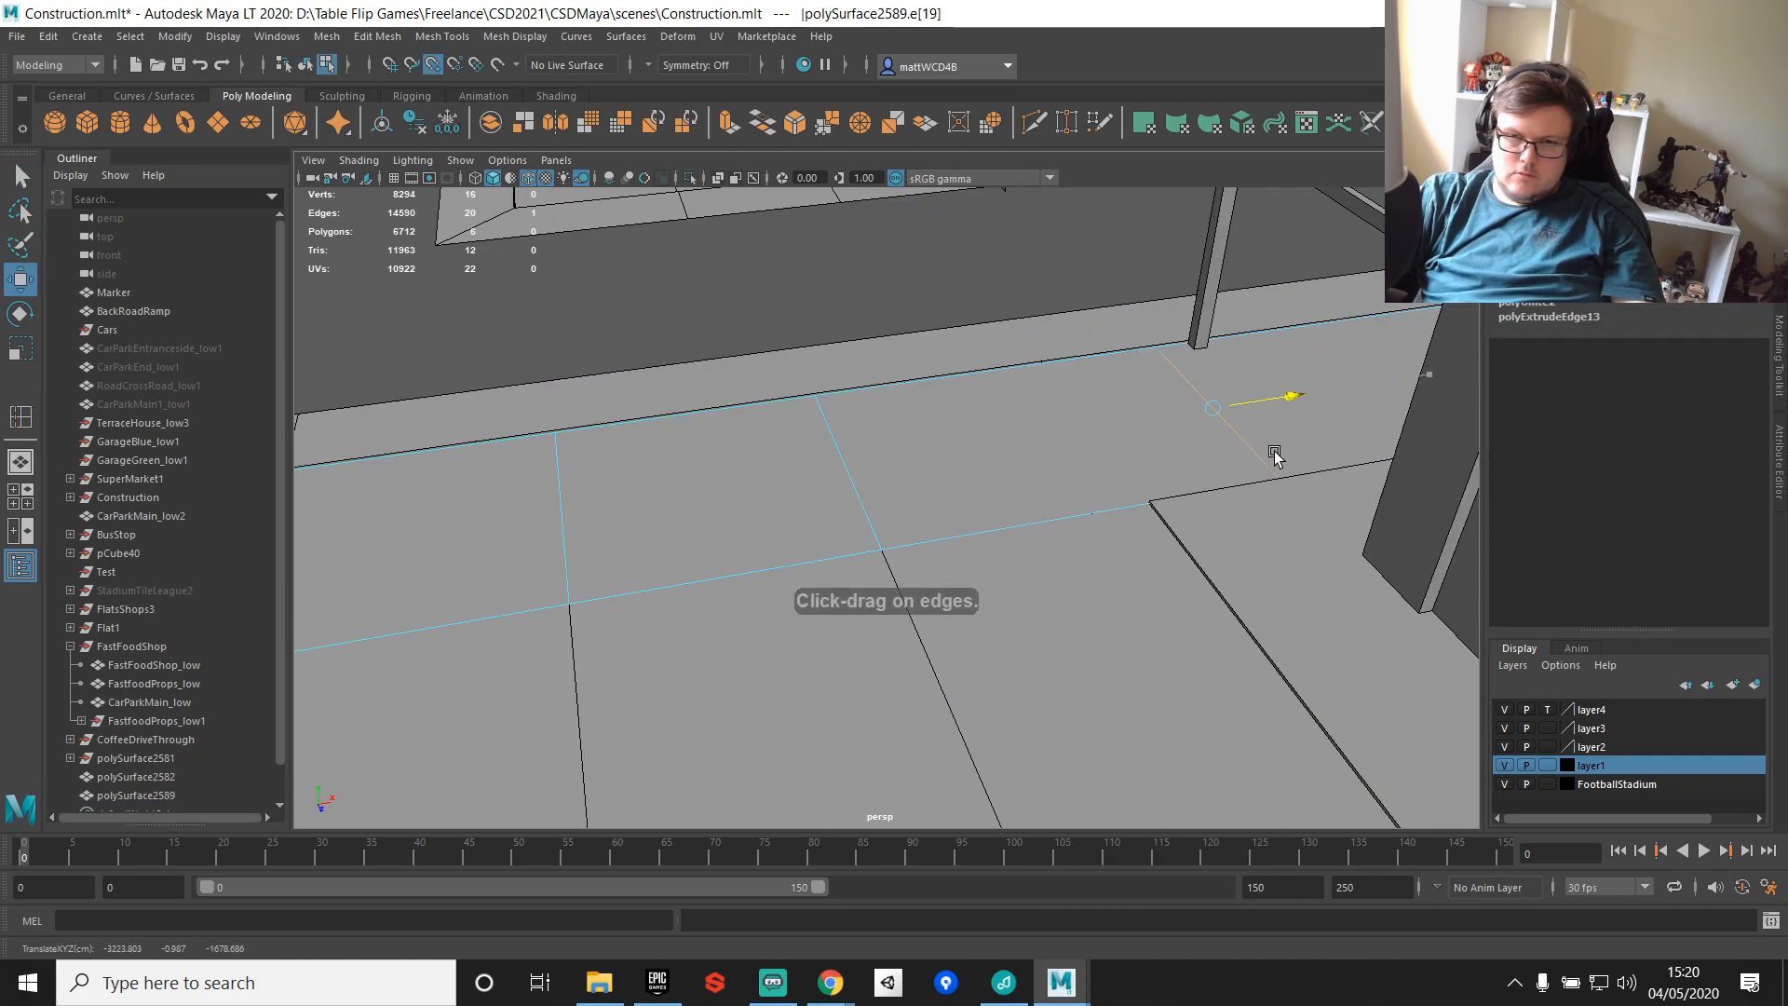
Step: Delete the ground mesh's edge crossing the side pavement strip at the new lane seam
{"action": "key", "text": "q"}
{"action": "right_click_drag", "start_coordinate": [1013, 410], "coordinate": [1155, 322]}
{"action": "right_click_drag", "start_coordinate": [1030, 330], "coordinate": [960, 333]}
{"action": "left_click_drag", "start_coordinate": [1083, 428], "coordinate": [1172, 279], "text": "alt"}
{"action": "left_click_drag", "start_coordinate": [1049, 461], "coordinate": [1071, 380], "text": "alt"}
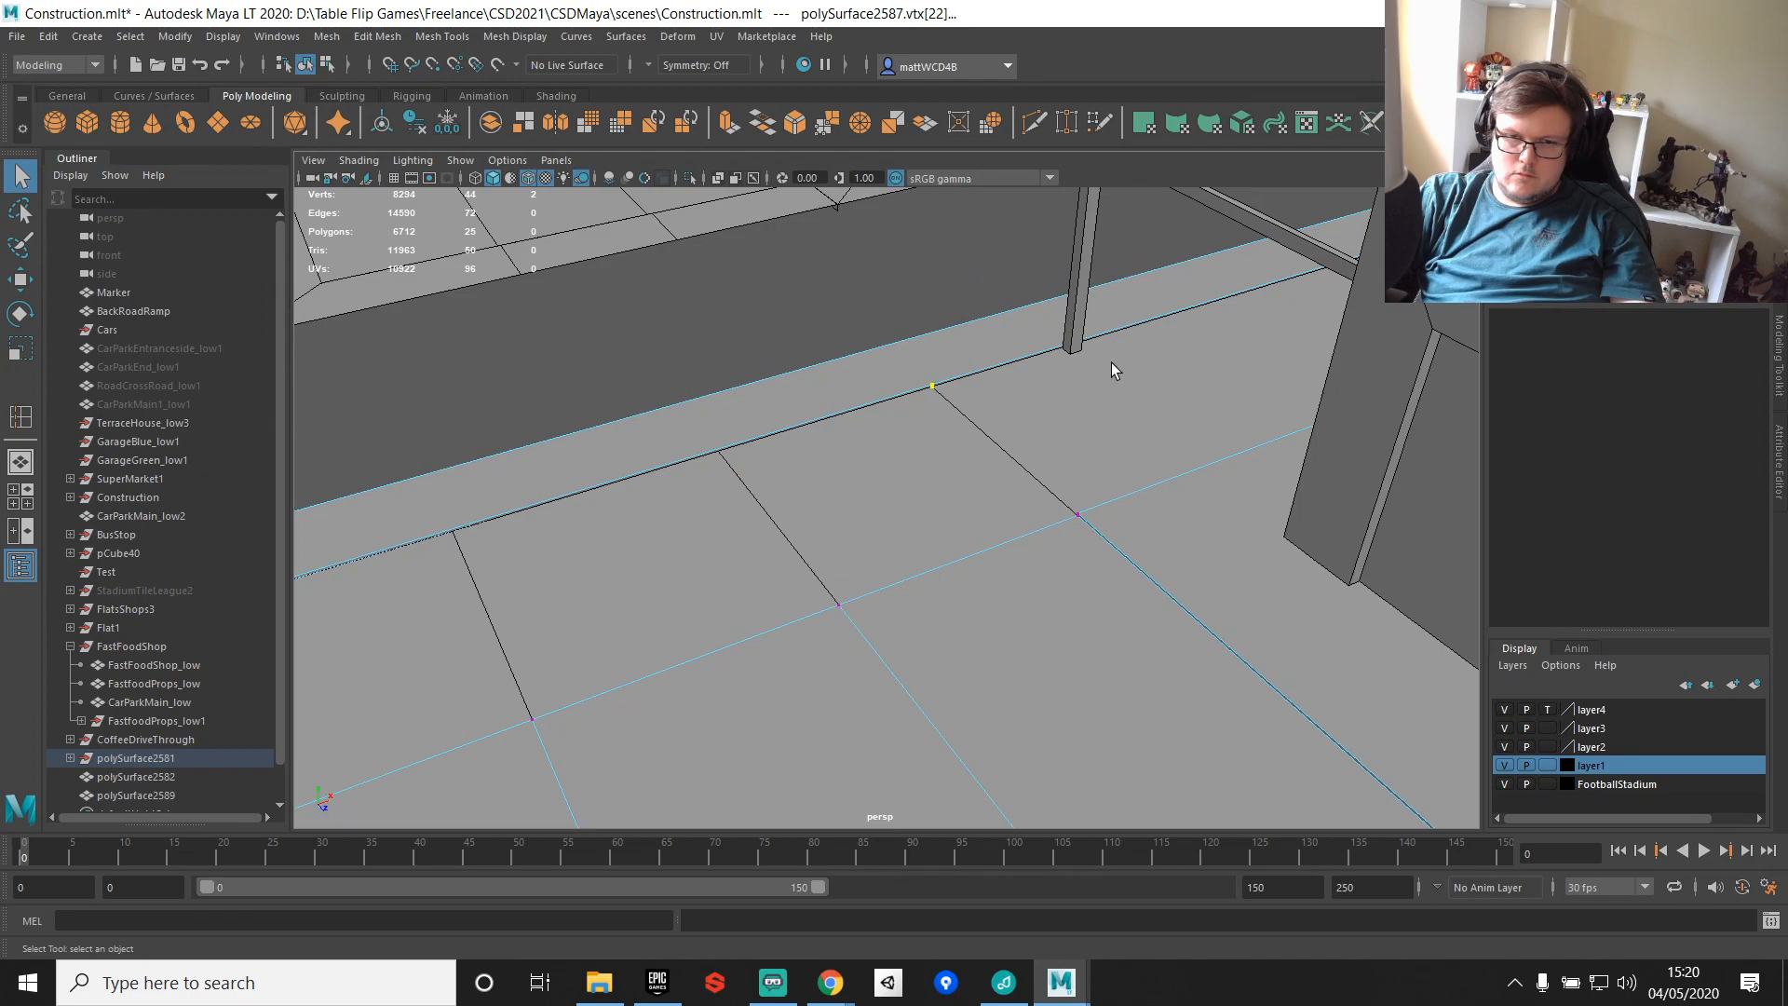
{"action": "right_click_drag", "start_coordinate": [781, 416], "coordinate": [868, 349]}
{"action": "left_click_drag", "start_coordinate": [887, 350], "coordinate": [969, 415]}
{"action": "scroll", "coordinate": [925, 354], "scroll_direction": "up", "scroll_amount": 5}
{"action": "middle_click_drag", "start_coordinate": [1037, 268], "coordinate": [983, 433], "text": "alt"}
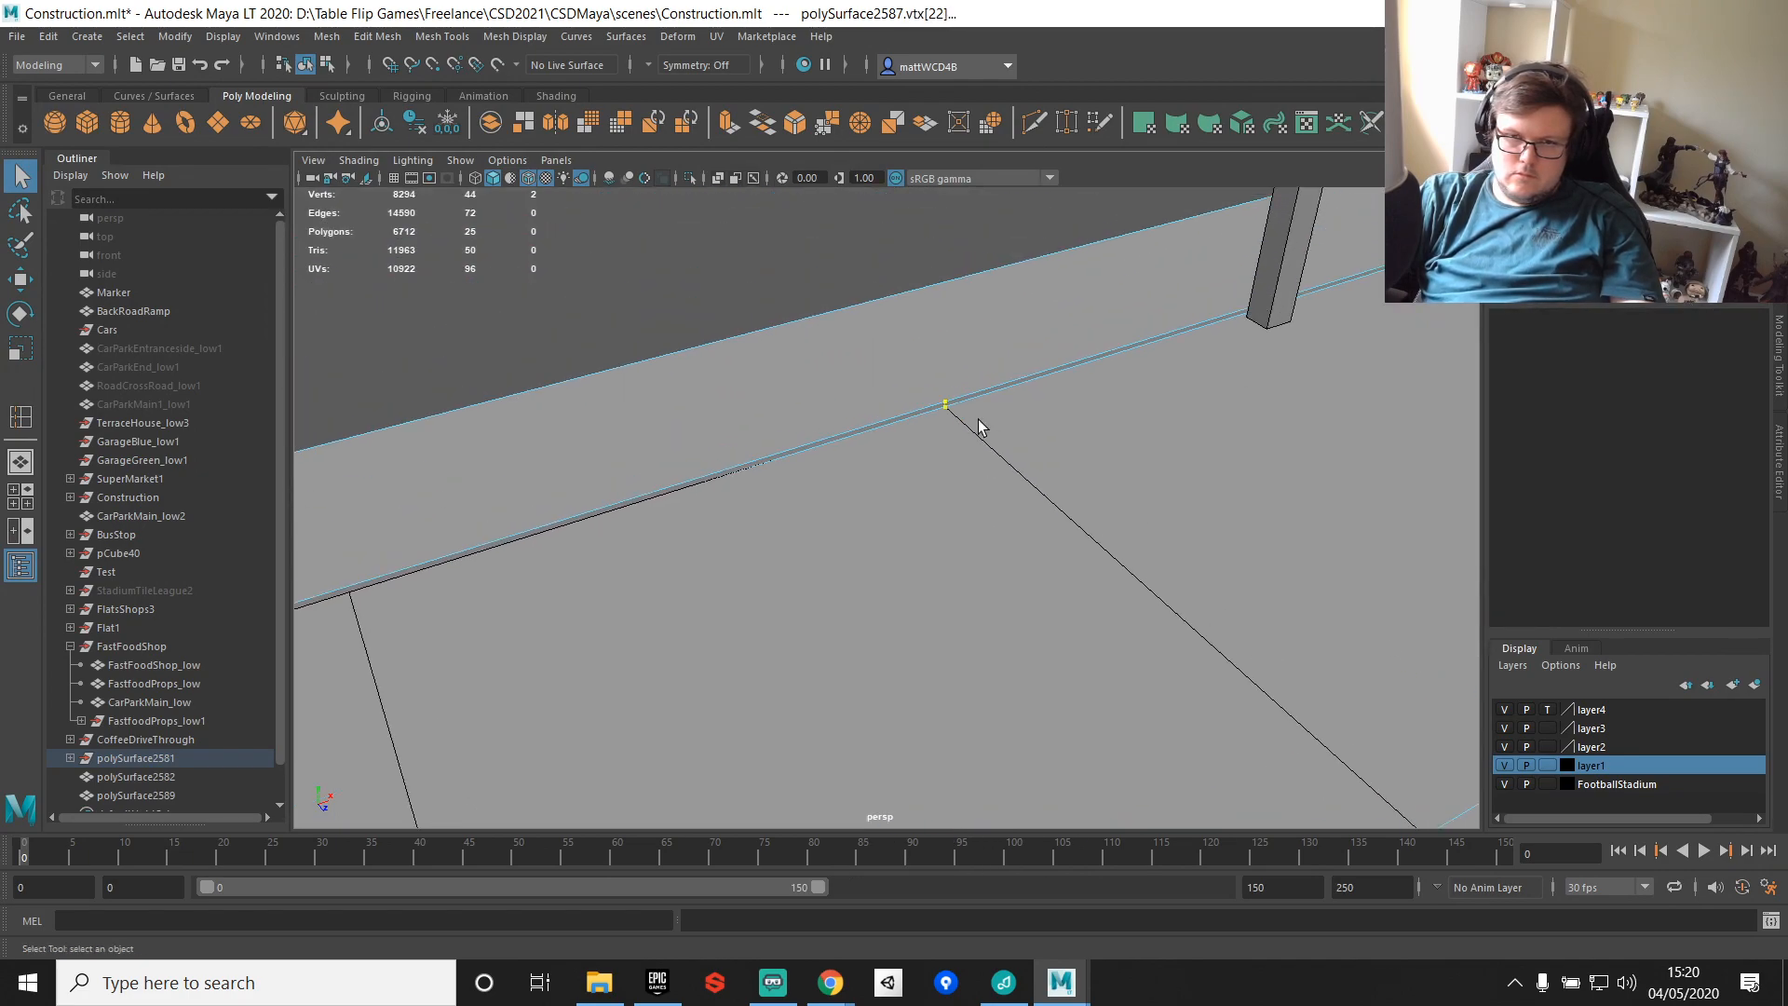
{"action": "right_click_drag", "start_coordinate": [977, 419], "coordinate": [976, 368]}
{"action": "left_click", "coordinate": [945, 404]}
{"action": "right_click_drag", "start_coordinate": [1026, 313], "coordinate": [1029, 315], "text": "shift"}
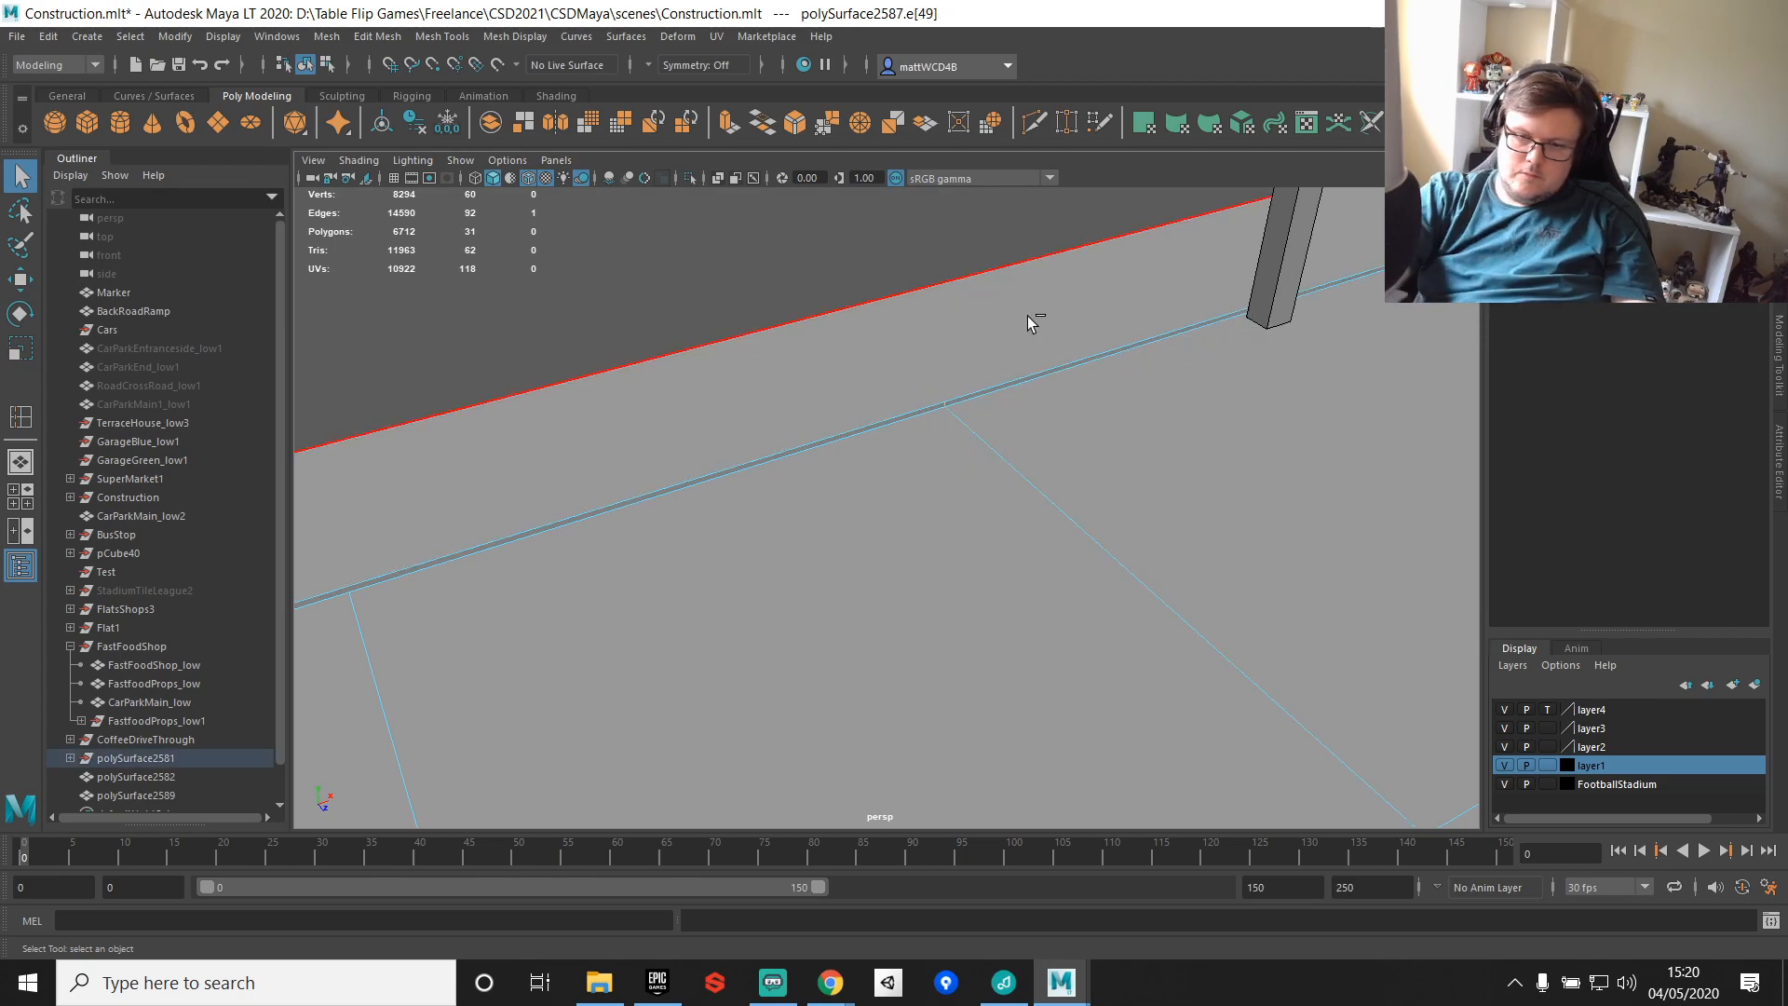
{"action": "key", "text": "ctrl+Delete"}
Step: Delete the remaining unneeded cross edge from the side pavement strip of the ground mesh
{"action": "key", "text": "w"}
{"action": "left_click_drag", "start_coordinate": [1028, 320], "coordinate": [1127, 391], "text": "alt"}
{"action": "left_click", "coordinate": [1193, 494]}
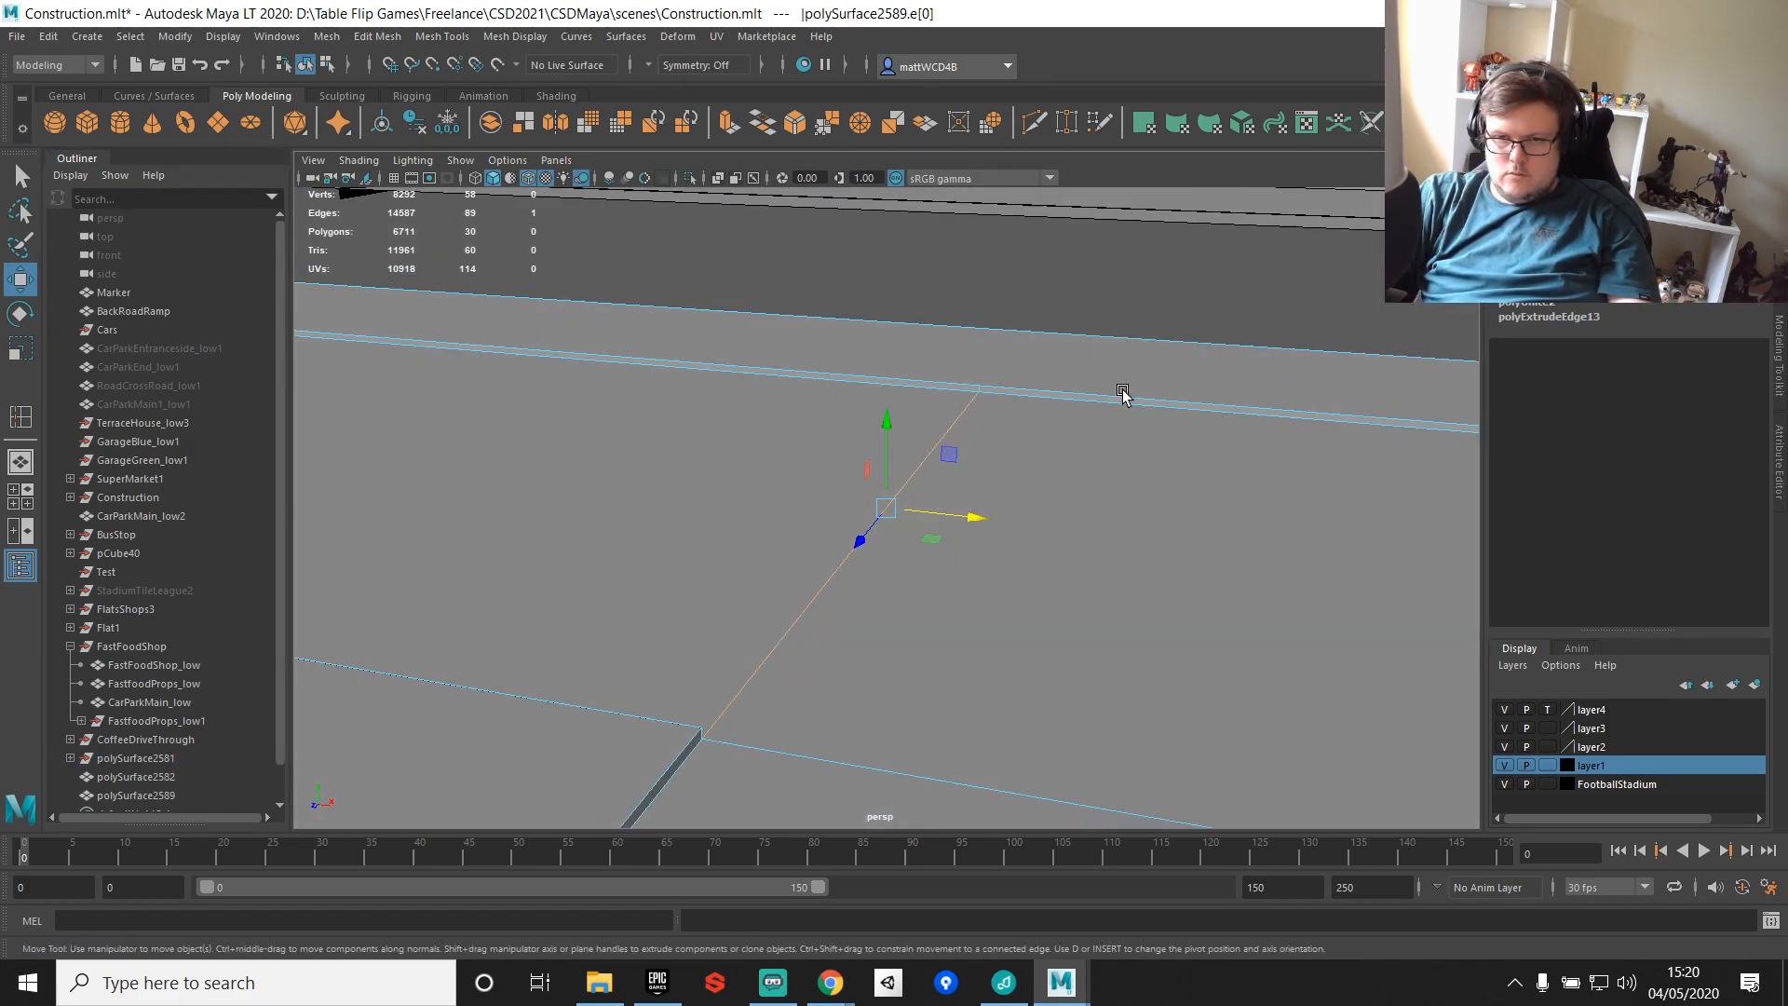
{"action": "key", "text": "q"}
{"action": "left_click", "coordinate": [1027, 399]}
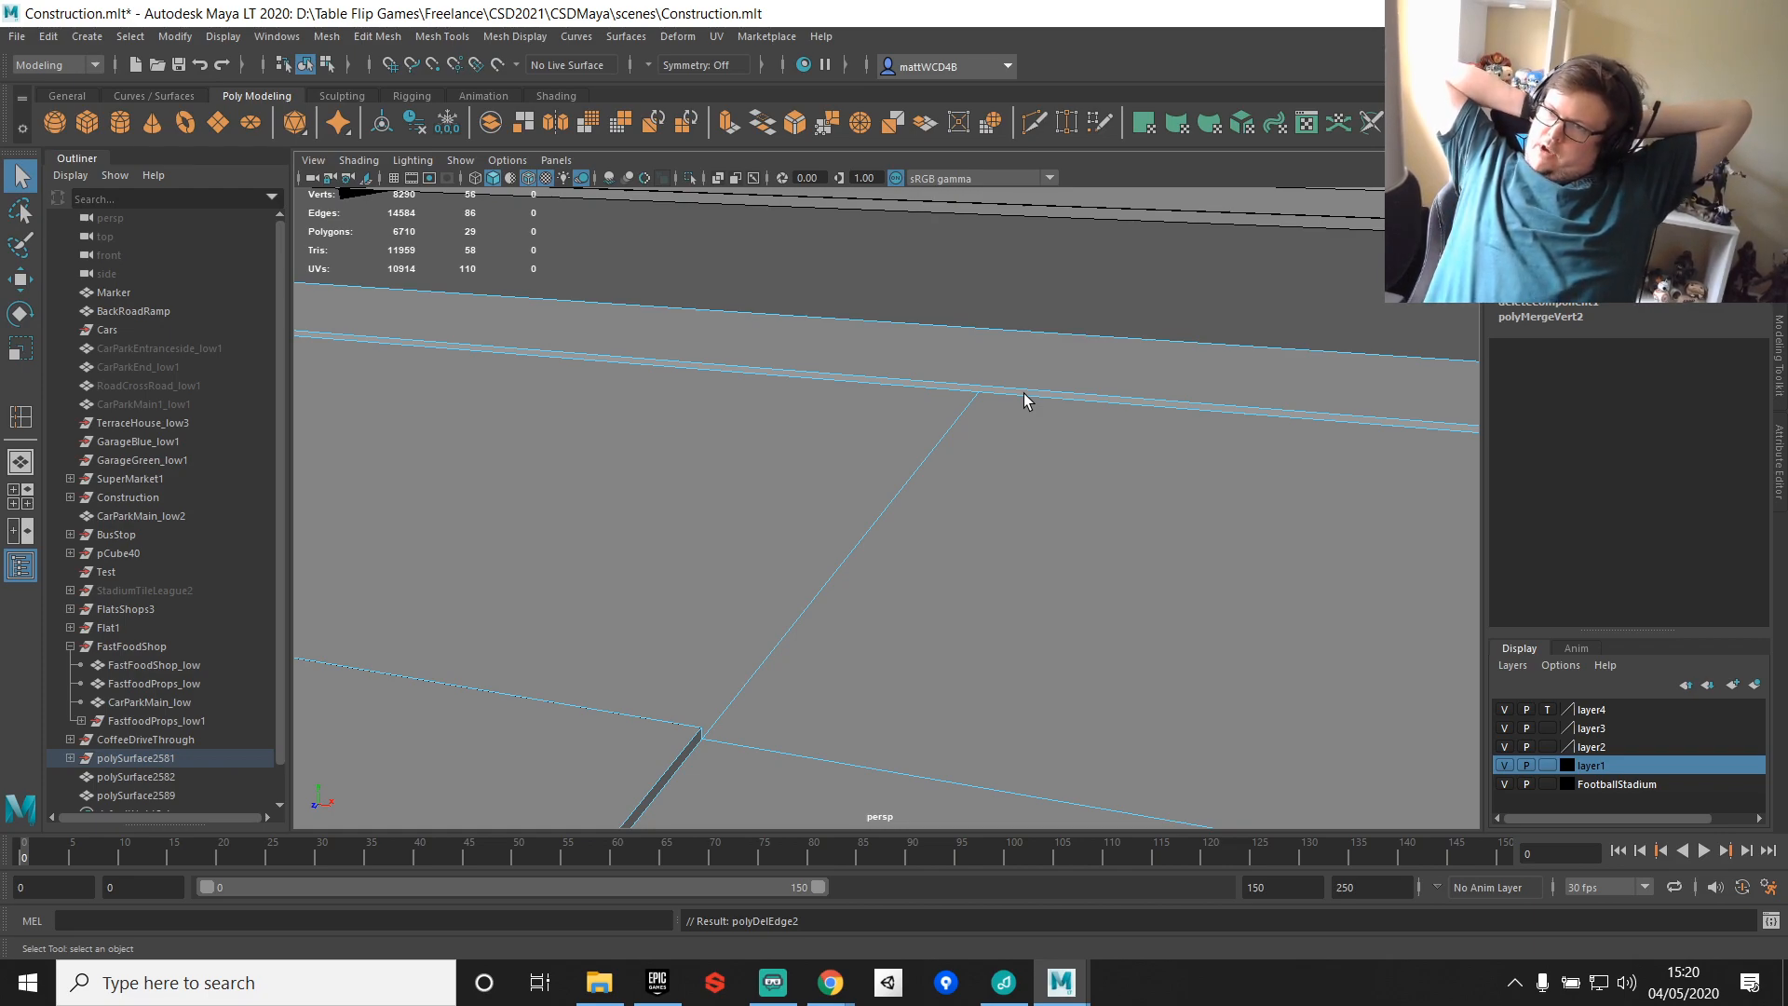
Step: Insert an edge loop across the side pavement strip of the ground mesh
{"action": "left_click_drag", "start_coordinate": [1024, 400], "coordinate": [701, 521]}
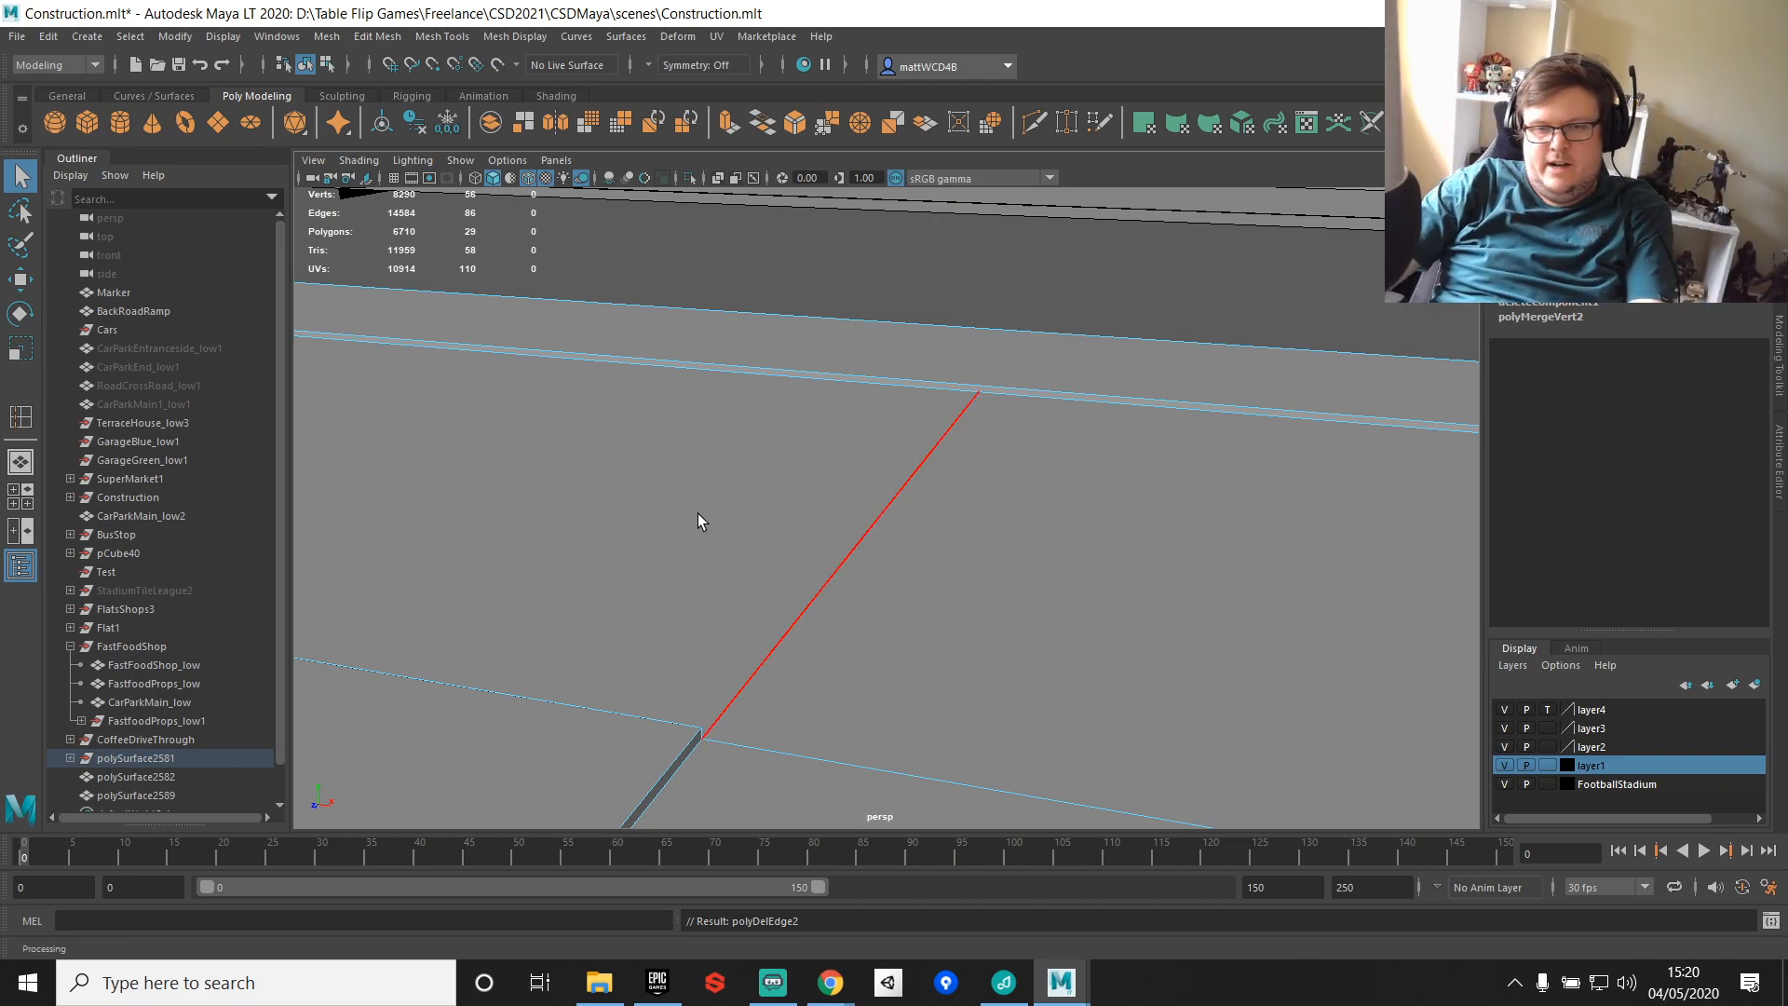
{"action": "scroll", "coordinate": [948, 421], "scroll_direction": "down", "scroll_amount": 4}
{"action": "left_click_drag", "start_coordinate": [801, 442], "coordinate": [885, 614], "text": "alt"}
{"action": "left_click", "coordinate": [991, 496]}
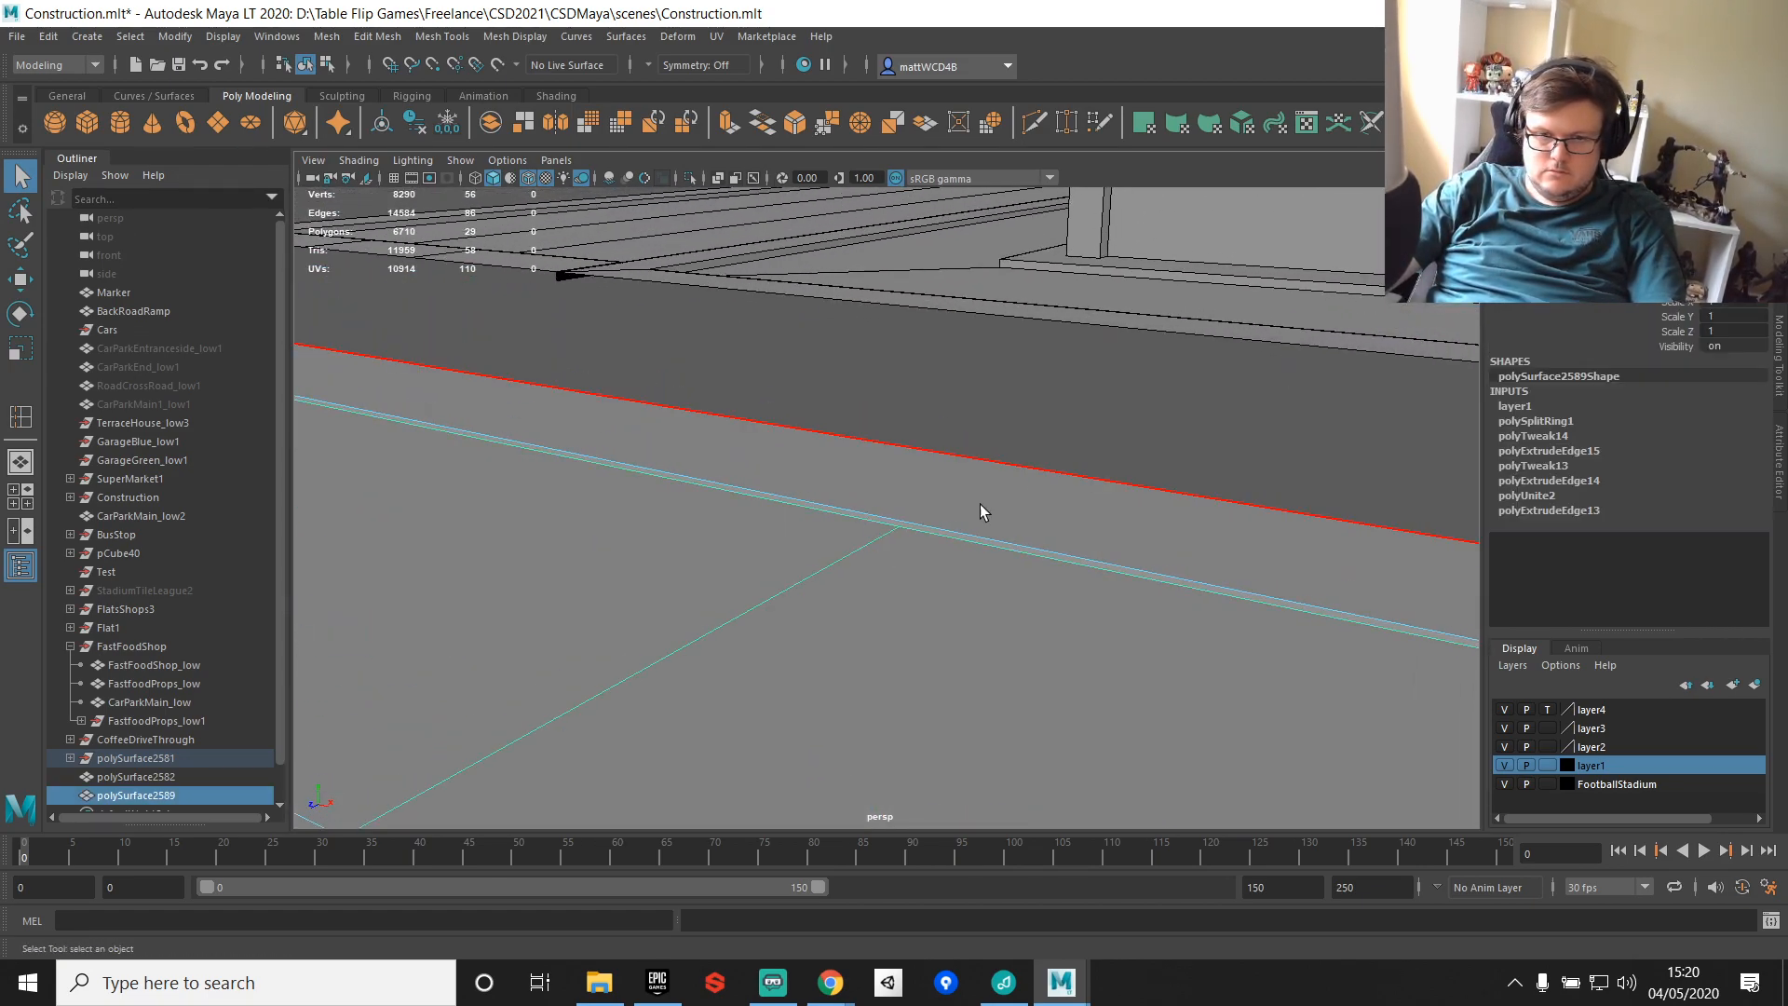
{"action": "right_click_drag", "start_coordinate": [982, 491], "coordinate": [1062, 443], "text": "shift"}
{"action": "right_click_drag", "start_coordinate": [905, 473], "coordinate": [903, 521]}
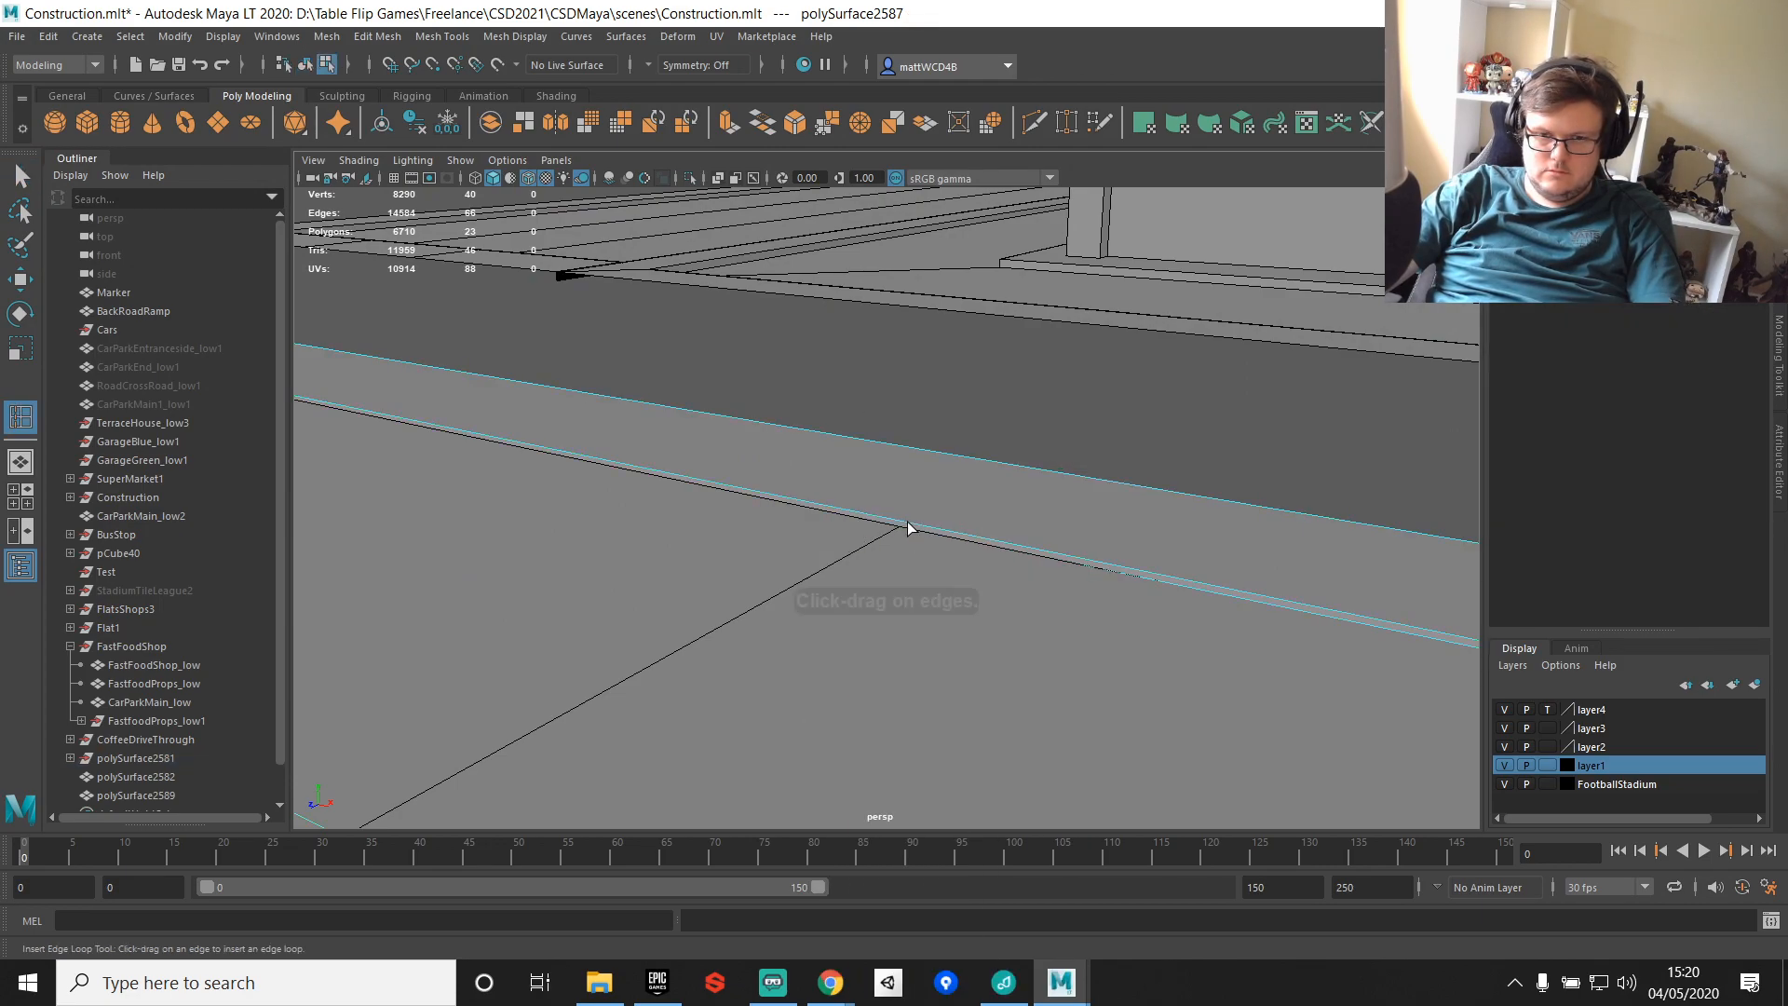
{"action": "left_click", "coordinate": [940, 535]}
Step: Try to snap the new pavement edge loop along the strip, and undo the move
{"action": "left_click_drag", "start_coordinate": [948, 539], "coordinate": [965, 503], "text": "alt"}
{"action": "key", "text": "w"}
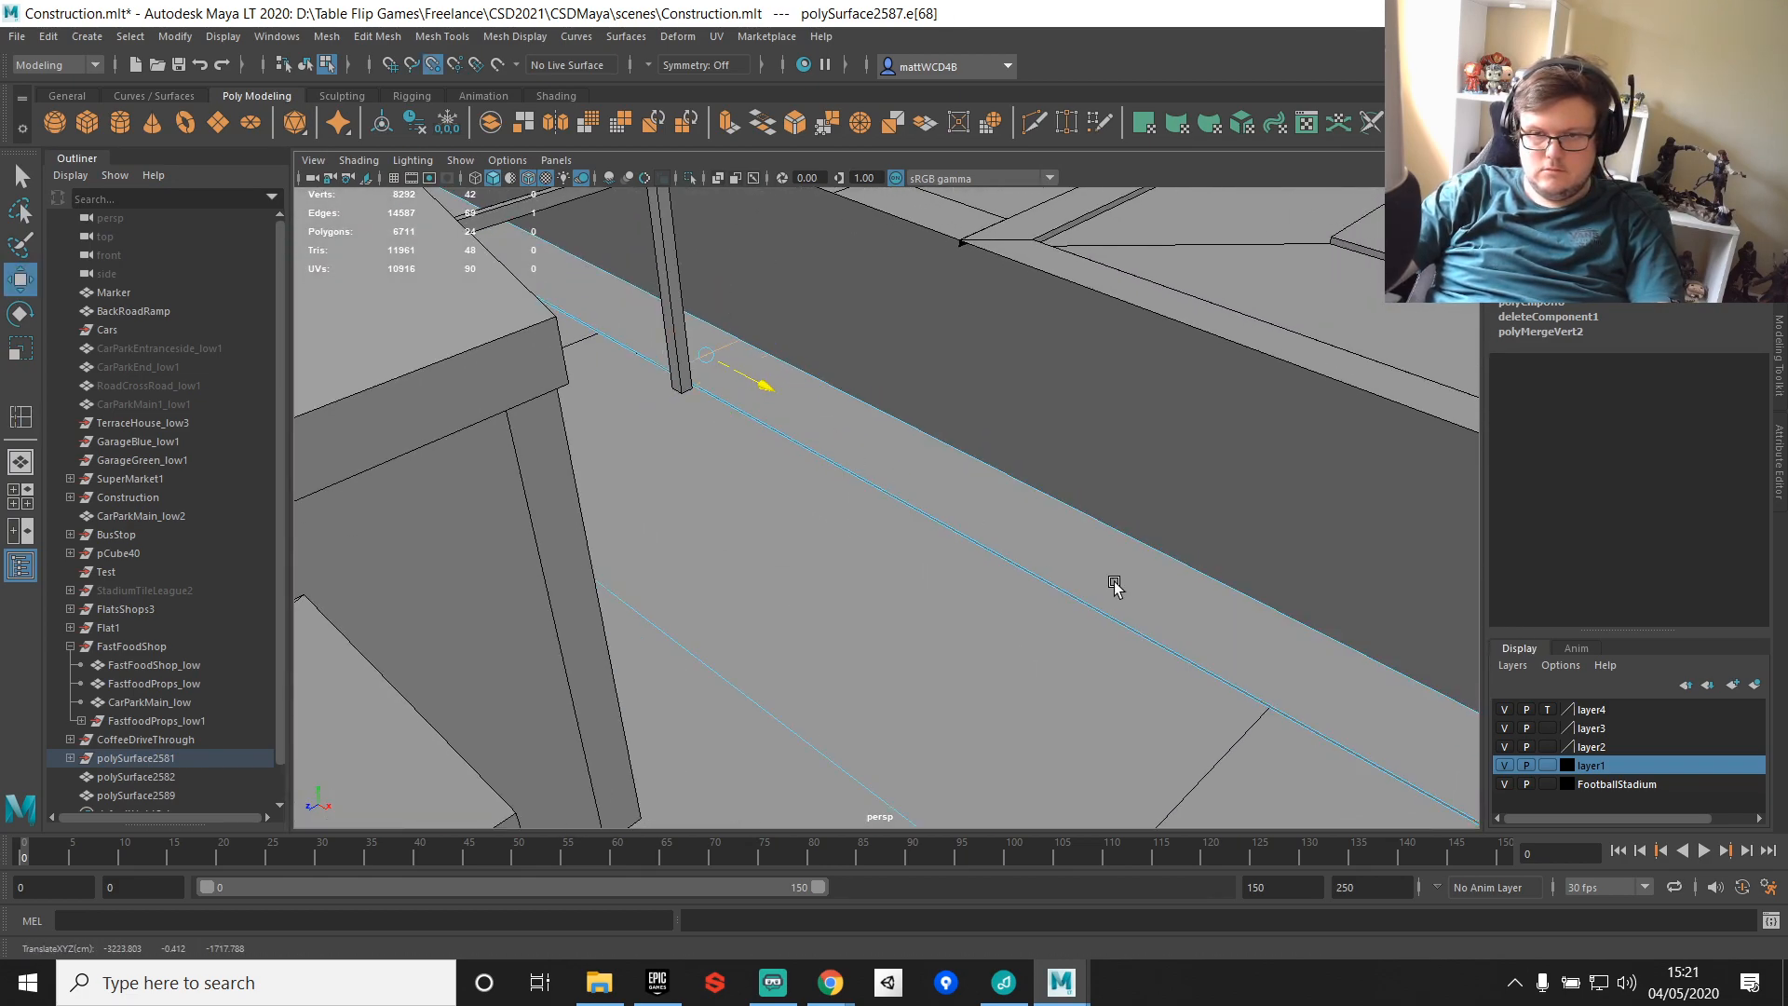
{"action": "key", "text": "f"}
{"action": "left_click_drag", "start_coordinate": [987, 712], "coordinate": [1050, 651], "text": "alt"}
{"action": "middle_click_drag", "start_coordinate": [973, 681], "coordinate": [1046, 627], "text": "alt"}
{"action": "key", "text": "ctrl+z"}
Step: Select all vertices of the ground mesh and merge them with a distance threshold of 0.01
{"action": "right_click_drag", "start_coordinate": [1094, 474], "coordinate": [983, 476]}
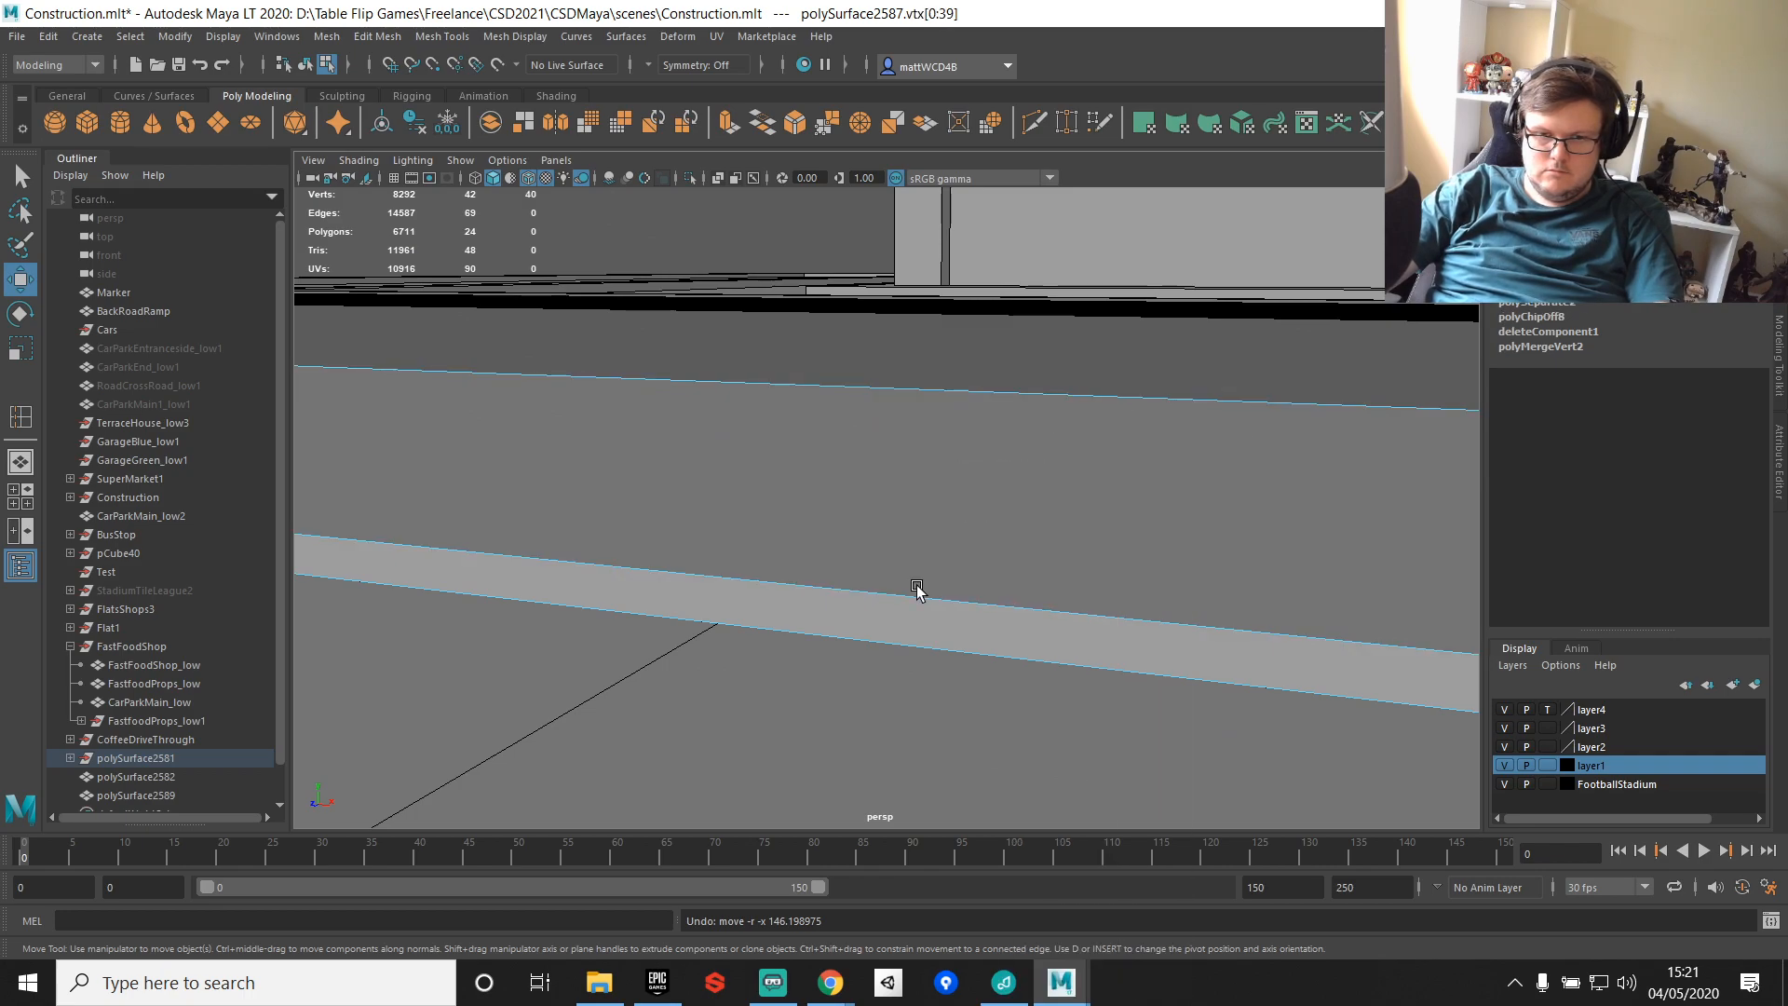
{"action": "scroll", "coordinate": [934, 573], "scroll_direction": "down", "scroll_amount": 3}
{"action": "left_click_drag", "start_coordinate": [937, 570], "coordinate": [1214, 566], "text": "alt"}
{"action": "middle_click_drag", "start_coordinate": [1213, 566], "coordinate": [932, 438], "text": "alt"}
{"action": "right_click_drag", "start_coordinate": [1069, 611], "coordinate": [1171, 470], "text": "shift"}
{"action": "scroll", "coordinate": [900, 622], "scroll_direction": "down", "scroll_amount": 6}
{"action": "left_click_drag", "start_coordinate": [953, 594], "coordinate": [768, 551], "text": "alt"}
{"action": "scroll", "coordinate": [1008, 572], "scroll_direction": "down", "scroll_amount": 8}
{"action": "left_click_drag", "start_coordinate": [583, 311], "coordinate": [1067, 705]}
{"action": "key", "text": "g"}
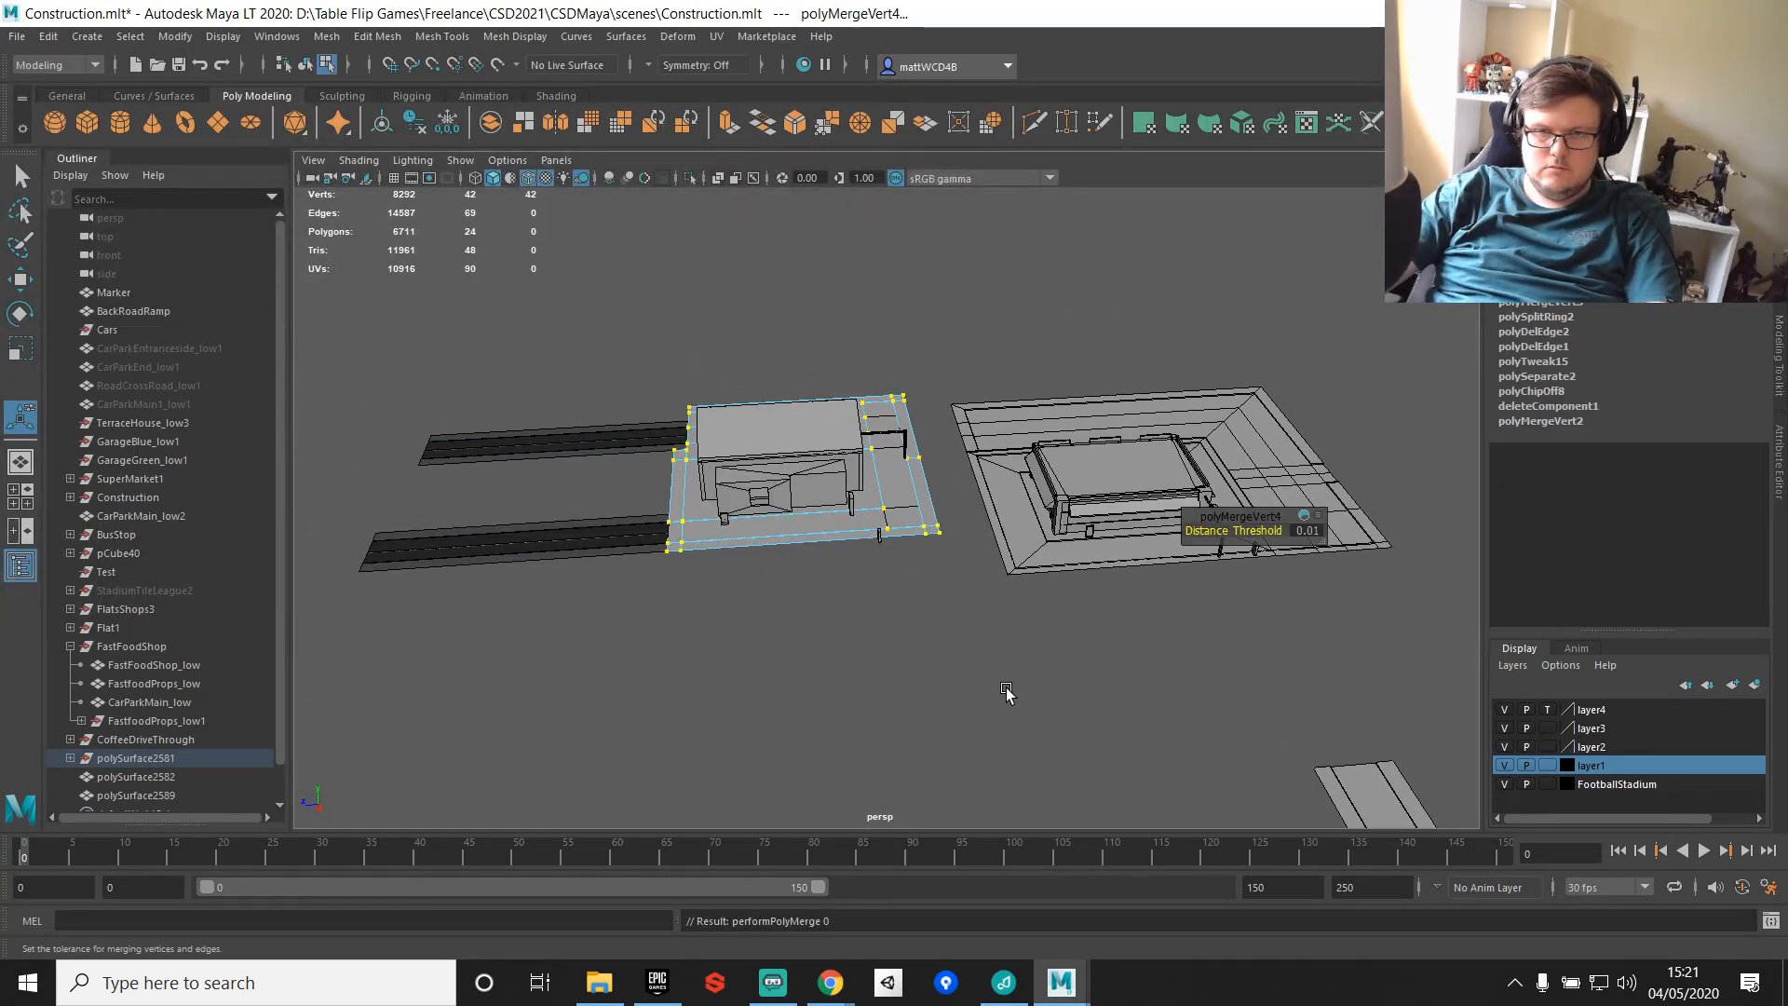
Step: Insert another edge loop across the side pavement strip near the end corner of the lane
{"action": "scroll", "coordinate": [870, 487], "scroll_direction": "up", "scroll_amount": 10}
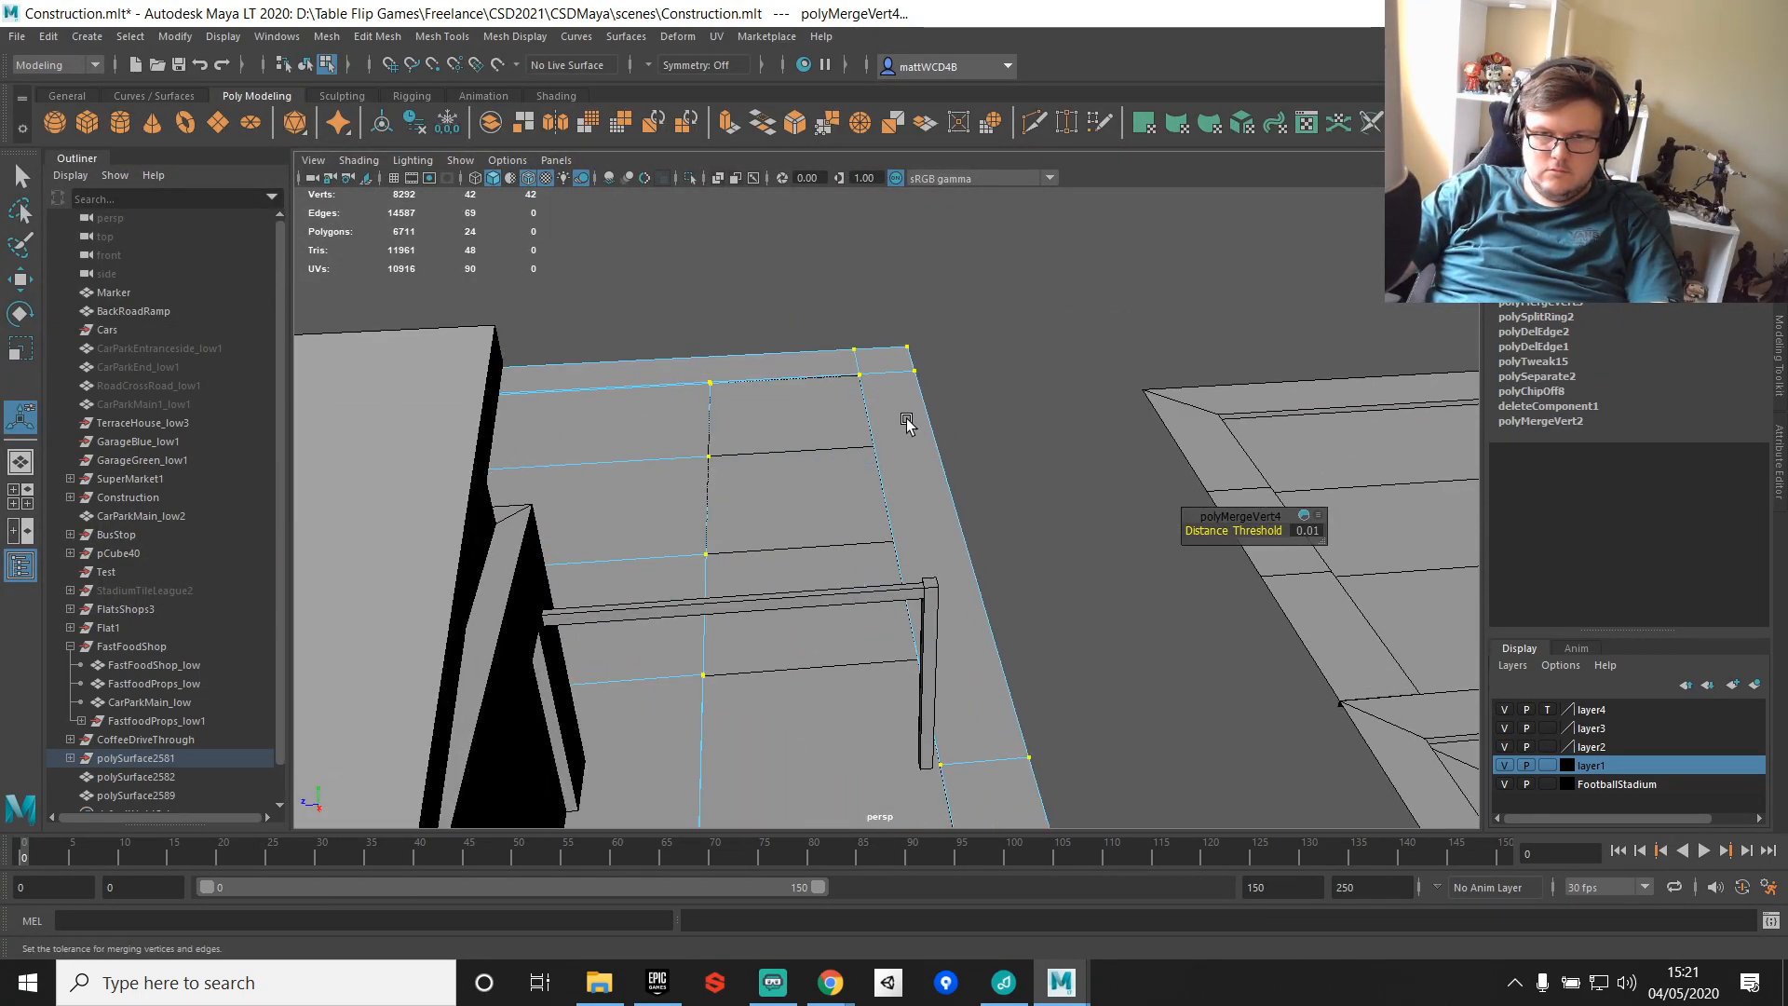
{"action": "key", "text": "q"}
{"action": "key", "text": "F8"}
{"action": "key", "text": "f"}
{"action": "left_click_drag", "start_coordinate": [793, 528], "coordinate": [1165, 486], "text": "alt"}
{"action": "middle_click_drag", "start_coordinate": [689, 470], "coordinate": [1017, 469], "text": "alt"}
{"action": "scroll", "coordinate": [1017, 469], "scroll_direction": "up", "scroll_amount": 6}
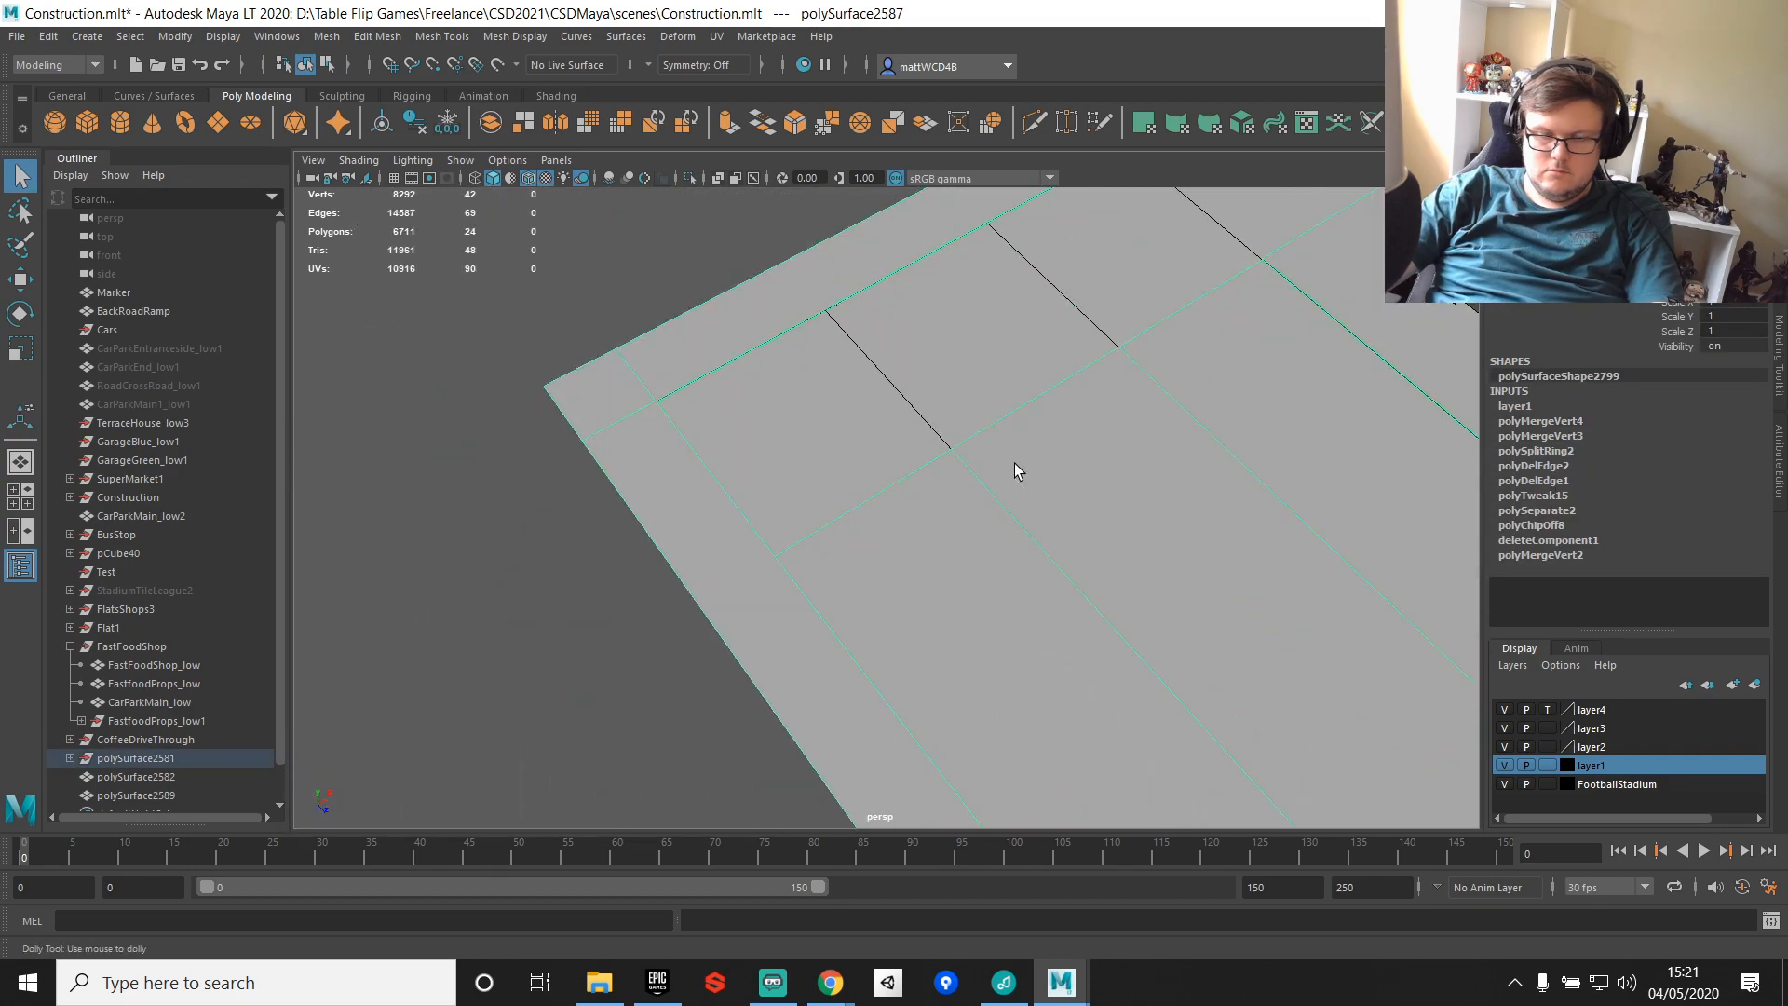
{"action": "left_click_drag", "start_coordinate": [1014, 462], "coordinate": [967, 406], "text": "alt"}
{"action": "scroll", "coordinate": [958, 449], "scroll_direction": "up", "scroll_amount": 4}
{"action": "right_click_drag", "start_coordinate": [912, 377], "coordinate": [853, 391], "text": "shift"}
{"action": "left_click", "coordinate": [851, 398]}
{"action": "scroll", "coordinate": [894, 411], "scroll_direction": "up", "scroll_amount": 3}
{"action": "middle_click_drag", "start_coordinate": [1213, 508], "coordinate": [975, 321], "text": "alt"}
{"action": "scroll", "coordinate": [978, 335], "scroll_direction": "down", "scroll_amount": 4}
Step: Delete the side pavement strip's faces that run alongside the window-side lane
{"action": "key", "text": "q"}
{"action": "right_click_drag", "start_coordinate": [982, 435], "coordinate": [962, 507]}
{"action": "left_click", "coordinate": [963, 507]}
{"action": "key", "text": "Delete"}
{"action": "scroll", "coordinate": [1193, 500], "scroll_direction": "down", "scroll_amount": 8}
{"action": "scroll", "coordinate": [751, 529], "scroll_direction": "down", "scroll_amount": 3}
{"action": "middle_click_drag", "start_coordinate": [750, 529], "coordinate": [900, 497], "text": "alt"}
{"action": "left_click", "coordinate": [1084, 441]}
{"action": "scroll", "coordinate": [899, 497], "scroll_direction": "up", "scroll_amount": 5}
{"action": "left_click", "coordinate": [954, 463], "text": "shift"}
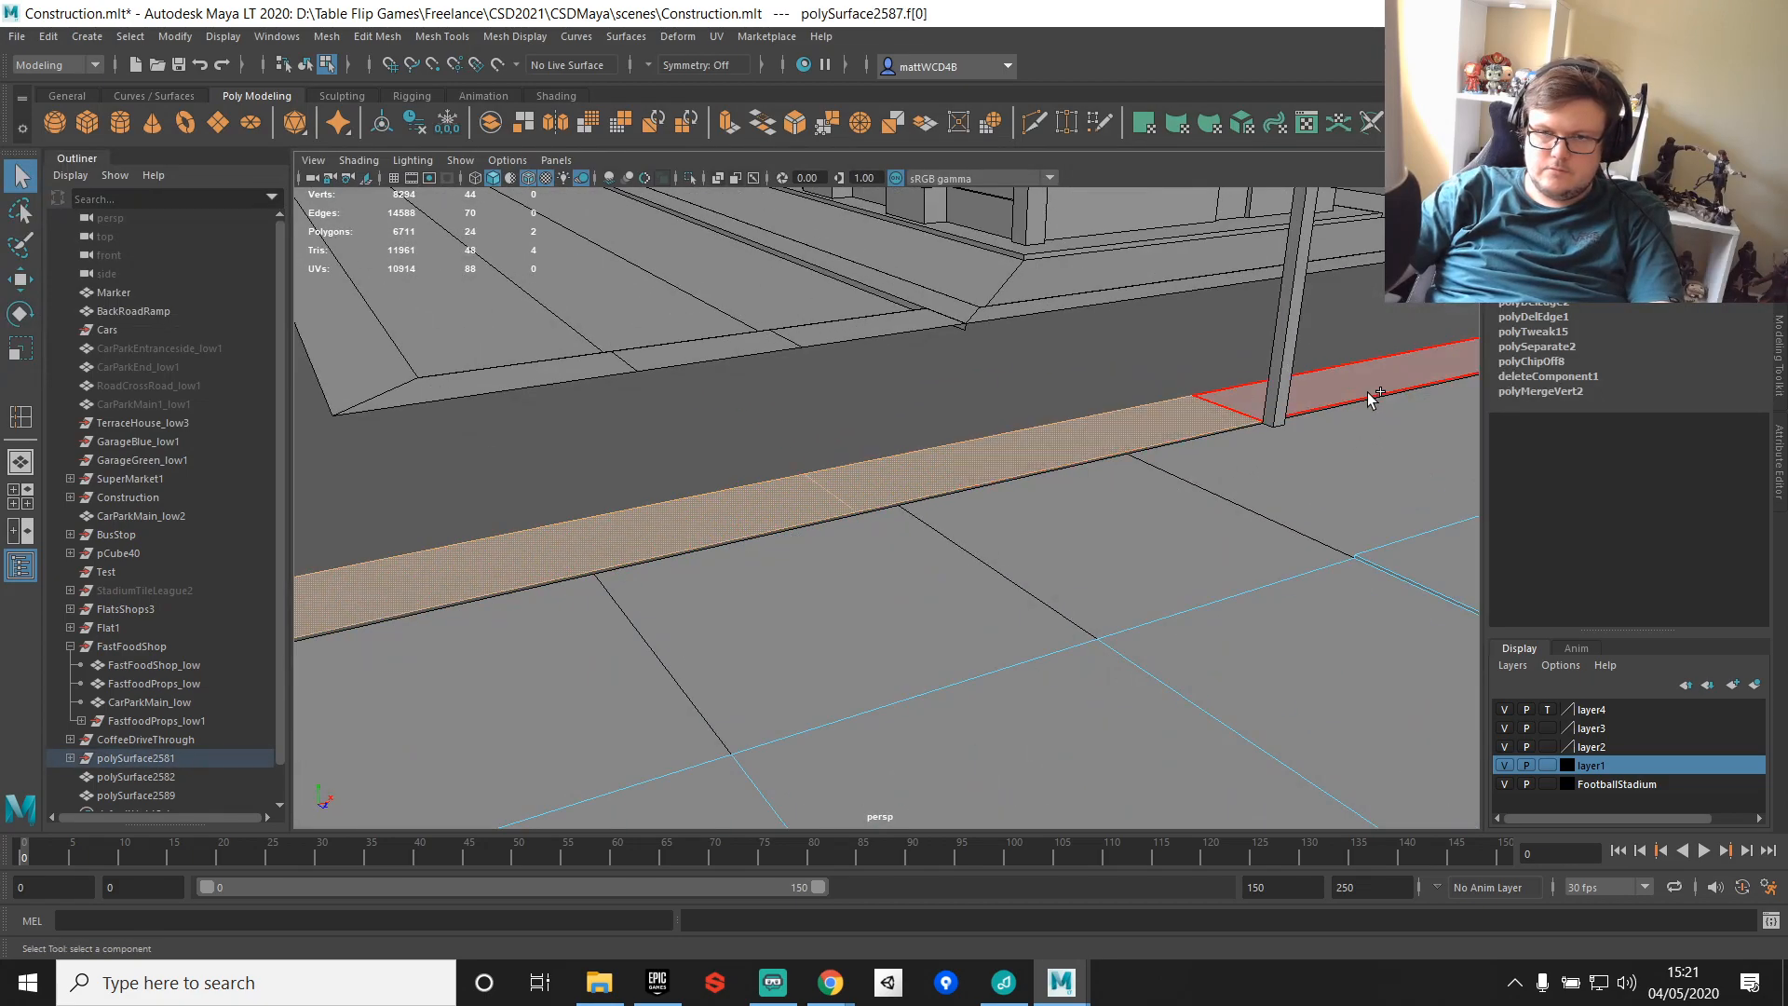
{"action": "key", "text": "Delete"}
Step: Combine the lane with the ground mesh and merge all their vertices with a distance threshold of 0.01
{"action": "left_click_drag", "start_coordinate": [1370, 392], "coordinate": [1158, 524], "text": "alt"}
{"action": "right_click_drag", "start_coordinate": [1159, 339], "coordinate": [1158, 338]}
{"action": "right_click_drag", "start_coordinate": [1204, 516], "coordinate": [1144, 896], "text": "shift"}
{"action": "scroll", "coordinate": [1149, 600], "scroll_direction": "down", "scroll_amount": 6}
{"action": "right_click_drag", "start_coordinate": [1208, 477], "coordinate": [1098, 481]}
{"action": "scroll", "coordinate": [1024, 437], "scroll_direction": "down", "scroll_amount": 6}
{"action": "left_click_drag", "start_coordinate": [825, 326], "coordinate": [1272, 684]}
{"action": "right_click_drag", "start_coordinate": [1293, 697], "coordinate": [1359, 547], "text": "shift"}
{"action": "scroll", "coordinate": [1177, 583], "scroll_direction": "up", "scroll_amount": 4}
{"action": "scroll", "coordinate": [895, 583], "scroll_direction": "up", "scroll_amount": 4}
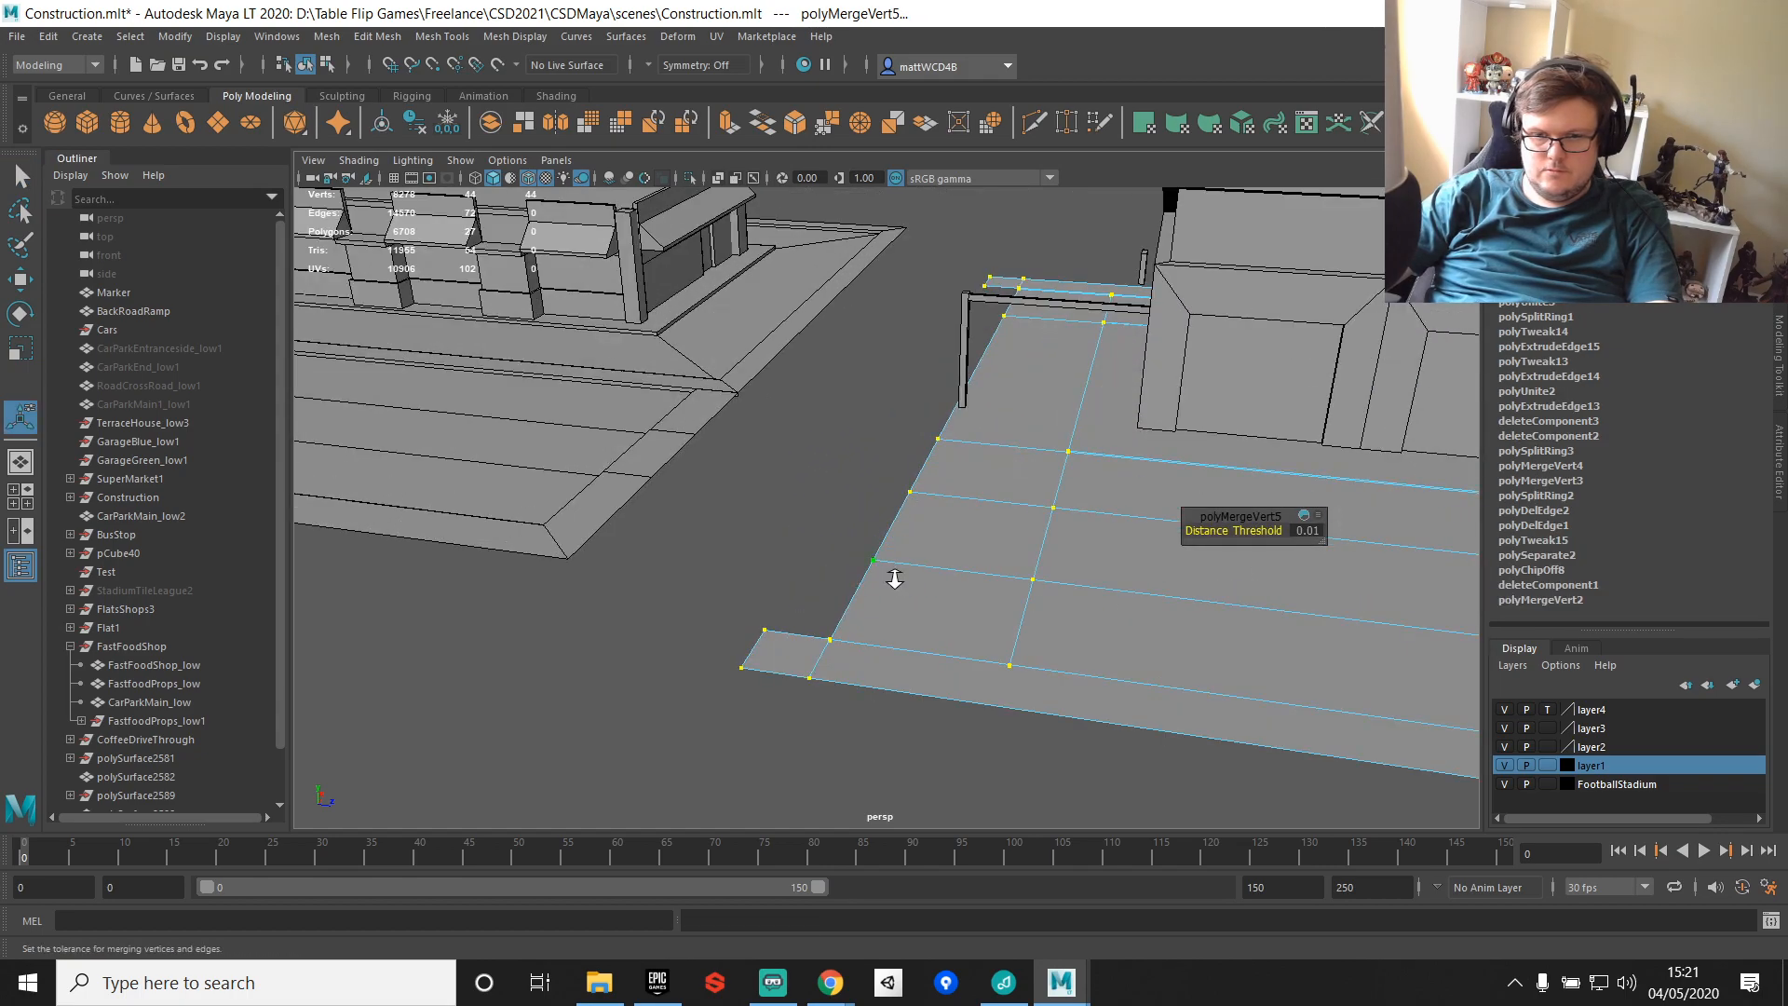
Step: Select the lane's outer border edges along the removed pavement and extrude them upward to the pavement height as a kerb
{"action": "right_click_drag", "start_coordinate": [985, 579], "coordinate": [983, 552]}
{"action": "left_click", "coordinate": [831, 670]}
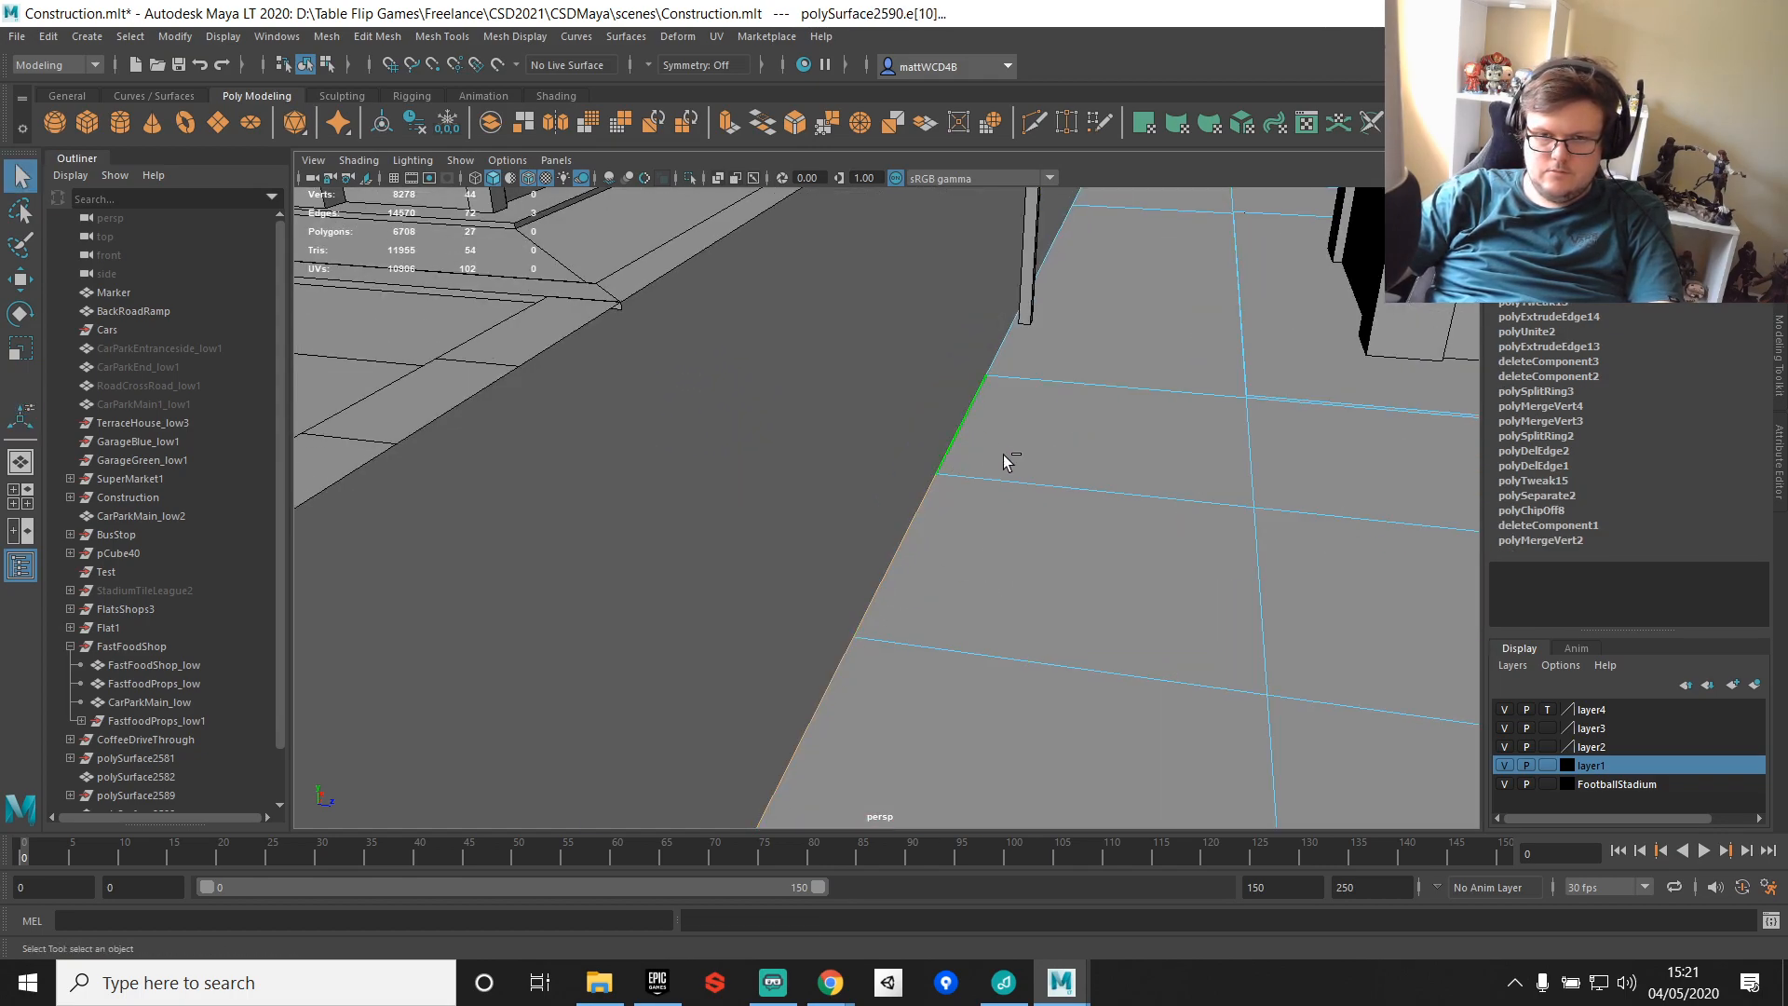
{"action": "left_click_drag", "start_coordinate": [980, 446], "coordinate": [1181, 449], "text": "alt"}
{"action": "left_click", "coordinate": [1144, 430], "text": "shift"}
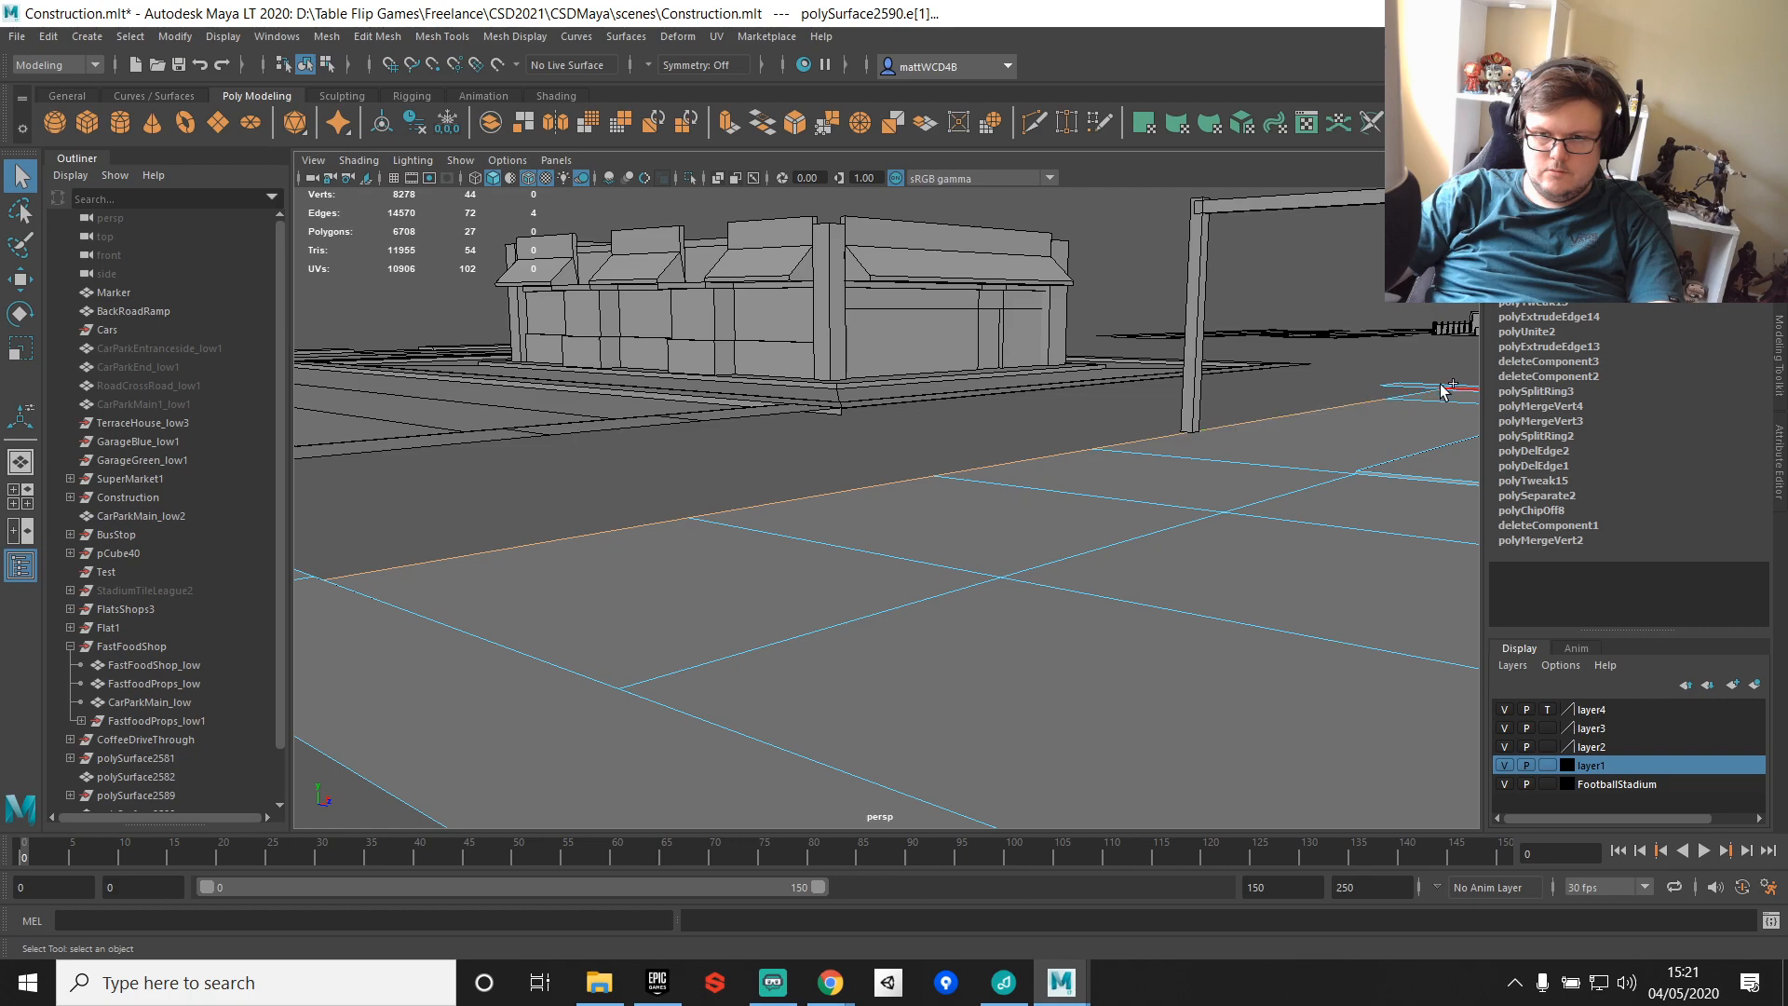
{"action": "key", "text": "ctrl+z"}
{"action": "left_click_drag", "start_coordinate": [1140, 529], "coordinate": [930, 523], "text": "alt"}
{"action": "right_click_drag", "start_coordinate": [930, 523], "coordinate": [990, 480], "text": "shift"}
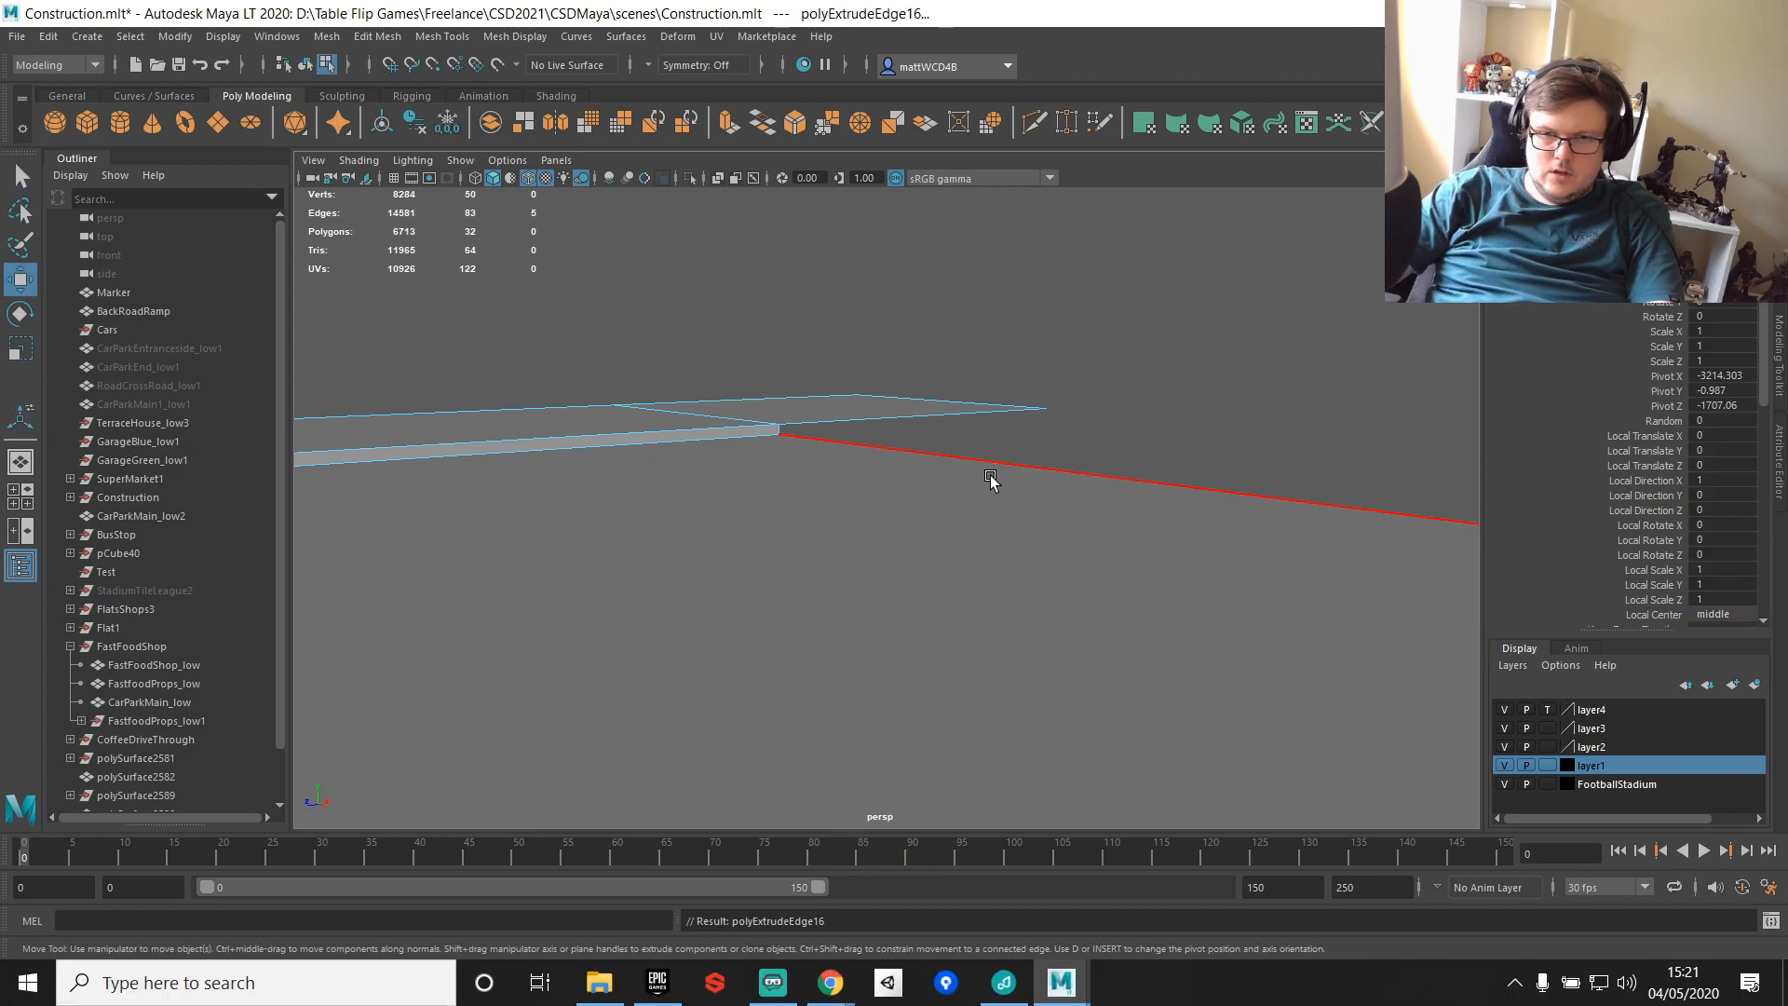
{"action": "scroll", "coordinate": [990, 480], "scroll_direction": "down", "scroll_amount": 3}
{"action": "middle_click_drag", "start_coordinate": [1245, 491], "coordinate": [1149, 483], "text": "alt"}
{"action": "scroll", "coordinate": [1145, 488], "scroll_direction": "down", "scroll_amount": 3}
{"action": "scroll", "coordinate": [1253, 487], "scroll_direction": "down", "scroll_amount": 5}
{"action": "middle_click_drag", "start_coordinate": [1241, 523], "coordinate": [1072, 527], "text": "alt"}
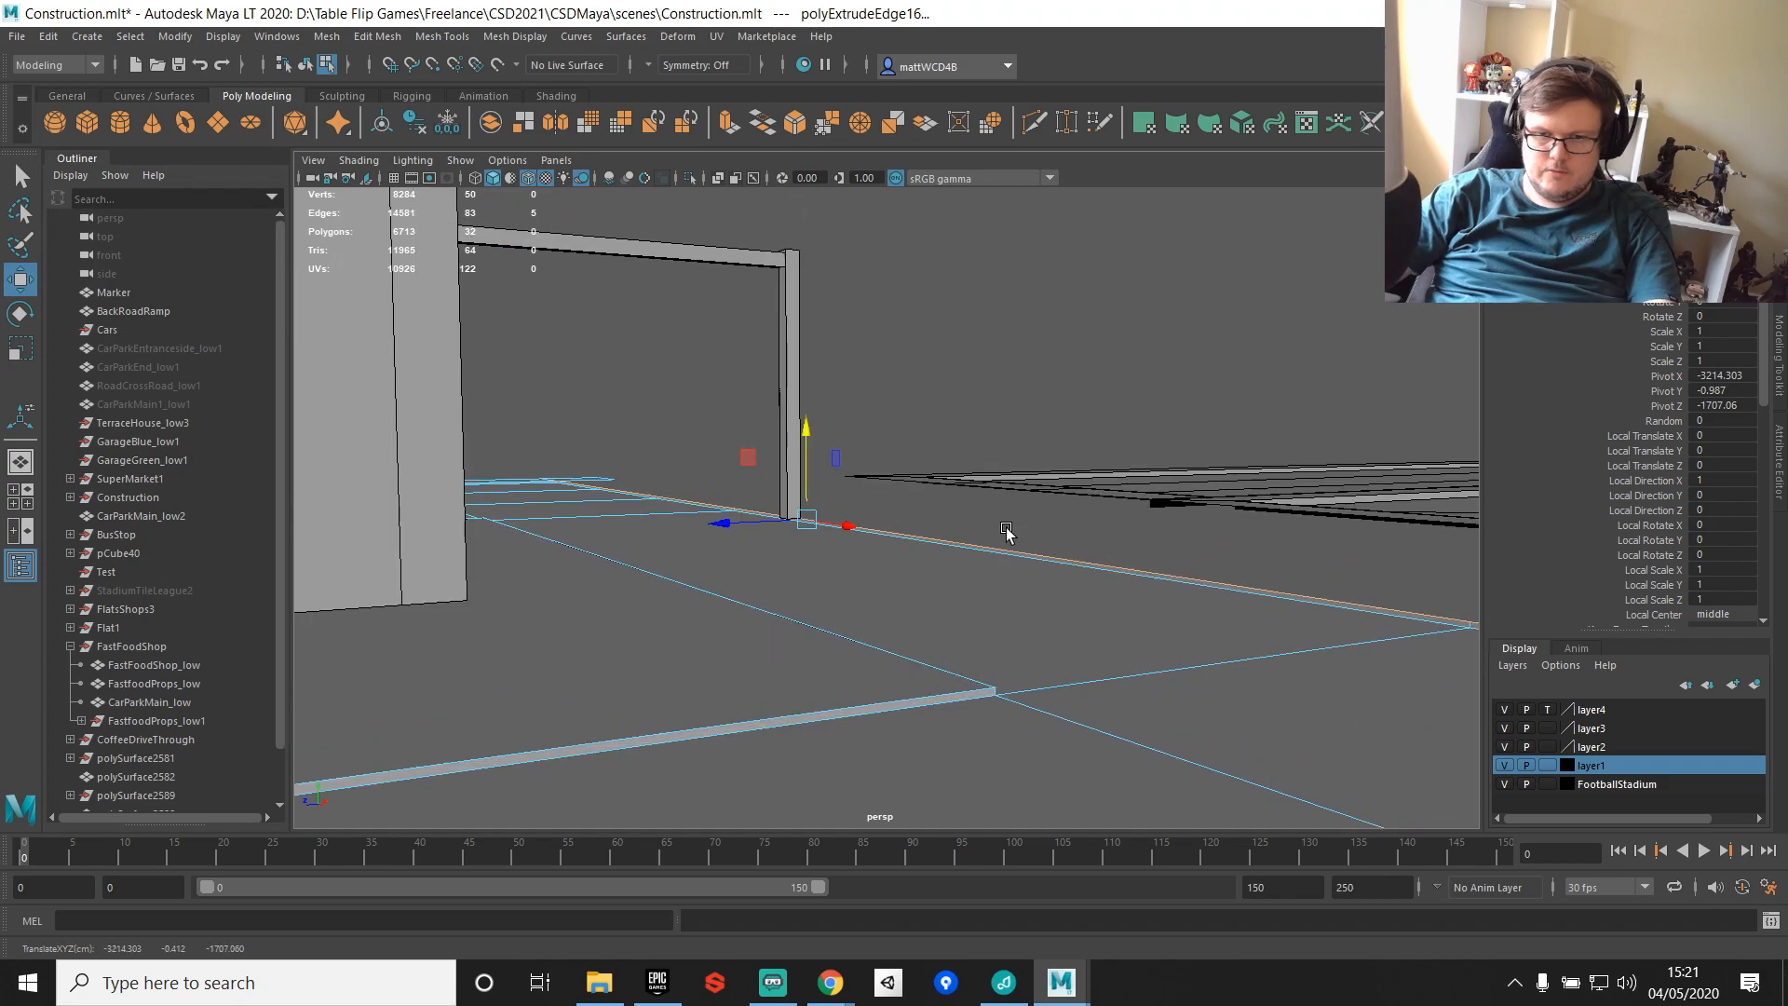
Step: Extrude the kerb's top edges outward and snap them to the pavement's outer edge to rebuild the side strip
{"action": "scroll", "coordinate": [1043, 542], "scroll_direction": "down", "scroll_amount": 6}
{"action": "left_click_drag", "start_coordinate": [1101, 503], "coordinate": [1118, 564], "text": "alt"}
{"action": "key", "text": "v"}
{"action": "left_click_drag", "start_coordinate": [707, 582], "coordinate": [1100, 465]}
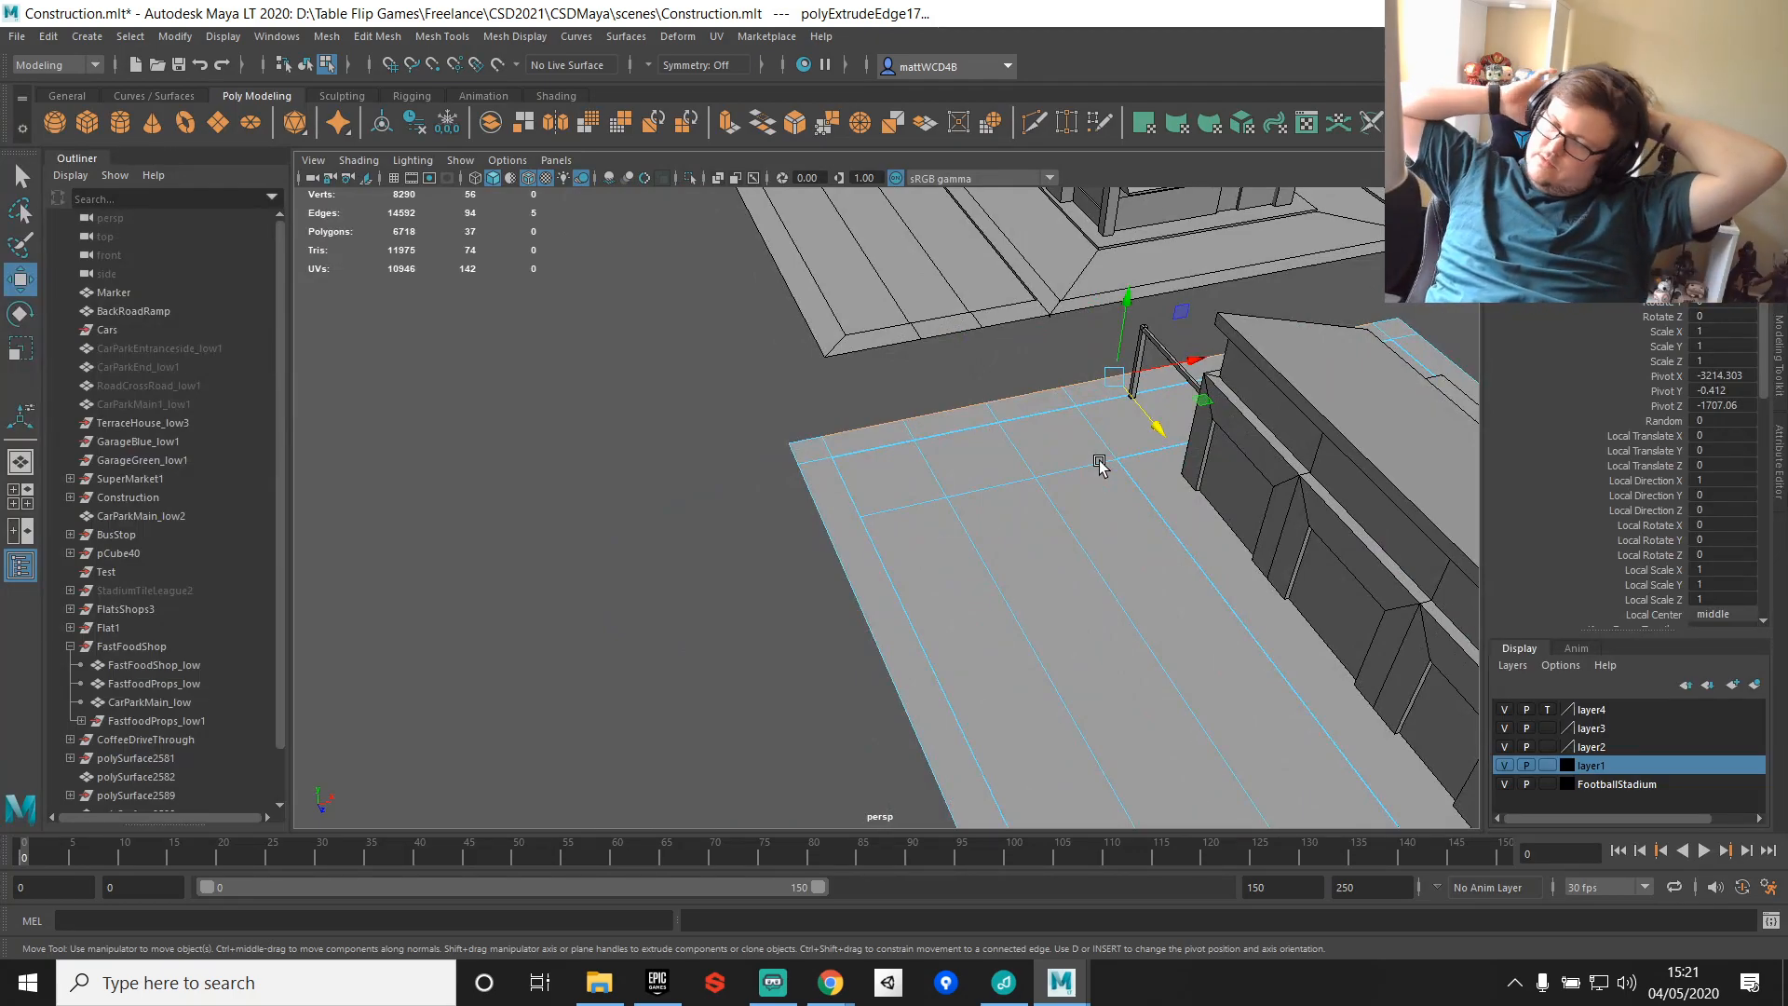
Step: Examine the rebuilt ground, the roads and the freestanding boards on all sides of the building
{"action": "scroll", "coordinate": [1099, 465], "scroll_direction": "down", "scroll_amount": 4}
{"action": "left_click_drag", "start_coordinate": [1100, 464], "coordinate": [847, 541], "text": "alt"}
{"action": "scroll", "coordinate": [1182, 419], "scroll_direction": "up", "scroll_amount": 4}
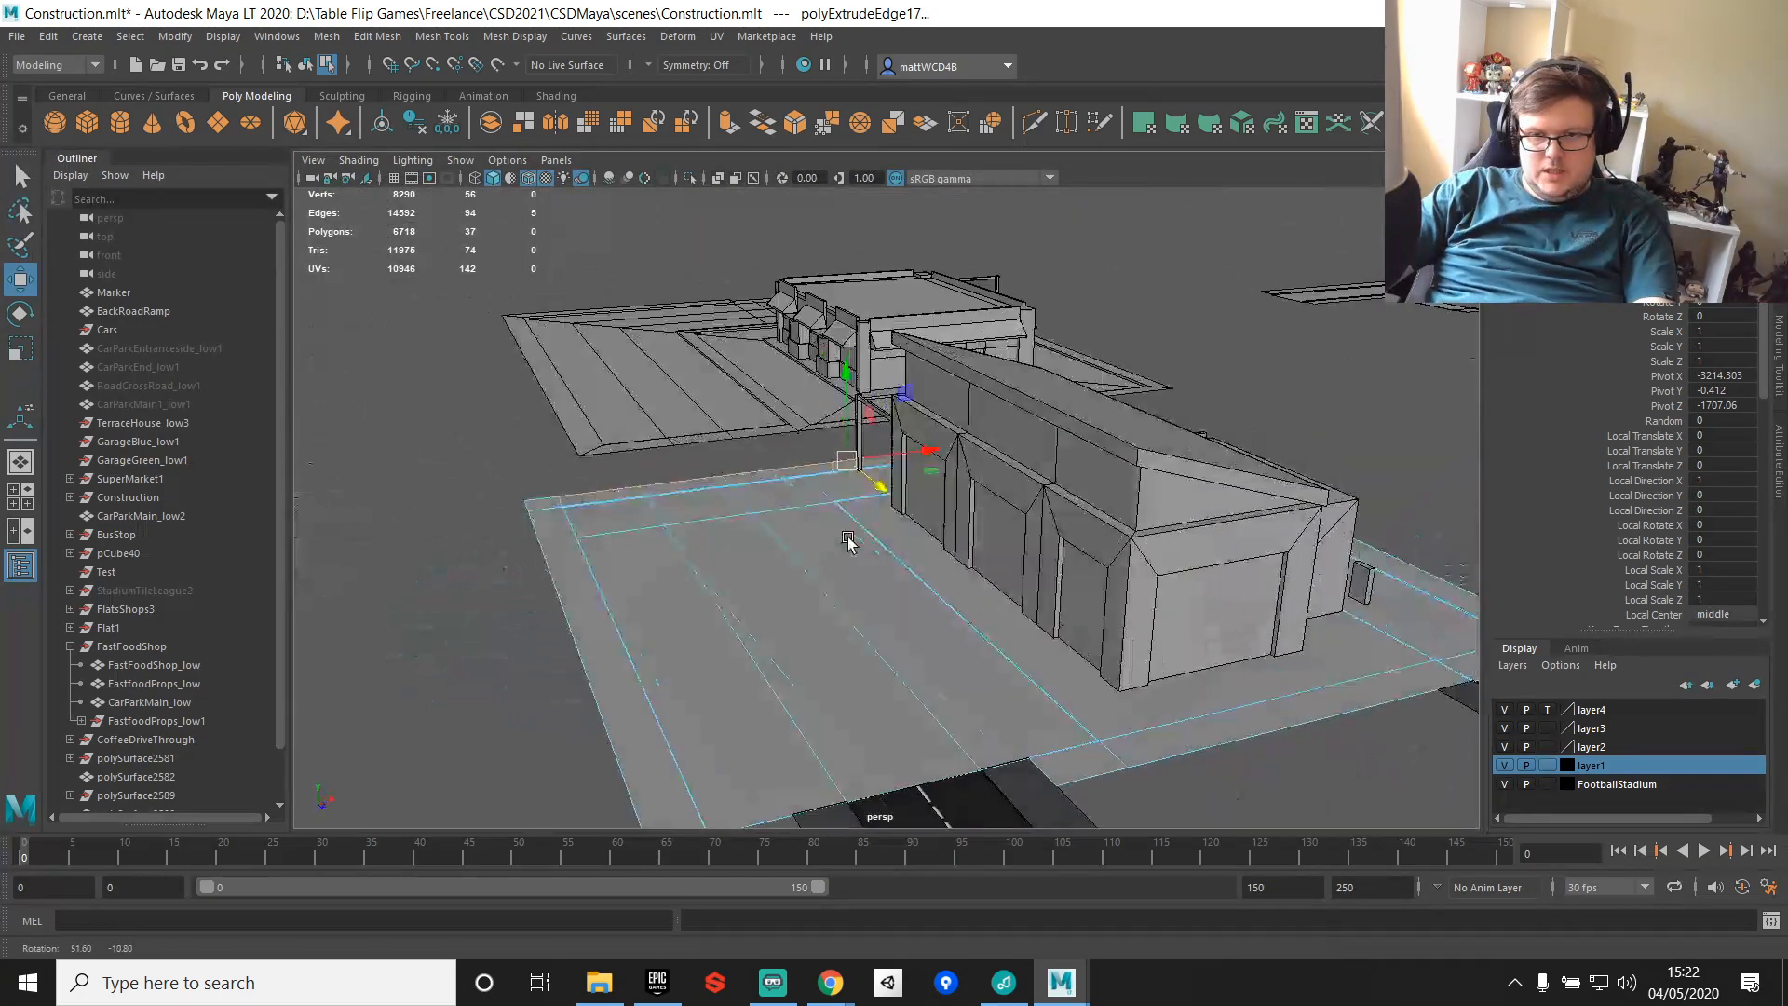
{"action": "middle_click_drag", "start_coordinate": [847, 540], "coordinate": [883, 395], "text": "alt"}
{"action": "middle_click_drag", "start_coordinate": [973, 209], "coordinate": [1003, 419], "text": "alt"}
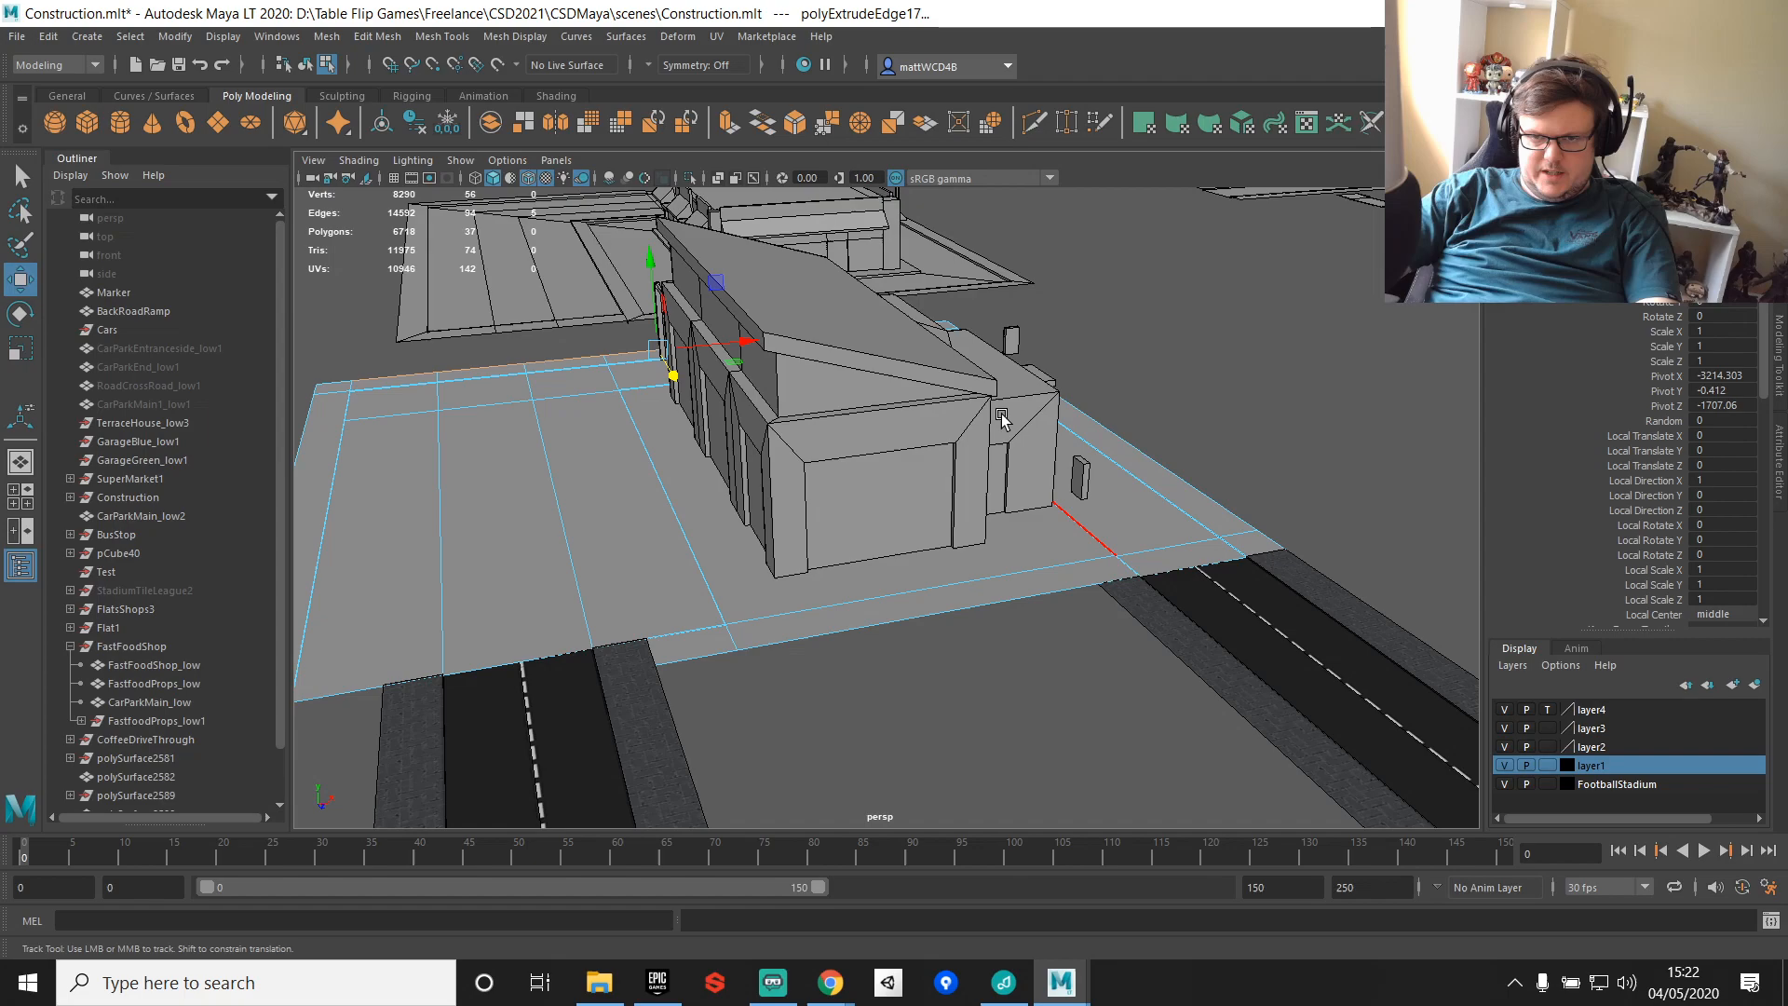
{"action": "left_click_drag", "start_coordinate": [1002, 417], "coordinate": [751, 543], "text": "alt"}
{"action": "scroll", "coordinate": [750, 543], "scroll_direction": "down", "scroll_amount": 4}
{"action": "middle_click_drag", "start_coordinate": [750, 543], "coordinate": [840, 484], "text": "alt"}
{"action": "left_click_drag", "start_coordinate": [807, 478], "coordinate": [812, 495], "text": "alt"}
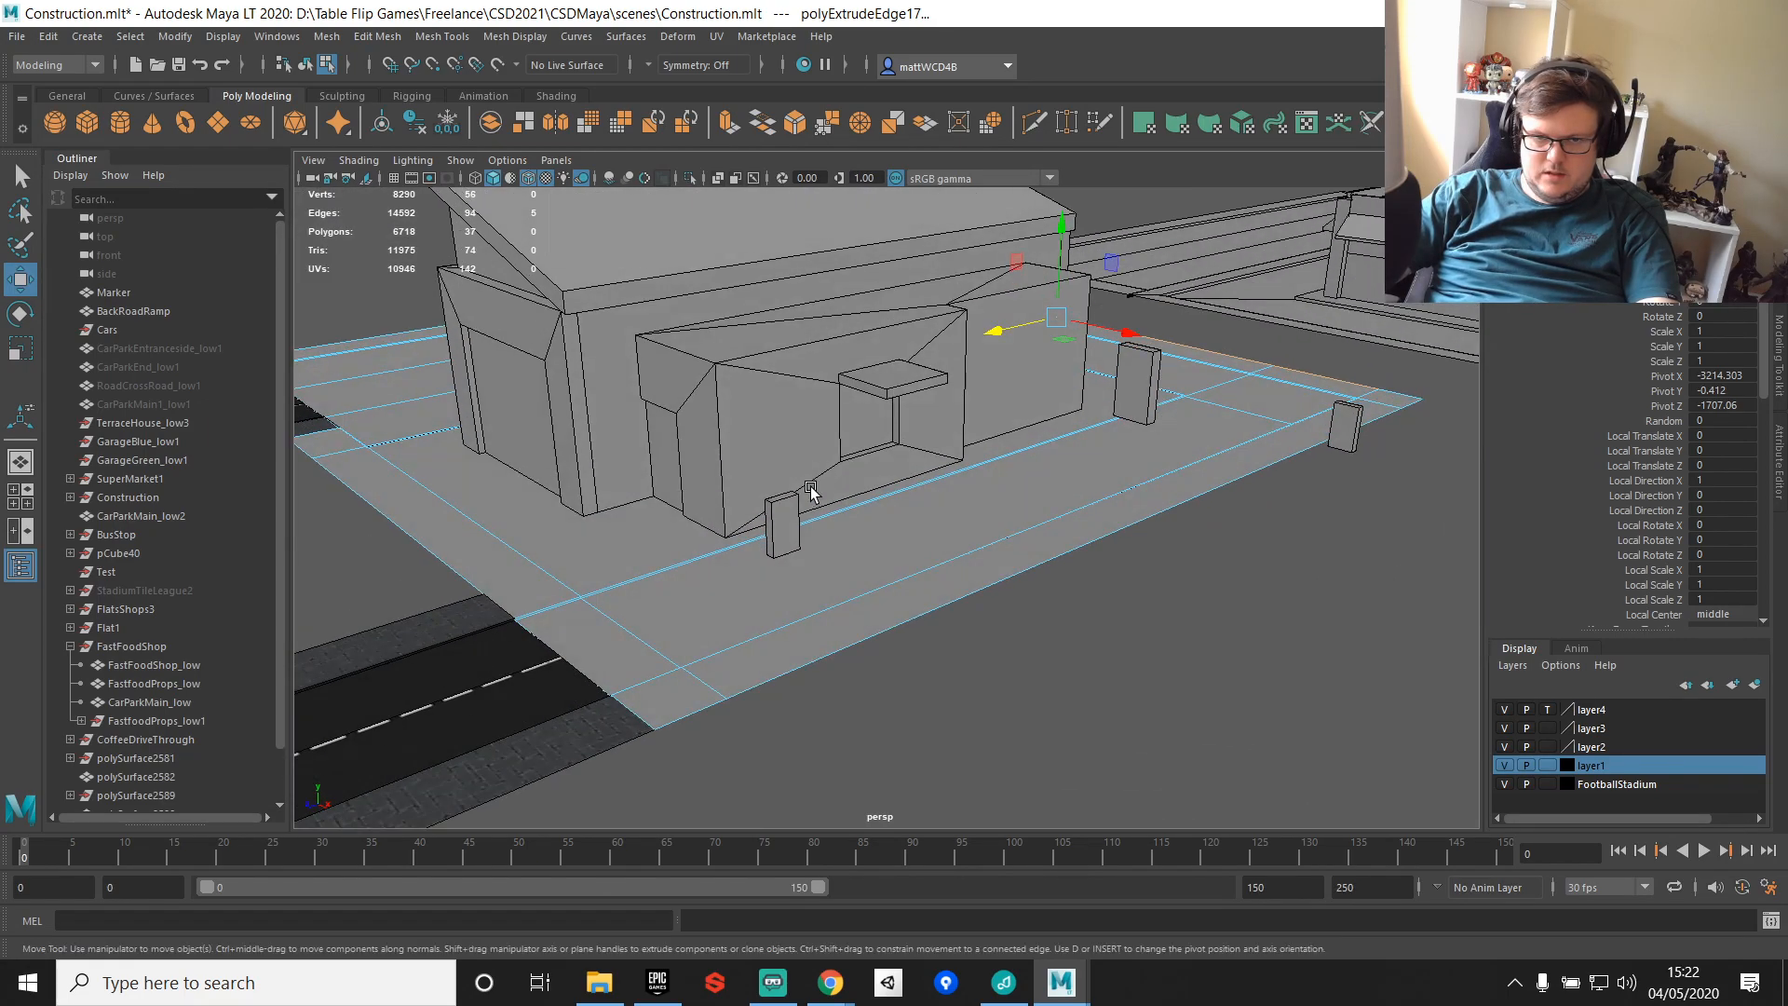
Step: Delete the board beside the service window and move the far pavement board along the strip to the end beside the road
{"action": "key", "text": "q"}
{"action": "right_click_drag", "start_coordinate": [782, 517], "coordinate": [892, 410]}
{"action": "left_click", "coordinate": [792, 523]}
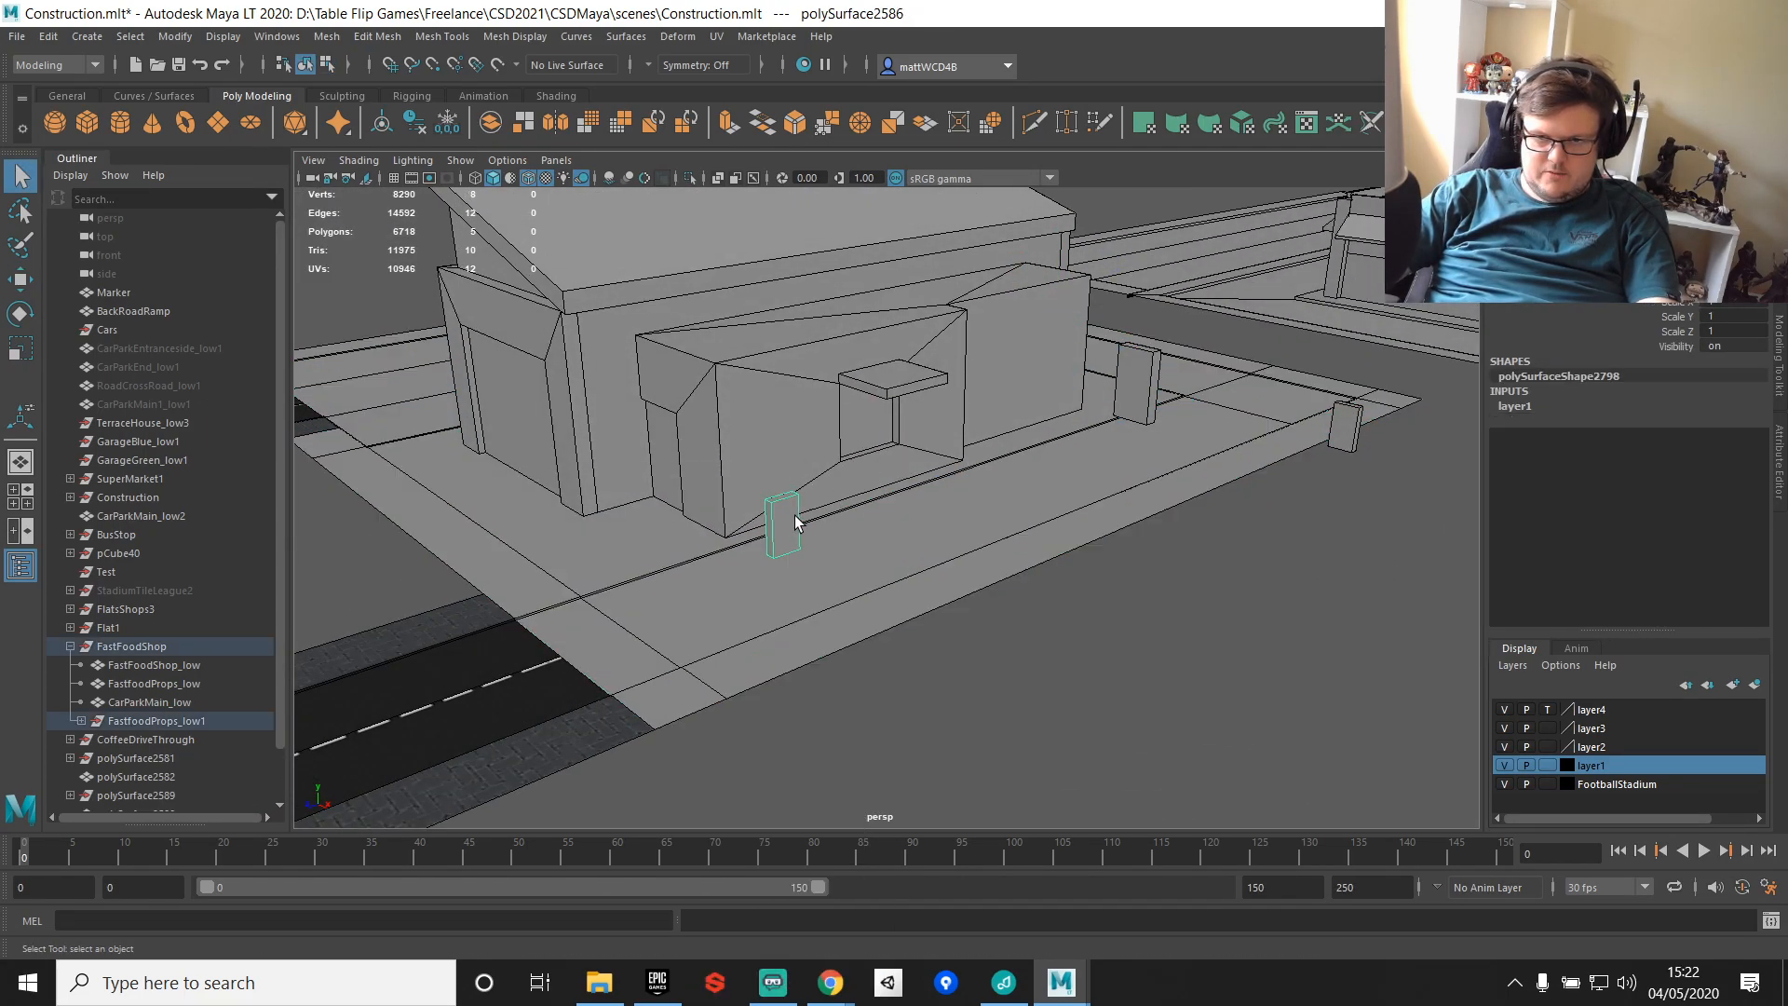
{"action": "key", "text": "Delete"}
{"action": "left_click", "coordinate": [1356, 444]}
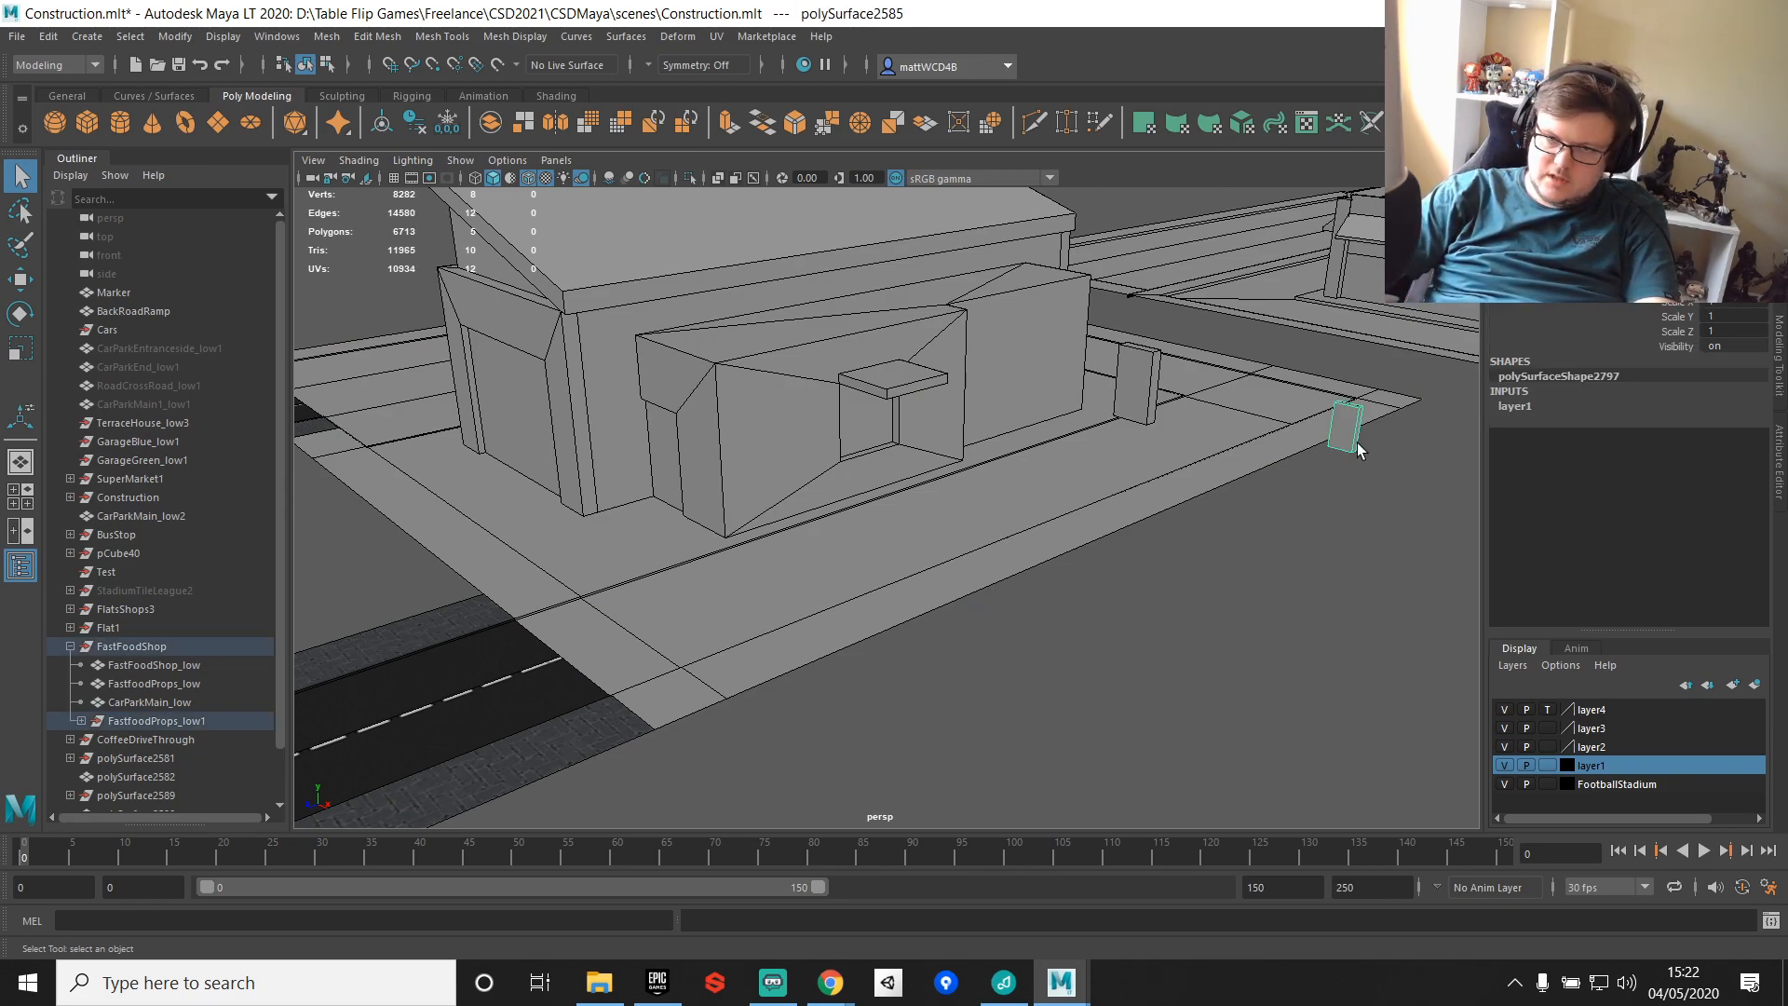
{"action": "key", "text": "w"}
{"action": "left_click_drag", "start_coordinate": [1297, 438], "coordinate": [694, 738]}
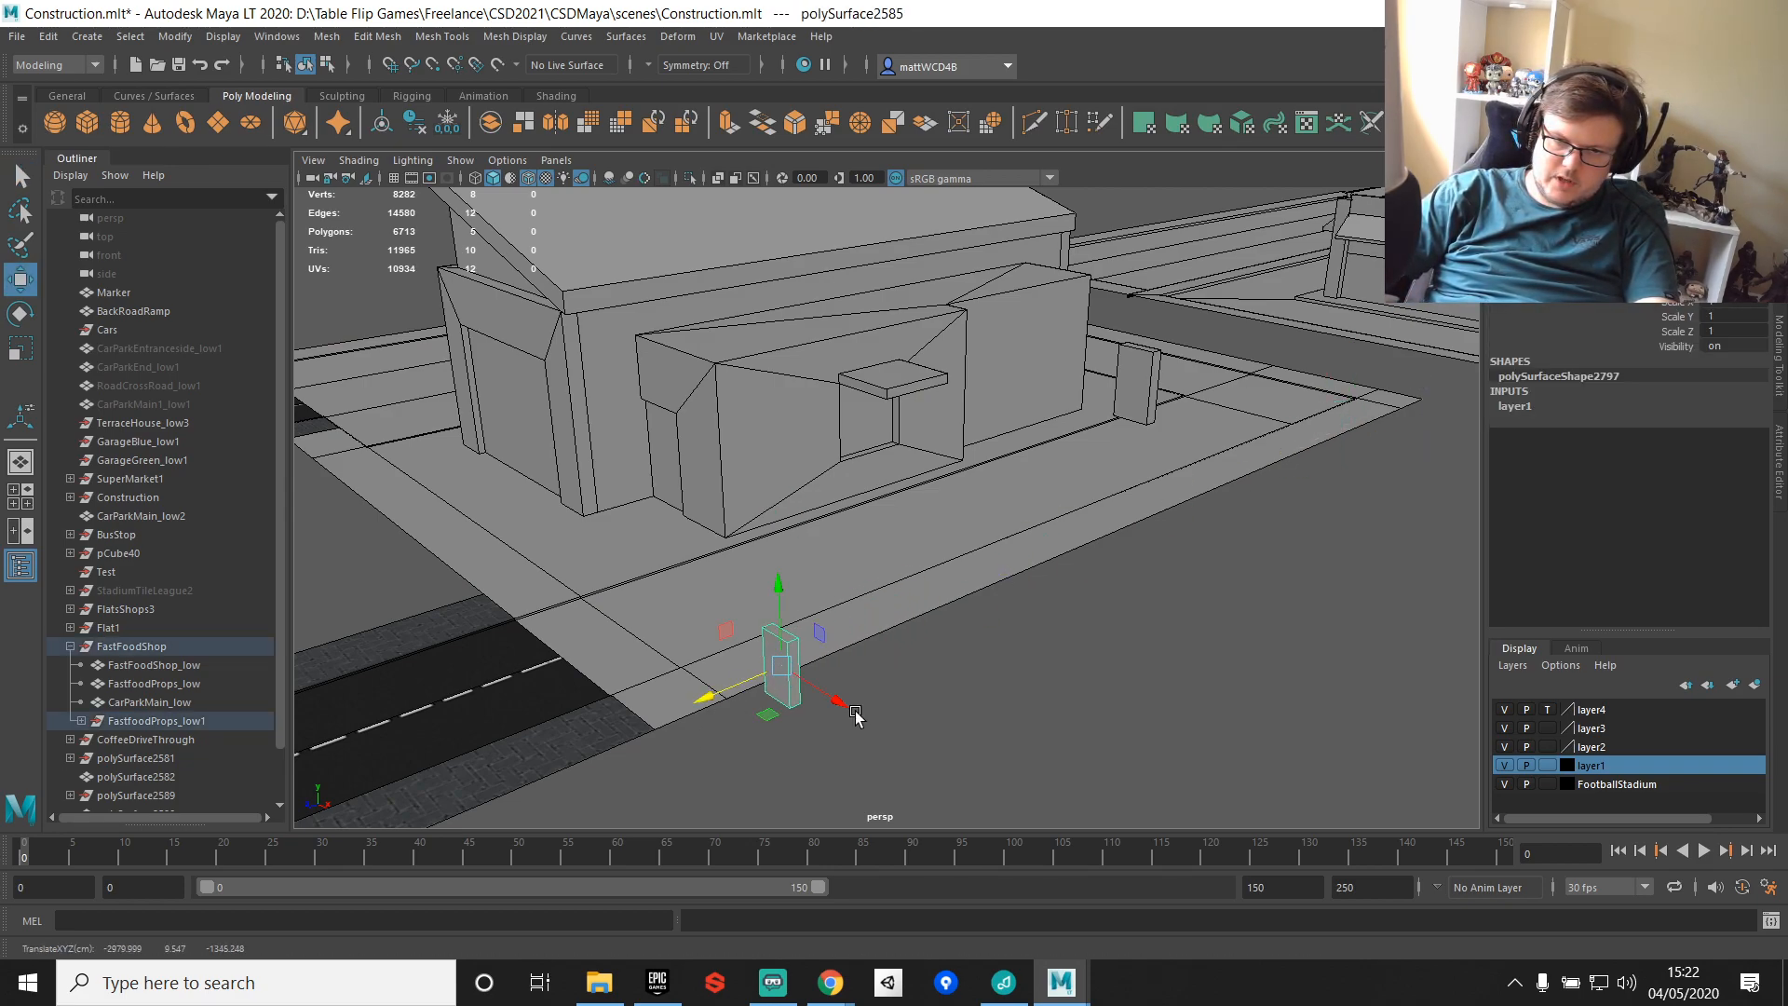
Step: Move the remaining freestanding board off the lane side to the building's corner at the bend of the lane
{"action": "left_click", "coordinate": [1110, 398]}
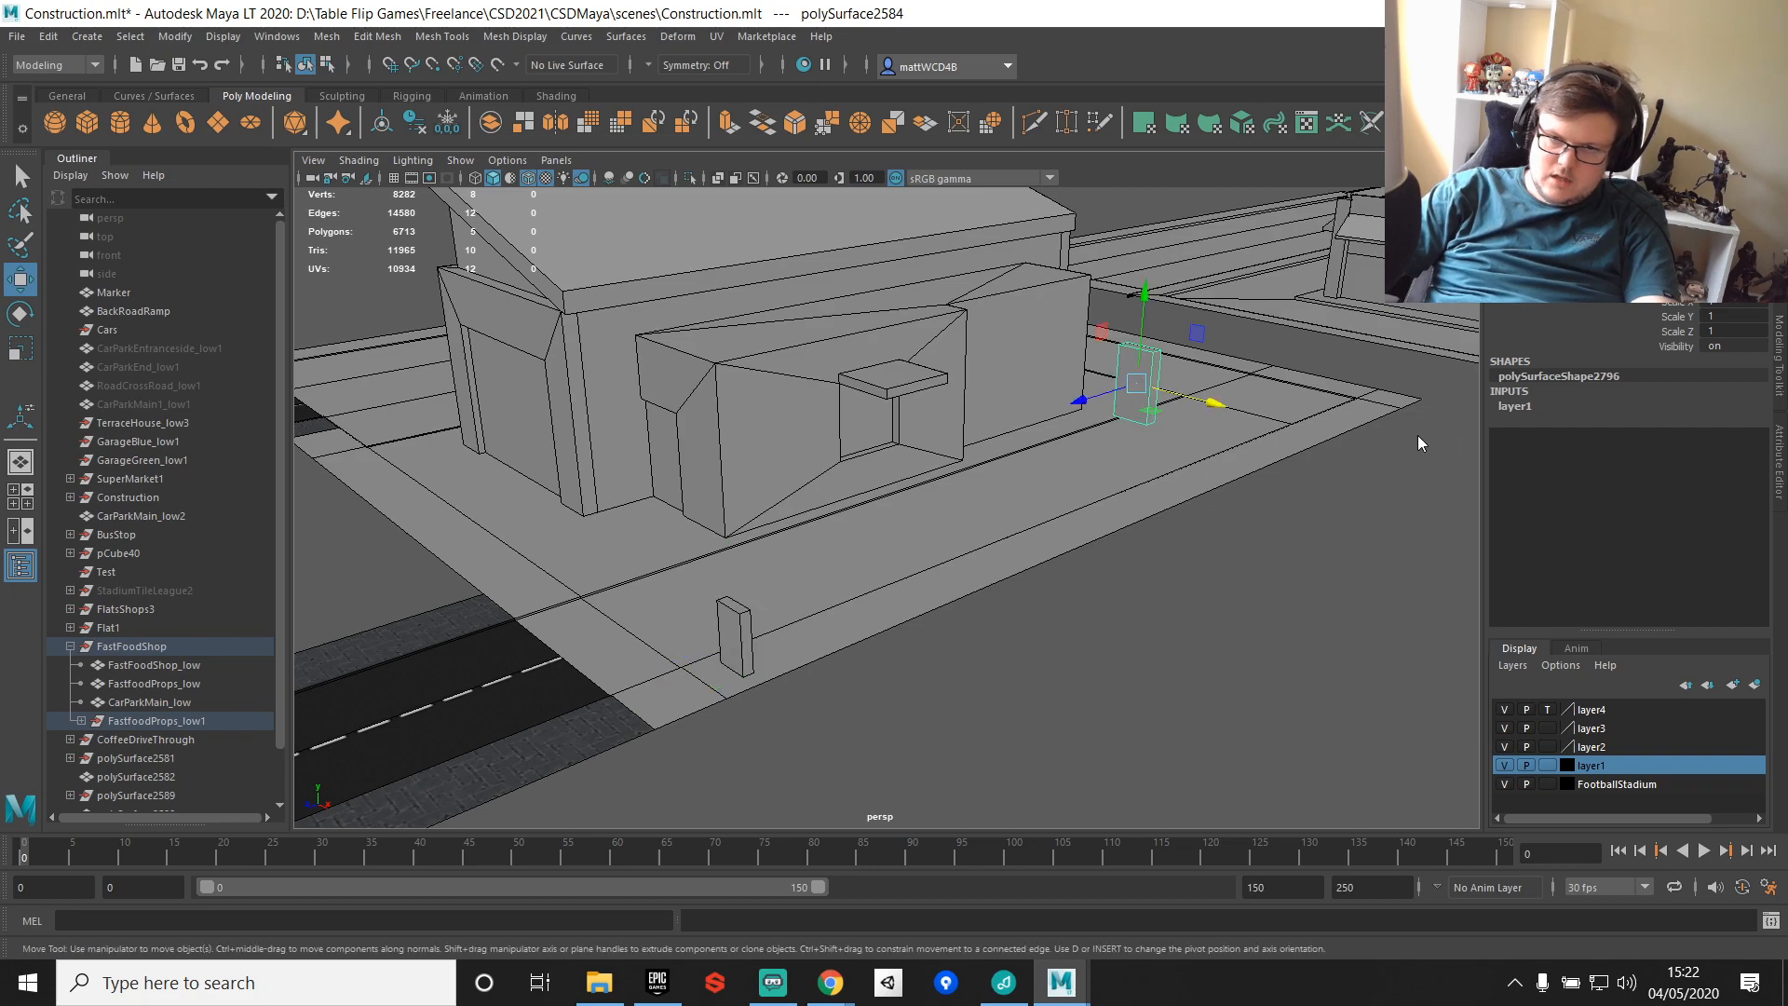
{"action": "left_click_drag", "start_coordinate": [1272, 433], "coordinate": [970, 461], "text": "alt"}
{"action": "middle_click_drag", "start_coordinate": [705, 522], "coordinate": [830, 491], "text": "alt"}
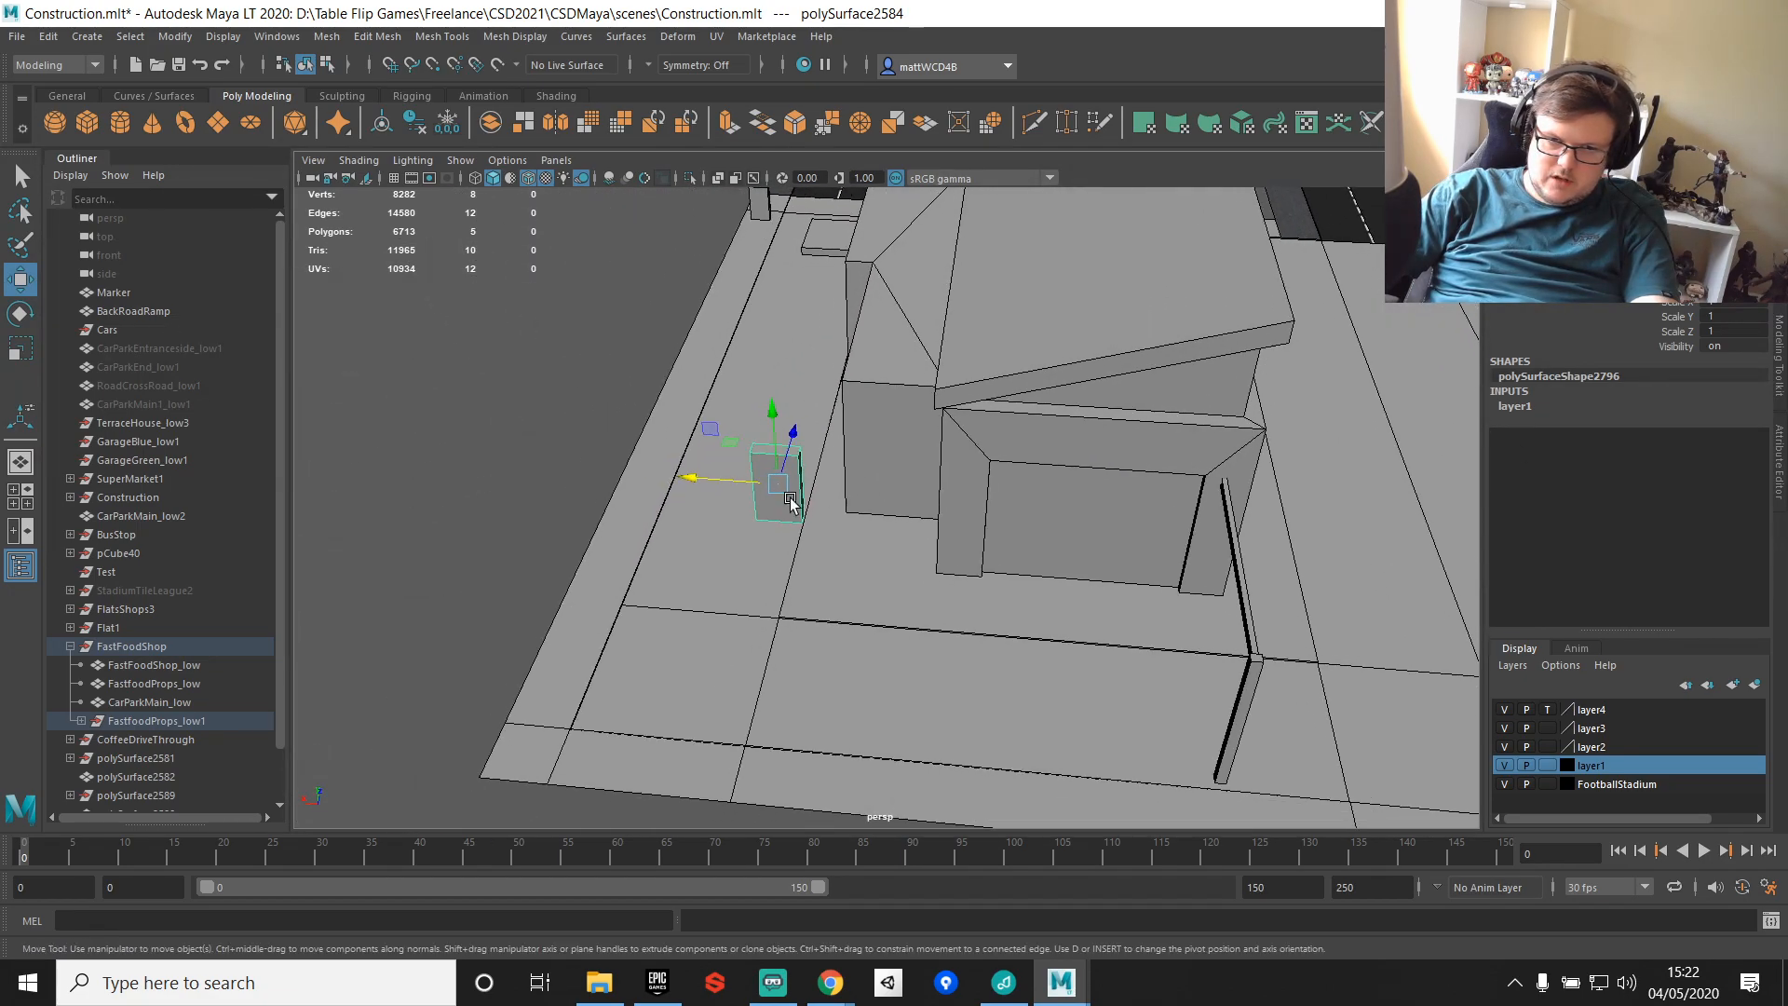
{"action": "left_click_drag", "start_coordinate": [694, 477], "coordinate": [722, 477]}
{"action": "left_click_drag", "start_coordinate": [885, 440], "coordinate": [871, 507]}
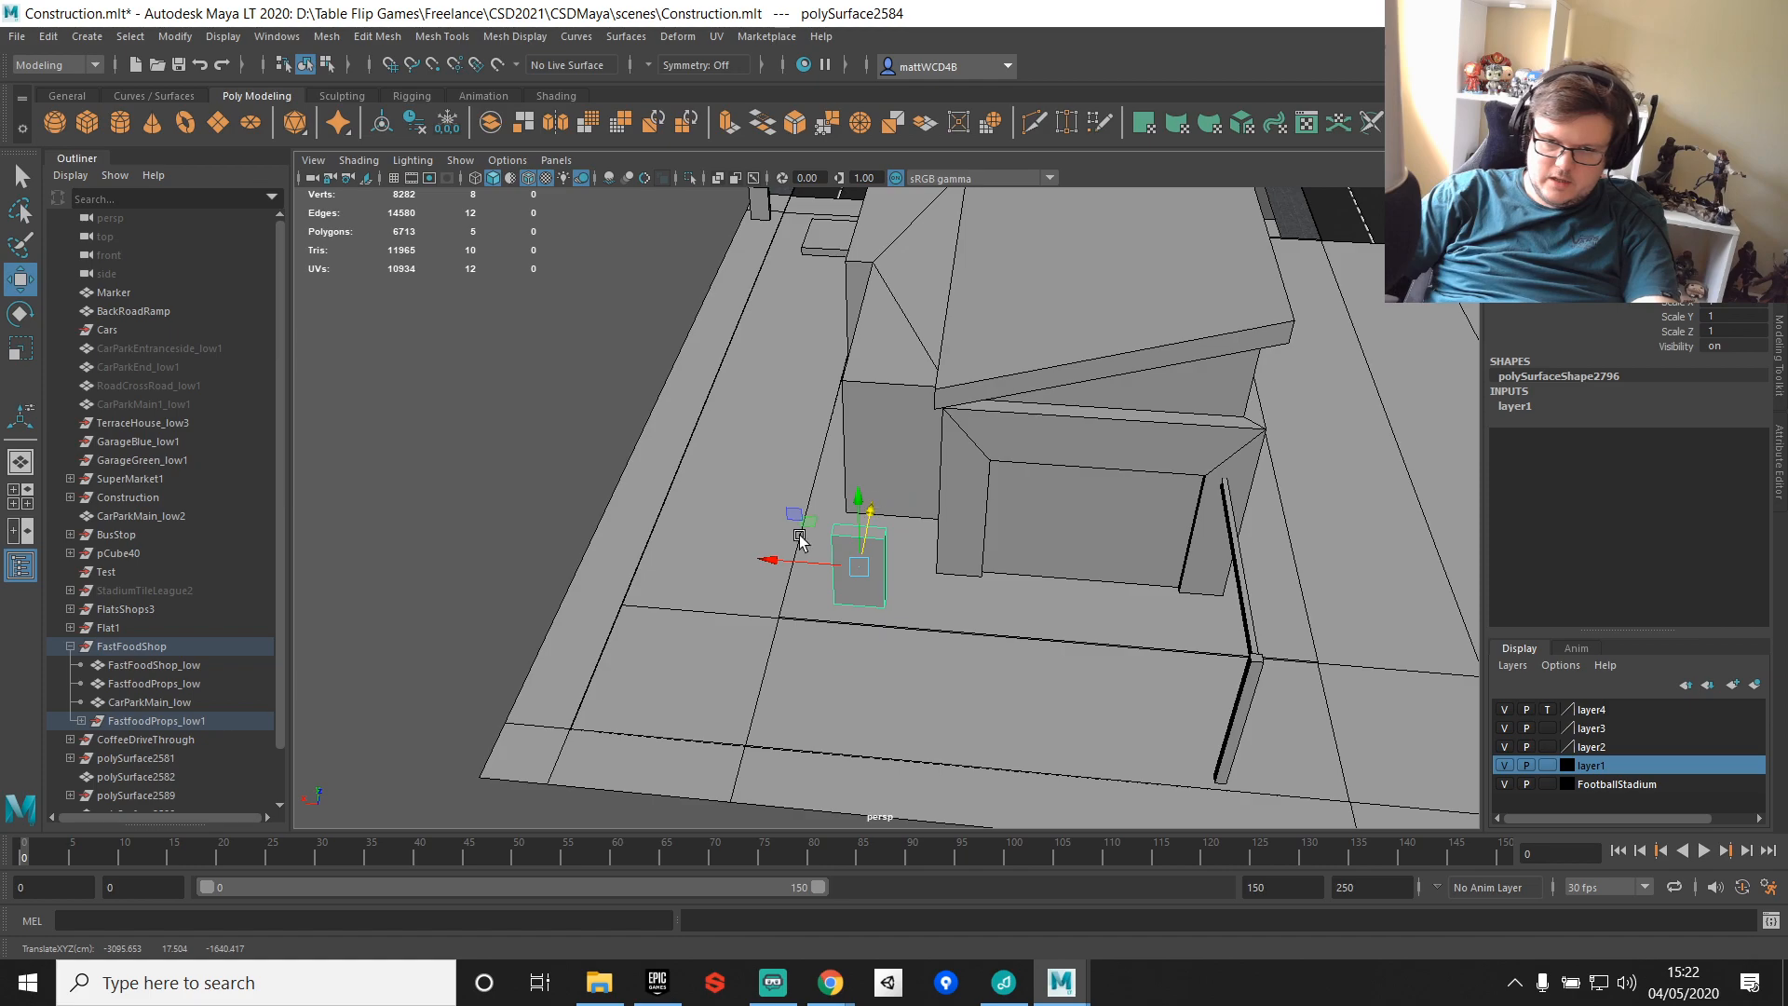
{"action": "left_click_drag", "start_coordinate": [799, 540], "coordinate": [854, 563], "text": "alt"}
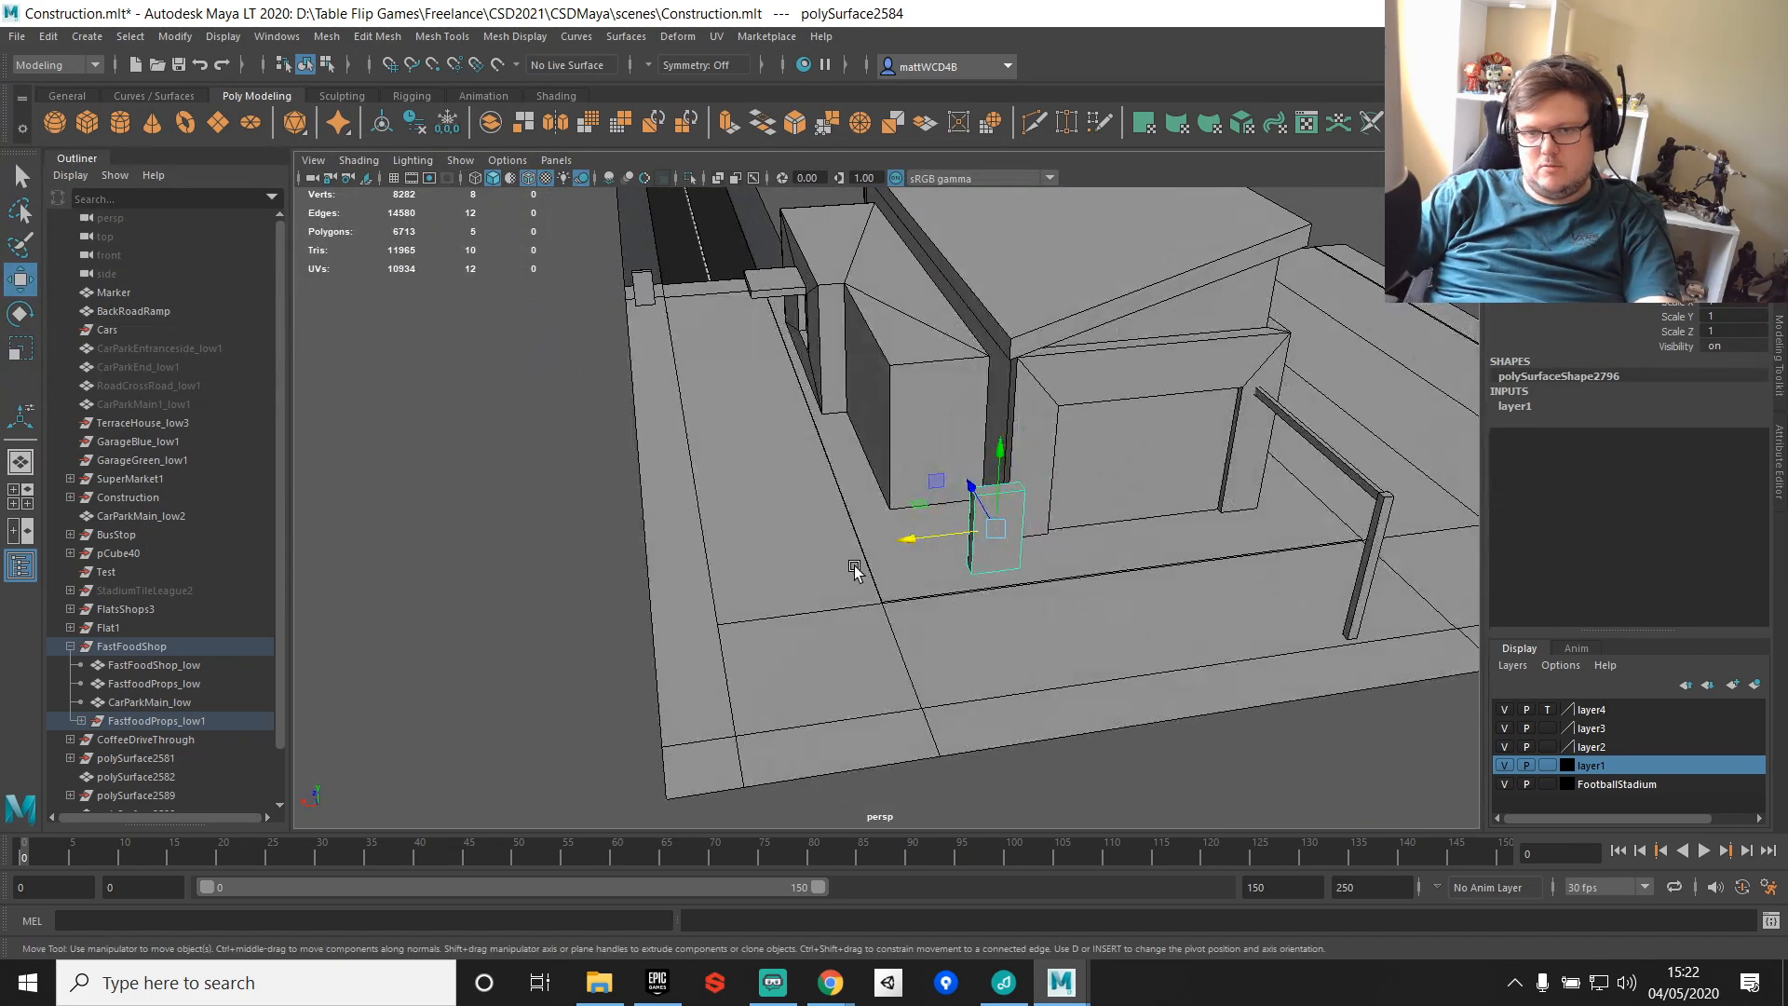
{"action": "right_click_drag", "start_coordinate": [854, 562], "coordinate": [1067, 582], "text": "alt"}
Step: Move the corner board's pivot to its base corner and scale the board down uniformly to about 0.638
{"action": "key", "text": "r"}
{"action": "key", "text": "d"}
{"action": "left_click_drag", "start_coordinate": [1137, 560], "coordinate": [1056, 669]}
{"action": "key", "text": "e"}
{"action": "key", "text": "r"}
{"action": "key", "text": "w"}
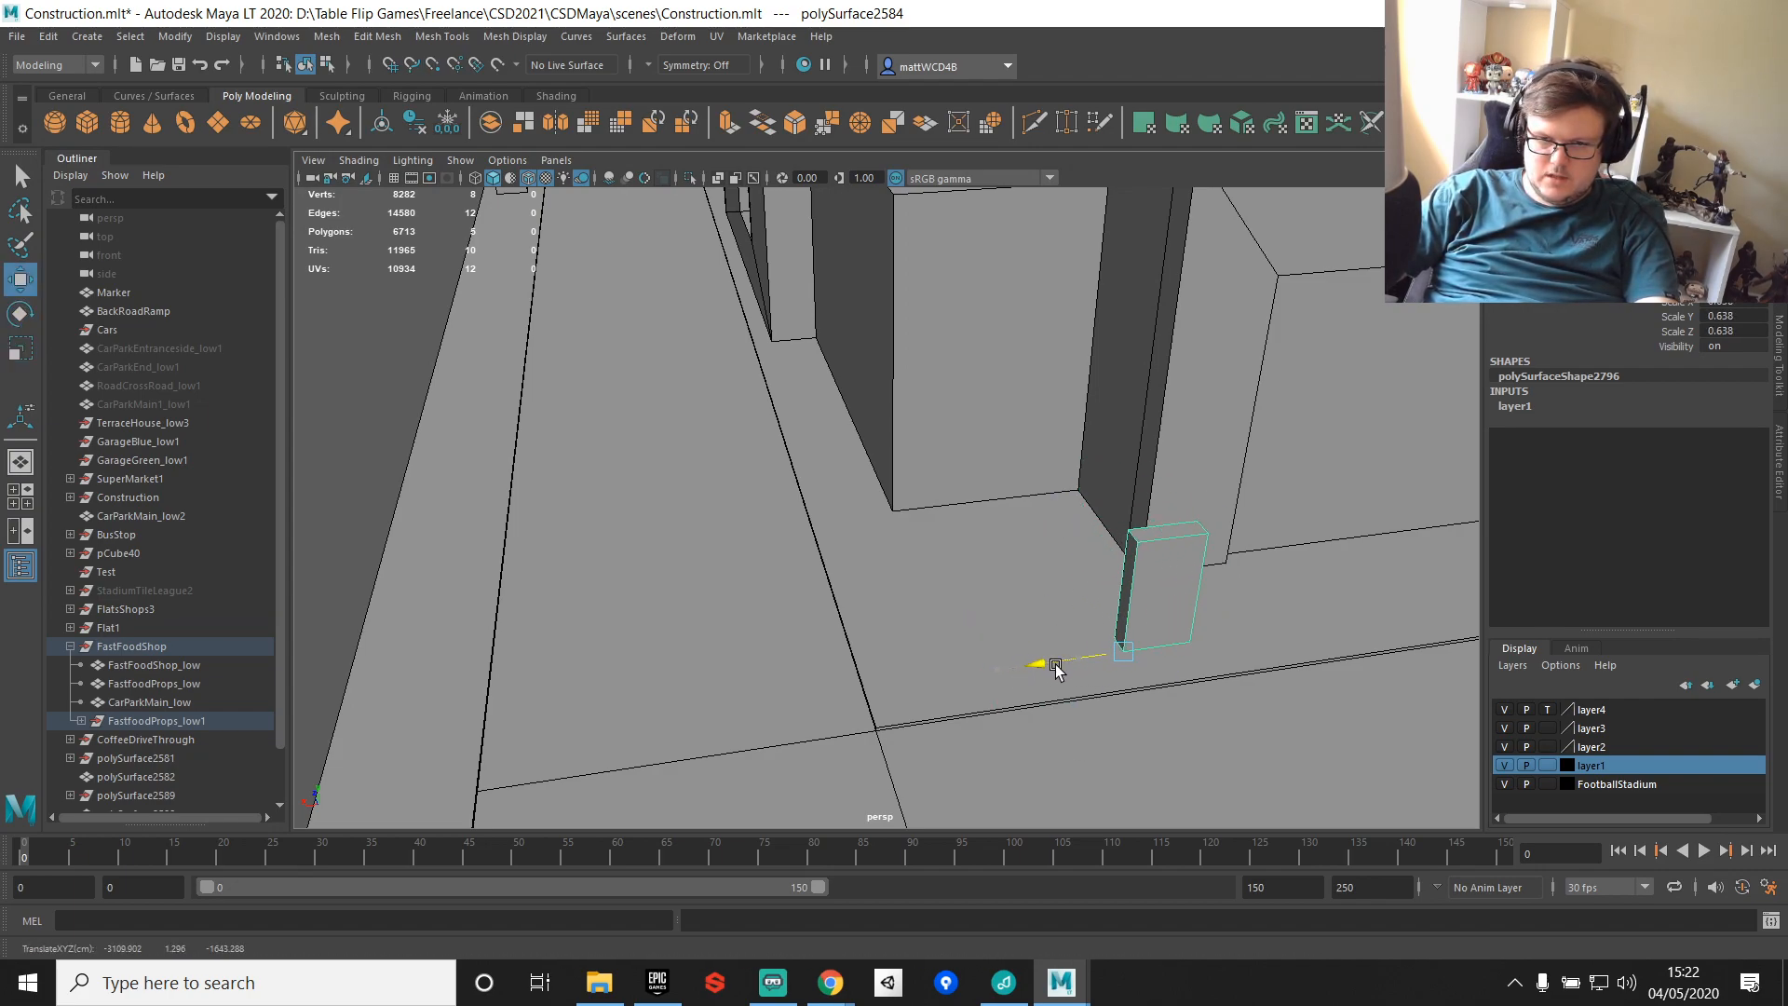
Step: Duplicate the small board beside the original, towards the inner kerb corner of the lane
{"action": "mouse_move", "coordinate": [1094, 607]}
{"action": "left_mouse_down"}
{"action": "mouse_move", "coordinate": [820, 703]}
{"action": "mouse_move", "coordinate": [1013, 682]}
{"action": "left_mouse_up"}
{"action": "key", "text": "e"}
{"action": "key", "text": "ctrl+z"}
{"action": "key", "text": "r"}
{"action": "key", "text": "e"}
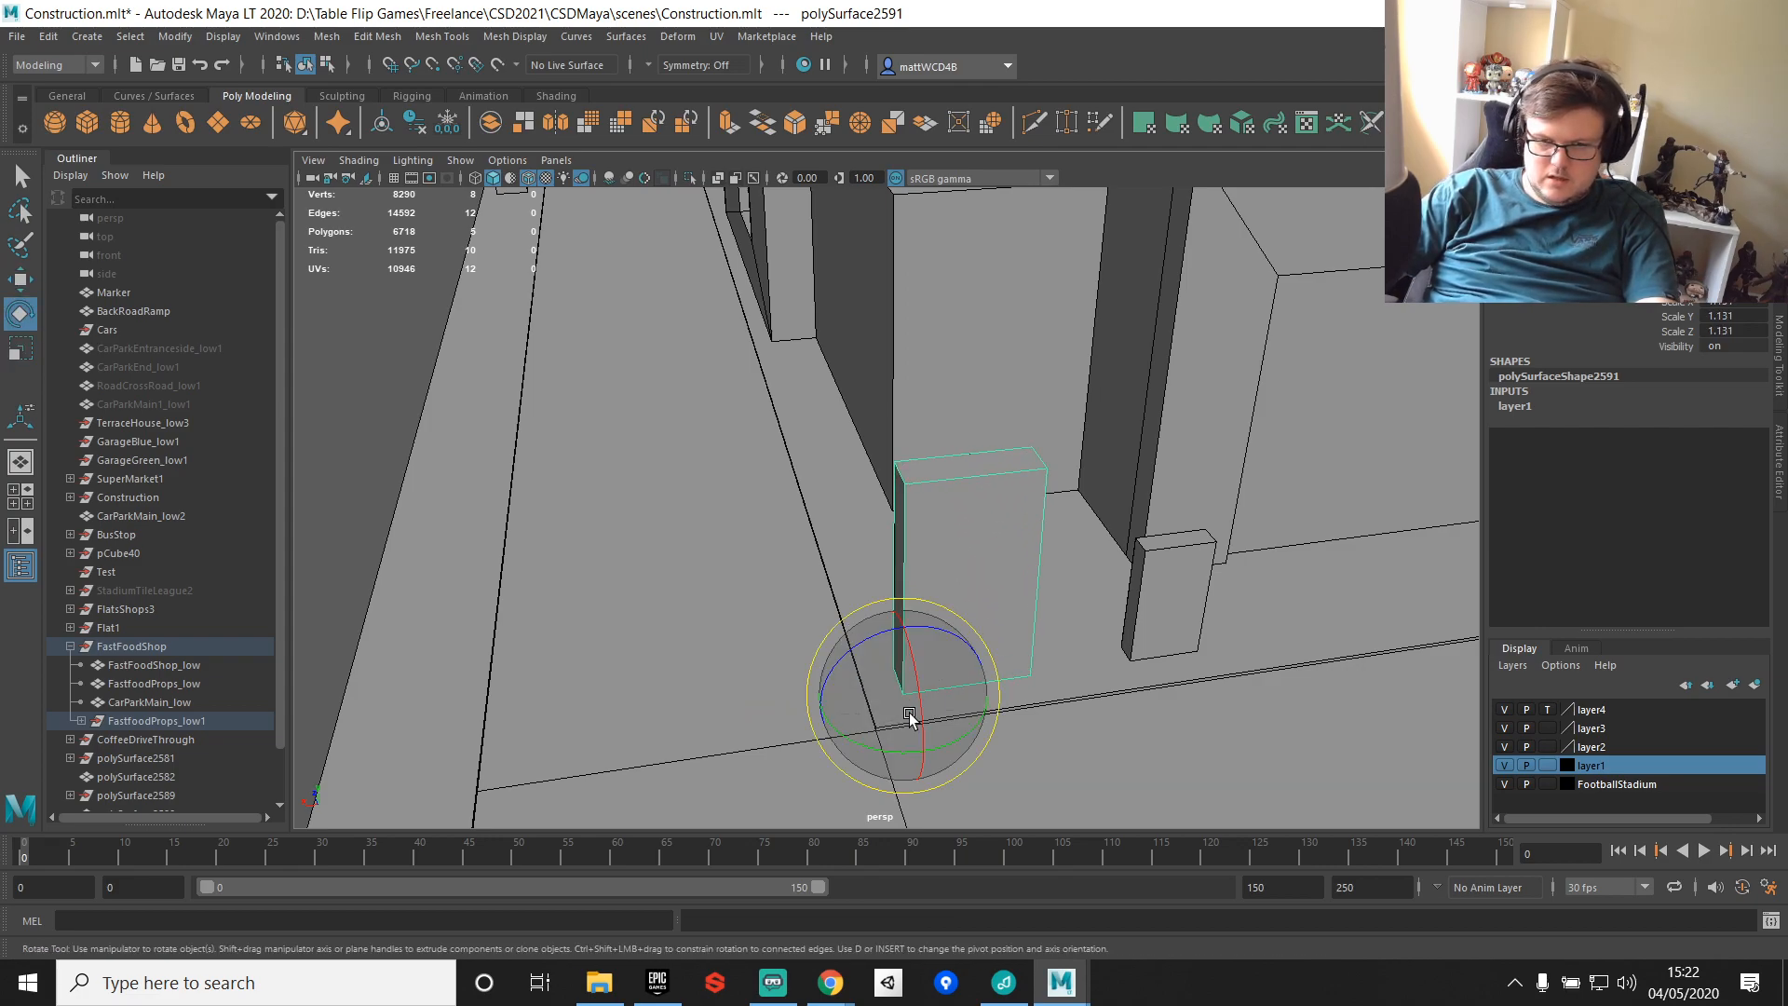
{"action": "left_click", "coordinate": [877, 745]}
{"action": "key", "text": "ctrl+z"}
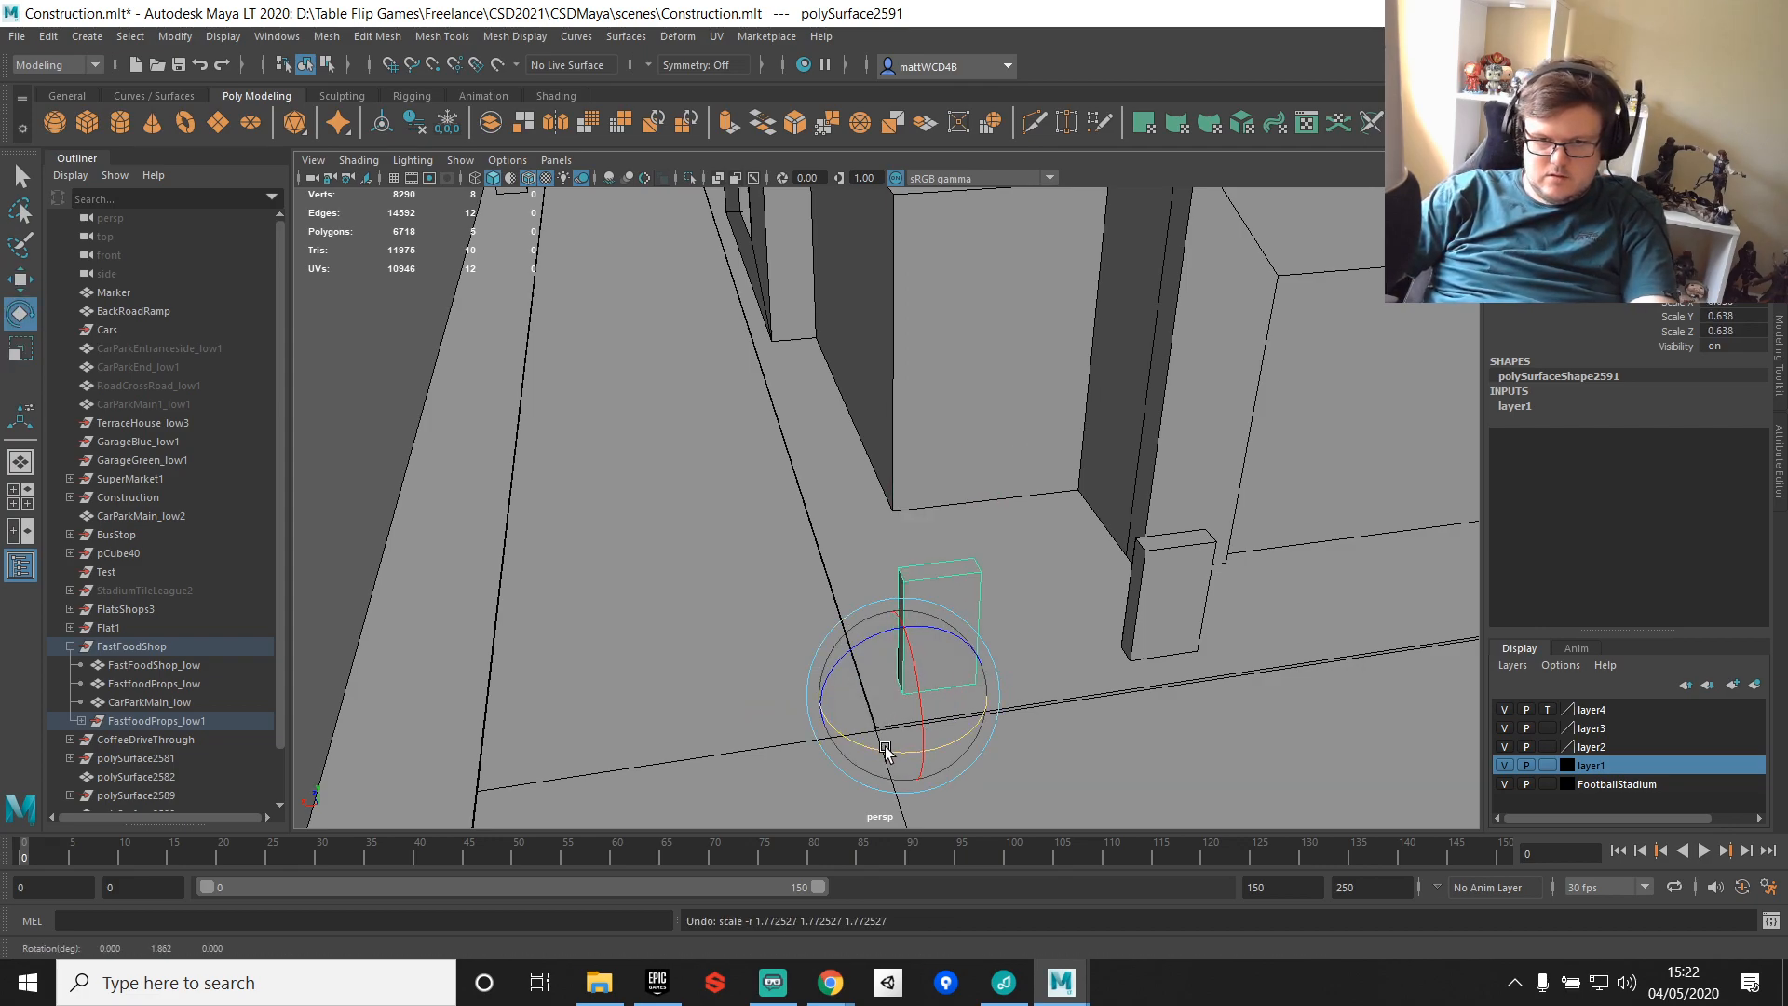
Step: Scale the duplicated board to about 1.028, turn it slightly about its vertical axis and nudge it into place
{"action": "key", "text": "r"}
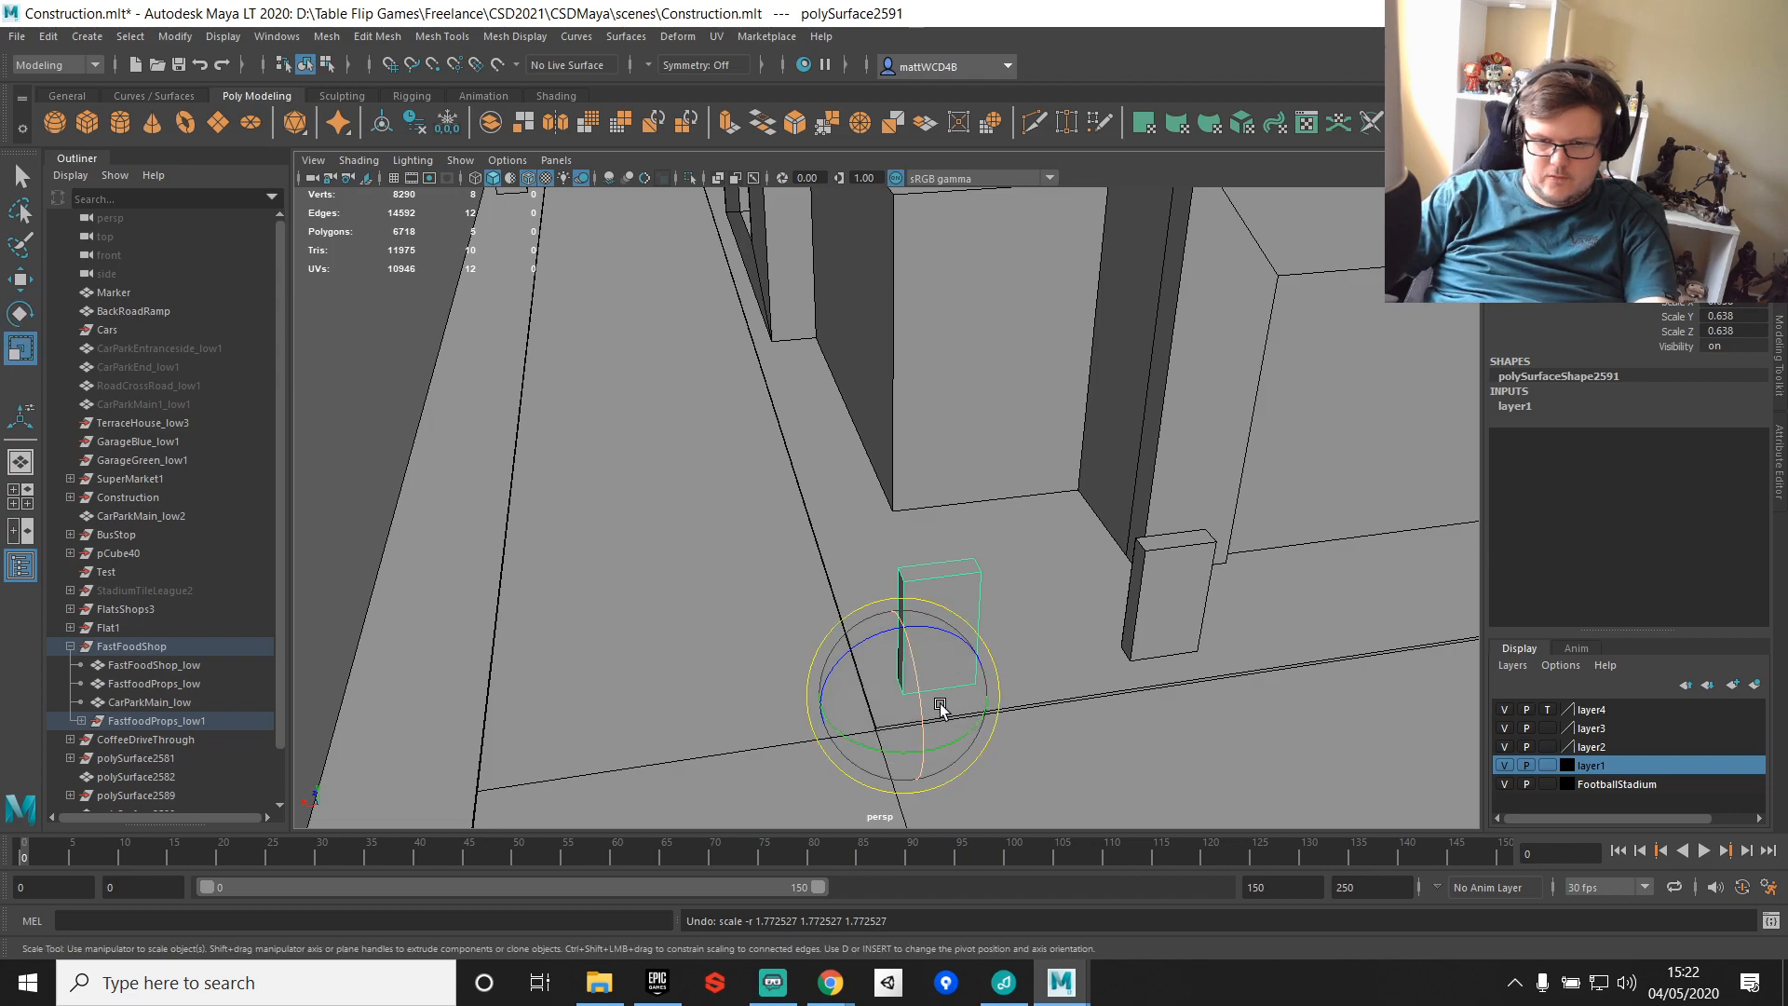
{"action": "left_click_drag", "start_coordinate": [939, 709], "coordinate": [1001, 701]}
{"action": "key", "text": "e"}
{"action": "left_click_drag", "start_coordinate": [880, 753], "coordinate": [954, 746]}
{"action": "key", "text": "w"}
{"action": "left_click_drag", "start_coordinate": [868, 703], "coordinate": [907, 697]}
Step: Examine the ground's outer pavement strip and how its edges line up with the adjoining roads at both ends
{"action": "scroll", "coordinate": [1146, 691], "scroll_direction": "down", "scroll_amount": 6}
{"action": "left_click_drag", "start_coordinate": [1155, 691], "coordinate": [1127, 597], "text": "alt"}
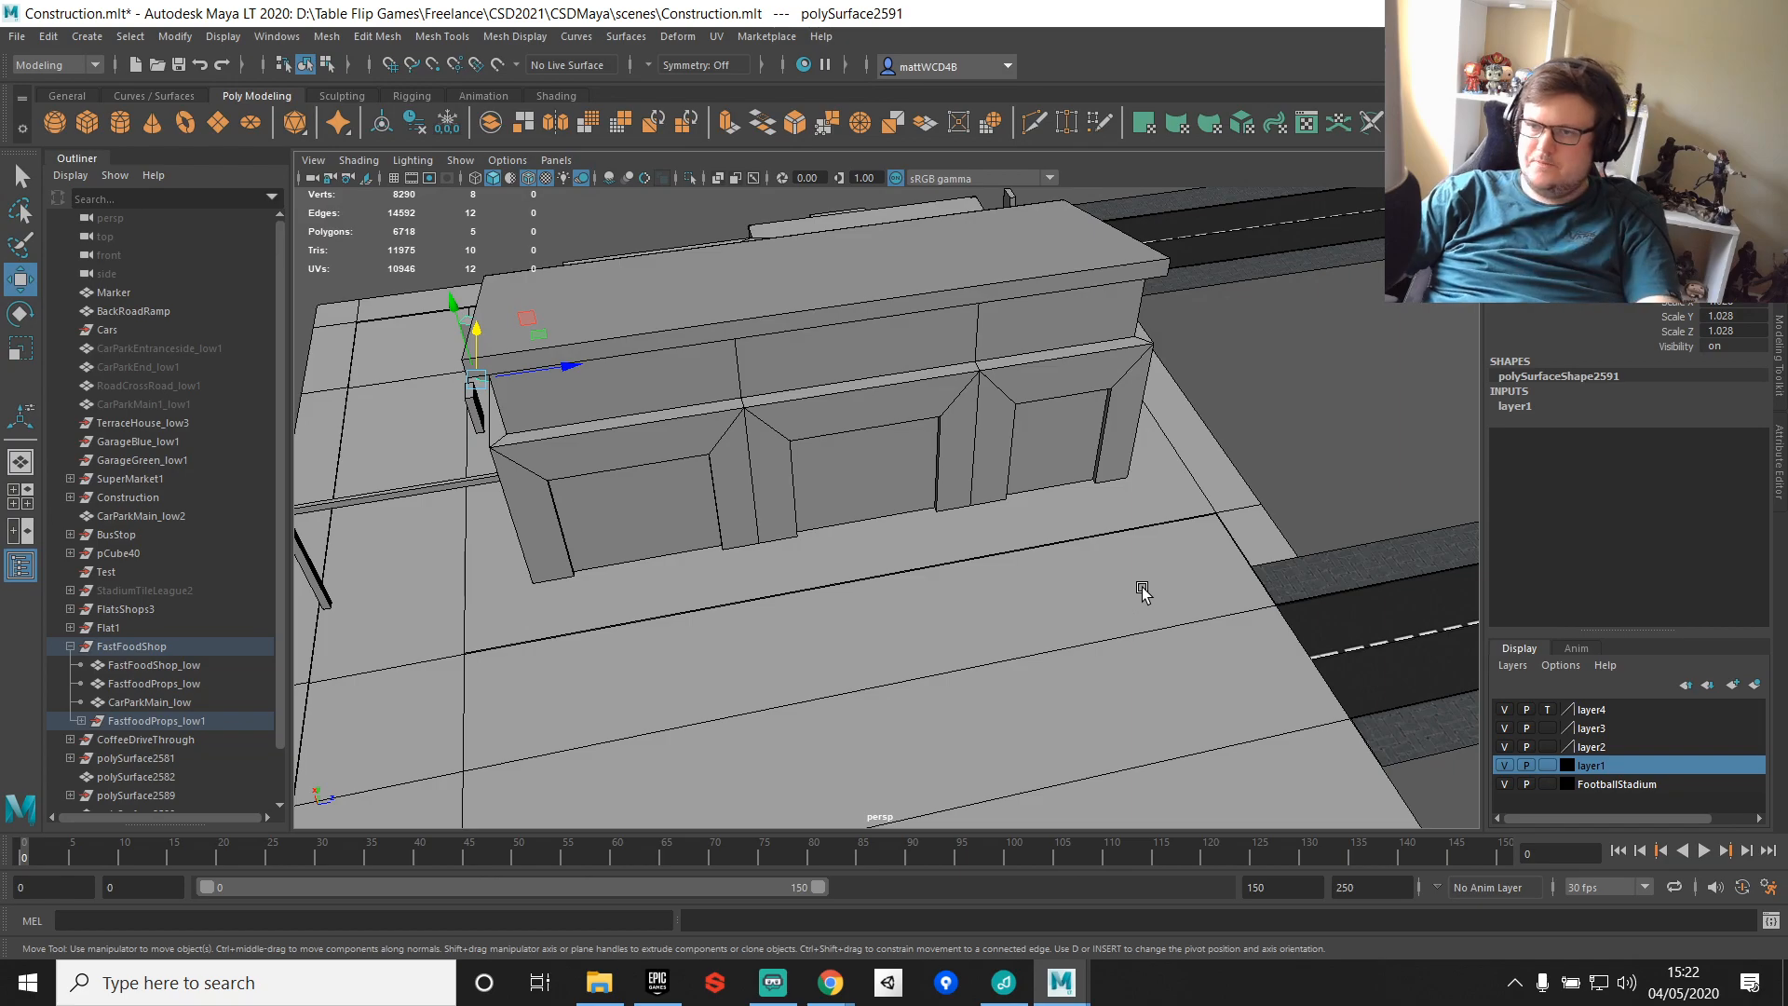
{"action": "scroll", "coordinate": [907, 571], "scroll_direction": "down", "scroll_amount": 5}
{"action": "left_click_drag", "start_coordinate": [907, 571], "coordinate": [1018, 531], "text": "alt"}
{"action": "middle_click_drag", "start_coordinate": [1018, 531], "coordinate": [1042, 457], "text": "alt"}
{"action": "scroll", "coordinate": [1042, 457], "scroll_direction": "up", "scroll_amount": 5}
{"action": "left_click_drag", "start_coordinate": [1042, 457], "coordinate": [1237, 503], "text": "alt"}
{"action": "scroll", "coordinate": [1238, 503], "scroll_direction": "down", "scroll_amount": 7}
{"action": "middle_click_drag", "start_coordinate": [1238, 503], "coordinate": [1024, 481], "text": "alt"}
{"action": "left_click_drag", "start_coordinate": [1024, 483], "coordinate": [1095, 460], "text": "alt"}
{"action": "middle_click_drag", "start_coordinate": [1095, 460], "coordinate": [1074, 553], "text": "alt"}
{"action": "left_click_drag", "start_coordinate": [1074, 553], "coordinate": [1062, 551], "text": "alt"}
{"action": "left_click", "coordinate": [972, 407]}
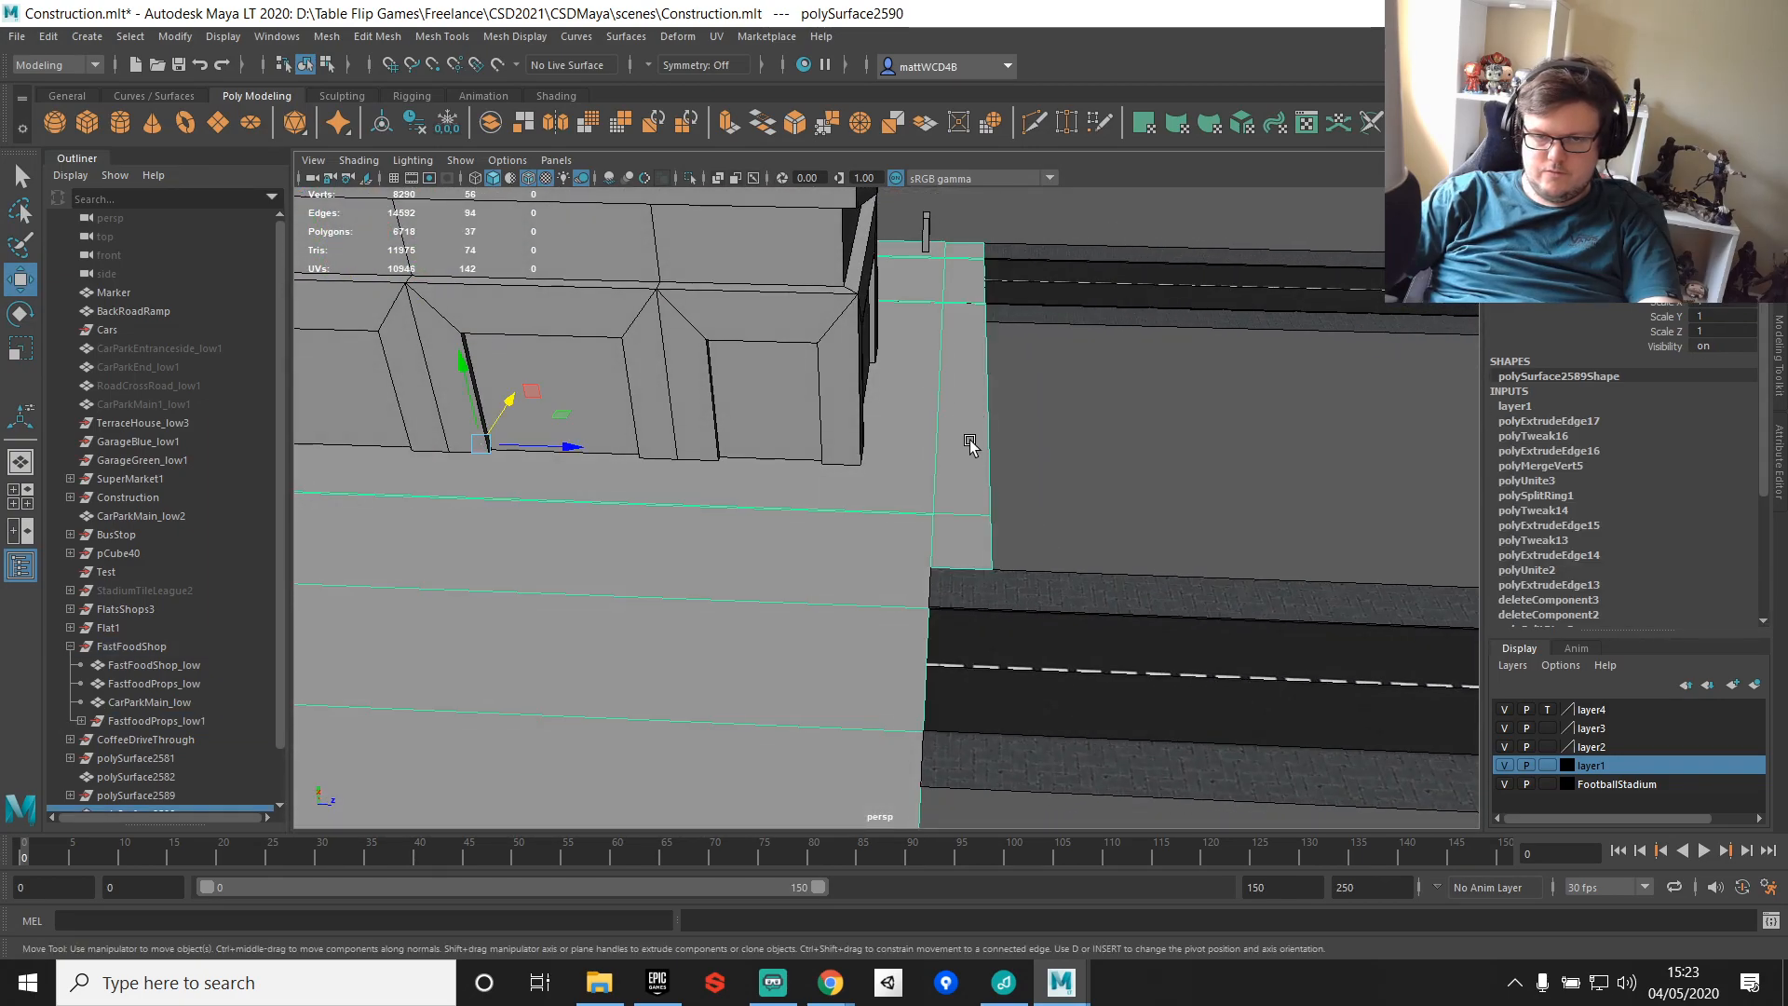
{"action": "left_click_drag", "start_coordinate": [970, 444], "coordinate": [989, 478], "text": "alt"}
{"action": "left_click_drag", "start_coordinate": [984, 594], "coordinate": [759, 585], "text": "alt"}
{"action": "left_click_drag", "start_coordinate": [876, 562], "coordinate": [841, 557], "text": "alt"}
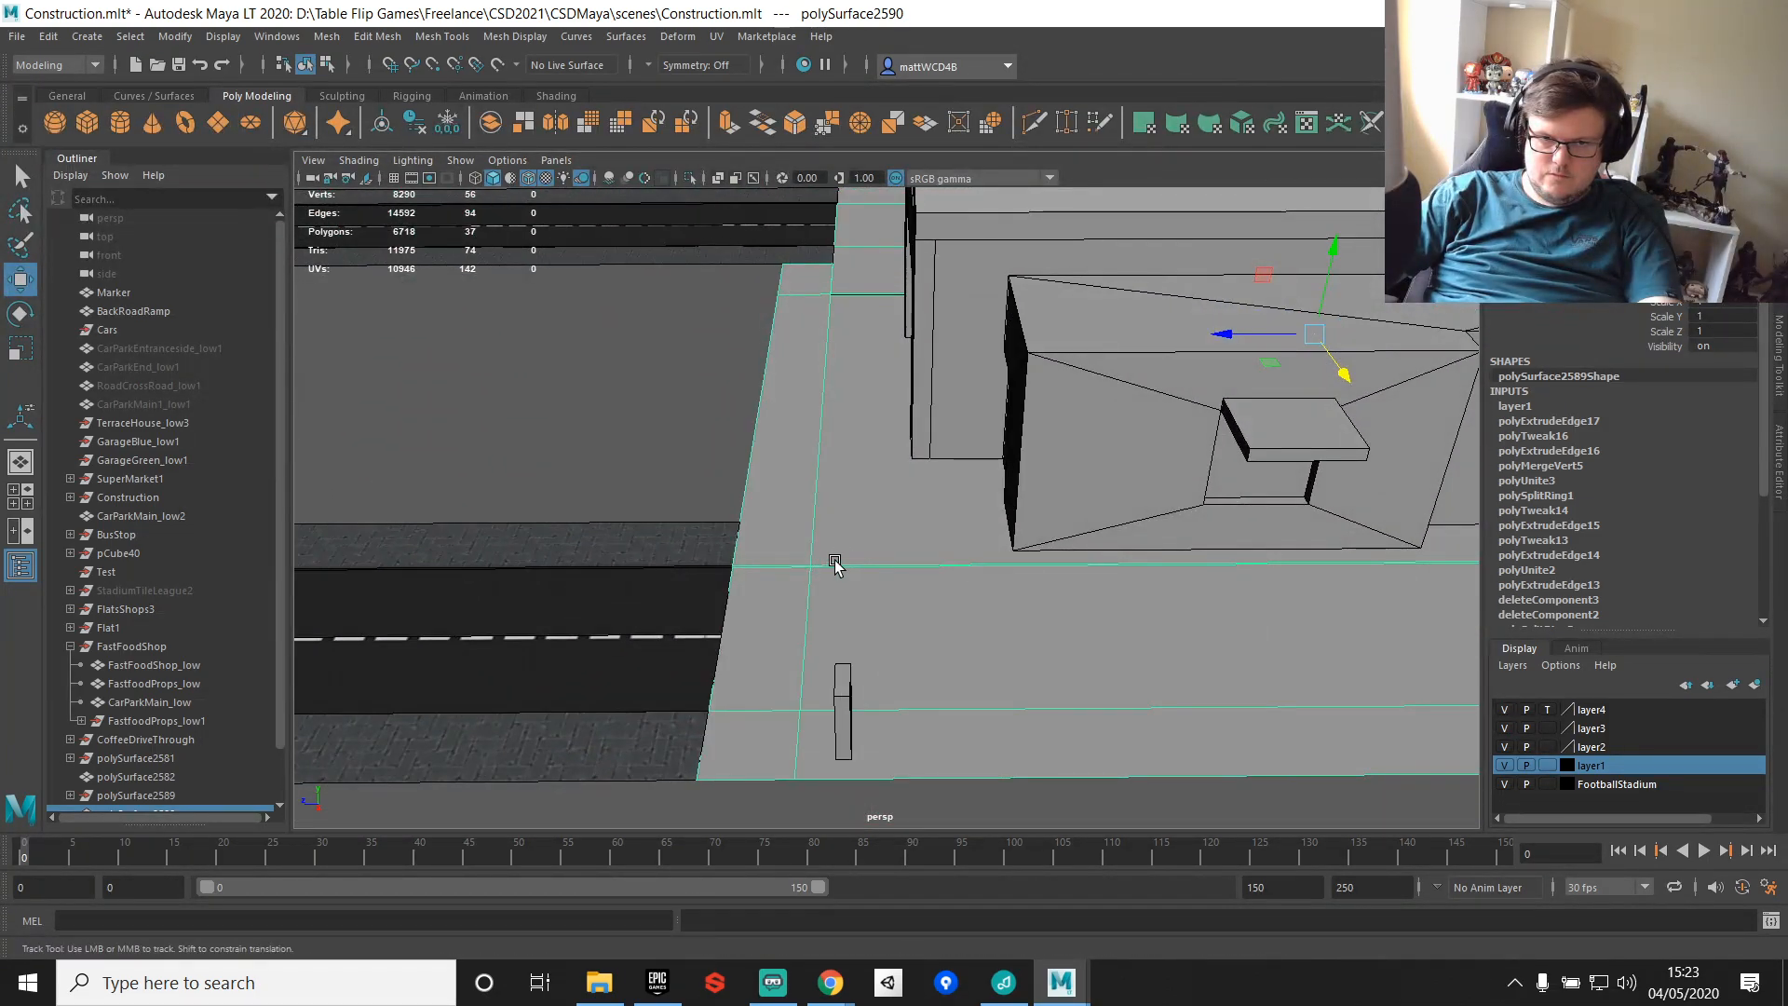
{"action": "middle_click_drag", "start_coordinate": [825, 565], "coordinate": [896, 537], "text": "alt"}
{"action": "middle_click_drag", "start_coordinate": [835, 393], "coordinate": [859, 476], "text": "alt"}
{"action": "right_click_drag", "start_coordinate": [858, 477], "coordinate": [874, 618], "text": "alt"}
{"action": "left_click_drag", "start_coordinate": [875, 618], "coordinate": [1274, 663], "text": "alt"}
{"action": "scroll", "coordinate": [811, 527], "scroll_direction": "up", "scroll_amount": 5}
{"action": "left_click_drag", "start_coordinate": [844, 552], "coordinate": [870, 550], "text": "alt"}
{"action": "middle_click_drag", "start_coordinate": [870, 551], "coordinate": [914, 491], "text": "alt"}
Step: Try to widen the outer pavement strip by moving its border vertices outward over the road ends
{"action": "right_click_drag", "start_coordinate": [938, 428], "coordinate": [847, 427]}
{"action": "middle_click_drag", "start_coordinate": [984, 441], "coordinate": [962, 518], "text": "alt"}
{"action": "scroll", "coordinate": [962, 518], "scroll_direction": "down", "scroll_amount": 5}
{"action": "left_click_drag", "start_coordinate": [902, 319], "coordinate": [1030, 705]}
{"action": "scroll", "coordinate": [1001, 486], "scroll_direction": "up", "scroll_amount": 3}
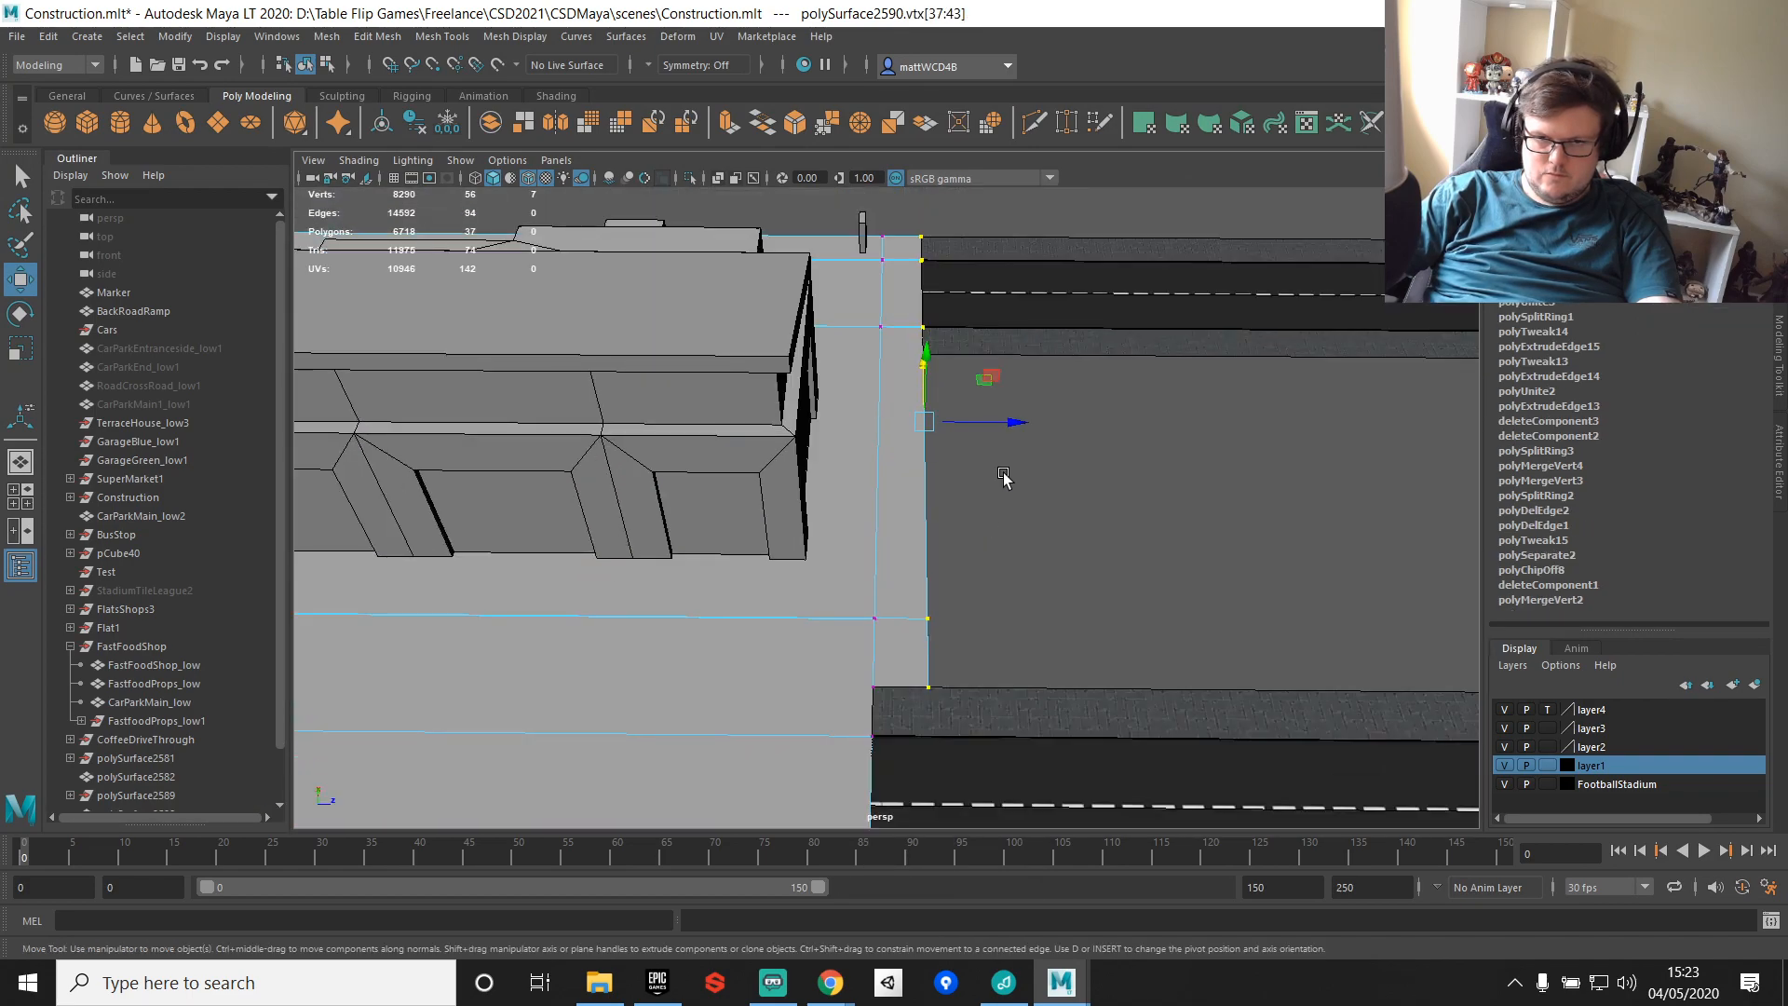
{"action": "left_click_drag", "start_coordinate": [1017, 425], "coordinate": [1042, 426]}
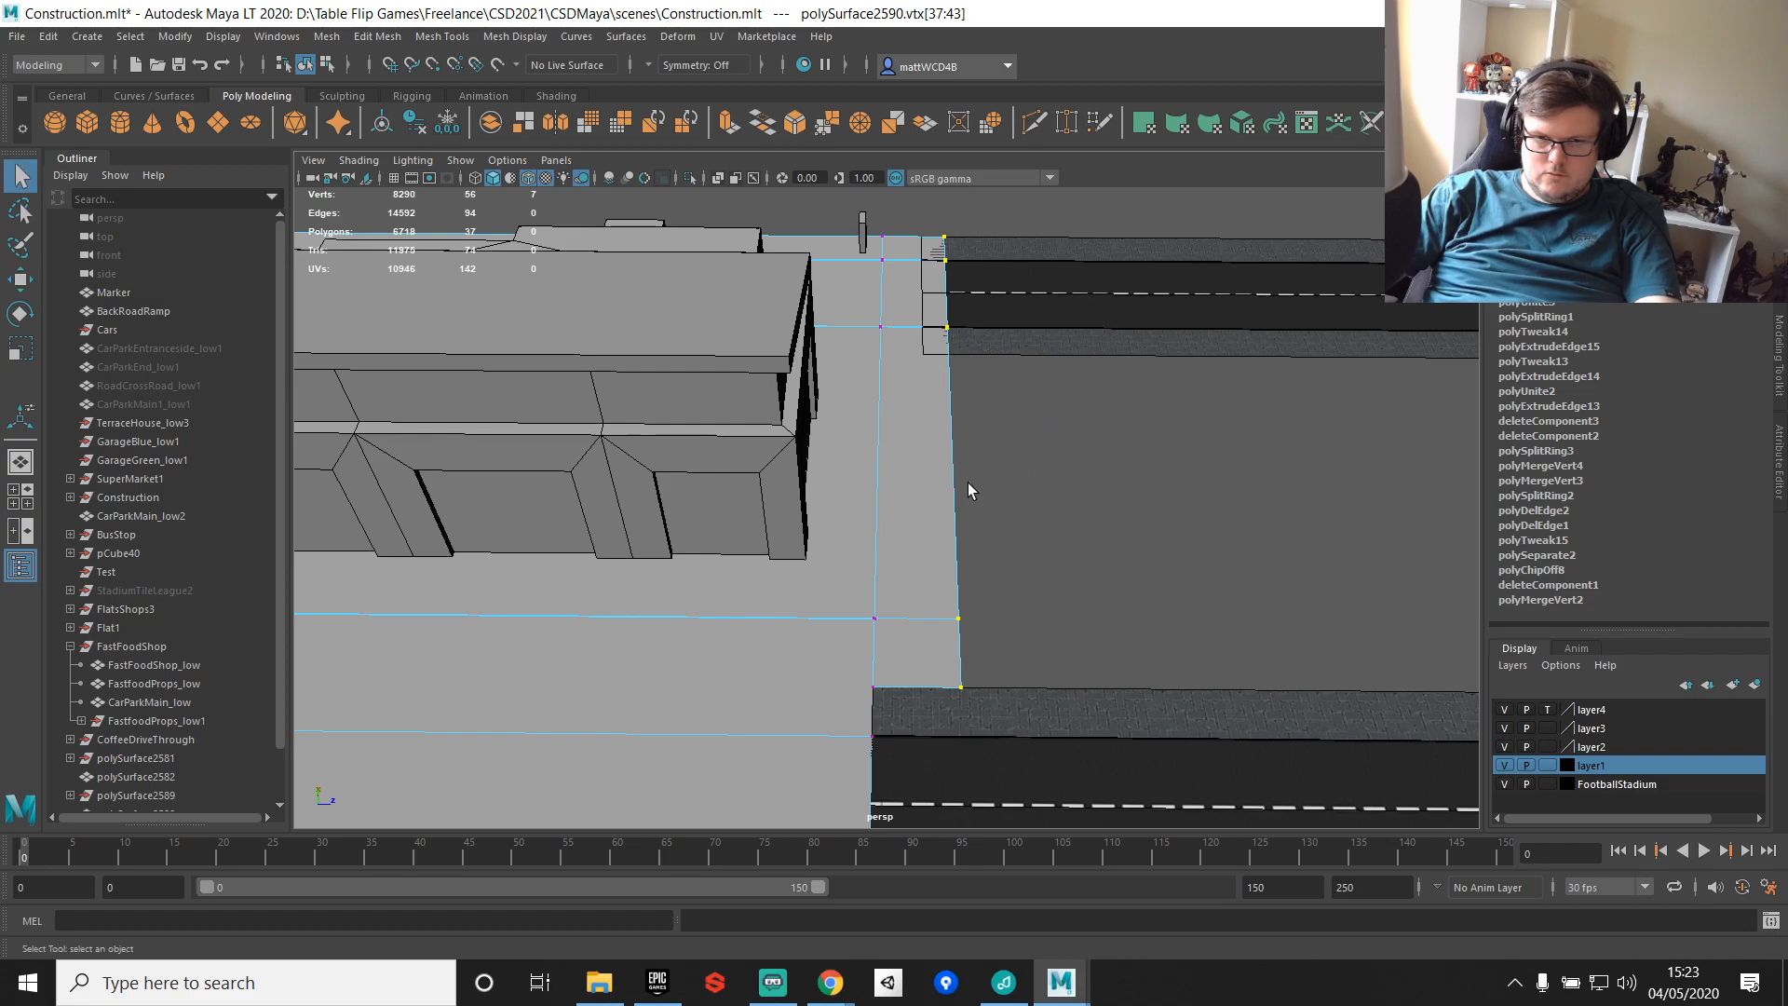
{"action": "right_click_drag", "start_coordinate": [908, 291], "coordinate": [903, 216]}
{"action": "left_click_drag", "start_coordinate": [1105, 730], "coordinate": [1109, 754]}
{"action": "key", "text": "ctrl+z"}
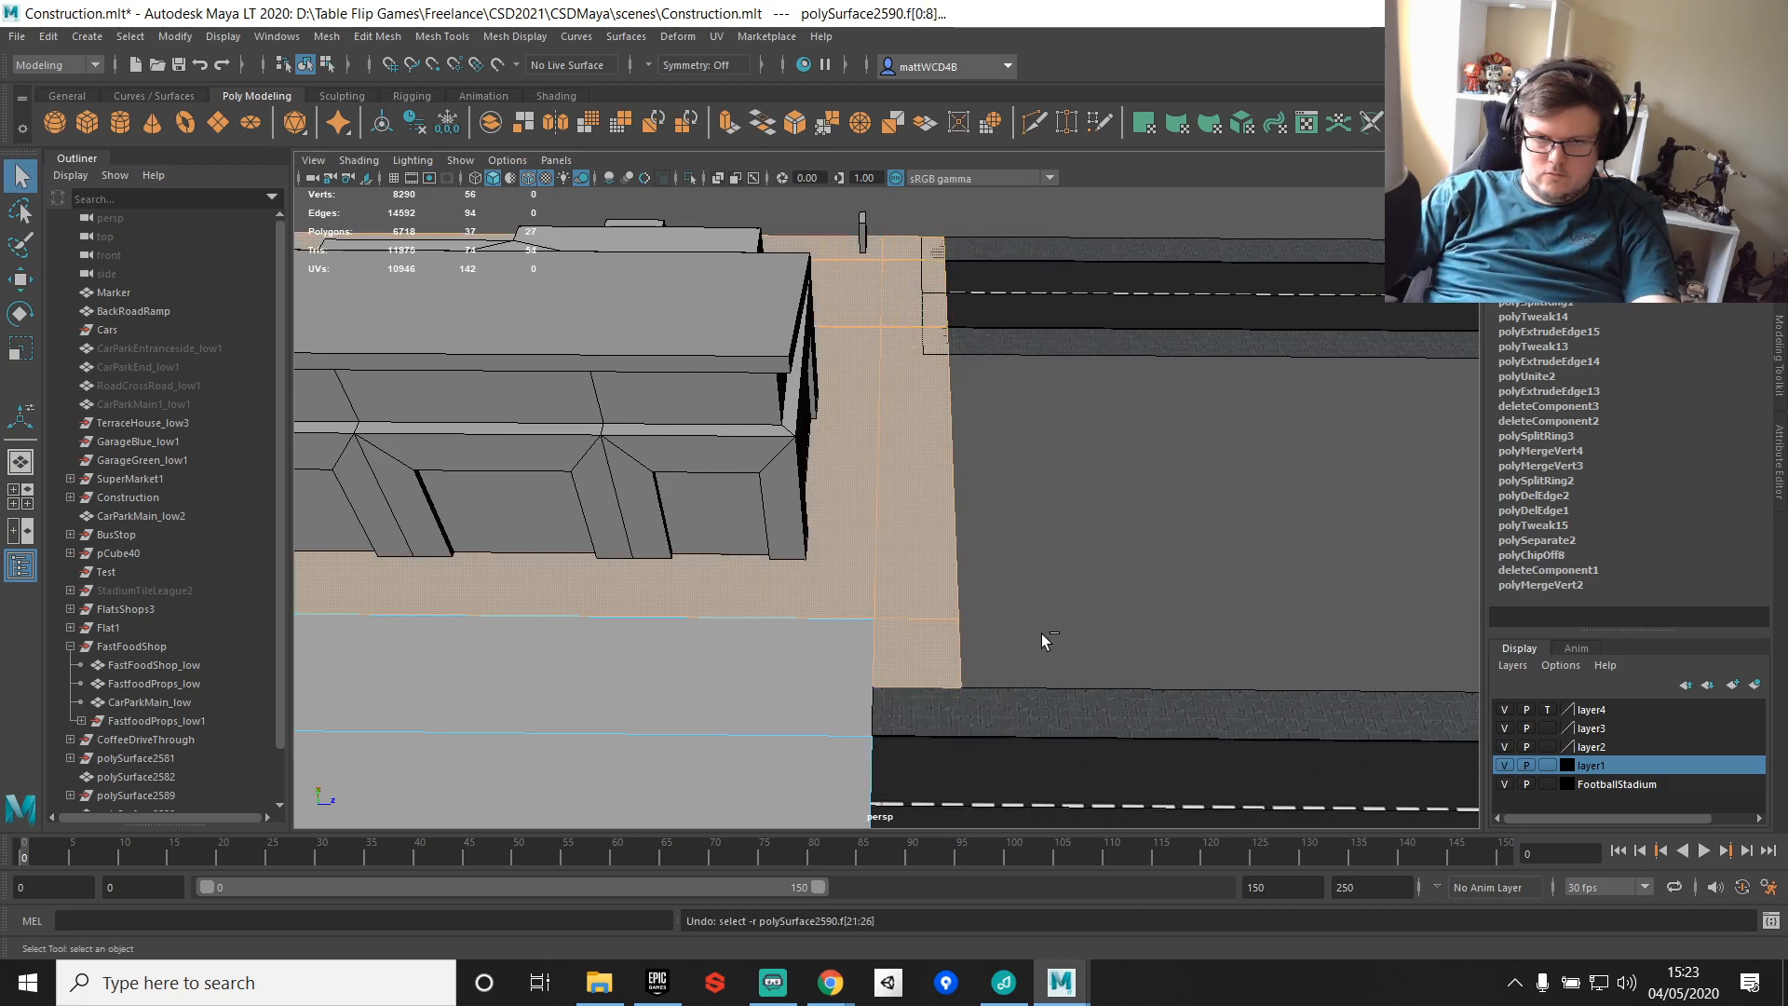
{"action": "key", "text": "ctrl+z"}
{"action": "key", "text": "ctrl+z"}
Step: Select all of the ground mesh's vertices and merge them
{"action": "scroll", "coordinate": [920, 557], "scroll_direction": "down", "scroll_amount": 5}
{"action": "middle_click_drag", "start_coordinate": [920, 557], "coordinate": [1099, 568], "text": "alt"}
{"action": "scroll", "coordinate": [1099, 568], "scroll_direction": "up", "scroll_amount": 5}
{"action": "left_click_drag", "start_coordinate": [1099, 568], "coordinate": [910, 538], "text": "alt"}
{"action": "middle_click_drag", "start_coordinate": [910, 538], "coordinate": [963, 566], "text": "alt"}
{"action": "scroll", "coordinate": [963, 567], "scroll_direction": "up", "scroll_amount": 3}
{"action": "right_click_drag", "start_coordinate": [963, 567], "coordinate": [835, 472]}
{"action": "scroll", "coordinate": [863, 484], "scroll_direction": "down", "scroll_amount": 10}
{"action": "left_click_drag", "start_coordinate": [740, 309], "coordinate": [1467, 824]}
{"action": "right_click_drag", "start_coordinate": [1256, 734], "coordinate": [1410, 587], "text": "shift"}
{"action": "scroll", "coordinate": [1044, 604], "scroll_direction": "up", "scroll_amount": 5}
Step: Select all connected ground faces to inspect the merged mesh around the building, and return to object selection
{"action": "right_click_drag", "start_coordinate": [1044, 604], "coordinate": [1106, 559]}
{"action": "left_click", "coordinate": [1115, 596]}
{"action": "key", "text": "f"}
{"action": "scroll", "coordinate": [957, 466], "scroll_direction": "up", "scroll_amount": 5}
{"action": "left_click_drag", "start_coordinate": [958, 466], "coordinate": [1122, 603], "text": "alt"}
{"action": "scroll", "coordinate": [1149, 515], "scroll_direction": "down", "scroll_amount": 7}
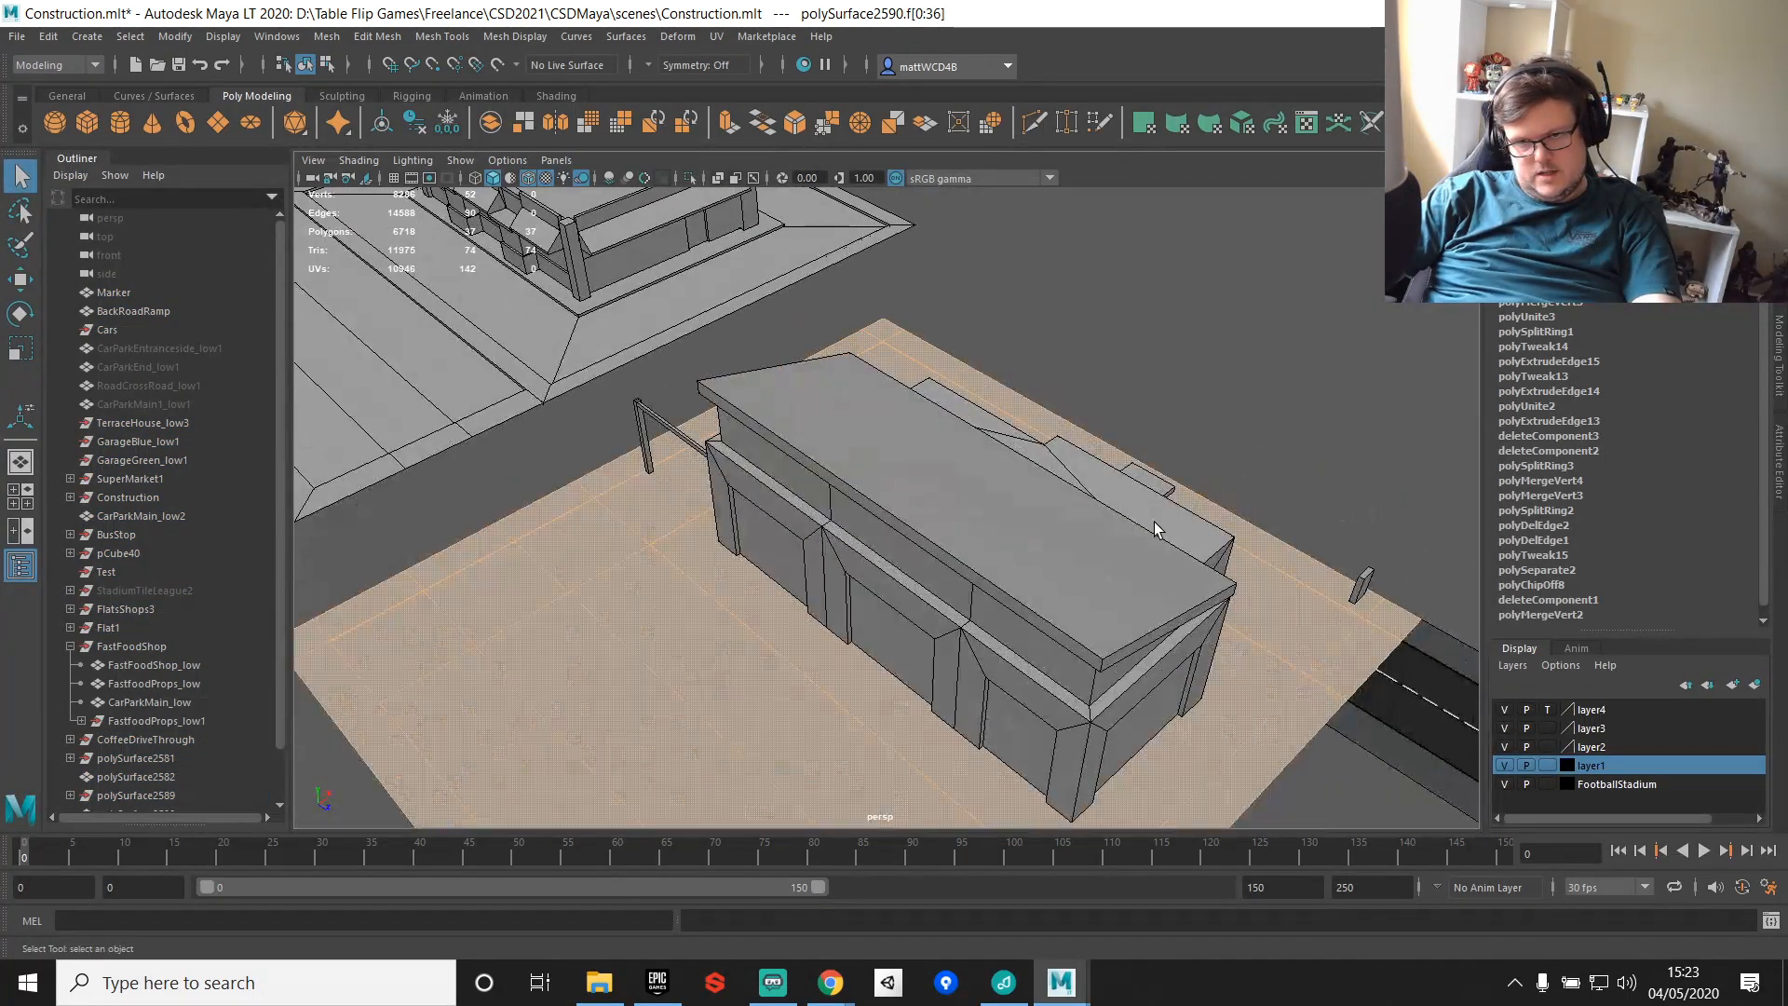
{"action": "middle_click_drag", "start_coordinate": [1149, 515], "coordinate": [1119, 354], "text": "alt"}
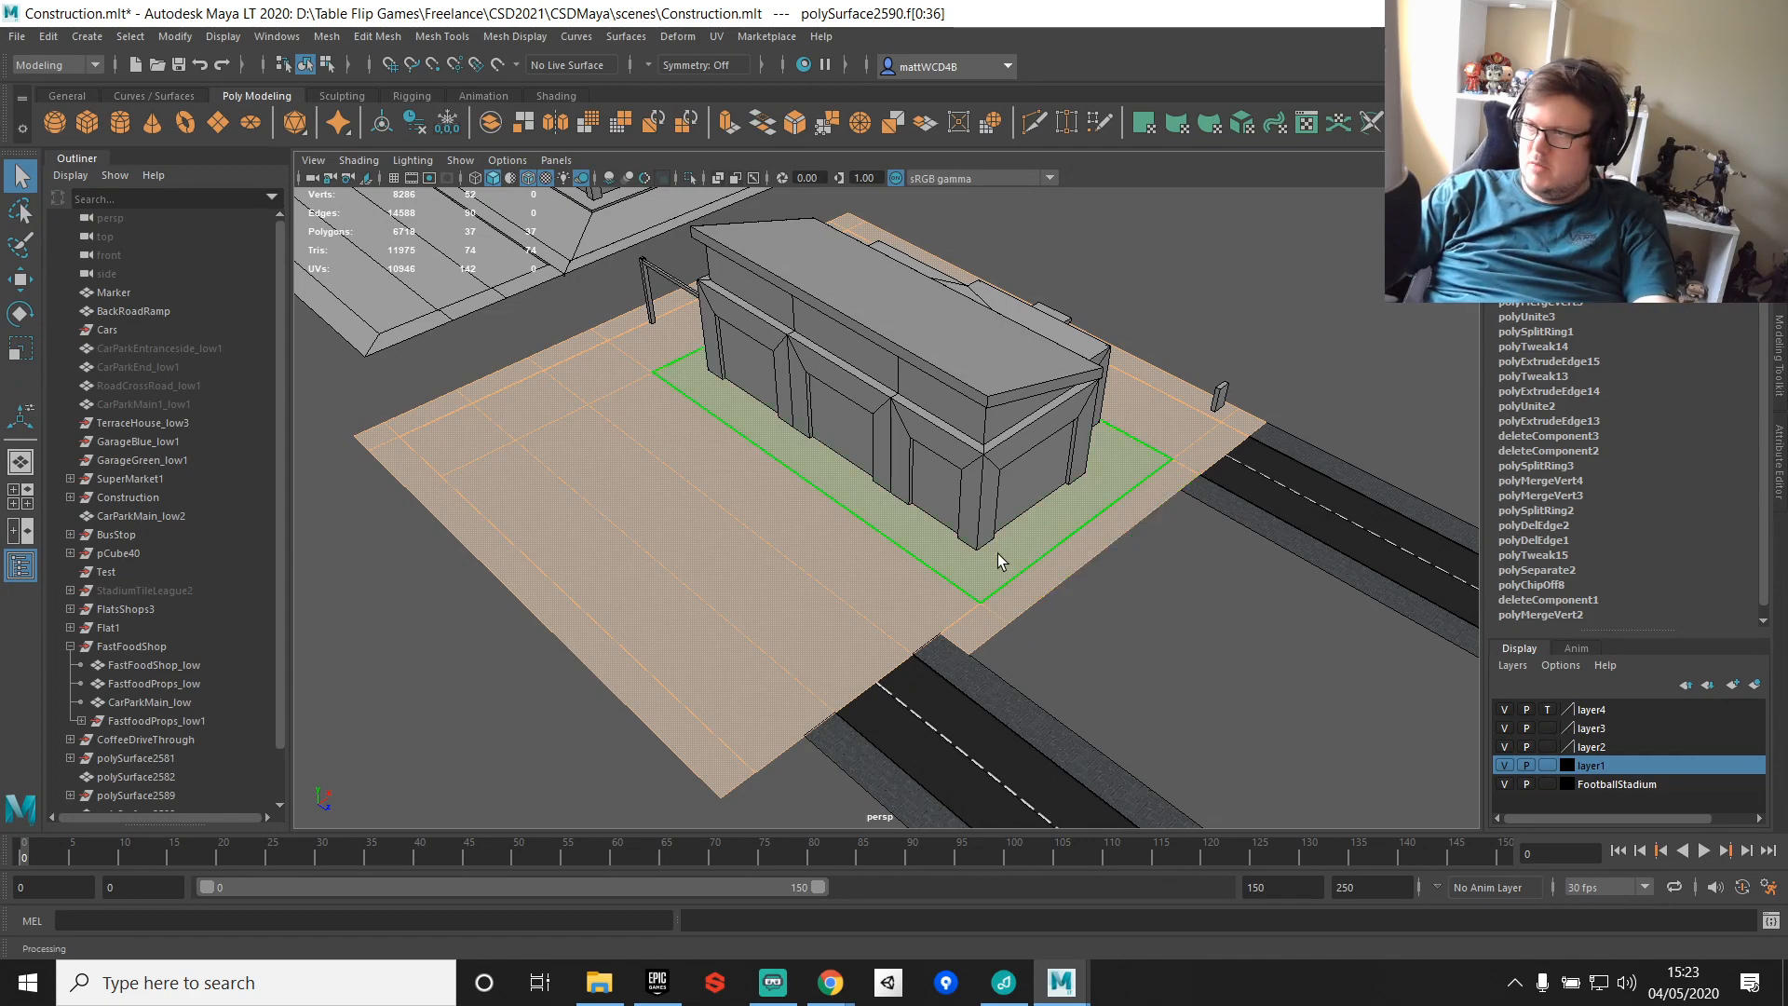
{"action": "key", "text": "F8"}
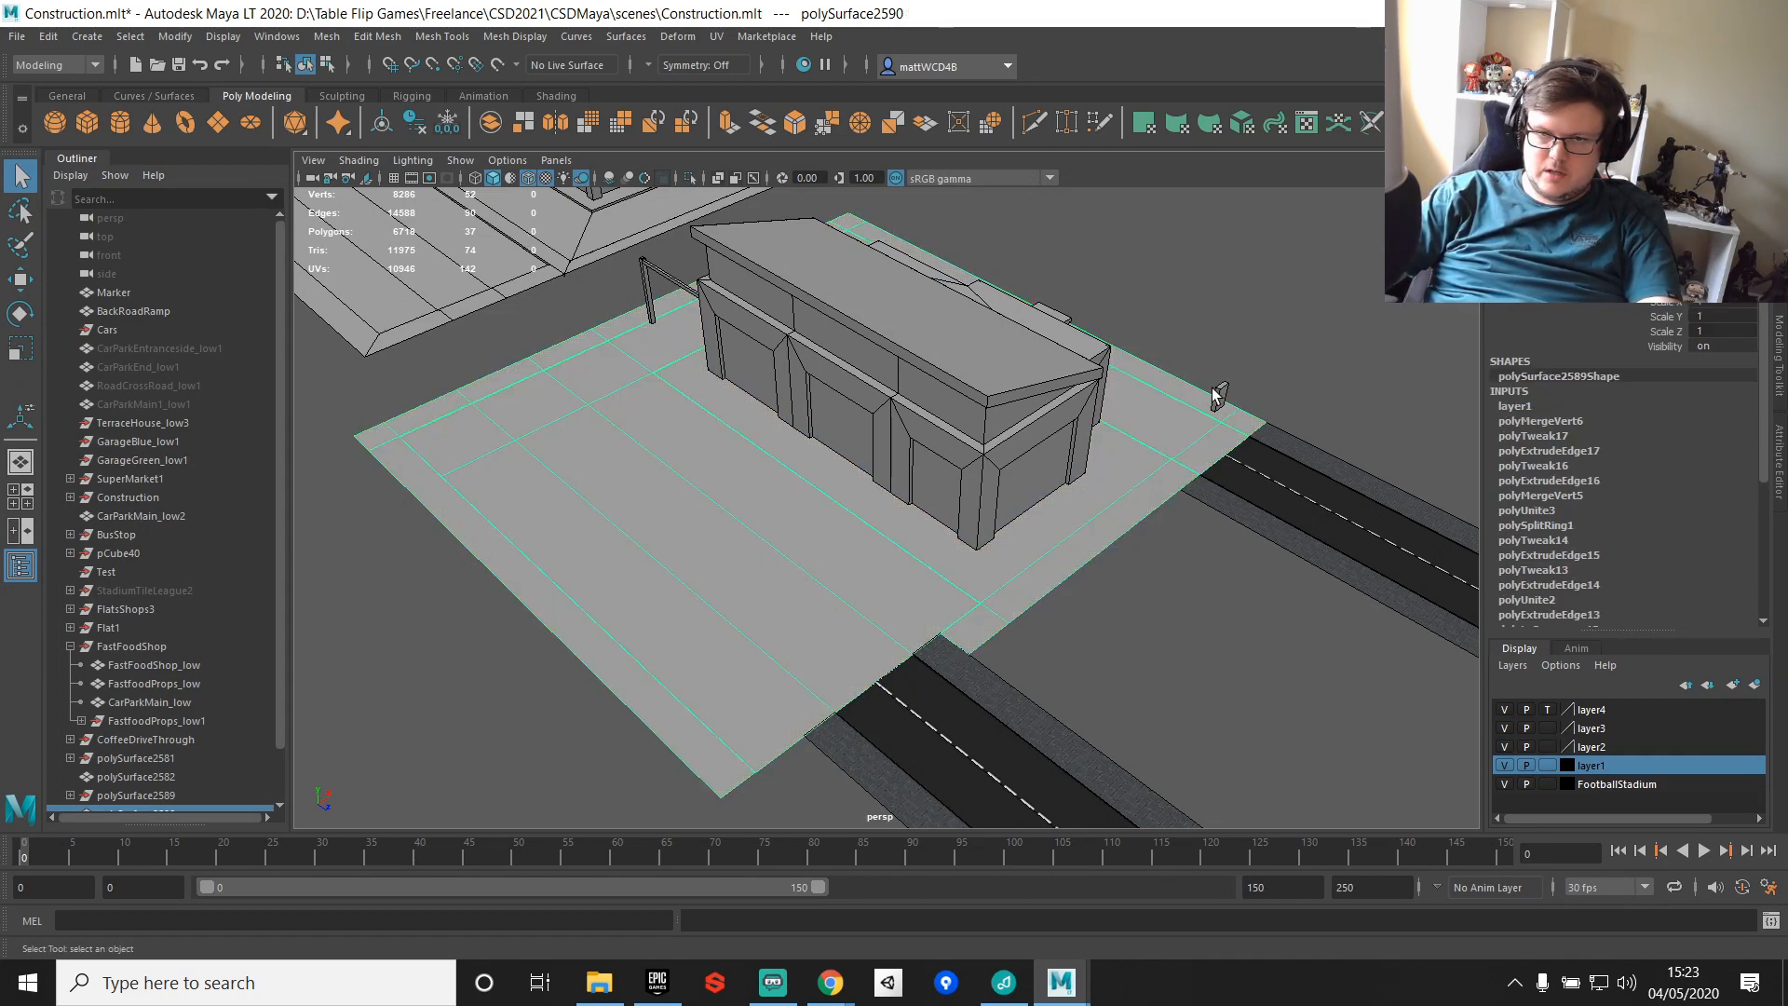
Step: Duplicate the roadside board to the building's front corner and narrow the copy into a slim post
{"action": "left_click", "coordinate": [1222, 391]}
{"action": "key", "text": "w"}
{"action": "left_click_drag", "start_coordinate": [1276, 391], "coordinate": [997, 557], "text": "shift"}
{"action": "key", "text": "r"}
{"action": "scroll", "coordinate": [1015, 573], "scroll_direction": "up", "scroll_amount": 4}
{"action": "middle_click_drag", "start_coordinate": [1302, 726], "coordinate": [1086, 610], "text": "alt"}
{"action": "left_click_drag", "start_coordinate": [1086, 610], "coordinate": [1082, 605]}
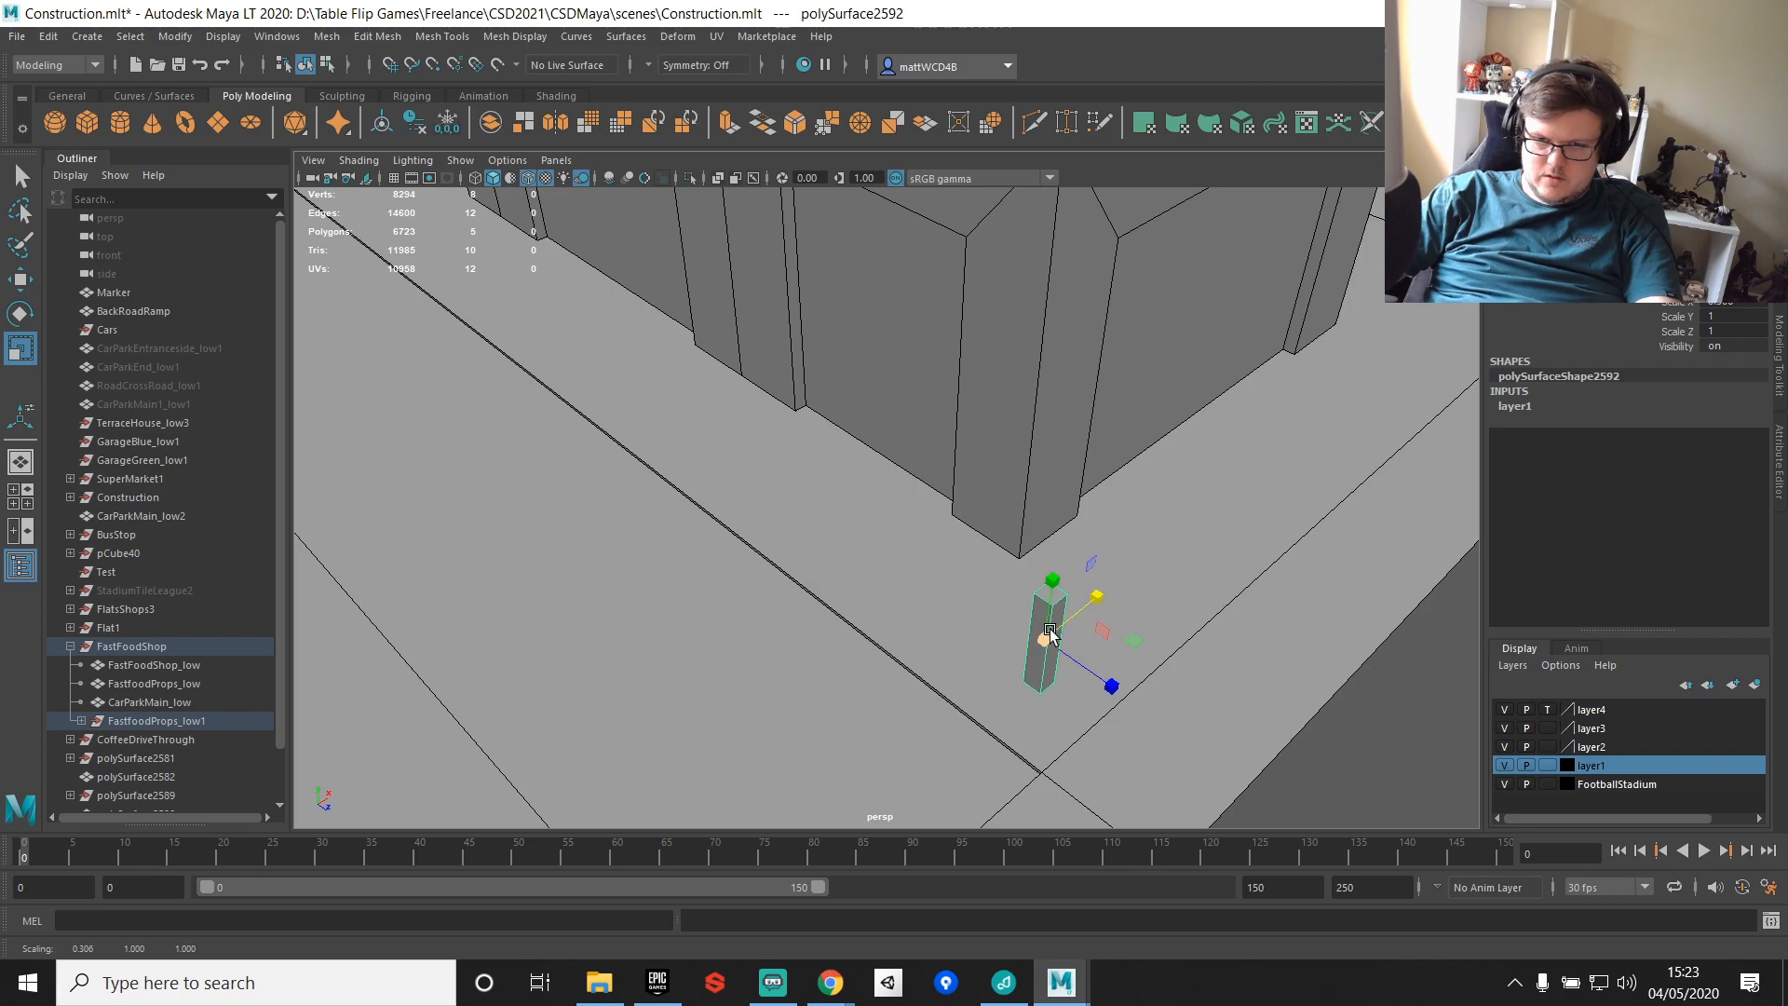
Step: Raise the slim post's top vertices to turn it into a tall signpost, and return to object selection
{"action": "left_click_drag", "start_coordinate": [1091, 704], "coordinate": [1083, 634], "text": "alt"}
{"action": "middle_click_drag", "start_coordinate": [1083, 634], "coordinate": [1043, 798], "text": "alt"}
{"action": "key", "text": "q"}
{"action": "right_click_drag", "start_coordinate": [814, 540], "coordinate": [675, 475]}
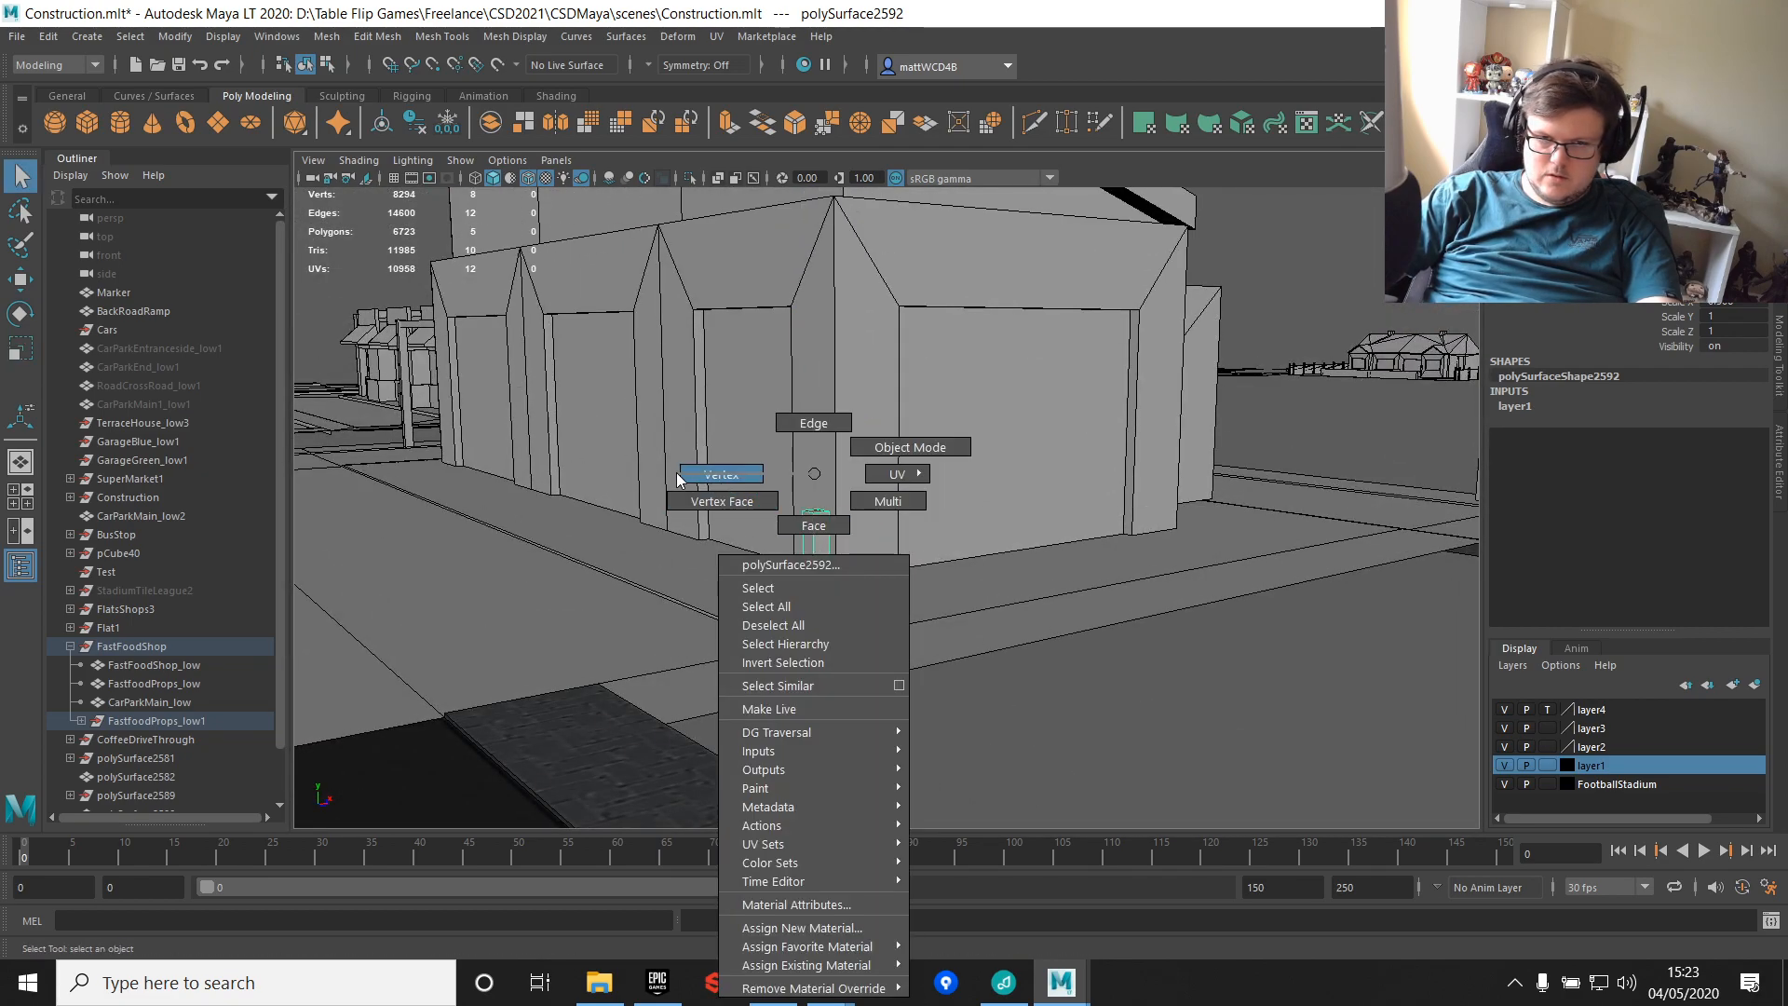
{"action": "left_click_drag", "start_coordinate": [774, 462], "coordinate": [883, 519]}
{"action": "key", "text": "w"}
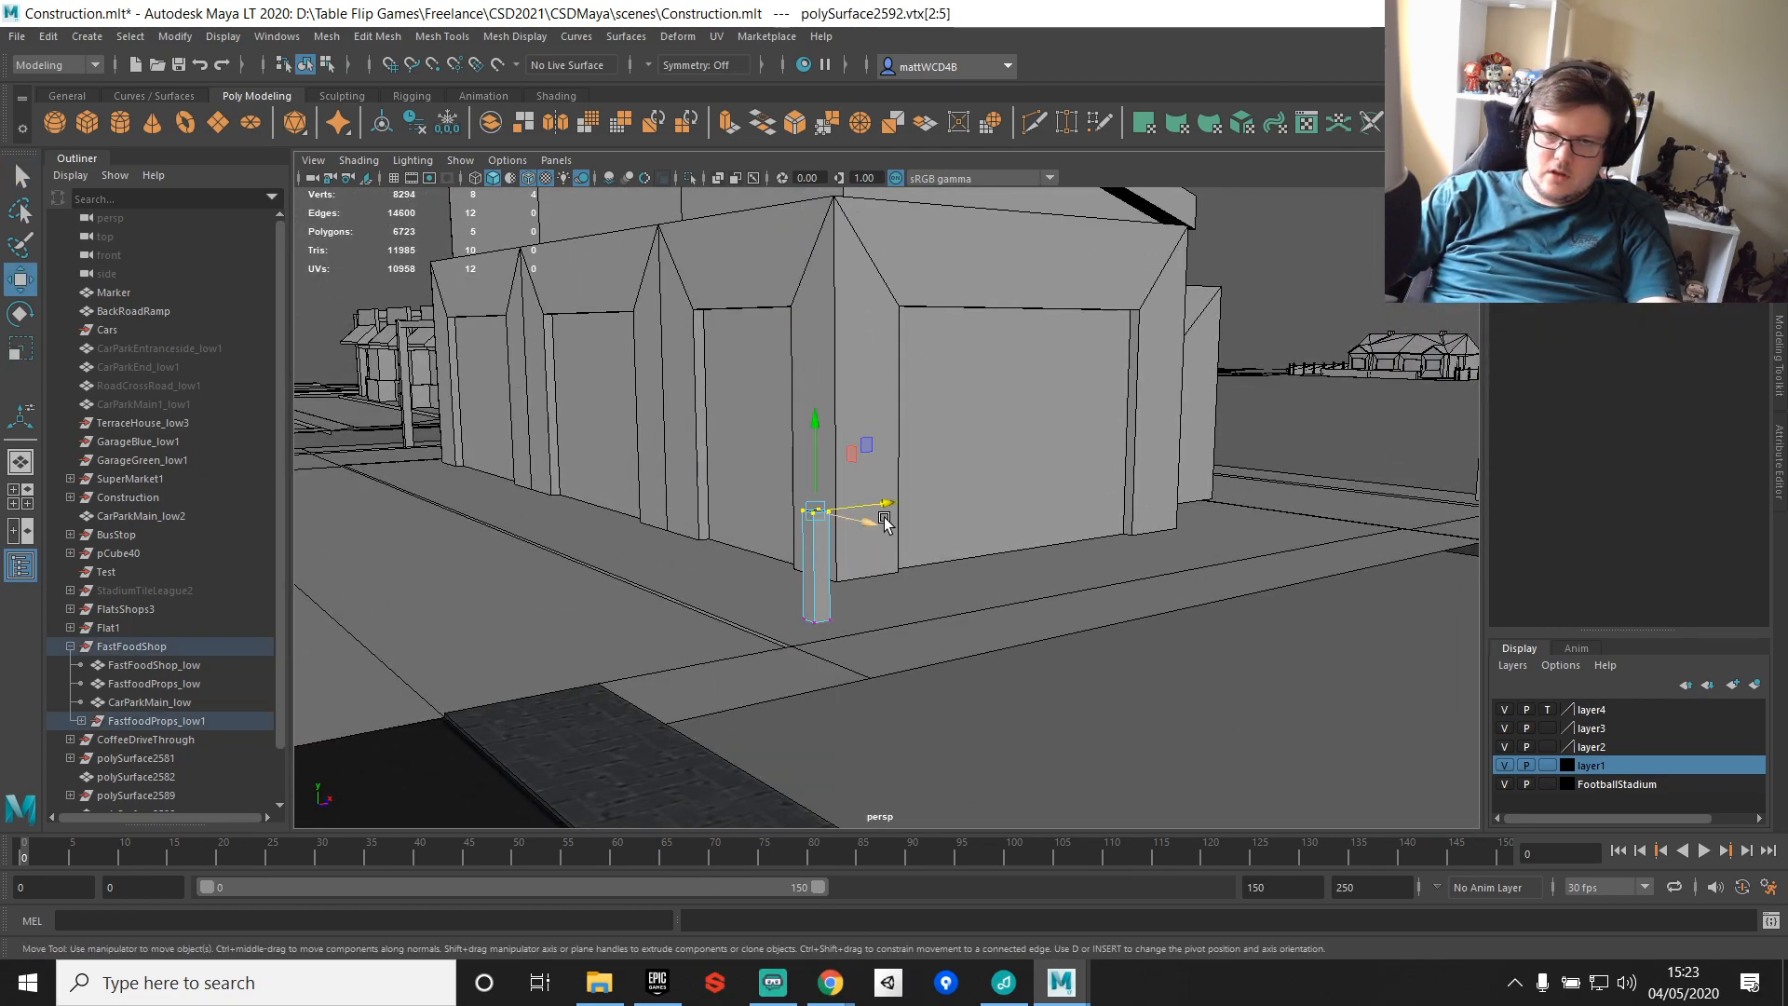
{"action": "left_click_drag", "start_coordinate": [816, 431], "coordinate": [810, 121]}
{"action": "left_click_drag", "start_coordinate": [883, 320], "coordinate": [829, 466], "text": "alt"}
{"action": "right_click_drag", "start_coordinate": [829, 466], "coordinate": [941, 449]}
Step: Duplicate the roadside board onto the signpost, flatten its height scale to about 0.286 and raise it near the post's top
{"action": "scroll", "coordinate": [1351, 613], "scroll_direction": "down", "scroll_amount": 4}
{"action": "left_click", "coordinate": [1272, 571]}
{"action": "key", "text": "ctrl+d"}
{"action": "left_click_drag", "start_coordinate": [1328, 566], "coordinate": [969, 684]}
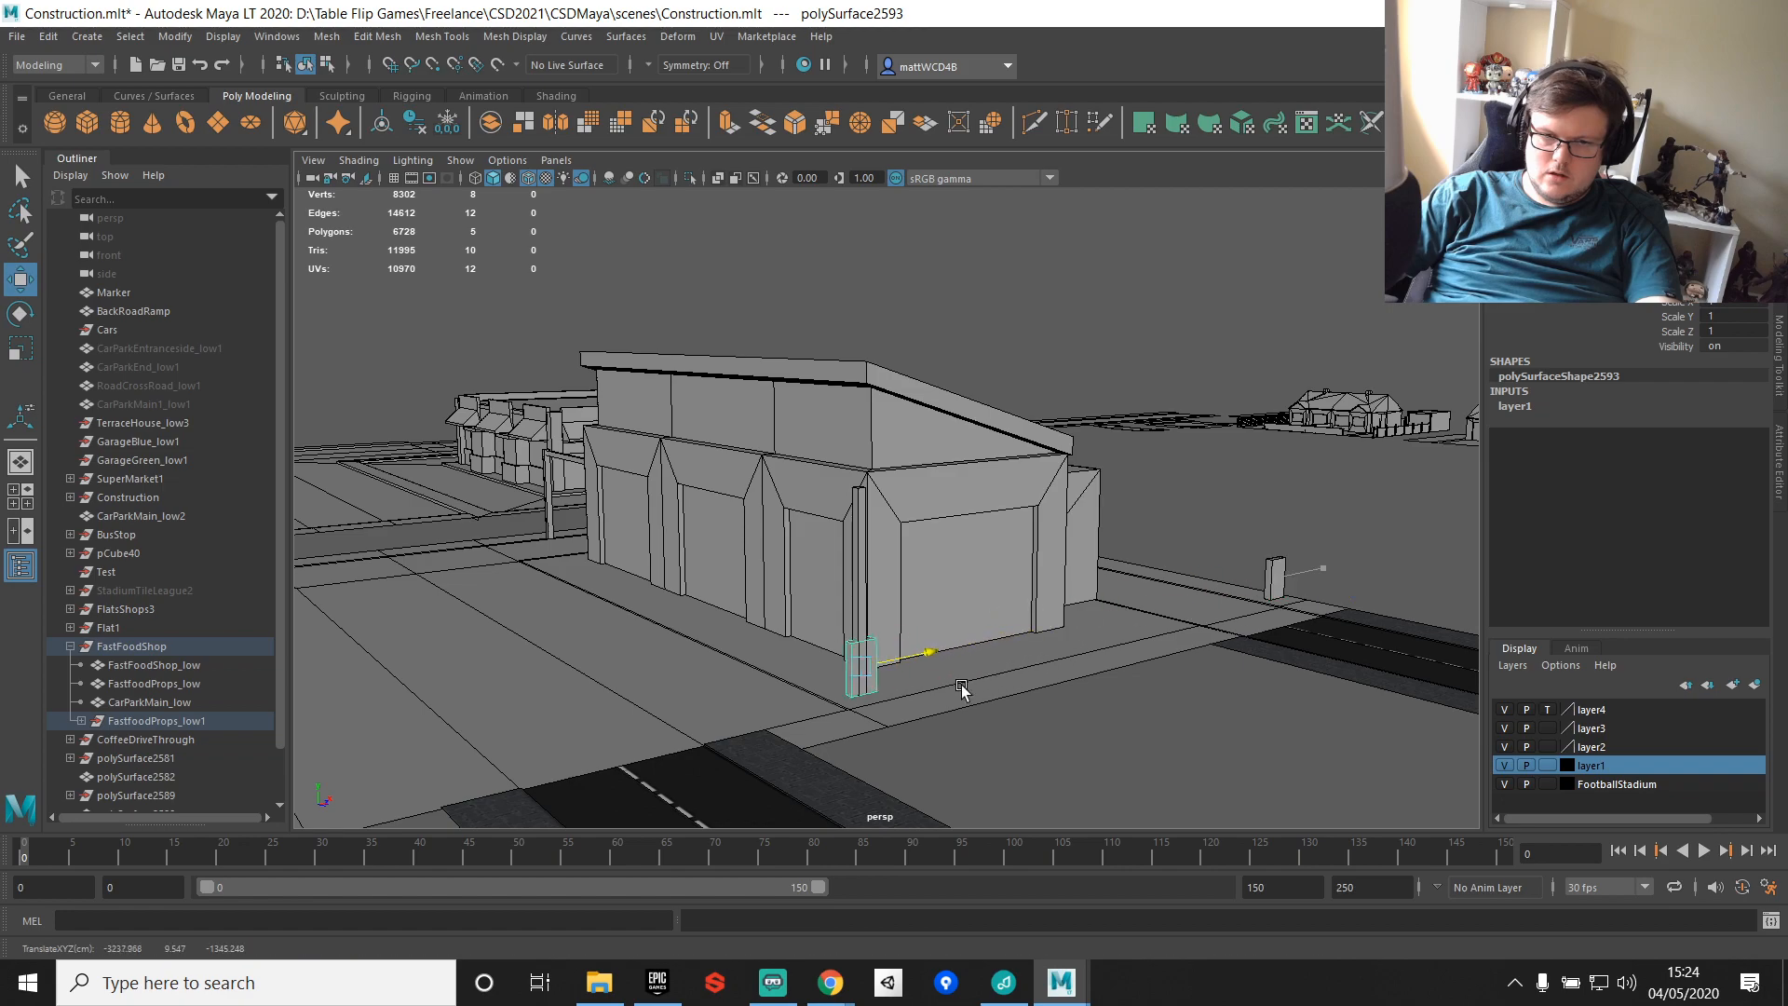
{"action": "key", "text": "r"}
{"action": "left_click_drag", "start_coordinate": [857, 587], "coordinate": [861, 466]}
{"action": "key", "text": "w"}
{"action": "key", "text": "f"}
{"action": "scroll", "coordinate": [1011, 585], "scroll_direction": "down", "scroll_amount": 6}
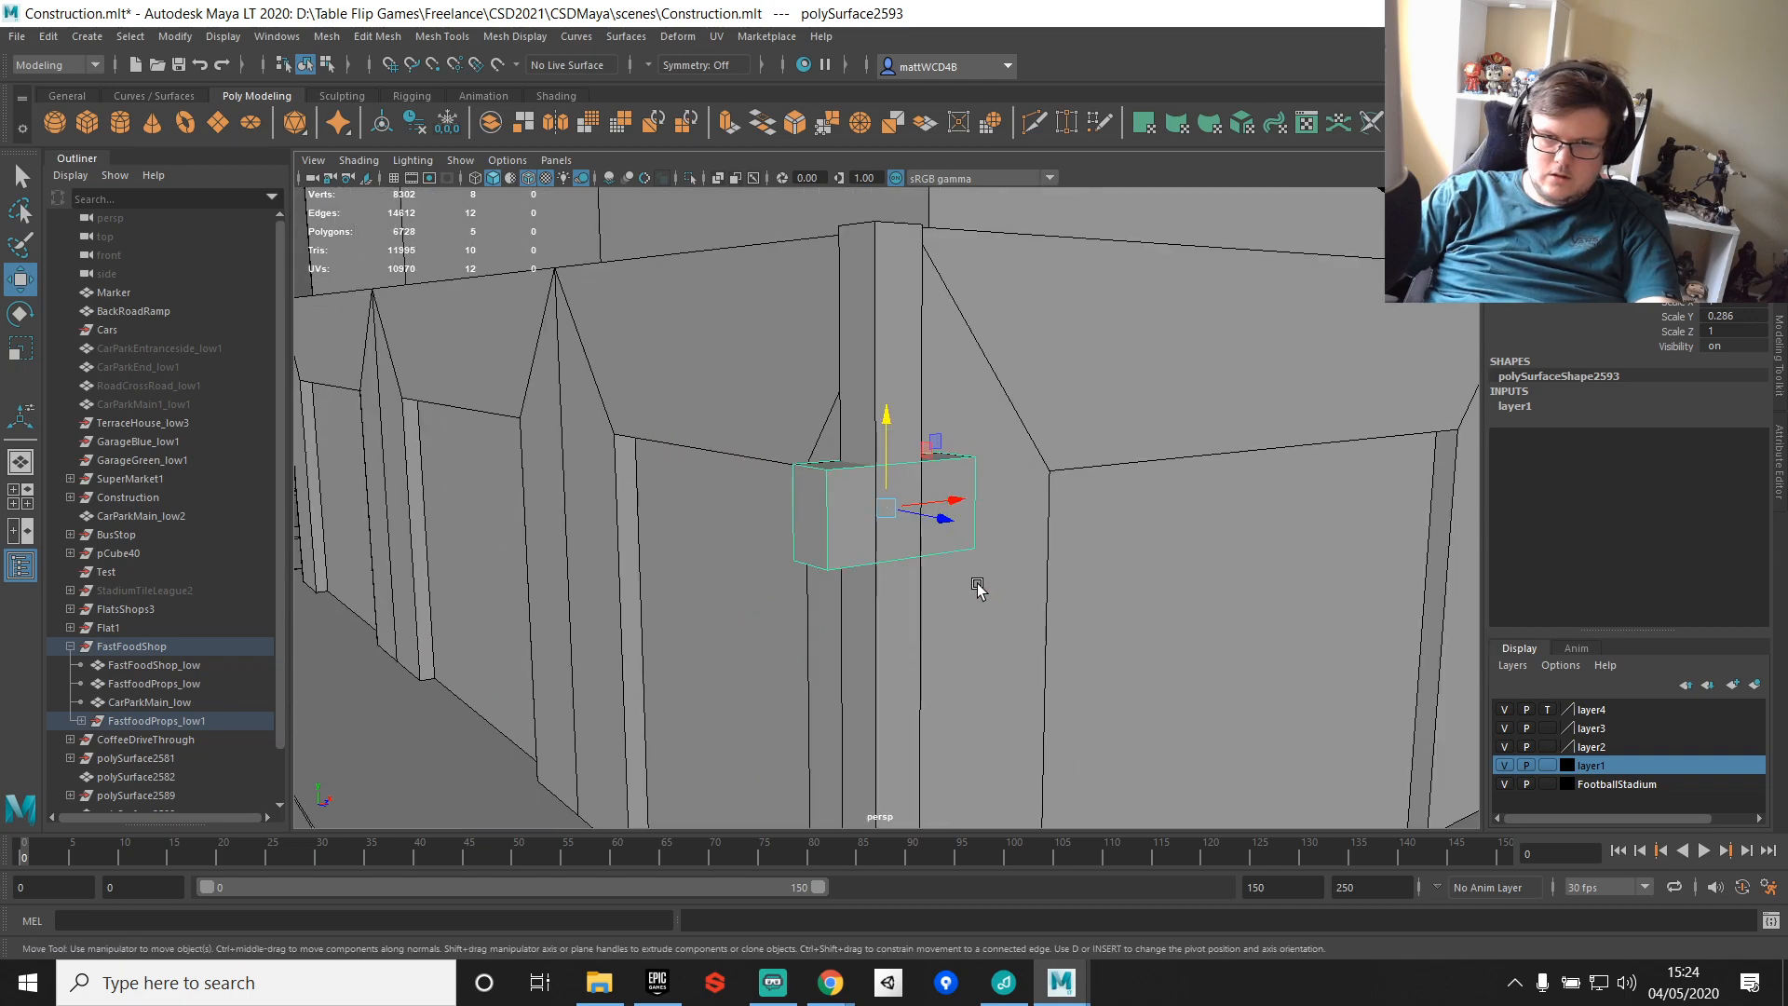
Step: Widen and lower the crossing sign block on the post, ending at about 0.332 Y scale and 1.622 Z scale
{"action": "key", "text": "r"}
{"action": "left_click_drag", "start_coordinate": [910, 527], "coordinate": [871, 505], "text": "alt"}
{"action": "key", "text": "w"}
{"action": "left_click", "coordinate": [975, 507]}
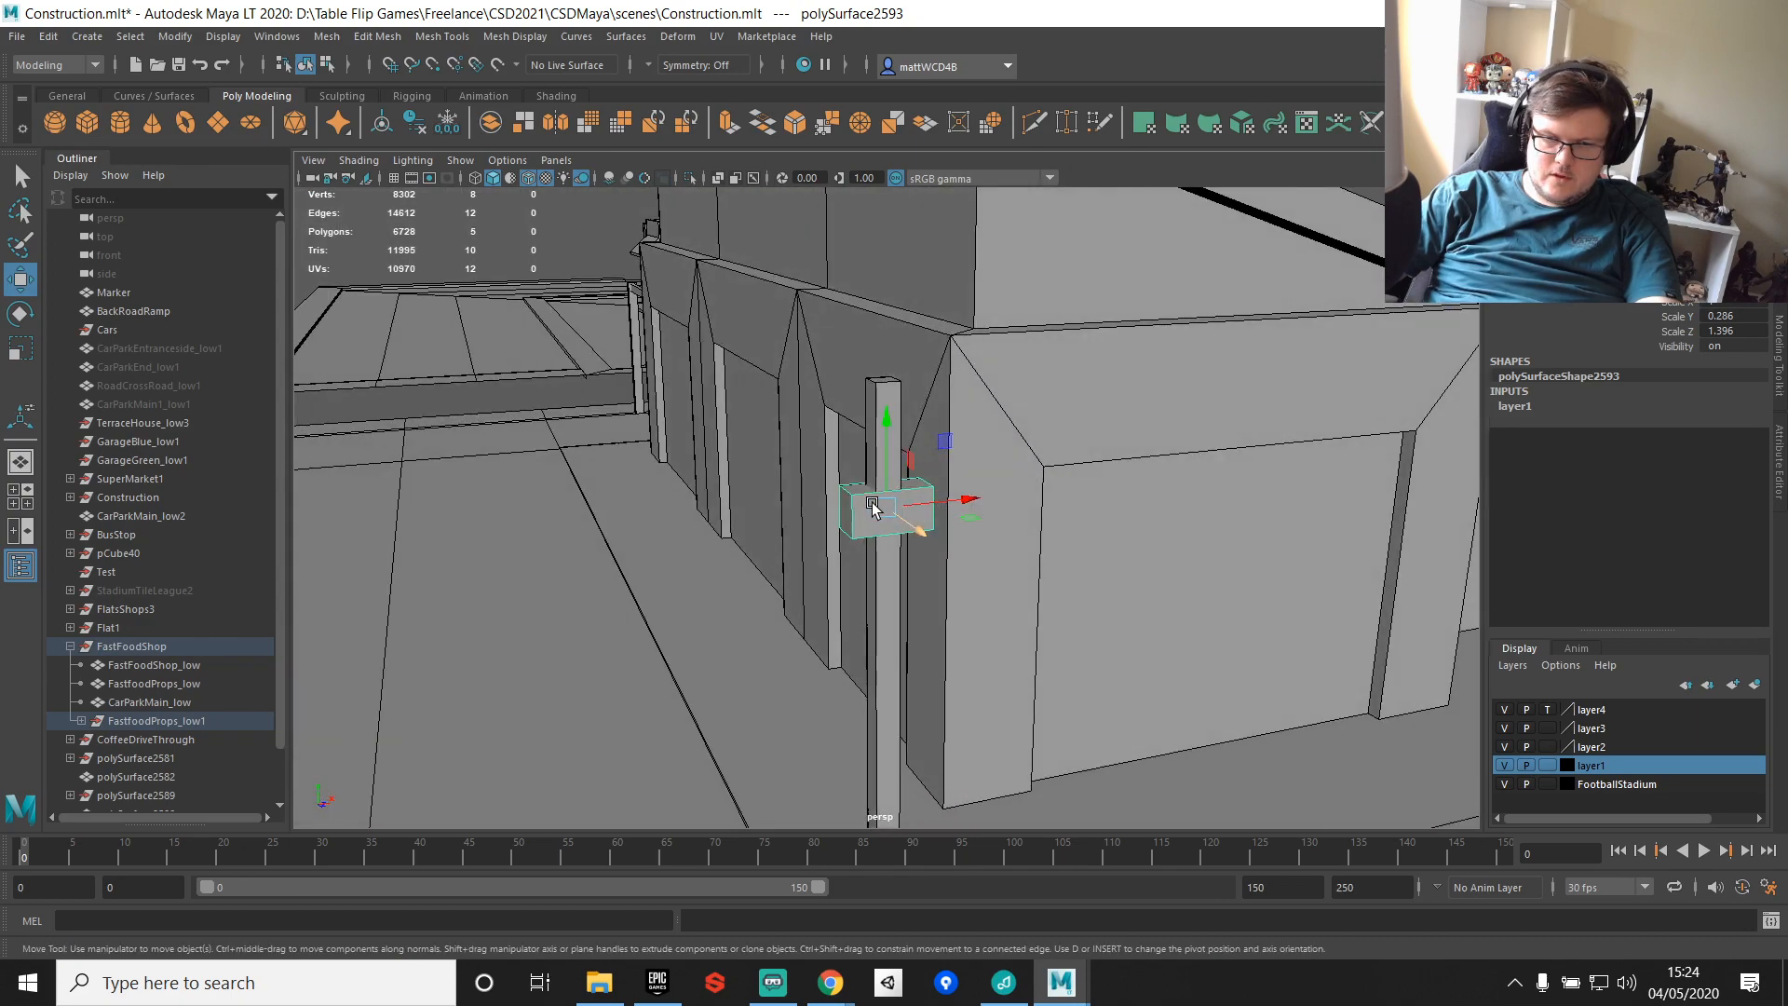
{"action": "left_click_drag", "start_coordinate": [886, 441], "coordinate": [886, 443]}
{"action": "key", "text": "r"}
{"action": "left_click_drag", "start_coordinate": [900, 529], "coordinate": [892, 531]}
{"action": "key", "text": "q"}
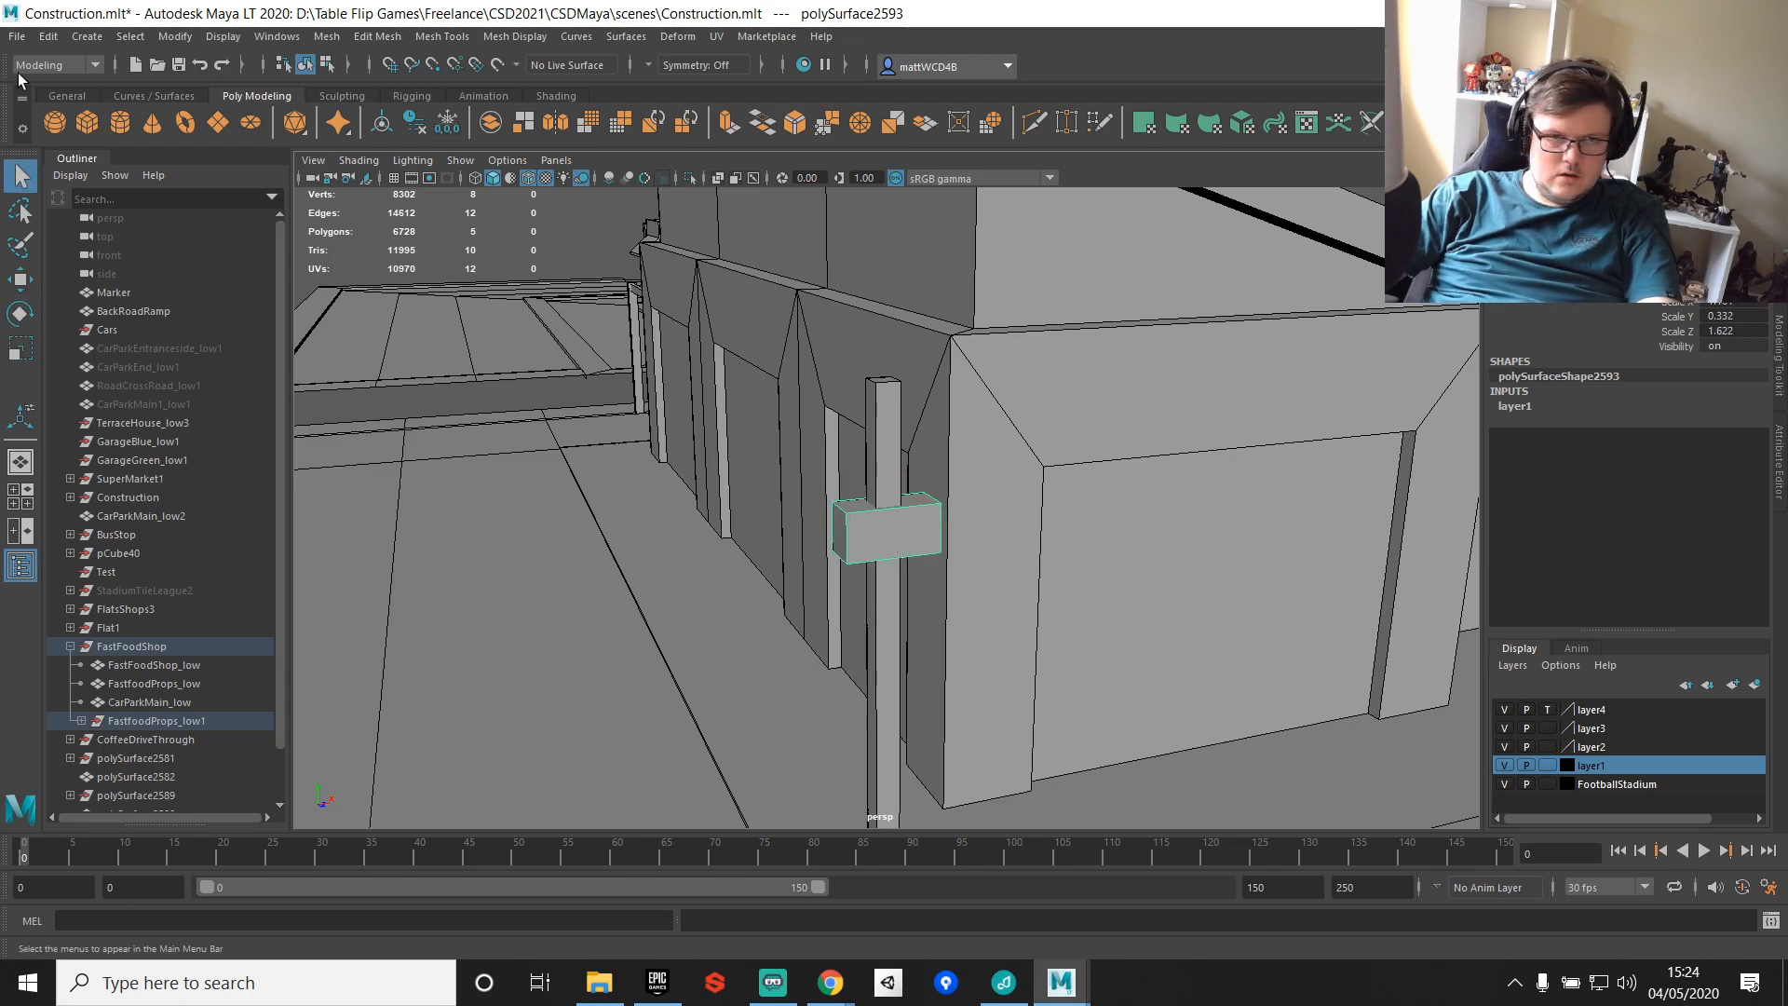
Step: Create a polygon cylinder, snap it to the top of the signpost and rotate it 90 degrees about X
{"action": "left_click", "coordinate": [123, 136]}
{"action": "right_click_drag", "start_coordinate": [1351, 588], "coordinate": [1034, 519], "text": "alt"}
{"action": "key", "text": "w"}
{"action": "left_click_drag", "start_coordinate": [1034, 519], "coordinate": [1168, 506], "text": "alt"}
{"action": "left_click_drag", "start_coordinate": [1248, 464], "coordinate": [1195, 476], "text": "alt"}
{"action": "key", "text": "v"}
{"action": "left_click_drag", "start_coordinate": [978, 326], "coordinate": [887, 512]}
{"action": "key", "text": "f"}
{"action": "right_click_drag", "start_coordinate": [1030, 531], "coordinate": [994, 523], "text": "alt"}
{"action": "key", "text": "e"}
{"action": "left_click_drag", "start_coordinate": [993, 523], "coordinate": [1016, 574], "text": "alt"}
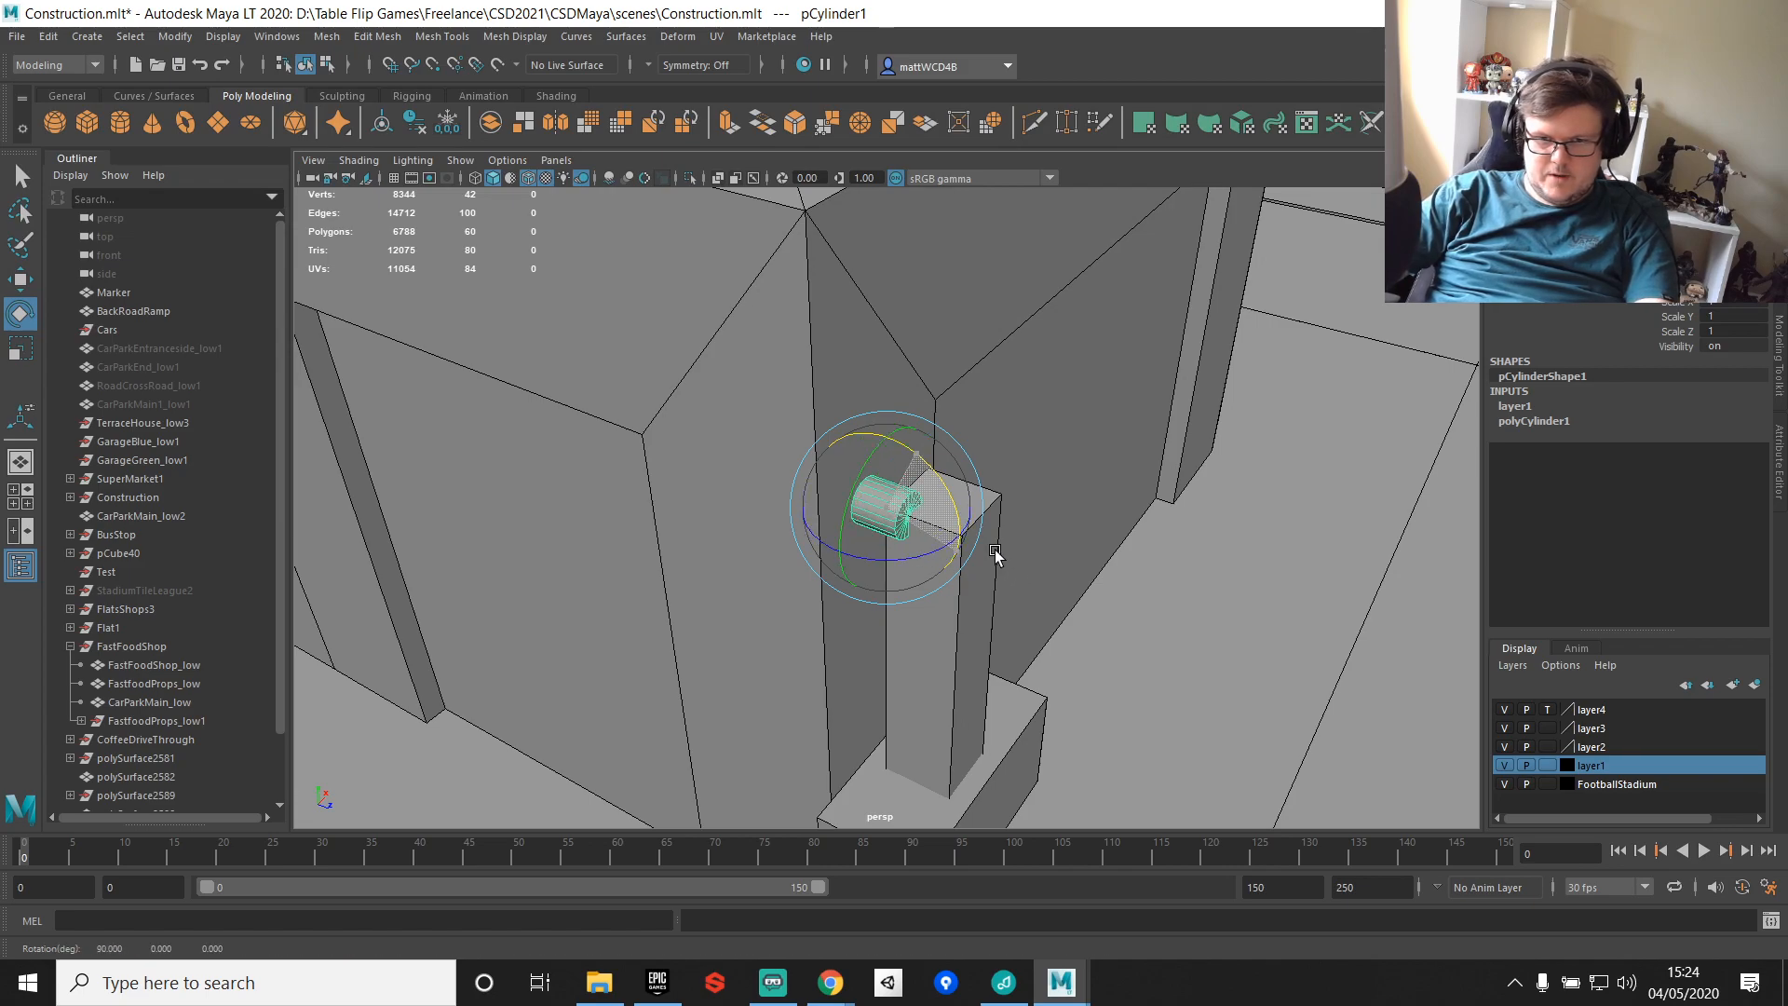
Step: Set the cylinder's Subdivisions Axis to 8
{"action": "key", "text": "r"}
{"action": "left_click", "coordinate": [1533, 423]}
{"action": "left_click", "coordinate": [1728, 463]}
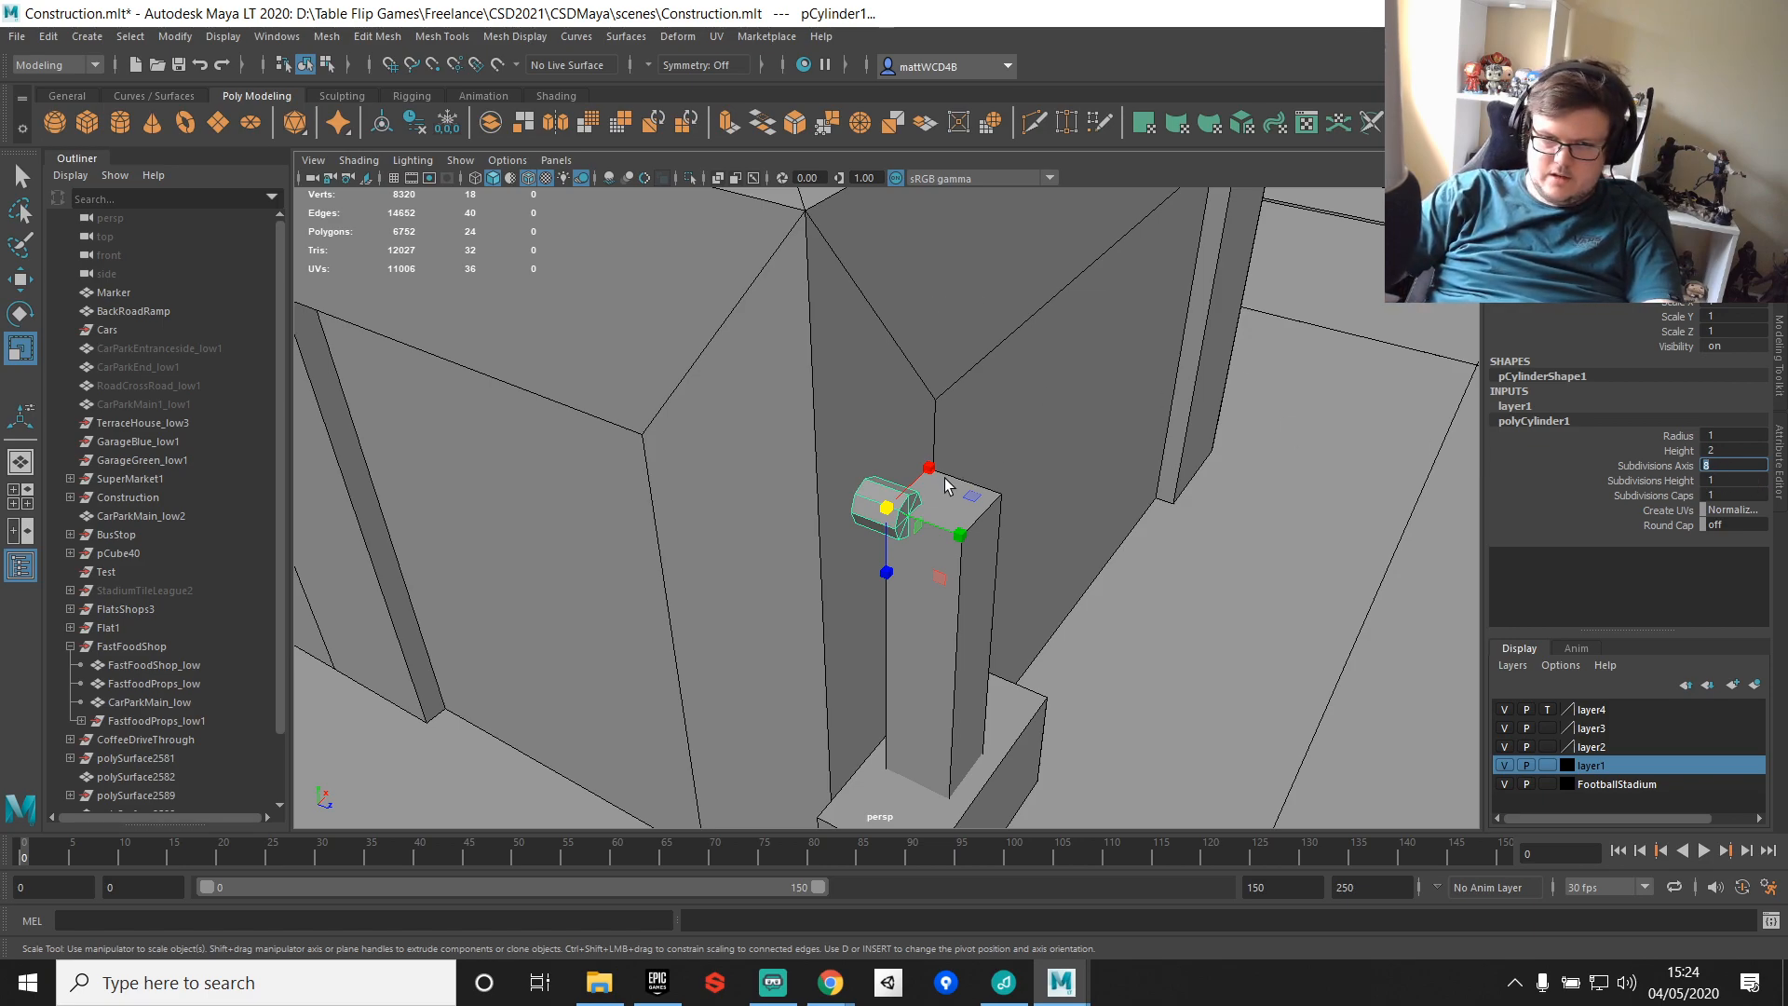
{"action": "type", "text": "8"}
{"action": "key", "text": "Return"}
Step: Scale the cylinder into a disc sign, about 12.501 across and 2.425 in Y, and centre it over the post
{"action": "left_click_drag", "start_coordinate": [885, 507], "coordinate": [1180, 491]}
{"action": "mouse_move", "coordinate": [960, 535]}
{"action": "left_mouse_down"}
{"action": "mouse_move", "coordinate": [902, 511]}
{"action": "mouse_move", "coordinate": [969, 551]}
{"action": "left_mouse_up"}
{"action": "key", "text": "w"}
{"action": "left_click_drag", "start_coordinate": [1189, 550], "coordinate": [969, 526], "text": "alt"}
{"action": "key", "text": "r"}
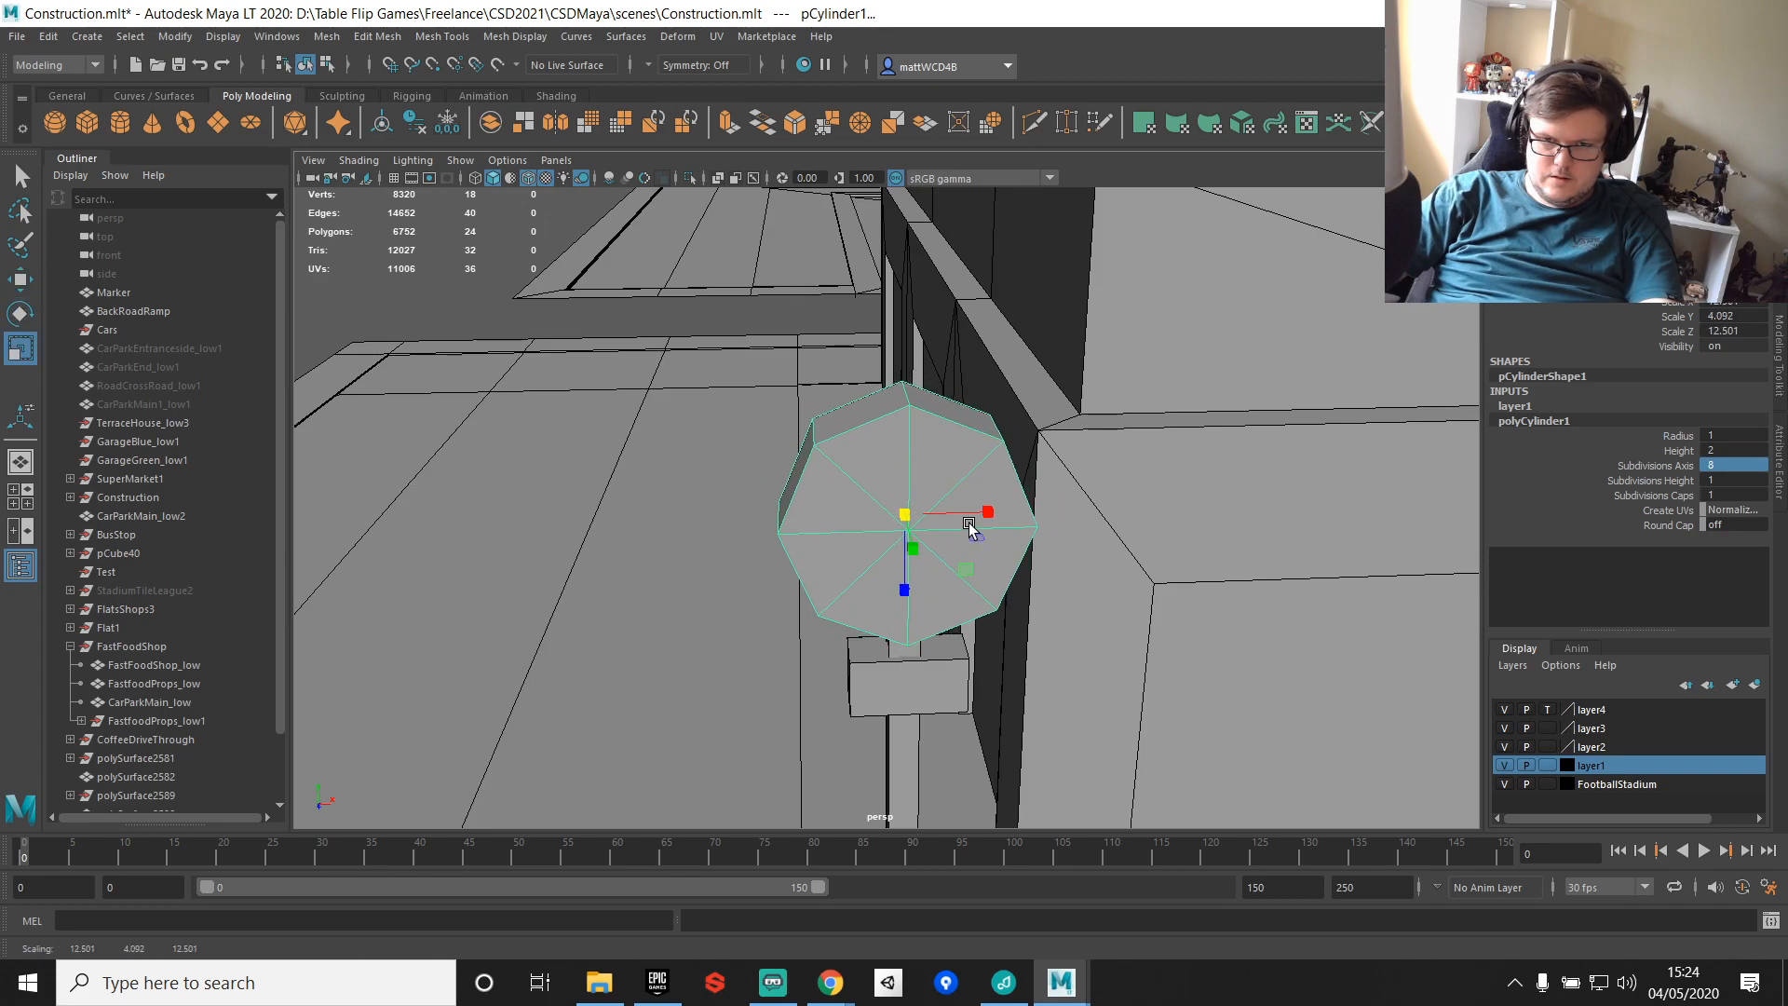
{"action": "left_click_drag", "start_coordinate": [873, 580], "coordinate": [951, 577], "text": "alt"}
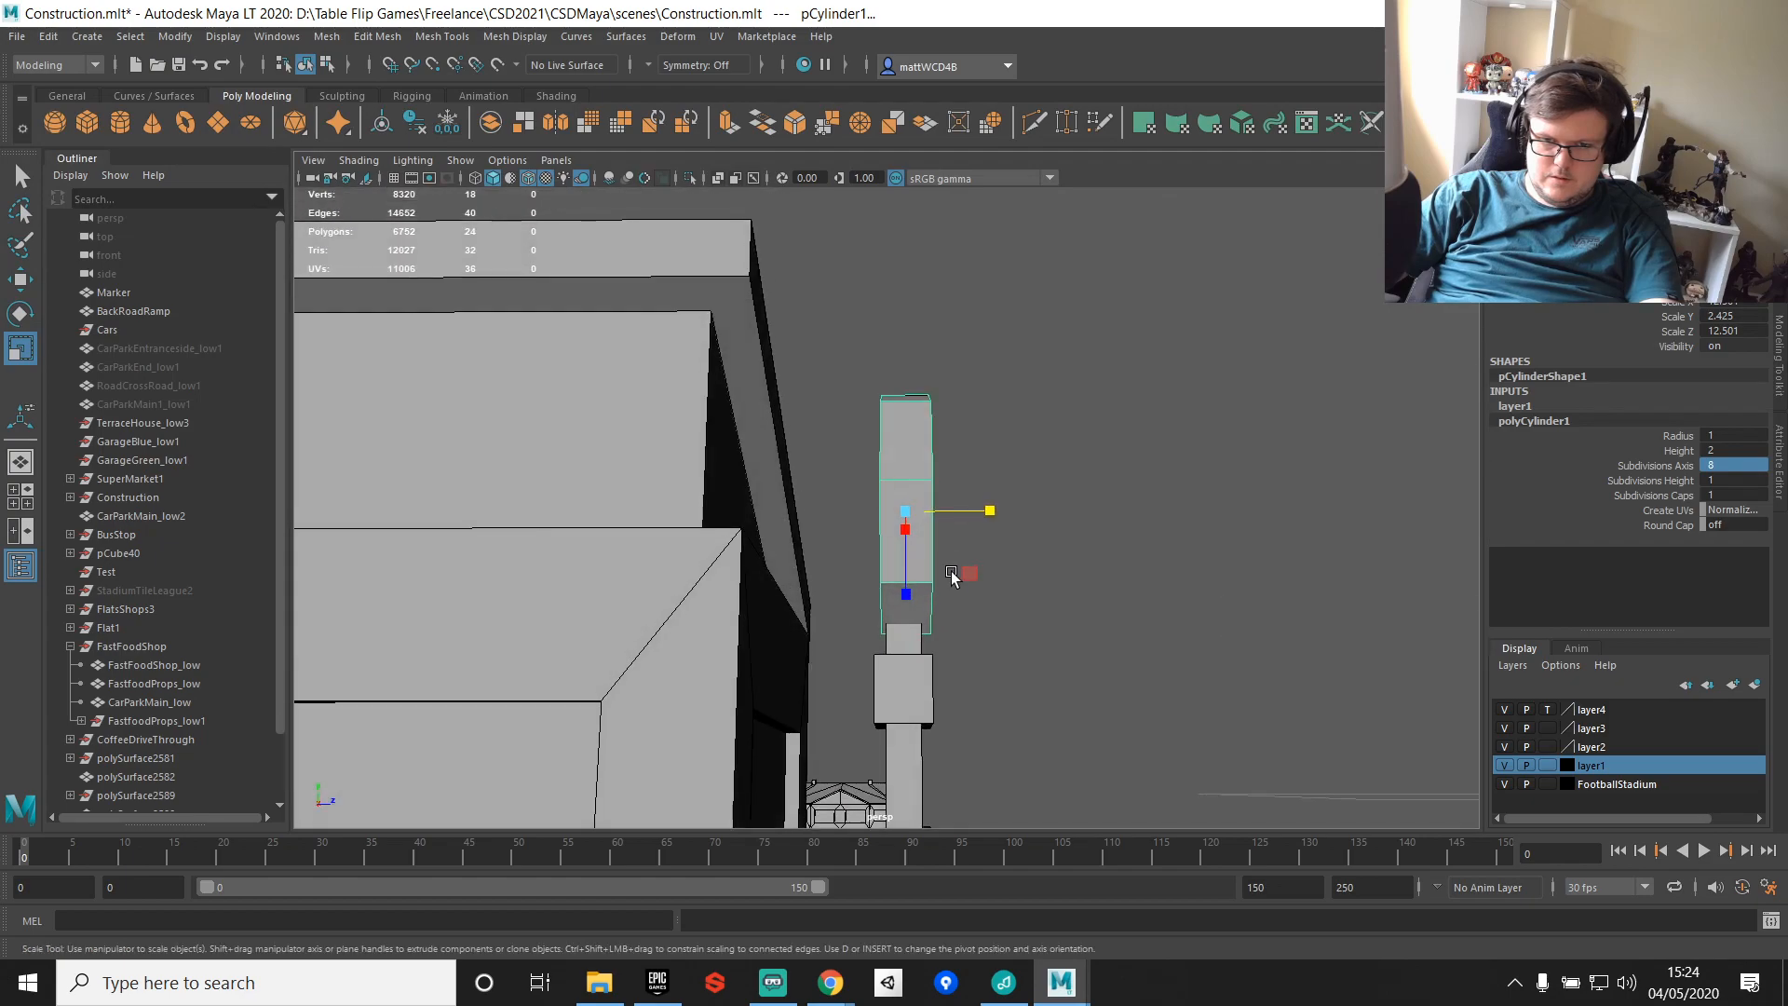
{"action": "key", "text": "w"}
{"action": "left_click_drag", "start_coordinate": [987, 510], "coordinate": [977, 510]}
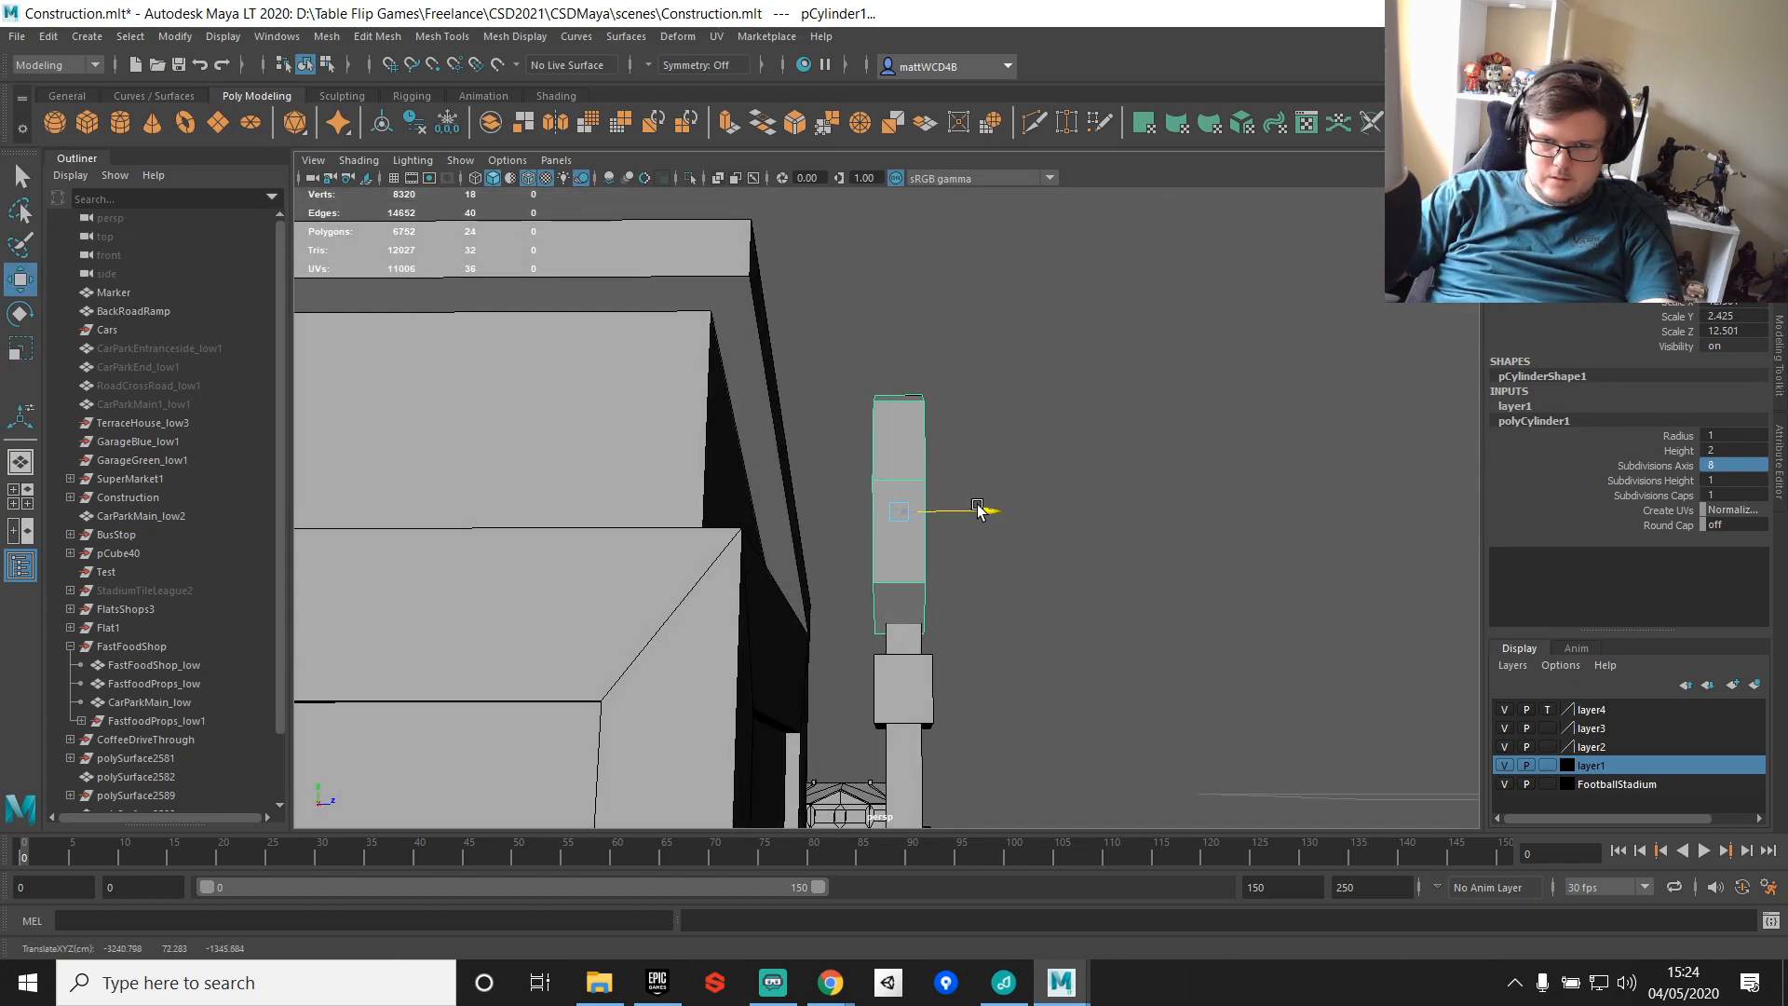
{"action": "left_click_drag", "start_coordinate": [972, 565], "coordinate": [947, 705], "text": "alt"}
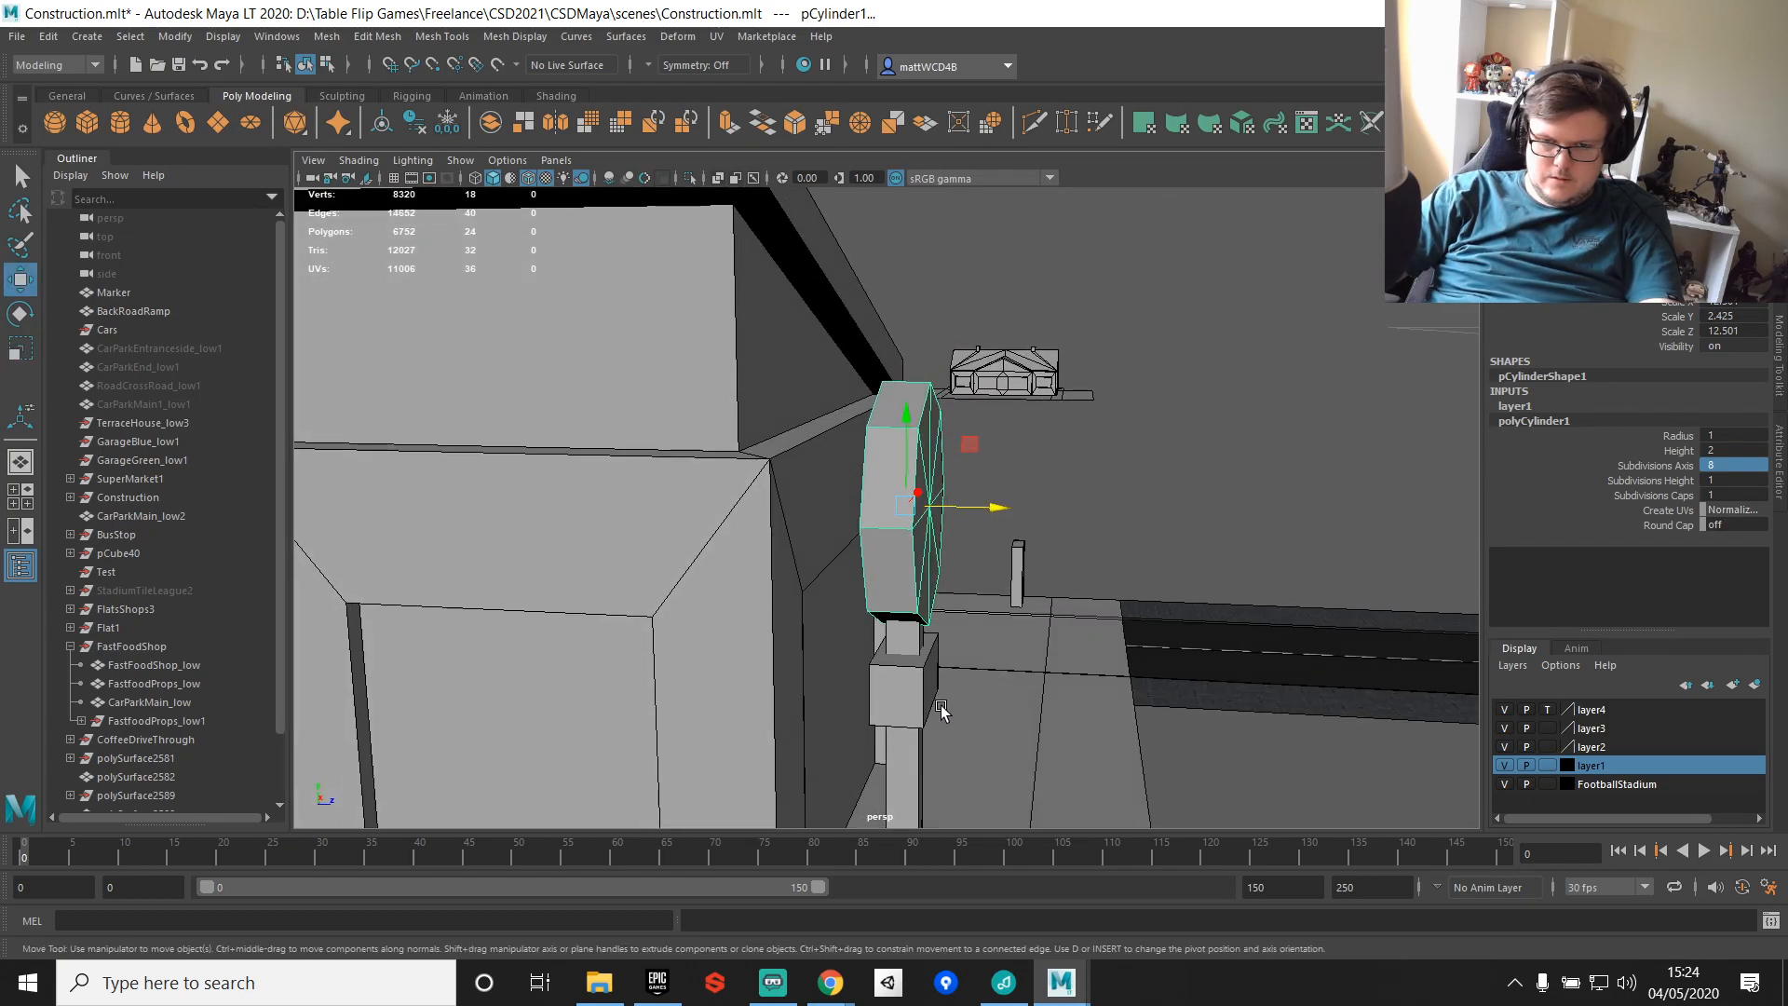
Step: Combine the disc sign with the crossing block and switch to the four-view layout
{"action": "left_click", "coordinate": [929, 685], "text": "shift"}
{"action": "right_click_drag", "start_coordinate": [926, 550], "coordinate": [944, 923], "text": "shift"}
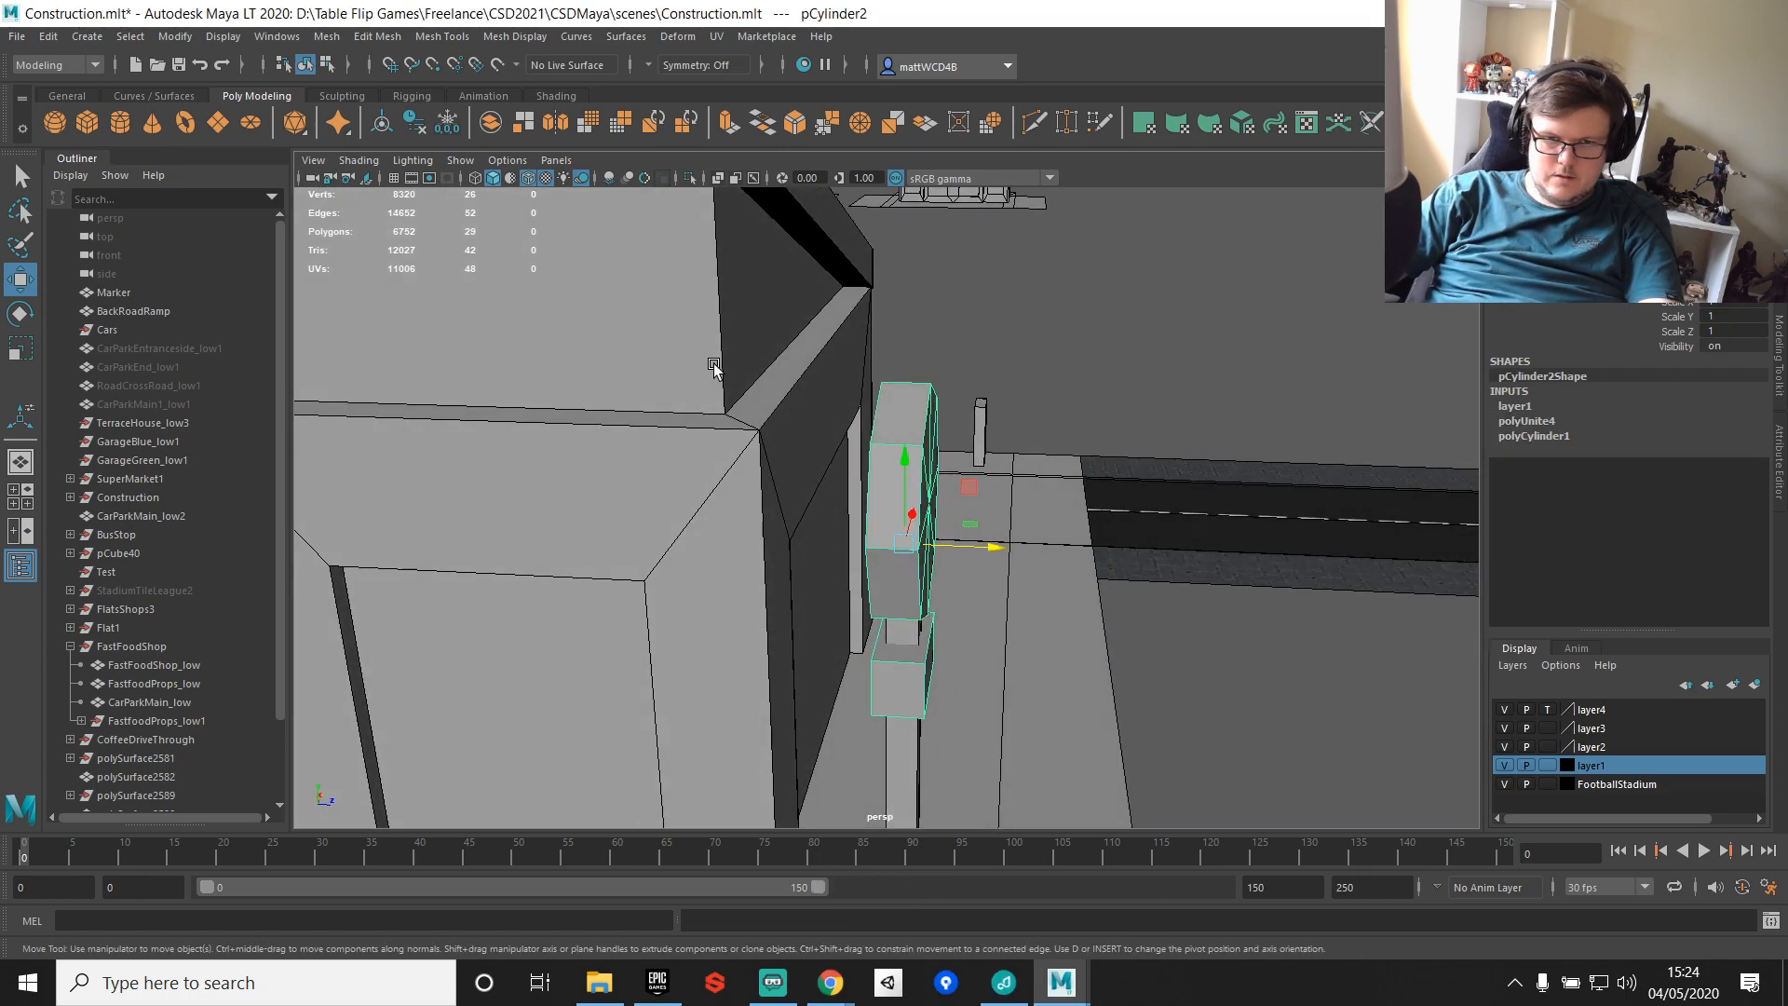
{"action": "key", "text": "space"}
{"action": "key", "text": "space"}
{"action": "key", "text": "space"}
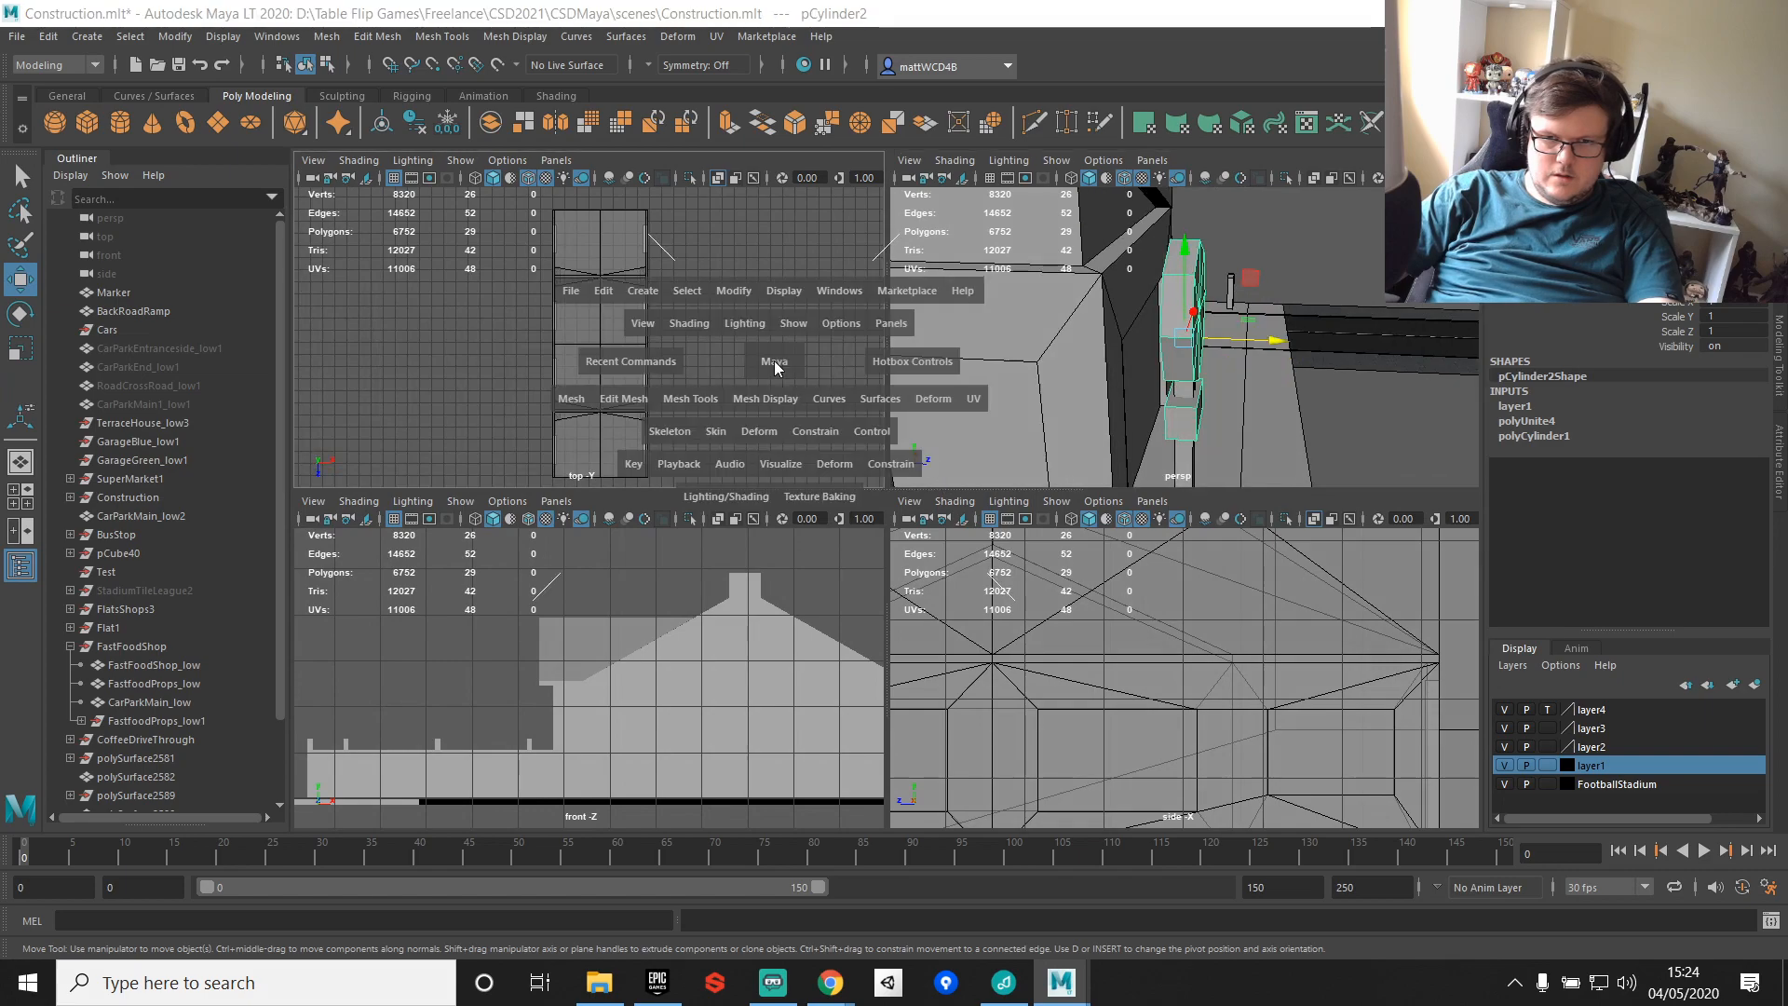
Step: Flatten the front and back vertex rows of the combined sign head in top view so the disc and block are flush
{"action": "key", "text": "space"}
{"action": "key", "text": "f"}
{"action": "key", "text": "q"}
{"action": "right_click_drag", "start_coordinate": [689, 440], "coordinate": [570, 395]}
{"action": "scroll", "coordinate": [563, 402], "scroll_direction": "down", "scroll_amount": 3}
{"action": "left_click_drag", "start_coordinate": [441, 361], "coordinate": [1324, 452]}
{"action": "right_click_drag", "start_coordinate": [1114, 280], "coordinate": [1113, 284], "text": "shift"}
{"action": "key", "text": "r"}
{"action": "left_click_drag", "start_coordinate": [885, 516], "coordinate": [842, 296]}
{"action": "left_click_drag", "start_coordinate": [451, 557], "coordinate": [1440, 687]}
{"action": "left_click_drag", "start_coordinate": [886, 671], "coordinate": [918, 466]}
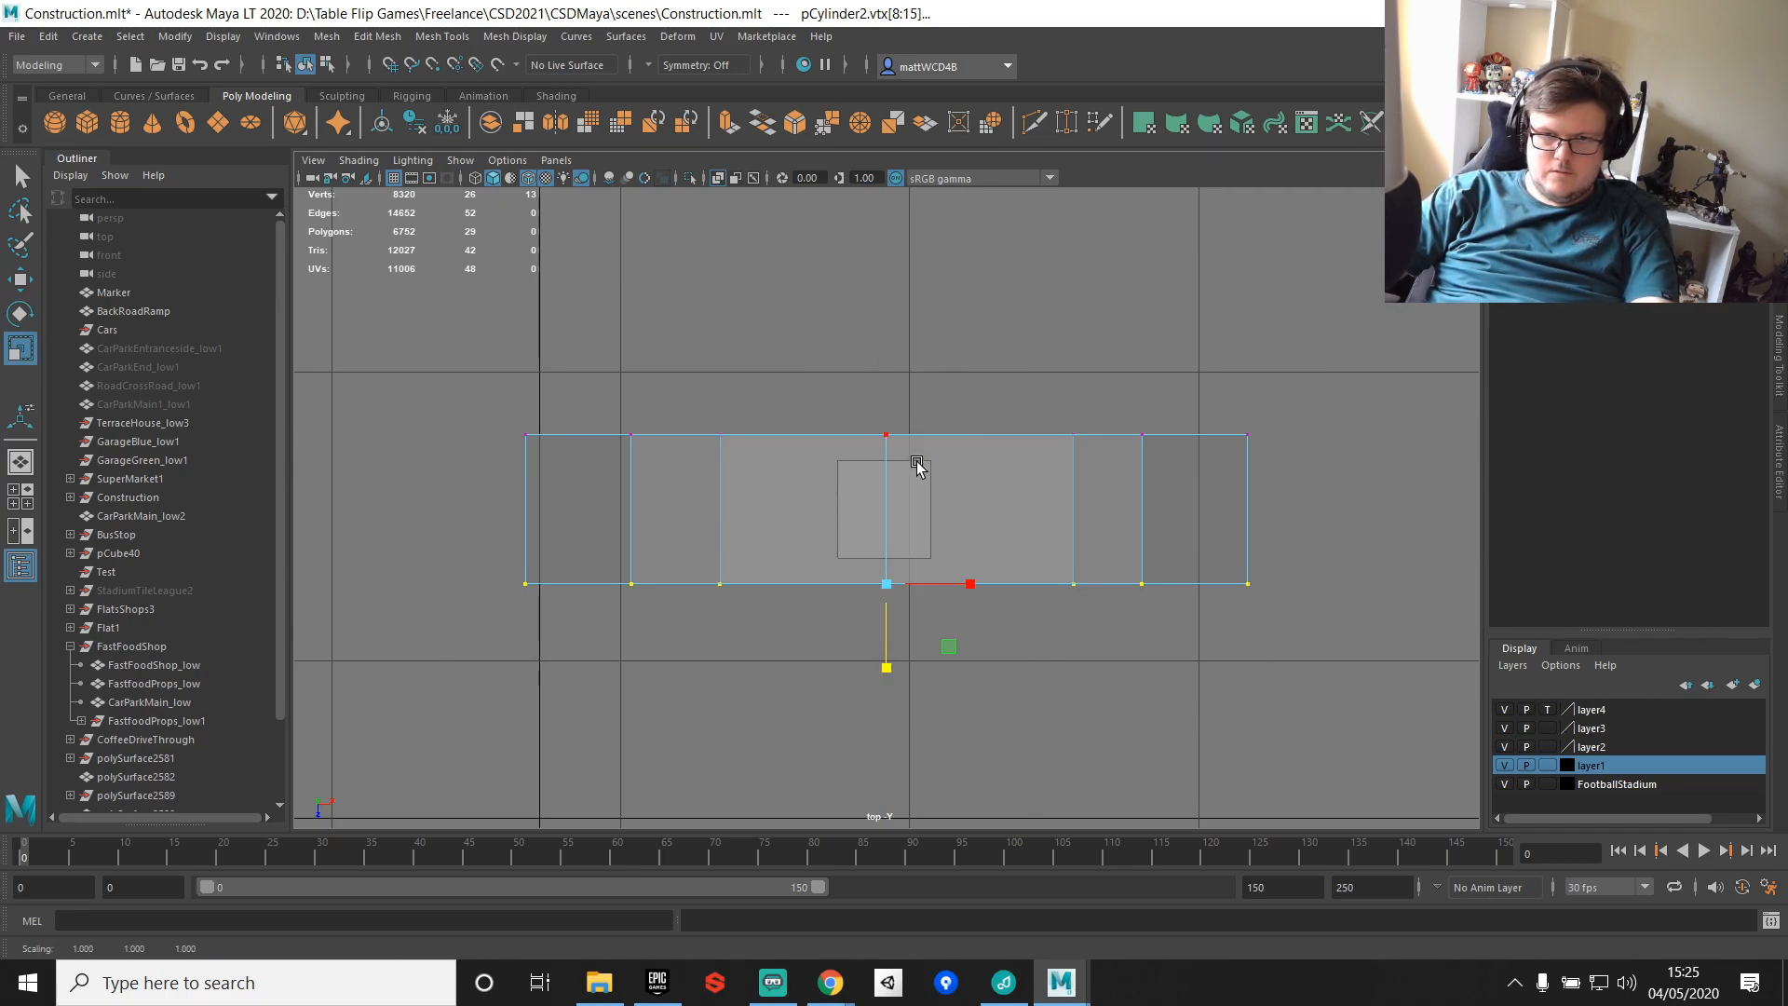
Step: Return to object mode and nudge the sign head along X so it is centred over the post
{"action": "right_click_drag", "start_coordinate": [943, 449], "coordinate": [993, 404]}
{"action": "key", "text": "w"}
{"action": "left_click_drag", "start_coordinate": [947, 506], "coordinate": [944, 498]}
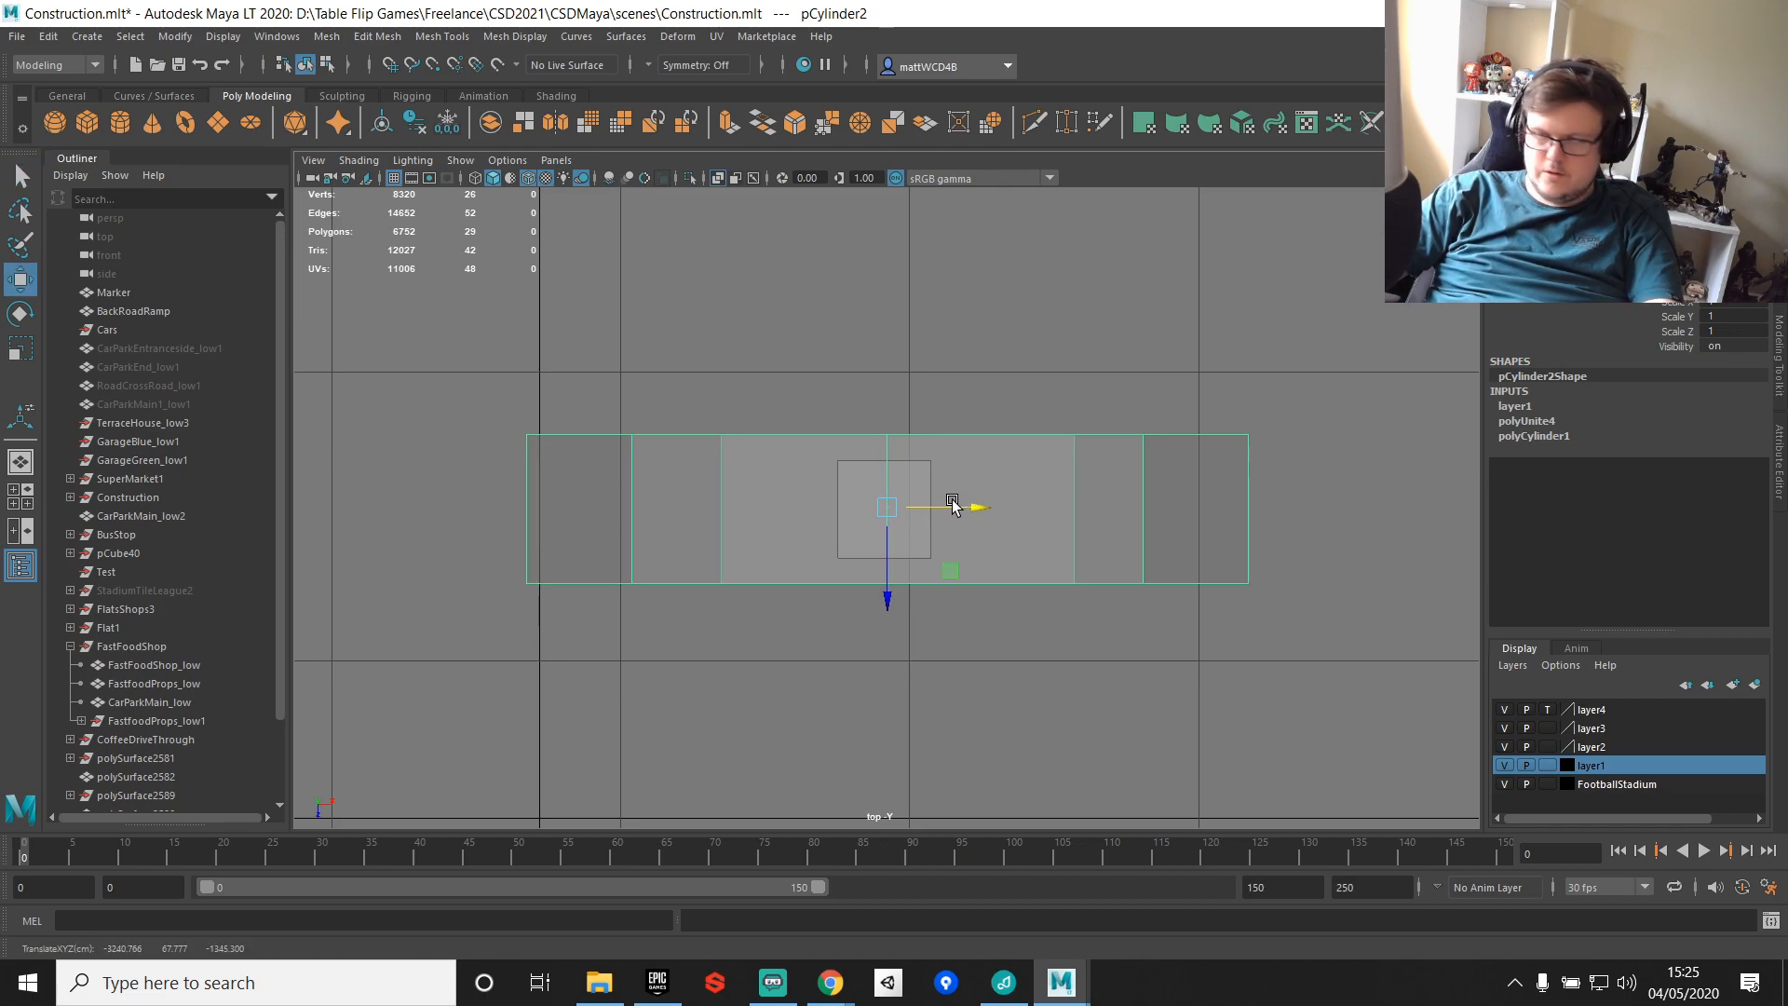
{"action": "key", "text": "space"}
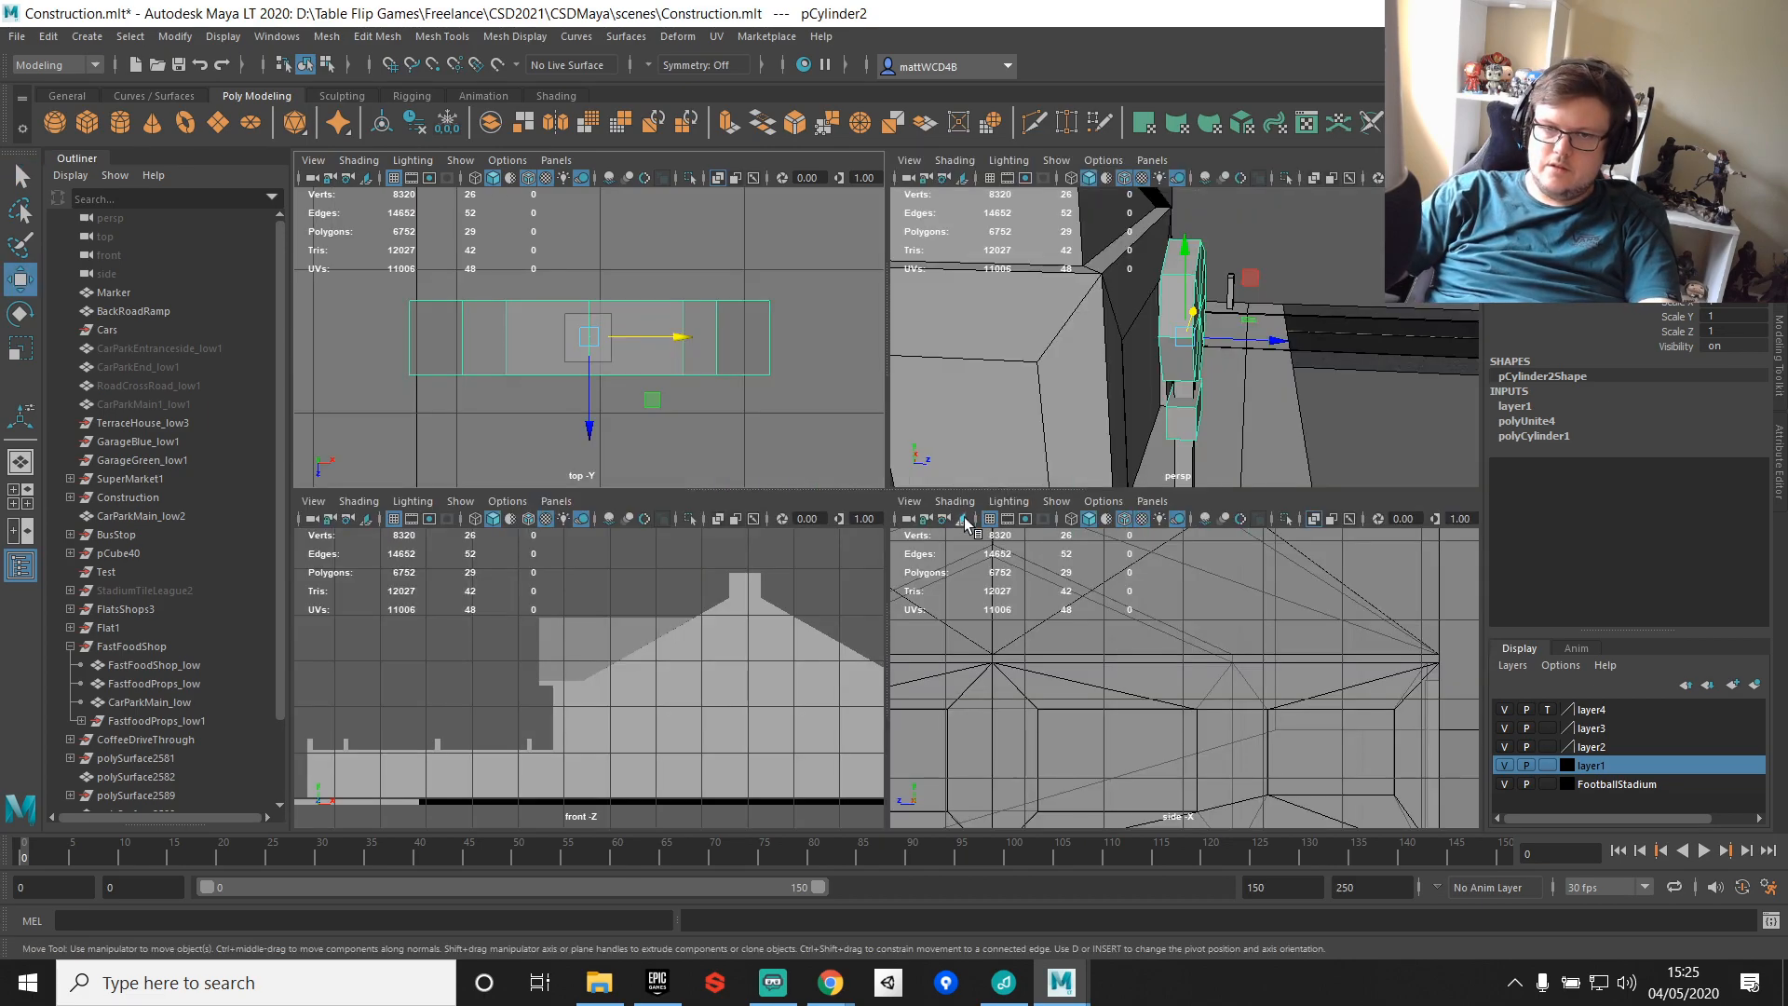
{"action": "key", "text": "space"}
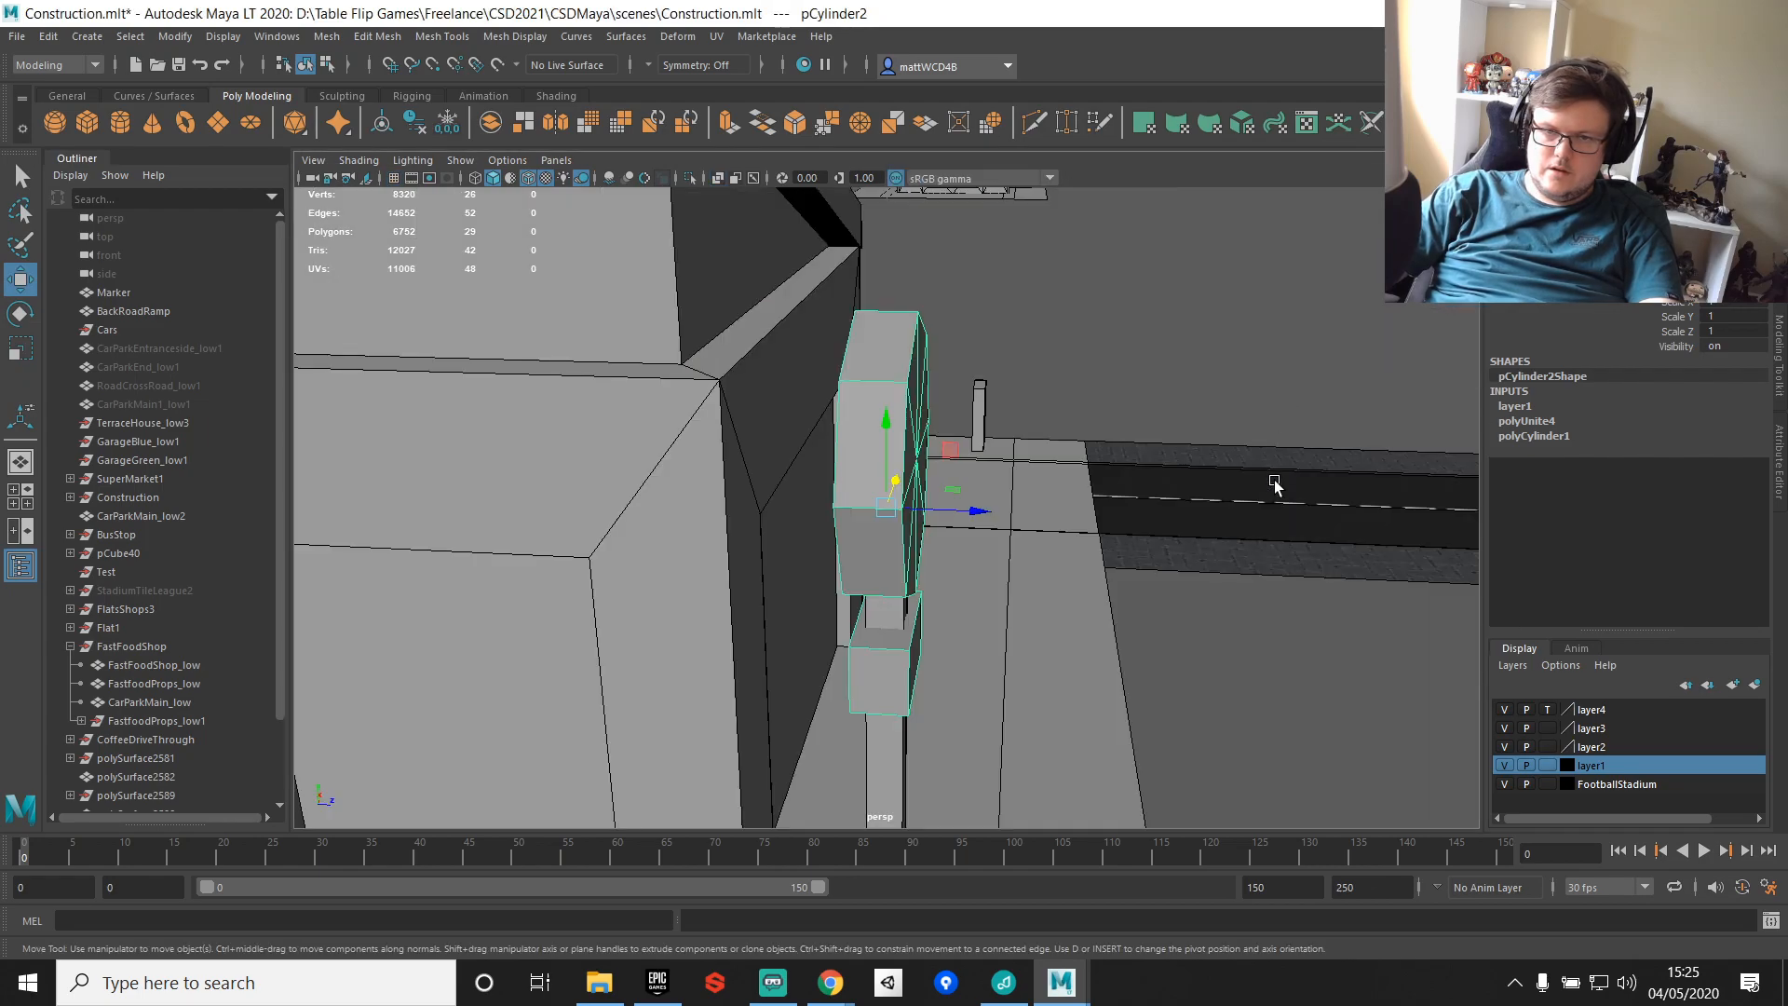
Step: Examine the tall sign up close and from a distance against the coffee shop, car park and roads
{"action": "key", "text": "f"}
{"action": "left_click_drag", "start_coordinate": [1148, 447], "coordinate": [1018, 423], "text": "alt"}
{"action": "scroll", "coordinate": [1018, 423], "scroll_direction": "down", "scroll_amount": 4}
{"action": "middle_click_drag", "start_coordinate": [1018, 423], "coordinate": [1055, 281], "text": "alt"}
{"action": "left_click", "coordinate": [736, 378]}
{"action": "scroll", "coordinate": [821, 370], "scroll_direction": "down", "scroll_amount": 3}
{"action": "left_click_drag", "start_coordinate": [821, 370], "coordinate": [886, 403], "text": "alt"}
{"action": "scroll", "coordinate": [886, 404], "scroll_direction": "up", "scroll_amount": 5}
{"action": "middle_click_drag", "start_coordinate": [956, 360], "coordinate": [920, 447], "text": "alt"}
{"action": "left_click_drag", "start_coordinate": [921, 447], "coordinate": [922, 586], "text": "alt"}
{"action": "scroll", "coordinate": [922, 586], "scroll_direction": "up", "scroll_amount": 2}
{"action": "middle_click_drag", "start_coordinate": [922, 587], "coordinate": [999, 611], "text": "alt"}
{"action": "scroll", "coordinate": [1037, 430], "scroll_direction": "up", "scroll_amount": 2}
{"action": "scroll", "coordinate": [1037, 430], "scroll_direction": "down", "scroll_amount": 3}
{"action": "scroll", "coordinate": [999, 611], "scroll_direction": "down", "scroll_amount": 4}
{"action": "left_click_drag", "start_coordinate": [998, 611], "coordinate": [999, 550], "text": "alt"}
{"action": "scroll", "coordinate": [999, 550], "scroll_direction": "down", "scroll_amount": 5}
{"action": "left_click_drag", "start_coordinate": [1209, 439], "coordinate": [1006, 634], "text": "alt"}
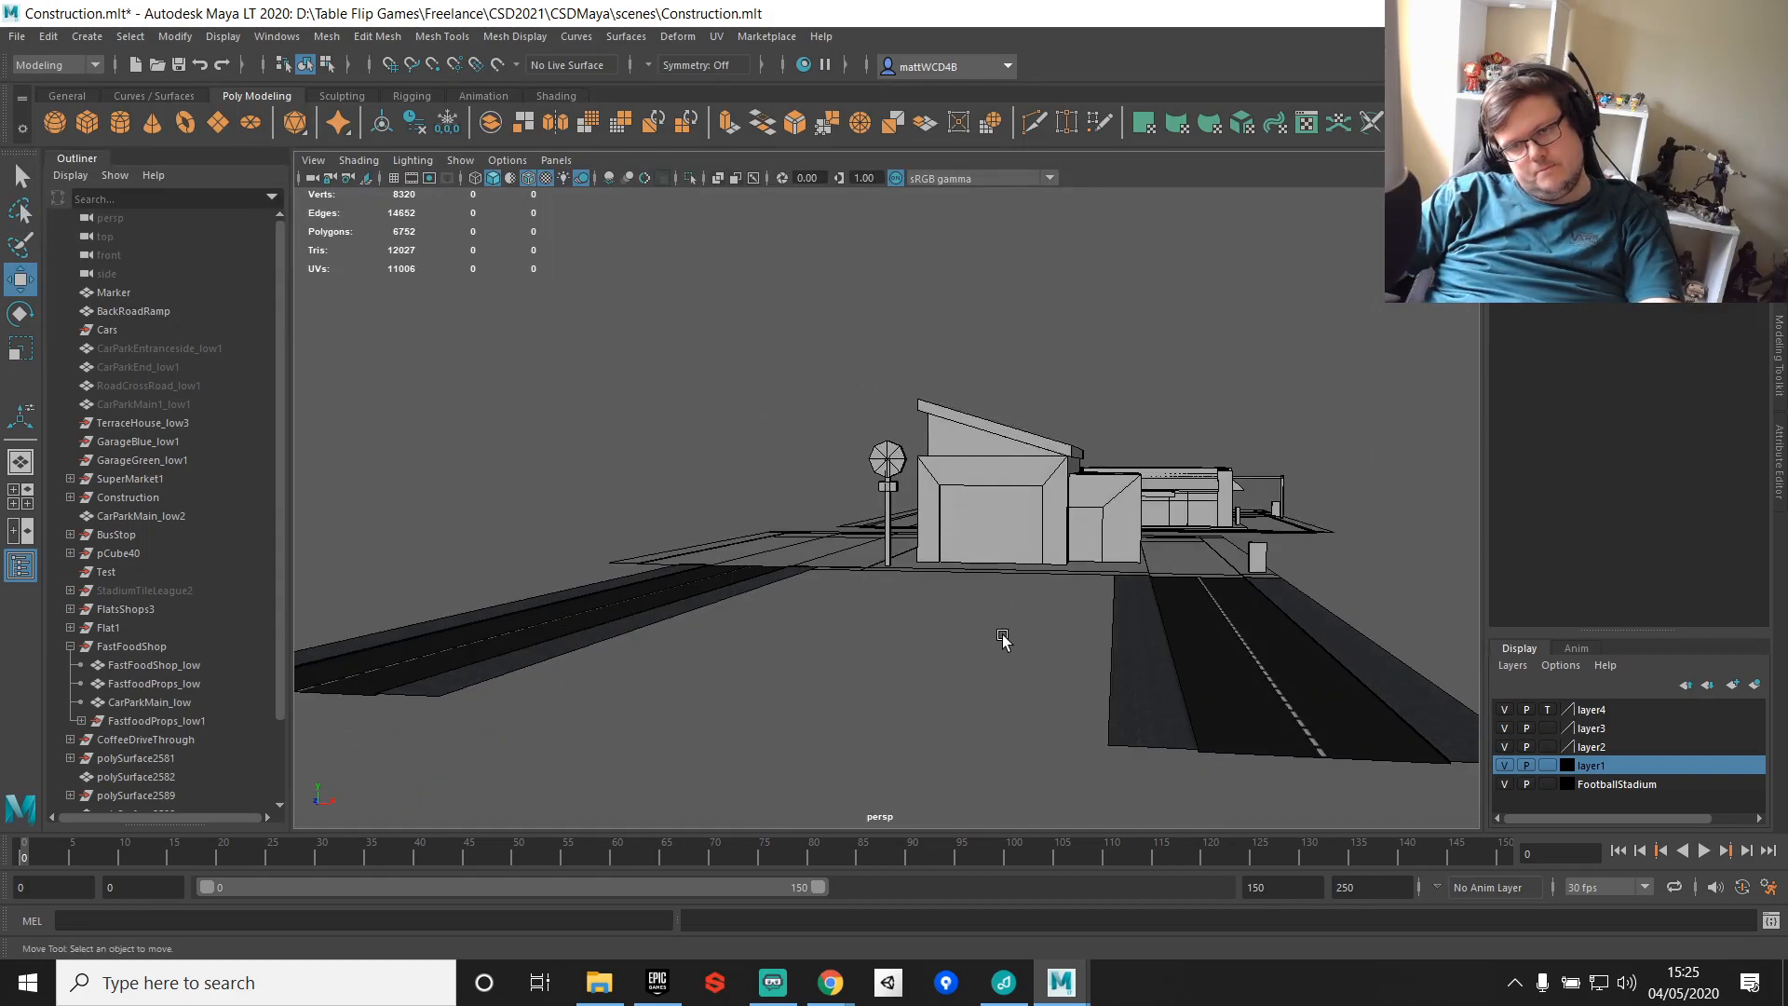
{"action": "scroll", "coordinate": [983, 542], "scroll_direction": "up", "scroll_amount": 5}
{"action": "scroll", "coordinate": [1004, 549], "scroll_direction": "down", "scroll_amount": 3}
{"action": "left_click_drag", "start_coordinate": [984, 540], "coordinate": [1108, 596], "text": "alt"}
{"action": "middle_click_drag", "start_coordinate": [1108, 596], "coordinate": [991, 570], "text": "alt"}
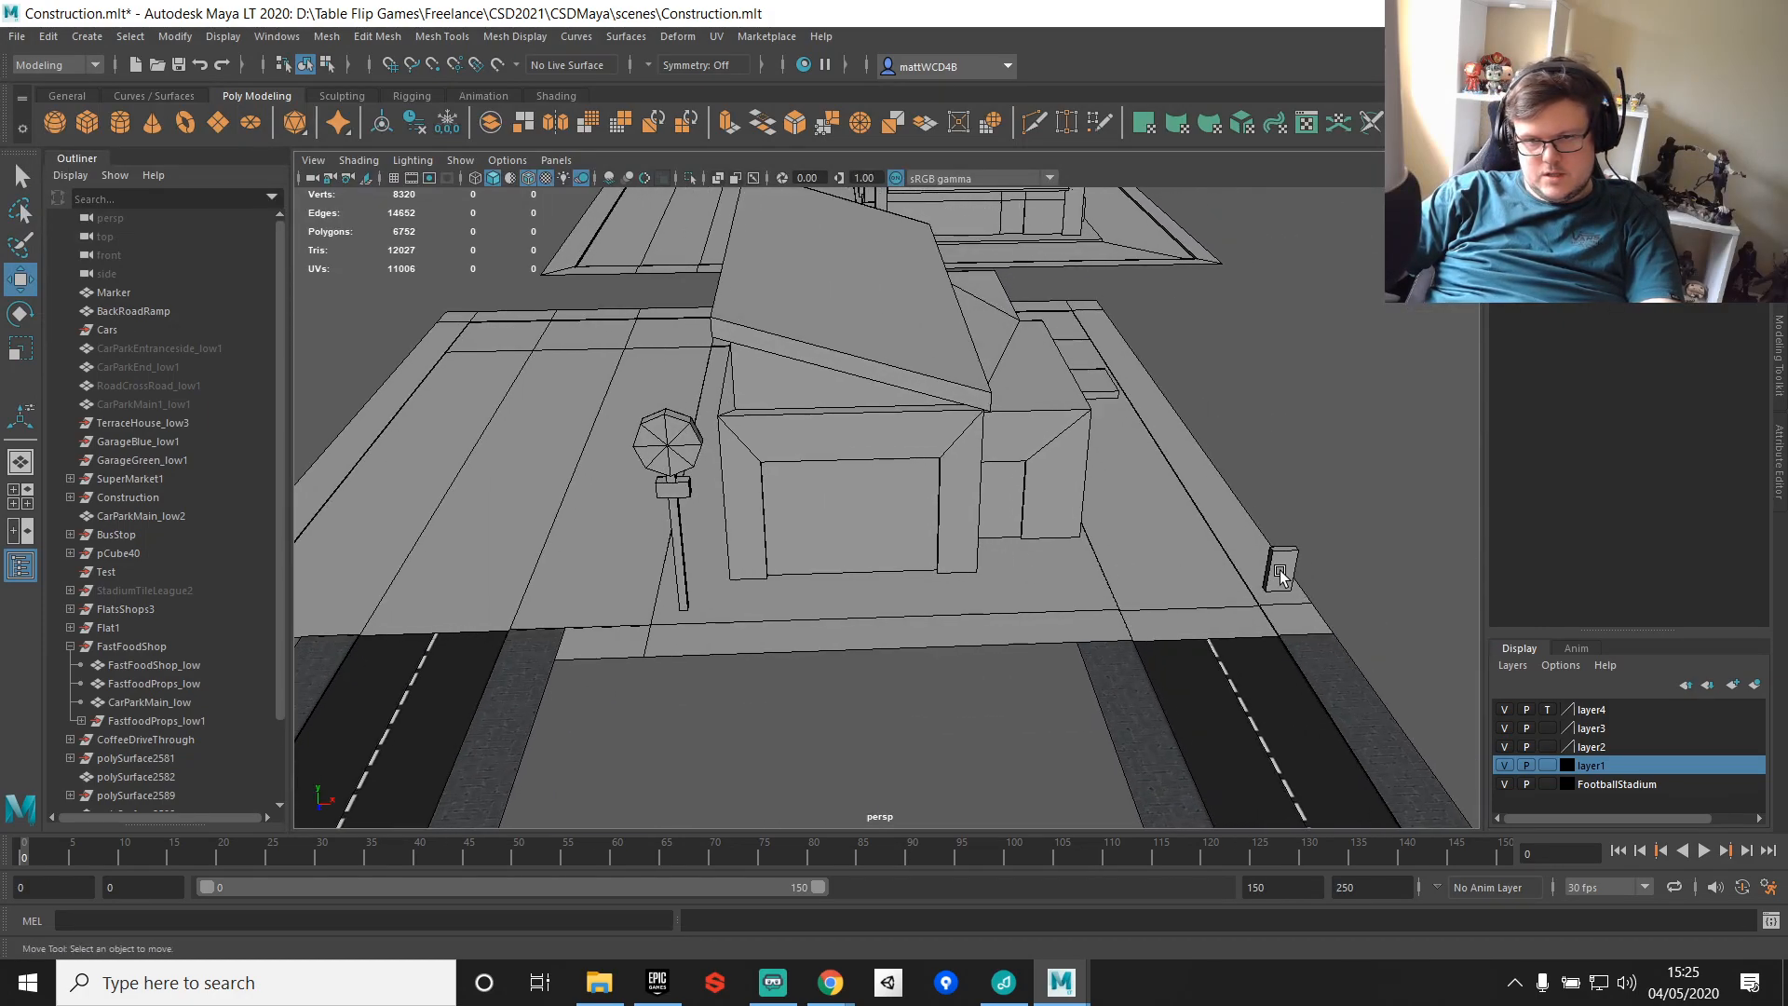
Step: Duplicate the small upright board at the corner of the plot and move the copy to the signpost
{"action": "left_click", "coordinate": [1280, 578]}
{"action": "key", "text": "ctrl+d"}
{"action": "left_click_drag", "start_coordinate": [1359, 569], "coordinate": [977, 614]}
{"action": "left_click_drag", "start_coordinate": [771, 619], "coordinate": [959, 559]}
{"action": "key", "text": "f"}
{"action": "scroll", "coordinate": [779, 619], "scroll_direction": "down", "scroll_amount": 5}
Step: Scale the duplicate into a flat base plate with Scale Y 0.121 and Scale Z 1.994, and lower it to the post's foot
{"action": "key", "text": "e"}
{"action": "key", "text": "r"}
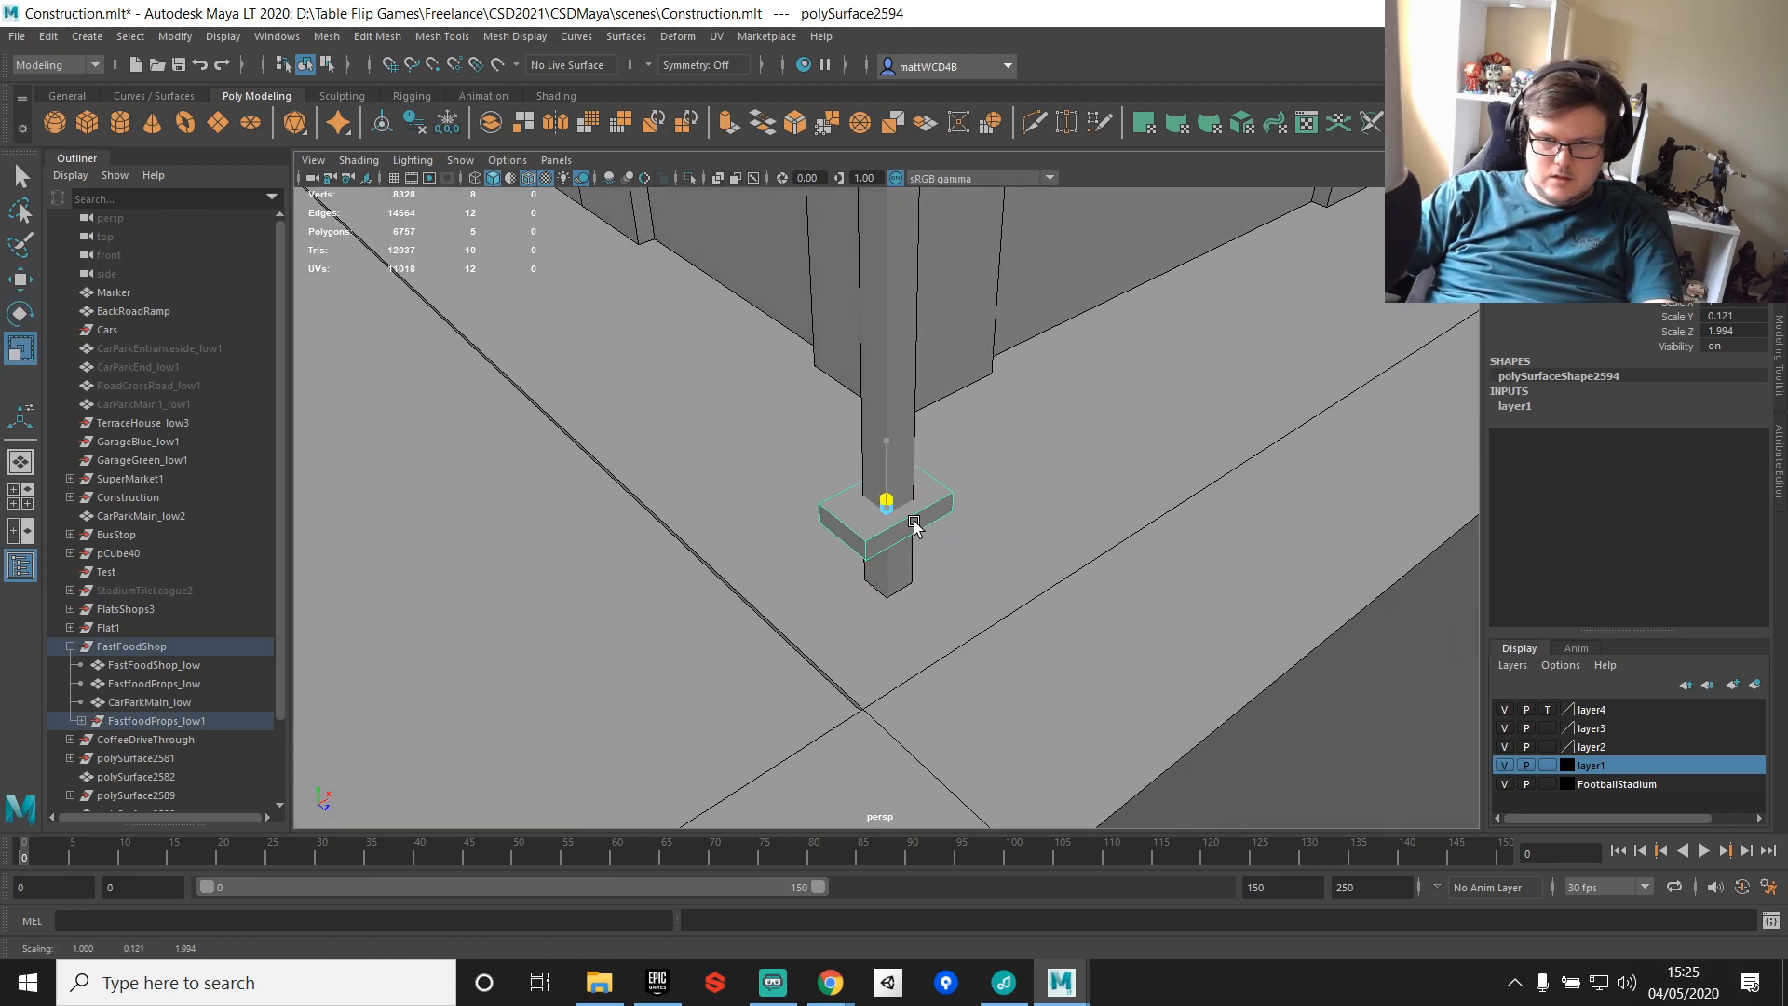
{"action": "key", "text": "w"}
{"action": "left_click_drag", "start_coordinate": [902, 470], "coordinate": [902, 549]}
Step: Align the base plate under the signpost along X, working in the top view
{"action": "key", "text": "f"}
{"action": "left_click_drag", "start_coordinate": [1170, 523], "coordinate": [1009, 540], "text": "alt"}
{"action": "scroll", "coordinate": [1015, 538], "scroll_direction": "down", "scroll_amount": 3}
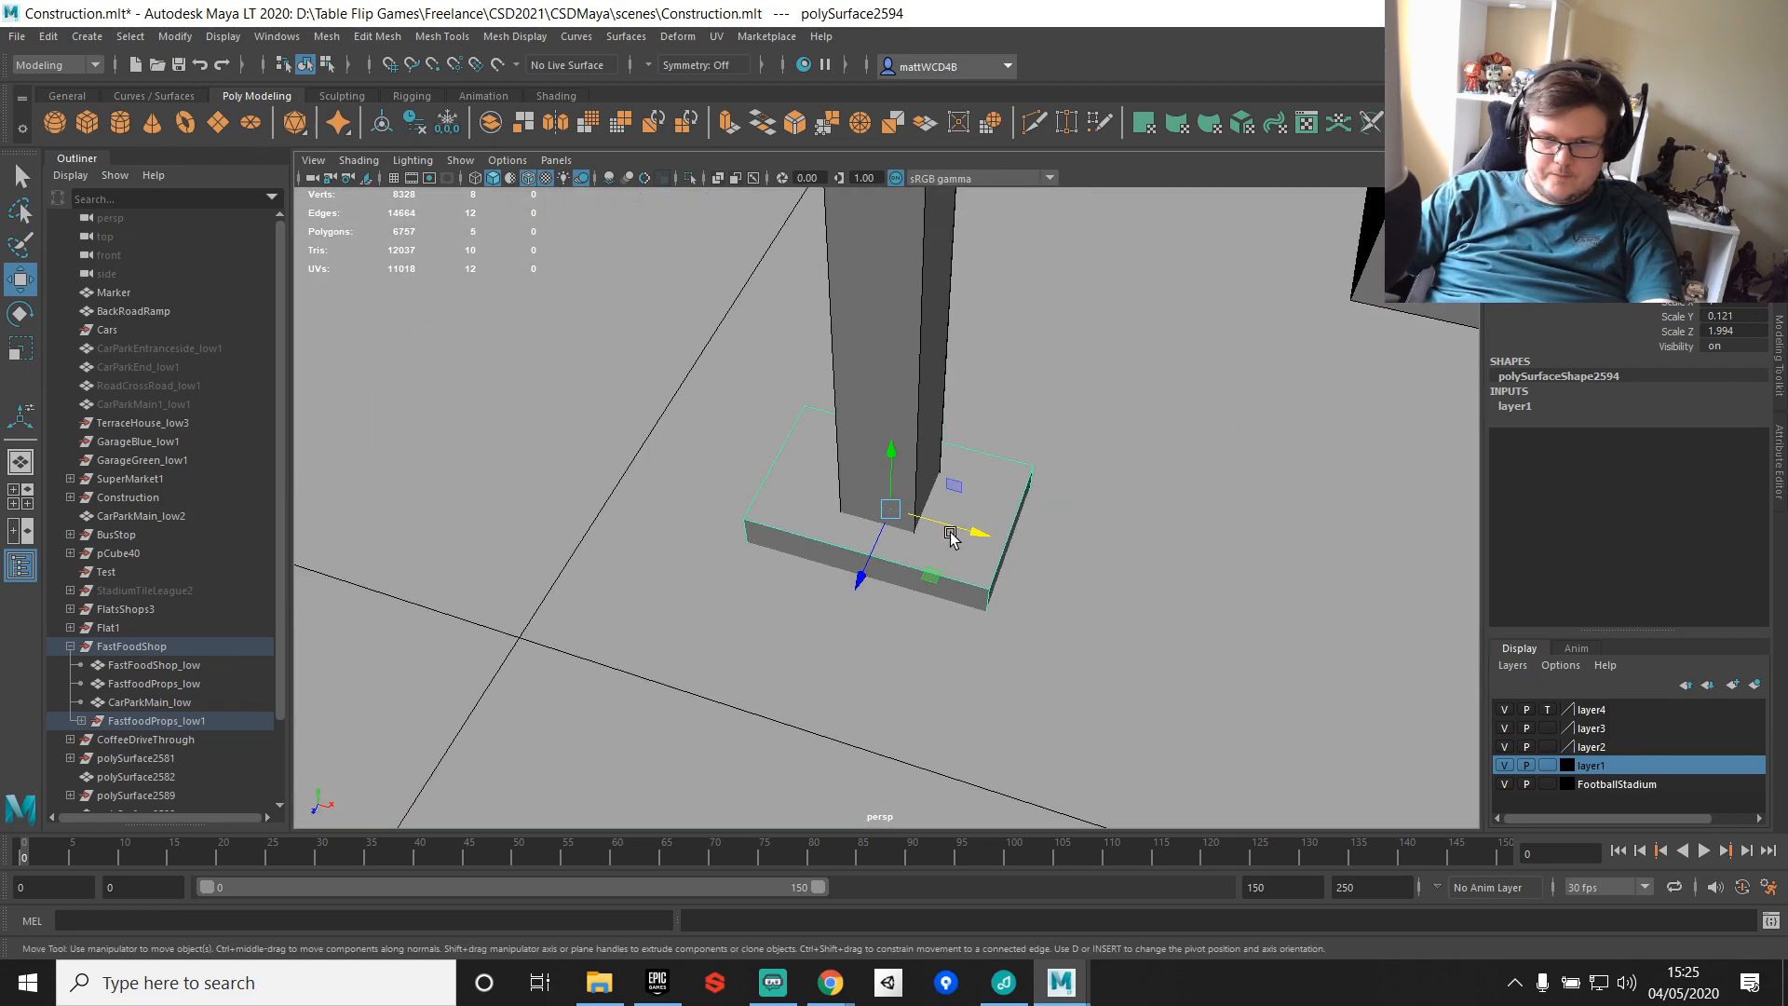
{"action": "key", "text": "space"}
{"action": "key", "text": "space"}
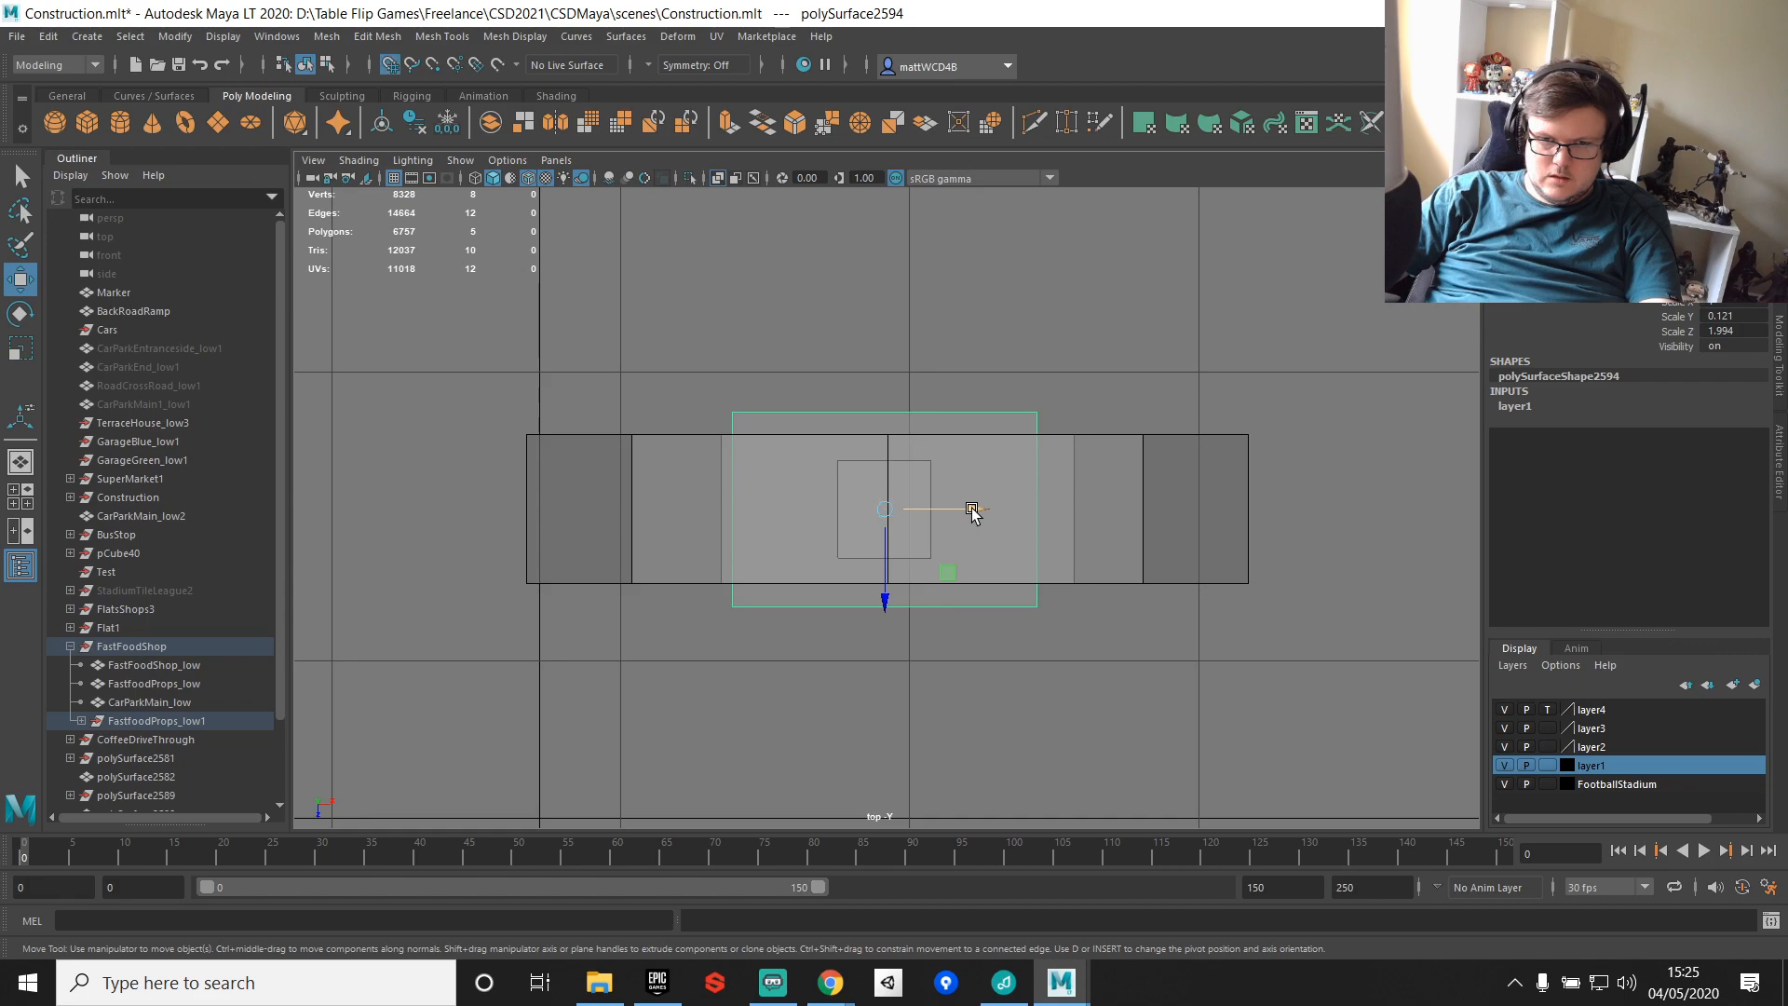
{"action": "key", "text": "space"}
{"action": "key", "text": "space"}
Step: Insert centre edge loops on two adjoining sides of the signpost as guides and delete the base plate's construction history
{"action": "left_click", "coordinate": [915, 310]}
{"action": "right_click_drag", "start_coordinate": [903, 261], "coordinate": [751, 291], "text": "shift"}
{"action": "scroll", "coordinate": [876, 445], "scroll_direction": "down", "scroll_amount": 3}
{"action": "left_click", "coordinate": [881, 521]}
{"action": "key", "text": "q"}
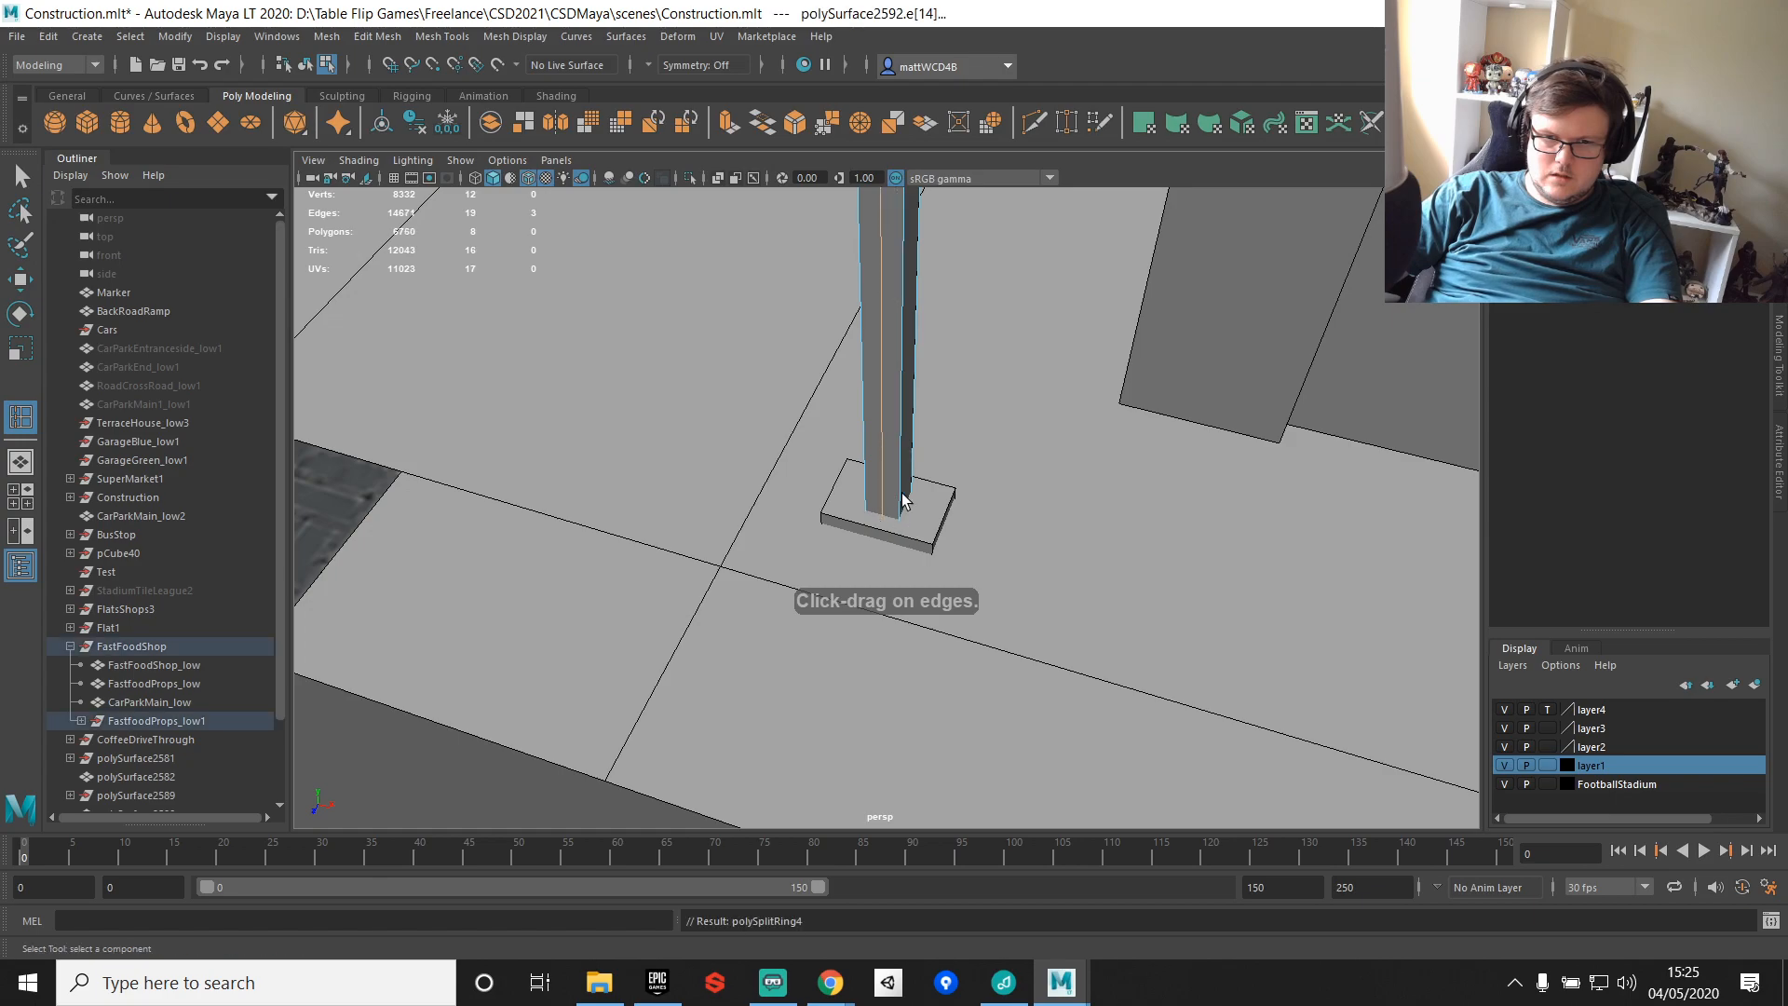
{"action": "left_click_drag", "start_coordinate": [920, 503], "coordinate": [1072, 535], "text": "alt"}
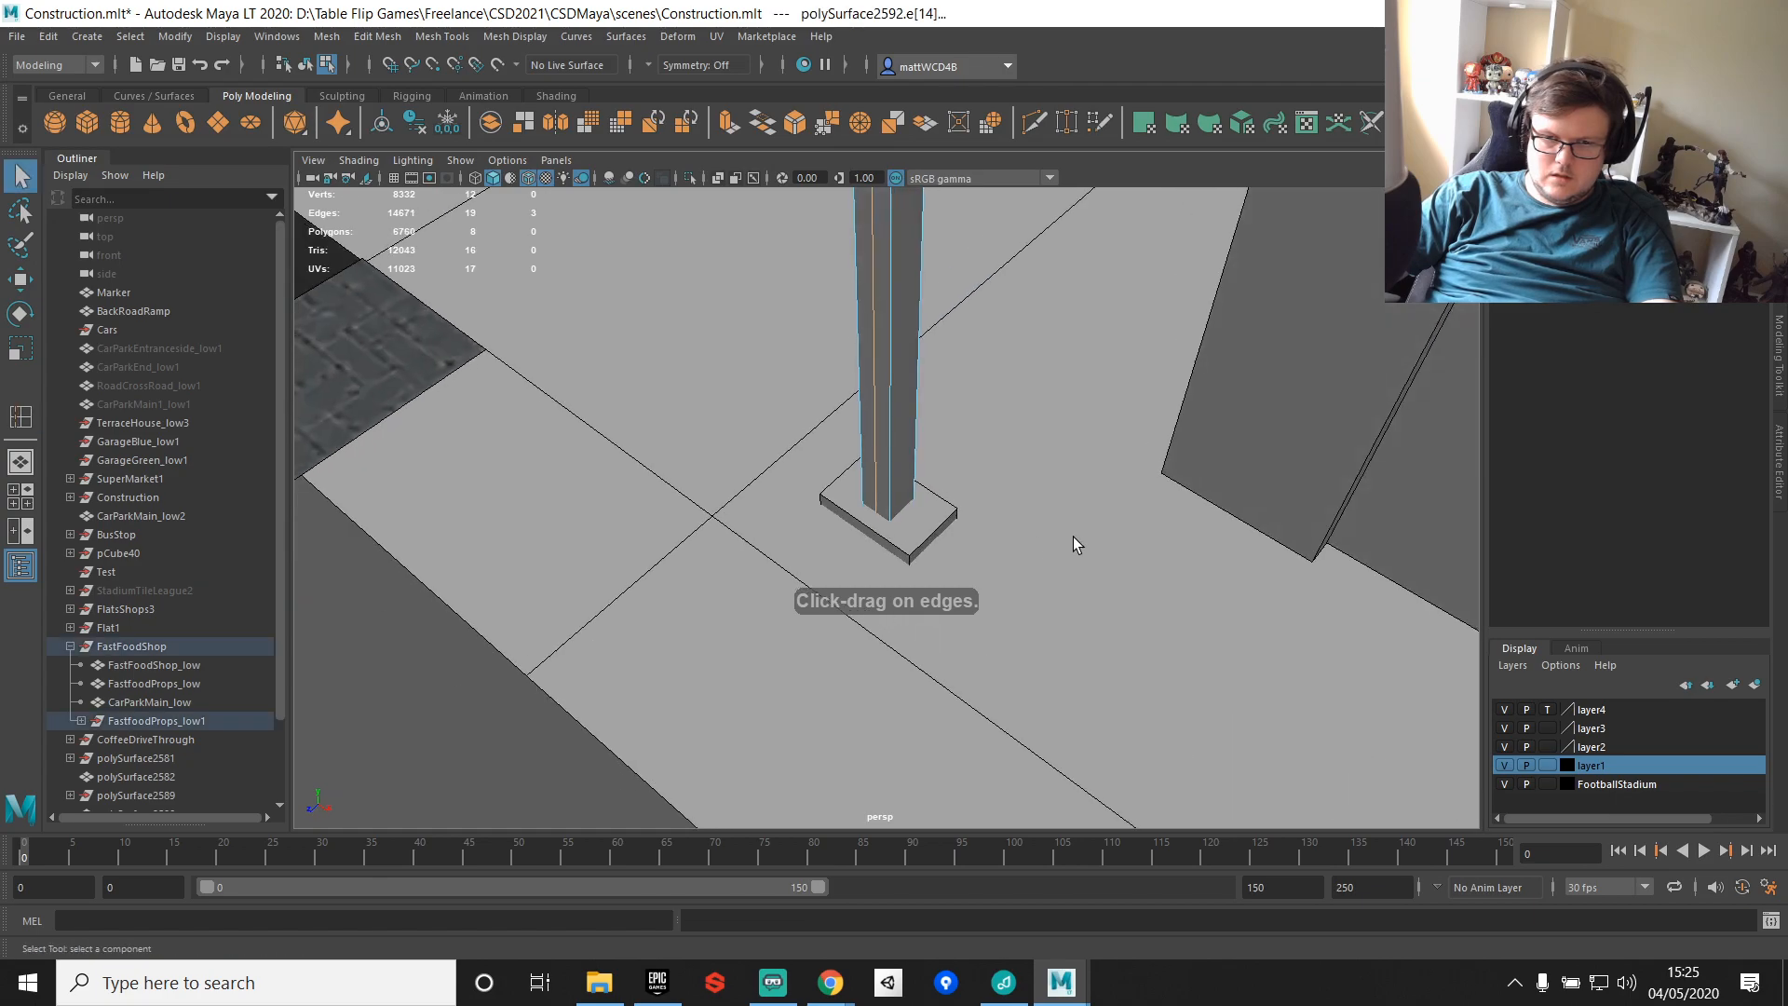
{"action": "left_click", "coordinate": [902, 513]}
{"action": "key", "text": "q"}
{"action": "right_click_drag", "start_coordinate": [885, 456], "coordinate": [1080, 411]}
{"action": "left_click", "coordinate": [920, 551]}
{"action": "key", "text": "alt+shift+d"}
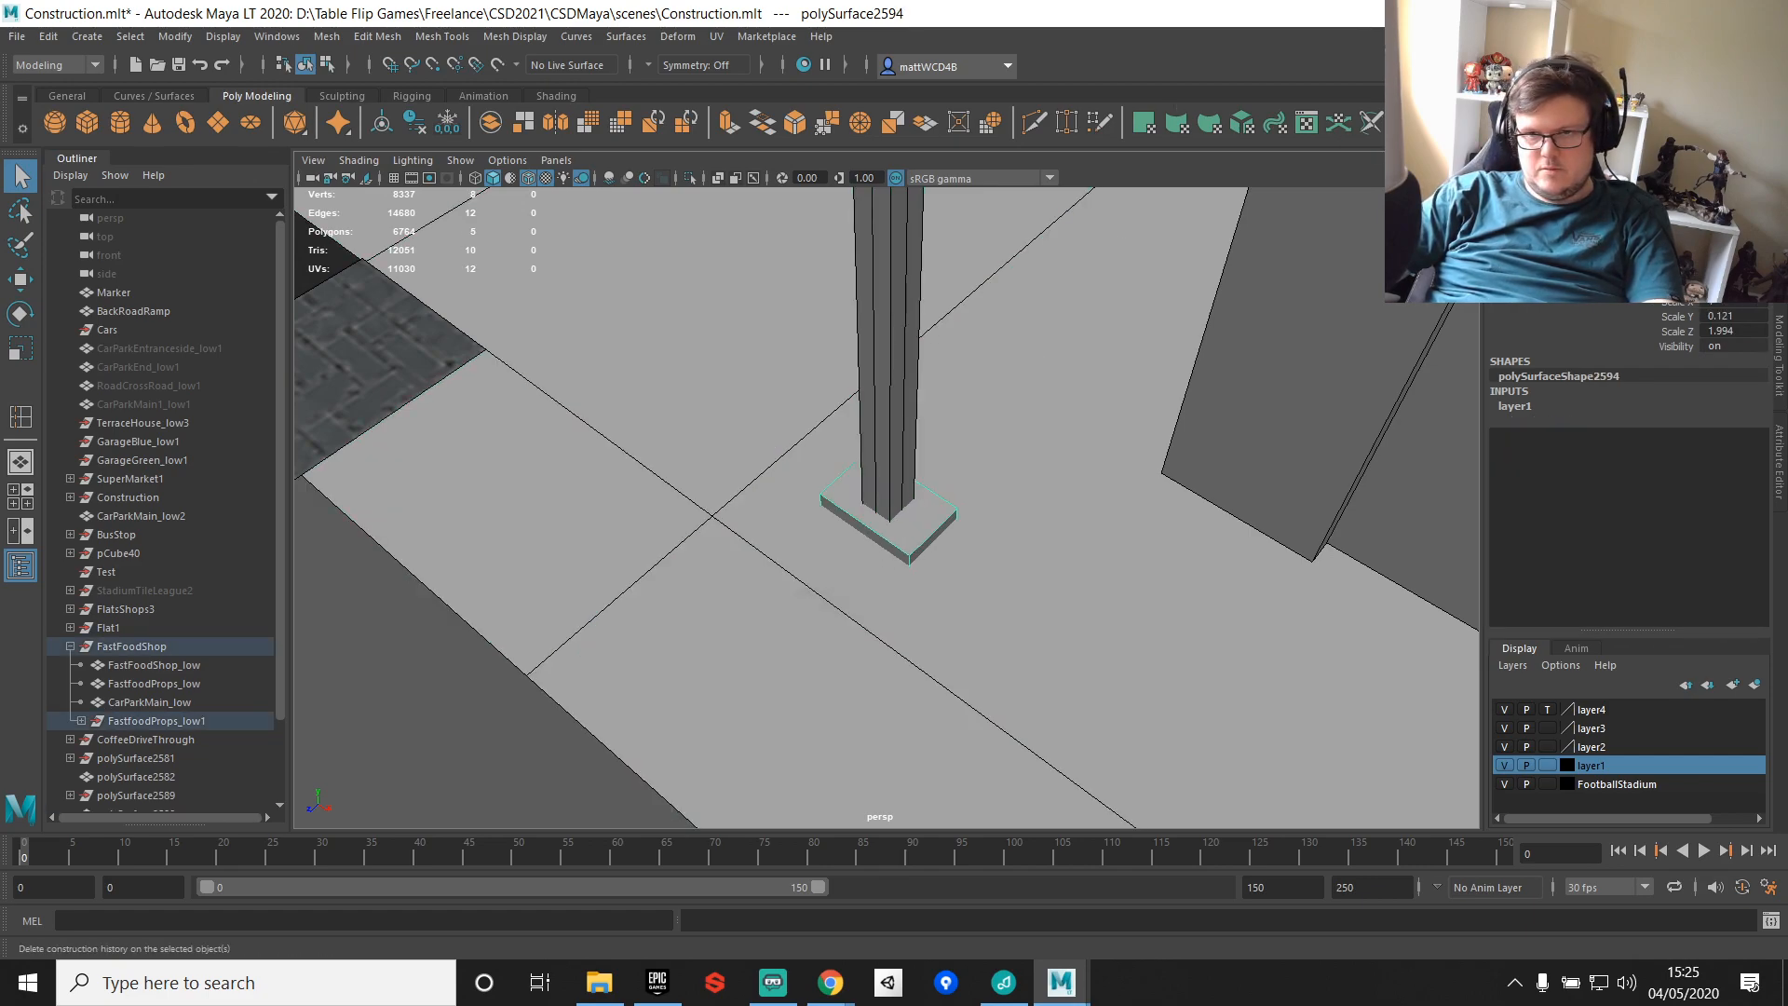
Step: Centre the base plate and the sign head on the post's centreline along X in the top view
{"action": "key", "text": "space"}
{"action": "key", "text": "space"}
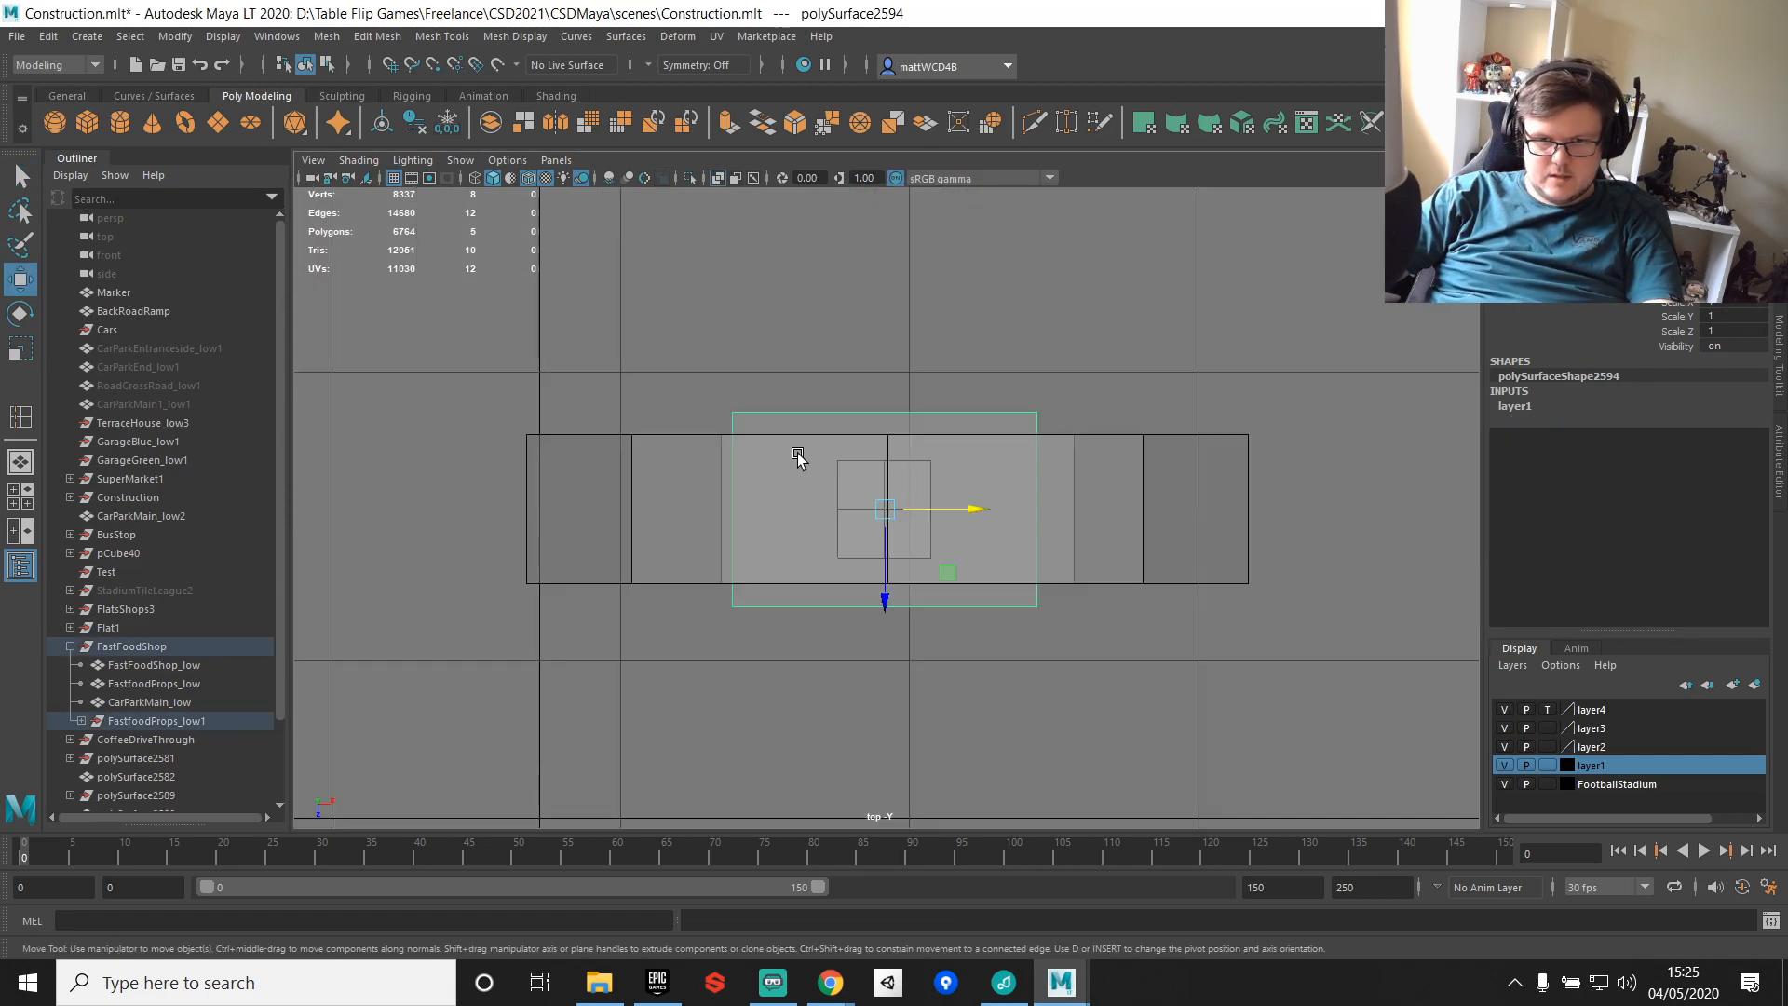
{"action": "left_click_drag", "start_coordinate": [905, 518], "coordinate": [861, 515]}
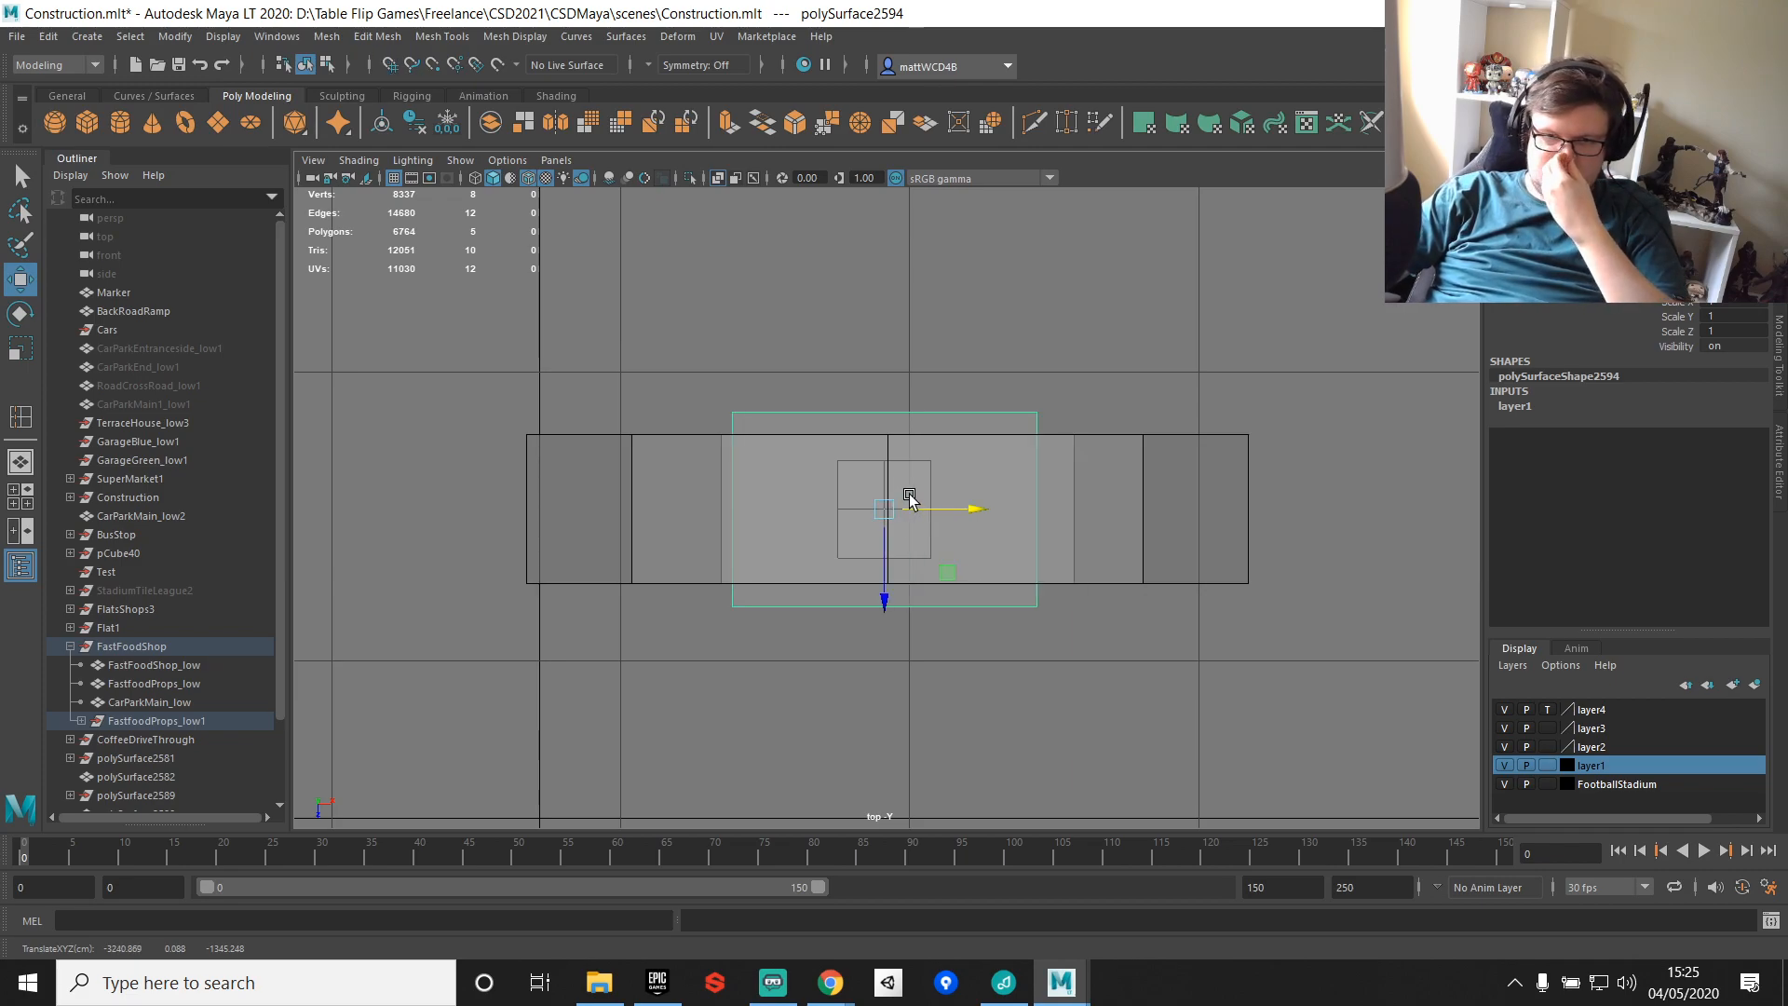
{"action": "left_click", "coordinate": [1142, 500]}
{"action": "left_click_drag", "start_coordinate": [917, 511], "coordinate": [878, 513]}
{"action": "key", "text": "space"}
{"action": "key", "text": "space"}
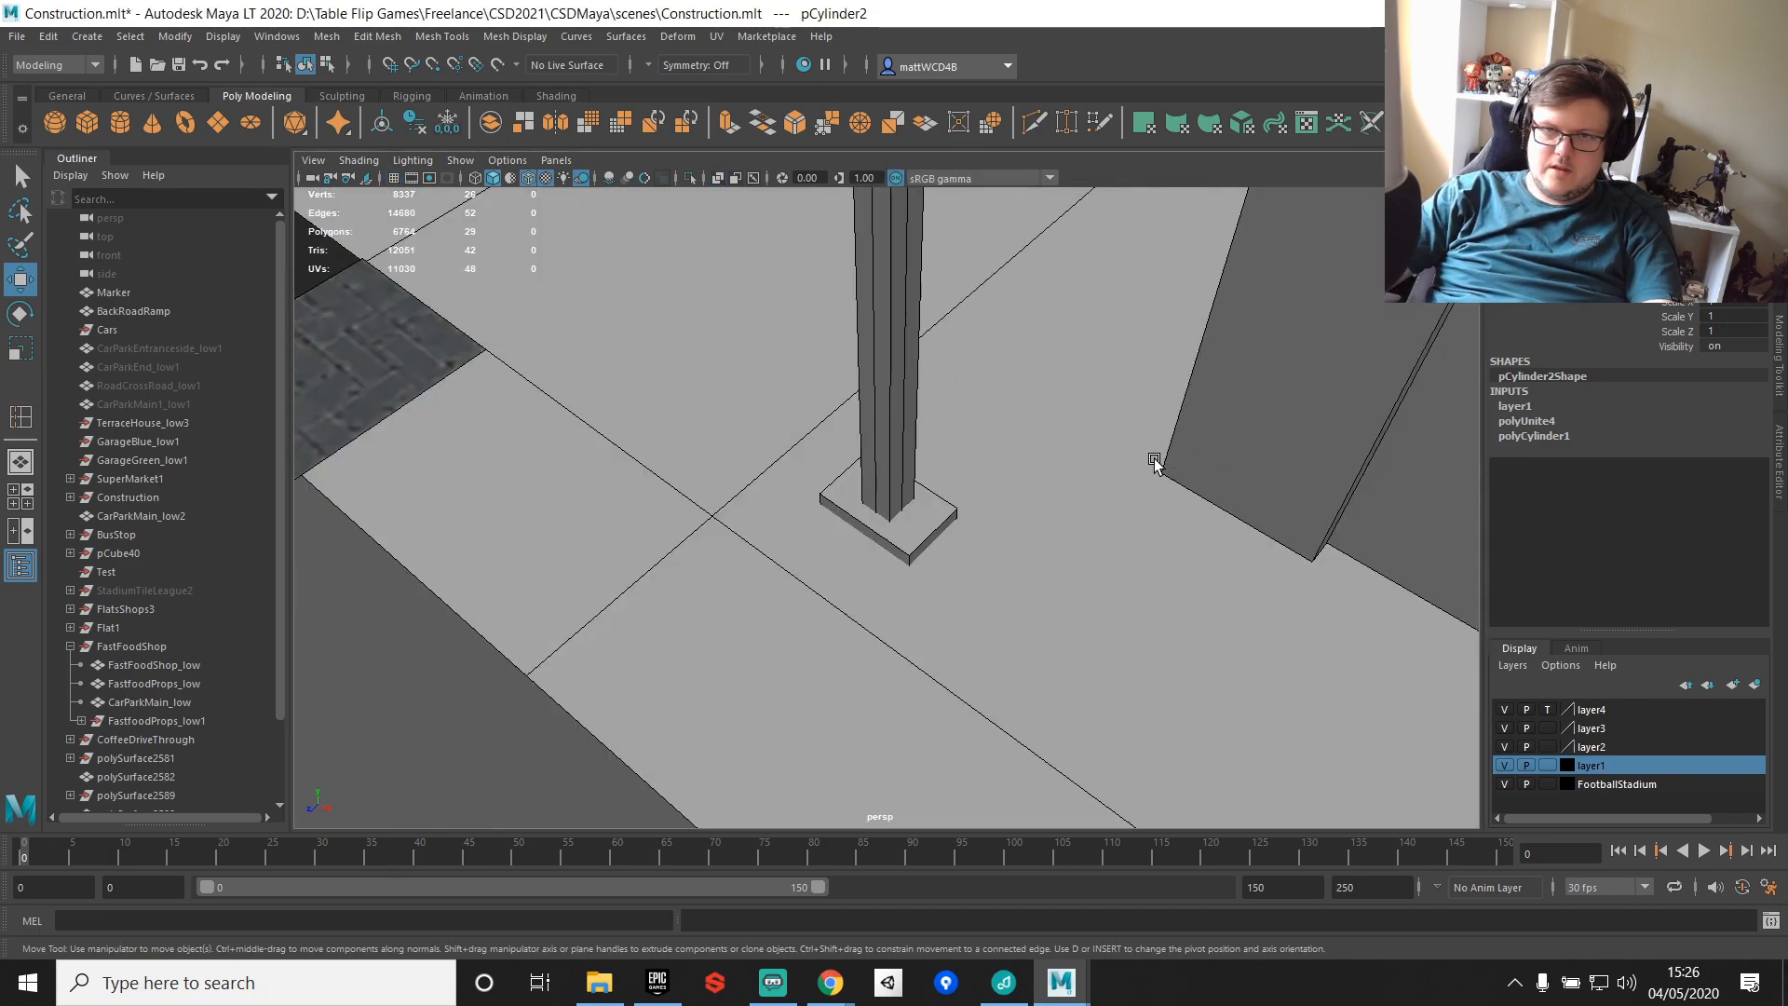
Step: Move the vertices at one end of the sign's crossing block outward along X so it sits evenly about the post
{"action": "left_click_drag", "start_coordinate": [1183, 456], "coordinate": [994, 367], "text": "alt"}
{"action": "scroll", "coordinate": [995, 367], "scroll_direction": "down", "scroll_amount": 3}
{"action": "middle_click_drag", "start_coordinate": [876, 437], "coordinate": [864, 577], "text": "alt"}
{"action": "left_click", "coordinate": [853, 433]}
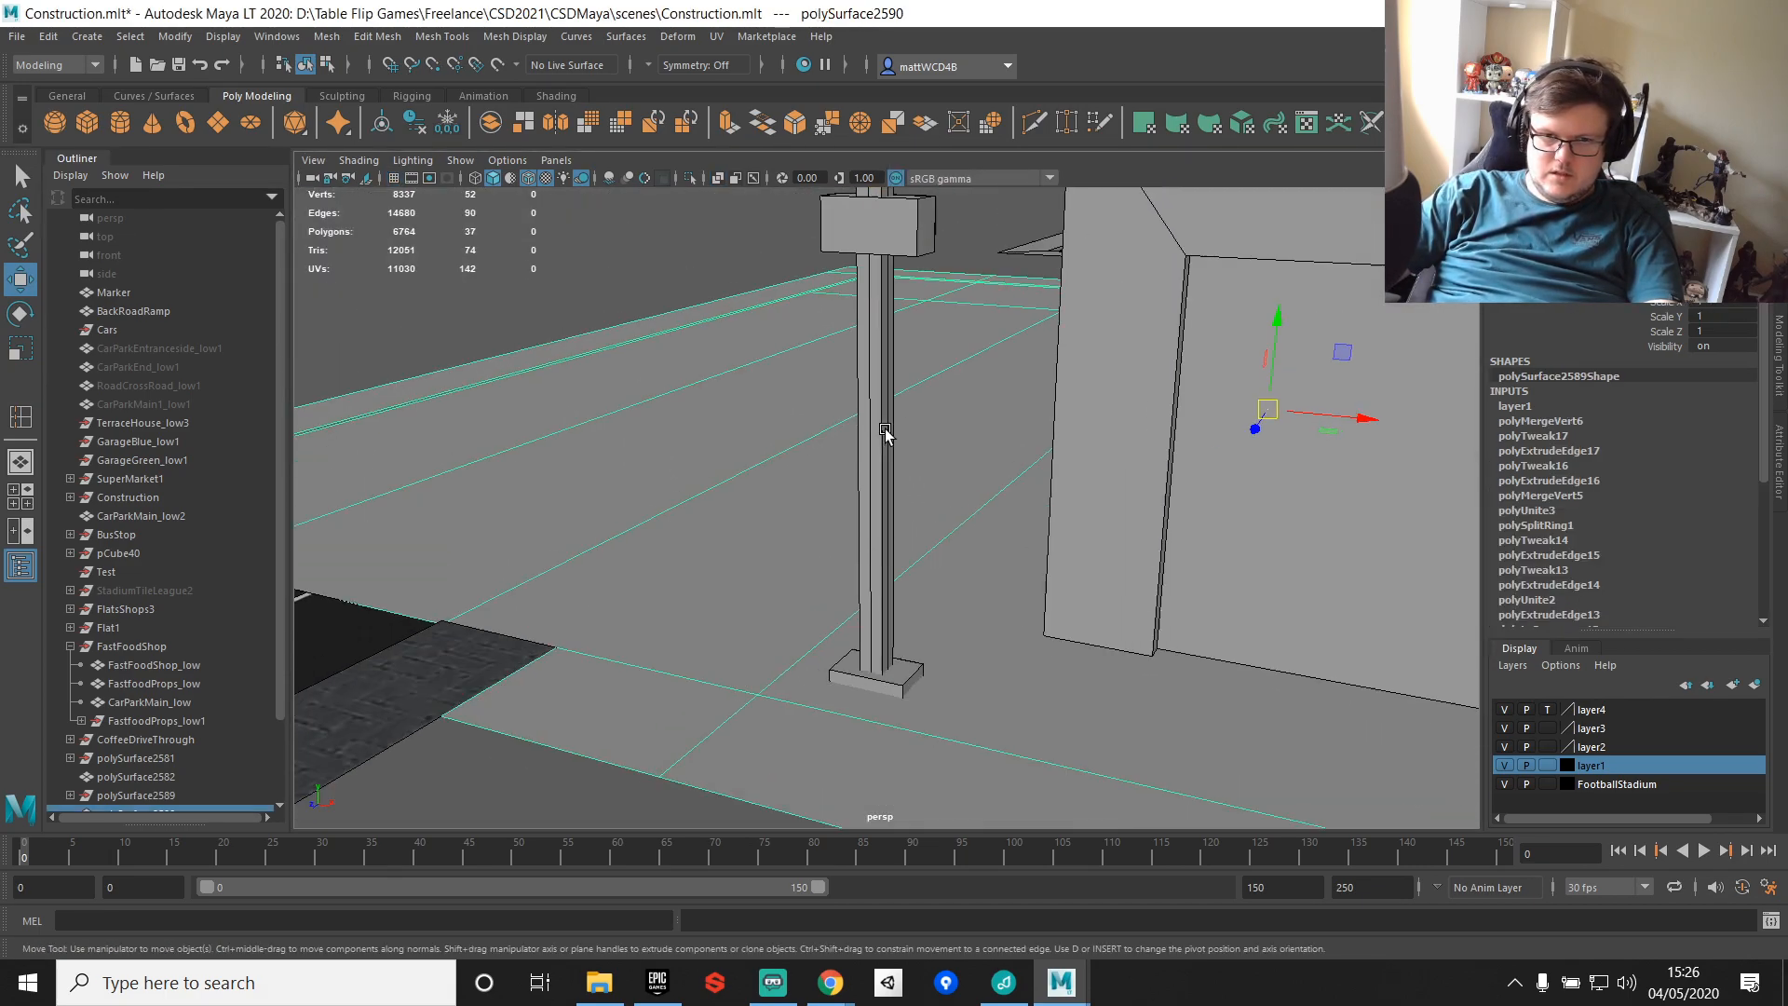
{"action": "left_click_drag", "start_coordinate": [881, 431], "coordinate": [953, 403], "text": "alt"}
{"action": "scroll", "coordinate": [954, 403], "scroll_direction": "up", "scroll_amount": 2}
{"action": "middle_click_drag", "start_coordinate": [954, 403], "coordinate": [901, 467], "text": "alt"}
{"action": "left_click_drag", "start_coordinate": [875, 388], "coordinate": [885, 437], "text": "alt"}
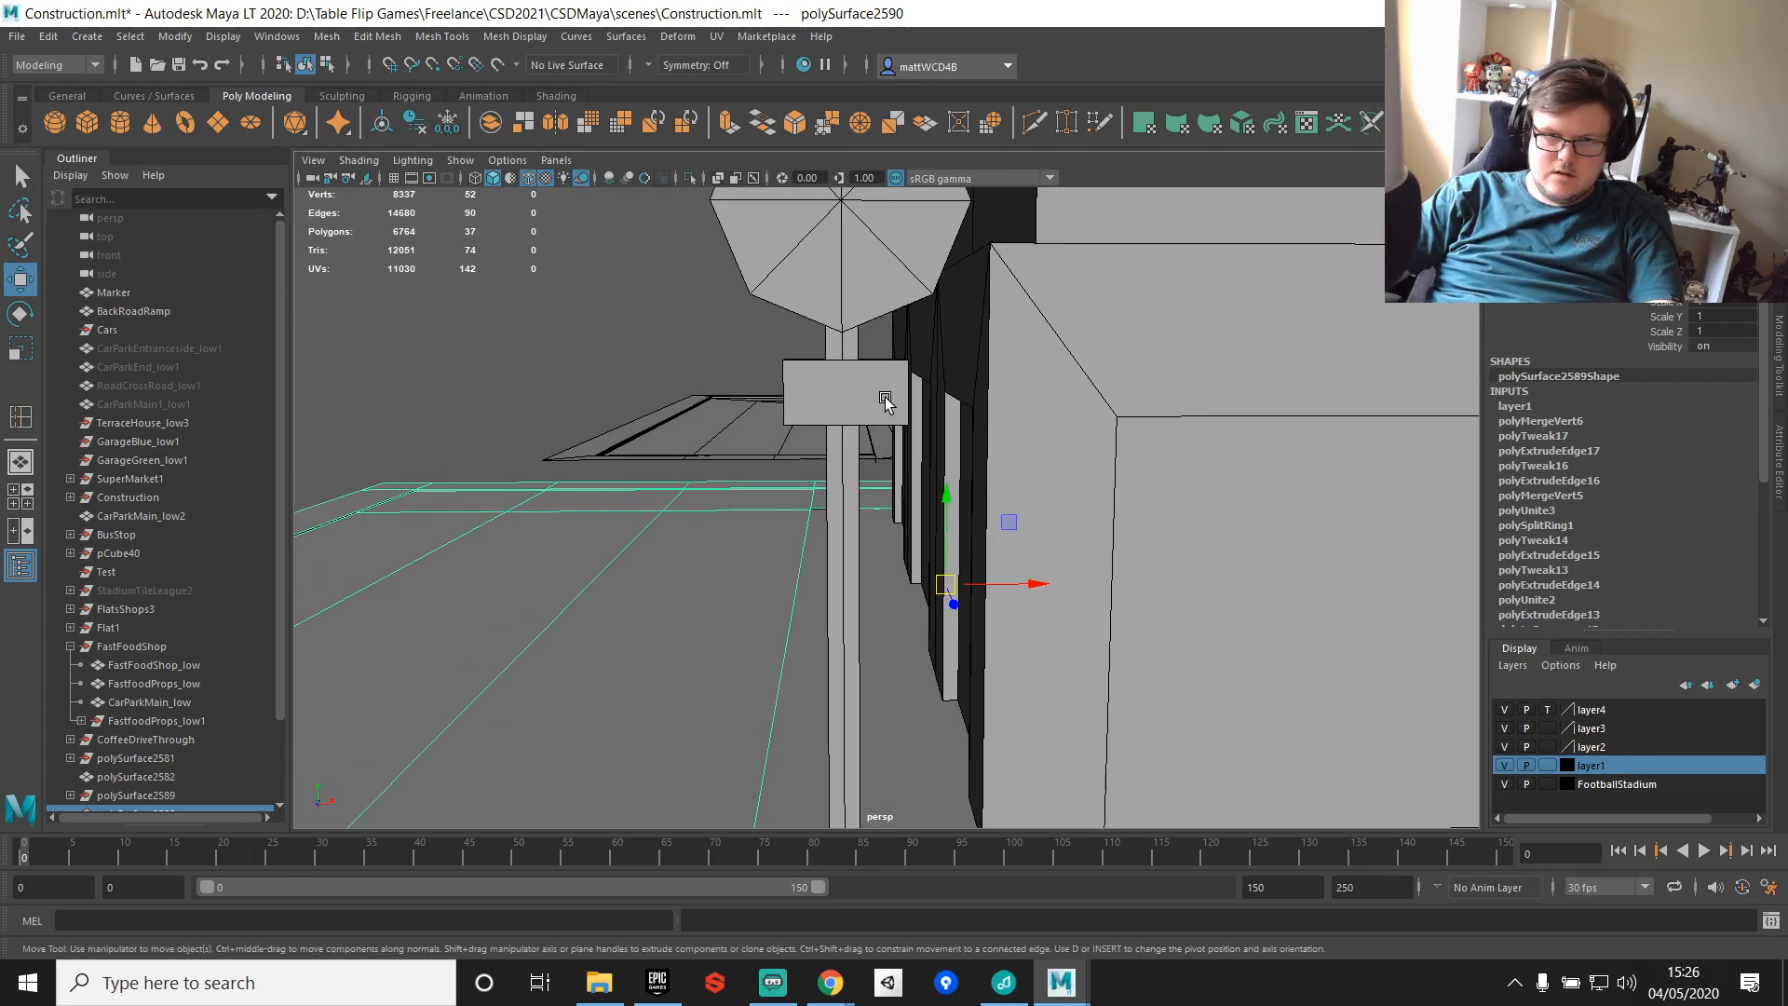
{"action": "left_click", "coordinate": [883, 400]}
{"action": "left_click_drag", "start_coordinate": [885, 421], "coordinate": [878, 434], "text": "alt"}
{"action": "key", "text": "q"}
{"action": "right_click_drag", "start_coordinate": [881, 394], "coordinate": [829, 392]}
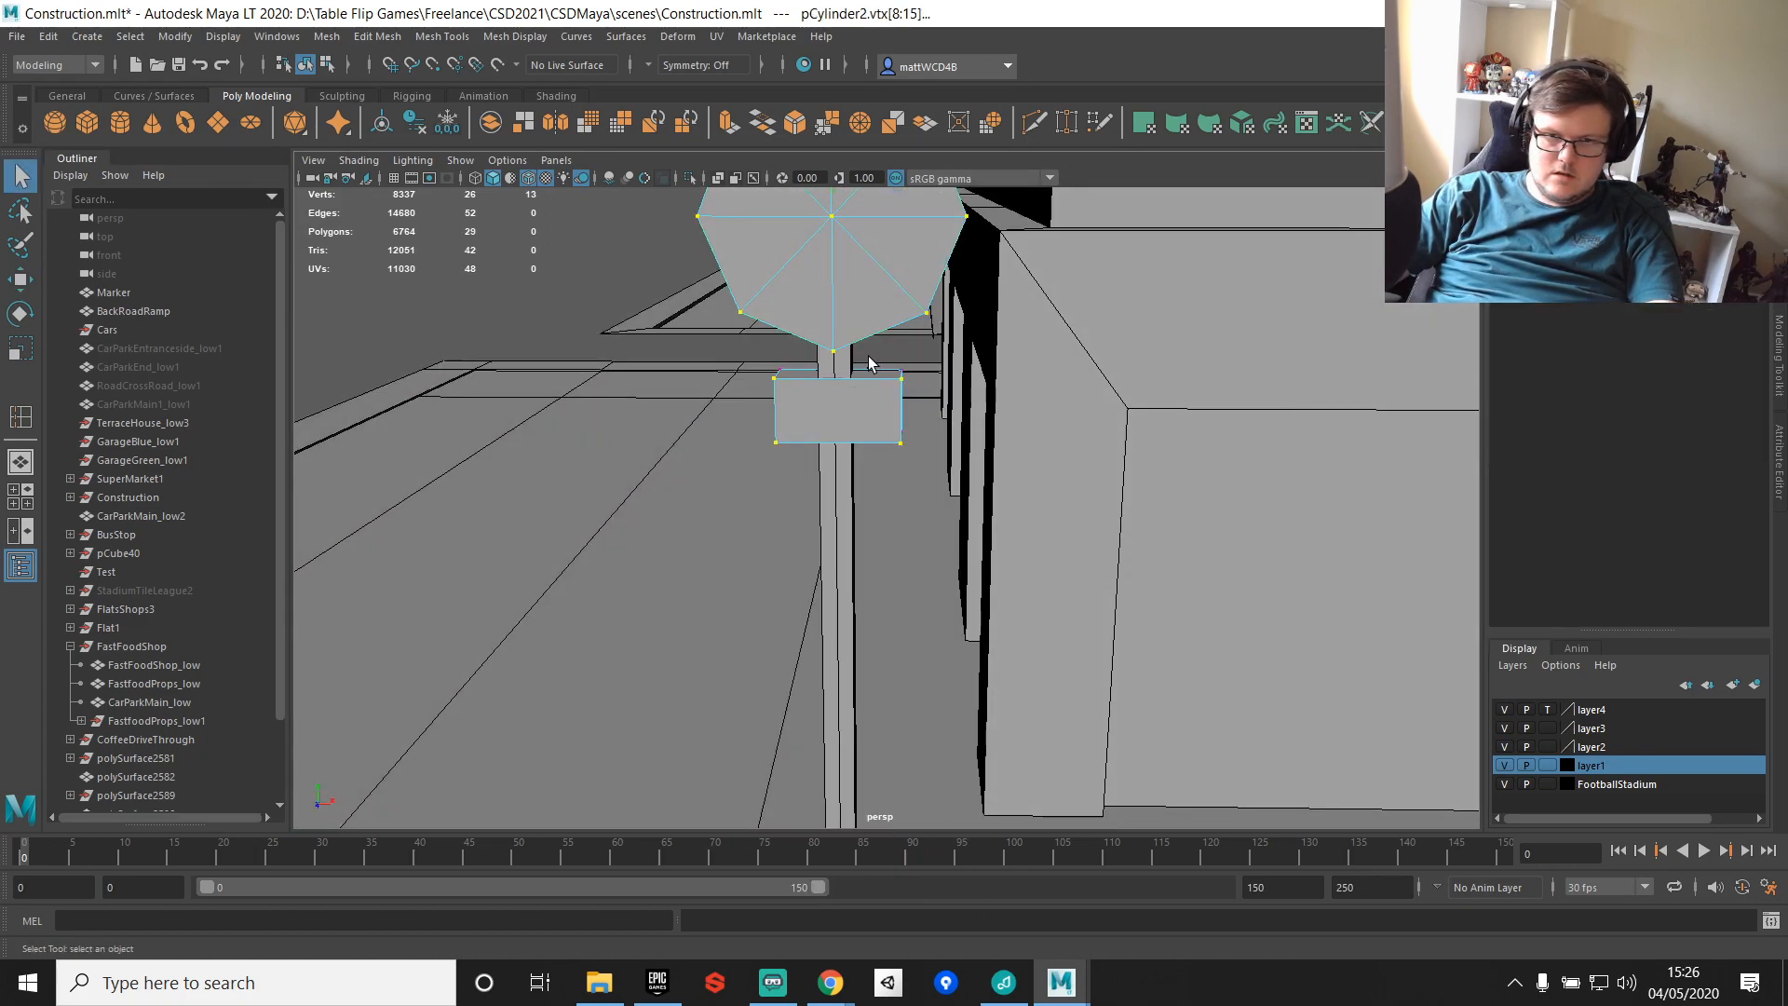
{"action": "left_click_drag", "start_coordinate": [806, 525], "coordinate": [807, 525]}
{"action": "key", "text": "w"}
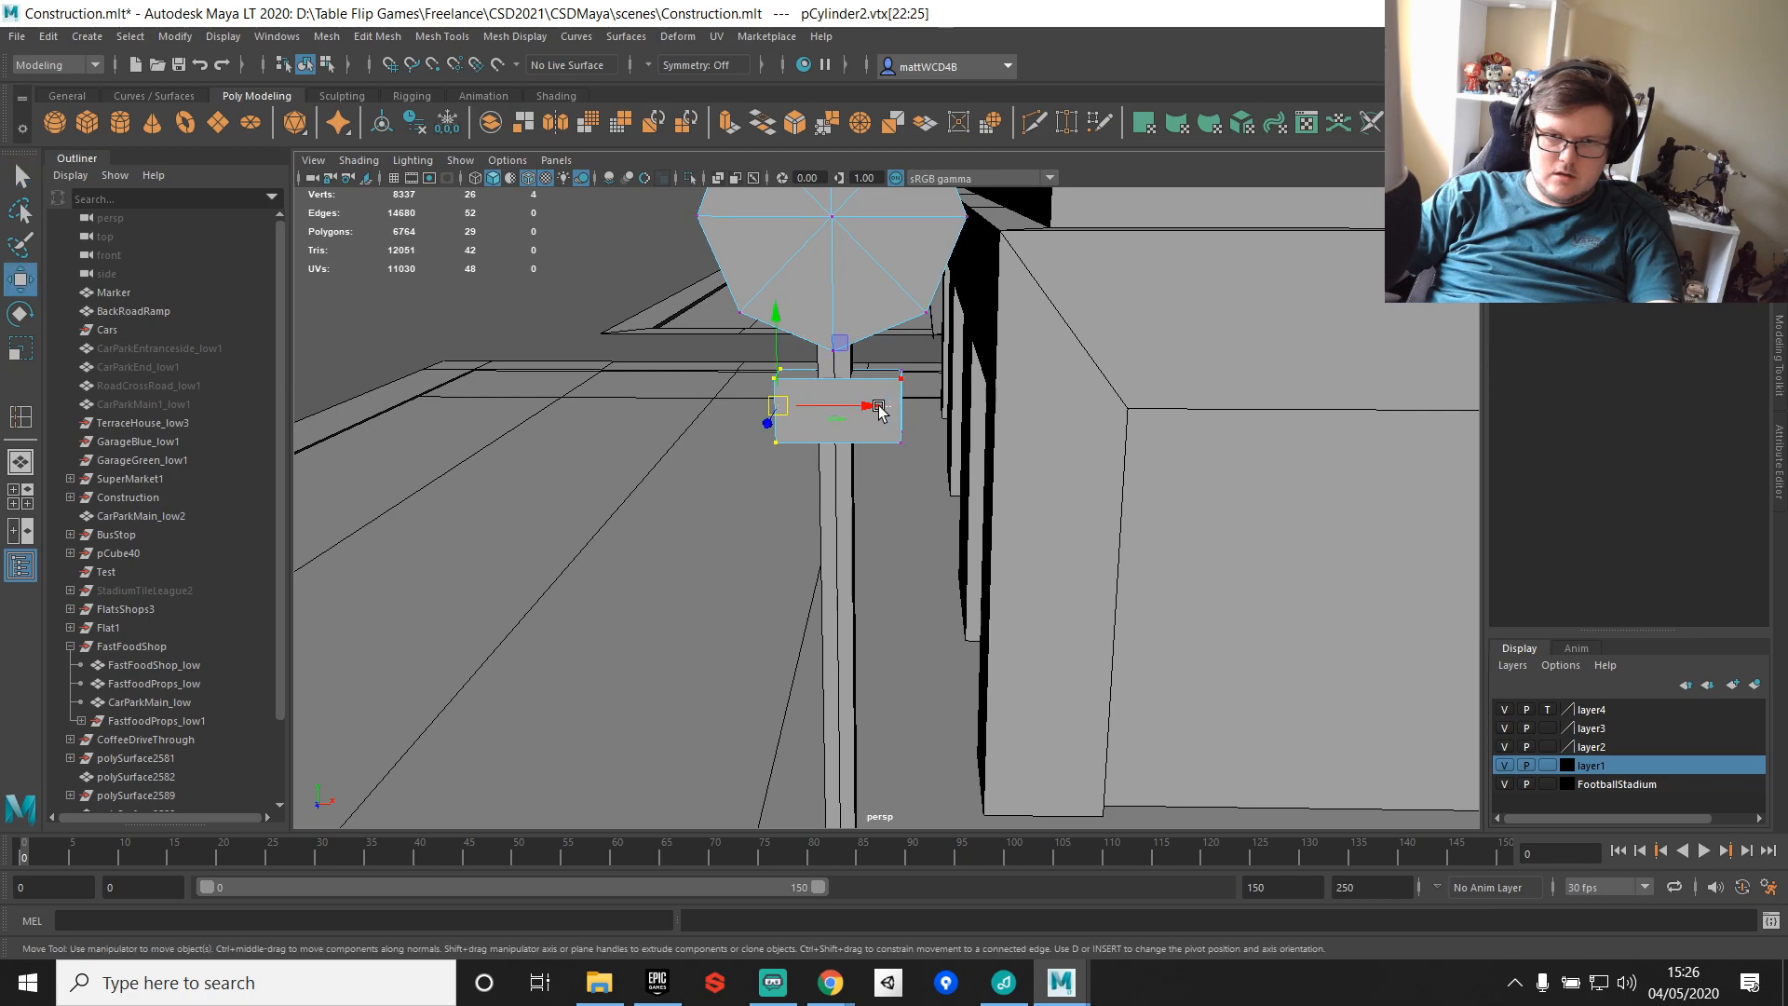
{"action": "left_click_drag", "start_coordinate": [879, 408], "coordinate": [866, 410]}
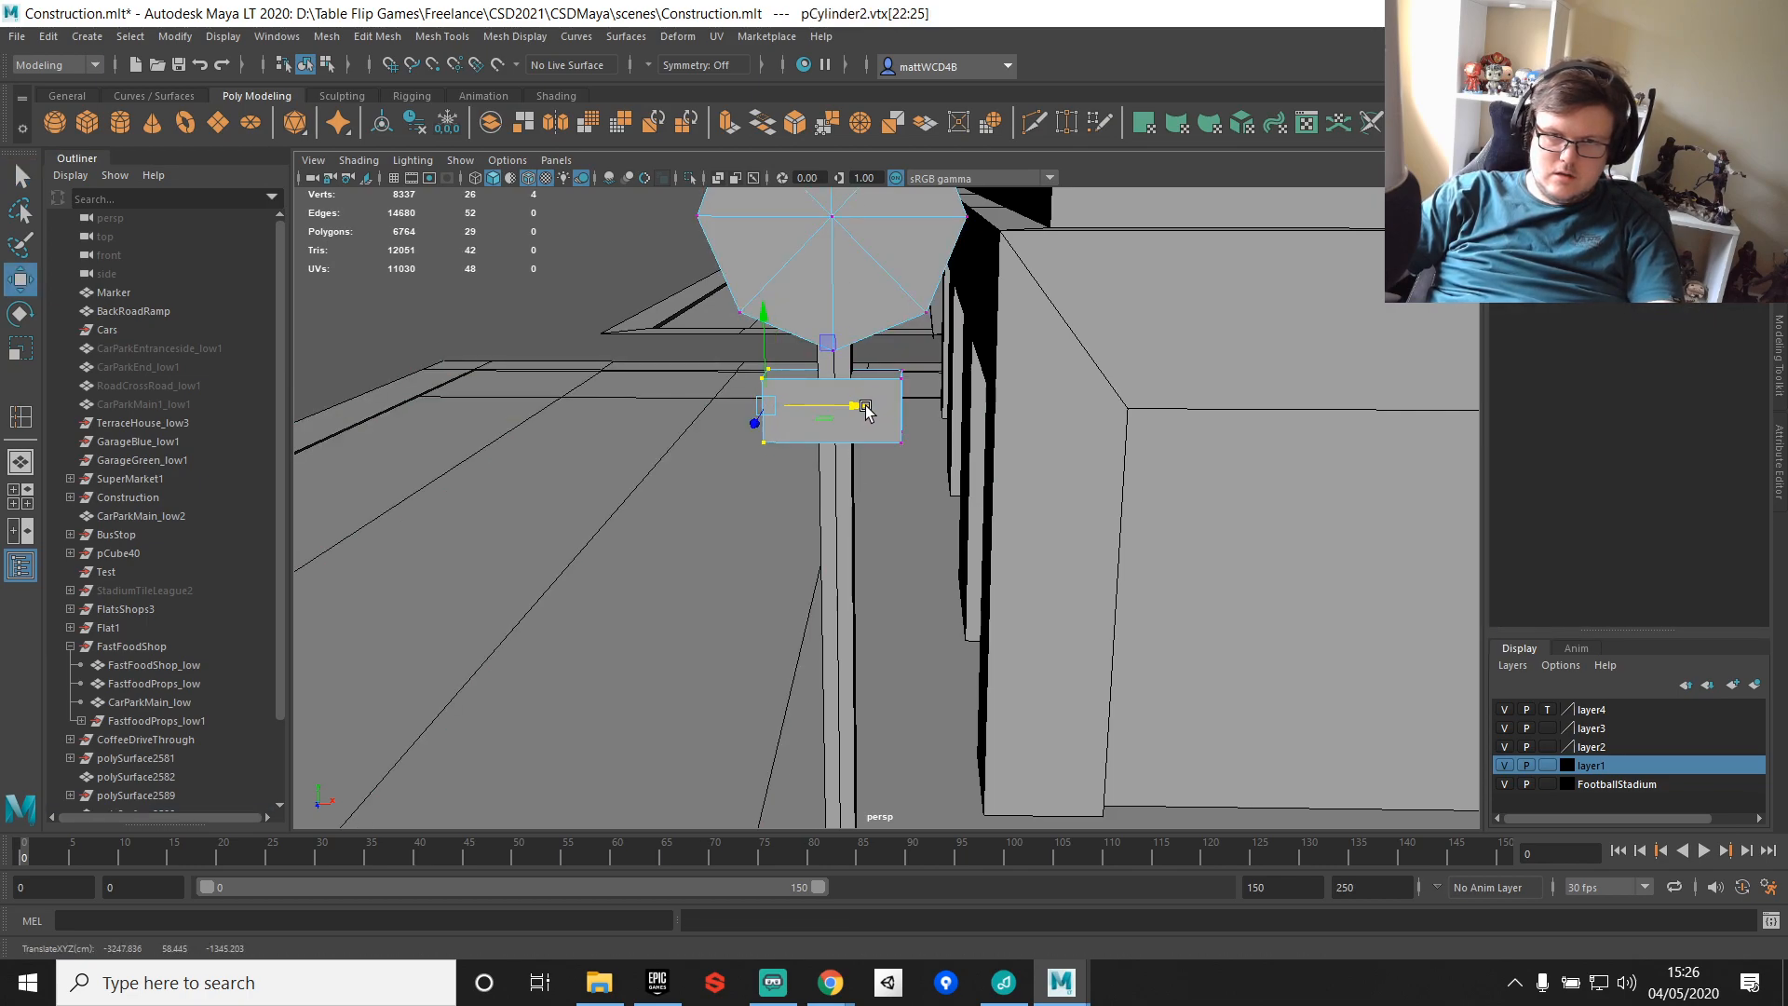
Step: Delete the guide edge loops from the signpost
{"action": "scroll", "coordinate": [910, 372], "scroll_direction": "down", "scroll_amount": 4}
{"action": "middle_click_drag", "start_coordinate": [957, 502], "coordinate": [963, 350], "text": "alt"}
{"action": "scroll", "coordinate": [908, 439], "scroll_direction": "up", "scroll_amount": 3}
{"action": "right_click", "coordinate": [868, 442]}
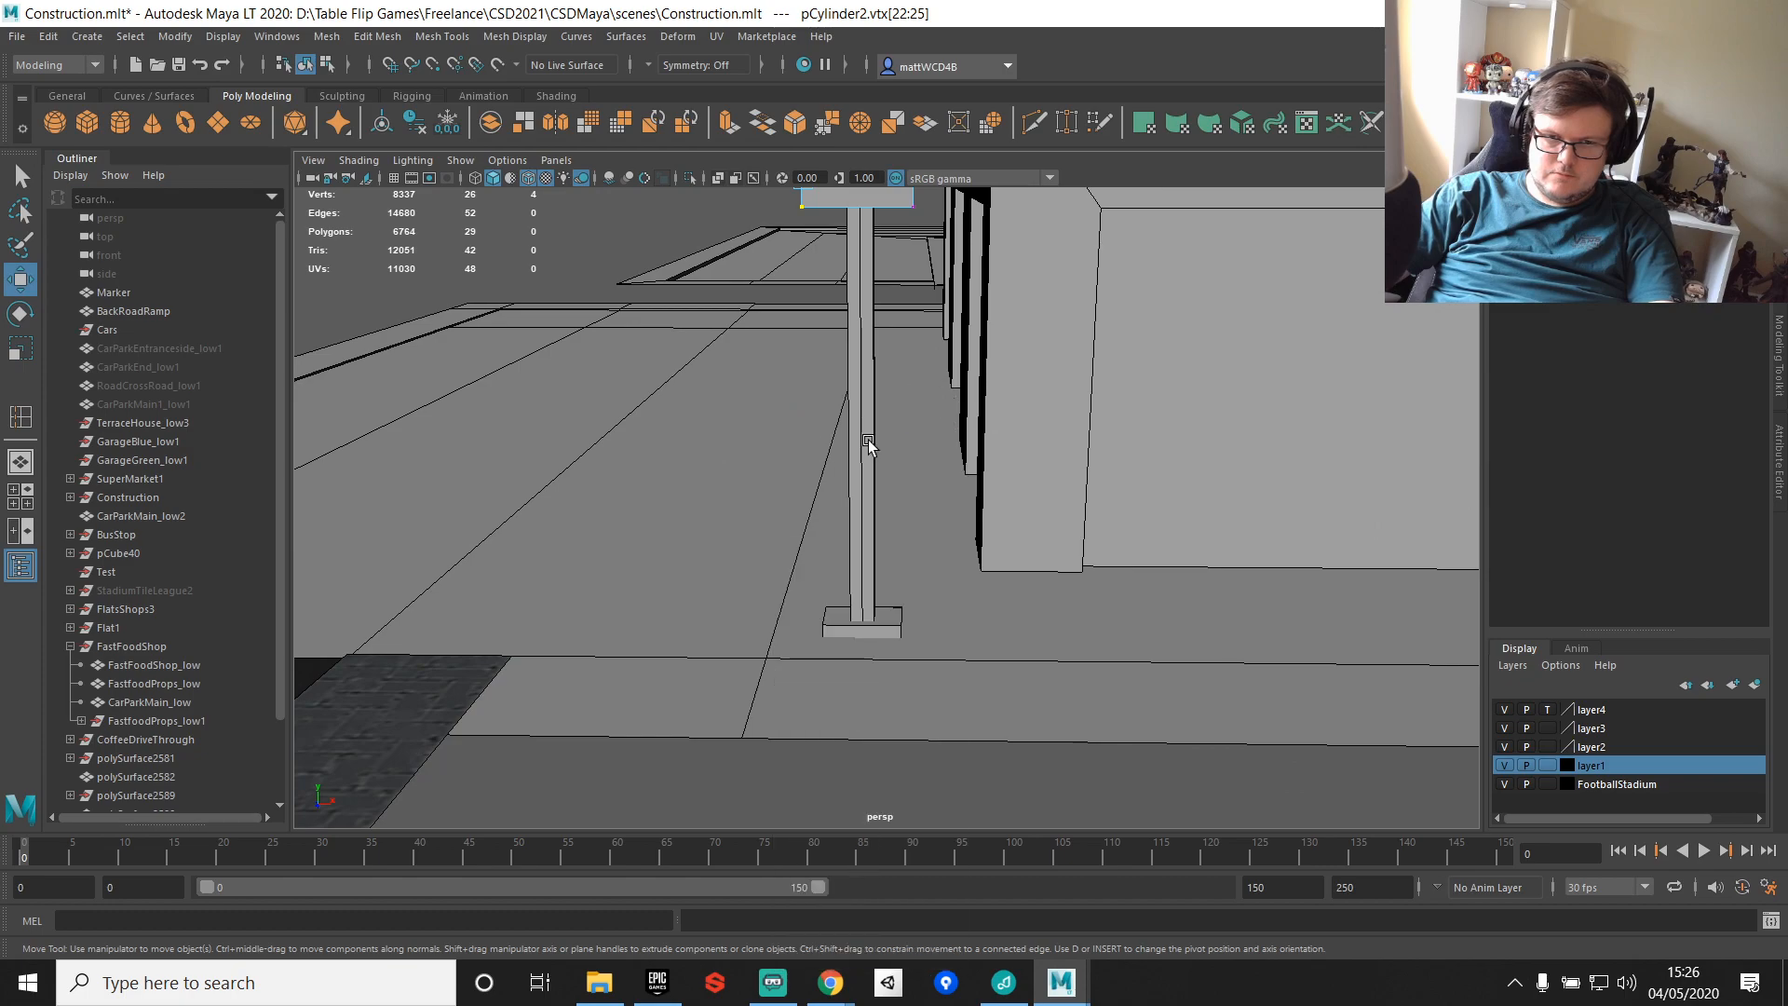
{"action": "left_click", "coordinate": [870, 442]}
{"action": "right_click_drag", "start_coordinate": [867, 431], "coordinate": [863, 341]}
{"action": "double_click", "coordinate": [860, 341]}
{"action": "left_click_drag", "start_coordinate": [911, 378], "coordinate": [893, 445], "text": "alt"}
{"action": "scroll", "coordinate": [893, 444], "scroll_direction": "up", "scroll_amount": 3}
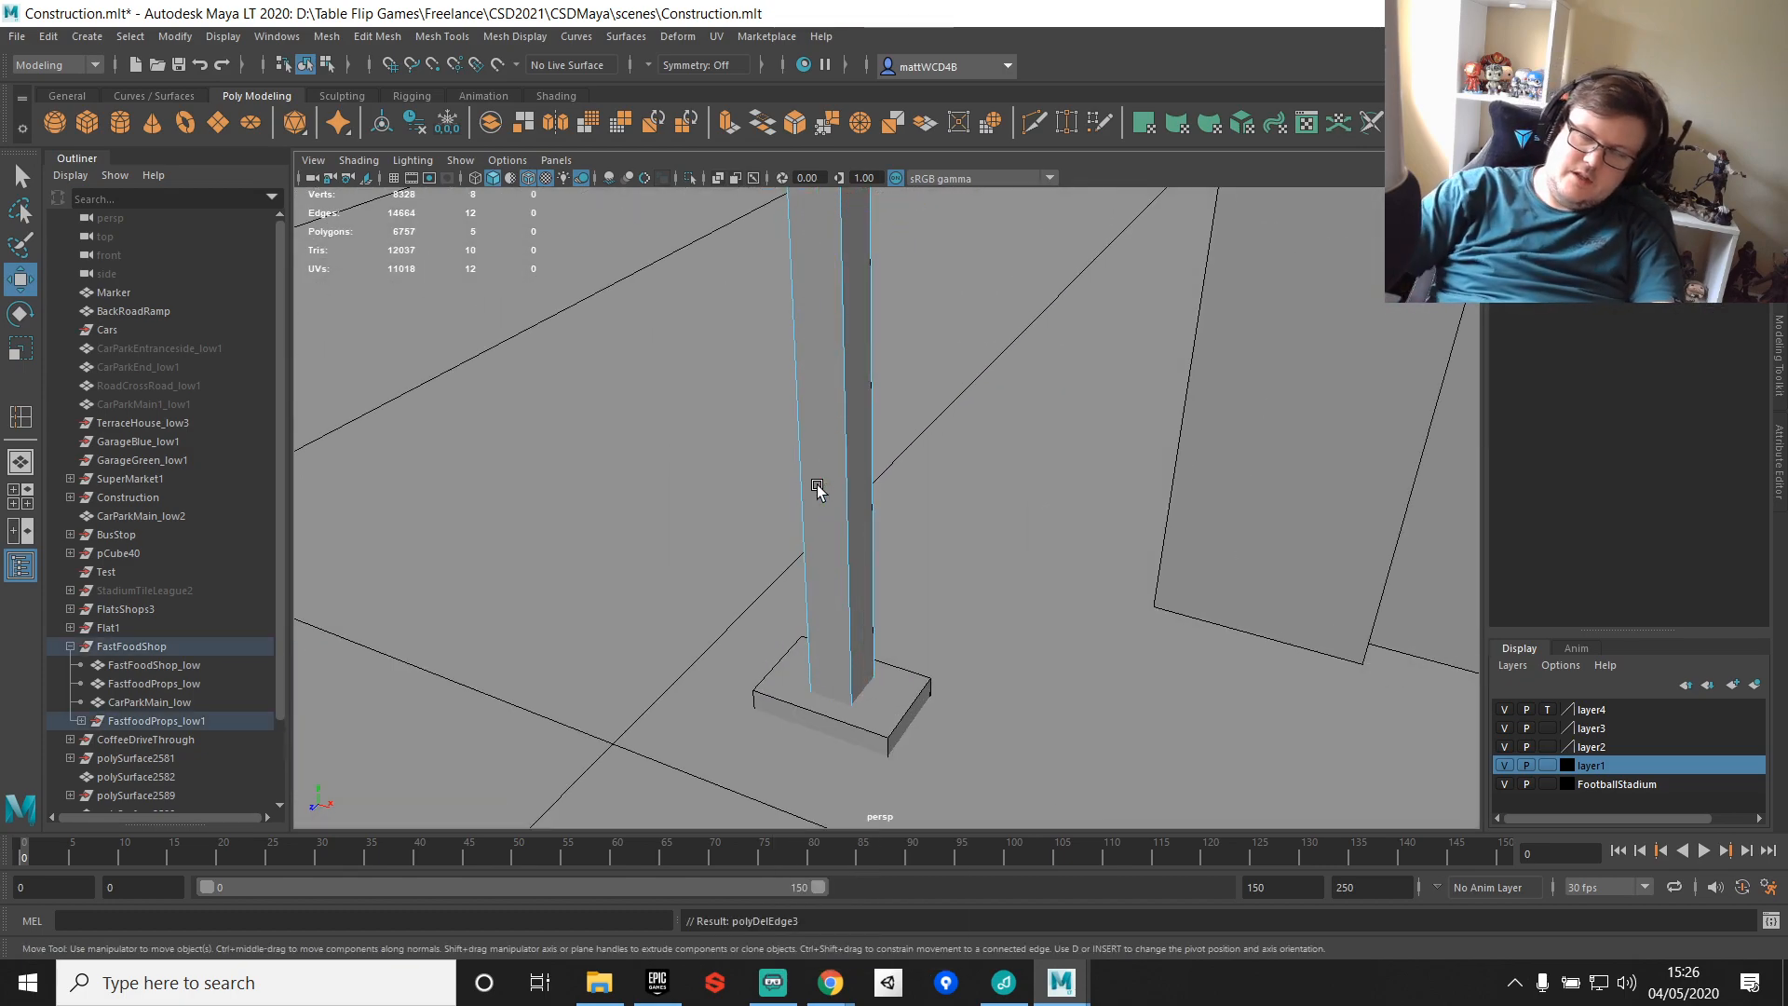
Step: Combine the base plate, signpost and sign head into one mesh and deselect it
{"action": "left_click", "coordinate": [830, 662]}
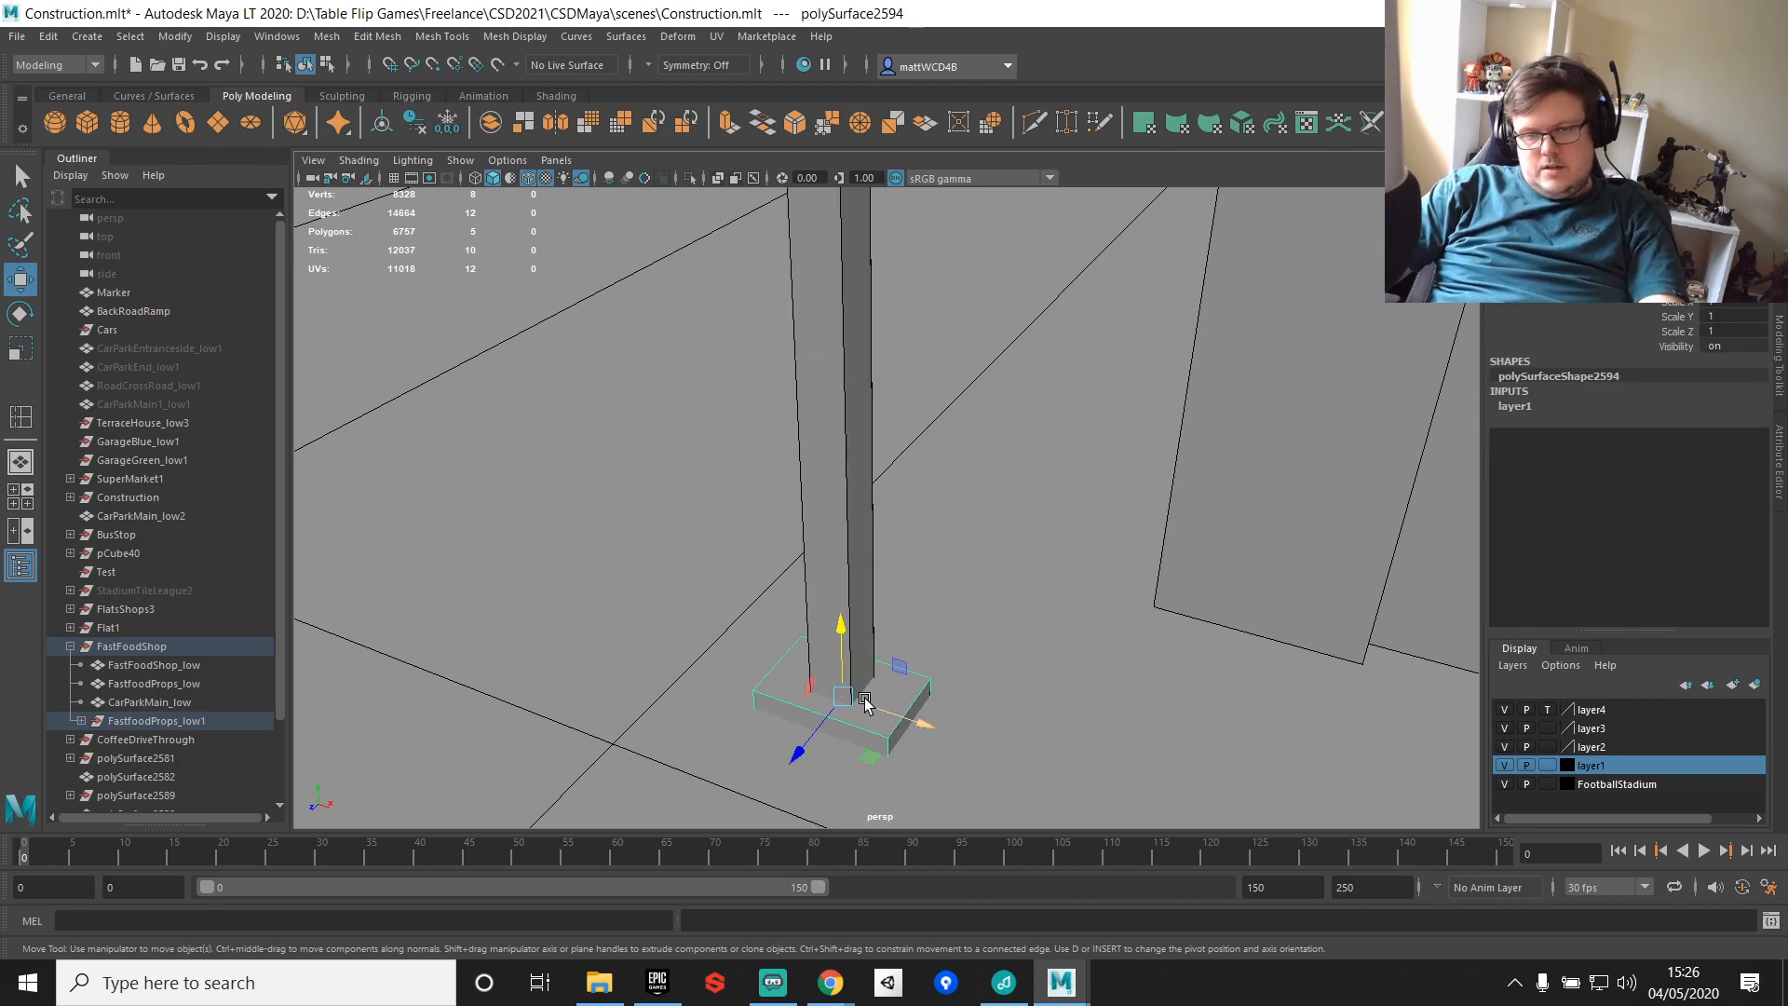
{"action": "left_click", "coordinate": [859, 617], "text": "shift"}
{"action": "key", "text": "f"}
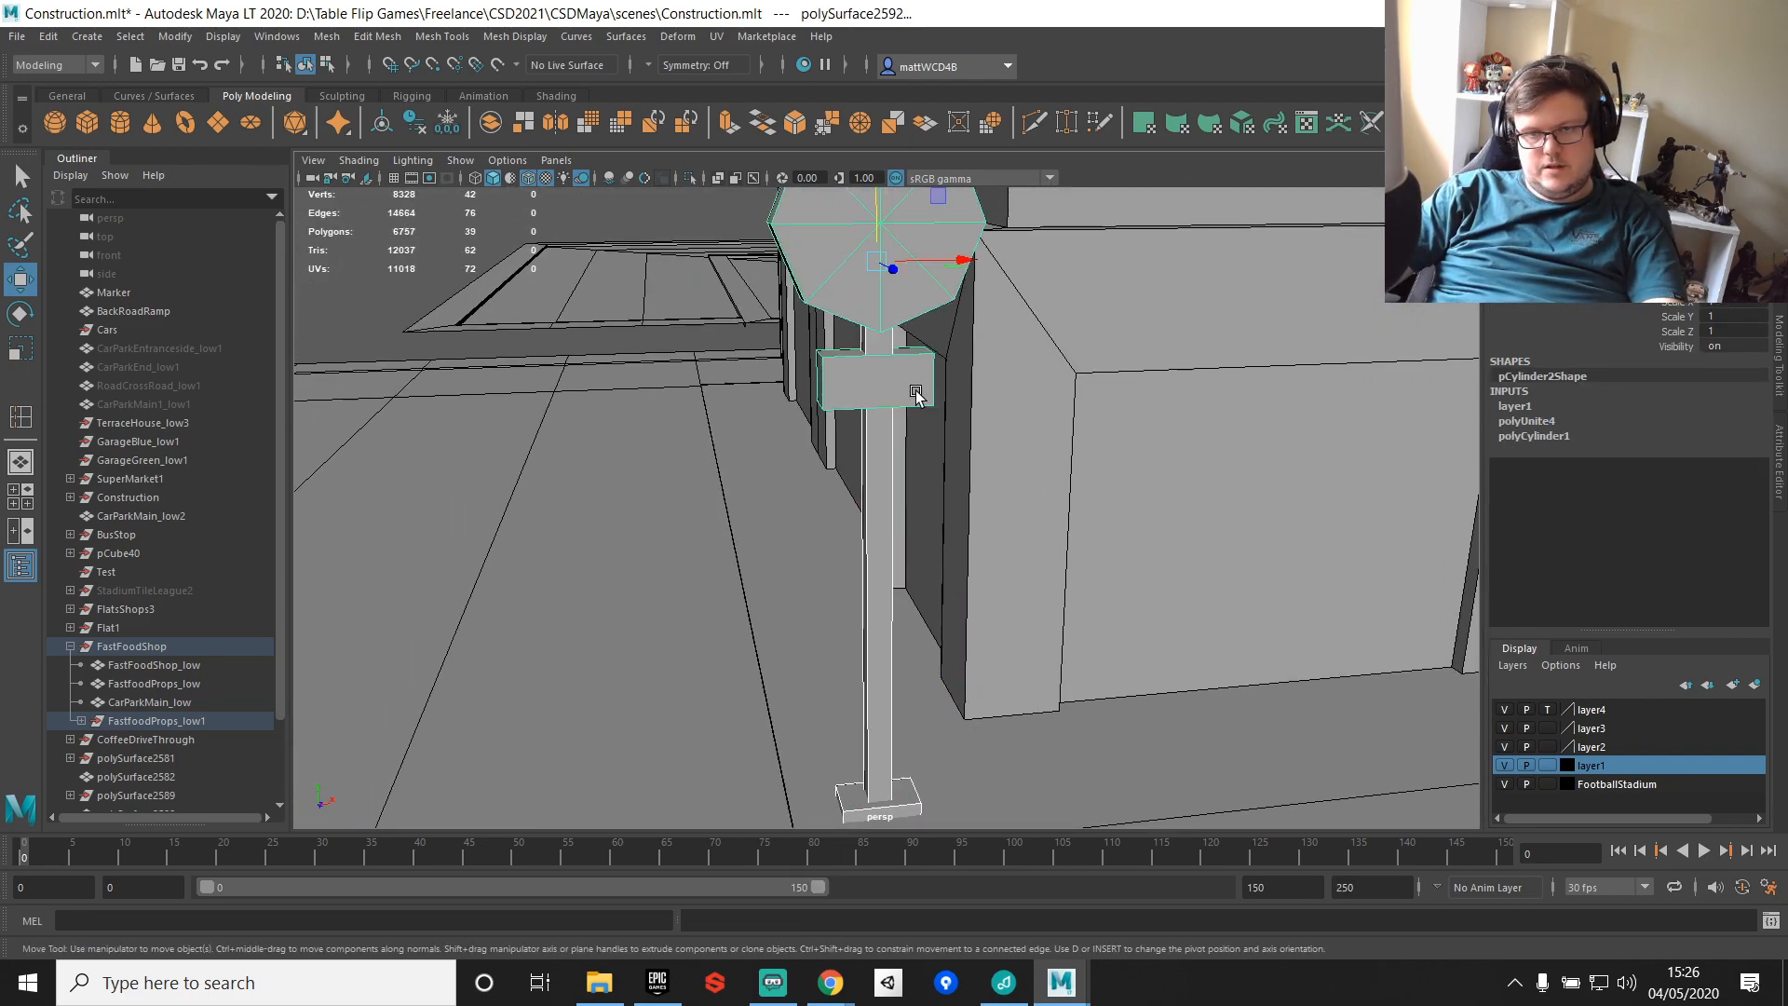
{"action": "scroll", "coordinate": [916, 394], "scroll_direction": "down", "scroll_amount": 3}
{"action": "left_click", "coordinate": [859, 347]}
{"action": "right_click_drag", "start_coordinate": [908, 314], "coordinate": [846, 707], "text": "shift"}
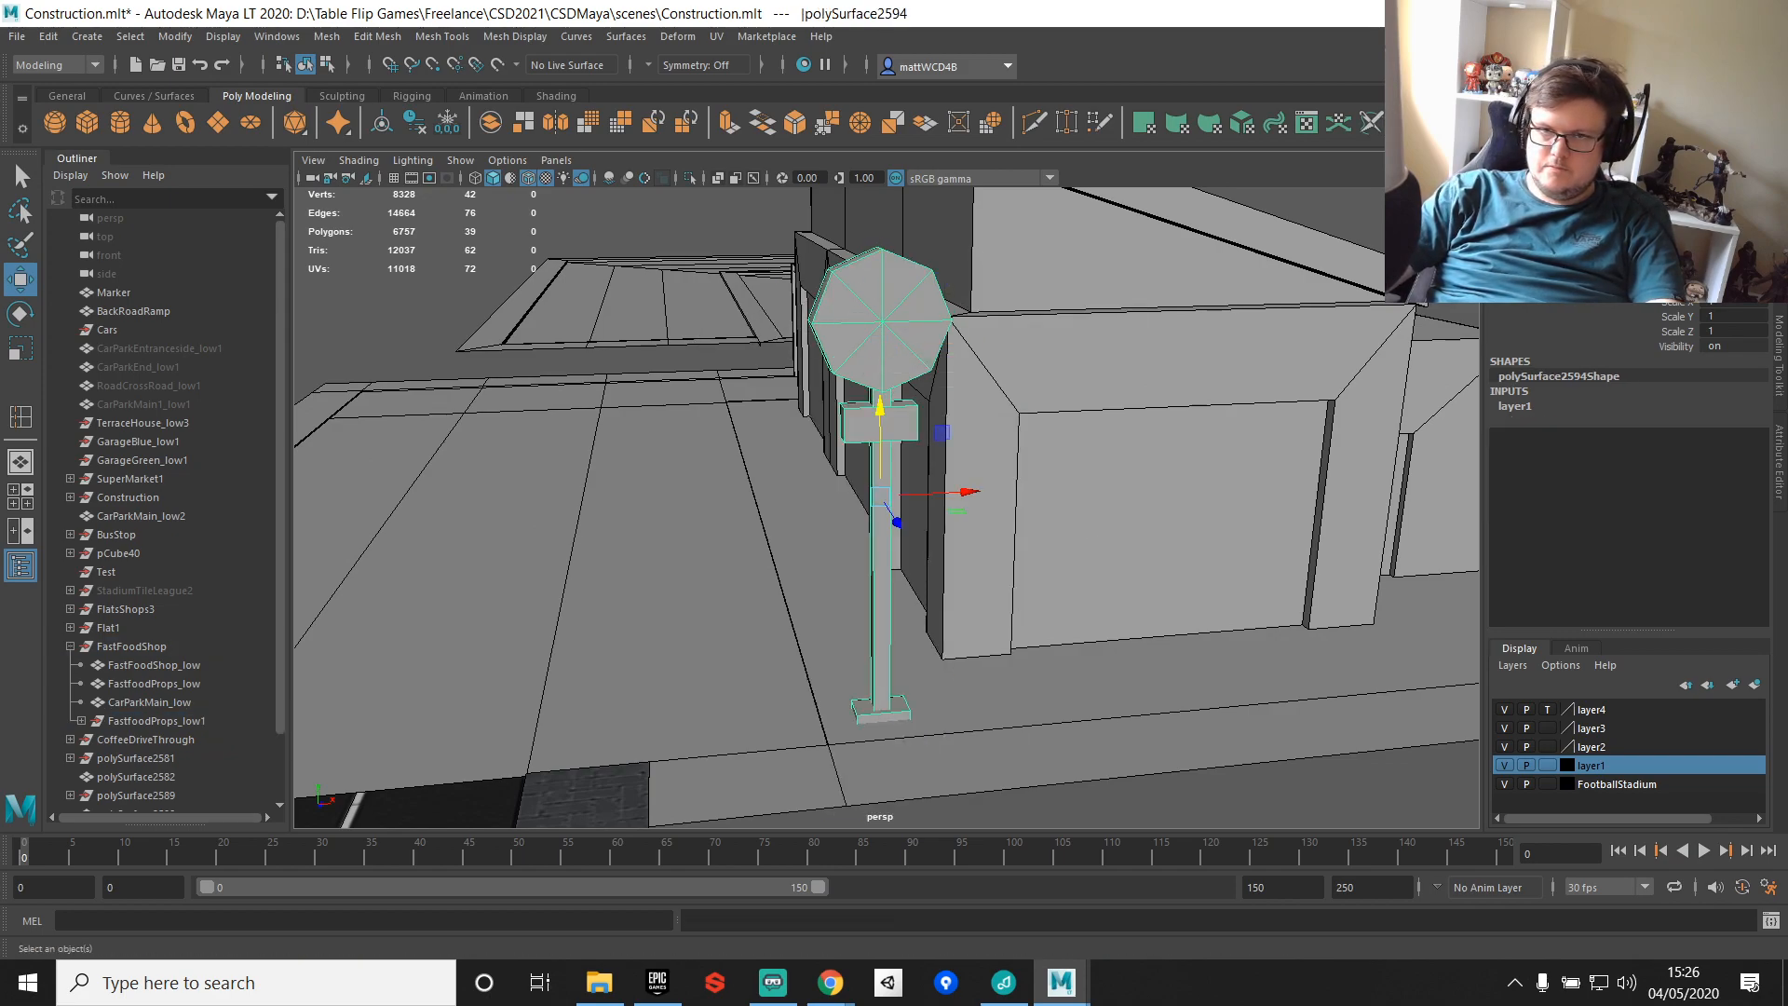
{"action": "scroll", "coordinate": [1045, 484], "scroll_direction": "down", "scroll_amount": 5}
{"action": "left_click_drag", "start_coordinate": [1208, 518], "coordinate": [1361, 562], "text": "alt"}
{"action": "left_click", "coordinate": [1097, 529]}
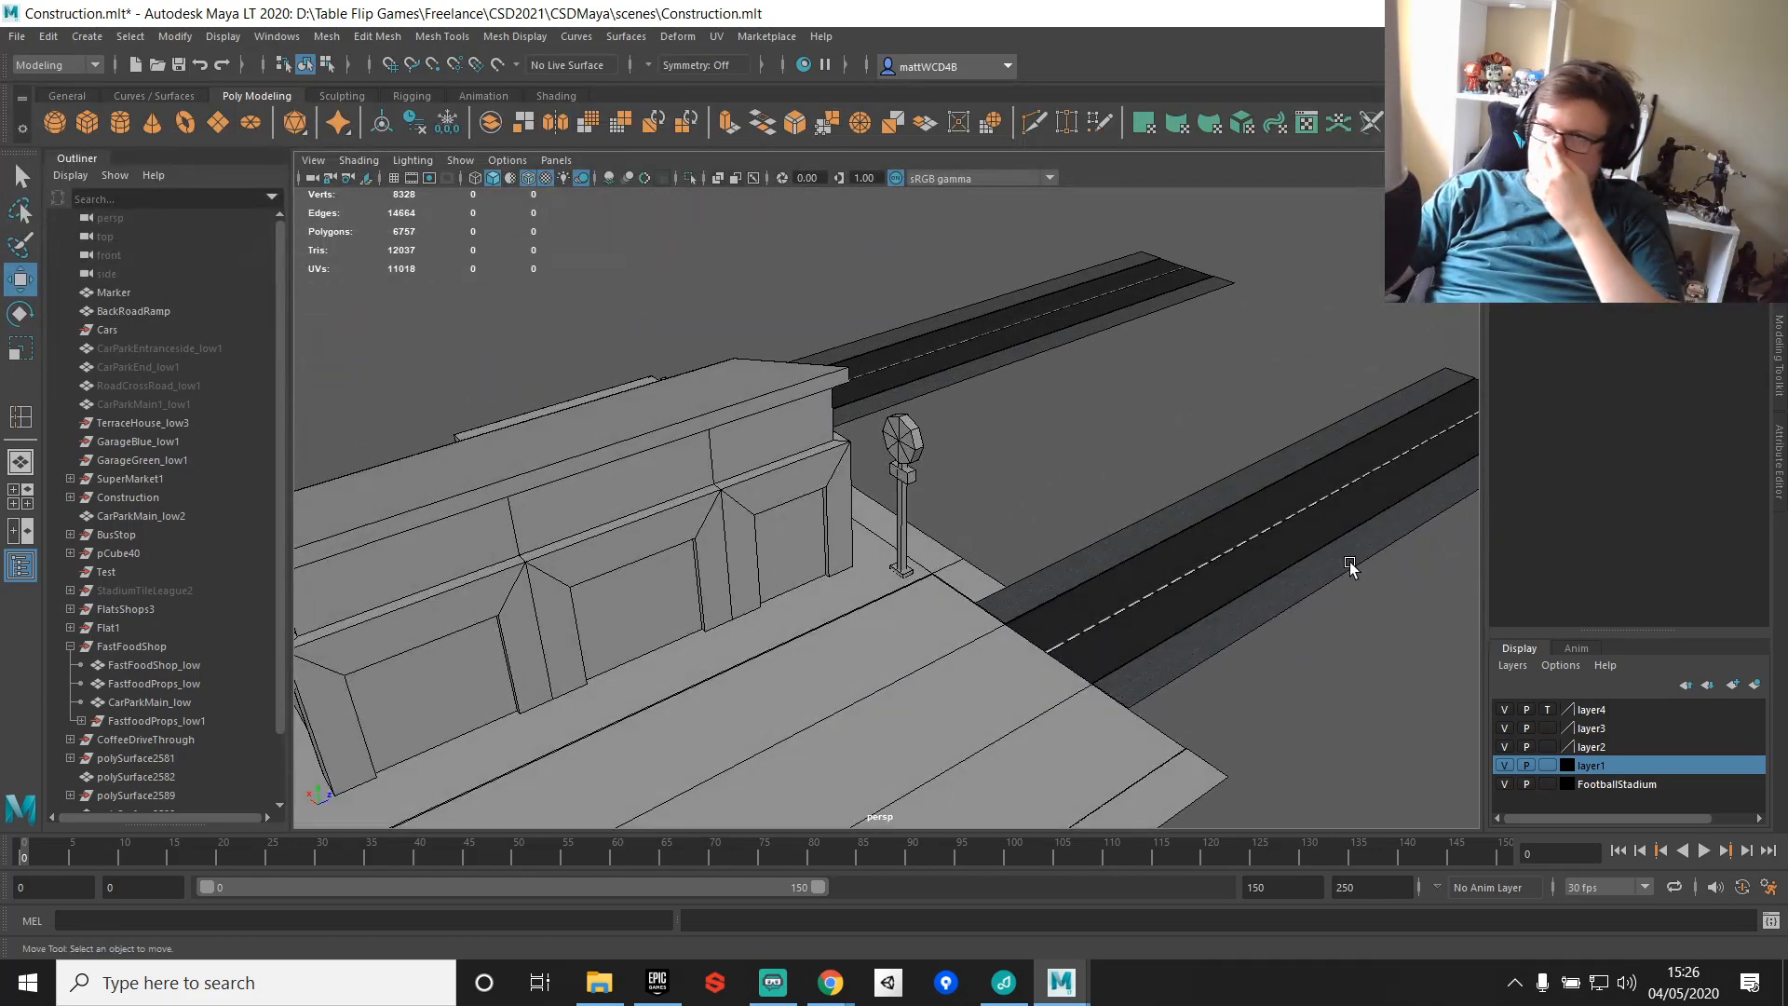
Step: Switch to Chrome, examine the Starbucks Street View reference and move the browser window off the modelling screen
{"action": "left_click", "coordinate": [829, 983]}
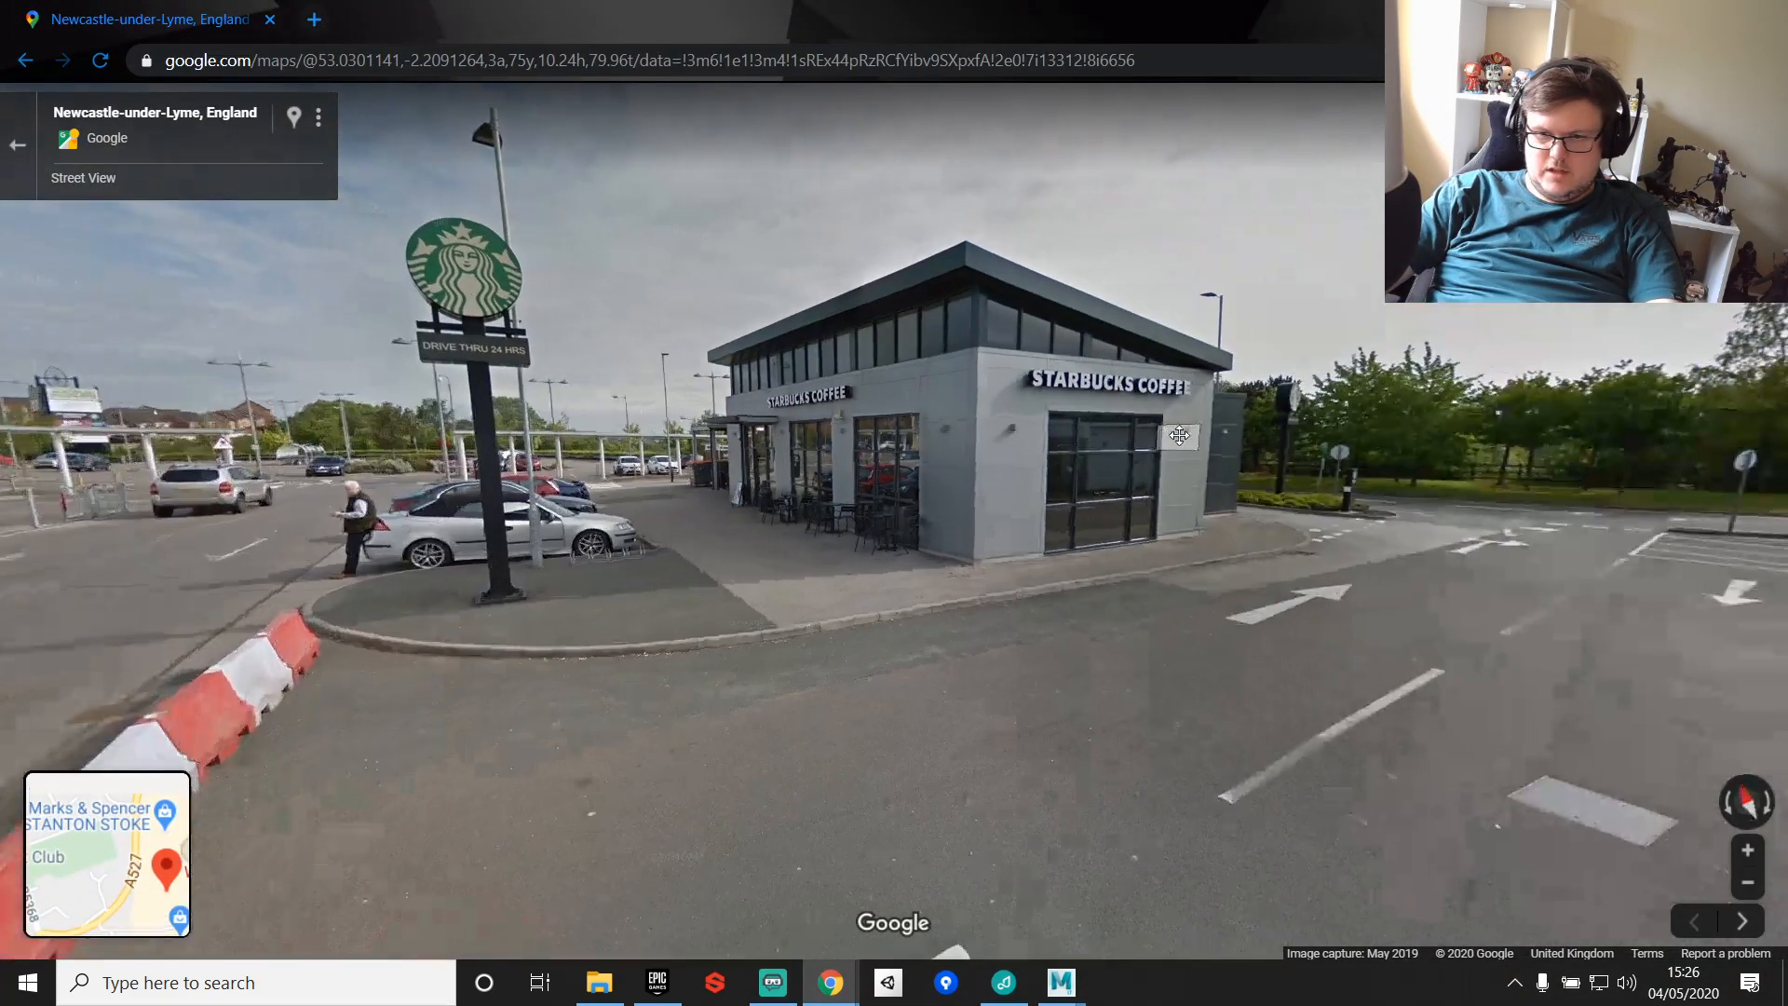
{"action": "left_click_drag", "start_coordinate": [1179, 435], "coordinate": [1174, 472]}
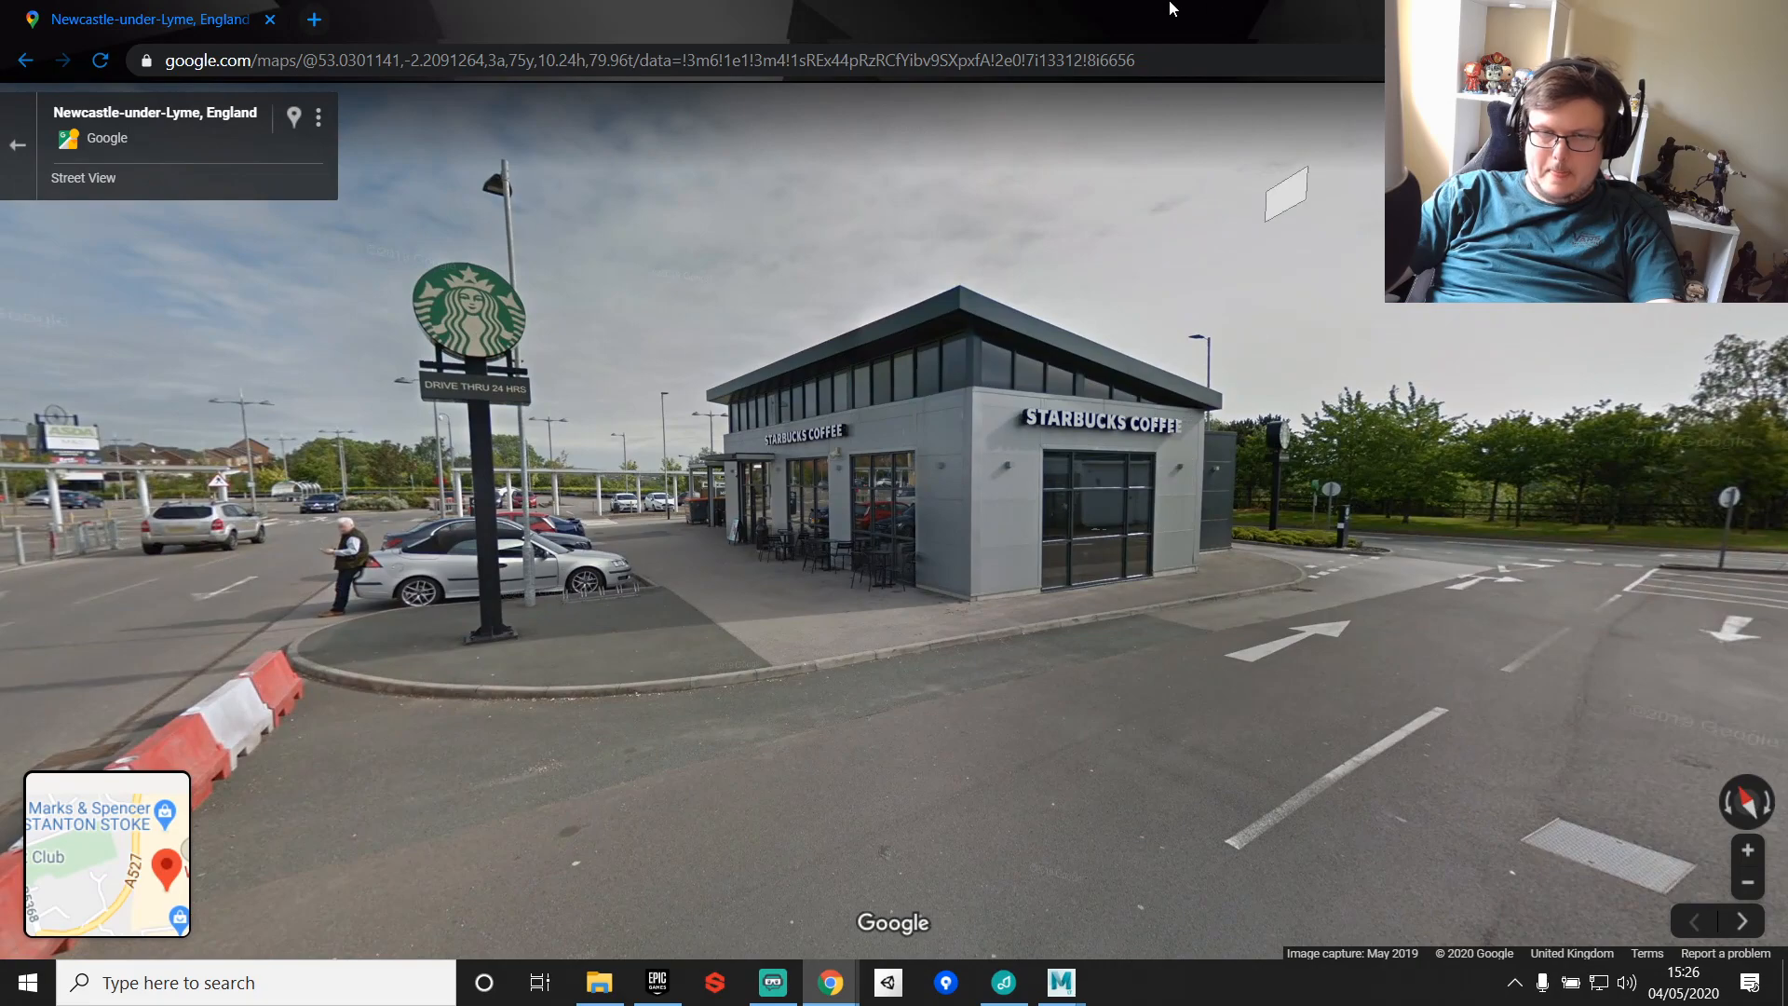
{"action": "left_click_drag", "start_coordinate": [994, 12], "coordinate": [1787, 61]}
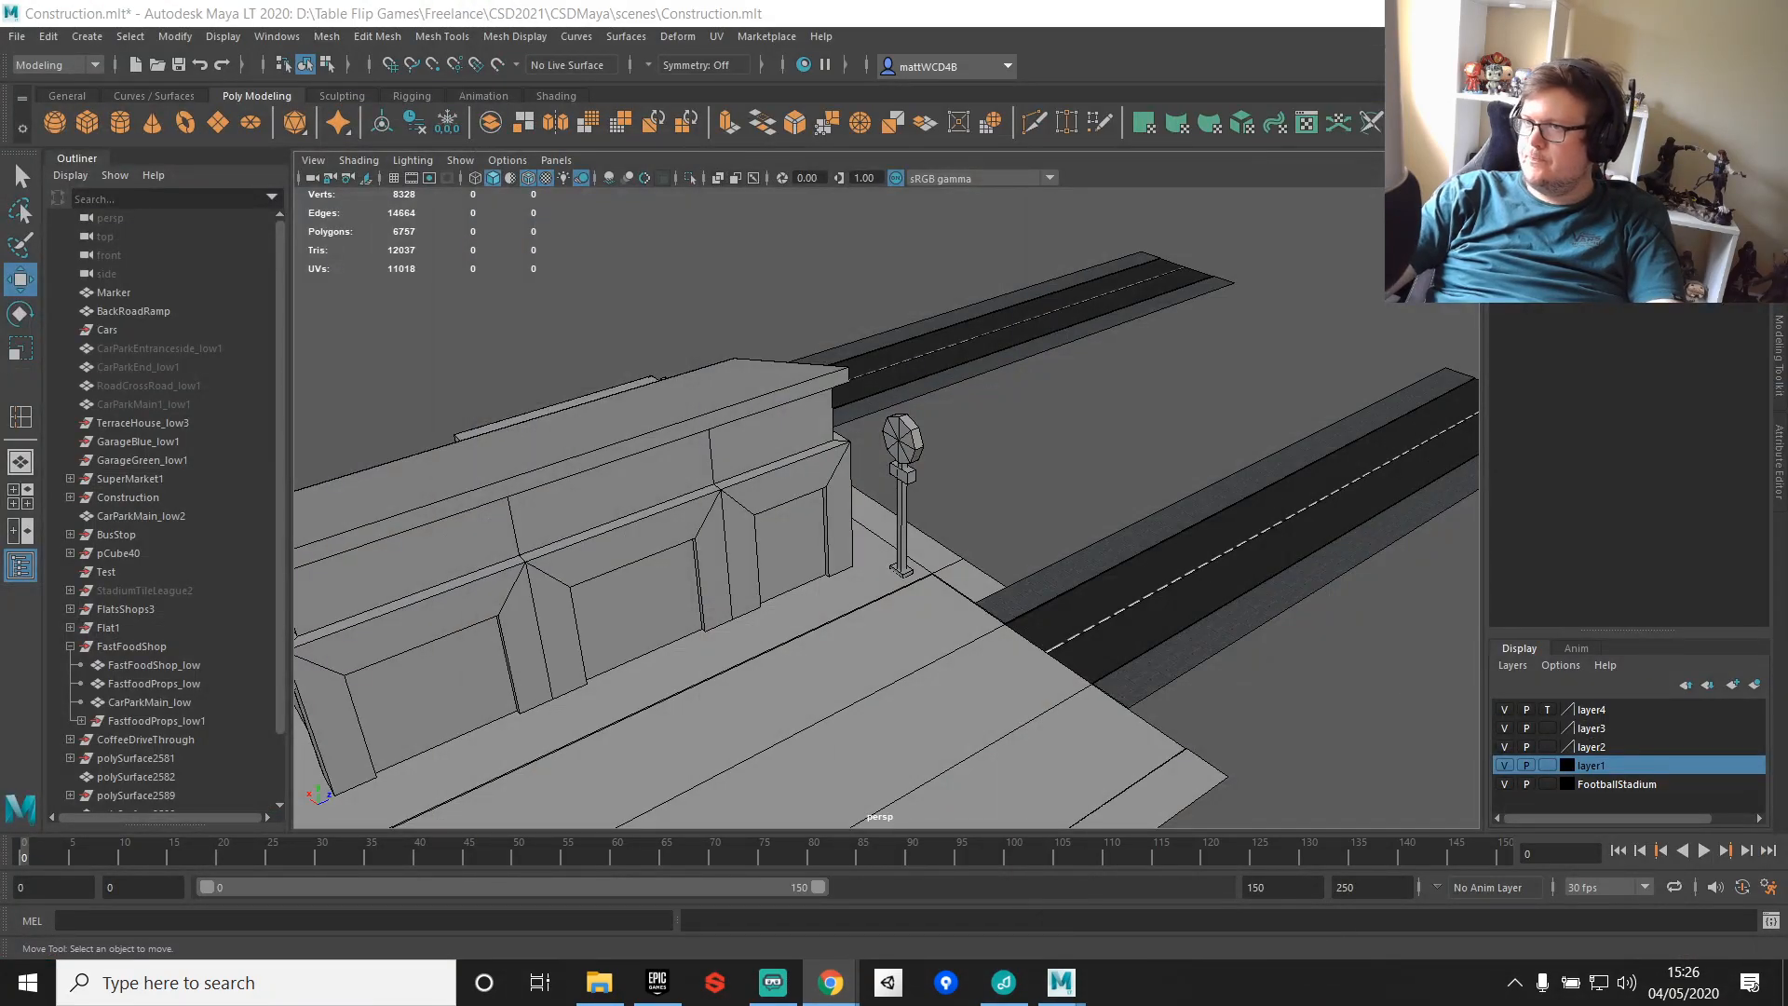
Step: Extrude the end edge of the ground's outer strip beside the lane and vertex-snap it level with the pavement edge across the road
{"action": "left_click_drag", "start_coordinate": [639, 547], "coordinate": [1132, 518], "text": "alt"}
{"action": "middle_click_drag", "start_coordinate": [1132, 517], "coordinate": [1109, 578], "text": "alt"}
{"action": "left_click_drag", "start_coordinate": [1071, 609], "coordinate": [1245, 606], "text": "alt"}
{"action": "middle_click_drag", "start_coordinate": [1245, 606], "coordinate": [997, 566], "text": "alt"}
{"action": "scroll", "coordinate": [997, 565], "scroll_direction": "up", "scroll_amount": 5}
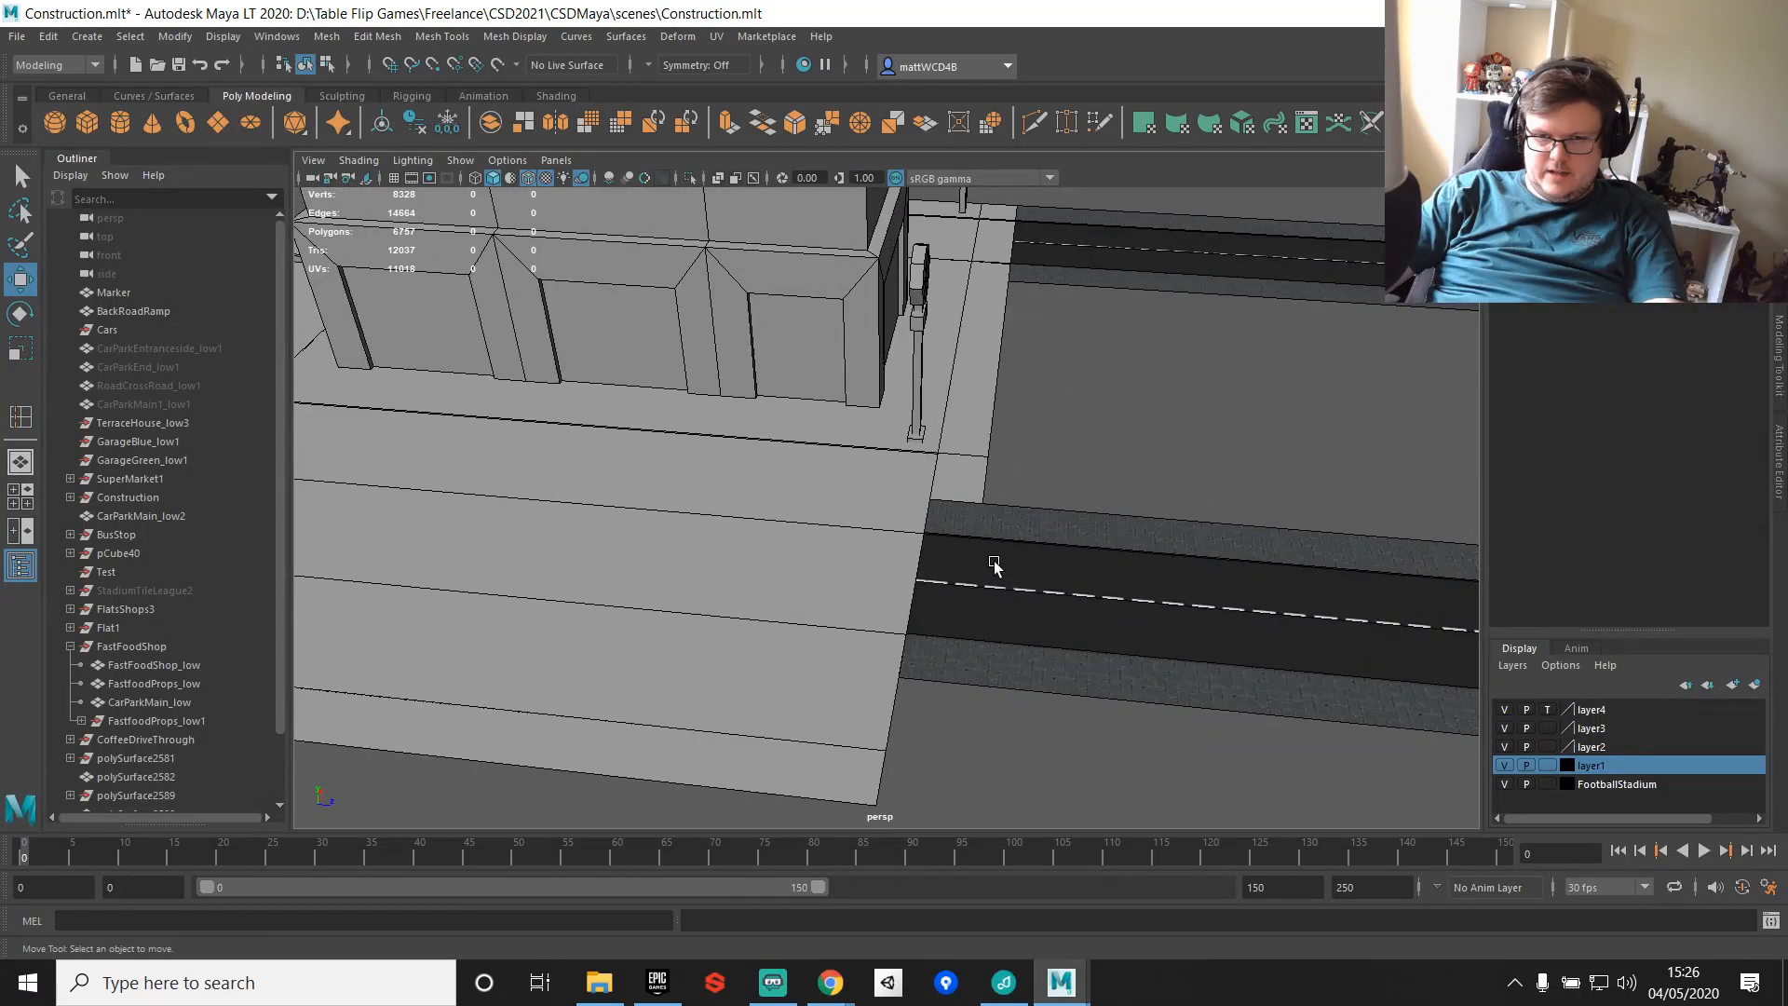
{"action": "middle_click_drag", "start_coordinate": [987, 641], "coordinate": [986, 541], "text": "alt"}
{"action": "left_click_drag", "start_coordinate": [1032, 503], "coordinate": [1014, 509], "text": "alt"}
{"action": "left_click", "coordinate": [985, 375]}
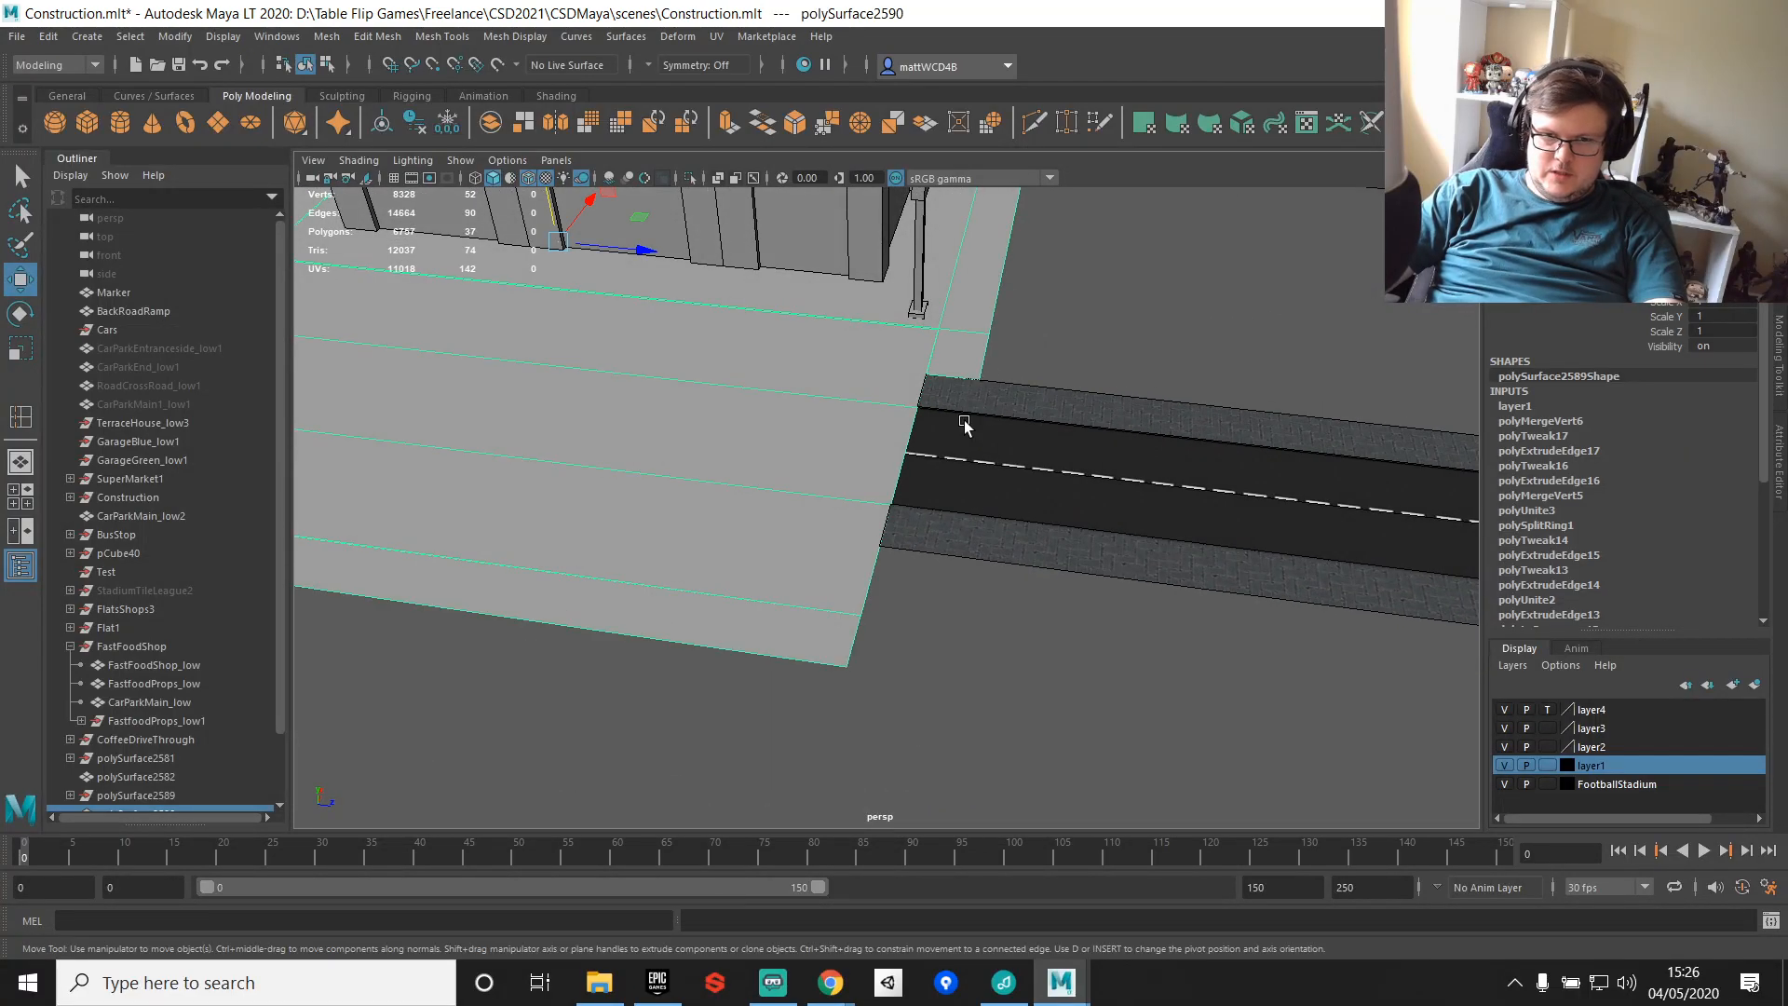
{"action": "right_click_drag", "start_coordinate": [810, 636], "coordinate": [798, 447]}
{"action": "left_click", "coordinate": [836, 601]}
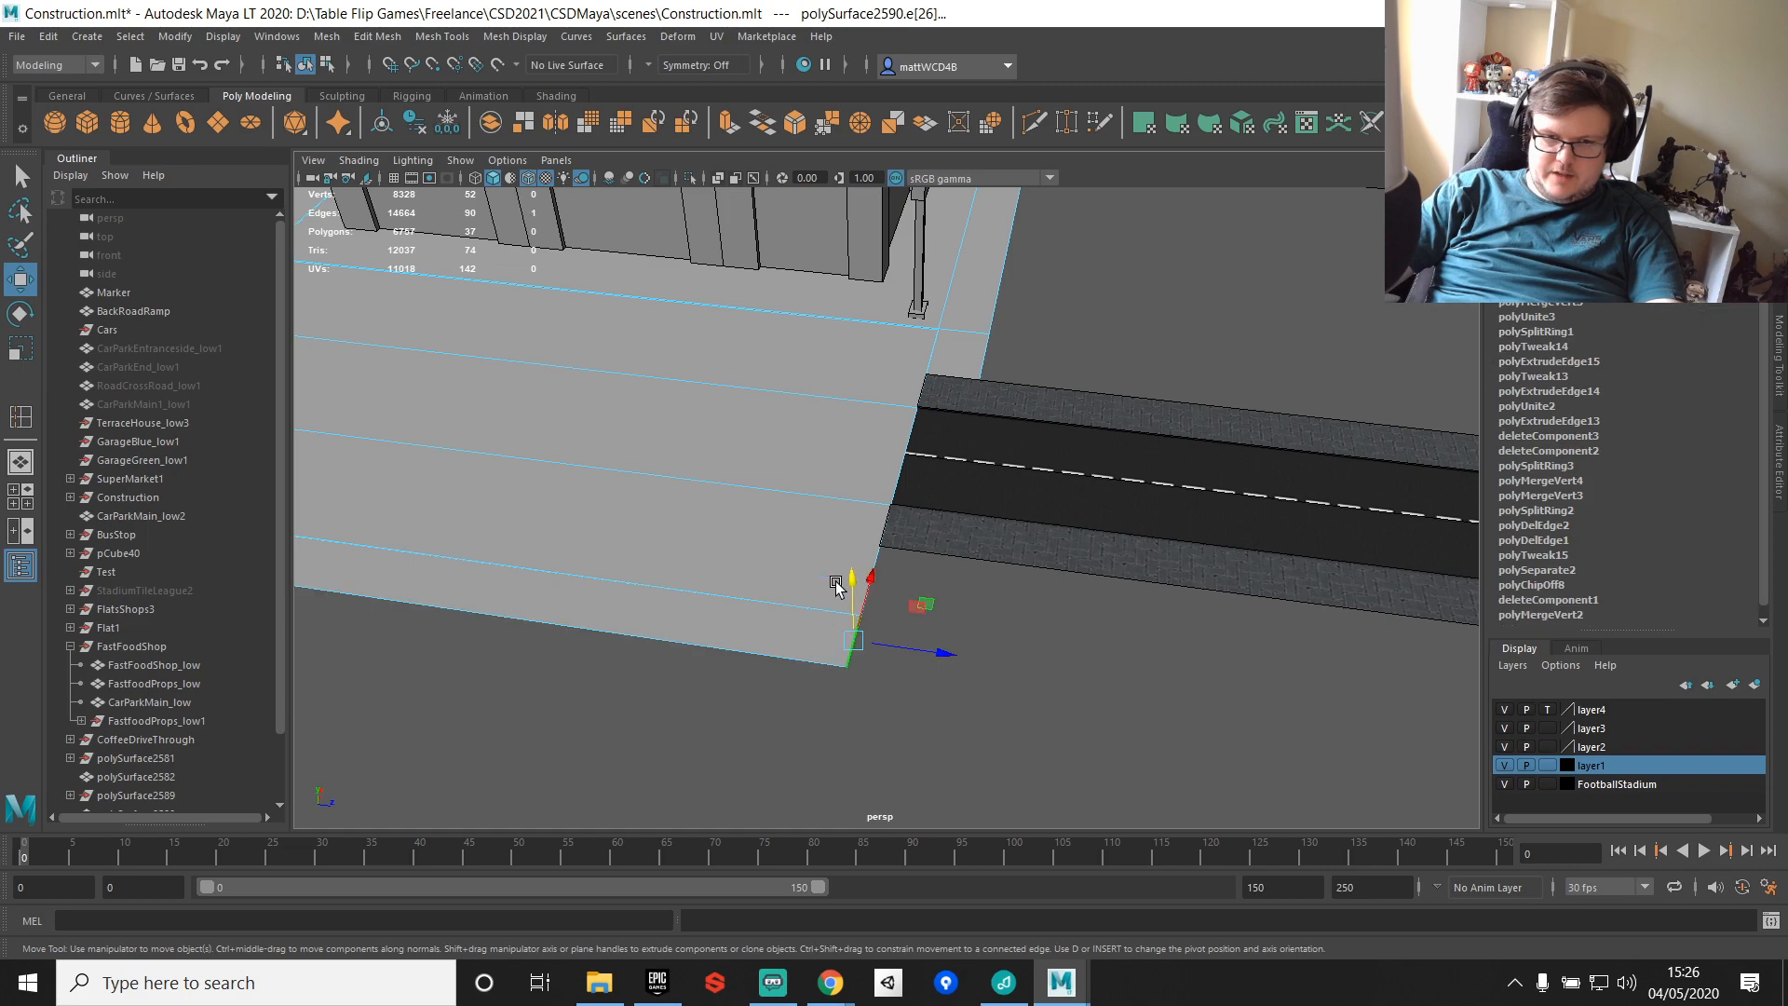
{"action": "right_click_drag", "start_coordinate": [812, 614], "coordinate": [965, 580], "text": "shift"}
{"action": "key", "text": "v"}
{"action": "left_click_drag", "start_coordinate": [947, 653], "coordinate": [970, 371]}
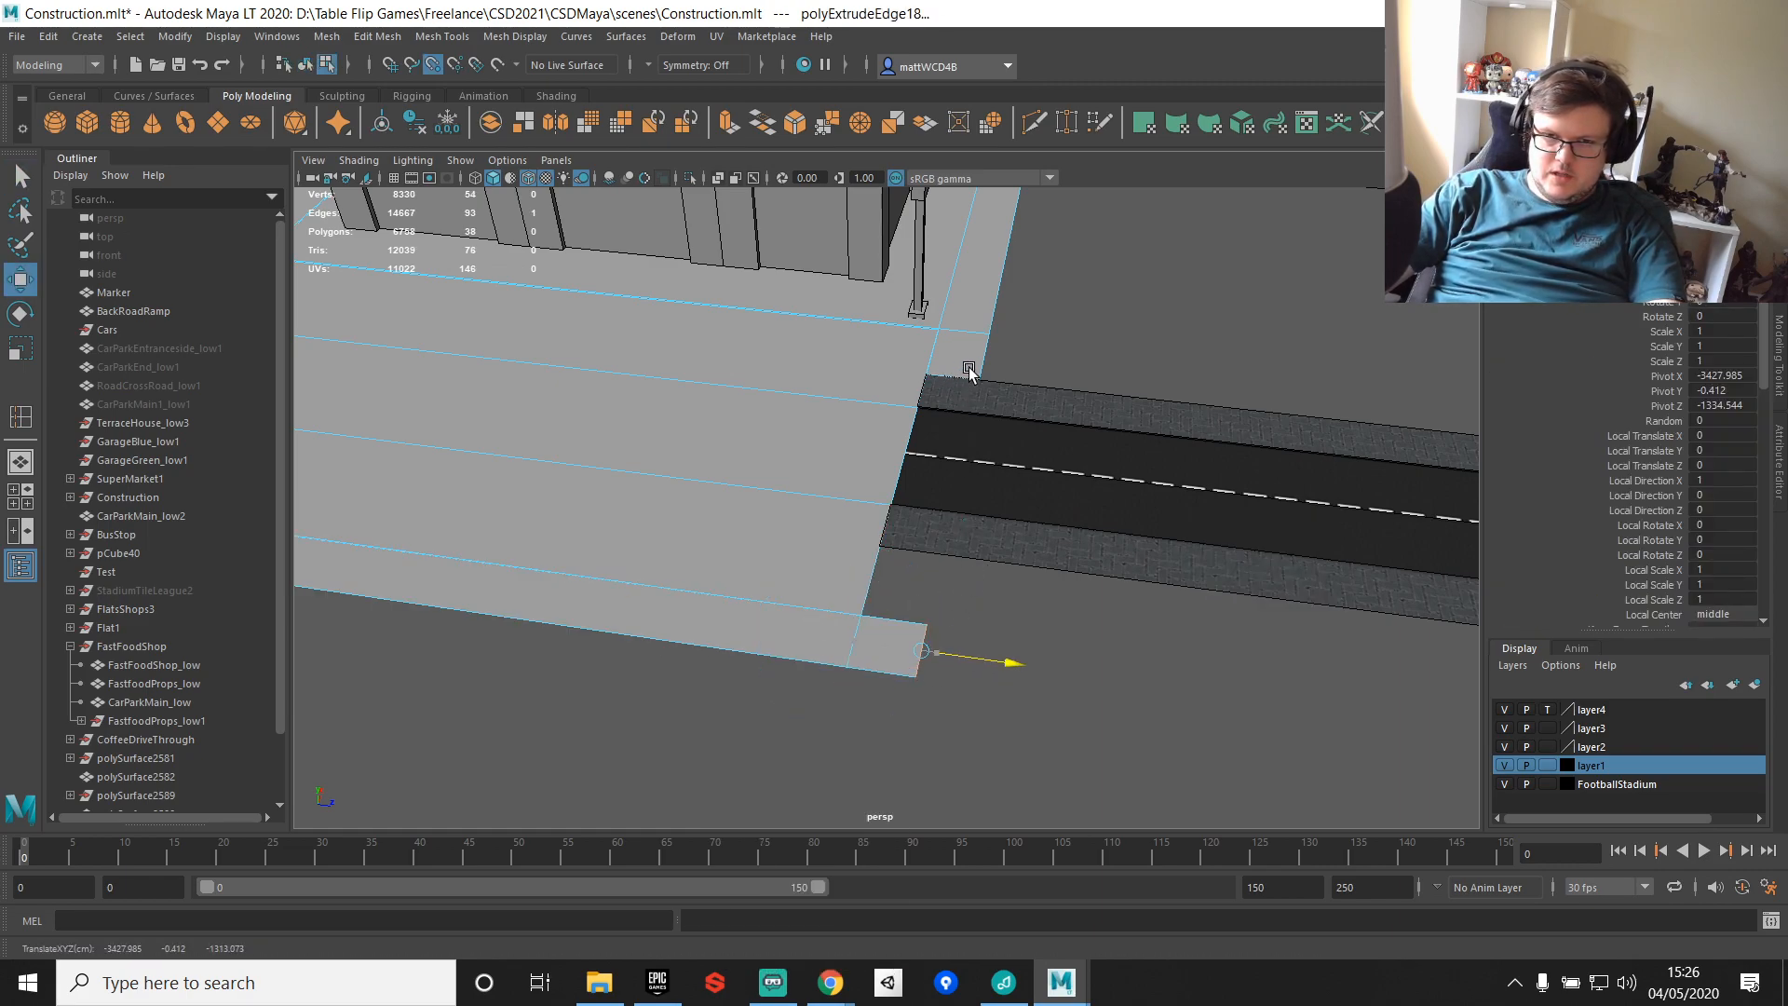
Step: Extrude the new strip's inner side edge twice towards the road, vertex-snapping each extrusion to align with the road pavement, and return to object mode
{"action": "left_click", "coordinate": [906, 624]}
{"action": "left_click_drag", "start_coordinate": [906, 624], "coordinate": [1020, 585], "text": "alt"}
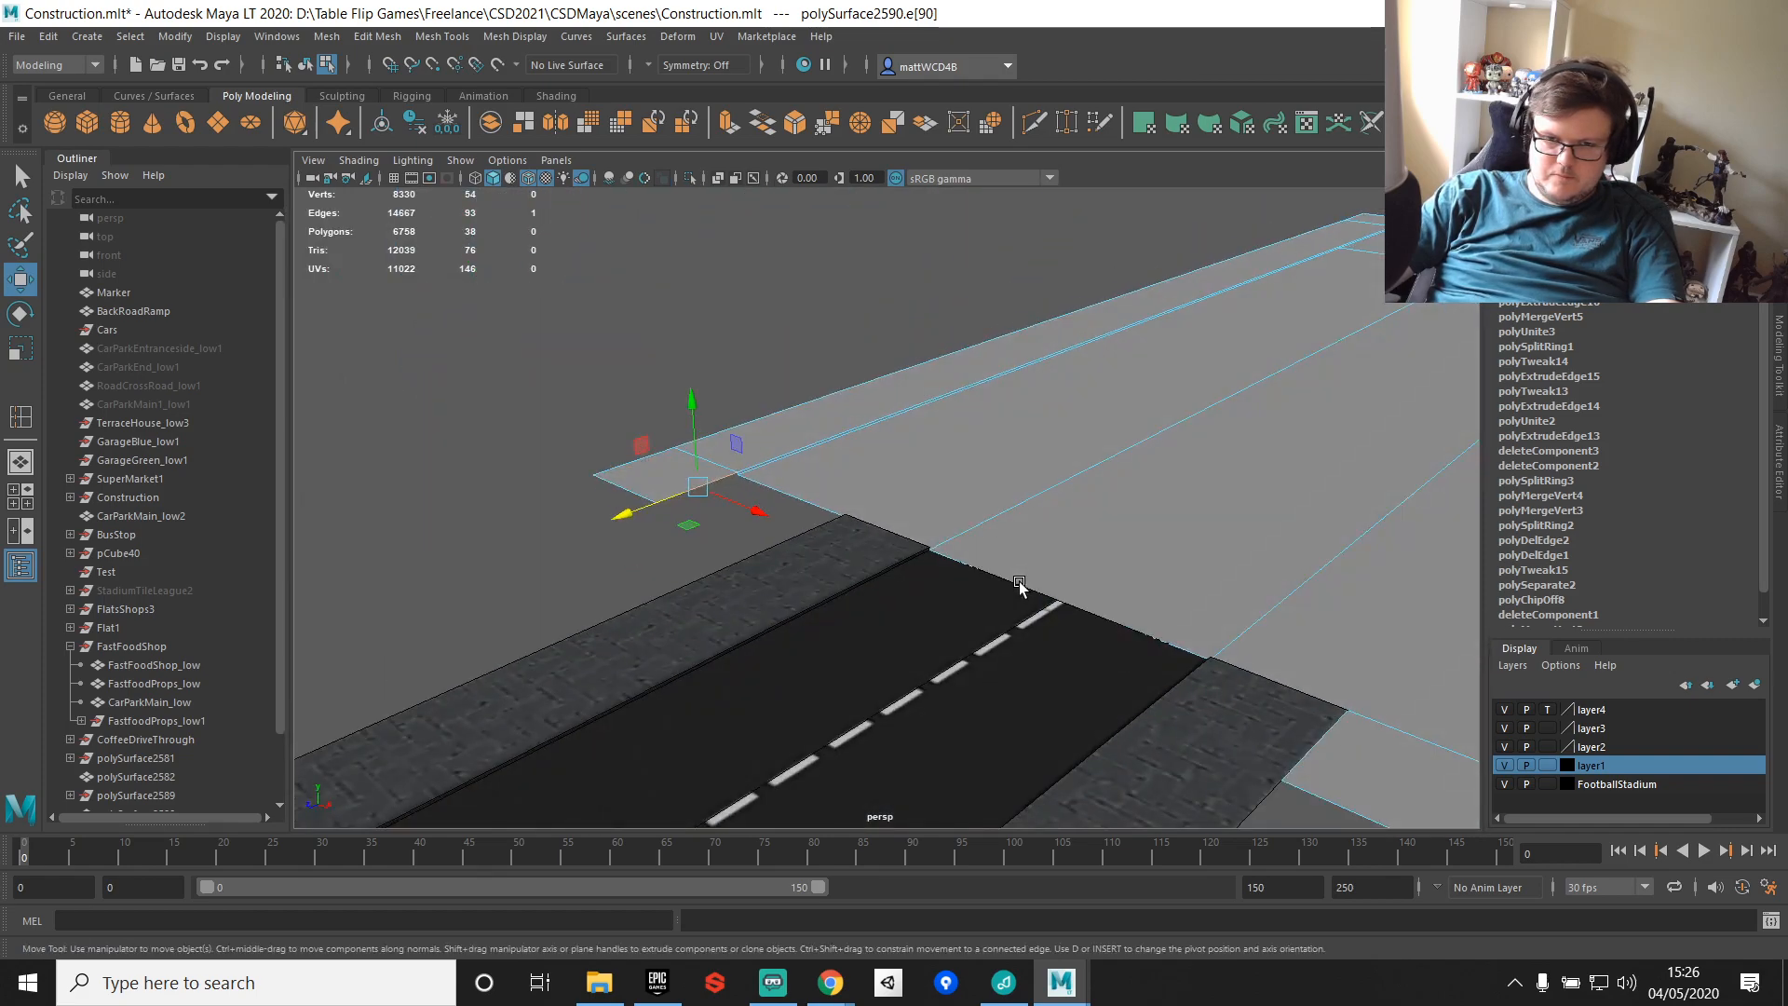
{"action": "right_click_drag", "start_coordinate": [1020, 585], "coordinate": [1169, 552], "text": "shift"}
{"action": "key", "text": "w"}
{"action": "key", "text": "v"}
{"action": "left_click_drag", "start_coordinate": [692, 401], "coordinate": [1066, 590]}
{"action": "key", "text": "ctrl+e"}
{"action": "key", "text": "w"}
{"action": "middle_click_drag", "start_coordinate": [1065, 590], "coordinate": [790, 604], "text": "alt"}
{"action": "key", "text": "v"}
{"action": "left_click_drag", "start_coordinate": [742, 609], "coordinate": [829, 614]}
{"action": "key", "text": "q"}
{"action": "right_click_drag", "start_coordinate": [921, 637], "coordinate": [959, 606]}
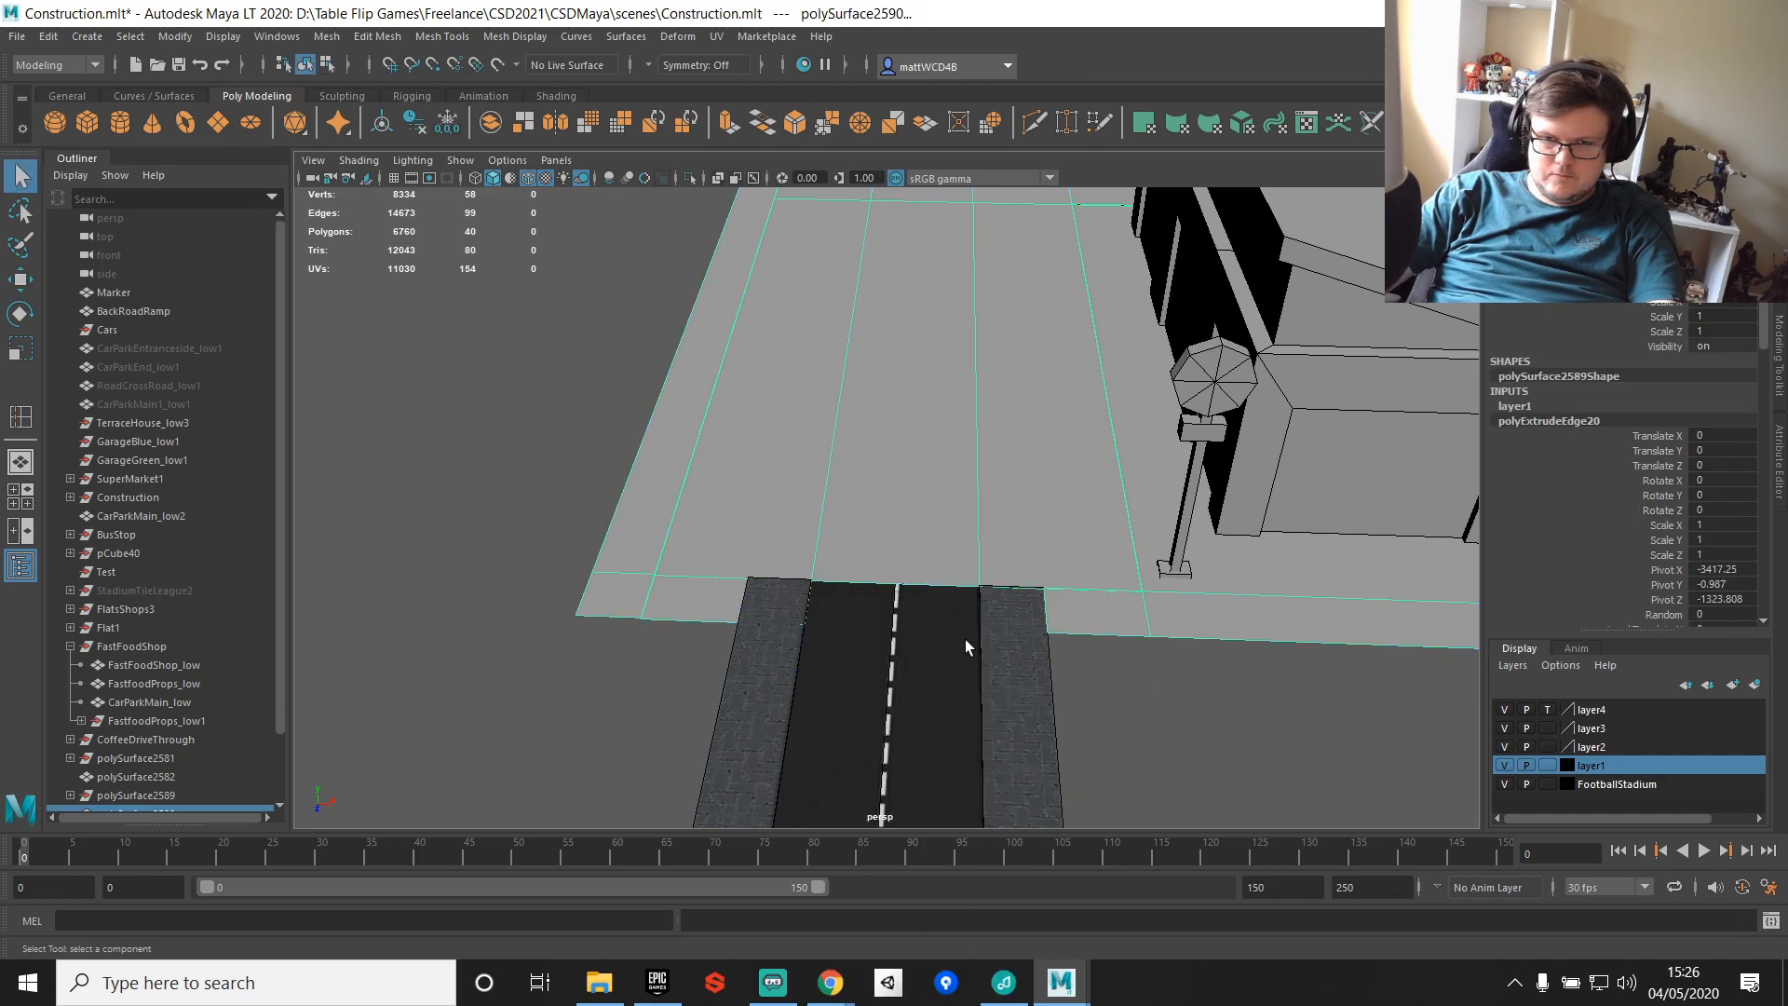
Step: Move the nearer straight road piece clear of the ground's edge to expose the gap at the road entrance
{"action": "left_click", "coordinate": [965, 640]}
{"action": "scroll", "coordinate": [959, 618], "scroll_direction": "down", "scroll_amount": 5}
{"action": "left_click_drag", "start_coordinate": [957, 615], "coordinate": [1178, 561], "text": "alt"}
{"action": "left_click", "coordinate": [1115, 323], "text": "shift"}
{"action": "middle_click_drag", "start_coordinate": [1187, 415], "coordinate": [1106, 445], "text": "alt"}
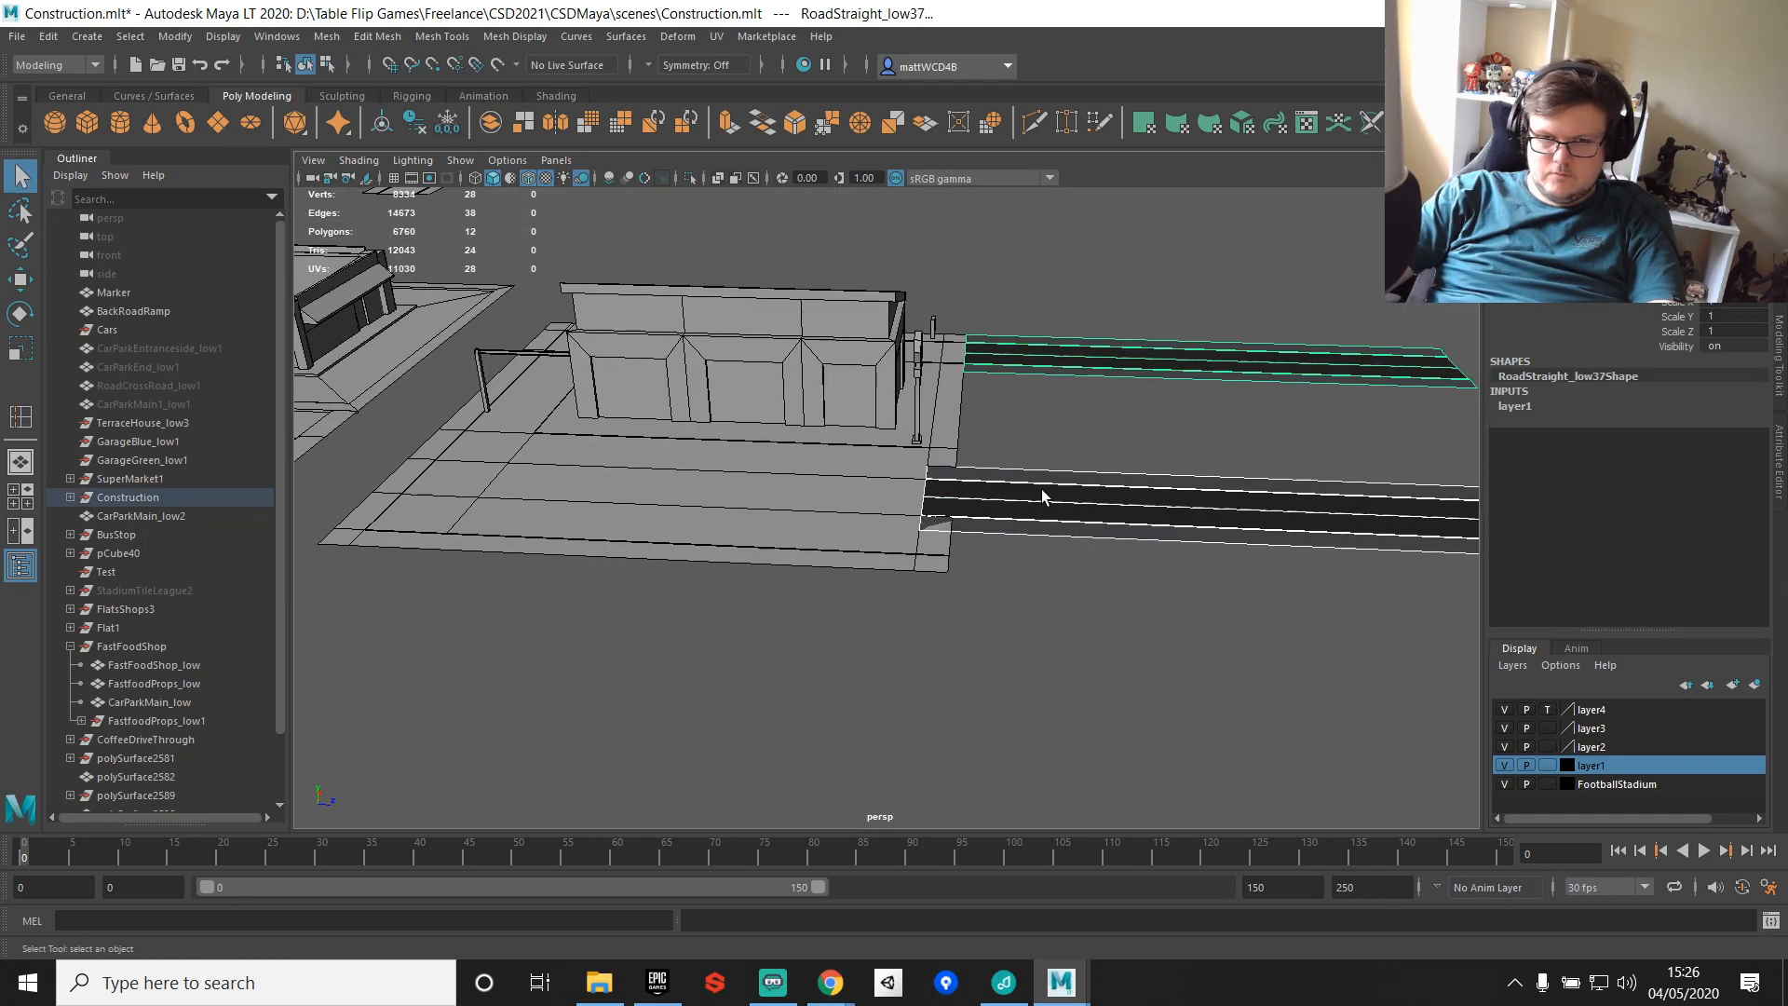
{"action": "left_click", "coordinate": [1042, 491]}
{"action": "key", "text": "w"}
{"action": "mouse_move", "coordinate": [1029, 488]}
{"action": "left_mouse_down"}
{"action": "mouse_move", "coordinate": [1119, 490]}
{"action": "mouse_move", "coordinate": [1011, 468]}
{"action": "left_mouse_up"}
{"action": "scroll", "coordinate": [1117, 494], "scroll_direction": "up", "scroll_amount": 5}
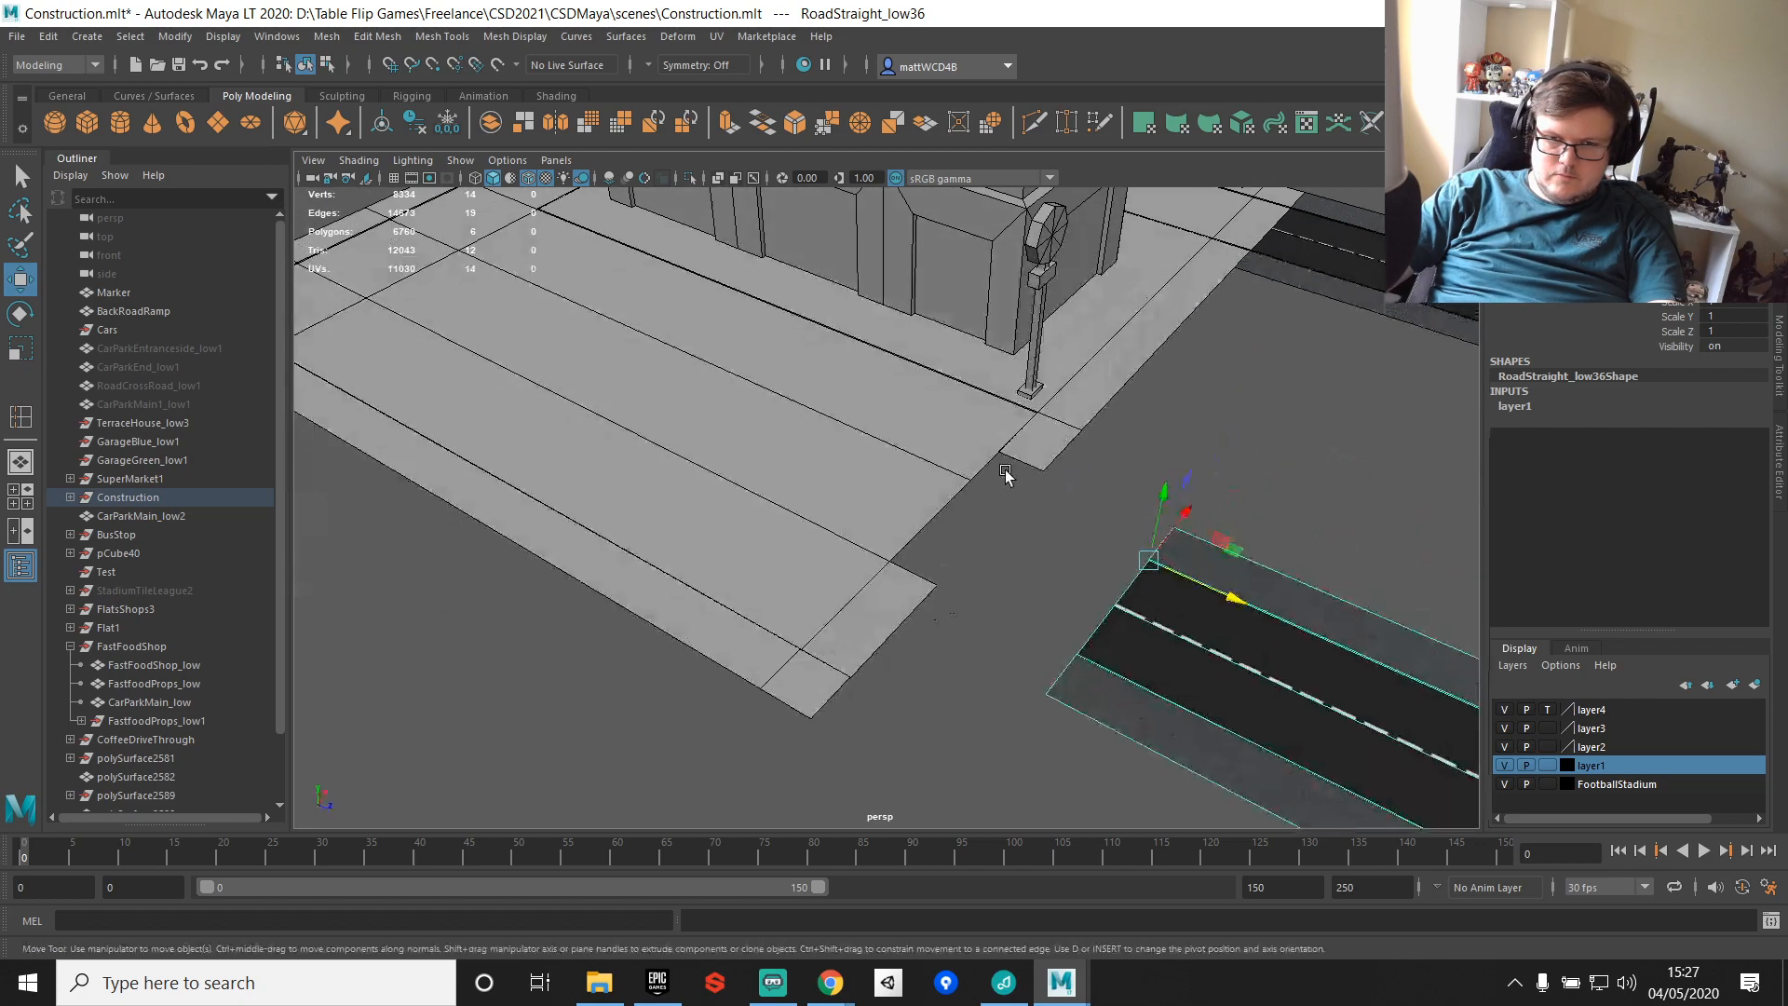
Step: Extrude the short side edge of the gap at the road entrance across towards the opposite side
{"action": "scroll", "coordinate": [1012, 470], "scroll_direction": "up", "scroll_amount": 4}
{"action": "right_click_drag", "start_coordinate": [910, 521], "coordinate": [911, 470]}
{"action": "left_click", "coordinate": [941, 612]}
{"action": "key", "text": "ctrl+e"}
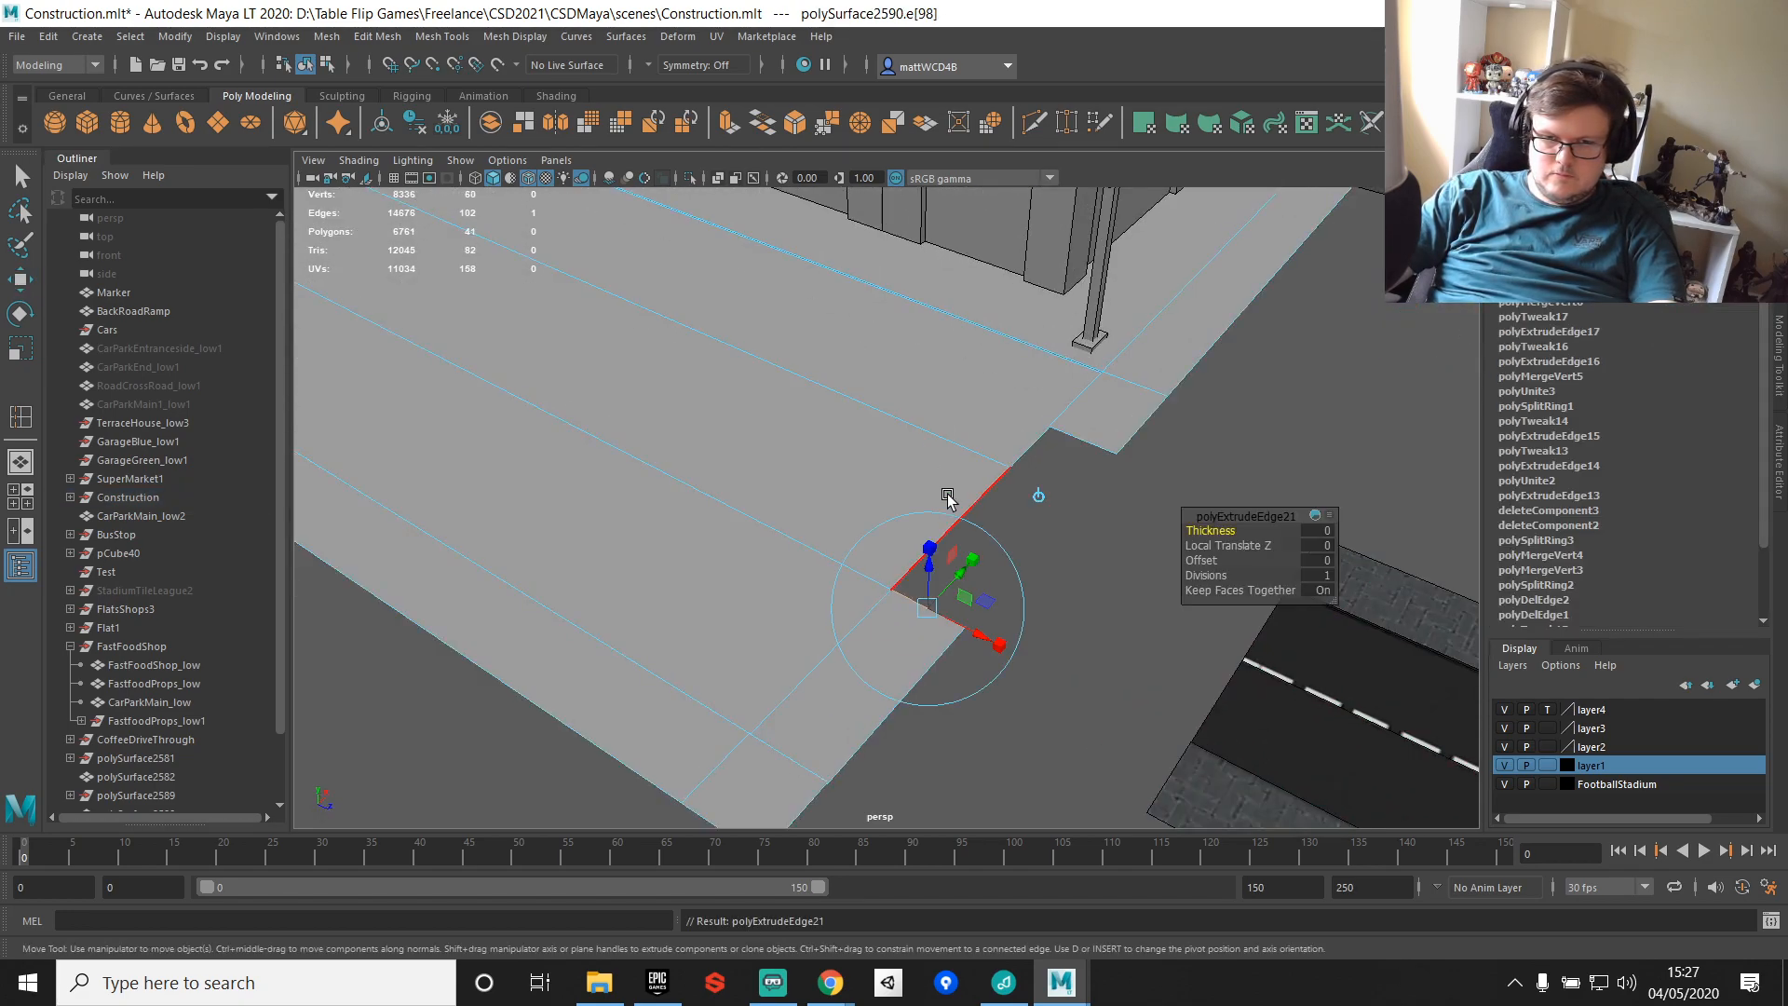
{"action": "key", "text": "w"}
{"action": "left_click_drag", "start_coordinate": [993, 559], "coordinate": [1071, 441]}
Step: Extrude the new strip's end edge twice more, vertex-snapping it onto the kerb to close the gap in the ground
{"action": "key", "text": "ctrl+e"}
{"action": "key", "text": "f"}
{"action": "left_click_drag", "start_coordinate": [1165, 471], "coordinate": [1137, 490], "text": "alt"}
{"action": "key", "text": "ctrl+e"}
{"action": "key", "text": "w"}
{"action": "left_click_drag", "start_coordinate": [542, 335], "coordinate": [542, 336]}
{"action": "key", "text": "ctrl+z"}
{"action": "key", "text": "v"}
{"action": "left_click_drag", "start_coordinate": [886, 423], "coordinate": [538, 352]}
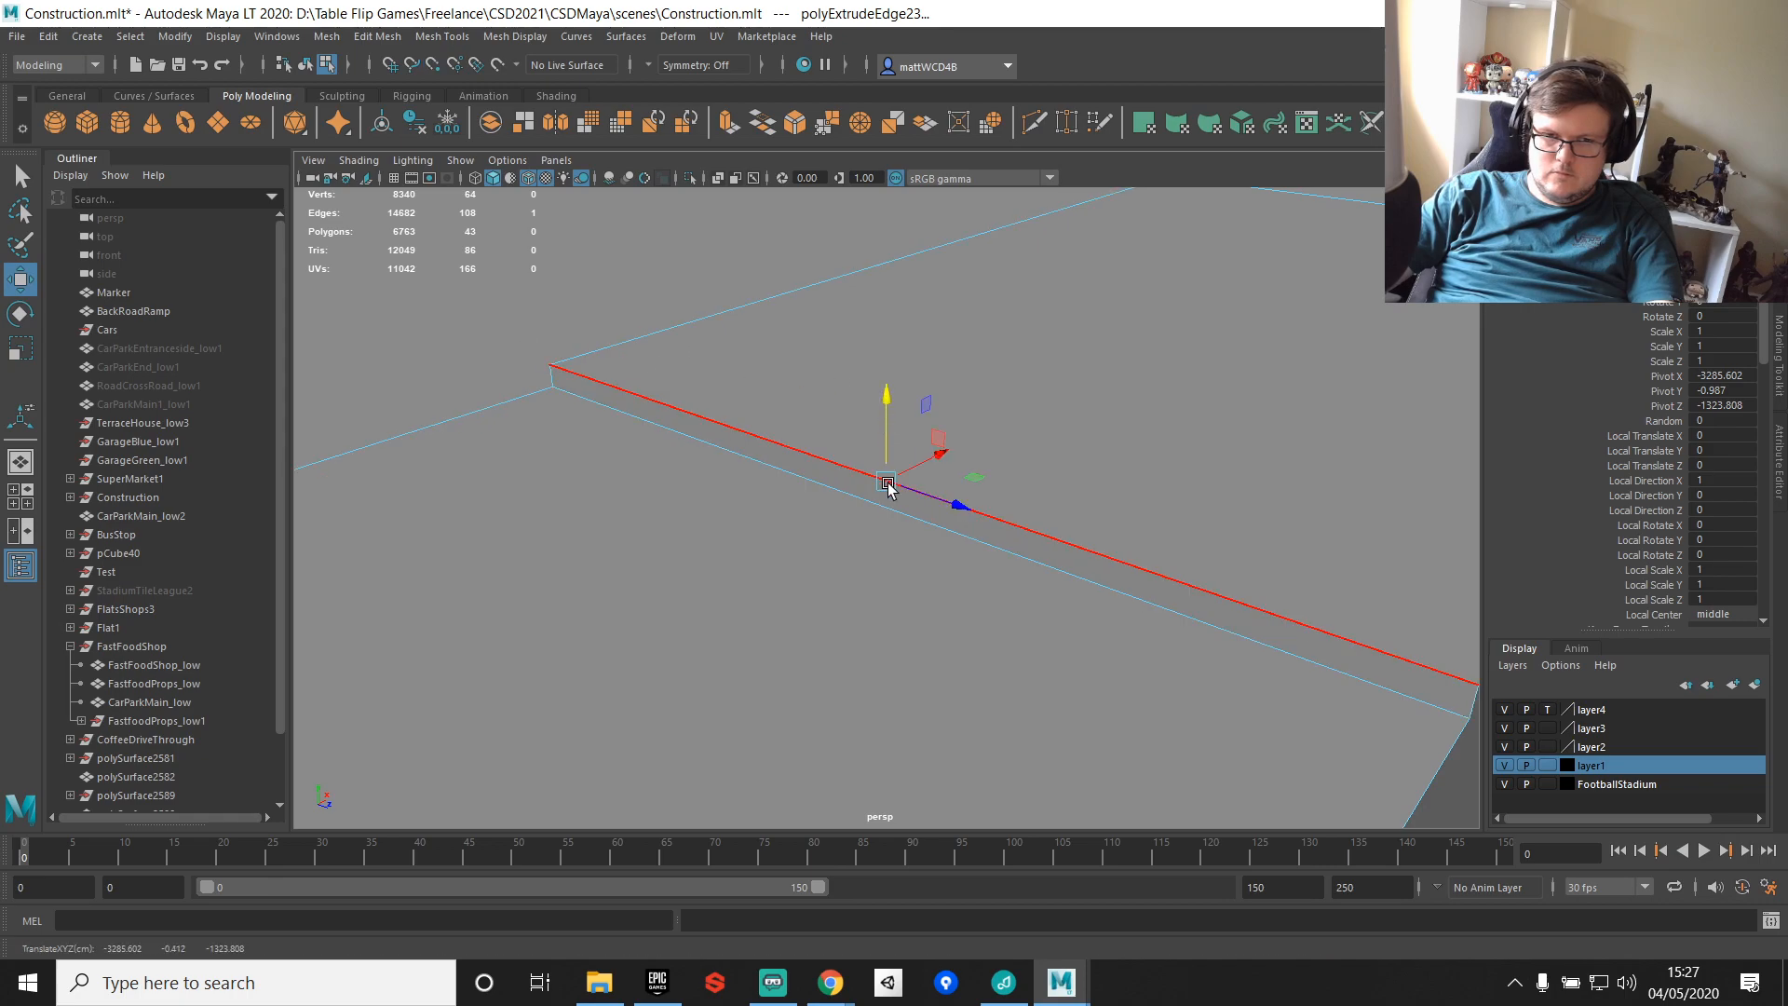
{"action": "left_click_drag", "start_coordinate": [887, 484], "coordinate": [1098, 459], "text": "alt"}
{"action": "middle_click_drag", "start_coordinate": [373, 659], "coordinate": [711, 578], "text": "alt"}
{"action": "left_click", "coordinate": [725, 526]}
{"action": "scroll", "coordinate": [754, 547], "scroll_direction": "down", "scroll_amount": 5}
{"action": "left_click_drag", "start_coordinate": [755, 548], "coordinate": [1077, 567], "text": "alt"}
Step: Select all the ground's vertices, merge them with a 0.01 distance threshold, and return to object mode
{"action": "key", "text": "q"}
{"action": "right_click_drag", "start_coordinate": [958, 475], "coordinate": [866, 472]}
{"action": "scroll", "coordinate": [853, 488], "scroll_direction": "down", "scroll_amount": 2}
{"action": "scroll", "coordinate": [903, 486], "scroll_direction": "down", "scroll_amount": 5}
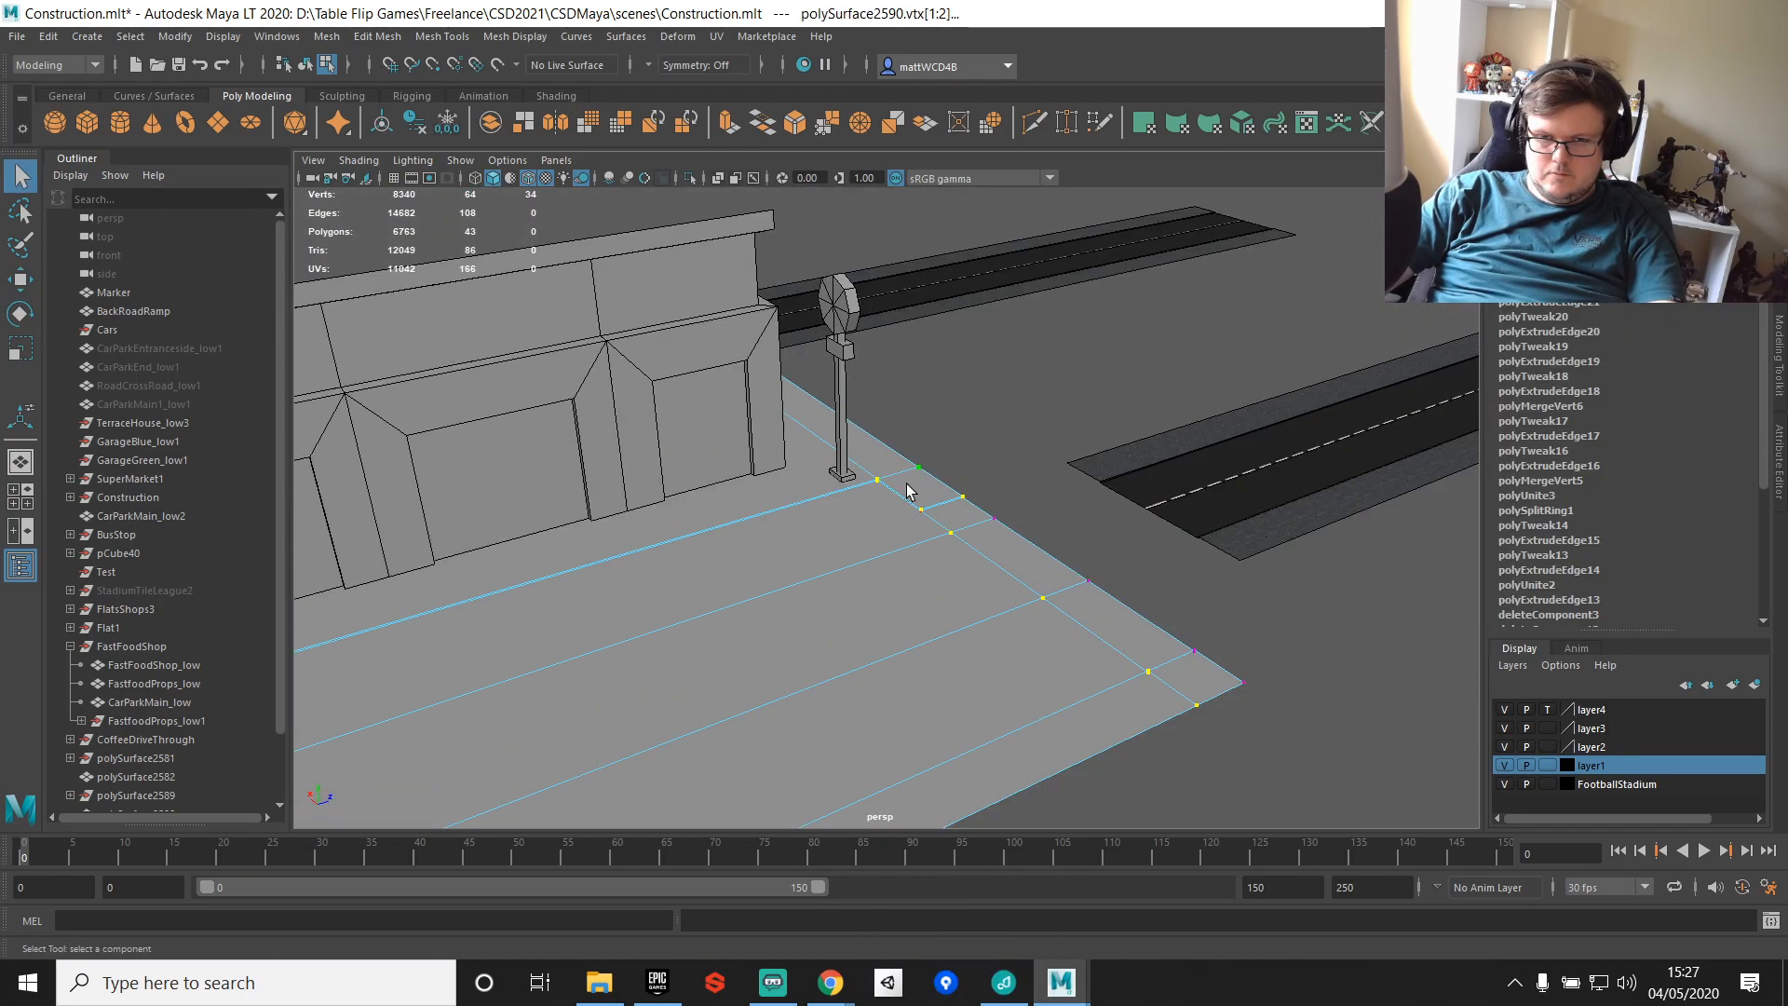
{"action": "scroll", "coordinate": [517, 404], "scroll_direction": "down", "scroll_amount": 4}
{"action": "scroll", "coordinate": [480, 344], "scroll_direction": "down", "scroll_amount": 3}
{"action": "left_click_drag", "start_coordinate": [485, 343], "coordinate": [1208, 824]}
{"action": "right_click_drag", "start_coordinate": [1108, 707], "coordinate": [1189, 549], "text": "shift"}
{"action": "scroll", "coordinate": [952, 561], "scroll_direction": "up", "scroll_amount": 5}
{"action": "key", "text": "F8"}
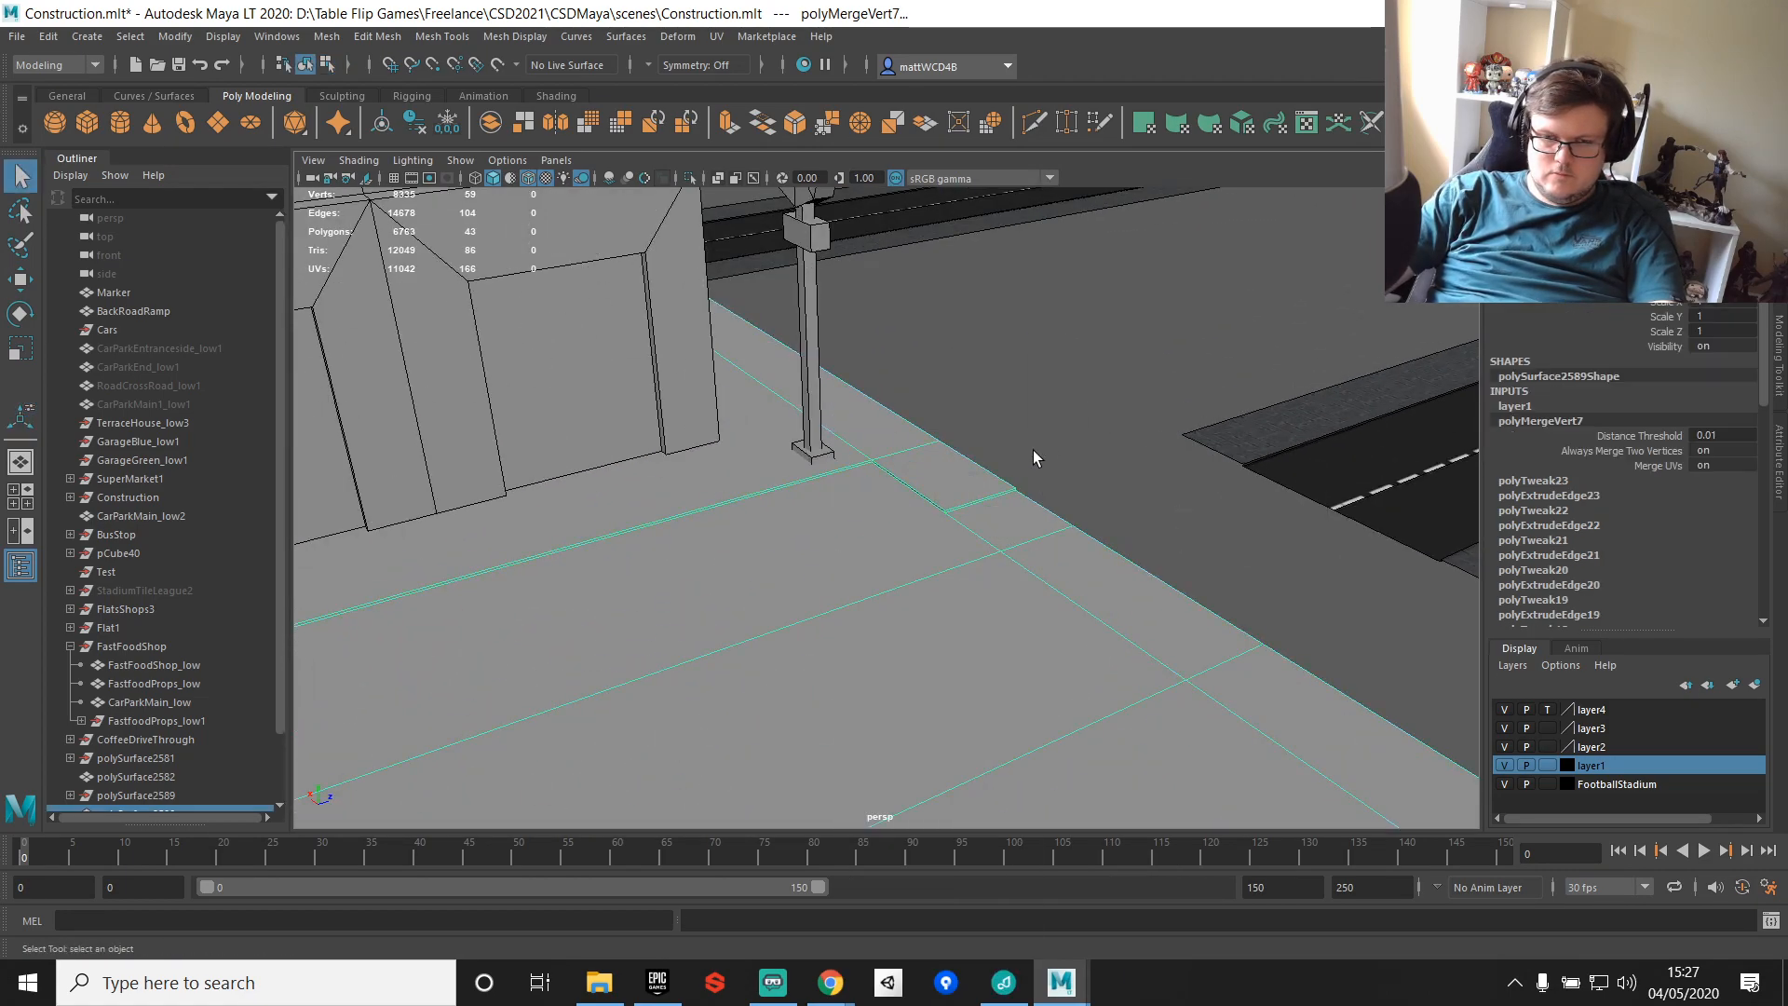
Step: Cut a new edge lengthwise across the lane surface to the kerb corner near the tall disc sign with Multi-Cut
{"action": "scroll", "coordinate": [948, 503], "scroll_direction": "down", "scroll_amount": 6}
{"action": "scroll", "coordinate": [1126, 555], "scroll_direction": "up", "scroll_amount": 5}
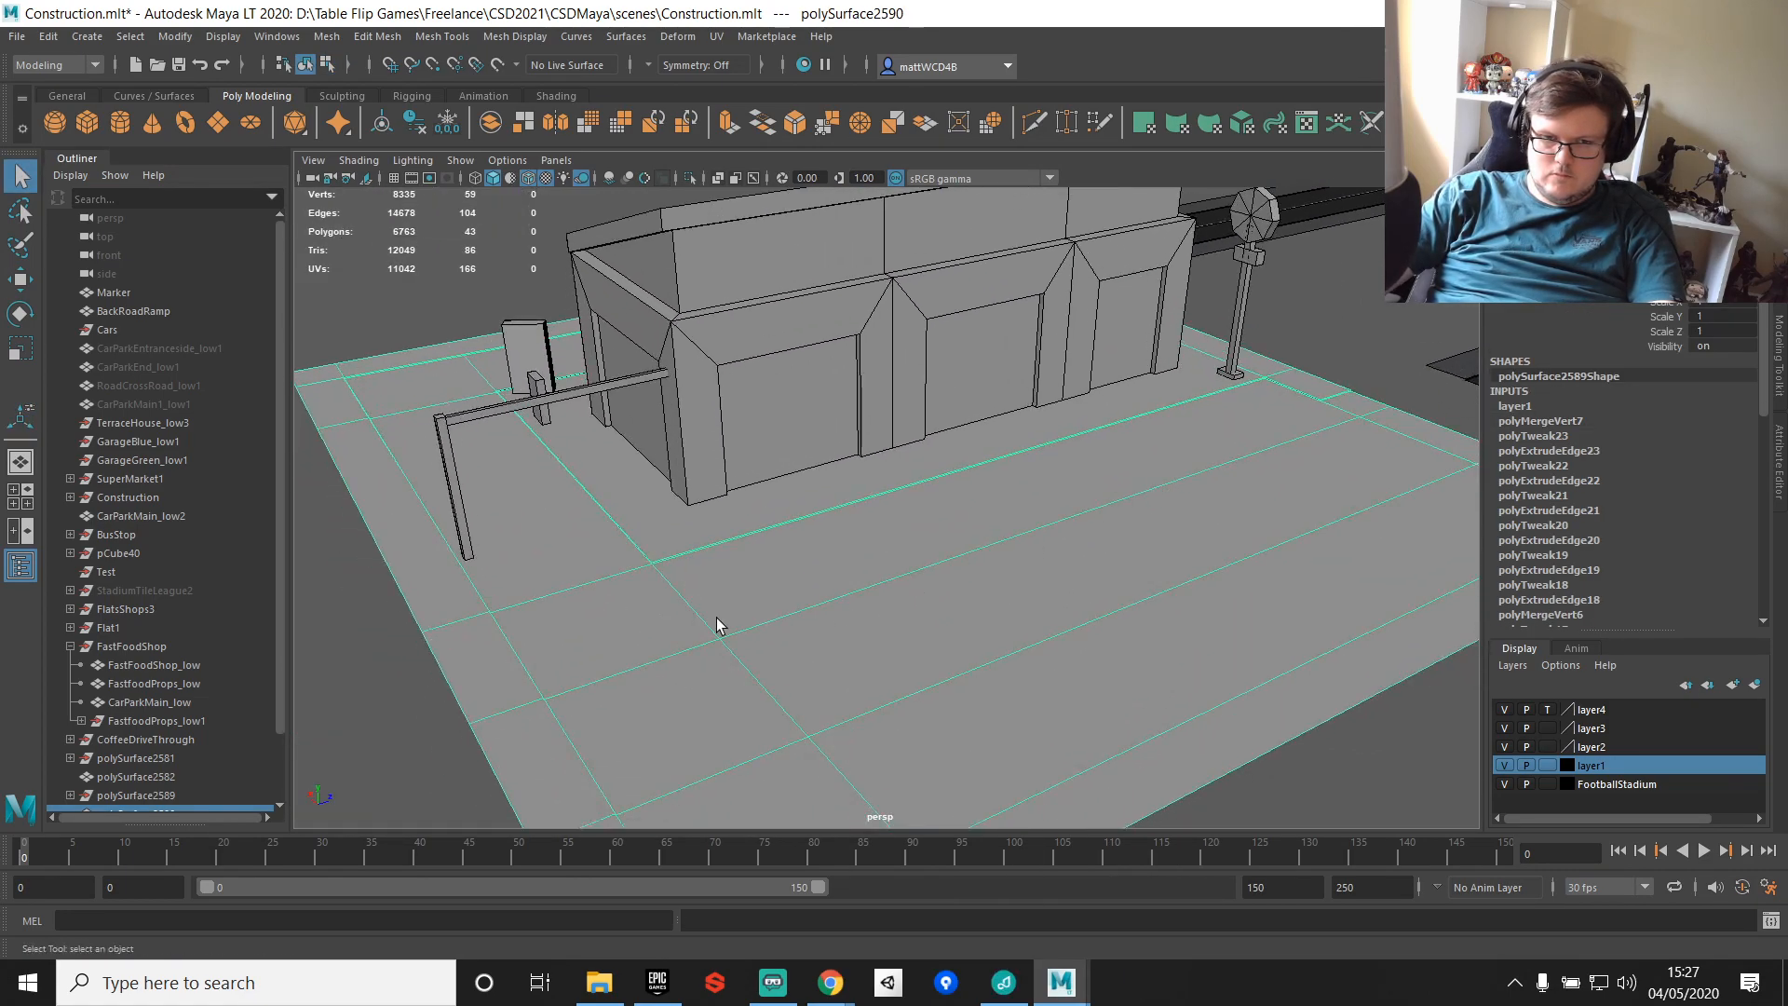
{"action": "scroll", "coordinate": [712, 607], "scroll_direction": "up", "scroll_amount": 3}
{"action": "scroll", "coordinate": [773, 608], "scroll_direction": "down", "scroll_amount": 1}
{"action": "middle_click_drag", "start_coordinate": [773, 600], "coordinate": [932, 595], "text": "alt"}
{"action": "right_click_drag", "start_coordinate": [983, 495], "coordinate": [861, 486], "text": "shift"}
{"action": "middle_click_drag", "start_coordinate": [1108, 539], "coordinate": [521, 615], "text": "alt"}
{"action": "scroll", "coordinate": [811, 566], "scroll_direction": "up", "scroll_amount": 3}
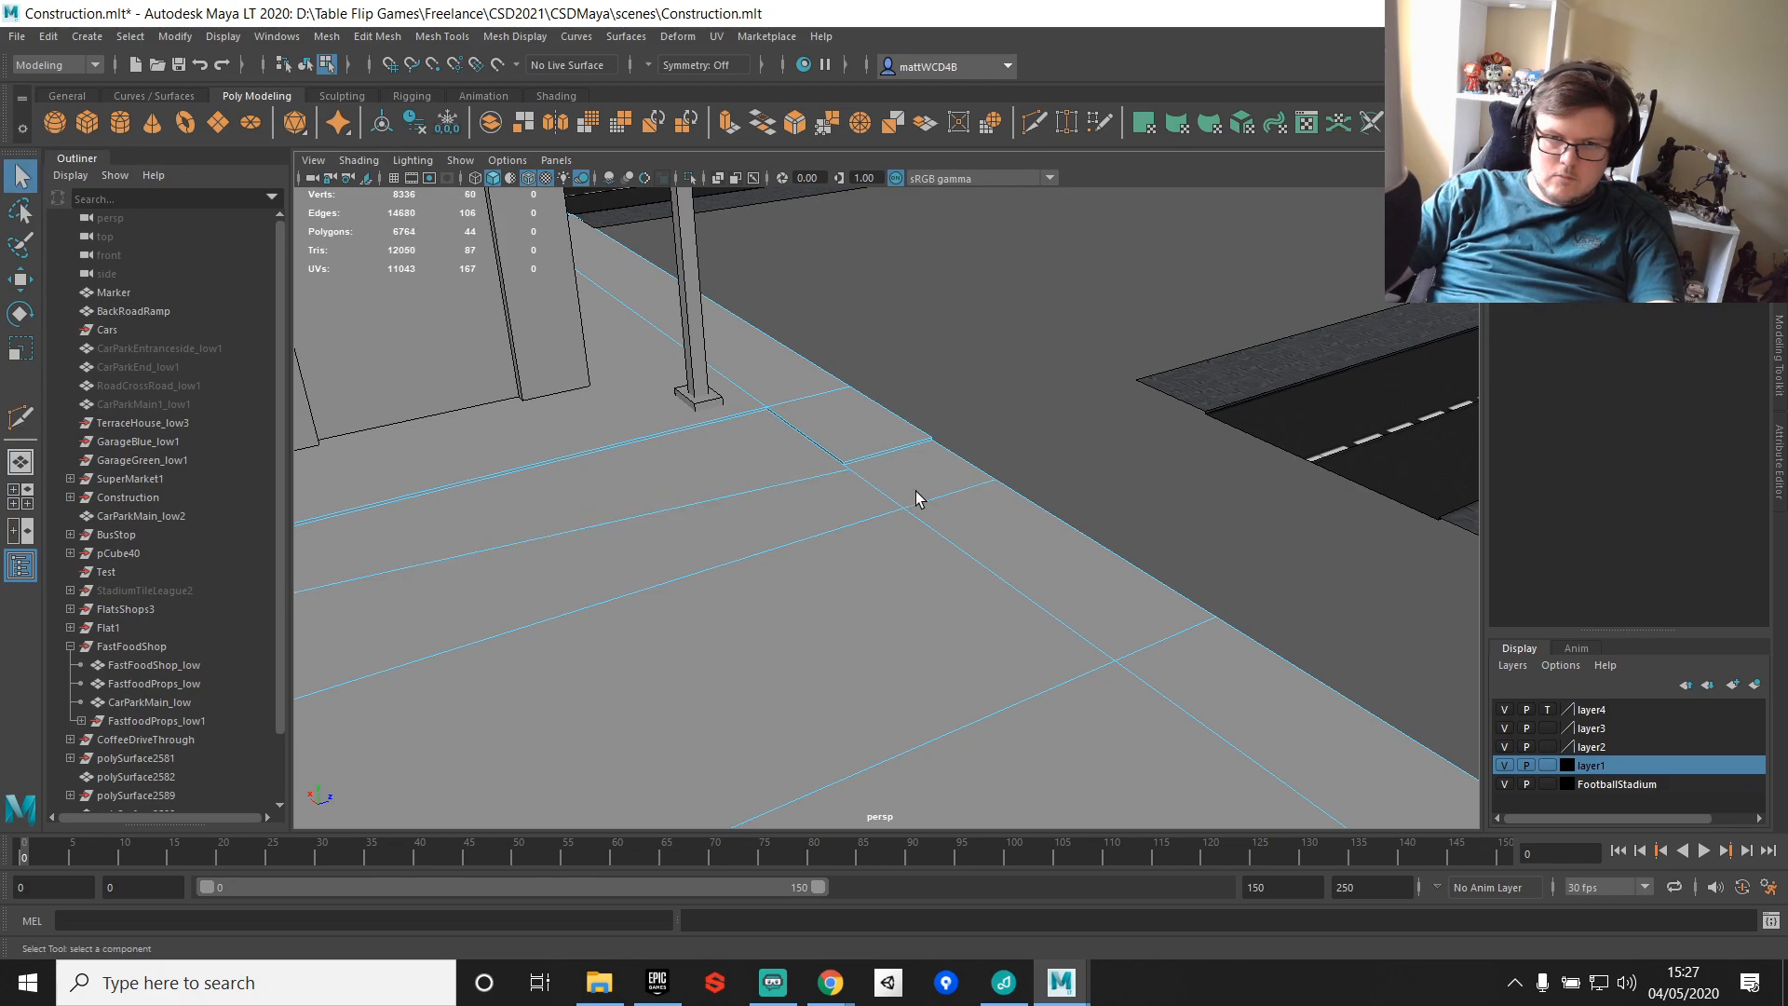
Step: Vertex-snap the new cut's end vertex onto the adjacent kerb corner and merge the overlapping vertices
{"action": "right_click_drag", "start_coordinate": [846, 501], "coordinate": [726, 454]}
{"action": "left_click", "coordinate": [844, 463]}
{"action": "key", "text": "f"}
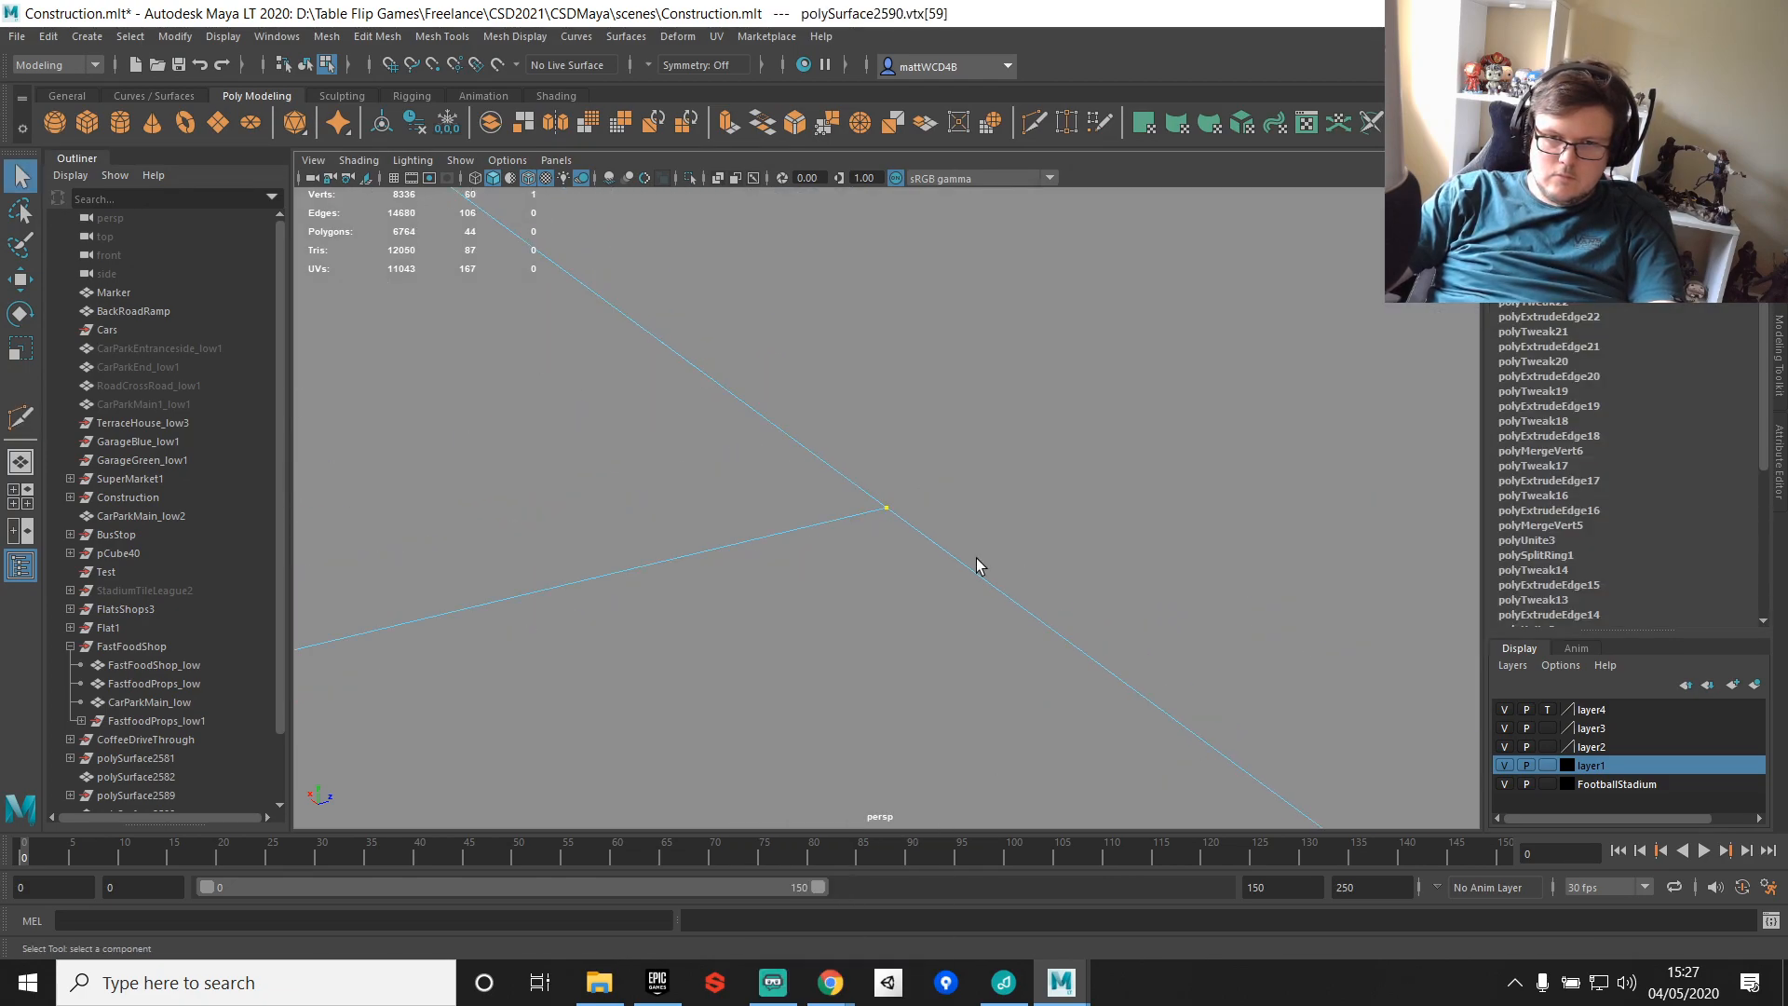
{"action": "scroll", "coordinate": [976, 557], "scroll_direction": "down", "scroll_amount": 5}
{"action": "key", "text": "w"}
{"action": "key", "text": "v"}
{"action": "left_click_drag", "start_coordinate": [840, 471], "coordinate": [890, 500]}
{"action": "right_click_drag", "start_coordinate": [892, 503], "coordinate": [1018, 435], "text": "shift"}
Step: Fill the open kerb side beside the disc sign by appending a polygon between its two boundary edges
{"action": "scroll", "coordinate": [871, 463], "scroll_direction": "up", "scroll_amount": 2}
{"action": "right_click_drag", "start_coordinate": [728, 403], "coordinate": [940, 306]}
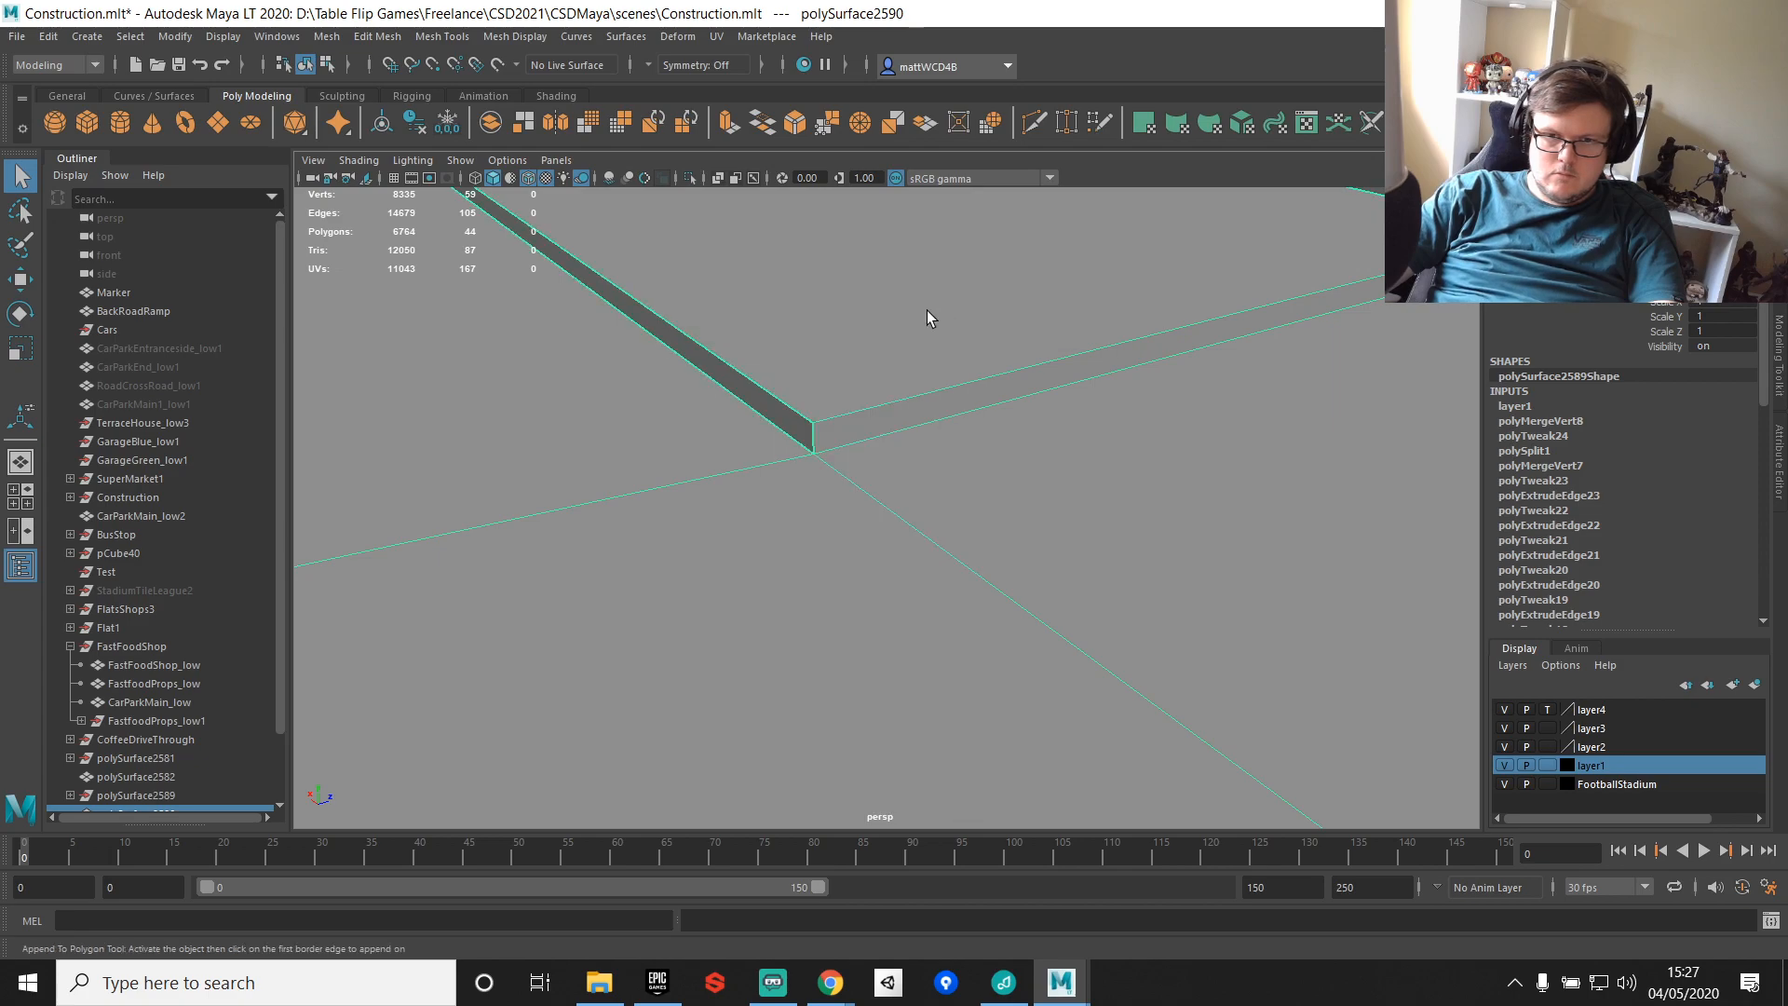
{"action": "left_click", "coordinate": [757, 409]}
{"action": "left_click", "coordinate": [772, 390]}
{"action": "key", "text": "Return"}
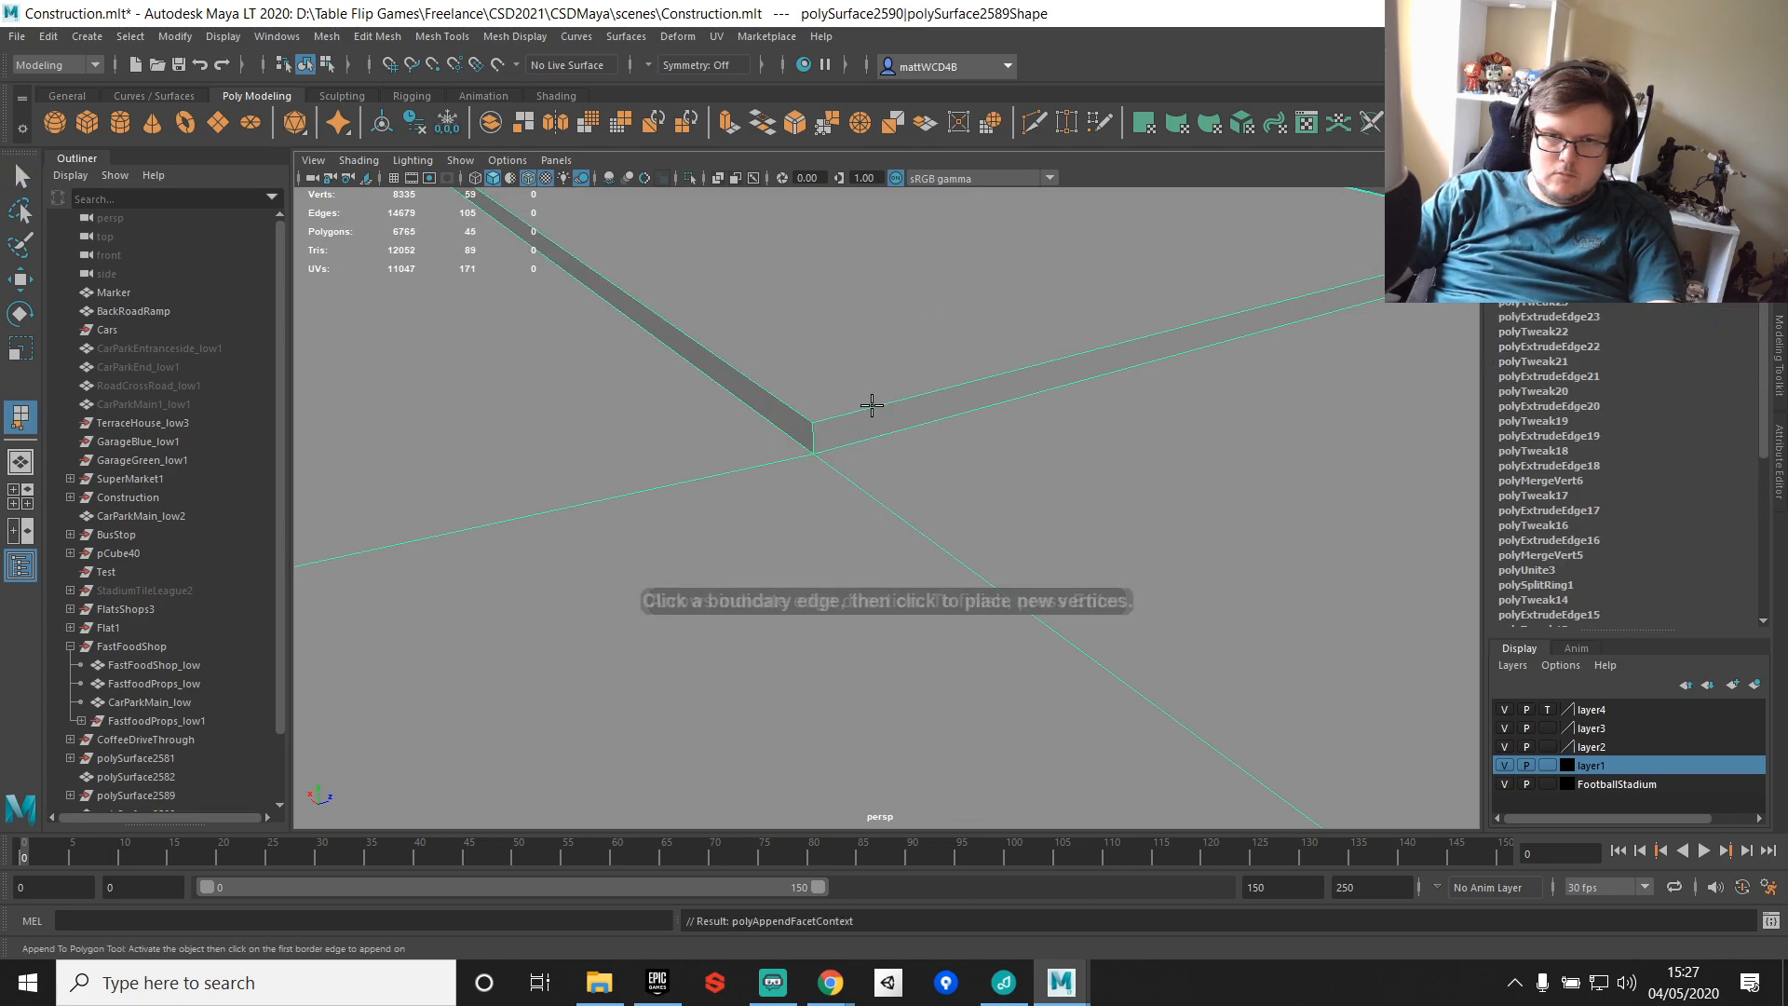
Step: Merge all vertices of the completed ground mesh at a 0.01 distance threshold and switch back to object mode
{"action": "scroll", "coordinate": [894, 437], "scroll_direction": "down", "scroll_amount": 6}
{"action": "right_click_drag", "start_coordinate": [866, 439], "coordinate": [843, 445]}
{"action": "scroll", "coordinate": [843, 445], "scroll_direction": "down", "scroll_amount": 6}
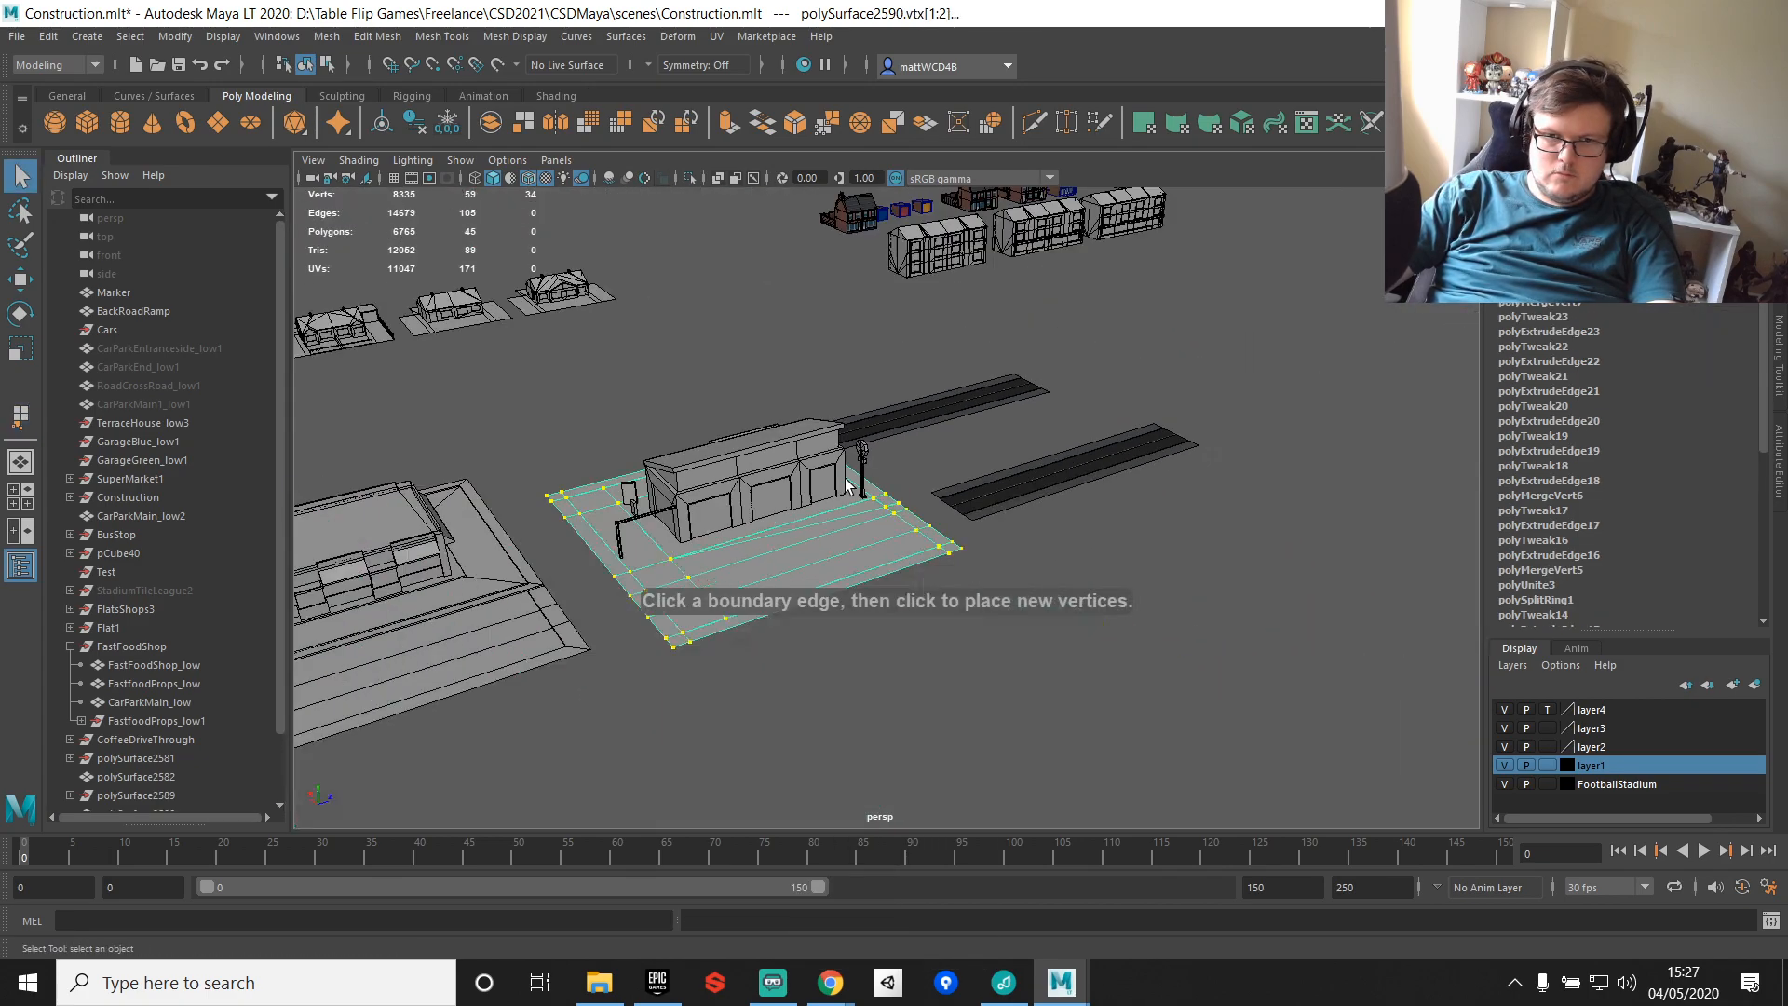
{"action": "left_click_drag", "start_coordinate": [522, 361], "coordinate": [1095, 750]}
{"action": "right_click_drag", "start_coordinate": [1110, 691], "coordinate": [1108, 573], "text": "shift"}
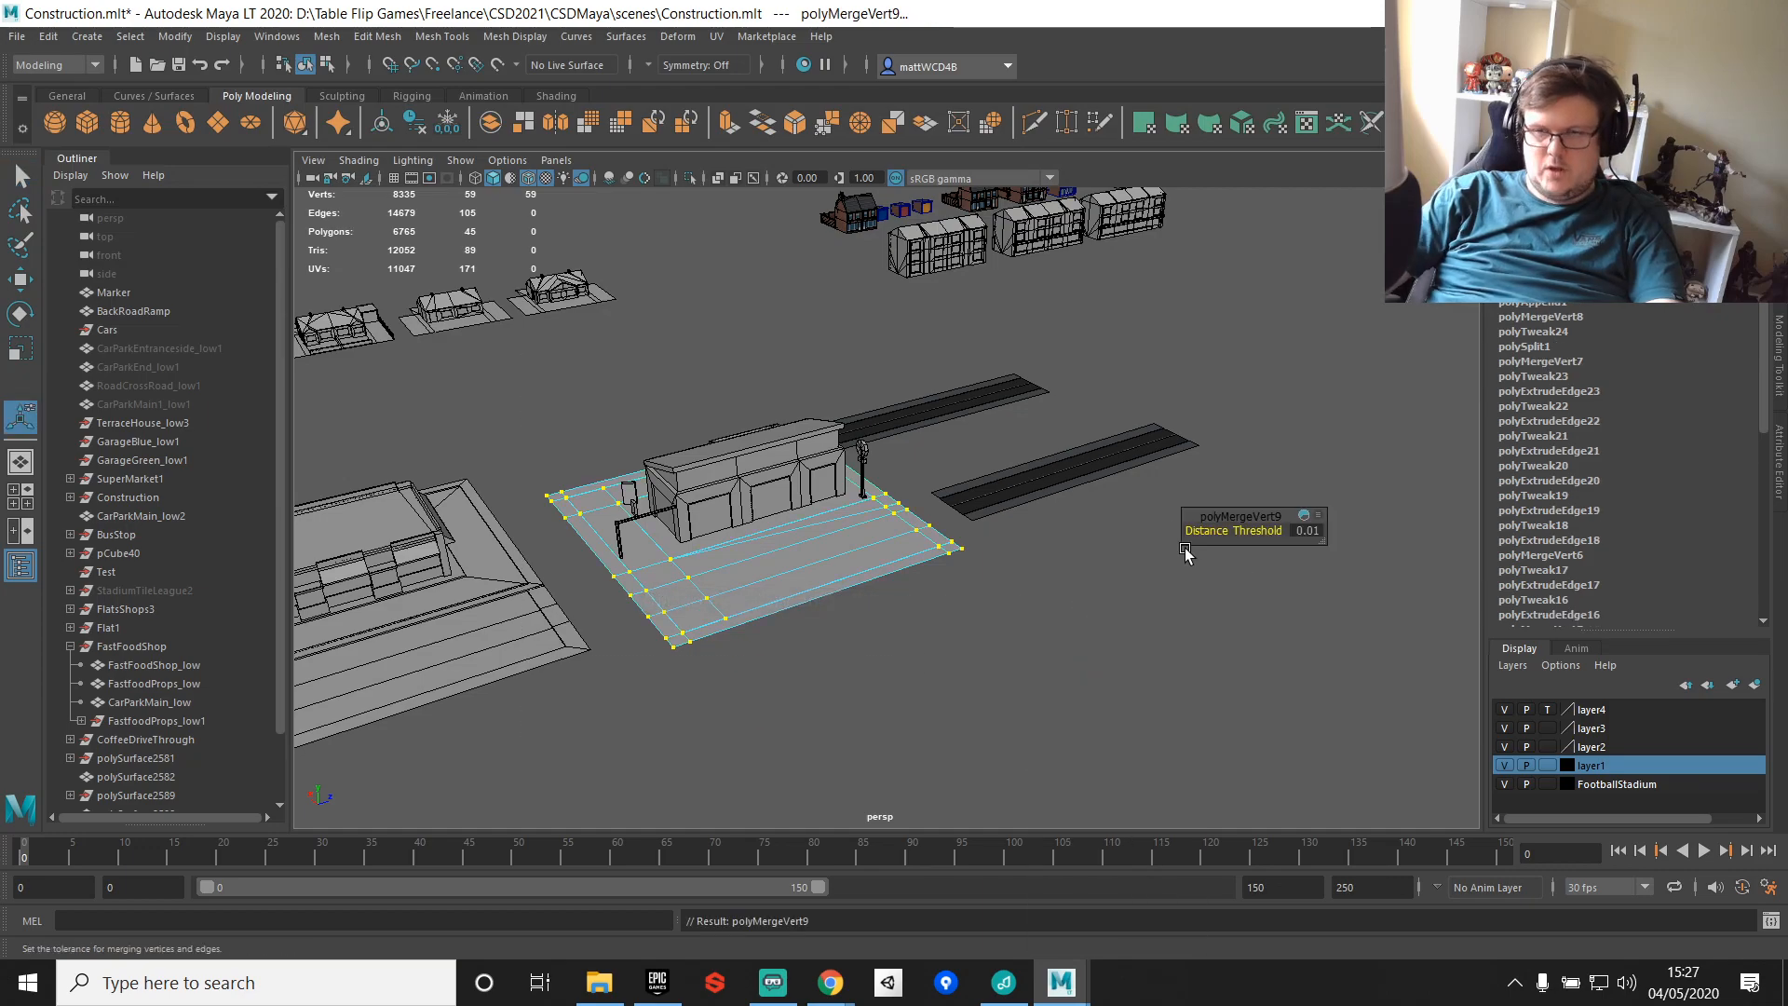
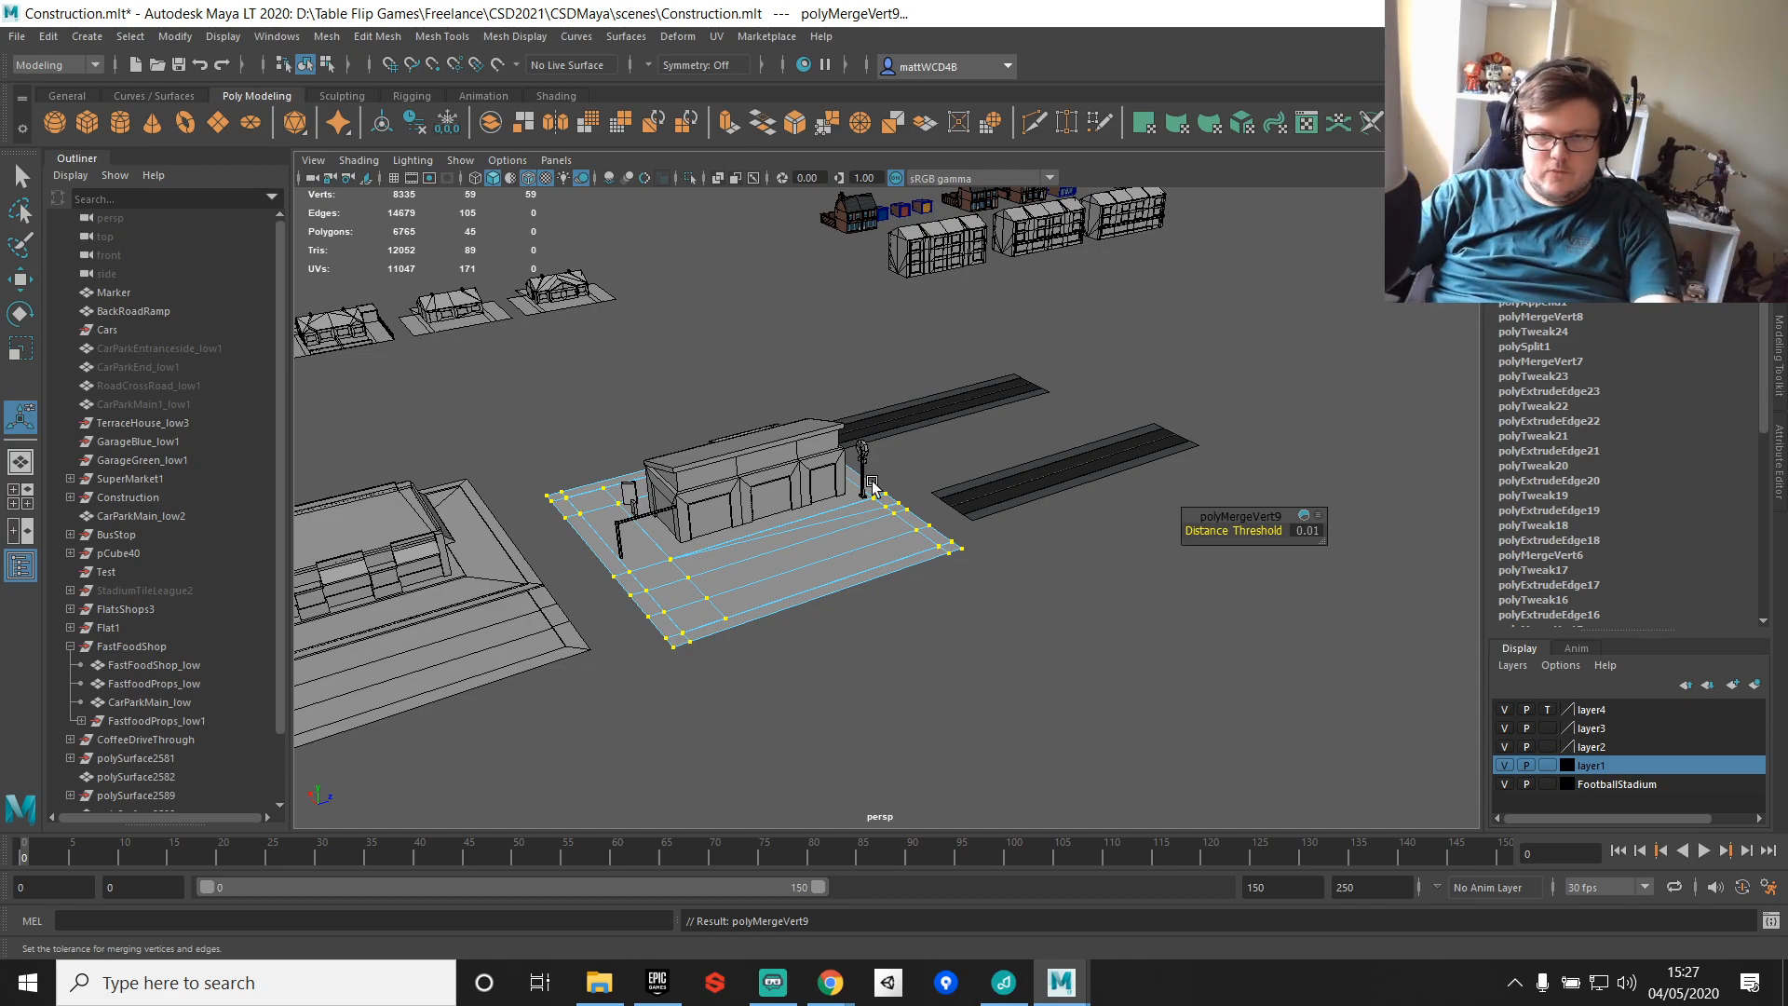
{"action": "right_click_drag", "start_coordinate": [866, 493], "coordinate": [1042, 483], "text": "alt"}
{"action": "left_click_drag", "start_coordinate": [1042, 483], "coordinate": [985, 463], "text": "alt"}
{"action": "middle_click_drag", "start_coordinate": [820, 401], "coordinate": [998, 377], "text": "alt"}
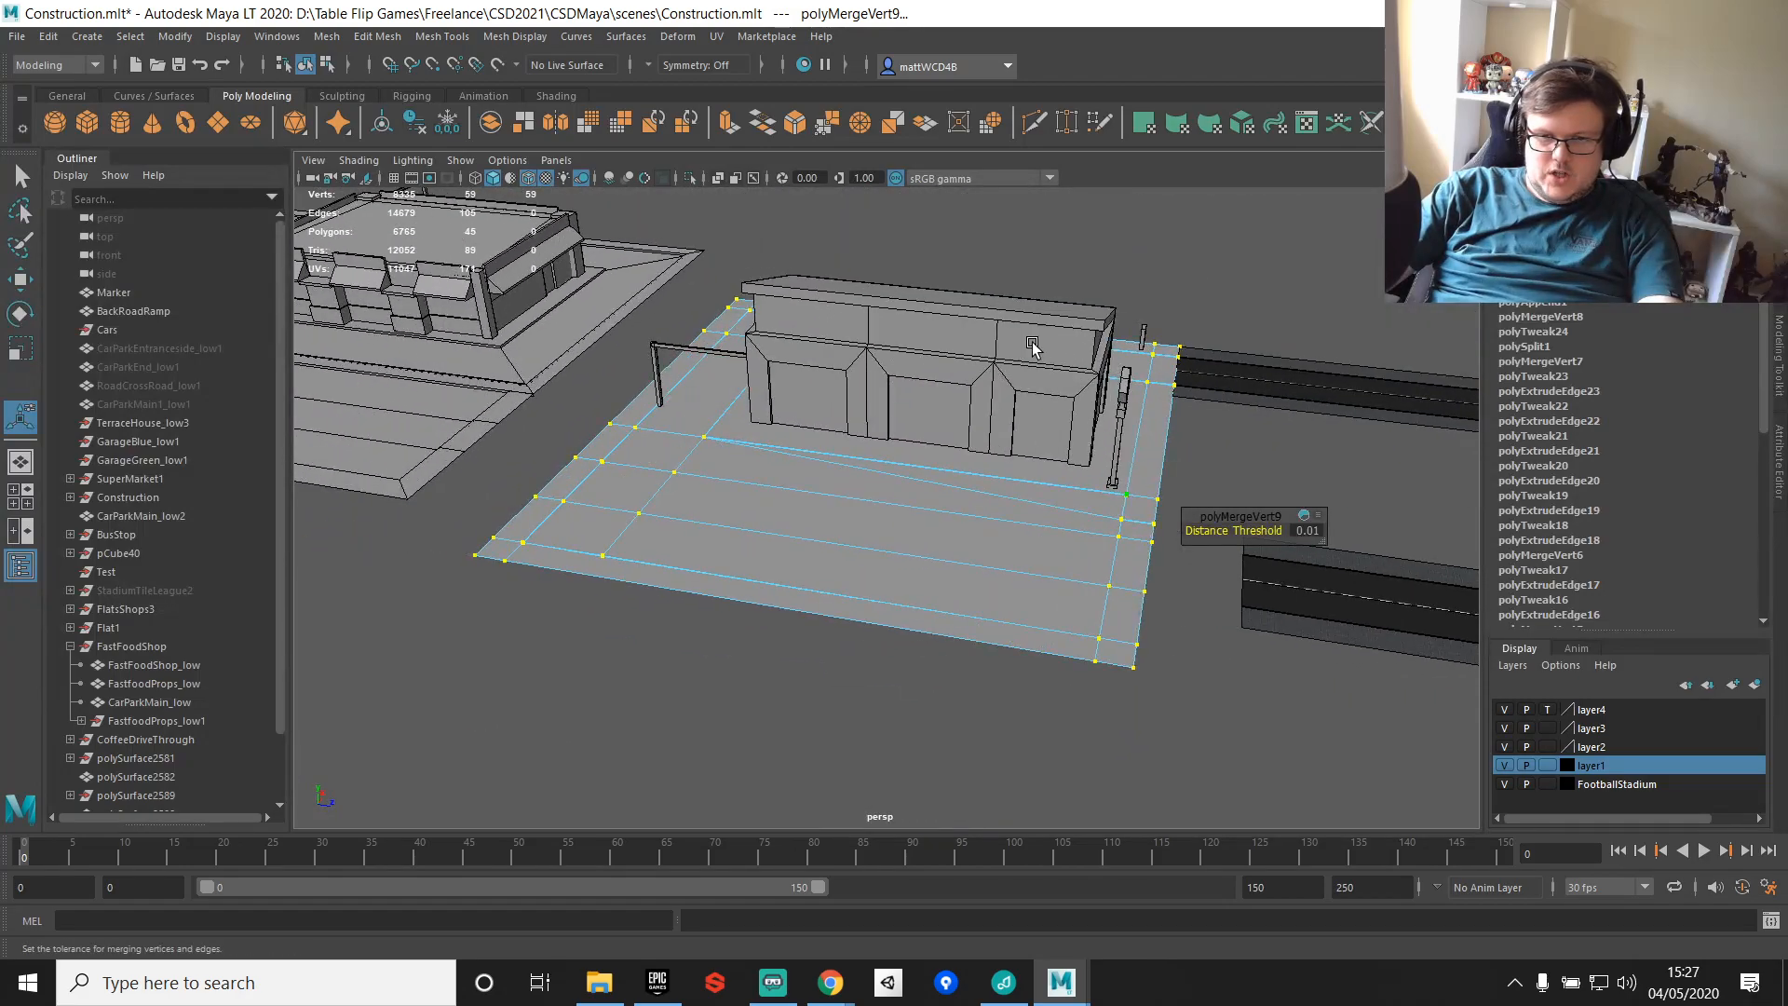
{"action": "right_click_drag", "start_coordinate": [903, 369], "coordinate": [1000, 349]}
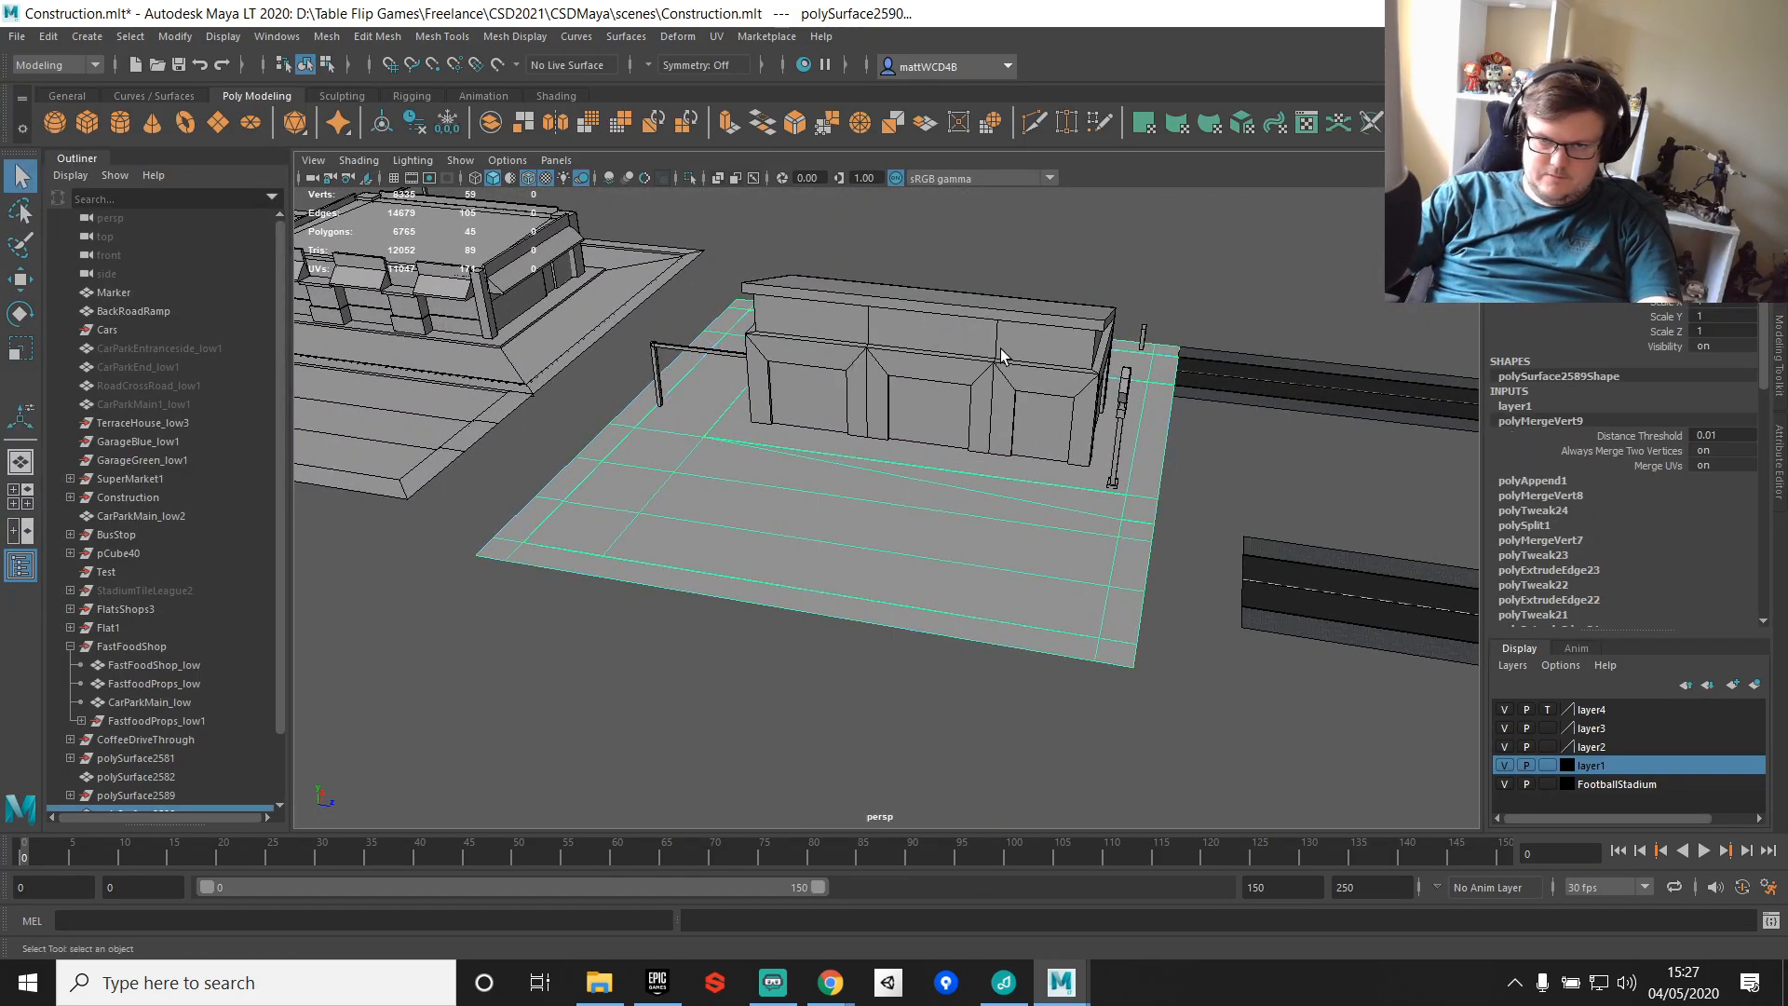
Step: Vertex-snap the loose straight road piece against the edge of the coffee drive-through's car park slab
{"action": "left_click", "coordinate": [1000, 348]}
{"action": "key", "text": "f"}
{"action": "right_click_drag", "start_coordinate": [1261, 627], "coordinate": [1201, 610], "text": "alt"}
{"action": "middle_click_drag", "start_coordinate": [1257, 643], "coordinate": [1181, 490], "text": "alt"}
{"action": "left_click_drag", "start_coordinate": [1180, 497], "coordinate": [1164, 503], "text": "alt"}
{"action": "middle_click_drag", "start_coordinate": [1164, 503], "coordinate": [1141, 515], "text": "alt"}
{"action": "left_click", "coordinate": [1099, 526]}
{"action": "key", "text": "w"}
{"action": "key", "text": "v"}
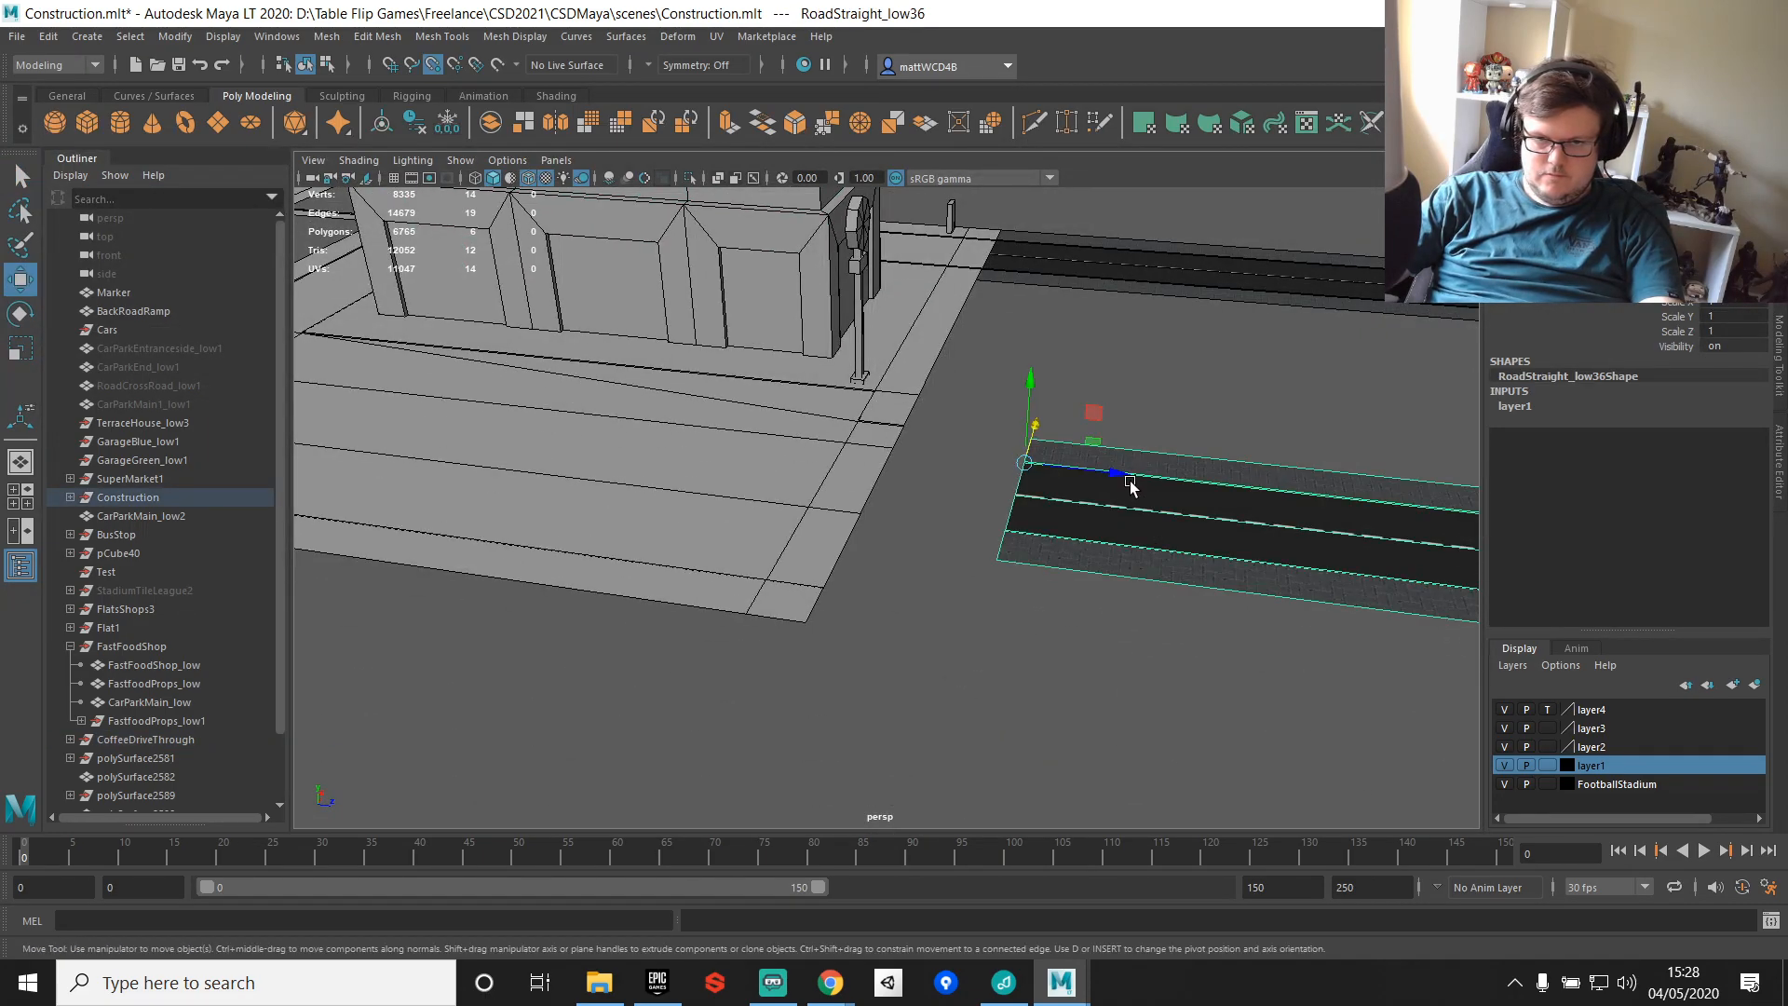
{"action": "left_click_drag", "start_coordinate": [1121, 473], "coordinate": [953, 466]}
Step: Extrude the car park's edge face beside the road end slightly upward to form a raised pavement section
{"action": "left_click", "coordinate": [1001, 383]}
{"action": "left_click_drag", "start_coordinate": [1001, 383], "coordinate": [1045, 551], "text": "alt"}
{"action": "left_click", "coordinate": [1020, 557]}
{"action": "right_click_drag", "start_coordinate": [1131, 464], "coordinate": [1050, 429]}
{"action": "left_click", "coordinate": [1142, 489]}
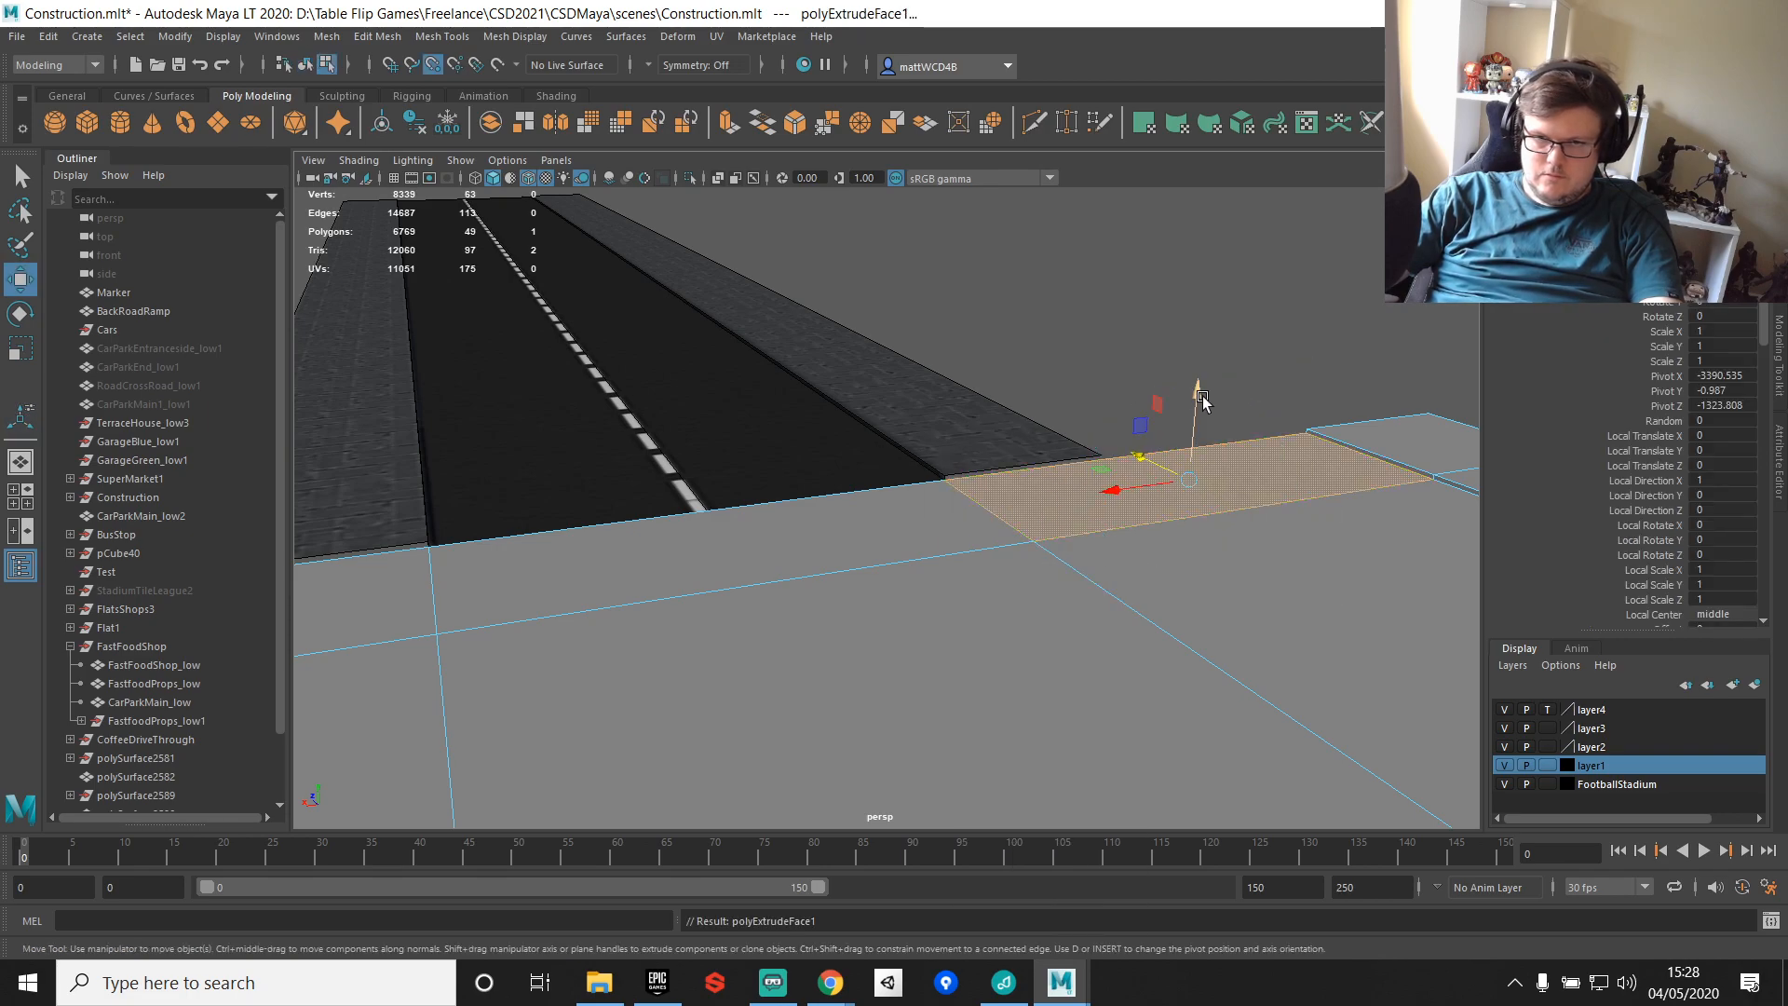
Step: Delete the unneeded side faces of the extruded pavement section
{"action": "key", "text": "q"}
{"action": "left_click_drag", "start_coordinate": [1086, 471], "coordinate": [926, 403], "text": "alt"}
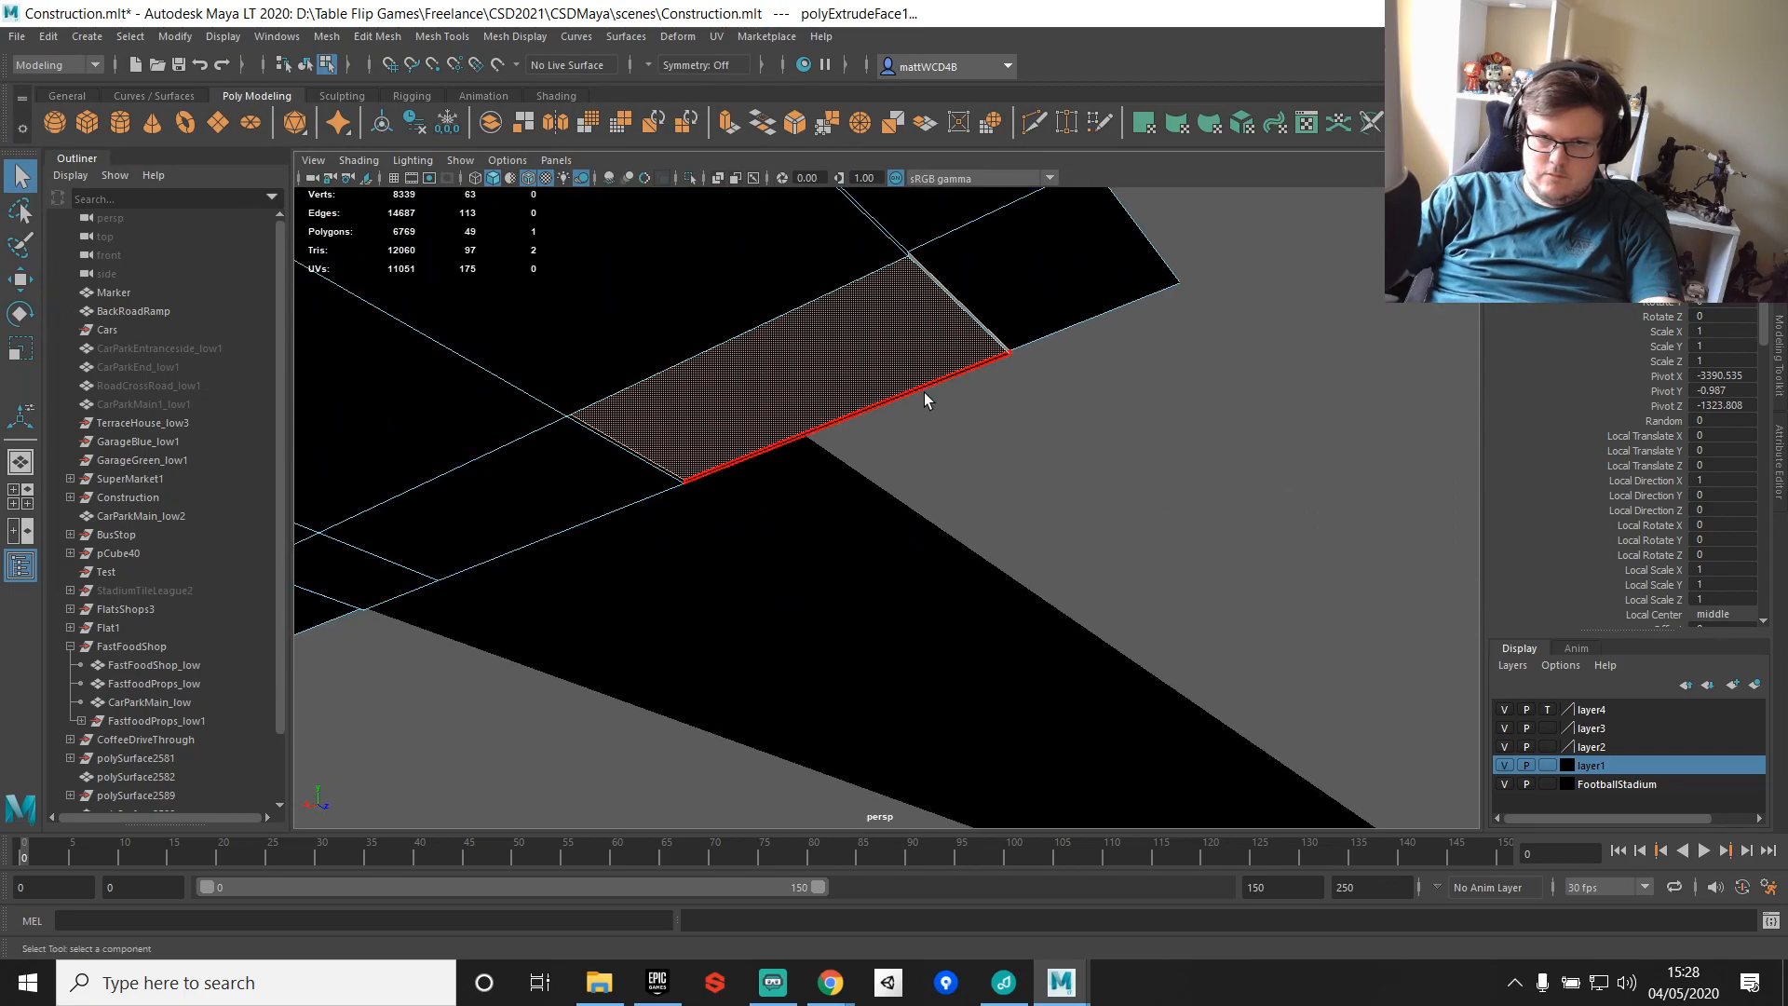
{"action": "left_click", "coordinate": [939, 387]}
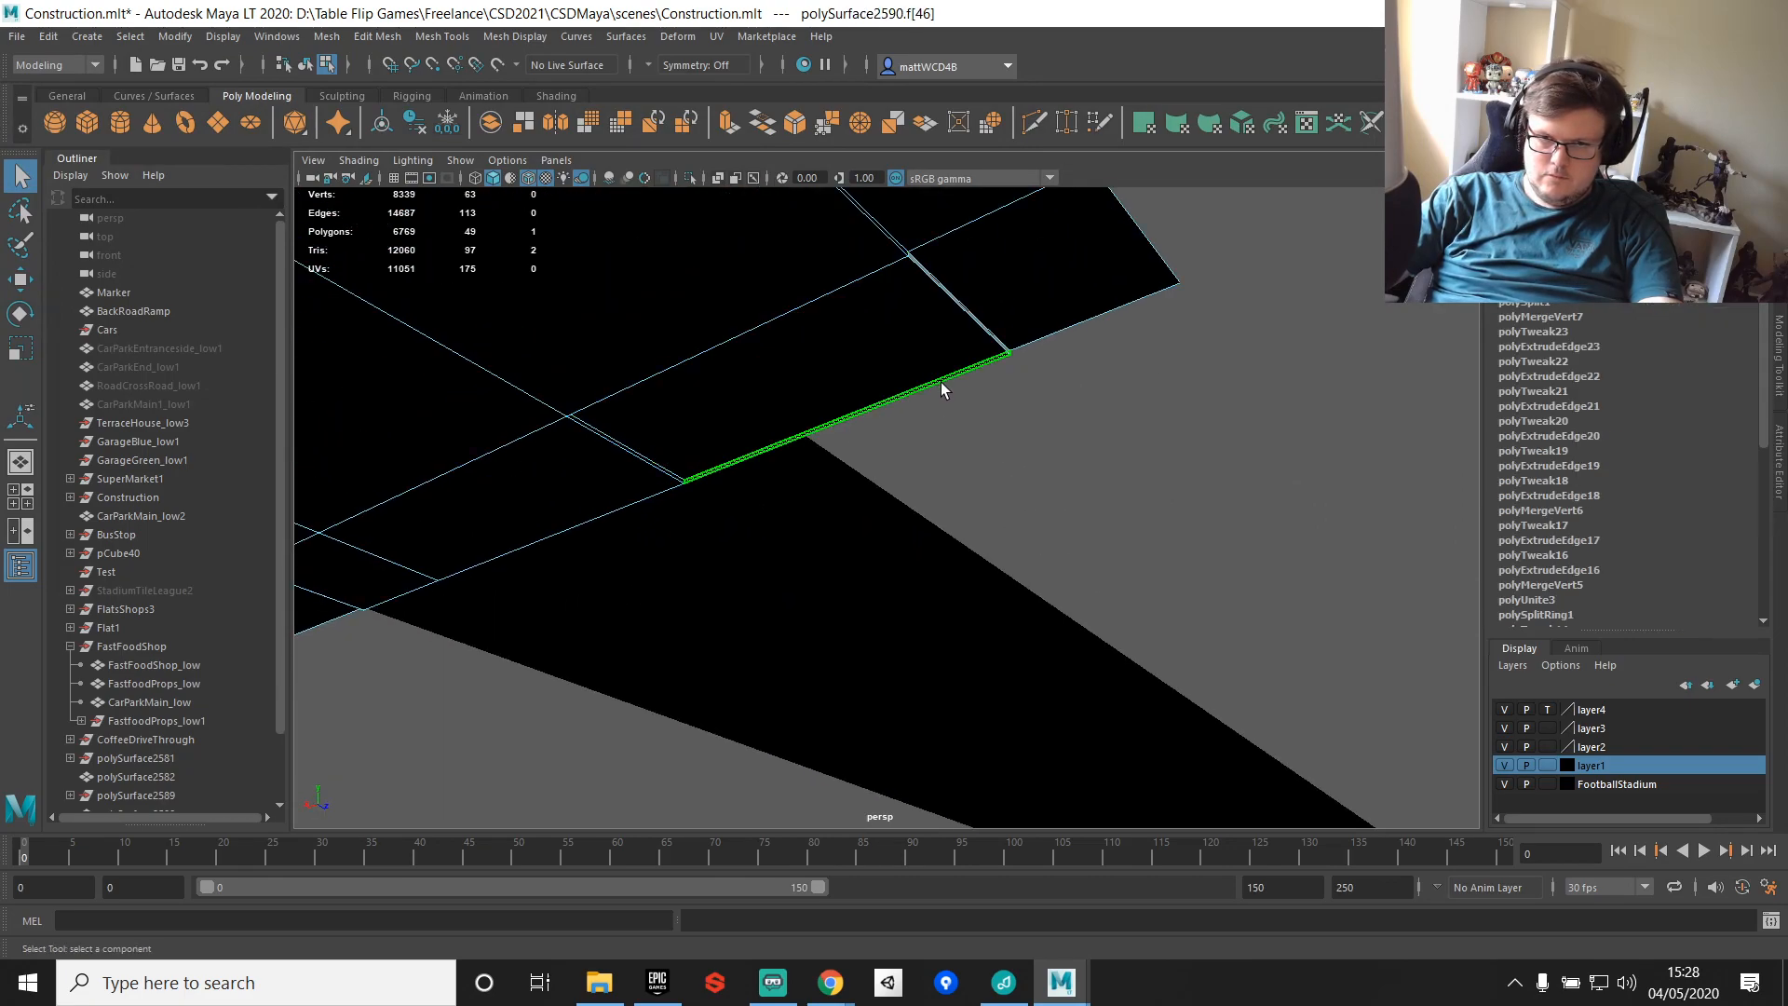
{"action": "left_click_drag", "start_coordinate": [983, 346], "coordinate": [968, 430], "text": "alt"}
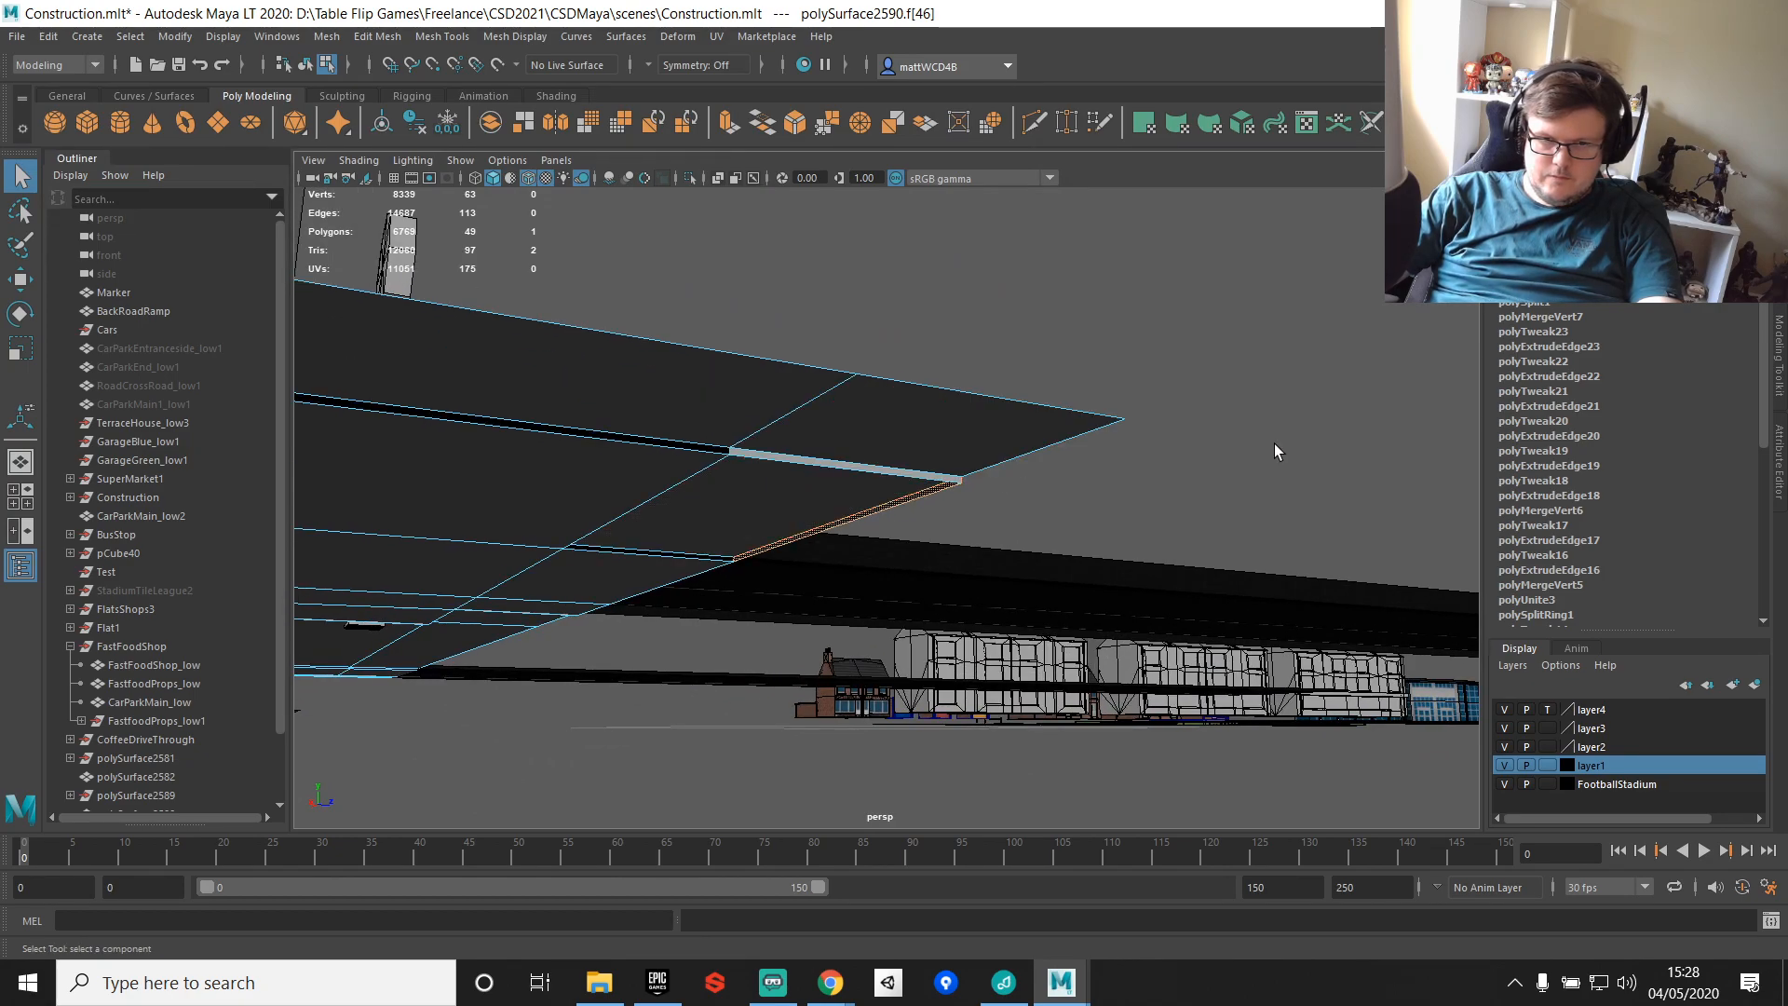
{"action": "key", "text": "Delete"}
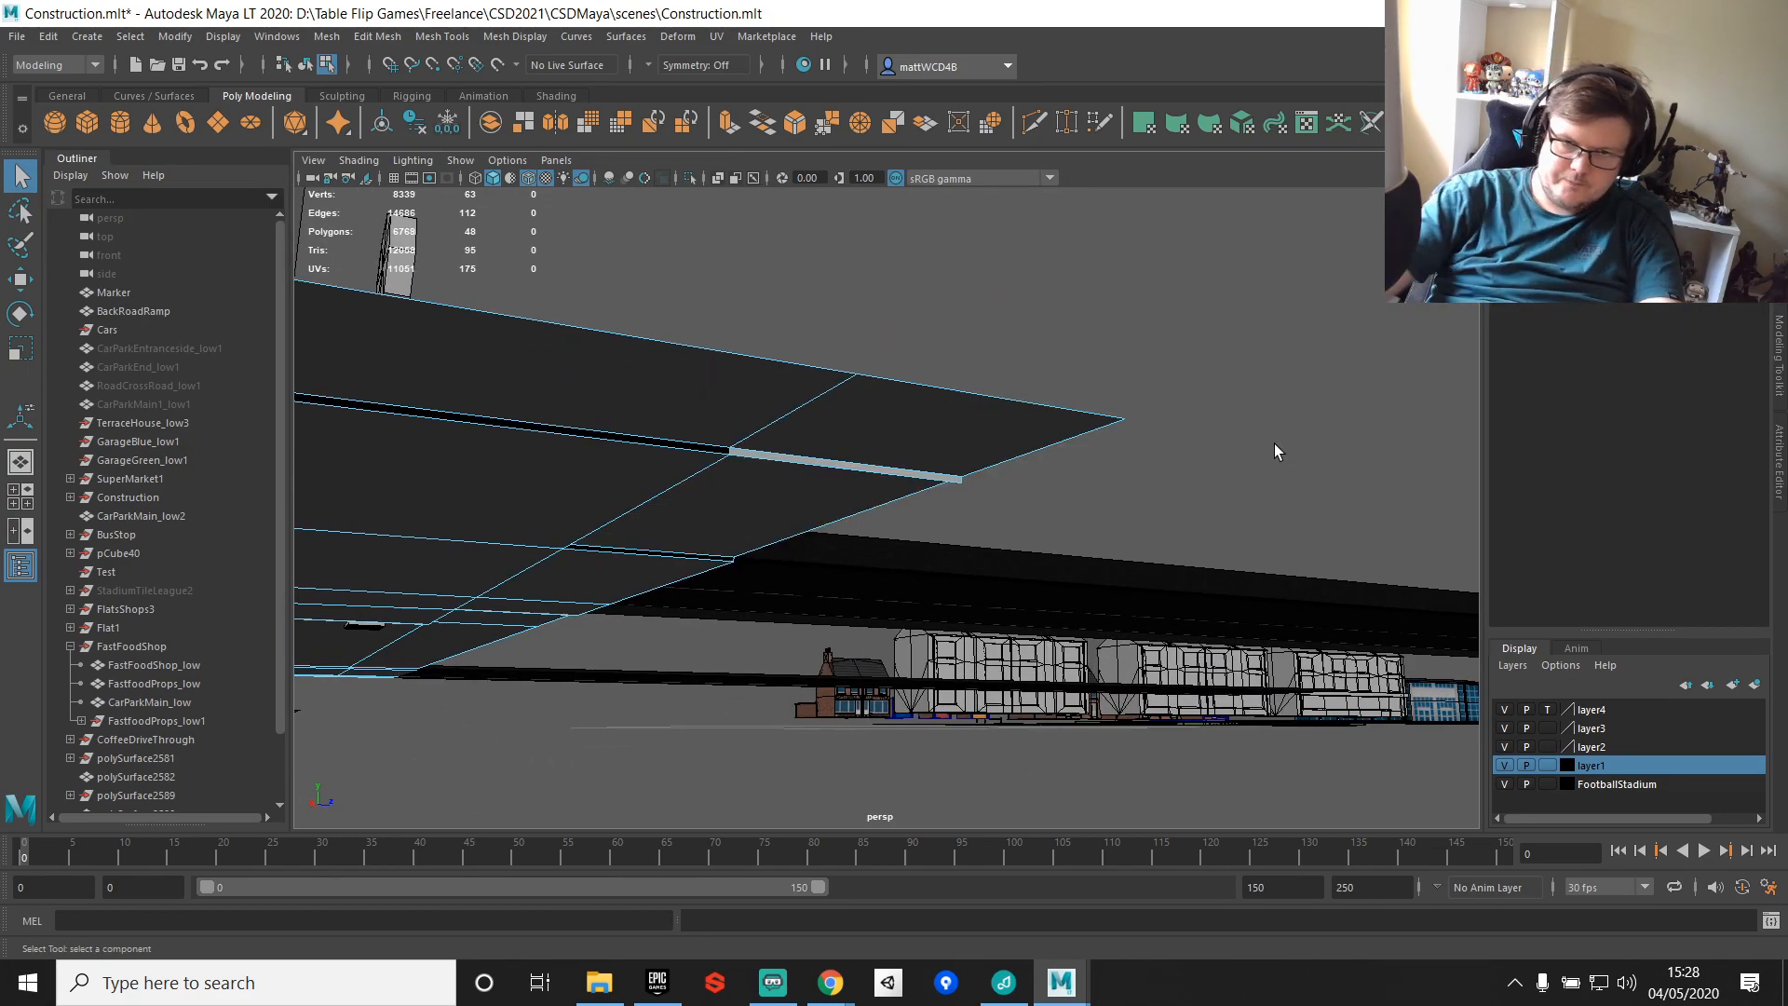
{"action": "left_click", "coordinate": [817, 466]}
{"action": "key", "text": "Delete"}
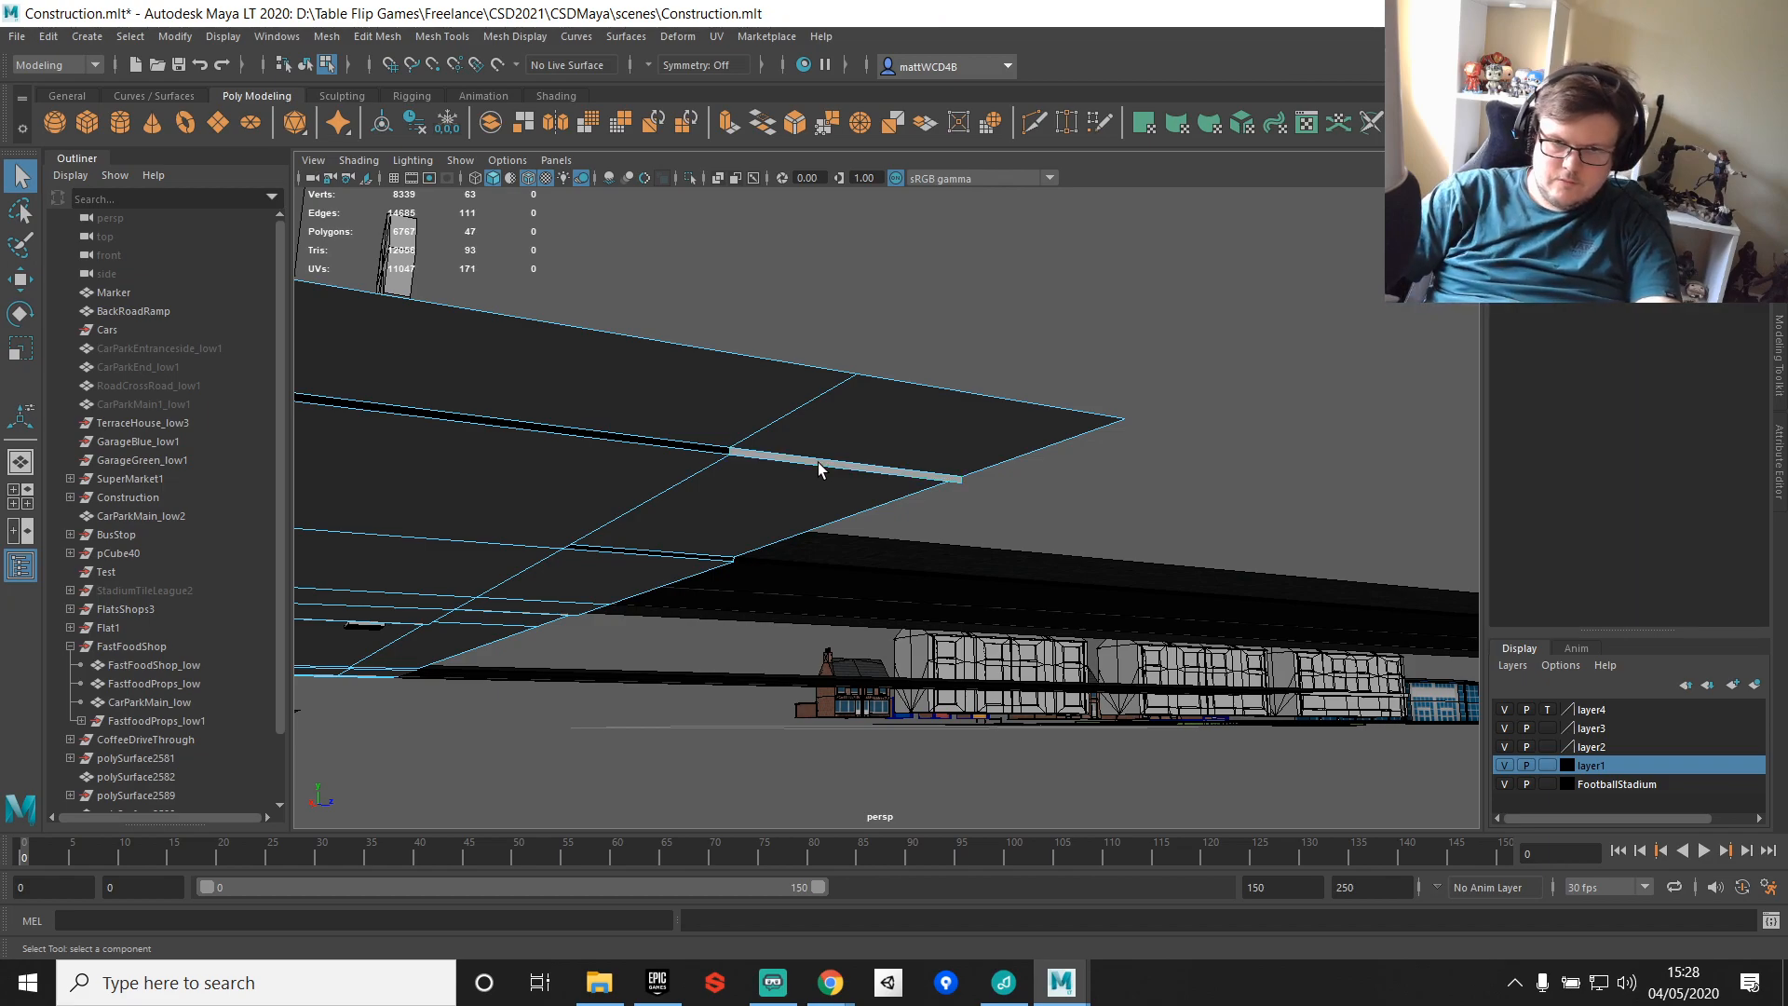
{"action": "left_click", "coordinate": [835, 466]}
{"action": "key", "text": "Delete"}
{"action": "left_click_drag", "start_coordinate": [834, 466], "coordinate": [1062, 553], "text": "alt"}
{"action": "left_click", "coordinate": [1153, 552]}
{"action": "key", "text": "Delete"}
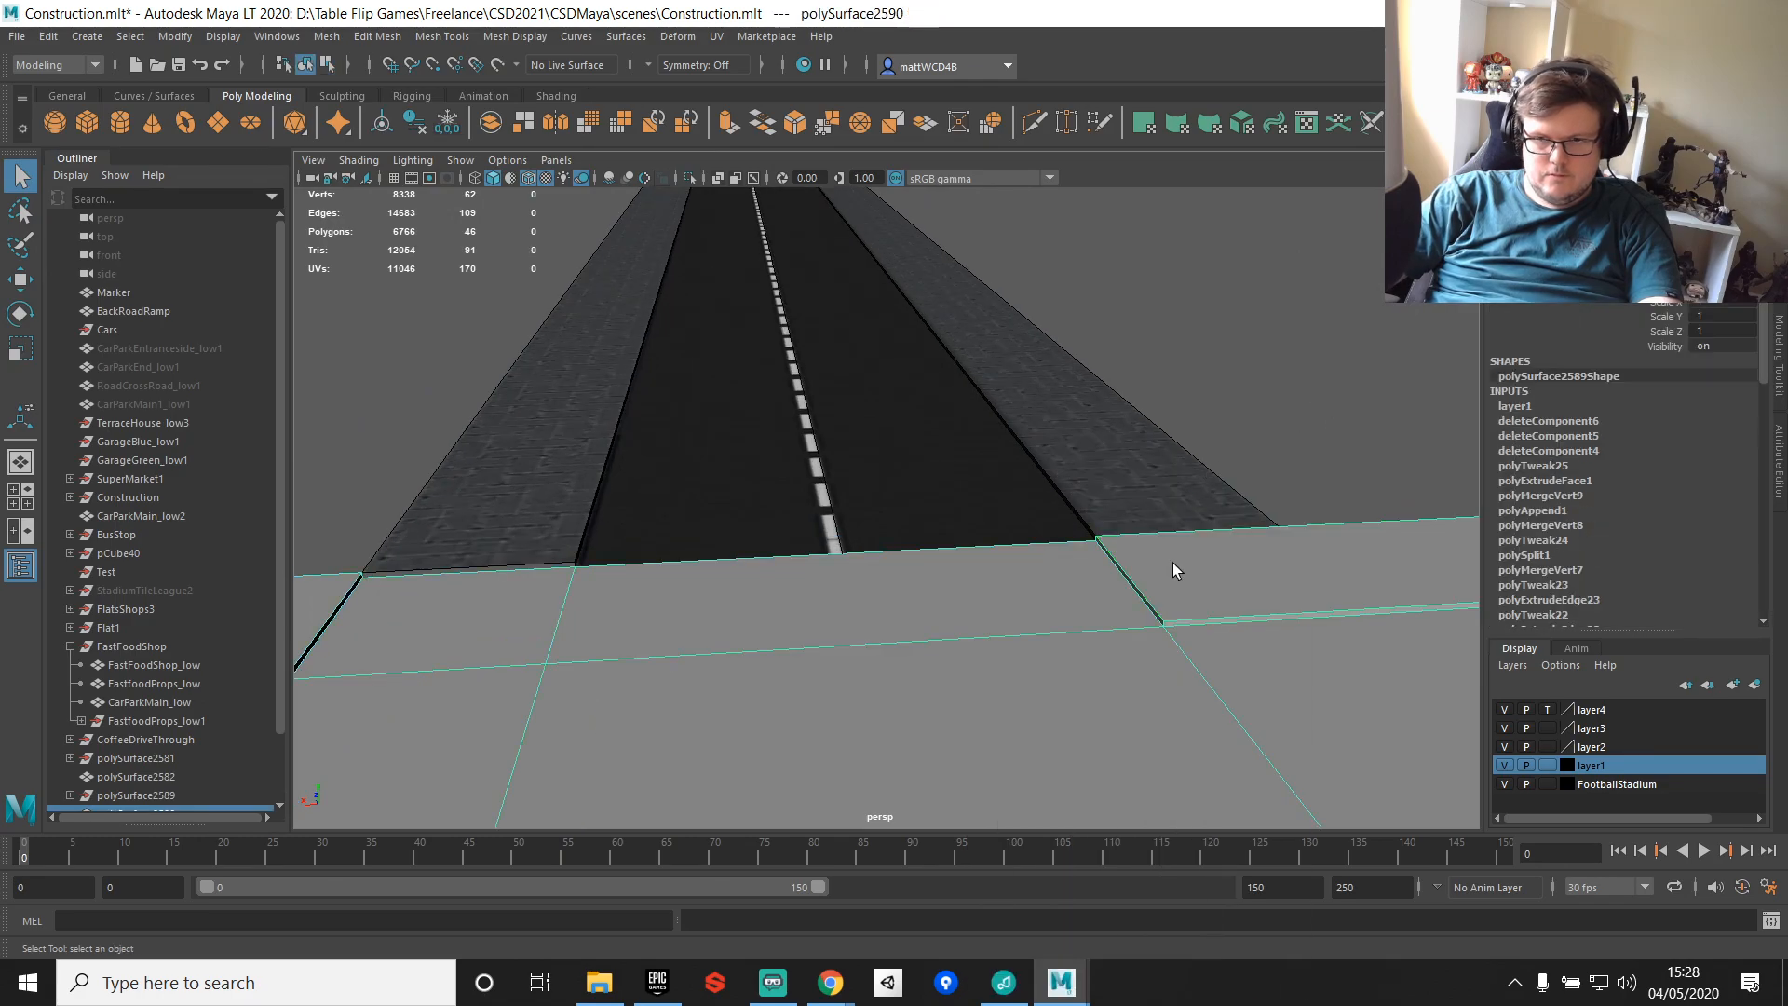
Step: Merge all overlapping vertices of the coffee drive-through building's lower walls
{"action": "key", "text": "F8"}
{"action": "left_click_drag", "start_coordinate": [1271, 425], "coordinate": [889, 441], "text": "alt"}
{"action": "left_click", "coordinate": [889, 442]}
{"action": "right_click_drag", "start_coordinate": [889, 442], "coordinate": [524, 371]}
{"action": "left_click_drag", "start_coordinate": [524, 372], "coordinate": [1257, 751]}
{"action": "right_click_drag", "start_coordinate": [1254, 661], "coordinate": [1281, 457], "text": "shift"}
{"action": "scroll", "coordinate": [798, 469], "scroll_direction": "up", "scroll_amount": 3}
{"action": "right_click_drag", "start_coordinate": [807, 468], "coordinate": [885, 428]}
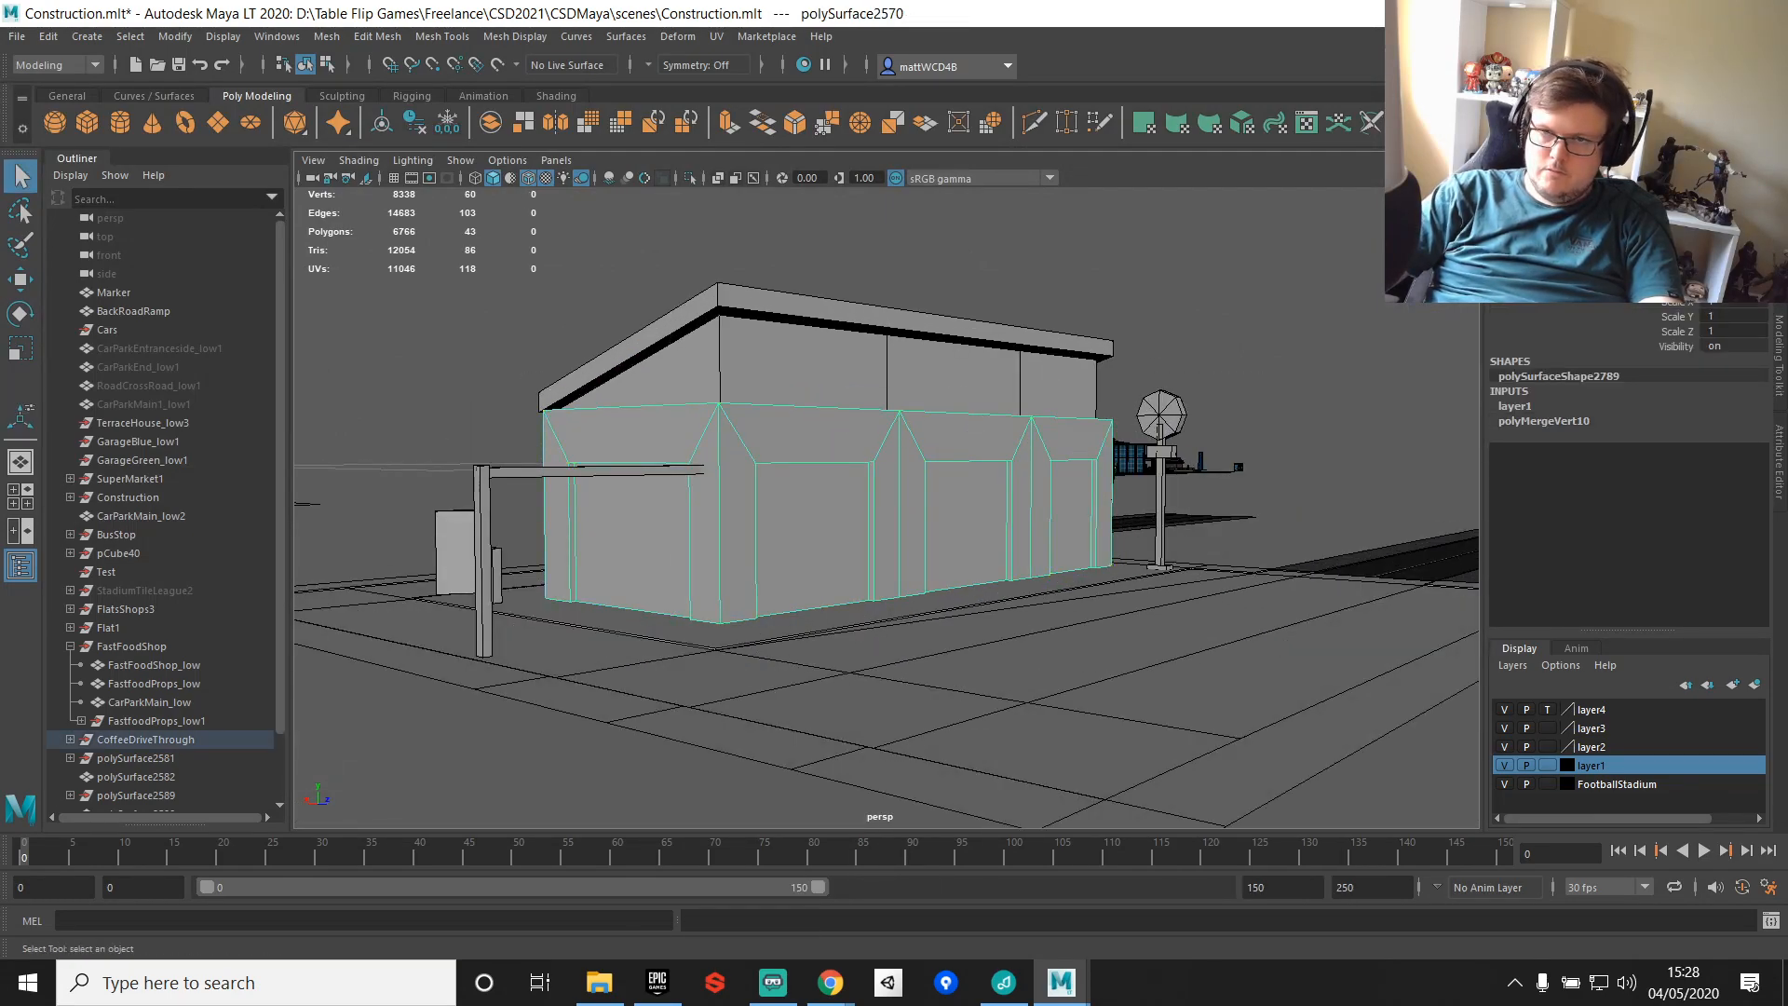
Step: Project the lower walls' UVs automatically in the UV Editor, then rotate the long wall shell 90° and place it below the others
{"action": "left_click", "coordinate": [1677, 140]}
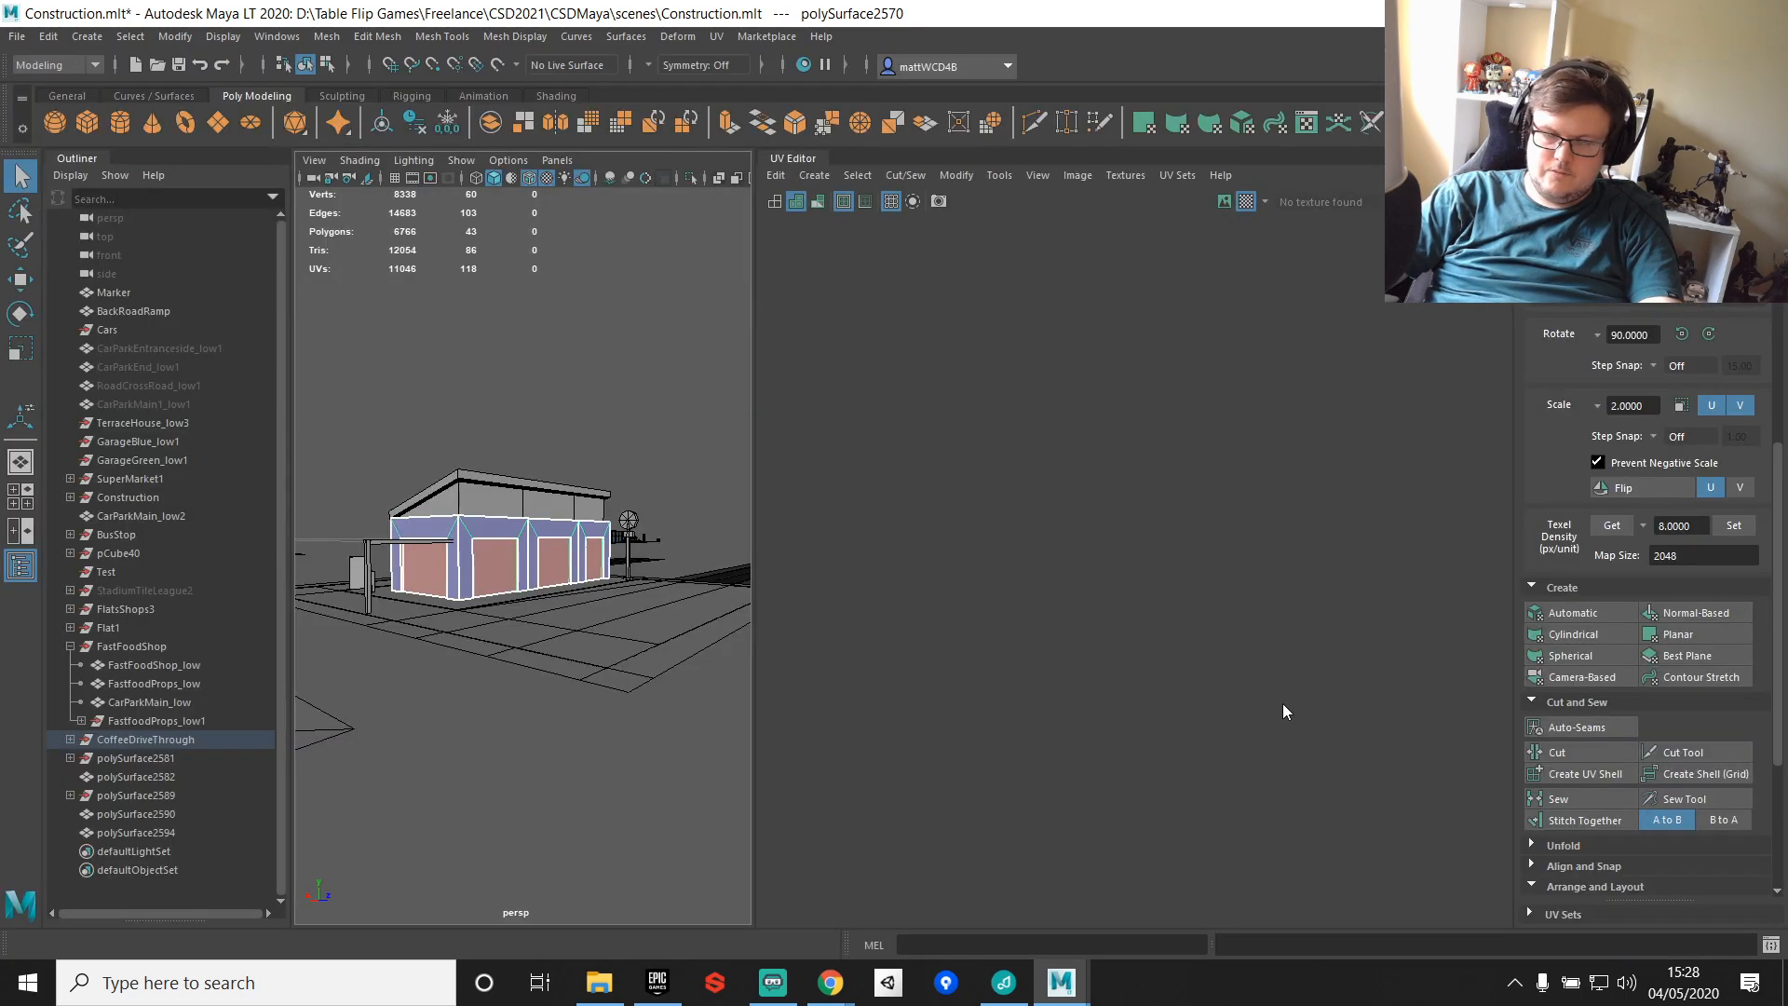
{"action": "left_click", "coordinate": [1599, 618]}
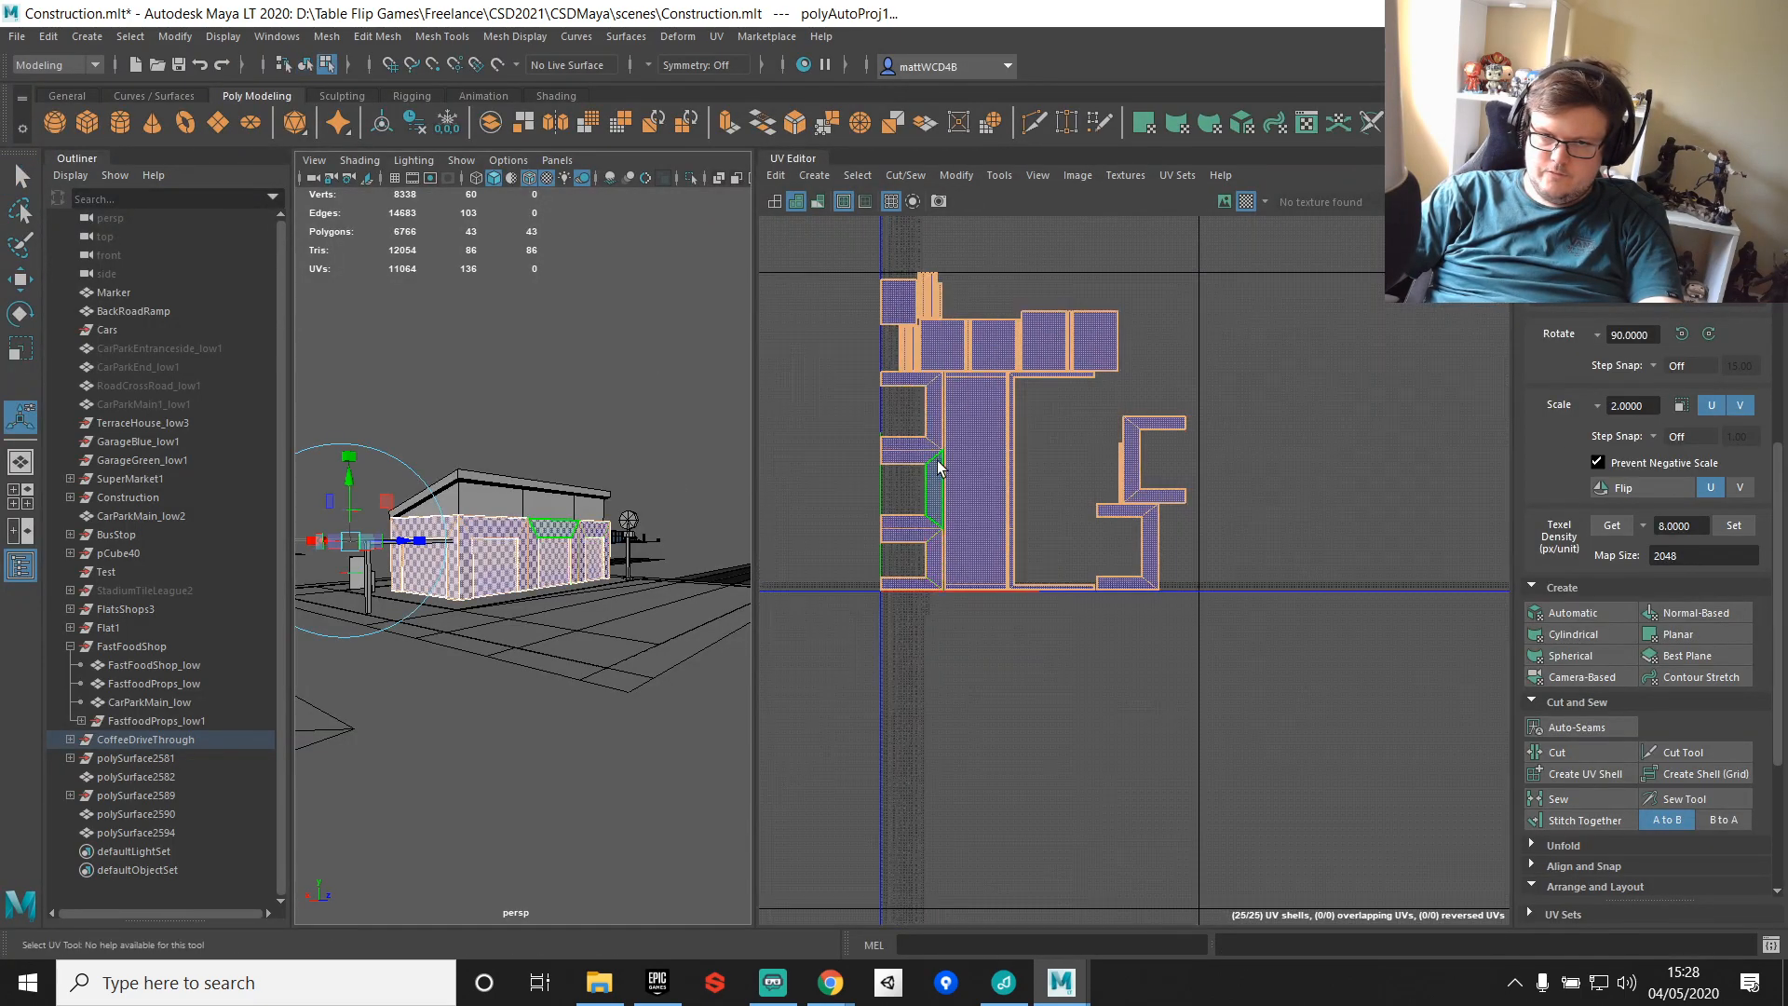
{"action": "left_click", "coordinate": [1686, 334]}
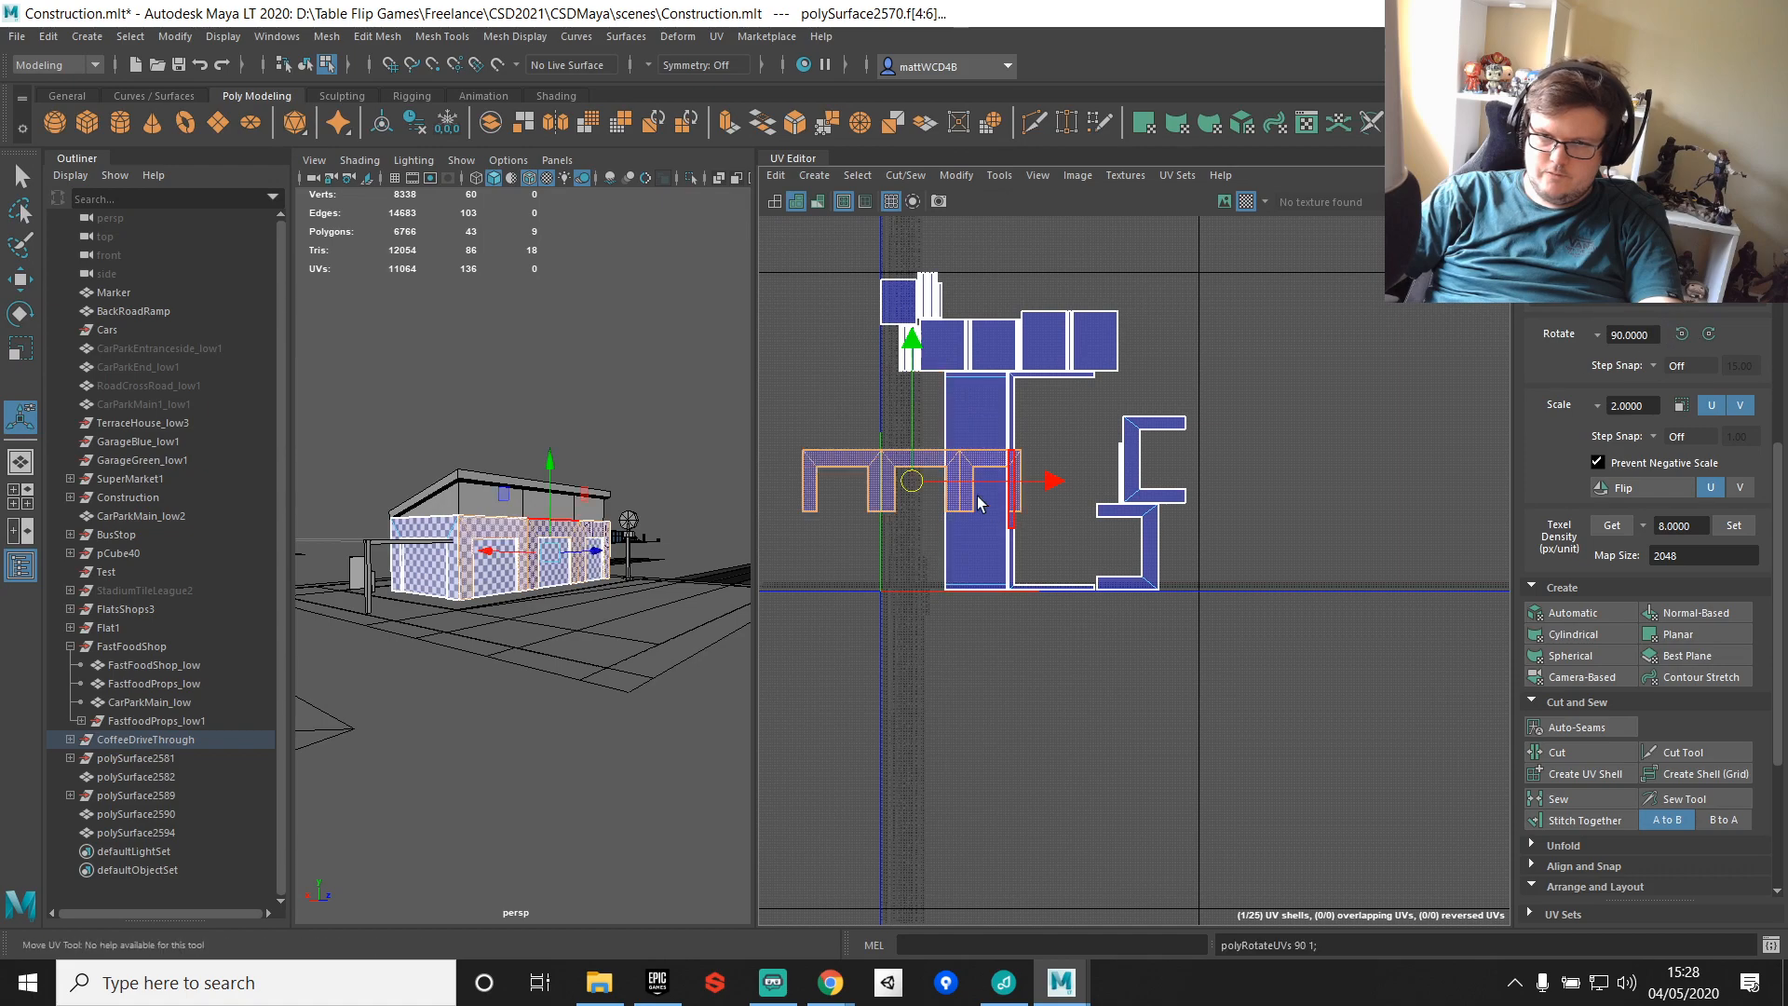
{"action": "key", "text": "w"}
{"action": "left_click_drag", "start_coordinate": [872, 504], "coordinate": [1116, 749]}
Step: Sew the ledge strip onto the long wall's UV shell and cut the ledge edges
{"action": "left_click", "coordinate": [1063, 693]}
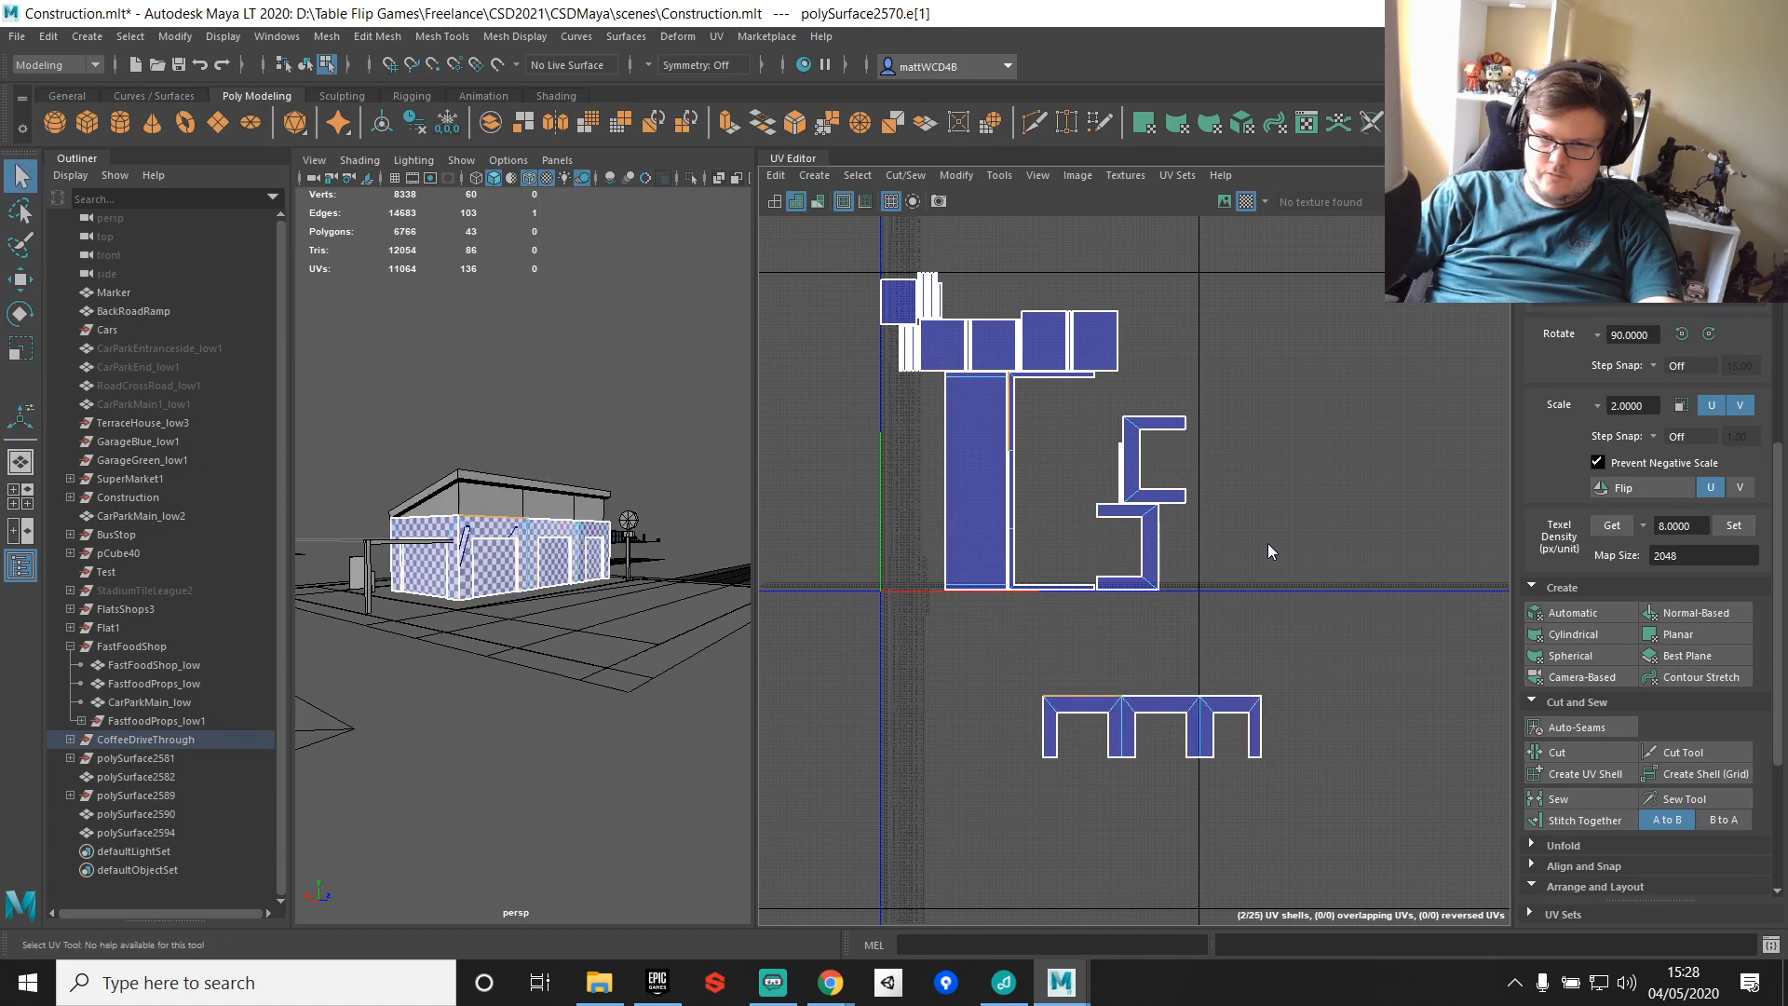
{"action": "right_click_drag", "start_coordinate": [1267, 543], "coordinate": [1255, 591], "text": "shift"}
{"action": "scroll", "coordinate": [1254, 594], "scroll_direction": "up", "scroll_amount": 4}
{"action": "middle_click_drag", "start_coordinate": [1116, 766], "coordinate": [1231, 594], "text": "alt"}
{"action": "right_click_drag", "start_coordinate": [1036, 593], "coordinate": [1036, 643]}
{"action": "left_click_drag", "start_coordinate": [910, 515], "coordinate": [1471, 562]}
{"action": "left_click", "coordinate": [1557, 752]}
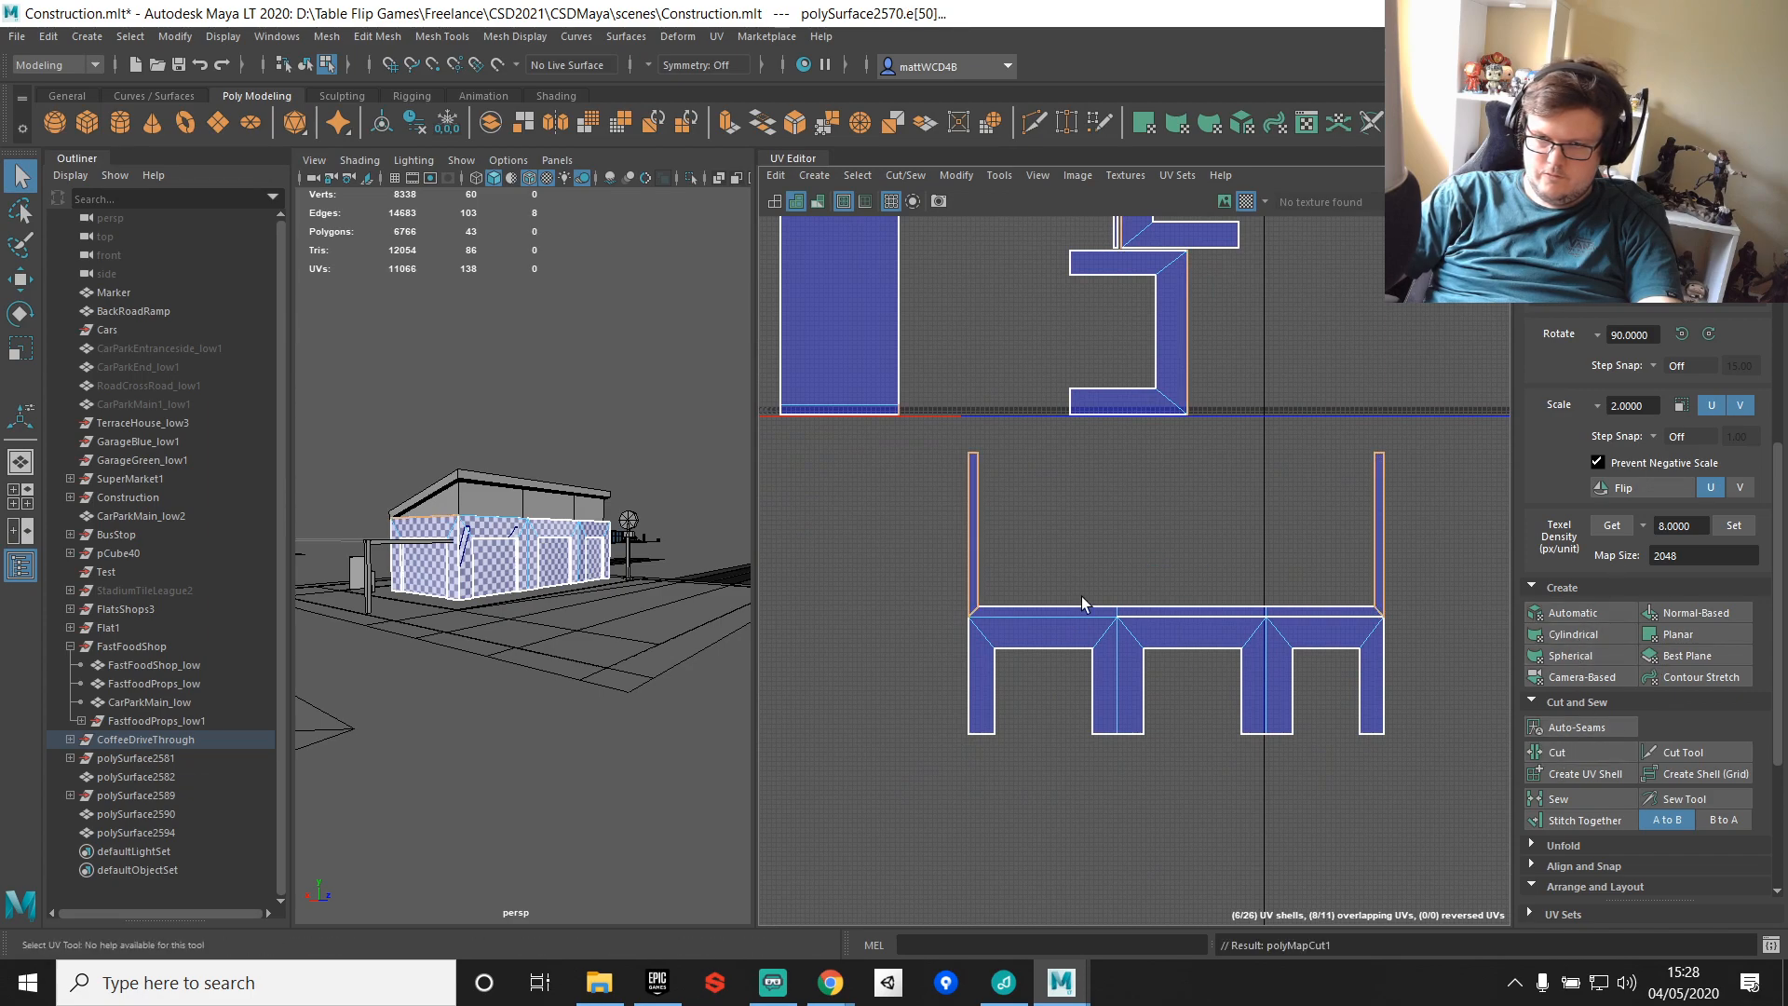
Step: Combine the building's lower walls with the upper wall mesh into one object
{"action": "left_click", "coordinate": [1161, 610]}
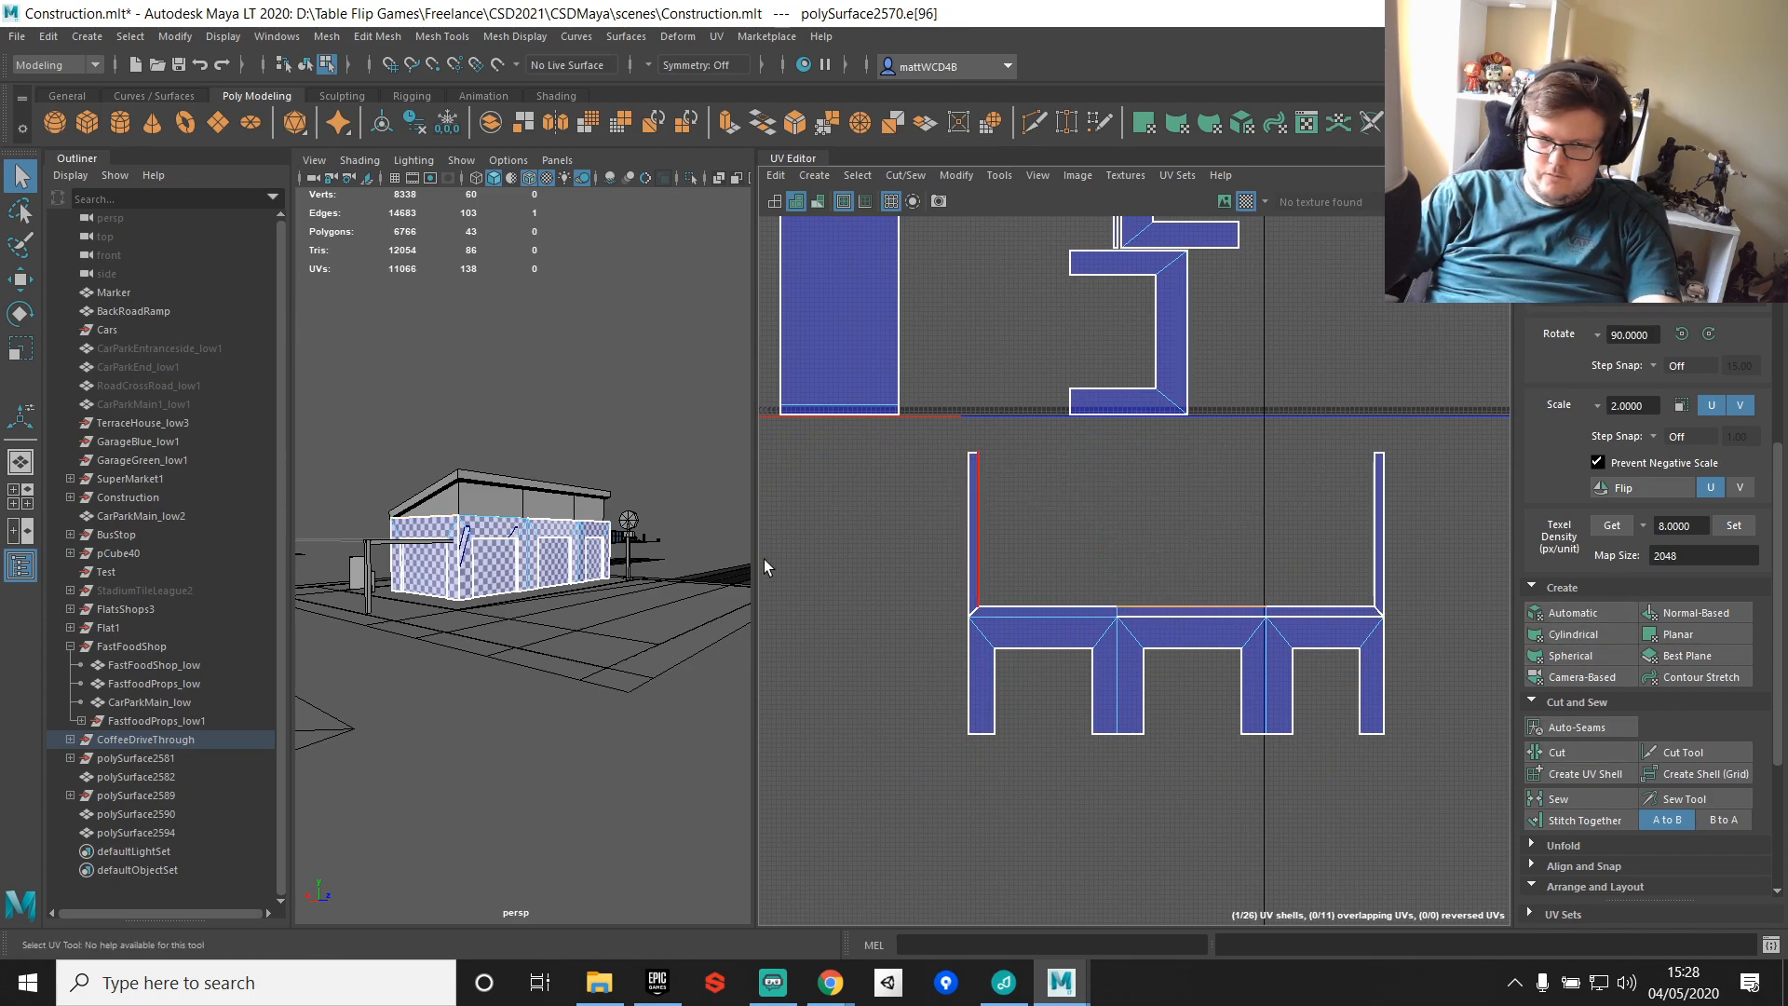
{"action": "key", "text": "f"}
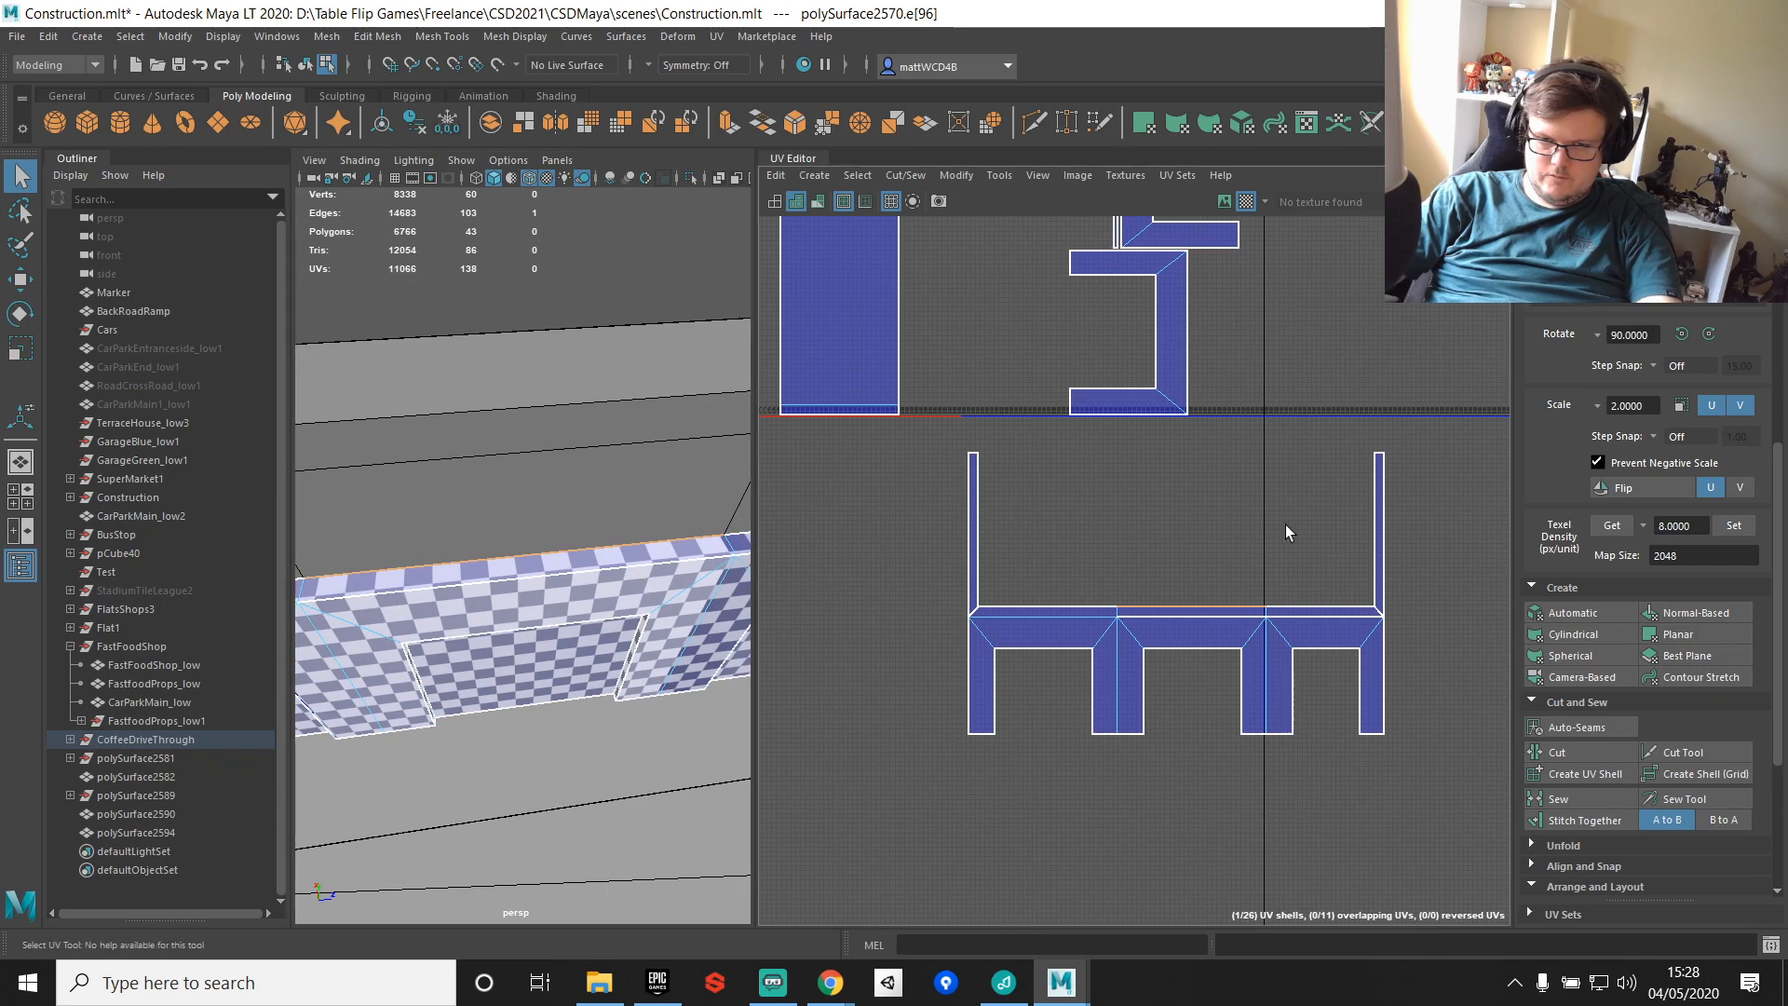
{"action": "scroll", "coordinate": [519, 569], "scroll_direction": "down", "scroll_amount": 5}
{"action": "left_click_drag", "start_coordinate": [518, 569], "coordinate": [639, 489], "text": "alt"}
{"action": "scroll", "coordinate": [639, 489], "scroll_direction": "up", "scroll_amount": 5}
{"action": "key", "text": "F8"}
{"action": "scroll", "coordinate": [601, 486], "scroll_direction": "down", "scroll_amount": 3}
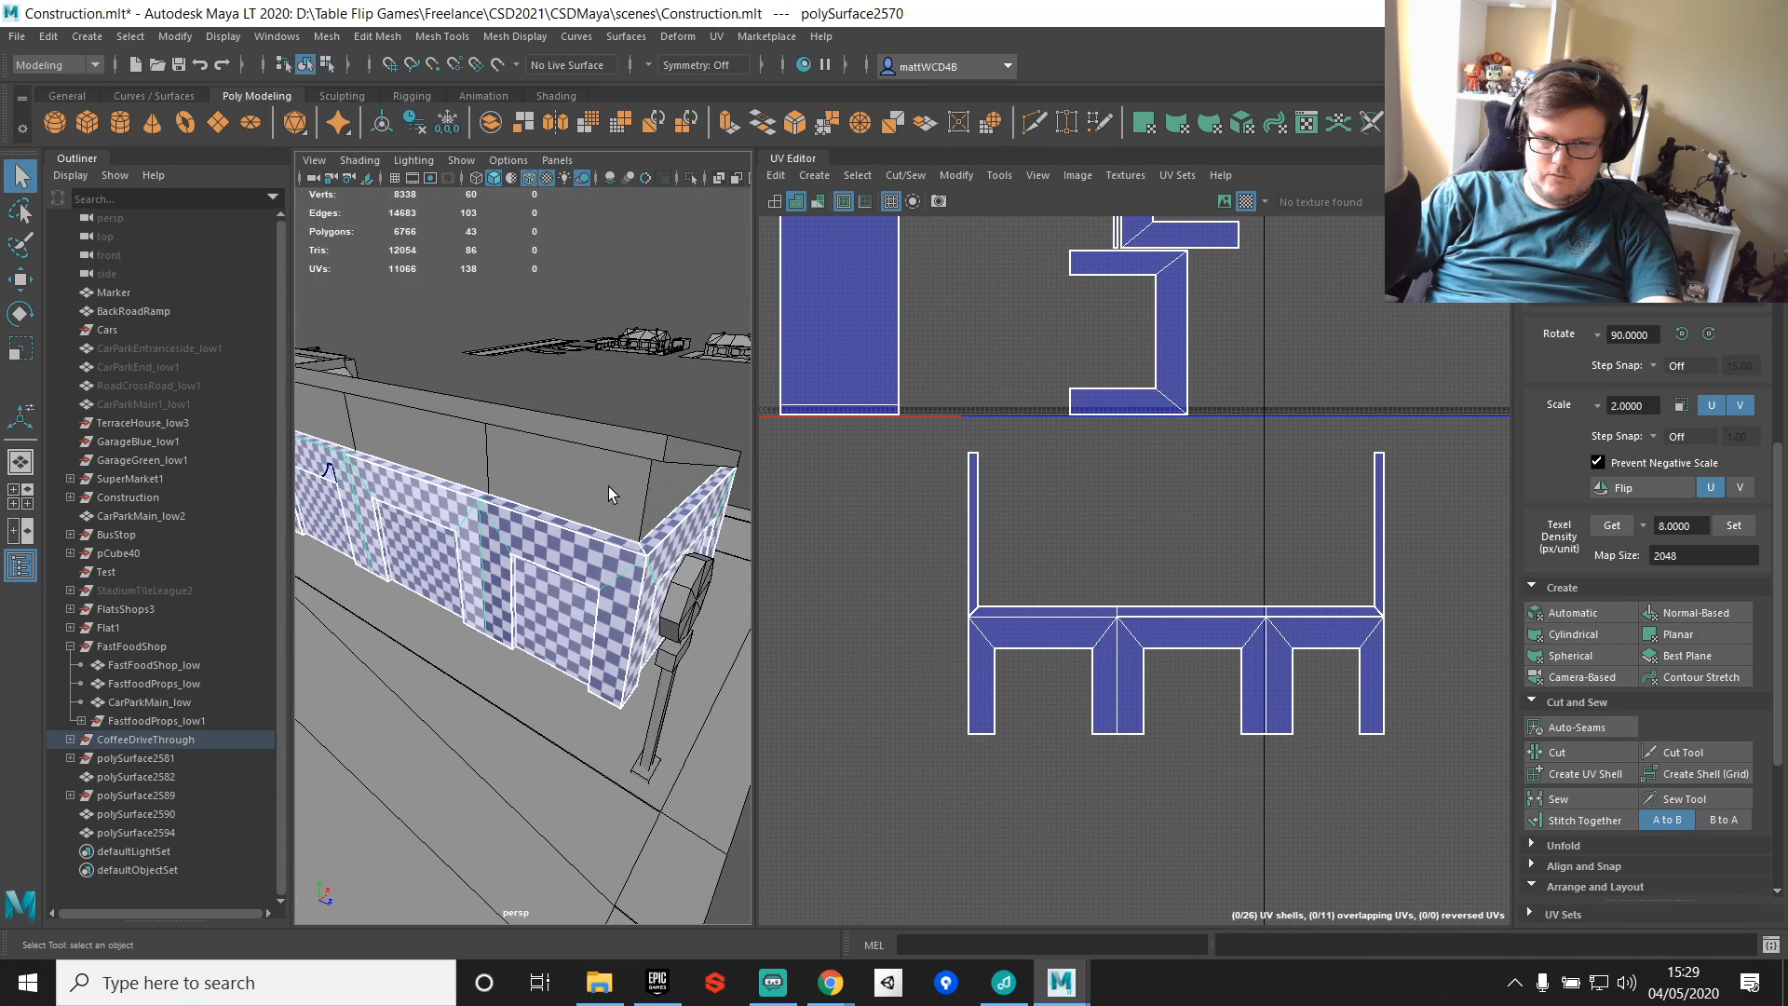
{"action": "left_click", "coordinate": [653, 473]}
{"action": "right_click_drag", "start_coordinate": [613, 482], "coordinate": [546, 873], "text": "shift"}
Step: Merge the overlapping vertices where the upper and lower walls of the combined mesh meet
{"action": "left_click_drag", "start_coordinate": [677, 499], "coordinate": [491, 474], "text": "alt"}
{"action": "right_click_drag", "start_coordinate": [491, 474], "coordinate": [388, 475]}
{"action": "scroll", "coordinate": [421, 454], "scroll_direction": "down", "scroll_amount": 5}
{"action": "right_click_drag", "start_coordinate": [635, 700], "coordinate": [689, 515], "text": "shift"}
Step: Try to move and sew the upper wall's UVs onto the long wall shell, and undo the sewing
{"action": "scroll", "coordinate": [1114, 606], "scroll_direction": "up", "scroll_amount": 2}
{"action": "right_click_drag", "start_coordinate": [1116, 601], "coordinate": [1136, 554]}
{"action": "left_click", "coordinate": [1065, 579]}
{"action": "right_click_drag", "start_coordinate": [1140, 475], "coordinate": [1135, 521], "text": "shift"}
{"action": "scroll", "coordinate": [1209, 596], "scroll_direction": "down", "scroll_amount": 5}
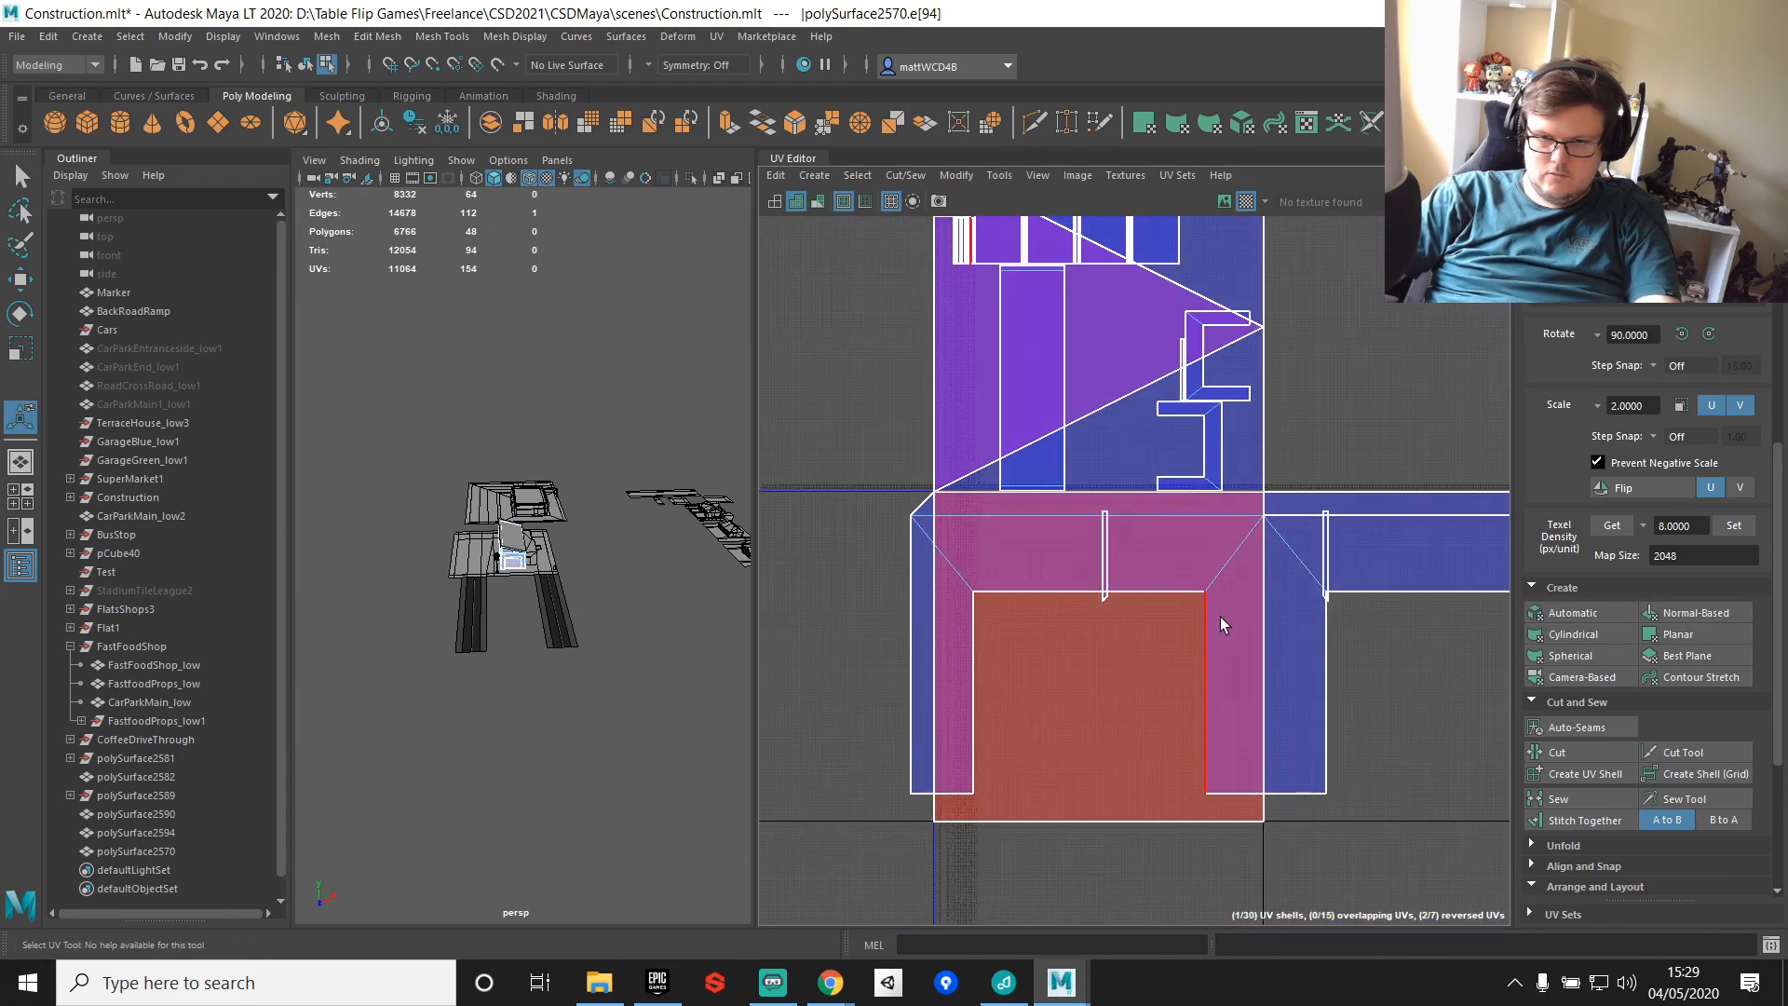
{"action": "scroll", "coordinate": [1208, 622], "scroll_direction": "down", "scroll_amount": 6}
{"action": "key", "text": "ctrl+z"}
Step: Reproject the UVs of the whole combined wall mesh with the Automatic projection
{"action": "right_click_drag", "start_coordinate": [1242, 564], "coordinate": [1304, 570]}
{"action": "left_click_drag", "start_coordinate": [1315, 724], "coordinate": [1081, 466]}
{"action": "left_click", "coordinate": [1586, 615]}
{"action": "scroll", "coordinate": [1285, 605], "scroll_direction": "up", "scroll_amount": 4}
{"action": "left_click", "coordinate": [1309, 607]}
{"action": "right_click_drag", "start_coordinate": [946, 447], "coordinate": [942, 492]}
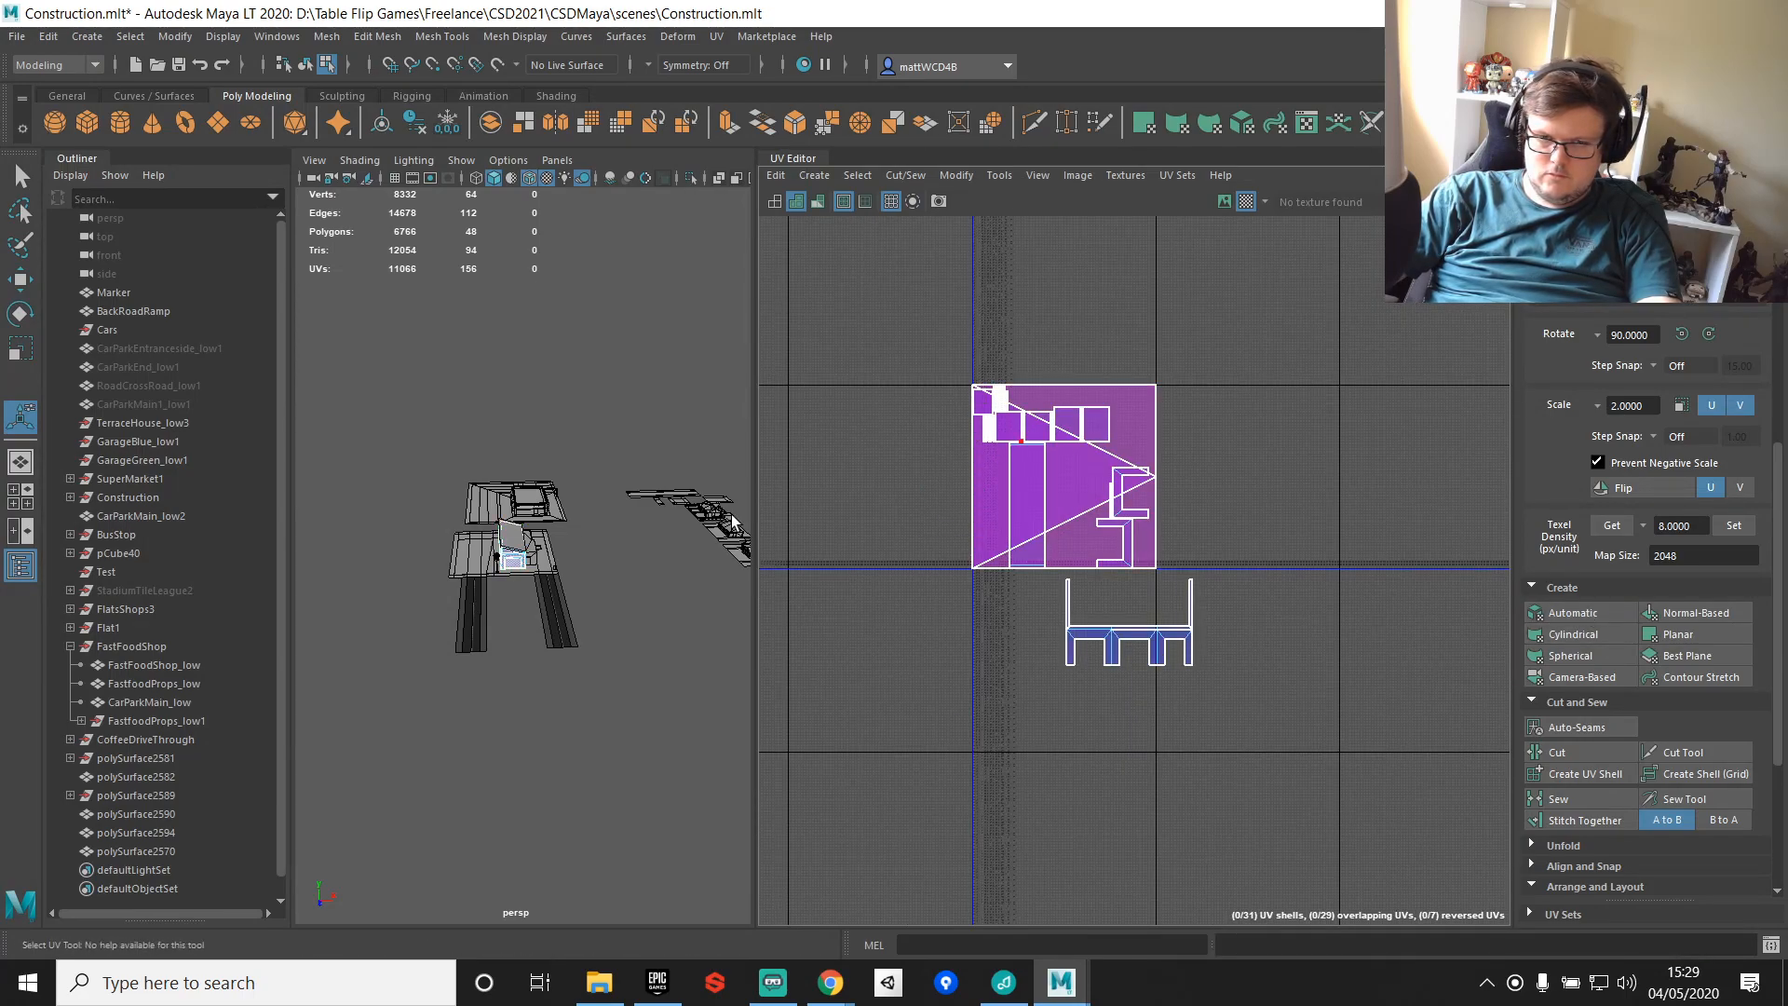
{"action": "key", "text": "q"}
{"action": "left_click", "coordinate": [501, 547]}
{"action": "key", "text": "f"}
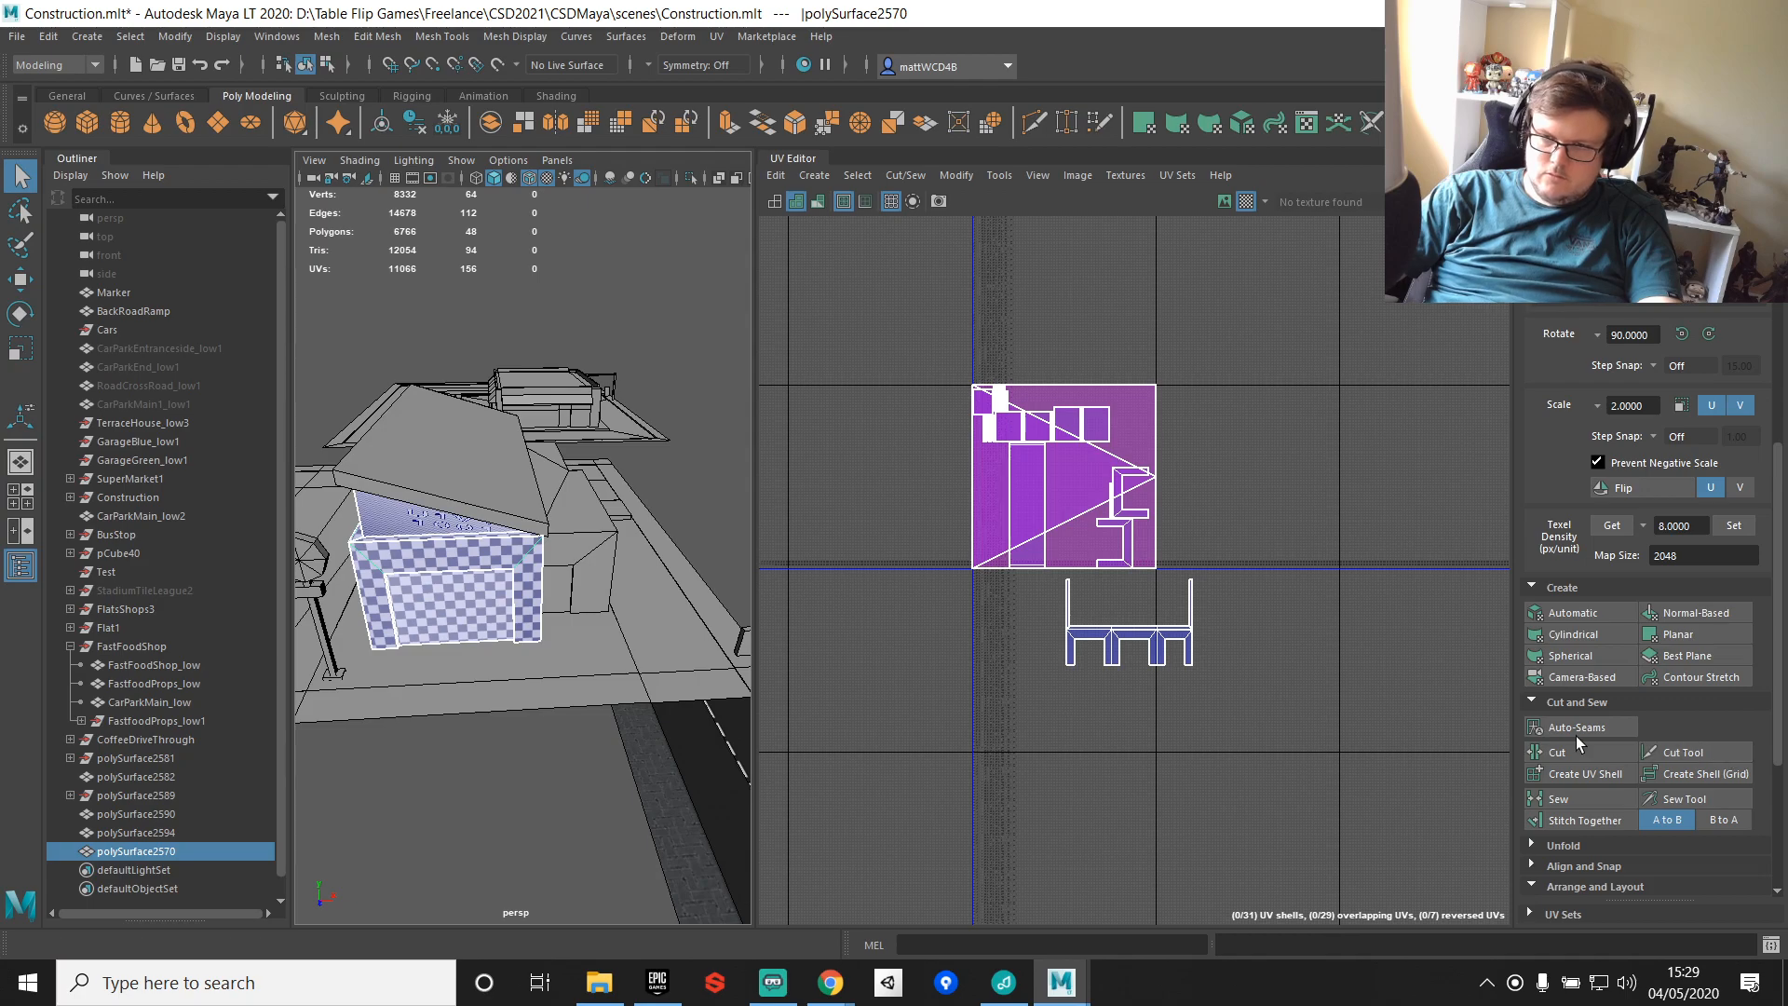
{"action": "left_click", "coordinate": [1564, 607]}
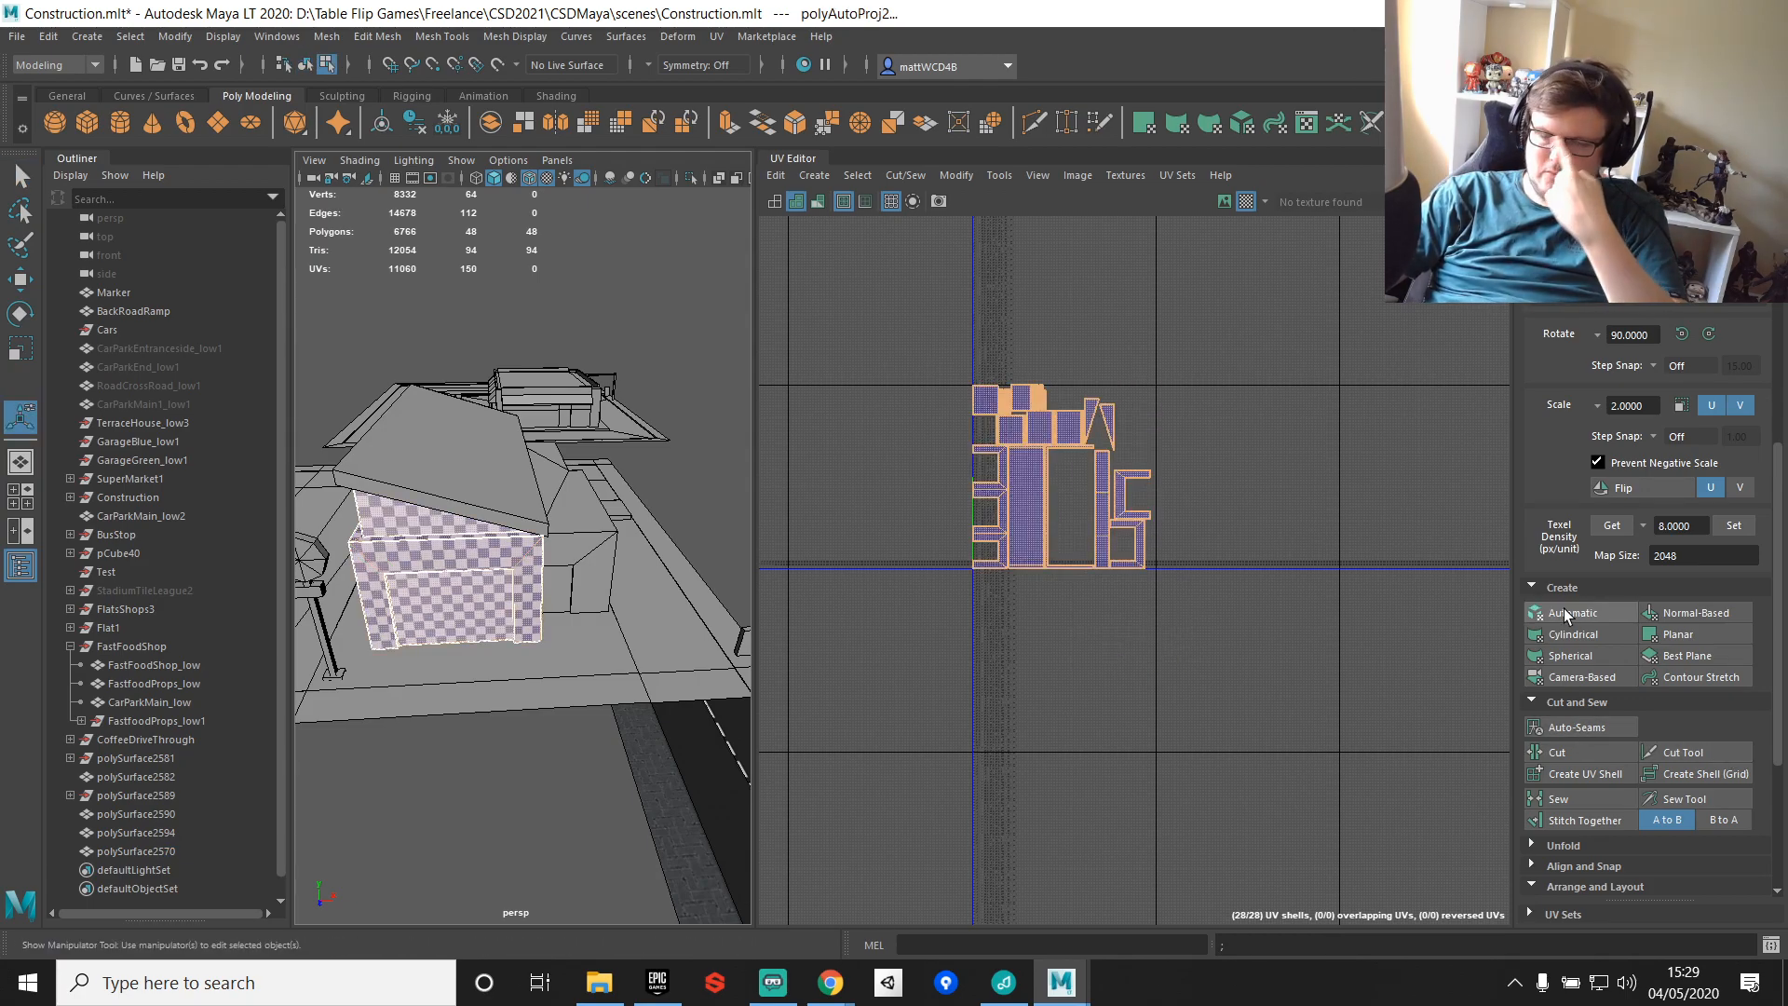
Step: Rotate the long three-opening wall shell by 90° and move it below the other UV shells
{"action": "scroll", "coordinate": [1047, 509], "scroll_direction": "up", "scroll_amount": 2}
{"action": "scroll", "coordinate": [1048, 509], "scroll_direction": "up", "scroll_amount": 1}
{"action": "double_click", "coordinate": [935, 455]}
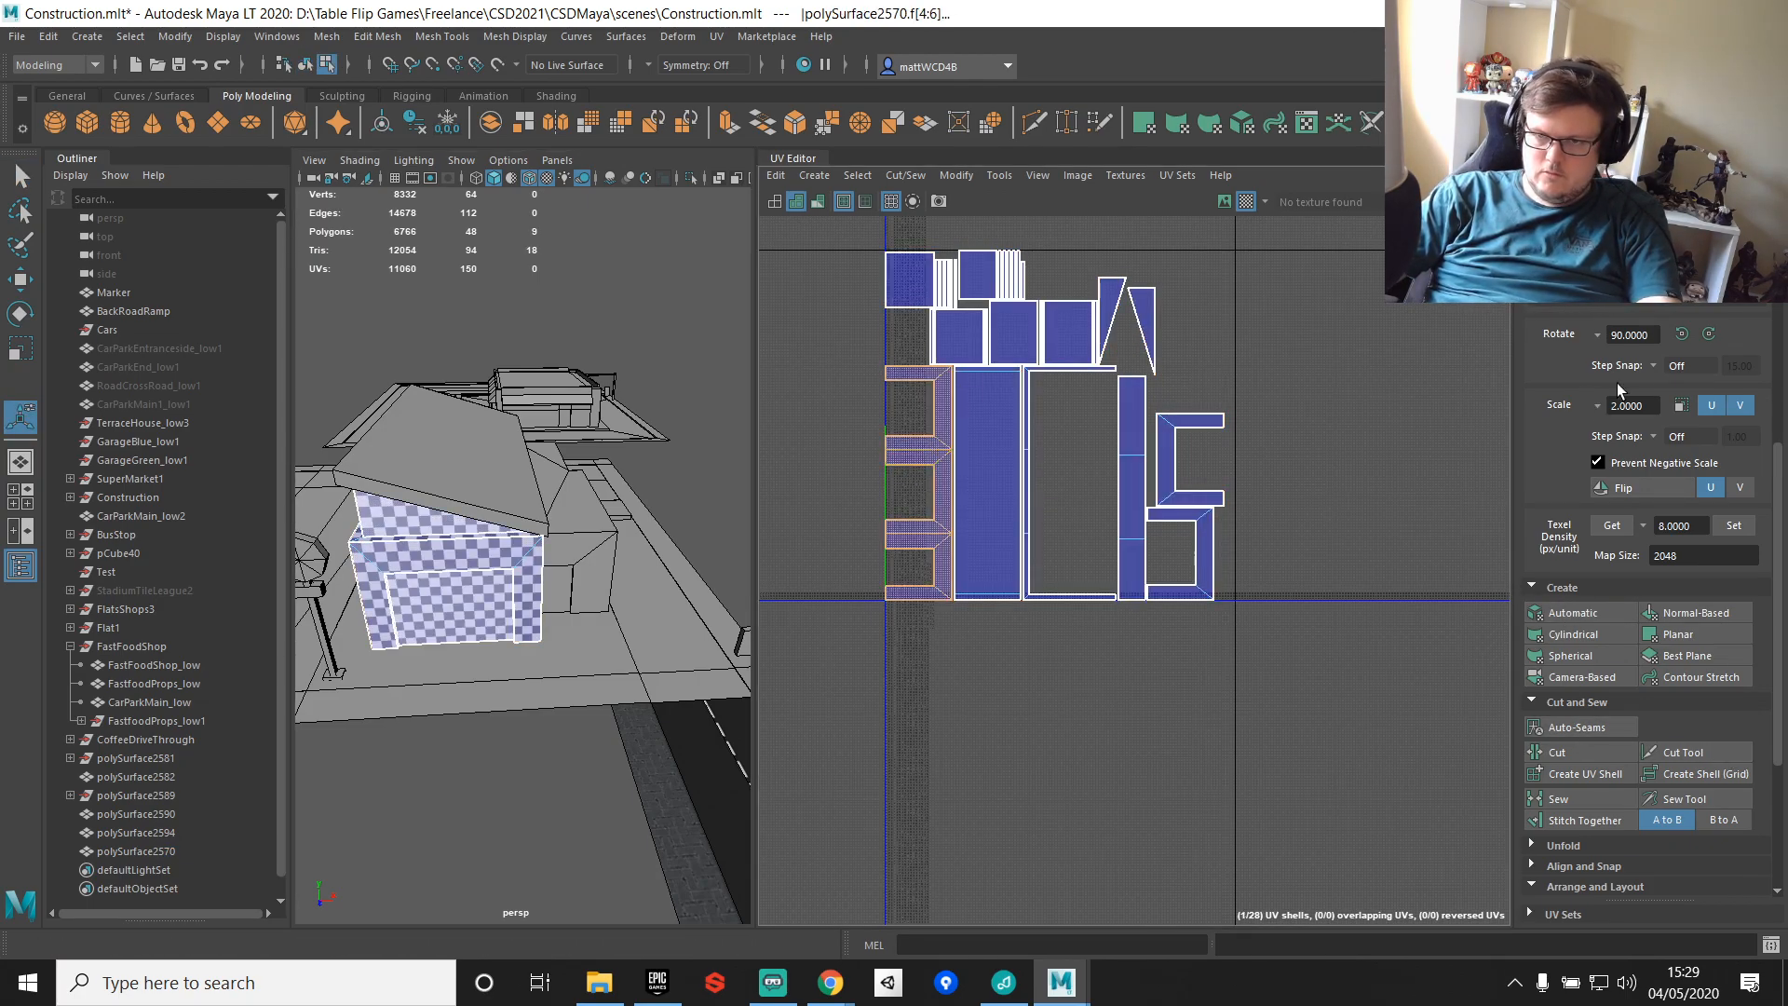
{"action": "left_click", "coordinate": [1684, 337]}
{"action": "key", "text": "w"}
{"action": "left_click_drag", "start_coordinate": [919, 483], "coordinate": [1156, 722]}
{"action": "key", "text": "q"}
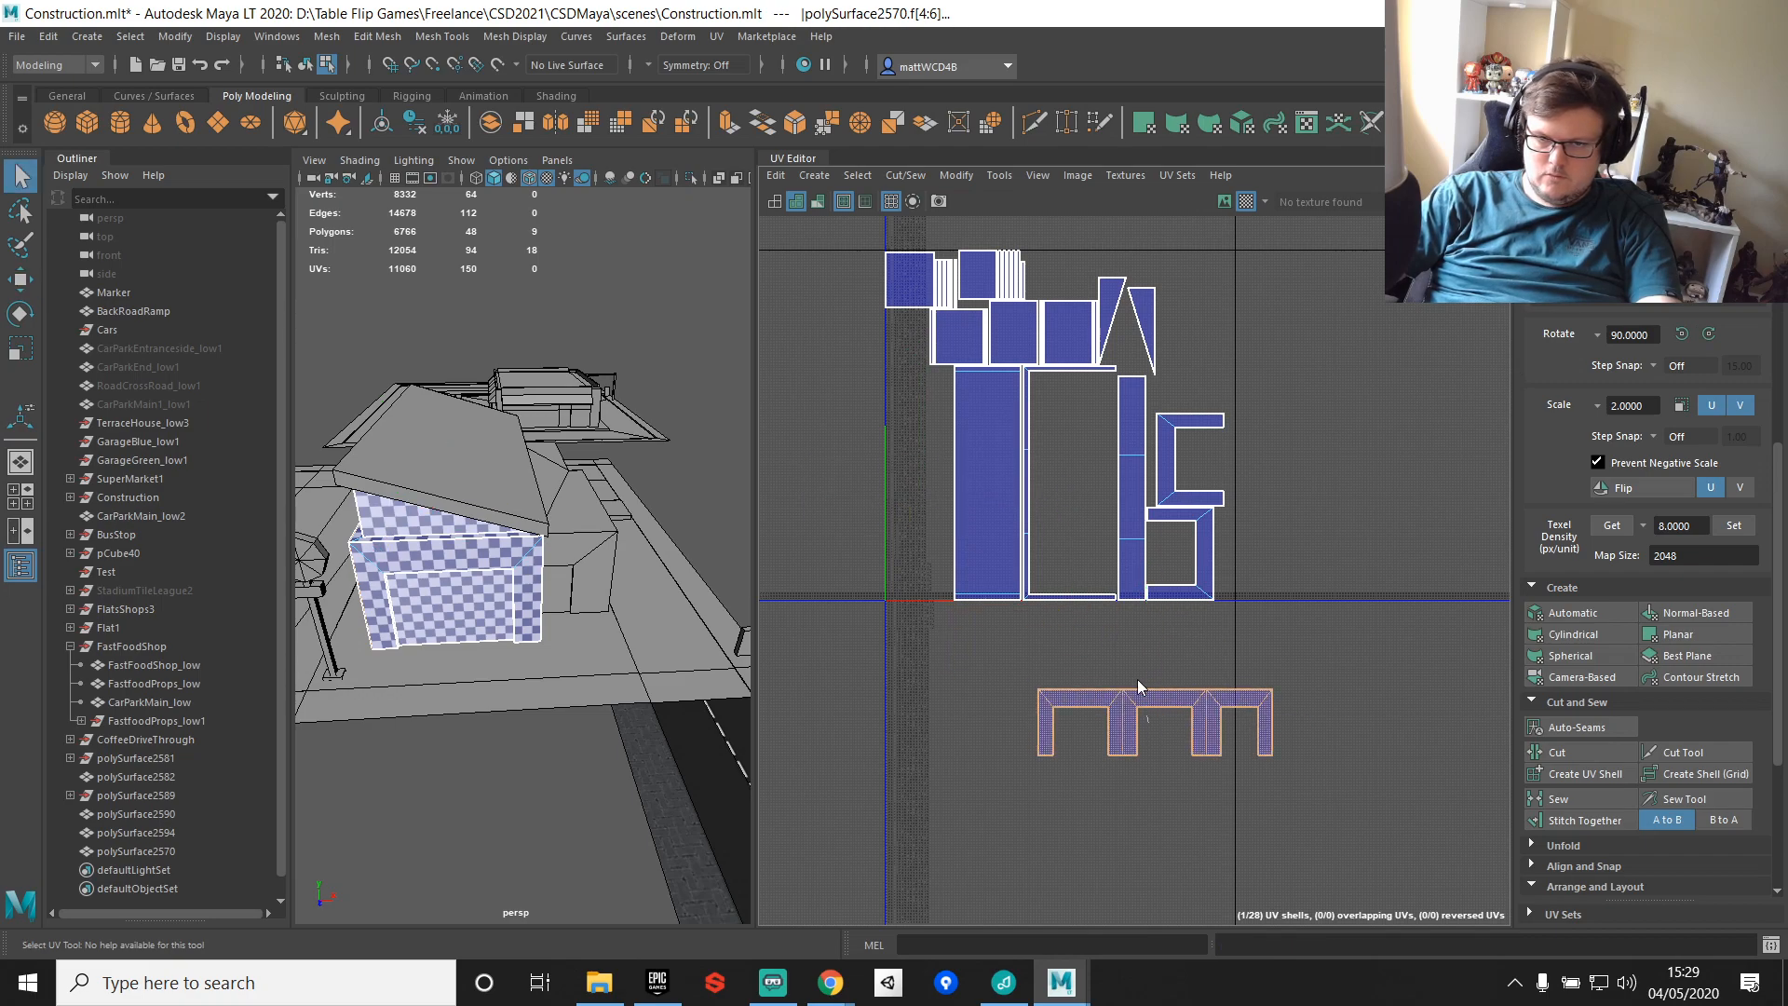
Step: Move and sew the ledge strip and the upper wall above the long wall shell, cutting the ledge seams between them
{"action": "left_click", "coordinate": [1106, 689]}
{"action": "right_click_drag", "start_coordinate": [1345, 524], "coordinate": [1339, 574], "text": "shift"}
{"action": "scroll", "coordinate": [1226, 695], "scroll_direction": "up", "scroll_amount": 3}
{"action": "right_click_drag", "start_coordinate": [907, 618], "coordinate": [907, 671]}
{"action": "left_click_drag", "start_coordinate": [828, 585], "coordinate": [1334, 611]}
{"action": "left_click", "coordinate": [1588, 772]}
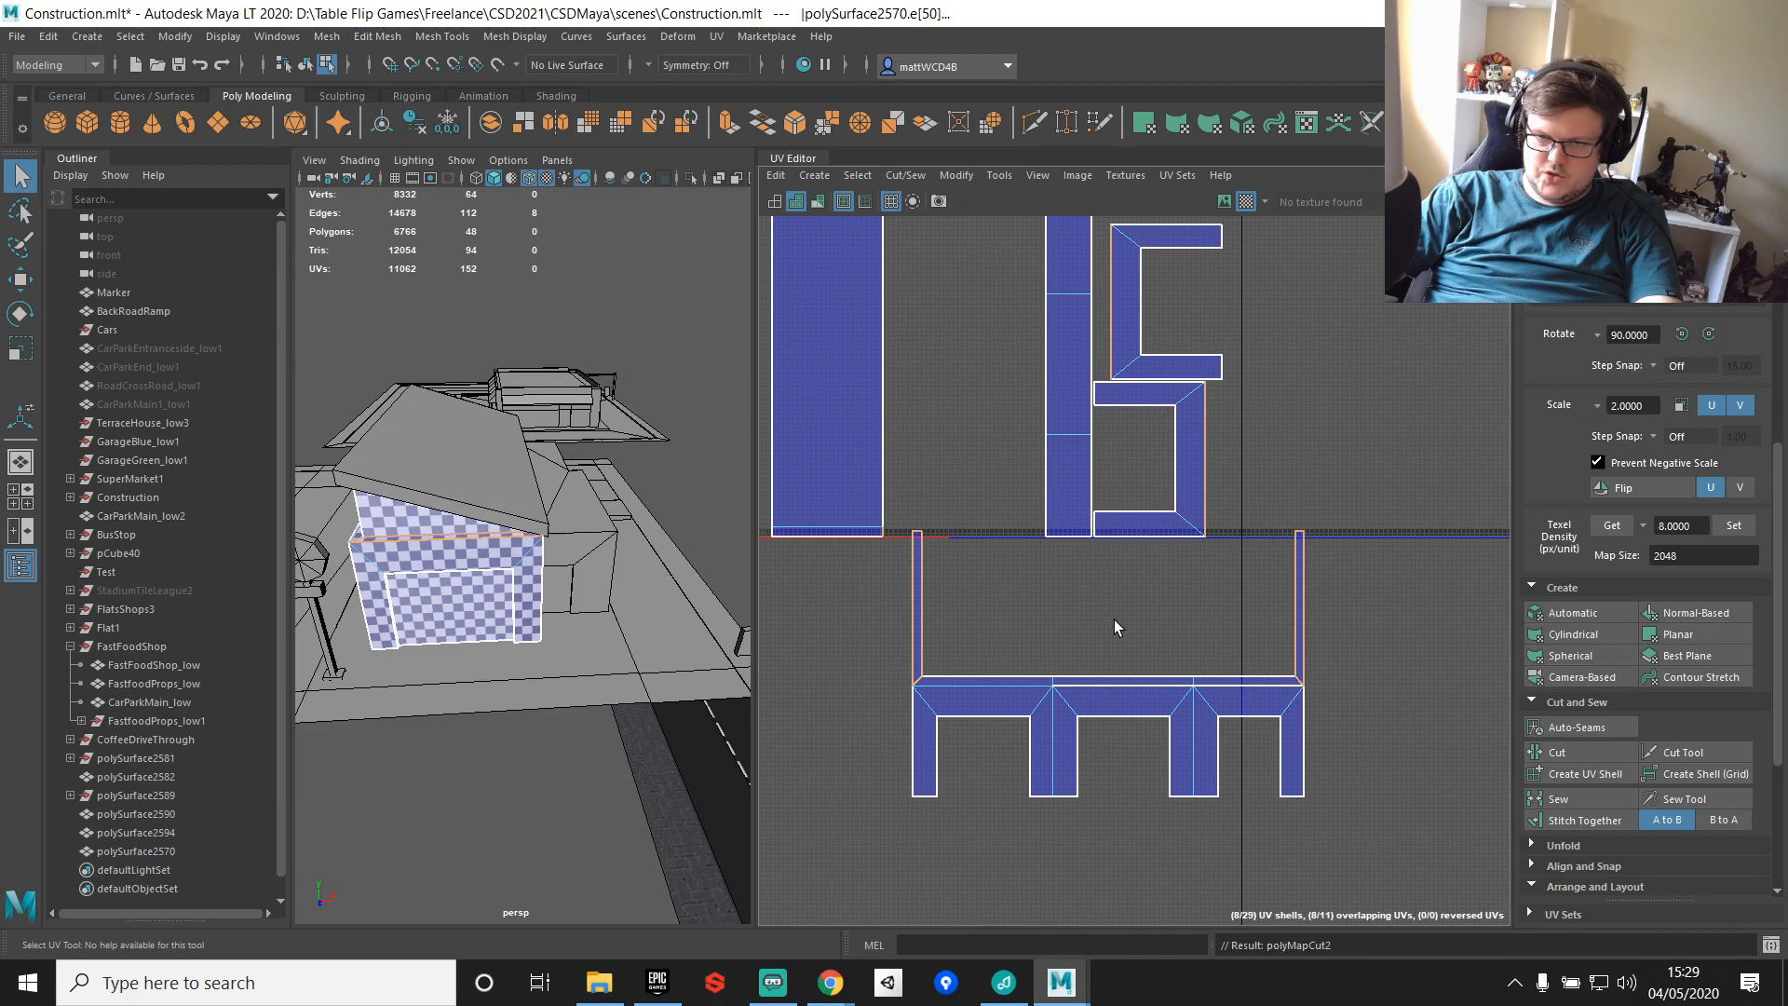
{"action": "right_click_drag", "start_coordinate": [1099, 604], "coordinate": [1080, 652], "text": "shift"}
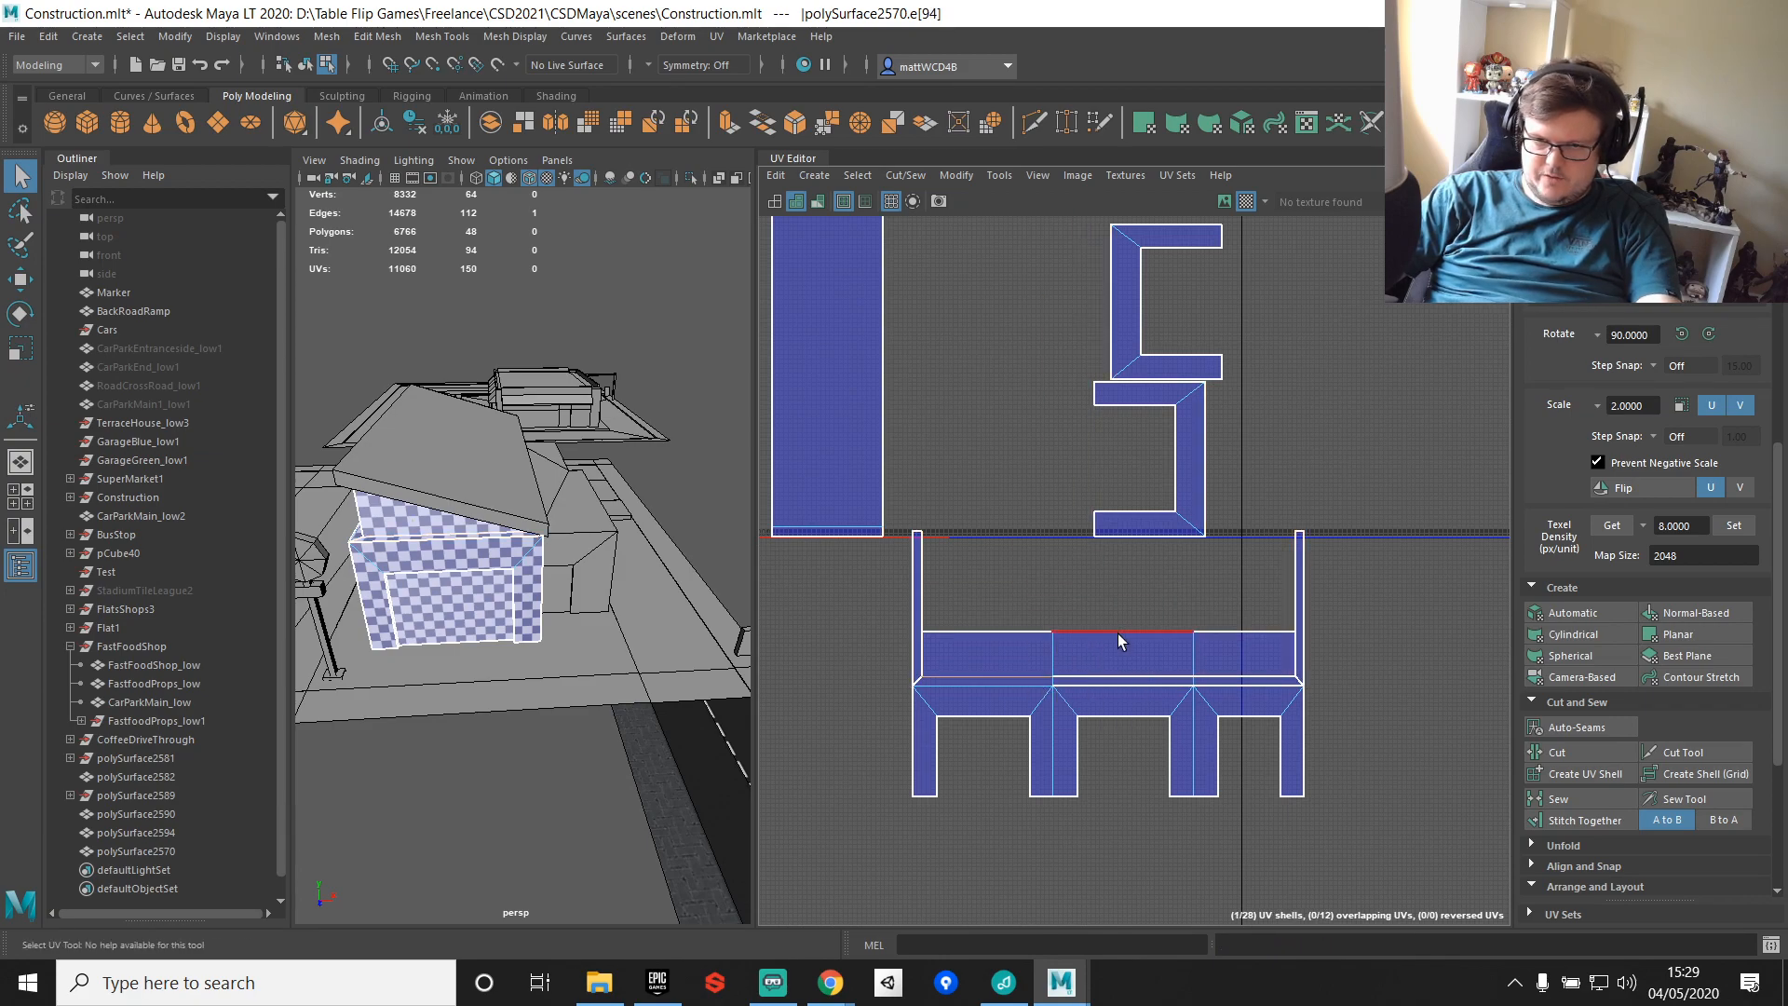
Step: Separate the two thin side ledge strips from the long wall's shell and move them off to one side
{"action": "right_click_drag", "start_coordinate": [892, 592], "coordinate": [908, 600]}
{"action": "left_click", "coordinate": [933, 600]}
{"action": "left_click", "coordinate": [914, 601]}
{"action": "key", "text": "w"}
{"action": "scroll", "coordinate": [914, 607], "scroll_direction": "down", "scroll_amount": 1}
{"action": "left_click_drag", "start_coordinate": [919, 607], "coordinate": [1339, 549]}
{"action": "left_click", "coordinate": [1255, 608]}
{"action": "left_click_drag", "start_coordinate": [1262, 607], "coordinate": [1327, 498]}
{"action": "key", "text": "q"}
Step: Sew the open UV seam between the ledge strip and the upper wall
{"action": "right_click_drag", "start_coordinate": [1246, 687], "coordinate": [1241, 666]}
{"action": "scroll", "coordinate": [1240, 686], "scroll_direction": "up", "scroll_amount": 3}
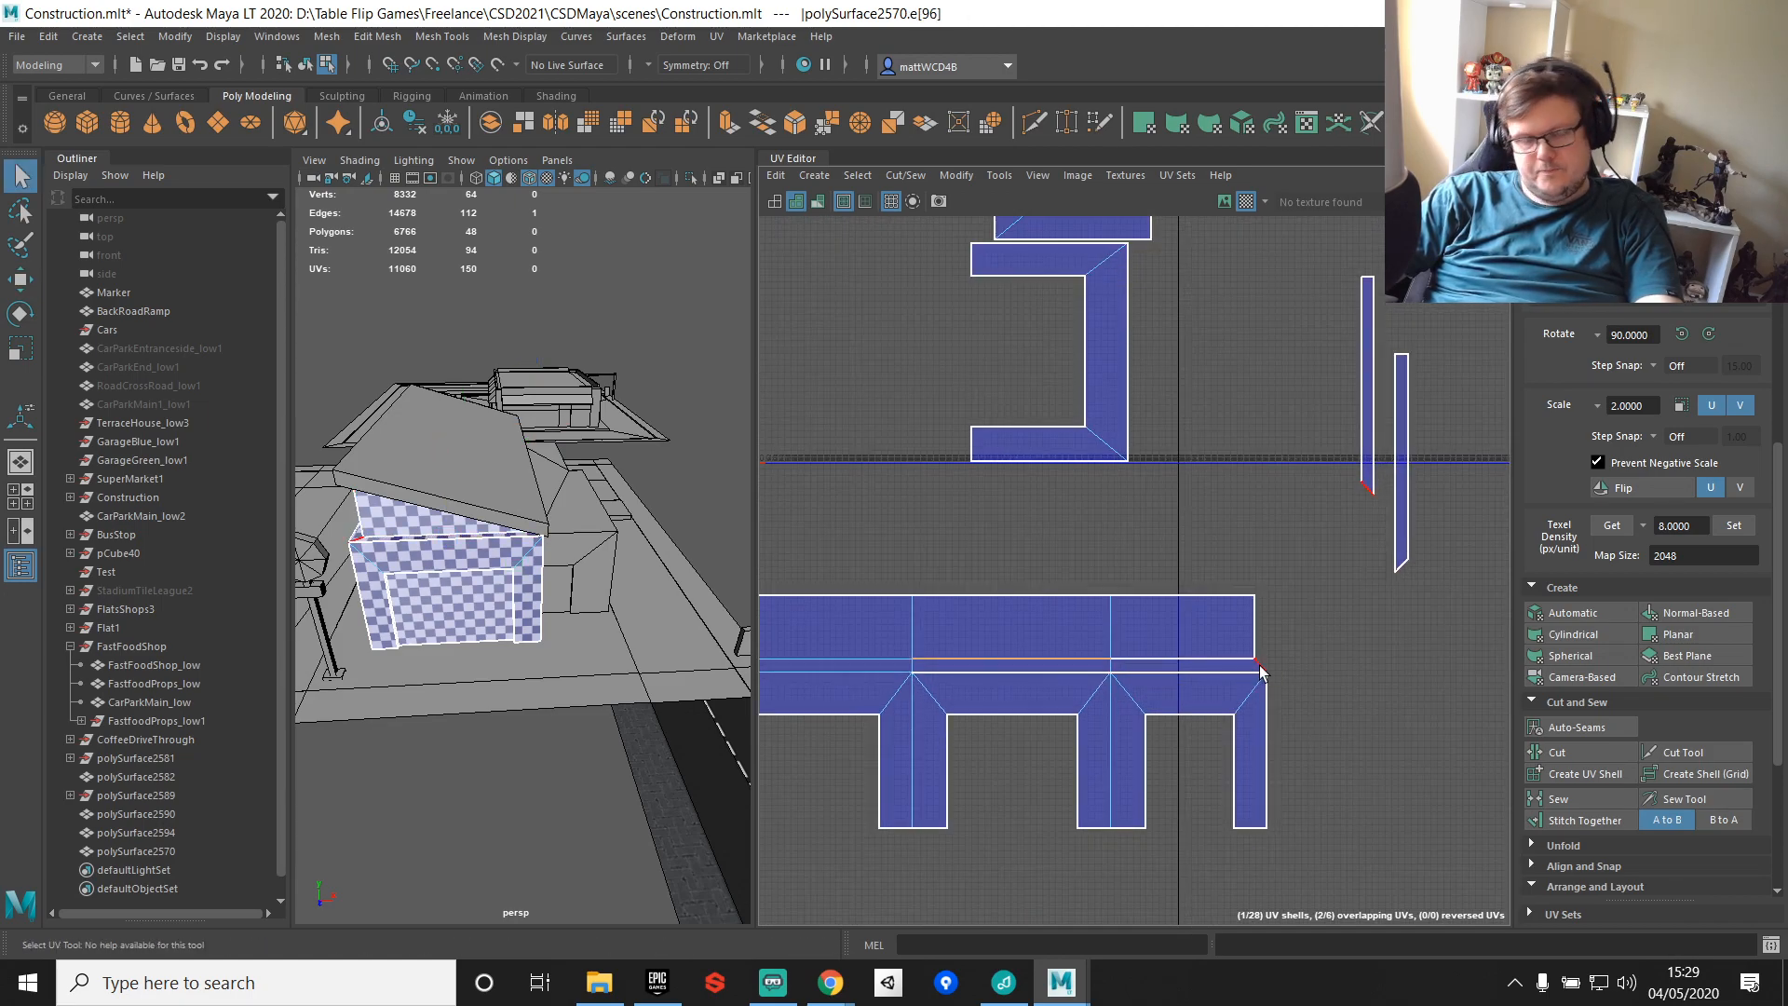
{"action": "left_click_drag", "start_coordinate": [1111, 653], "coordinate": [1164, 665]}
{"action": "right_click_drag", "start_coordinate": [1253, 498], "coordinate": [1295, 519], "text": "shift"}
Step: Move and sew the two side wall shells onto the outer ends of the long wall shell
{"action": "scroll", "coordinate": [1275, 598], "scroll_direction": "down", "scroll_amount": 3}
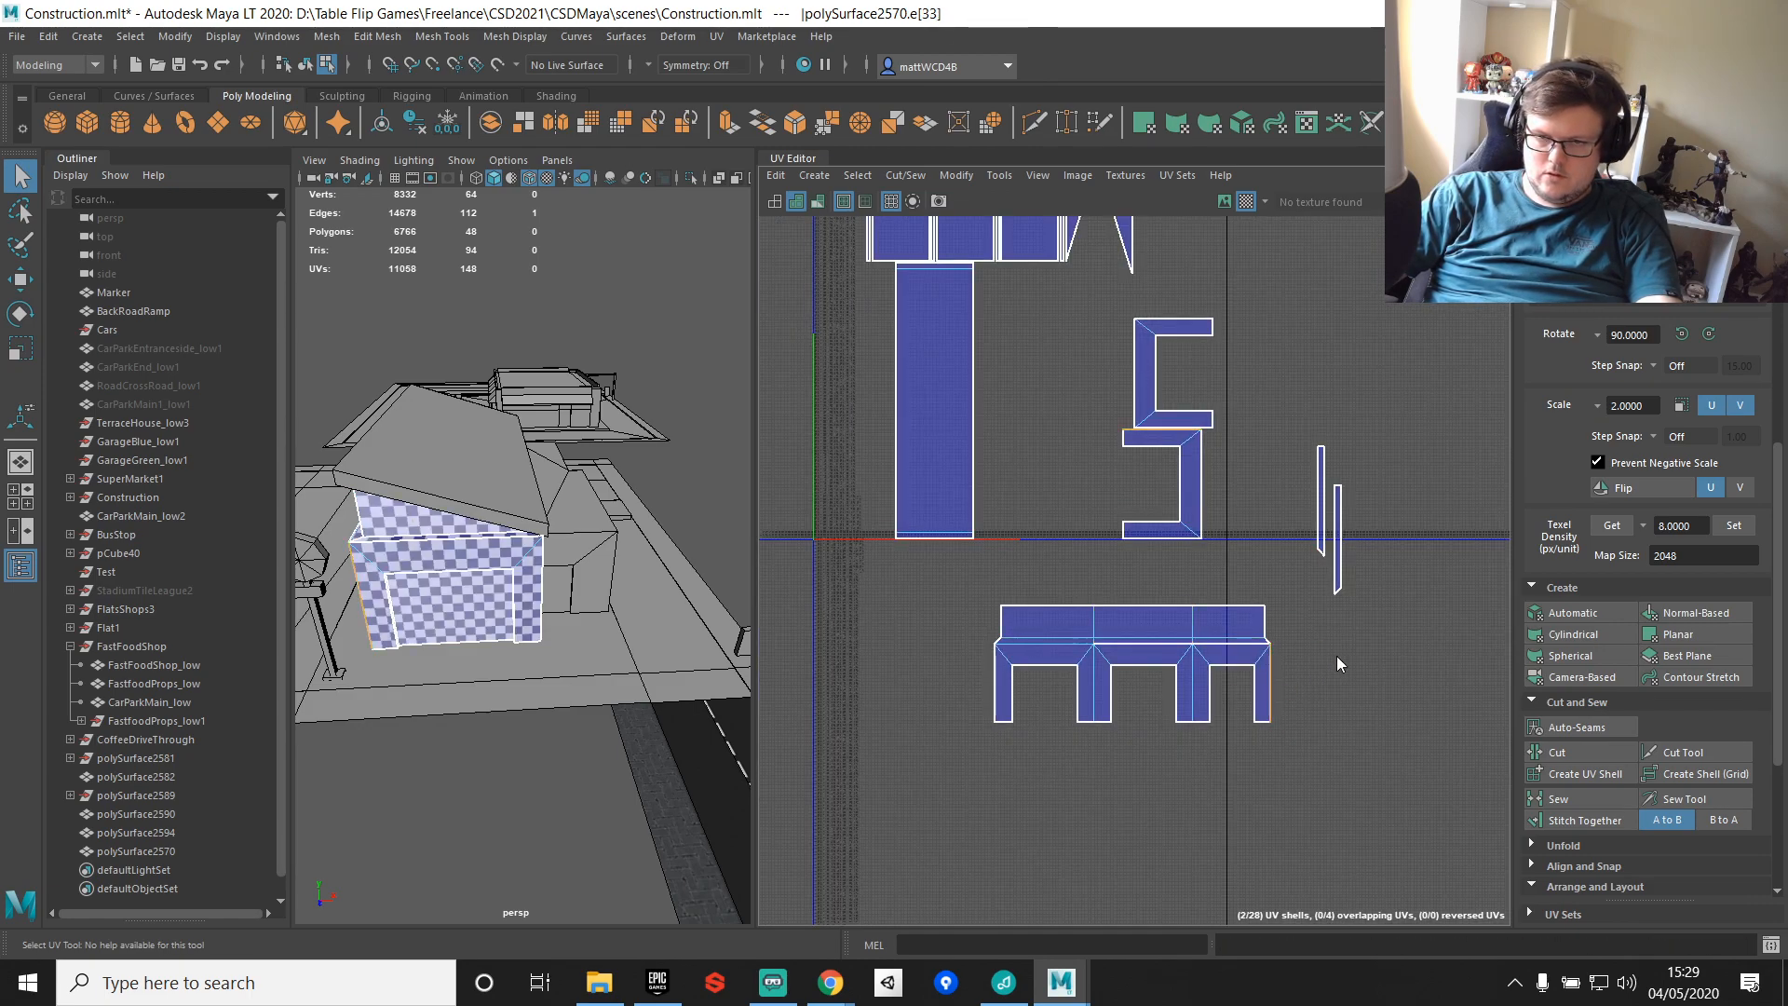
{"action": "right_click_drag", "start_coordinate": [1338, 656], "coordinate": [1335, 679], "text": "shift"}
{"action": "scroll", "coordinate": [1335, 679], "scroll_direction": "up", "scroll_amount": 3}
{"action": "scroll", "coordinate": [1032, 706], "scroll_direction": "down", "scroll_amount": 2}
{"action": "left_click", "coordinate": [847, 690]}
{"action": "right_click_drag", "start_coordinate": [847, 691], "coordinate": [845, 714], "text": "shift"}
Step: Move and sew the ledge strips and the sloped upper walls onto the tops of both side walls' UVs
{"action": "scroll", "coordinate": [1022, 633], "scroll_direction": "down", "scroll_amount": 1}
{"action": "scroll", "coordinate": [1022, 634], "scroll_direction": "down", "scroll_amount": 3}
{"action": "scroll", "coordinate": [938, 652], "scroll_direction": "up", "scroll_amount": 4}
{"action": "middle_click_drag", "start_coordinate": [938, 652], "coordinate": [1109, 601], "text": "alt"}
{"action": "left_click", "coordinate": [1085, 586]}
{"action": "right_click_drag", "start_coordinate": [1189, 407], "coordinate": [1185, 434], "text": "shift"}
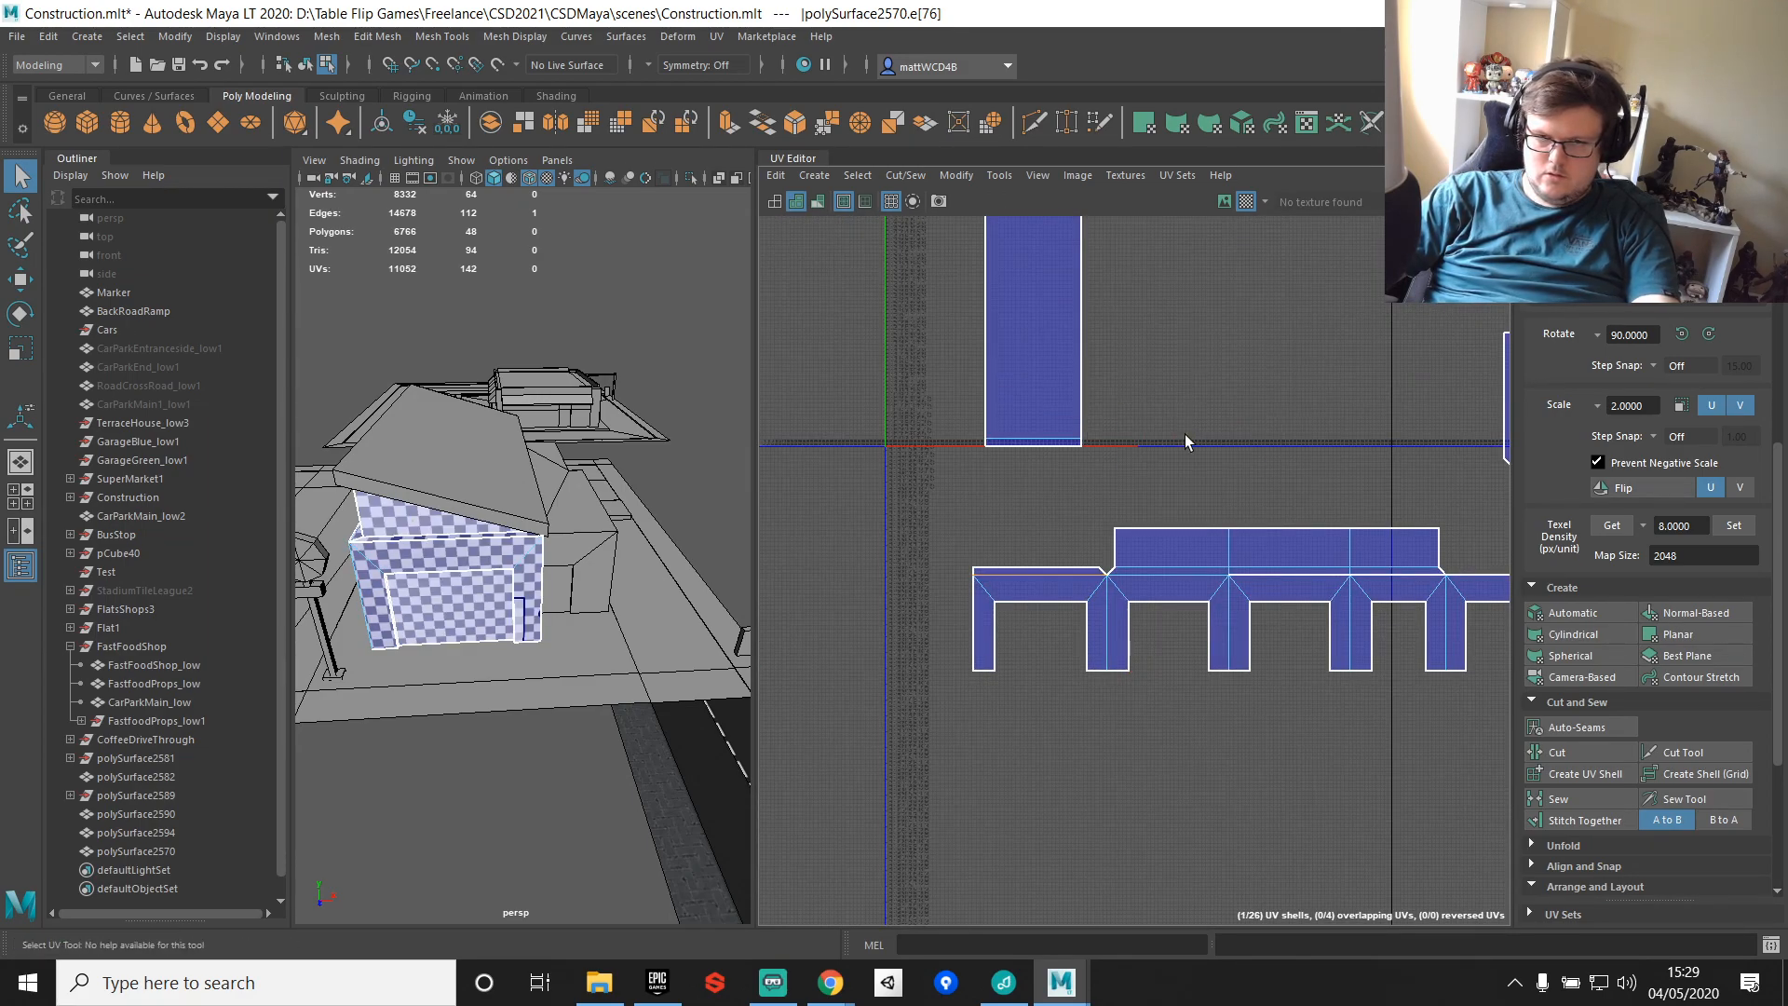
{"action": "middle_click_drag", "start_coordinate": [1476, 512], "coordinate": [1247, 521], "text": "alt"}
{"action": "left_click", "coordinate": [1282, 560]}
{"action": "right_click_drag", "start_coordinate": [1276, 572], "coordinate": [1253, 562], "text": "shift"}
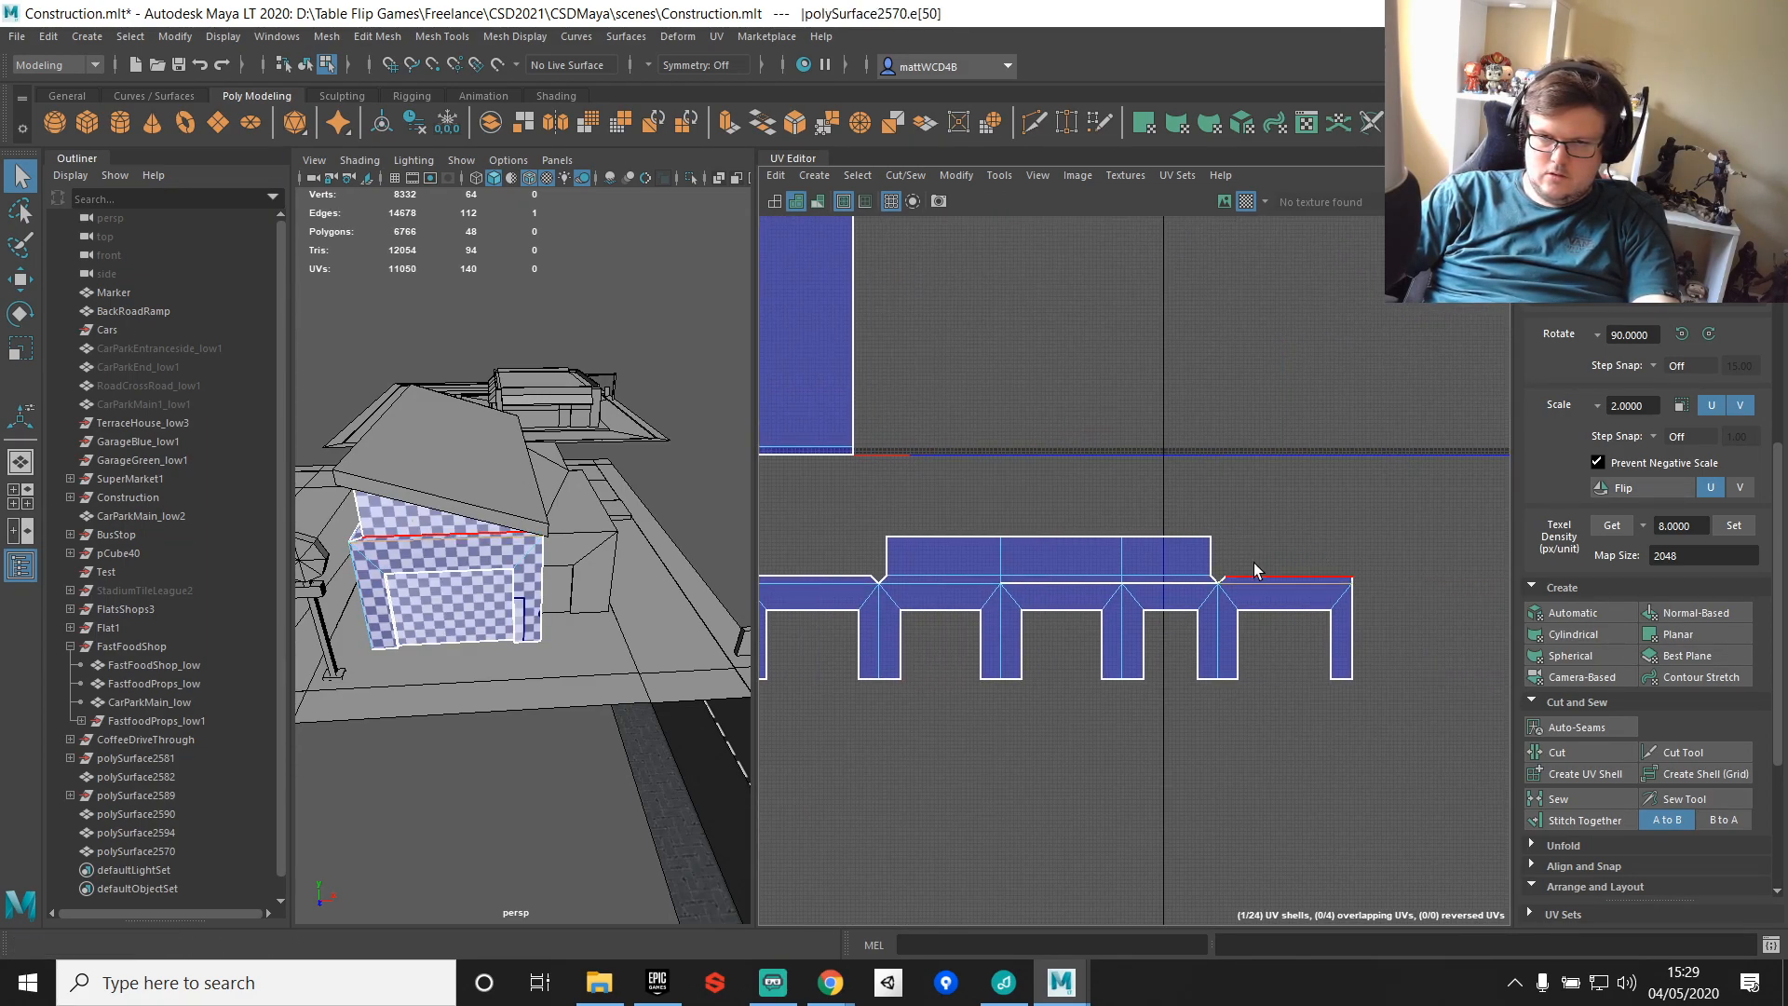
{"action": "left_click", "coordinate": [838, 573]}
{"action": "right_click_drag", "start_coordinate": [838, 571], "coordinate": [1140, 461], "text": "shift"}
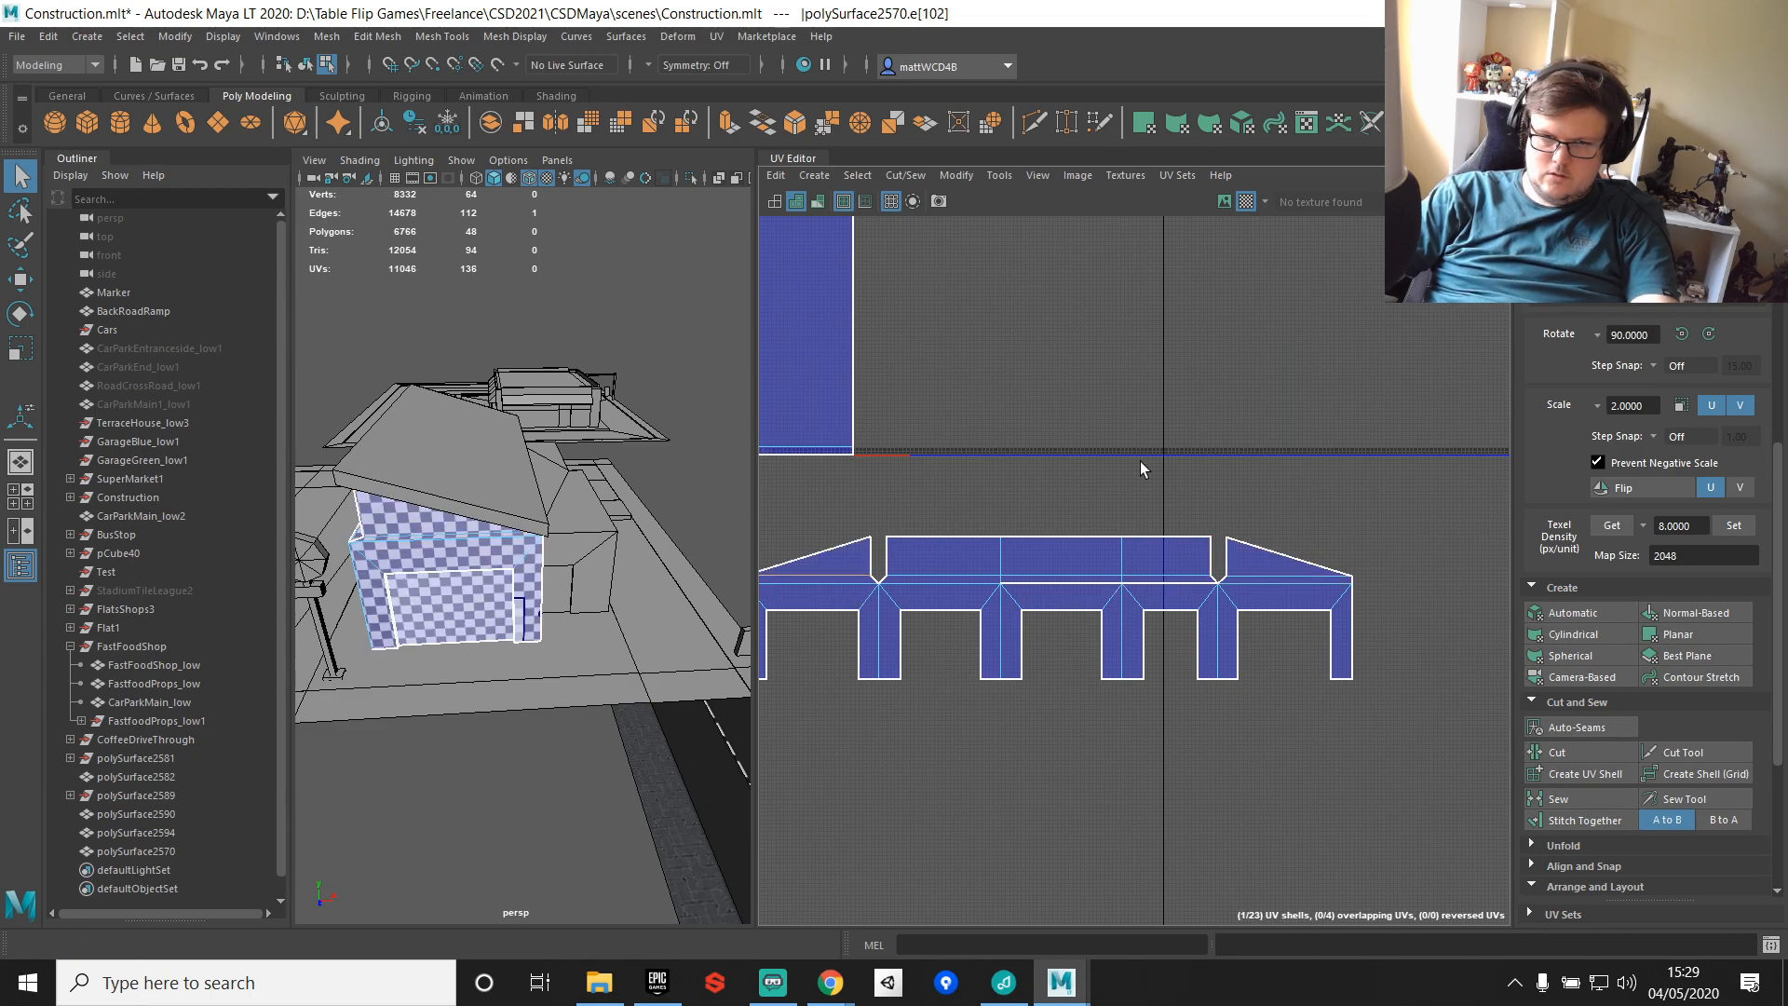
Step: Select the inner edges around all the wall openings and move and sew their adjoining UV pieces
{"action": "scroll", "coordinate": [1118, 513], "scroll_direction": "down", "scroll_amount": 4}
{"action": "middle_click_drag", "start_coordinate": [1105, 651], "coordinate": [1221, 594], "text": "alt"}
{"action": "scroll", "coordinate": [1135, 617], "scroll_direction": "up", "scroll_amount": 4}
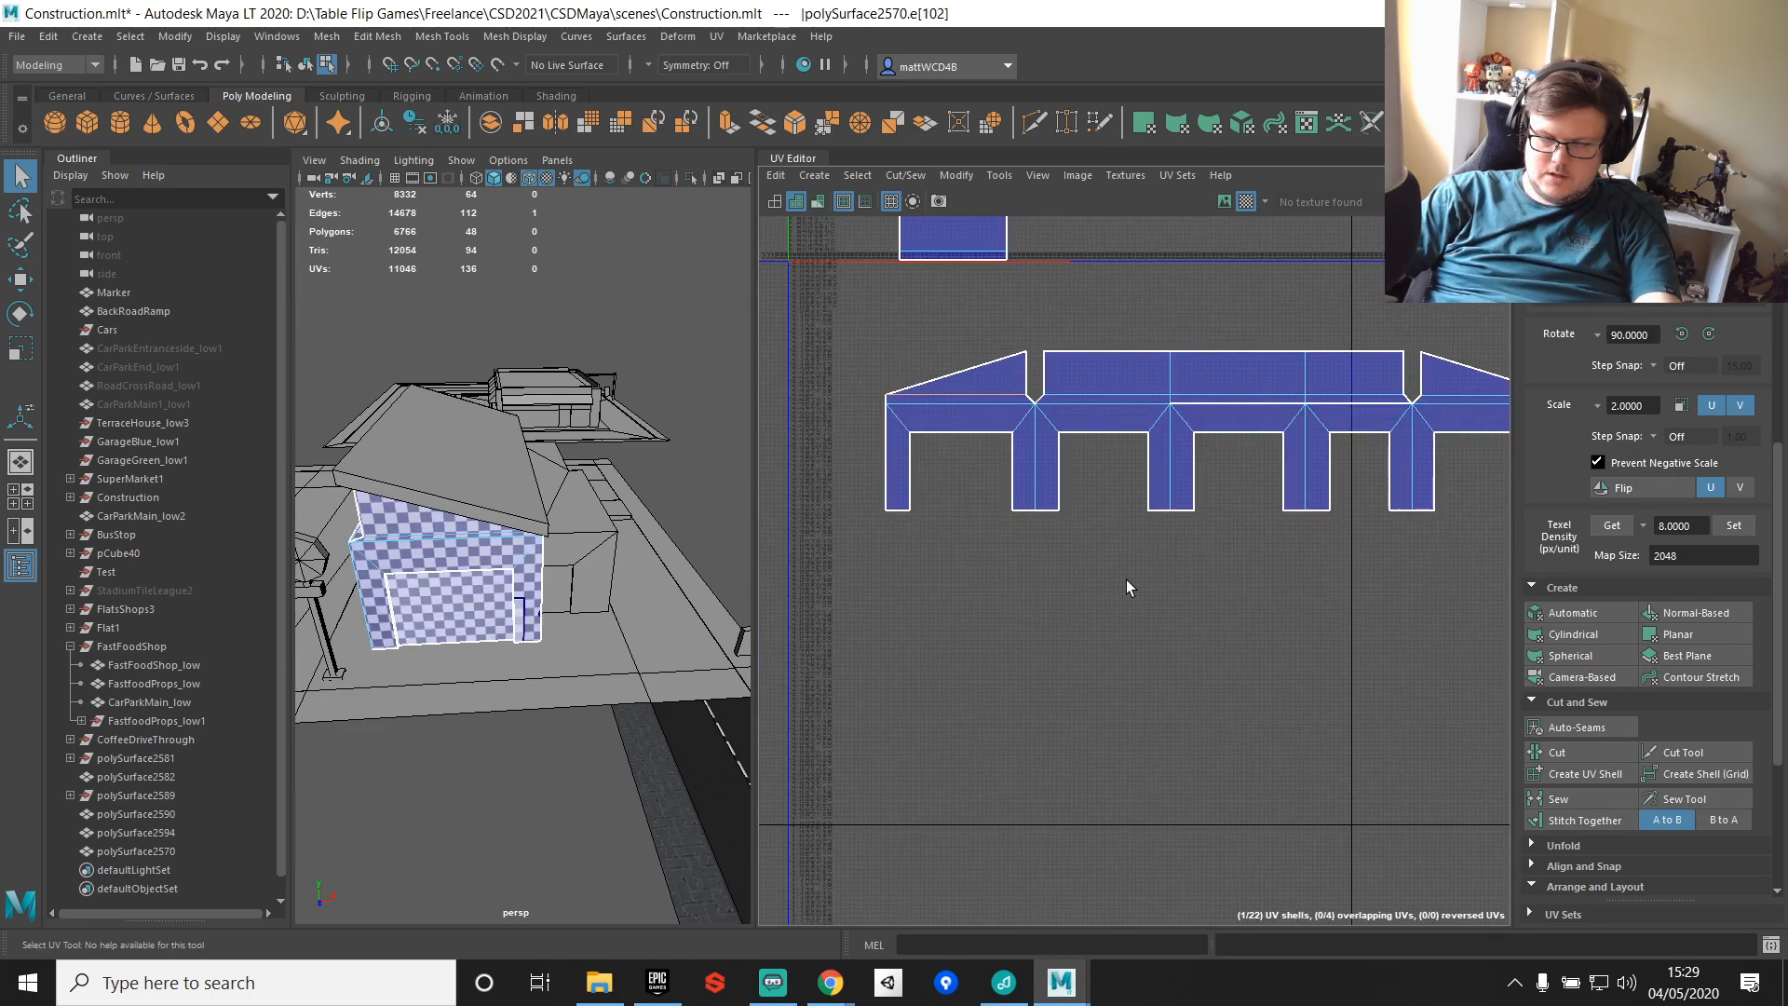
{"action": "left_click_drag", "start_coordinate": [902, 420], "coordinate": [1014, 476]}
{"action": "left_click_drag", "start_coordinate": [1137, 479], "coordinate": [1168, 512], "text": "shift"}
{"action": "scroll", "coordinate": [987, 465], "scroll_direction": "down", "scroll_amount": 2}
{"action": "middle_click_drag", "start_coordinate": [987, 465], "coordinate": [801, 515], "text": "alt"}
{"action": "middle_click_drag", "start_coordinate": [970, 512], "coordinate": [1106, 505], "text": "alt"}
{"action": "left_click_drag", "start_coordinate": [876, 477], "coordinate": [1382, 542], "text": "shift"}
{"action": "right_click_drag", "start_coordinate": [1377, 309], "coordinate": [1377, 359], "text": "shift"}
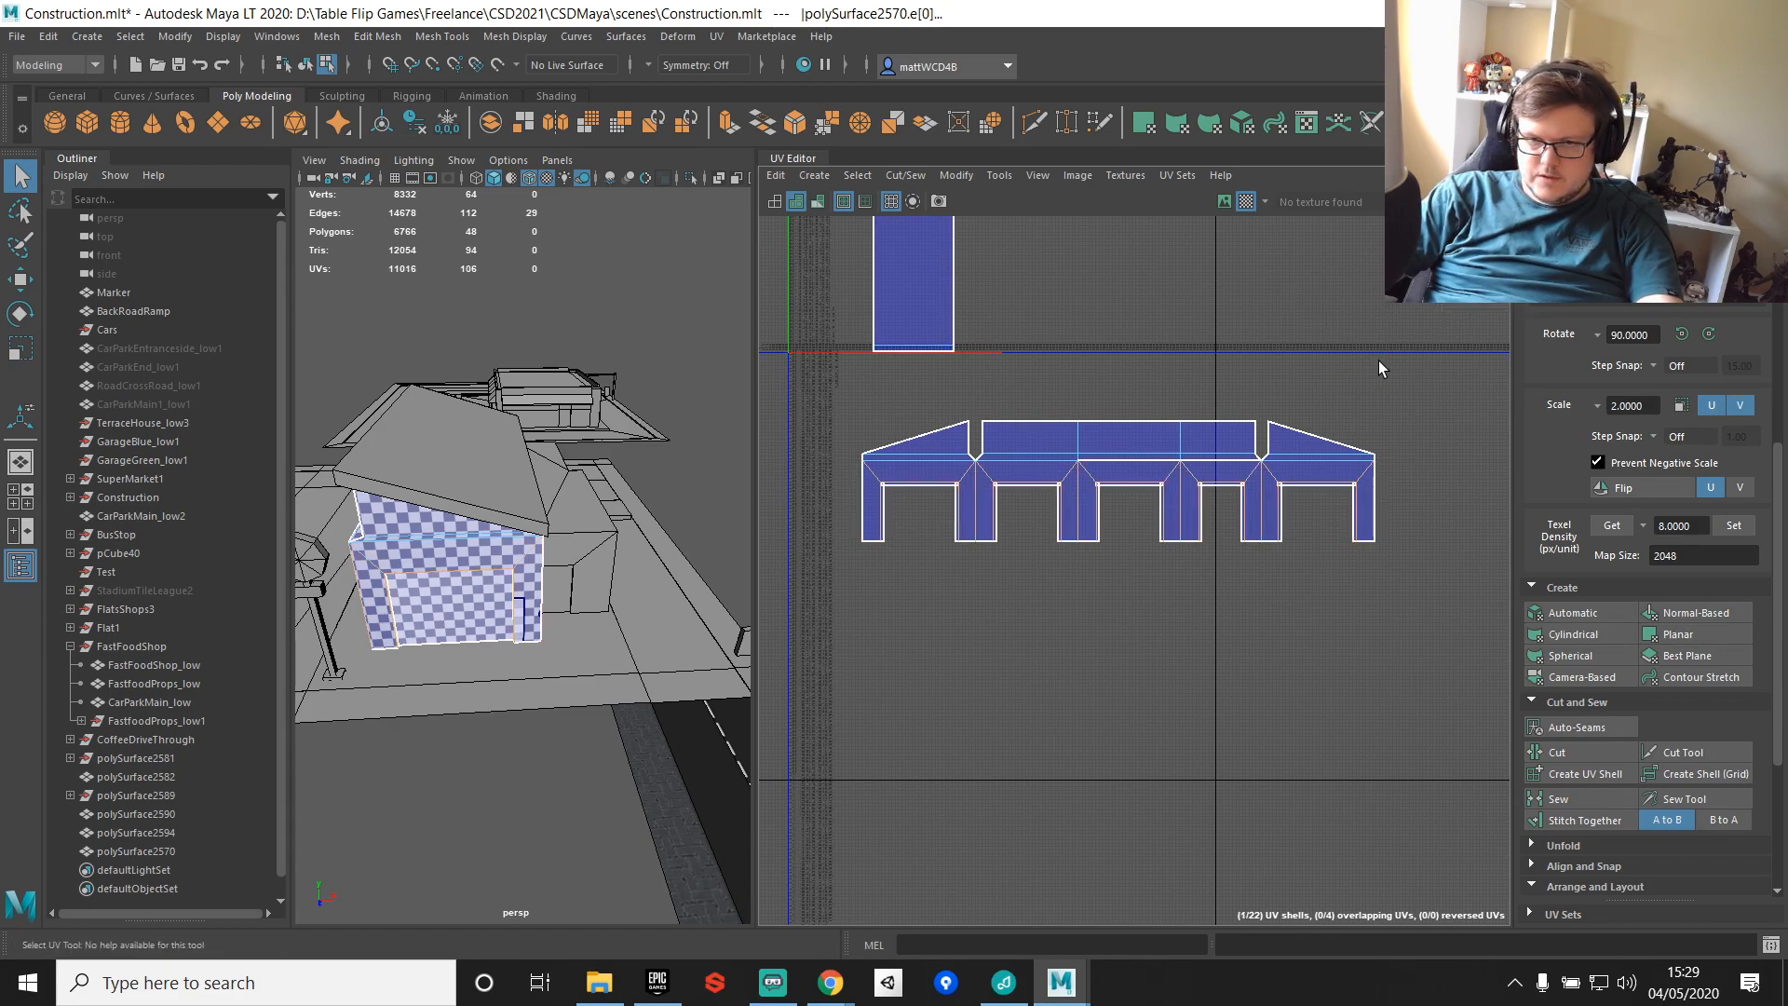
Step: Sew the UV edges around the upper corners of the wall openings
{"action": "scroll", "coordinate": [977, 443], "scroll_direction": "up", "scroll_amount": 2}
{"action": "left_click_drag", "start_coordinate": [829, 474], "coordinate": [1502, 563]}
{"action": "left_click_drag", "start_coordinate": [827, 527], "coordinate": [1473, 540]}
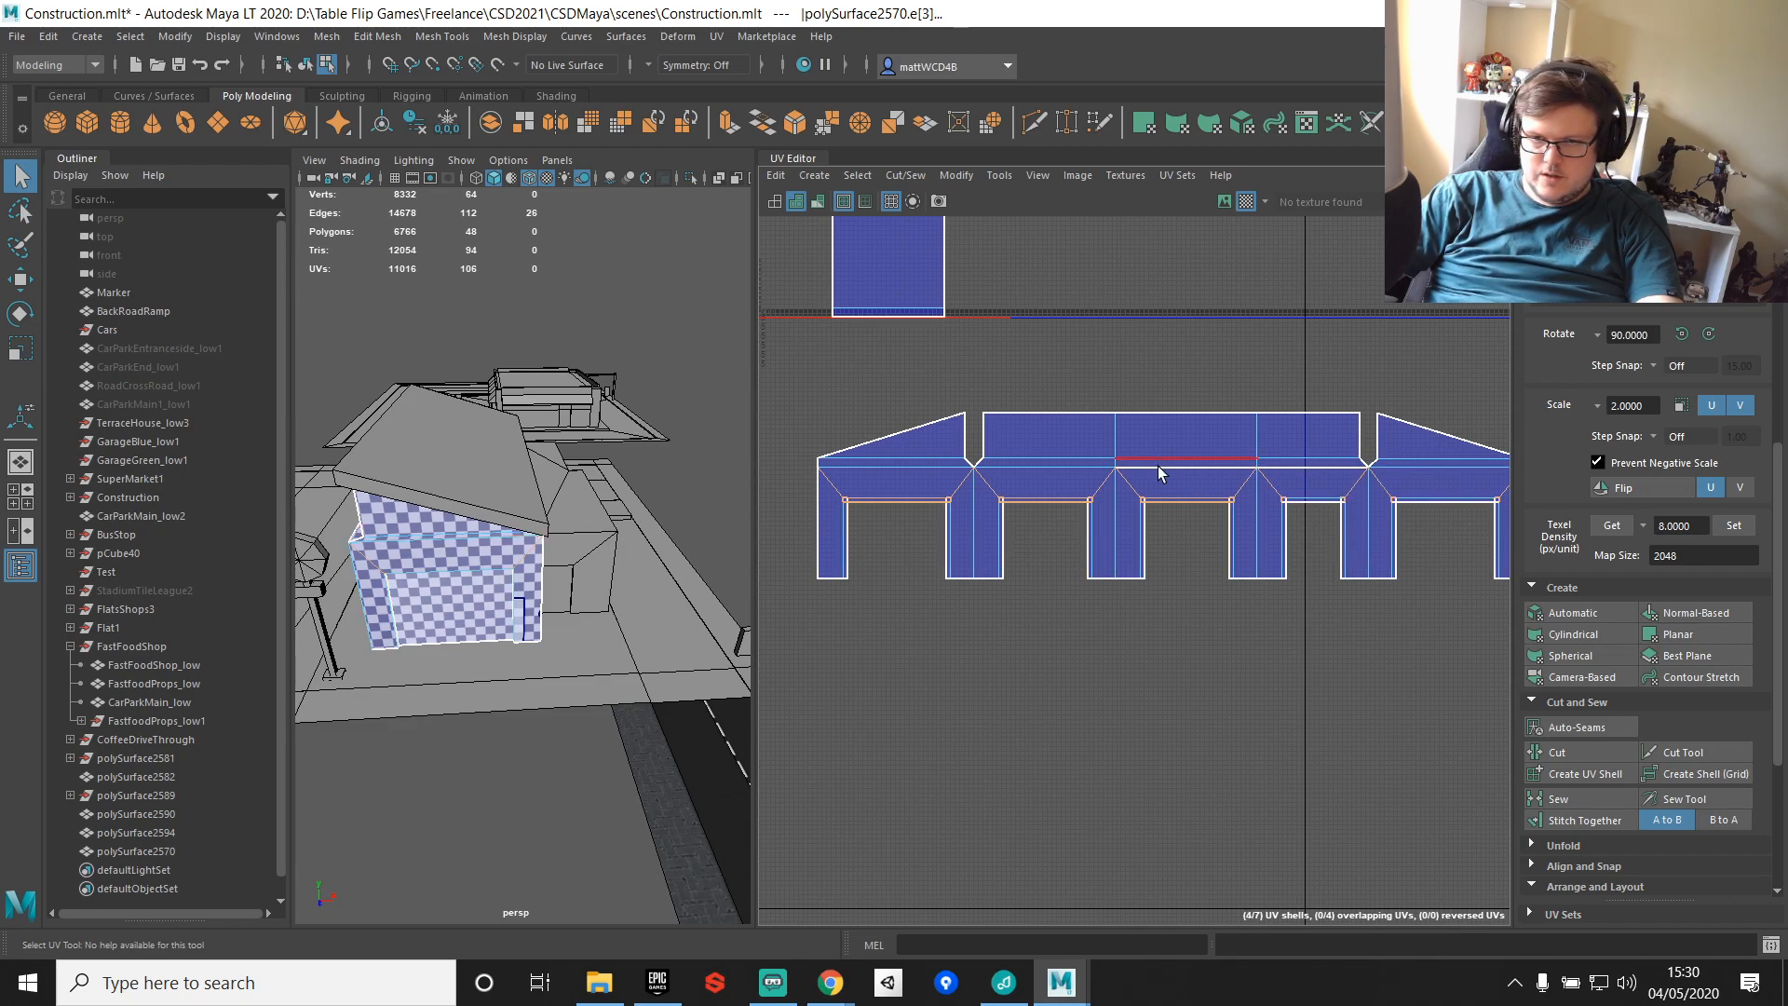
{"action": "right_click_drag", "start_coordinate": [1064, 387], "coordinate": [1102, 354], "text": "shift"}
Step: Straighten the UVs along the vertical sides of the wall openings toward one end of the long wall shell
{"action": "scroll", "coordinate": [1252, 538], "scroll_direction": "up", "scroll_amount": 2}
{"action": "left_click_drag", "start_coordinate": [1192, 441], "coordinate": [1234, 636]}
{"action": "right_click_drag", "start_coordinate": [1267, 501], "coordinate": [1358, 400], "text": "shift"}
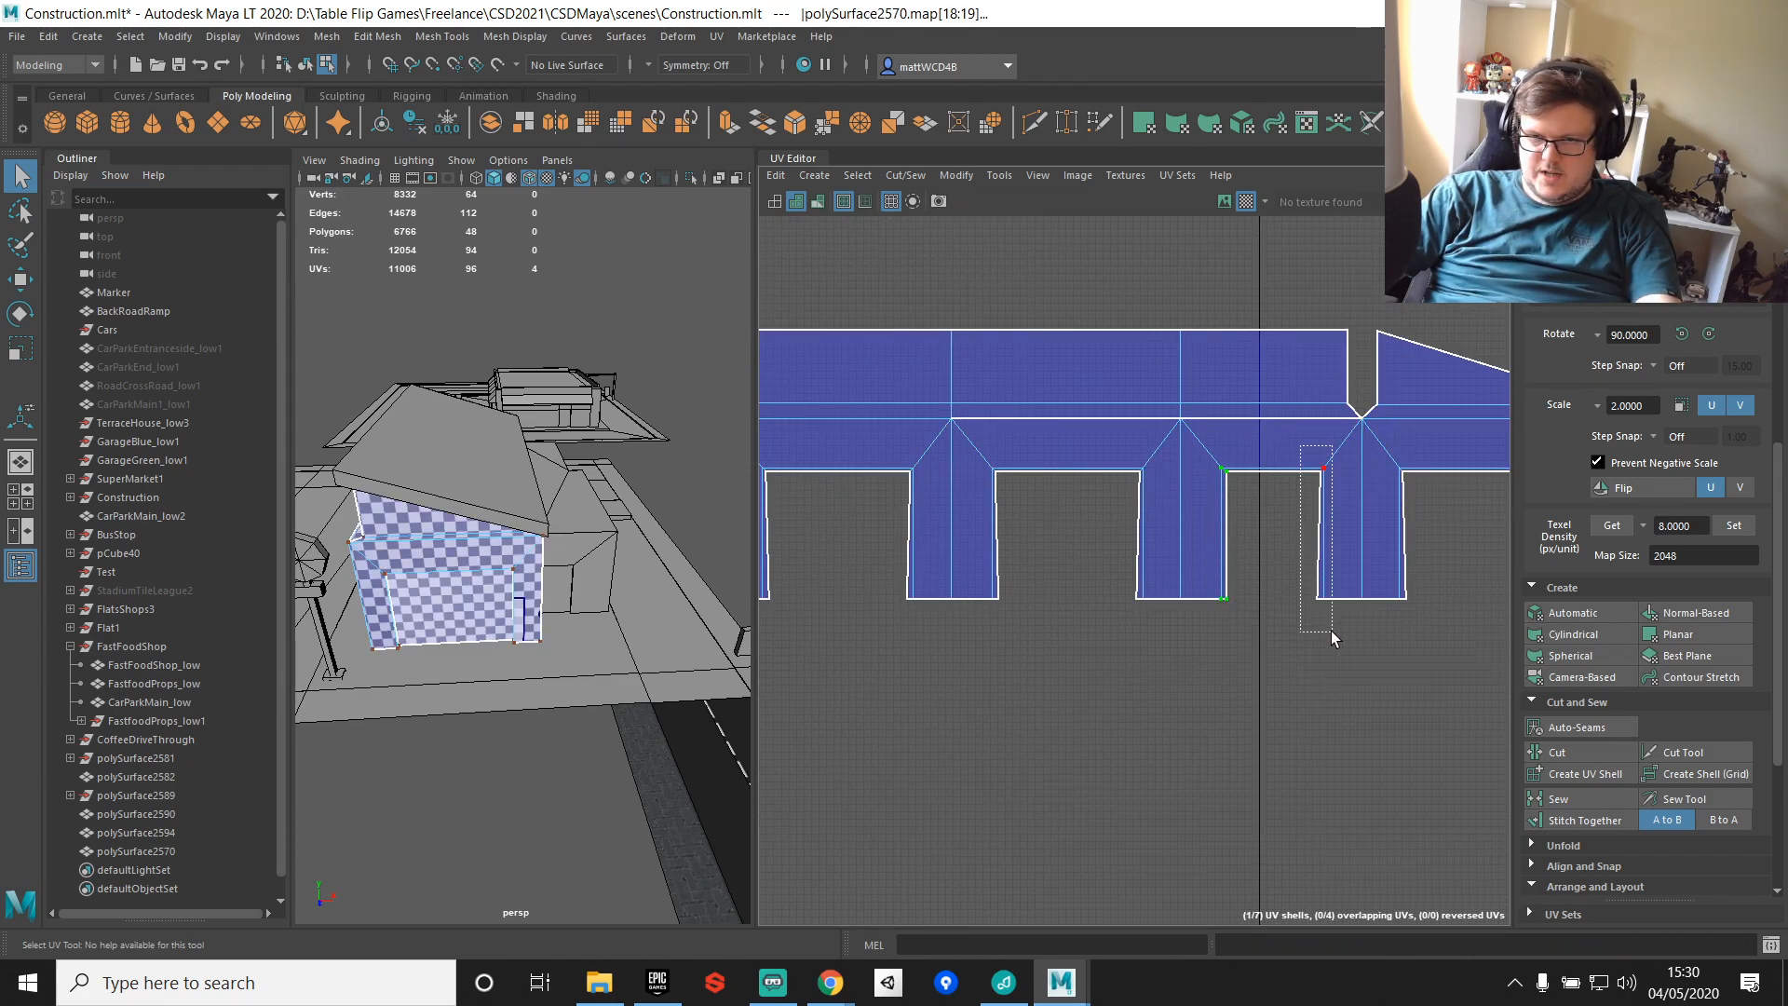
{"action": "left_click_drag", "start_coordinate": [1331, 630], "coordinate": [1334, 624]}
{"action": "scroll", "coordinate": [1466, 529], "scroll_direction": "down", "scroll_amount": 1}
{"action": "middle_click_drag", "start_coordinate": [1466, 528], "coordinate": [1215, 484], "text": "alt"}
{"action": "key", "text": "g"}
{"action": "left_click_drag", "start_coordinate": [1078, 479], "coordinate": [1116, 628]}
{"action": "key", "text": "g"}
Step: Straighten the side UVs of the remaining wall openings, including the outermost one at the other end of the shell
{"action": "scroll", "coordinate": [1099, 596], "scroll_direction": "down", "scroll_amount": 1}
{"action": "middle_click_drag", "start_coordinate": [1028, 533], "coordinate": [1369, 526], "text": "alt"}
{"action": "scroll", "coordinate": [1369, 526], "scroll_direction": "up", "scroll_amount": 4}
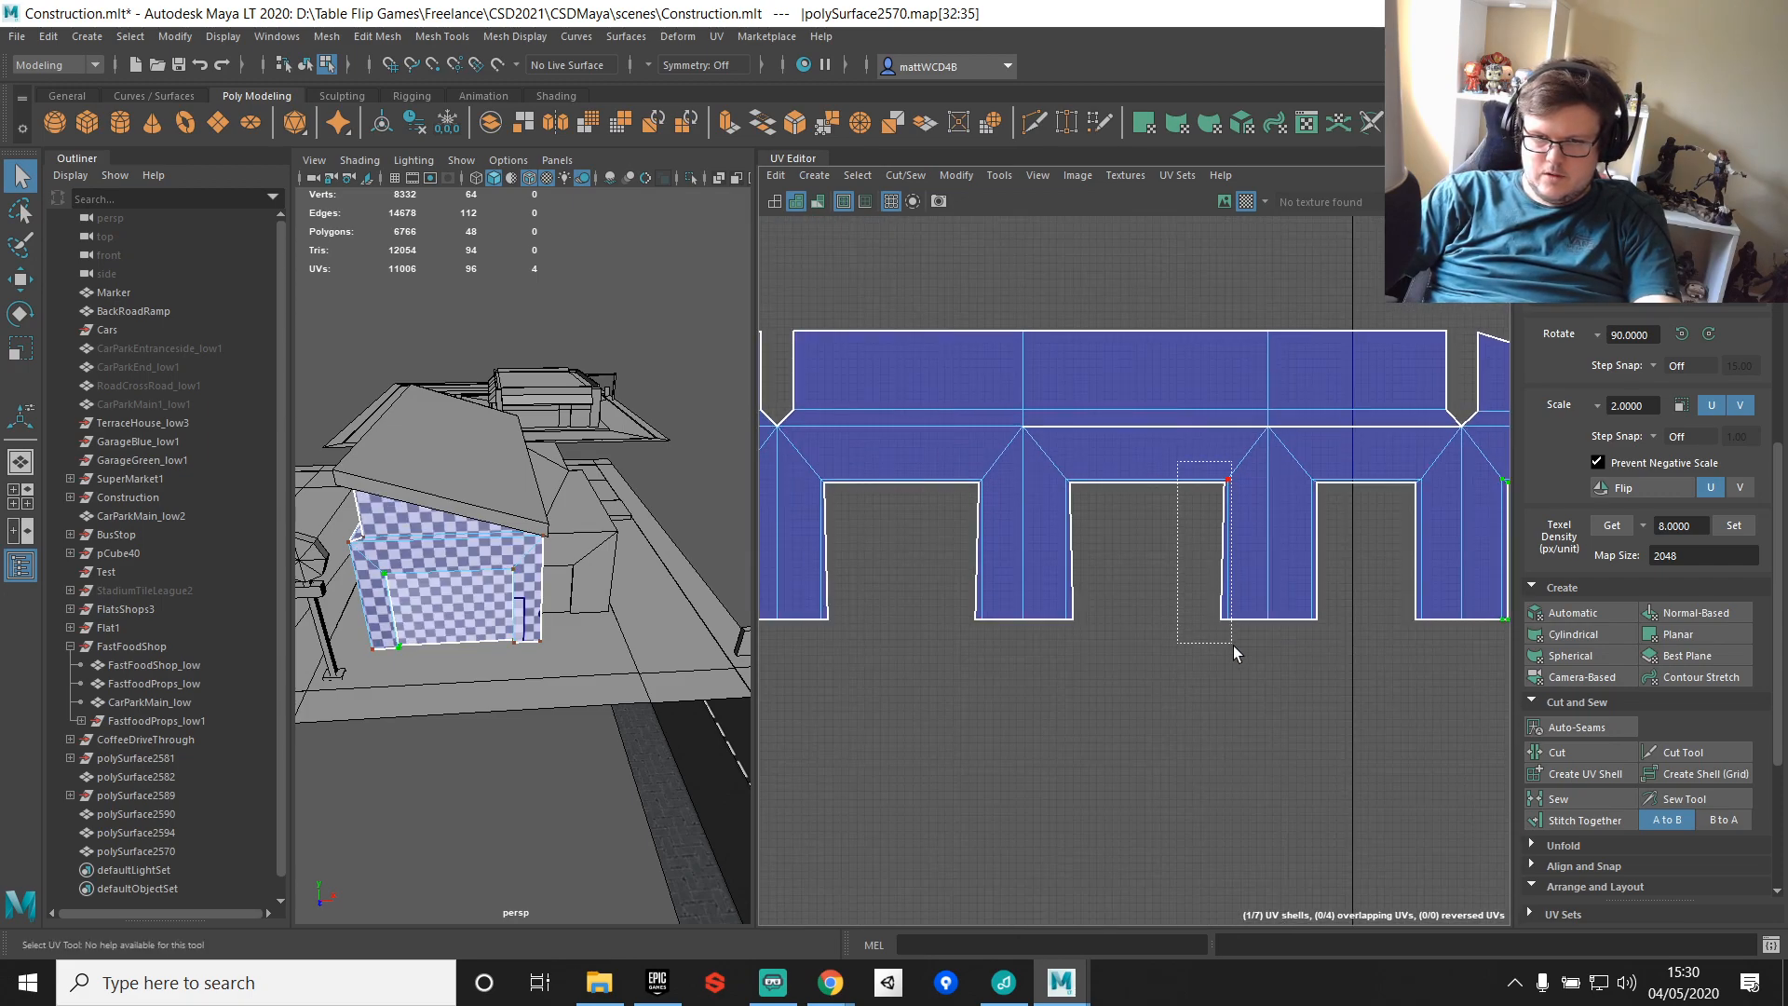
{"action": "left_click_drag", "start_coordinate": [1231, 642], "coordinate": [1235, 648]}
{"action": "key", "text": "g"}
{"action": "left_click_drag", "start_coordinate": [1045, 456], "coordinate": [1108, 644]}
{"action": "key", "text": "g"}
{"action": "middle_click_drag", "start_coordinate": [968, 473], "coordinate": [1076, 446], "text": "alt"}
{"action": "left_click_drag", "start_coordinate": [1078, 424], "coordinate": [1093, 629]}
{"action": "key", "text": "g"}
{"action": "left_click_drag", "start_coordinate": [908, 428], "coordinate": [974, 615]}
{"action": "key", "text": "g"}
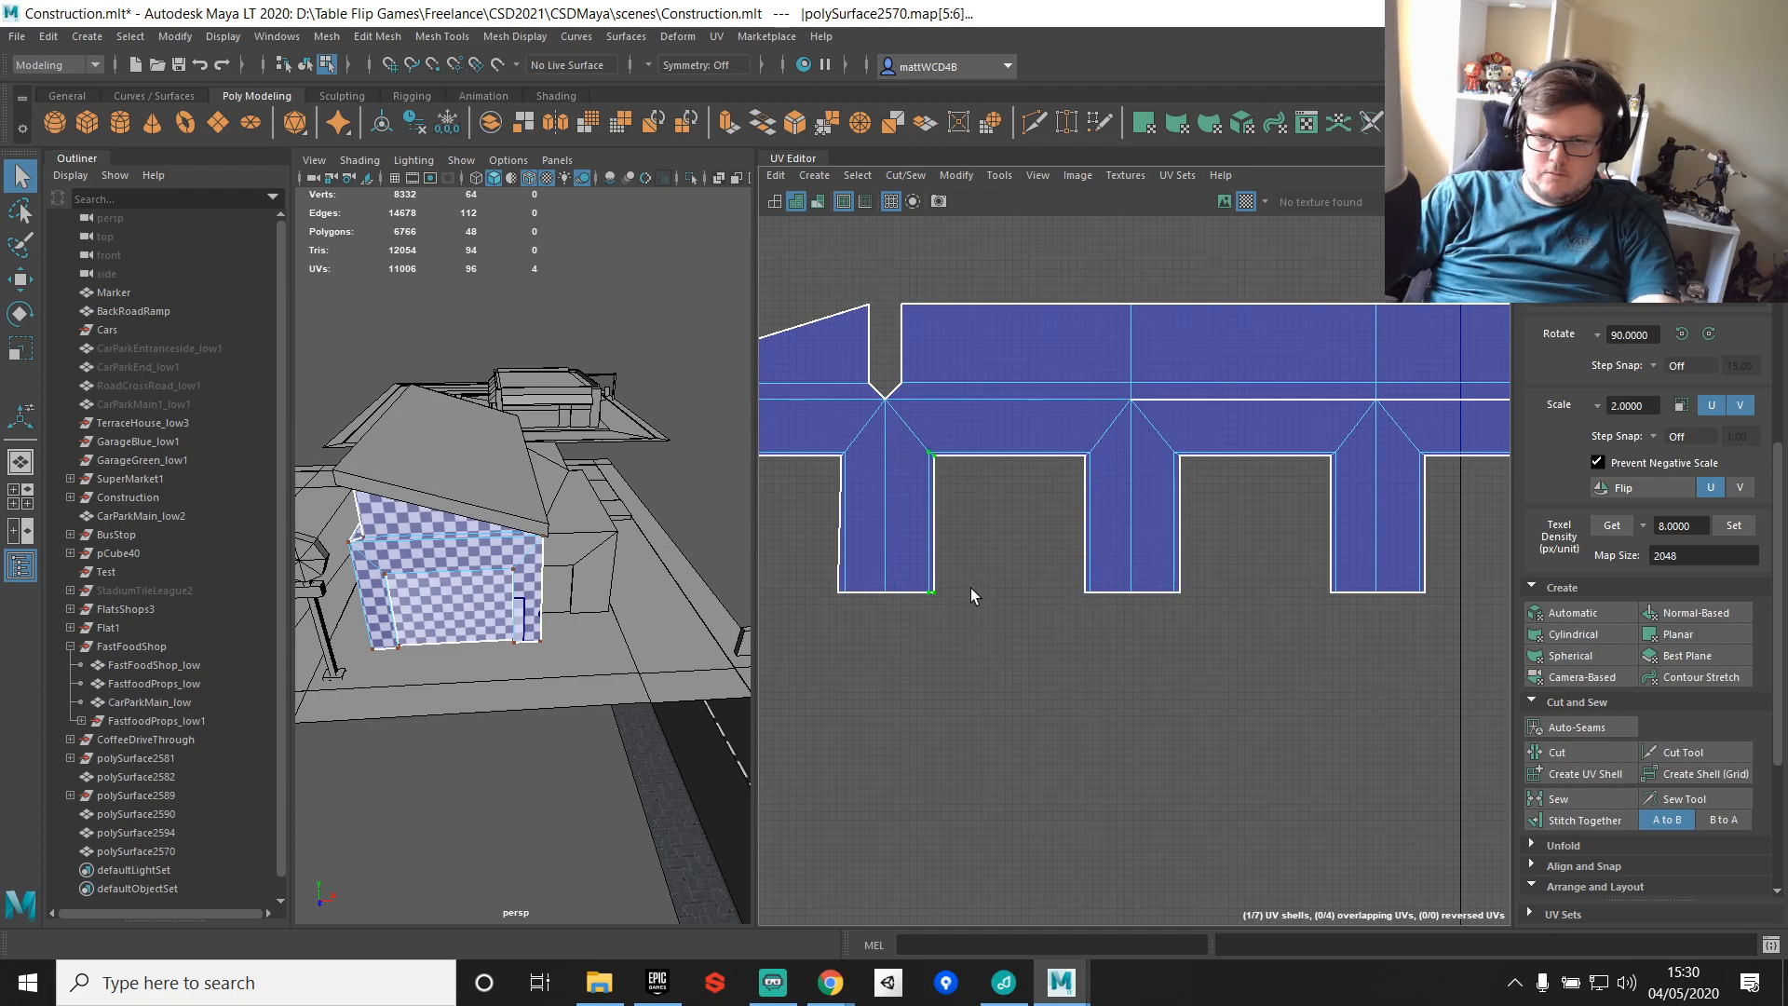
{"action": "middle_click_drag", "start_coordinate": [824, 458], "coordinate": [1072, 454], "text": "alt"}
{"action": "left_click_drag", "start_coordinate": [1110, 666], "coordinate": [1111, 668]}
{"action": "key", "text": "g"}
{"action": "left_click_drag", "start_coordinate": [935, 644], "coordinate": [936, 645]}
{"action": "key", "text": "g"}
{"action": "right_click", "coordinate": [1159, 466], "text": "shift"}
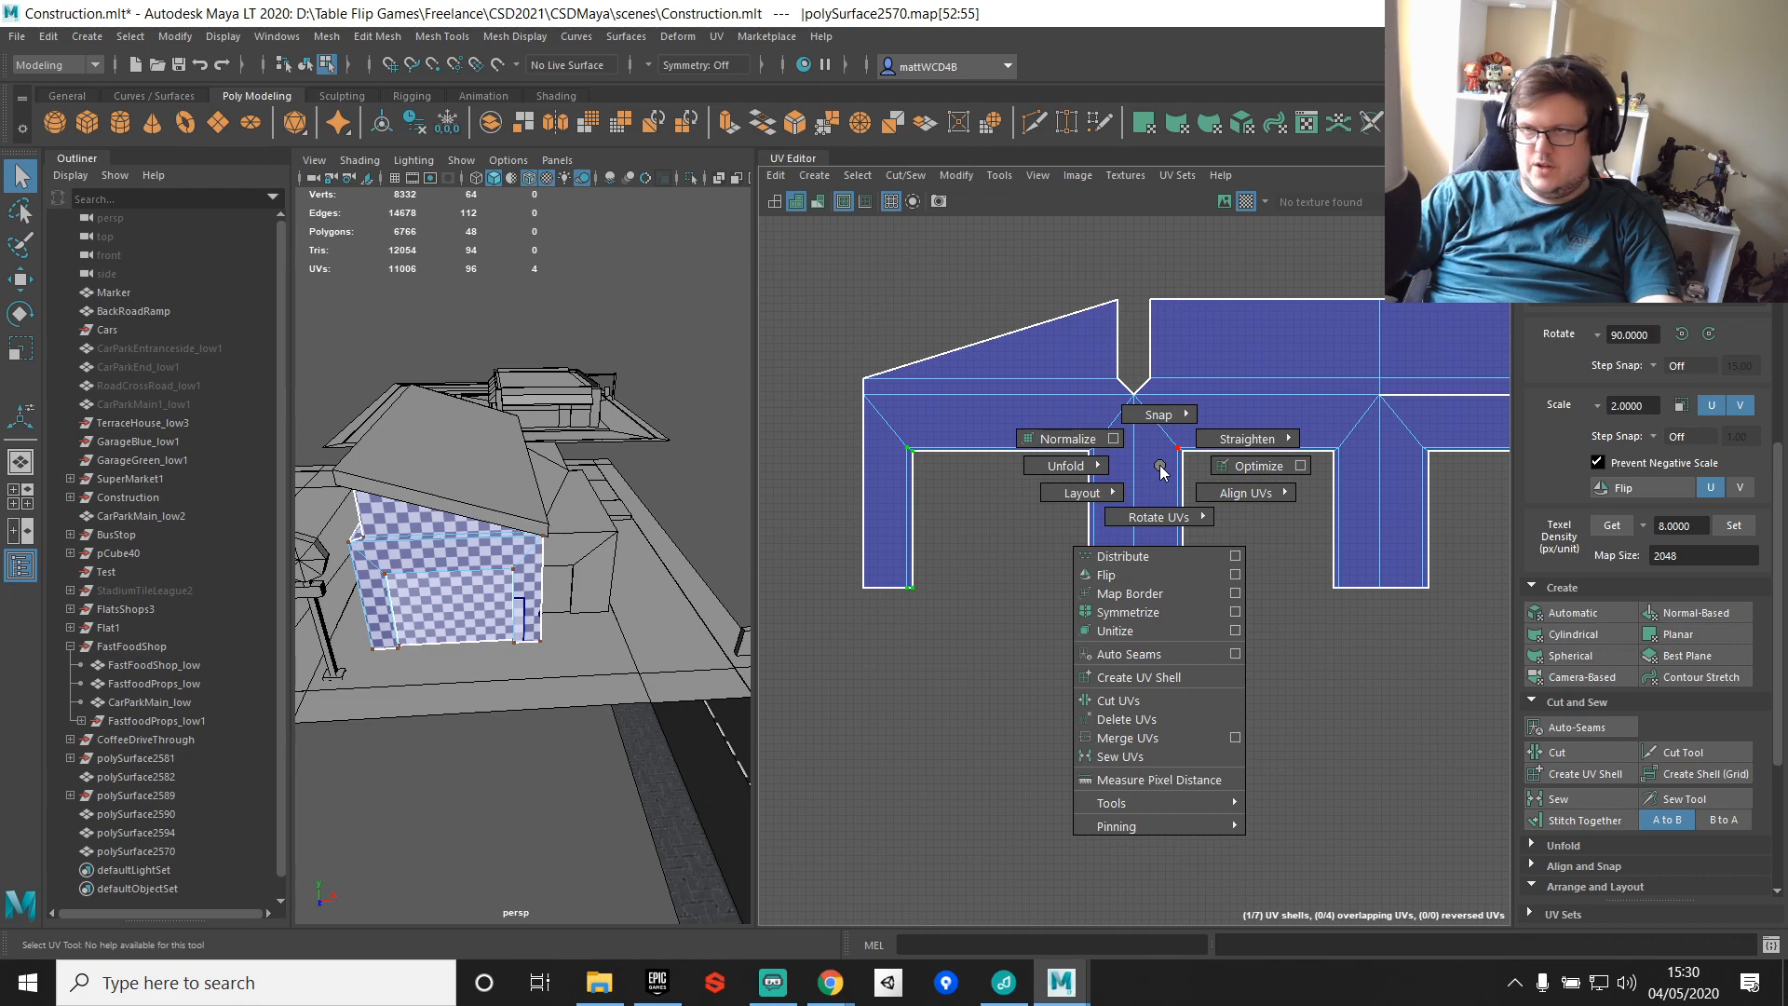
{"action": "right_click_drag", "start_coordinate": [1159, 466], "coordinate": [1216, 384], "text": "shift"}
Step: Sew the open horizontal UV edges between the long wall's upper strip and the panels below it
{"action": "key", "text": "F10"}
{"action": "scroll", "coordinate": [1262, 559], "scroll_direction": "down", "scroll_amount": 3}
{"action": "middle_click_drag", "start_coordinate": [1481, 454], "coordinate": [1200, 470], "text": "alt"}
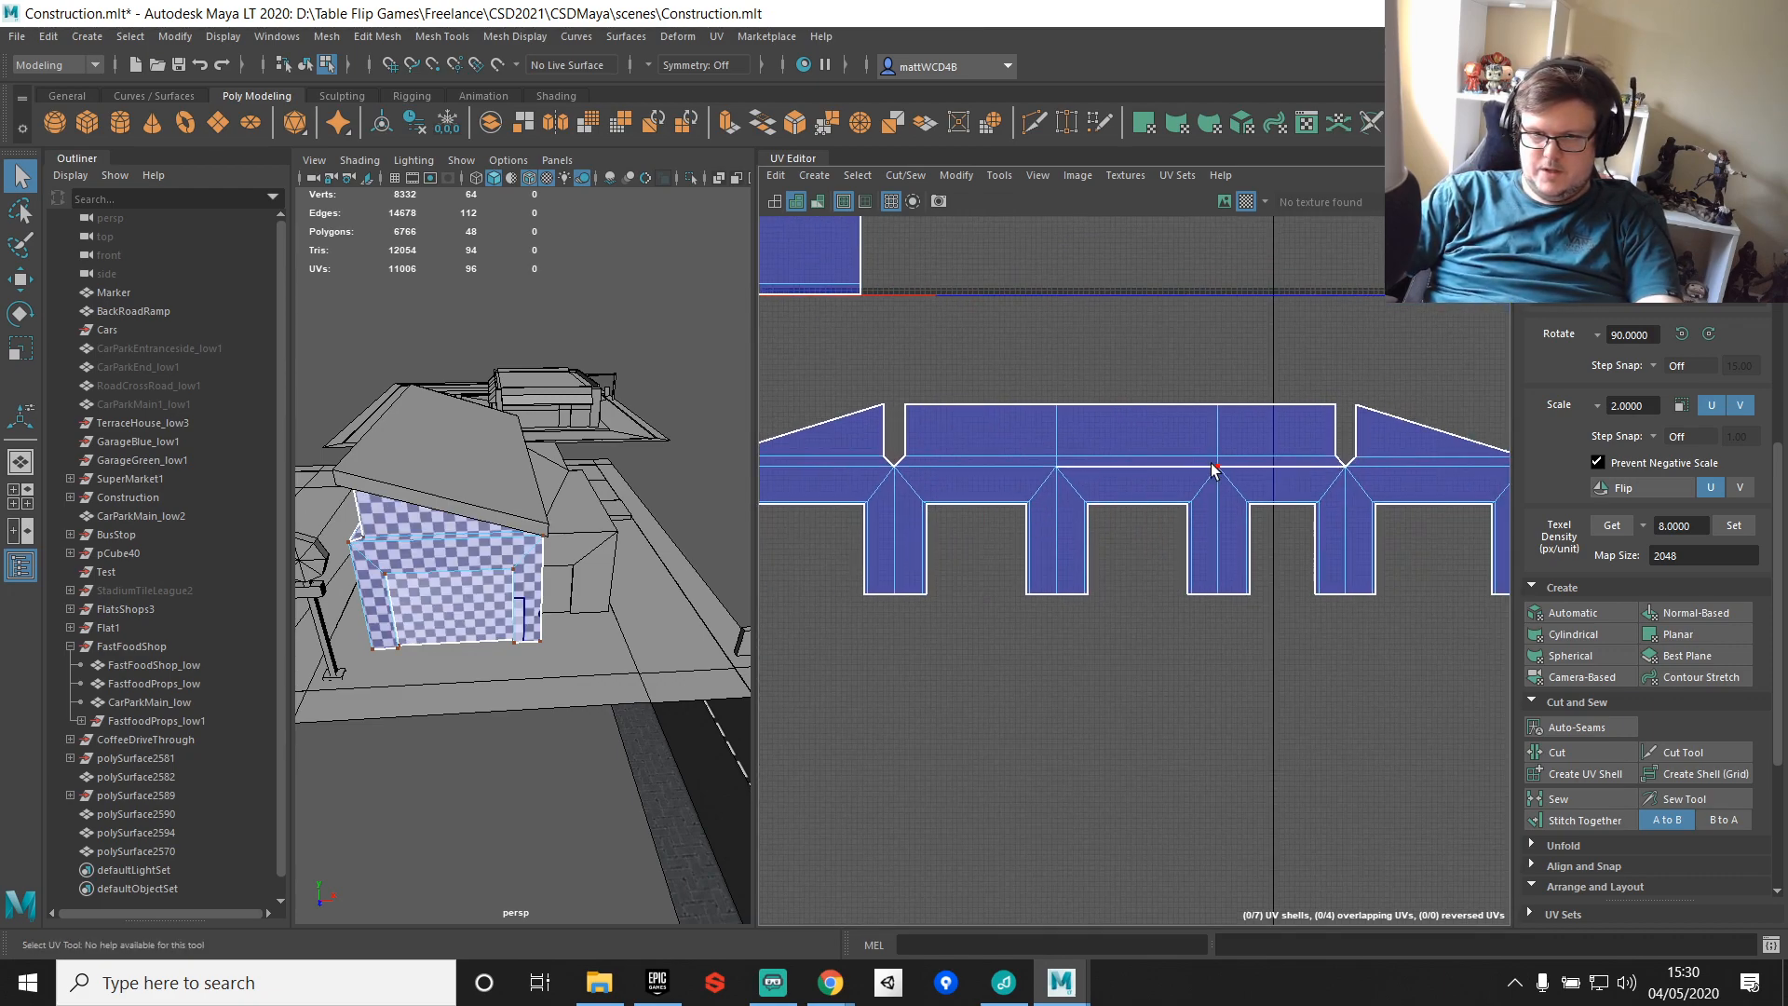
{"action": "left_click_drag", "start_coordinate": [1117, 454], "coordinate": [1162, 462]}
{"action": "right_click_drag", "start_coordinate": [1297, 334], "coordinate": [1384, 374], "text": "shift"}
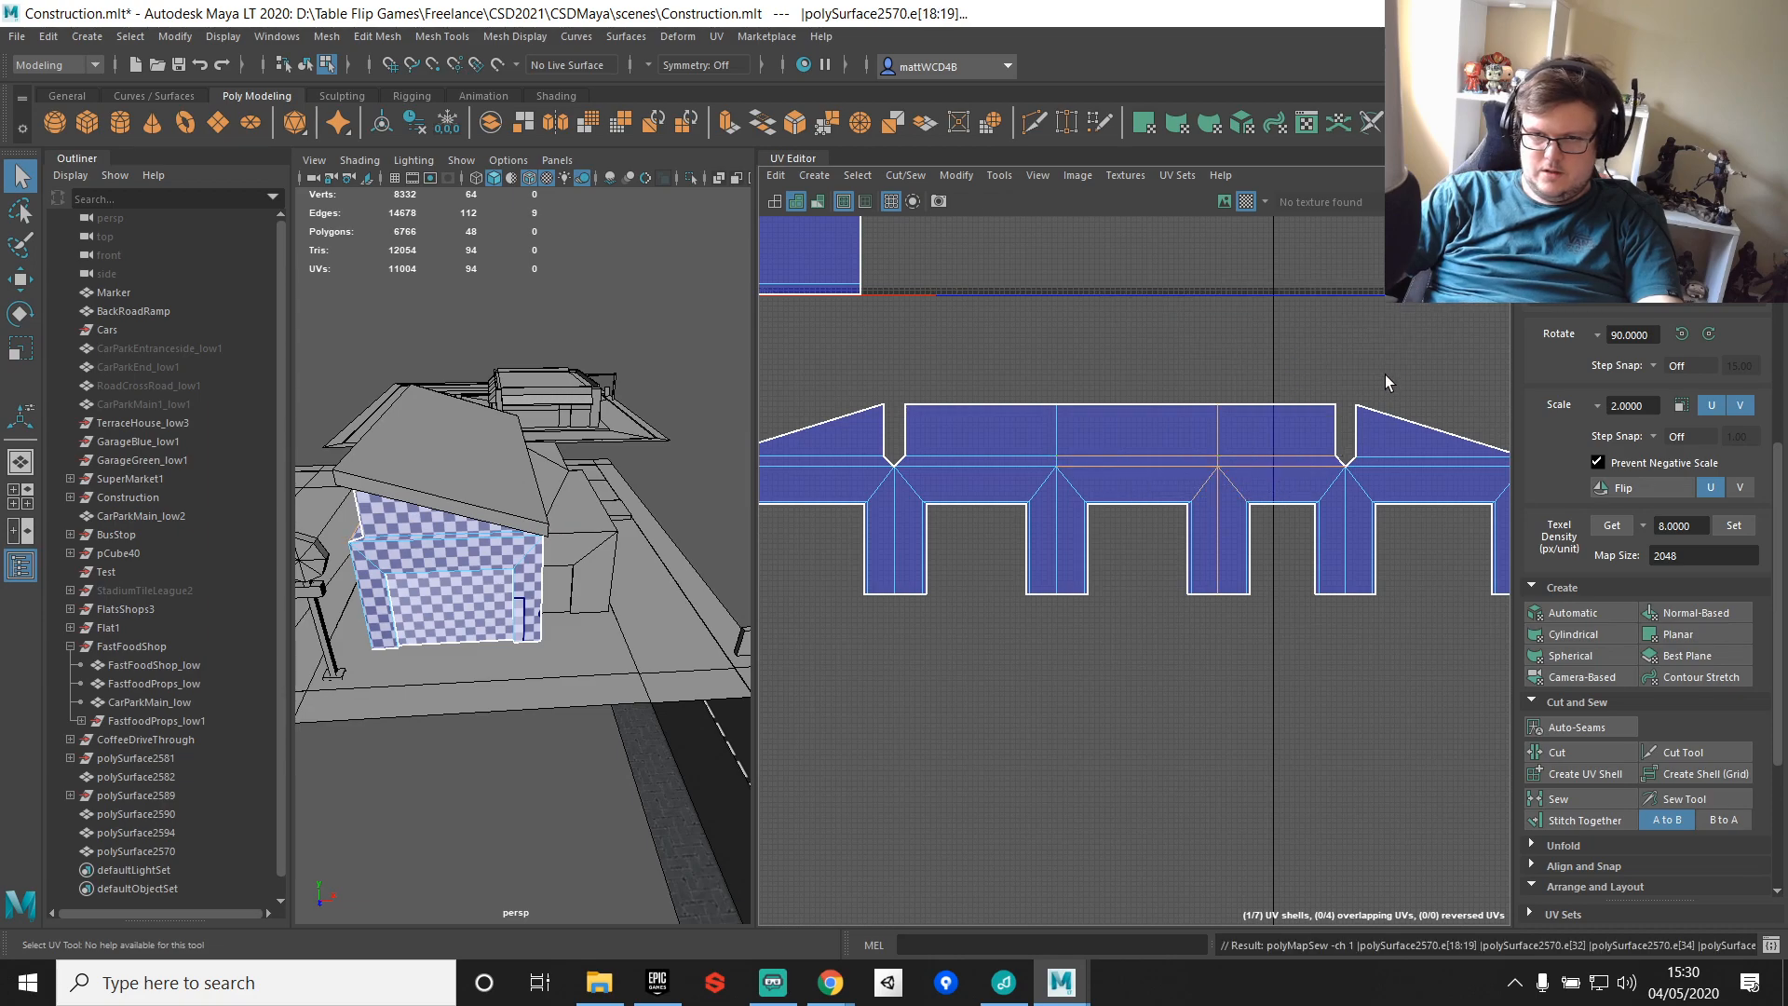
Step: Examine which building faces the separate tall UV shell and the small panel shells belong to
{"action": "scroll", "coordinate": [1175, 448], "scroll_direction": "down", "scroll_amount": 3}
{"action": "middle_click_drag", "start_coordinate": [1137, 447], "coordinate": [1204, 463], "text": "alt"}
{"action": "scroll", "coordinate": [1205, 463], "scroll_direction": "down", "scroll_amount": 3}
{"action": "right_click_drag", "start_coordinate": [1046, 322], "coordinate": [1065, 383]}
{"action": "left_click", "coordinate": [1085, 359]}
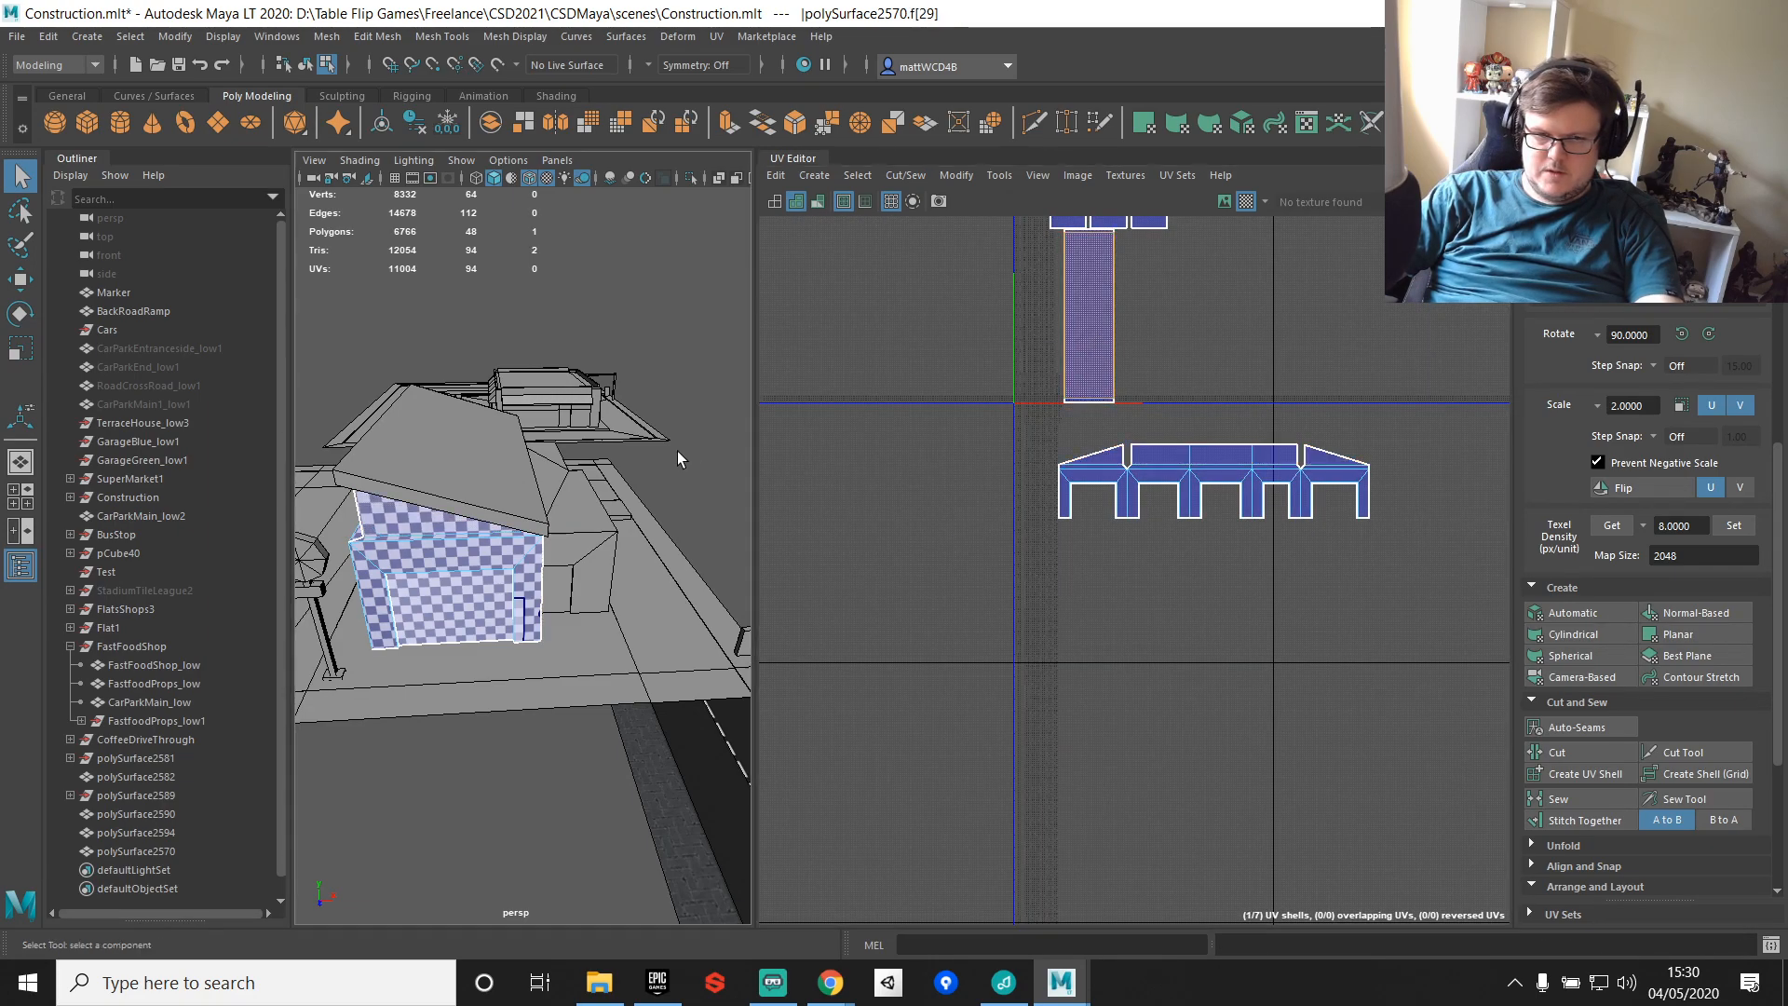
{"action": "scroll", "coordinate": [570, 587], "scroll_direction": "down", "scroll_amount": 5}
{"action": "left_click_drag", "start_coordinate": [570, 587], "coordinate": [449, 587], "text": "alt"}
{"action": "key", "text": "f"}
{"action": "scroll", "coordinate": [1155, 552], "scroll_direction": "down", "scroll_amount": 1}
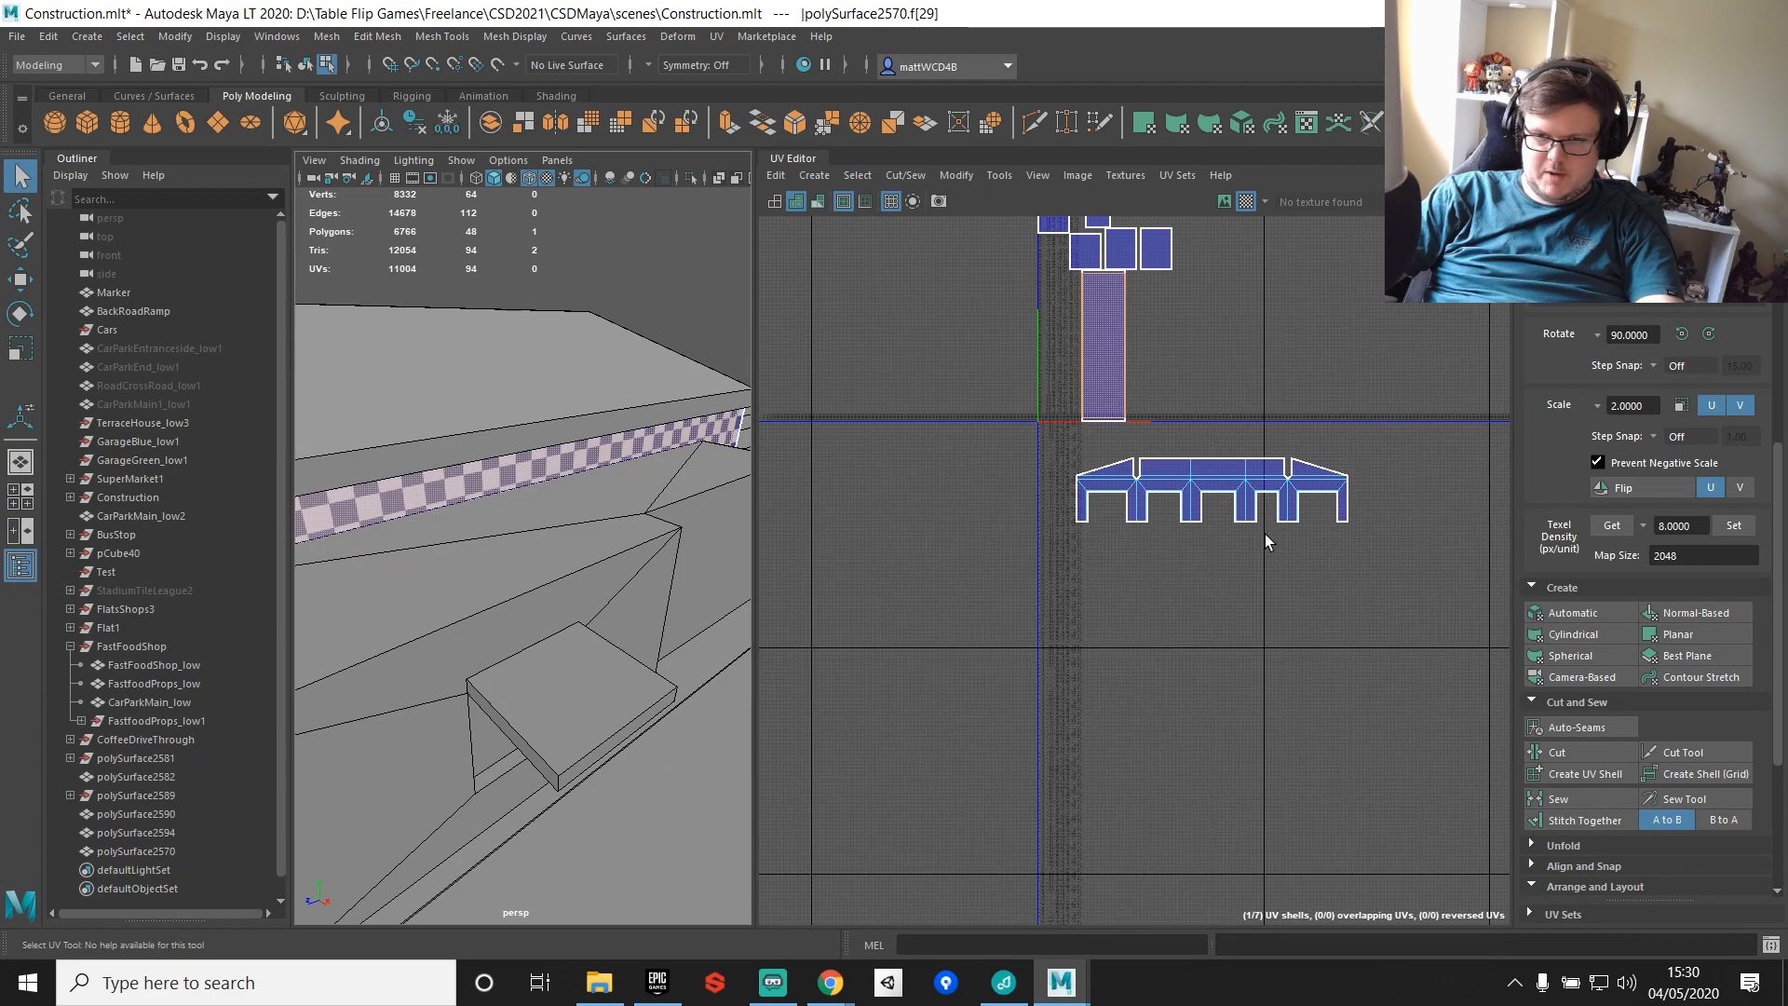
{"action": "middle_click_drag", "start_coordinate": [1034, 414], "coordinate": [1343, 516], "text": "alt"}
{"action": "left_click_drag", "start_coordinate": [507, 551], "coordinate": [674, 523], "text": "alt"}
{"action": "key", "text": "alt+F12"}
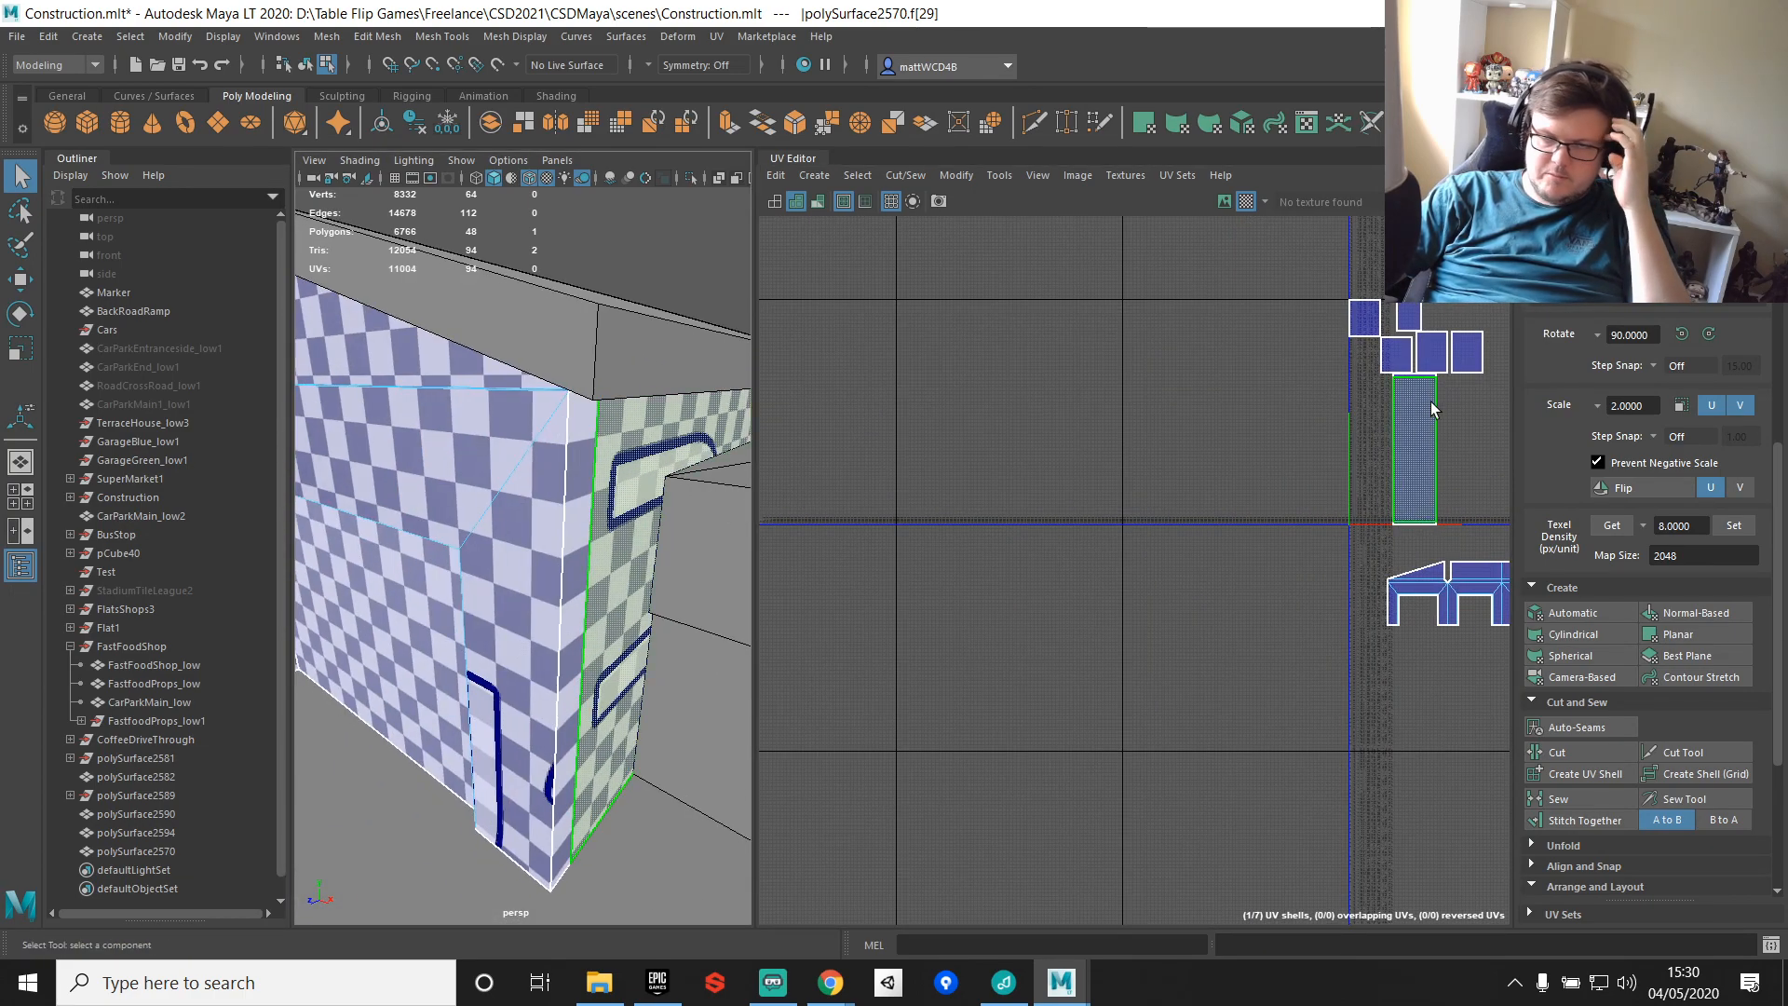
{"action": "scroll", "coordinate": [1415, 424], "scroll_direction": "up", "scroll_amount": 3}
{"action": "middle_click_drag", "start_coordinate": [1376, 391], "coordinate": [1098, 386], "text": "alt"}
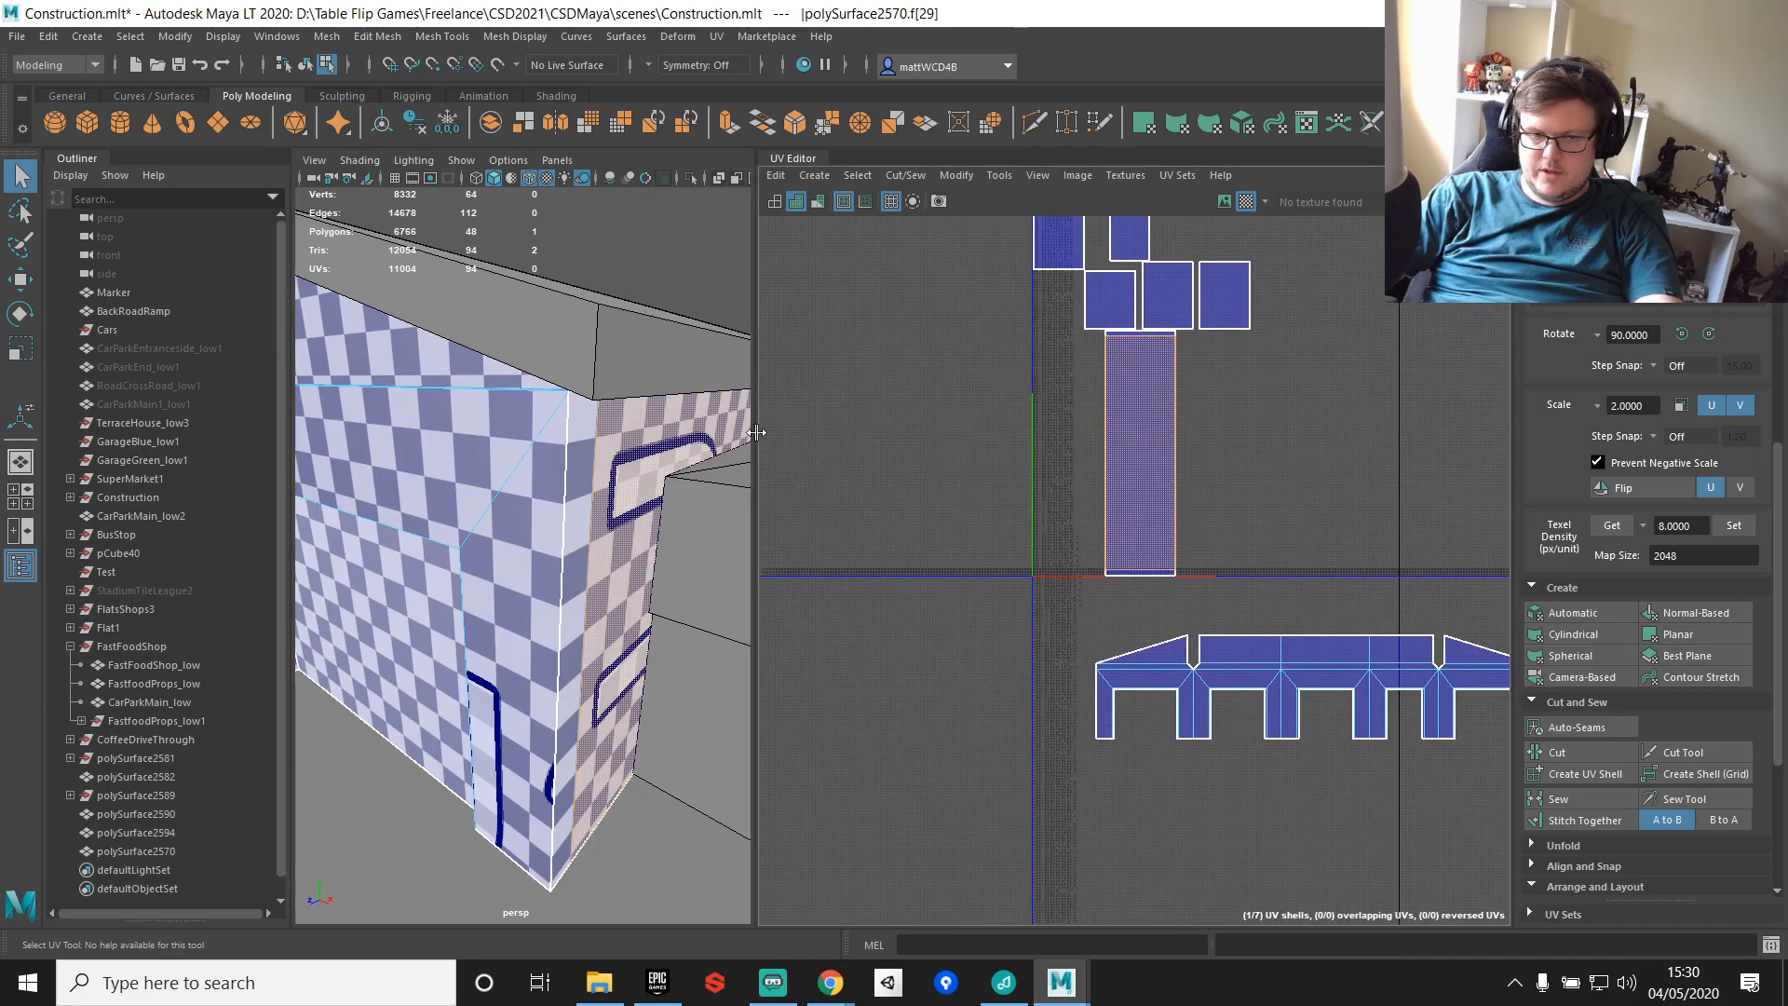
{"action": "left_click", "coordinate": [1203, 319]}
{"action": "key", "text": "f"}
{"action": "scroll", "coordinate": [1163, 726], "scroll_direction": "up", "scroll_amount": 3}
{"action": "middle_click_drag", "start_coordinate": [1162, 726], "coordinate": [1111, 544], "text": "alt"}
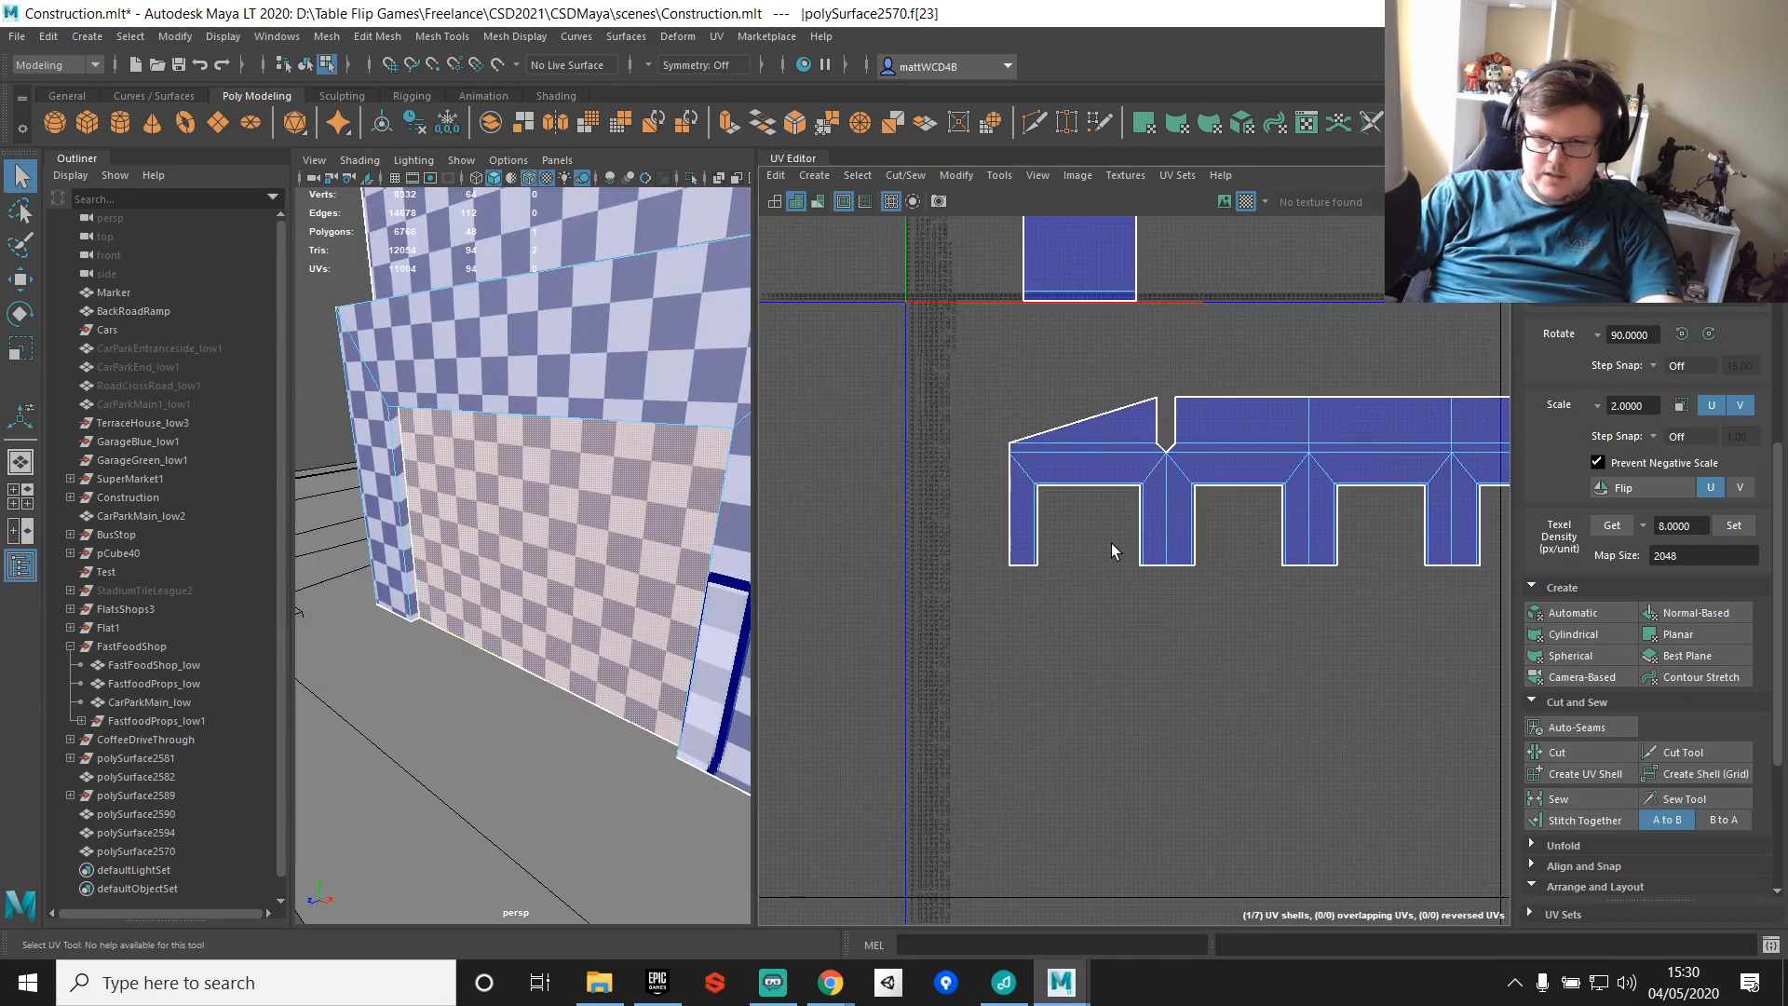
Step: Move and sew the matching recessed panel into the first opening of the long wall shell
{"action": "key", "text": "F10"}
{"action": "left_click", "coordinate": [1141, 521]}
{"action": "scroll", "coordinate": [1071, 511], "scroll_direction": "up", "scroll_amount": 2}
{"action": "key", "text": "ctrl+z"}
{"action": "left_click_drag", "start_coordinate": [1076, 464], "coordinate": [1297, 552]}
{"action": "right_click_drag", "start_coordinate": [1287, 473], "coordinate": [1287, 518], "text": "shift"}
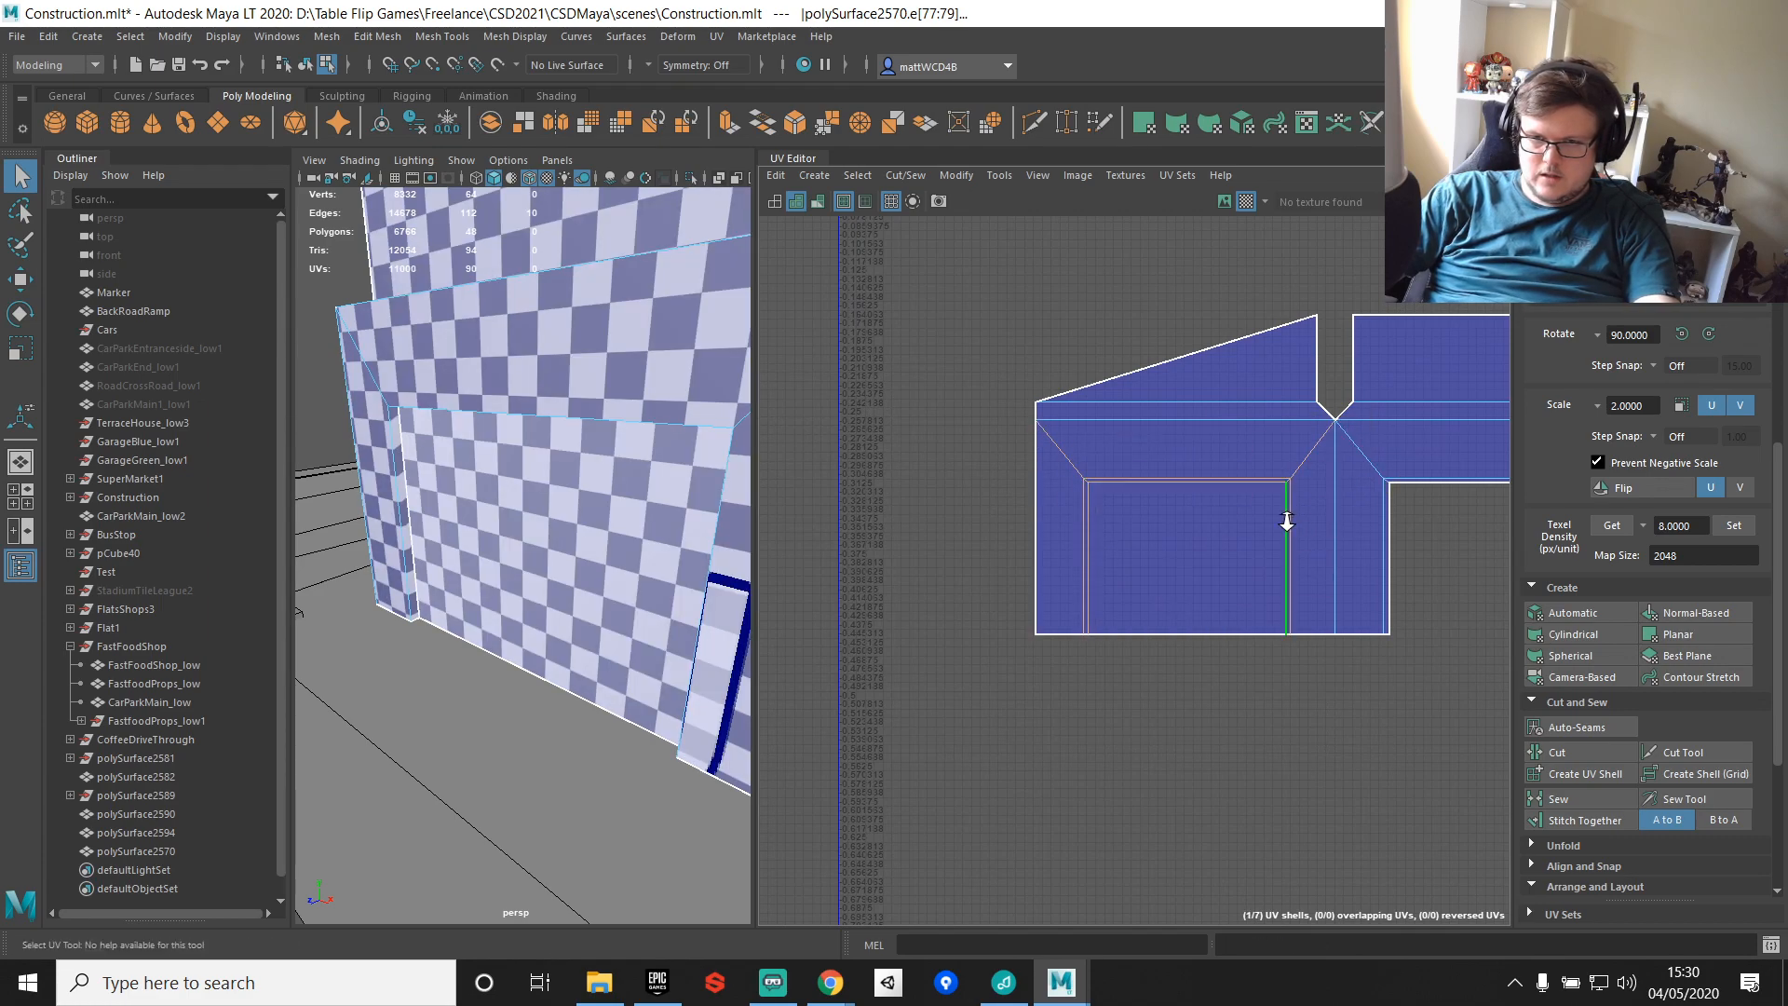
Step: Move and sew the recessed panels into the remaining four openings of the long wall shell
{"action": "scroll", "coordinate": [1287, 518], "scroll_direction": "down", "scroll_amount": 2}
{"action": "middle_click_drag", "start_coordinate": [1415, 514], "coordinate": [1056, 516], "text": "alt"}
{"action": "left_click_drag", "start_coordinate": [965, 471], "coordinate": [1117, 561]}
{"action": "key", "text": "g"}
{"action": "left_click_drag", "start_coordinate": [1144, 472], "coordinate": [1294, 585]}
{"action": "key", "text": "g"}
{"action": "left_click_drag", "start_coordinate": [1427, 566], "coordinate": [1428, 566]}
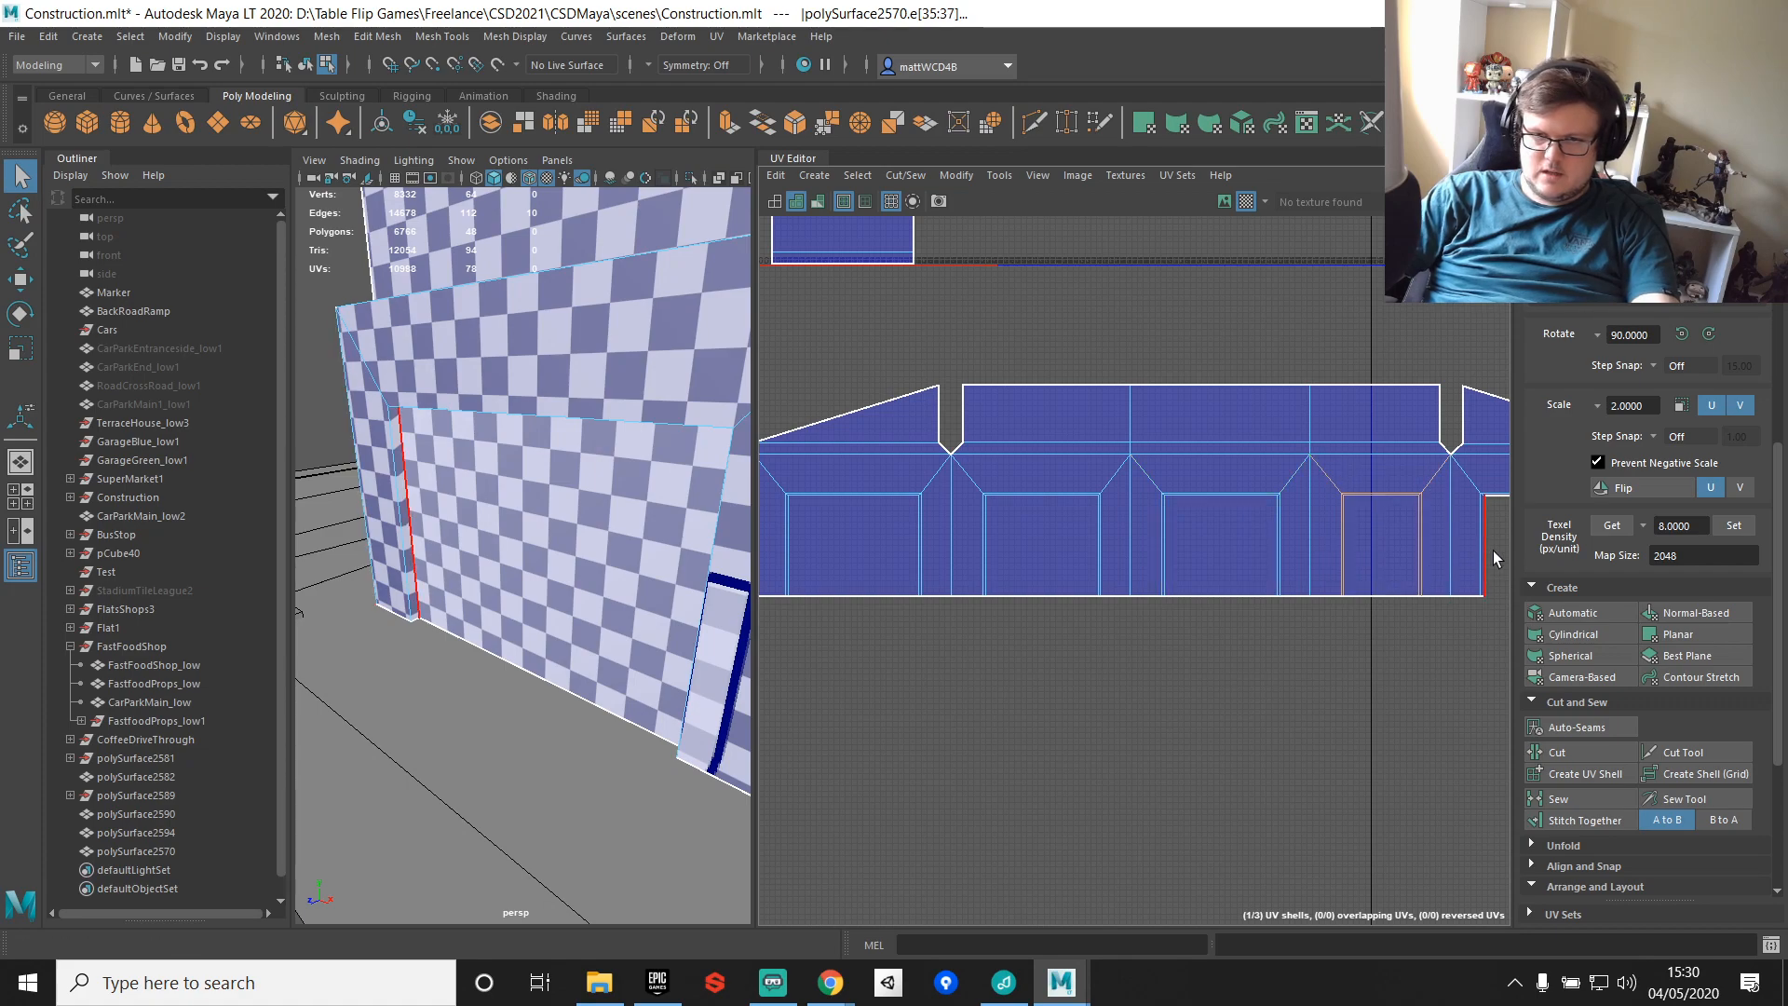
{"action": "key", "text": "g"}
Step: Rotate the separate tall wall shell 90 degrees and position it directly above the long wall shell
{"action": "scroll", "coordinate": [679, 540], "scroll_direction": "down", "scroll_amount": 5}
{"action": "left_click_drag", "start_coordinate": [665, 531], "coordinate": [559, 503], "text": "alt"}
{"action": "scroll", "coordinate": [554, 500], "scroll_direction": "up", "scroll_amount": 3}
{"action": "right_click_drag", "start_coordinate": [552, 498], "coordinate": [588, 508]}
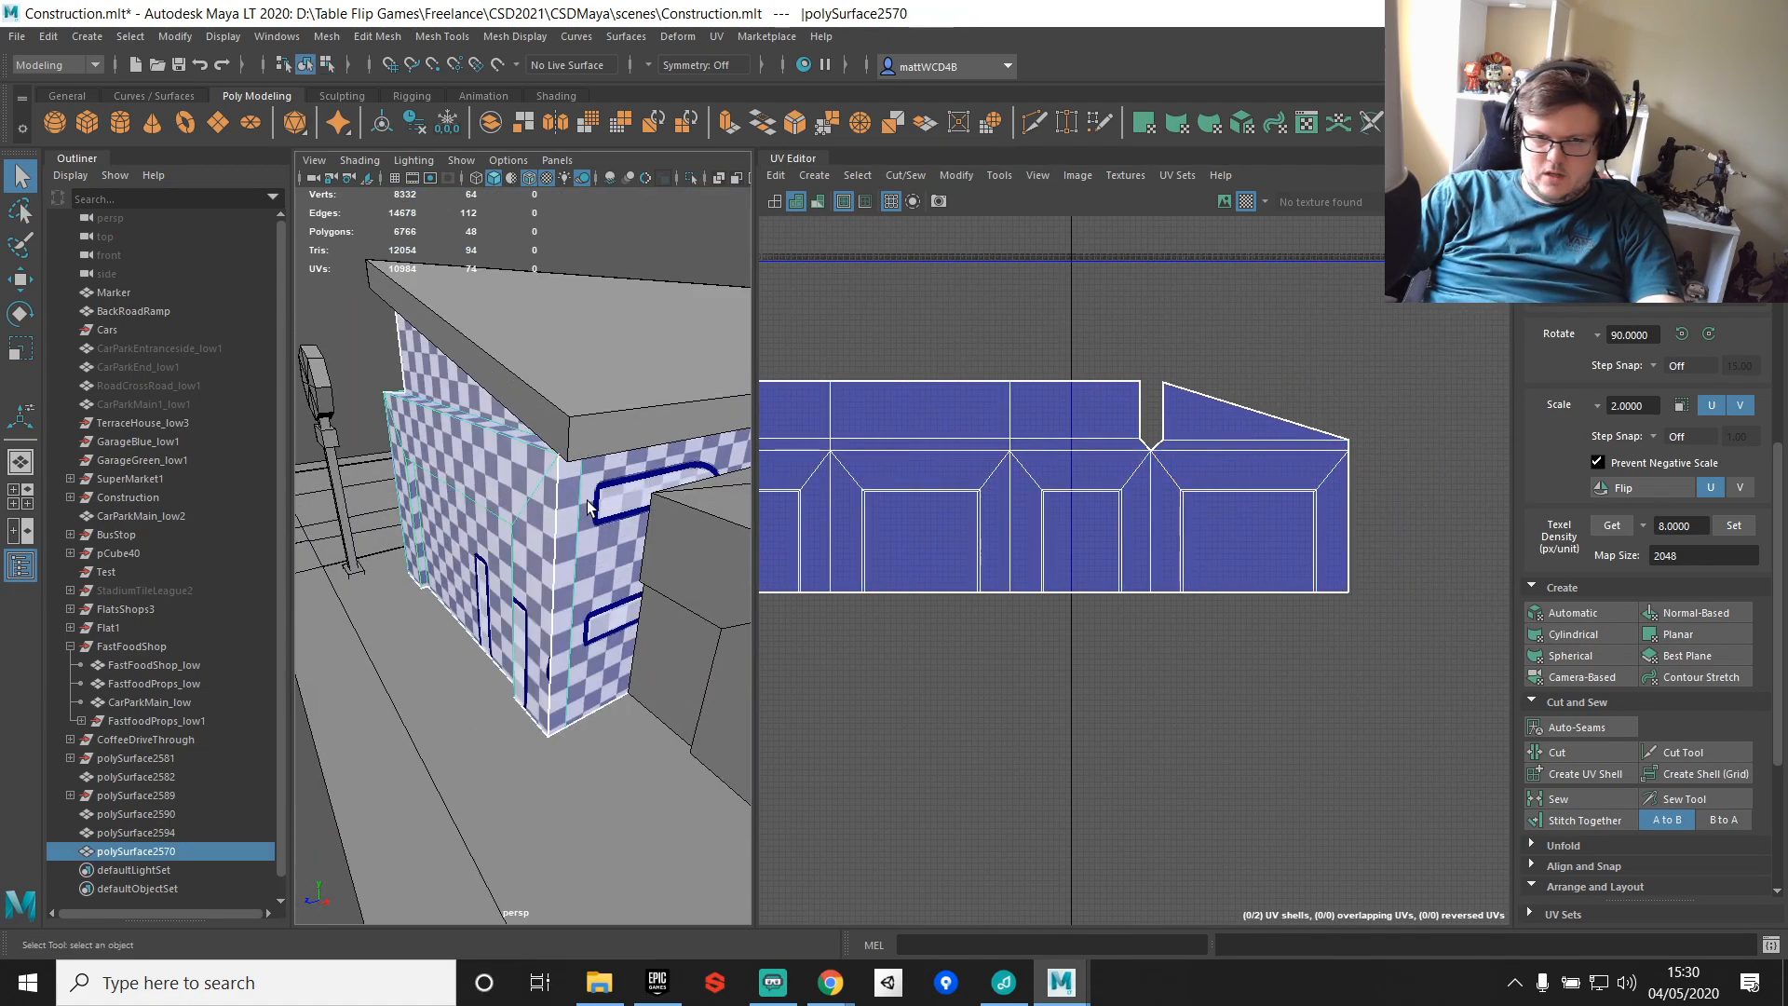
{"action": "scroll", "coordinate": [1285, 403], "scroll_direction": "down", "scroll_amount": 5}
{"action": "middle_click_drag", "start_coordinate": [950, 300], "coordinate": [982, 375], "text": "alt"}
{"action": "right_click_drag", "start_coordinate": [982, 374], "coordinate": [1015, 376]}
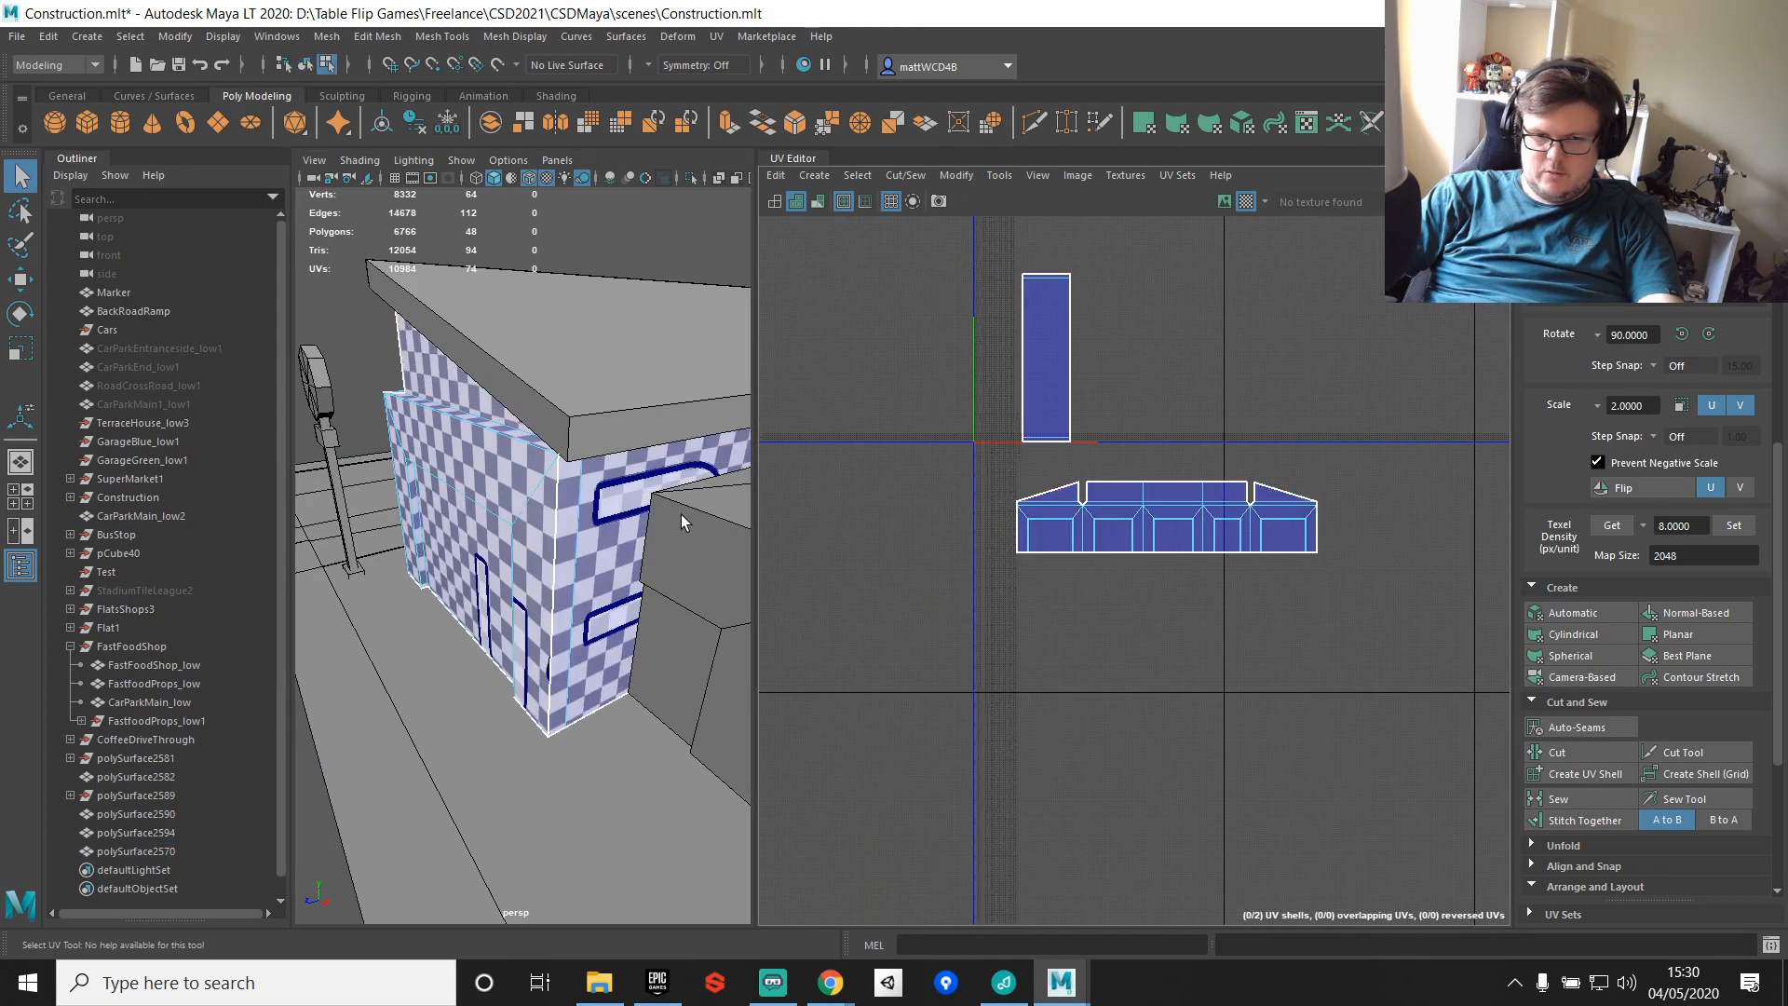
{"action": "left_click", "coordinate": [1054, 366]}
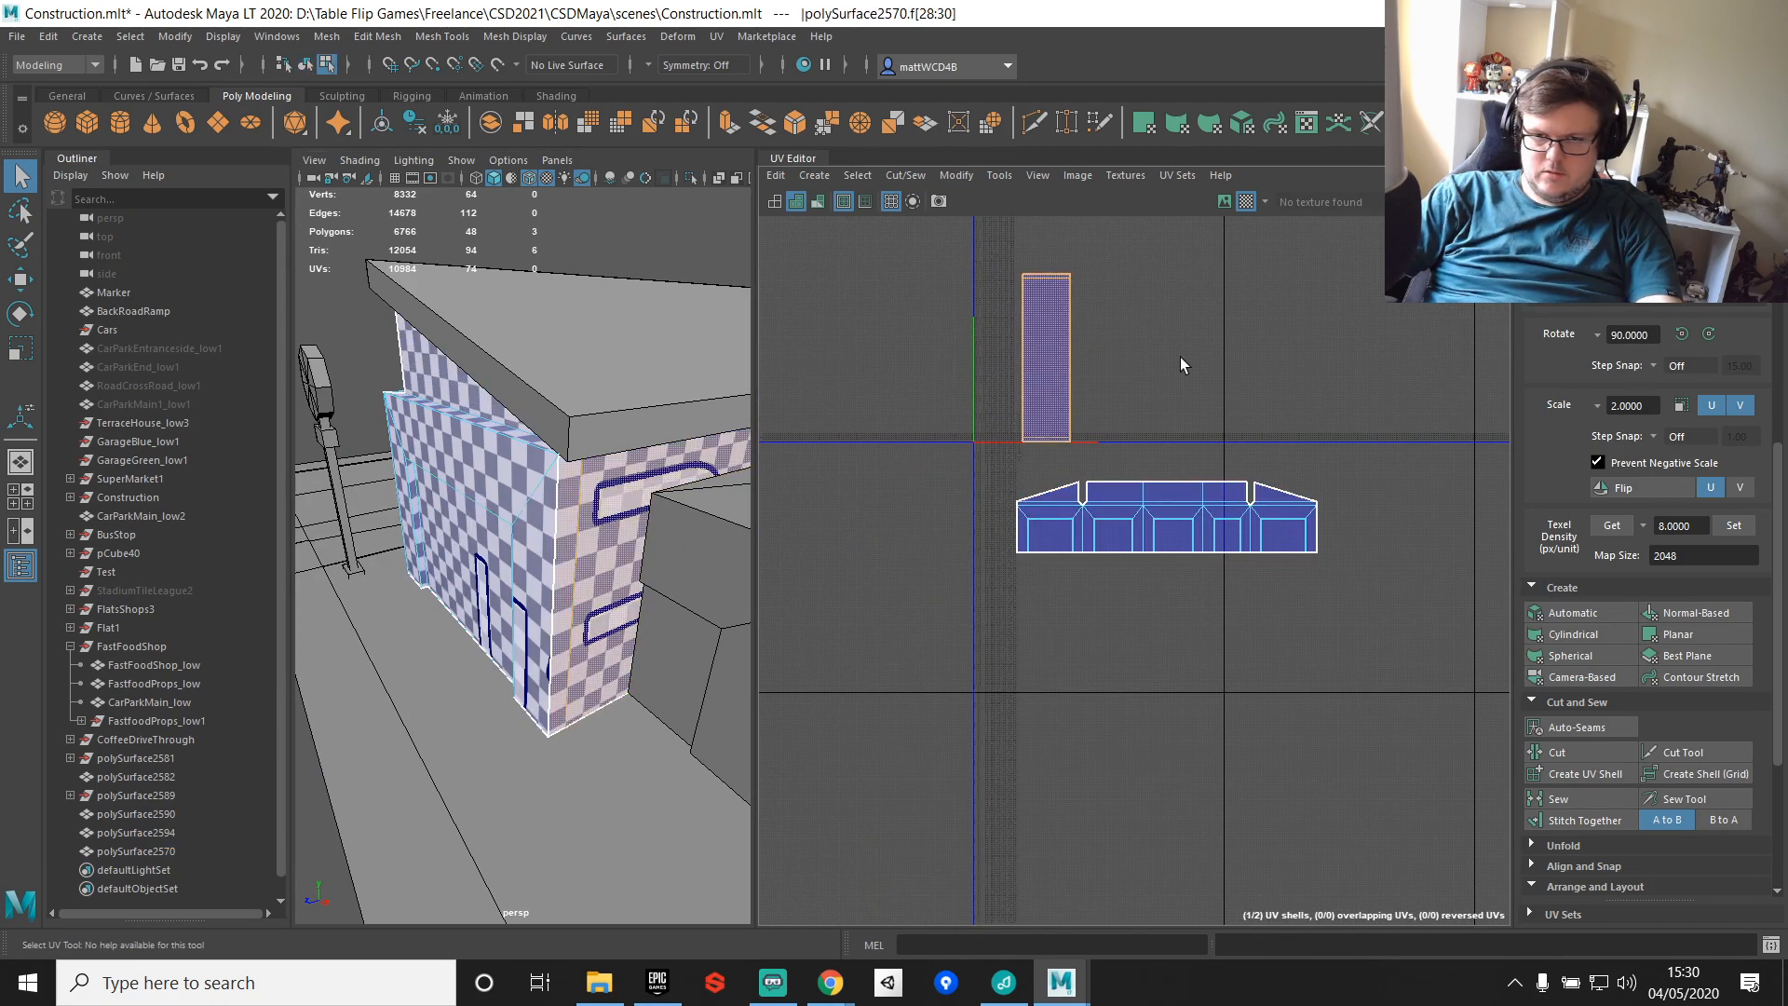
{"action": "left_click", "coordinate": [1687, 336]}
{"action": "key", "text": "w"}
{"action": "left_click_drag", "start_coordinate": [1043, 356], "coordinate": [1170, 442]}
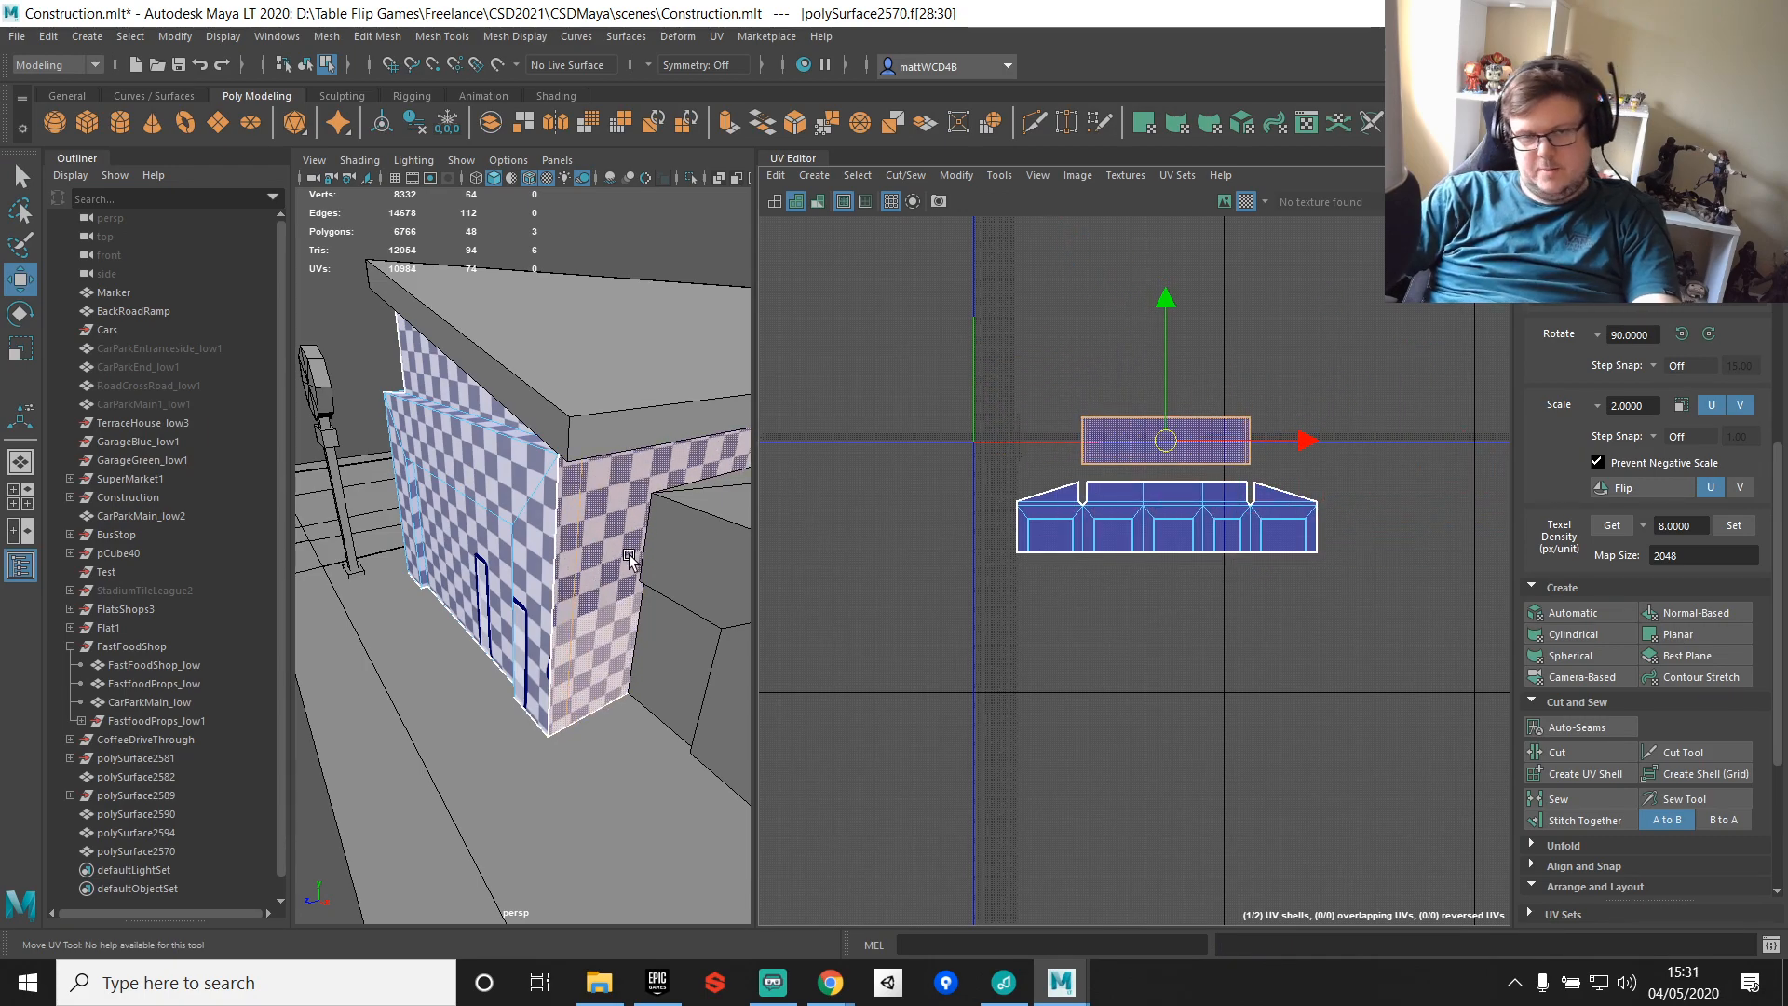
Step: Select the building's sloped roof slab and apply automatic UV mapping to it
{"action": "key", "text": "f"}
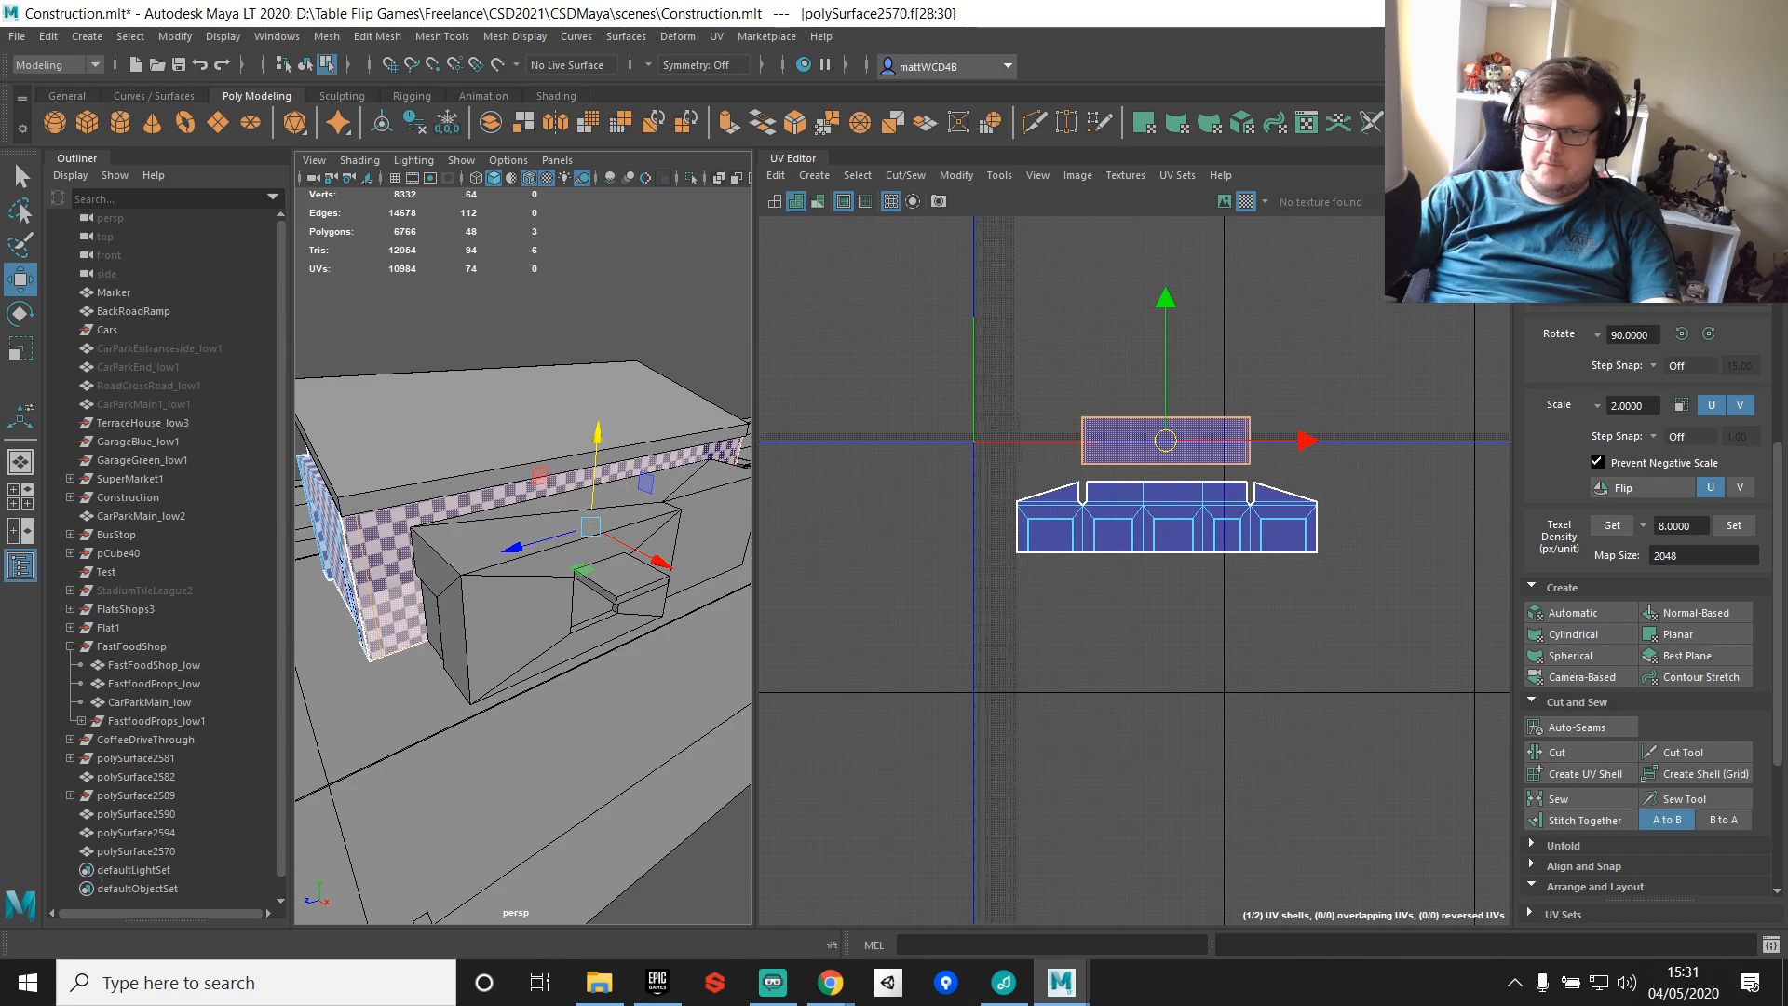
{"action": "right_click_drag", "start_coordinate": [400, 459], "coordinate": [474, 432]}
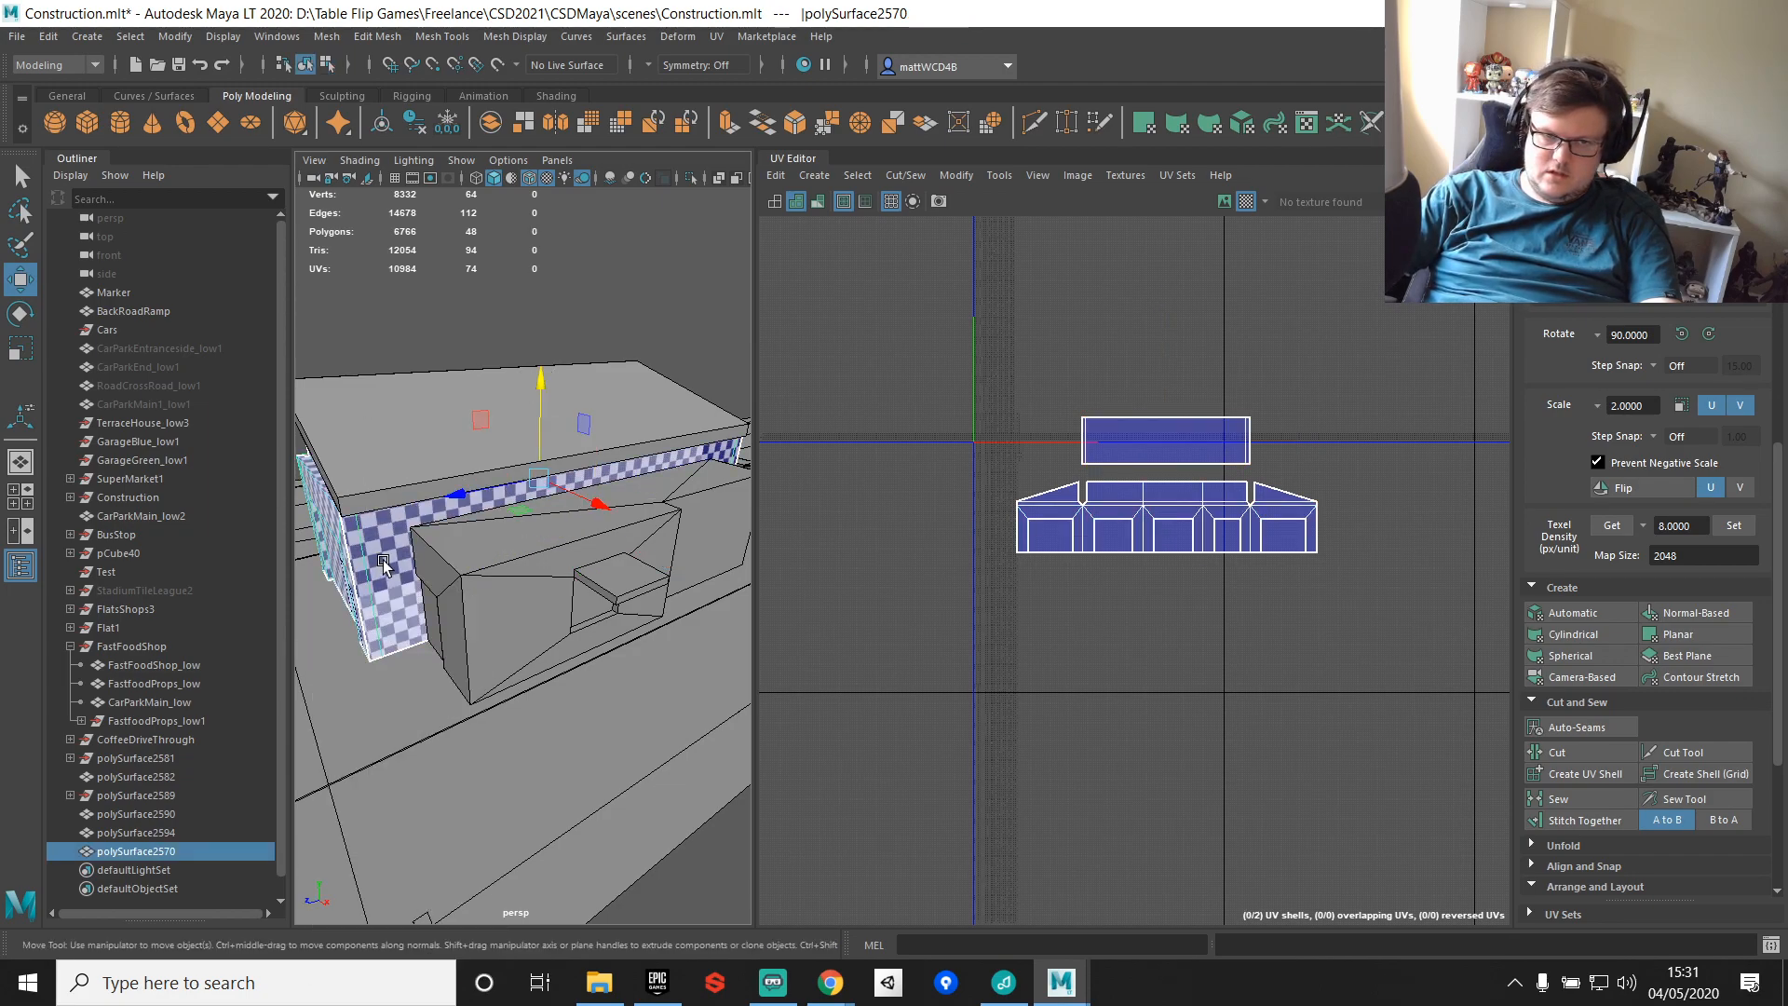
{"action": "left_click", "coordinate": [369, 463], "text": "shift"}
{"action": "left_click_drag", "start_coordinate": [369, 464], "coordinate": [550, 511], "text": "alt"}
{"action": "left_click", "coordinate": [505, 445]}
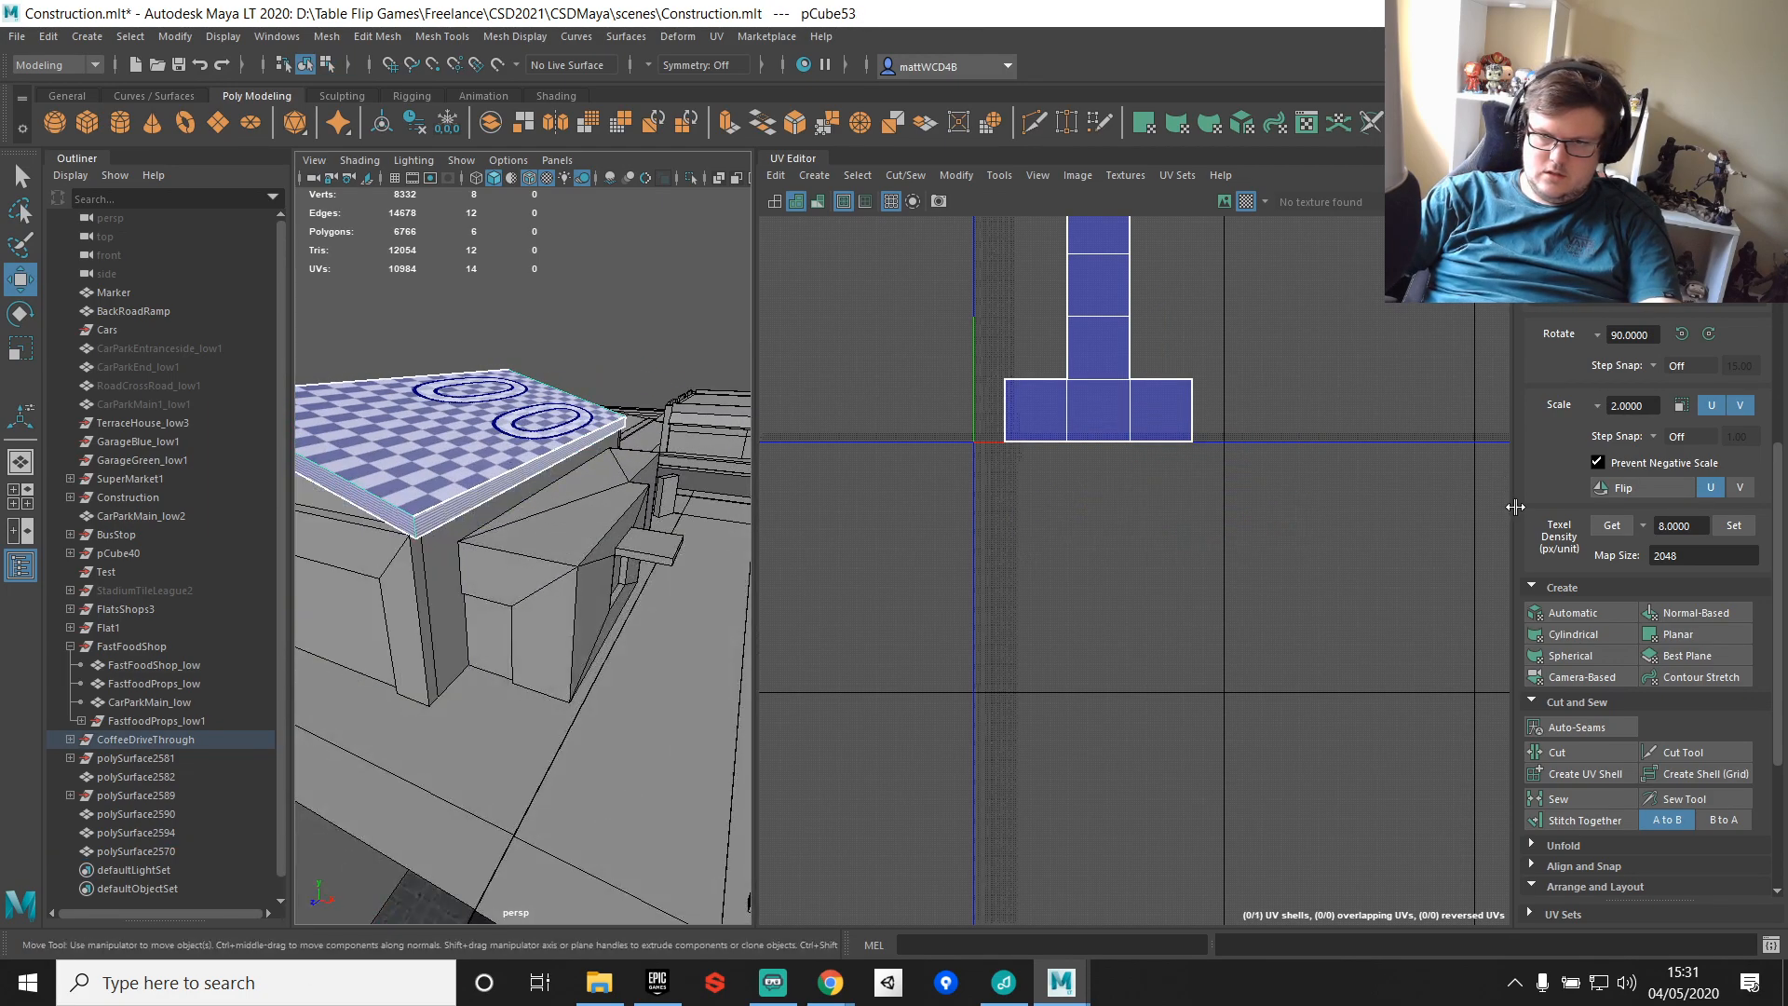
{"action": "left_click", "coordinate": [1586, 615]}
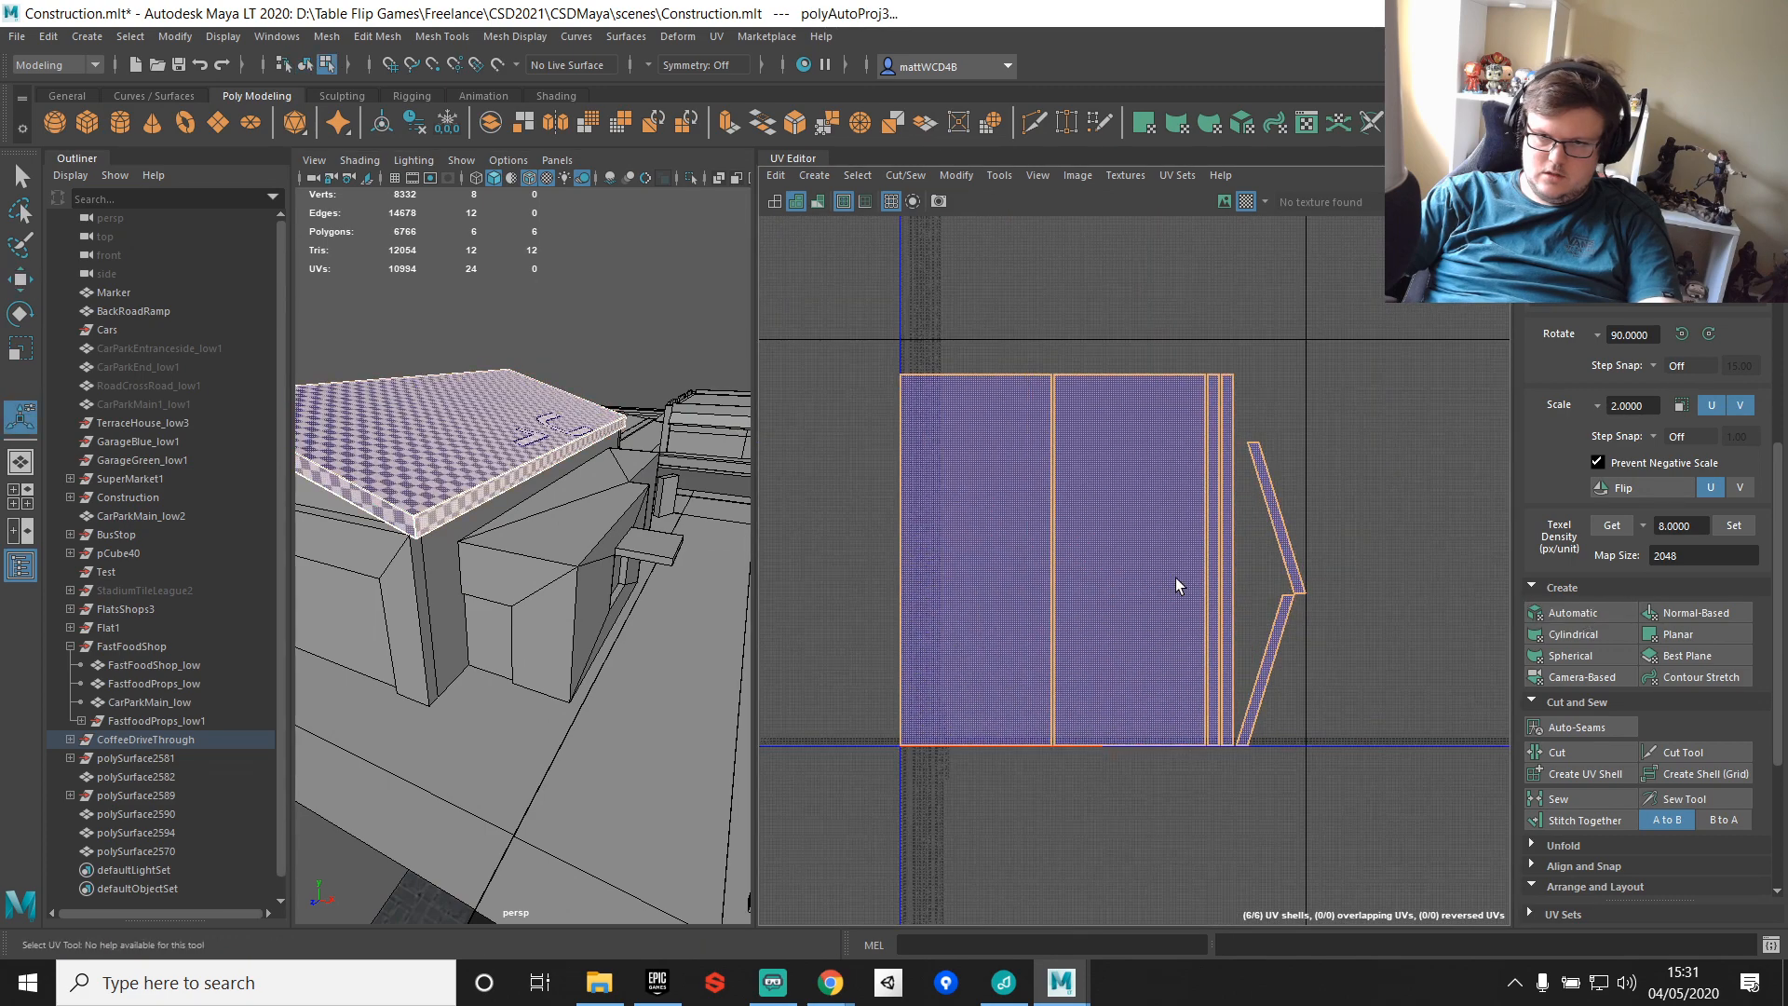
Step: Move and sew the roof's edge strips and its second large face onto the main roof face as one shell
{"action": "right_click_drag", "start_coordinate": [1175, 578], "coordinate": [1309, 328]}
{"action": "left_click", "coordinate": [1103, 742]}
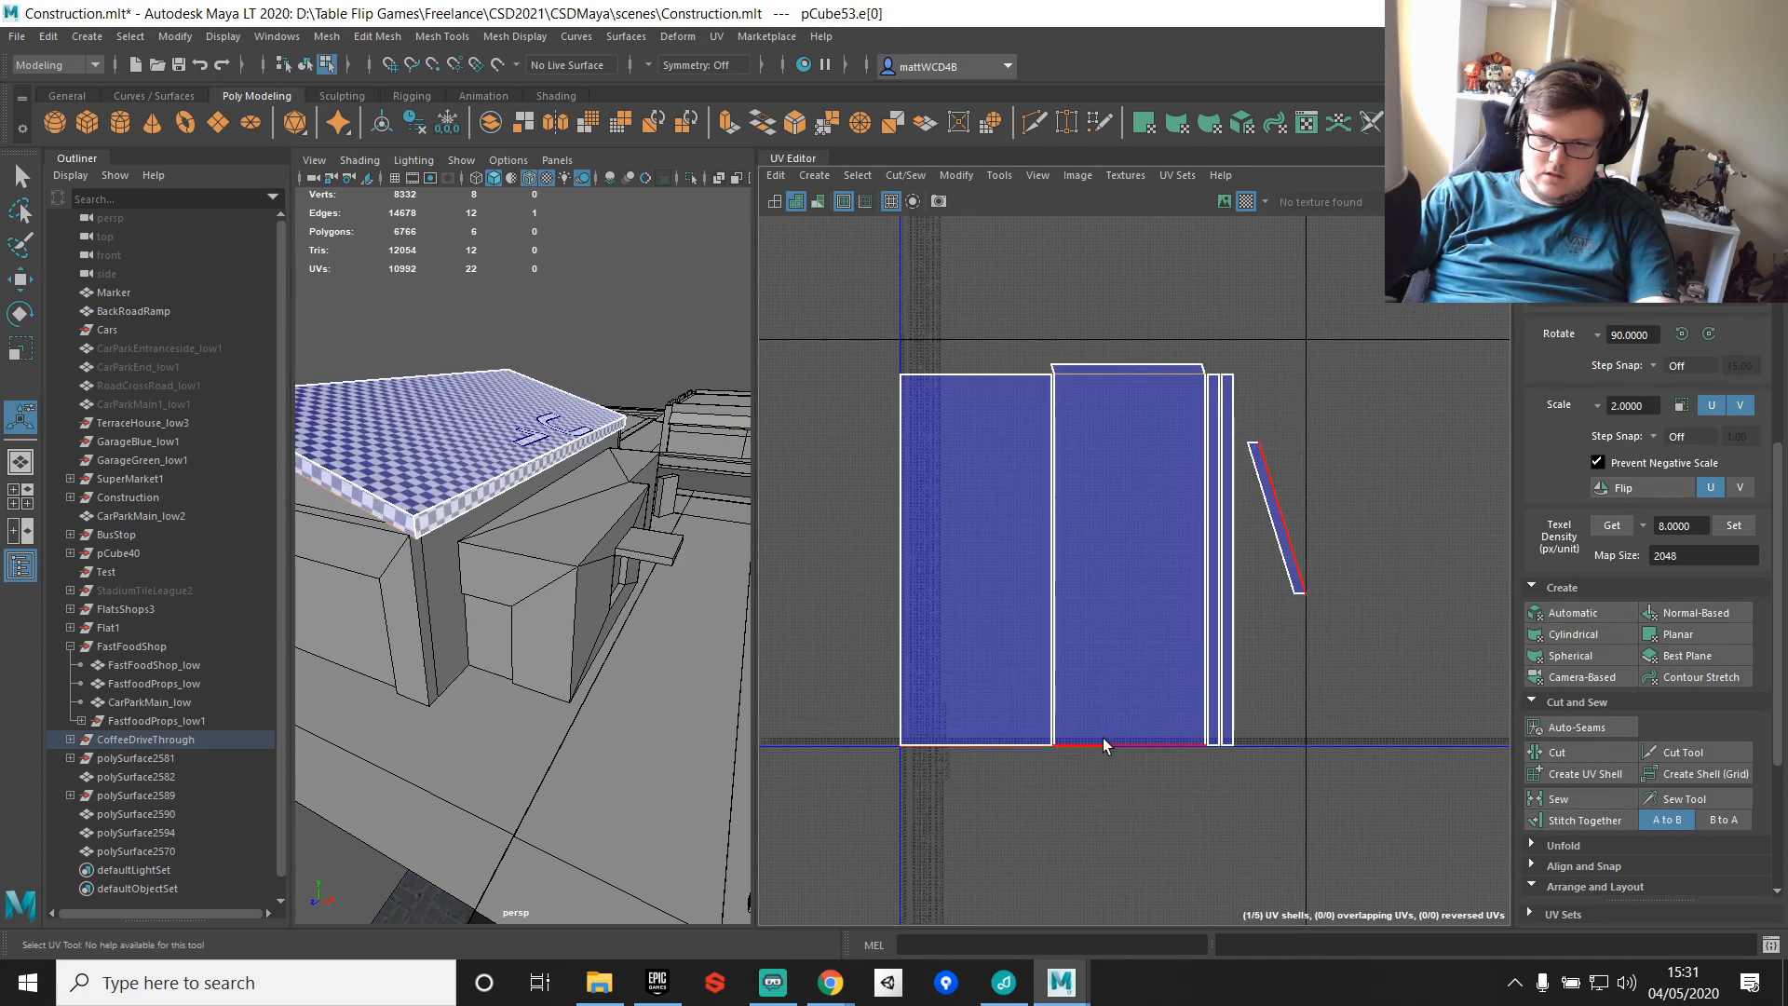
{"action": "key", "text": "g"}
{"action": "left_click", "coordinate": [1076, 534]}
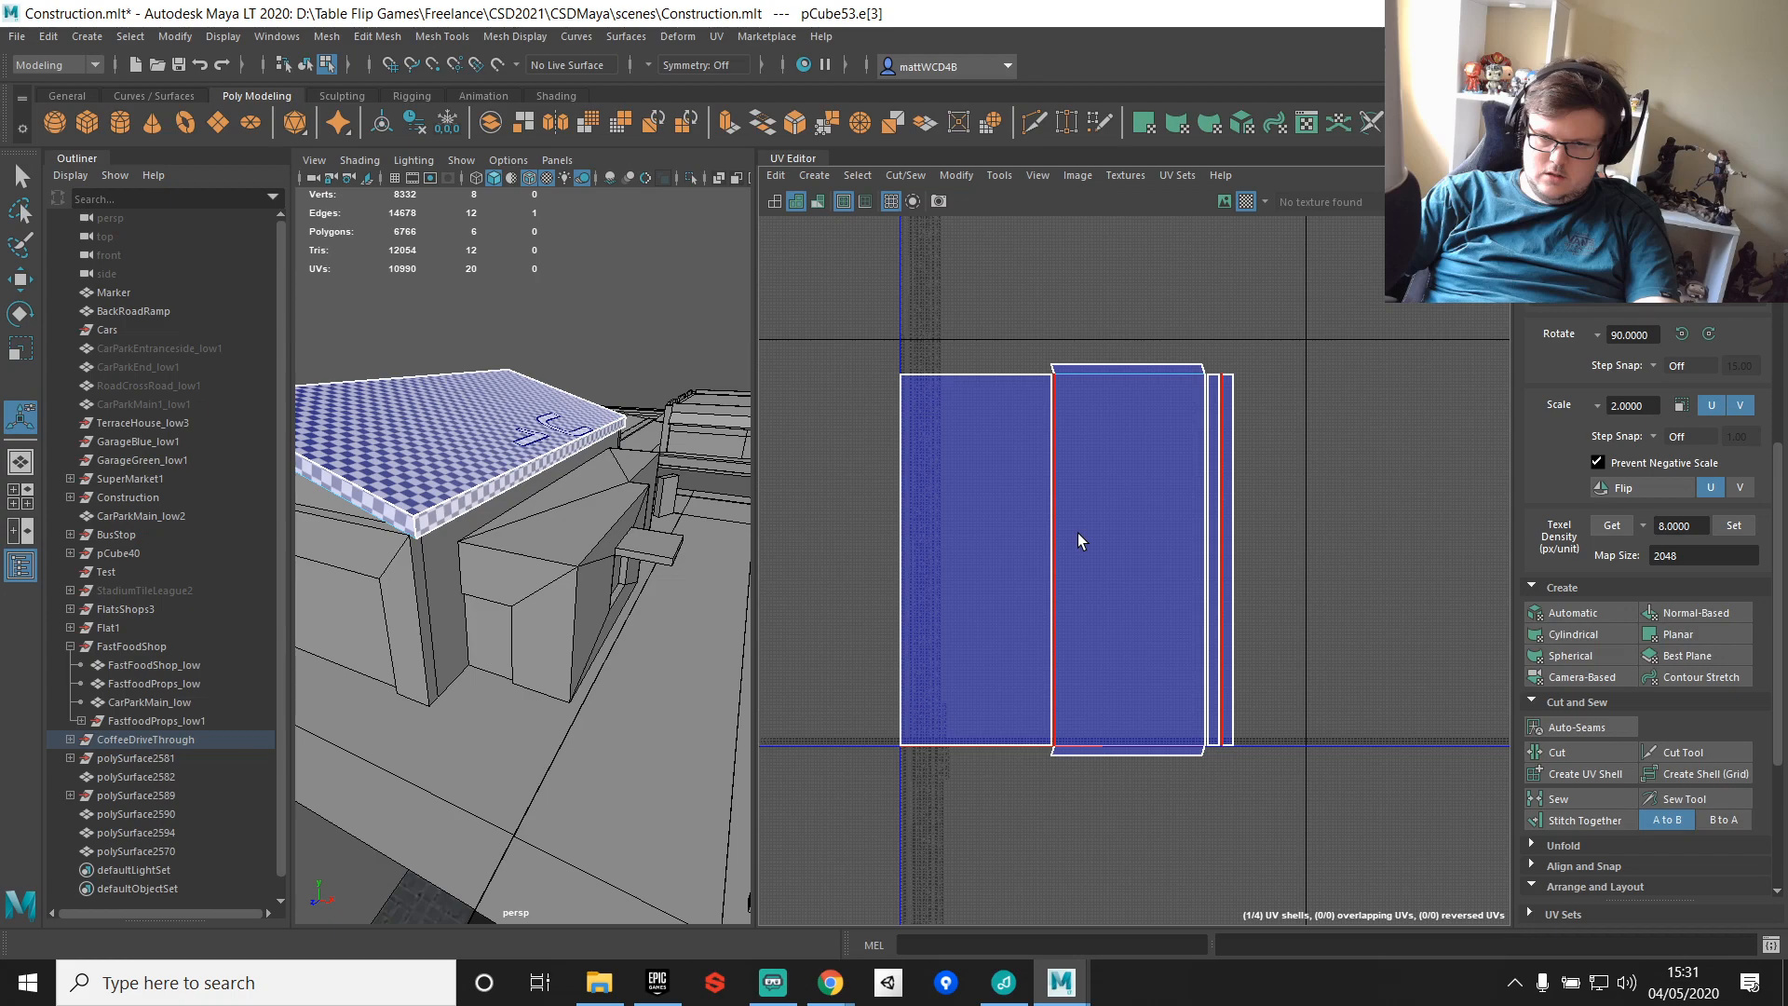
{"action": "key", "text": "g"}
{"action": "left_click", "coordinate": [1201, 520]}
{"action": "key", "text": "g"}
{"action": "left_click", "coordinate": [1215, 505]}
{"action": "key", "text": "g"}
Step: Examine which roof edges and faces the sections of the sewn UV shell correspond to
{"action": "key", "text": "q"}
{"action": "left_click", "coordinate": [957, 507]}
{"action": "left_click", "coordinate": [1172, 522]}
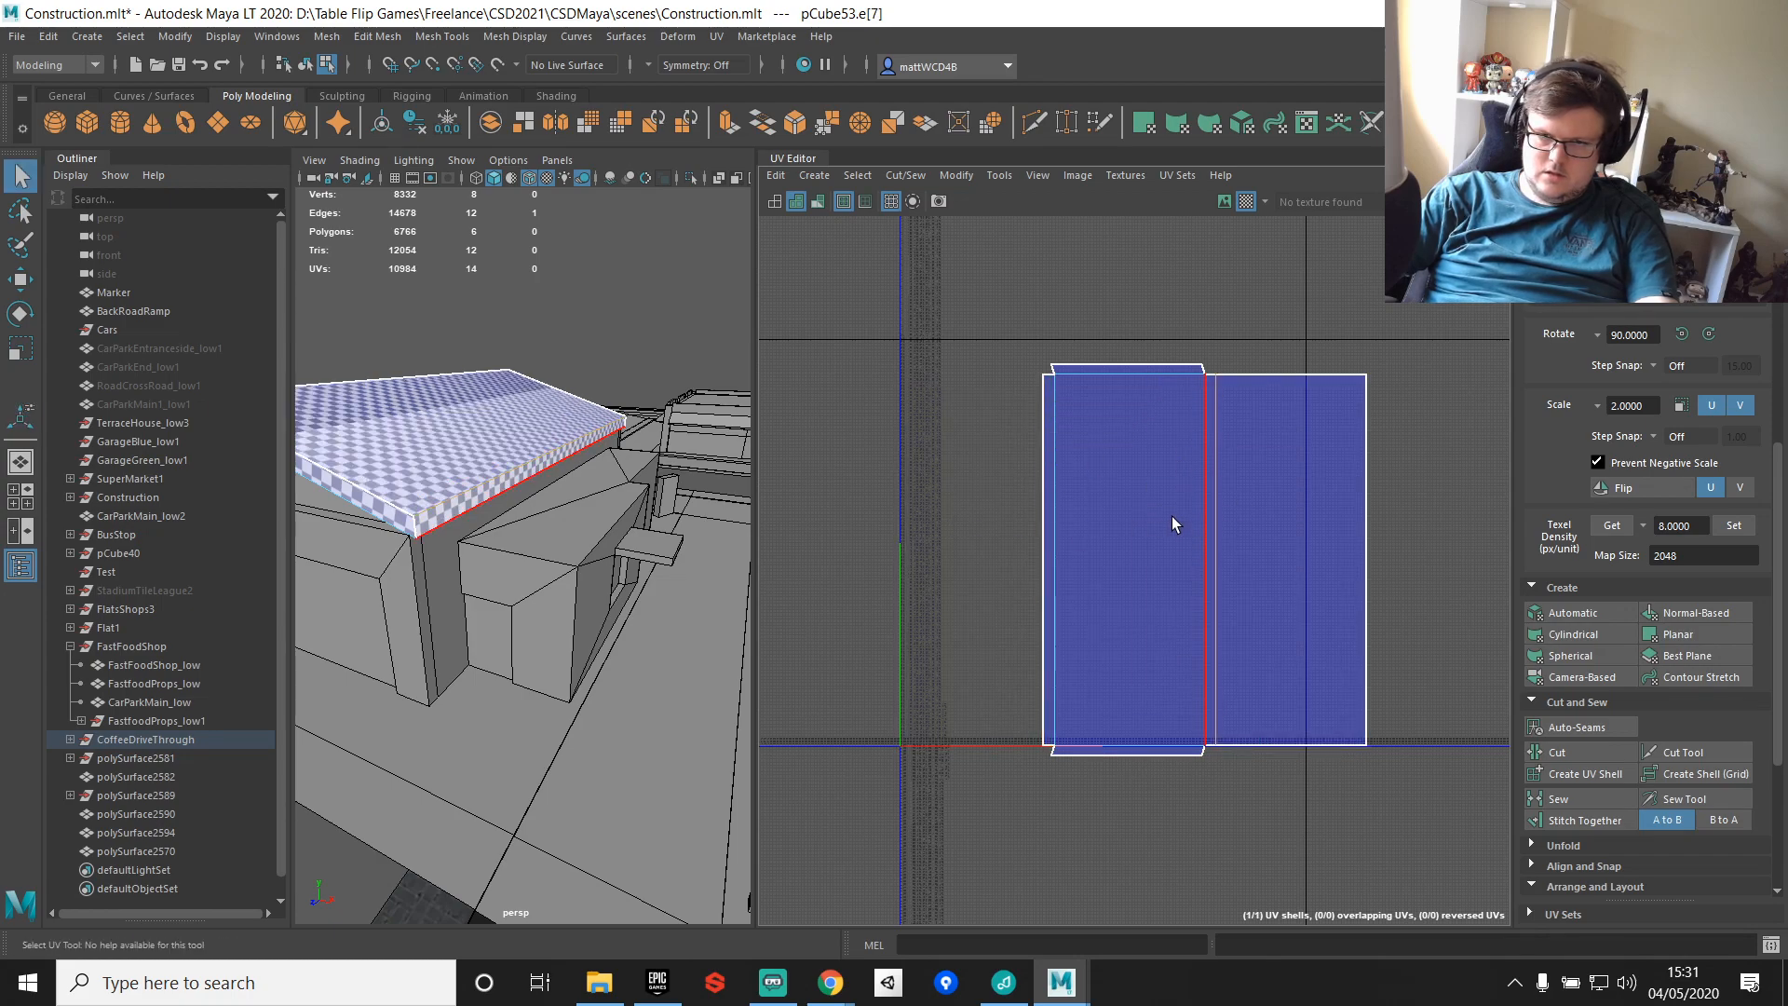
{"action": "left_click", "coordinate": [1121, 468]}
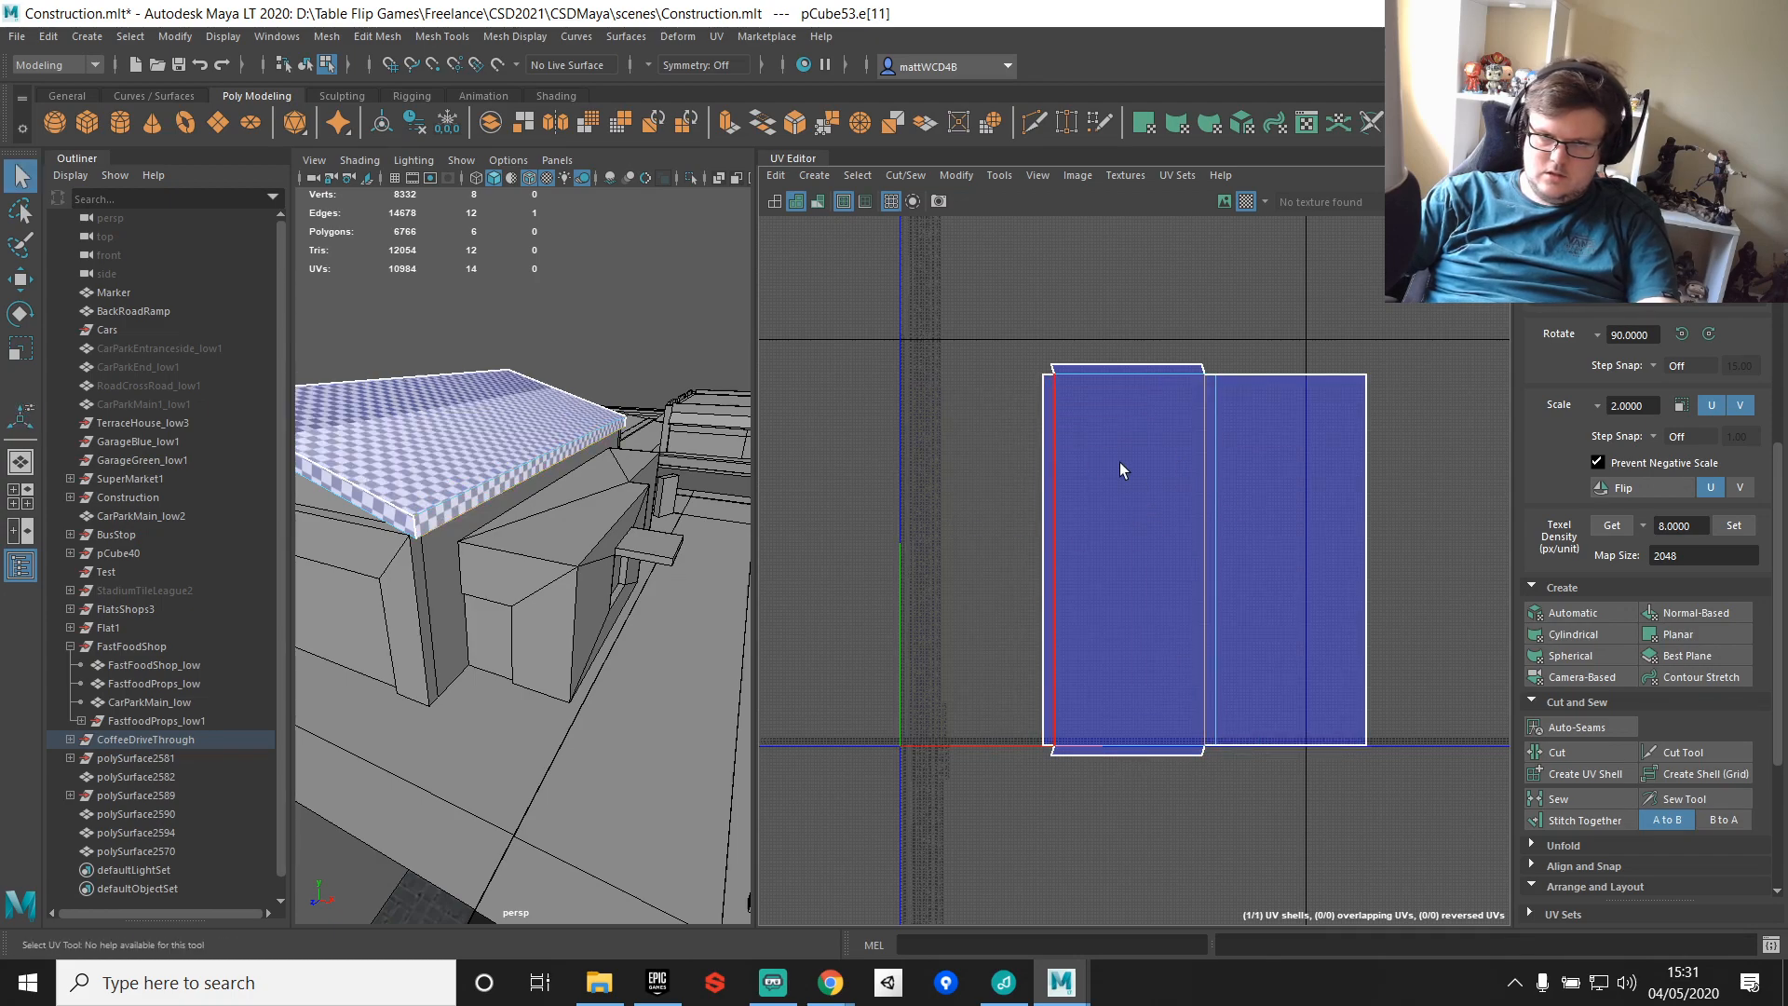
{"action": "key", "text": "F11"}
{"action": "left_click", "coordinate": [1119, 462]}
{"action": "key", "text": "f"}
{"action": "left_click", "coordinate": [1372, 472]}
{"action": "scroll", "coordinate": [1372, 471], "scroll_direction": "down", "scroll_amount": 2}
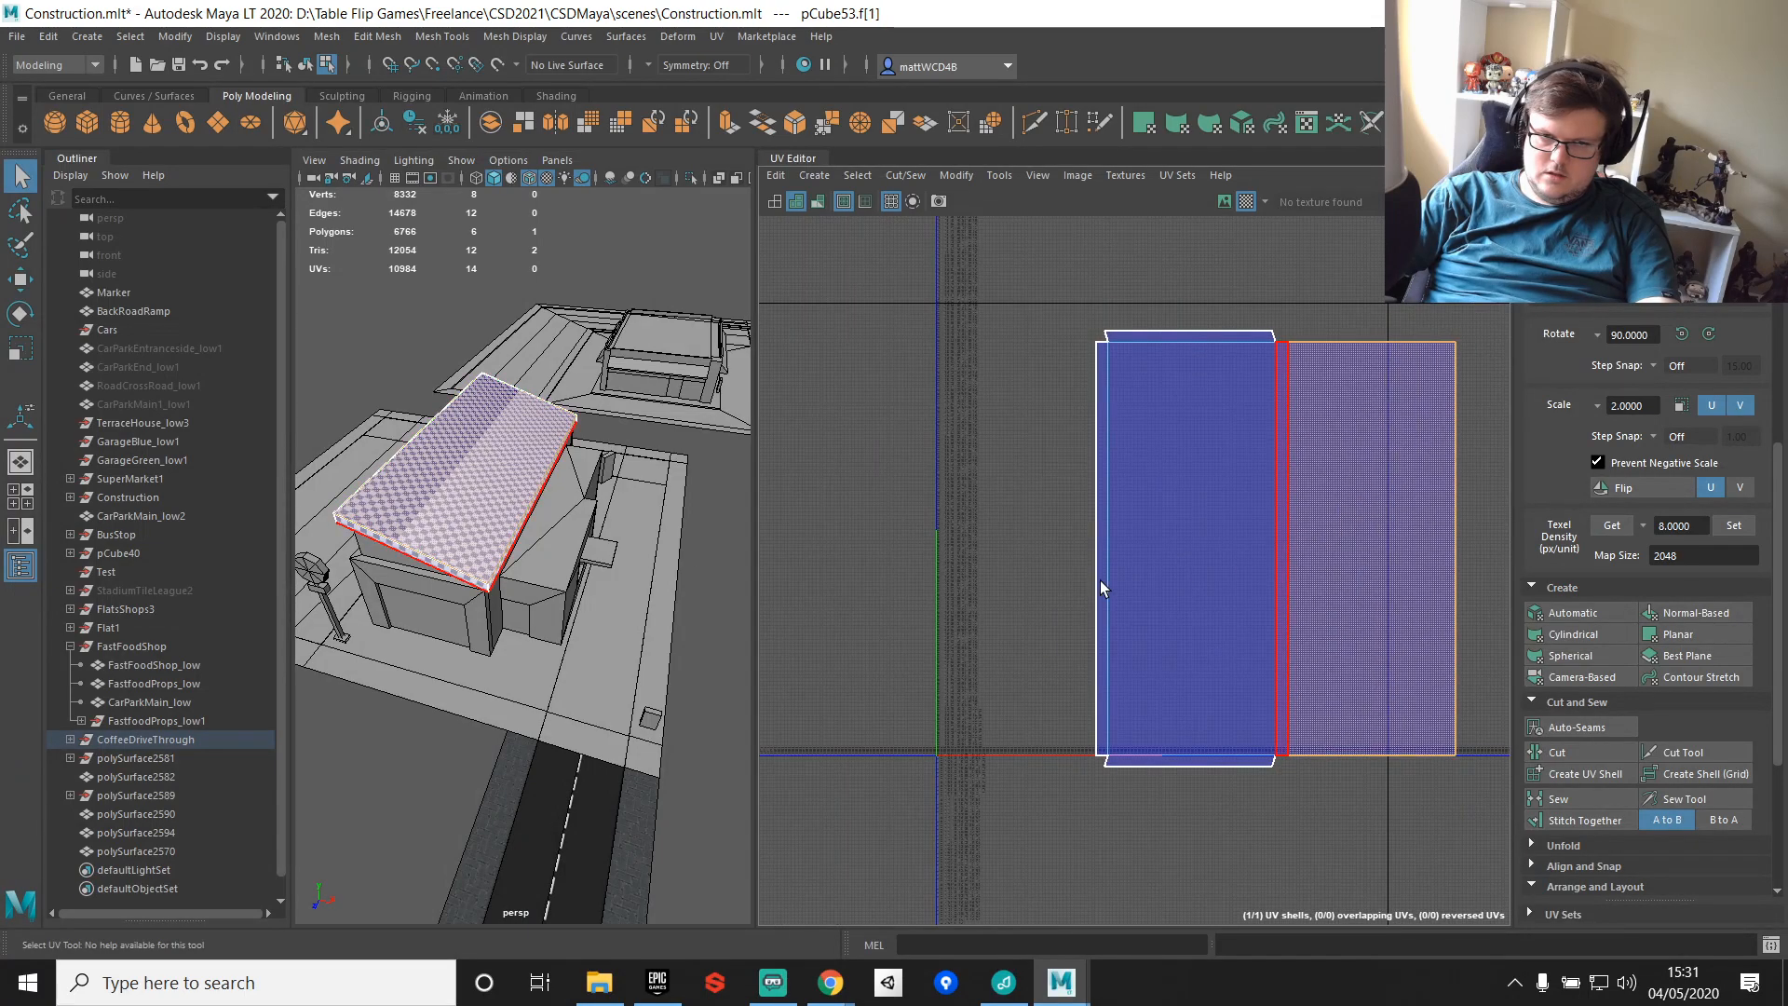
Step: Rotate the whole roof UV shell 90 degrees counterclockwise and move it above the wall shells
{"action": "double_click", "coordinate": [1255, 501]}
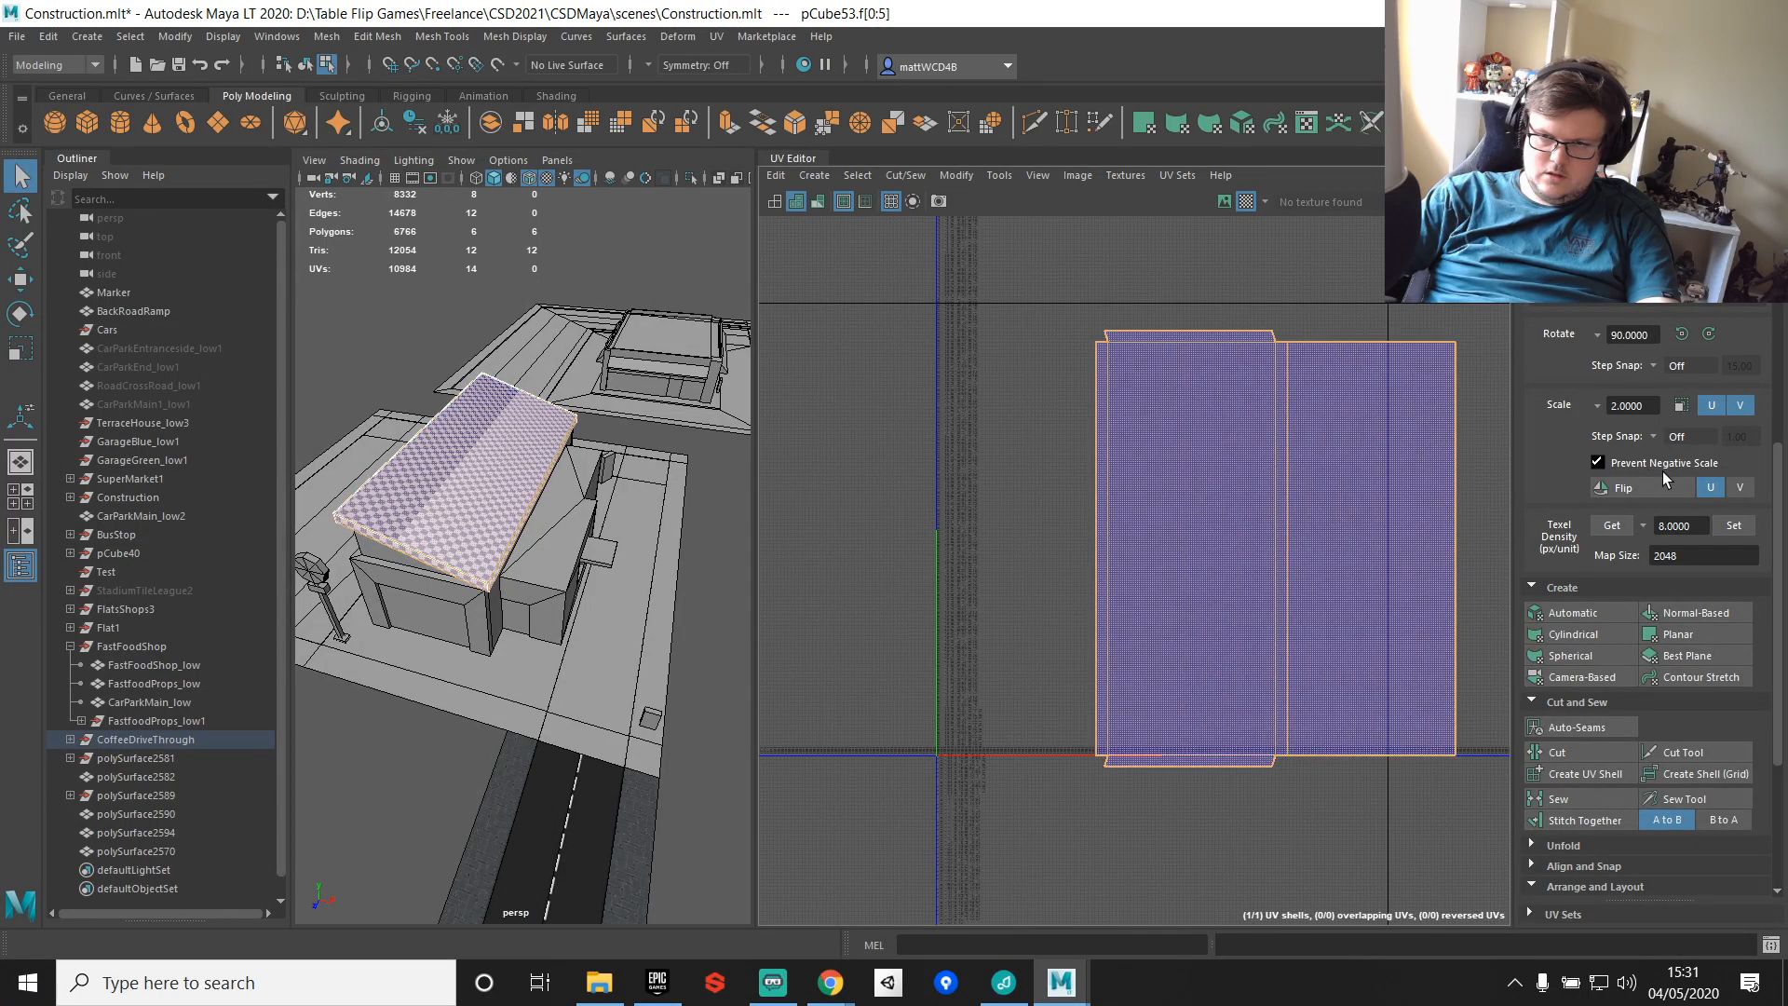
{"action": "left_click", "coordinate": [1683, 332]}
{"action": "key", "text": "w"}
{"action": "left_click_drag", "start_coordinate": [1274, 556], "coordinate": [1186, 494]}
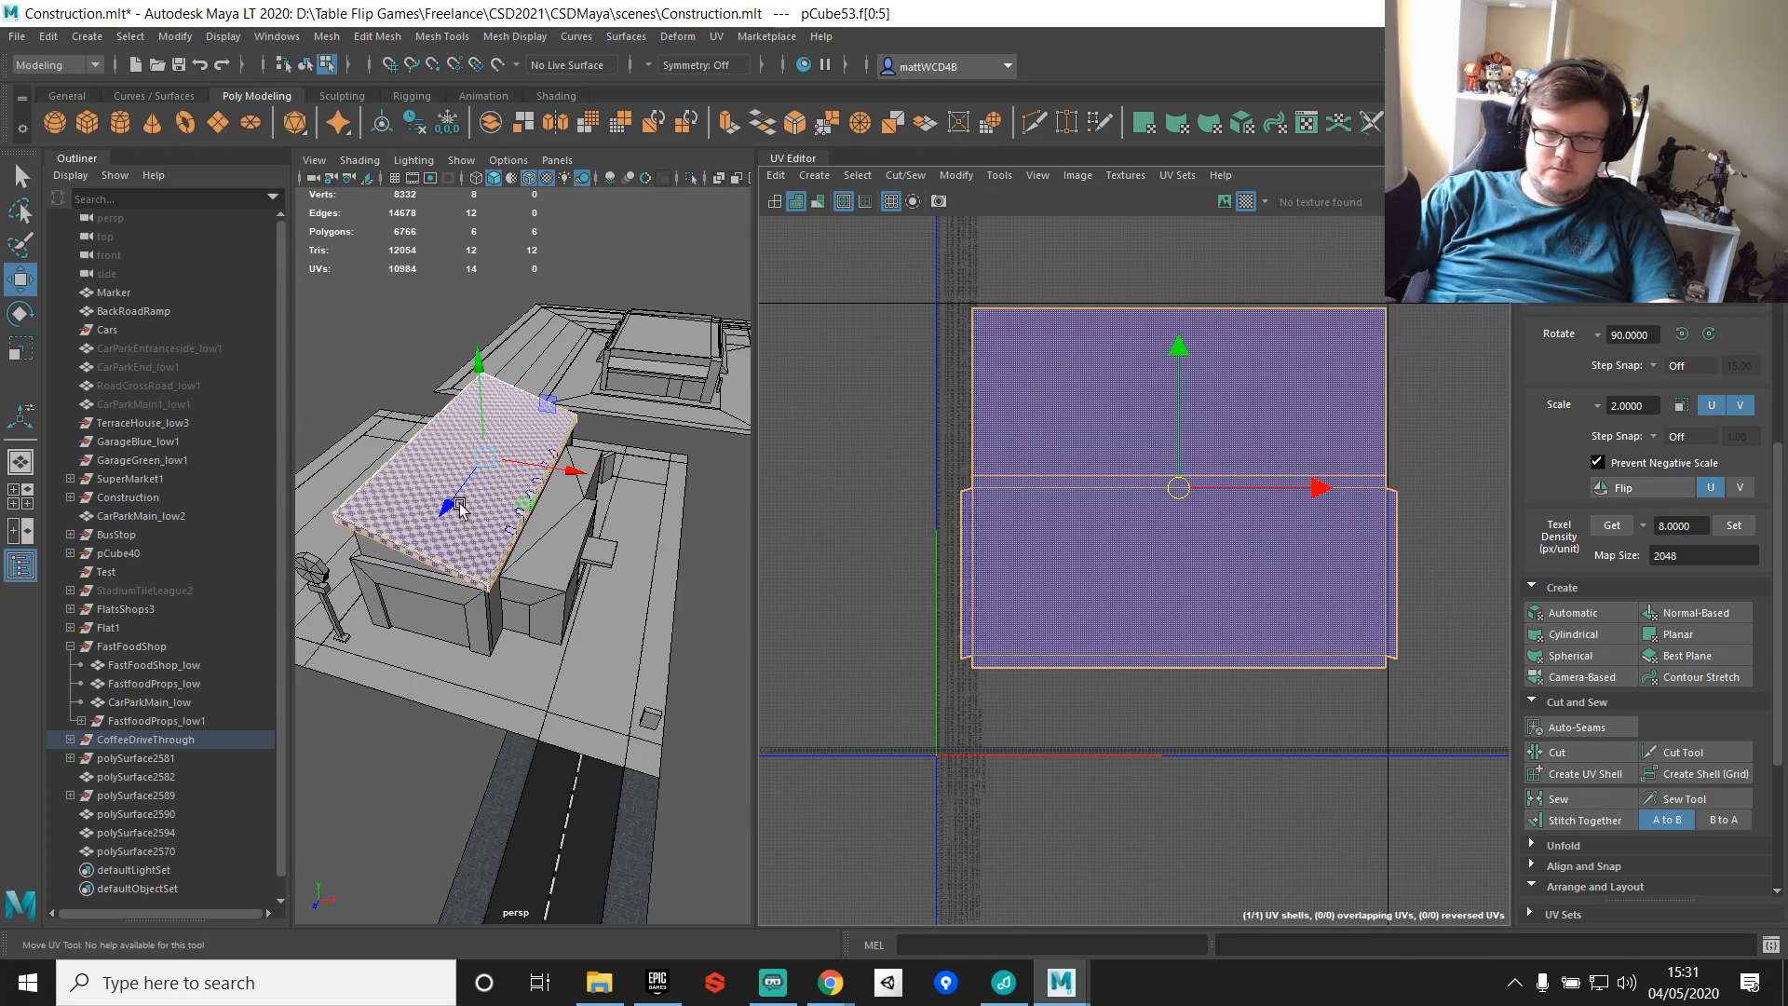
Step: Combine the roof slab with the building walls into one mesh and delete its construction history
{"action": "key", "text": "q"}
{"action": "right_click_drag", "start_coordinate": [417, 506], "coordinate": [494, 449]}
{"action": "left_click", "coordinate": [466, 619]}
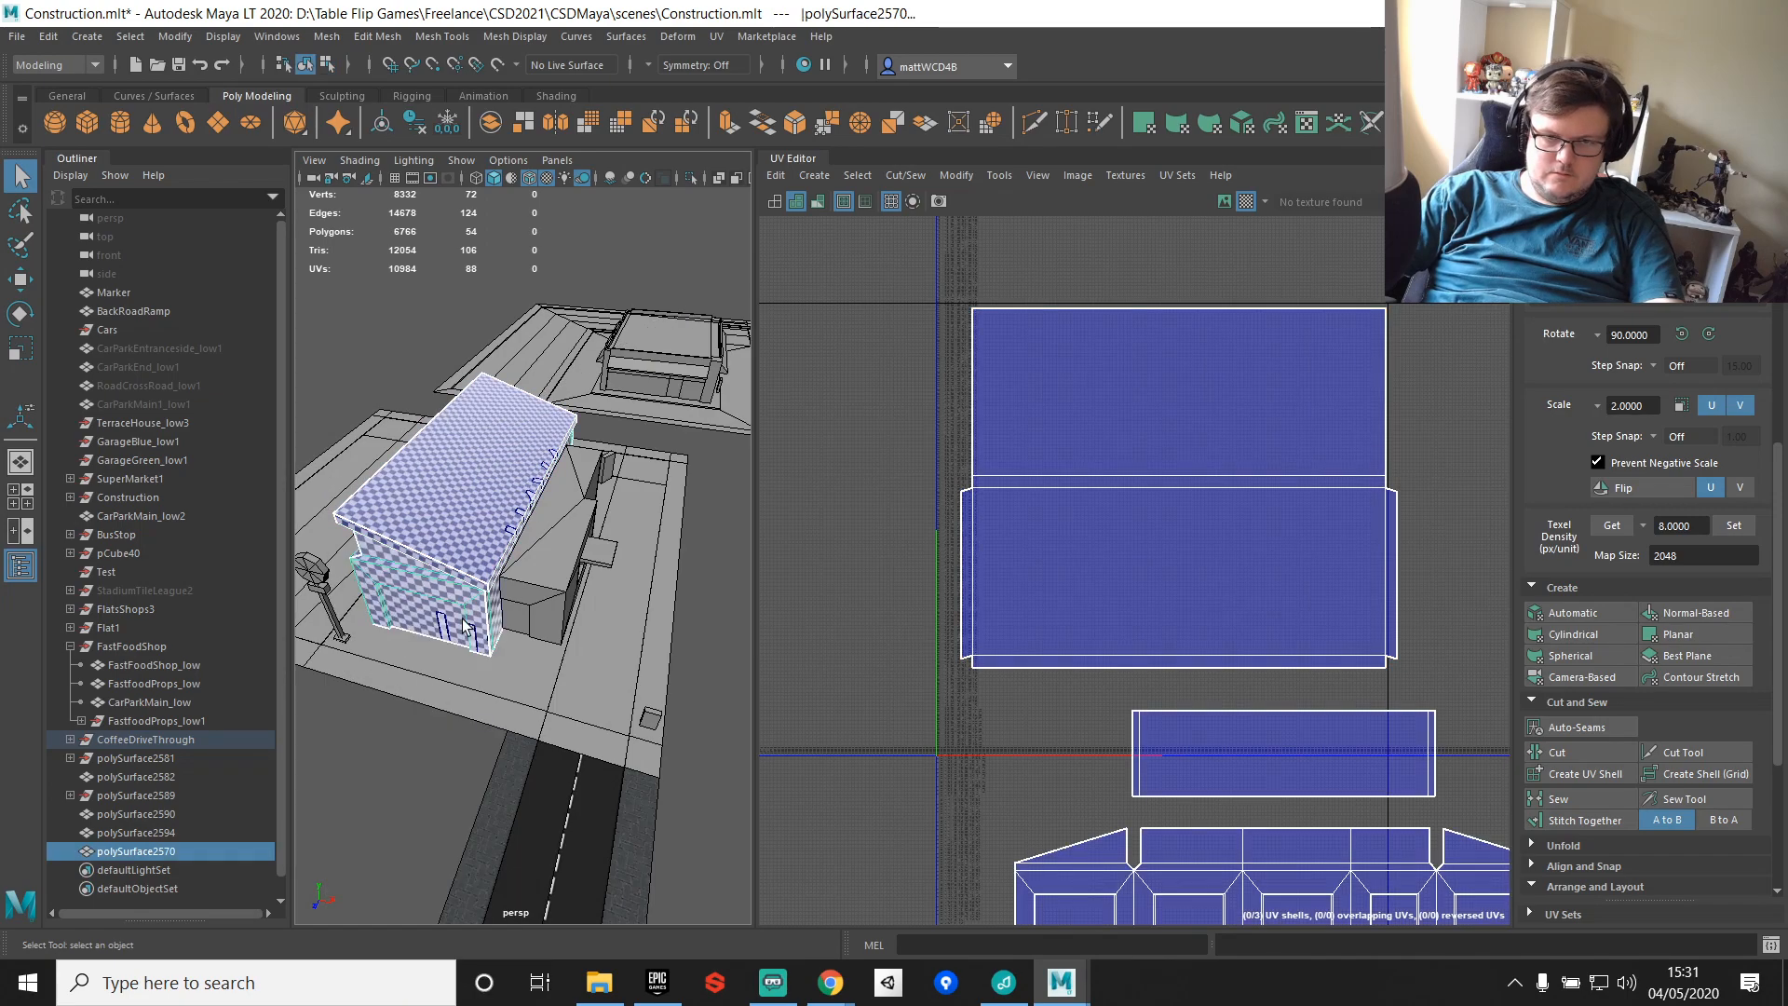
{"action": "right_click_drag", "start_coordinate": [461, 462], "coordinate": [435, 856], "text": "shift"}
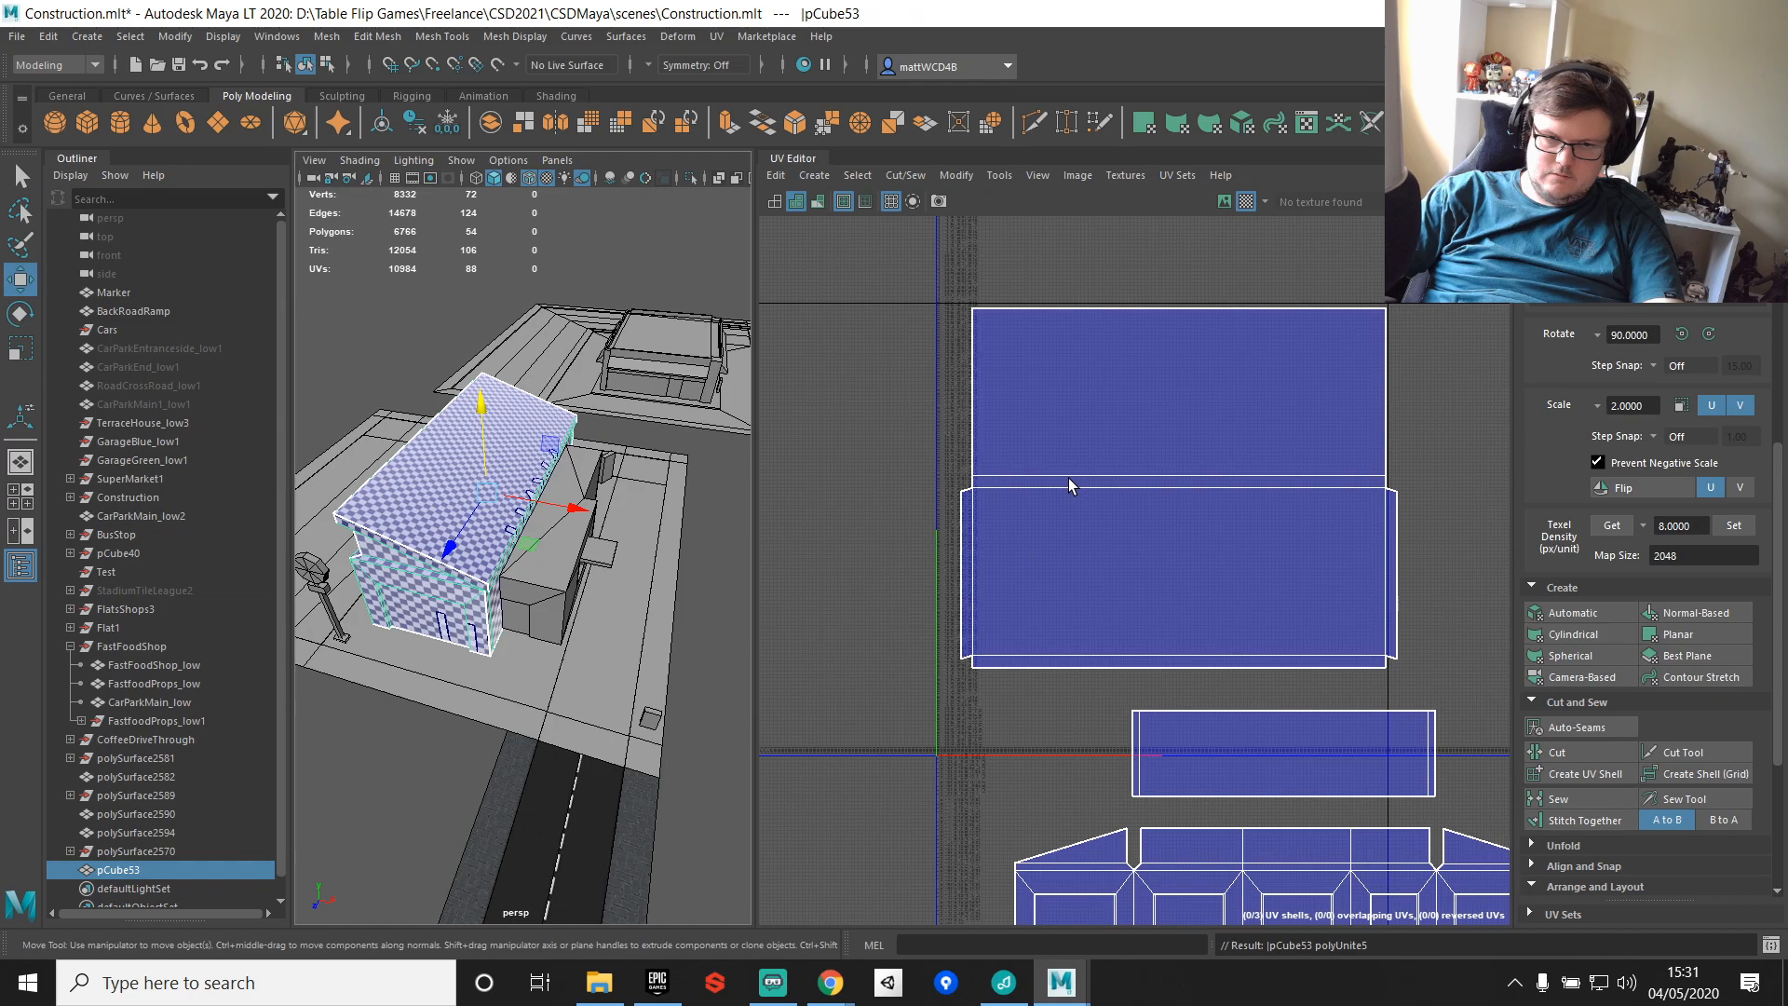
{"action": "left_click", "coordinate": [414, 122]}
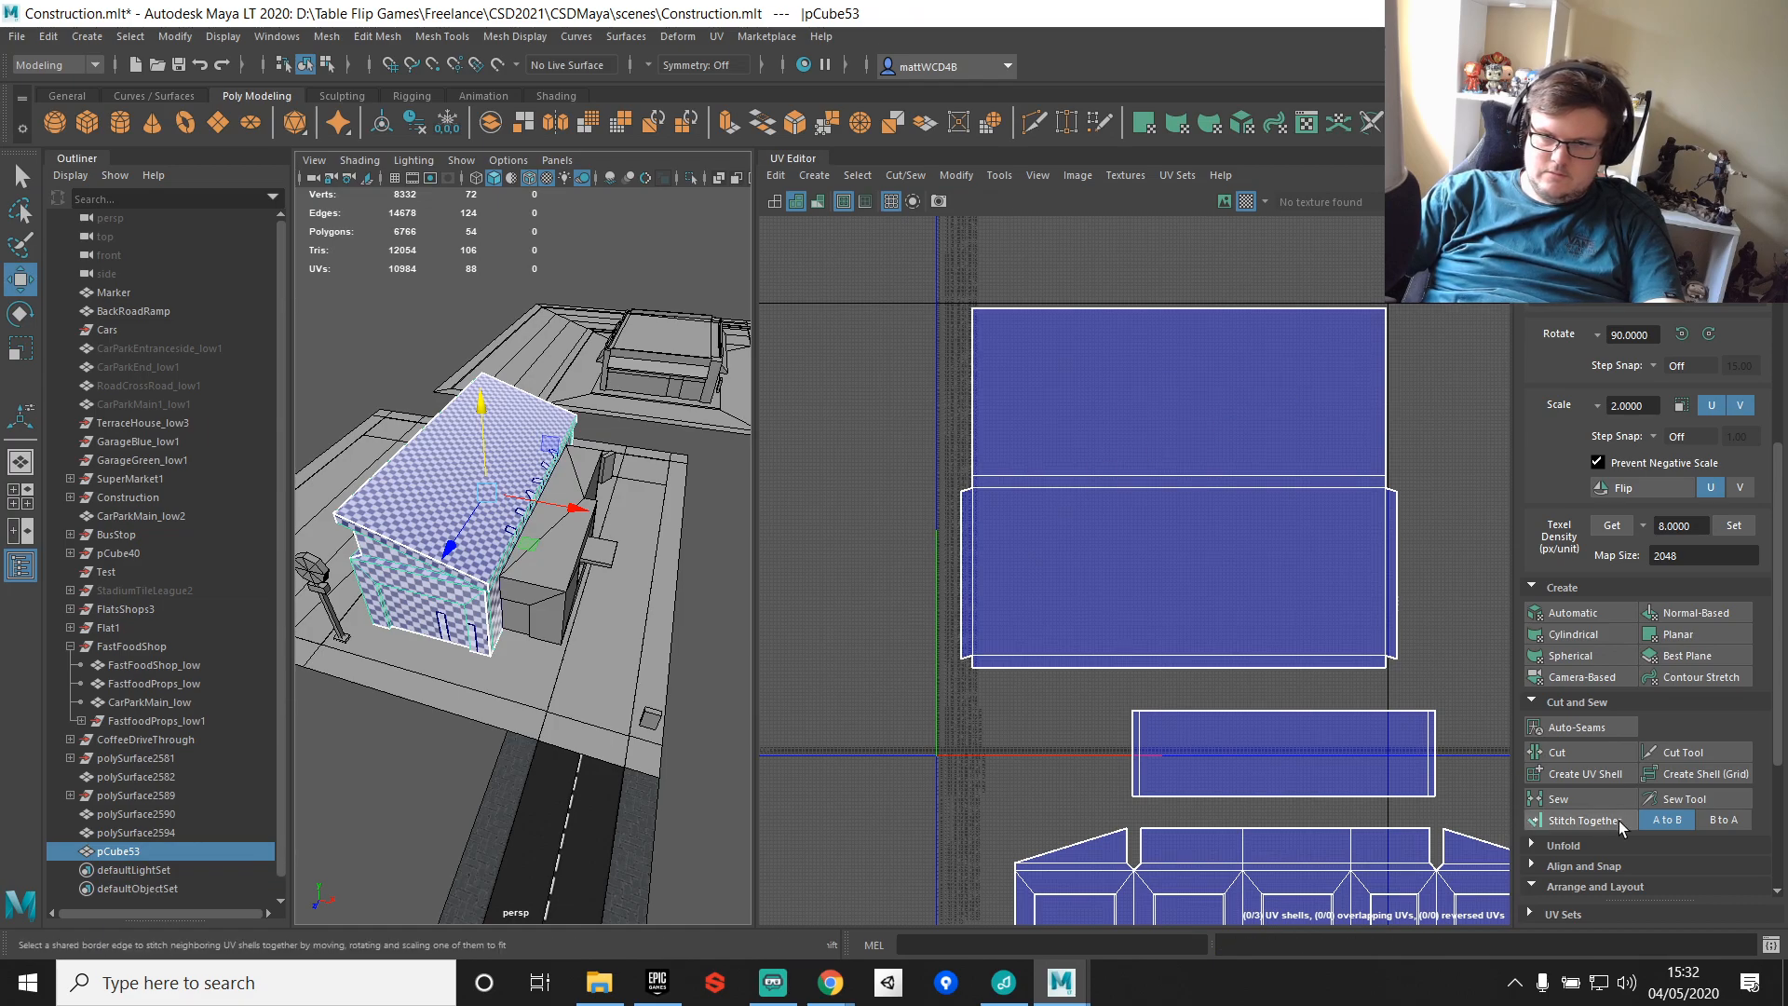
Step: Select the low extension along the building's side and apply automatic UV mapping to it
{"action": "left_click", "coordinate": [573, 593]}
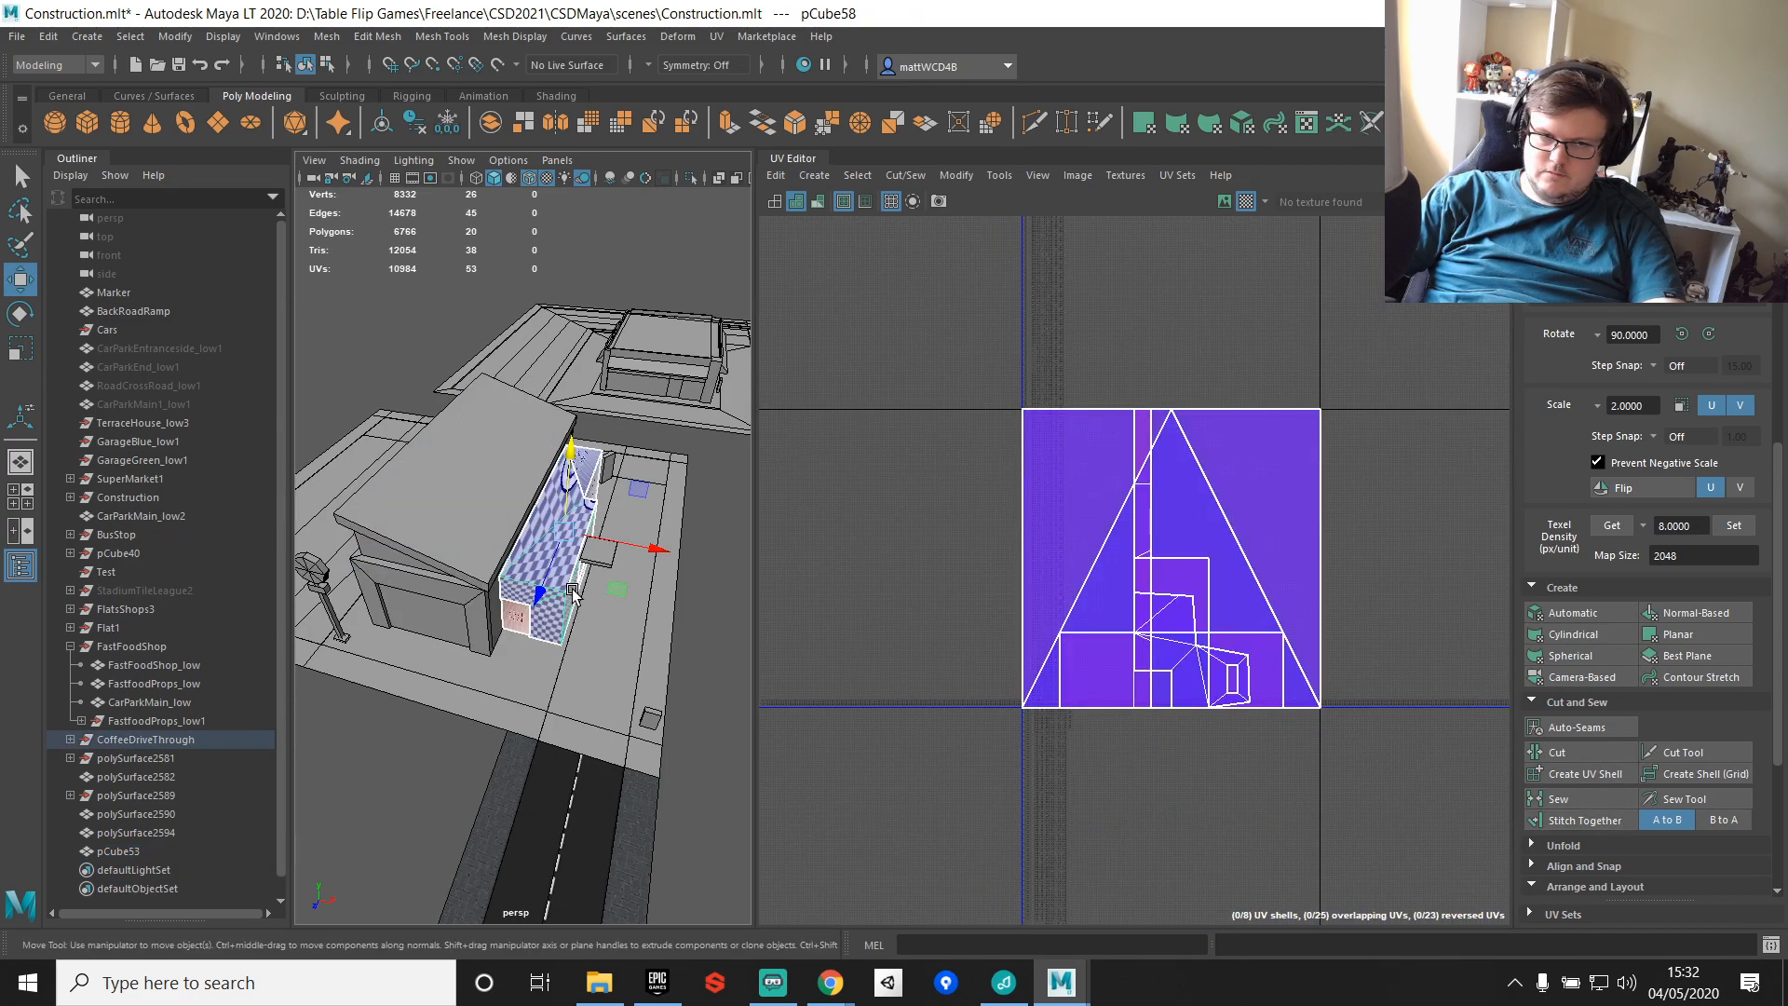
{"action": "left_click", "coordinate": [1587, 613]}
{"action": "scroll", "coordinate": [1149, 599], "scroll_direction": "up", "scroll_amount": 4}
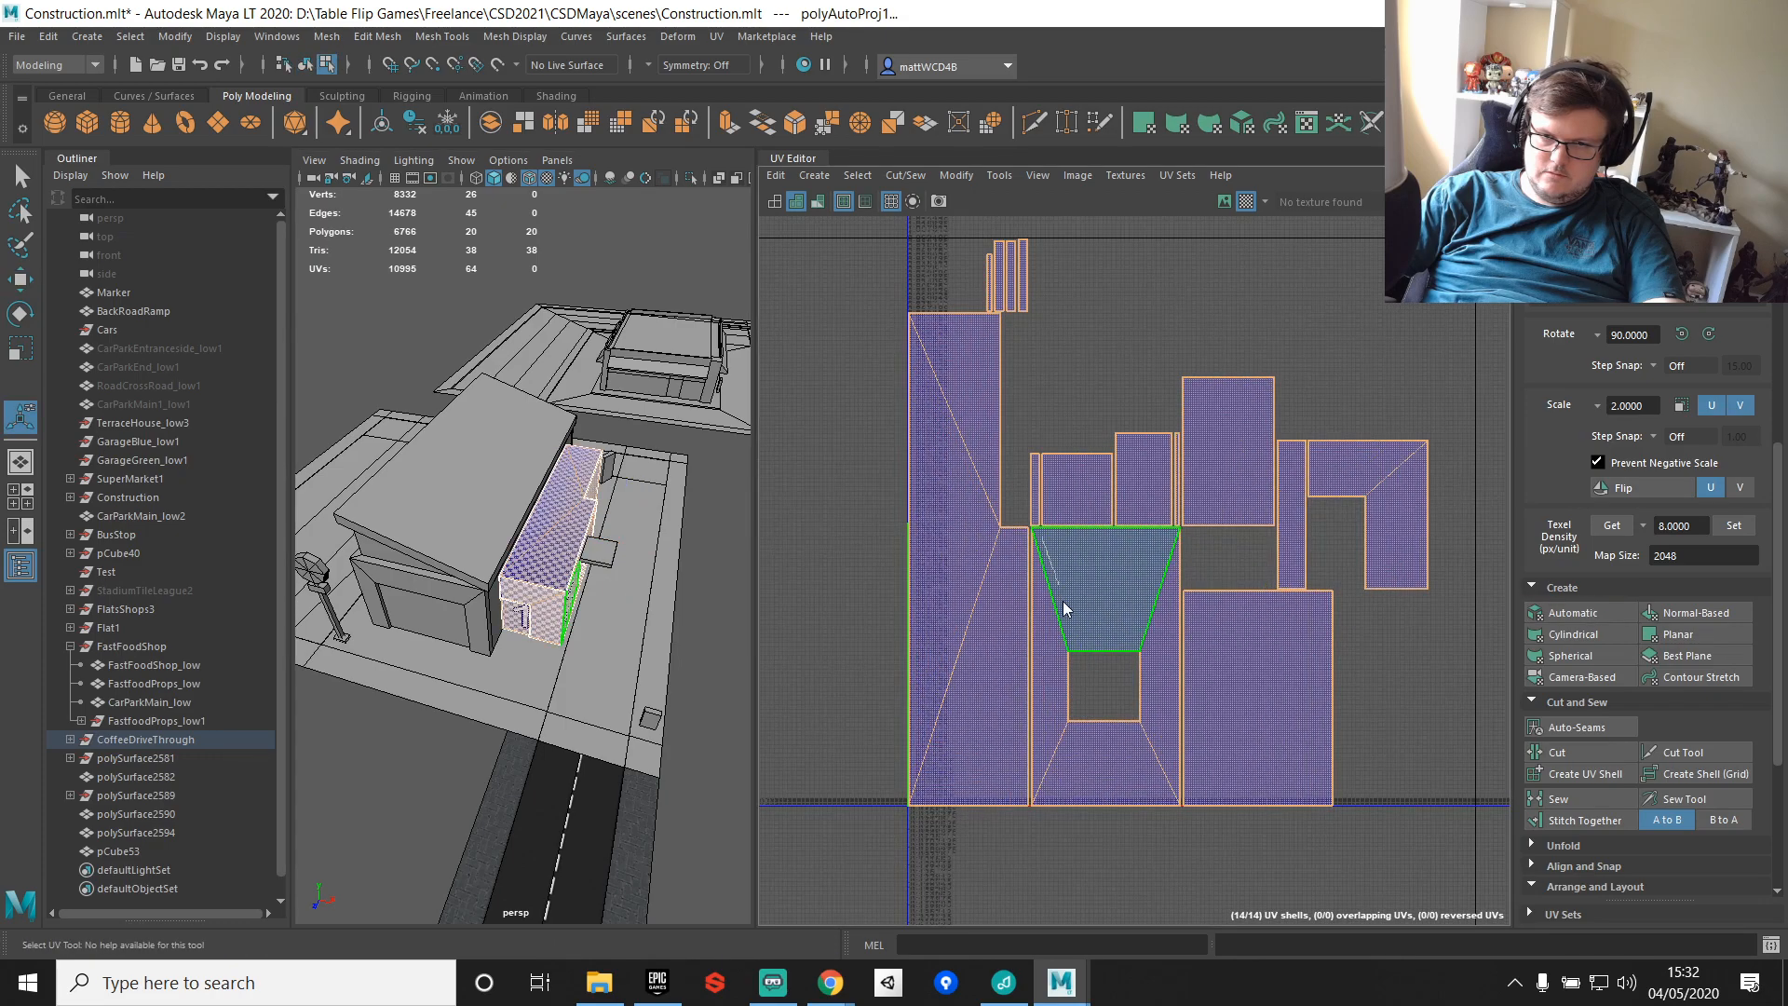
Step: Rotate the extension's serving-window wall shell 180 degrees and move and sew it to the neighbouring long shell
{"action": "double_click", "coordinate": [1109, 583]}
{"action": "key", "text": "f"}
{"action": "left_click_drag", "start_coordinate": [643, 598], "coordinate": [447, 549], "text": "alt"}
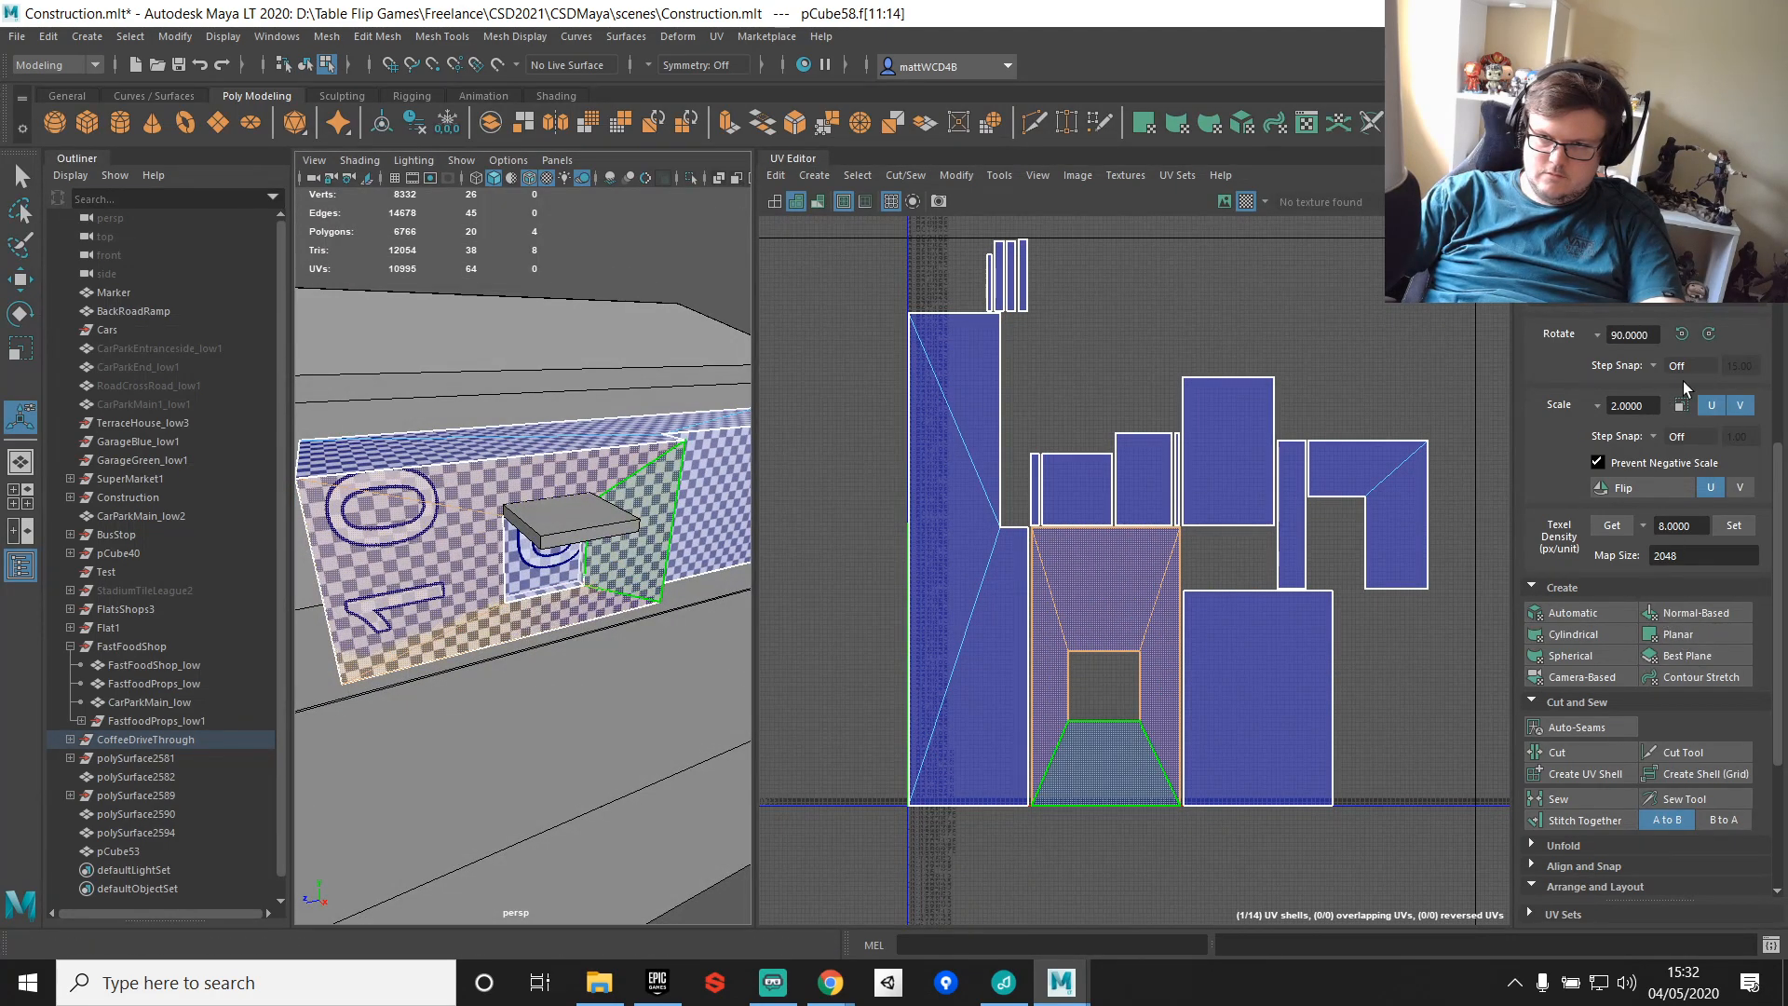
{"action": "left_click", "coordinate": [1681, 333]}
{"action": "key", "text": "q"}
{"action": "left_click", "coordinate": [1028, 629]}
{"action": "right_click_drag", "start_coordinate": [1138, 602], "coordinate": [1145, 648], "text": "shift"}
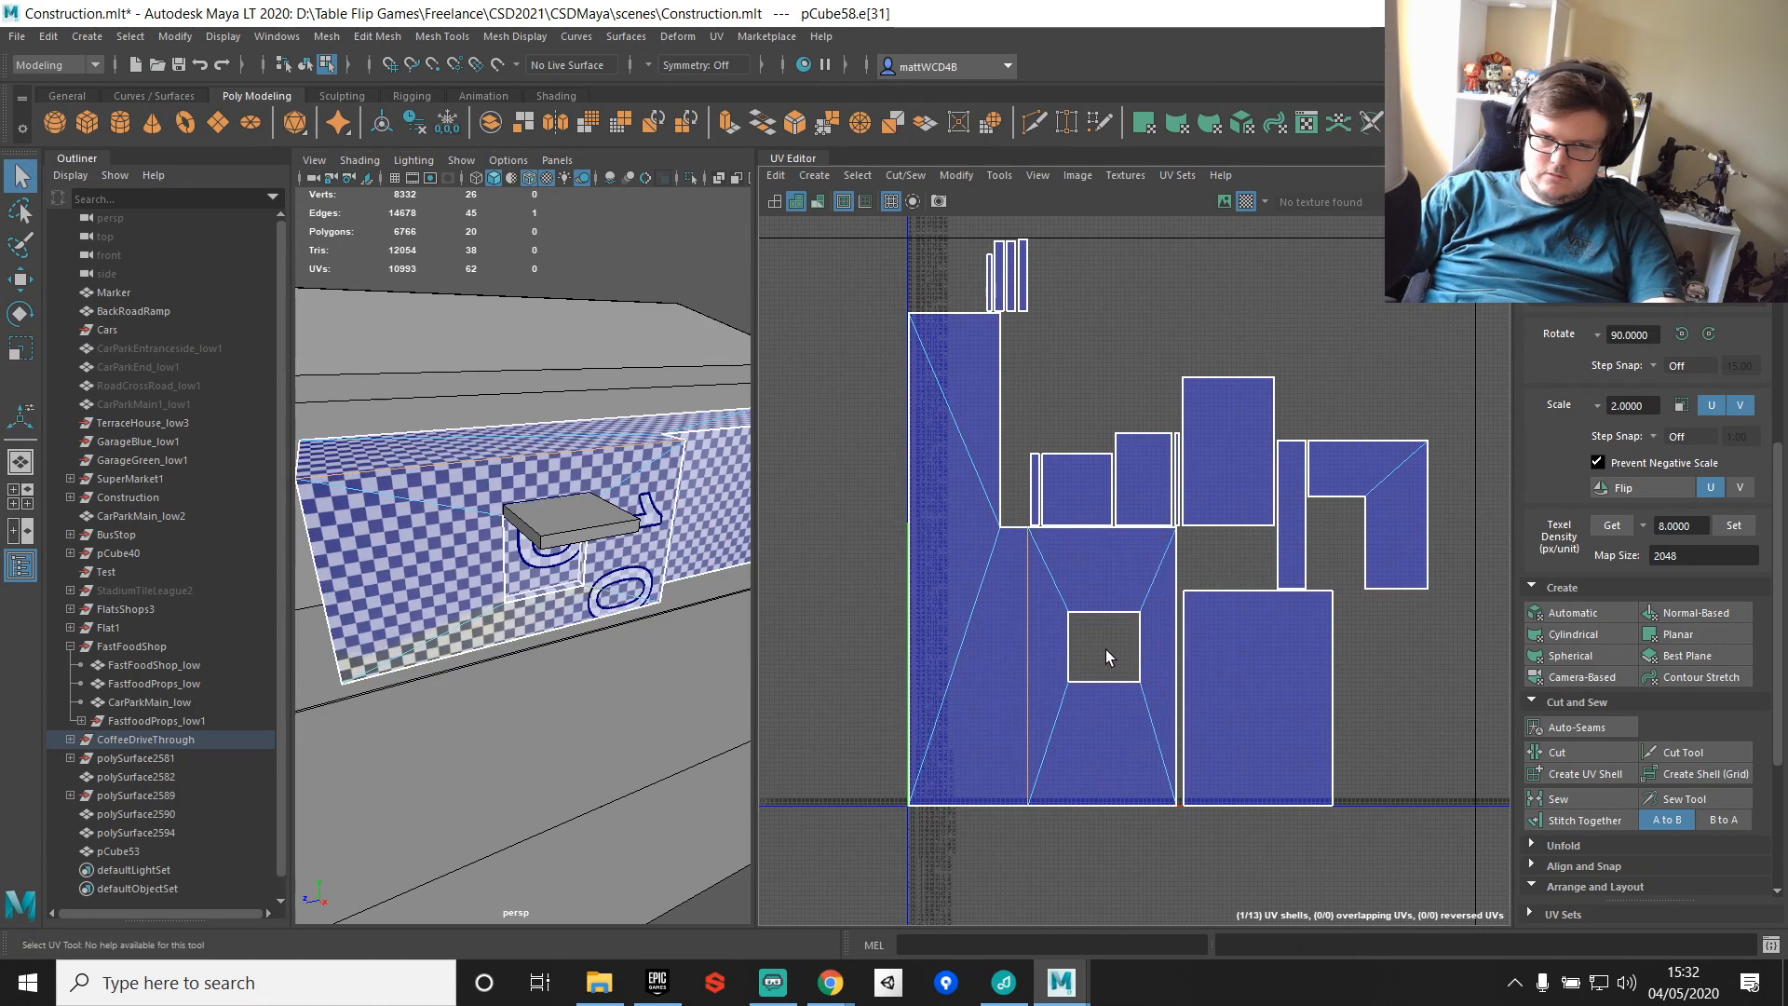
Step: Try to sew a neighbouring shell onto the edge of the extension's tall shell
{"action": "left_click", "coordinate": [998, 466]}
{"action": "key", "text": "g"}
{"action": "key", "text": "f"}
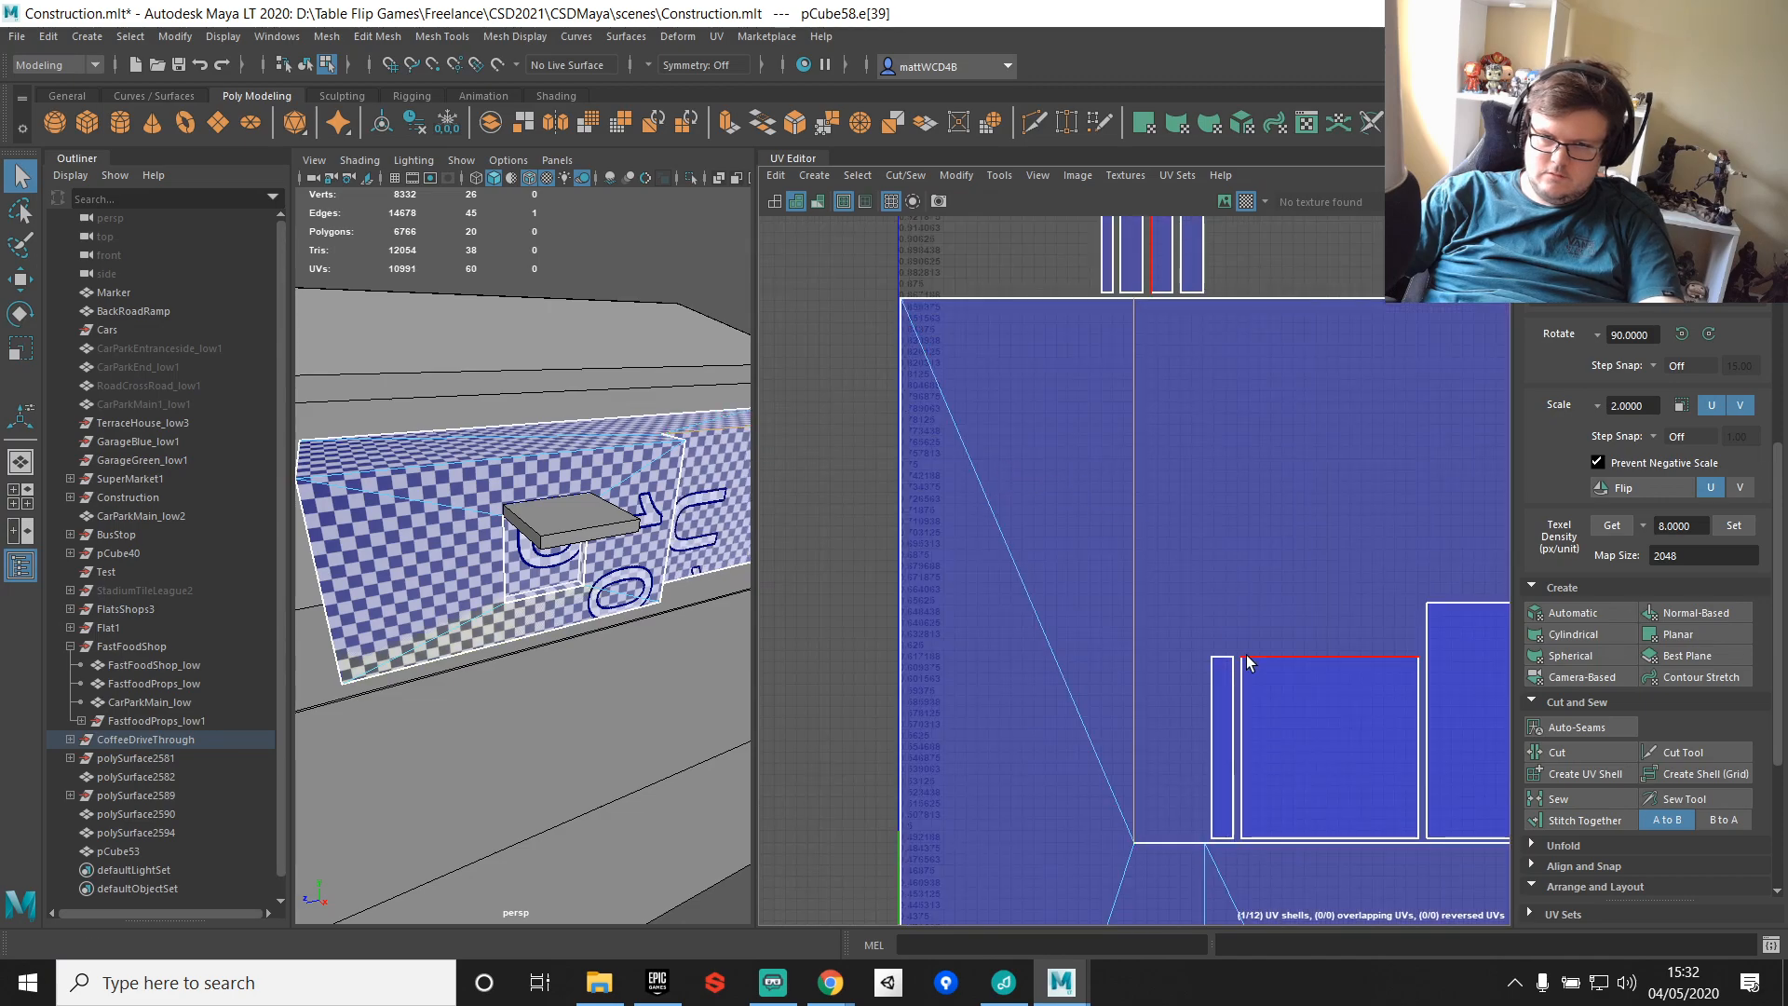
{"action": "key", "text": "ctrl+z"}
Step: Rotate the extension's joined top and serving-window wall shell 90 degrees clockwise and move it clear of the other shells
{"action": "scroll", "coordinate": [1224, 673], "scroll_direction": "down", "scroll_amount": 4}
{"action": "right_click_drag", "start_coordinate": [1126, 691], "coordinate": [1127, 742]}
{"action": "double_click", "coordinate": [1163, 790]}
{"action": "middle_click_drag", "start_coordinate": [1249, 768], "coordinate": [1166, 611], "text": "alt"}
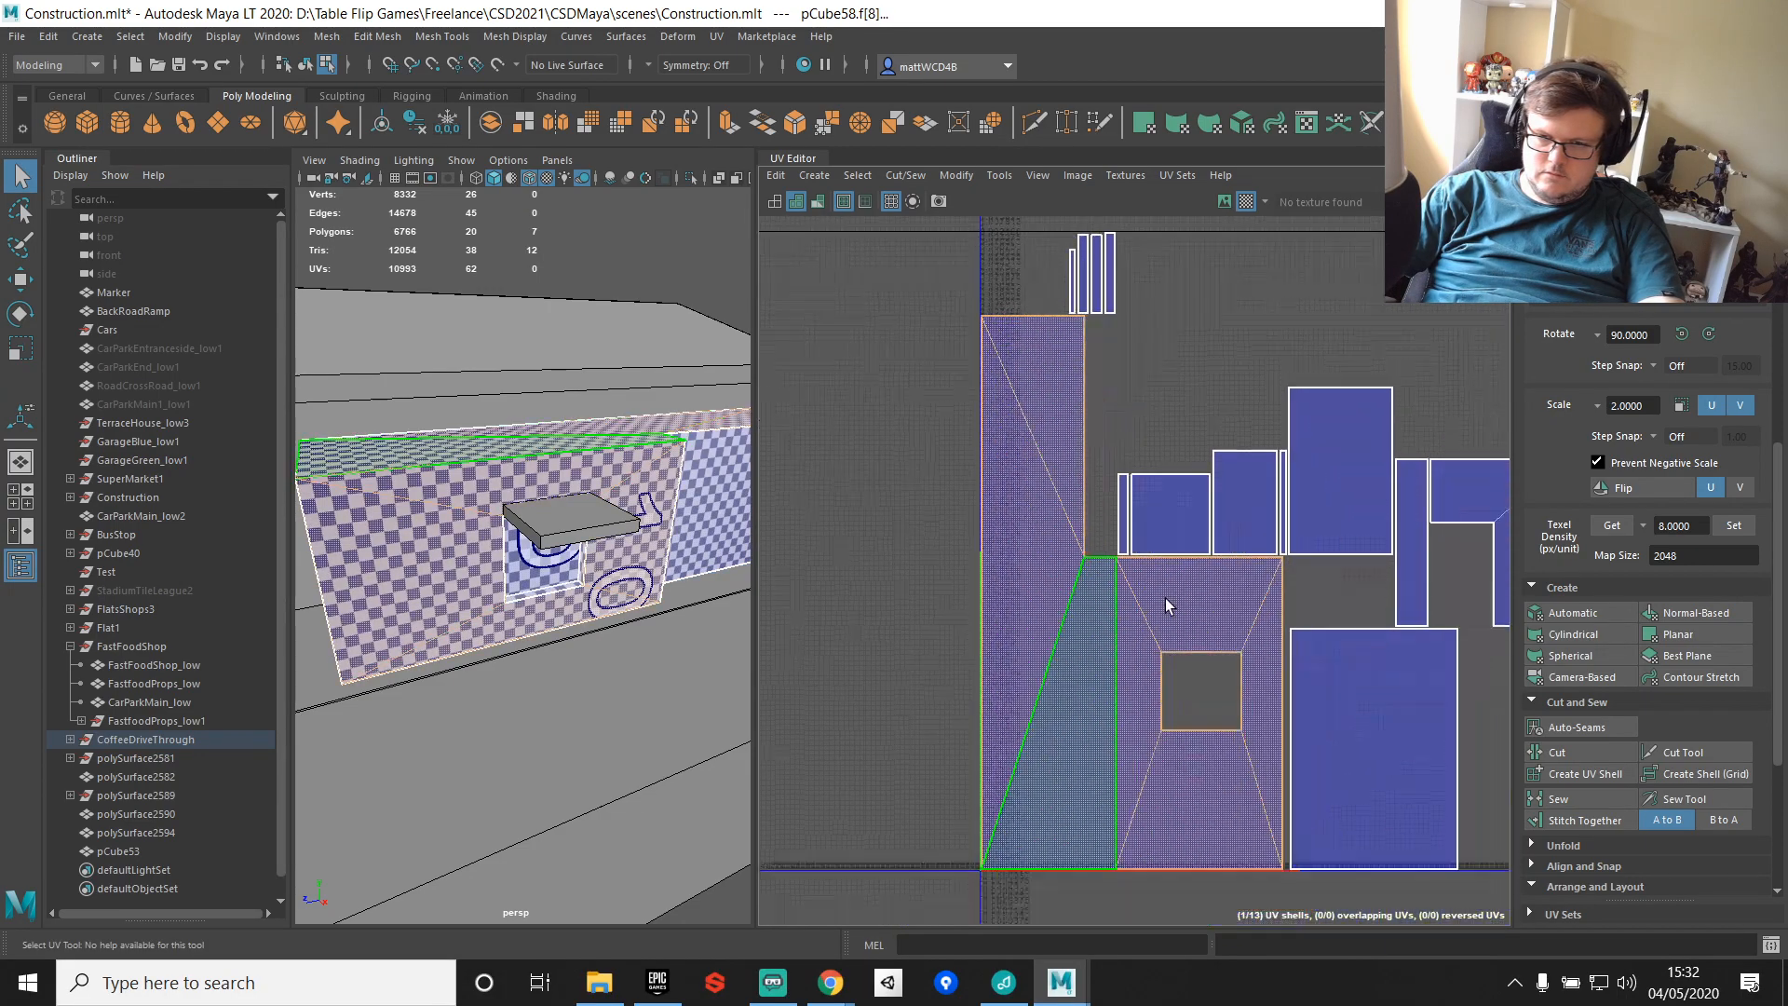
{"action": "left_click", "coordinate": [1708, 334]}
{"action": "scroll", "coordinate": [1388, 466], "scroll_direction": "down", "scroll_amount": 2}
{"action": "key", "text": "w"}
{"action": "left_click_drag", "start_coordinate": [1202, 596], "coordinate": [1000, 751]}
Step: Cut the extension's top surface away from the serving-window wall and move the separated top shell above it
{"action": "right_click_drag", "start_coordinate": [1043, 622], "coordinate": [1032, 619]}
{"action": "left_click_drag", "start_coordinate": [970, 489], "coordinate": [1176, 601]}
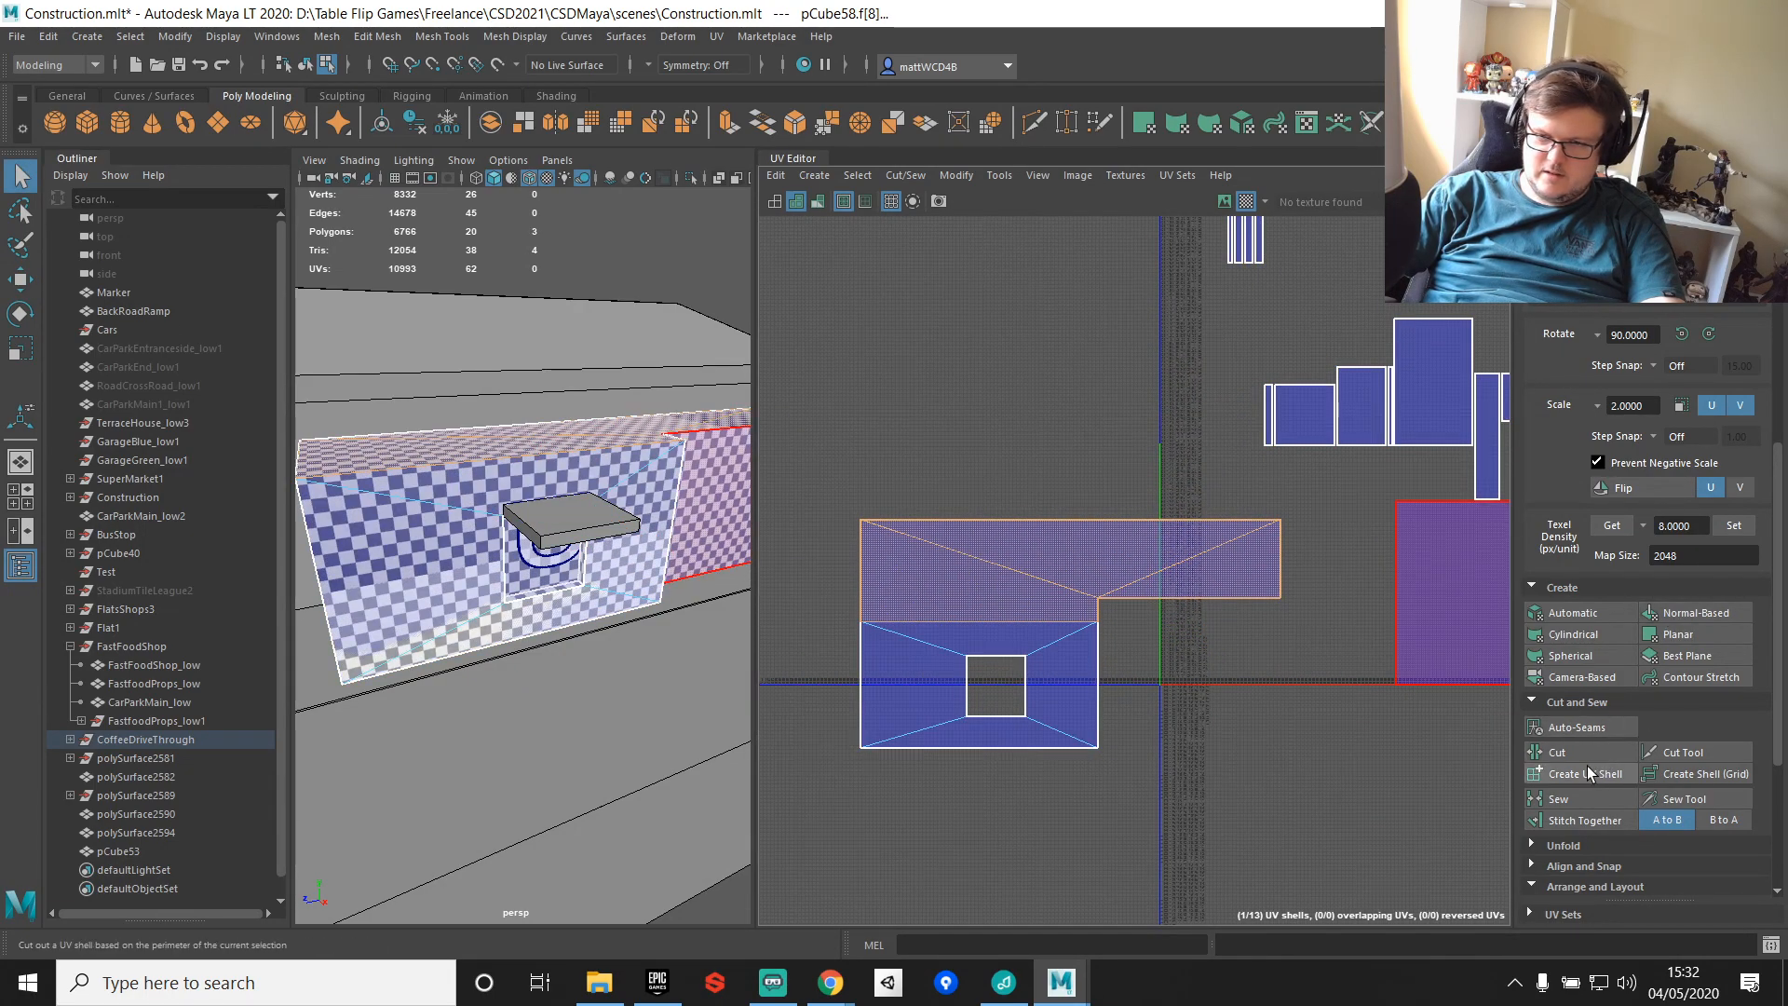
{"action": "left_click_drag", "start_coordinate": [558, 419], "coordinate": [407, 527], "text": "alt"}
{"action": "right_click_drag", "start_coordinate": [407, 527], "coordinate": [573, 590], "text": "alt"}
{"action": "left_click_drag", "start_coordinate": [573, 589], "coordinate": [606, 550], "text": "alt"}
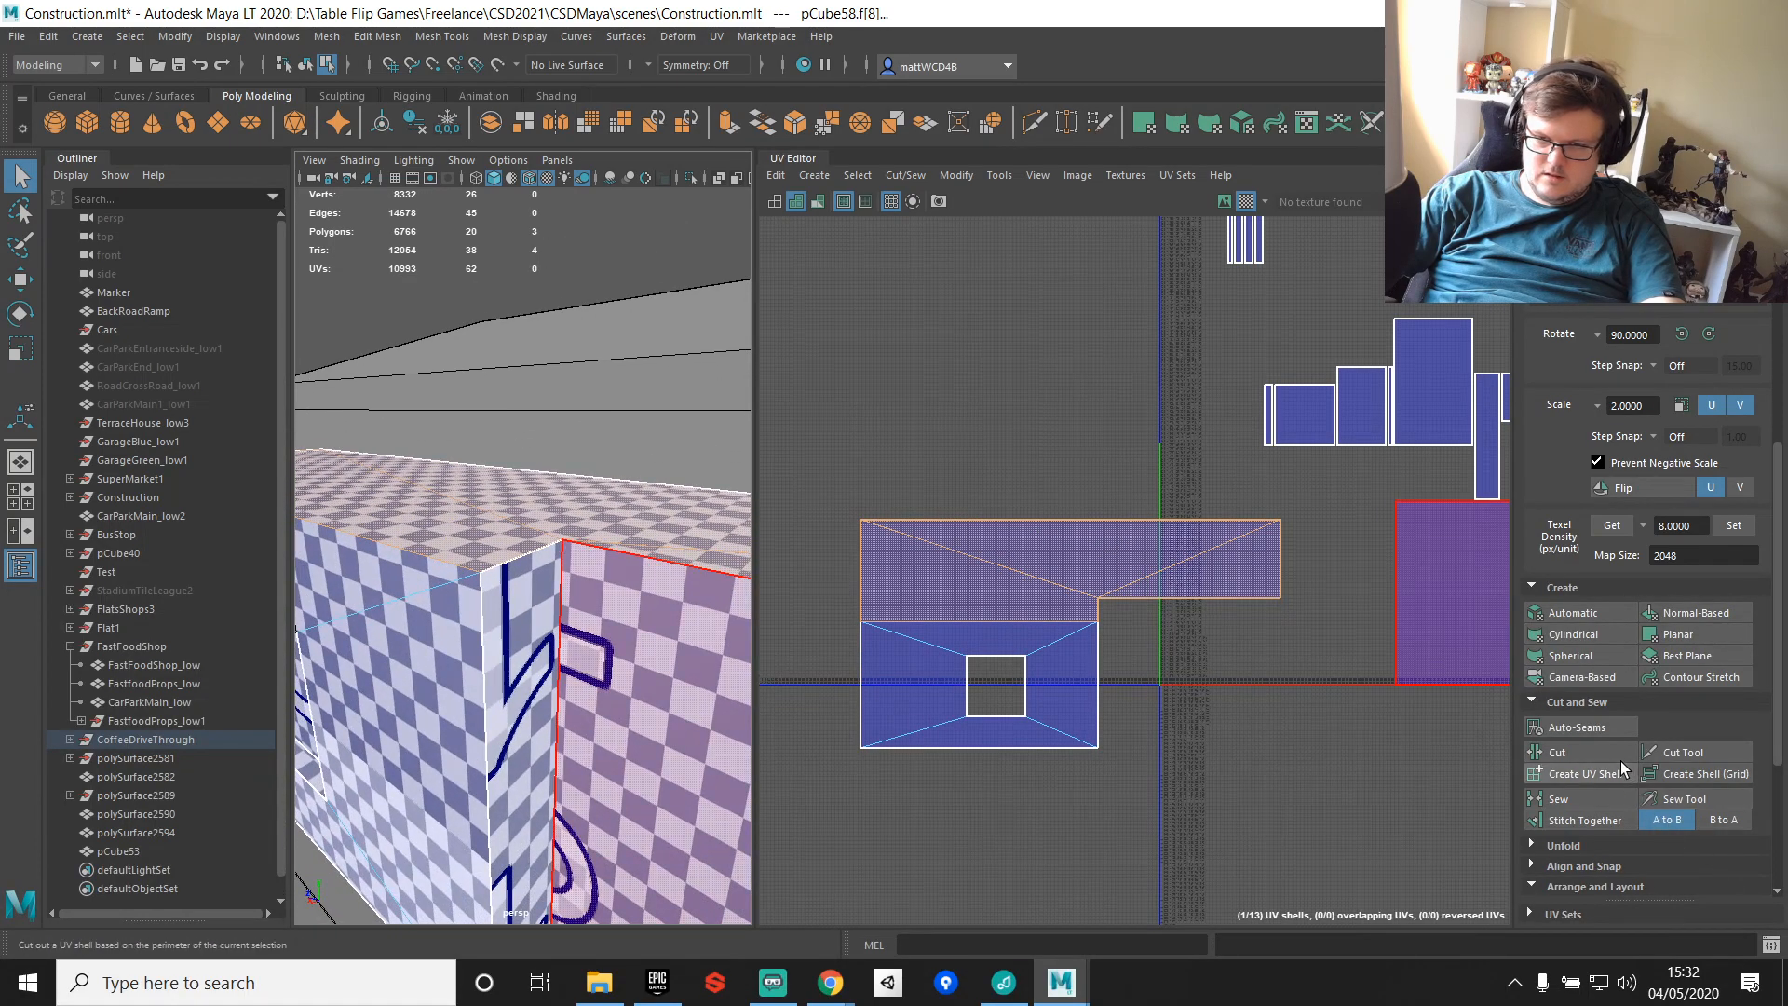
{"action": "left_click", "coordinate": [1595, 759]}
{"action": "right_click_drag", "start_coordinate": [973, 555], "coordinate": [976, 601]}
{"action": "left_click", "coordinate": [981, 568]}
{"action": "key", "text": "w"}
{"action": "left_click_drag", "start_coordinate": [1069, 569], "coordinate": [976, 362]}
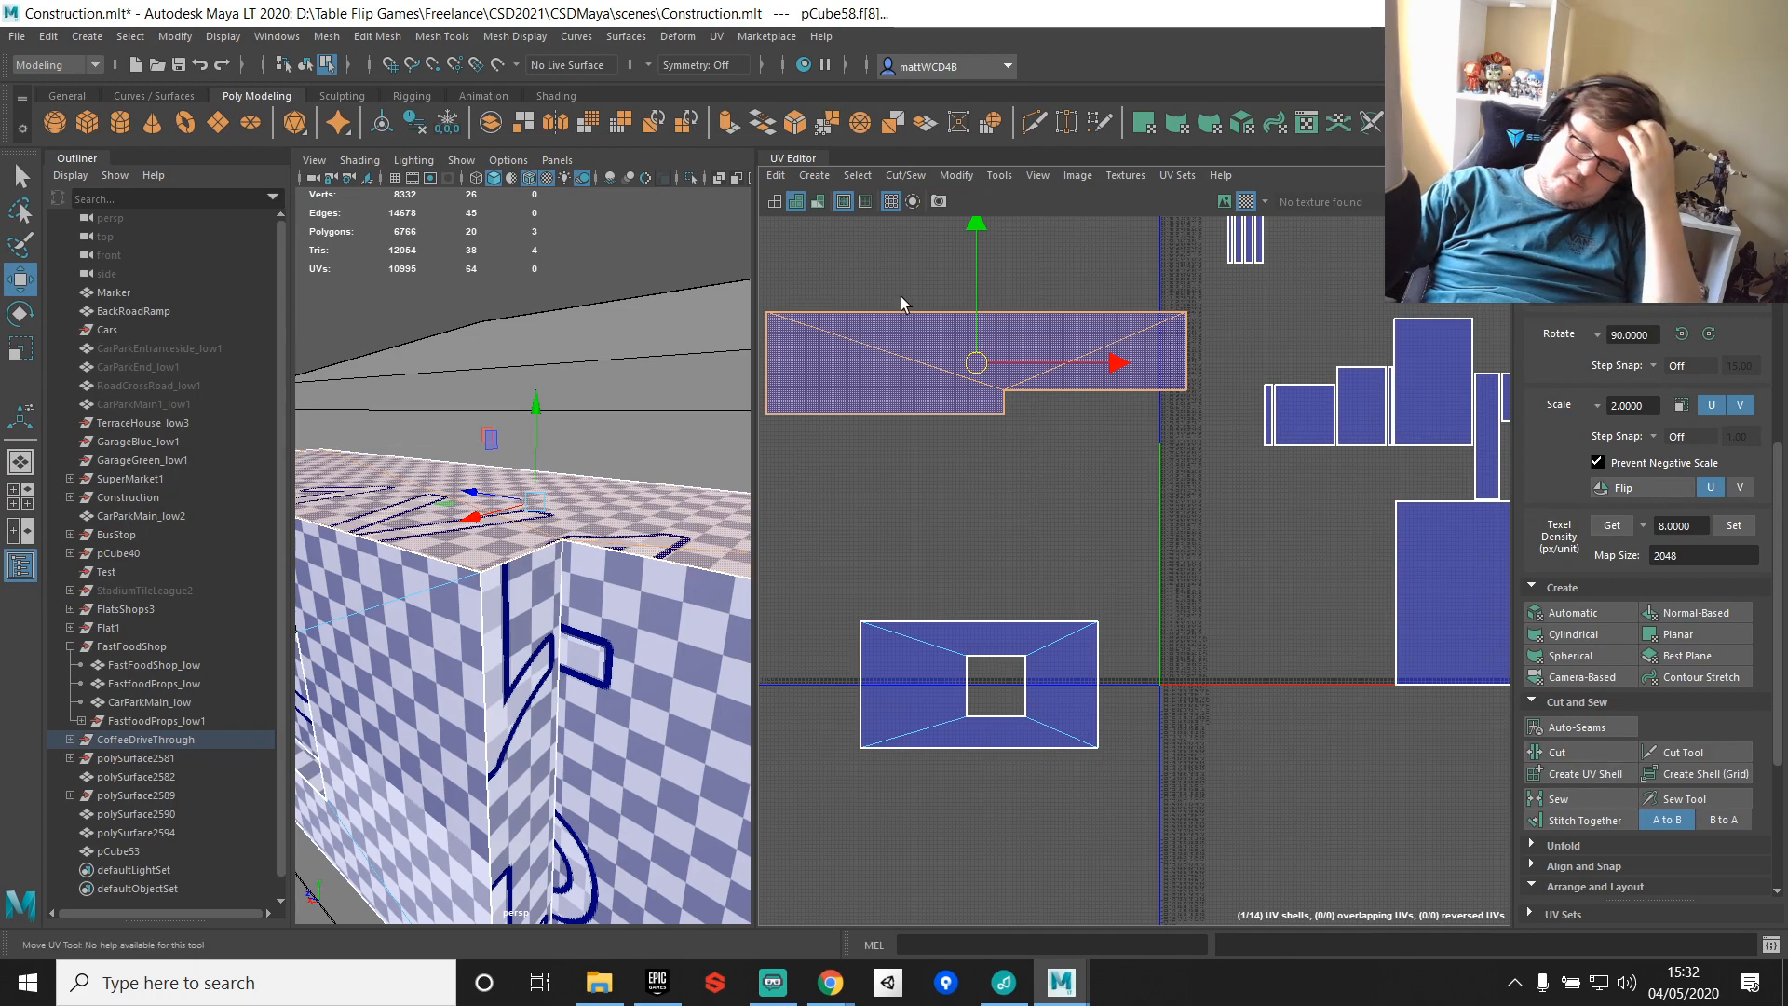
Step: Sew the narrow return wall, the long side wall and the adjoining end wall in a row onto the serving-window wall's right edge
{"action": "scroll", "coordinate": [1117, 650], "scroll_direction": "up", "scroll_amount": 2}
{"action": "right_click_drag", "start_coordinate": [1120, 652], "coordinate": [1151, 577]}
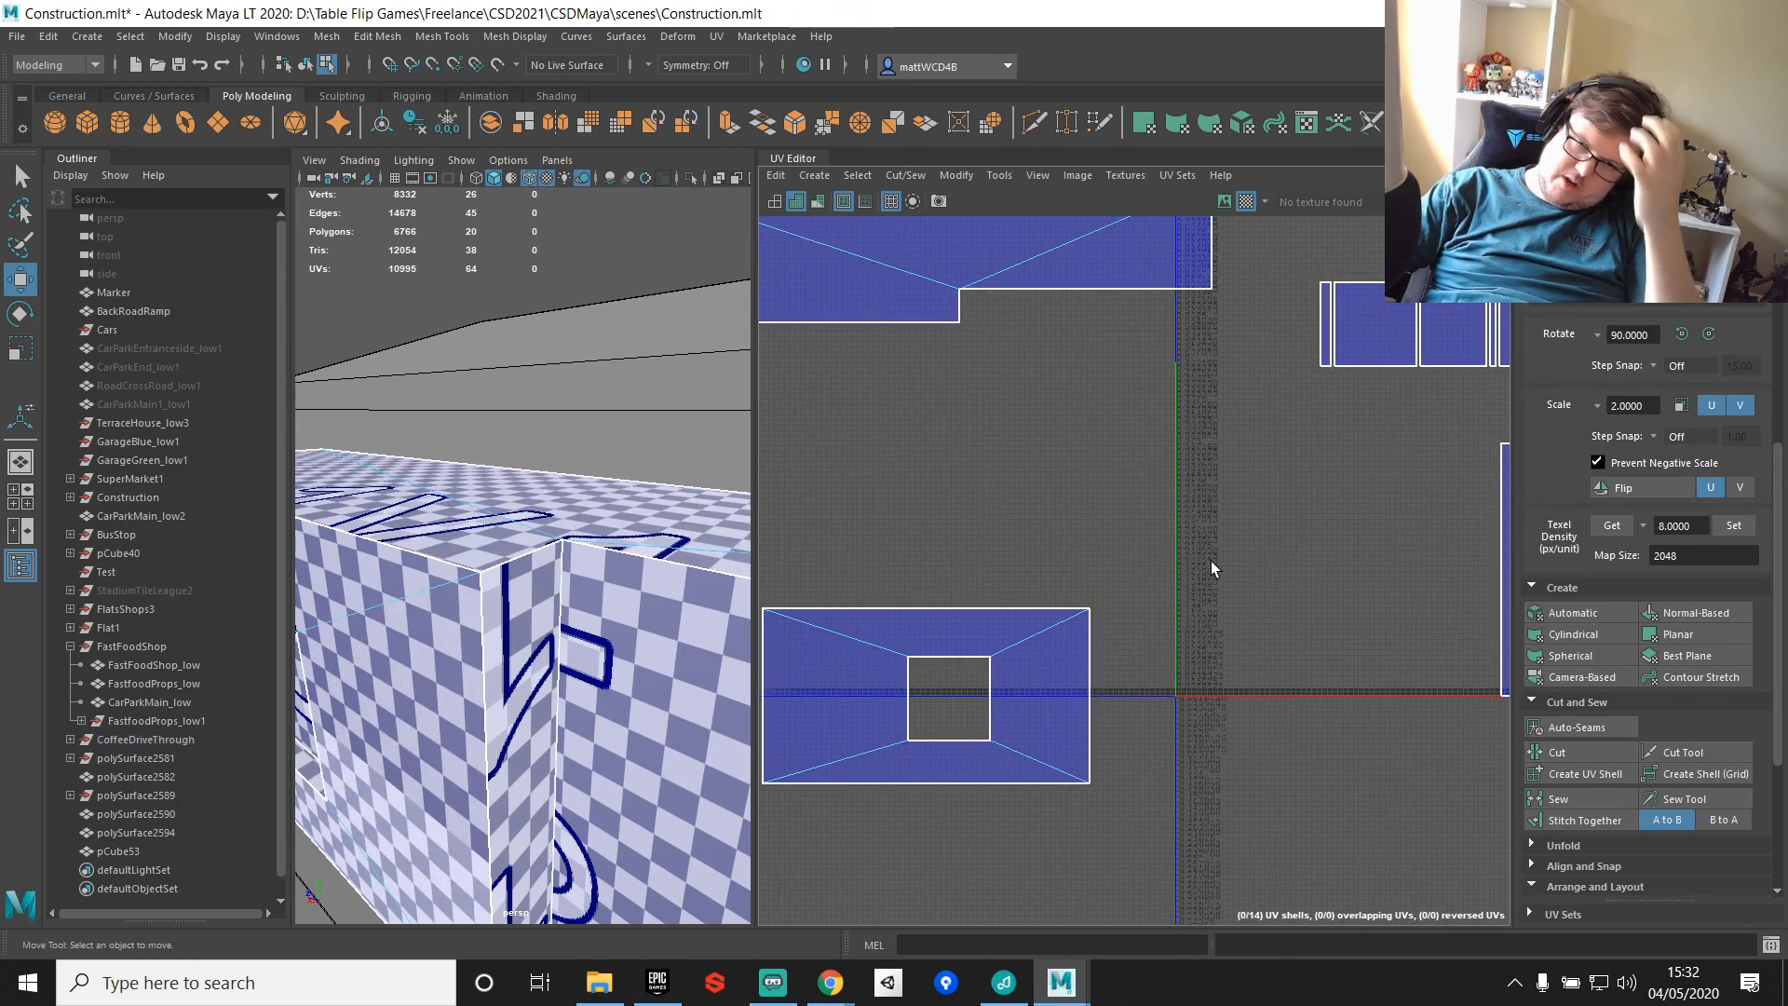
{"action": "left_click", "coordinate": [1081, 680]}
{"action": "right_click_drag", "start_coordinate": [1226, 495], "coordinate": [1185, 588]}
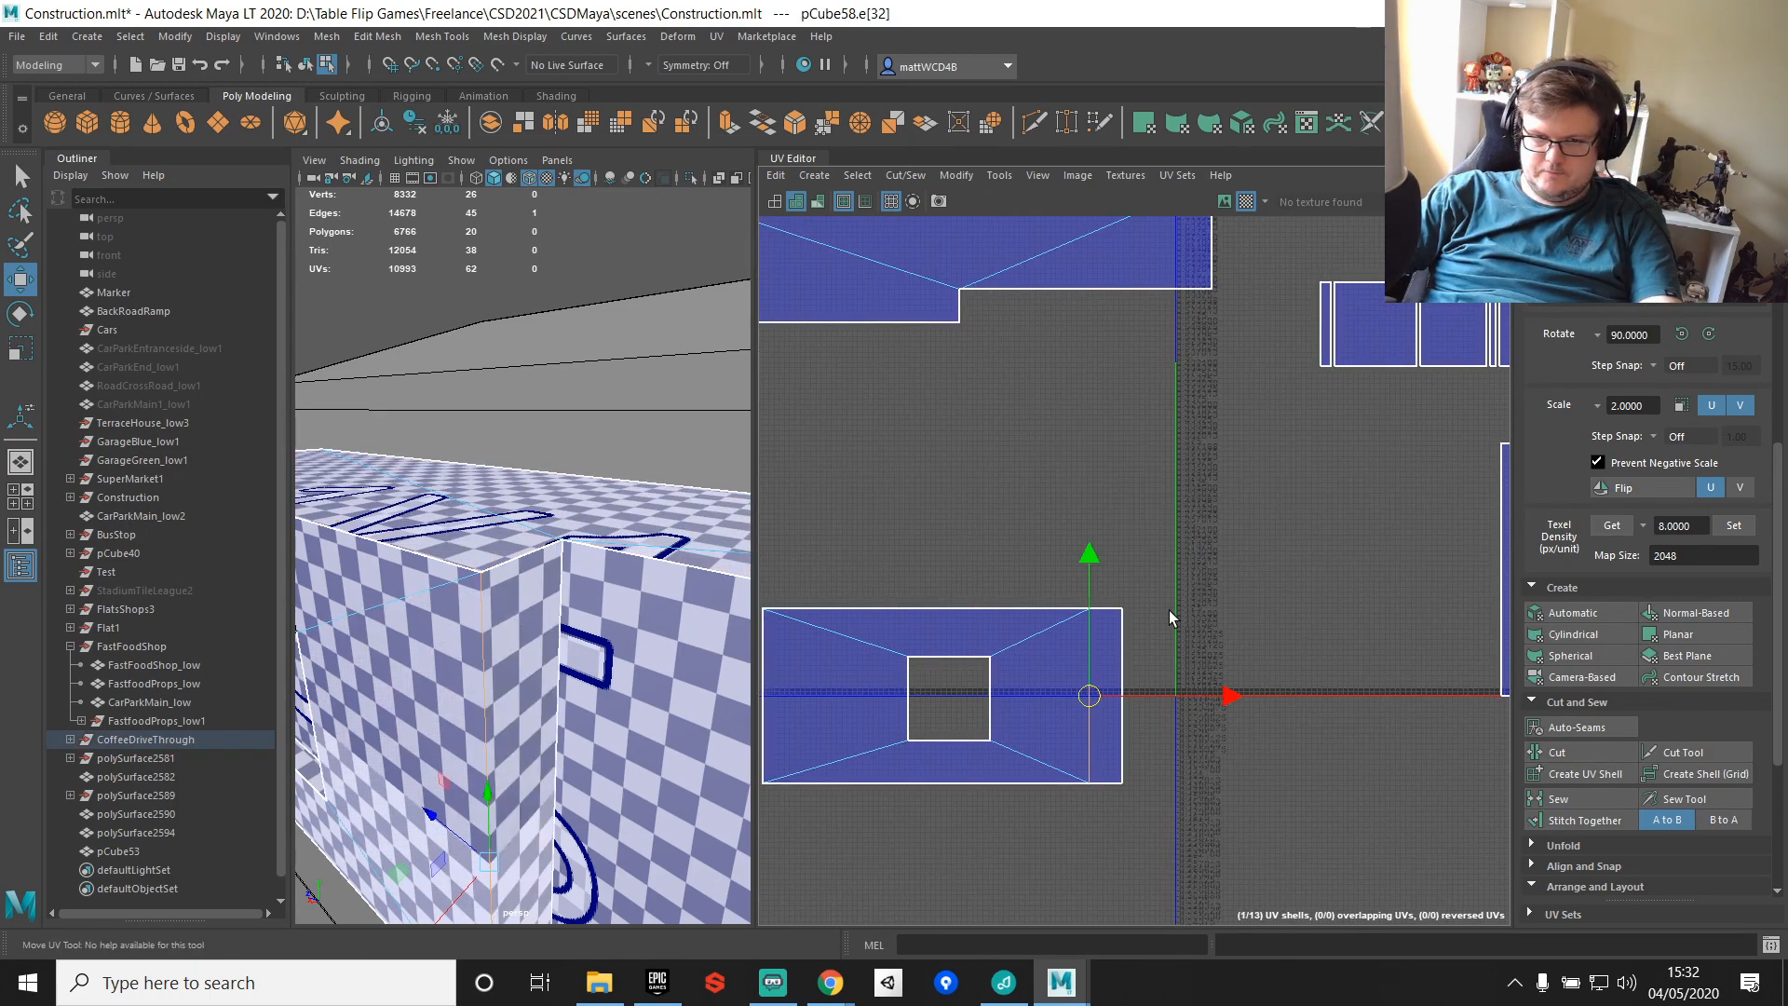
{"action": "scroll", "coordinate": [1170, 674], "scroll_direction": "down", "scroll_amount": 3}
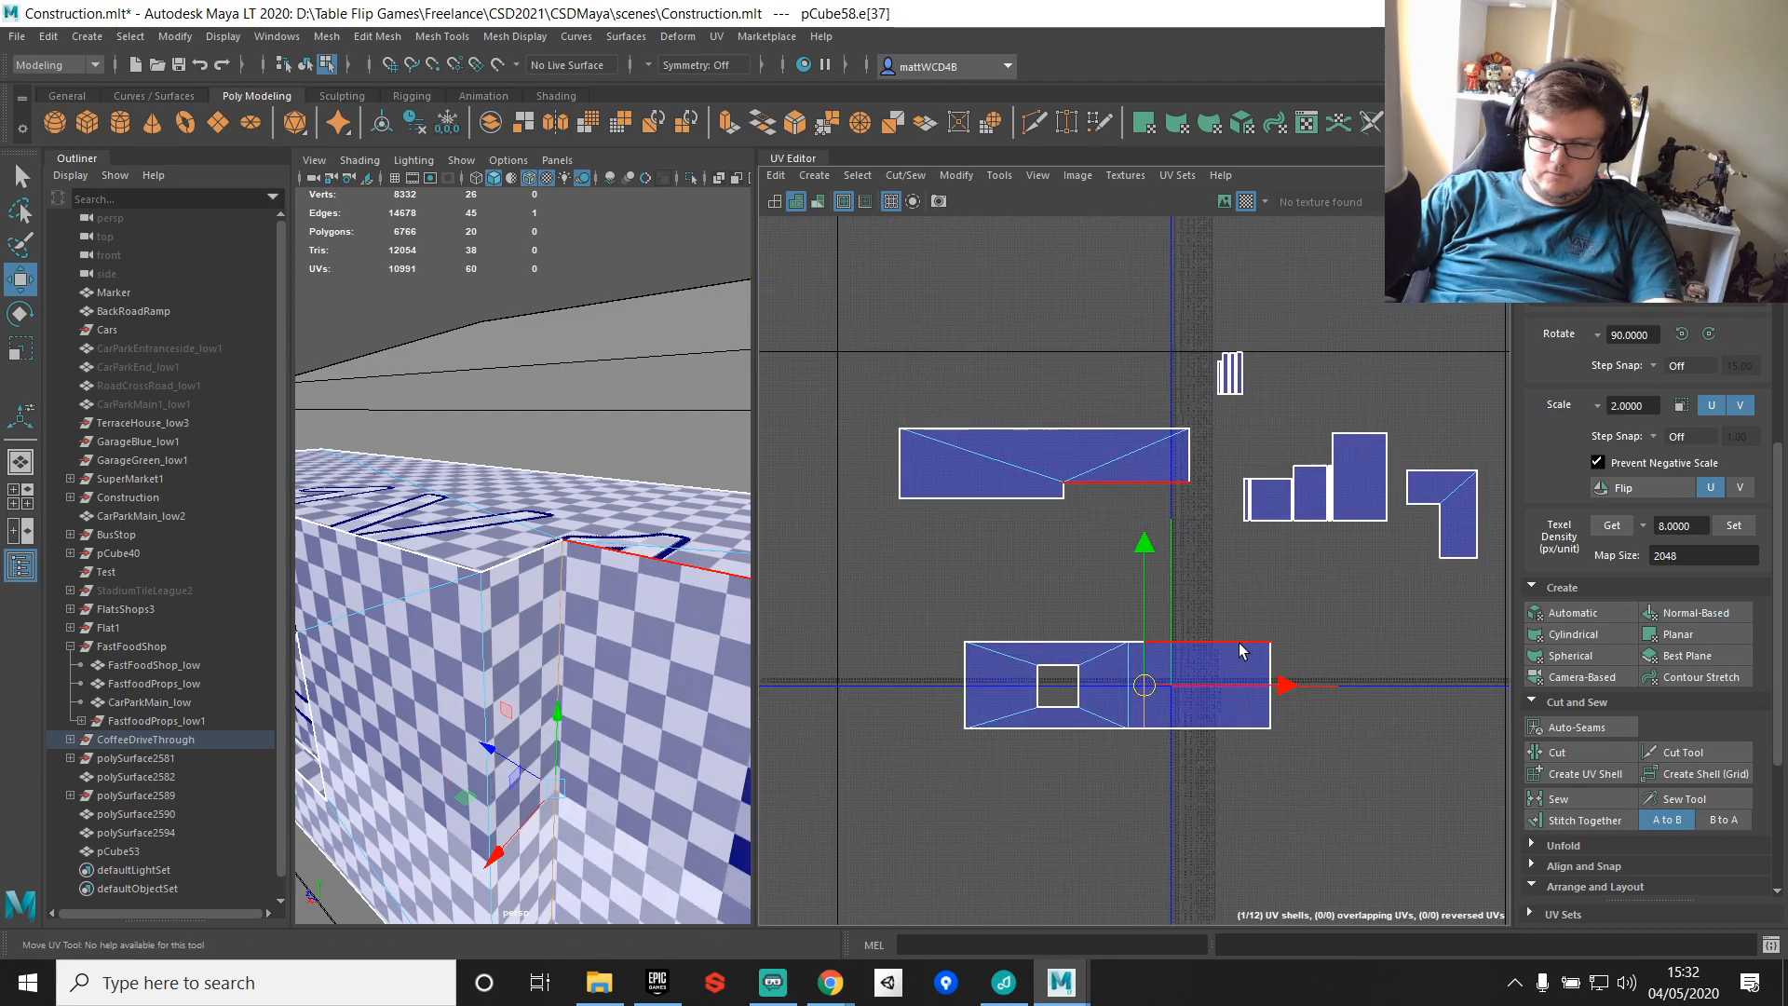
{"action": "left_click", "coordinate": [1269, 707]}
{"action": "key", "text": "g"}
{"action": "scroll", "coordinate": [600, 658], "scroll_direction": "down", "scroll_amount": 4}
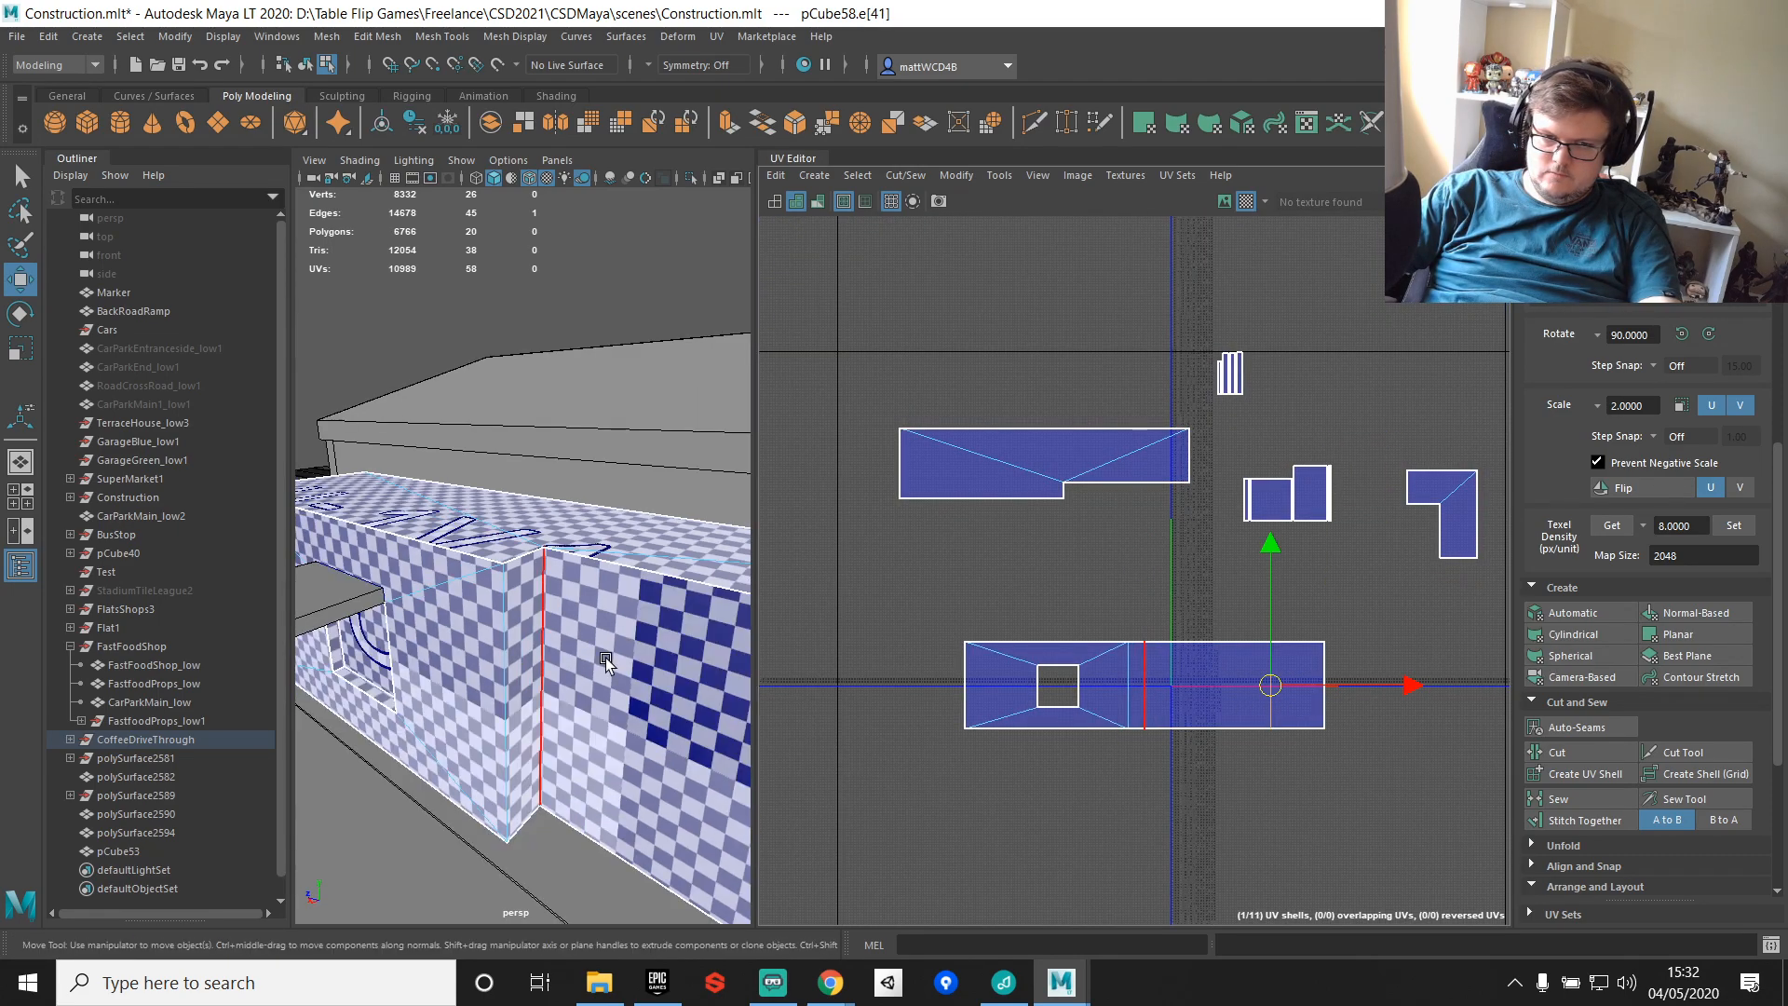
Step: Sew the extension's adjoining wall pieces onto the left end of the serving-window wall strip
{"action": "scroll", "coordinate": [600, 656], "scroll_direction": "down", "scroll_amount": 5}
{"action": "left_click", "coordinate": [965, 681]}
{"action": "key", "text": "g"}
{"action": "left_click", "coordinate": [935, 700]}
{"action": "key", "text": "g"}
{"action": "scroll", "coordinate": [1030, 621], "scroll_direction": "up", "scroll_amount": 3}
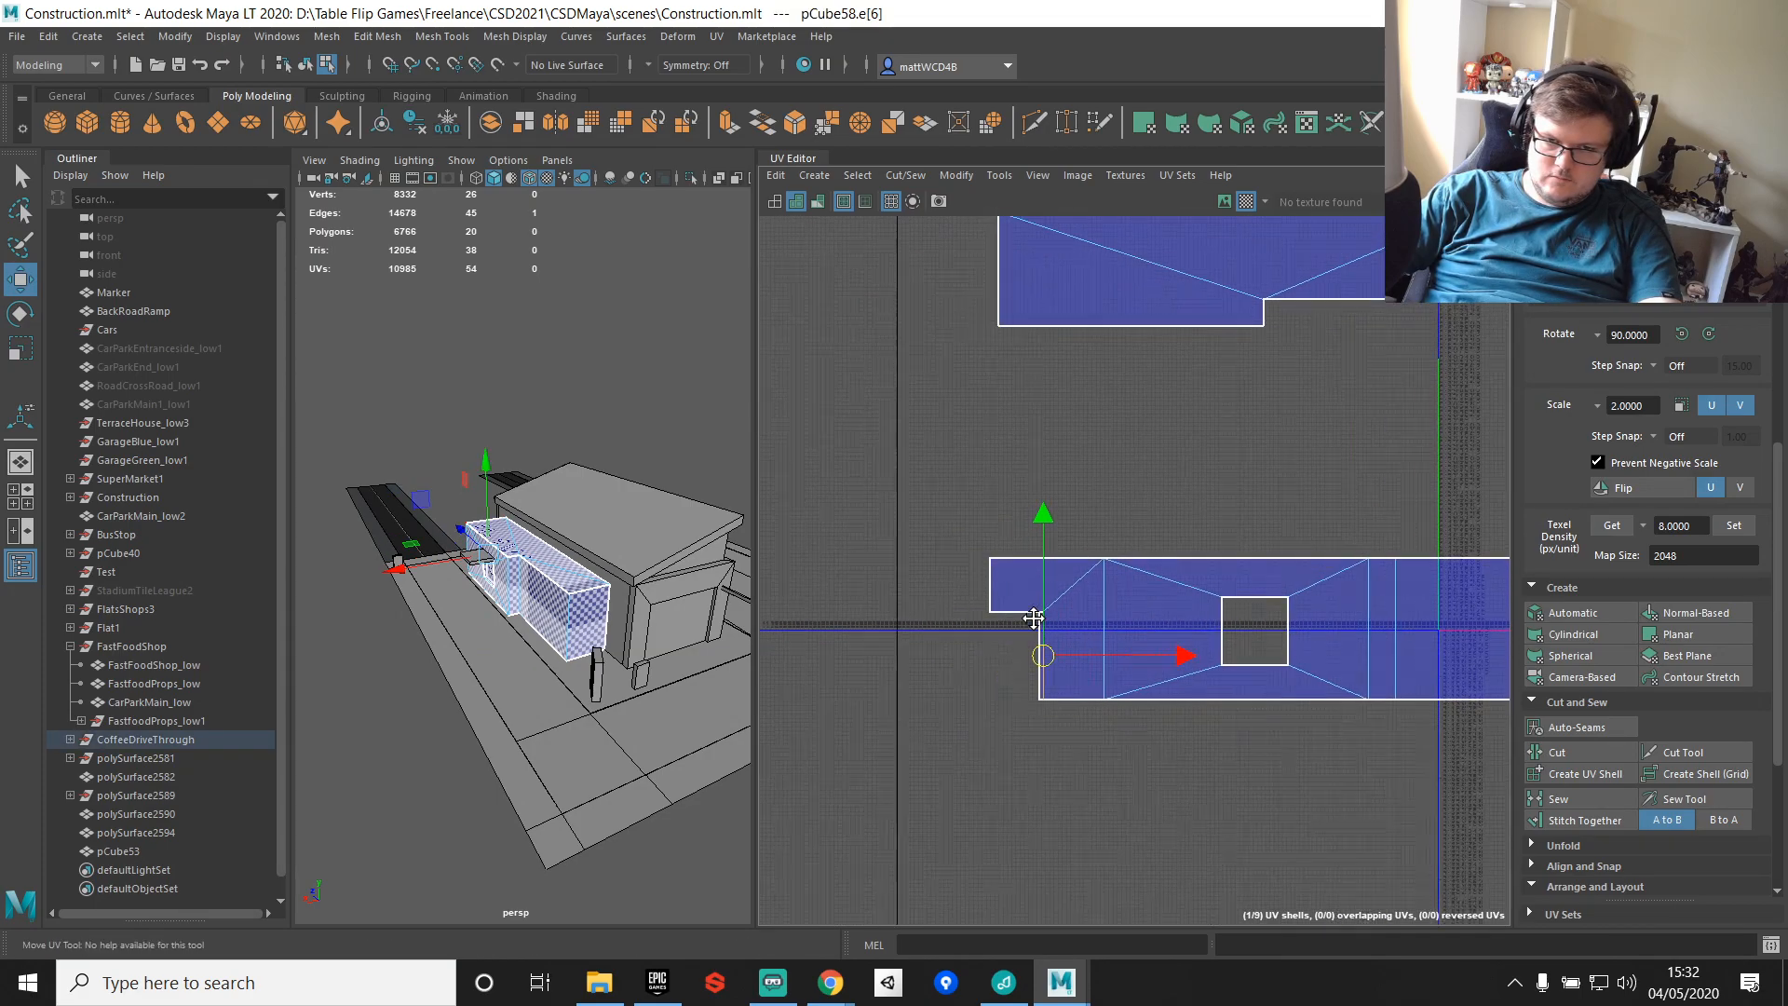
Step: Sew the separate wall piece into the notch at the left end of the wall strip
{"action": "scroll", "coordinate": [1030, 620], "scroll_direction": "up", "scroll_amount": 3}
{"action": "left_click", "coordinate": [1012, 602]}
{"action": "key", "text": "g"}
{"action": "key", "text": "q"}
{"action": "right_click_drag", "start_coordinate": [1086, 562], "coordinate": [1035, 611], "text": "shift"}
{"action": "scroll", "coordinate": [1076, 616], "scroll_direction": "up", "scroll_amount": 2}
{"action": "key", "text": "ctrl+z"}
{"action": "scroll", "coordinate": [1071, 618], "scroll_direction": "up", "scroll_amount": 2}
{"action": "left_click_drag", "start_coordinate": [832, 557], "coordinate": [1071, 618]}
{"action": "right_click_drag", "start_coordinate": [1083, 504], "coordinate": [1209, 417], "text": "shift"}
{"action": "scroll", "coordinate": [998, 563], "scroll_direction": "down", "scroll_amount": 1}
Step: Sew the remaining open seams around the small rectangle at the wall strip's left end
{"action": "right_click_drag", "start_coordinate": [1036, 751], "coordinate": [1036, 684]}
{"action": "left_click", "coordinate": [1024, 651]}
{"action": "right_click_drag", "start_coordinate": [1096, 589], "coordinate": [1087, 637], "text": "shift"}
{"action": "right_click_drag", "start_coordinate": [838, 476], "coordinate": [887, 473]}
{"action": "left_click_drag", "start_coordinate": [843, 375], "coordinate": [981, 944]}
{"action": "mouse_move", "coordinate": [959, 532]}
{"action": "right_mouse_down", "text": "shift"}
{"action": "mouse_move", "coordinate": [1067, 576]}
{"action": "mouse_move", "coordinate": [964, 536]}
{"action": "mouse_move", "coordinate": [926, 589]}
{"action": "mouse_move", "coordinate": [997, 545]}
{"action": "mouse_move", "coordinate": [968, 557]}
{"action": "right_mouse_up", "text": "shift"}
{"action": "left_click", "coordinate": [974, 582]}
{"action": "right_click_drag", "start_coordinate": [1019, 446], "coordinate": [1099, 484], "text": "shift"}
Step: Sew the thin reveal strips and the inset face into the serving-window opening of the wall strip
{"action": "scroll", "coordinate": [1099, 508], "scroll_direction": "down", "scroll_amount": 6}
{"action": "middle_click_drag", "start_coordinate": [1294, 550], "coordinate": [1025, 610], "text": "alt"}
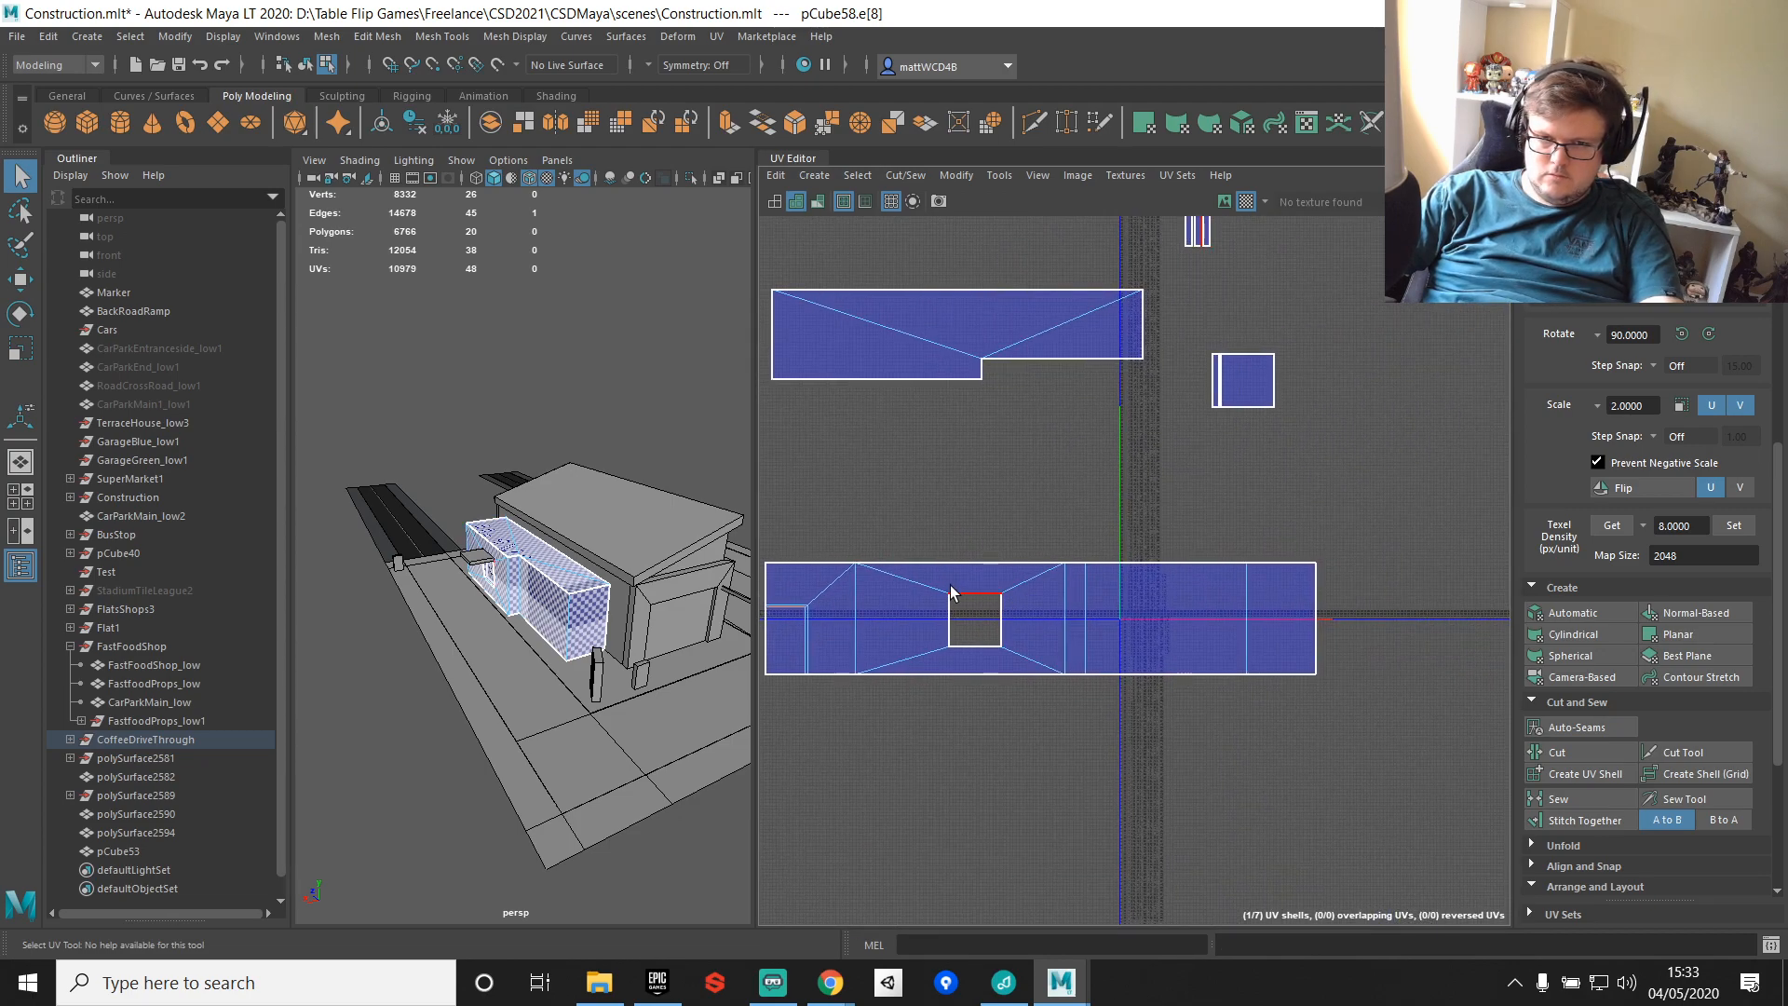
{"action": "scroll", "coordinate": [959, 602], "scroll_direction": "up", "scroll_amount": 5}
{"action": "right_click_drag", "start_coordinate": [999, 456], "coordinate": [998, 504], "text": "shift"}
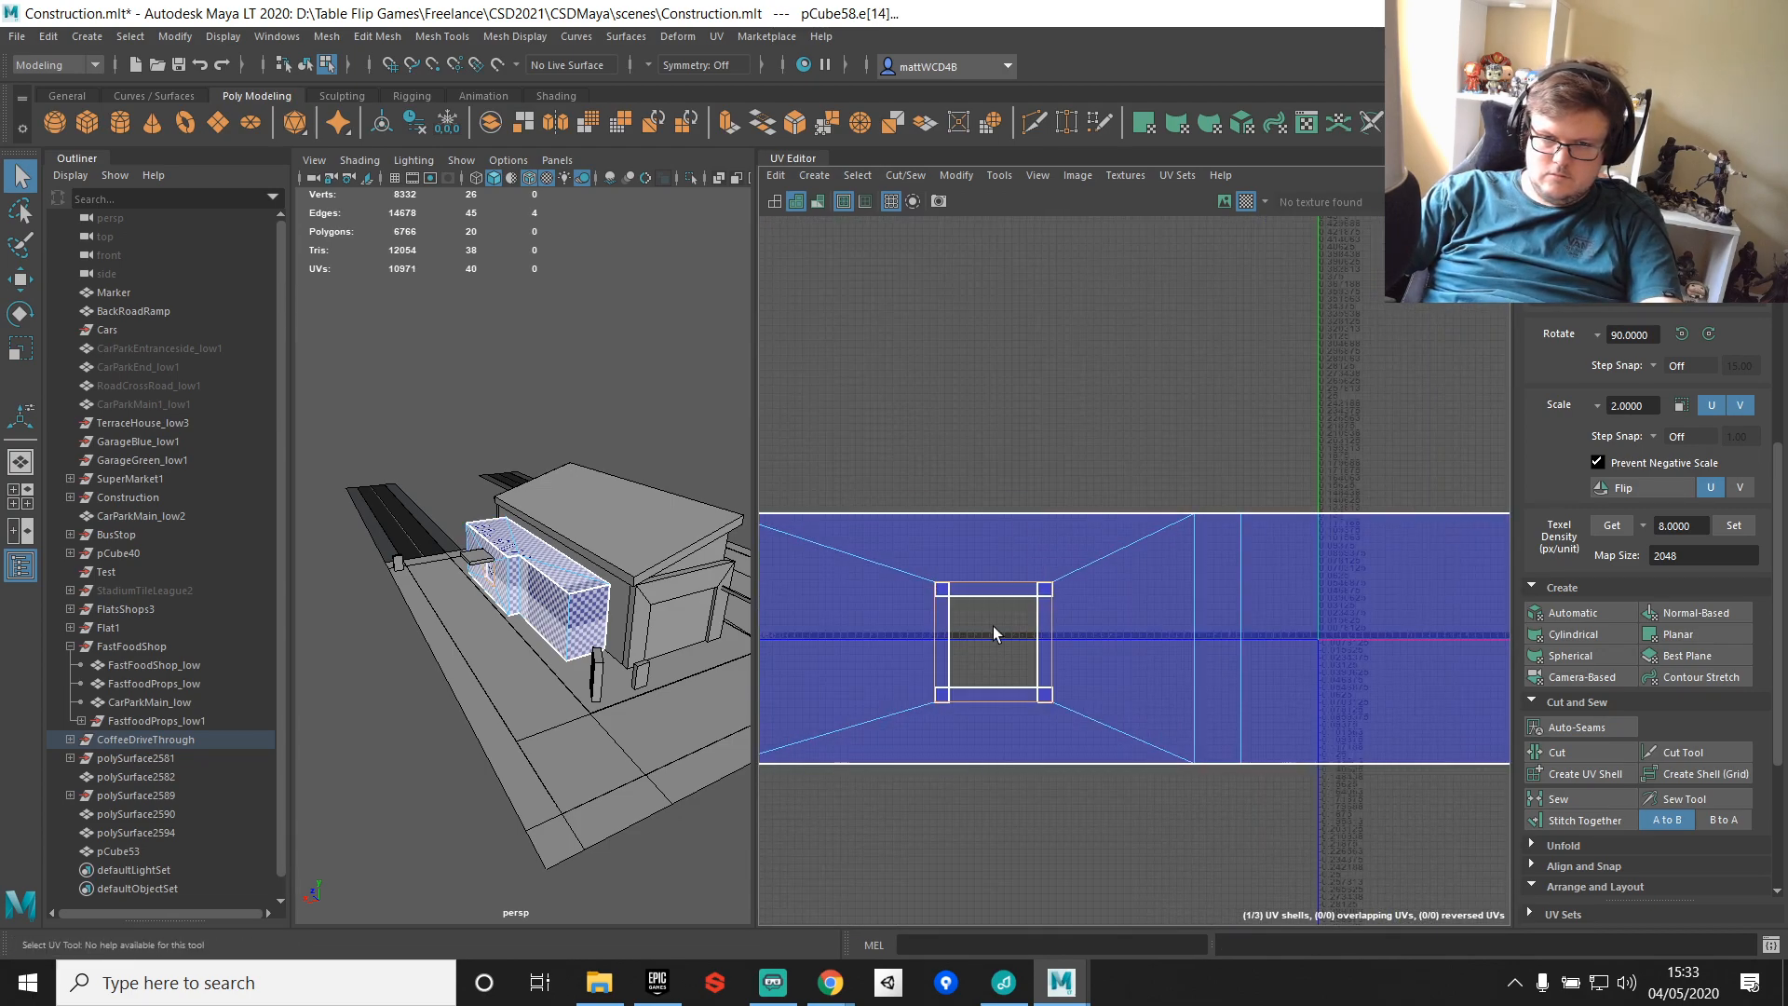
{"action": "left_click_drag", "start_coordinate": [910, 562], "coordinate": [1088, 708]}
{"action": "right_click_drag", "start_coordinate": [1026, 423], "coordinate": [1021, 501], "text": "shift"}
{"action": "double_click", "coordinate": [948, 633]}
{"action": "scroll", "coordinate": [1021, 500], "scroll_direction": "down", "scroll_amount": 6}
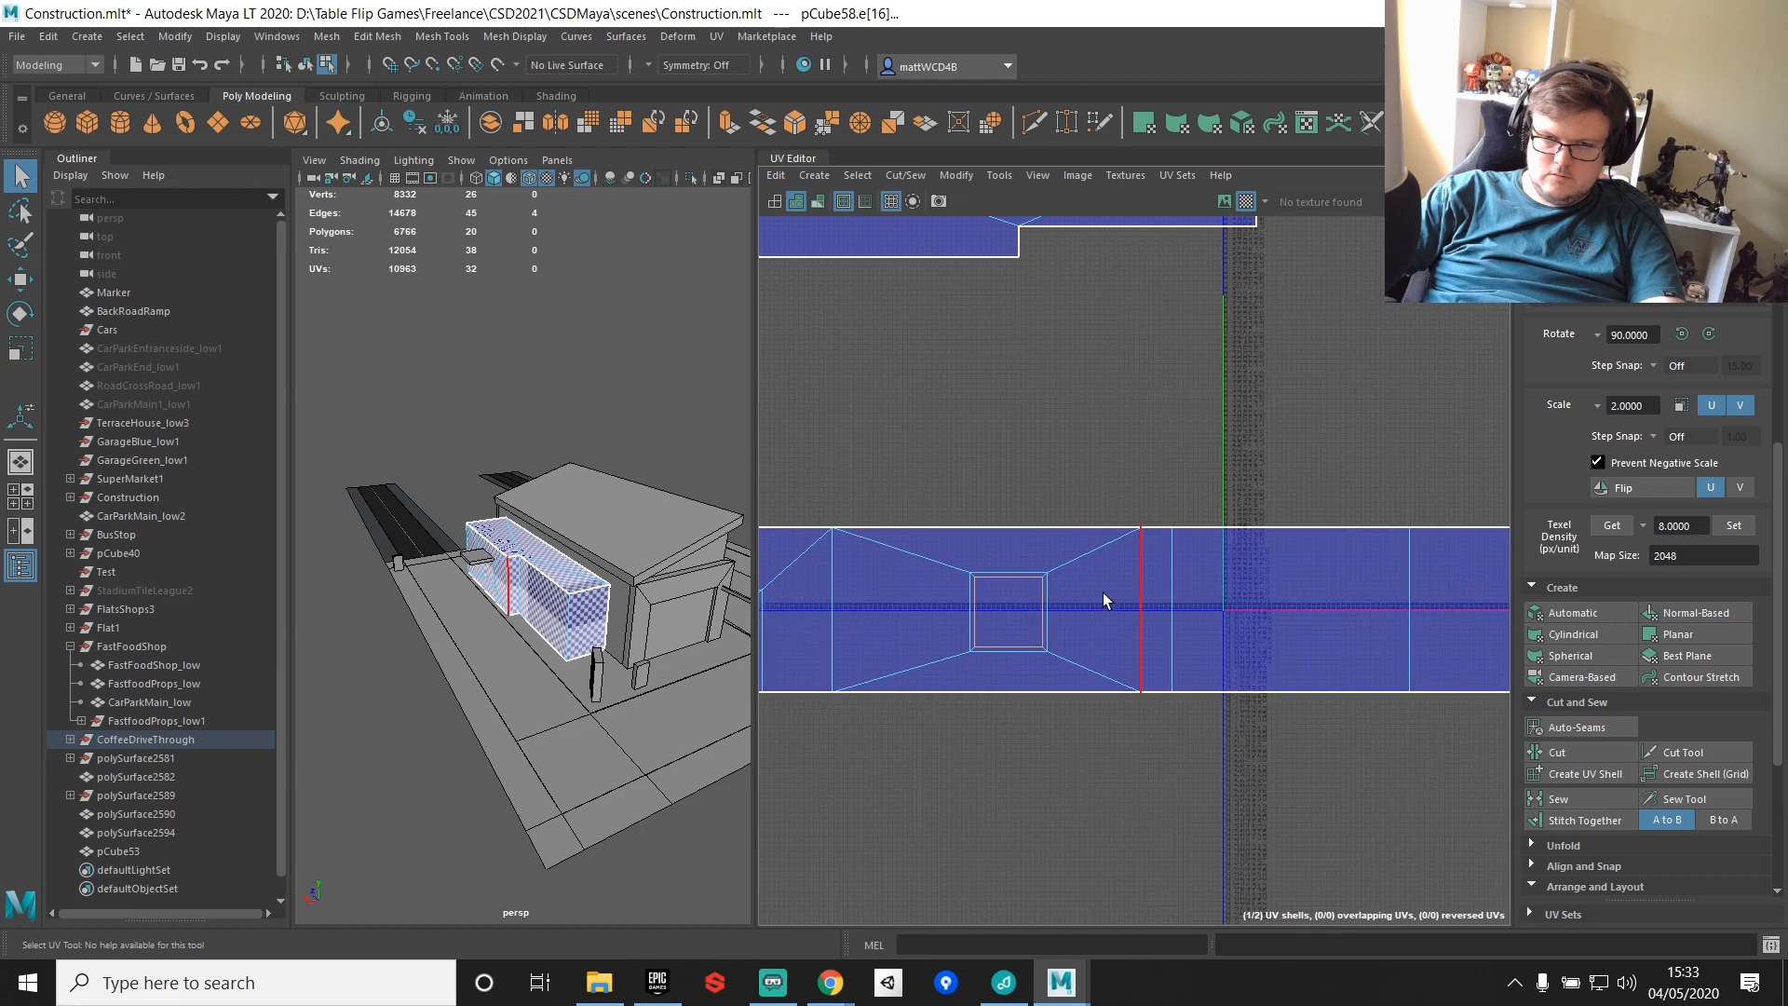
{"action": "scroll", "coordinate": [1104, 589], "scroll_direction": "up", "scroll_amount": 3}
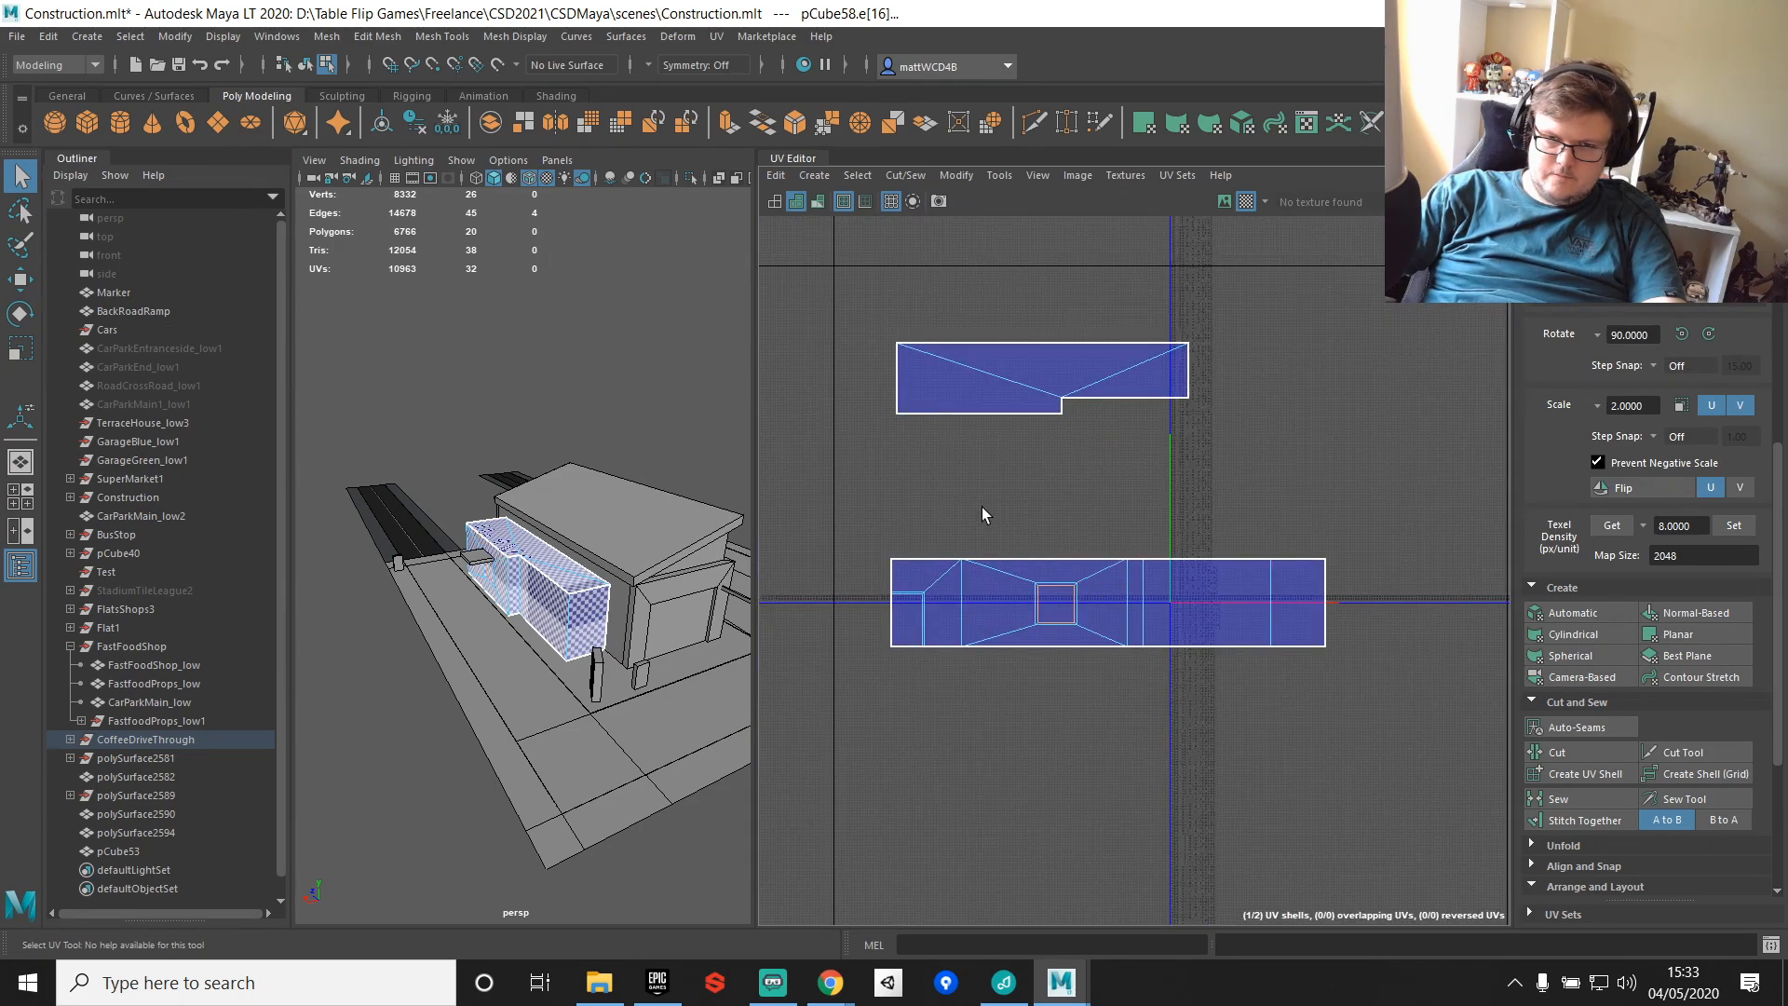
Step: Try to stitch the extension's top shell onto the upper edge of the serving-window wall
{"action": "left_click", "coordinate": [1025, 556]}
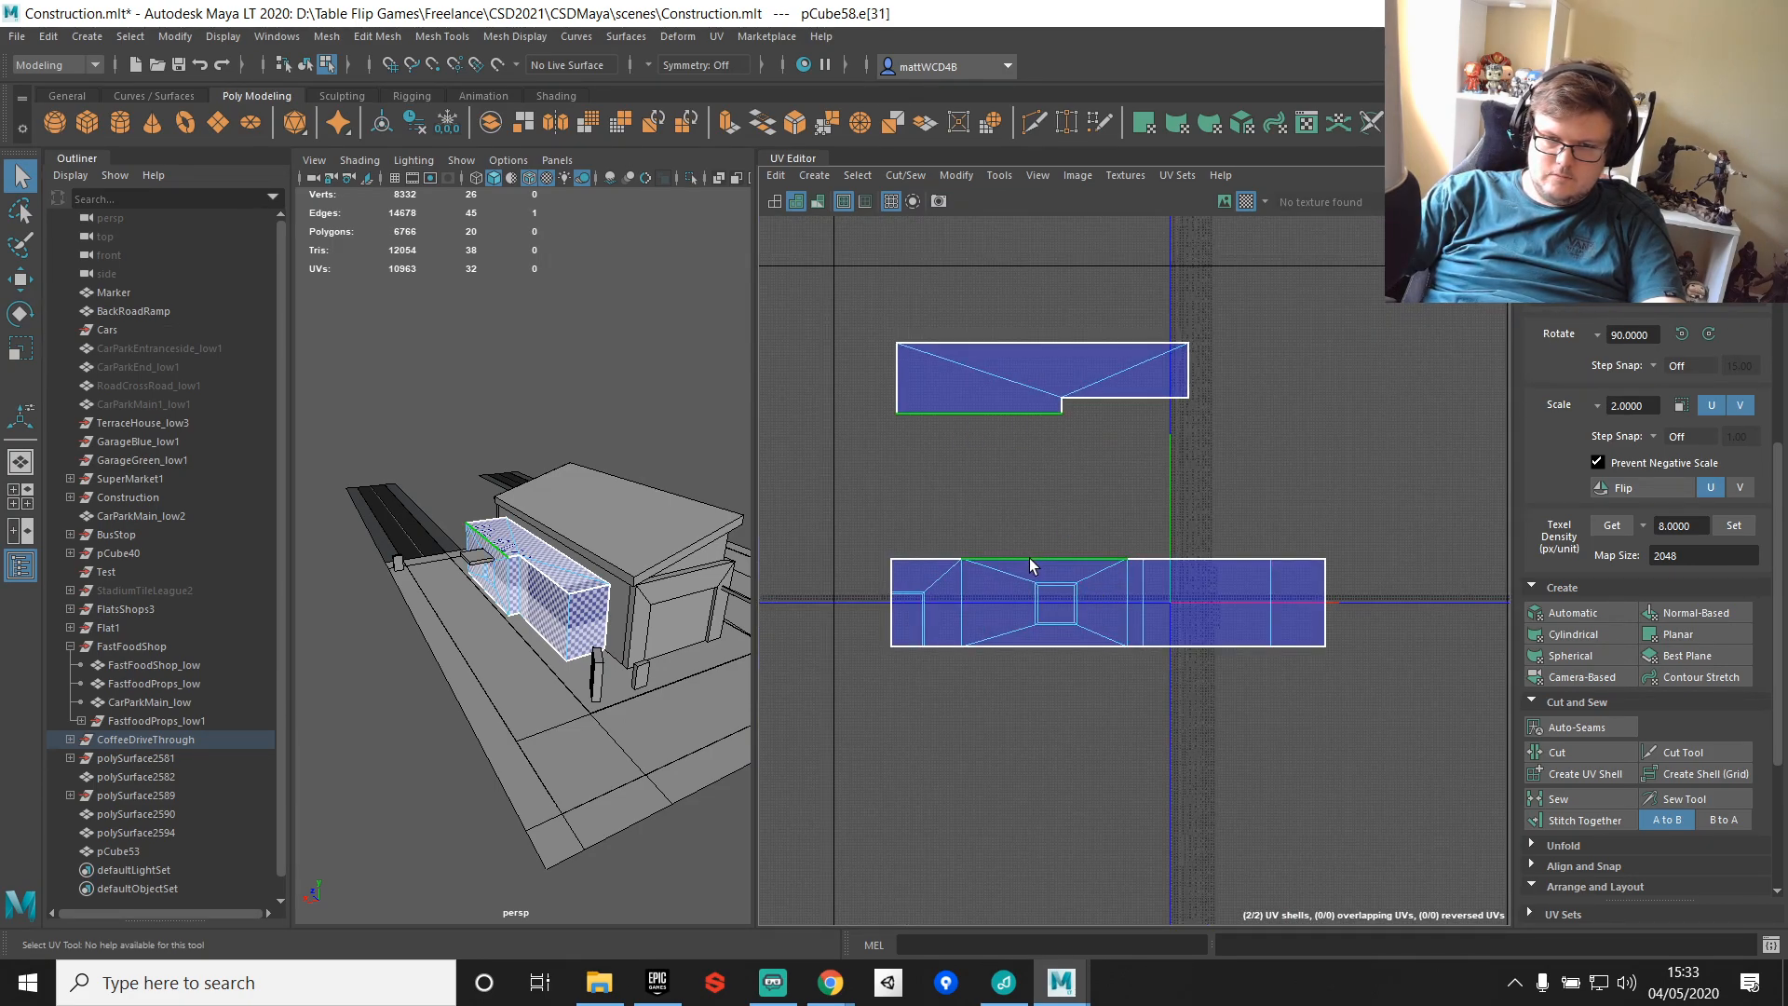
{"action": "right_click_drag", "start_coordinate": [1233, 445], "coordinate": [1236, 501], "text": "shift"}
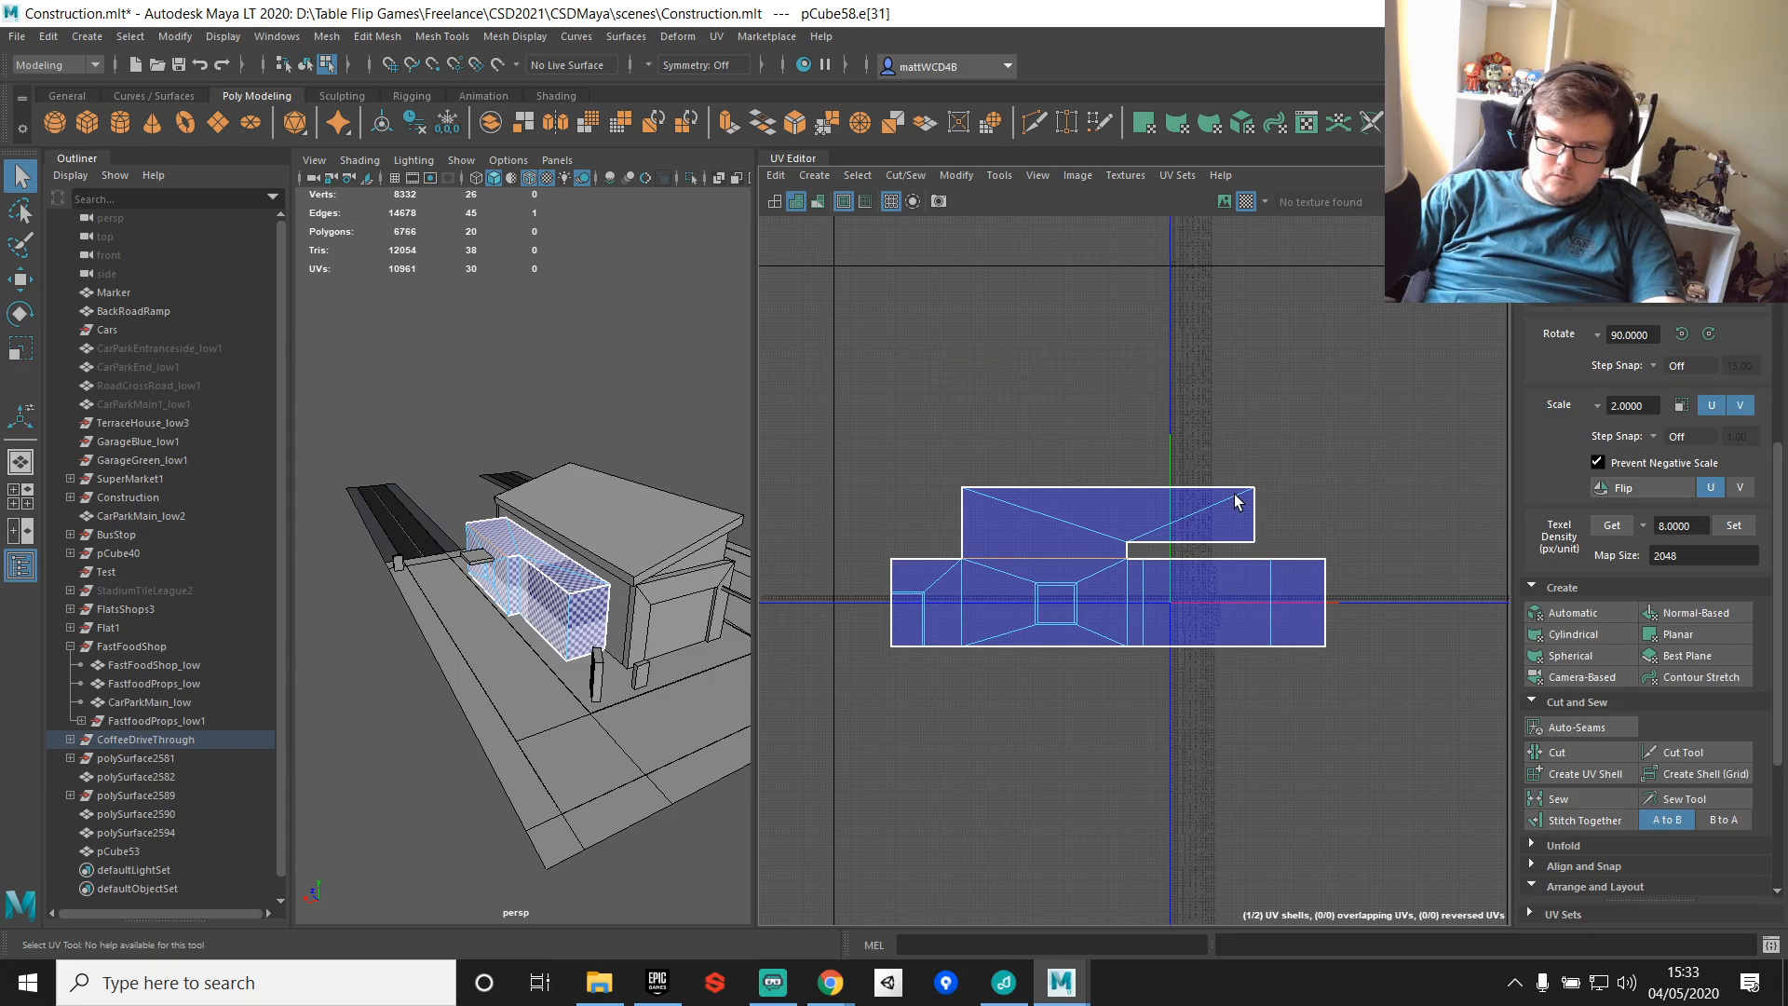
{"action": "left_click", "coordinate": [1247, 512]}
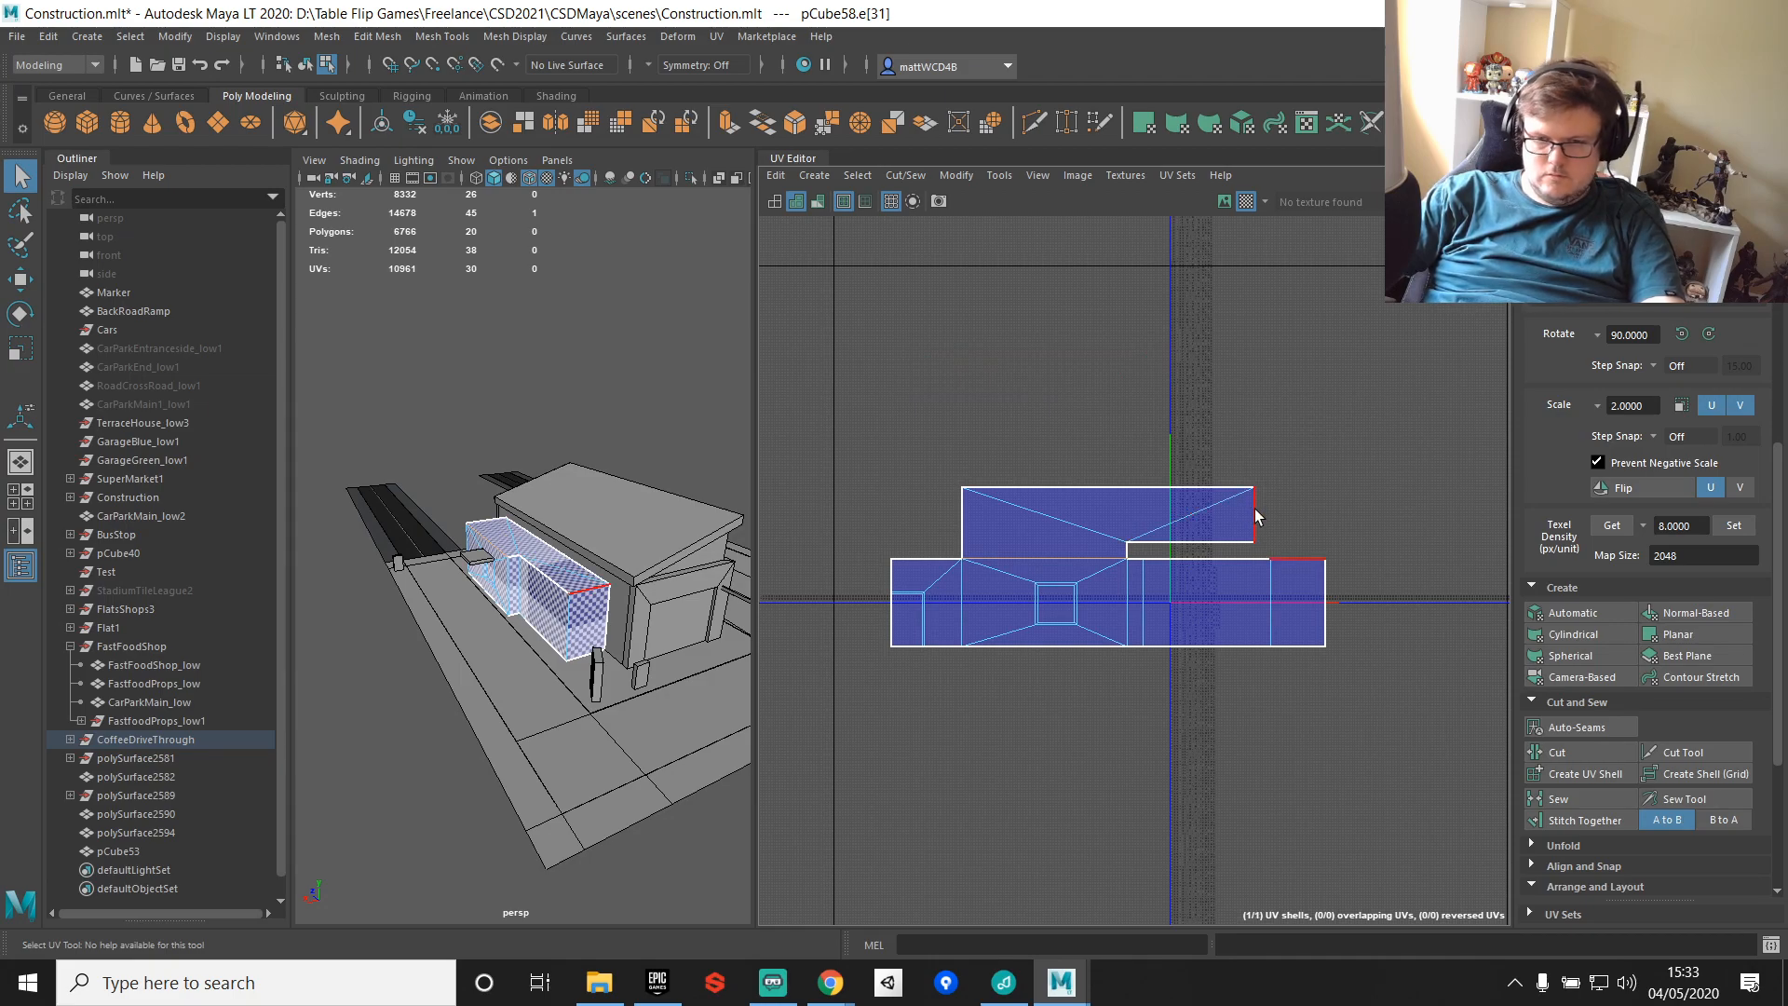
{"action": "key", "text": "ctrl+z"}
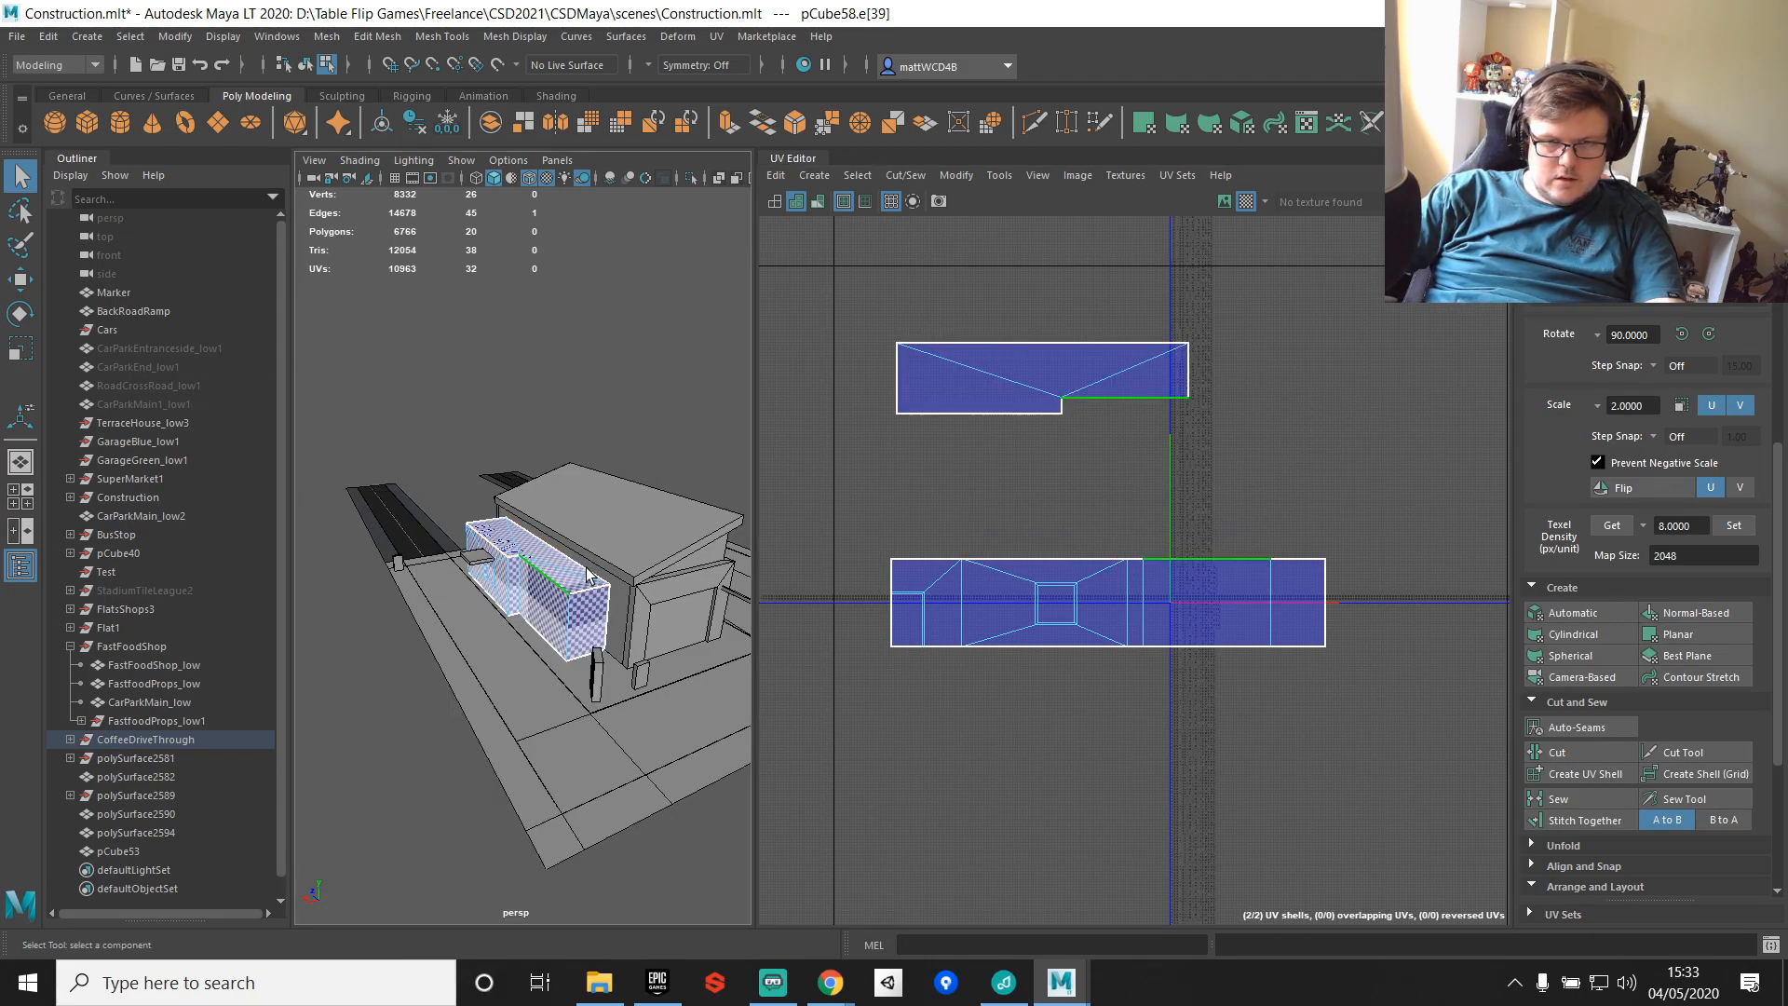
Step: Combine the side extension with the main coffee drive-through building into one mesh
{"action": "right_click_drag", "start_coordinate": [565, 570], "coordinate": [642, 447]}
{"action": "left_click", "coordinate": [635, 527], "text": "shift"}
{"action": "right_click_drag", "start_coordinate": [642, 556], "coordinate": [579, 886], "text": "shift"}
{"action": "right_click_drag", "start_coordinate": [629, 500], "coordinate": [764, 413]}
{"action": "scroll", "coordinate": [1076, 532], "scroll_direction": "down", "scroll_amount": 6}
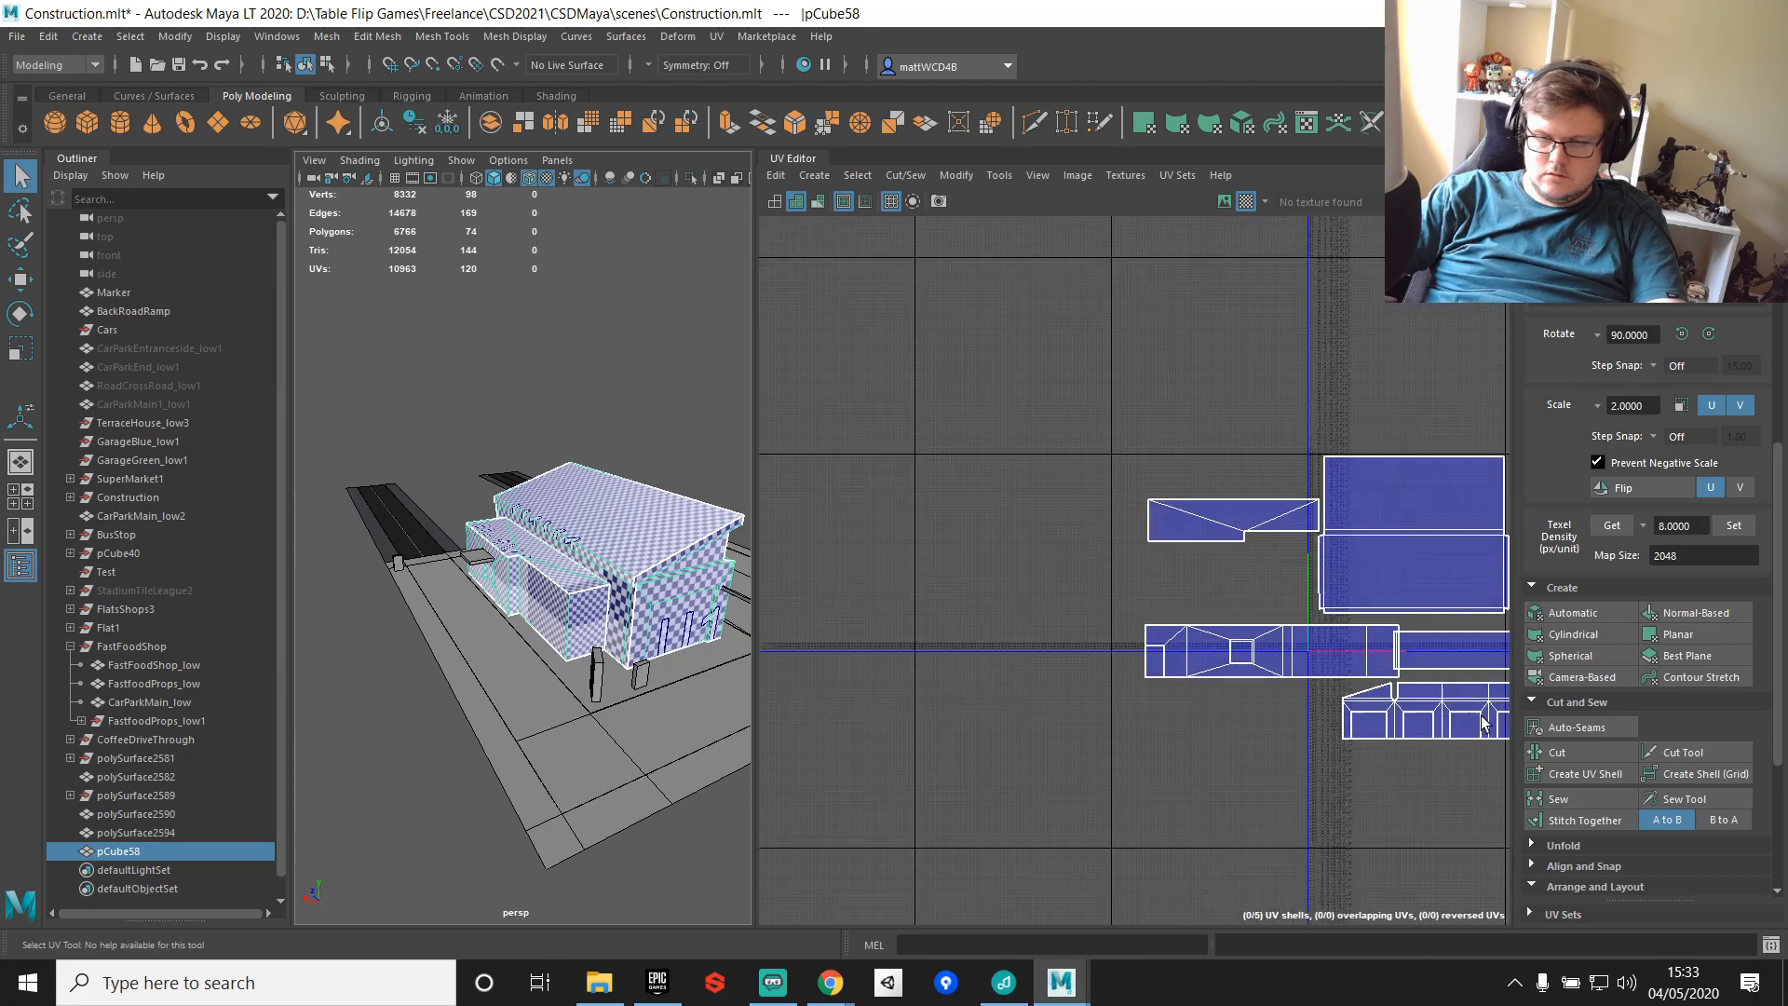
{"action": "middle_click_drag", "start_coordinate": [1078, 532], "coordinate": [1132, 533], "text": "alt"}
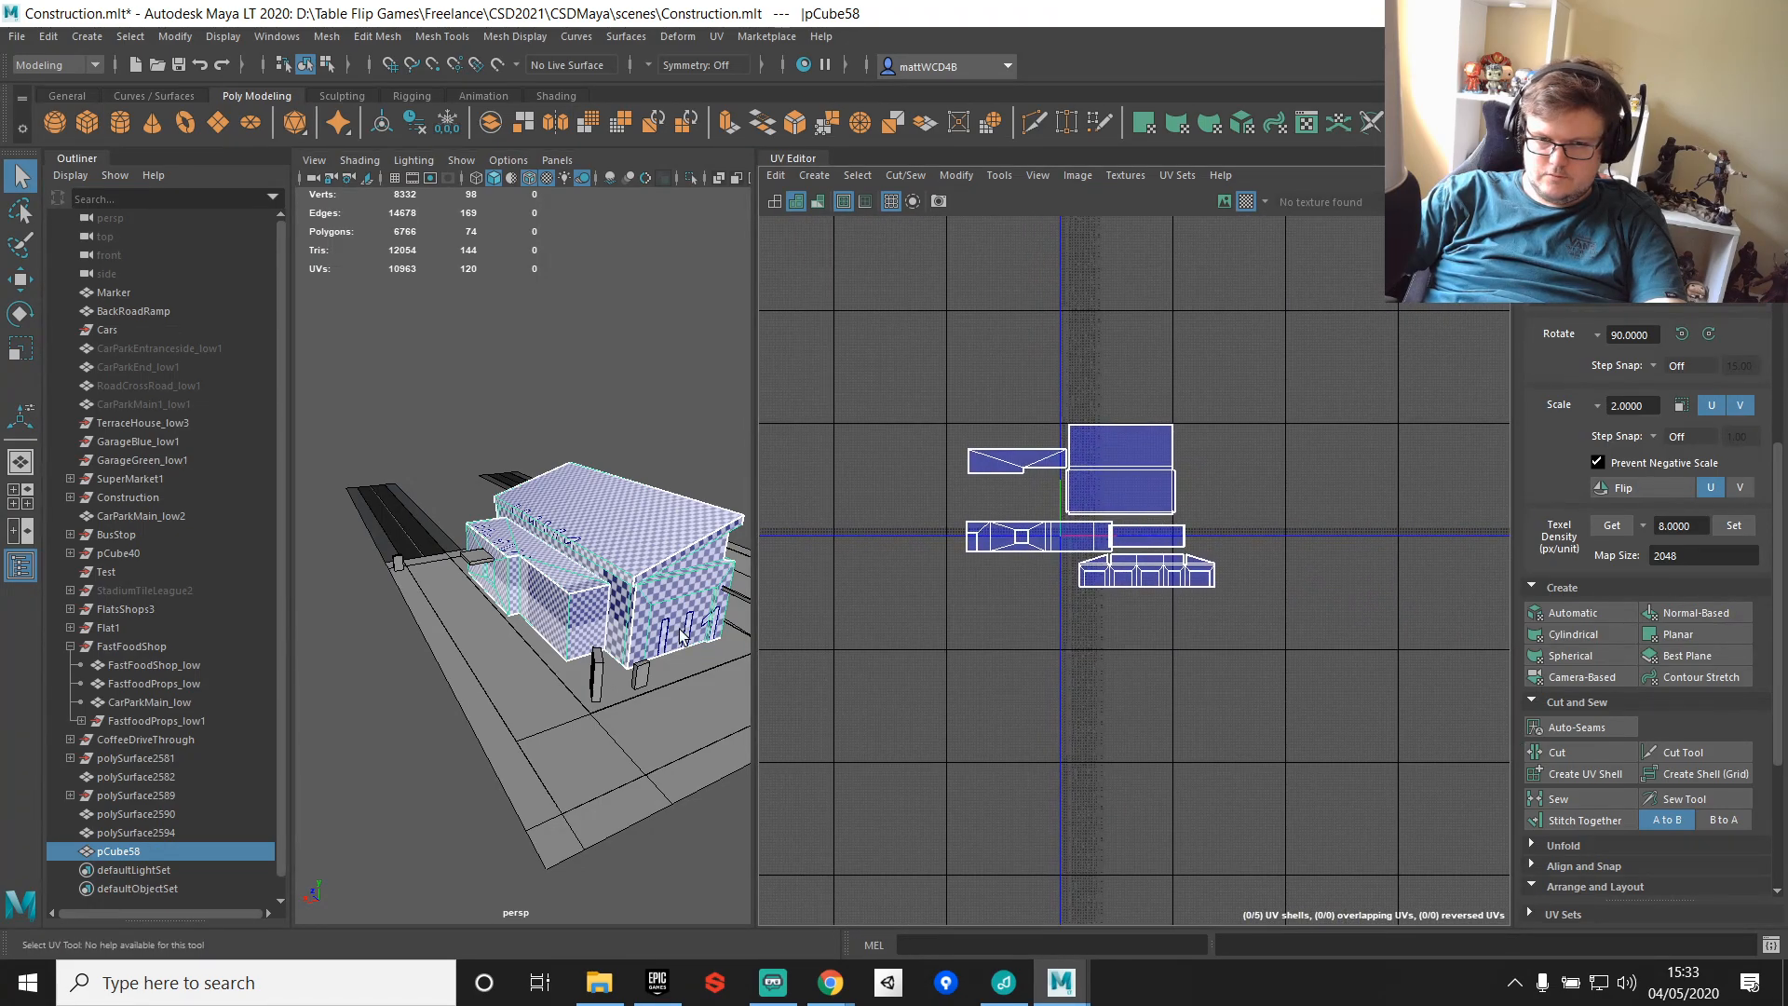
Step: Try automatic UV mapping on the small upright prop beside the extension and undo it
{"action": "left_click", "coordinate": [596, 669]}
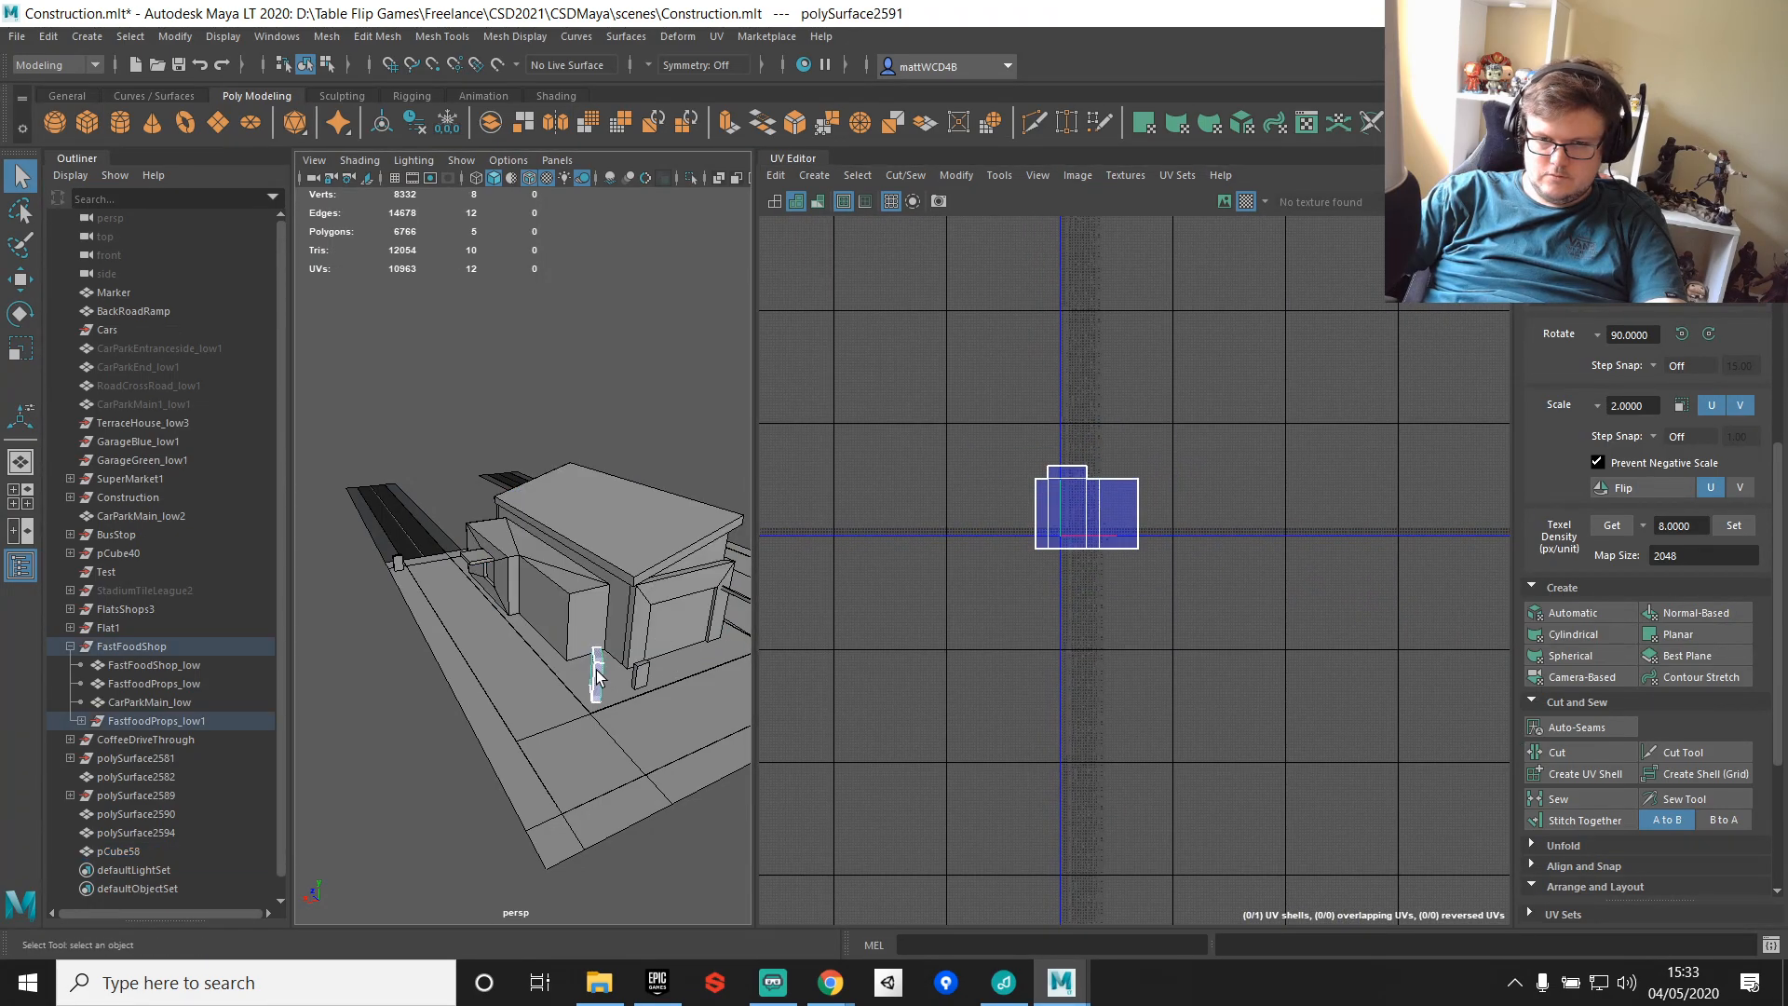
{"action": "left_click", "coordinate": [1573, 612]}
{"action": "scroll", "coordinate": [1178, 479], "scroll_direction": "up", "scroll_amount": 3}
{"action": "key", "text": "ctrl+l"}
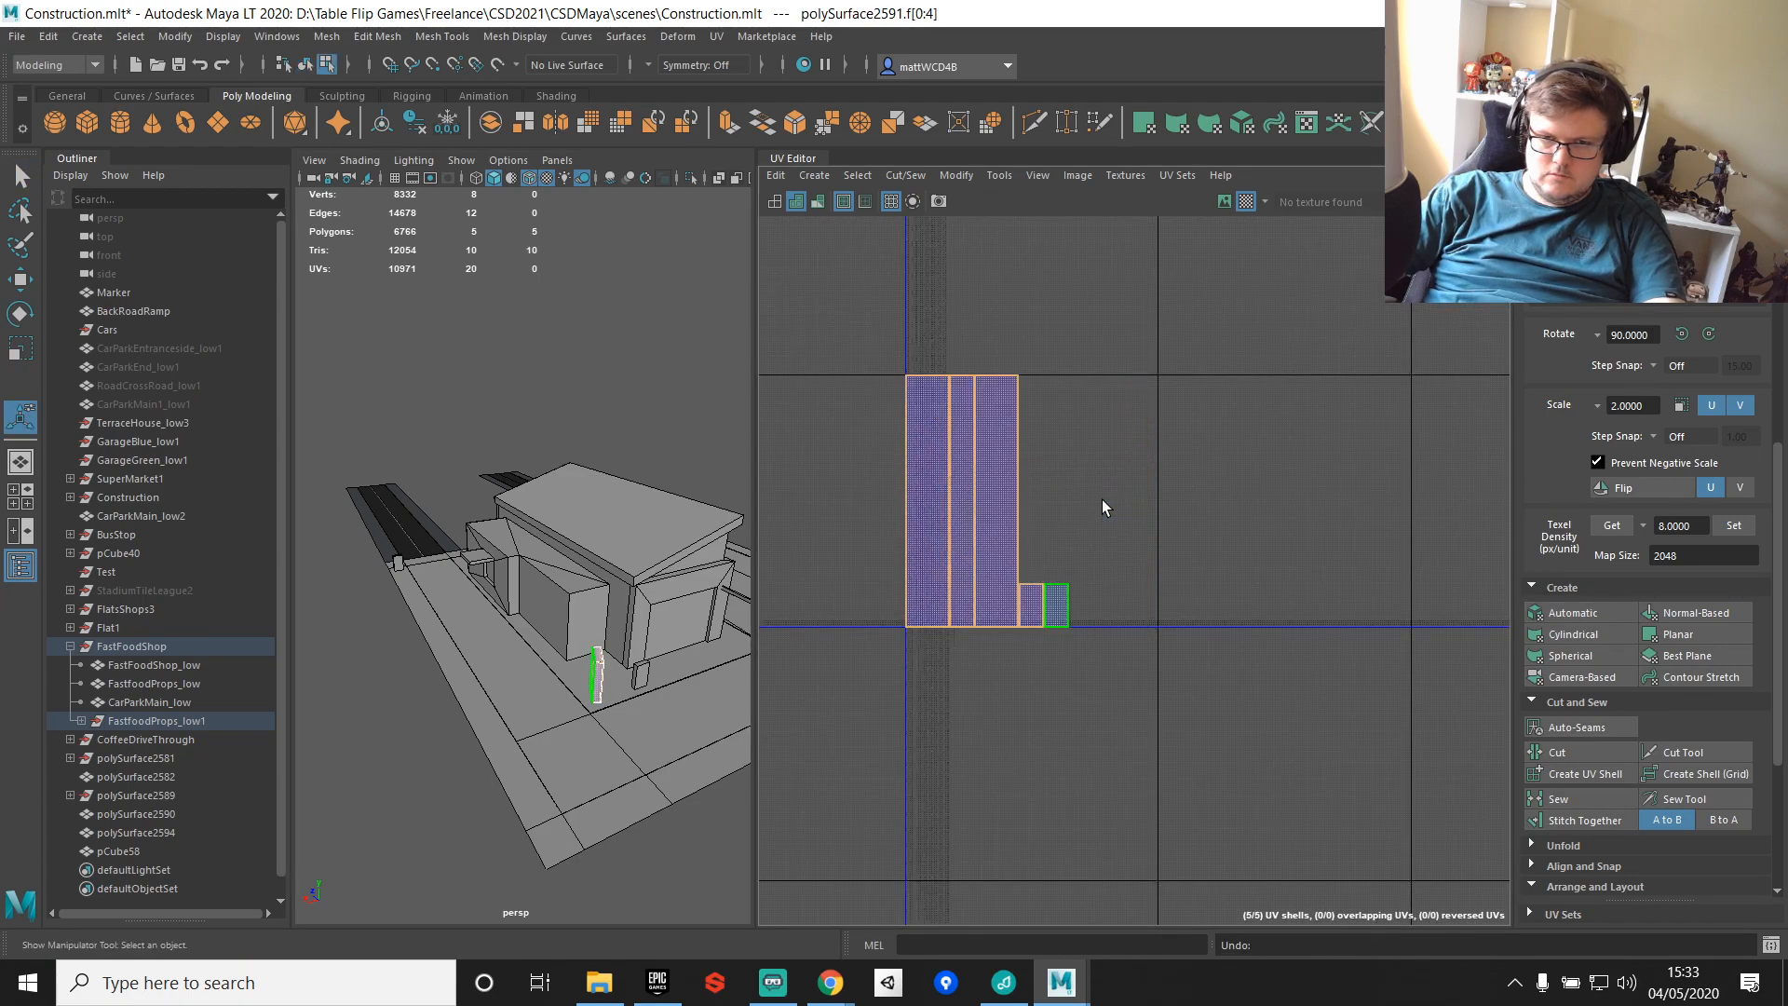
{"action": "key", "text": "ctrl+z"}
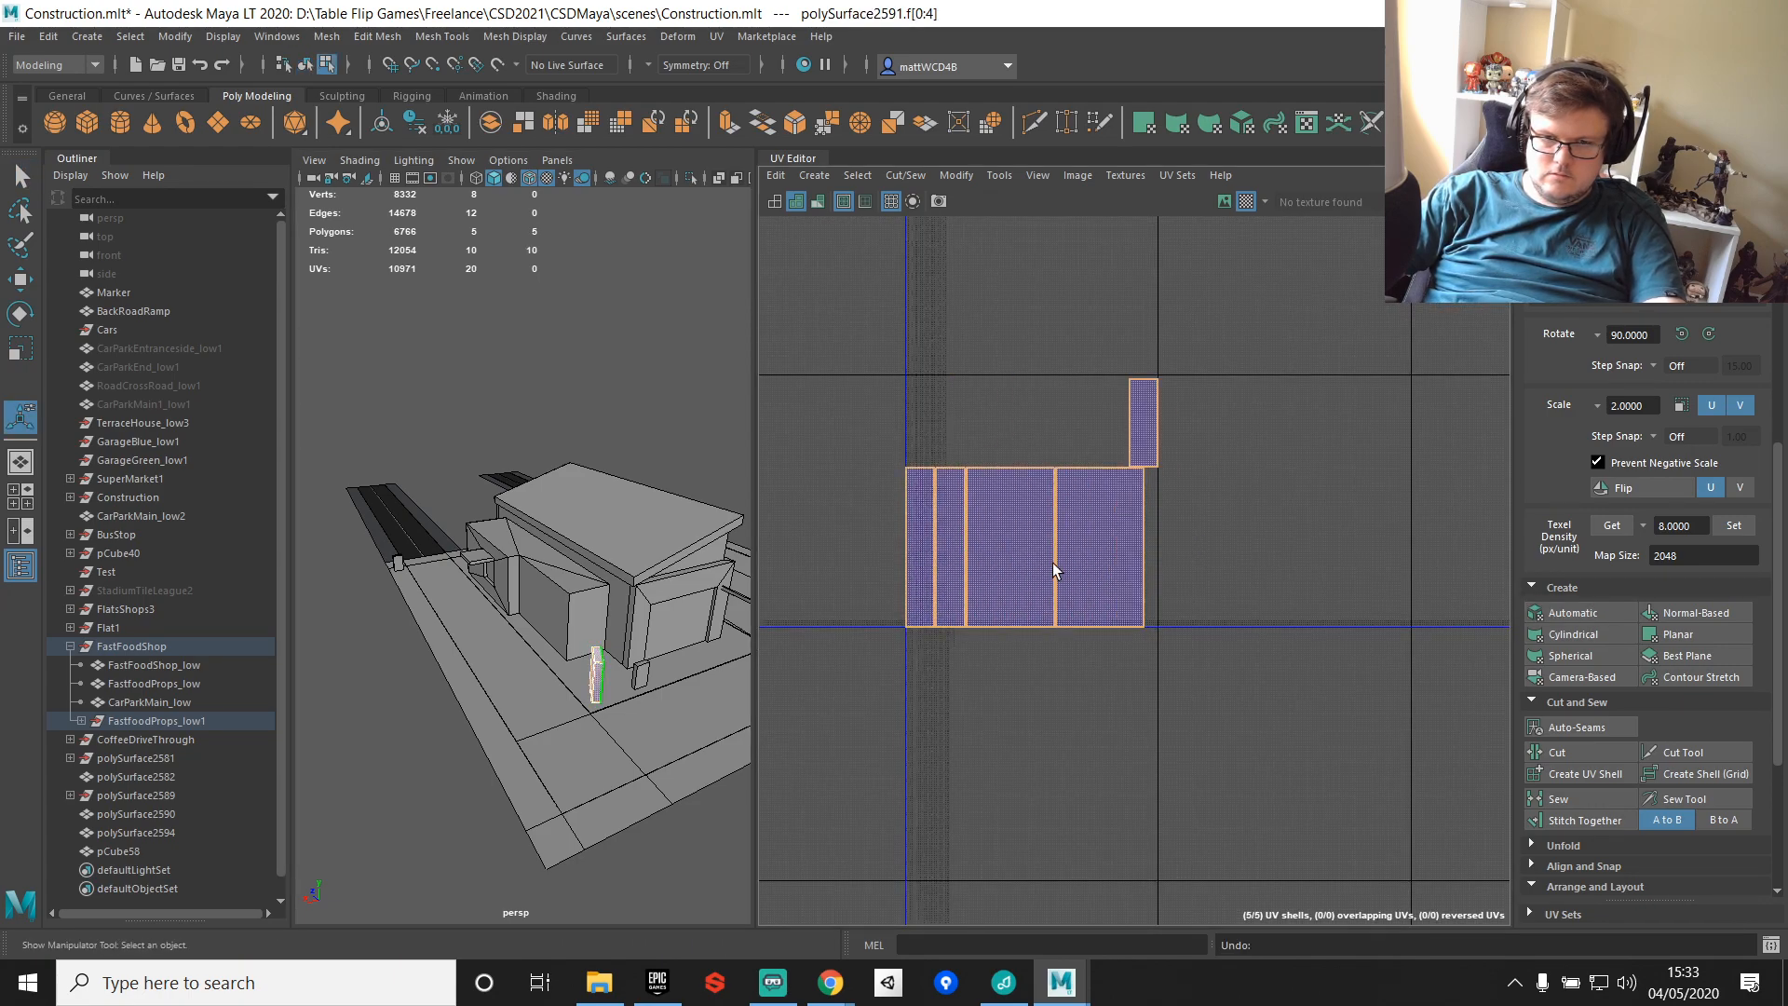
{"action": "key", "text": "q"}
{"action": "key", "text": "F8"}
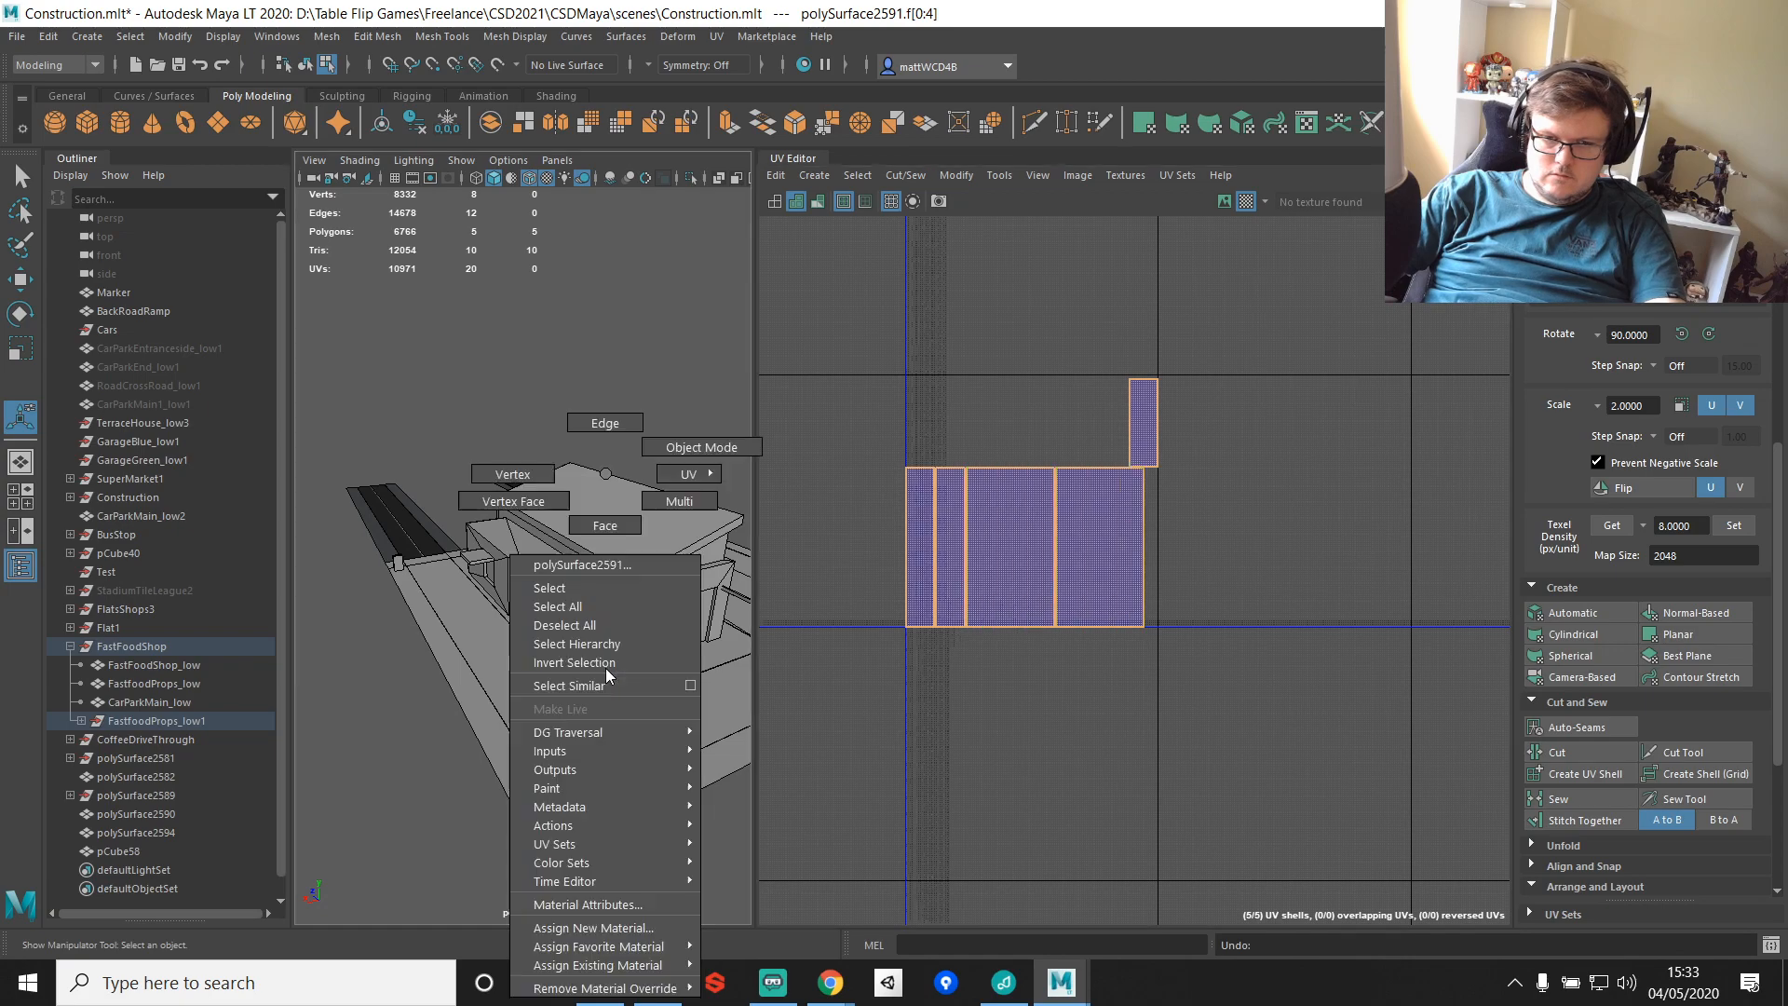
{"action": "key", "text": "ctrl+z"}
{"action": "key", "text": "ctrl+z"}
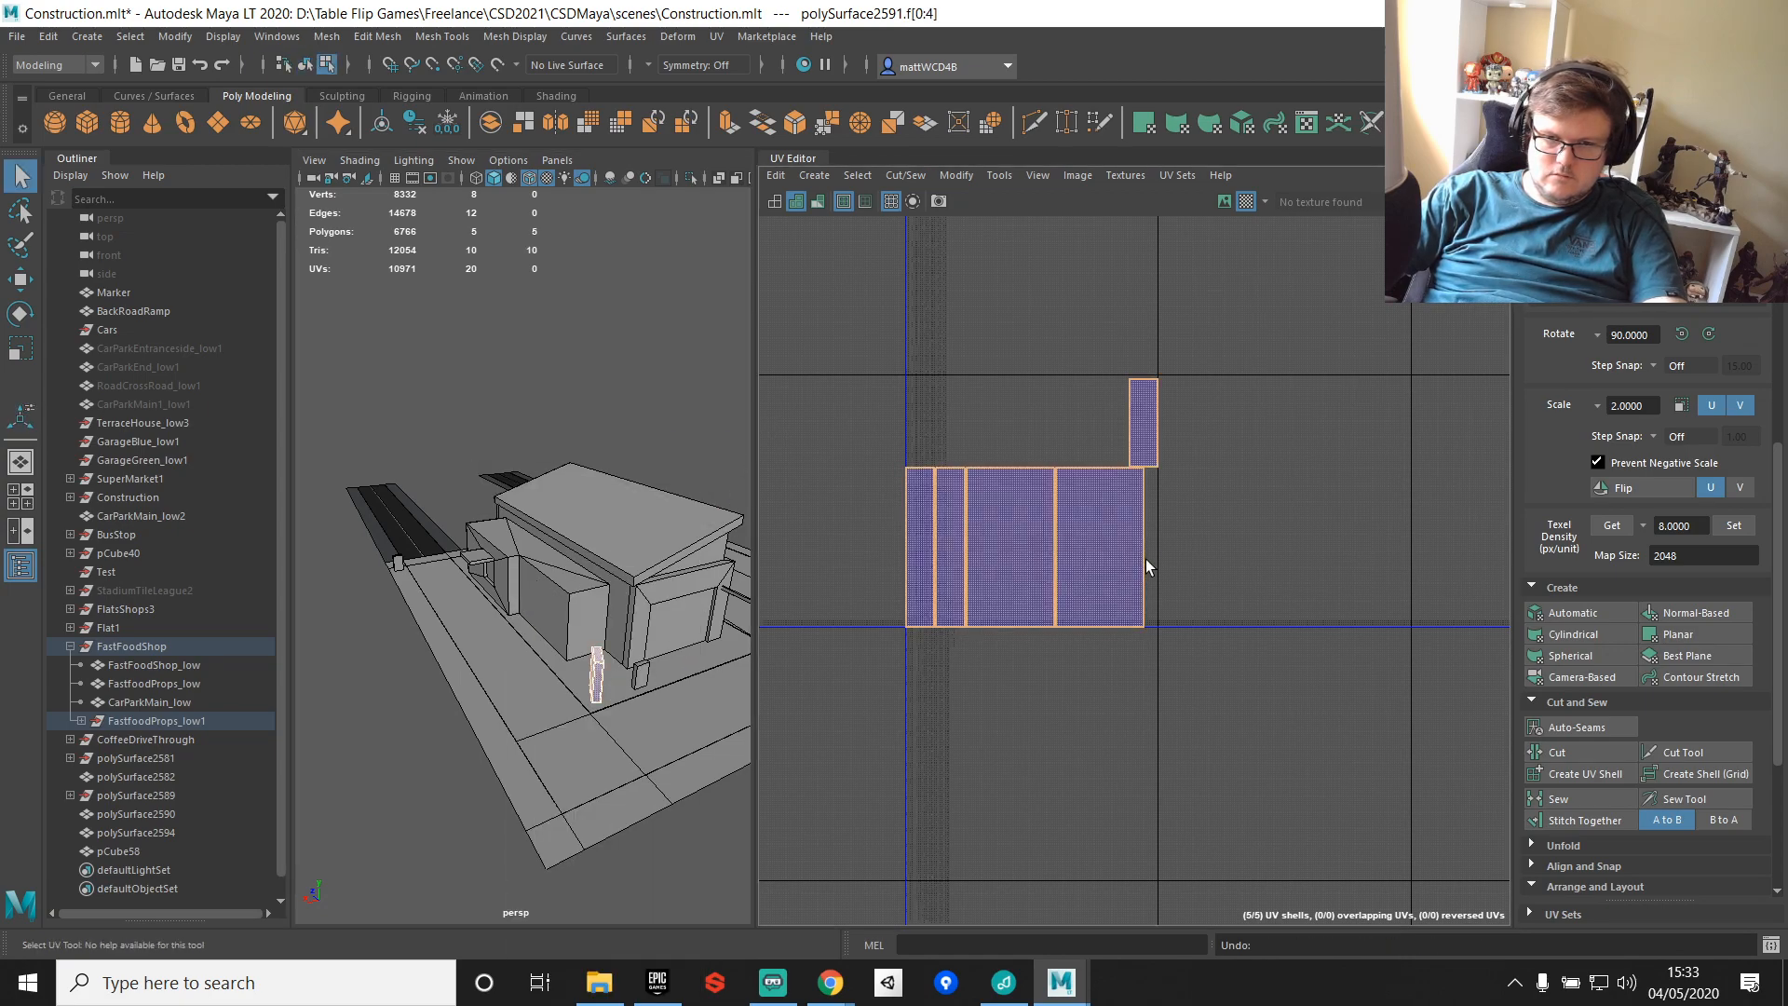
{"action": "key", "text": "ctrl+z"}
{"action": "scroll", "coordinate": [734, 685], "scroll_direction": "up", "scroll_amount": 5}
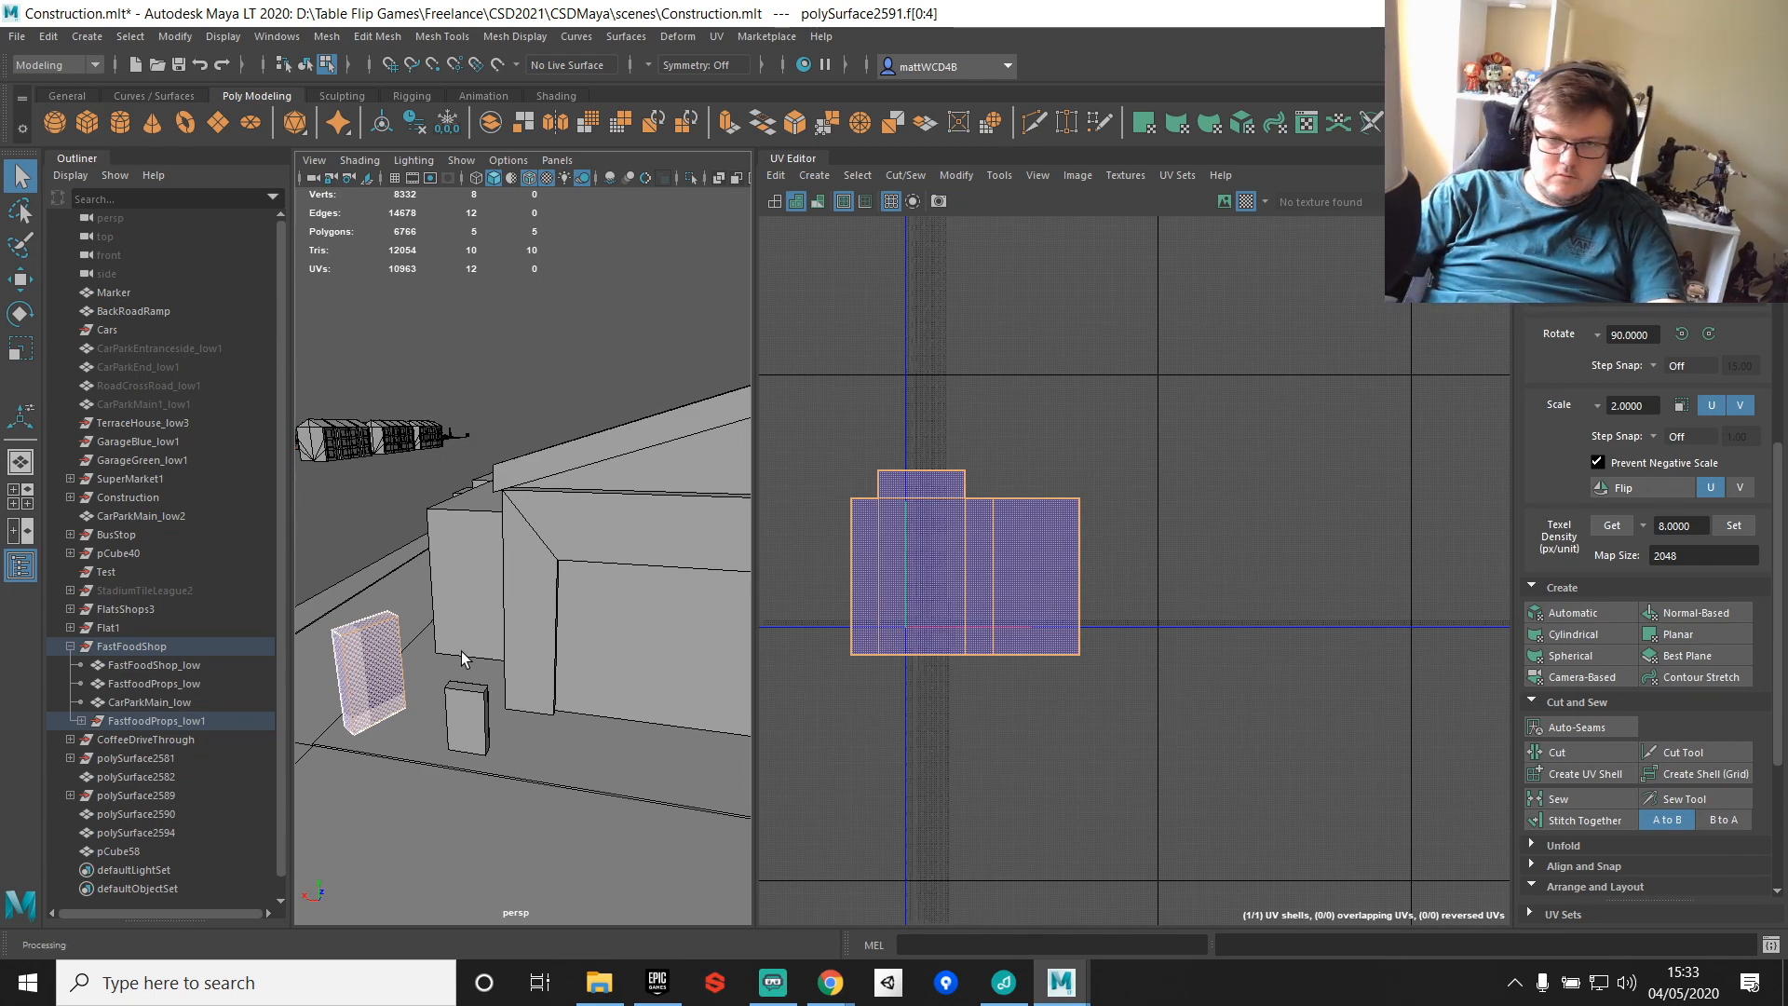
Step: Select the ground slab around the building and apply automatic UV mapping to it
{"action": "right_click_drag", "start_coordinate": [461, 474], "coordinate": [580, 512]}
{"action": "scroll", "coordinate": [567, 546], "scroll_direction": "down", "scroll_amount": 5}
{"action": "scroll", "coordinate": [567, 578], "scroll_direction": "up", "scroll_amount": 4}
{"action": "left_click_drag", "start_coordinate": [566, 578], "coordinate": [516, 575], "text": "alt"}
{"action": "right_click_drag", "start_coordinate": [516, 573], "coordinate": [575, 548]}
{"action": "left_click", "coordinate": [555, 587]}
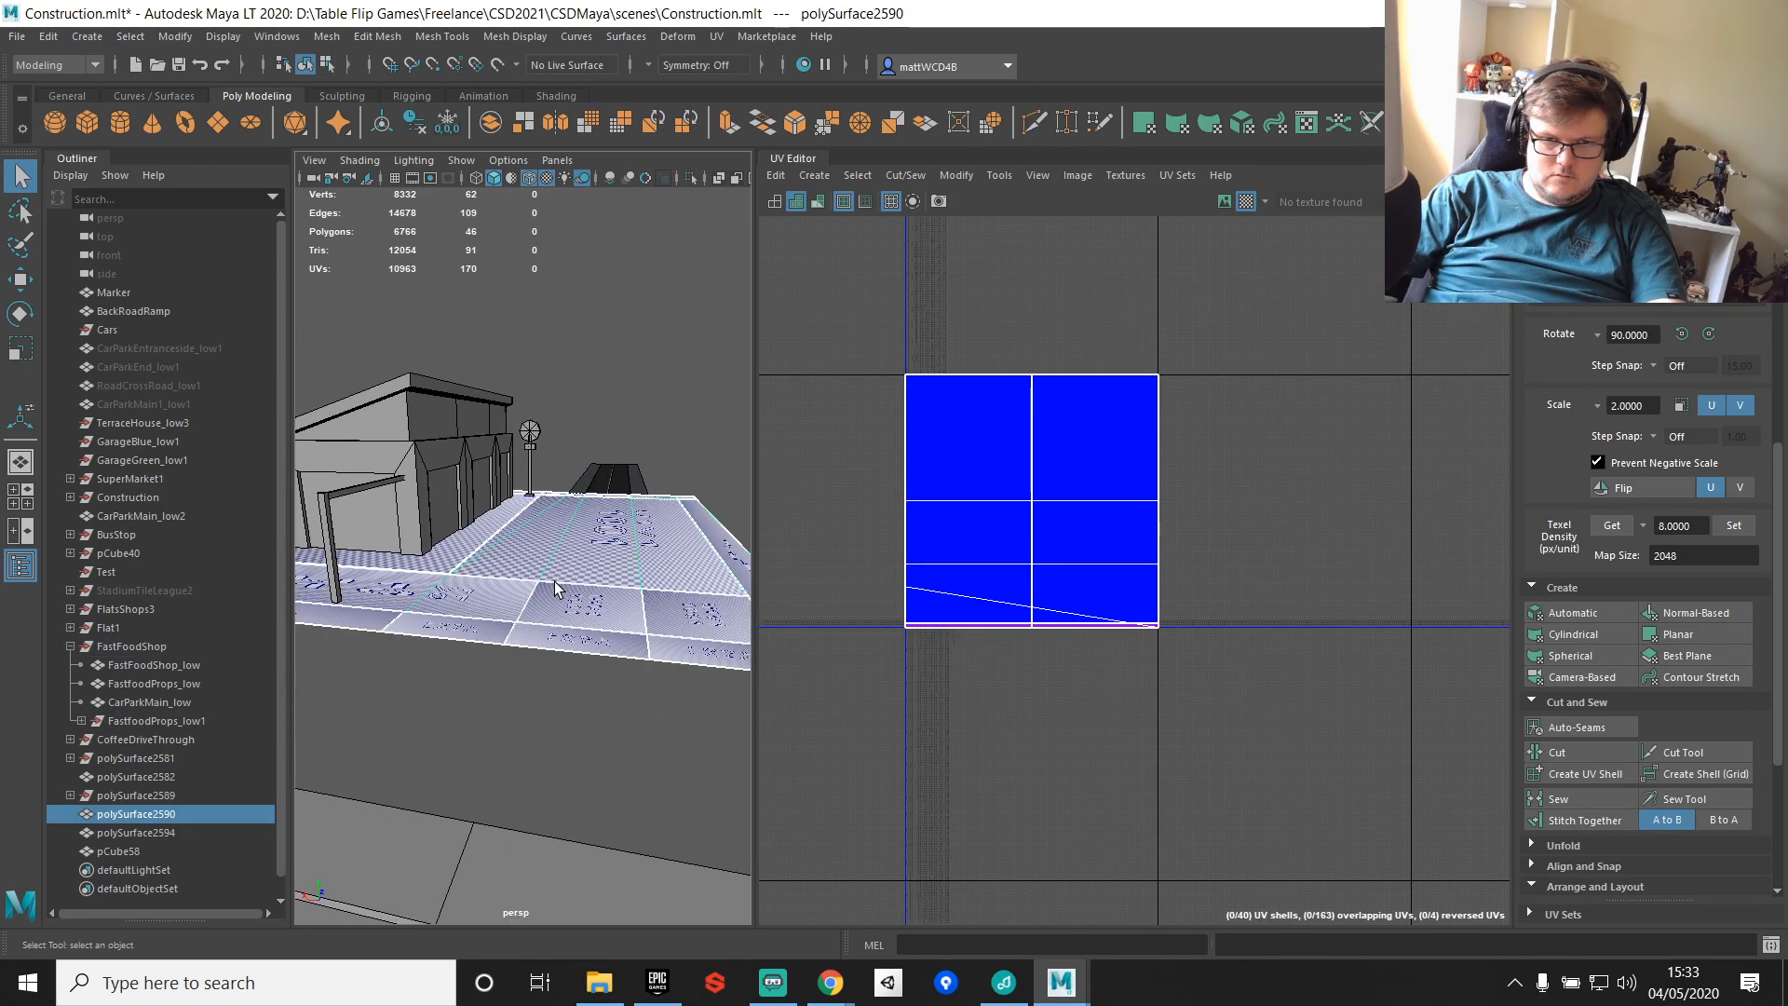
{"action": "left_click", "coordinate": [1573, 613]}
{"action": "scroll", "coordinate": [1036, 509], "scroll_direction": "up", "scroll_amount": 6}
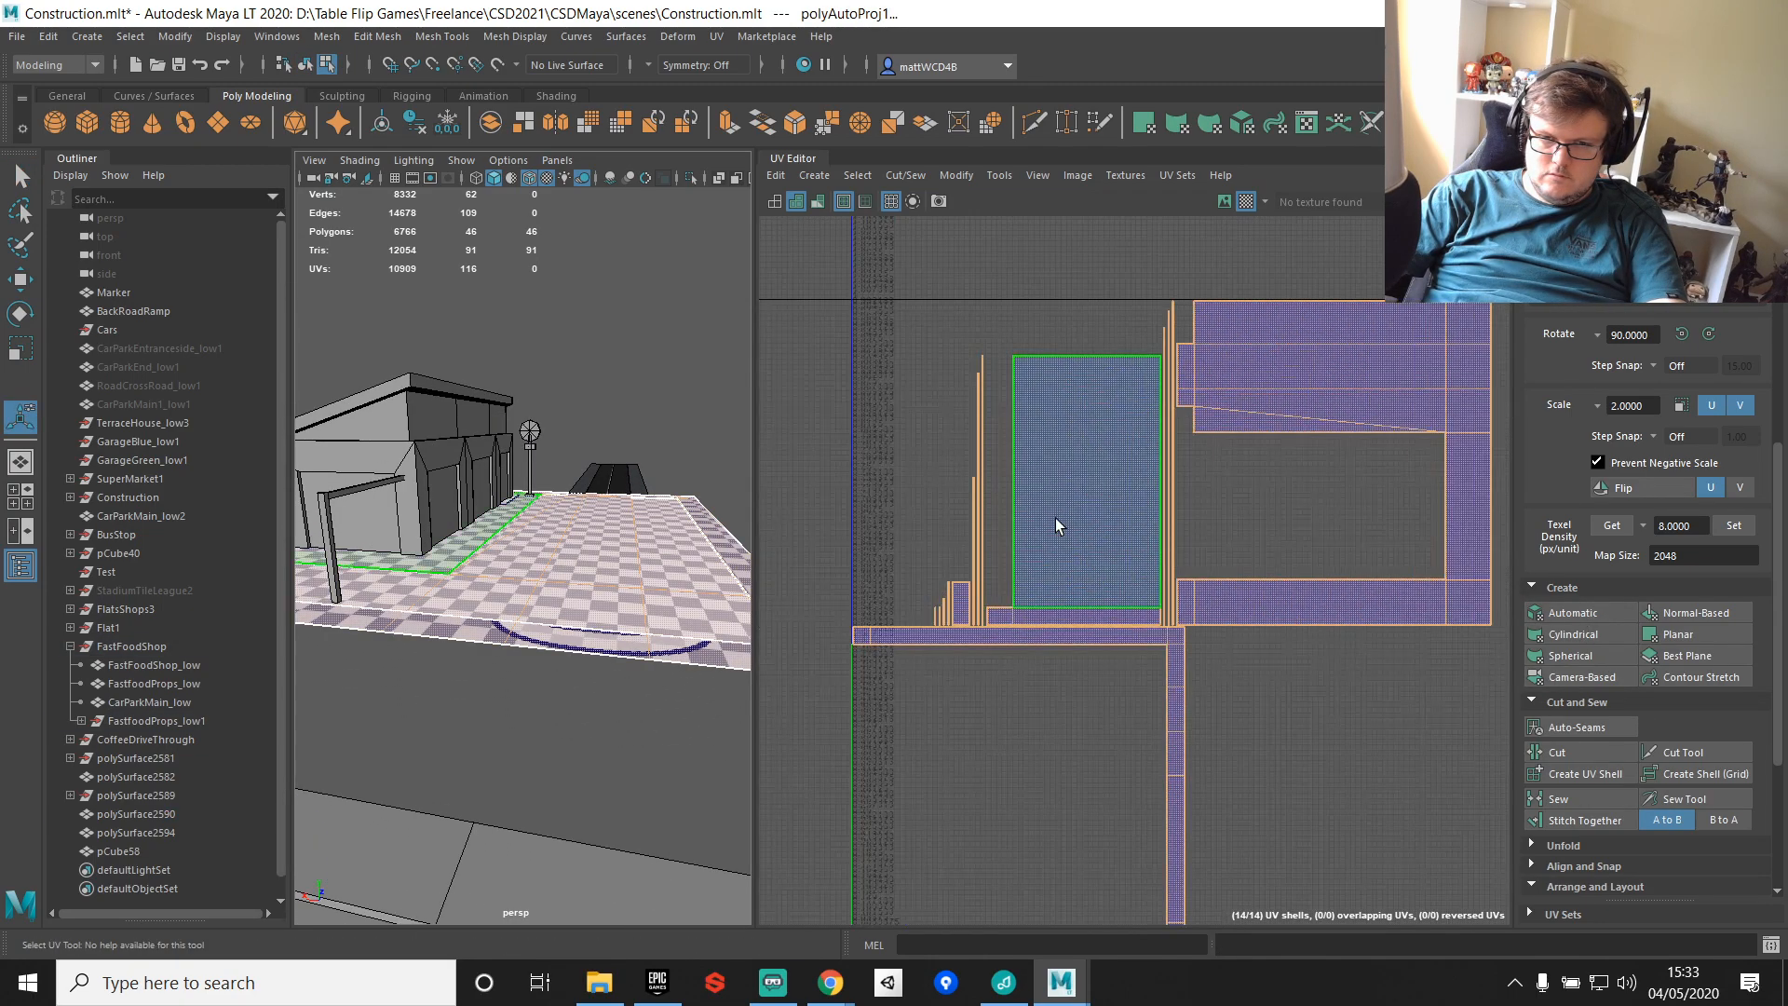
Step: Select the rectangular pavement shell under the building and shift it slightly left
{"action": "left_click", "coordinate": [1126, 460]}
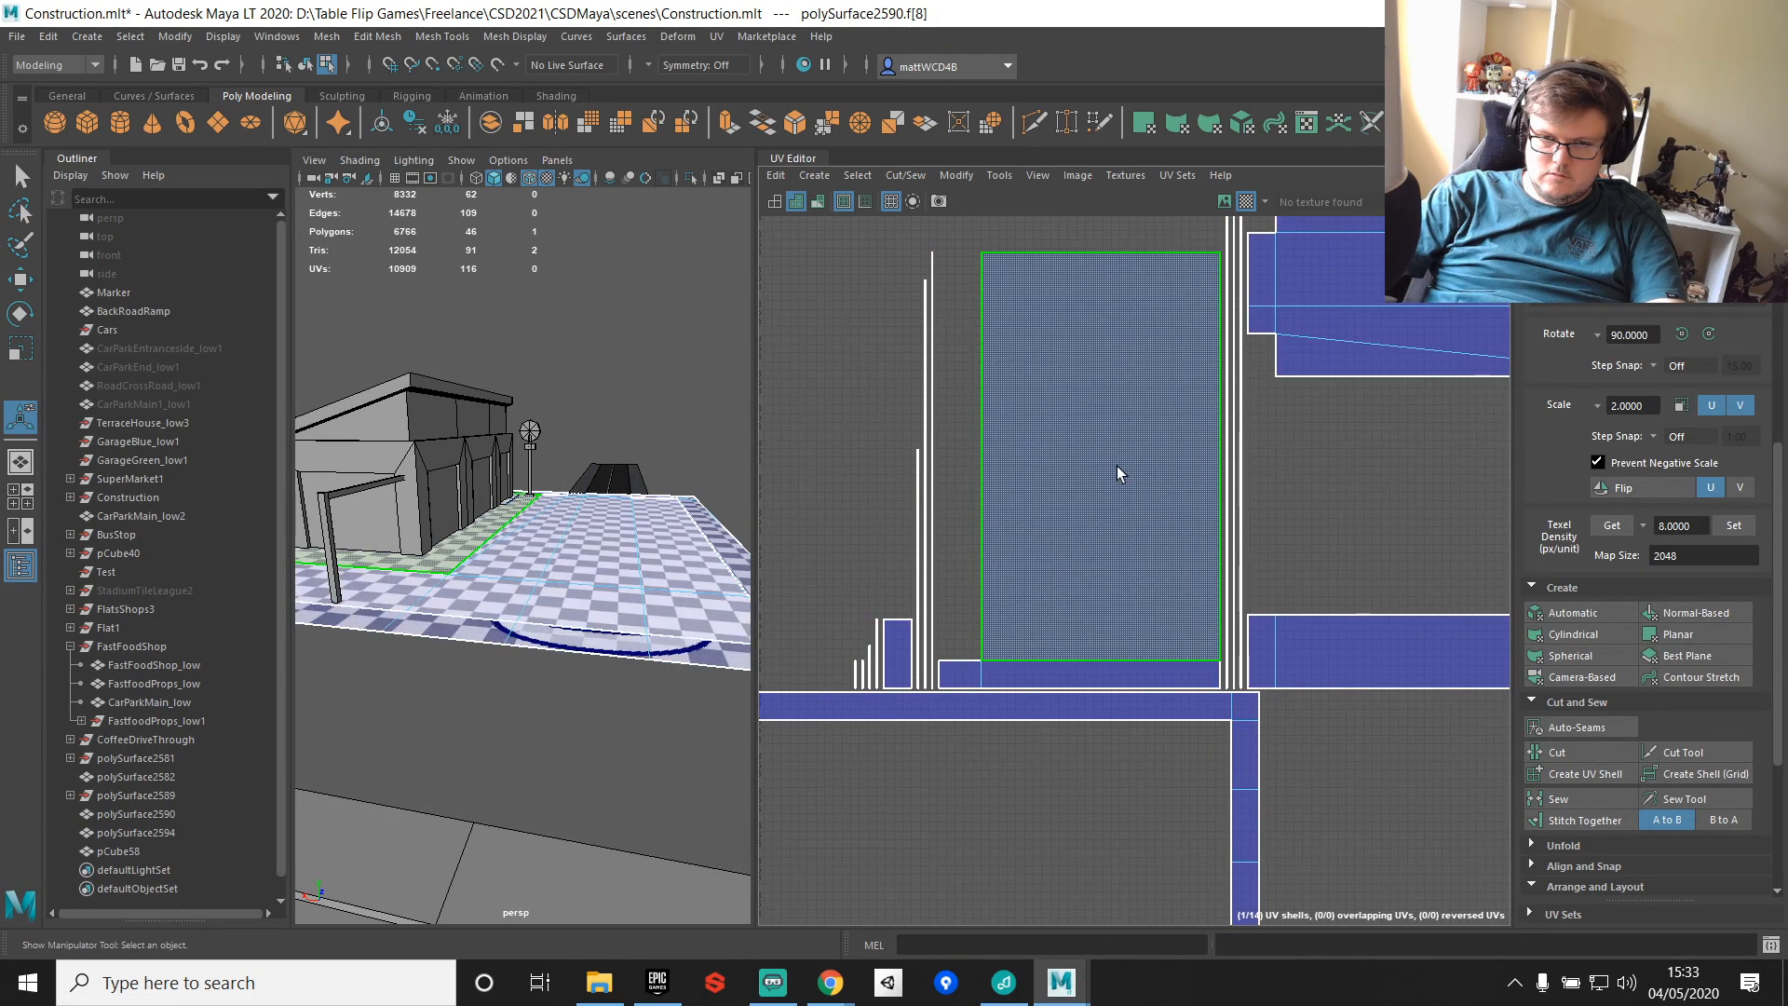
{"action": "scroll", "coordinate": [1110, 407], "scroll_direction": "down", "scroll_amount": 2}
{"action": "key", "text": "w"}
{"action": "mouse_move", "coordinate": [1092, 453]}
{"action": "left_mouse_down"}
{"action": "mouse_move", "coordinate": [1091, 565]}
{"action": "mouse_move", "coordinate": [1072, 457]}
{"action": "left_mouse_up"}
Step: Examine the pavement surface and its edges around the building up close
{"action": "left_click_drag", "start_coordinate": [580, 517], "coordinate": [308, 565], "text": "alt"}
{"action": "scroll", "coordinate": [491, 539], "scroll_direction": "up", "scroll_amount": 8}
{"action": "middle_click_drag", "start_coordinate": [491, 539], "coordinate": [451, 512], "text": "alt"}
{"action": "left_click_drag", "start_coordinate": [451, 512], "coordinate": [667, 487], "text": "alt"}
{"action": "middle_click_drag", "start_coordinate": [667, 487], "coordinate": [431, 550], "text": "alt"}
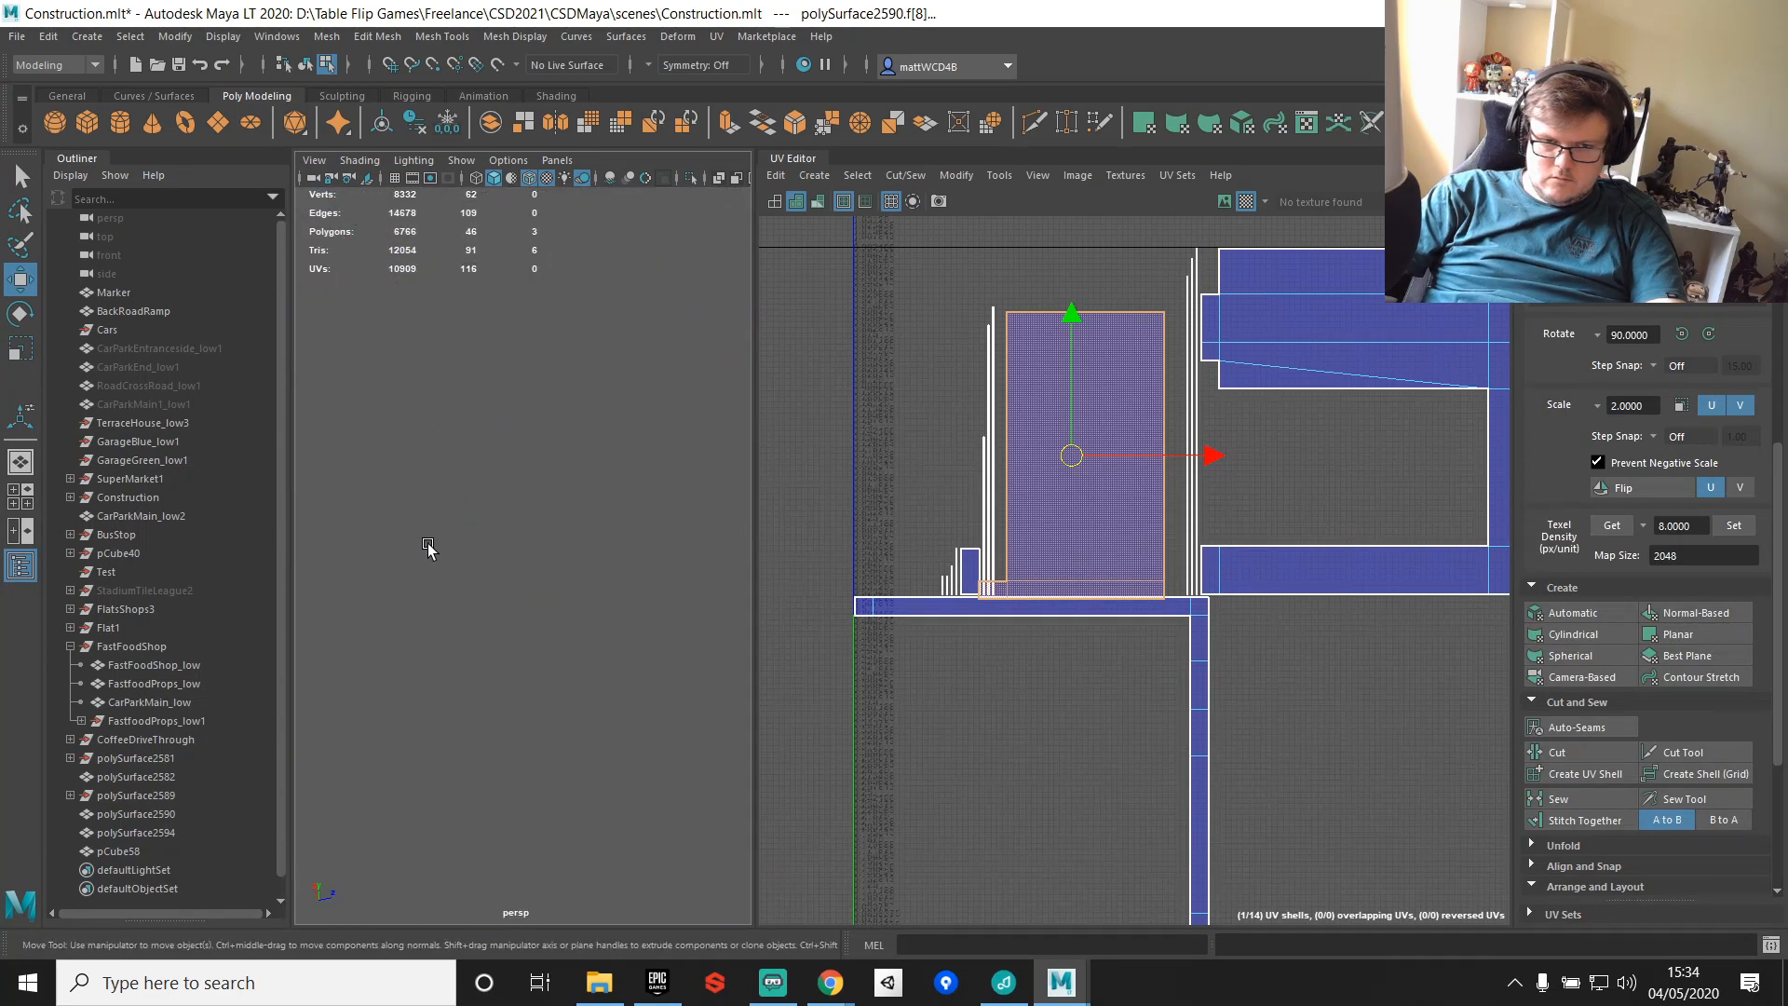
{"action": "key", "text": "f"}
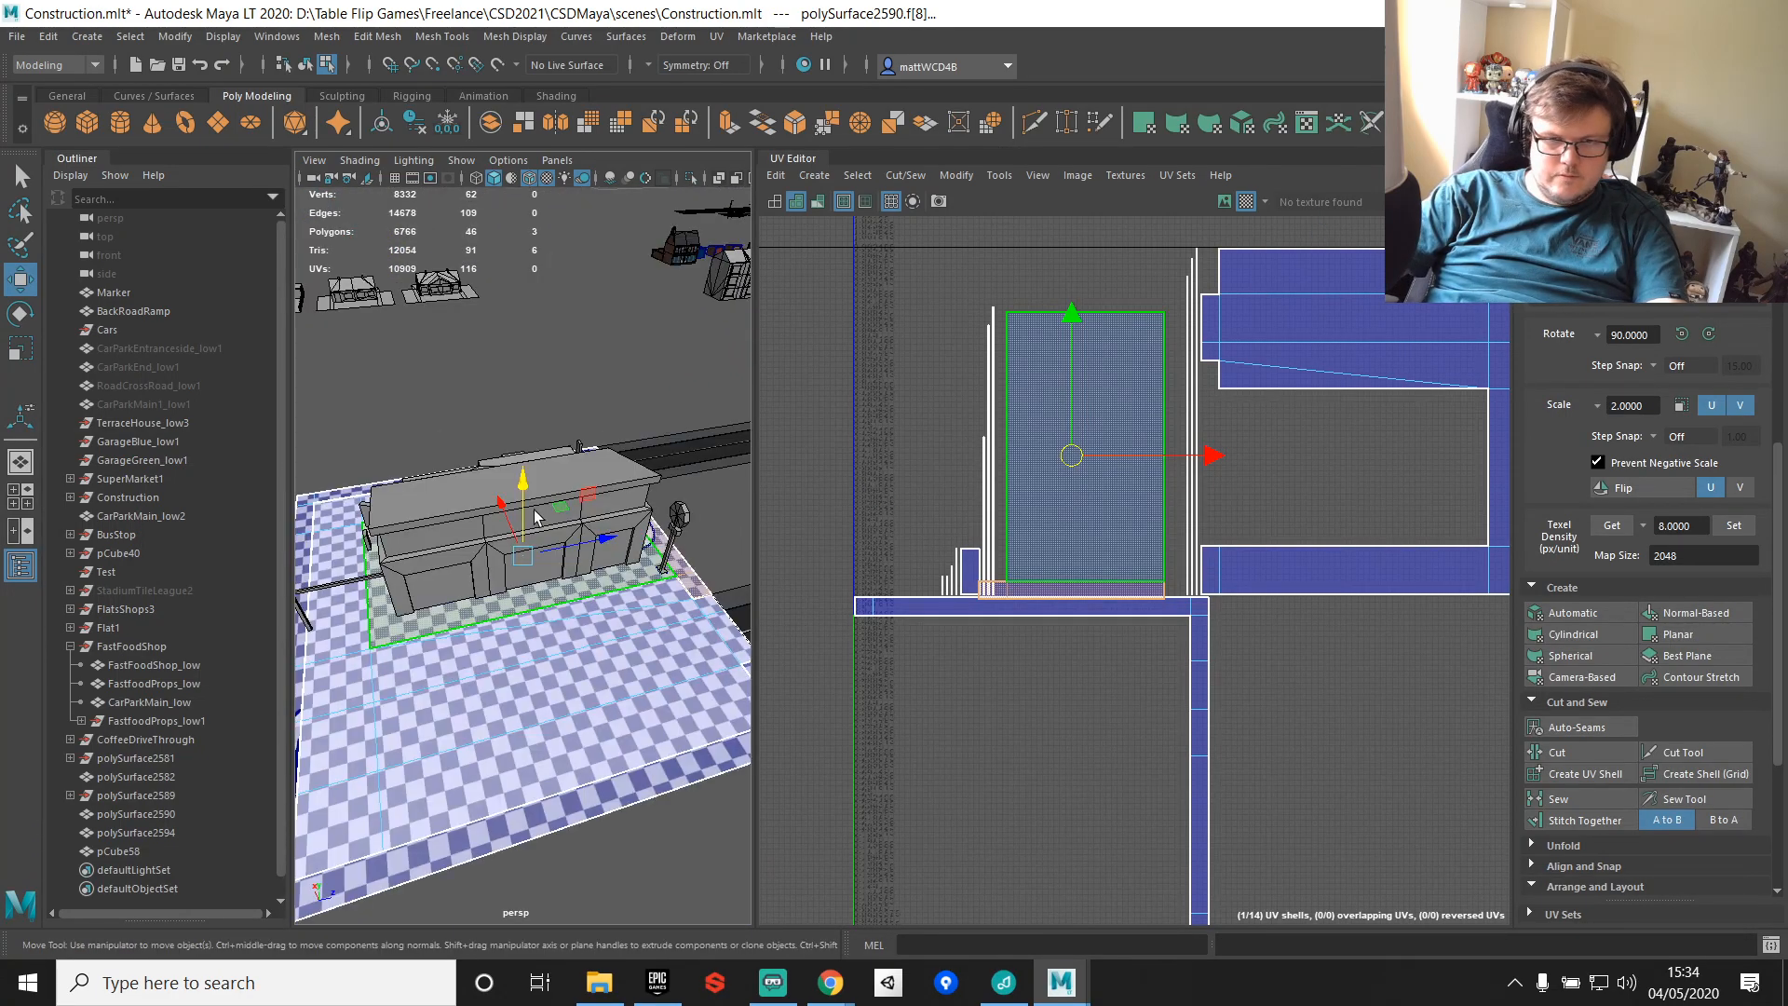
{"action": "left_click_drag", "start_coordinate": [507, 688], "coordinate": [549, 675], "text": "alt"}
{"action": "right_click_drag", "start_coordinate": [549, 675], "coordinate": [667, 788], "text": "alt"}
{"action": "left_click_drag", "start_coordinate": [667, 788], "coordinate": [675, 723], "text": "alt"}
{"action": "left_click_drag", "start_coordinate": [568, 700], "coordinate": [455, 679], "text": "alt"}
{"action": "right_click_drag", "start_coordinate": [456, 679], "coordinate": [508, 689], "text": "alt"}
{"action": "middle_click_drag", "start_coordinate": [508, 689], "coordinate": [544, 684], "text": "alt"}
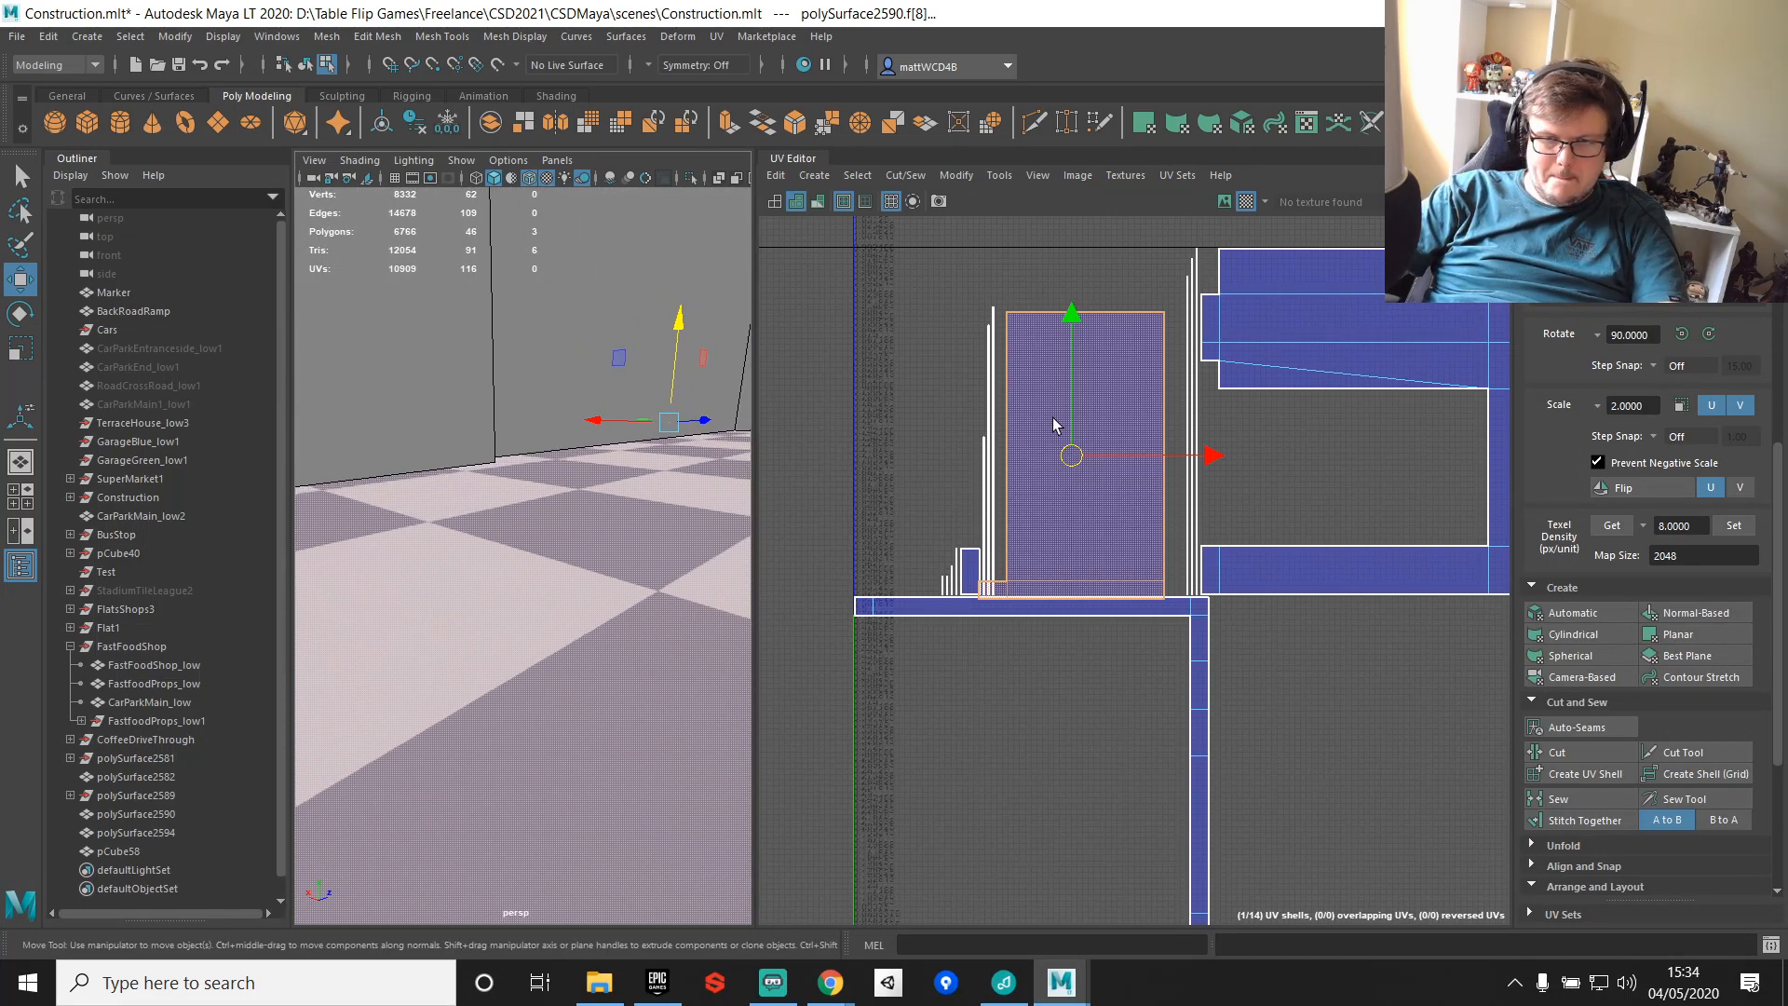
Step: Move the pavement shell well clear of the others and cut apart all faces of the remaining thin strip shells
{"action": "scroll", "coordinate": [1094, 460], "scroll_direction": "down", "scroll_amount": 5}
{"action": "left_click_drag", "start_coordinate": [1088, 461], "coordinate": [802, 338]}
{"action": "key", "text": "q"}
{"action": "left_click_drag", "start_coordinate": [966, 294], "coordinate": [1140, 819]}
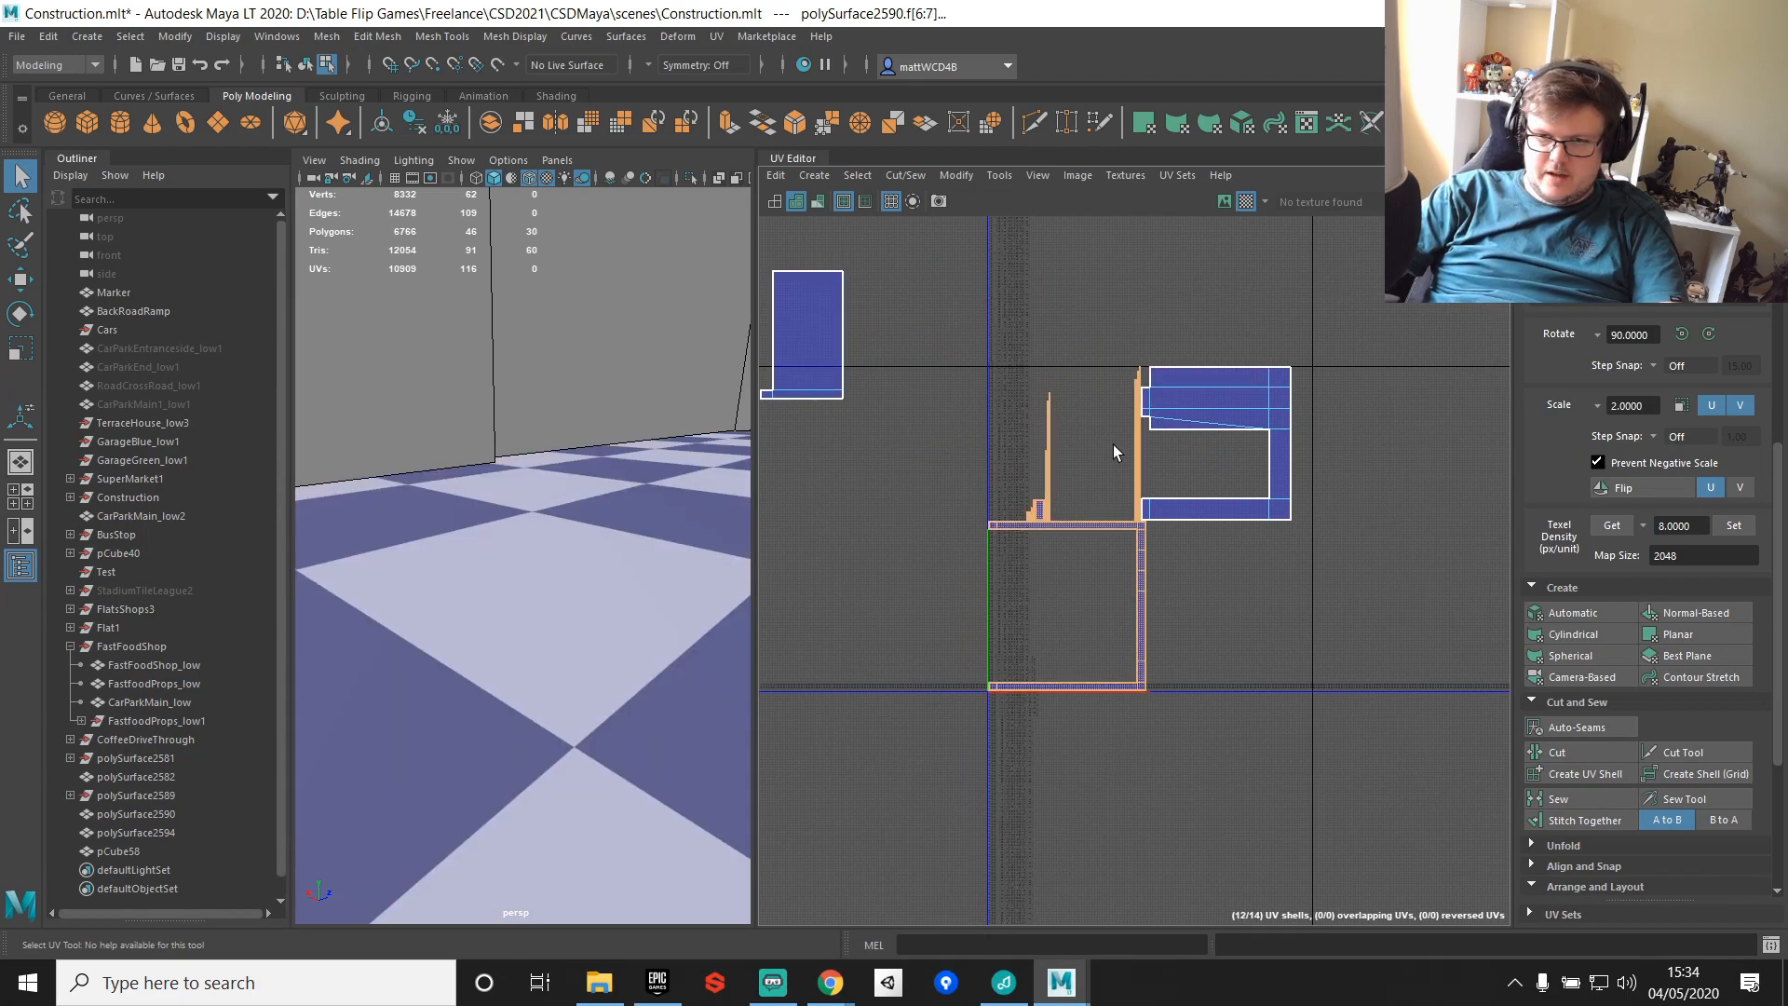
{"action": "scroll", "coordinate": [1121, 445], "scroll_direction": "up", "scroll_amount": 5}
{"action": "left_click", "coordinate": [1567, 750]}
Step: Sew the thin kerb strips onto the left, upper and right edges of the rectangular pavement shell
{"action": "middle_click_drag", "start_coordinate": [1022, 382], "coordinate": [1324, 634], "text": "alt"}
{"action": "scroll", "coordinate": [935, 467], "scroll_direction": "up", "scroll_amount": 3}
{"action": "left_click", "coordinate": [921, 474]}
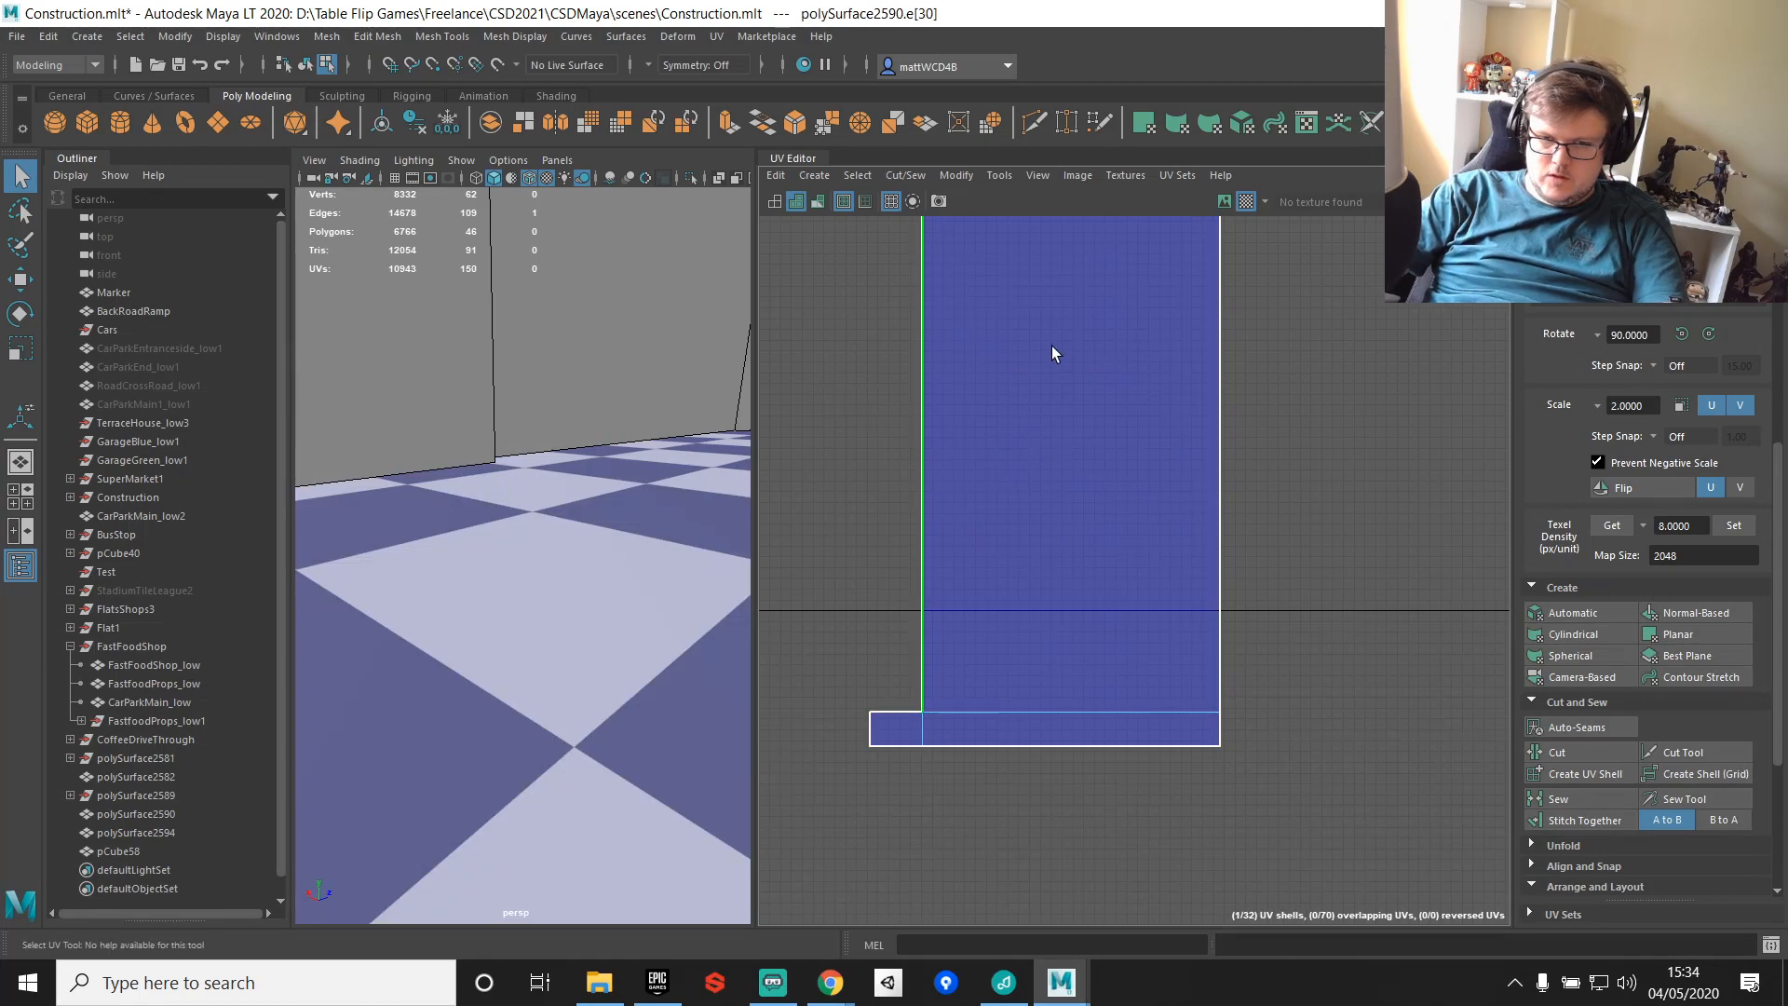
{"action": "middle_click_drag", "start_coordinate": [1053, 354], "coordinate": [1066, 561], "text": "alt"}
{"action": "left_click", "coordinate": [999, 411]}
{"action": "key", "text": "shift+s"}
{"action": "scroll", "coordinate": [932, 451], "scroll_direction": "up", "scroll_amount": 4}
{"action": "scroll", "coordinate": [969, 437], "scroll_direction": "down", "scroll_amount": 2}
{"action": "middle_click_drag", "start_coordinate": [1223, 496], "coordinate": [955, 402], "text": "alt"}
{"action": "left_click", "coordinate": [1157, 417]}
{"action": "key", "text": "shift+s"}
Step: Sew the thin kerb strips onto the left and upper edges of the short strip at the pavement shell's lower-left corner
{"action": "scroll", "coordinate": [1166, 470], "scroll_direction": "down", "scroll_amount": 4}
{"action": "middle_click_drag", "start_coordinate": [1045, 843], "coordinate": [1083, 566], "text": "alt"}
{"action": "scroll", "coordinate": [1082, 566], "scroll_direction": "up", "scroll_amount": 3}
{"action": "left_click", "coordinate": [866, 545]}
{"action": "key", "text": "shift+s"}
{"action": "scroll", "coordinate": [884, 557], "scroll_direction": "up", "scroll_amount": 2}
{"action": "middle_click_drag", "start_coordinate": [885, 557], "coordinate": [1194, 556], "text": "alt"}
{"action": "scroll", "coordinate": [1196, 548], "scroll_direction": "up", "scroll_amount": 2}
{"action": "left_click", "coordinate": [935, 471]}
{"action": "key", "text": "shift+s"}
Step: Frame the lower strip's bottom edge in the 3D view and sew the next split edge of the pavement shell
{"action": "left_click", "coordinate": [1037, 557]}
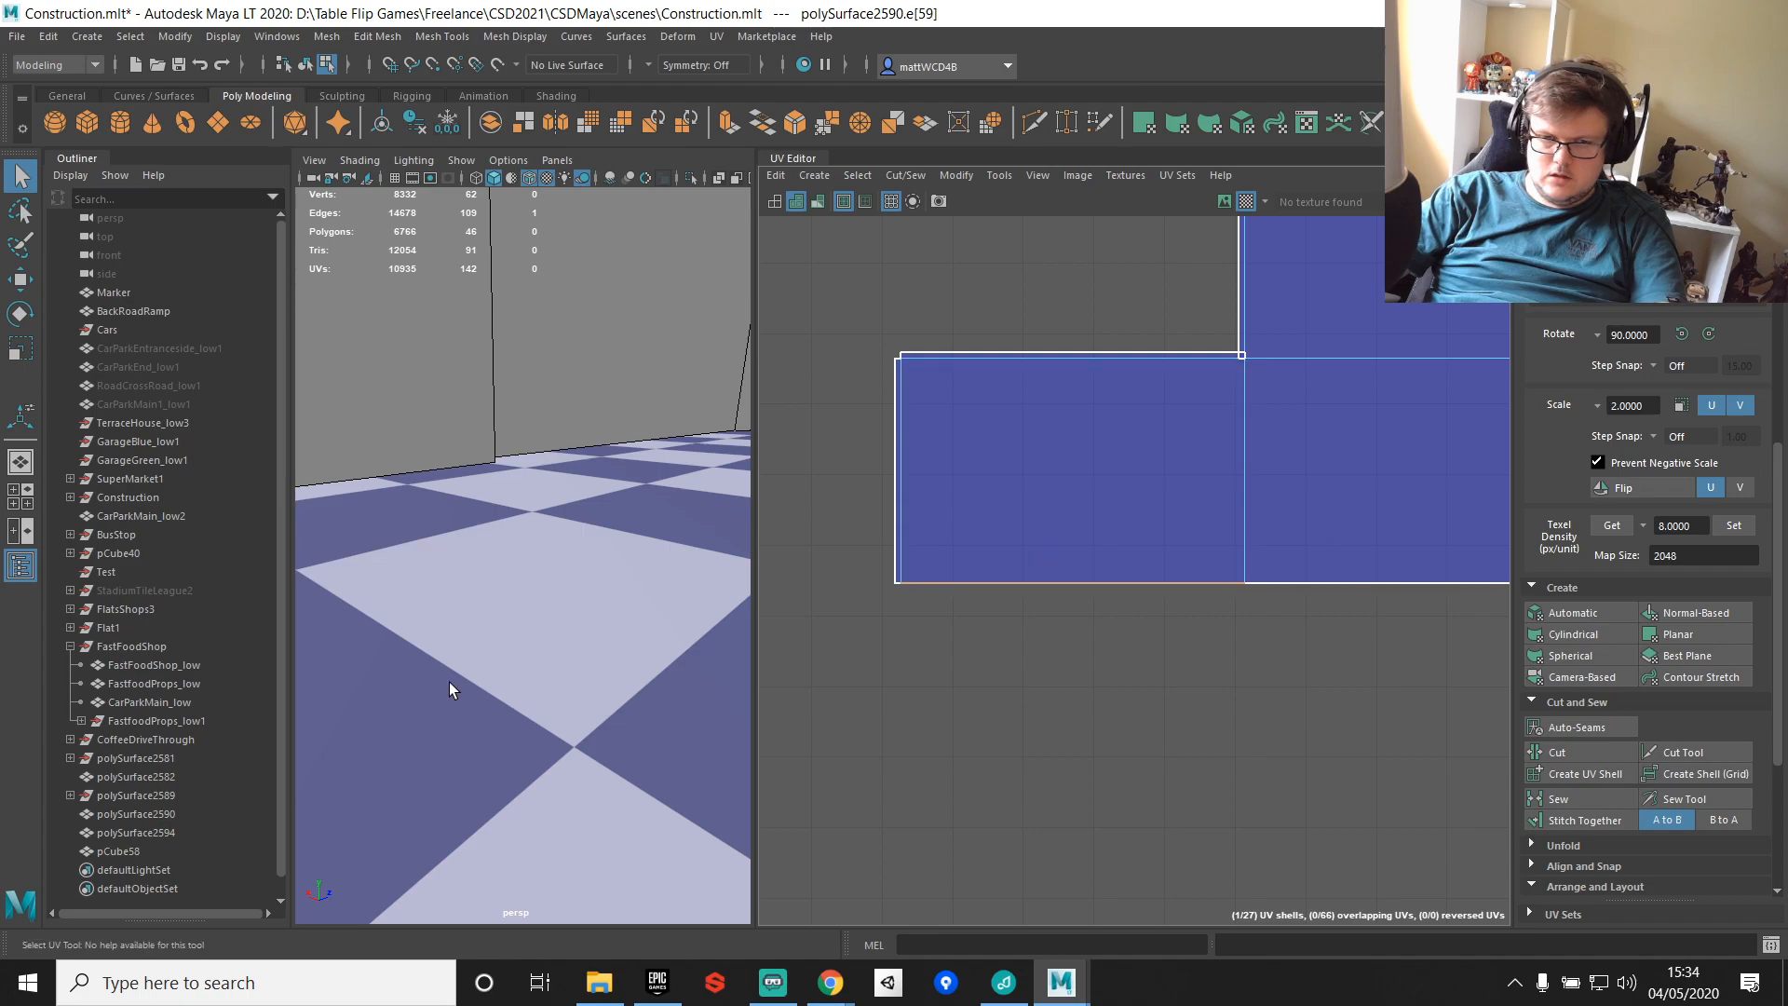
{"action": "key", "text": "f"}
{"action": "left_click_drag", "start_coordinate": [541, 635], "coordinate": [426, 622], "text": "alt"}
{"action": "scroll", "coordinate": [1330, 529], "scroll_direction": "down", "scroll_amount": 2}
{"action": "scroll", "coordinate": [1279, 508], "scroll_direction": "down", "scroll_amount": 6}
{"action": "middle_click_drag", "start_coordinate": [1382, 404], "coordinate": [1032, 557], "text": "alt"}
{"action": "scroll", "coordinate": [1032, 556], "scroll_direction": "down", "scroll_amount": 5}
{"action": "middle_click_drag", "start_coordinate": [1094, 435], "coordinate": [1095, 596], "text": "alt"}
{"action": "scroll", "coordinate": [1099, 600], "scroll_direction": "up", "scroll_amount": 1}
{"action": "middle_click_drag", "start_coordinate": [1333, 670], "coordinate": [1089, 377], "text": "alt"}
{"action": "scroll", "coordinate": [1017, 486], "scroll_direction": "up", "scroll_amount": 5}
{"action": "left_click", "coordinate": [1014, 486]}
{"action": "right_click_drag", "start_coordinate": [1213, 335], "coordinate": [1205, 381], "text": "shift"}
Step: Sew the remaining split edges near the pavement shell's corner and select the shell's UVs
{"action": "scroll", "coordinate": [1155, 387], "scroll_direction": "up", "scroll_amount": 5}
{"action": "middle_click_drag", "start_coordinate": [900, 424], "coordinate": [1226, 477], "text": "alt"}
{"action": "scroll", "coordinate": [1088, 466], "scroll_direction": "down", "scroll_amount": 3}
{"action": "scroll", "coordinate": [1069, 449], "scroll_direction": "down", "scroll_amount": 2}
{"action": "scroll", "coordinate": [1100, 473], "scroll_direction": "up", "scroll_amount": 3}
{"action": "left_click_drag", "start_coordinate": [1084, 387], "coordinate": [1118, 439]}
{"action": "right_click_drag", "start_coordinate": [1175, 323], "coordinate": [1233, 352], "text": "shift"}
{"action": "right_click_drag", "start_coordinate": [1008, 383], "coordinate": [1071, 386]}
{"action": "double_click", "coordinate": [1114, 410]}
{"action": "right_click_drag", "start_coordinate": [1422, 357], "coordinate": [1390, 631], "text": "shift"}
{"action": "right_click_drag", "start_coordinate": [980, 402], "coordinate": [1101, 399]}
{"action": "double_click", "coordinate": [1180, 347]}
Step: Try to stitch the rectangular pavement shell to the U-shaped ground shell along the rectangle's long left edge, and undo it
{"action": "scroll", "coordinate": [1147, 359], "scroll_direction": "down", "scroll_amount": 9}
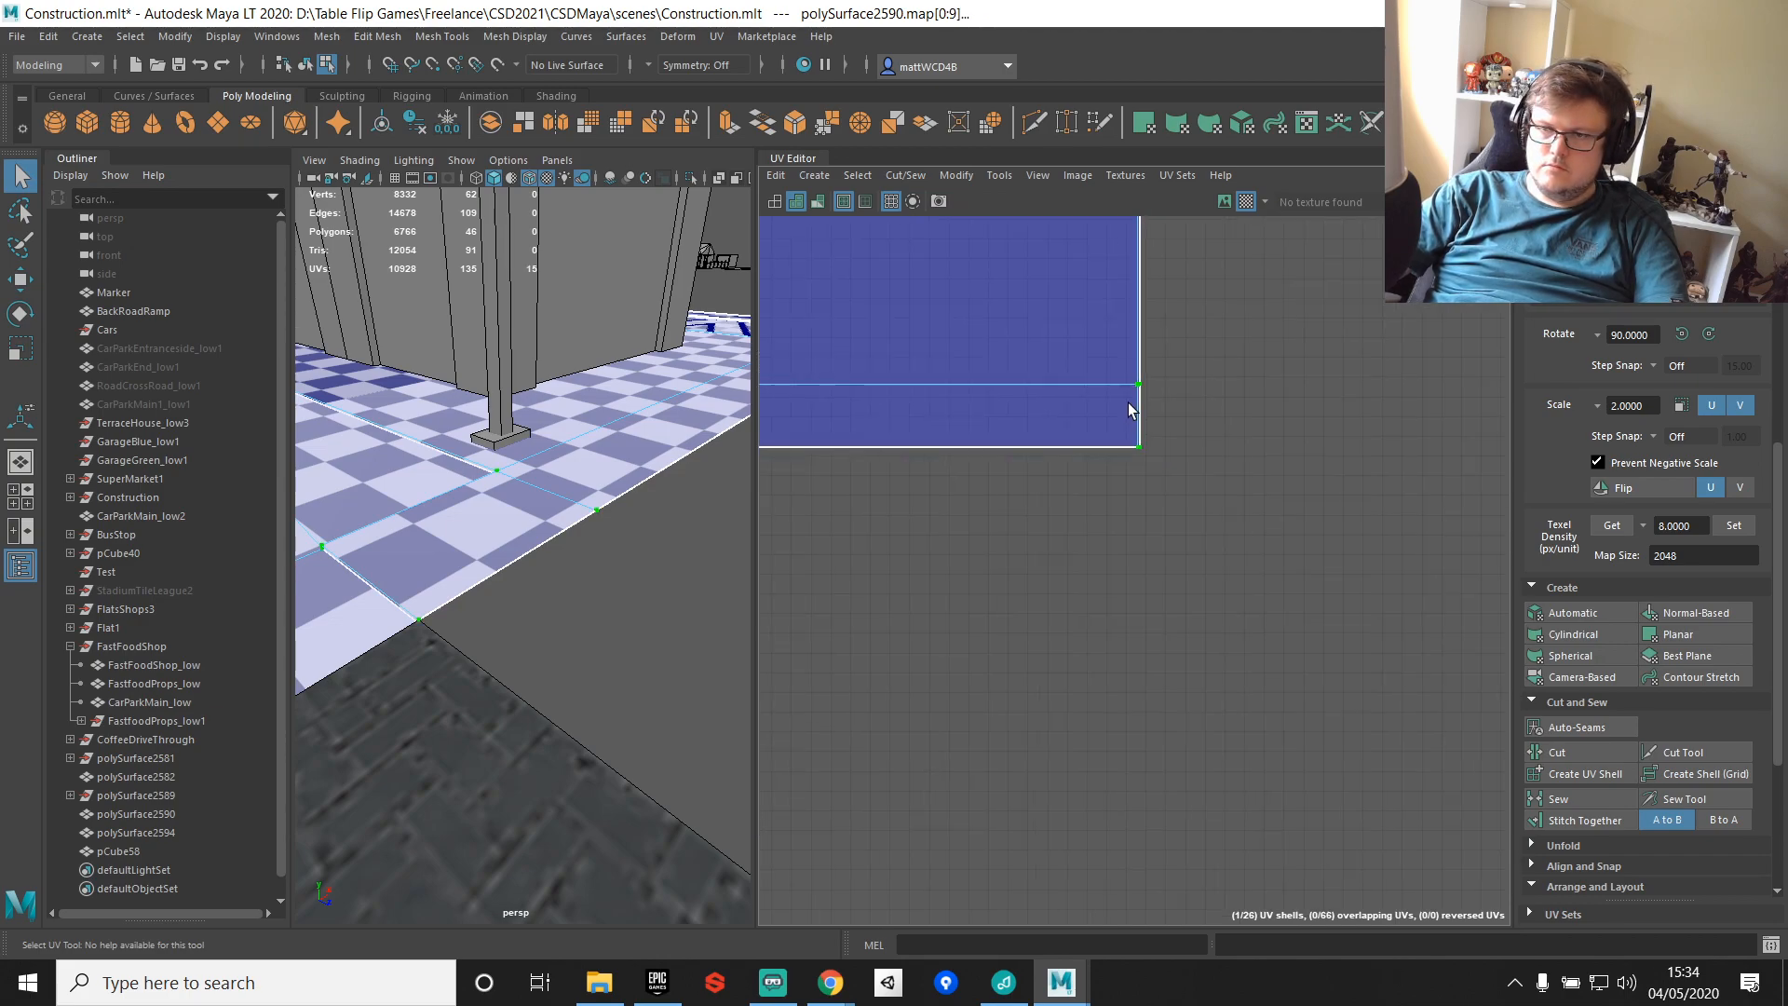
{"action": "scroll", "coordinate": [1128, 411], "scroll_direction": "down", "scroll_amount": 7}
{"action": "middle_click_drag", "start_coordinate": [1092, 294], "coordinate": [1226, 498], "text": "alt"}
{"action": "scroll", "coordinate": [1153, 559], "scroll_direction": "up", "scroll_amount": 4}
{"action": "right_click_drag", "start_coordinate": [1000, 544], "coordinate": [996, 472]}
{"action": "left_click", "coordinate": [997, 471]}
{"action": "scroll", "coordinate": [997, 471], "scroll_direction": "up", "scroll_amount": 2}
{"action": "middle_click_drag", "start_coordinate": [1118, 425], "coordinate": [1149, 485], "text": "alt"}
{"action": "scroll", "coordinate": [1068, 503], "scroll_direction": "up", "scroll_amount": 2}
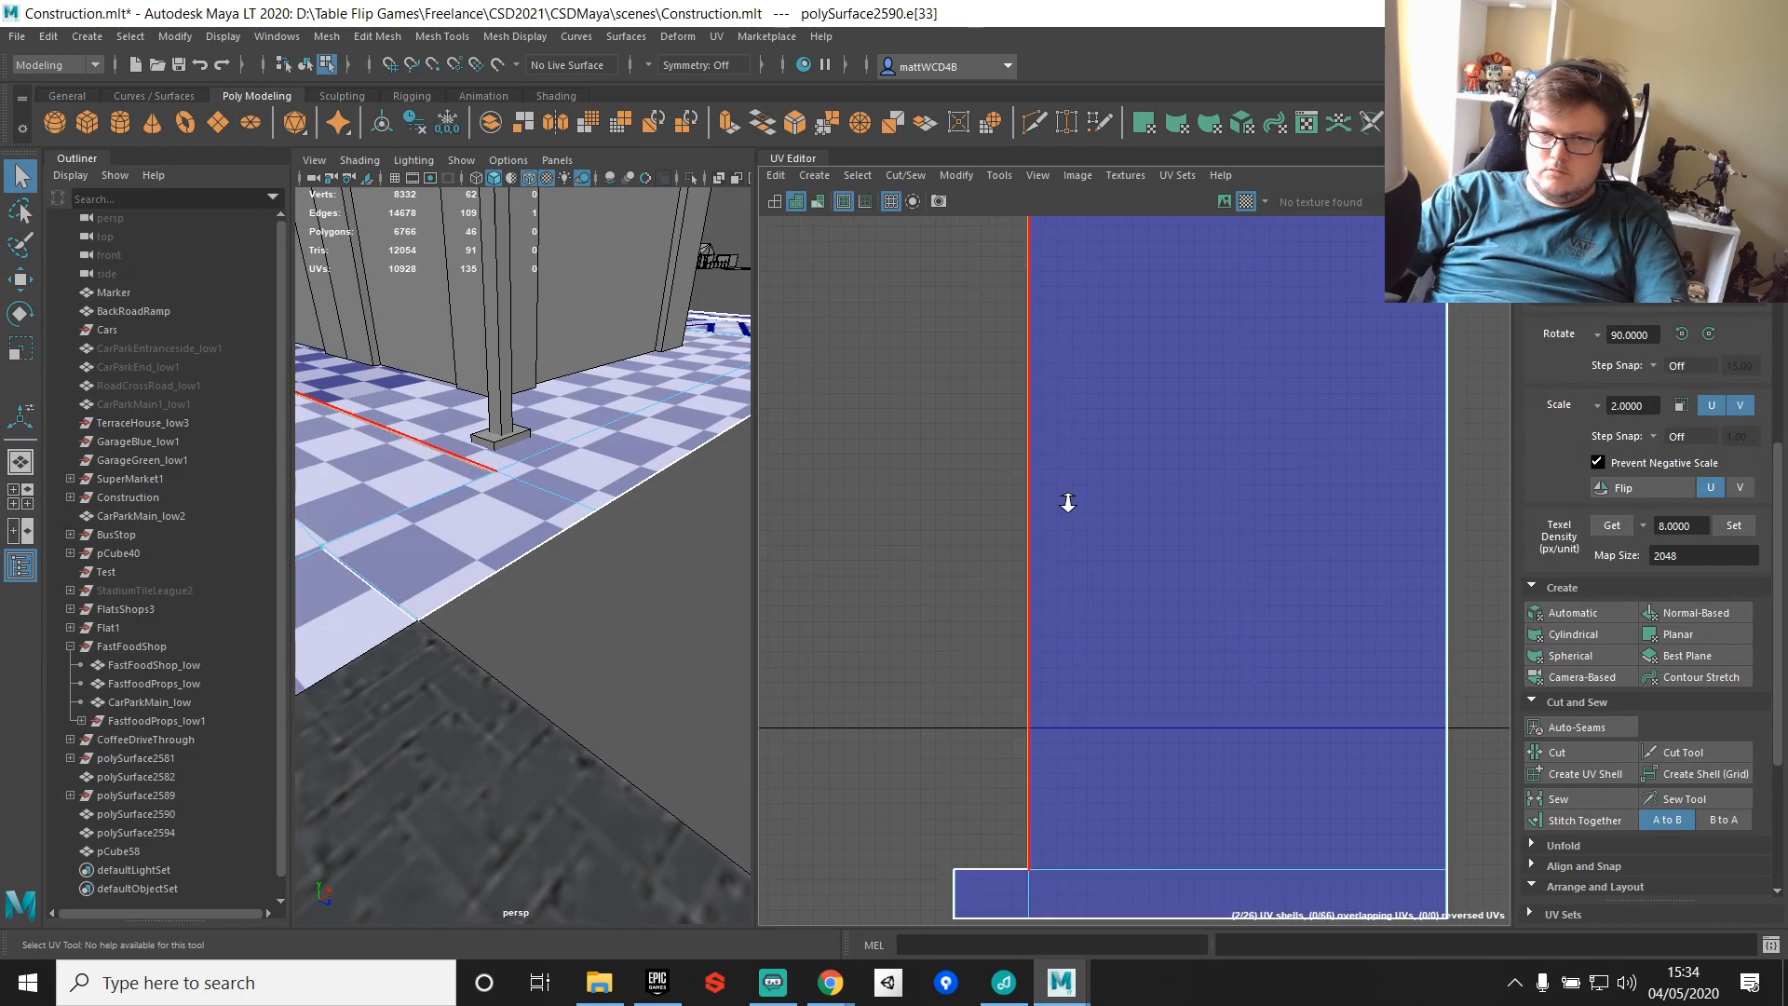
{"action": "right_click_drag", "start_coordinate": [1068, 503], "coordinate": [1186, 476], "text": "shift"}
{"action": "scroll", "coordinate": [1226, 561], "scroll_direction": "down", "scroll_amount": 5}
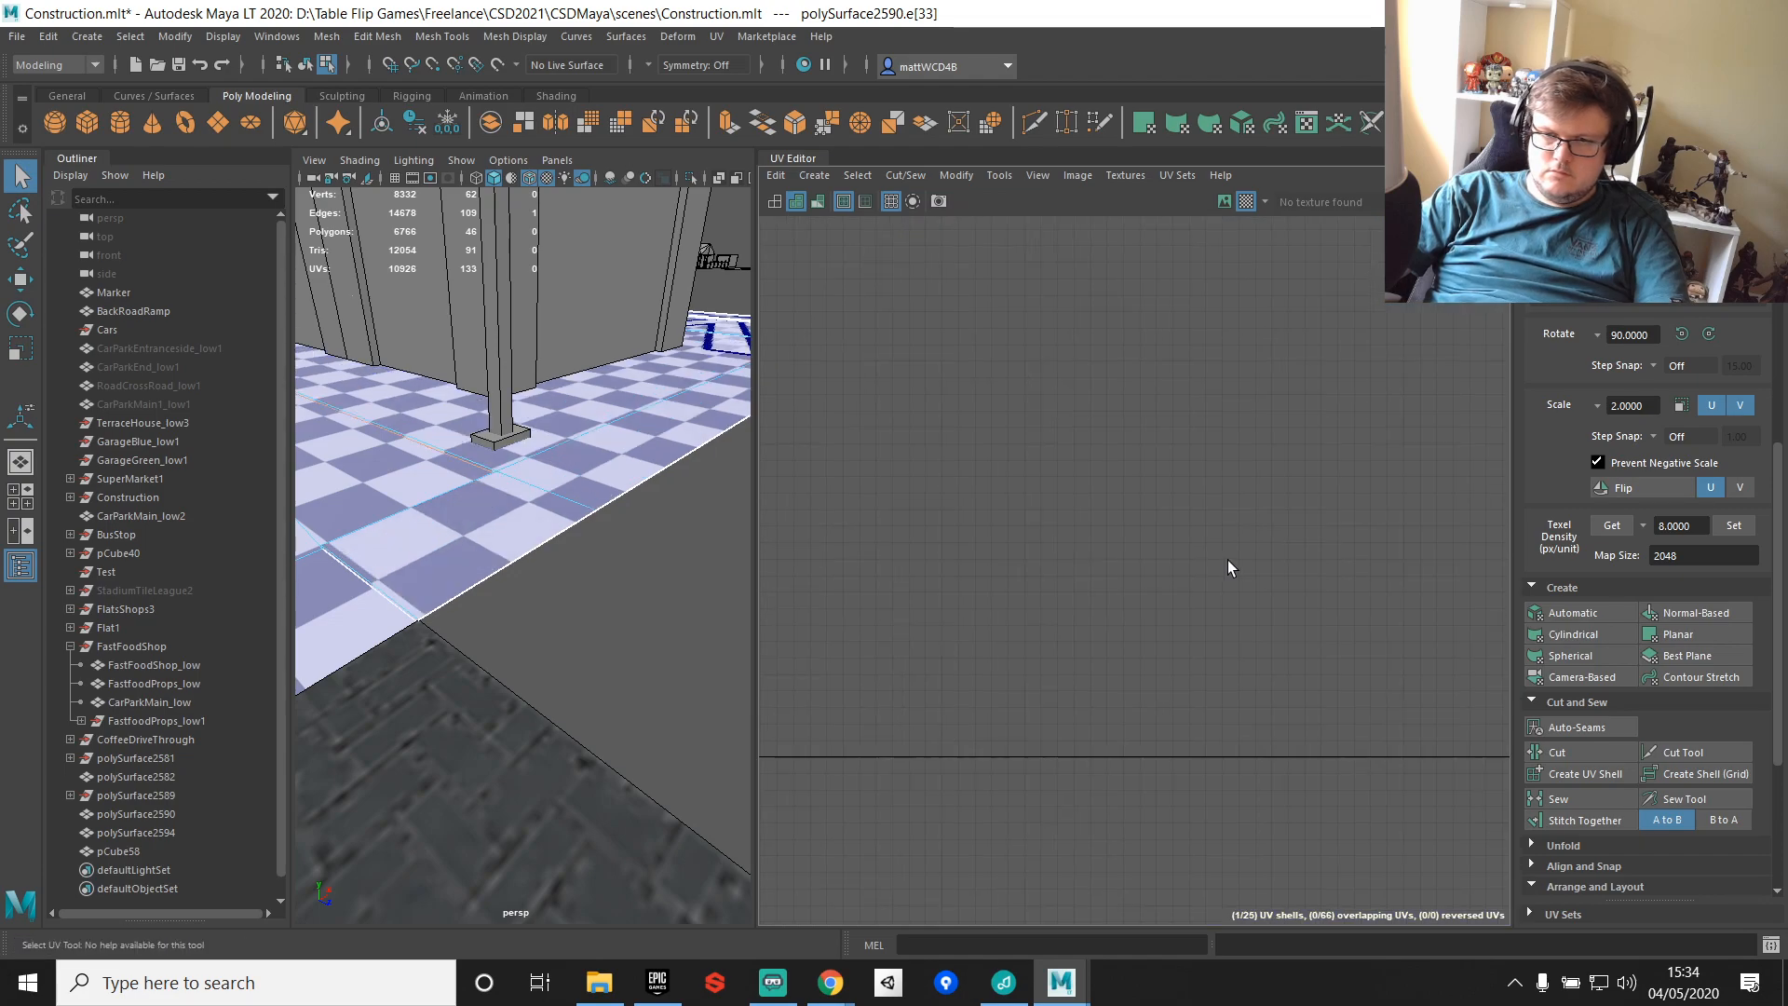
{"action": "middle_click_drag", "start_coordinate": [1373, 600], "coordinate": [1196, 571], "text": "alt"}
{"action": "scroll", "coordinate": [1305, 630], "scroll_direction": "up", "scroll_amount": 4}
{"action": "key", "text": "ctrl+z"}
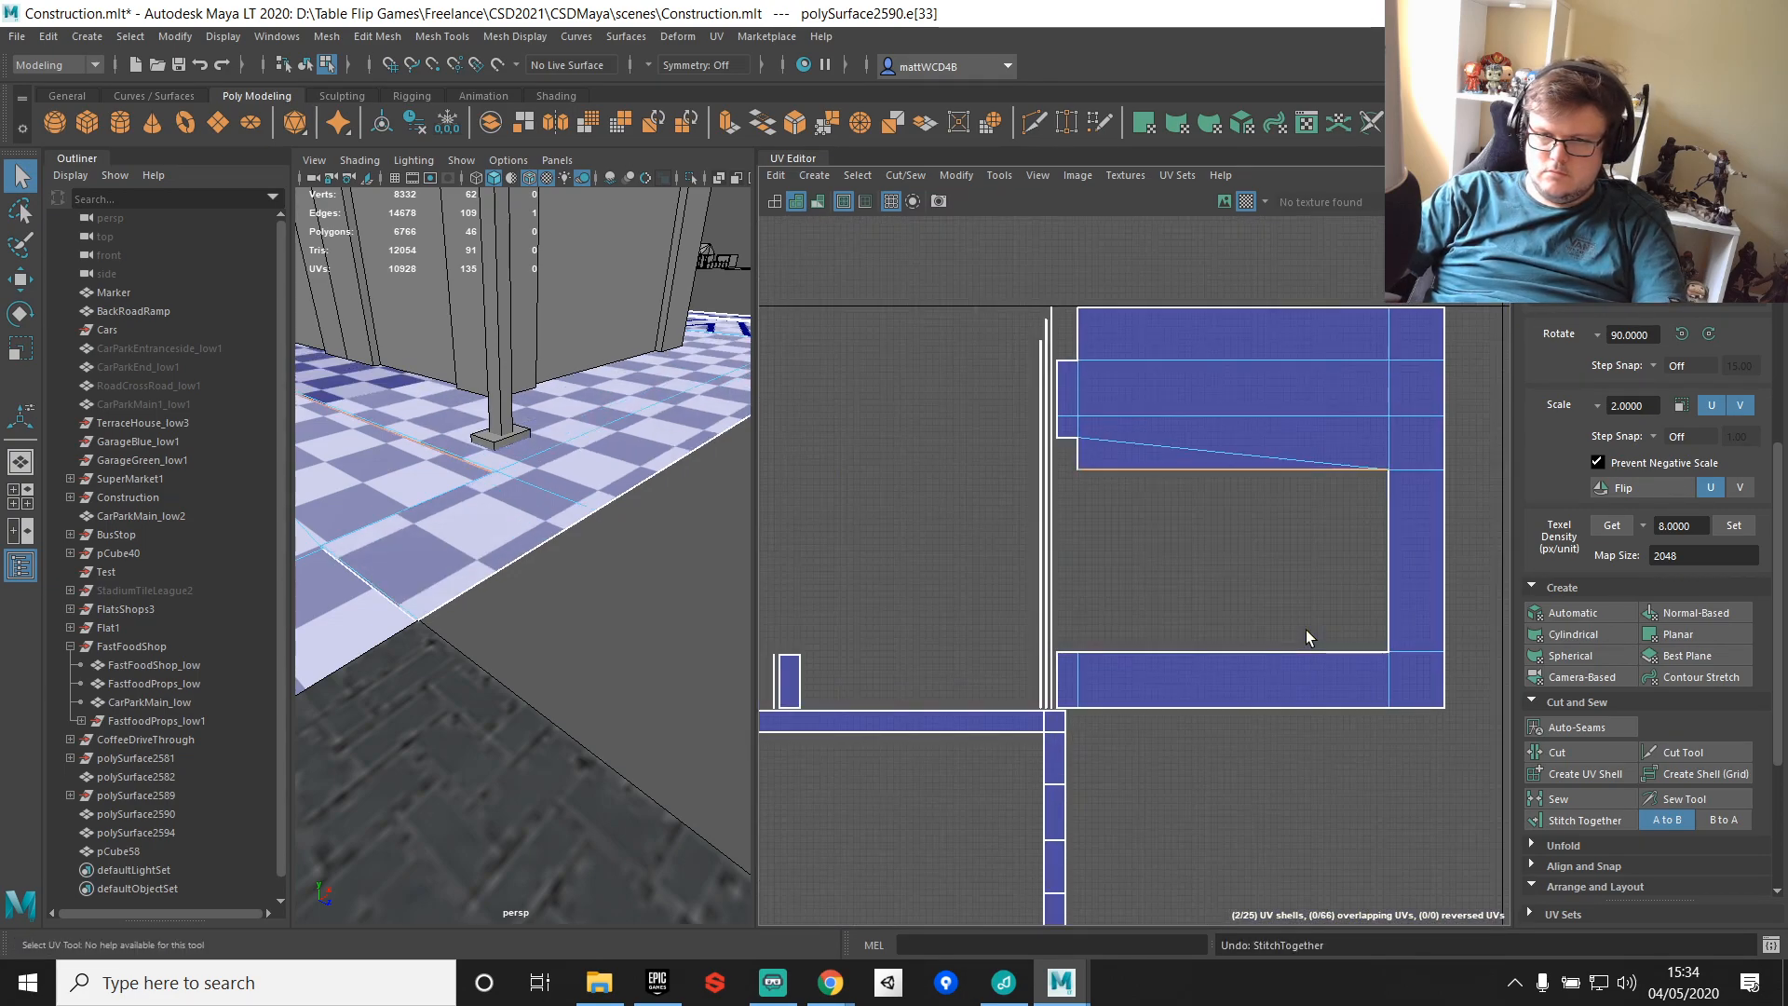
Step: Select the faces of the rectangular pavement shell and its lower strip and create a separate UV shell from them
{"action": "middle_click_drag", "start_coordinate": [1247, 673], "coordinate": [1490, 448], "text": "alt"}
{"action": "scroll", "coordinate": [1276, 463], "scroll_direction": "down", "scroll_amount": 7}
{"action": "middle_click_drag", "start_coordinate": [1276, 463], "coordinate": [1233, 526], "text": "alt"}
{"action": "scroll", "coordinate": [1202, 527], "scroll_direction": "up", "scroll_amount": 4}
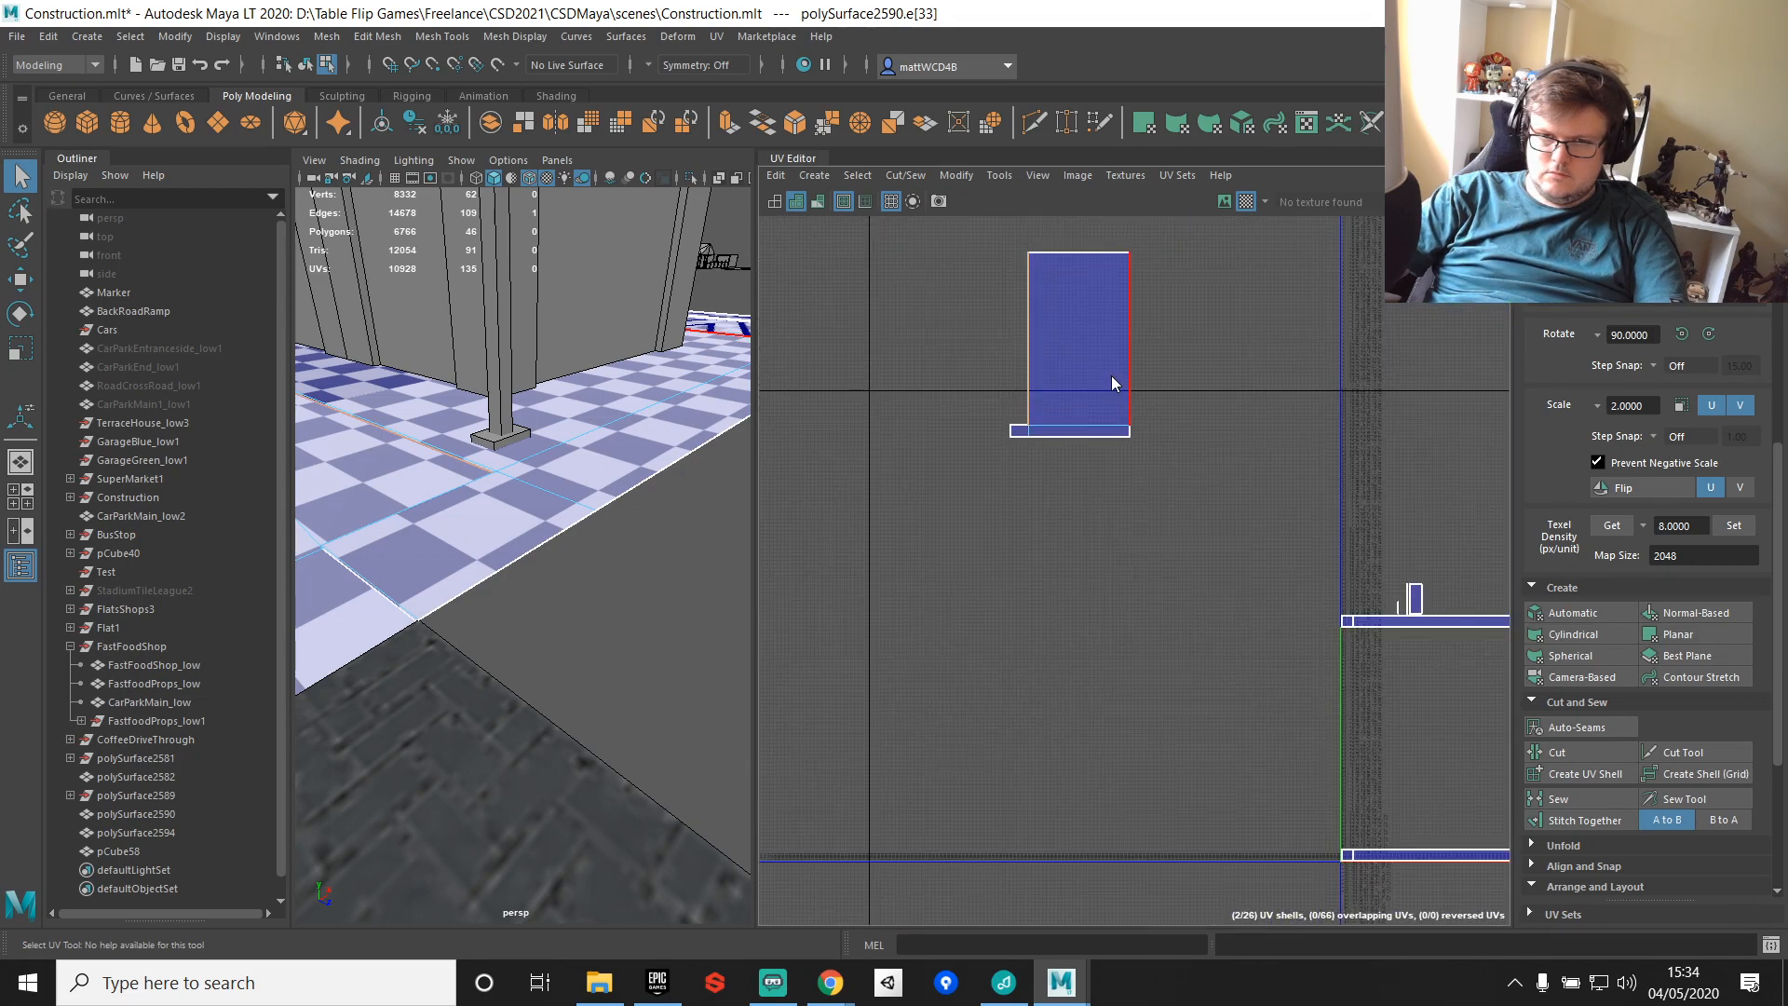
{"action": "right_click_drag", "start_coordinate": [1110, 376], "coordinate": [1008, 283]}
{"action": "left_click_drag", "start_coordinate": [995, 264], "coordinate": [1234, 504]}
{"action": "scroll", "coordinate": [1073, 324], "scroll_direction": "up", "scroll_amount": 1}
{"action": "left_click", "coordinate": [1074, 288]}
{"action": "left_click", "coordinate": [1009, 450], "text": "shift"}
{"action": "left_click", "coordinate": [1583, 773]}
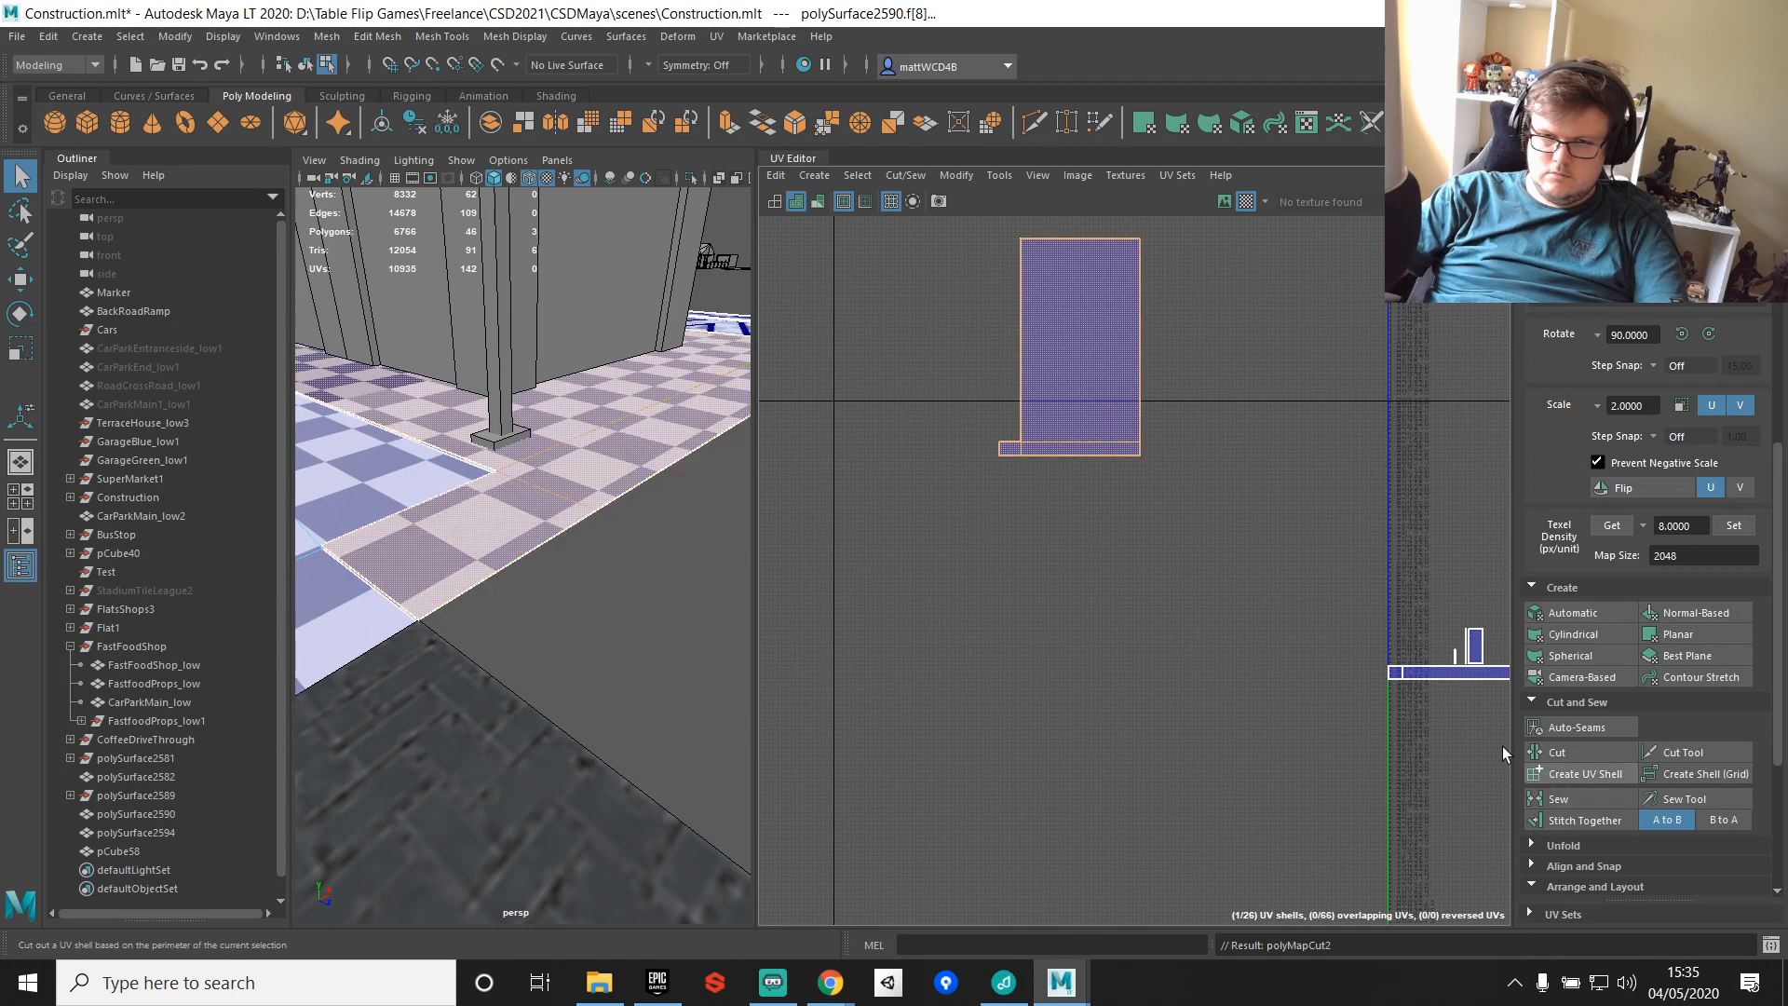
Step: Move the rectangular pavement piece and its lower strip right and slightly up, nearer to the ground shells
{"action": "scroll", "coordinate": [1222, 467], "scroll_direction": "down", "scroll_amount": 2}
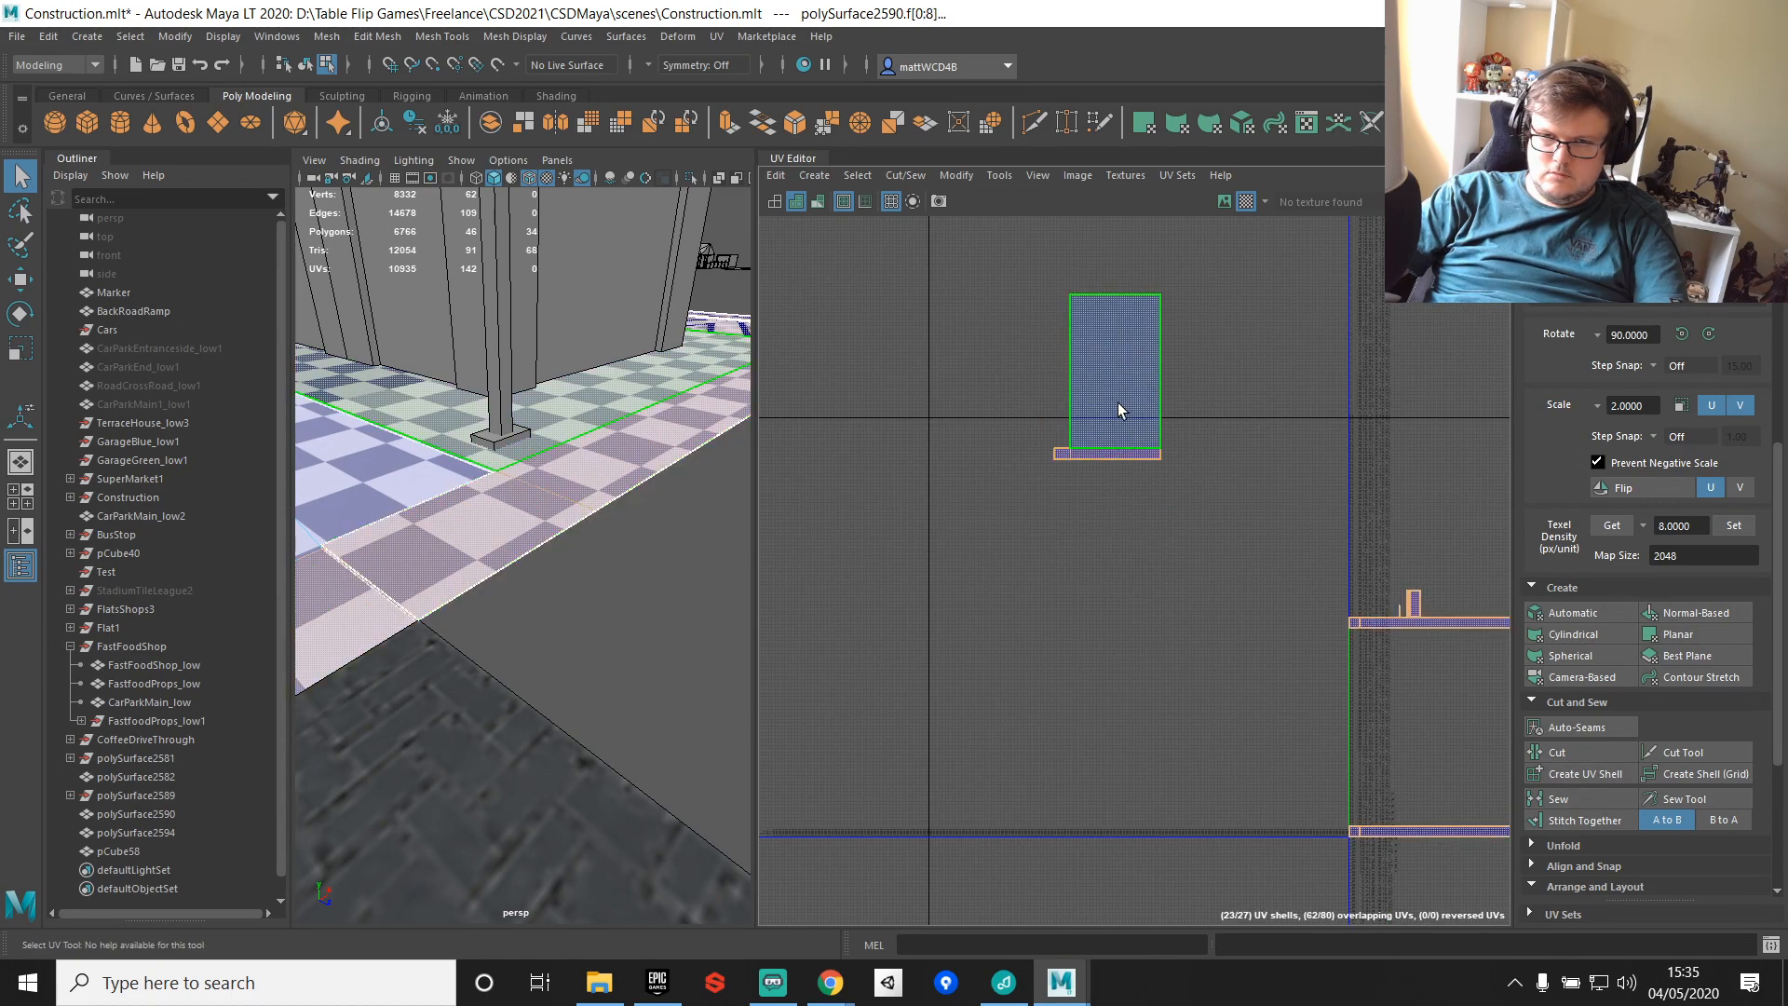
{"action": "key", "text": "w"}
{"action": "left_click_drag", "start_coordinate": [1117, 396], "coordinate": [1332, 326]}
{"action": "middle_click_drag", "start_coordinate": [1396, 423], "coordinate": [839, 375], "text": "alt"}
{"action": "scroll", "coordinate": [1151, 477], "scroll_direction": "up", "scroll_amount": 2}
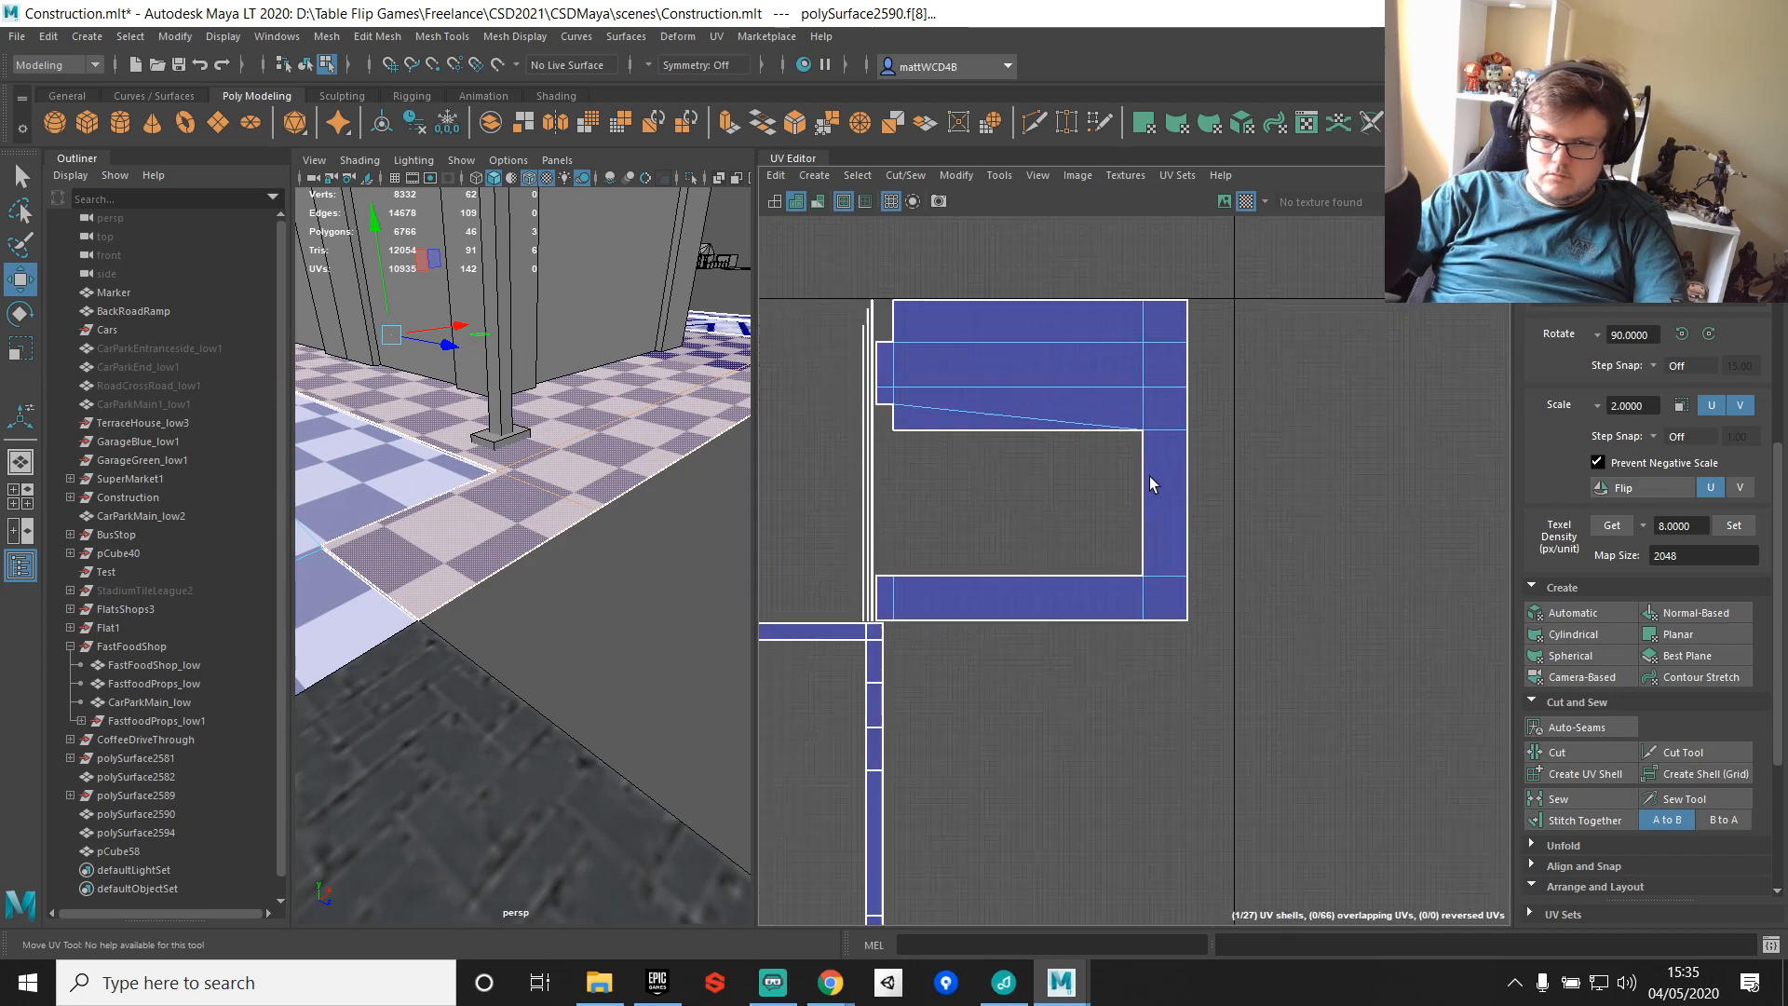
Step: Try to join the pavement rectangle into the U-shaped ground shell's opening along its upper and right inner edges
{"action": "right_click_drag", "start_coordinate": [1104, 455], "coordinate": [1091, 376]}
{"action": "scroll", "coordinate": [1109, 429], "scroll_direction": "up", "scroll_amount": 4}
{"action": "left_click", "coordinate": [1154, 428]}
{"action": "right_click_drag", "start_coordinate": [1153, 471], "coordinate": [1148, 512], "text": "shift"}
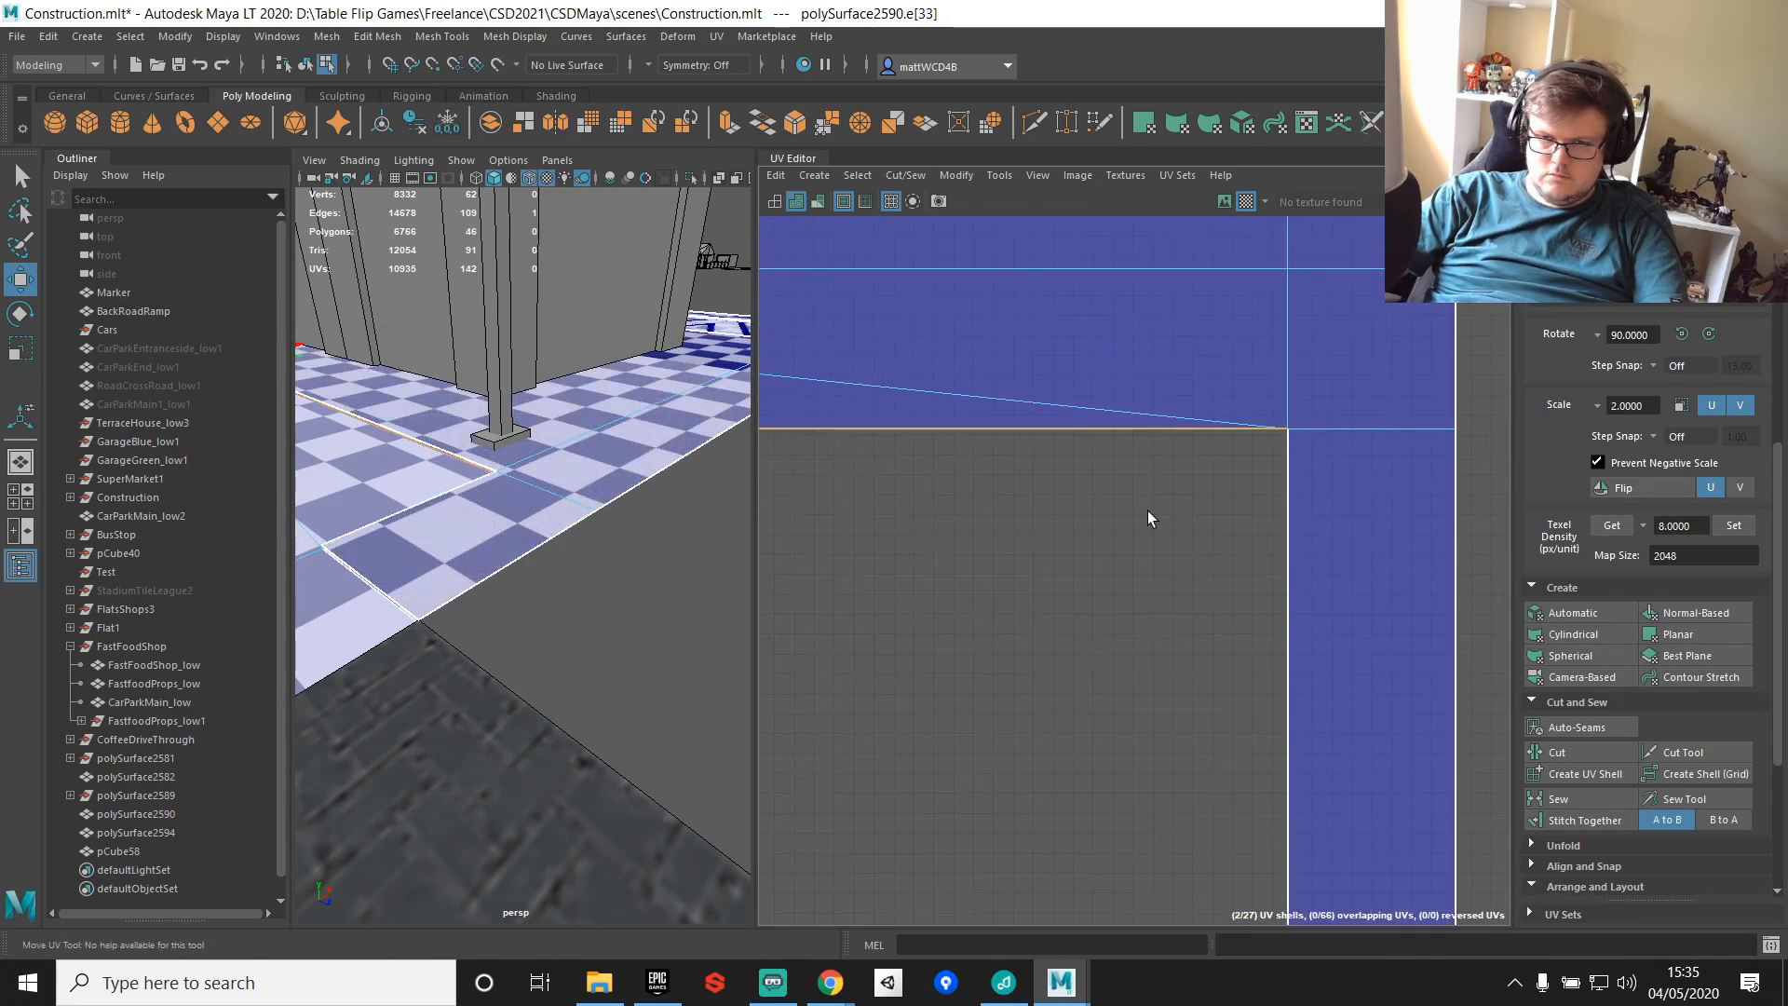
{"action": "left_click", "coordinate": [1276, 518]}
{"action": "key", "text": "shift+s"}
{"action": "scroll", "coordinate": [1298, 535], "scroll_direction": "up", "scroll_amount": 4}
{"action": "scroll", "coordinate": [1300, 534], "scroll_direction": "down", "scroll_amount": 6}
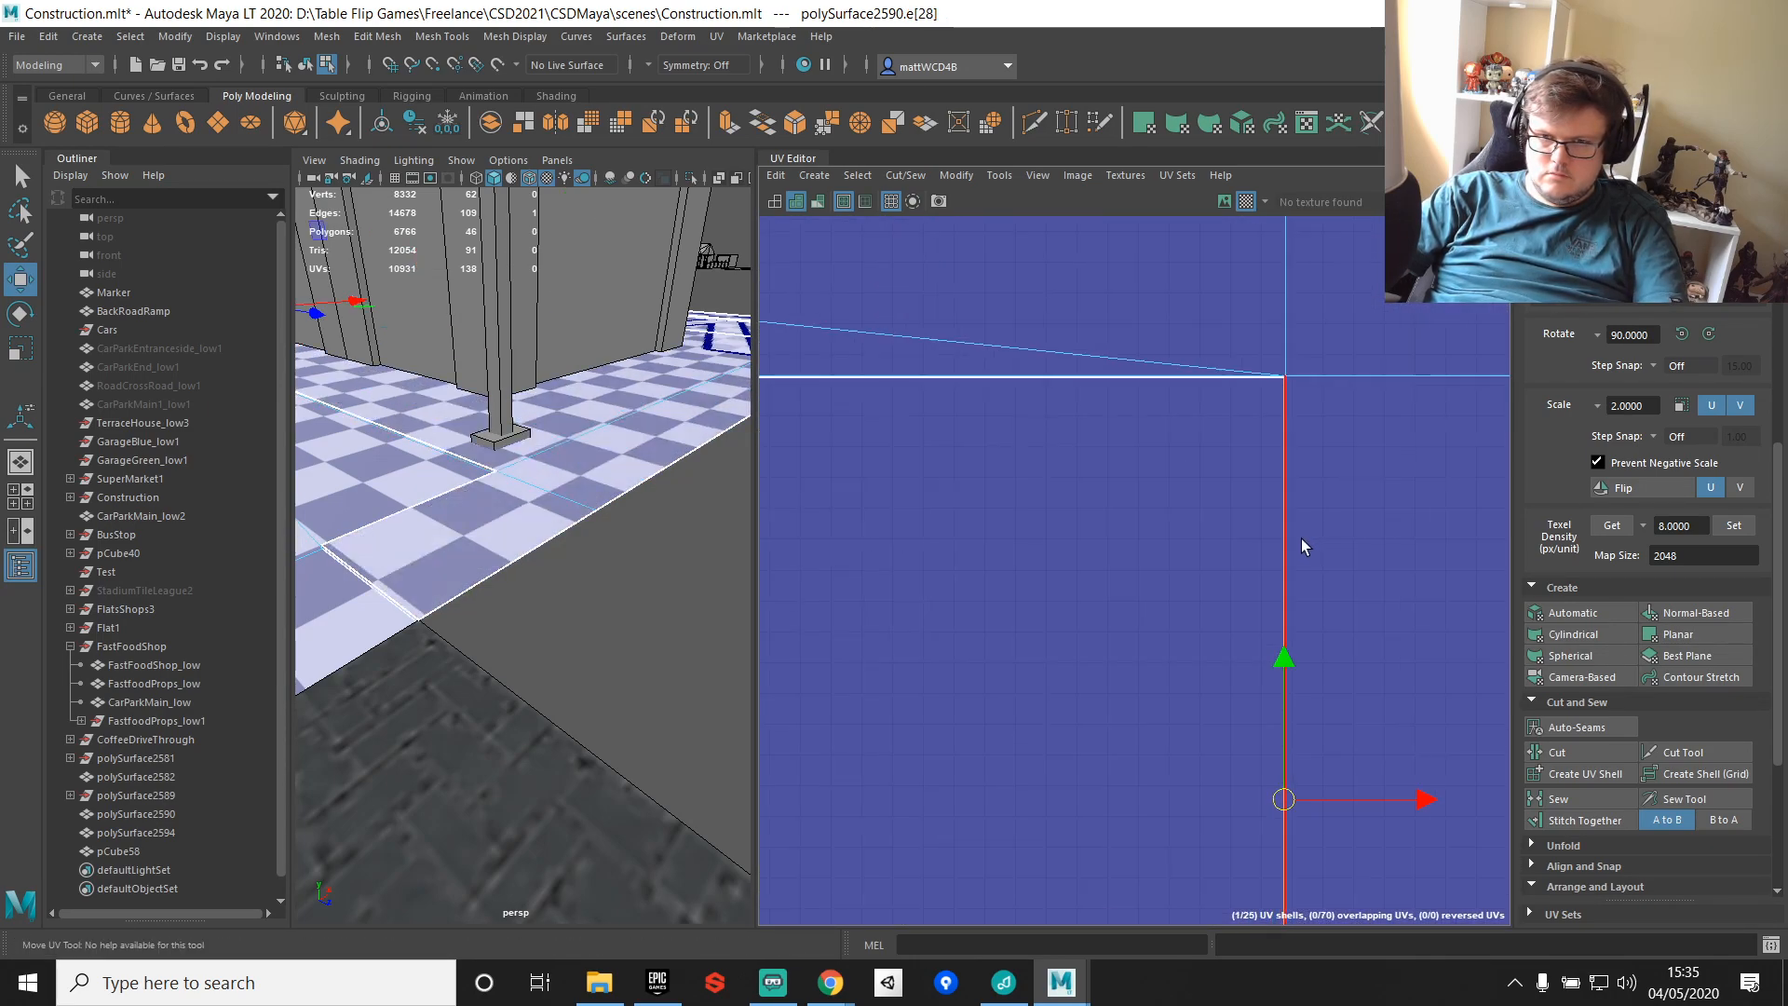
Step: Try to sew the split edges around the joined pavement rectangle, repeating the operation on two box-selected areas
{"action": "scroll", "coordinate": [1304, 540], "scroll_direction": "down", "scroll_amount": 4}
{"action": "middle_click_drag", "start_coordinate": [1039, 586], "coordinate": [1173, 566], "text": "alt"}
{"action": "scroll", "coordinate": [1255, 579], "scroll_direction": "up", "scroll_amount": 2}
{"action": "scroll", "coordinate": [1127, 555], "scroll_direction": "up", "scroll_amount": 6}
{"action": "scroll", "coordinate": [1126, 555], "scroll_direction": "up", "scroll_amount": 1}
{"action": "left_click", "coordinate": [1067, 495]}
{"action": "right_click_drag", "start_coordinate": [1102, 466], "coordinate": [1140, 489], "text": "shift"}
{"action": "scroll", "coordinate": [920, 329], "scroll_direction": "up", "scroll_amount": 5}
{"action": "middle_click_drag", "start_coordinate": [919, 328], "coordinate": [950, 496], "text": "alt"}
{"action": "left_click_drag", "start_coordinate": [966, 470], "coordinate": [1030, 535]}
{"action": "key", "text": "g"}
{"action": "middle_click_drag", "start_coordinate": [1006, 382], "coordinate": [1194, 535], "text": "alt"}
{"action": "left_click_drag", "start_coordinate": [1004, 471], "coordinate": [1047, 505]}
{"action": "key", "text": "g"}
{"action": "key", "text": "q"}
{"action": "scroll", "coordinate": [1002, 429], "scroll_direction": "up", "scroll_amount": 1}
Step: Try another operation on the joined ground shell's UVs at the inner seam and undo the last two actions
{"action": "scroll", "coordinate": [1002, 429], "scroll_direction": "down", "scroll_amount": 3}
{"action": "right_click_drag", "start_coordinate": [1007, 412], "coordinate": [1105, 312]}
{"action": "left_click", "coordinate": [1106, 311]}
{"action": "right_click_drag", "start_coordinate": [1244, 346], "coordinate": [1304, 253], "text": "shift"}
{"action": "scroll", "coordinate": [979, 434], "scroll_direction": "up", "scroll_amount": 3}
{"action": "middle_click_drag", "start_coordinate": [960, 485], "coordinate": [935, 526], "text": "alt"}
{"action": "left_click_drag", "start_coordinate": [880, 531], "coordinate": [1399, 674]}
{"action": "scroll", "coordinate": [1108, 522], "scroll_direction": "down", "scroll_amount": 4}
{"action": "middle_click_drag", "start_coordinate": [1038, 377], "coordinate": [1114, 294], "text": "alt"}
{"action": "scroll", "coordinate": [1090, 549], "scroll_direction": "down", "scroll_amount": 3}
{"action": "scroll", "coordinate": [1124, 380], "scroll_direction": "down", "scroll_amount": 3}
{"action": "key", "text": "ctrl+z"}
{"action": "key", "text": "ctrl+z"}
Step: Try to shift the joined ground shell up and right and stitch a box-selected group of its edges, and undo the last change
{"action": "scroll", "coordinate": [1220, 437], "scroll_direction": "down", "scroll_amount": 3}
{"action": "middle_click_drag", "start_coordinate": [1264, 522], "coordinate": [1125, 572], "text": "alt"}
{"action": "key", "text": "w"}
{"action": "left_click_drag", "start_coordinate": [1121, 547], "coordinate": [1229, 450]}
{"action": "key", "text": "q"}
{"action": "right_click_drag", "start_coordinate": [1202, 540], "coordinate": [1198, 499]}
{"action": "left_click_drag", "start_coordinate": [1251, 495], "coordinate": [1353, 574]}
{"action": "right_click_drag", "start_coordinate": [1292, 475], "coordinate": [1356, 502], "text": "shift"}
{"action": "scroll", "coordinate": [1356, 556], "scroll_direction": "up", "scroll_amount": 6}
{"action": "scroll", "coordinate": [1304, 549], "scroll_direction": "up", "scroll_amount": 6}
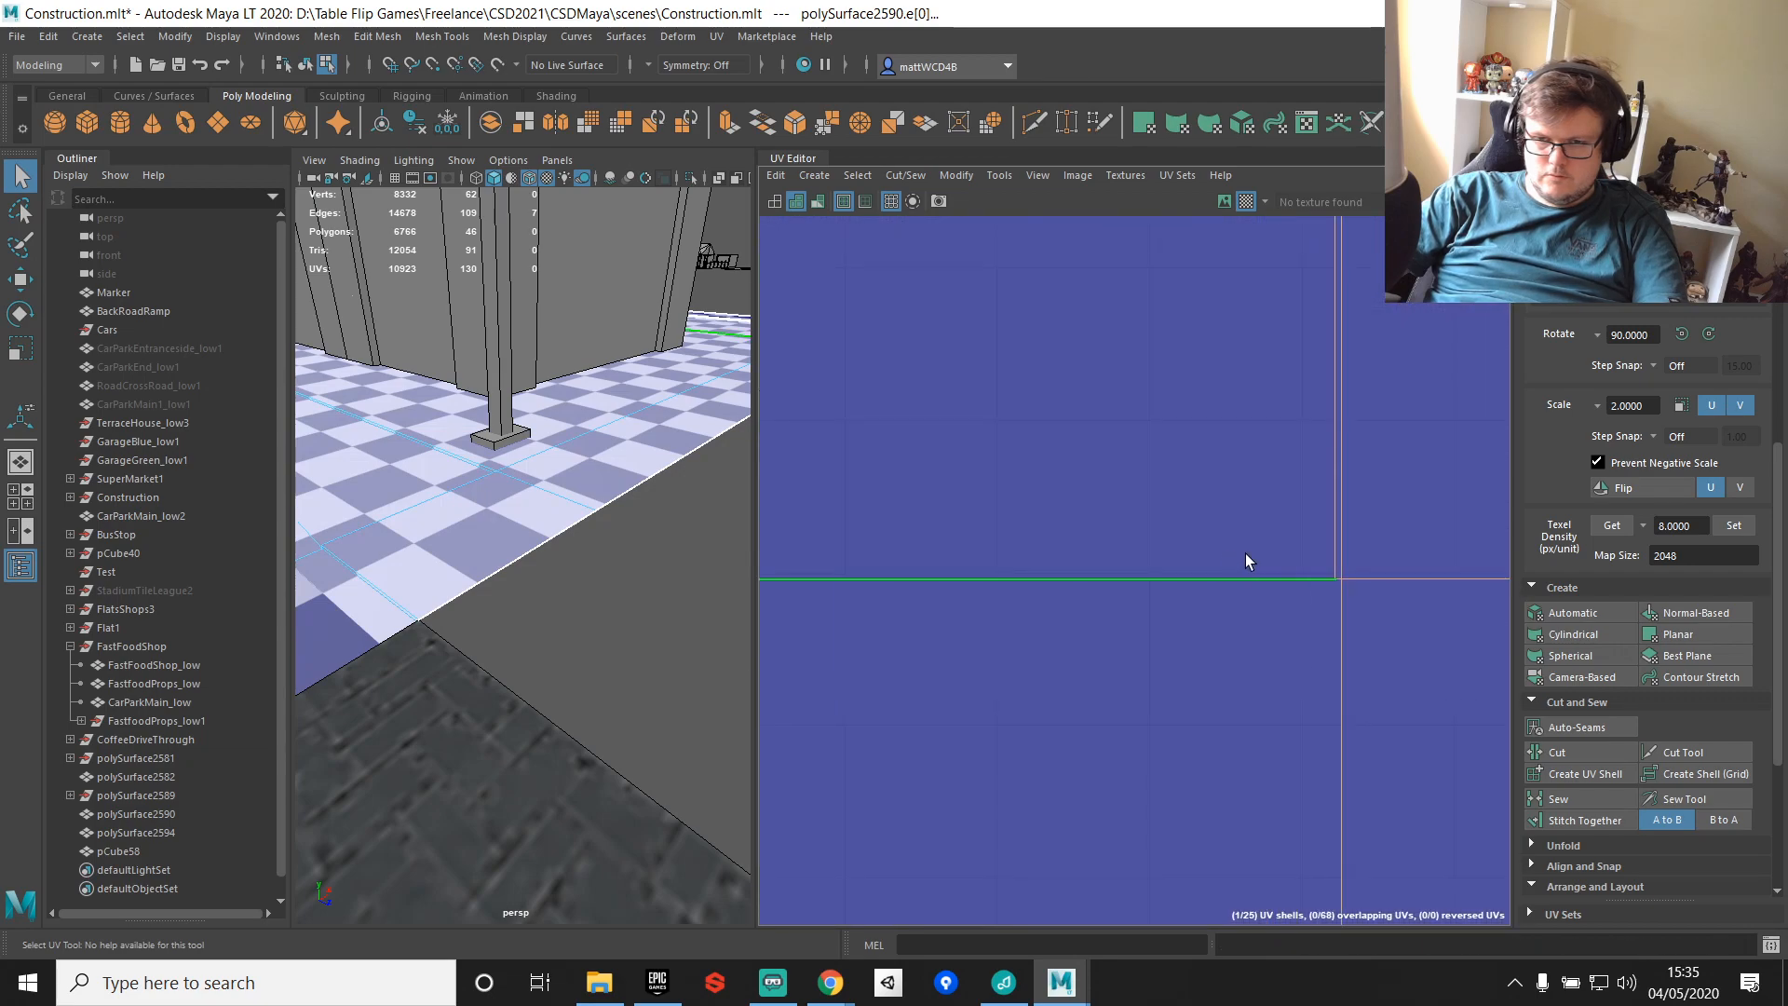
{"action": "scroll", "coordinate": [1283, 559], "scroll_direction": "down", "scroll_amount": 2}
{"action": "key", "text": "ctrl+z"}
Step: Inspect the overlapping strip faces at the inner corner of the joined ground shell by selecting them
{"action": "scroll", "coordinate": [1336, 572], "scroll_direction": "up", "scroll_amount": 8}
{"action": "right_click_drag", "start_coordinate": [1300, 511], "coordinate": [1330, 489]}
{"action": "left_click", "coordinate": [1170, 522]}
{"action": "left_click", "coordinate": [1171, 467]}
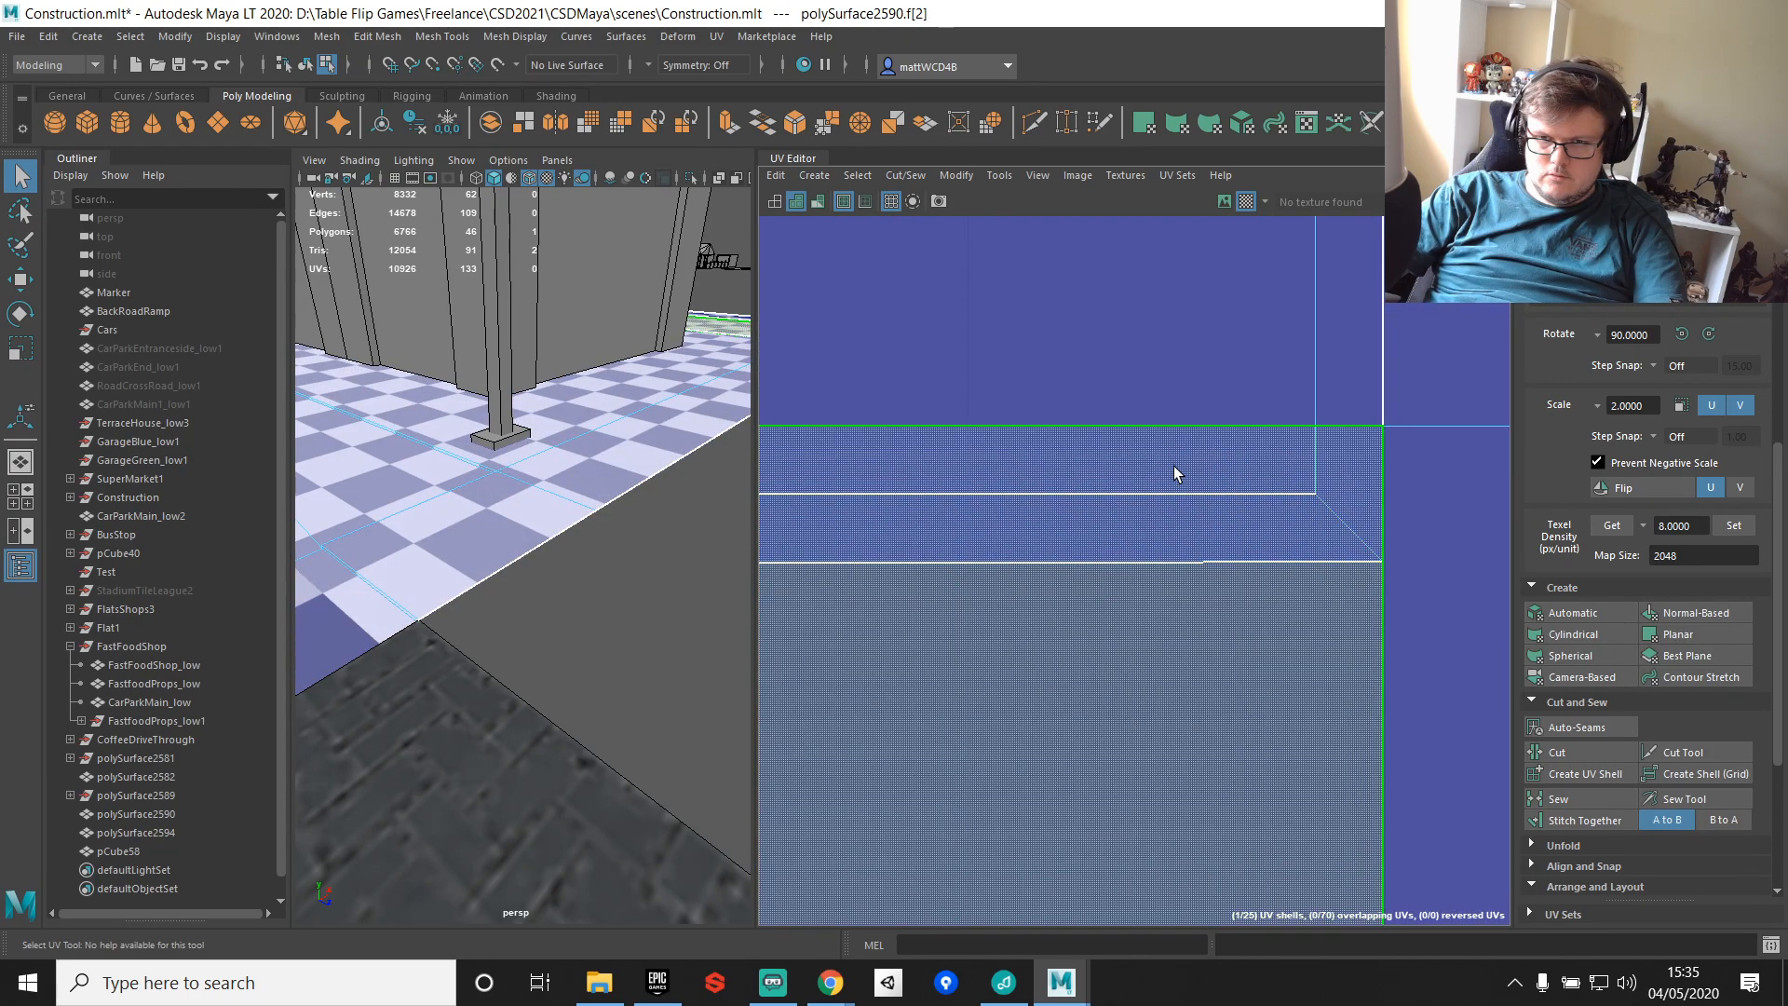
{"action": "scroll", "coordinate": [1197, 487], "scroll_direction": "down", "scroll_amount": 5}
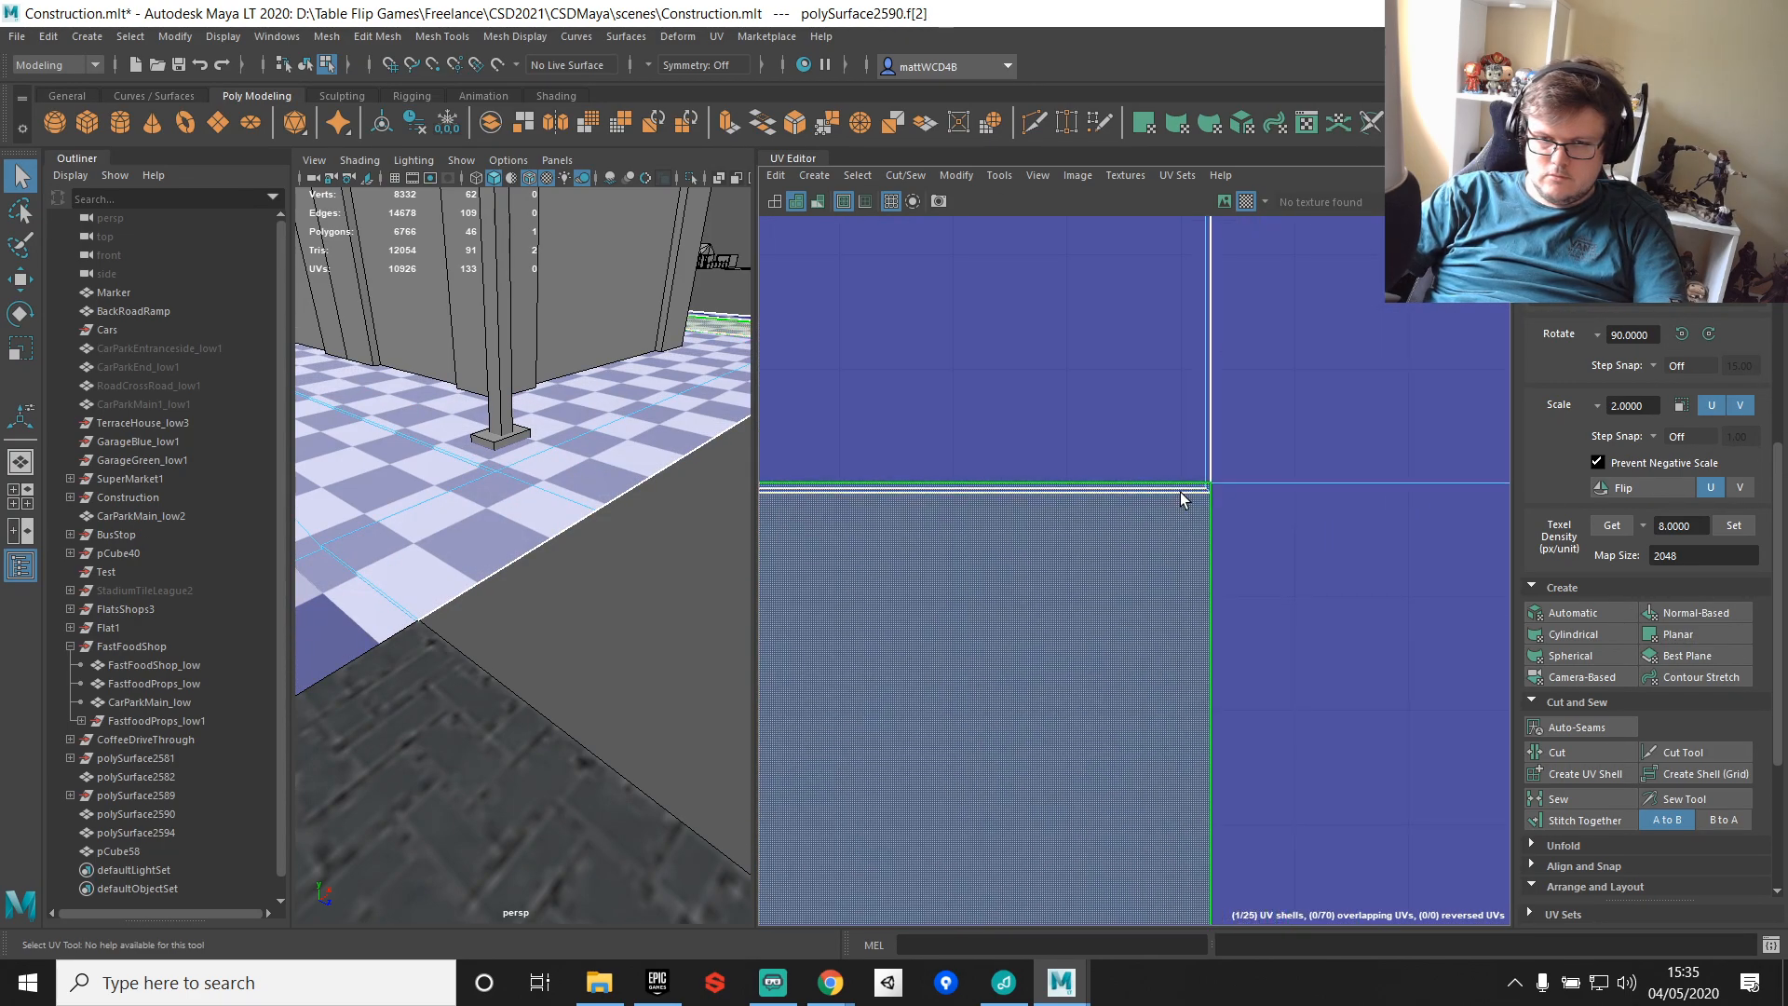
{"action": "double_click", "coordinate": [1165, 487]}
Step: Undo the joining of the rectangular pavement piece with the U-shaped ground shell
{"action": "key", "text": "ctrl+z"}
{"action": "key", "text": "ctrl+z"}
{"action": "key", "text": "ctrl+z"}
{"action": "key", "text": "ctrl+z"}
{"action": "key", "text": "ctrl+z"}
{"action": "key", "text": "ctrl+z"}
{"action": "key", "text": "ctrl+z"}
{"action": "key", "text": "ctrl+z"}
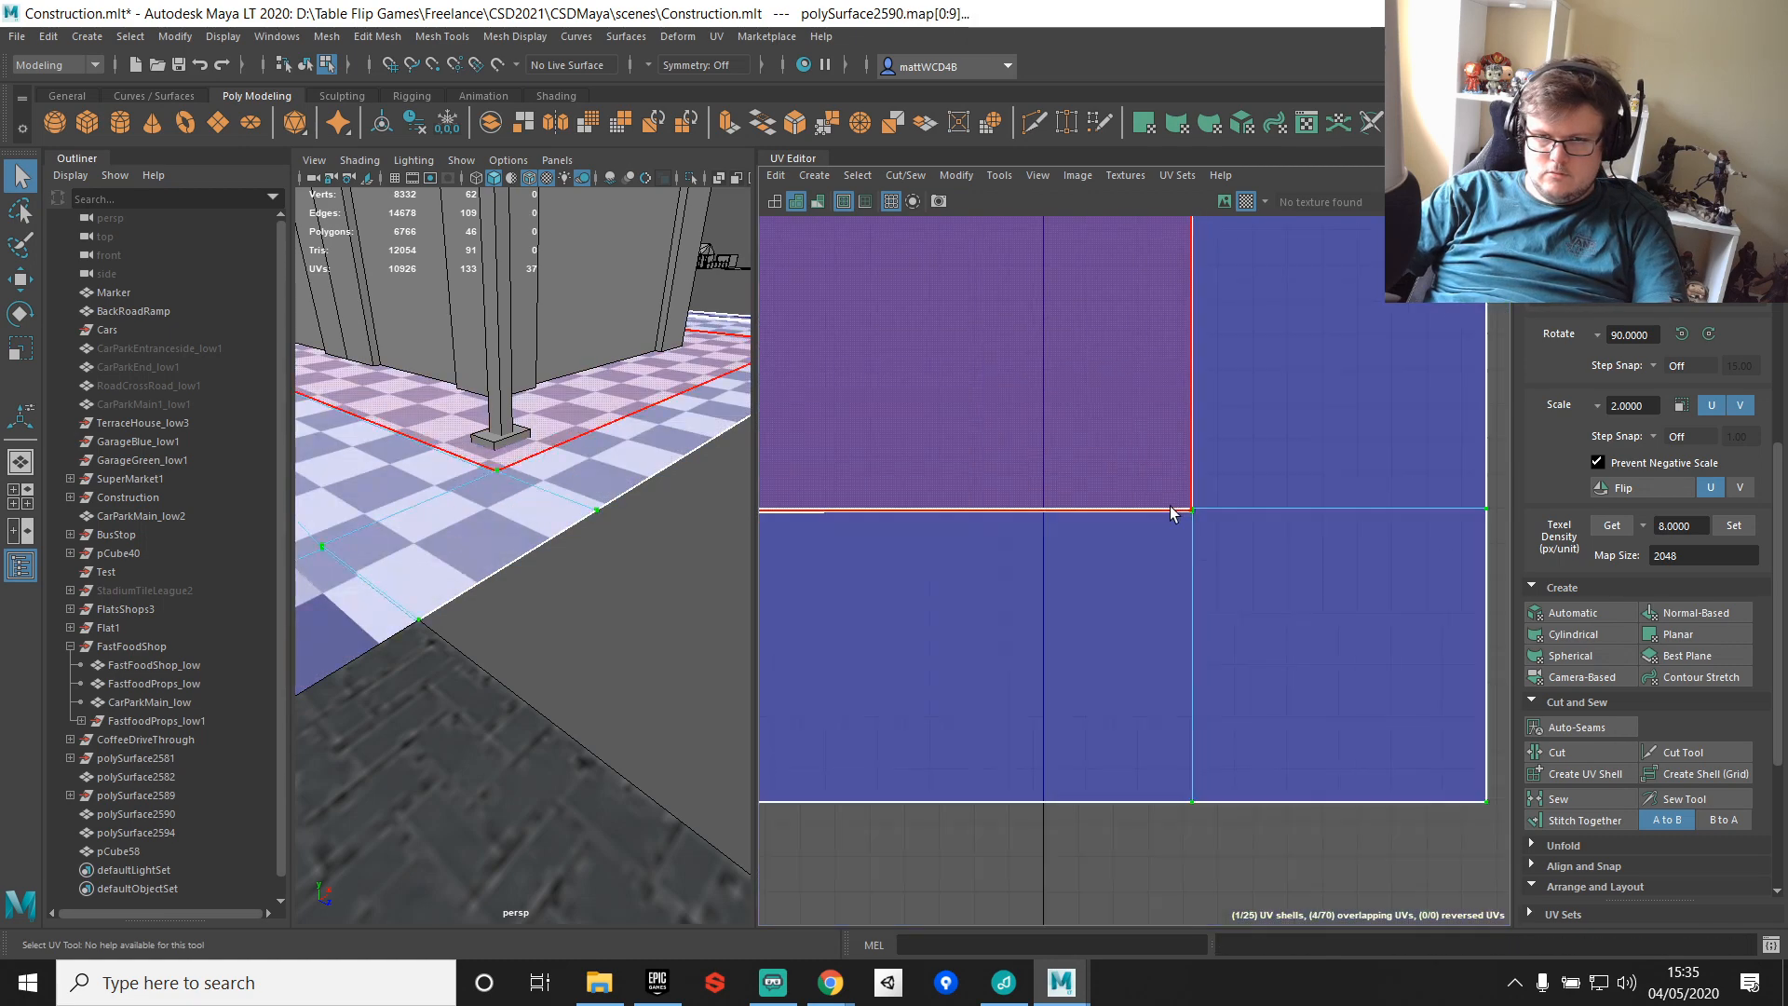
{"action": "scroll", "coordinate": [1180, 526], "scroll_direction": "down", "scroll_amount": 10}
{"action": "key", "text": "ctrl+z"}
{"action": "key", "text": "ctrl+z"}
{"action": "key", "text": "ctrl+z"}
Step: Select the whole rectangular pavement piece with its lower strip and cut all of its UV edges apart
{"action": "key", "text": "F11"}
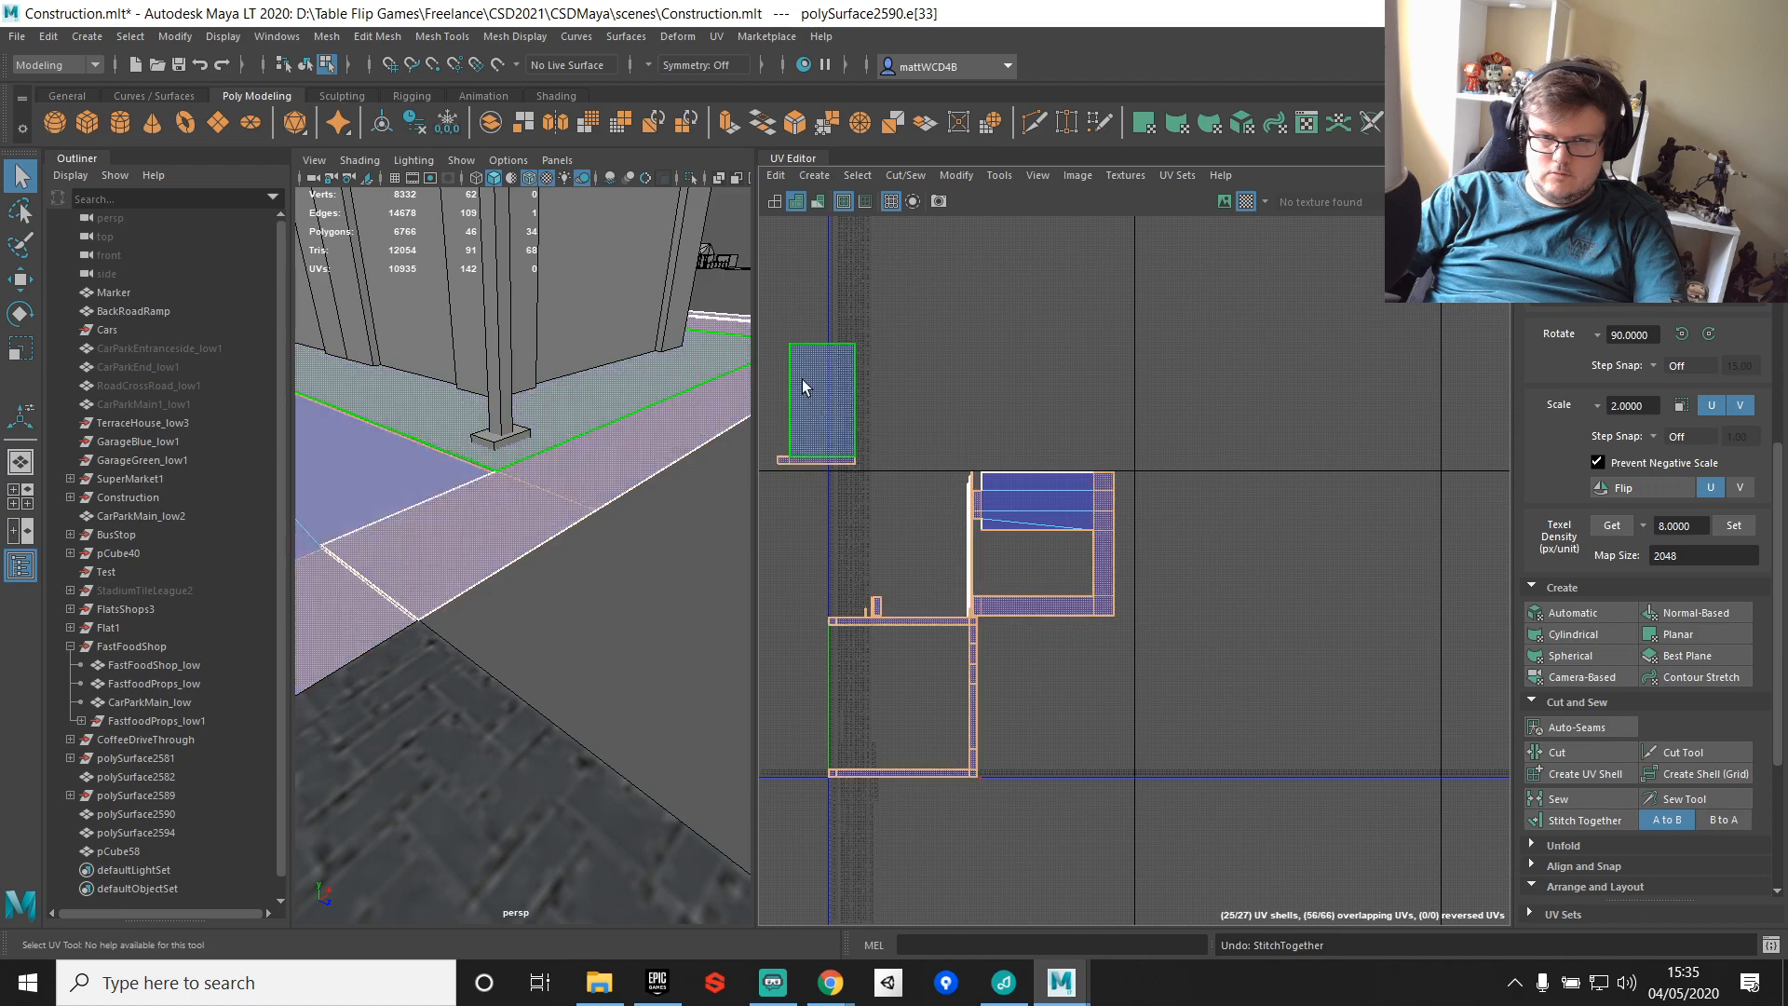
{"action": "scroll", "coordinate": [805, 391], "scroll_direction": "down", "scroll_amount": 3}
{"action": "left_click_drag", "start_coordinate": [781, 344], "coordinate": [853, 452]}
{"action": "left_click", "coordinate": [1545, 727]}
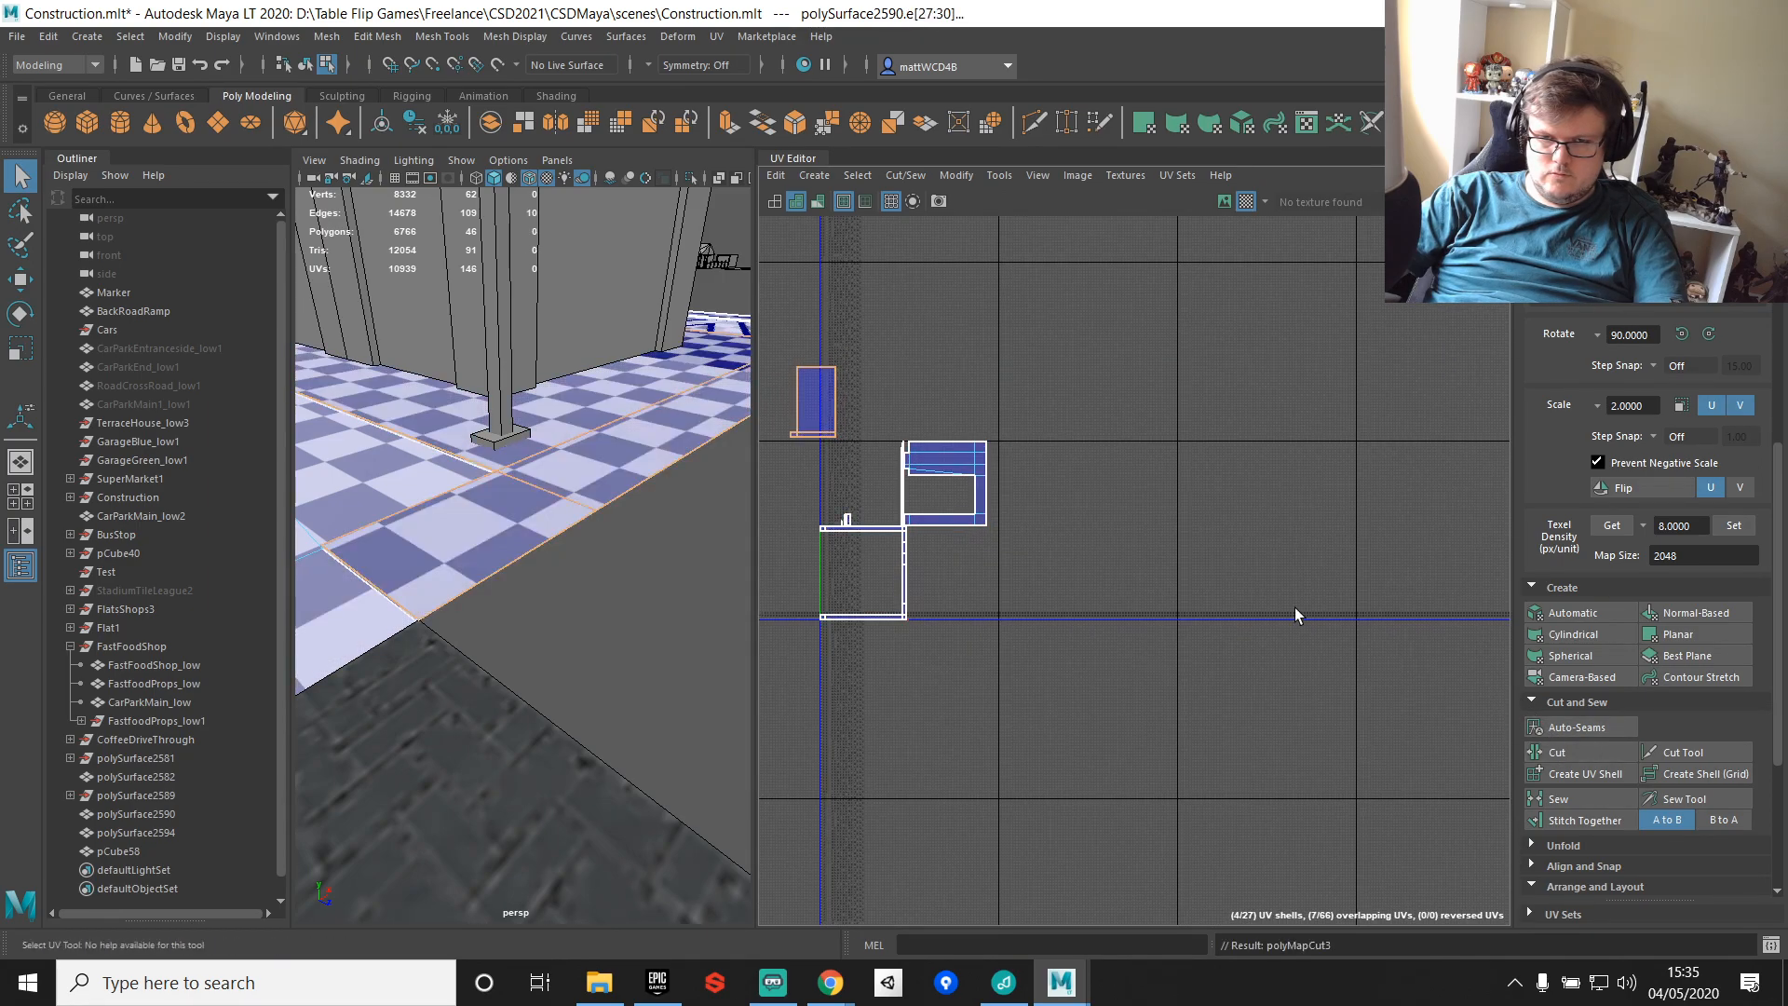
Step: Stitch the cut-apart pavement pieces back together along their shared edges
{"action": "scroll", "coordinate": [924, 490], "scroll_direction": "up", "scroll_amount": 8}
{"action": "left_click", "coordinate": [1054, 384]}
{"action": "right_click_drag", "start_coordinate": [1054, 384], "coordinate": [1121, 399], "text": "shift"}
{"action": "scroll", "coordinate": [1172, 673], "scroll_direction": "down", "scroll_amount": 2}
{"action": "scroll", "coordinate": [1153, 567], "scroll_direction": "up", "scroll_amount": 8}
{"action": "left_click", "coordinate": [1091, 435]}
{"action": "left_click", "coordinate": [972, 434]}
{"action": "right_click_drag", "start_coordinate": [1042, 387], "coordinate": [1192, 430], "text": "shift"}
Step: Examine the pavement shell's upper edge and corner up close for overlapping thin strips
{"action": "middle_click_drag", "start_coordinate": [1192, 624], "coordinate": [1245, 191], "text": "alt"}
{"action": "scroll", "coordinate": [1186, 665], "scroll_direction": "down", "scroll_amount": 2}
{"action": "middle_click_drag", "start_coordinate": [1210, 665], "coordinate": [1182, 352], "text": "alt"}
{"action": "middle_click_drag", "start_coordinate": [1116, 745], "coordinate": [1088, 539], "text": "alt"}
{"action": "scroll", "coordinate": [1090, 522], "scroll_direction": "up", "scroll_amount": 8}
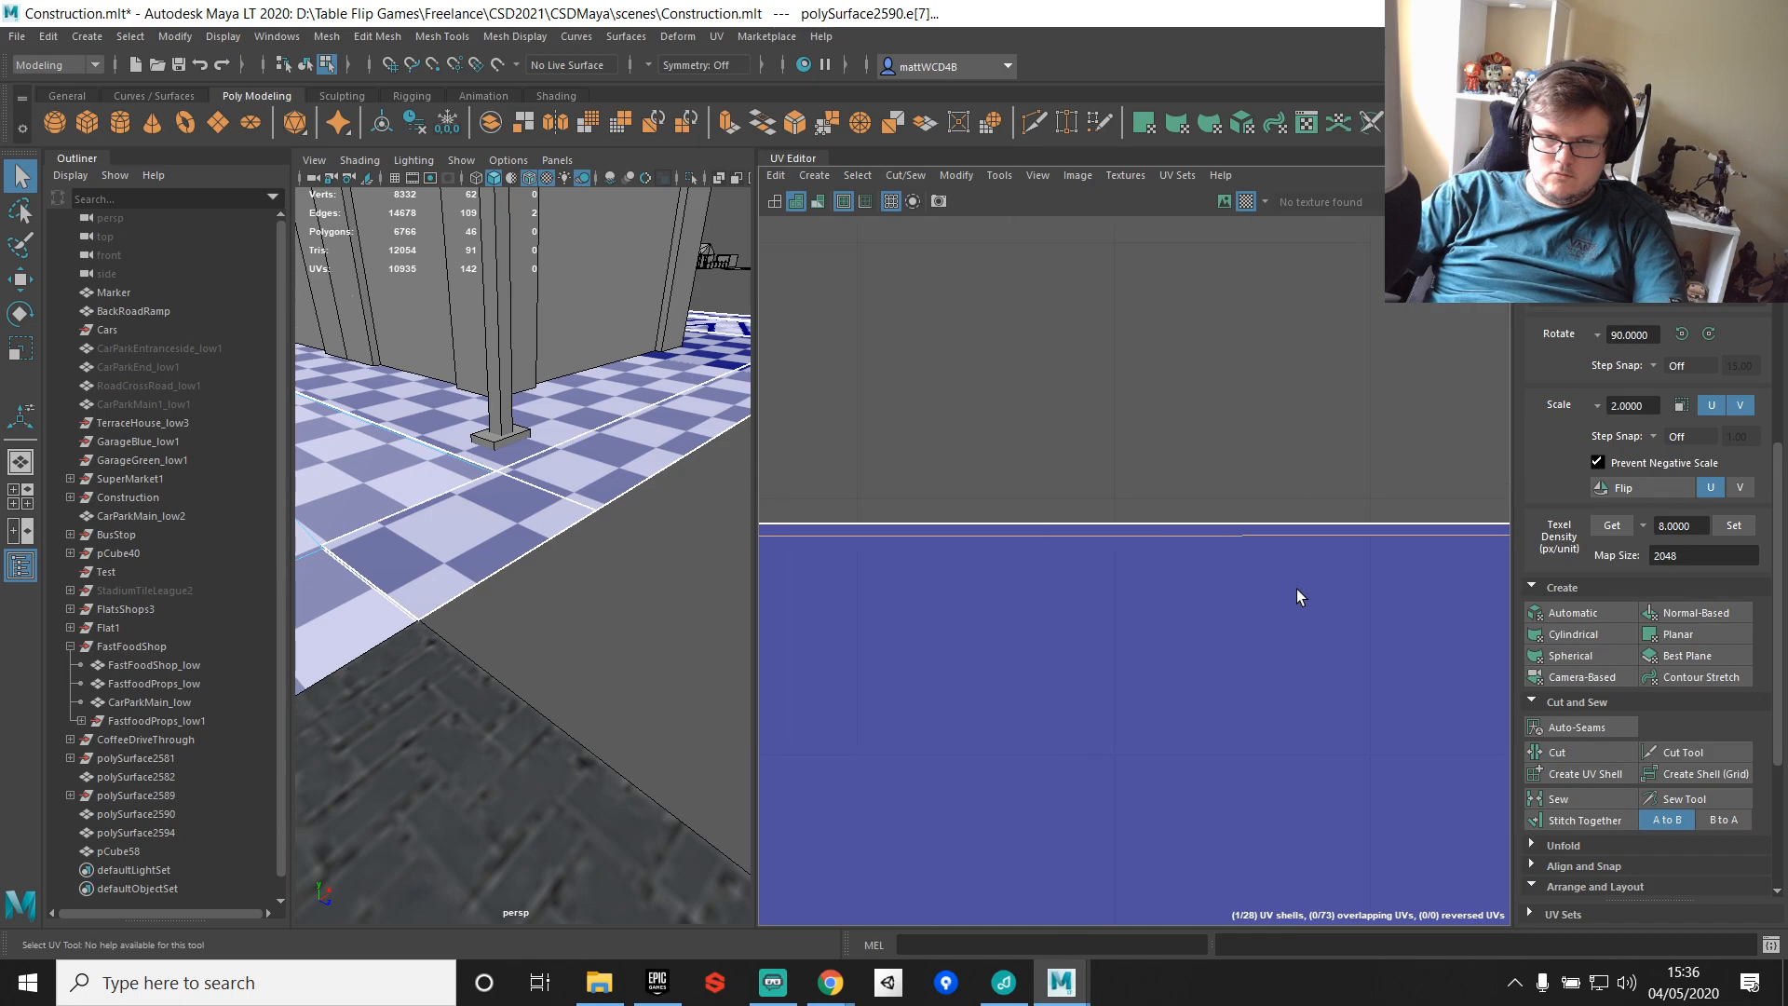
{"action": "middle_click_drag", "start_coordinate": [1297, 606], "coordinate": [1679, 615], "text": "alt"}
{"action": "middle_click_drag", "start_coordinate": [1300, 568], "coordinate": [1696, 527], "text": "alt"}
{"action": "middle_click_drag", "start_coordinate": [1117, 560], "coordinate": [1448, 527], "text": "alt"}
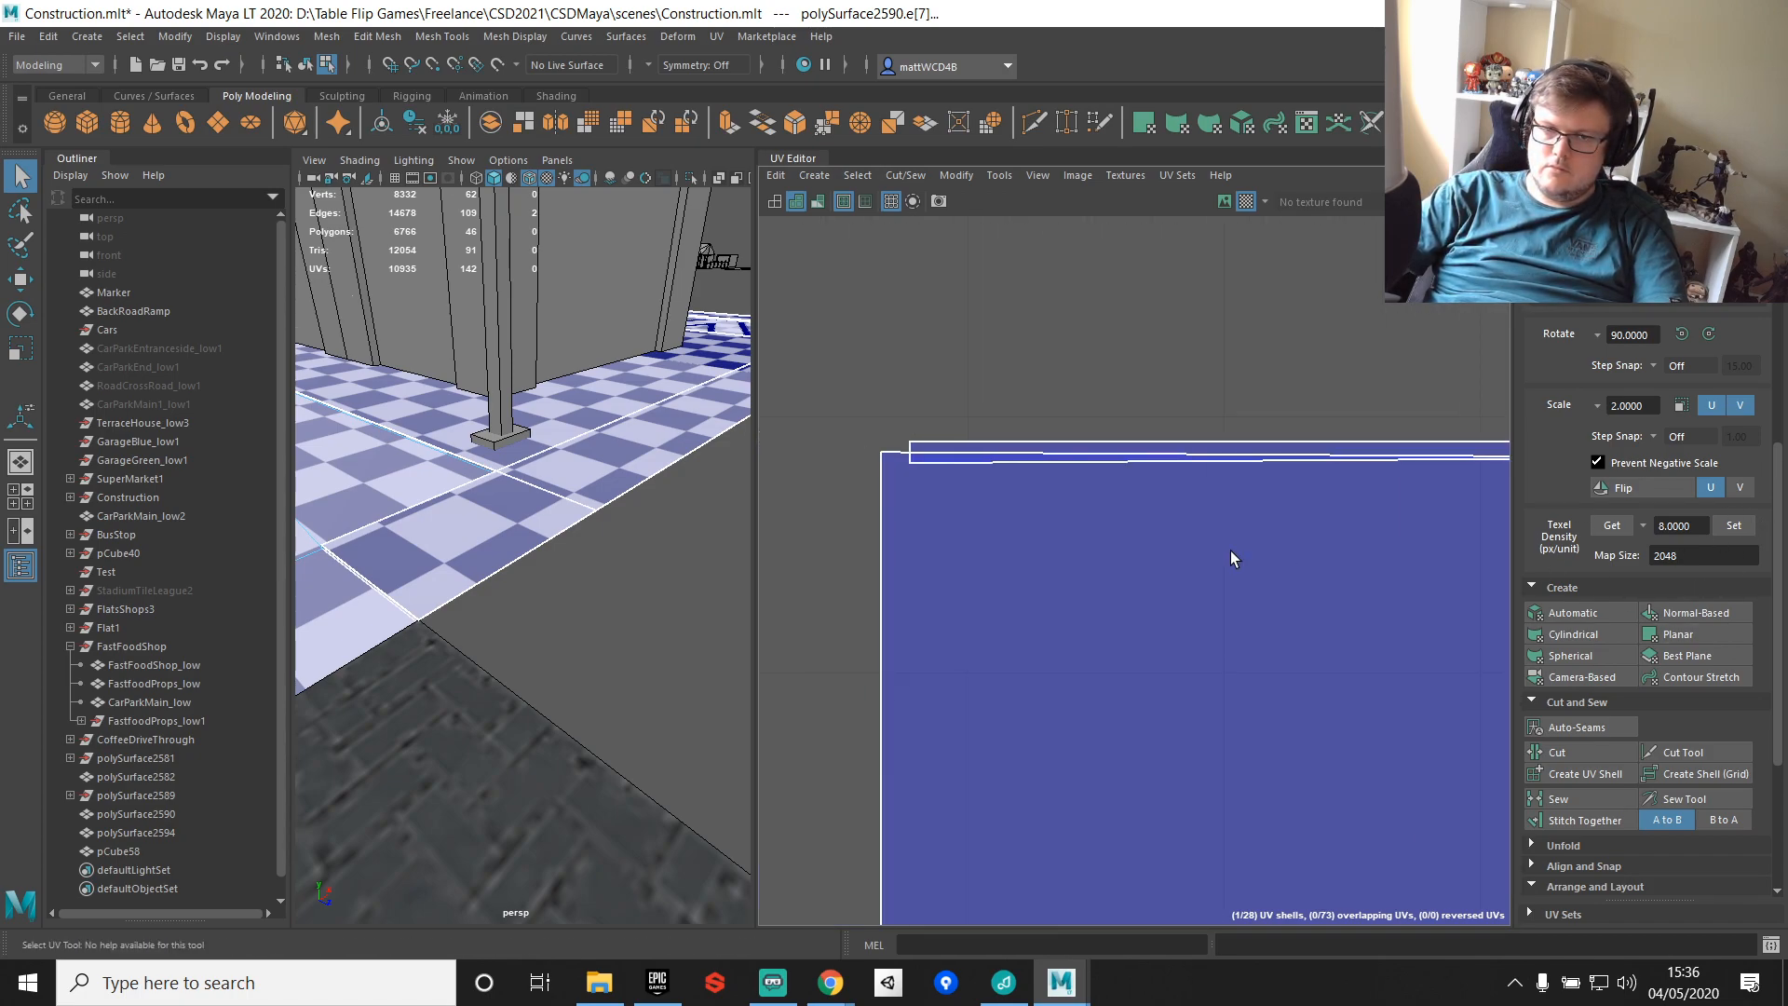
Step: Align the end UVs of the thin strips at the pavement shell's upper corner to the minimum U
{"action": "scroll", "coordinate": [1058, 465], "scroll_direction": "down", "scroll_amount": 3}
{"action": "right_click_drag", "start_coordinate": [935, 472], "coordinate": [1005, 470]}
{"action": "left_click_drag", "start_coordinate": [906, 416], "coordinate": [984, 503]}
{"action": "right_click", "coordinate": [1019, 380], "text": "shift"}
{"action": "right_click_drag", "start_coordinate": [1019, 380], "coordinate": [1039, 446], "text": "shift"}
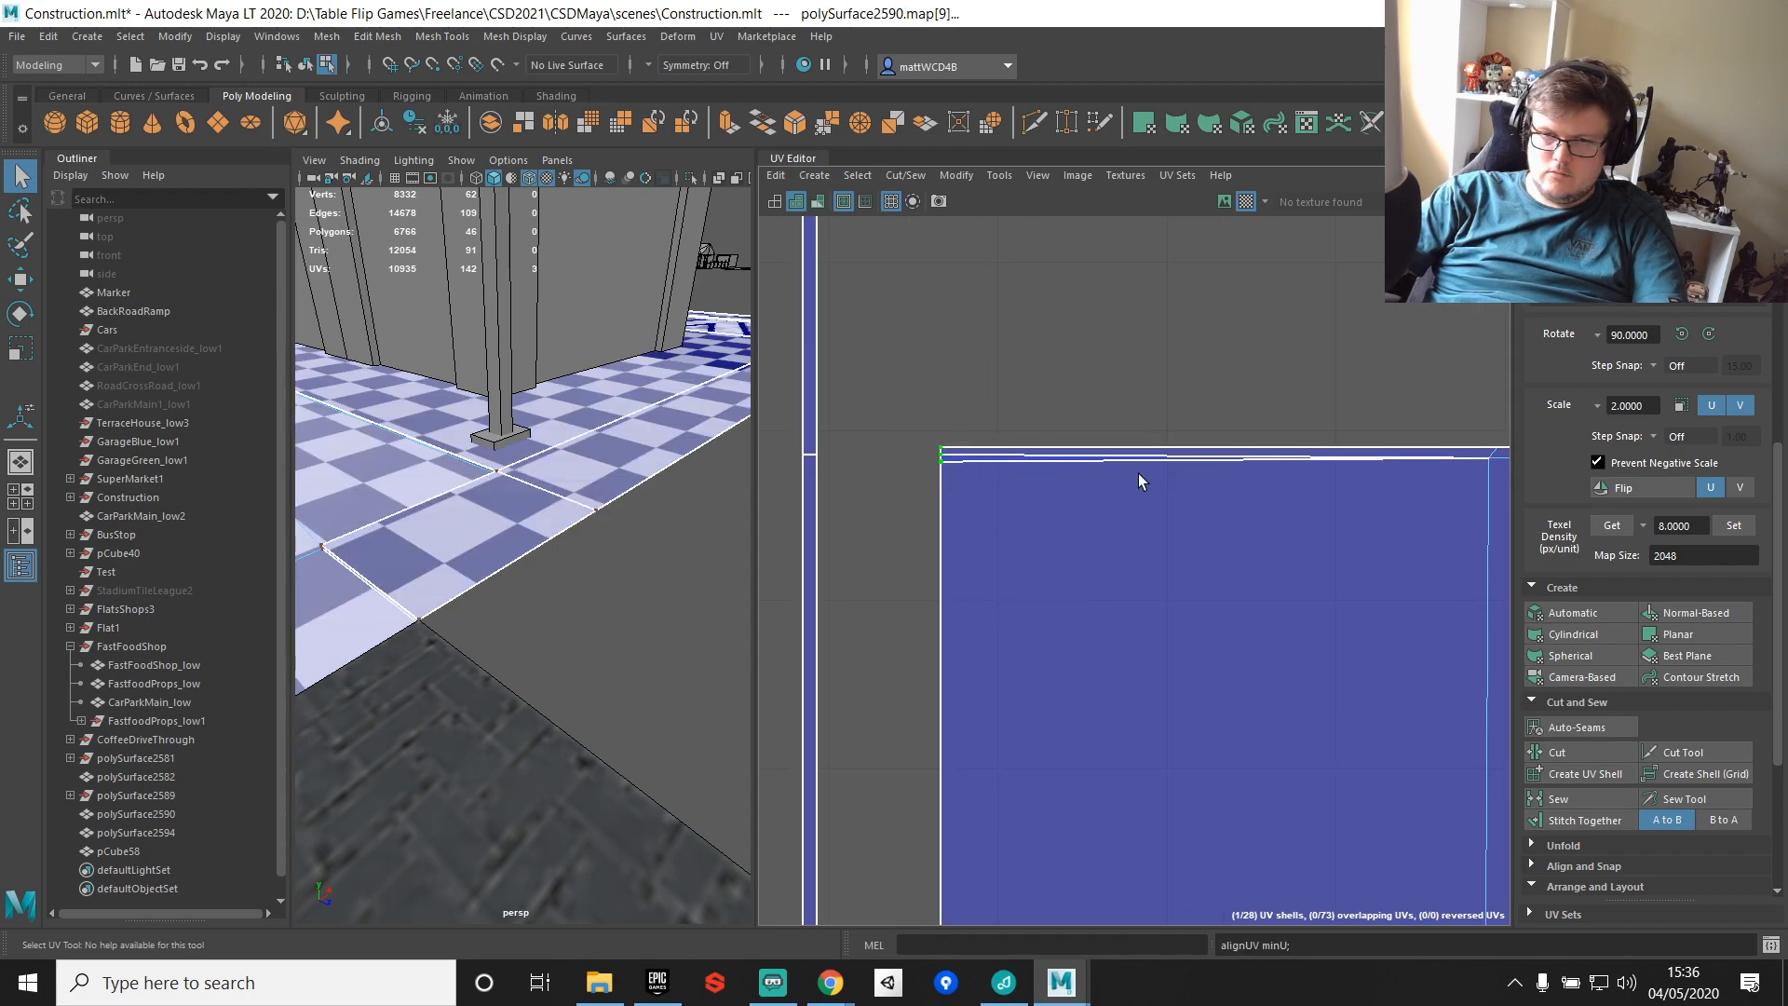
Step: Align the UVs along the pavement shell's upper edge to the maximum V
{"action": "middle_click_drag", "start_coordinate": [1277, 488], "coordinate": [1171, 511], "text": "alt"}
{"action": "left_click_drag", "start_coordinate": [827, 477], "coordinate": [1165, 556]}
{"action": "right_click_drag", "start_coordinate": [1316, 393], "coordinate": [1407, 391], "text": "shift"}
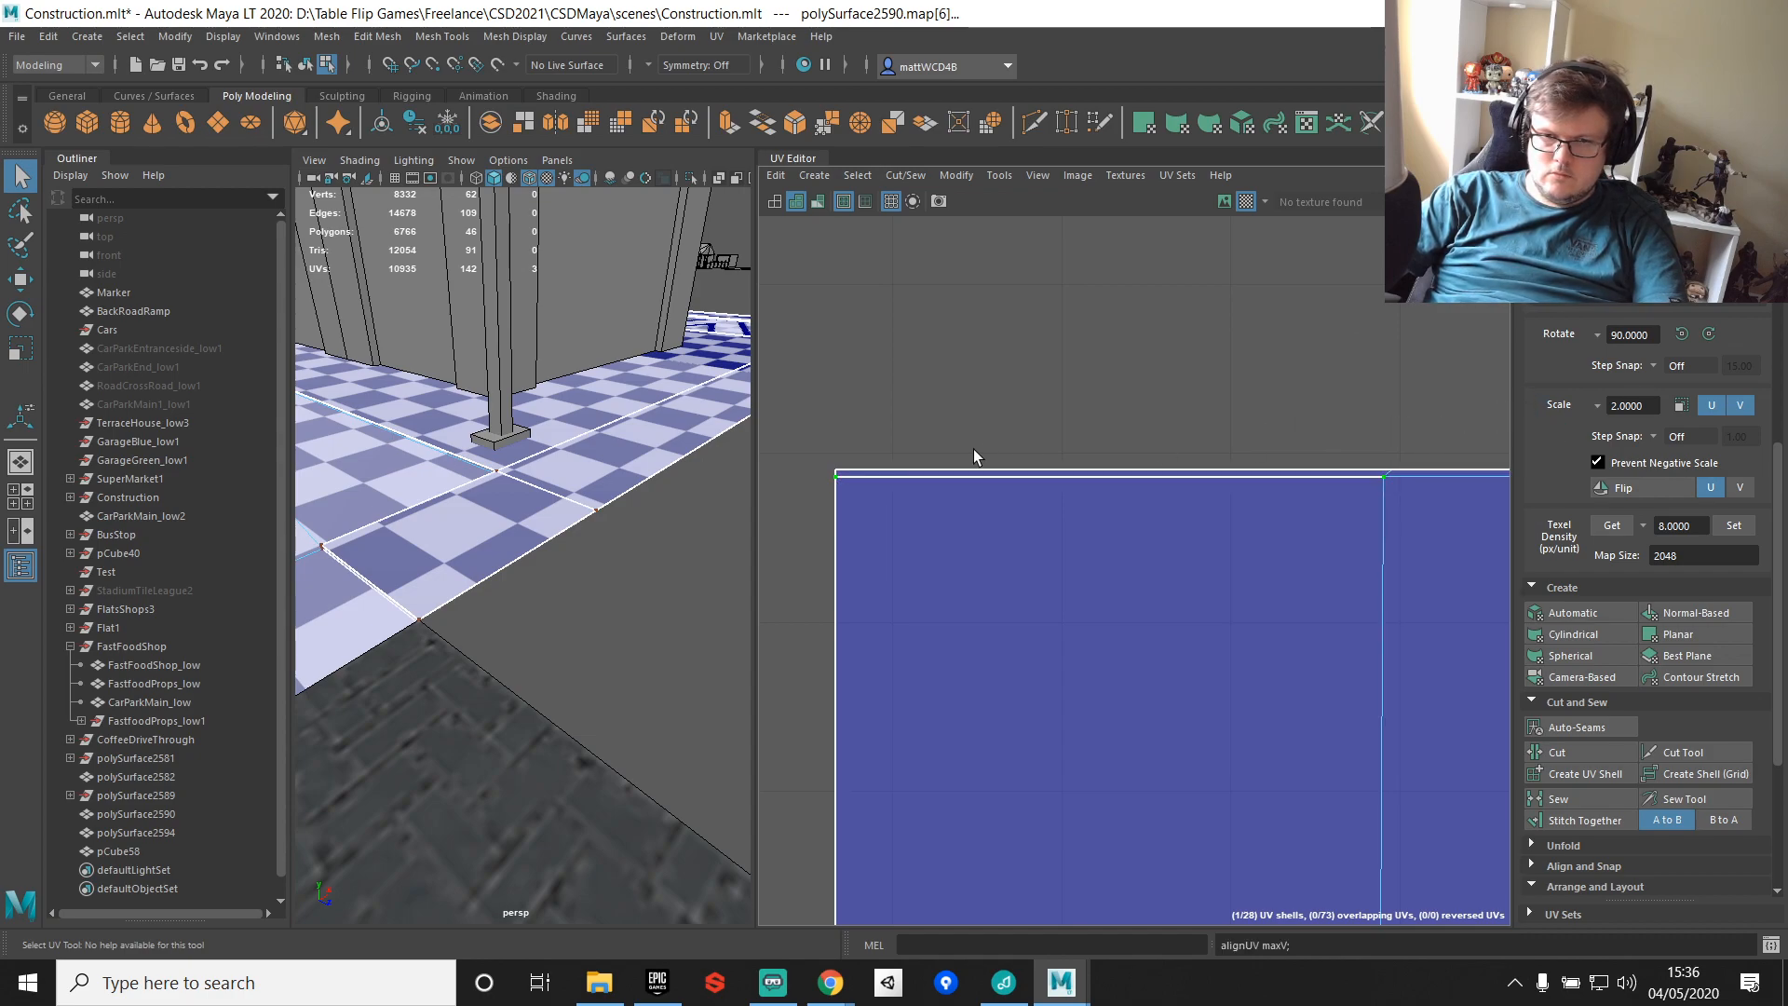
{"action": "left_click_drag", "start_coordinate": [804, 438], "coordinate": [1453, 484]}
{"action": "right_click_drag", "start_coordinate": [1344, 350], "coordinate": [1480, 295], "text": "shift"}
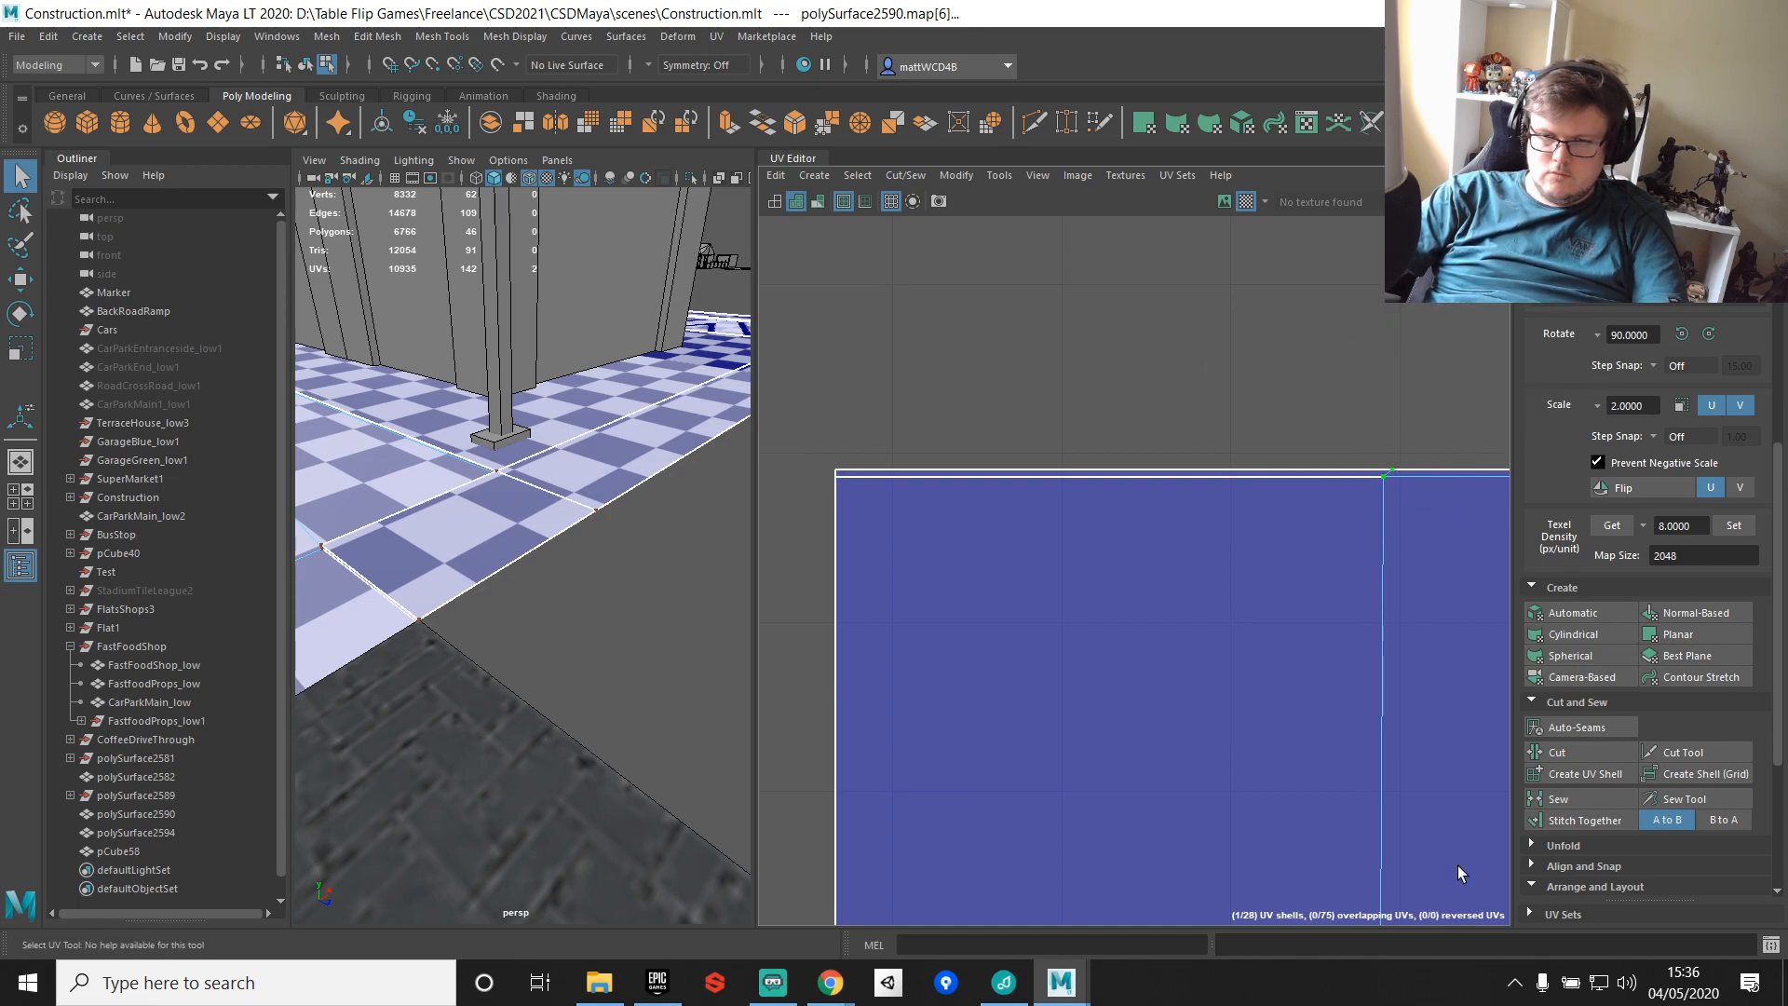
Step: Try to straighten the pavement shell's remaining outer edges by aligning their corner UVs
{"action": "scroll", "coordinate": [1213, 503], "scroll_direction": "down", "scroll_amount": 5}
{"action": "left_click_drag", "start_coordinate": [1163, 358], "coordinate": [1245, 745]}
{"action": "scroll", "coordinate": [1207, 432], "scroll_direction": "up", "scroll_amount": 7}
{"action": "right_click_drag", "start_coordinate": [1306, 410], "coordinate": [1229, 415], "text": "shift"}
{"action": "right_click_drag", "start_coordinate": [844, 371], "coordinate": [849, 356]}
{"action": "left_click", "coordinate": [890, 372]}
{"action": "right_click_drag", "start_coordinate": [1090, 320], "coordinate": [1134, 339], "text": "shift"}
{"action": "scroll", "coordinate": [1215, 338], "scroll_direction": "down", "scroll_amount": 7}
{"action": "middle_click_drag", "start_coordinate": [1290, 401], "coordinate": [1246, 524], "text": "alt"}
{"action": "middle_click_drag", "start_coordinate": [866, 518], "coordinate": [1119, 473], "text": "alt"}
{"action": "left_click", "coordinate": [1121, 475]}
{"action": "right_click_drag", "start_coordinate": [1203, 359], "coordinate": [1202, 407], "text": "shift"}
Step: Undo the last UV edits around the pavement shell's lower corner
{"action": "middle_click_drag", "start_coordinate": [1092, 489], "coordinate": [1099, 715], "text": "alt"}
{"action": "scroll", "coordinate": [950, 481], "scroll_direction": "up", "scroll_amount": 6}
{"action": "scroll", "coordinate": [968, 542], "scroll_direction": "up", "scroll_amount": 4}
{"action": "key", "text": "ctrl+z"}
{"action": "scroll", "coordinate": [897, 533], "scroll_direction": "up", "scroll_amount": 6}
{"action": "right_click_drag", "start_coordinate": [931, 525], "coordinate": [915, 527], "text": "shift"}
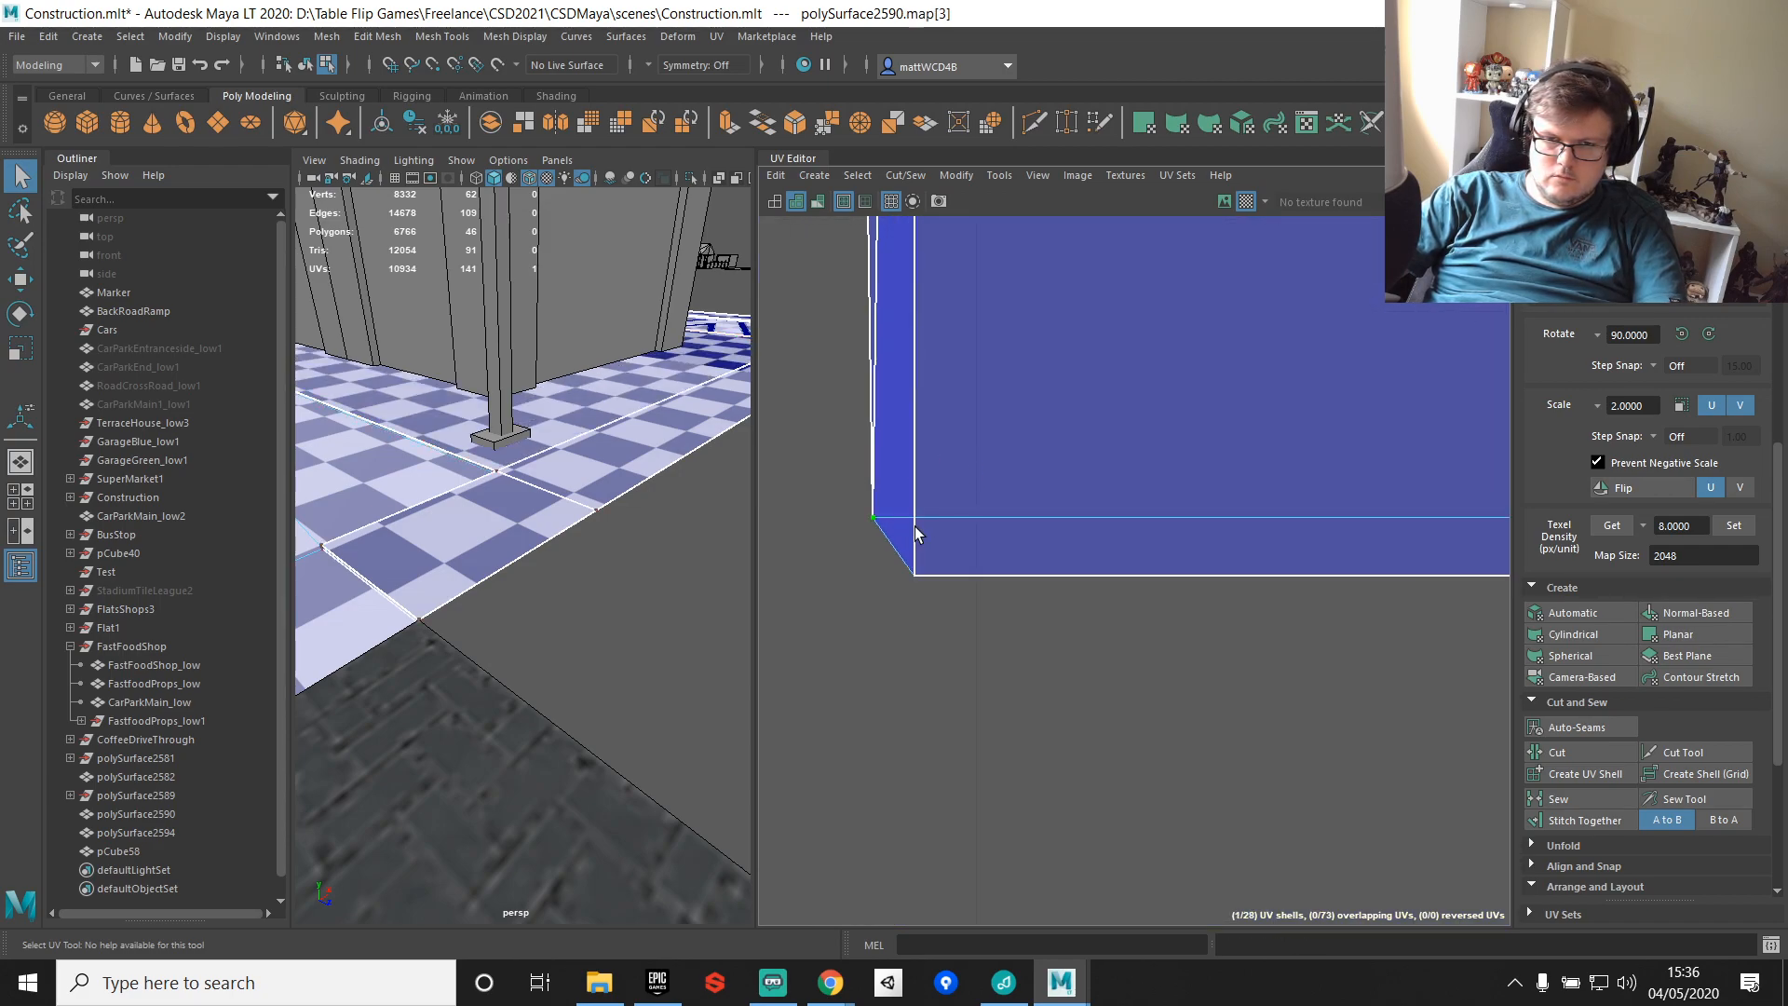
{"action": "key", "text": "ctrl+z"}
{"action": "key", "text": "ctrl+z"}
{"action": "key", "text": "ctrl+z"}
{"action": "key", "text": "ctrl+z"}
{"action": "key", "text": "ctrl+z"}
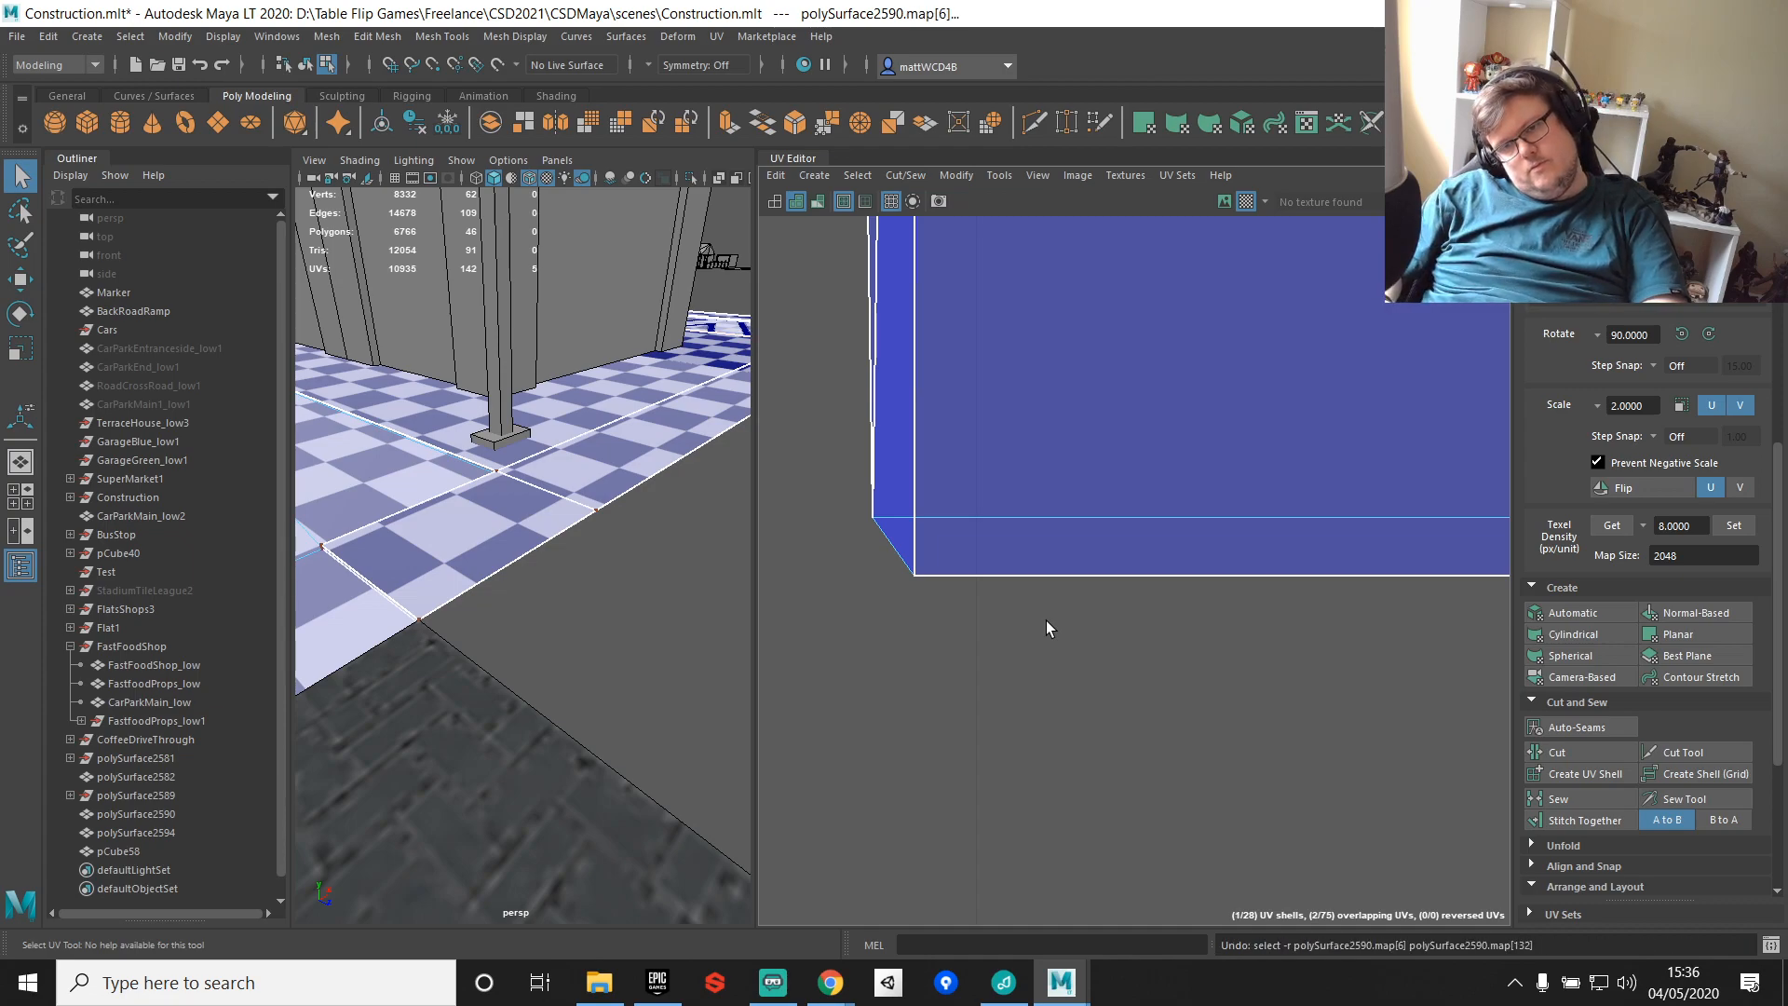
Step: Return to object selection and apply an automatic UV projection to the whole ground slab
{"action": "right_click_drag", "start_coordinate": [573, 559], "coordinate": [605, 531]}
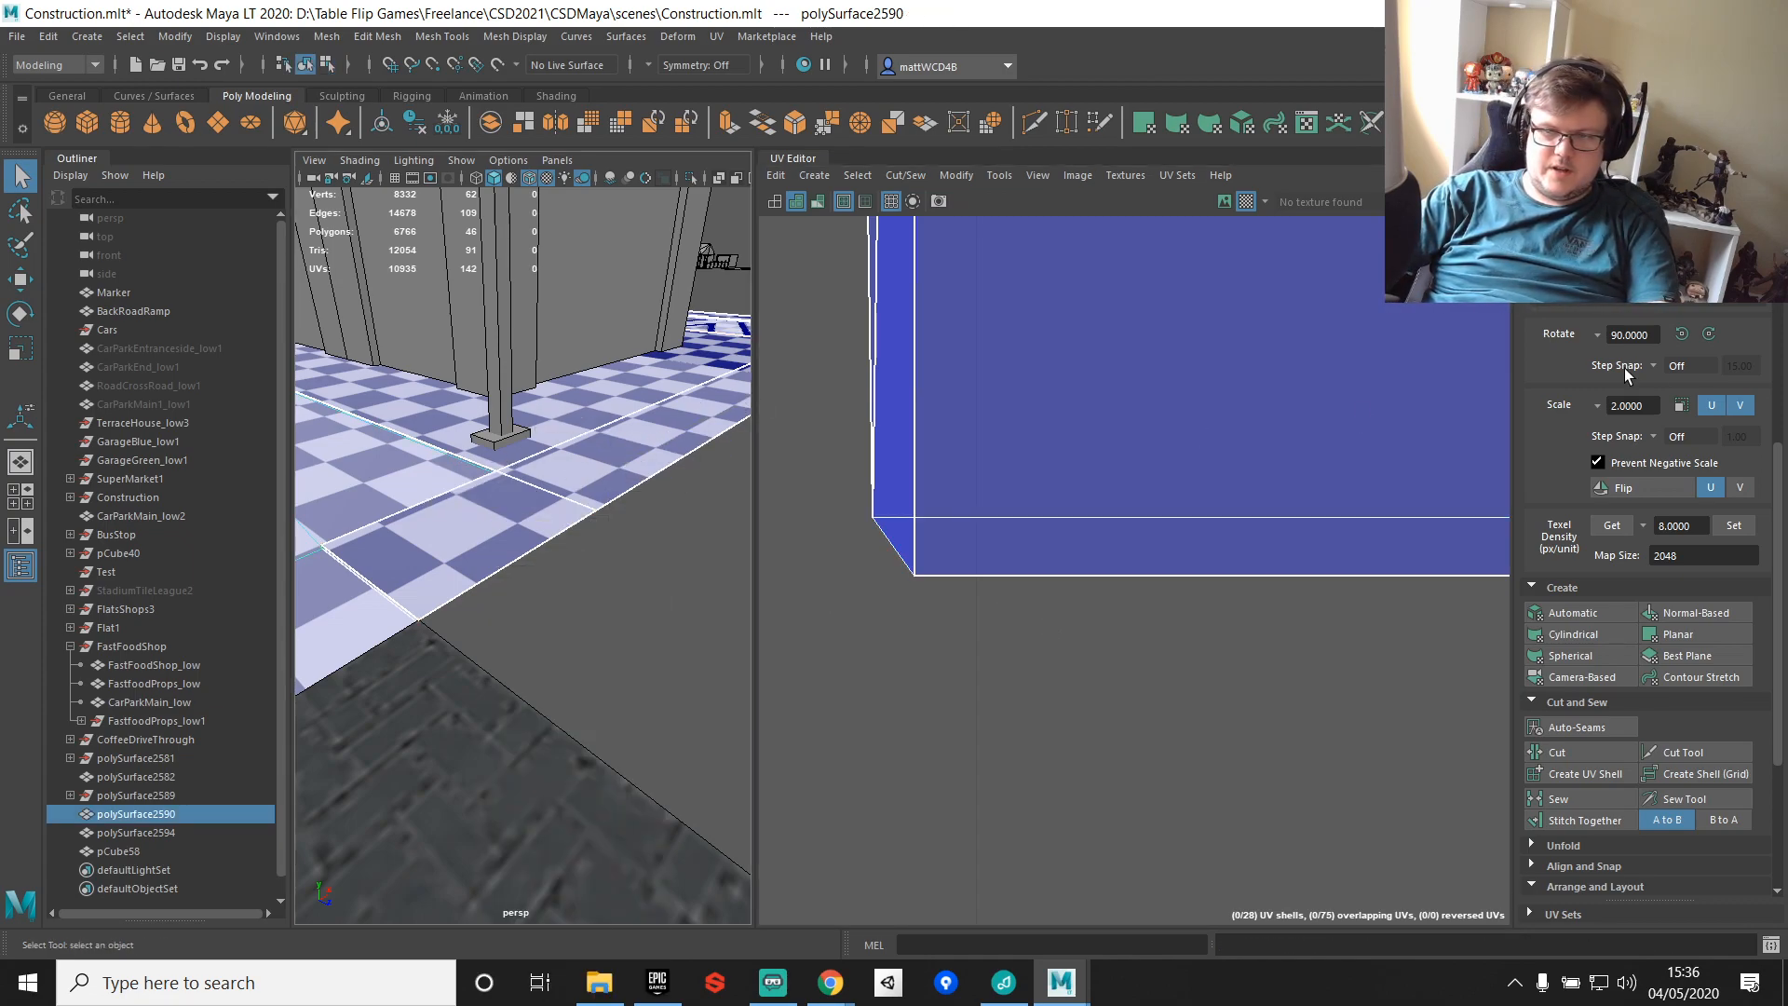
{"action": "left_click", "coordinate": [1573, 612]}
{"action": "scroll", "coordinate": [1002, 499], "scroll_direction": "down", "scroll_amount": 10}
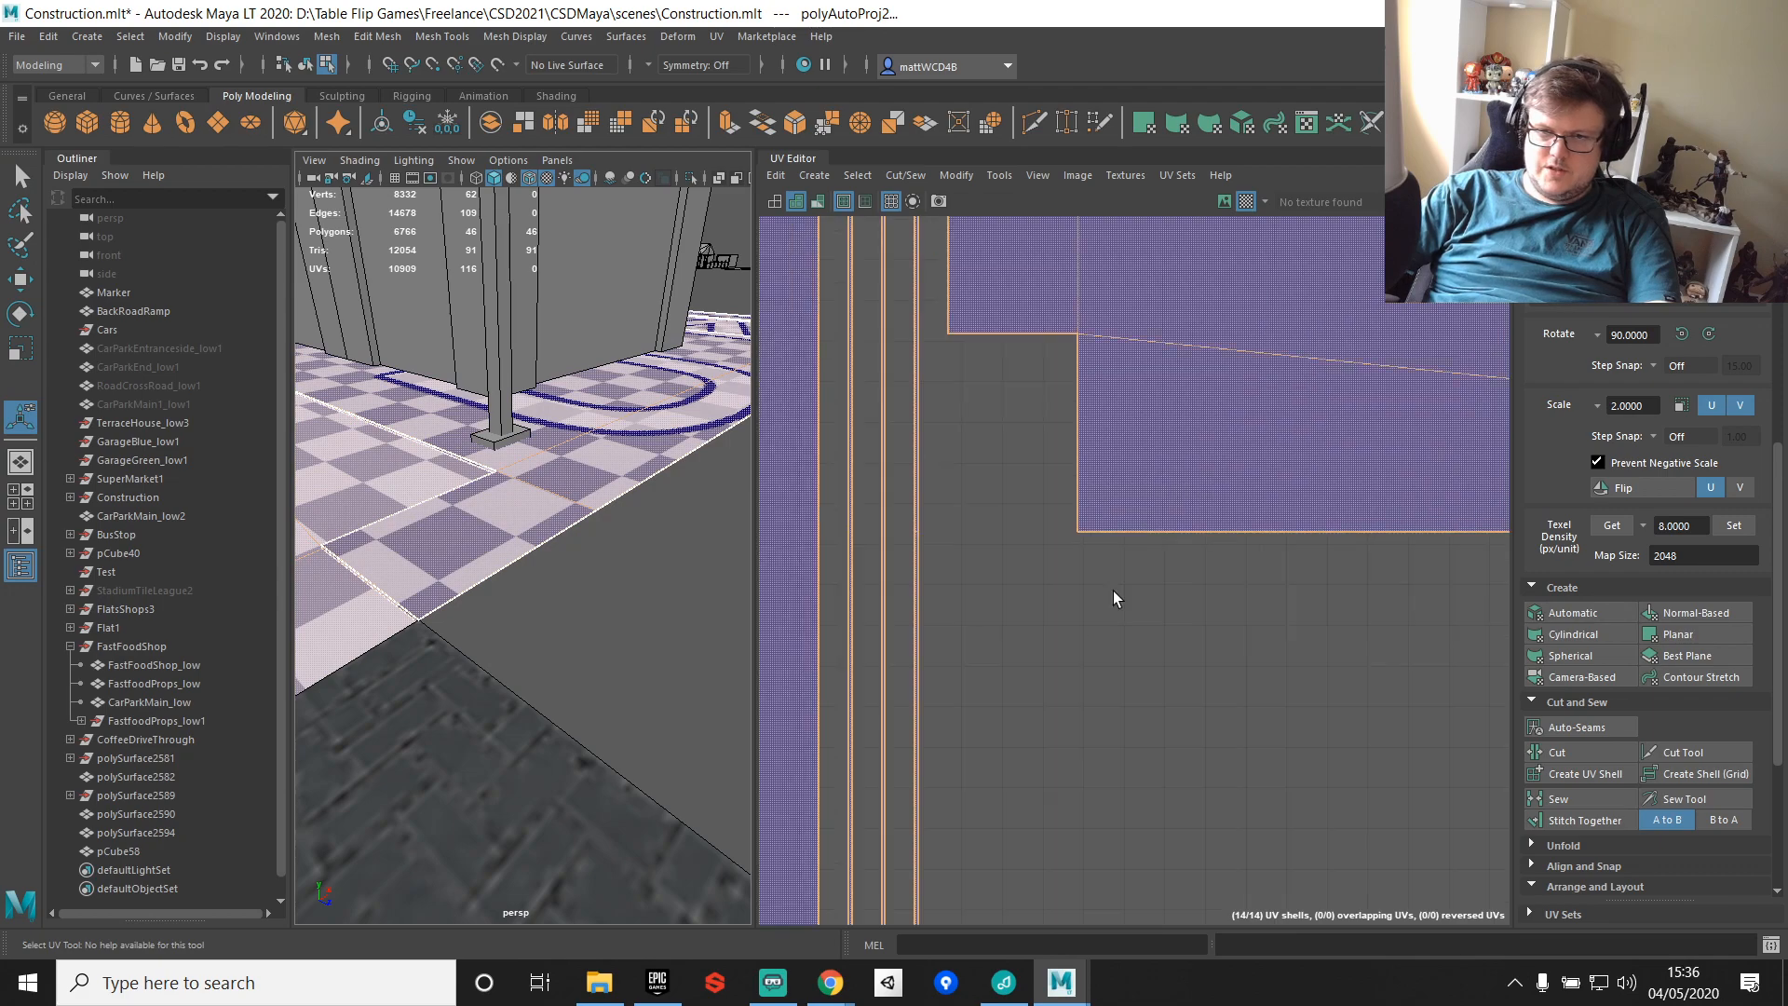
Step: Select the whole U-shaped ground shell and move it clear of the other UV shells
{"action": "scroll", "coordinate": [1142, 529], "scroll_direction": "up", "scroll_amount": 5}
{"action": "left_click_drag", "start_coordinate": [1061, 403], "coordinate": [1200, 683]}
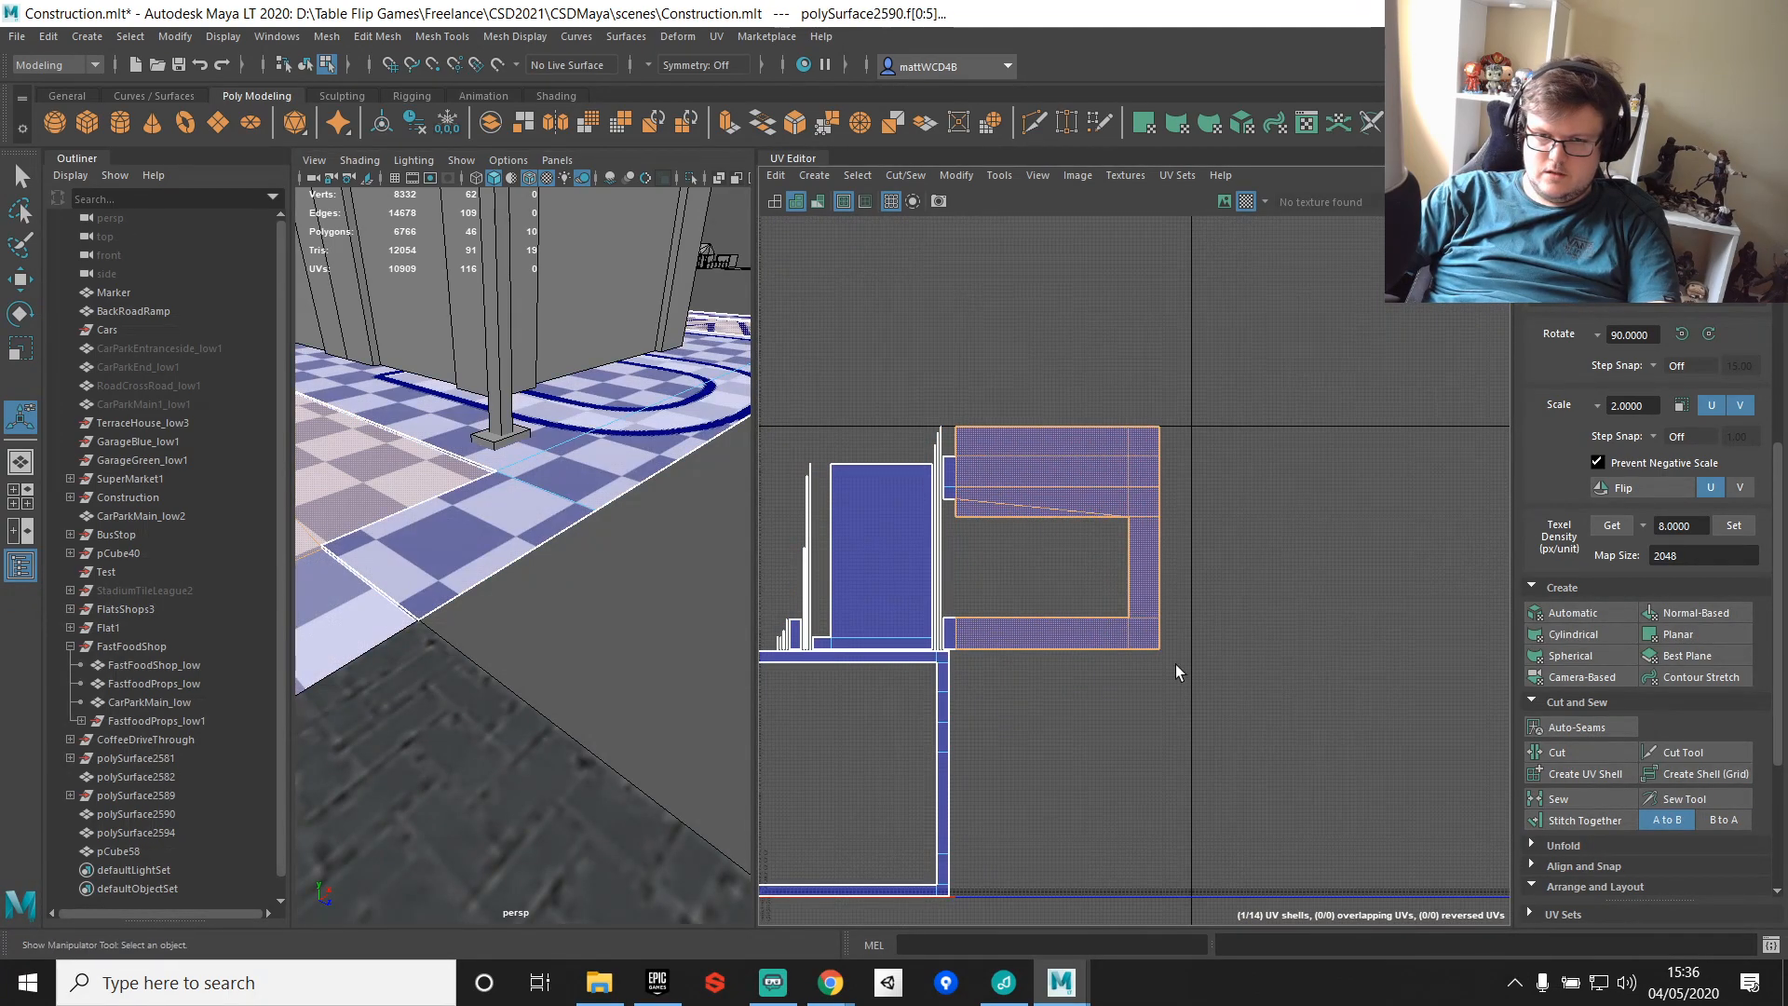
{"action": "scroll", "coordinate": [1143, 618], "scroll_direction": "up", "scroll_amount": 3}
{"action": "double_click", "coordinate": [911, 650]}
{"action": "key", "text": "w"}
{"action": "scroll", "coordinate": [1044, 567], "scroll_direction": "down", "scroll_amount": 2}
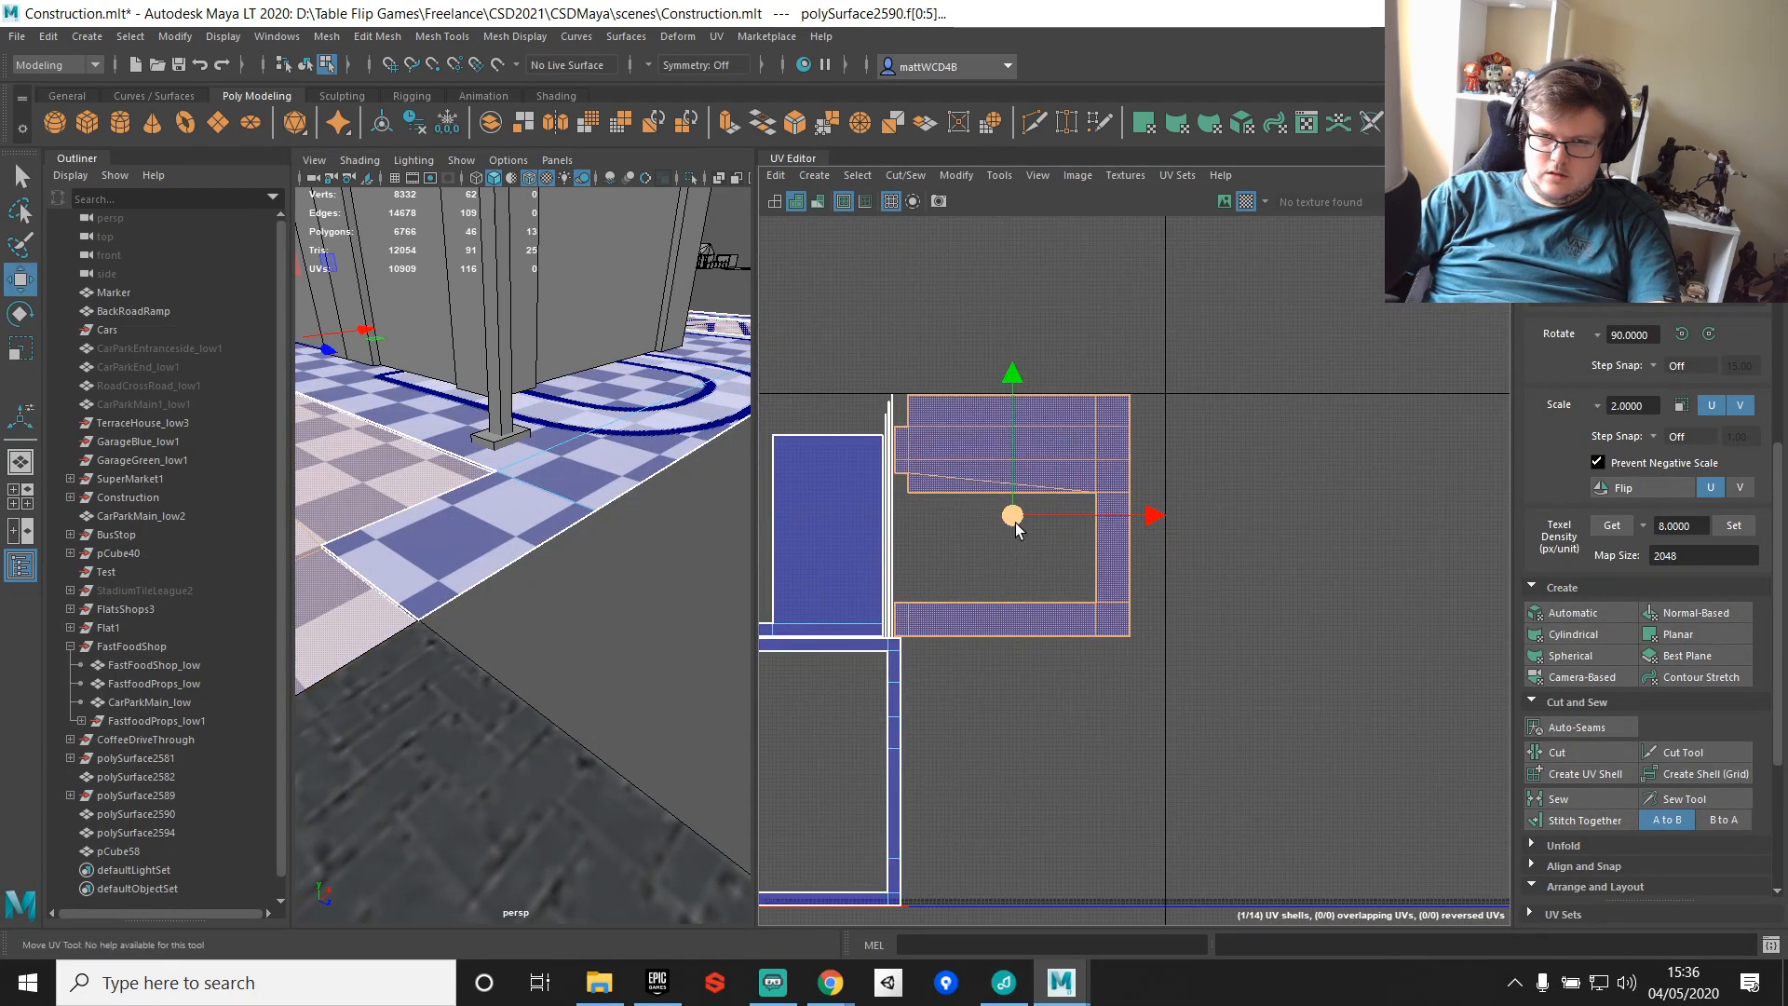
{"action": "left_click_drag", "start_coordinate": [1015, 519], "coordinate": [1445, 361]}
Step: Select all the remaining ground shells and cut their UV edges apart
{"action": "scroll", "coordinate": [1092, 516], "scroll_direction": "down", "scroll_amount": 3}
{"action": "middle_click_drag", "start_coordinate": [1092, 516], "coordinate": [1338, 435], "text": "alt"}
{"action": "left_click_drag", "start_coordinate": [1018, 286], "coordinate": [1277, 834]}
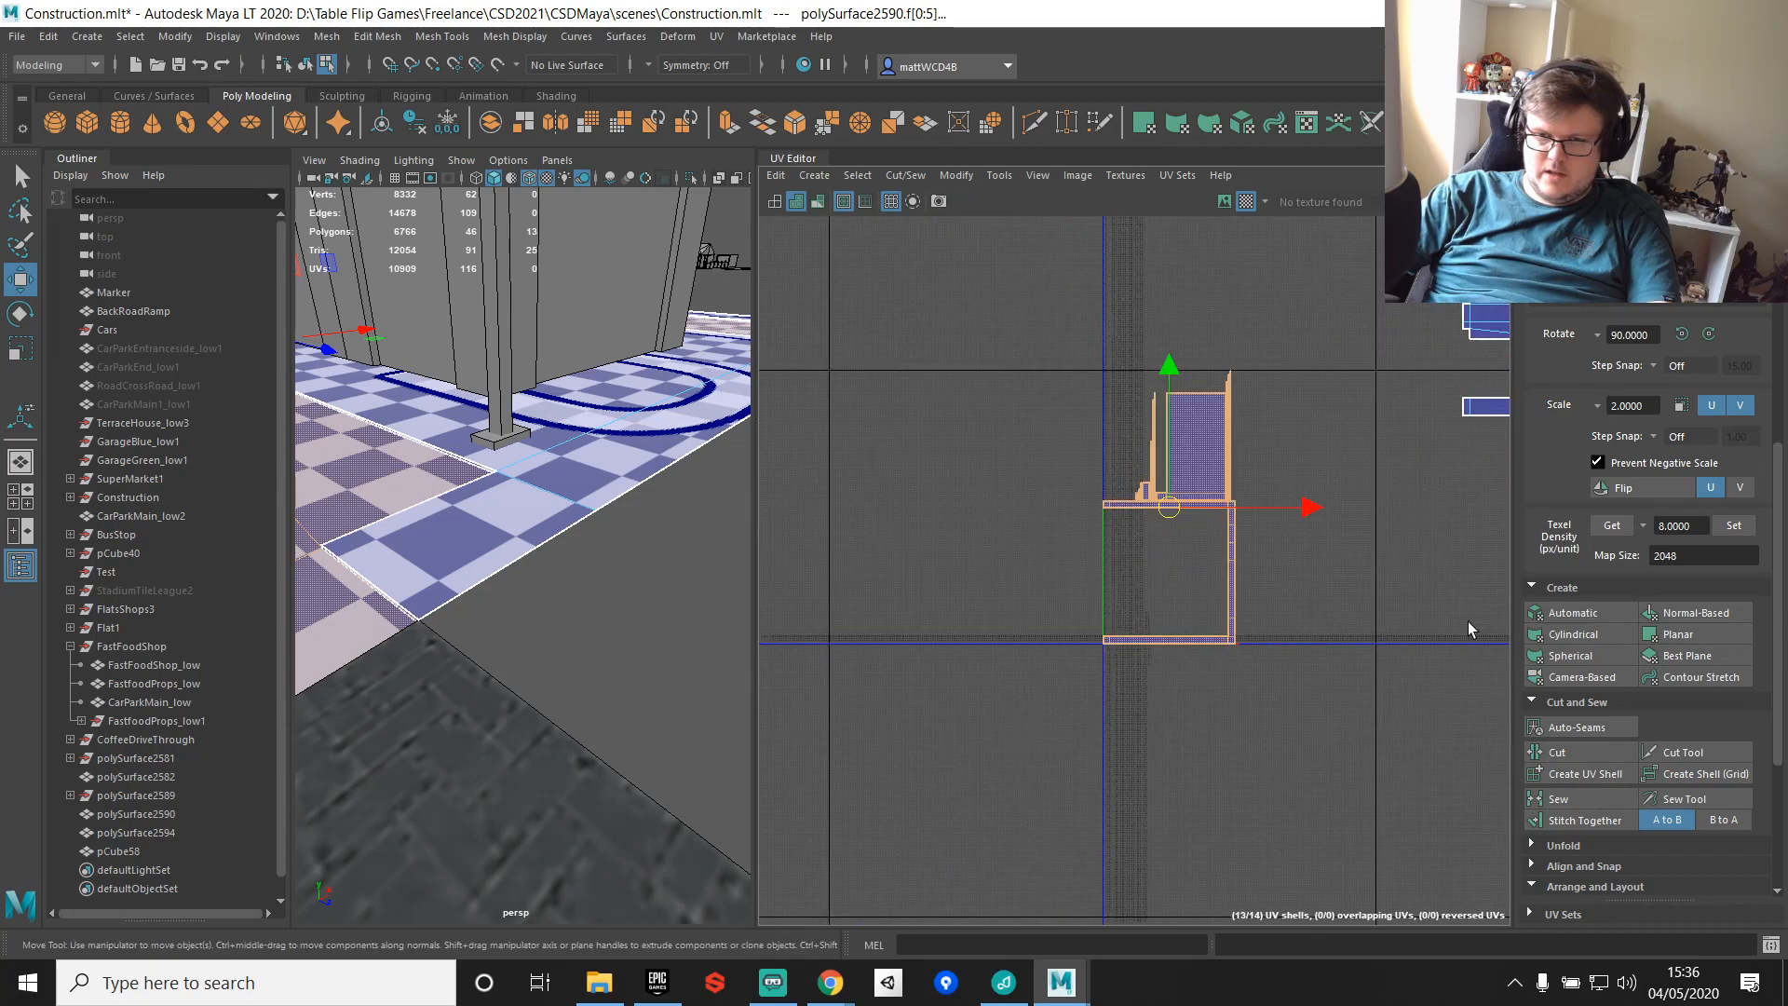
{"action": "left_click", "coordinate": [1556, 748]}
{"action": "middle_click_drag", "start_coordinate": [1500, 431], "coordinate": [931, 532], "text": "alt"}
{"action": "scroll", "coordinate": [998, 463], "scroll_direction": "up", "scroll_amount": 8}
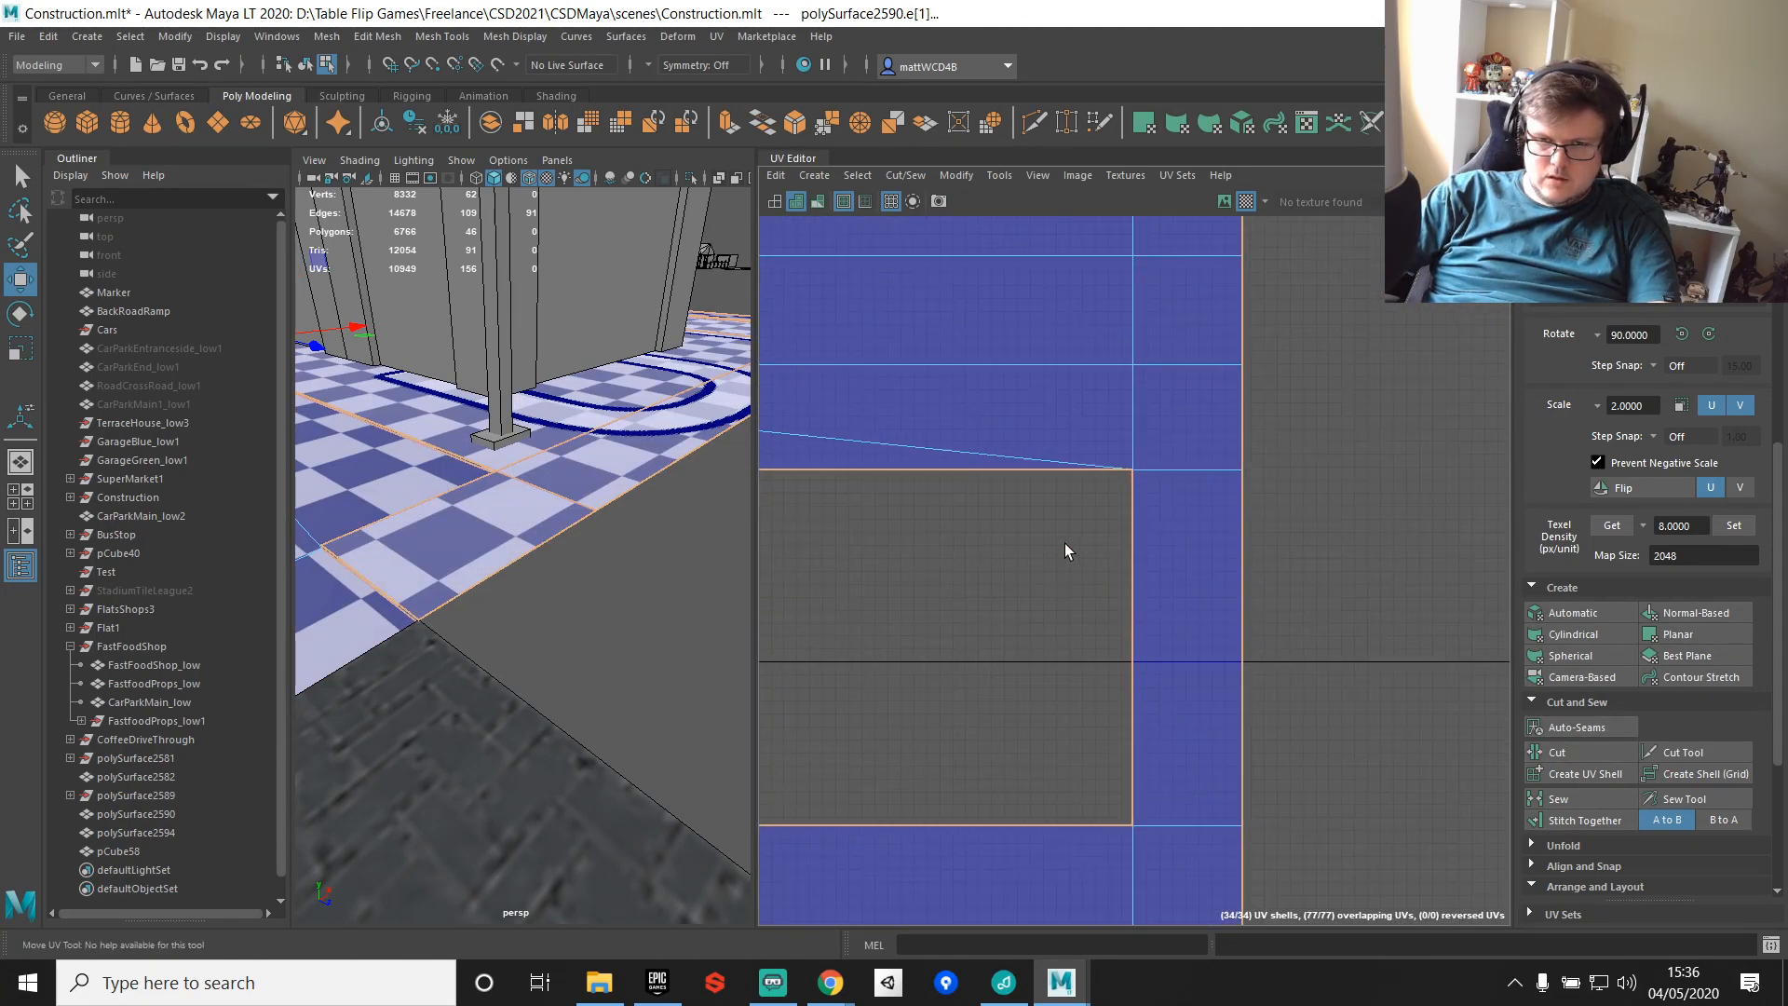
Step: Stitch the matching pieces onto the U-shaped ground shell along the edges of its inner opening
{"action": "left_click", "coordinate": [1129, 500]}
{"action": "left_click", "coordinate": [1129, 501], "text": "shift"}
{"action": "right_click_drag", "start_coordinate": [1131, 511], "coordinate": [1127, 544], "text": "shift"}
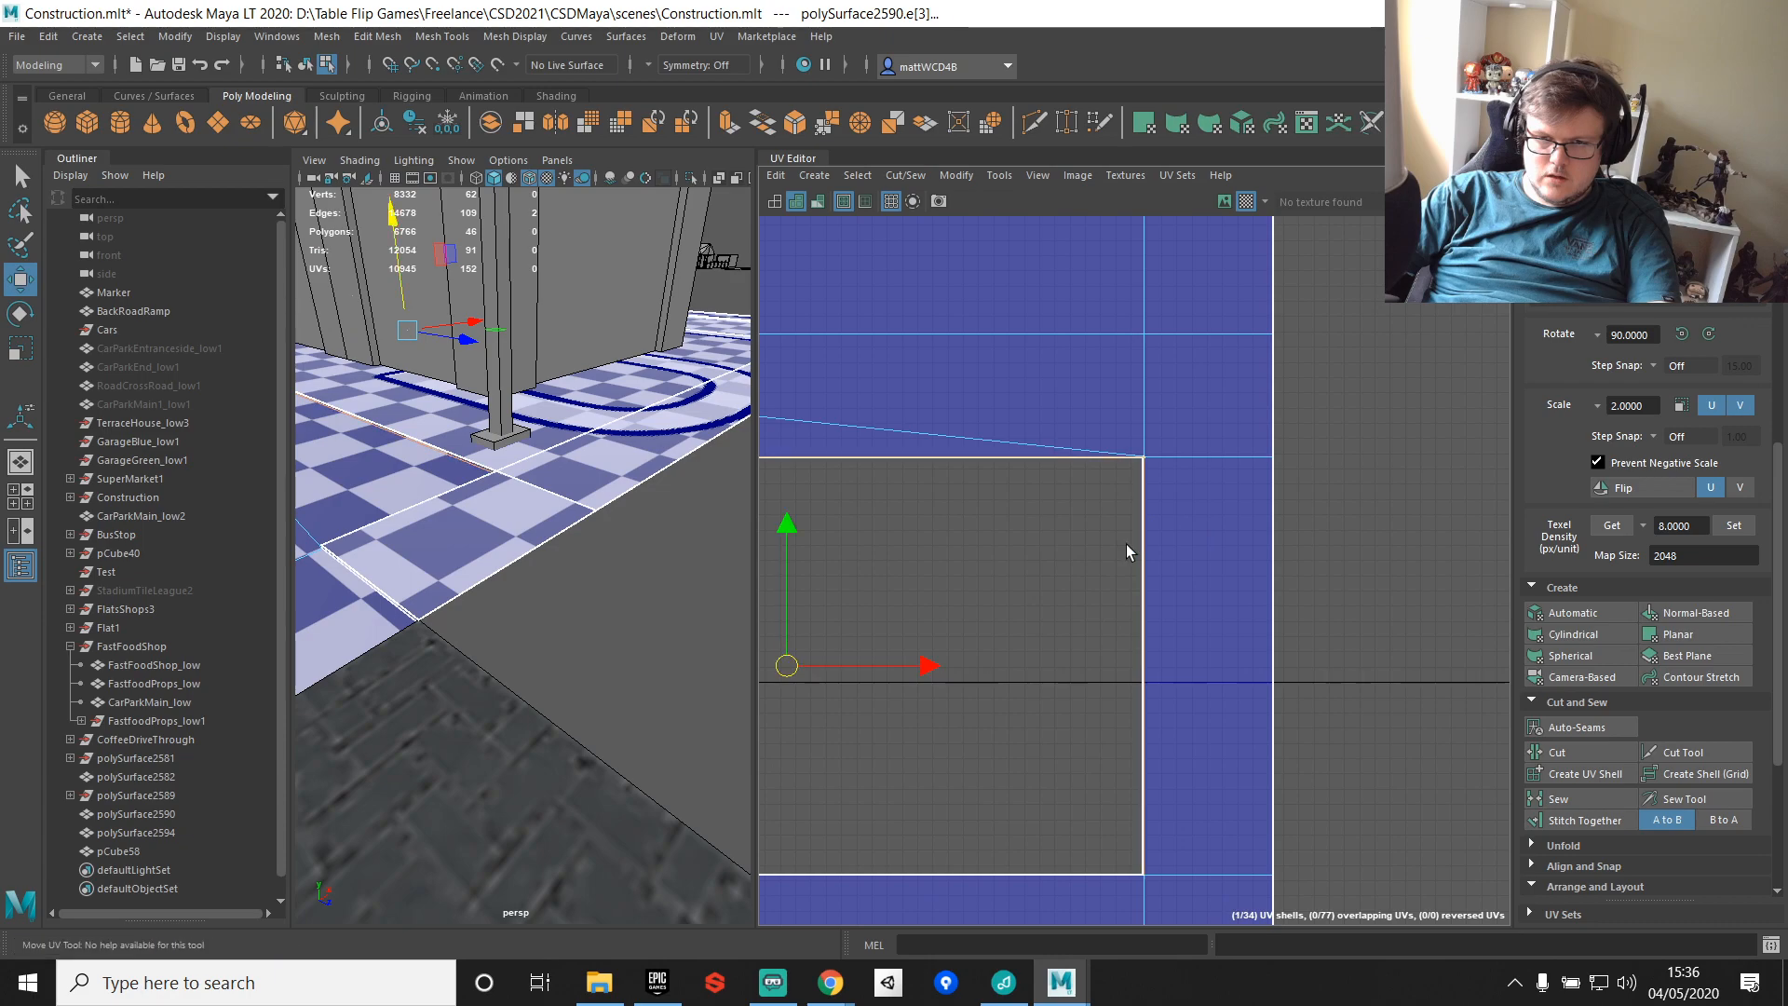
{"action": "scroll", "coordinate": [1127, 546], "scroll_direction": "down", "scroll_amount": 1}
{"action": "left_click", "coordinate": [1042, 830]}
{"action": "middle_click_drag", "start_coordinate": [981, 670], "coordinate": [1266, 549], "text": "alt"}
{"action": "scroll", "coordinate": [1222, 583], "scroll_direction": "up", "scroll_amount": 5}
{"action": "left_click", "coordinate": [1060, 598]}
{"action": "right_click_drag", "start_coordinate": [1060, 597], "coordinate": [1147, 412], "text": "shift"}
Step: Stitch matching pieces onto the small block at the end of the U-shaped shell's upper arm
{"action": "scroll", "coordinate": [1164, 463], "scroll_direction": "down", "scroll_amount": 5}
{"action": "middle_click_drag", "start_coordinate": [1108, 279], "coordinate": [1062, 609], "text": "alt"}
{"action": "scroll", "coordinate": [1072, 653], "scroll_direction": "up", "scroll_amount": 5}
{"action": "left_click", "coordinate": [1162, 526]}
{"action": "right_click_drag", "start_coordinate": [1160, 525], "coordinate": [1155, 563], "text": "shift"}
{"action": "left_click", "coordinate": [1097, 342]}
{"action": "right_click_drag", "start_coordinate": [1098, 342], "coordinate": [1085, 384], "text": "shift"}
{"action": "middle_click_drag", "start_coordinate": [1074, 347], "coordinate": [1033, 690], "text": "alt"}
{"action": "left_click", "coordinate": [941, 577]}
{"action": "right_click_drag", "start_coordinate": [941, 578], "coordinate": [978, 438], "text": "shift"}
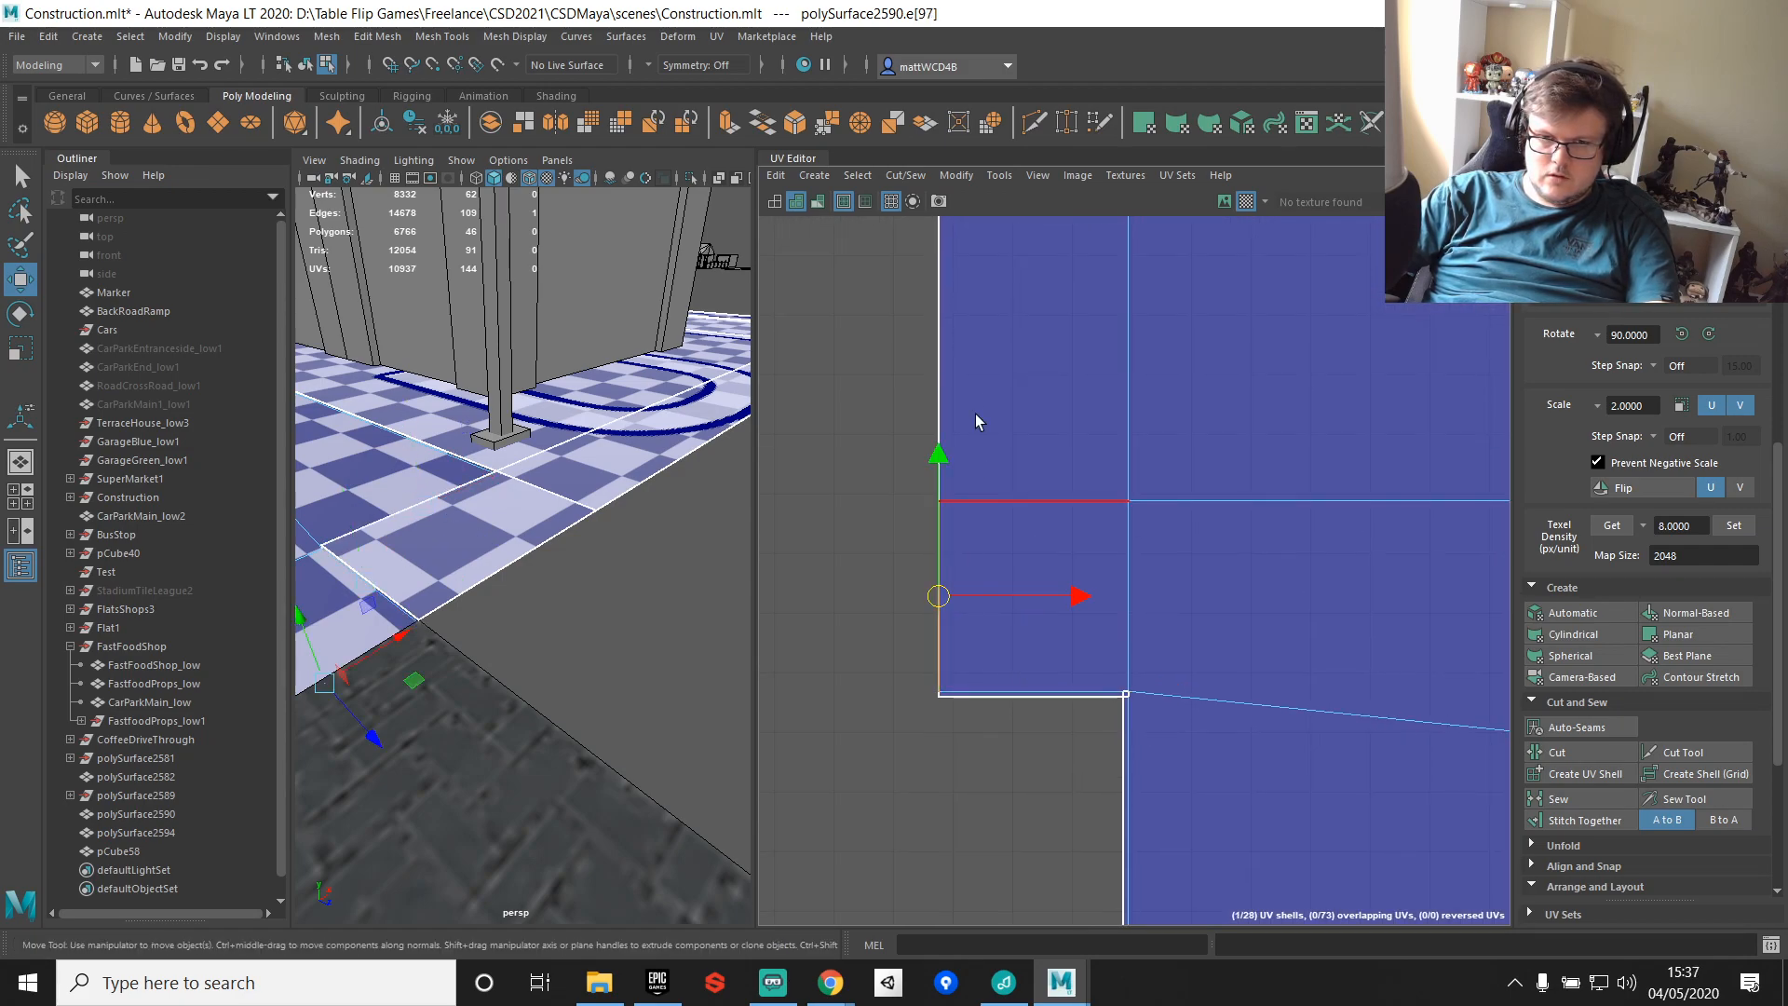
Step: Stitch the cut pieces onto the stepped end of the U-shaped shell's upper arm
{"action": "left_click", "coordinate": [943, 373]}
{"action": "right_click_drag", "start_coordinate": [943, 372], "coordinate": [1034, 307], "text": "shift"}
{"action": "scroll", "coordinate": [1190, 261], "scroll_direction": "up", "scroll_amount": 1}
{"action": "middle_click_drag", "start_coordinate": [1190, 263], "coordinate": [1115, 780], "text": "alt"}
{"action": "scroll", "coordinate": [1115, 773], "scroll_direction": "down", "scroll_amount": 2}
{"action": "left_click", "coordinate": [1064, 494]}
{"action": "right_click_drag", "start_coordinate": [1065, 491], "coordinate": [1066, 407], "text": "shift"}
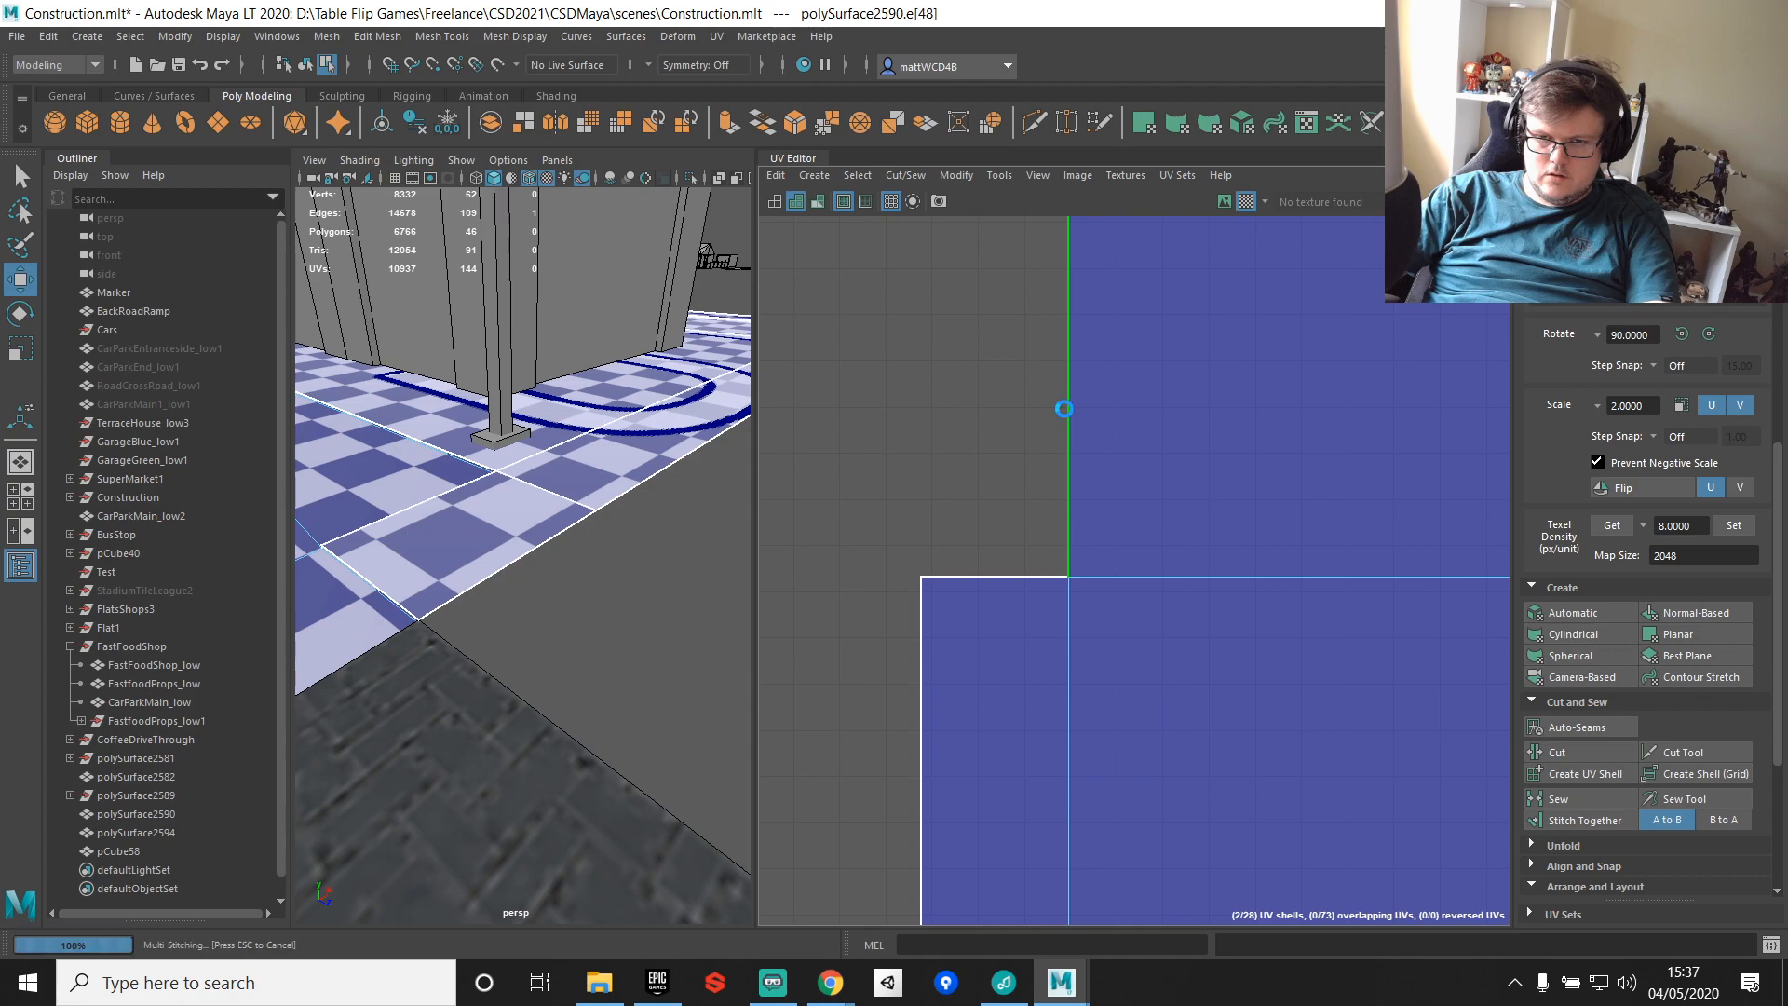
{"action": "left_click", "coordinate": [1013, 573]}
{"action": "right_click_drag", "start_coordinate": [1032, 525], "coordinate": [1052, 447], "text": "shift"}
Step: Stitch the matching strips onto the U-shaped shell's upper edge and far outer corner
{"action": "middle_click_drag", "start_coordinate": [1172, 252], "coordinate": [1104, 666], "text": "alt"}
{"action": "left_click", "coordinate": [1096, 621]}
{"action": "scroll", "coordinate": [1082, 629], "scroll_direction": "down", "scroll_amount": 4}
{"action": "right_click_drag", "start_coordinate": [1082, 629], "coordinate": [1089, 549], "text": "shift"}
{"action": "scroll", "coordinate": [1060, 655], "scroll_direction": "up", "scroll_amount": 5}
{"action": "scroll", "coordinate": [1155, 672], "scroll_direction": "down", "scroll_amount": 4}
{"action": "scroll", "coordinate": [1238, 736], "scroll_direction": "down", "scroll_amount": 2}
{"action": "middle_click_drag", "start_coordinate": [1411, 743], "coordinate": [722, 639], "text": "alt"}
{"action": "scroll", "coordinate": [1113, 596], "scroll_direction": "up", "scroll_amount": 6}
{"action": "left_click", "coordinate": [1155, 523]}
{"action": "key", "text": "shift+s"}
{"action": "left_click", "coordinate": [1294, 591]}
{"action": "key", "text": "shift+s"}
Step: Stitch the matching strips onto the outer side and lower corner of the U-shaped shell
{"action": "scroll", "coordinate": [1297, 598], "scroll_direction": "down", "scroll_amount": 5}
{"action": "scroll", "coordinate": [1299, 610], "scroll_direction": "down", "scroll_amount": 2}
{"action": "middle_click_drag", "start_coordinate": [1282, 743], "coordinate": [1177, 464], "text": "alt"}
{"action": "left_click_drag", "start_coordinate": [1180, 449], "coordinate": [1207, 663]}
{"action": "key", "text": "shift+s"}
{"action": "middle_click_drag", "start_coordinate": [1220, 801], "coordinate": [1193, 390], "text": "alt"}
{"action": "scroll", "coordinate": [1166, 619], "scroll_direction": "up", "scroll_amount": 4}
{"action": "left_click", "coordinate": [1169, 586]}
{"action": "key", "text": "shift+s"}
{"action": "left_click", "coordinate": [1101, 723]}
{"action": "key", "text": "shift+s"}
Step: Zoom in on the small edges at the U-shaped shell's corner and stitch their matching strips
{"action": "scroll", "coordinate": [1164, 721], "scroll_direction": "up", "scroll_amount": 5}
{"action": "middle_click_drag", "start_coordinate": [917, 641], "coordinate": [1126, 575], "text": "alt"}
{"action": "left_click", "coordinate": [1094, 609]}
{"action": "key", "text": "shift+s"}
{"action": "scroll", "coordinate": [1104, 659], "scroll_direction": "down", "scroll_amount": 5}
{"action": "scroll", "coordinate": [1255, 686], "scroll_direction": "up", "scroll_amount": 4}
{"action": "scroll", "coordinate": [1256, 687], "scroll_direction": "up", "scroll_amount": 3}
{"action": "left_click", "coordinate": [1108, 503]}
{"action": "right_click_drag", "start_coordinate": [1235, 449], "coordinate": [1146, 387], "text": "shift"}
Step: Try one more stitch on the U-shaped shell's selected edge and undo it
{"action": "scroll", "coordinate": [1158, 482], "scroll_direction": "down", "scroll_amount": 4}
{"action": "middle_click_drag", "start_coordinate": [1183, 270], "coordinate": [1193, 701], "text": "alt"}
{"action": "right_click_drag", "start_coordinate": [1247, 517], "coordinate": [1333, 554], "text": "shift"}
{"action": "right_click", "coordinate": [1246, 514]}
{"action": "scroll", "coordinate": [1198, 741], "scroll_direction": "down", "scroll_amount": 4}
{"action": "scroll", "coordinate": [1198, 745], "scroll_direction": "down", "scroll_amount": 1}
{"action": "middle_click_drag", "start_coordinate": [1198, 745], "coordinate": [1211, 500], "text": "alt"}
{"action": "middle_click_drag", "start_coordinate": [1006, 606], "coordinate": [1411, 512], "text": "alt"}
{"action": "key", "text": "ctrl+z"}
Step: Stitch the thin strip pieces along the lower edge of the U-shaped shell's lower arm
{"action": "middle_click_drag", "start_coordinate": [829, 535], "coordinate": [1261, 590], "text": "alt"}
{"action": "scroll", "coordinate": [1058, 573], "scroll_direction": "up", "scroll_amount": 5}
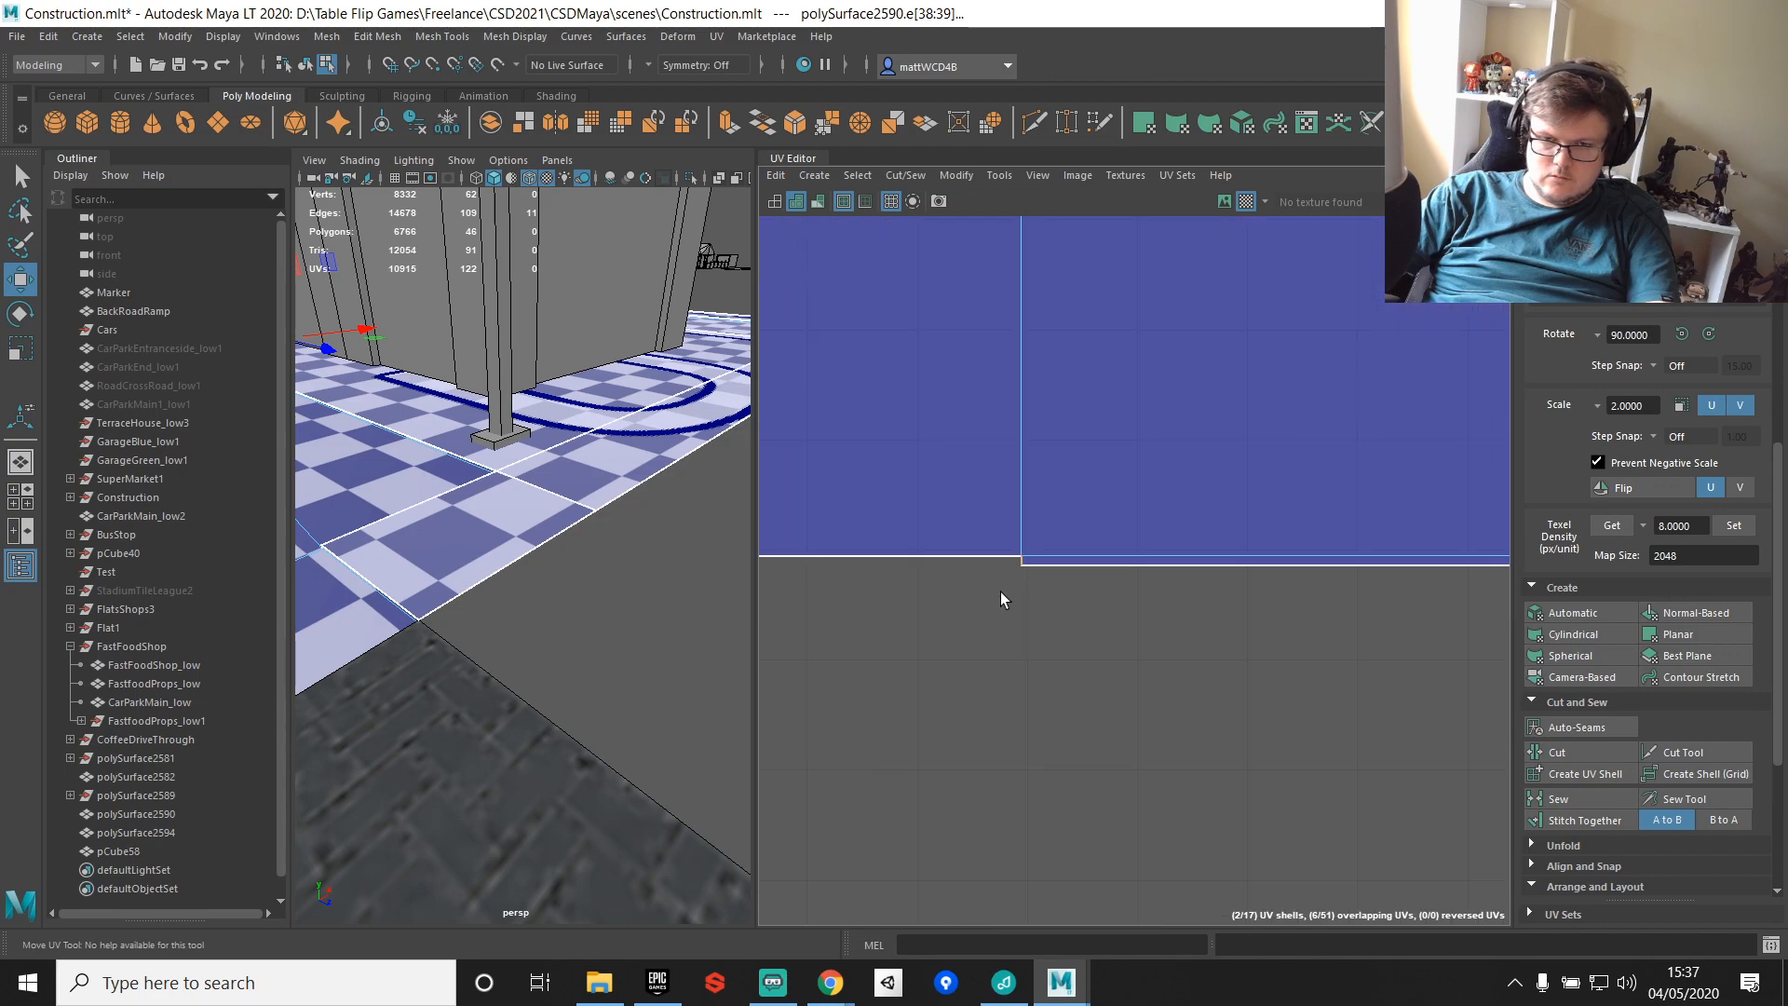
{"action": "left_click", "coordinate": [987, 548]}
{"action": "right_click_drag", "start_coordinate": [1184, 421], "coordinate": [1258, 455], "text": "shift"}
{"action": "scroll", "coordinate": [983, 504], "scroll_direction": "down", "scroll_amount": 3}
{"action": "middle_click_drag", "start_coordinate": [825, 466], "coordinate": [1127, 568], "text": "alt"}
{"action": "scroll", "coordinate": [1127, 566], "scroll_direction": "up", "scroll_amount": 3}
{"action": "left_click", "coordinate": [1093, 551]}
{"action": "right_click_drag", "start_coordinate": [1195, 441], "coordinate": [1193, 493], "text": "shift"}
{"action": "scroll", "coordinate": [1193, 493], "scroll_direction": "down", "scroll_amount": 3}
{"action": "middle_click_drag", "start_coordinate": [1220, 470], "coordinate": [1120, 583], "text": "alt"}
{"action": "left_click", "coordinate": [1236, 722]}
{"action": "right_click_drag", "start_coordinate": [1345, 505], "coordinate": [1220, 425], "text": "shift"}
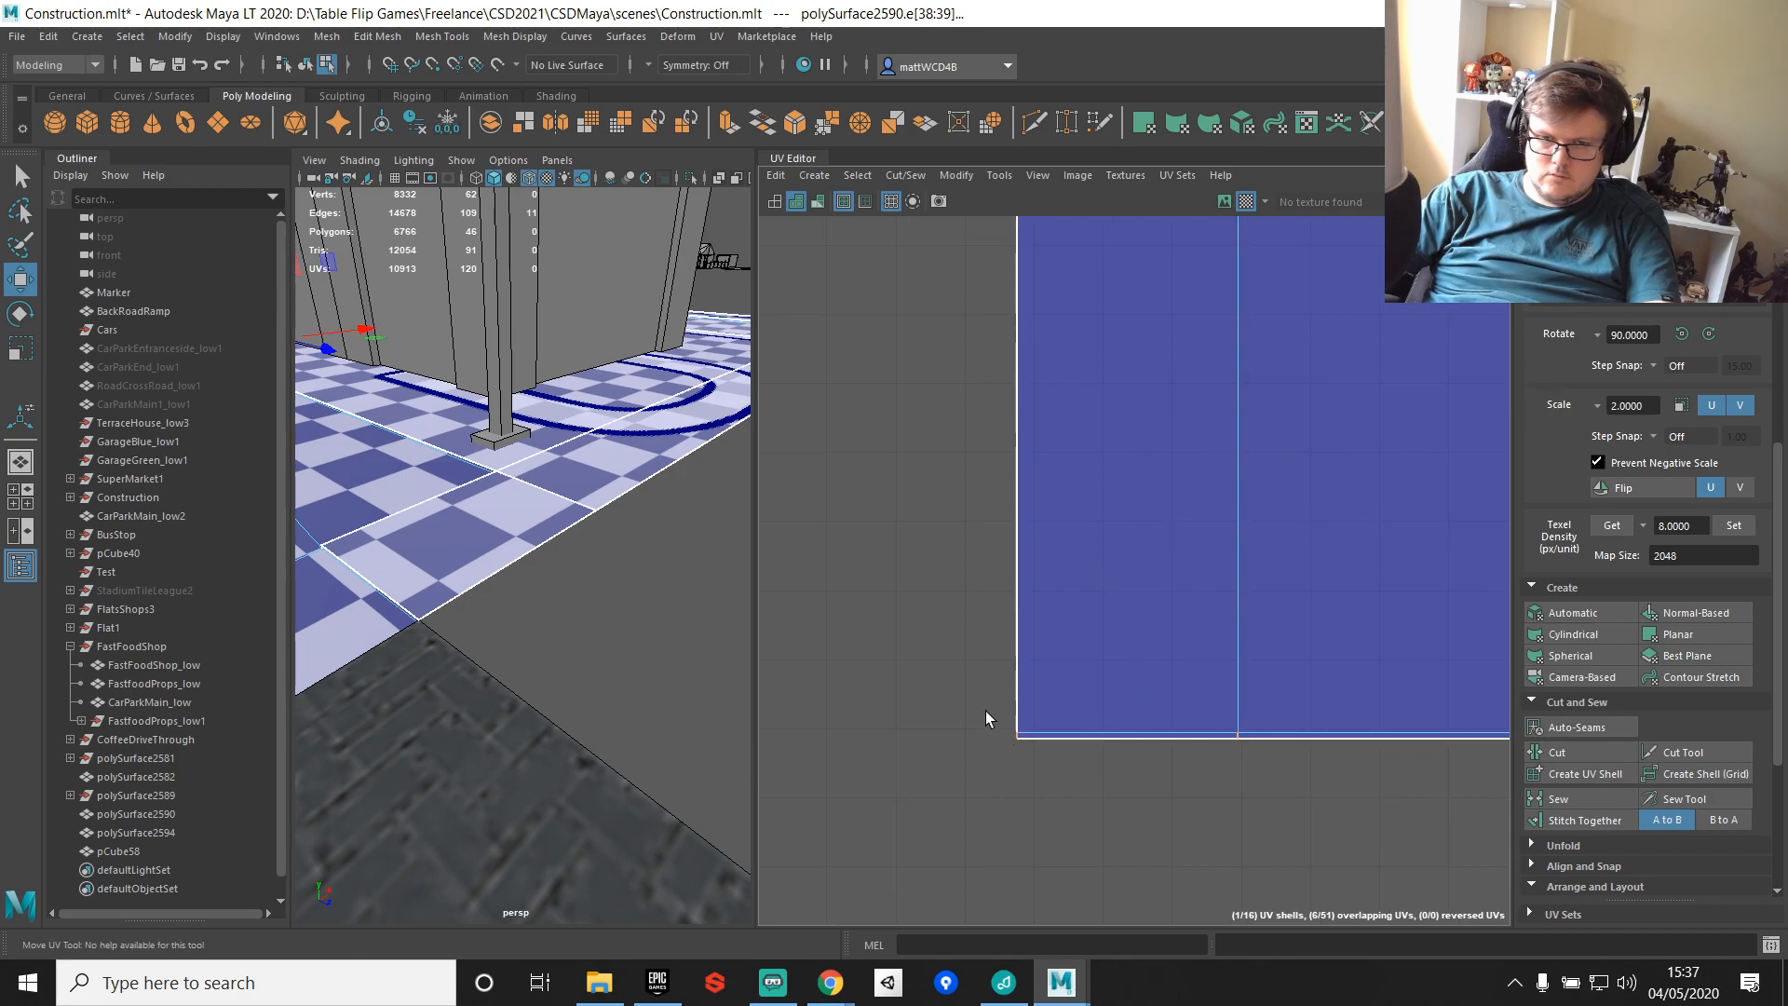
Step: Extend the edge selection around the U-shaped shell's border, starting from its lower corner
{"action": "scroll", "coordinate": [1129, 522], "scroll_direction": "down", "scroll_amount": 3}
{"action": "middle_click_drag", "start_coordinate": [1120, 395], "coordinate": [1073, 637], "text": "alt"}
{"action": "scroll", "coordinate": [1045, 636], "scroll_direction": "up", "scroll_amount": 6}
{"action": "scroll", "coordinate": [1025, 448], "scroll_direction": "down", "scroll_amount": 3}
{"action": "middle_click_drag", "start_coordinate": [1234, 463], "coordinate": [1011, 551], "text": "alt"}
{"action": "scroll", "coordinate": [1012, 549], "scroll_direction": "up", "scroll_amount": 5}
{"action": "scroll", "coordinate": [1012, 550], "scroll_direction": "up", "scroll_amount": 3}
{"action": "left_click", "coordinate": [1009, 446], "text": "shift"}
{"action": "right_click", "coordinate": [1199, 319], "text": "ctrl"}
{"action": "right_click_drag", "start_coordinate": [1199, 319], "coordinate": [1076, 269], "text": "ctrl"}
{"action": "scroll", "coordinate": [992, 523], "scroll_direction": "down", "scroll_amount": 6}
{"action": "scroll", "coordinate": [959, 637], "scroll_direction": "down", "scroll_amount": 2}
{"action": "middle_click_drag", "start_coordinate": [960, 637], "coordinate": [1121, 450], "text": "alt"}
Step: Remove the unwanted outer side edges from the selection and stitch the remaining edges of the U-shaped shell
{"action": "middle_click_drag", "start_coordinate": [1006, 363], "coordinate": [1006, 431], "text": "alt"}
{"action": "left_click_drag", "start_coordinate": [989, 311], "coordinate": [1063, 807], "text": "ctrl"}
{"action": "middle_click_drag", "start_coordinate": [1133, 408], "coordinate": [1095, 904], "text": "alt"}
{"action": "middle_click_drag", "start_coordinate": [1127, 475], "coordinate": [1117, 867], "text": "alt"}
{"action": "middle_click_drag", "start_coordinate": [1138, 447], "coordinate": [1139, 890], "text": "alt"}
{"action": "middle_click_drag", "start_coordinate": [1122, 489], "coordinate": [1128, 684], "text": "alt"}
{"action": "middle_click_drag", "start_coordinate": [950, 372], "coordinate": [1038, 482], "text": "alt"}
{"action": "scroll", "coordinate": [970, 602], "scroll_direction": "up", "scroll_amount": 3}
{"action": "left_click_drag", "start_coordinate": [976, 623], "coordinate": [1092, 590], "text": "ctrl"}
{"action": "middle_click_drag", "start_coordinate": [1125, 368], "coordinate": [1169, 829], "text": "alt"}
{"action": "middle_click_drag", "start_coordinate": [1210, 398], "coordinate": [1181, 829], "text": "alt"}
{"action": "middle_click_drag", "start_coordinate": [1428, 277], "coordinate": [1215, 546], "text": "alt"}
{"action": "scroll", "coordinate": [1215, 546], "scroll_direction": "down", "scroll_amount": 3}
{"action": "middle_click_drag", "start_coordinate": [1249, 451], "coordinate": [1235, 594], "text": "alt"}
{"action": "scroll", "coordinate": [1212, 484], "scroll_direction": "up", "scroll_amount": 3}
{"action": "middle_click_drag", "start_coordinate": [1152, 676], "coordinate": [1169, 335], "text": "alt"}
{"action": "scroll", "coordinate": [1276, 698], "scroll_direction": "up", "scroll_amount": 4}
{"action": "right_click_drag", "start_coordinate": [1309, 449], "coordinate": [1363, 473], "text": "shift"}
Step: Select the short edge at the shell's stepped corner and frame it in the 3D view
{"action": "scroll", "coordinate": [1316, 492], "scroll_direction": "down", "scroll_amount": 3}
{"action": "middle_click_drag", "start_coordinate": [1331, 373], "coordinate": [1287, 555], "text": "alt"}
{"action": "middle_click_drag", "start_coordinate": [1211, 363], "coordinate": [1234, 514], "text": "alt"}
{"action": "scroll", "coordinate": [1233, 512], "scroll_direction": "up", "scroll_amount": 3}
{"action": "scroll", "coordinate": [1232, 512], "scroll_direction": "up", "scroll_amount": 3}
{"action": "left_click", "coordinate": [1084, 486], "text": "shift"}
{"action": "key", "text": "f"}
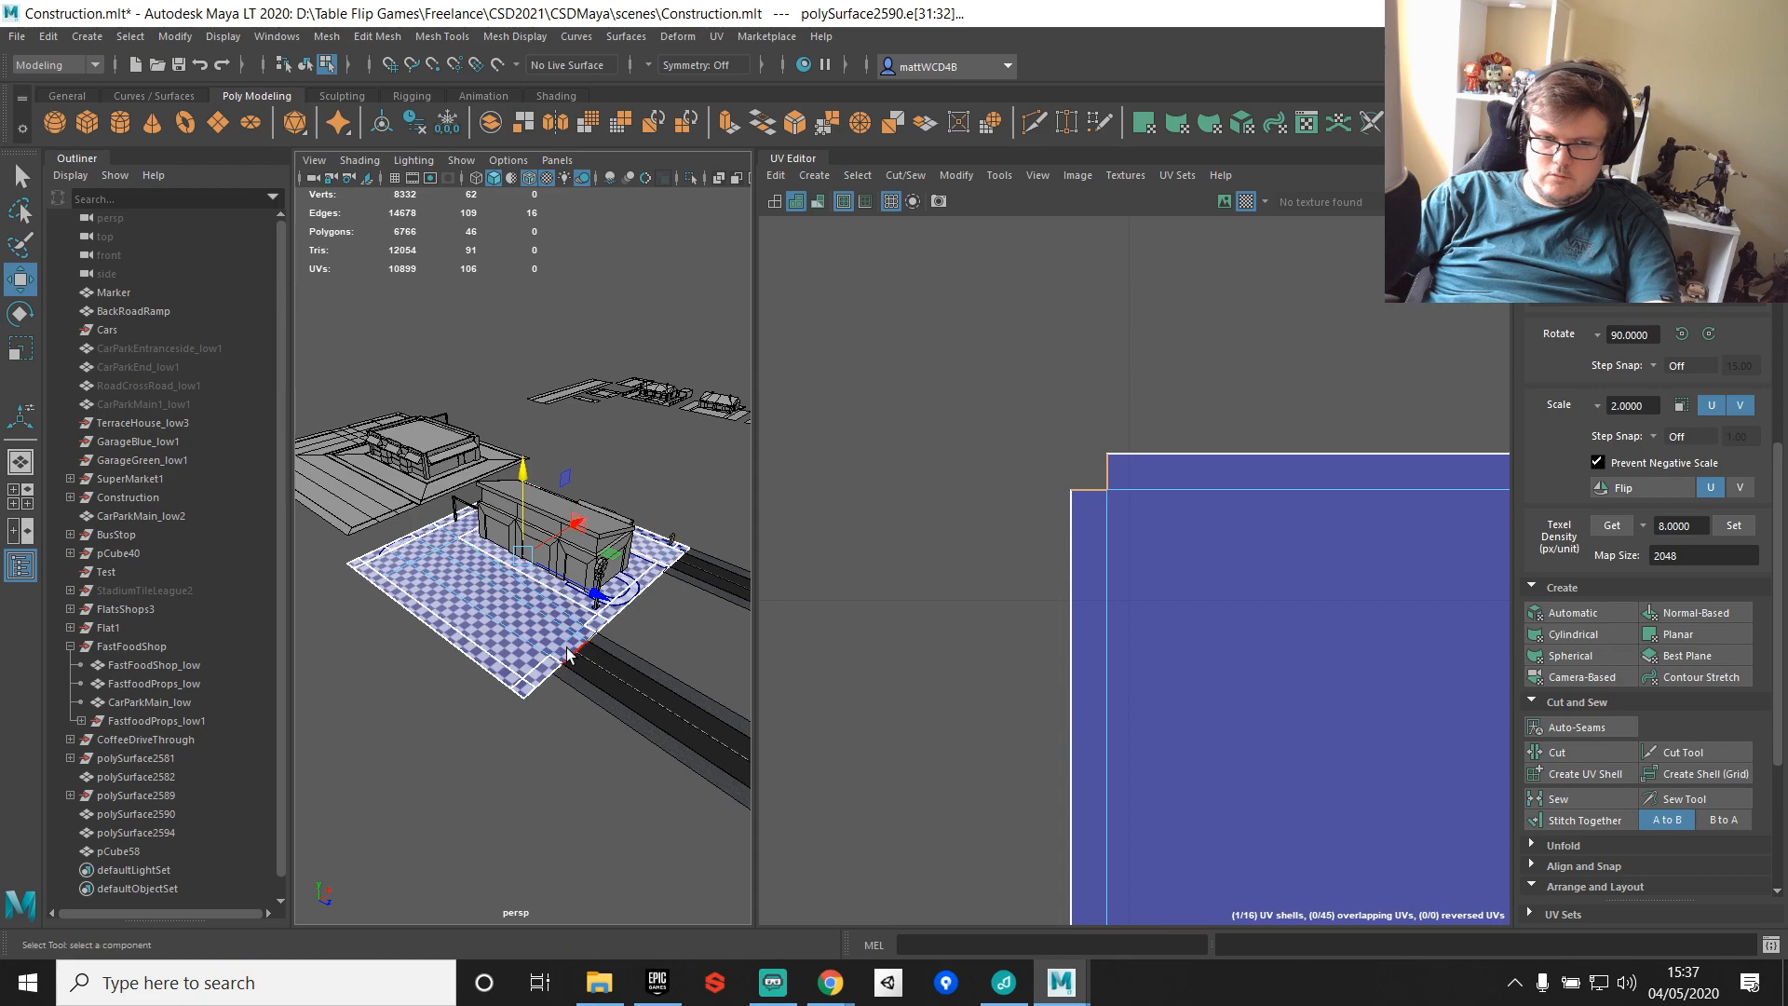
{"action": "key", "text": "q"}
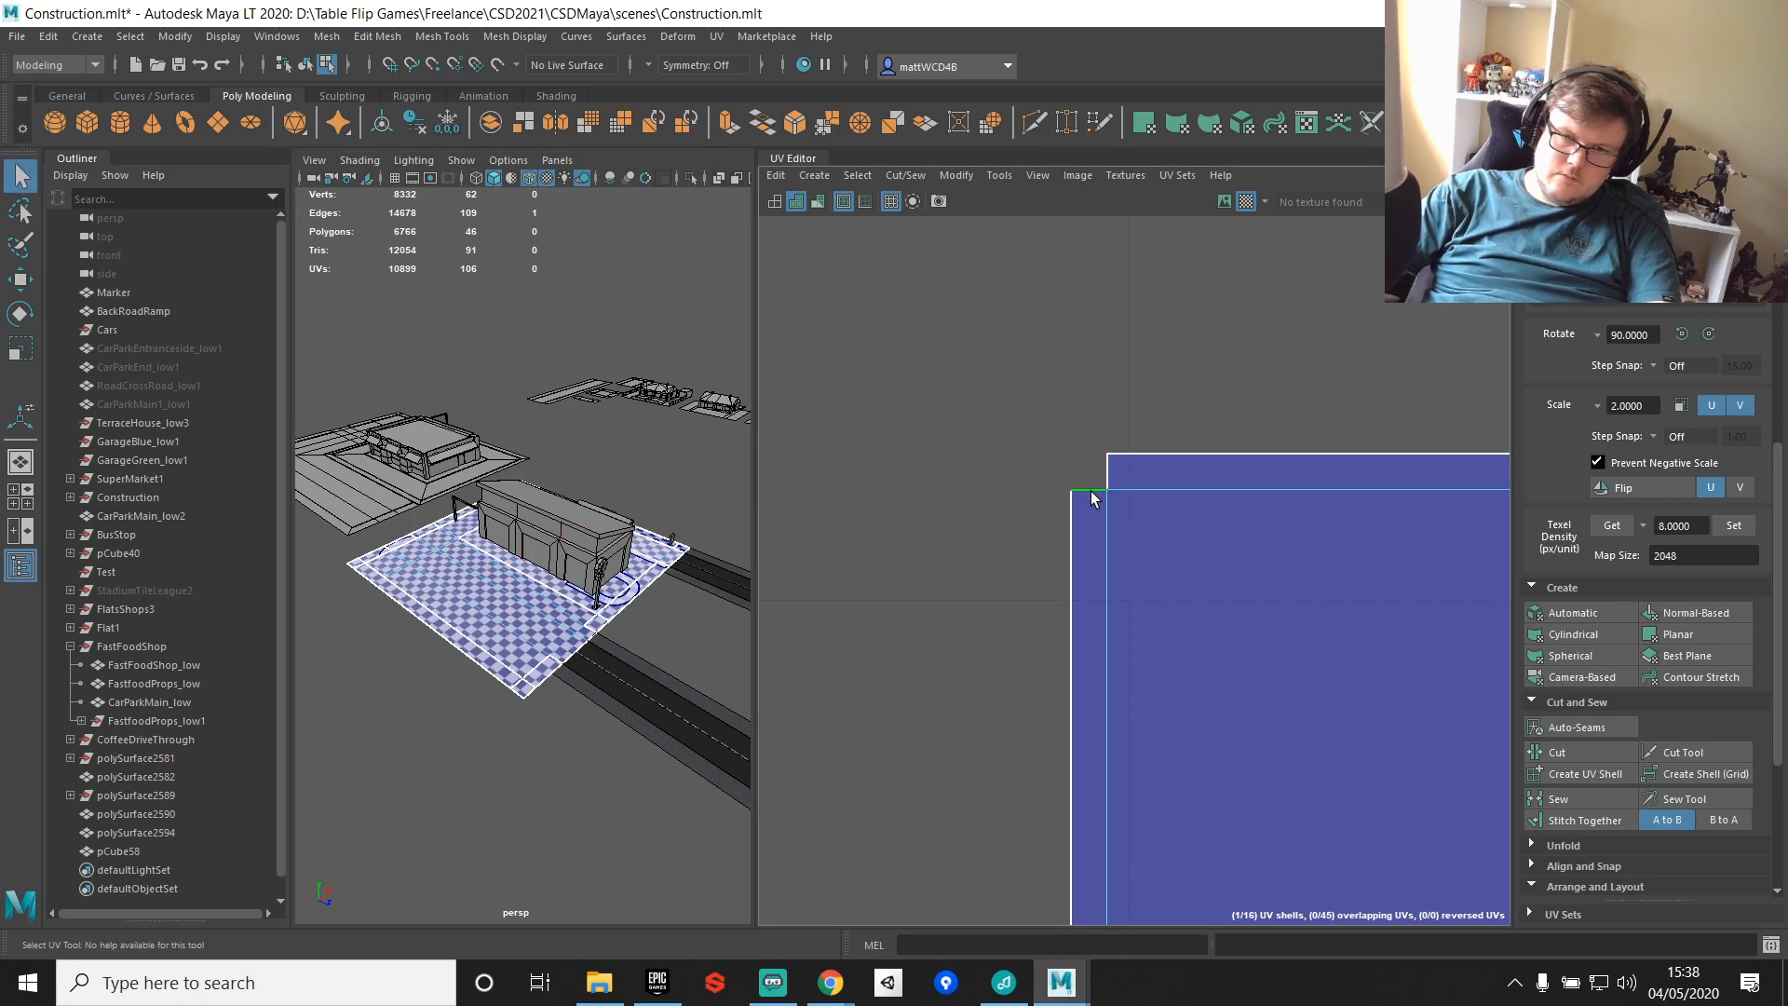
{"action": "left_click", "coordinate": [1091, 490]}
{"action": "key", "text": "f"}
{"action": "scroll", "coordinate": [587, 519], "scroll_direction": "down", "scroll_amount": 5}
{"action": "scroll", "coordinate": [633, 518], "scroll_direction": "up", "scroll_amount": 5}
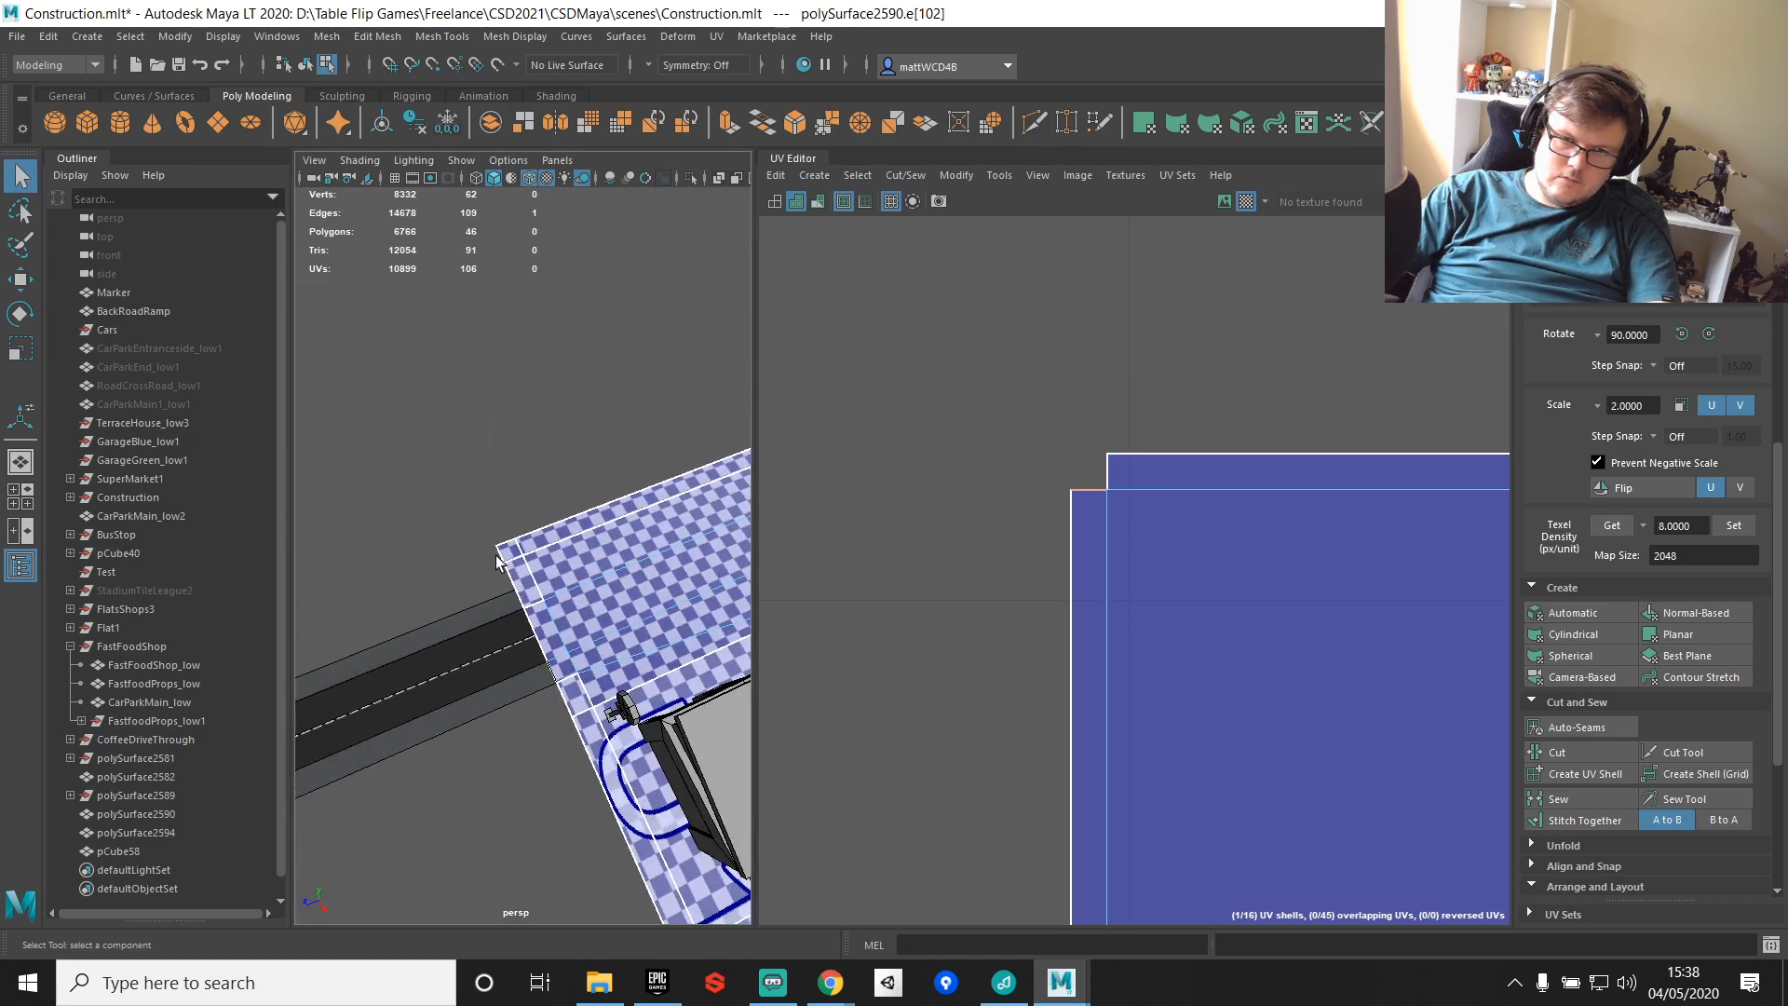
Step: Merge the vertices at the framed corner of the ground slab
{"action": "right_click_drag", "start_coordinate": [583, 533], "coordinate": [450, 478]}
{"action": "left_click_drag", "start_coordinate": [464, 495], "coordinate": [629, 663]}
{"action": "left_click_drag", "start_coordinate": [617, 544], "coordinate": [535, 556], "text": "alt"}
{"action": "right_click", "coordinate": [644, 569], "text": "shift"}
{"action": "right_click_drag", "start_coordinate": [643, 569], "coordinate": [673, 389], "text": "shift"}
Step: Stitch the short vertical edge at the shell's stepped corner
{"action": "right_click_drag", "start_coordinate": [1158, 566], "coordinate": [1159, 517]}
{"action": "left_click", "coordinate": [1105, 458]}
{"action": "right_click_drag", "start_coordinate": [1126, 363], "coordinate": [1195, 389], "text": "shift"}
{"action": "scroll", "coordinate": [1198, 438], "scroll_direction": "down", "scroll_amount": 10}
{"action": "middle_click_drag", "start_coordinate": [1372, 591], "coordinate": [894, 572], "text": "alt"}
{"action": "middle_click_drag", "start_coordinate": [1330, 497], "coordinate": [1380, 538], "text": "alt"}
Step: Straighten the row of UVs beside the shell's stepped corner and select the row along its upper edge
{"action": "right_click_drag", "start_coordinate": [1187, 540], "coordinate": [1258, 542]}
{"action": "left_click_drag", "start_coordinate": [1153, 444], "coordinate": [1490, 545]}
{"action": "right_click_drag", "start_coordinate": [1341, 382], "coordinate": [1432, 313], "text": "shift"}
{"action": "scroll", "coordinate": [1169, 509], "scroll_direction": "down", "scroll_amount": 2}
{"action": "left_click_drag", "start_coordinate": [978, 461], "coordinate": [1492, 524]}
{"action": "scroll", "coordinate": [1040, 507], "scroll_direction": "up", "scroll_amount": 7}
{"action": "scroll", "coordinate": [1036, 493], "scroll_direction": "up", "scroll_amount": 5}
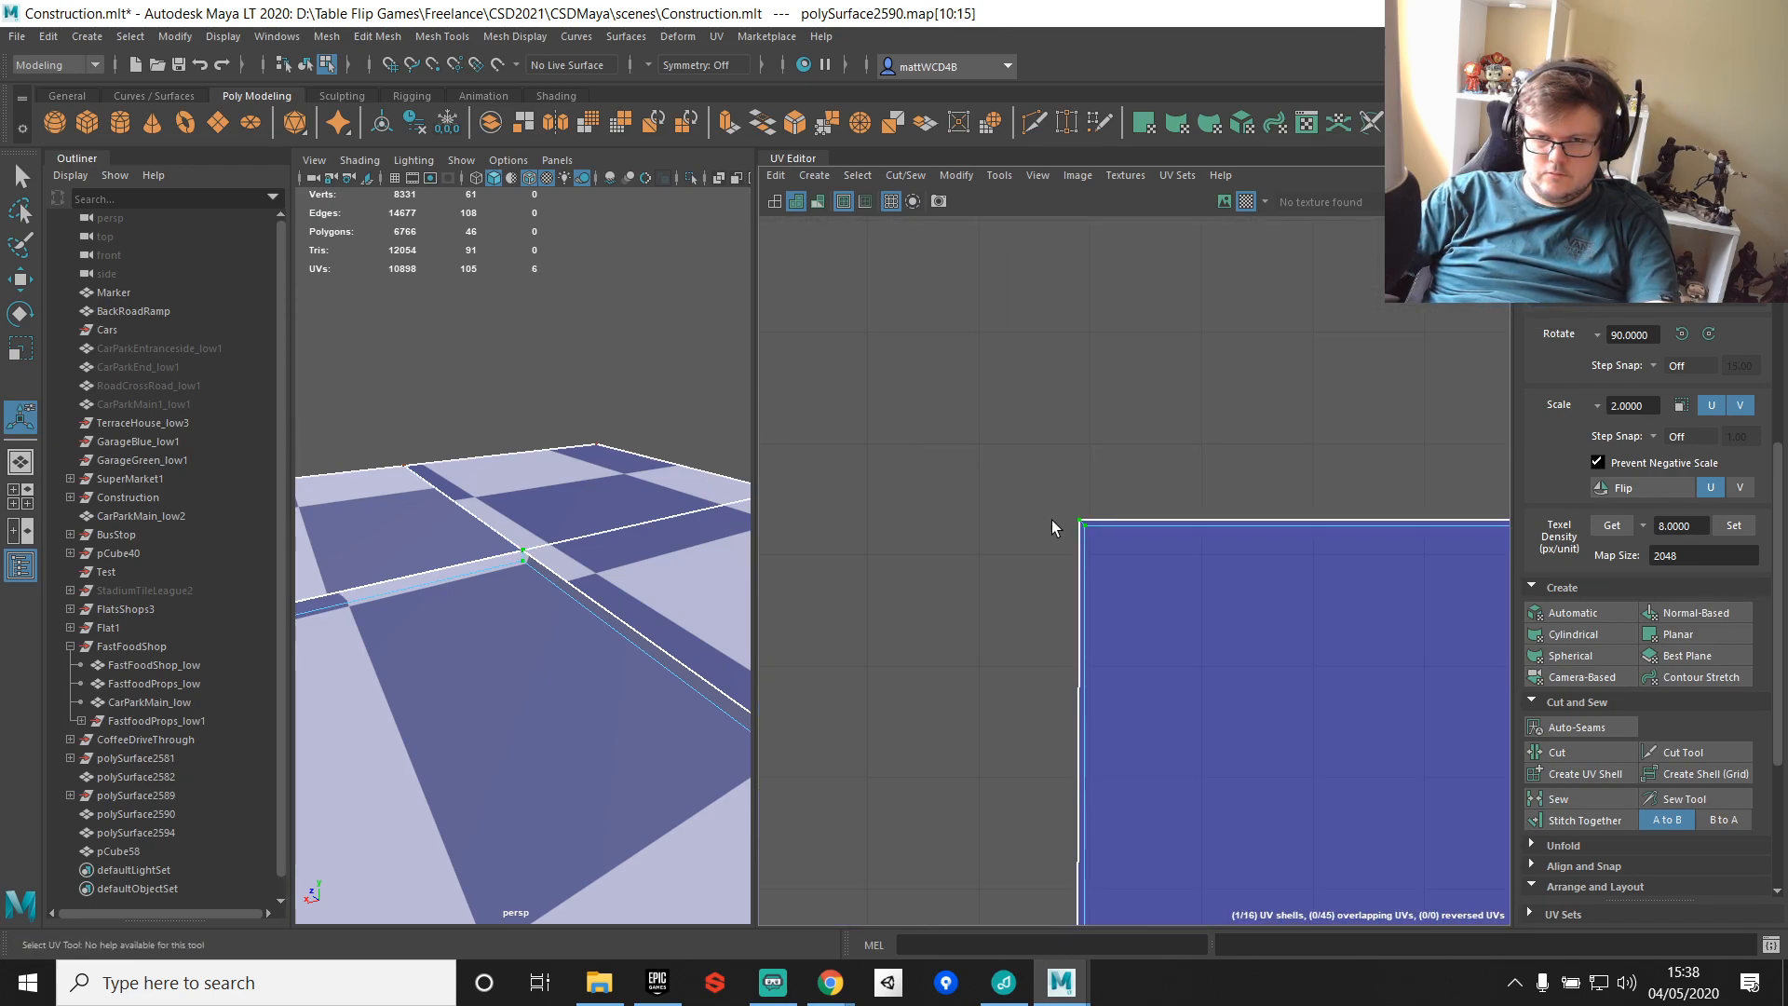
Step: Stitch the tiny edge where the shell's side steps outward
{"action": "middle_click_drag", "start_coordinate": [1099, 643], "coordinate": [1020, 316], "text": "alt"}
{"action": "scroll", "coordinate": [1020, 406], "scroll_direction": "down", "scroll_amount": 4}
{"action": "middle_click_drag", "start_coordinate": [1020, 477], "coordinate": [1041, 452], "text": "alt"}
{"action": "scroll", "coordinate": [1041, 456], "scroll_direction": "up", "scroll_amount": 3}
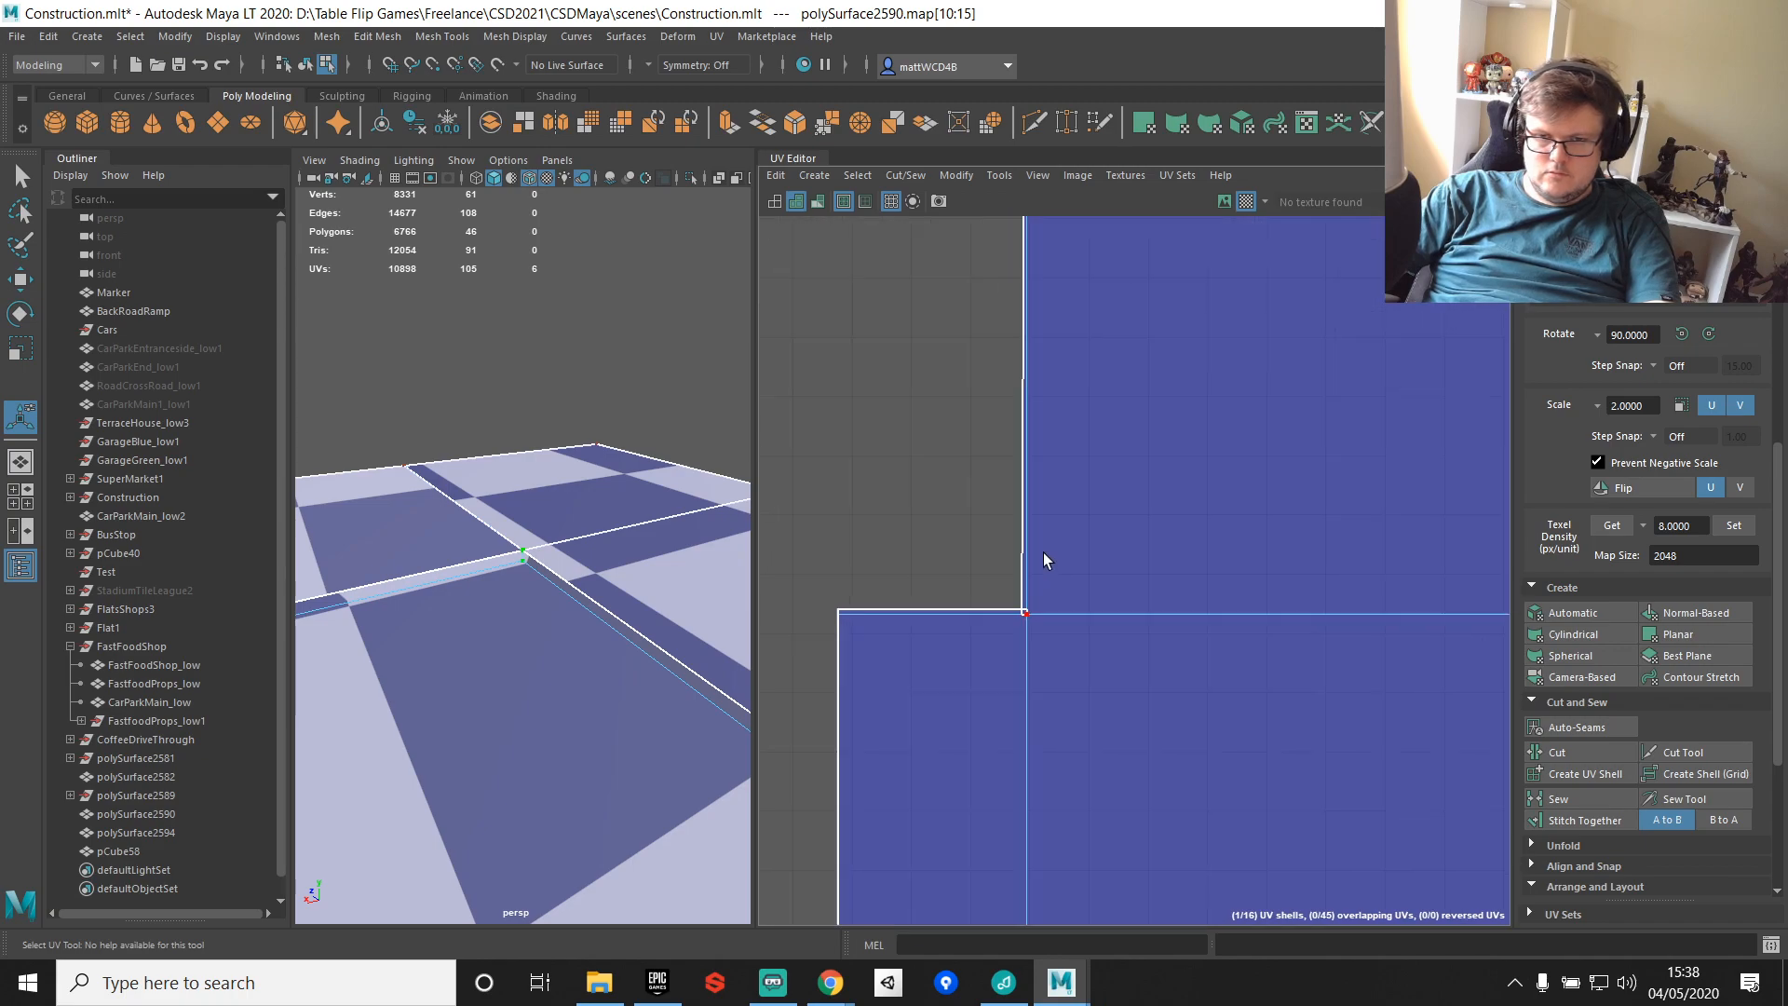
{"action": "scroll", "coordinate": [1025, 604], "scroll_direction": "up", "scroll_amount": 5}
{"action": "key", "text": "F10"}
{"action": "scroll", "coordinate": [1025, 612], "scroll_direction": "up", "scroll_amount": 3}
{"action": "left_click", "coordinate": [1027, 610]}
{"action": "right_click_drag", "start_coordinate": [1146, 486], "coordinate": [1193, 529], "text": "shift"}
Step: Straighten the row of UVs at the side step, then select the UV column beside it
{"action": "scroll", "coordinate": [1116, 543], "scroll_direction": "down", "scroll_amount": 6}
{"action": "middle_click_drag", "start_coordinate": [1046, 569], "coordinate": [1034, 615], "text": "alt"}
{"action": "key", "text": "F12"}
{"action": "left_click_drag", "start_coordinate": [918, 589], "coordinate": [1225, 626]}
{"action": "right_click_drag", "start_coordinate": [1221, 511], "coordinate": [1334, 378], "text": "shift"}
{"action": "left_click_drag", "start_coordinate": [1047, 281], "coordinate": [1116, 635]}
Step: Straighten the next lower row of UVs in the U-shaped shell's upper arm
{"action": "scroll", "coordinate": [1138, 628], "scroll_direction": "down", "scroll_amount": 5}
{"action": "middle_click_drag", "start_coordinate": [1142, 748], "coordinate": [1116, 324], "text": "alt"}
{"action": "left_click_drag", "start_coordinate": [978, 381], "coordinate": [1138, 427]}
{"action": "right_click_drag", "start_coordinate": [1144, 427], "coordinate": [1202, 364], "text": "shift"}
{"action": "left_click_drag", "start_coordinate": [1051, 351], "coordinate": [1090, 537]}
{"action": "scroll", "coordinate": [1091, 538], "scroll_direction": "up", "scroll_amount": 5}
{"action": "middle_click_drag", "start_coordinate": [1425, 436], "coordinate": [1043, 479], "text": "alt"}
{"action": "scroll", "coordinate": [1043, 479], "scroll_direction": "down", "scroll_amount": 5}
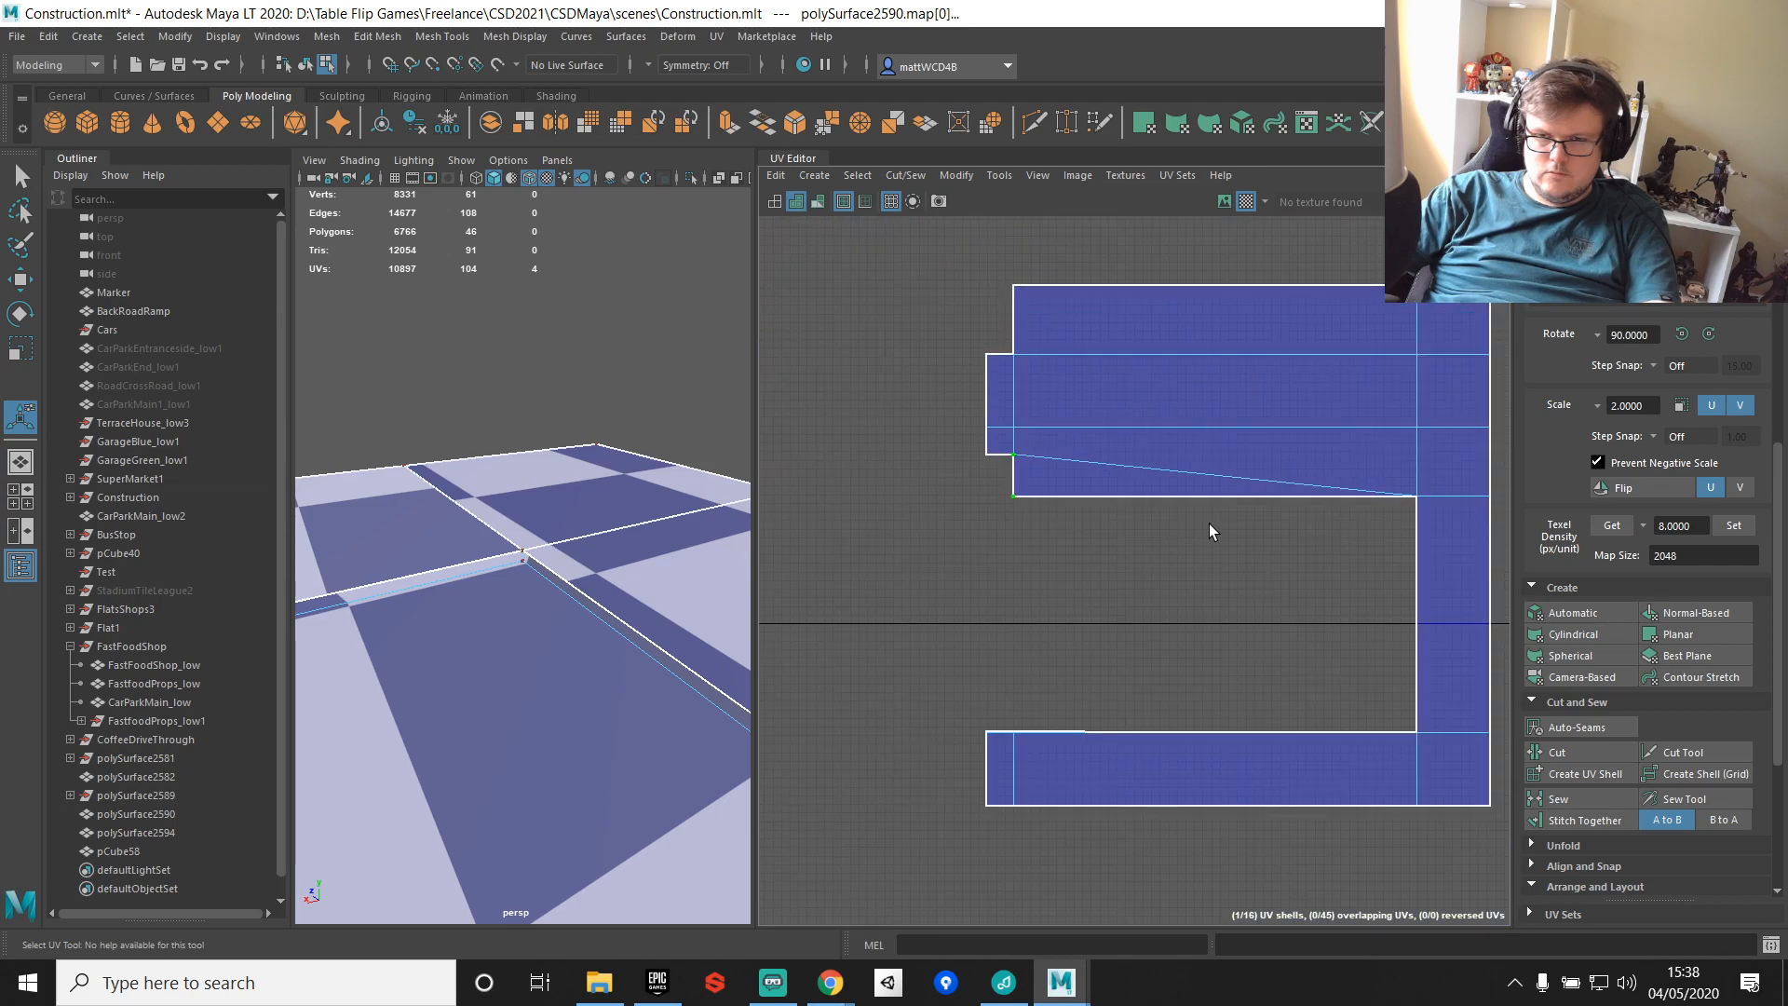
Step: Check the rows and columns of UVs bordering the U-shaped shell's opening by selecting them in turn
{"action": "left_click_drag", "start_coordinate": [1021, 489], "coordinate": [1376, 532]}
{"action": "left_click_drag", "start_coordinate": [1371, 300], "coordinate": [1422, 811]}
{"action": "left_click_drag", "start_coordinate": [986, 723], "coordinate": [1525, 778]}
{"action": "left_click_drag", "start_coordinate": [970, 664], "coordinate": [1528, 706]}
{"action": "scroll", "coordinate": [1222, 597], "scroll_direction": "up", "scroll_amount": 5}
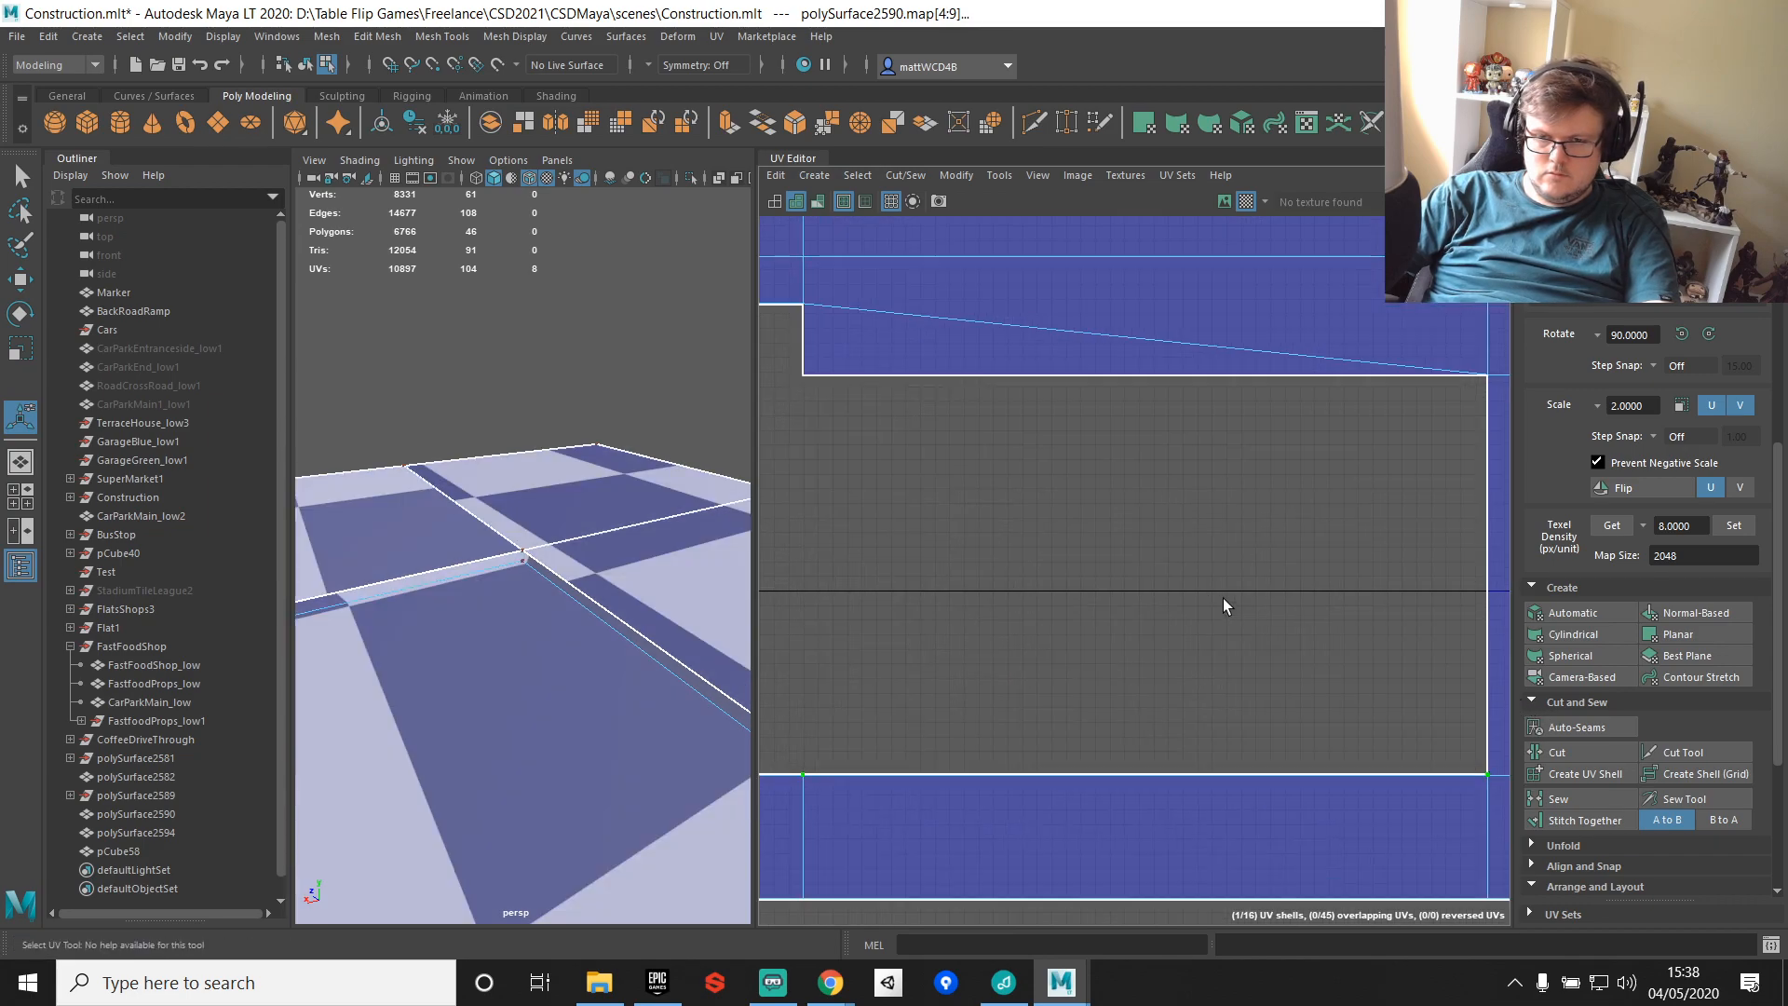
Step: Stitch the matching ground block into the U-shaped shell's opening along the inner vertical edge
{"action": "left_click", "coordinate": [1484, 476]}
{"action": "middle_click_drag", "start_coordinate": [1429, 486], "coordinate": [1216, 510], "text": "alt"}
{"action": "scroll", "coordinate": [1275, 406], "scroll_direction": "up", "scroll_amount": 5}
{"action": "middle_click_drag", "start_coordinate": [1244, 408], "coordinate": [1262, 523], "text": "alt"}
{"action": "right_click", "coordinate": [1304, 546], "text": "shift"}
{"action": "right_click_drag", "start_coordinate": [1304, 546], "coordinate": [1301, 589], "text": "shift"}
Step: Sew the remaining edges between the inserted ground block and the U-shaped shell's arms
{"action": "scroll", "coordinate": [1294, 577], "scroll_direction": "down", "scroll_amount": 10}
{"action": "middle_click_drag", "start_coordinate": [931, 656], "coordinate": [1185, 426], "text": "alt"}
{"action": "left_click", "coordinate": [1109, 399]}
{"action": "right_click_drag", "start_coordinate": [1171, 512], "coordinate": [1268, 559], "text": "shift"}
{"action": "left_click_drag", "start_coordinate": [1149, 375], "coordinate": [1277, 798]}
{"action": "right_click_drag", "start_coordinate": [1225, 626], "coordinate": [1289, 657], "text": "shift"}
Step: Try to tidy the column of UVs where the inserted block meets the shell's stepped side
{"action": "scroll", "coordinate": [1090, 422], "scroll_direction": "up", "scroll_amount": 5}
{"action": "right_click_drag", "start_coordinate": [1029, 418], "coordinate": [1075, 415]}
{"action": "scroll", "coordinate": [1057, 420], "scroll_direction": "down", "scroll_amount": 3}
{"action": "left_click_drag", "start_coordinate": [992, 295], "coordinate": [1014, 753]}
{"action": "scroll", "coordinate": [1024, 670], "scroll_direction": "up", "scroll_amount": 7}
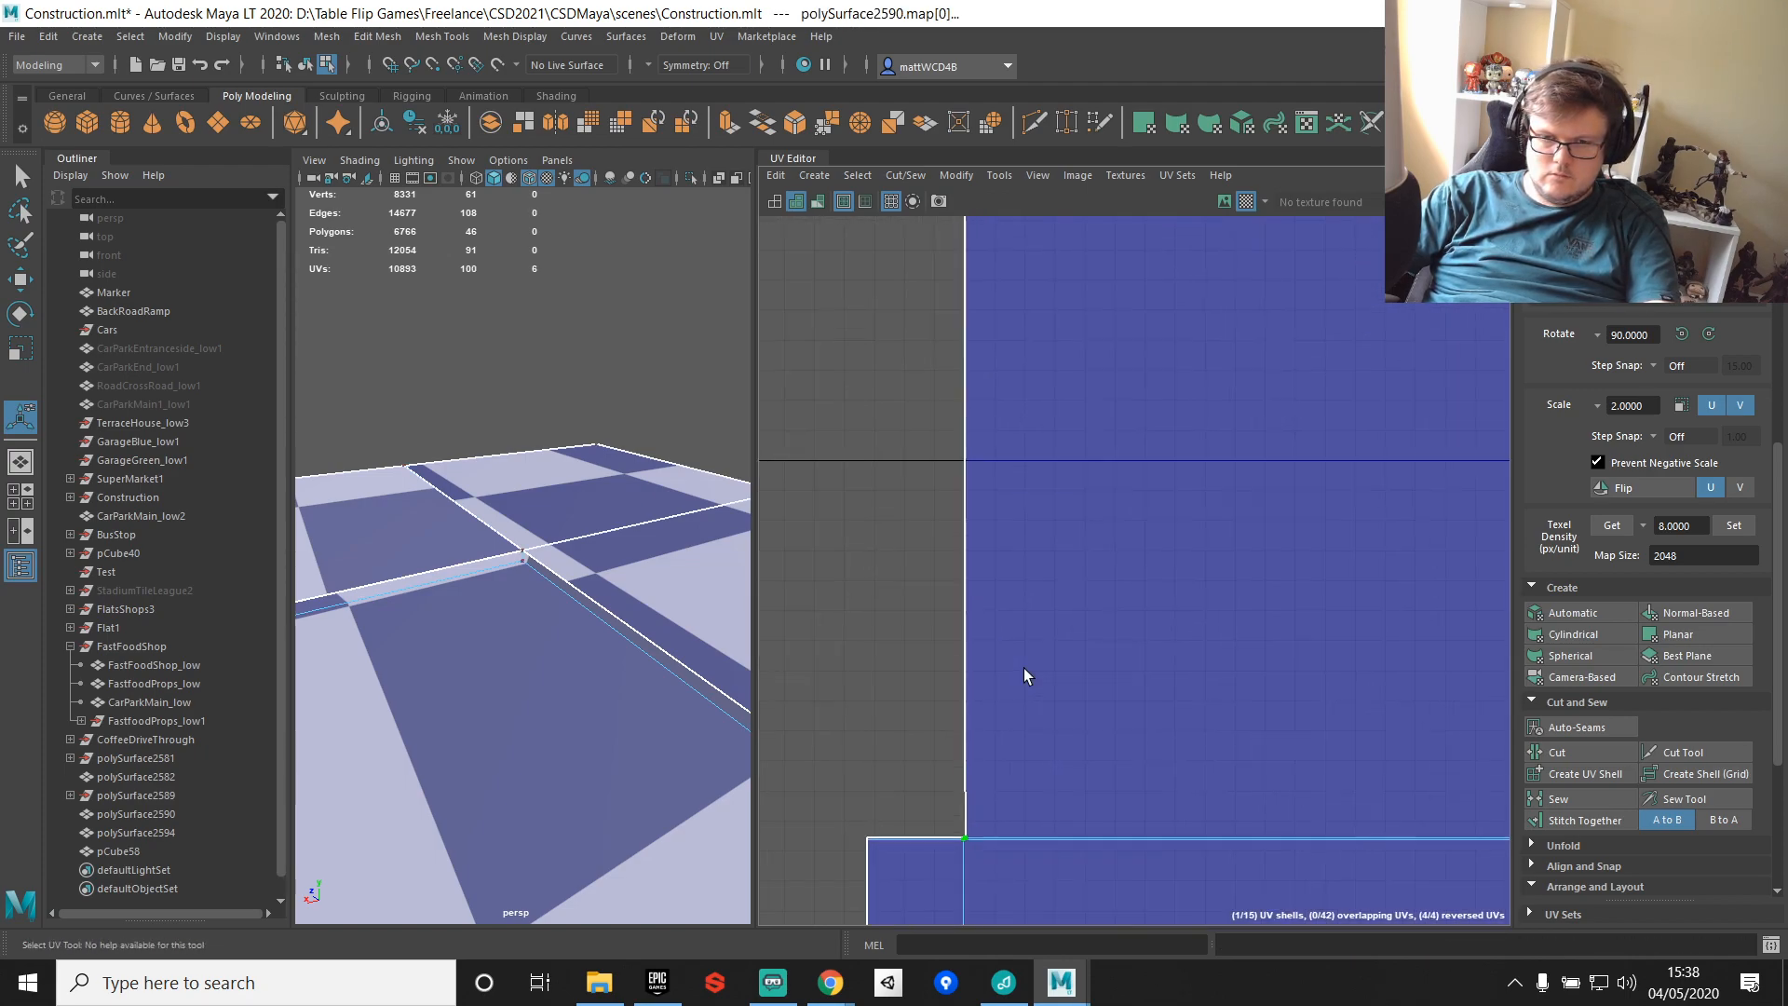
{"action": "middle_click_drag", "start_coordinate": [1066, 447], "coordinate": [1103, 894], "text": "alt"}
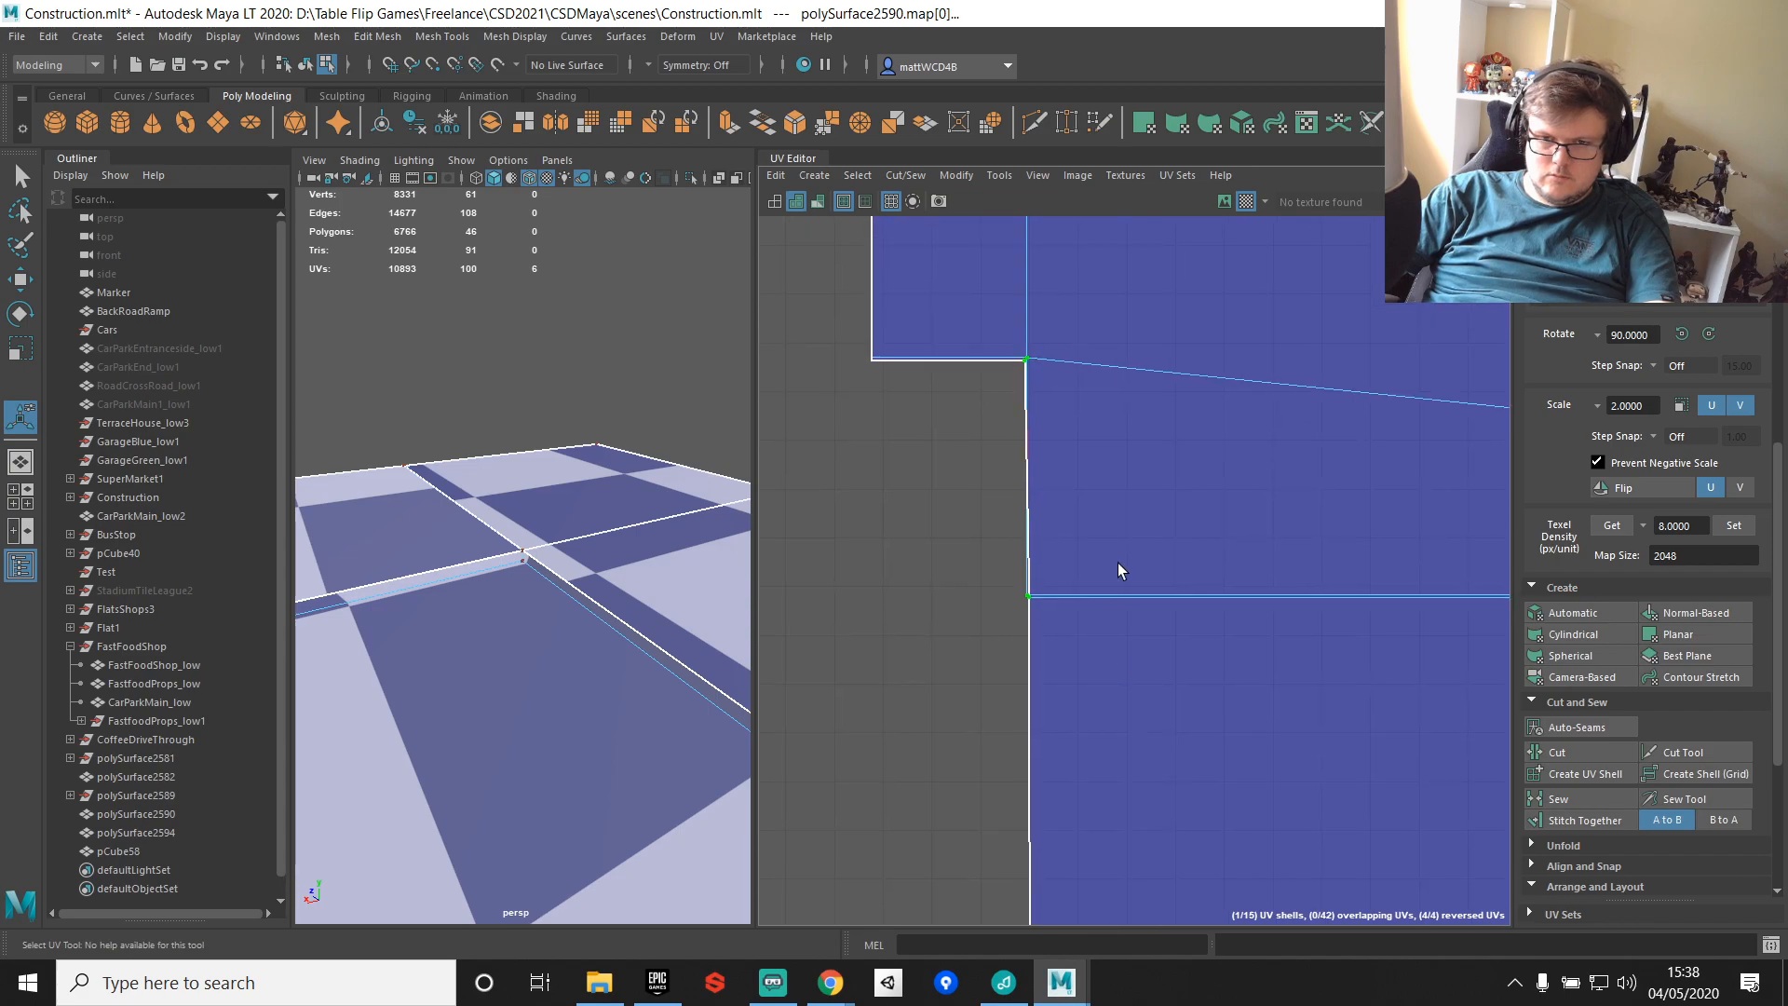
{"action": "right_click_drag", "start_coordinate": [1119, 482], "coordinate": [1182, 489], "text": "shift"}
{"action": "middle_click_drag", "start_coordinate": [1087, 303], "coordinate": [1114, 685], "text": "alt"}
{"action": "middle_click_drag", "start_coordinate": [1096, 772], "coordinate": [1059, 863], "text": "alt"}
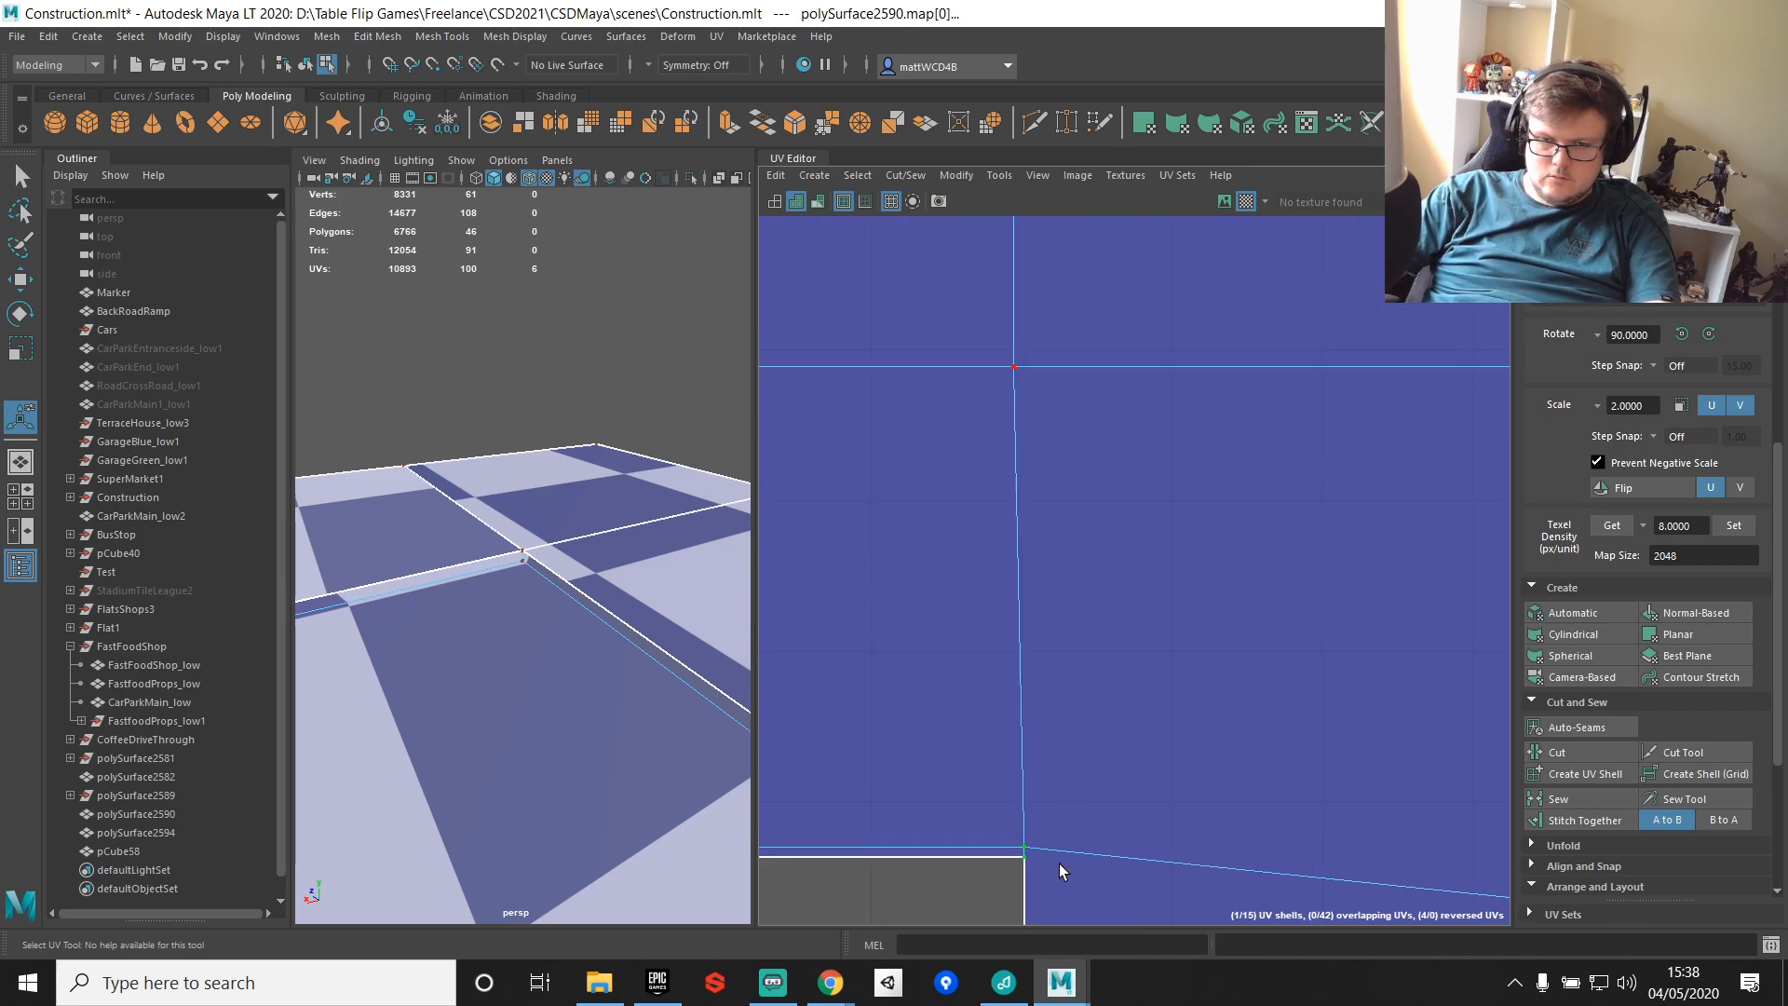
Step: Undo the last UV edits on the combined ground shell
{"action": "key", "text": "ctrl+z"}
{"action": "scroll", "coordinate": [1074, 561], "scroll_direction": "up", "scroll_amount": 5}
{"action": "key", "text": "ctrl+z"}
{"action": "key", "text": "ctrl+z"}
{"action": "key", "text": "ctrl+z"}
{"action": "key", "text": "ctrl+z"}
Step: Select the UV at the shell's lower stepped corner and try sewing the short edge farther along that side
{"action": "scroll", "coordinate": [1076, 562], "scroll_direction": "down", "scroll_amount": 4}
{"action": "middle_click_drag", "start_coordinate": [1077, 562], "coordinate": [1108, 395], "text": "alt"}
{"action": "scroll", "coordinate": [1106, 692], "scroll_direction": "down", "scroll_amount": 4}
{"action": "scroll", "coordinate": [1114, 568], "scroll_direction": "up", "scroll_amount": 6}
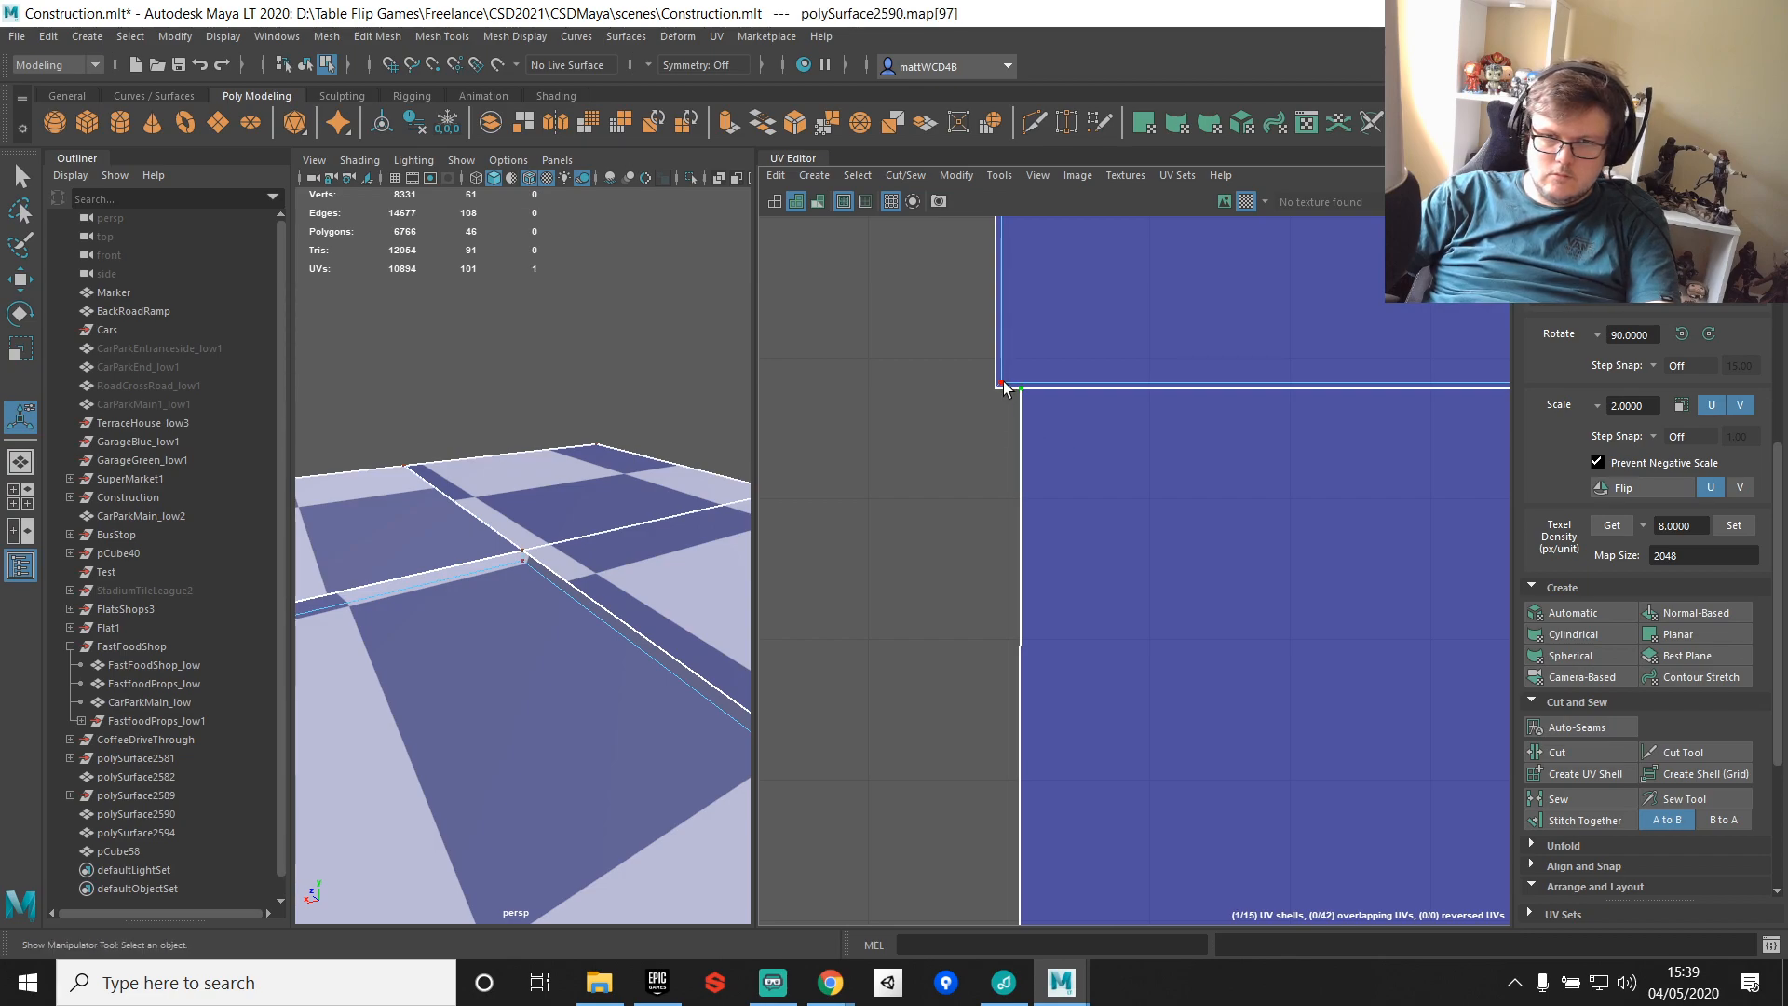
{"action": "right_click", "coordinate": [1076, 336], "text": "shift"}
{"action": "right_click_drag", "start_coordinate": [1086, 341], "coordinate": [1097, 388], "text": "shift"}
{"action": "scroll", "coordinate": [1082, 507], "scroll_direction": "down", "scroll_amount": 3}
{"action": "mouse_move", "coordinate": [1082, 506]}
{"action": "middle_mouse_down", "text": "alt"}
{"action": "mouse_move", "coordinate": [1149, 276]}
{"action": "mouse_move", "coordinate": [1173, 627]}
{"action": "mouse_move", "coordinate": [1170, 354]}
{"action": "mouse_move", "coordinate": [1192, 244]}
{"action": "middle_mouse_up", "text": "alt"}
{"action": "middle_click_drag", "start_coordinate": [1091, 730], "coordinate": [1101, 244], "text": "alt"}
{"action": "scroll", "coordinate": [1127, 700], "scroll_direction": "up", "scroll_amount": 3}
{"action": "middle_click_drag", "start_coordinate": [1107, 379], "coordinate": [1096, 547], "text": "alt"}
{"action": "left_click", "coordinate": [1086, 512]}
{"action": "right_click_drag", "start_coordinate": [1172, 393], "coordinate": [1276, 498], "text": "shift"}
{"action": "scroll", "coordinate": [1145, 512], "scroll_direction": "down", "scroll_amount": 10}
{"action": "middle_click_drag", "start_coordinate": [1272, 373], "coordinate": [1053, 607], "text": "alt"}
{"action": "scroll", "coordinate": [1057, 606], "scroll_direction": "up", "scroll_amount": 2}
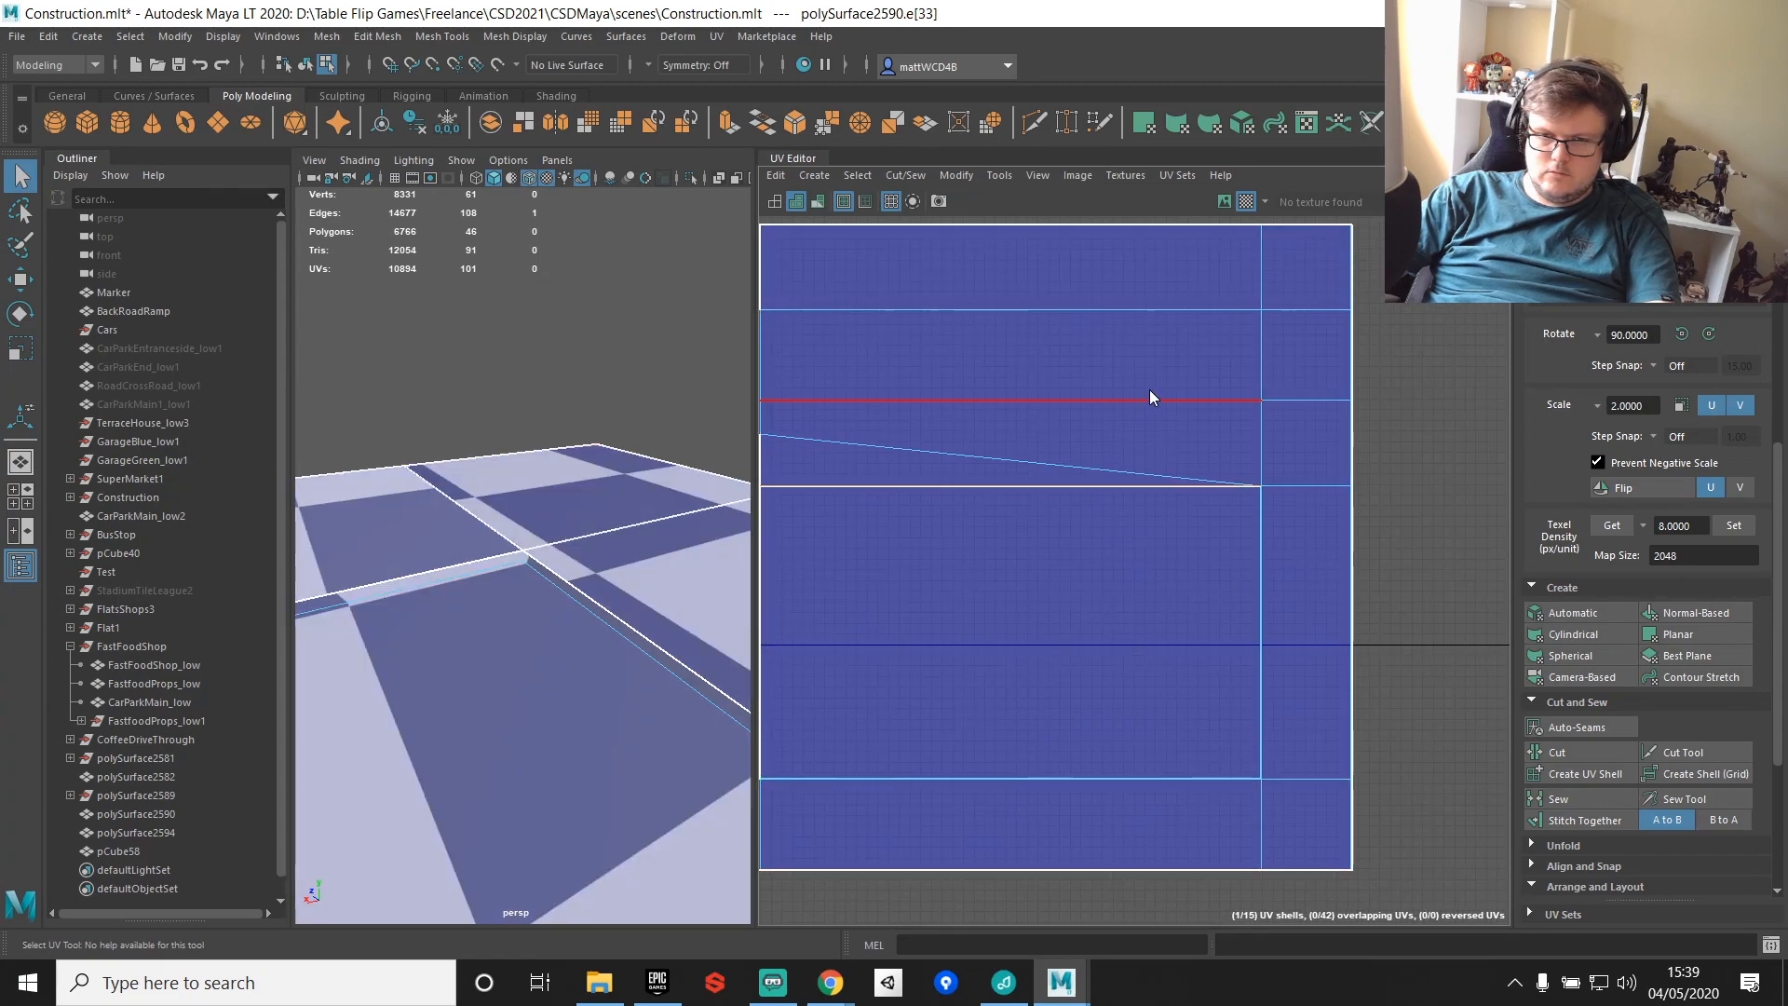
Step: Select the UVs at the shell's inner corner and examine the matching kerb-corner vertices in the 3D view
{"action": "left_click", "coordinate": [1478, 482]}
{"action": "scroll", "coordinate": [1230, 509], "scroll_direction": "up", "scroll_amount": 3}
{"action": "right_click_drag", "start_coordinate": [1193, 500], "coordinate": [1274, 497]}
{"action": "left_click_drag", "start_coordinate": [1265, 442], "coordinate": [1317, 486]}
{"action": "key", "text": "f"}
{"action": "left_click_drag", "start_coordinate": [408, 561], "coordinate": [377, 512], "text": "alt"}
{"action": "right_click_drag", "start_coordinate": [555, 474], "coordinate": [545, 526]}
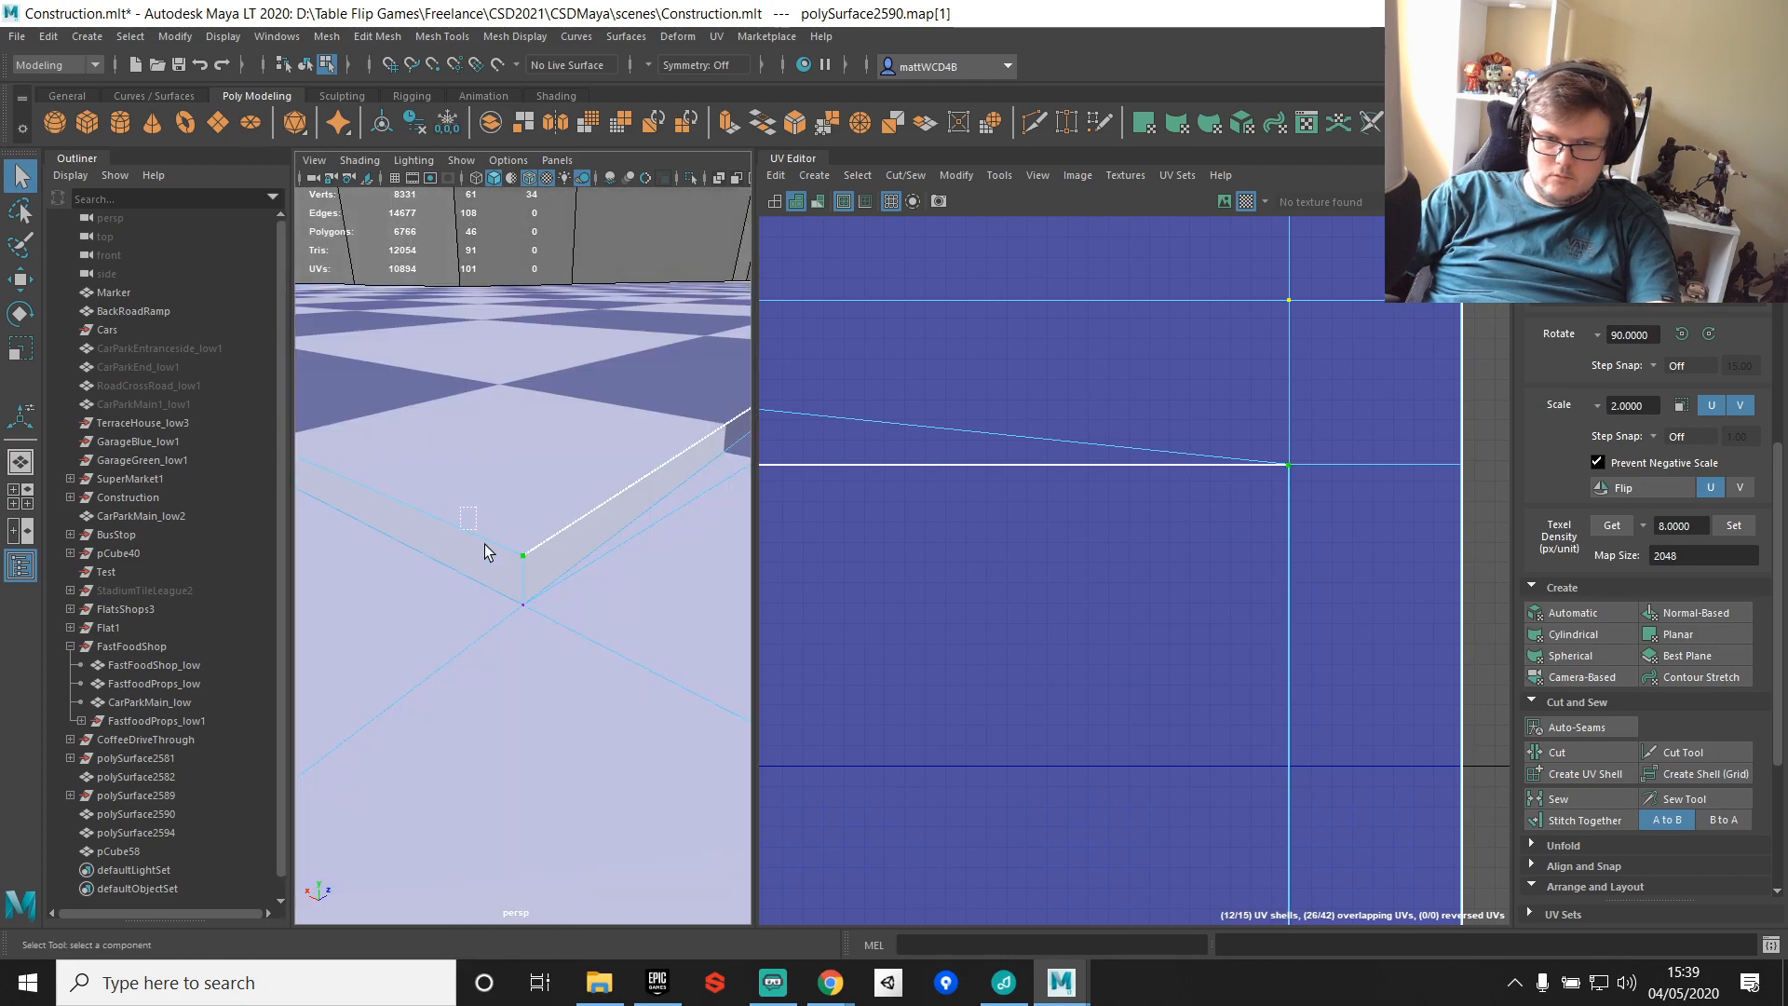
{"action": "right_click", "coordinate": [616, 574], "text": "shift"}
{"action": "scroll", "coordinate": [671, 539], "scroll_direction": "down", "scroll_amount": 5}
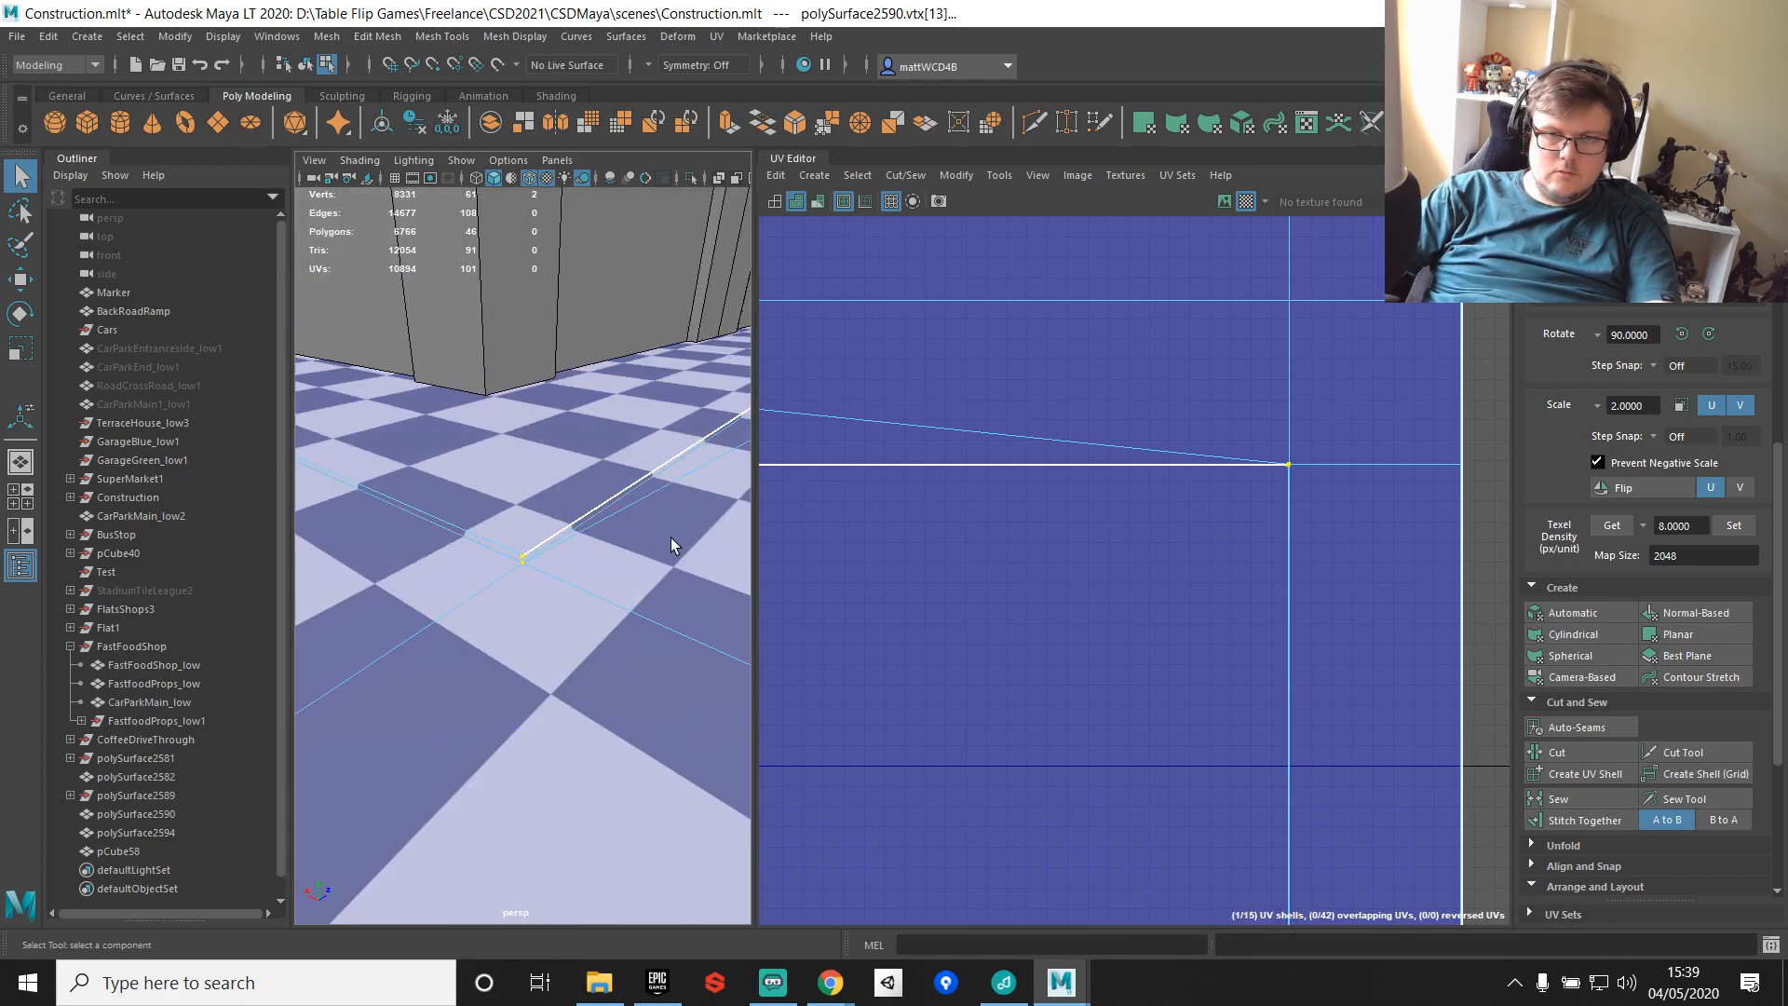
Step: Check the vertices at the far end of the kerb beside the signpost in the 3D view
{"action": "middle_click_drag", "start_coordinate": [670, 538], "coordinate": [433, 573], "text": "alt"}
{"action": "scroll", "coordinate": [539, 518], "scroll_direction": "down", "scroll_amount": 5}
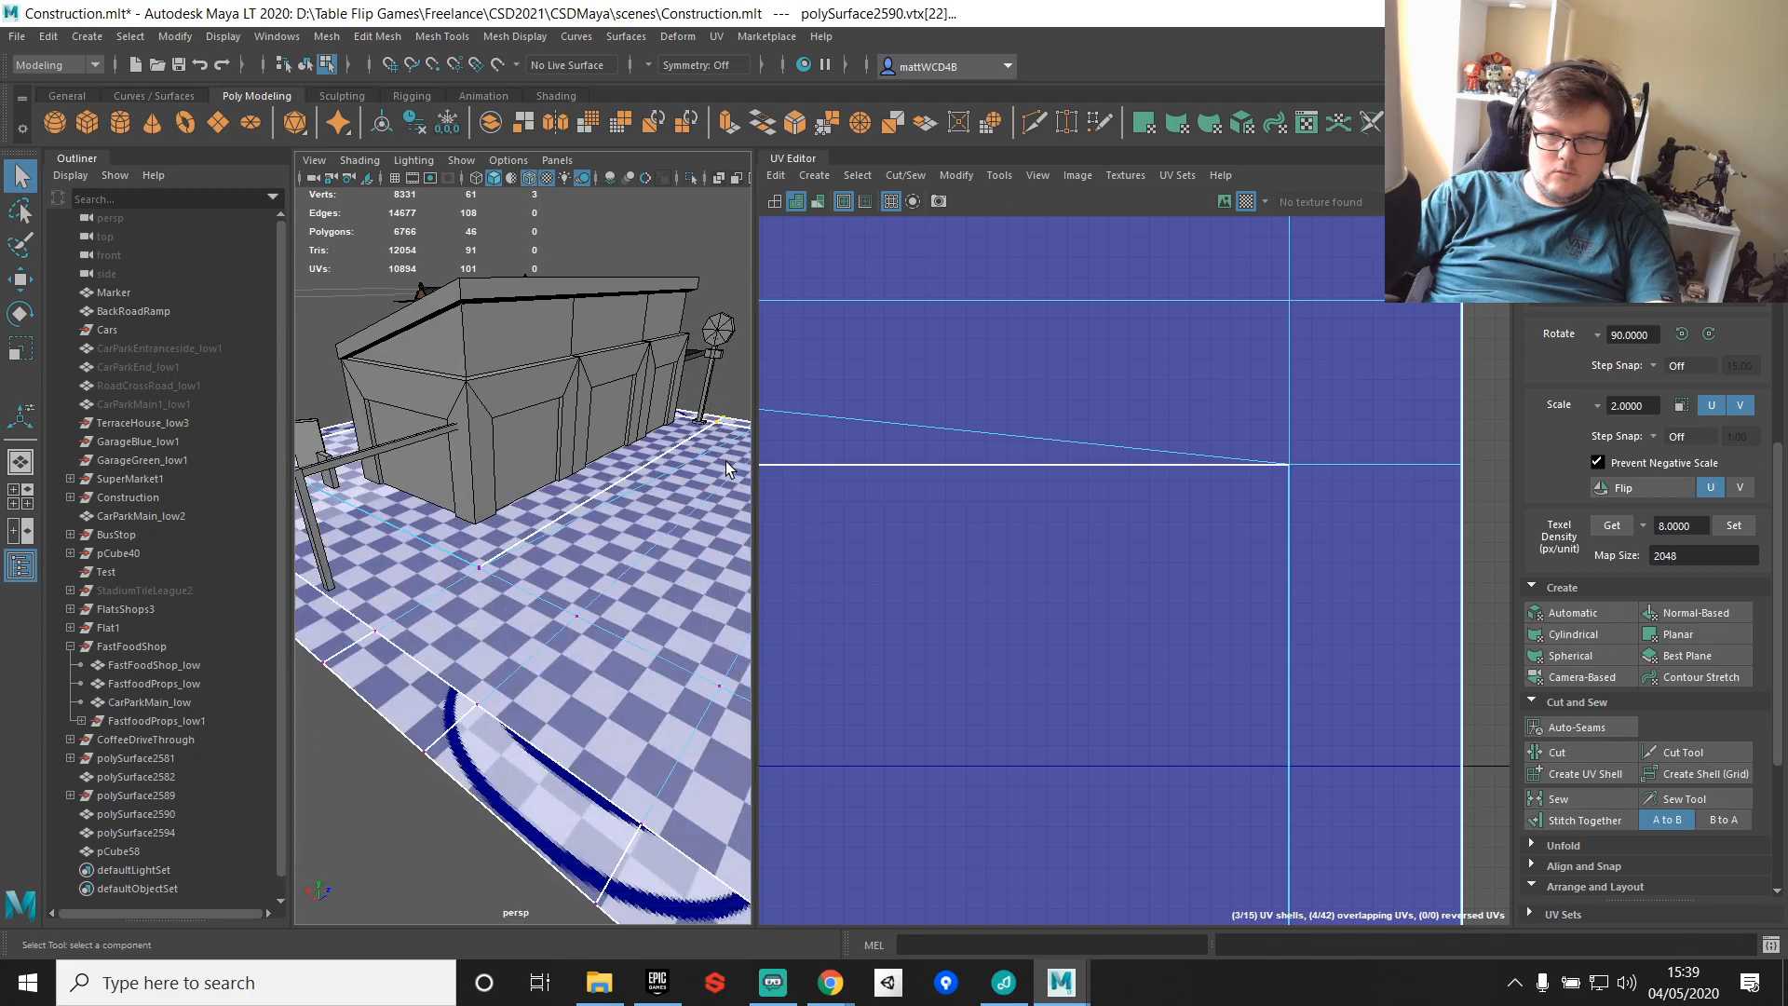
{"action": "key", "text": "f"}
{"action": "left_click_drag", "start_coordinate": [552, 618], "coordinate": [691, 583], "text": "alt"}
{"action": "middle_click_drag", "start_coordinate": [691, 583], "coordinate": [862, 578], "text": "alt"}
{"action": "left_click_drag", "start_coordinate": [701, 539], "coordinate": [622, 564]}
{"action": "scroll", "coordinate": [636, 541], "scroll_direction": "down", "scroll_amount": 5}
Step: Select the long border edge above the inserted block and inspect its course along the kerb in the 3D view
{"action": "right_click_drag", "start_coordinate": [1177, 510], "coordinate": [1204, 447]}
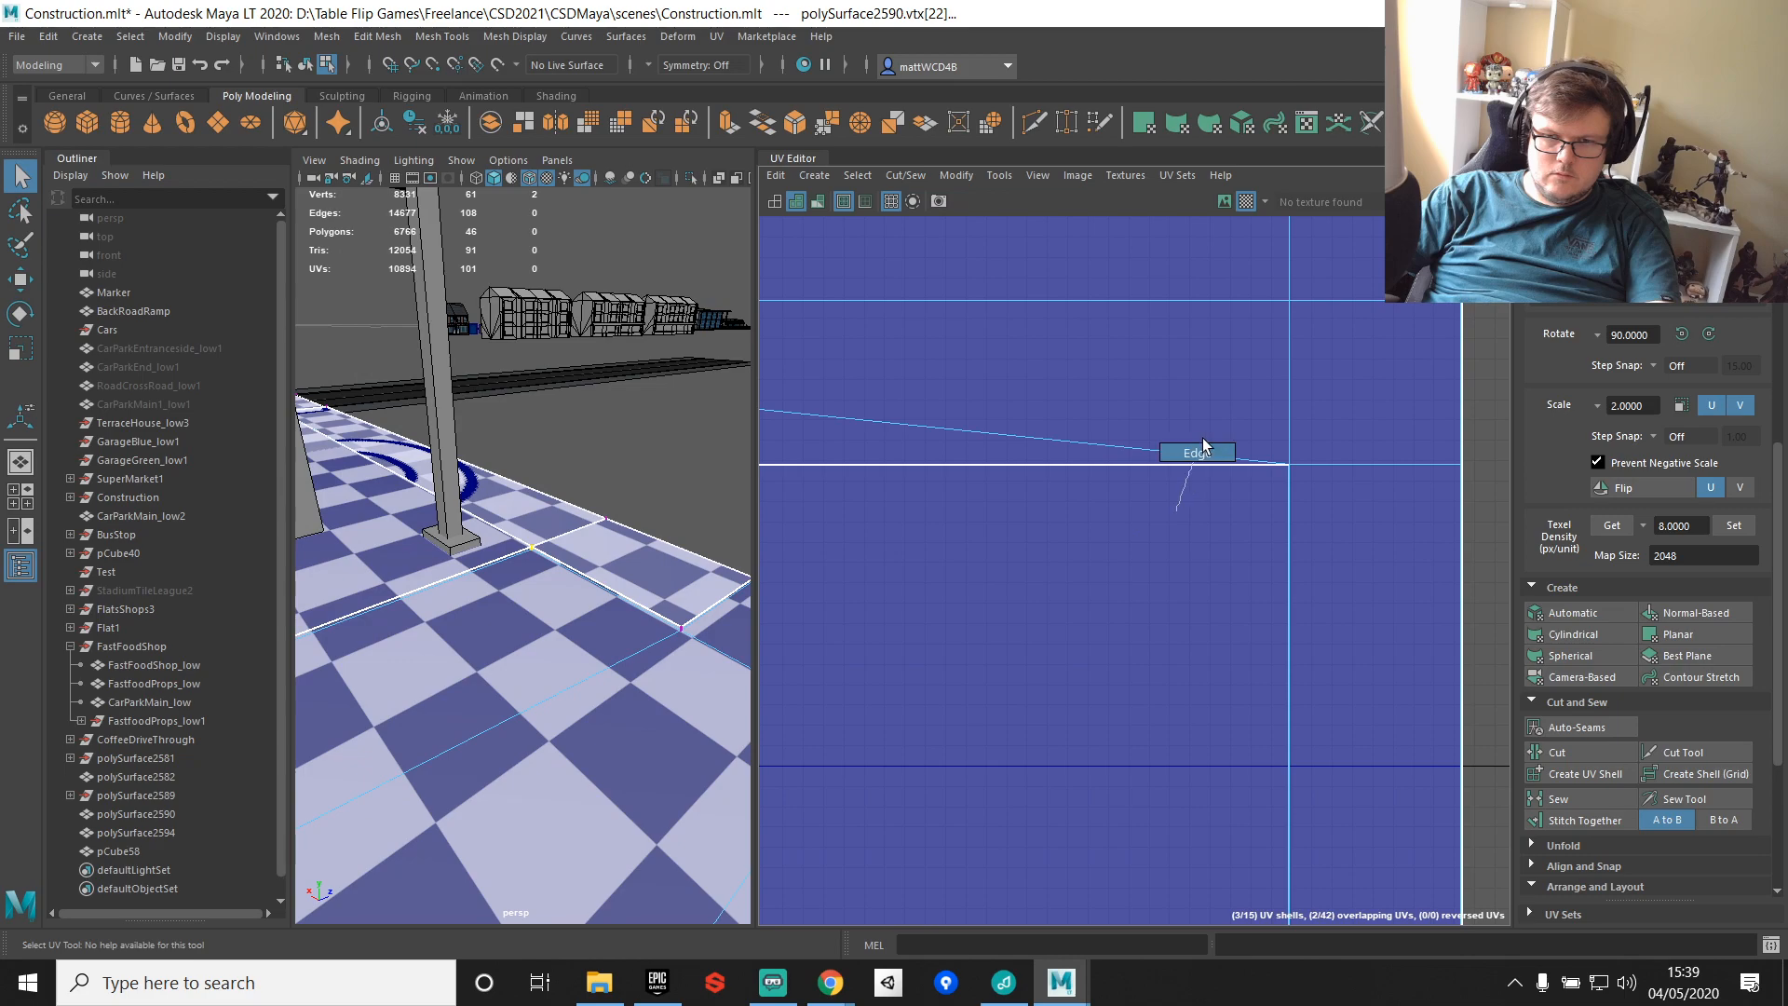
{"action": "left_click", "coordinate": [1189, 465]}
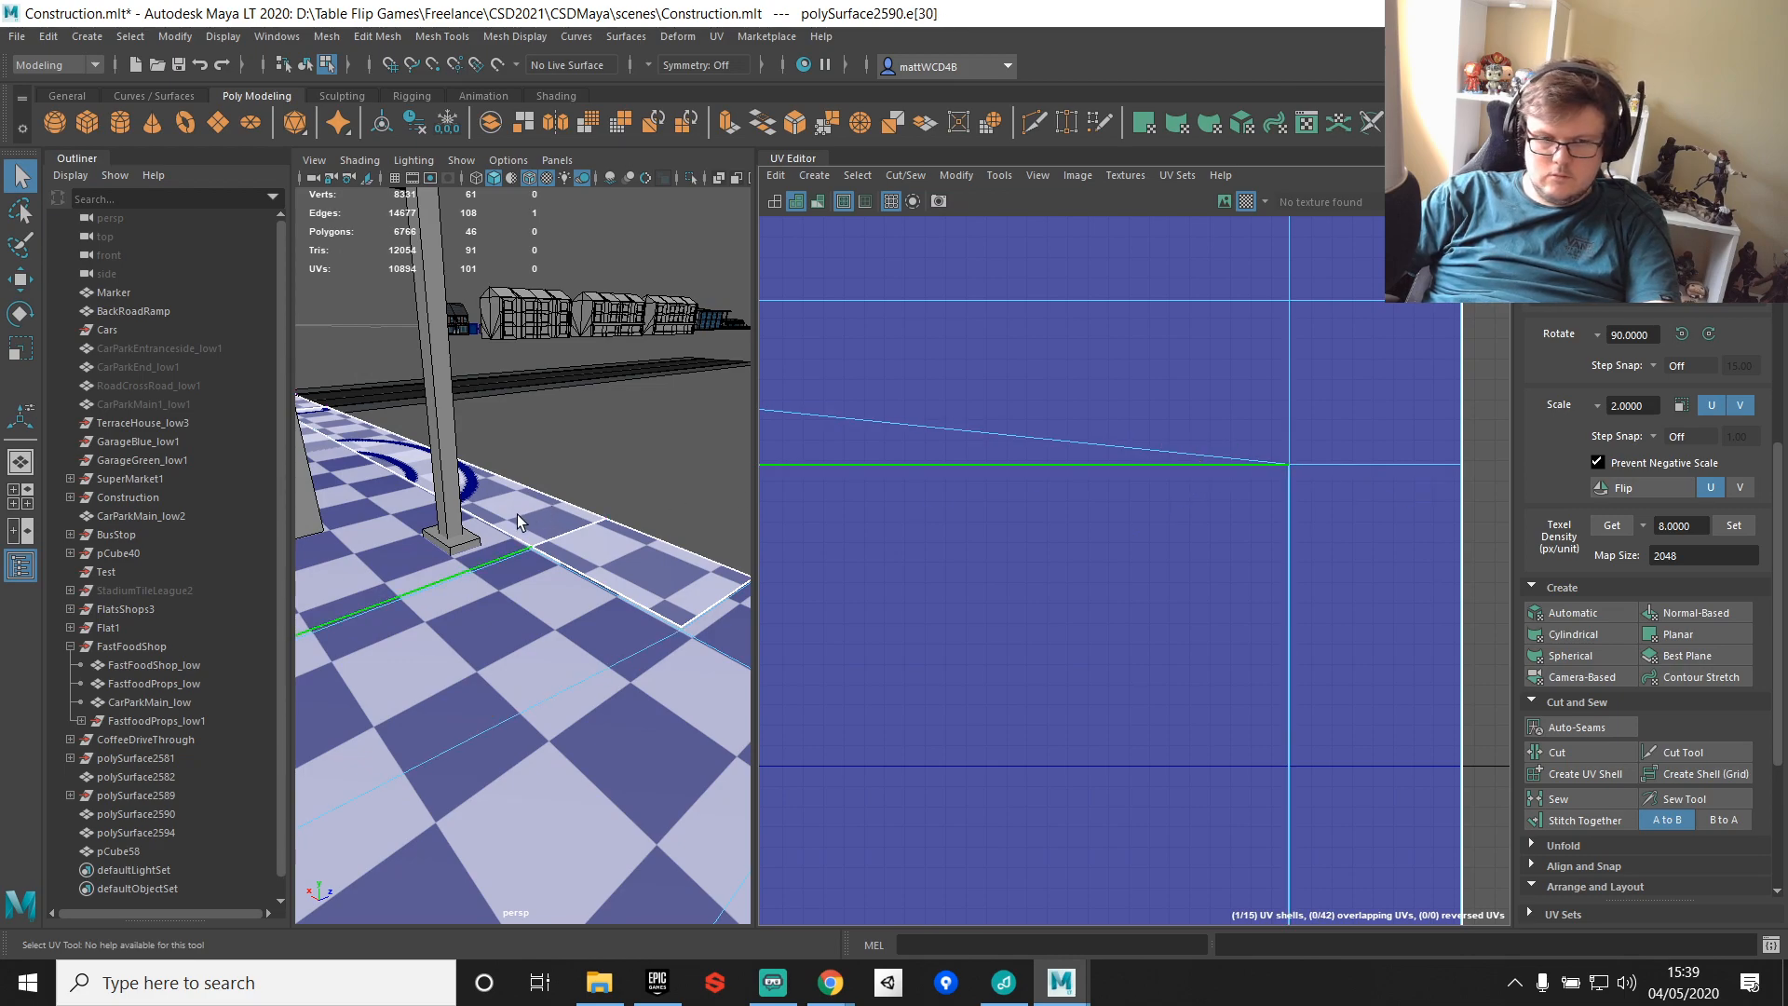
{"action": "scroll", "coordinate": [527, 521], "scroll_direction": "down", "scroll_amount": 6}
{"action": "scroll", "coordinate": [477, 611], "scroll_direction": "up", "scroll_amount": 5}
{"action": "middle_click_drag", "start_coordinate": [477, 611], "coordinate": [669, 588], "text": "alt"}
{"action": "scroll", "coordinate": [506, 601], "scroll_direction": "up", "scroll_amount": 2}
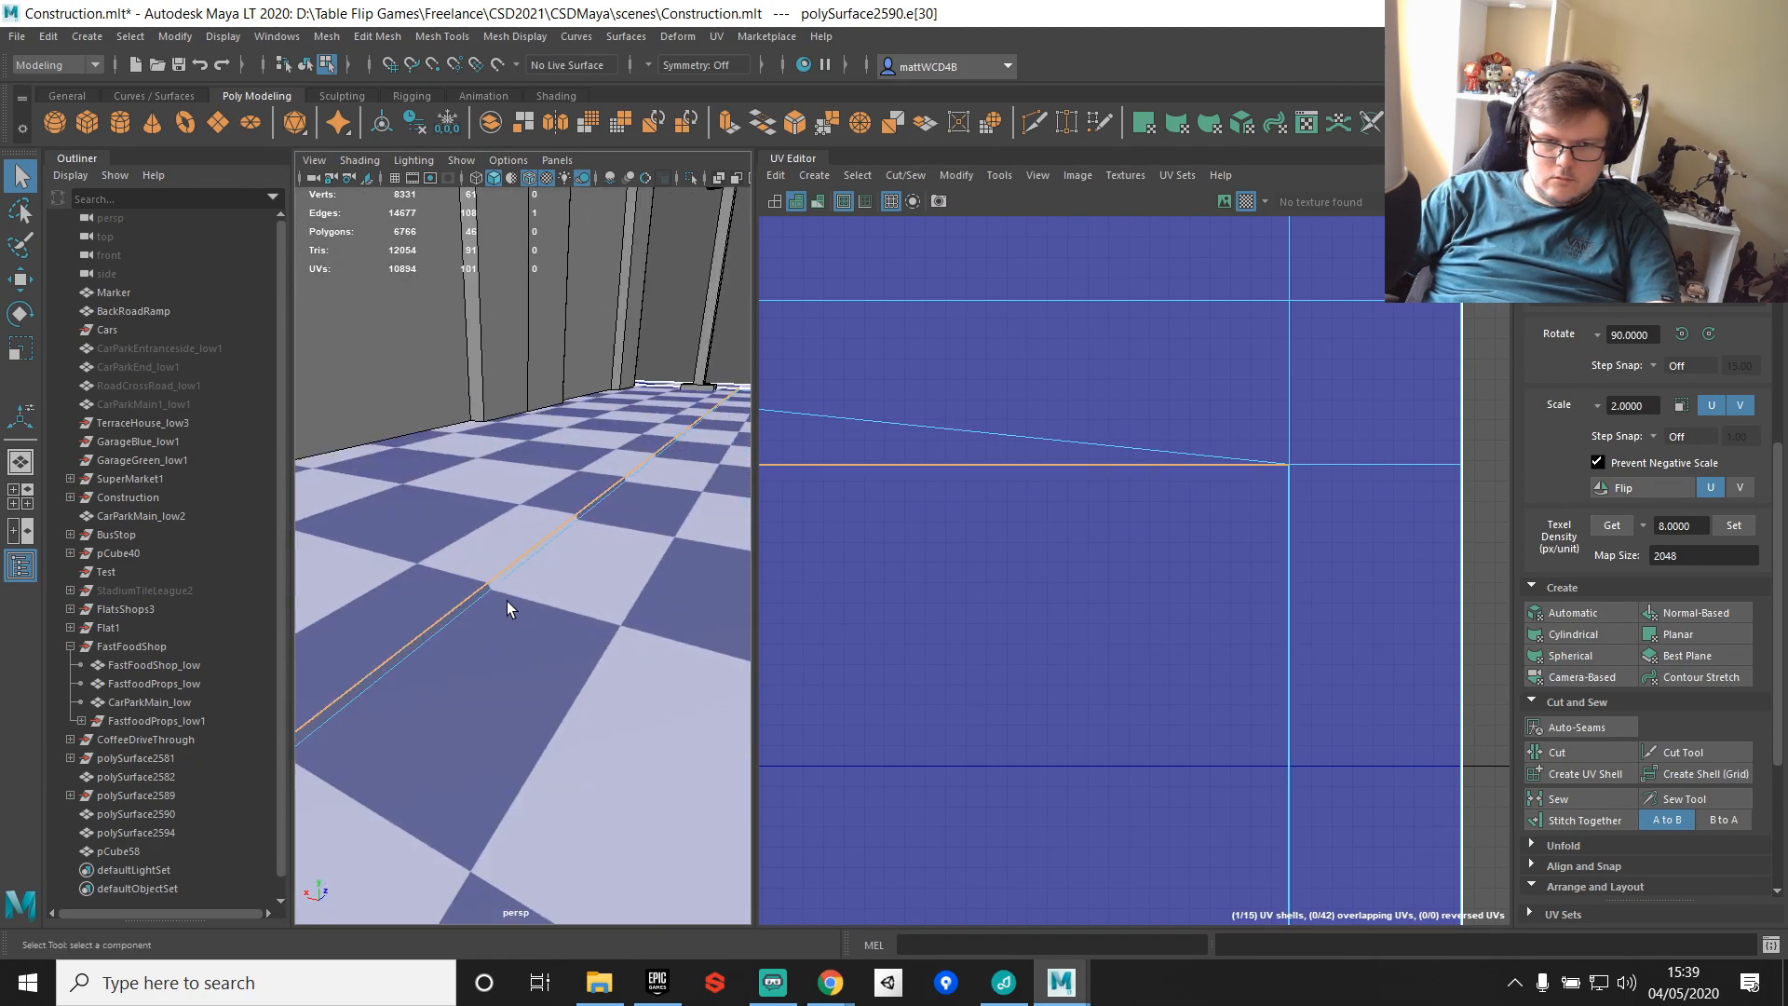
{"action": "scroll", "coordinate": [1192, 527], "scroll_direction": "down", "scroll_amount": 5}
Step: Select all UVs of the combined ground shell
{"action": "right_click_drag", "start_coordinate": [1208, 489], "coordinate": [1255, 449]}
{"action": "left_click", "coordinate": [1246, 441]}
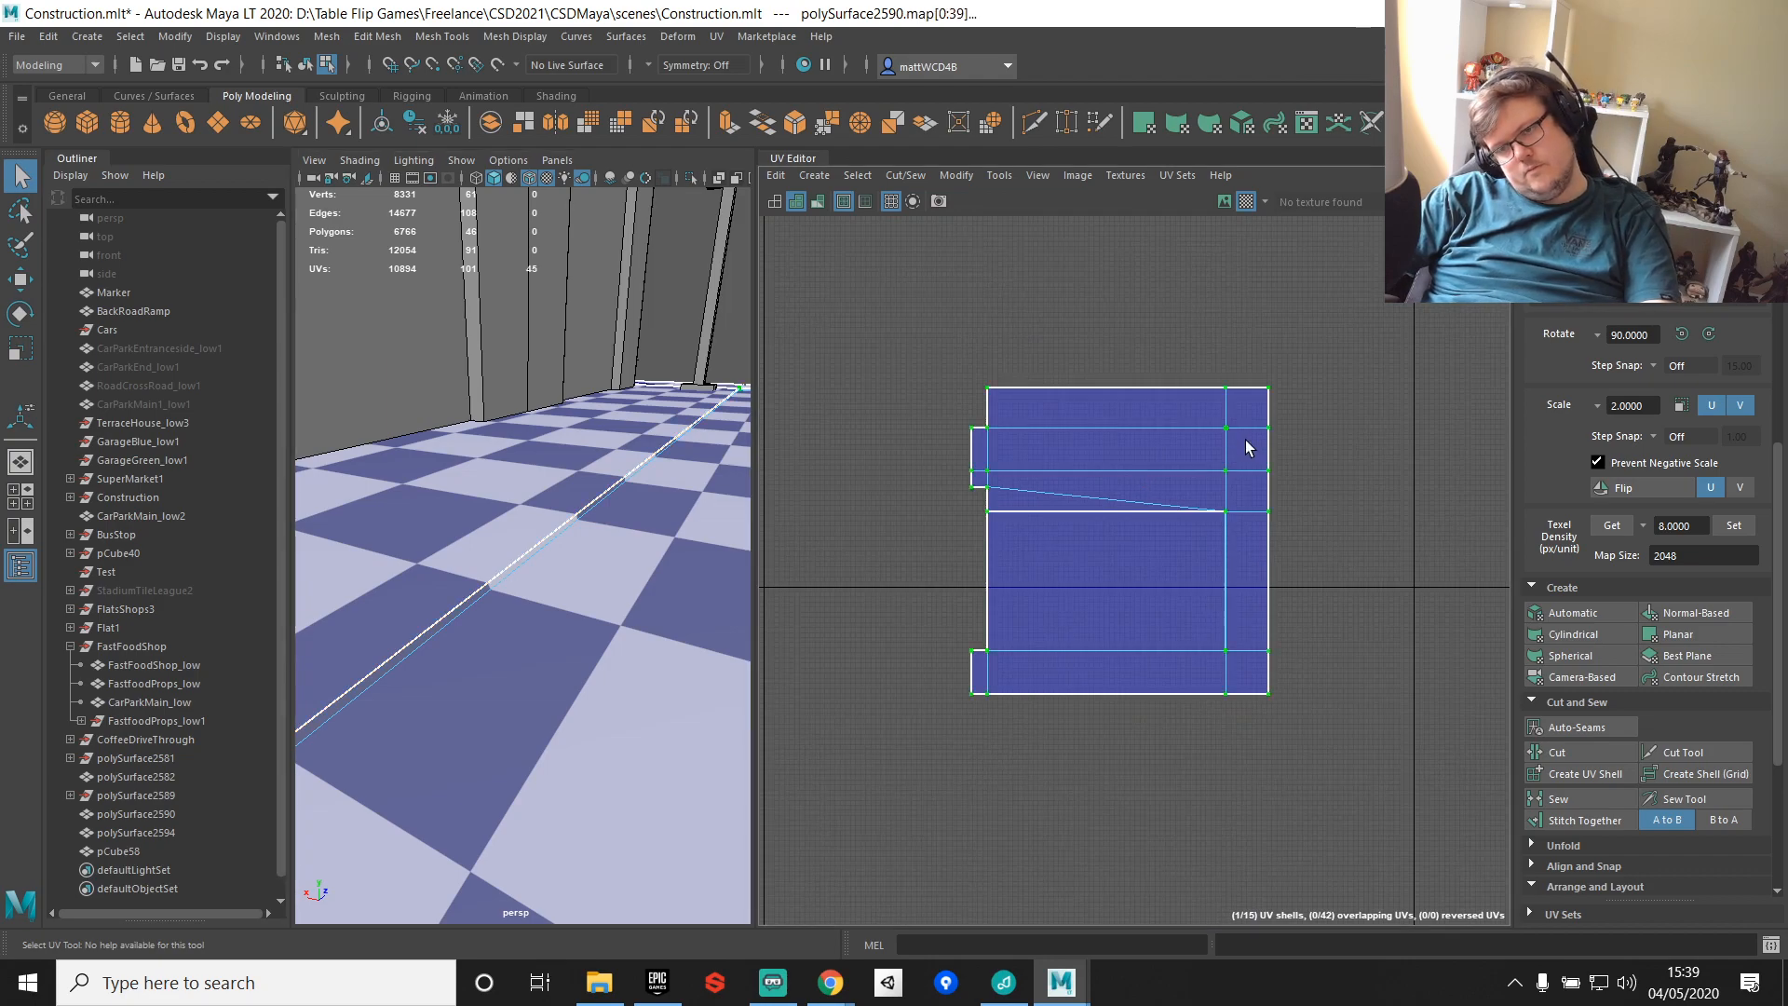
{"action": "scroll", "coordinate": [1248, 447], "scroll_direction": "down", "scroll_amount": 3}
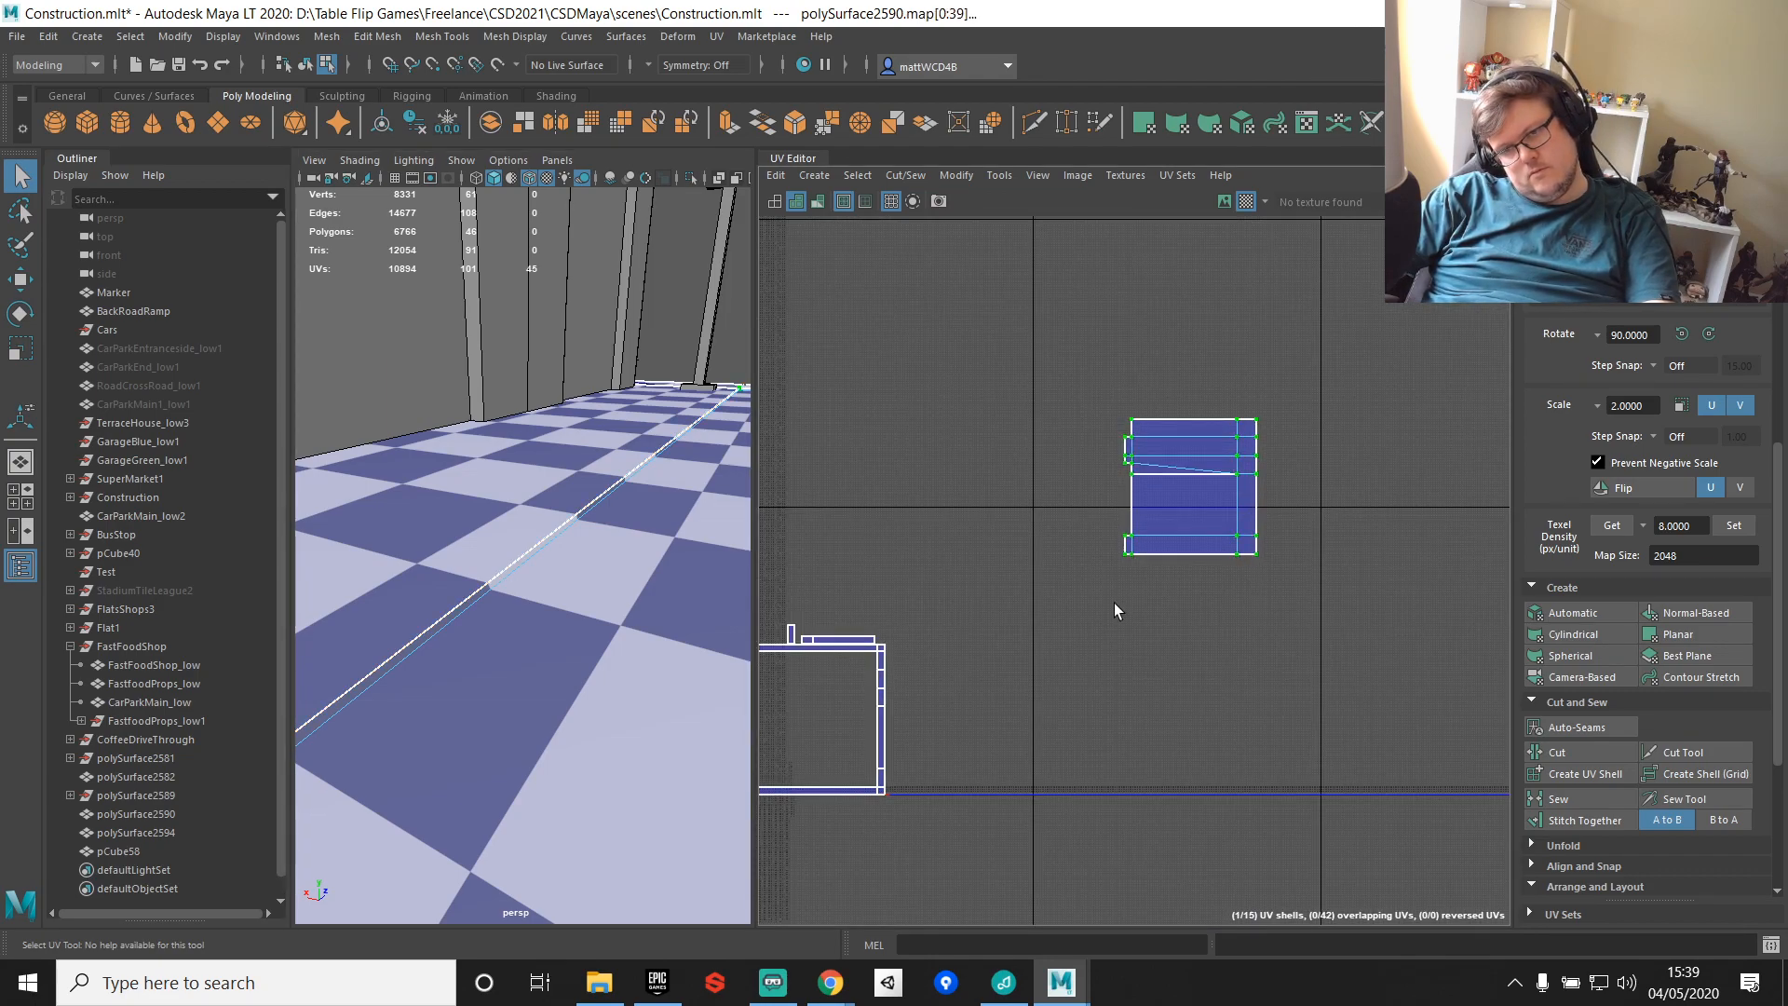
Step: Select the upper border edge of the ground shell and locate the matching kerb edge in the 3D view
{"action": "scroll", "coordinate": [1114, 603], "scroll_direction": "down", "scroll_amount": 2}
{"action": "scroll", "coordinate": [1114, 605], "scroll_direction": "up", "scroll_amount": 5}
{"action": "scroll", "coordinate": [1015, 566], "scroll_direction": "up", "scroll_amount": 3}
{"action": "scroll", "coordinate": [1015, 566], "scroll_direction": "down", "scroll_amount": 4}
{"action": "scroll", "coordinate": [1239, 594], "scroll_direction": "down", "scroll_amount": 3}
{"action": "middle_click_drag", "start_coordinate": [1353, 540], "coordinate": [921, 686], "text": "alt"}
{"action": "scroll", "coordinate": [1070, 485], "scroll_direction": "up", "scroll_amount": 4}
{"action": "scroll", "coordinate": [935, 589], "scroll_direction": "up", "scroll_amount": 5}
{"action": "middle_click_drag", "start_coordinate": [932, 594], "coordinate": [1167, 398], "text": "alt"}
{"action": "key", "text": "ctrl+z"}
{"action": "left_click", "coordinate": [1156, 424]}
{"action": "right_click_drag", "start_coordinate": [1213, 324], "coordinate": [1208, 356], "text": "shift"}
{"action": "middle_click_drag", "start_coordinate": [1311, 378], "coordinate": [1085, 368], "text": "alt"}
{"action": "key", "text": "f"}
{"action": "left_click_drag", "start_coordinate": [457, 538], "coordinate": [510, 586], "text": "alt"}
{"action": "scroll", "coordinate": [458, 513], "scroll_direction": "up", "scroll_amount": 4}
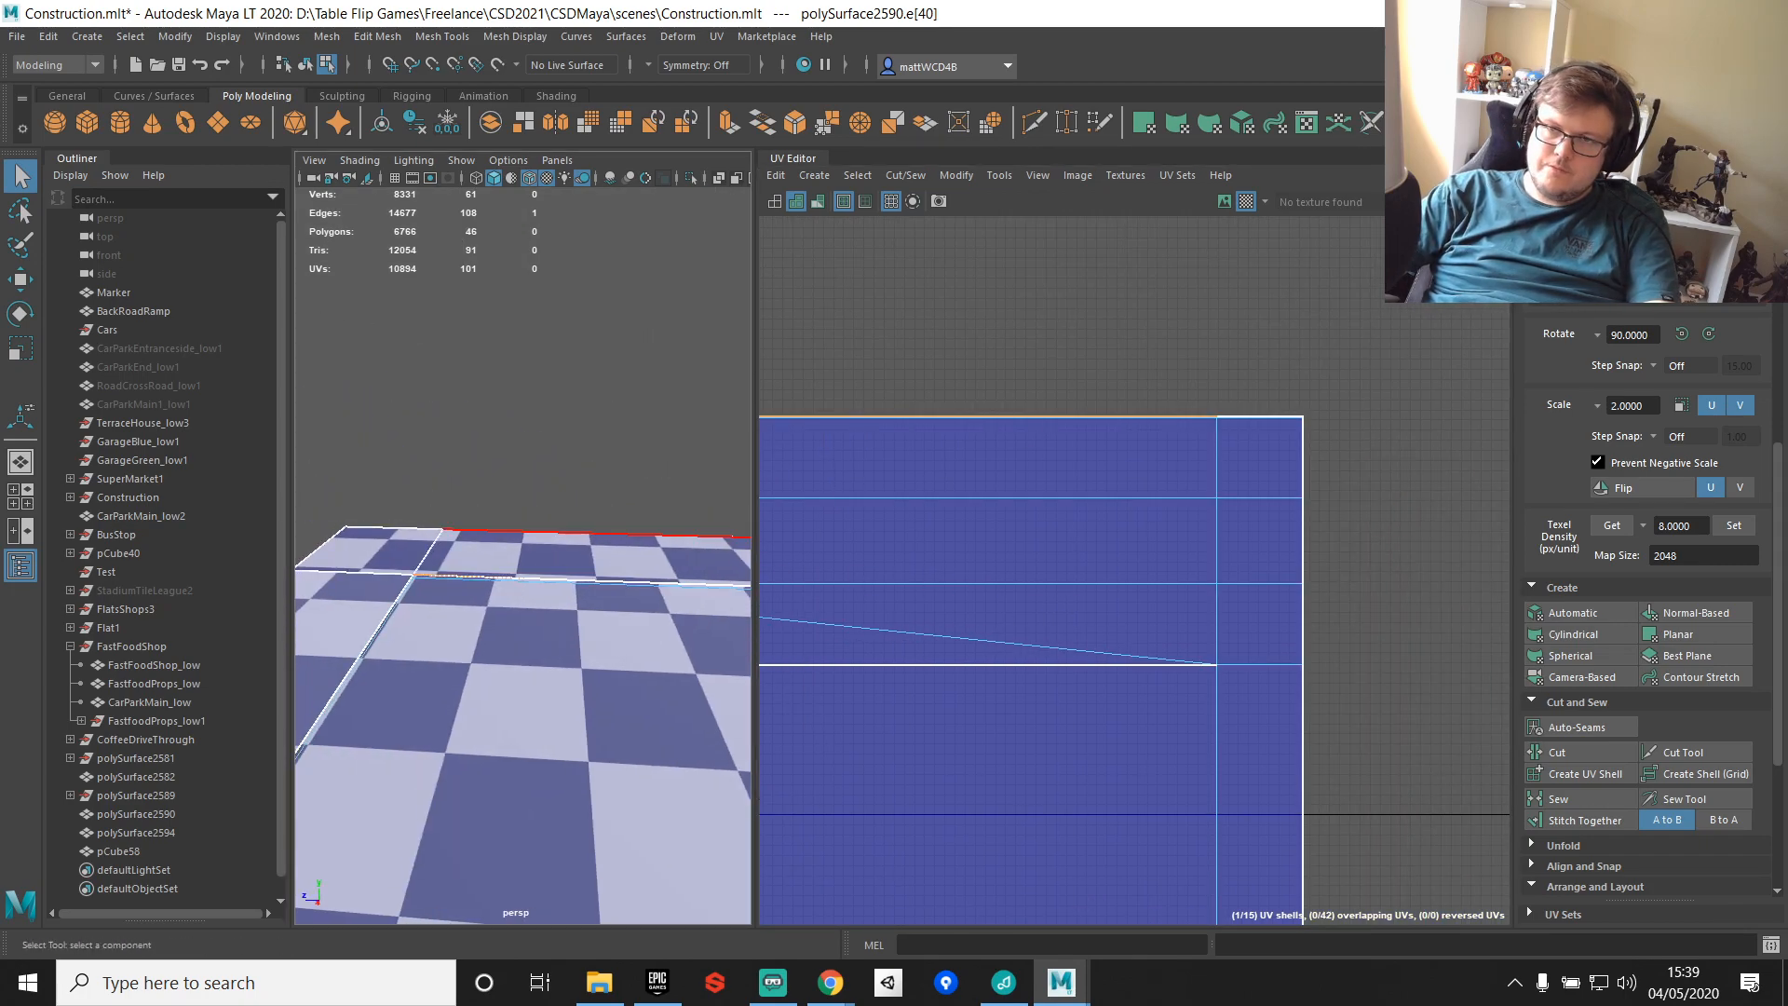
Step: Select the vertices at the kerb's corner and follow the kerb to where the slab's crossing edge meets it
{"action": "left_click", "coordinate": [1677, 58]}
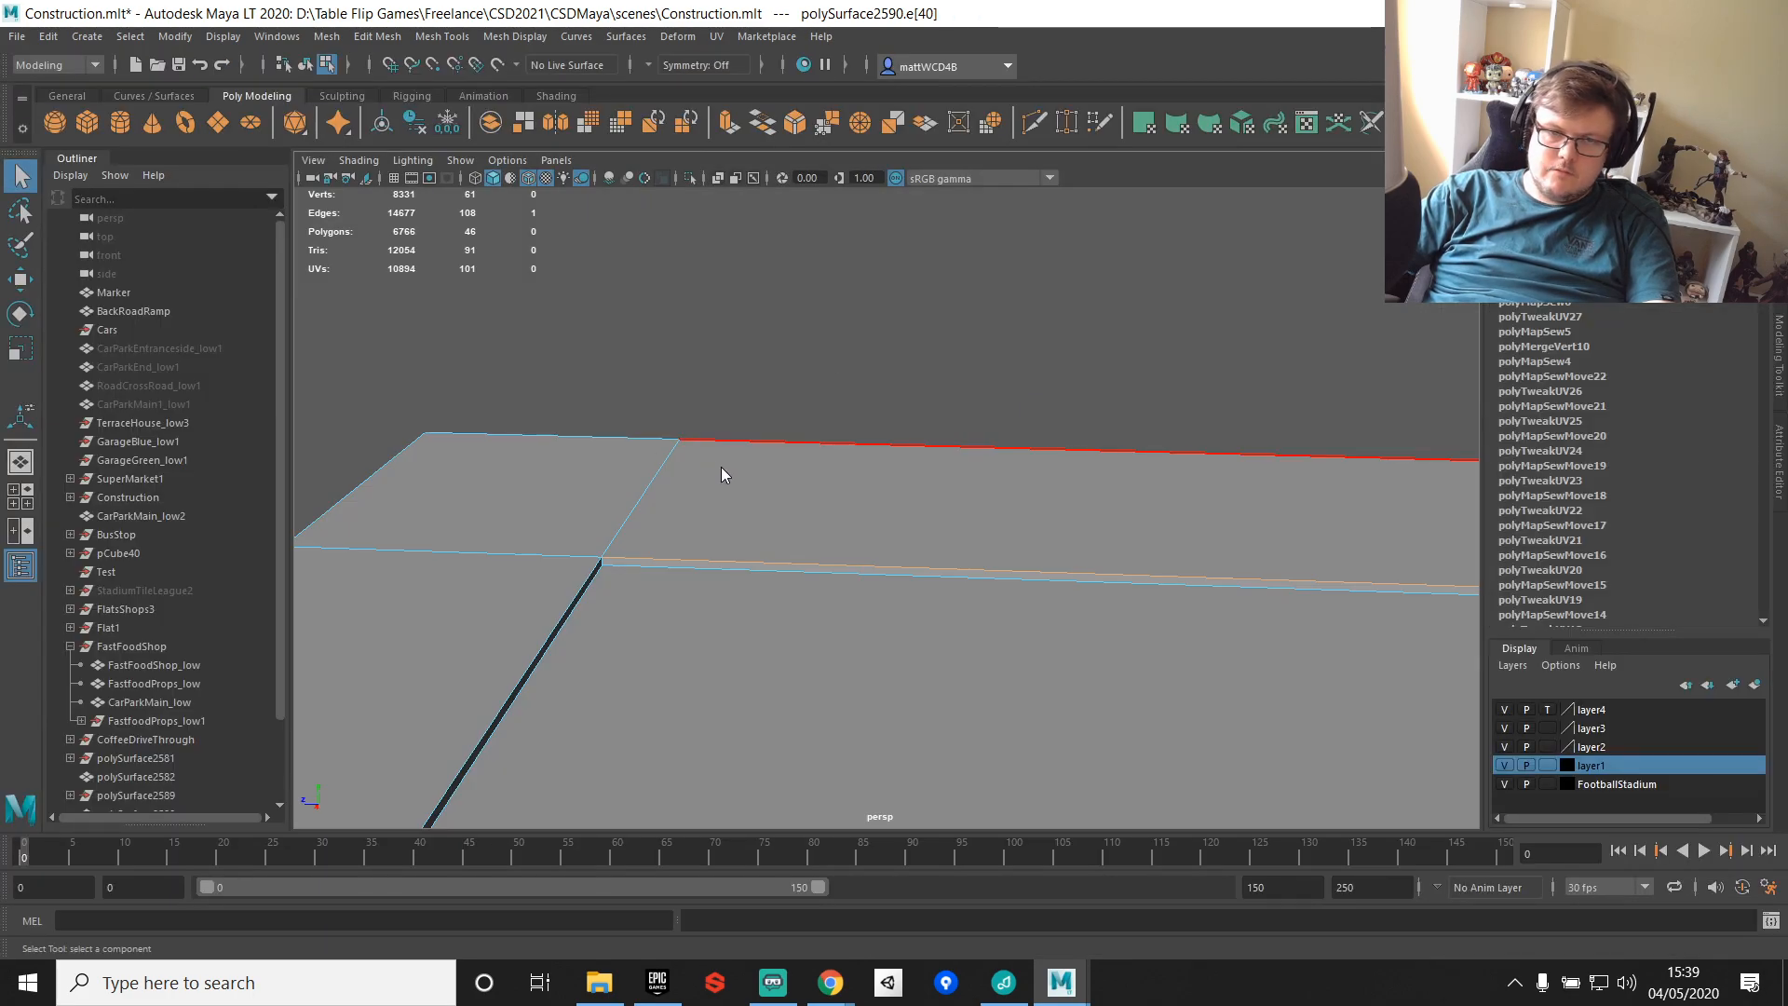
{"action": "right_click_drag", "start_coordinate": [721, 466], "coordinate": [582, 443]}
{"action": "scroll", "coordinate": [570, 440], "scroll_direction": "down", "scroll_amount": 2}
{"action": "left_click_drag", "start_coordinate": [647, 496], "coordinate": [698, 578]}
{"action": "left_click_drag", "start_coordinate": [871, 566], "coordinate": [897, 582], "text": "alt"}
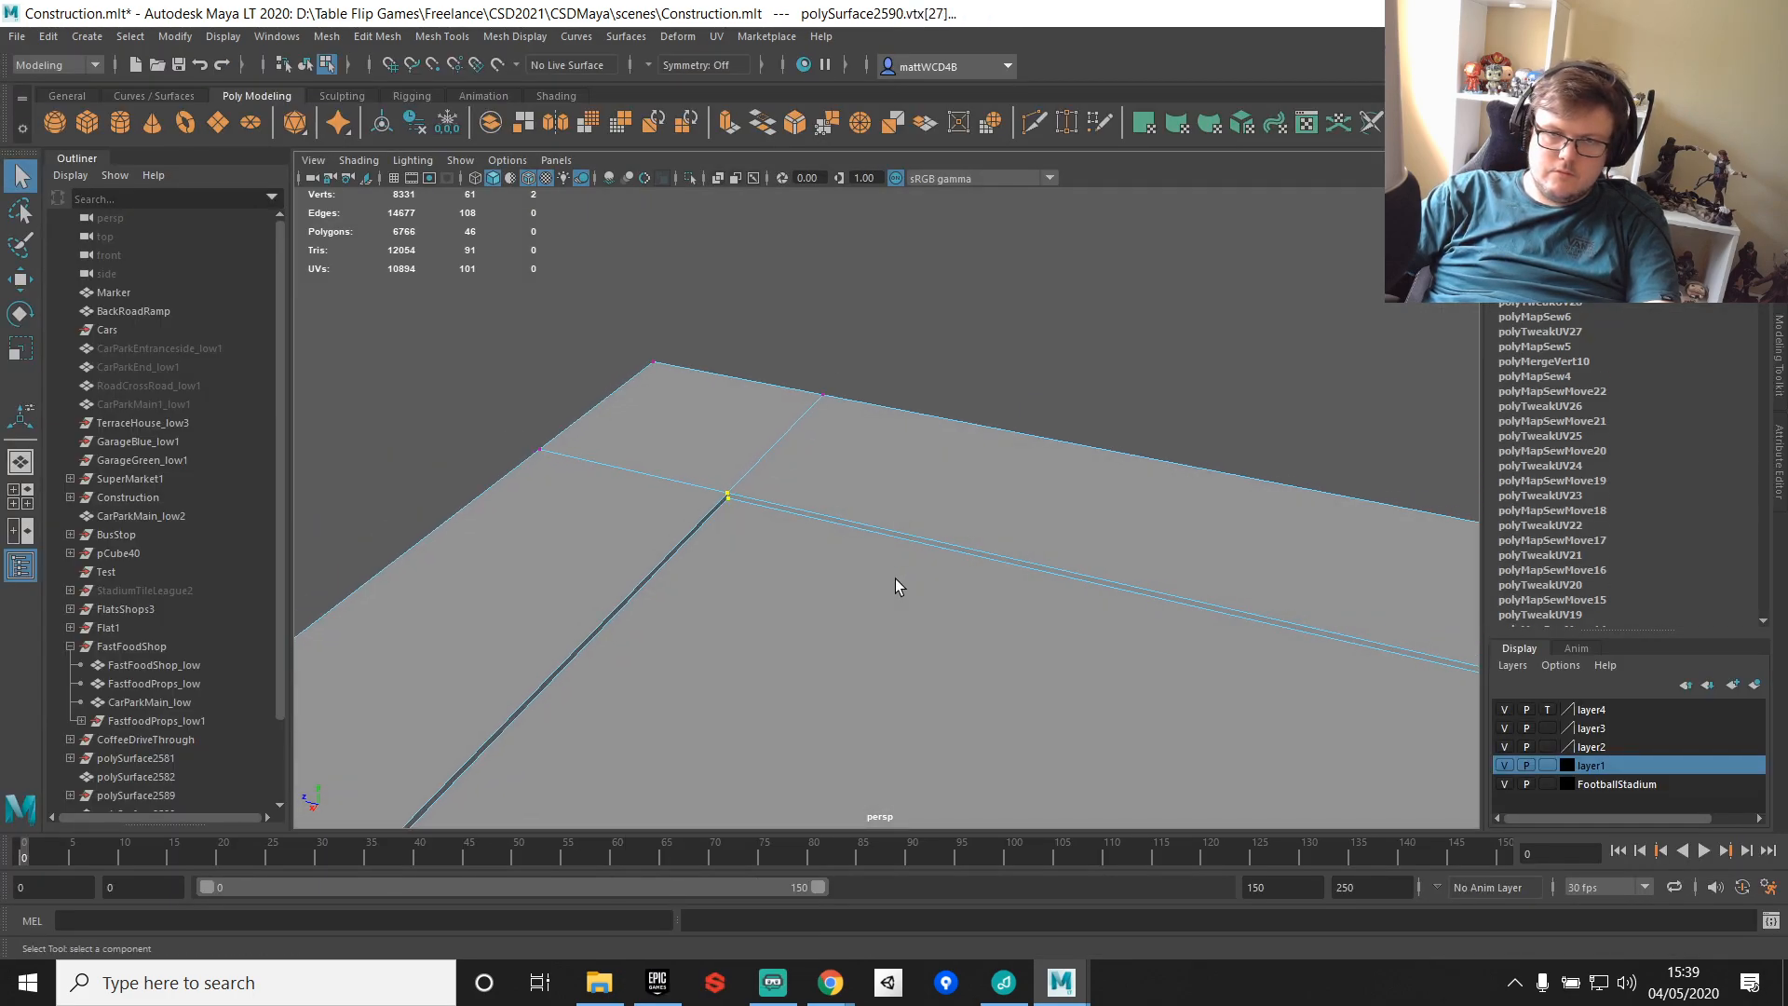
{"action": "scroll", "coordinate": [897, 581], "scroll_direction": "down", "scroll_amount": 3}
{"action": "left_click_drag", "start_coordinate": [829, 496], "coordinate": [894, 488], "text": "alt"}
{"action": "middle_click_drag", "start_coordinate": [1105, 475], "coordinate": [666, 395], "text": "alt"}
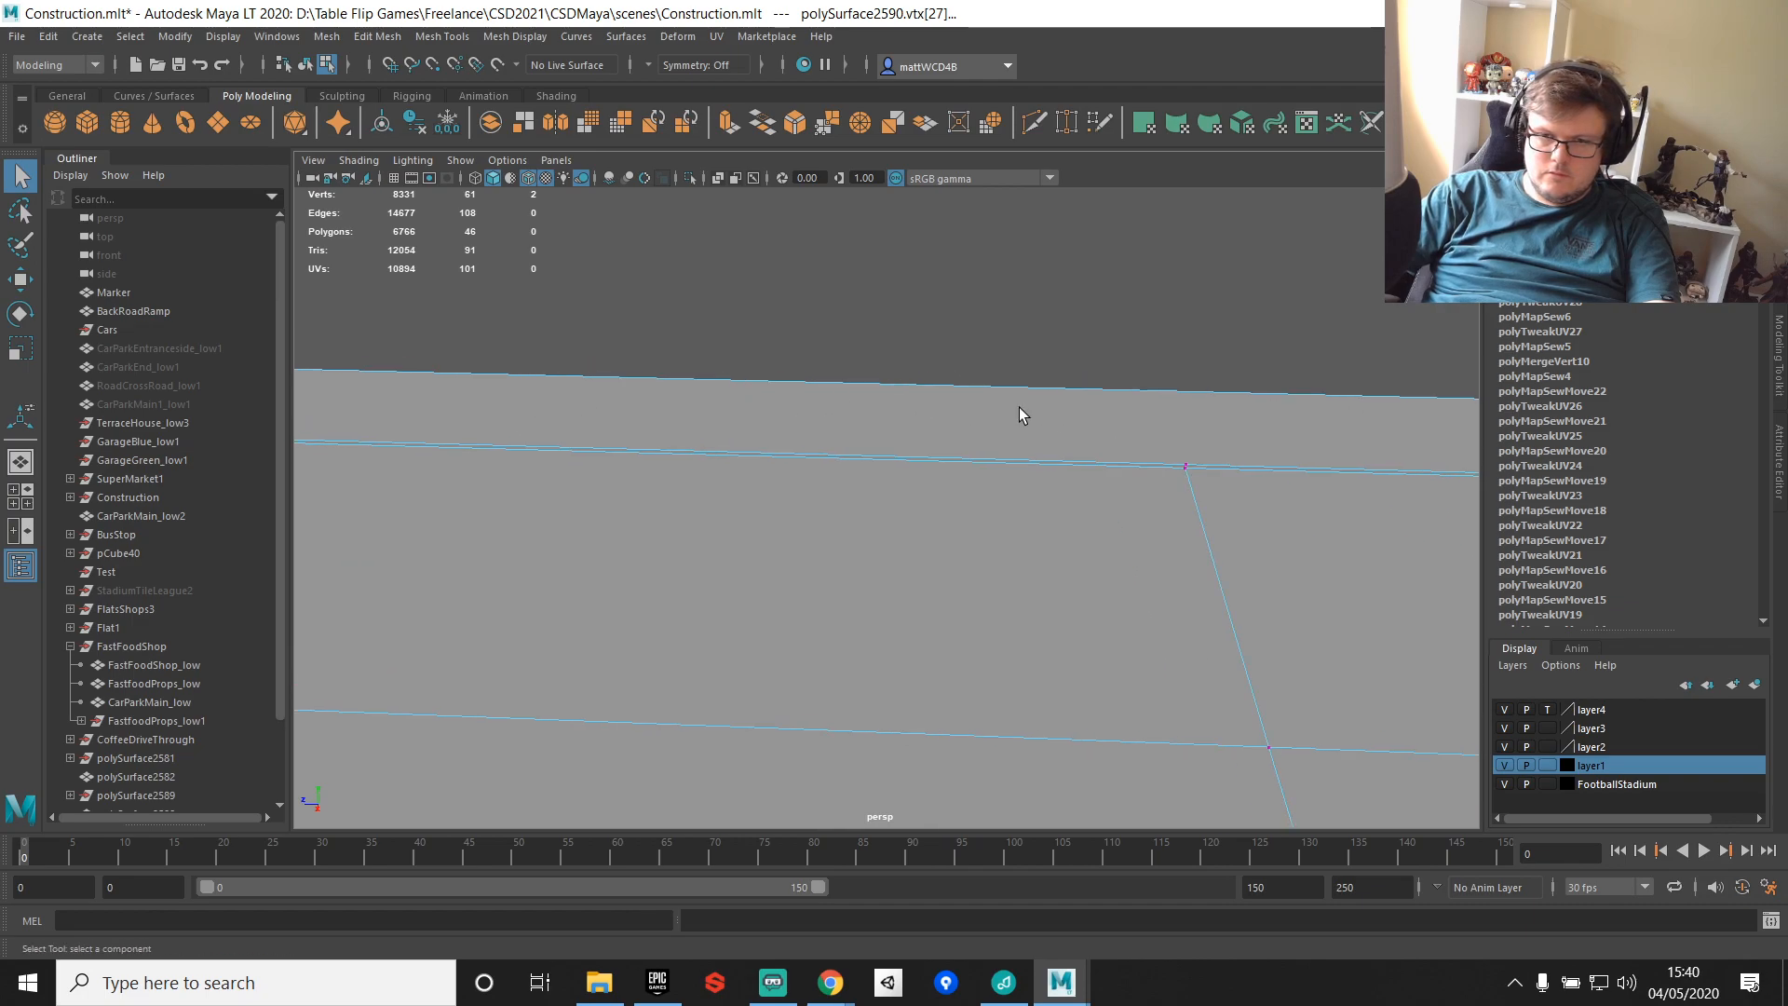
Step: Try to insert edge loops across and along the outer pavement strip
{"action": "middle_click_drag", "start_coordinate": [930, 398], "coordinate": [767, 408], "text": "alt"}
{"action": "left_click_drag", "start_coordinate": [984, 443], "coordinate": [936, 430], "text": "alt"}
{"action": "right_click_drag", "start_coordinate": [936, 430], "coordinate": [795, 429]}
{"action": "left_click", "coordinate": [874, 378]}
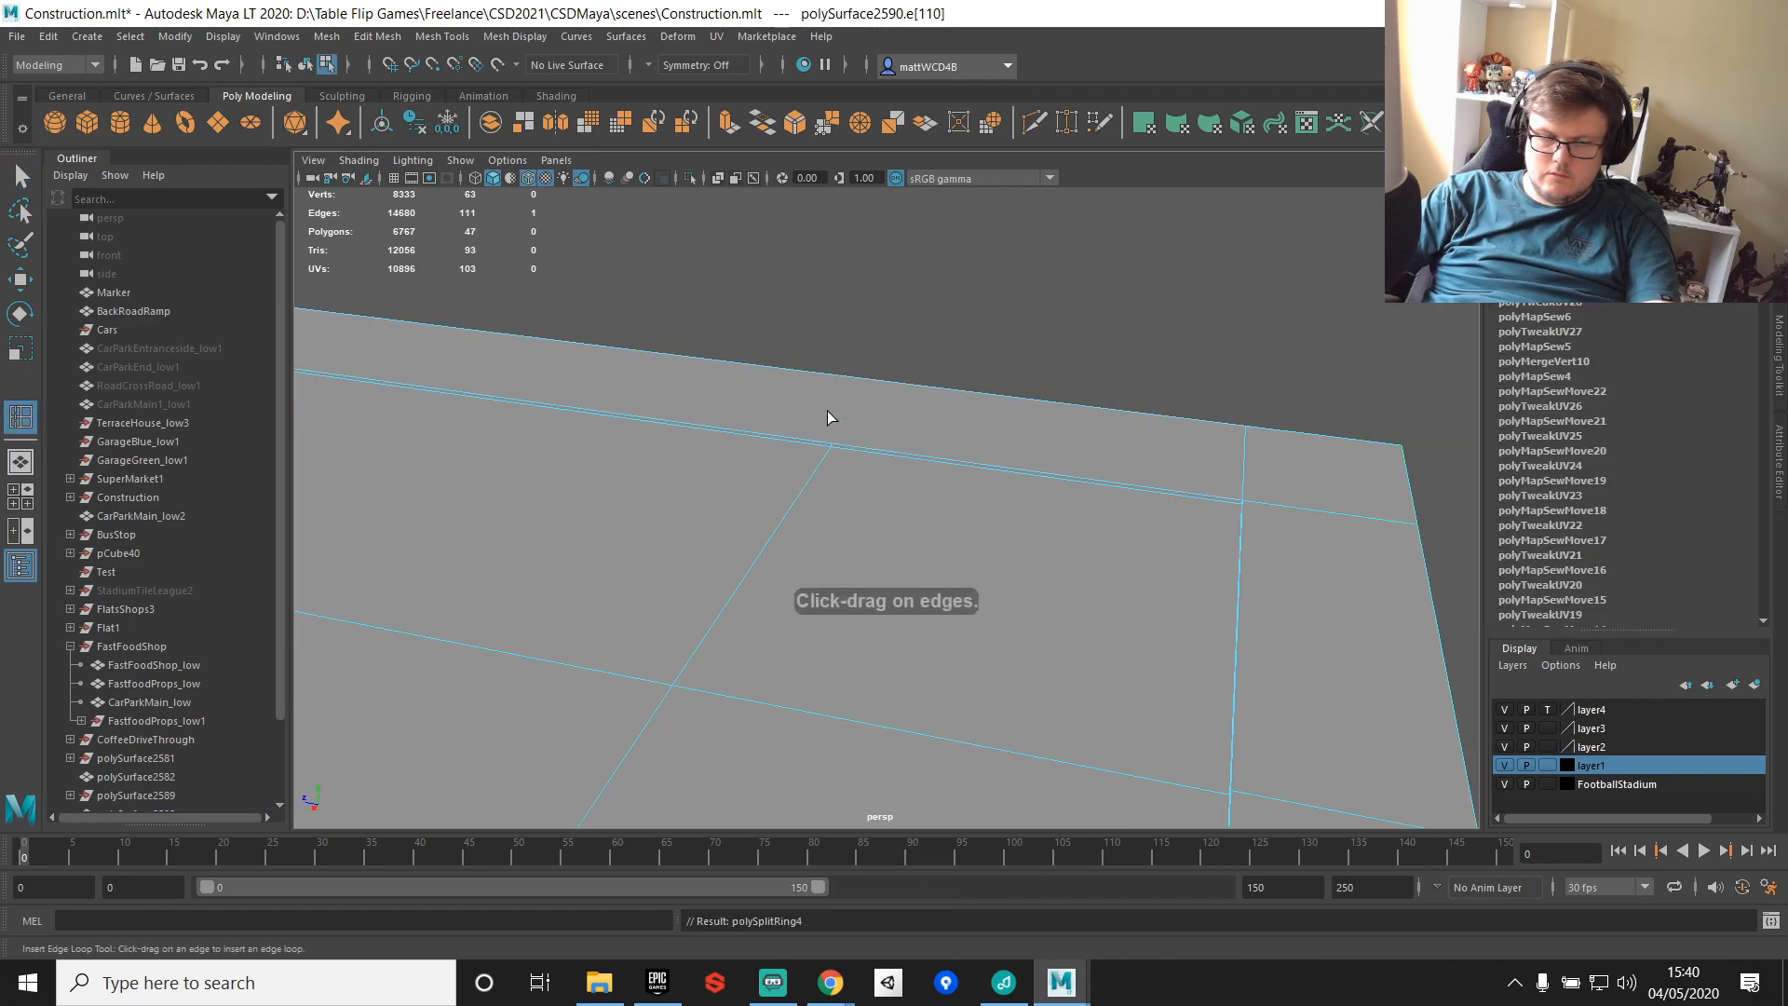
{"action": "scroll", "coordinate": [829, 408], "scroll_direction": "down", "scroll_amount": 3}
{"action": "middle_click_drag", "start_coordinate": [773, 447], "coordinate": [1009, 469], "text": "alt"}
{"action": "left_click", "coordinate": [628, 395]}
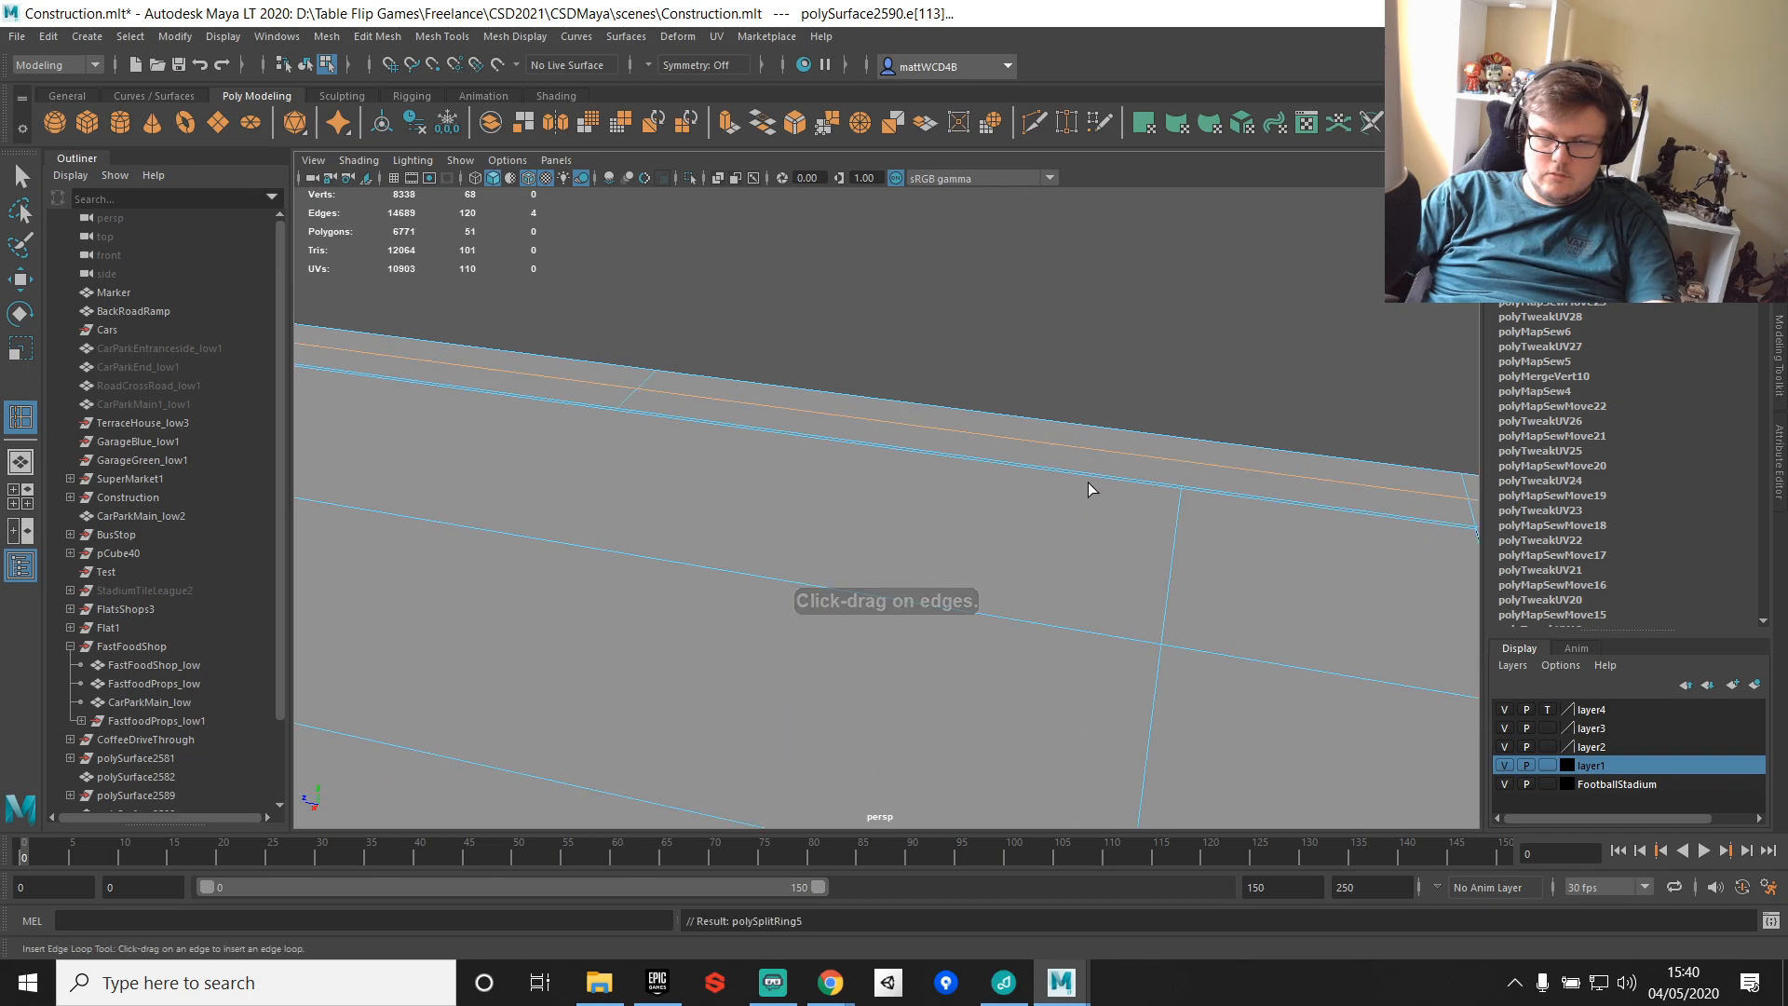
{"action": "key", "text": "ctrl+z"}
{"action": "key", "text": "q"}
{"action": "key", "text": "ctrl+z"}
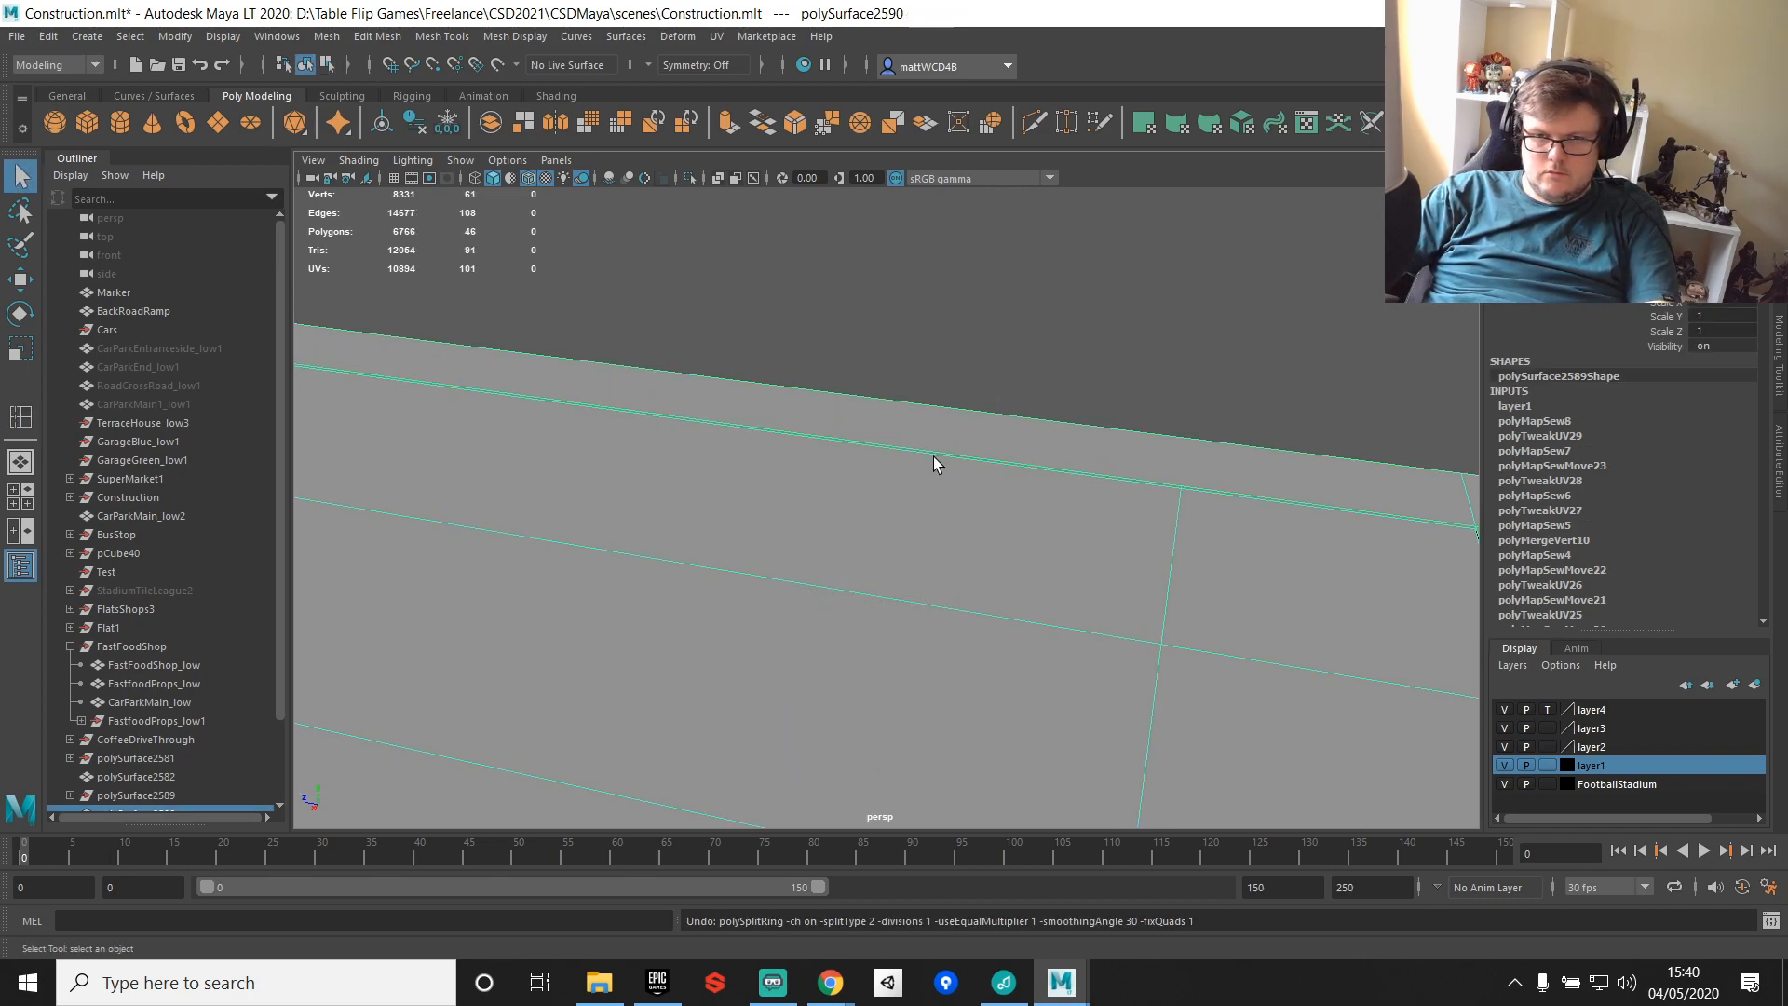
Step: Insert an edge loop across the outer pavement strip, in line with the slab's crossing edge
{"action": "right_click_drag", "start_coordinate": [1075, 455], "coordinate": [952, 476], "text": "shift"}
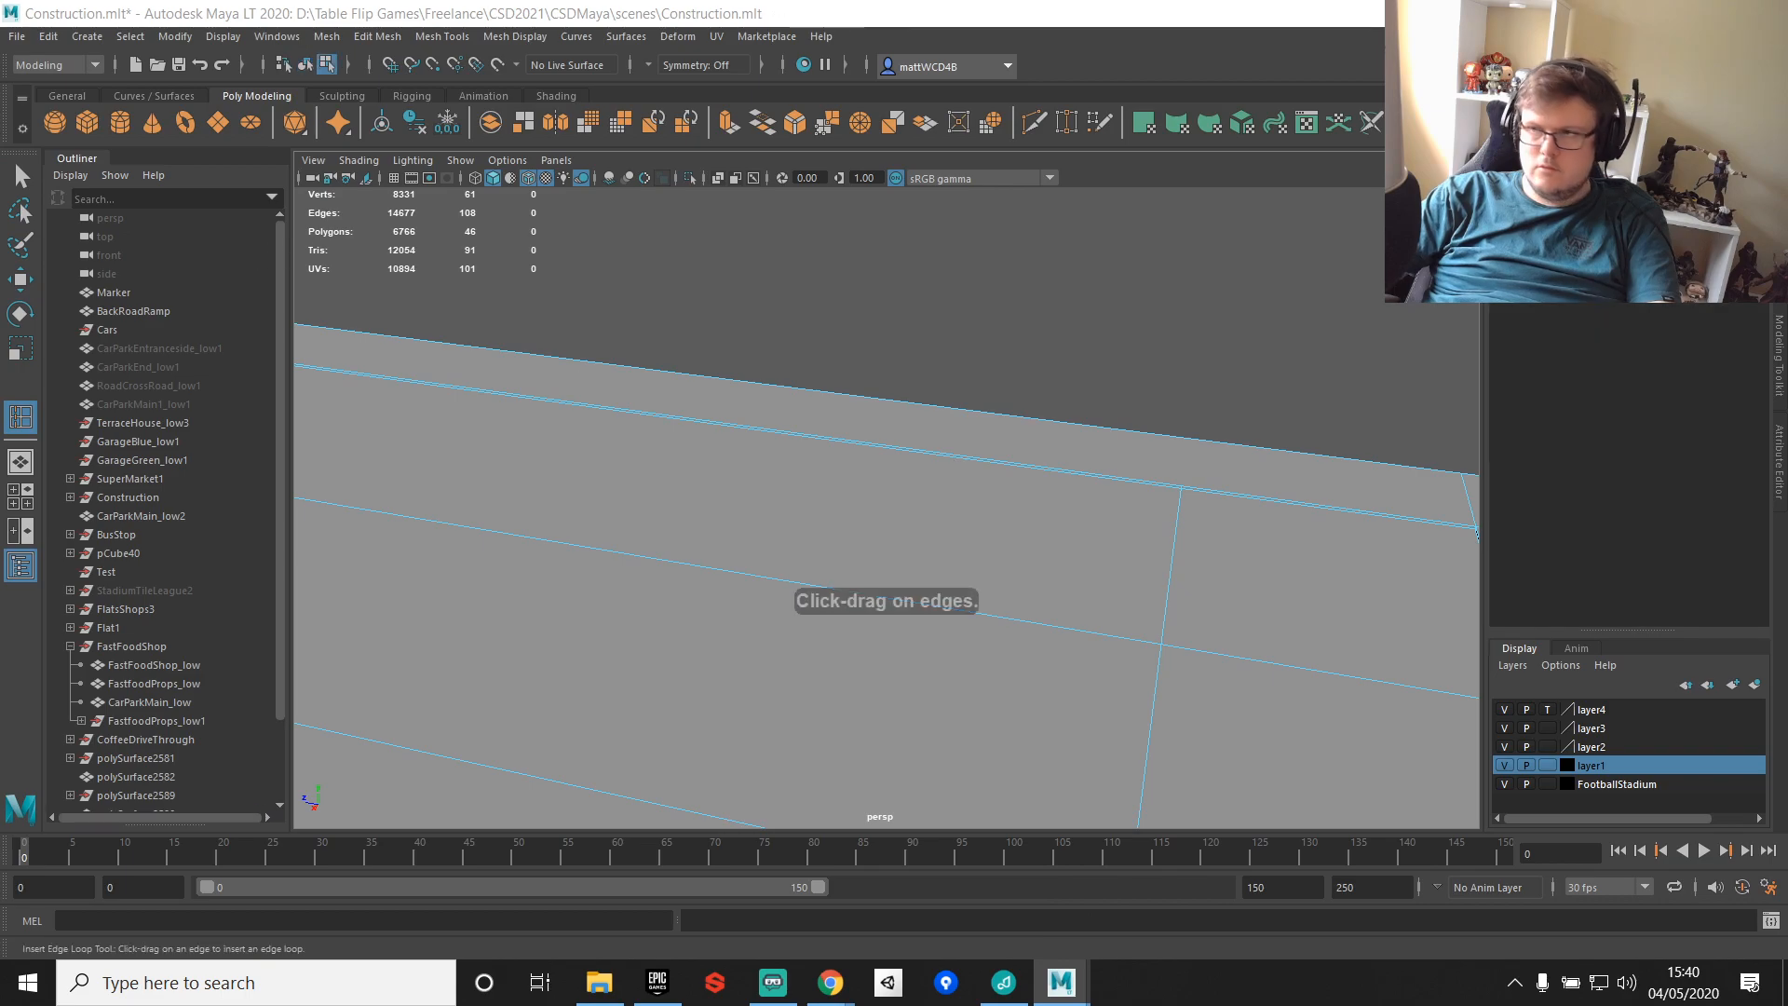
{"action": "scroll", "coordinate": [1170, 538], "scroll_direction": "up", "scroll_amount": 2}
{"action": "middle_click_drag", "start_coordinate": [1169, 538], "coordinate": [976, 450], "text": "alt"}
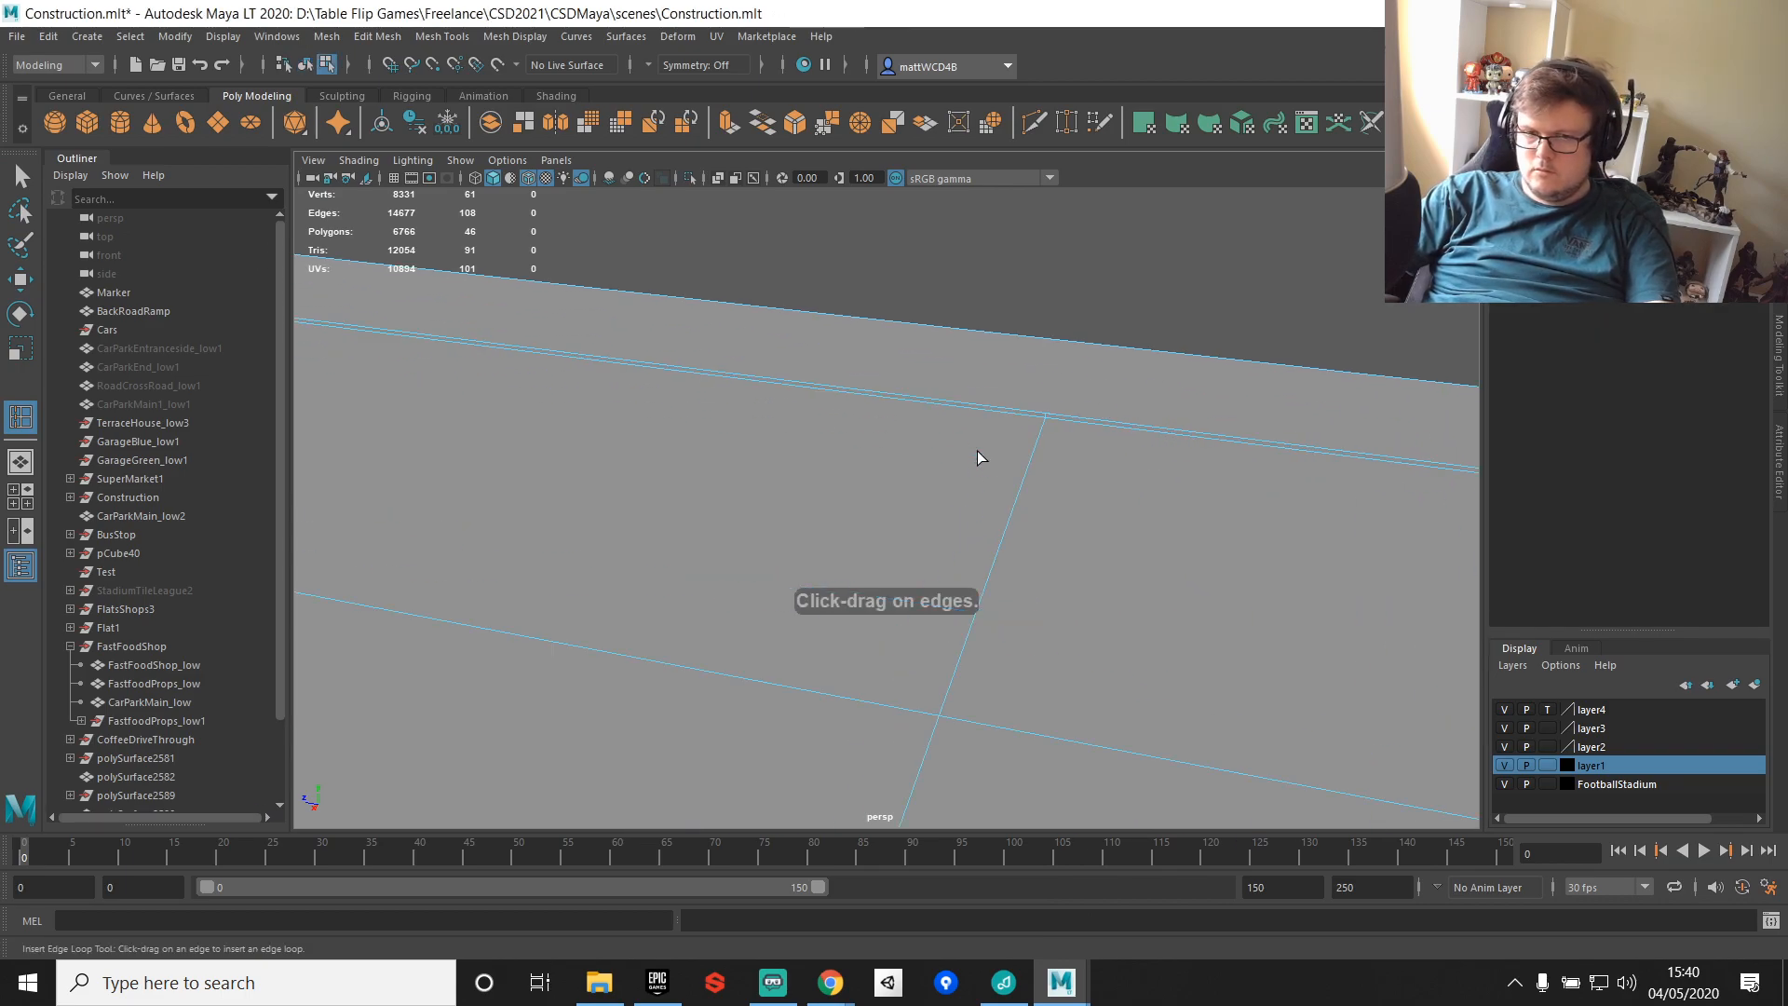
{"action": "scroll", "coordinate": [1088, 382], "scroll_direction": "up", "scroll_amount": 3}
{"action": "left_click_drag", "start_coordinate": [1140, 369], "coordinate": [1146, 371]}
{"action": "key", "text": "ctrl+z"}
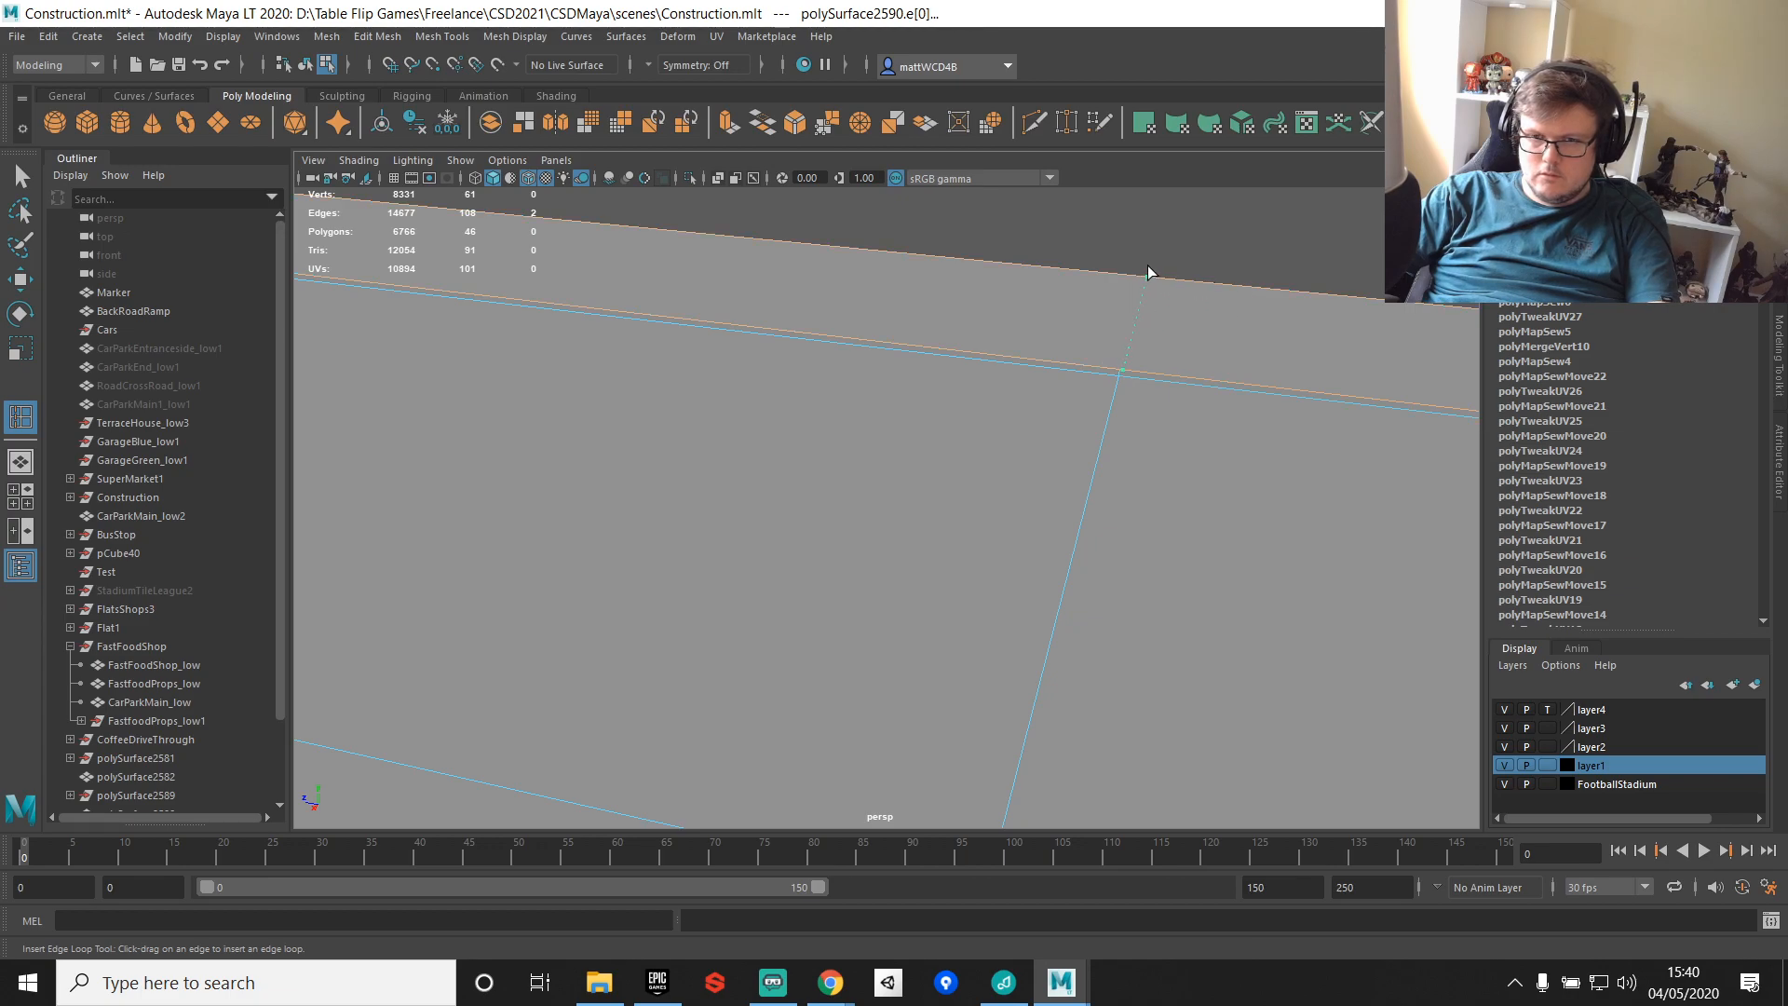
{"action": "left_click", "coordinate": [1144, 270]}
{"action": "key", "text": "q"}
Step: Merge the overlapping kerb vertices where the new pavement edge meets the slab's crossing edge
{"action": "right_click_drag", "start_coordinate": [1136, 358], "coordinate": [1011, 309]}
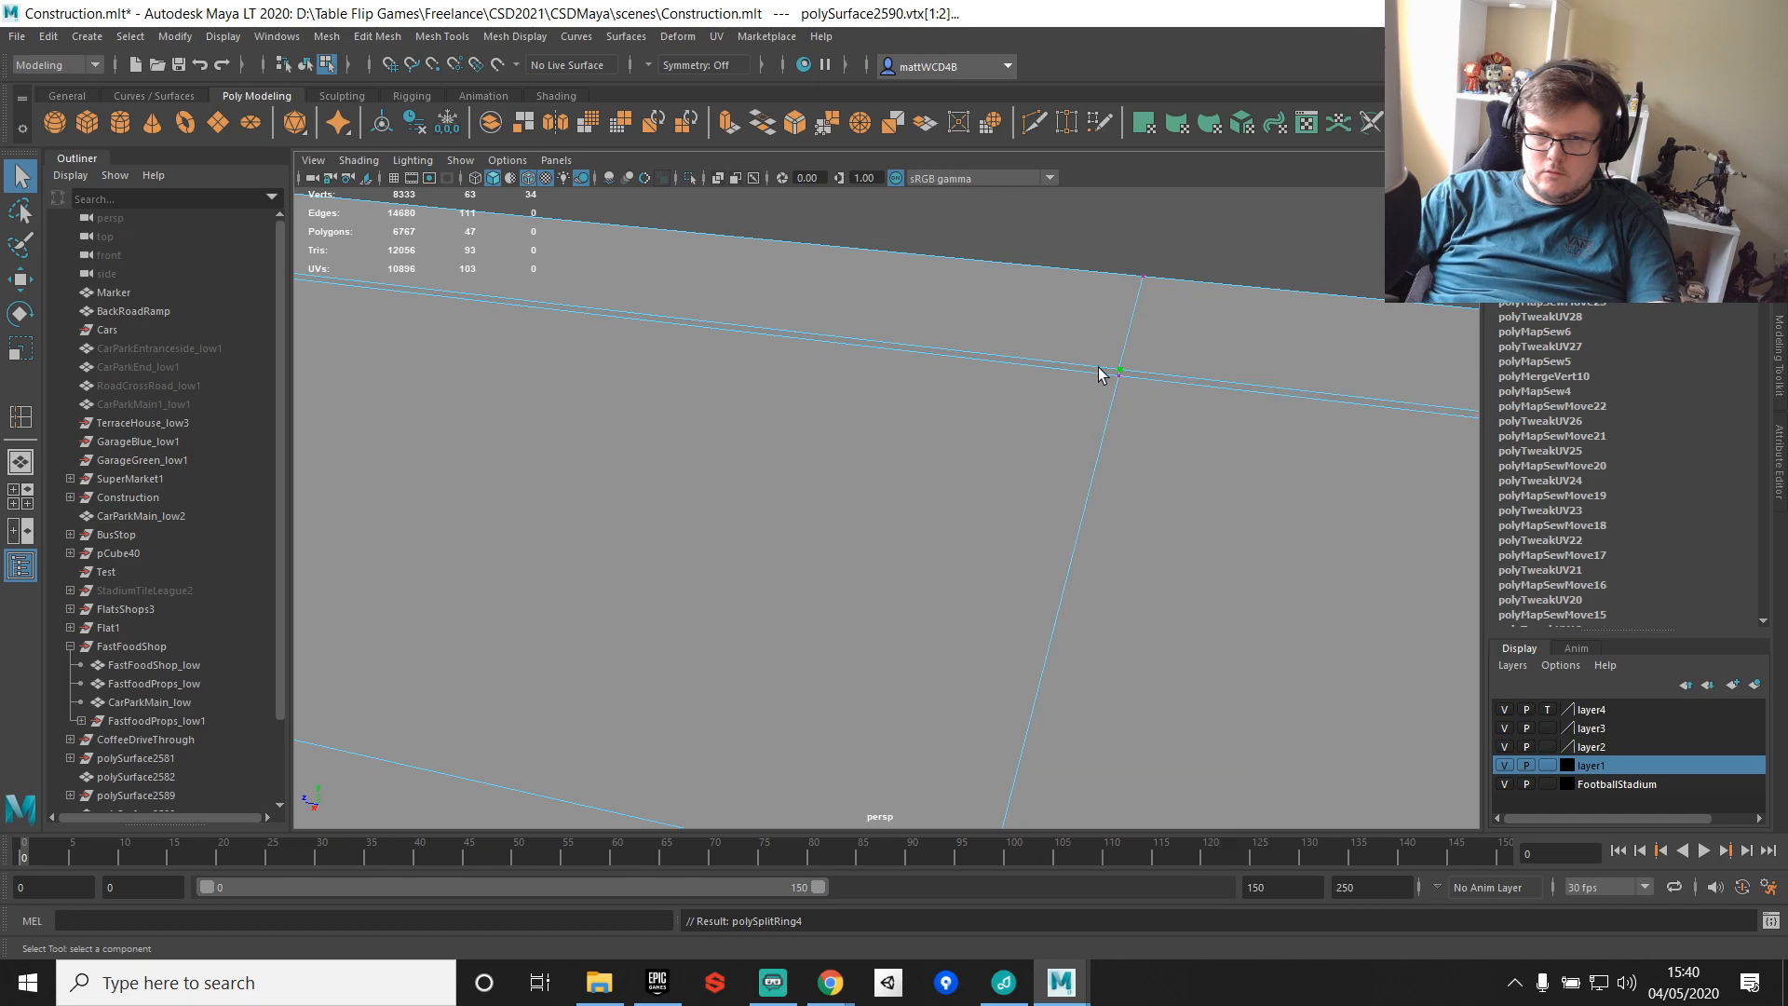
{"action": "right_click_drag", "start_coordinate": [1192, 366], "coordinate": [1271, 344], "text": "shift"}
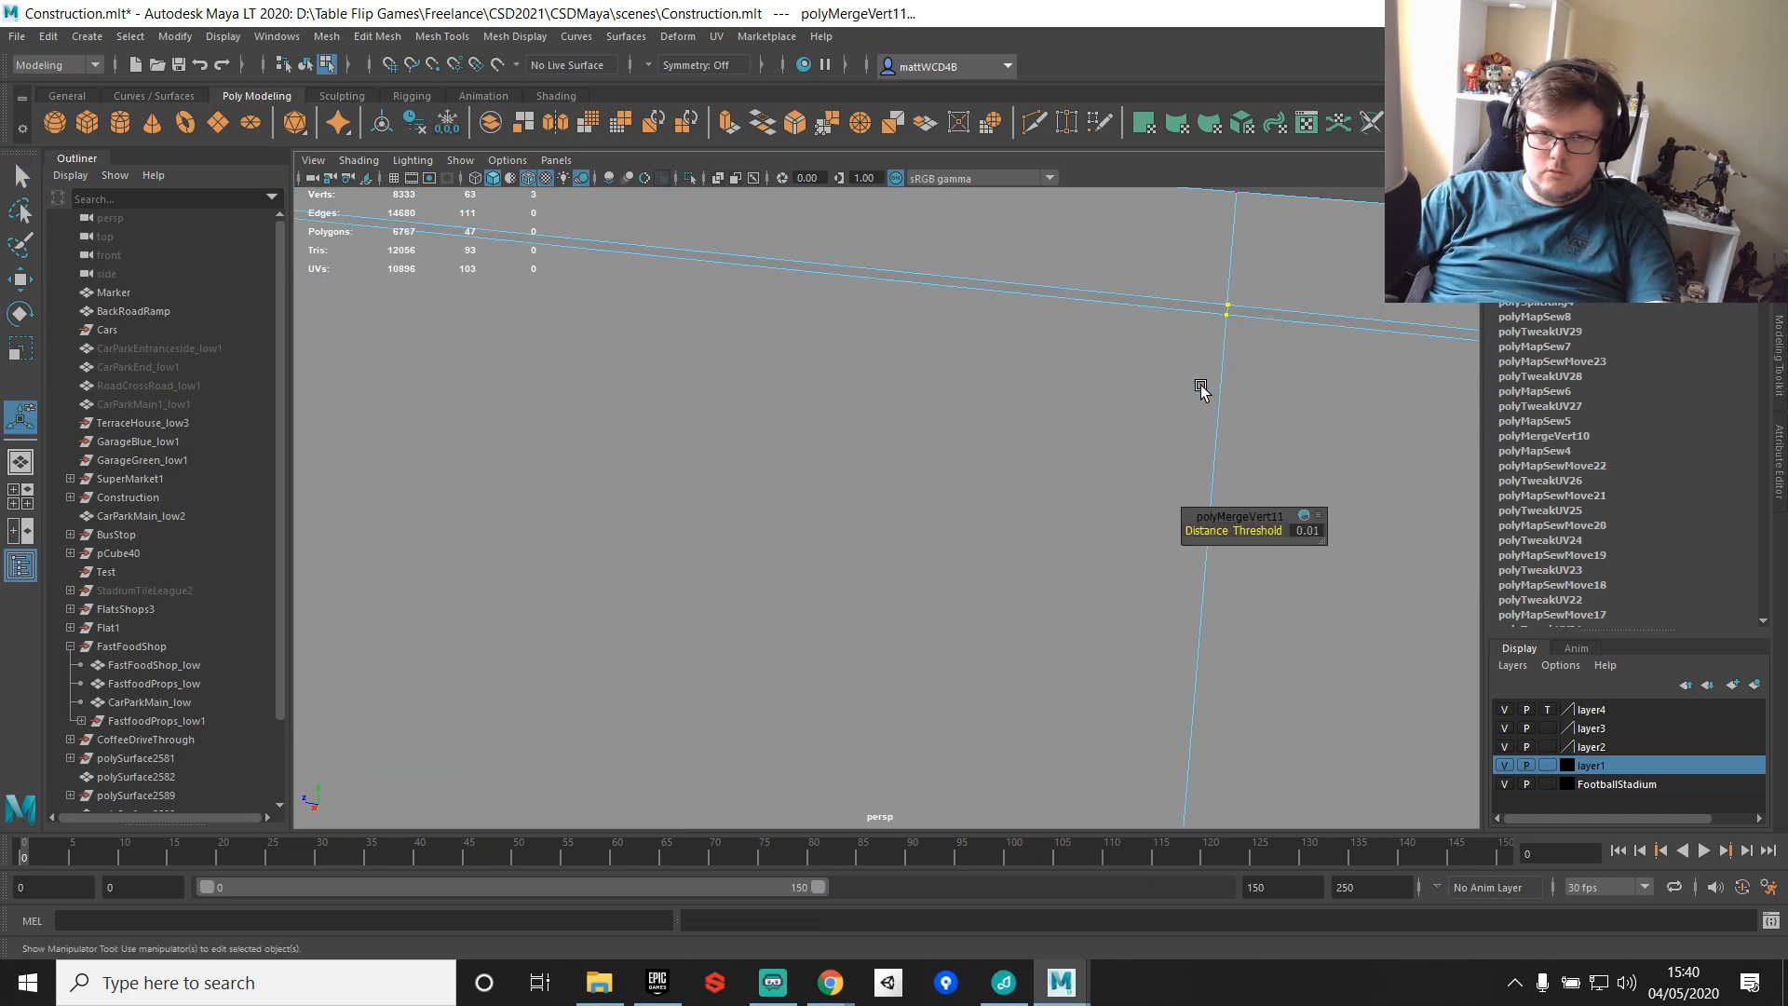
{"action": "left_click_drag", "start_coordinate": [1208, 266], "coordinate": [1248, 314]}
{"action": "key", "text": "g"}
{"action": "key", "text": "q"}
{"action": "right_click_drag", "start_coordinate": [1227, 312], "coordinate": [1229, 265]}
{"action": "scroll", "coordinate": [1261, 304], "scroll_direction": "down", "scroll_amount": 5}
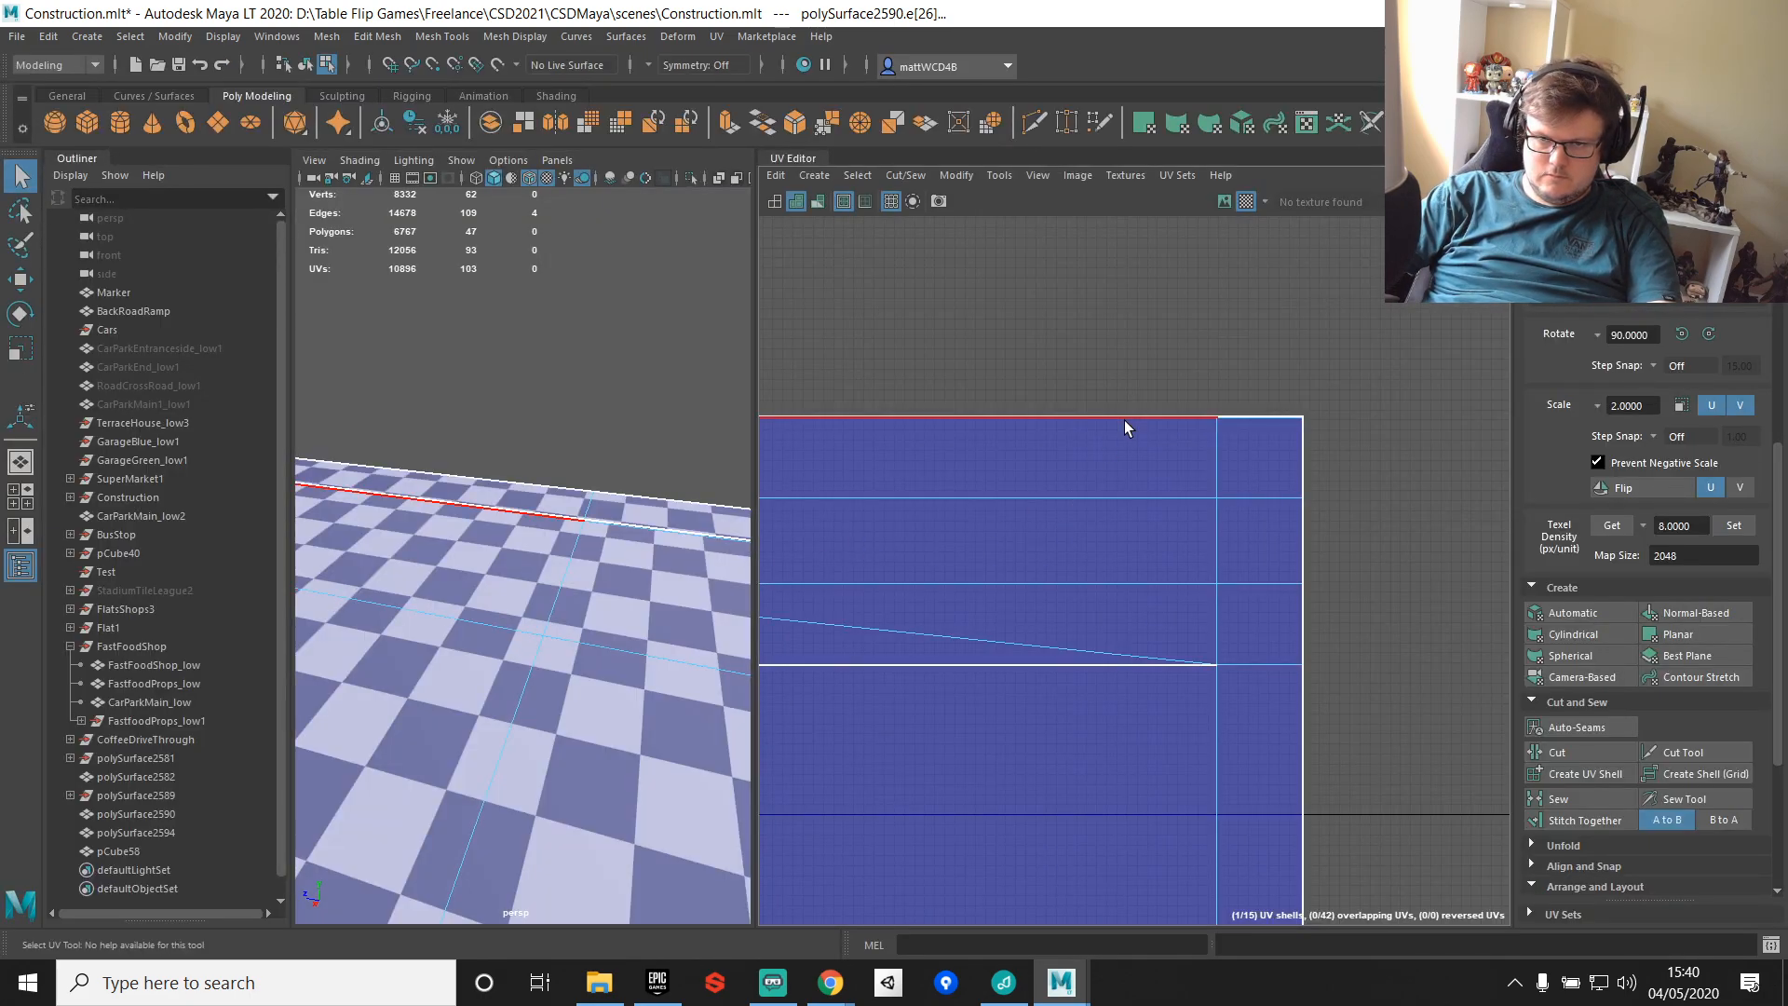
Step: Sew the kerb border edges along the top of the ground shell and the adjoining border edge
{"action": "right_click_drag", "start_coordinate": [1133, 417], "coordinate": [1304, 443], "text": "shift"}
{"action": "left_click", "coordinate": [1241, 486]}
{"action": "scroll", "coordinate": [1298, 483], "scroll_direction": "down", "scroll_amount": 5}
{"action": "middle_click_drag", "start_coordinate": [1408, 630], "coordinate": [1216, 428], "text": "alt"}
{"action": "scroll", "coordinate": [1216, 428], "scroll_direction": "up", "scroll_amount": 3}
{"action": "left_click", "coordinate": [1145, 389]}
{"action": "right_click_drag", "start_coordinate": [1200, 400], "coordinate": [1200, 446], "text": "shift"}
Step: Repeat the sew on the remaining open border edges down the side of the ground shell
{"action": "left_click", "coordinate": [1173, 652]}
{"action": "key", "text": "g"}
{"action": "left_click", "coordinate": [1173, 734]}
{"action": "key", "text": "g"}
{"action": "left_click", "coordinate": [1229, 729]}
{"action": "key", "text": "g"}
{"action": "scroll", "coordinate": [1243, 708], "scroll_direction": "down", "scroll_amount": 4}
{"action": "middle_click_drag", "start_coordinate": [1299, 633], "coordinate": [1360, 259], "text": "alt"}
{"action": "scroll", "coordinate": [1209, 399], "scroll_direction": "up", "scroll_amount": 3}
{"action": "key", "text": "g"}
{"action": "scroll", "coordinate": [1192, 456], "scroll_direction": "up", "scroll_amount": 3}
Step: Locate the shell's lower border edge in the 3D view and insert an edge loop across the pavement strip beside it
{"action": "left_click", "coordinate": [1050, 622]}
{"action": "left_click", "coordinate": [1052, 621]}
{"action": "scroll", "coordinate": [1052, 622], "scroll_direction": "down", "scroll_amount": 3}
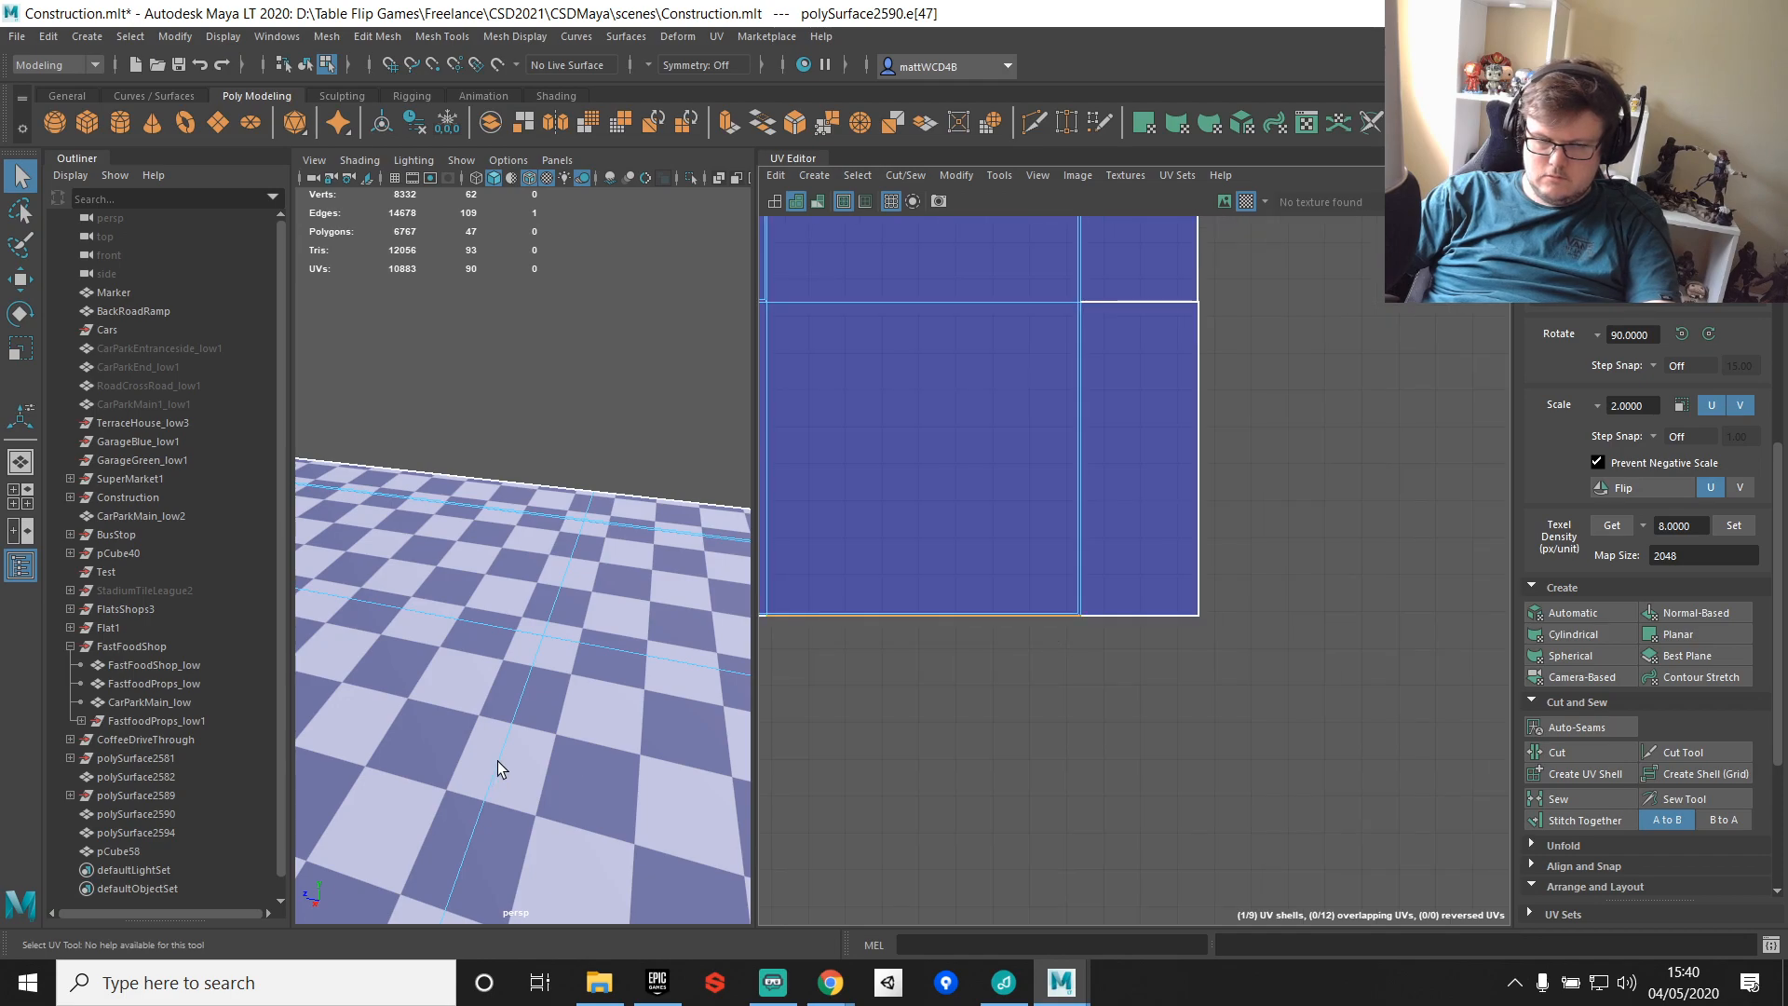
{"action": "key", "text": "f"}
{"action": "left_click_drag", "start_coordinate": [640, 565], "coordinate": [487, 513], "text": "alt"}
{"action": "scroll", "coordinate": [586, 579], "scroll_direction": "up", "scroll_amount": 5}
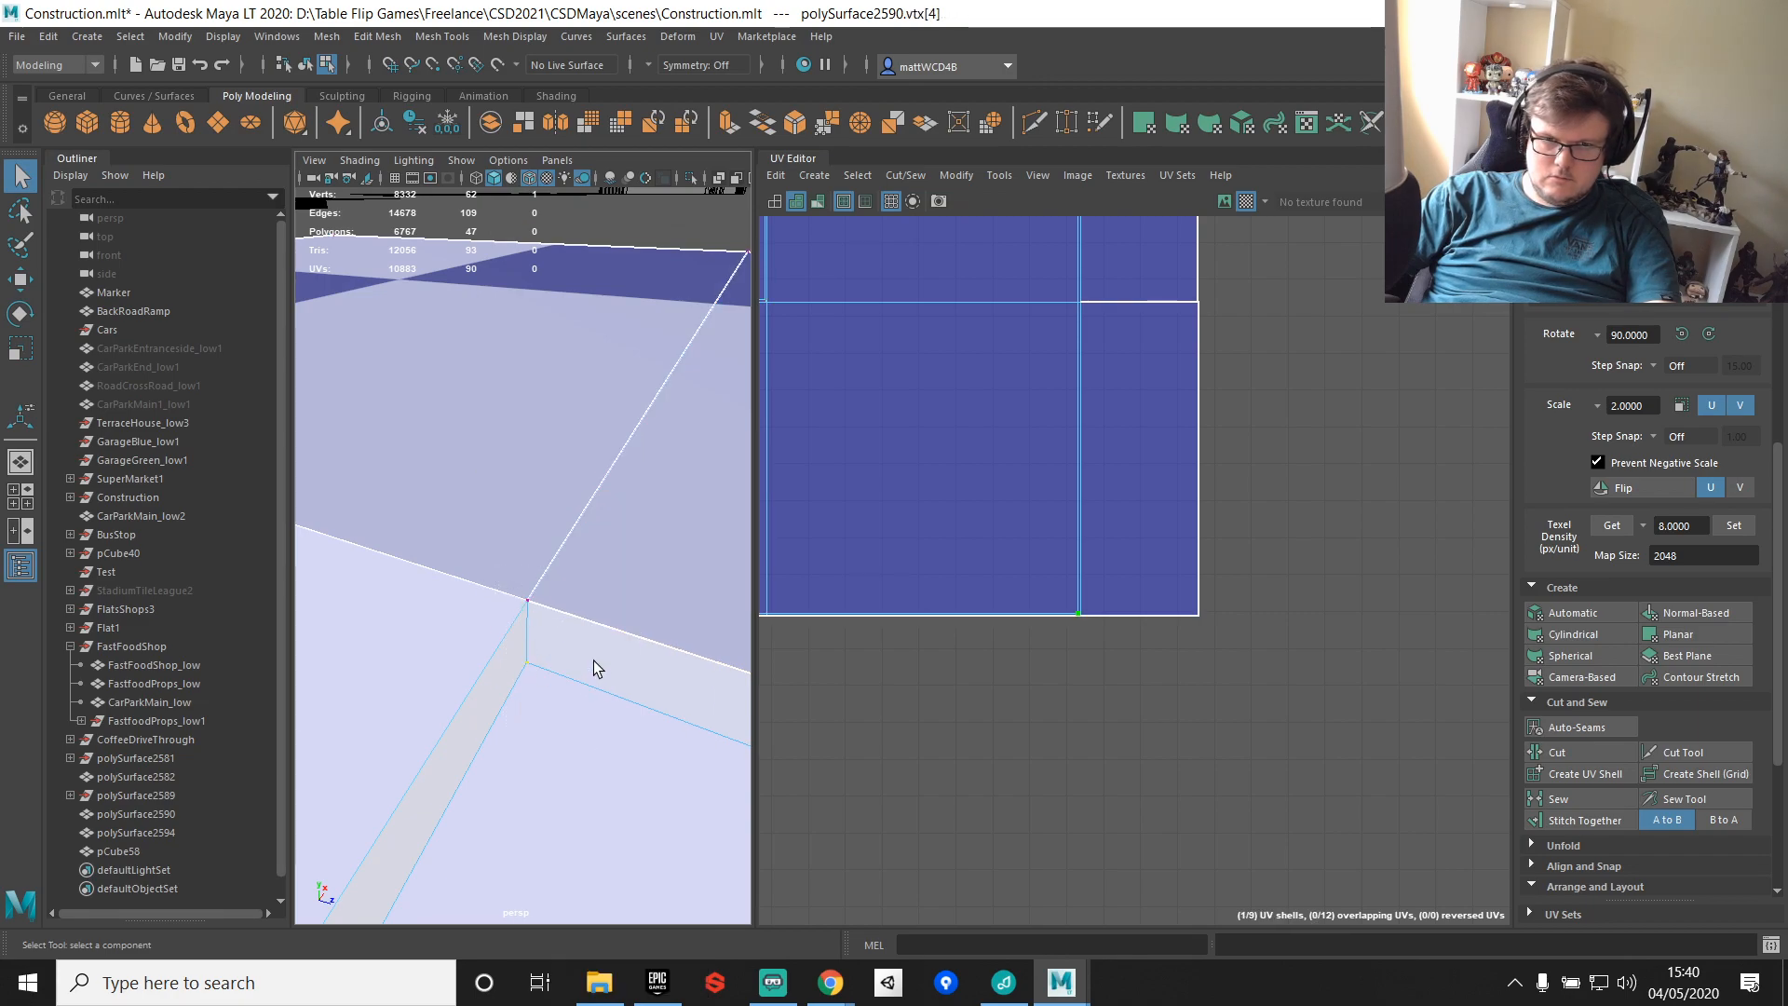
{"action": "left_click_drag", "start_coordinate": [594, 661], "coordinate": [668, 512], "text": "alt"}
{"action": "scroll", "coordinate": [668, 512], "scroll_direction": "down", "scroll_amount": 5}
{"action": "middle_click_drag", "start_coordinate": [415, 511], "coordinate": [814, 493], "text": "alt"}
{"action": "left_click_drag", "start_coordinate": [566, 497], "coordinate": [584, 487], "text": "alt"}
{"action": "right_click_drag", "start_coordinate": [519, 466], "coordinate": [414, 482]}
{"action": "left_click_drag", "start_coordinate": [568, 495], "coordinate": [557, 504]}
{"action": "key", "text": "q"}
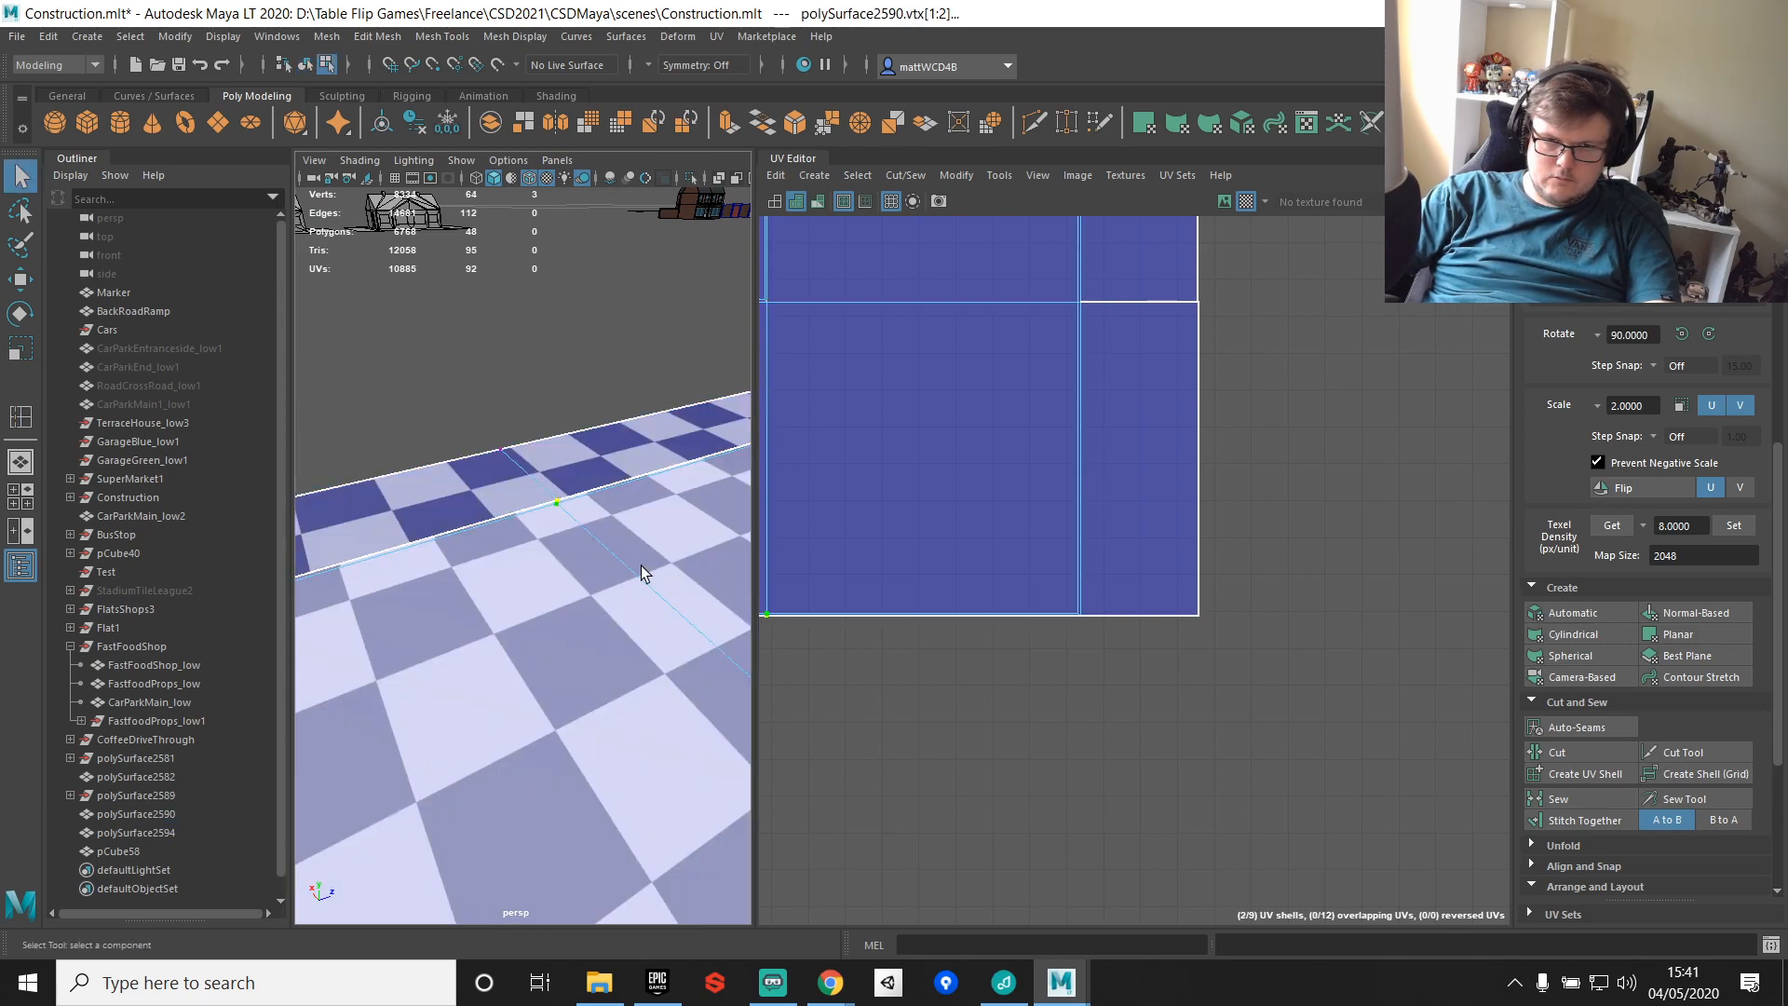
Step: Merge the overlapping vertices where the new cross edge of the lower pavement strip meets the kerb
{"action": "key", "text": "f"}
{"action": "right_click_drag", "start_coordinate": [557, 550], "coordinate": [475, 400], "text": "alt"}
{"action": "left_click_drag", "start_coordinate": [475, 399], "coordinate": [429, 409], "text": "alt"}
{"action": "right_click_drag", "start_coordinate": [429, 410], "coordinate": [524, 560], "text": "alt"}
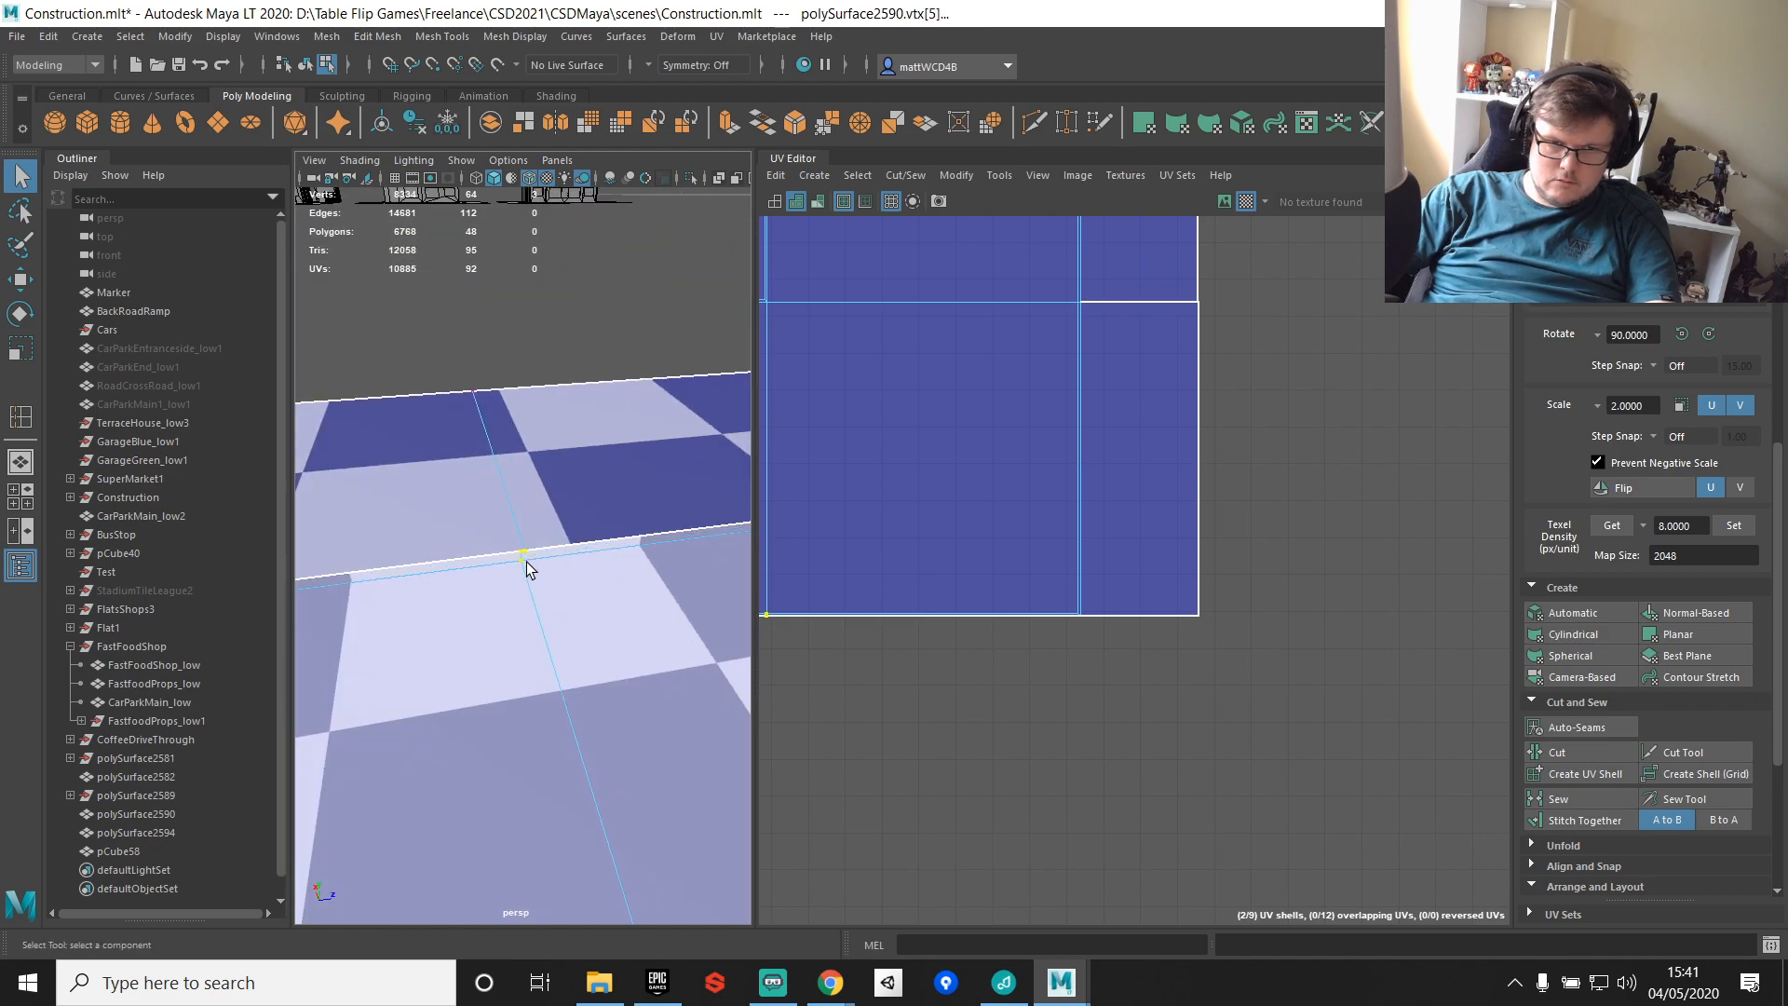
{"action": "key", "text": "F10"}
{"action": "left_click", "coordinate": [506, 456]}
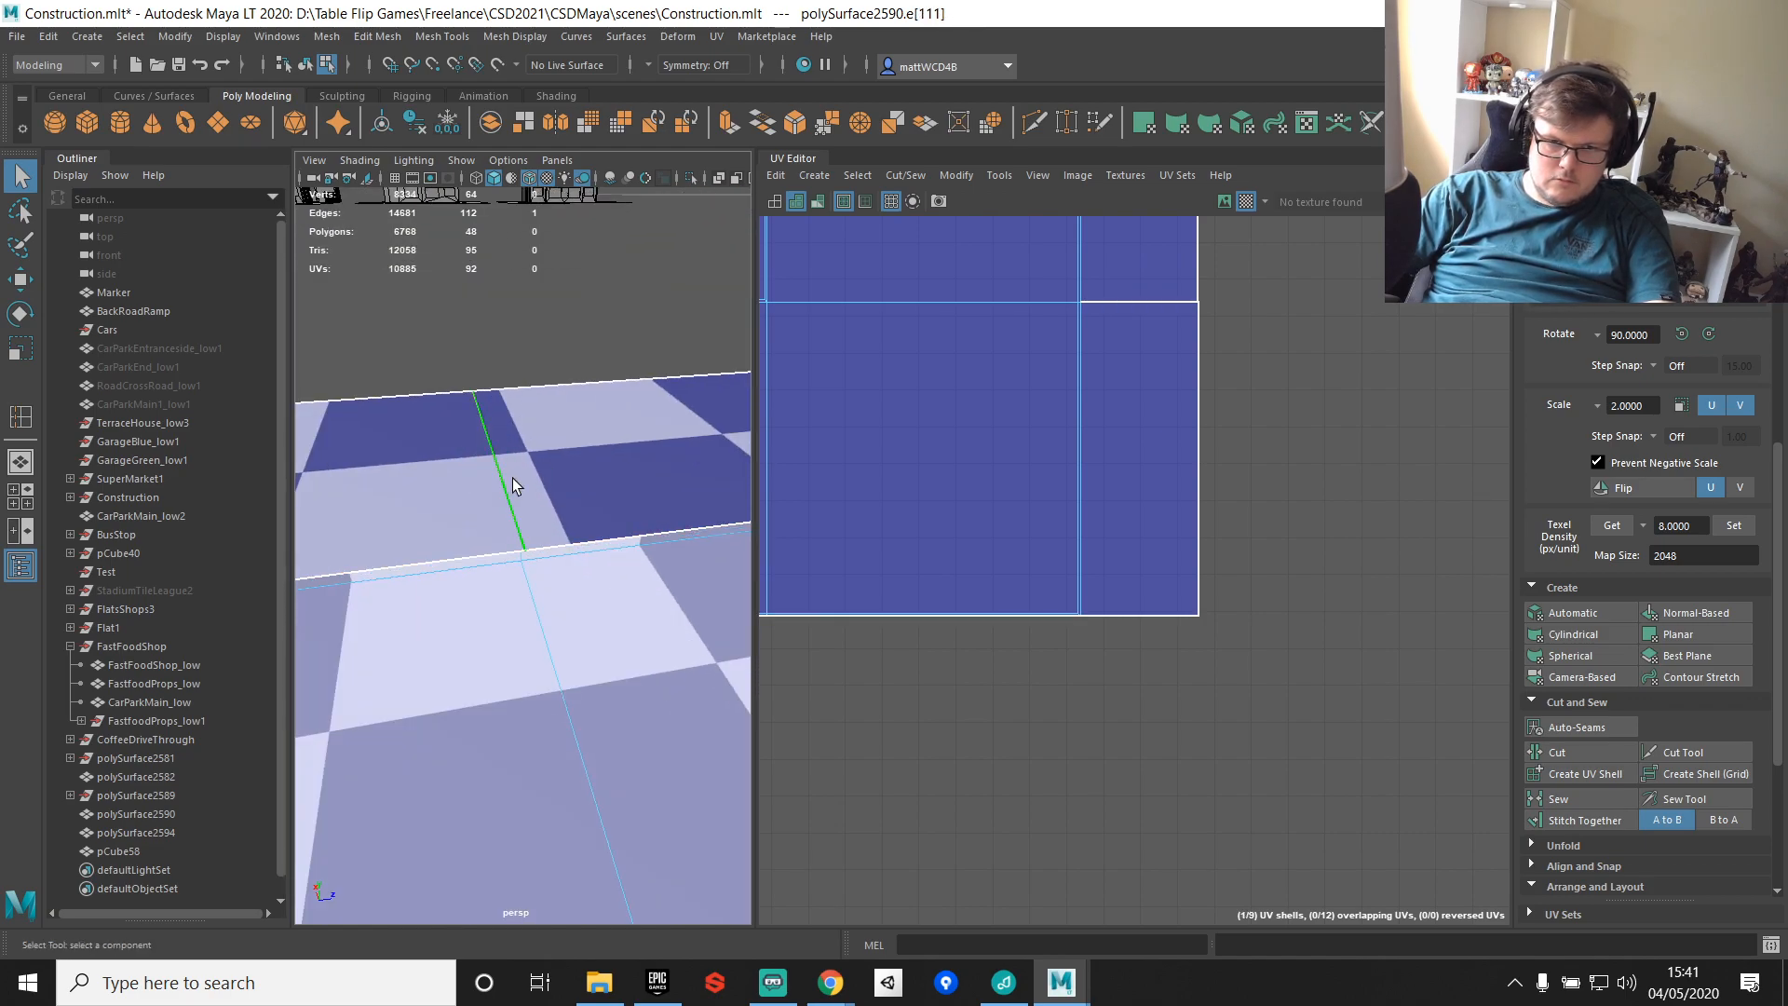
{"action": "key", "text": "w"}
{"action": "key", "text": "q"}
{"action": "right_click_drag", "start_coordinate": [558, 563], "coordinate": [522, 526]}
{"action": "left_click", "coordinate": [519, 542]}
{"action": "right_click_drag", "start_coordinate": [655, 572], "coordinate": [713, 428], "text": "shift"}
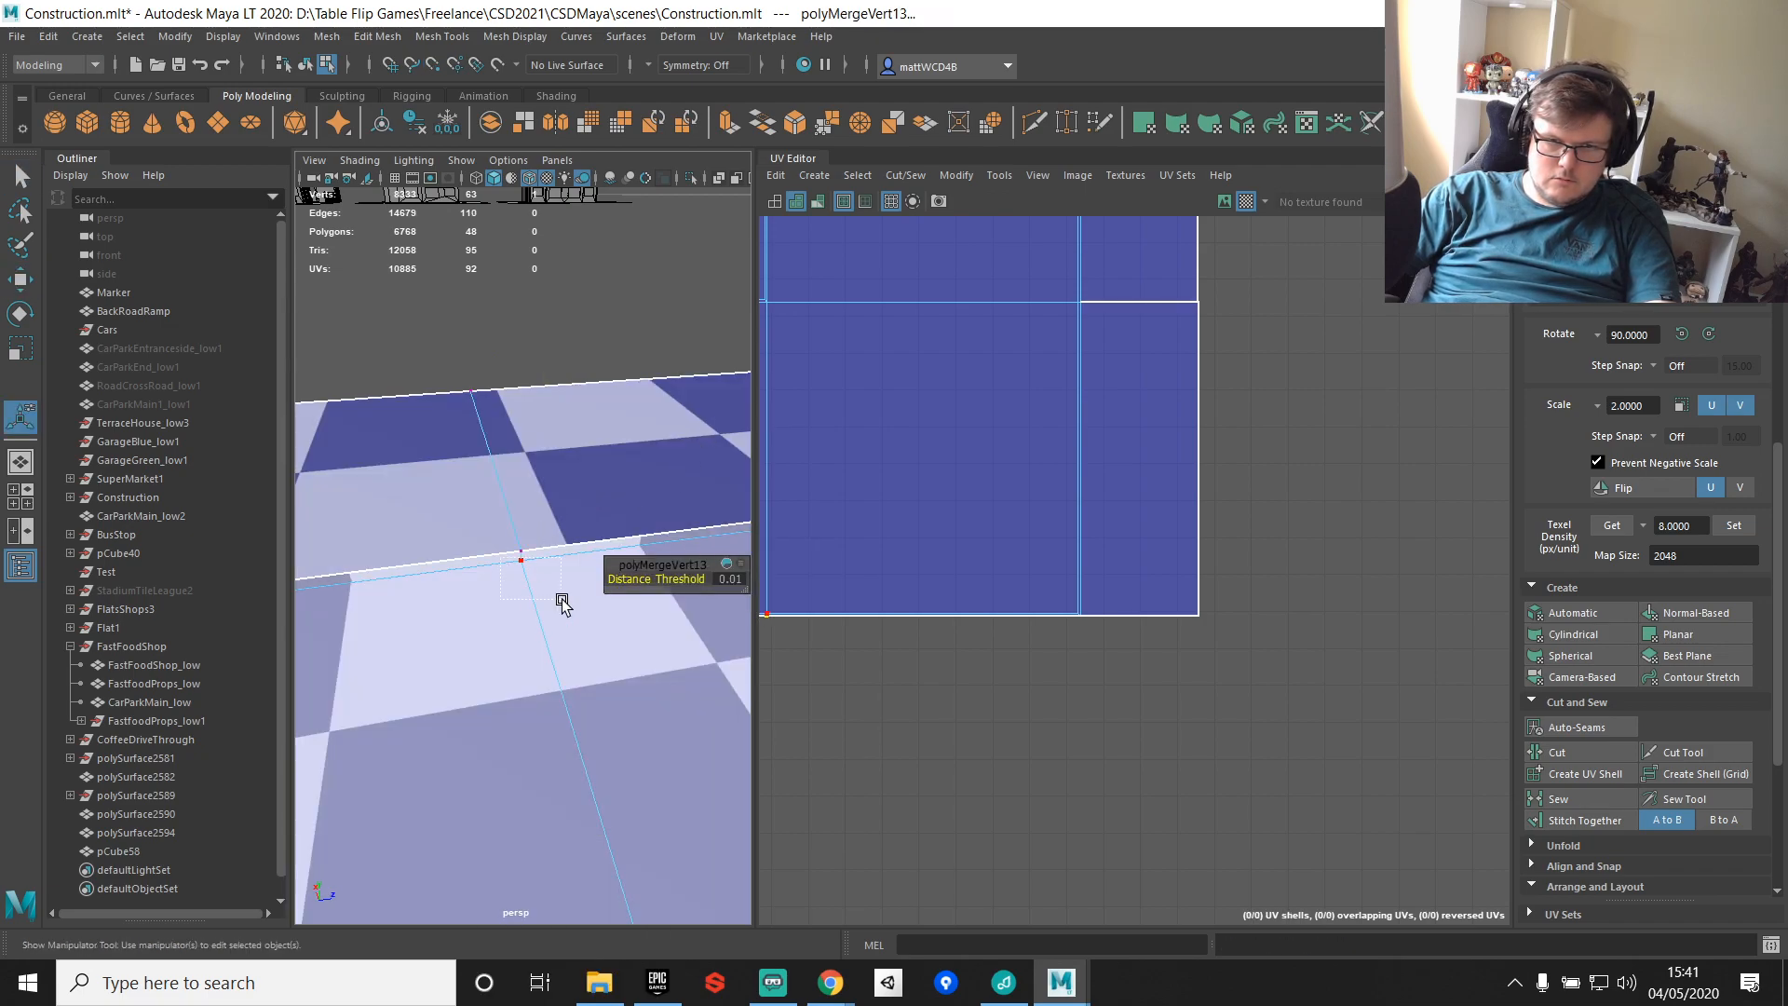
{"action": "left_click_drag", "start_coordinate": [558, 603], "coordinate": [566, 607]}
{"action": "key", "text": "q"}
{"action": "key", "text": "F10"}
Step: Sew the lower pavement strip onto the ground shell along its bottom border edge
{"action": "left_click", "coordinate": [1006, 613]}
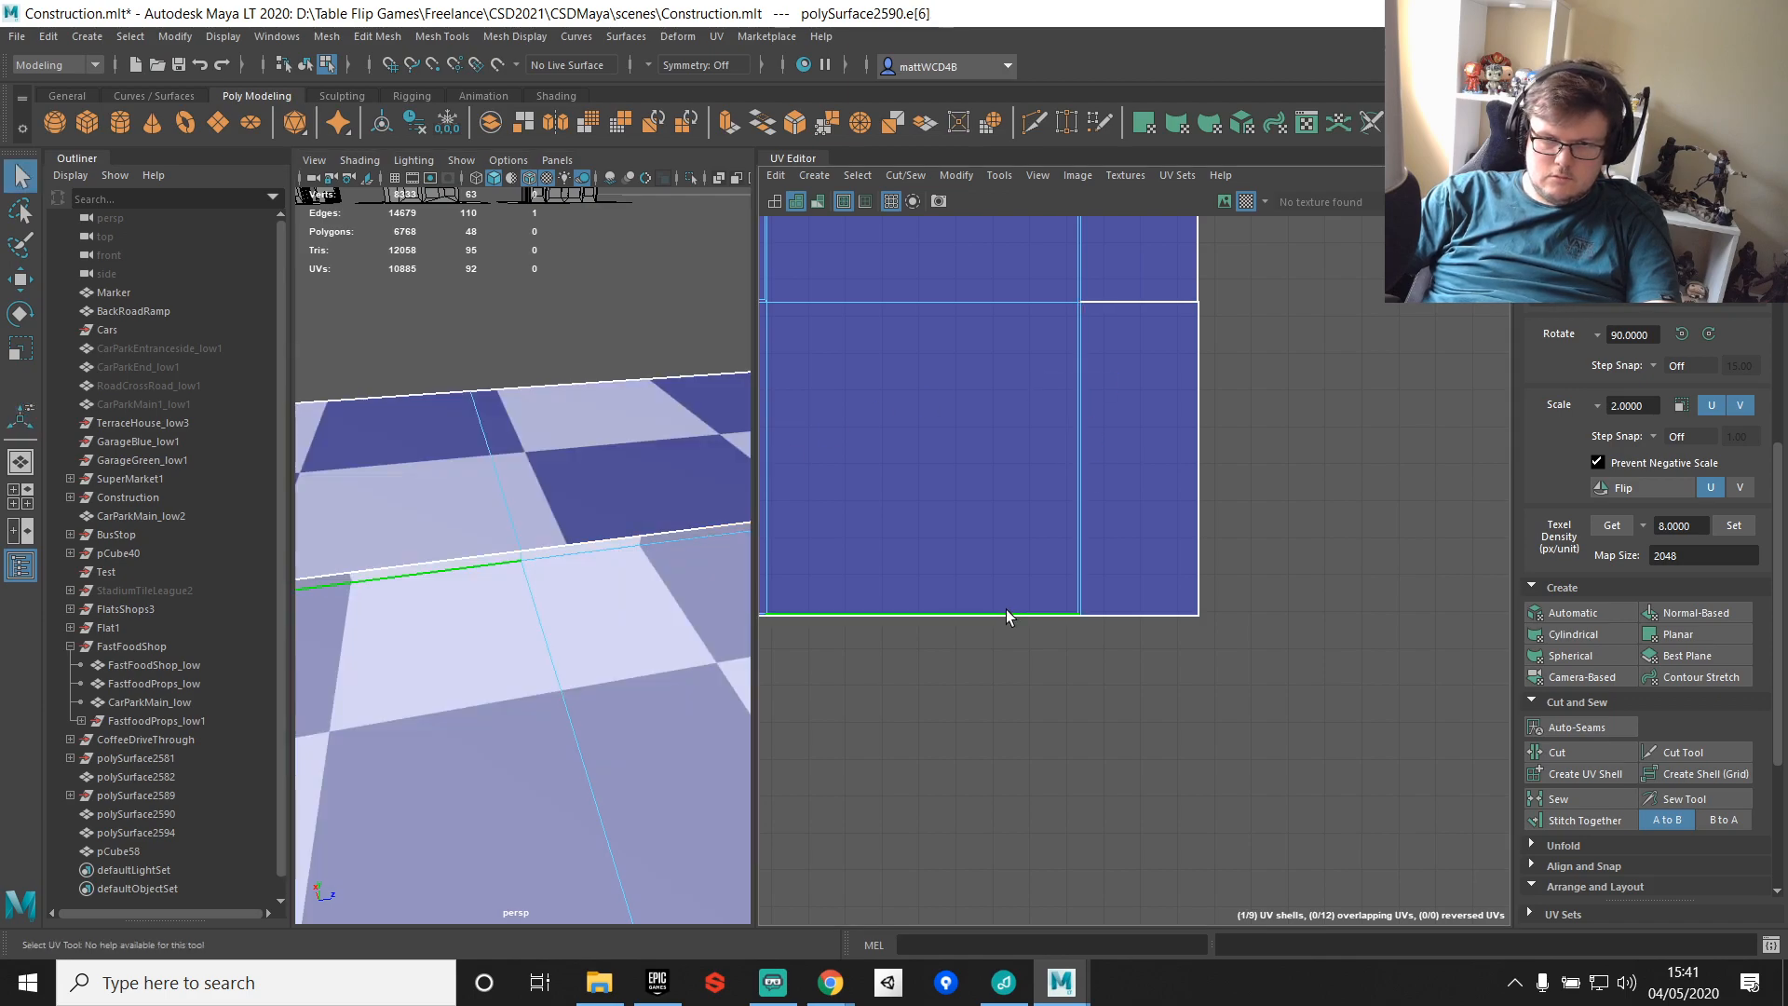
{"action": "left_click", "coordinate": [1008, 621]}
{"action": "right_click_drag", "start_coordinate": [1281, 624], "coordinate": [1024, 596], "text": "shift"}
{"action": "middle_click_drag", "start_coordinate": [1025, 596], "coordinate": [1493, 567], "text": "alt"}
{"action": "right_click_drag", "start_coordinate": [1493, 567], "coordinate": [1053, 643], "text": "alt"}
{"action": "middle_click_drag", "start_coordinate": [934, 644], "coordinate": [1060, 588], "text": "alt"}
{"action": "scroll", "coordinate": [1029, 573], "scroll_direction": "up", "scroll_amount": 6}
{"action": "left_click", "coordinate": [961, 534]}
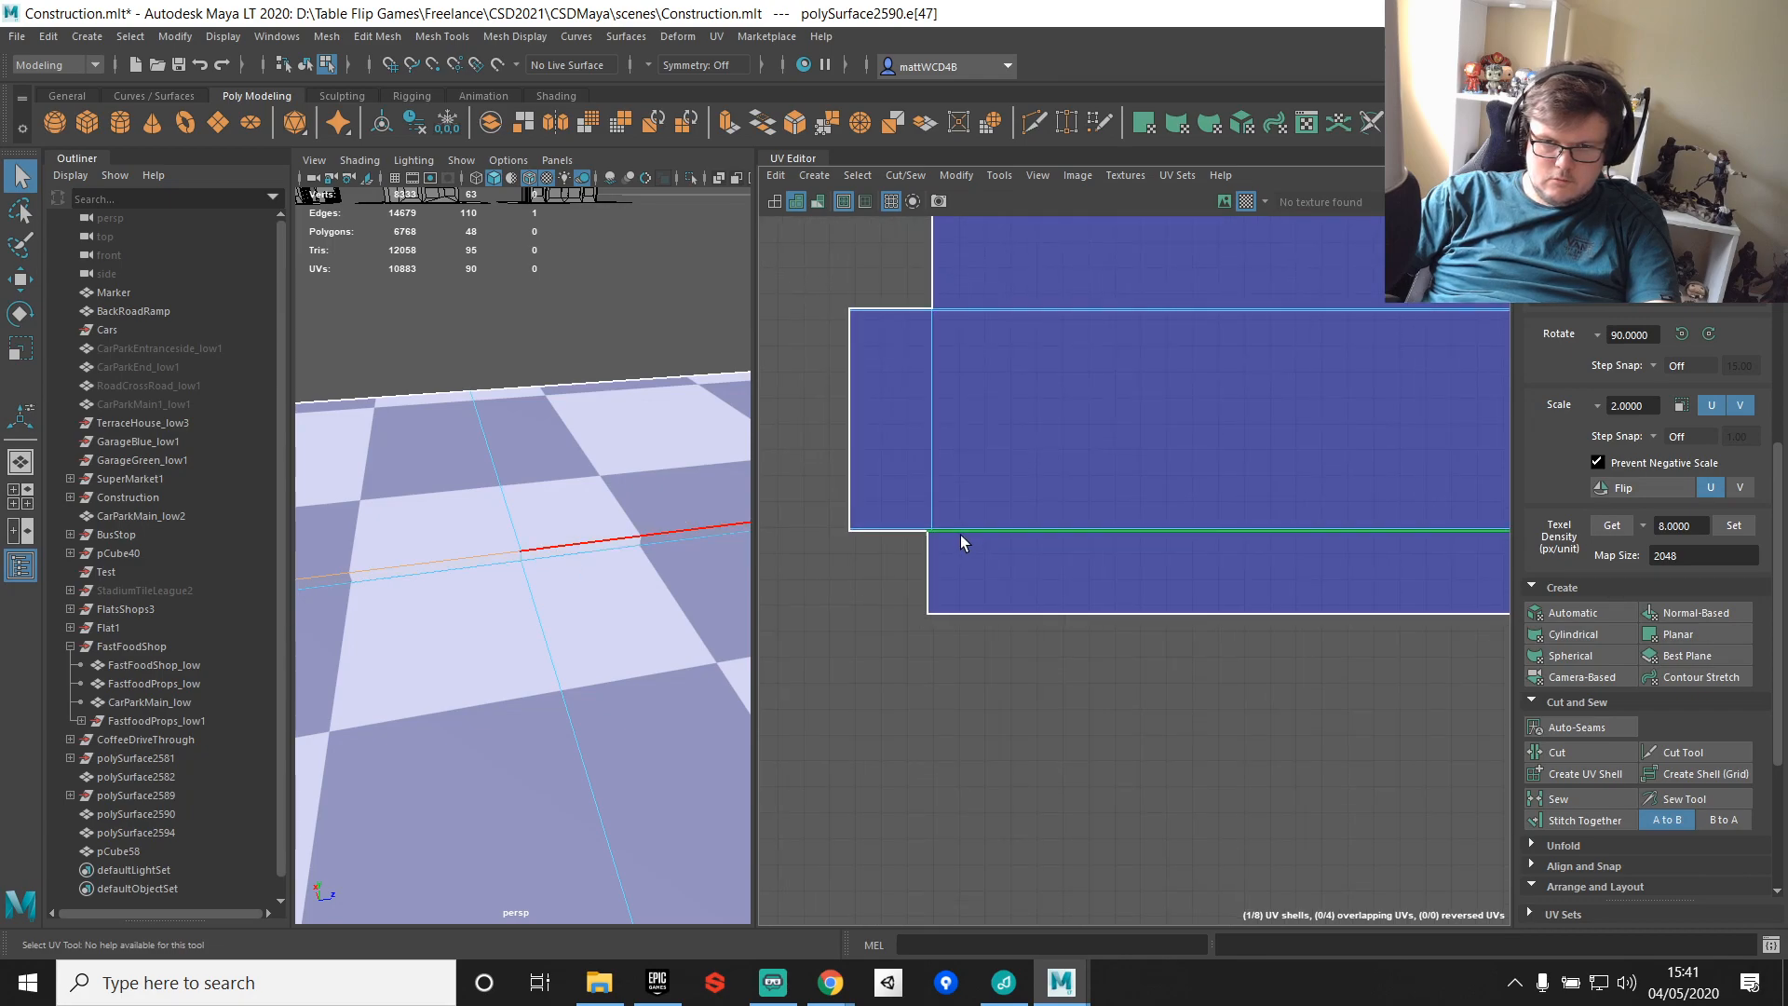
{"action": "right_click_drag", "start_coordinate": [1029, 395], "coordinate": [1085, 438], "text": "shift"}
{"action": "scroll", "coordinate": [1070, 503], "scroll_direction": "down", "scroll_amount": 5}
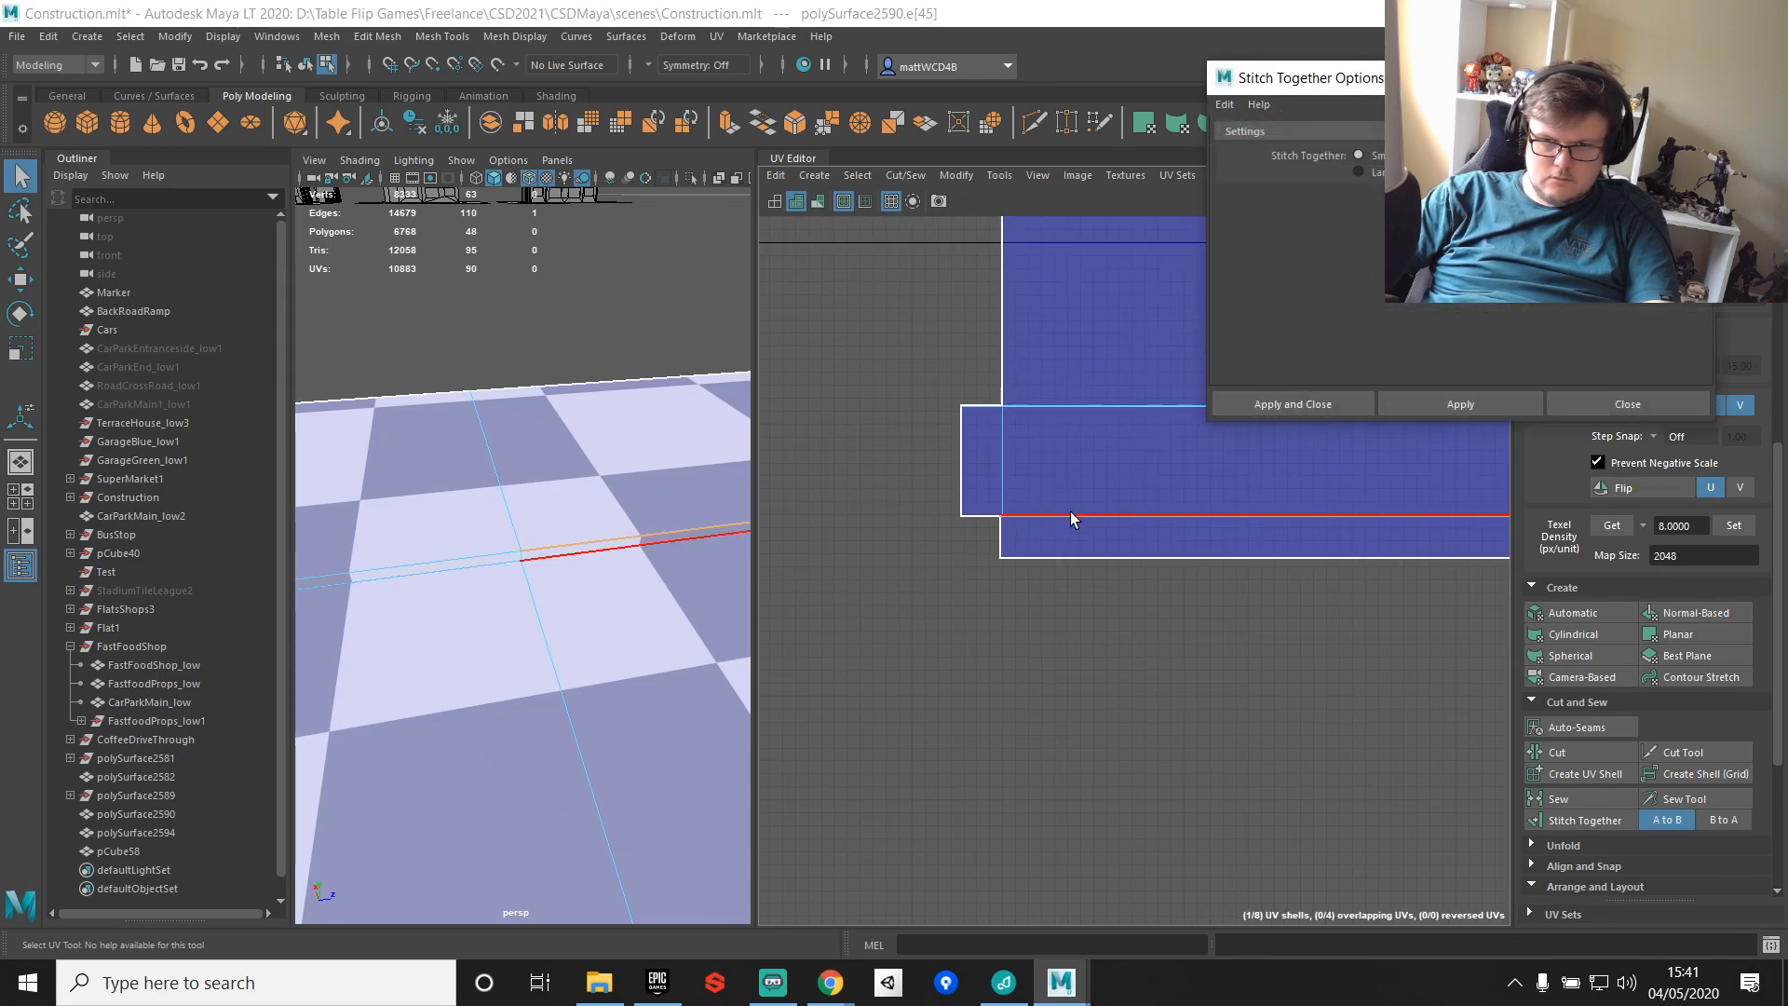
{"action": "left_click", "coordinate": [1664, 410]}
Step: Sew the coinciding kerb and pavement edges at the lower end of the ground shell
{"action": "scroll", "coordinate": [1070, 462], "scroll_direction": "up", "scroll_amount": 5}
{"action": "scroll", "coordinate": [935, 449], "scroll_direction": "down", "scroll_amount": 5}
{"action": "right_click_drag", "start_coordinate": [924, 459], "coordinate": [970, 464]}
{"action": "left_click_drag", "start_coordinate": [899, 411], "coordinate": [950, 678]}
{"action": "right_click_drag", "start_coordinate": [1035, 355], "coordinate": [1095, 404], "text": "shift"}
{"action": "scroll", "coordinate": [1043, 416], "scroll_direction": "up", "scroll_amount": 5}
{"action": "middle_click_drag", "start_coordinate": [1038, 426], "coordinate": [1121, 425], "text": "alt"}
{"action": "right_click_drag", "start_coordinate": [1146, 469], "coordinate": [1108, 423]}
{"action": "scroll", "coordinate": [1196, 491], "scroll_direction": "up", "scroll_amount": 8}
{"action": "left_click_drag", "start_coordinate": [1187, 402], "coordinate": [1210, 521]}
{"action": "right_click_drag", "start_coordinate": [1200, 320], "coordinate": [1280, 354], "text": "shift"}
Step: Sew the successive seam edges upward along the ground shell's right-hand pavement strip
{"action": "scroll", "coordinate": [1290, 382], "scroll_direction": "down", "scroll_amount": 5}
{"action": "middle_click_drag", "start_coordinate": [1305, 428], "coordinate": [1186, 503], "text": "alt"}
{"action": "middle_click_drag", "start_coordinate": [1142, 374], "coordinate": [1196, 934], "text": "alt"}
{"action": "scroll", "coordinate": [1274, 843], "scroll_direction": "down", "scroll_amount": 4}
{"action": "left_click_drag", "start_coordinate": [1205, 622], "coordinate": [1155, 675]}
{"action": "right_click_drag", "start_coordinate": [1158, 675], "coordinate": [1237, 721], "text": "shift"}
{"action": "scroll", "coordinate": [1242, 687], "scroll_direction": "down", "scroll_amount": 4}
{"action": "middle_click_drag", "start_coordinate": [1205, 387], "coordinate": [1173, 804], "text": "alt"}
{"action": "scroll", "coordinate": [1183, 525], "scroll_direction": "up", "scroll_amount": 2}
{"action": "left_click_drag", "start_coordinate": [1096, 385], "coordinate": [1193, 680]}
{"action": "key", "text": "g"}
{"action": "left_click_drag", "start_coordinate": [1143, 263], "coordinate": [1193, 407]}
{"action": "key", "text": "g"}
{"action": "middle_click_drag", "start_coordinate": [1179, 272], "coordinate": [1199, 548], "text": "alt"}
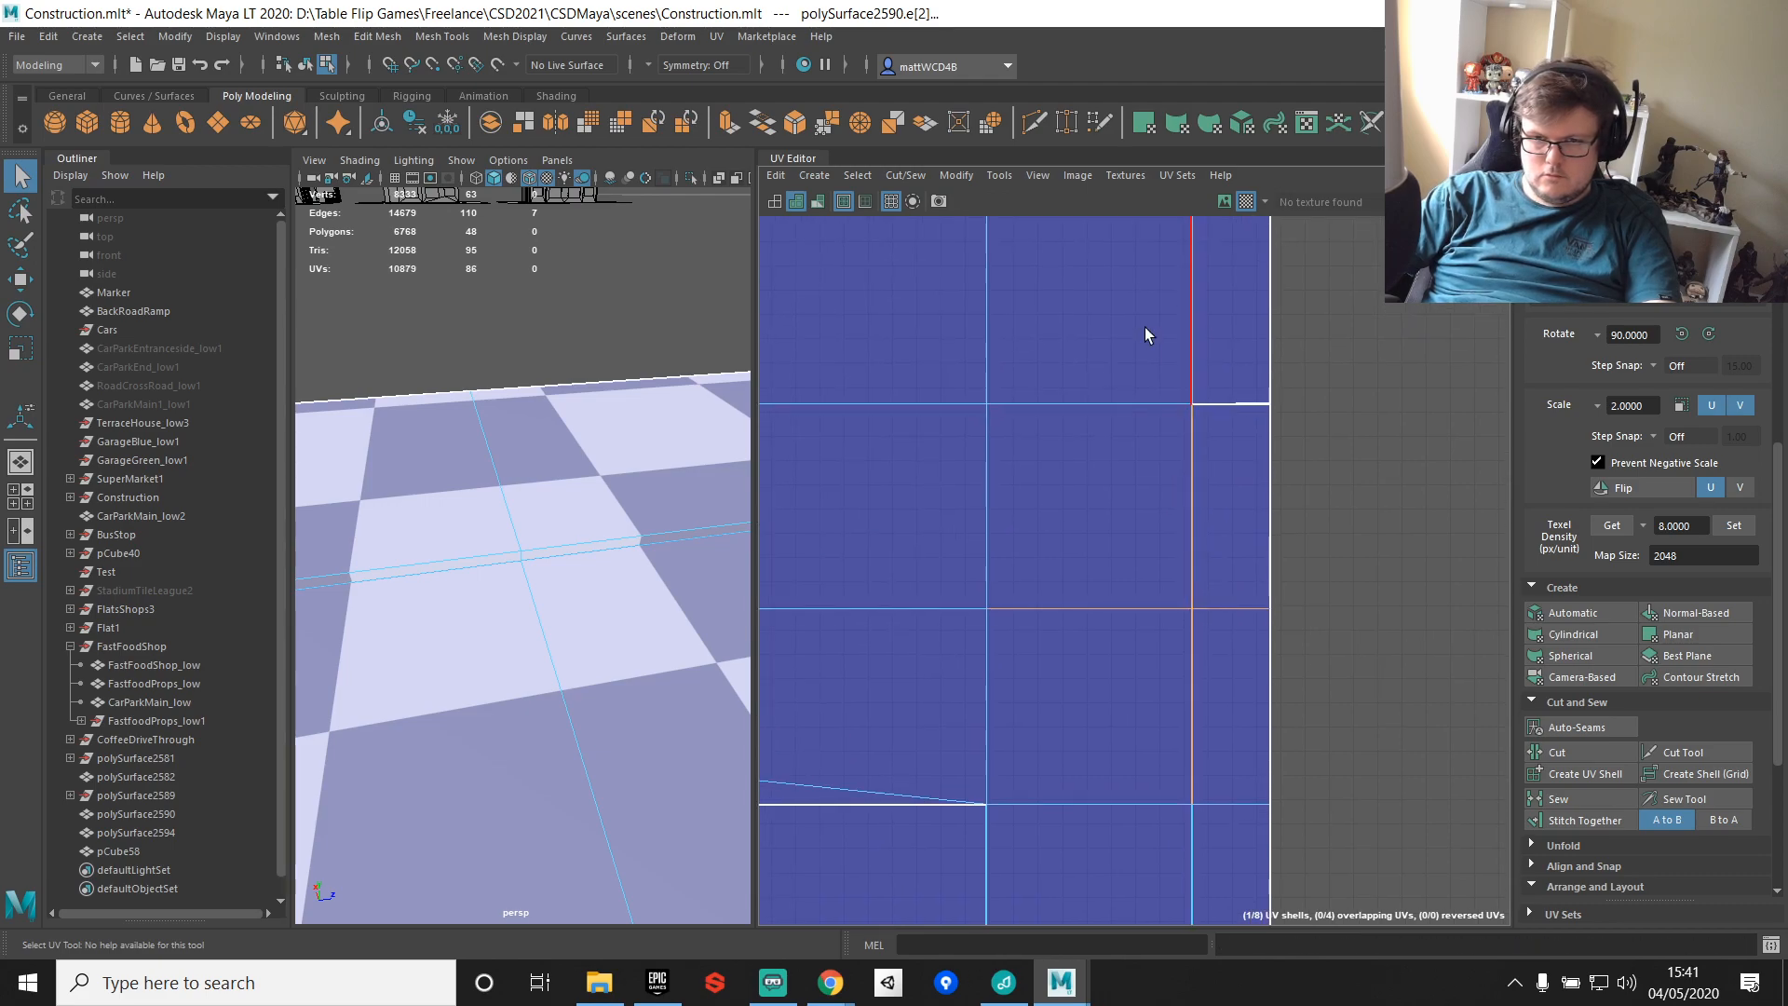
Step: Sew the last open seam edges between the right-hand pavement strip and the ground shell
{"action": "scroll", "coordinate": [1116, 494], "scroll_direction": "down", "scroll_amount": 3}
{"action": "middle_click_drag", "start_coordinate": [1159, 431], "coordinate": [1157, 531], "text": "alt"}
{"action": "left_click", "coordinate": [1135, 535]}
{"action": "scroll", "coordinate": [1211, 522], "scroll_direction": "down", "scroll_amount": 8}
{"action": "scroll", "coordinate": [1145, 633], "scroll_direction": "up", "scroll_amount": 4}
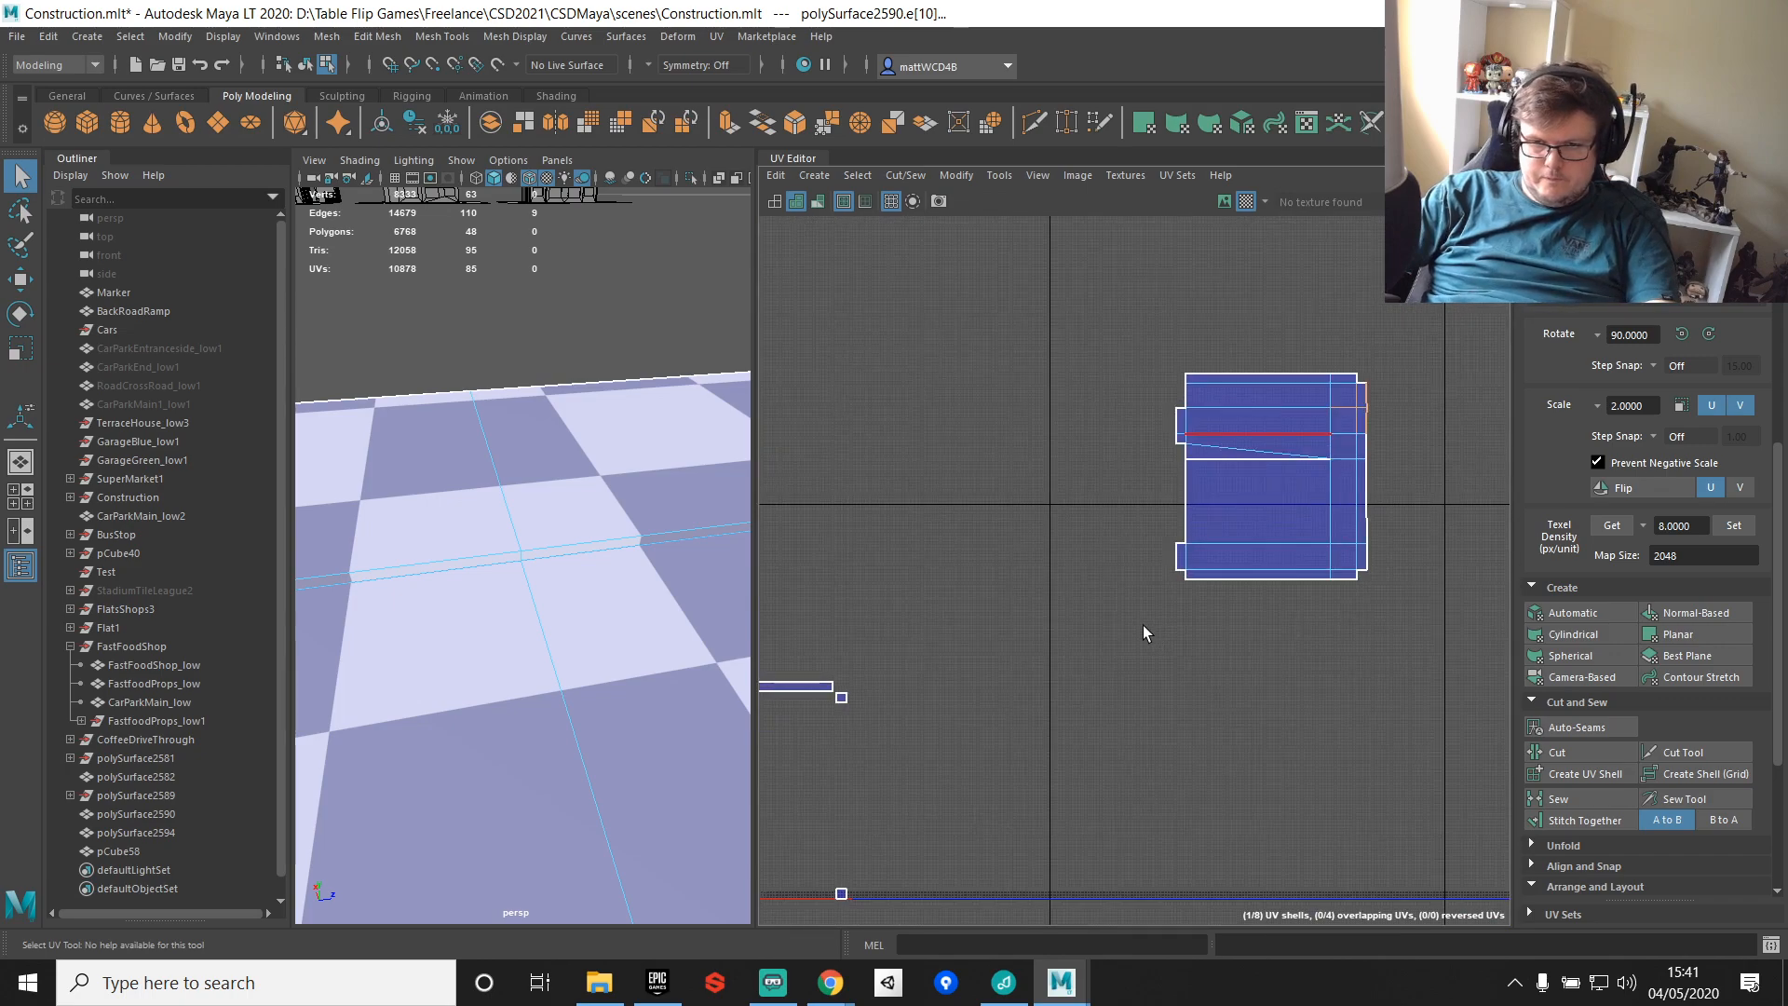
{"action": "scroll", "coordinate": [1338, 527], "scroll_direction": "up", "scroll_amount": 5}
{"action": "left_click", "coordinate": [1334, 533]}
{"action": "right_click_drag", "start_coordinate": [1449, 466], "coordinate": [1449, 512], "text": "shift"}
Step: Sew the left-hand pavement strip onto the ground shell along the border edges above the protruding block
{"action": "scroll", "coordinate": [1414, 553], "scroll_direction": "up", "scroll_amount": 3}
{"action": "scroll", "coordinate": [1322, 505], "scroll_direction": "down", "scroll_amount": 5}
{"action": "middle_click_drag", "start_coordinate": [1351, 414], "coordinate": [1314, 882], "text": "alt"}
{"action": "middle_click_drag", "start_coordinate": [1082, 438], "coordinate": [1491, 435], "text": "alt"}
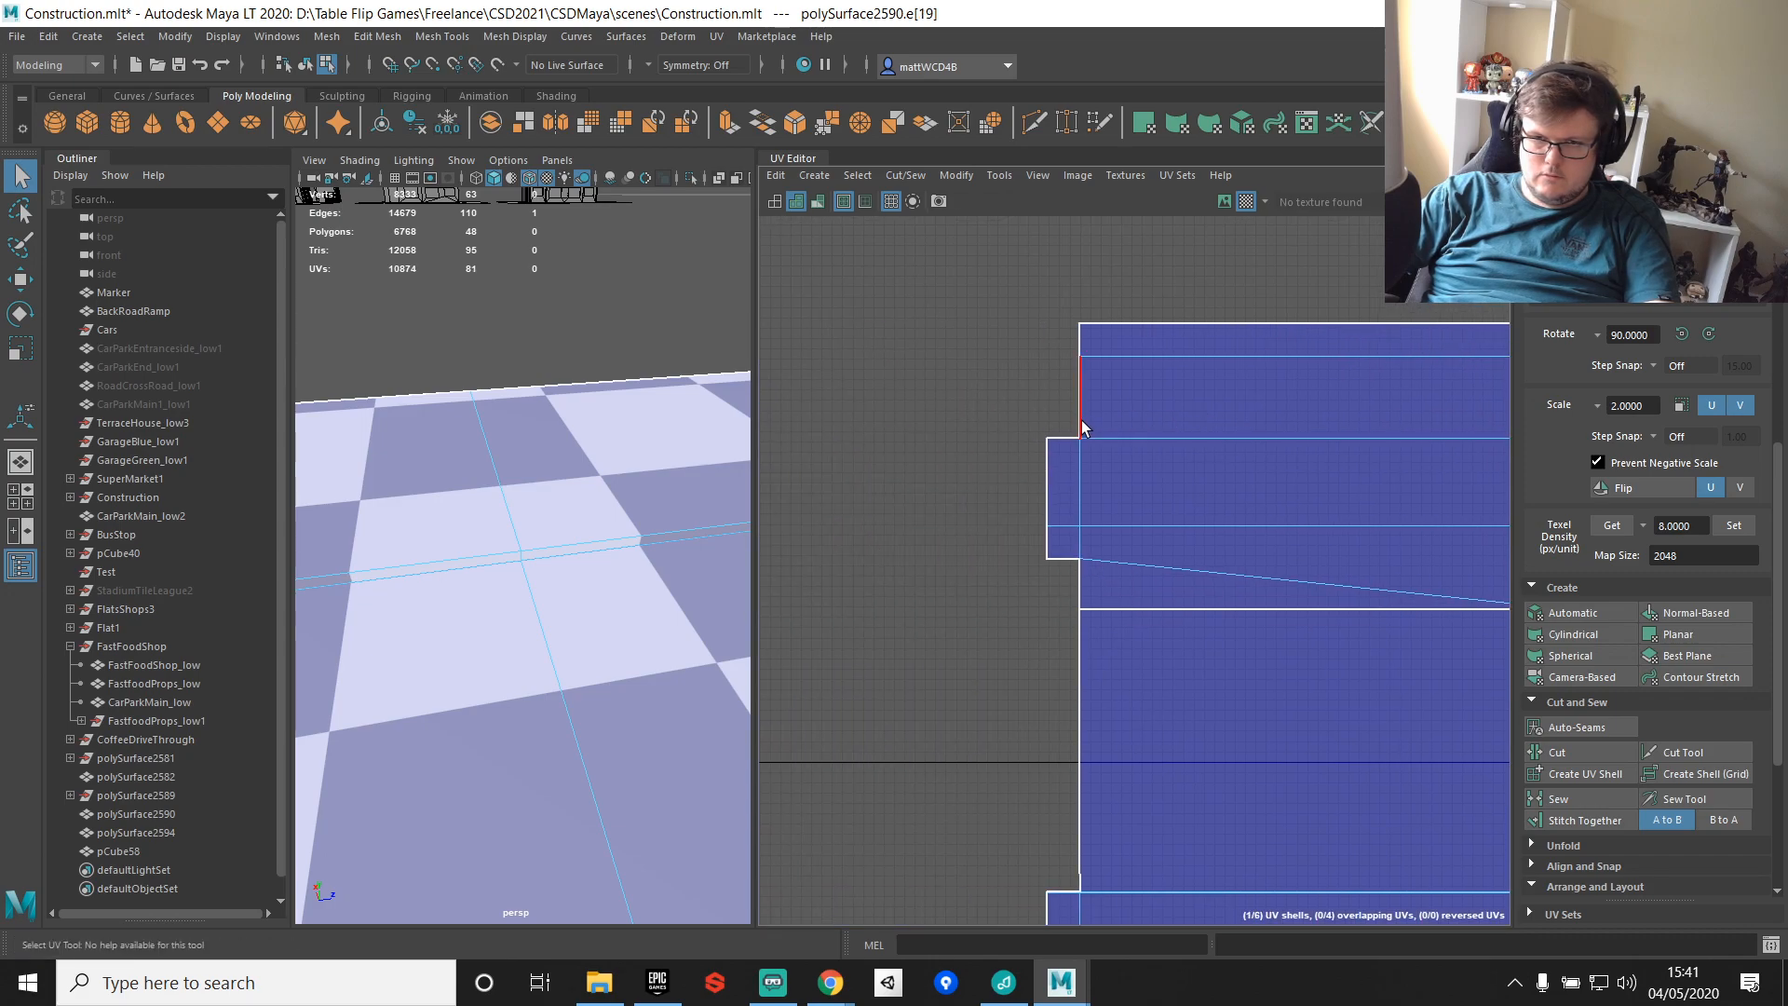
{"action": "left_click", "coordinate": [1064, 442]}
{"action": "scroll", "coordinate": [1062, 444], "scroll_direction": "up", "scroll_amount": 6}
{"action": "left_click", "coordinate": [1105, 407]}
{"action": "right_click_drag", "start_coordinate": [1047, 306], "coordinate": [1038, 350], "text": "shift"}
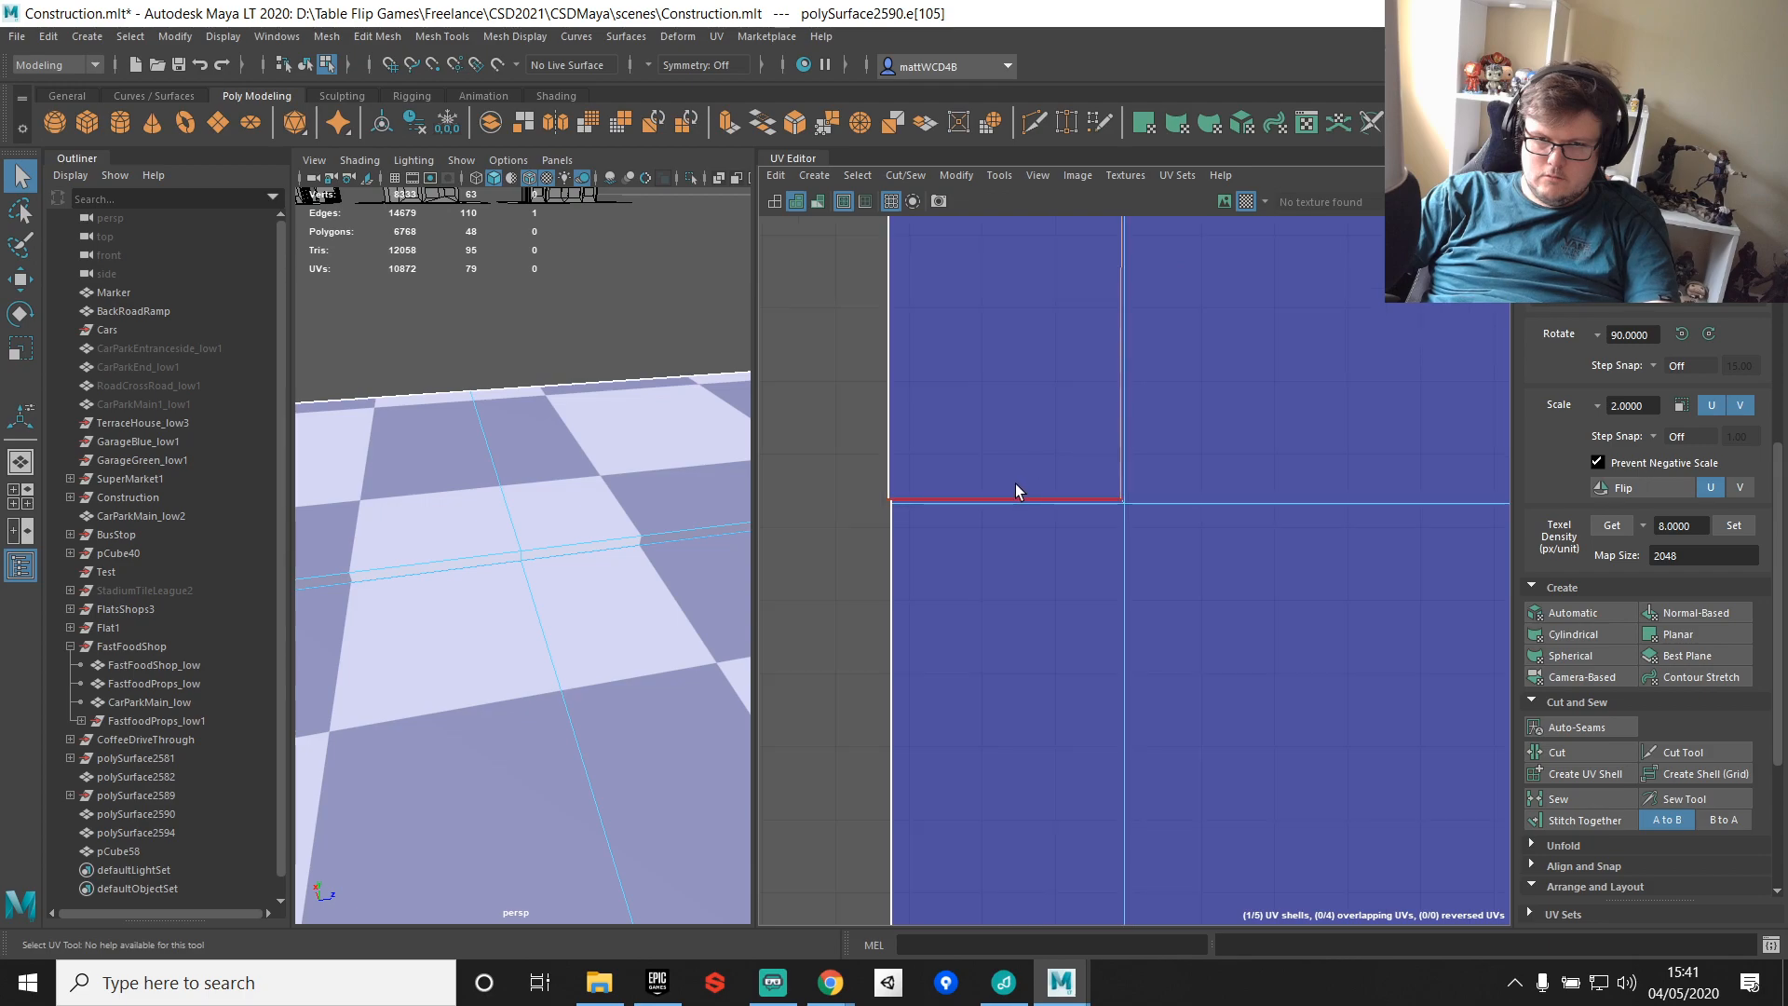
{"action": "middle_click_drag", "start_coordinate": [1078, 433], "coordinate": [1139, 682], "text": "alt"}
{"action": "scroll", "coordinate": [1112, 537], "scroll_direction": "down", "scroll_amount": 3}
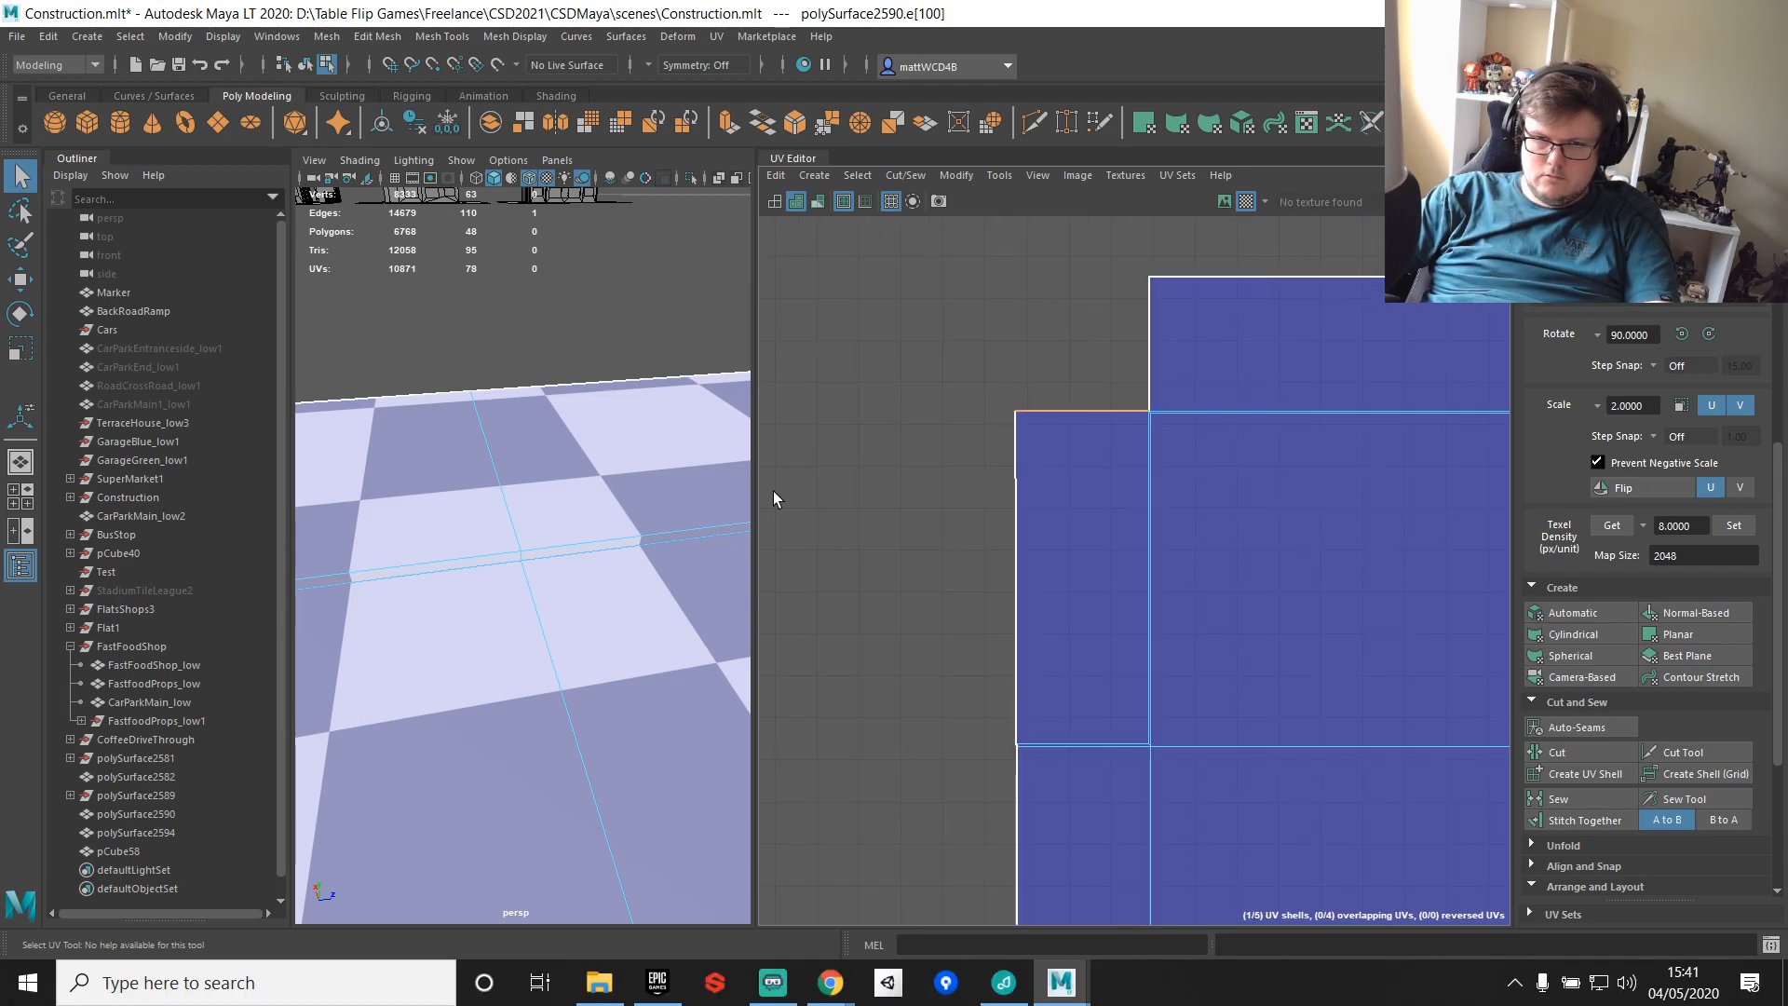
Step: Merge the two outer vertices at the pavement's corner seam and sew the corner piece onto the left-hand strip
{"action": "key", "text": "f"}
{"action": "left_click_drag", "start_coordinate": [639, 474], "coordinate": [746, 519], "text": "alt"}
{"action": "middle_click_drag", "start_coordinate": [746, 519], "coordinate": [494, 488], "text": "alt"}
{"action": "left_click_drag", "start_coordinate": [493, 496], "coordinate": [643, 473], "text": "alt"}
{"action": "right_click_drag", "start_coordinate": [643, 473], "coordinate": [643, 579]}
{"action": "right_click_drag", "start_coordinate": [559, 474], "coordinate": [559, 474]}
{"action": "left_click_drag", "start_coordinate": [660, 535], "coordinate": [726, 603]}
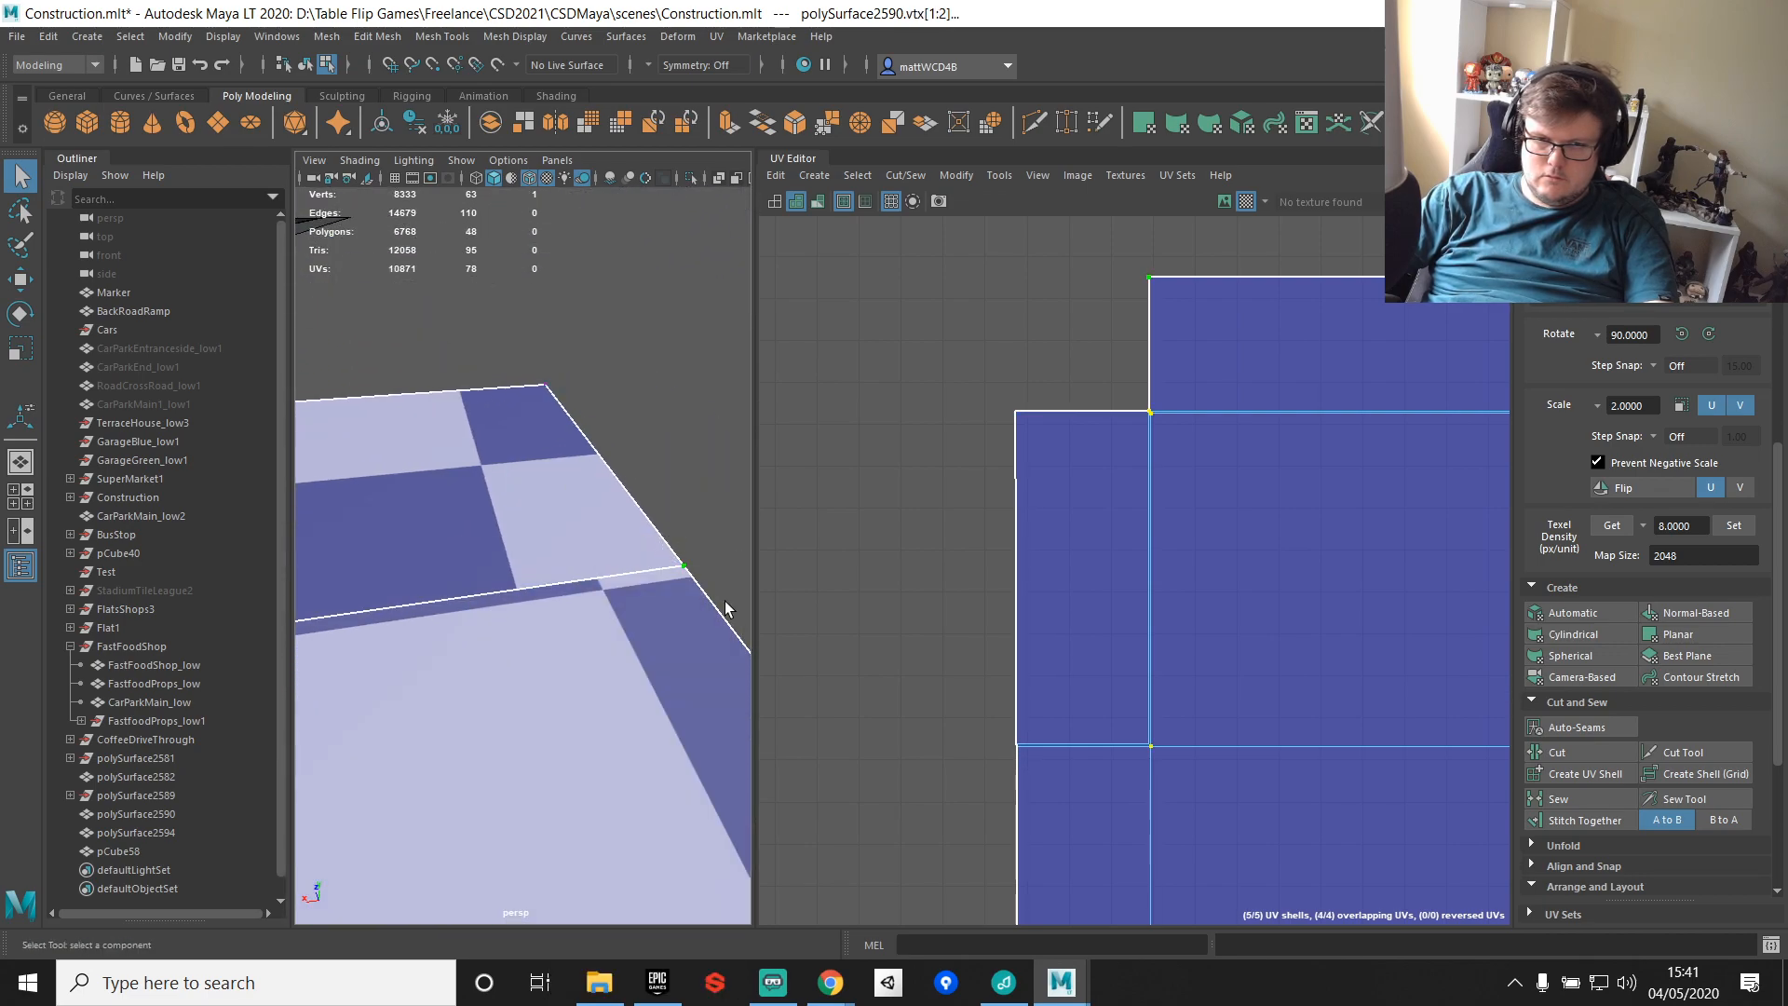
{"action": "left_click_drag", "start_coordinate": [502, 343], "coordinate": [579, 421]}
{"action": "middle_click_drag", "start_coordinate": [455, 458], "coordinate": [675, 458], "text": "alt"}
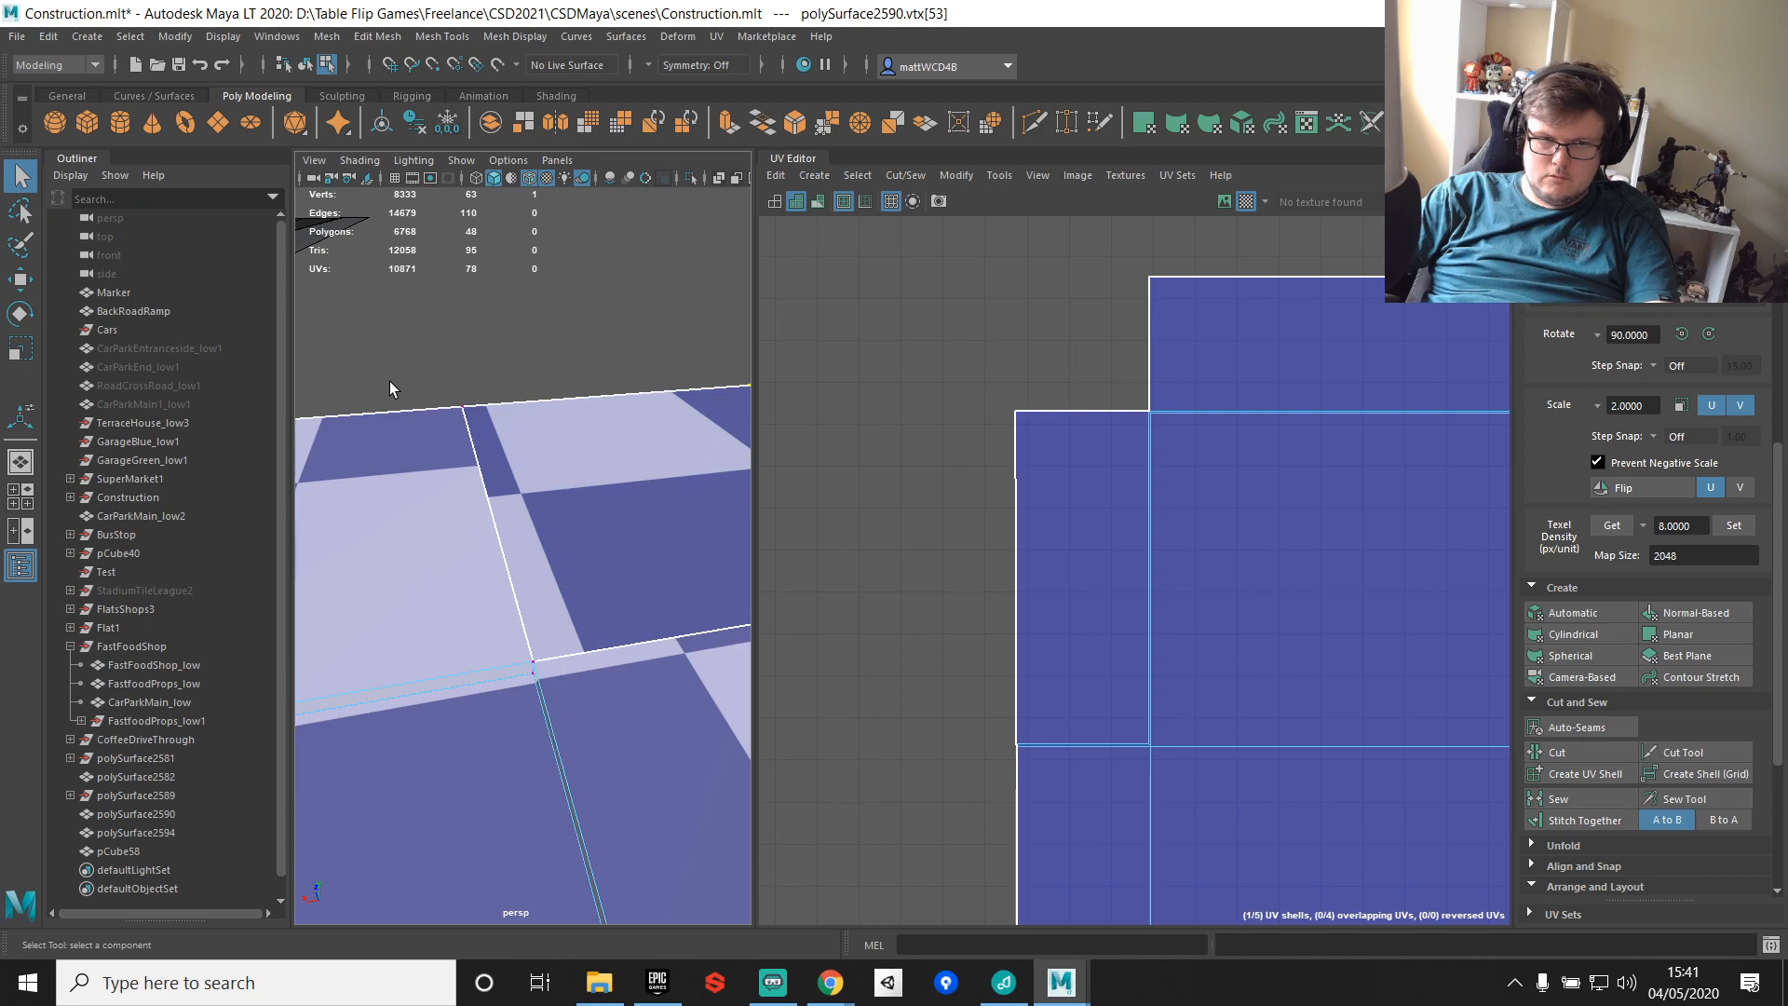
{"action": "right_click_drag", "start_coordinate": [605, 482], "coordinate": [643, 303], "text": "shift"}
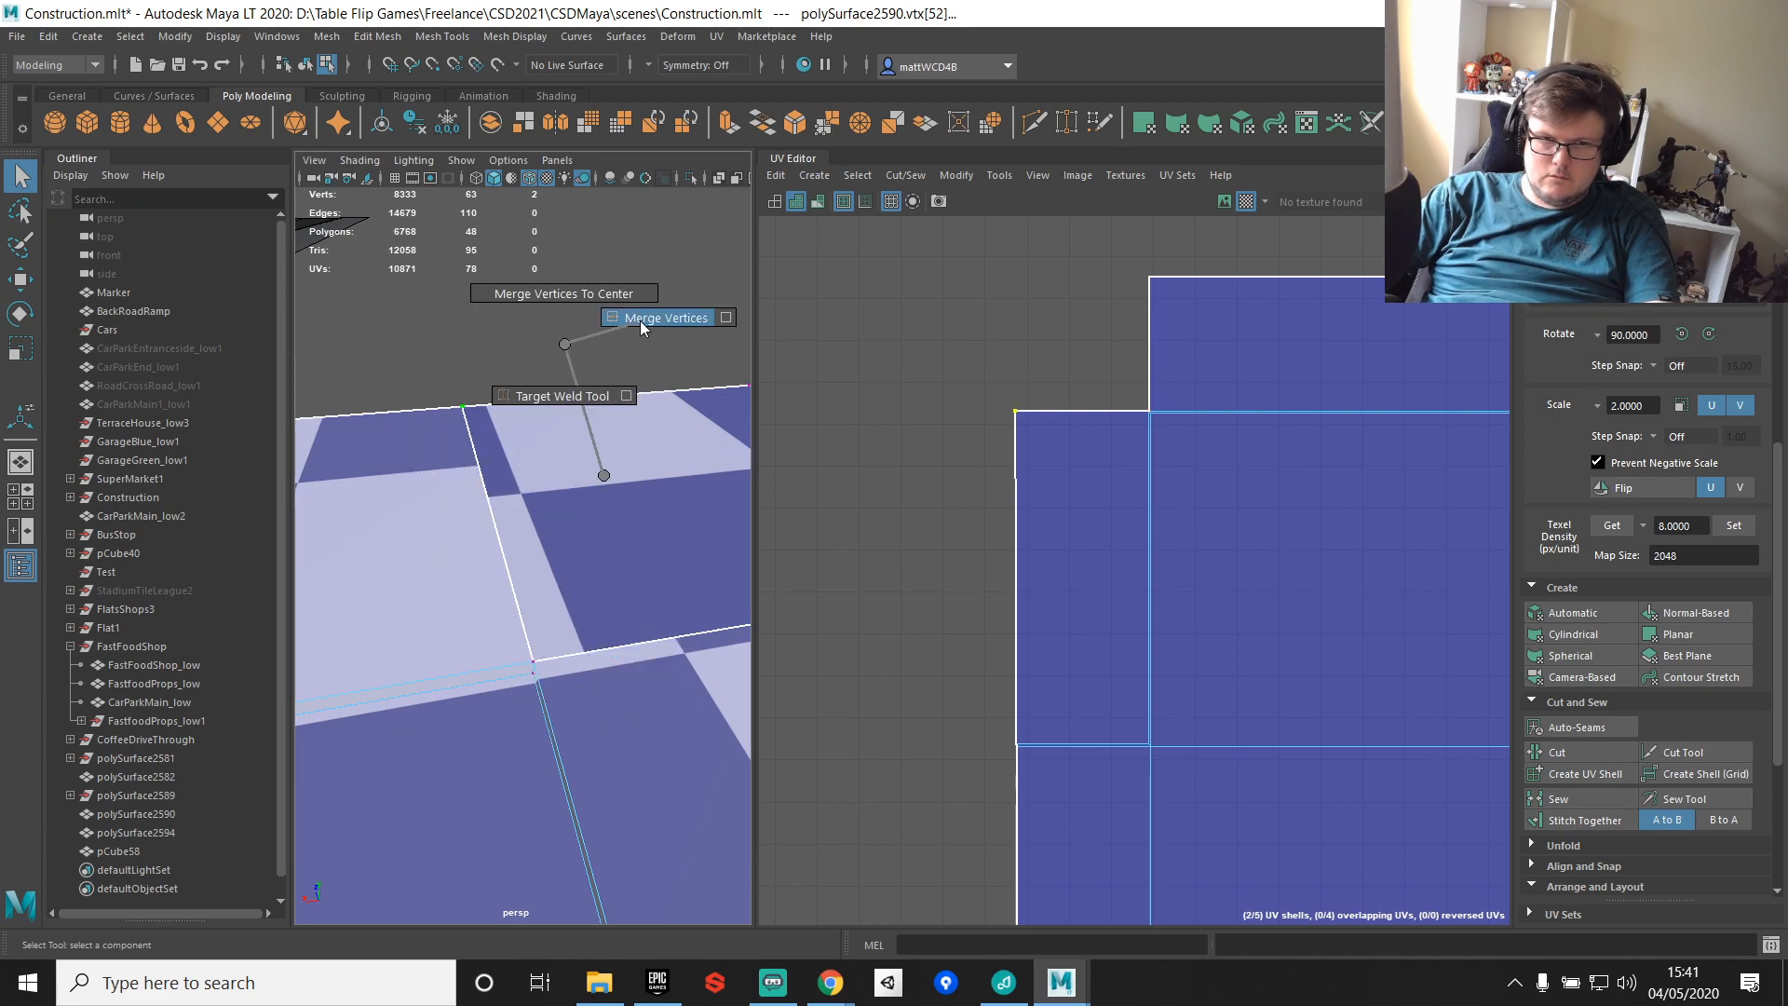
{"action": "right_click_drag", "start_coordinate": [1079, 351], "coordinate": [1124, 412], "text": "shift"}
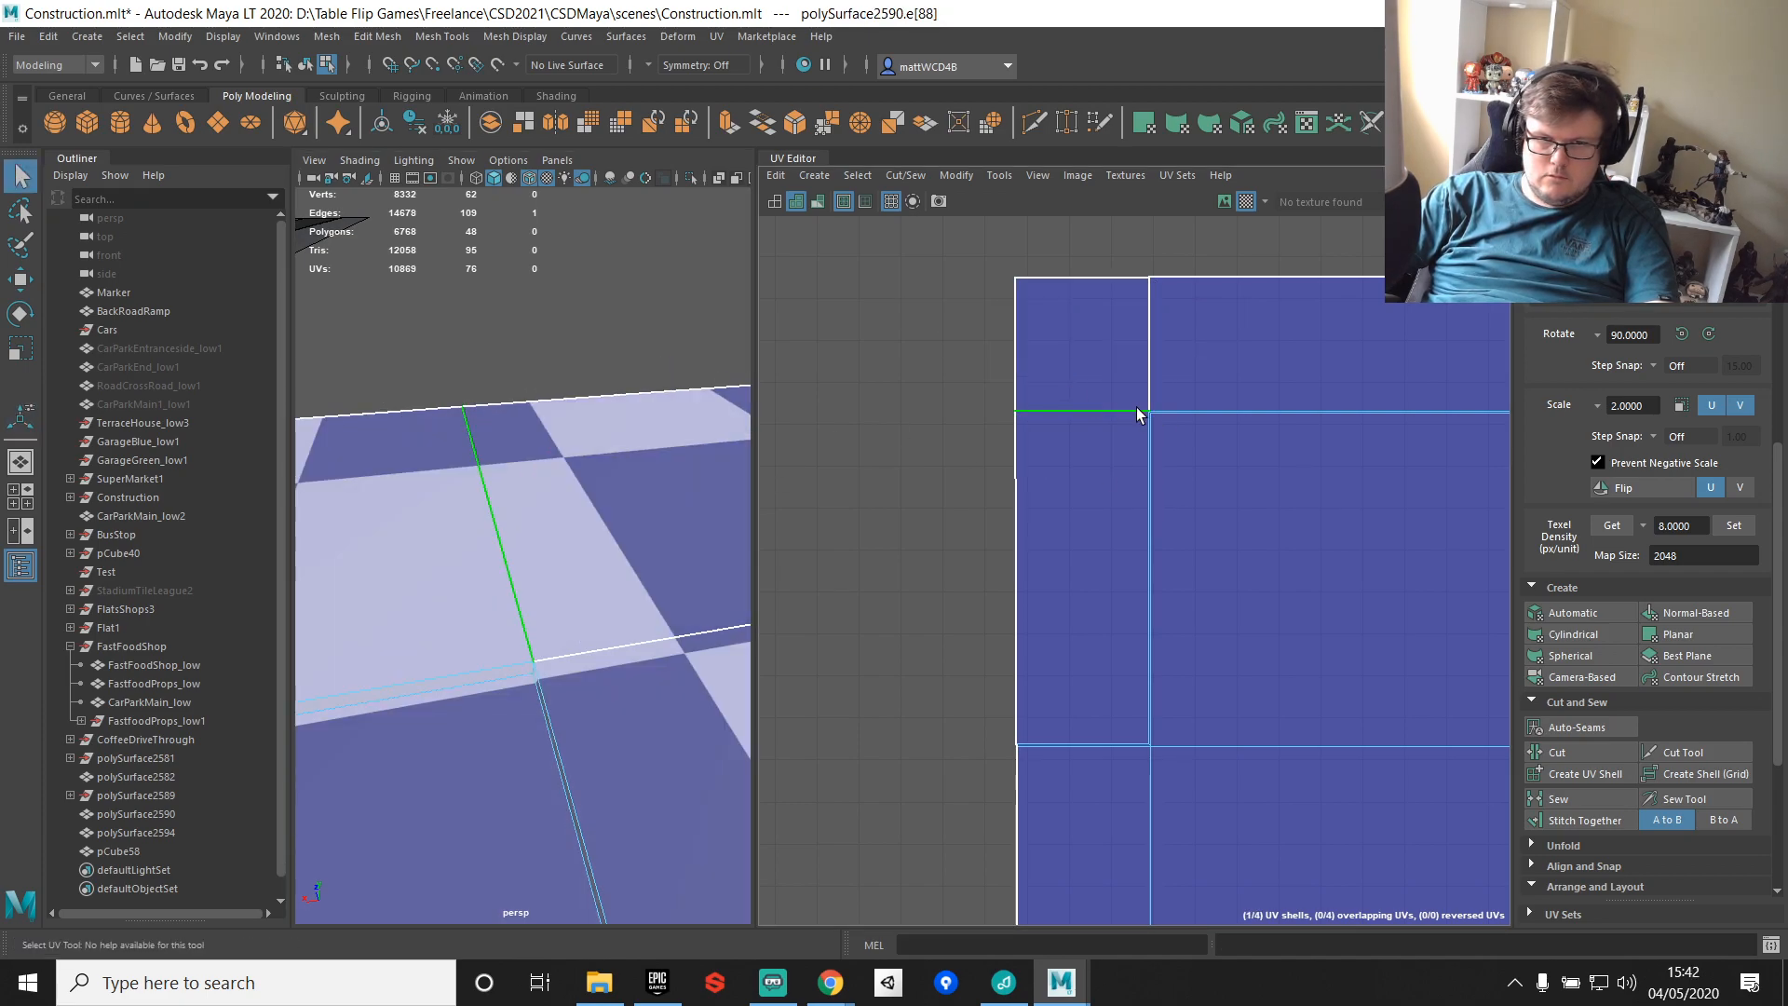
Step: Sew the seam edge between the corner piece and the ground shell
{"action": "left_click", "coordinate": [1138, 349]}
{"action": "right_click_drag", "start_coordinate": [1183, 331], "coordinate": [1227, 400], "text": "shift"}
{"action": "scroll", "coordinate": [1237, 416], "scroll_direction": "down", "scroll_amount": 17}
{"action": "middle_click_drag", "start_coordinate": [1414, 533], "coordinate": [1344, 438], "text": "alt"}
{"action": "scroll", "coordinate": [1287, 458], "scroll_direction": "up", "scroll_amount": 12}
Step: Examine the vertices where the seam edges meet around the kerb corners on the ground mesh
{"action": "left_click", "coordinate": [1394, 437]}
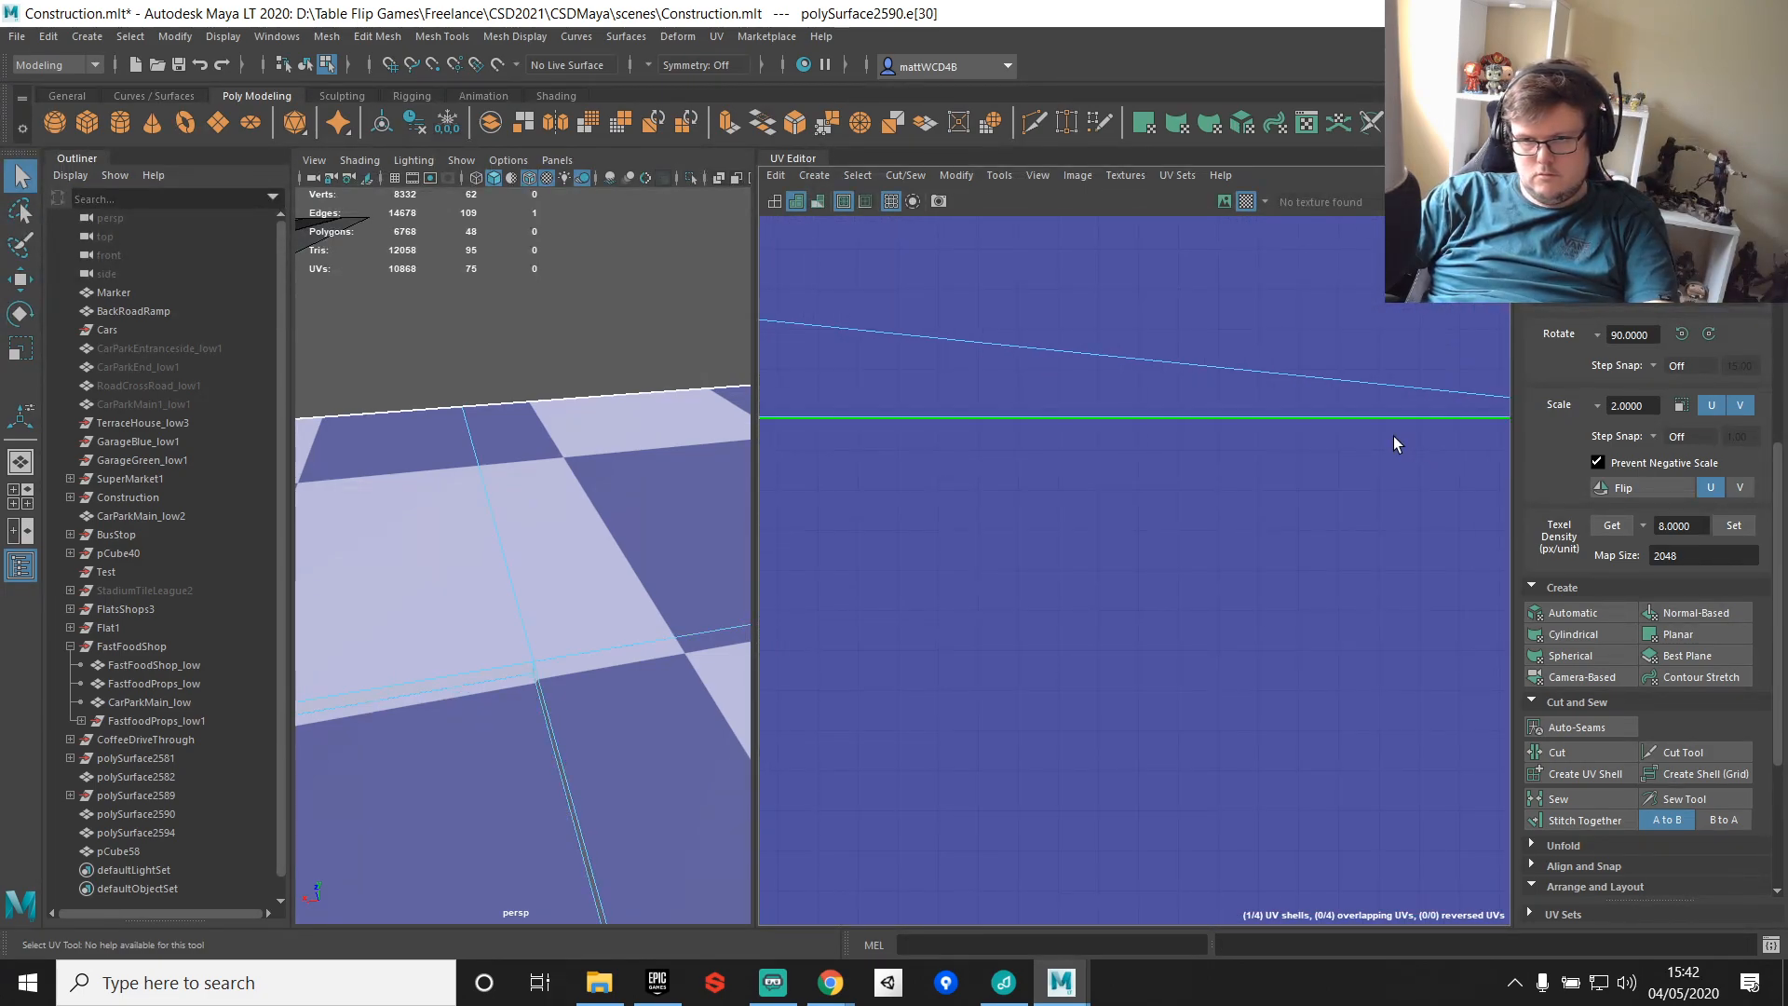
{"action": "scroll", "coordinate": [456, 601], "scroll_direction": "down", "scroll_amount": 8}
{"action": "left_click_drag", "start_coordinate": [464, 600], "coordinate": [718, 391], "text": "alt"}
{"action": "scroll", "coordinate": [466, 633], "scroll_direction": "up", "scroll_amount": 6}
{"action": "middle_click_drag", "start_coordinate": [466, 642], "coordinate": [652, 605], "text": "alt"}
{"action": "scroll", "coordinate": [694, 594], "scroll_direction": "up", "scroll_amount": 3}
{"action": "middle_click_drag", "start_coordinate": [521, 586], "coordinate": [642, 615], "text": "alt"}
{"action": "middle_click_drag", "start_coordinate": [505, 697], "coordinate": [688, 596], "text": "alt"}
{"action": "right_click_drag", "start_coordinate": [683, 603], "coordinate": [566, 474]}
{"action": "left_click_drag", "start_coordinate": [595, 581], "coordinate": [637, 668]}
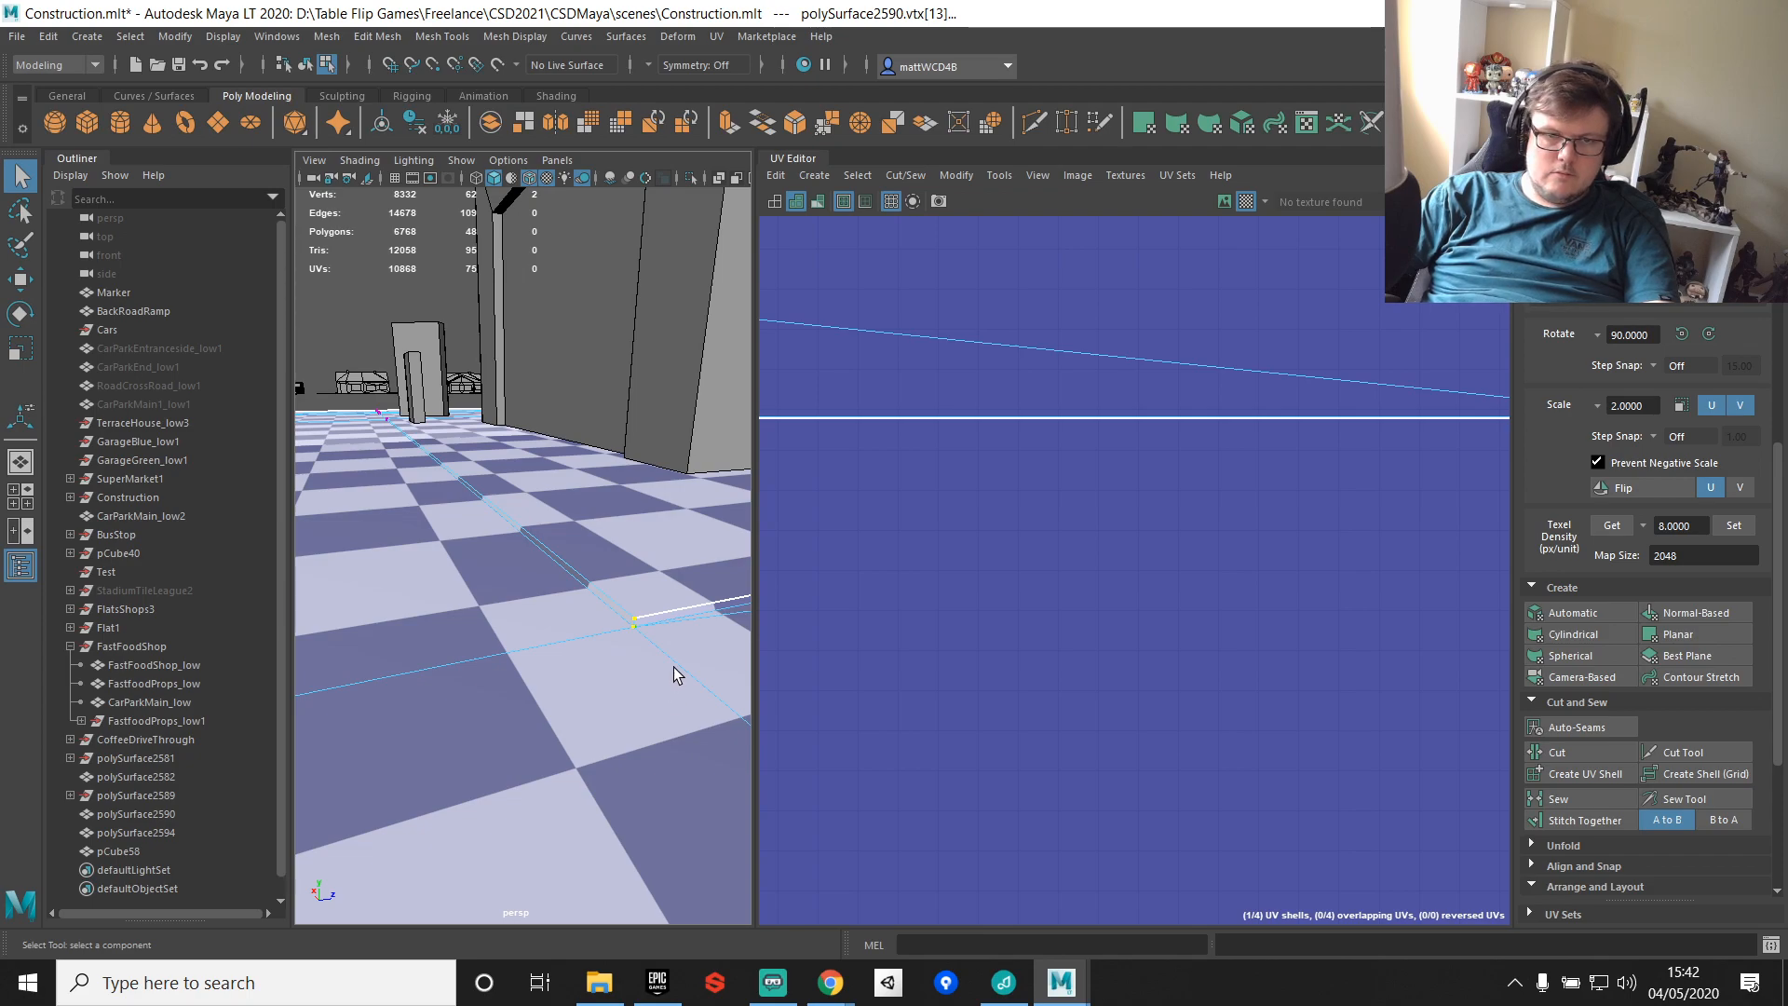
{"action": "scroll", "coordinate": [673, 667], "scroll_direction": "down", "scroll_amount": 5}
{"action": "left_click_drag", "start_coordinate": [702, 602], "coordinate": [576, 540], "text": "alt"}
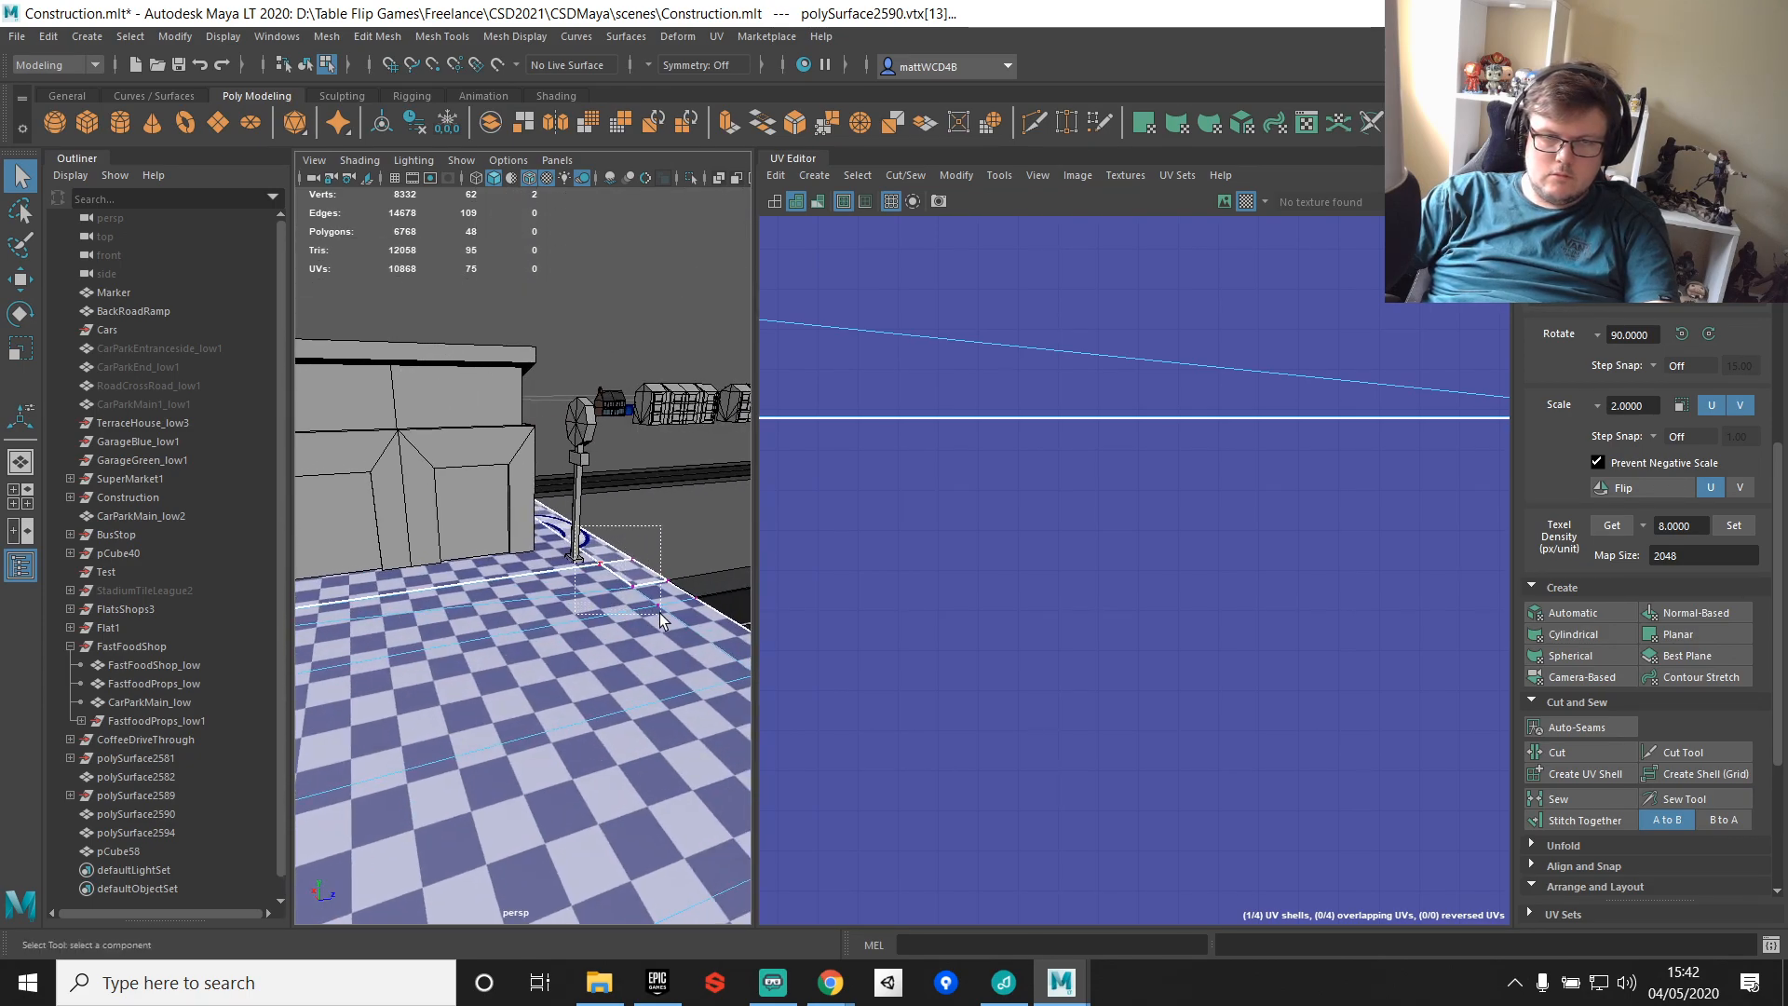
{"action": "left_click_drag", "start_coordinate": [660, 615], "coordinate": [661, 614]}
{"action": "scroll", "coordinate": [651, 617], "scroll_direction": "up", "scroll_amount": 5}
{"action": "left_click_drag", "start_coordinate": [538, 634], "coordinate": [546, 618], "text": "alt"}
{"action": "scroll", "coordinate": [596, 614], "scroll_direction": "up", "scroll_amount": 3}
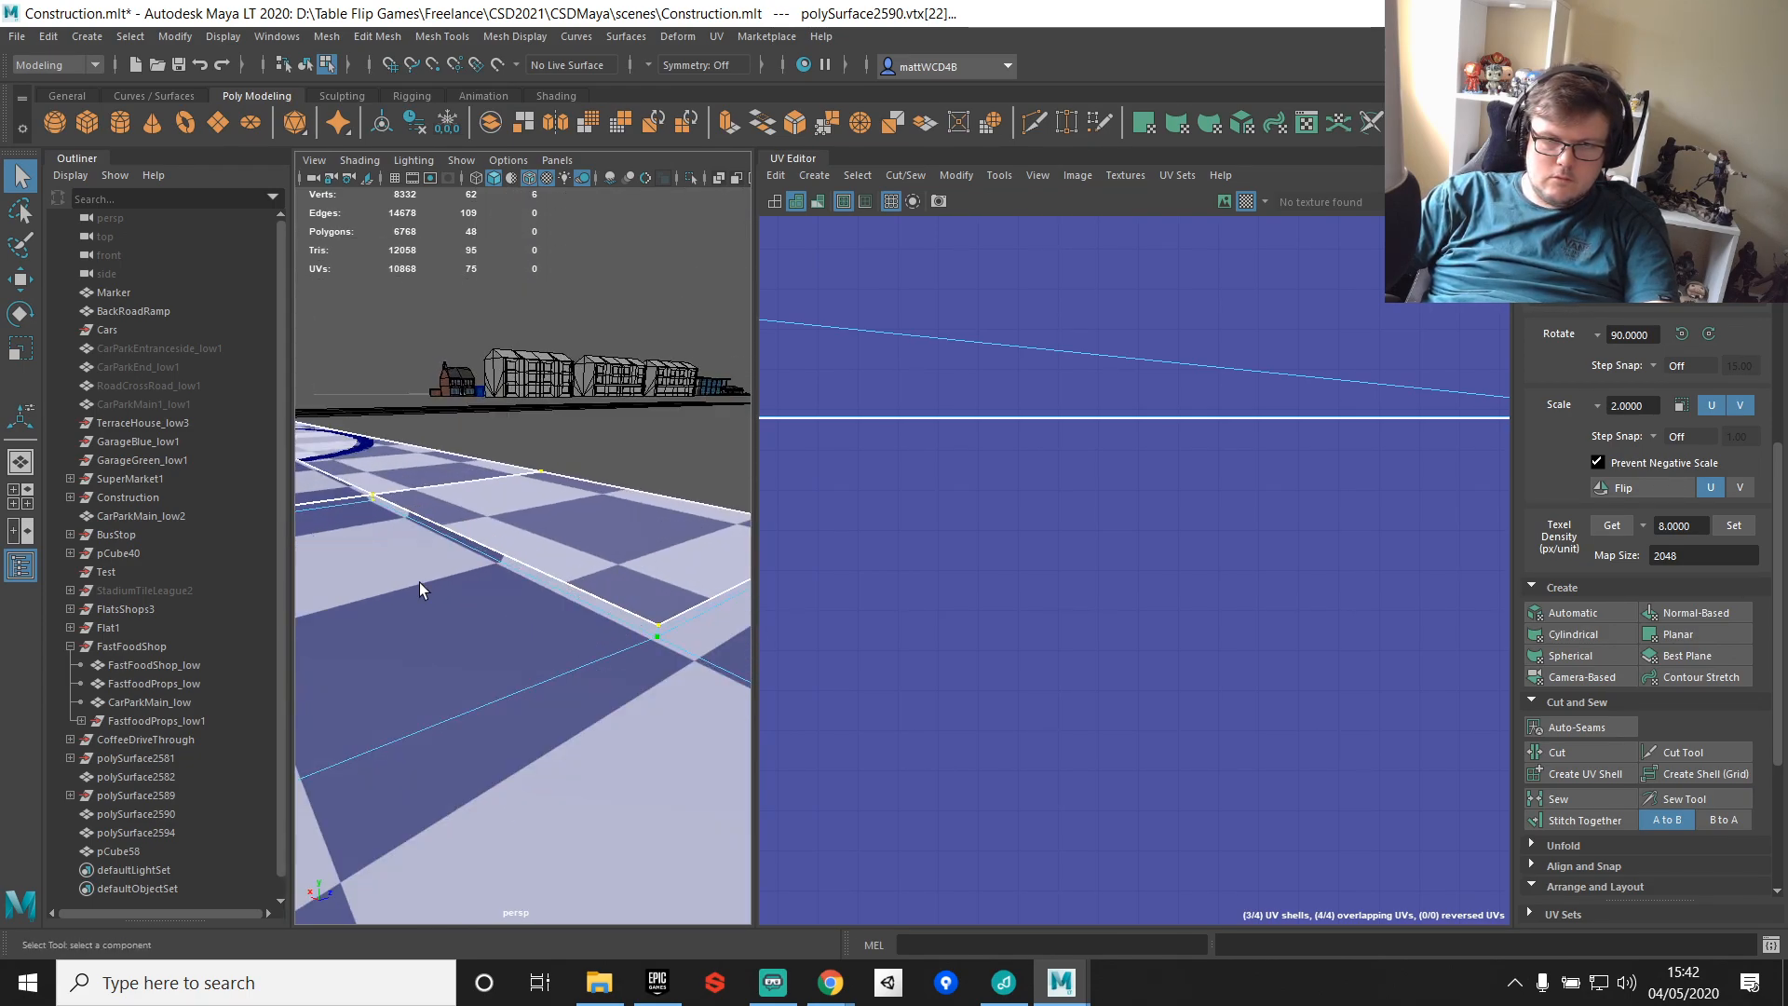
{"action": "left_click_drag", "start_coordinate": [419, 583], "coordinate": [548, 534], "text": "alt"}
{"action": "scroll", "coordinate": [577, 629], "scroll_direction": "up", "scroll_amount": 5}
{"action": "scroll", "coordinate": [584, 634], "scroll_direction": "down", "scroll_amount": 8}
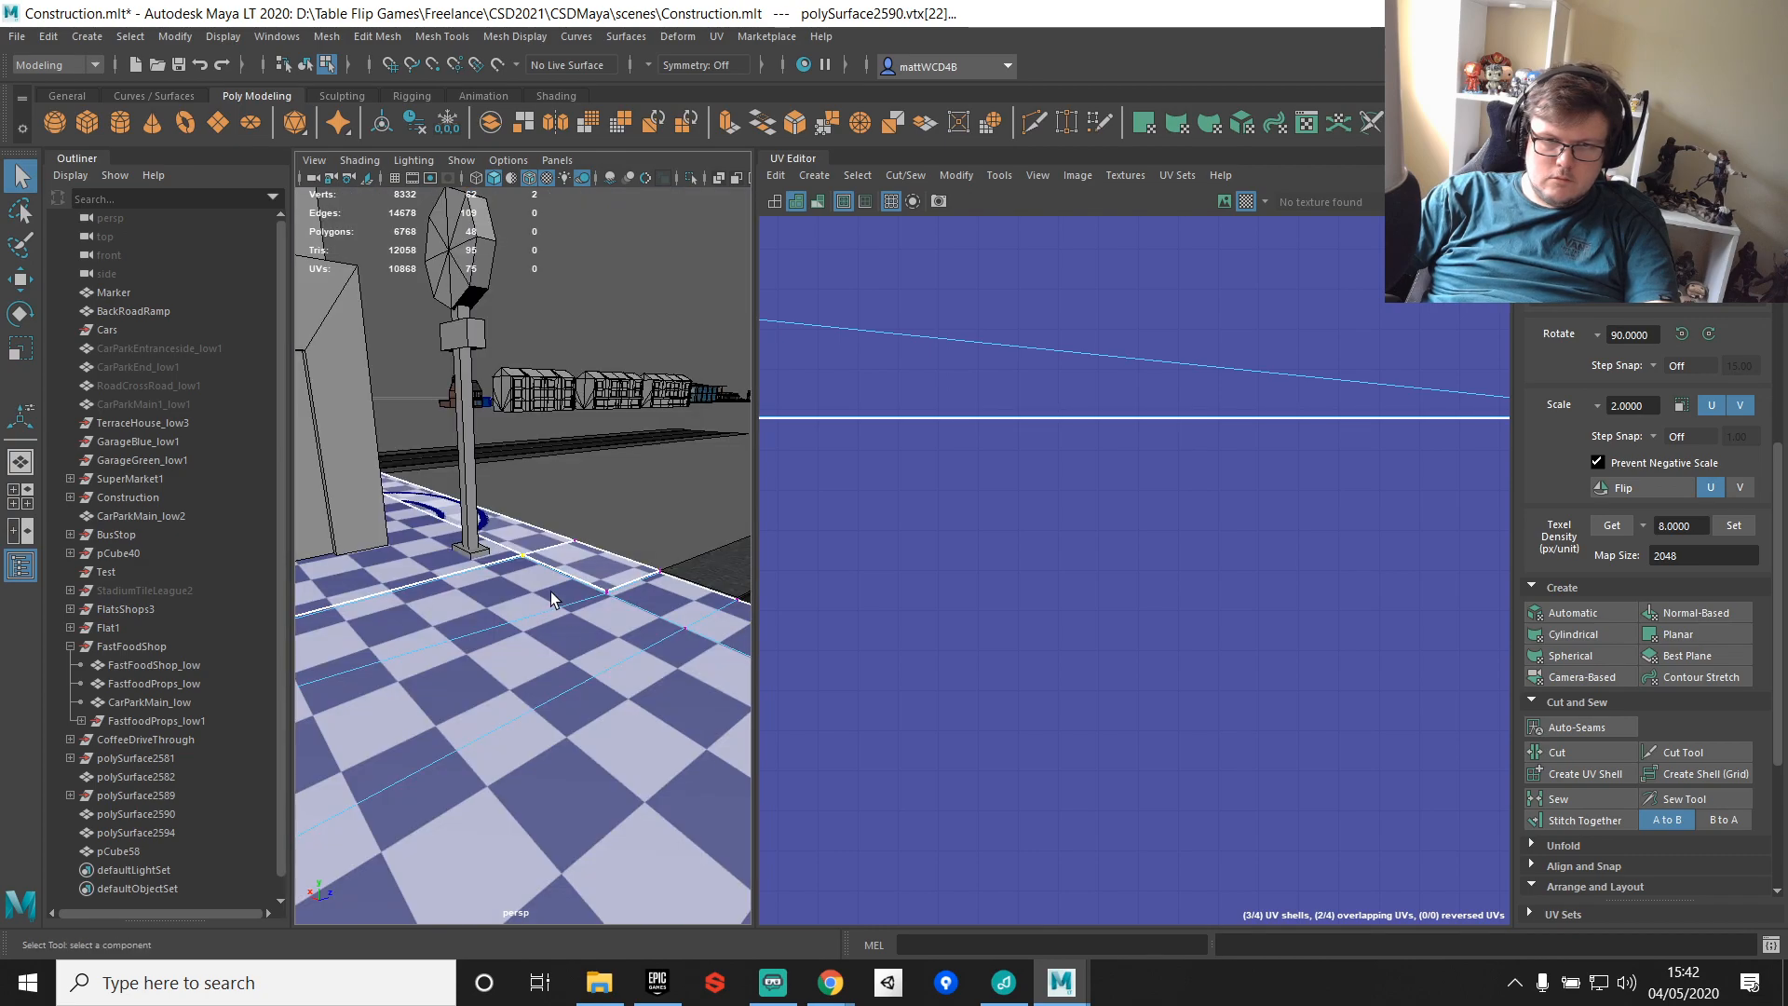
{"action": "scroll", "coordinate": [550, 589], "scroll_direction": "up", "scroll_amount": 5}
{"action": "scroll", "coordinate": [527, 511], "scroll_direction": "down", "scroll_amount": 3}
{"action": "right_click_drag", "start_coordinate": [617, 664], "coordinate": [695, 759], "text": "alt"}
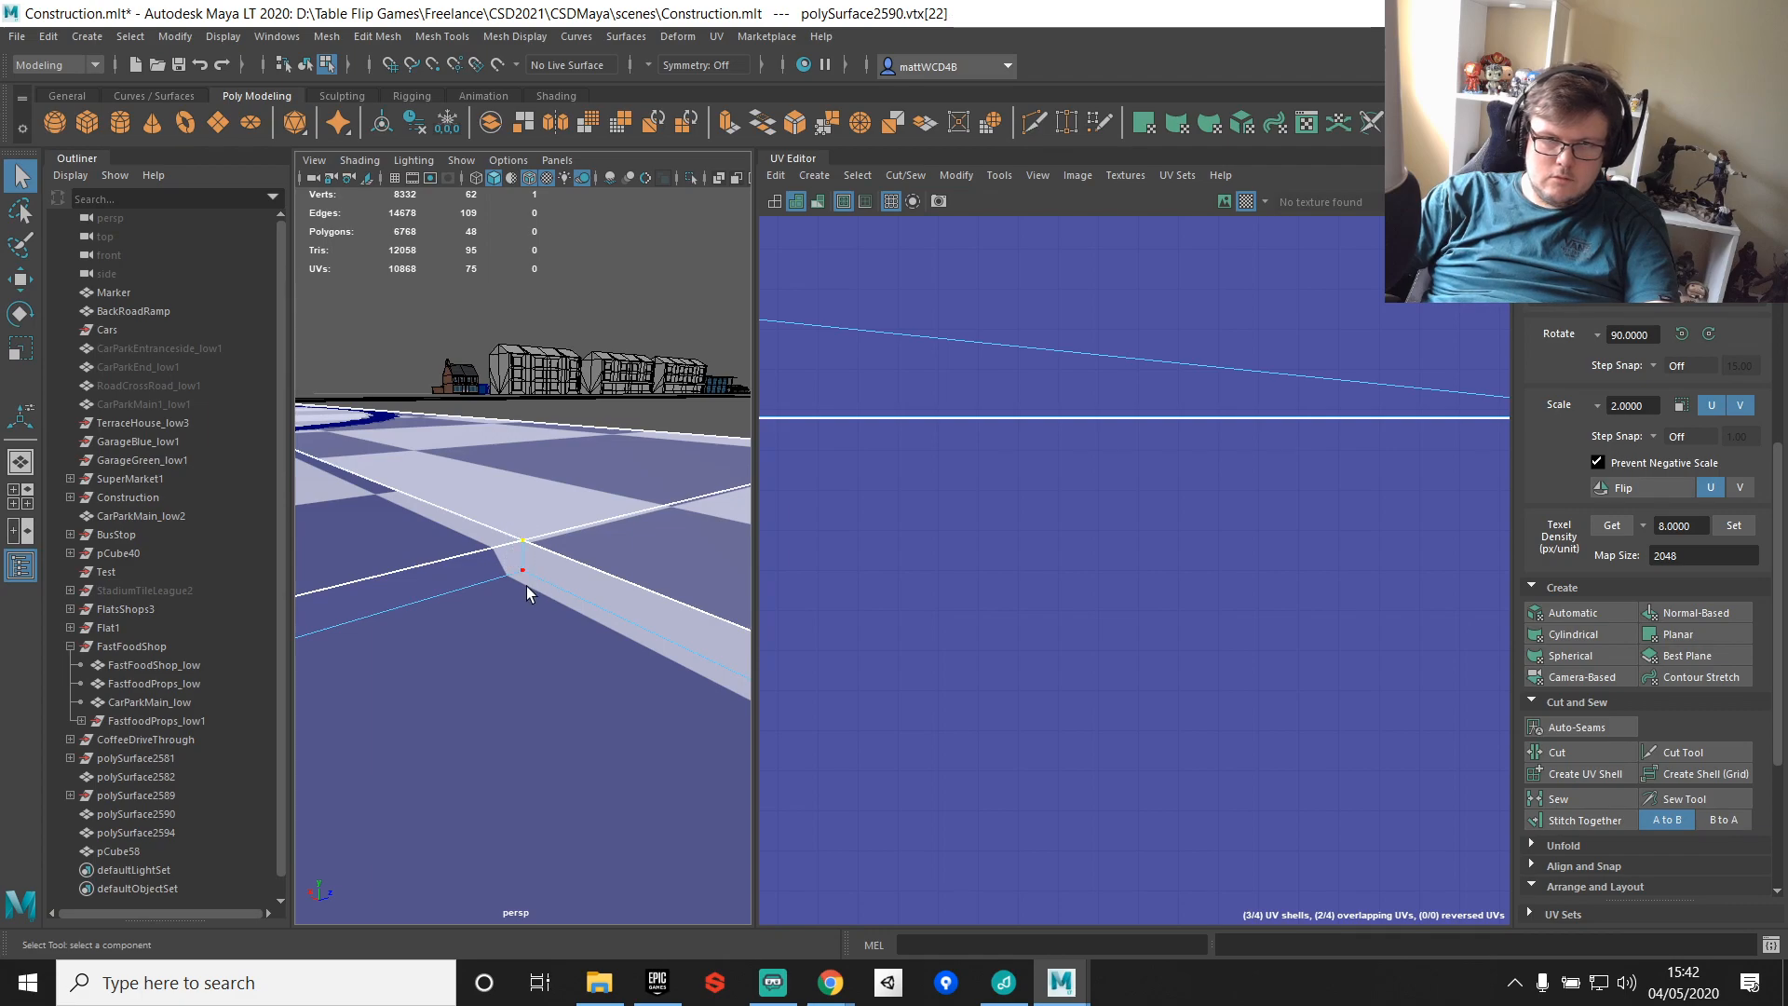
Step: Merge the split UVs on the ground shell's left border, at the end of the horizontal edge below the slanted one
{"action": "right_click_drag", "start_coordinate": [1314, 512], "coordinate": [1229, 616], "text": "alt"}
{"action": "key", "text": "F10"}
{"action": "left_click", "coordinate": [1231, 581]}
{"action": "scroll", "coordinate": [1231, 583], "scroll_direction": "up", "scroll_amount": 5}
{"action": "right_click_drag", "start_coordinate": [1229, 435], "coordinate": [1213, 554], "text": "shift"}
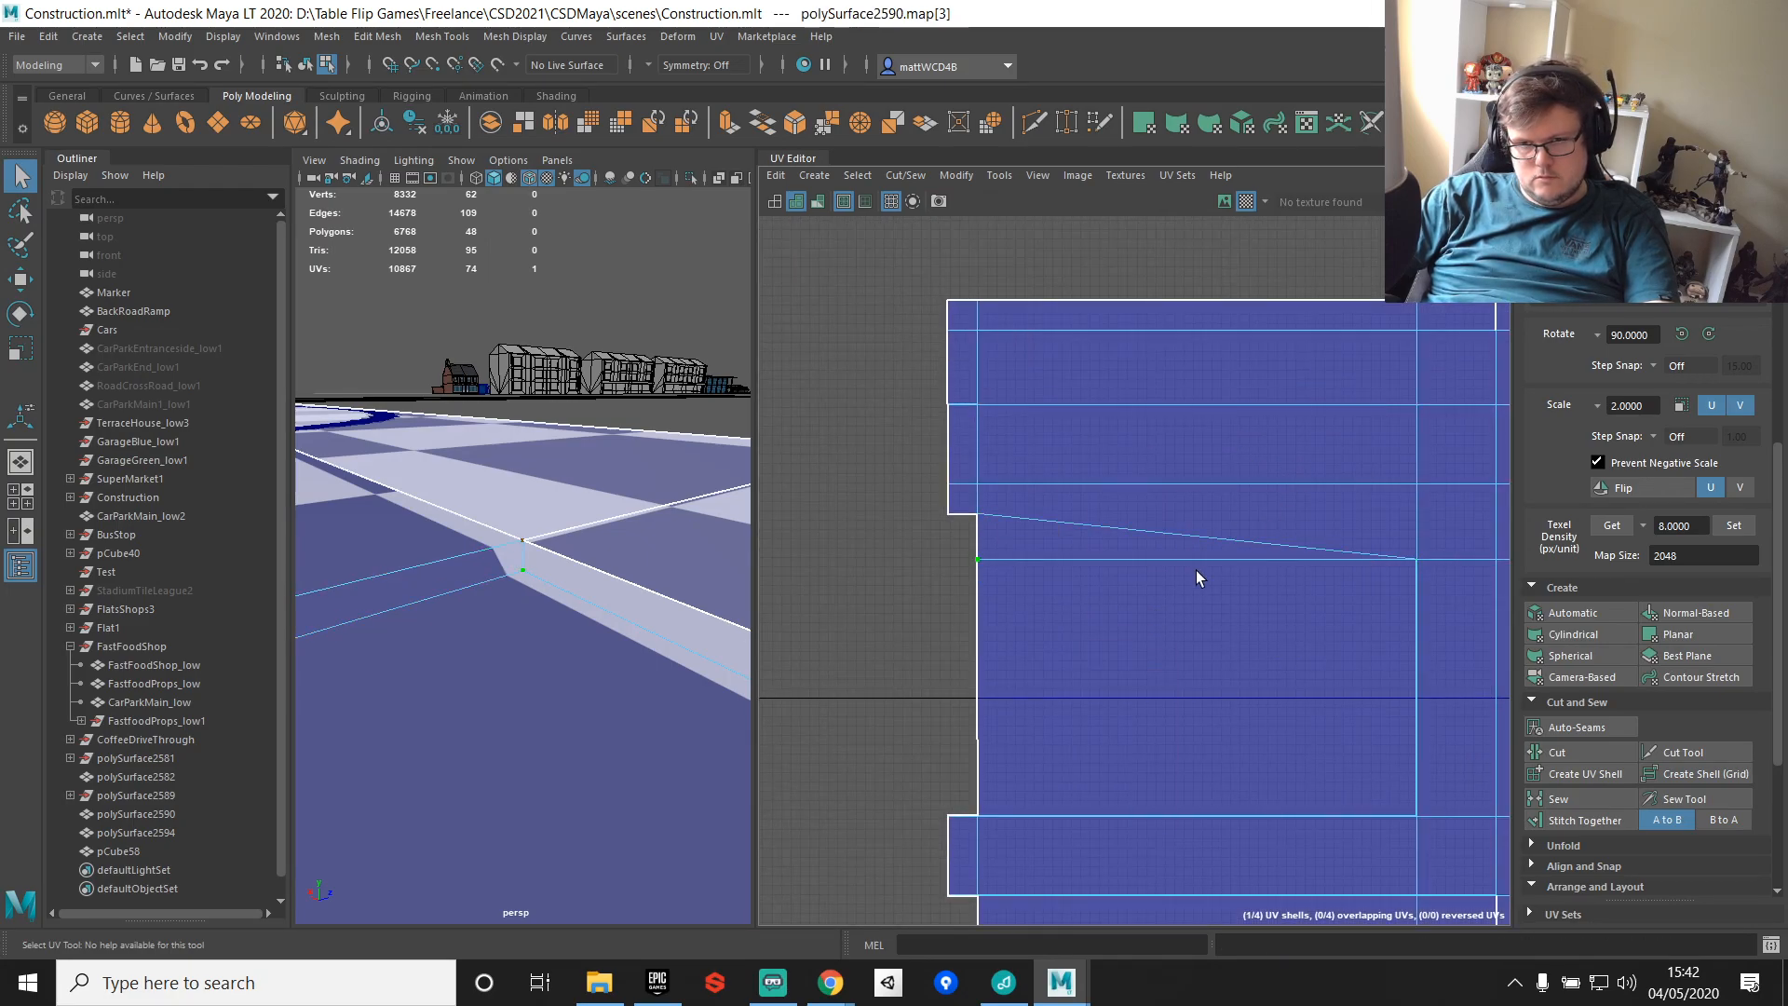
Step: Sew the remaining open border edges between the left-hand strip and the ground shell, down to the lower corner
{"action": "scroll", "coordinate": [1197, 574], "scroll_direction": "down", "scroll_amount": 5}
{"action": "middle_click_drag", "start_coordinate": [1198, 685], "coordinate": [1323, 523], "text": "alt"}
{"action": "scroll", "coordinate": [1076, 463], "scroll_direction": "down", "scroll_amount": 5}
{"action": "key", "text": "F11"}
{"action": "left_click", "coordinate": [1085, 587]}
{"action": "scroll", "coordinate": [662, 566], "scroll_direction": "down", "scroll_amount": 8}
{"action": "scroll", "coordinate": [1378, 464], "scroll_direction": "up", "scroll_amount": 9}
{"action": "right_click_drag", "start_coordinate": [1345, 480], "coordinate": [1291, 395]}
{"action": "left_click", "coordinate": [1231, 386]}
{"action": "scroll", "coordinate": [1257, 408], "scroll_direction": "up", "scroll_amount": 5}
{"action": "middle_click_drag", "start_coordinate": [1206, 329], "coordinate": [1224, 540], "text": "alt"}
{"action": "left_click", "coordinate": [1164, 267], "text": "shift"}
{"action": "scroll", "coordinate": [1209, 526], "scroll_direction": "down", "scroll_amount": 3}
{"action": "middle_click_drag", "start_coordinate": [1209, 650], "coordinate": [1164, 426], "text": "alt"}
{"action": "left_click_drag", "start_coordinate": [1155, 527], "coordinate": [1155, 527]}
{"action": "right_click_drag", "start_coordinate": [1269, 383], "coordinate": [1253, 450], "text": "shift"}
Step: Sew the edges at the ground shell's lower-left corner junction and check the vertices there on the mesh
{"action": "left_click", "coordinate": [1181, 477]}
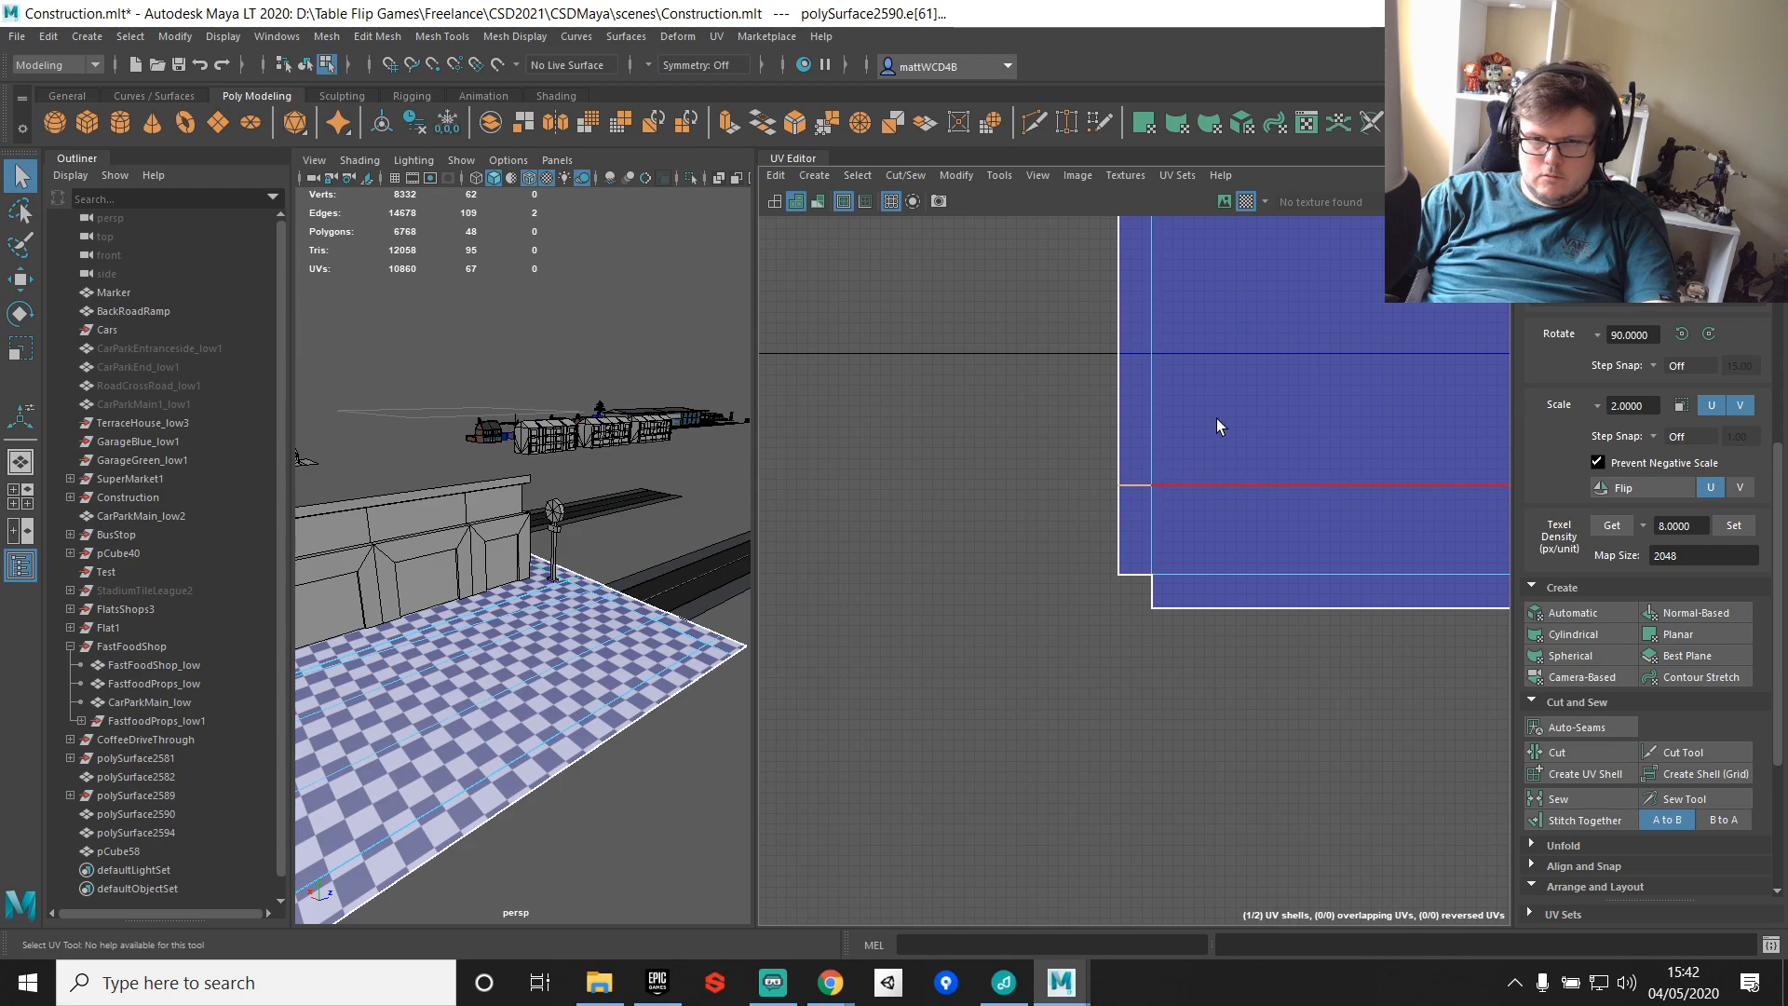
{"action": "right_click_drag", "start_coordinate": [1224, 385], "coordinate": [1242, 335], "text": "shift"}
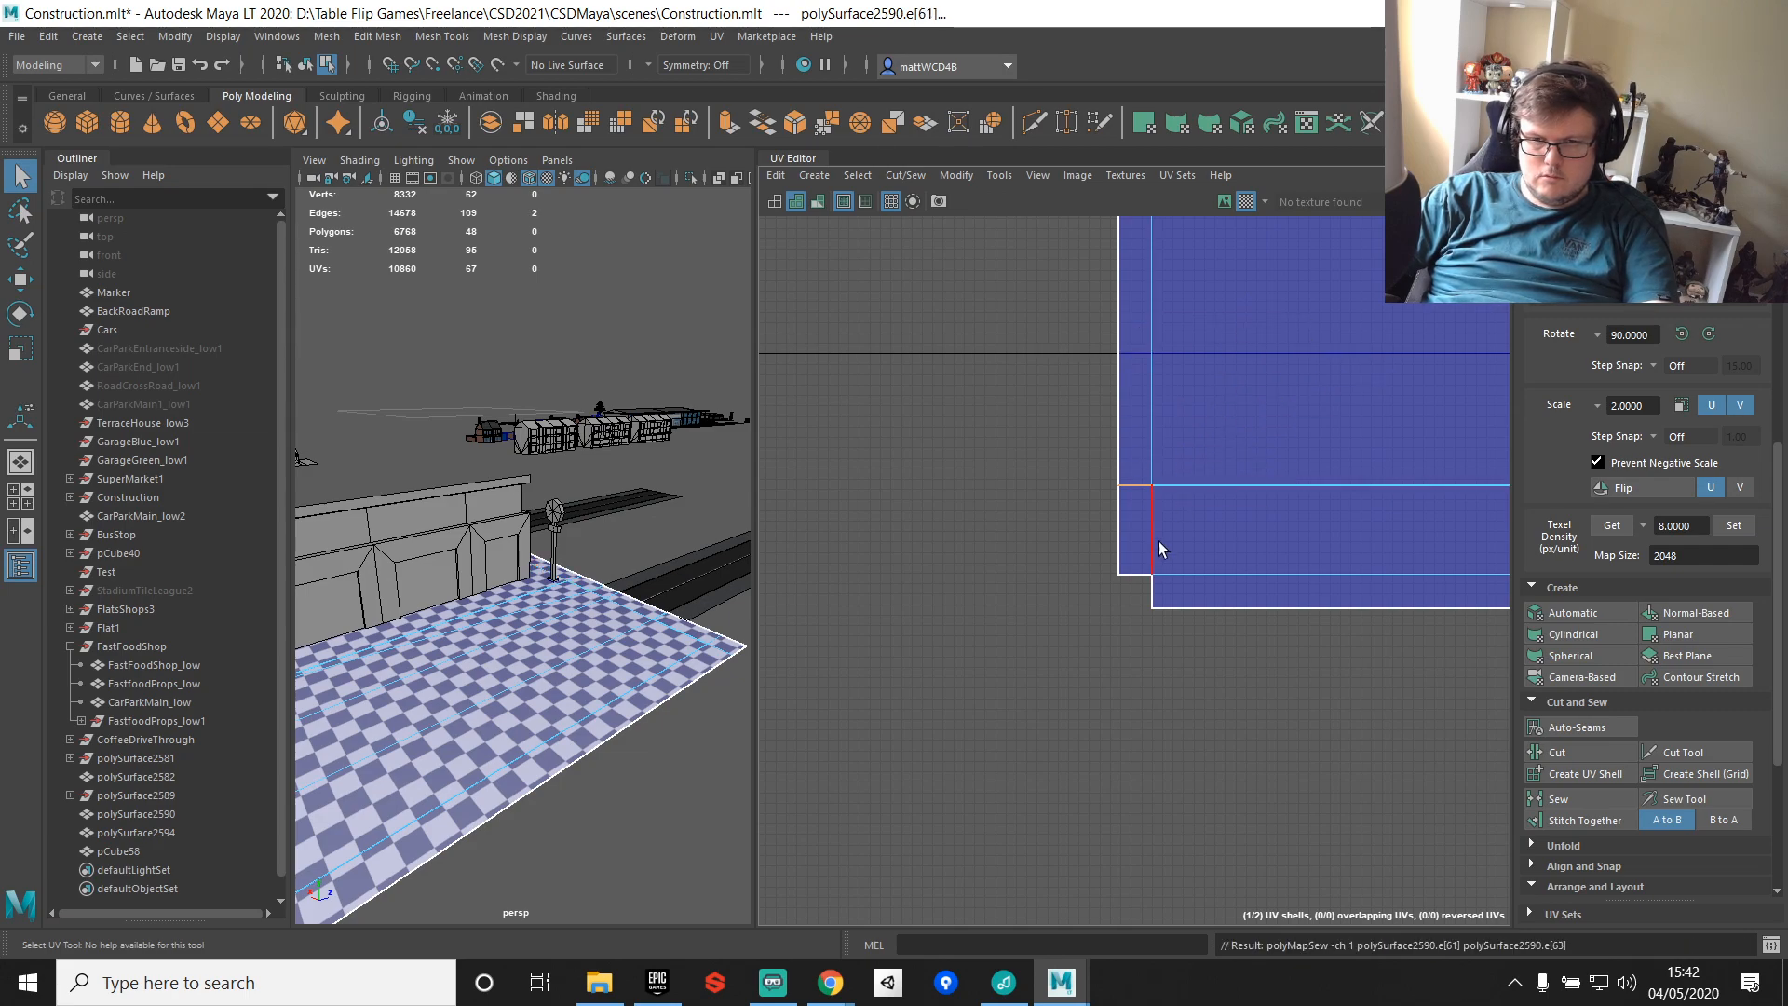
{"action": "key", "text": "f"}
{"action": "left_click_drag", "start_coordinate": [590, 601], "coordinate": [459, 582], "text": "alt"}
{"action": "right_click_drag", "start_coordinate": [460, 594], "coordinate": [381, 478]}
{"action": "left_click_drag", "start_coordinate": [445, 623], "coordinate": [488, 618], "text": "alt"}
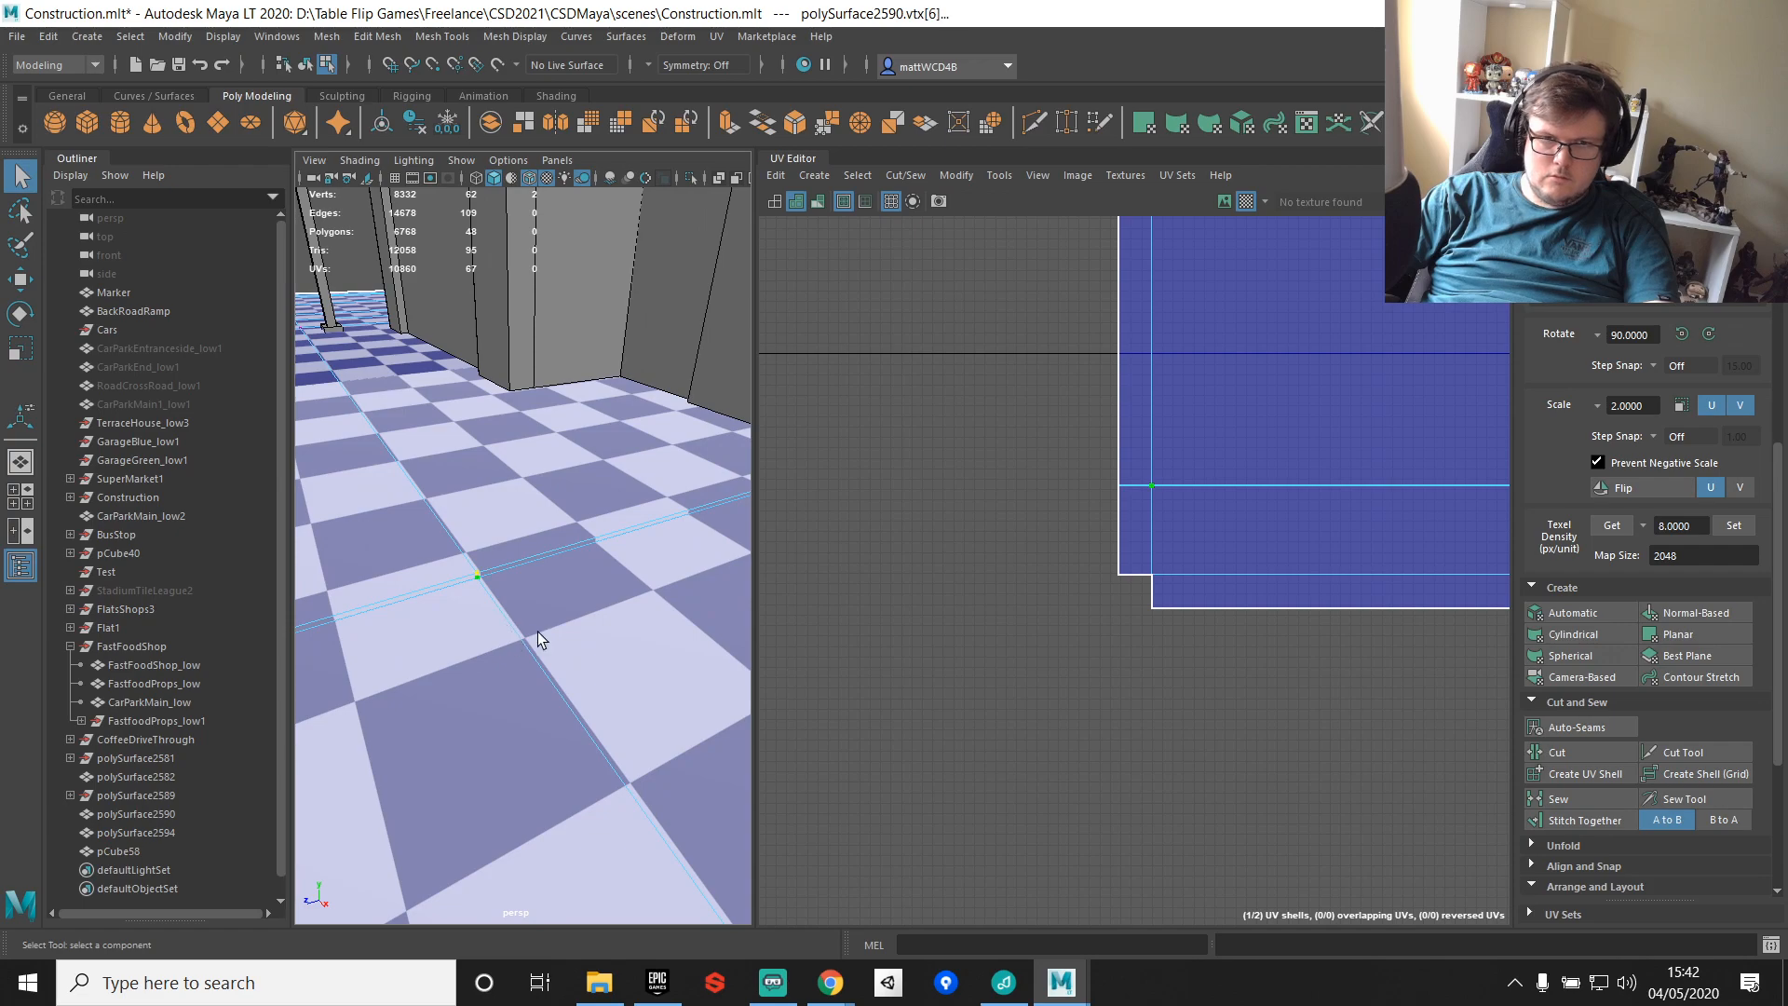
Step: Check the ground's complete UV shell, save the scene and clear the selection
{"action": "right_click_drag", "start_coordinate": [1211, 484], "coordinate": [1320, 445]}
{"action": "double_click", "coordinate": [1175, 488]}
{"action": "scroll", "coordinate": [1220, 492], "scroll_direction": "down", "scroll_amount": 6}
{"action": "middle_click_drag", "start_coordinate": [1242, 538], "coordinate": [1183, 617], "text": "alt"}
{"action": "key", "text": "ctrl+s"}
{"action": "scroll", "coordinate": [1078, 497], "scroll_direction": "down", "scroll_amount": 5}
{"action": "left_click", "coordinate": [893, 515]}
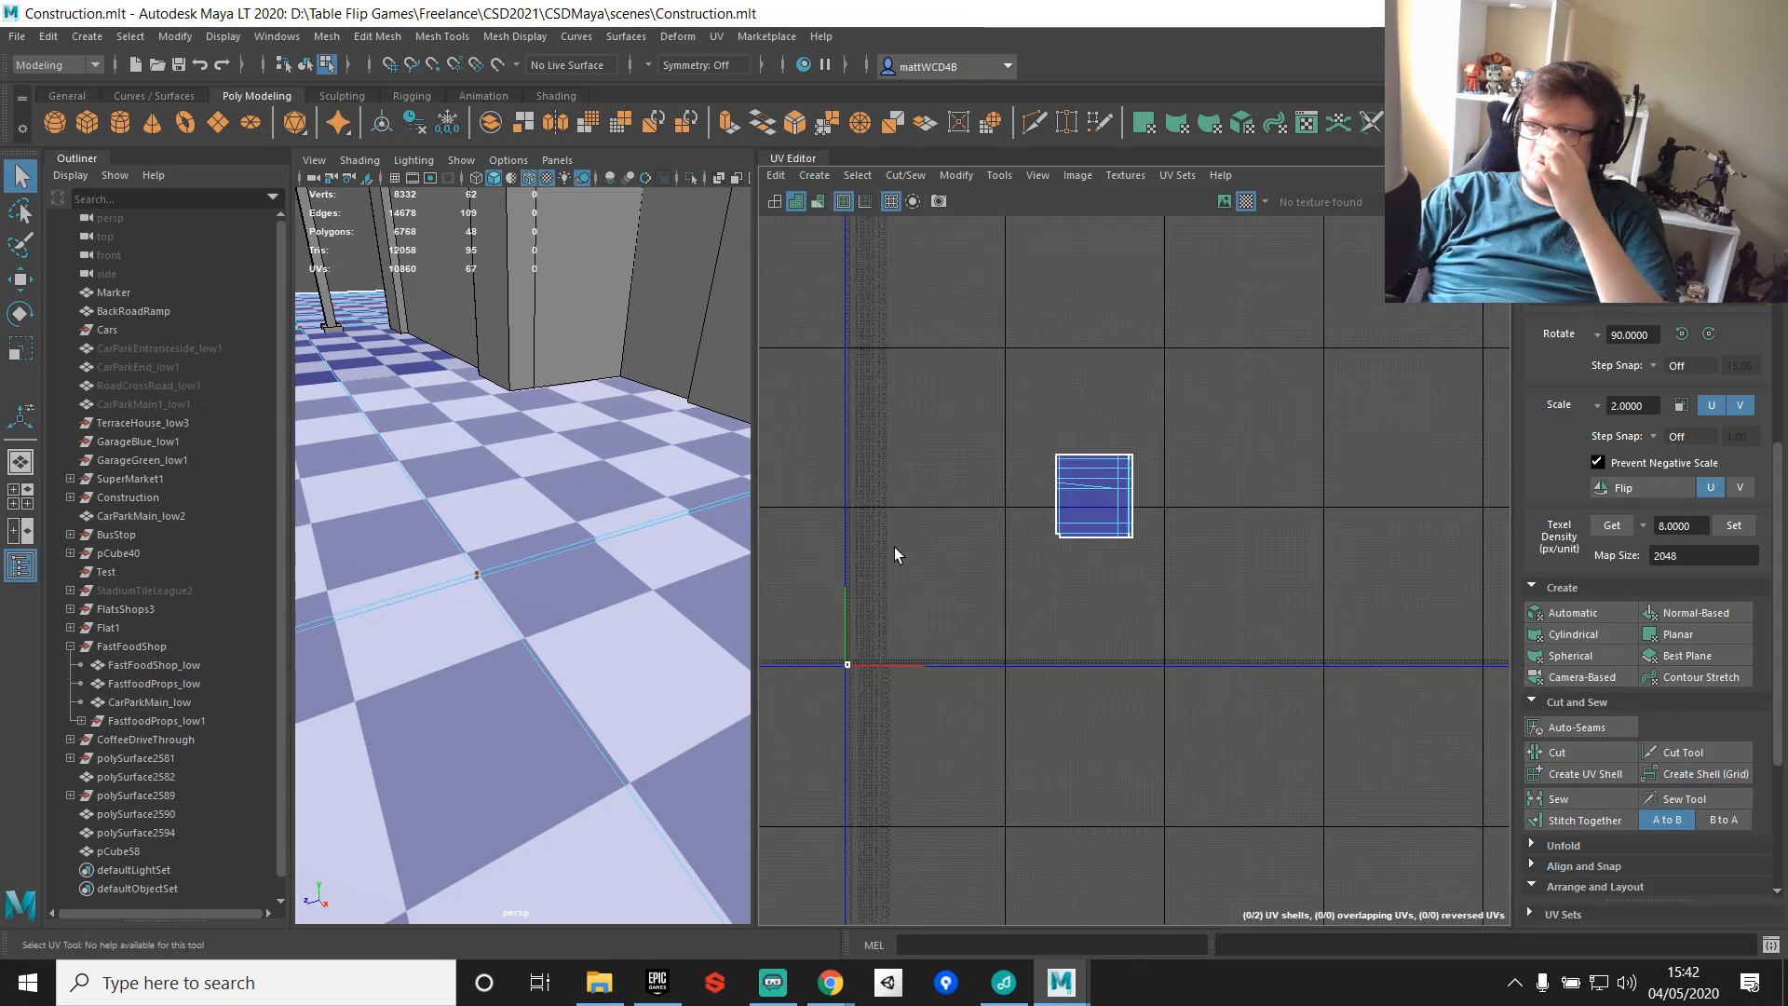
Step: Select the small flat canopy on the drive-through extension and apply an automatic UV projection to it
{"action": "right_click_drag", "start_coordinate": [425, 474], "coordinate": [527, 445]}
{"action": "scroll", "coordinate": [529, 493], "scroll_direction": "down", "scroll_amount": 10}
{"action": "left_click", "coordinate": [610, 486]}
{"action": "left_click_drag", "start_coordinate": [613, 493], "coordinate": [640, 529], "text": "alt"}
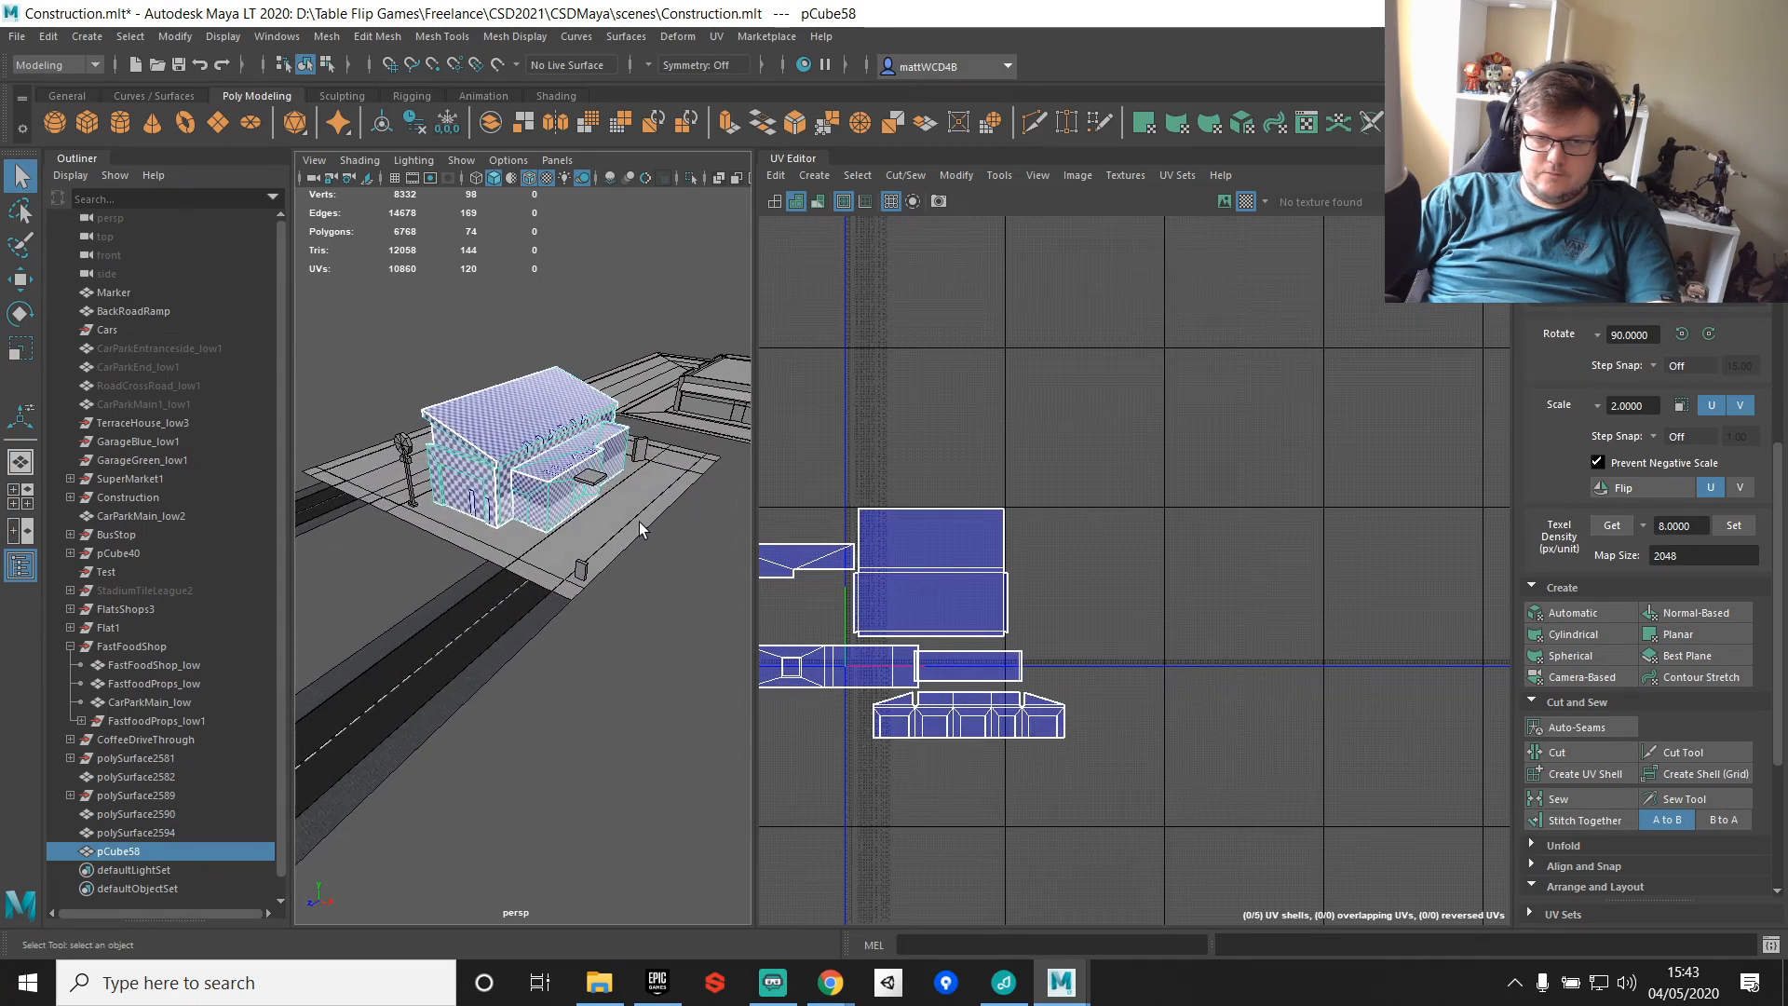
{"action": "left_click", "coordinate": [592, 480]}
{"action": "left_click", "coordinate": [1562, 612]}
{"action": "scroll", "coordinate": [1009, 555], "scroll_direction": "up", "scroll_amount": 3}
Step: Try to stitch a side strip onto the canopy's second large rectangle, and undo it
{"action": "right_click_drag", "start_coordinate": [963, 483], "coordinate": [965, 568]}
{"action": "left_click", "coordinate": [1245, 435]}
{"action": "key", "text": "f"}
{"action": "left_click_drag", "start_coordinate": [590, 537], "coordinate": [736, 549], "text": "alt"}
{"action": "mouse_move", "coordinate": [1165, 591]}
{"action": "right_mouse_down"}
{"action": "mouse_move", "coordinate": [1121, 470]}
{"action": "mouse_move", "coordinate": [1022, 528]}
{"action": "mouse_move", "coordinate": [1136, 596]}
{"action": "right_mouse_up"}
{"action": "left_click", "coordinate": [1159, 584]}
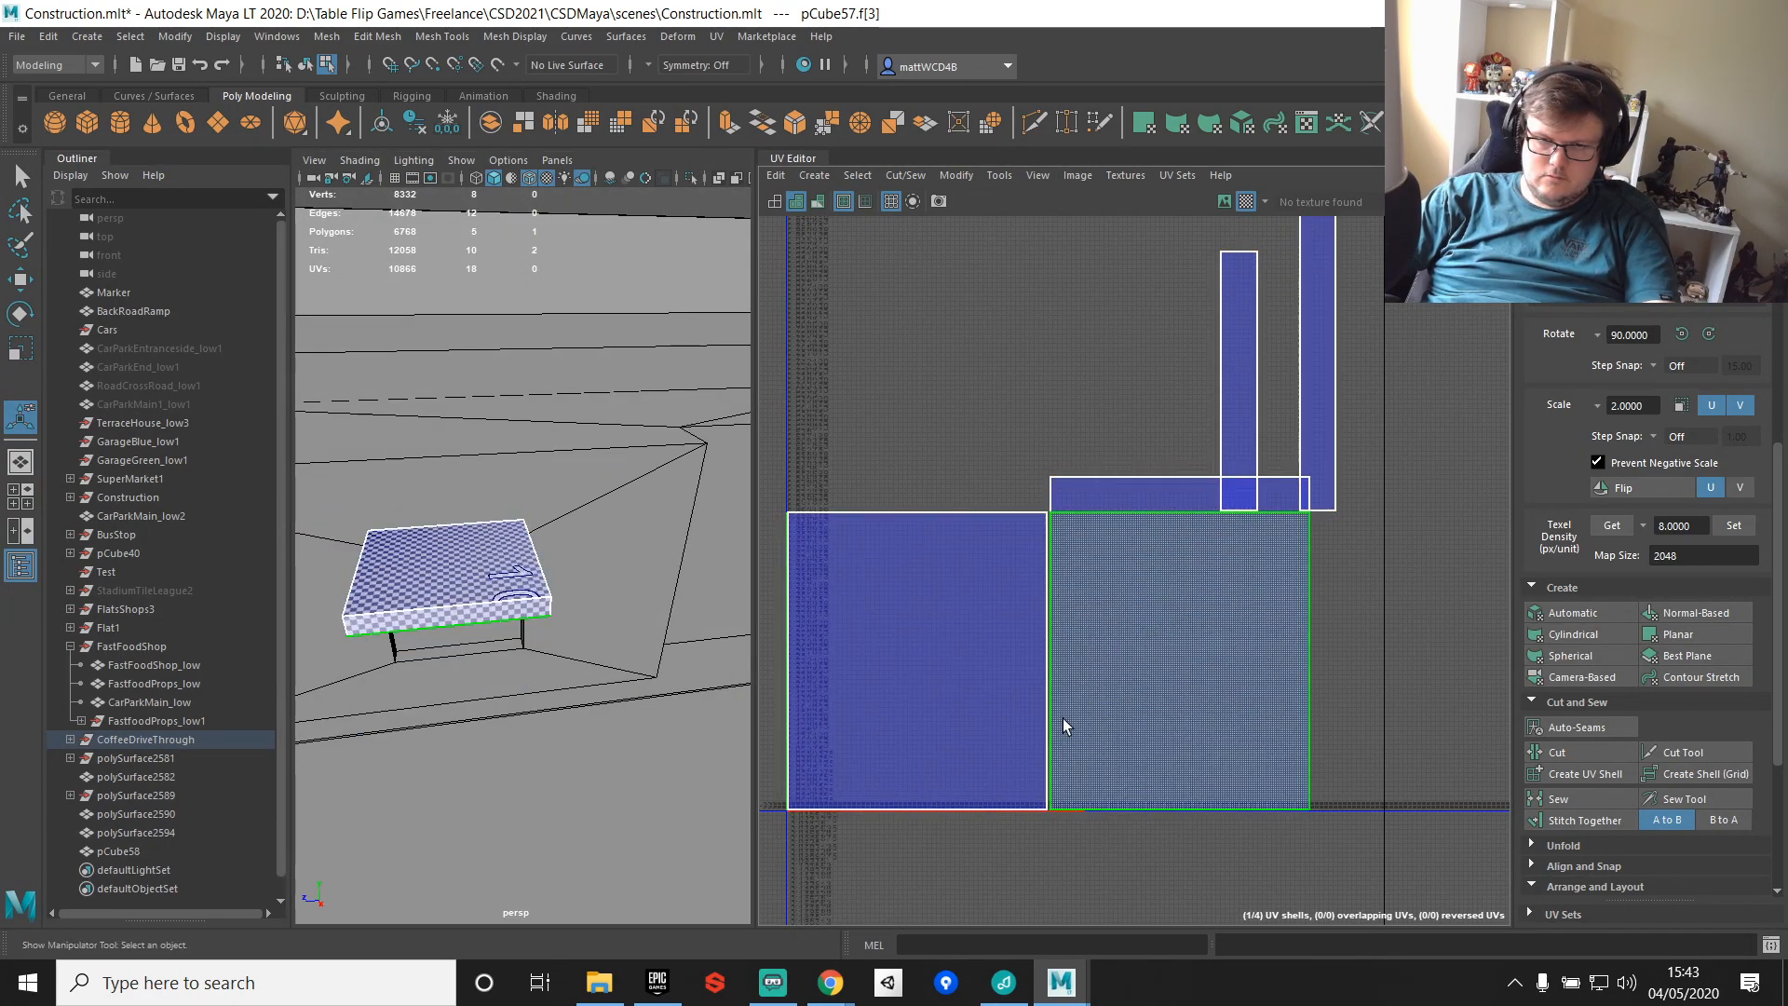
{"action": "key", "text": "ctrl+z"}
{"action": "key", "text": "ctrl+z"}
{"action": "key", "text": "ctrl+z"}
Step: Stitch the canopy's side strips and second large face around its first large face into one shell
{"action": "left_click", "coordinate": [913, 509]}
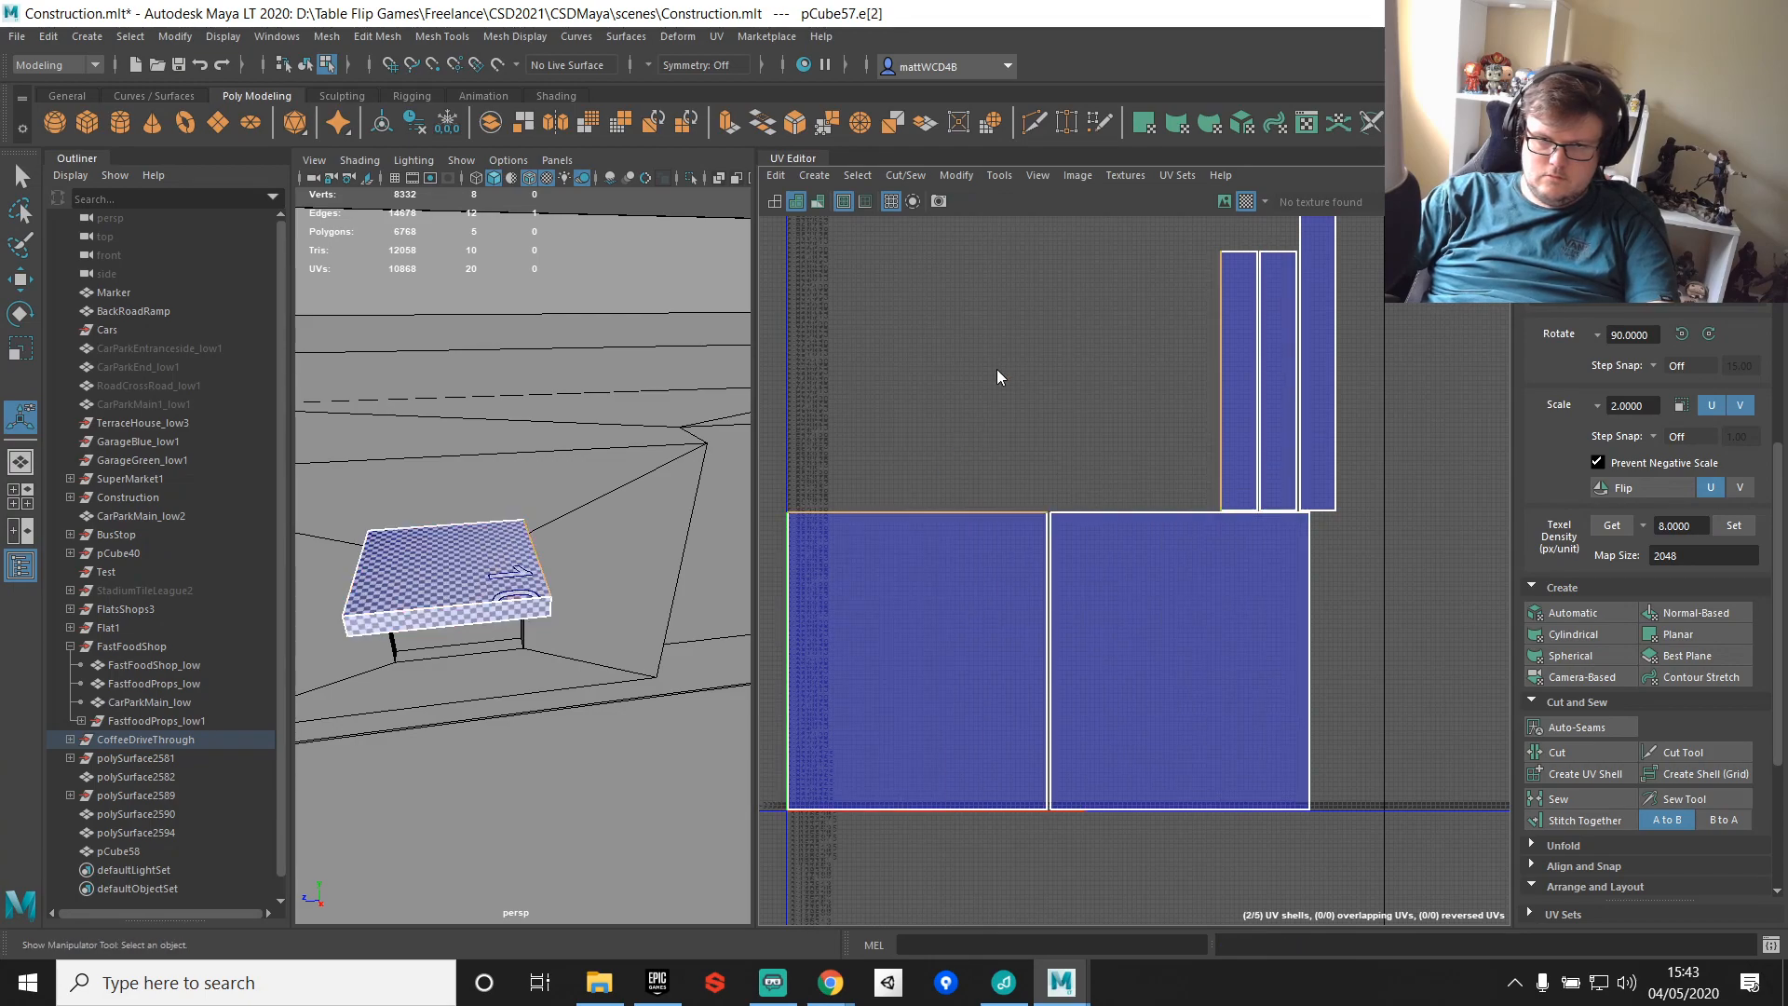
{"action": "right_click_drag", "start_coordinate": [984, 318], "coordinate": [986, 366], "text": "shift"}
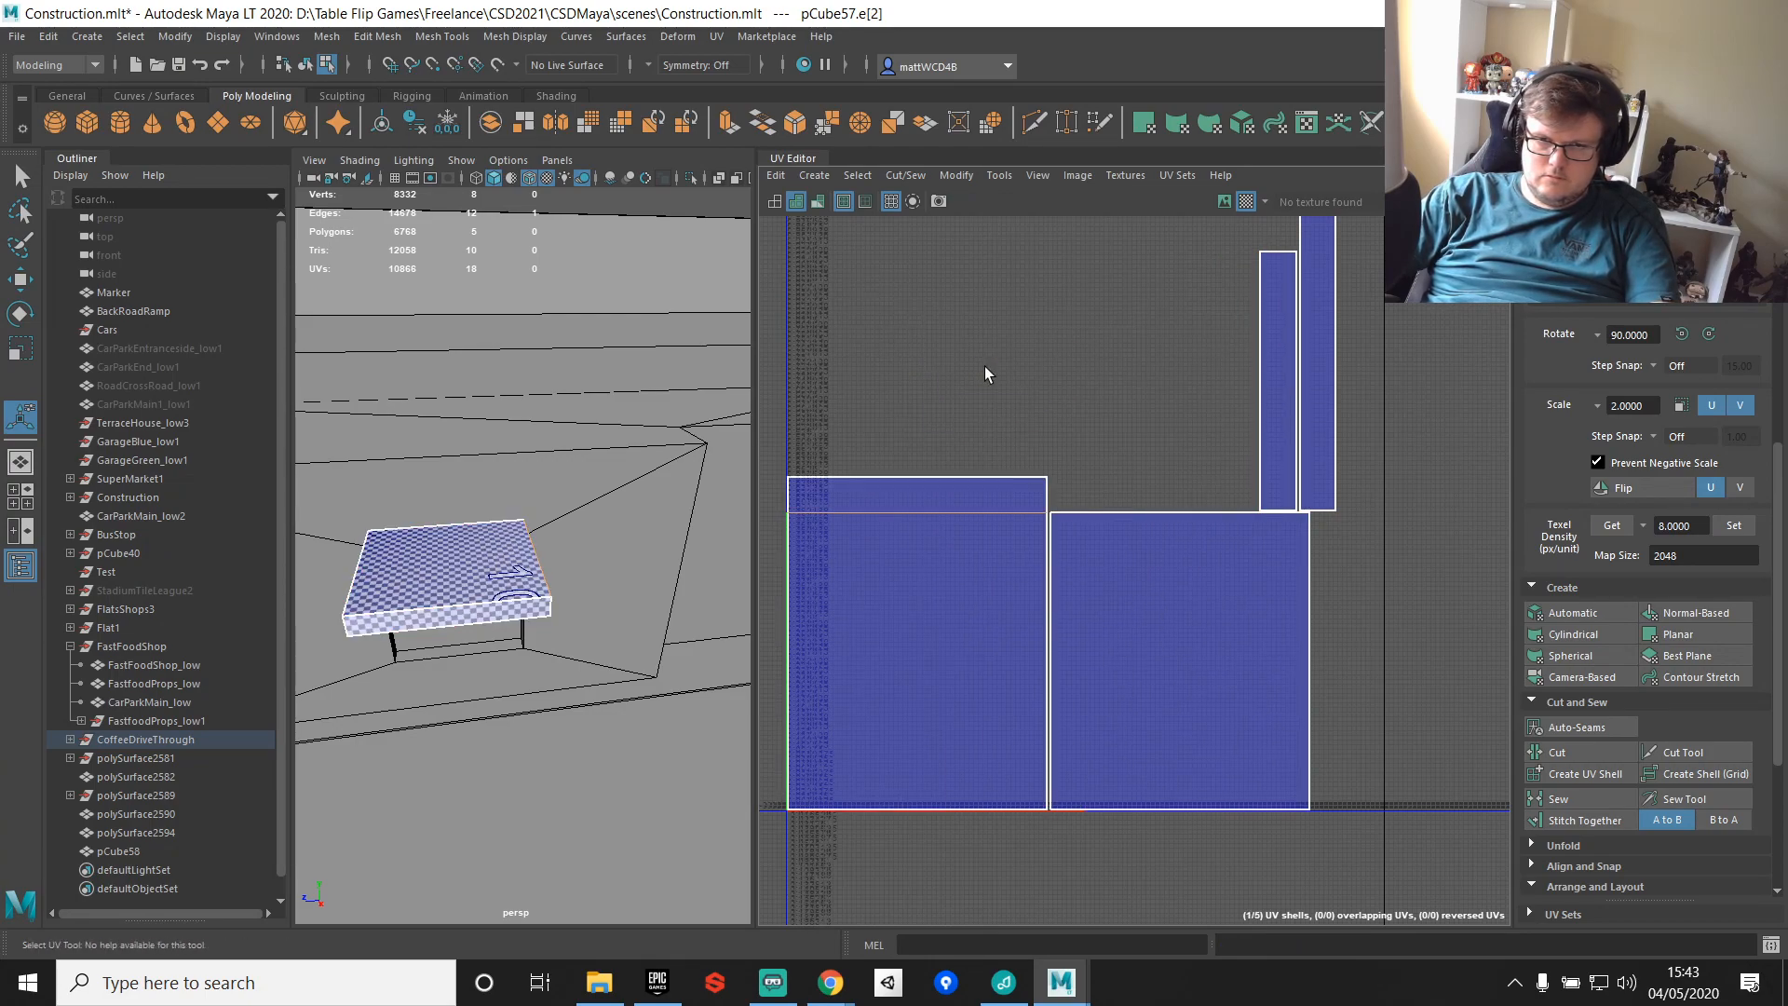
{"action": "left_click", "coordinate": [792, 604]}
{"action": "left_click", "coordinate": [854, 785]}
{"action": "key", "text": "g"}
{"action": "left_click", "coordinate": [1024, 663]}
{"action": "key", "text": "g"}
{"action": "left_click", "coordinate": [1092, 595]}
{"action": "key", "text": "g"}
{"action": "left_click", "coordinate": [820, 618]}
{"action": "key", "text": "F11"}
{"action": "double_click", "coordinate": [915, 594]}
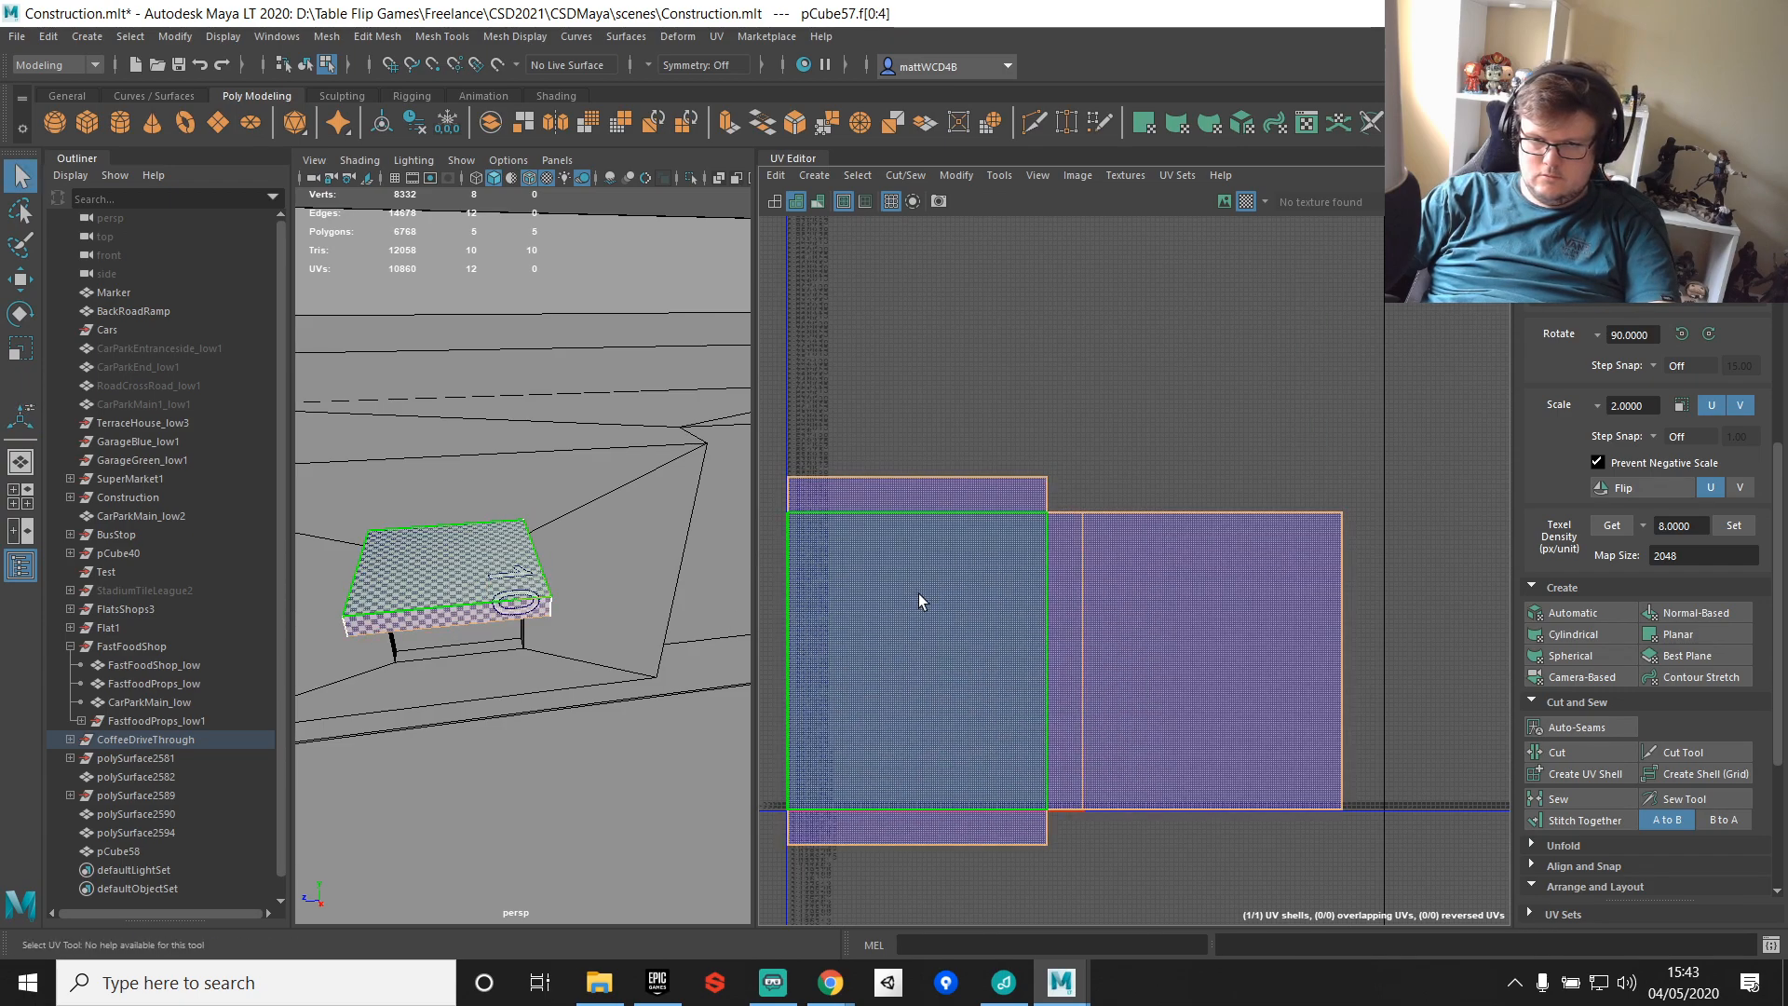
{"action": "scroll", "coordinate": [443, 542], "scroll_direction": "down", "scroll_amount": 3}
{"action": "key", "text": "F8"}
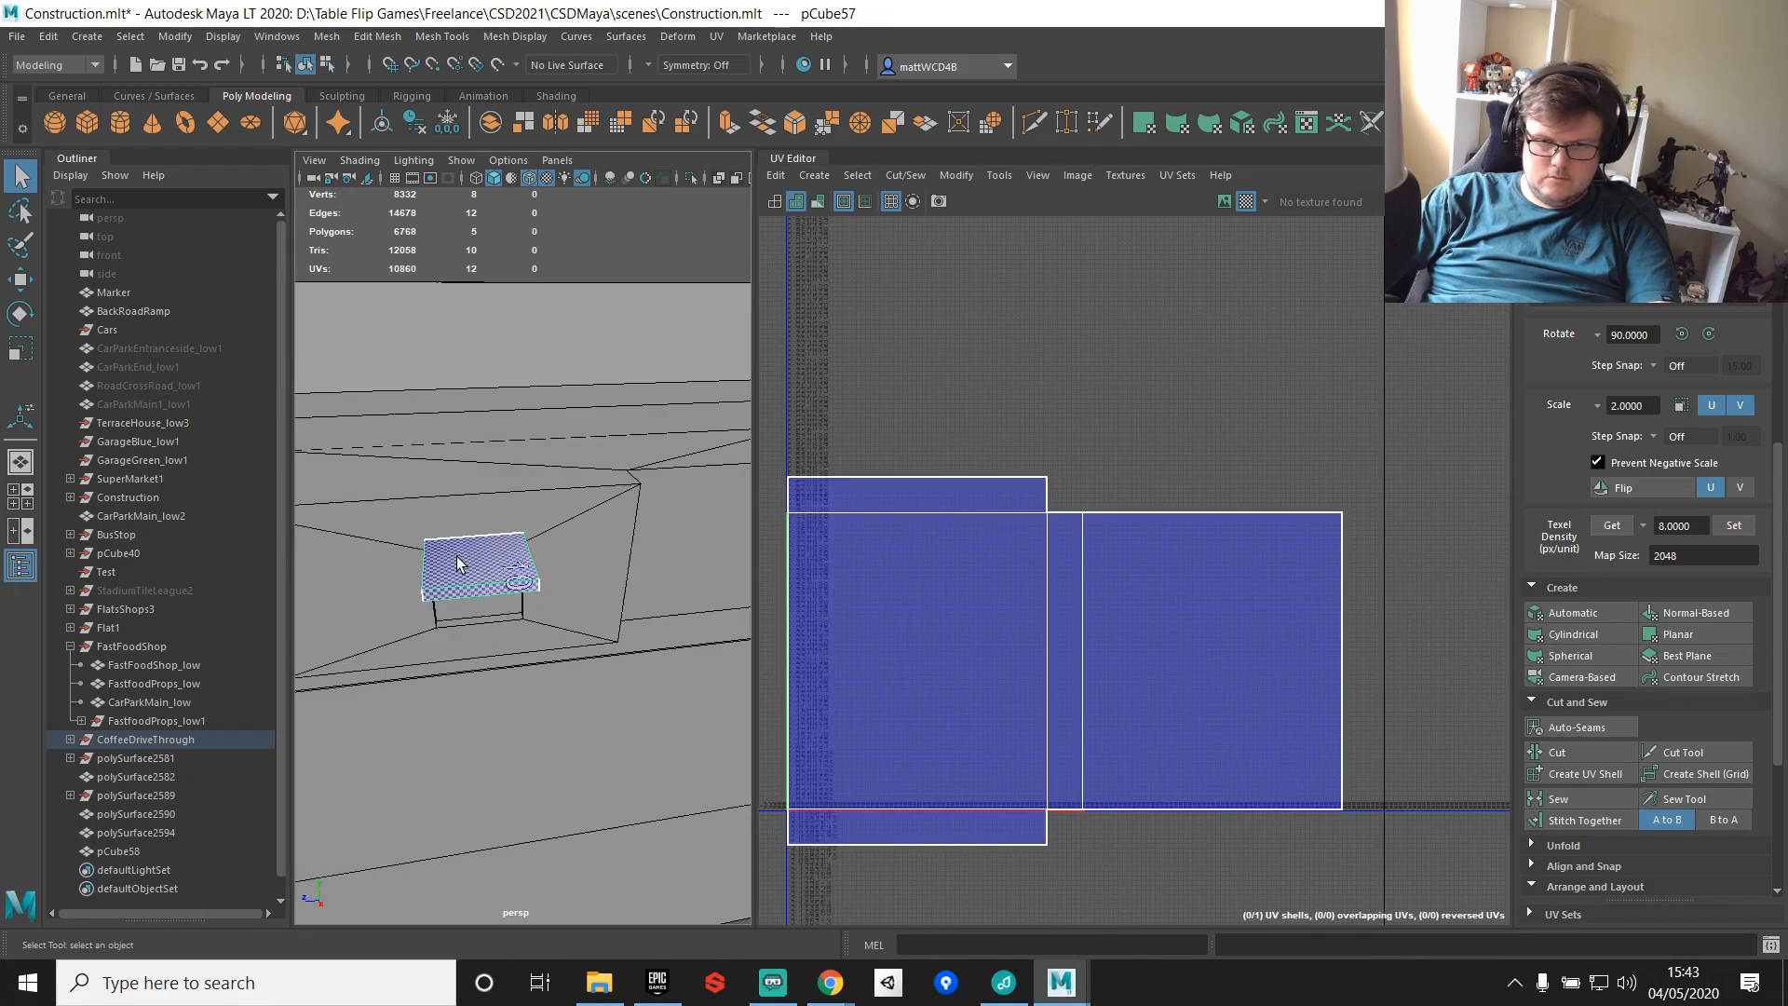
Step: Select the octagonal roadside sign and apply an automatic UV projection to it
{"action": "scroll", "coordinate": [478, 557], "scroll_direction": "down", "scroll_amount": 6}
{"action": "scroll", "coordinate": [478, 557], "scroll_direction": "down", "scroll_amount": 2}
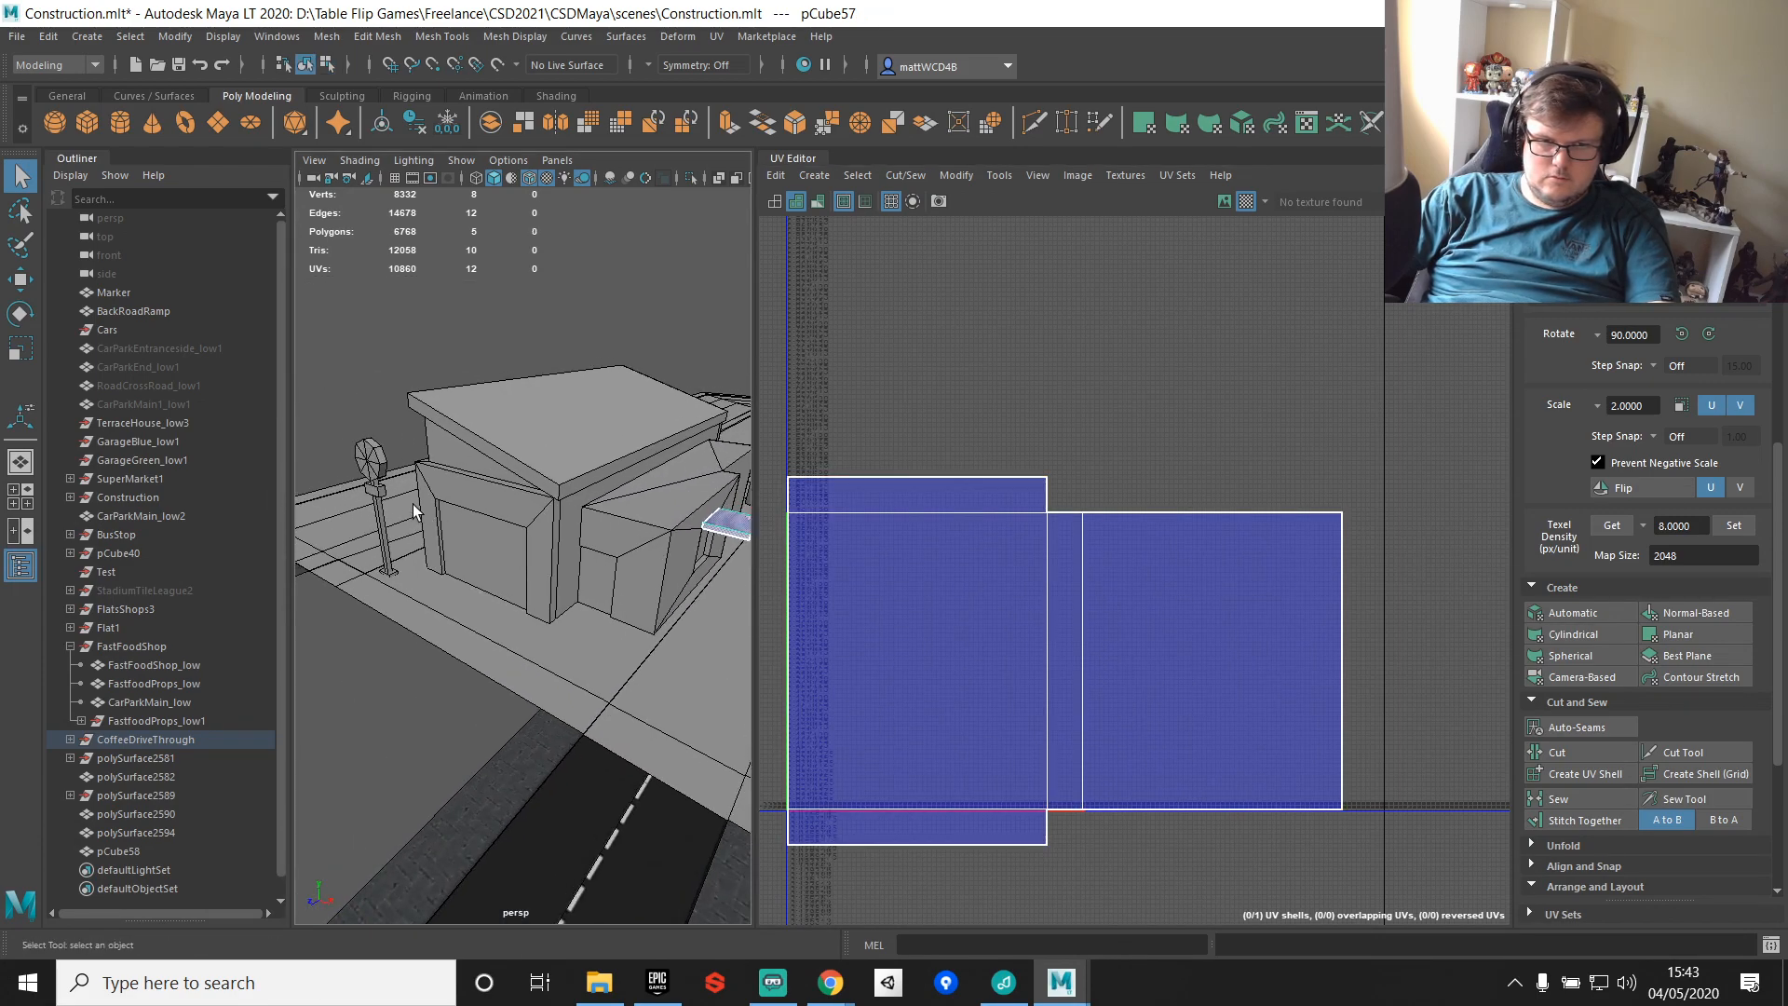
{"action": "left_click", "coordinate": [365, 493]}
{"action": "key", "text": "f"}
{"action": "left_click", "coordinate": [1578, 613]}
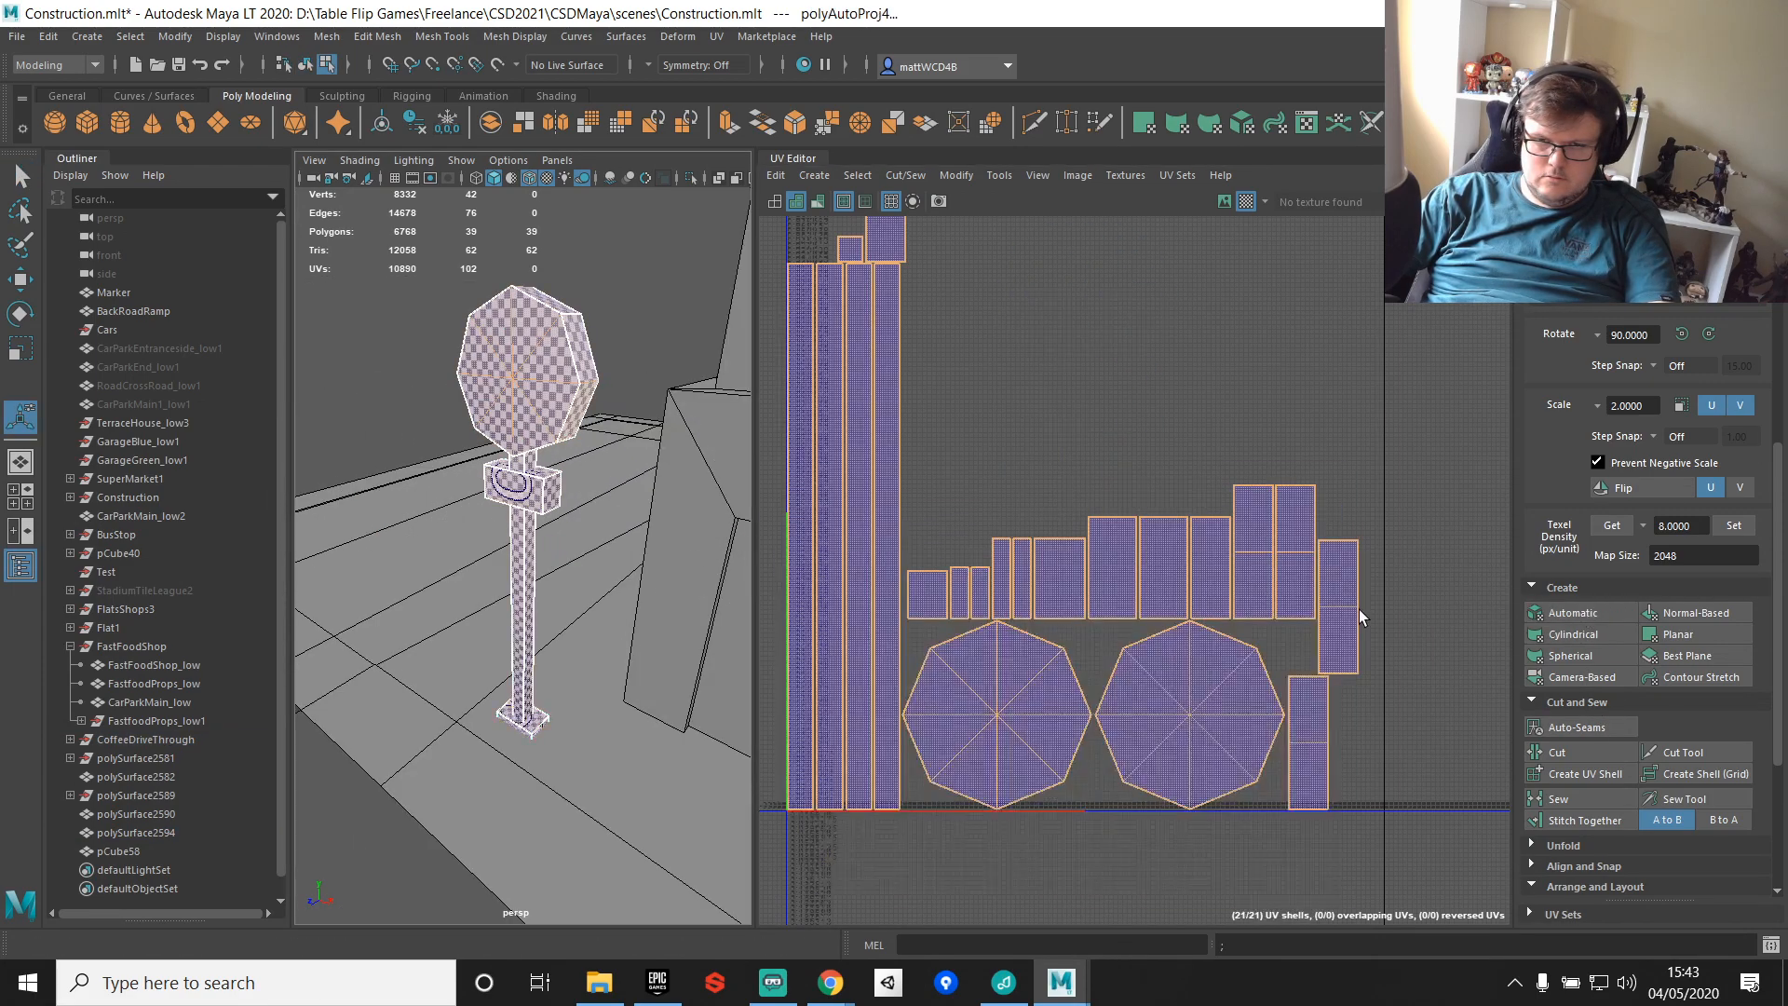
Step: Stitch the four long sides of the sign's pole into one shell
{"action": "right_click_drag", "start_coordinate": [948, 543], "coordinate": [942, 475]}
{"action": "left_click_drag", "start_coordinate": [784, 380], "coordinate": [938, 398]}
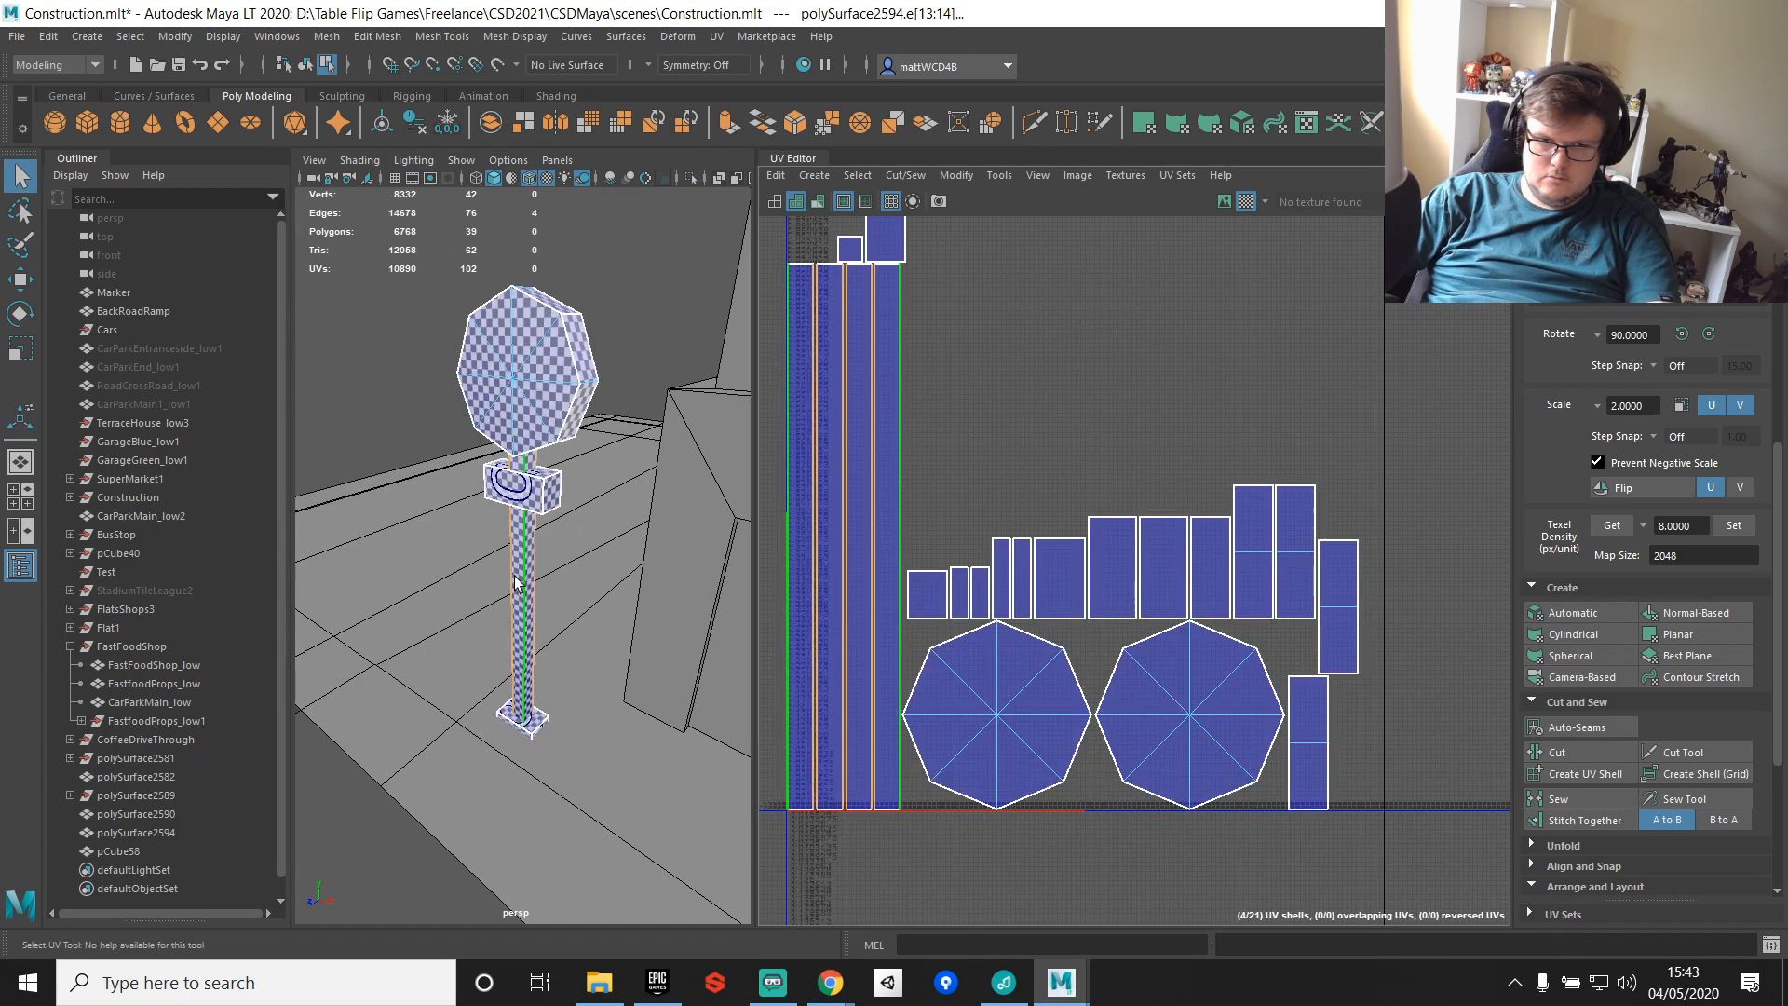
{"action": "left_click", "coordinate": [532, 576], "text": "ctrl"}
{"action": "right_click_drag", "start_coordinate": [1158, 350], "coordinate": [1155, 398], "text": "shift"}
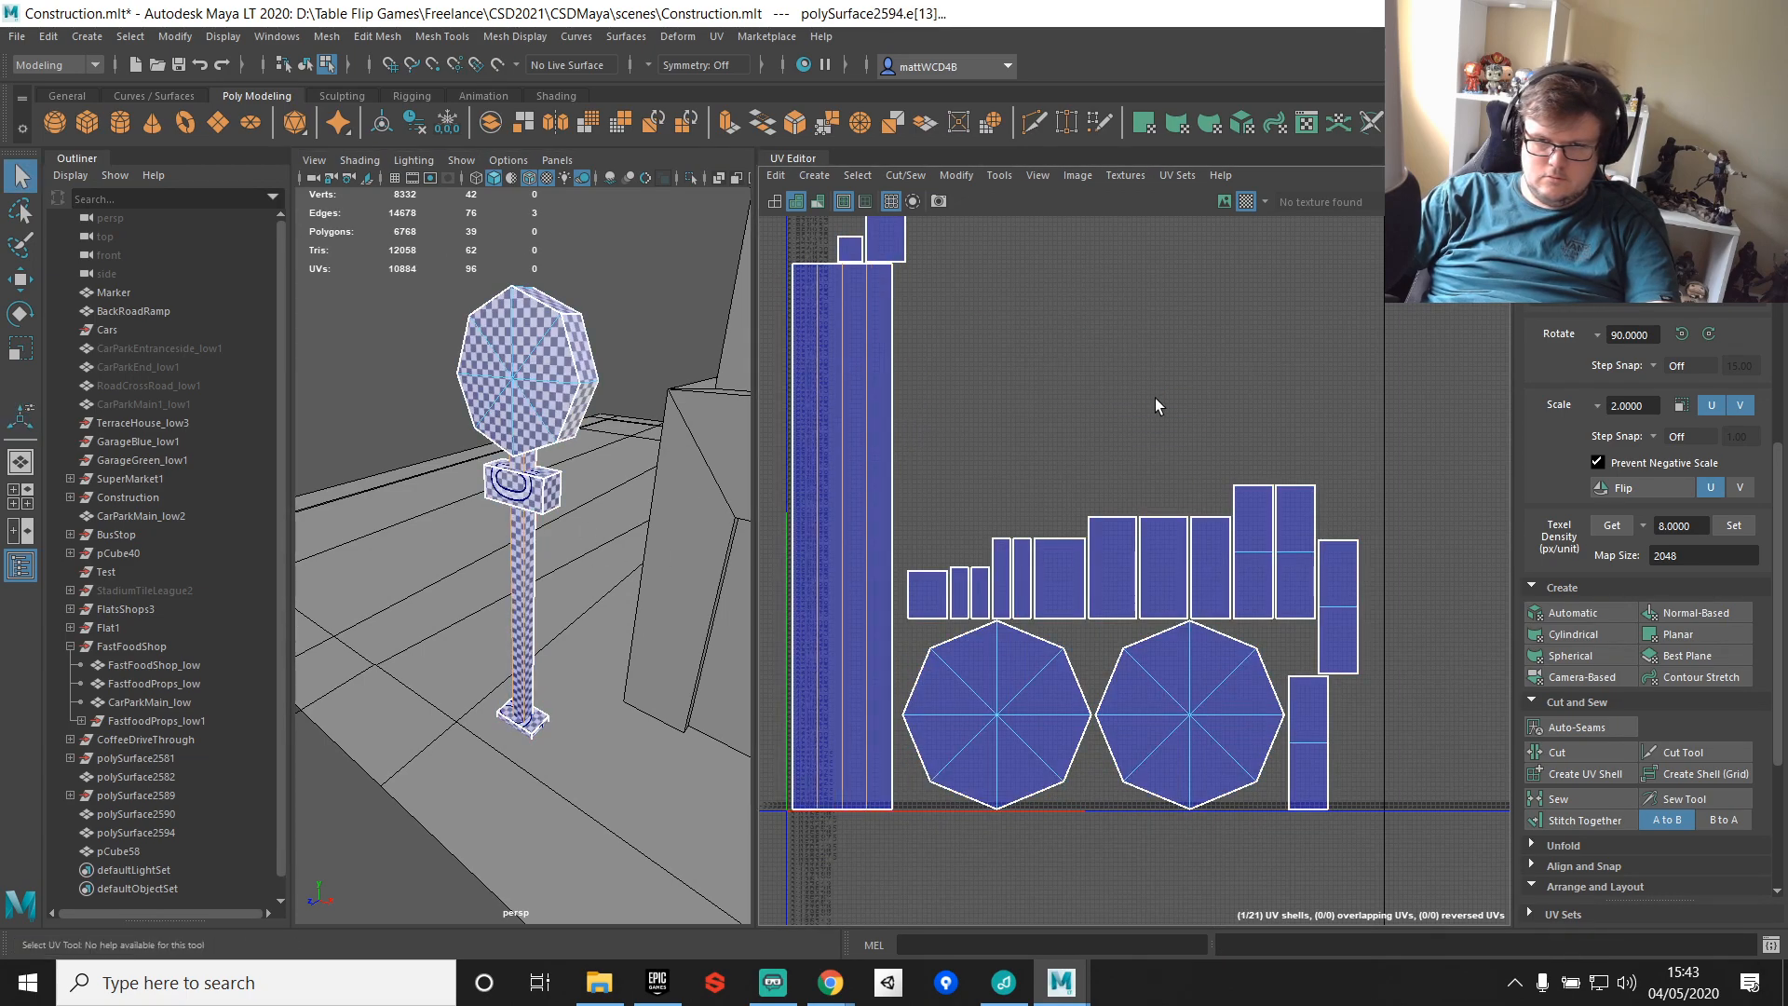
Step: Stitch the side panels of the sign's small box together in a row
{"action": "scroll", "coordinate": [1155, 399], "scroll_direction": "up", "scroll_amount": 1}
{"action": "middle_click_drag", "start_coordinate": [853, 417], "coordinate": [970, 417], "text": "alt"}
{"action": "right_click_drag", "start_coordinate": [916, 340], "coordinate": [919, 395]}
{"action": "middle_click_drag", "start_coordinate": [956, 272], "coordinate": [997, 407], "text": "alt"}
{"action": "left_click", "coordinate": [996, 348]}
{"action": "key", "text": "f"}
{"action": "scroll", "coordinate": [520, 572], "scroll_direction": "down", "scroll_amount": 6}
{"action": "left_click_drag", "start_coordinate": [520, 572], "coordinate": [652, 568], "text": "alt"}
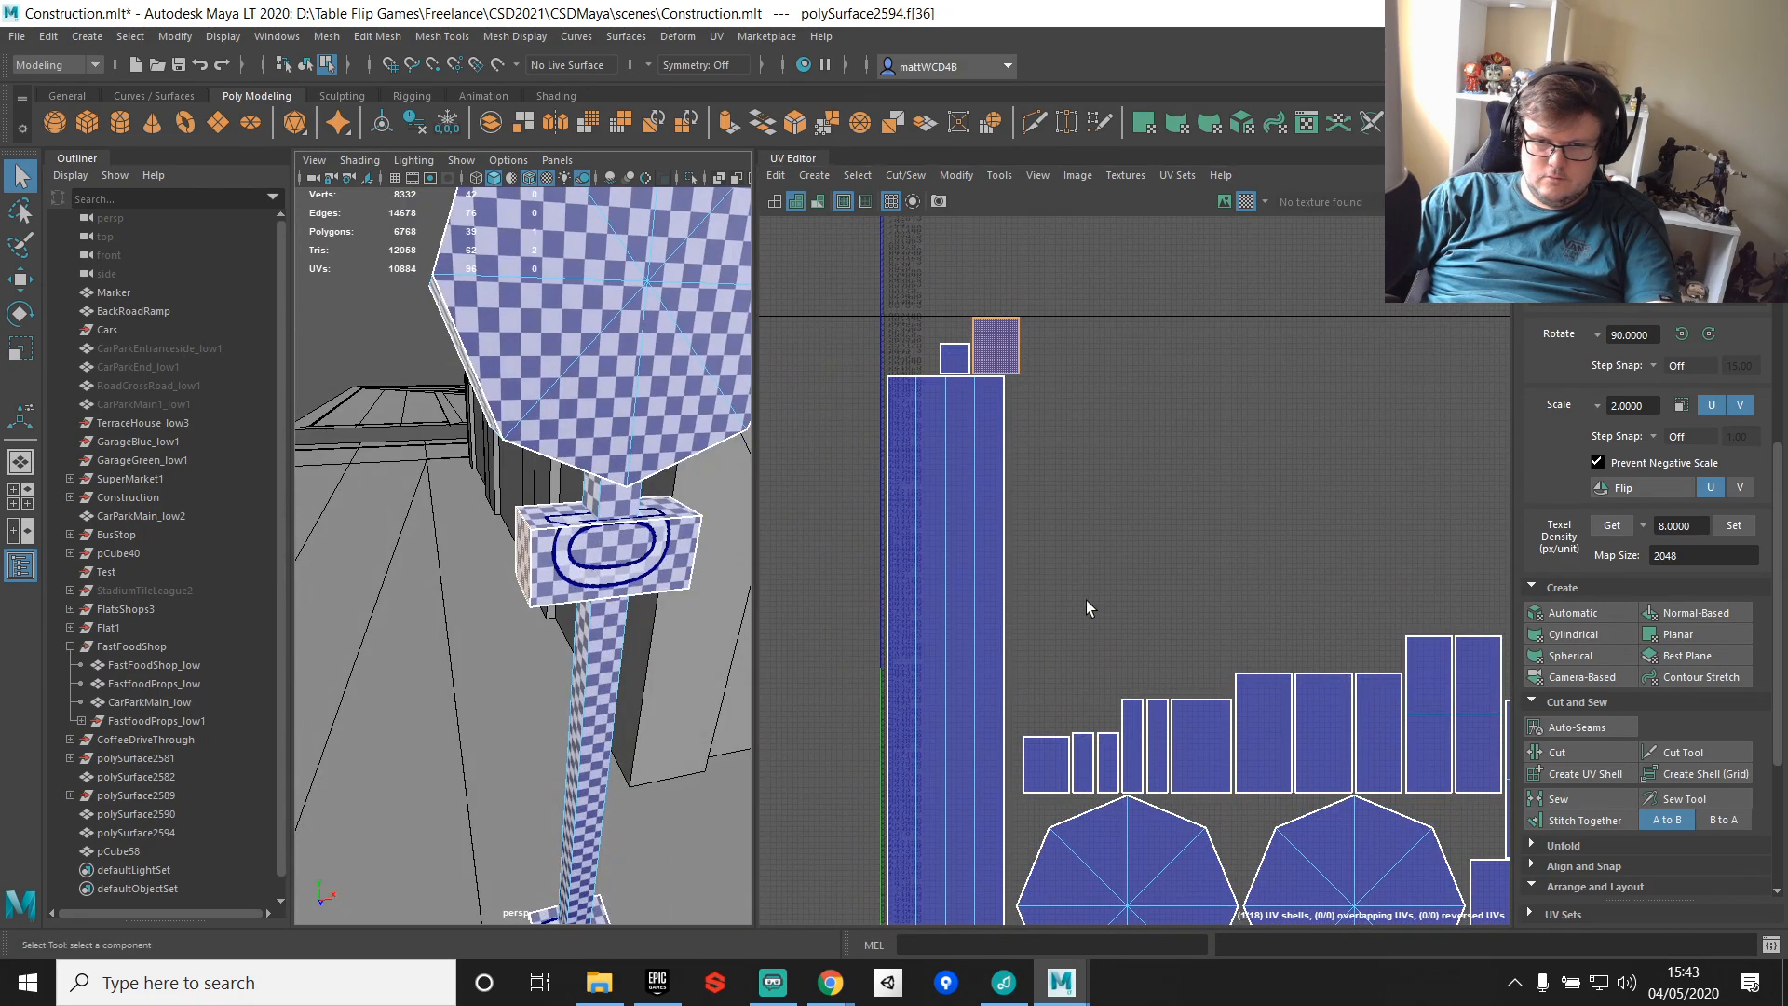
{"action": "middle_click_drag", "start_coordinate": [1168, 656], "coordinate": [974, 484], "text": "alt"}
{"action": "left_click_drag", "start_coordinate": [1087, 530], "coordinate": [1169, 553]}
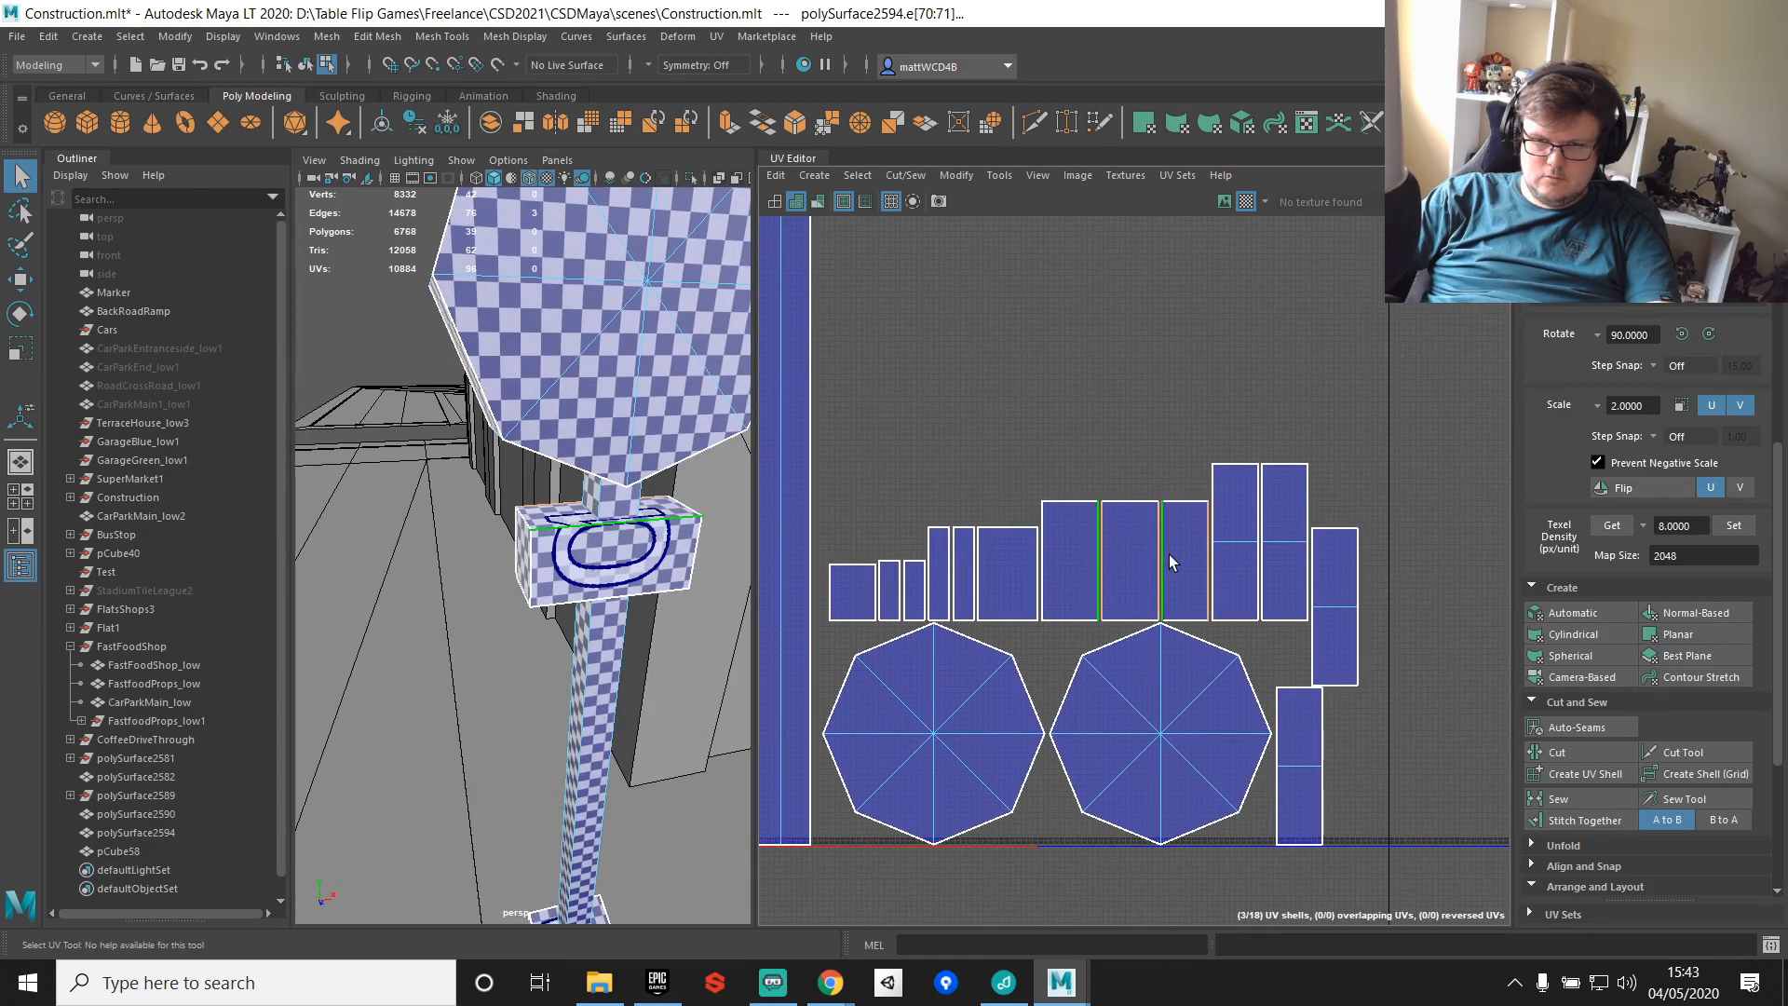
{"action": "right_click_drag", "start_coordinate": [1110, 298], "coordinate": [1099, 361], "text": "shift"}
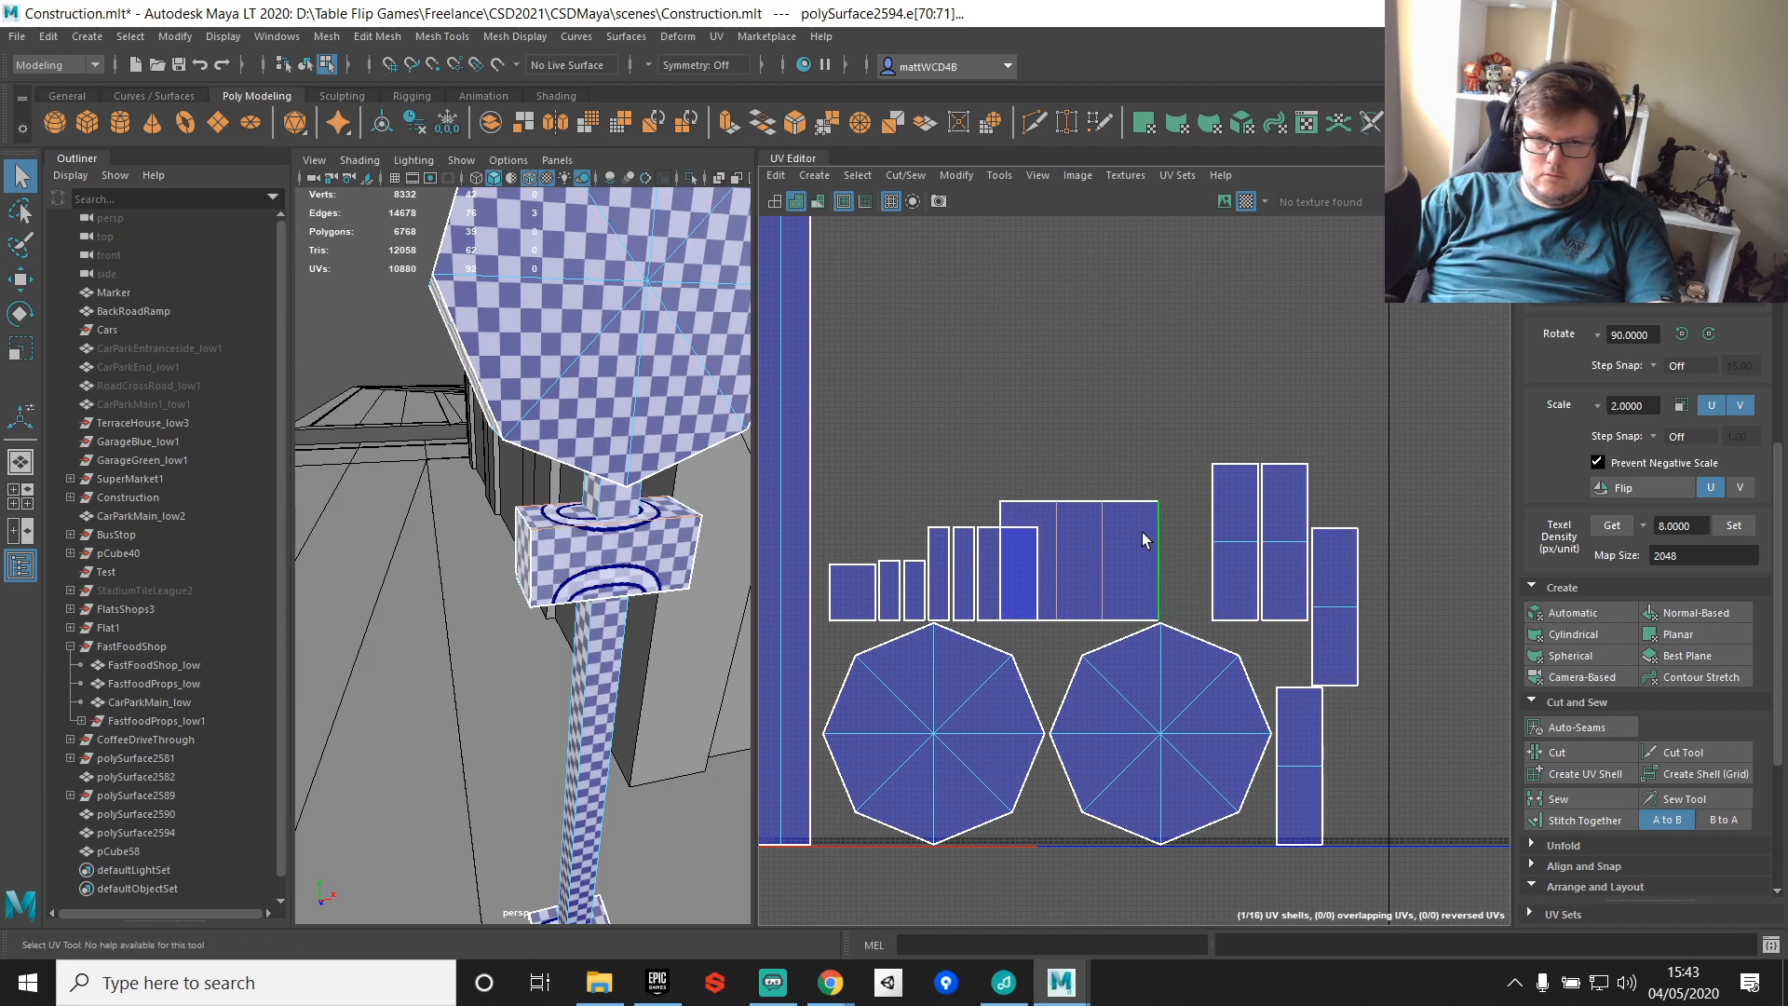
Step: Fill the open underside of the sign's small box with the Append to Polygon tool
{"action": "left_click", "coordinate": [639, 600]}
{"action": "key", "text": "f"}
{"action": "mouse_move", "coordinate": [502, 554]}
{"action": "left_mouse_down", "text": "alt"}
{"action": "mouse_move", "coordinate": [643, 488]}
{"action": "mouse_move", "coordinate": [690, 438]}
{"action": "mouse_move", "coordinate": [958, 499]}
{"action": "mouse_move", "coordinate": [750, 468]}
{"action": "mouse_move", "coordinate": [521, 570]}
{"action": "left_mouse_up", "text": "alt"}
{"action": "key", "text": "F8"}
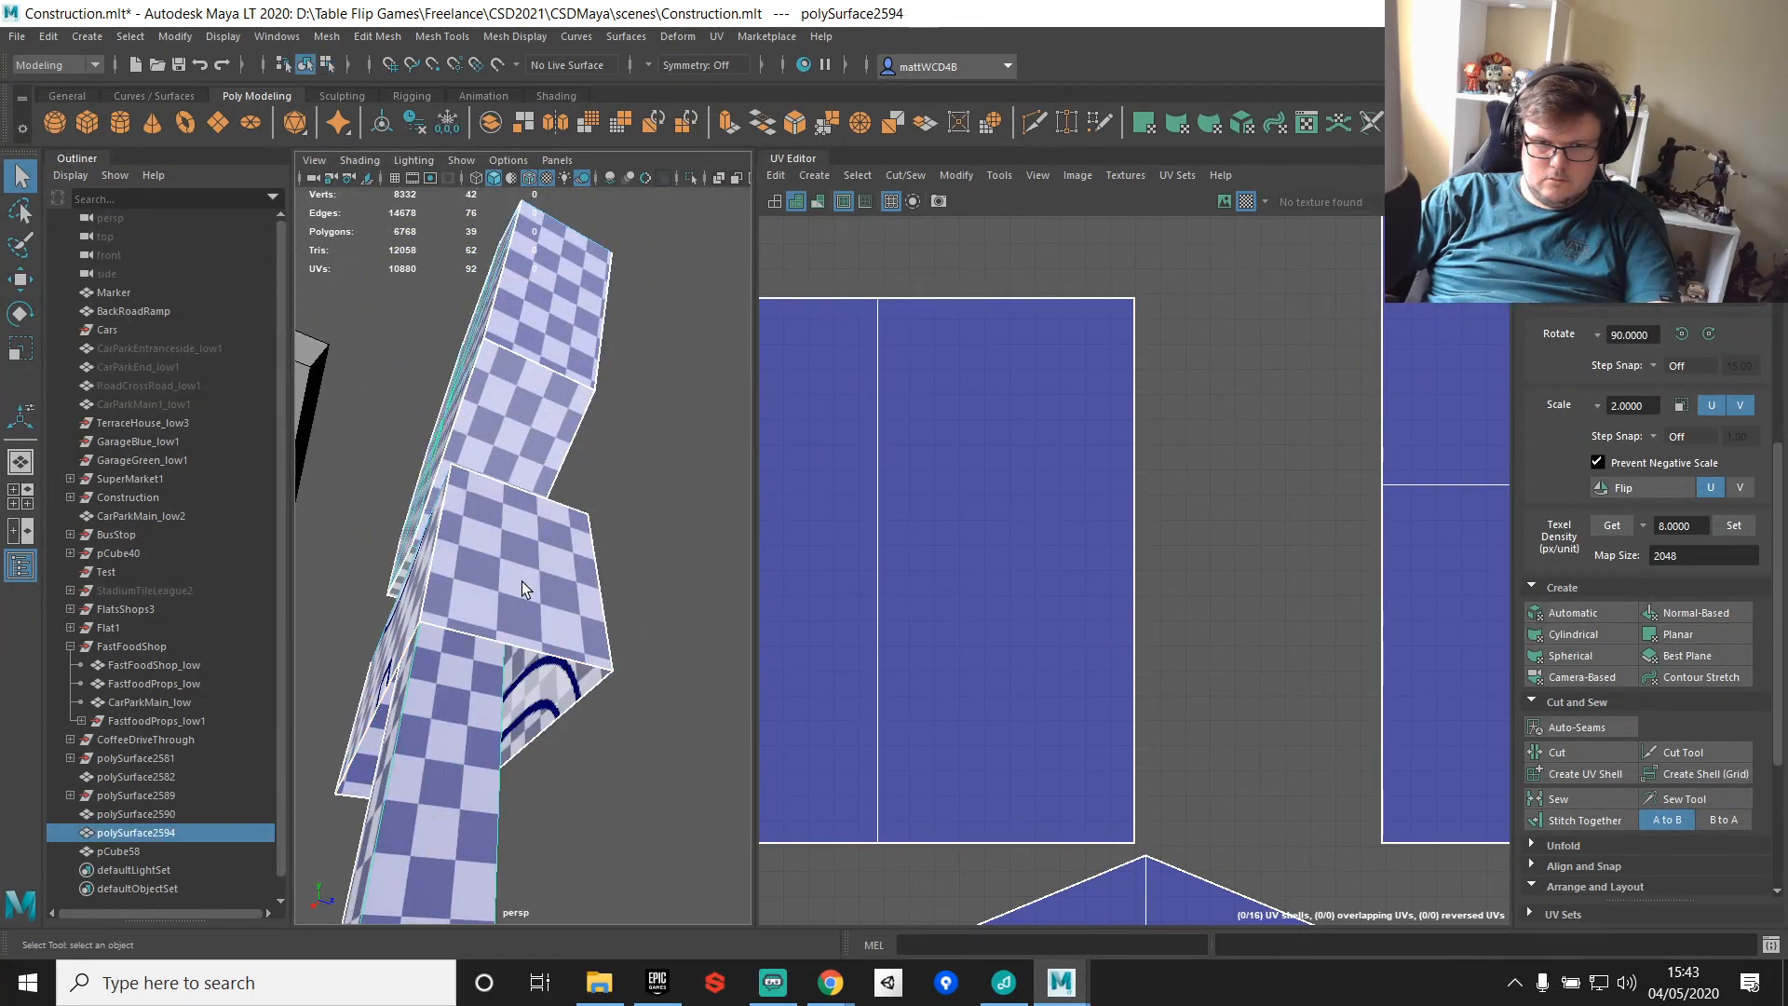
{"action": "right_click_drag", "start_coordinate": [464, 583], "coordinate": [605, 534], "text": "shift"}
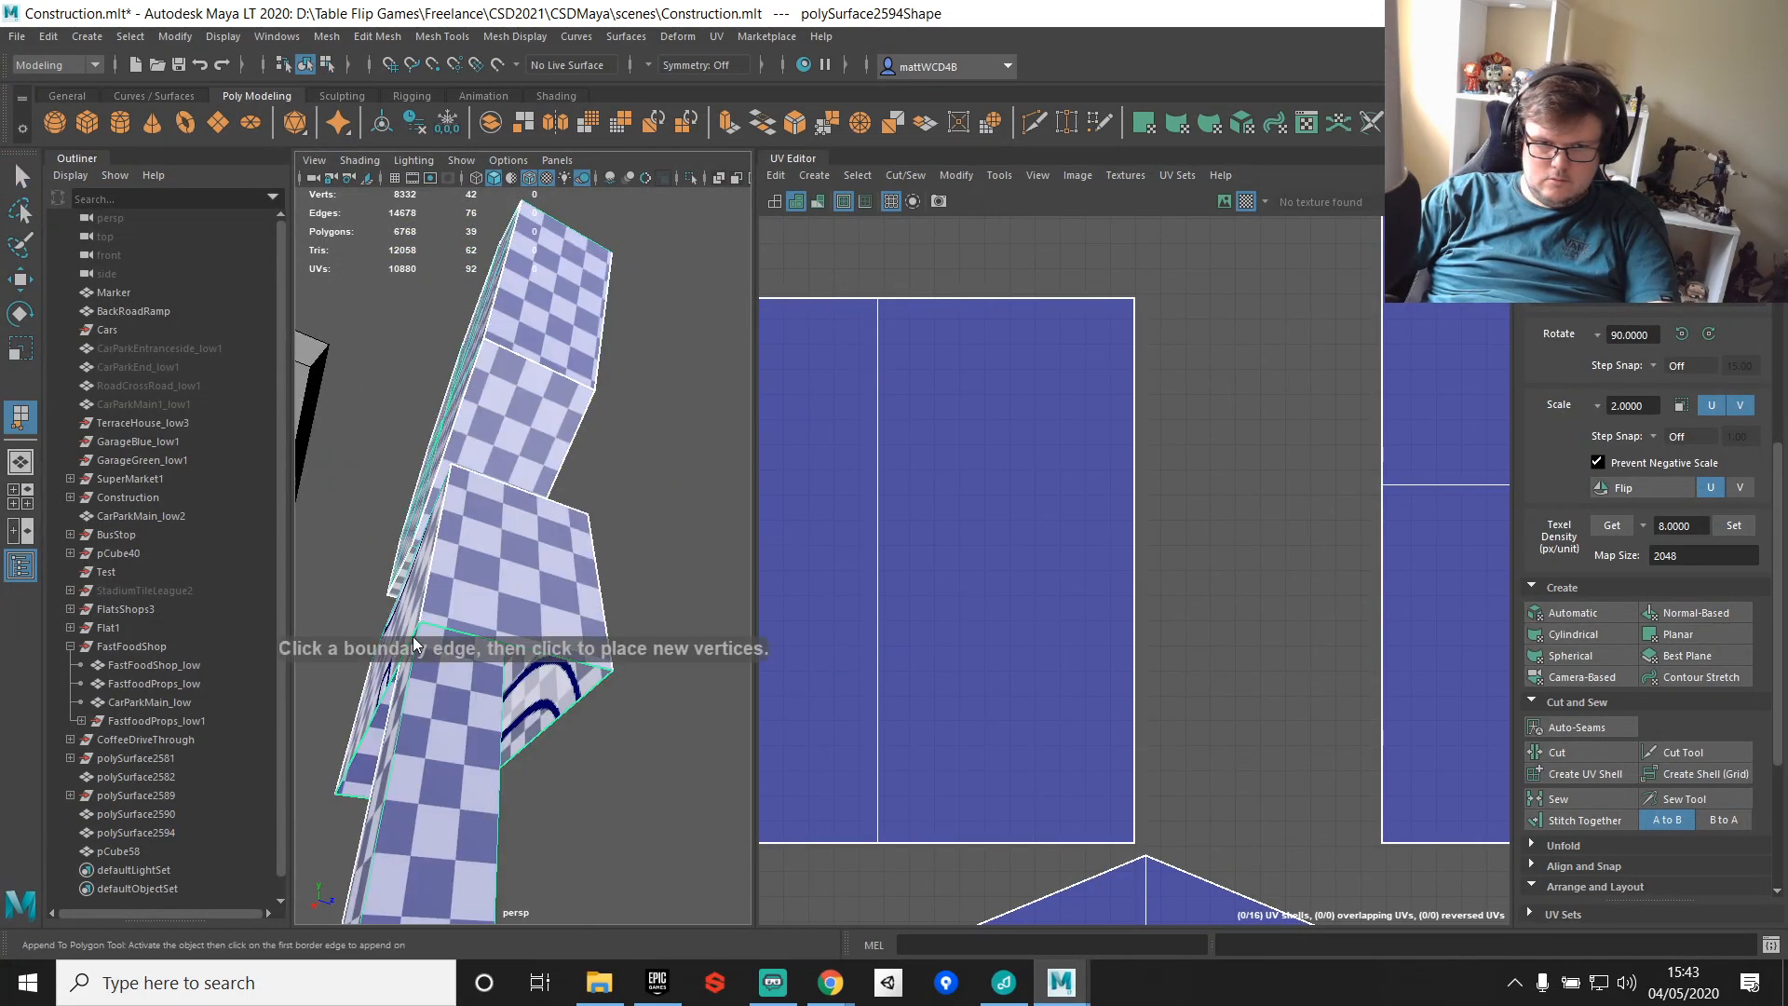
{"action": "left_click", "coordinate": [367, 725]}
{"action": "left_click", "coordinate": [574, 705]}
{"action": "key", "text": "Return"}
{"action": "key", "text": "q"}
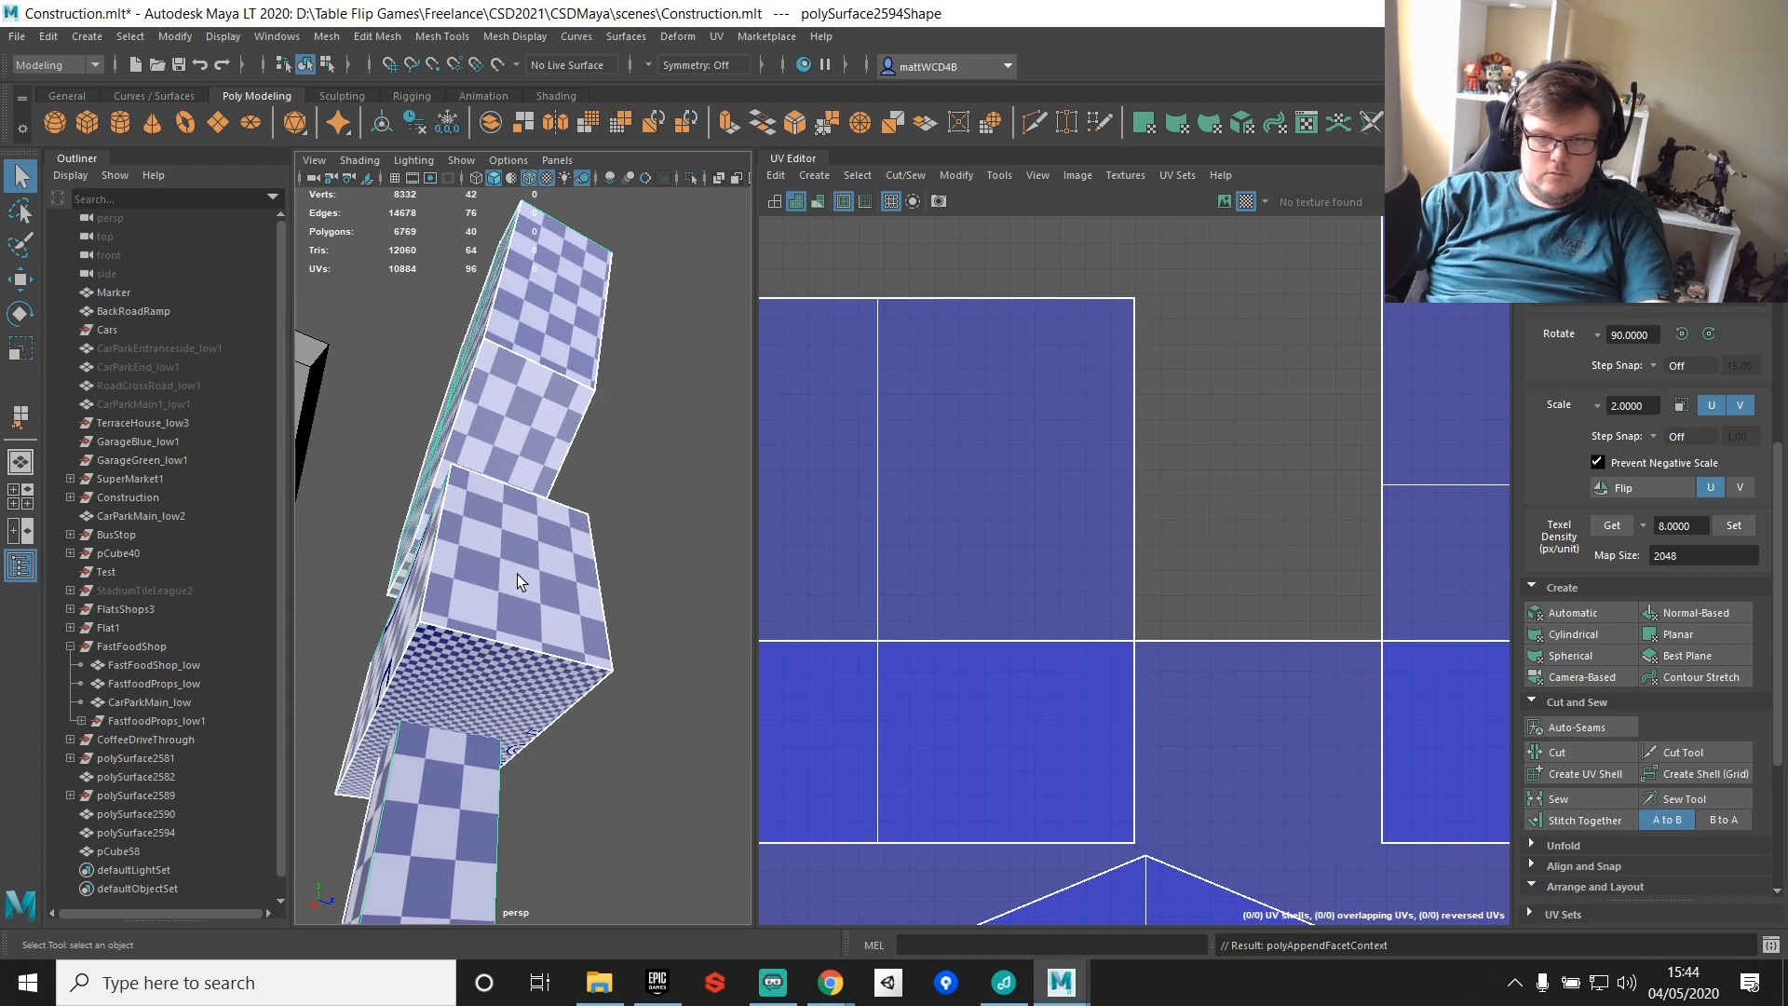
Step: Reapply the automatic UV projection to the sign and stitch the small box's four side panels into one strip
{"action": "left_click", "coordinate": [1548, 610]}
{"action": "scroll", "coordinate": [1226, 555], "scroll_direction": "down", "scroll_amount": 4}
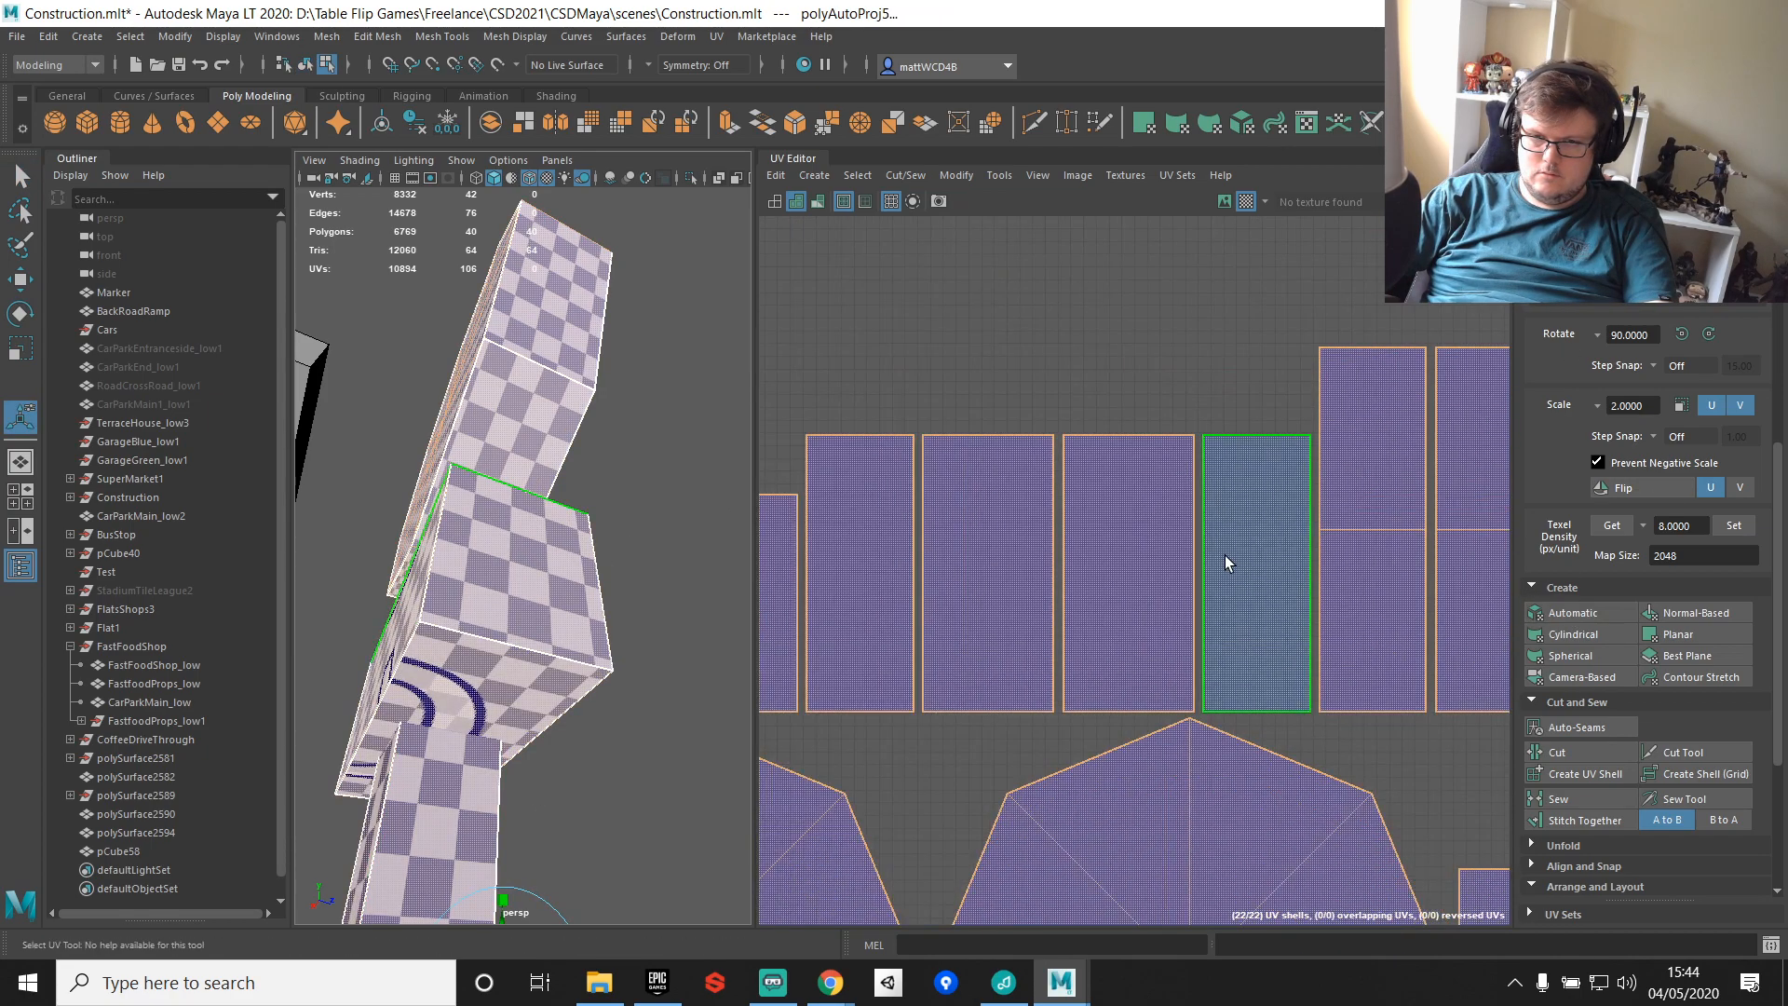
{"action": "left_click_drag", "start_coordinate": [1057, 544], "coordinate": [1237, 566]}
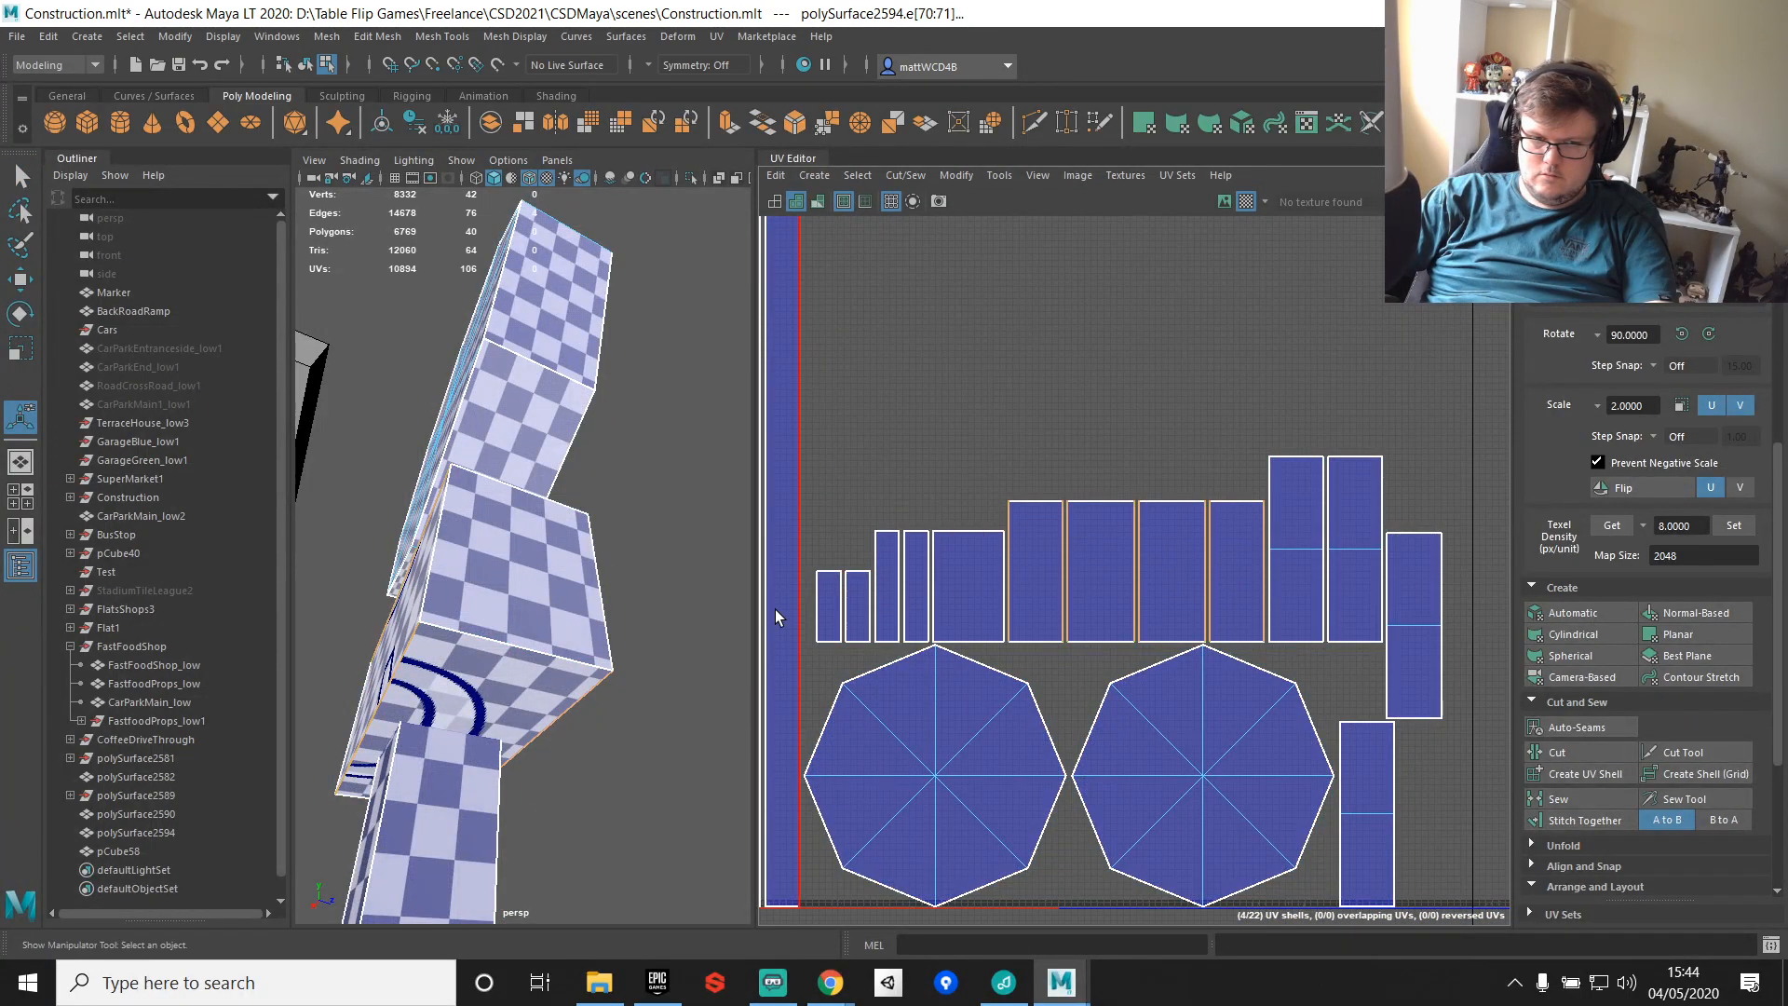
{"action": "left_click_drag", "start_coordinate": [583, 560], "coordinate": [577, 503], "text": "alt"}
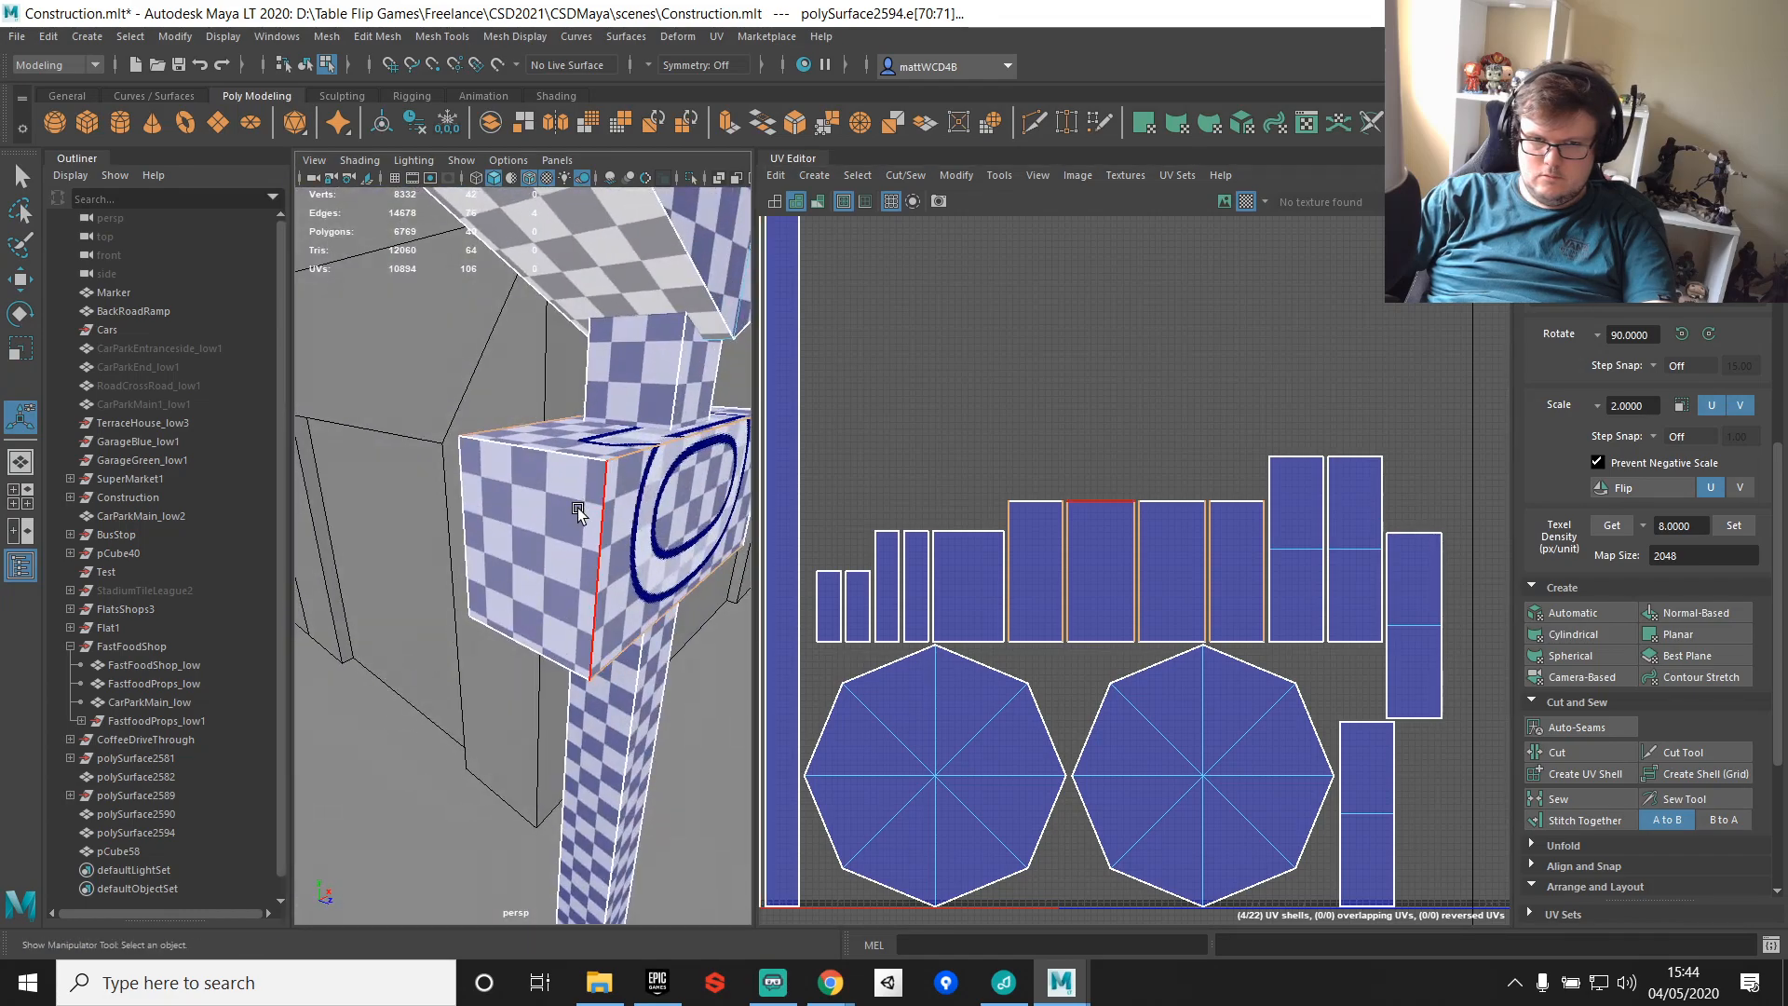
{"action": "left_click_drag", "start_coordinate": [477, 577], "coordinate": [559, 507], "text": "alt"}
{"action": "left_click", "coordinate": [489, 695], "text": "ctrl"}
{"action": "right_click_drag", "start_coordinate": [1111, 311], "coordinate": [1108, 360], "text": "shift"}
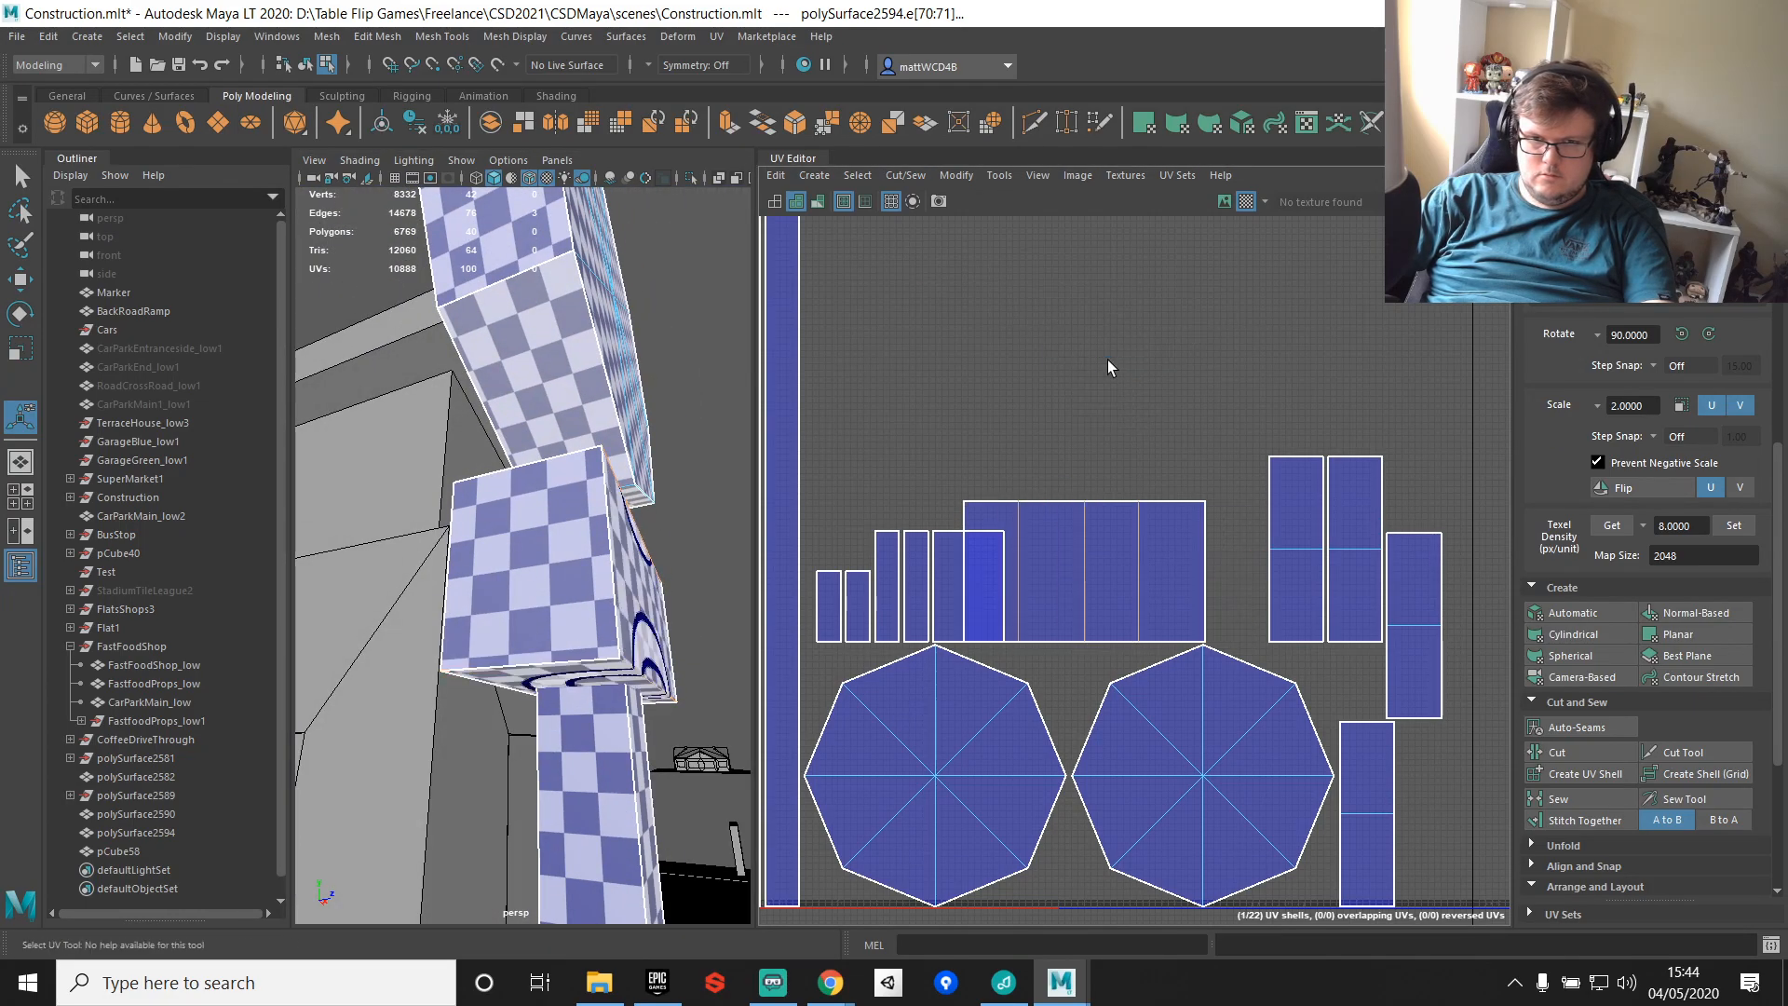
Step: Move the stitched box strip into the empty UV space above the octagon shells
{"action": "right_click_drag", "start_coordinate": [1111, 534], "coordinate": [1114, 581]}
{"action": "double_click", "coordinate": [1114, 581]}
{"action": "scroll", "coordinate": [1113, 582], "scroll_direction": "down", "scroll_amount": 4}
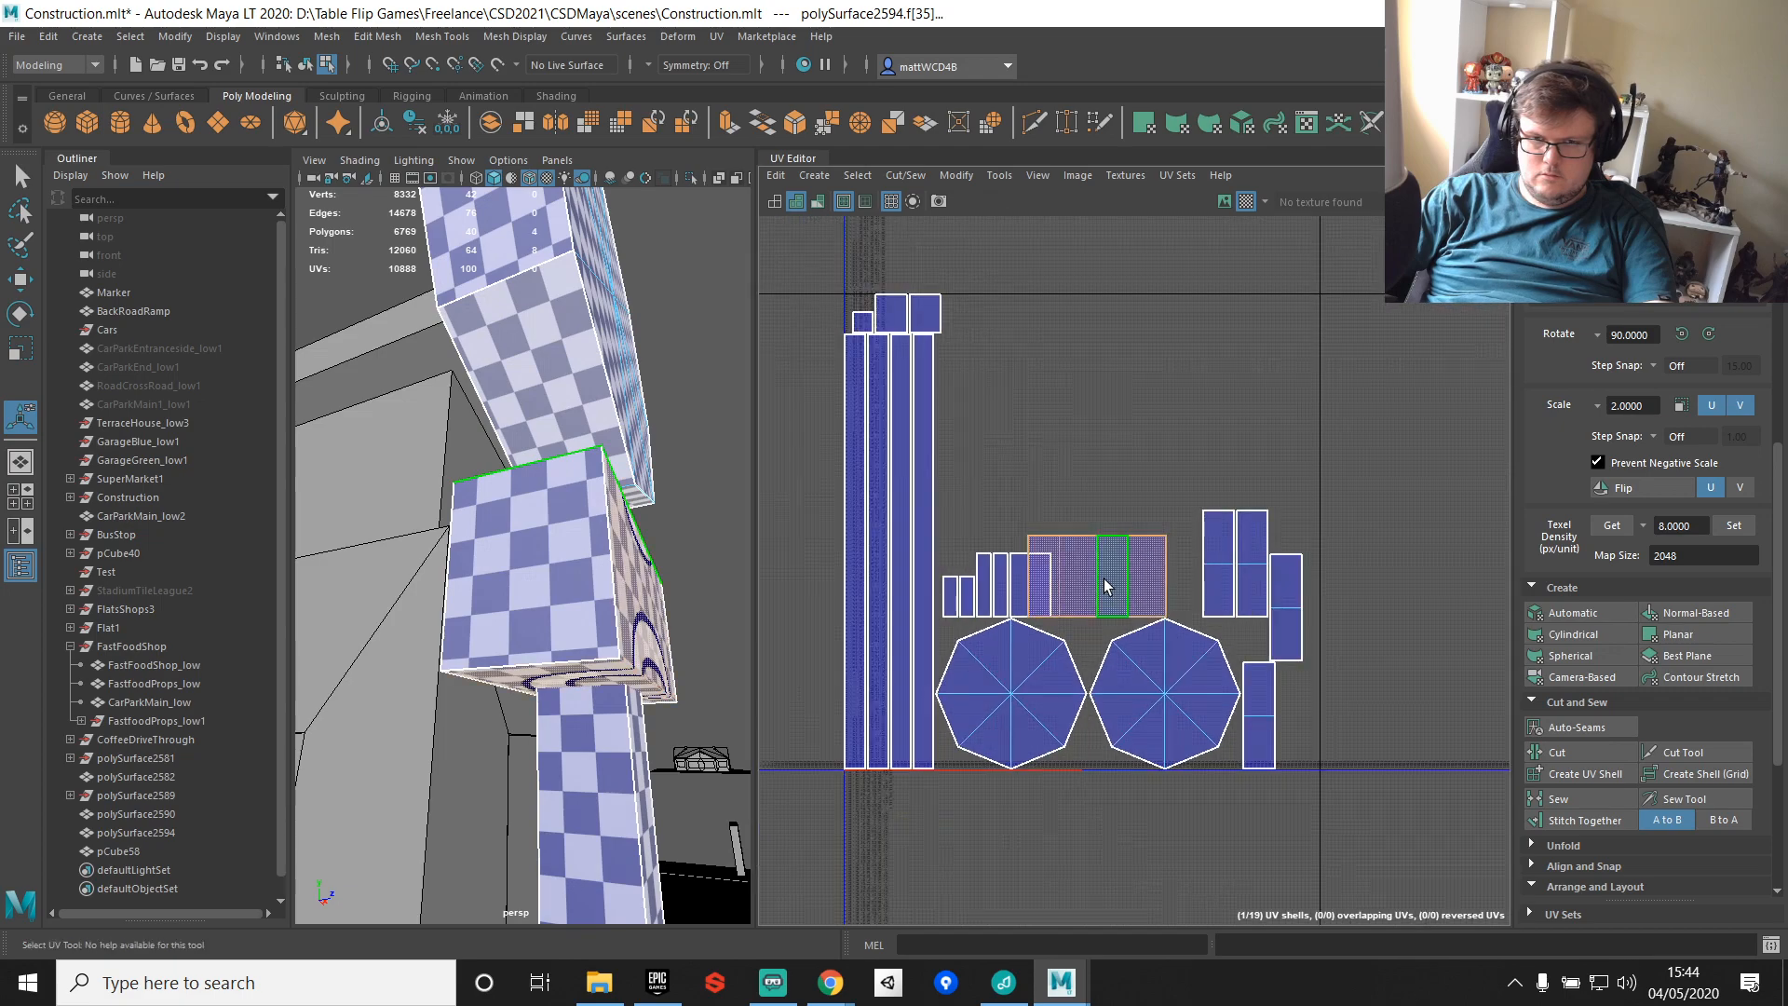
{"action": "key", "text": "w"}
{"action": "left_click_drag", "start_coordinate": [1100, 580], "coordinate": [1140, 421]}
Step: Stitch the pole's four long side strips together into a single shell
{"action": "right_click_drag", "start_coordinate": [830, 421], "coordinate": [829, 371]}
{"action": "left_click_drag", "start_coordinate": [827, 401], "coordinate": [917, 517]}
{"action": "left_click_drag", "start_coordinate": [664, 593], "coordinate": [641, 649], "text": "alt"}
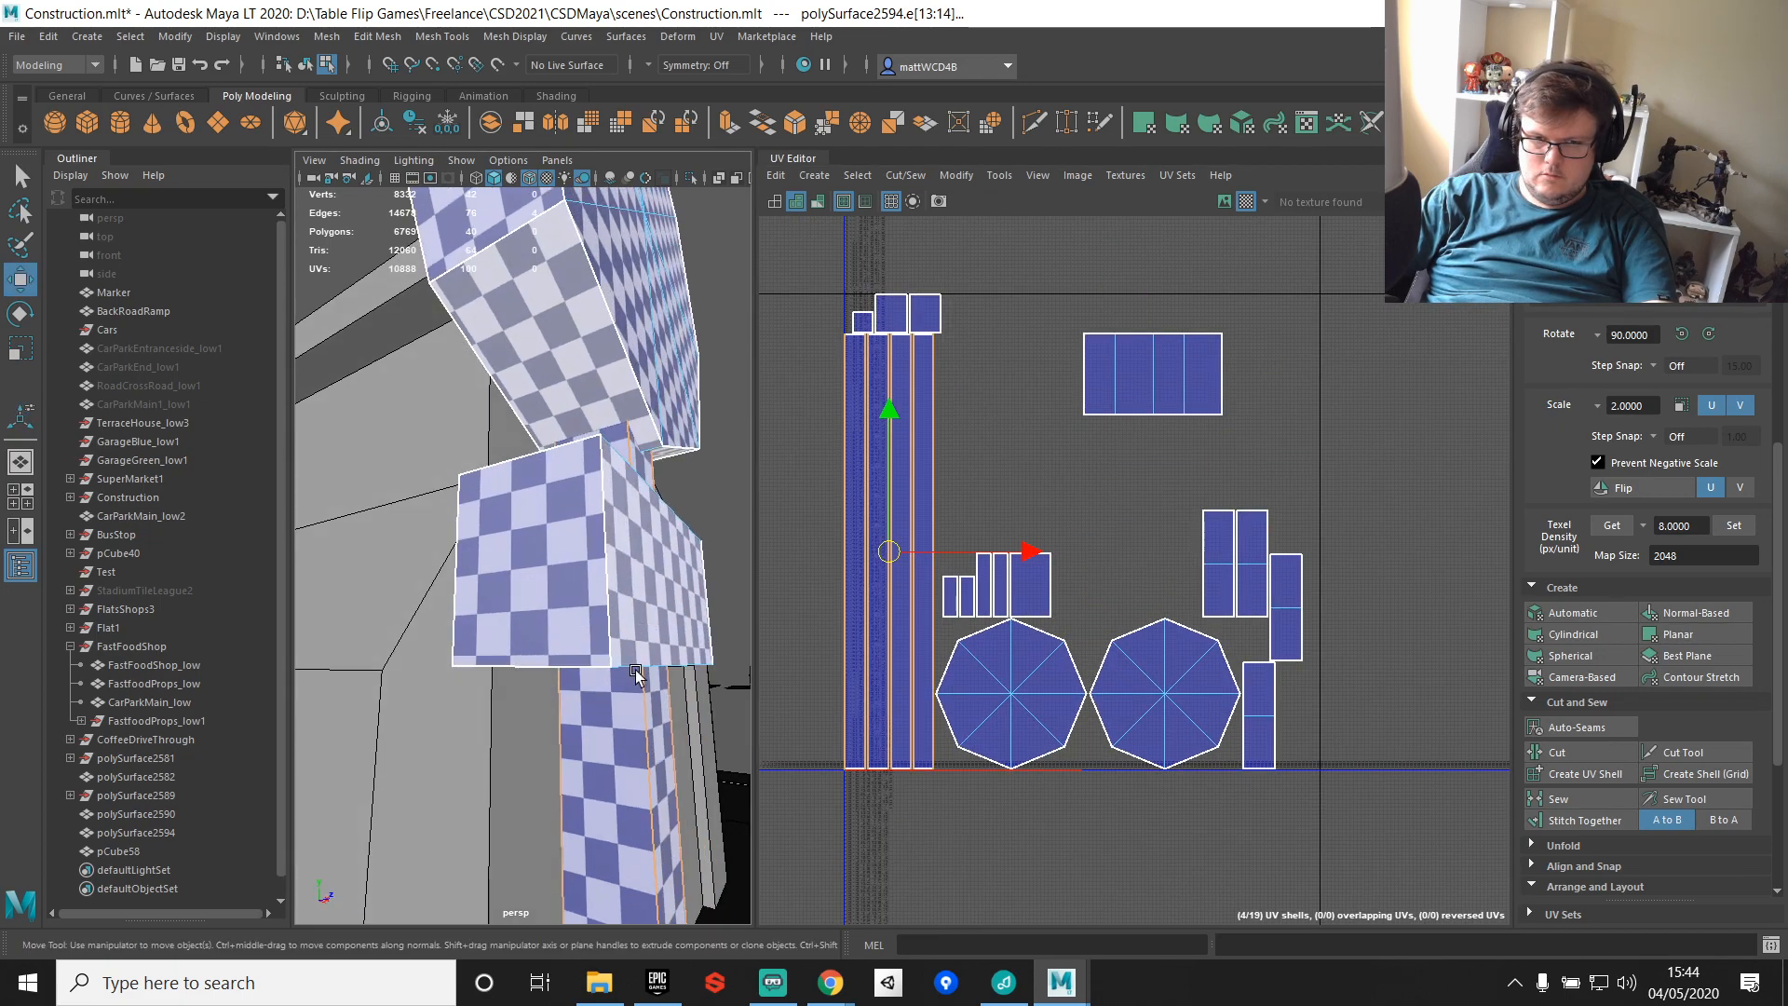
{"action": "right_click_drag", "start_coordinate": [1002, 484], "coordinate": [995, 523], "text": "shift"}
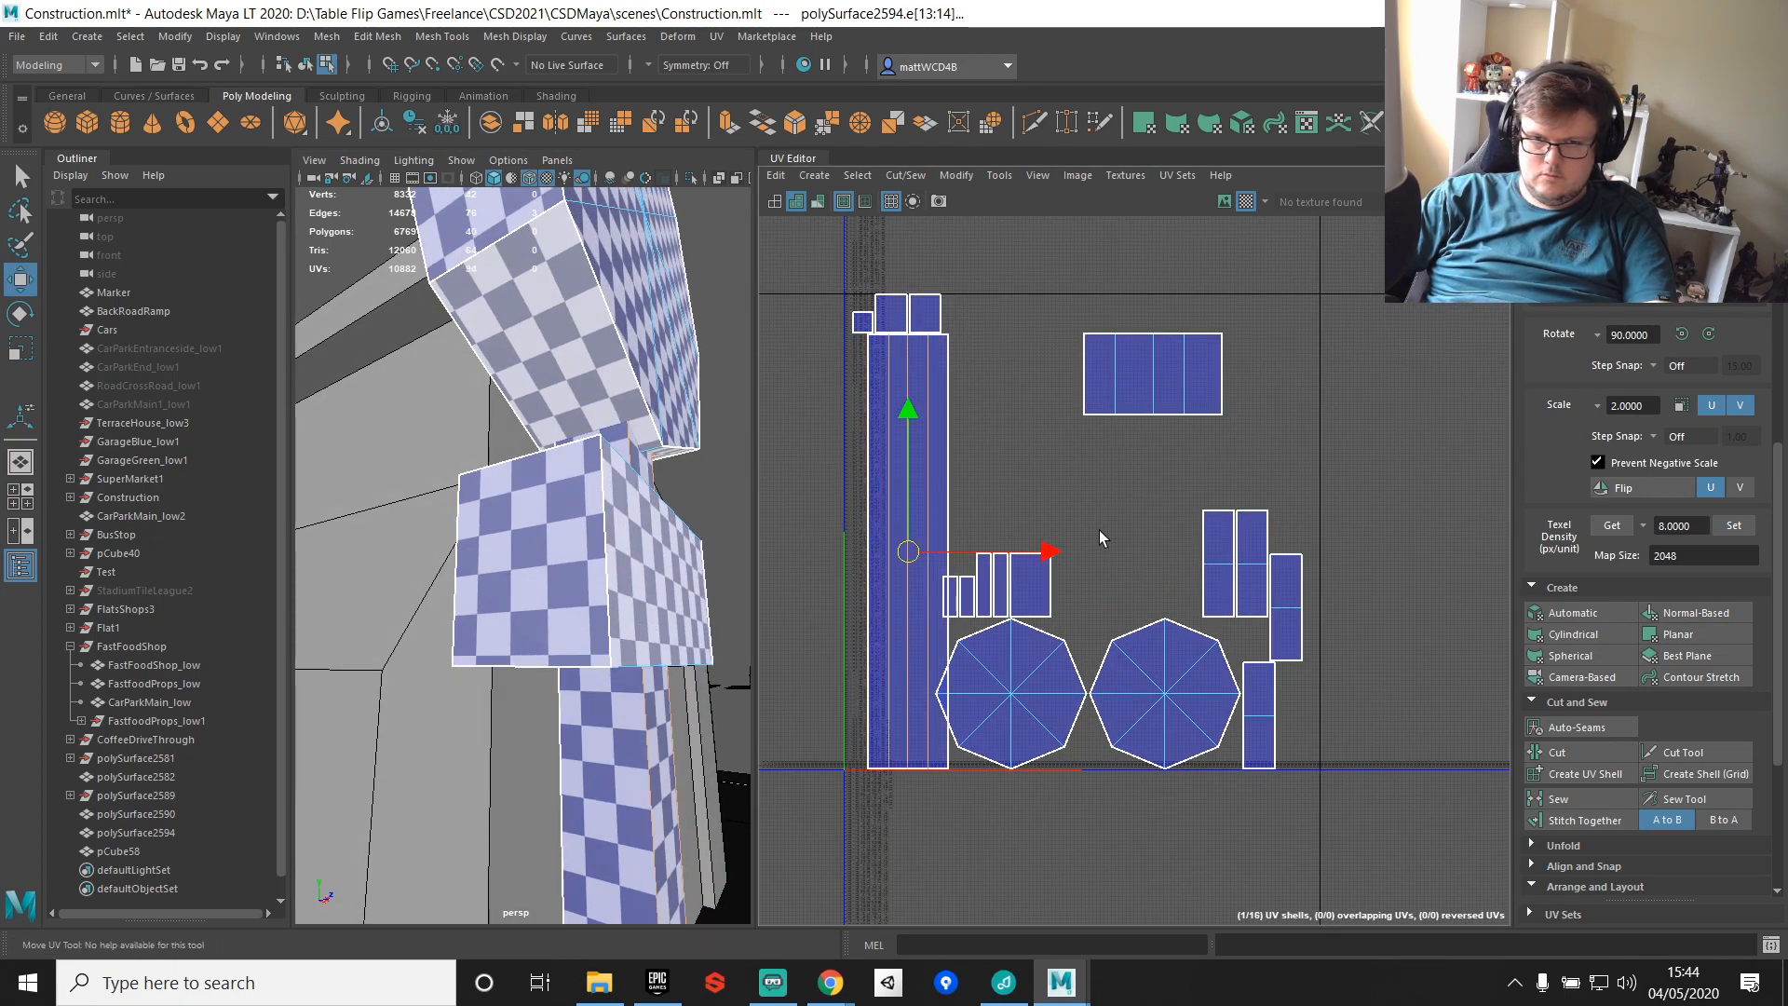
Step: Stitch the small box's two end faces onto the first panel of its side strip
{"action": "key", "text": "q"}
{"action": "right_click_drag", "start_coordinate": [993, 377], "coordinate": [994, 456]}
{"action": "left_click", "coordinate": [932, 322]}
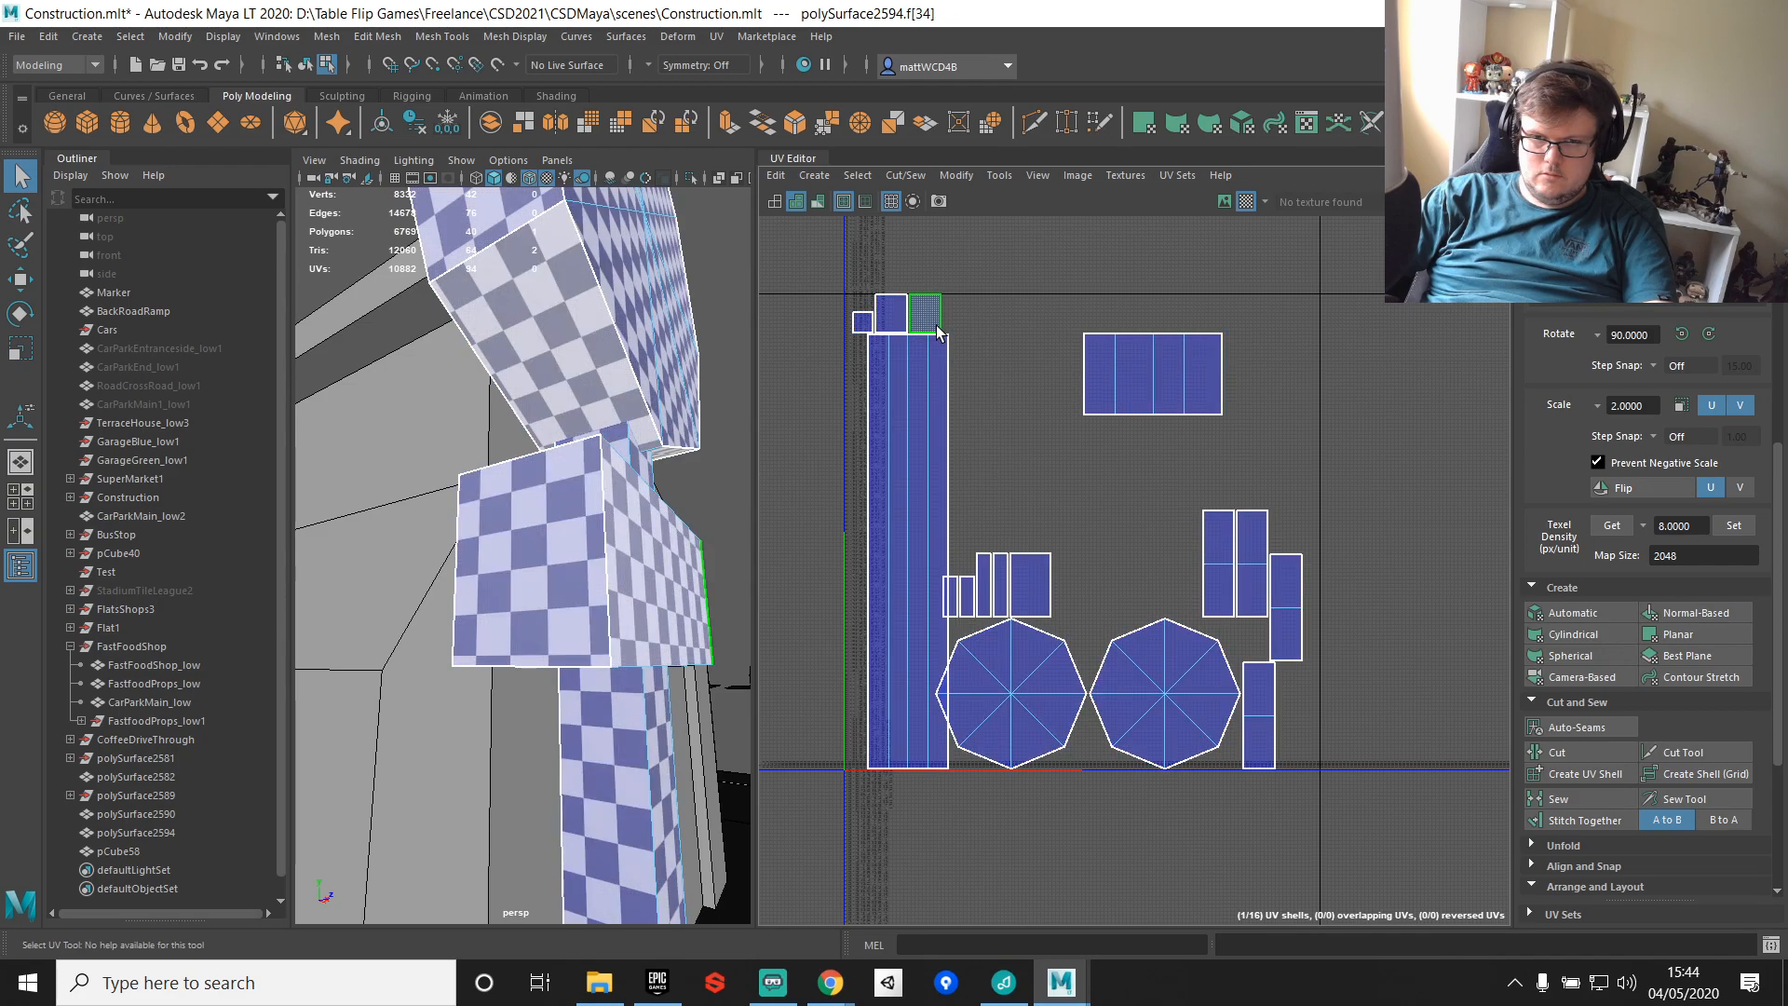
{"action": "key", "text": "f"}
{"action": "scroll", "coordinate": [613, 510], "scroll_direction": "down", "scroll_amount": 8}
{"action": "left_click_drag", "start_coordinate": [612, 511], "coordinate": [713, 513], "text": "alt"}
{"action": "right_click_drag", "start_coordinate": [1076, 451], "coordinate": [1151, 423]}
{"action": "left_click", "coordinate": [1101, 412]}
{"action": "left_click", "coordinate": [1104, 330]}
{"action": "right_click_drag", "start_coordinate": [1103, 326], "coordinate": [1105, 363], "text": "shift"}
Step: Rotate the whole stitched box shell by 90 degrees and move it up into empty UV space, away from the remaining sign shells
{"action": "double_click", "coordinate": [1106, 362]}
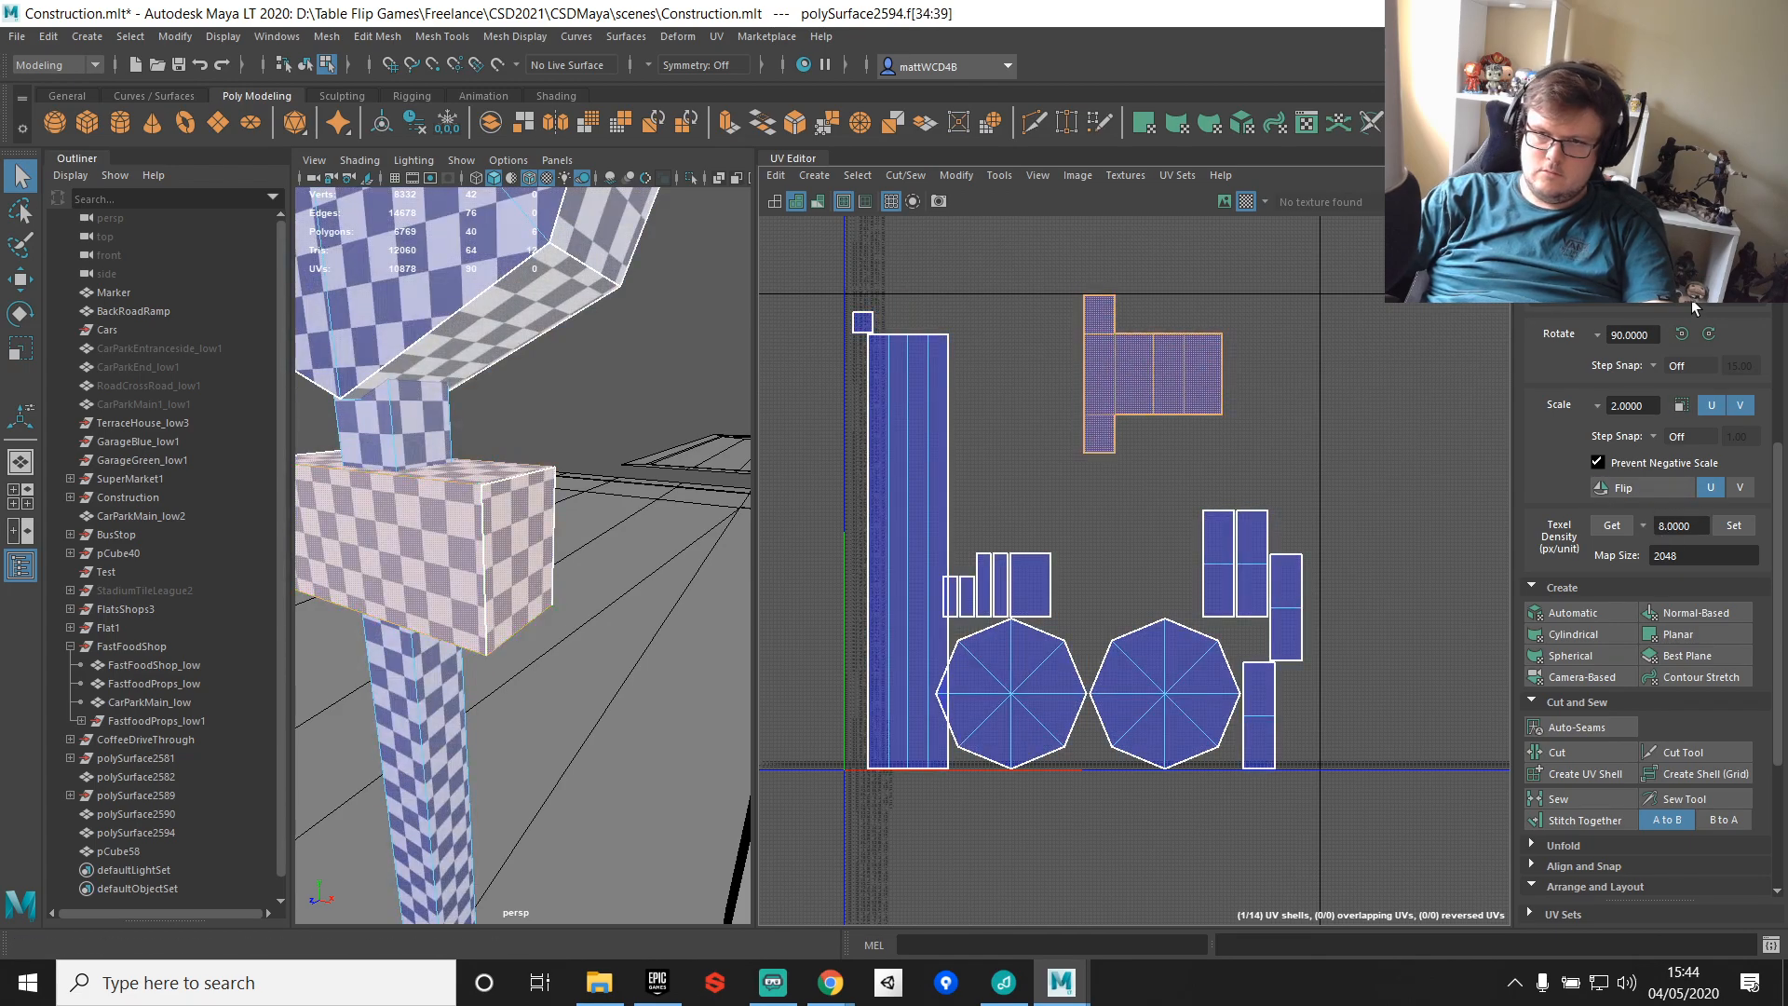
{"action": "left_click", "coordinate": [1708, 333]}
{"action": "scroll", "coordinate": [1243, 445], "scroll_direction": "down", "scroll_amount": 3}
{"action": "key", "text": "w"}
{"action": "left_click_drag", "start_coordinate": [1173, 388], "coordinate": [1278, 356]}
{"action": "scroll", "coordinate": [1259, 559], "scroll_direction": "up", "scroll_amount": 3}
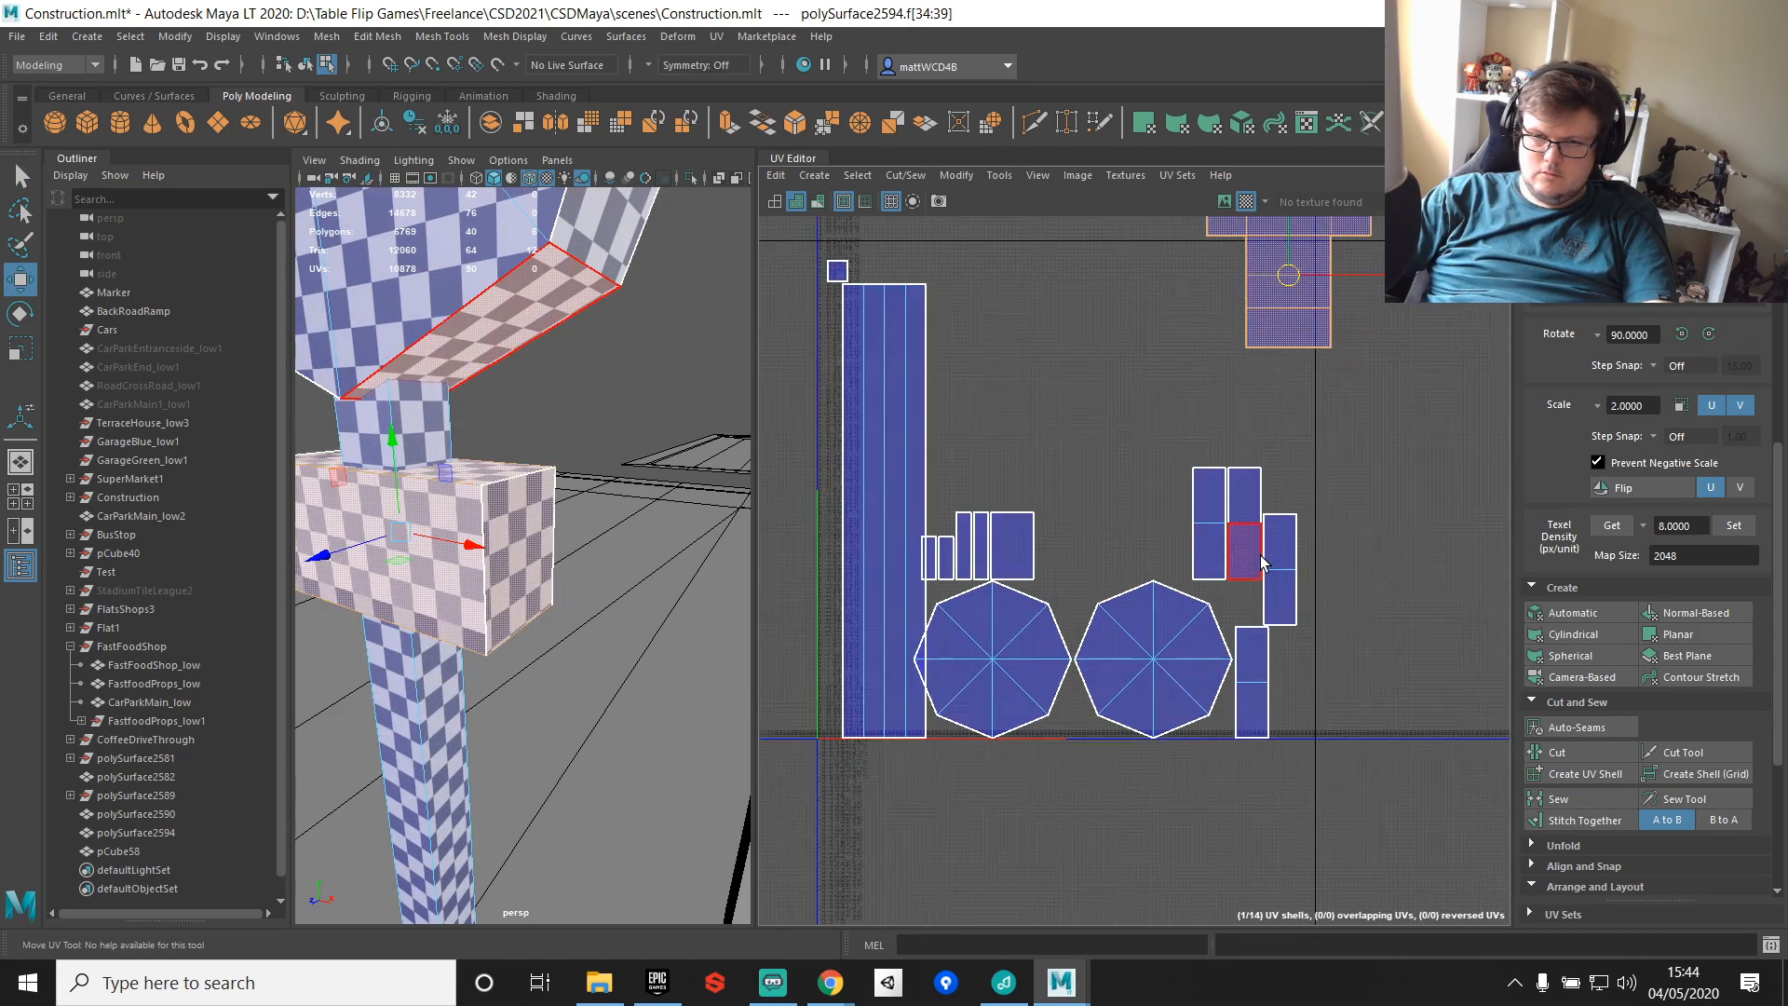
Step: Stitch the four separate rim pieces of the octagonal sign end to end into one continuous strip
{"action": "double_click", "coordinate": [1211, 535]}
{"action": "key", "text": "q"}
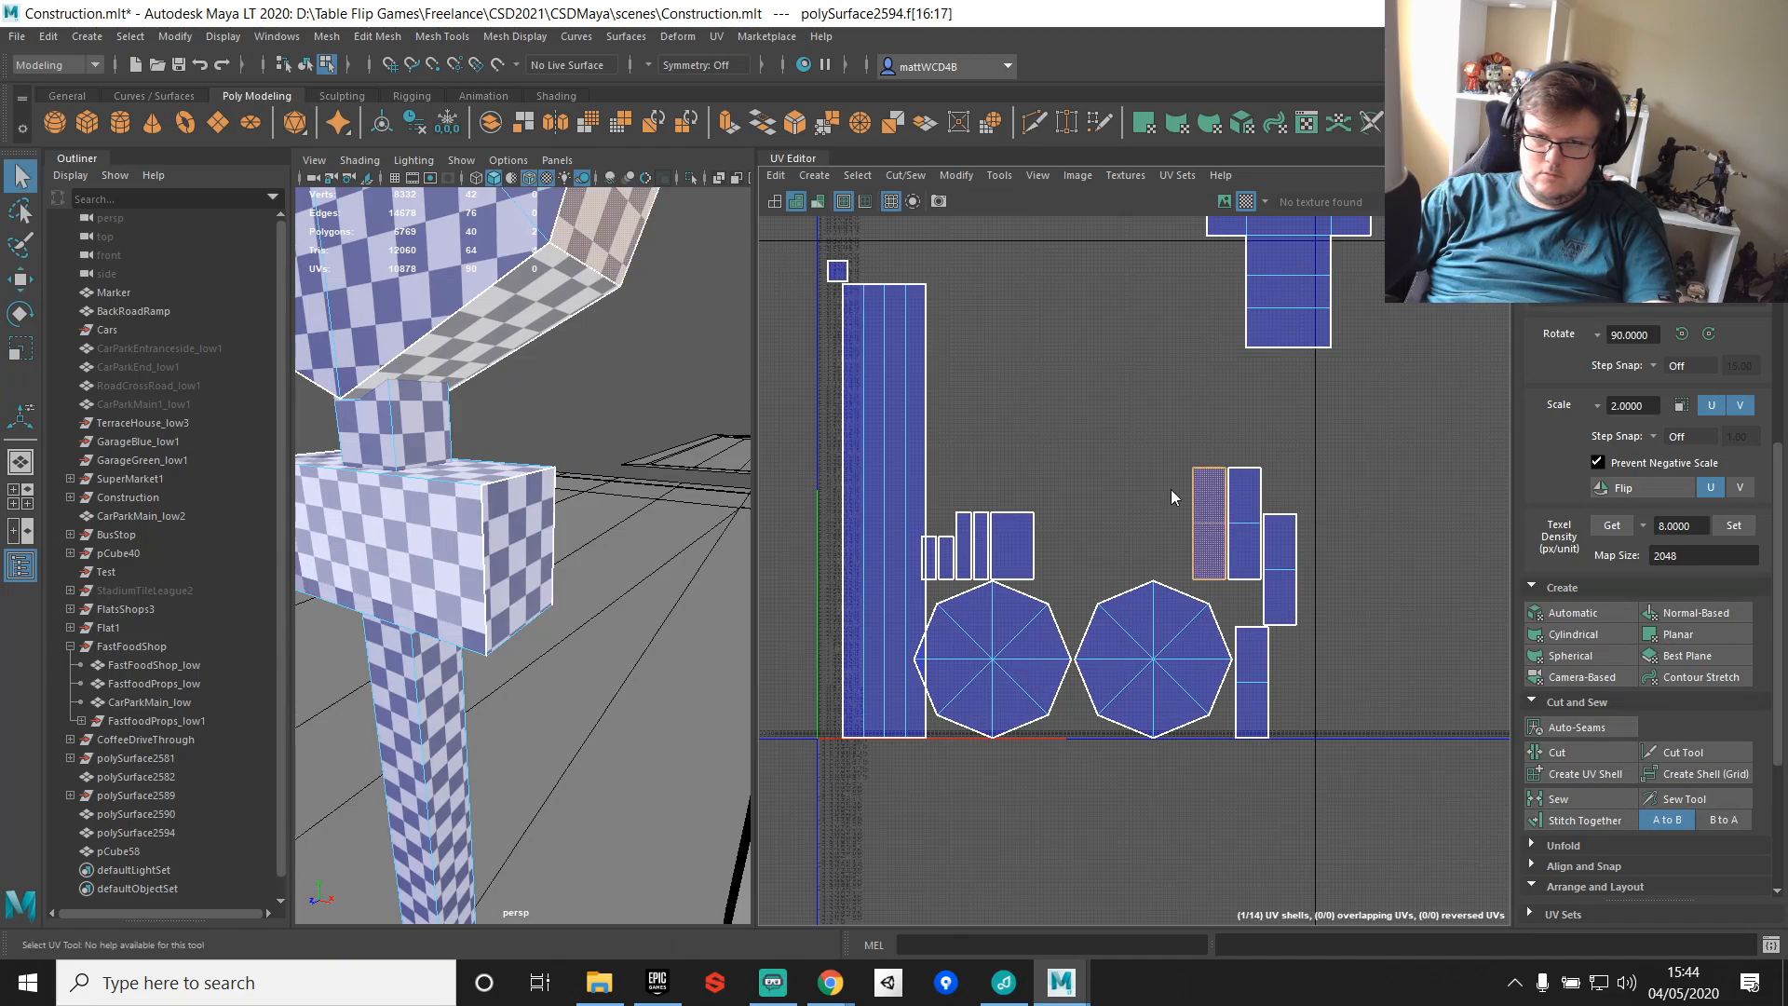
{"action": "right_click_drag", "start_coordinate": [1172, 490], "coordinate": [1175, 463]}
{"action": "left_click", "coordinate": [1206, 469]}
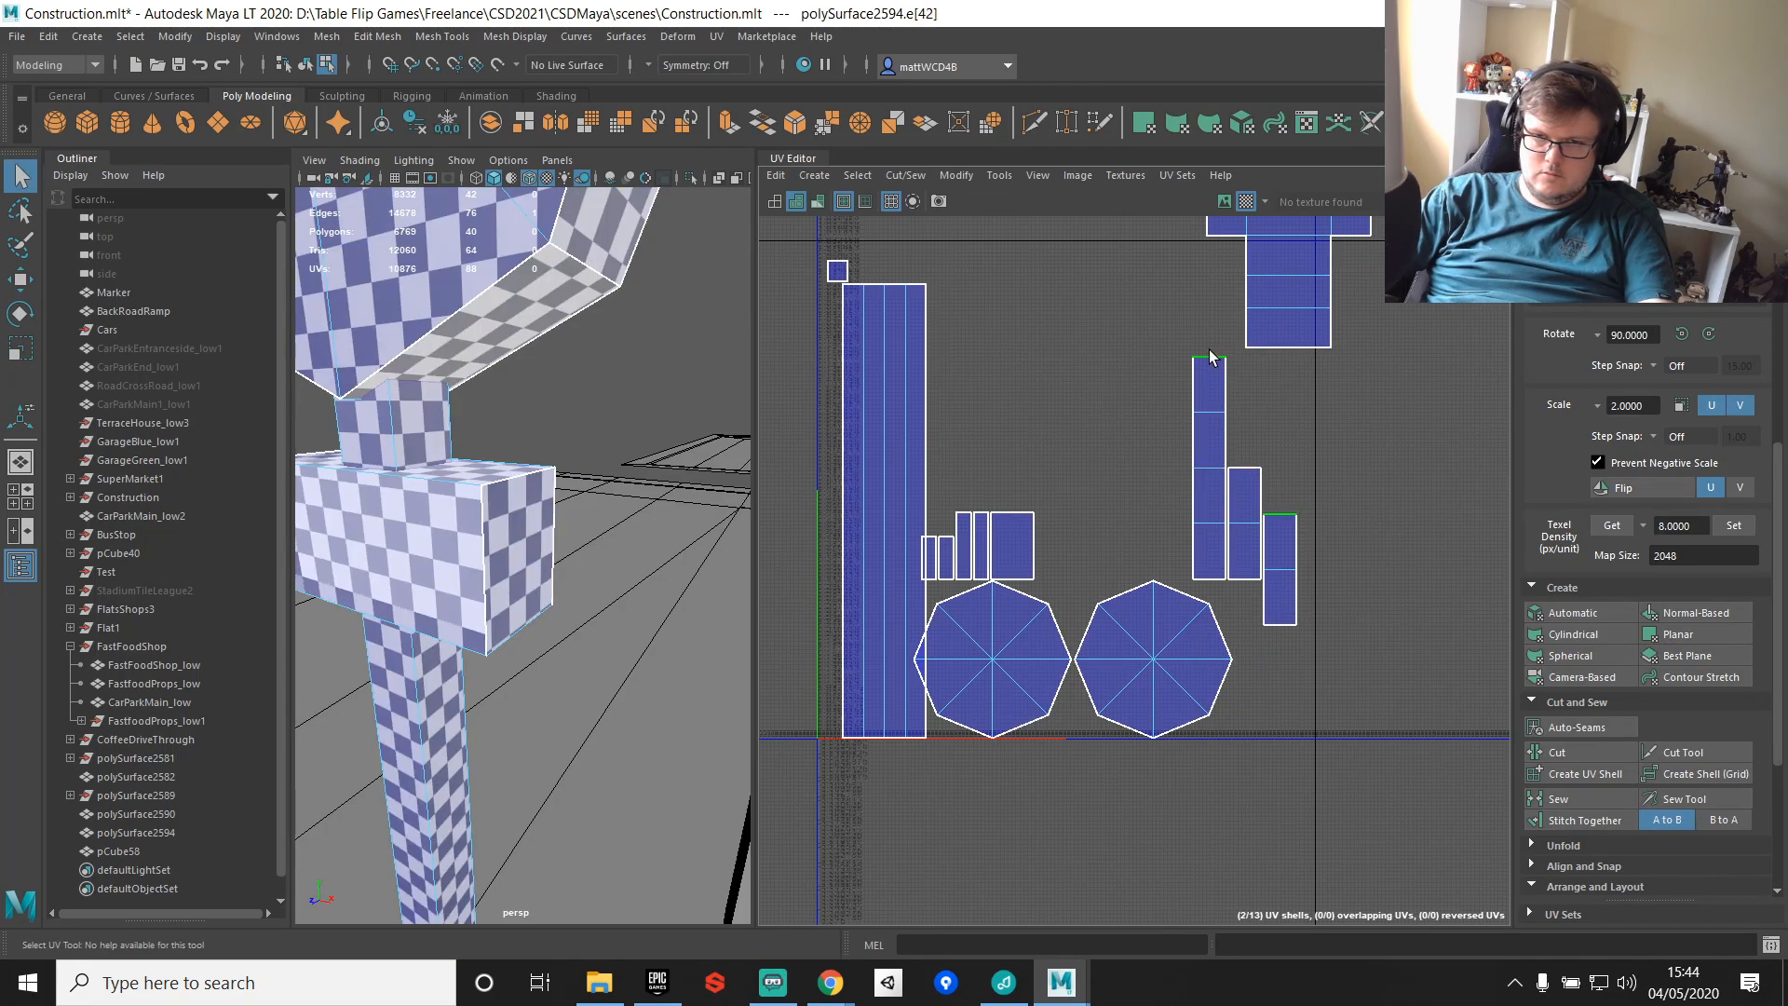
{"action": "key", "text": "g"}
{"action": "scroll", "coordinate": [1220, 376], "scroll_direction": "down", "scroll_amount": 1}
{"action": "middle_click_drag", "start_coordinate": [1222, 379], "coordinate": [1216, 485], "text": "alt"}
{"action": "key", "text": "g"}
{"action": "scroll", "coordinate": [1201, 379], "scroll_direction": "down", "scroll_amount": 3}
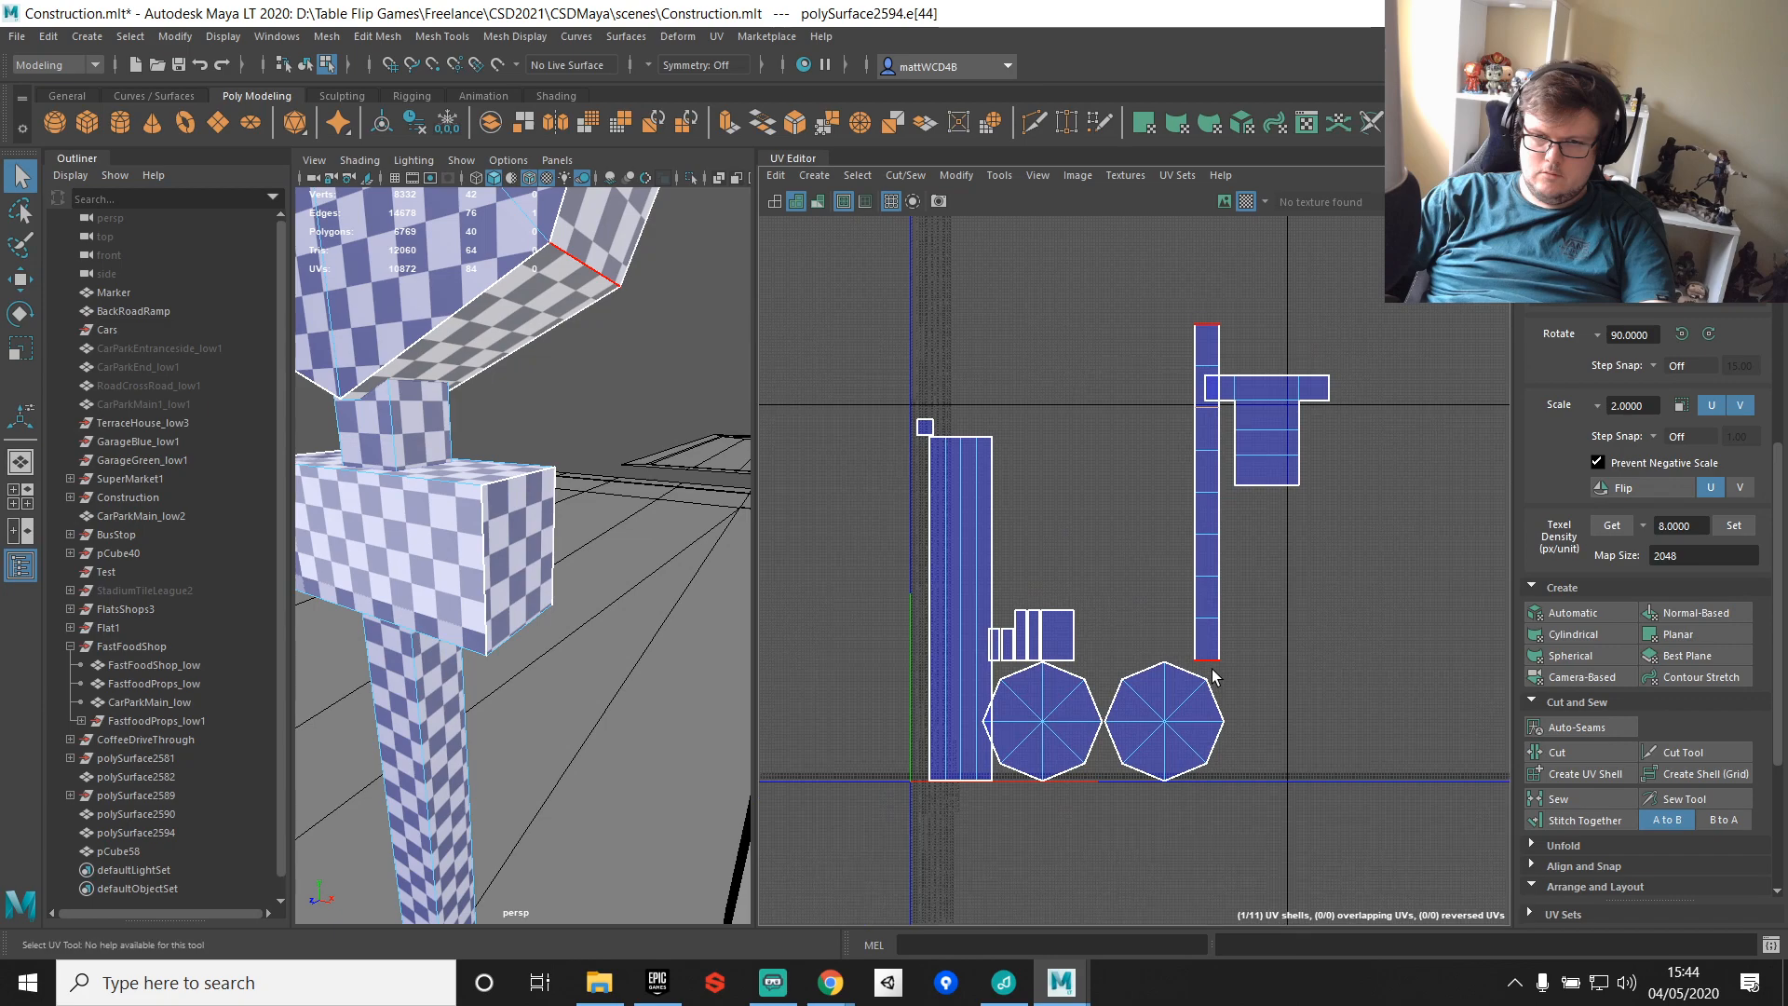
Step: Rotate the octagon's rim strip by 90 degrees and move it above the other sign shells
{"action": "right_click_drag", "start_coordinate": [1208, 570], "coordinate": [1209, 570]}
{"action": "double_click", "coordinate": [1202, 570]}
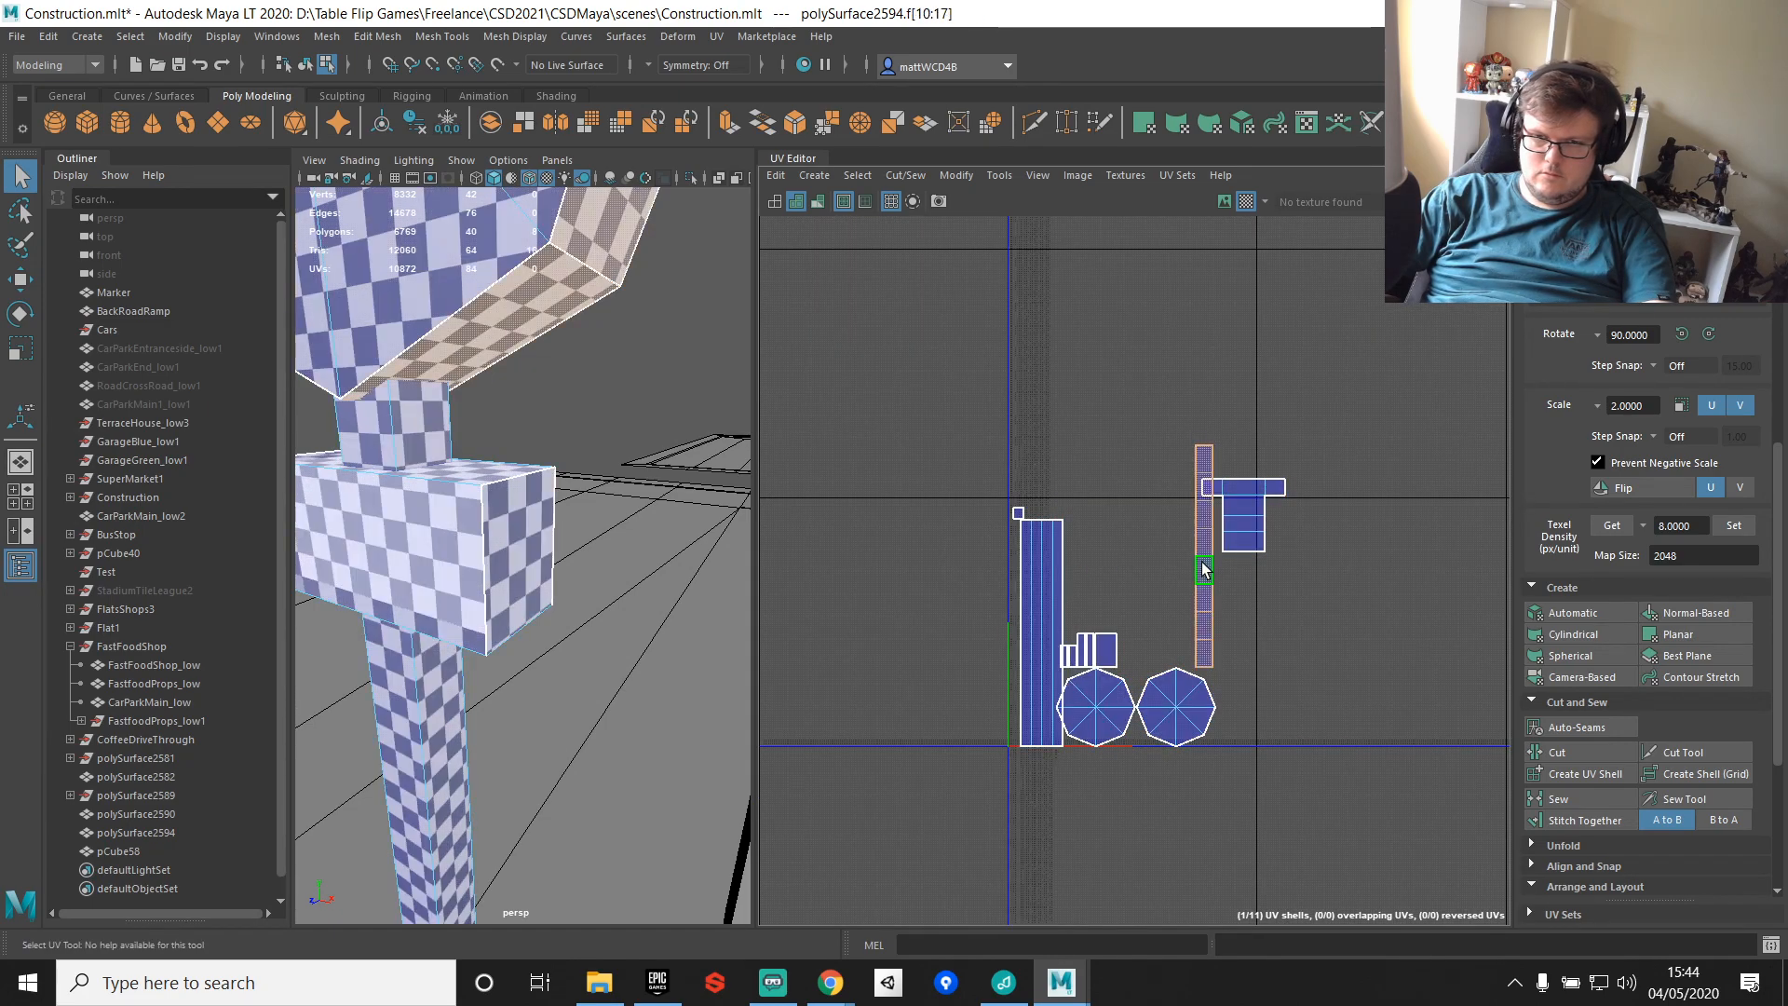
{"action": "left_click", "coordinate": [1682, 335]}
{"action": "key", "text": "w"}
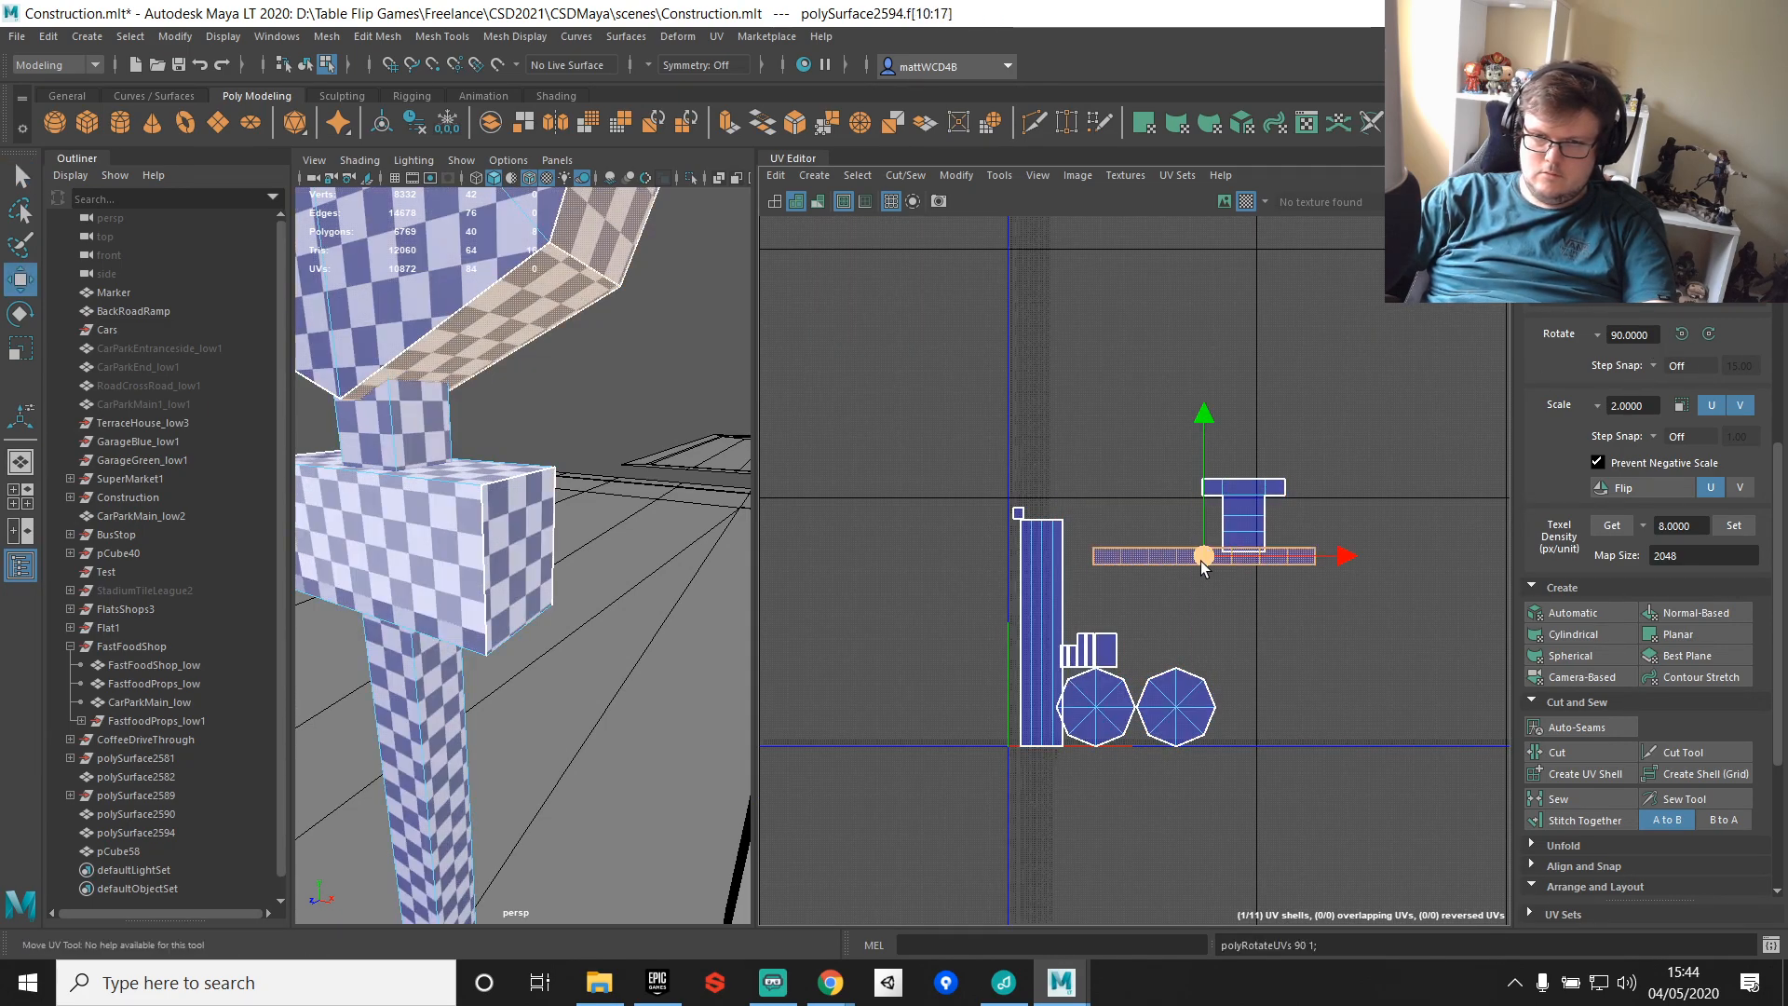
{"action": "left_click_drag", "start_coordinate": [1205, 559], "coordinate": [1192, 413]}
{"action": "scroll", "coordinate": [1075, 552], "scroll_direction": "up", "scroll_amount": 3}
Step: Delete the pole's hidden top cap face inside the octagonal sign
{"action": "right_click_drag", "start_coordinate": [1042, 552], "coordinate": [1042, 475]}
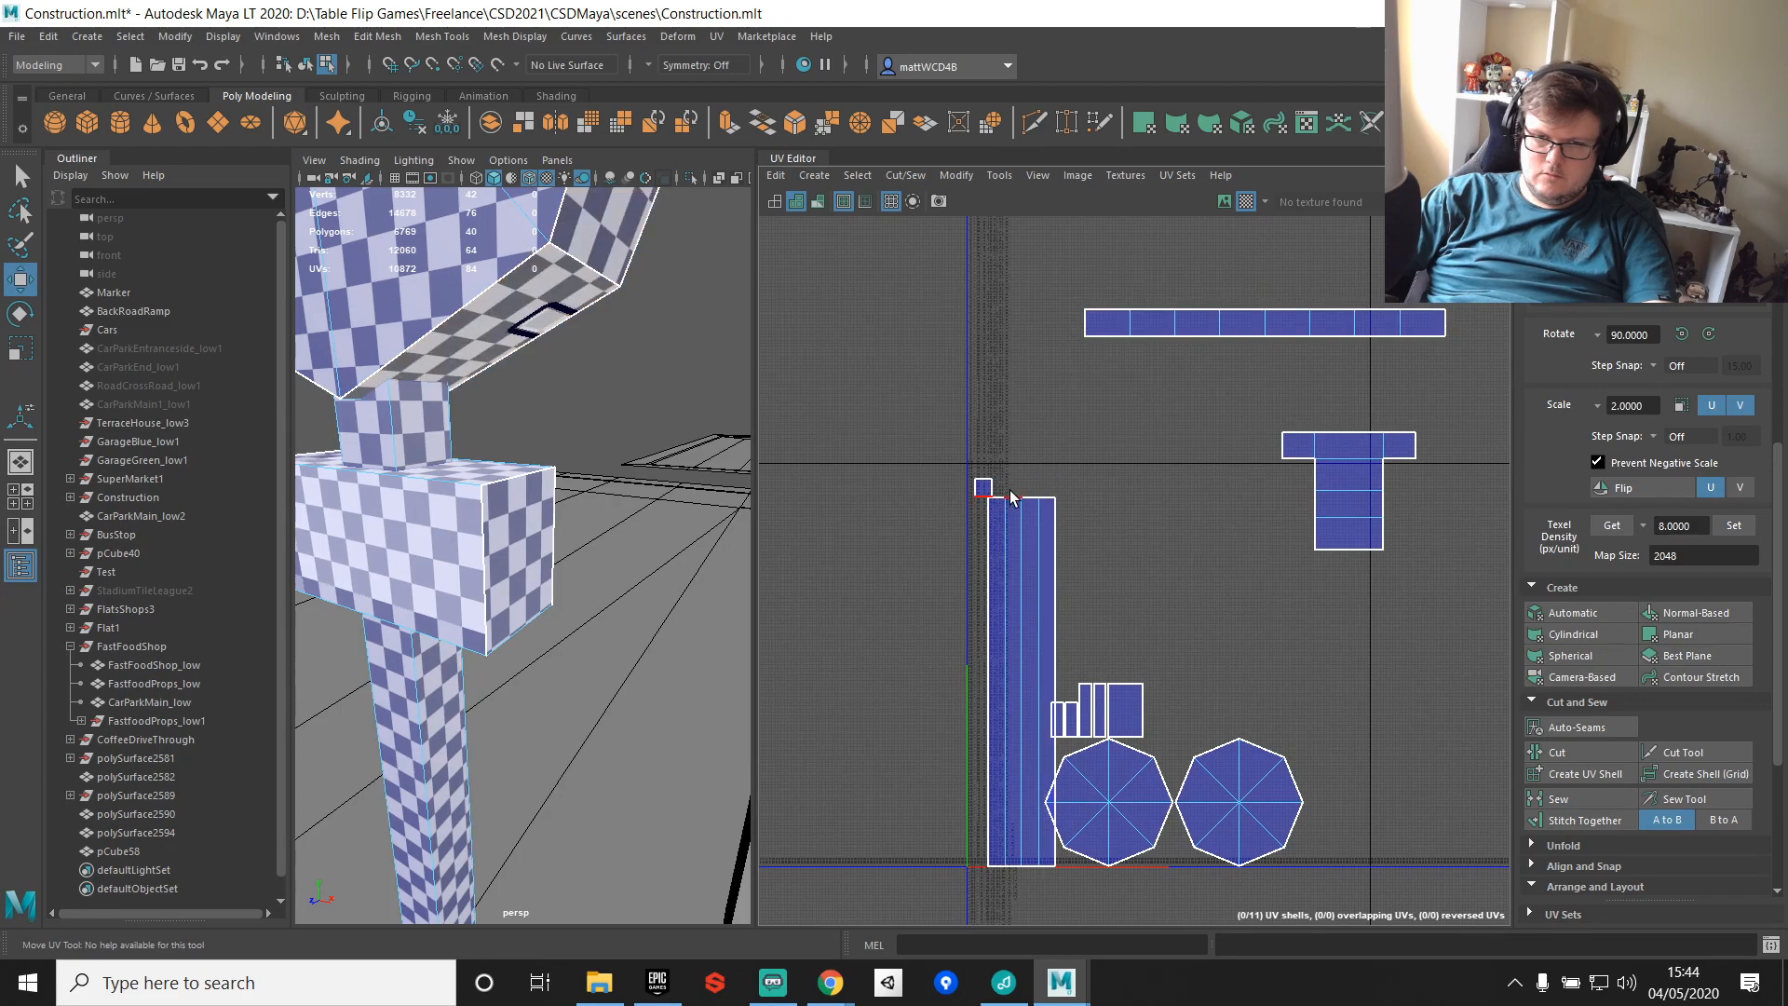
{"action": "left_click", "coordinate": [981, 487]}
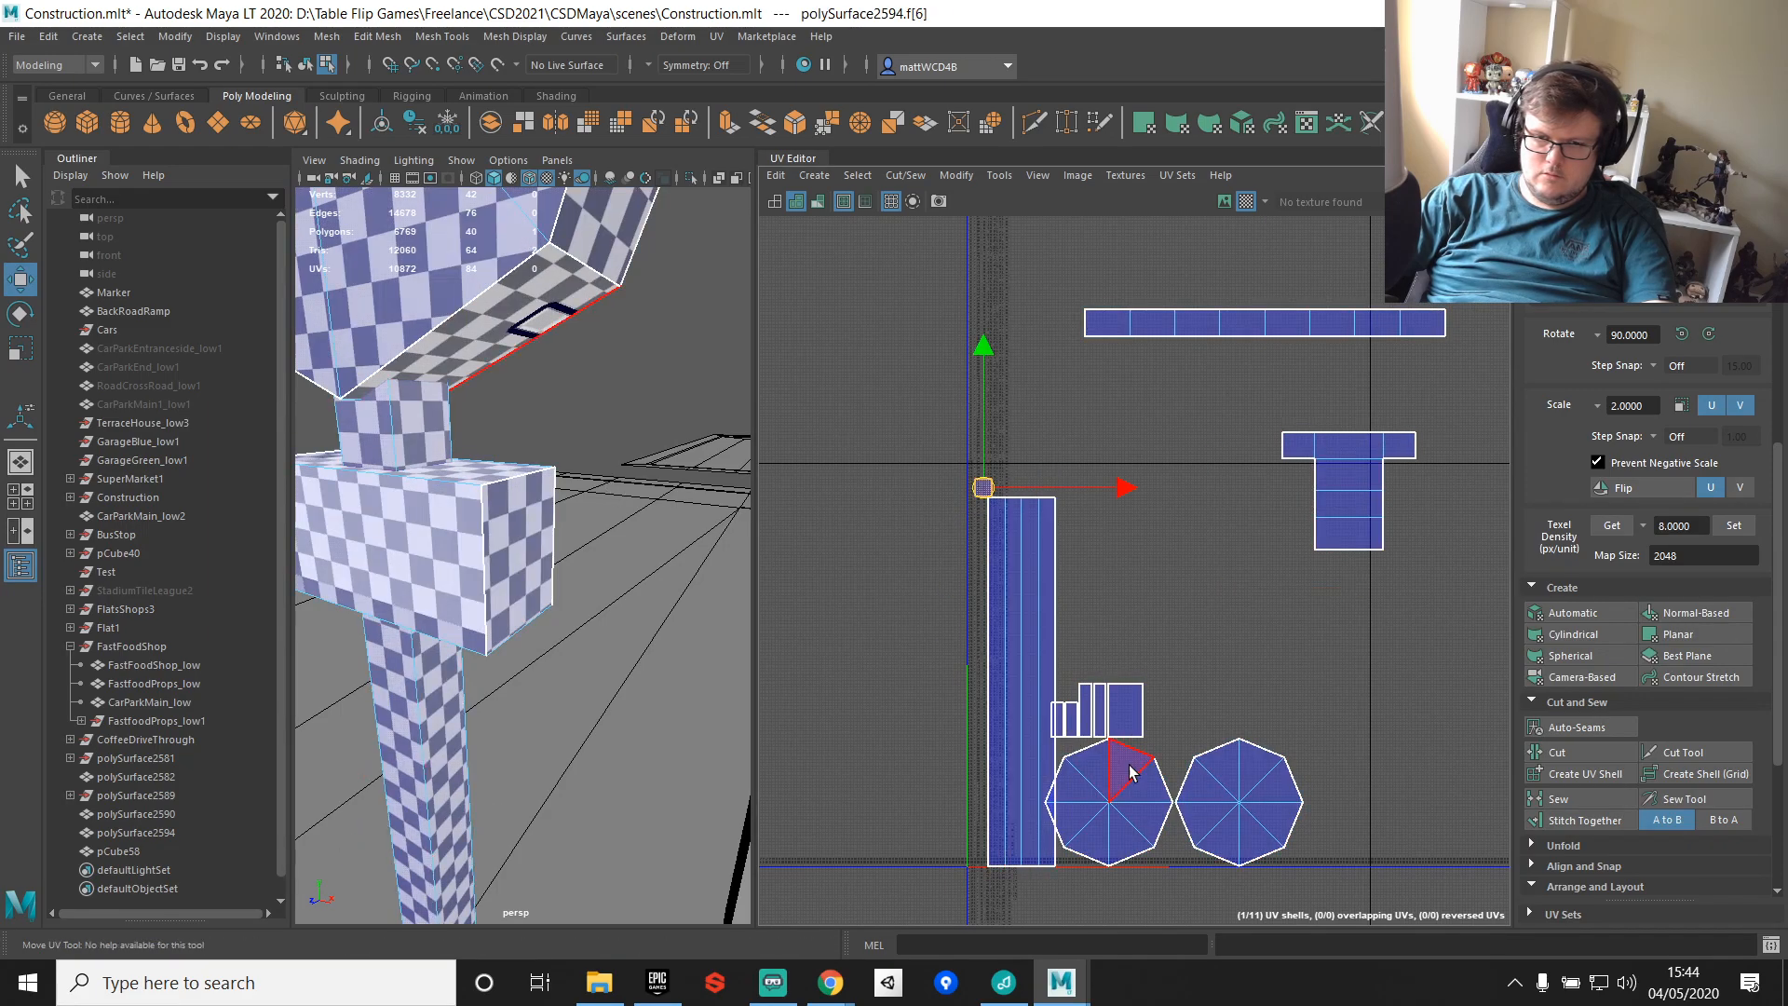
{"action": "middle_click_drag", "start_coordinate": [1106, 708], "coordinate": [1187, 586], "text": "alt"}
{"action": "key", "text": "f"}
{"action": "left_click_drag", "start_coordinate": [610, 509], "coordinate": [443, 547], "text": "alt"}
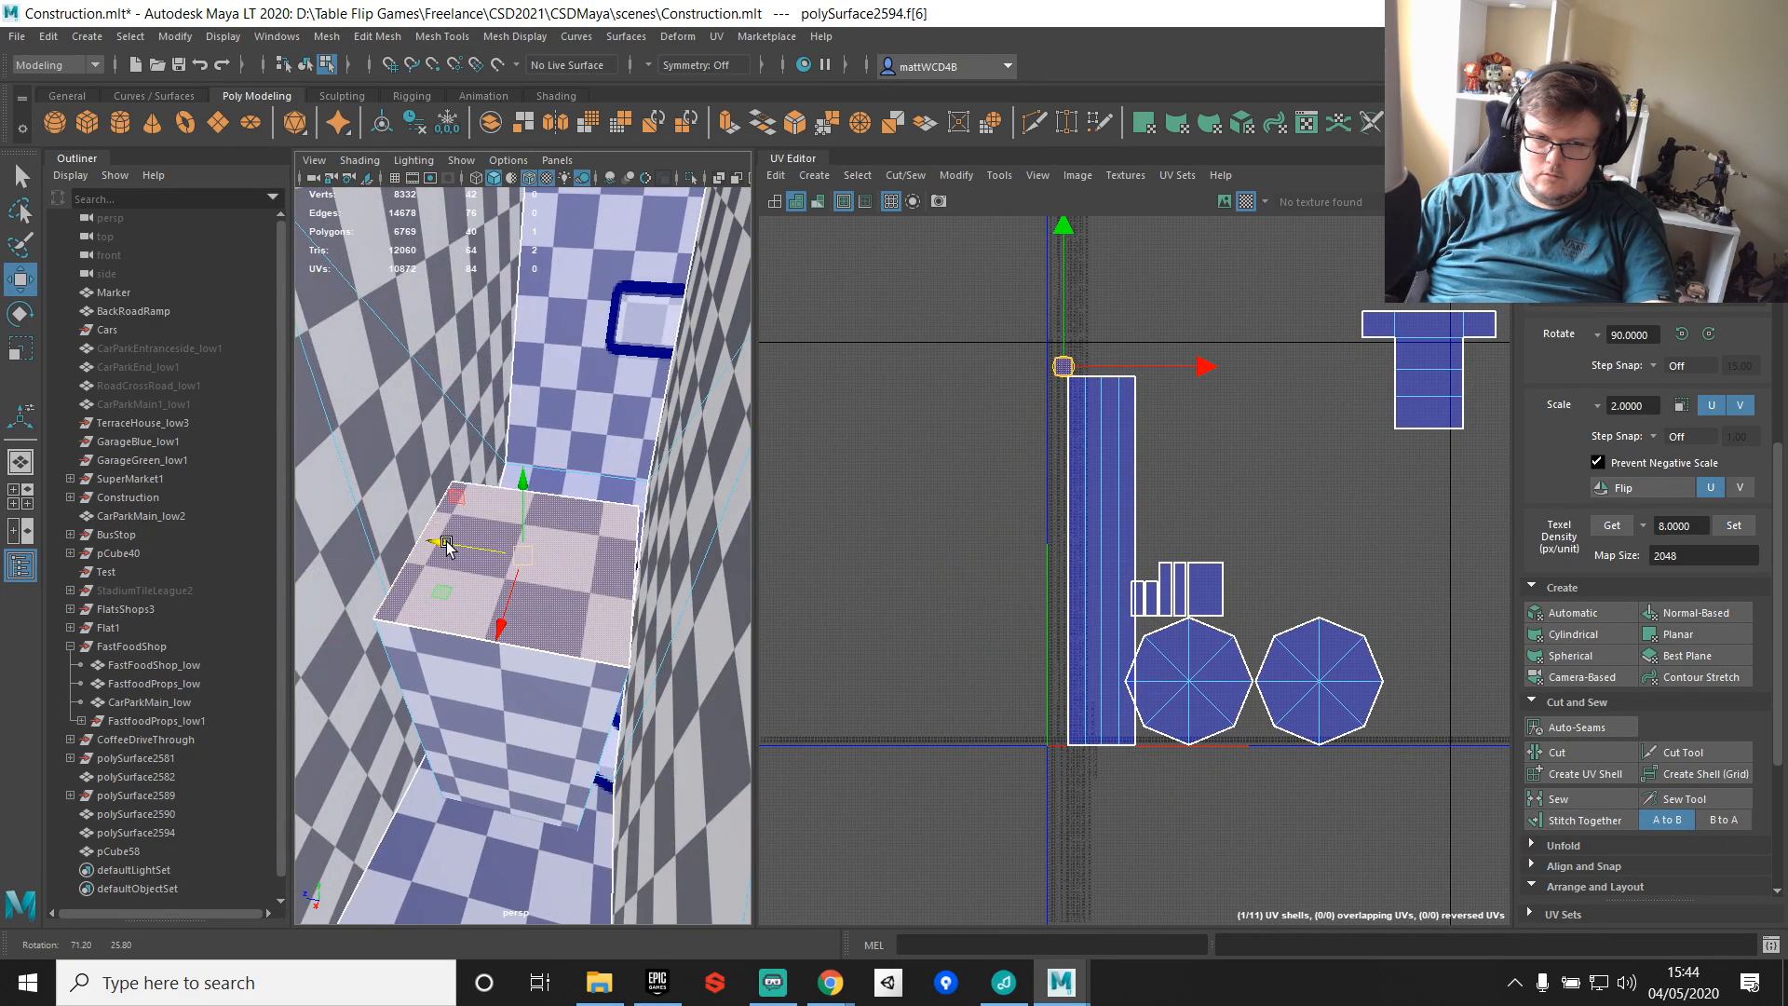
{"action": "key", "text": "Delete"}
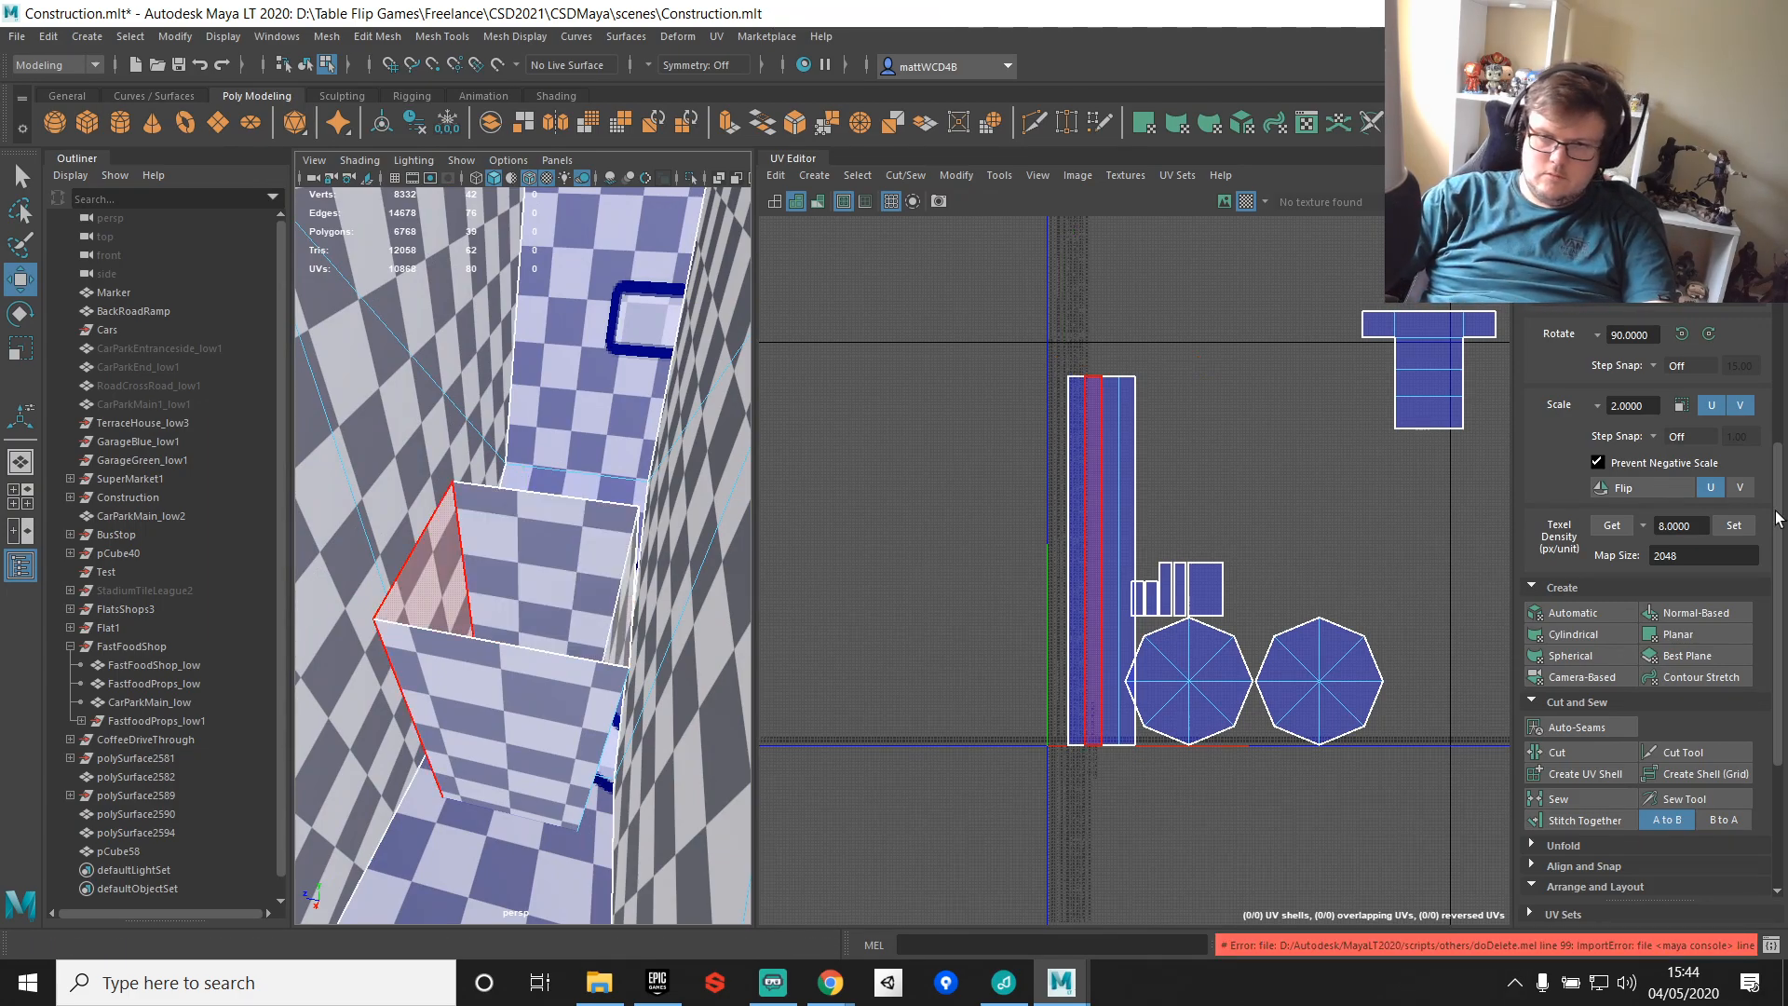
Step: Stitch the four narrow side panels of the sign's base onto the edges of its top face
{"action": "left_click", "coordinate": [1205, 588]}
{"action": "key", "text": "f"}
{"action": "left_click_drag", "start_coordinate": [475, 638], "coordinate": [610, 526], "text": "alt"}
{"action": "scroll", "coordinate": [1128, 629], "scroll_direction": "up", "scroll_amount": 5}
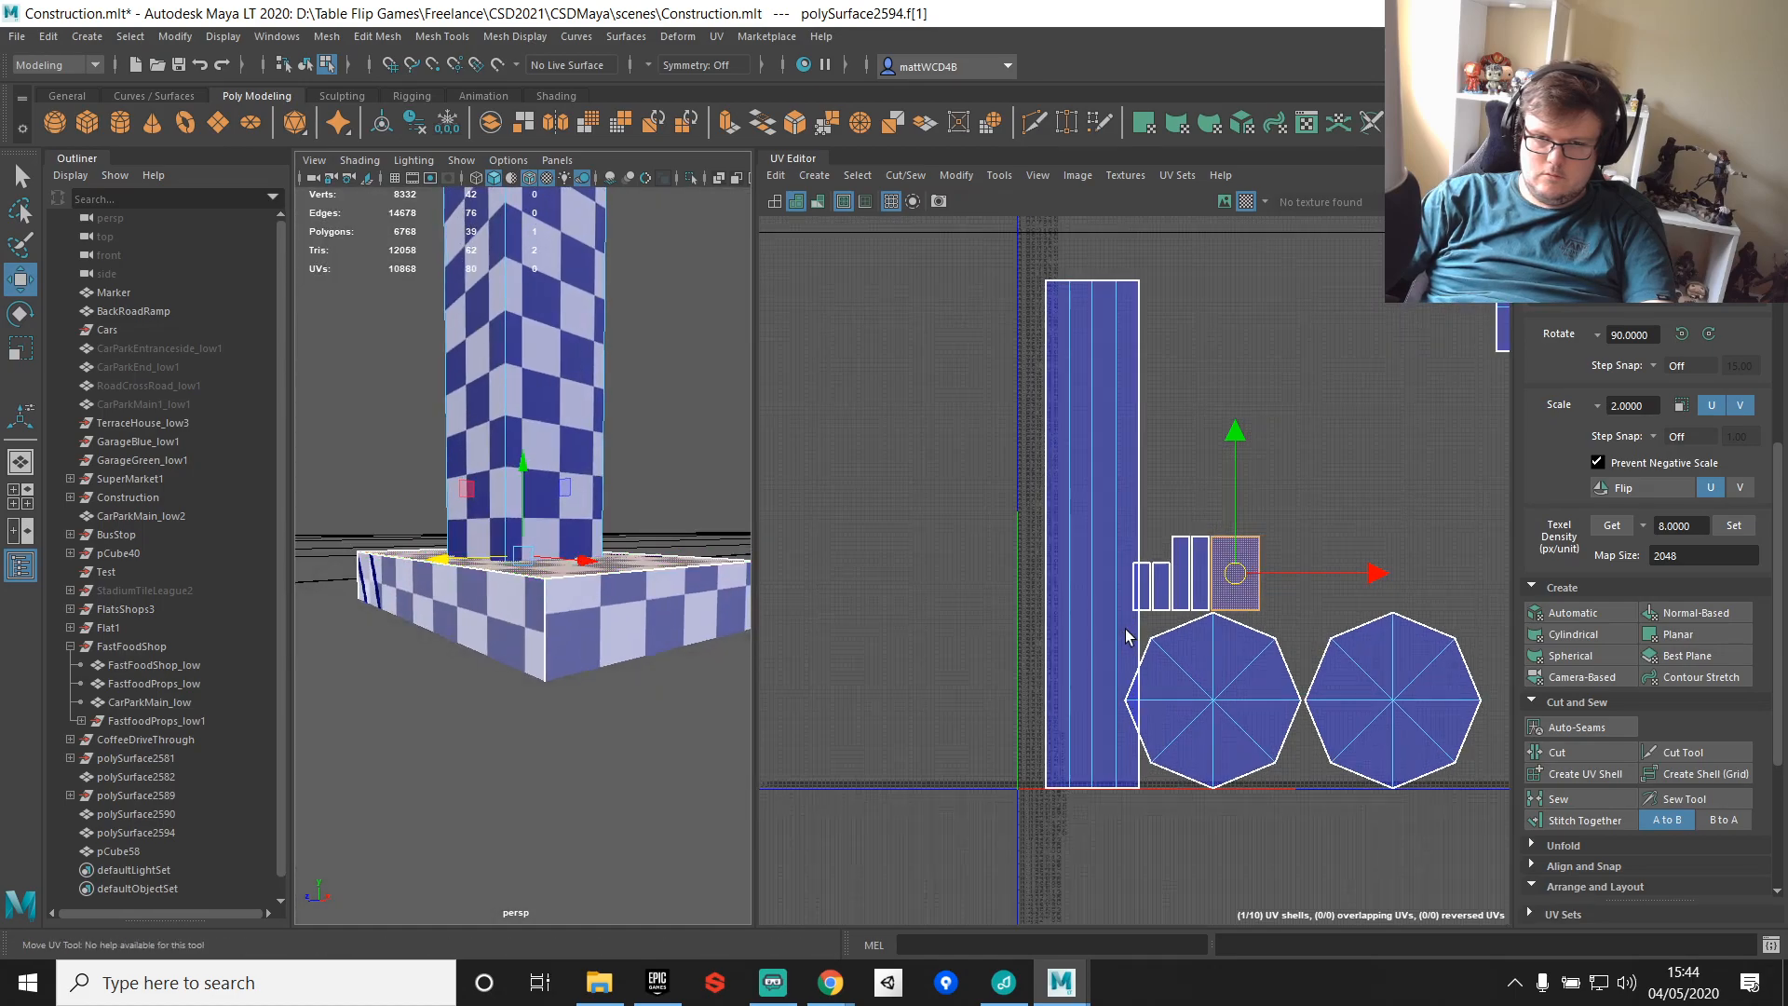
{"action": "key", "text": "q"}
{"action": "right_click_drag", "start_coordinate": [1227, 544], "coordinate": [1238, 503]}
{"action": "left_click", "coordinate": [1263, 512]}
{"action": "right_click", "coordinate": [1331, 389], "text": "shift"}
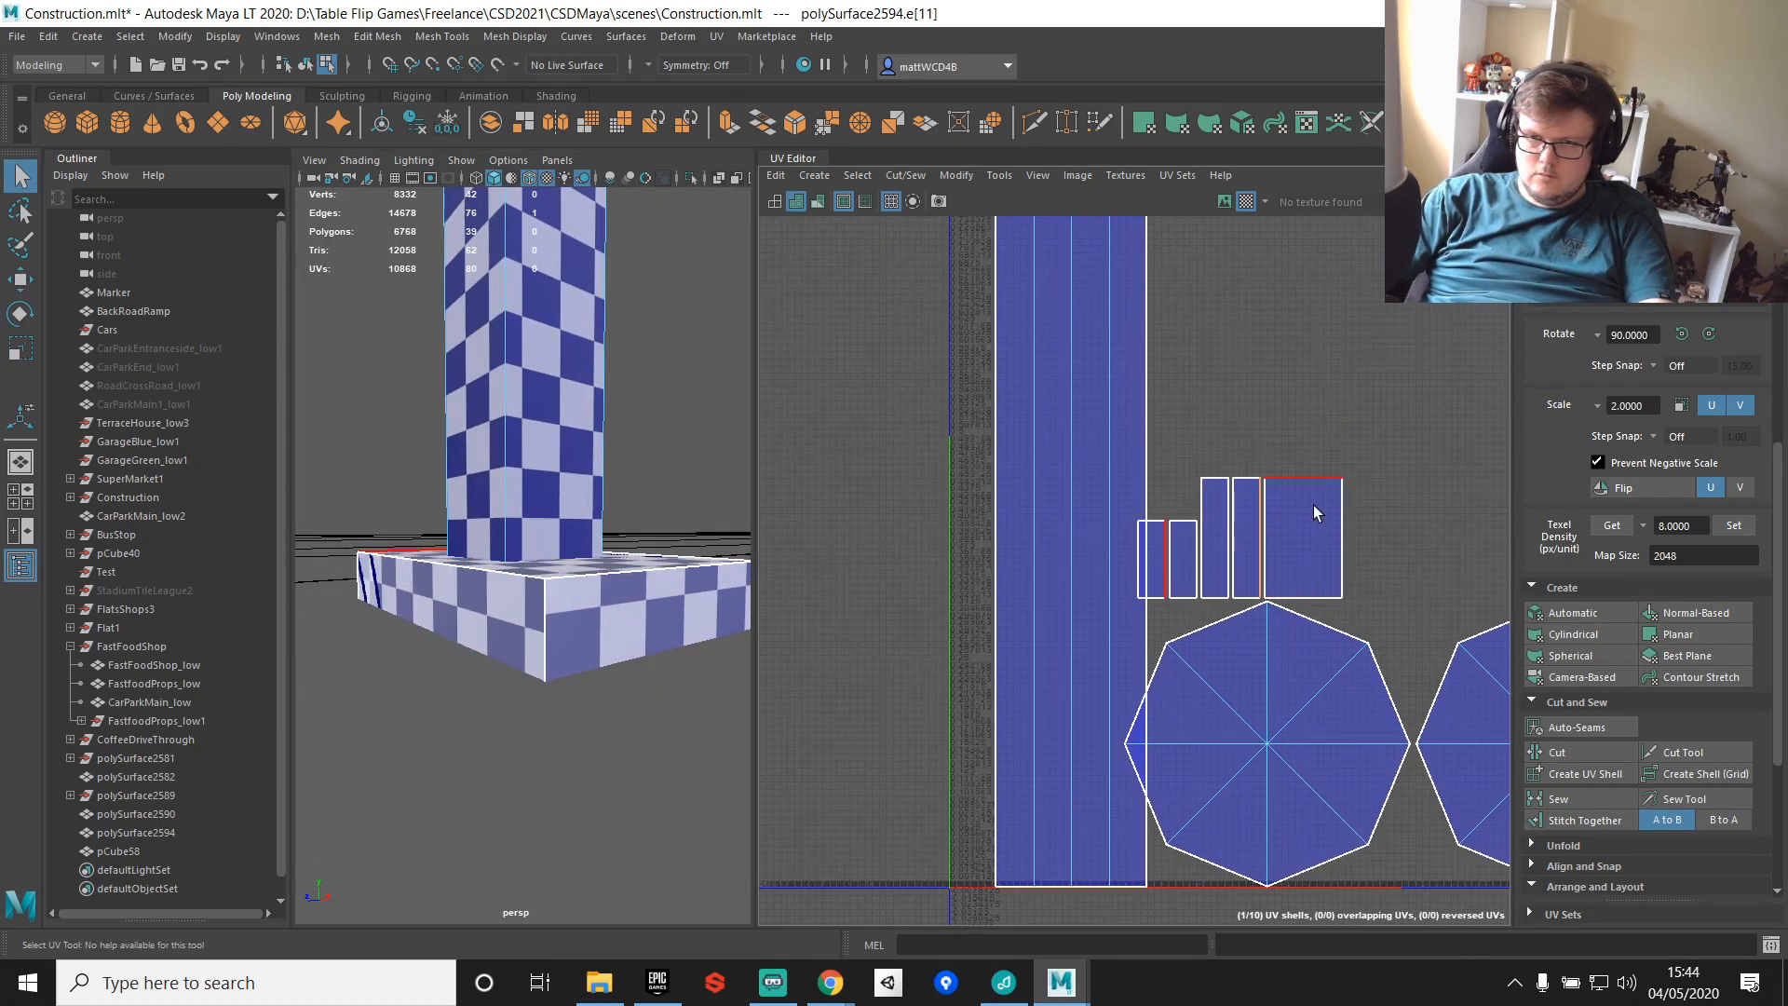
{"action": "left_click", "coordinate": [1341, 503]}
{"action": "right_click_drag", "start_coordinate": [1343, 447], "coordinate": [1359, 354], "text": "shift"}
{"action": "left_click", "coordinate": [1278, 516]}
{"action": "key", "text": "g"}
{"action": "left_click", "coordinate": [1290, 490]}
{"action": "key", "text": "g"}
{"action": "left_click", "coordinate": [1308, 586]}
{"action": "key", "text": "g"}
Step: Select all of the sign's UVs and move them into the empty area up and left of the UV origin
{"action": "scroll", "coordinate": [1306, 575], "scroll_direction": "down", "scroll_amount": 12}
{"action": "key", "text": "F12"}
{"action": "left_click_drag", "start_coordinate": [1151, 285], "coordinate": [1529, 715]}
{"action": "scroll", "coordinate": [1382, 603], "scroll_direction": "down", "scroll_amount": 1}
{"action": "scroll", "coordinate": [1369, 593], "scroll_direction": "down", "scroll_amount": 6}
{"action": "key", "text": "w"}
{"action": "left_click_drag", "start_coordinate": [1363, 557], "coordinate": [1274, 465]}
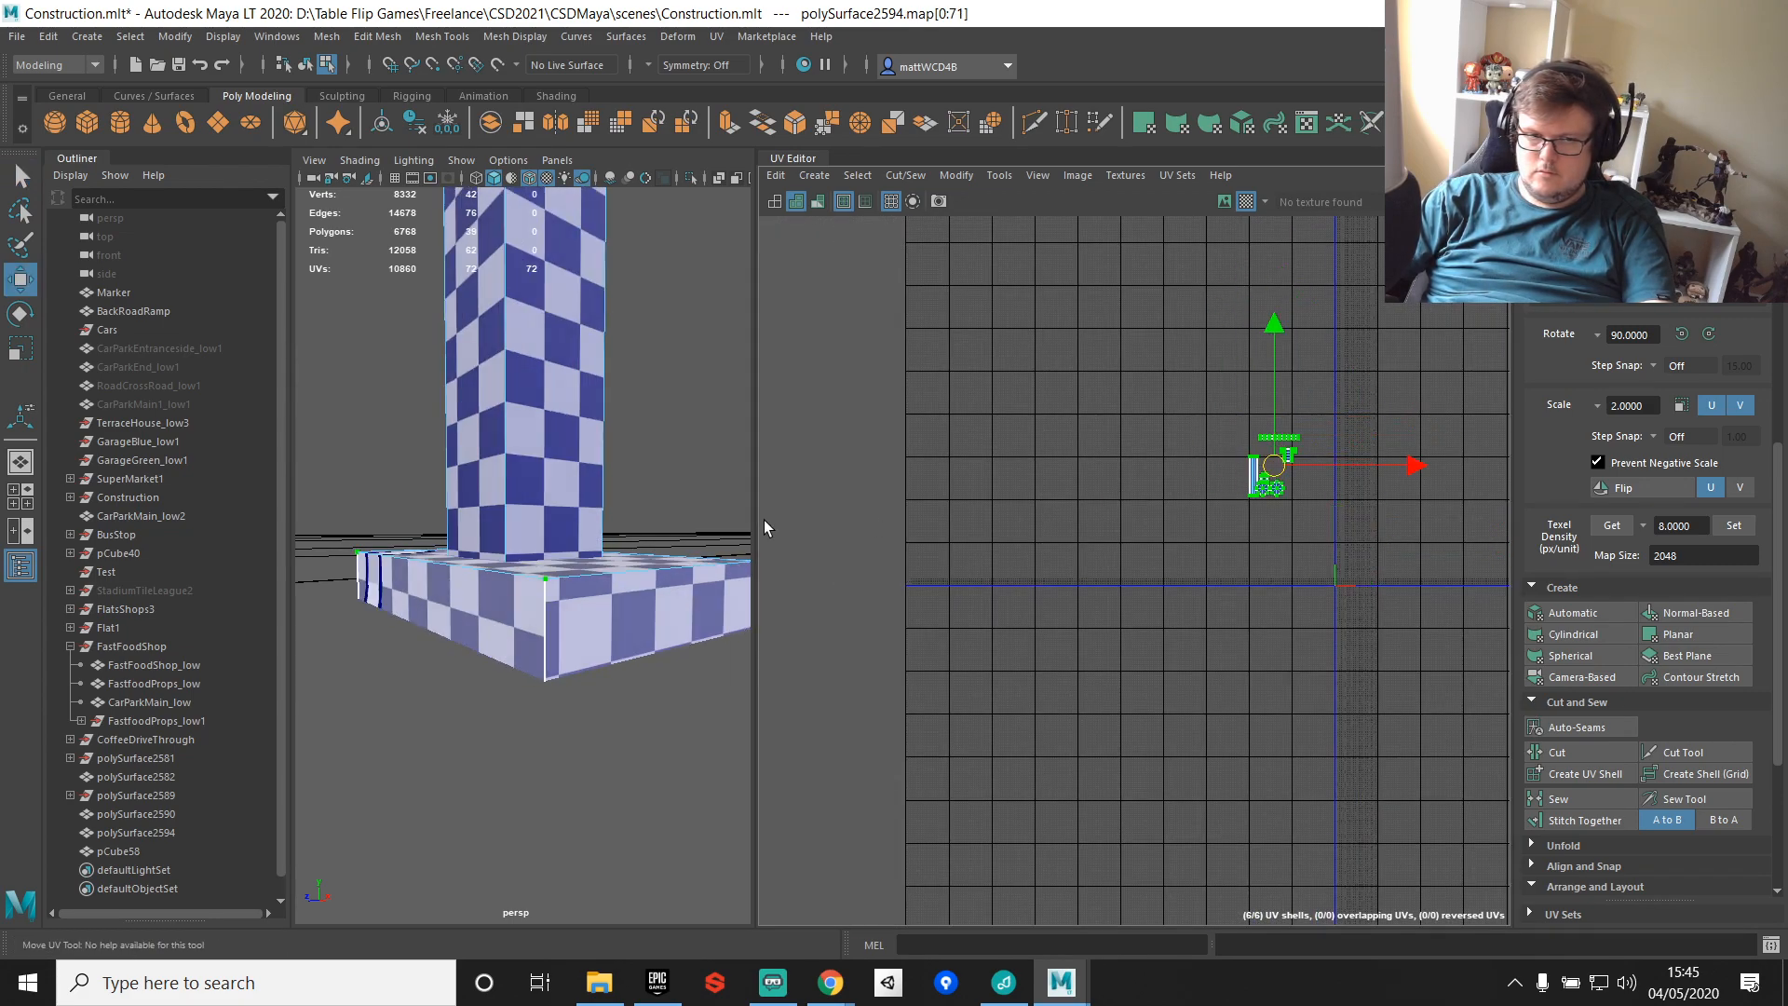
Step: Combine the octagonal sign, the two small upright boards and the overhead frame beside the building into a single mesh
{"action": "scroll", "coordinate": [484, 512], "scroll_direction": "down", "scroll_amount": 10}
{"action": "left_click_drag", "start_coordinate": [475, 508], "coordinate": [546, 526], "text": "alt"}
{"action": "middle_click_drag", "start_coordinate": [545, 526], "coordinate": [508, 699], "text": "alt"}
{"action": "right_click_drag", "start_coordinate": [487, 351], "coordinate": [568, 302]}
{"action": "scroll", "coordinate": [559, 466], "scroll_direction": "down", "scroll_amount": 10}
{"action": "left_click_drag", "start_coordinate": [559, 465], "coordinate": [581, 556], "text": "alt"}
{"action": "scroll", "coordinate": [581, 556], "scroll_direction": "up", "scroll_amount": 5}
{"action": "left_click", "coordinate": [674, 650], "text": "shift"}
{"action": "scroll", "coordinate": [693, 476], "scroll_direction": "up", "scroll_amount": 5}
{"action": "left_click_drag", "start_coordinate": [693, 477], "coordinate": [328, 489], "text": "alt"}
{"action": "scroll", "coordinate": [606, 543], "scroll_direction": "down", "scroll_amount": 3}
{"action": "left_click_drag", "start_coordinate": [607, 543], "coordinate": [527, 578], "text": "alt"}
{"action": "scroll", "coordinate": [527, 578], "scroll_direction": "up", "scroll_amount": 4}
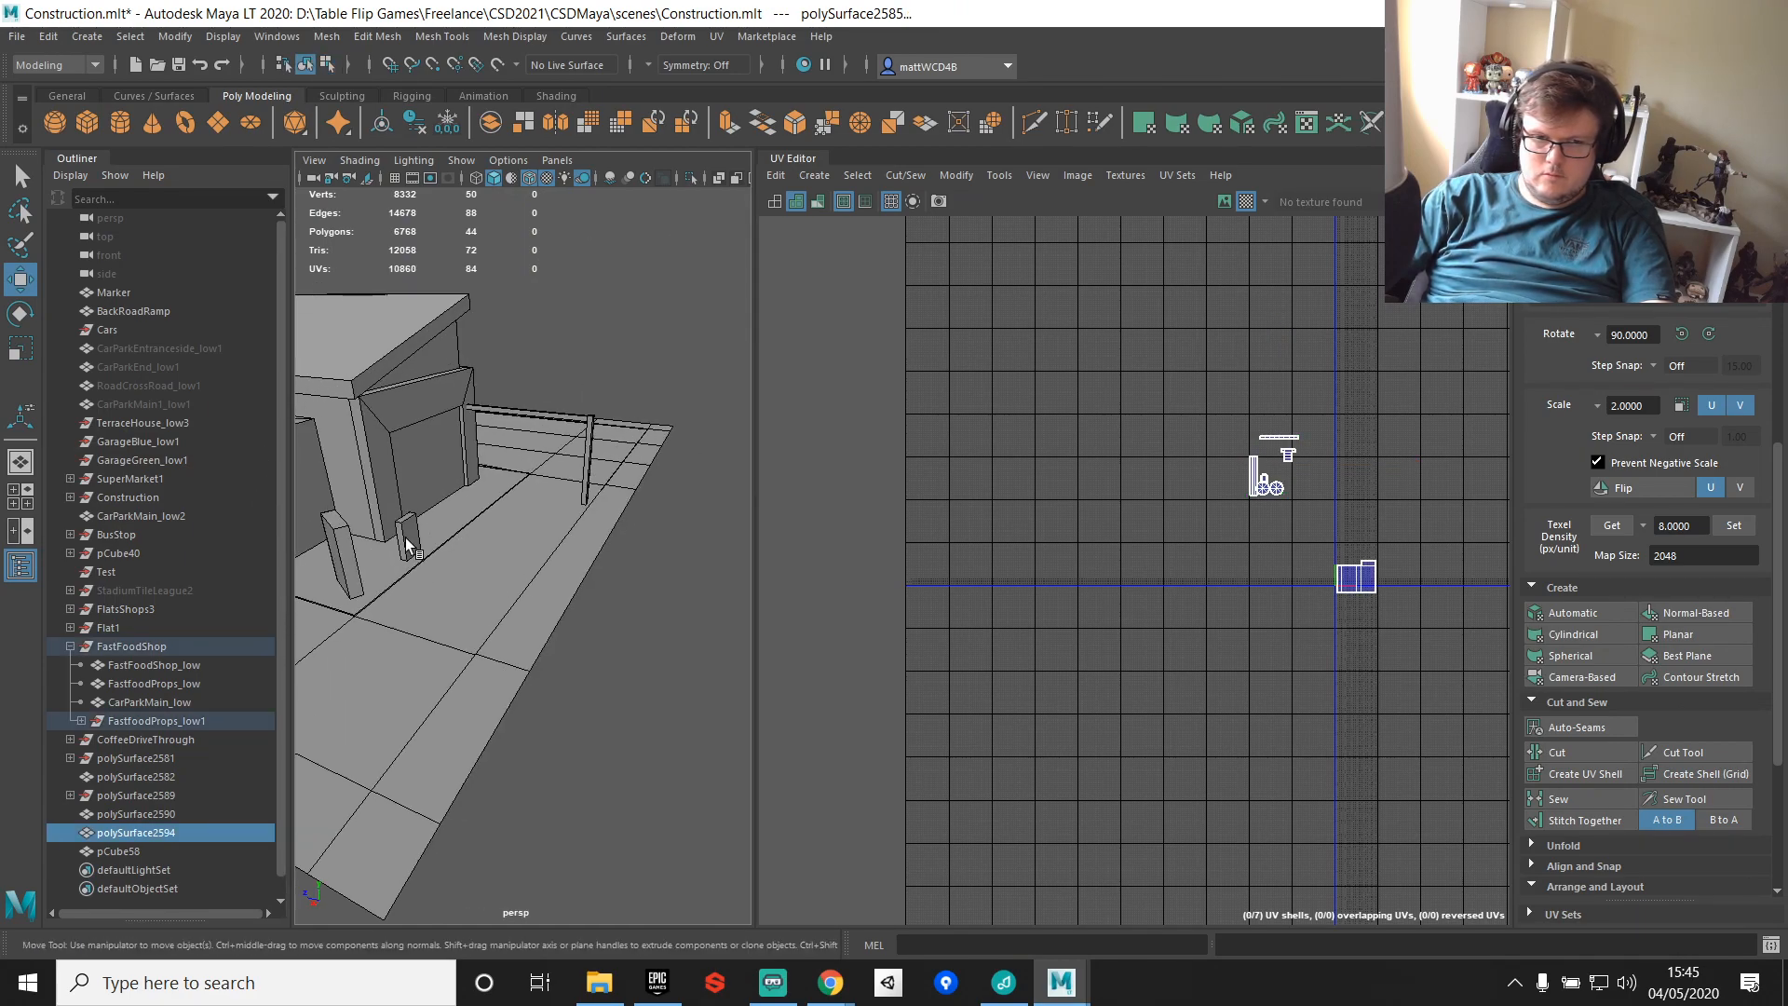
{"action": "left_click", "coordinate": [587, 451], "text": "shift"}
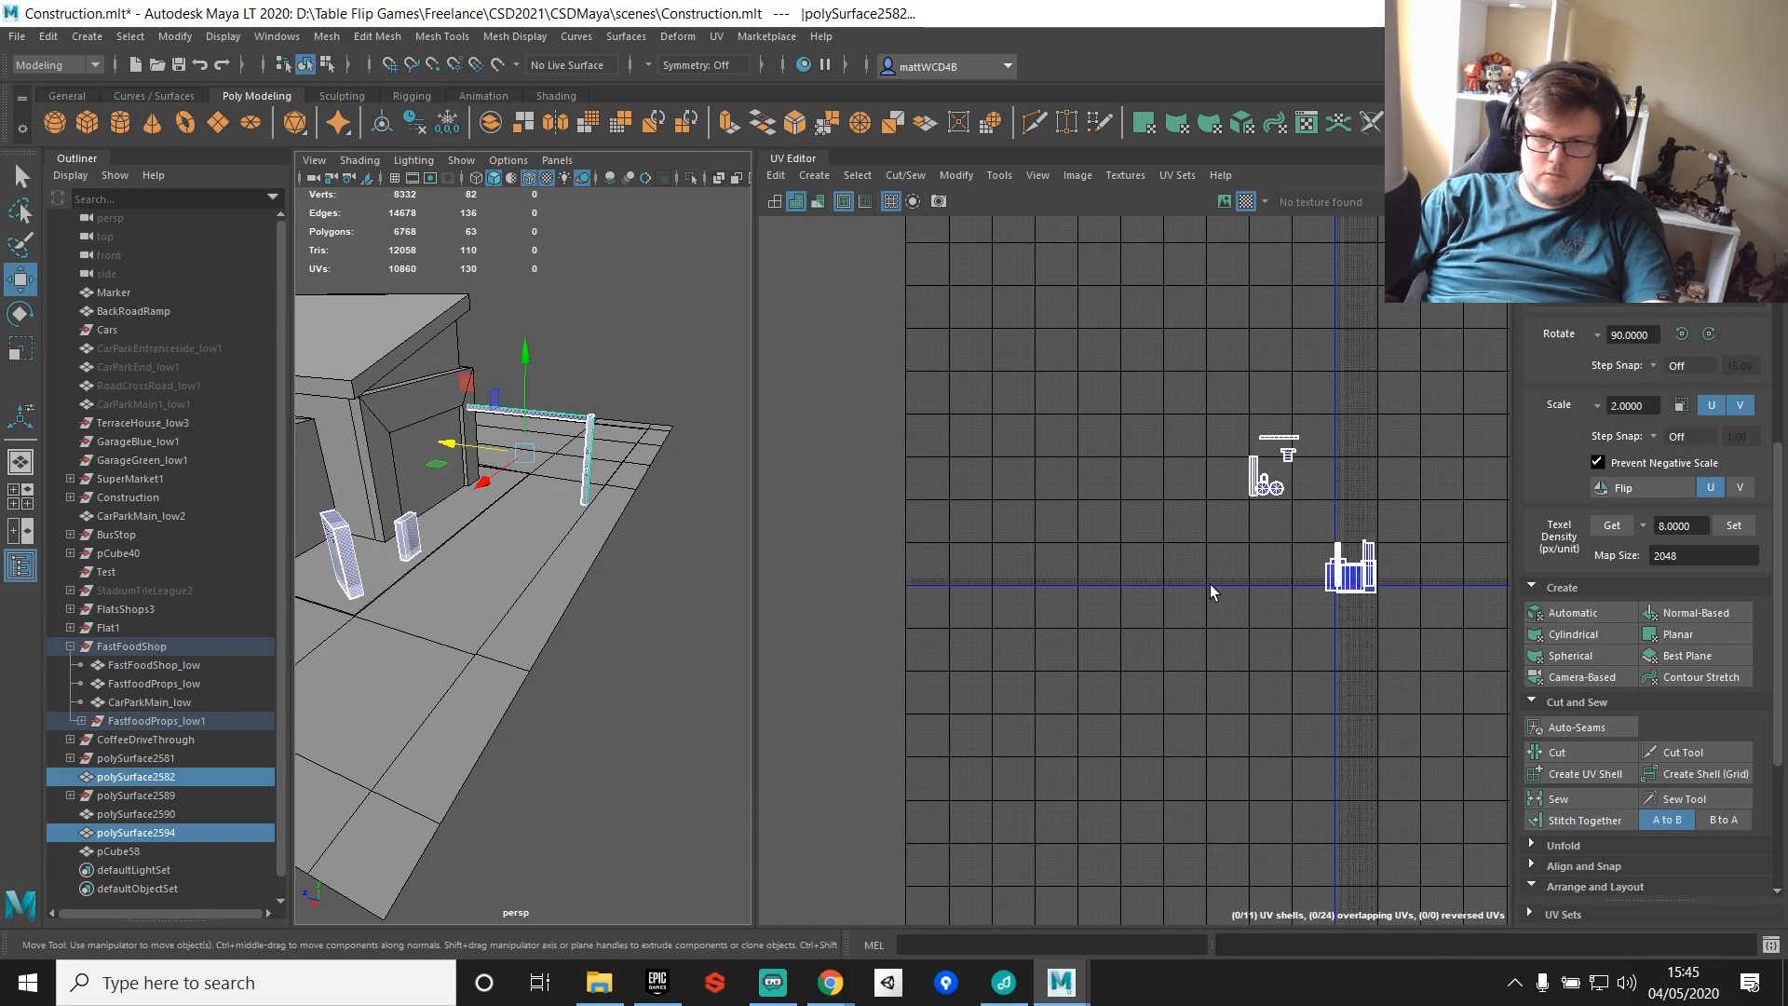
{"action": "right_click_drag", "start_coordinate": [587, 432], "coordinate": [563, 812], "text": "shift"}
Step: Delete the construction history of the combined props mesh
{"action": "scroll", "coordinate": [500, 519], "scroll_direction": "down", "scroll_amount": 5}
{"action": "middle_click_drag", "start_coordinate": [500, 519], "coordinate": [604, 506], "text": "alt"}
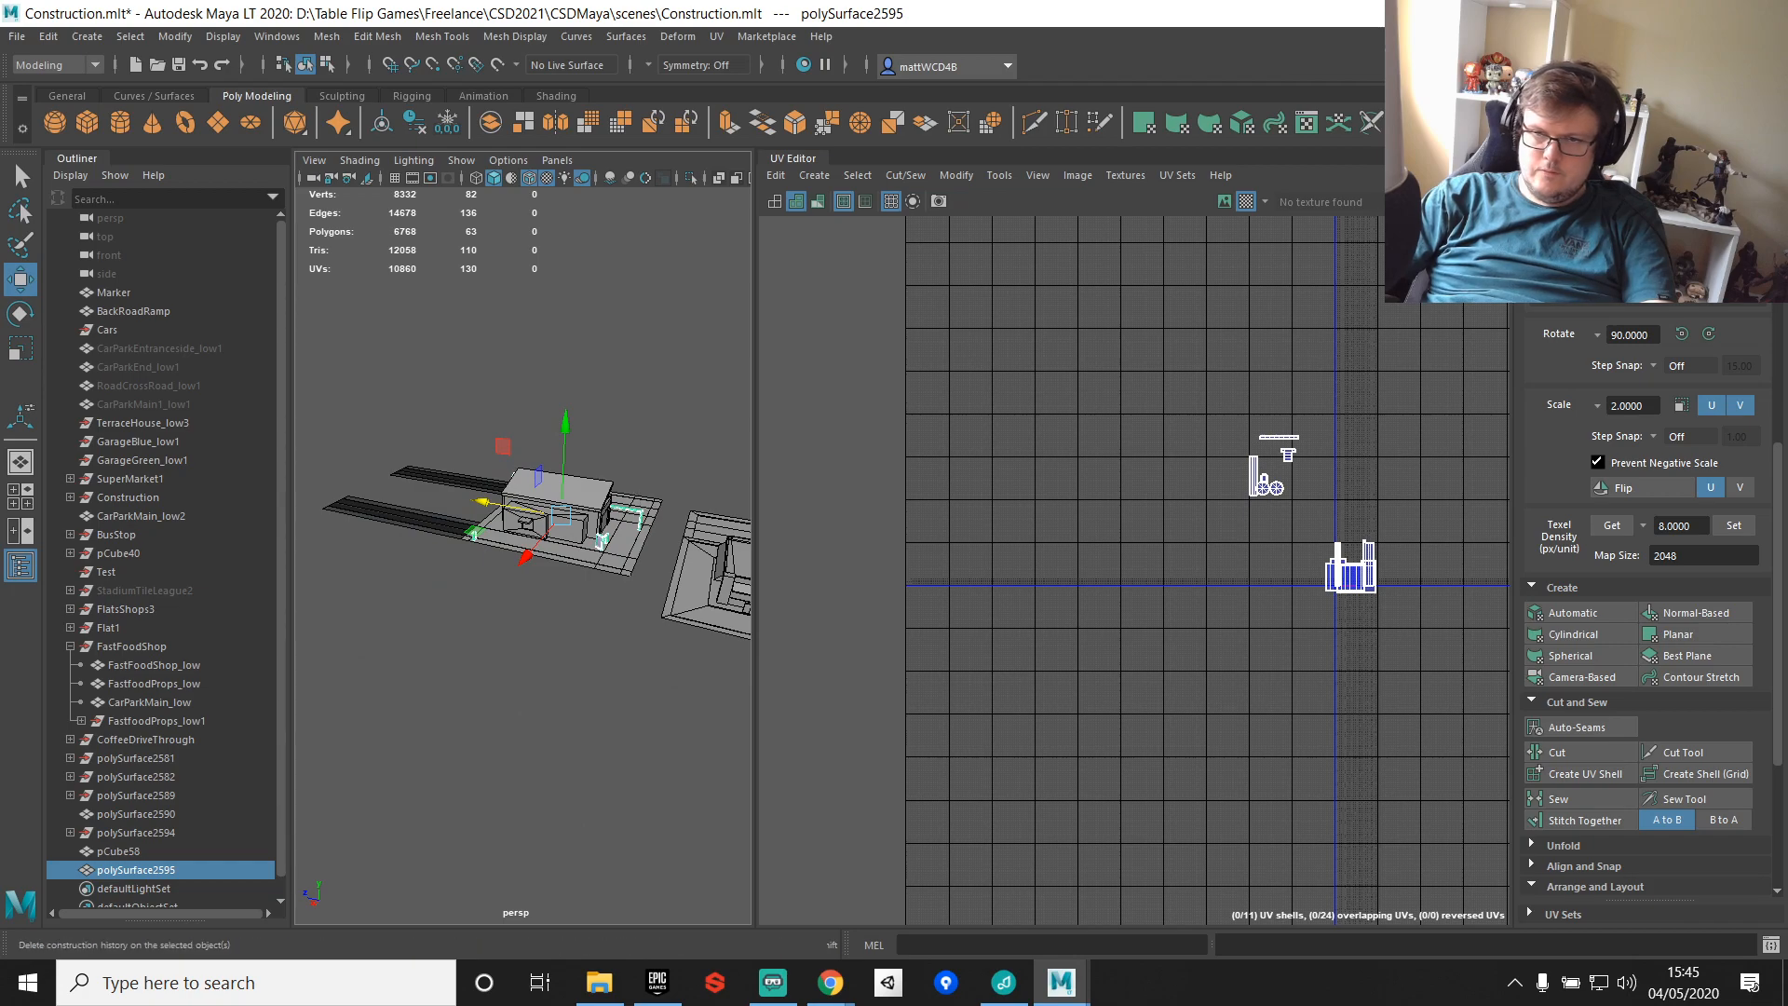
{"action": "left_click", "coordinate": [414, 122]}
Step: Rename the combined props mesh as CoffeeDriveThrough
{"action": "double_click", "coordinate": [156, 815]}
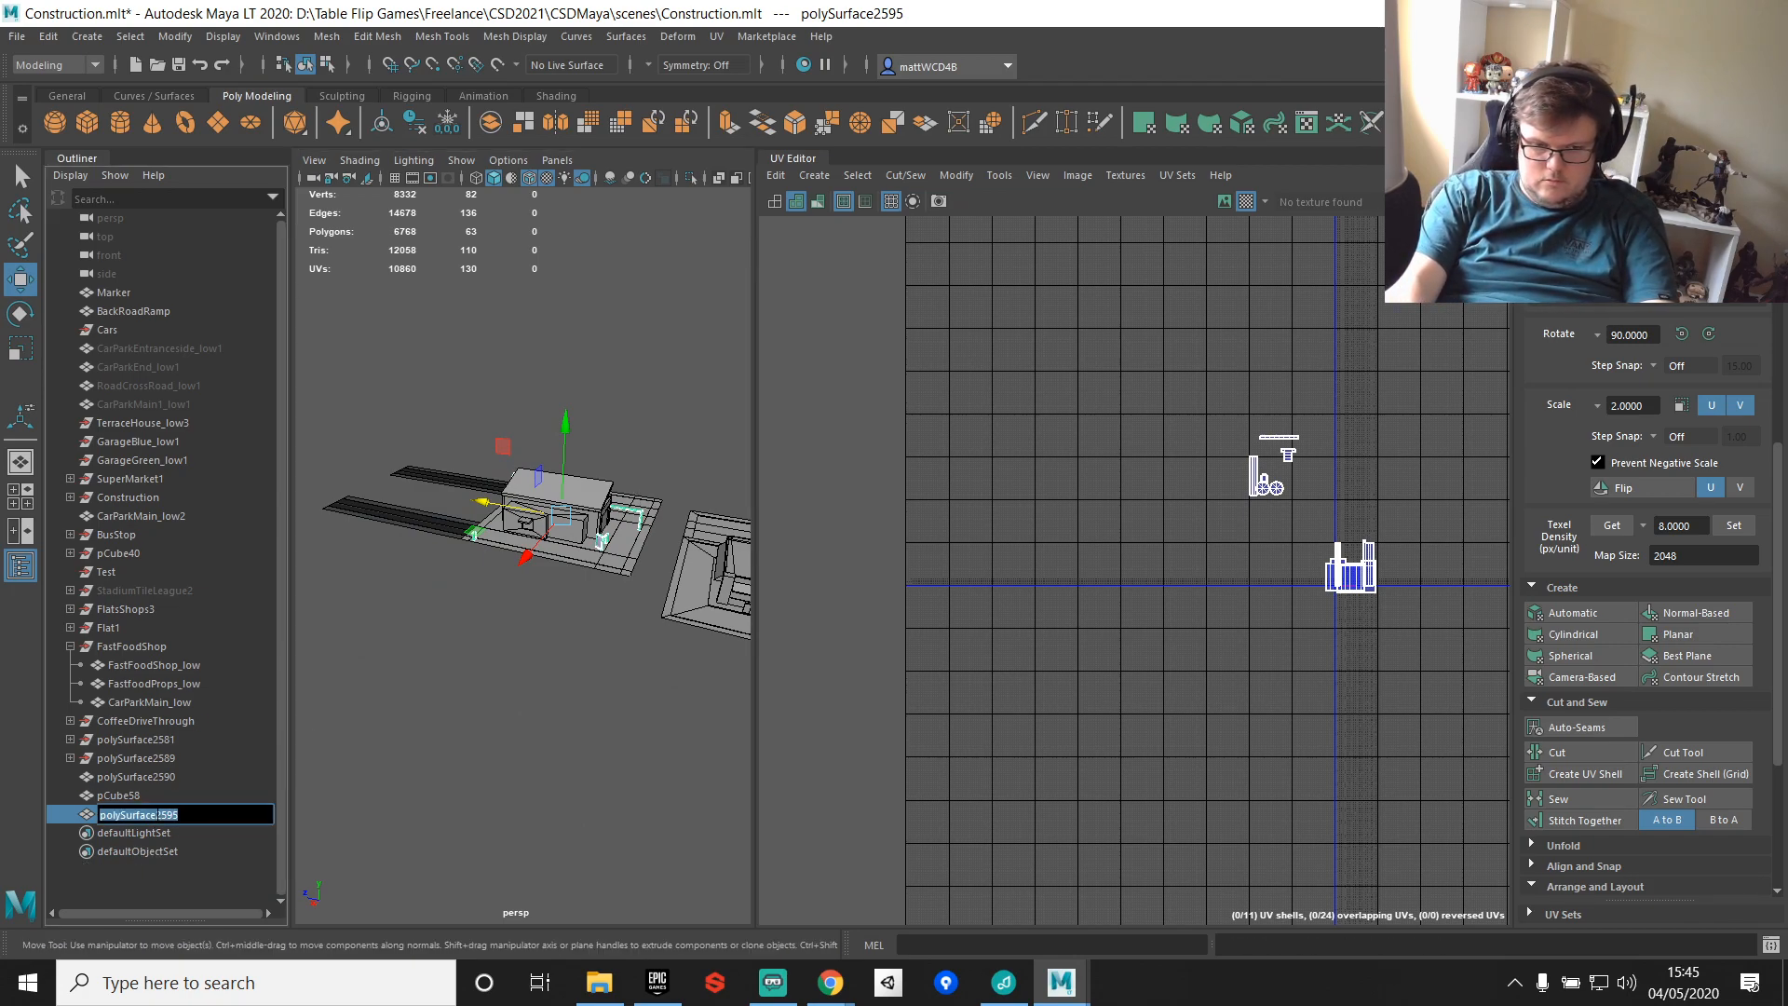
{"action": "type", "text": "Drive"}
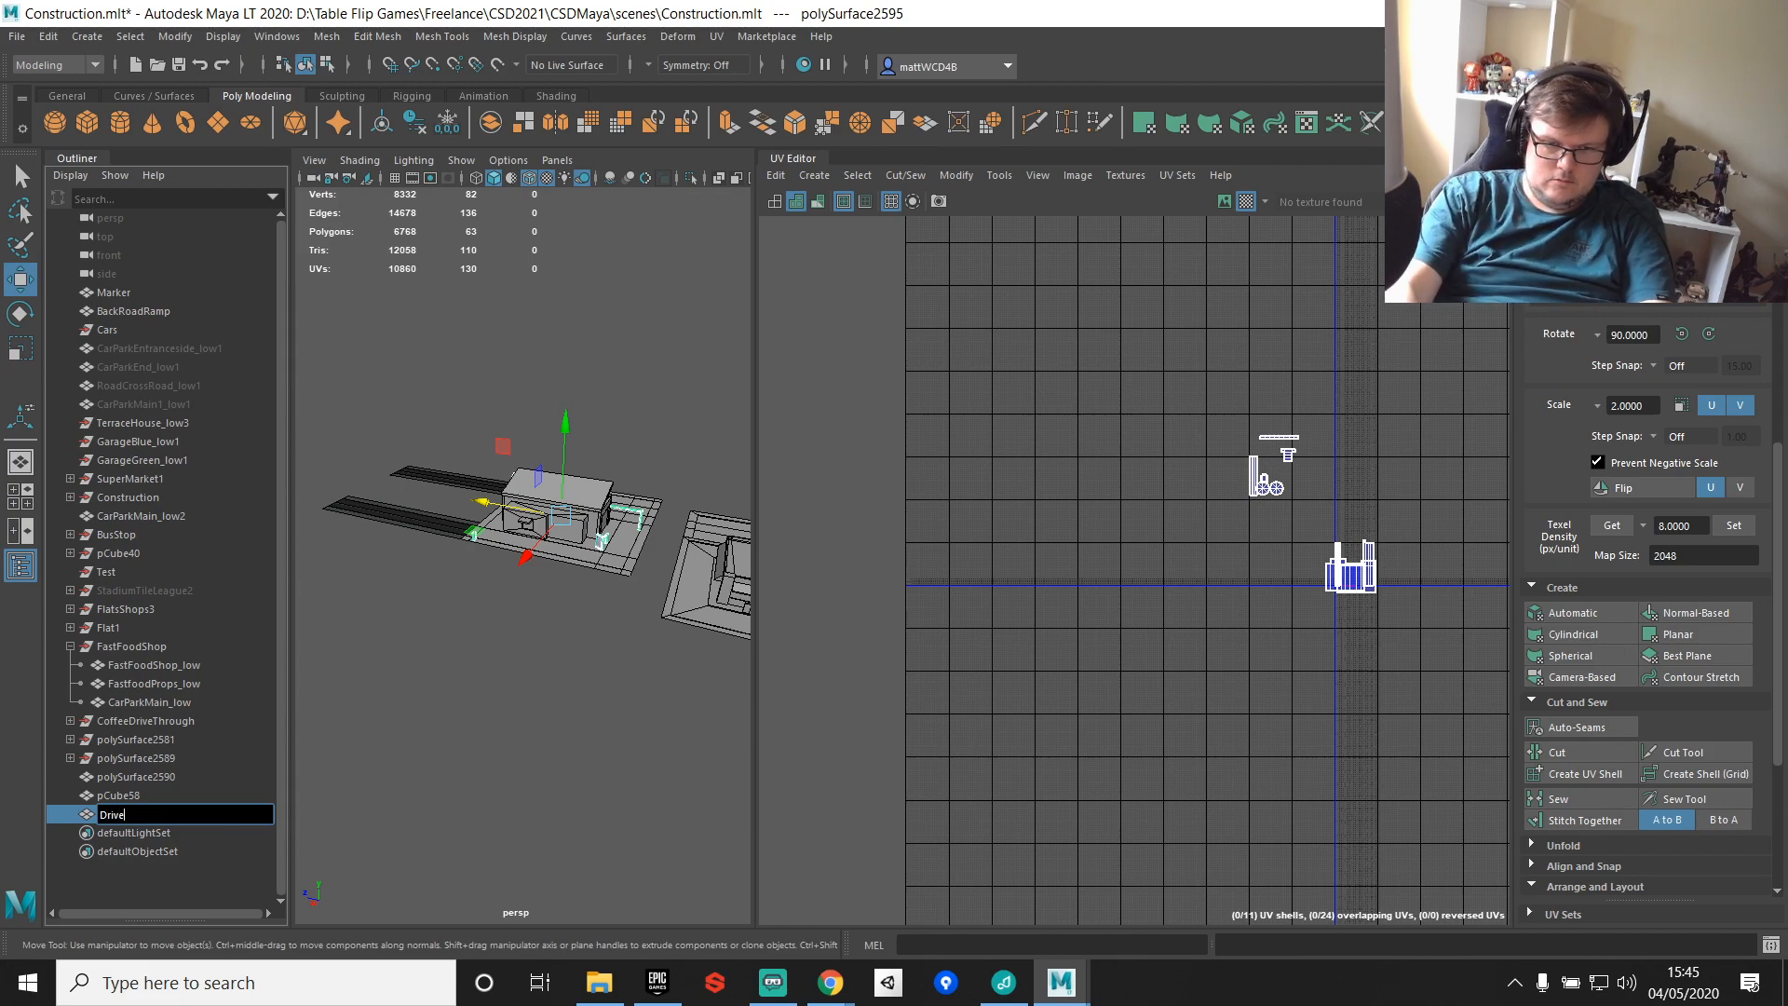
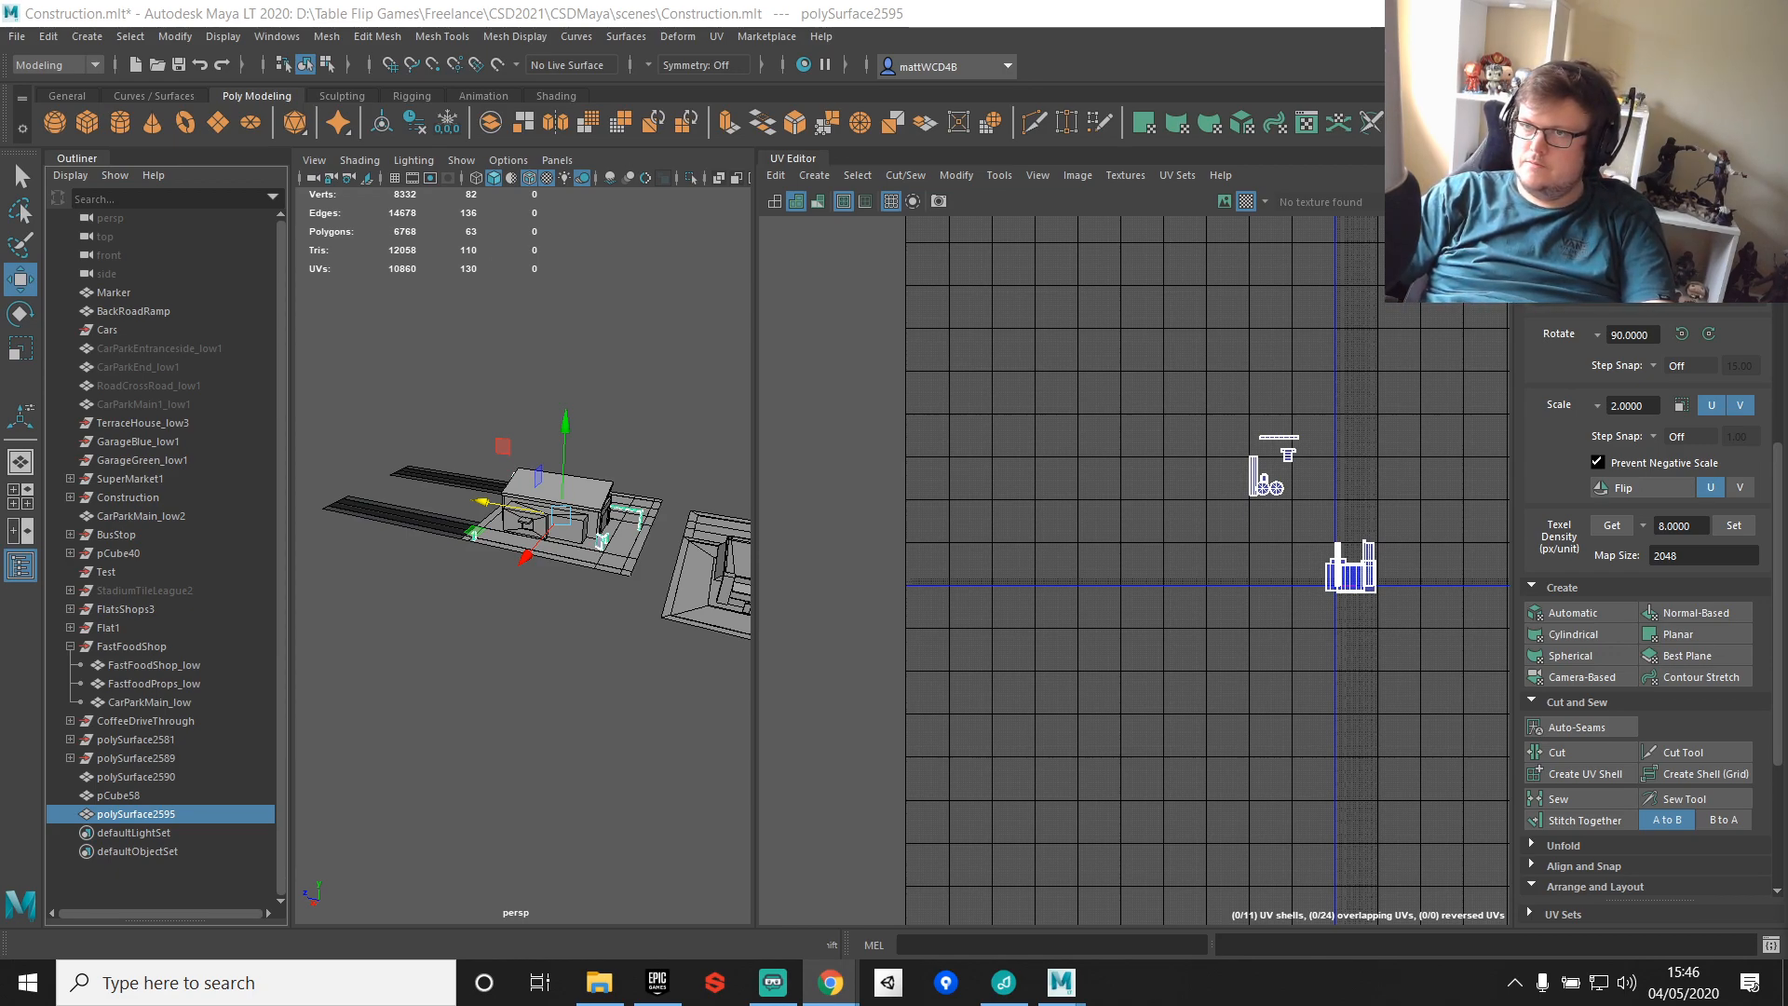
{"action": "double_click", "coordinate": [135, 814]}
{"action": "type", "text": "d"}
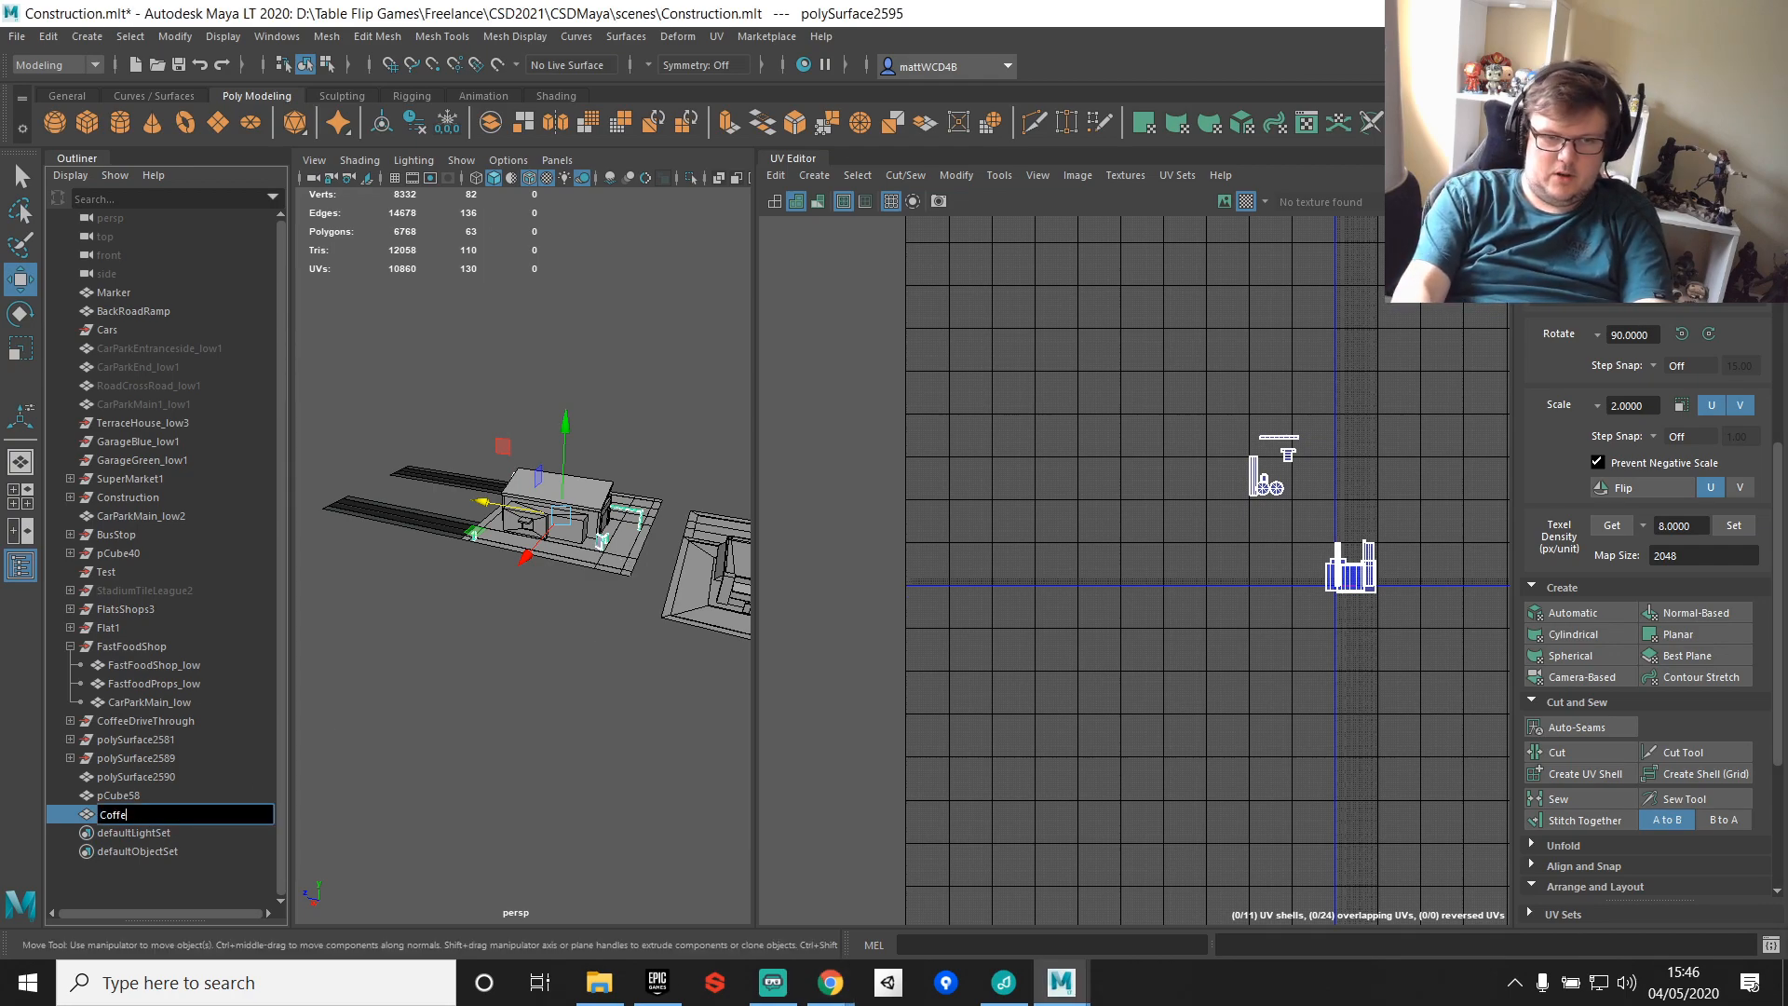
{"action": "type", "text": "offee"}
{"action": "key", "text": "Return"}
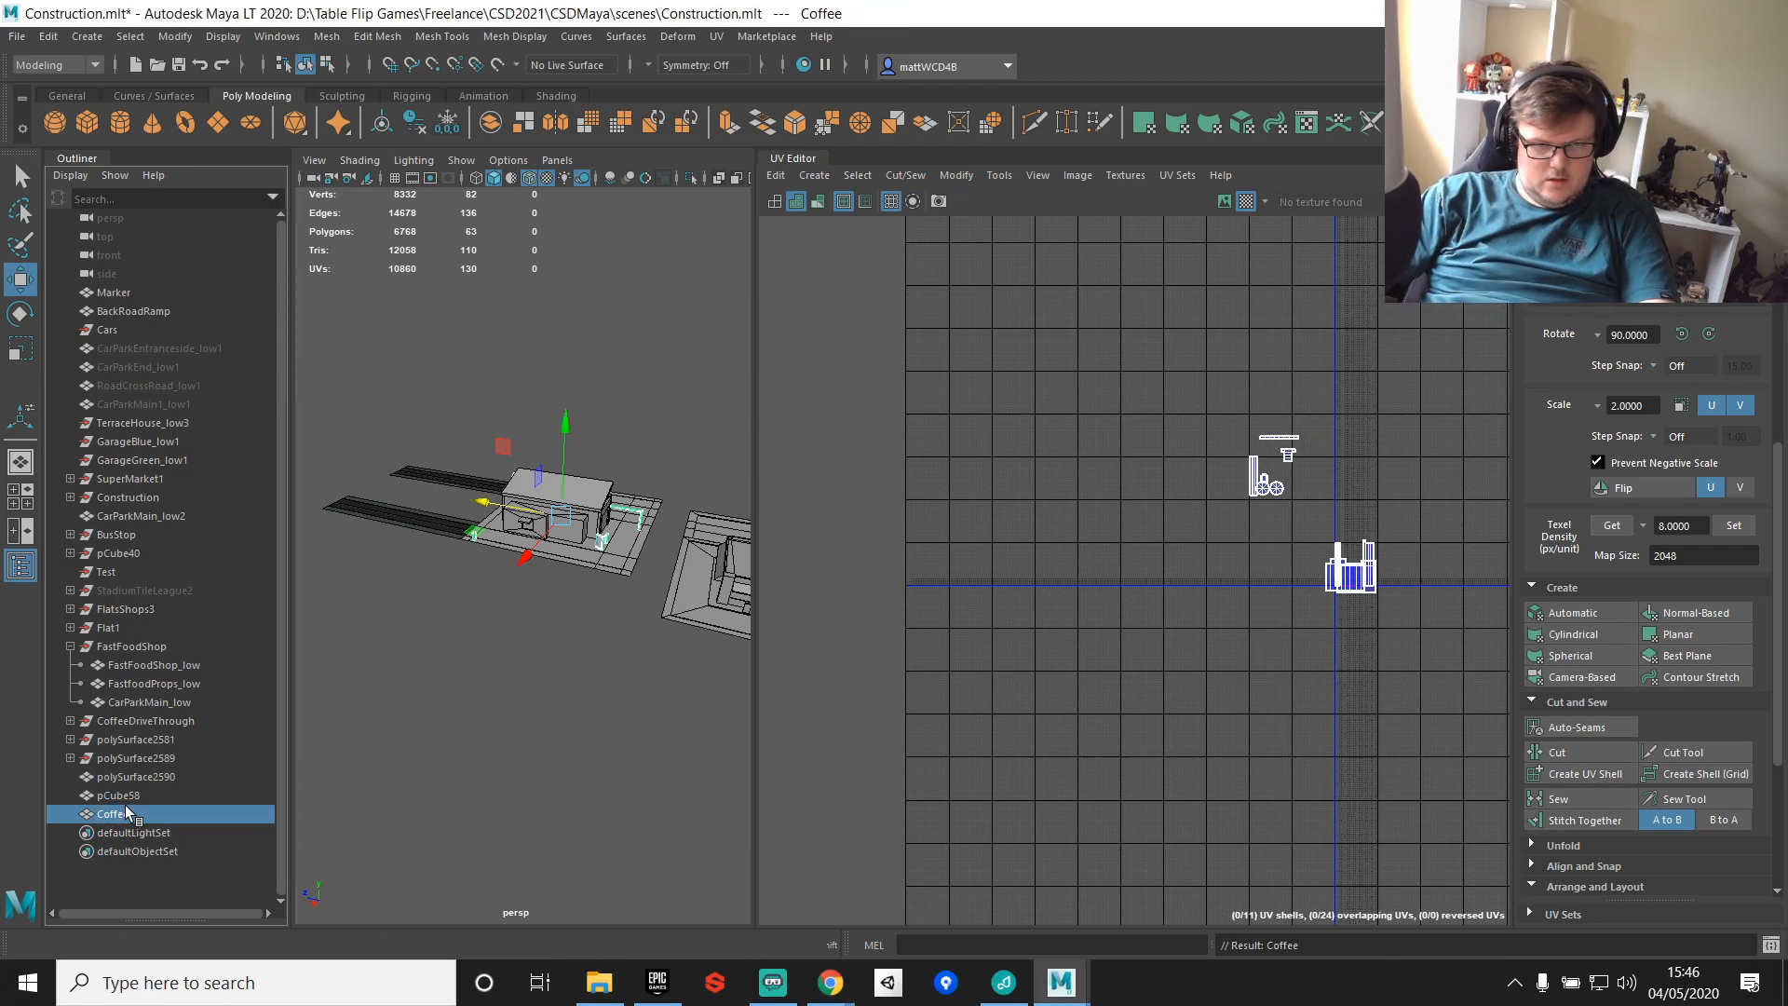
{"action": "double_click", "coordinate": [138, 814]}
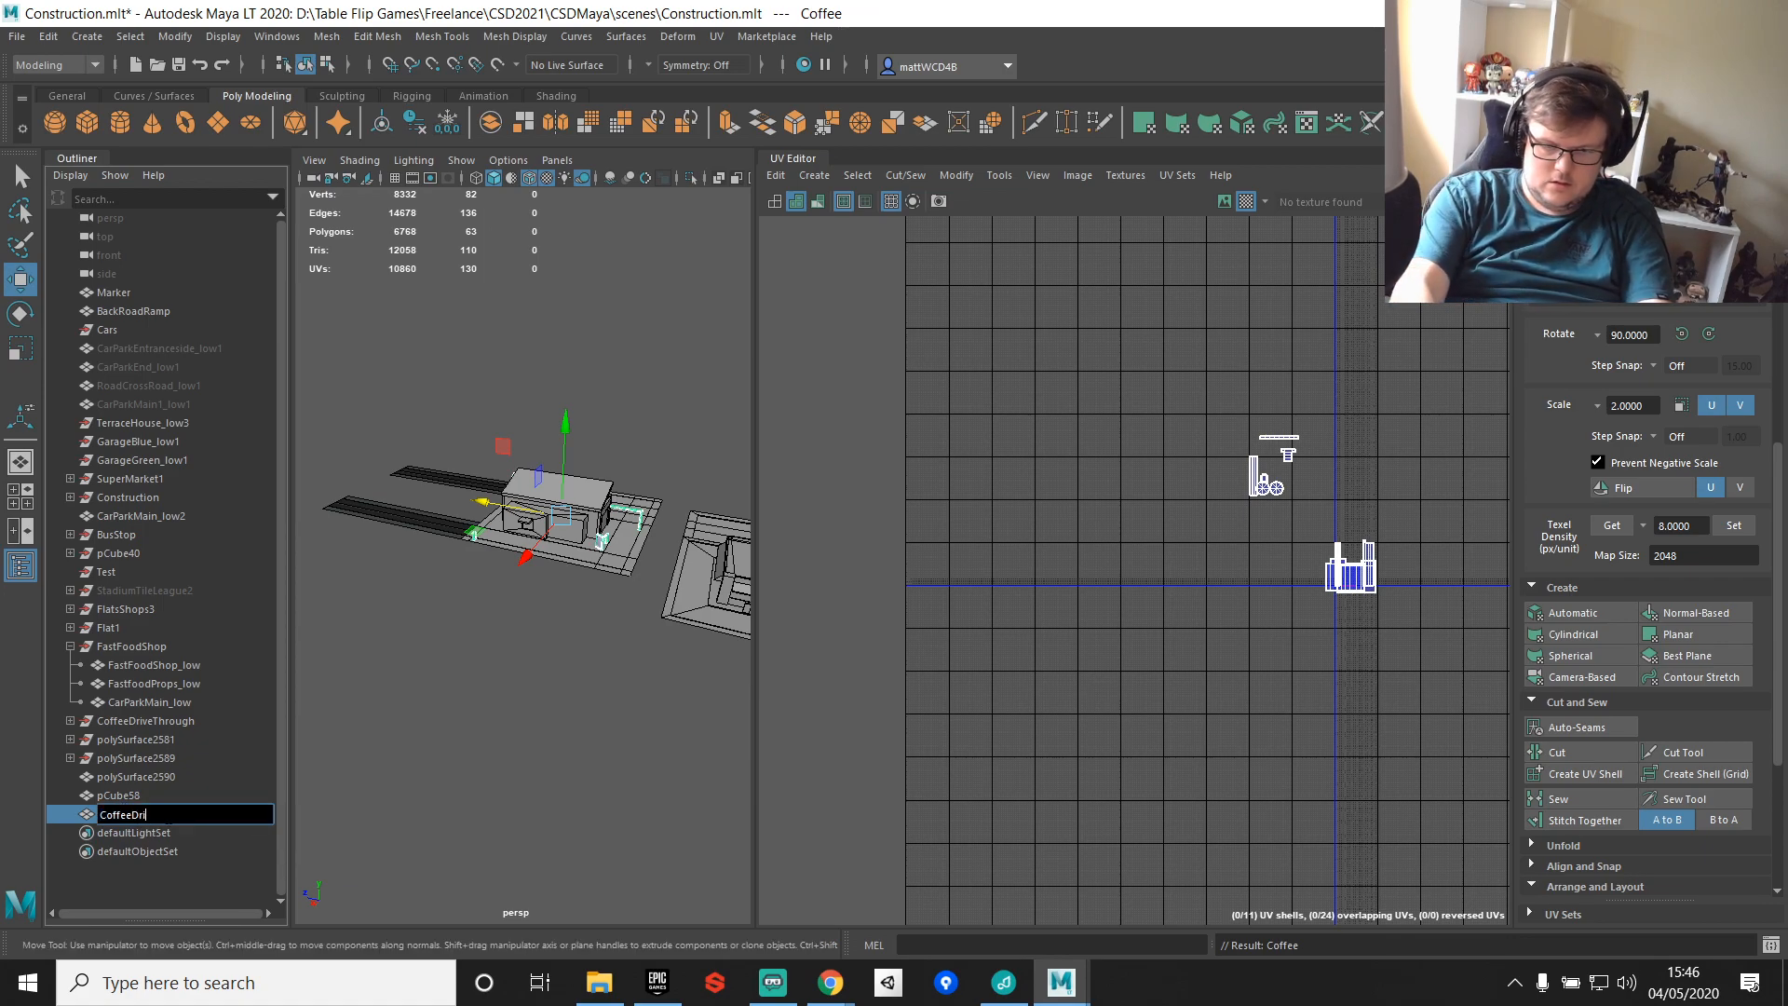
{"action": "type", "text": "DriveThrough"}
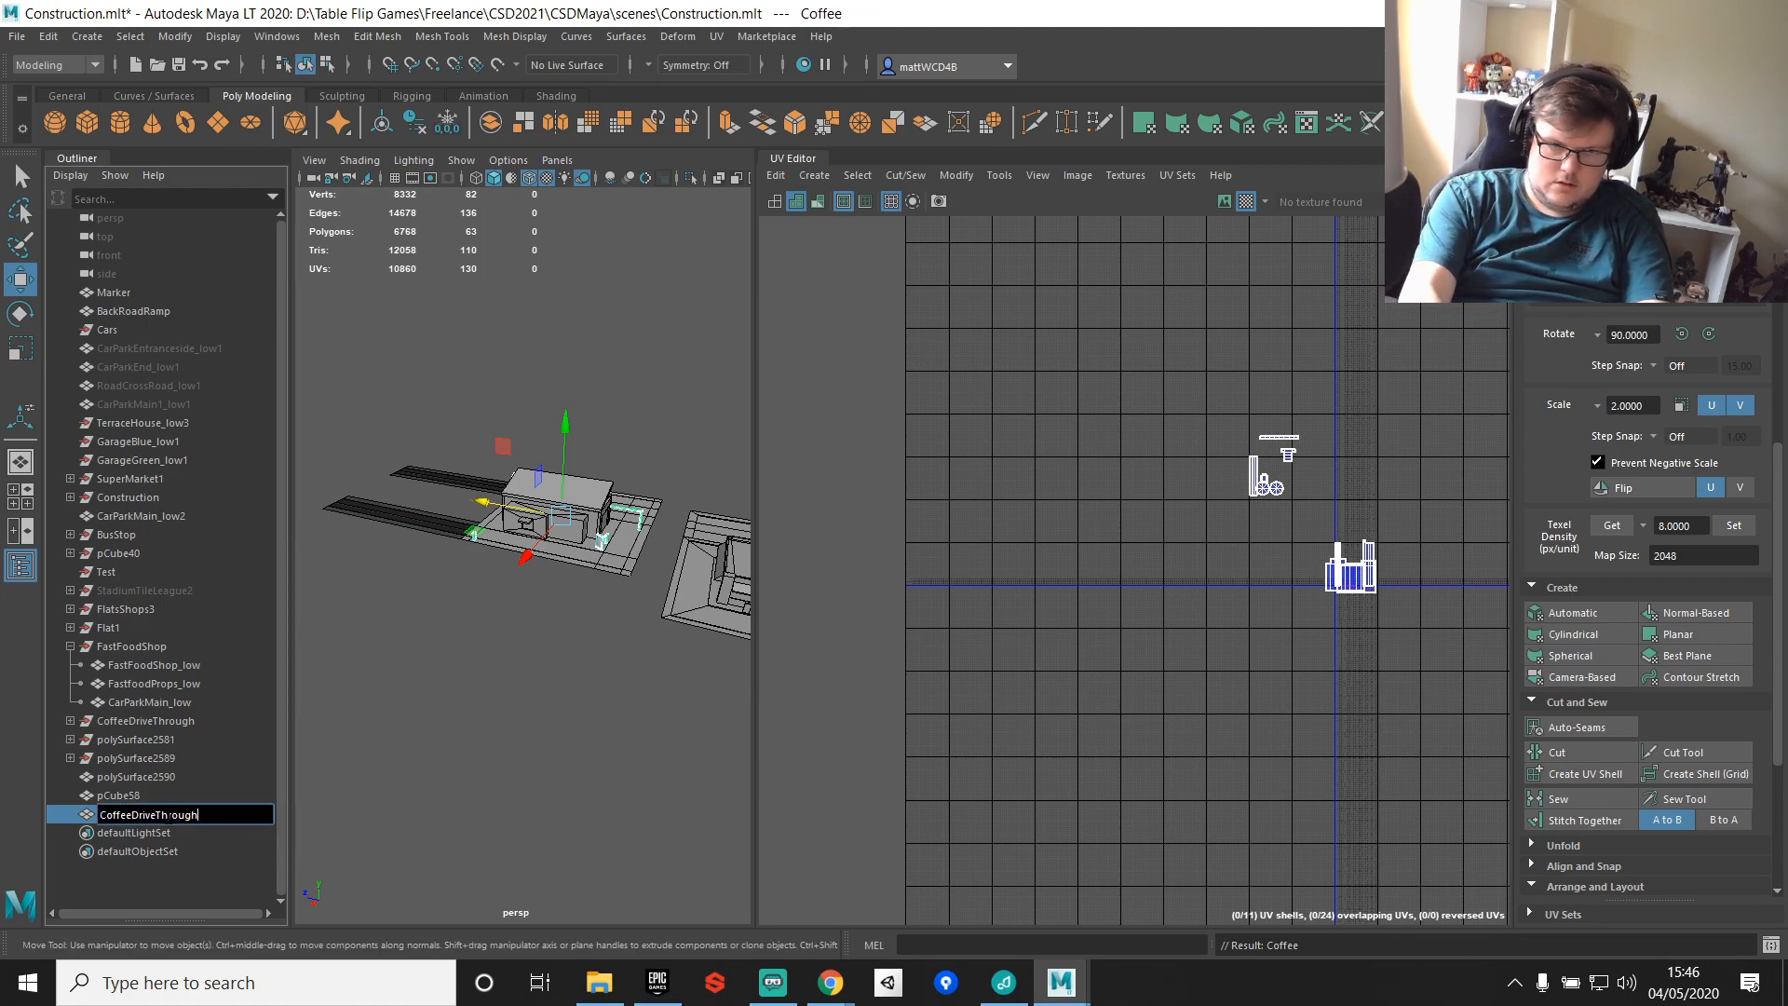
{"action": "key", "text": "Return"}
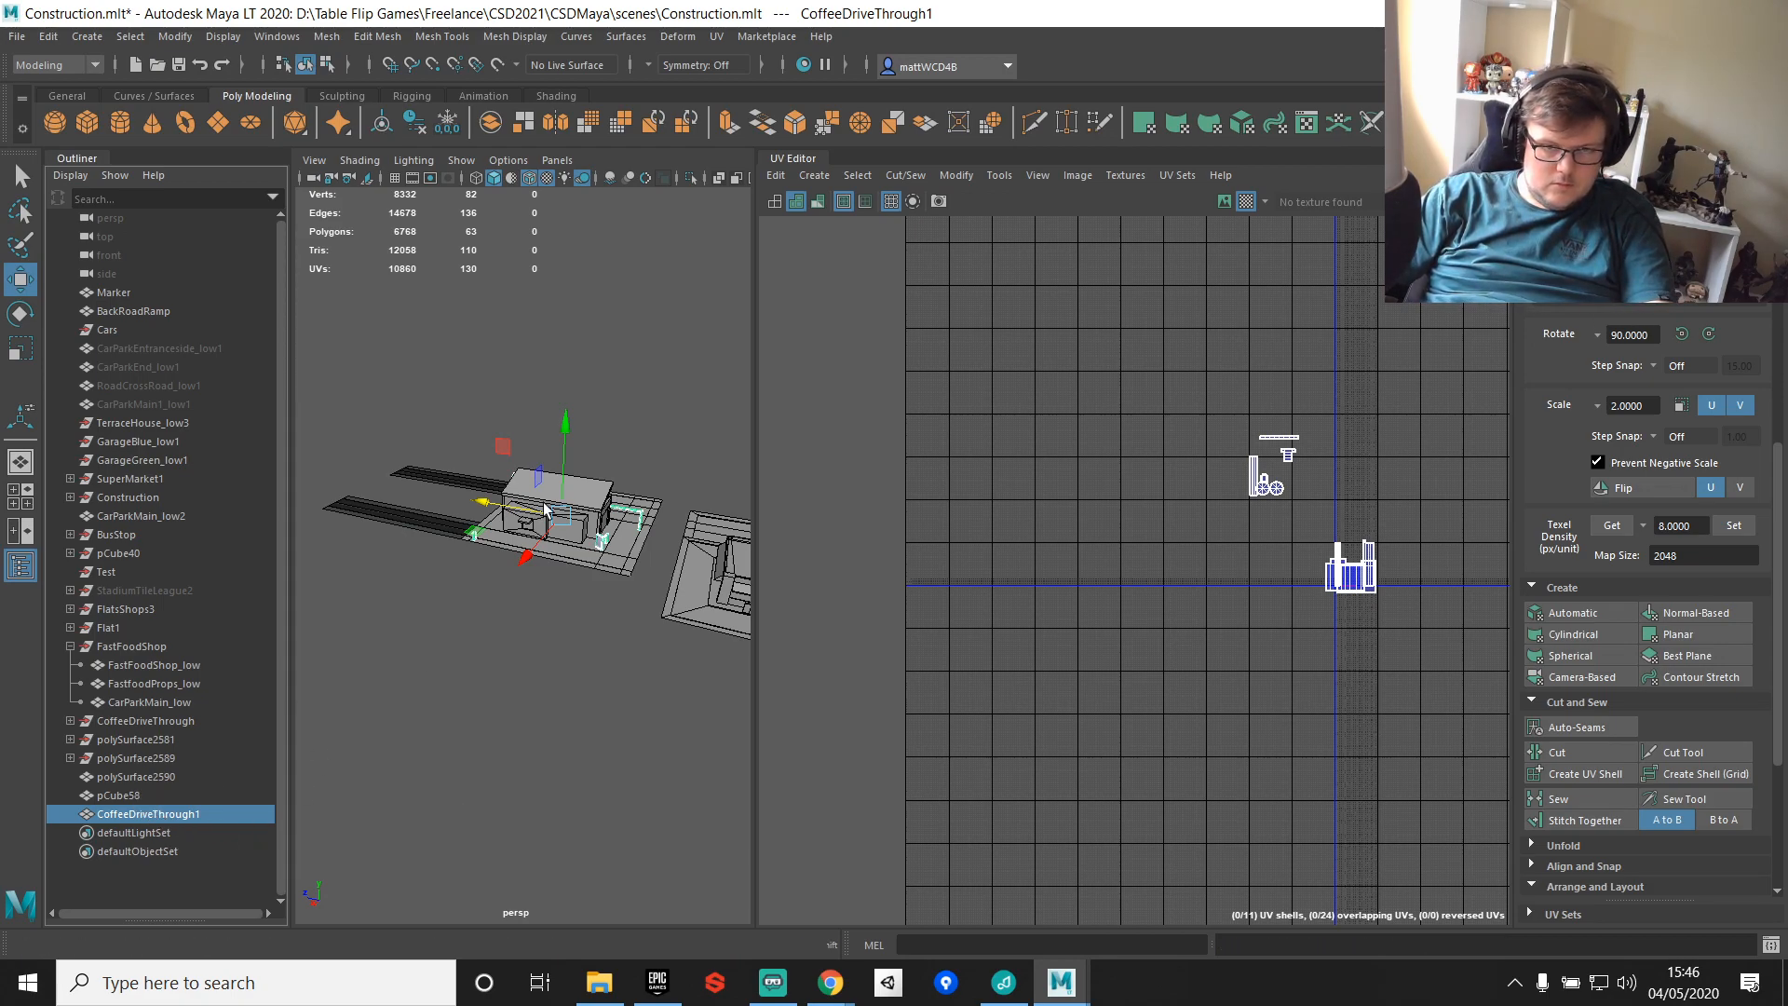
Step: Delete the two straight road strips extending from the drive-through plot
{"action": "key", "text": "q"}
{"action": "left_click", "coordinate": [412, 560]}
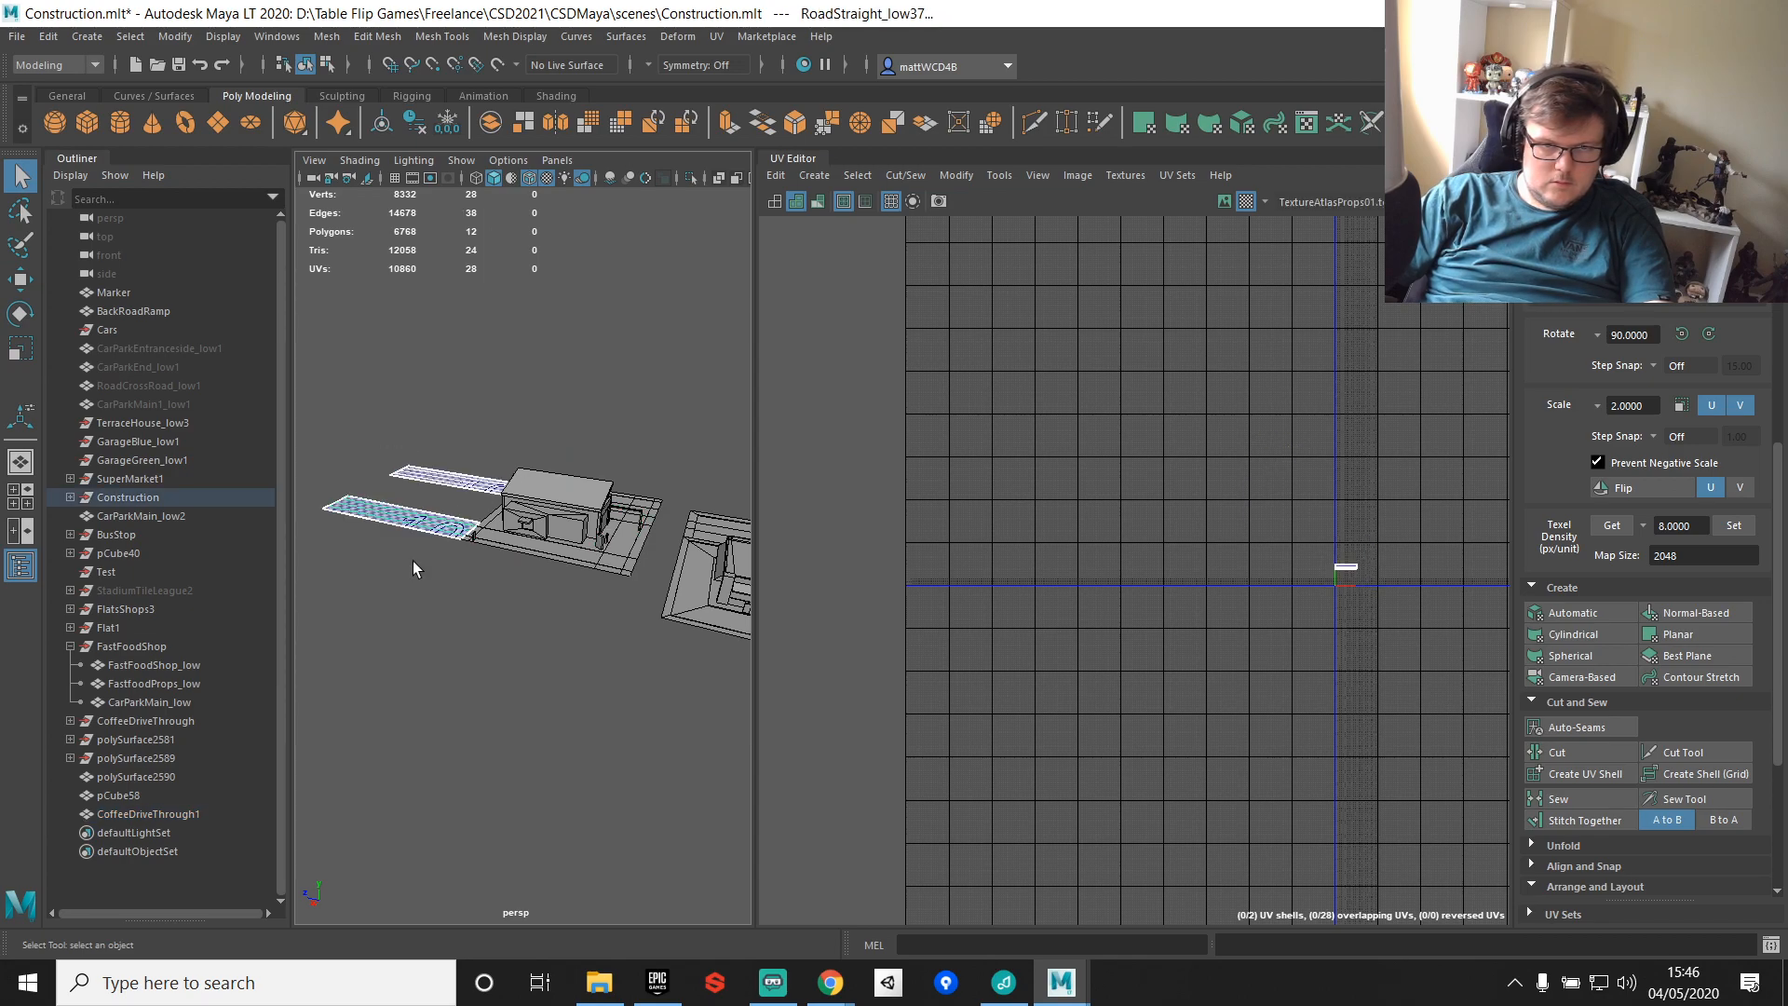
{"action": "key", "text": "Delete"}
Step: Group all the meshes of the drive-through plot and name the group CoffeeDriveThrough
{"action": "left_click_drag", "start_coordinate": [424, 449], "coordinate": [650, 606]}
{"action": "key", "text": "ctrl+g"}
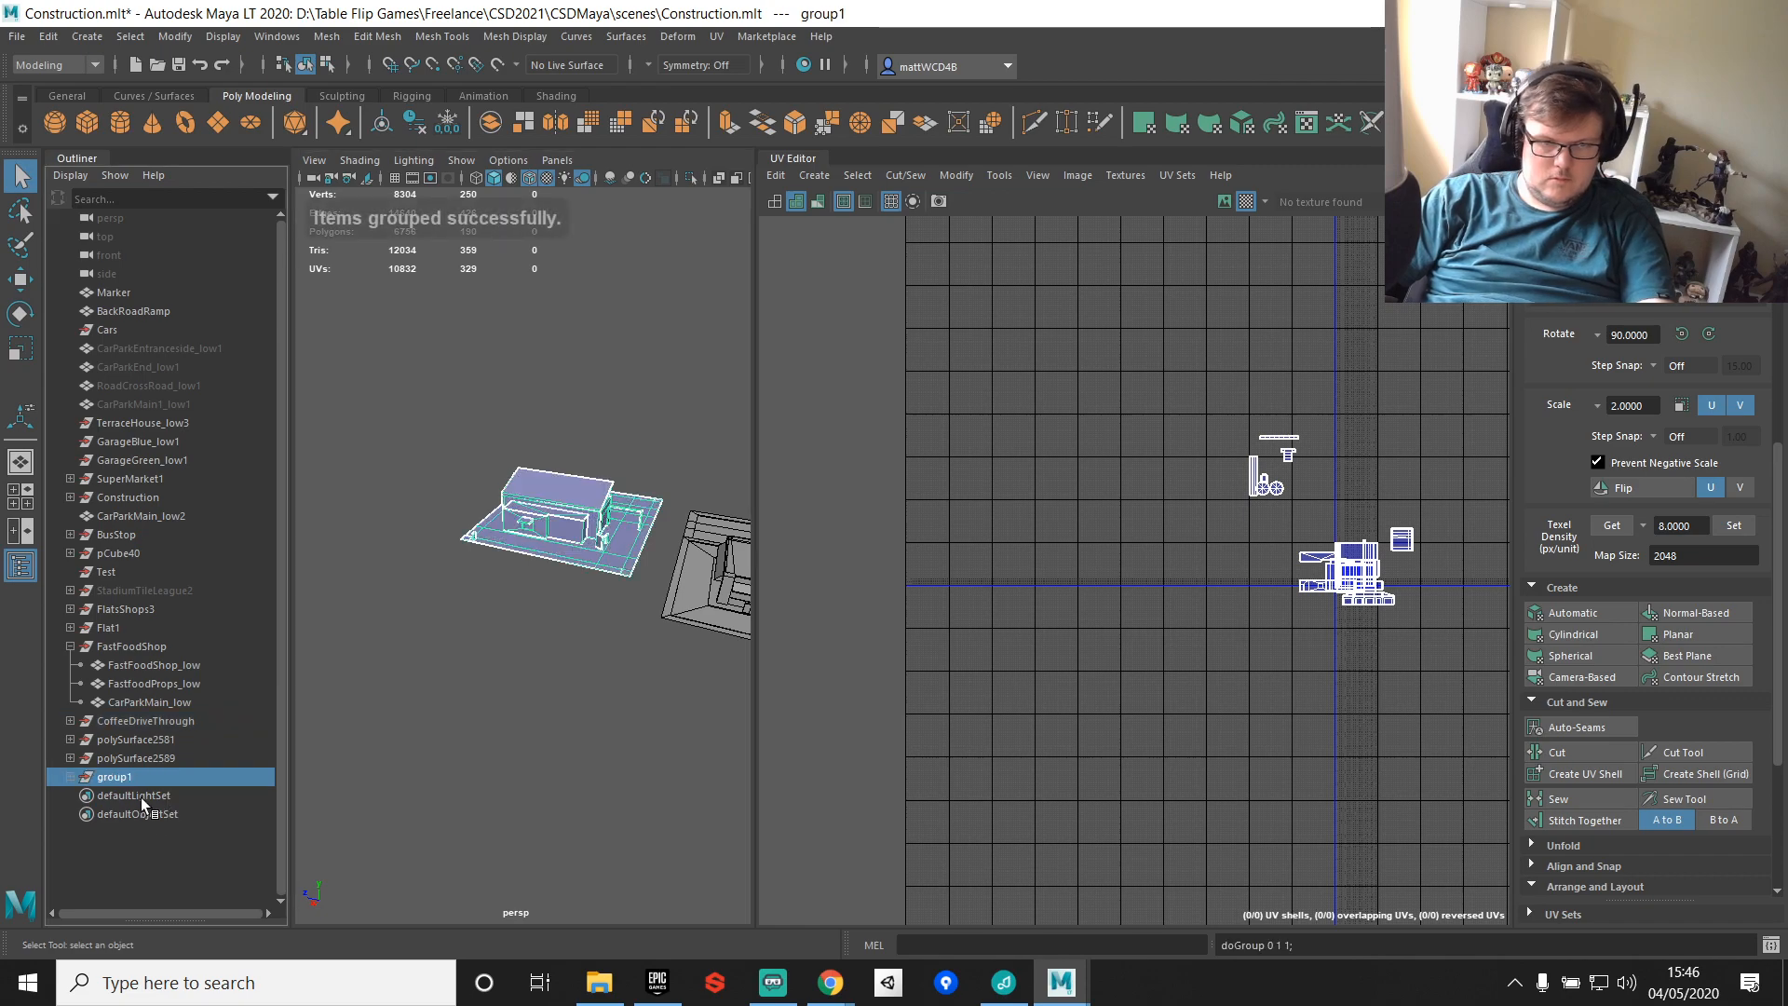
{"action": "double_click", "coordinate": [131, 777]}
{"action": "type", "text": "Coffe"}
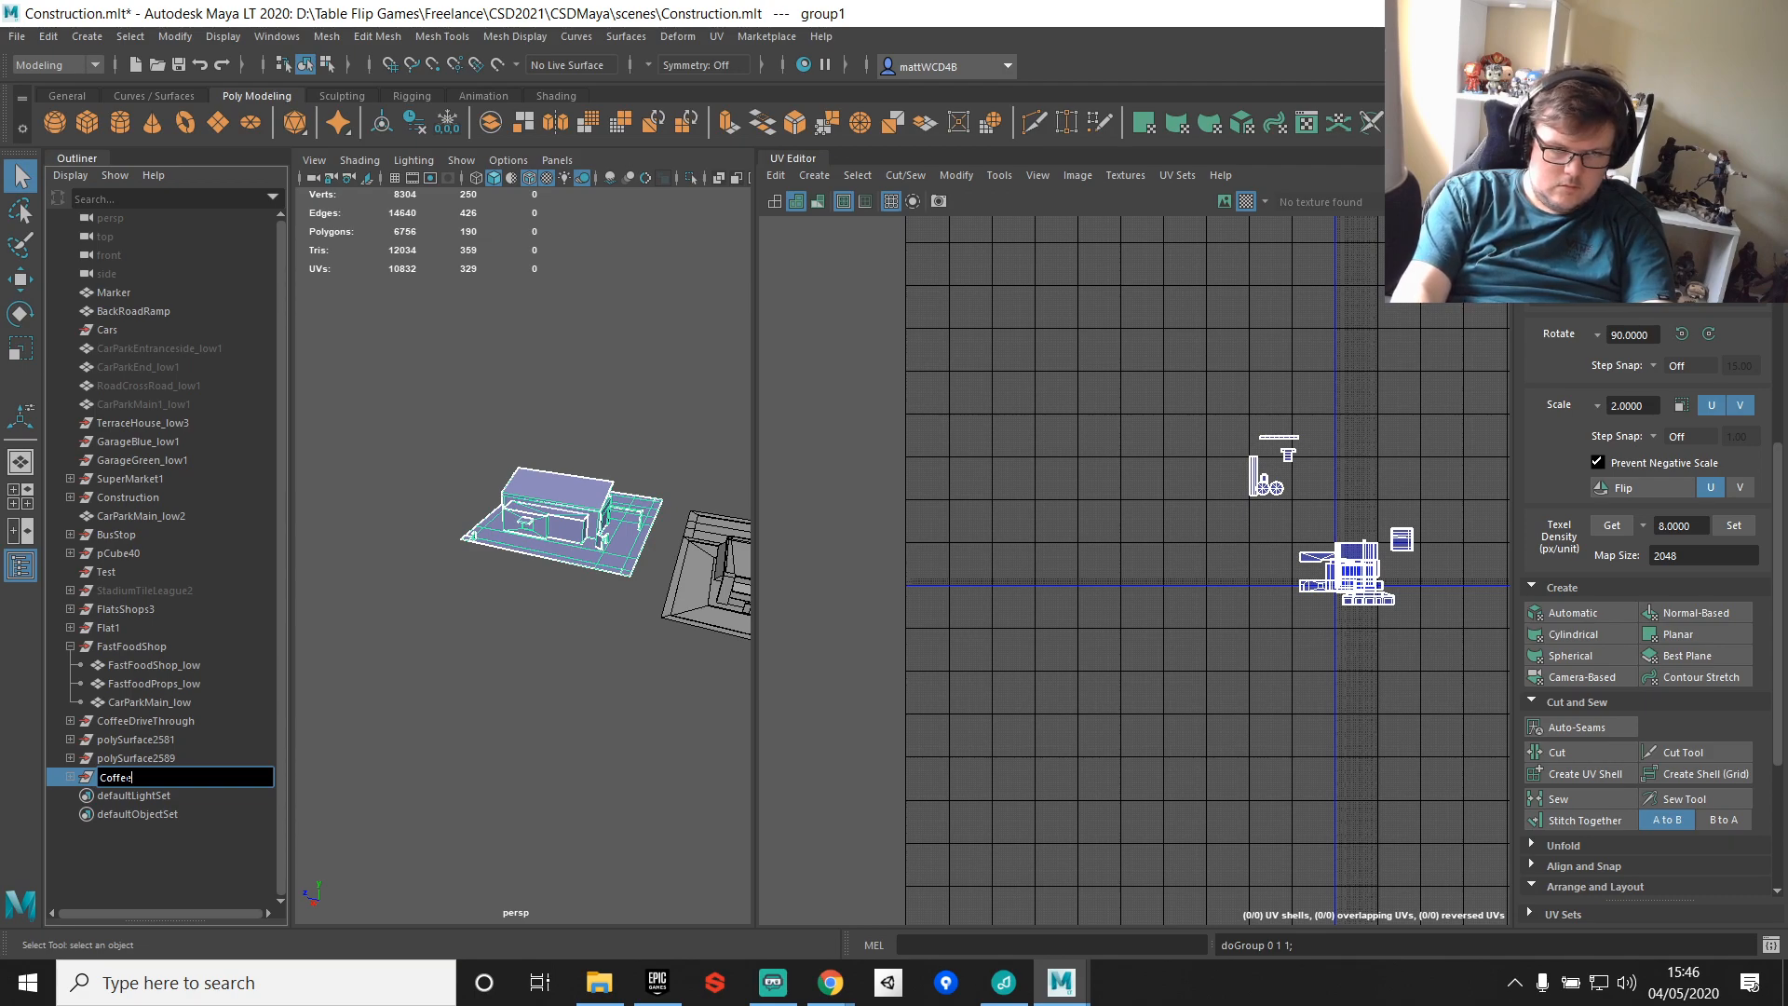
{"action": "type", "text": "eDriveThrough"}
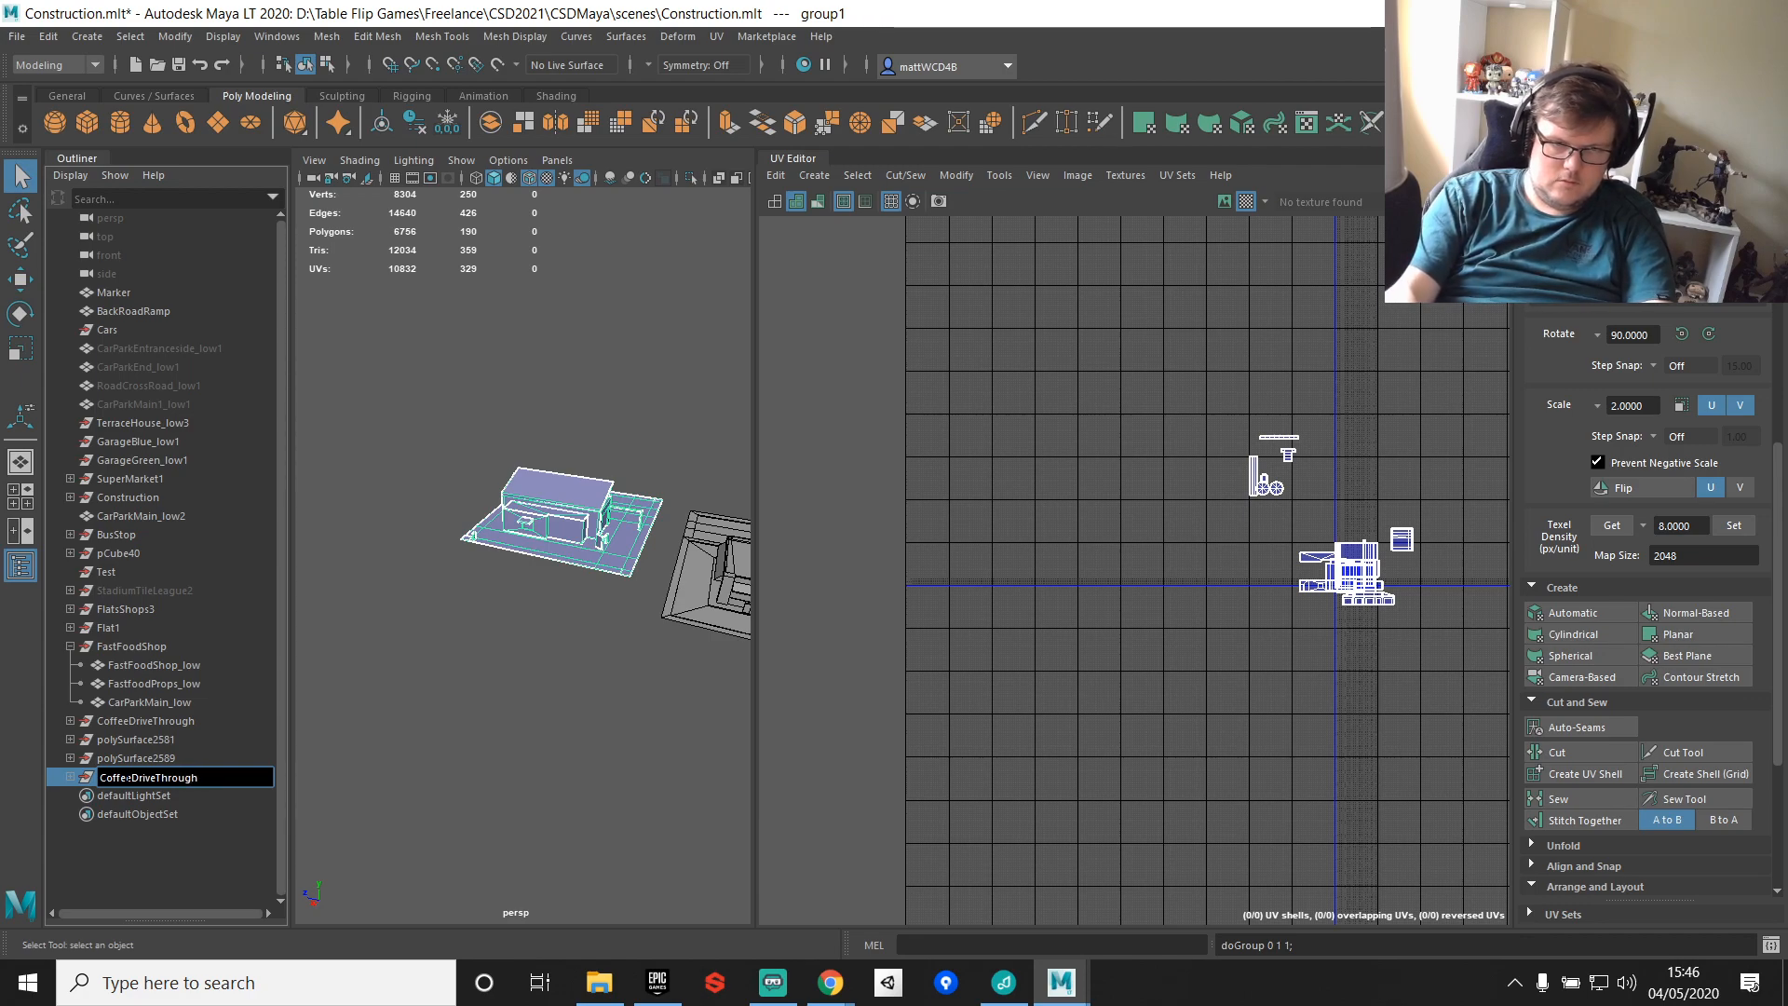
{"action": "key", "text": "Return"}
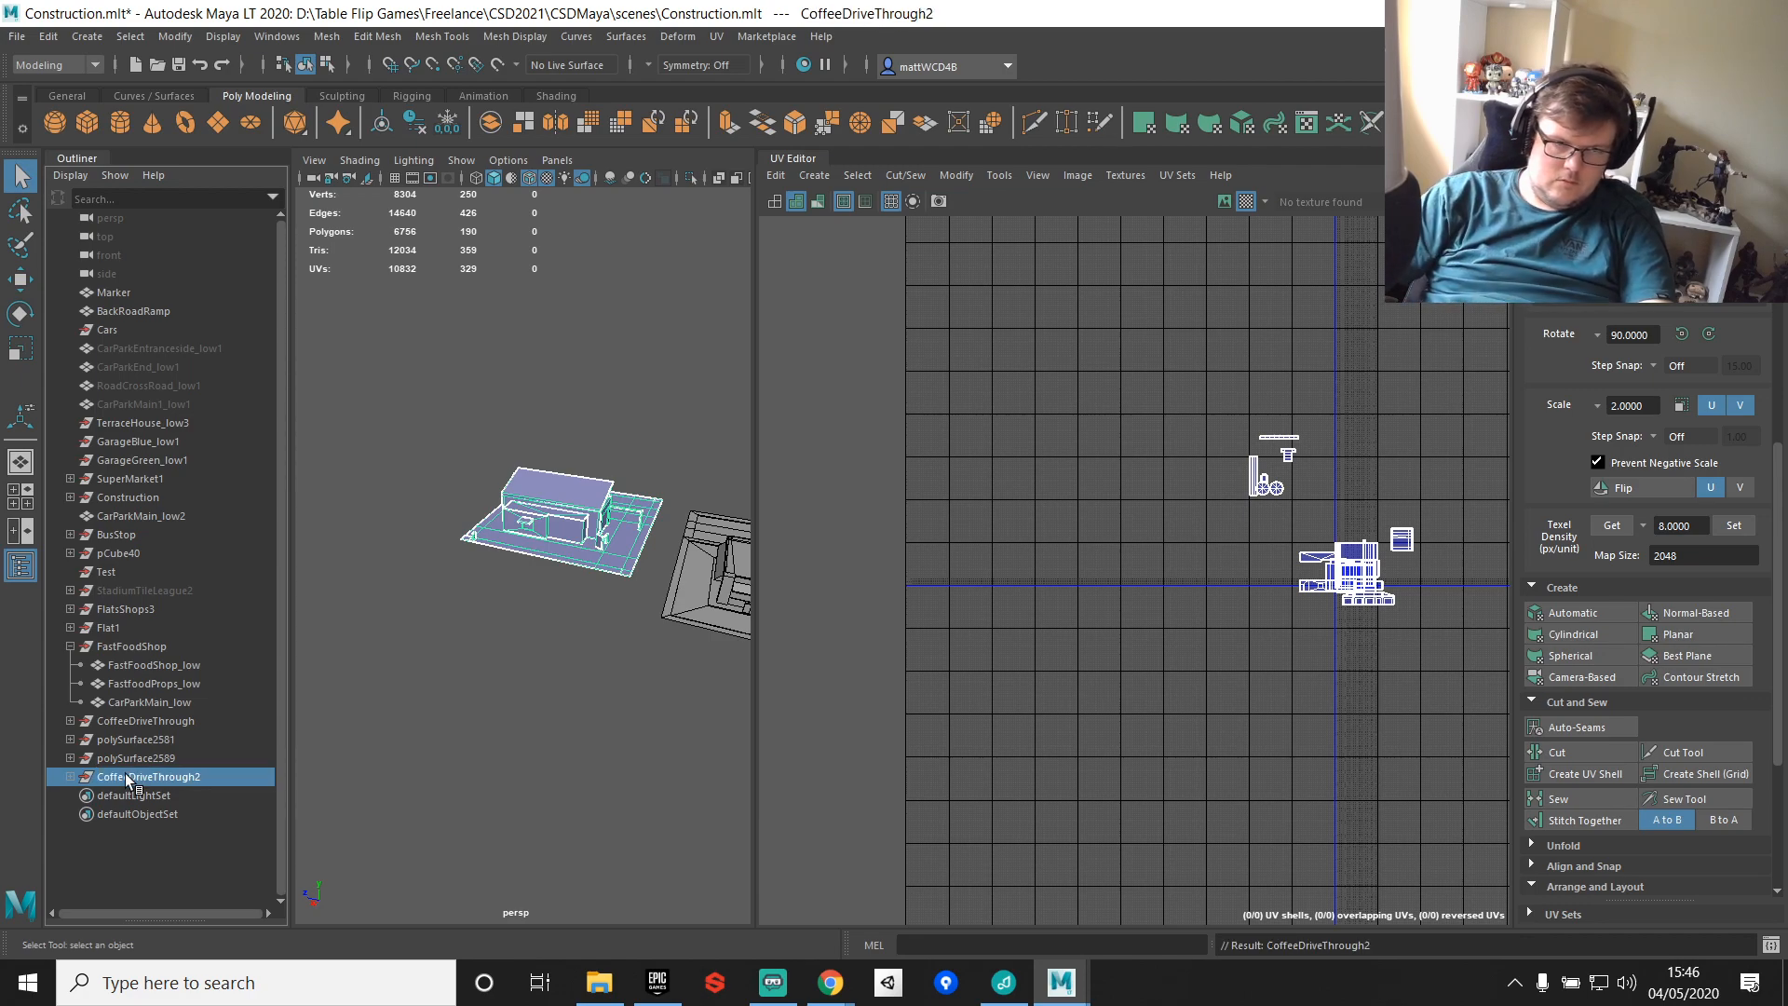
Step: Expand the new drive-through group and delete the construction history of its four child meshes
{"action": "left_click", "coordinate": [149, 722]}
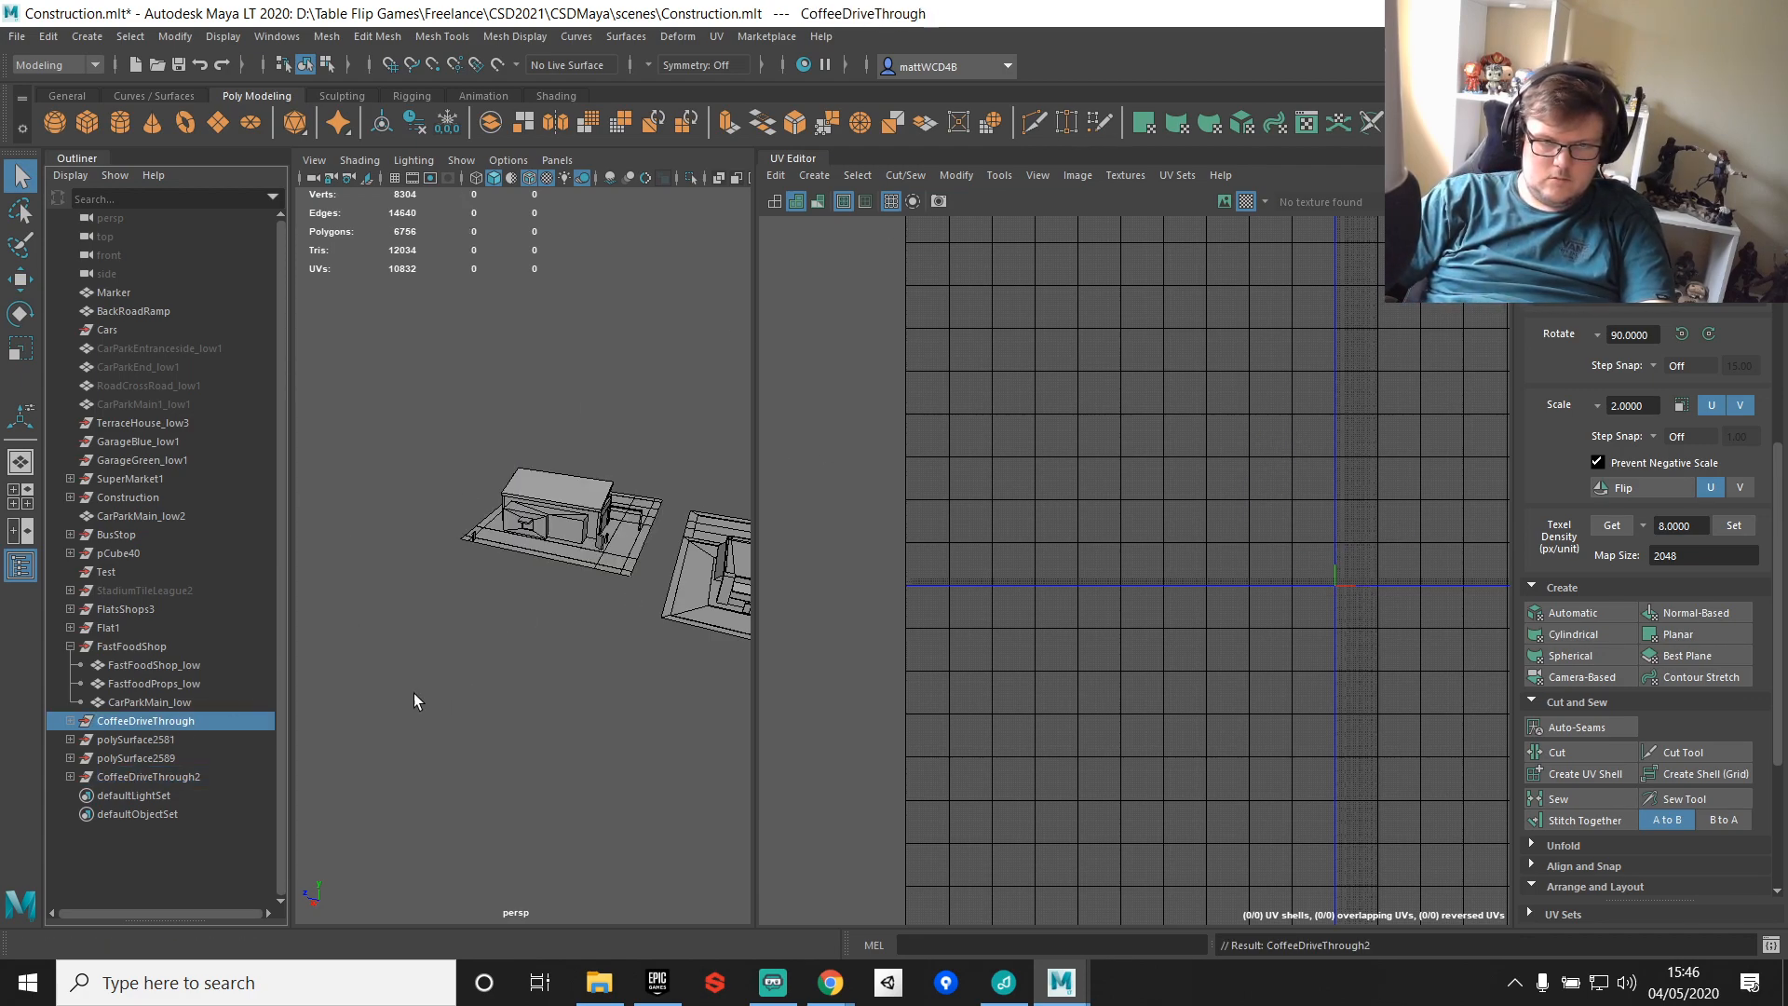
{"action": "left_click", "coordinate": [149, 776]}
{"action": "left_click", "coordinate": [69, 777]}
{"action": "left_click", "coordinate": [152, 795]}
{"action": "left_click", "coordinate": [154, 849], "text": "shift"}
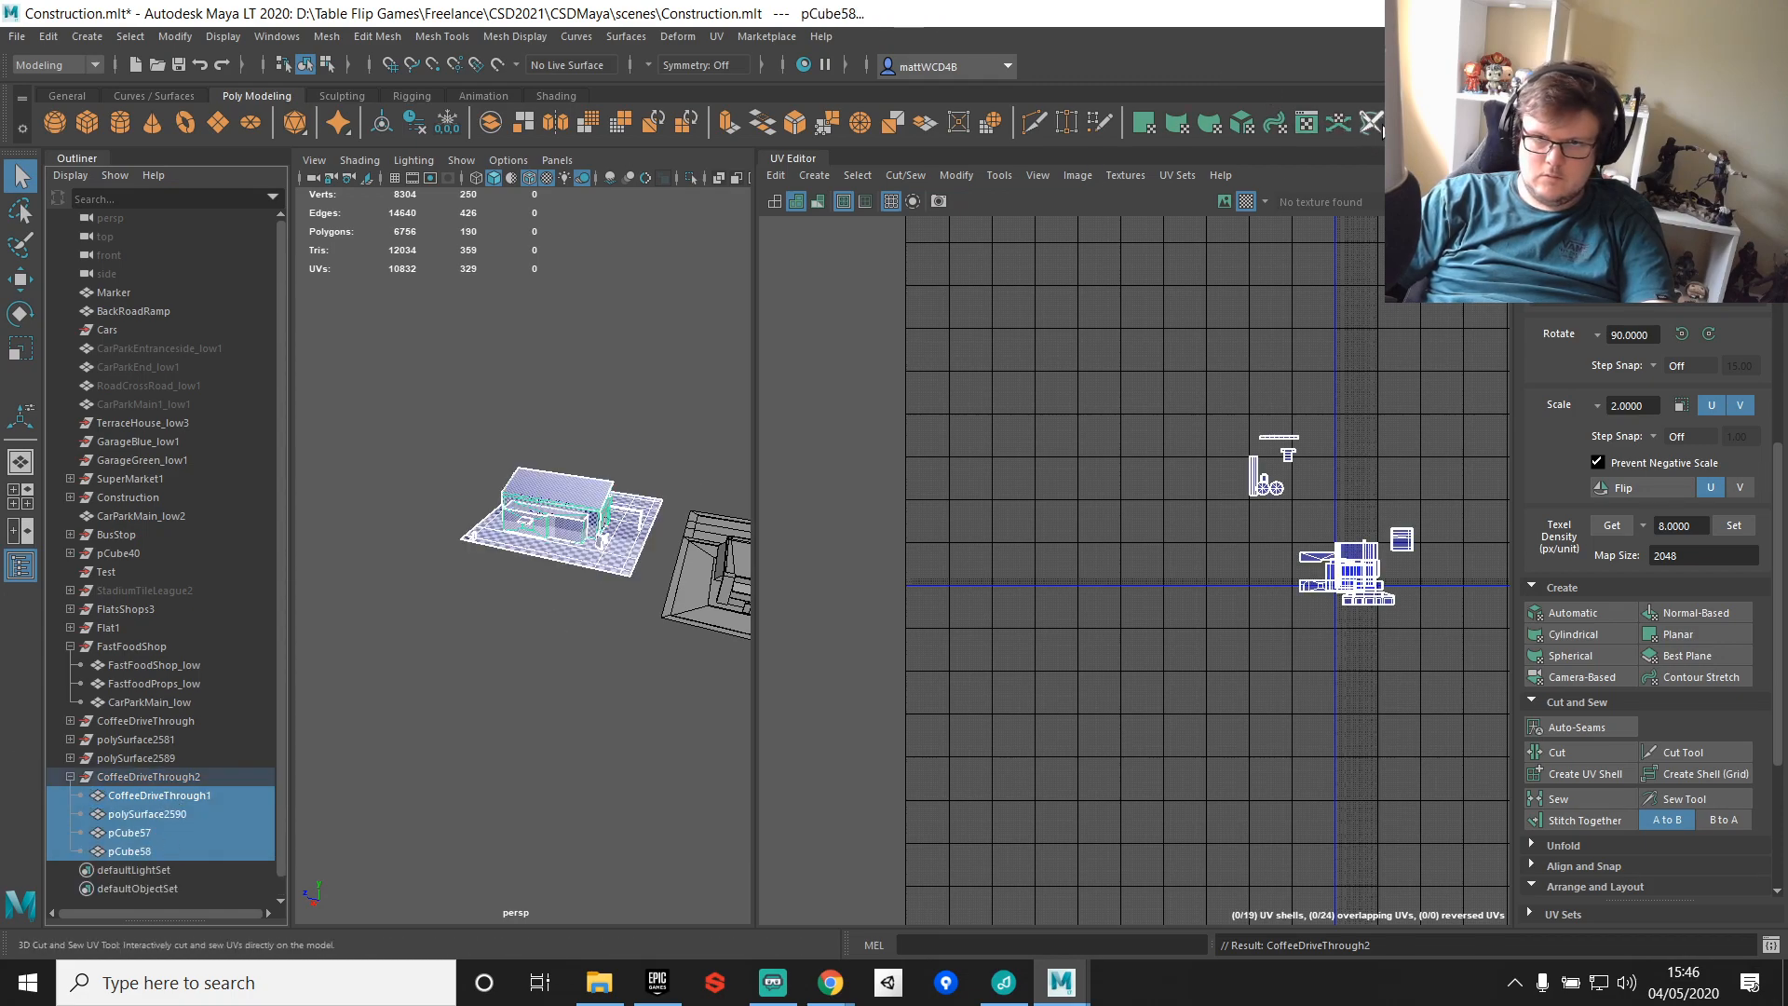
Step: Rename the drive-through's signs mesh as CoffeeDriveThroughSigns_low
{"action": "double_click", "coordinate": [186, 759]}
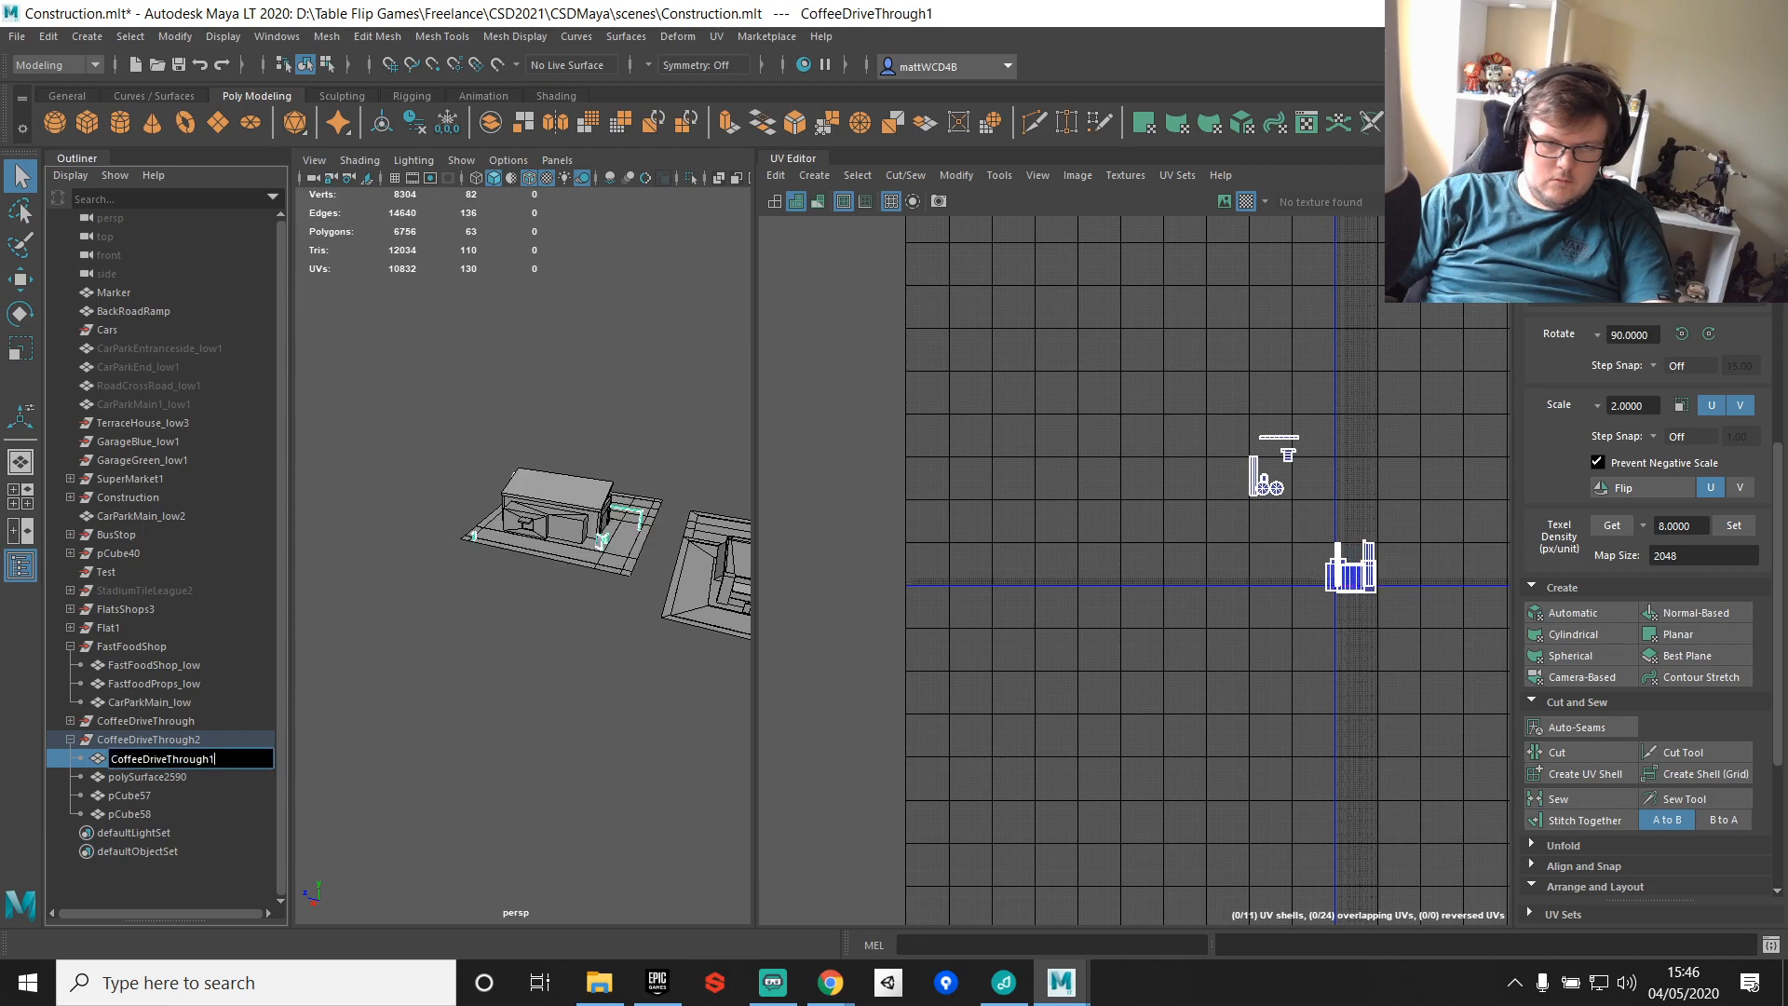
{"action": "key", "text": "BackSpace"}
{"action": "type", "text": "_low"}
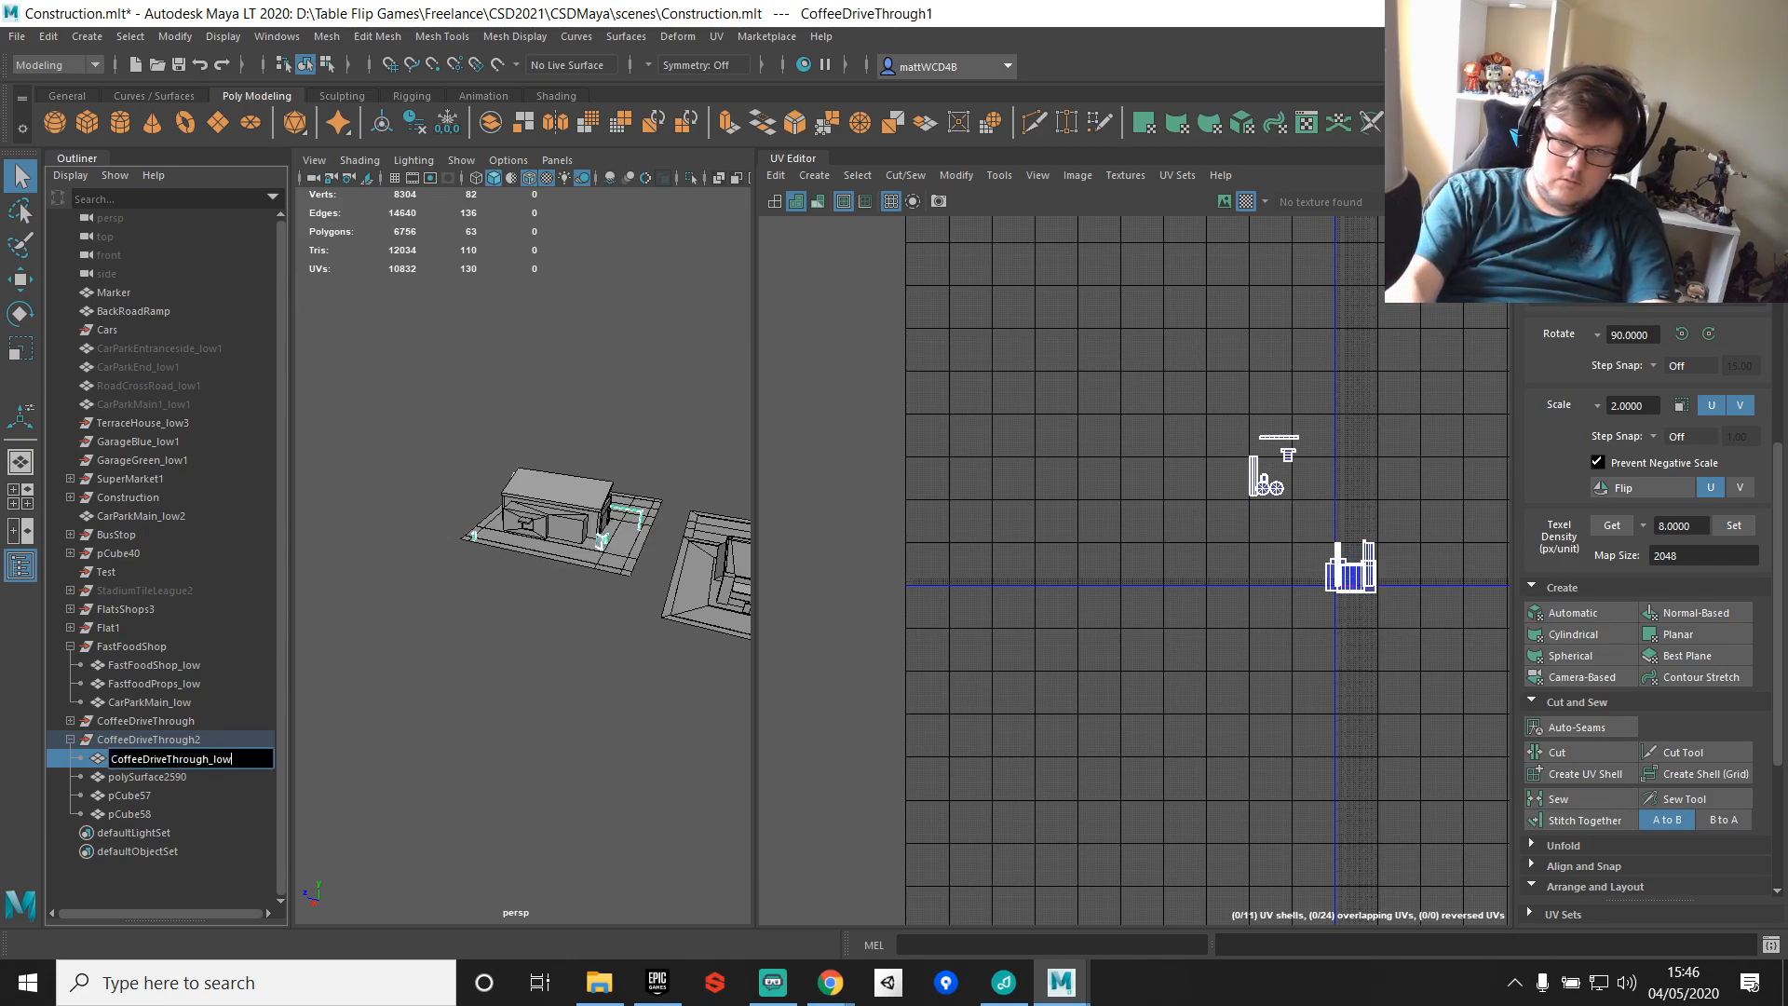
{"action": "key", "text": "Return"}
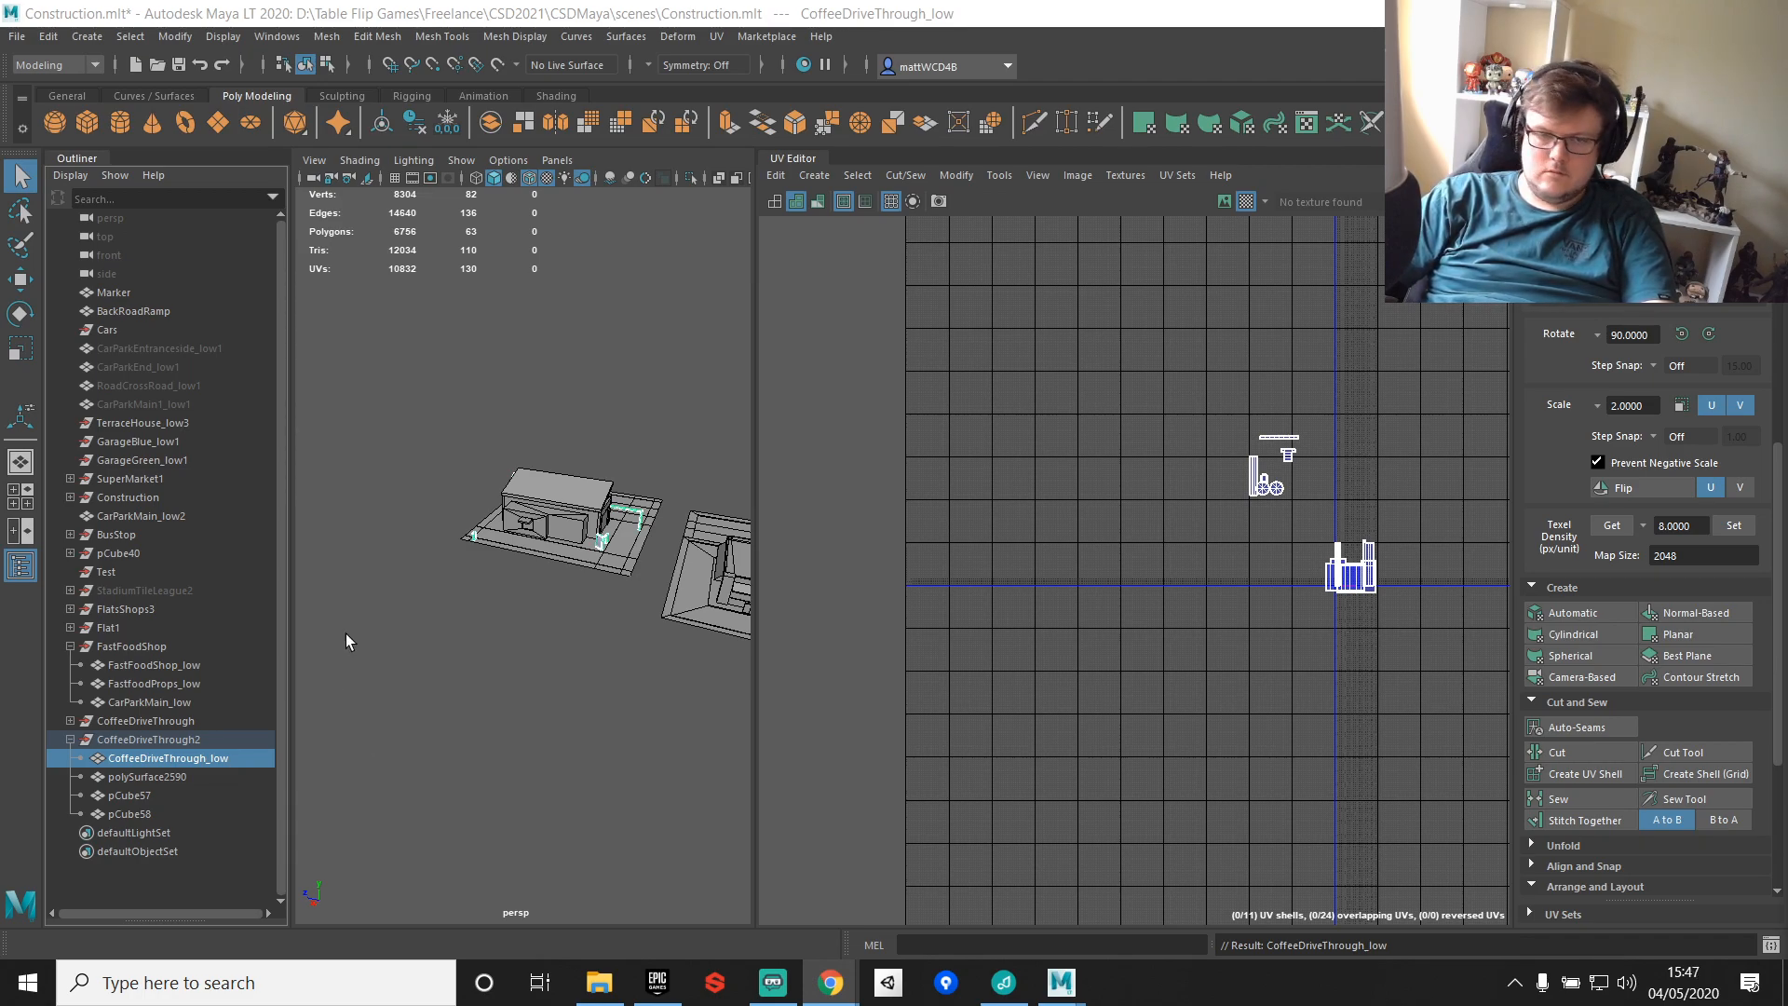
{"action": "double_click", "coordinate": [189, 757]}
{"action": "key", "text": "ctrl+c"}
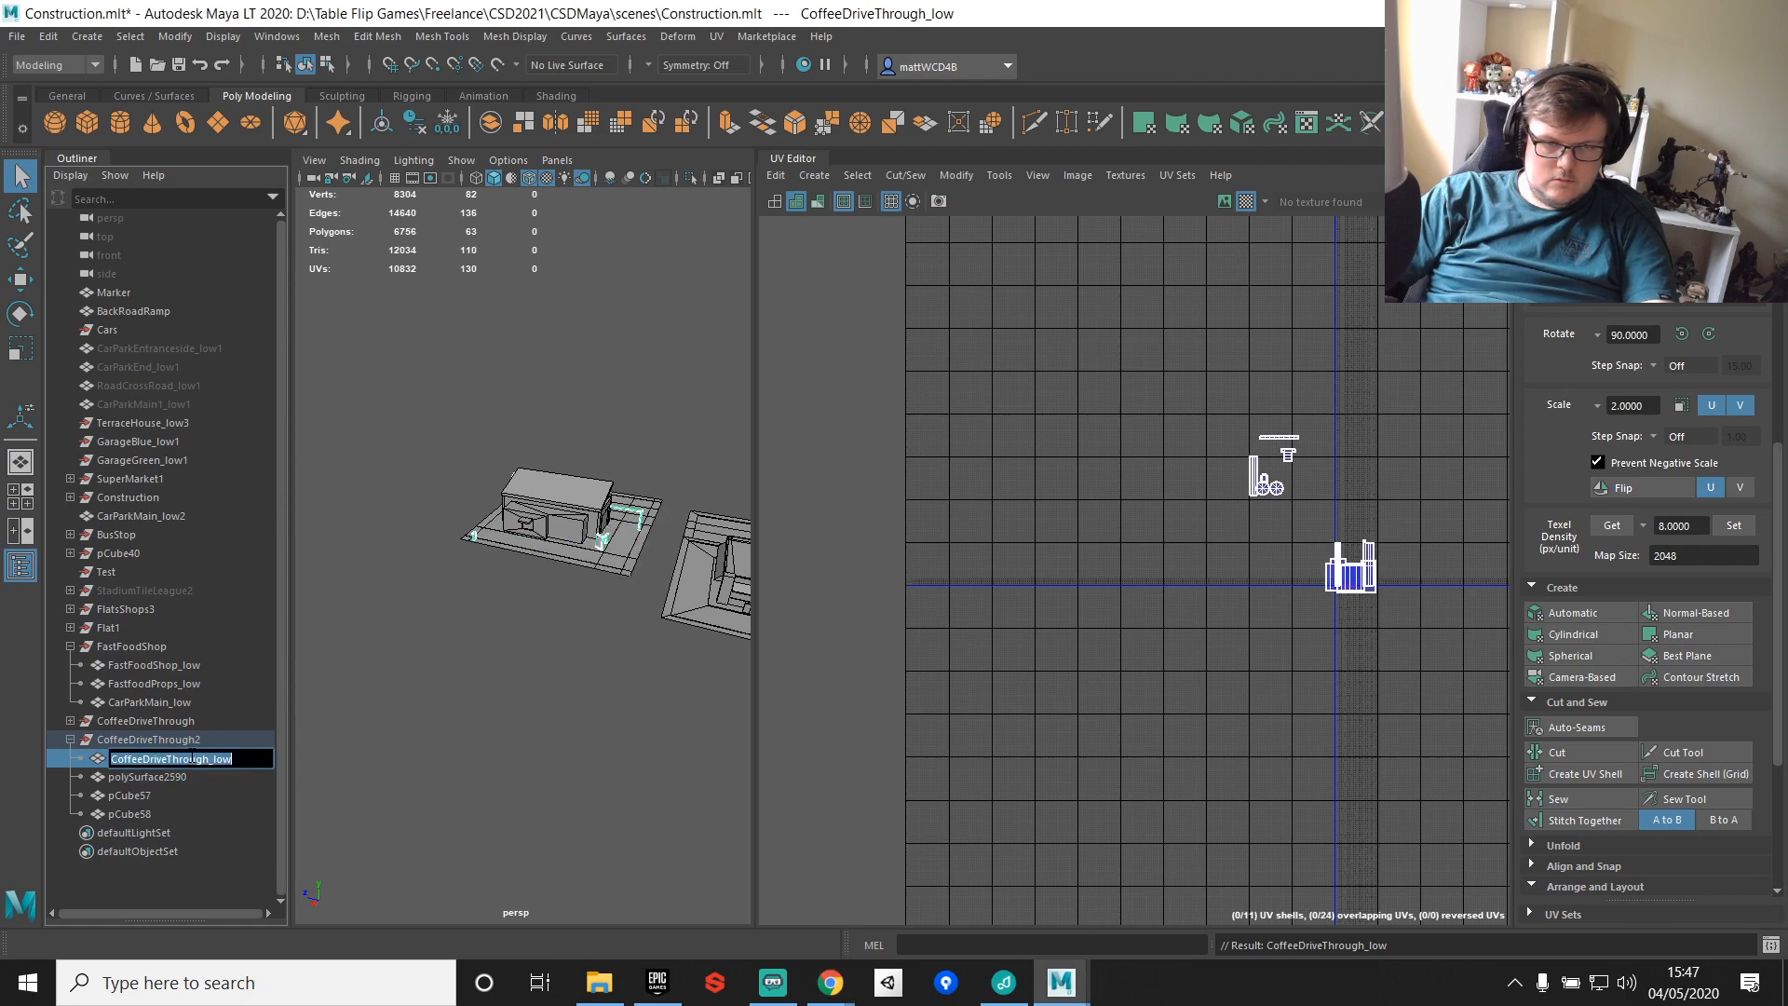
{"action": "left_click", "coordinate": [205, 759]}
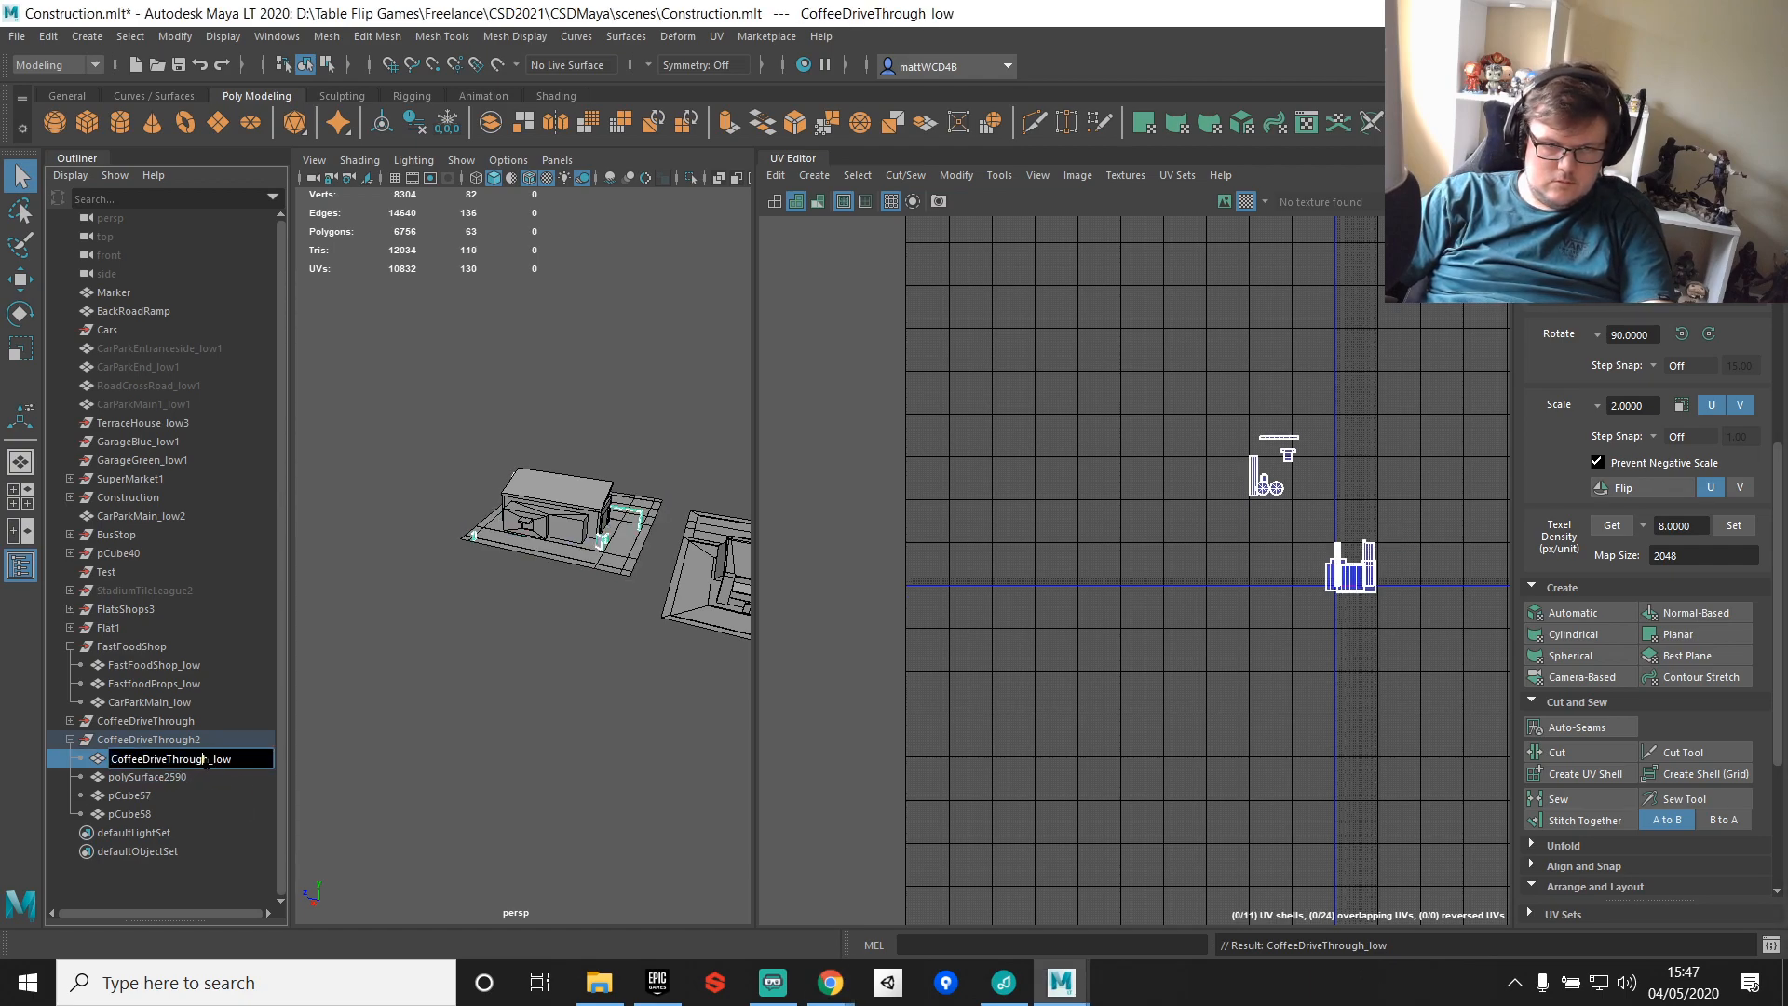
{"action": "type", "text": "Signs"}
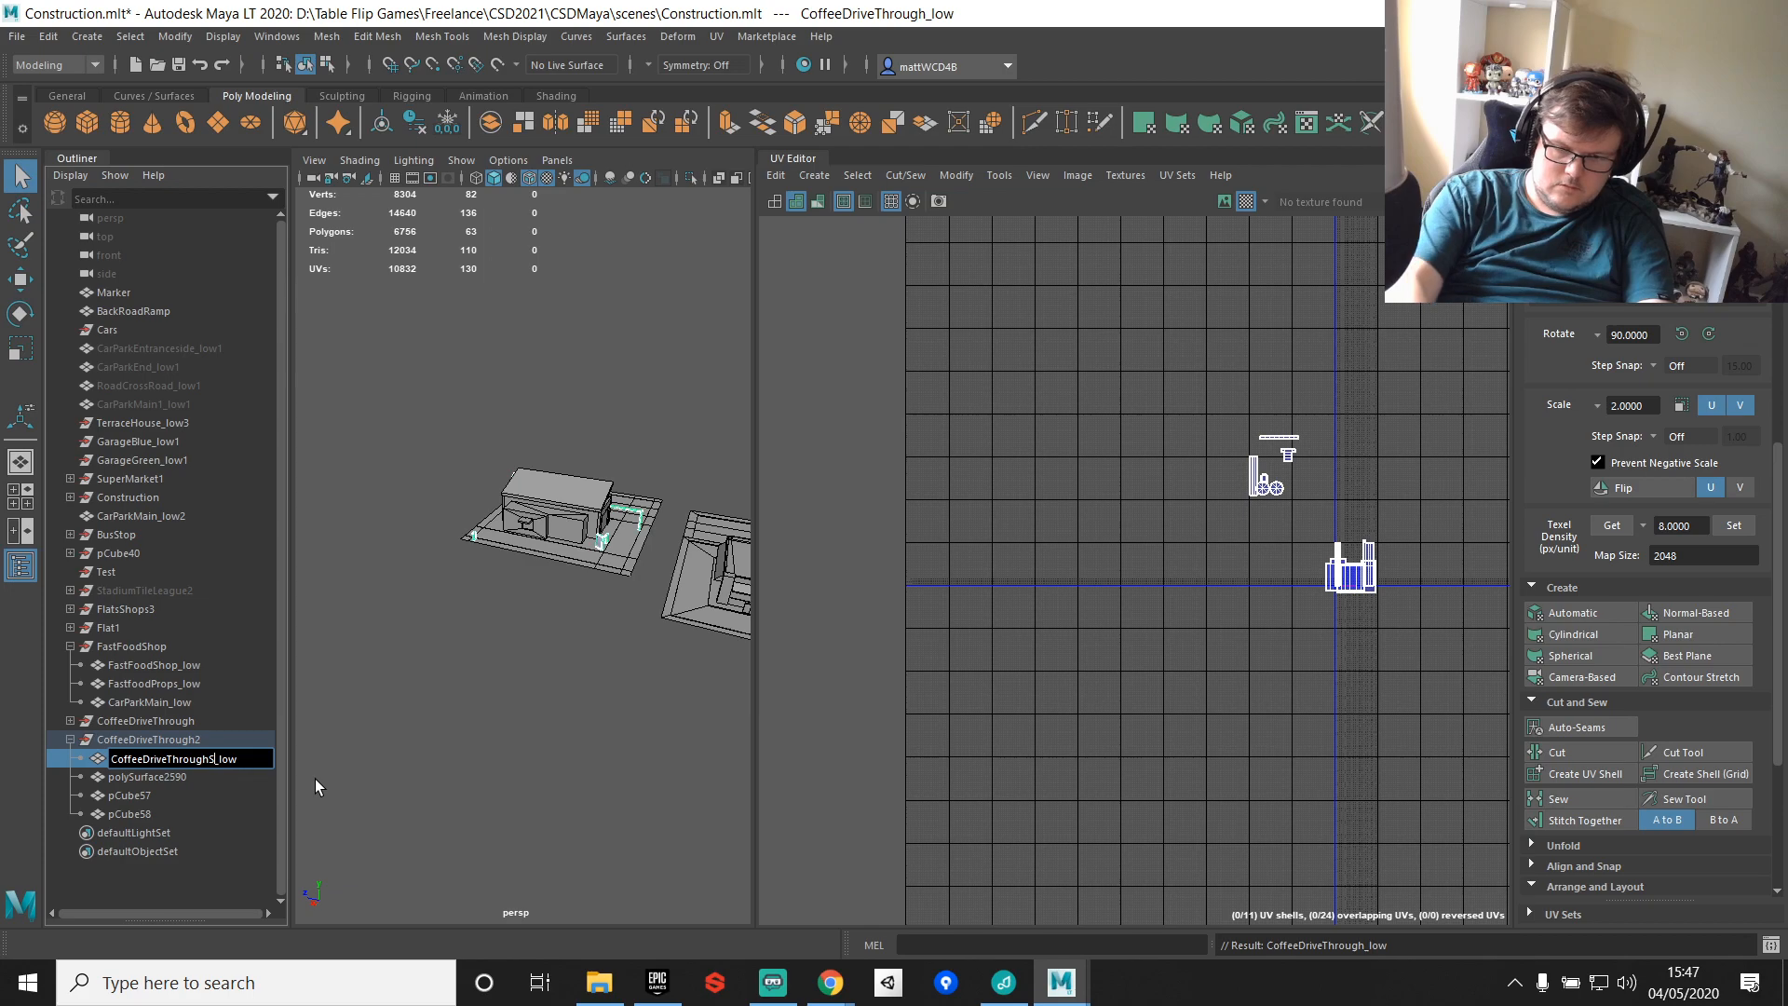
{"action": "key", "text": "Return"}
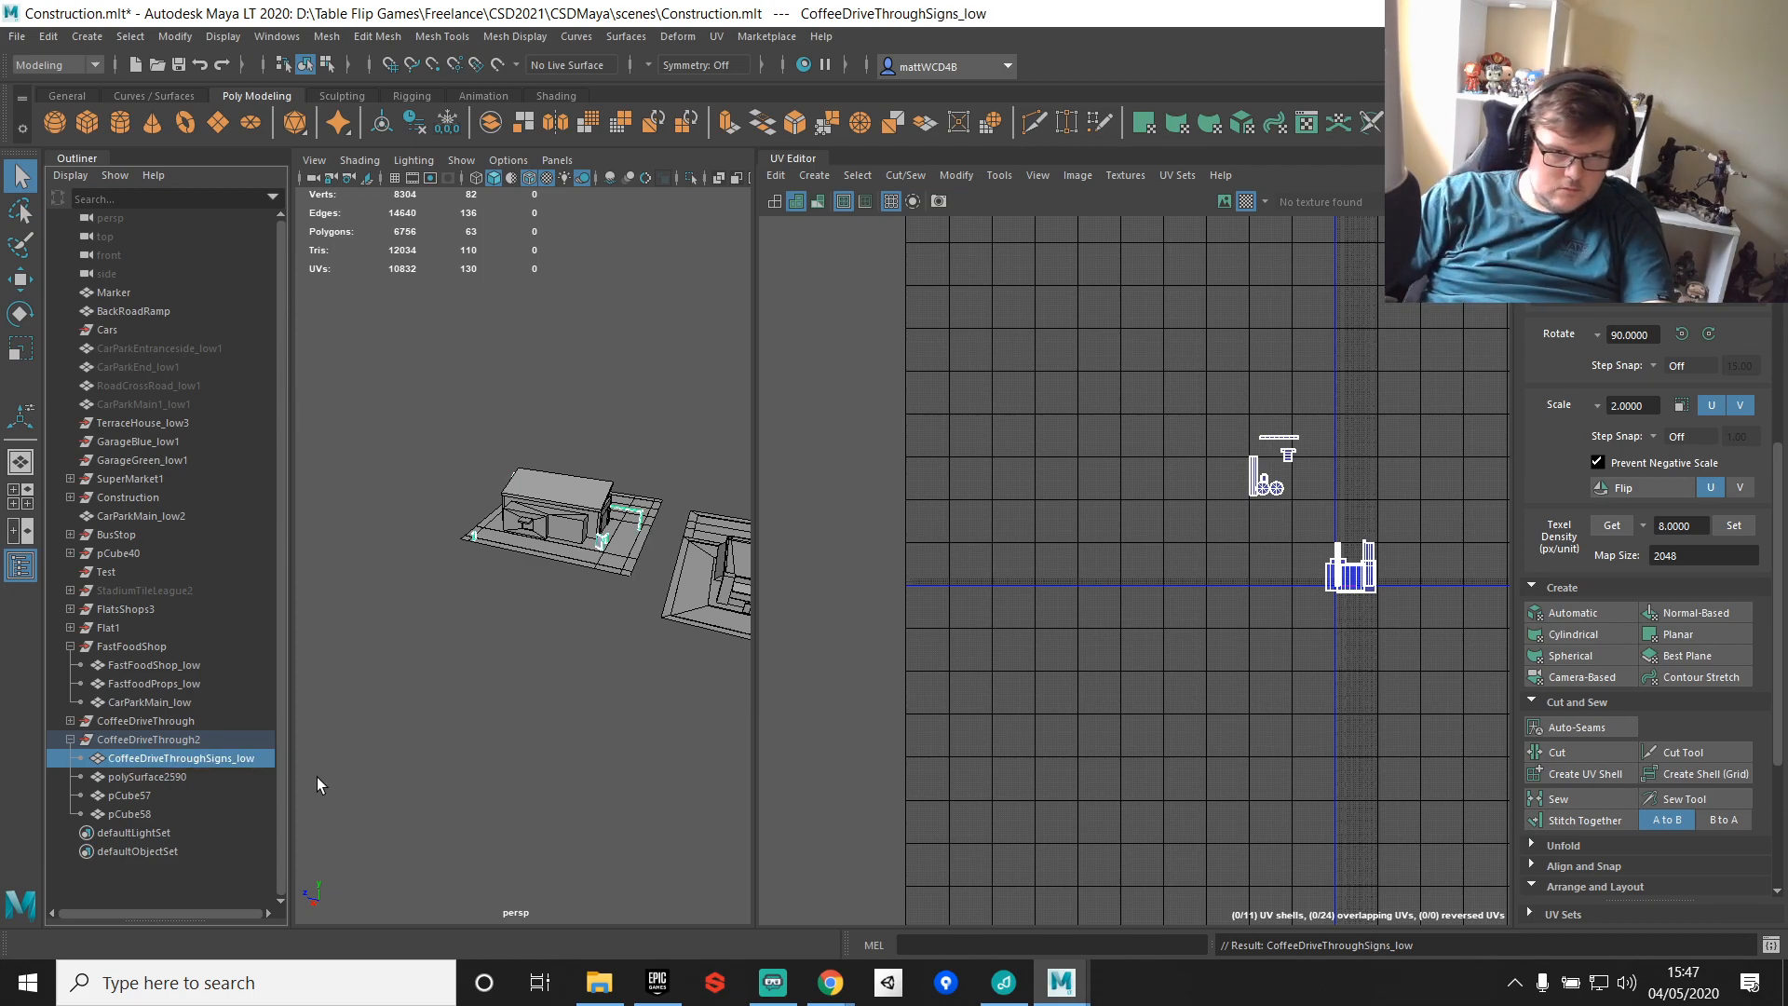
Step: Rename the drive-through's ground mesh as CoffeeDriveThroughCarPark_low
{"action": "left_click", "coordinate": [146, 776]}
{"action": "double_click", "coordinate": [170, 777]}
{"action": "key", "text": "ctrl+v"}
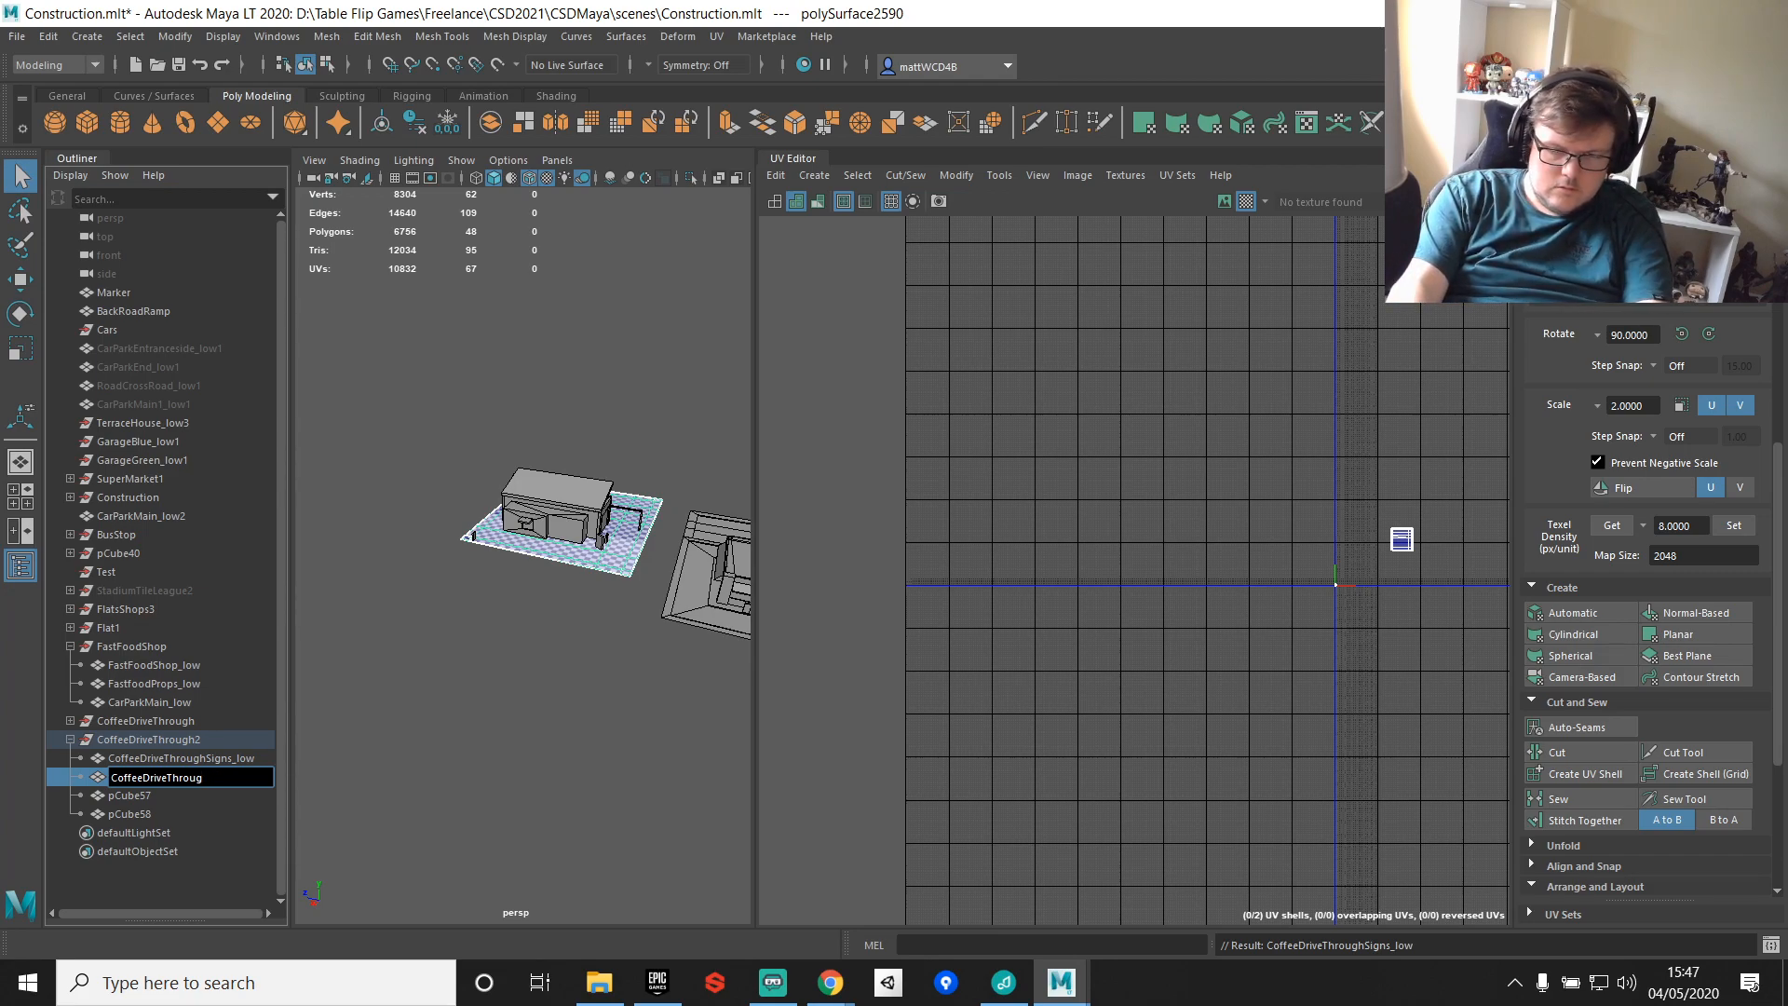
{"action": "key", "text": "BackSpace"}
{"action": "key", "text": "BackSpace"}
{"action": "type", "text": "C"}
{"action": "key", "text": "BackSpace"}
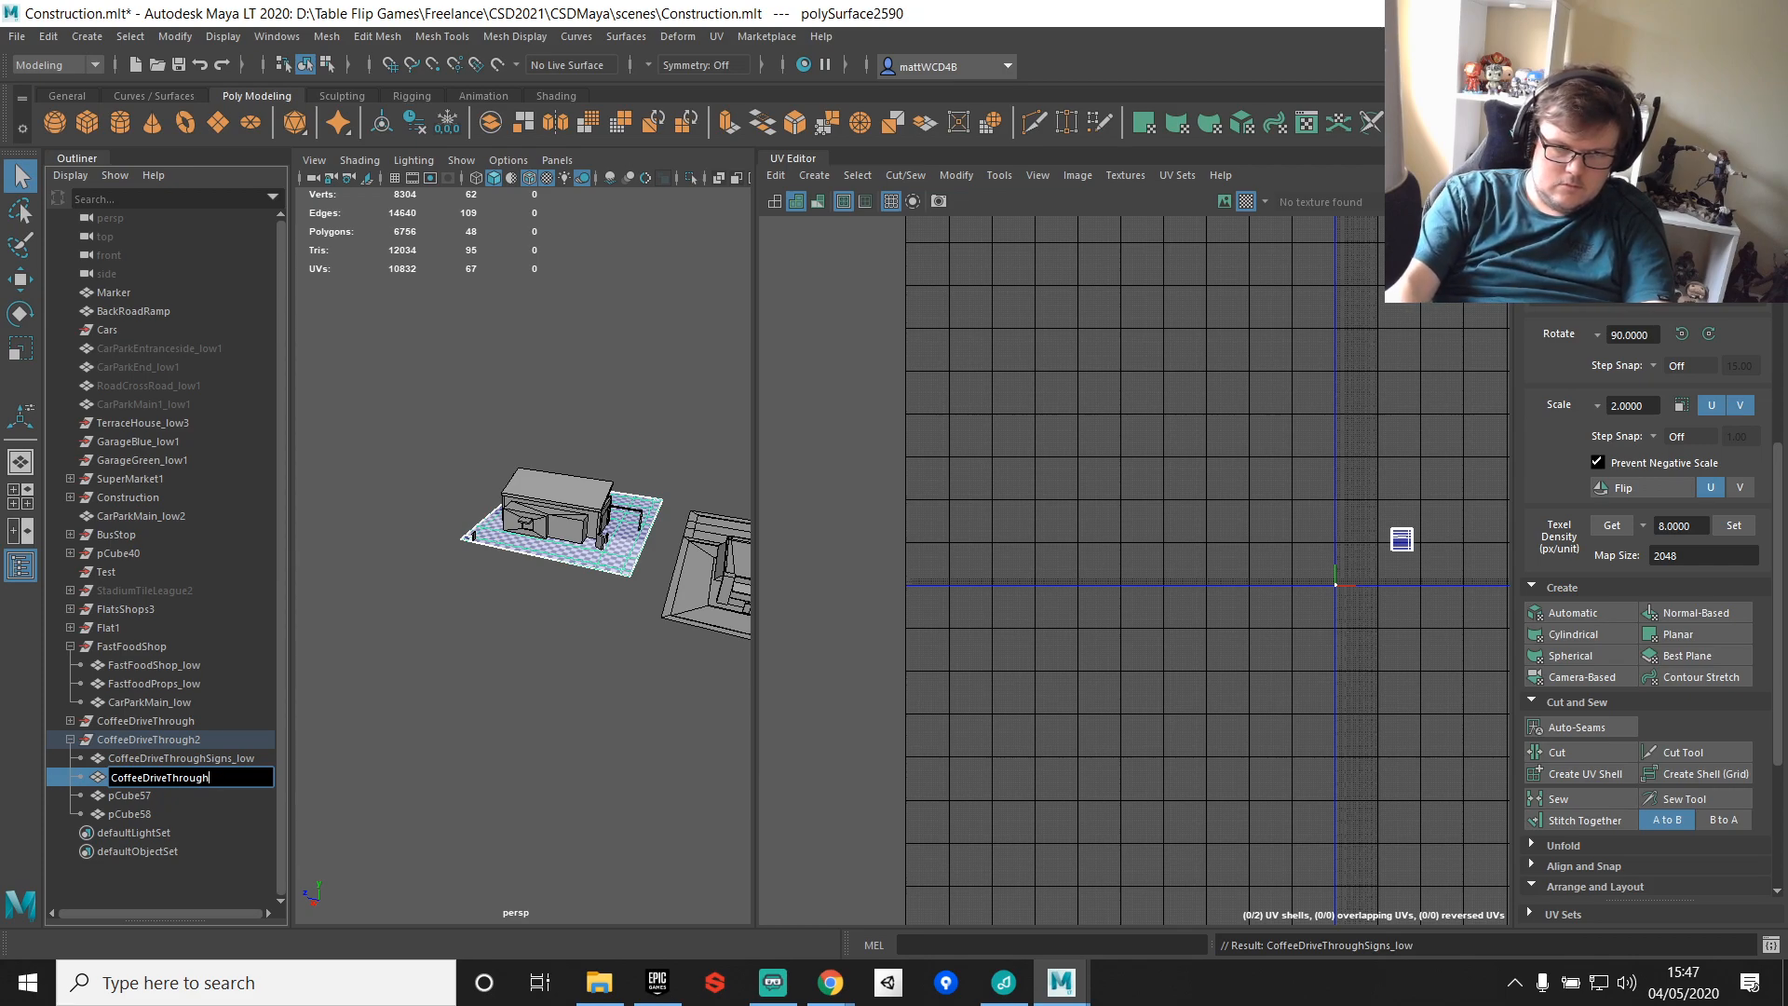
{"action": "type", "text": "CarPark"}
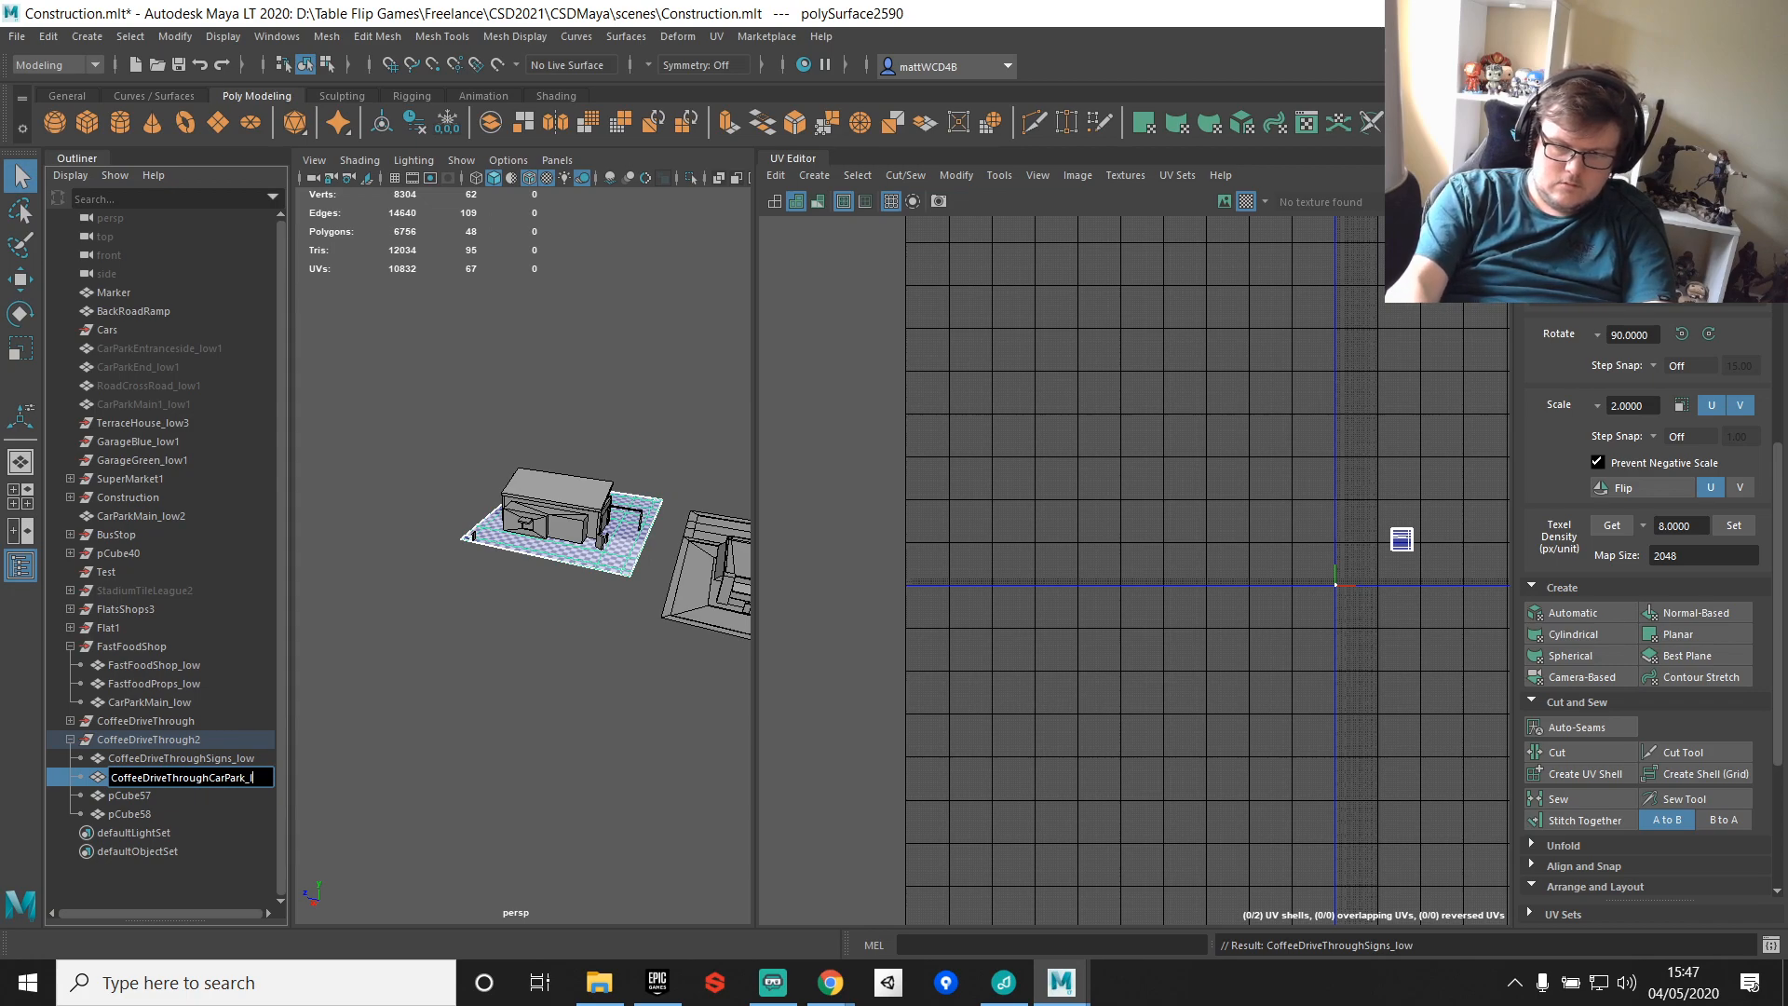
{"action": "type", "text": "_low"}
{"action": "key", "text": "Return"}
Step: Rename the pCube57 mesh as CoffeeDriveThrough_low and copy that name for reuse
{"action": "double_click", "coordinate": [162, 793]}
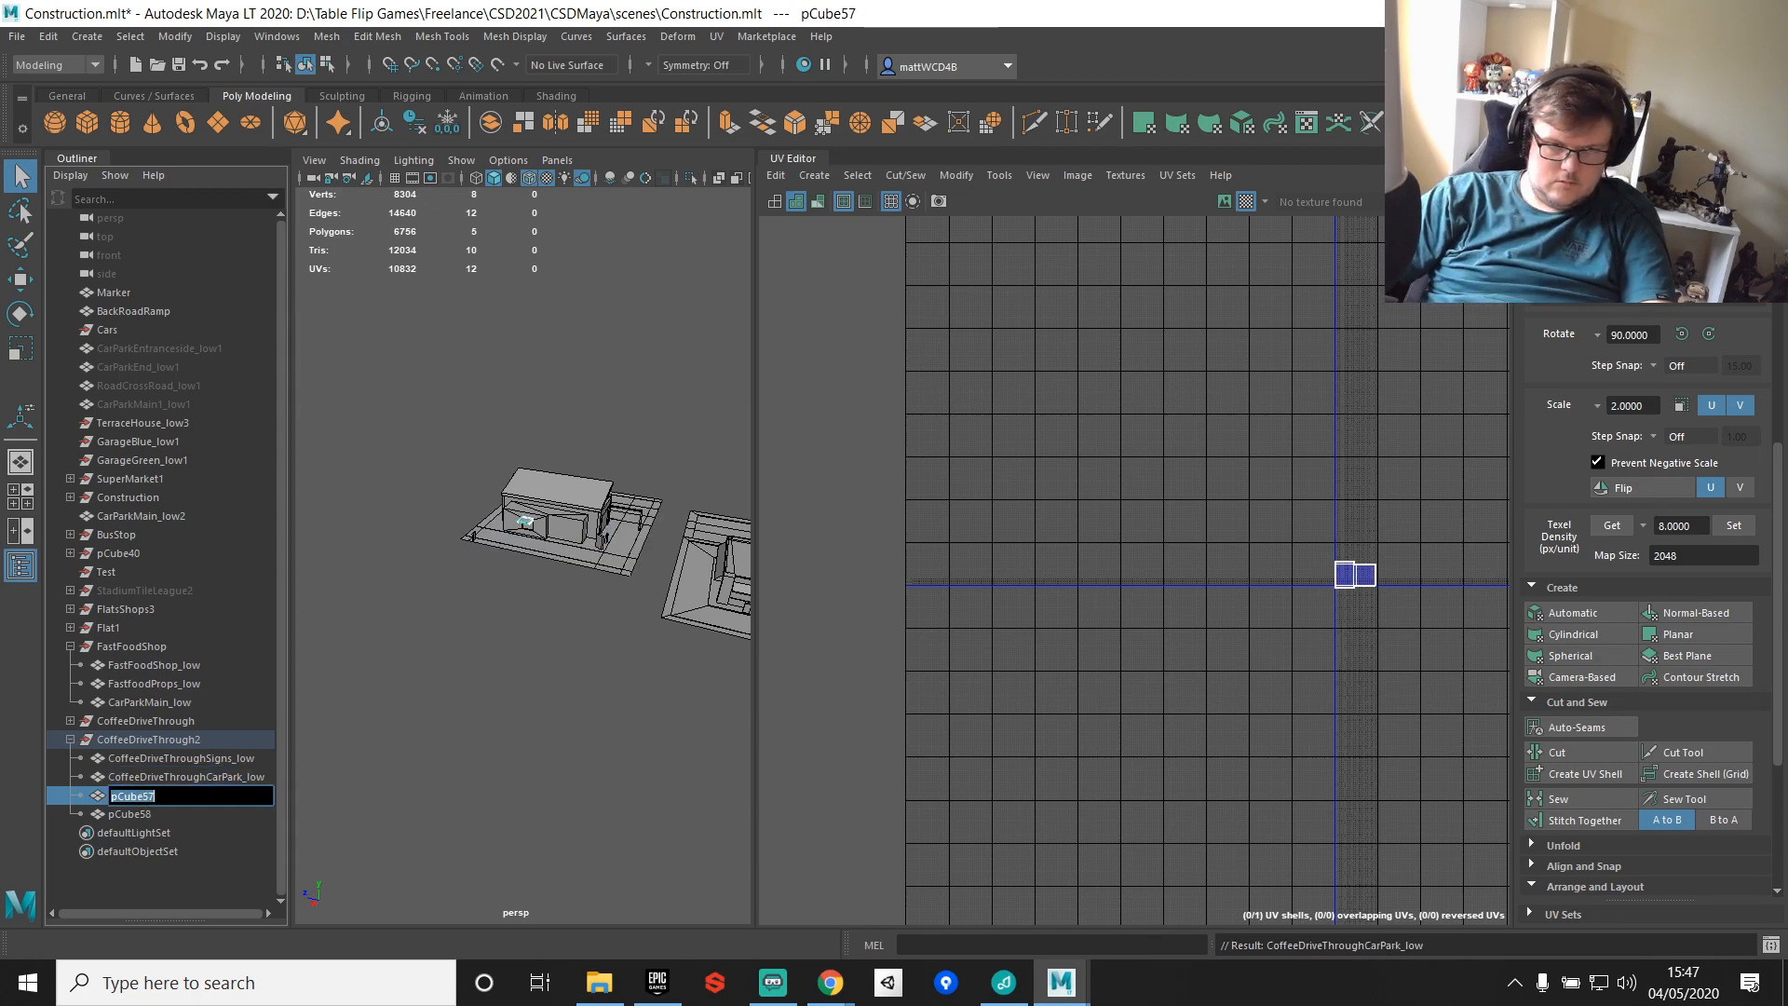
{"action": "type", "text": "CoffeeDriveThrough"}
{"action": "type", "text": "_low"}
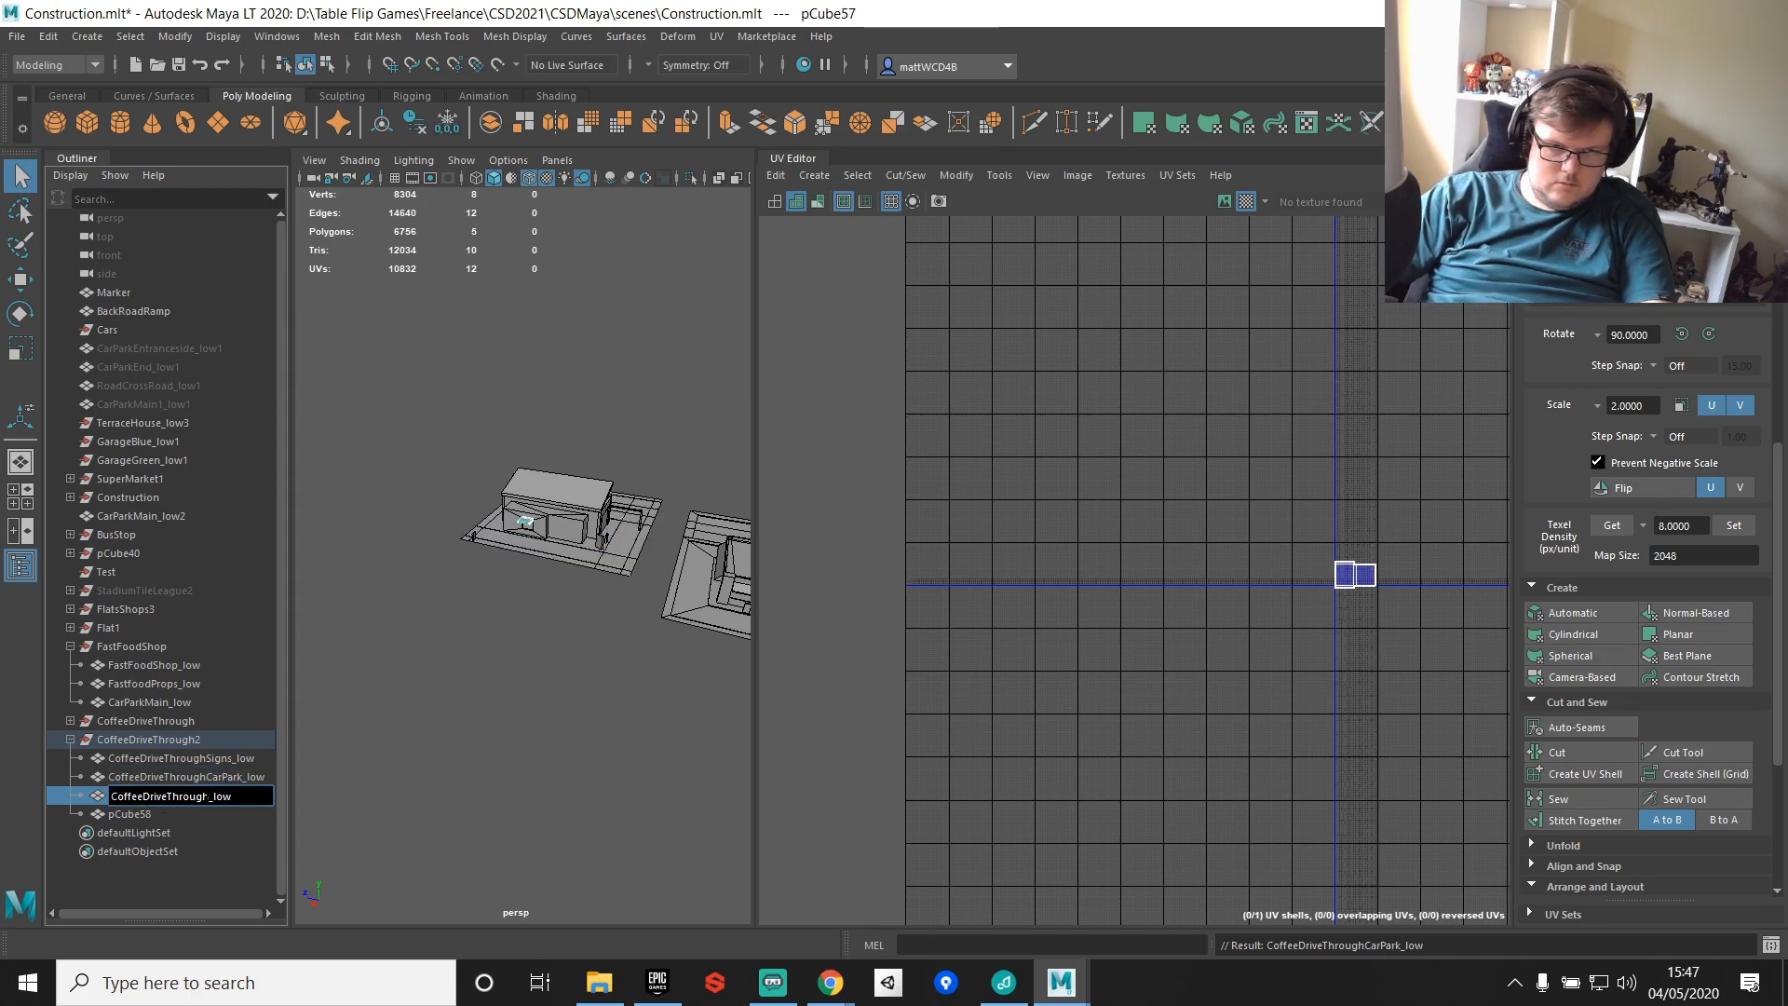
{"action": "key", "text": "ctrl+a"}
{"action": "key", "text": "ctrl+c"}
{"action": "left_click", "coordinate": [211, 798]}
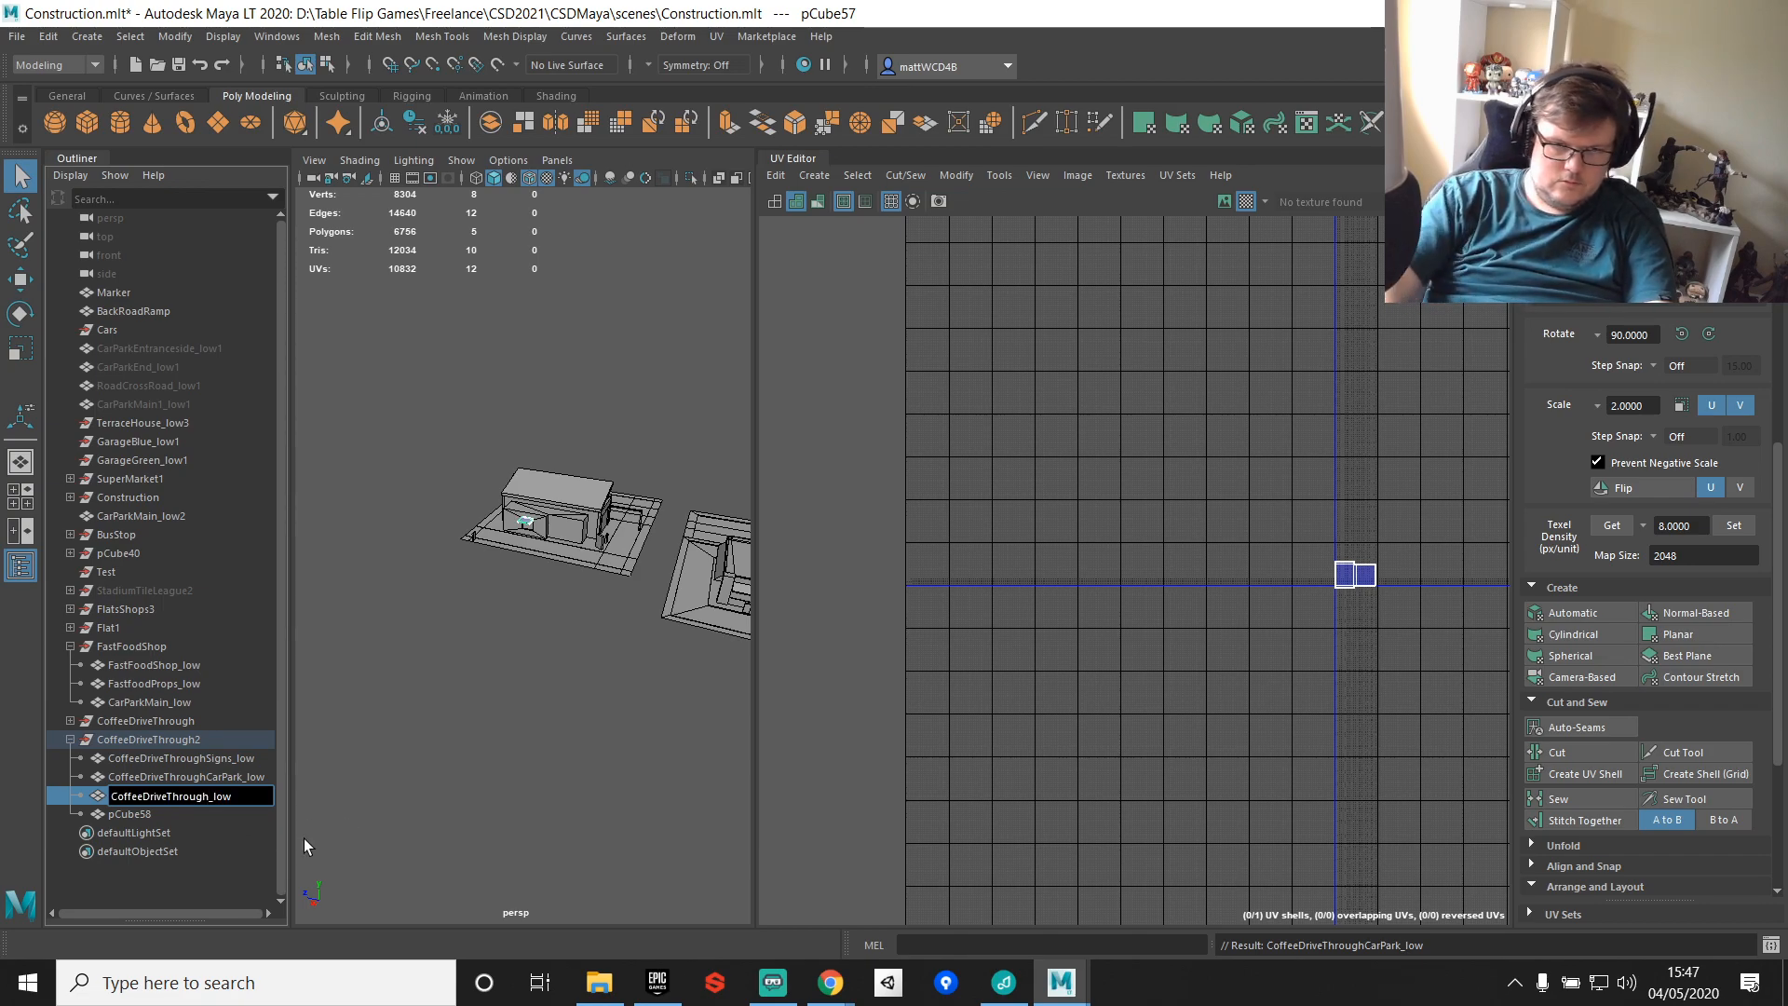
Step: Combine pCube58 with the CoffeeDriveThrough_low mesh and rename the result as CoffeeDriveThroughBuilding_low
{"action": "left_click", "coordinate": [149, 813]}
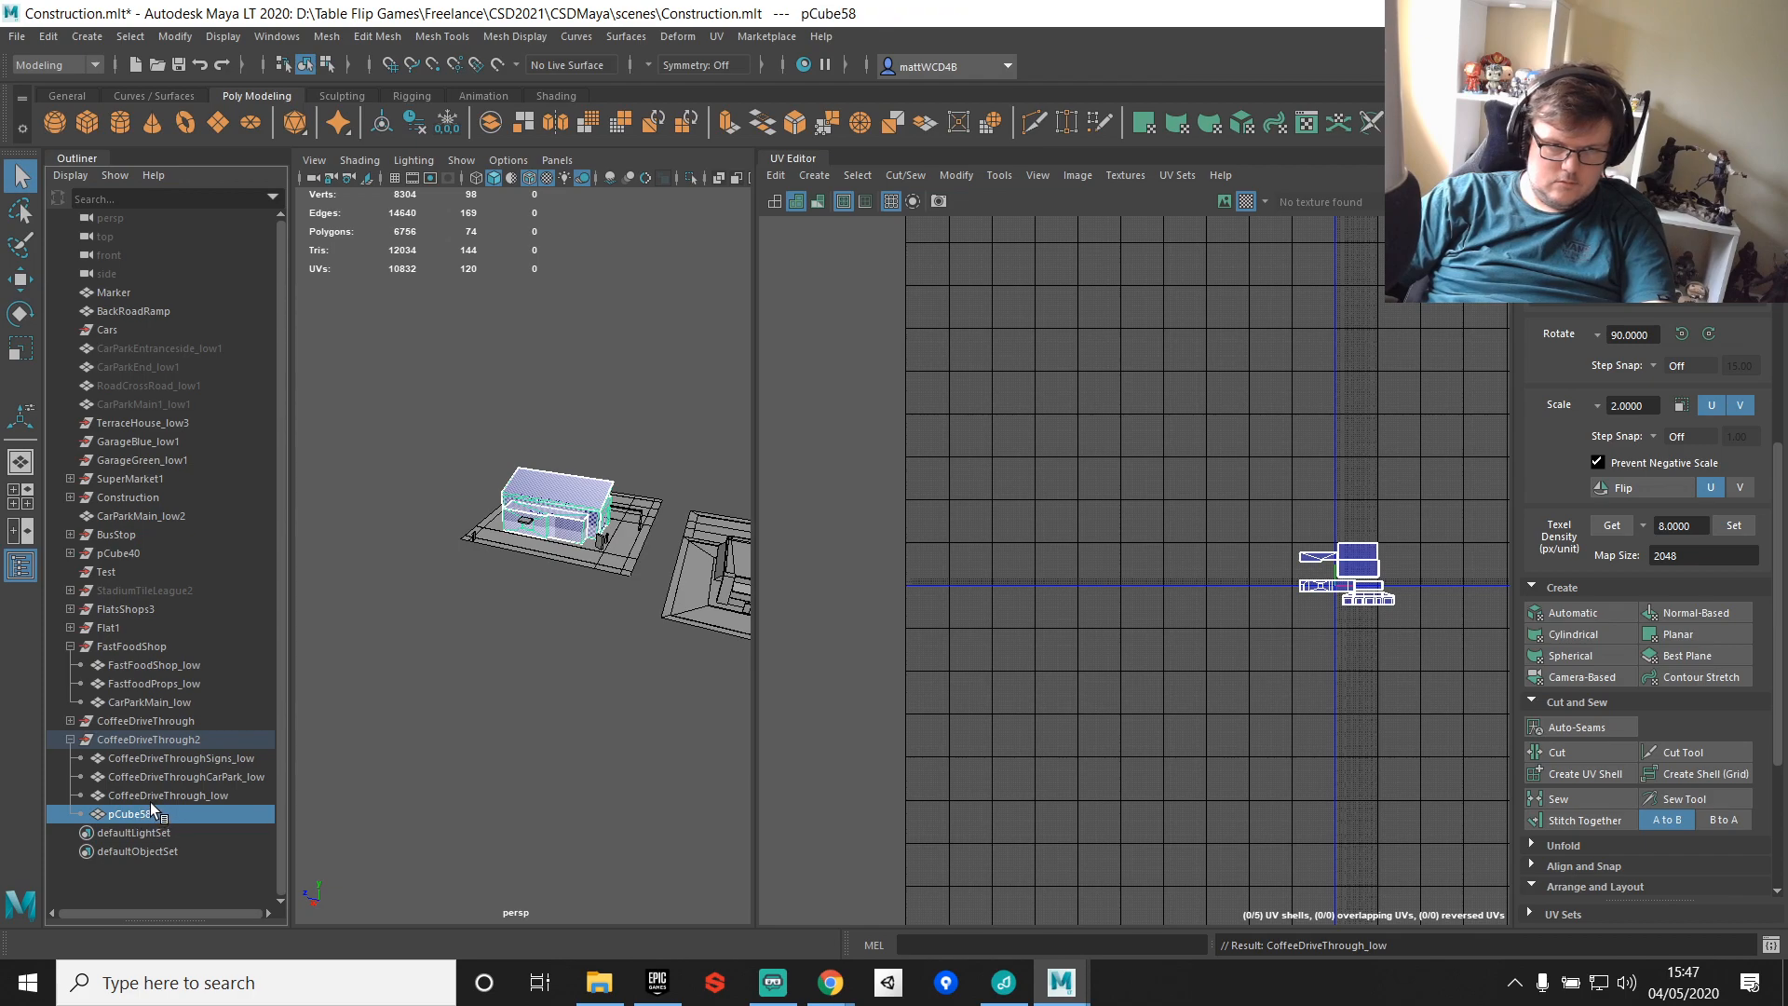
{"action": "left_click", "coordinate": [154, 797], "text": "ctrl"}
{"action": "right_click_drag", "start_coordinate": [586, 489], "coordinate": [529, 880], "text": "shift"}
{"action": "double_click", "coordinate": [117, 832]}
{"action": "key", "text": "ctrl+v"}
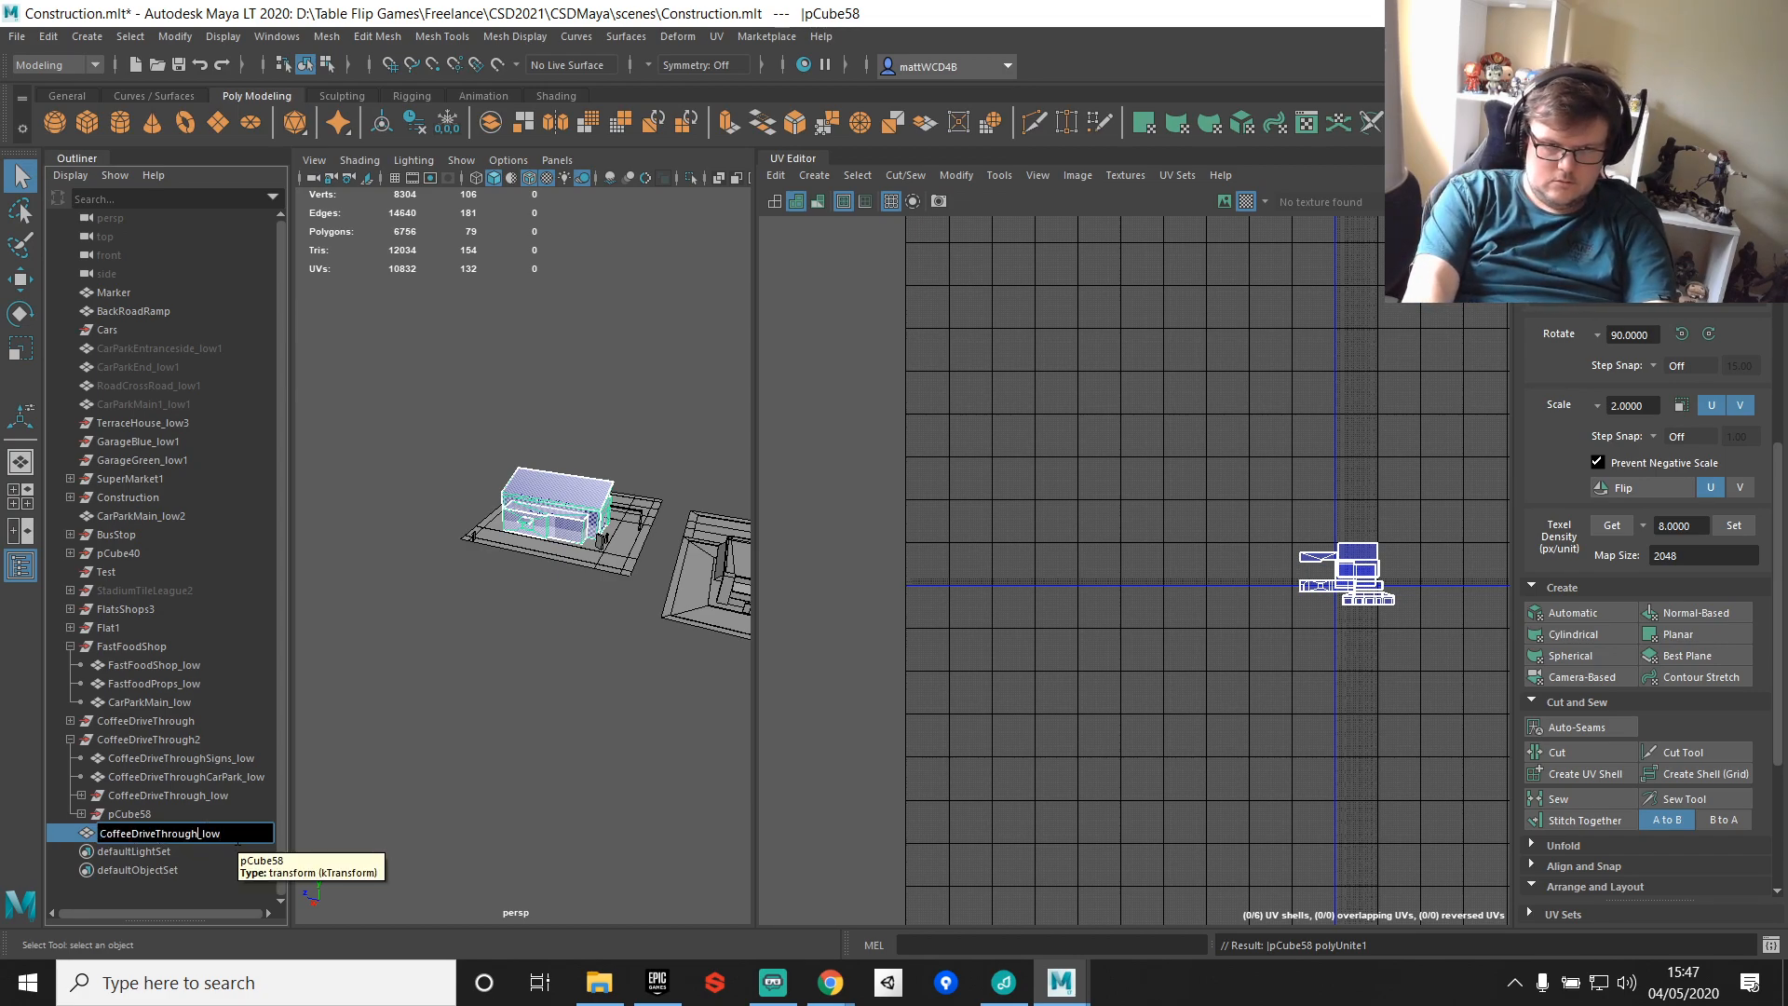
{"action": "type", "text": "Bu"}
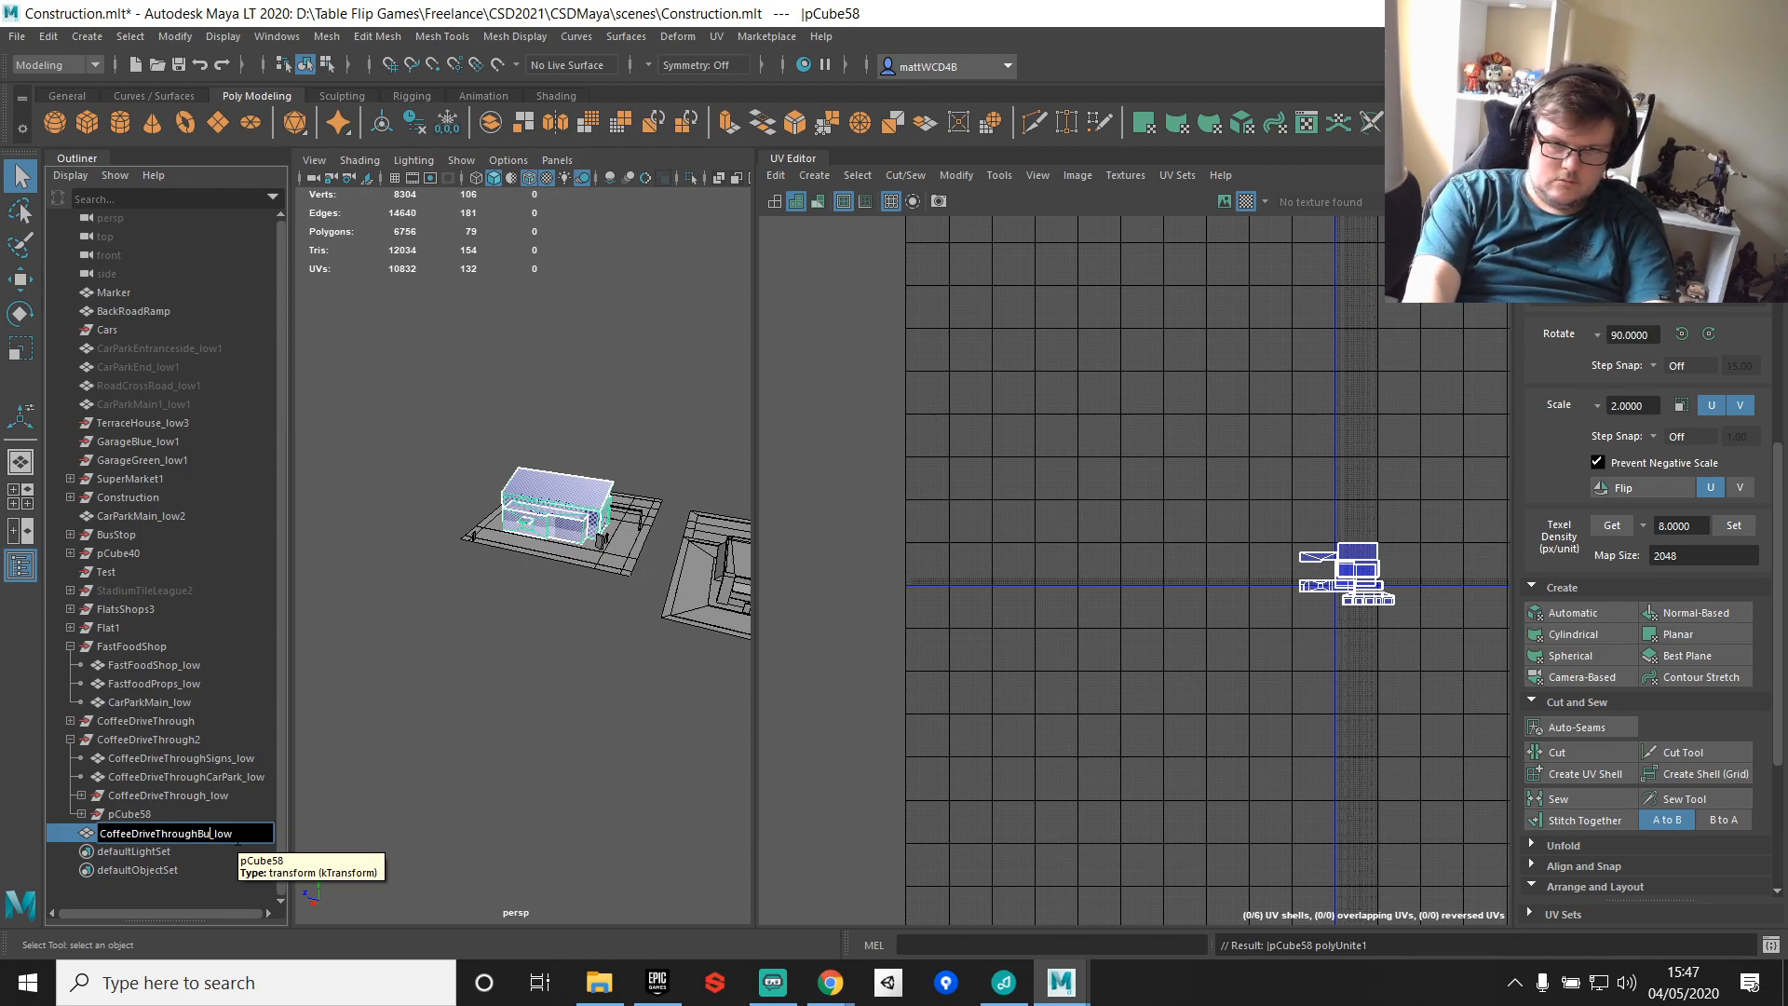
{"action": "type", "text": "ilding"}
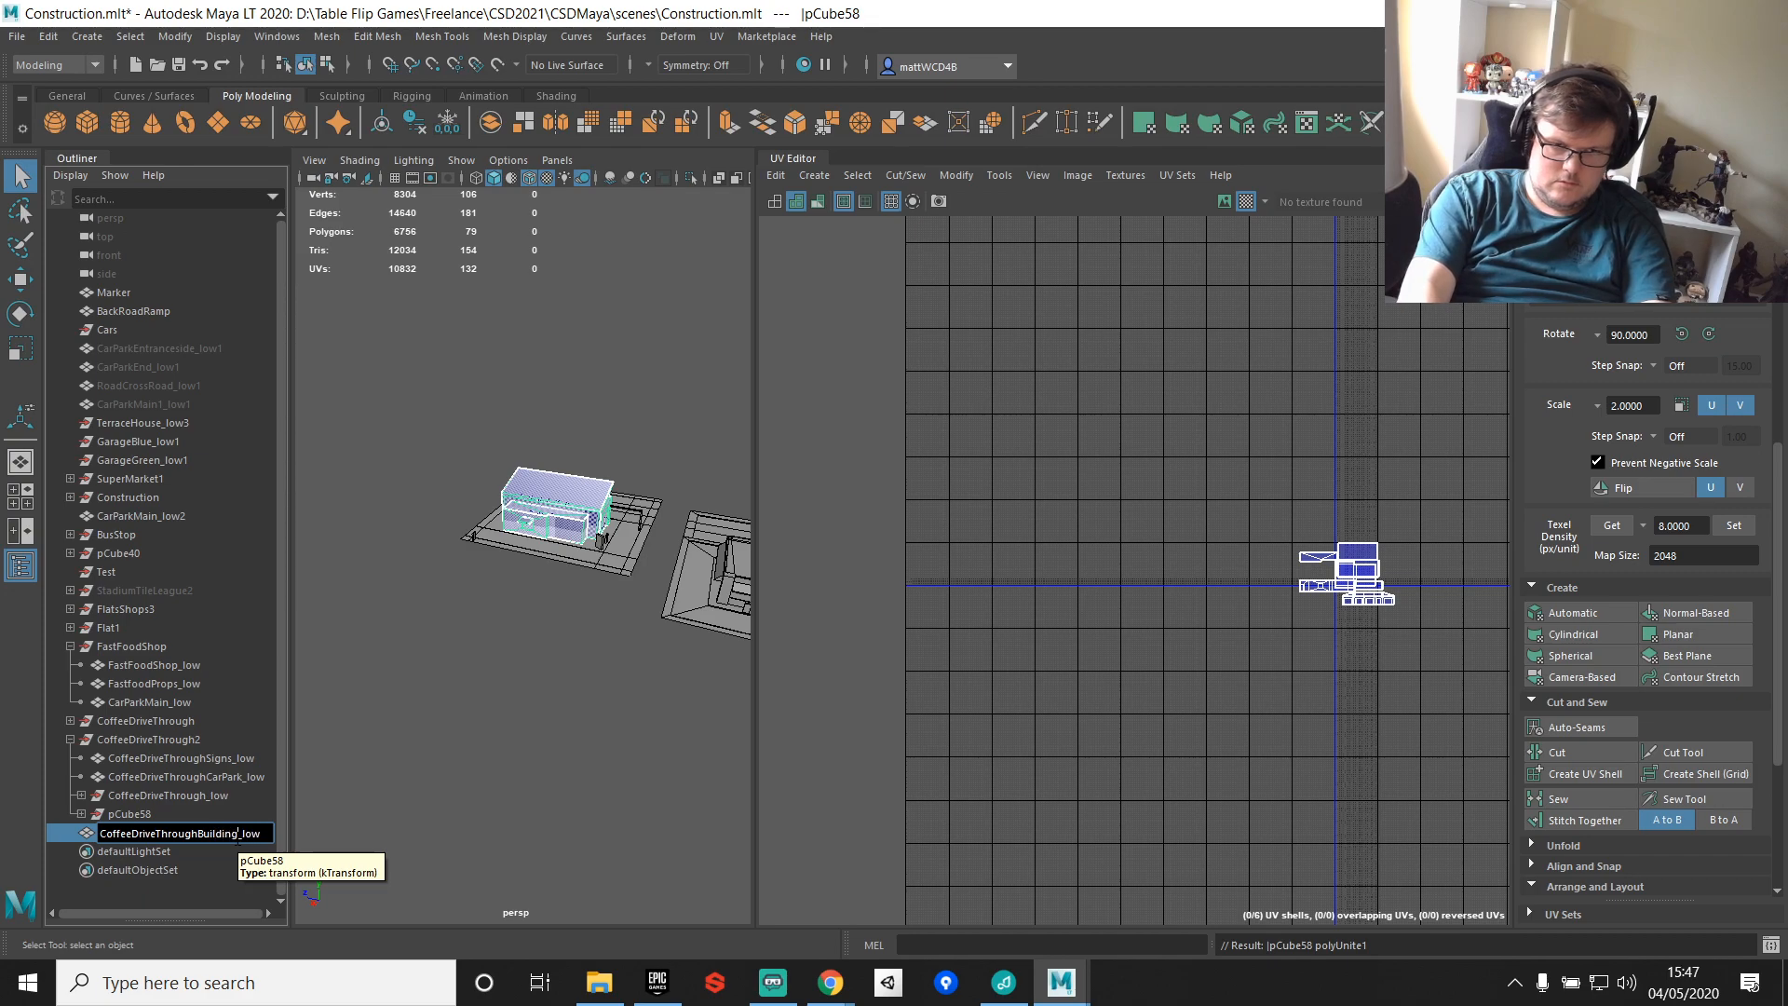
{"action": "left_click", "coordinate": [443, 805]}
Step: Delete the combined building mesh's construction history and move it into the CoffeeDriveThrough2 group
{"action": "left_click", "coordinate": [181, 829]}
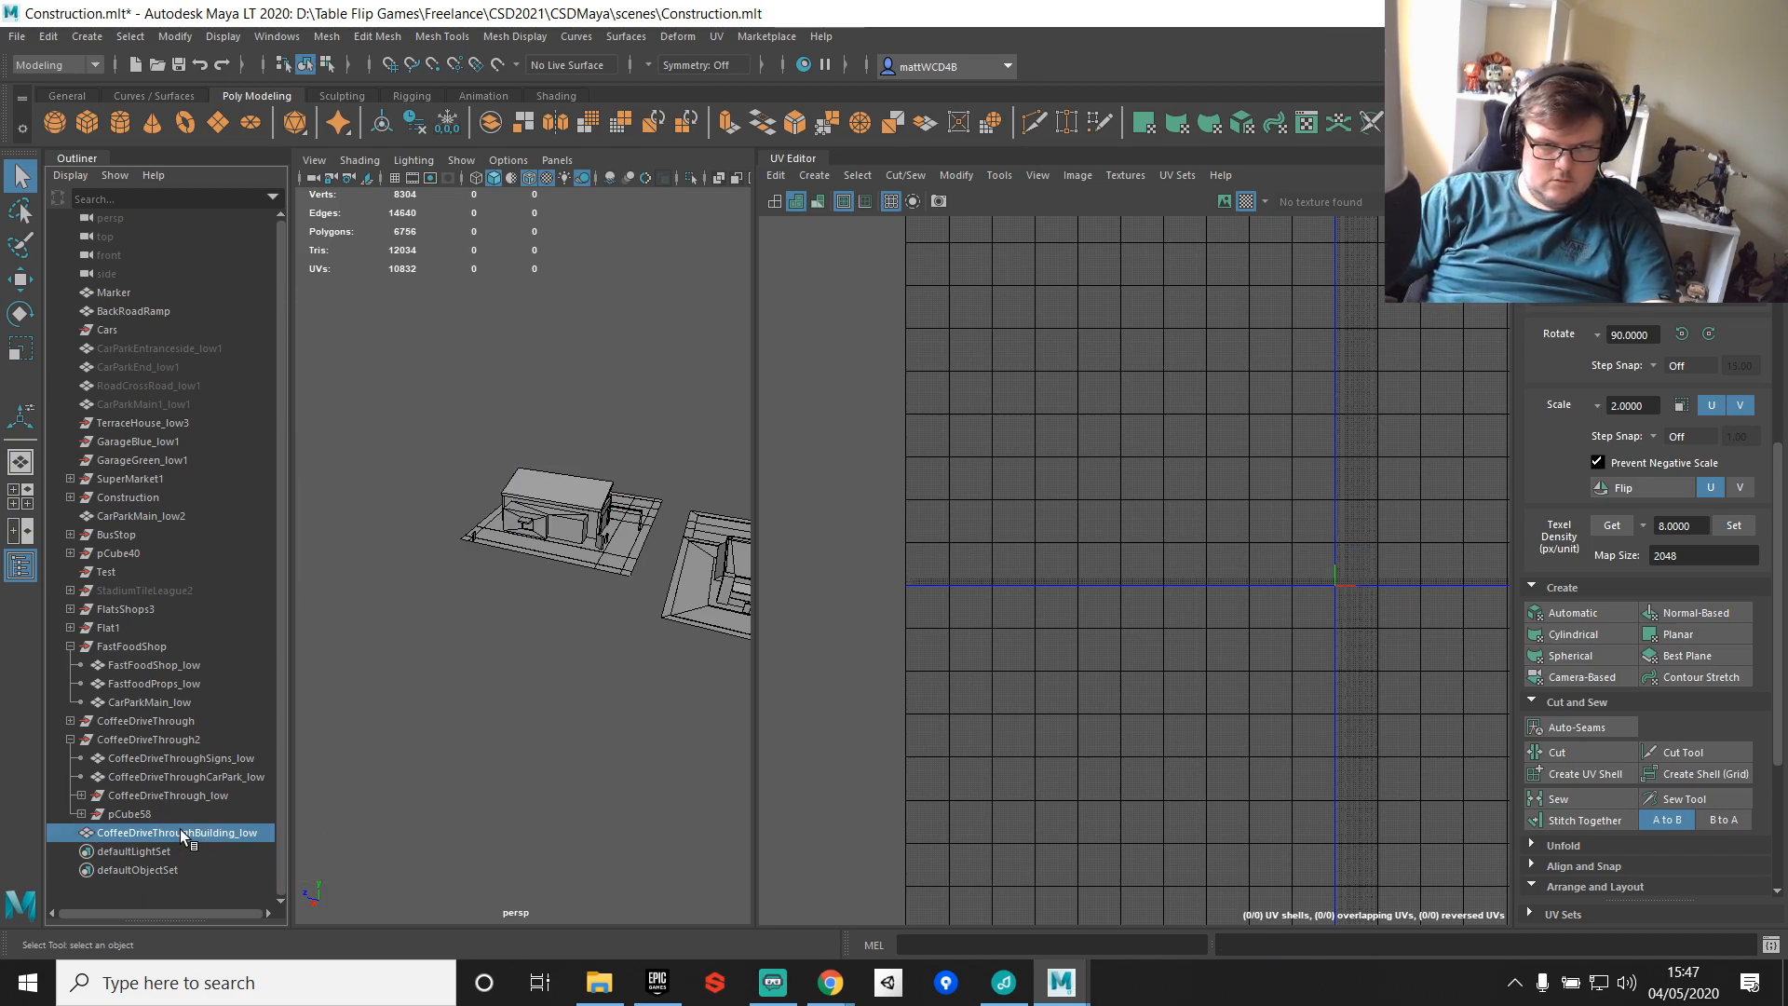
{"action": "key", "text": "alt+shift+d"}
{"action": "middle_click_drag", "start_coordinate": [107, 795], "coordinate": [155, 746]}
Step: Delete the old CoffeeDriveThrough group, then clear the CoffeeDriveThrough2 group's history and rename it as CoffeeDriveThrough
{"action": "left_click", "coordinate": [149, 723]}
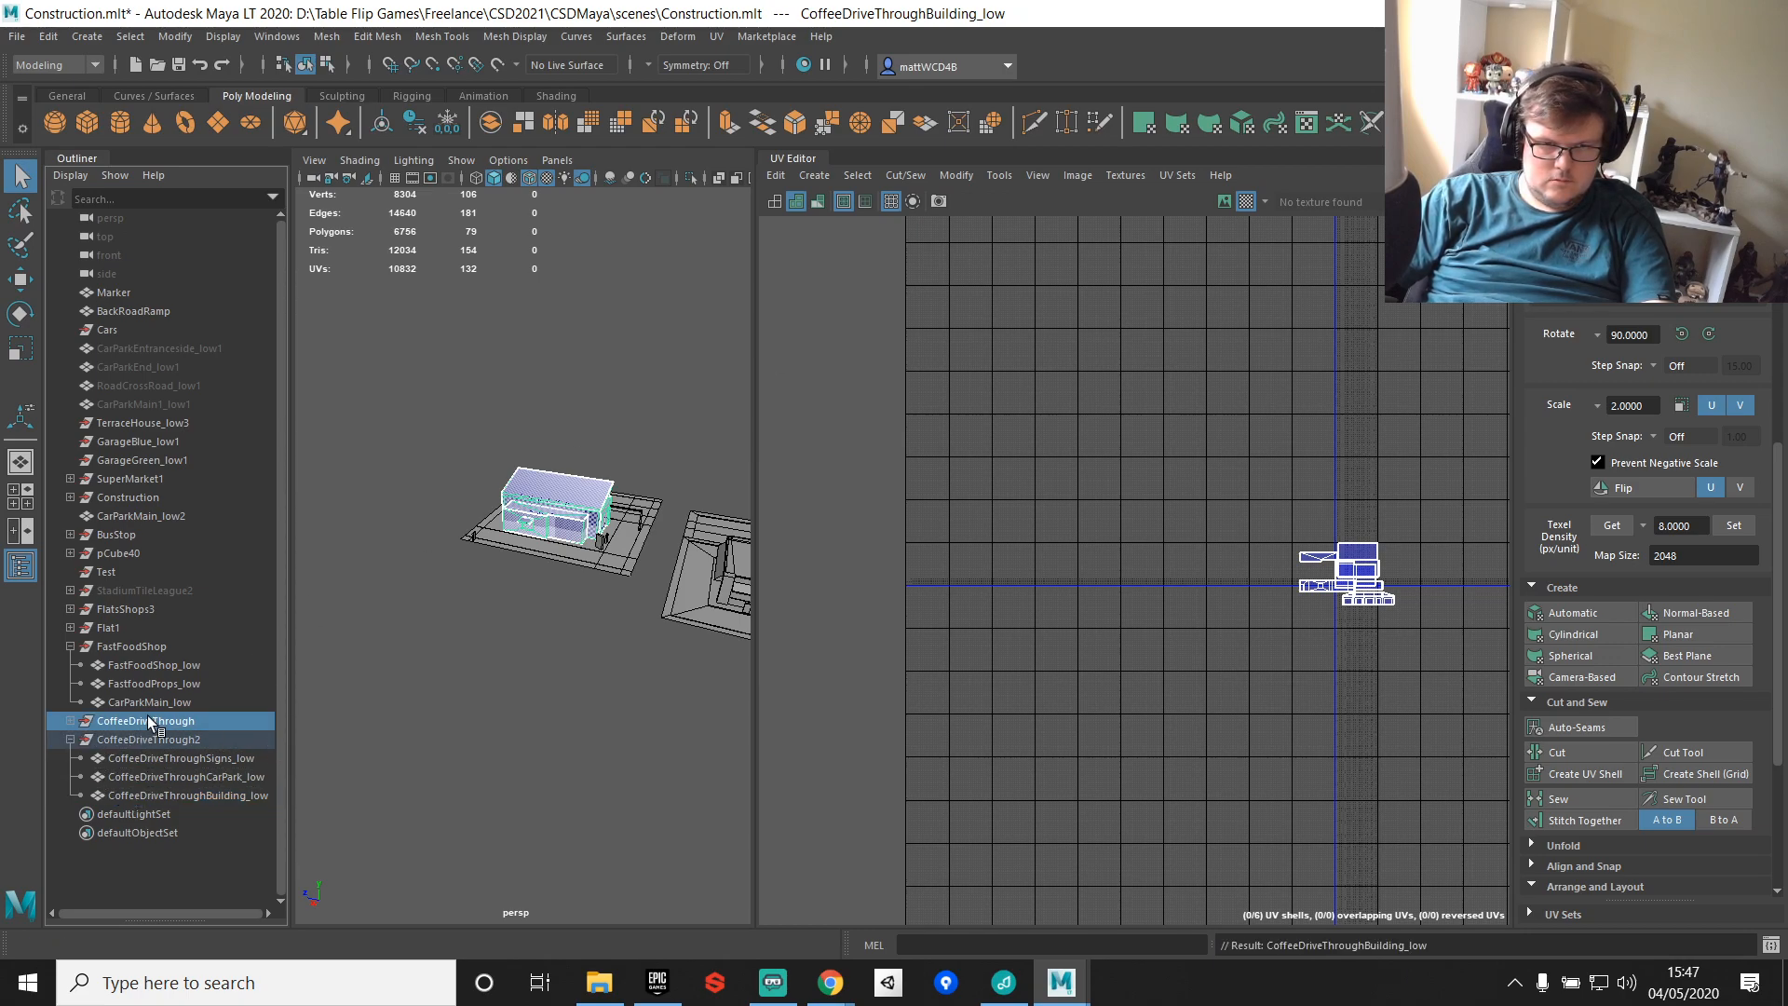
{"action": "key", "text": "Delete"}
{"action": "left_click", "coordinate": [149, 722]}
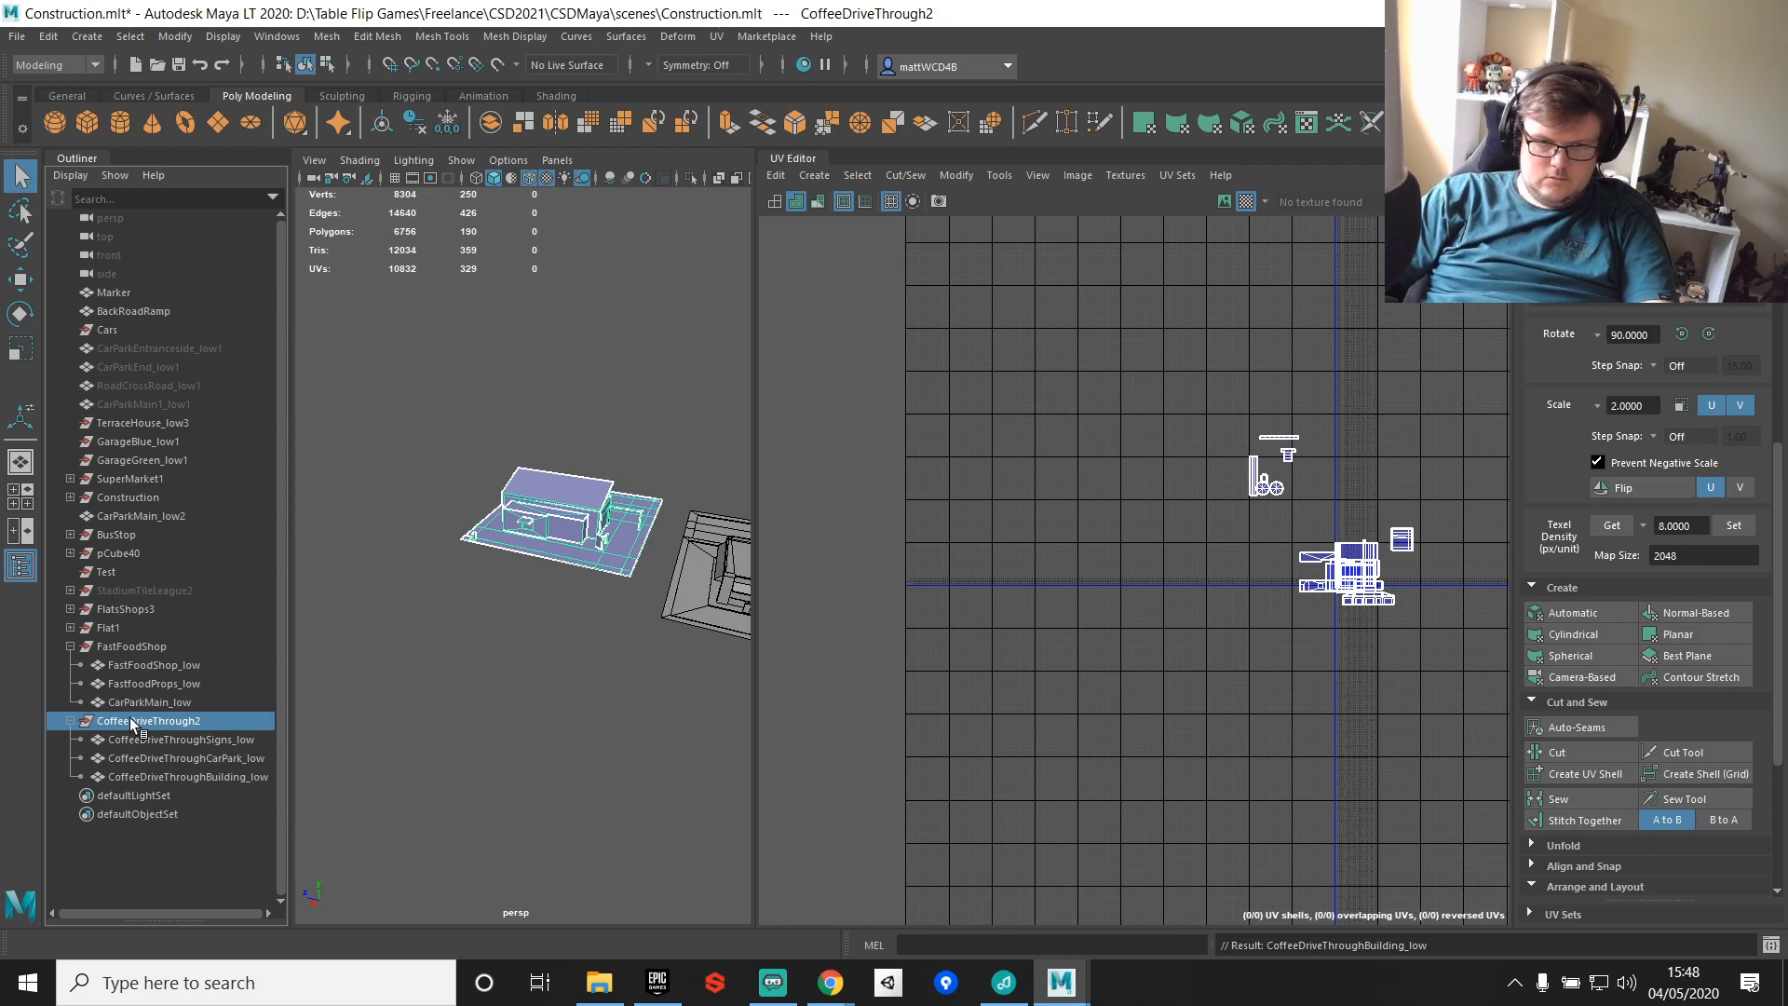
{"action": "left_click", "coordinate": [1416, 123]}
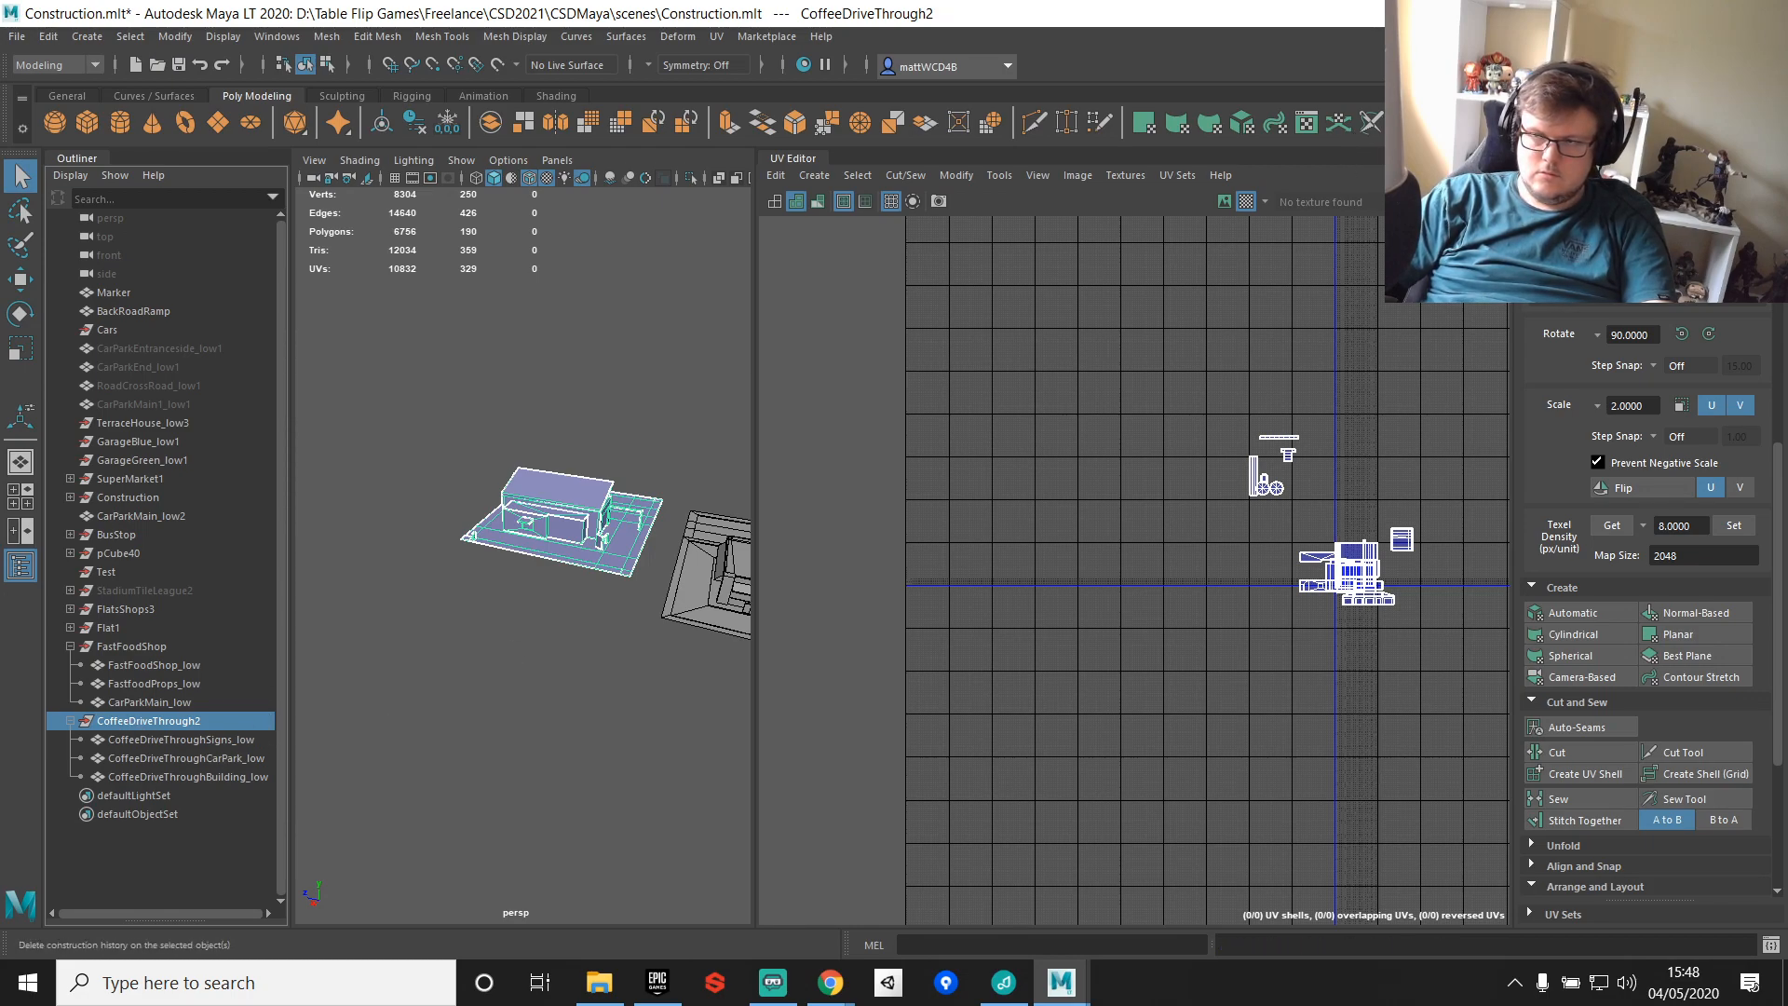
{"action": "double_click", "coordinate": [174, 720]}
{"action": "key", "text": "End"}
{"action": "key", "text": "BackSpace"}
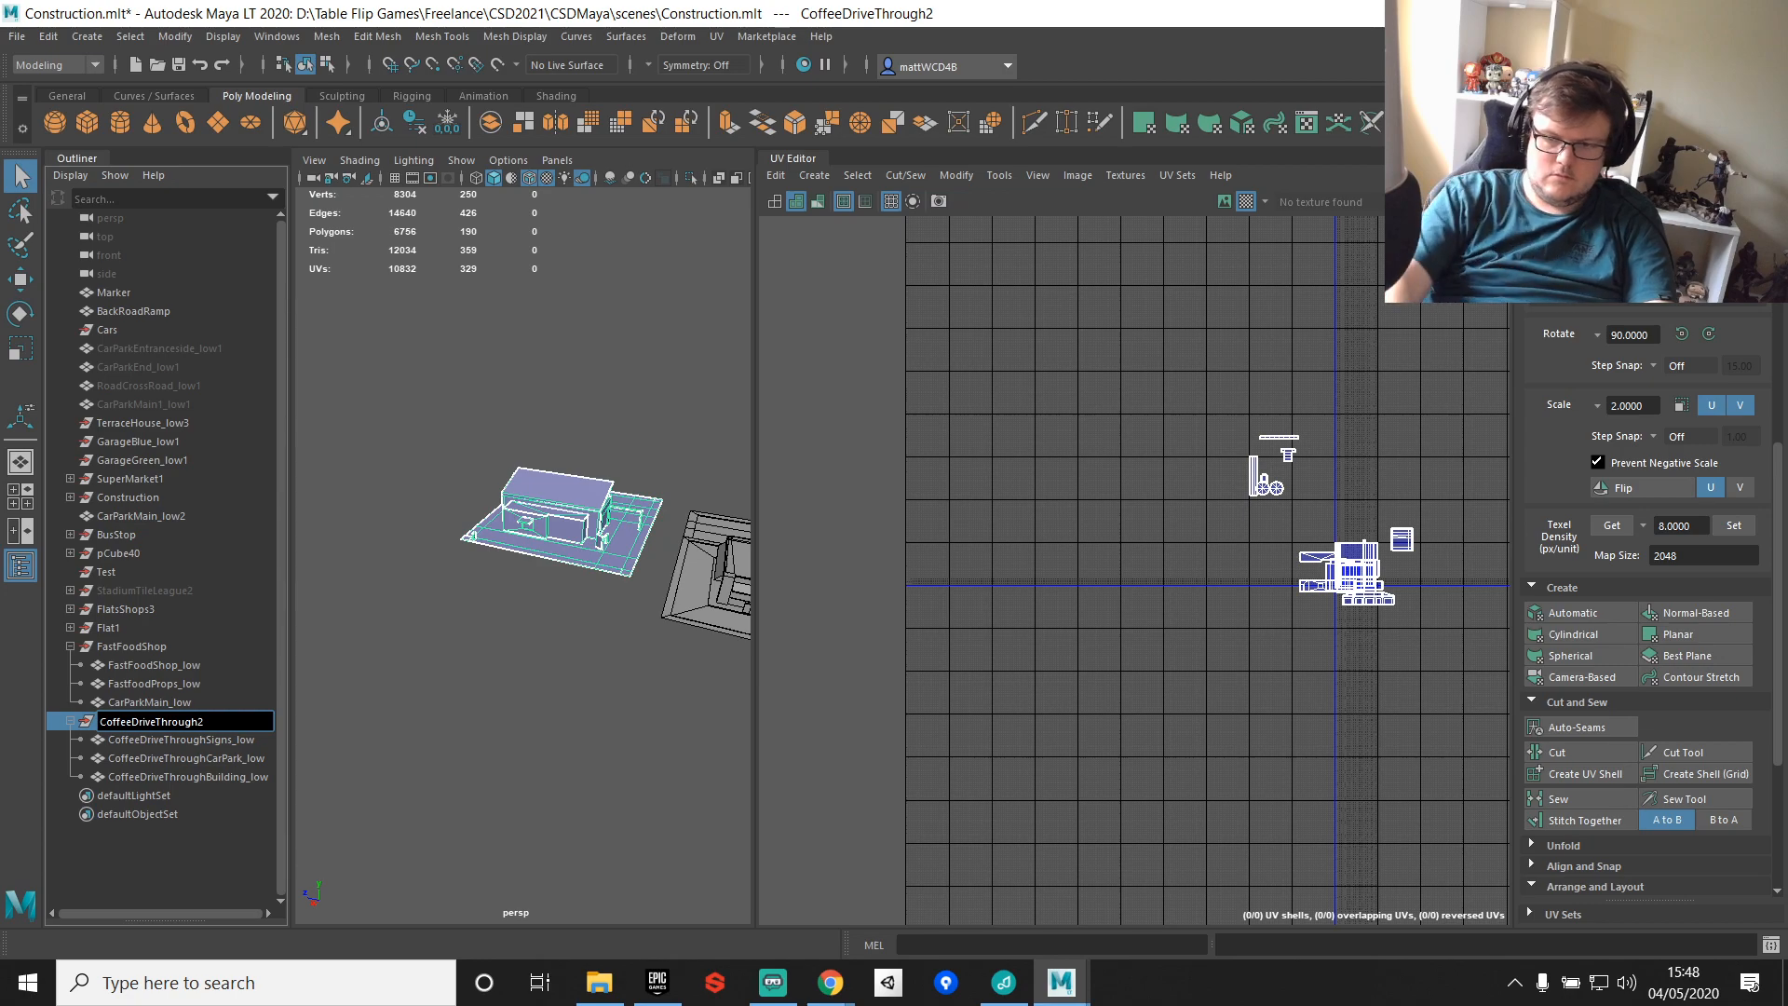
{"action": "key", "text": "Return"}
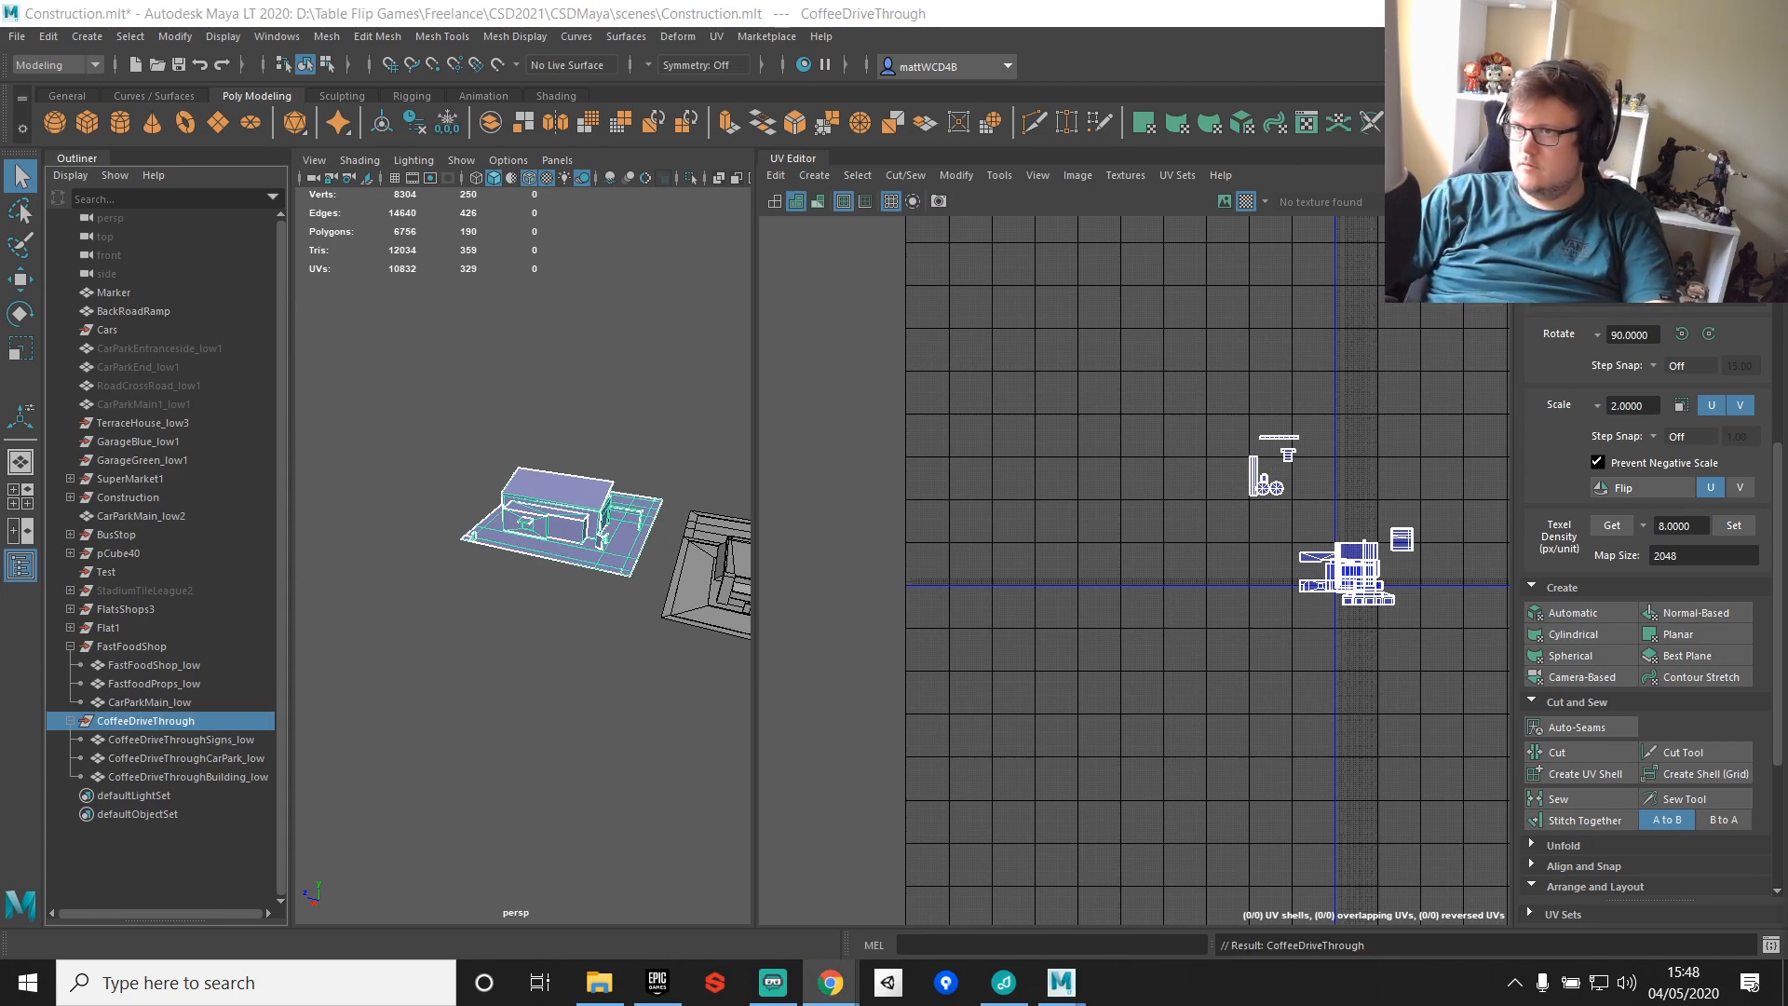
Step: Duplicate a straight road piece from the road tiles and move the copy beside the fast-food plot
{"action": "left_click", "coordinate": [401, 589]}
{"action": "scroll", "coordinate": [579, 477], "scroll_direction": "down", "scroll_amount": 5}
{"action": "left_click_drag", "start_coordinate": [579, 477], "coordinate": [252, 475], "text": "alt"}
{"action": "scroll", "coordinate": [469, 572], "scroll_direction": "up", "scroll_amount": 7}
{"action": "middle_click_drag", "start_coordinate": [469, 572], "coordinate": [701, 577], "text": "alt"}
{"action": "scroll", "coordinate": [701, 578], "scroll_direction": "down", "scroll_amount": 4}
{"action": "middle_click_drag", "start_coordinate": [547, 574], "coordinate": [599, 578], "text": "alt"}
{"action": "scroll", "coordinate": [609, 583], "scroll_direction": "up", "scroll_amount": 3}
{"action": "left_click_drag", "start_coordinate": [599, 577], "coordinate": [377, 620], "text": "alt"}
{"action": "scroll", "coordinate": [468, 585], "scroll_direction": "down", "scroll_amount": 8}
{"action": "left_click_drag", "start_coordinate": [538, 542], "coordinate": [667, 391], "text": "alt"}
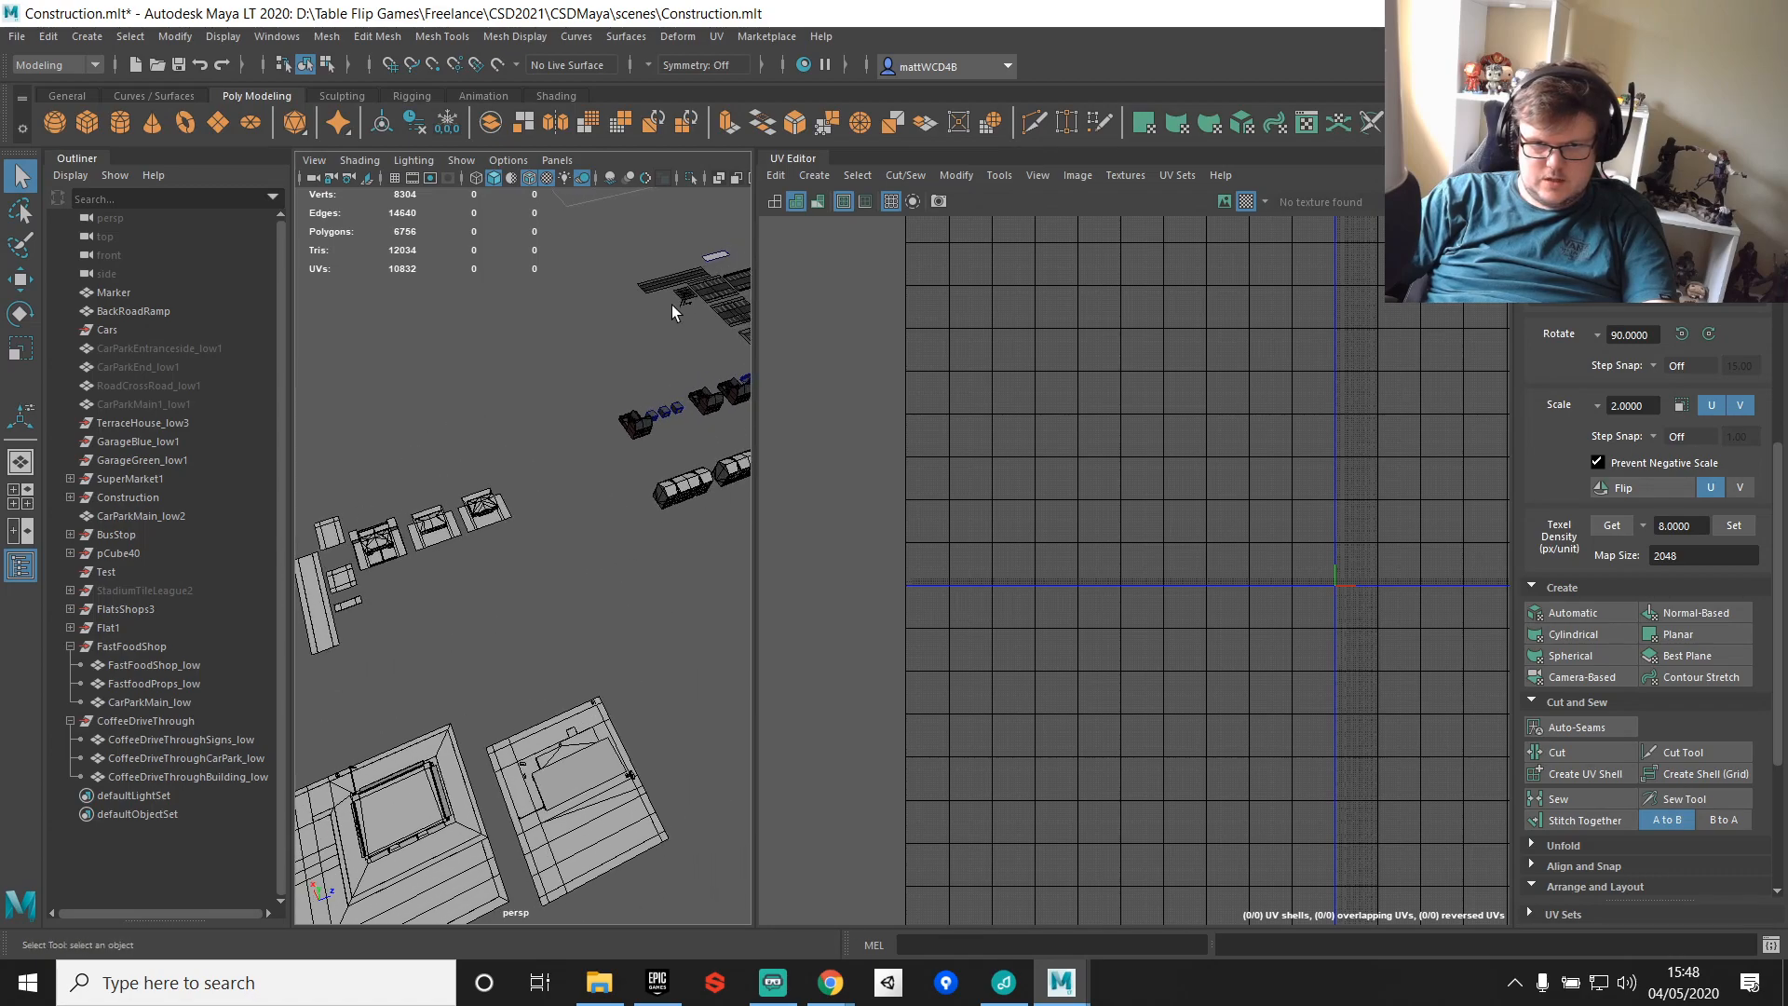
{"action": "left_click", "coordinate": [676, 279]}
{"action": "key", "text": "ctrl+d"}
{"action": "scroll", "coordinate": [656, 452], "scroll_direction": "down", "scroll_amount": 5}
{"action": "key", "text": "w"}
{"action": "left_click_drag", "start_coordinate": [415, 577], "coordinate": [457, 564]}
{"action": "middle_click_drag", "start_coordinate": [456, 565], "coordinate": [677, 527], "text": "alt"}
{"action": "left_click_drag", "start_coordinate": [549, 415], "coordinate": [651, 587]}
{"action": "key", "text": "f"}
{"action": "middle_click_drag", "start_coordinate": [656, 663], "coordinate": [419, 697], "text": "alt"}
{"action": "scroll", "coordinate": [419, 698], "scroll_direction": "down", "scroll_amount": 5}
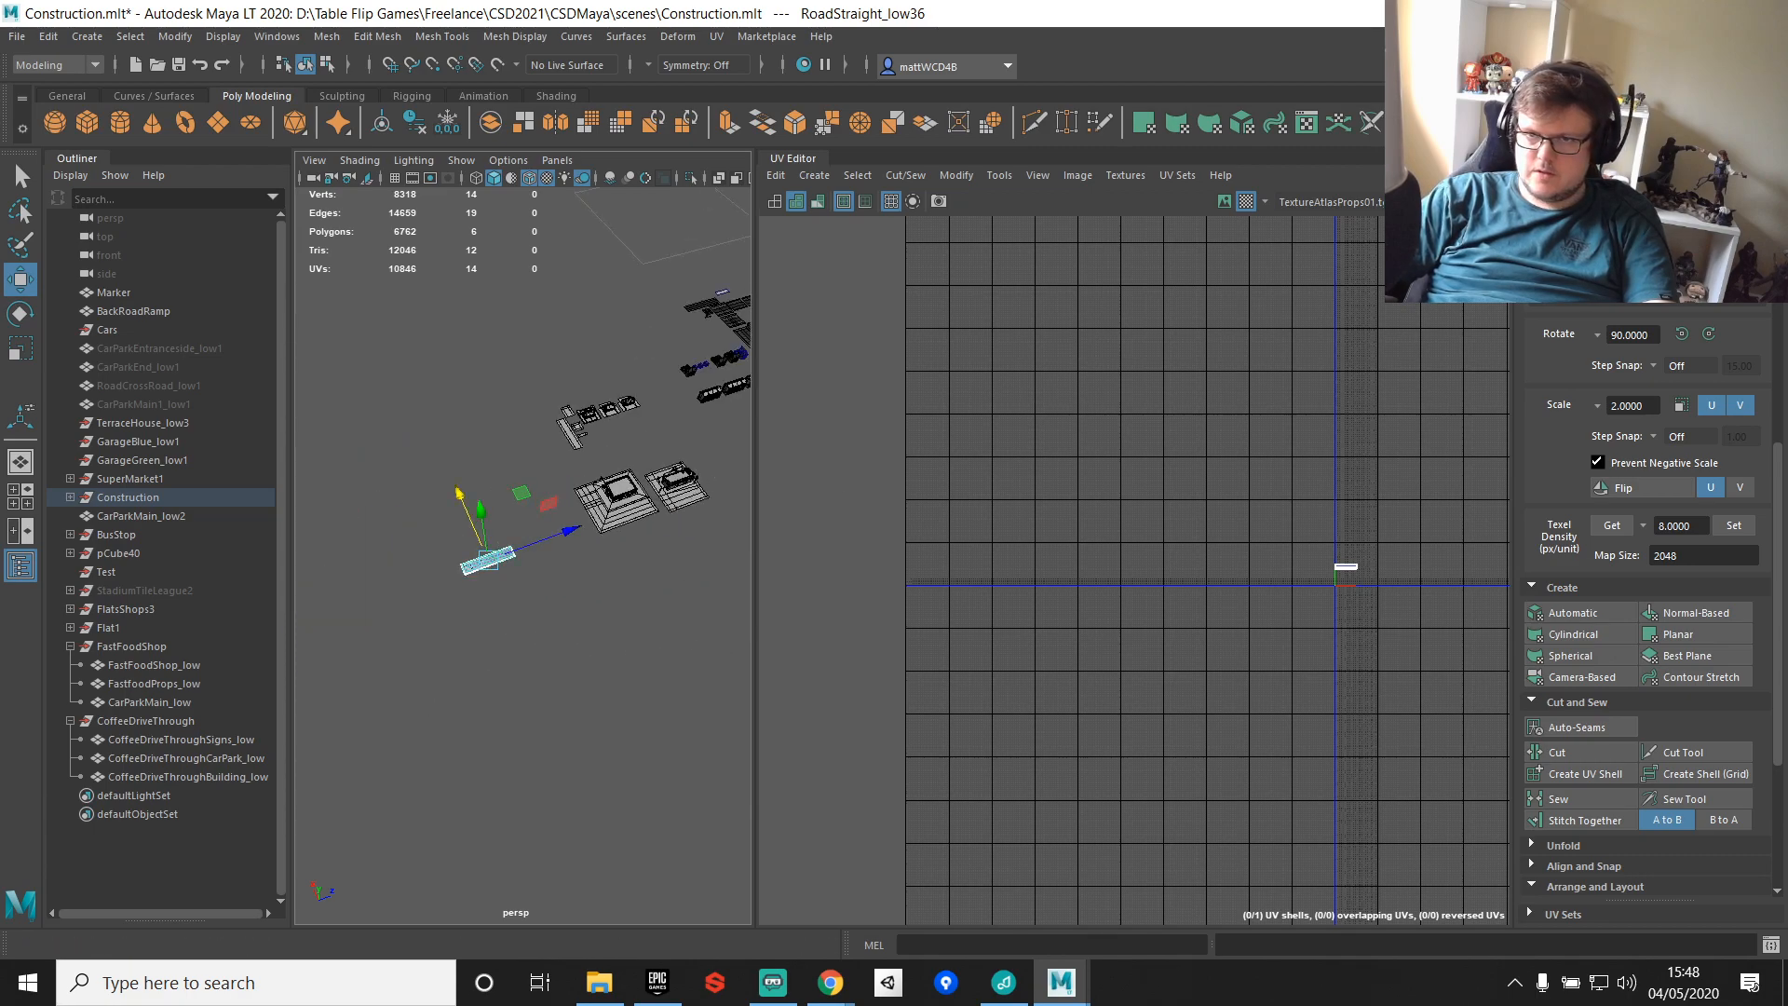
Step: Snap the duplicated road's pivot to its corner vertex and move the piece towards the fast-food car park's entrance
{"action": "left_click", "coordinate": [1686, 65]}
{"action": "scroll", "coordinate": [574, 527], "scroll_direction": "down", "scroll_amount": 2}
{"action": "scroll", "coordinate": [605, 573], "scroll_direction": "up", "scroll_amount": 5}
{"action": "key", "text": "d"}
{"action": "key", "text": "v"}
{"action": "left_click_drag", "start_coordinate": [359, 584], "coordinate": [1168, 270]}
{"action": "middle_click_drag", "start_coordinate": [1168, 270], "coordinate": [942, 472], "text": "alt"}
{"action": "scroll", "coordinate": [942, 472], "scroll_direction": "up", "scroll_amount": 1}
{"action": "left_click_drag", "start_coordinate": [942, 471], "coordinate": [962, 351], "text": "alt"}
{"action": "middle_click_drag", "start_coordinate": [964, 352], "coordinate": [1040, 504], "text": "alt"}
{"action": "scroll", "coordinate": [1040, 505], "scroll_direction": "up", "scroll_amount": 1}
{"action": "left_click_drag", "start_coordinate": [1039, 474], "coordinate": [838, 411]}
Step: Snap the road piece's kerb corner onto the matching corner vertex at the fast-food car park's entrance
{"action": "key", "text": "f"}
{"action": "left_click_drag", "start_coordinate": [959, 420], "coordinate": [1062, 485], "text": "alt"}
{"action": "middle_click_drag", "start_coordinate": [1062, 485], "coordinate": [950, 718], "text": "alt"}
{"action": "scroll", "coordinate": [950, 718], "scroll_direction": "up", "scroll_amount": 3}
{"action": "left_click_drag", "start_coordinate": [950, 718], "coordinate": [930, 726], "text": "alt"}
{"action": "scroll", "coordinate": [930, 727], "scroll_direction": "up", "scroll_amount": 2}
{"action": "middle_click_drag", "start_coordinate": [930, 727], "coordinate": [1130, 393], "text": "alt"}
{"action": "left_click_drag", "start_coordinate": [1129, 393], "coordinate": [1068, 552], "text": "alt"}
{"action": "middle_click_drag", "start_coordinate": [575, 706], "coordinate": [1211, 559], "text": "alt"}
{"action": "left_click_drag", "start_coordinate": [1210, 559], "coordinate": [662, 264], "text": "alt"}
{"action": "middle_click_drag", "start_coordinate": [1170, 533], "coordinate": [816, 501], "text": "alt"}
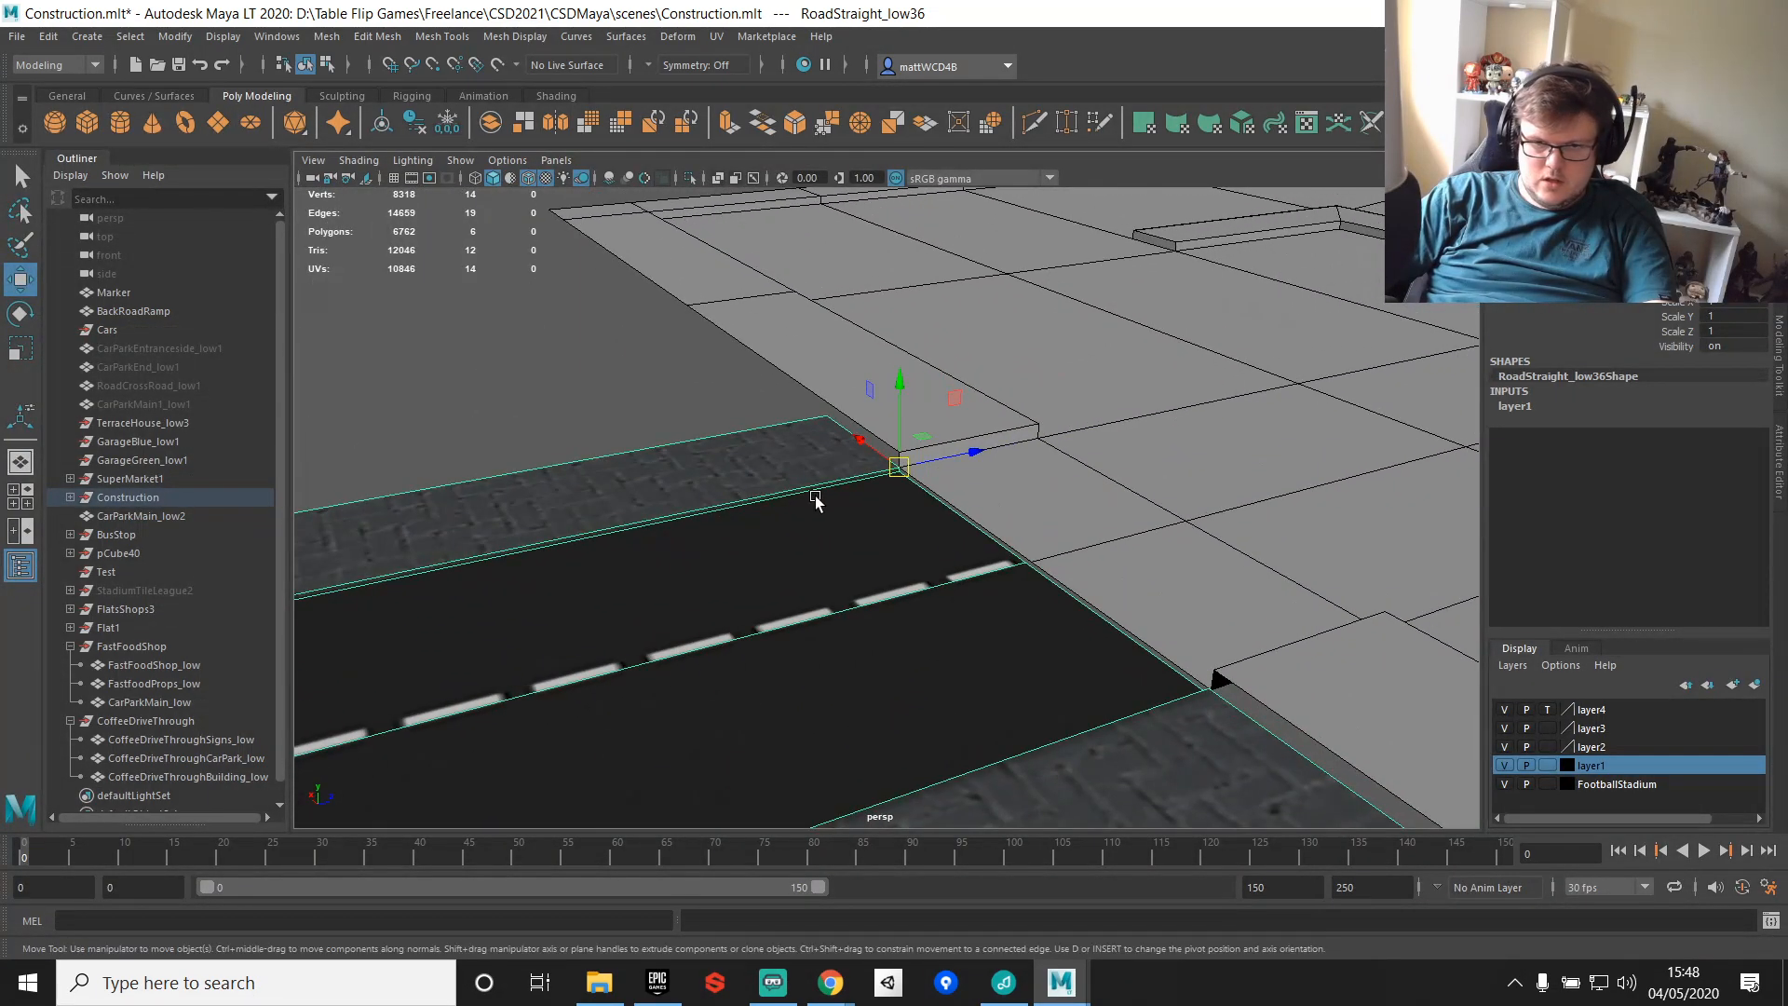
{"action": "key", "text": "v"}
{"action": "left_click_drag", "start_coordinate": [899, 466], "coordinate": [903, 463]}
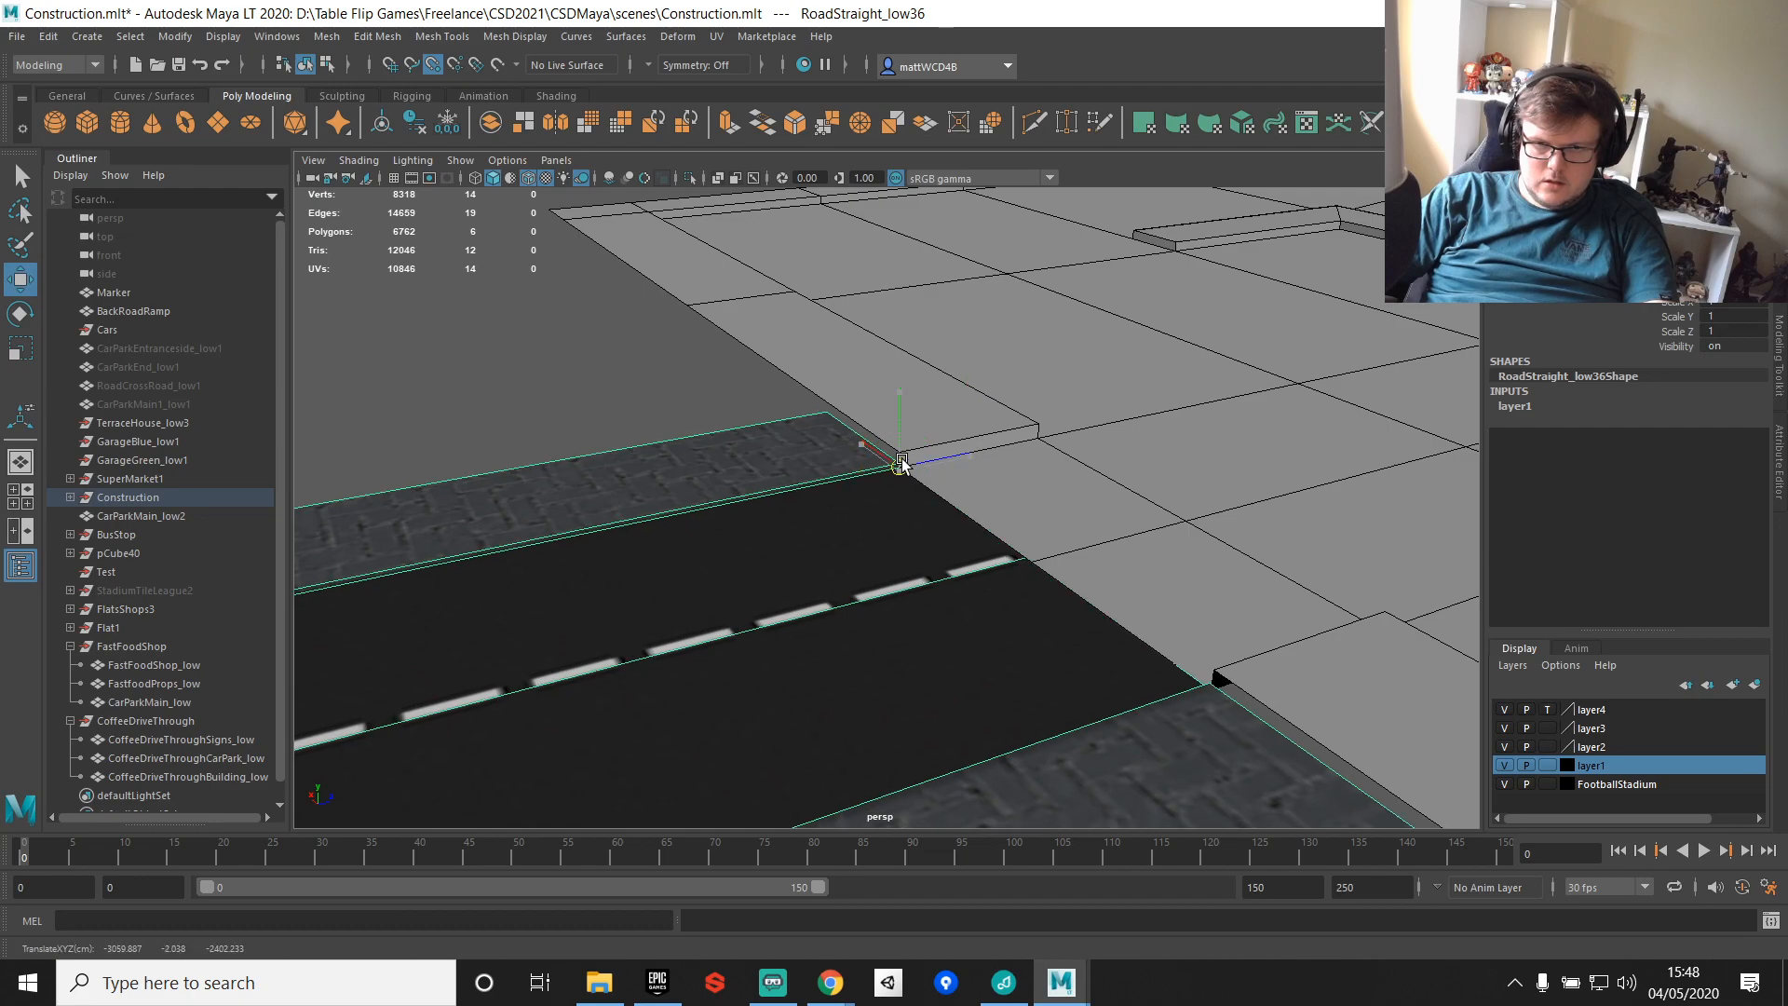
Step: Select the fast-food car park's front border pavement faces beside the road, ready for moving
{"action": "key", "text": "q"}
{"action": "left_click", "coordinate": [962, 421]}
{"action": "right_click_drag", "start_coordinate": [956, 408], "coordinate": [956, 458]}
{"action": "left_click", "coordinate": [700, 291]}
{"action": "key", "text": "w"}
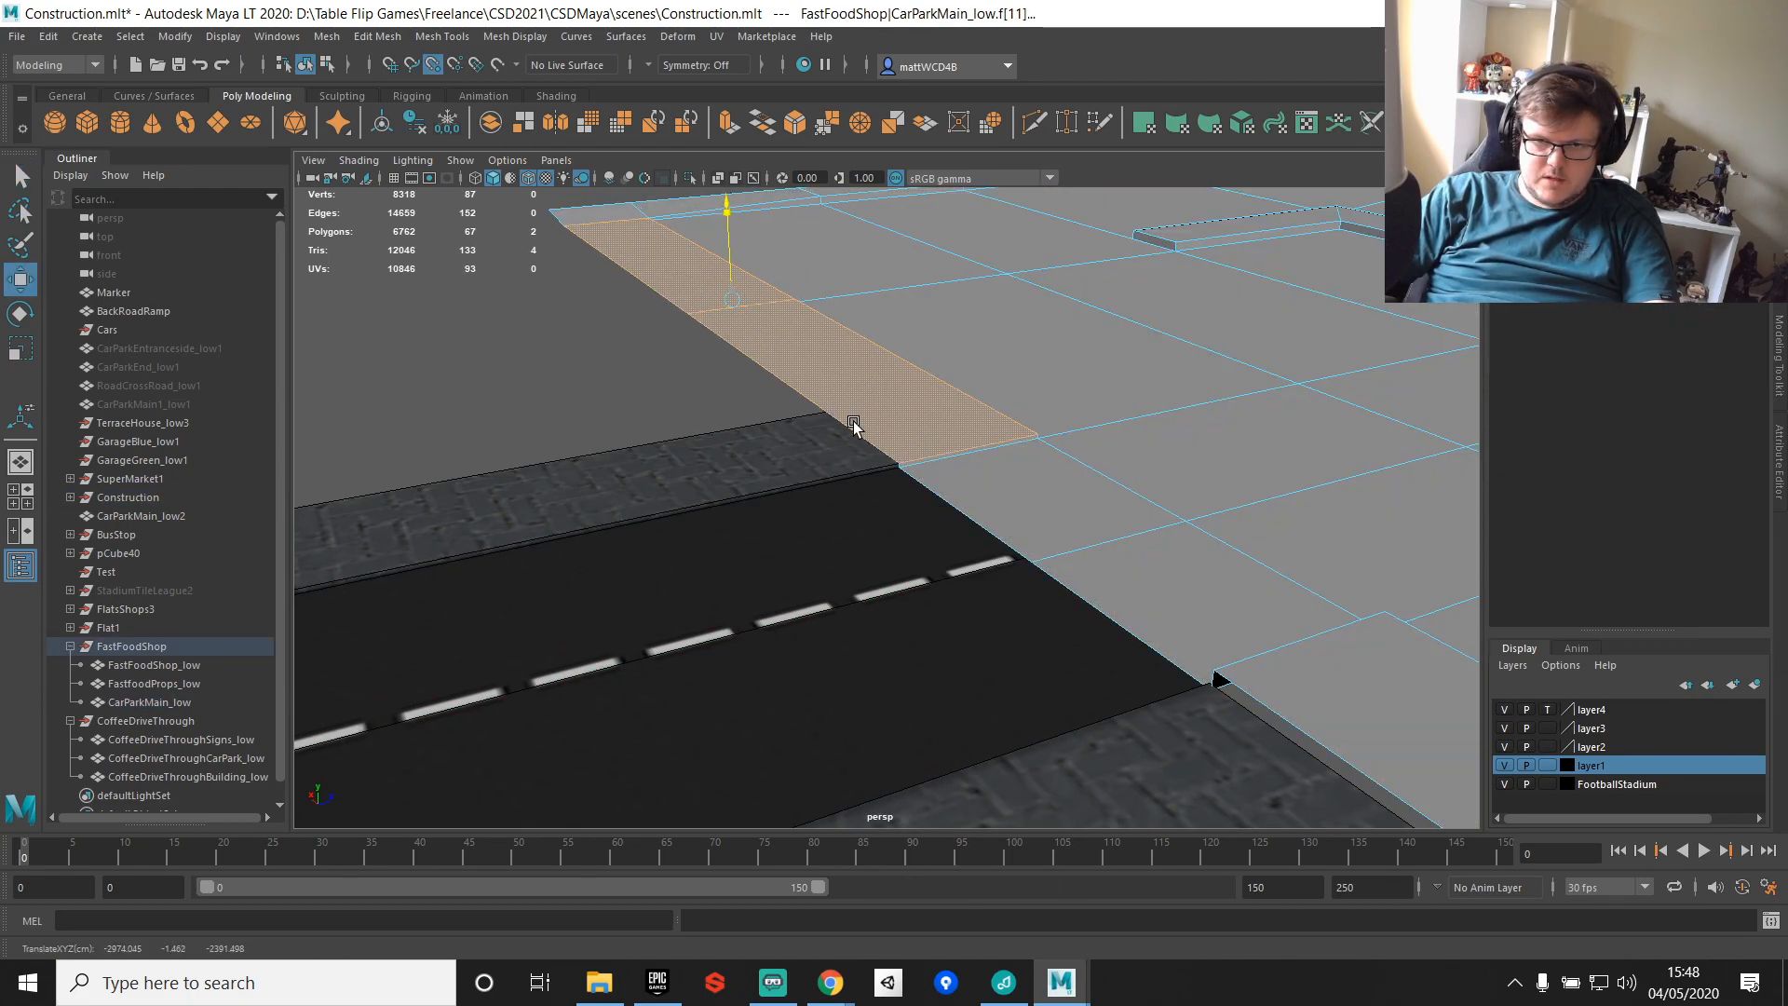
{"action": "scroll", "coordinate": [931, 466], "scroll_direction": "down", "scroll_amount": 4}
{"action": "middle_click_drag", "start_coordinate": [1030, 507], "coordinate": [942, 438], "text": "alt"}
{"action": "left_click", "coordinate": [964, 501]}
{"action": "left_click_drag", "start_coordinate": [808, 466], "coordinate": [1013, 465], "text": "alt"}
{"action": "left_click", "coordinate": [1025, 265], "text": "shift"}
{"action": "middle_click_drag", "start_coordinate": [551, 343], "coordinate": [671, 369], "text": "alt"}
{"action": "left_click_drag", "start_coordinate": [707, 459], "coordinate": [705, 406], "text": "alt"}
{"action": "key", "text": "v"}
{"action": "left_click_drag", "start_coordinate": [546, 285], "coordinate": [847, 532]}
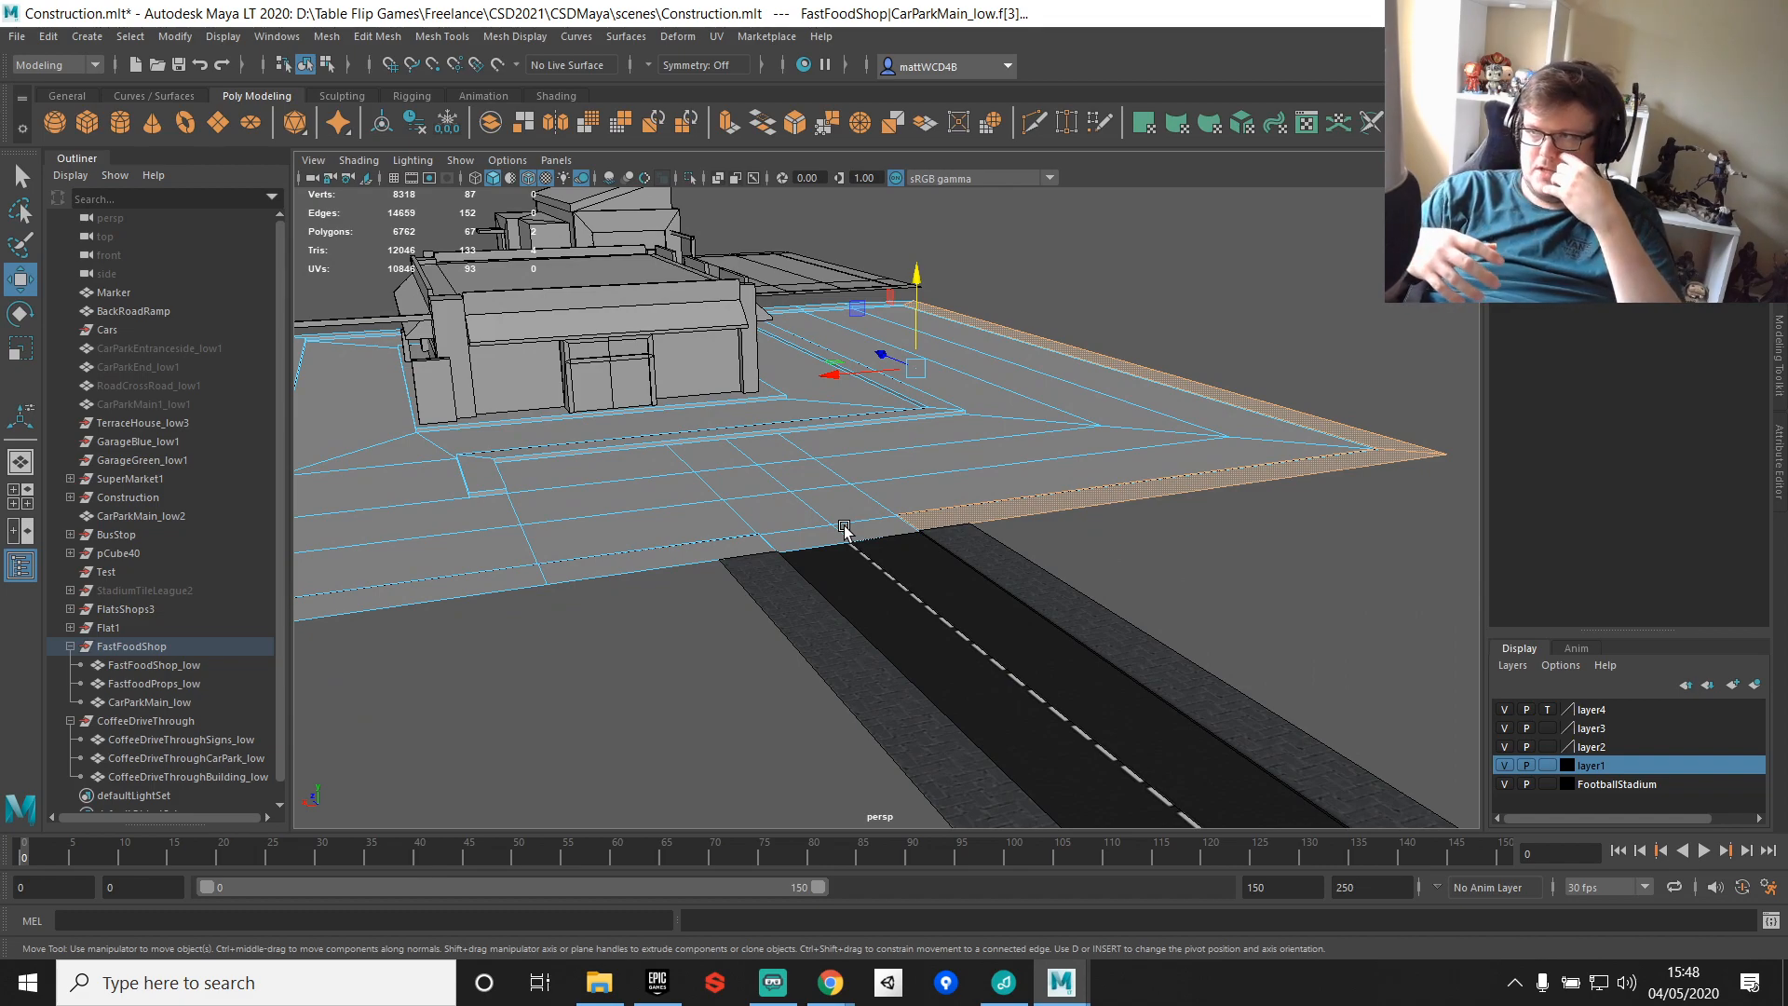
{"action": "left_click_drag", "start_coordinate": [627, 591], "coordinate": [761, 518], "text": "alt"}
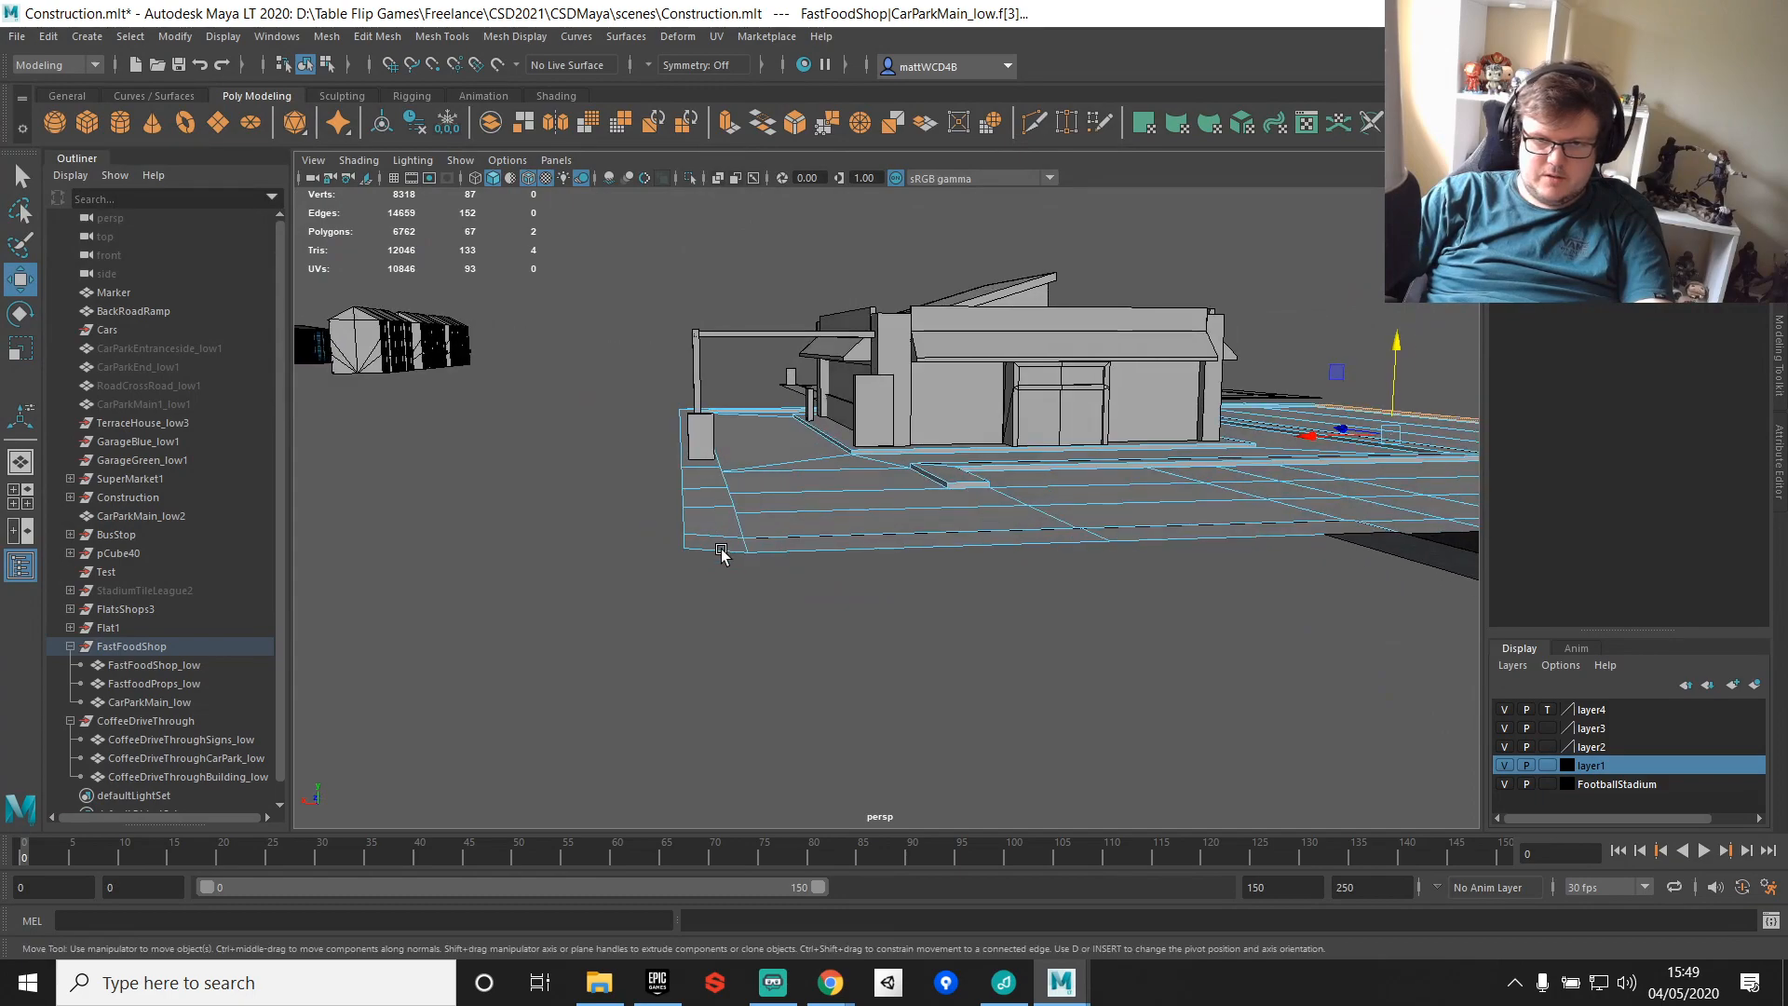
{"action": "key", "text": "ctrl+z"}
{"action": "key", "text": "ctrl+z"}
{"action": "key", "text": "ctrl+z"}
{"action": "key", "text": "ctrl+z"}
{"action": "key", "text": "ctrl+z"}
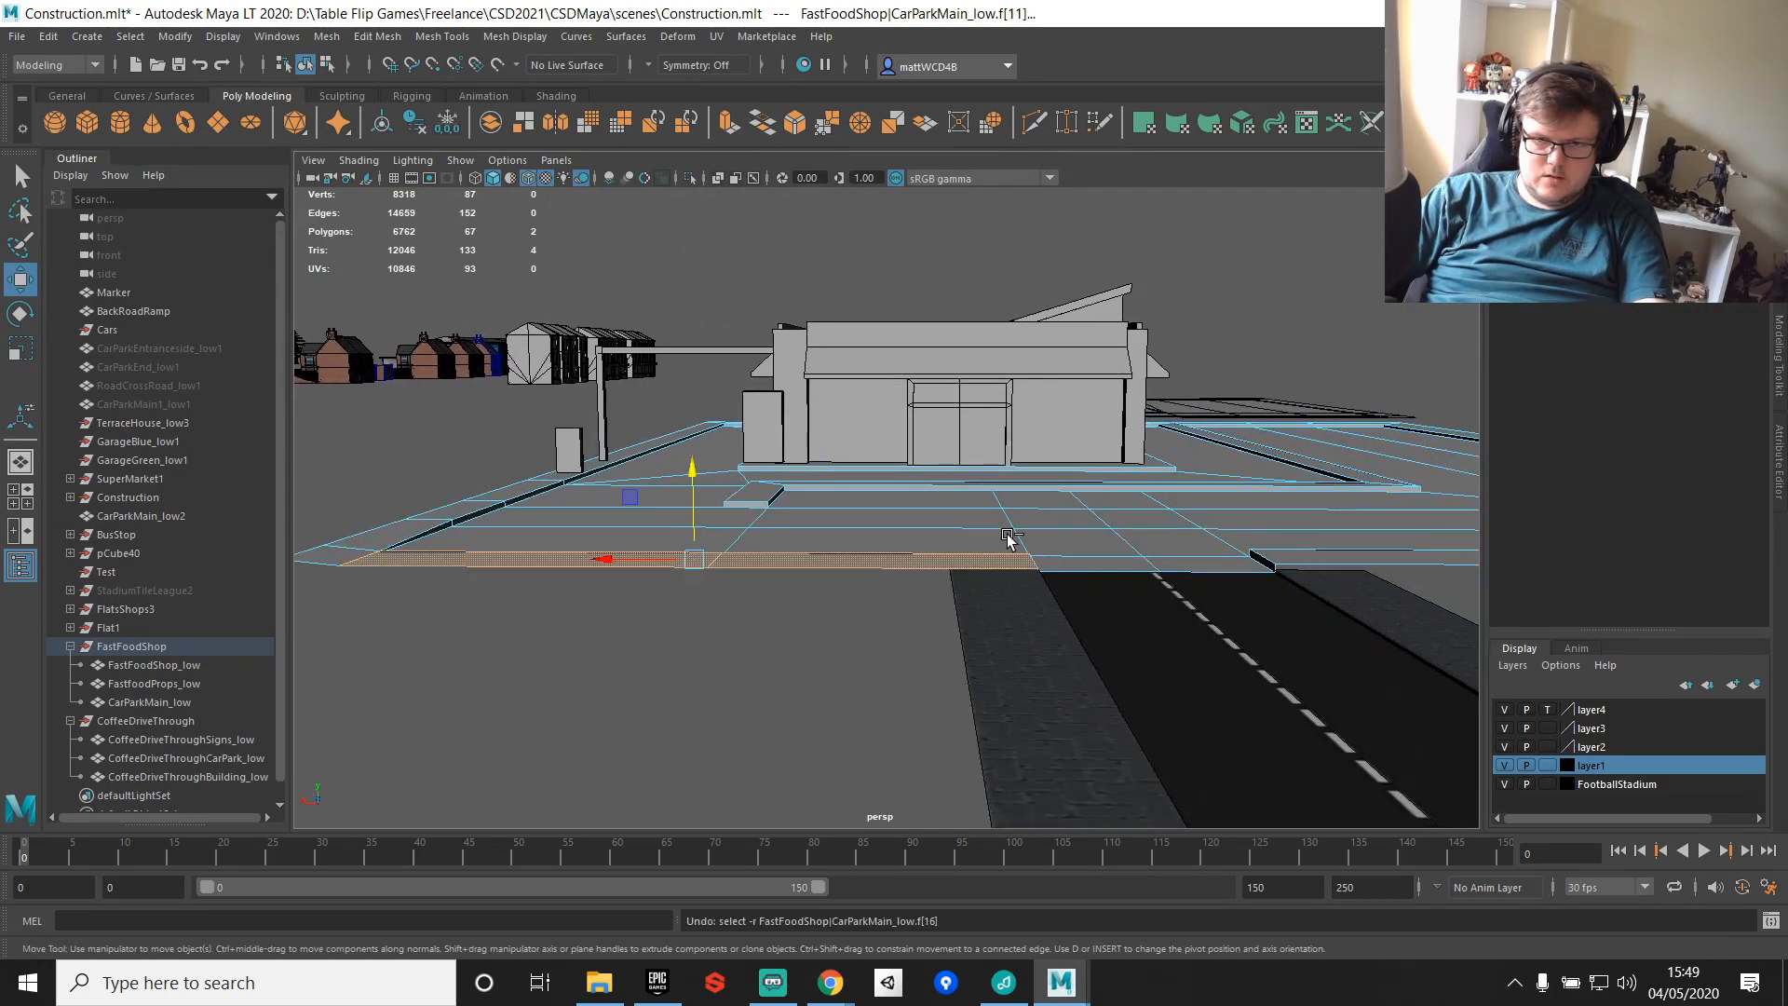
Step: Add the car park's front corner and side border pavement faces to the face selection
{"action": "left_click", "coordinate": [348, 550], "text": "shift"}
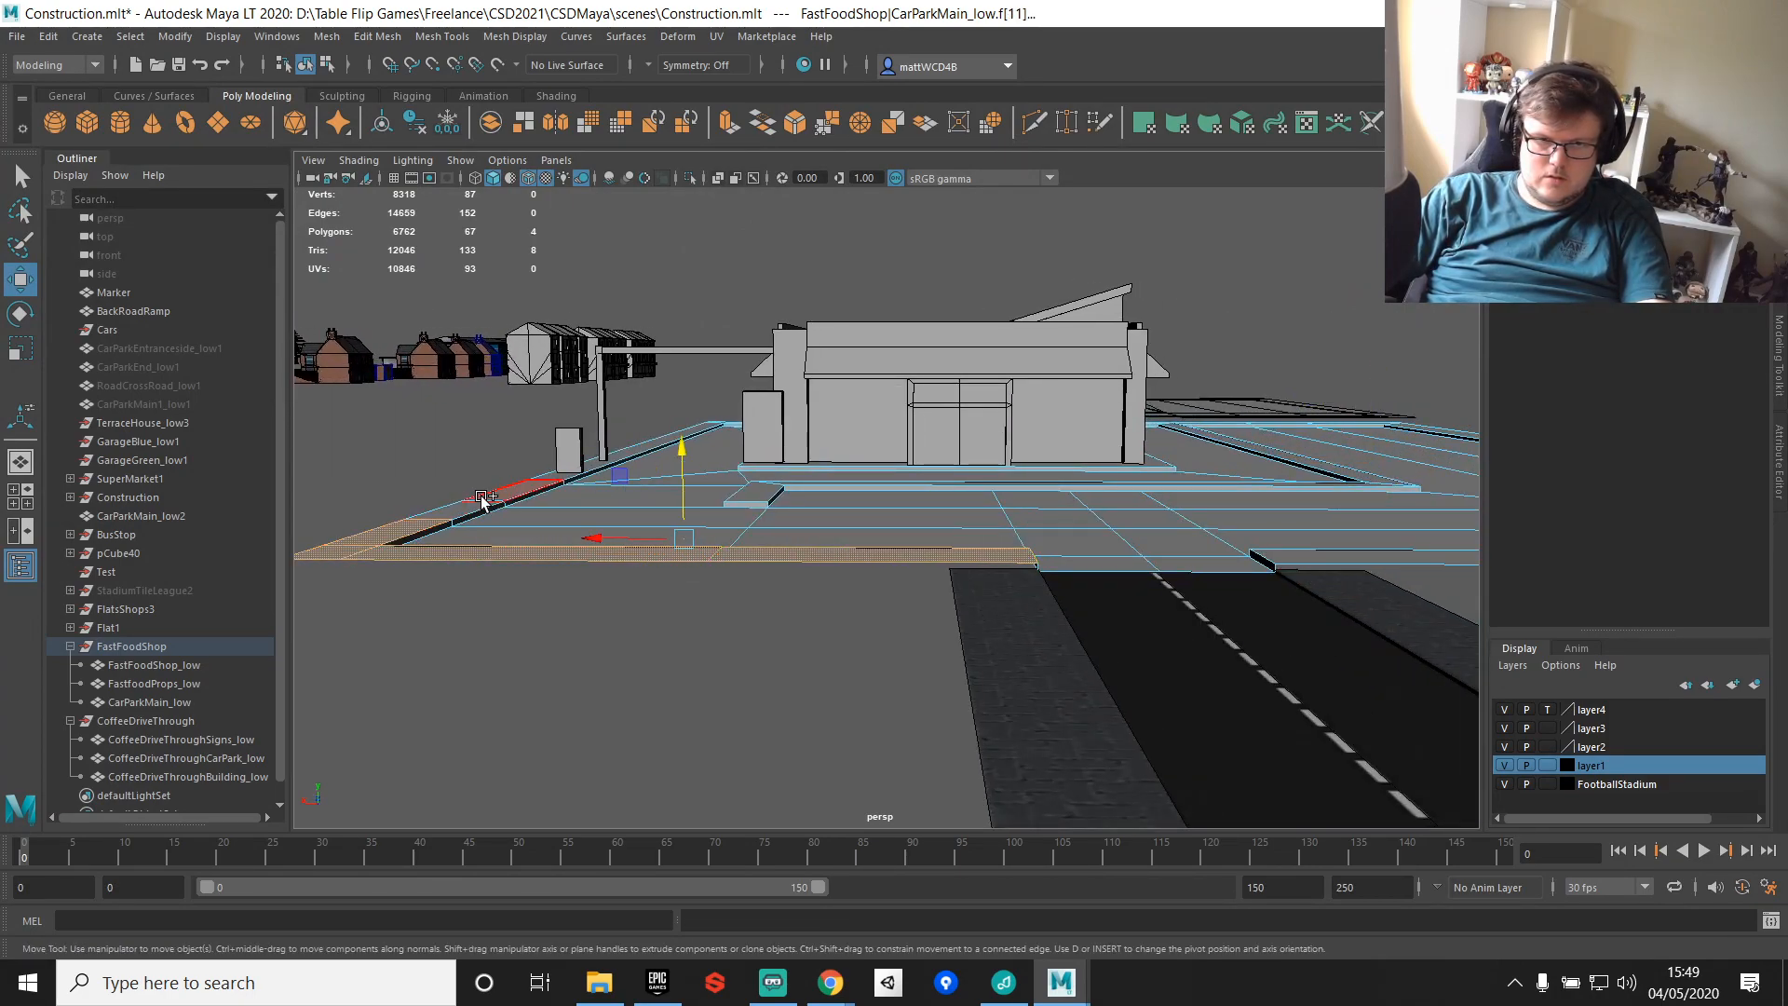
{"action": "left_click_drag", "start_coordinate": [495, 498], "coordinate": [881, 602], "text": "alt"}
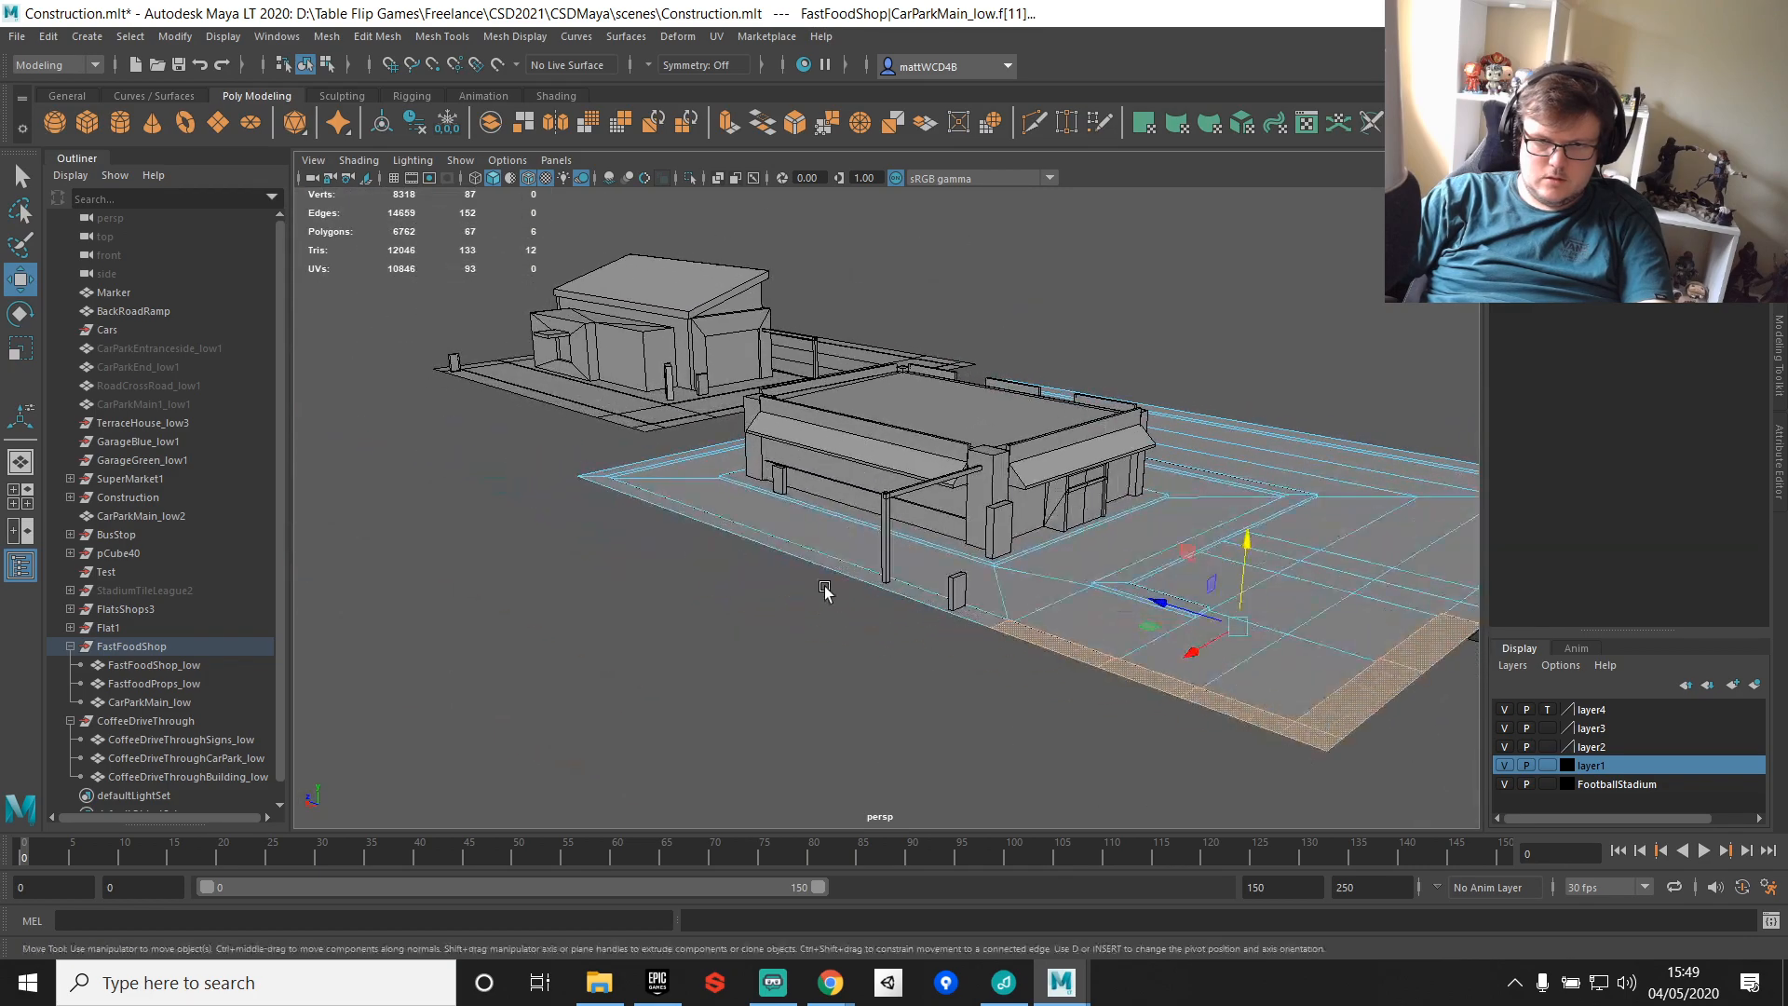
{"action": "middle_click_drag", "start_coordinate": [882, 602], "coordinate": [685, 539], "text": "alt"}
{"action": "left_click", "coordinate": [672, 548], "text": "shift"}
{"action": "left_click_drag", "start_coordinate": [559, 423], "coordinate": [957, 510], "text": "alt"}
{"action": "middle_click_drag", "start_coordinate": [853, 526], "coordinate": [1049, 601], "text": "alt"}
{"action": "left_click_drag", "start_coordinate": [854, 599], "coordinate": [1050, 556], "text": "alt"}
{"action": "left_click_drag", "start_coordinate": [885, 559], "coordinate": [1065, 614], "text": "alt"}
{"action": "middle_click_drag", "start_coordinate": [1183, 661], "coordinate": [1109, 599], "text": "alt"}
{"action": "left_click", "coordinate": [1114, 600], "text": "shift"}
Step: Extend the selection to the remaining border pavement faces and the kerb strips in front of the fast-food building
{"action": "right_click_drag", "start_coordinate": [1114, 602], "coordinate": [863, 572], "text": "alt"}
{"action": "left_click_drag", "start_coordinate": [862, 574], "coordinate": [550, 444], "text": "alt"}
{"action": "right_click_drag", "start_coordinate": [618, 396], "coordinate": [484, 384], "text": "alt"}
{"action": "middle_click_drag", "start_coordinate": [1294, 485], "coordinate": [1046, 471], "text": "alt"}
{"action": "left_click", "coordinate": [1096, 489], "text": "shift"}
{"action": "left_click", "coordinate": [1119, 528], "text": "shift"}
{"action": "left_click", "coordinate": [1143, 583], "text": "shift"}
{"action": "left_click", "coordinate": [931, 617], "text": "shift"}
{"action": "middle_click_drag", "start_coordinate": [391, 535], "coordinate": [866, 533], "text": "alt"}
{"action": "left_click", "coordinate": [874, 534], "text": "shift"}
Step: Snap the selected pavement faces vertically to the height of the adjoining road's pavement
{"action": "left_click_drag", "start_coordinate": [874, 535], "coordinate": [1029, 461], "text": "alt"}
{"action": "mouse_move", "coordinate": [959, 480]}
{"action": "middle_mouse_down", "text": "alt"}
{"action": "mouse_move", "coordinate": [1122, 503]}
{"action": "mouse_move", "coordinate": [925, 483]}
{"action": "middle_mouse_up", "text": "alt"}
{"action": "right_click_drag", "start_coordinate": [925, 484], "coordinate": [1205, 391], "text": "alt"}
{"action": "middle_click_drag", "start_coordinate": [1205, 391], "coordinate": [1145, 367], "text": "alt"}
{"action": "left_click_drag", "start_coordinate": [1356, 241], "coordinate": [602, 433]}
{"action": "key", "text": "q"}
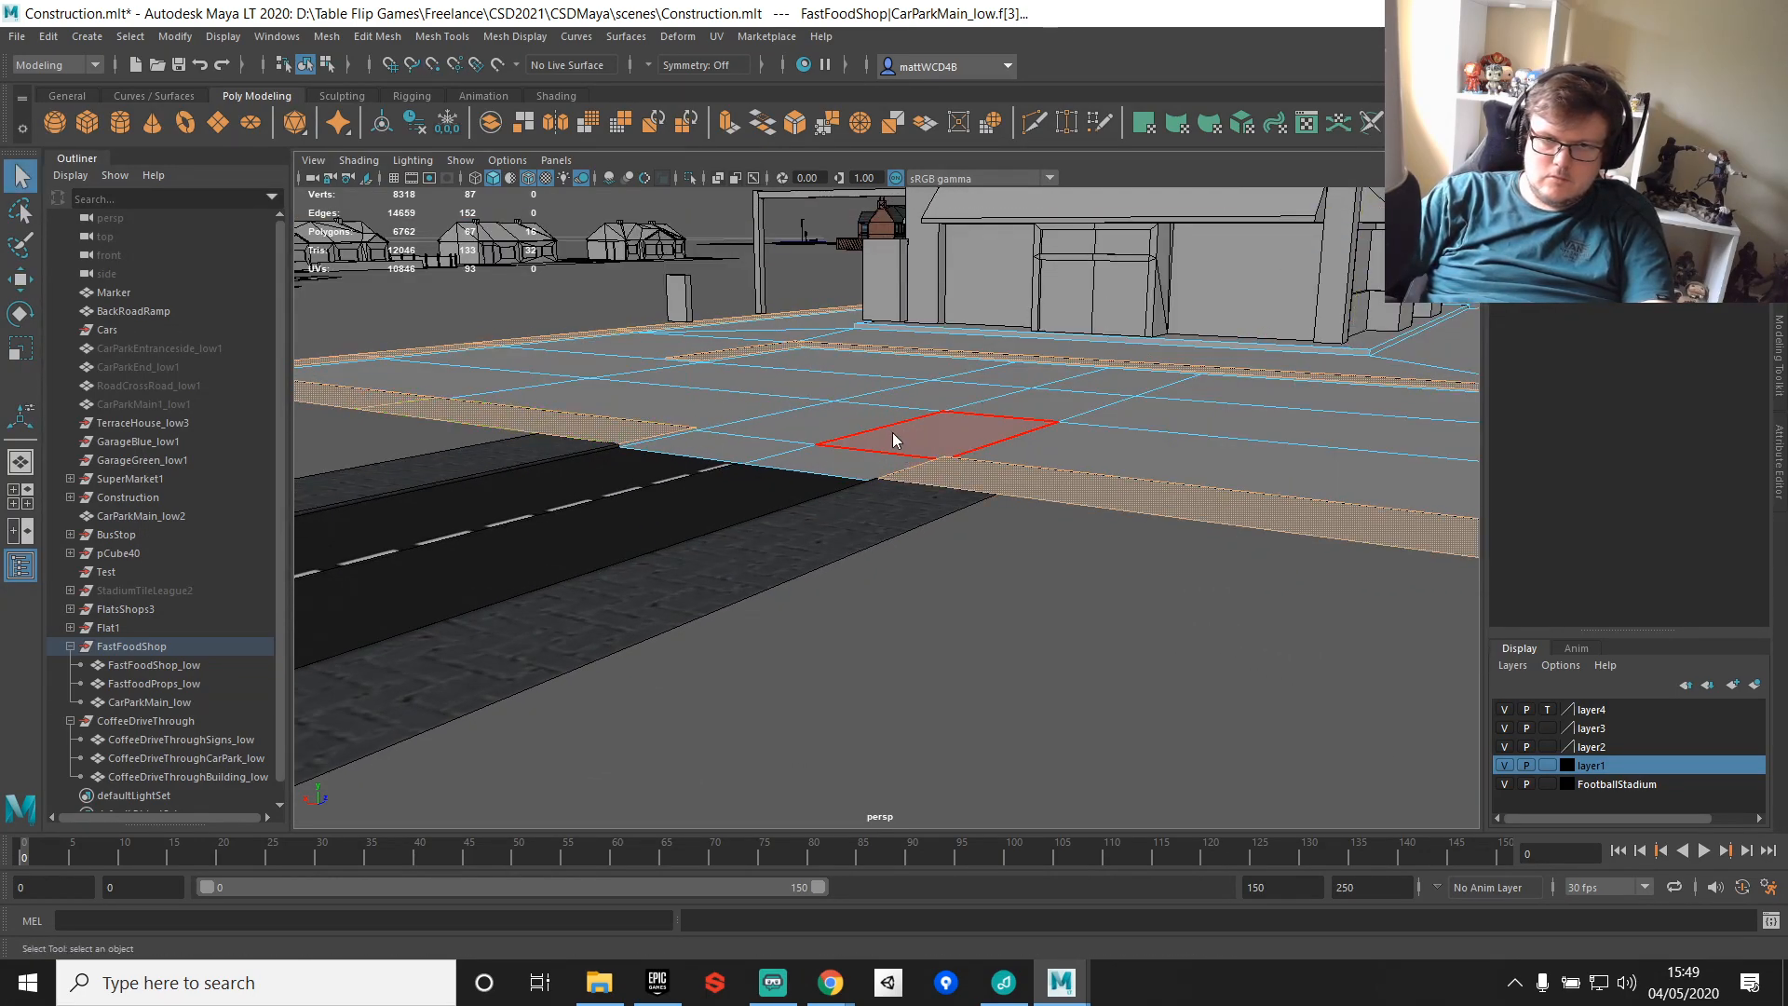
Step: Select the paving face around the fast-food building and snap its height to a nearby car park vertex
{"action": "right_click_drag", "start_coordinate": [893, 439], "coordinate": [917, 426]}
{"action": "right_click_drag", "start_coordinate": [1275, 350], "coordinate": [1151, 362], "text": "alt"}
{"action": "left_click_drag", "start_coordinate": [1151, 362], "coordinate": [1248, 503], "text": "alt"}
{"action": "middle_click_drag", "start_coordinate": [1248, 503], "coordinate": [906, 488], "text": "alt"}
{"action": "right_click_drag", "start_coordinate": [905, 488], "coordinate": [829, 466], "text": "alt"}
{"action": "left_click_drag", "start_coordinate": [829, 466], "coordinate": [964, 396], "text": "alt"}
{"action": "right_click_drag", "start_coordinate": [869, 473], "coordinate": [916, 518]}
{"action": "left_click", "coordinate": [914, 476]}
{"action": "left_click", "coordinate": [944, 478]}
{"action": "key", "text": "w"}
{"action": "right_click_drag", "start_coordinate": [1006, 415], "coordinate": [926, 417], "text": "alt"}
{"action": "key", "text": "v"}
{"action": "left_click_drag", "start_coordinate": [1035, 354], "coordinate": [659, 447]}
{"action": "right_click_drag", "start_coordinate": [932, 482], "coordinate": [1085, 484], "text": "alt"}
{"action": "mouse_move", "coordinate": [1085, 484]}
{"action": "left_mouse_down", "text": "alt"}
{"action": "mouse_move", "coordinate": [1025, 460]}
{"action": "mouse_move", "coordinate": [1002, 487]}
{"action": "mouse_move", "coordinate": [1109, 508]}
{"action": "left_mouse_up", "text": "alt"}
{"action": "right_click_drag", "start_coordinate": [1109, 508], "coordinate": [978, 473], "text": "alt"}
{"action": "left_click_drag", "start_coordinate": [978, 473], "coordinate": [1158, 550], "text": "alt"}
{"action": "right_click_drag", "start_coordinate": [1158, 550], "coordinate": [1030, 518], "text": "alt"}
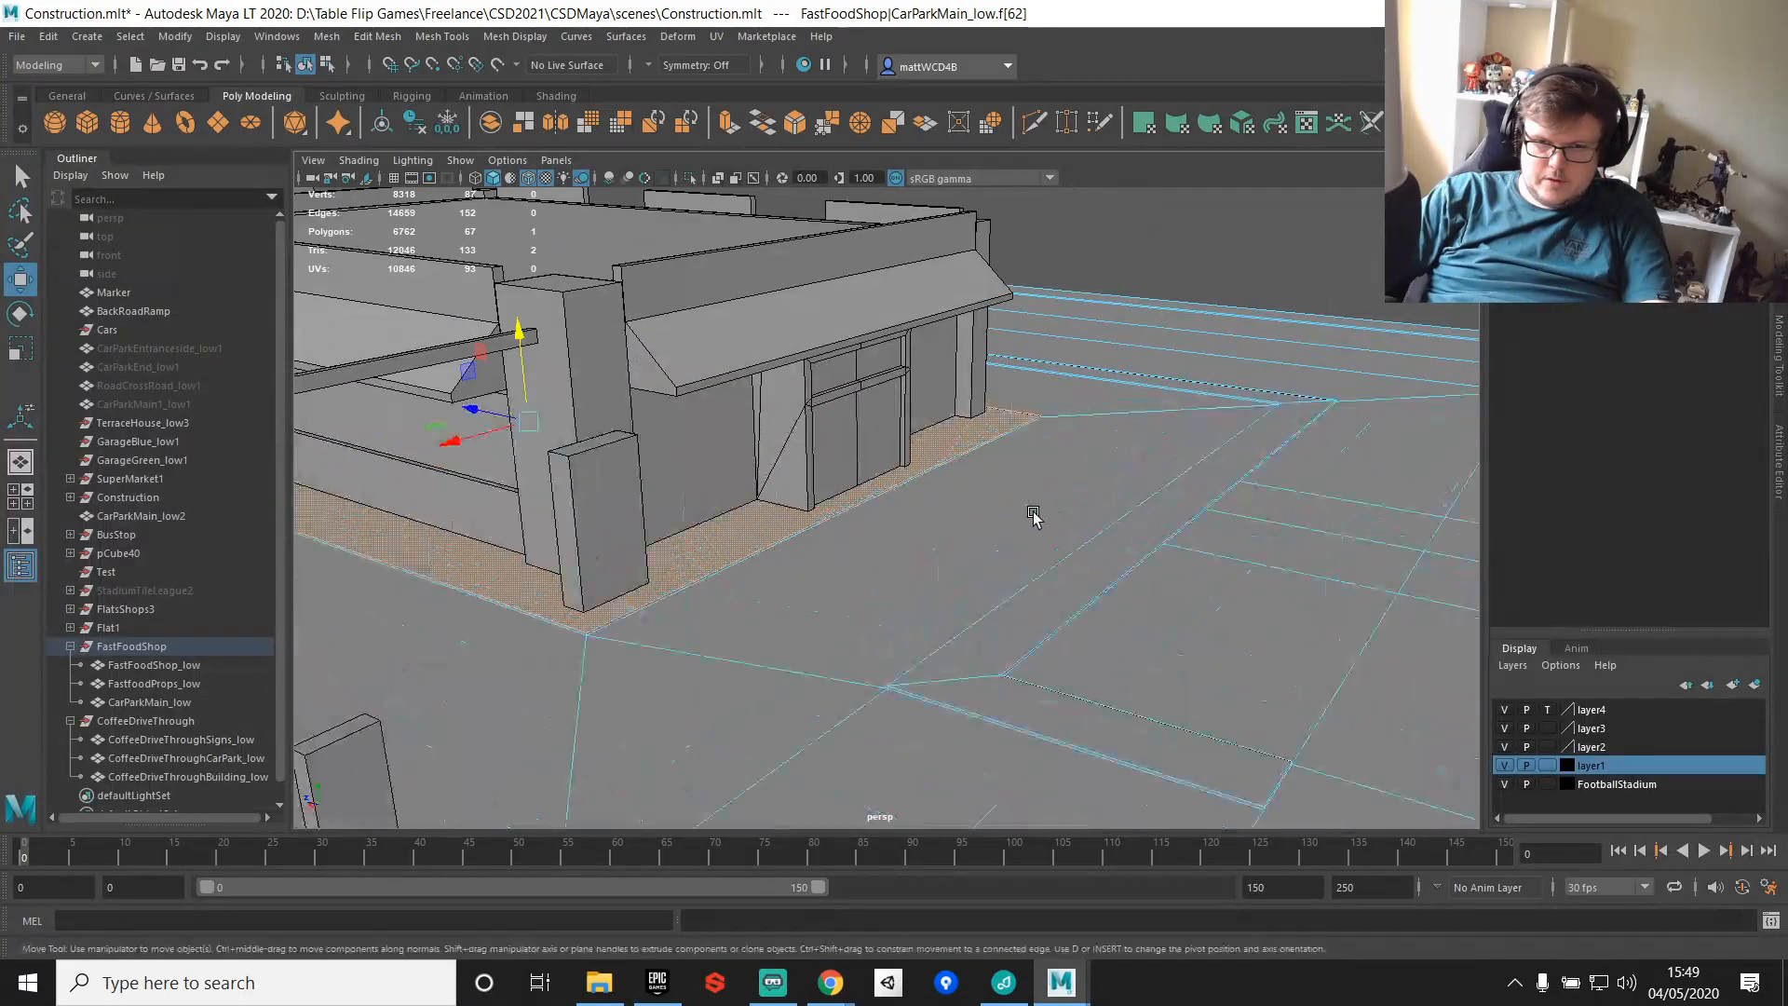
Step: Select the fast-food building and its props in object mode and lower them slightly onto the adjusted paving
{"action": "left_click_drag", "start_coordinate": [1029, 518], "coordinate": [812, 400], "text": "alt"}
{"action": "right_click_drag", "start_coordinate": [812, 400], "coordinate": [933, 339]}
{"action": "left_click", "coordinate": [934, 347]}
{"action": "left_click_drag", "start_coordinate": [934, 351], "coordinate": [989, 410], "text": "alt"}
{"action": "right_click_drag", "start_coordinate": [989, 410], "coordinate": [922, 420], "text": "alt"}
{"action": "left_click", "coordinate": [498, 588], "text": "shift"}
{"action": "left_click", "coordinate": [498, 588], "text": "shift"}
{"action": "left_click", "coordinate": [496, 588], "text": "shift"}
{"action": "left_click_drag", "start_coordinate": [493, 366], "coordinate": [493, 371]}
{"action": "left_click_drag", "start_coordinate": [1004, 373], "coordinate": [950, 467], "text": "alt"}
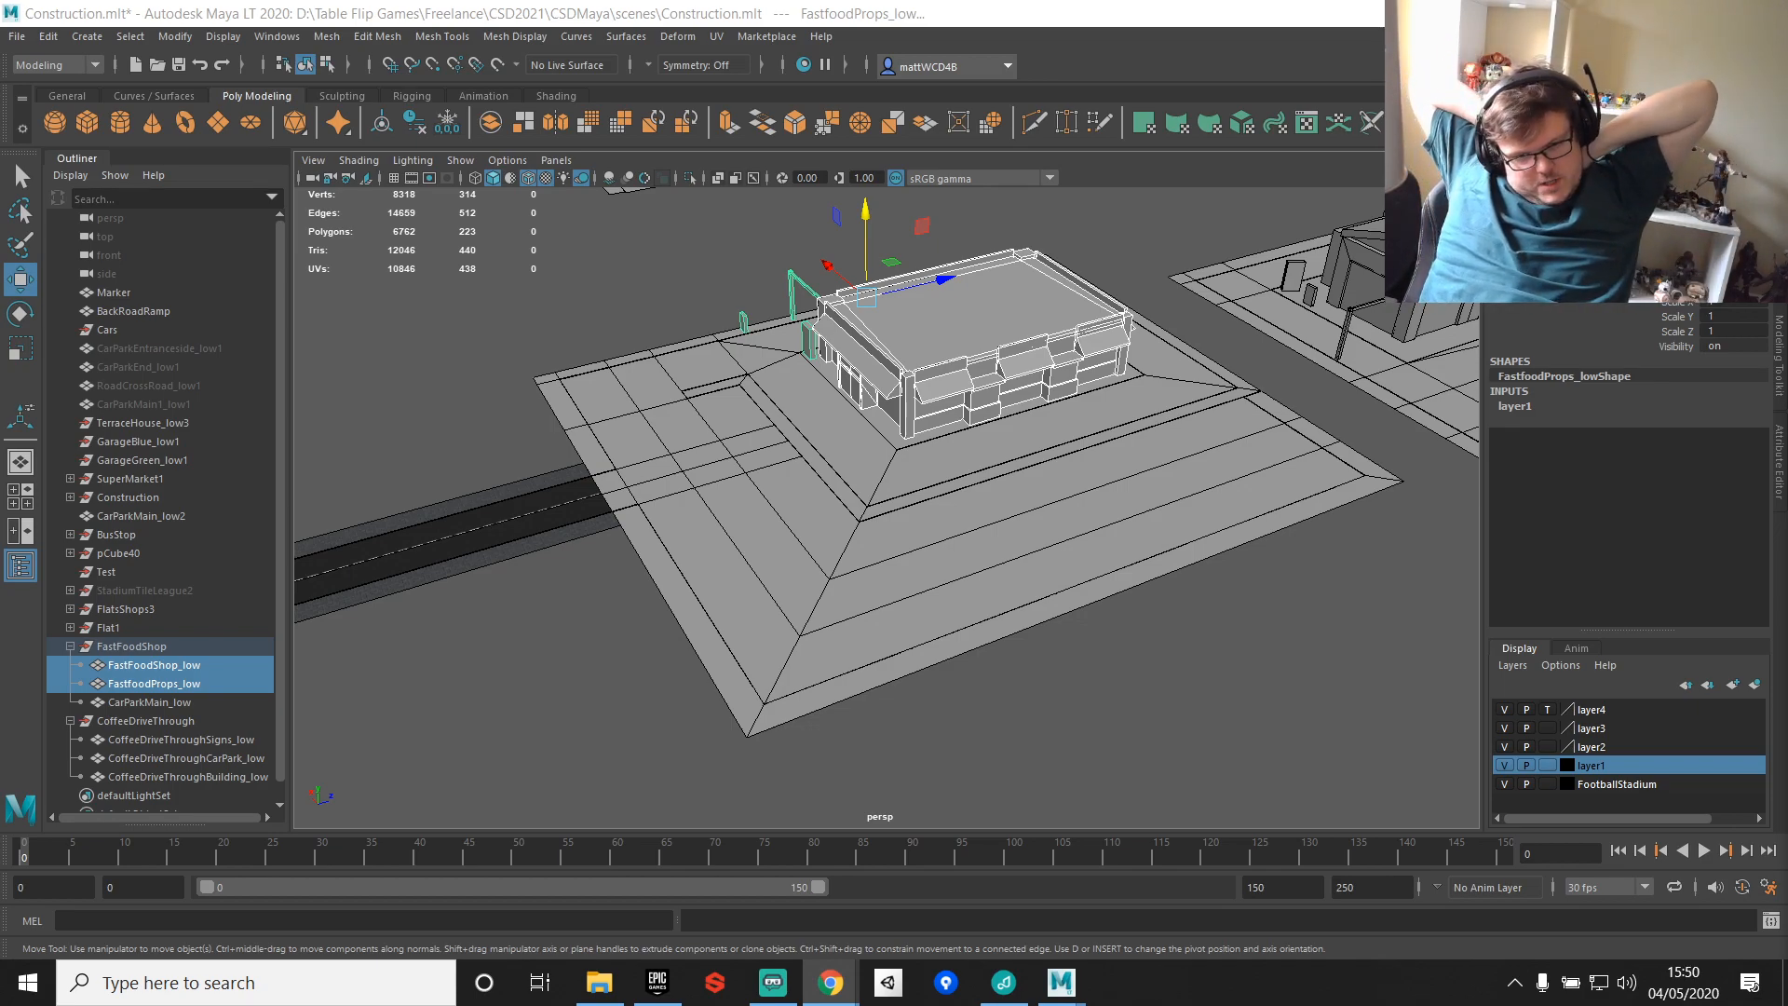
Step: Delete the straight road piece attached to the fast-food car park
{"action": "left_click_drag", "start_coordinate": [1145, 452], "coordinate": [845, 532], "text": "alt"}
{"action": "left_click", "coordinate": [575, 455]}
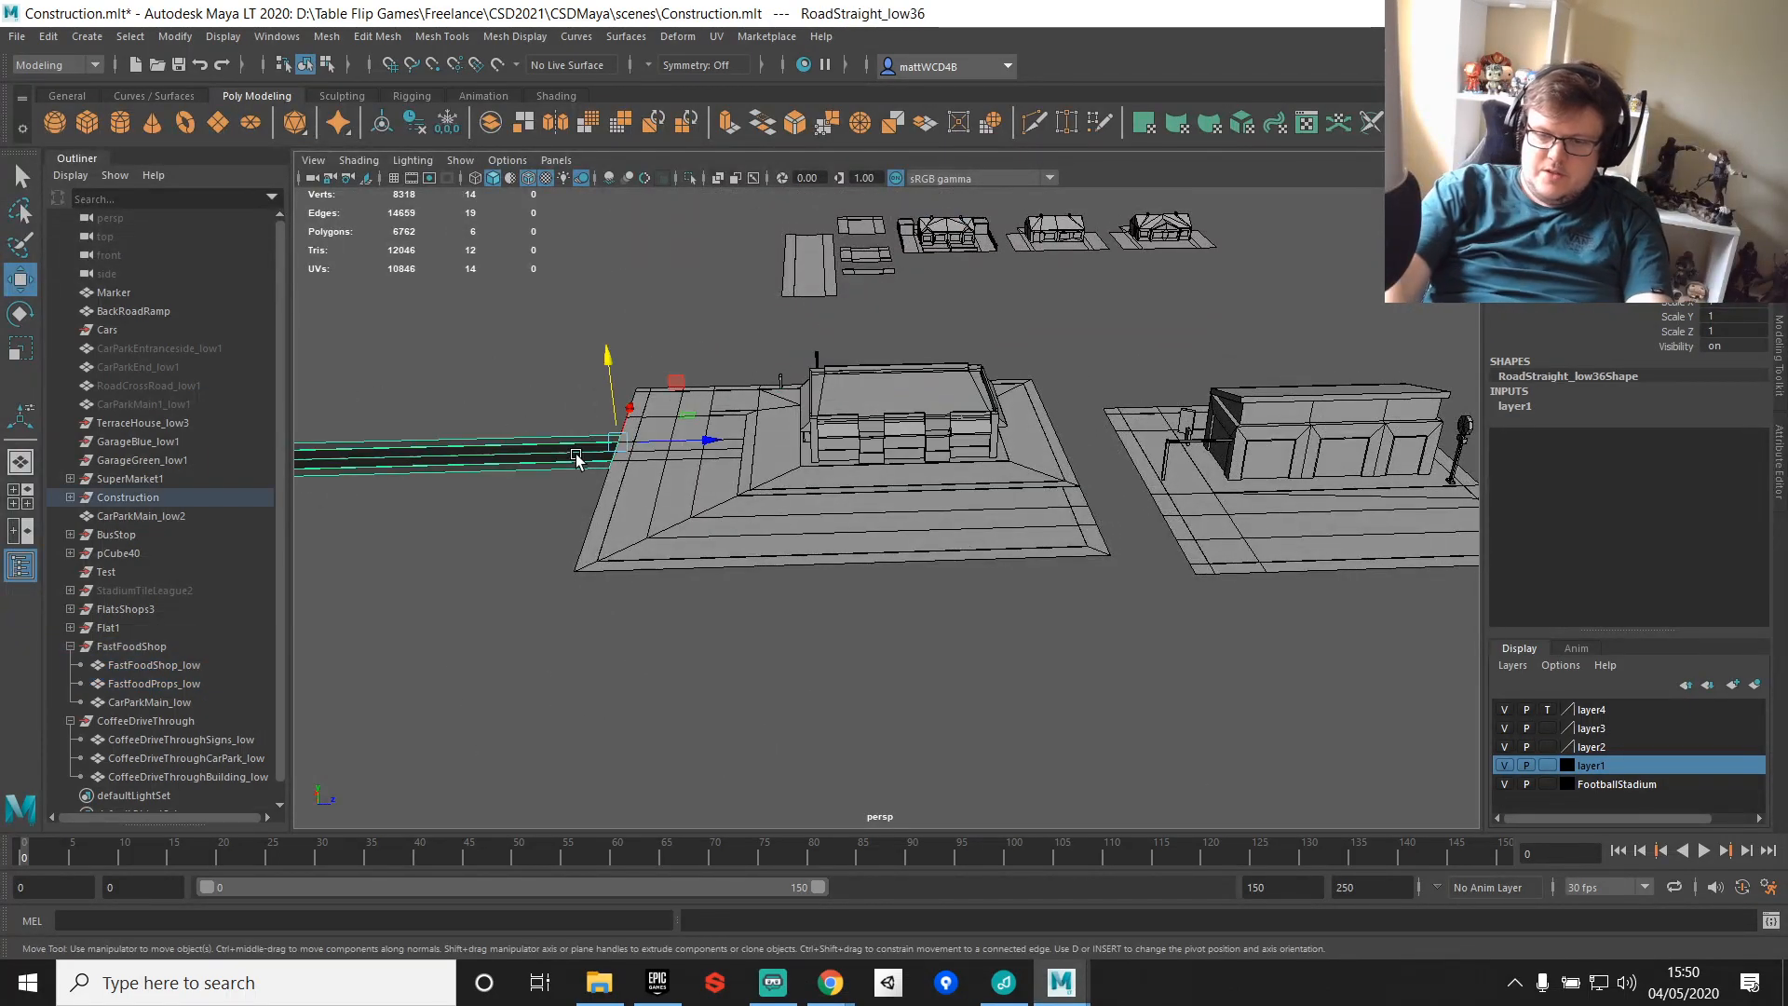
{"action": "key", "text": "Delete"}
Step: Examine the UV layouts of the fast-food and coffee drive-through meshes, the Construction meshes and the flats
{"action": "scroll", "coordinate": [663, 376], "scroll_direction": "down", "scroll_amount": 4}
{"action": "left_click_drag", "start_coordinate": [615, 385], "coordinate": [1071, 550]}
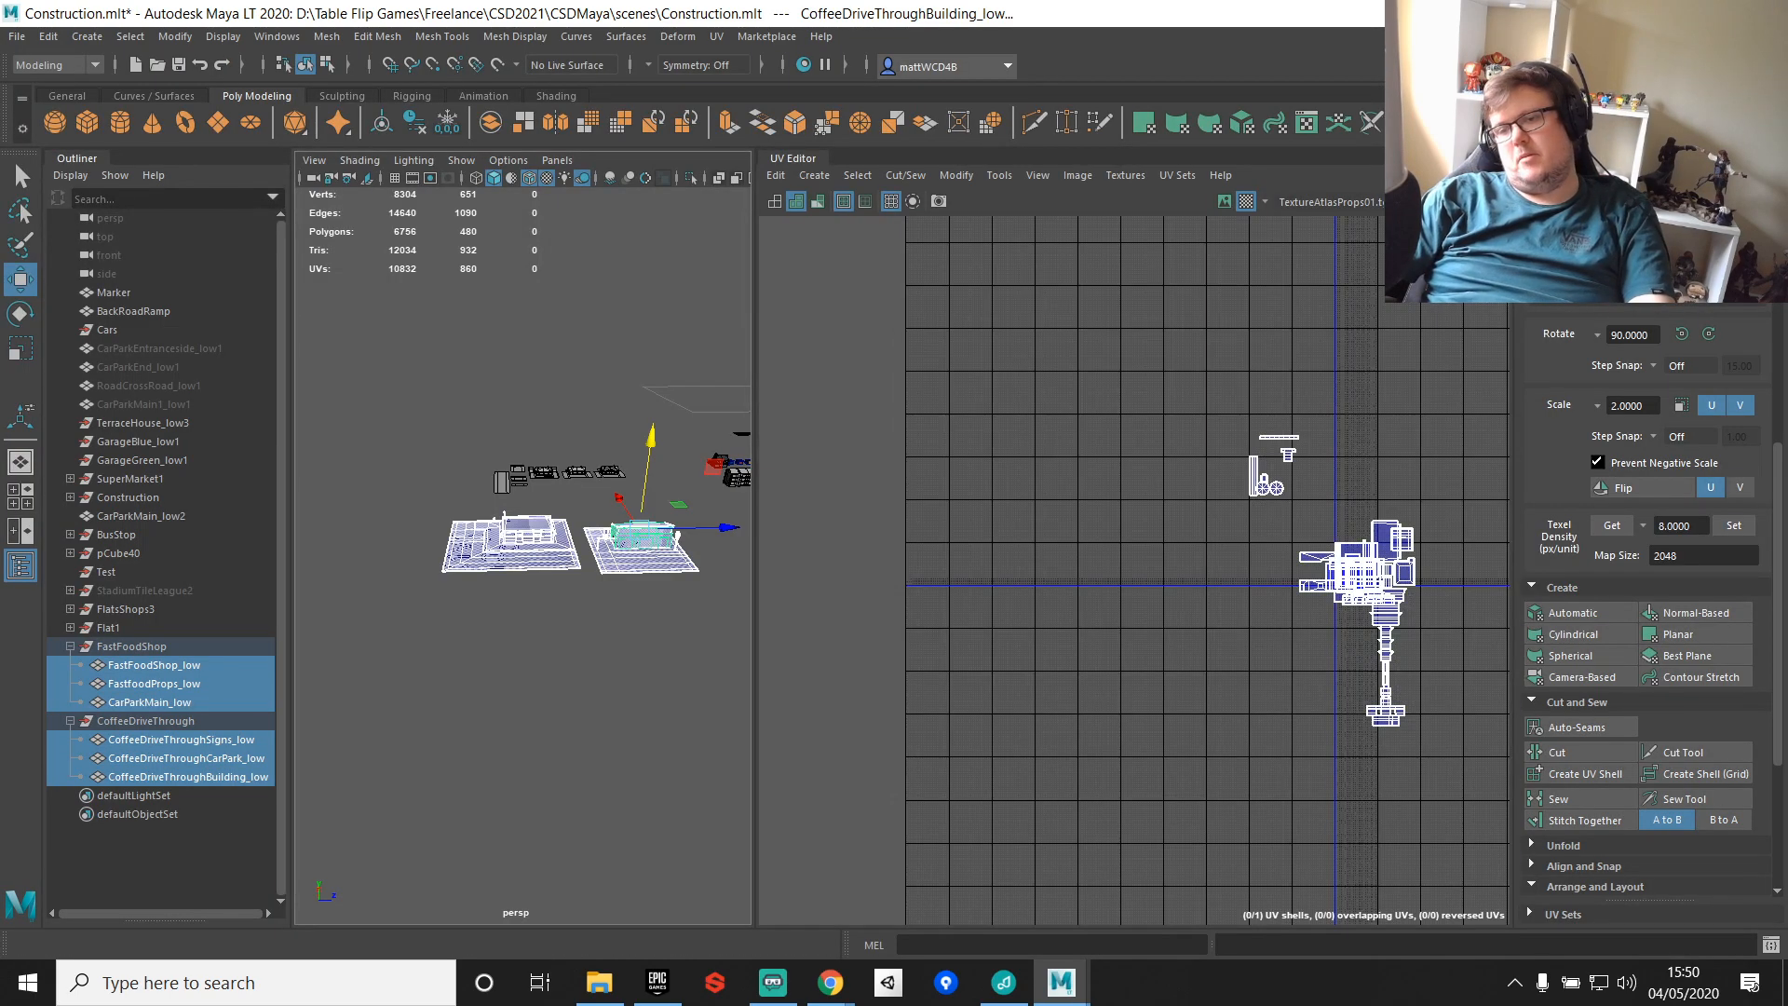
{"action": "scroll", "coordinate": [1486, 749], "scroll_direction": "down", "scroll_amount": 3}
{"action": "scroll", "coordinate": [1565, 773], "scroll_direction": "down", "scroll_amount": 5}
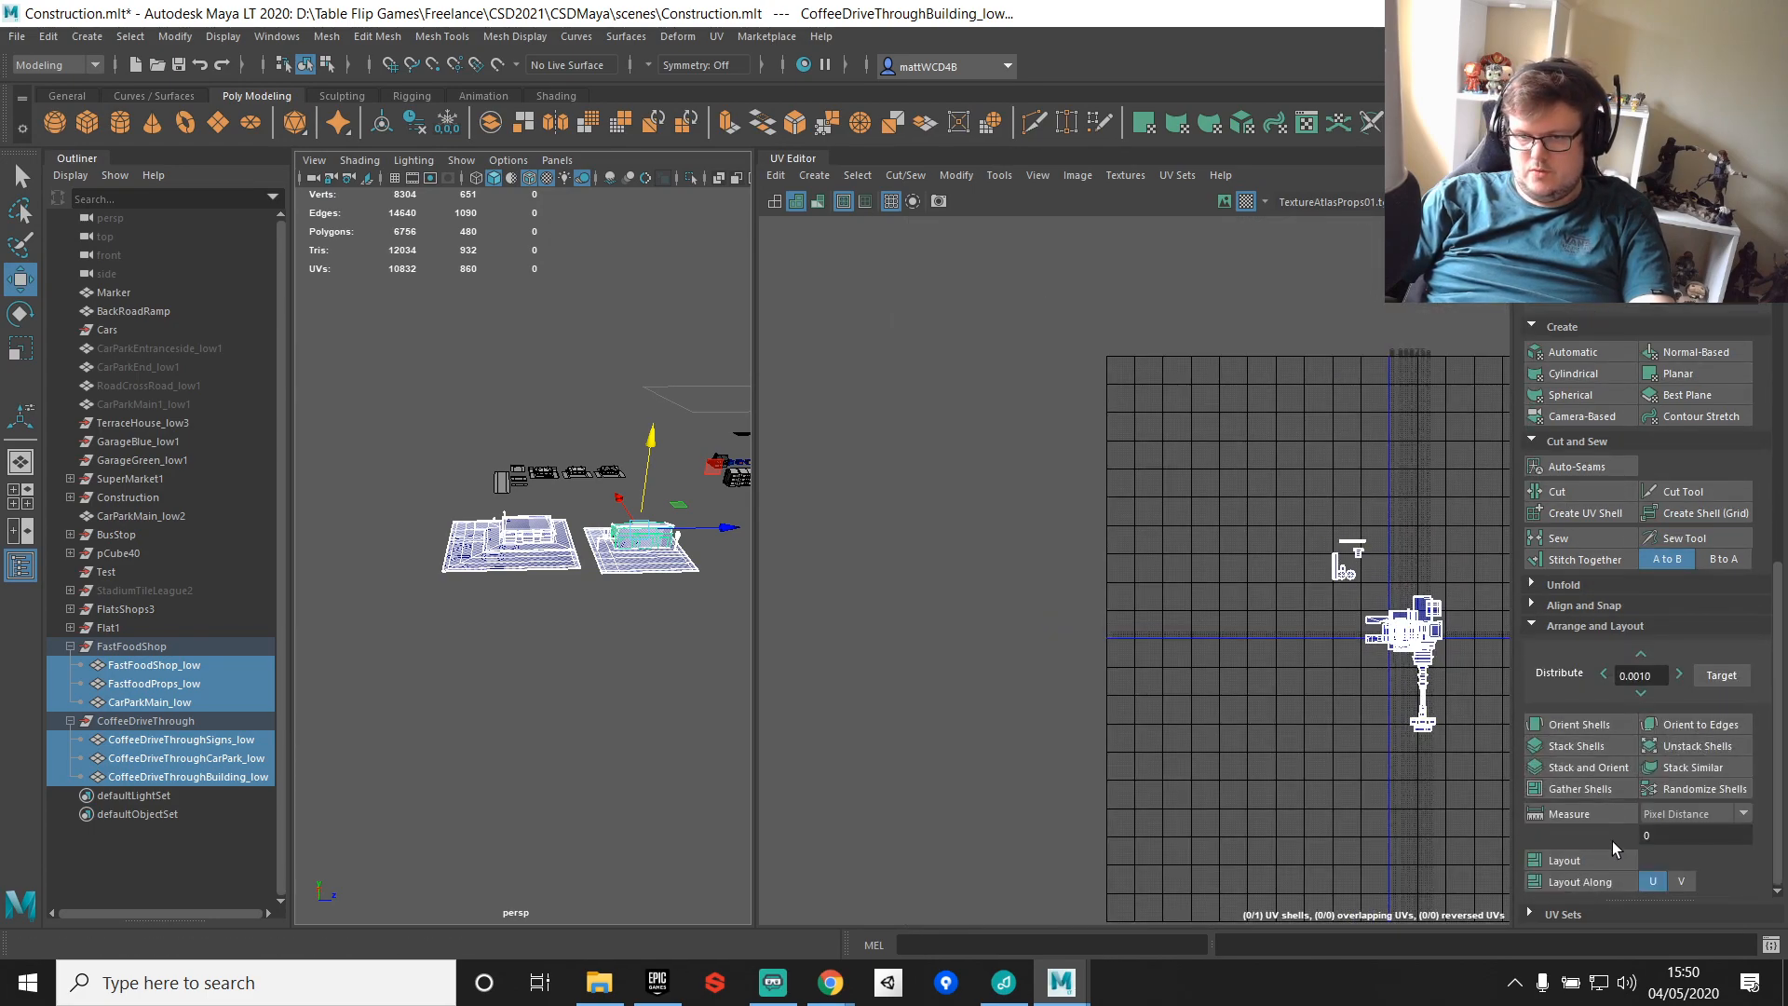
{"action": "middle_click_drag", "start_coordinate": [1382, 623], "coordinate": [1106, 527], "text": "alt"}
{"action": "scroll", "coordinate": [1105, 525], "scroll_direction": "up", "scroll_amount": 8}
{"action": "middle_click_drag", "start_coordinate": [605, 469], "coordinate": [494, 540], "text": "alt"}
{"action": "left_click_drag", "start_coordinate": [374, 477], "coordinate": [557, 557]}
{"action": "left_click", "coordinate": [580, 565]}
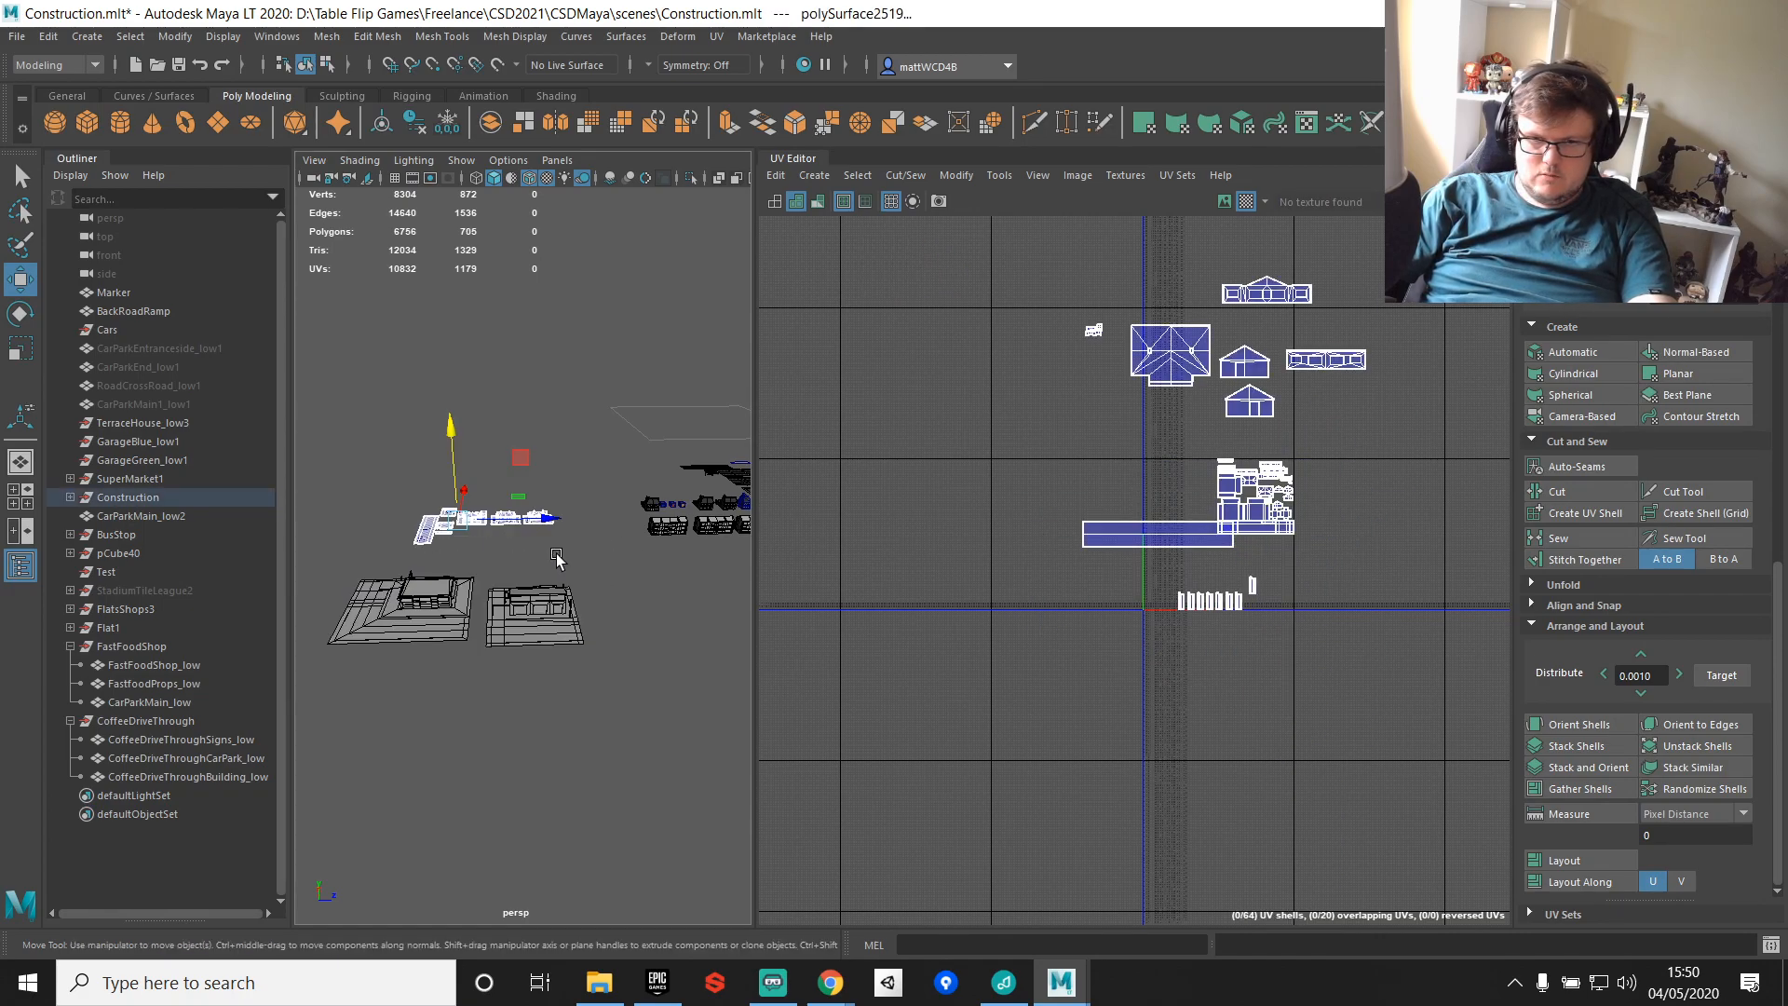
{"action": "key", "text": "f"}
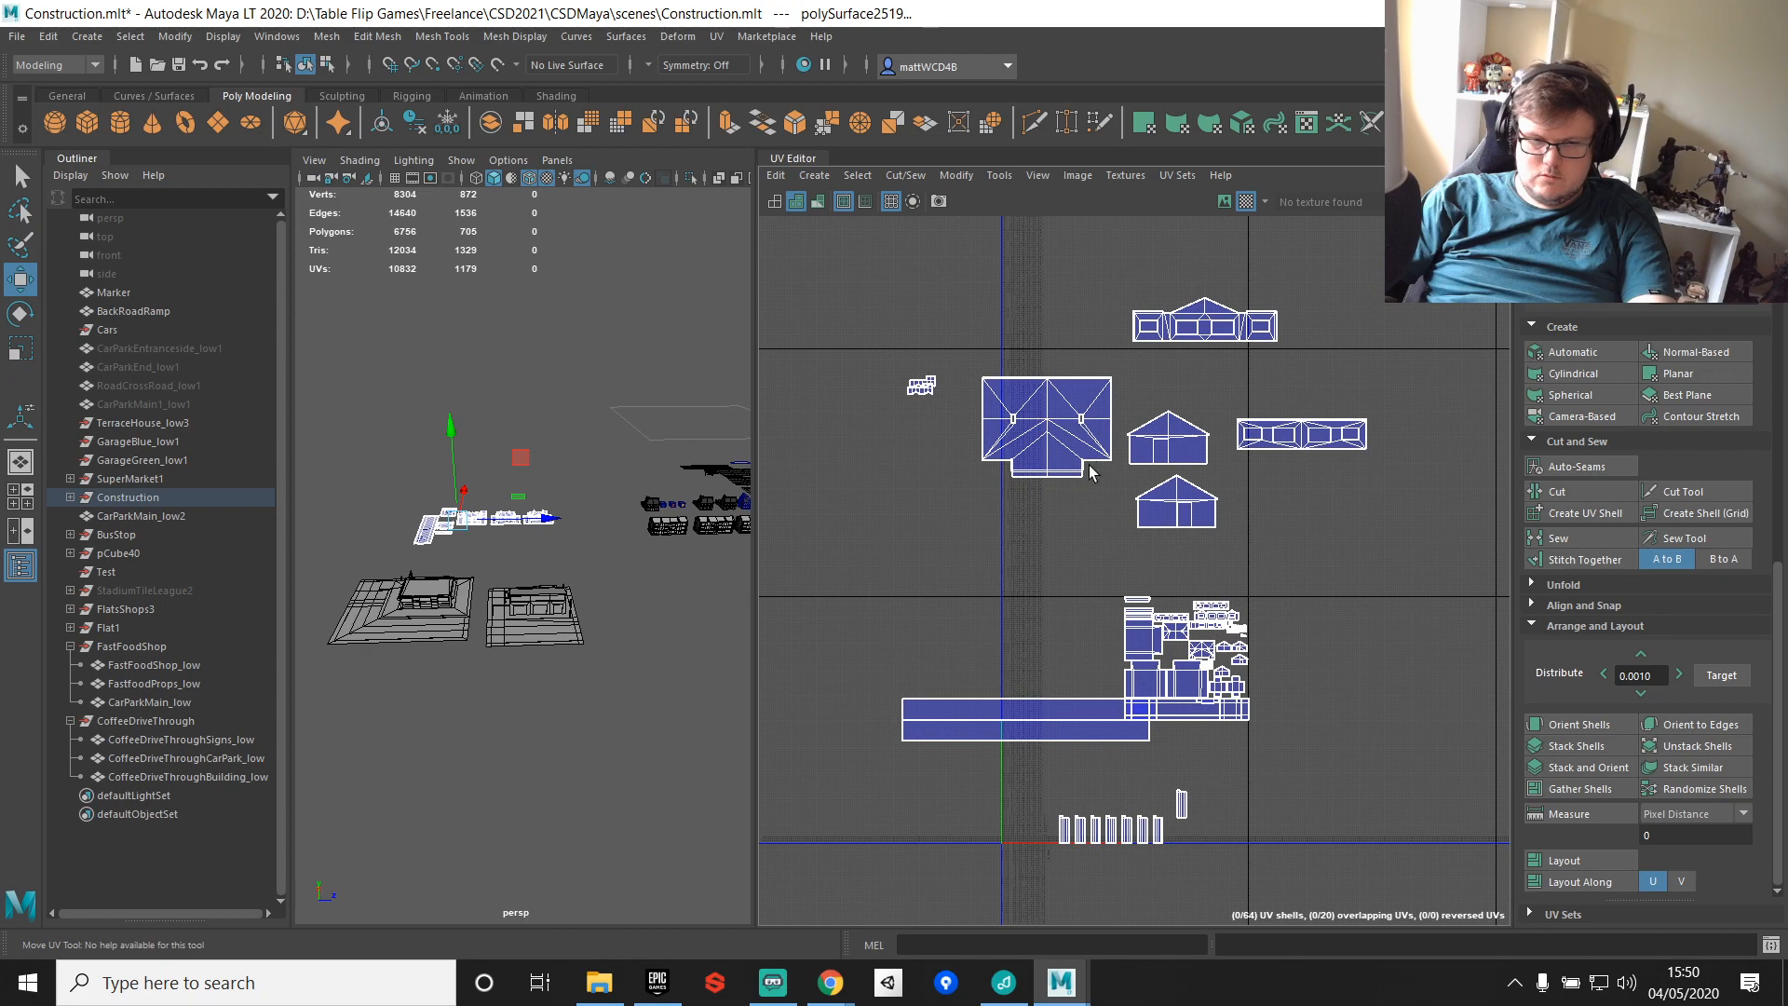
{"action": "middle_click_drag", "start_coordinate": [689, 598], "coordinate": [466, 681], "text": "alt"}
{"action": "left_click_drag", "start_coordinate": [510, 609], "coordinate": [581, 633], "text": "shift"}
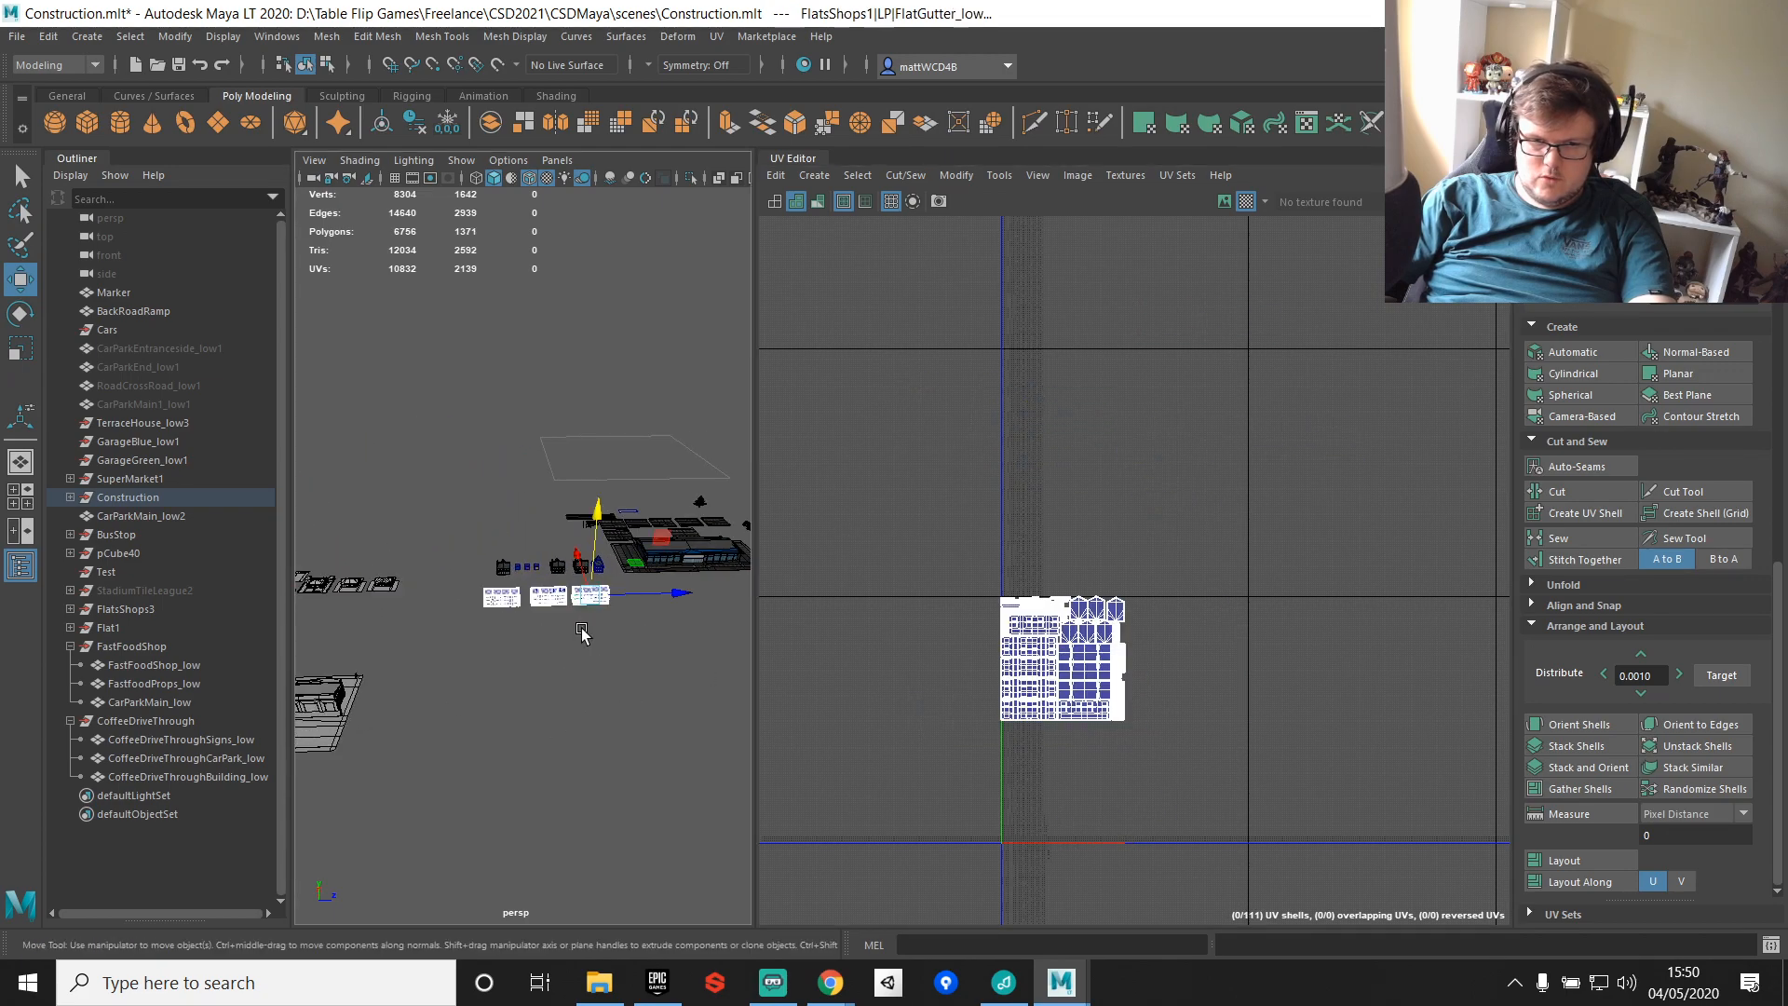
{"action": "middle_click_drag", "start_coordinate": [376, 546], "coordinate": [571, 556], "text": "alt"}
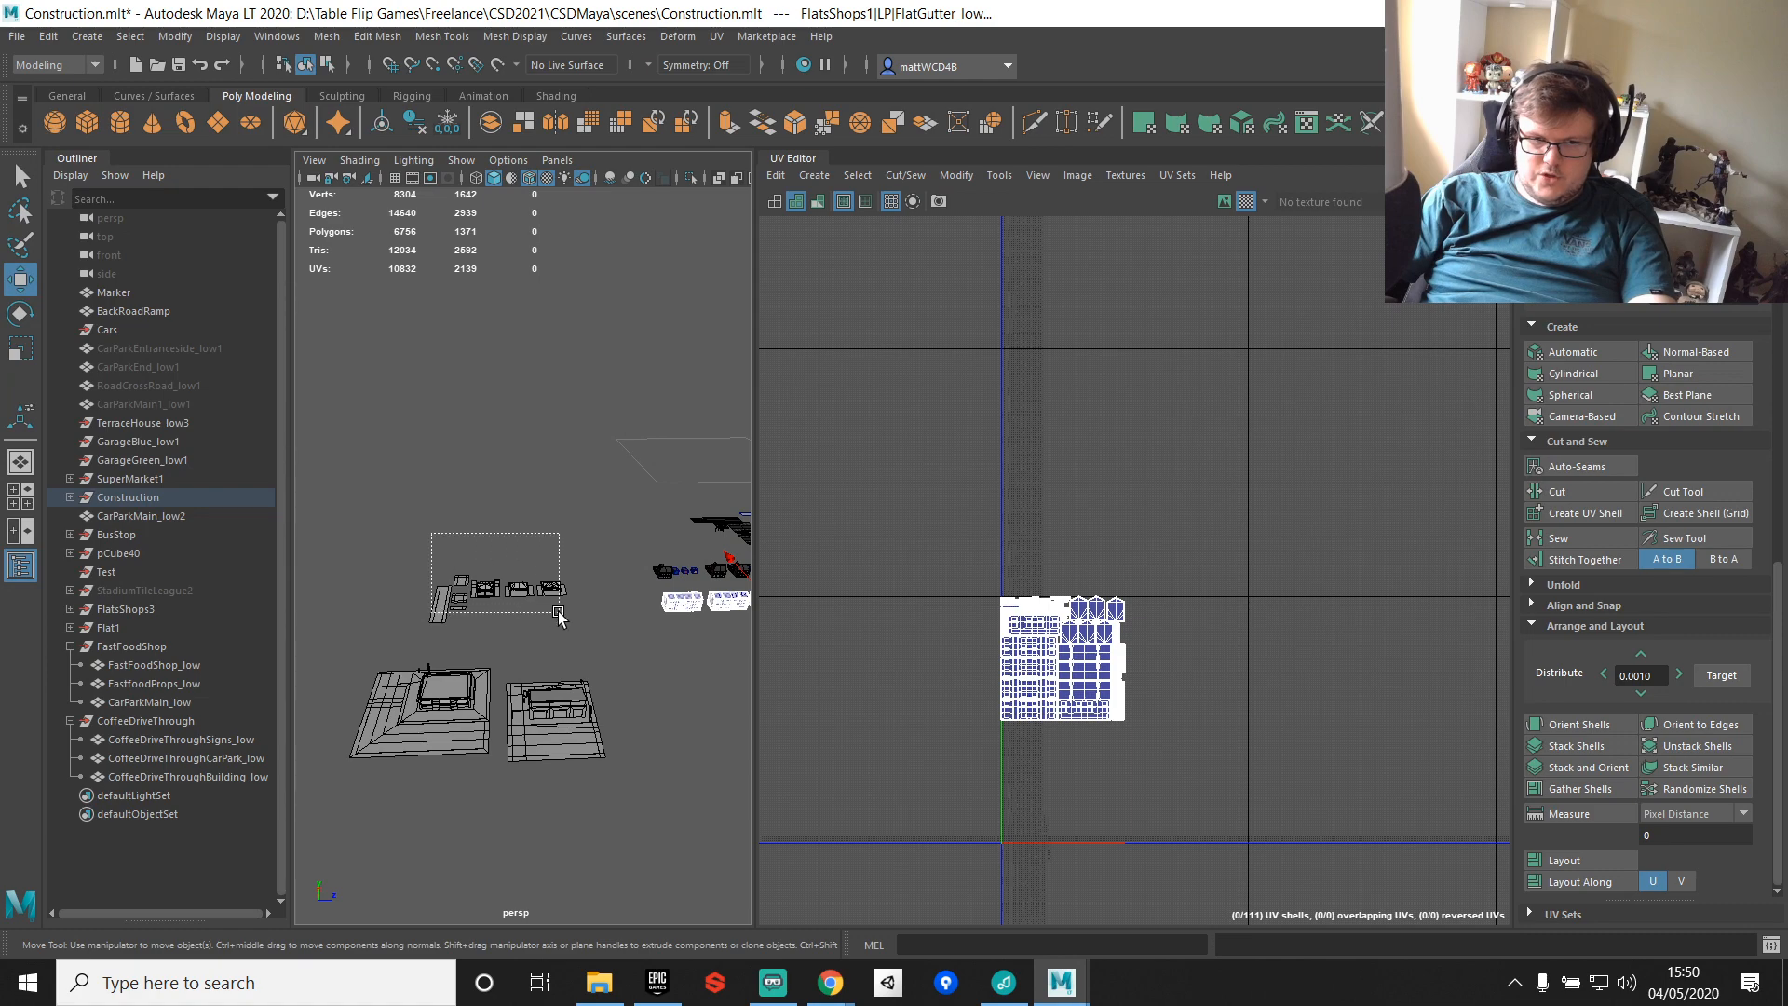
Step: Reselect the row of Construction meshes behind the fast-food car park and save the scene
{"action": "left_click_drag", "start_coordinate": [559, 615], "coordinate": [562, 617]}
{"action": "key", "text": "ctrl+s"}
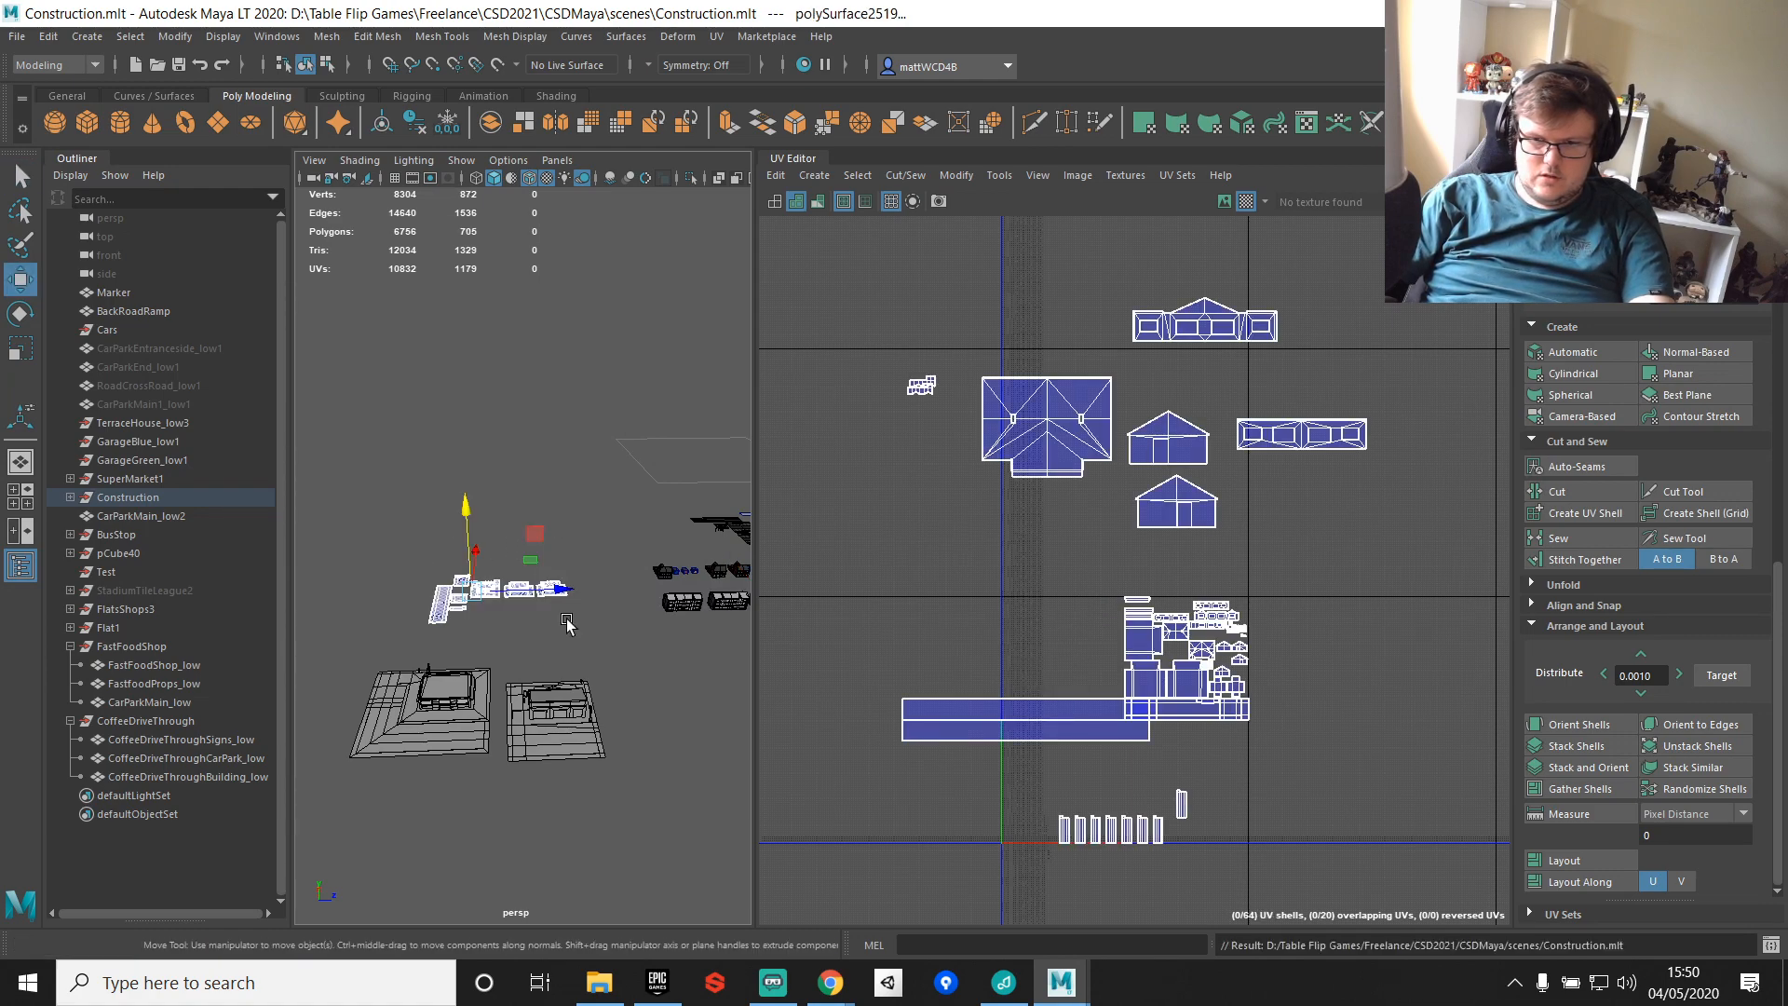
{"action": "scroll", "coordinate": [1473, 739], "scroll_direction": "down", "scroll_amount": 1}
{"action": "mouse_move", "coordinate": [1634, 899]}
{"action": "left_mouse_down"}
{"action": "mouse_move", "coordinate": [1639, 775]}
{"action": "mouse_move", "coordinate": [1623, 906]}
{"action": "left_mouse_up"}
{"action": "middle_click_drag", "start_coordinate": [554, 483], "coordinate": [486, 502], "text": "alt"}
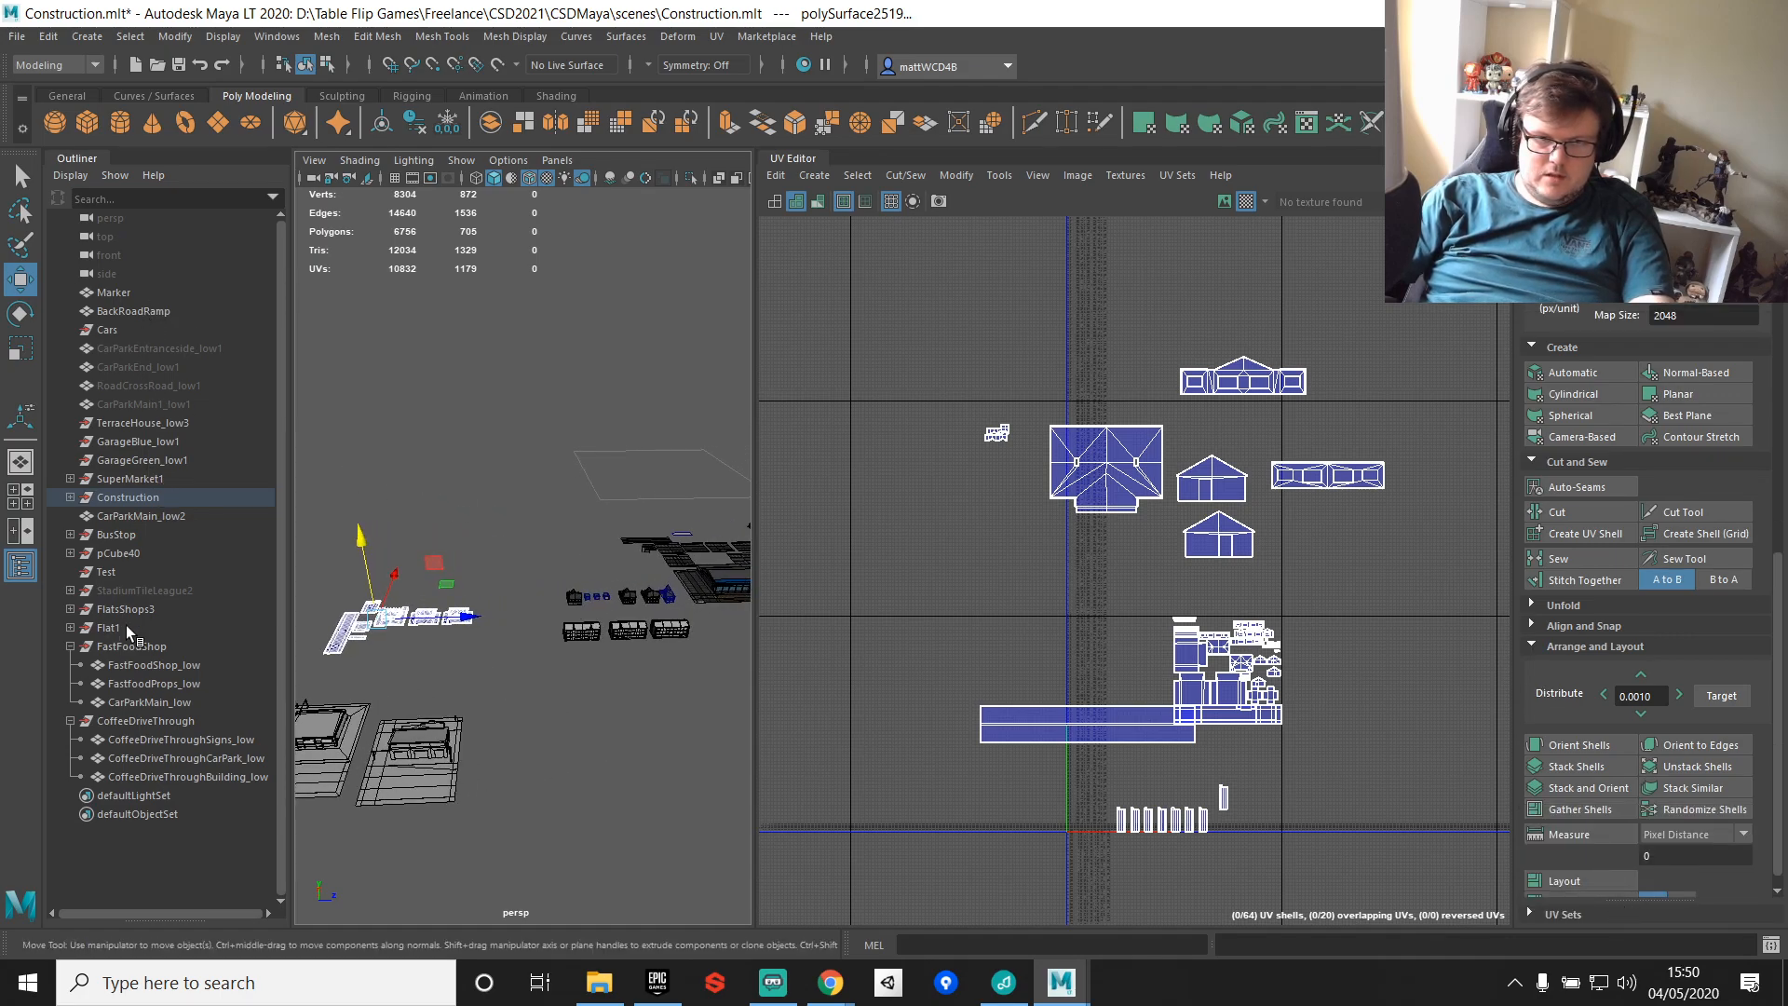
Step: Unhide the StadiumTileLeague2 group and expand its hierarchy down to the contents of Environment
{"action": "left_click", "coordinate": [142, 589]}
{"action": "key", "text": "h"}
{"action": "left_click", "coordinate": [71, 591]}
{"action": "left_click", "coordinate": [82, 628]}
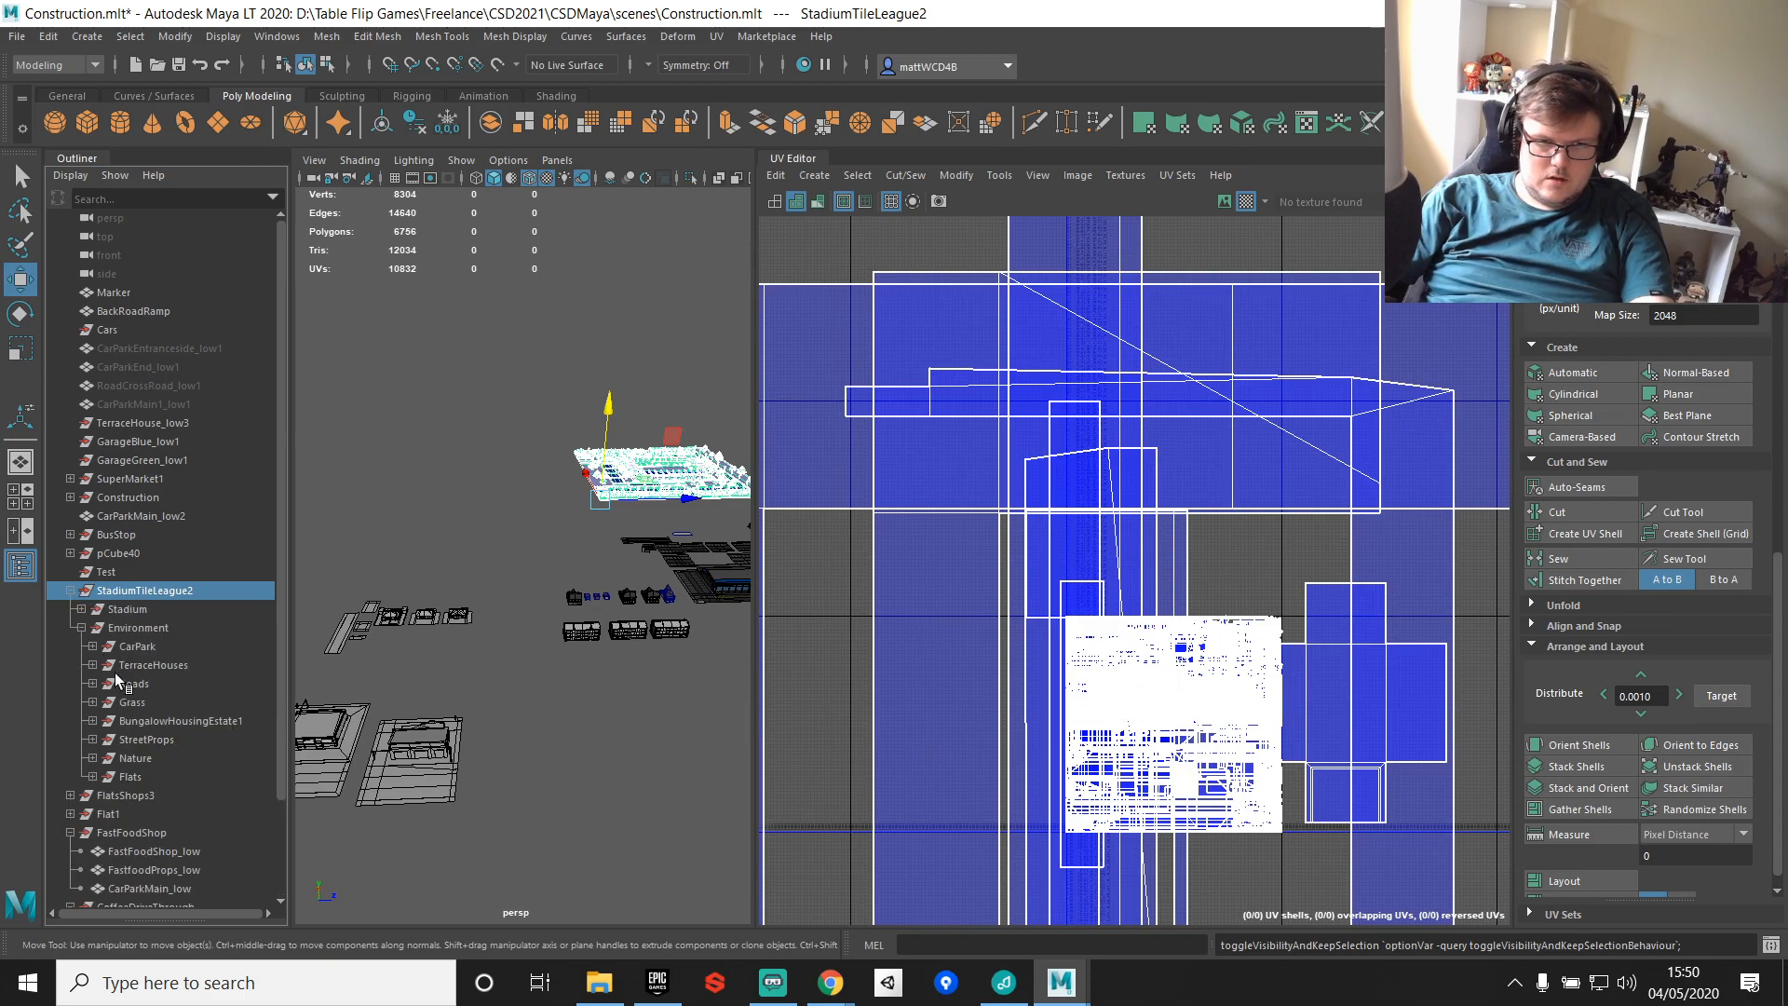
Step: Check the TerraceHouses group, and select and frame the BungalowHousingEstate1 group
{"action": "left_click", "coordinate": [154, 665]}
{"action": "key", "text": "f"}
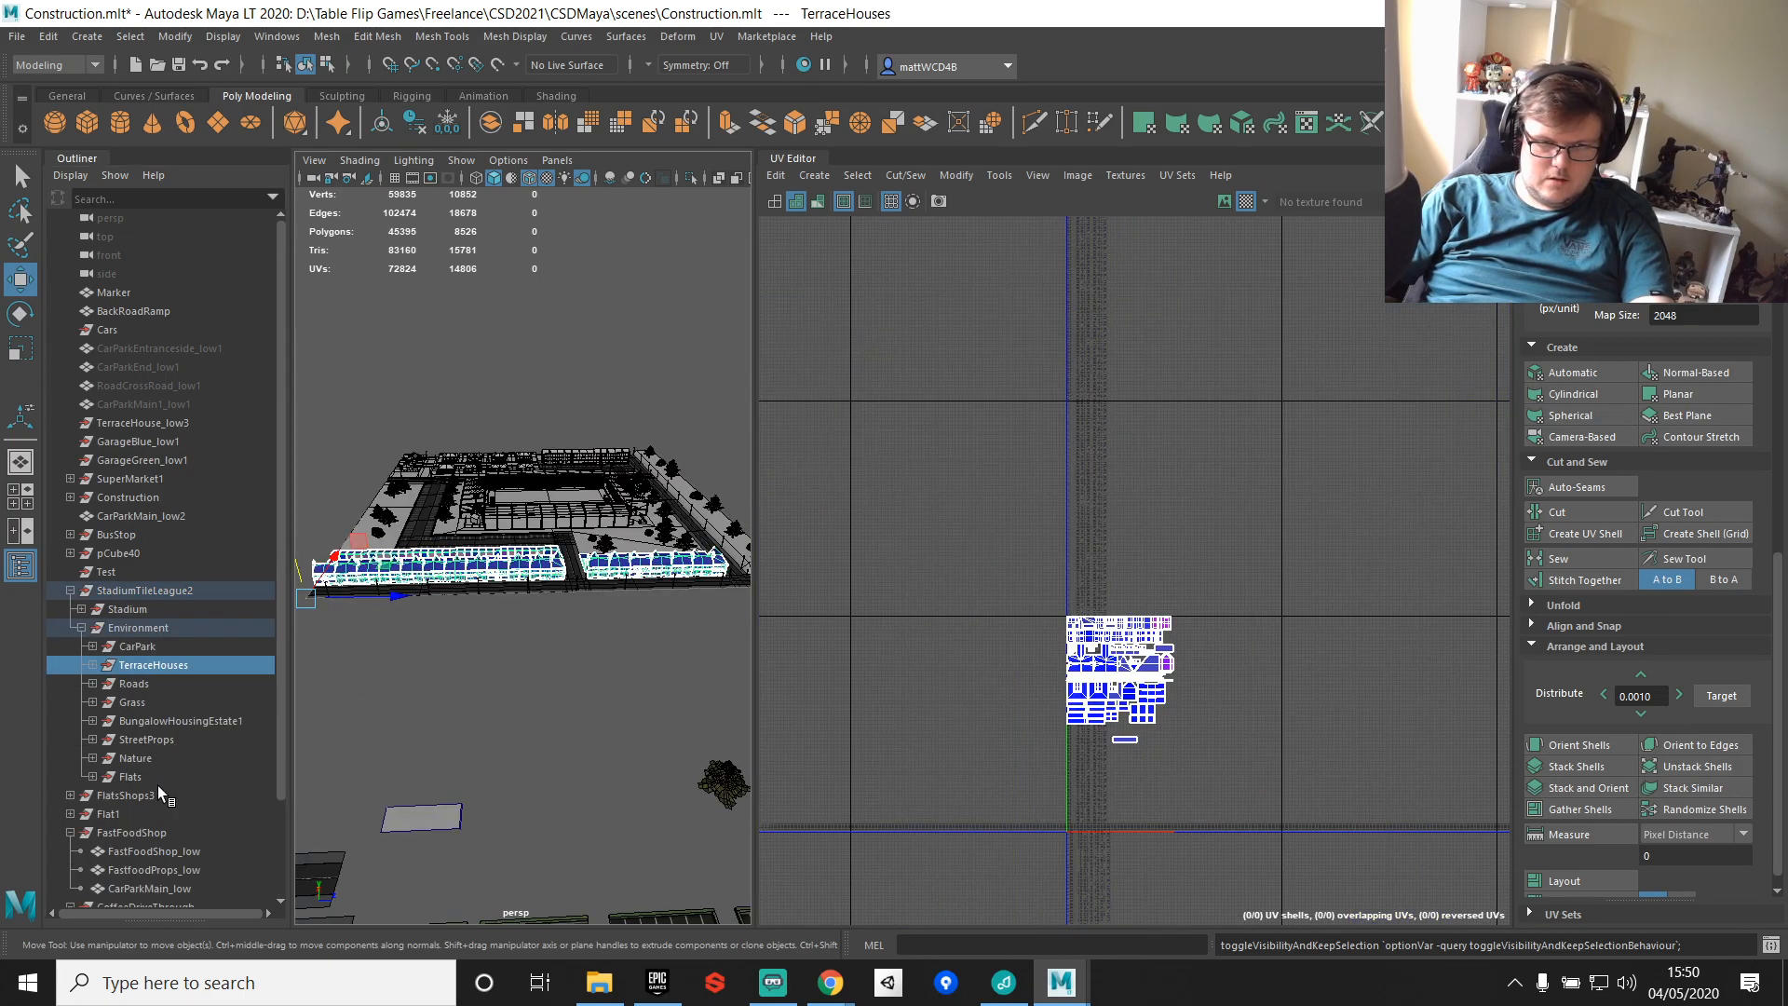
{"action": "left_click", "coordinate": [160, 721]}
{"action": "key", "text": "f"}
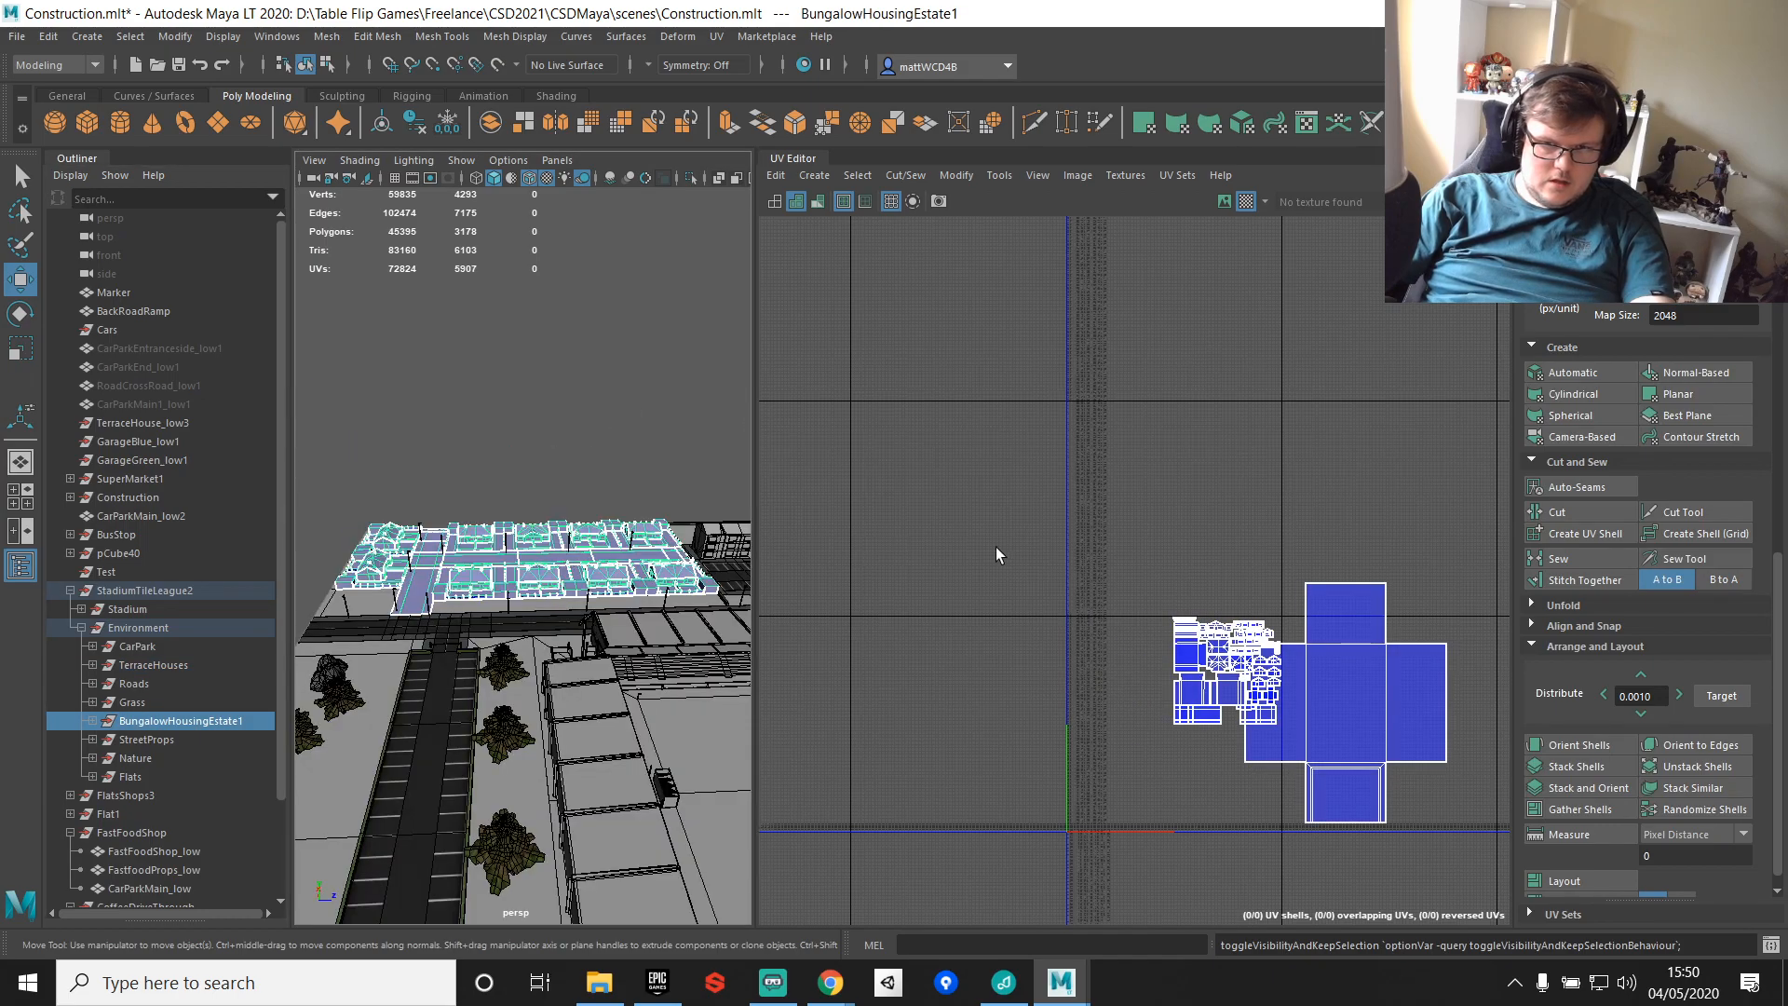
Step: Examine the bungalow estate's UV layout, including the oversized cross-shaped shells, and the estate in the viewport
{"action": "scroll", "coordinate": [1333, 696], "scroll_direction": "up", "scroll_amount": 5}
{"action": "scroll", "coordinate": [1333, 697], "scroll_direction": "down", "scroll_amount": 2}
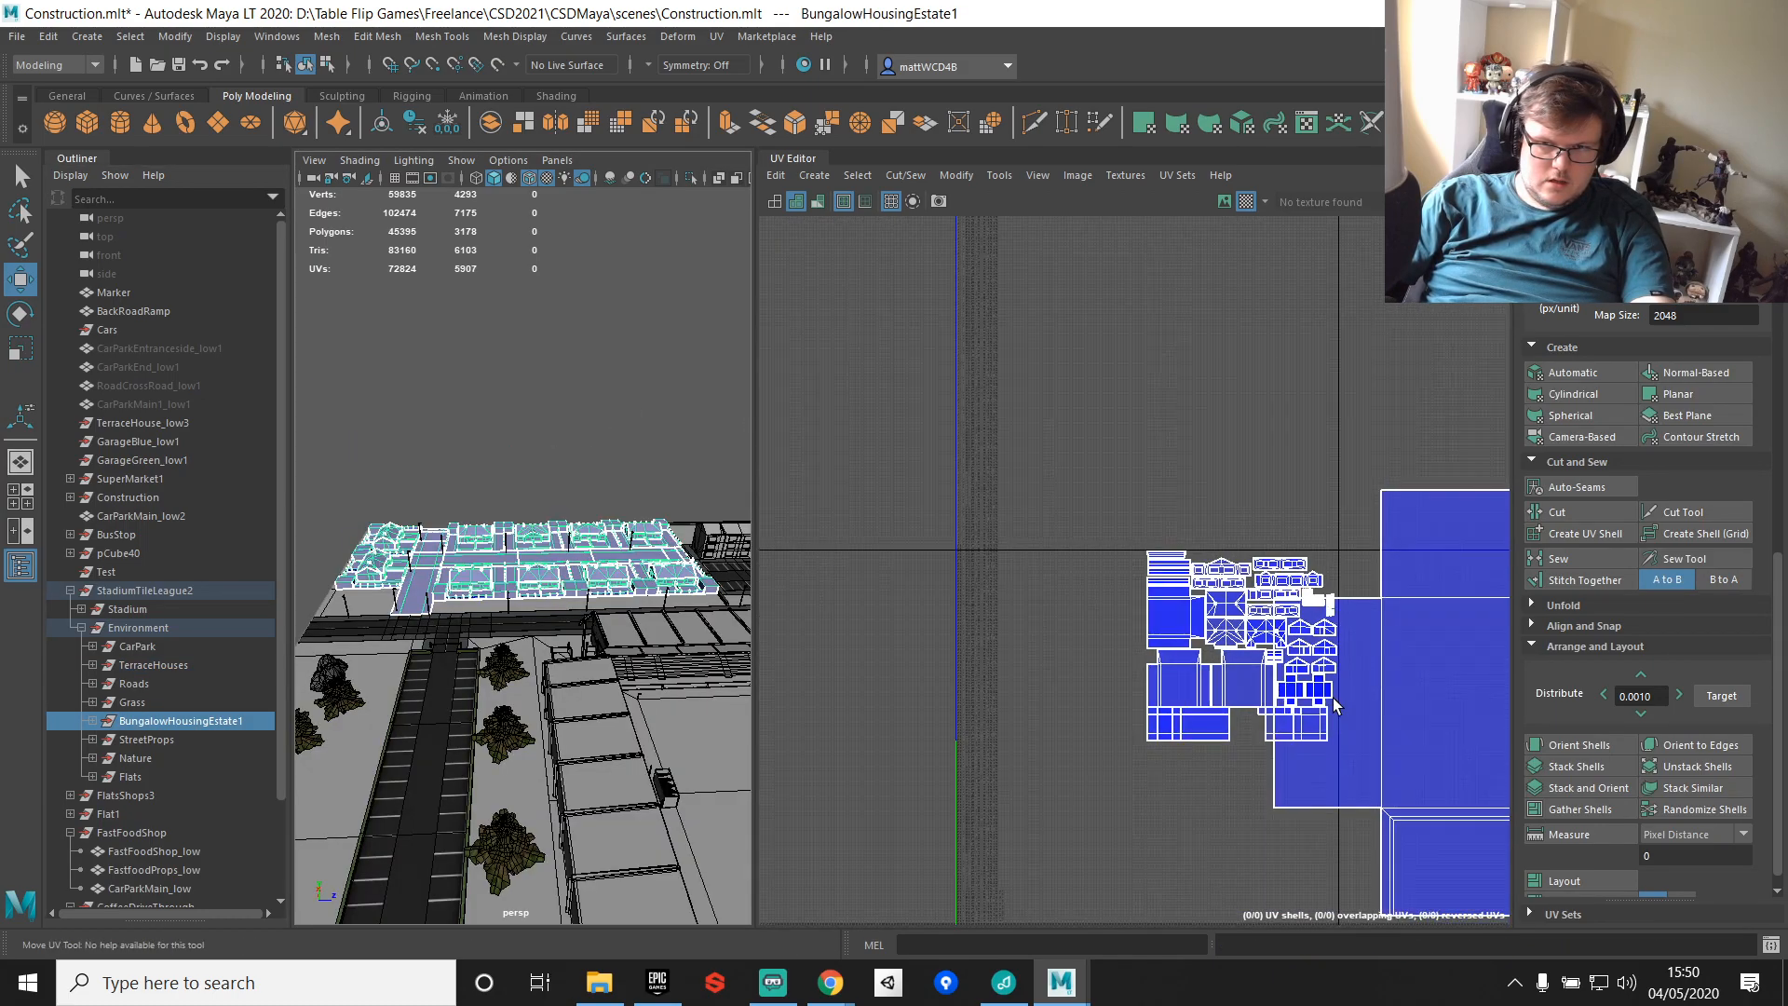
{"action": "scroll", "coordinate": [1333, 697], "scroll_direction": "up", "scroll_amount": 2}
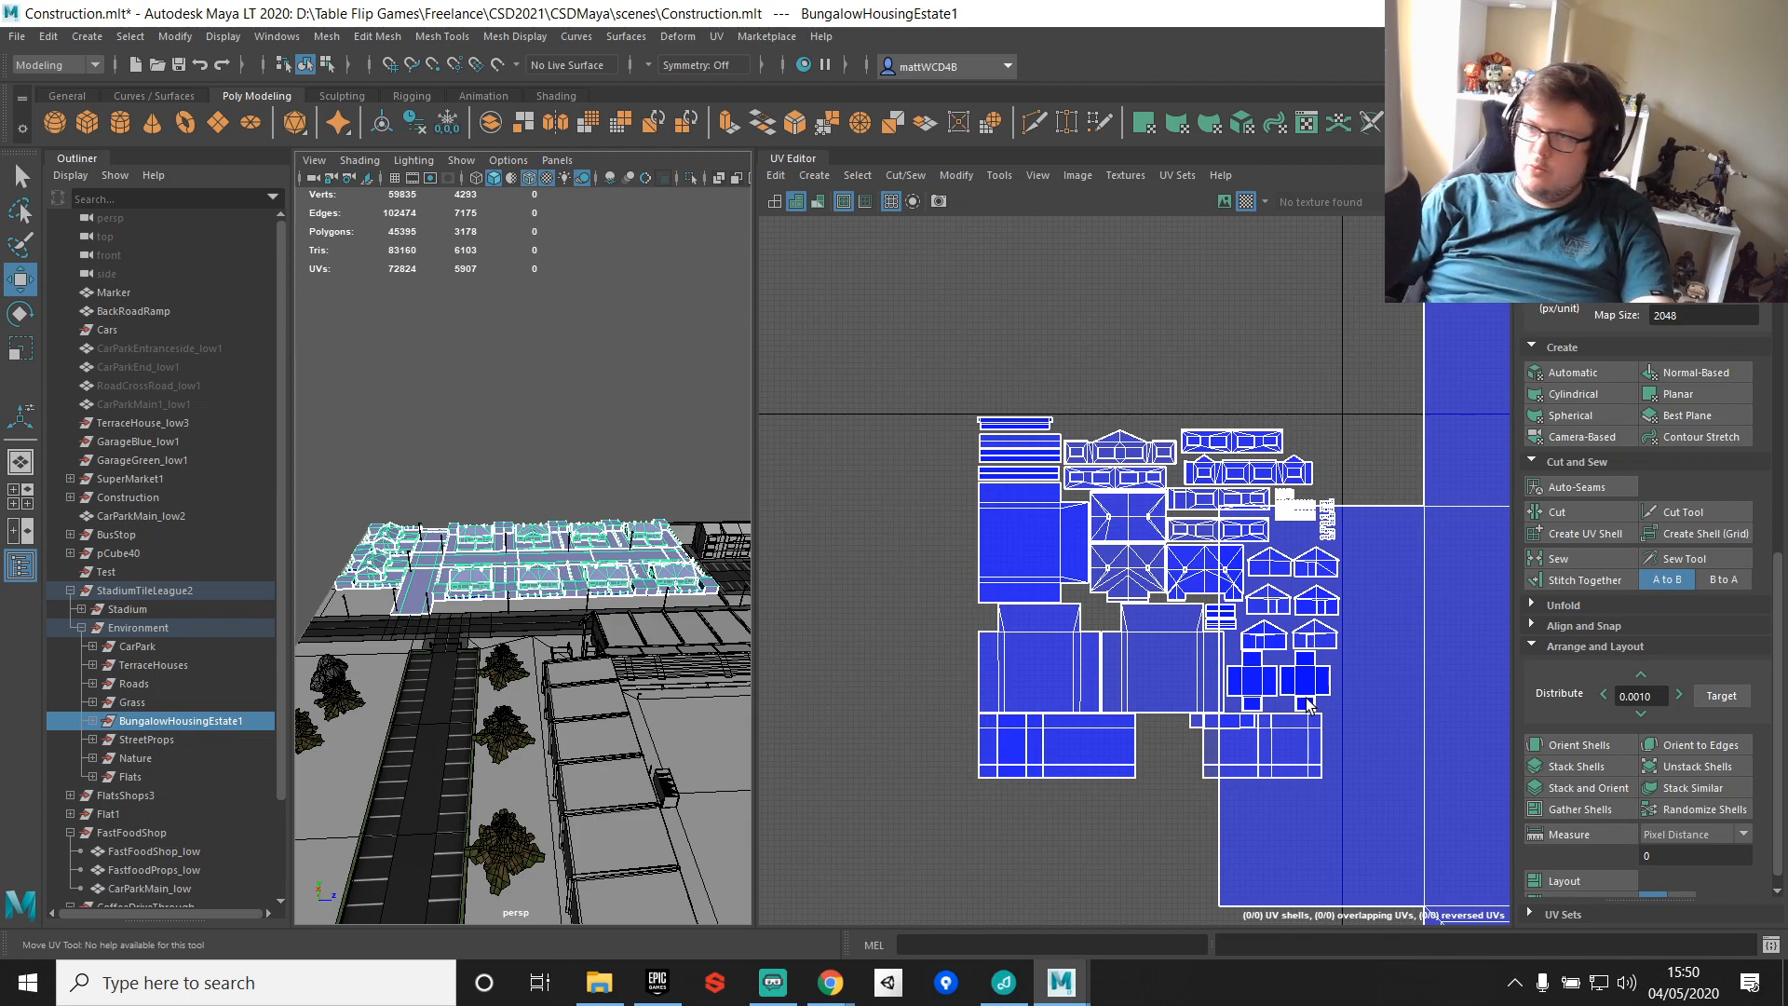
{"action": "scroll", "coordinate": [1308, 701], "scroll_direction": "down", "scroll_amount": 8}
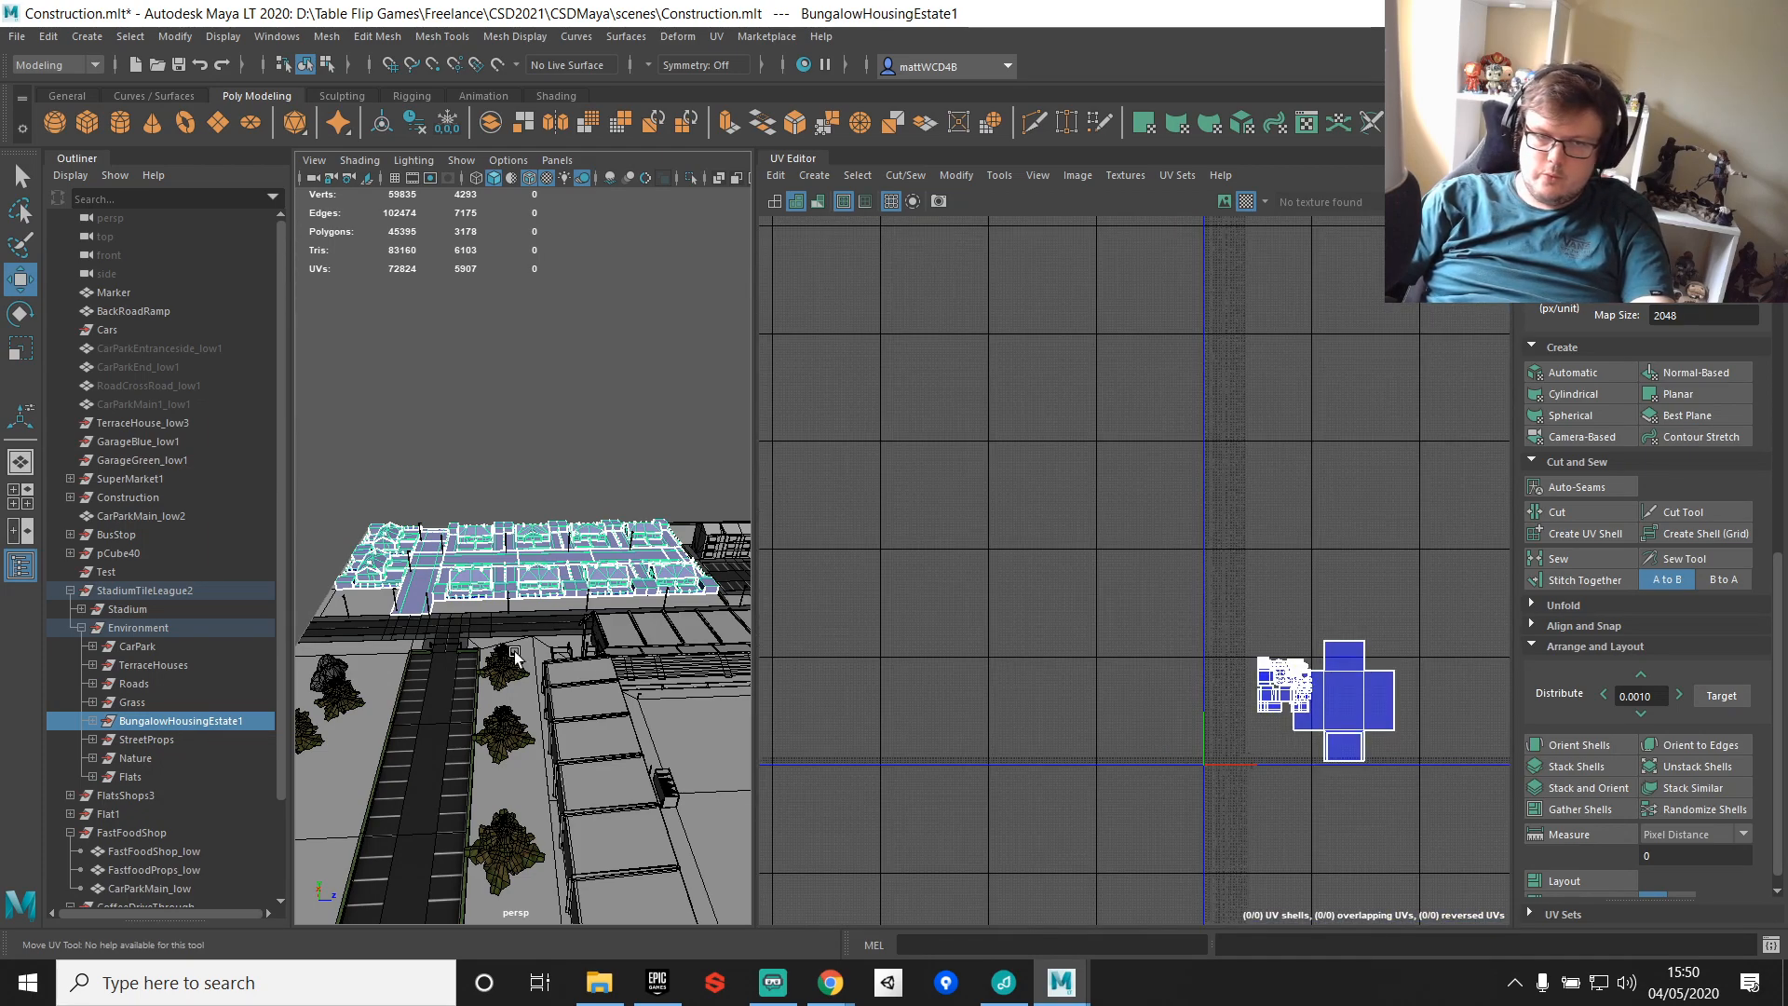
{"action": "scroll", "coordinate": [493, 691], "scroll_direction": "down", "scroll_amount": 7}
{"action": "scroll", "coordinate": [502, 682], "scroll_direction": "up", "scroll_amount": 6}
{"action": "scroll", "coordinate": [522, 652], "scroll_direction": "down", "scroll_amount": 3}
{"action": "middle_click_drag", "start_coordinate": [606, 519], "coordinate": [555, 592], "text": "alt"}
{"action": "scroll", "coordinate": [555, 592], "scroll_direction": "up", "scroll_amount": 6}
{"action": "left_click_drag", "start_coordinate": [567, 512], "coordinate": [558, 600], "text": "alt"}
{"action": "scroll", "coordinate": [1258, 687], "scroll_direction": "up", "scroll_amount": 4}
{"action": "middle_click_drag", "start_coordinate": [1393, 722], "coordinate": [1226, 625], "text": "alt"}
{"action": "scroll", "coordinate": [1226, 625], "scroll_direction": "up", "scroll_amount": 8}
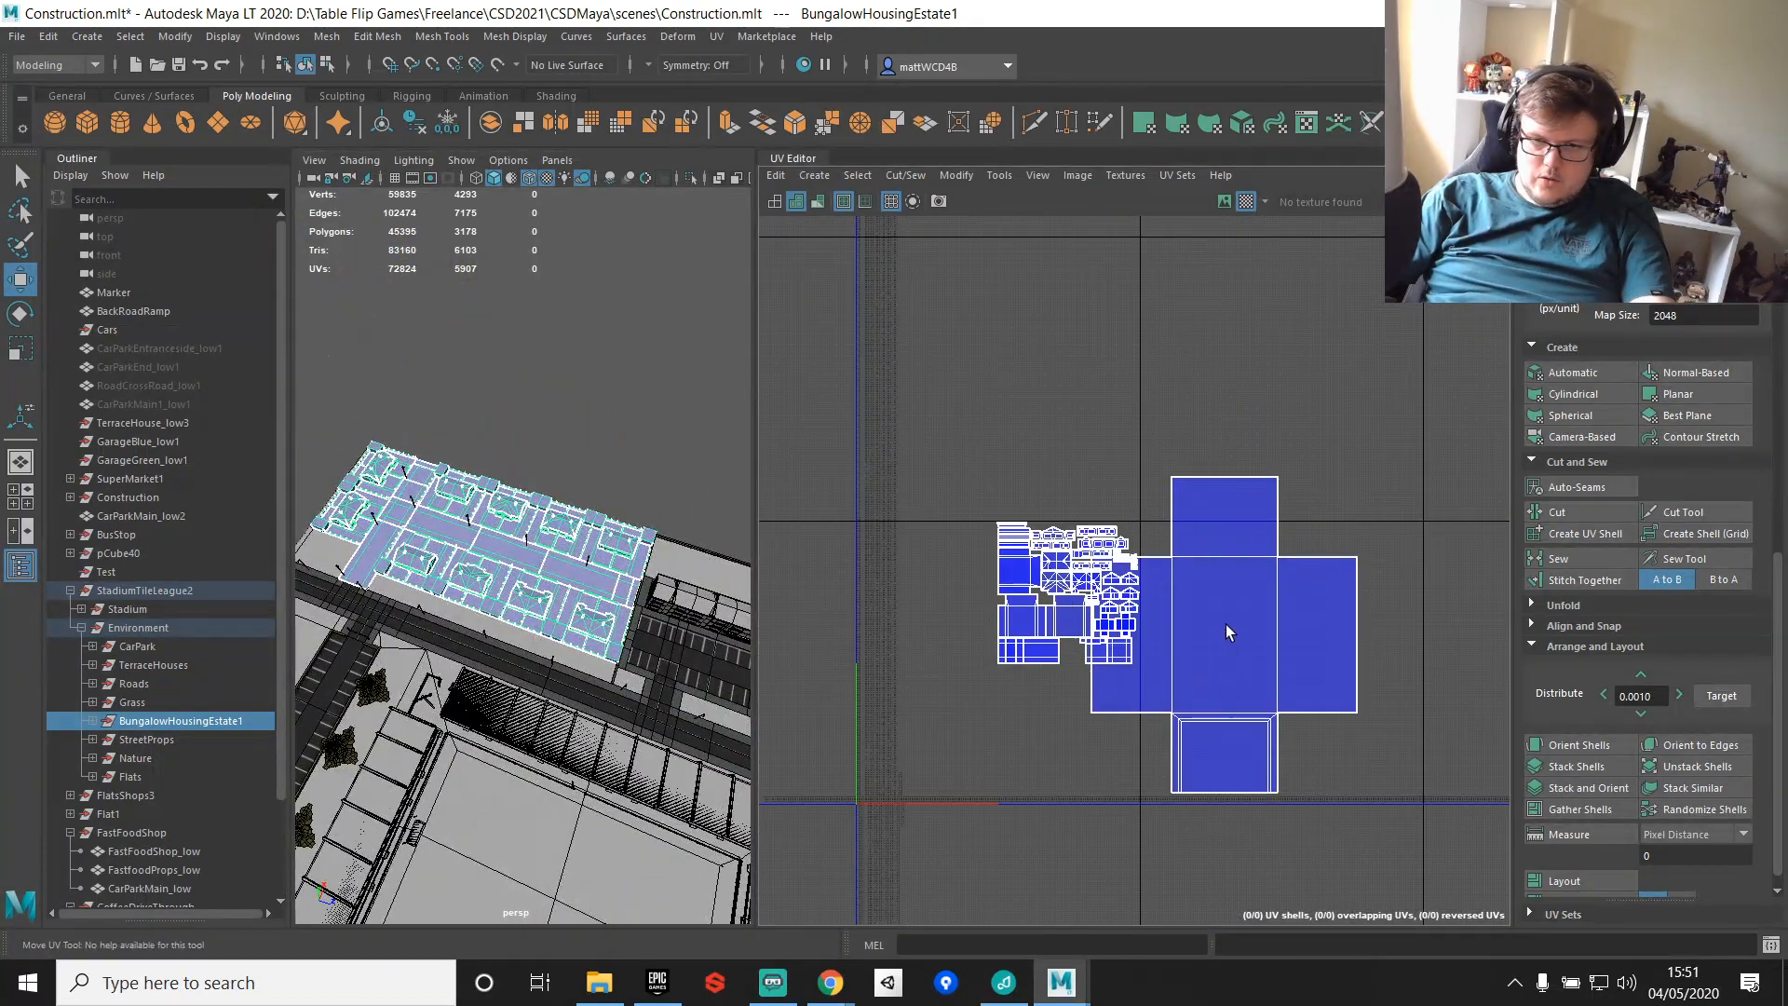
Step: Select the oversized cross-shaped UV shells and scale them down to about the size of the other bungalow crosses
{"action": "right_click_drag", "start_coordinate": [1217, 565], "coordinate": [1360, 538]}
{"action": "left_click_drag", "start_coordinate": [1258, 440], "coordinate": [1496, 562]}
{"action": "right_click_drag", "start_coordinate": [1302, 533], "coordinate": [1465, 542], "text": "ctrl"}
{"action": "scroll", "coordinate": [1318, 650], "scroll_direction": "down", "scroll_amount": 3}
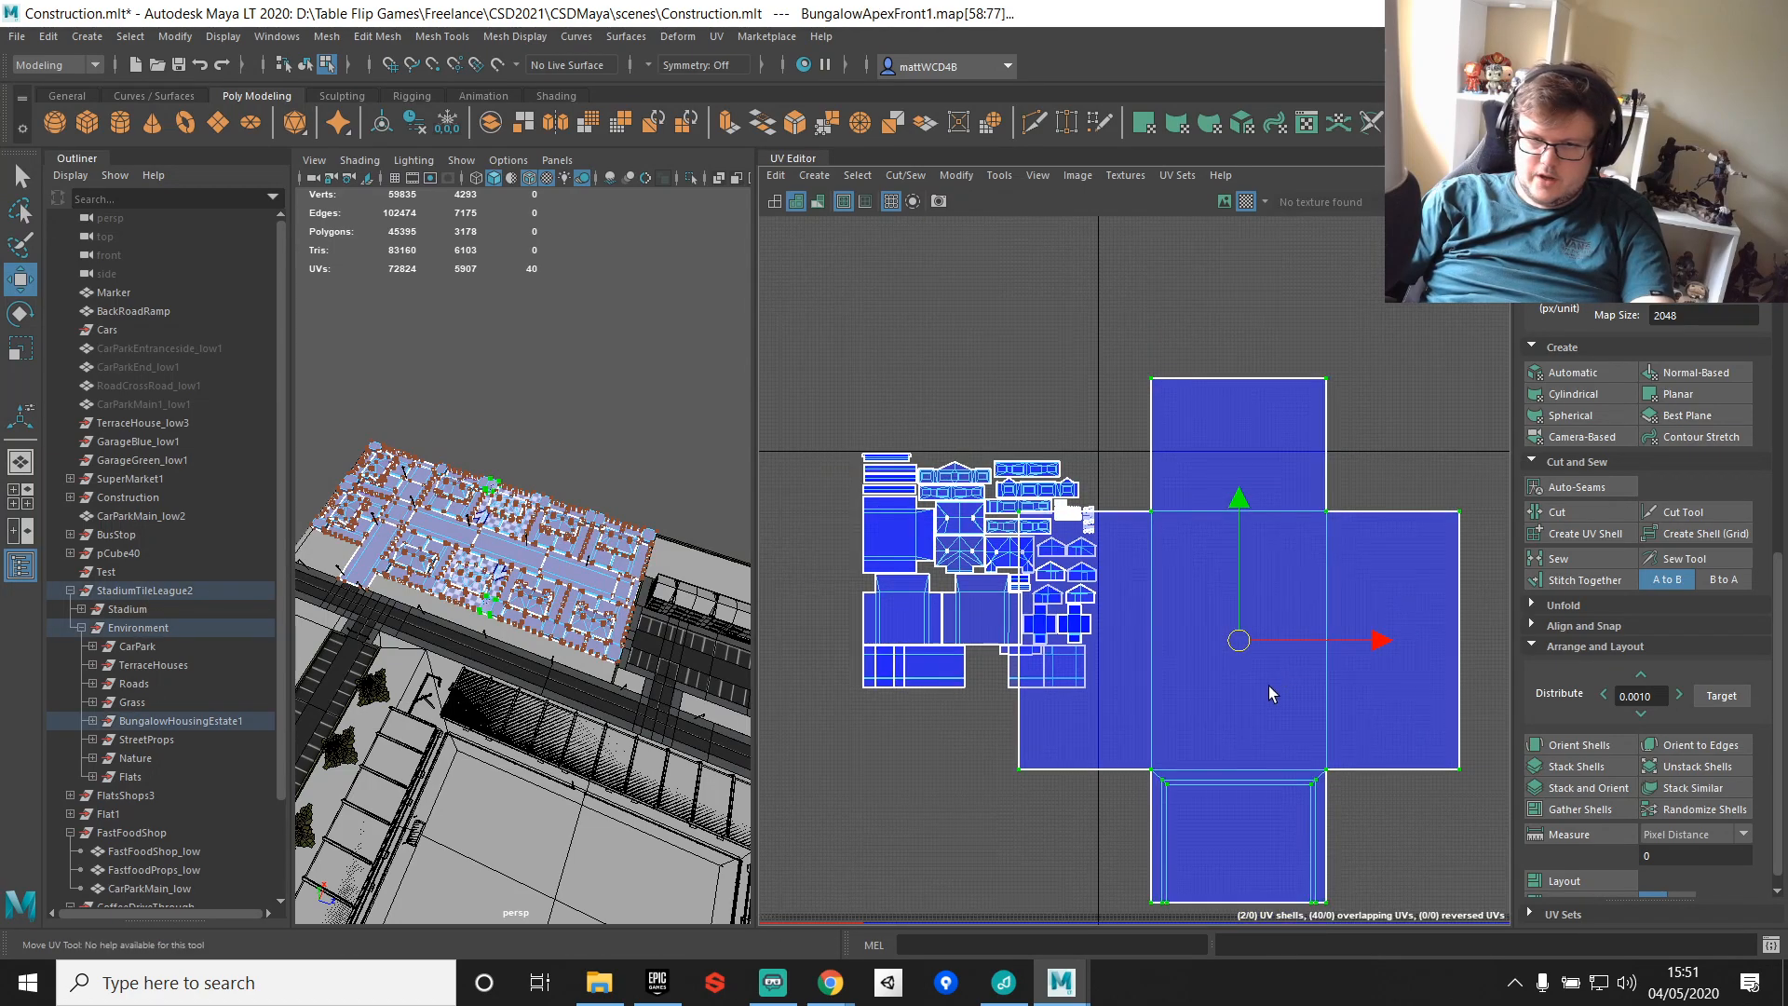
{"action": "key", "text": "r"}
{"action": "left_click_drag", "start_coordinate": [1243, 646], "coordinate": [1132, 635]}
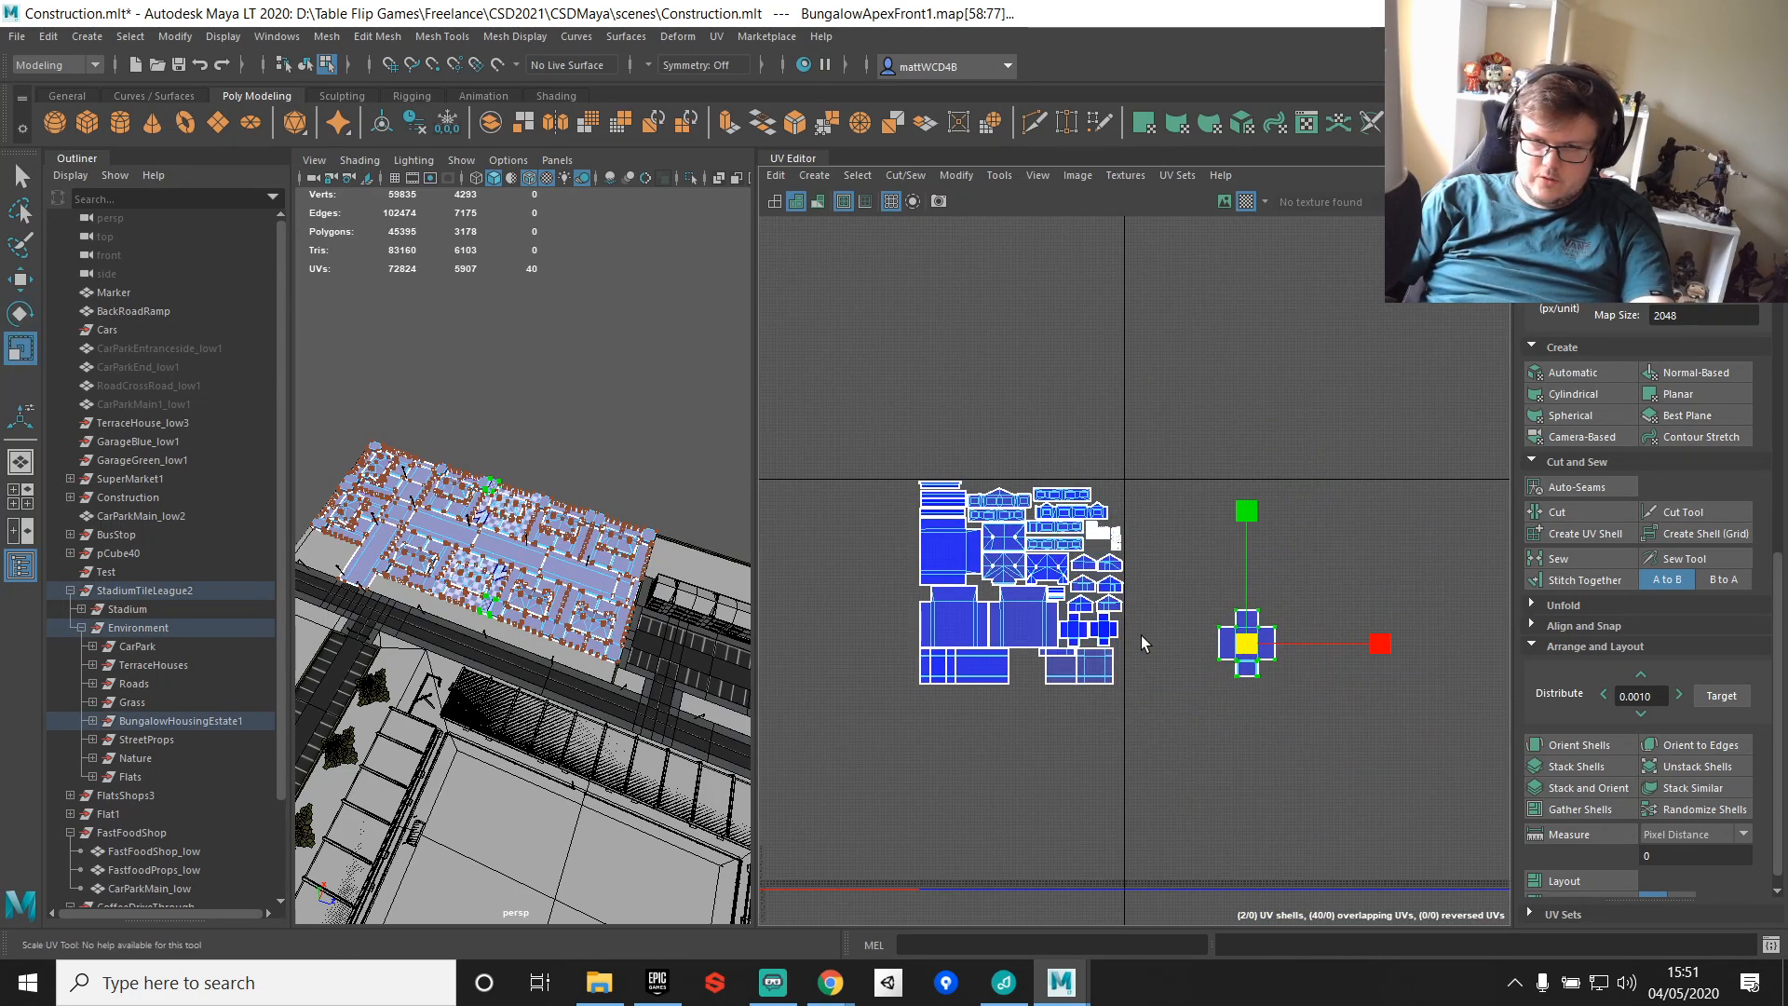
Step: Move the reduced cross-shaped shells over the matching small cross in the bungalow UV layout
{"action": "scroll", "coordinate": [1236, 652], "scroll_direction": "up", "scroll_amount": 3}
{"action": "key", "text": "w"}
{"action": "left_click_drag", "start_coordinate": [1236, 652], "coordinate": [1120, 658]}
{"action": "scroll", "coordinate": [1071, 642], "scroll_direction": "up", "scroll_amount": 5}
{"action": "key", "text": "r"}
{"action": "key", "text": "w"}
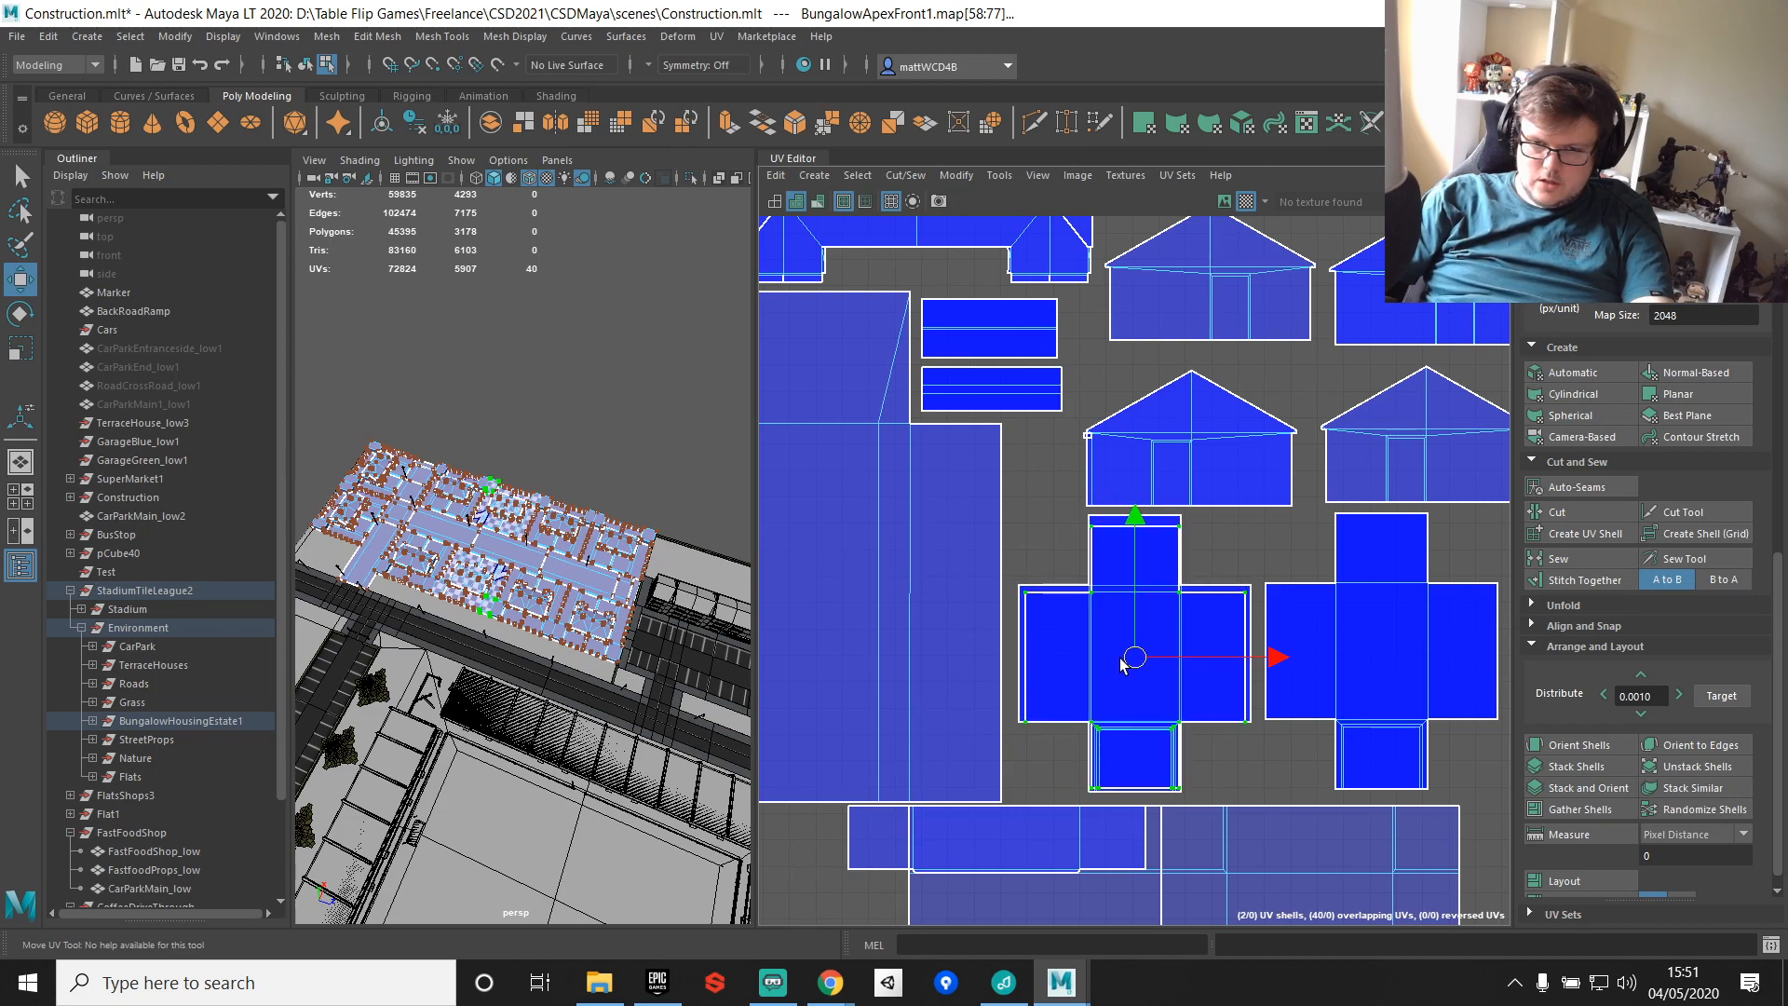
Step: Snap corner UVs of the moved cross-shaped shells onto the matching corners of the underlying cross
{"action": "scroll", "coordinate": [1017, 632], "scroll_direction": "up", "scroll_amount": 2}
{"action": "scroll", "coordinate": [1017, 636], "scroll_direction": "up", "scroll_amount": 4}
{"action": "left_click_drag", "start_coordinate": [1062, 550], "coordinate": [1017, 506]}
{"action": "key", "text": "v"}
{"action": "left_click_drag", "start_coordinate": [1029, 517], "coordinate": [1012, 495]}
{"action": "middle_click_drag", "start_coordinate": [1280, 509], "coordinate": [1207, 594], "text": "alt"}
{"action": "key", "text": "q"}
{"action": "left_click_drag", "start_coordinate": [1198, 620], "coordinate": [1164, 583]}
{"action": "key", "text": "w"}
{"action": "key", "text": "v"}
Step: Snap both top corner UVs of the cross's upper flap onto the underlying shell's corners
{"action": "scroll", "coordinate": [1174, 587], "scroll_direction": "down", "scroll_amount": 1}
{"action": "key", "text": "q"}
{"action": "mouse_move", "coordinate": [1161, 426]}
{"action": "left_mouse_down"}
{"action": "mouse_move", "coordinate": [1202, 456]}
{"action": "mouse_move", "coordinate": [1166, 413]}
{"action": "left_mouse_up"}
{"action": "key", "text": "w"}
{"action": "key", "text": "v"}
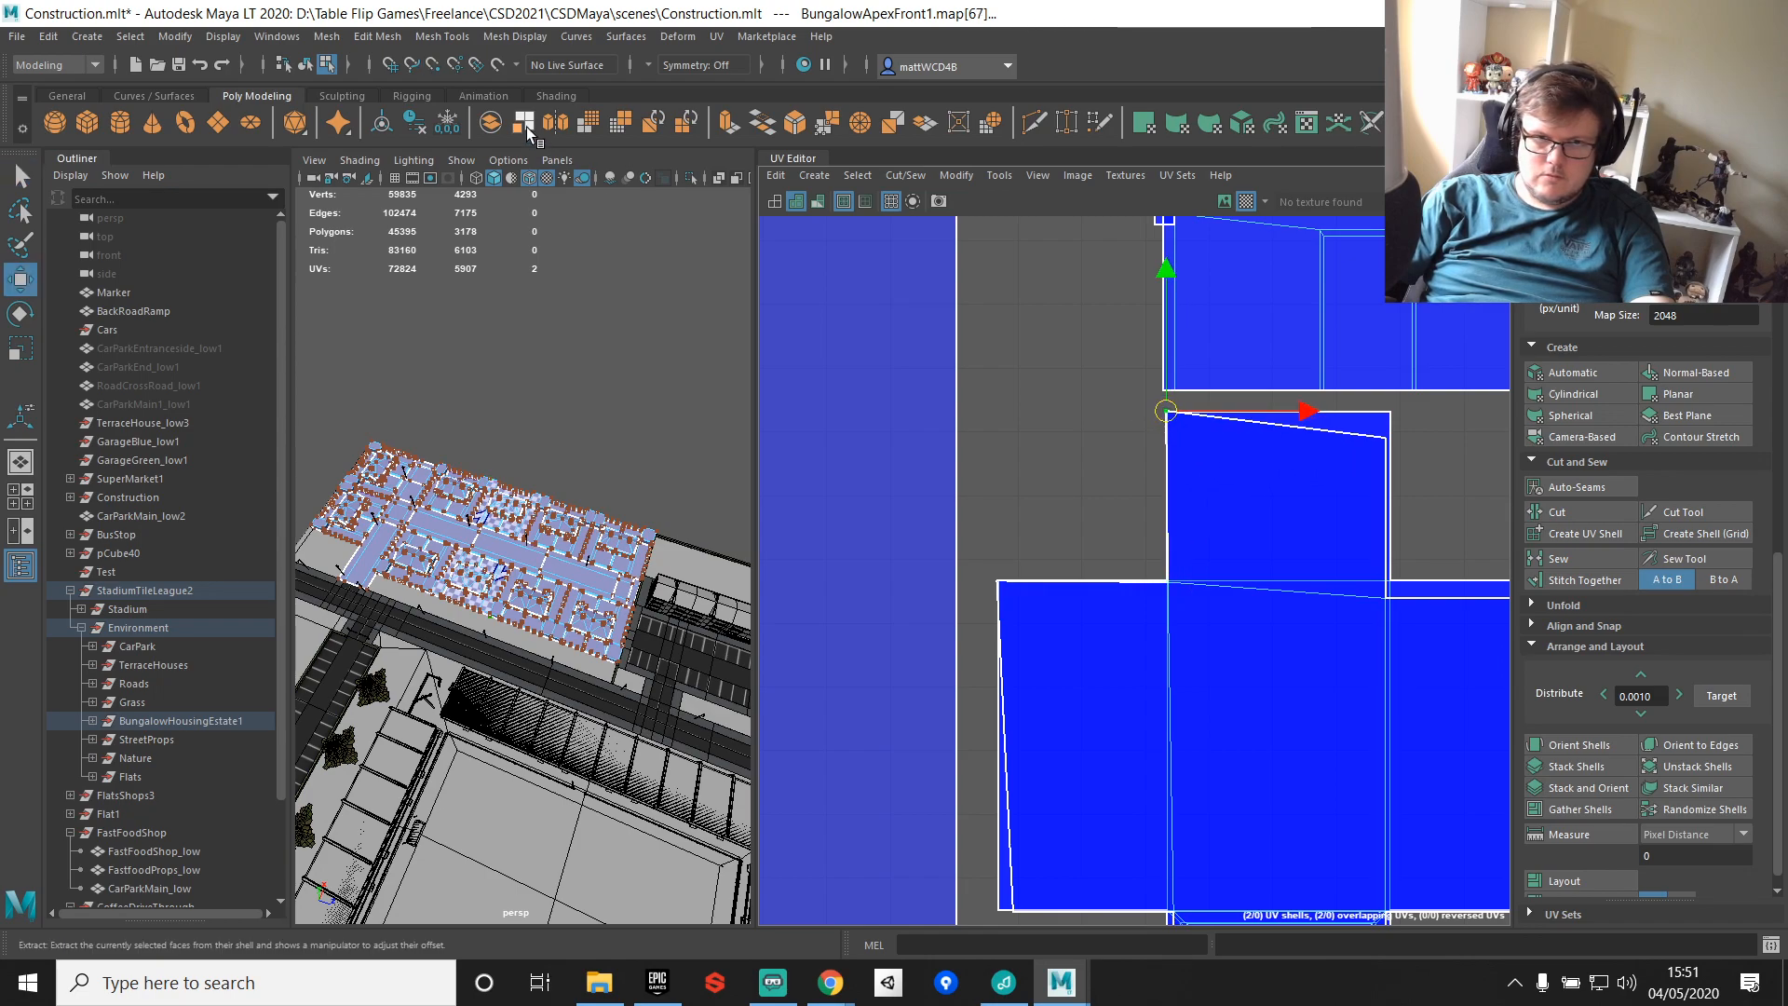
{"action": "mouse_move", "coordinate": [1368, 411]}
{"action": "left_mouse_down"}
{"action": "mouse_move", "coordinate": [1390, 439]}
{"action": "mouse_move", "coordinate": [1388, 411]}
{"action": "left_mouse_up"}
{"action": "key", "text": "v"}
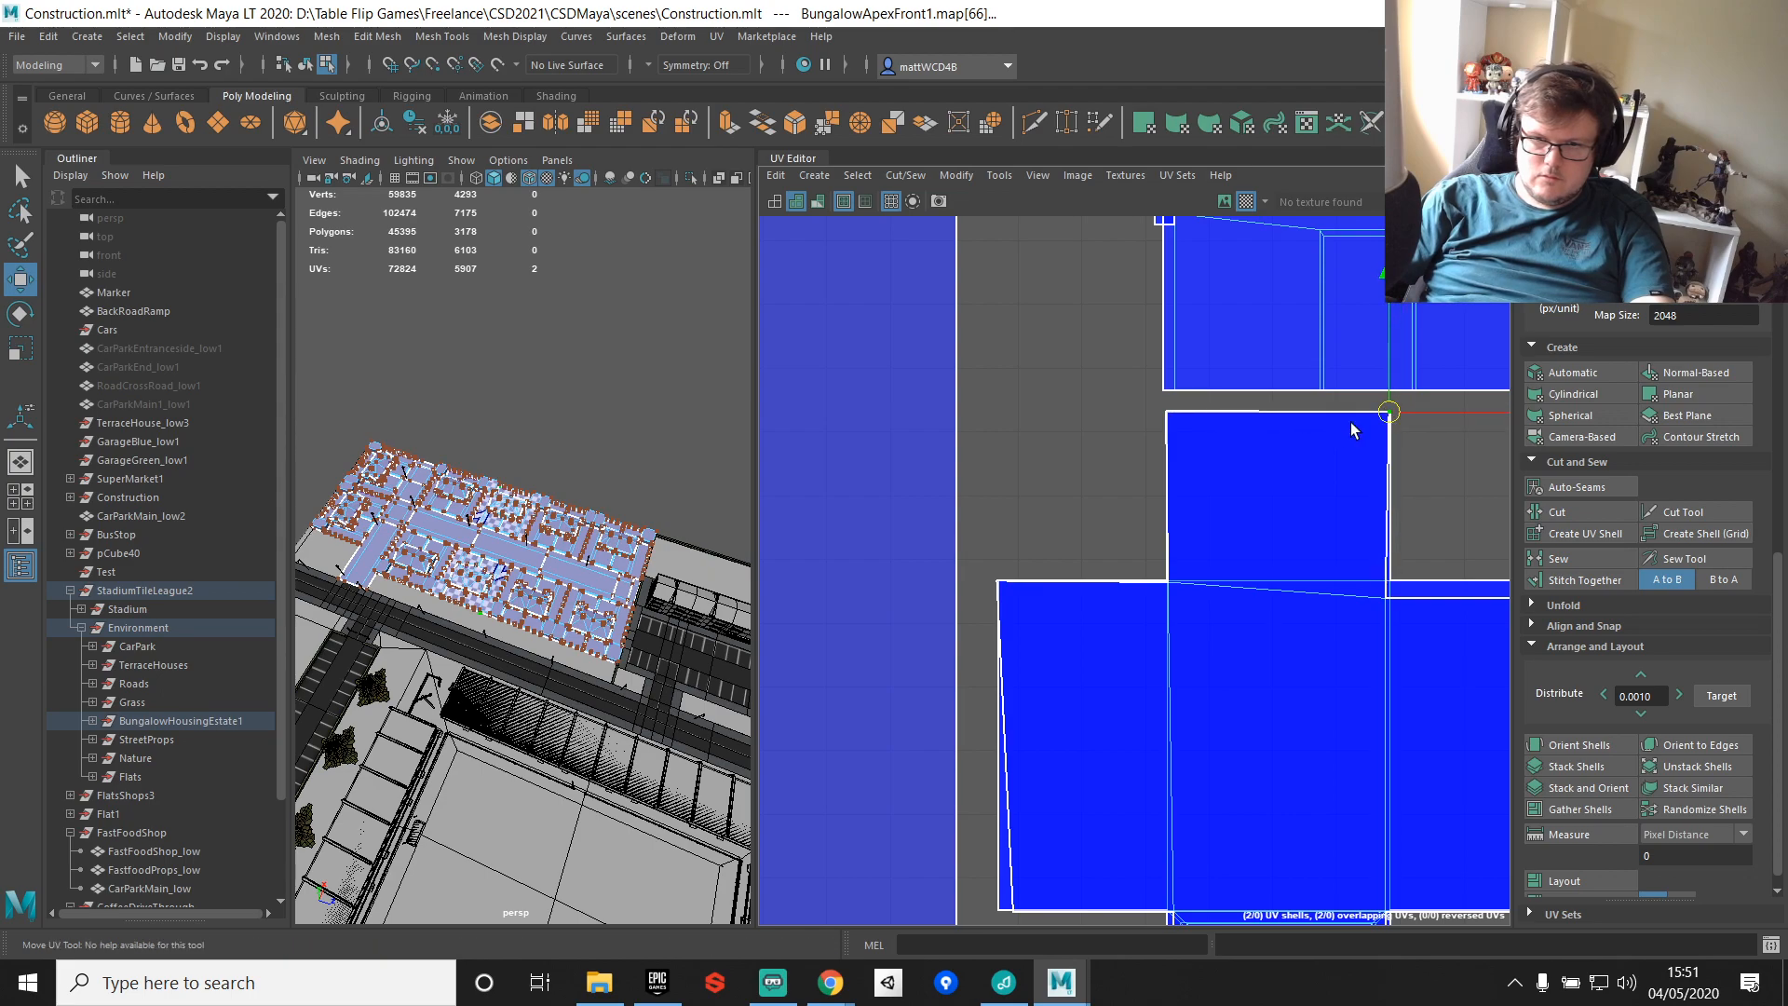
Step: Select the top edge UVs of the cross's upper flap across the stacked shells and align them horizontally
{"action": "key", "text": "q"}
{"action": "left_click_drag", "start_coordinate": [1142, 398], "coordinate": [1432, 447]}
{"action": "right_click_drag", "start_coordinate": [1432, 447], "coordinate": [1602, 469], "text": "shift"}
{"action": "scroll", "coordinate": [1317, 642], "scroll_direction": "down", "scroll_amount": 2}
{"action": "middle_click_drag", "start_coordinate": [1317, 643], "coordinate": [1303, 521], "text": "alt"}
{"action": "scroll", "coordinate": [1290, 514], "scroll_direction": "down", "scroll_amount": 1}
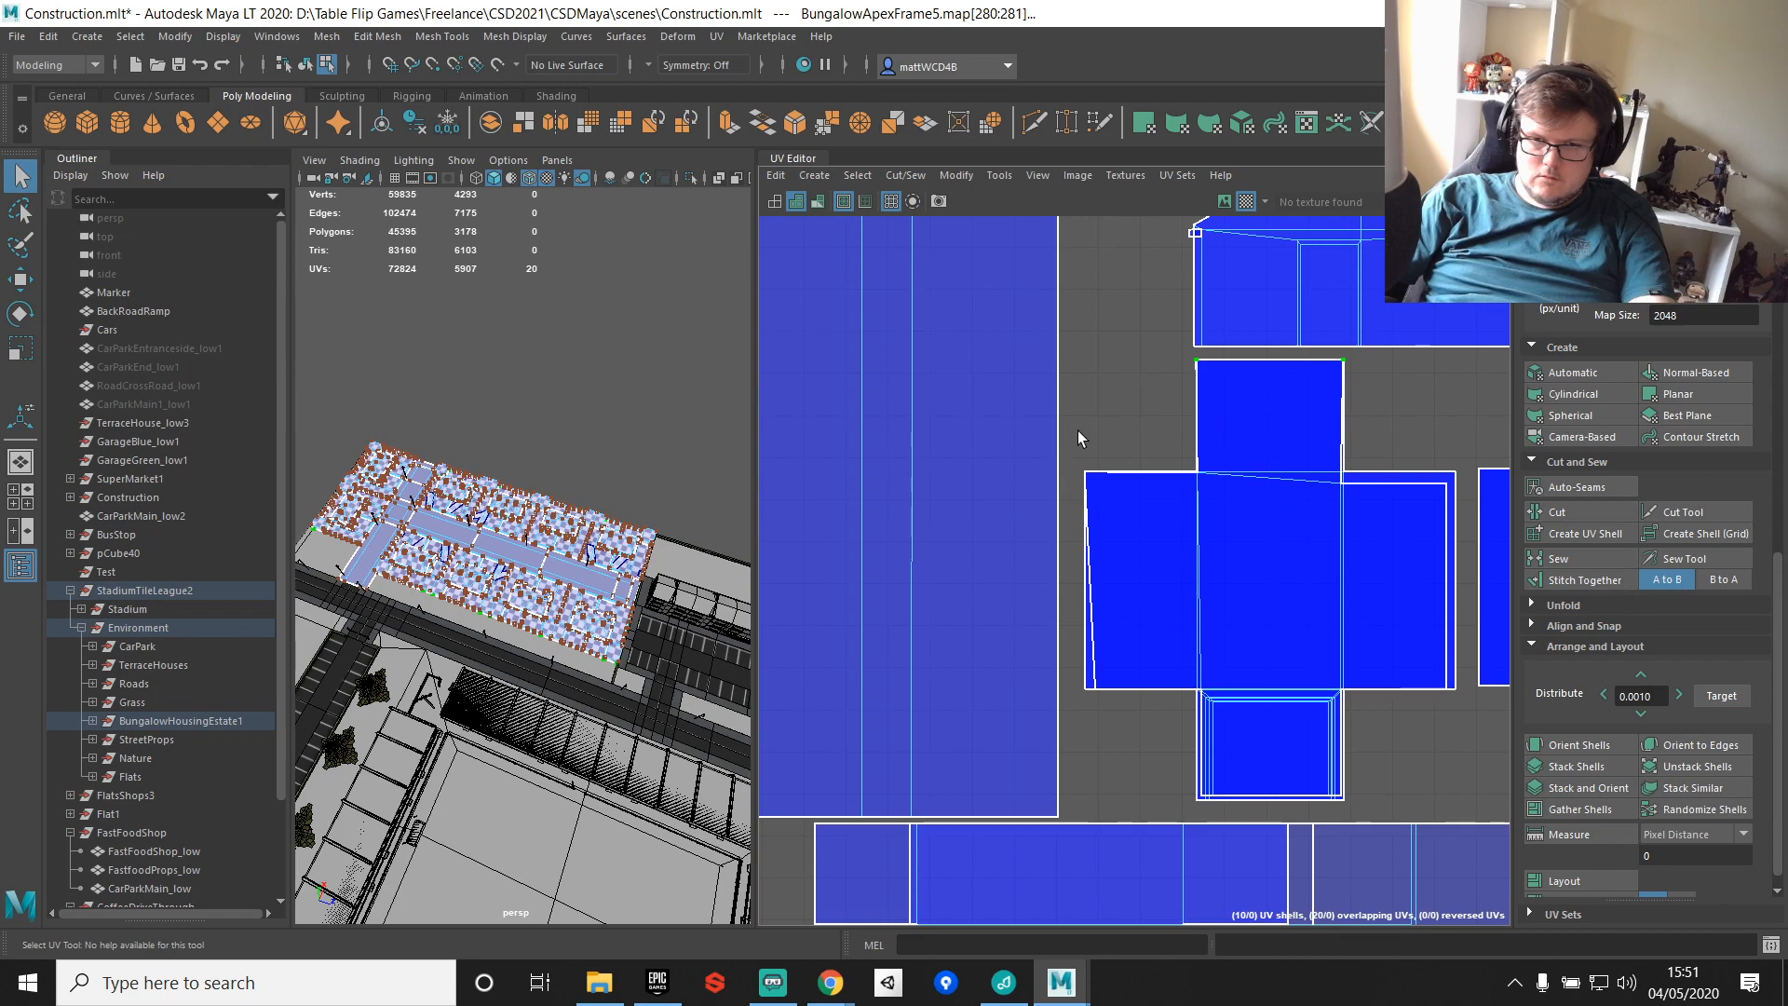
Step: Align the cross's outer left edge to minimum U, straighten its outer right edge and align its upper crossbar edge to maximum V
{"action": "right_click_drag", "start_coordinate": [1137, 583], "coordinate": [1184, 622], "text": "shift"}
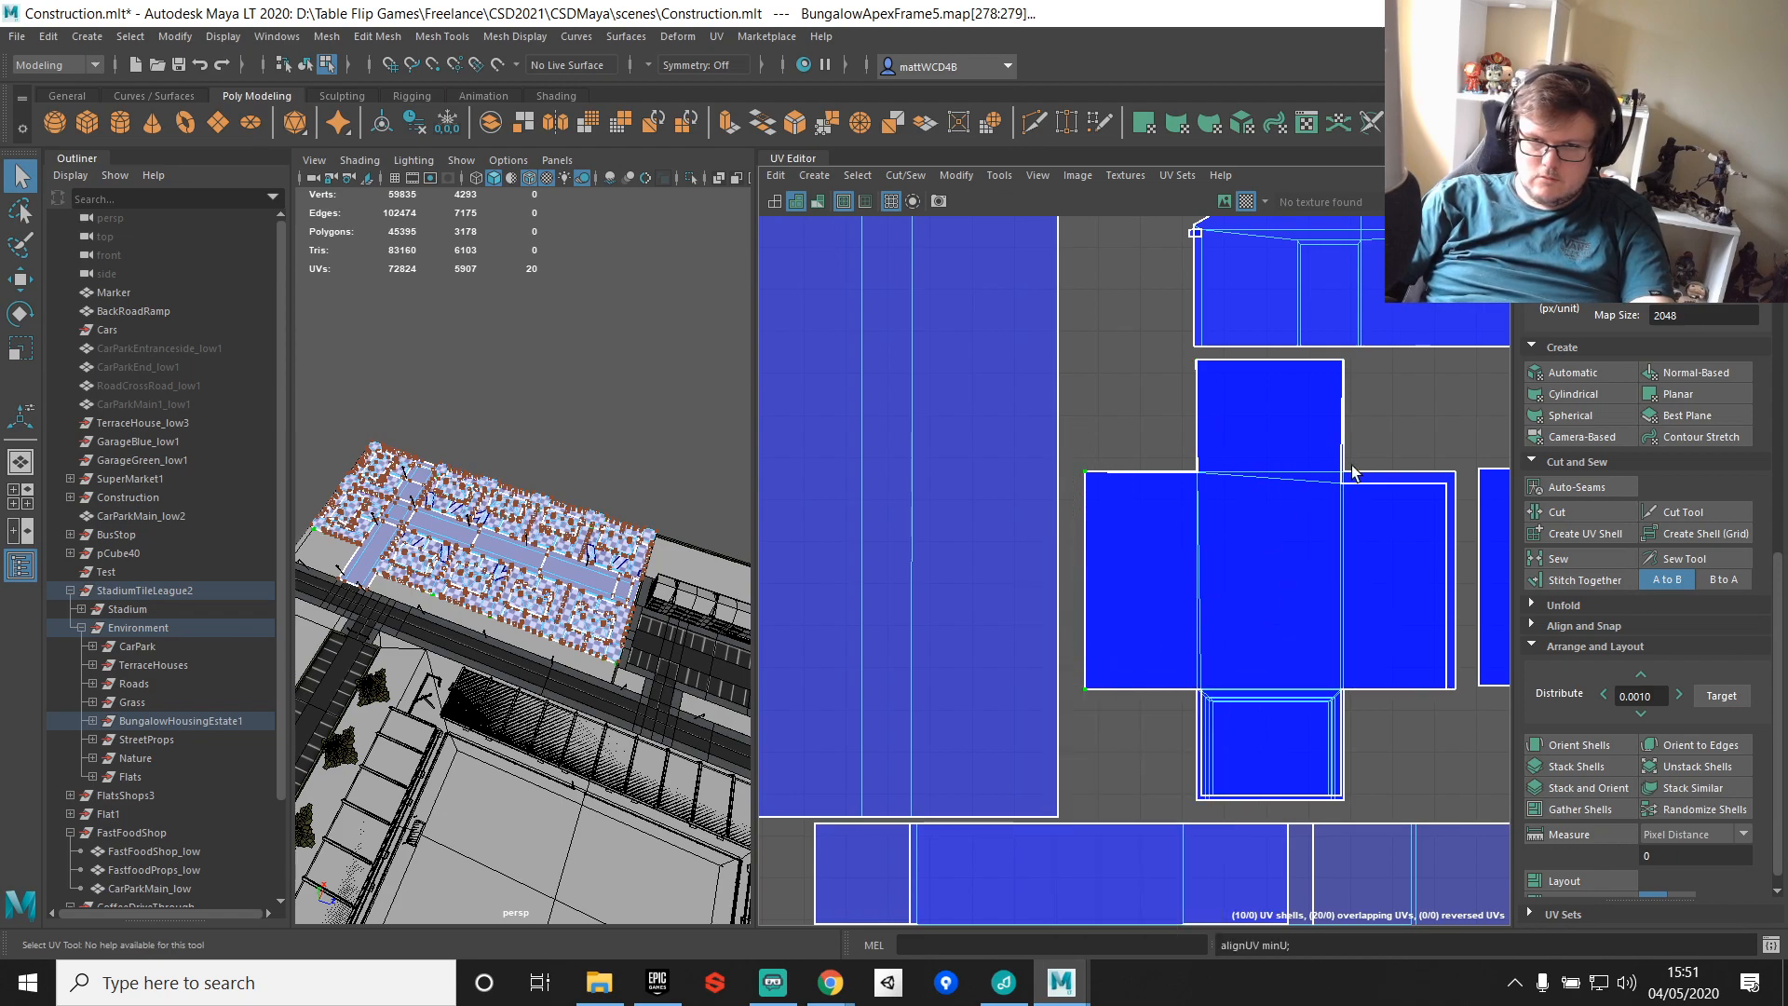
{"action": "right_click_drag", "start_coordinate": [1408, 556], "coordinate": [1490, 568], "text": "shift"}
{"action": "left_click_drag", "start_coordinate": [1070, 451], "coordinate": [1481, 513]}
{"action": "right_click_drag", "start_coordinate": [1429, 398], "coordinate": [1611, 389], "text": "shift"}
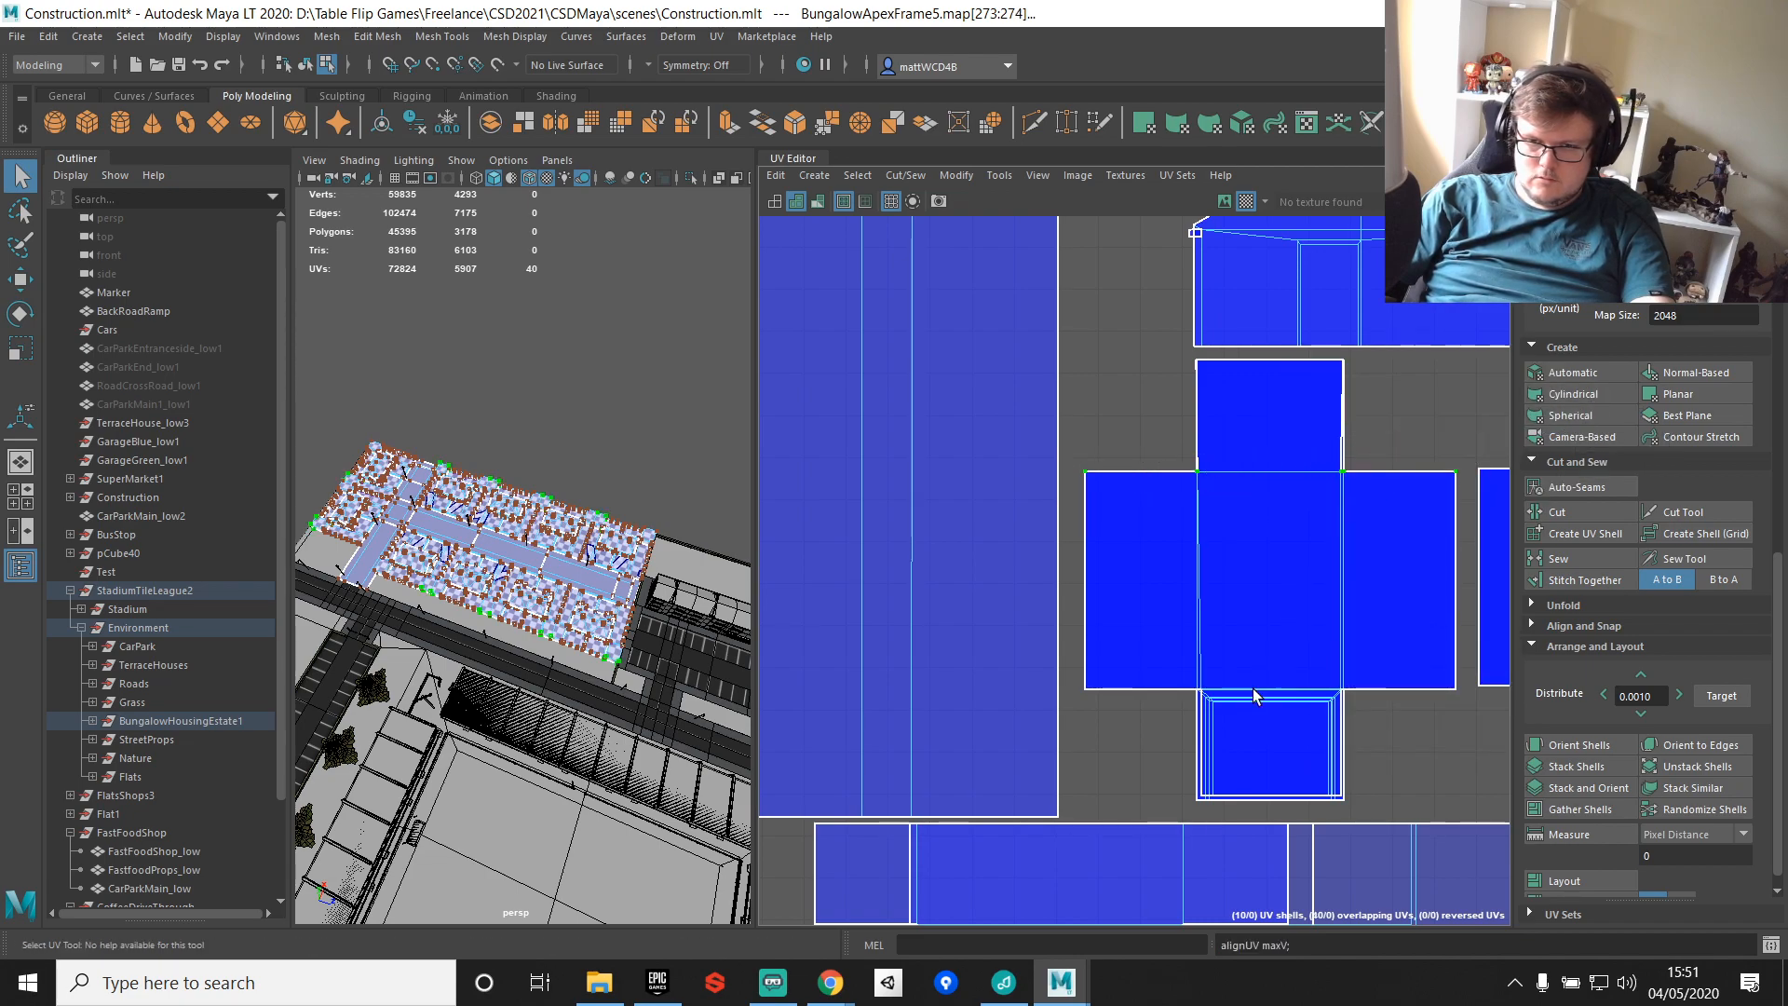
Step: Align the left edge UVs of the lower flap vertically and the crossbar's lower edge UVs horizontally
{"action": "scroll", "coordinate": [1255, 690], "scroll_direction": "up", "scroll_amount": 5}
{"action": "left_click_drag", "start_coordinate": [1119, 715], "coordinate": [1127, 754]}
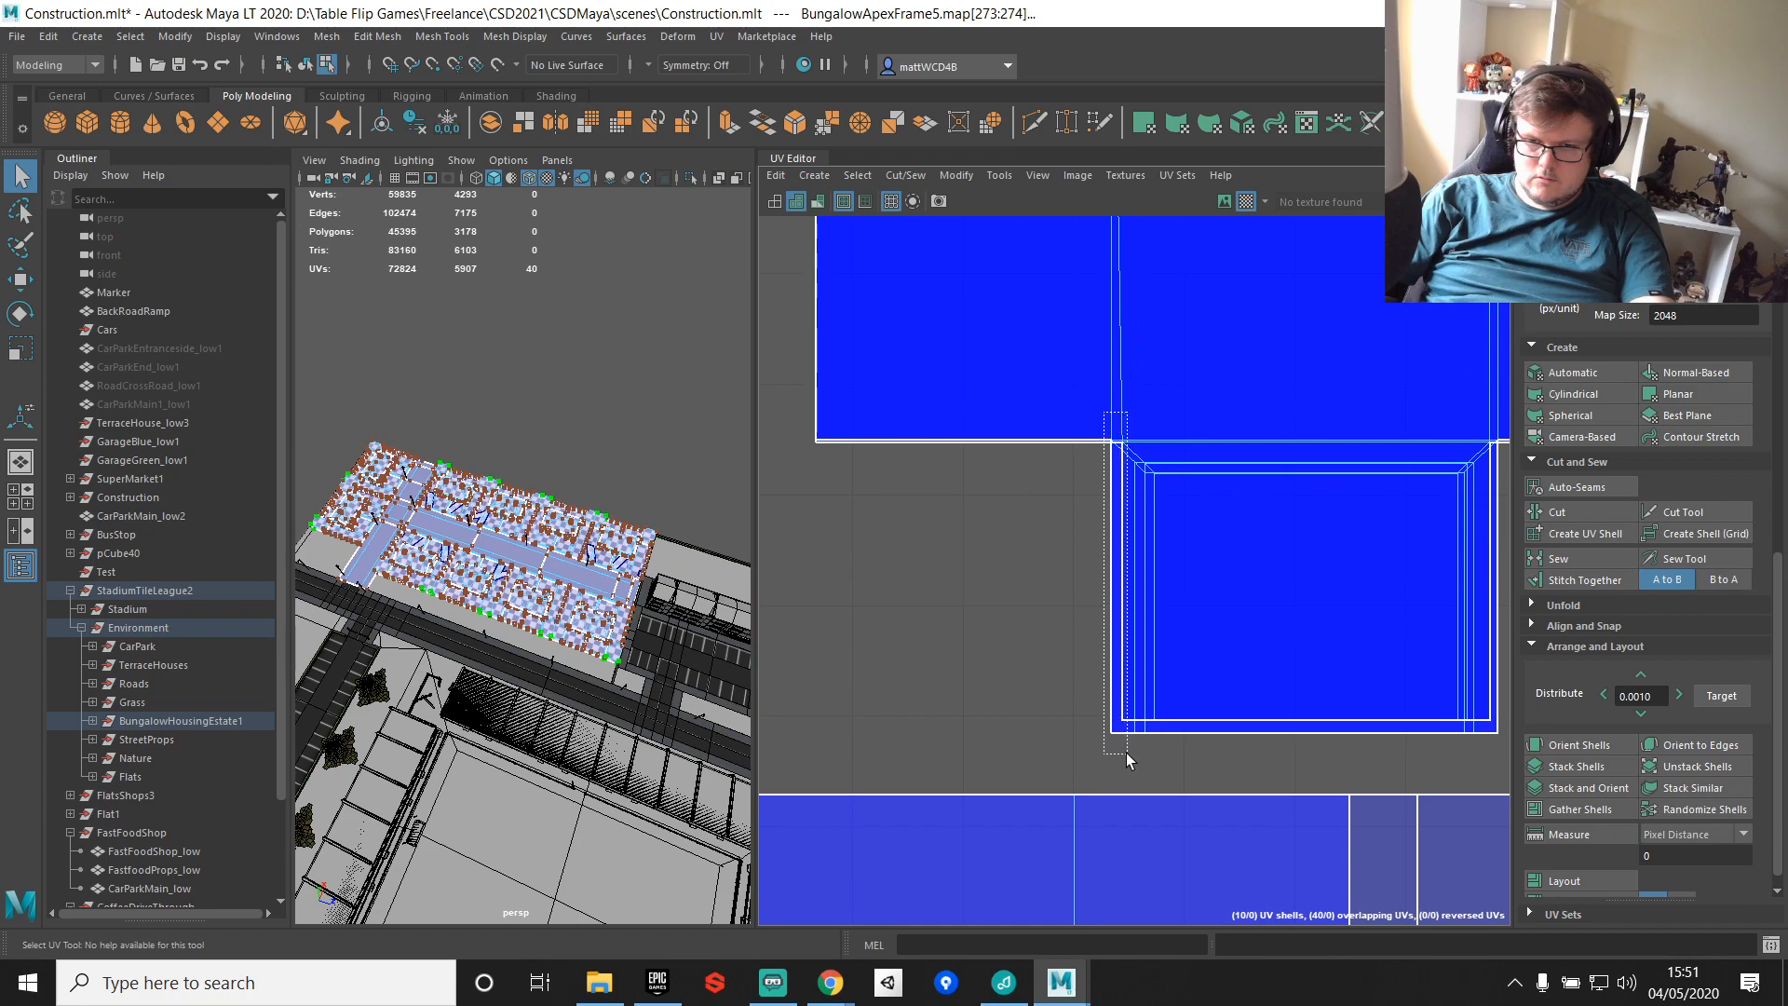
{"action": "right_click_drag", "start_coordinate": [1392, 601], "coordinate": [1304, 642], "text": "shift"}
{"action": "scroll", "coordinate": [1259, 529], "scroll_direction": "down", "scroll_amount": 2}
{"action": "scroll", "coordinate": [908, 424], "scroll_direction": "down", "scroll_amount": 2}
{"action": "left_click_drag", "start_coordinate": [901, 425], "coordinate": [1501, 460]}
{"action": "right_click_drag", "start_coordinate": [1330, 338], "coordinate": [1573, 434], "text": "shift"}
Step: Align the UVs along the right side of the cross's central column to maximum U
{"action": "scroll", "coordinate": [1320, 448], "scroll_direction": "up", "scroll_amount": 2}
{"action": "left_click_drag", "start_coordinate": [1295, 442], "coordinate": [1341, 746]}
{"action": "scroll", "coordinate": [1261, 570], "scroll_direction": "down", "scroll_amount": 5}
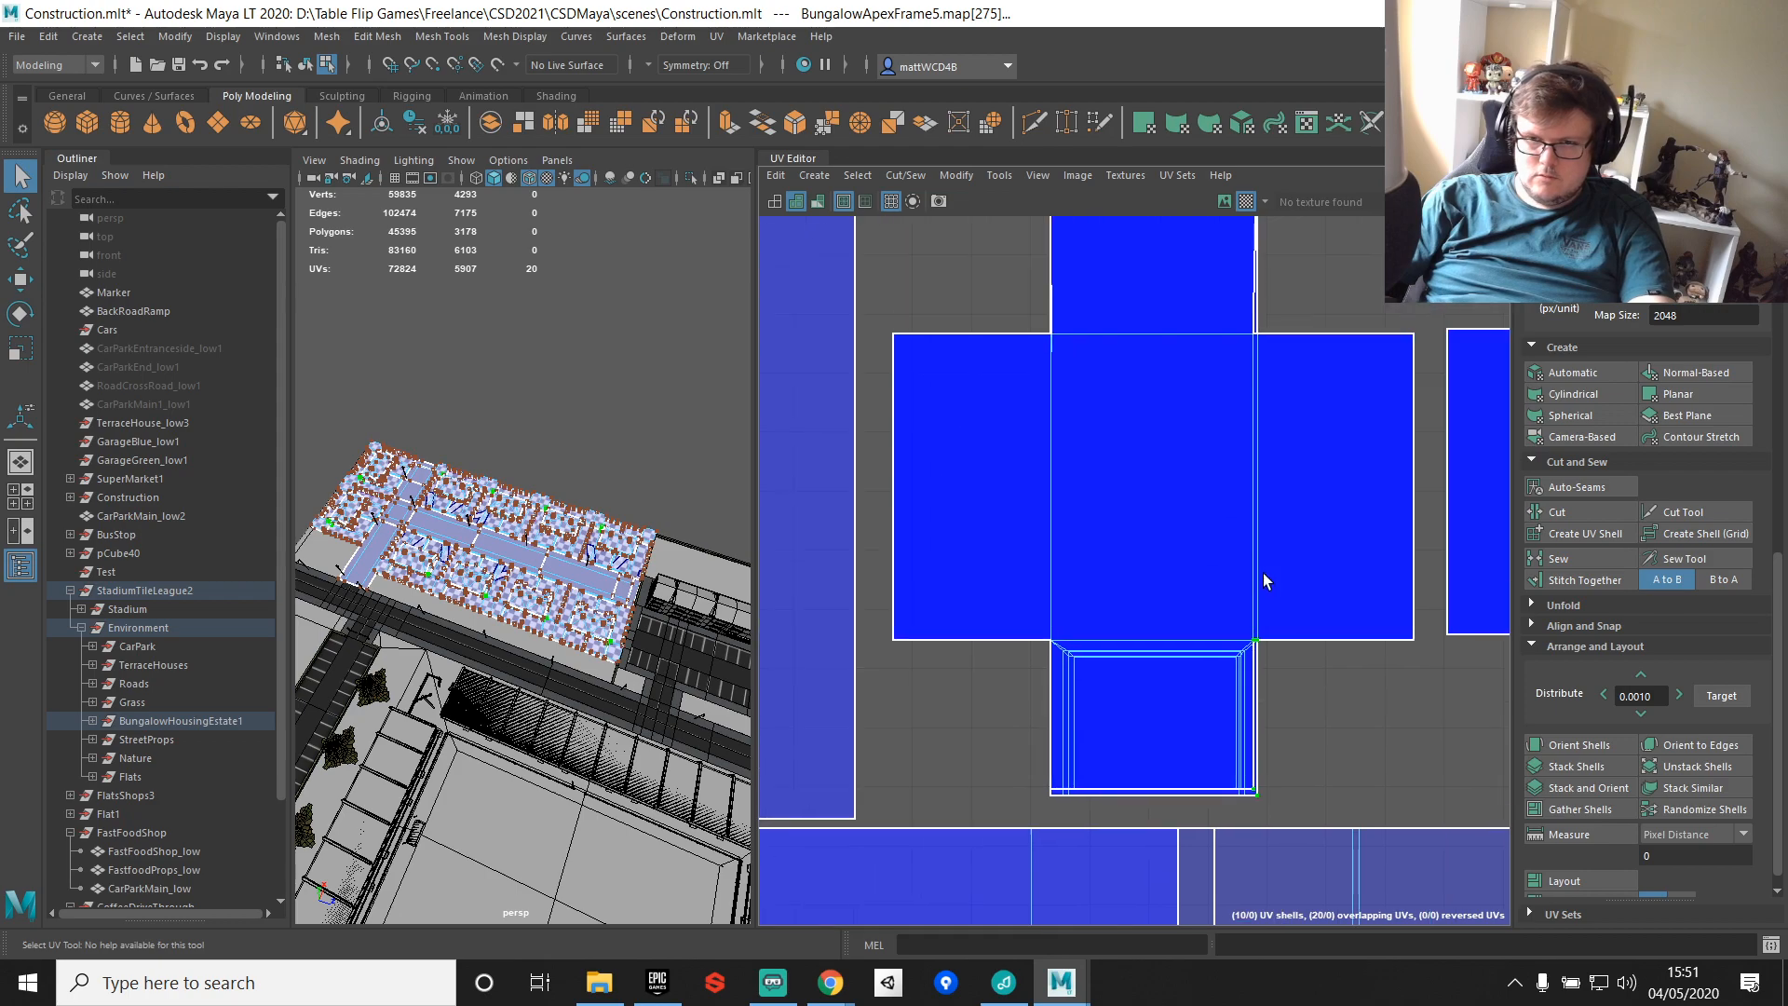
{"action": "left_click_drag", "start_coordinate": [1270, 492], "coordinate": [1276, 732]}
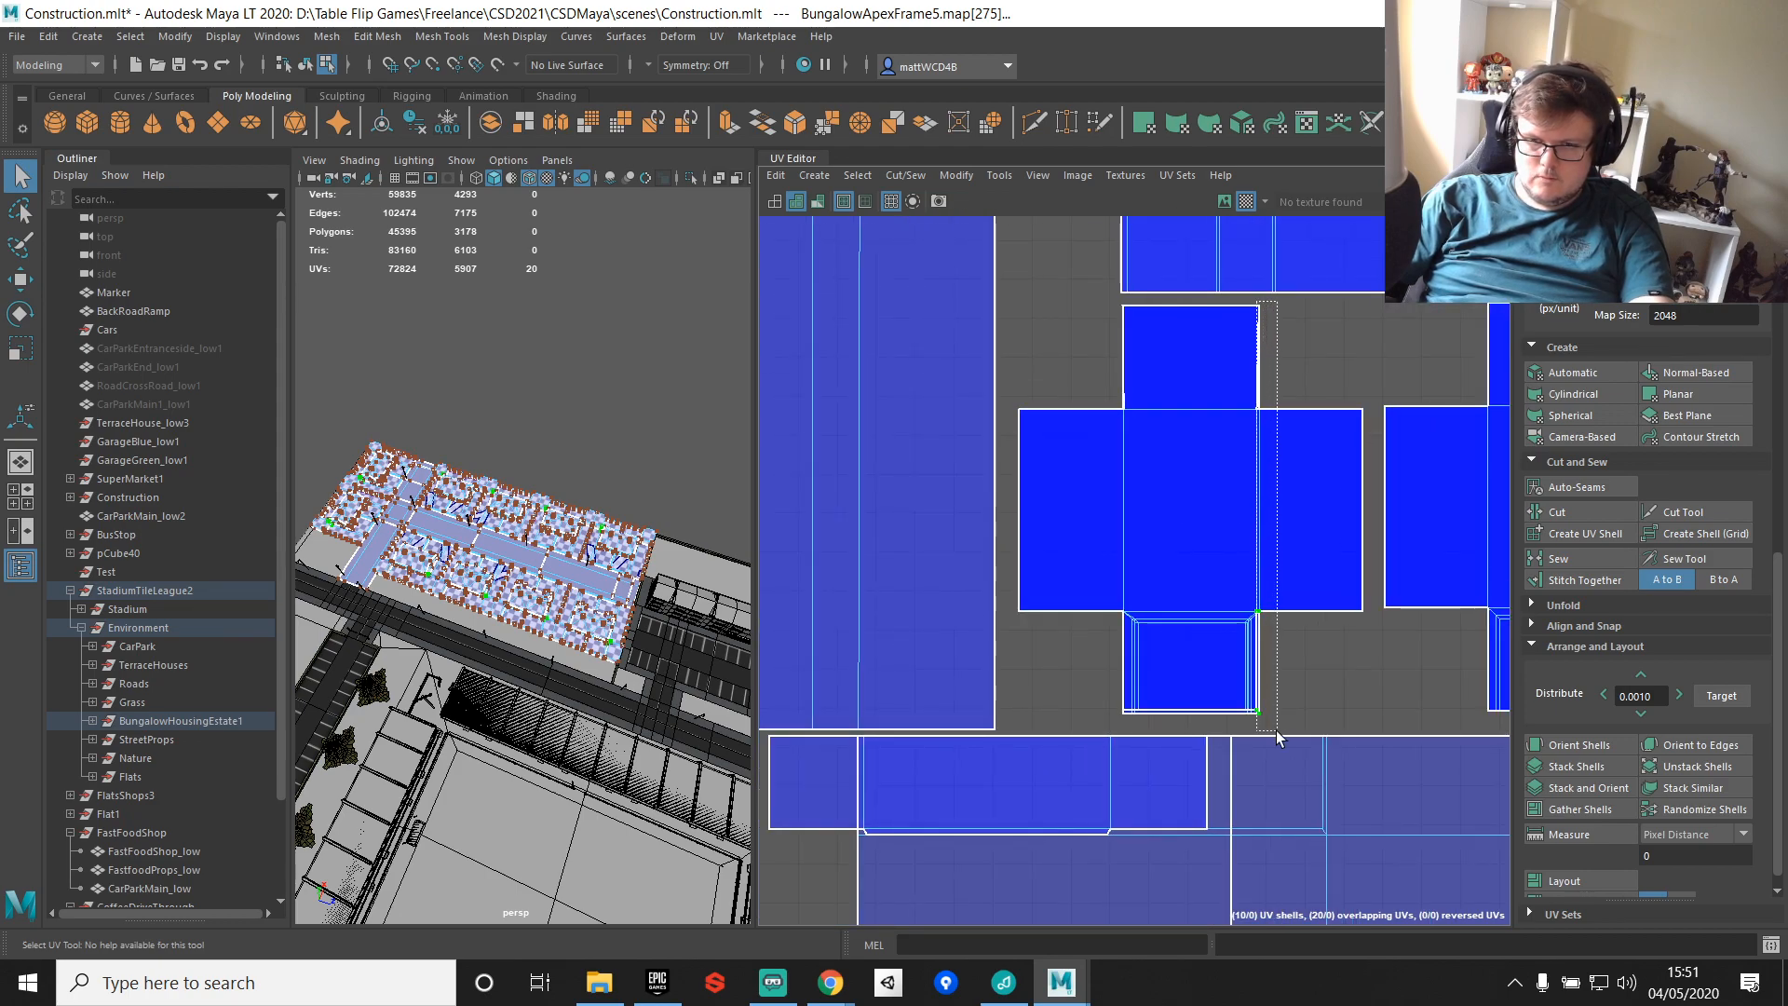
{"action": "right_click_drag", "start_coordinate": [1276, 345], "coordinate": [1321, 348], "text": "shift"}
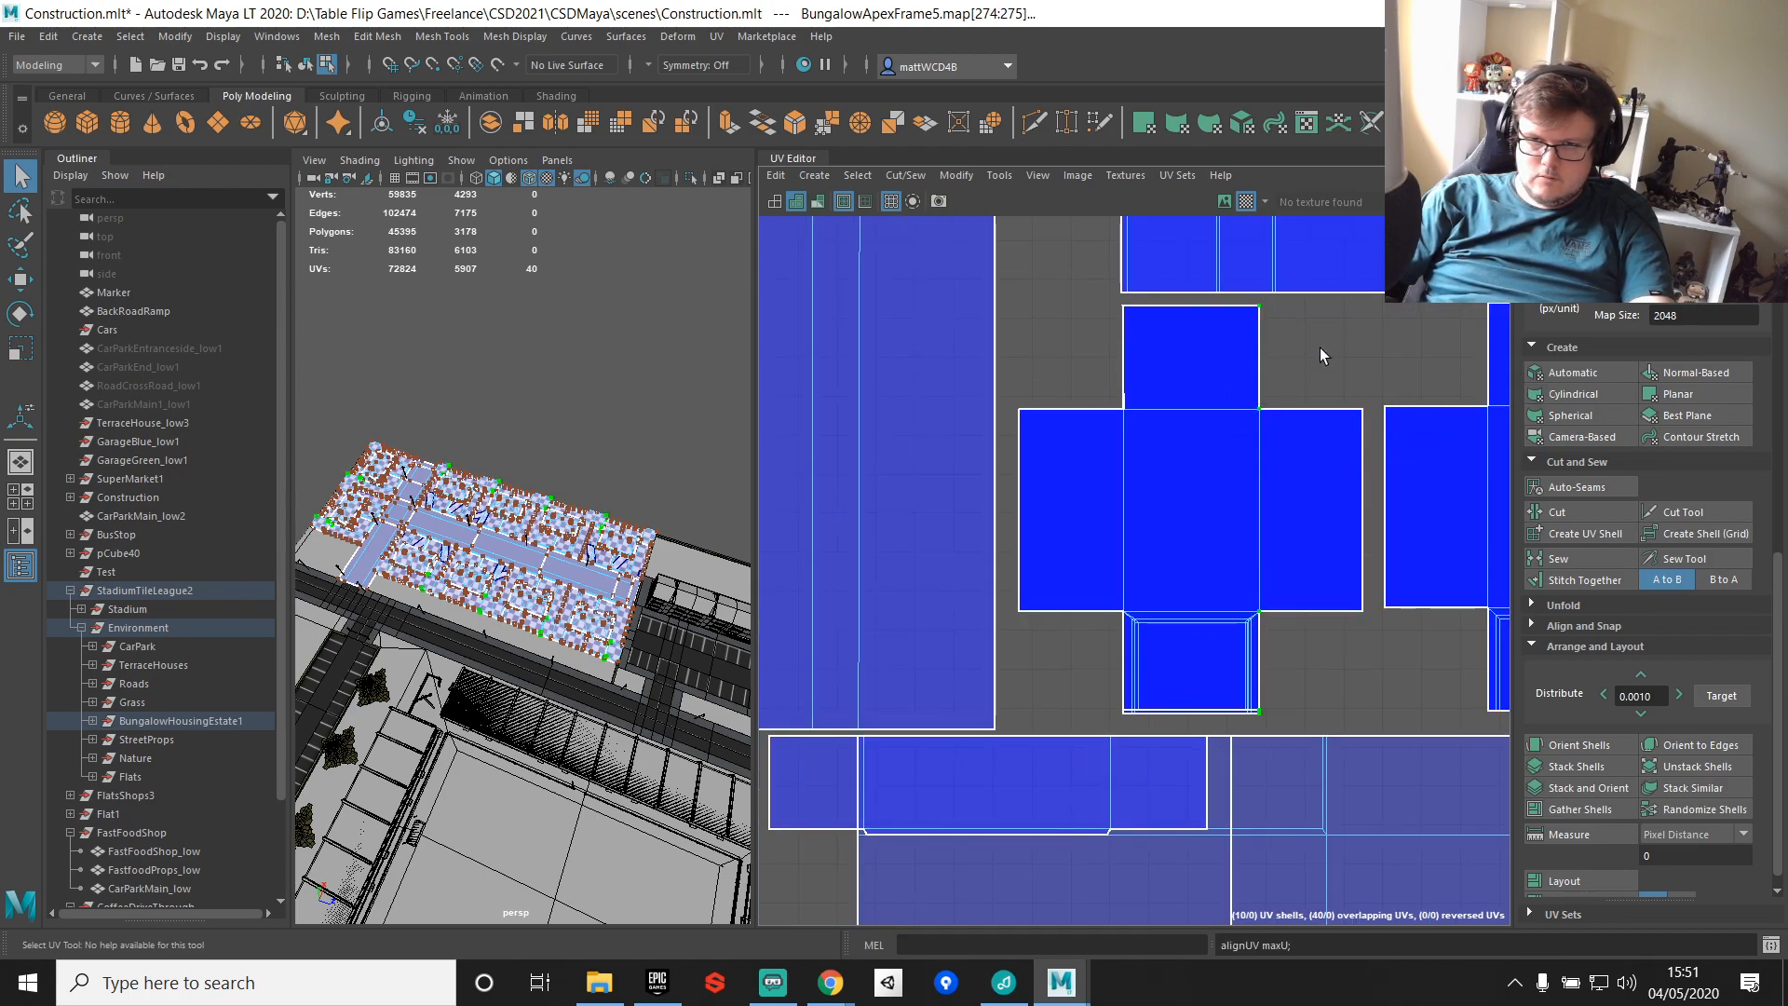
Step: Straighten the left side of the cross's central column and align the lower flap's bottom edge UVs to minimum V
{"action": "left_click_drag", "start_coordinate": [1108, 301], "coordinate": [1124, 728]}
{"action": "right_click_drag", "start_coordinate": [1180, 402], "coordinate": [1217, 493], "text": "shift"}
{"action": "scroll", "coordinate": [1233, 544], "scroll_direction": "up", "scroll_amount": 5}
{"action": "left_click_drag", "start_coordinate": [975, 513], "coordinate": [1392, 592]}
{"action": "right_click_drag", "start_coordinate": [1214, 452], "coordinate": [1452, 555], "text": "shift"}
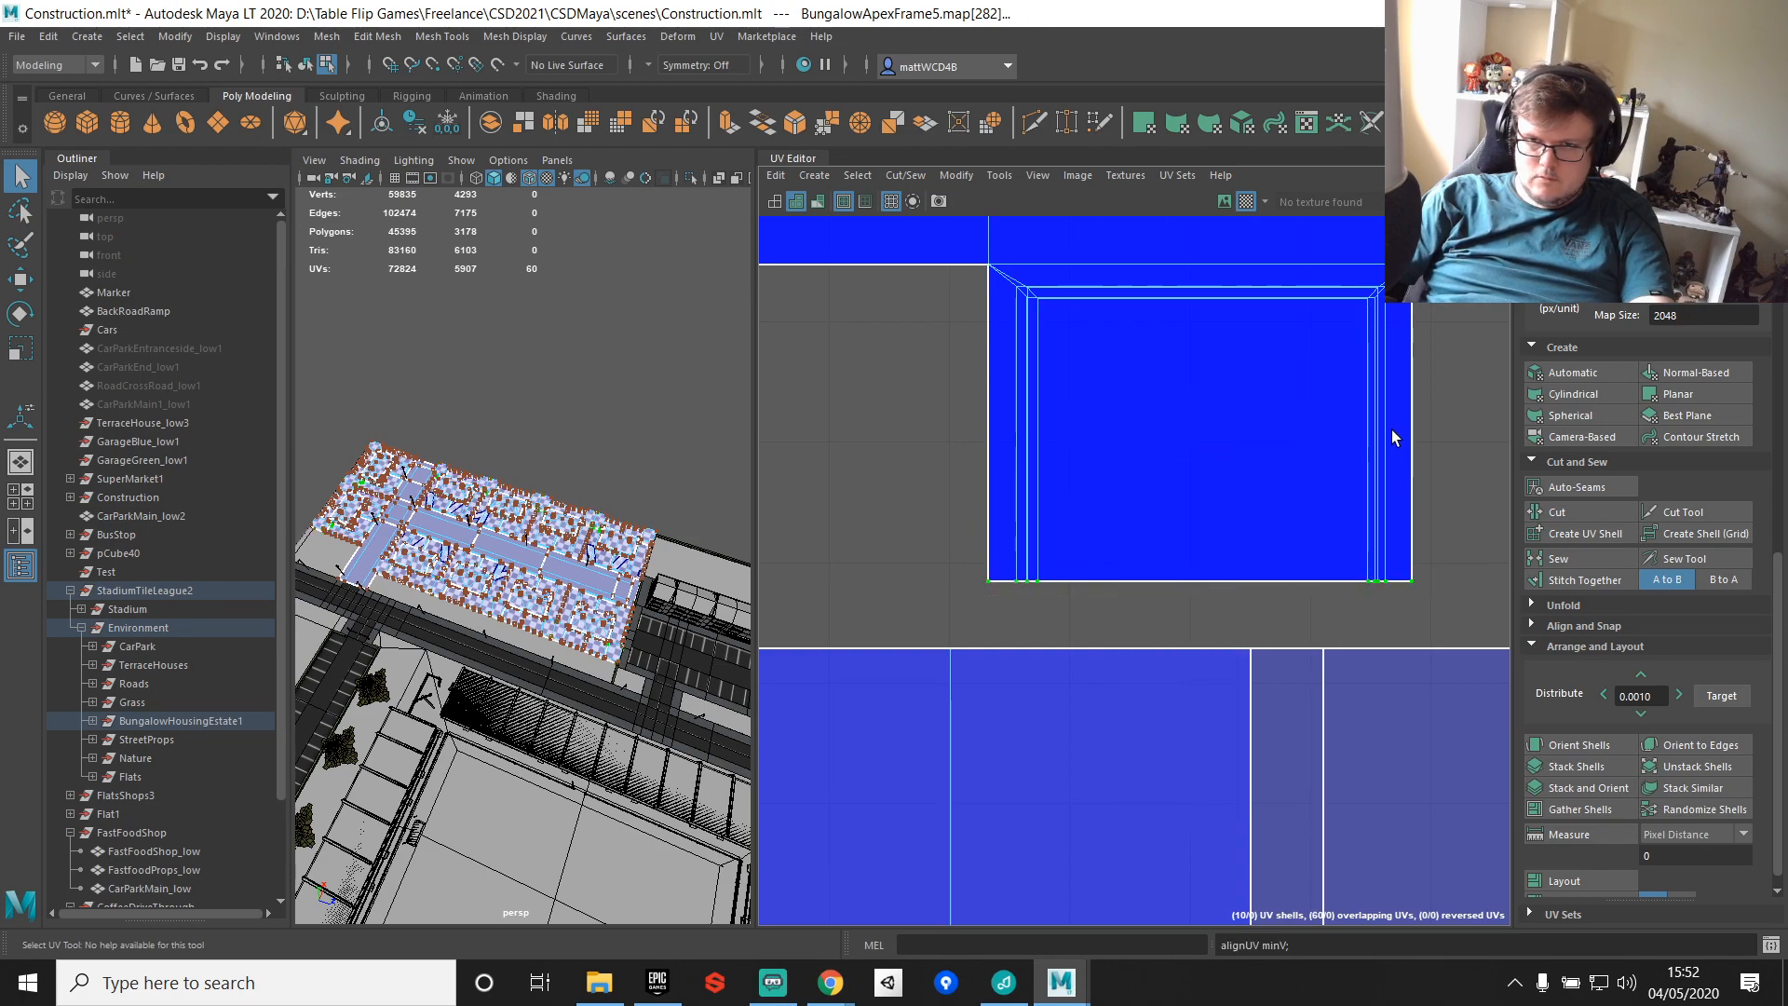
Step: Snap the lower flap's upper-right inner frame corner UVs onto the overlapping shells' matching corner, and undo the last snap
{"action": "scroll", "coordinate": [1425, 313], "scroll_direction": "up", "scroll_amount": 5}
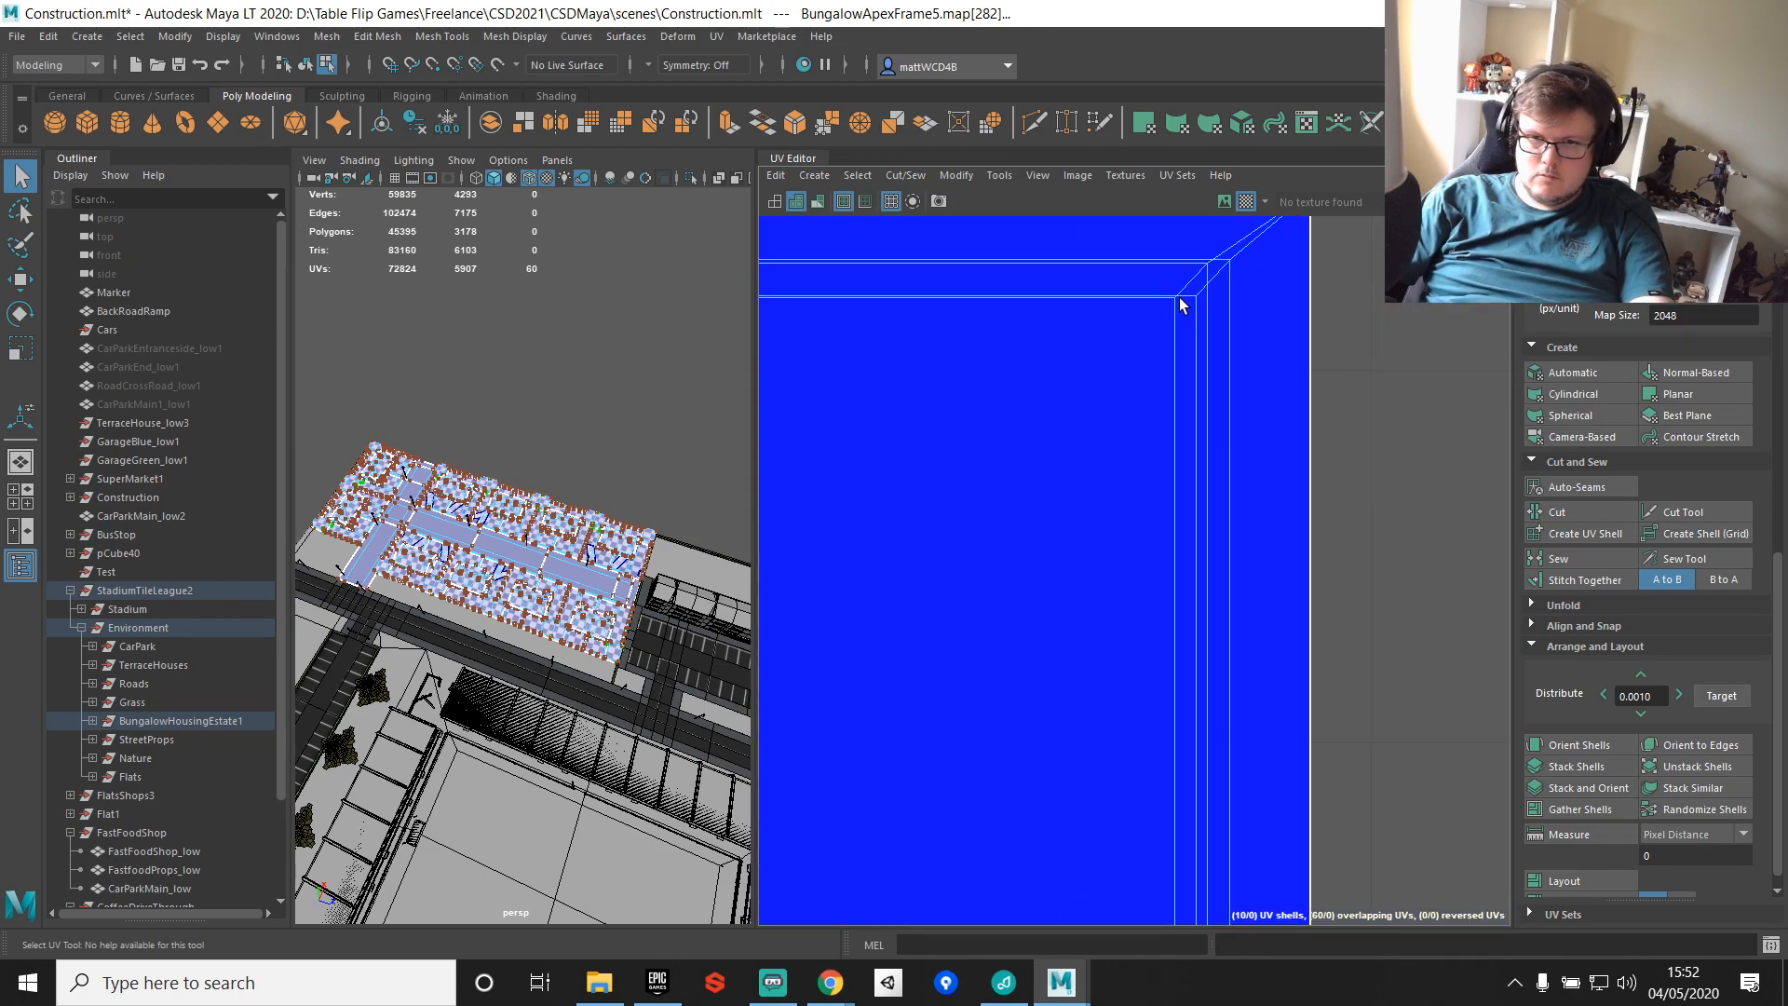
{"action": "key", "text": "w"}
{"action": "key", "text": "v"}
{"action": "left_click_drag", "start_coordinate": [1188, 319], "coordinate": [1212, 273]}
{"action": "key", "text": "q"}
{"action": "key", "text": "w"}
{"action": "key", "text": "v"}
{"action": "key", "text": "ctrl+z"}
{"action": "scroll", "coordinate": [1233, 380], "scroll_direction": "down", "scroll_amount": 5}
{"action": "key", "text": "q"}
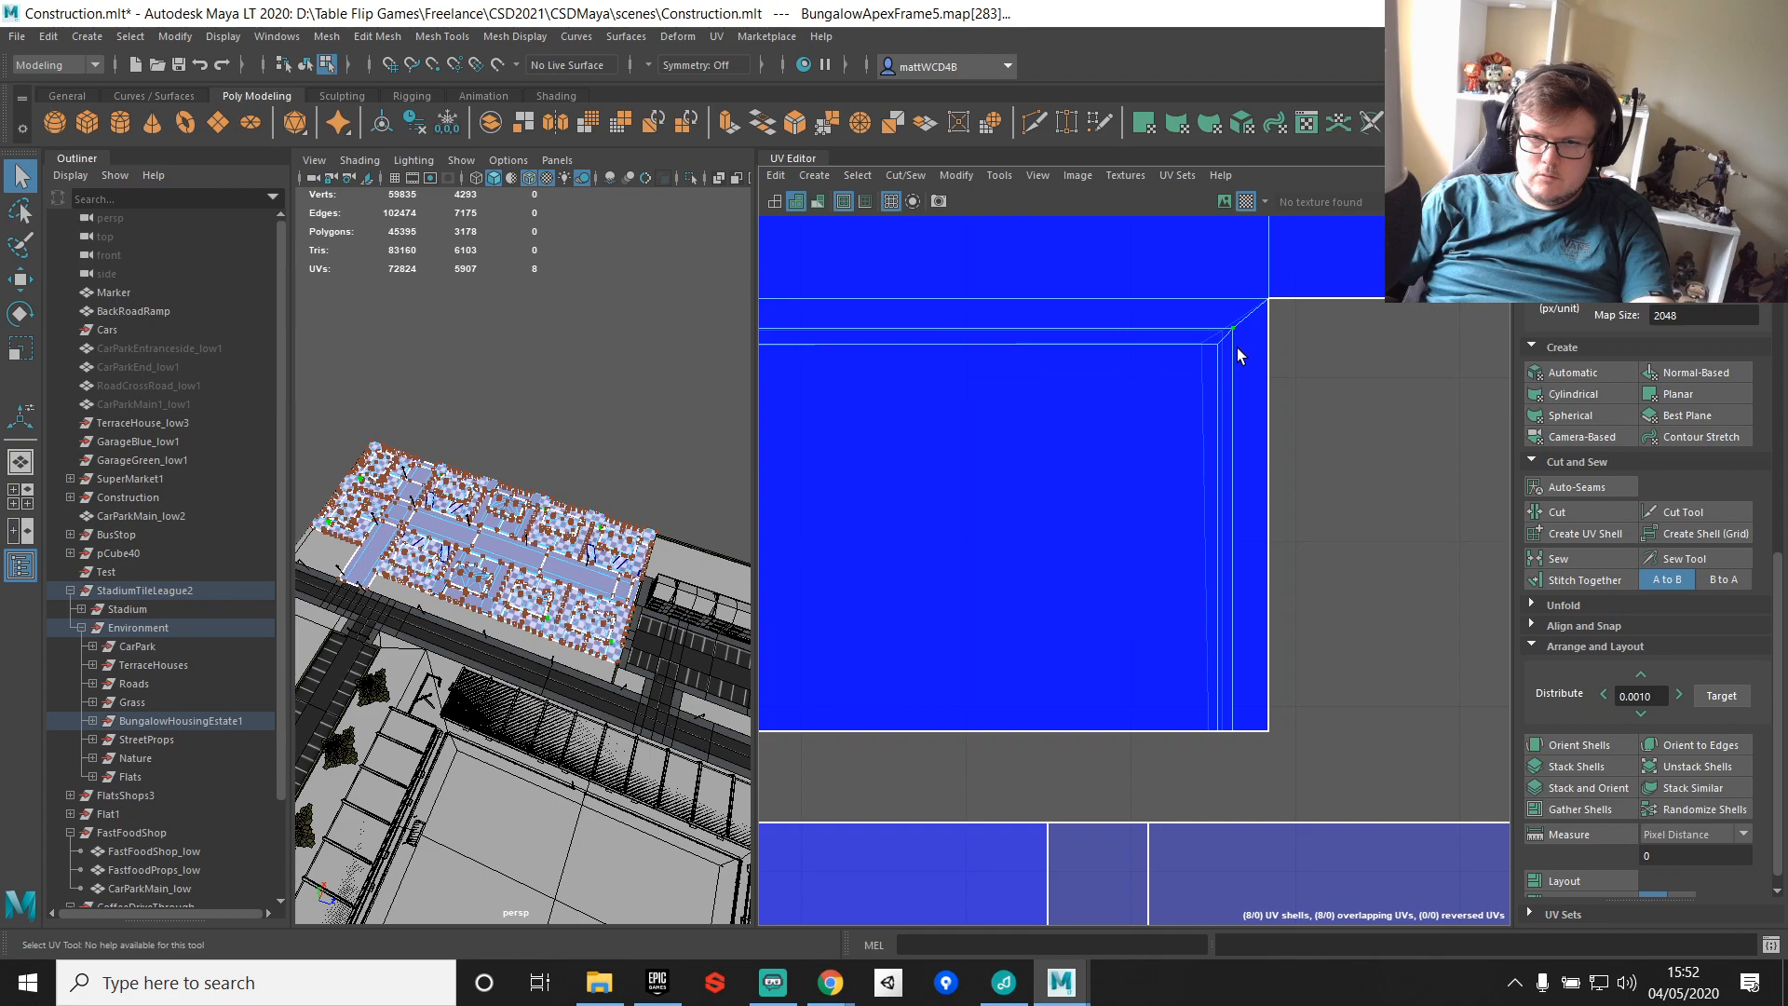
Step: Snap the outer and inner corner UVs at the upper right of the lower flap's frame onto their counterparts
{"action": "scroll", "coordinate": [1237, 348], "scroll_direction": "up", "scroll_amount": 3}
{"action": "scroll", "coordinate": [1219, 365], "scroll_direction": "up", "scroll_amount": 3}
{"action": "key", "text": "w"}
{"action": "key", "text": "v"}
{"action": "left_click_drag", "start_coordinate": [1268, 282], "coordinate": [1257, 279]}
{"action": "scroll", "coordinate": [1249, 368], "scroll_direction": "down", "scroll_amount": 2}
{"action": "middle_click_drag", "start_coordinate": [1237, 469], "coordinate": [1239, 413], "text": "alt"}
{"action": "key", "text": "q"}
{"action": "key", "text": "w"}
{"action": "left_click_drag", "start_coordinate": [1205, 264], "coordinate": [1268, 281]}
{"action": "key", "text": "v"}
Step: Align the bottom-end UVs of the lower flap's right-hand frame line to minimum U
{"action": "middle_click_drag", "start_coordinate": [1307, 558], "coordinate": [1274, 280], "text": "alt"}
{"action": "scroll", "coordinate": [1197, 587], "scroll_direction": "down", "scroll_amount": 1}
{"action": "key", "text": "w"}
{"action": "left_click_drag", "start_coordinate": [1171, 747], "coordinate": [1175, 731]}
{"action": "right_click_drag", "start_coordinate": [1252, 495], "coordinate": [1317, 566], "text": "shift"}
{"action": "key", "text": "q"}
{"action": "left_click_drag", "start_coordinate": [1216, 764], "coordinate": [1216, 763]}
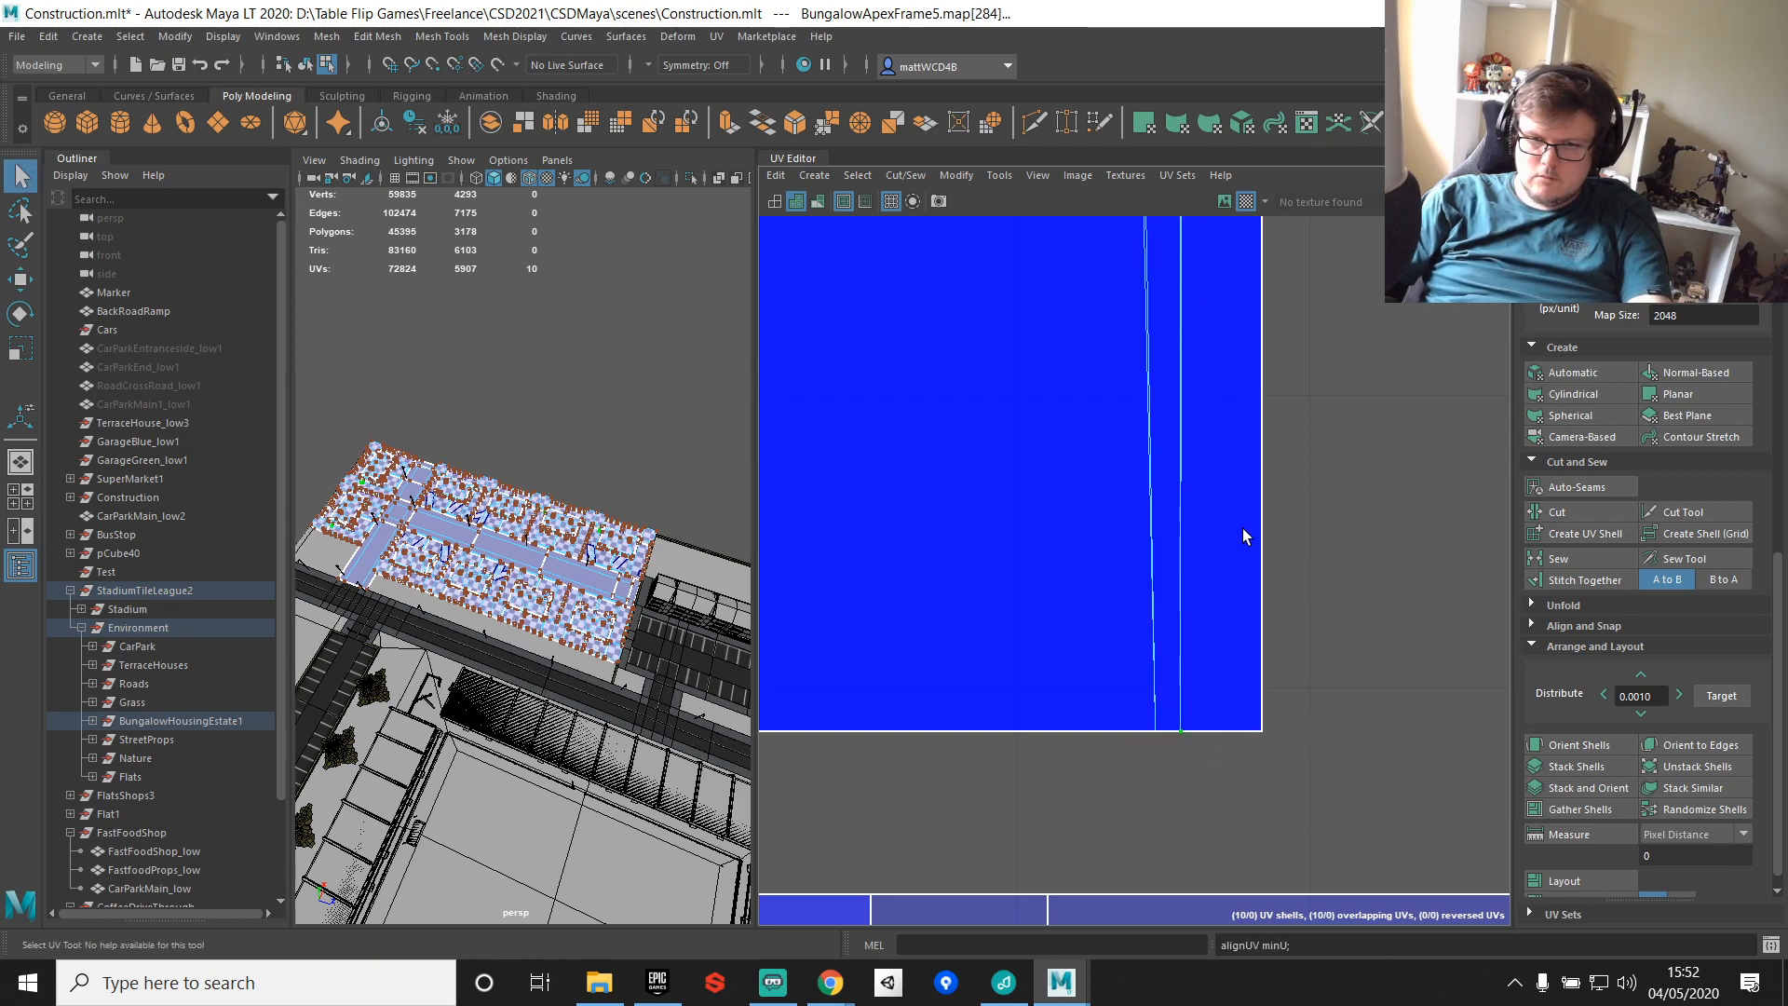
Step: Straighten the outer and inner vertical lines of the lower flap's right-hand frame
{"action": "key", "text": "f"}
{"action": "scroll", "coordinate": [1173, 521], "scroll_direction": "down", "scroll_amount": 2}
{"action": "middle_click_drag", "start_coordinate": [1199, 565], "coordinate": [1206, 353], "text": "alt"}
{"action": "left_click_drag", "start_coordinate": [1164, 721], "coordinate": [1164, 721]}
{"action": "key", "text": "w"}
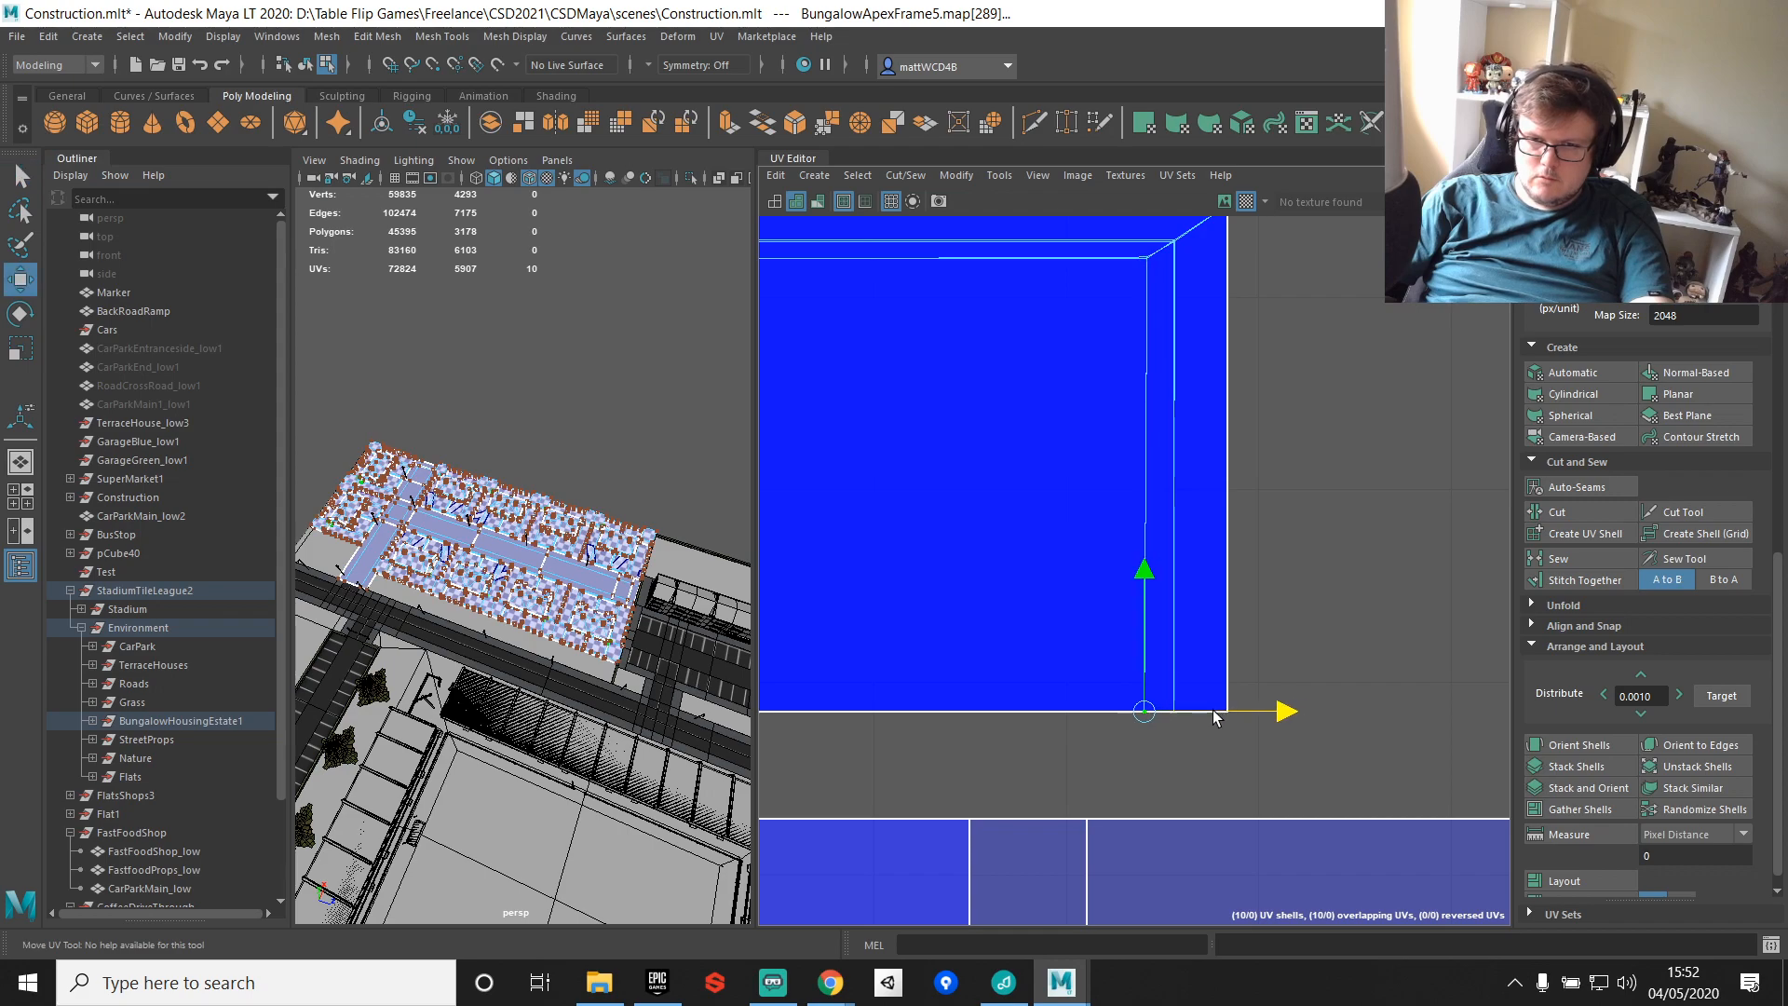
{"action": "key", "text": "q"}
{"action": "left_click_drag", "start_coordinate": [1179, 717], "coordinate": [1179, 717]}
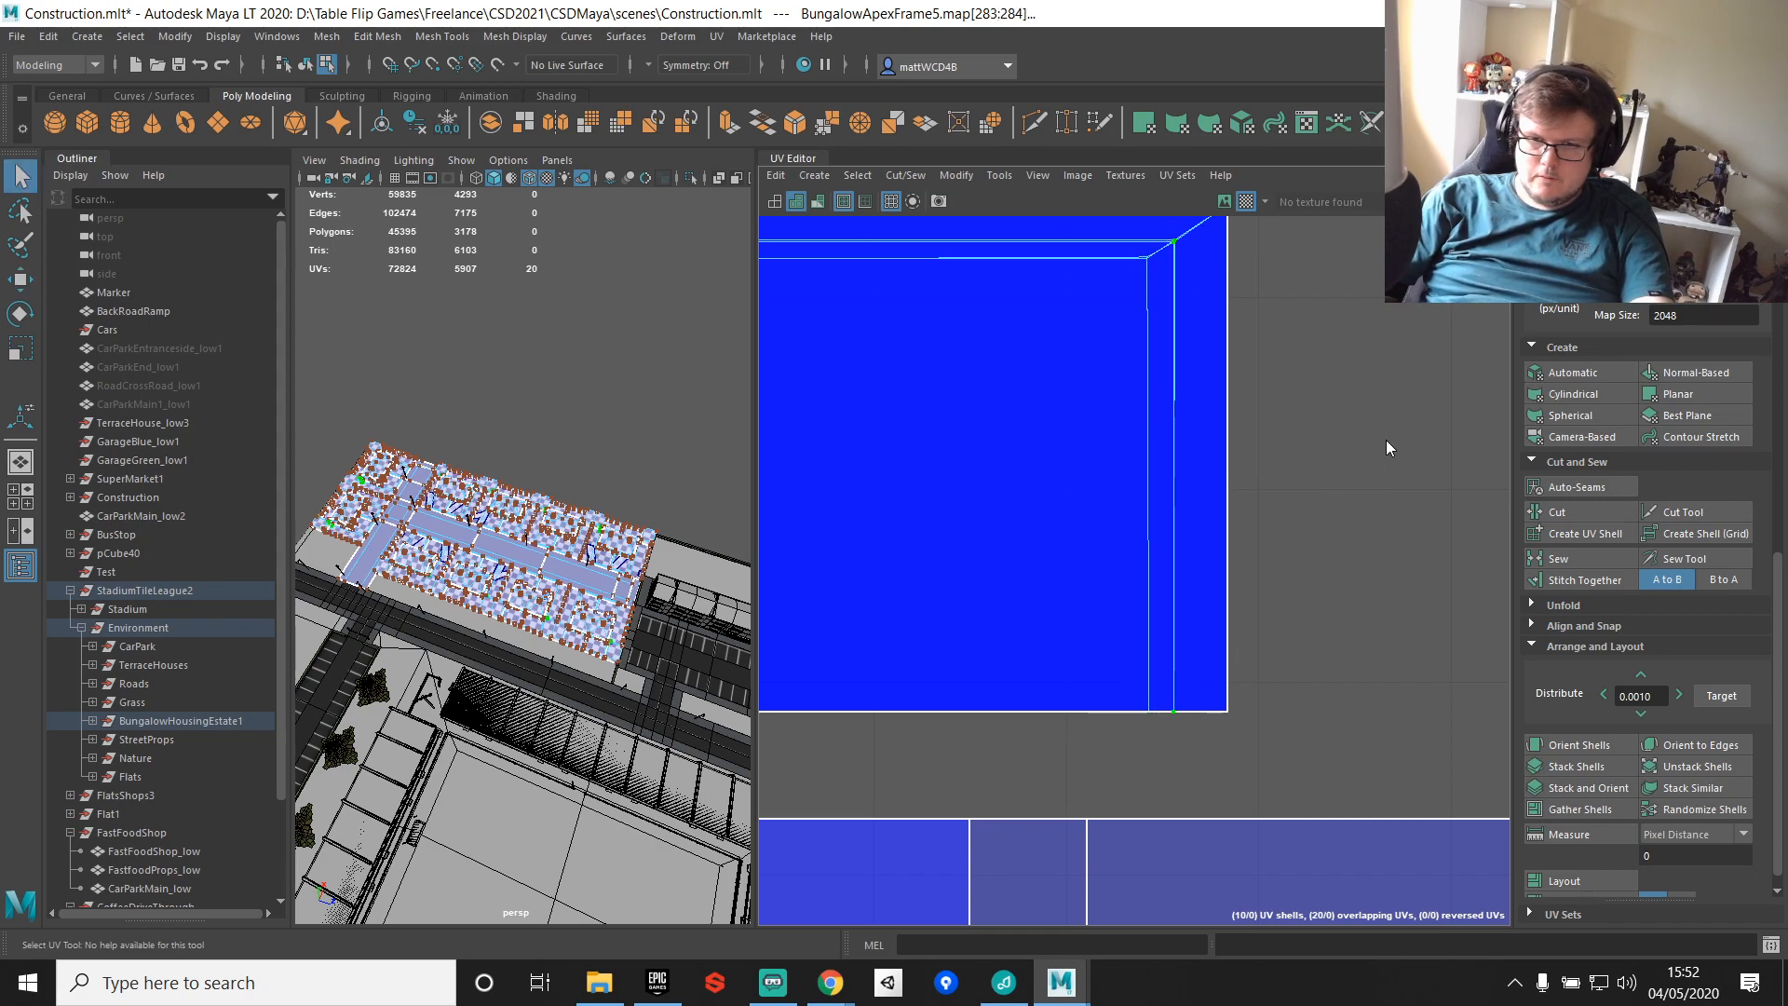
{"action": "left_click_drag", "start_coordinate": [1122, 233], "coordinate": [1163, 717]}
{"action": "scroll", "coordinate": [1034, 424], "scroll_direction": "down", "scroll_amount": 3}
{"action": "middle_click_drag", "start_coordinate": [1033, 424], "coordinate": [1133, 566], "text": "alt"}
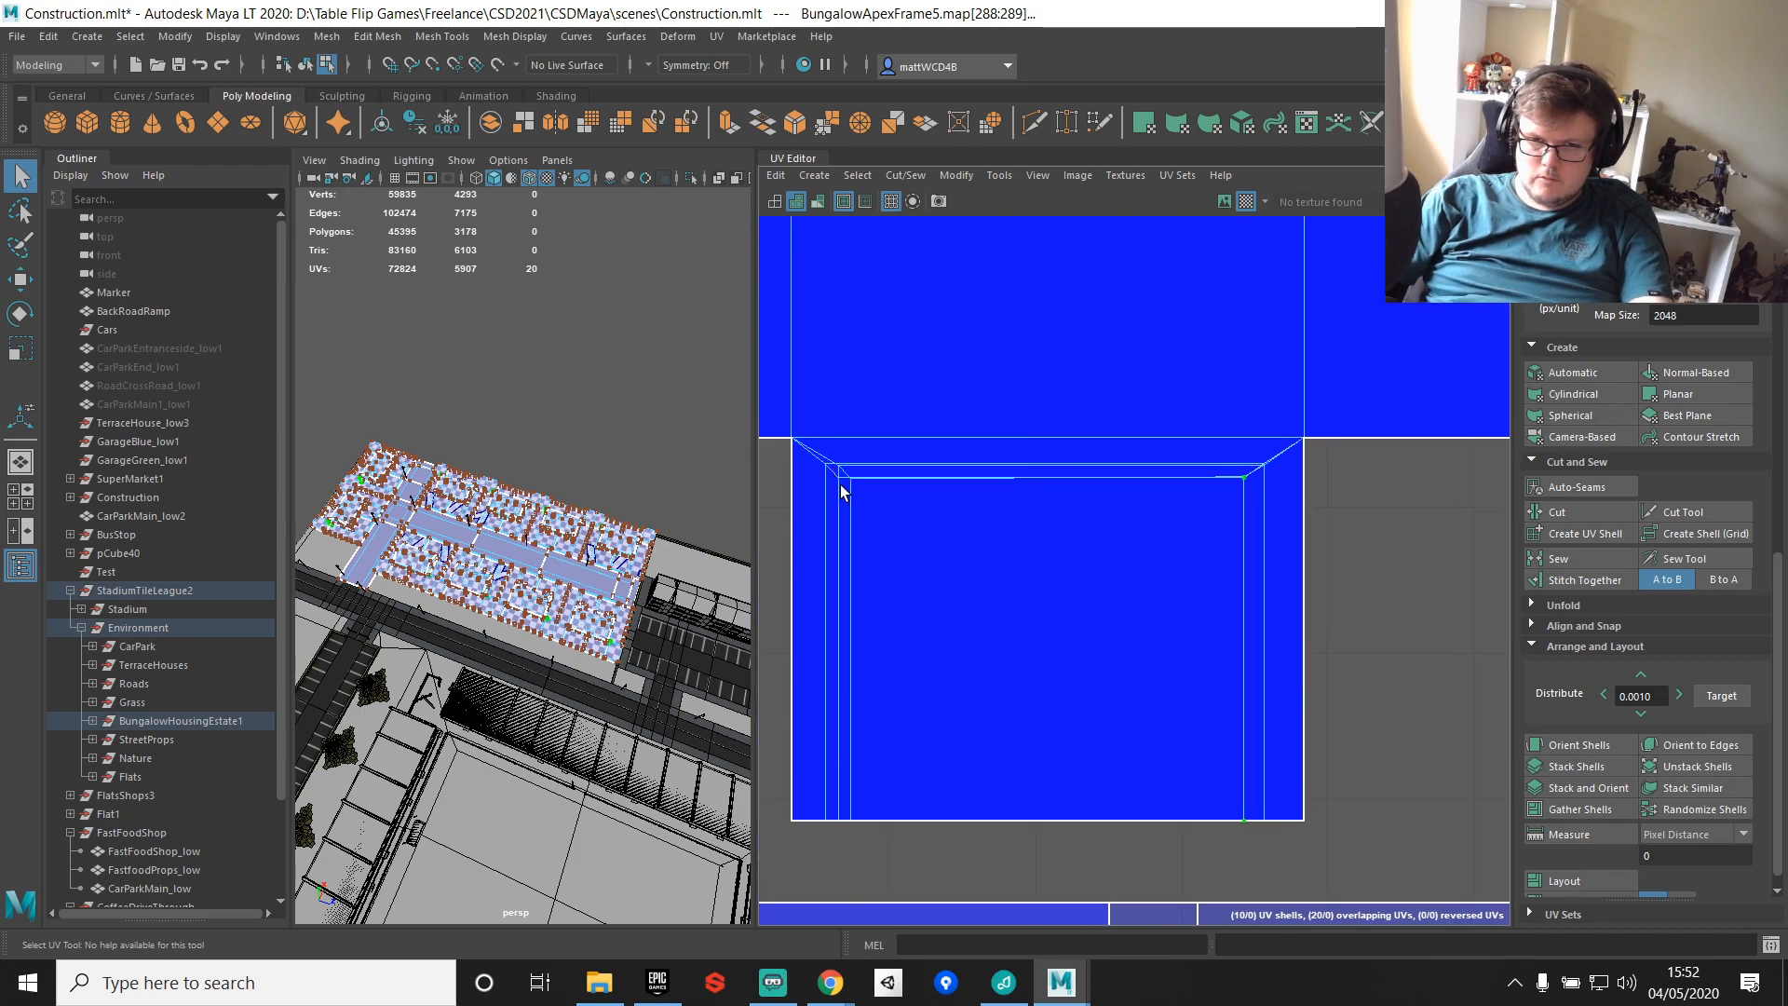
Step: Move the corner UVs at the upper left of the lower flap's frame onto their overlapping counterparts
{"action": "scroll", "coordinate": [835, 478], "scroll_direction": "up", "scroll_amount": 8}
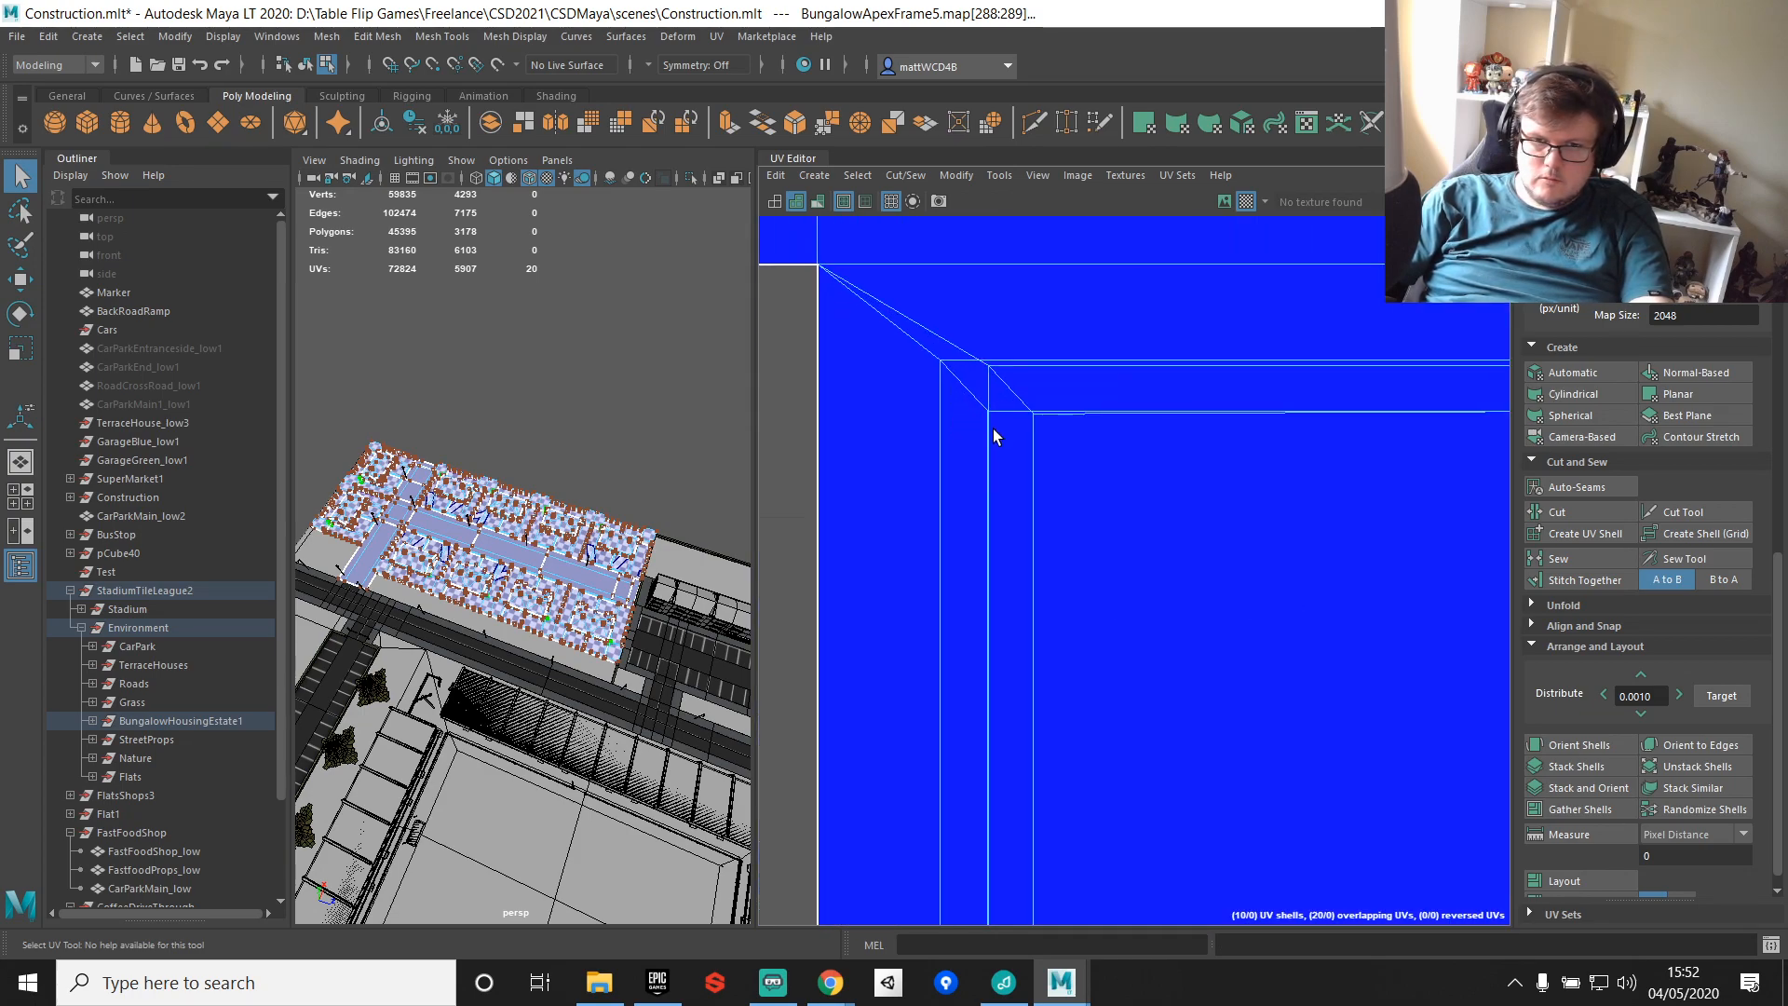
{"action": "key", "text": "w"}
{"action": "left_click_drag", "start_coordinate": [912, 344], "coordinate": [1081, 425]}
{"action": "key", "text": "q"}
{"action": "key", "text": "w"}
{"action": "scroll", "coordinate": [1127, 643], "scroll_direction": "down", "scroll_amount": 4}
{"action": "middle_click_drag", "start_coordinate": [1127, 645], "coordinate": [1126, 238], "text": "alt"}
{"action": "scroll", "coordinate": [1069, 728], "scroll_direction": "up", "scroll_amount": 3}
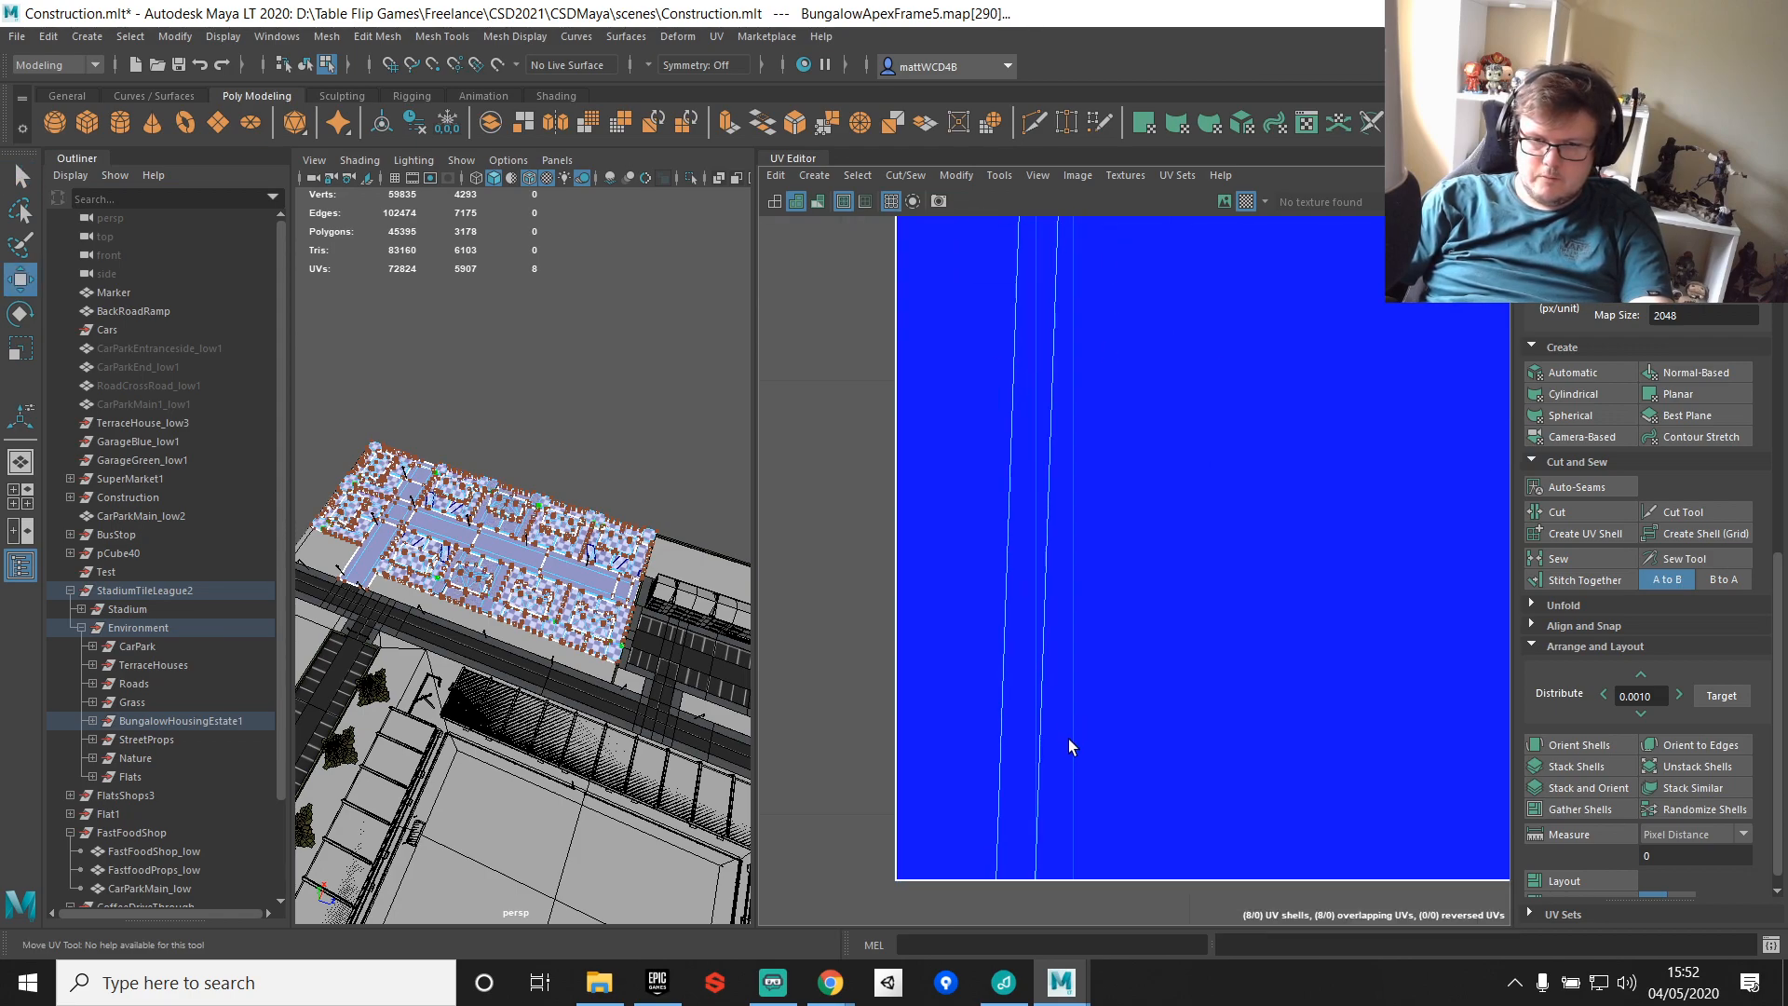
Step: Try to move the bottom-end UVs of the lower flap's left-hand frame lines onto the matching lines
{"action": "middle_click_drag", "start_coordinate": [1069, 728], "coordinate": [1083, 585], "text": "alt"}
{"action": "key", "text": "q"}
{"action": "key", "text": "w"}
{"action": "left_click_drag", "start_coordinate": [1039, 712], "coordinate": [1124, 735]}
{"action": "key", "text": "q"}
{"action": "left_click_drag", "start_coordinate": [1017, 756], "coordinate": [996, 720]}
{"action": "key", "text": "w"}
{"action": "left_click_drag", "start_coordinate": [1040, 735], "coordinate": [1081, 739]}
Step: Undo the moves made to the bottom-end and corner UVs of the lower flap's left-hand frame
{"action": "key", "text": "ctrl+z"}
{"action": "key", "text": "ctrl+z"}
{"action": "key", "text": "ctrl+z"}
{"action": "key", "text": "ctrl+z"}
{"action": "key", "text": "ctrl+z"}
{"action": "key", "text": "ctrl+z"}
{"action": "key", "text": "ctrl+z"}
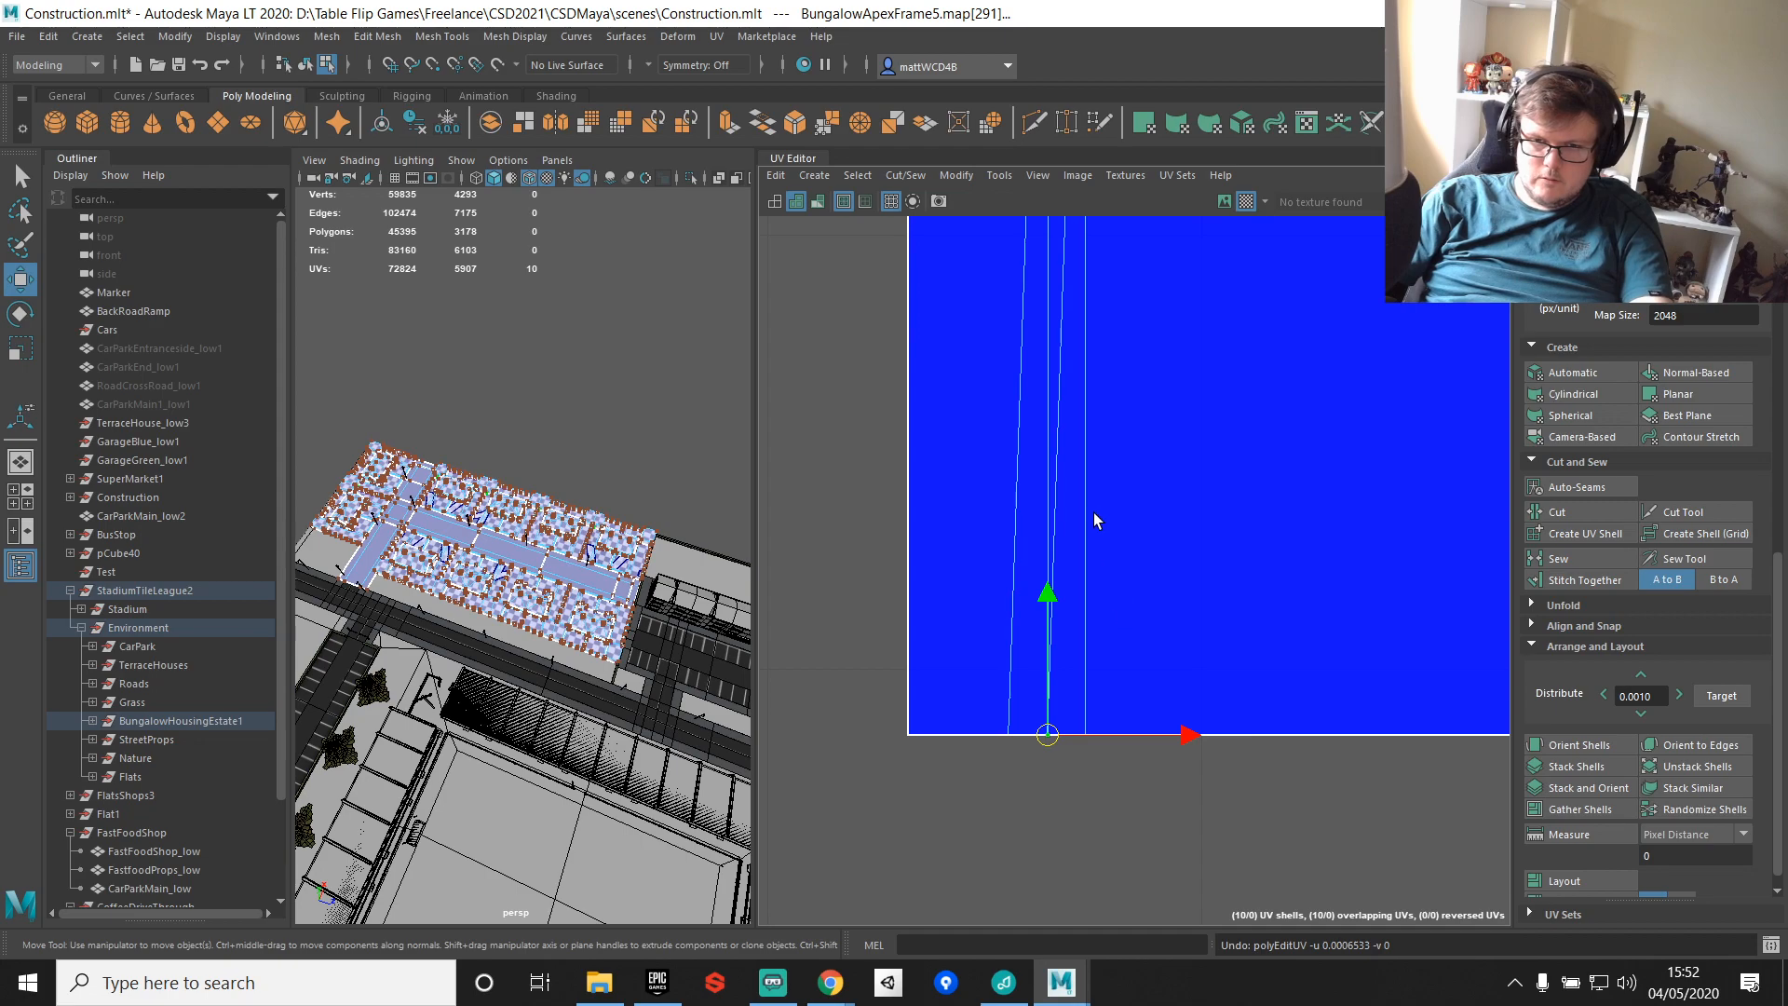
{"action": "key", "text": "ctrl+z"}
{"action": "key", "text": "ctrl+z"}
{"action": "key", "text": "ctrl+z"}
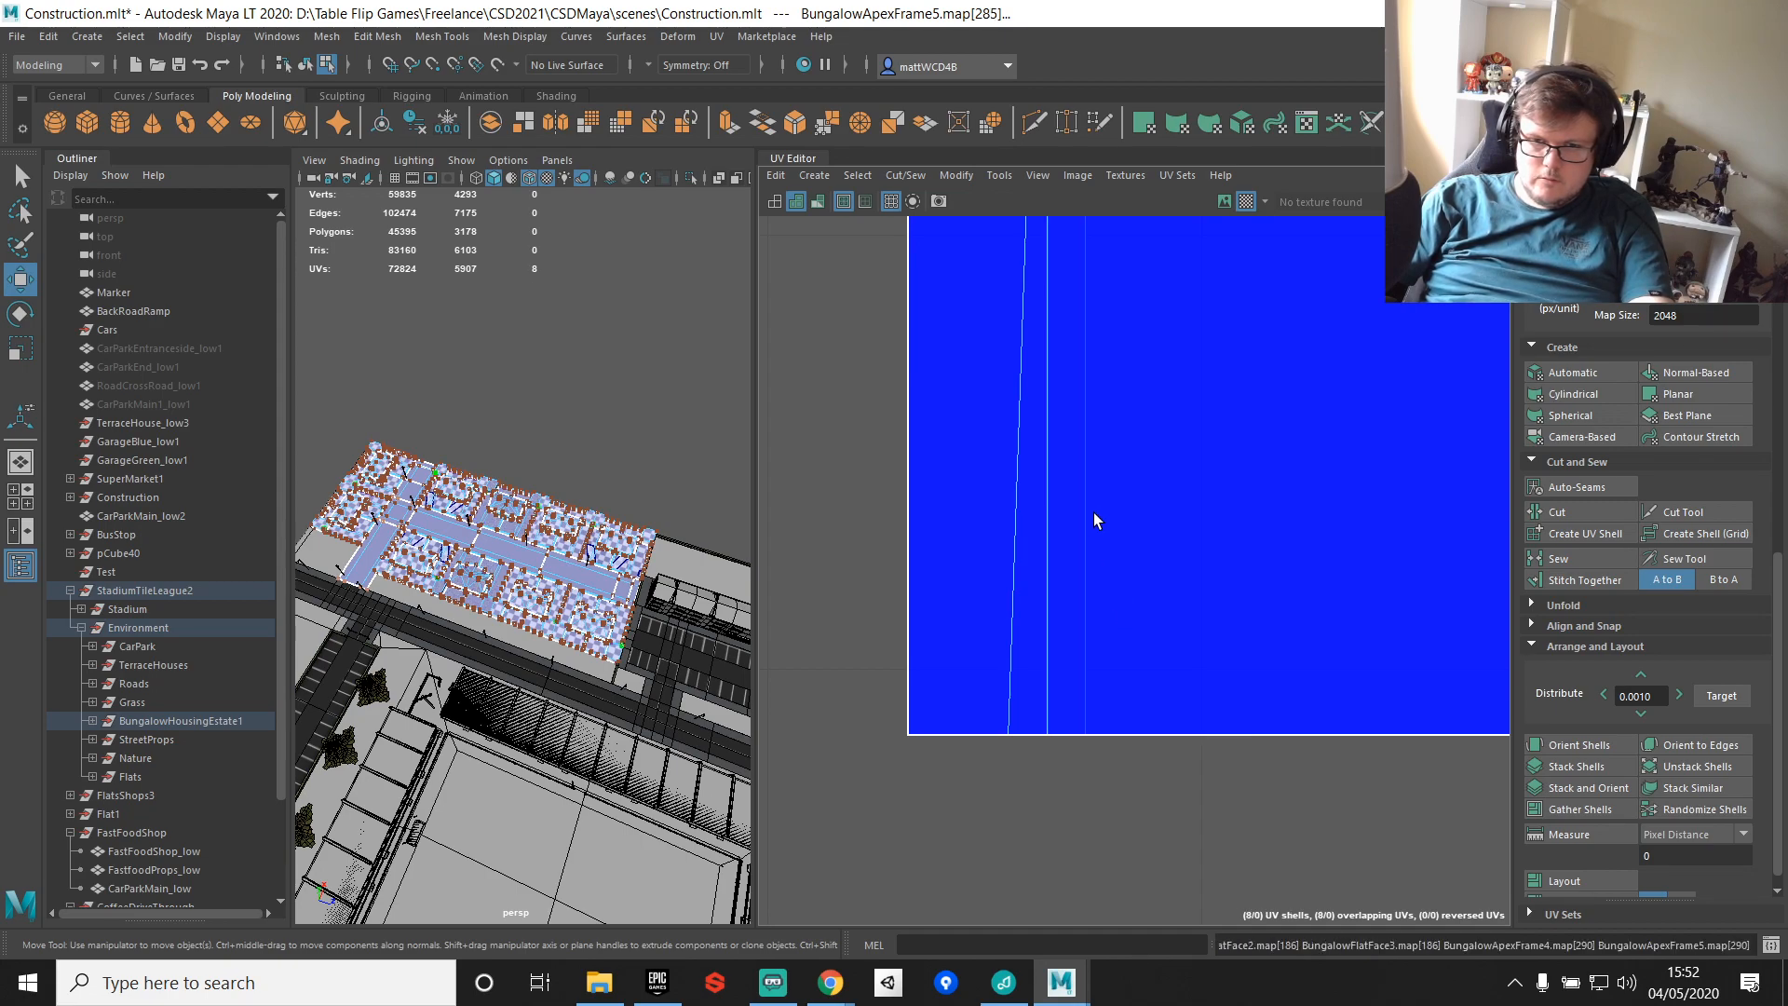
Step: Retry moving the lower flap's upper-left frame corner UVs into place and select the line's bottom-end UVs
{"action": "scroll", "coordinate": [1099, 524], "scroll_direction": "down", "scroll_amount": 6}
{"action": "middle_click_drag", "start_coordinate": [1242, 396], "coordinate": [1165, 512], "text": "alt"}
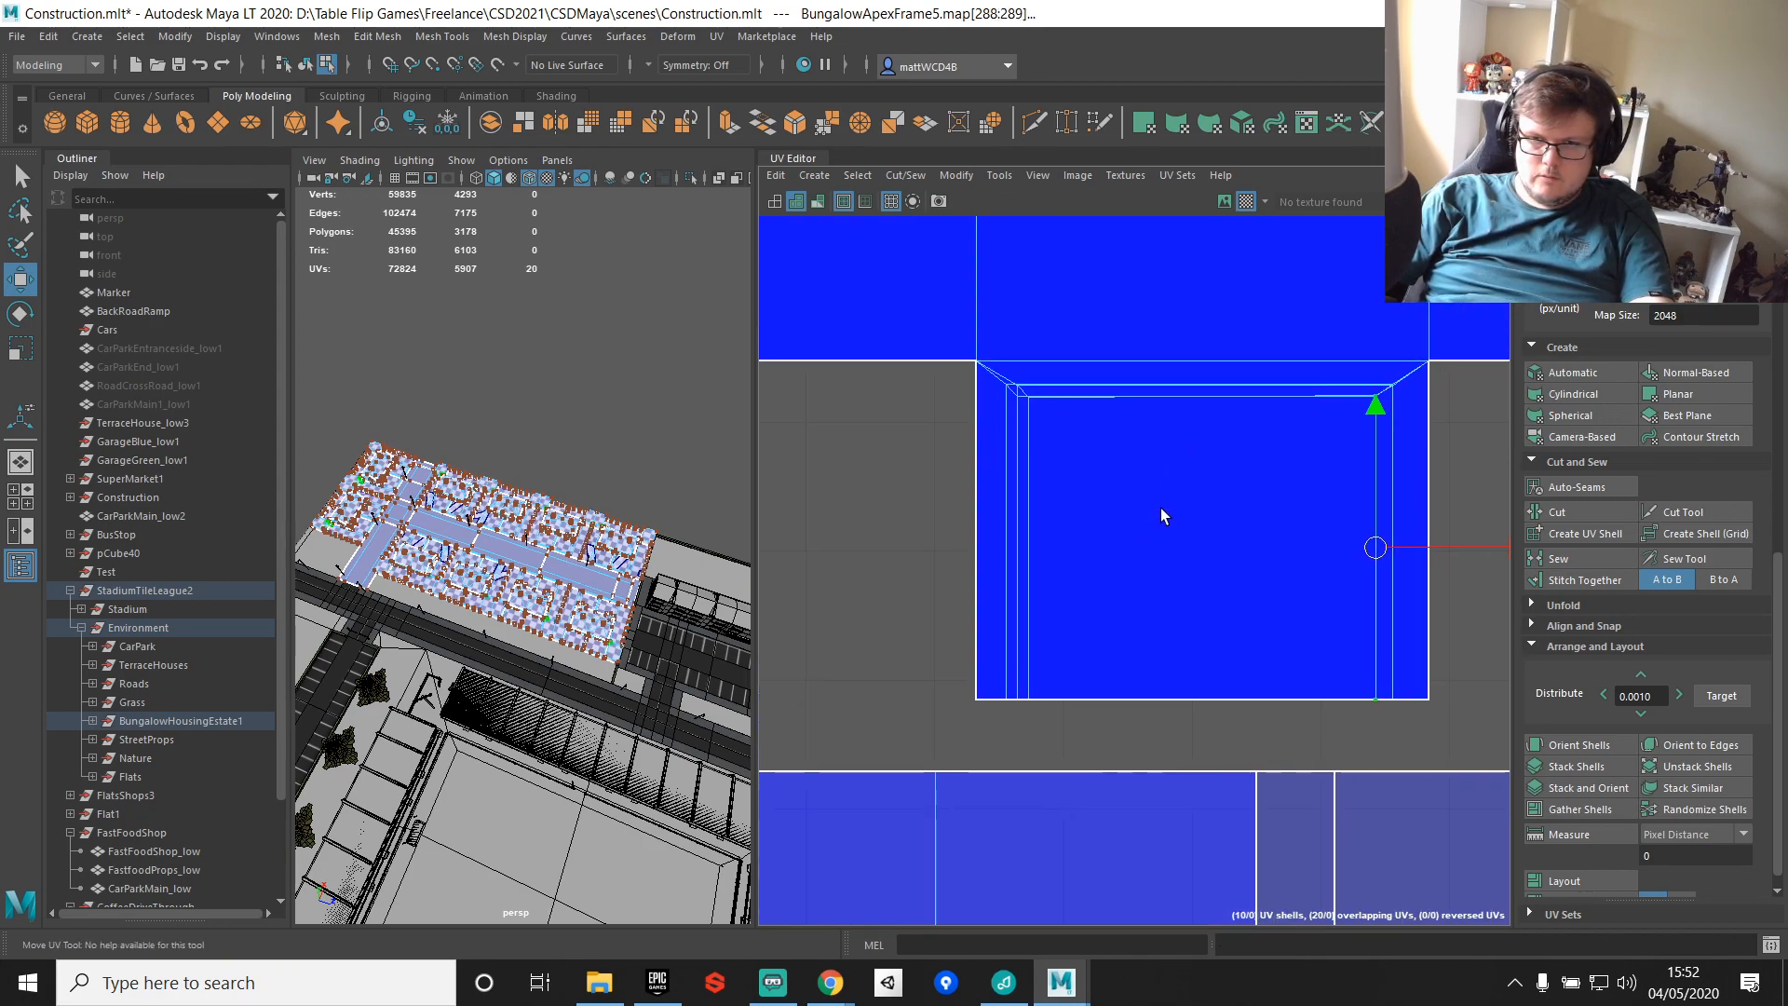
{"action": "scroll", "coordinate": [1006, 388], "scroll_direction": "up", "scroll_amount": 5}
{"action": "left_click_drag", "start_coordinate": [1054, 482], "coordinate": [1185, 463]}
{"action": "left_click_drag", "start_coordinate": [982, 406], "coordinate": [1103, 372]}
{"action": "middle_click_drag", "start_coordinate": [1094, 378], "coordinate": [1227, 218], "text": "alt"}
{"action": "middle_click_drag", "start_coordinate": [1158, 899], "coordinate": [1053, 390], "text": "alt"}
{"action": "scroll", "coordinate": [1043, 549], "scroll_direction": "up", "scroll_amount": 5}
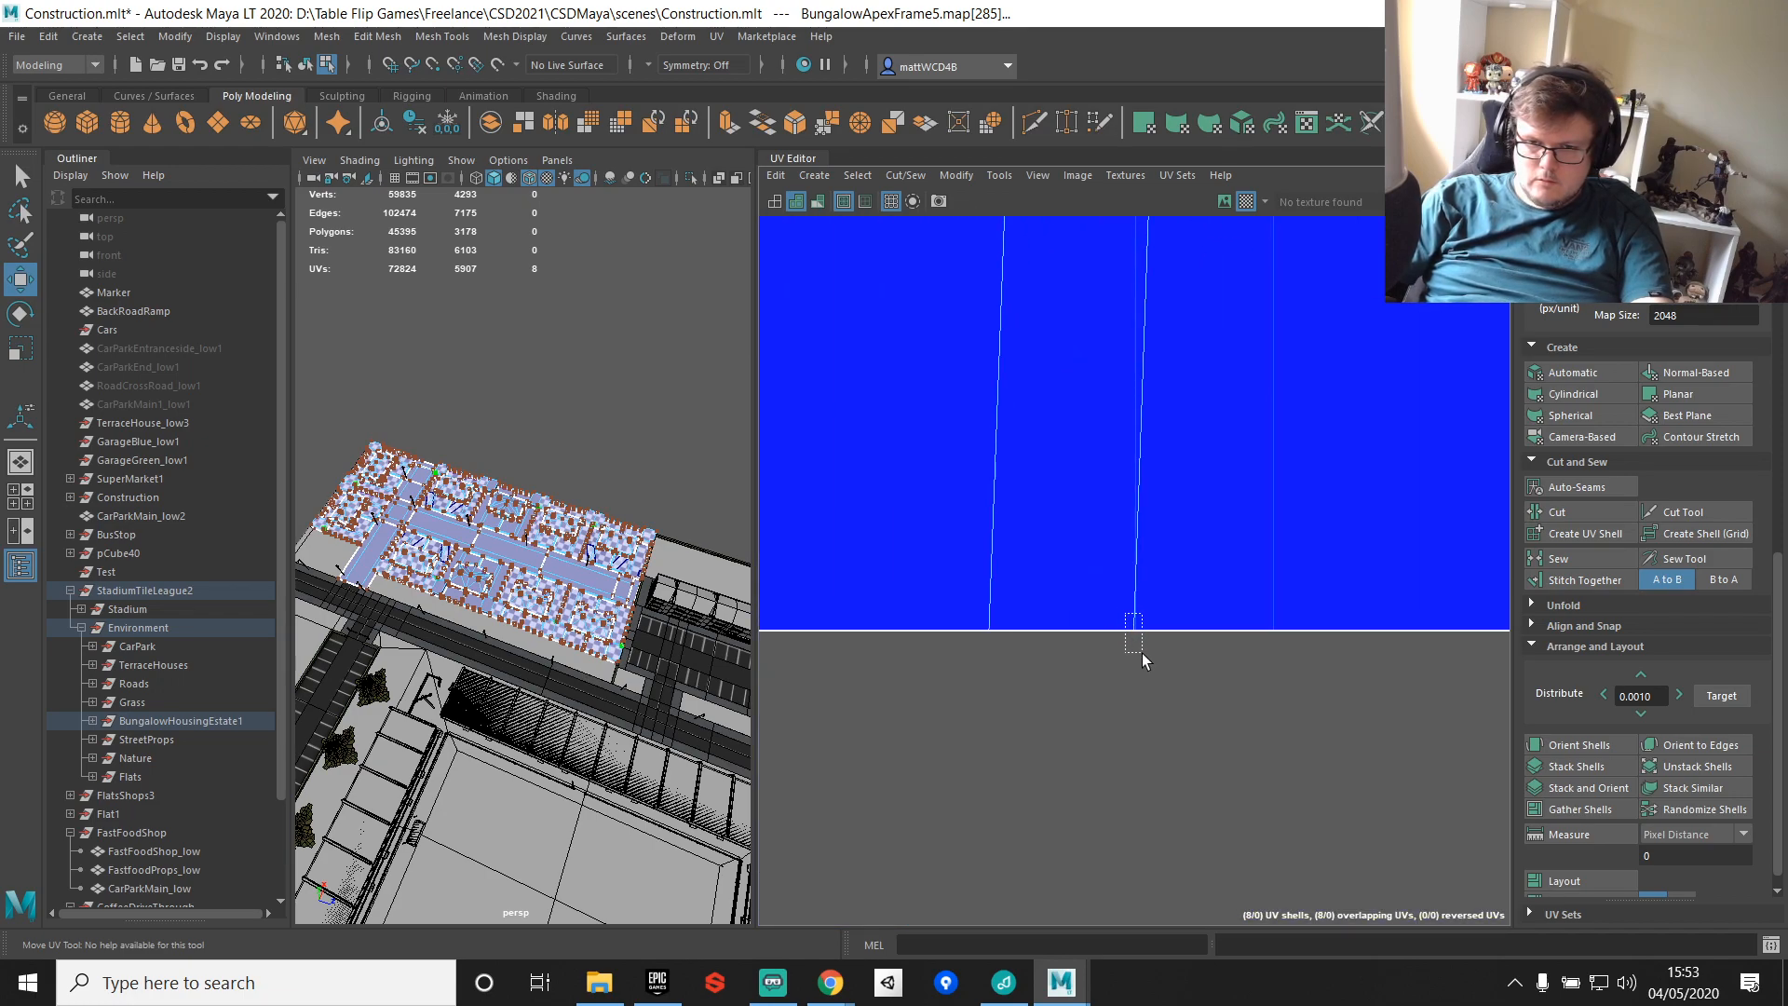
{"action": "left_click_drag", "start_coordinate": [1142, 651], "coordinate": [1142, 650]}
{"action": "left_click", "coordinate": [1178, 636]}
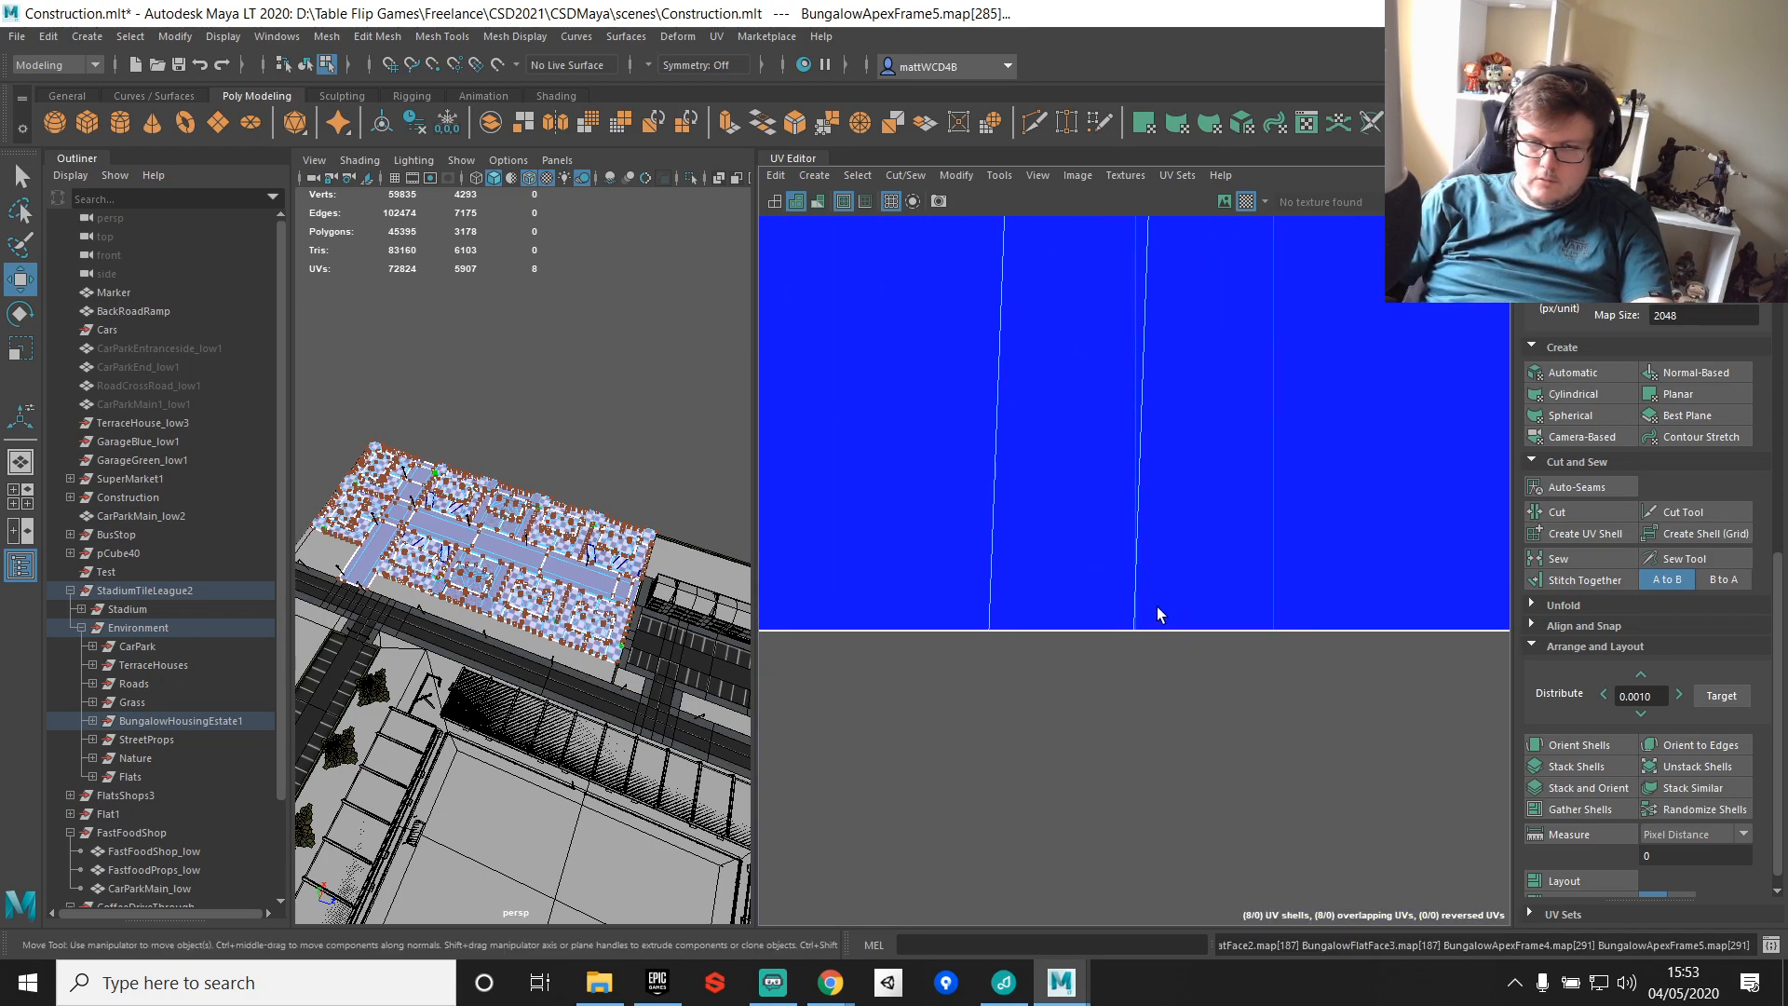
Step: Undo the repeated left-hand frame corner moves and the earlier alignment of the right-hand frame lines
{"action": "scroll", "coordinate": [1156, 607], "scroll_direction": "down", "scroll_amount": 5}
{"action": "scroll", "coordinate": [1179, 633], "scroll_direction": "up", "scroll_amount": 5}
{"action": "scroll", "coordinate": [1182, 639], "scroll_direction": "up", "scroll_amount": 3}
{"action": "key", "text": "ctrl+z"}
{"action": "key", "text": "ctrl+z"}
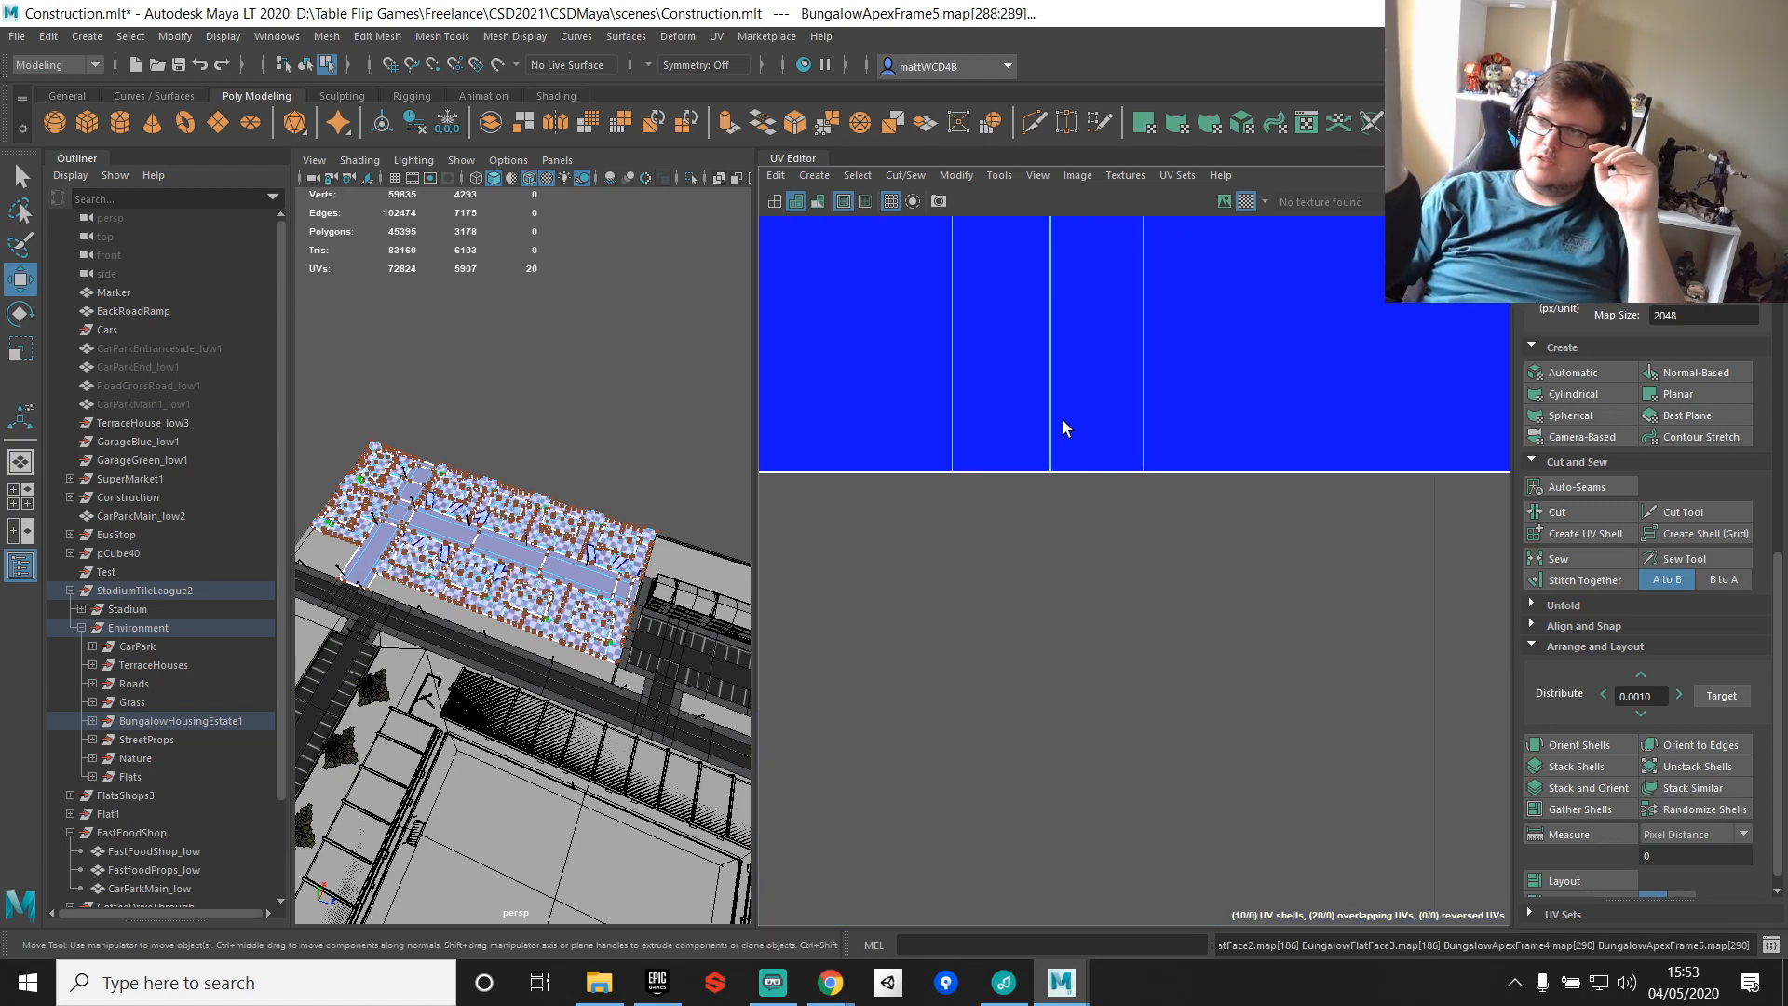
{"action": "key", "text": "ctrl+z"}
{"action": "key", "text": "ctrl+z"}
{"action": "key", "text": "ctrl+z"}
{"action": "key", "text": "ctrl+z"}
{"action": "key", "text": "ctrl+z"}
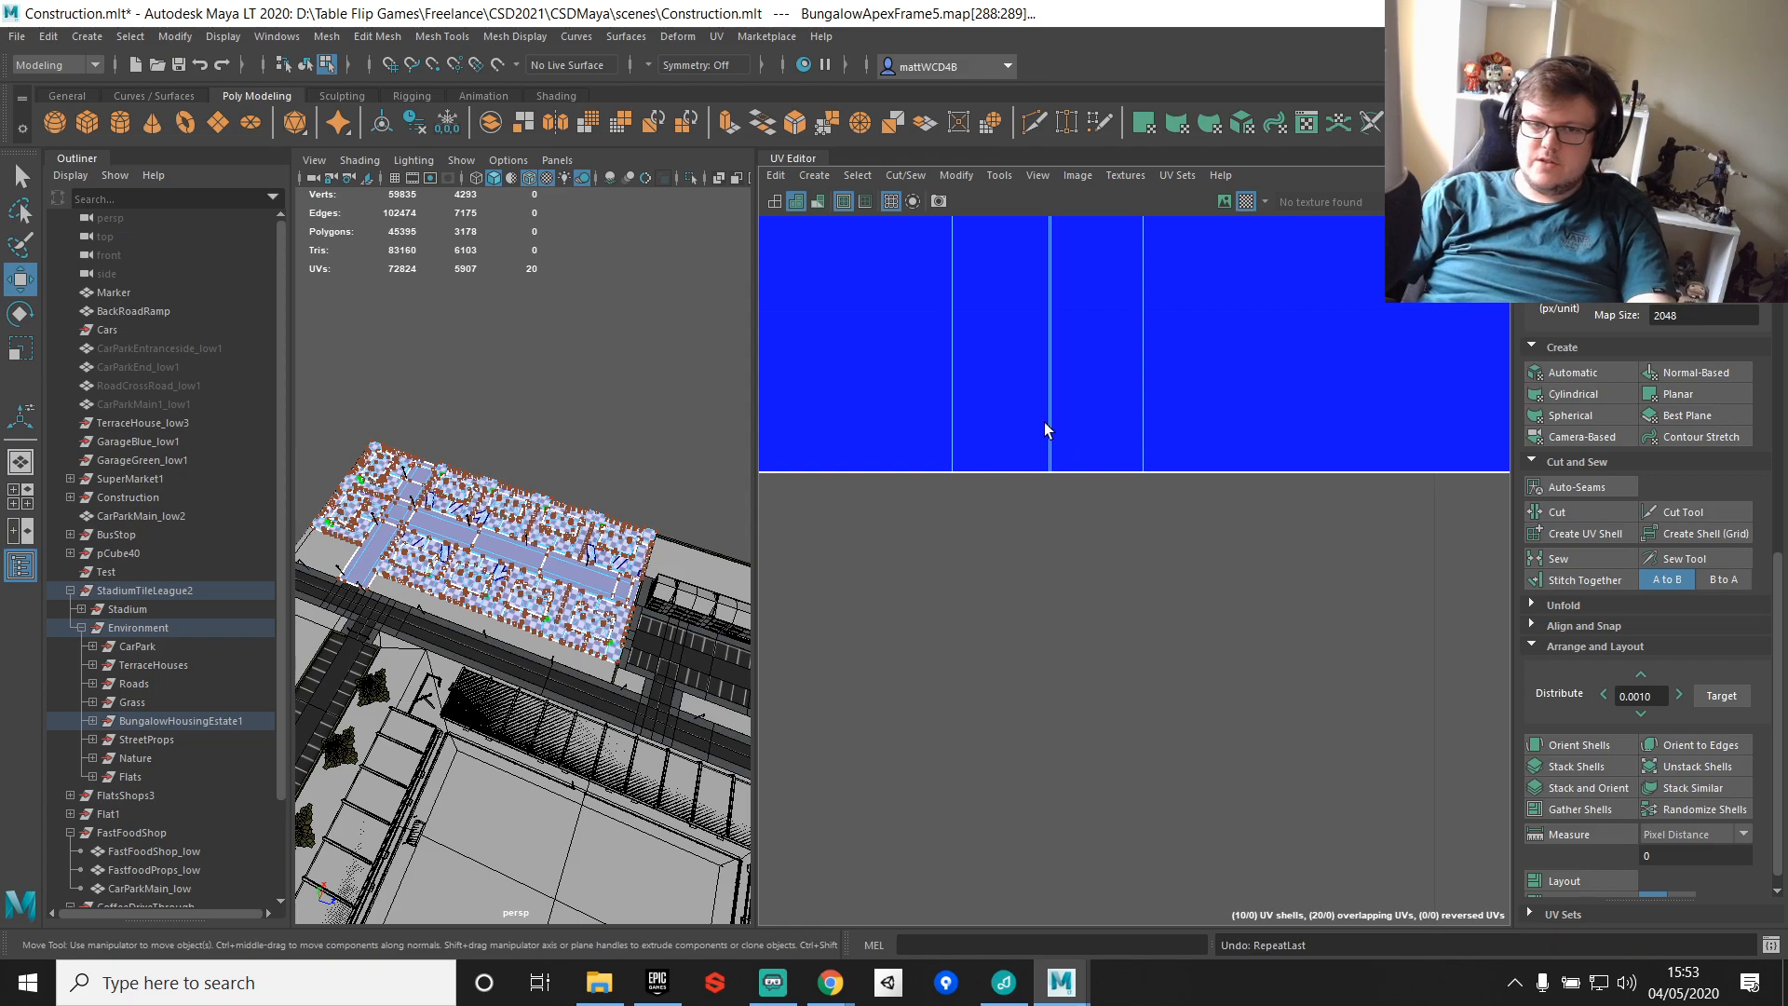
Step: Check the bungalow in the 3D view and undo the remaining edits to the lower flap's frame UVs
{"action": "scroll", "coordinate": [1075, 391], "scroll_direction": "down", "scroll_amount": 6}
{"action": "scroll", "coordinate": [783, 556], "scroll_direction": "down", "scroll_amount": 4}
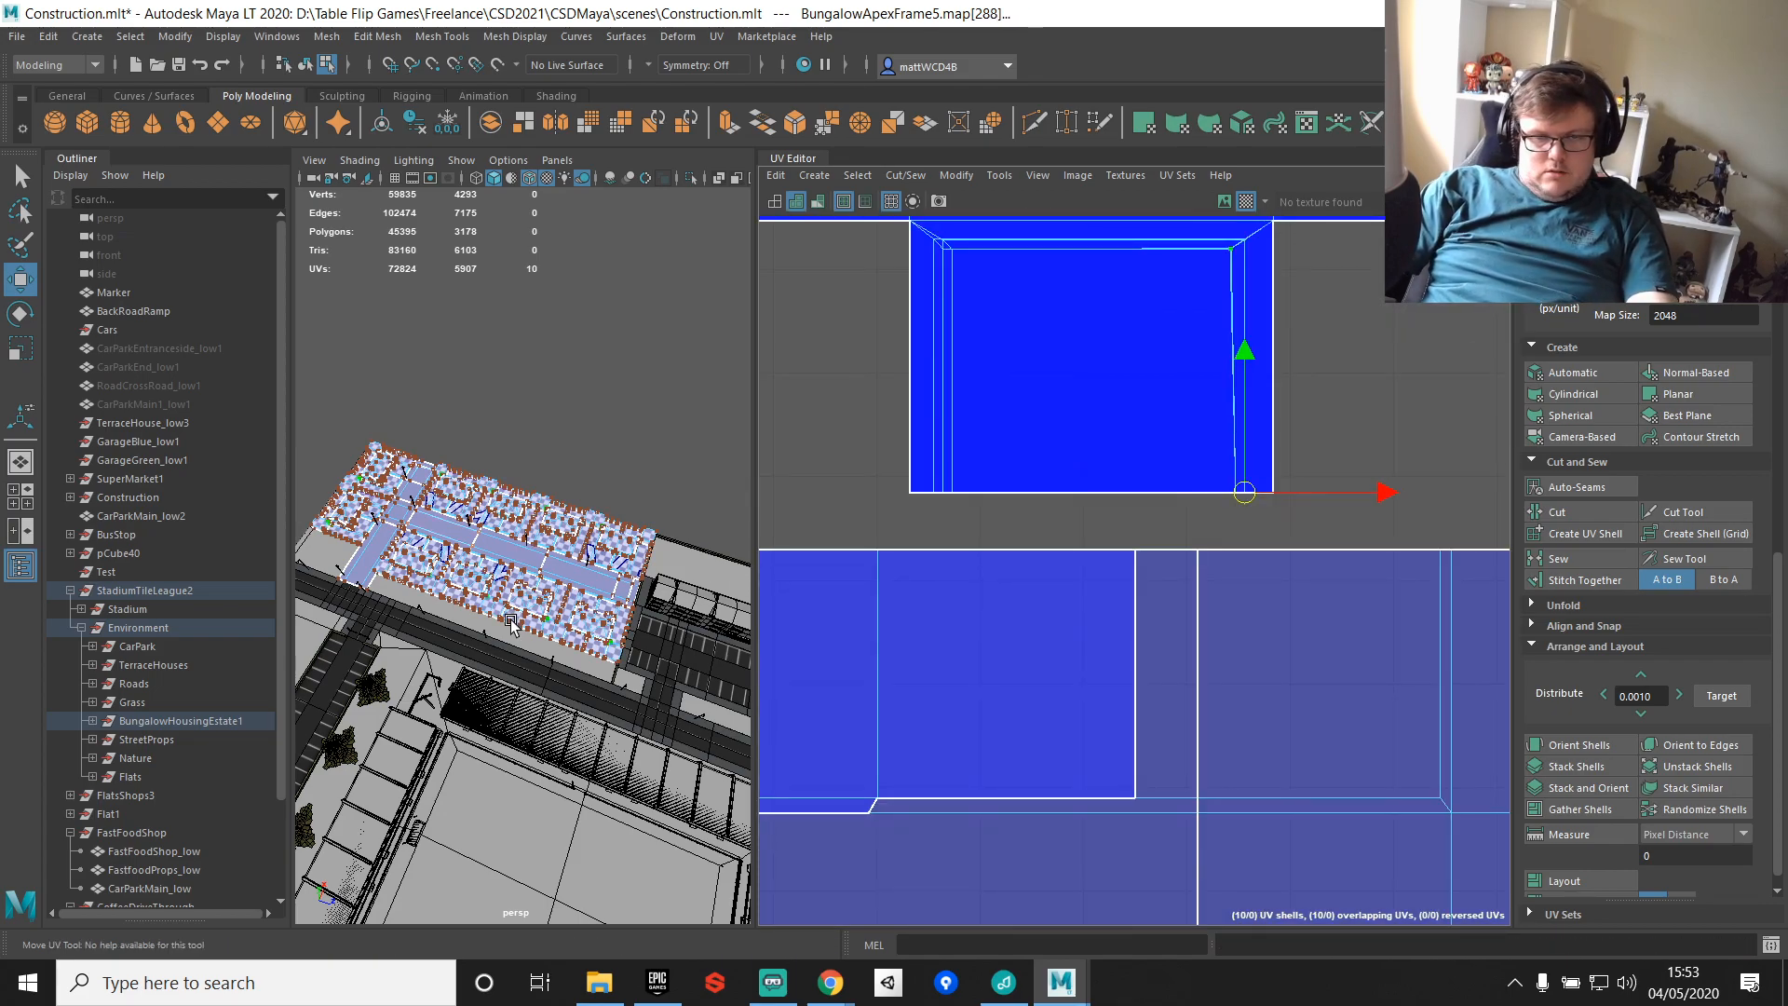
{"action": "scroll", "coordinate": [593, 619], "scroll_direction": "up", "scroll_amount": 3}
{"action": "middle_click_drag", "start_coordinate": [655, 639], "coordinate": [619, 541], "text": "alt"}
{"action": "scroll", "coordinate": [621, 542], "scroll_direction": "down", "scroll_amount": 5}
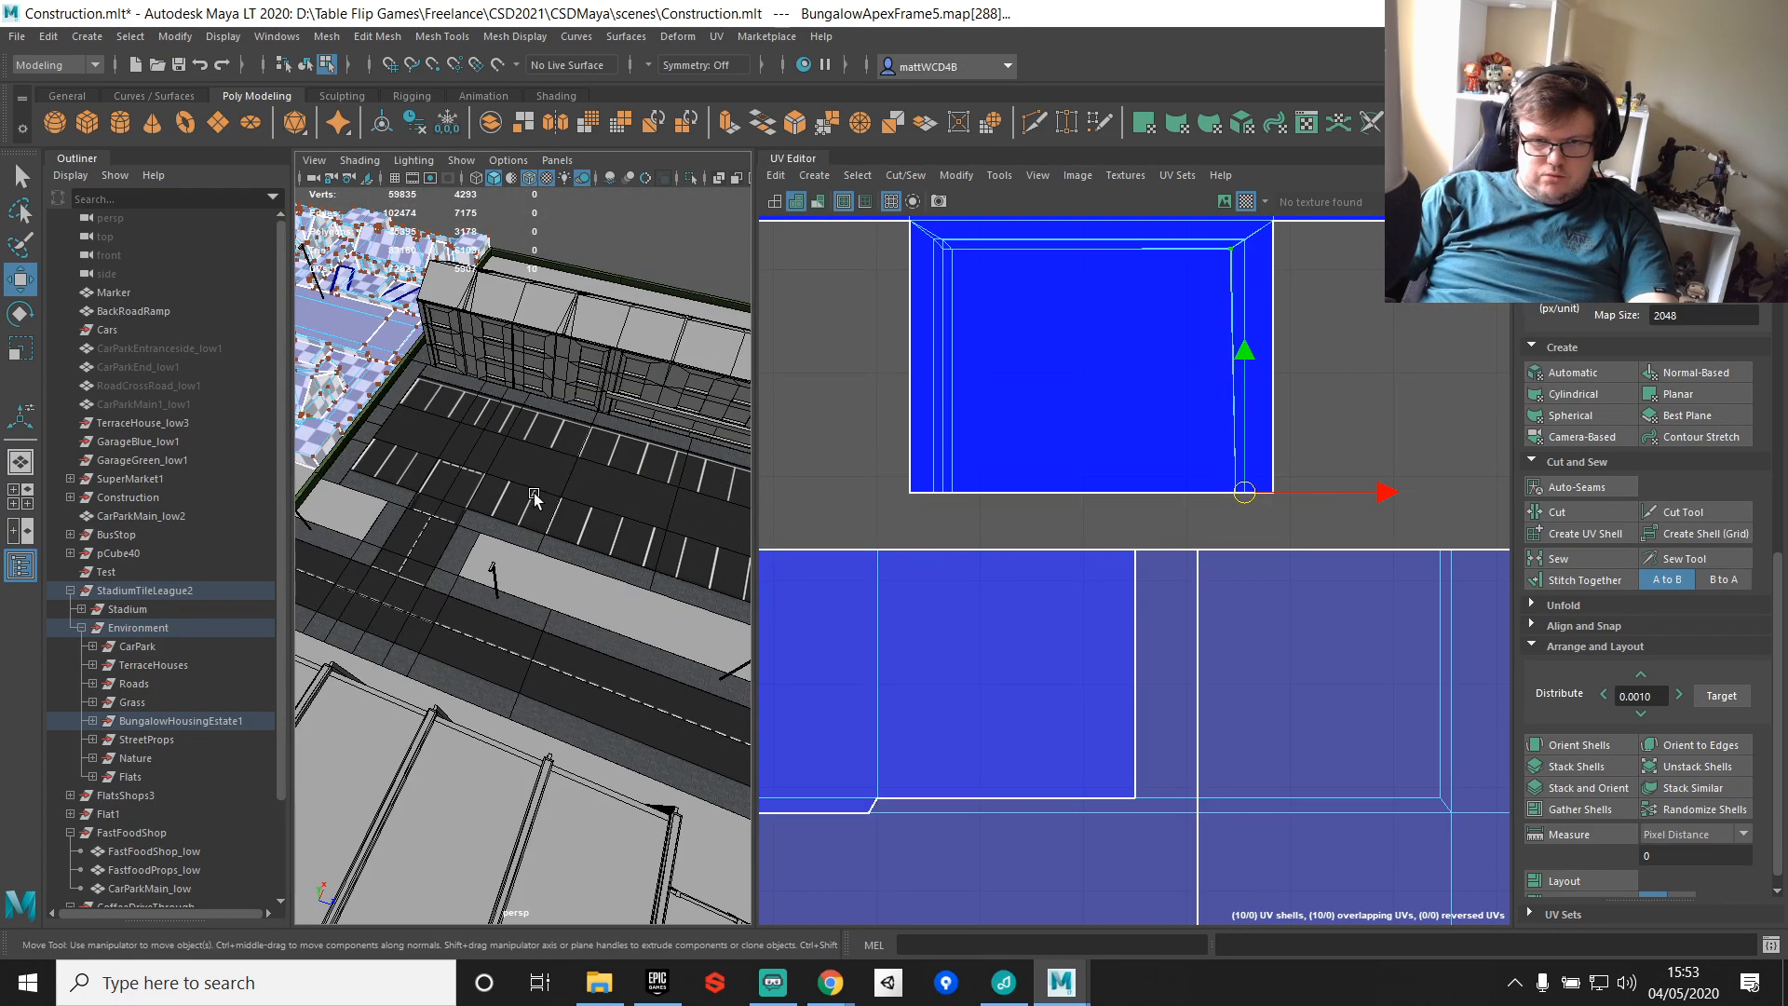
{"action": "middle_click_drag", "start_coordinate": [532, 499], "coordinate": [617, 570], "text": "alt"}
{"action": "scroll", "coordinate": [617, 570], "scroll_direction": "up", "scroll_amount": 3}
{"action": "scroll", "coordinate": [1136, 435], "scroll_direction": "down", "scroll_amount": 1}
{"action": "key", "text": "ctrl+z"}
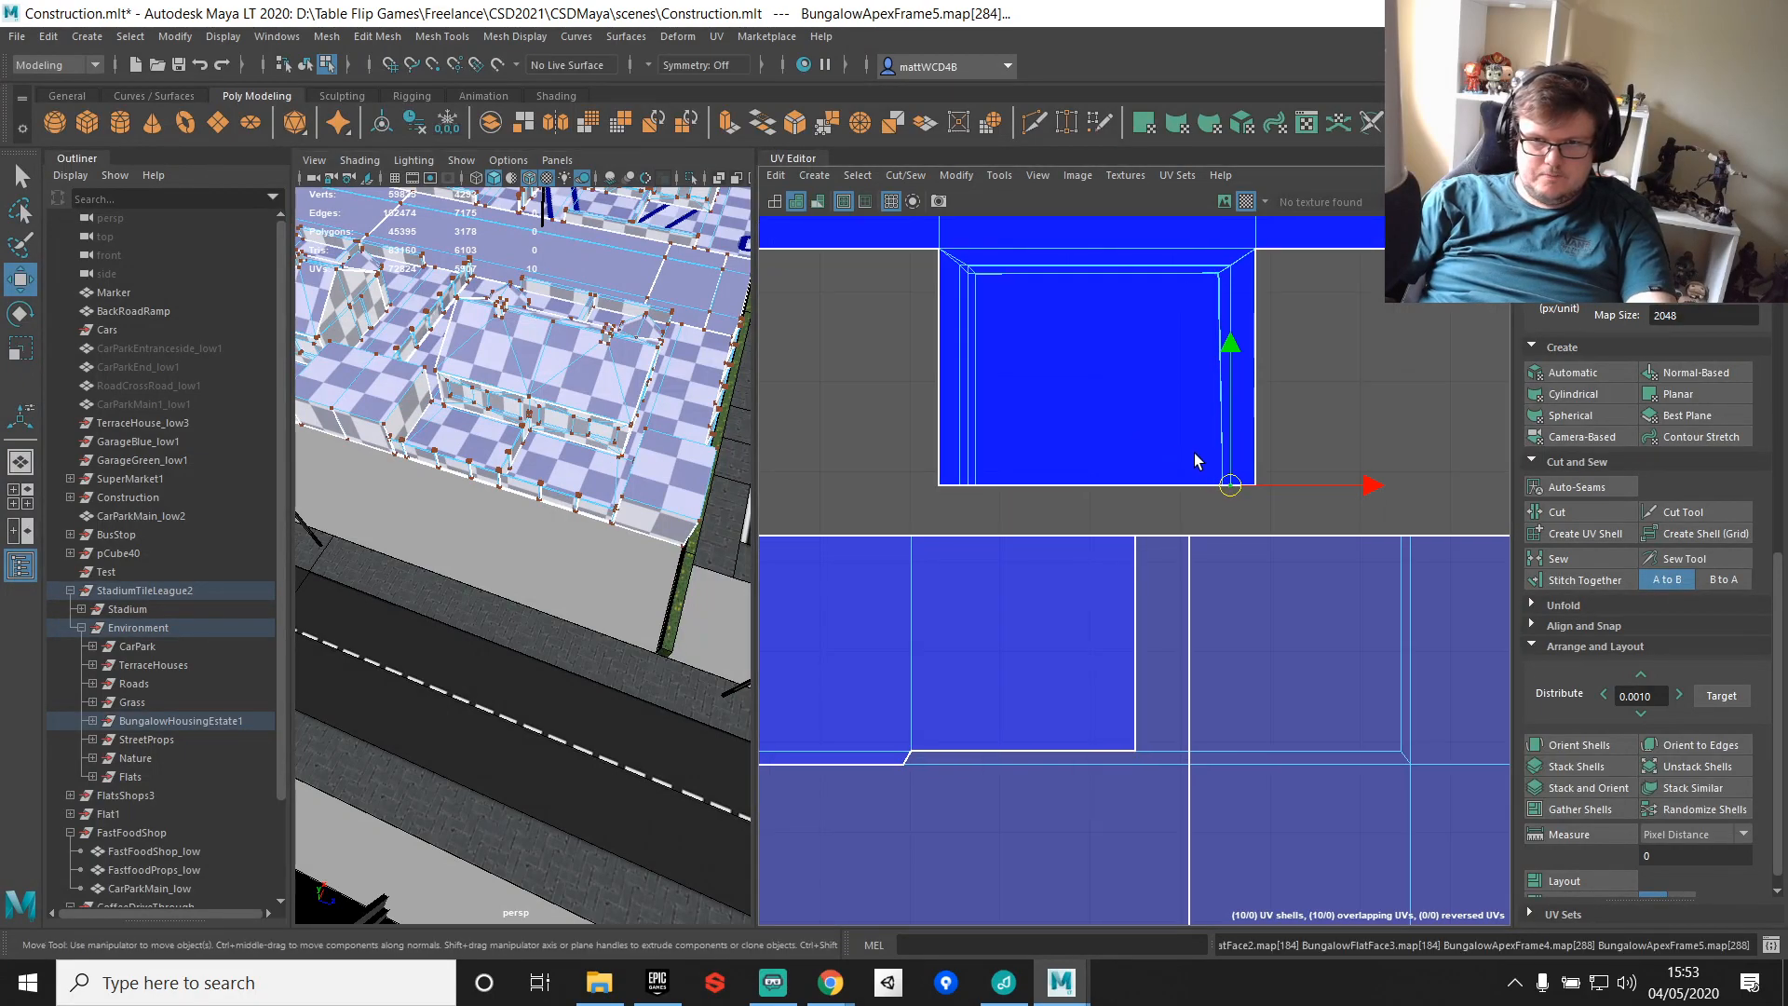
{"action": "scroll", "coordinate": [1181, 435], "scroll_direction": "down", "scroll_amount": 4}
{"action": "key", "text": "ctrl+z"}
{"action": "scroll", "coordinate": [1181, 436], "scroll_direction": "down", "scroll_amount": 1}
{"action": "scroll", "coordinate": [1181, 436], "scroll_direction": "down", "scroll_amount": 4}
{"action": "key", "text": "ctrl+z"}
{"action": "key", "text": "ctrl+z"}
{"action": "key", "text": "ctrl+z"}
{"action": "key", "text": "ctrl+z"}
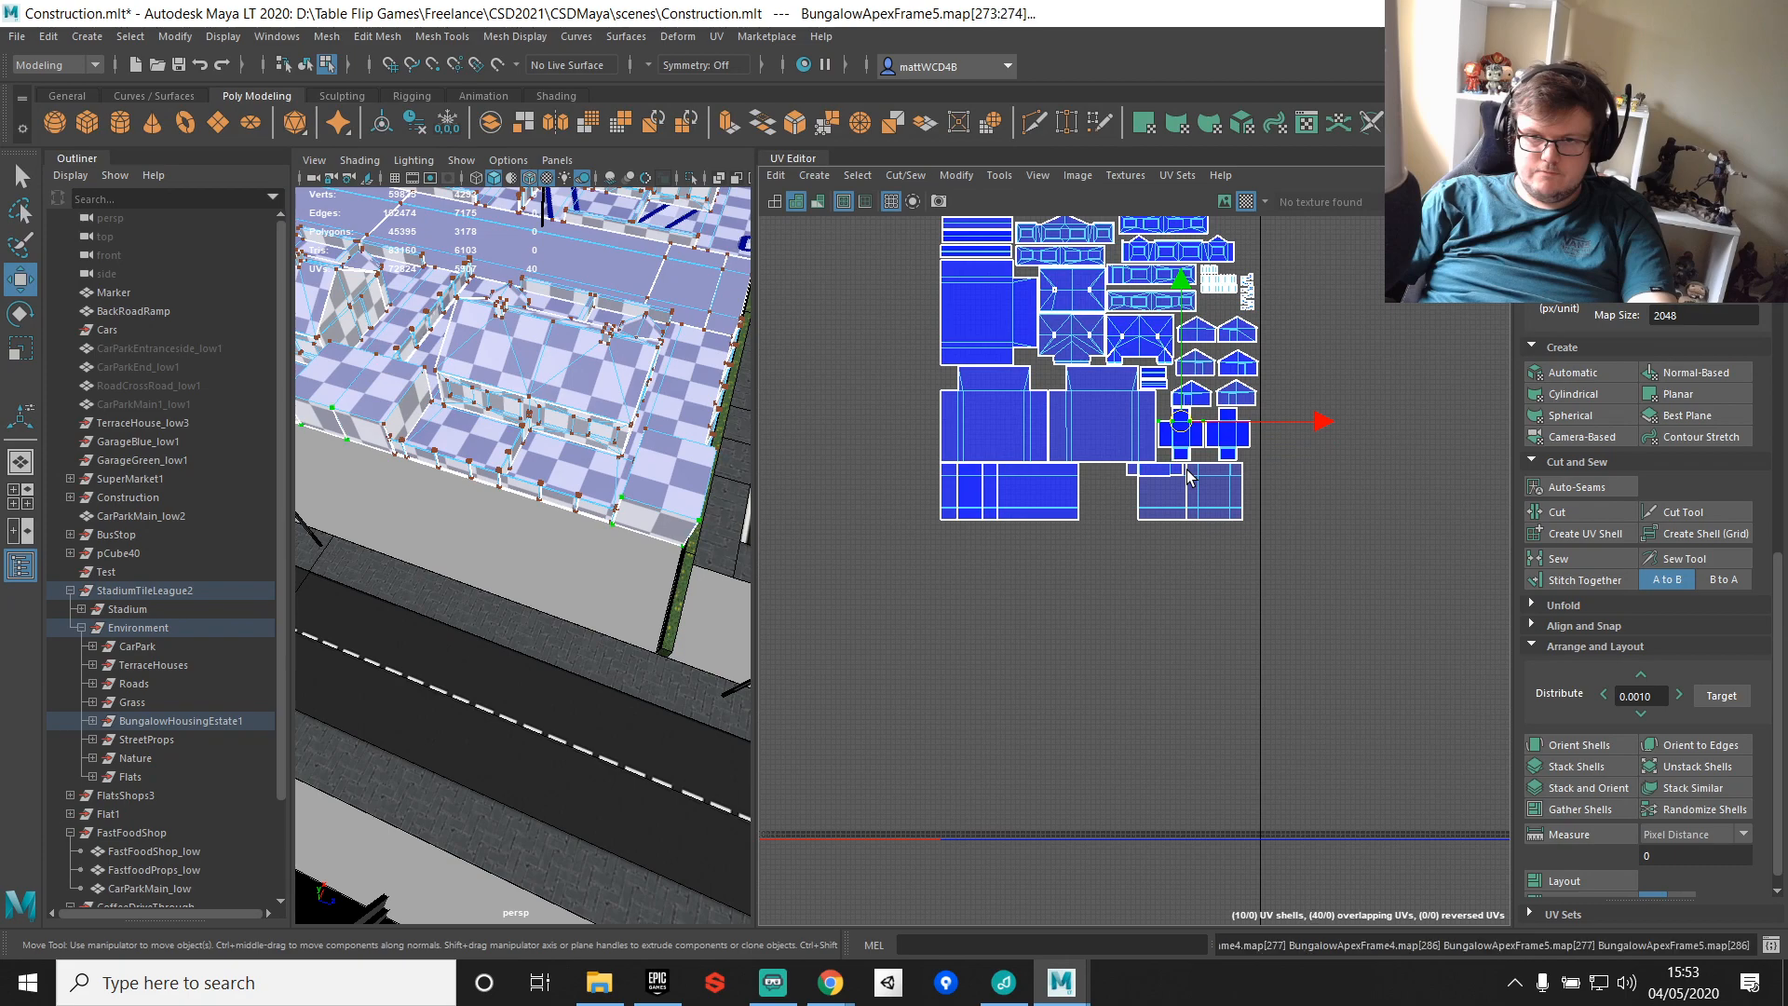
Step: Undo the stacking edits back to where the oversized cross-shaped shell sits outside the UV tile
{"action": "key", "text": "ctrl+z"}
{"action": "key", "text": "ctrl+z"}
{"action": "key", "text": "ctrl+z"}
{"action": "key", "text": "ctrl+z"}
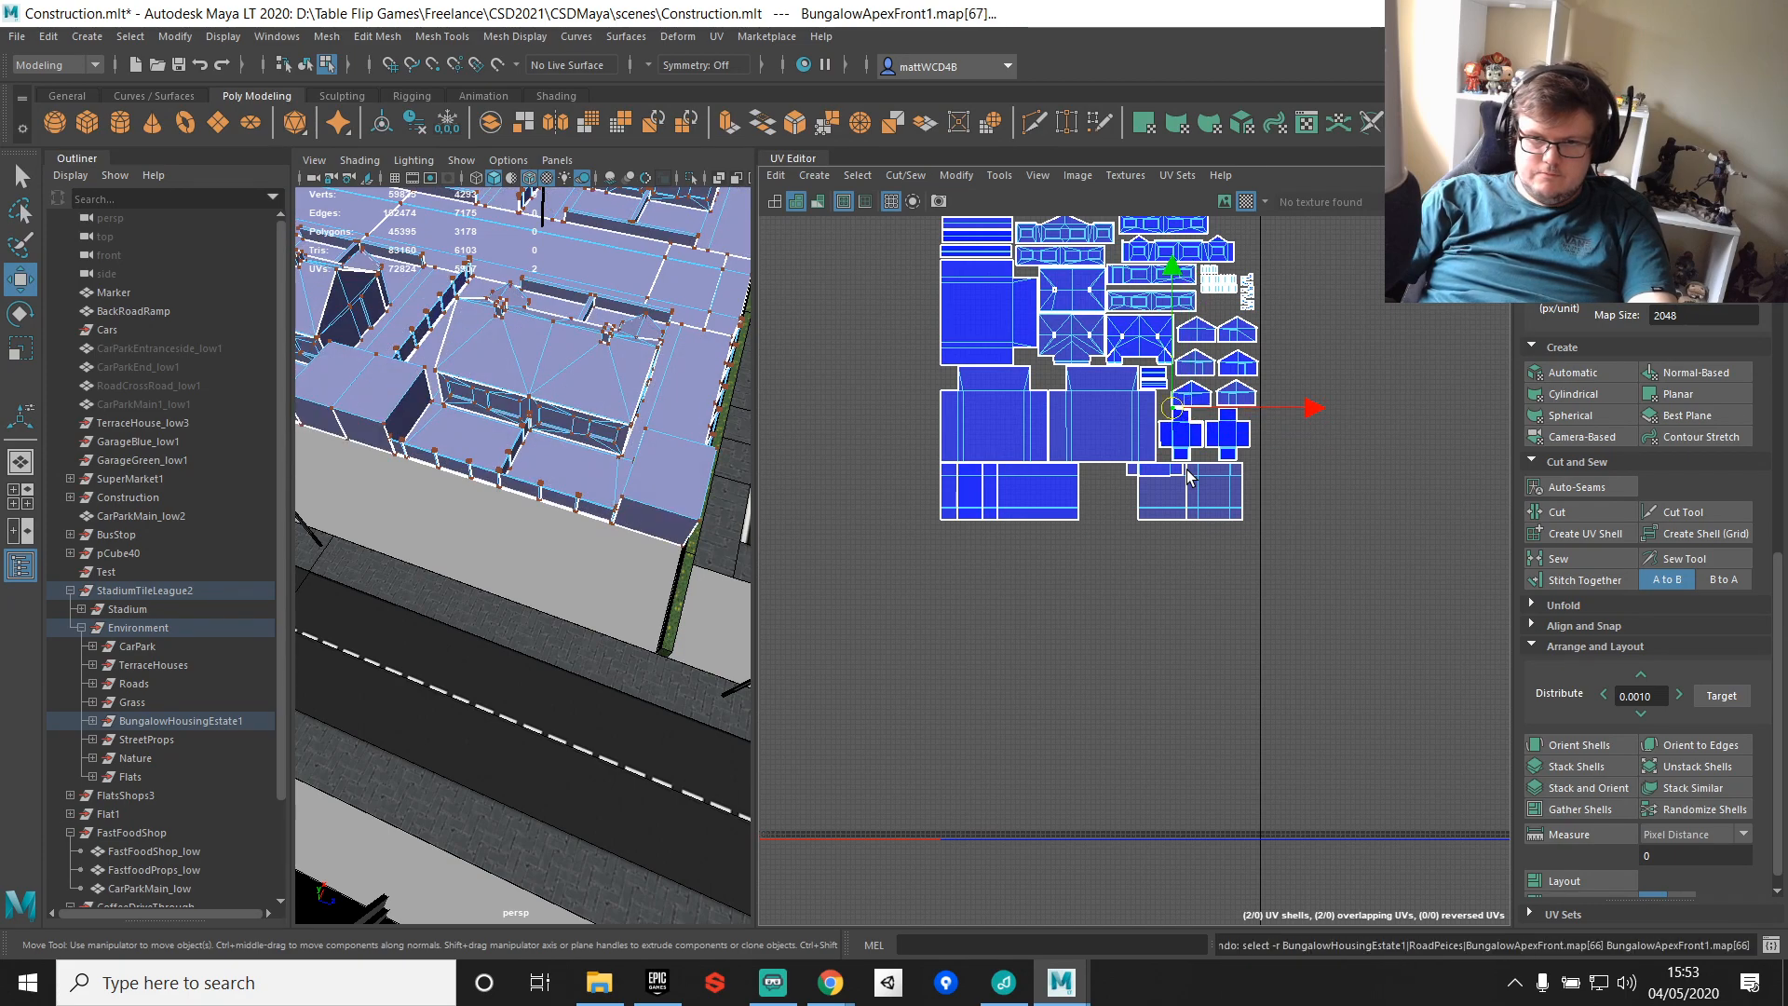
{"action": "key", "text": "ctrl+z"}
{"action": "key", "text": "ctrl+z"}
{"action": "key", "text": "ctrl+z"}
{"action": "key", "text": "ctrl+z"}
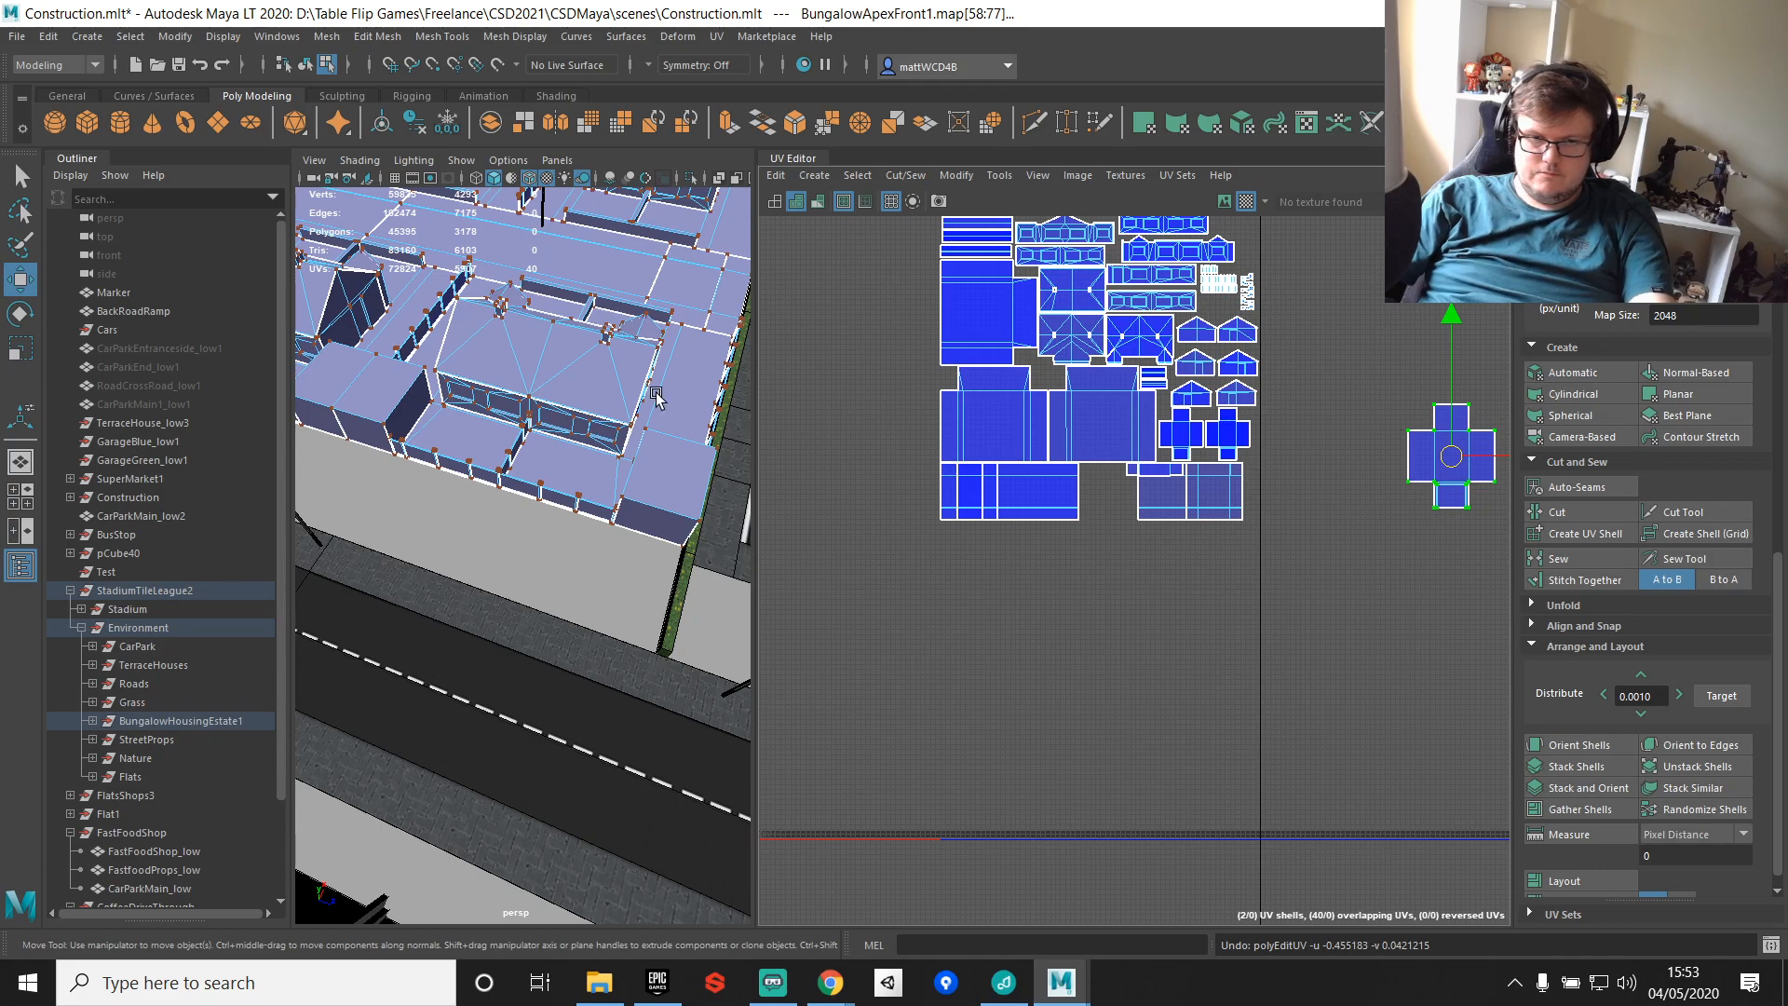
Step: Delete the faces of the small box on BungalowApexFront1 that use the oversized cross-shaped shell
{"action": "key", "text": "f"}
{"action": "left_click_drag", "start_coordinate": [588, 447], "coordinate": [585, 343], "text": "alt"}
{"action": "scroll", "coordinate": [606, 456], "scroll_direction": "up", "scroll_amount": 5}
{"action": "left_click", "coordinate": [585, 343]}
{"action": "key", "text": "Delete"}
{"action": "key", "text": "ctrl+z"}
{"action": "right_click_drag", "start_coordinate": [594, 351], "coordinate": [603, 399]}
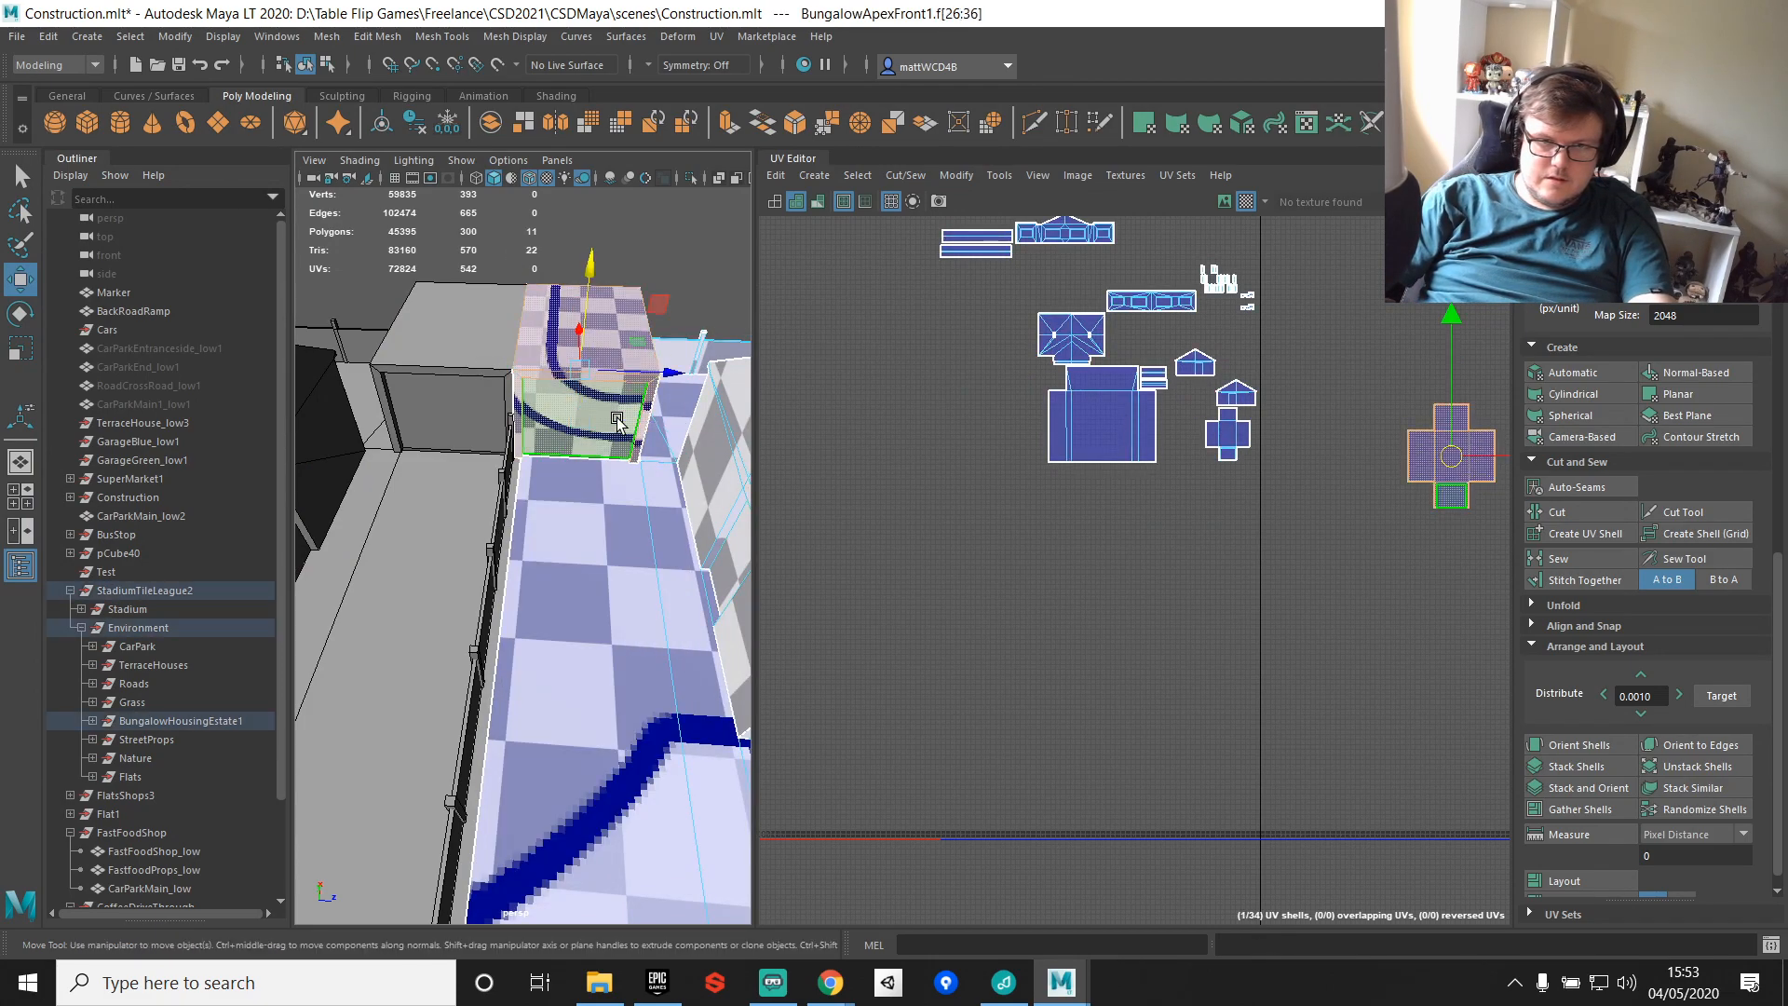
{"action": "key", "text": "Delete"}
Step: Inspect the neighbouring BungalowFlatFace1 and undo the deletion of the box faces
{"action": "right_click_drag", "start_coordinate": [393, 356], "coordinate": [495, 299]}
{"action": "left_click", "coordinate": [471, 350]}
{"action": "scroll", "coordinate": [471, 352], "scroll_direction": "down", "scroll_amount": 15}
{"action": "scroll", "coordinate": [494, 466], "scroll_direction": "up", "scroll_amount": 10}
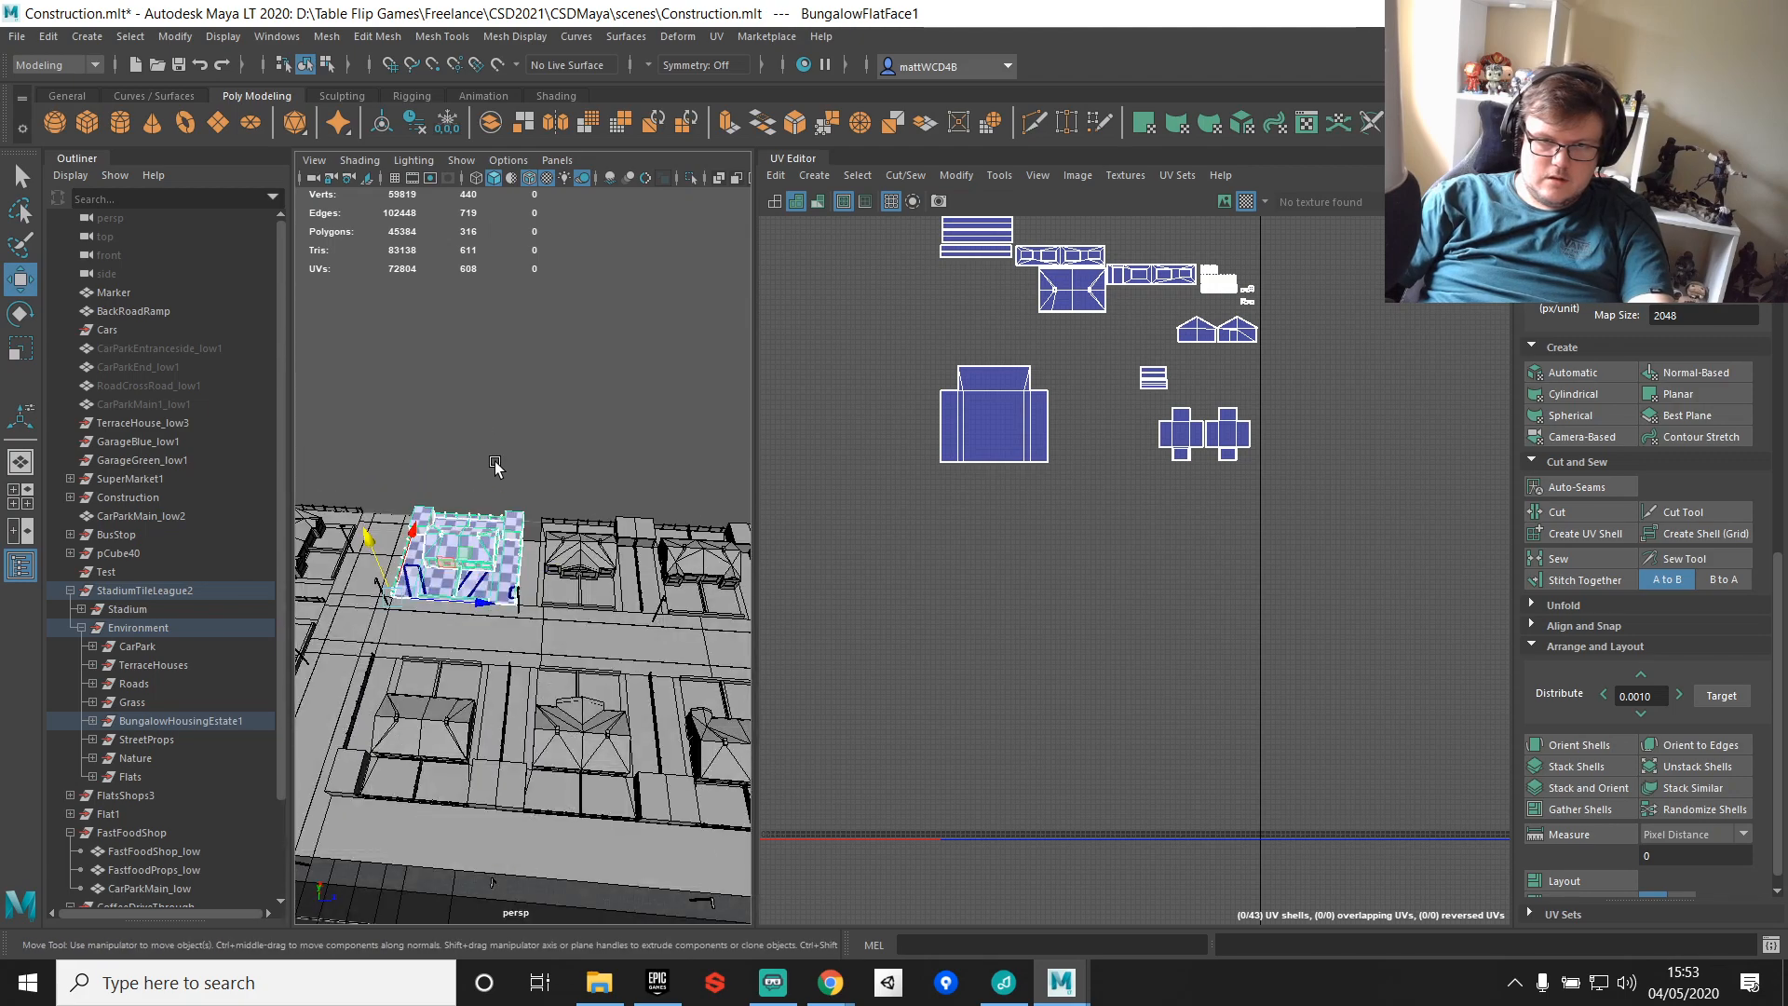
{"action": "key", "text": "ctrl+z"}
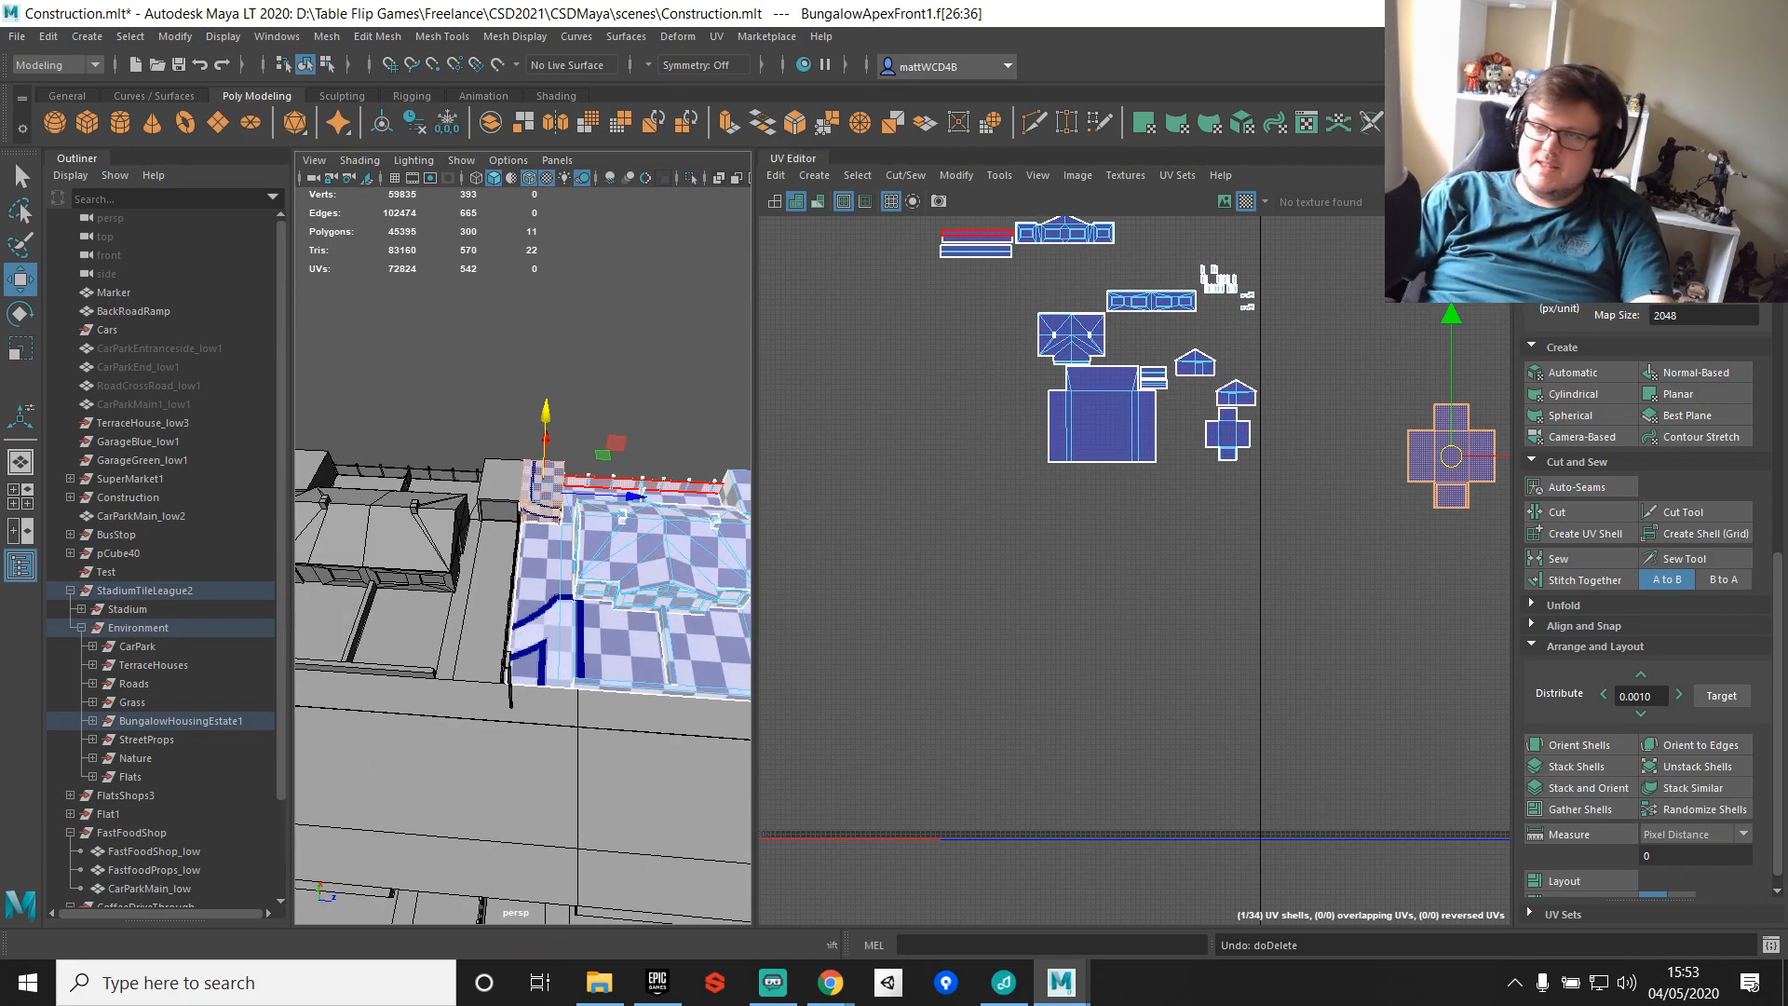
Step: Return to object selection and select the whole cluster of standalone bungalow pieces set apart from the estate
{"action": "key", "text": "f"}
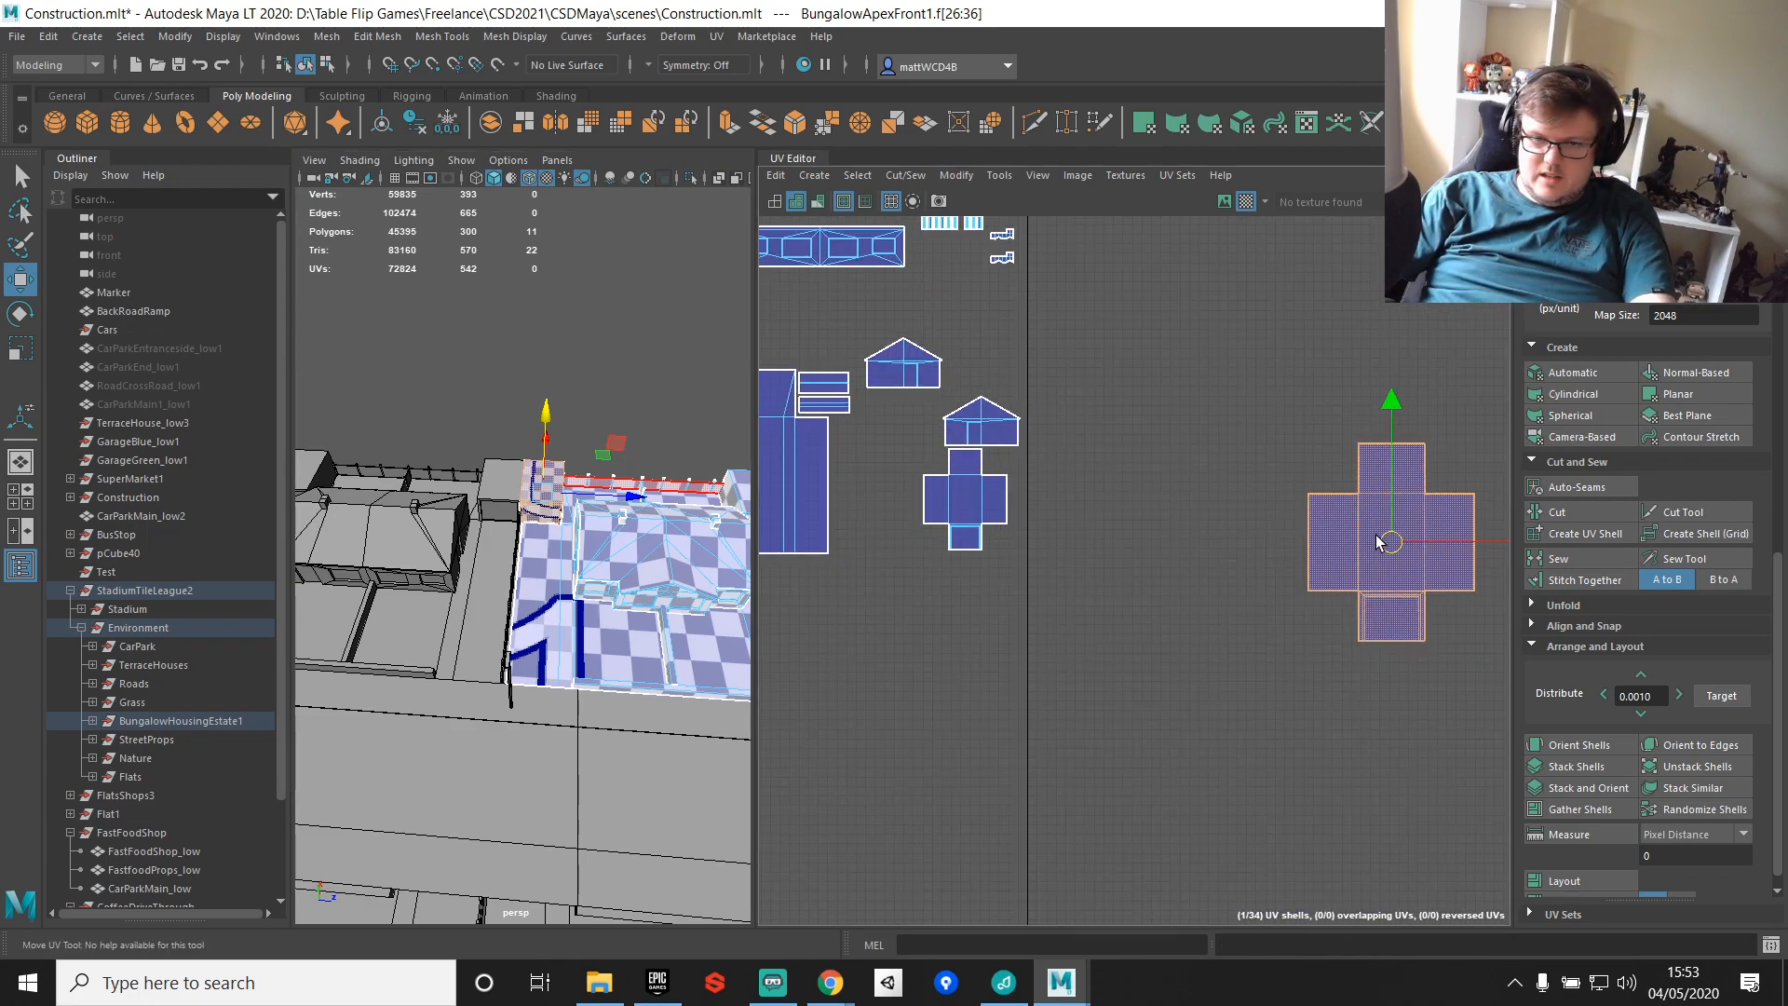
{"action": "key", "text": "f"}
{"action": "scroll", "coordinate": [533, 687], "scroll_direction": "down", "scroll_amount": 10}
{"action": "middle_click_drag", "start_coordinate": [533, 688], "coordinate": [620, 570], "text": "alt"}
{"action": "scroll", "coordinate": [443, 610], "scroll_direction": "up", "scroll_amount": 10}
{"action": "middle_click_drag", "start_coordinate": [419, 622], "coordinate": [307, 594], "text": "alt"}
{"action": "right_click_drag", "start_coordinate": [460, 572], "coordinate": [588, 457]}
{"action": "scroll", "coordinate": [556, 481], "scroll_direction": "down", "scroll_amount": 10}
{"action": "scroll", "coordinate": [566, 522], "scroll_direction": "up", "scroll_amount": 5}
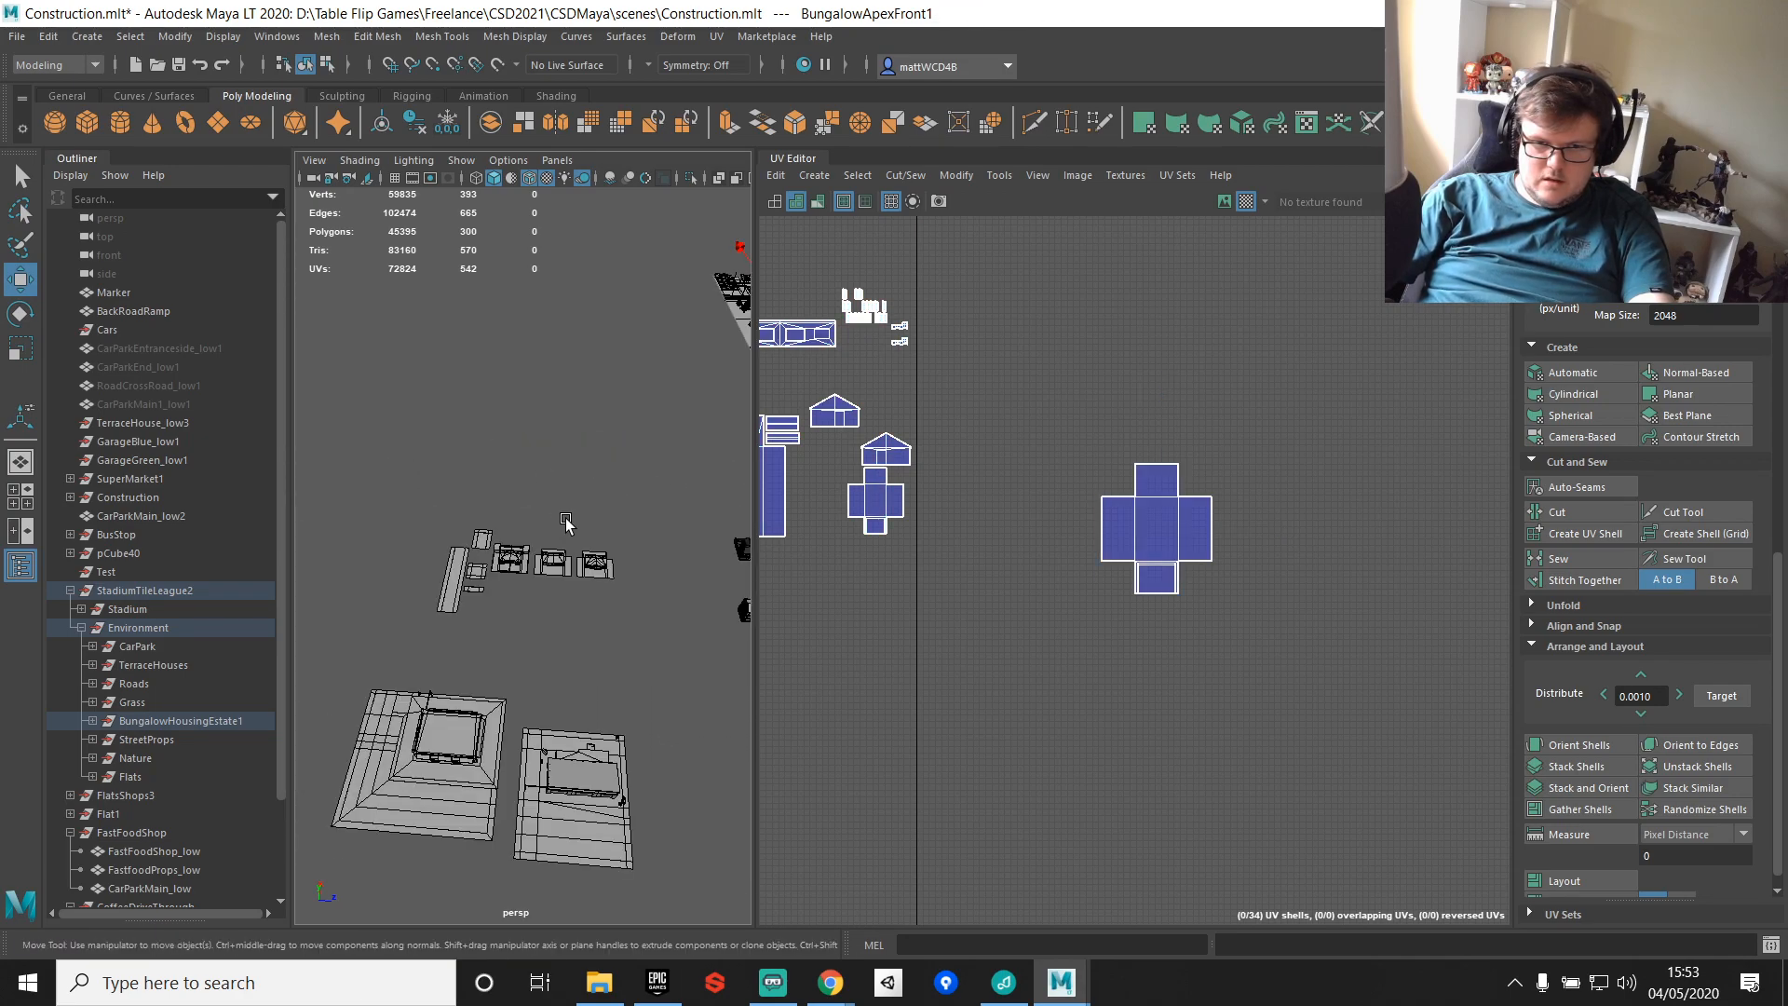
{"action": "left_click_drag", "start_coordinate": [630, 639], "coordinate": [629, 639]}
{"action": "key", "text": "f"}
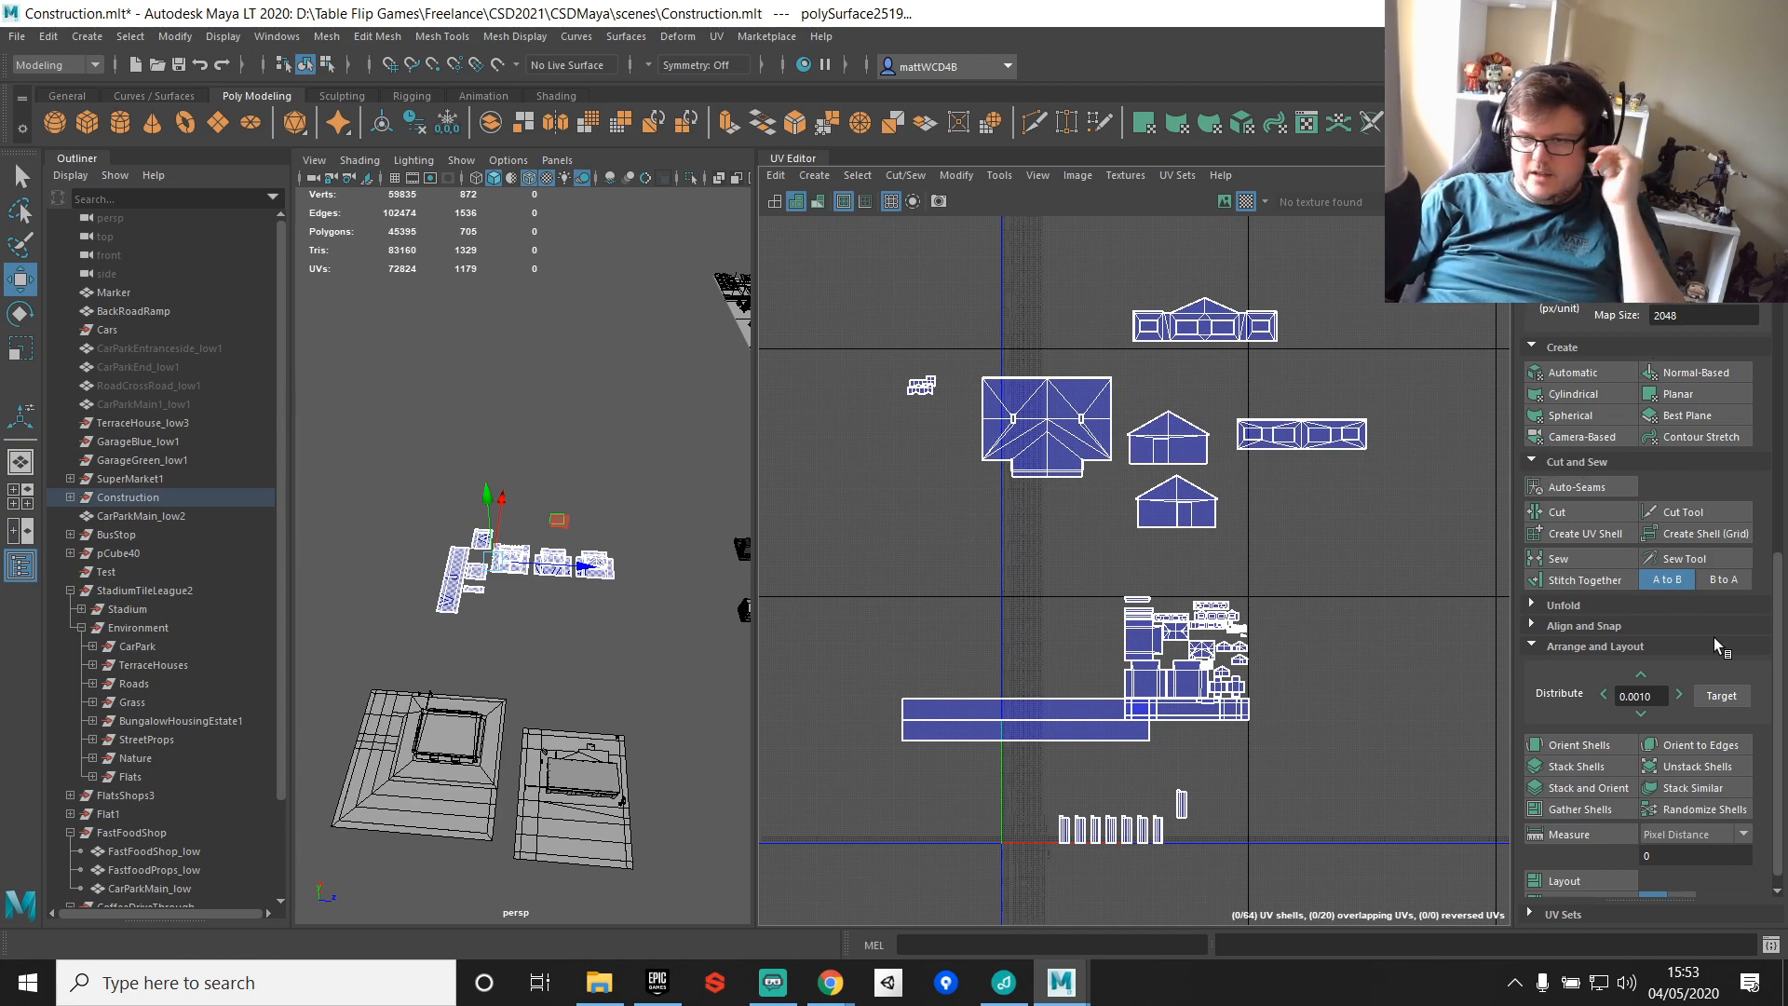
Step: Lay out the selected bungalow pieces' UVs in the top right packing region at 2048 map size with 5-pixel shell padding
{"action": "scroll", "coordinate": [1639, 745], "scroll_direction": "down", "scroll_amount": 1}
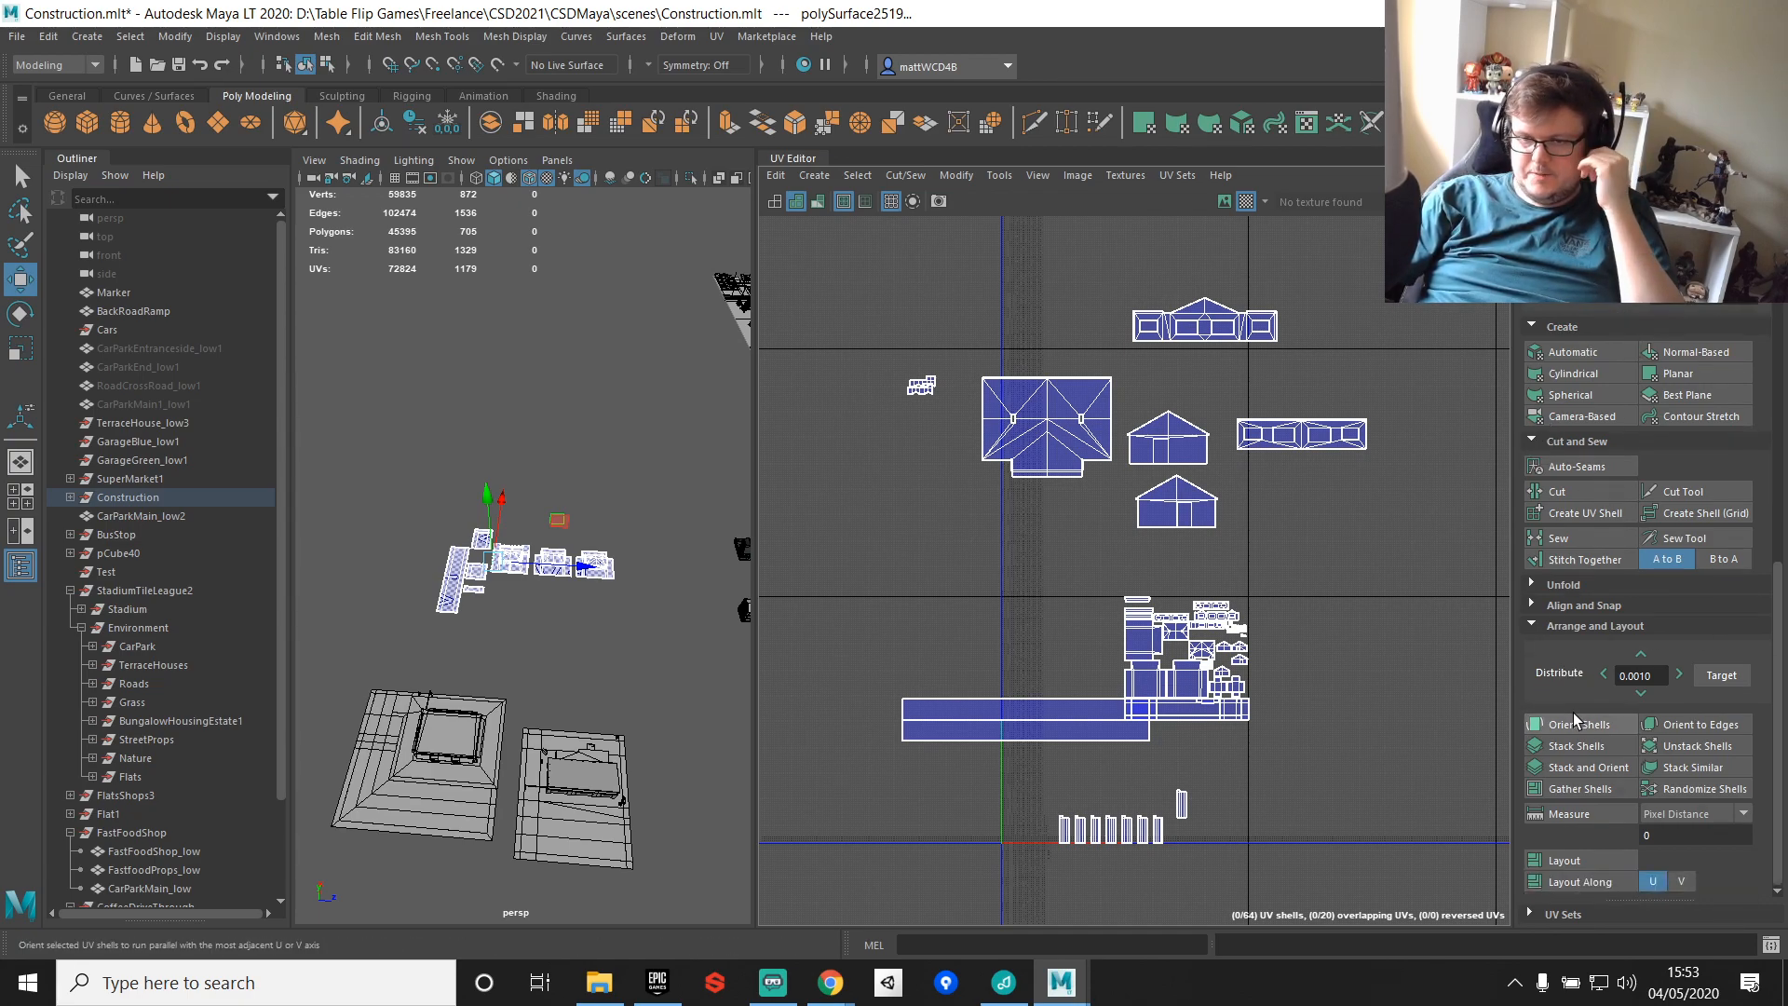
{"action": "left_click", "coordinate": [1574, 863], "text": "shift"}
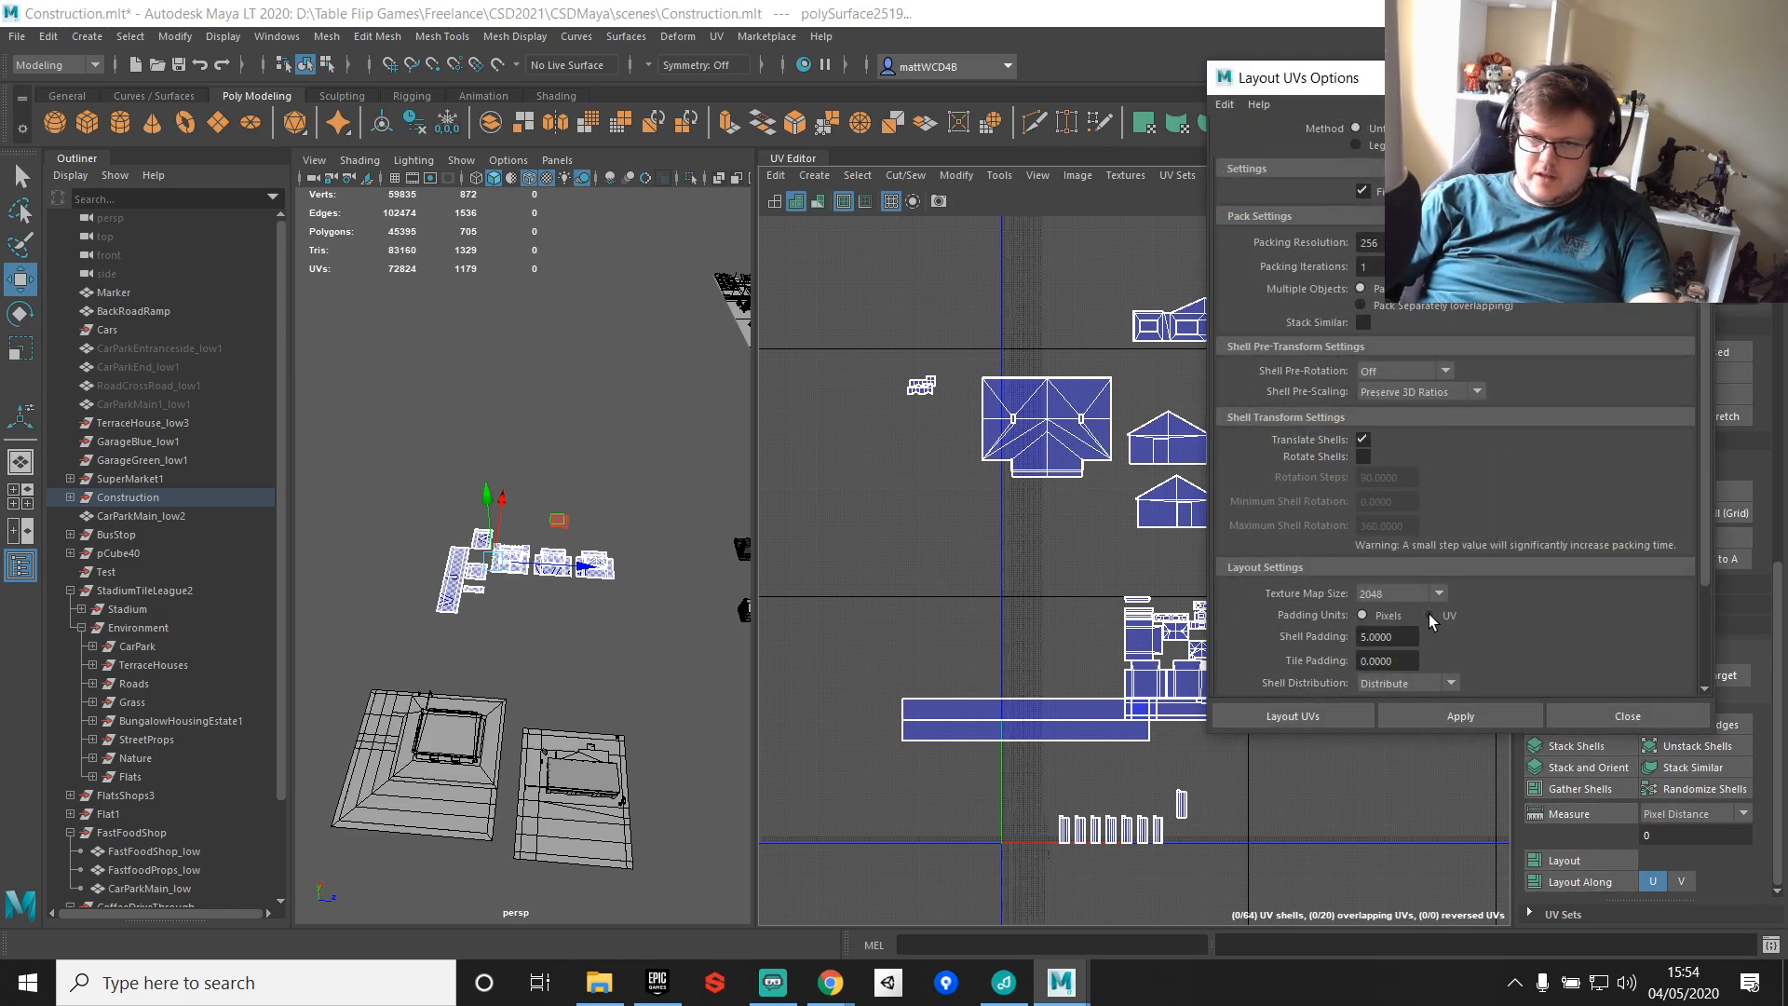
{"action": "scroll", "coordinate": [1441, 592], "scroll_direction": "down", "scroll_amount": 2}
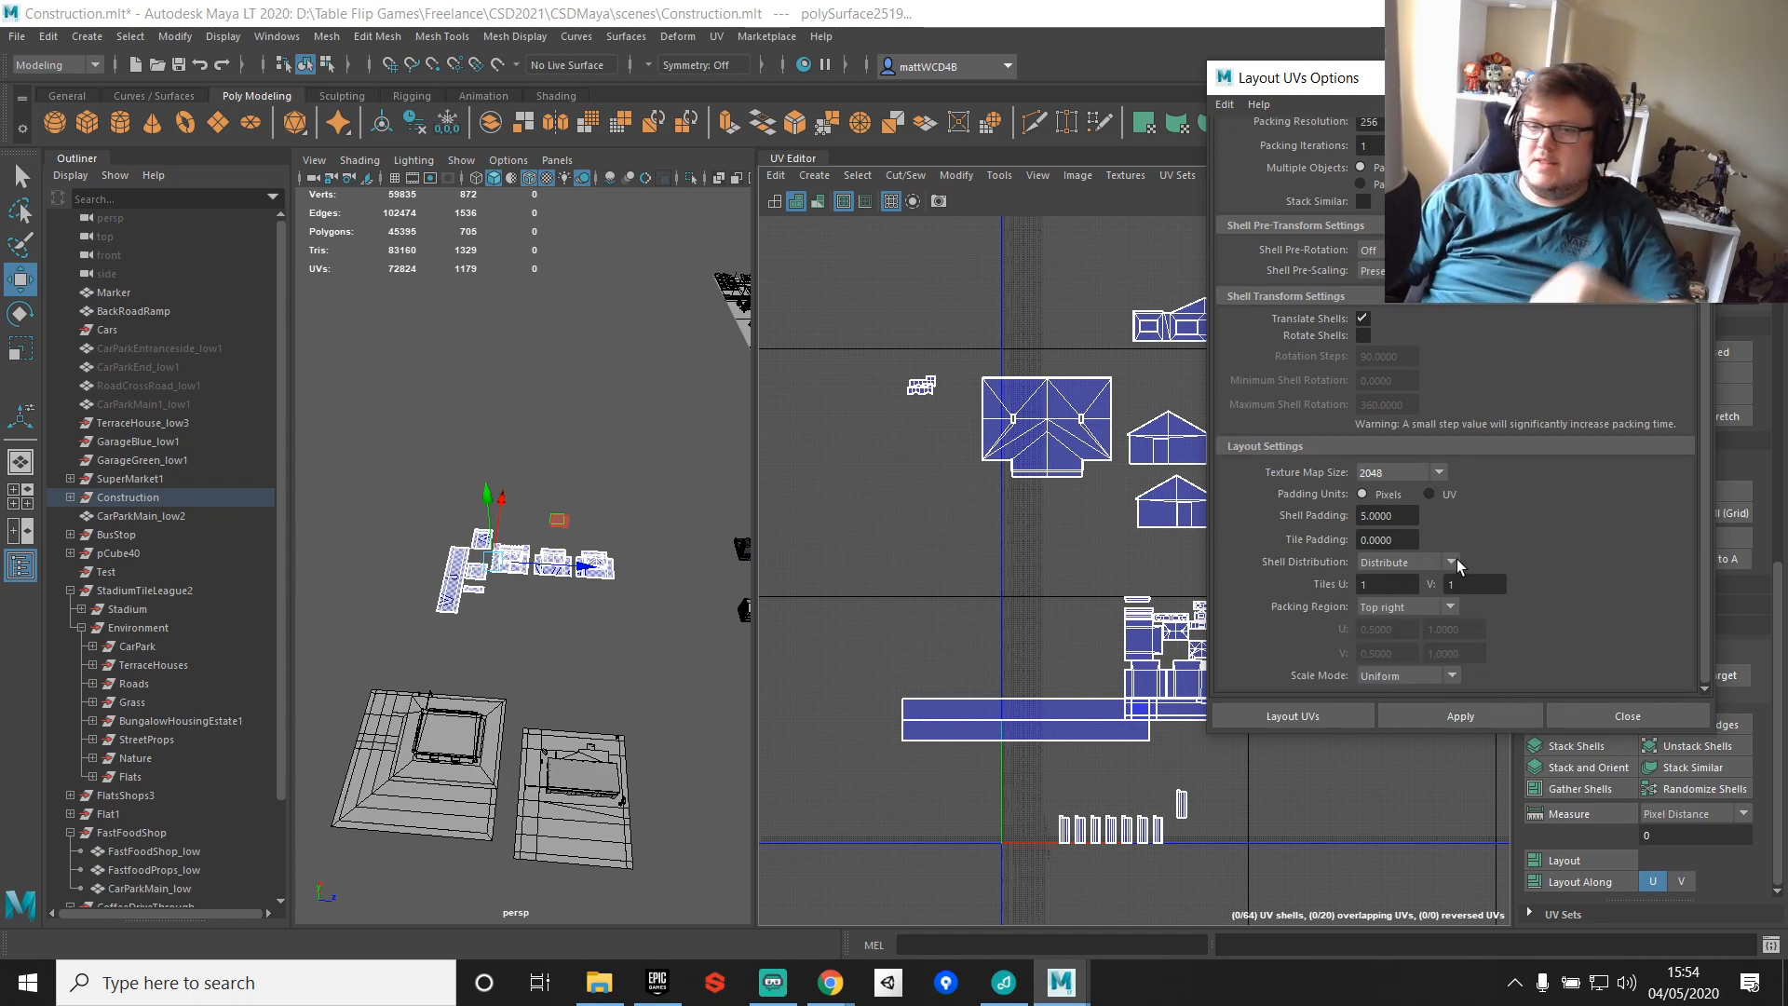
{"action": "left_click", "coordinate": [1453, 716]}
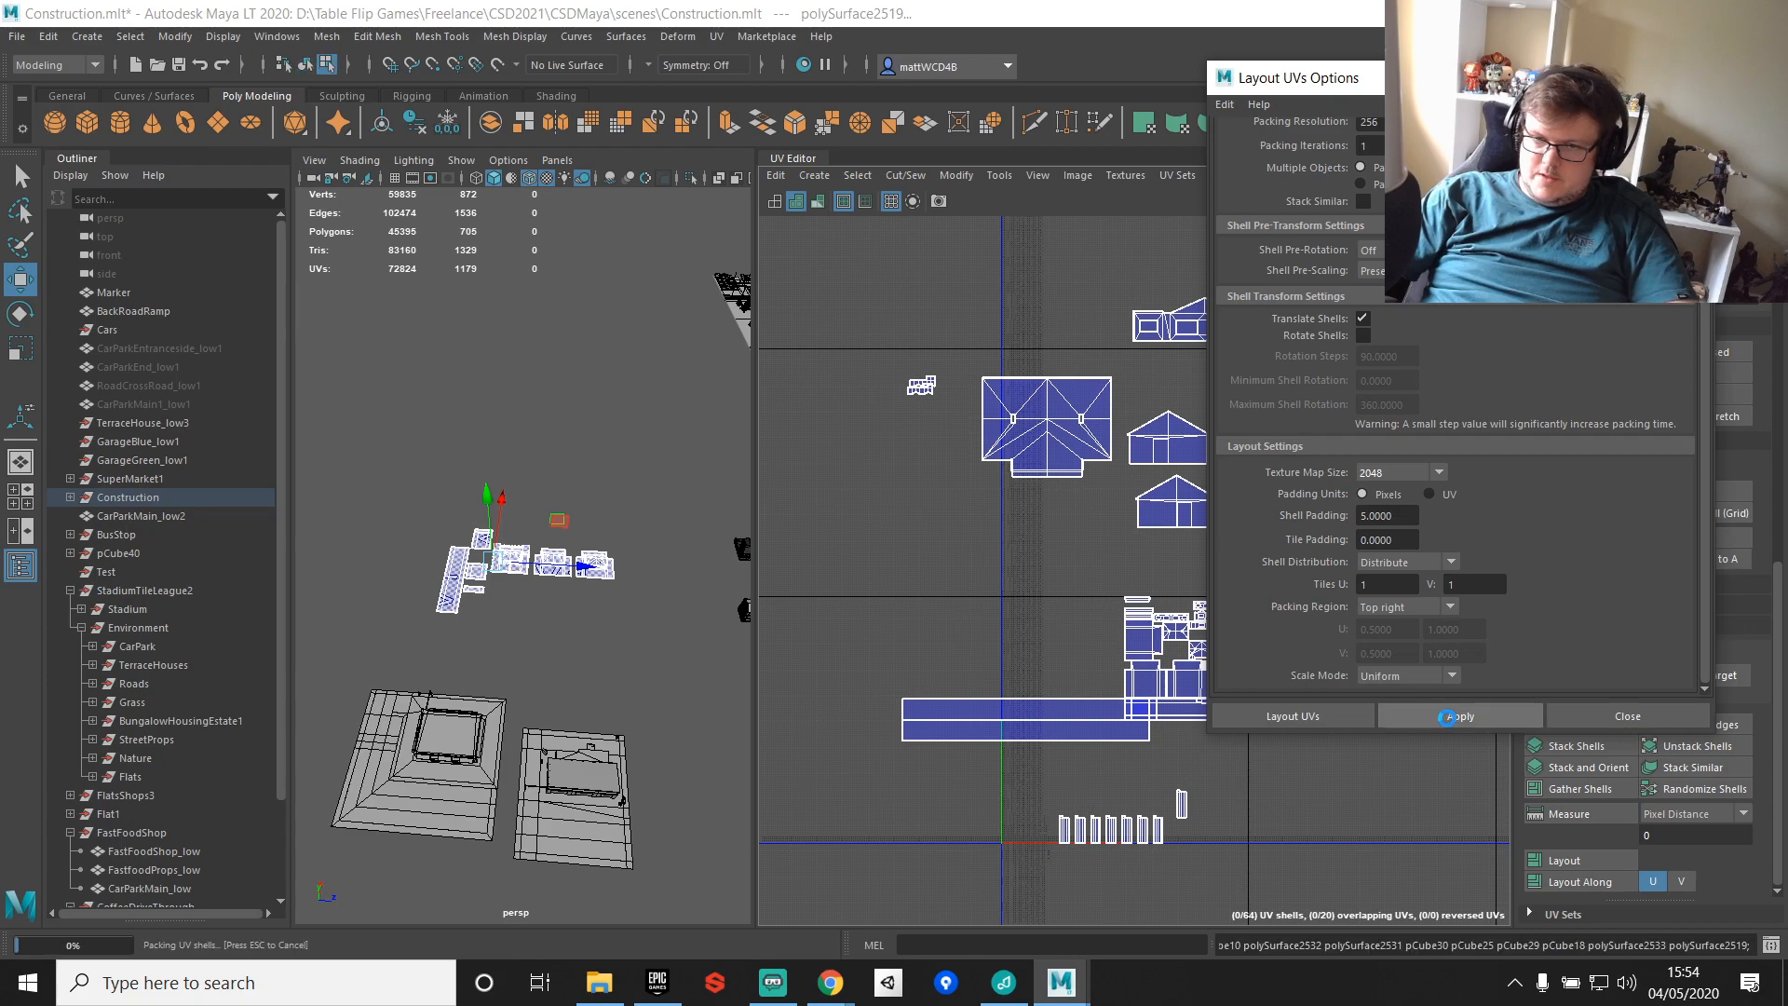
{"action": "middle_click_drag", "start_coordinate": [1109, 751], "coordinate": [995, 685], "text": "alt"}
{"action": "scroll", "coordinate": [995, 685], "scroll_direction": "up", "scroll_amount": 8}
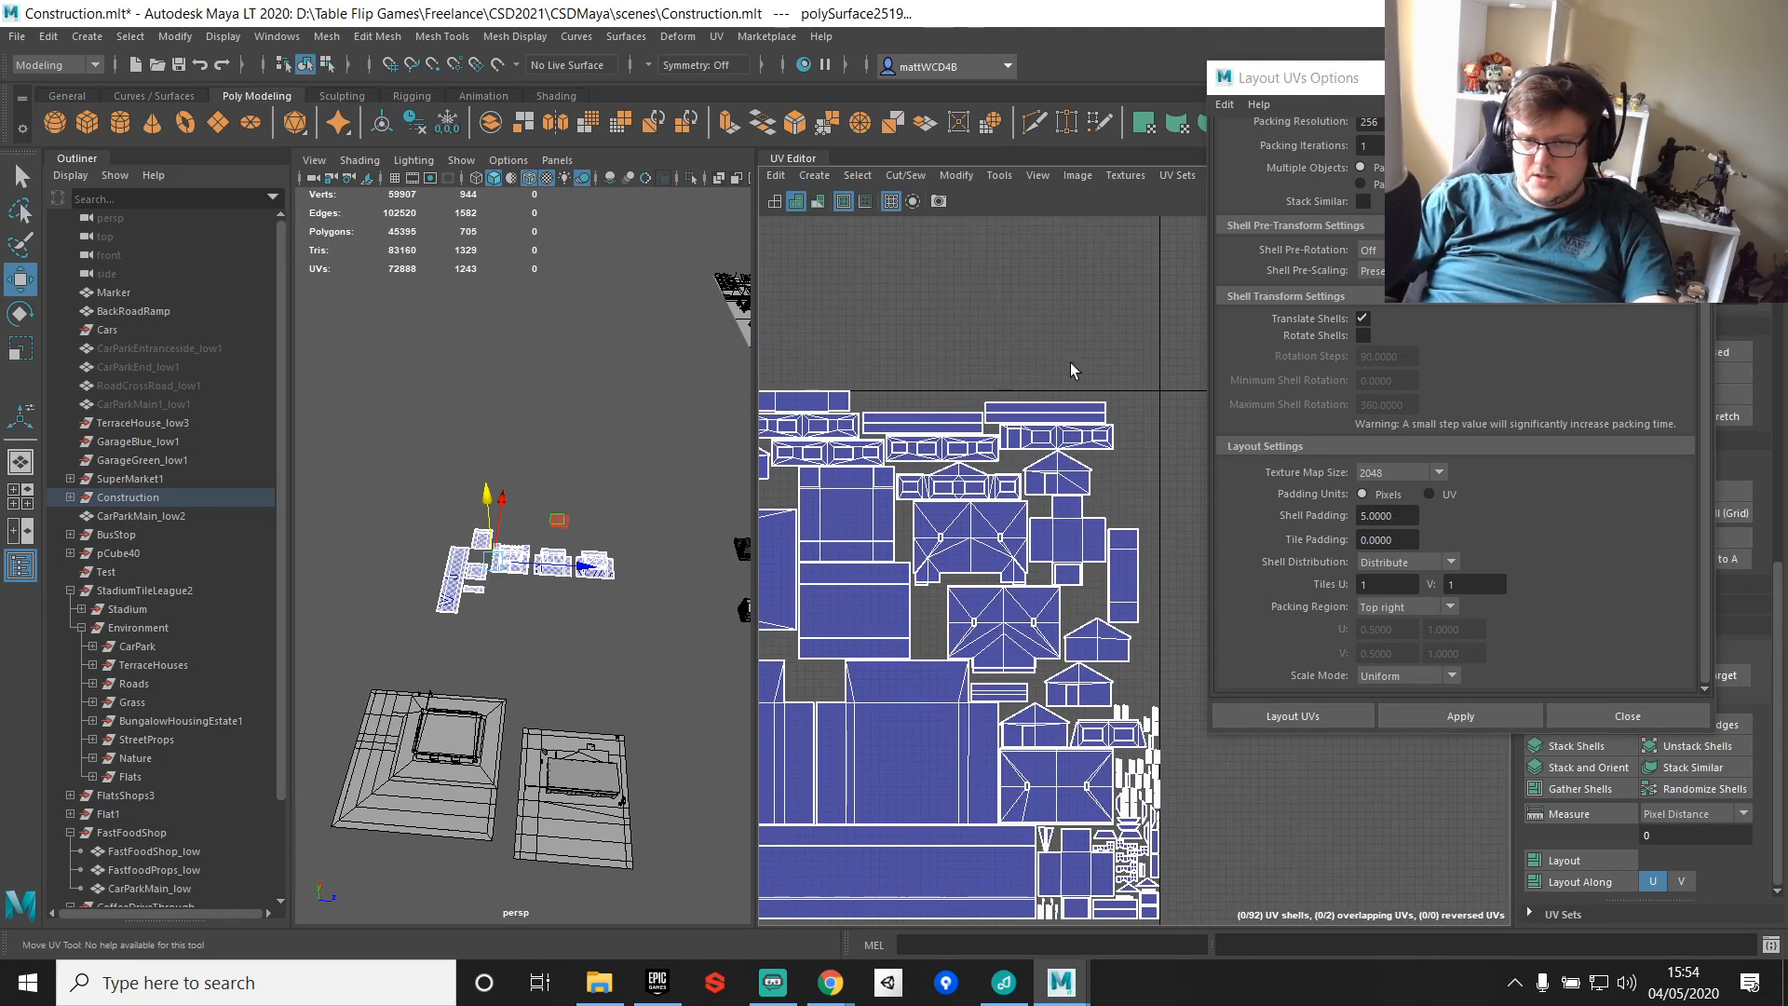
{"action": "scroll", "coordinate": [959, 450], "scroll_direction": "down", "scroll_amount": 6}
Step: Select the fast-food and coffee drive-through sites and lay out their UVs in the bottom left packing region
{"action": "middle_click_drag", "start_coordinate": [533, 723], "coordinate": [537, 689], "text": "alt"}
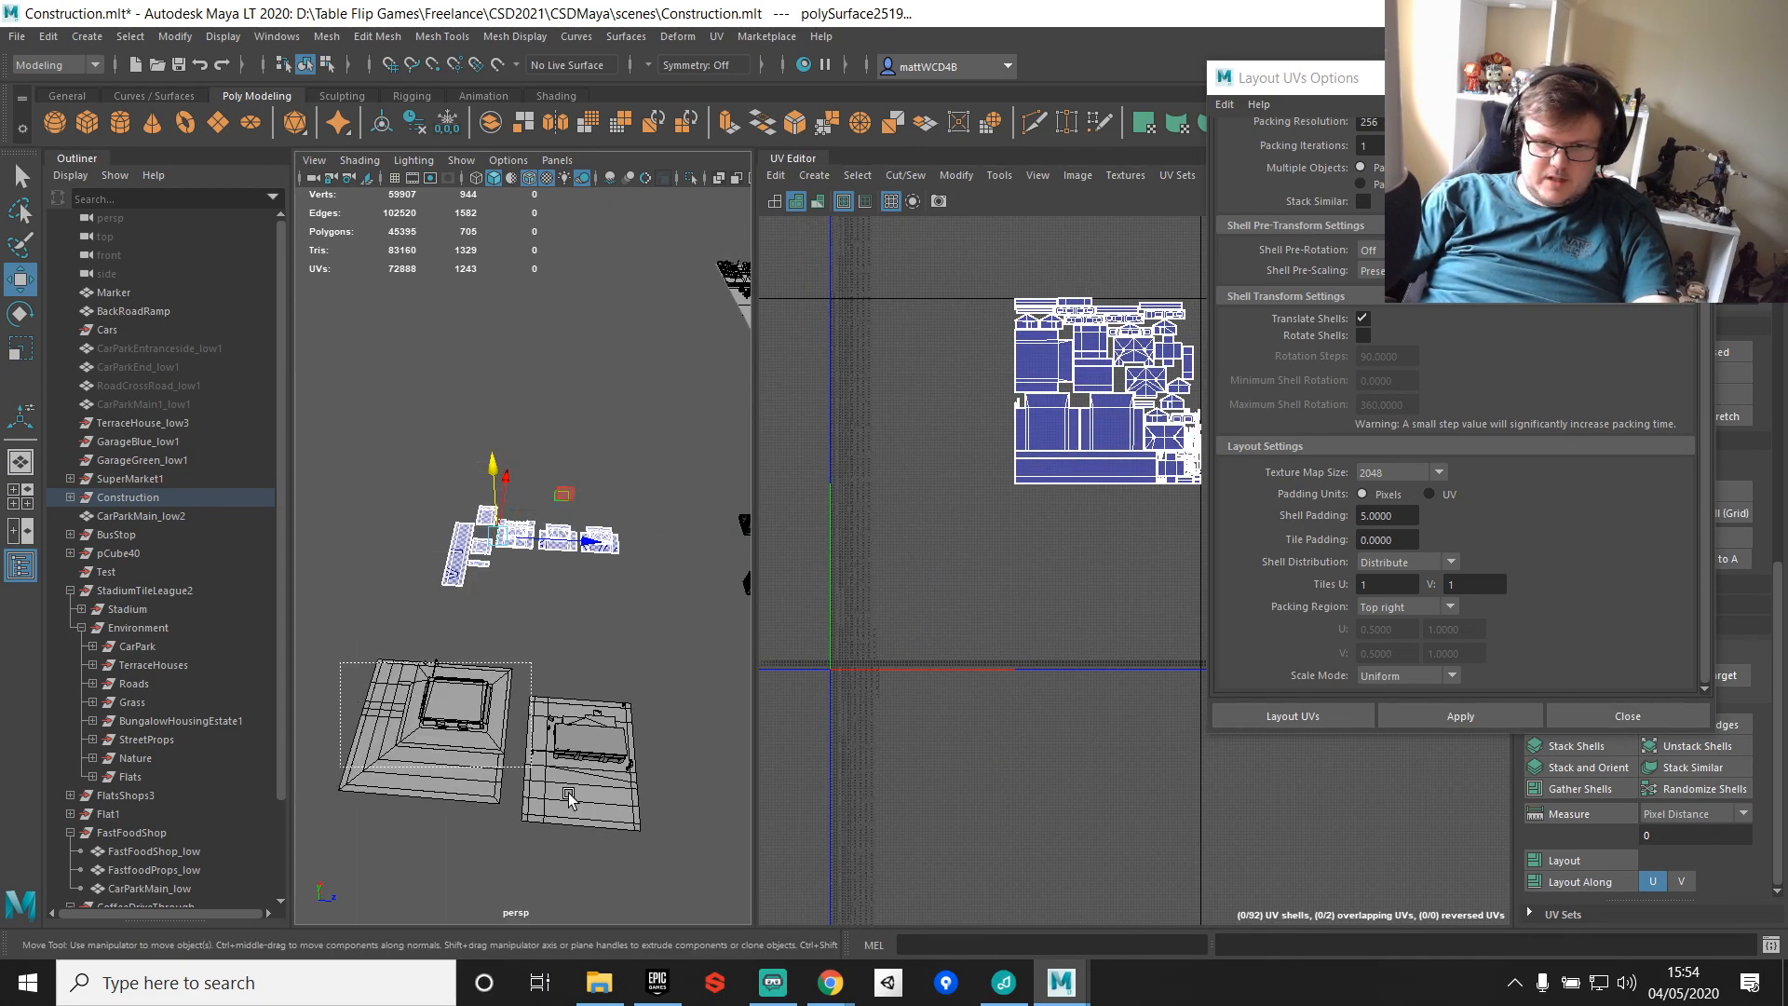
{"action": "left_click_drag", "start_coordinate": [522, 766], "coordinate": [527, 769]}
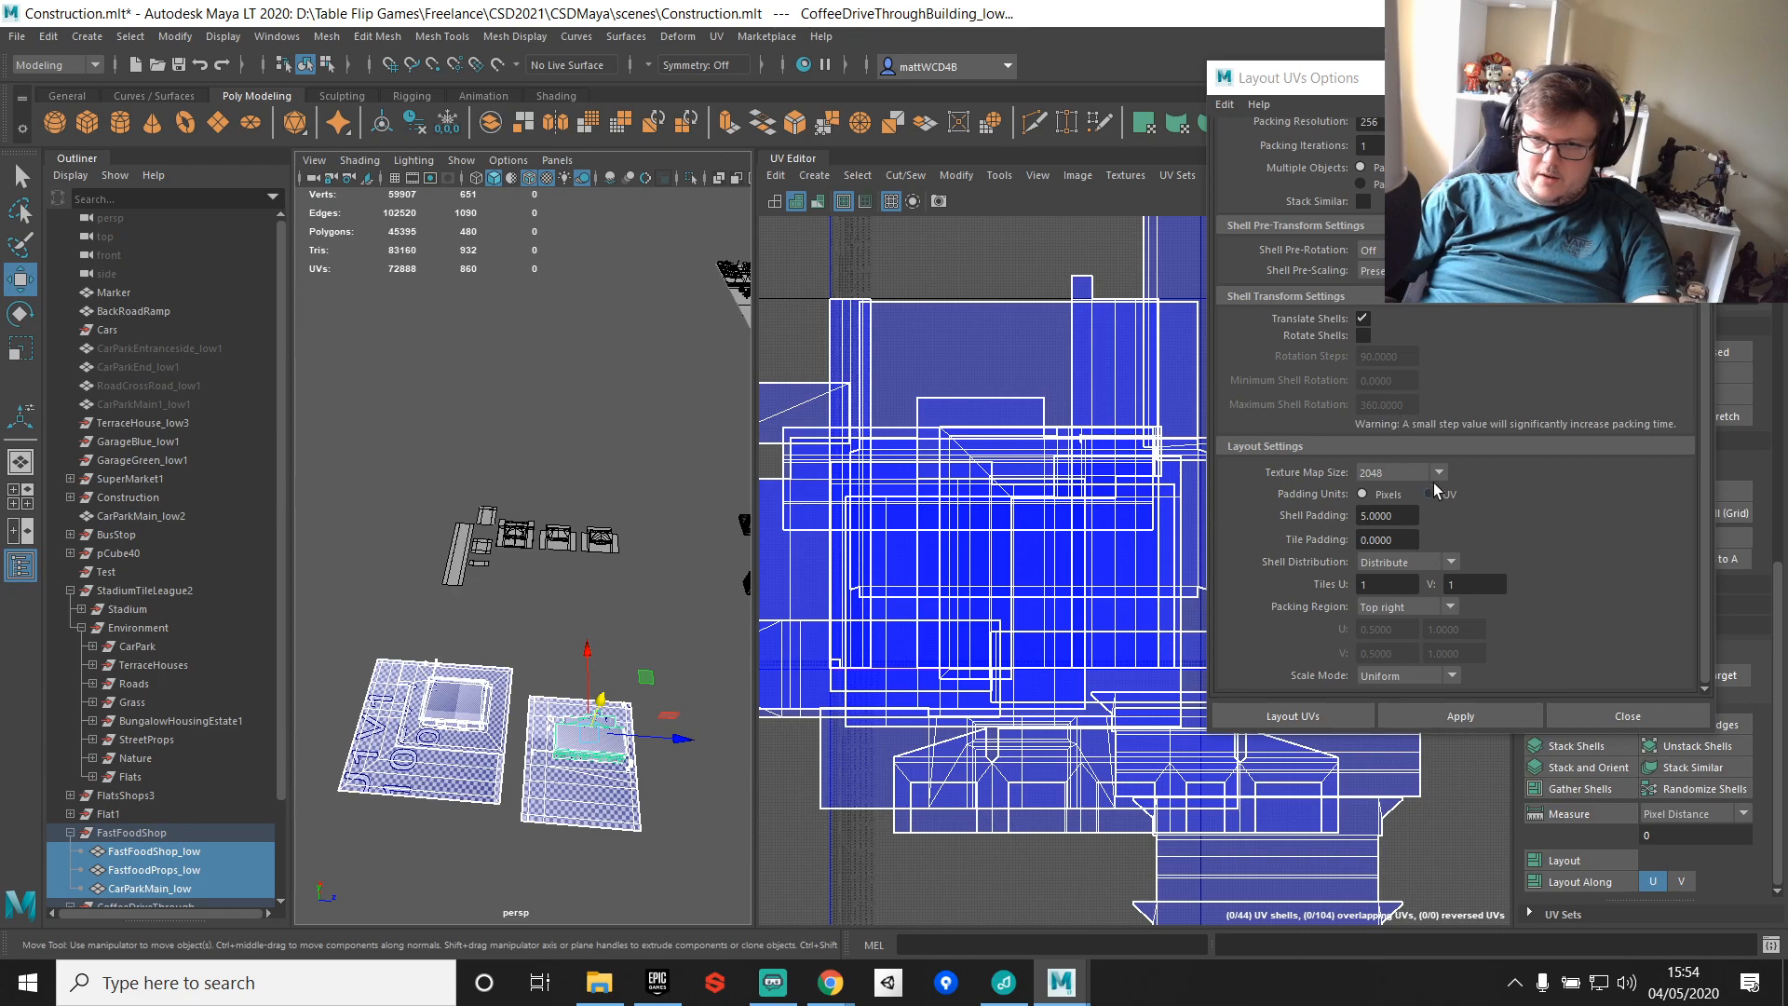
{"action": "left_click", "coordinate": [1427, 607]}
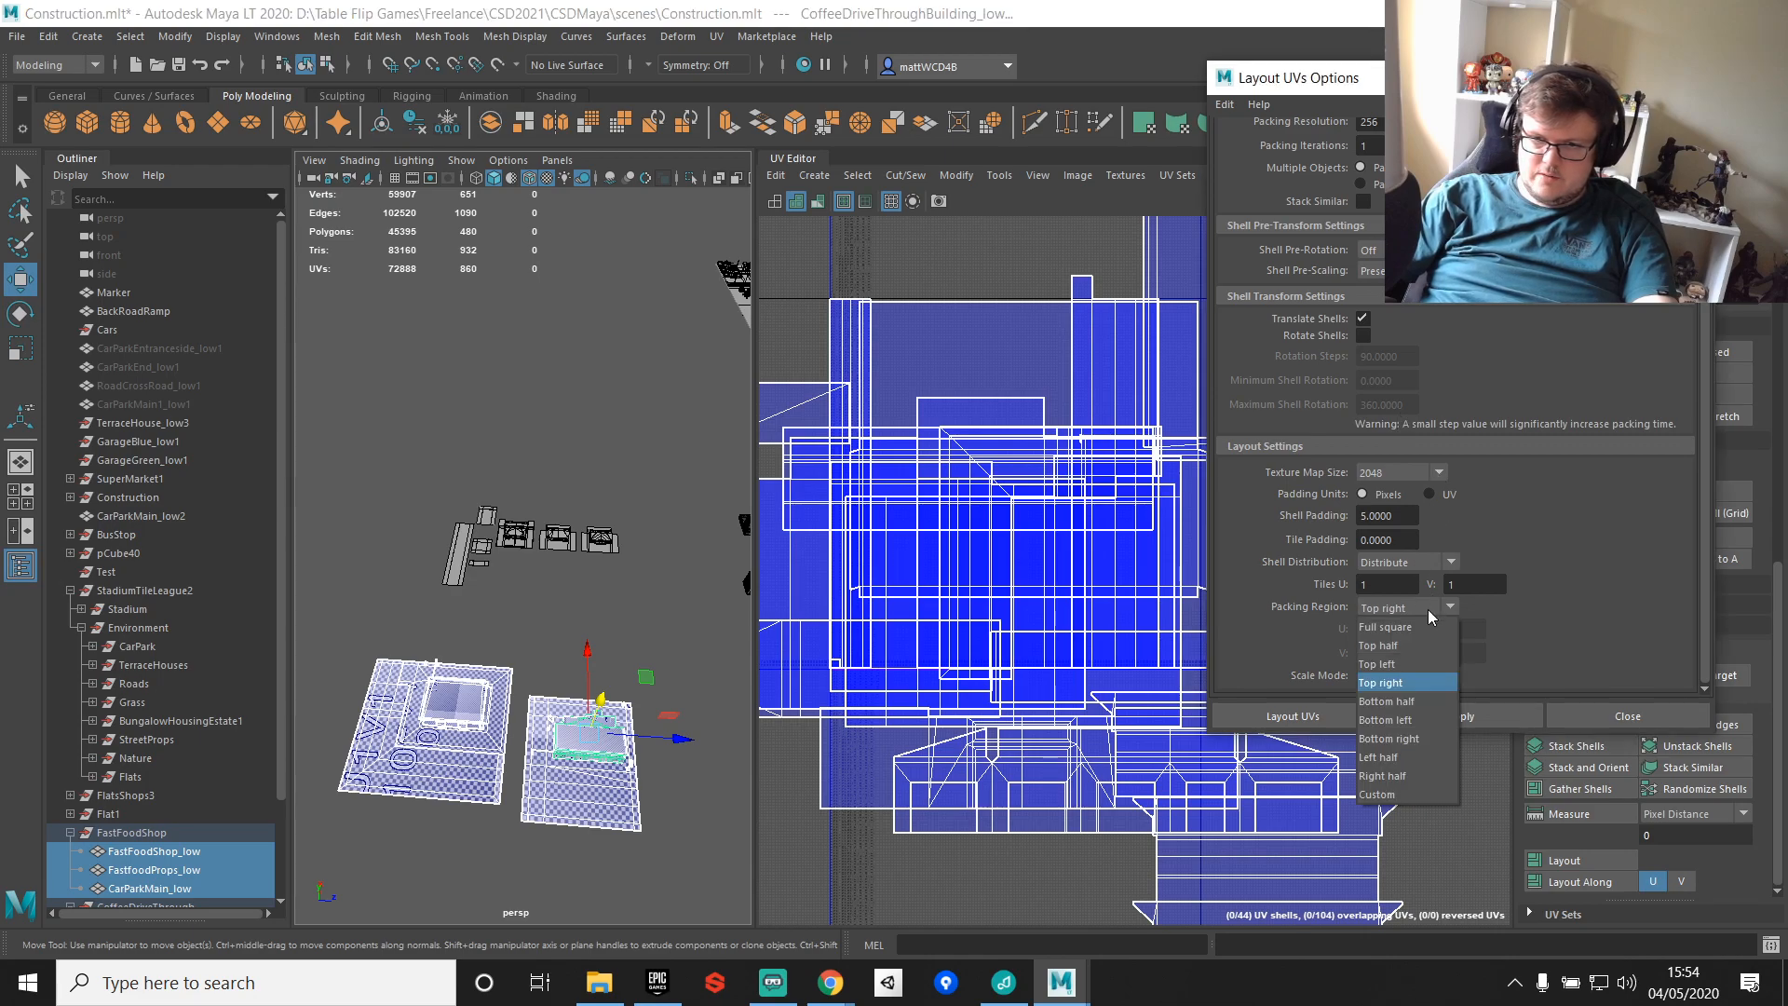
{"action": "left_click", "coordinate": [1384, 720]}
{"action": "left_click", "coordinate": [1461, 716]}
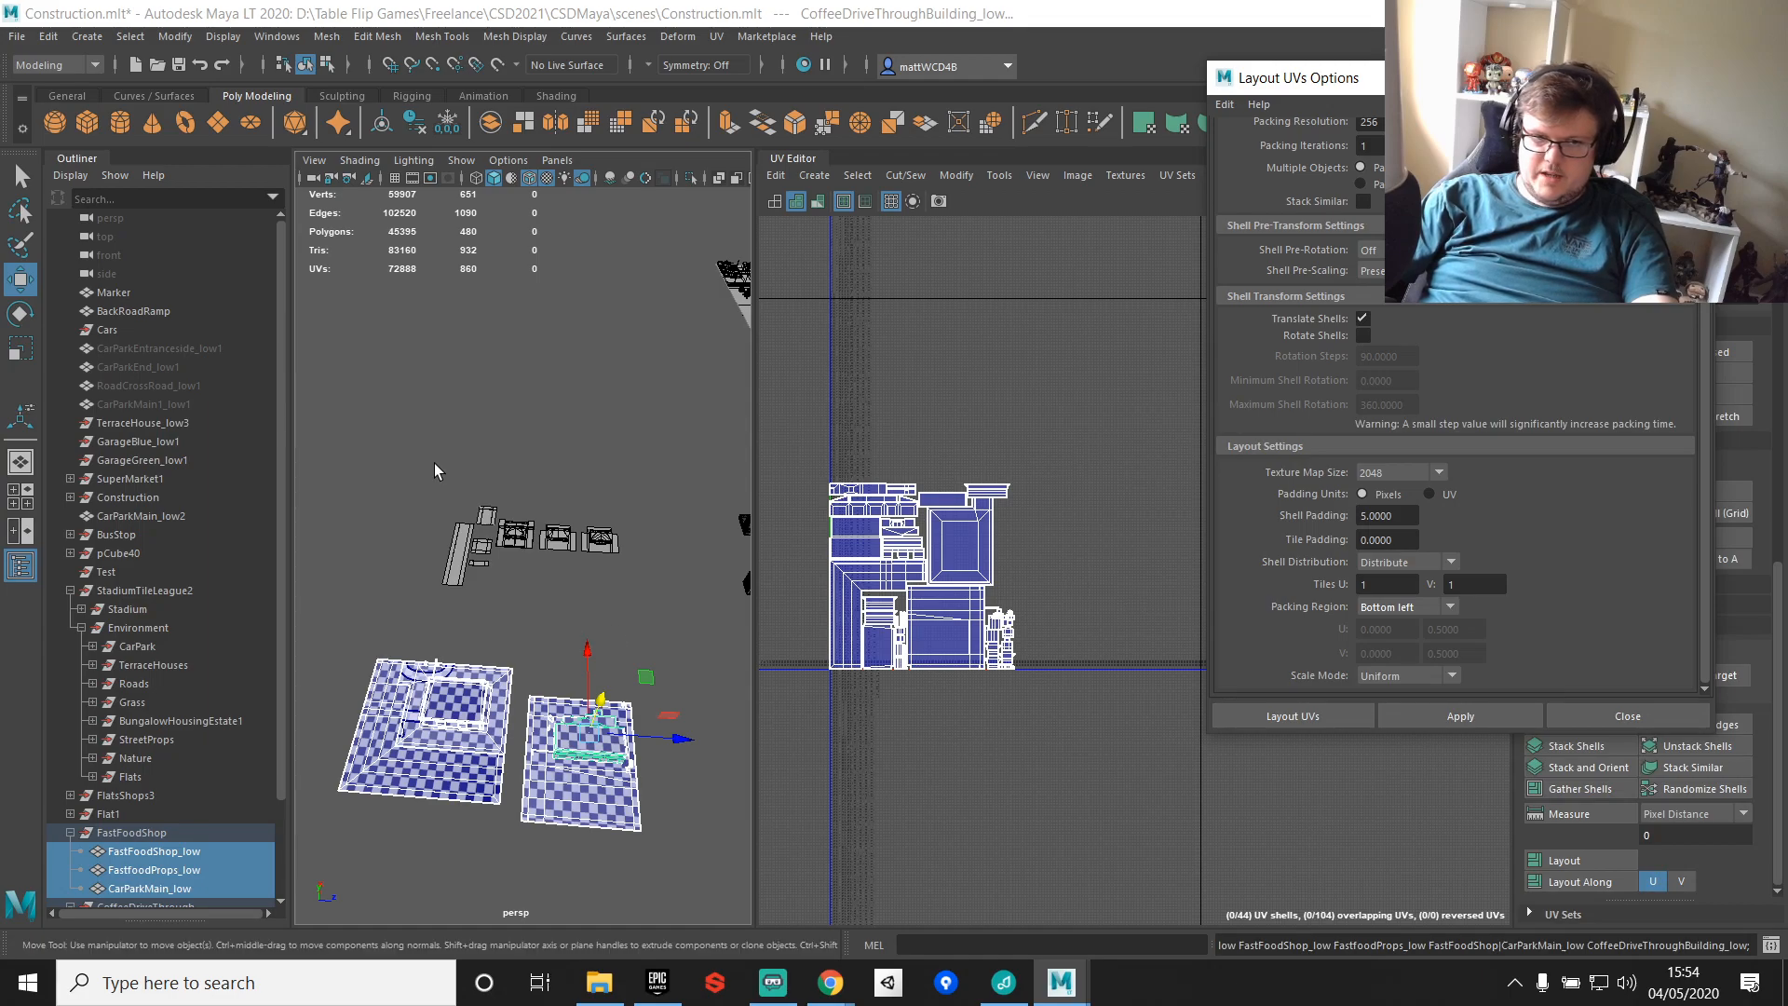
Step: Add the bungalow pieces and flats with shops to the selection and examine how their UV layouts share the tile
{"action": "left_click_drag", "start_coordinate": [435, 464], "coordinate": [633, 631], "text": "shift"}
{"action": "middle_click_drag", "start_coordinate": [644, 603], "coordinate": [465, 524], "text": "alt"}
{"action": "left_click_drag", "start_coordinate": [346, 458], "coordinate": [484, 539], "text": "shift"}
{"action": "middle_click_drag", "start_coordinate": [487, 538], "coordinate": [638, 602], "text": "alt"}
{"action": "right_click_drag", "start_coordinate": [941, 450], "coordinate": [1012, 469], "text": "alt"}
{"action": "middle_click_drag", "start_coordinate": [1012, 475], "coordinate": [834, 596], "text": "alt"}
{"action": "scroll", "coordinate": [980, 691], "scroll_direction": "up", "scroll_amount": 8}
{"action": "scroll", "coordinate": [989, 690], "scroll_direction": "down", "scroll_amount": 8}
{"action": "scroll", "coordinate": [1024, 669], "scroll_direction": "down", "scroll_amount": 6}
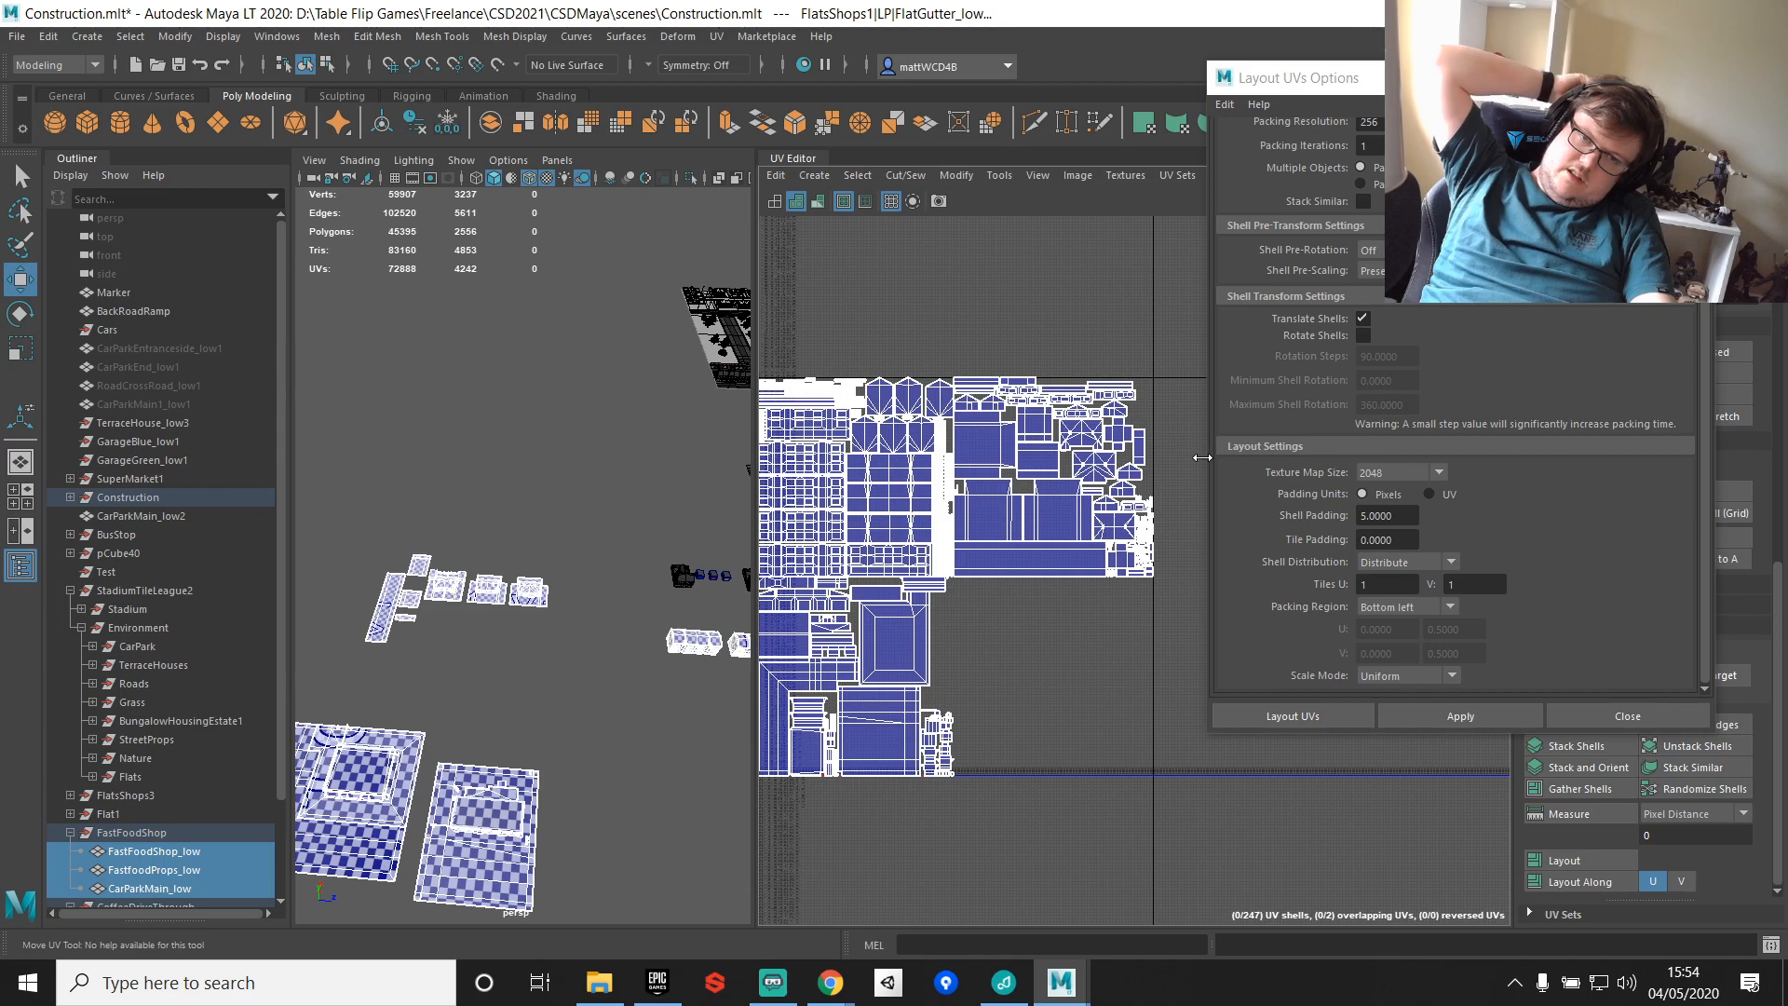
{"action": "scroll", "coordinate": [977, 516], "scroll_direction": "up", "scroll_amount": 6}
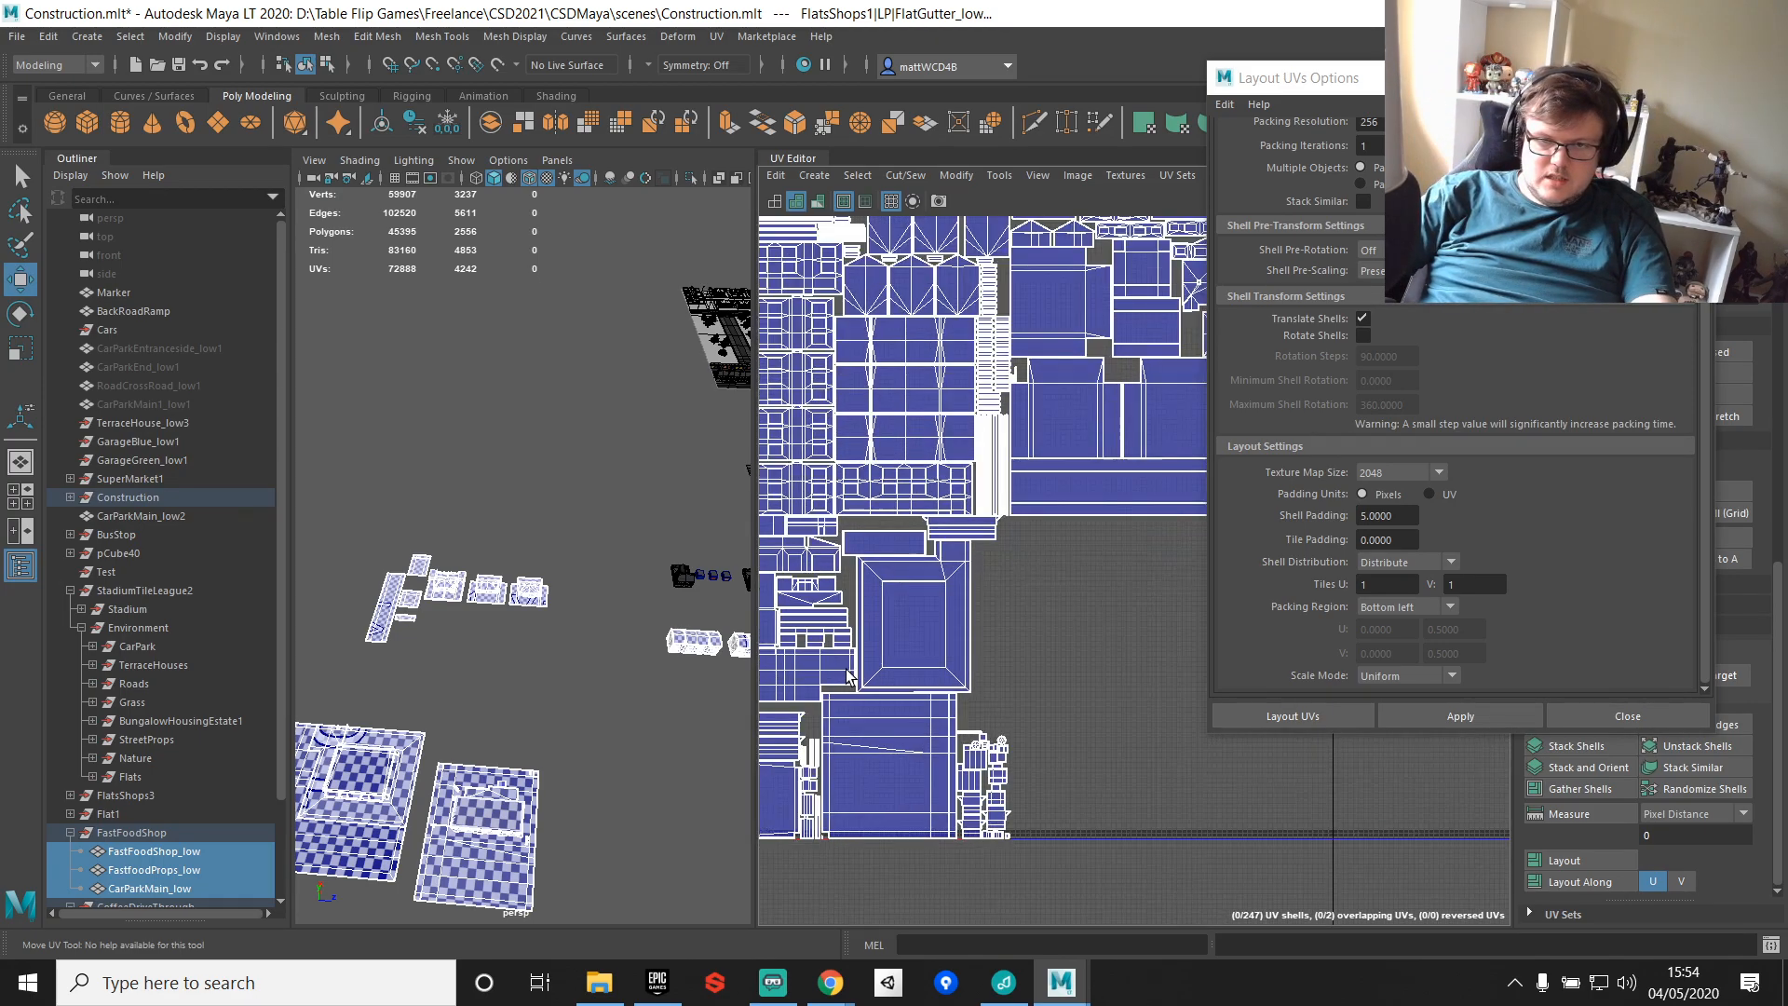
Step: Select the small entrance shell of the fast-food building in the UV layout and examine where it falls on the model
{"action": "scroll", "coordinate": [977, 515], "scroll_direction": "down", "scroll_amount": 3}
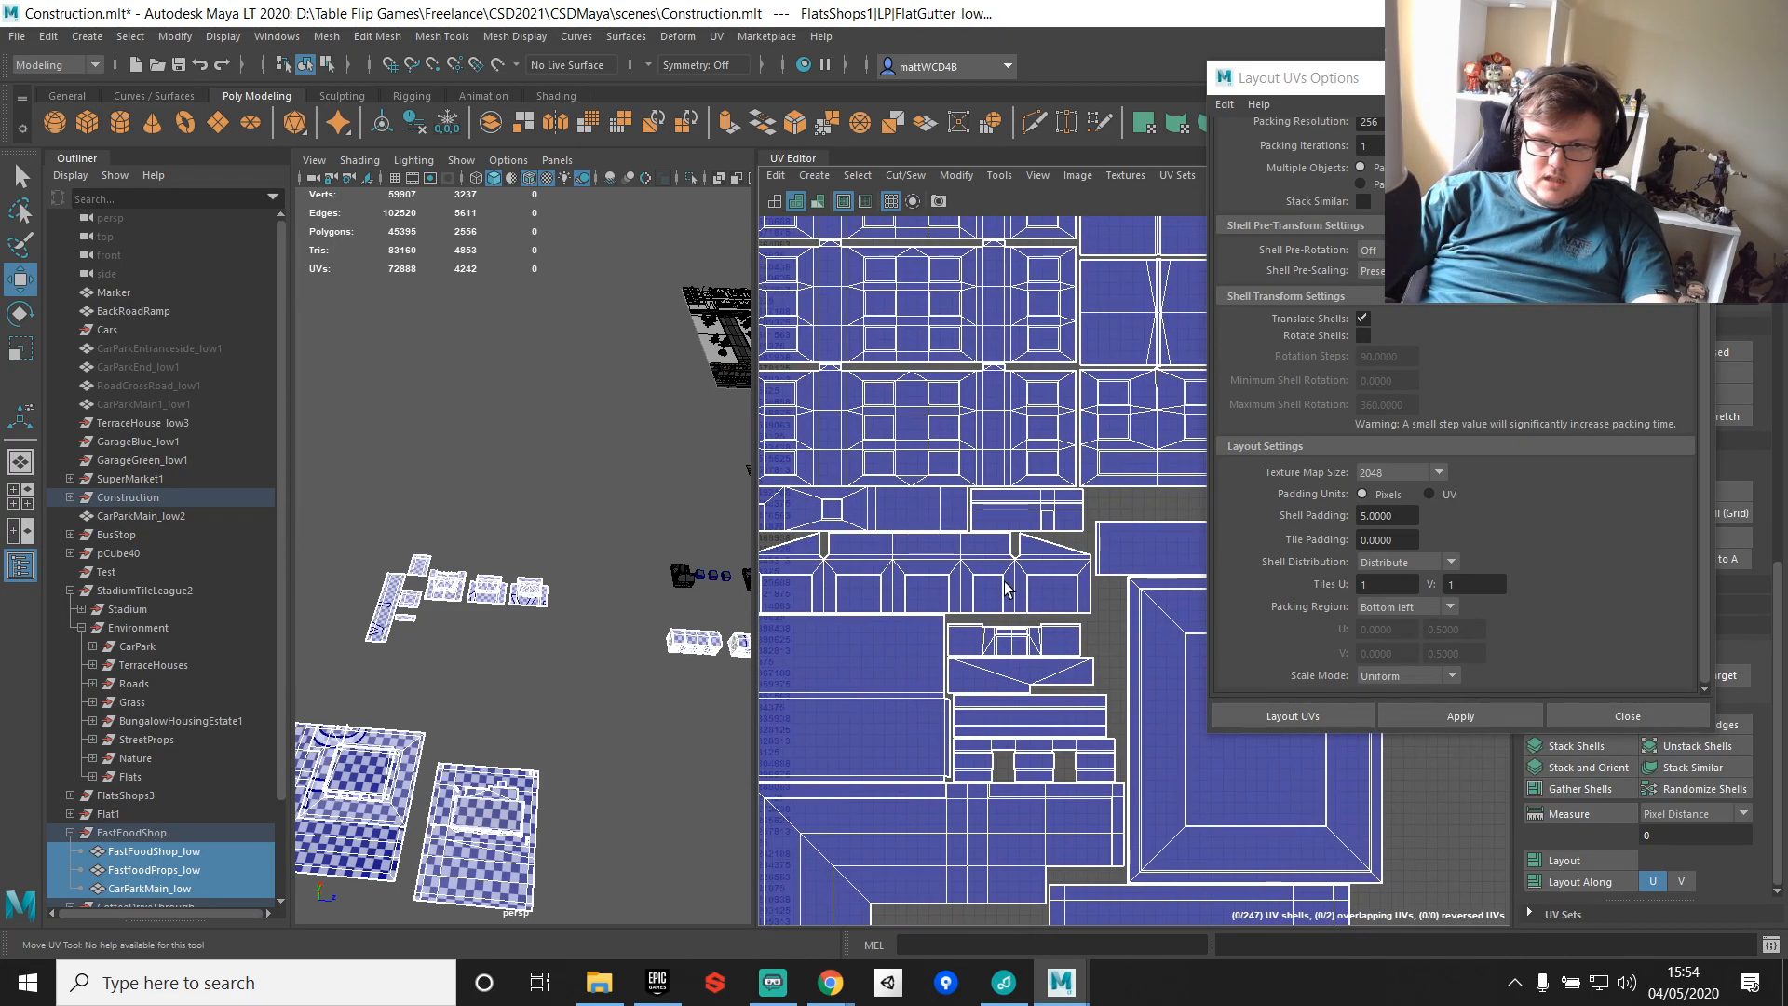
{"action": "middle_click_drag", "start_coordinate": [1104, 612], "coordinate": [1036, 460], "text": "alt"}
{"action": "scroll", "coordinate": [922, 437], "scroll_direction": "up", "scroll_amount": 5}
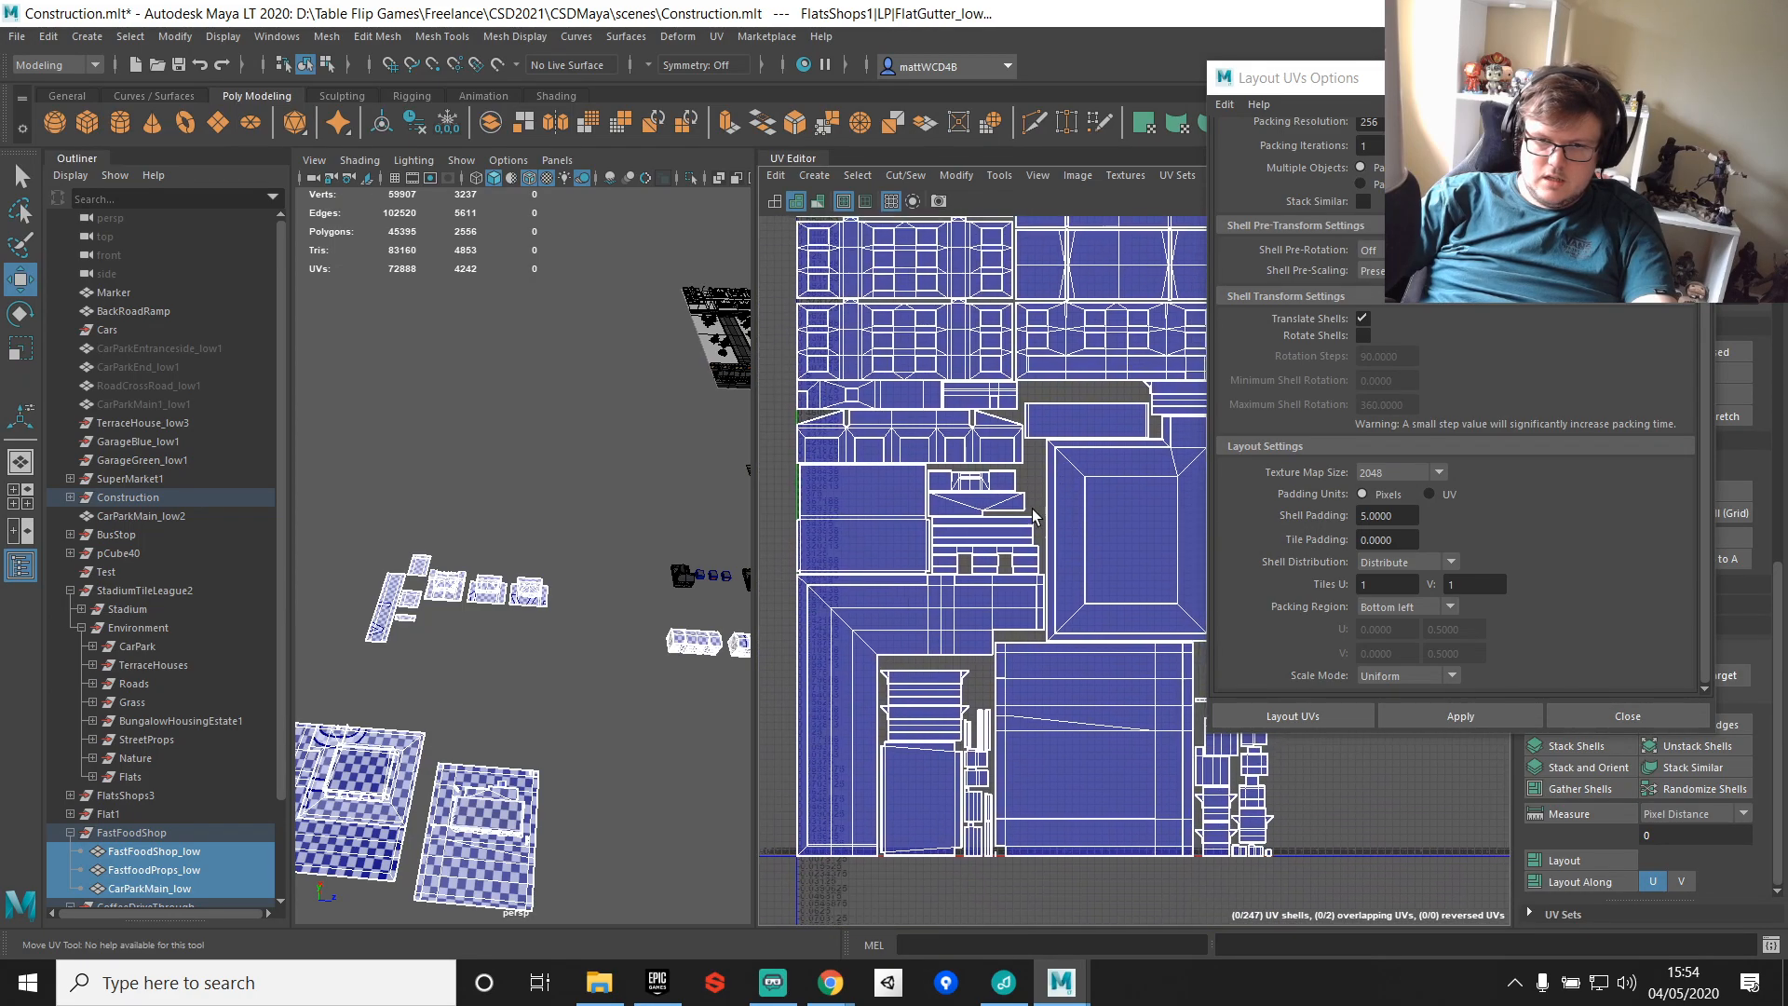
{"action": "right_click_drag", "start_coordinate": [911, 415], "coordinate": [942, 443]}
{"action": "left_click", "coordinate": [939, 445]}
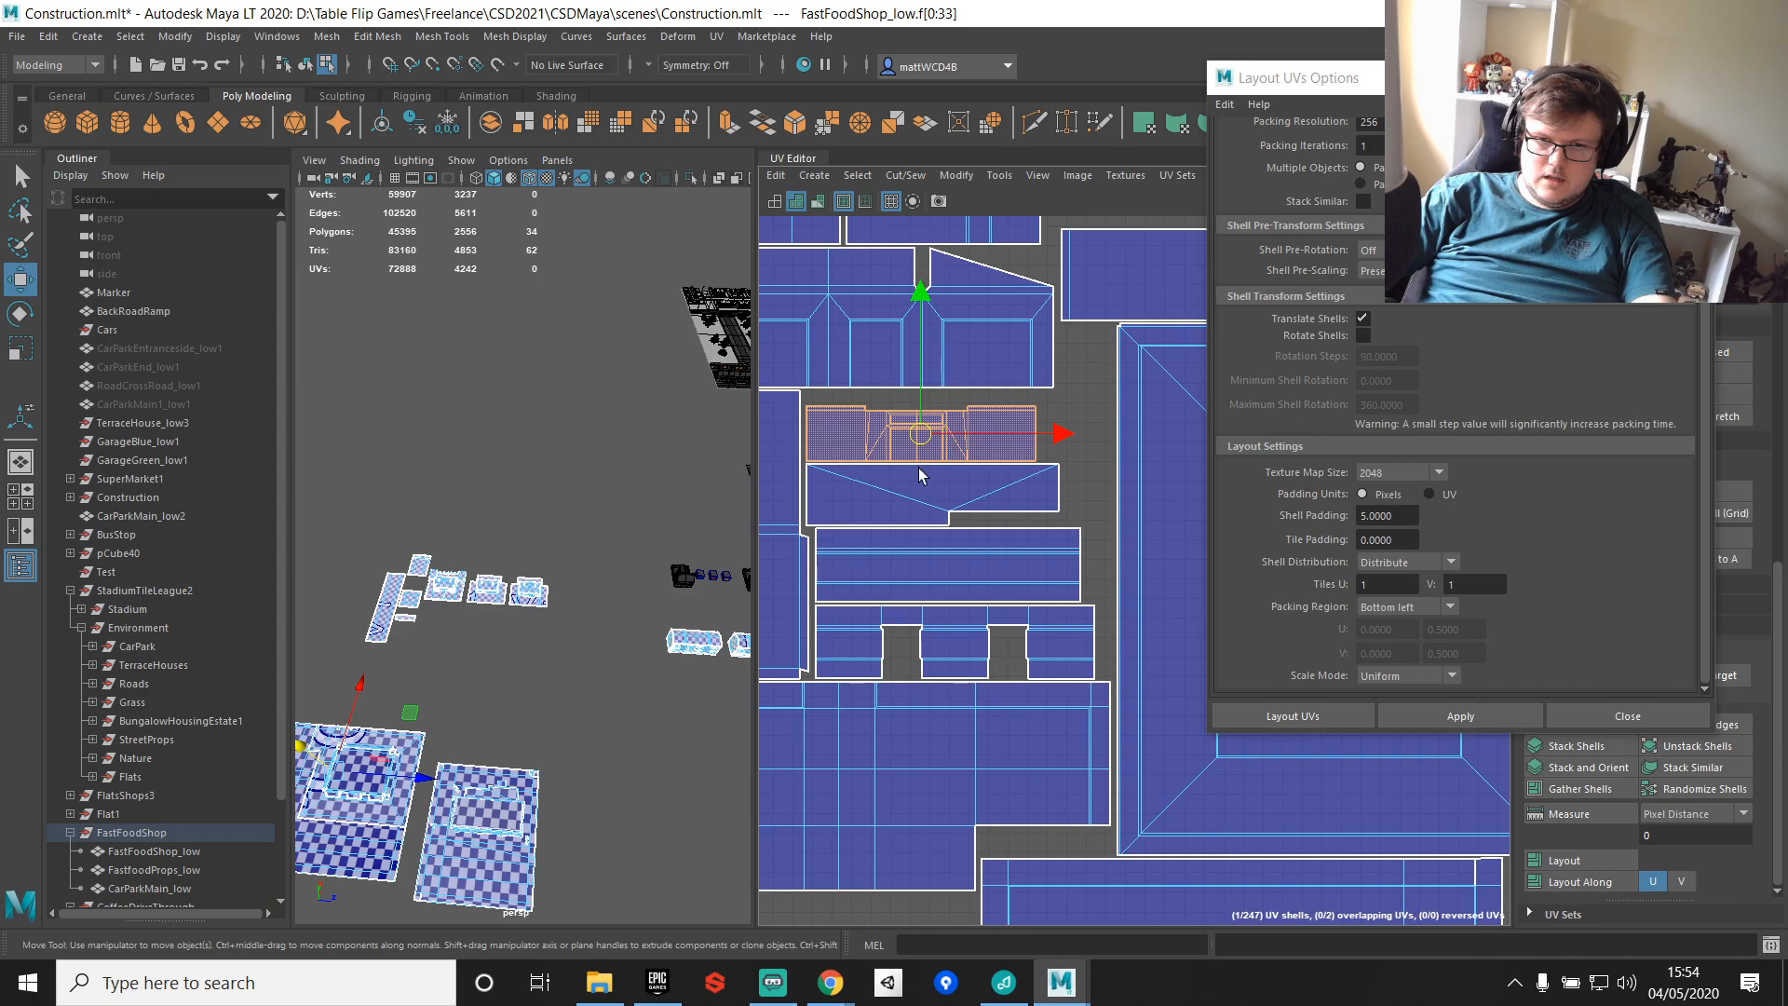
{"action": "key", "text": "f"}
{"action": "key", "text": "f"}
{"action": "left_click_drag", "start_coordinate": [480, 633], "coordinate": [619, 610], "text": "alt"}
{"action": "key", "text": "q"}
Step: Undo back through the shell and object selections and the UV layout of the fast-food and coffee drive-through sites
{"action": "scroll", "coordinate": [601, 575], "scroll_direction": "down", "scroll_amount": 5}
{"action": "scroll", "coordinate": [997, 571], "scroll_direction": "down", "scroll_amount": 6}
{"action": "middle_click_drag", "start_coordinate": [1059, 577], "coordinate": [1015, 586], "text": "alt"}
{"action": "scroll", "coordinate": [931, 552], "scroll_direction": "down", "scroll_amount": 5}
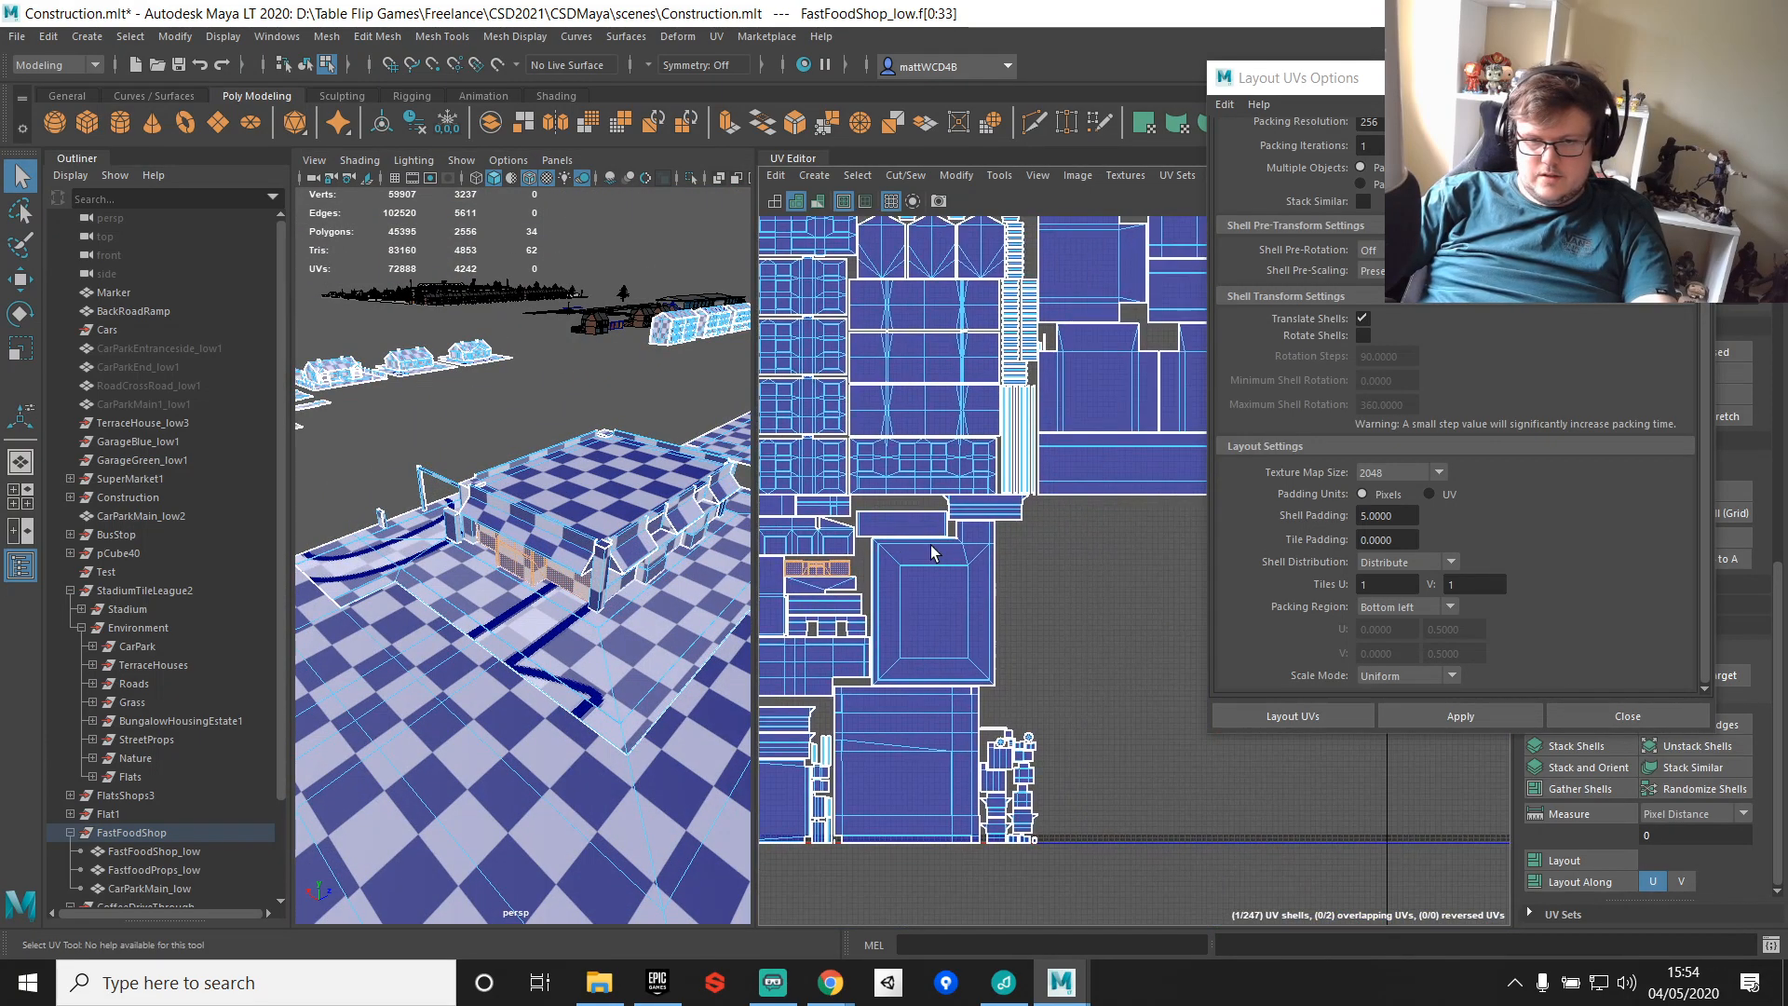
{"action": "key", "text": "ctrl+z"}
{"action": "key", "text": "ctrl+z"}
{"action": "key", "text": "ctrl+z"}
{"action": "key", "text": "ctrl+z"}
{"action": "key", "text": "ctrl+z"}
{"action": "key", "text": "ctrl+z"}
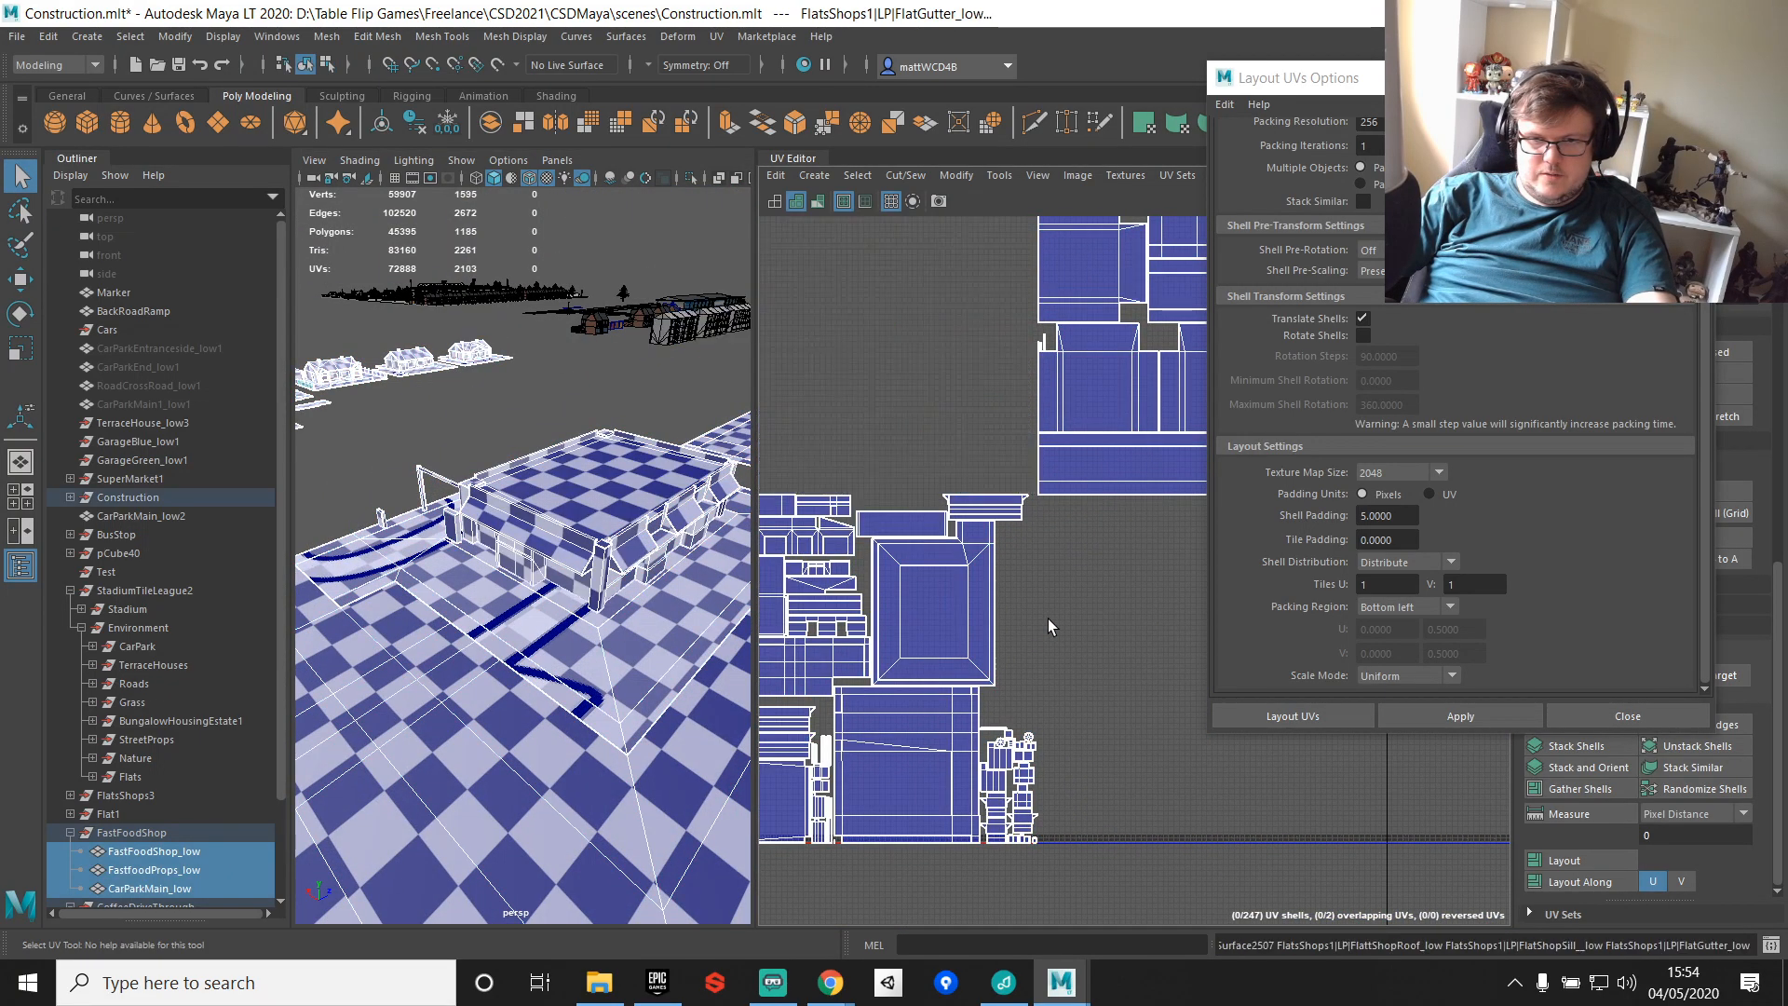
{"action": "scroll", "coordinate": [1049, 589], "scroll_direction": "down", "scroll_amount": 7}
{"action": "middle_click_drag", "start_coordinate": [1043, 596], "coordinate": [1009, 529], "text": "alt"}
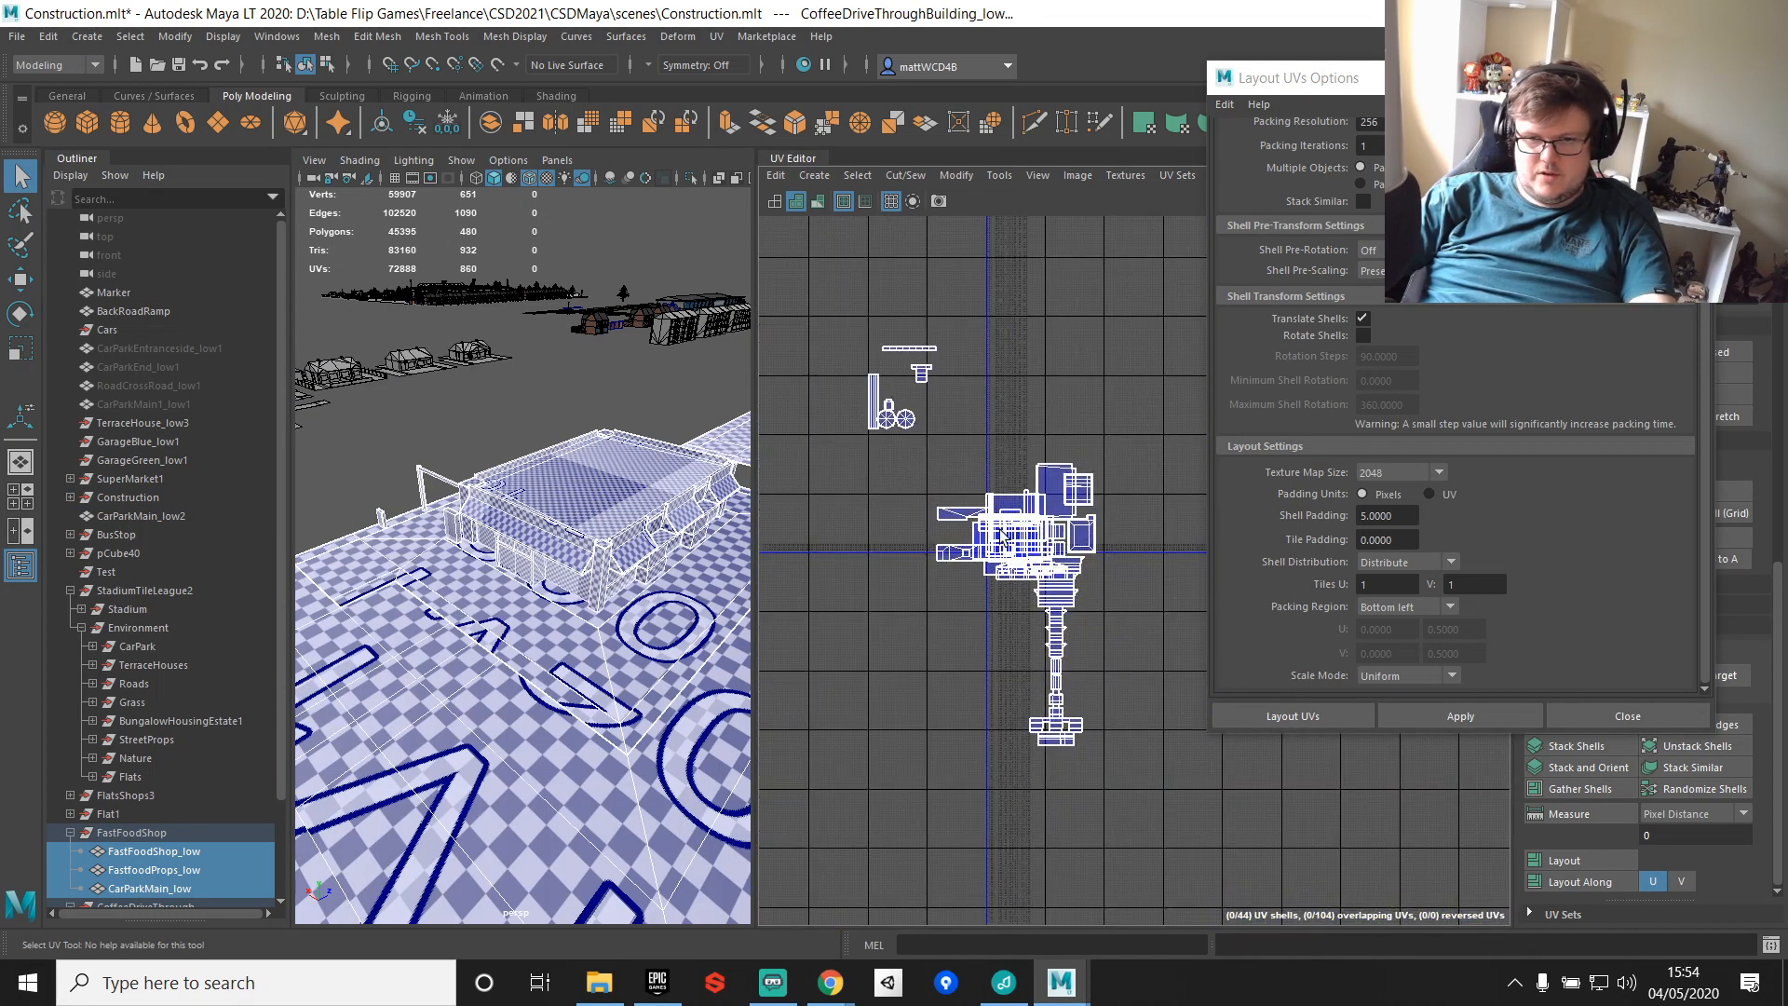
Step: Select all UVs of the fast-food and coffee drive-through sites and set their texel density to 8 at map size 2048
{"action": "right_click_drag", "start_coordinate": [983, 528], "coordinate": [1067, 528]}
{"action": "scroll", "coordinate": [1067, 524], "scroll_direction": "down", "scroll_amount": 2}
{"action": "left_click_drag", "start_coordinate": [918, 368], "coordinate": [1133, 753]}
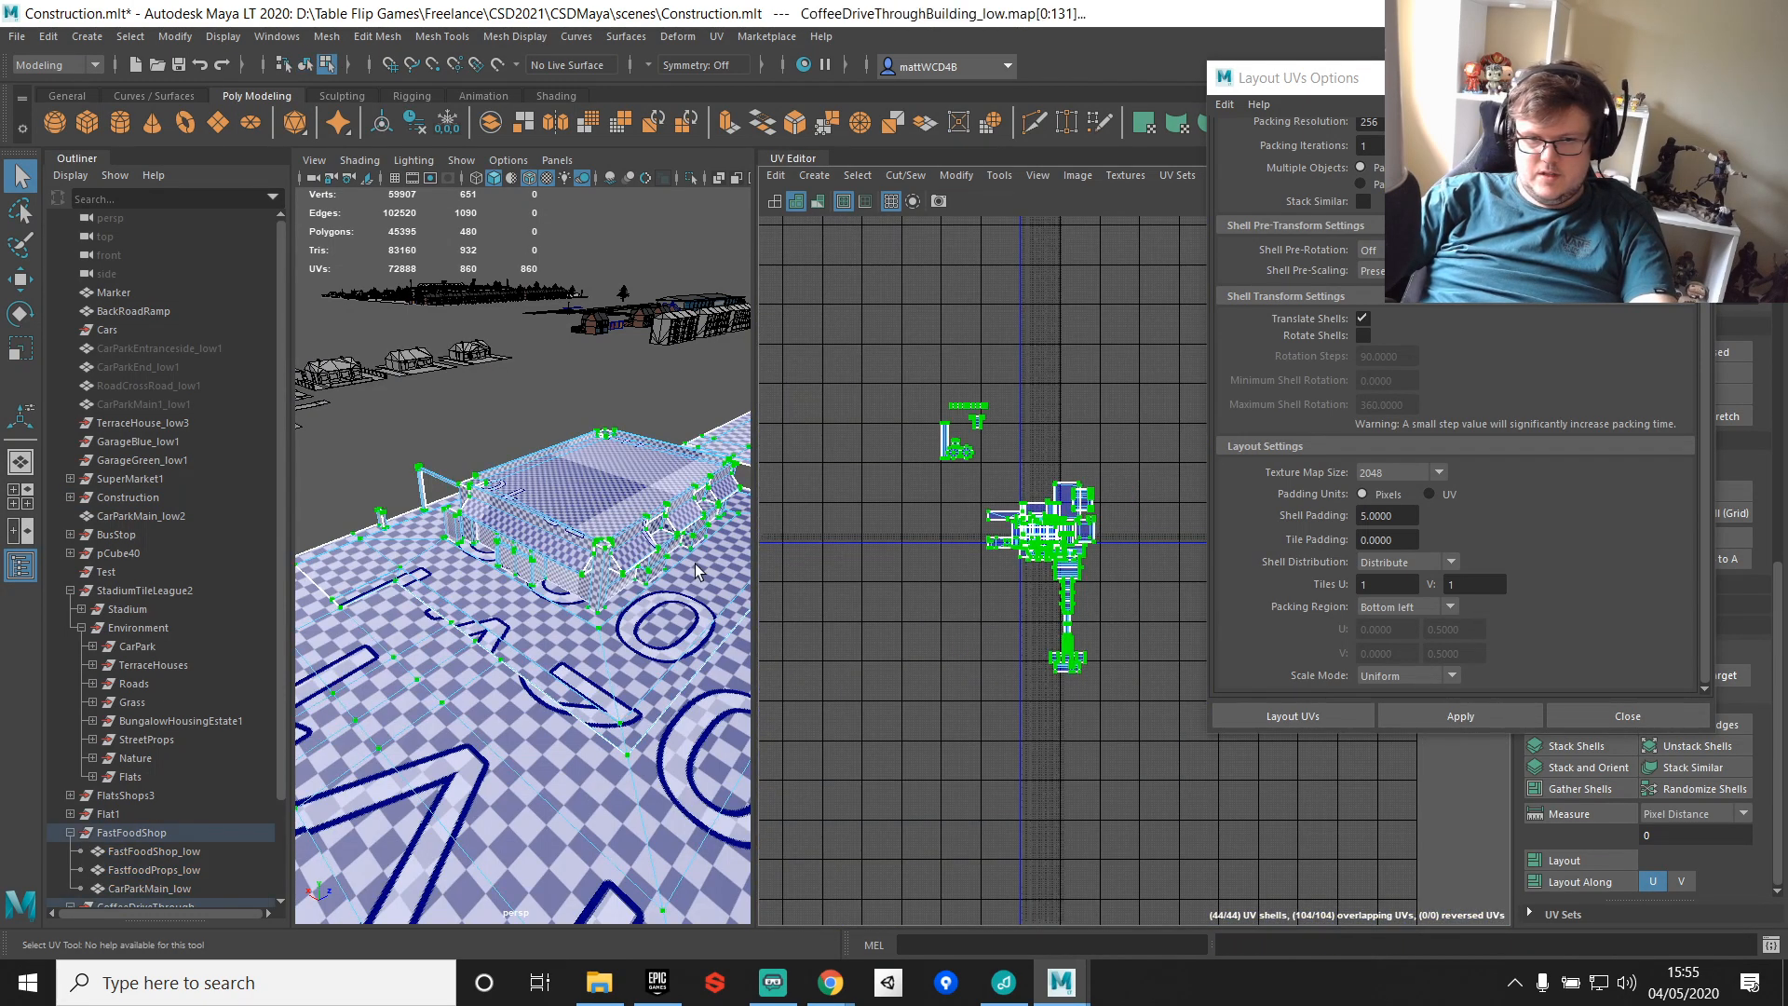
{"action": "middle_click_drag", "start_coordinate": [622, 533], "coordinate": [364, 583], "text": "alt"}
{"action": "left_click", "coordinate": [1628, 716]}
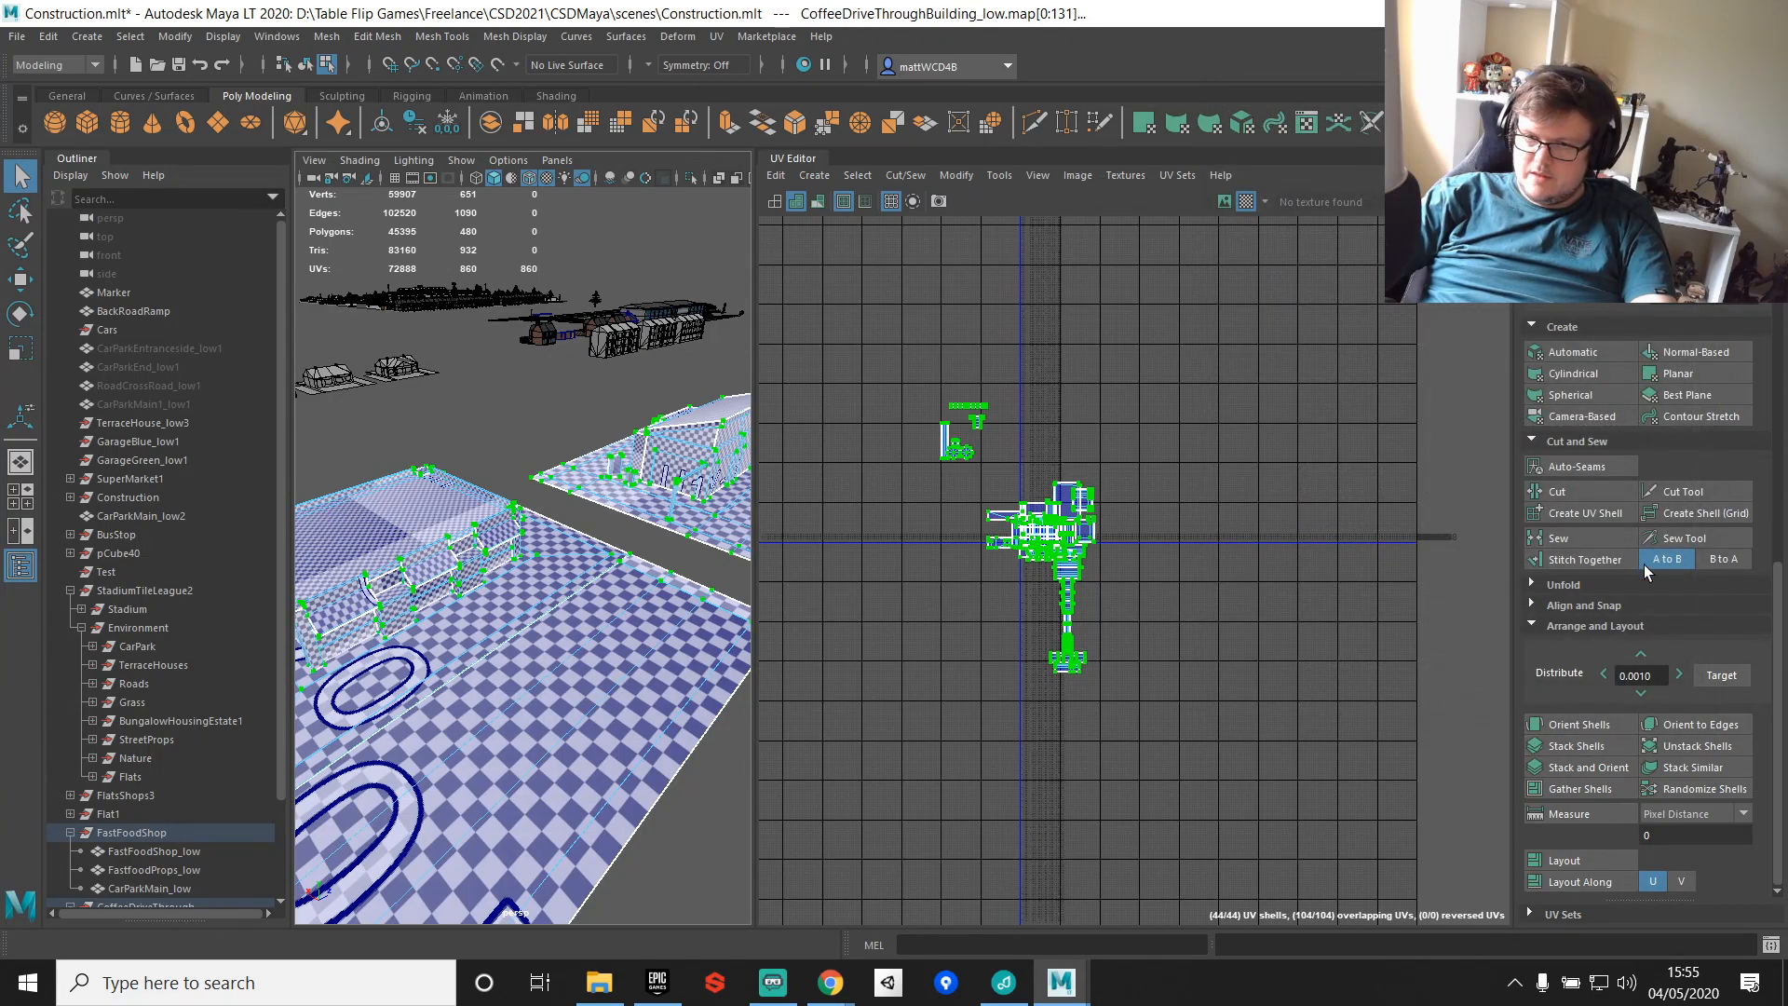
{"action": "scroll", "coordinate": [1721, 467], "scroll_direction": "up", "scroll_amount": 5}
{"action": "left_click", "coordinate": [1734, 433]}
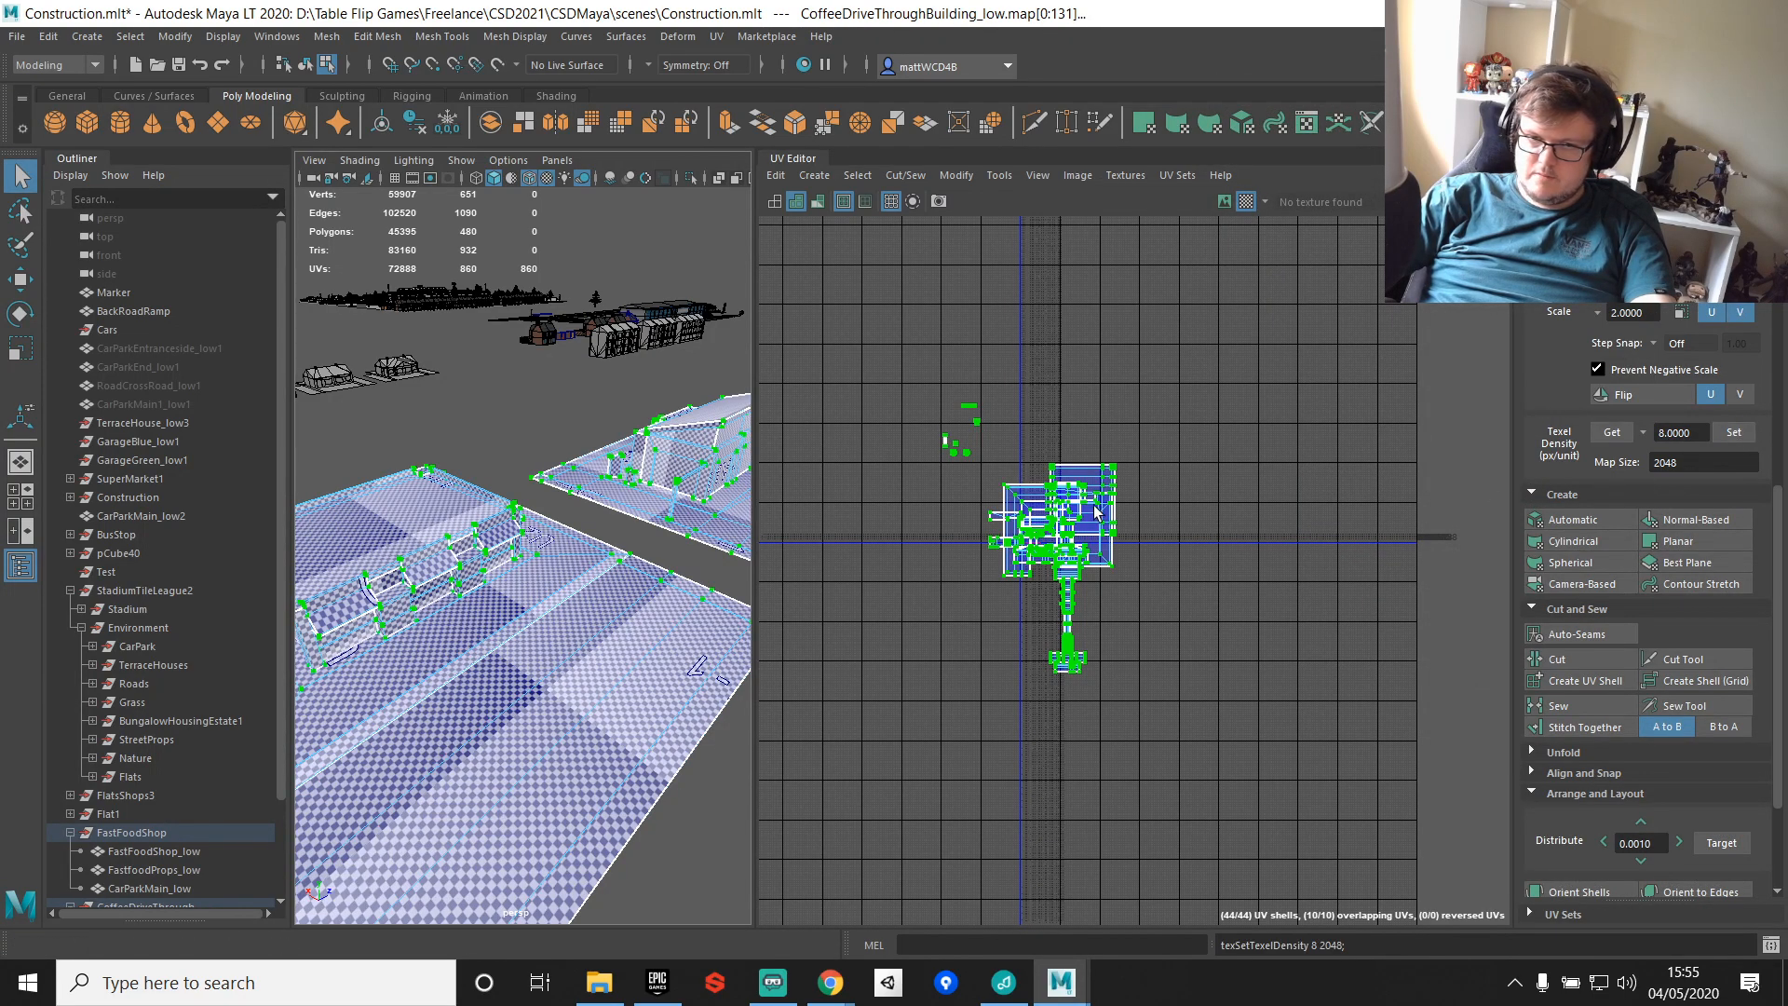
Step: Lay out the fast-food and coffee drive-through UVs again with the existing layout options and inspect the packed shells
{"action": "scroll", "coordinate": [1062, 545], "scroll_direction": "up", "scroll_amount": 6}
{"action": "scroll", "coordinate": [1060, 550], "scroll_direction": "down", "scroll_amount": 3}
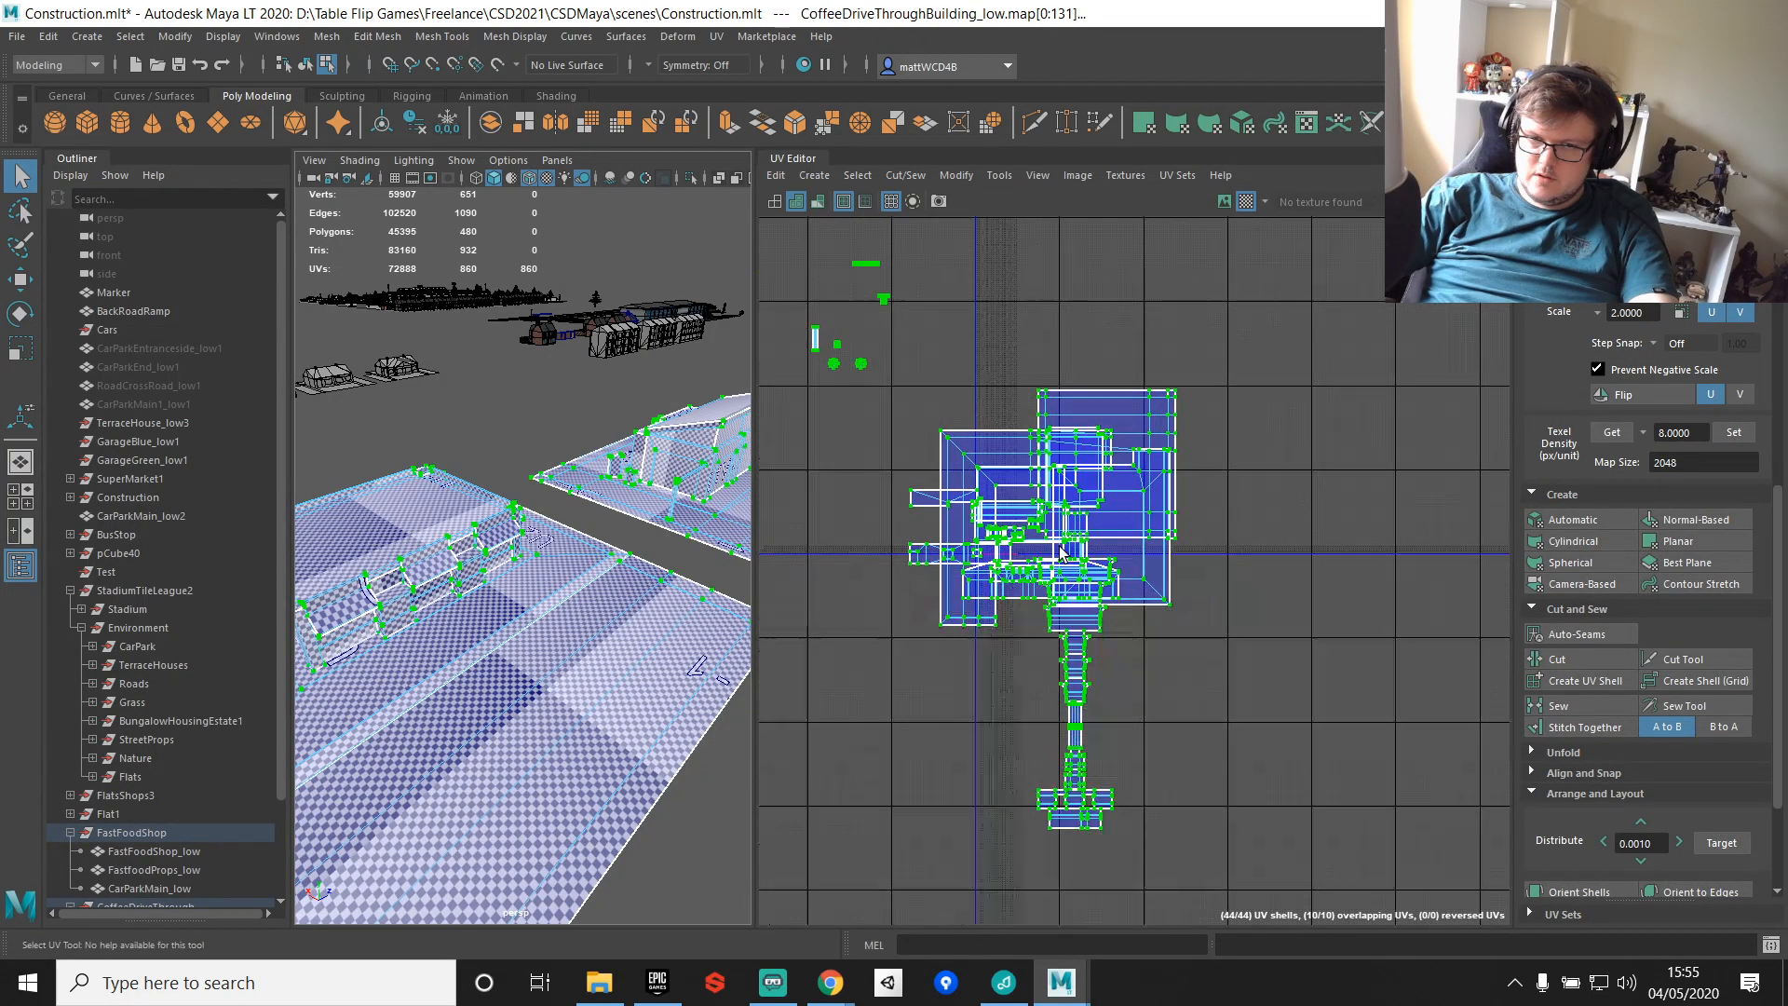
{"action": "scroll", "coordinate": [1598, 807], "scroll_direction": "down", "scroll_amount": 3}
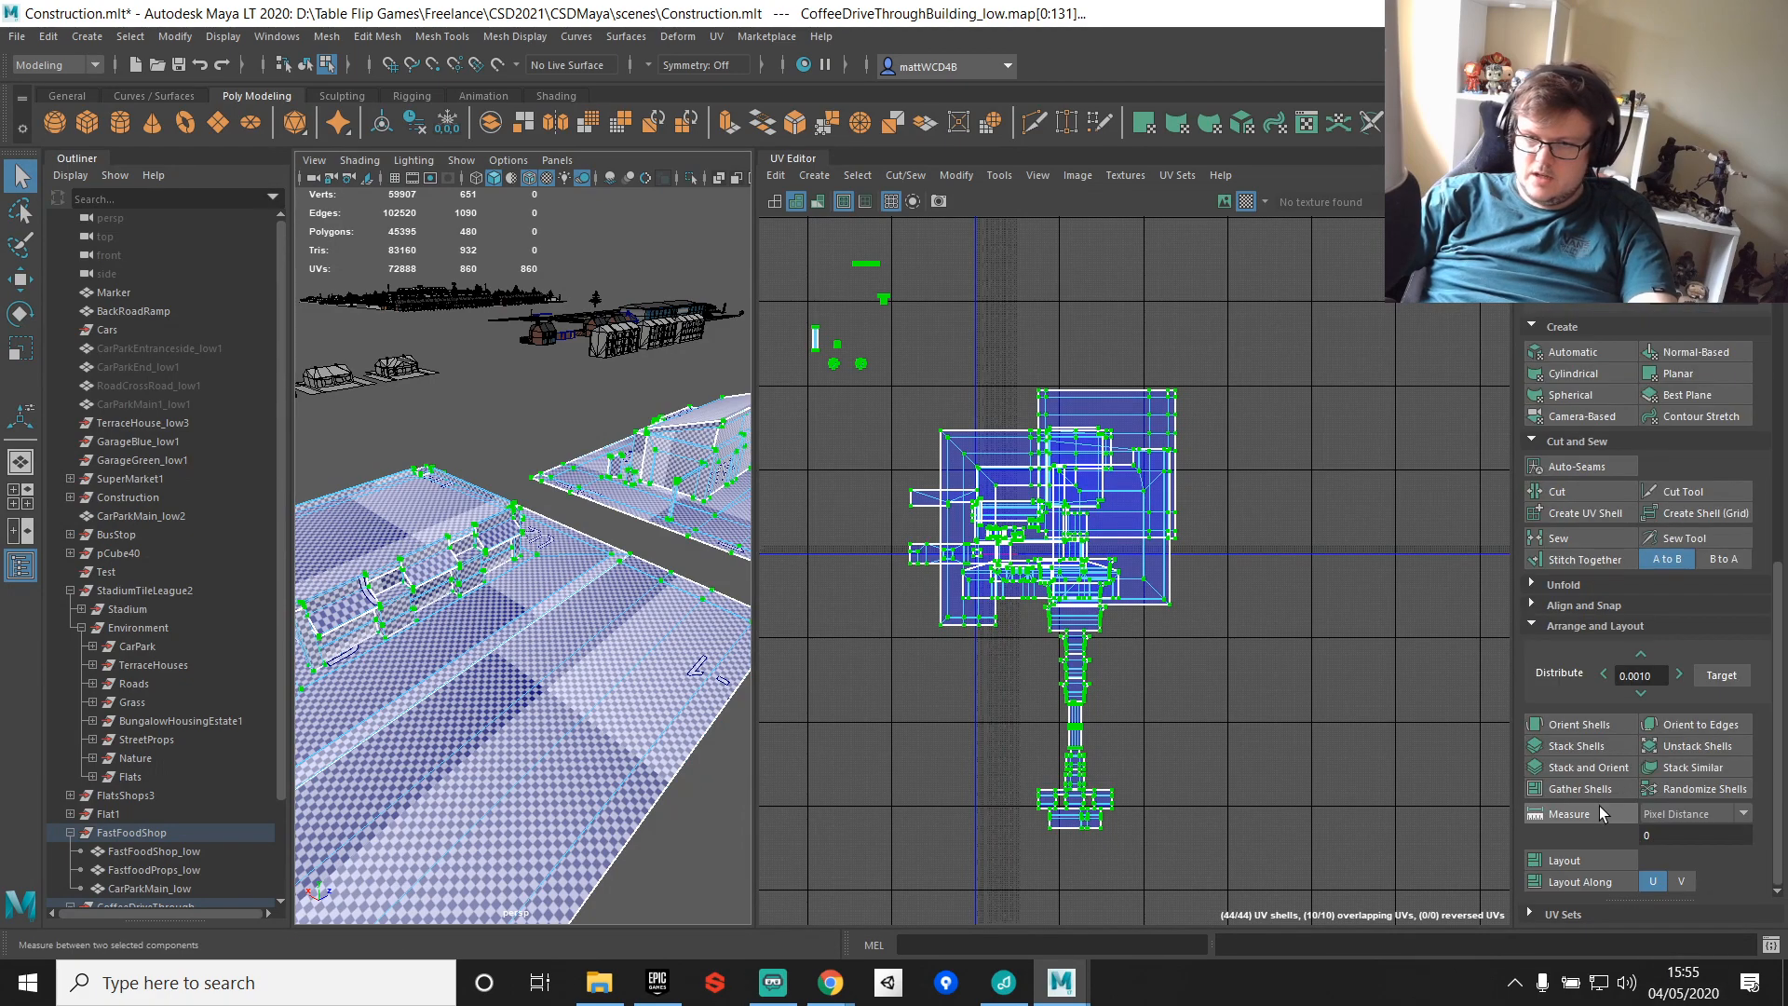
{"action": "left_click", "coordinate": [1565, 861]}
{"action": "scroll", "coordinate": [1060, 514], "scroll_direction": "up", "scroll_amount": 15}
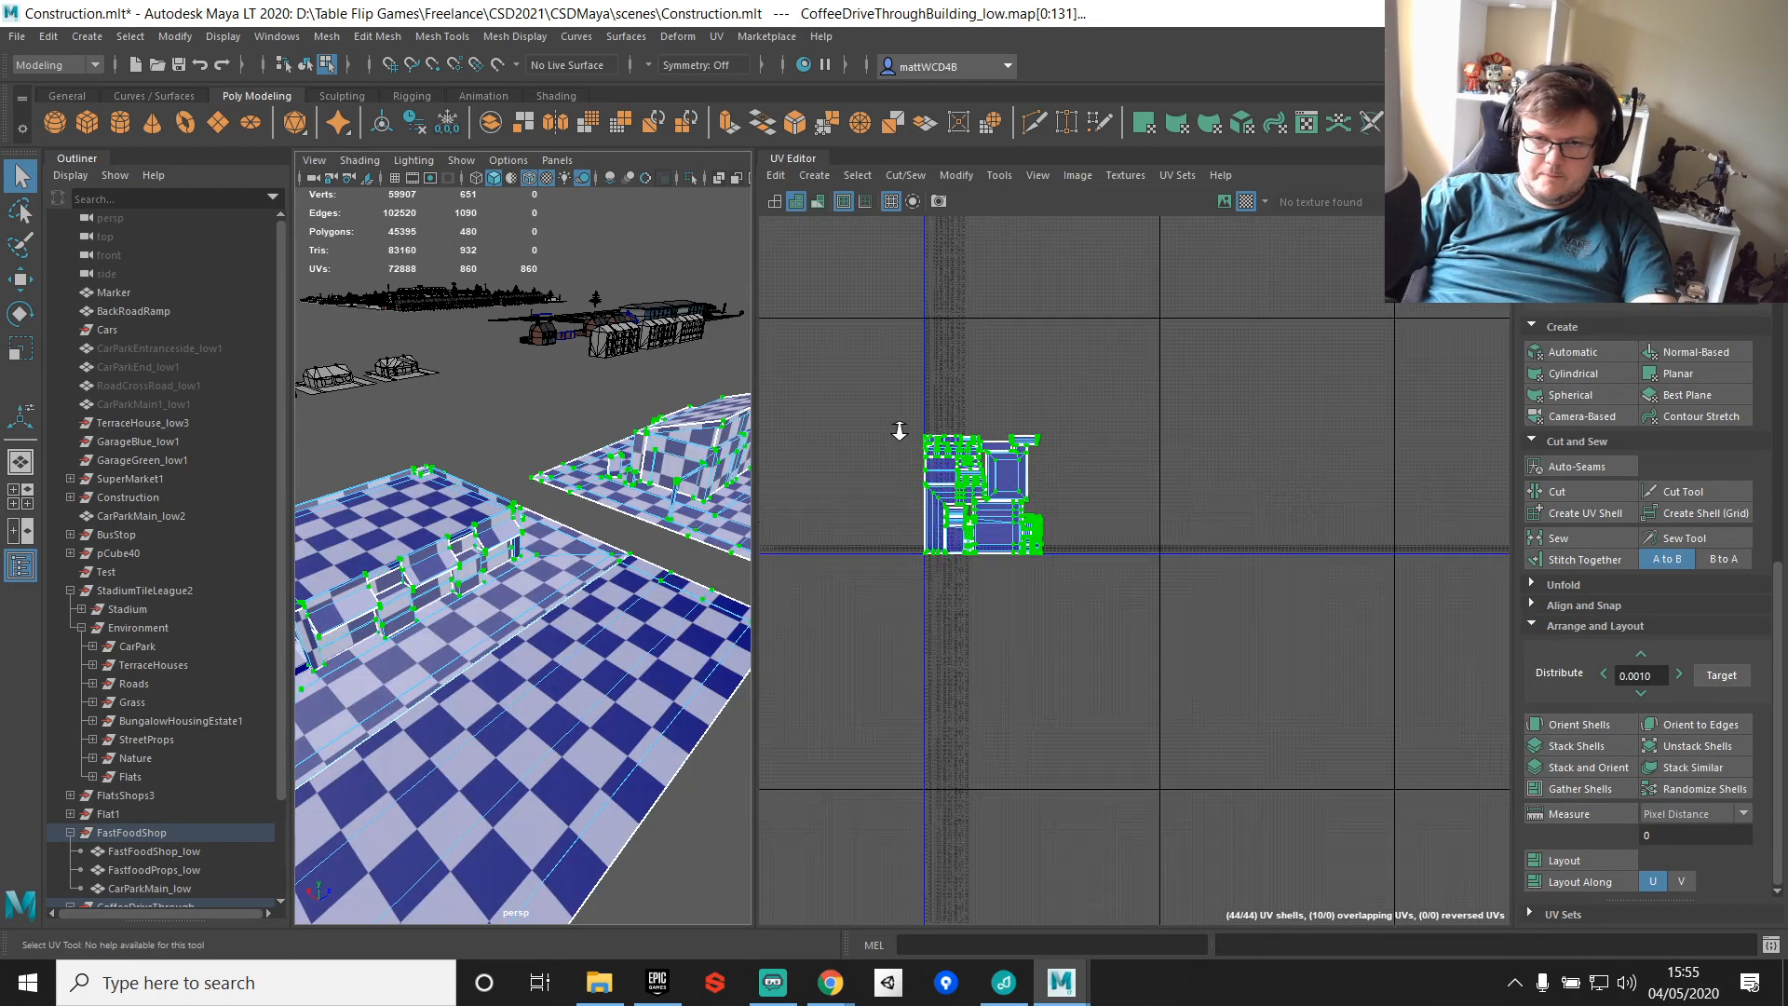
{"action": "scroll", "coordinate": [969, 508], "scroll_direction": "down", "scroll_amount": 3}
{"action": "scroll", "coordinate": [395, 589], "scroll_direction": "down", "scroll_amount": 8}
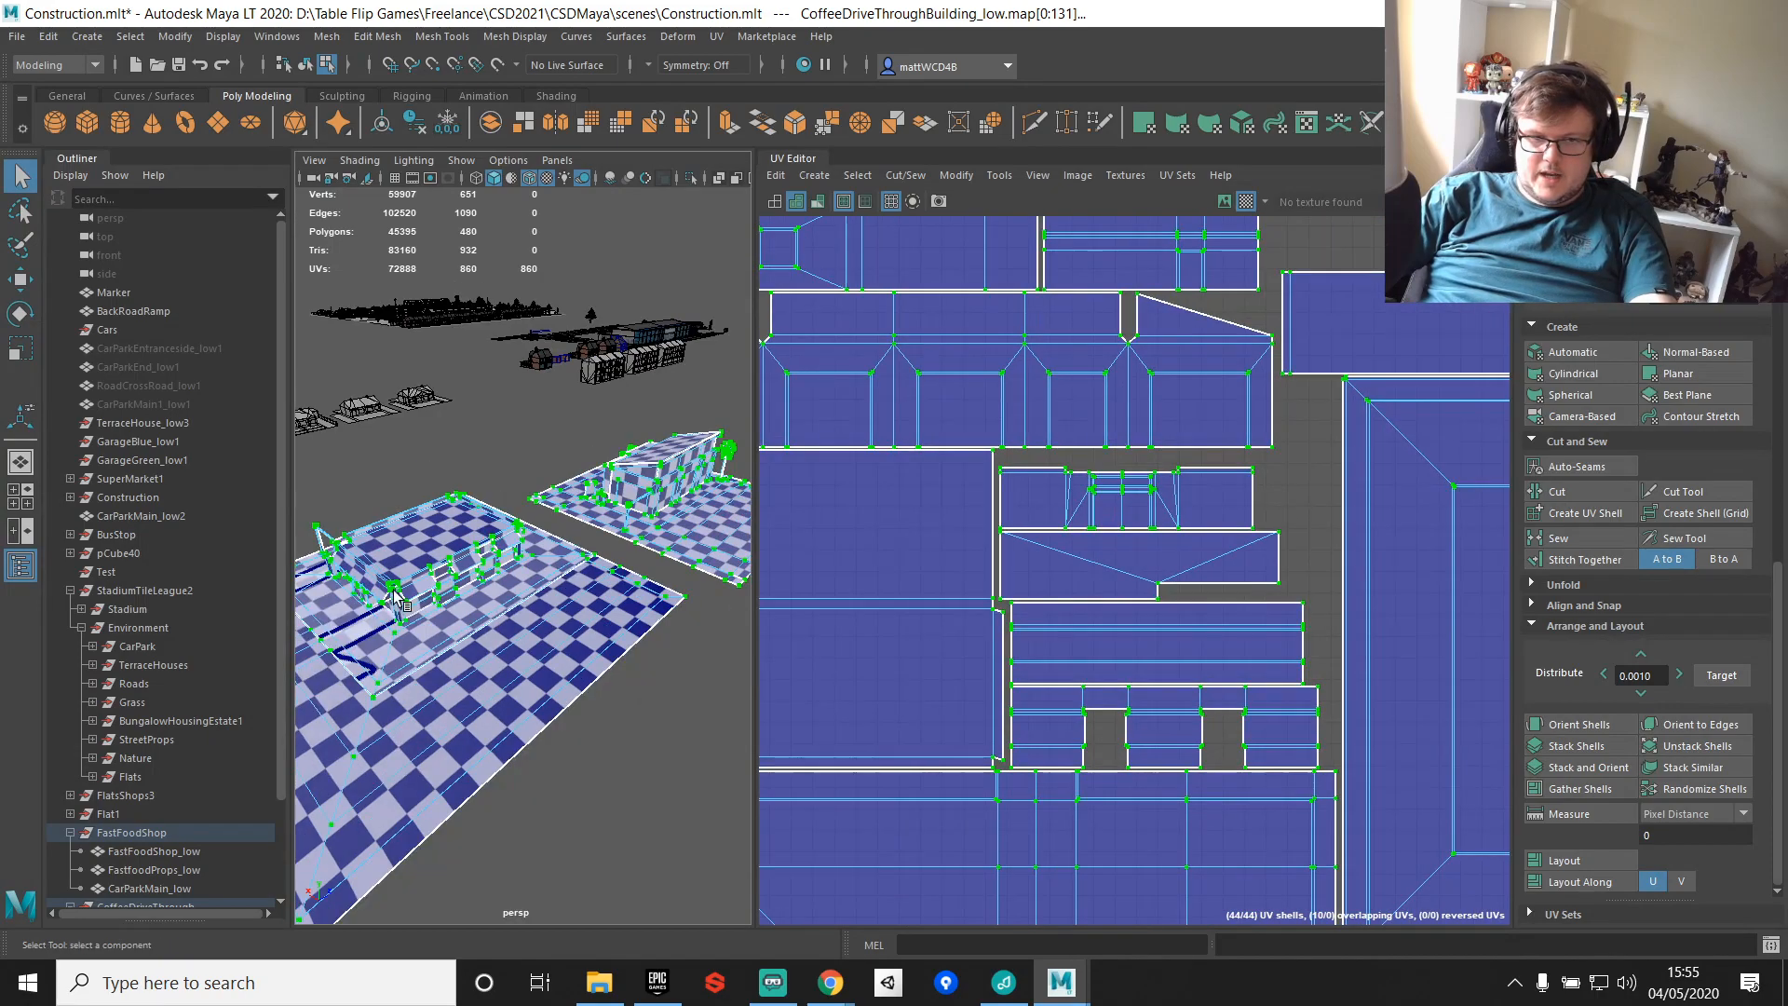
Step: Examine the checker scale on the fast-food and coffee drive-through sites, their packed UVs, and the neighbouring bungalow pieces
{"action": "scroll", "coordinate": [596, 596], "scroll_direction": "up", "scroll_amount": 5}
{"action": "left_click_drag", "start_coordinate": [652, 586], "coordinate": [584, 616], "text": "alt"}
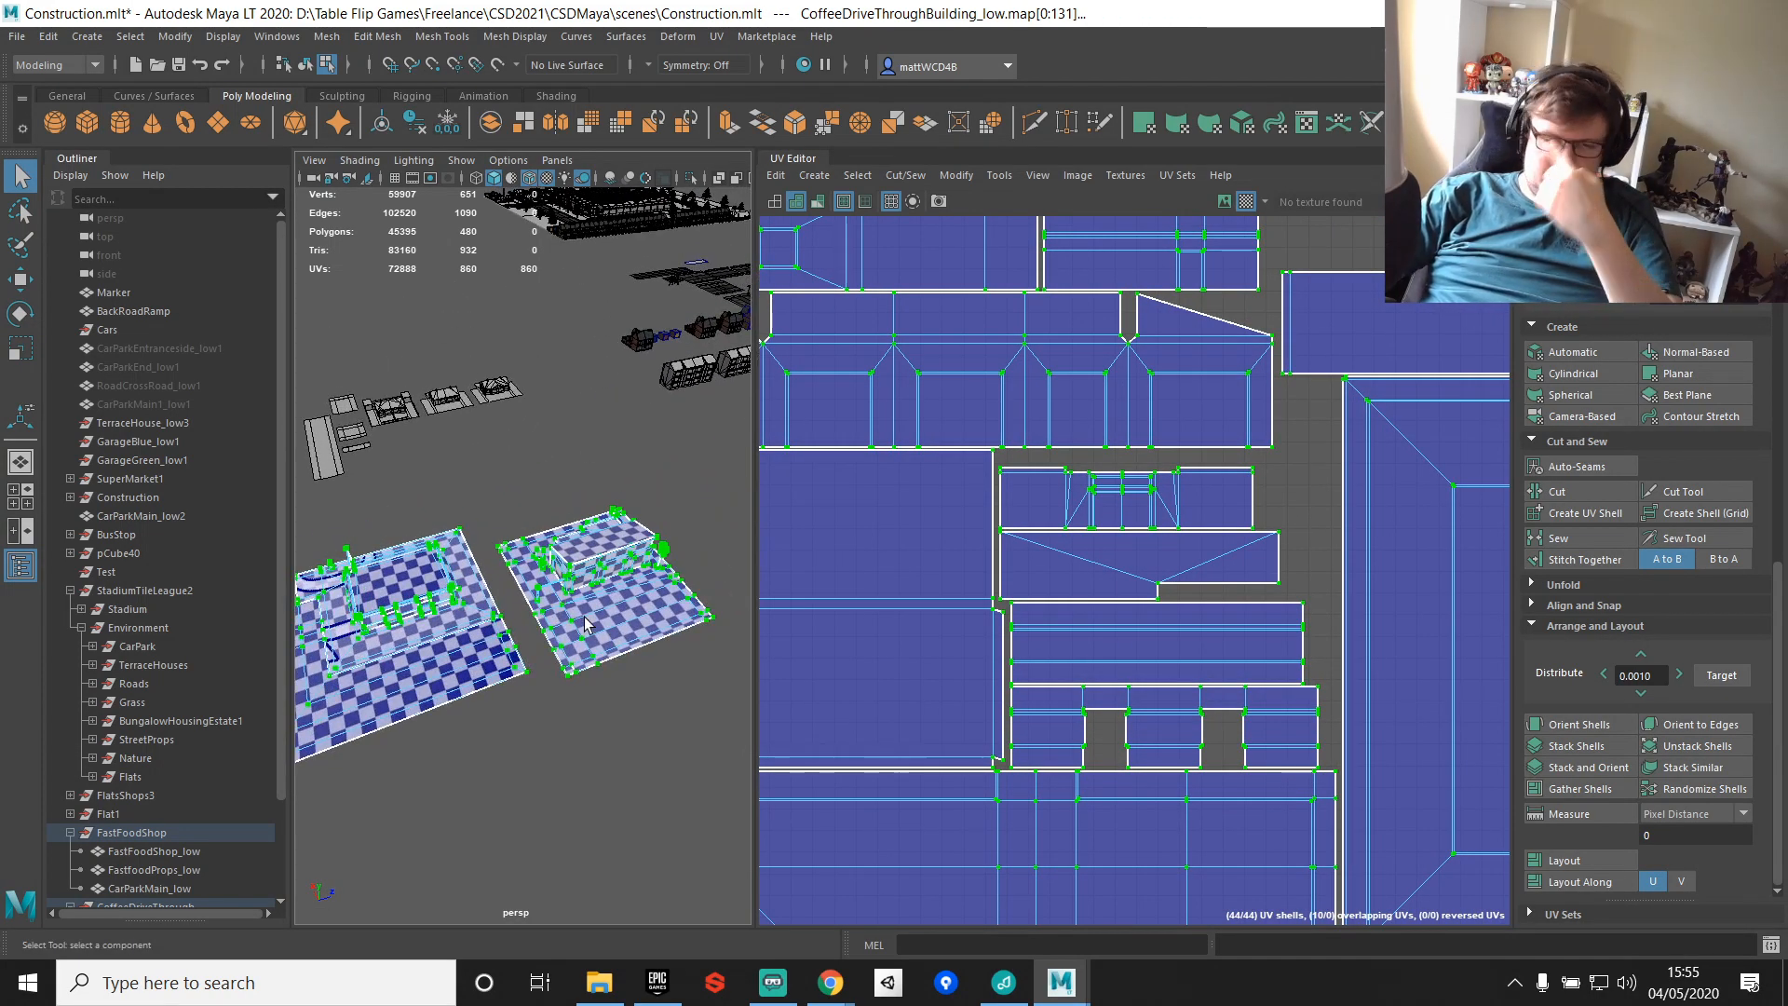
{"action": "middle_click_drag", "start_coordinate": [582, 518], "coordinate": [595, 557], "text": "alt"}
{"action": "scroll", "coordinate": [1334, 528], "scroll_direction": "down", "scroll_amount": 10}
{"action": "middle_click_drag", "start_coordinate": [1369, 547], "coordinate": [1131, 591], "text": "alt"}
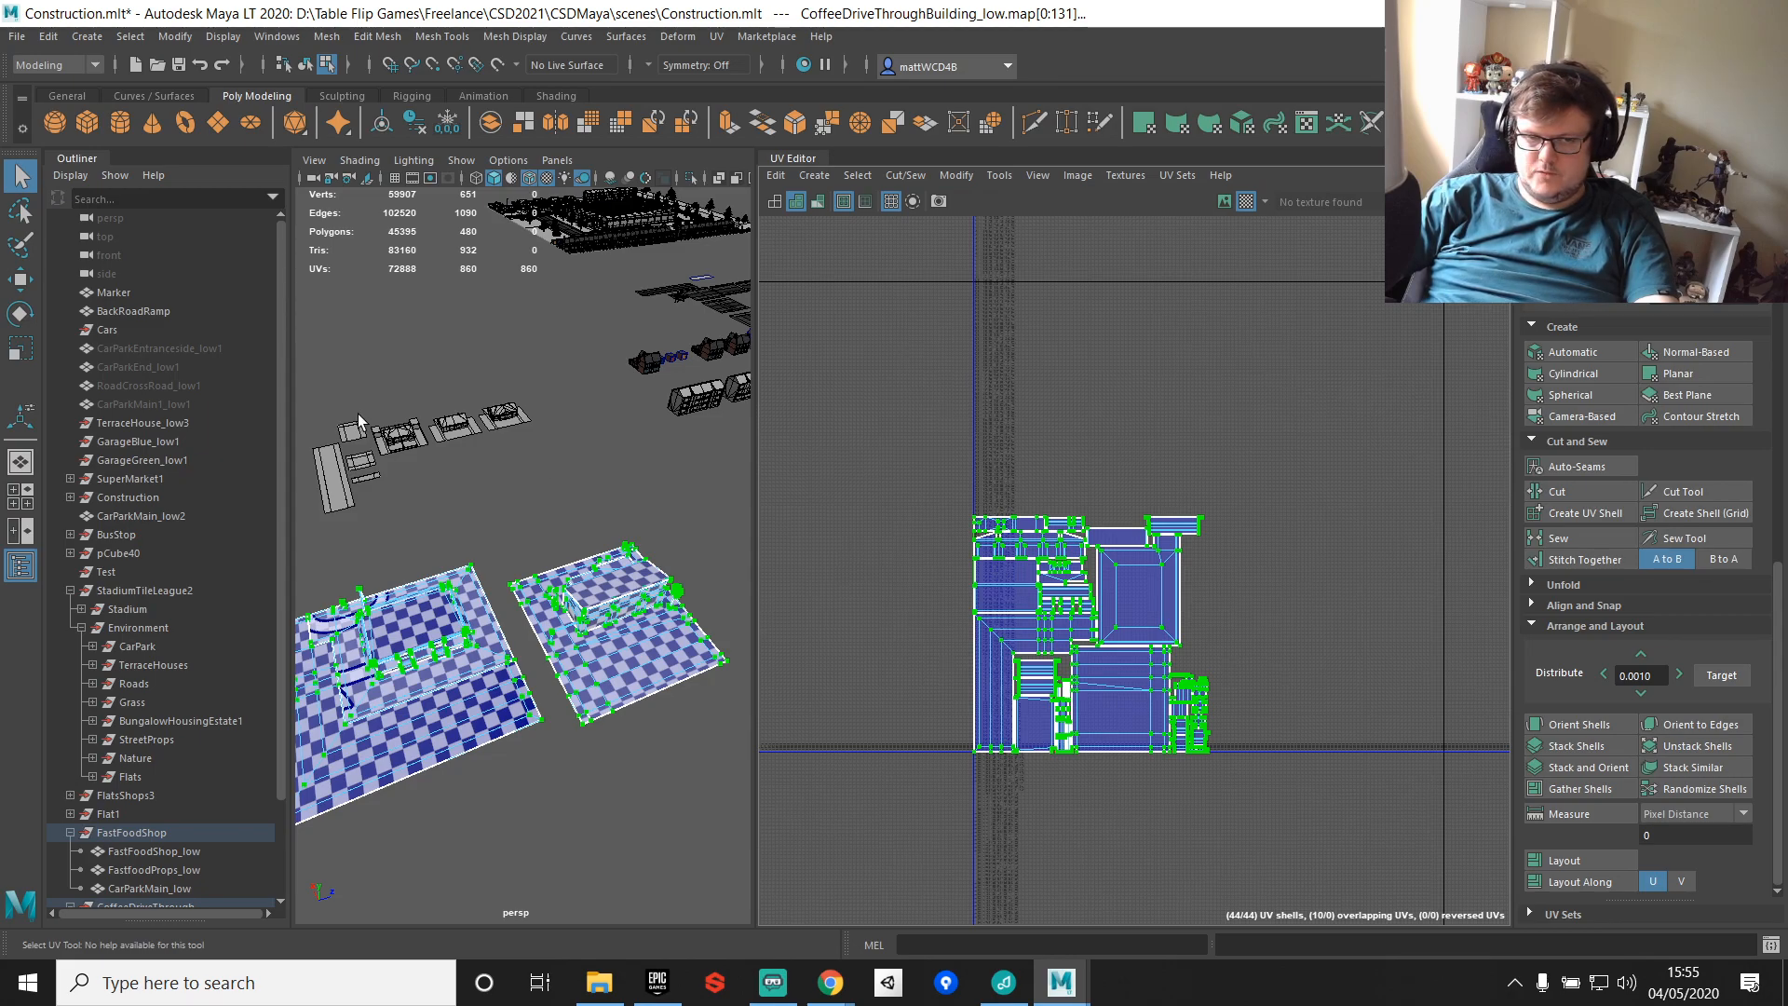
{"action": "middle_click_drag", "start_coordinate": [622, 506], "coordinate": [651, 572], "text": "alt"}
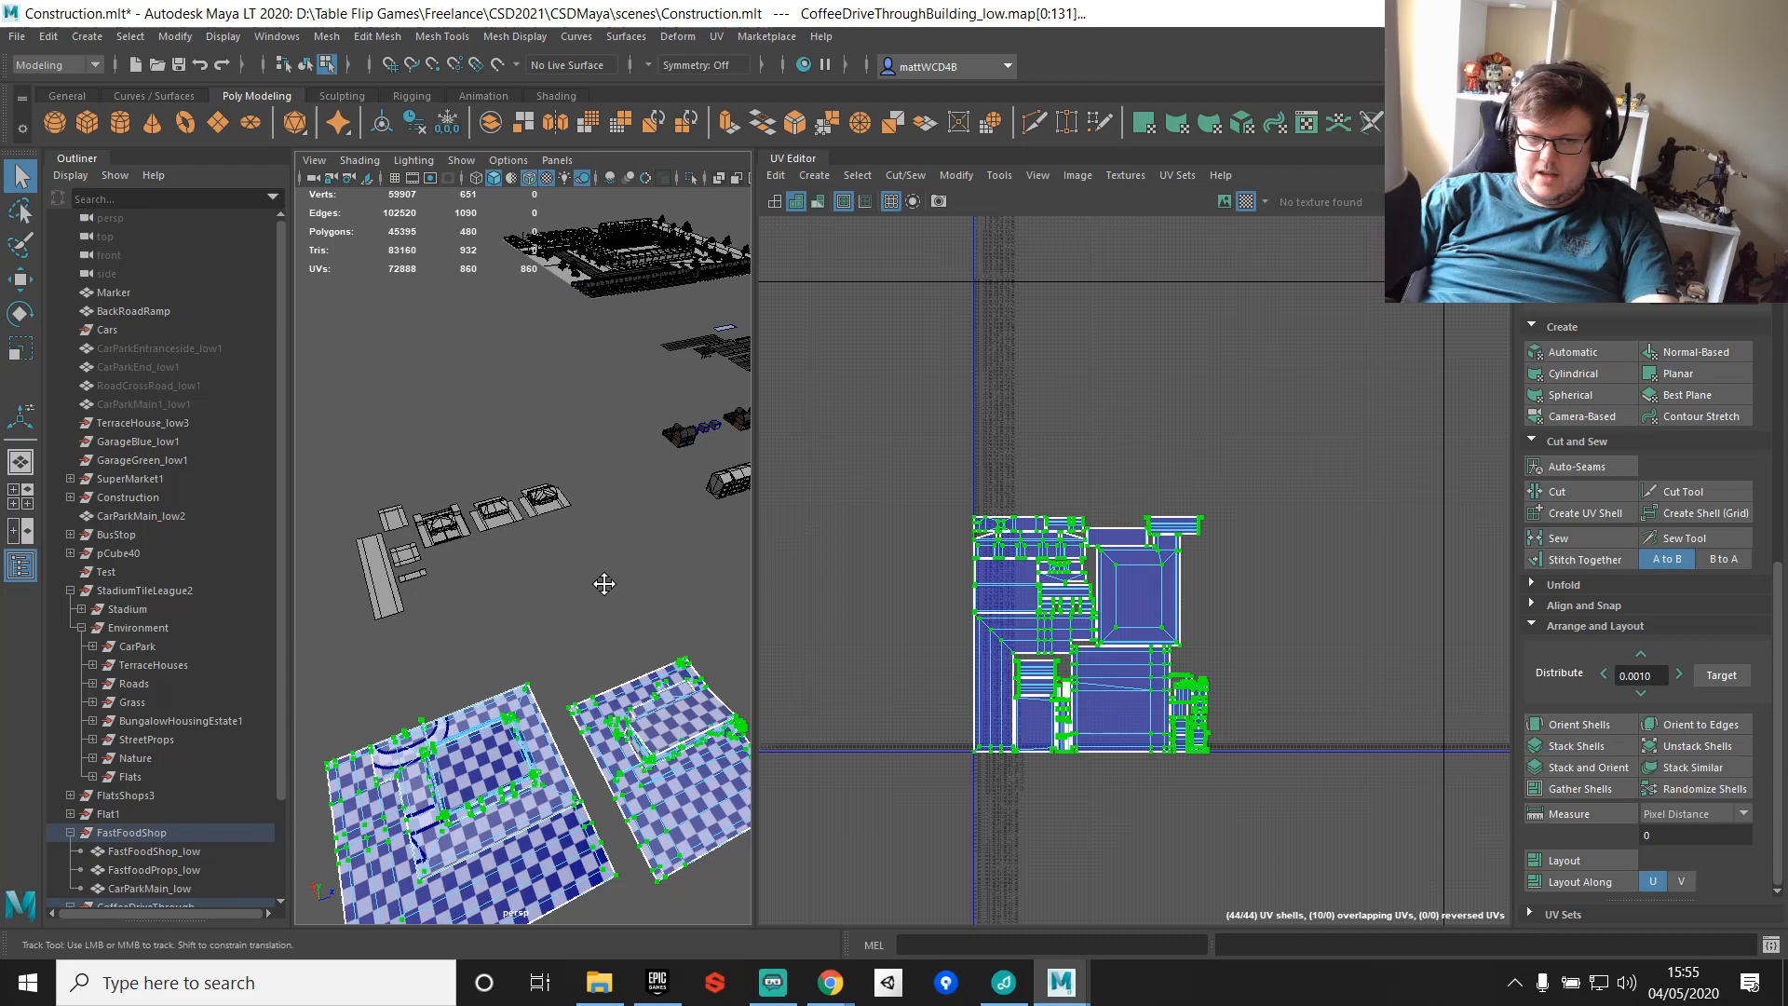
{"action": "middle_click_drag", "start_coordinate": [604, 583], "coordinate": [504, 529], "text": "alt"}
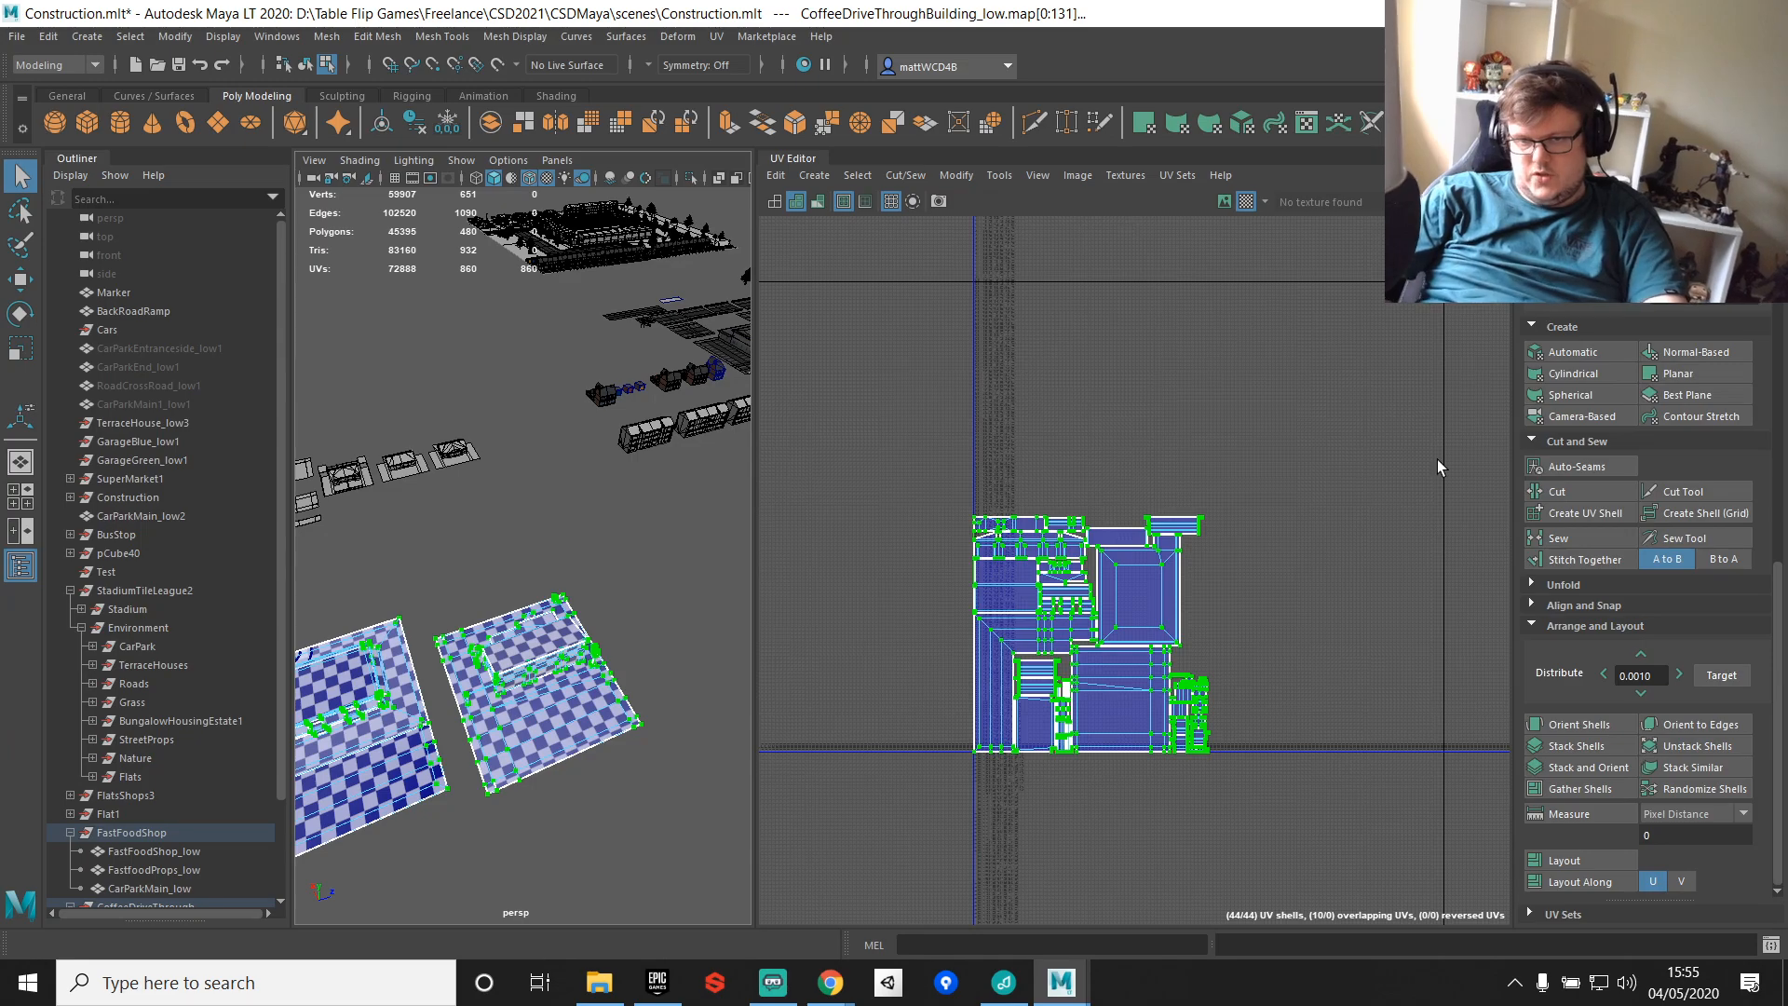
{"action": "left_click_drag", "start_coordinate": [473, 523], "coordinate": [623, 574], "text": "alt"}
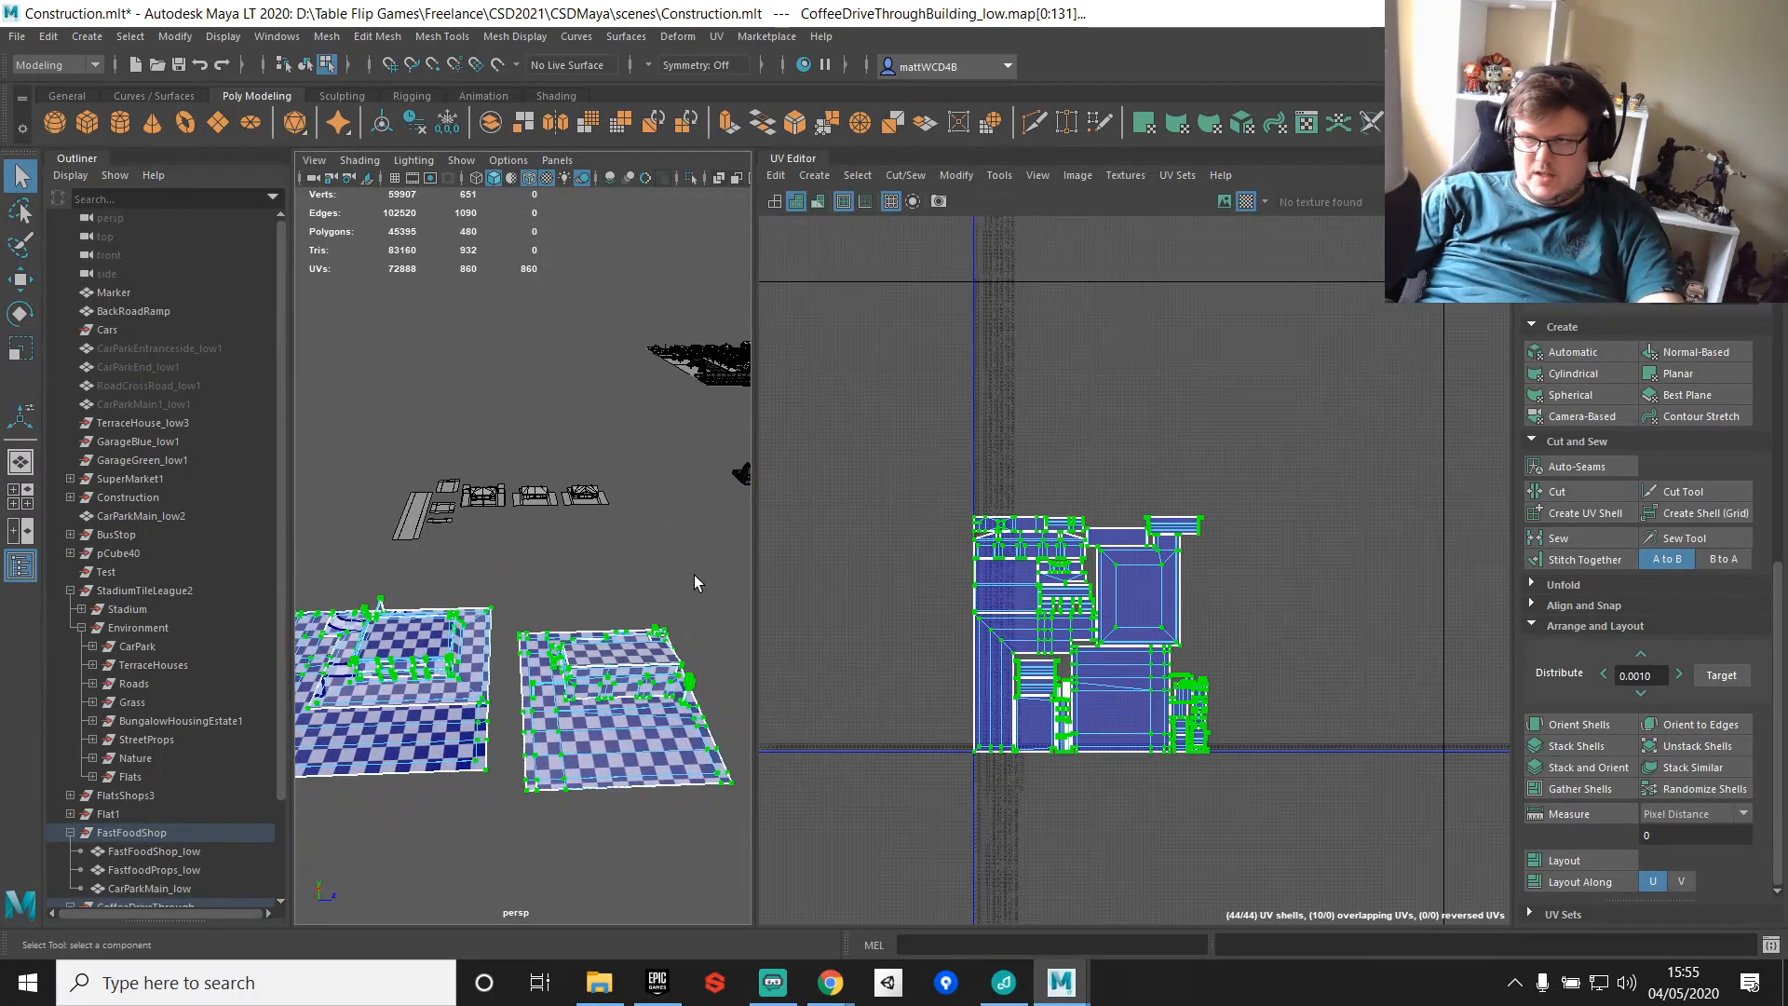